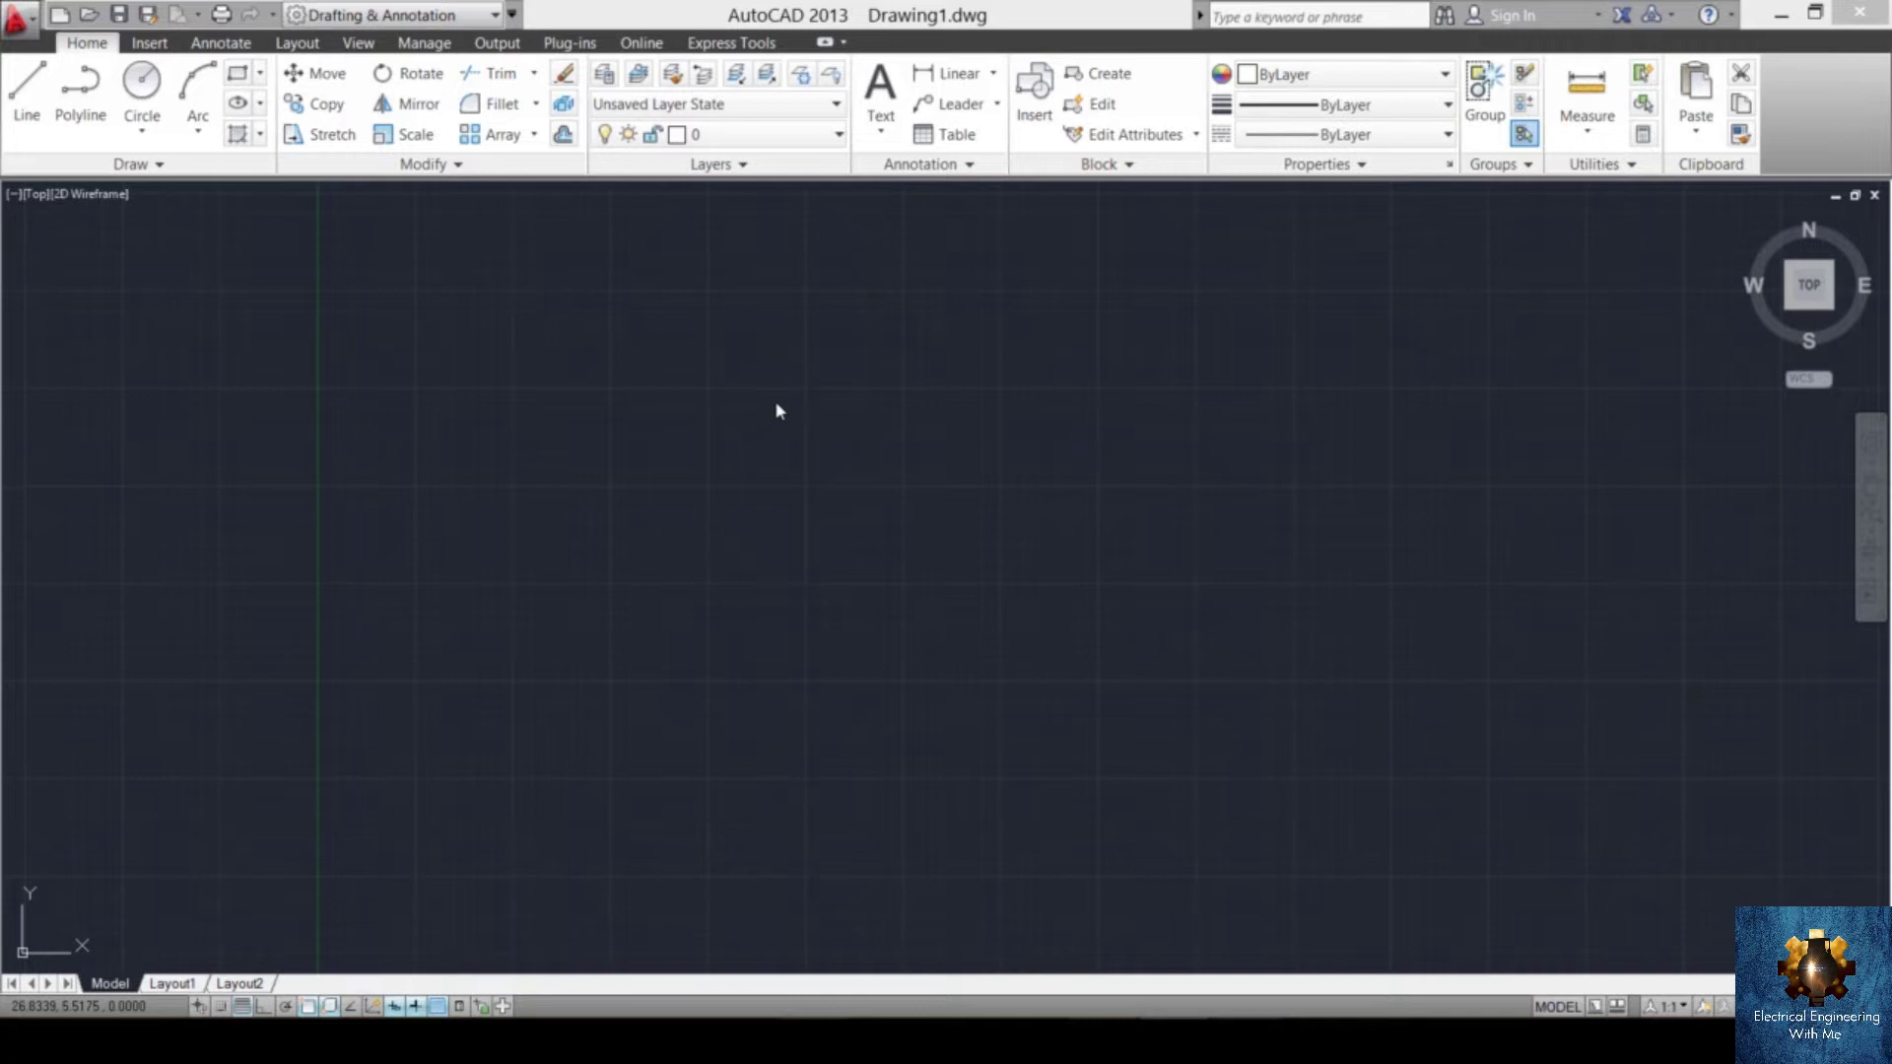
- Draw an open chain of five connected straight lines at varied angles across the middle of the drawing
text(l)
key(Return)
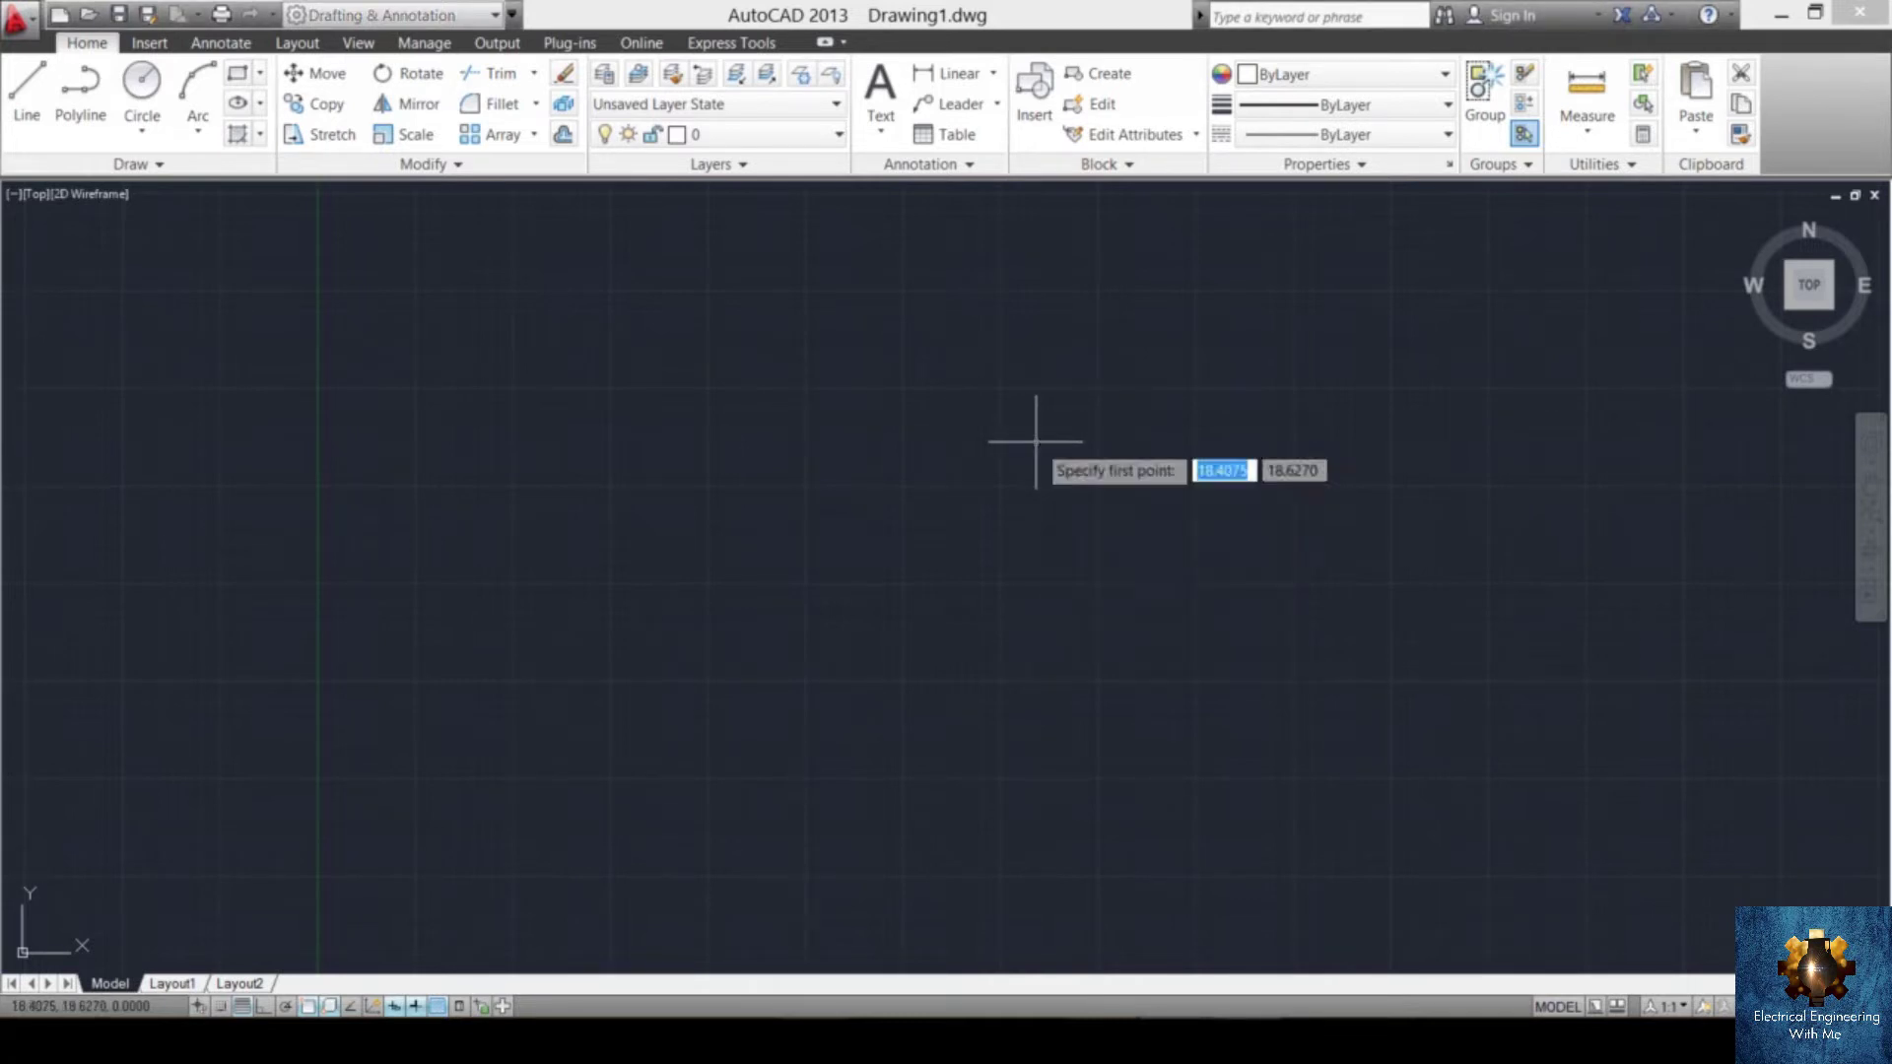
click(1052, 412)
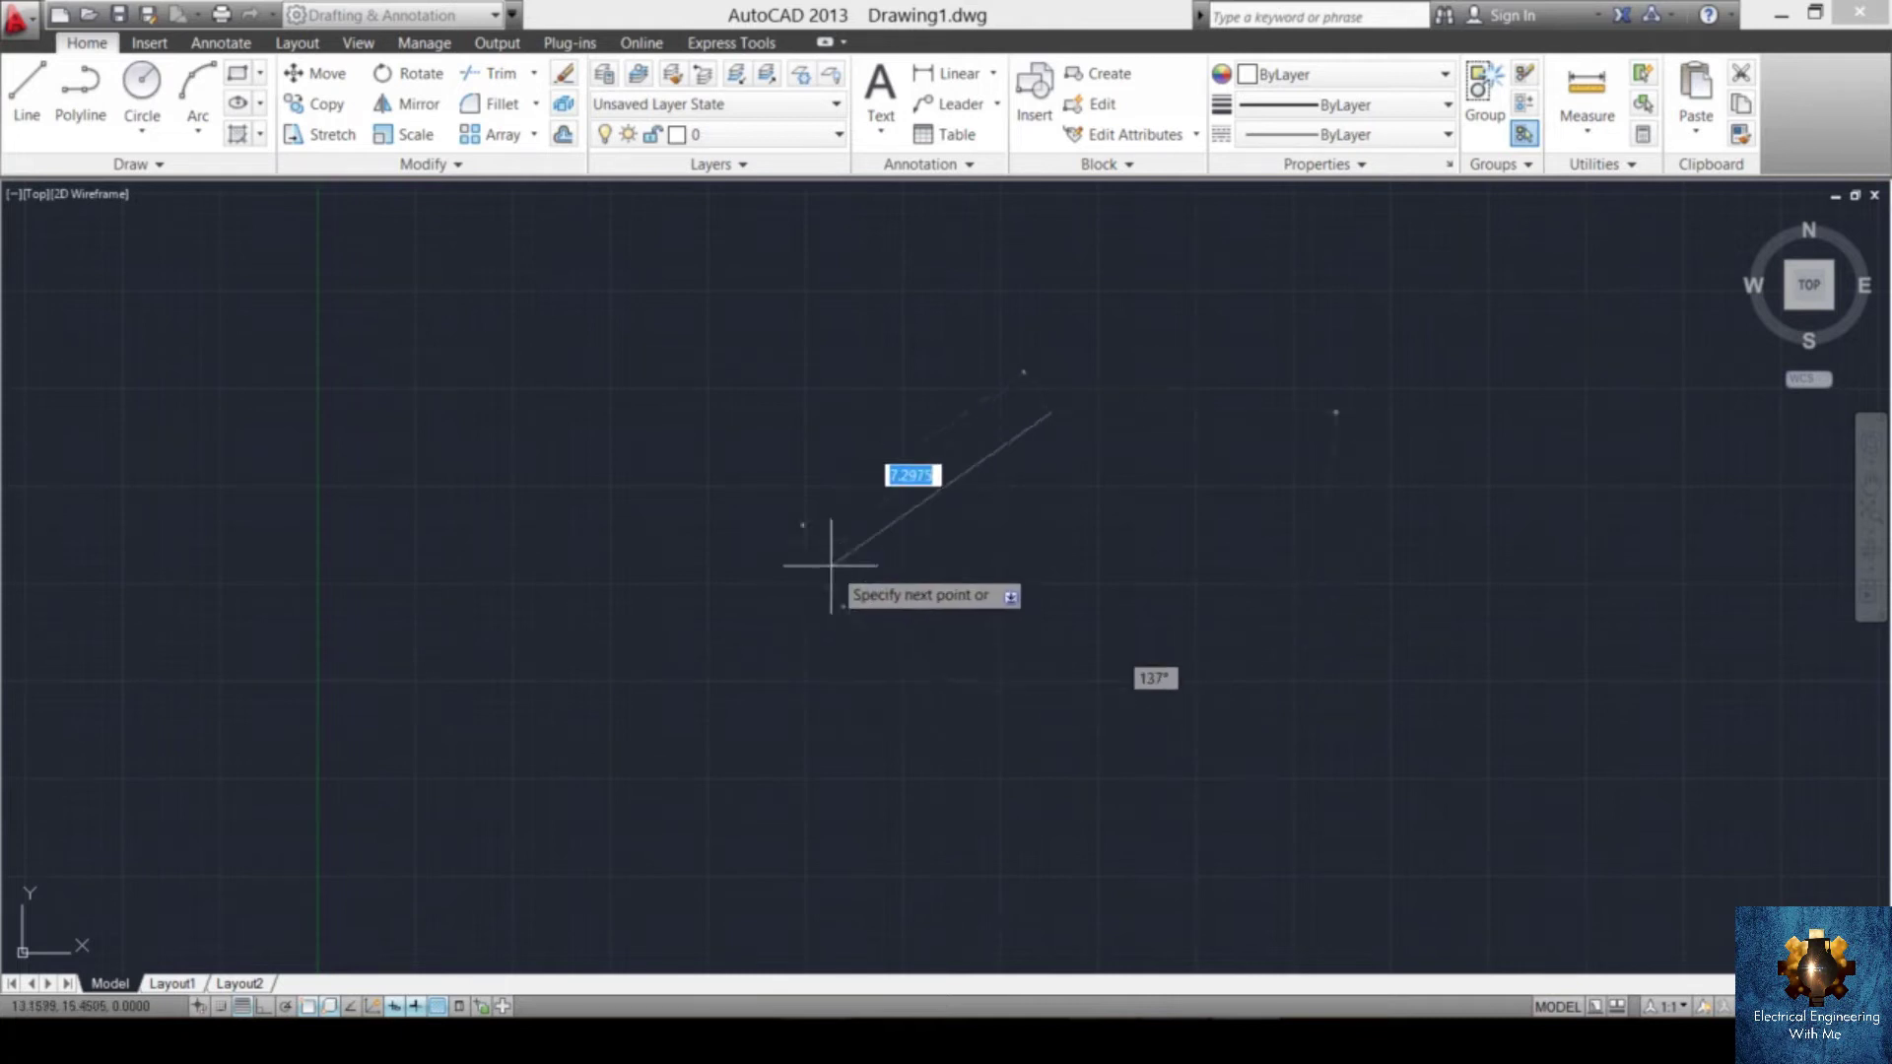
click(751, 645)
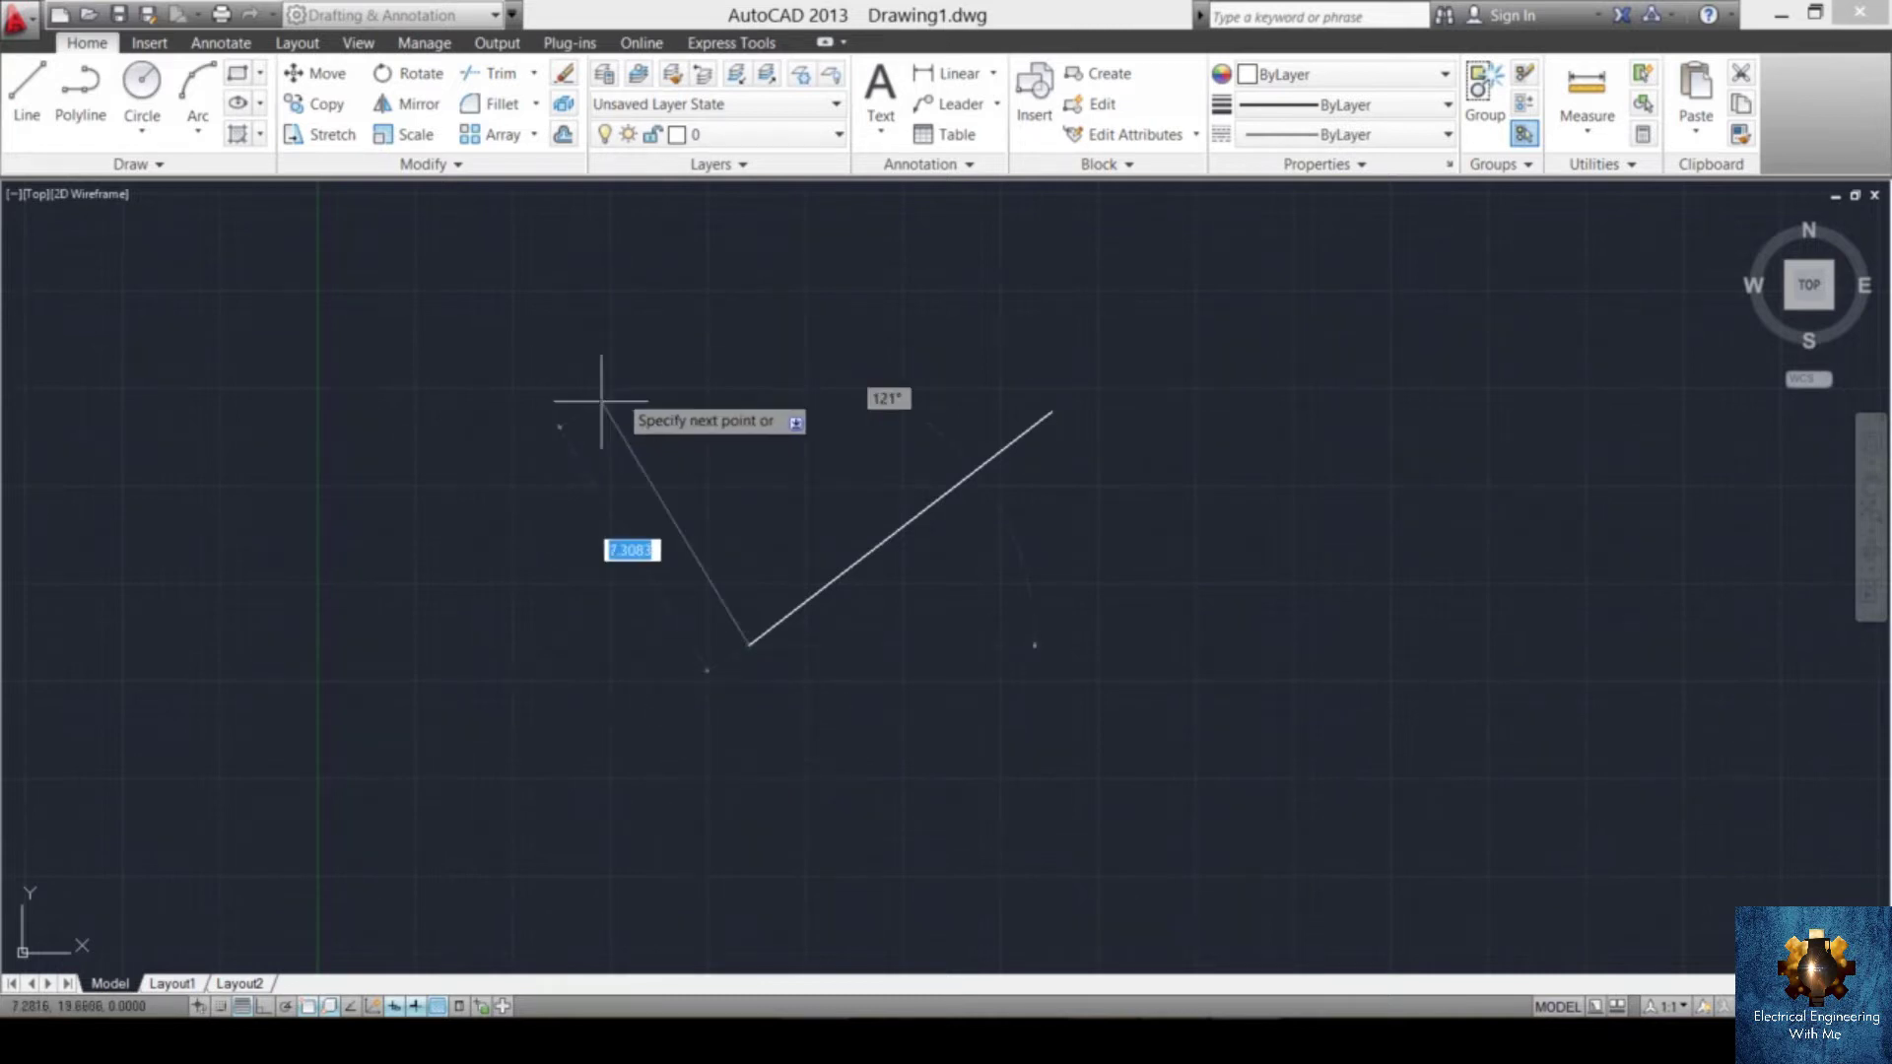
click(550, 345)
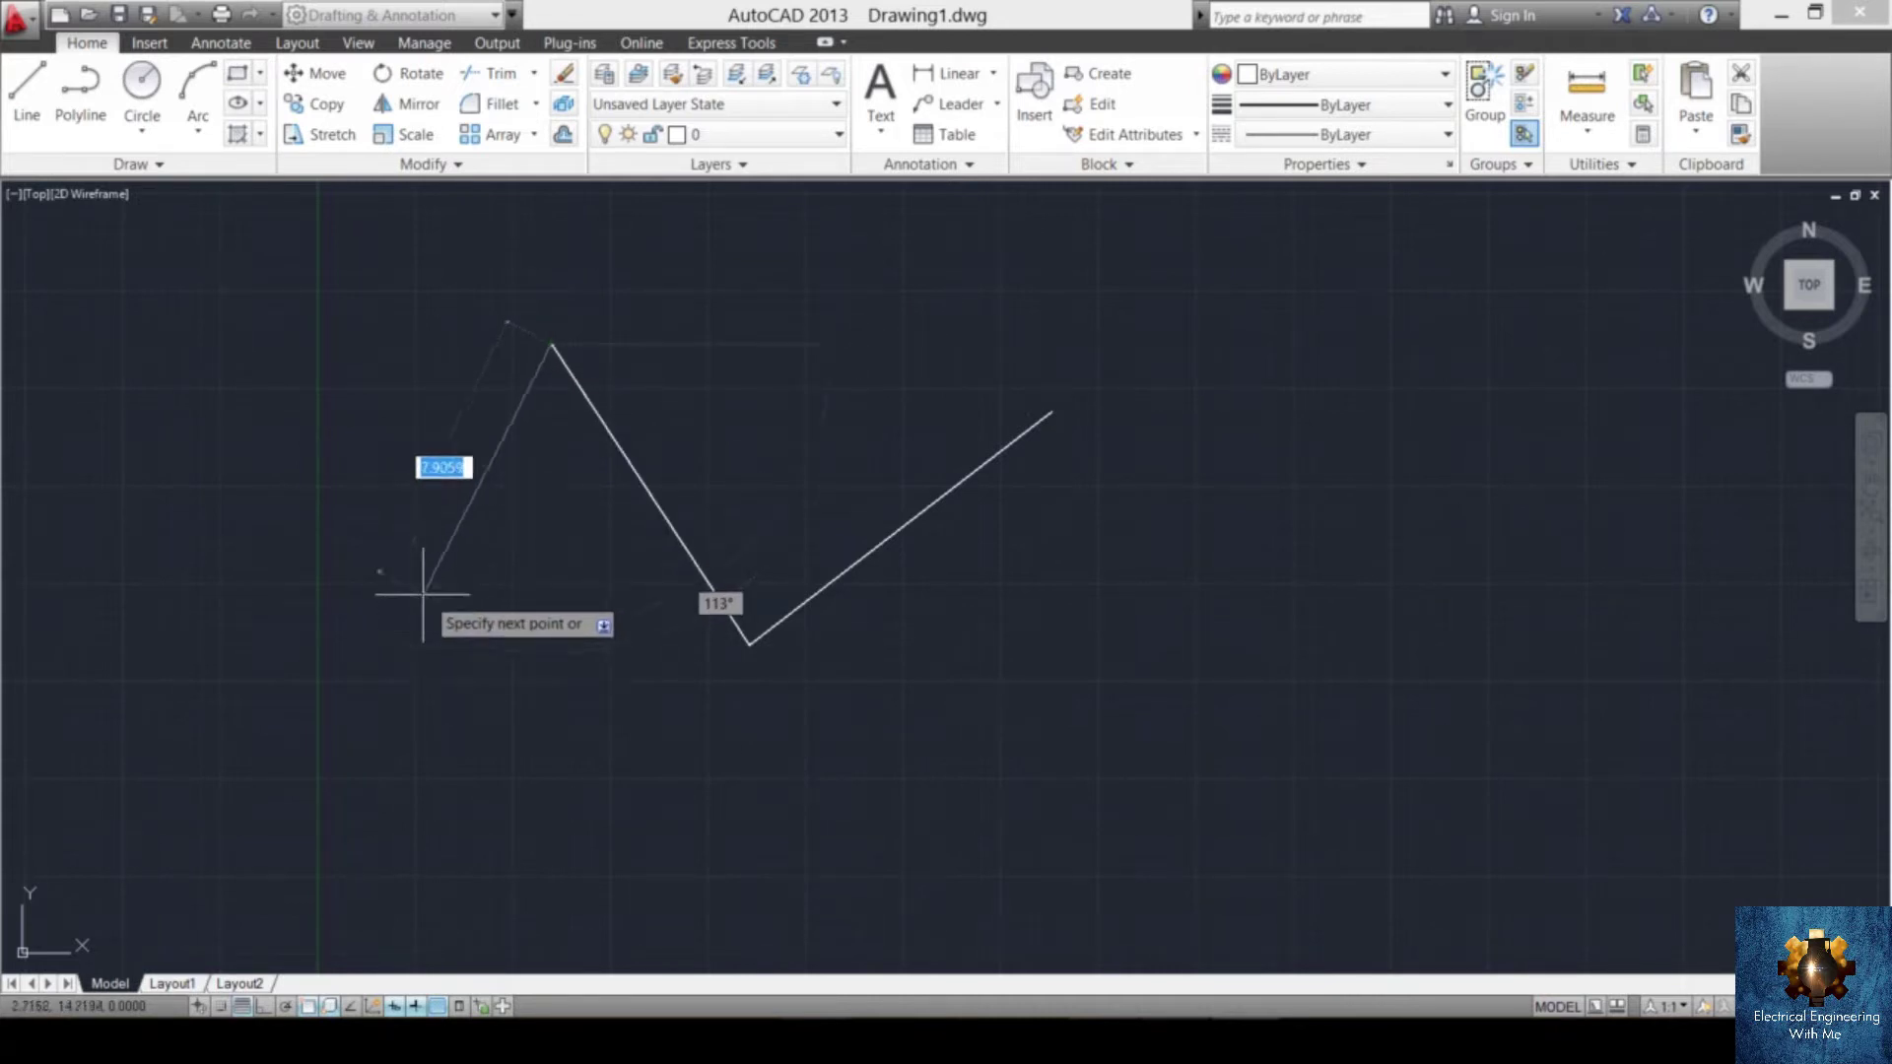
click(393, 596)
key(Escape)
key(space)
click(393, 596)
click(741, 715)
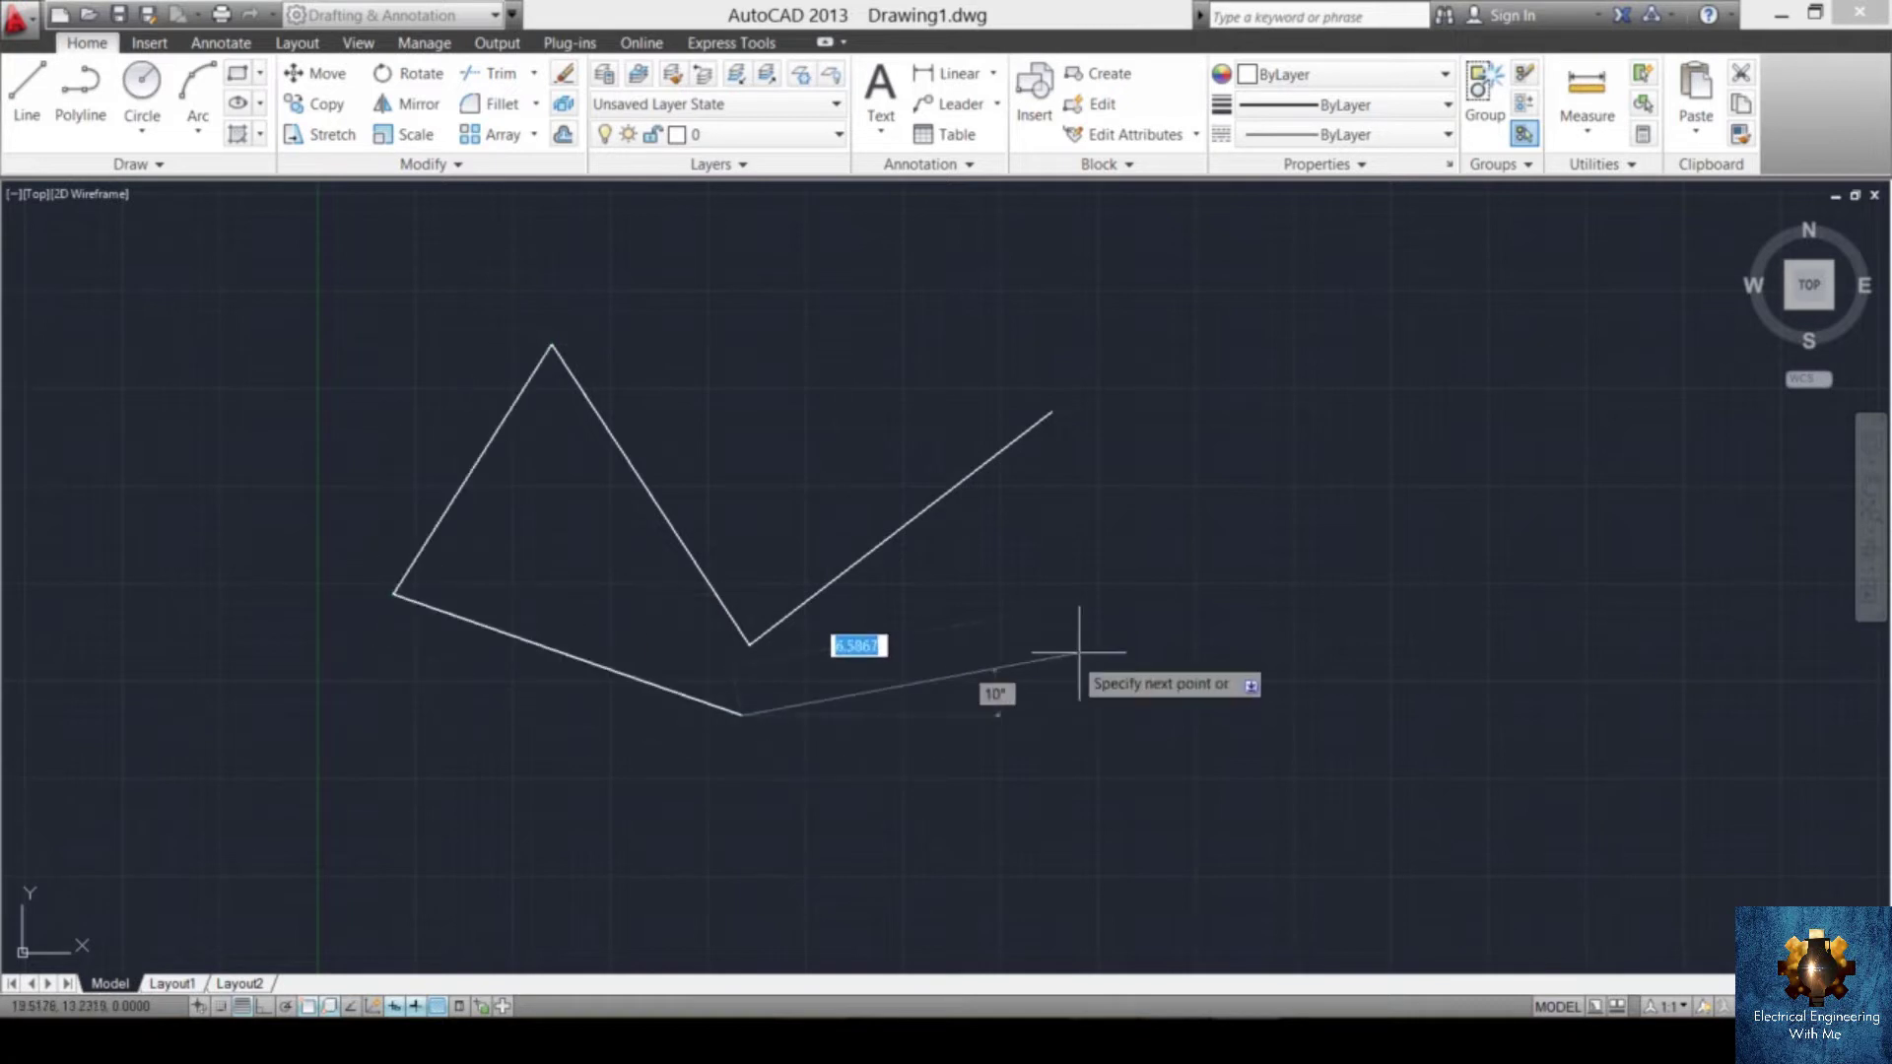
click(1133, 591)
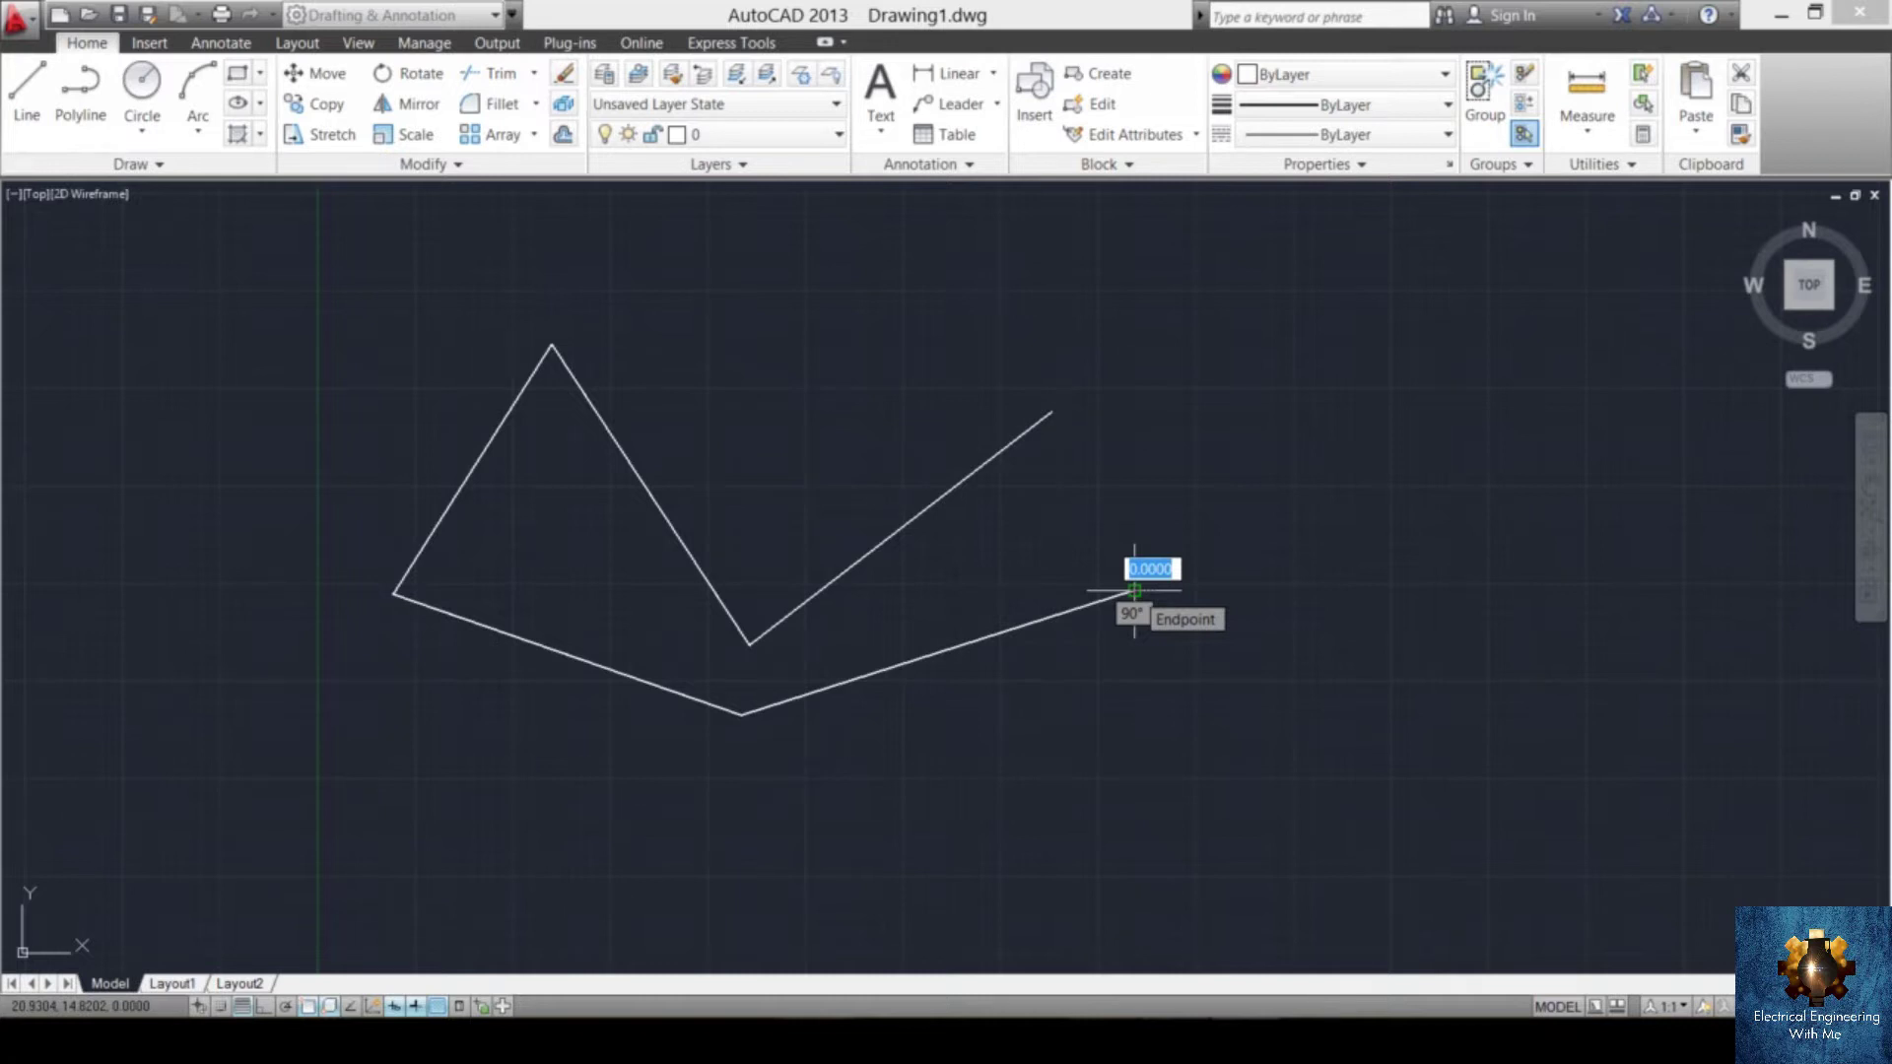
key(Escape)
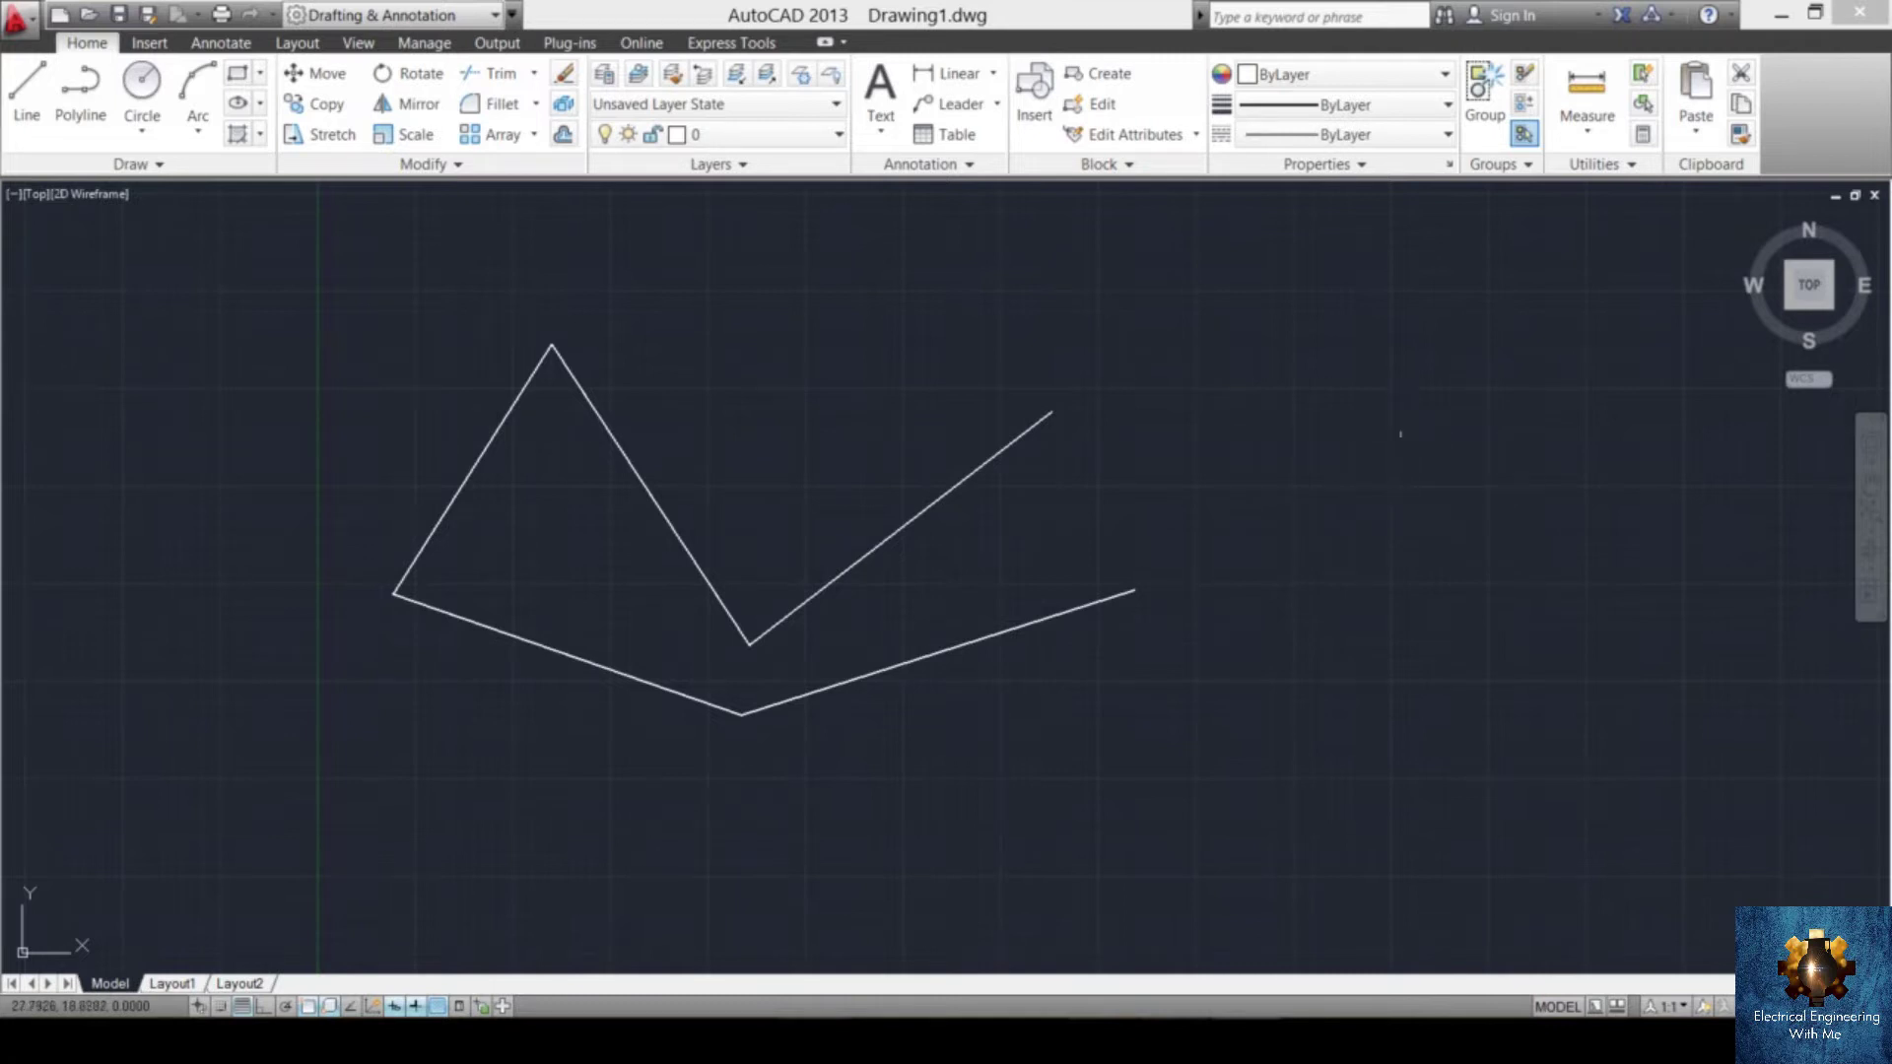
- Draw two connected lines forming an open V shape to the right of the five-line chain
key(Return)
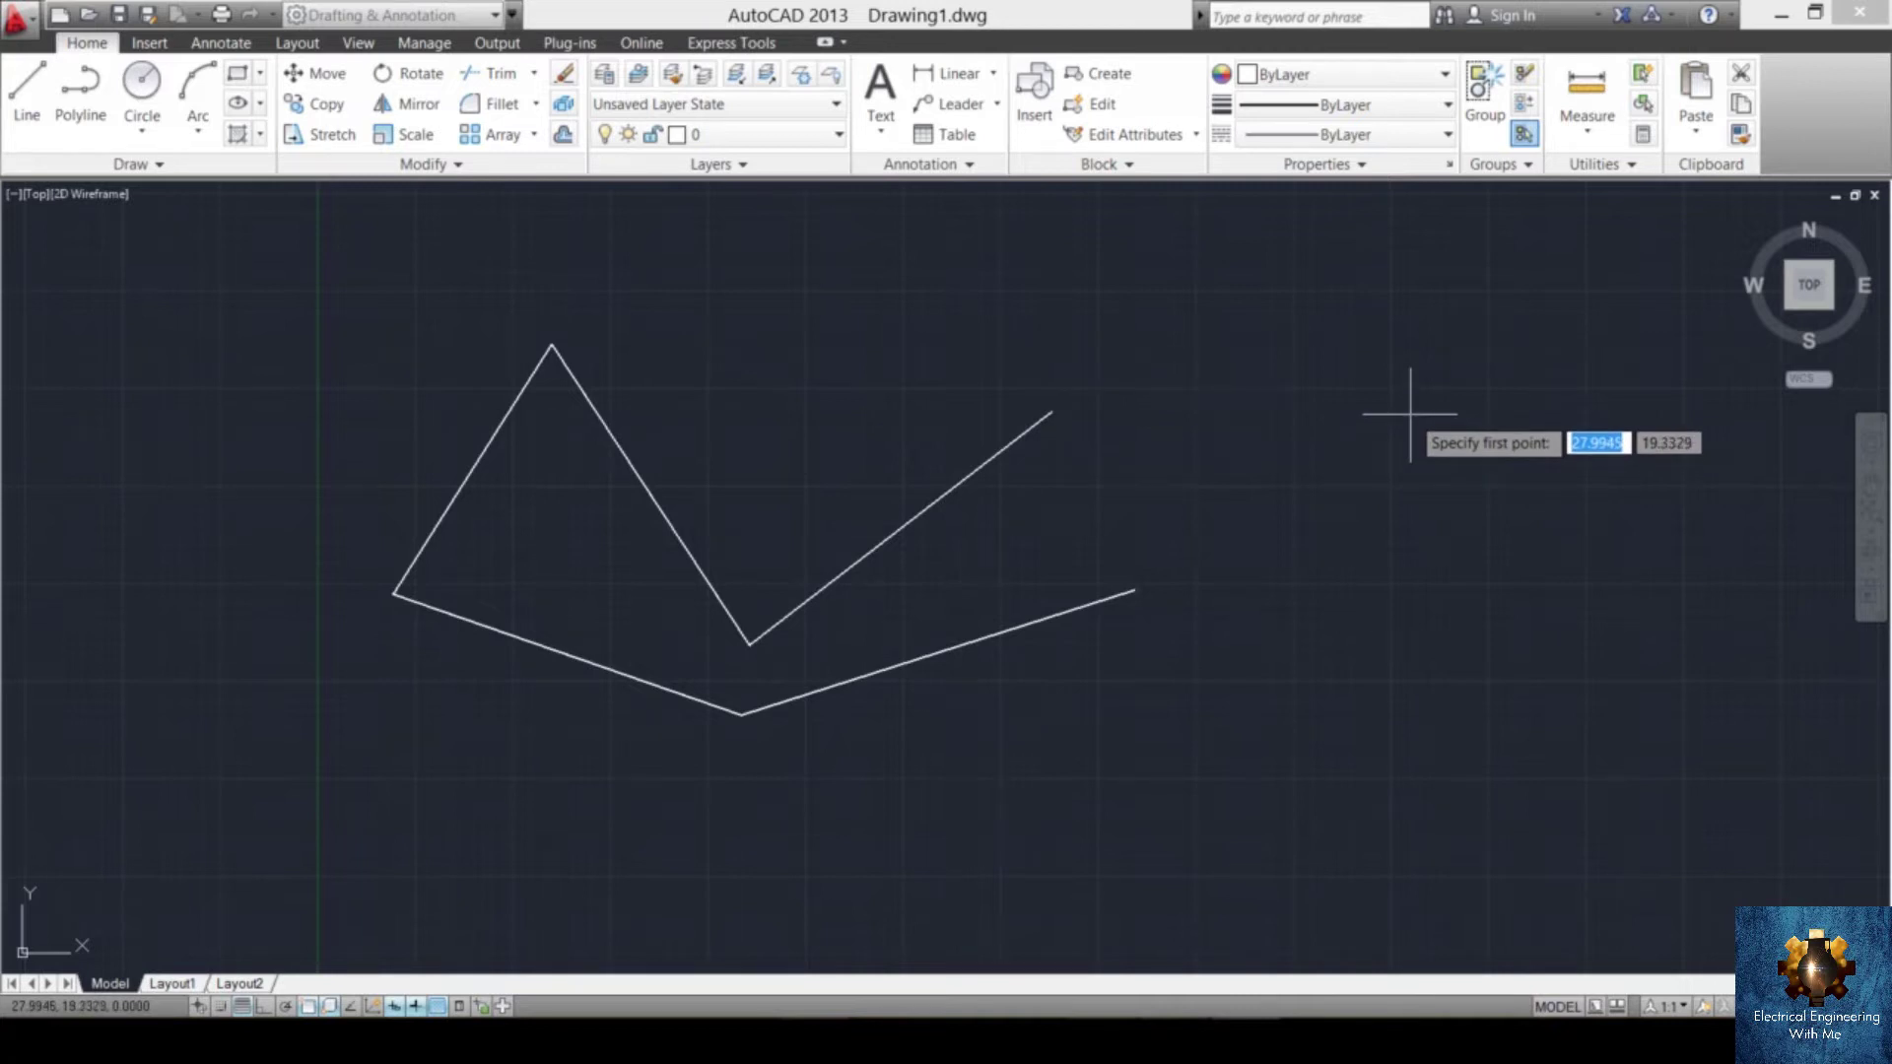
click(1410, 414)
click(1288, 669)
click(1568, 608)
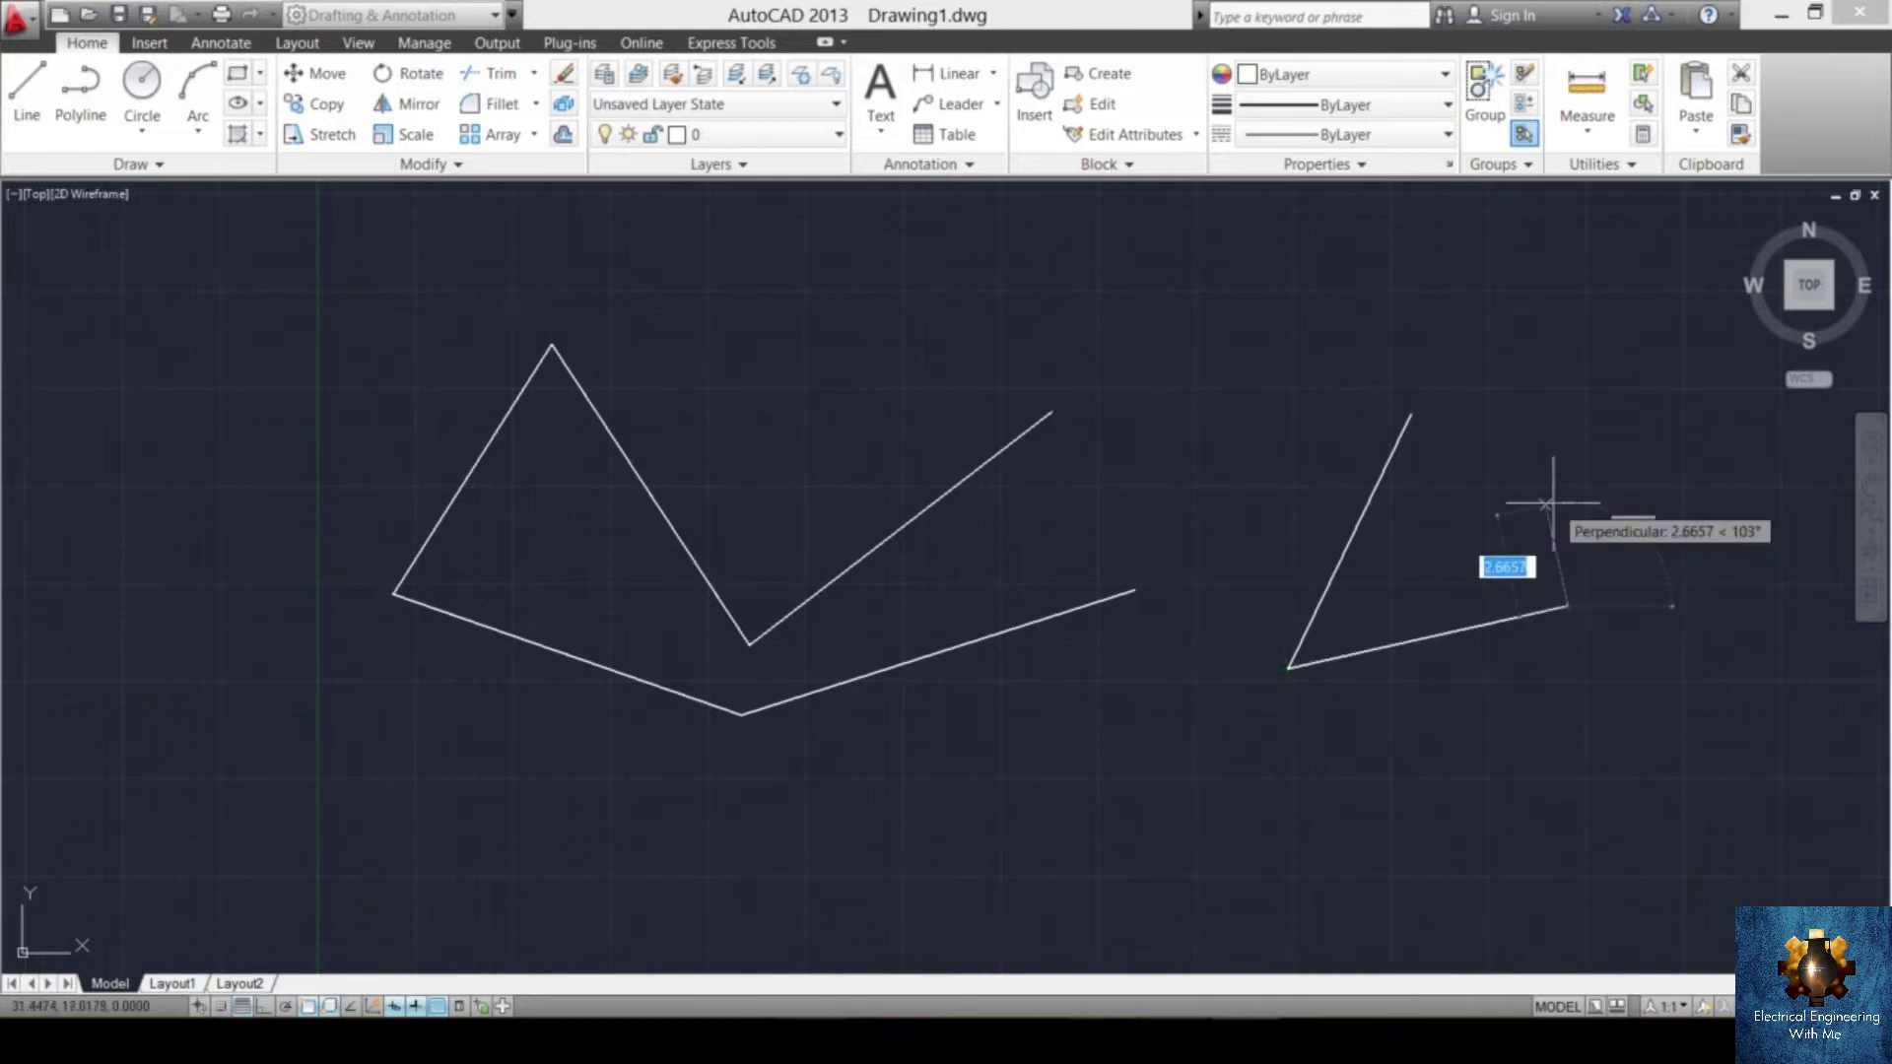
key(Escape)
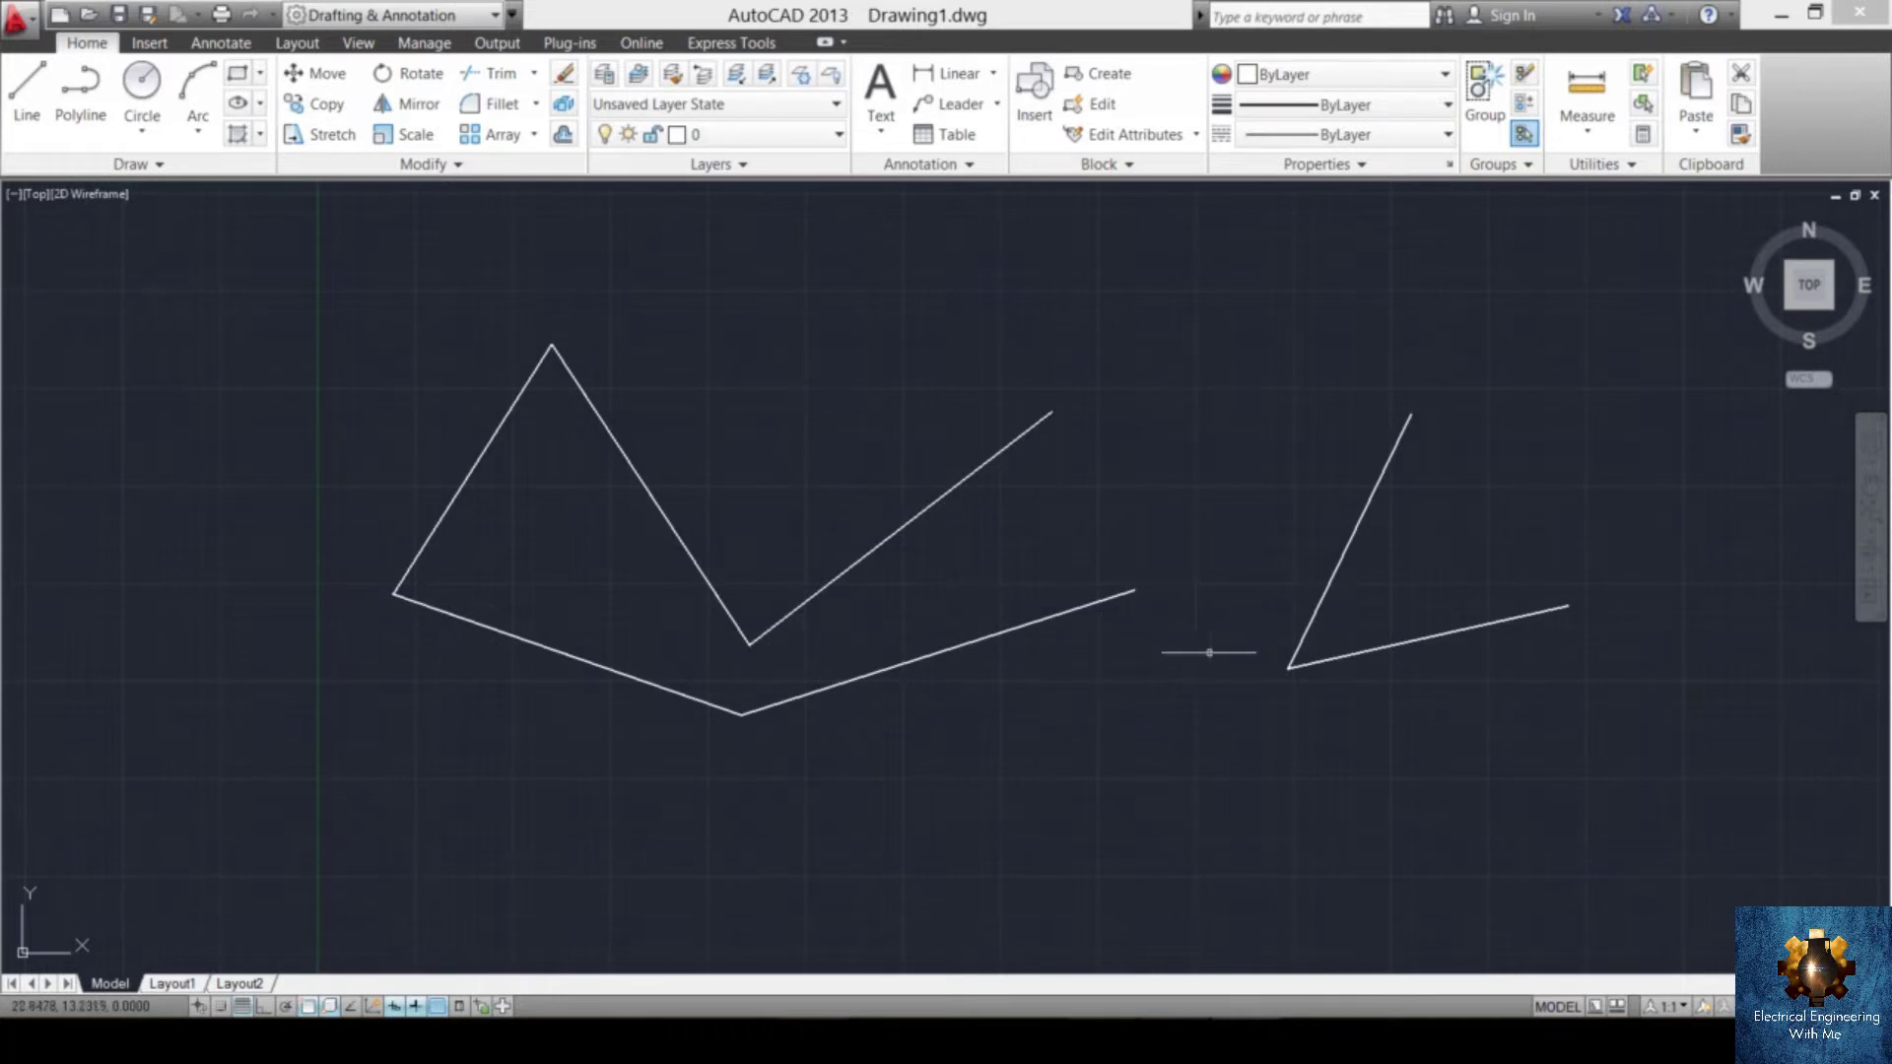
- Delete the entire five-line chain, keeping the V shape
click(1198, 301)
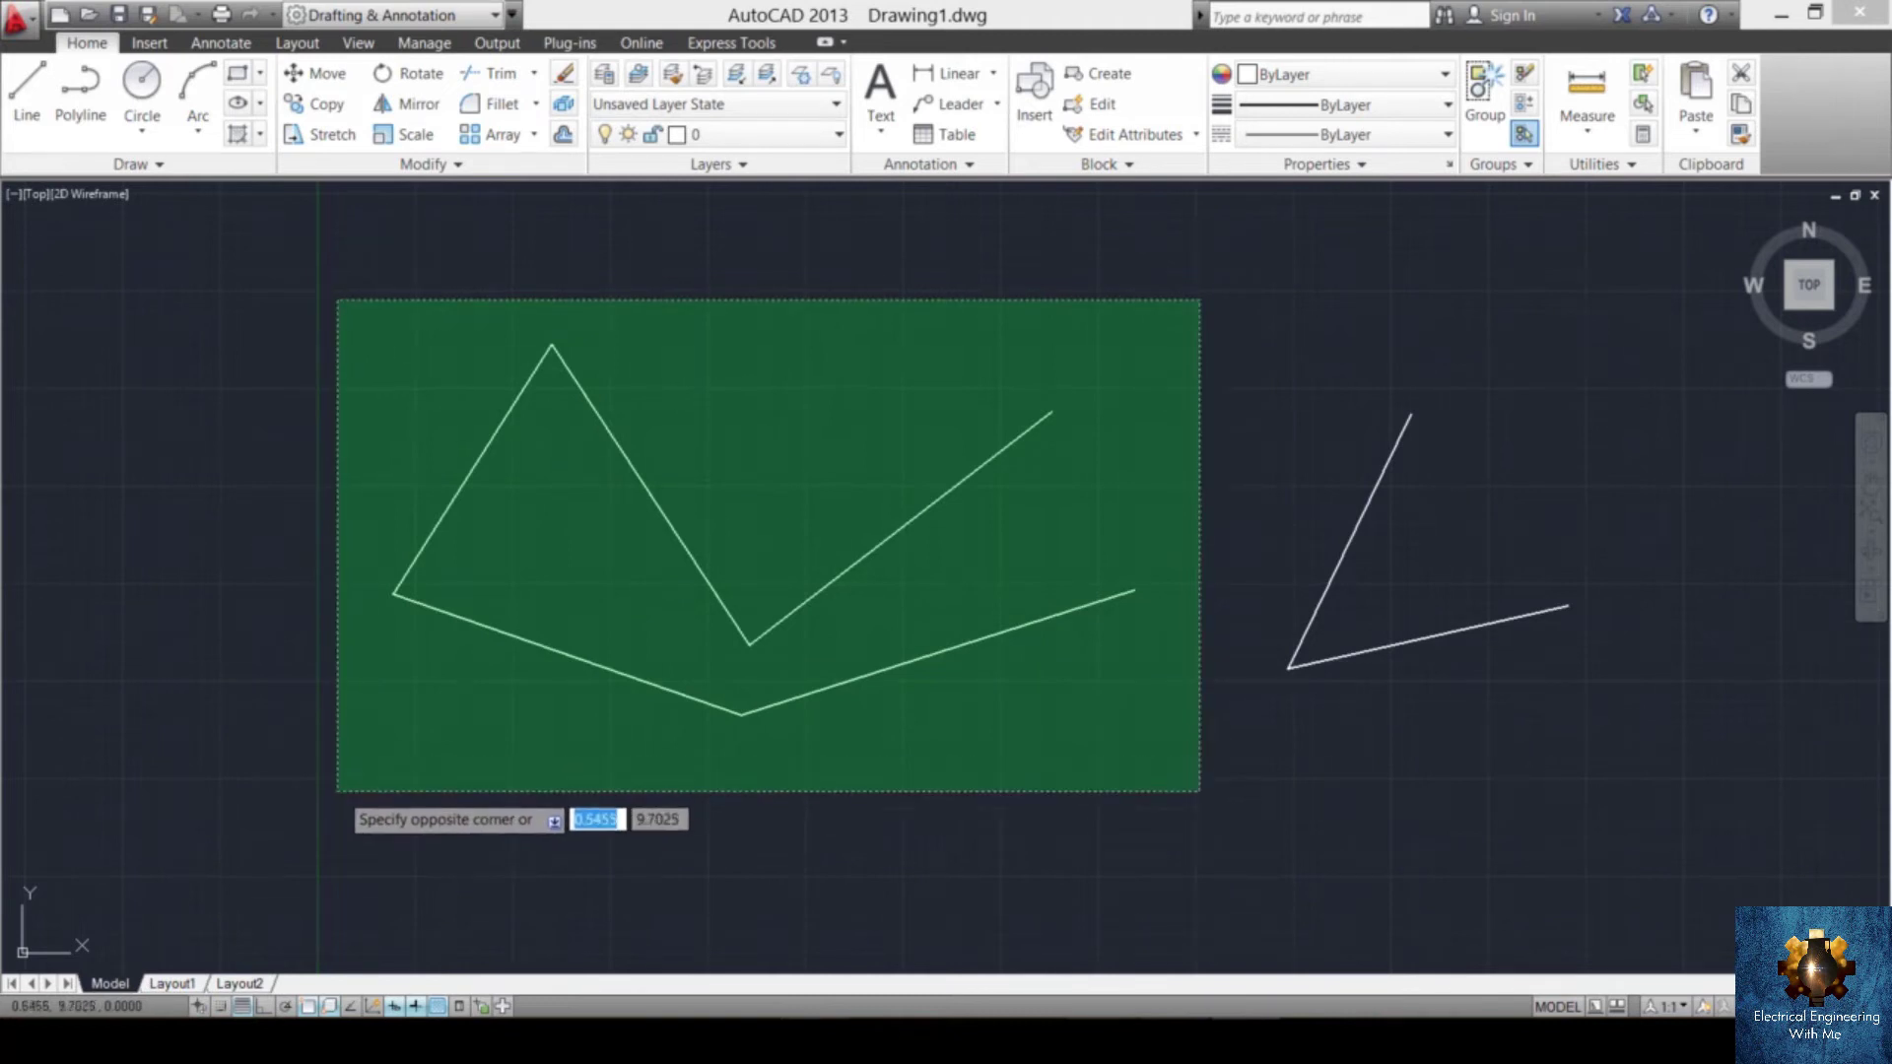
click(342, 787)
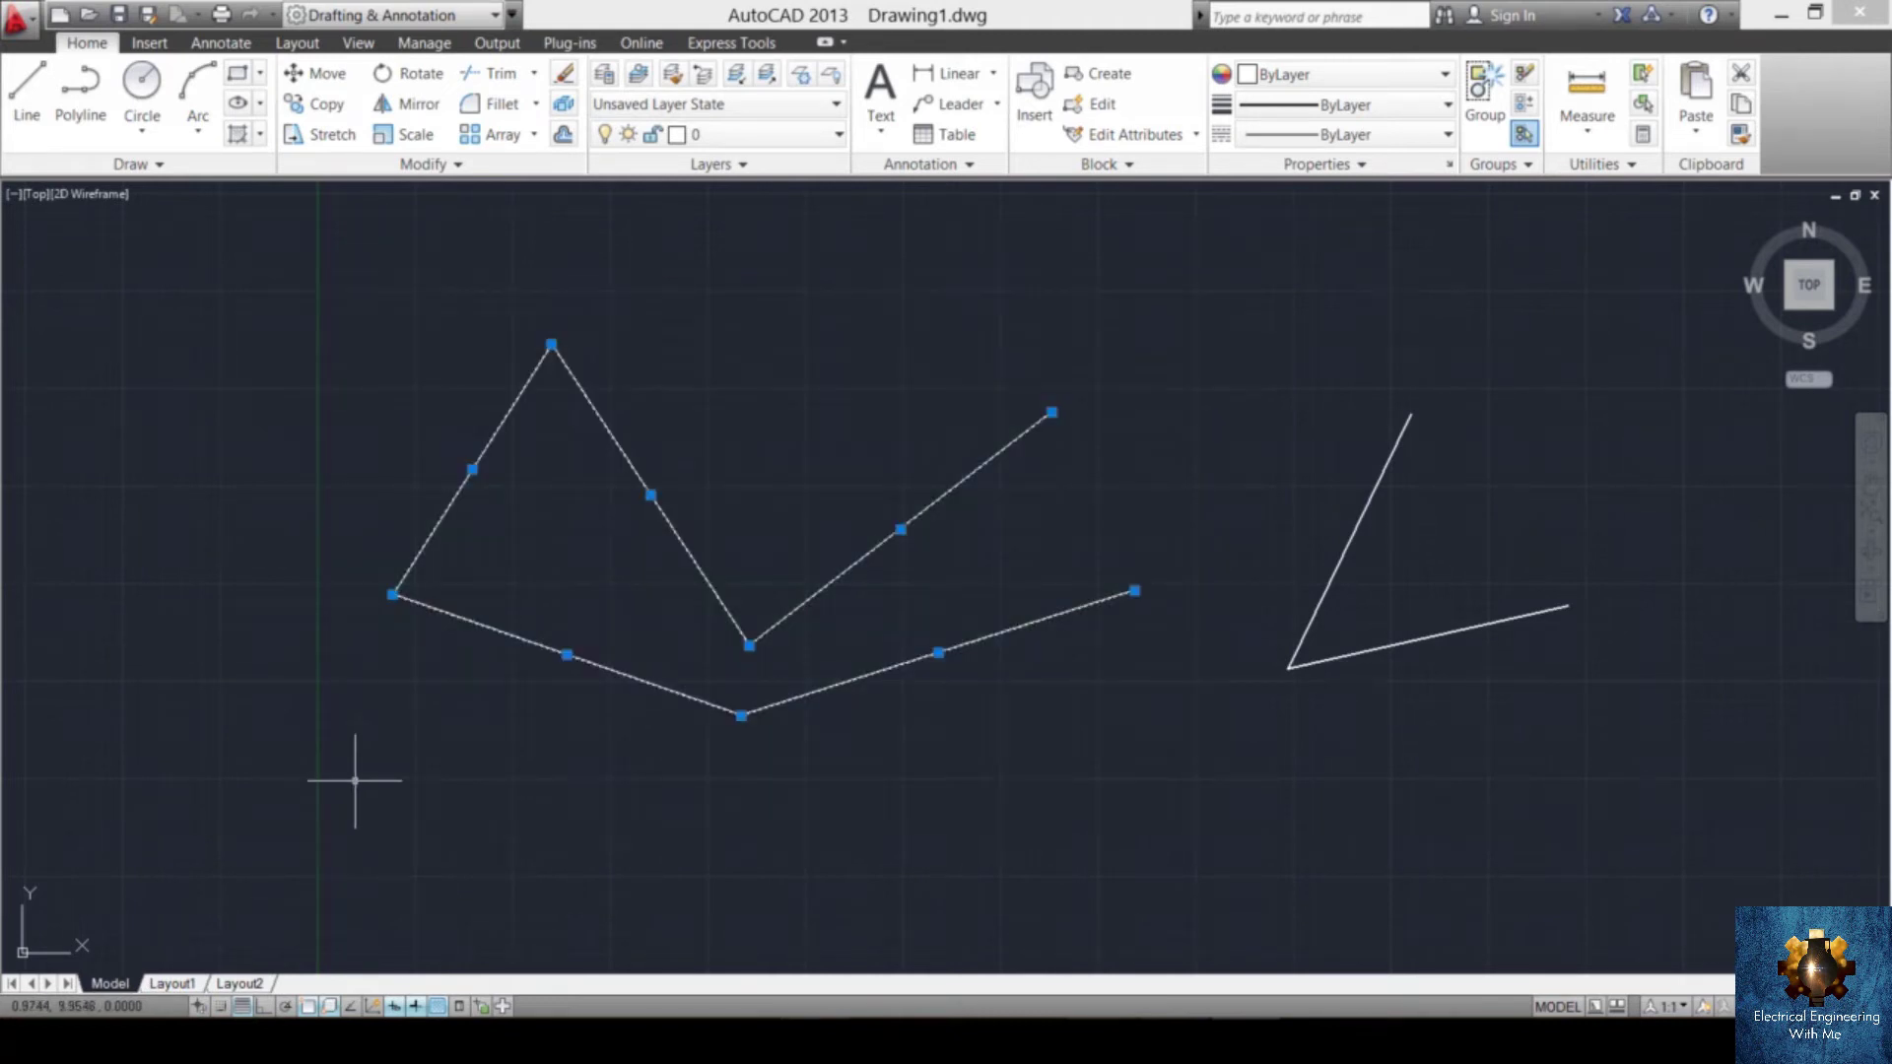
key(Delete)
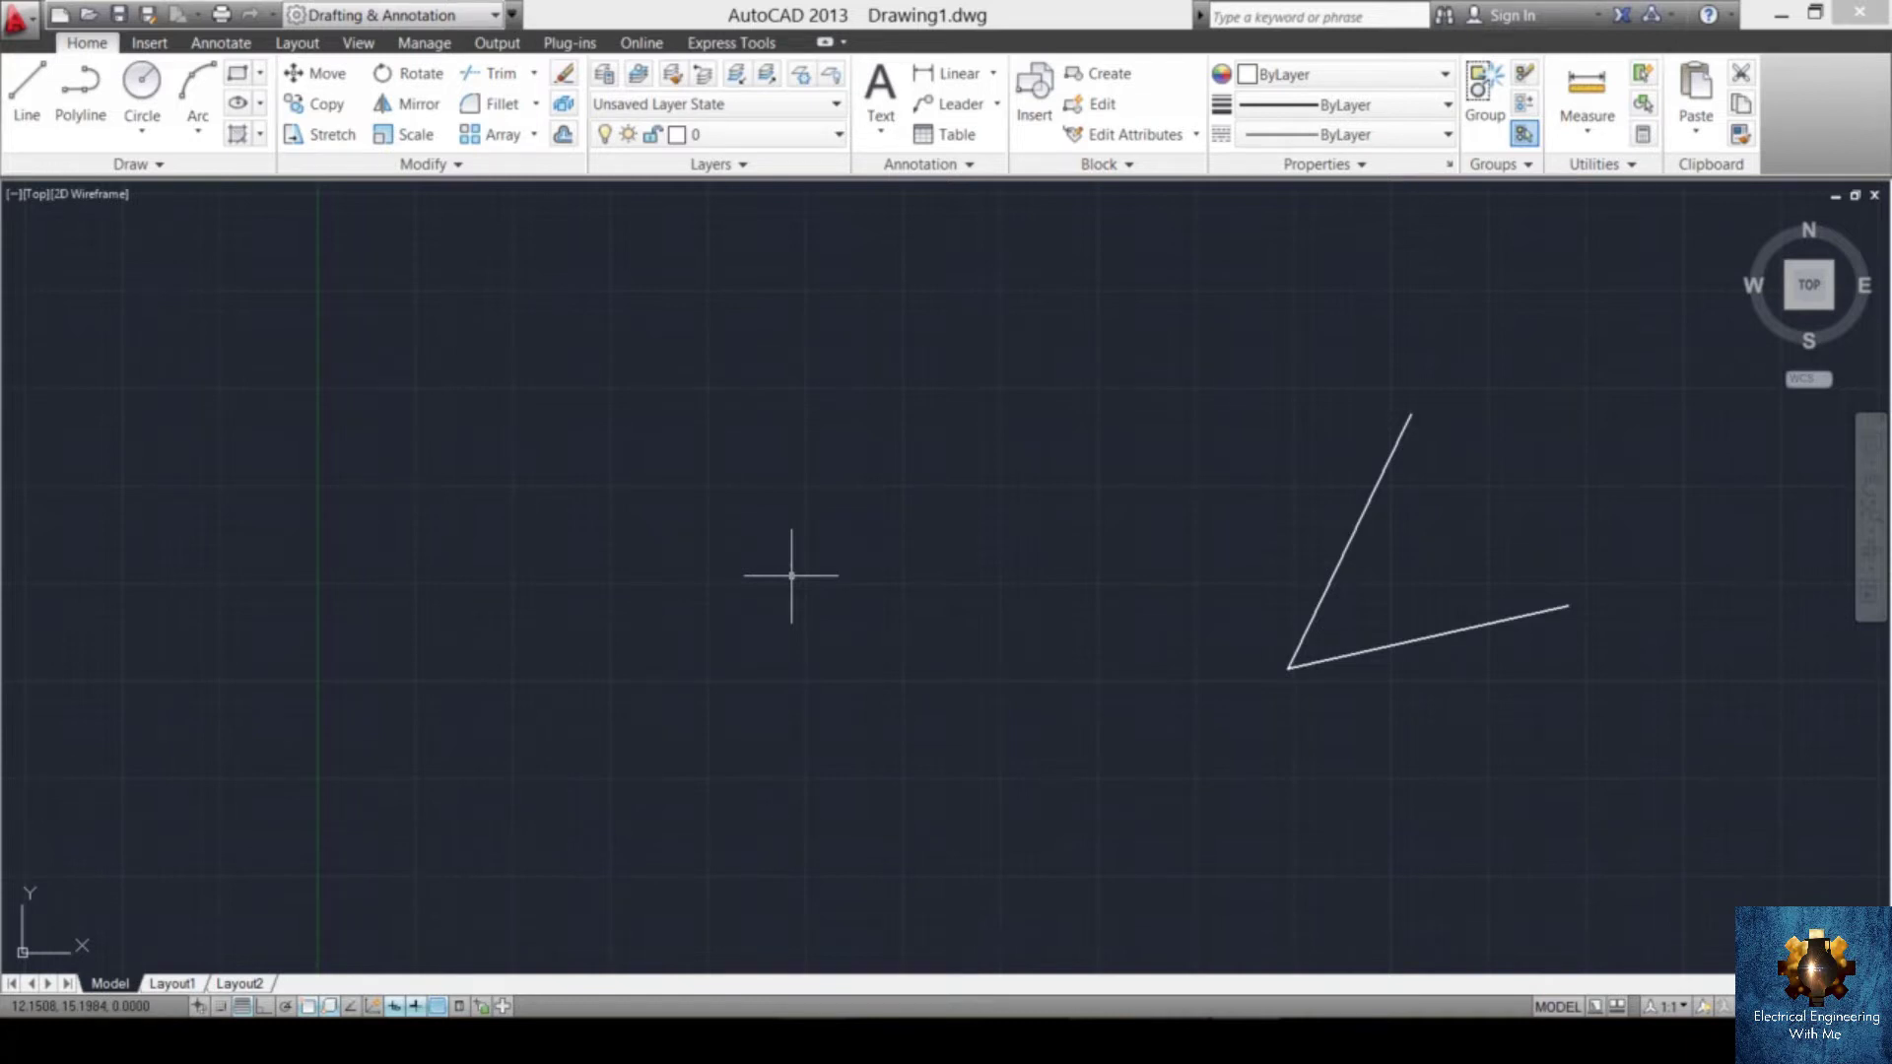
- Draw an open zigzag polyline with four straight segments to the left of the V shape
text(PL)
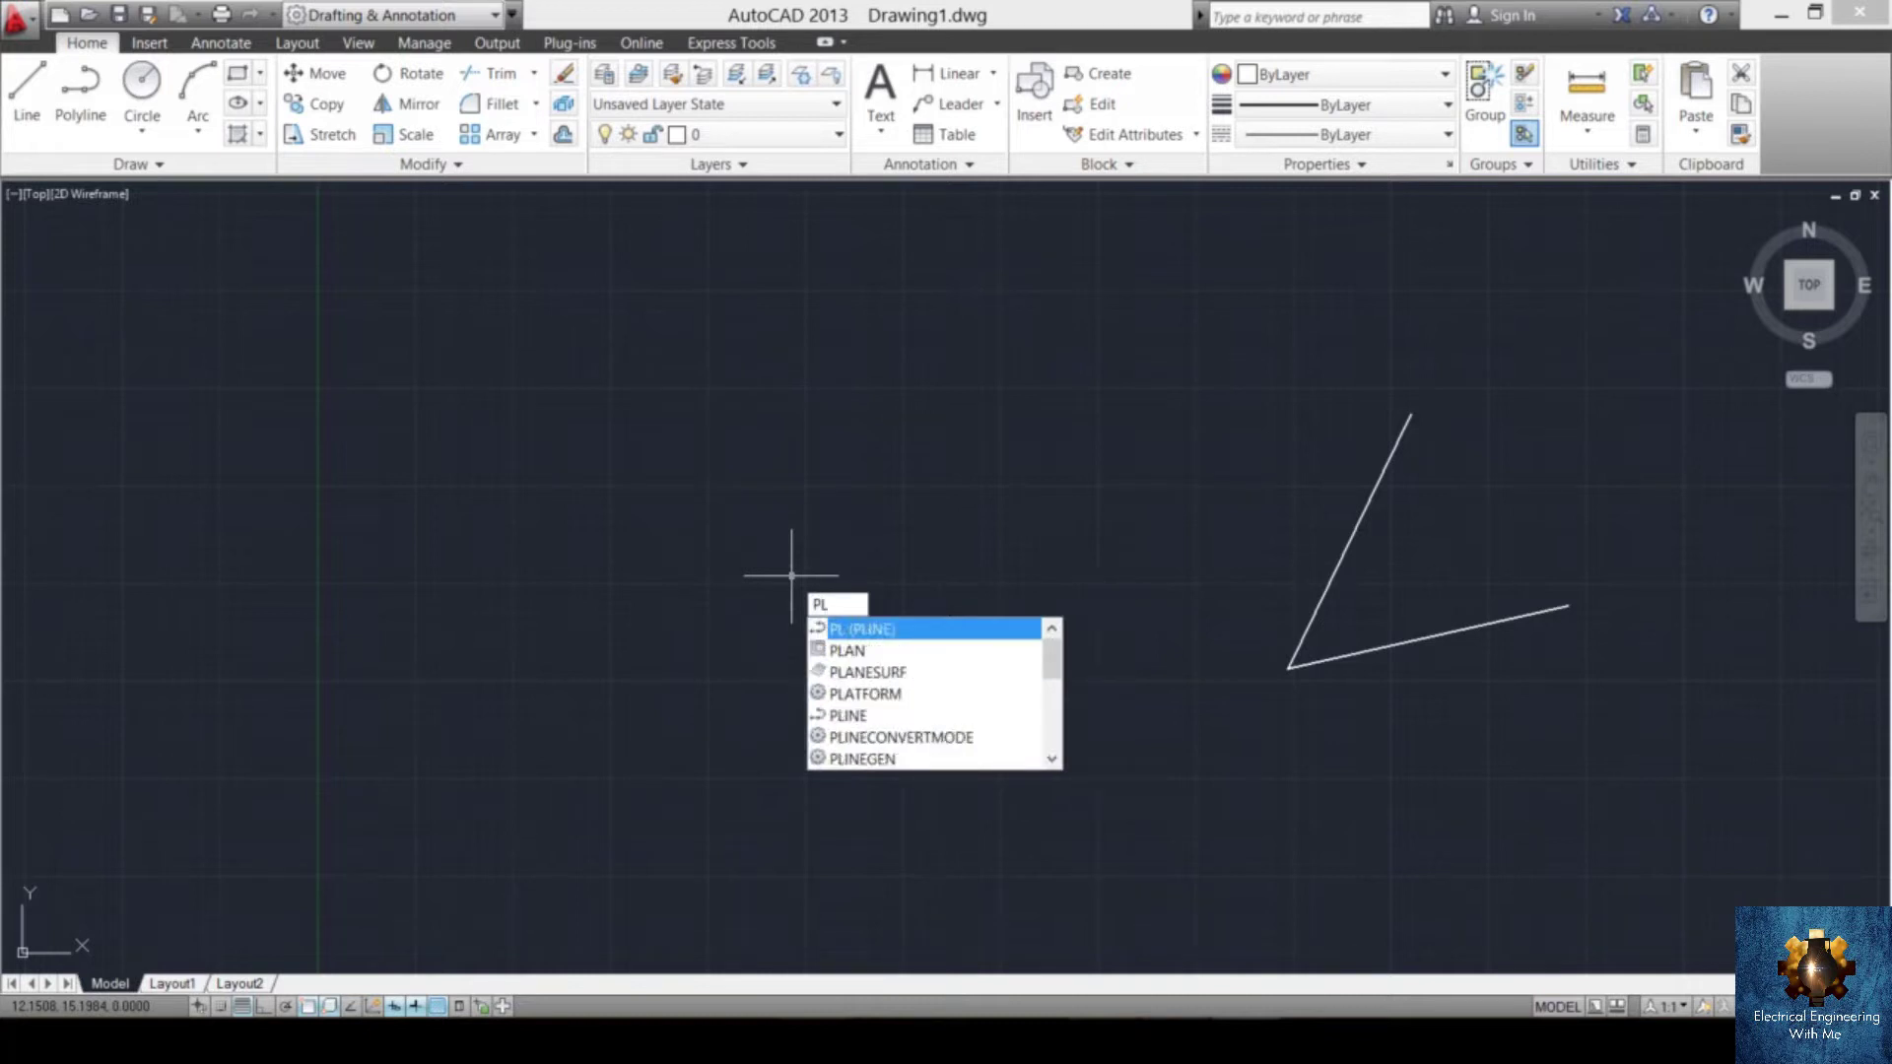
key(Return)
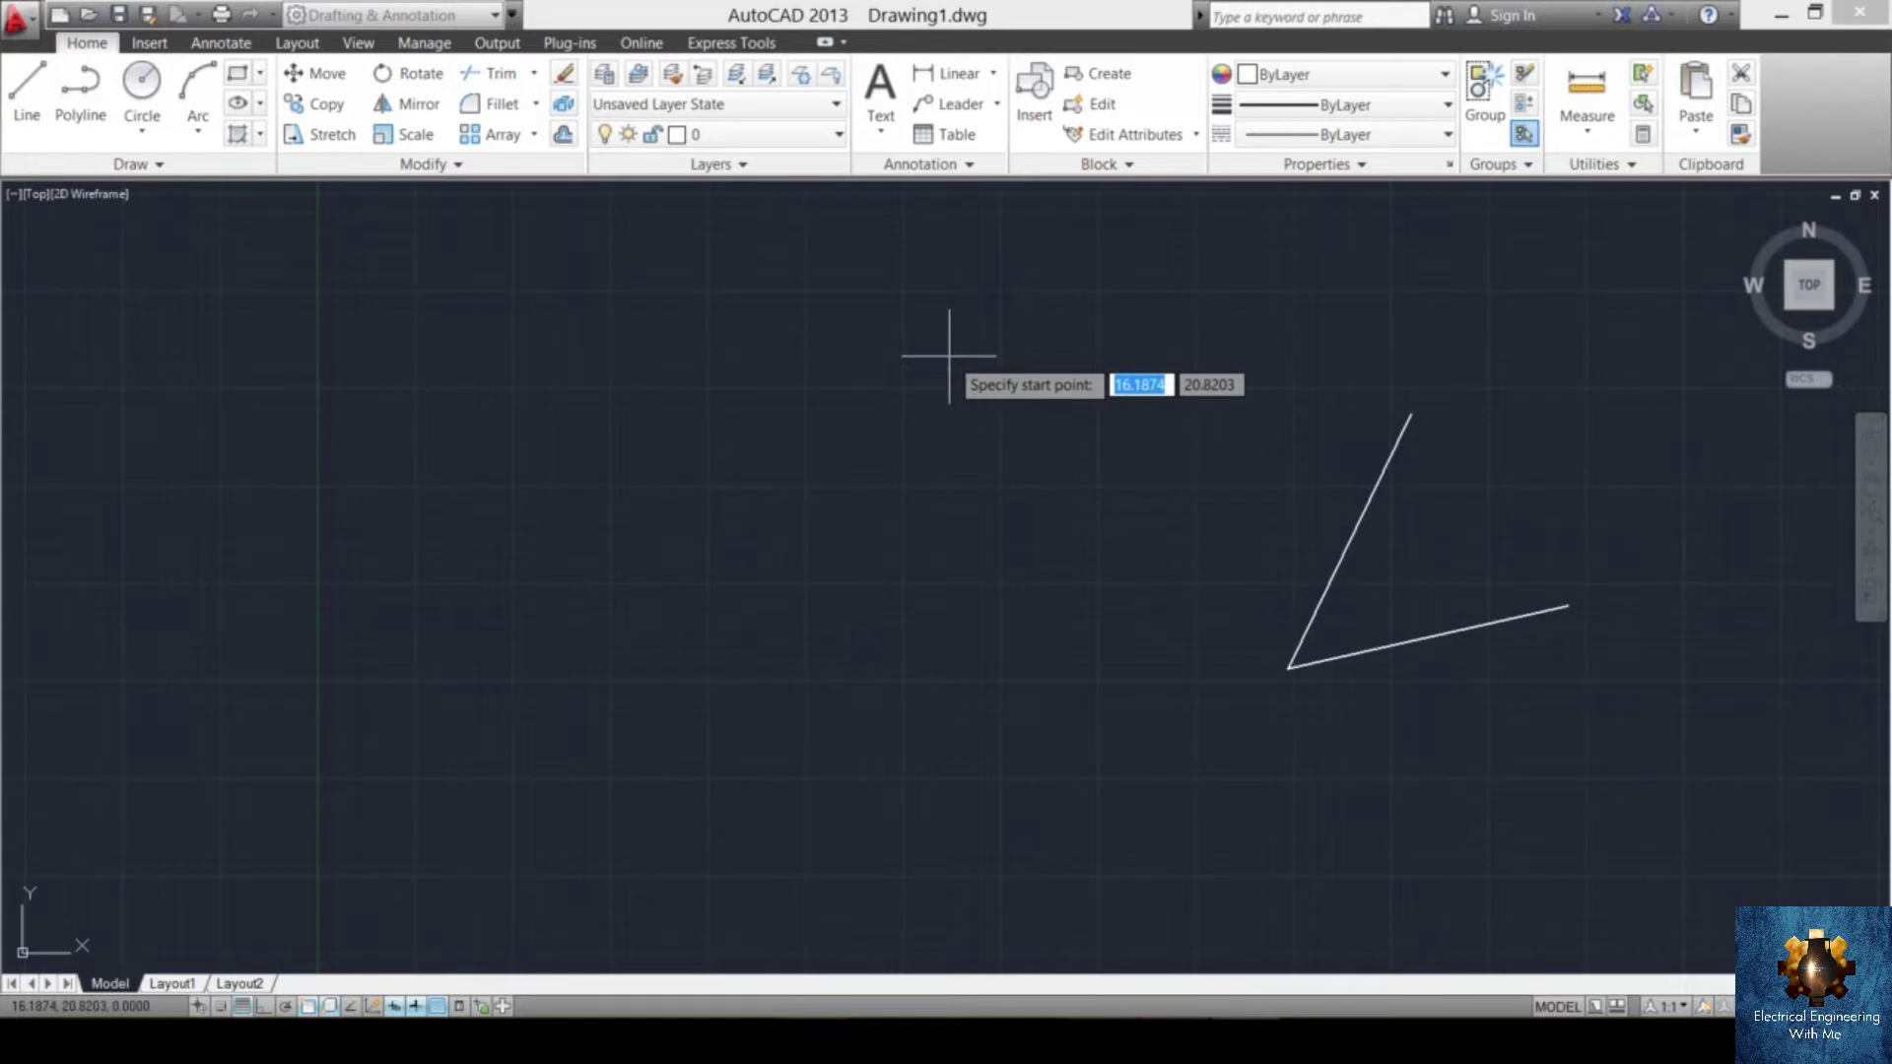
click(960, 326)
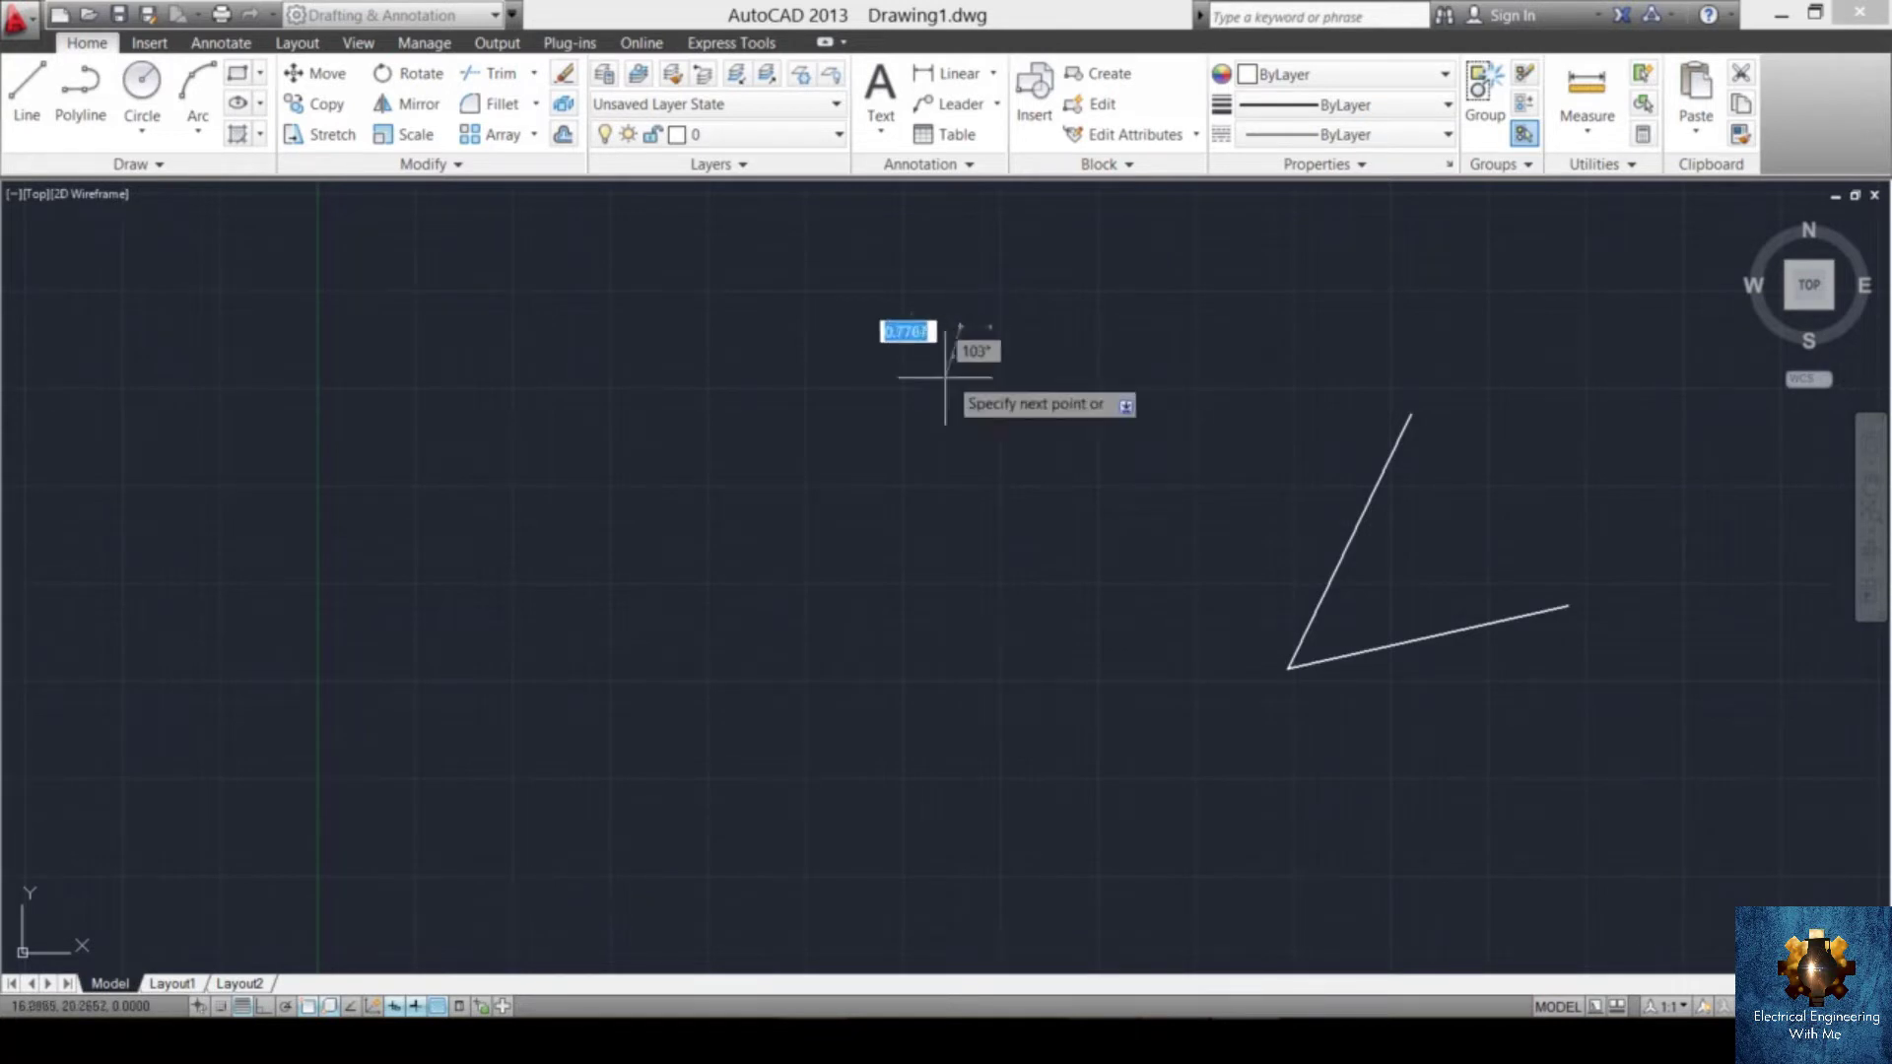
click(651, 502)
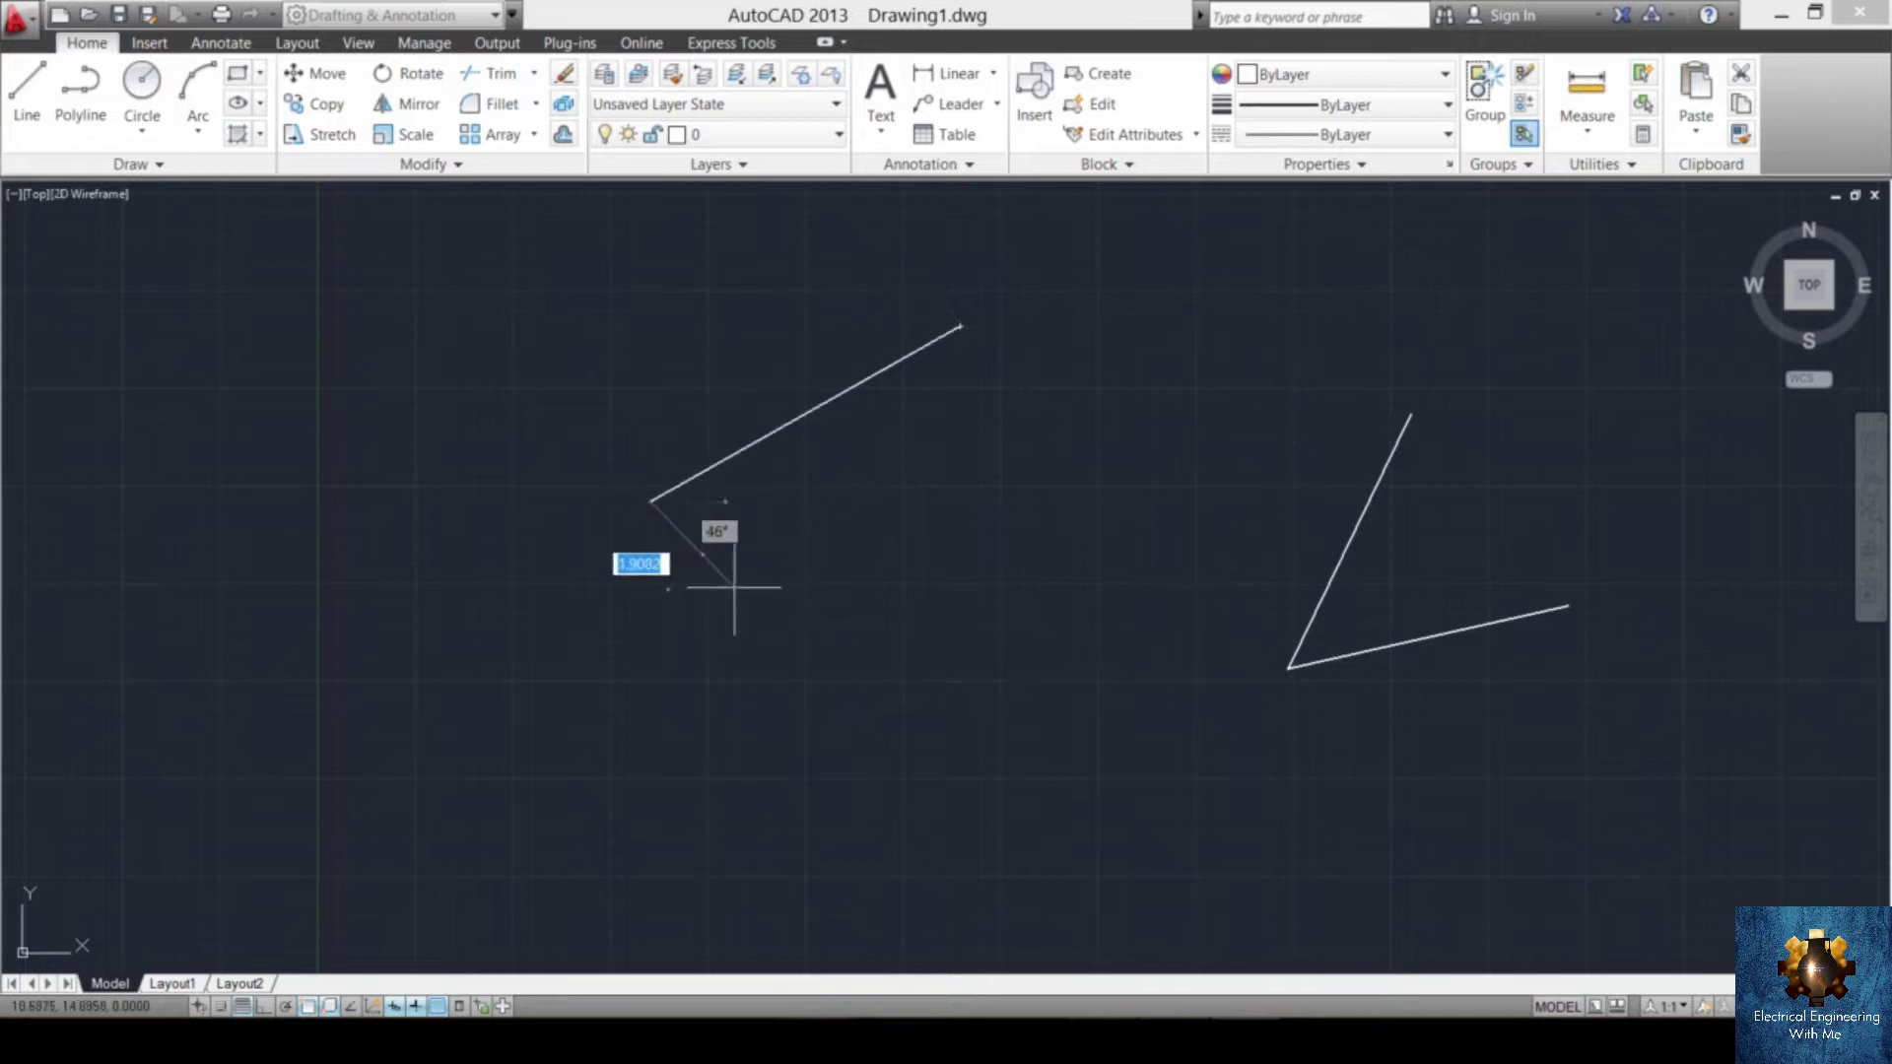
click(849, 588)
click(772, 746)
click(1030, 730)
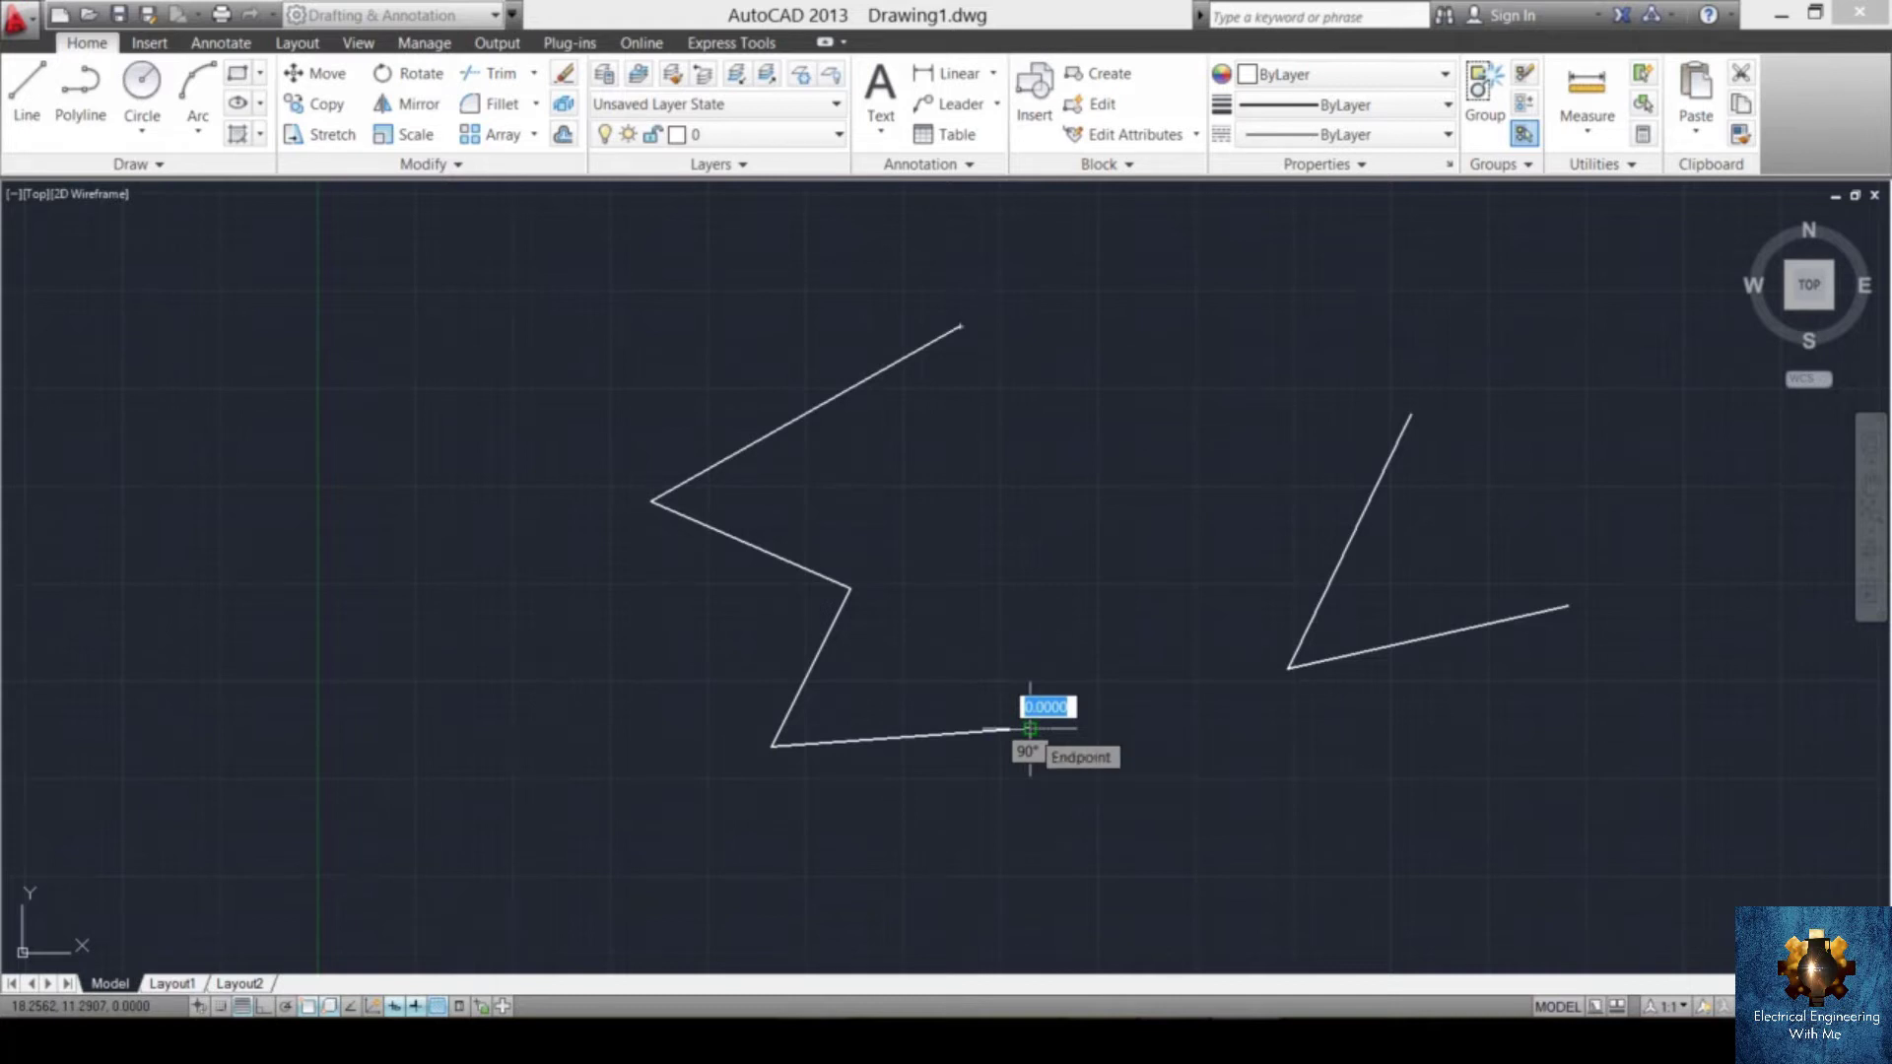
key(Return)
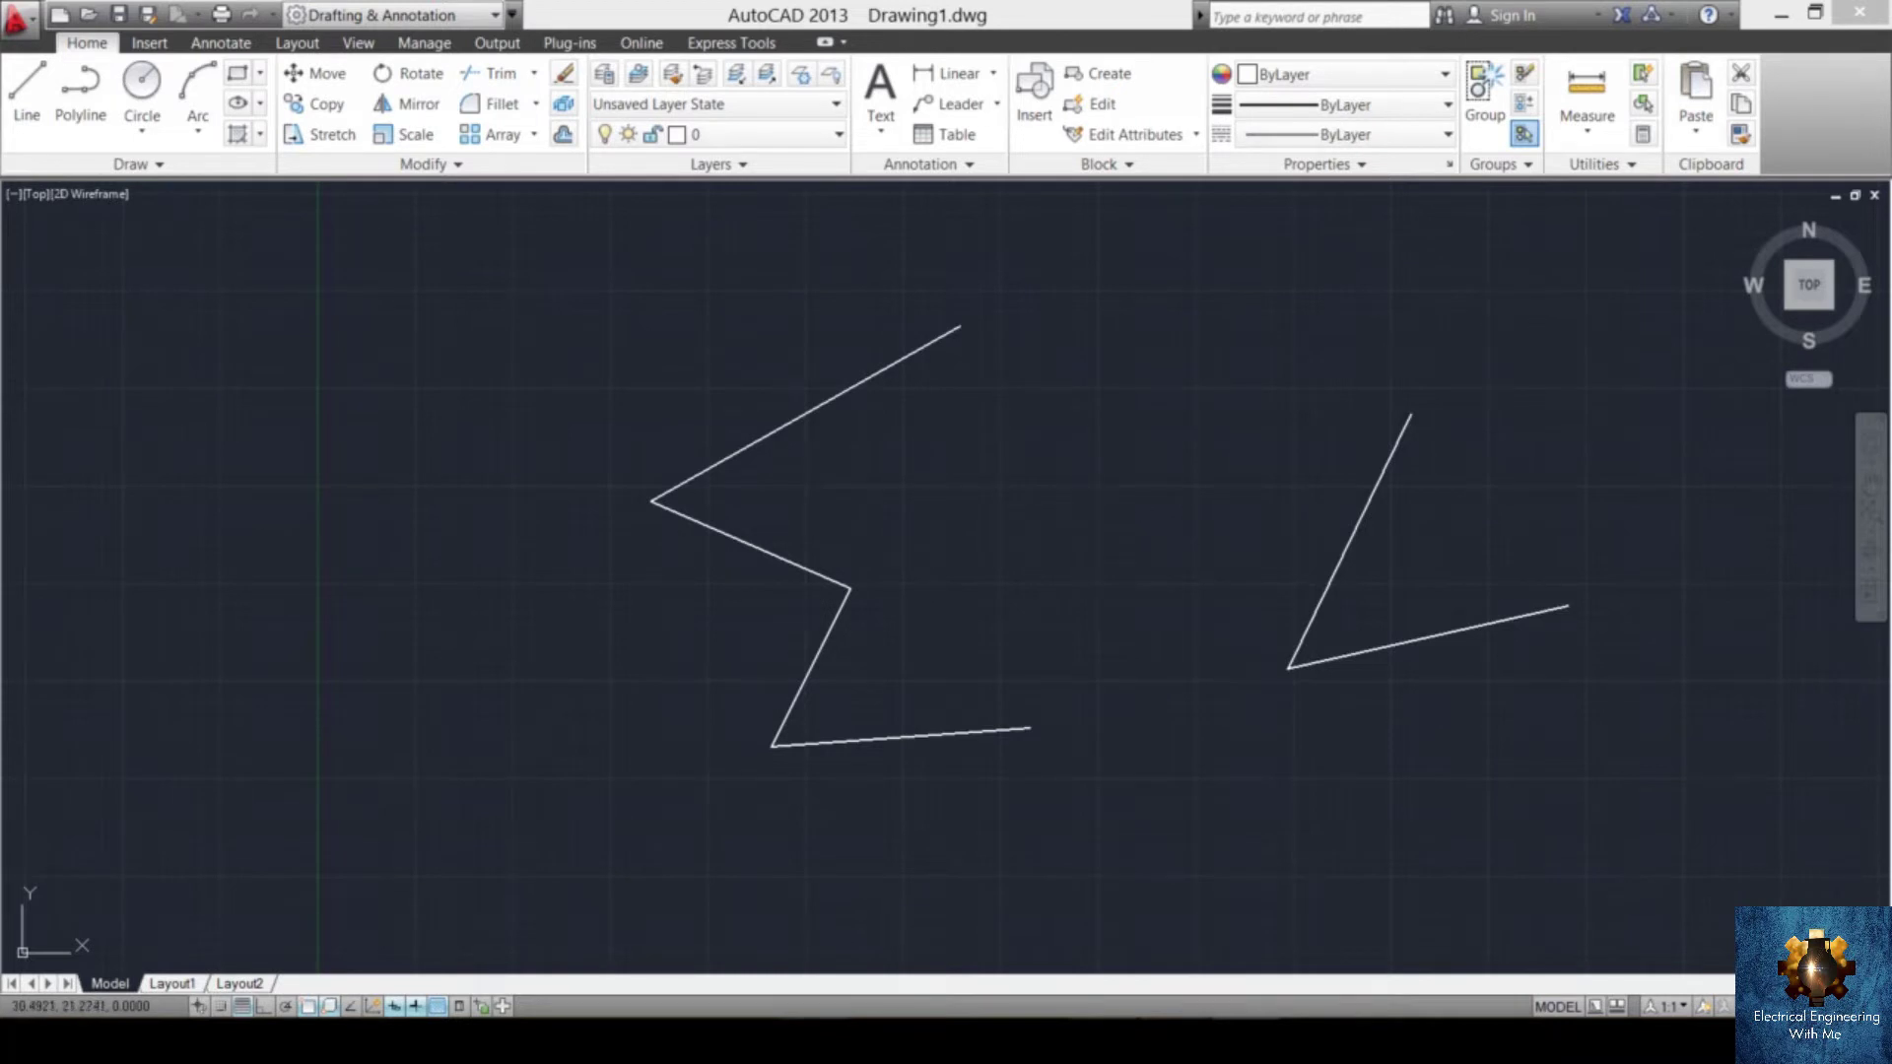
- Compare selecting individual lines of the V shape with selecting the zigzag polyline, clearing the selection after each check
click(1510, 338)
click(1267, 503)
key(Escape)
click(1041, 265)
click(762, 500)
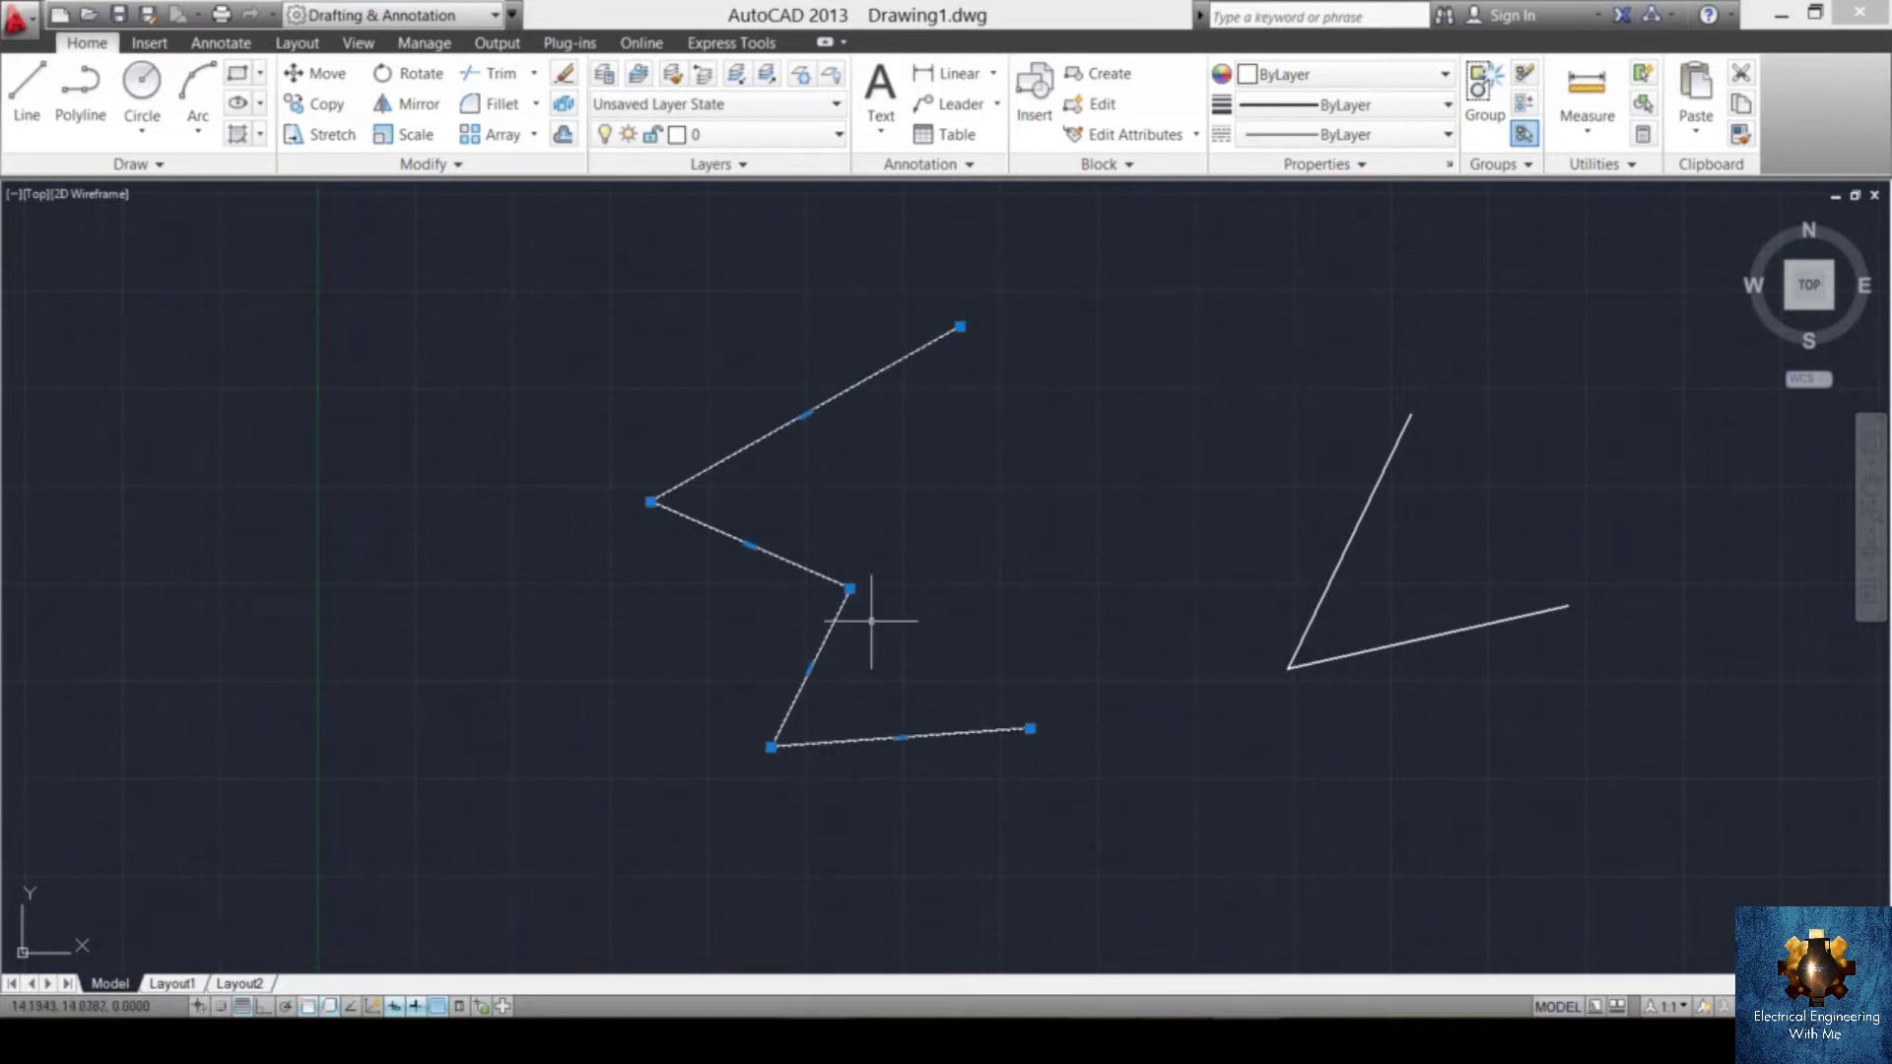
key(Escape)
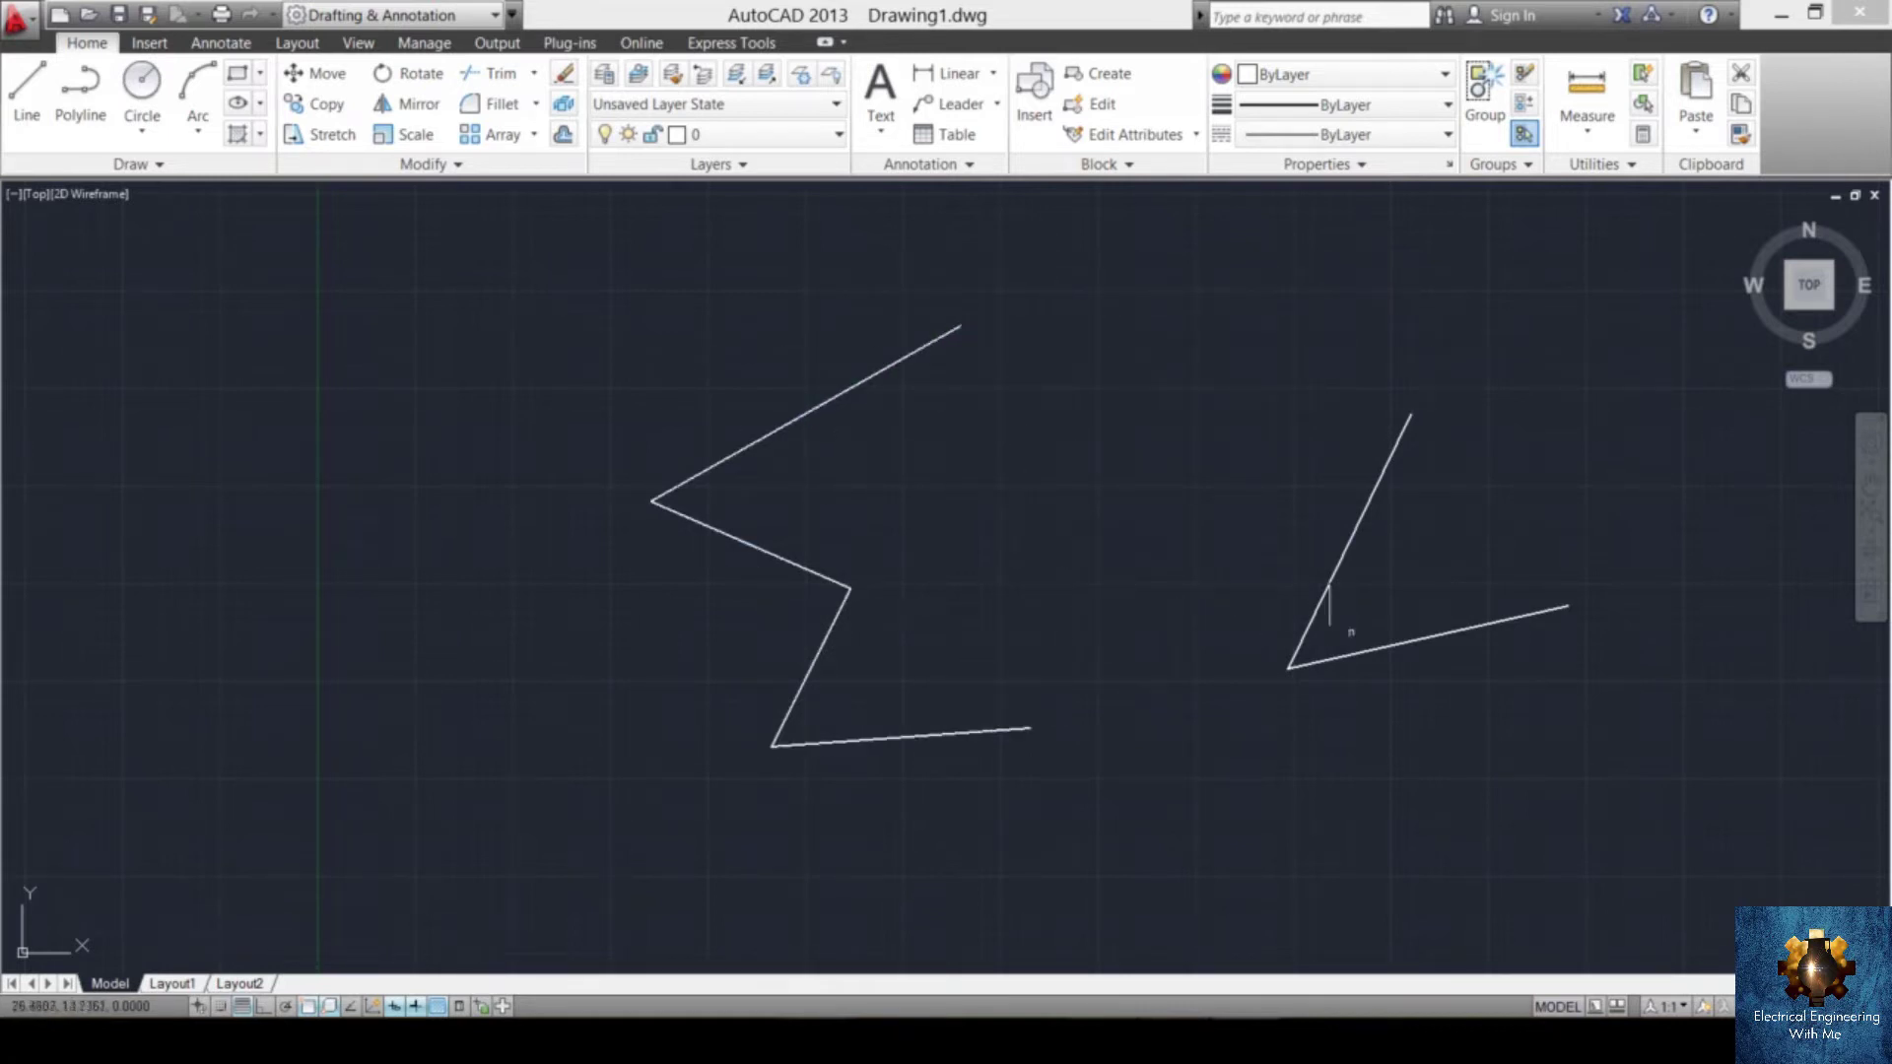
click(1658, 541)
click(1515, 734)
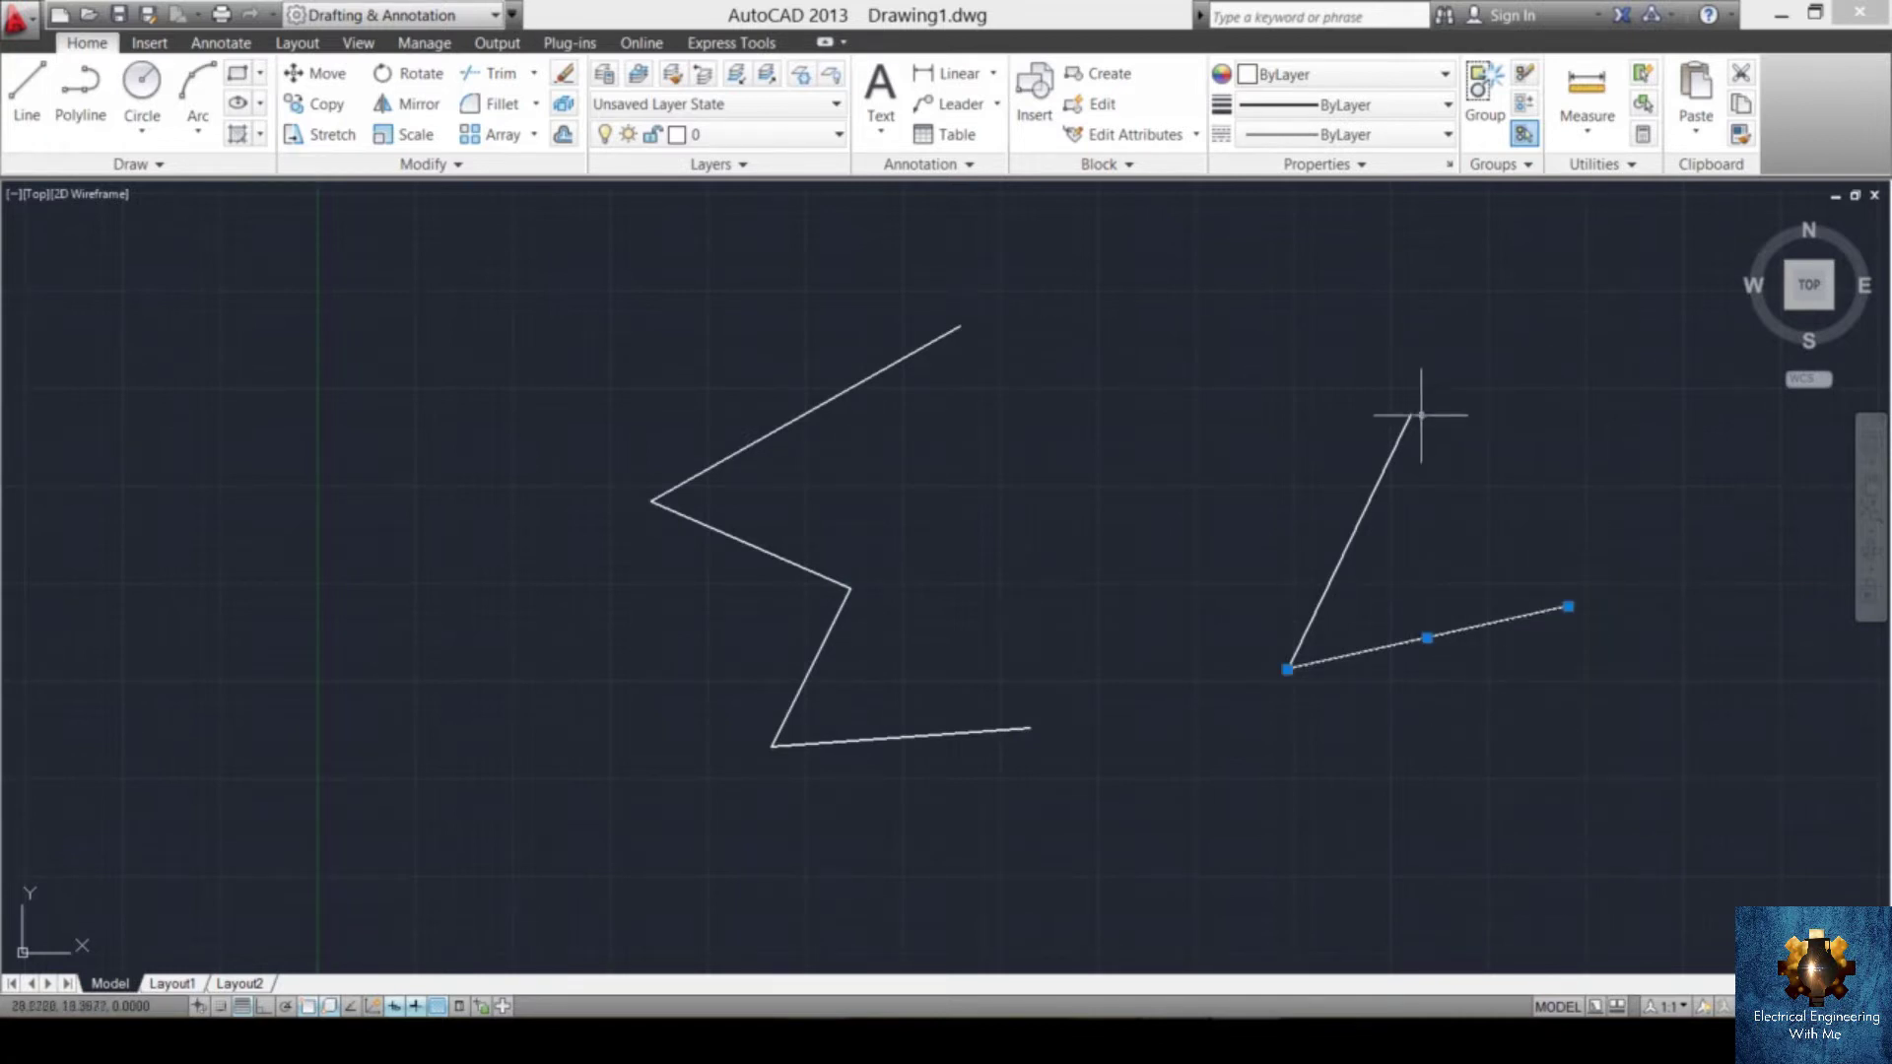
key(Escape)
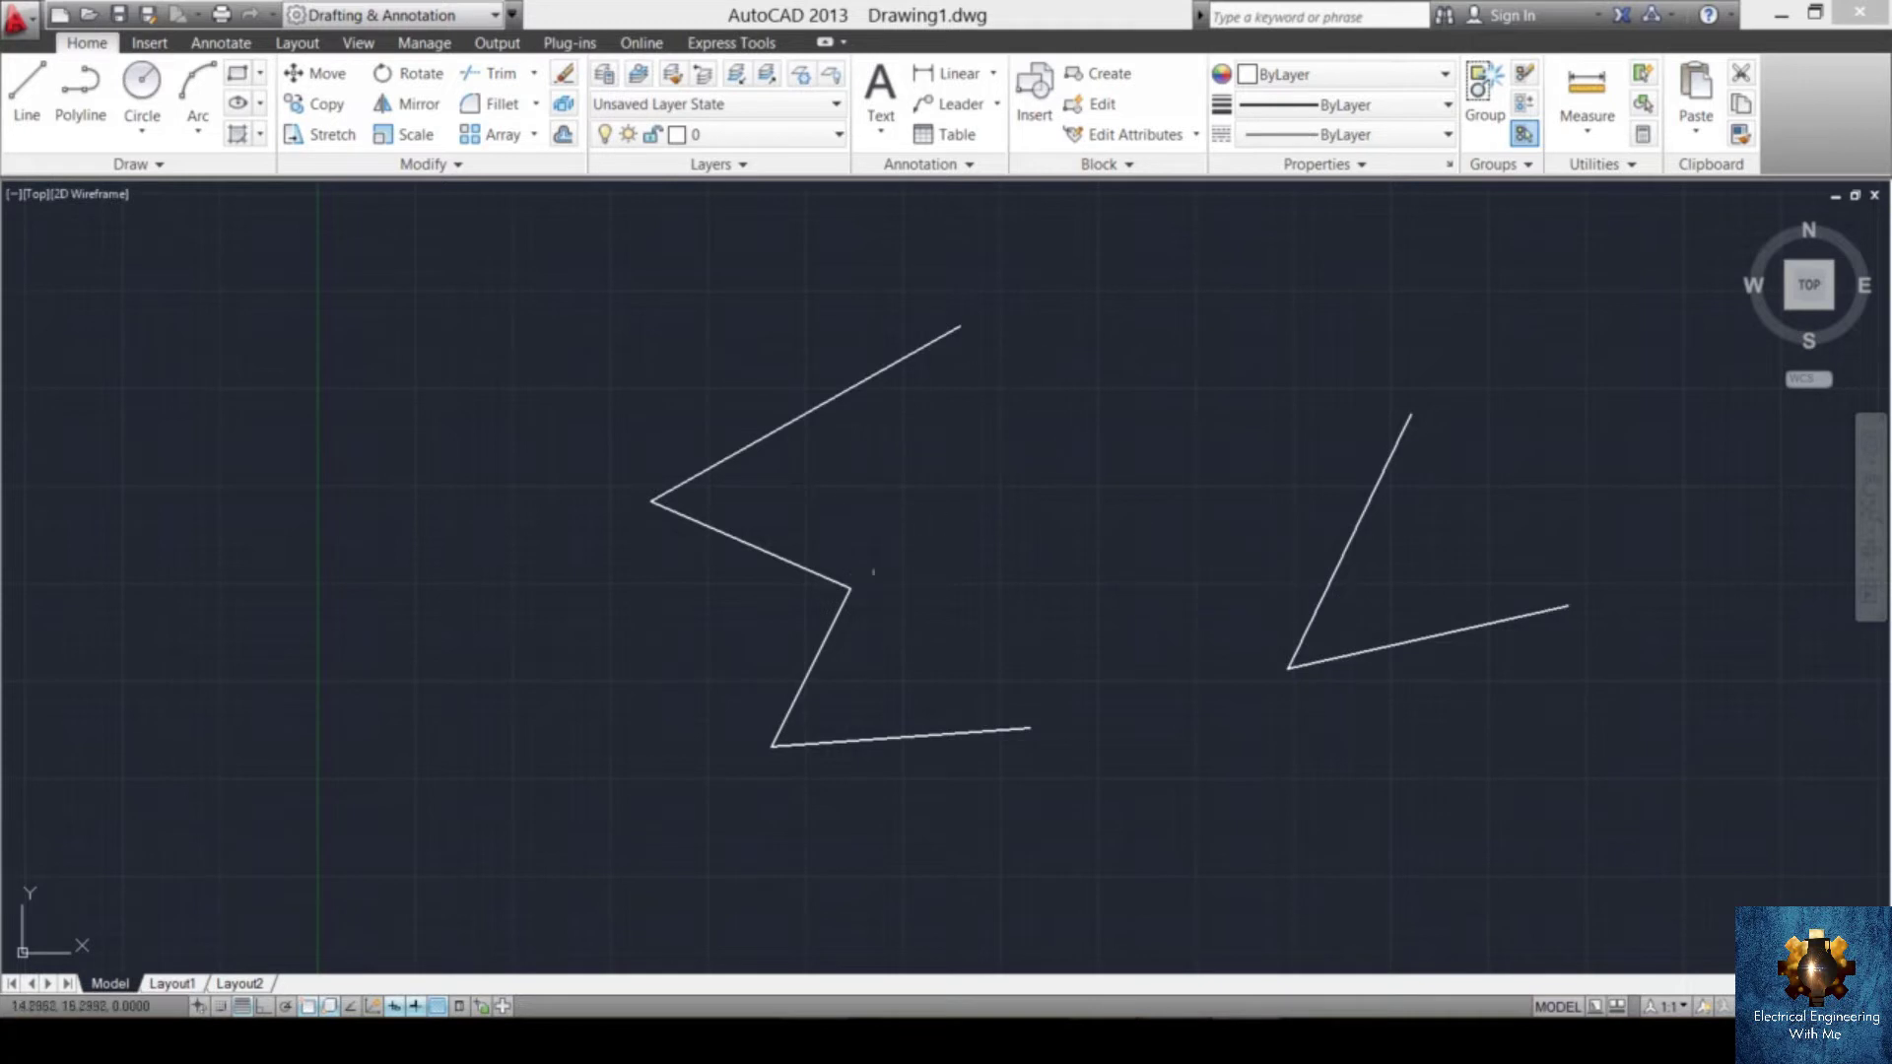
click(794, 534)
click(744, 600)
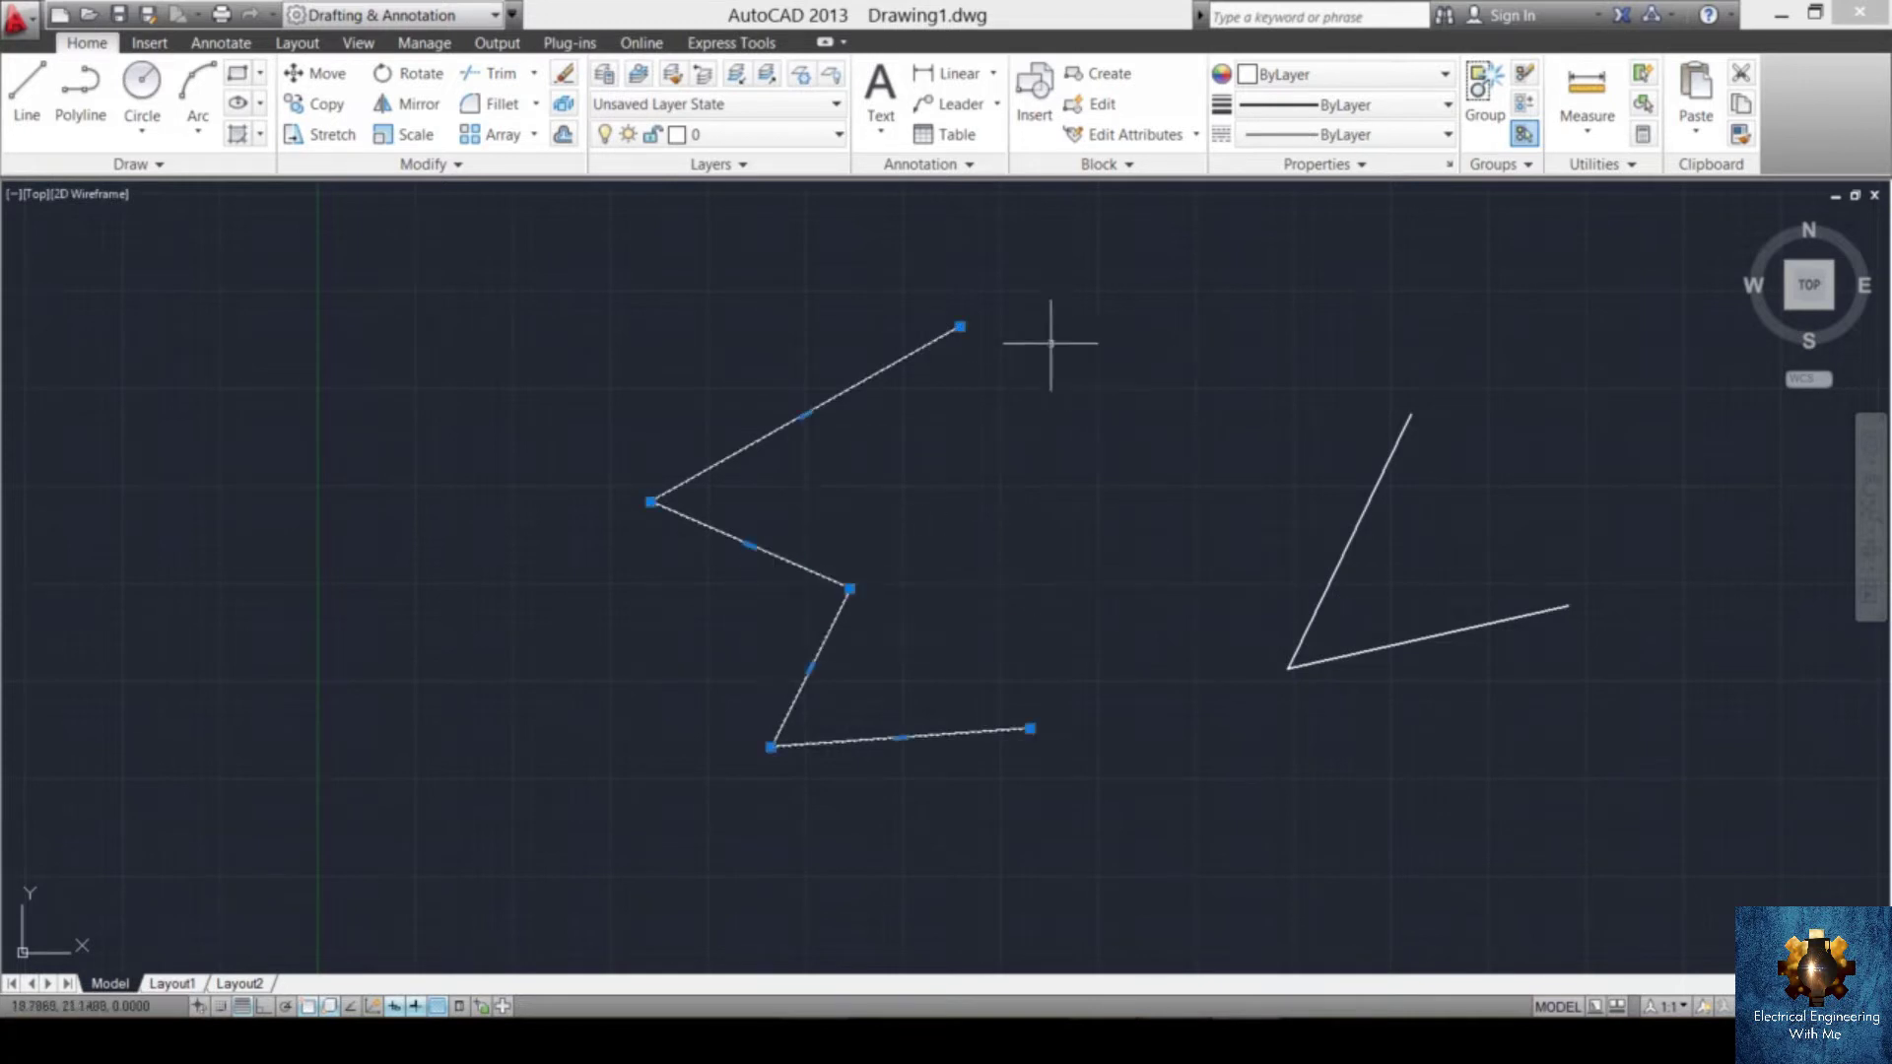
key(Escape)
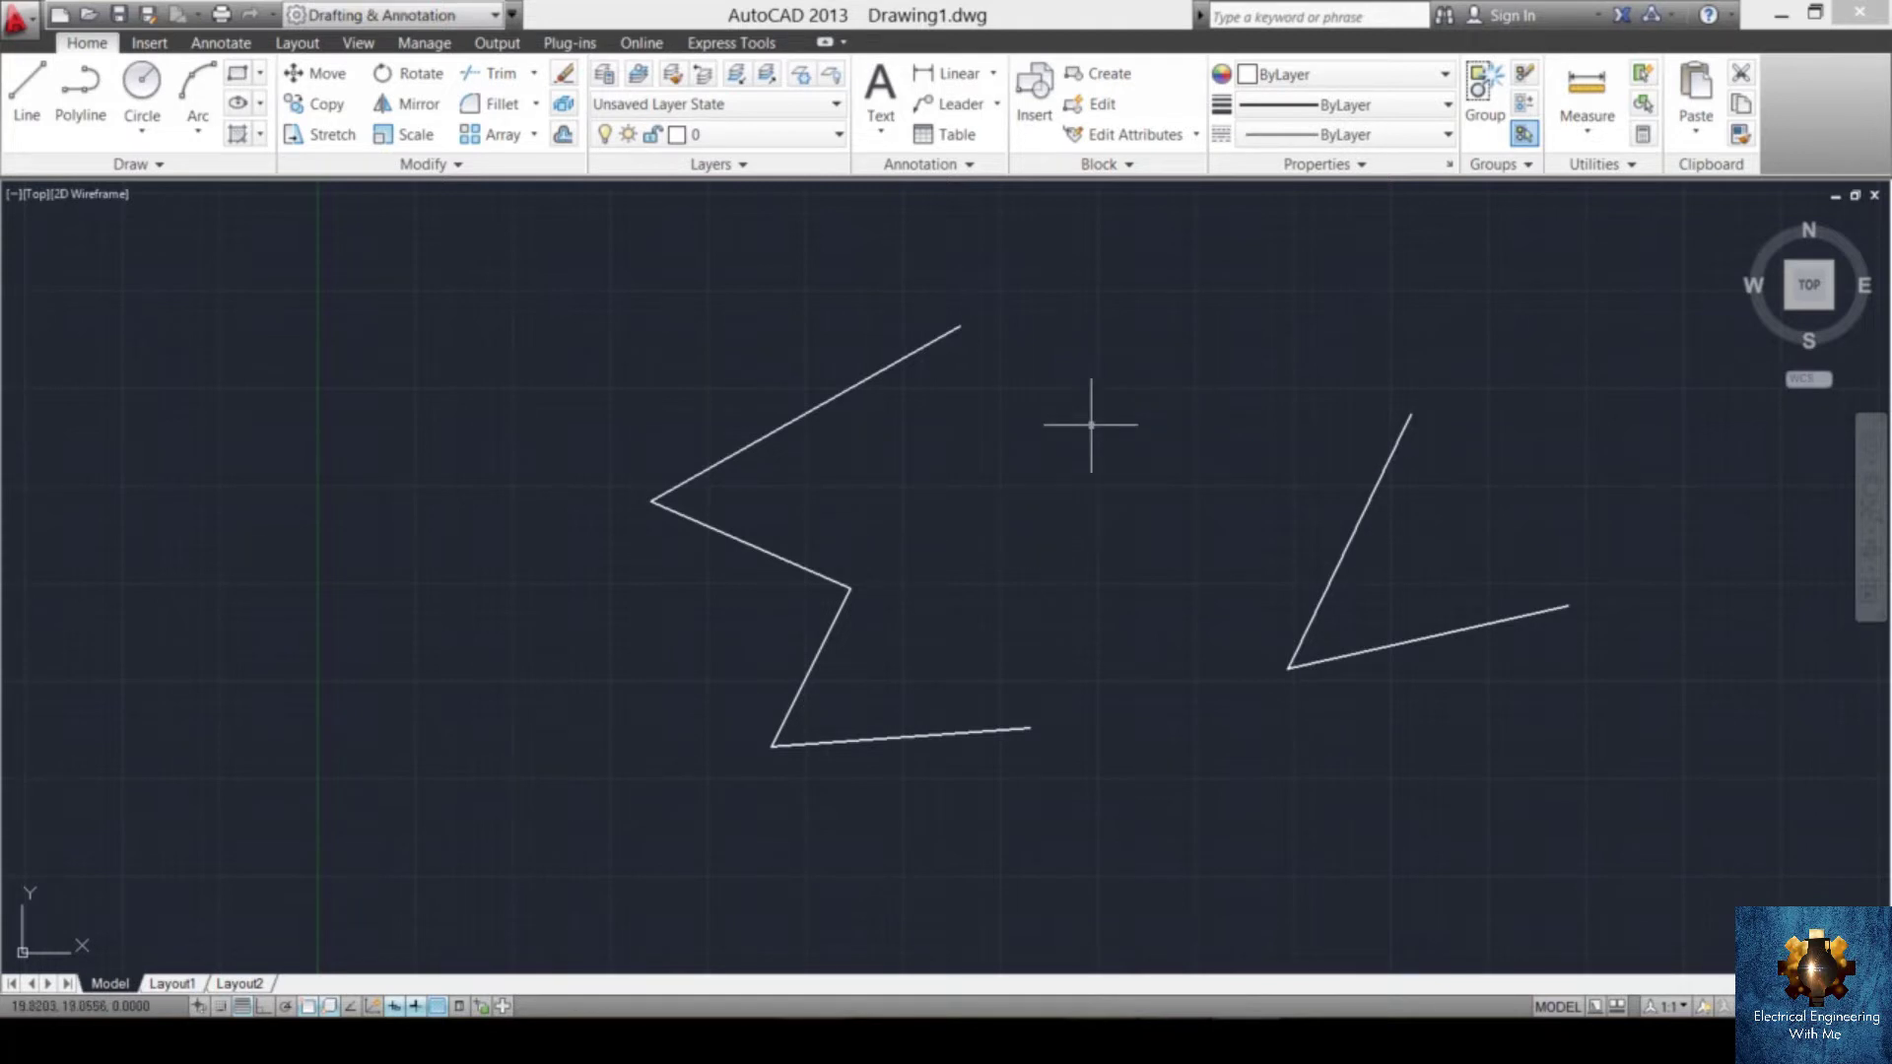
text(l)
key(Return)
click(360, 318)
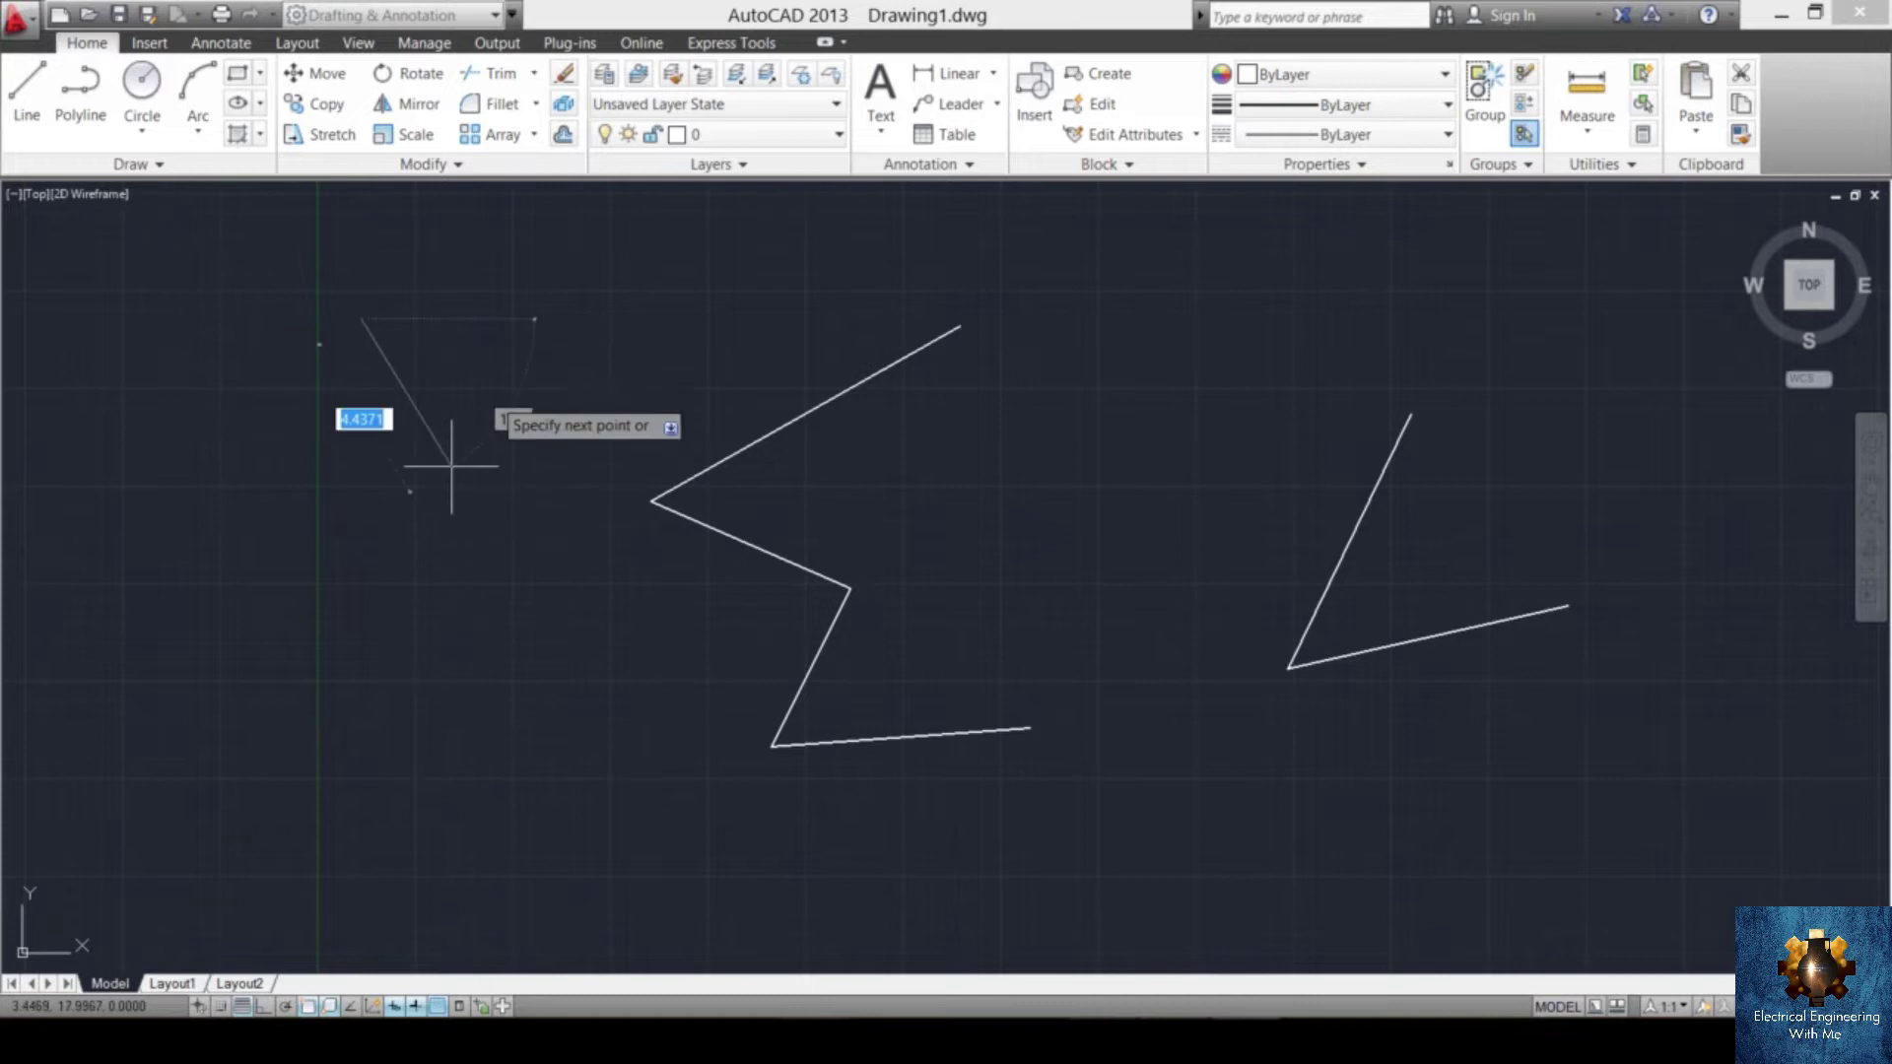
key(Escape)
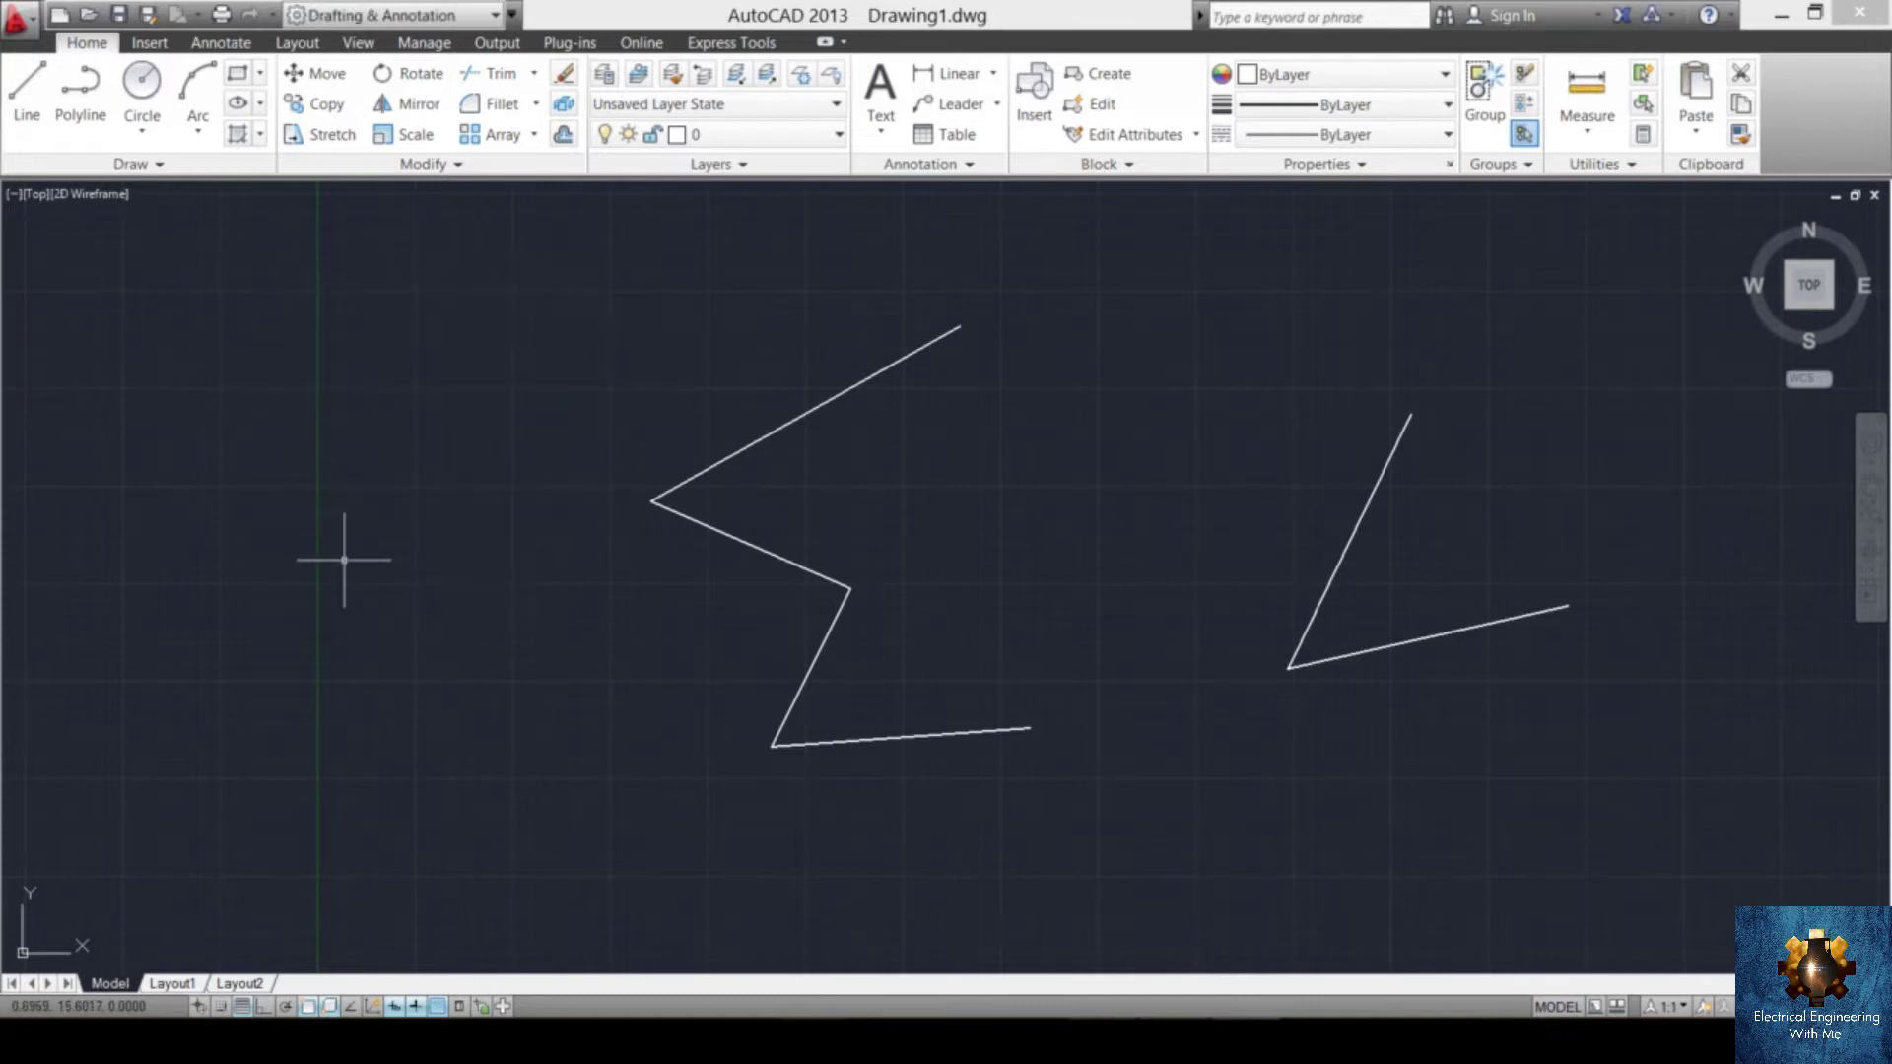
- Turn on Ortho mode and draw five connected horizontal and vertical lines to the upper left of the polyline, the first vertical about 2.9 units long
click(268, 1007)
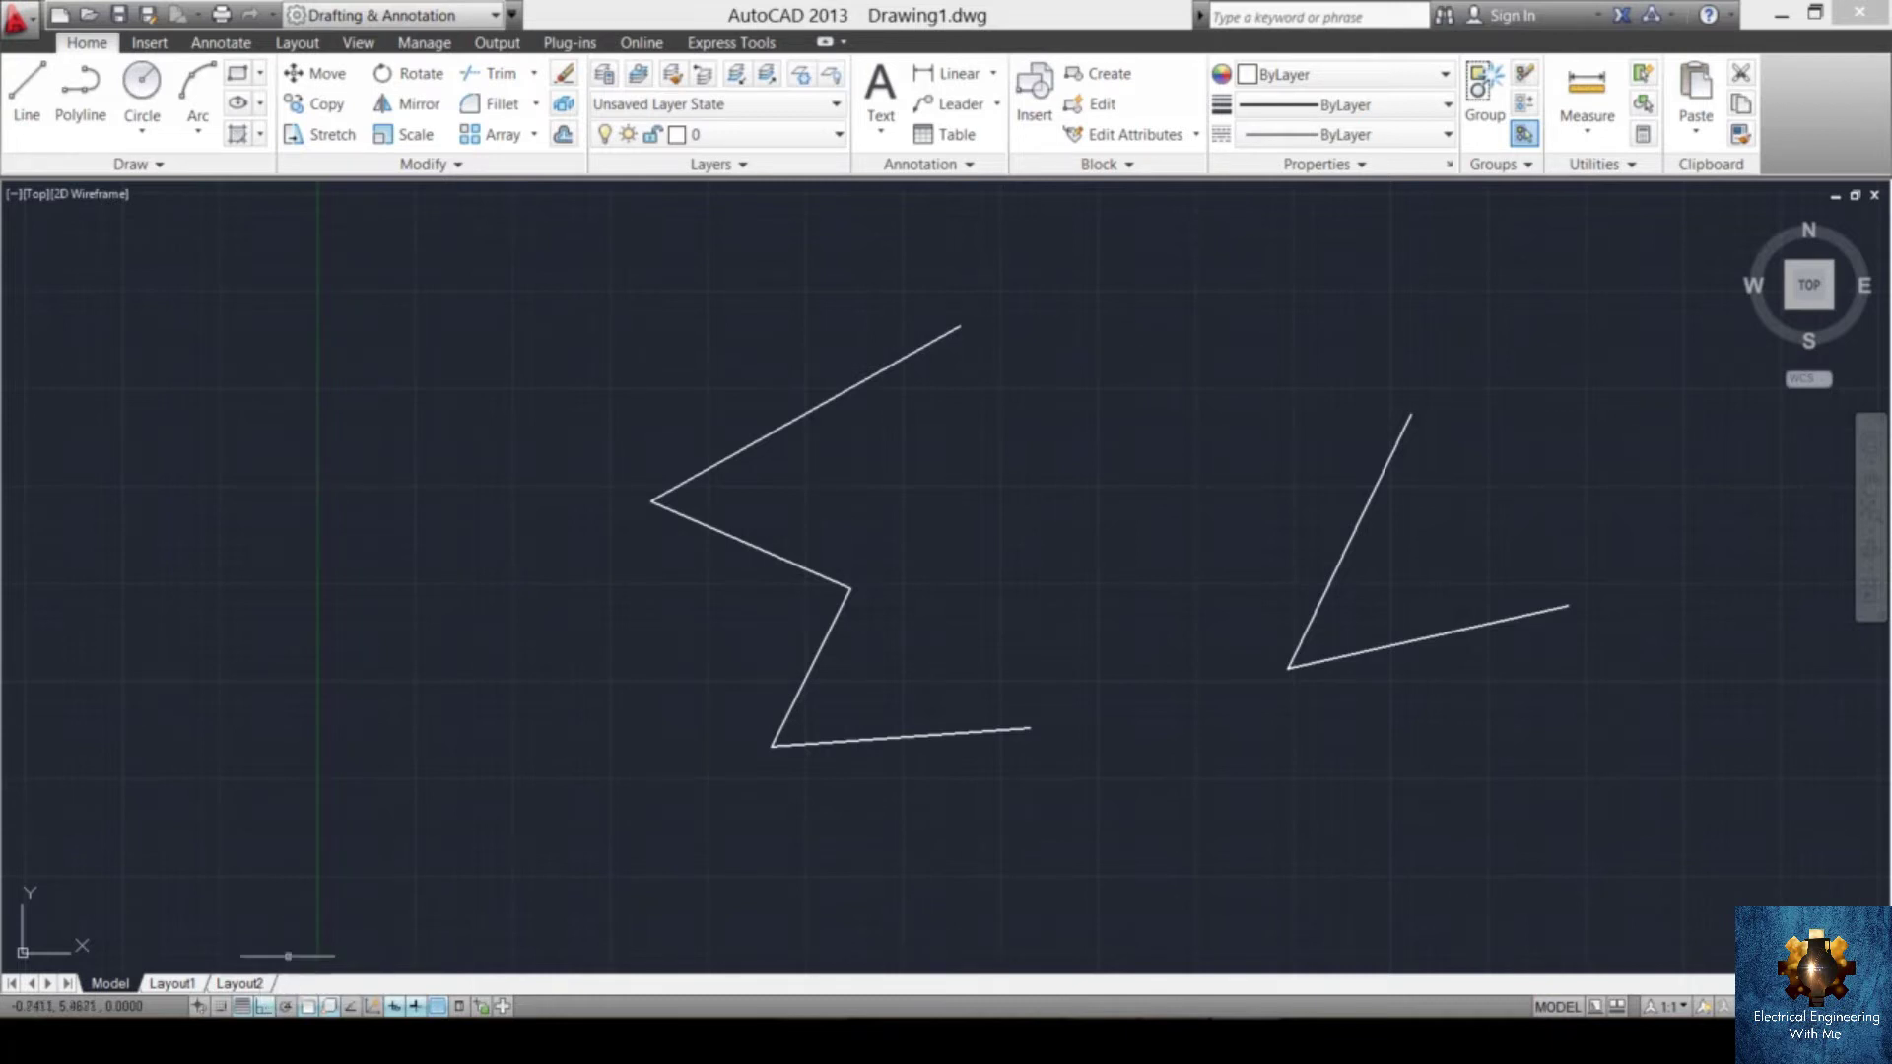
text(L)
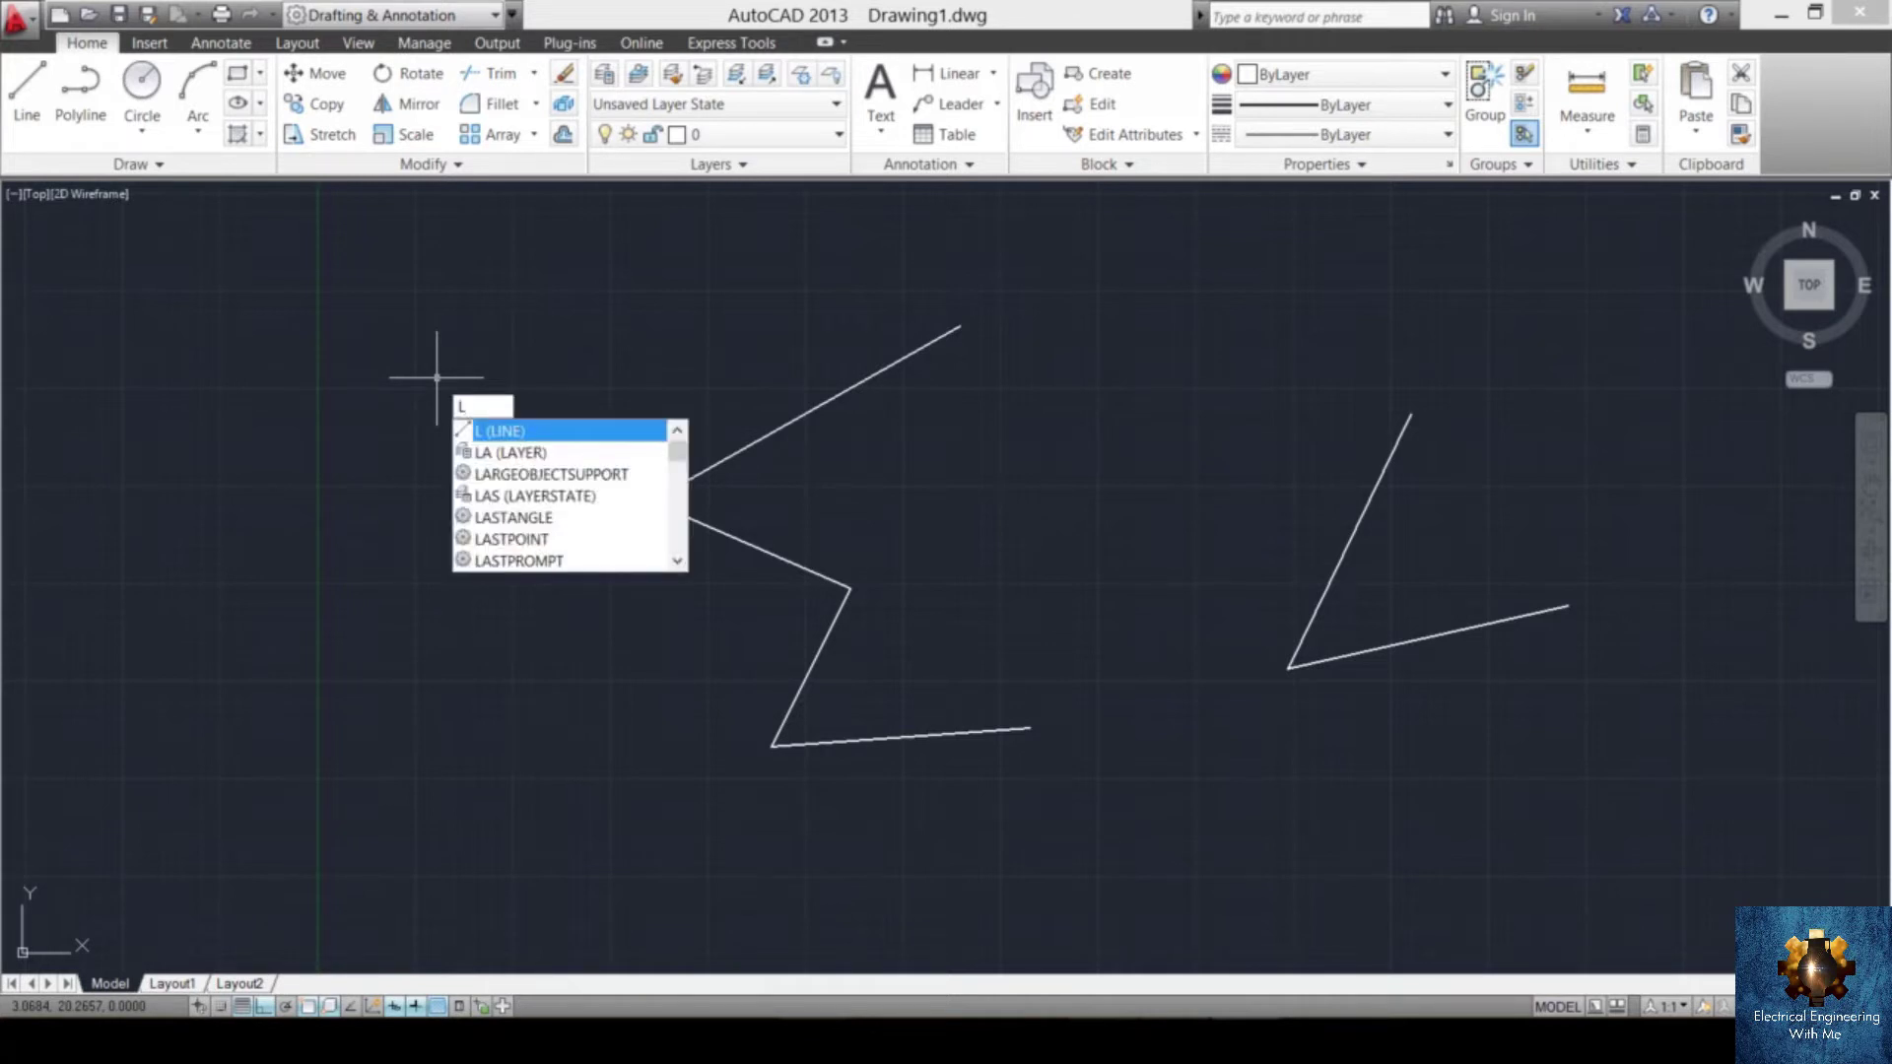
key(Return)
click(455, 362)
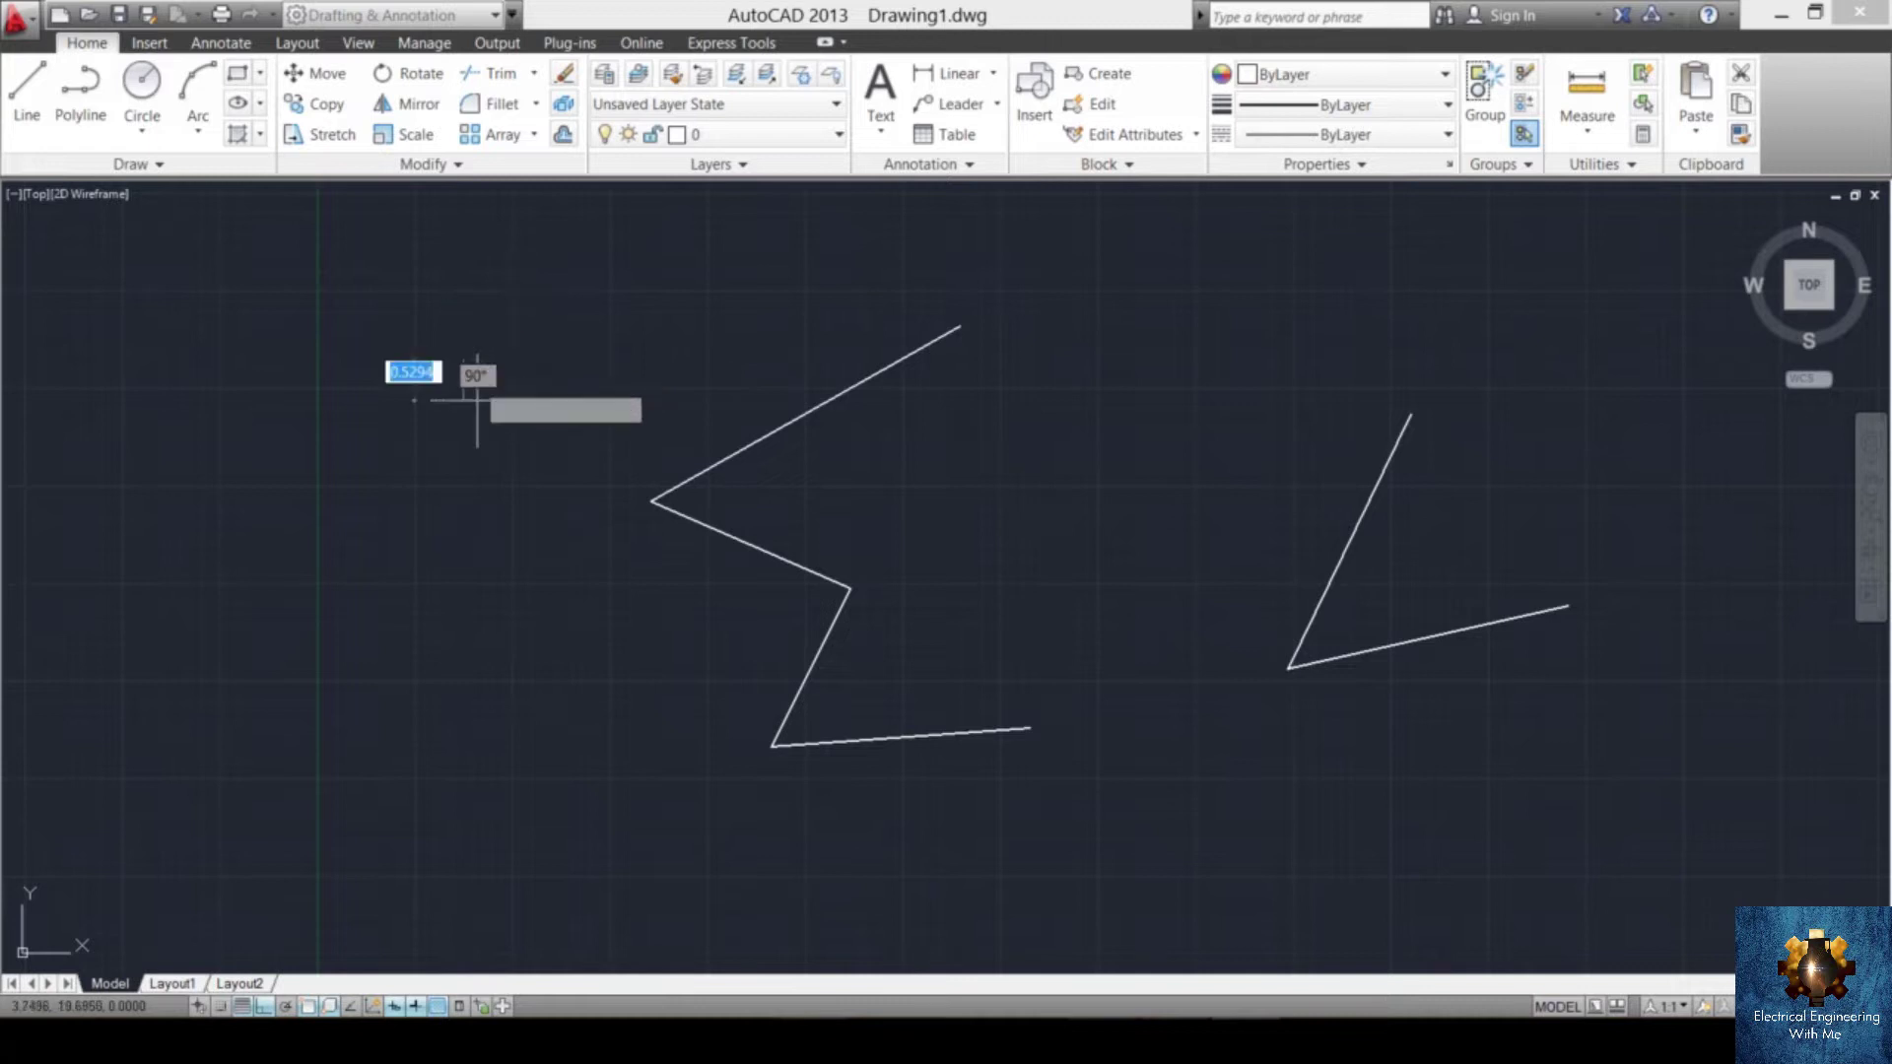
click(707, 464)
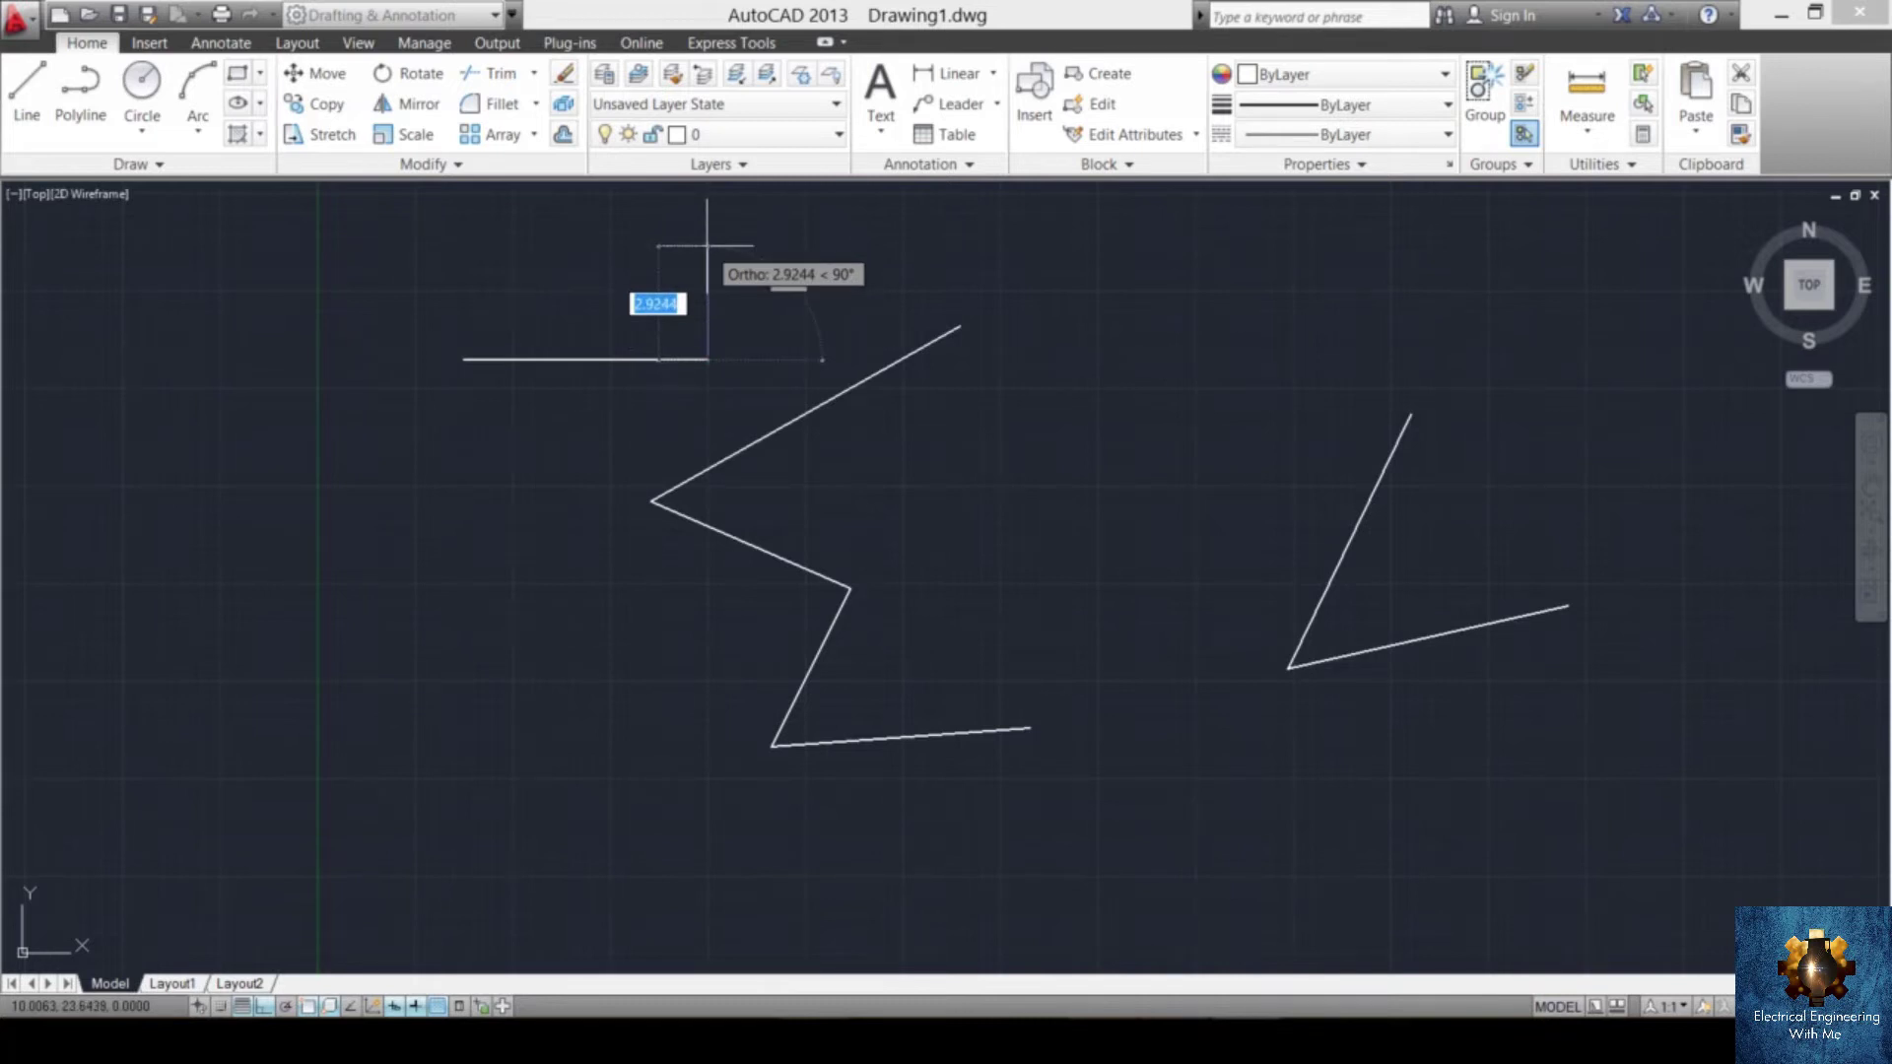
click(707, 246)
click(487, 532)
key(Escape)
click(487, 532)
click(288, 532)
key(Escape)
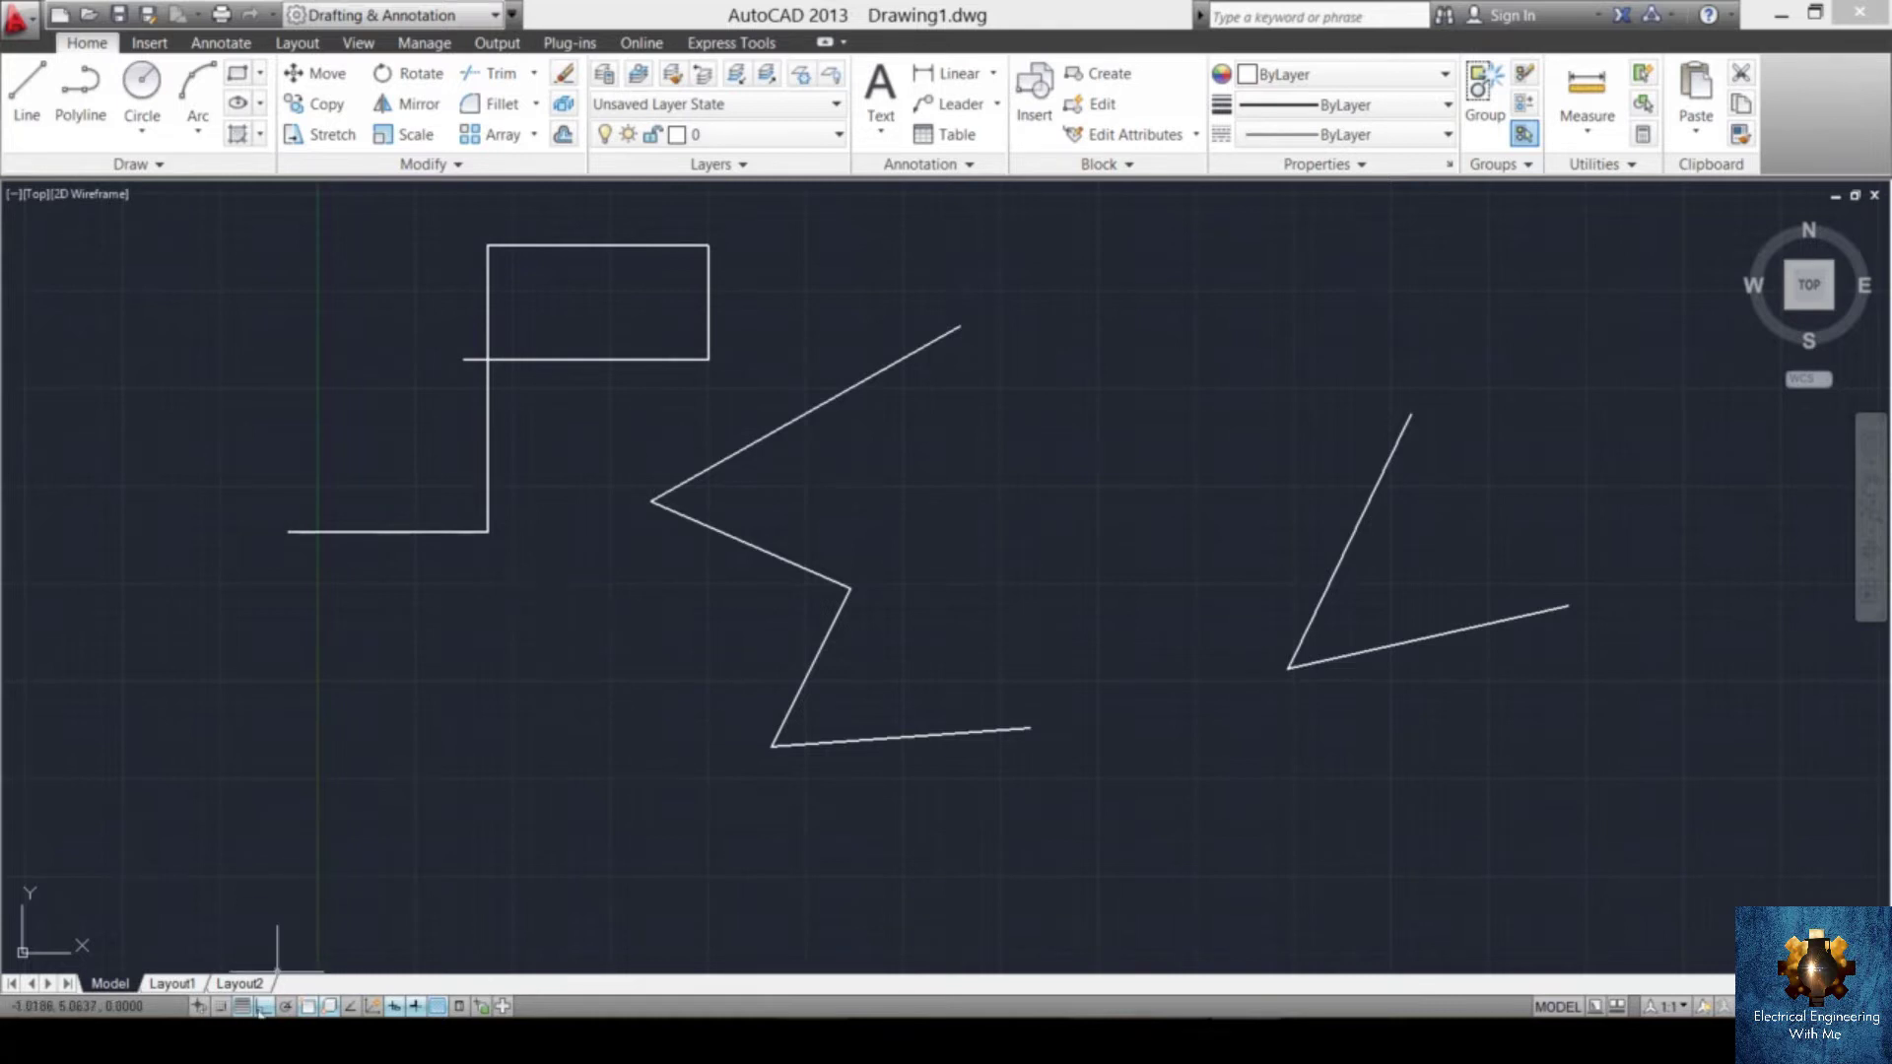
text(L)
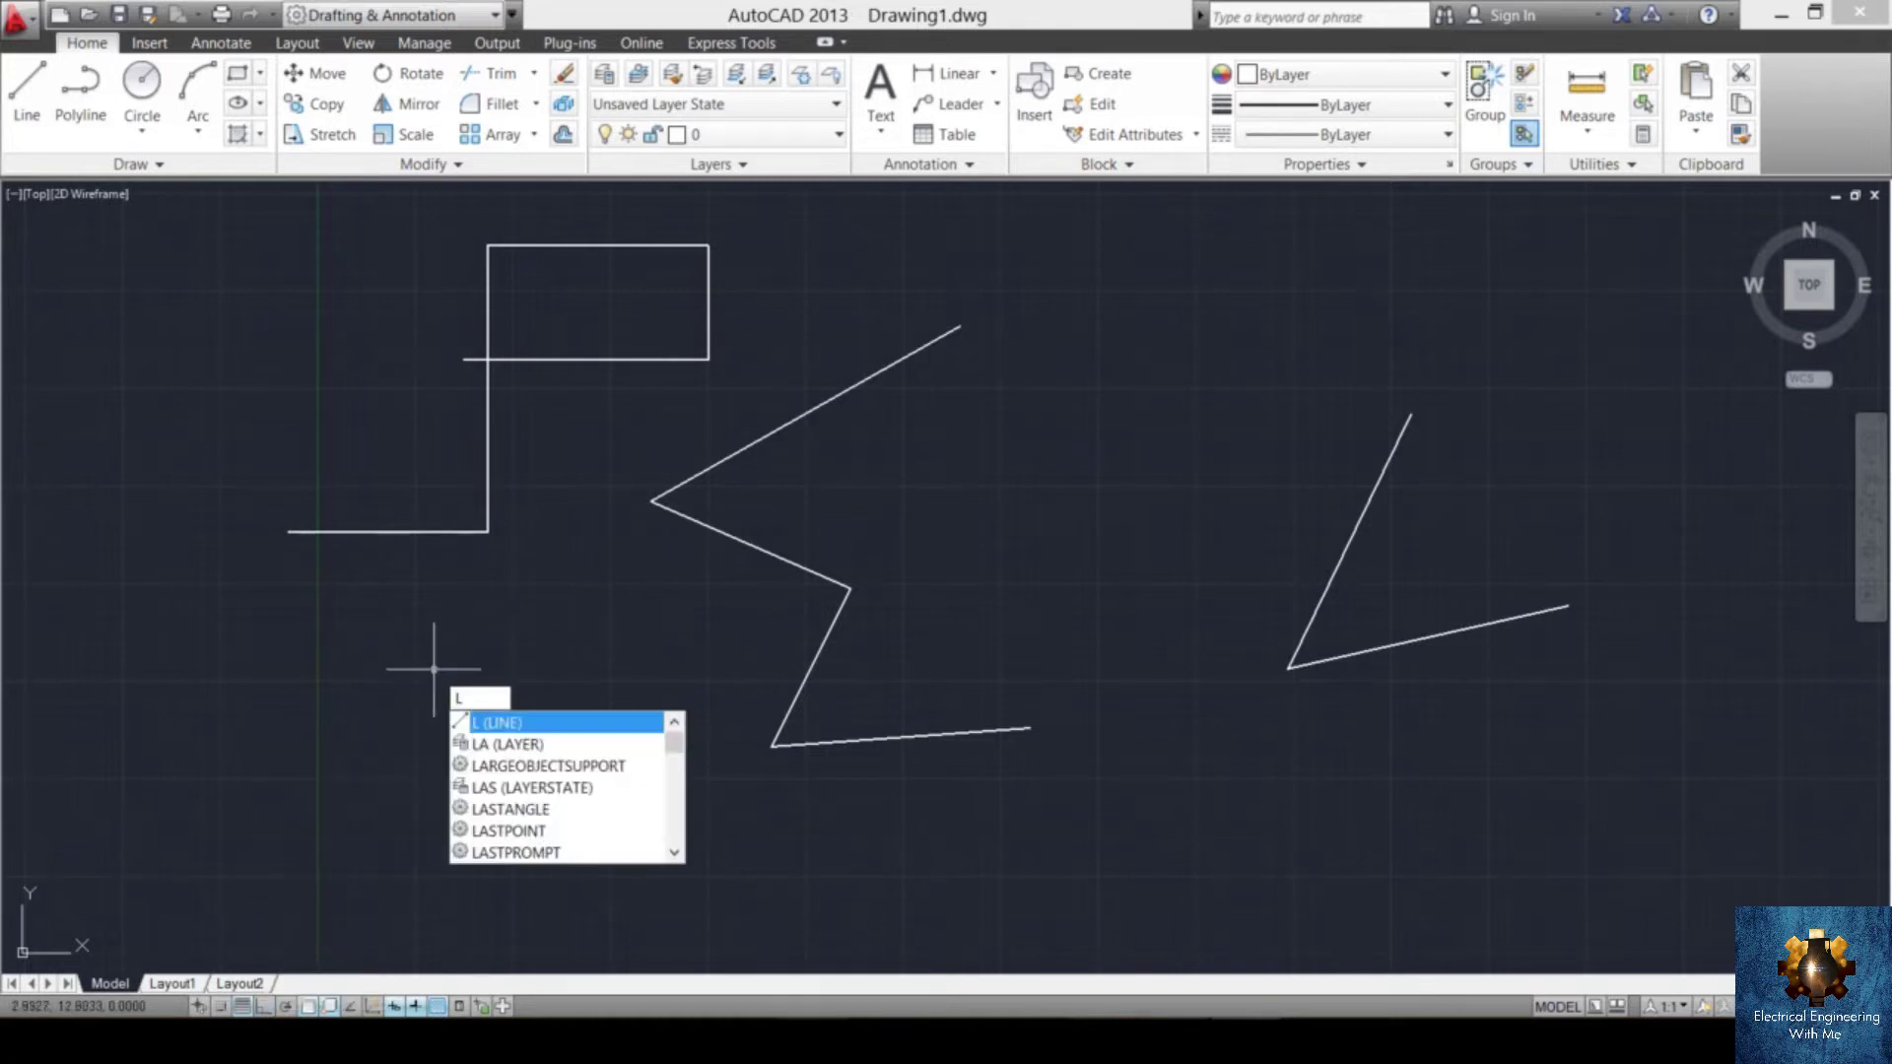
key(Return)
click(434, 661)
key(Escape)
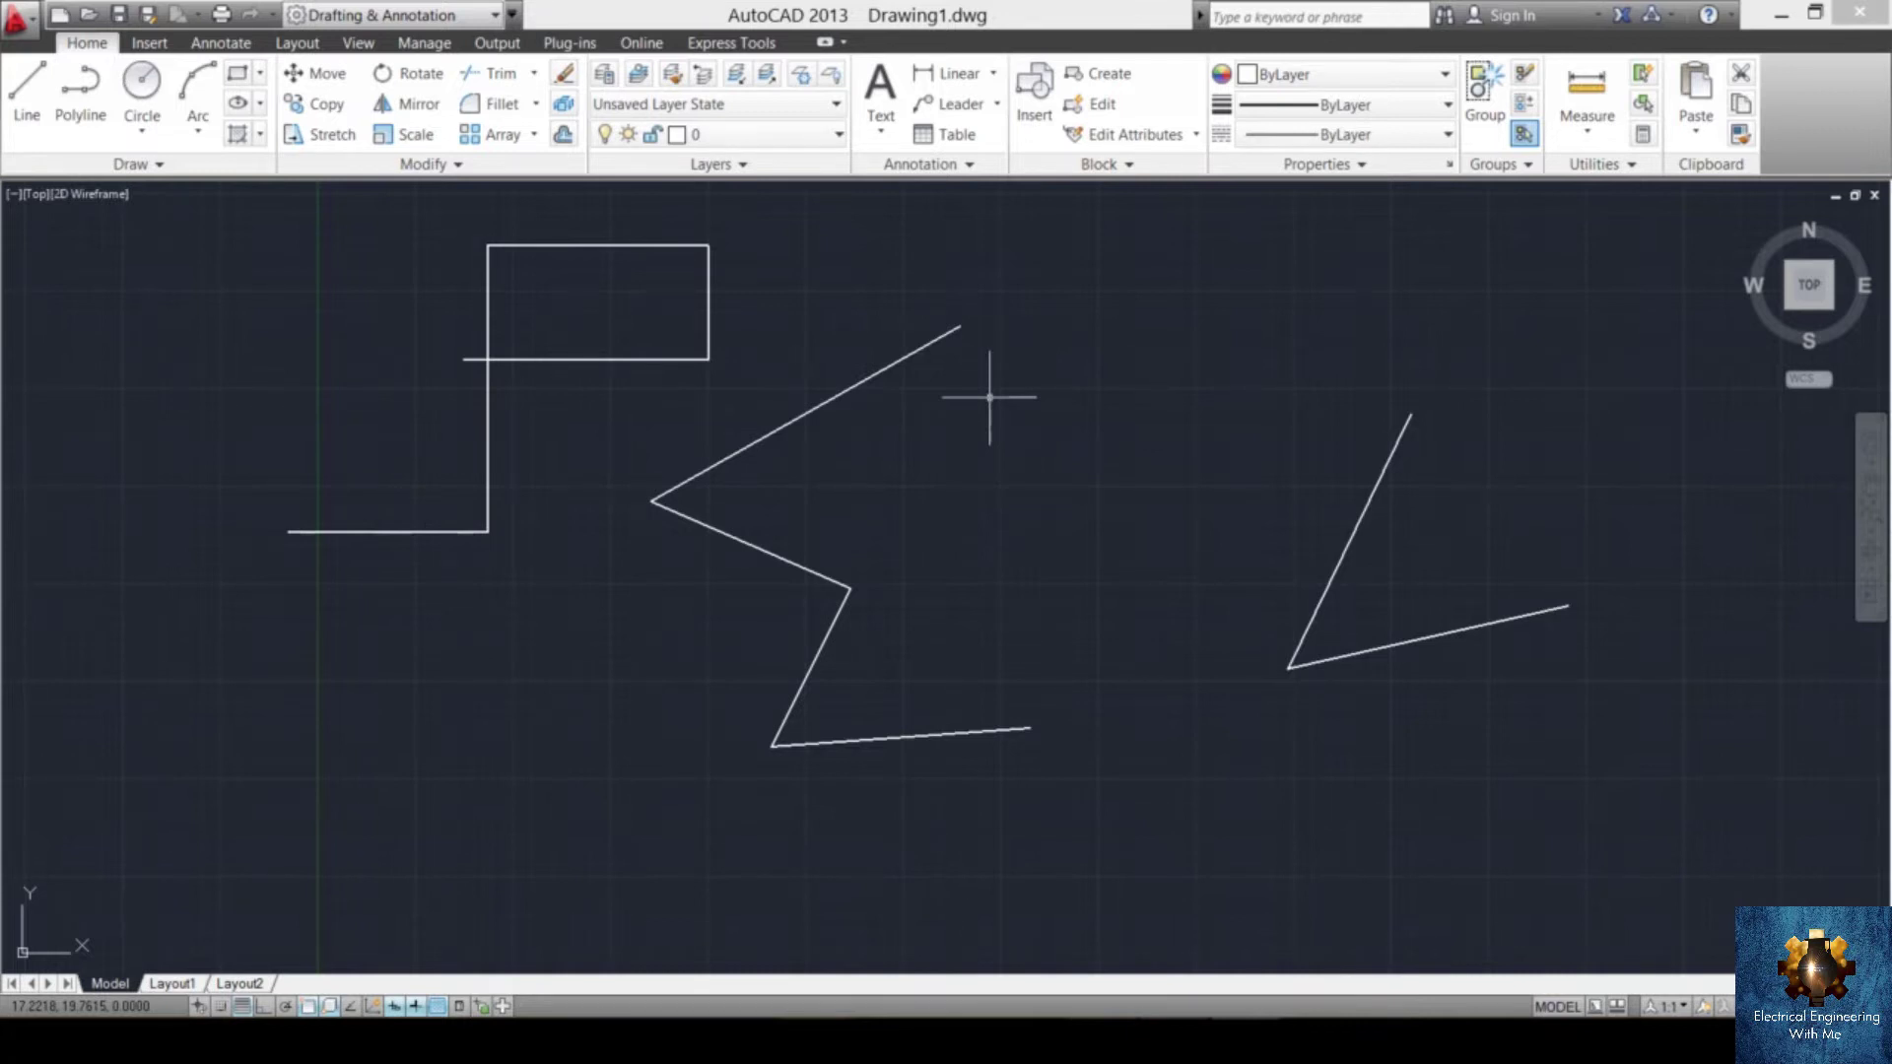
- Draw a circle with a radius of about 3.7 units between the zigzag polyline's upper end and the V shape
text(c)
key(Return)
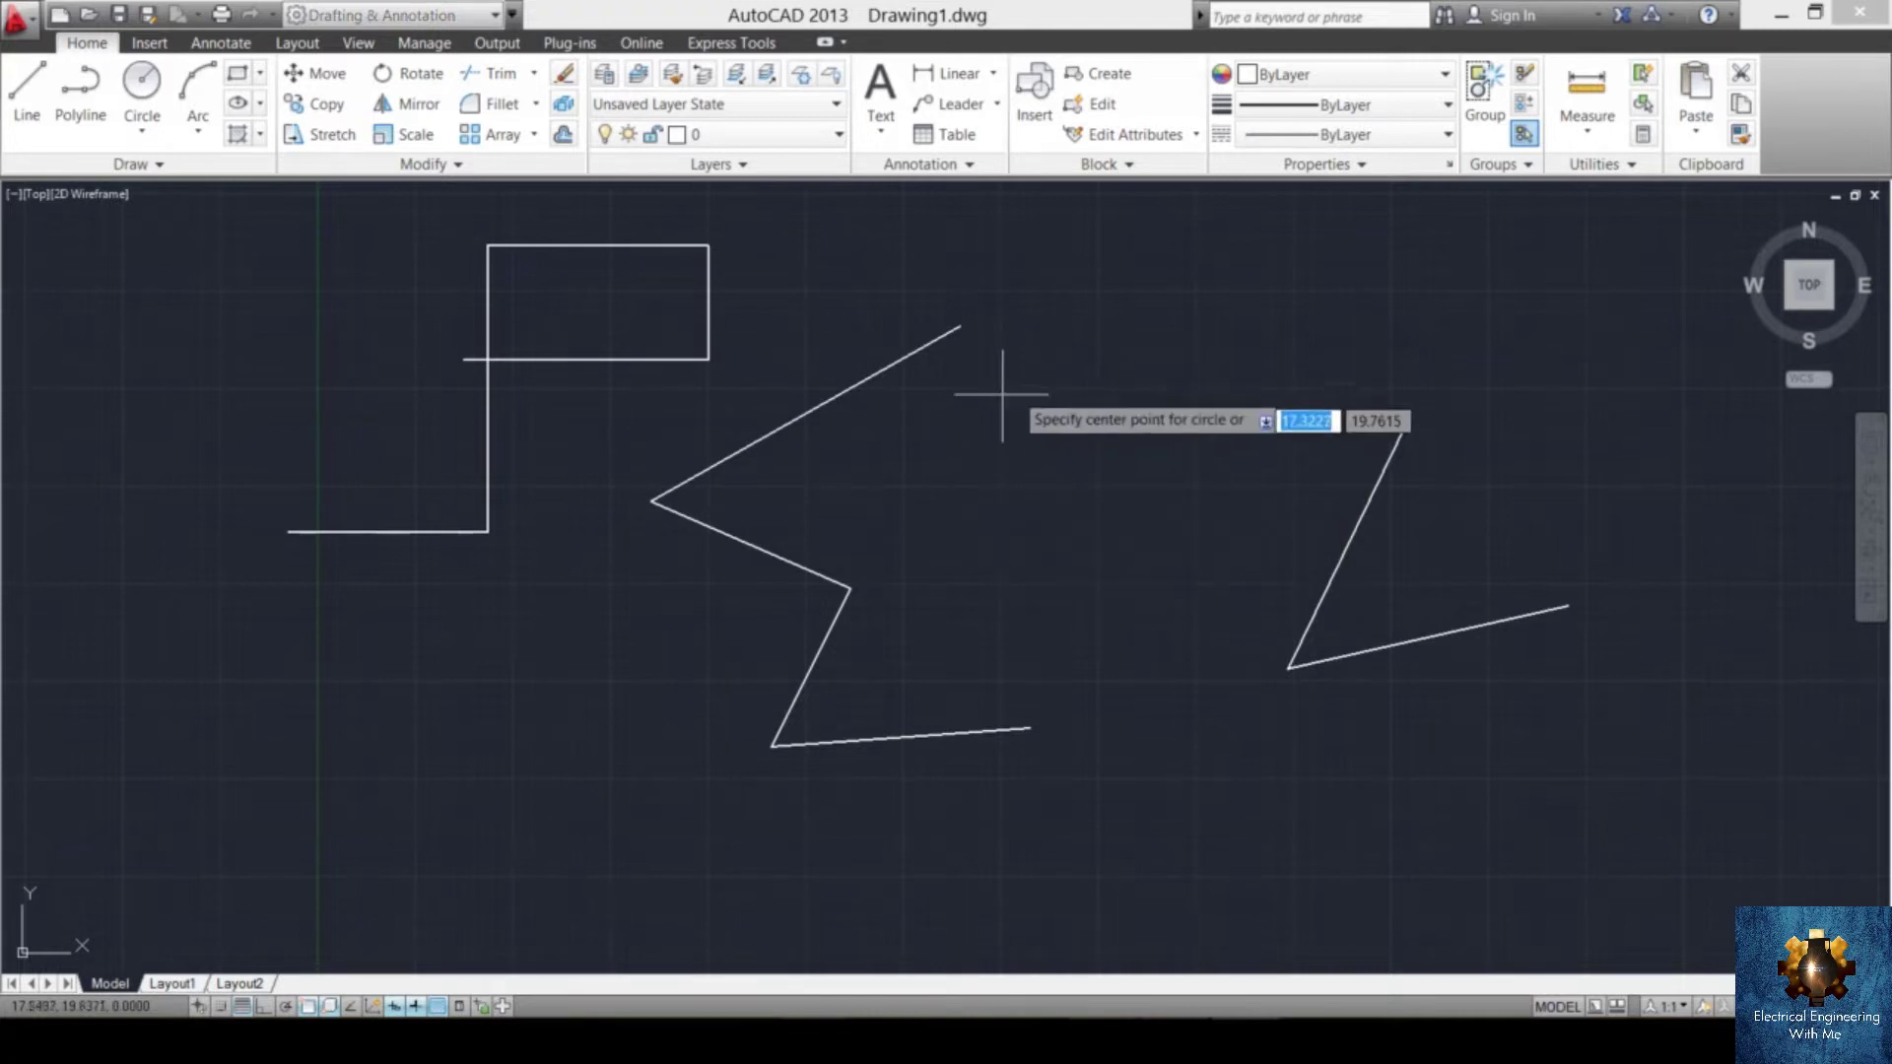
click(1104, 367)
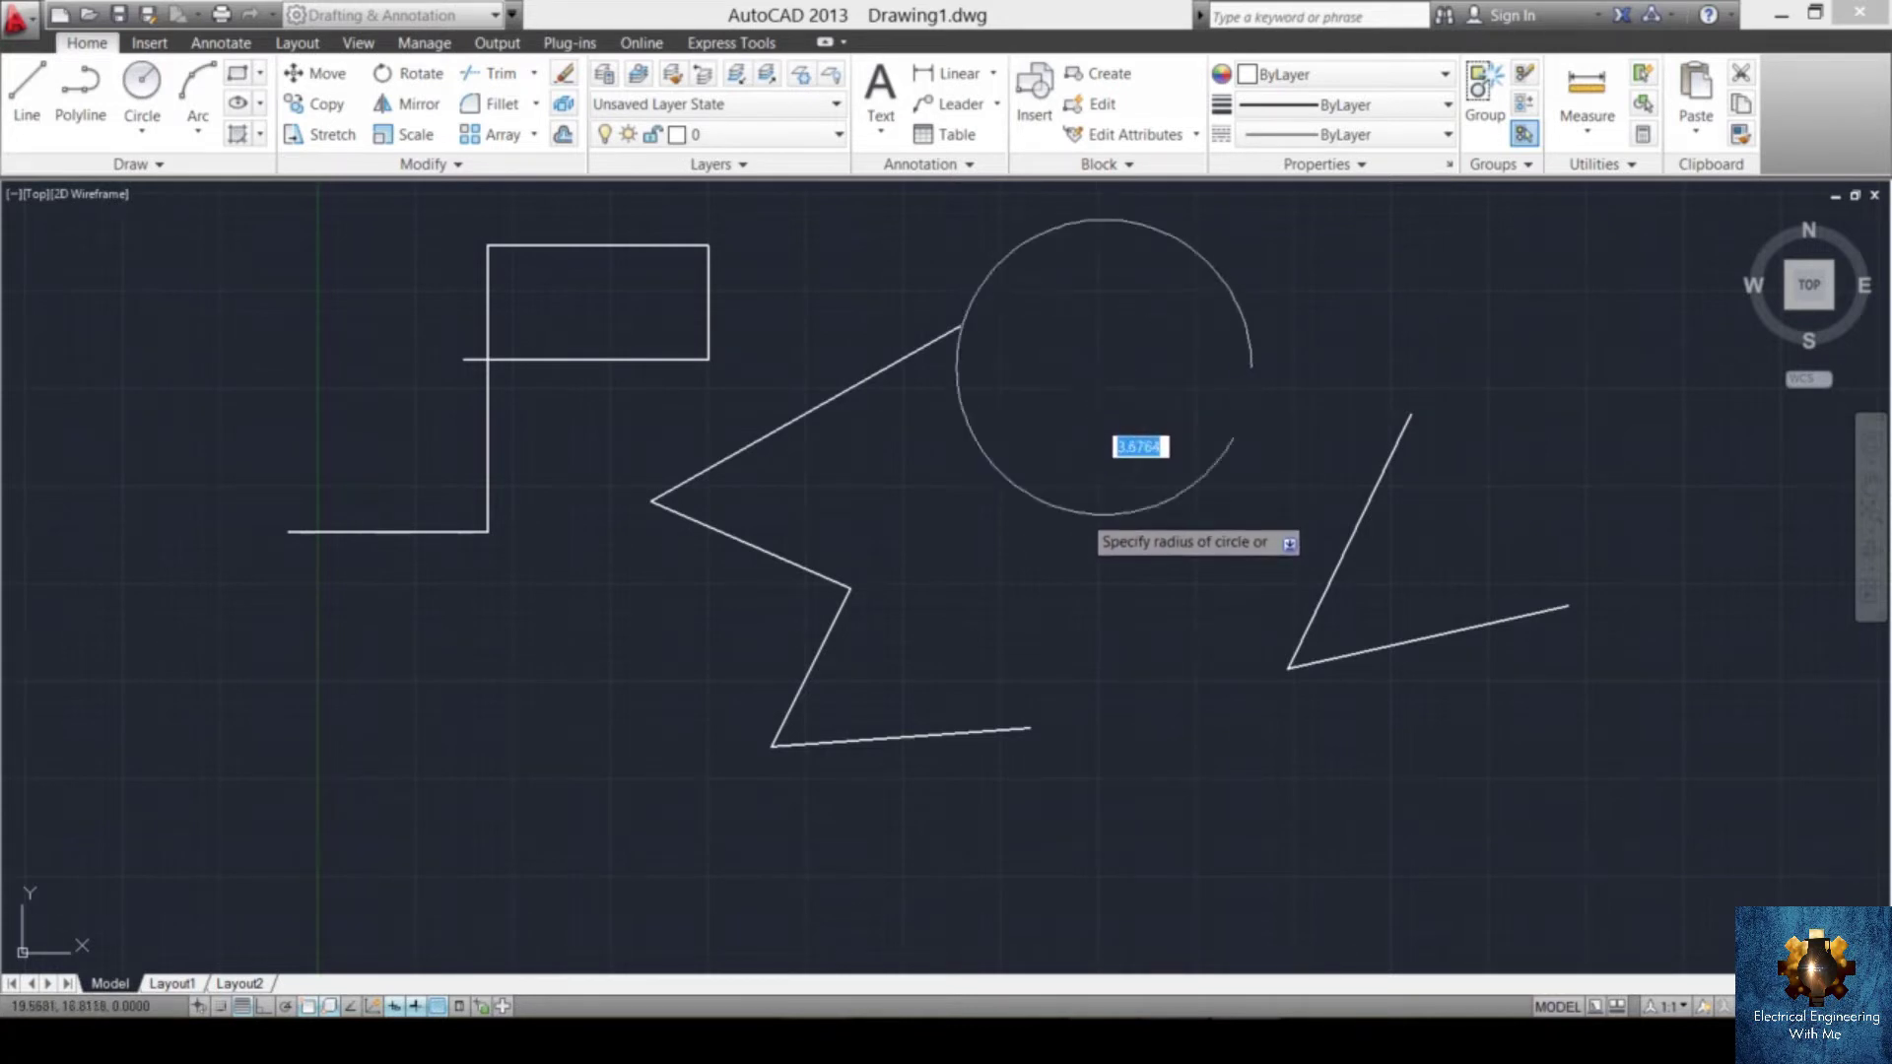
click(1085, 514)
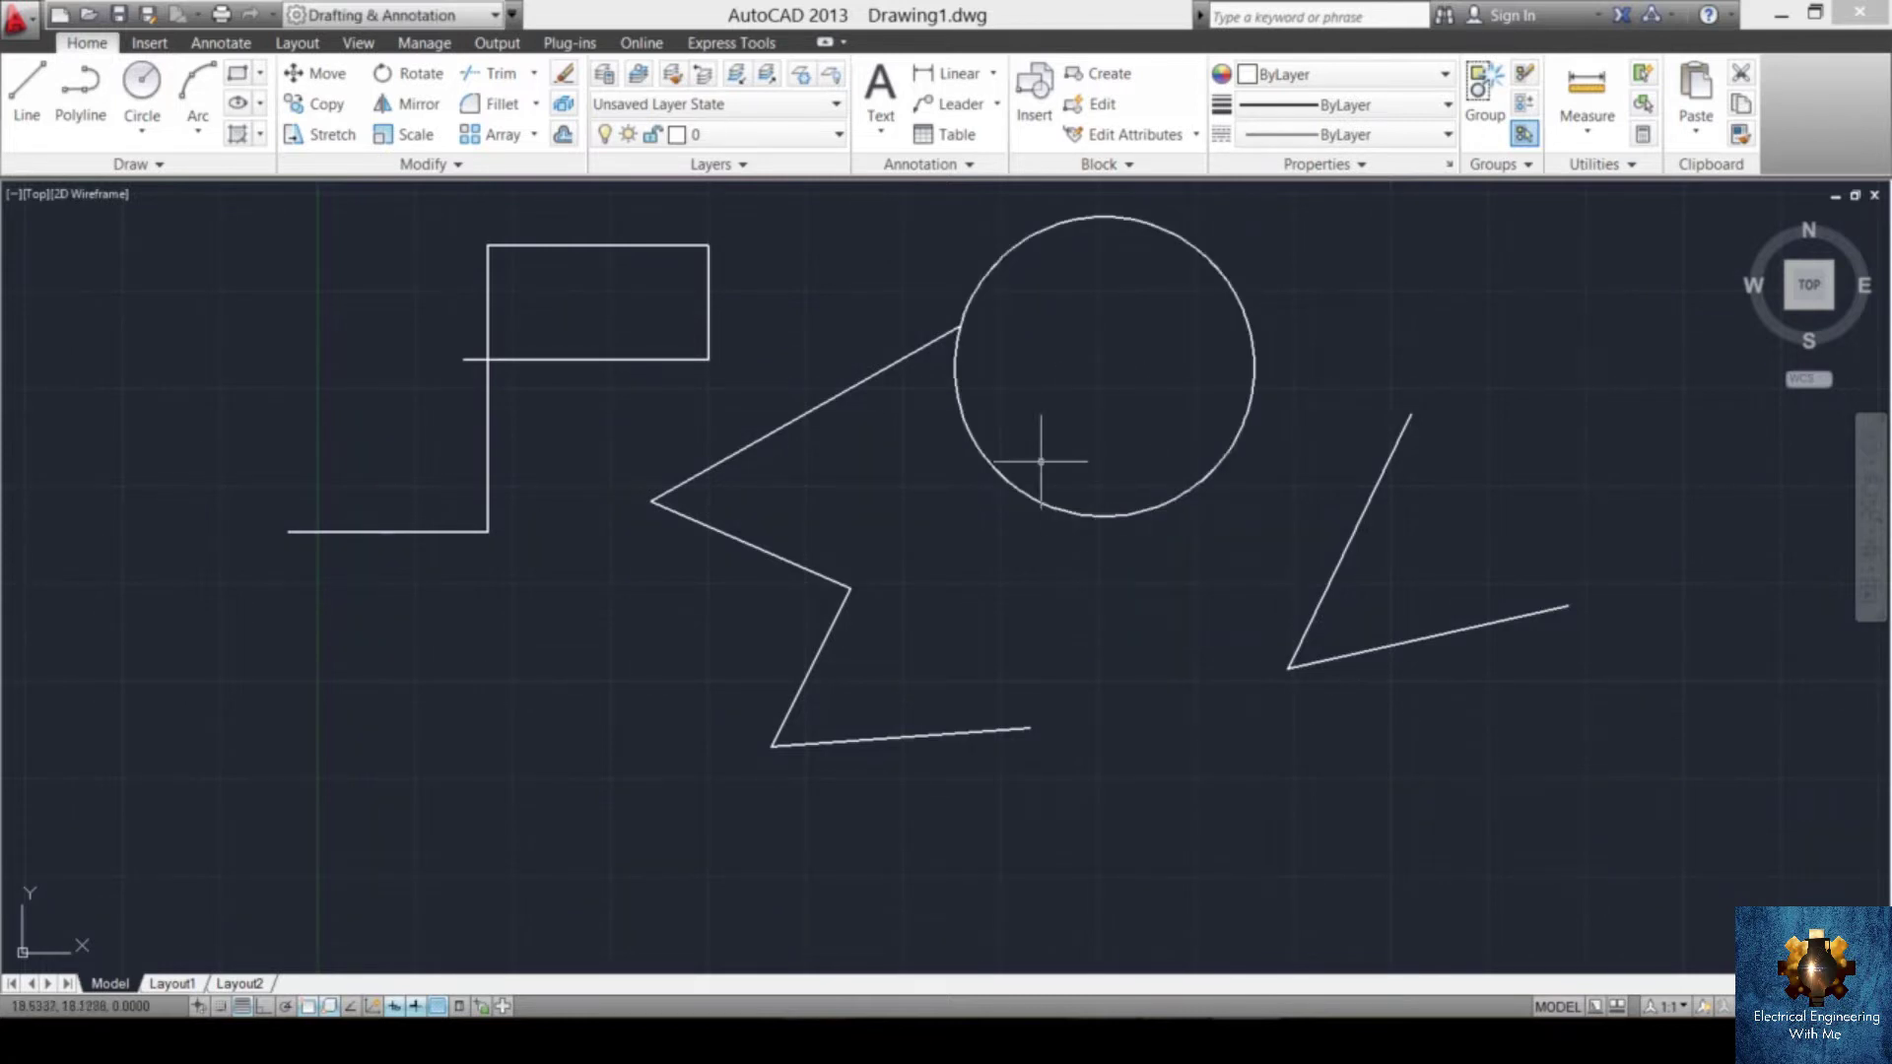
- Draw a rectangle about 7.6 by 4.8 units above the V shape, to the right of the circle
scroll(1045, 435, down, 2)
middle_drag(1244, 258, 1220, 371)
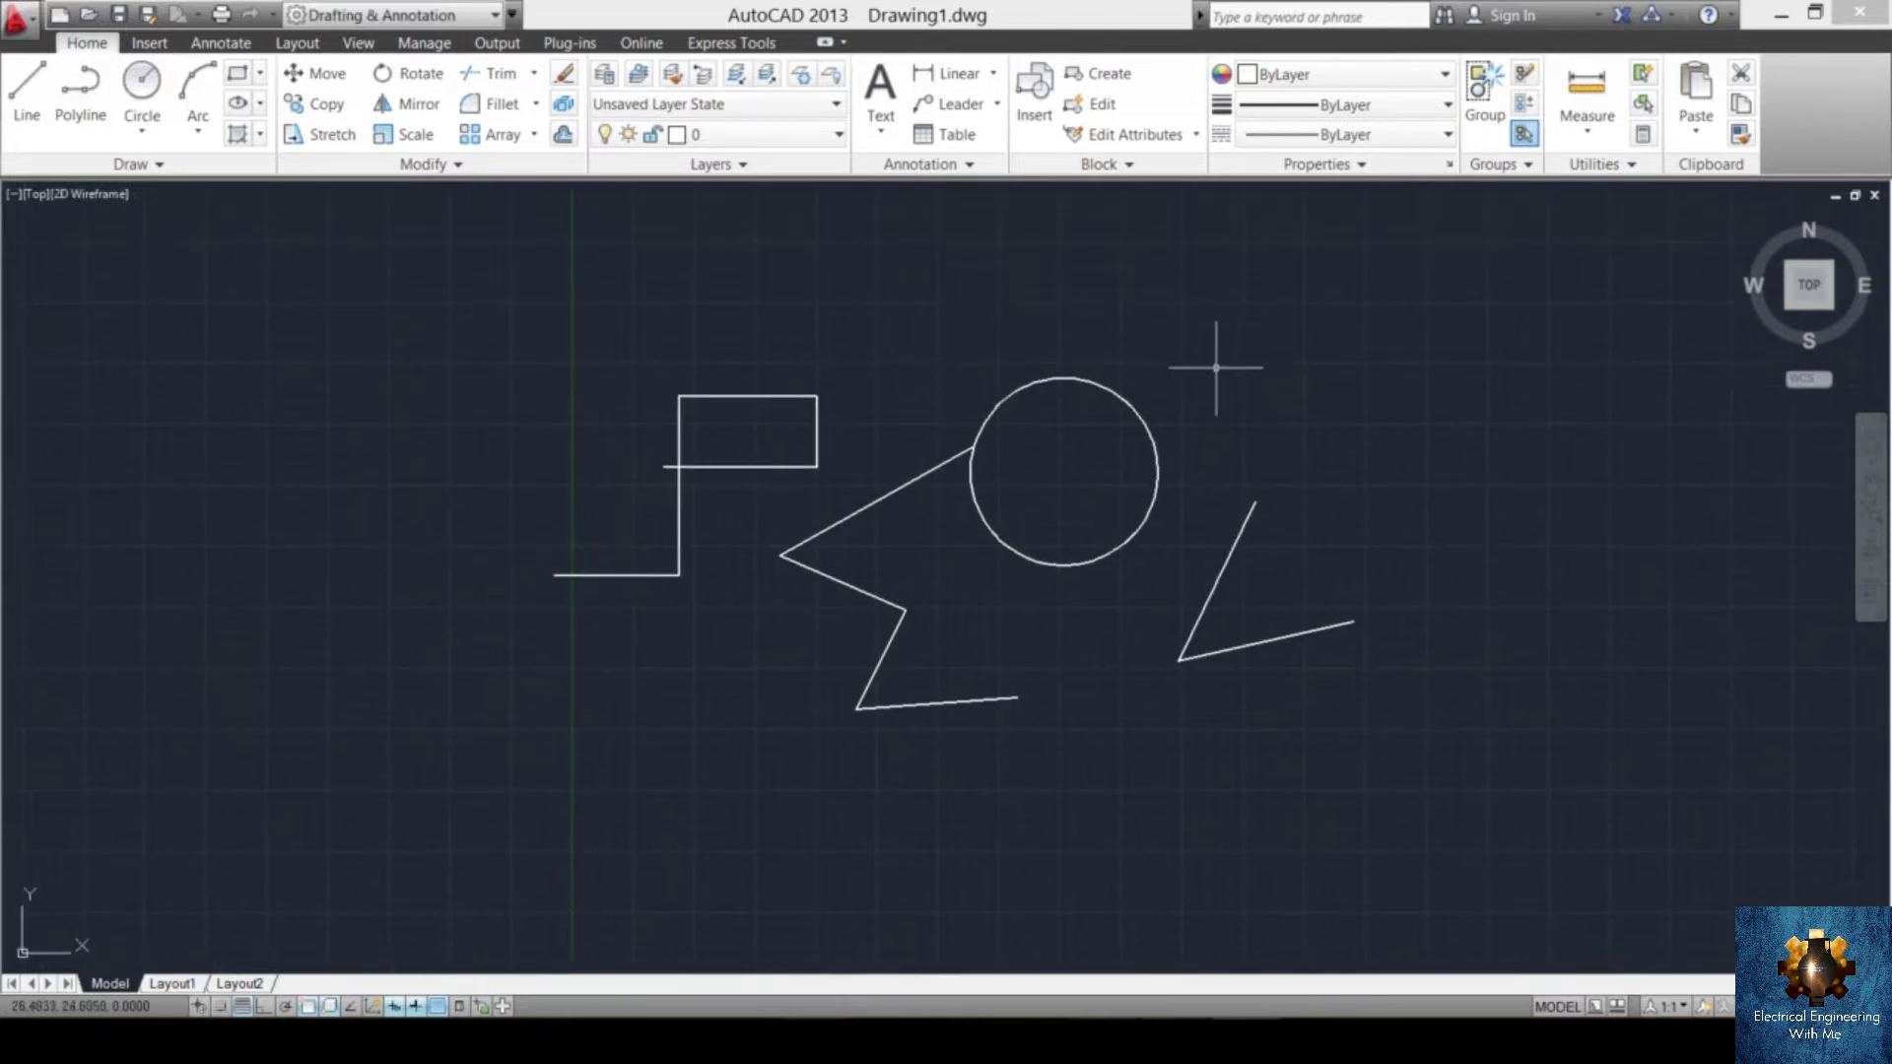
middle_drag(1053, 361, 1042, 384)
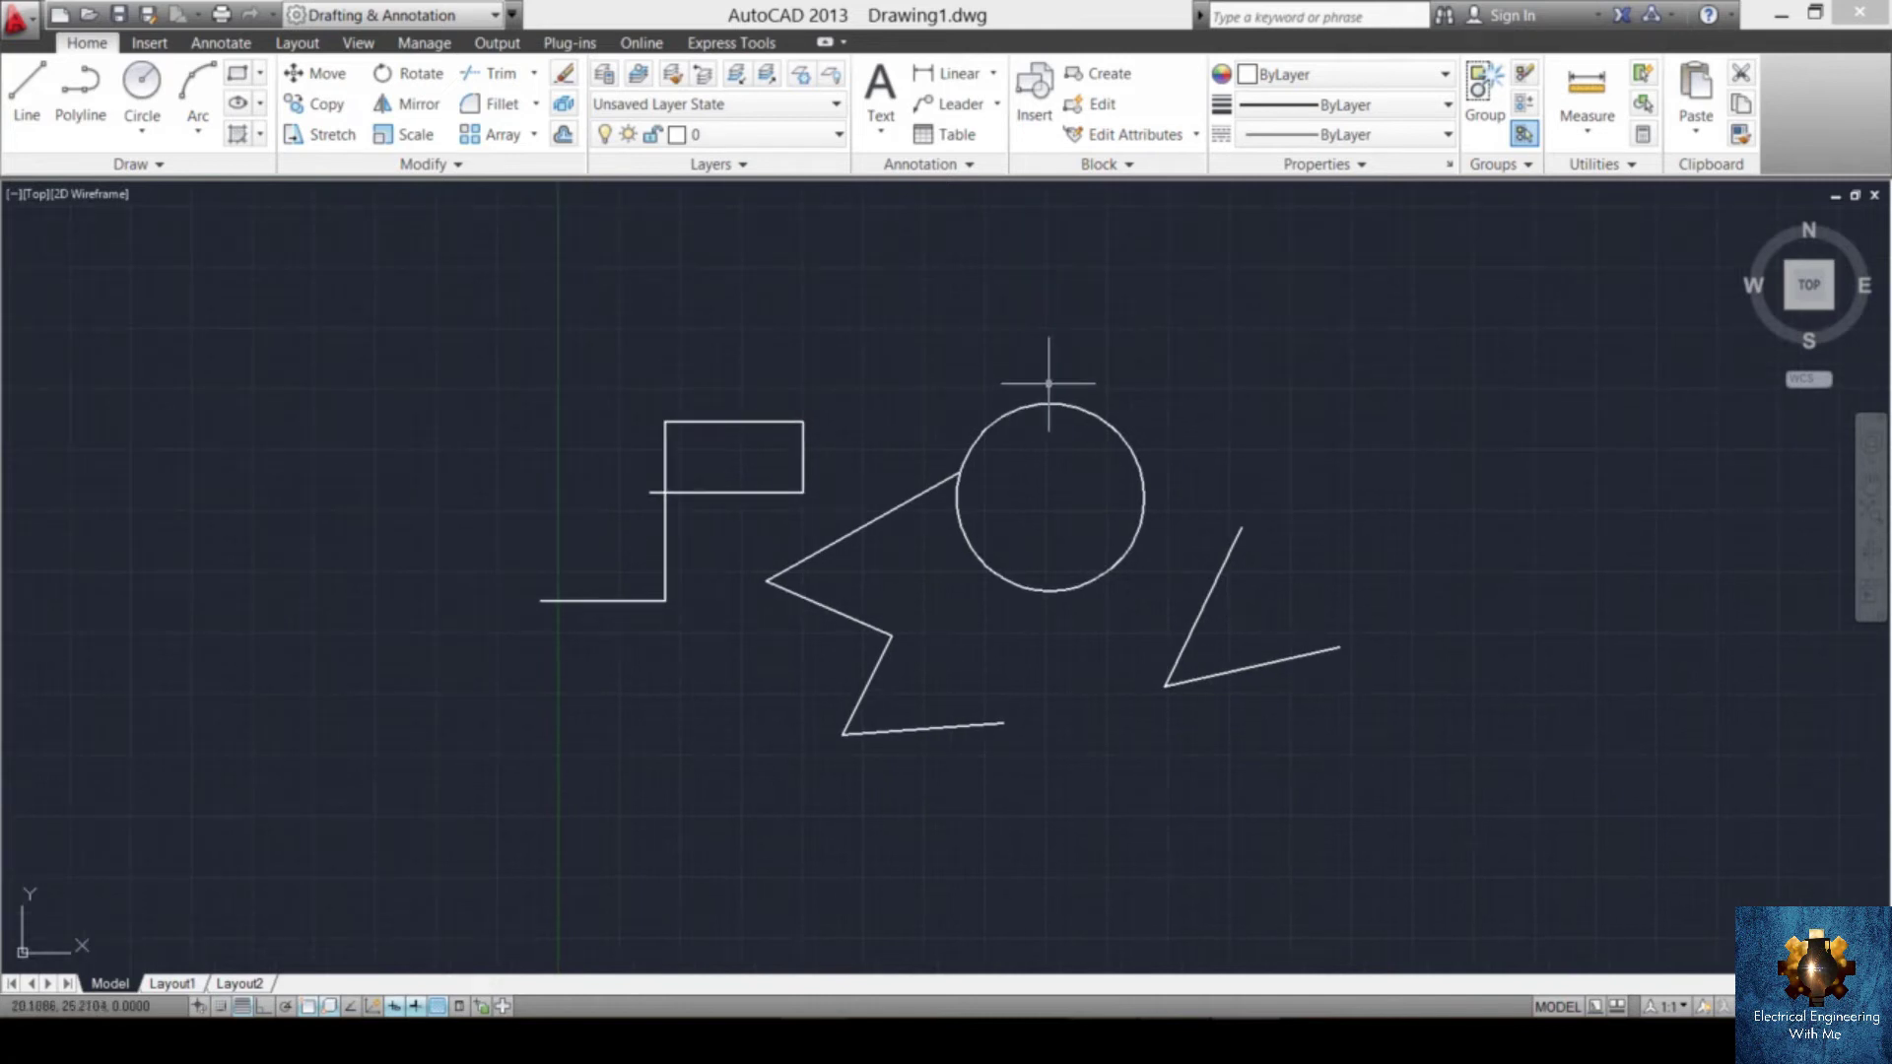
text(REC)
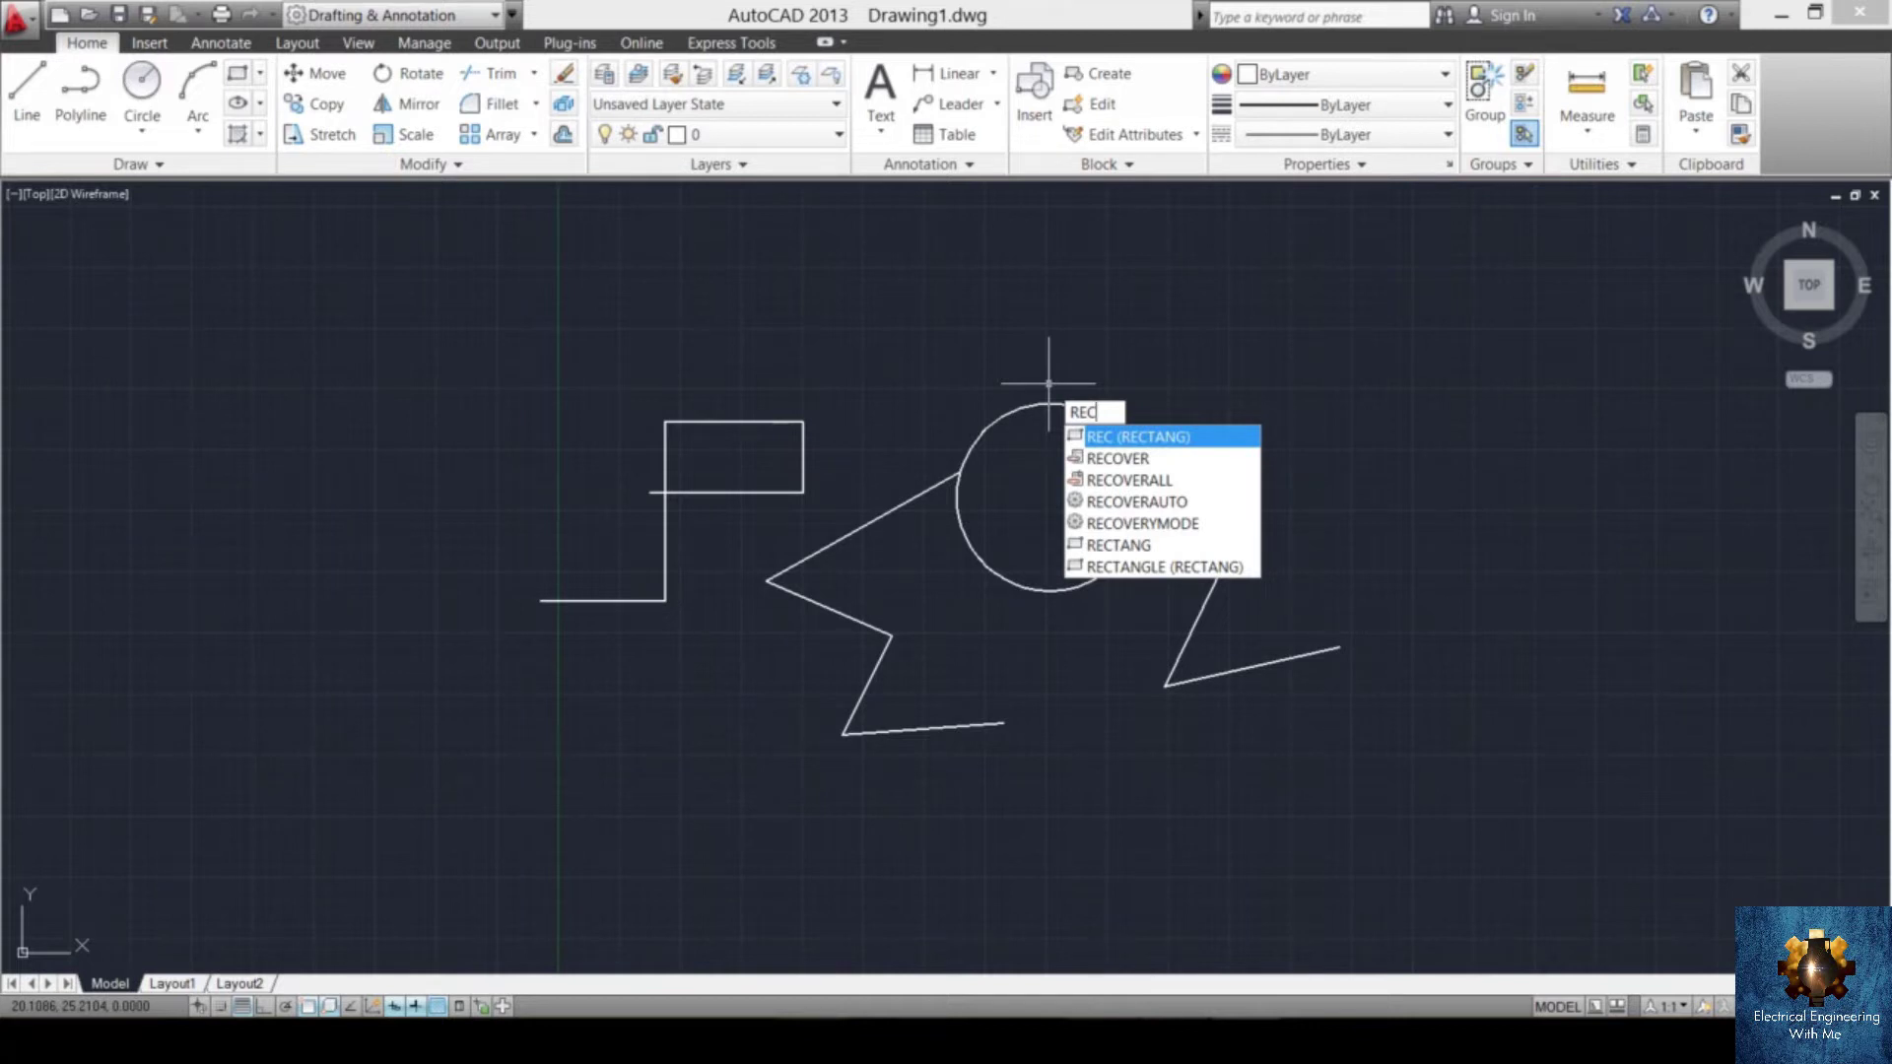
key(Return)
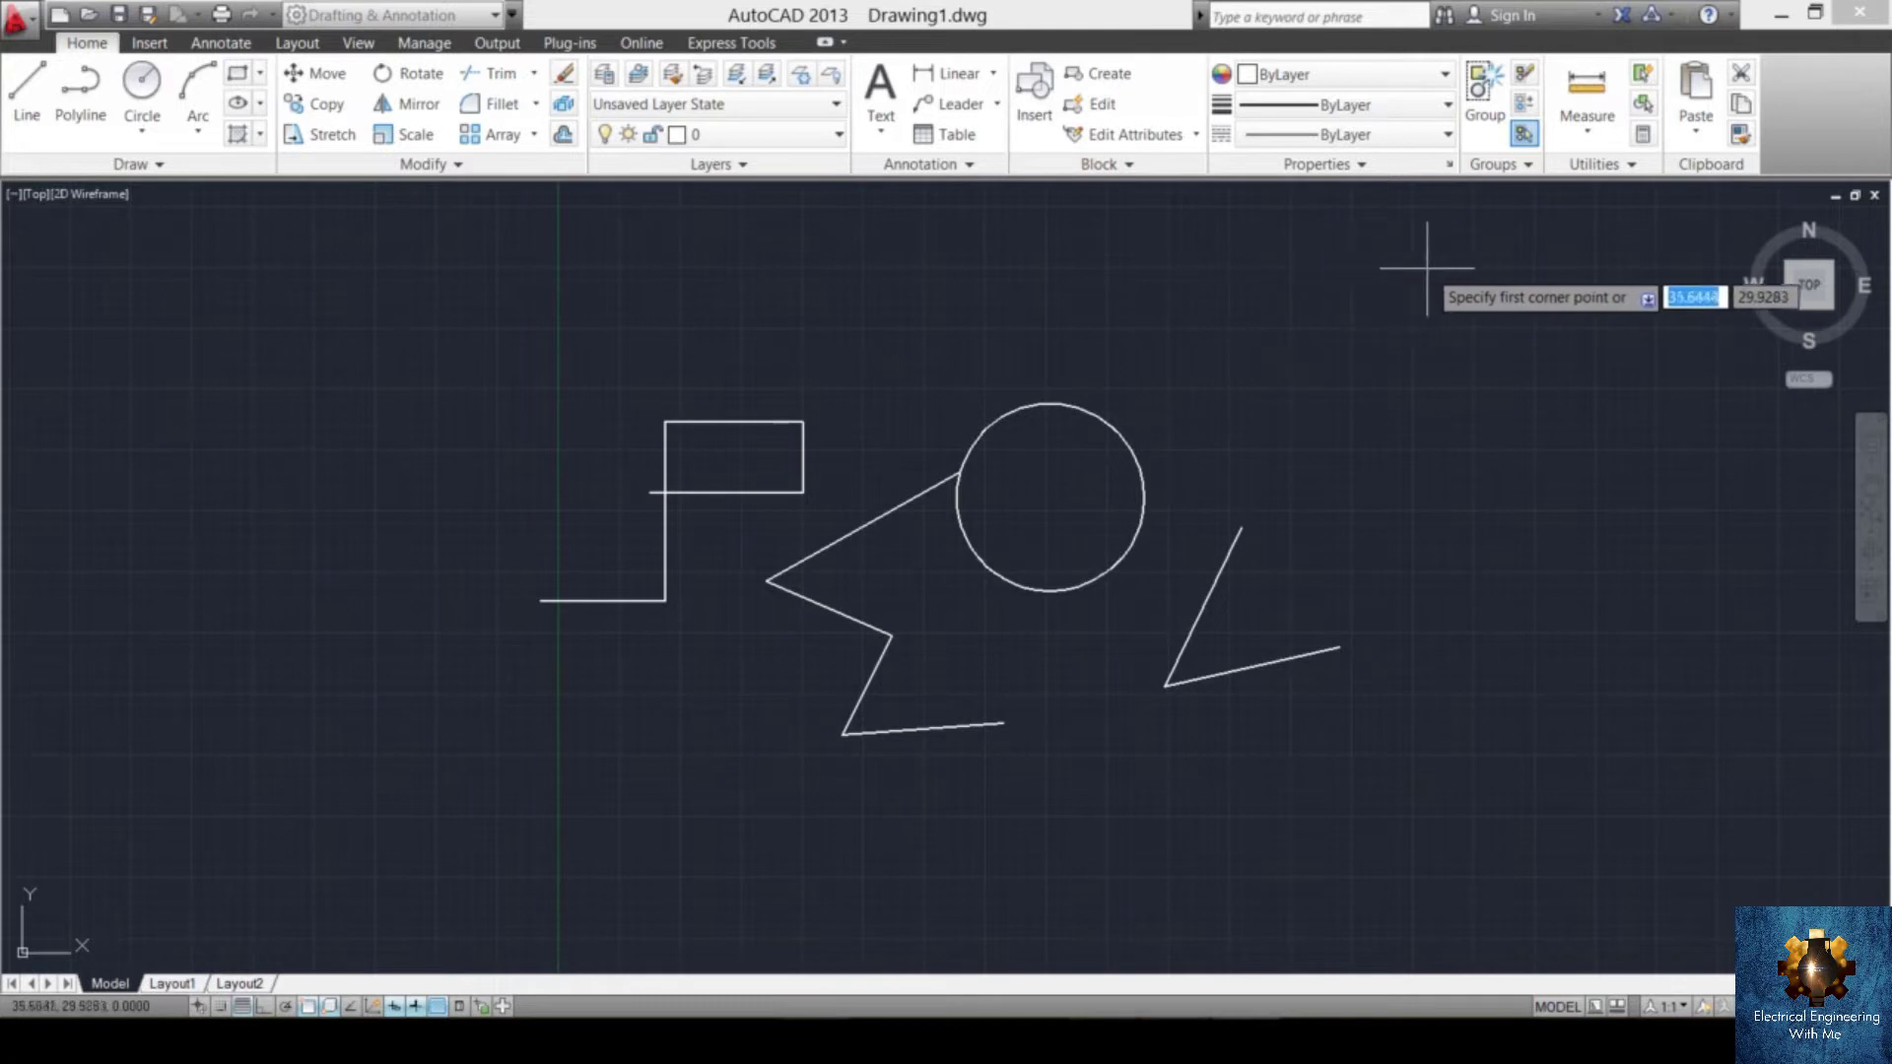
click(1274, 350)
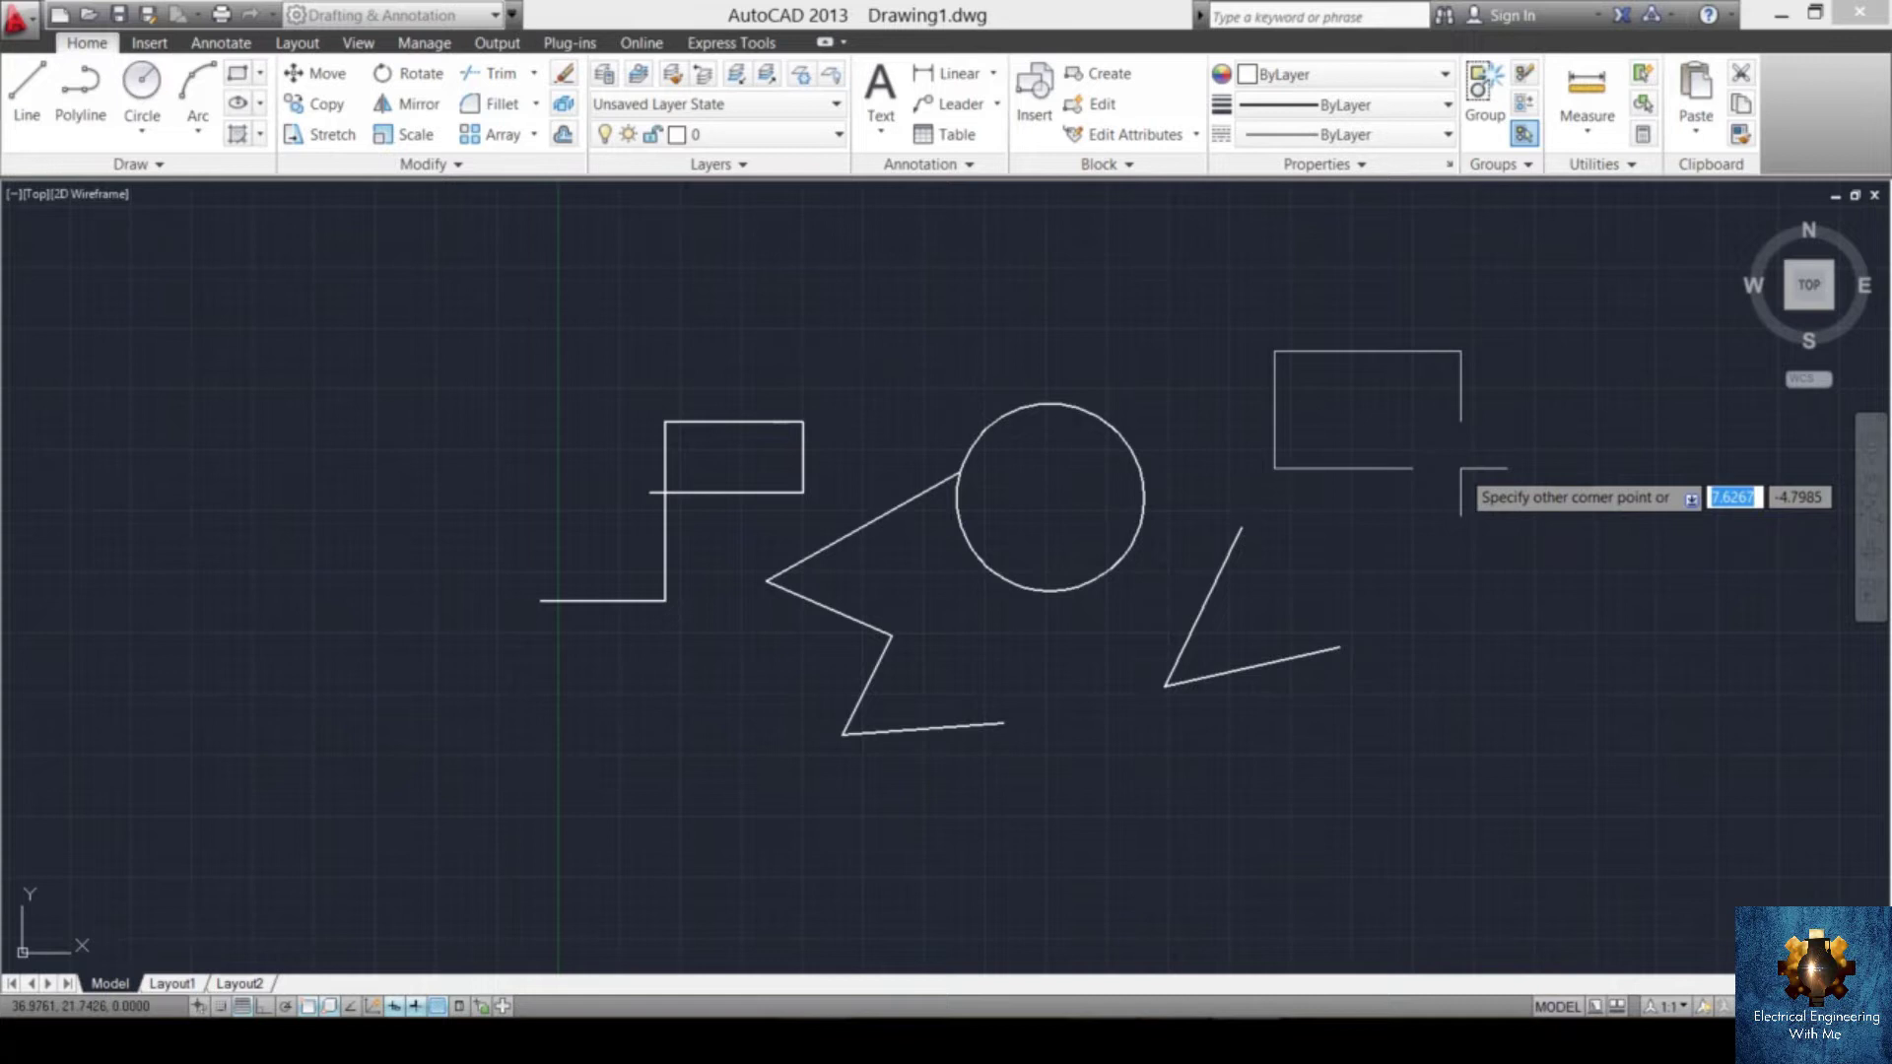
click(1461, 468)
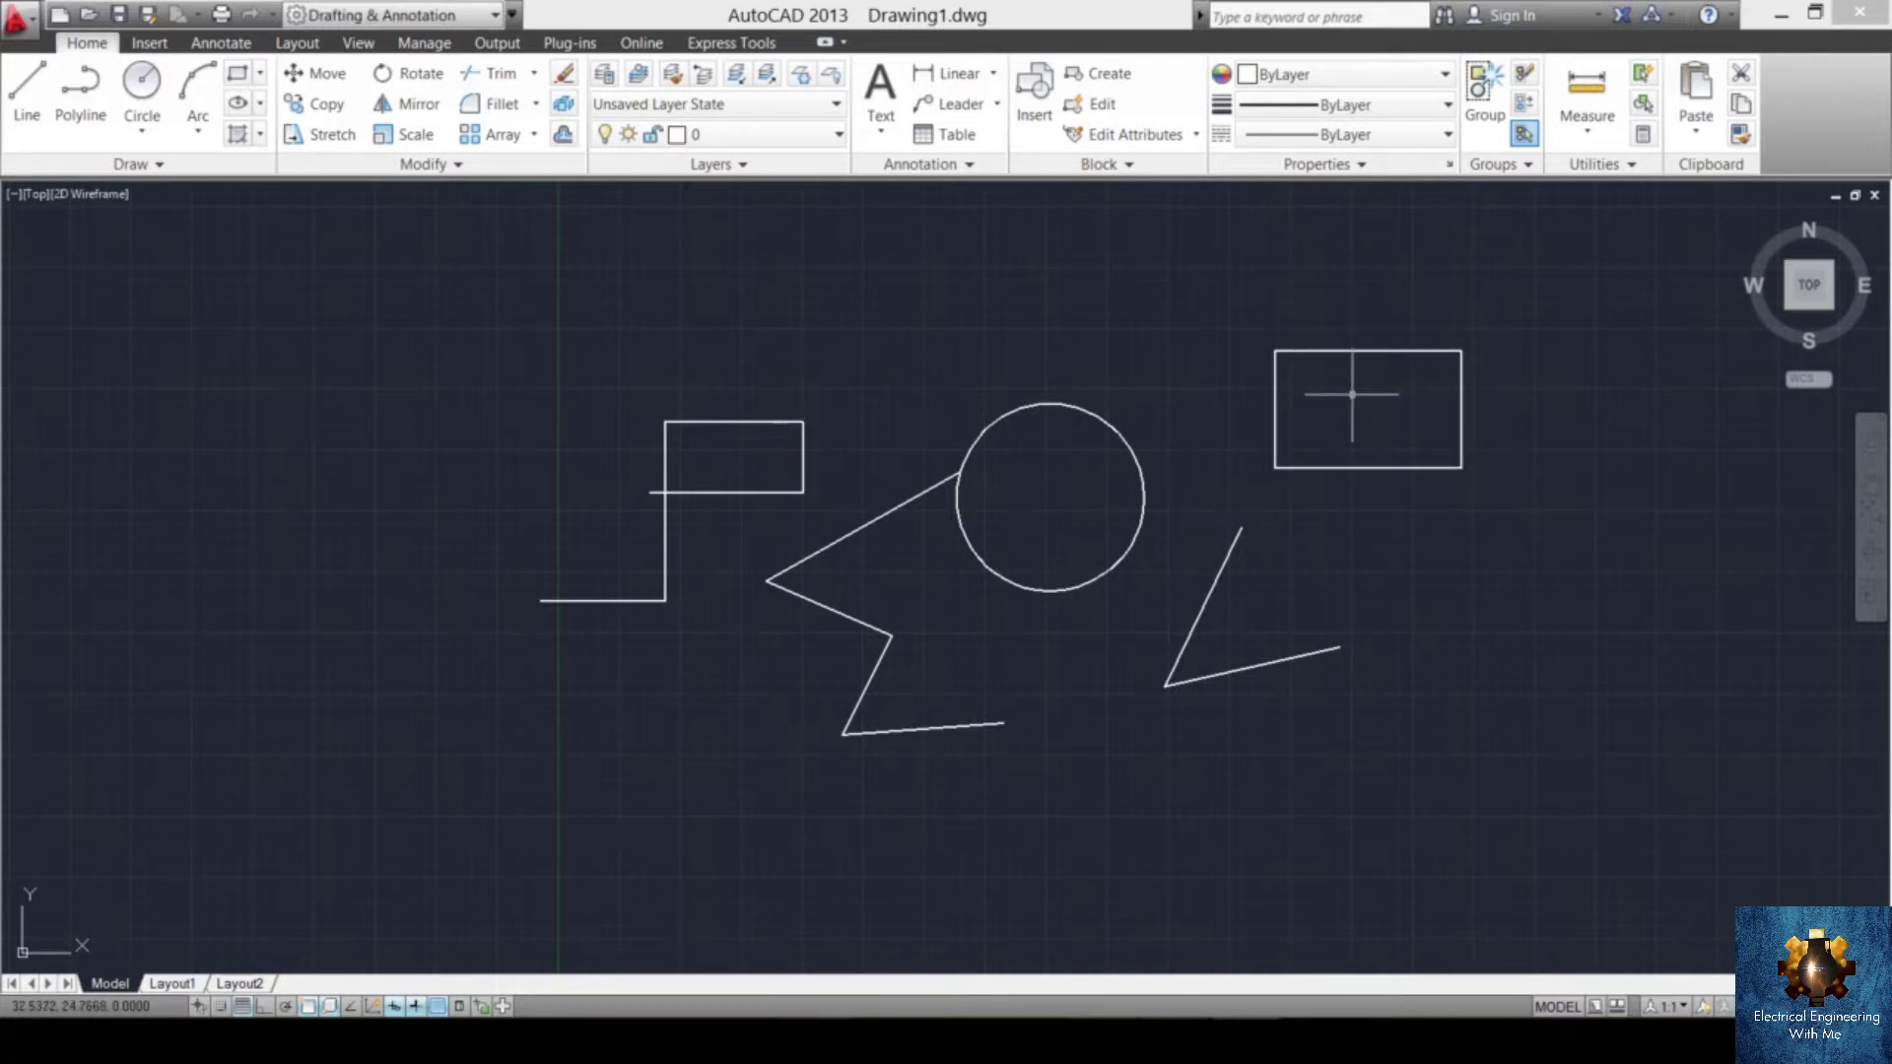
- Demonstrate the crossing and window selection boxes in the empty space around the rectangle, without enclosing any object
middle_drag(1353, 395, 1146, 460)
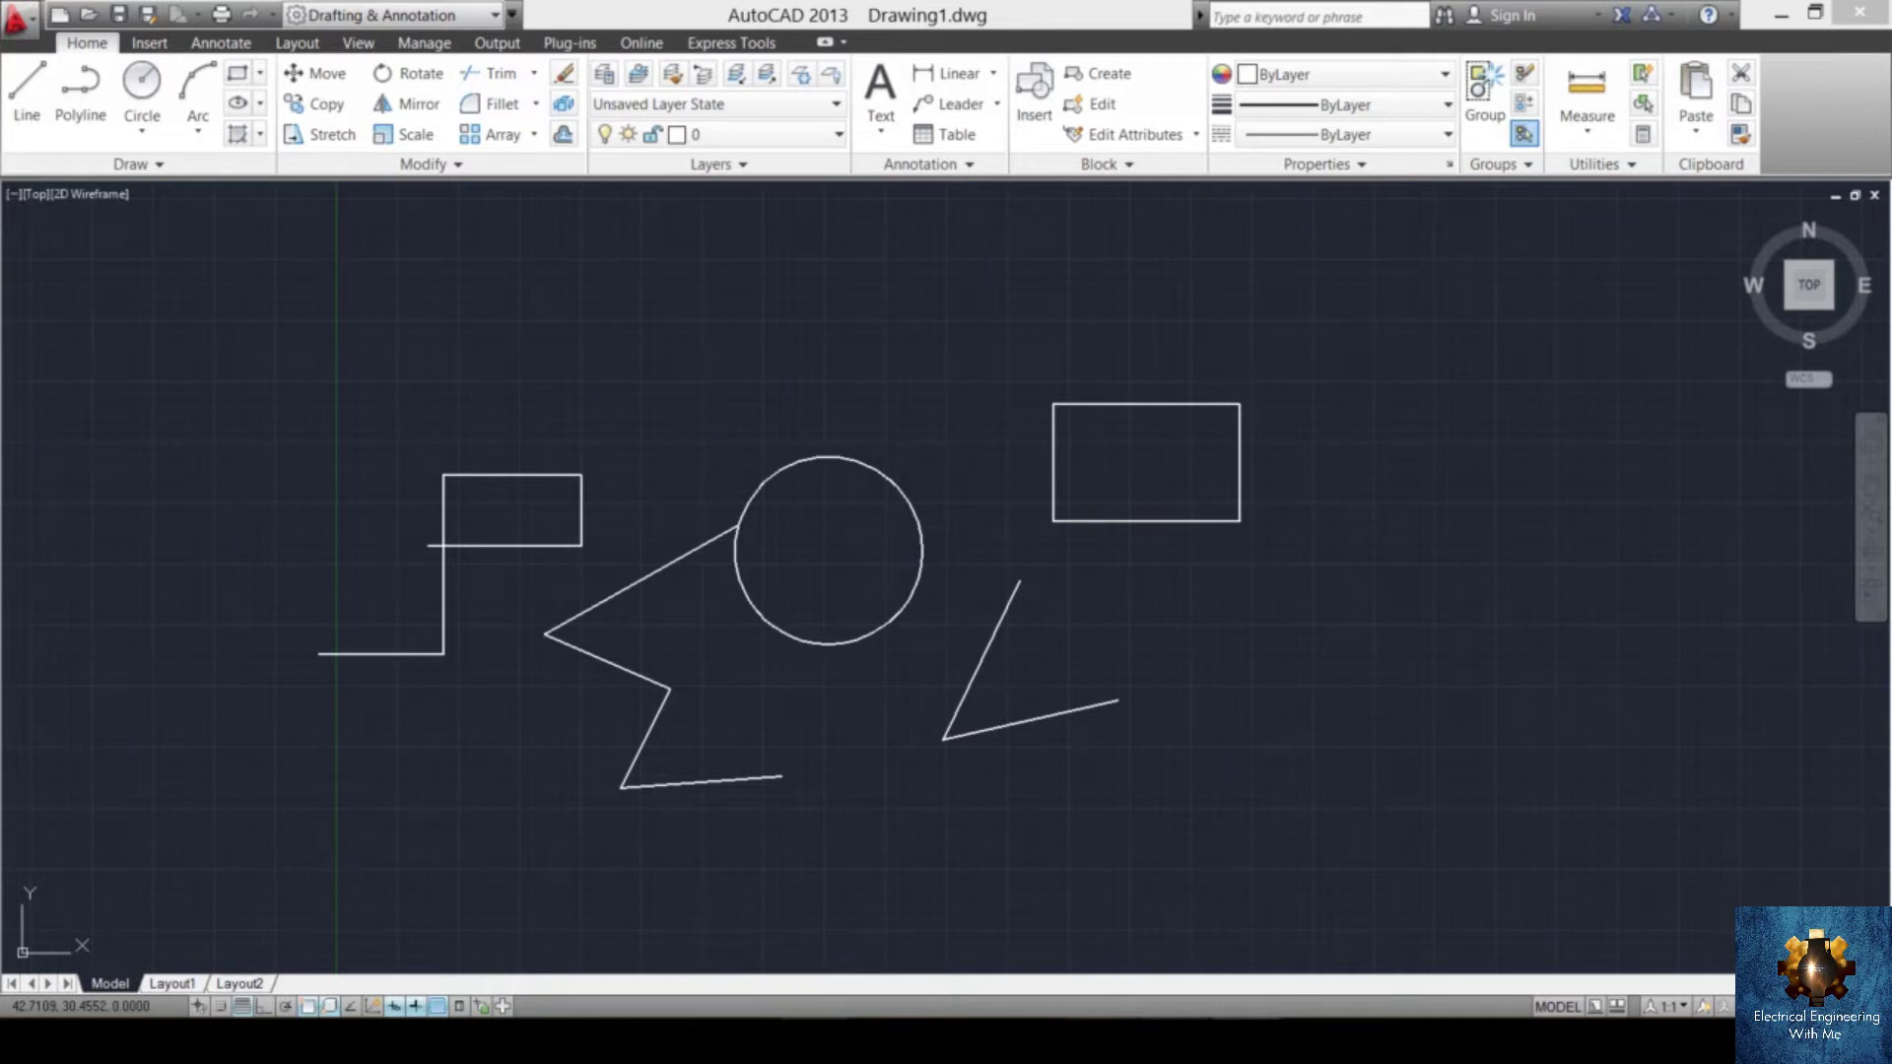
click(1380, 309)
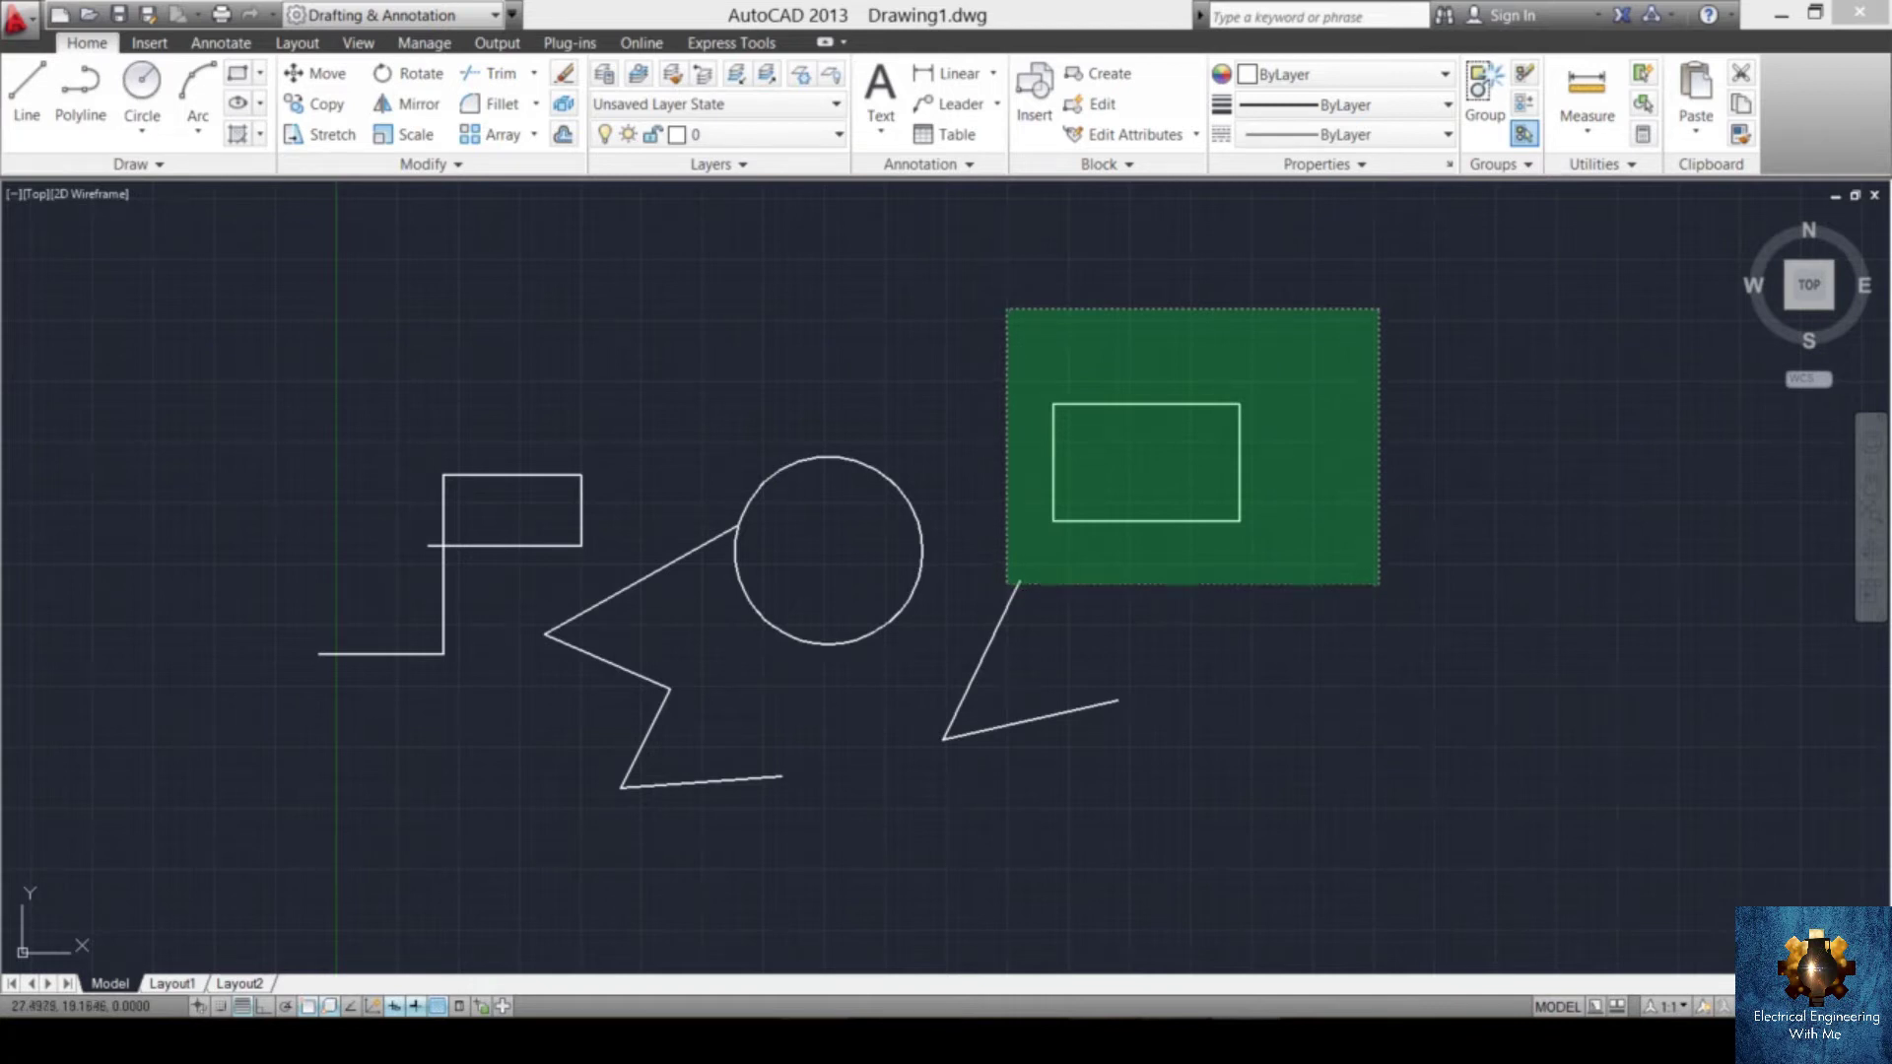
click(1320, 573)
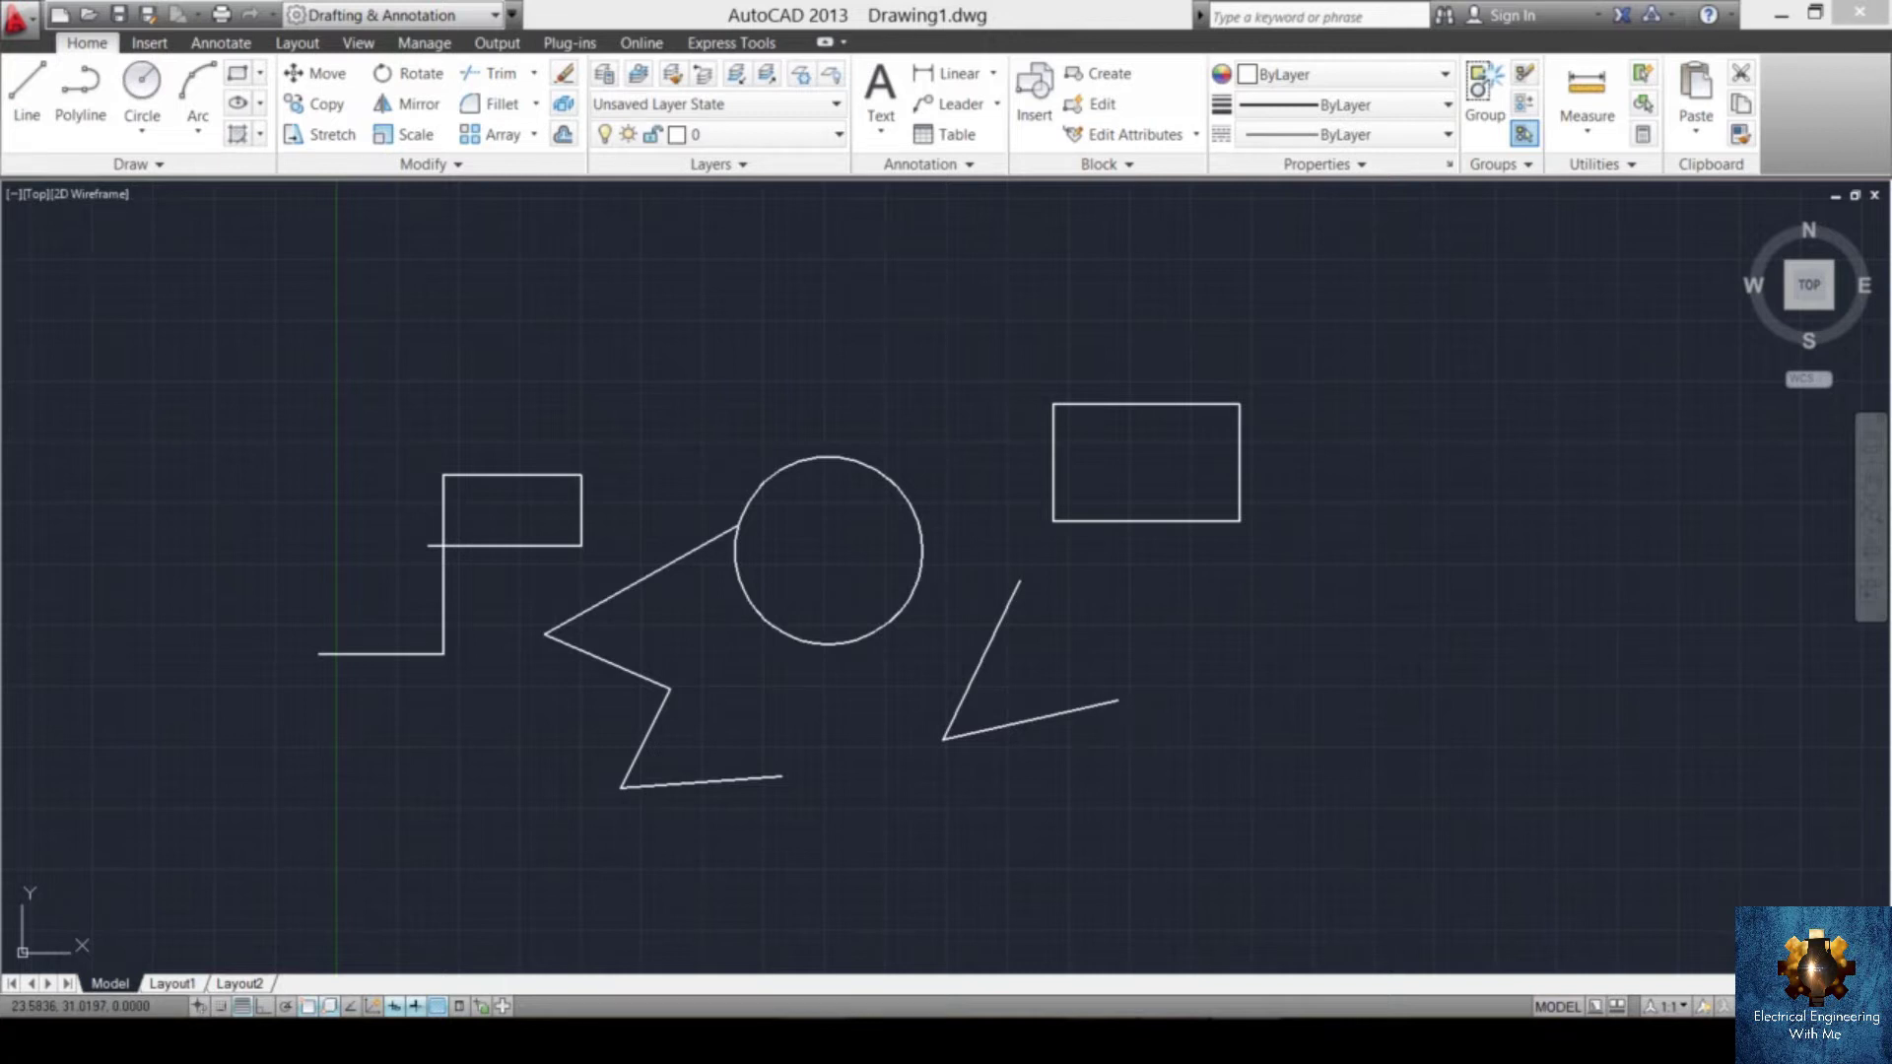
click(910, 295)
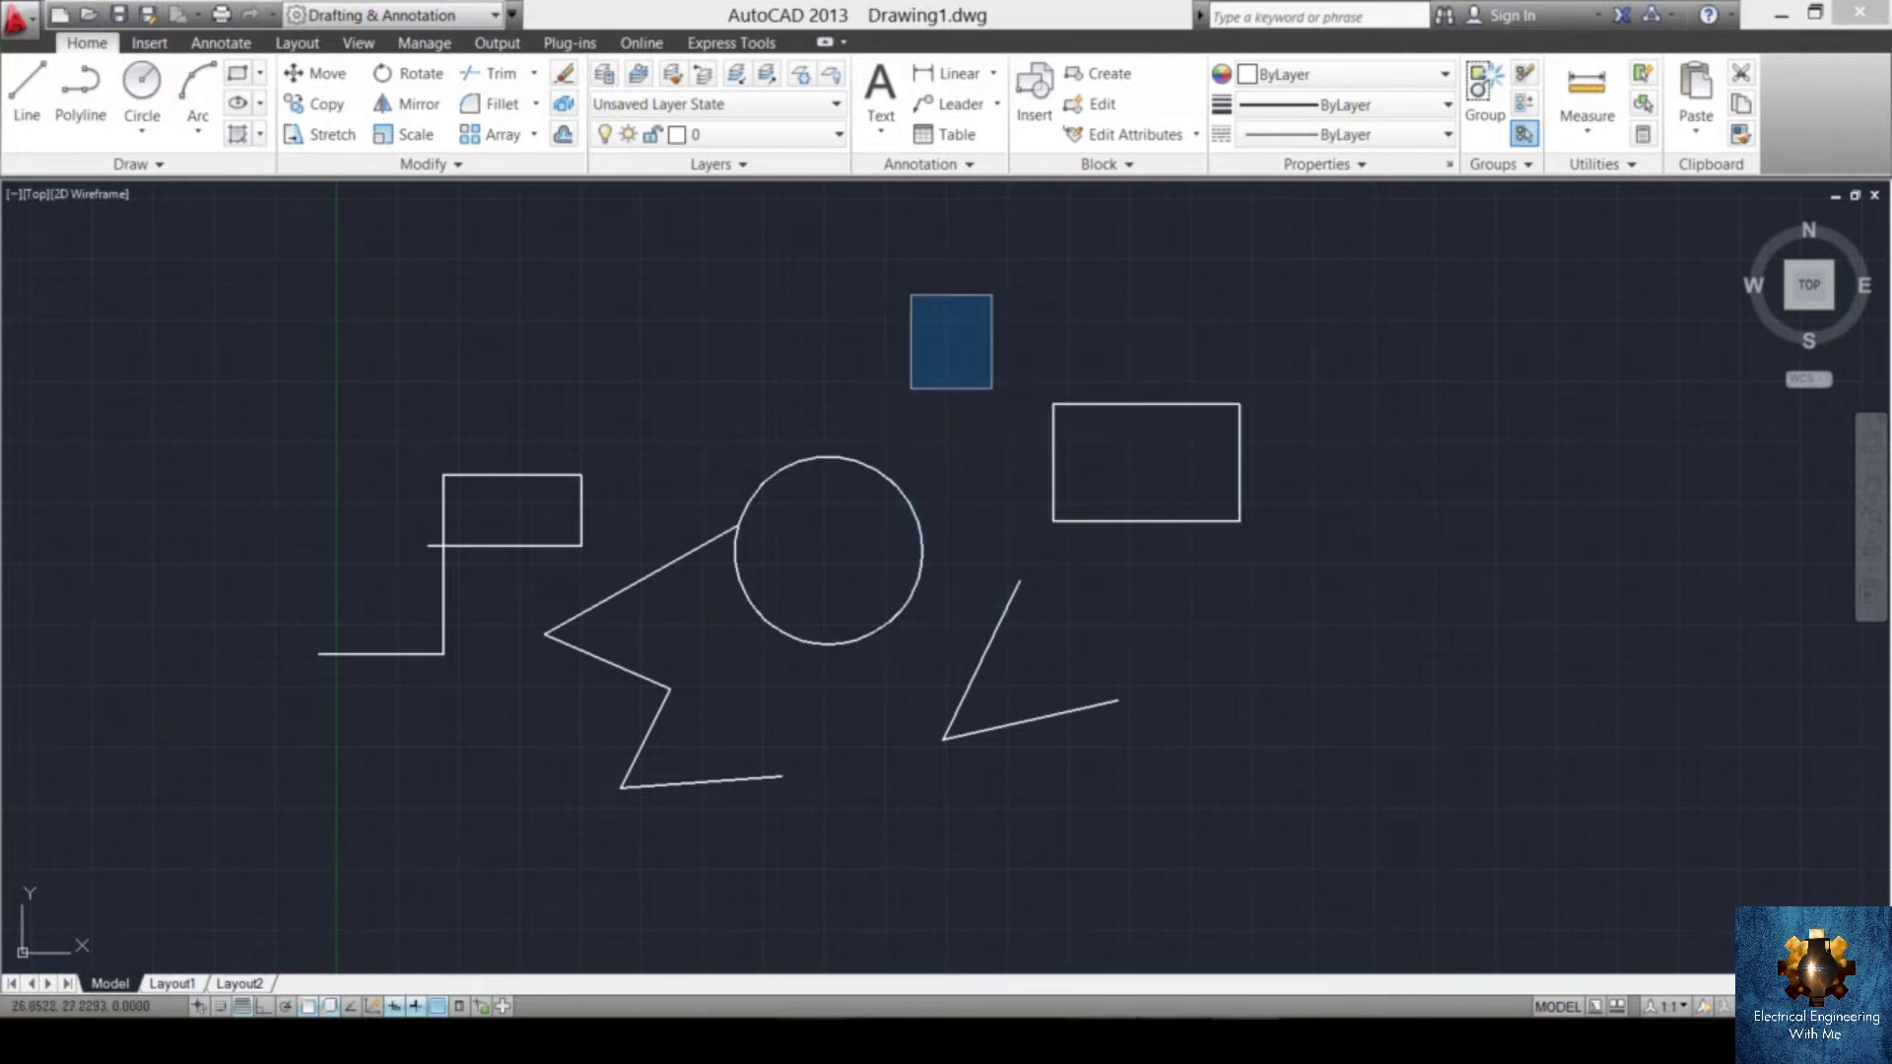
click(994, 399)
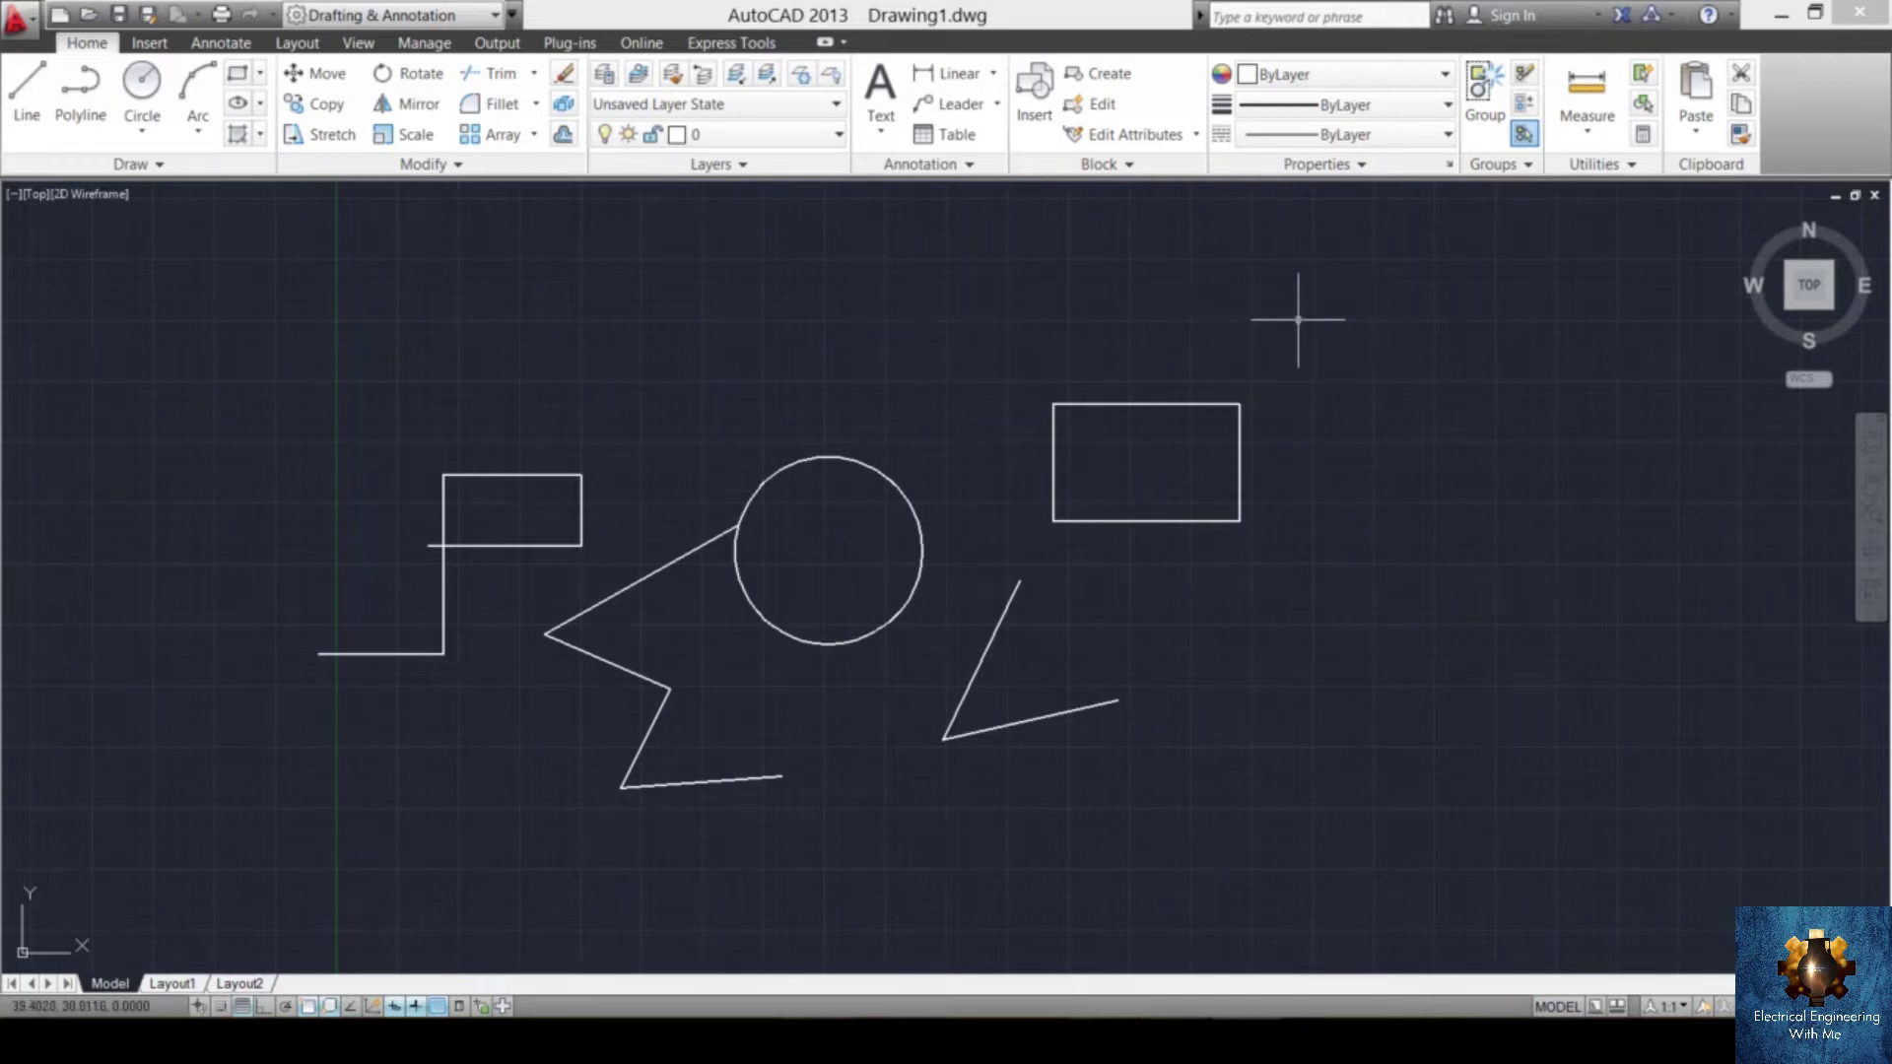
- Select the rectangle with a crossing box that covers only its right part, and clear the selection
click(1383, 322)
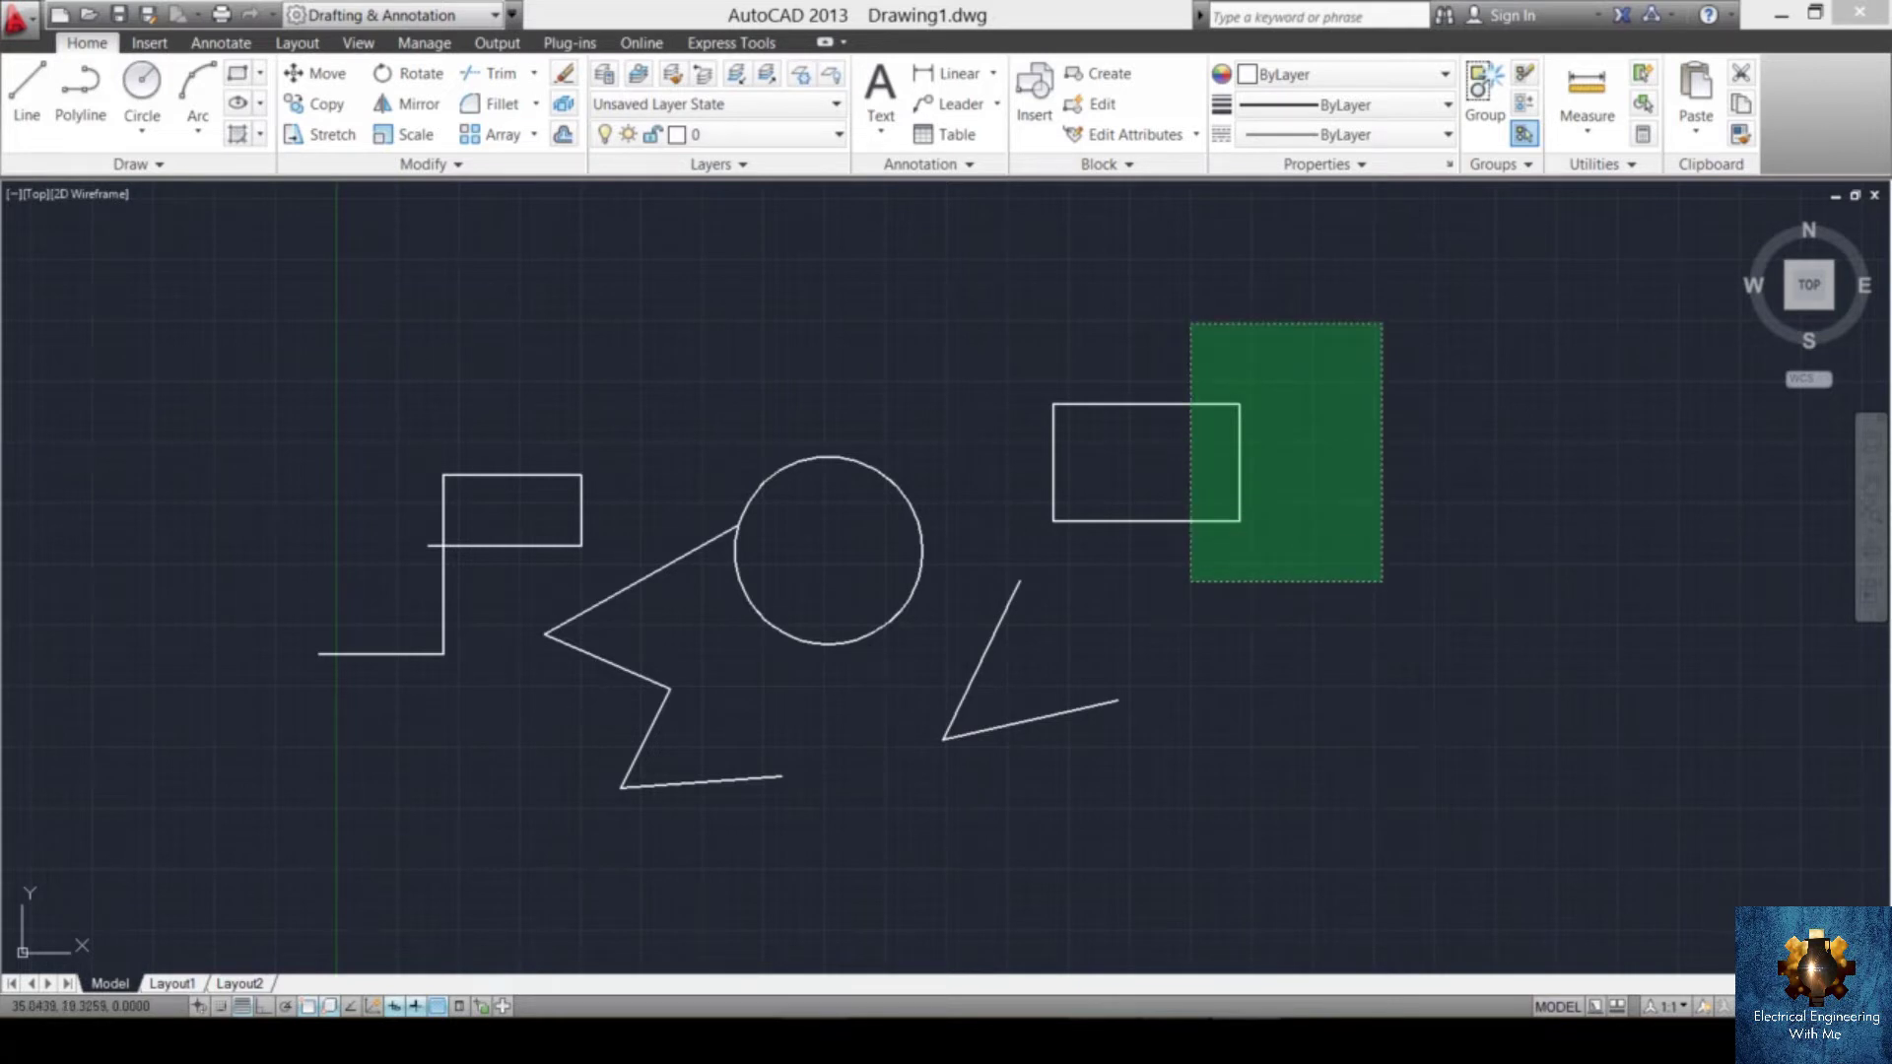
click(1191, 581)
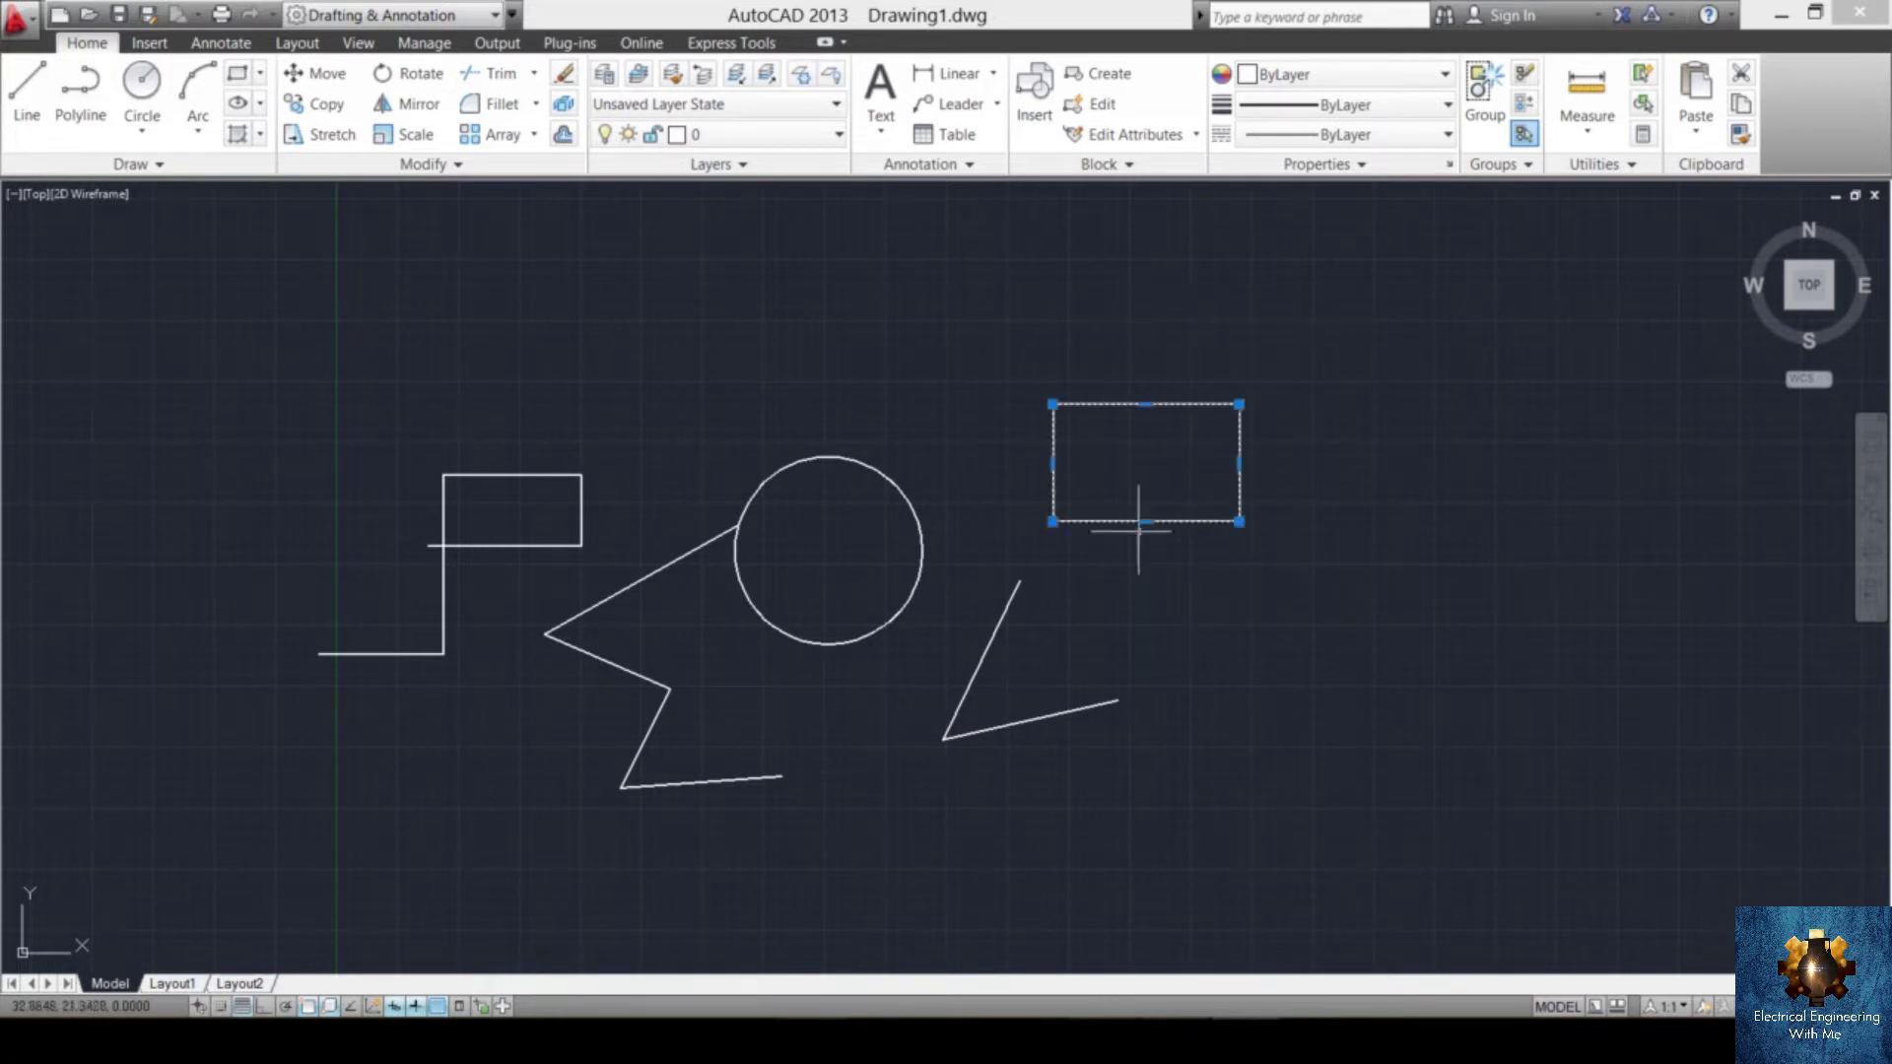
key(Escape)
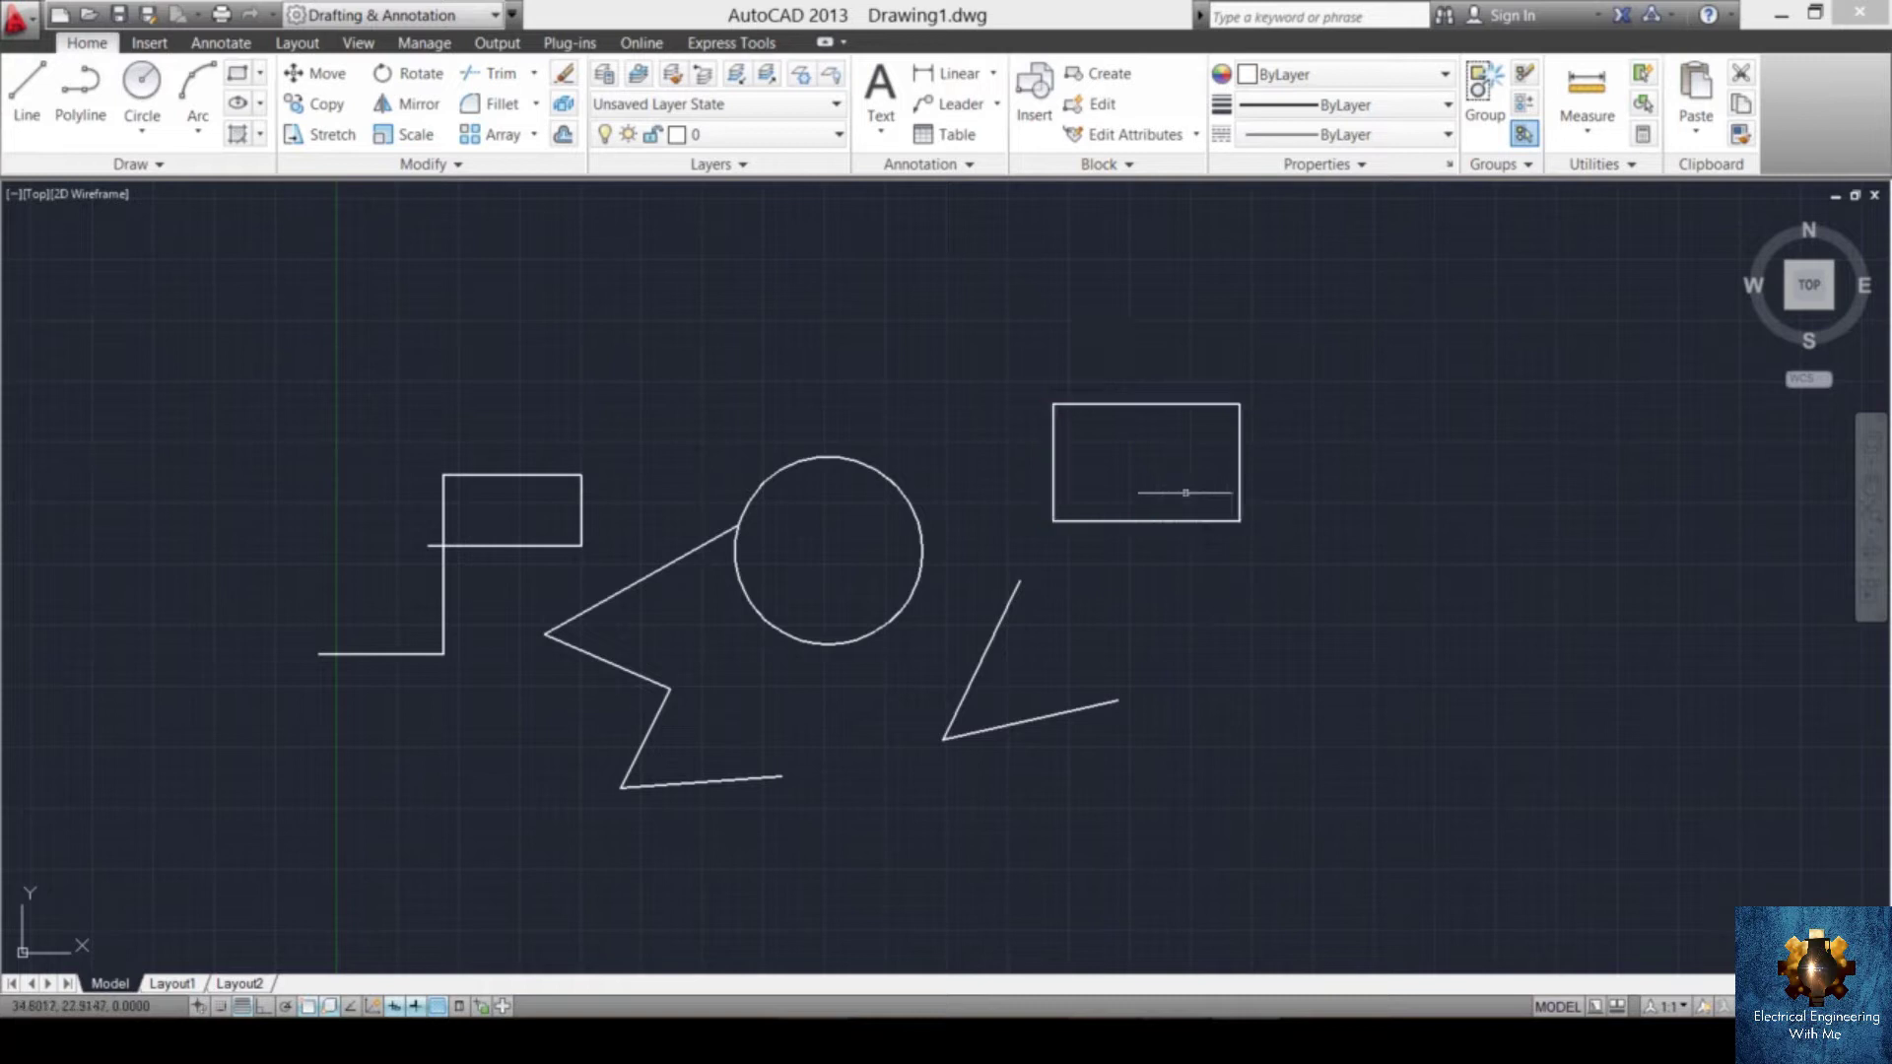
- Compare window selection covering only the rectangle's left part with a window enclosing it completely, and clear the selection
click(976, 322)
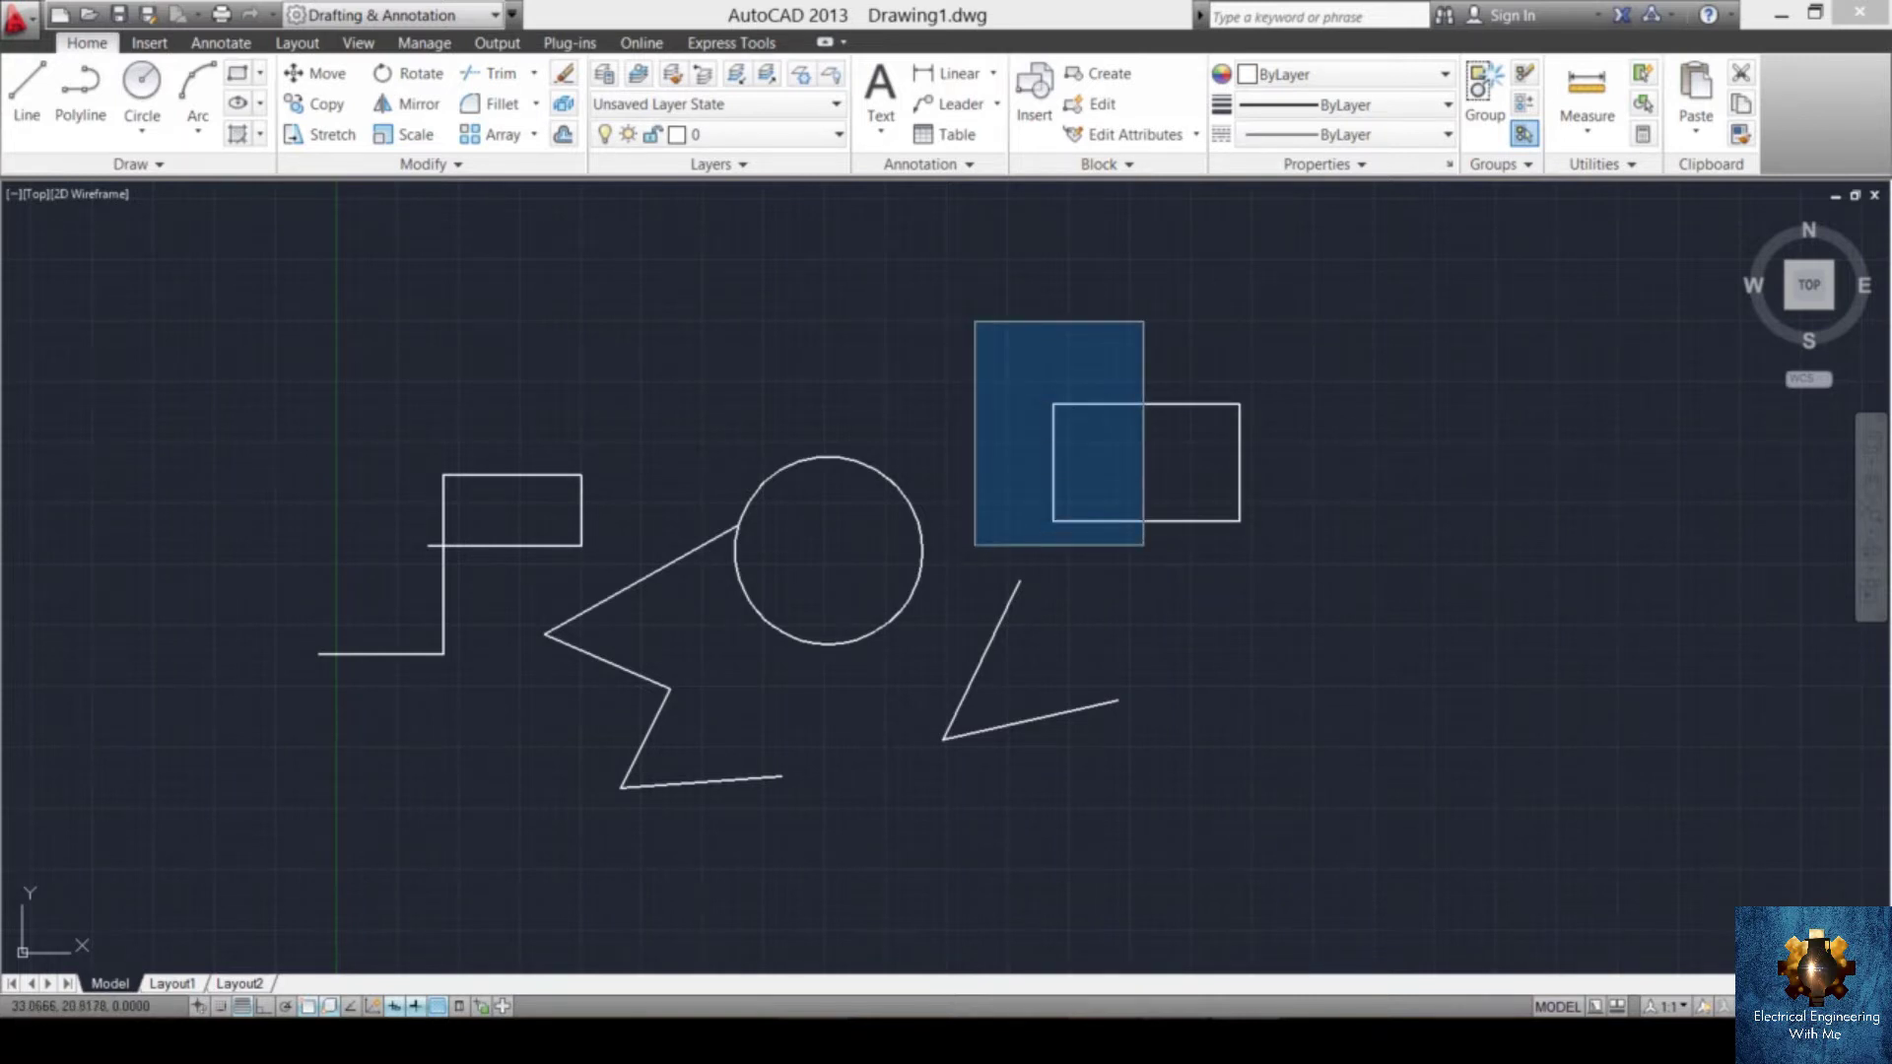
click(1143, 544)
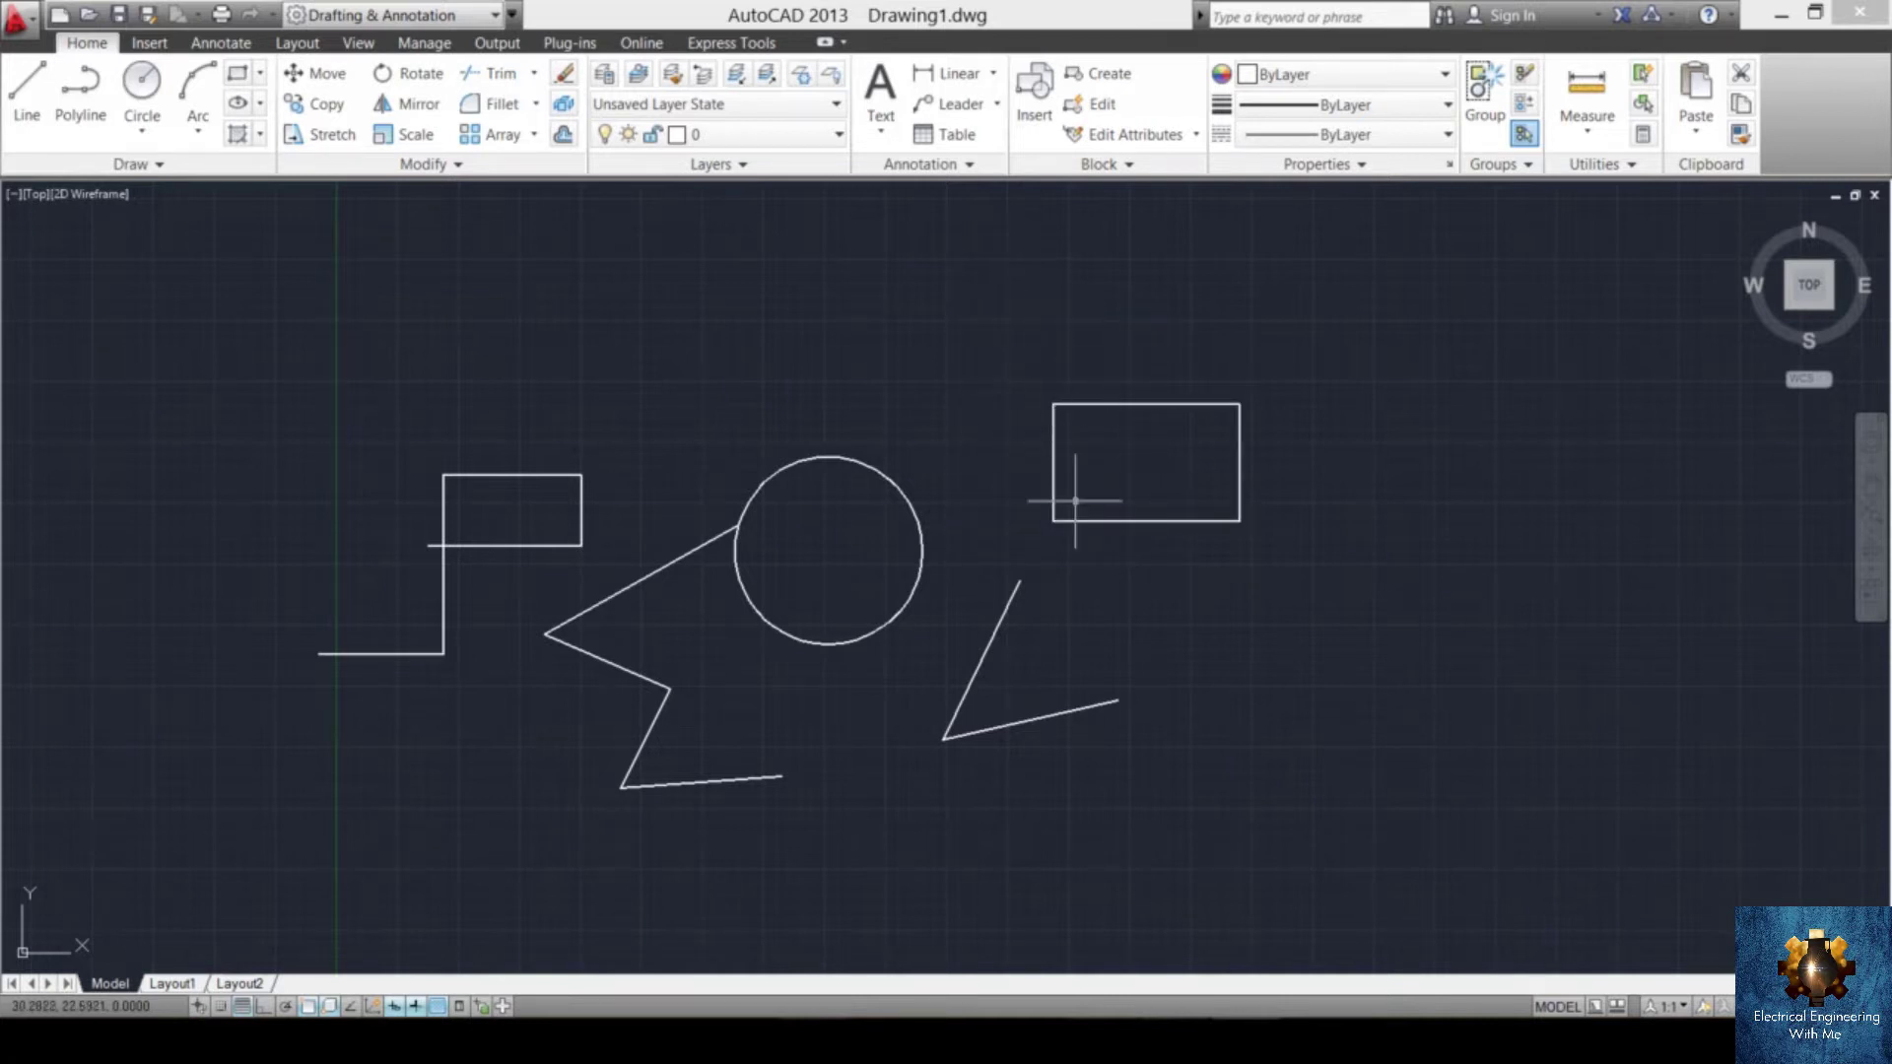
click(1002, 345)
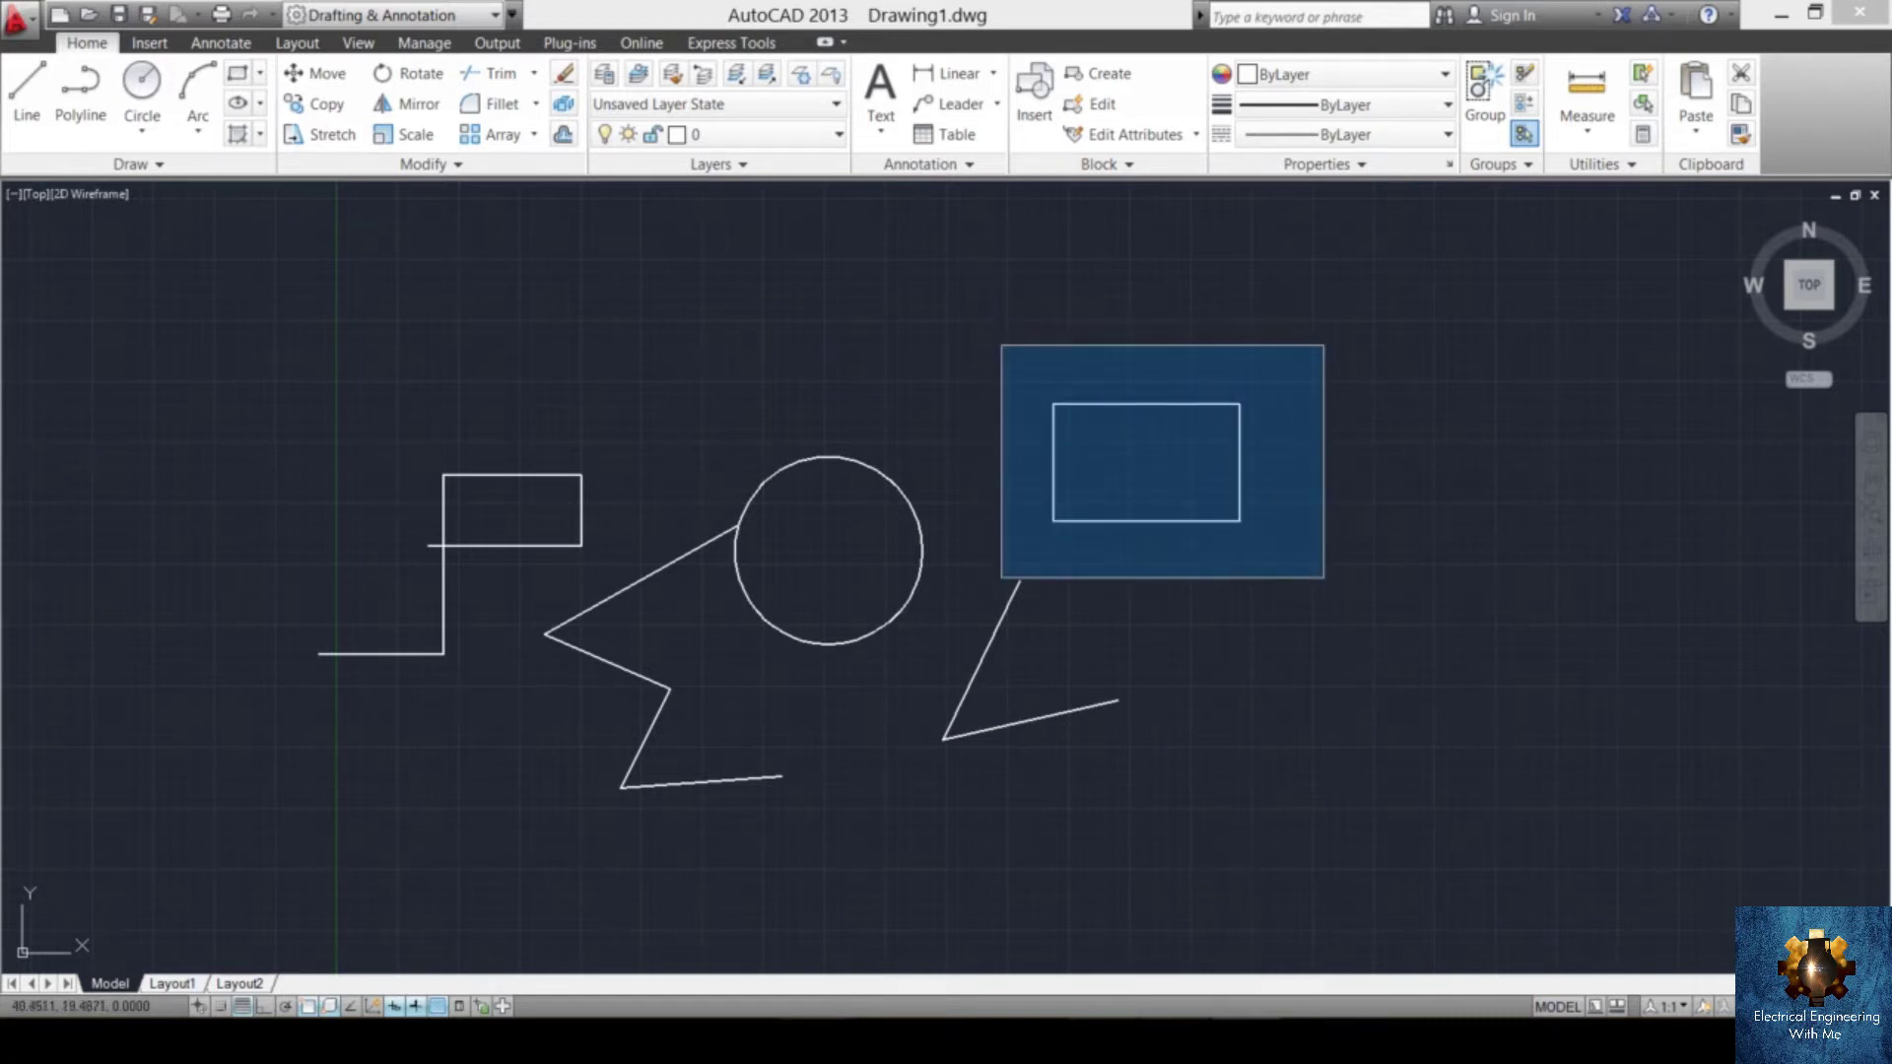
click(1323, 578)
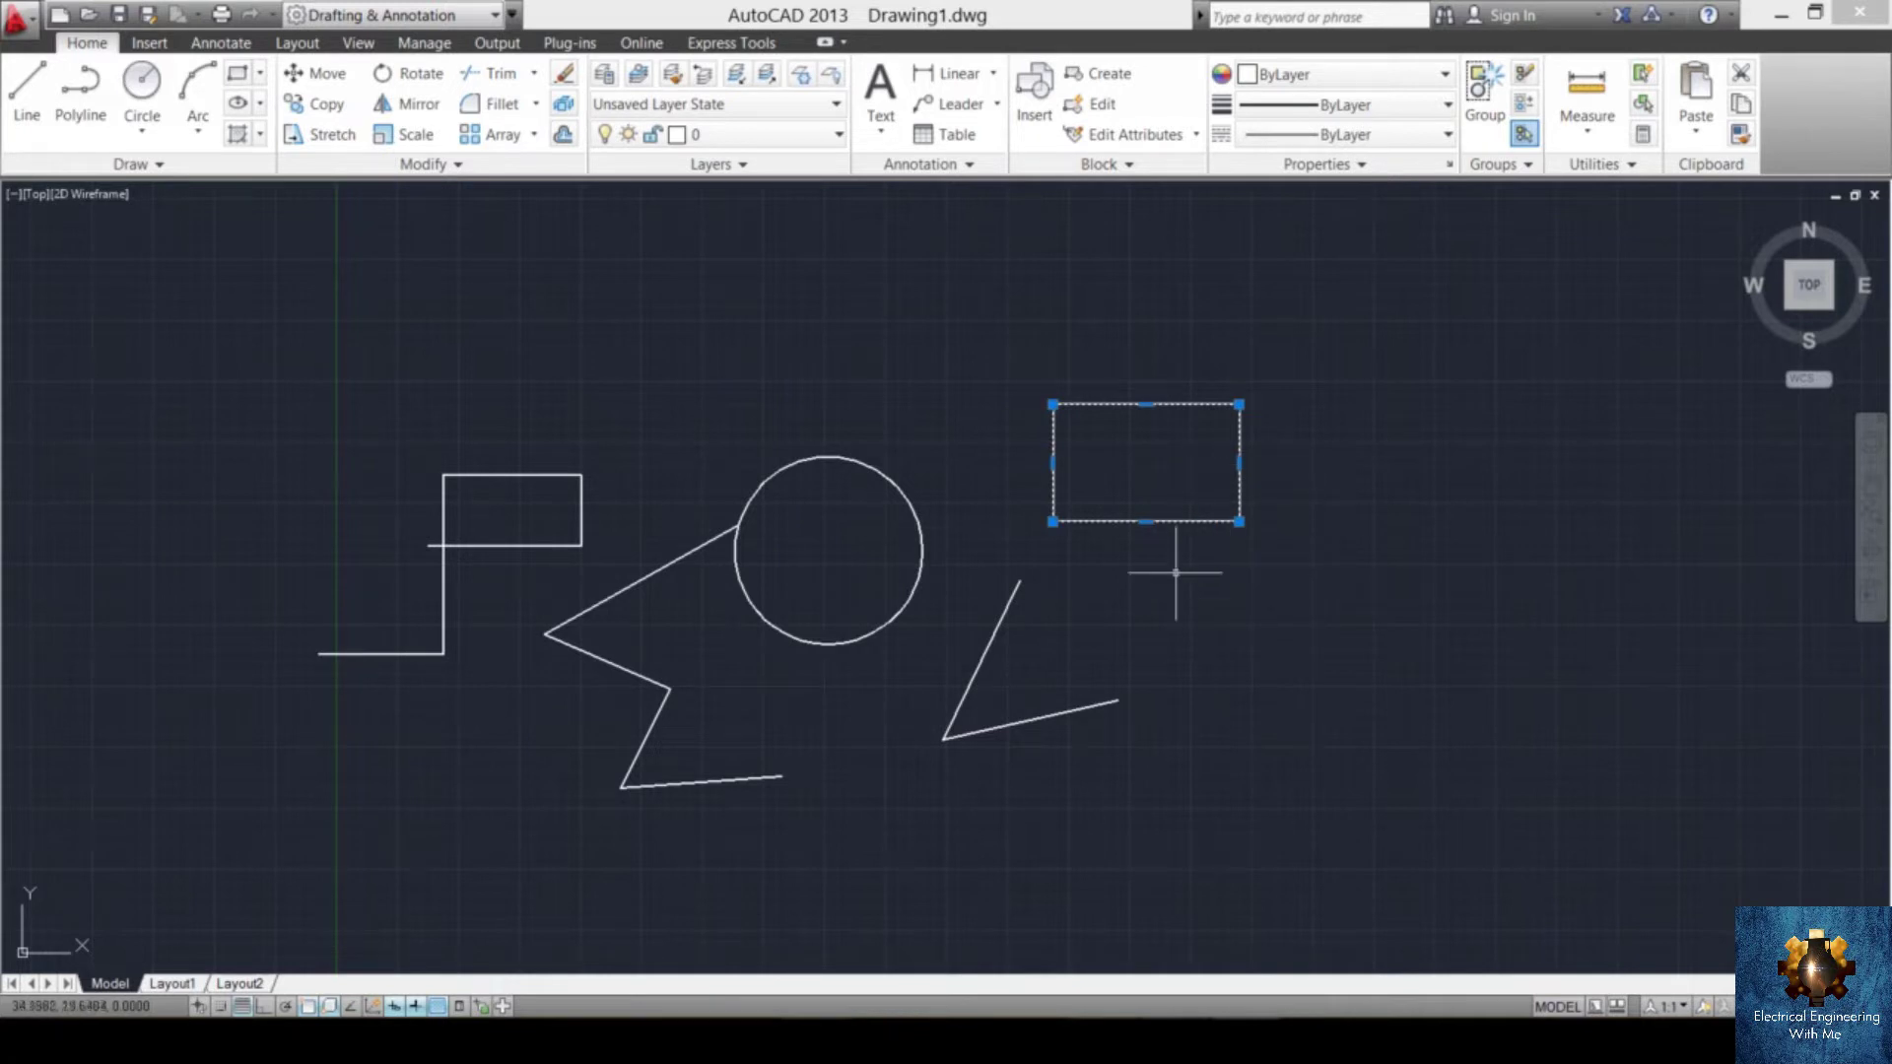
key(Escape)
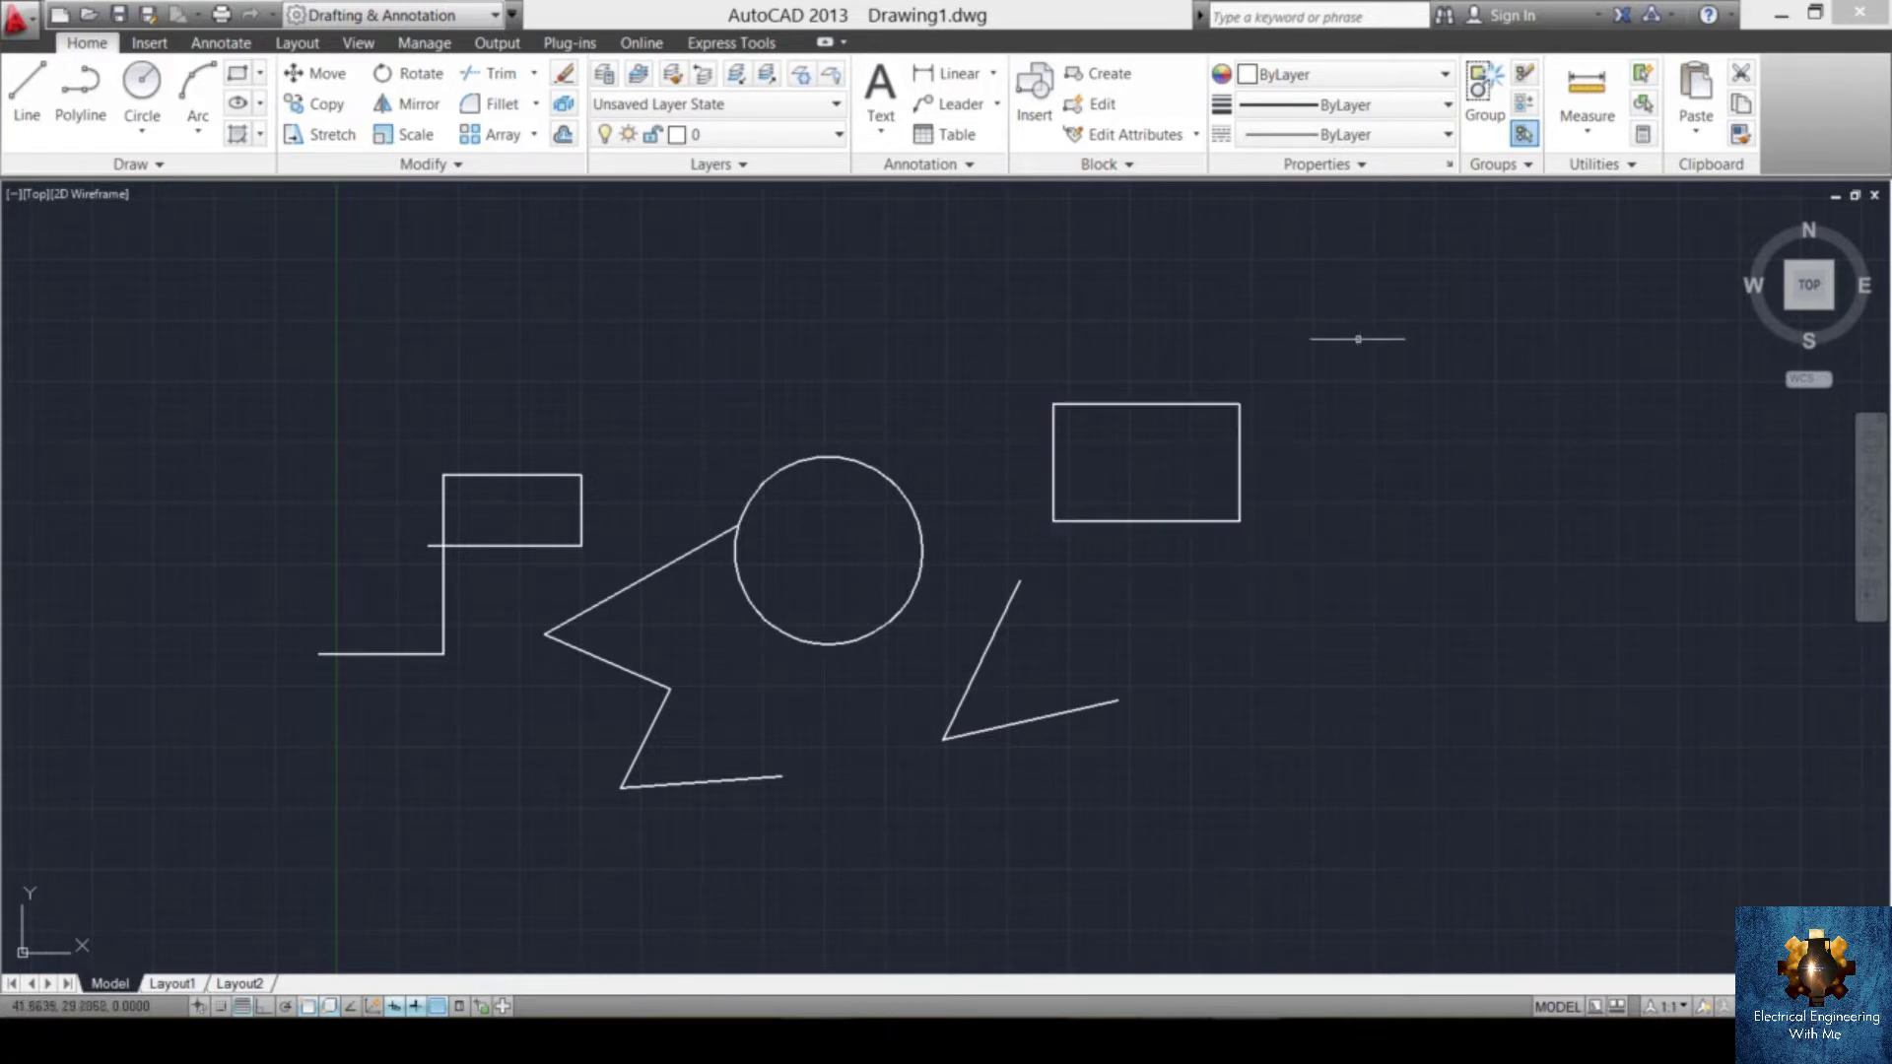
- Repeat the crossing selection over the rectangle's right edge and clear it
click(1366, 327)
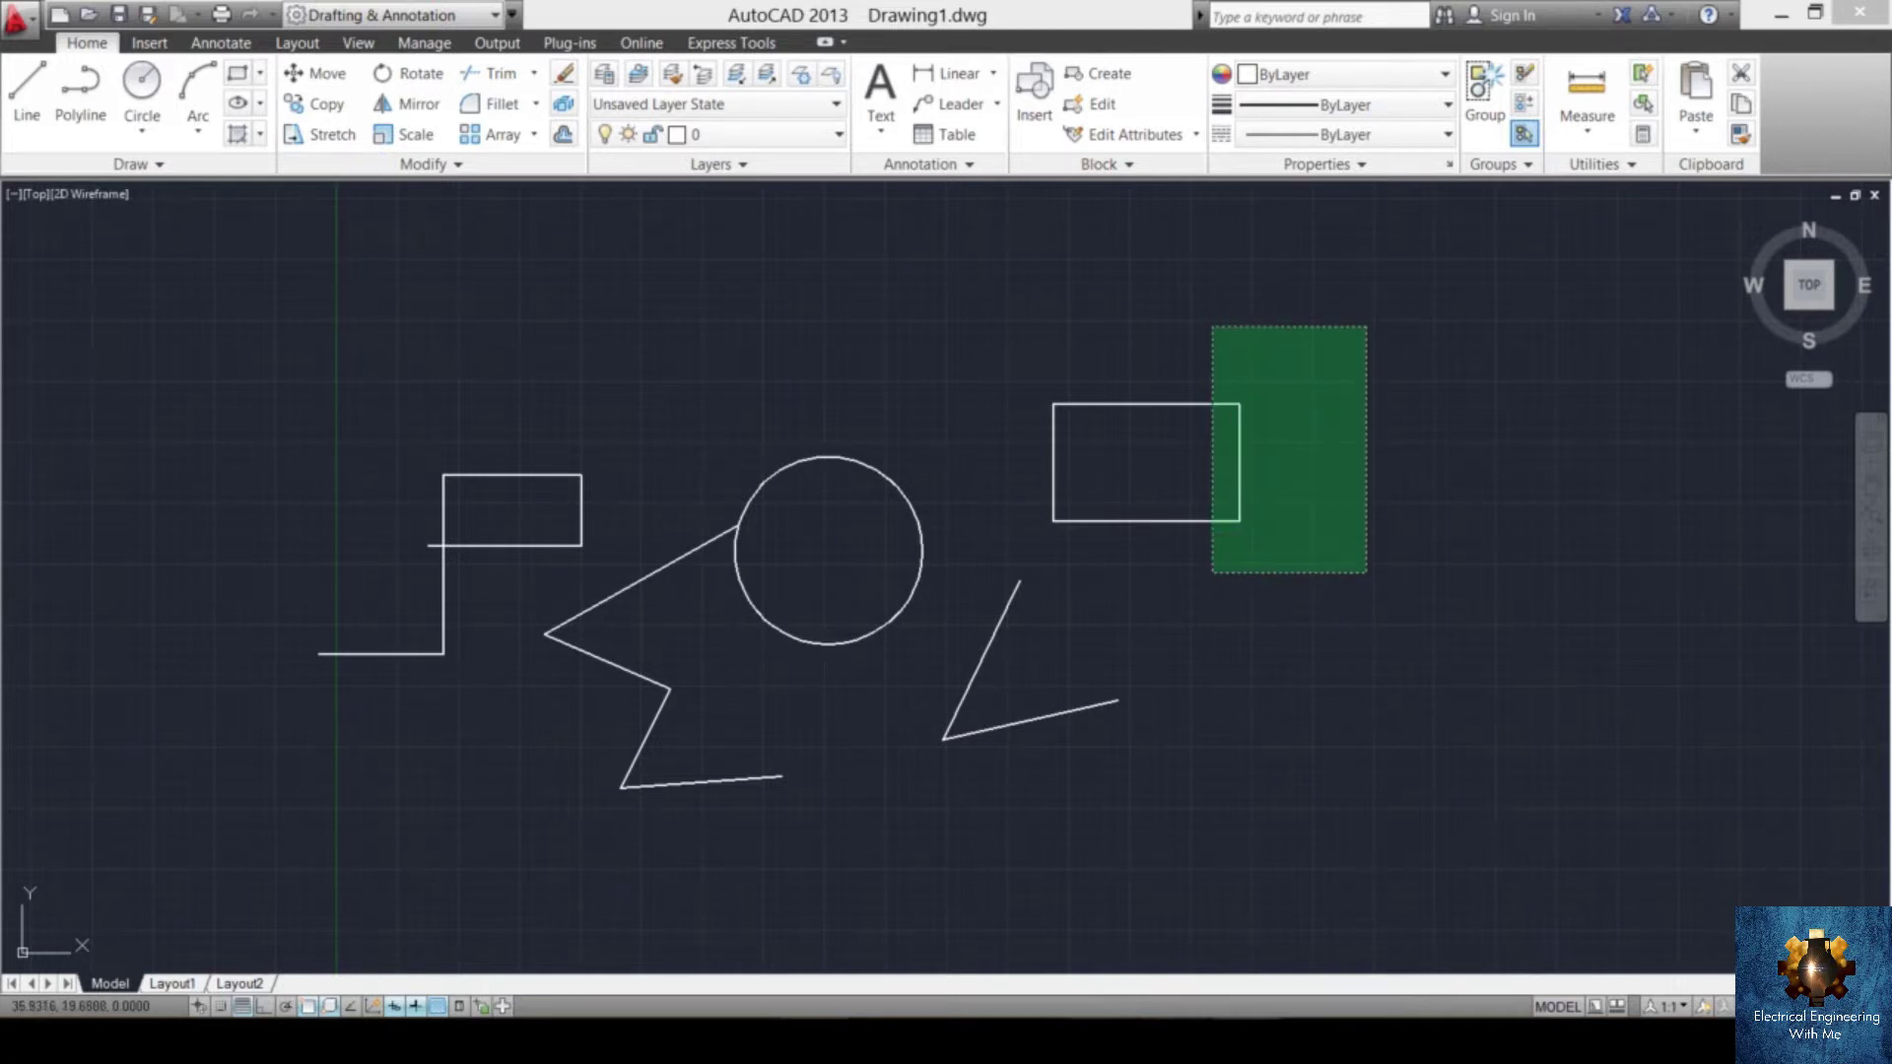
click(1212, 572)
key(Escape)
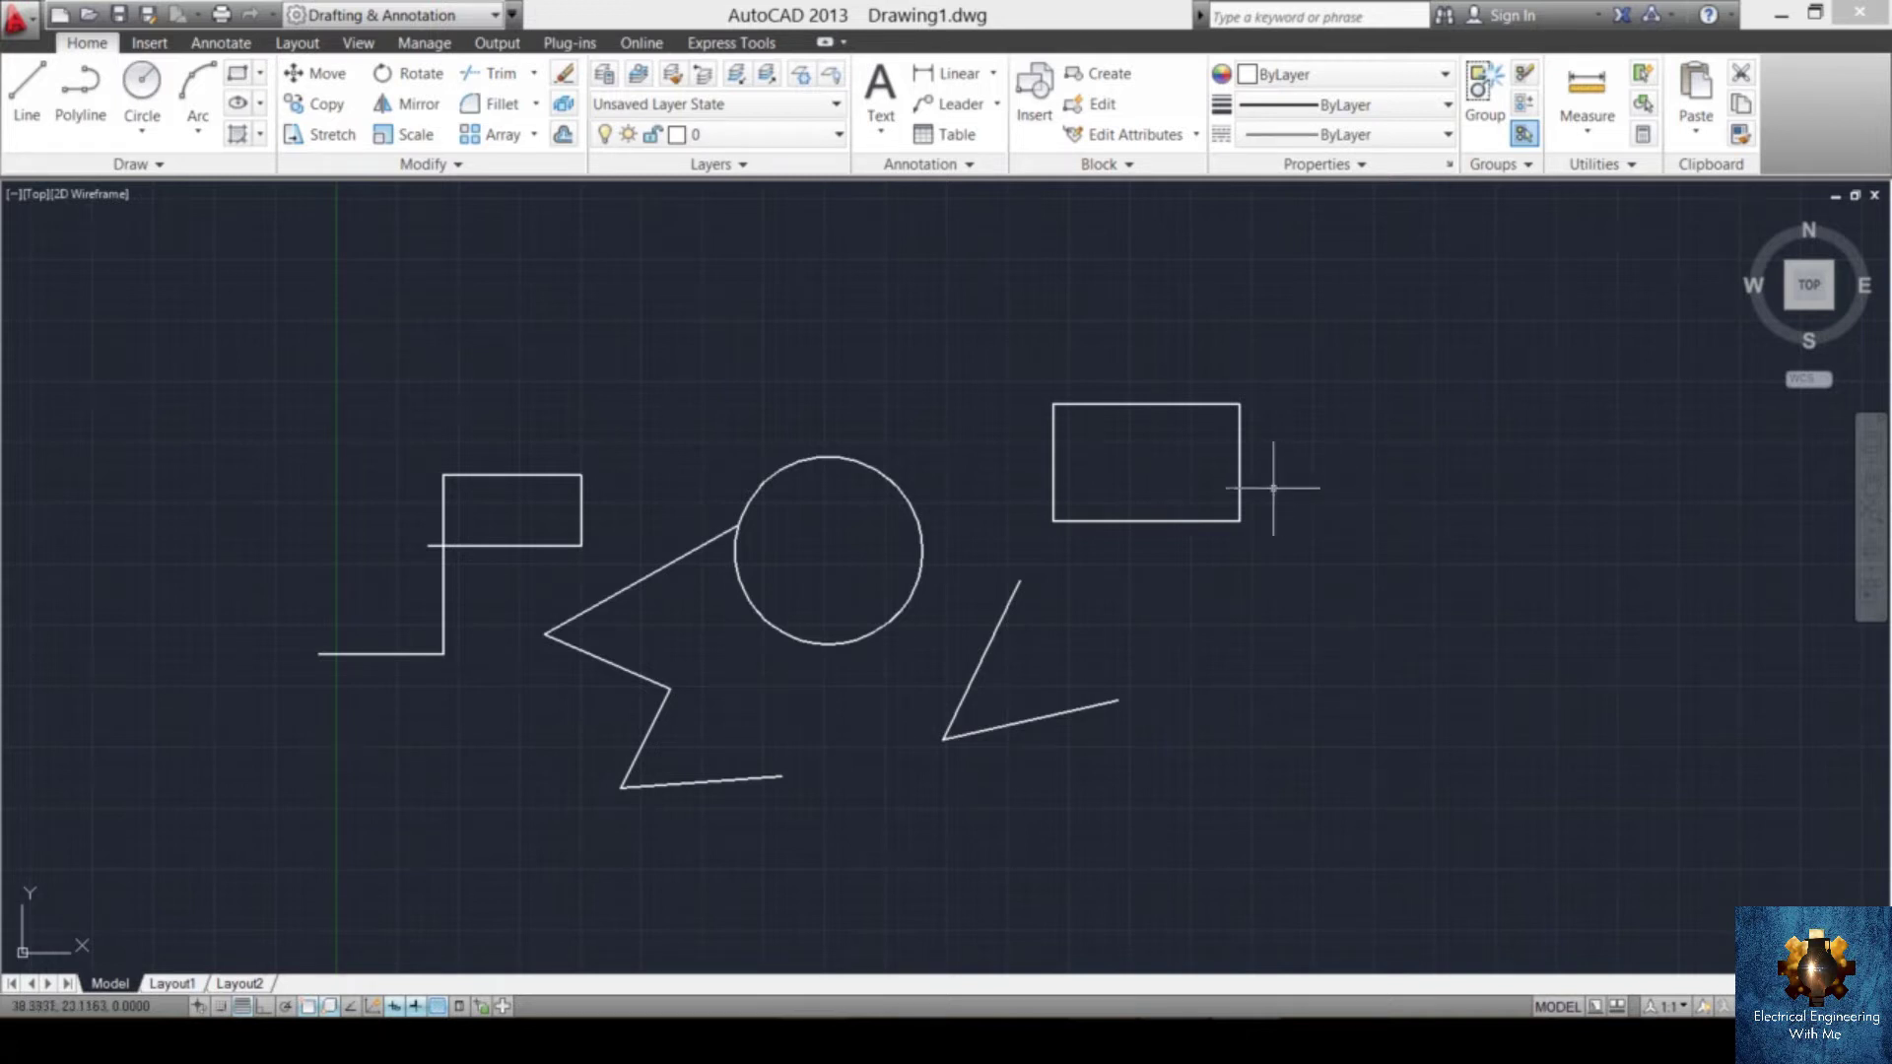
text(l)
key(Return)
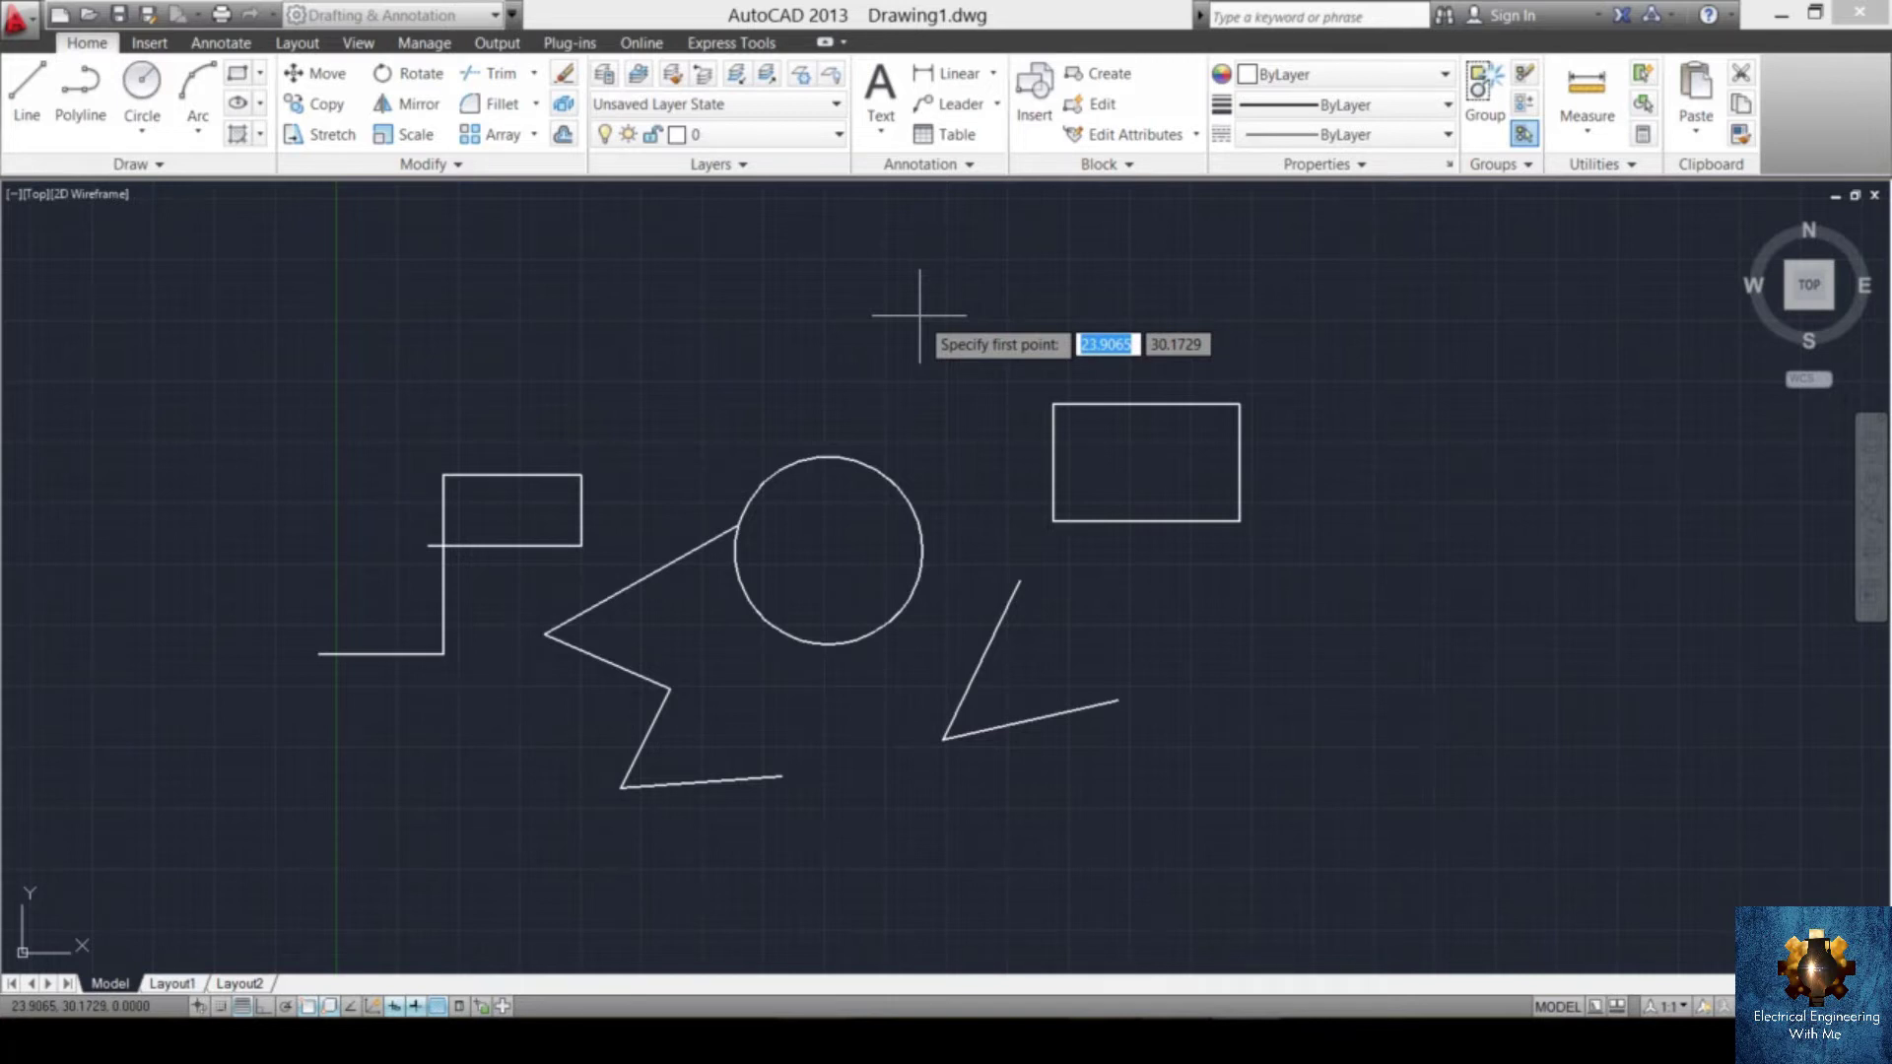
key(Escape)
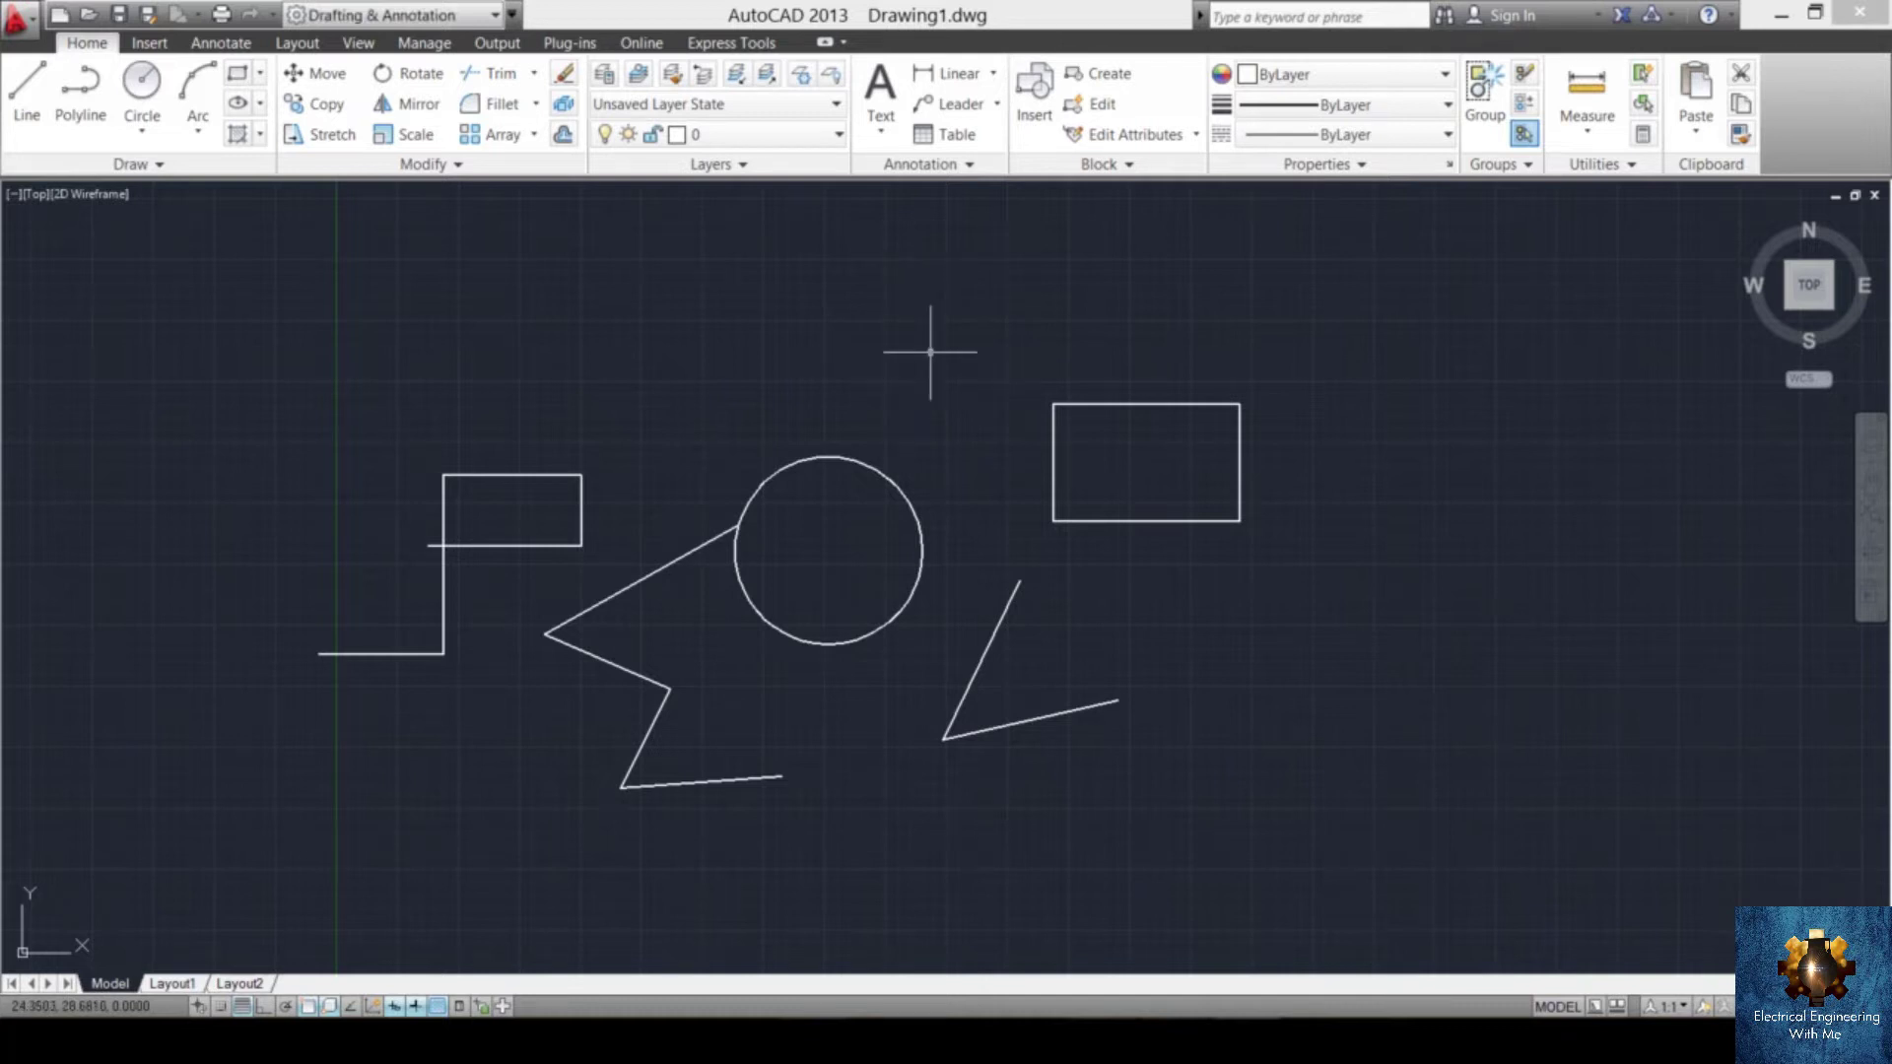
text(REC)
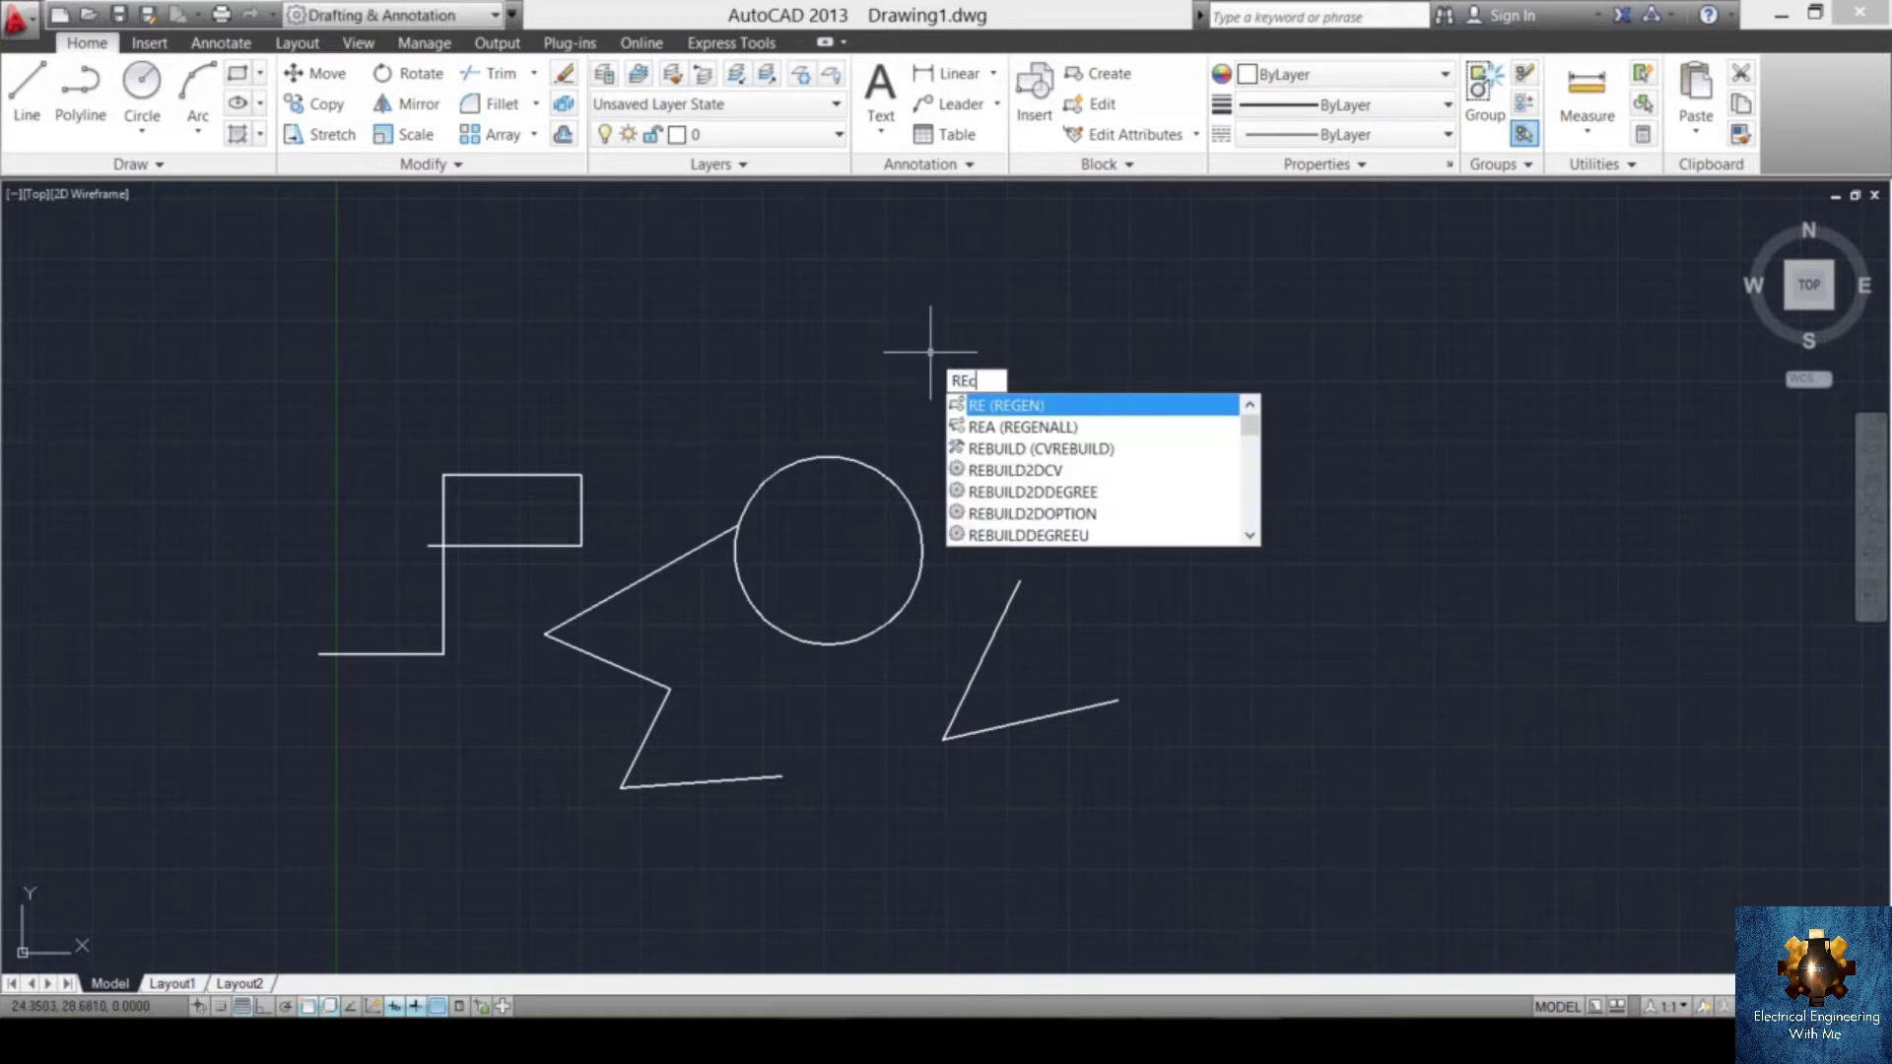
key(Return)
click(951, 278)
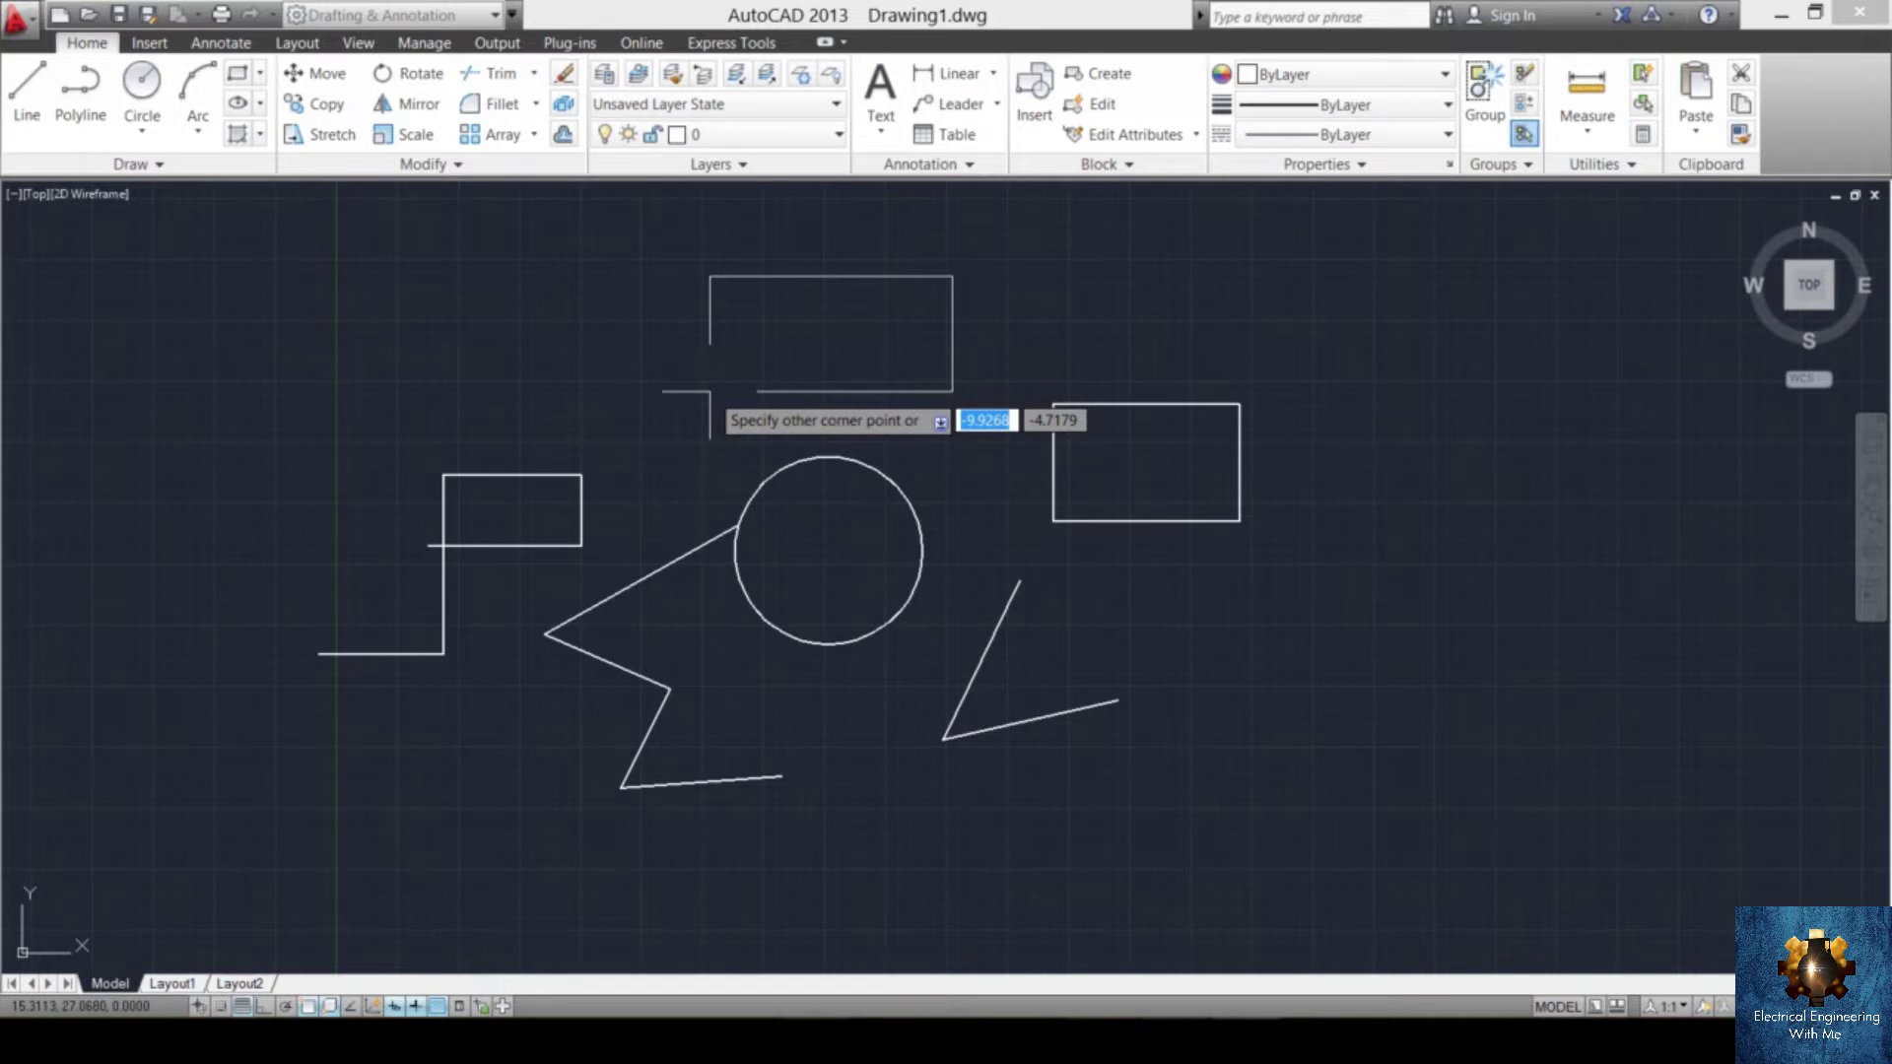
key(Escape)
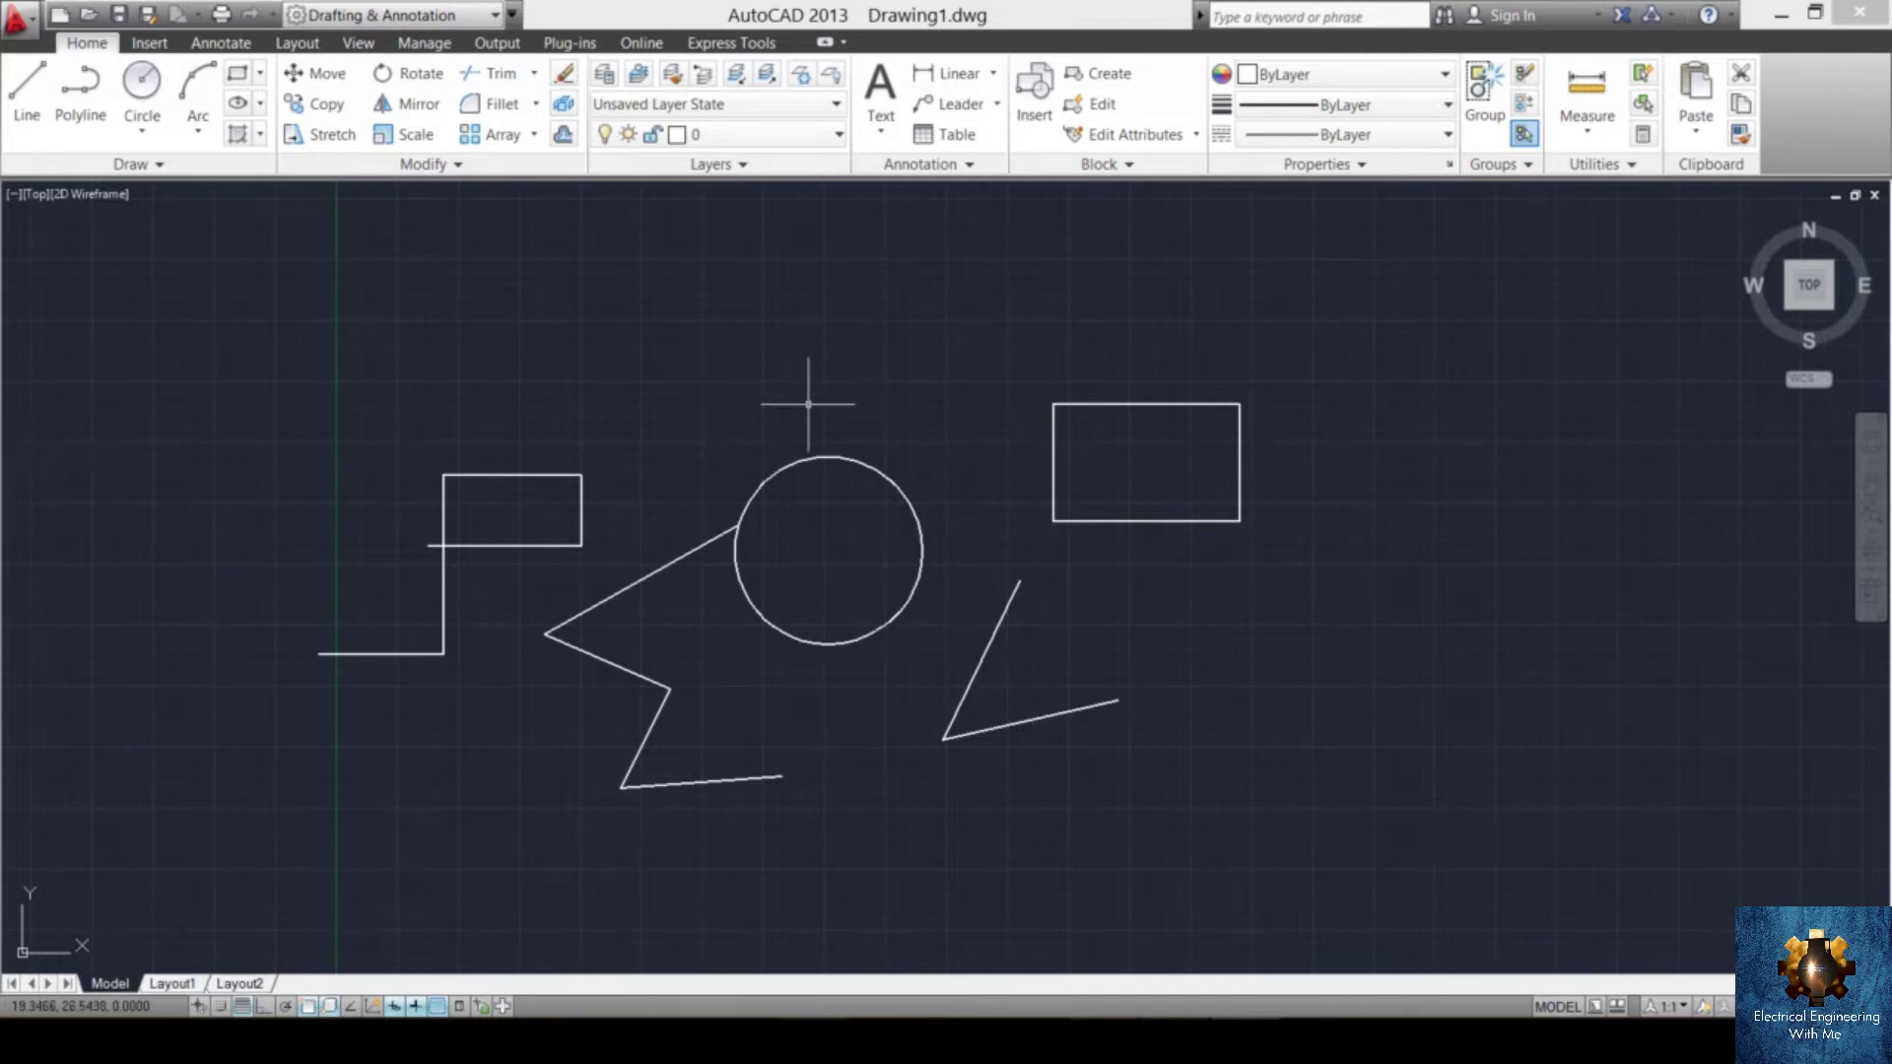
- Draw a wide, shallow three-point arc above the circle, from its upper right to its upper left
text(a)
key(Return)
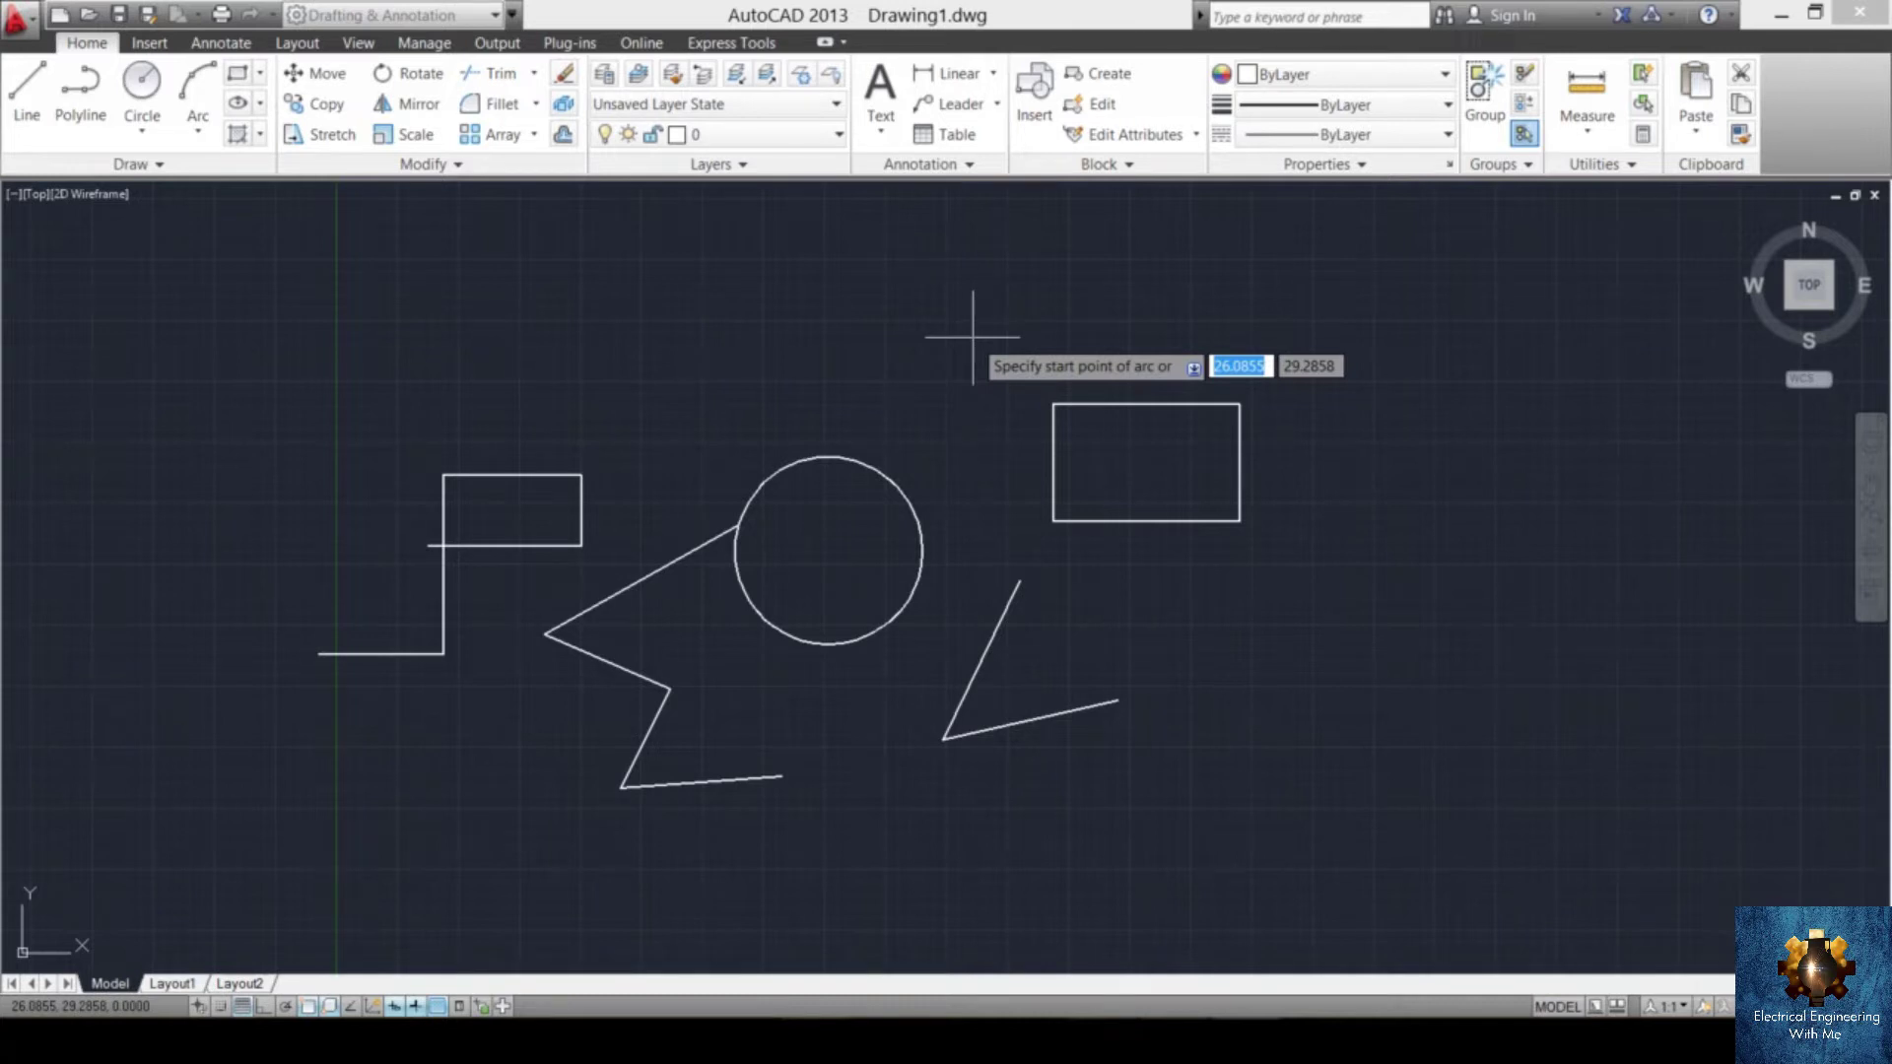
click(973, 337)
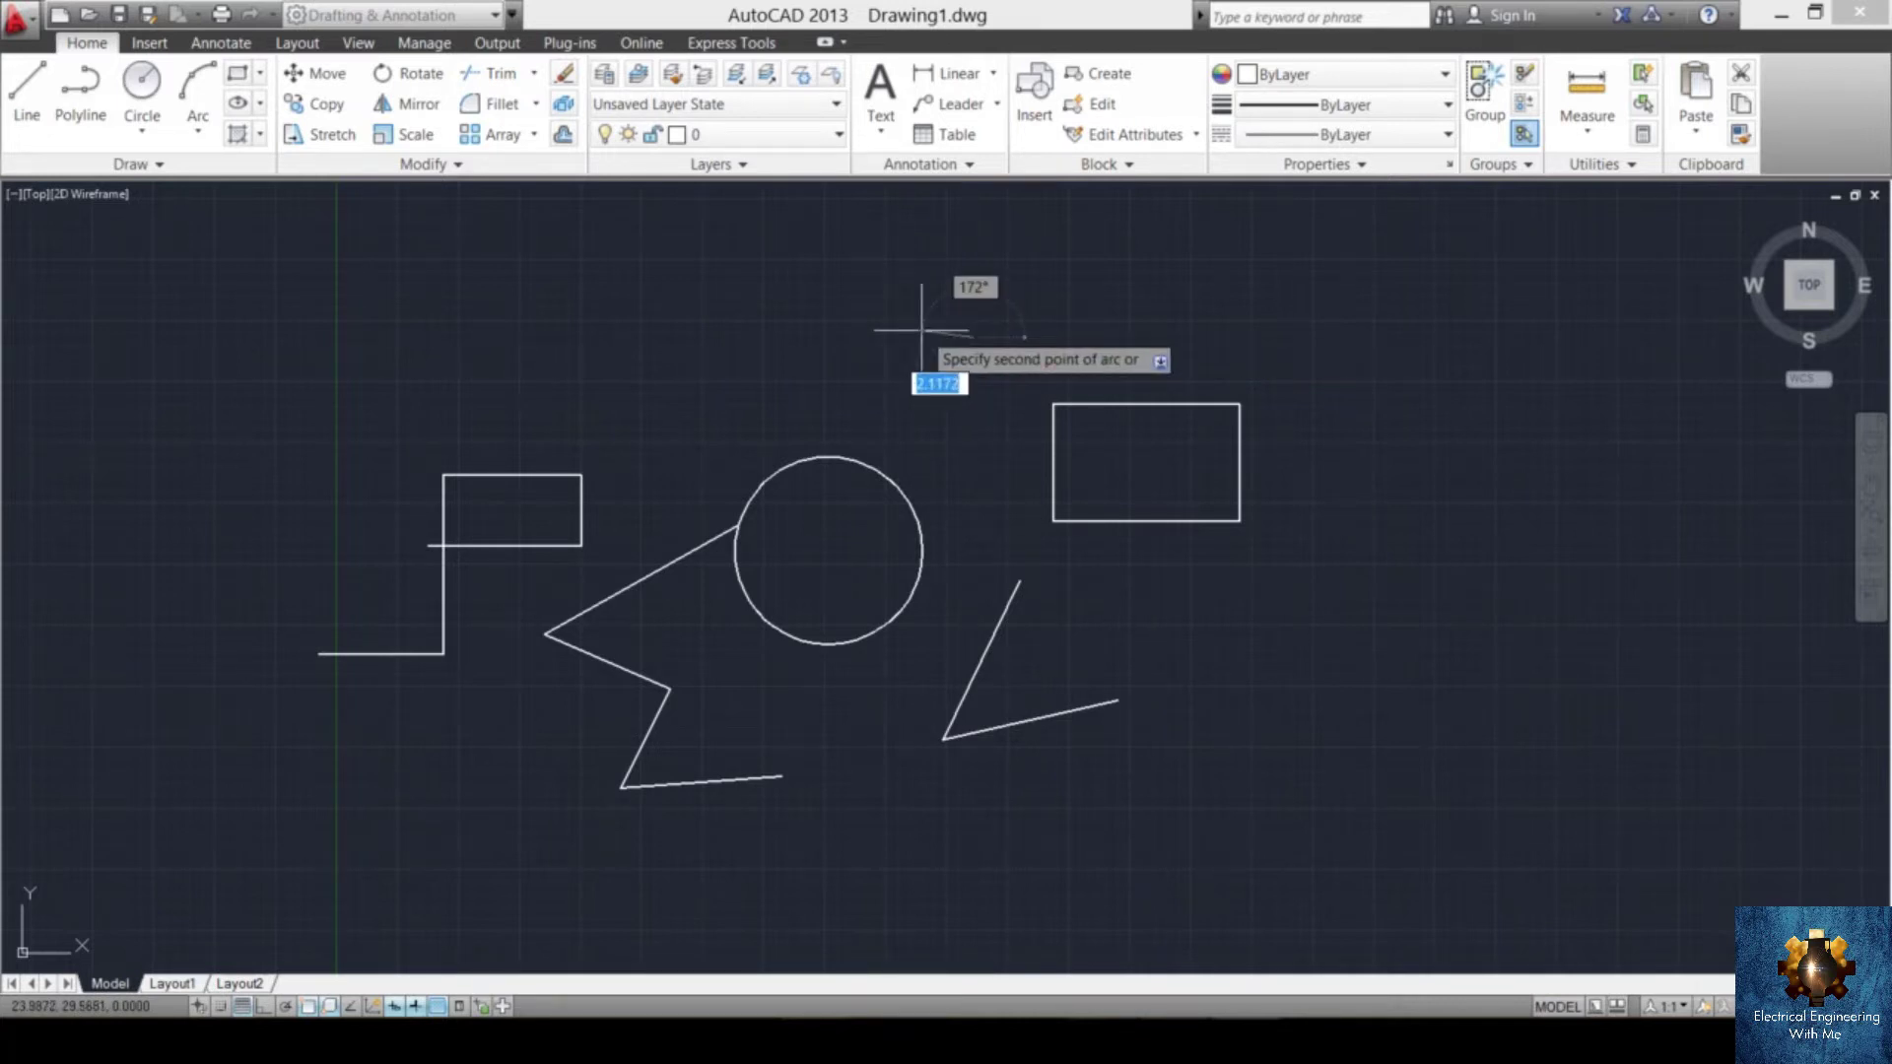
key(Escape)
click(777, 296)
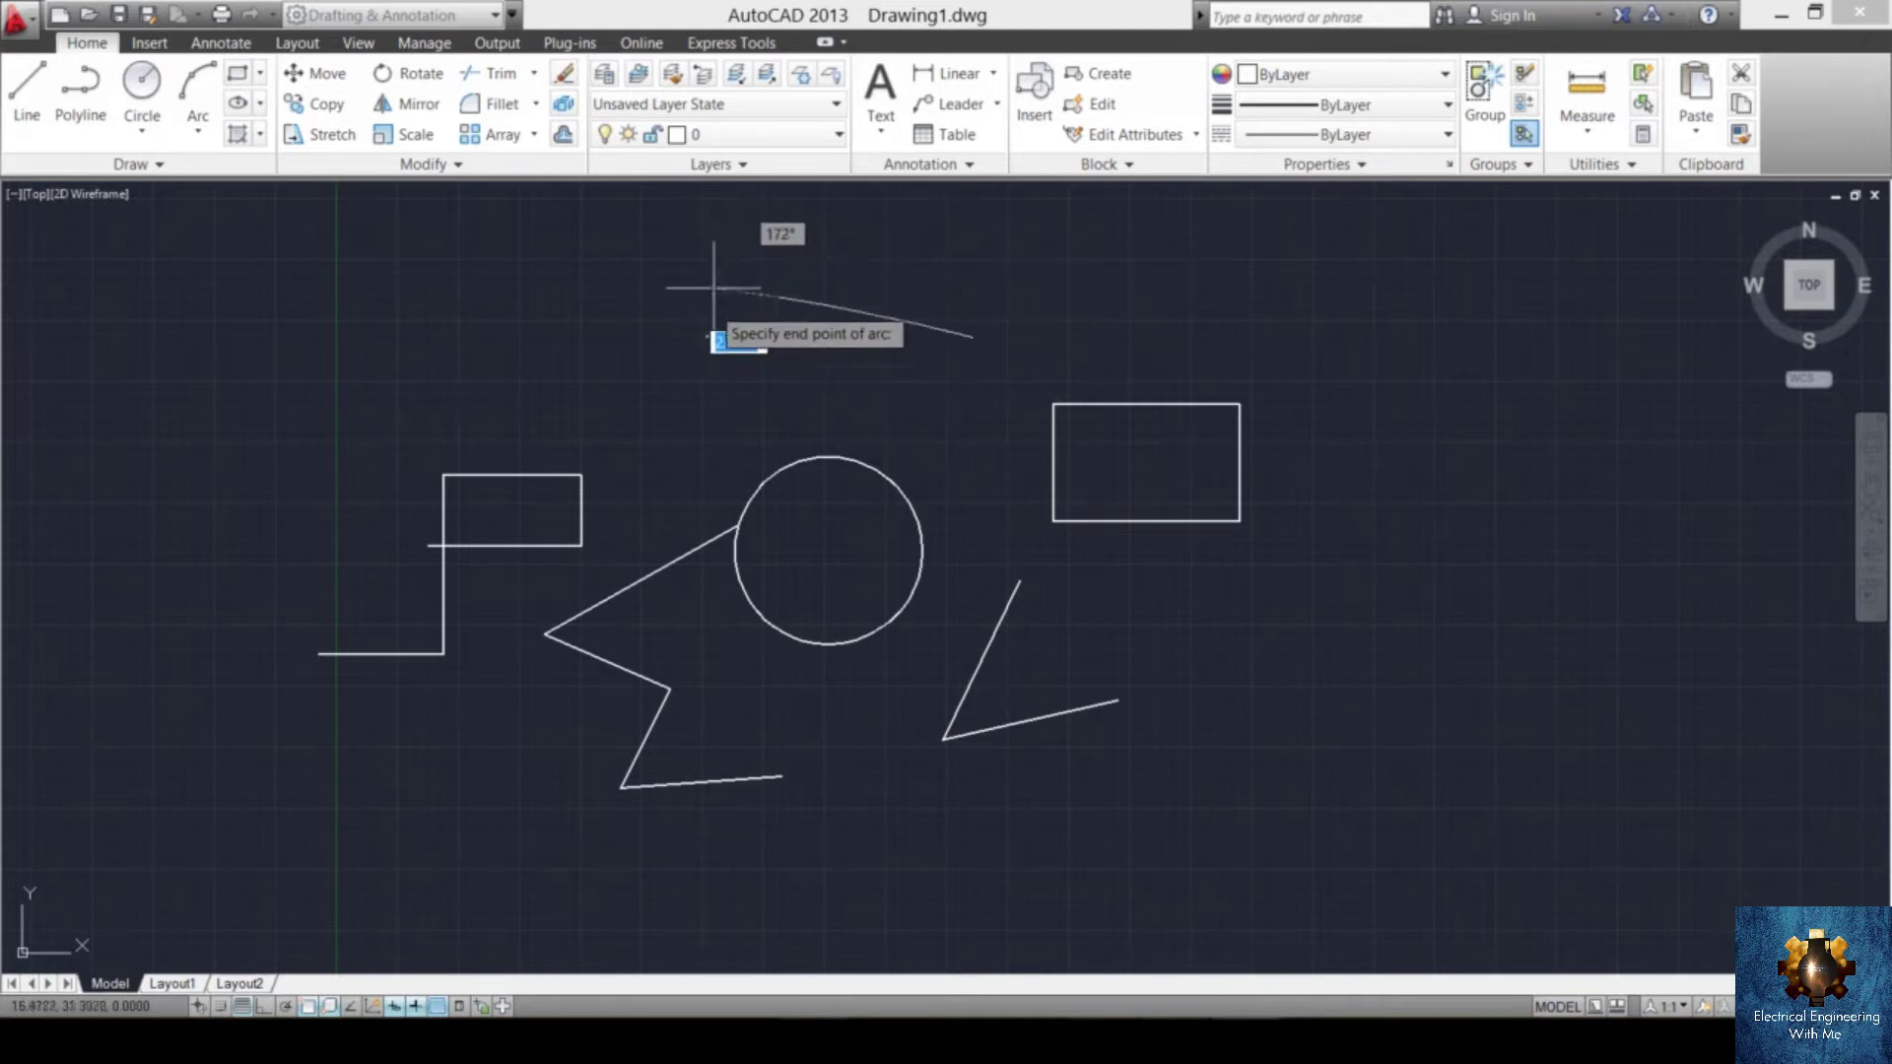
click(654, 375)
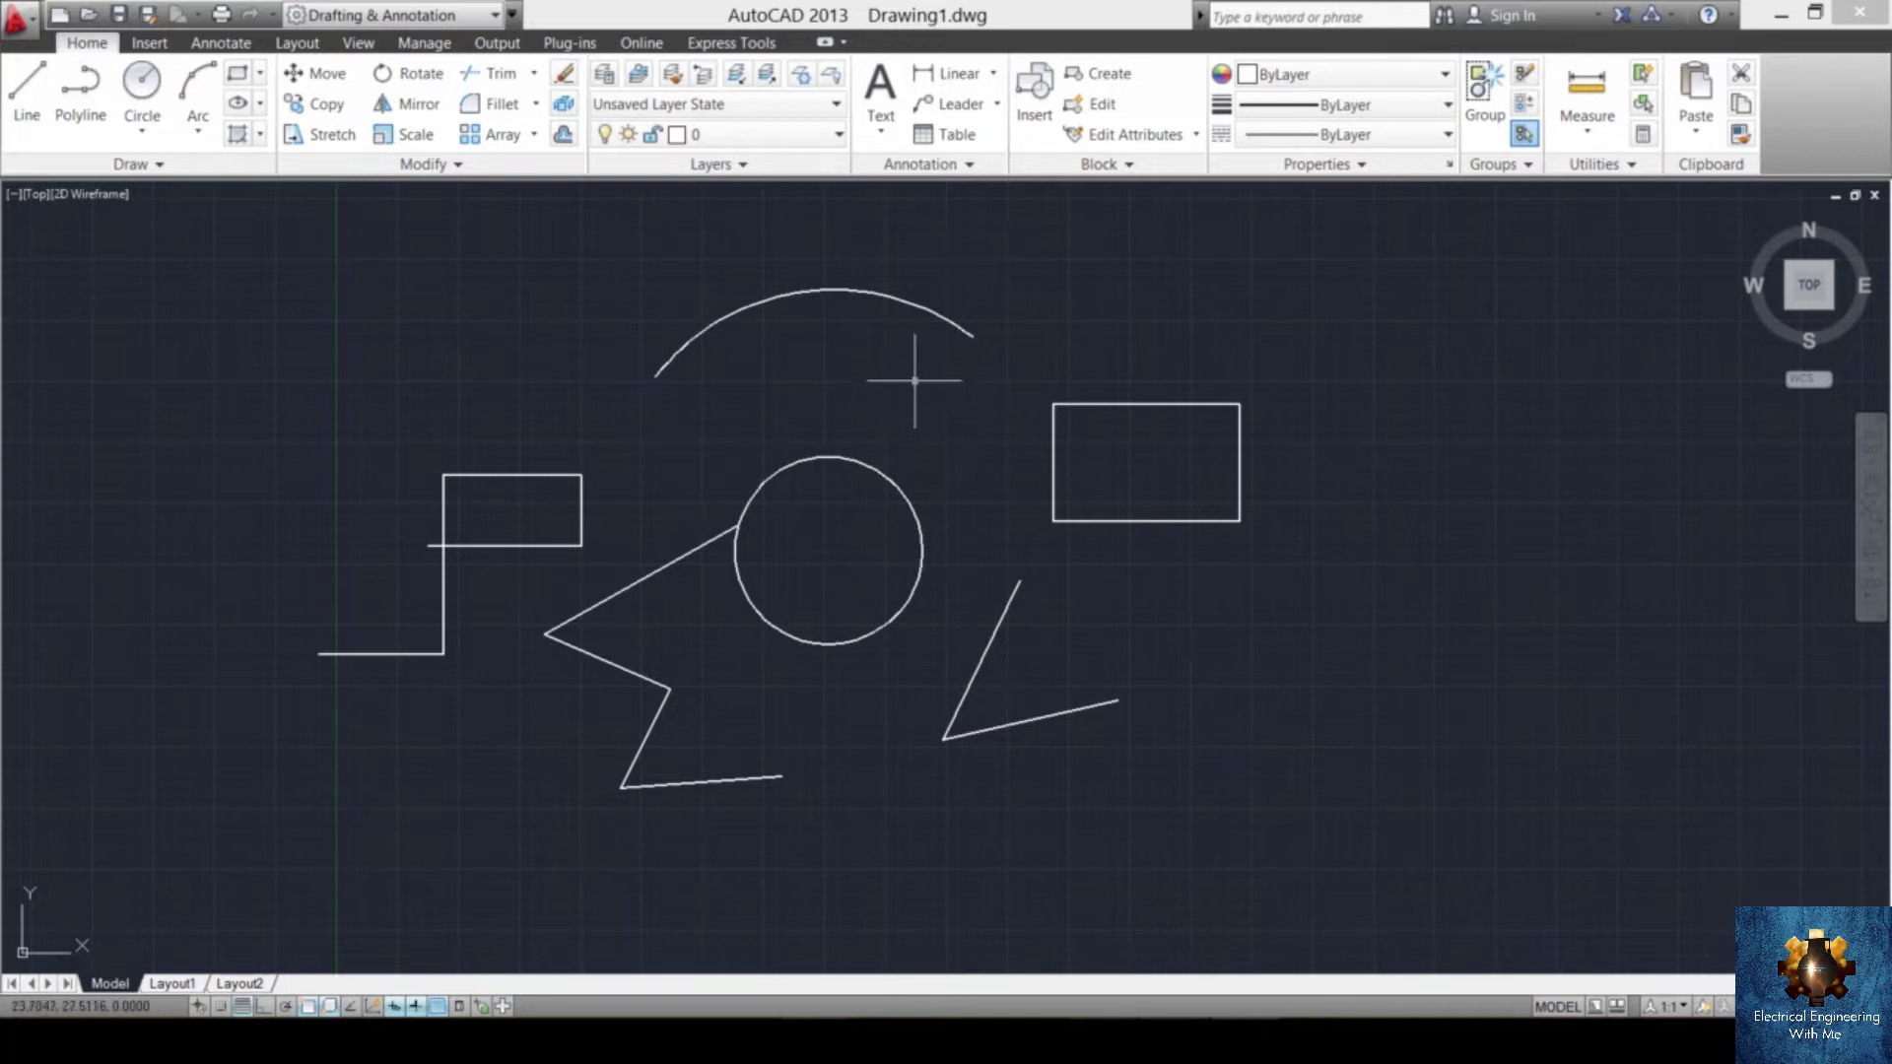
- Draw a smaller, nearly semicircular three-point arc to the upper right of the rectangle, opening downward
text(a)
key(Return)
click(1561, 390)
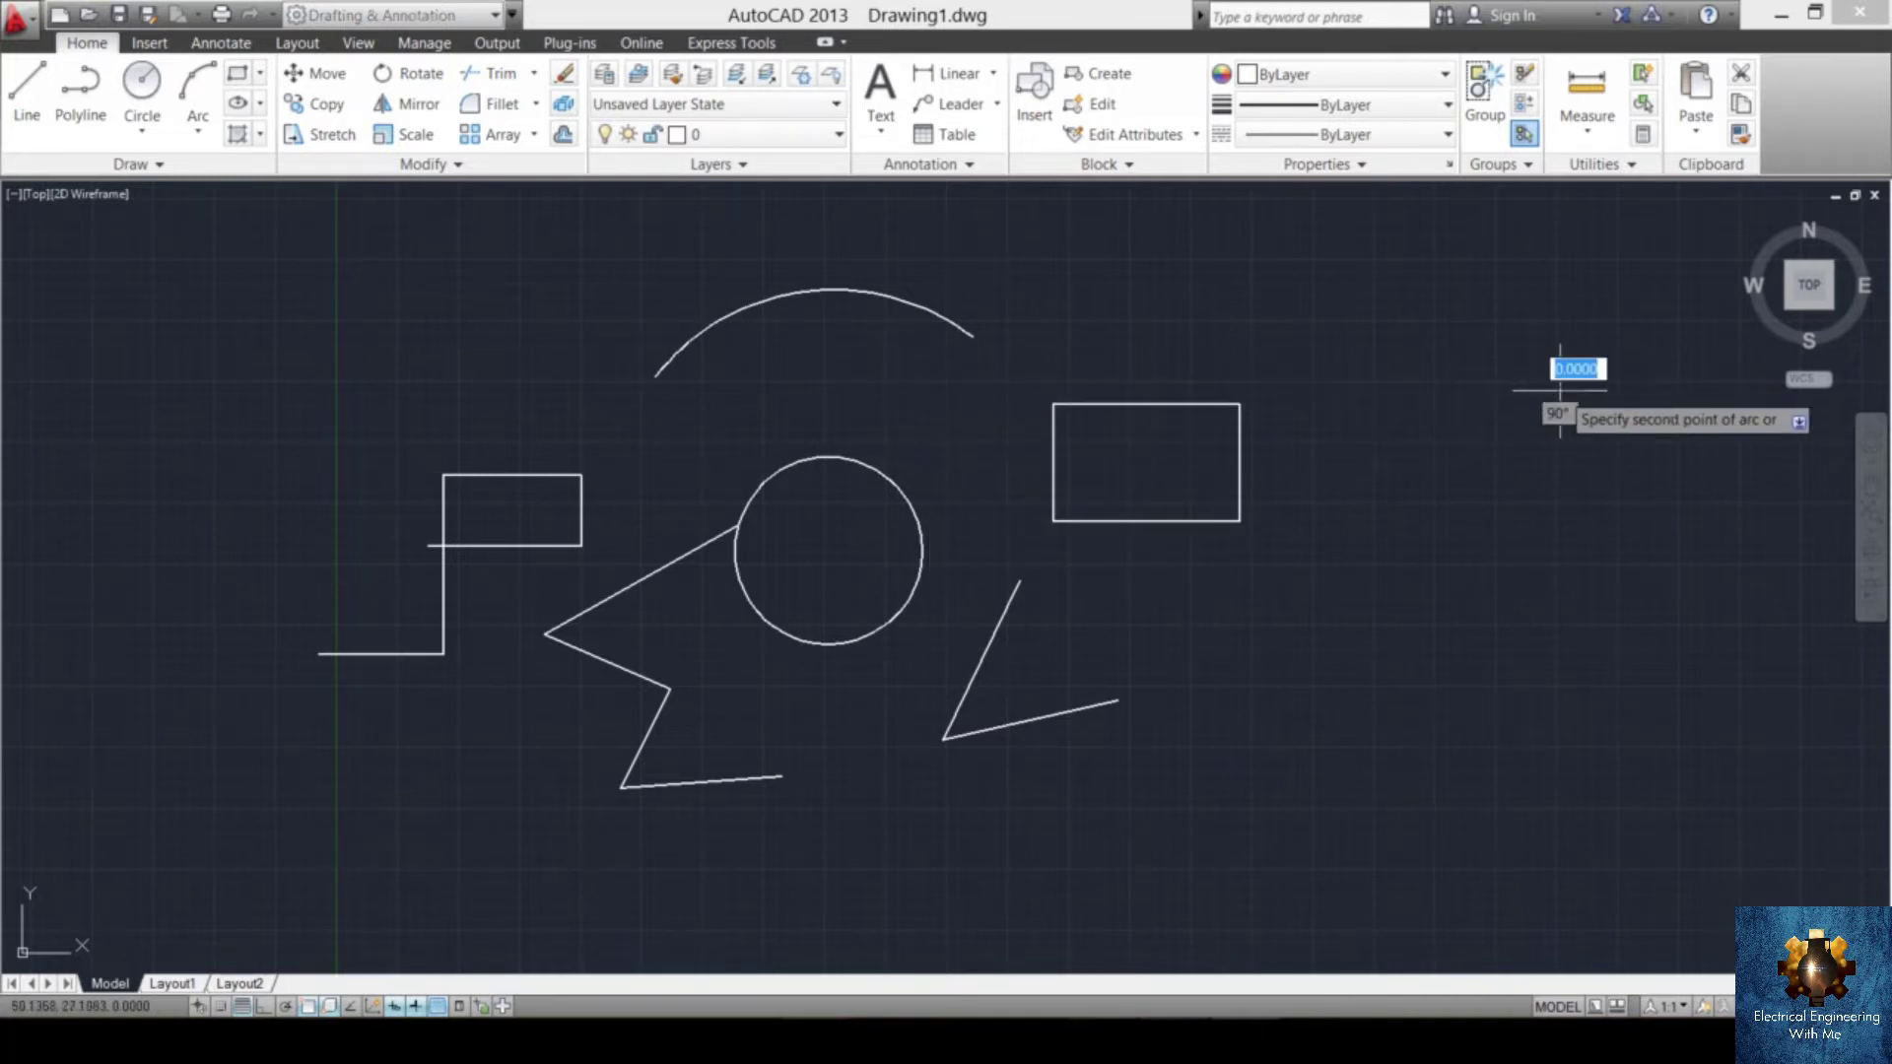
click(1446, 303)
click(1394, 393)
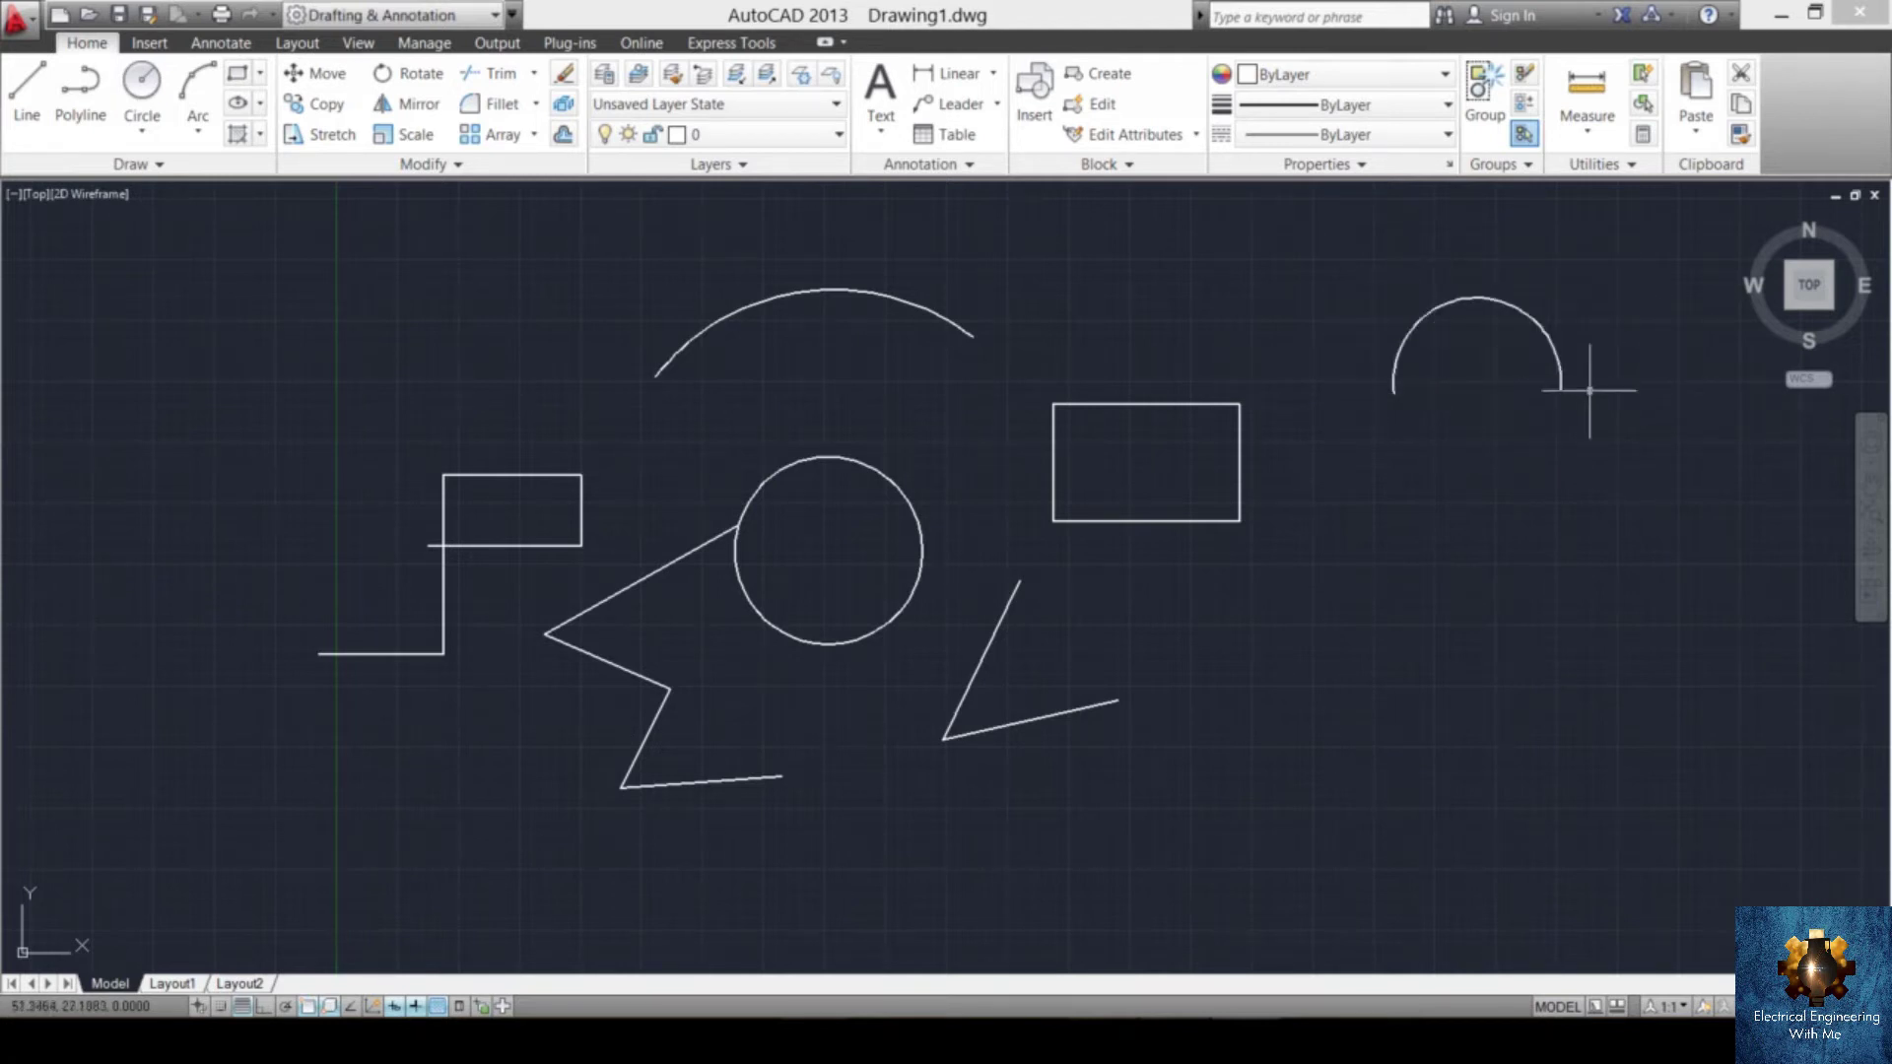
- Delete all objects left of the standalone rectangle with a crossing selection, including the polylines, circle and wide arc
click(1005, 249)
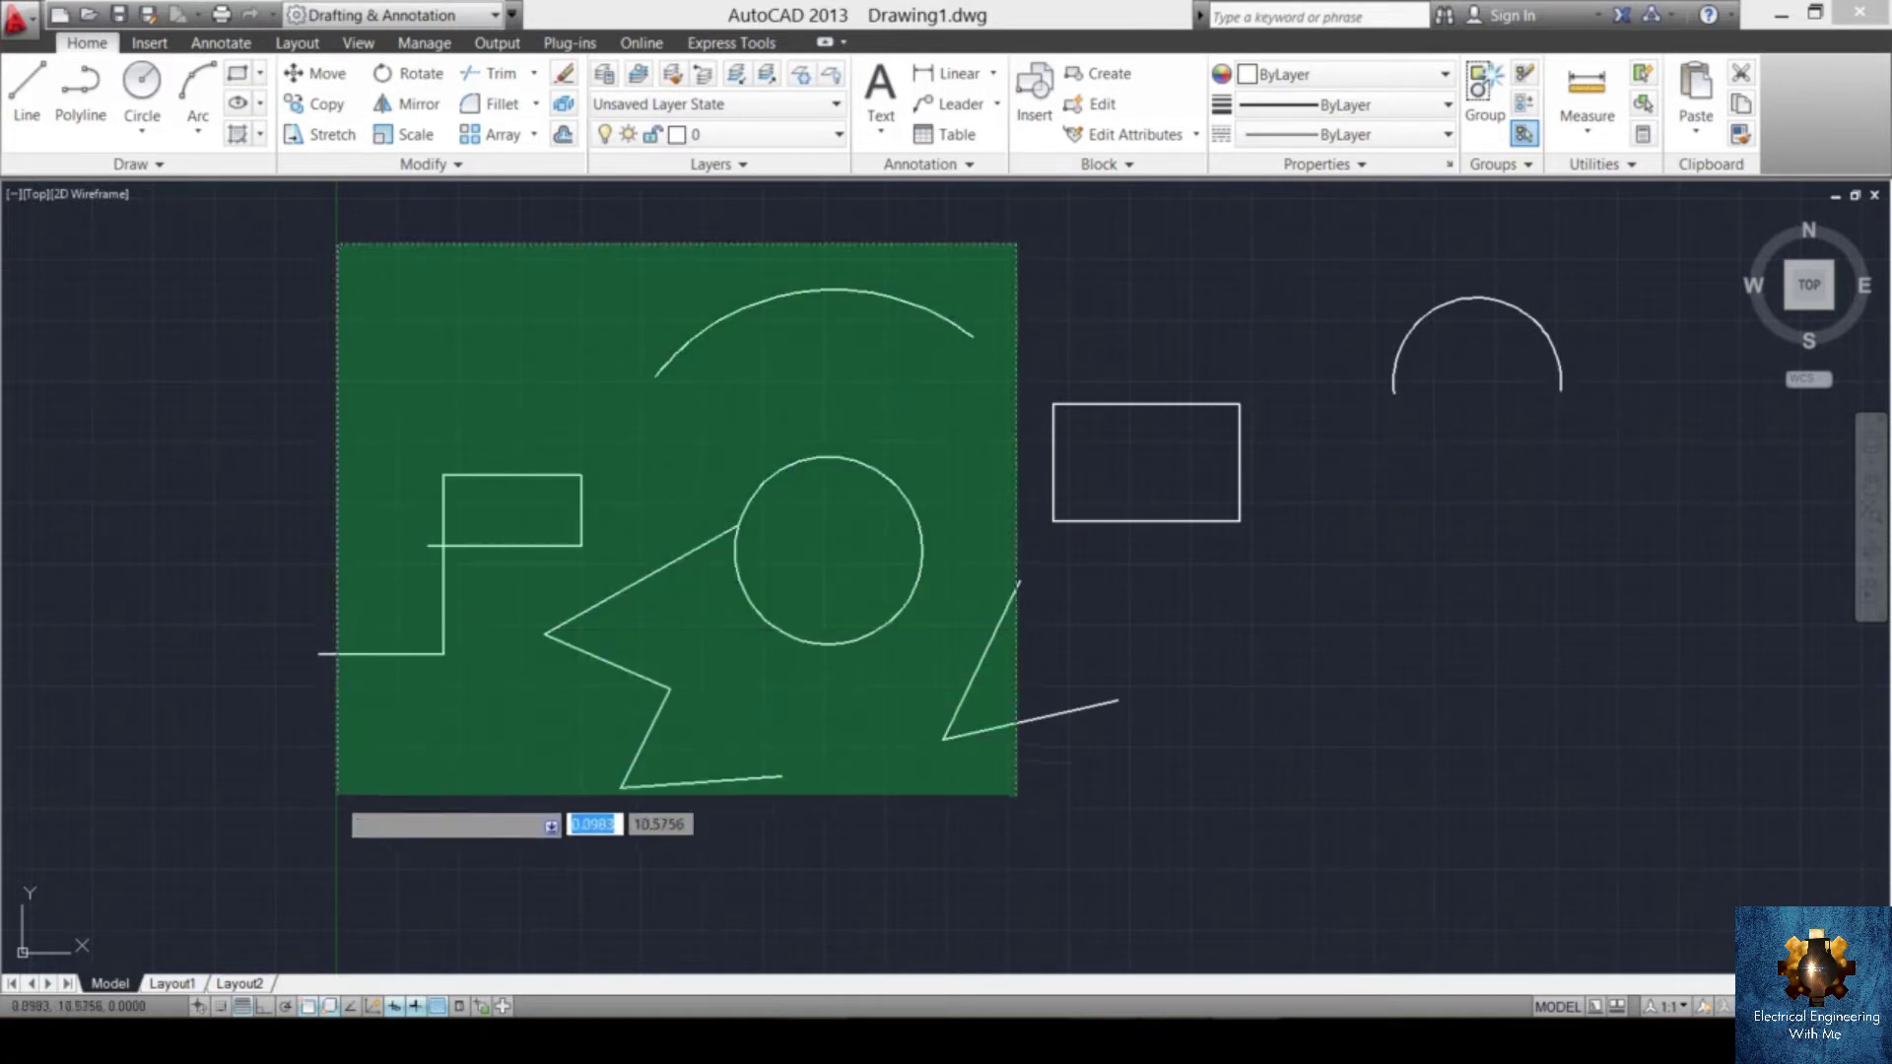
click(198, 857)
key(Delete)
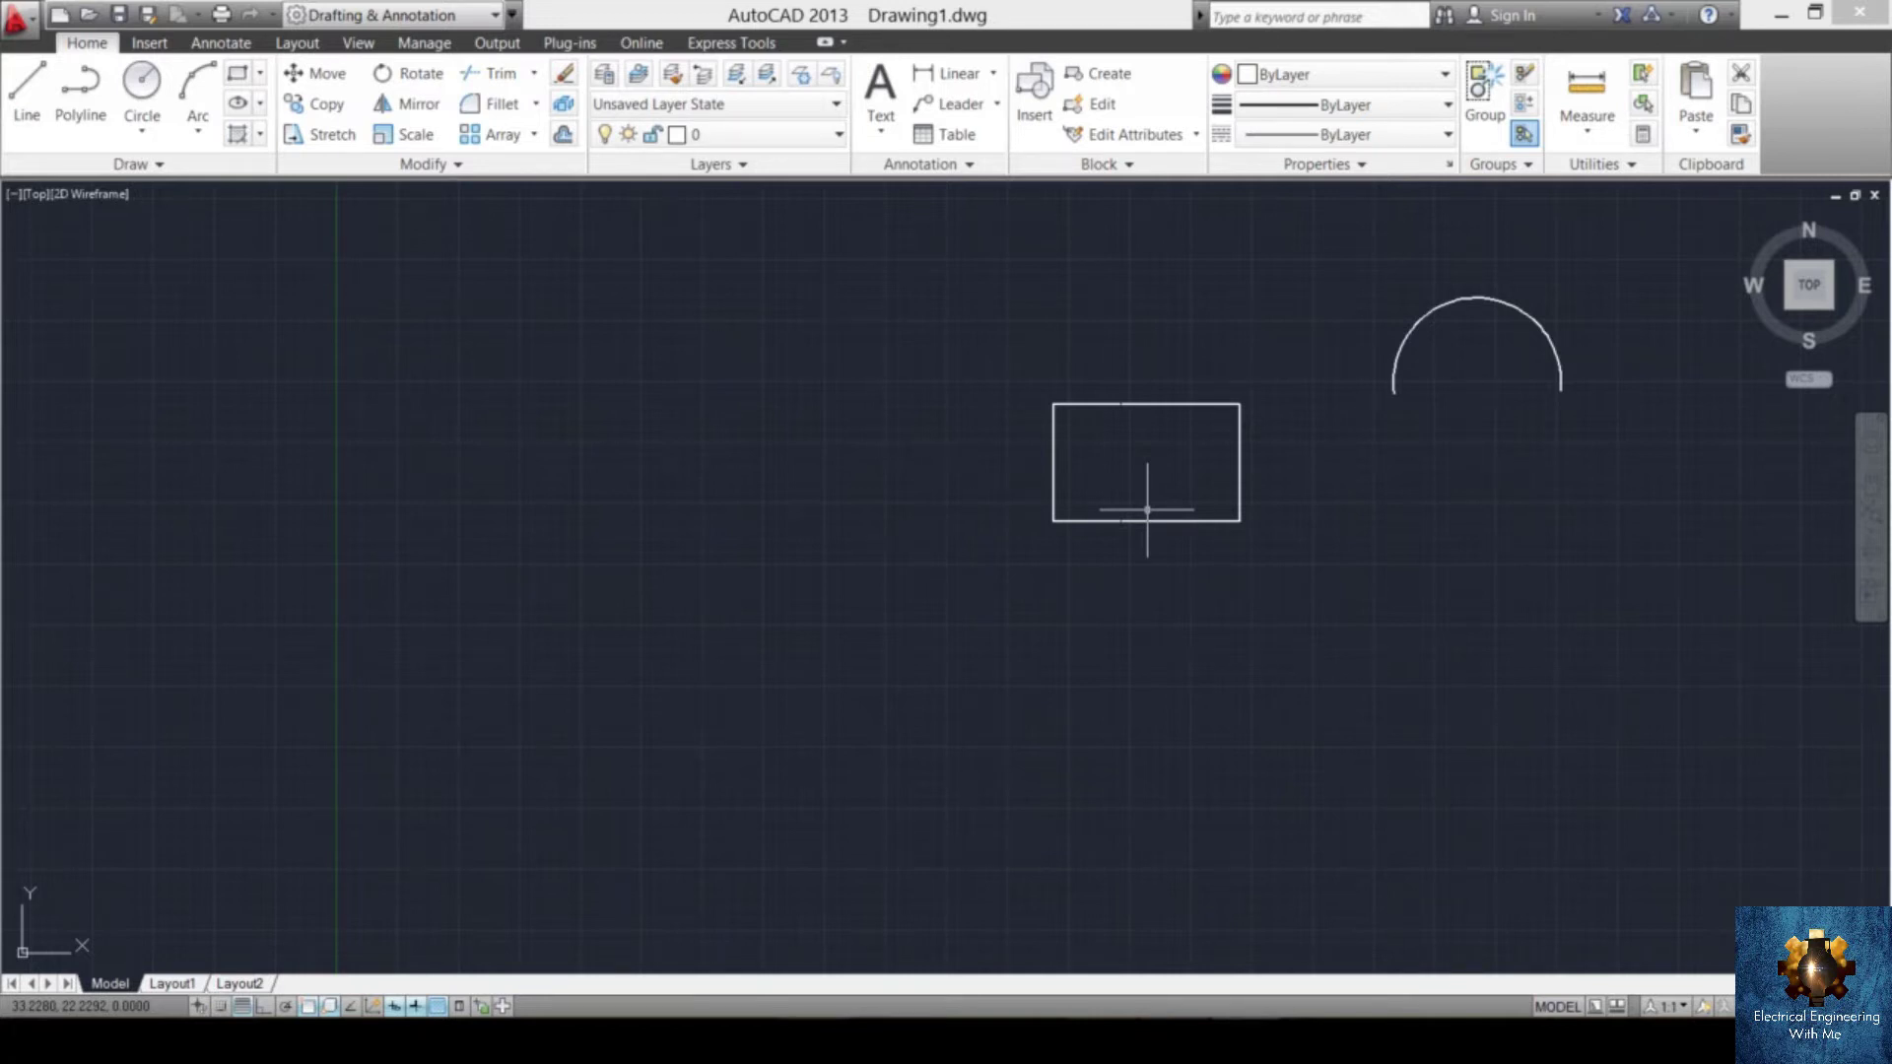
- Mirror the rectangle across a vertical line just to its left with Ortho on, keeping the source object
text(MI)
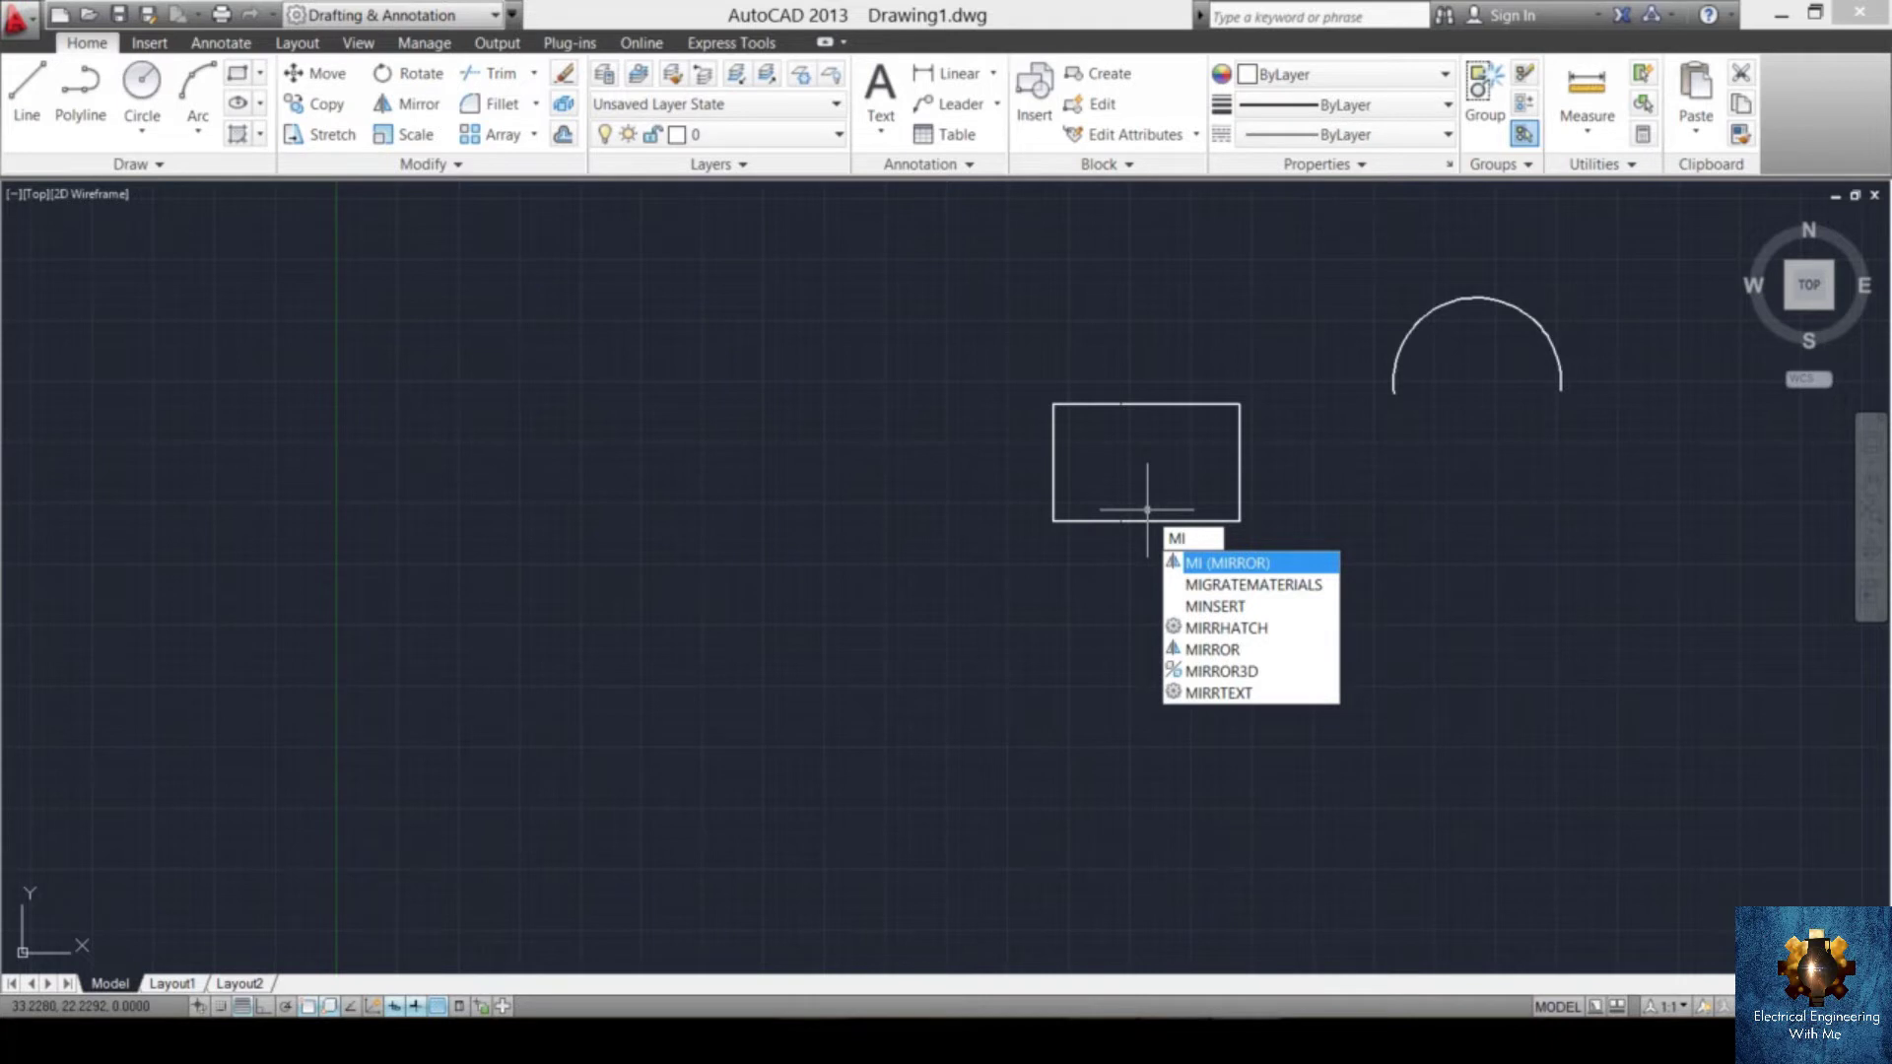
key(Return)
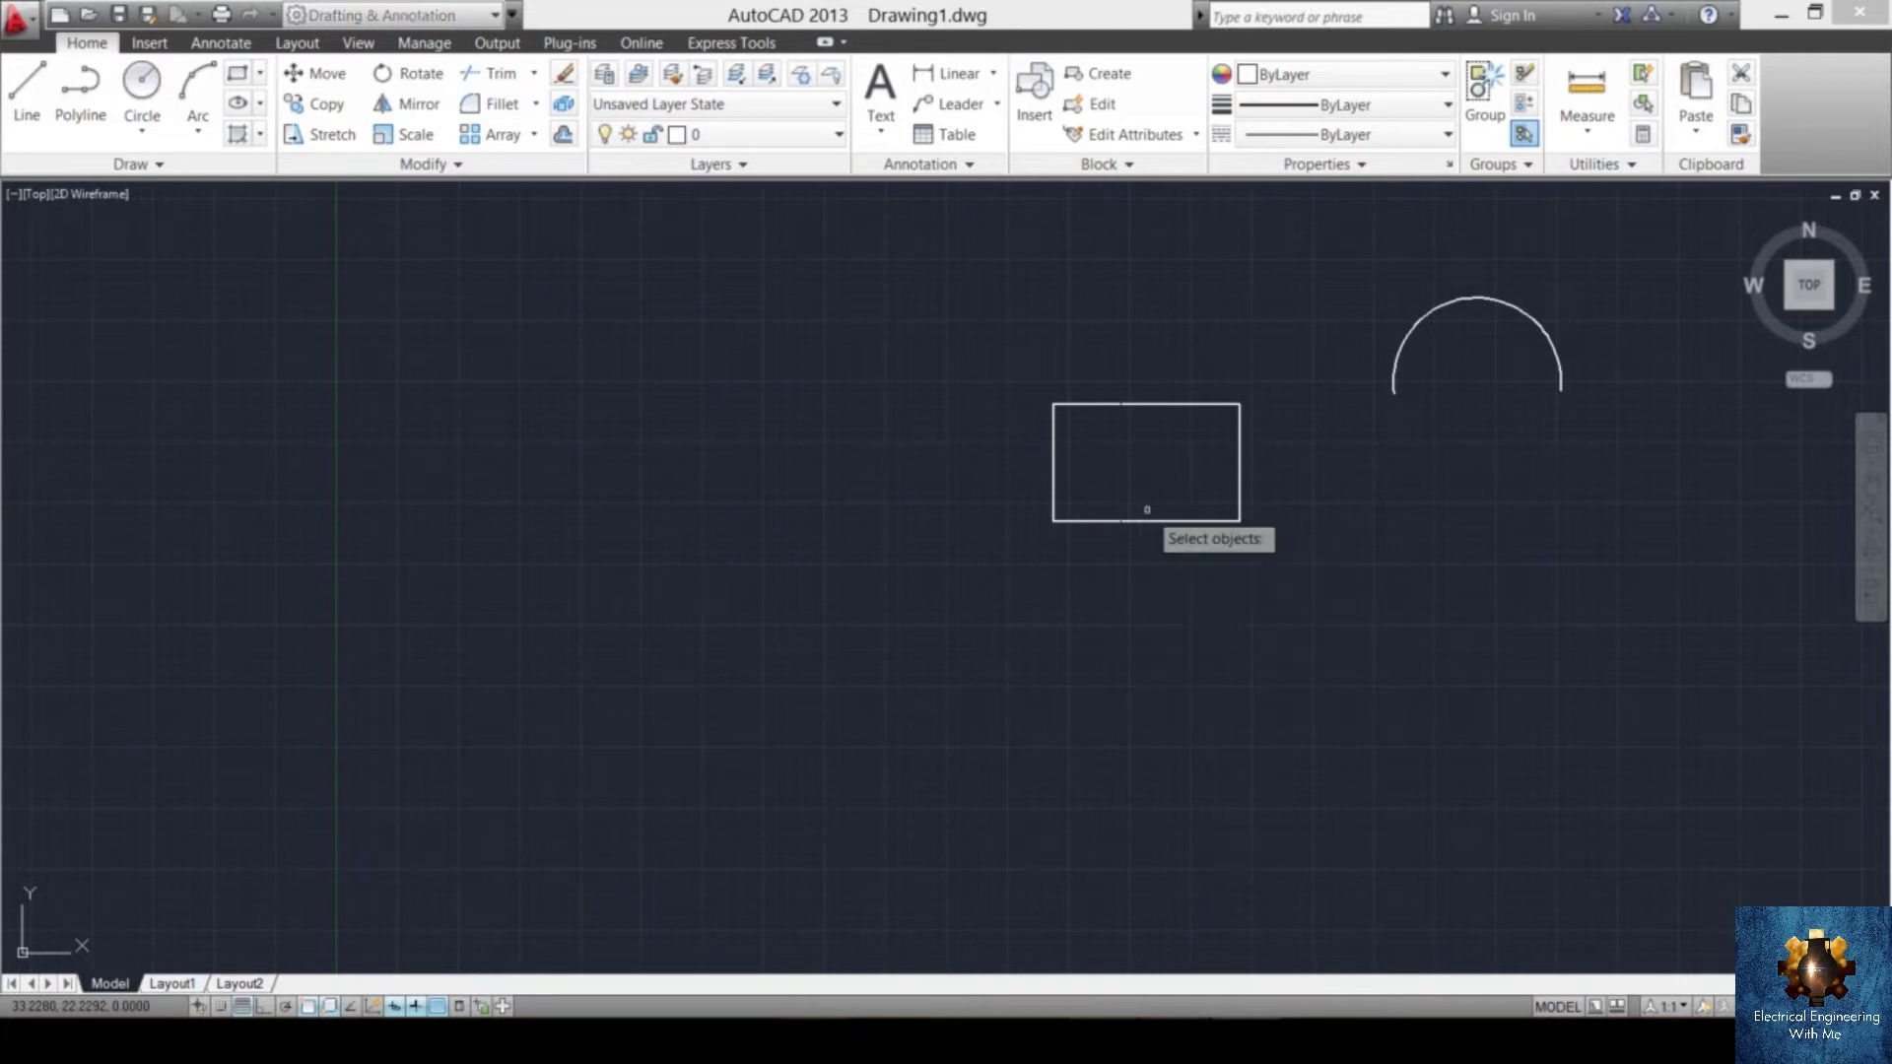
click(1184, 404)
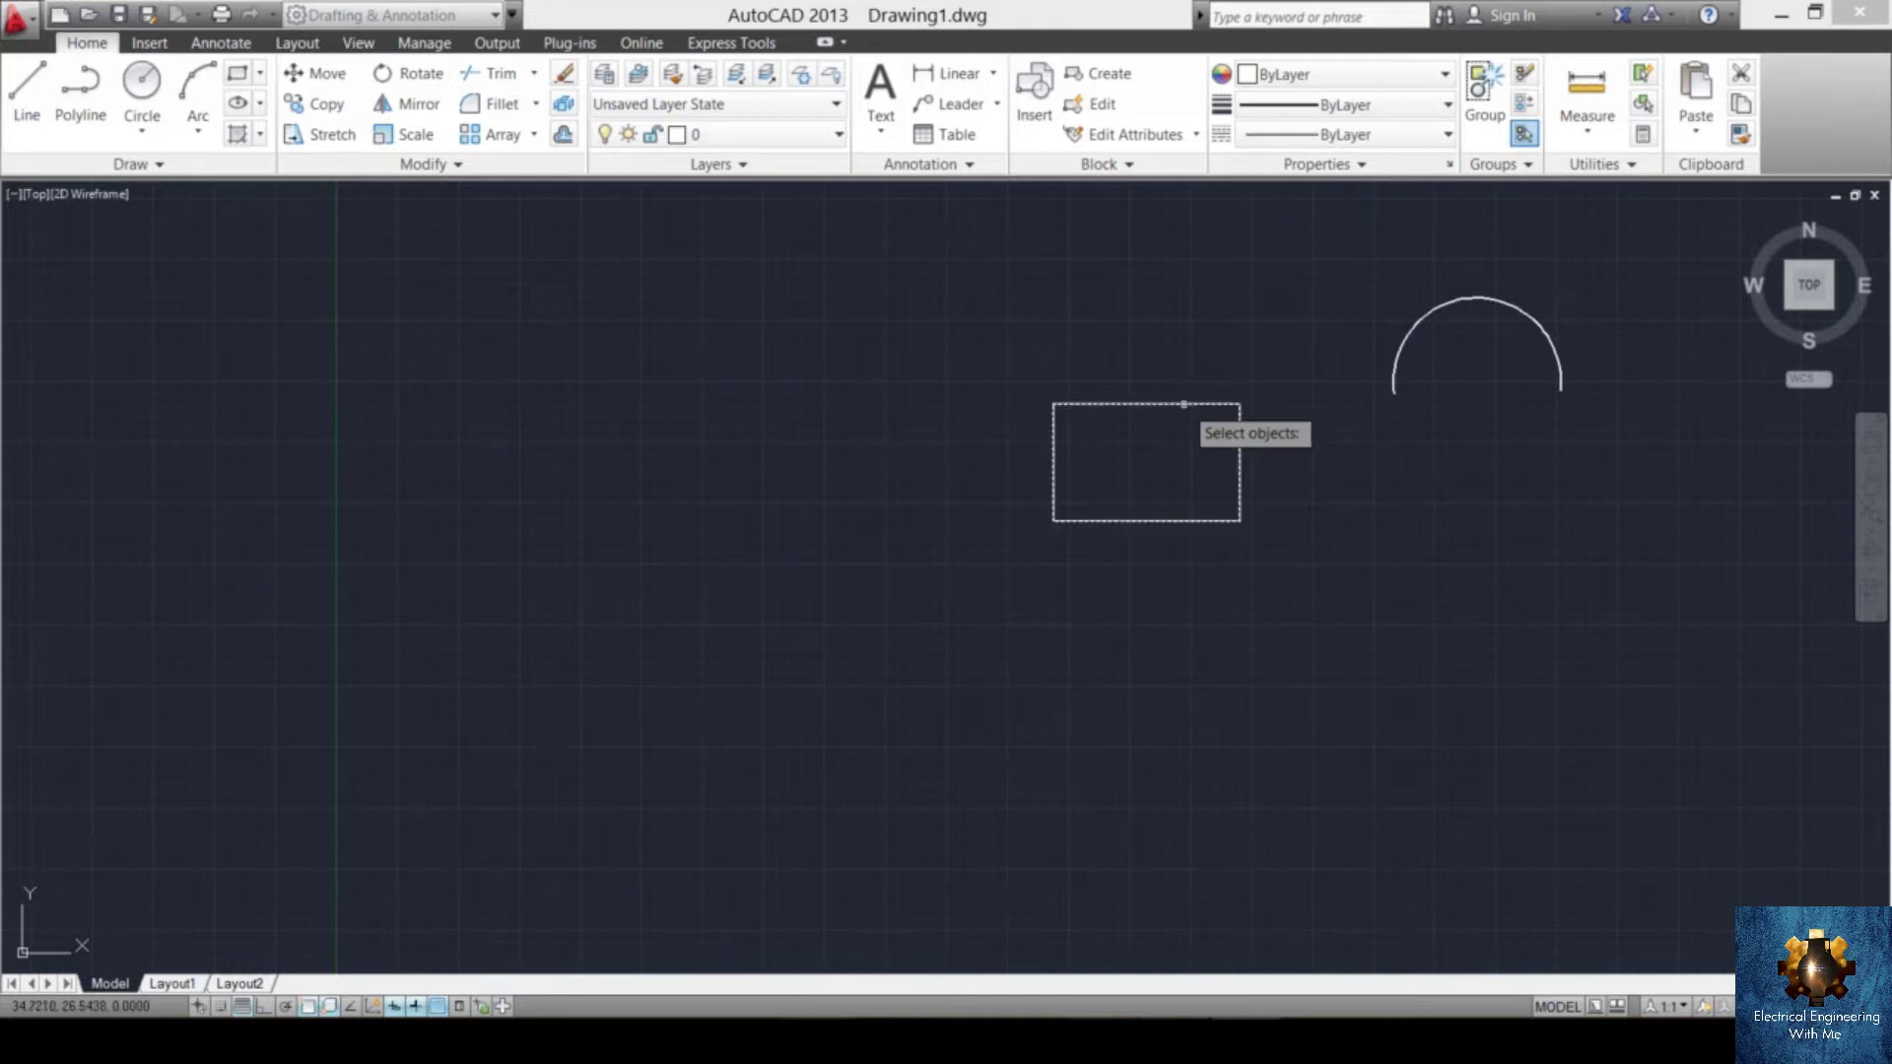
key(Return)
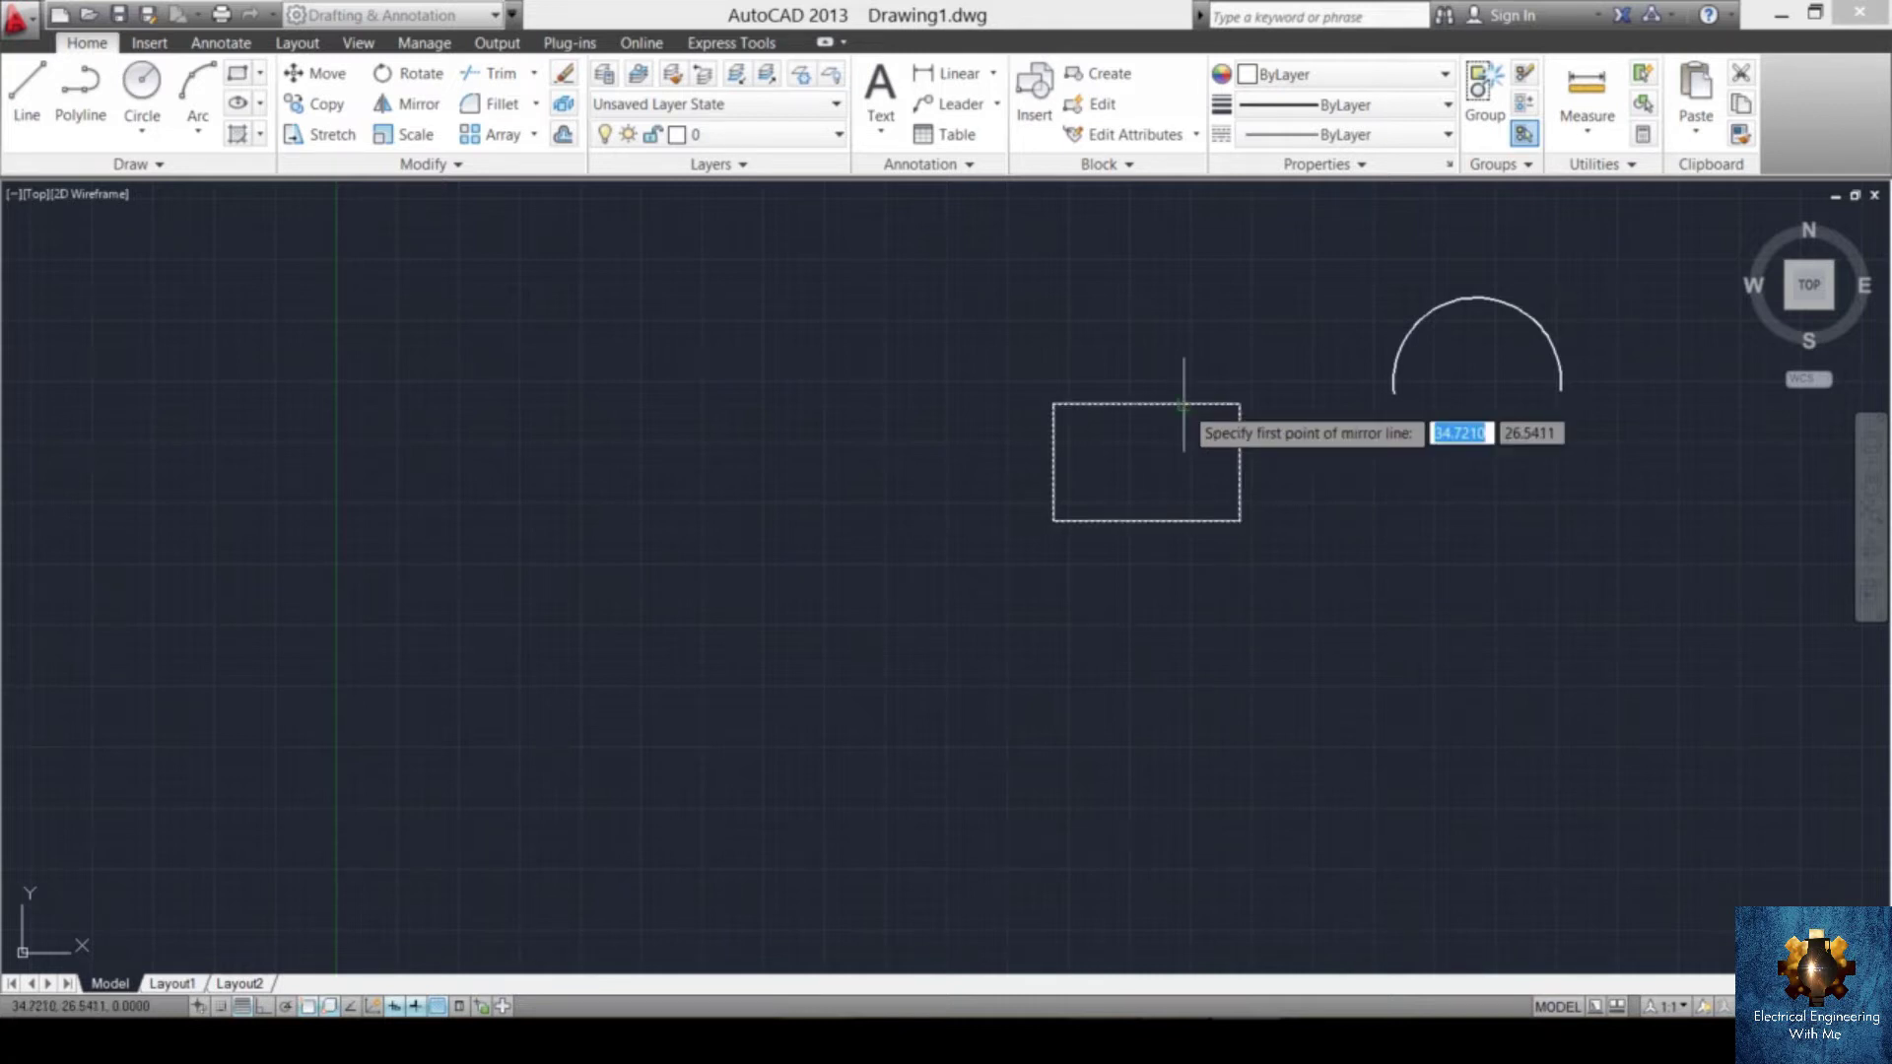
click(1002, 381)
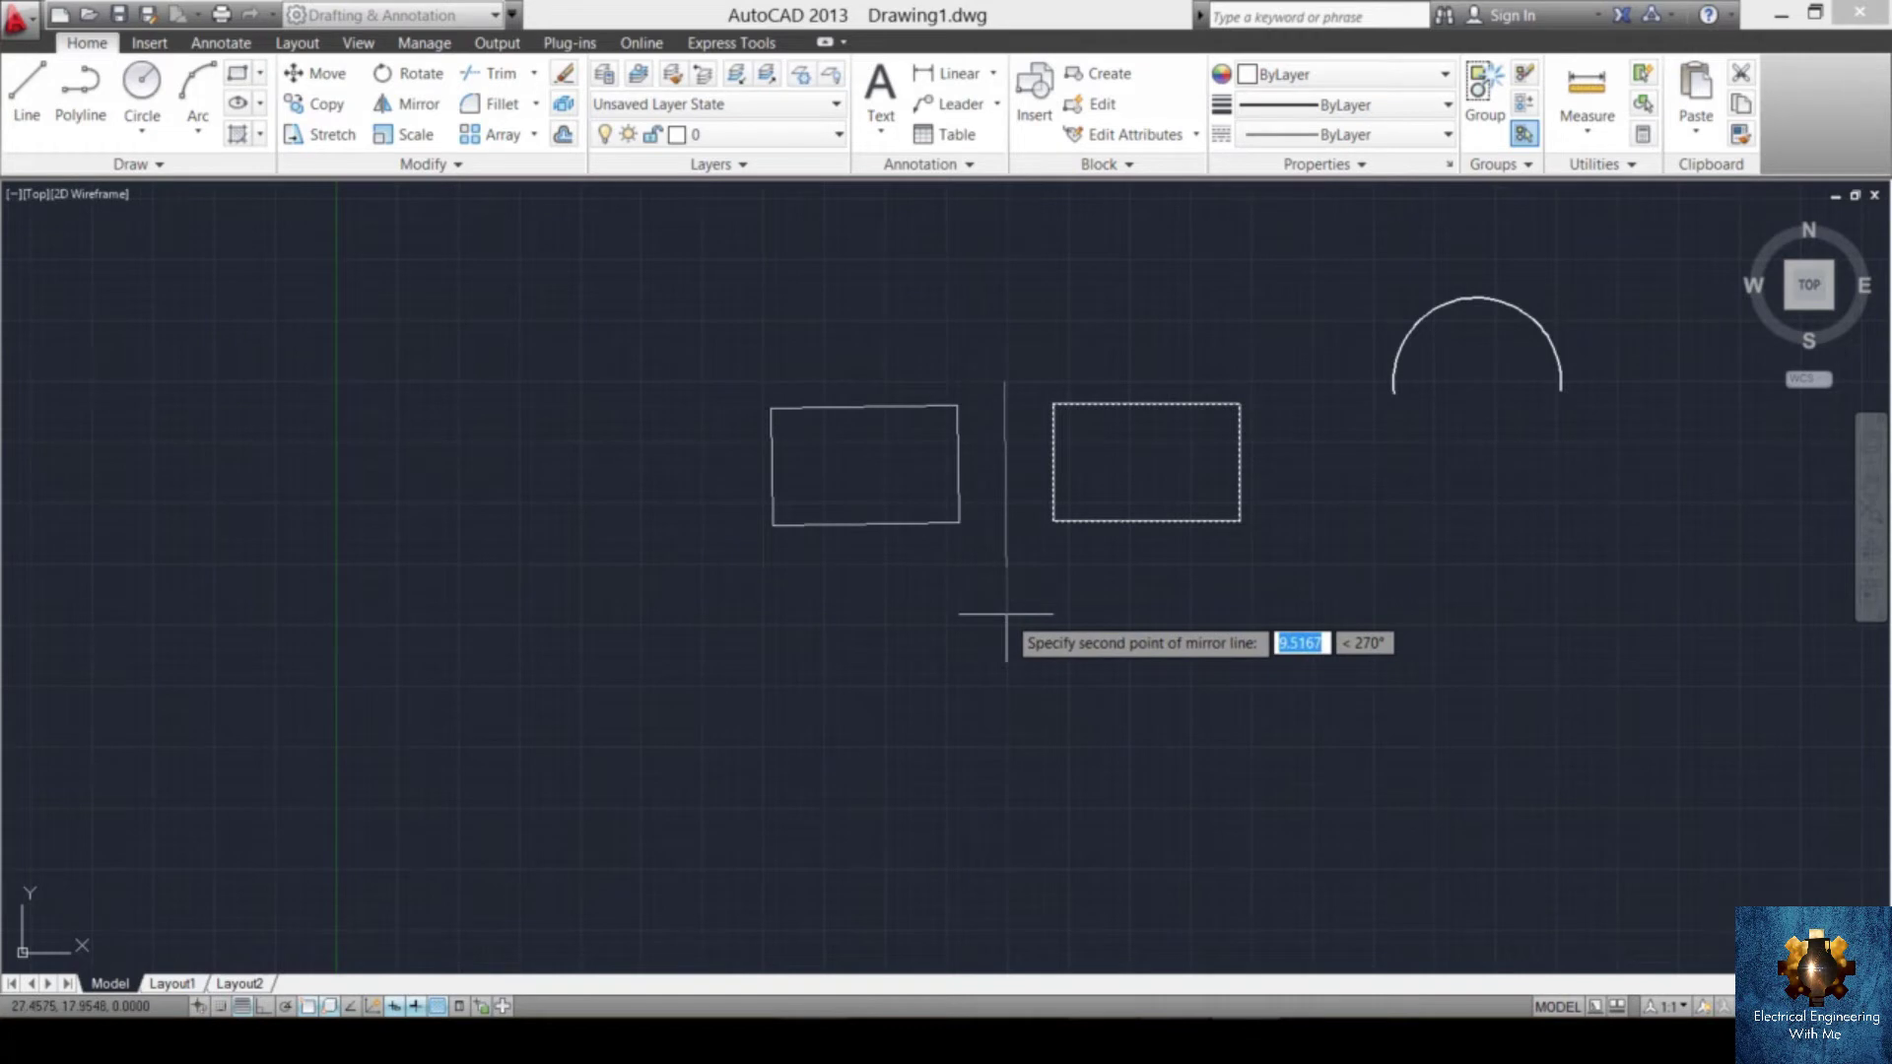
click(264, 1005)
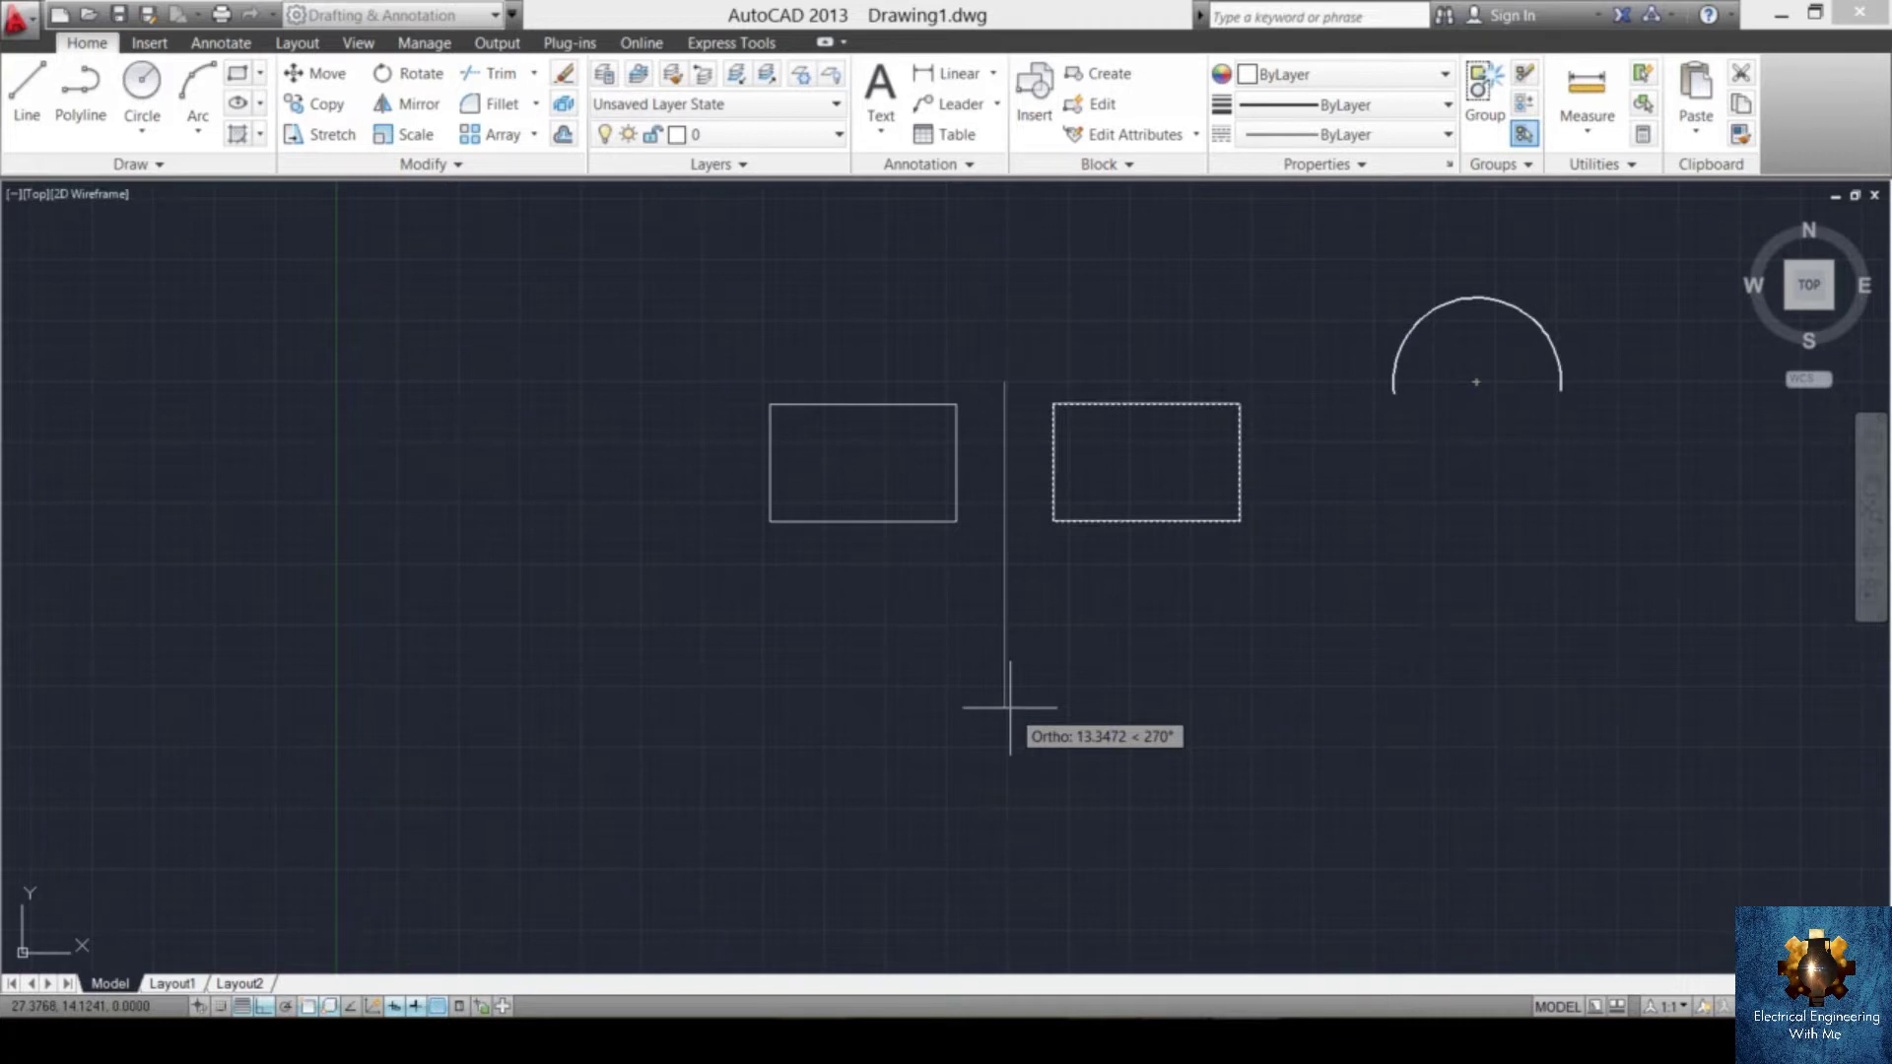
click(1011, 706)
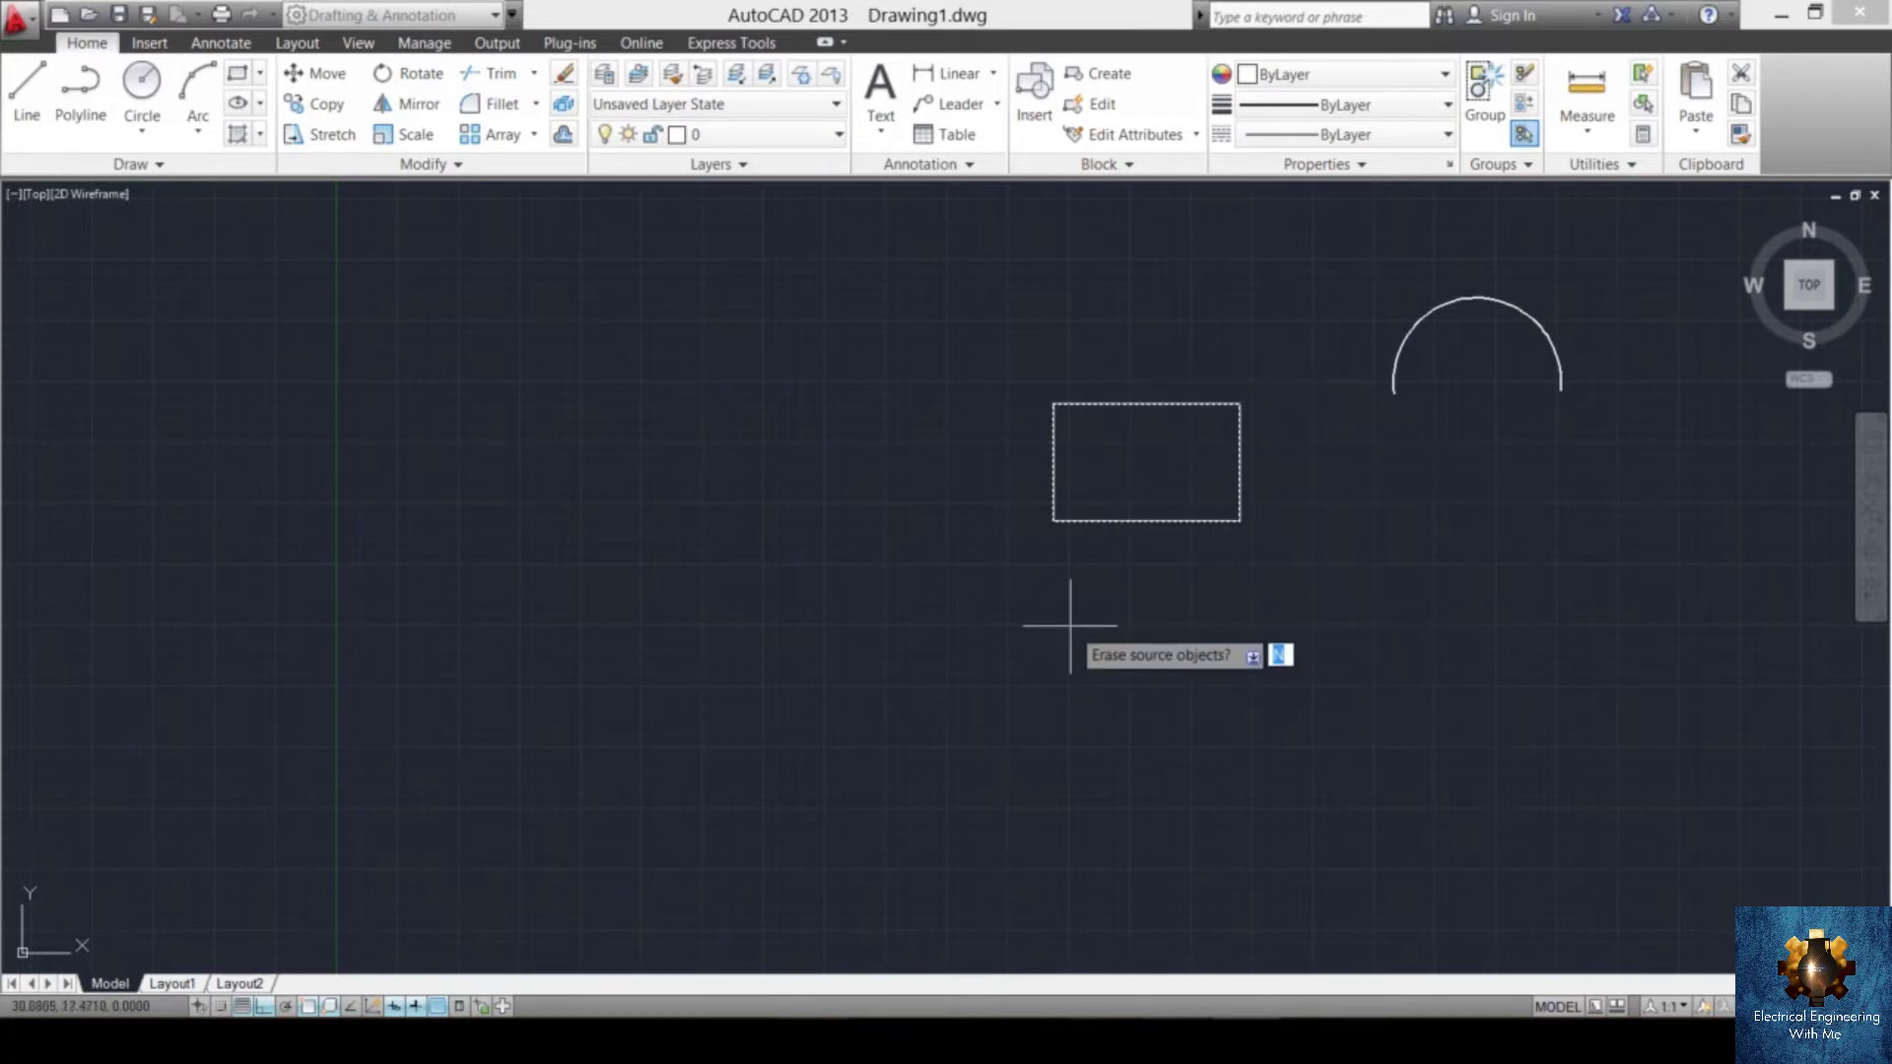
text(n)
key(Return)
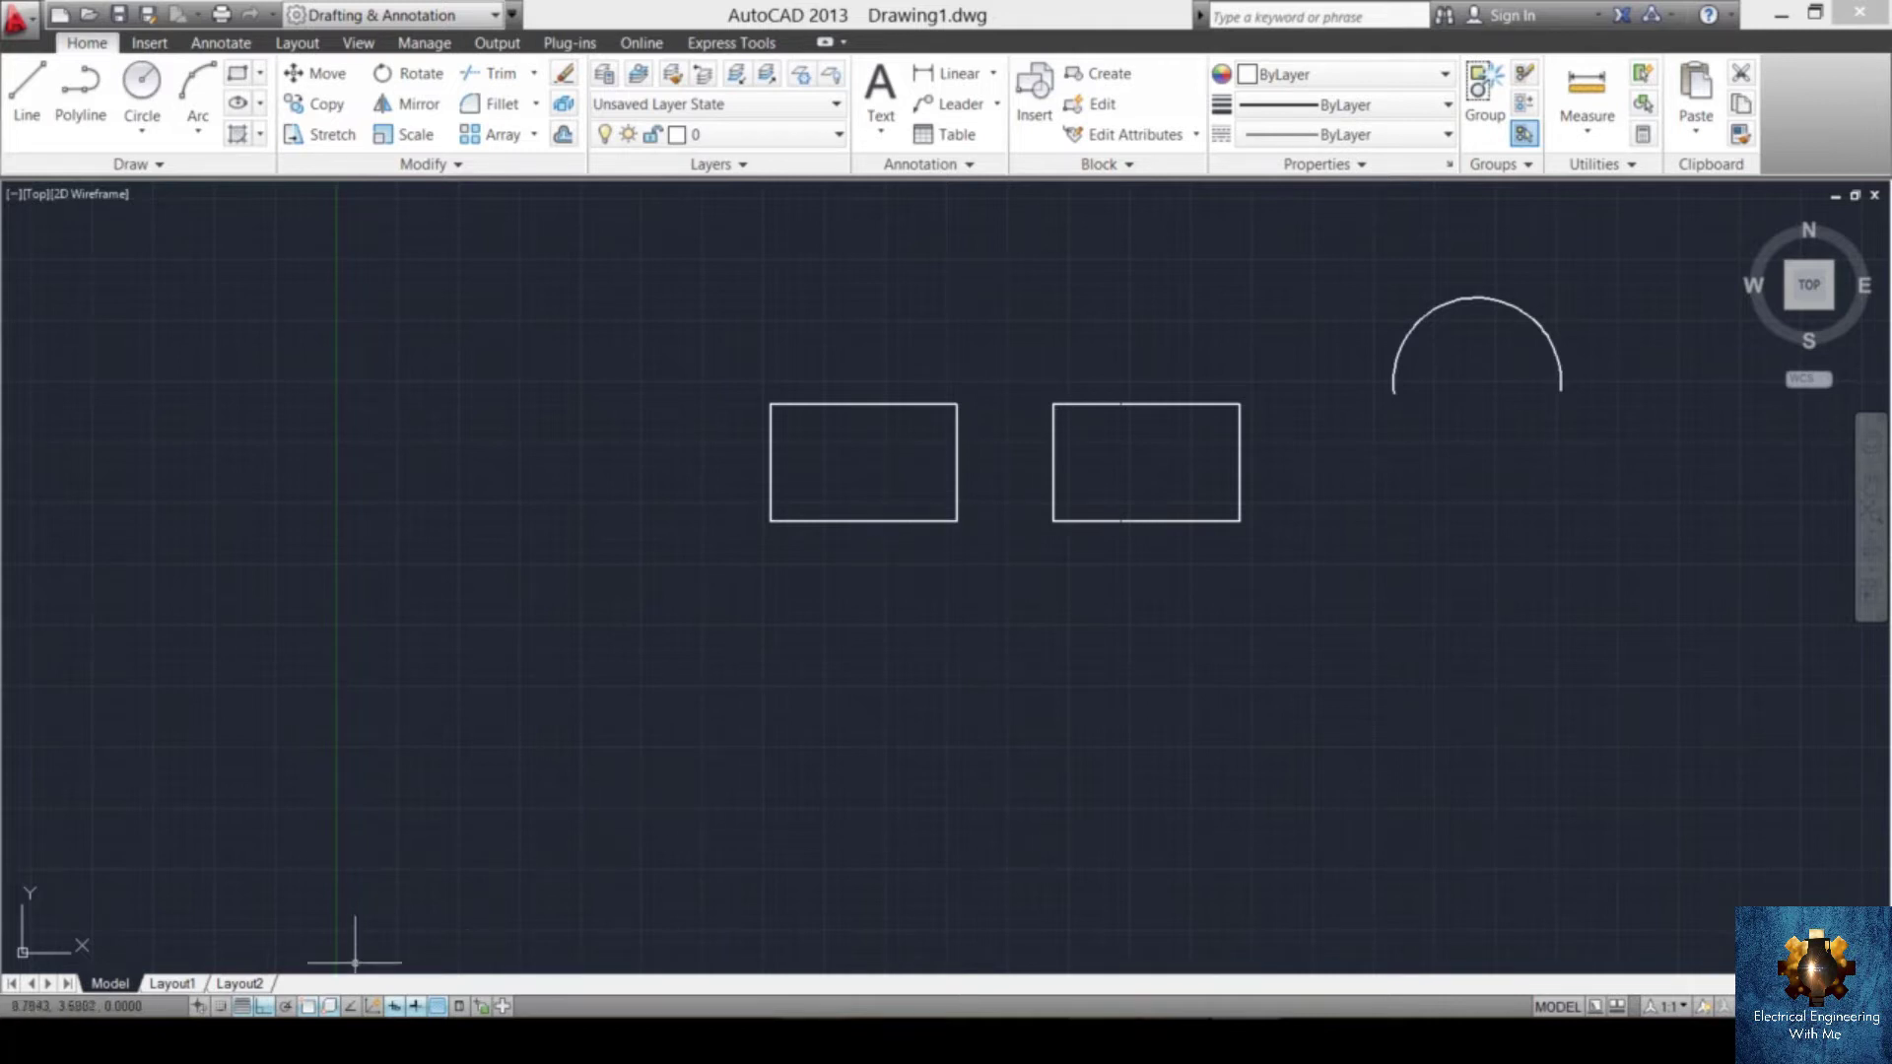
- Turn Ortho off and mirror the left rectangle across a slanted line running down-left beneath it, erasing the source object
click(264, 1011)
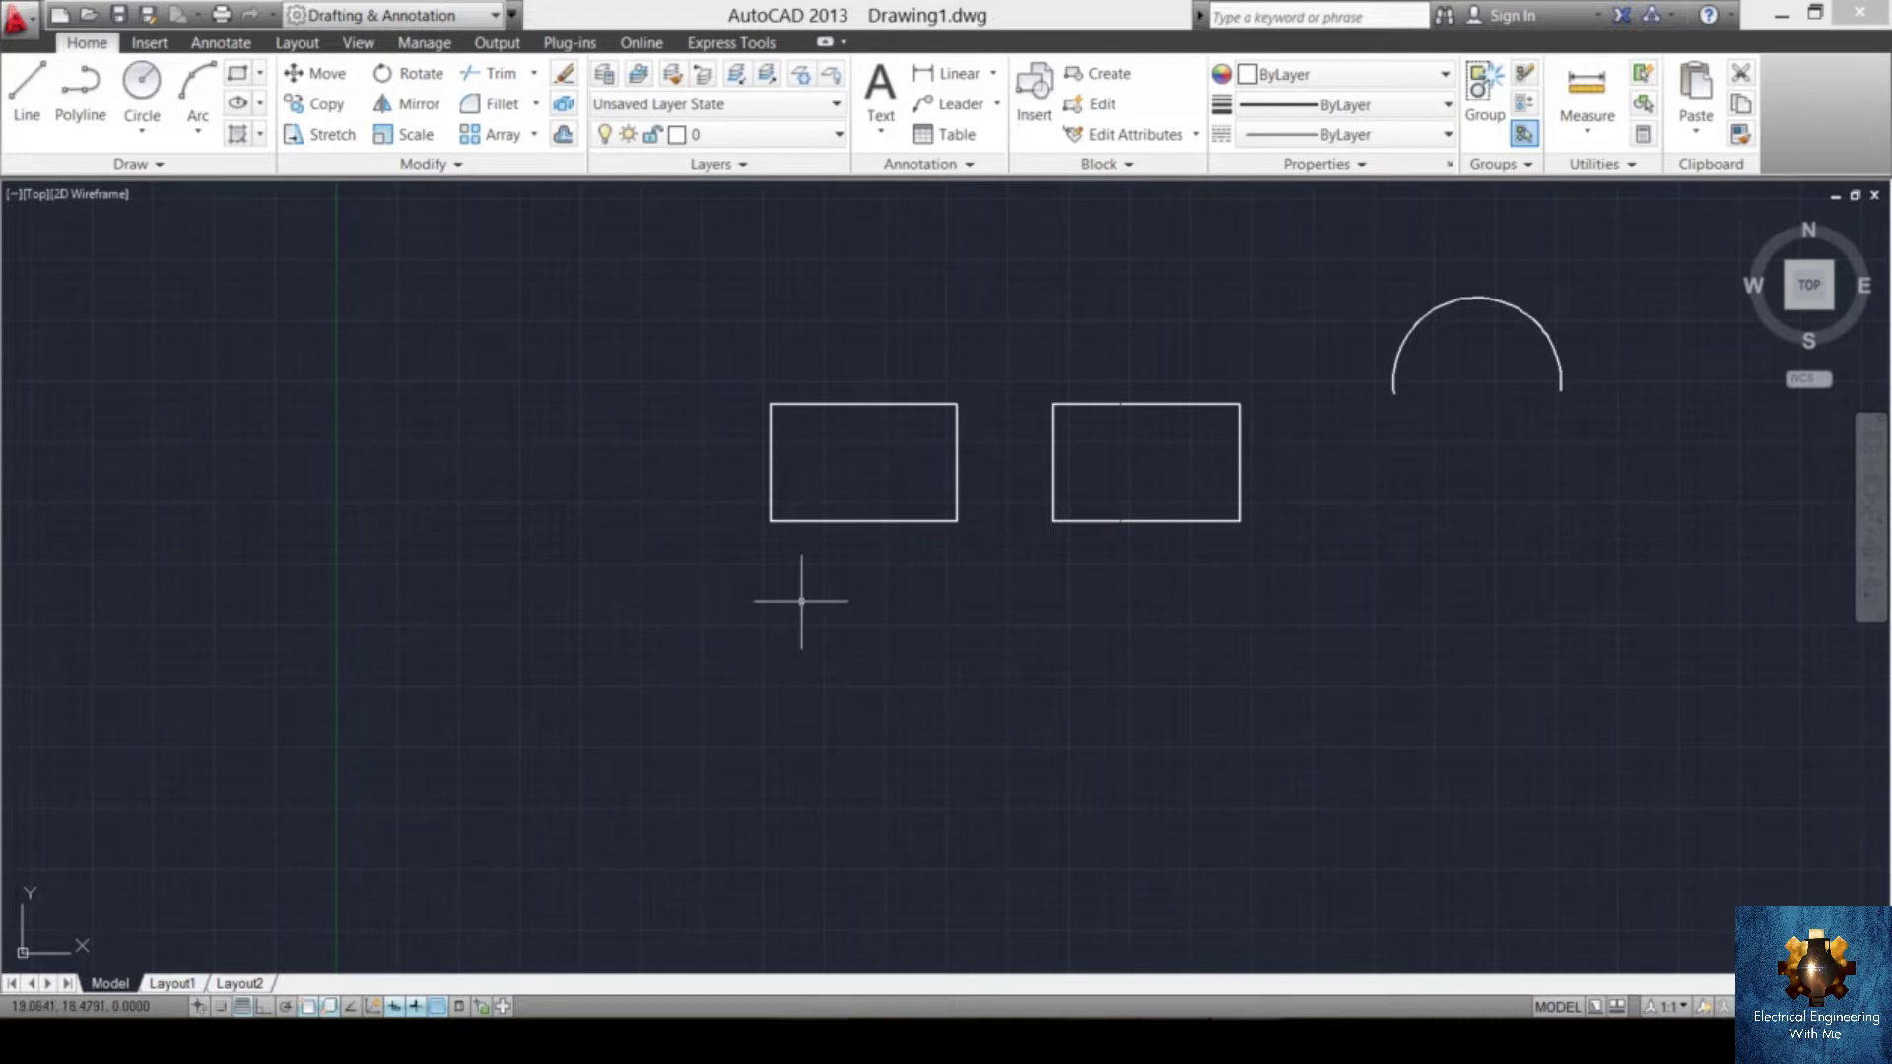
key(Return)
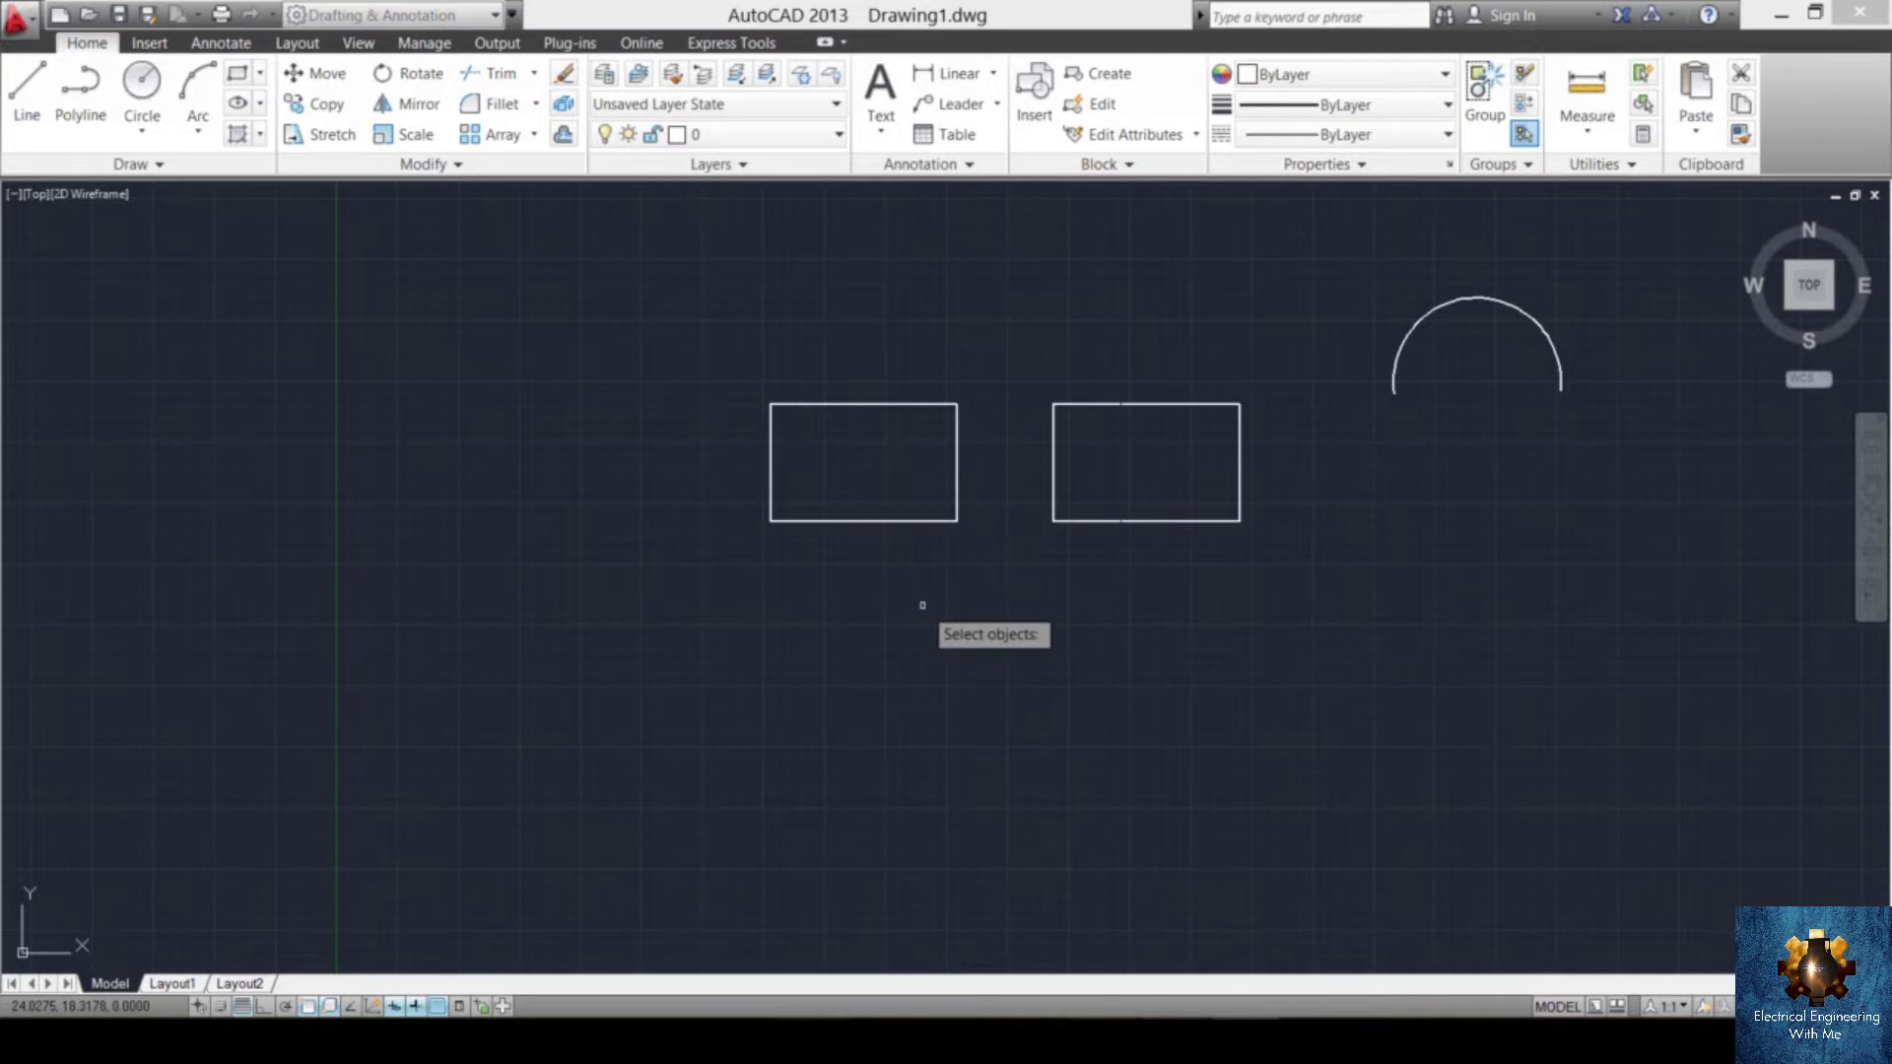
click(908, 522)
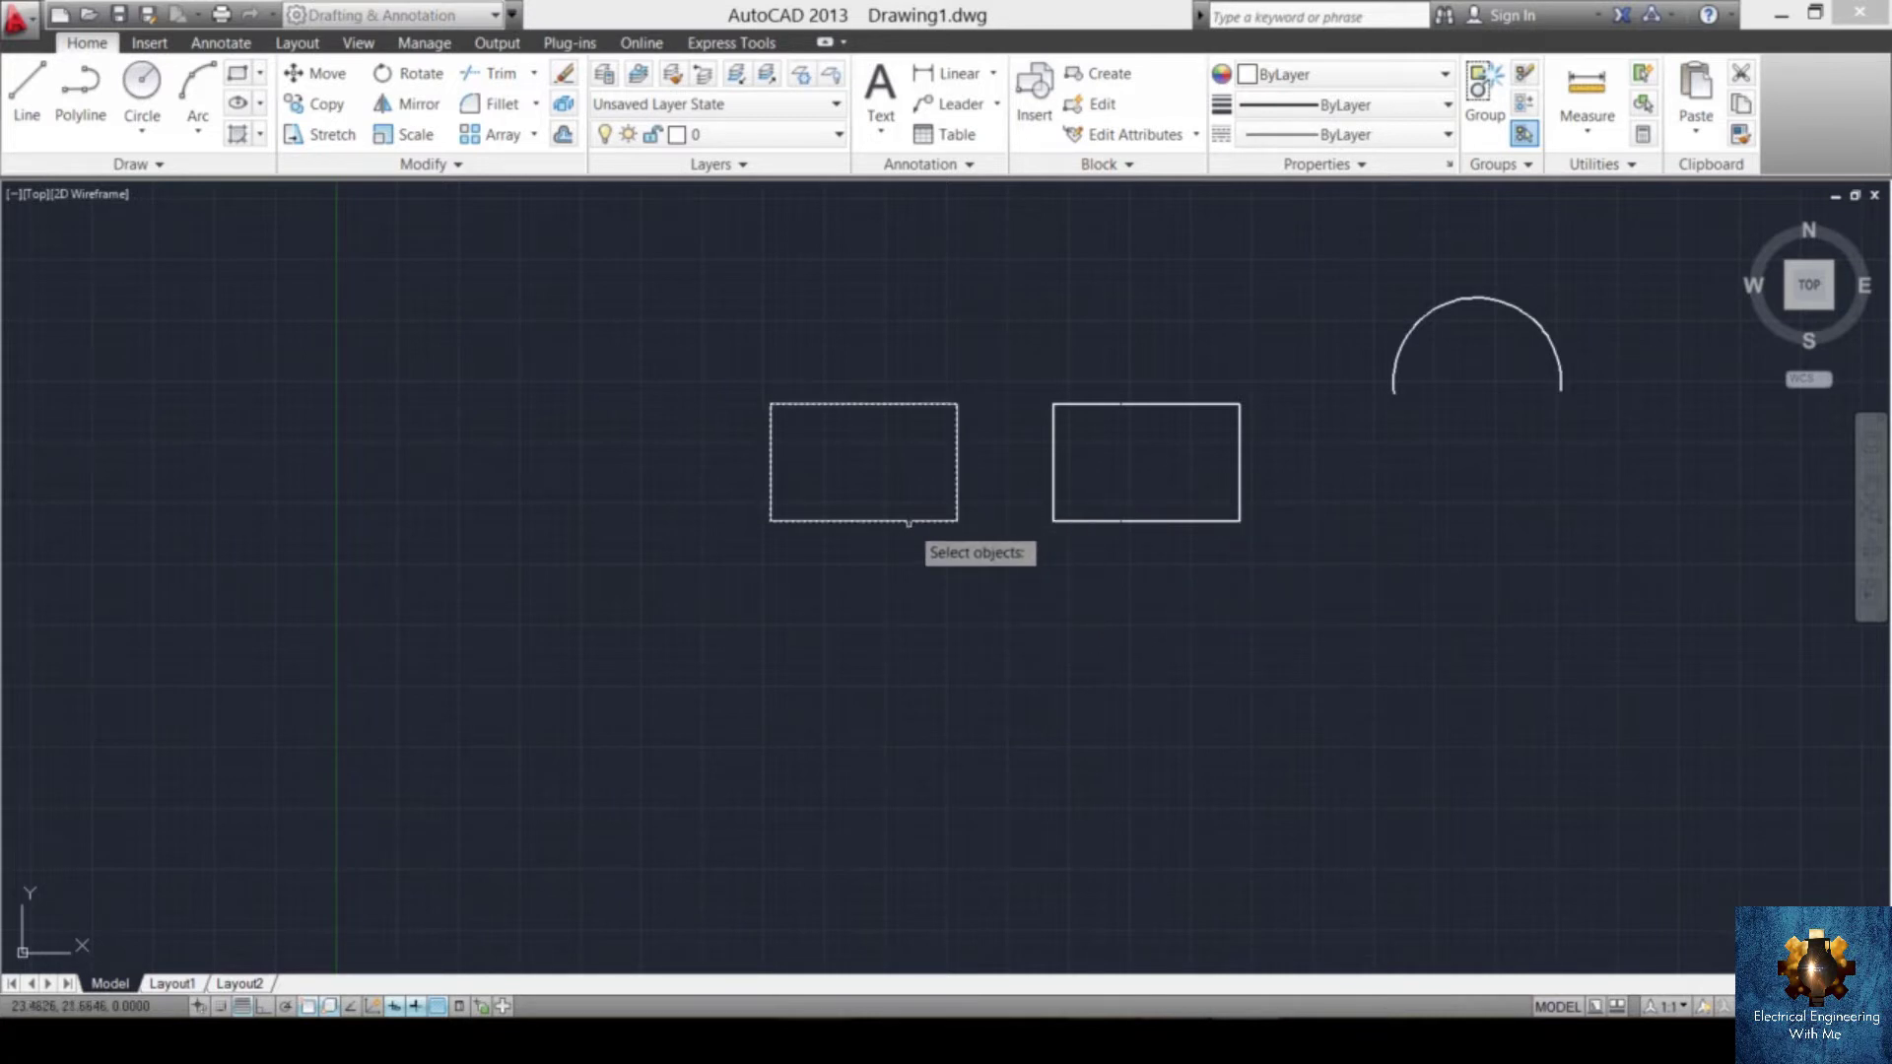
key(Return)
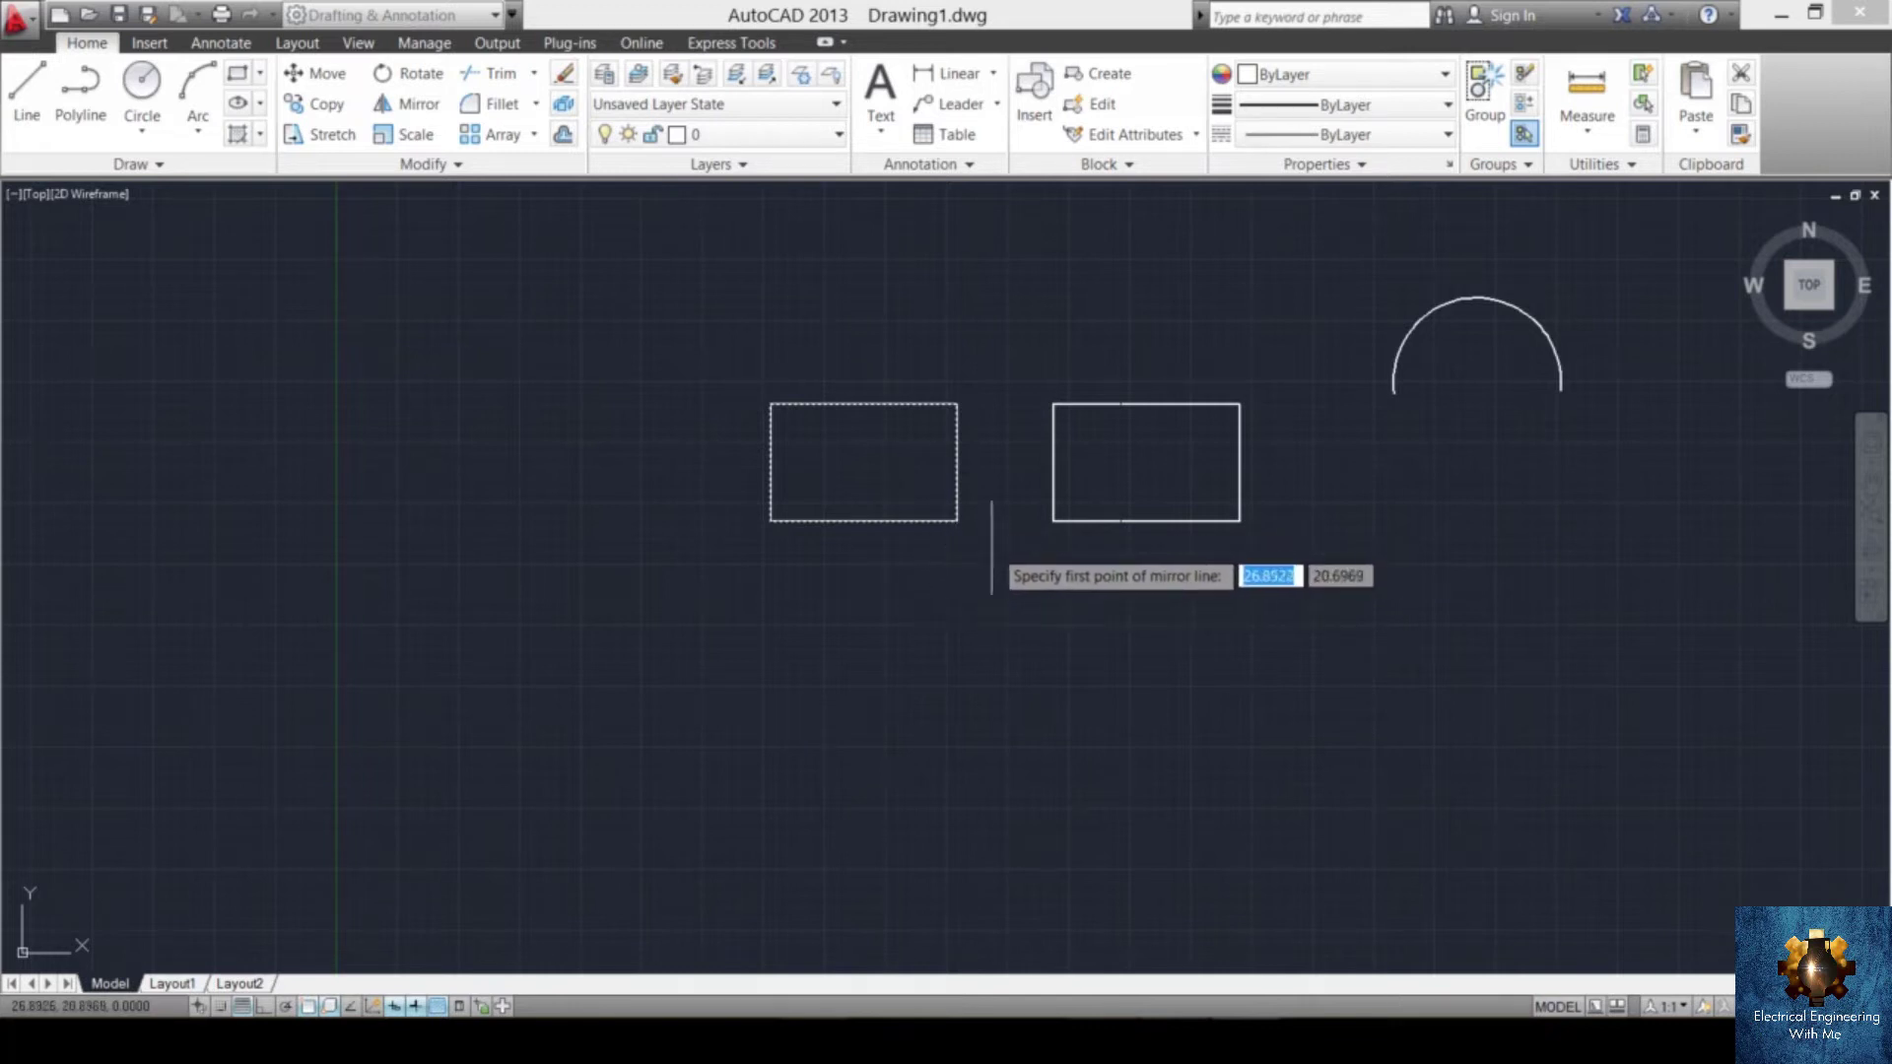
click(966, 569)
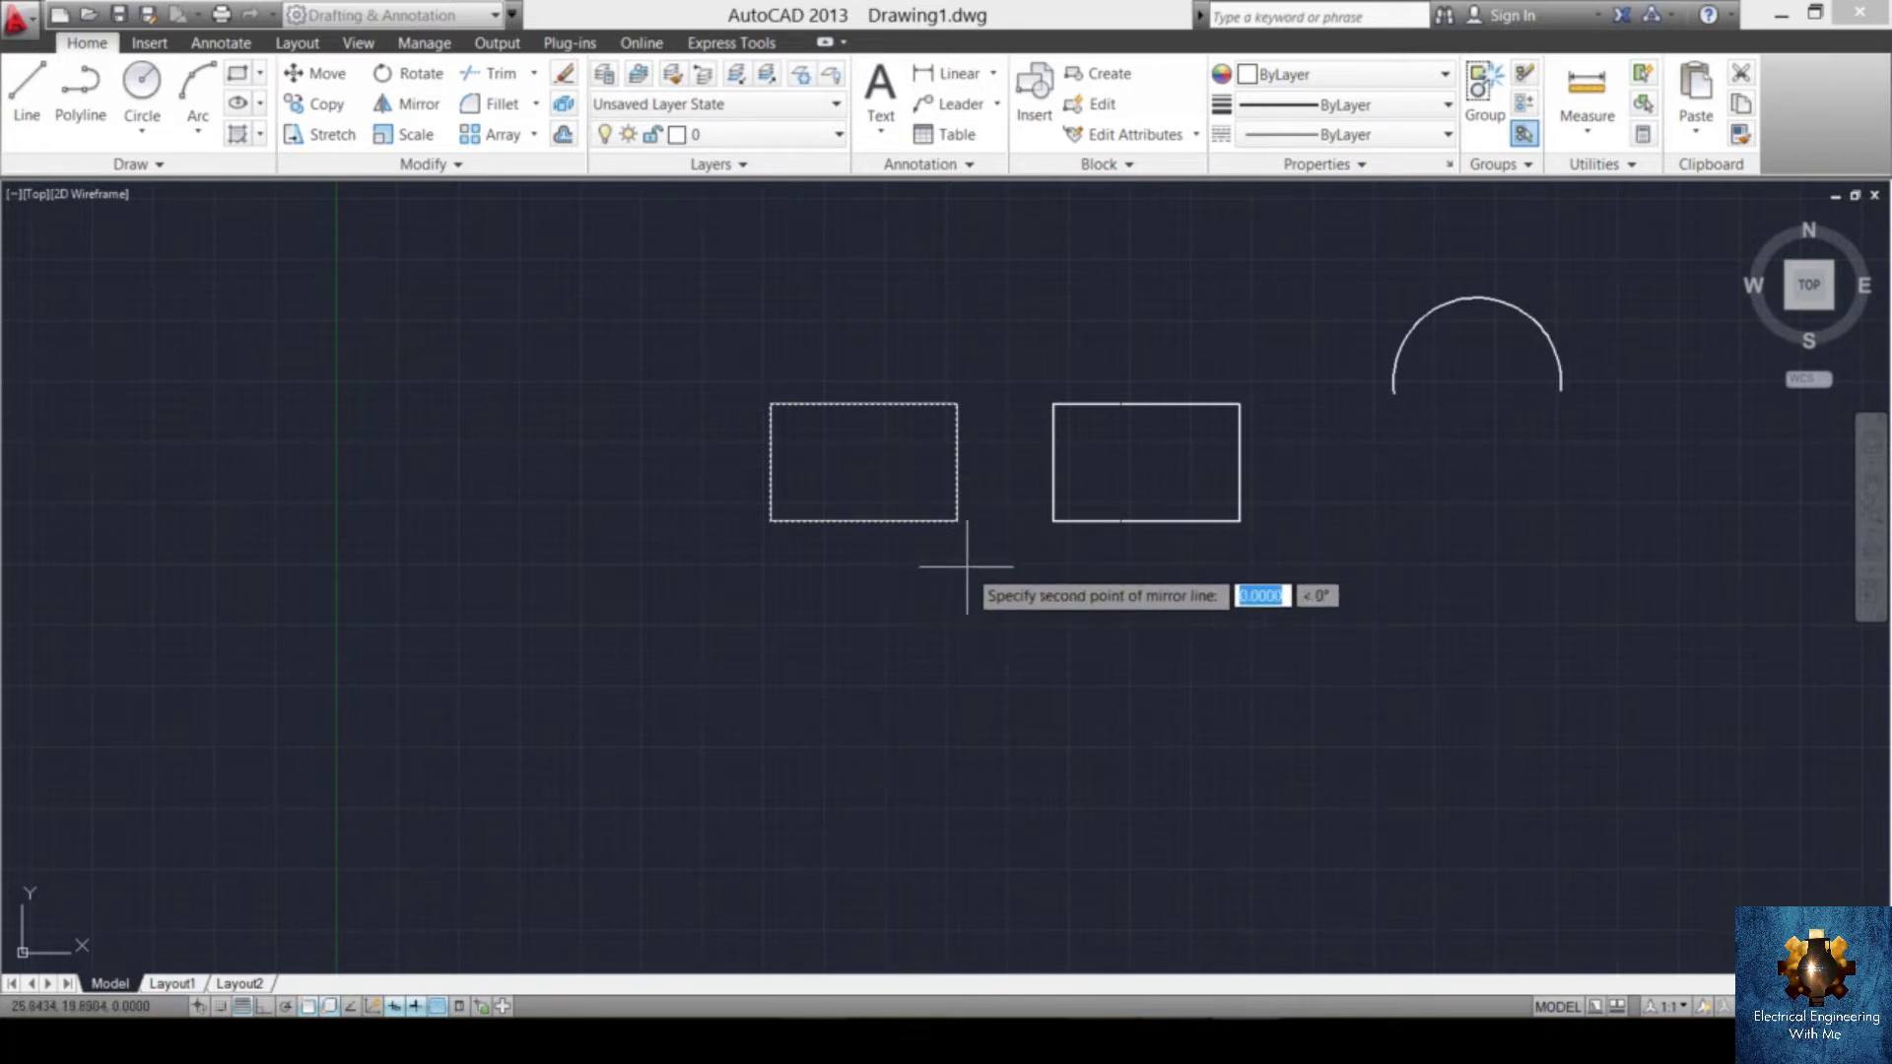
click(661, 730)
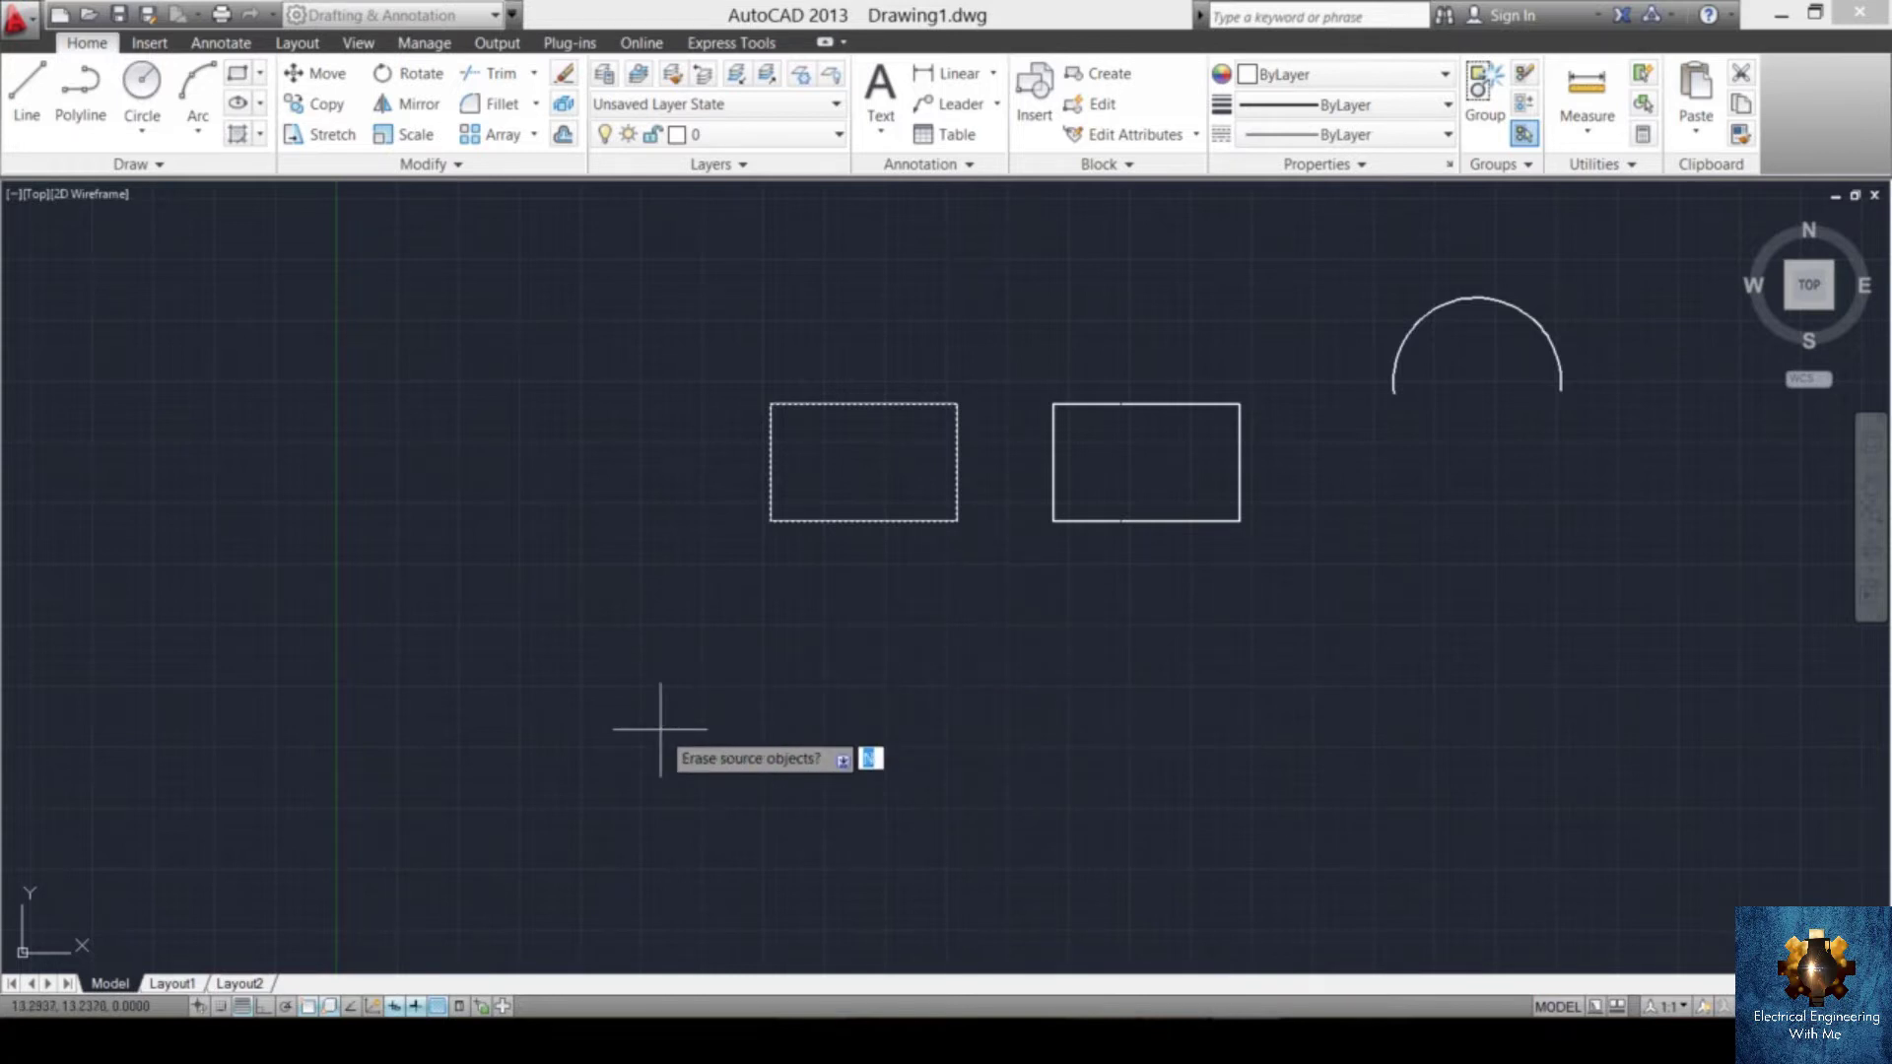
text(y)
key(Return)
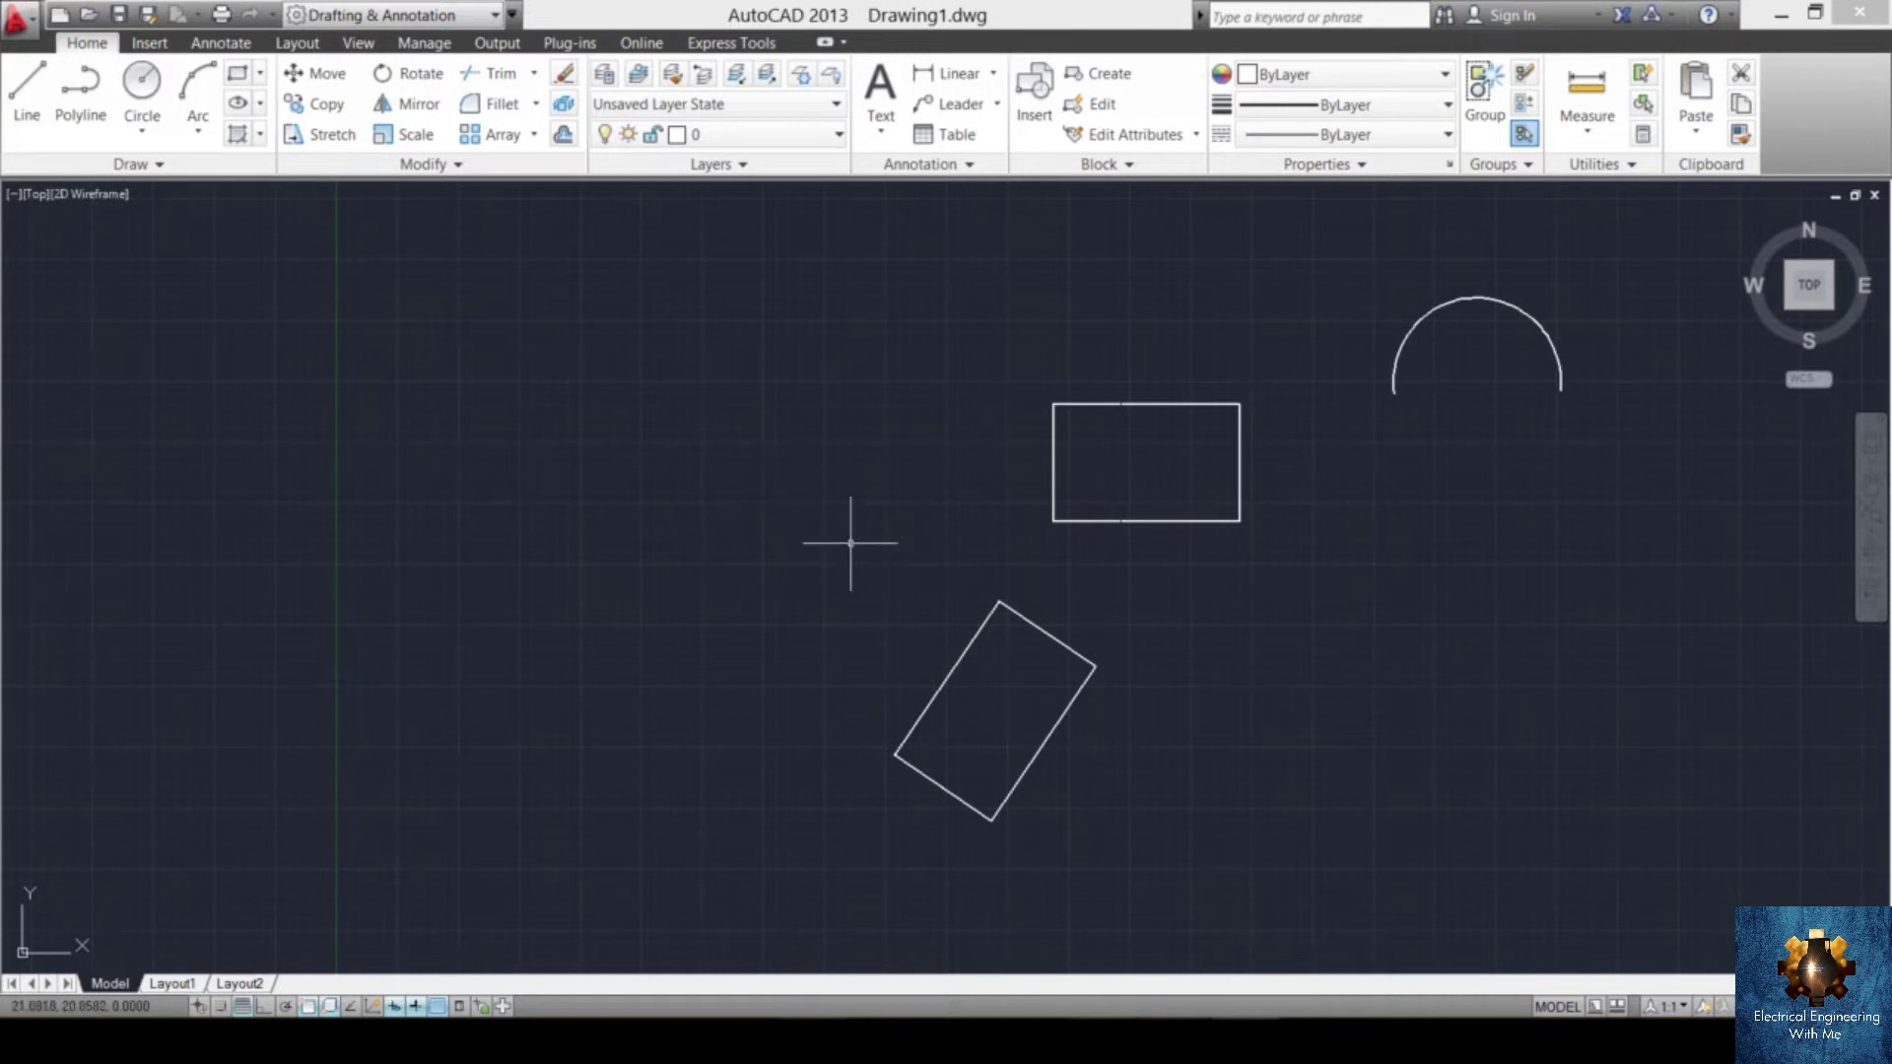
click(1641, 234)
click(1334, 477)
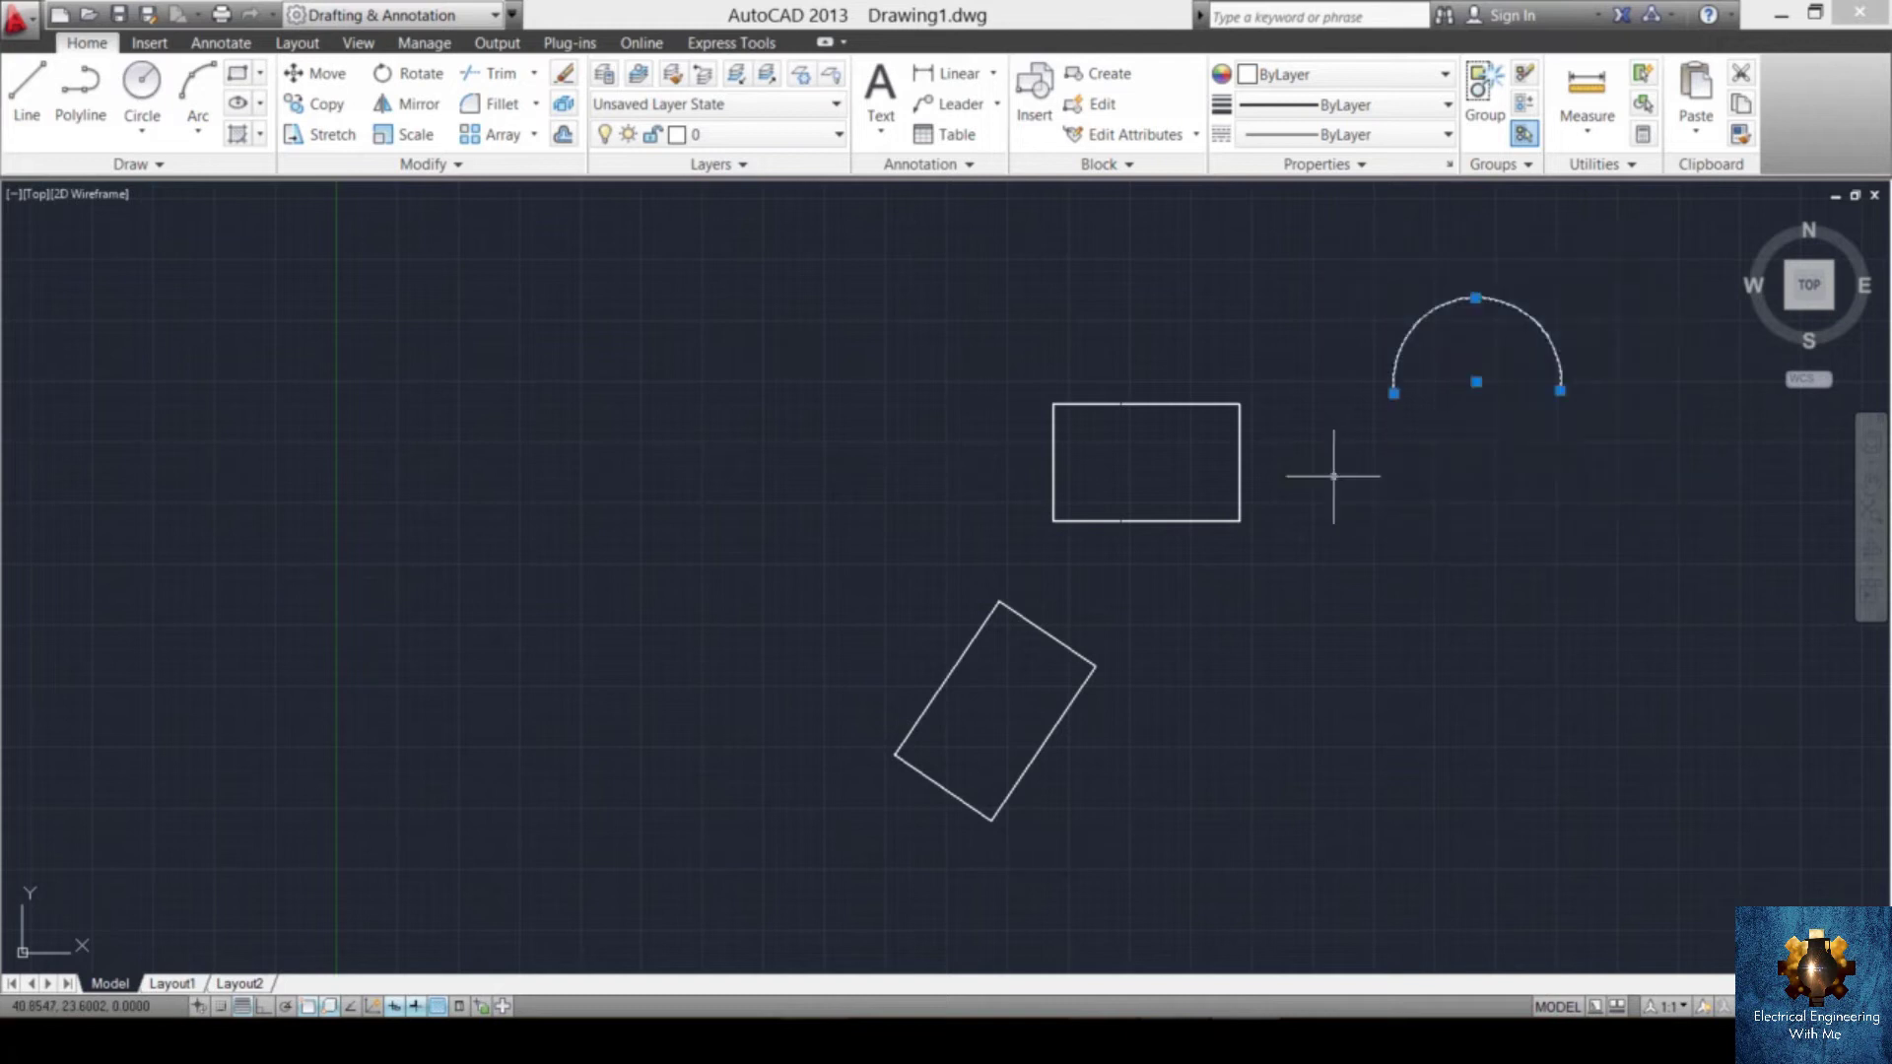
key(Escape)
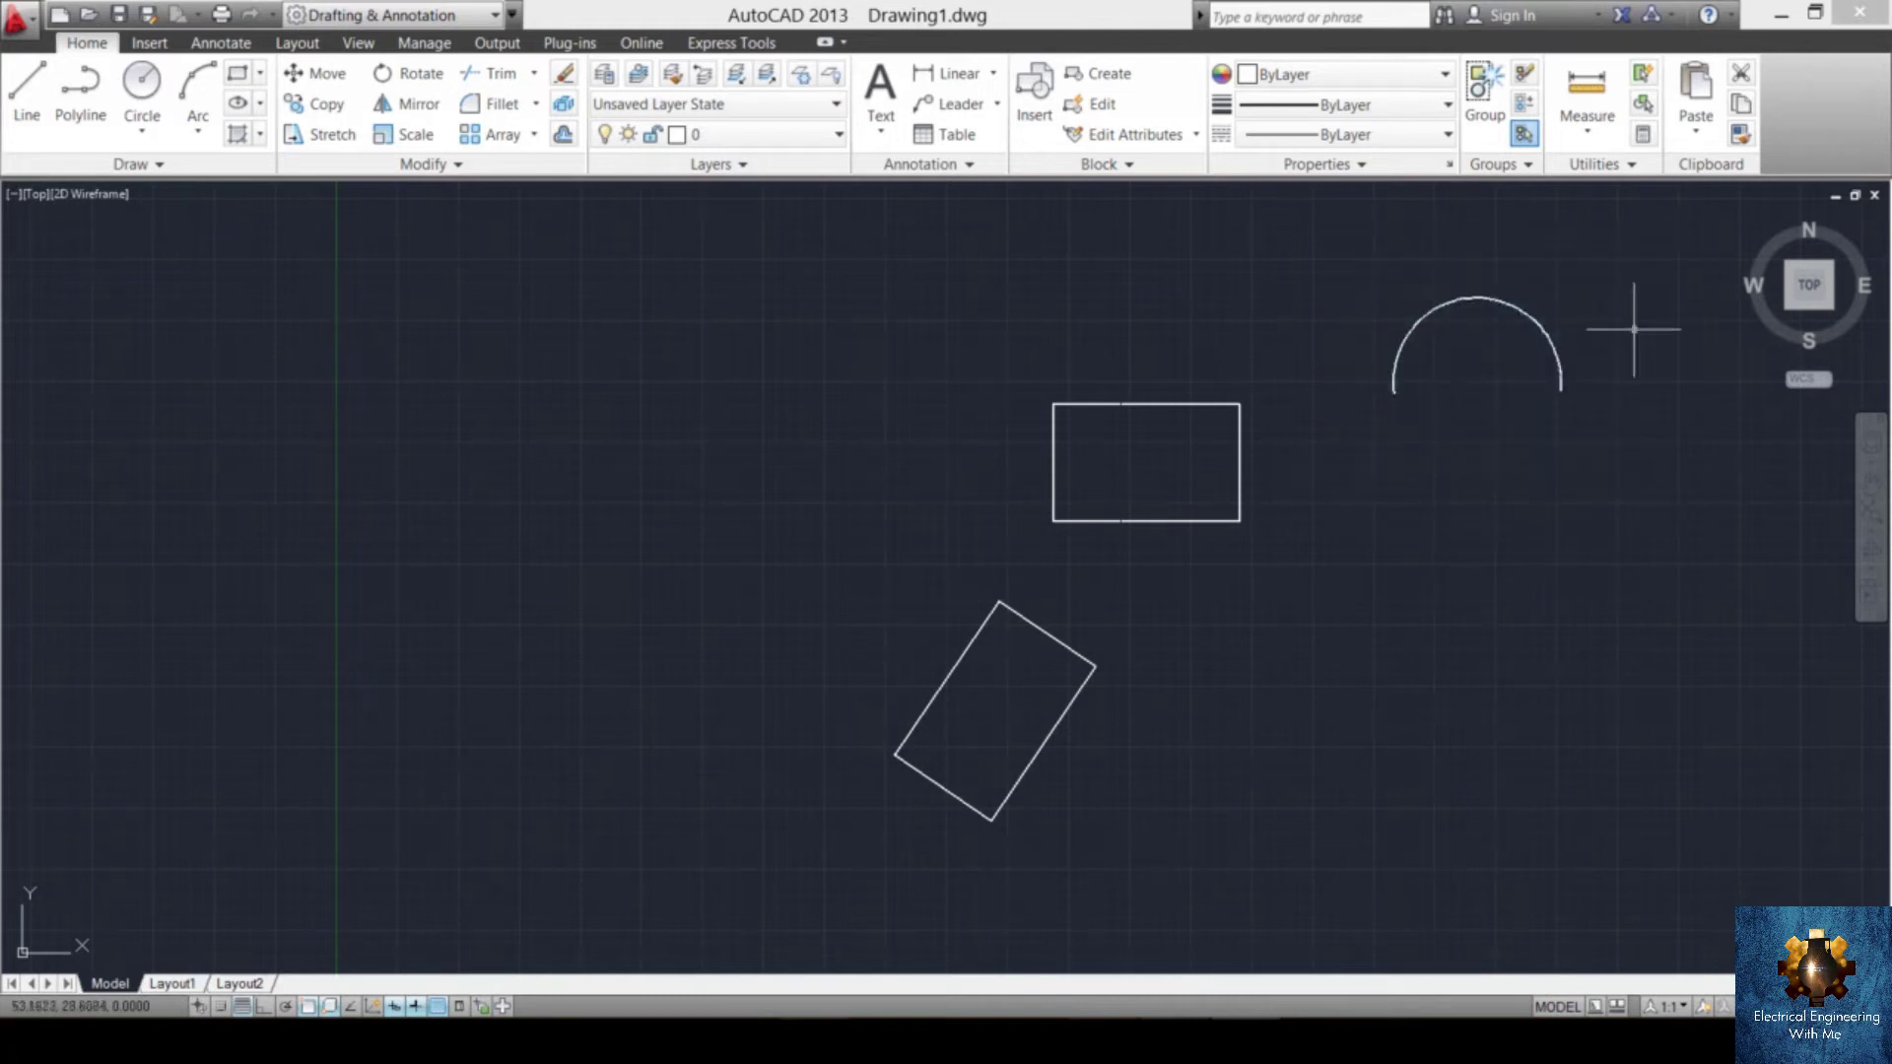
- Move the arc by its right endpoint onto the lower-right corner of the upright rectangle
click(1656, 260)
click(1366, 449)
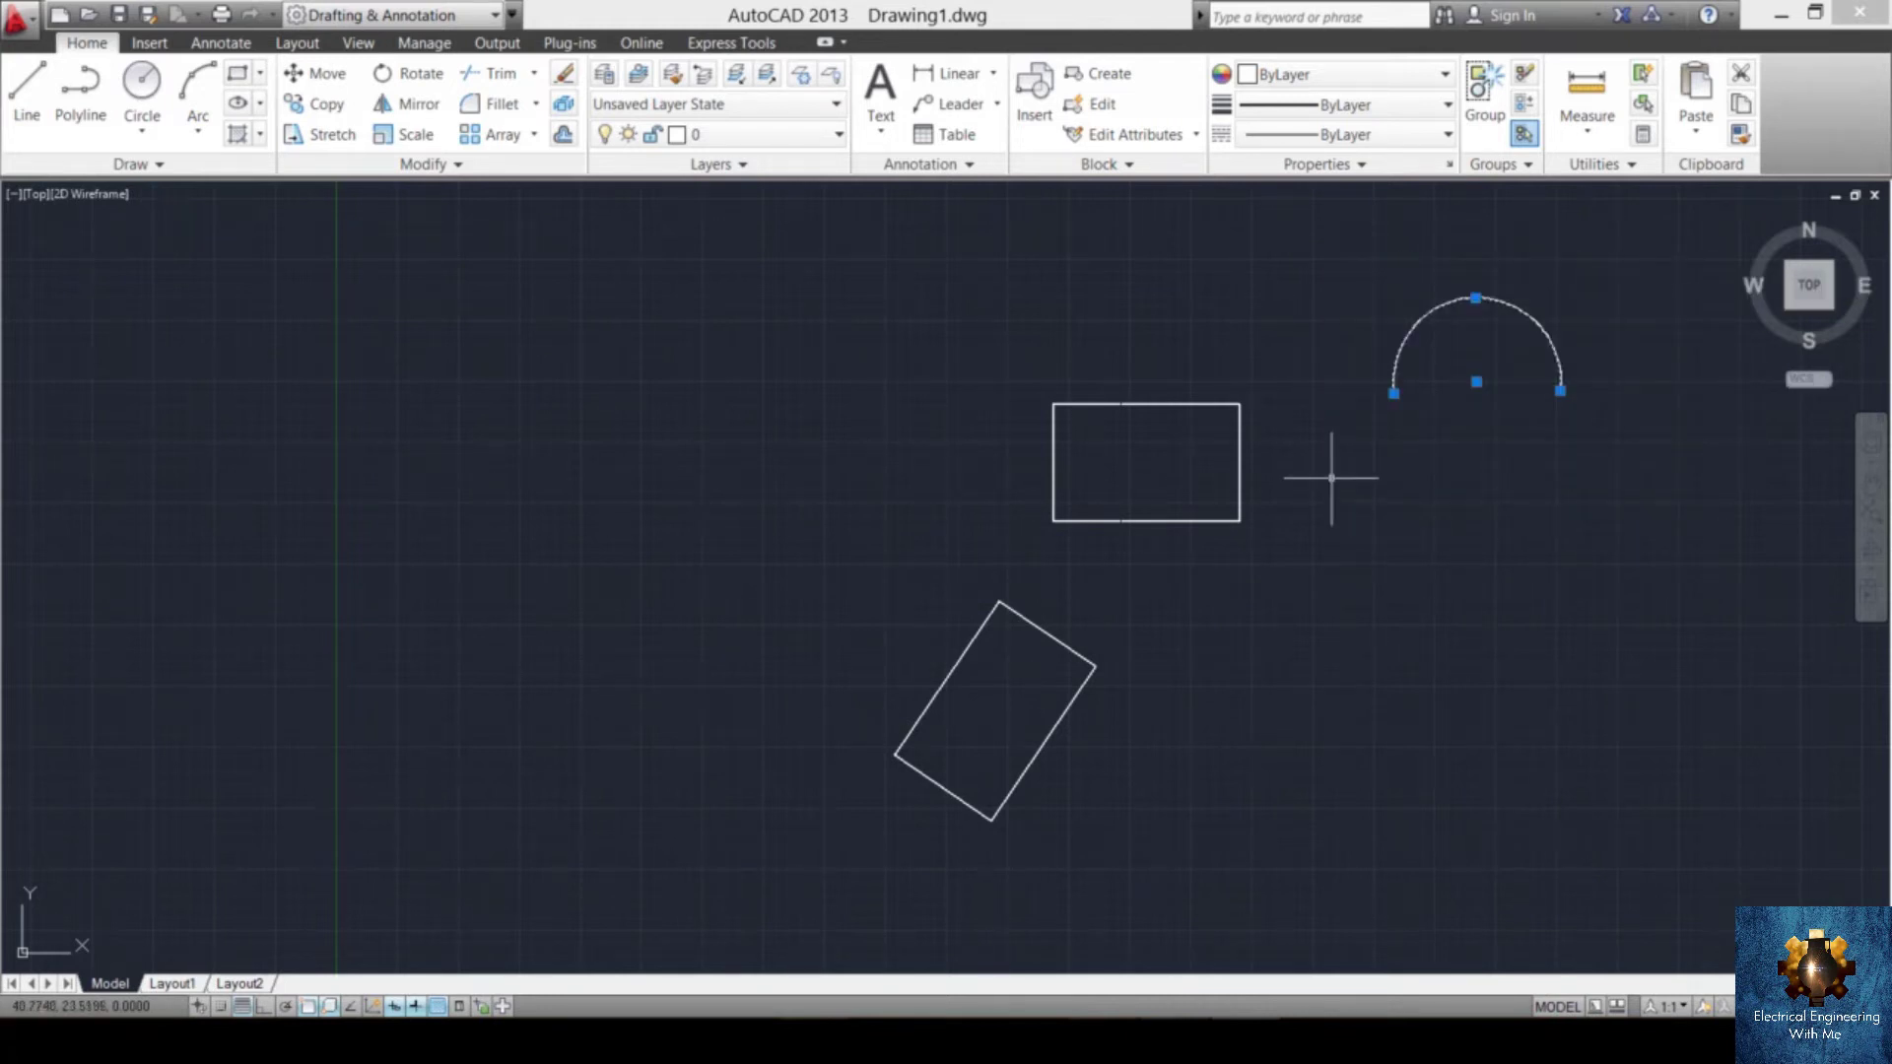
text(M)
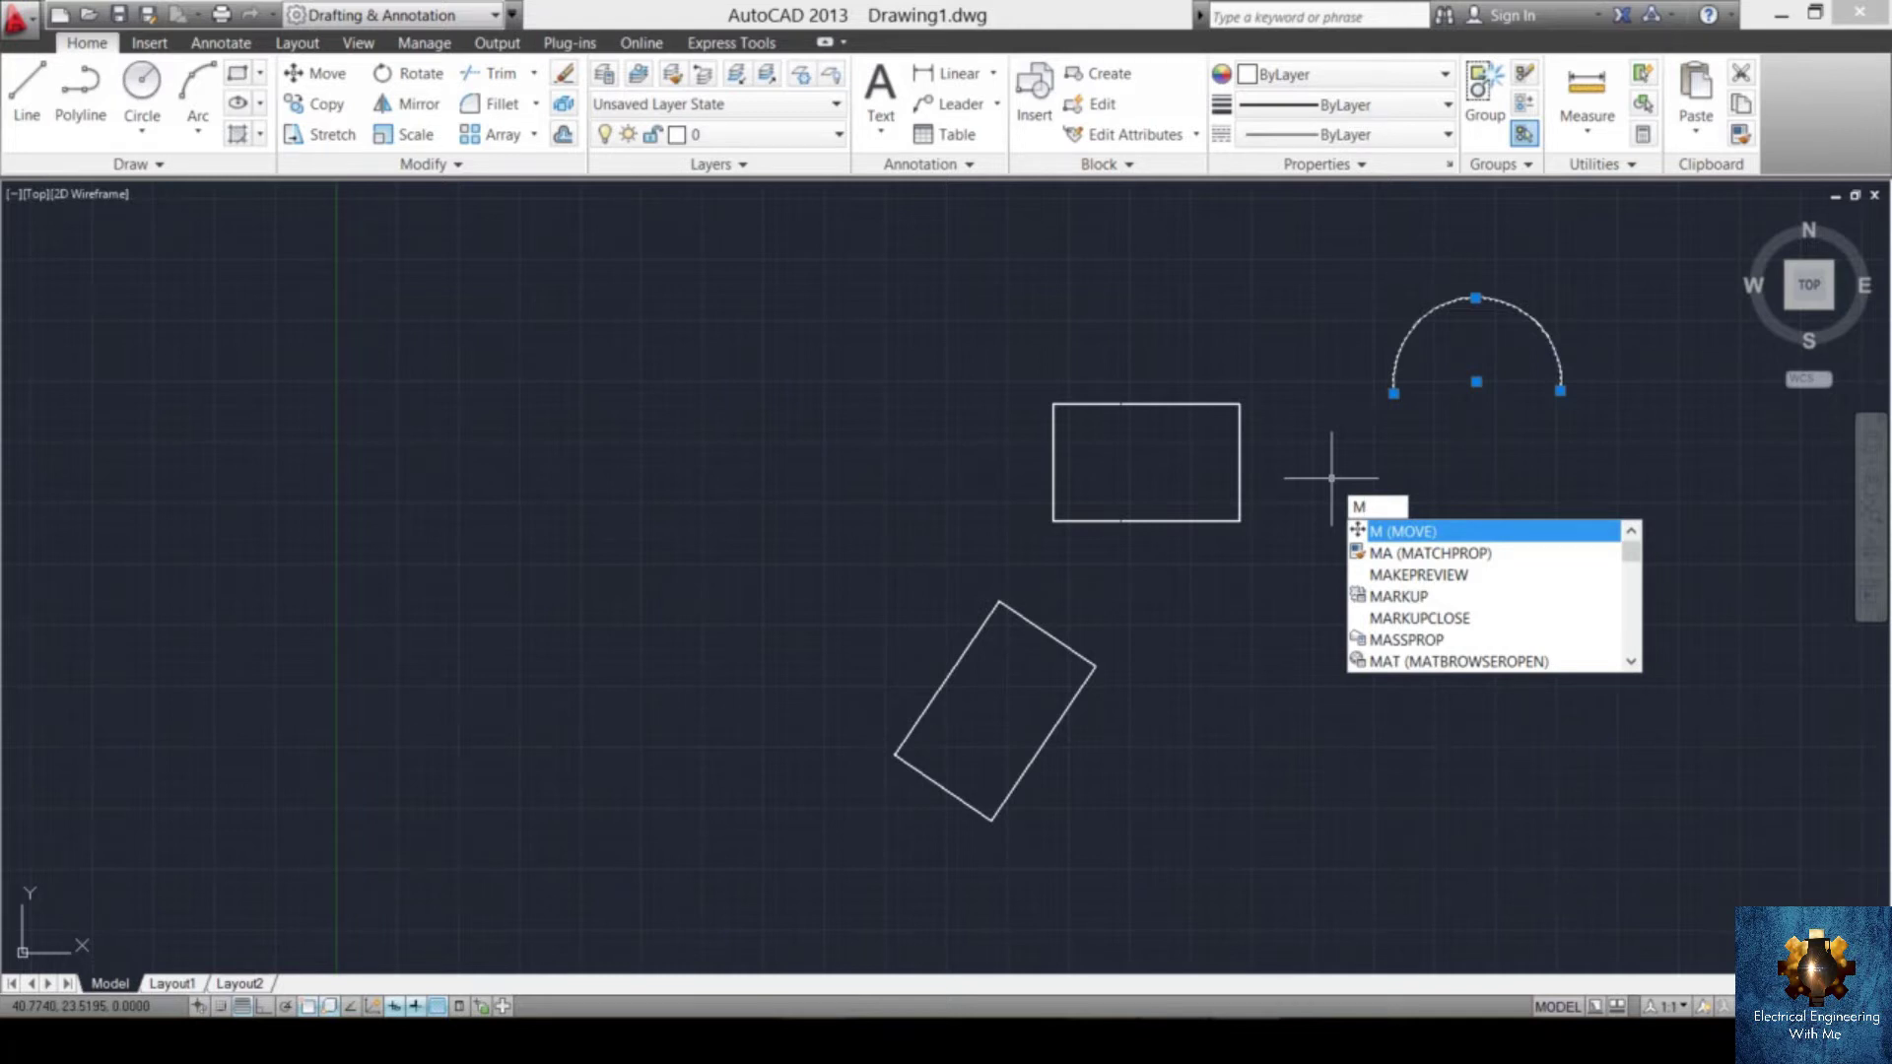
key(Return)
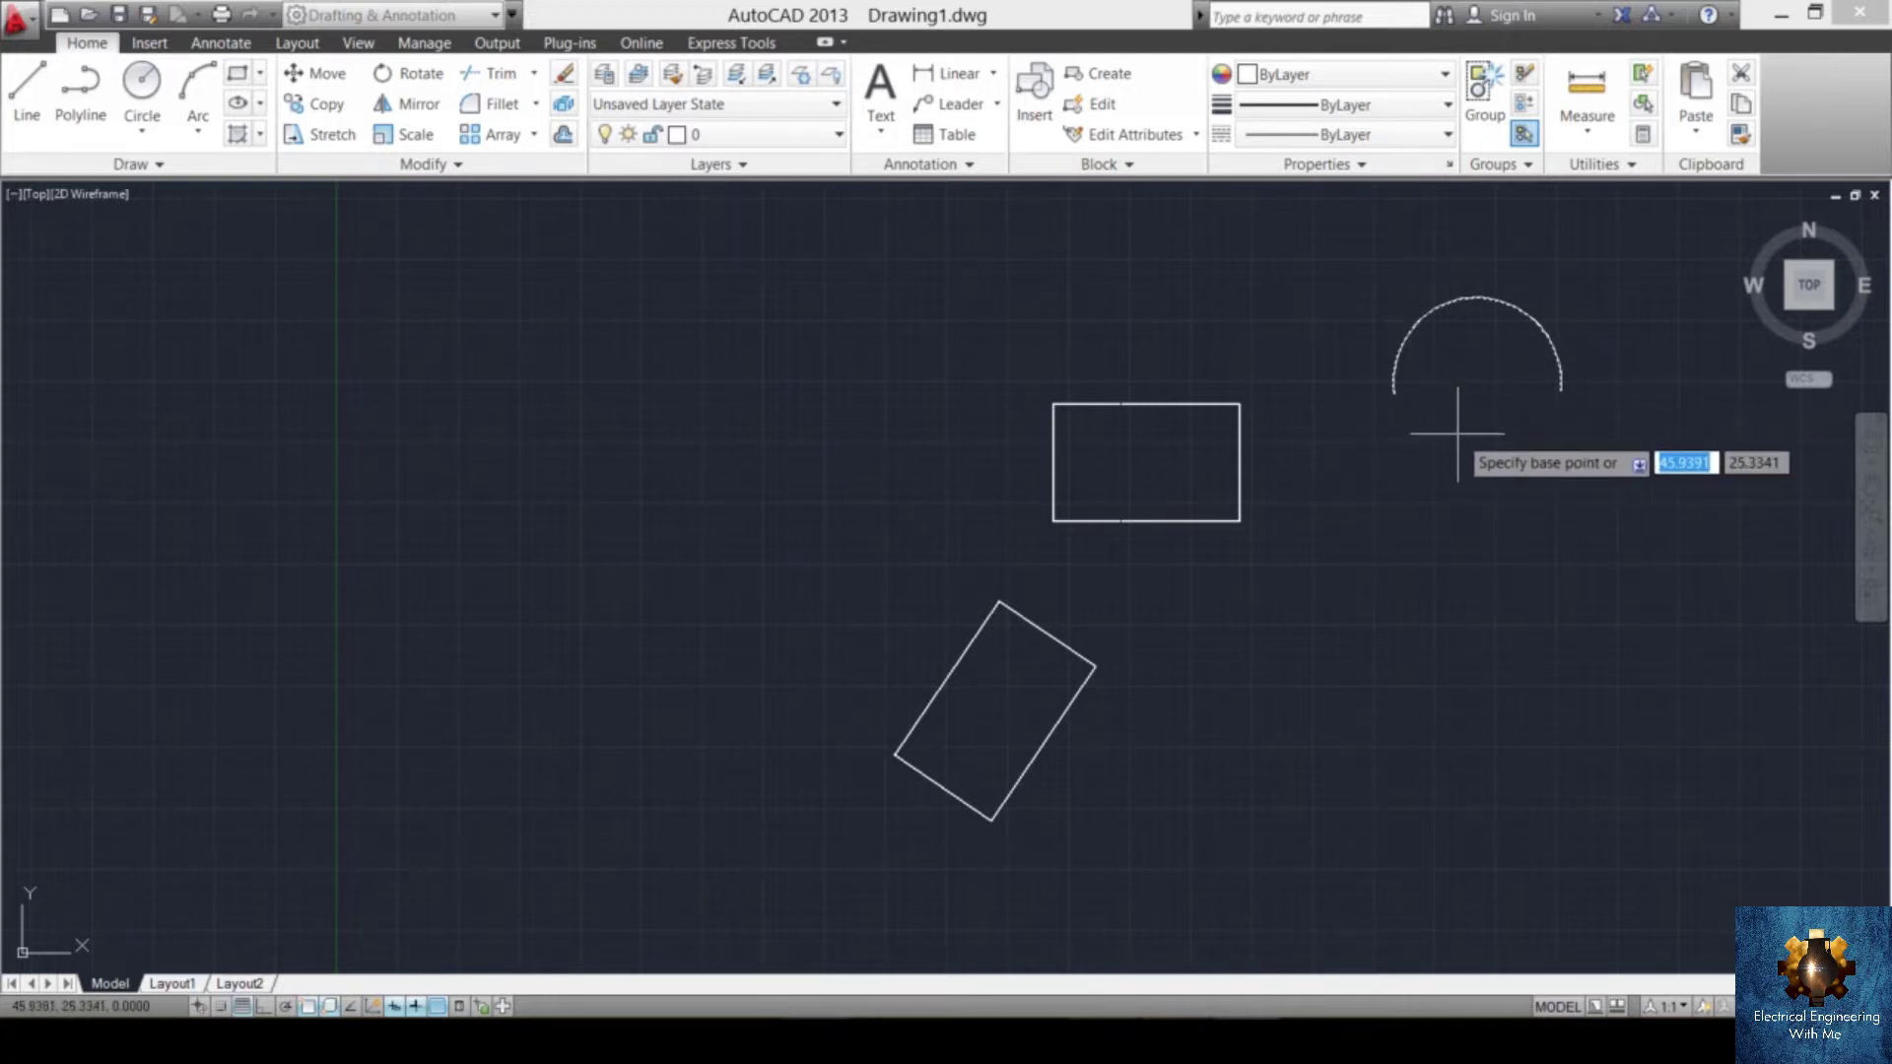
click(1559, 387)
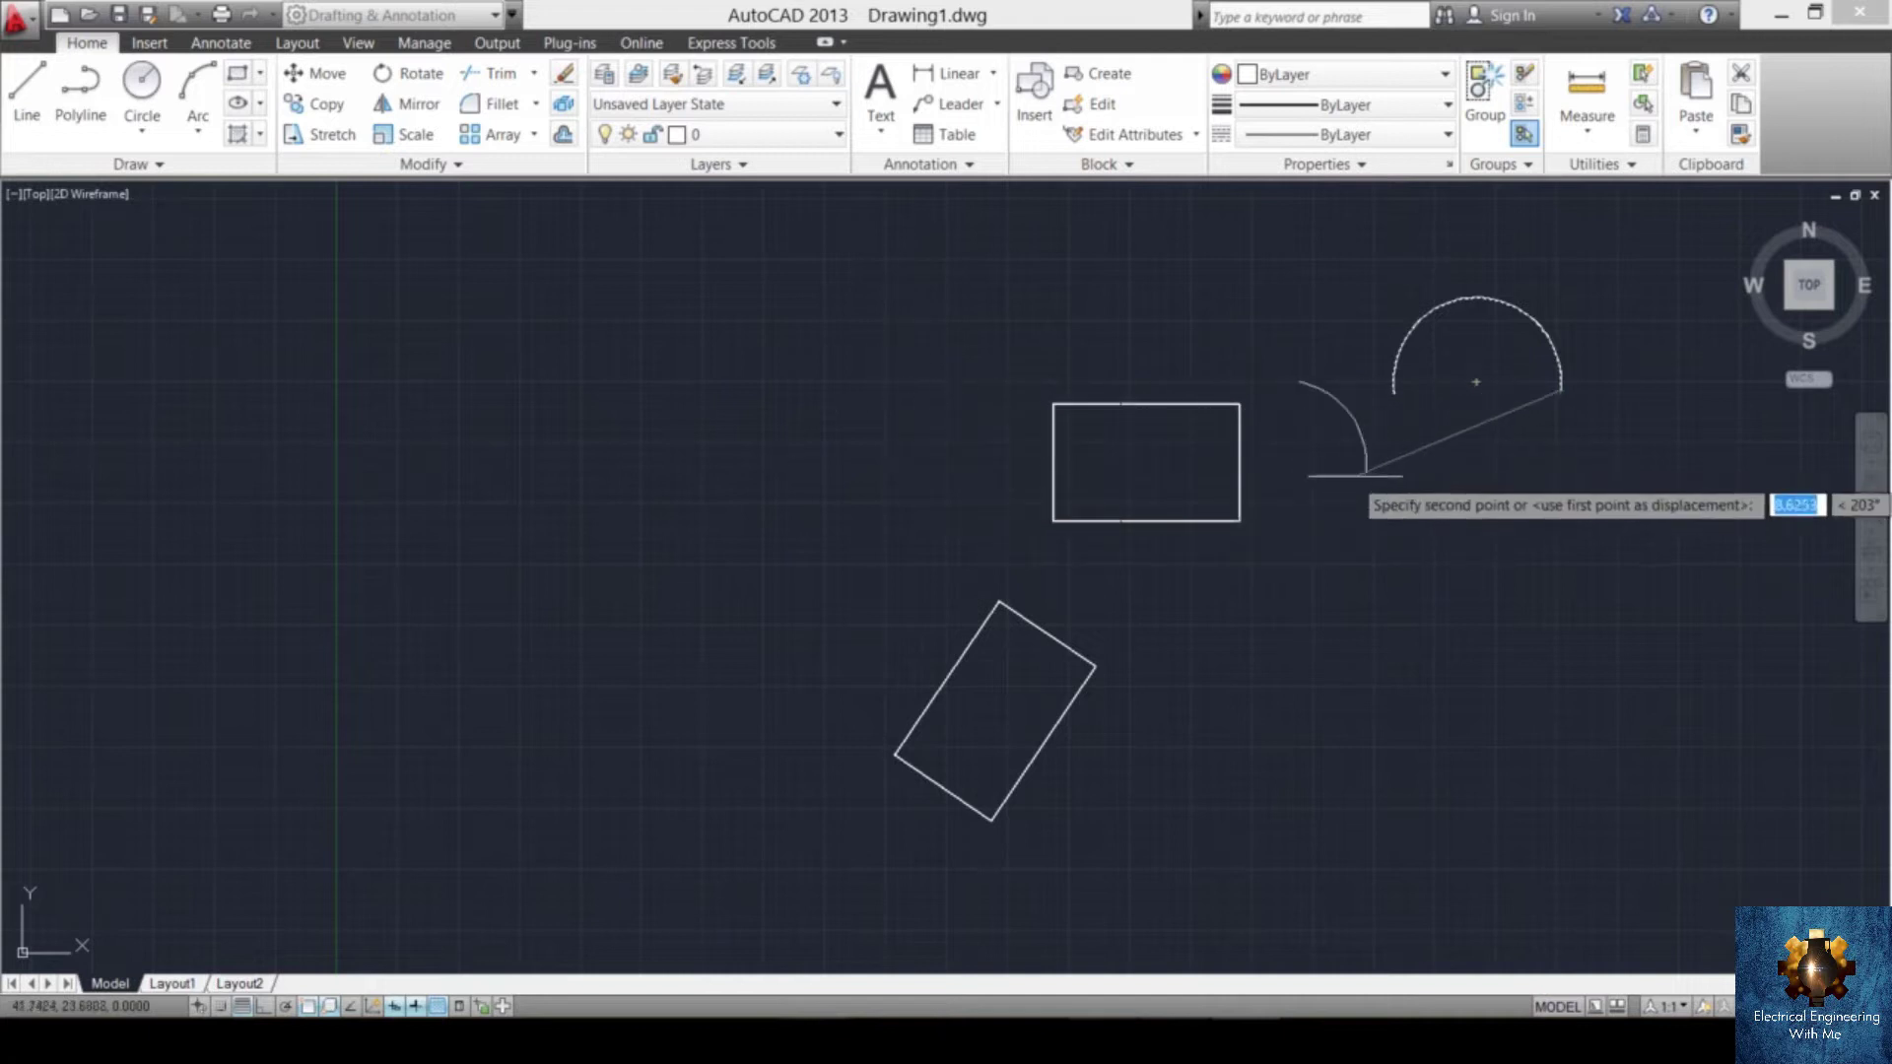
click(1240, 522)
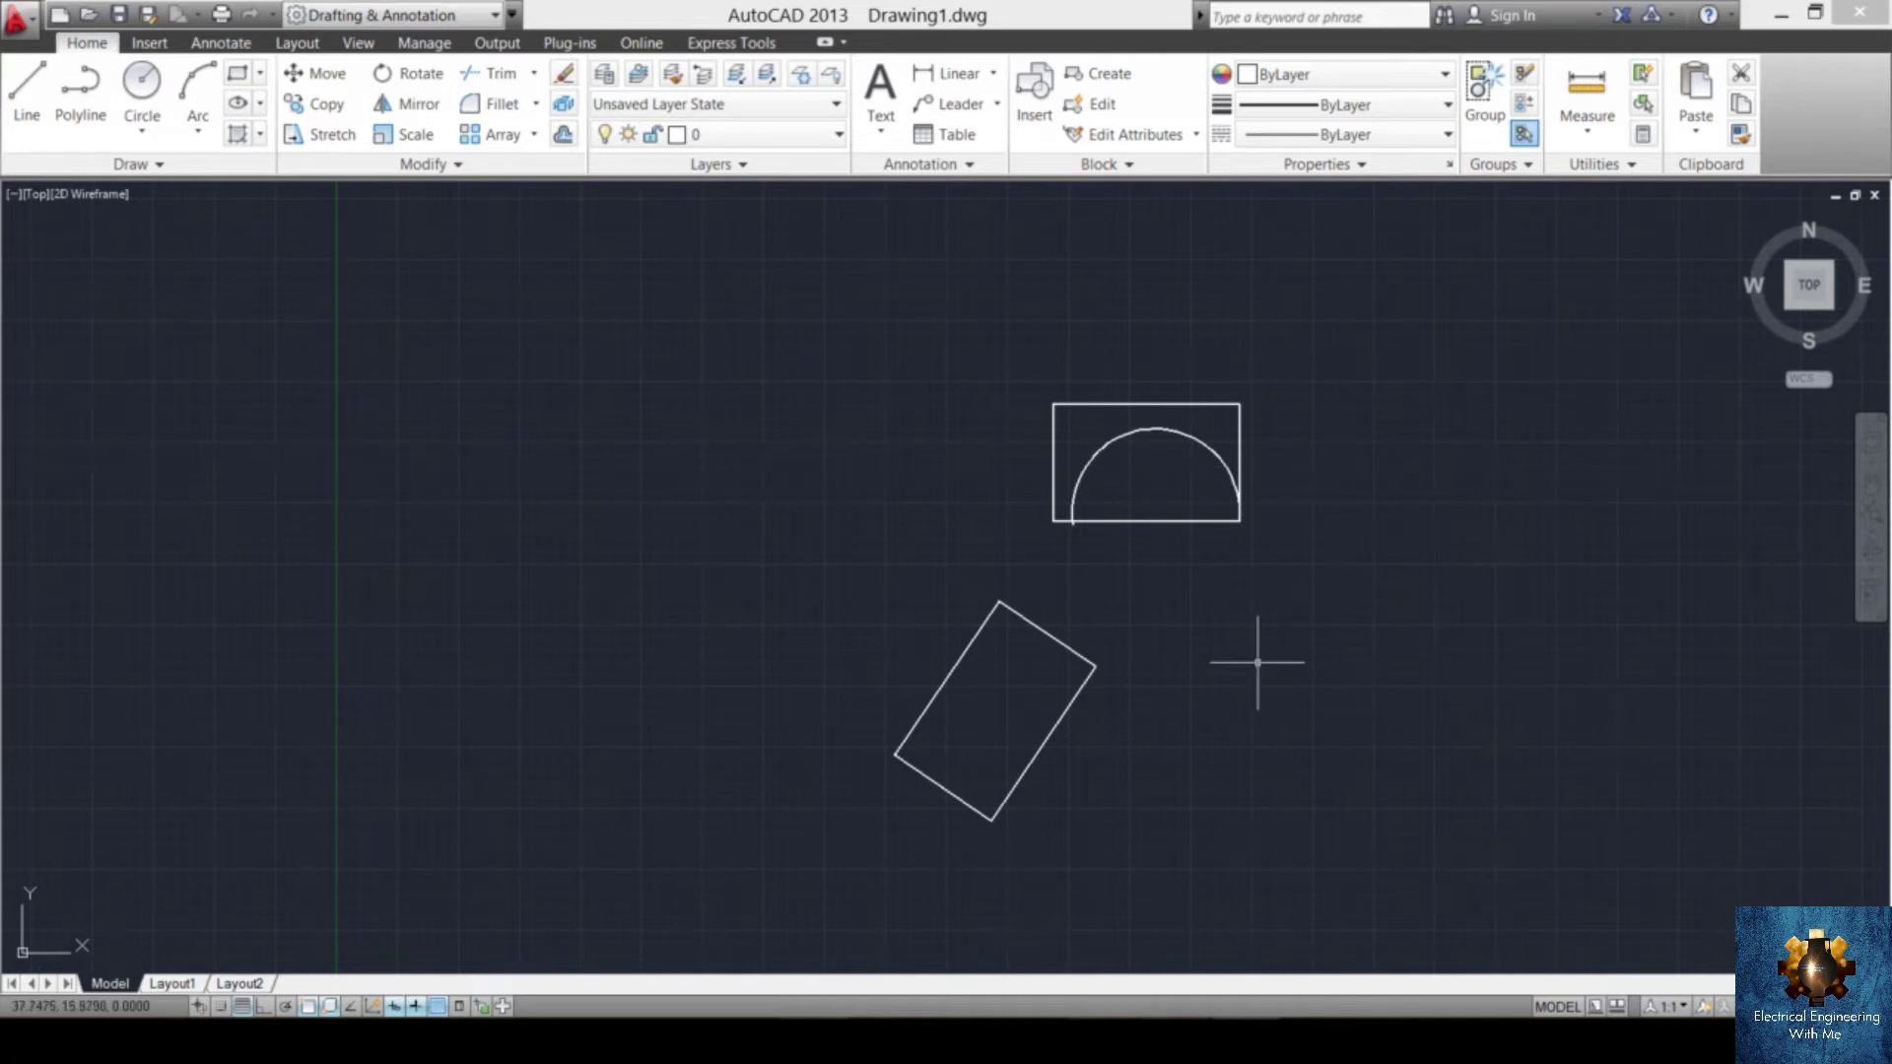
- Start a hatch, choose ANSI33 and replace it with ANSI34, and preview the pattern inside the tilted rectangle
middle_drag(1195, 737, 1196, 595)
scroll(1173, 591, up, 4)
scroll(1001, 537, down, 4)
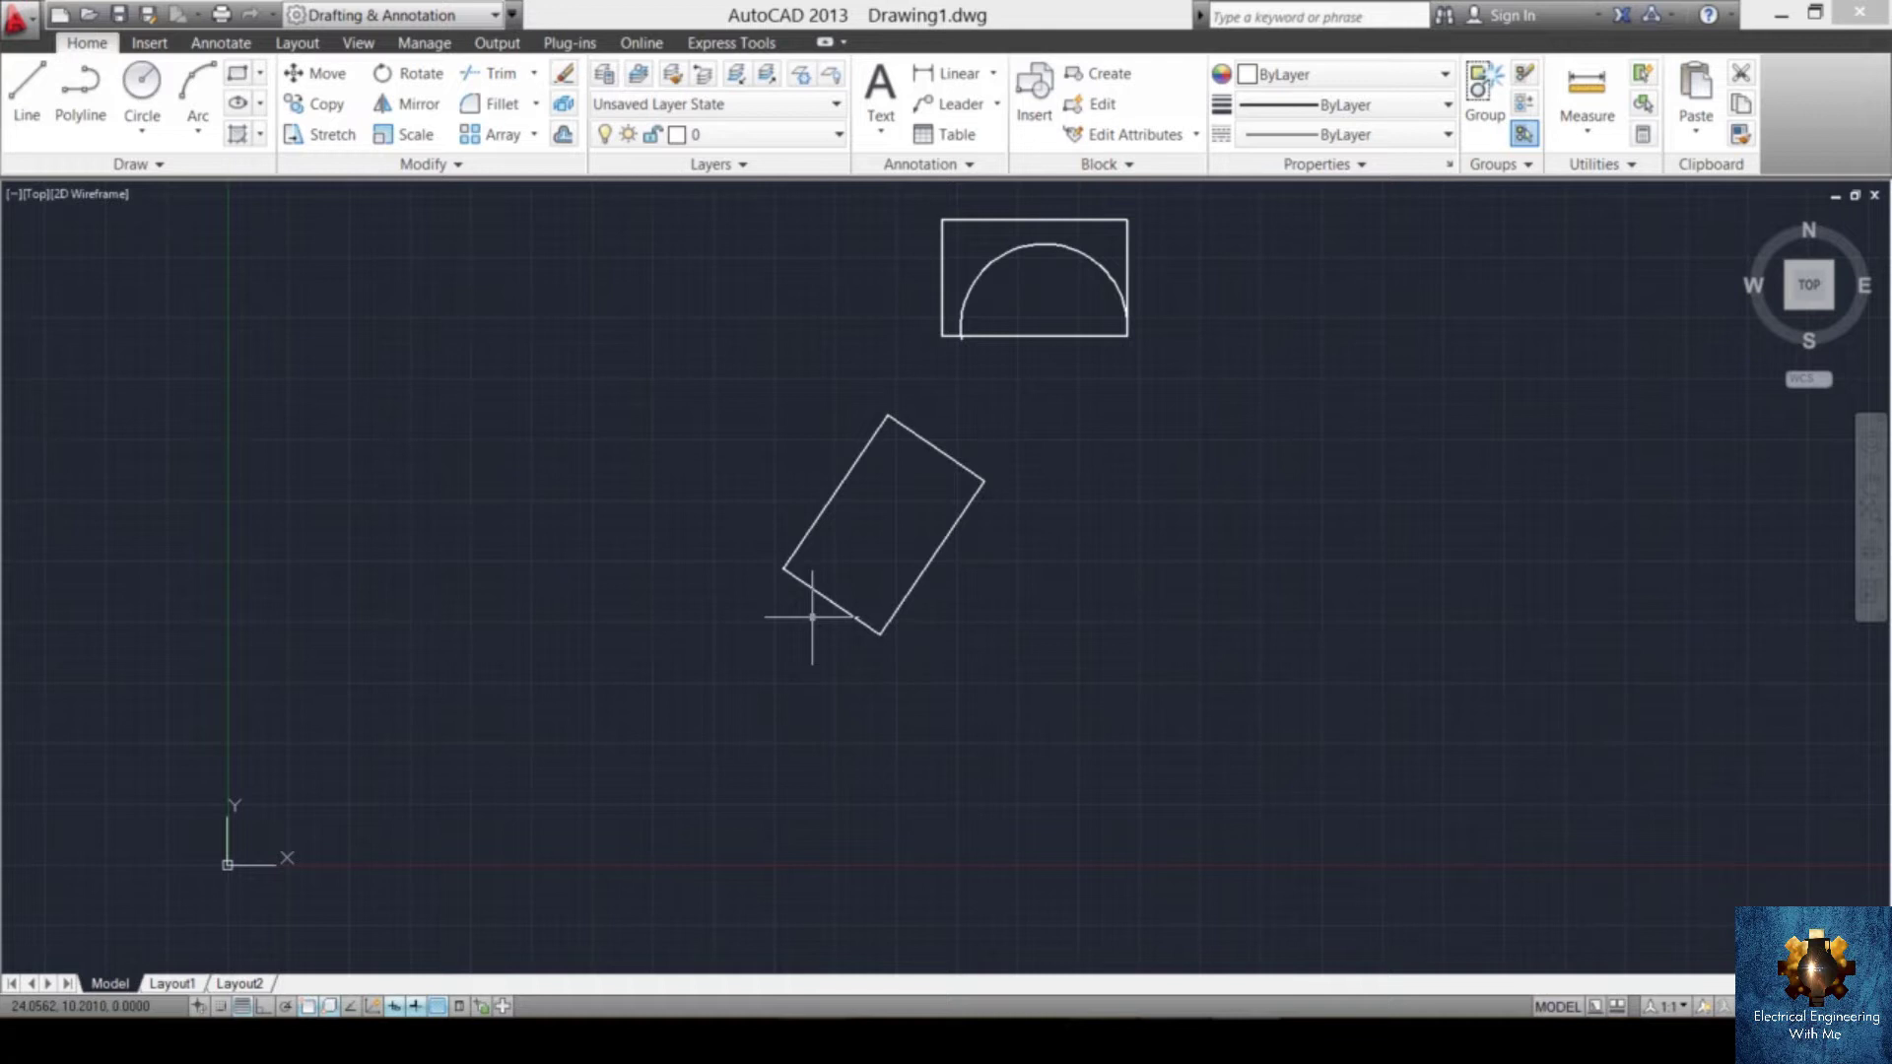
text(H)
key(Return)
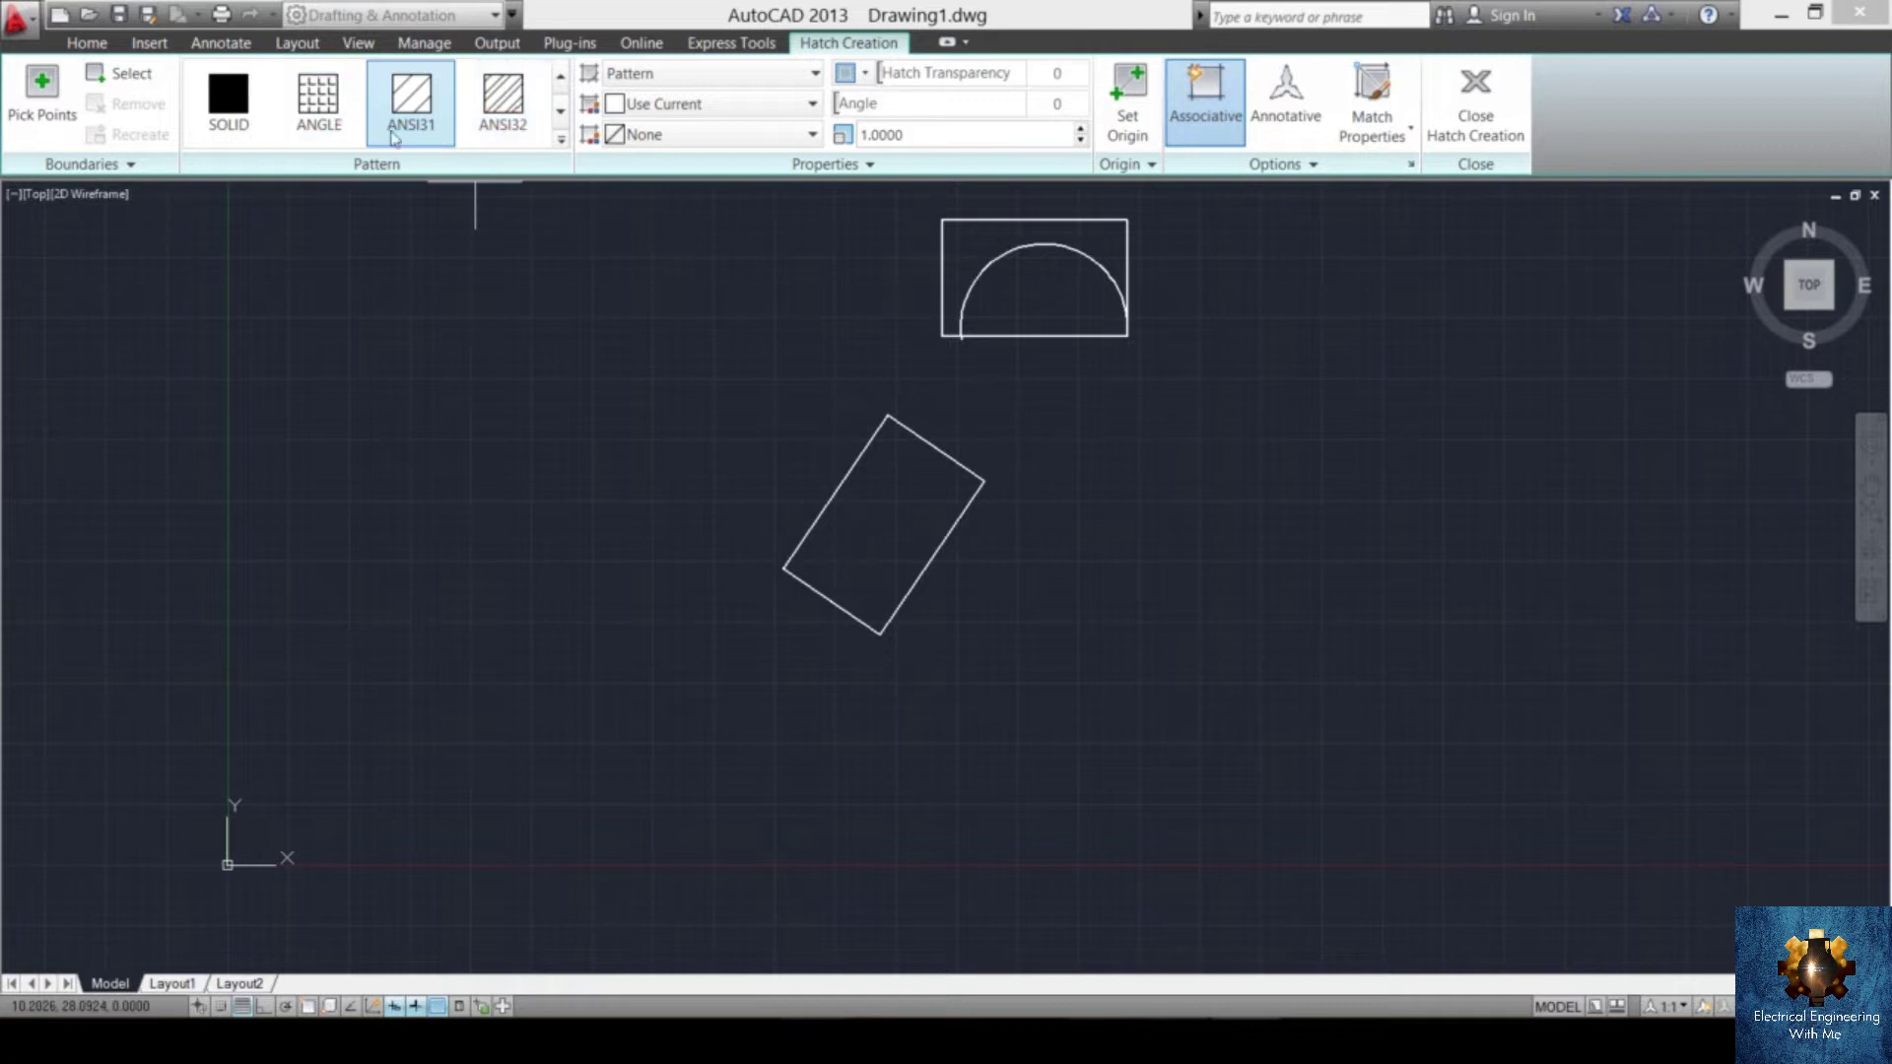
click(560, 143)
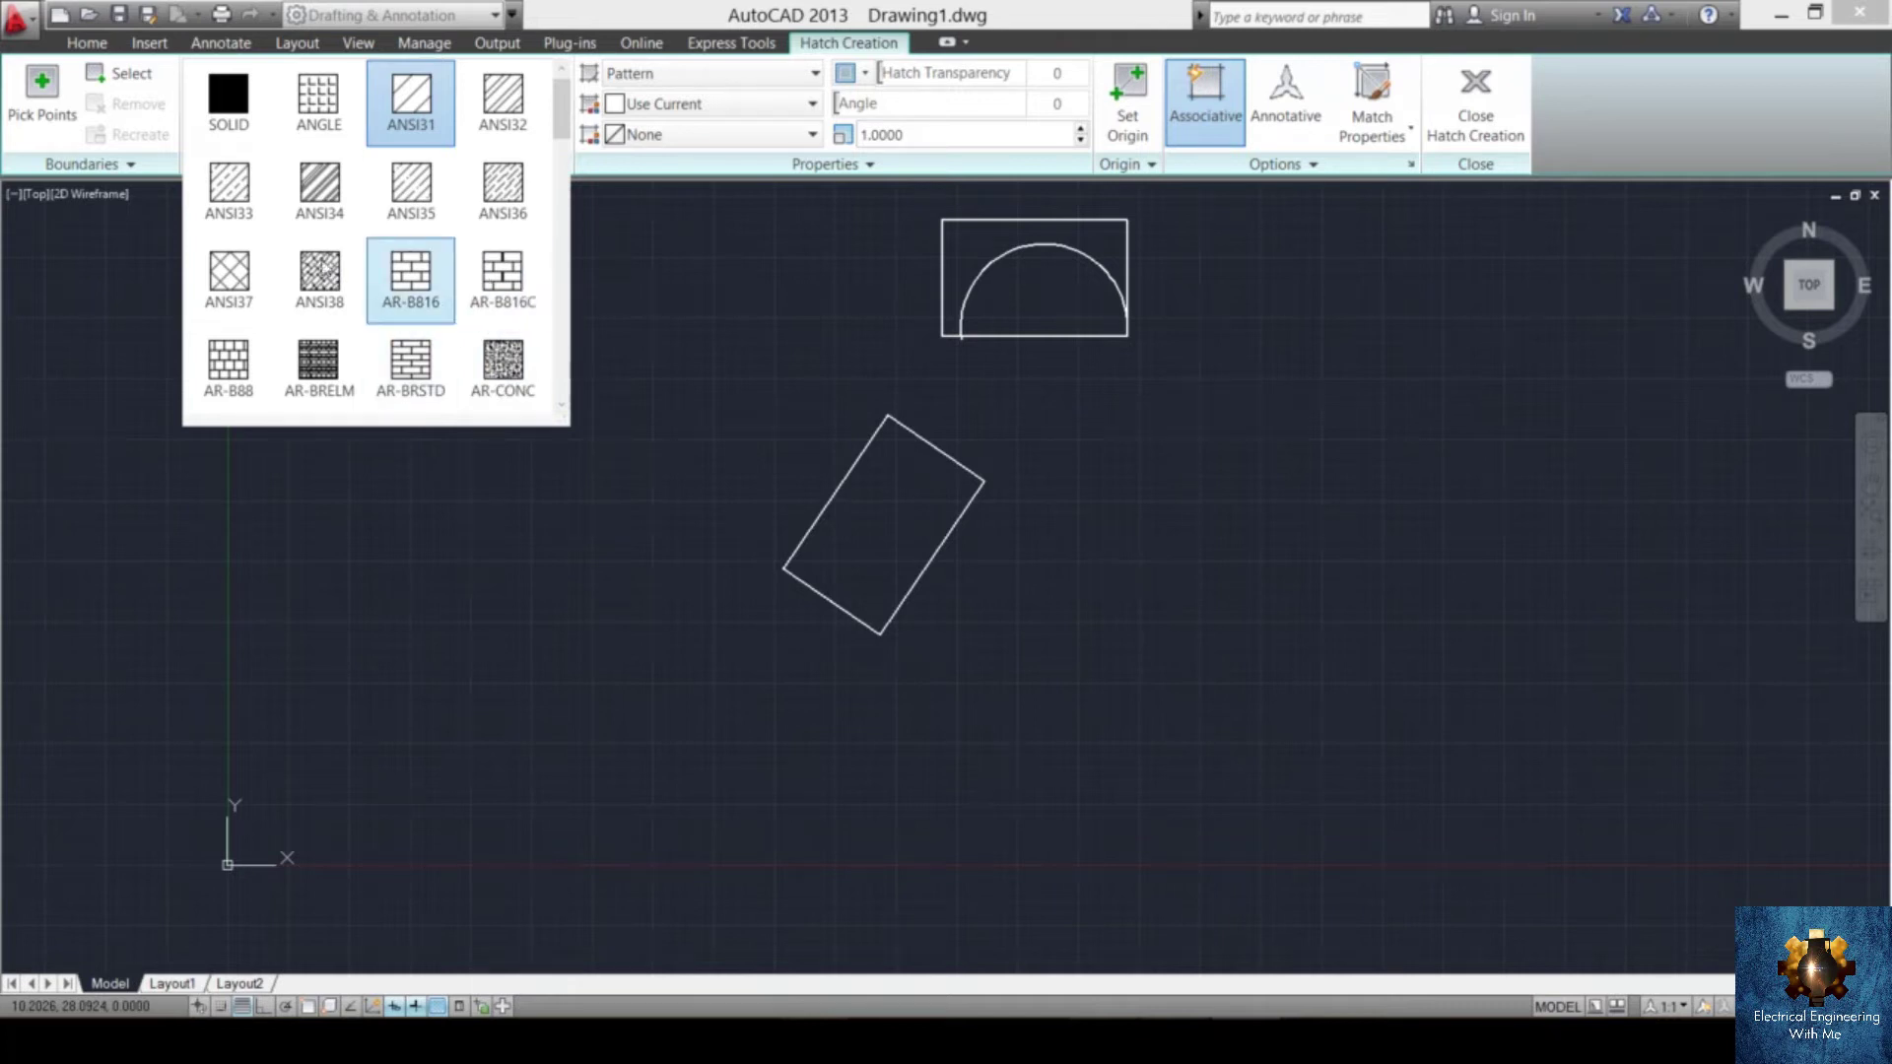
click(235, 202)
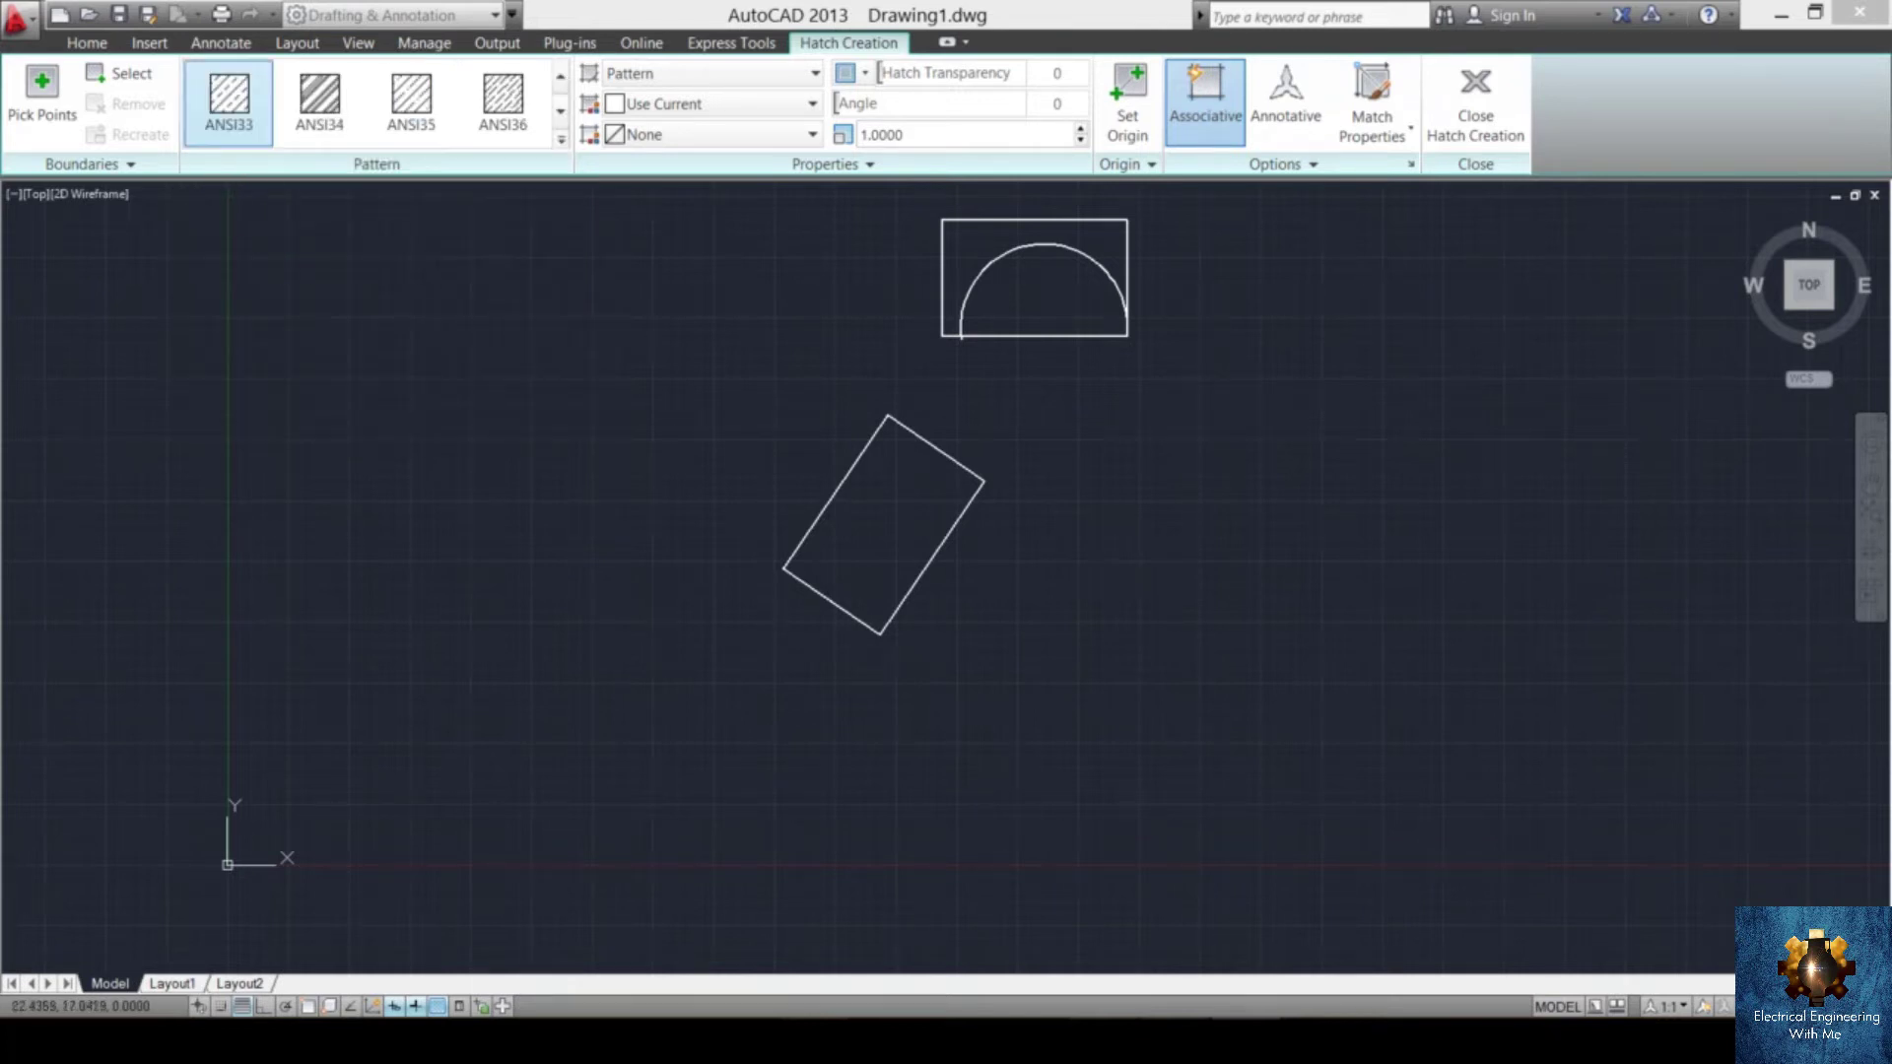
click(563, 135)
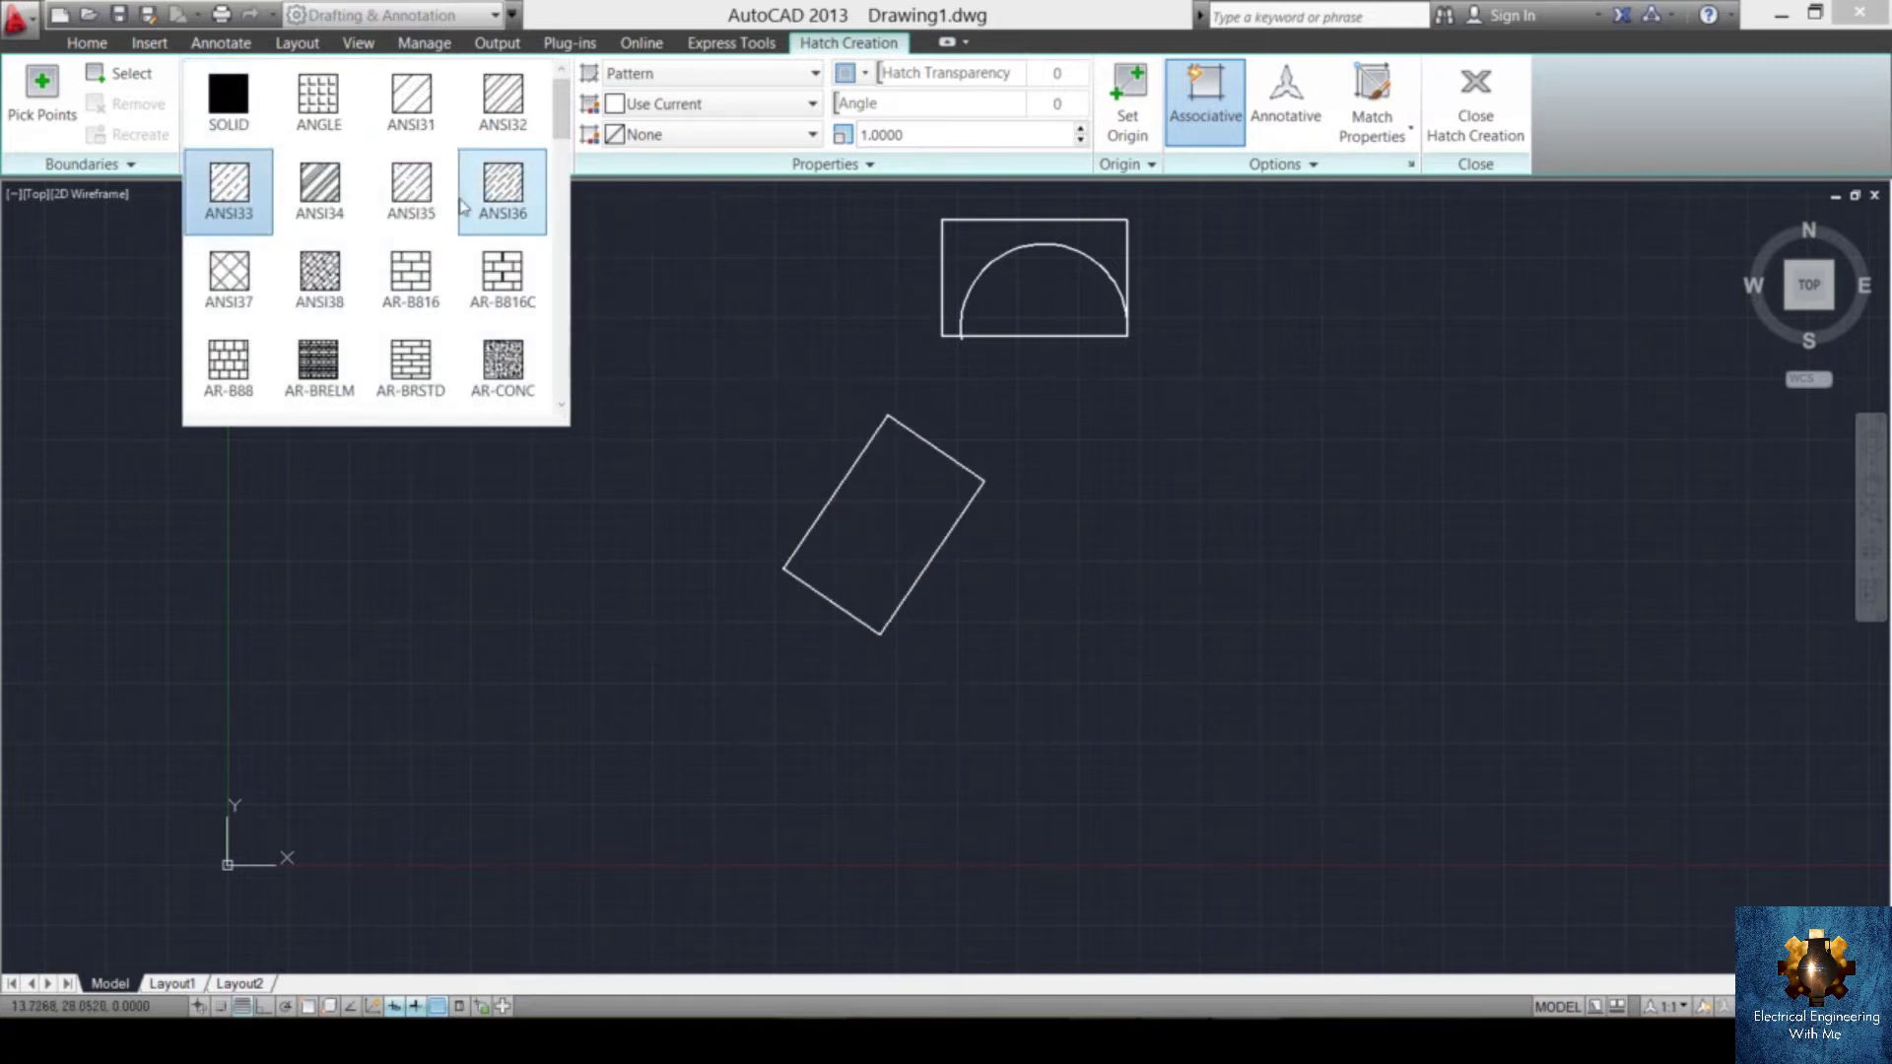
click(331, 207)
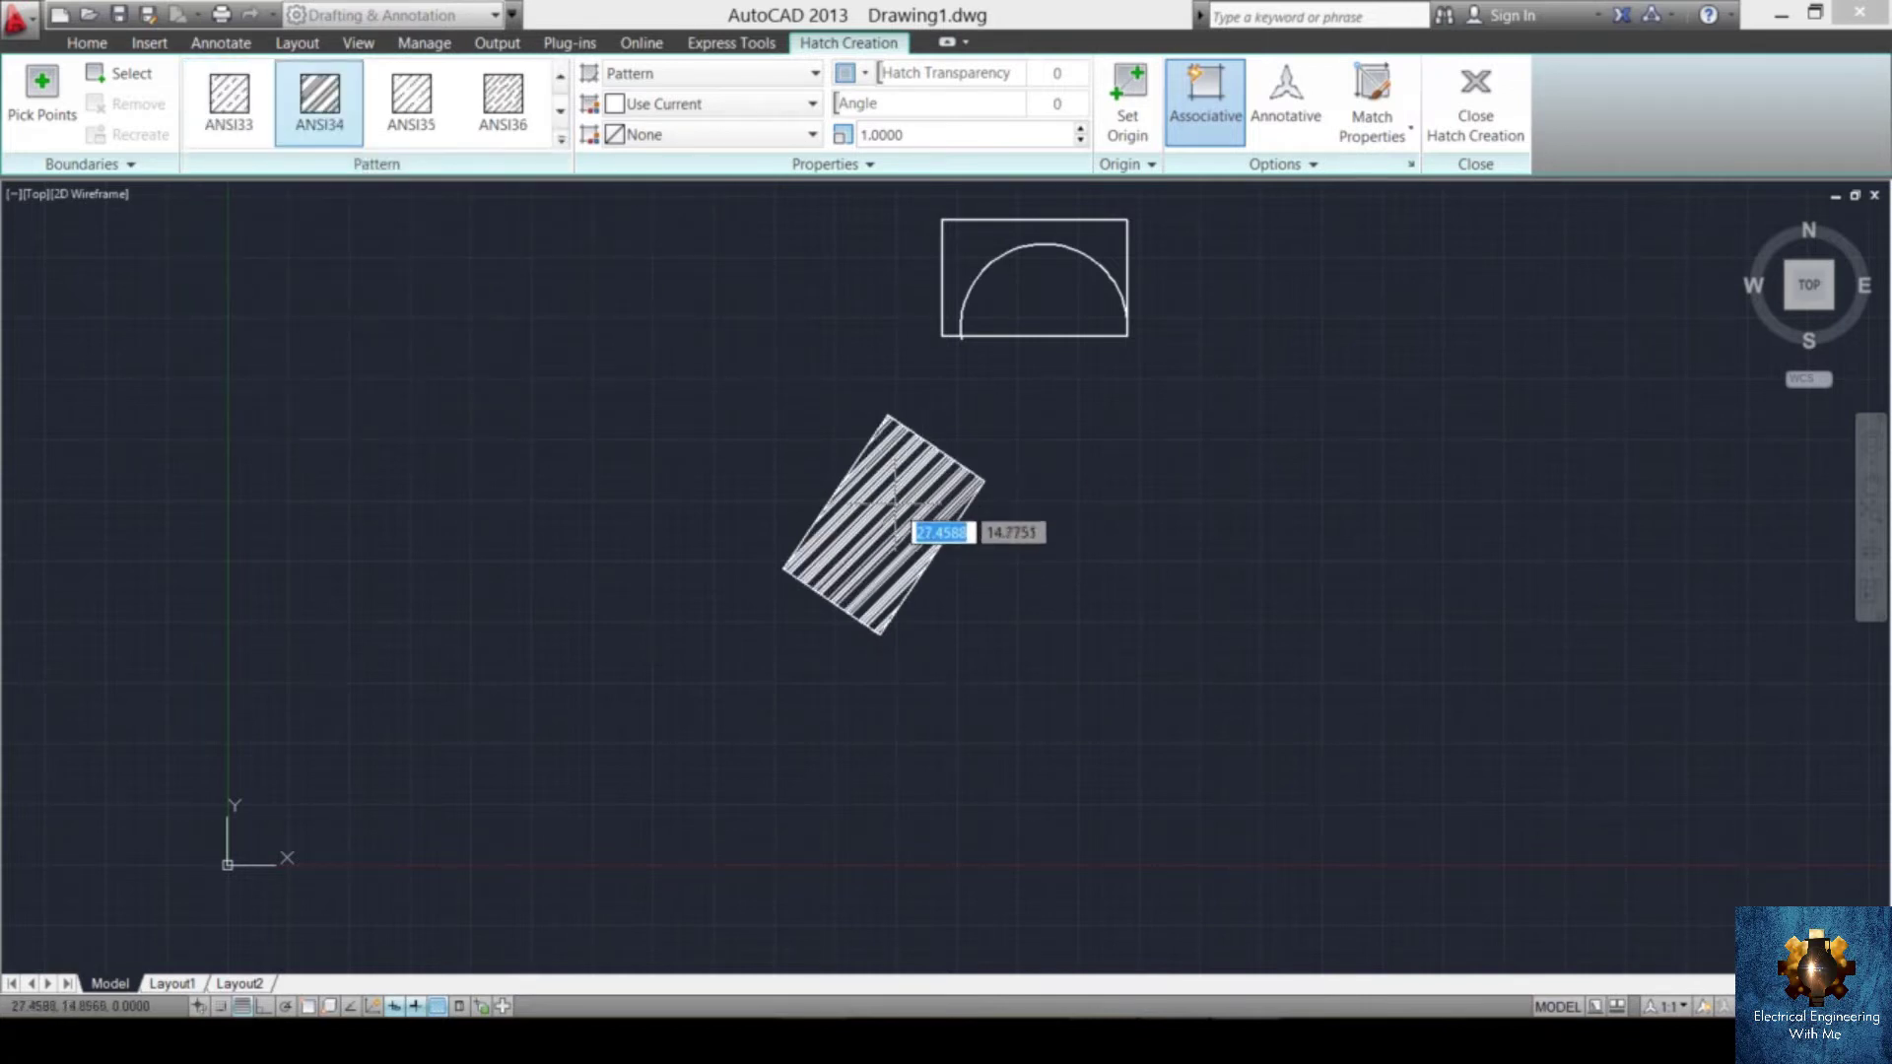
- Try the SOLID, AR-CONC and AR-BRELM hatch patterns inside the tilted rectangle
scroll(919, 527, up, 4)
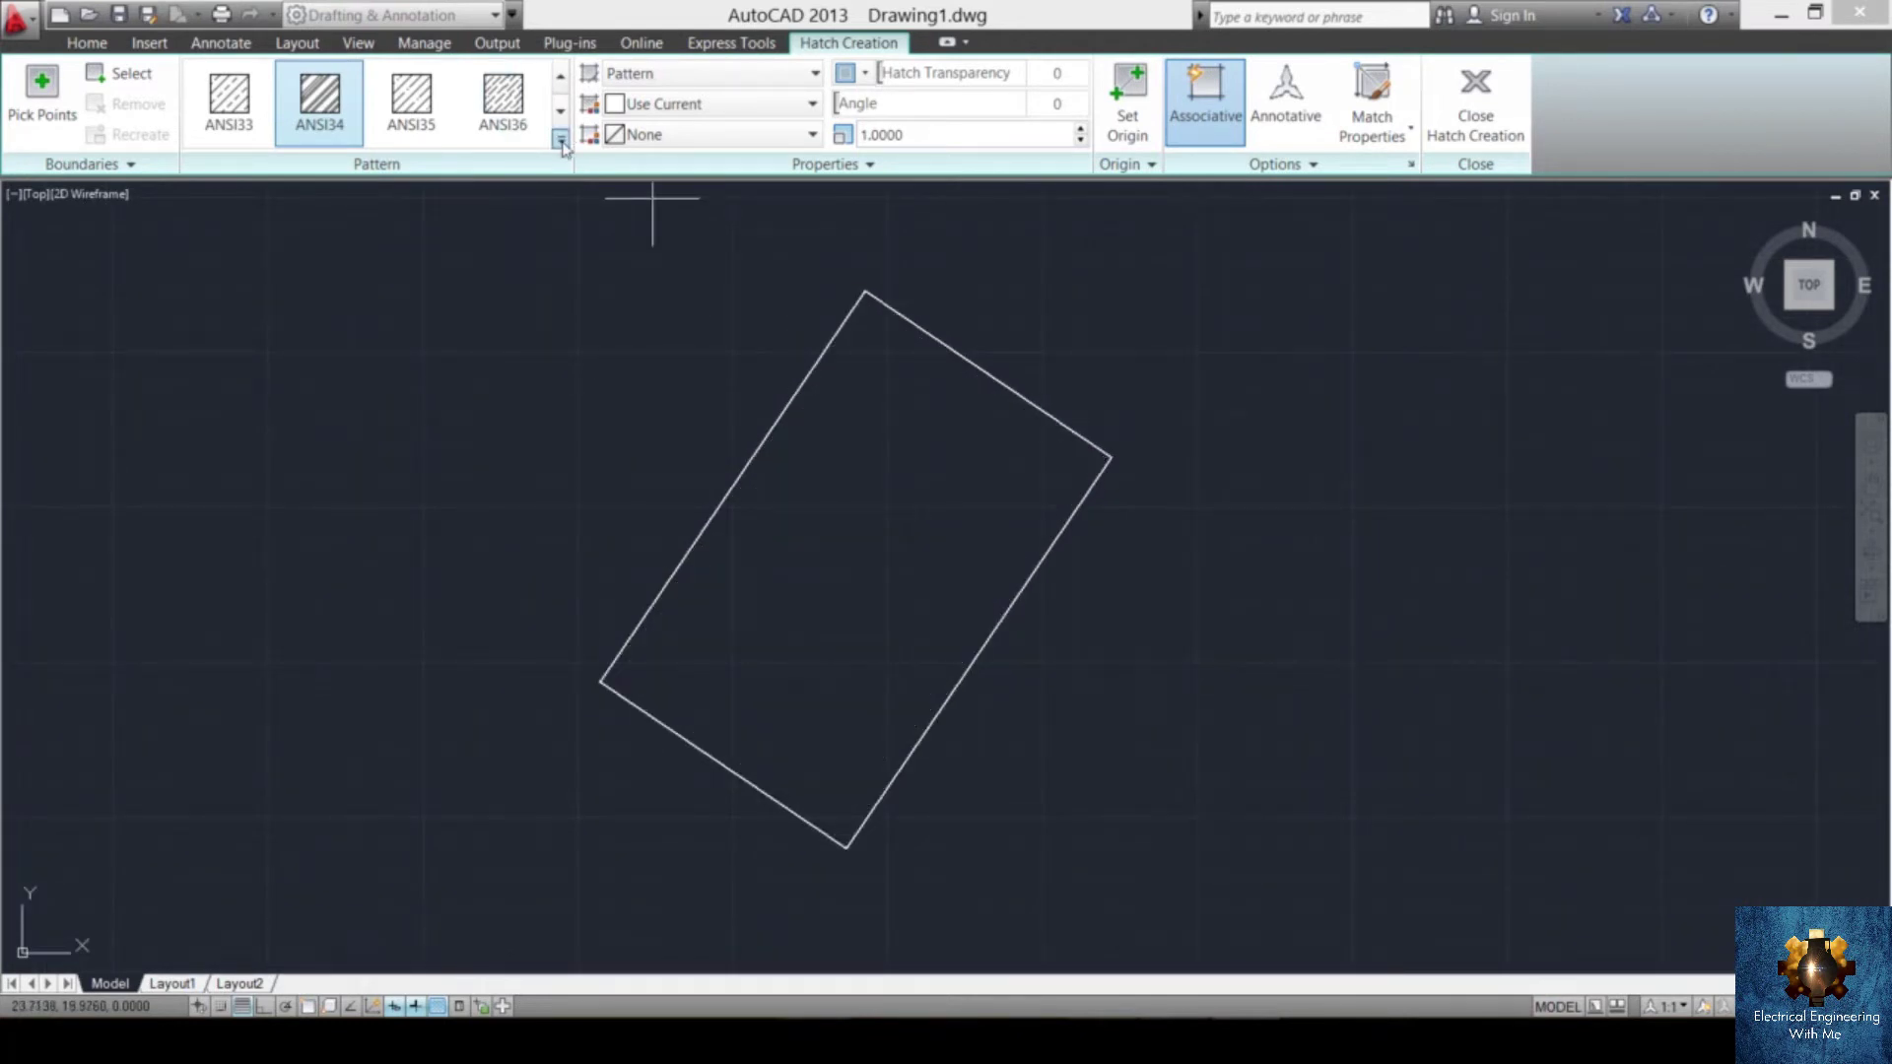
click(560, 141)
click(236, 99)
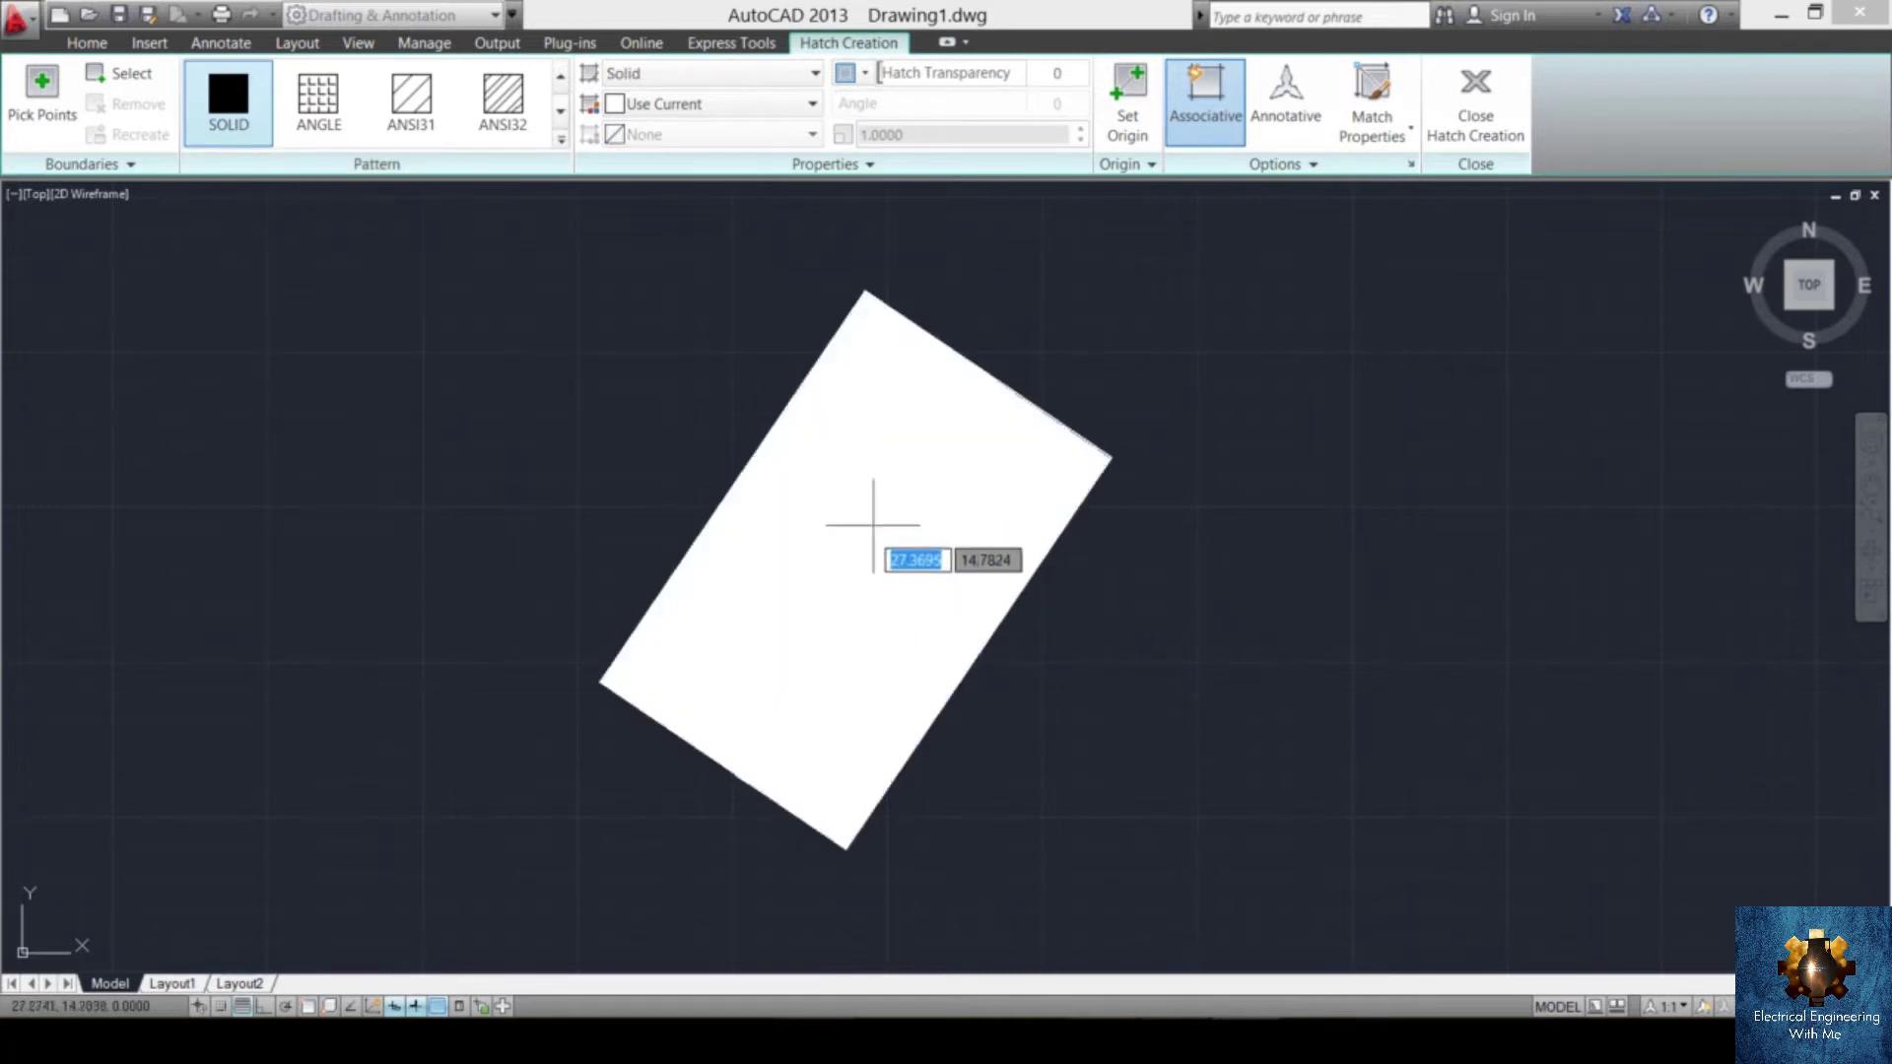
click(561, 140)
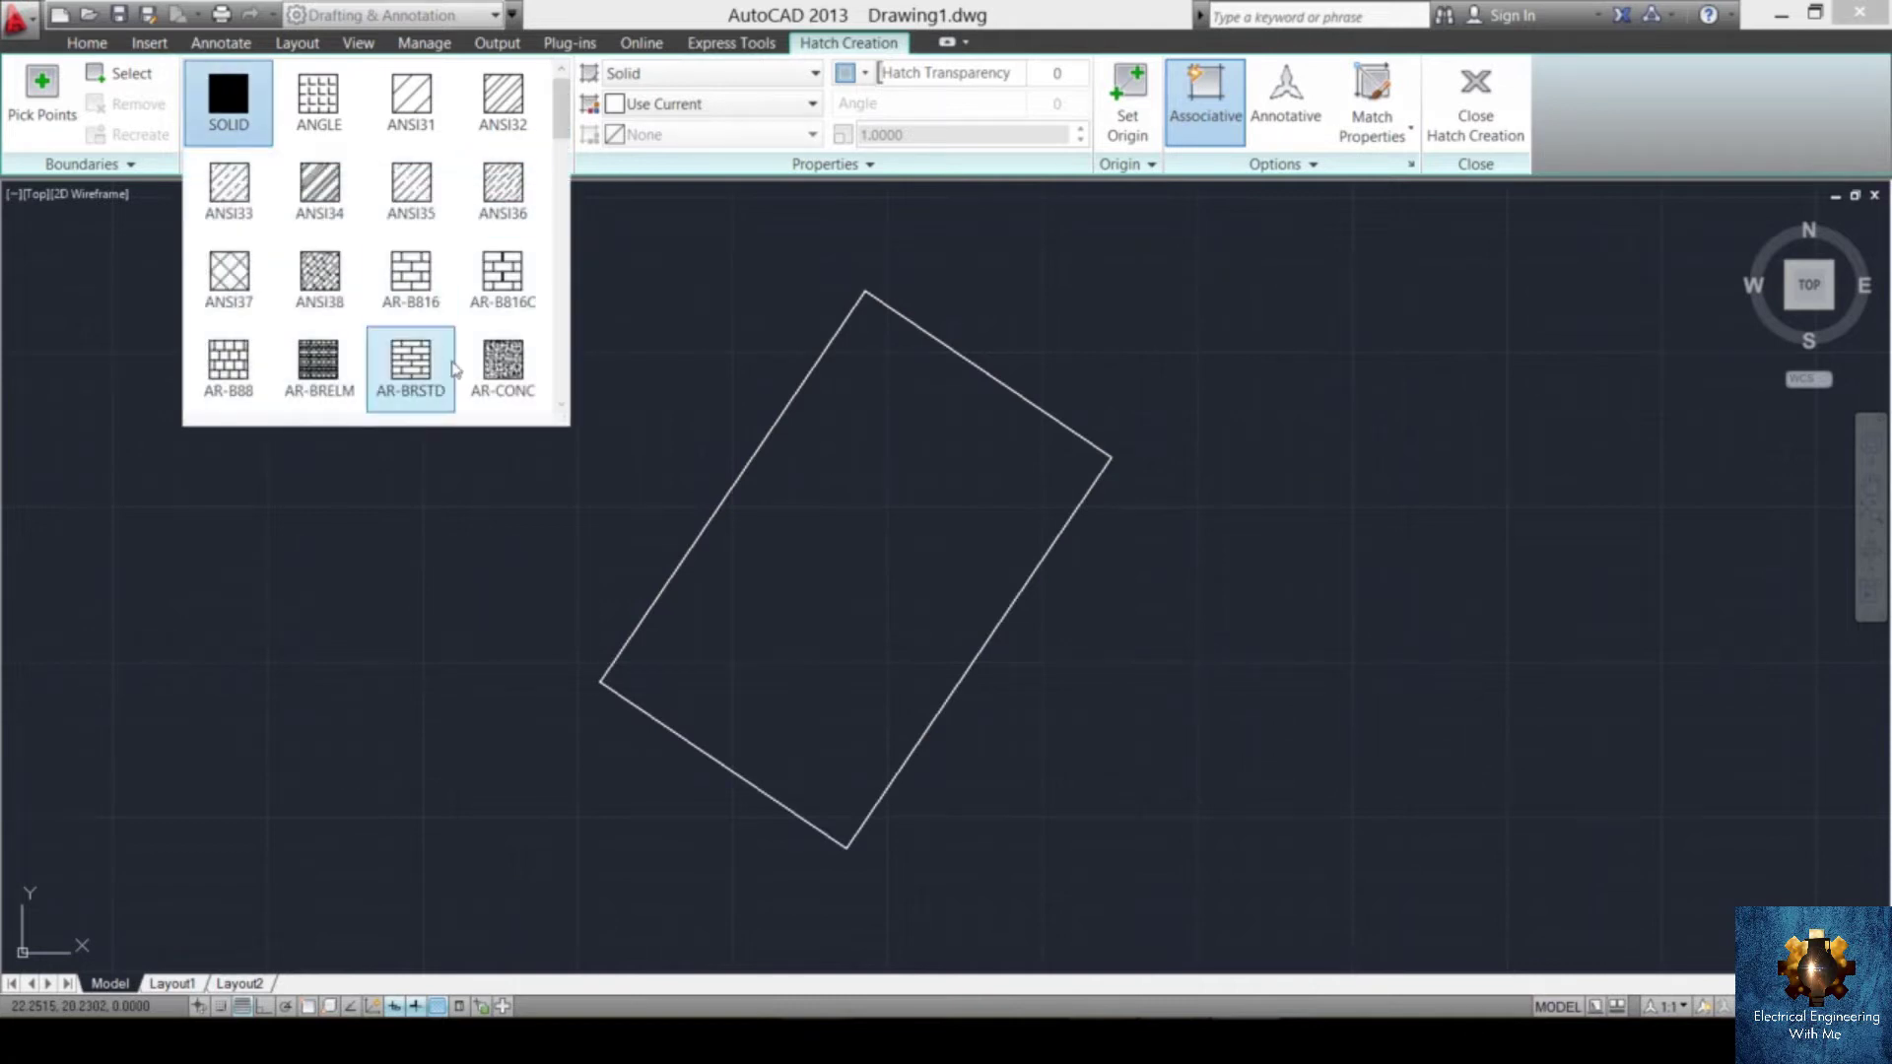
click(522, 372)
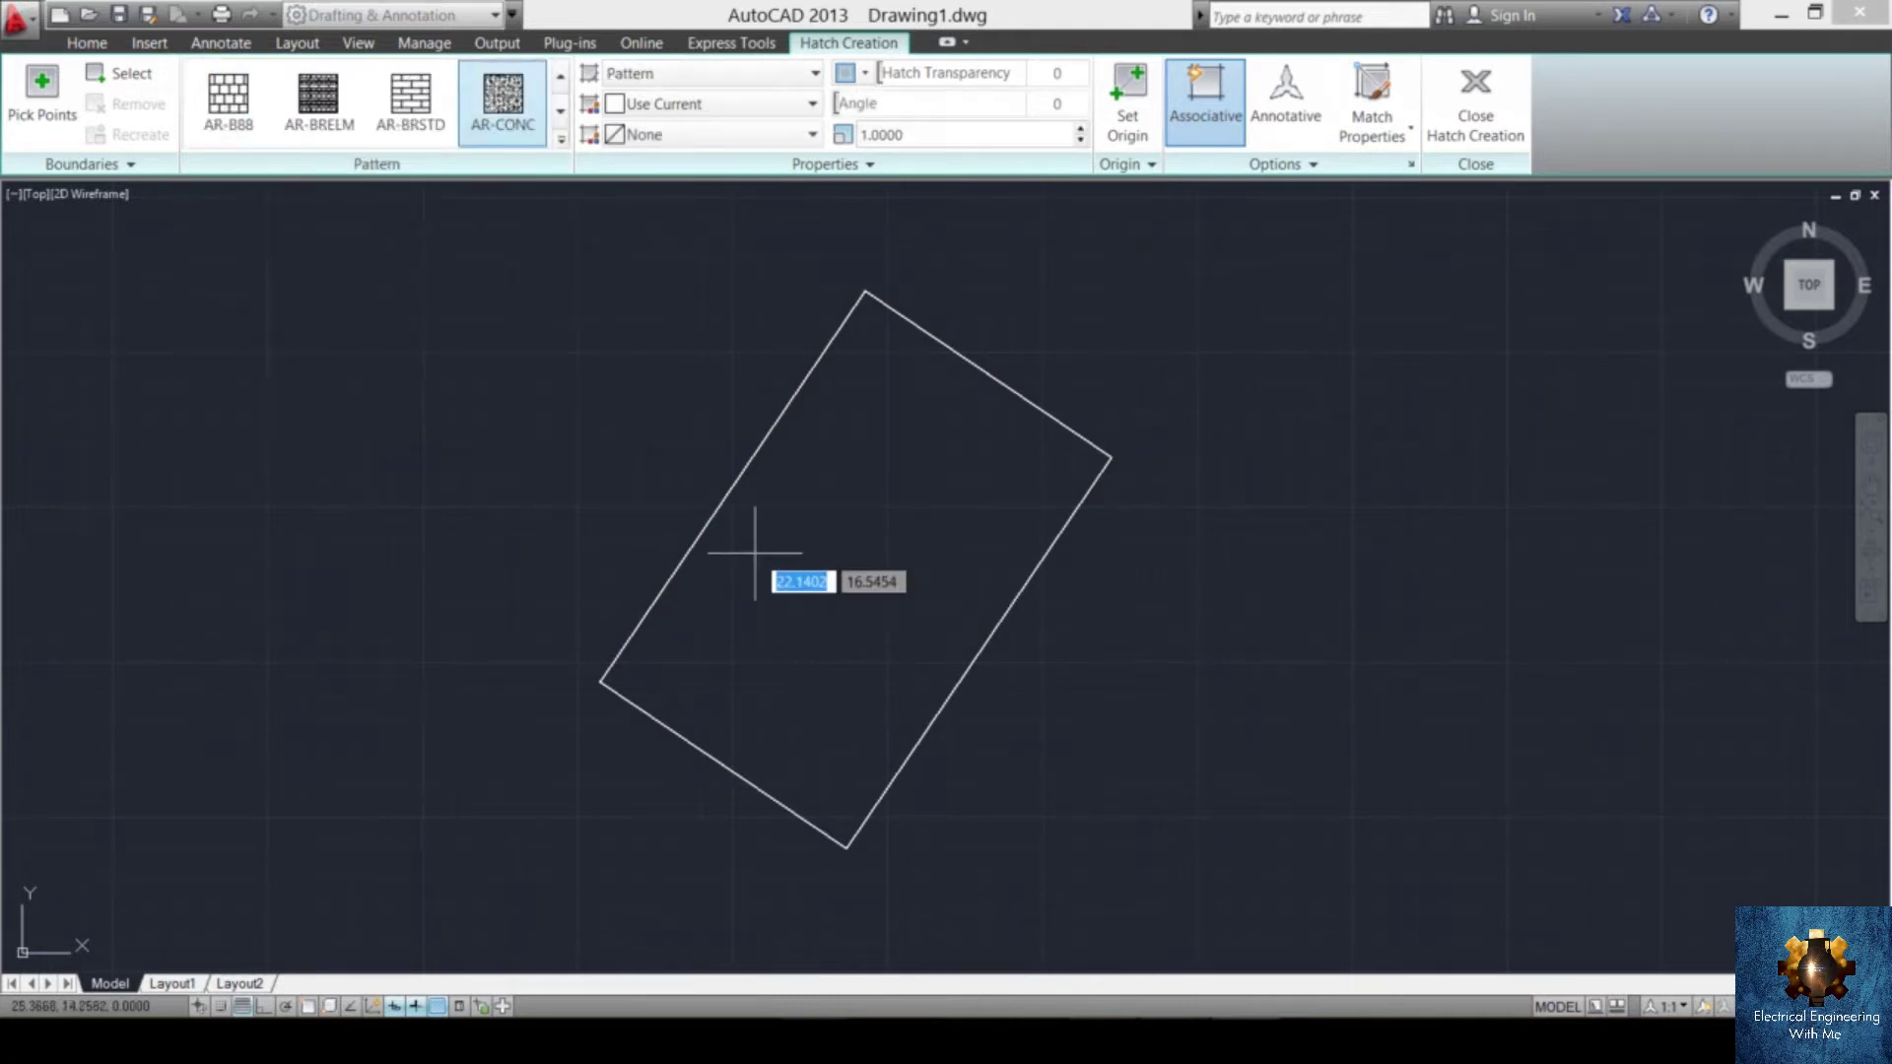
click(561, 145)
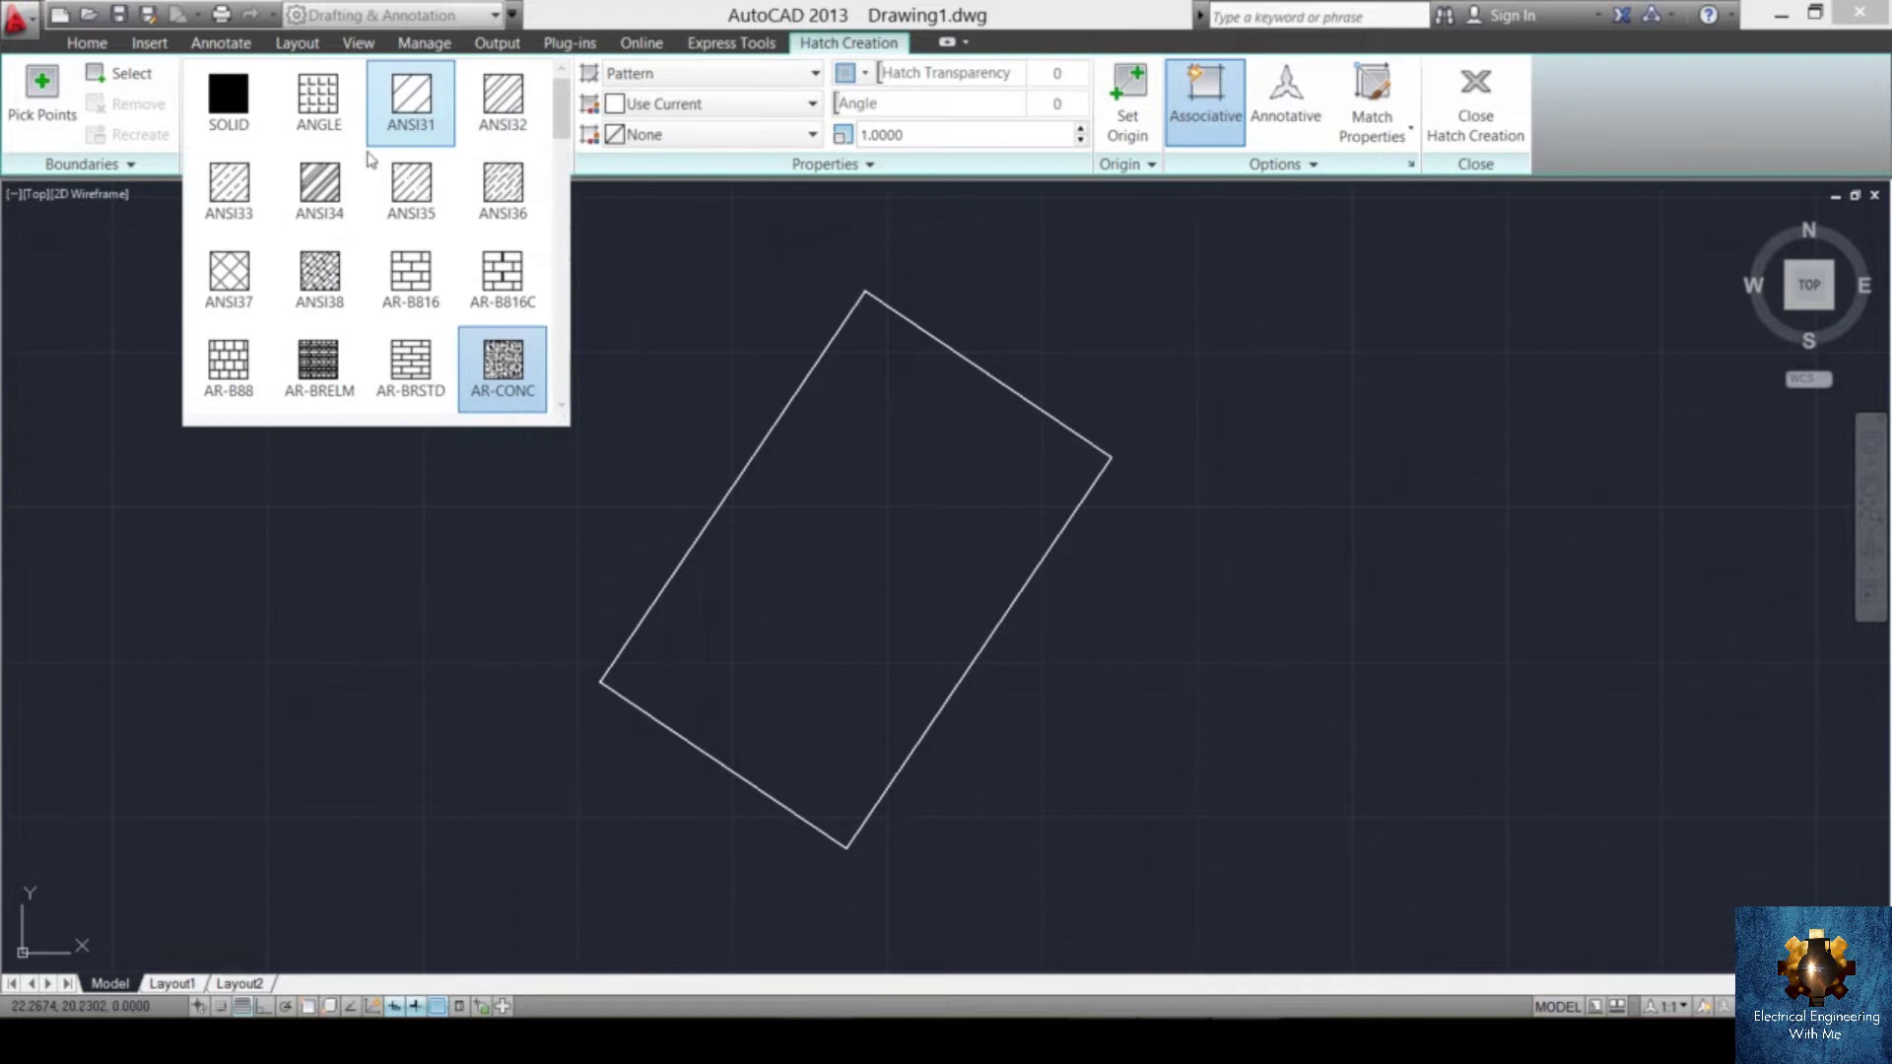
click(318, 367)
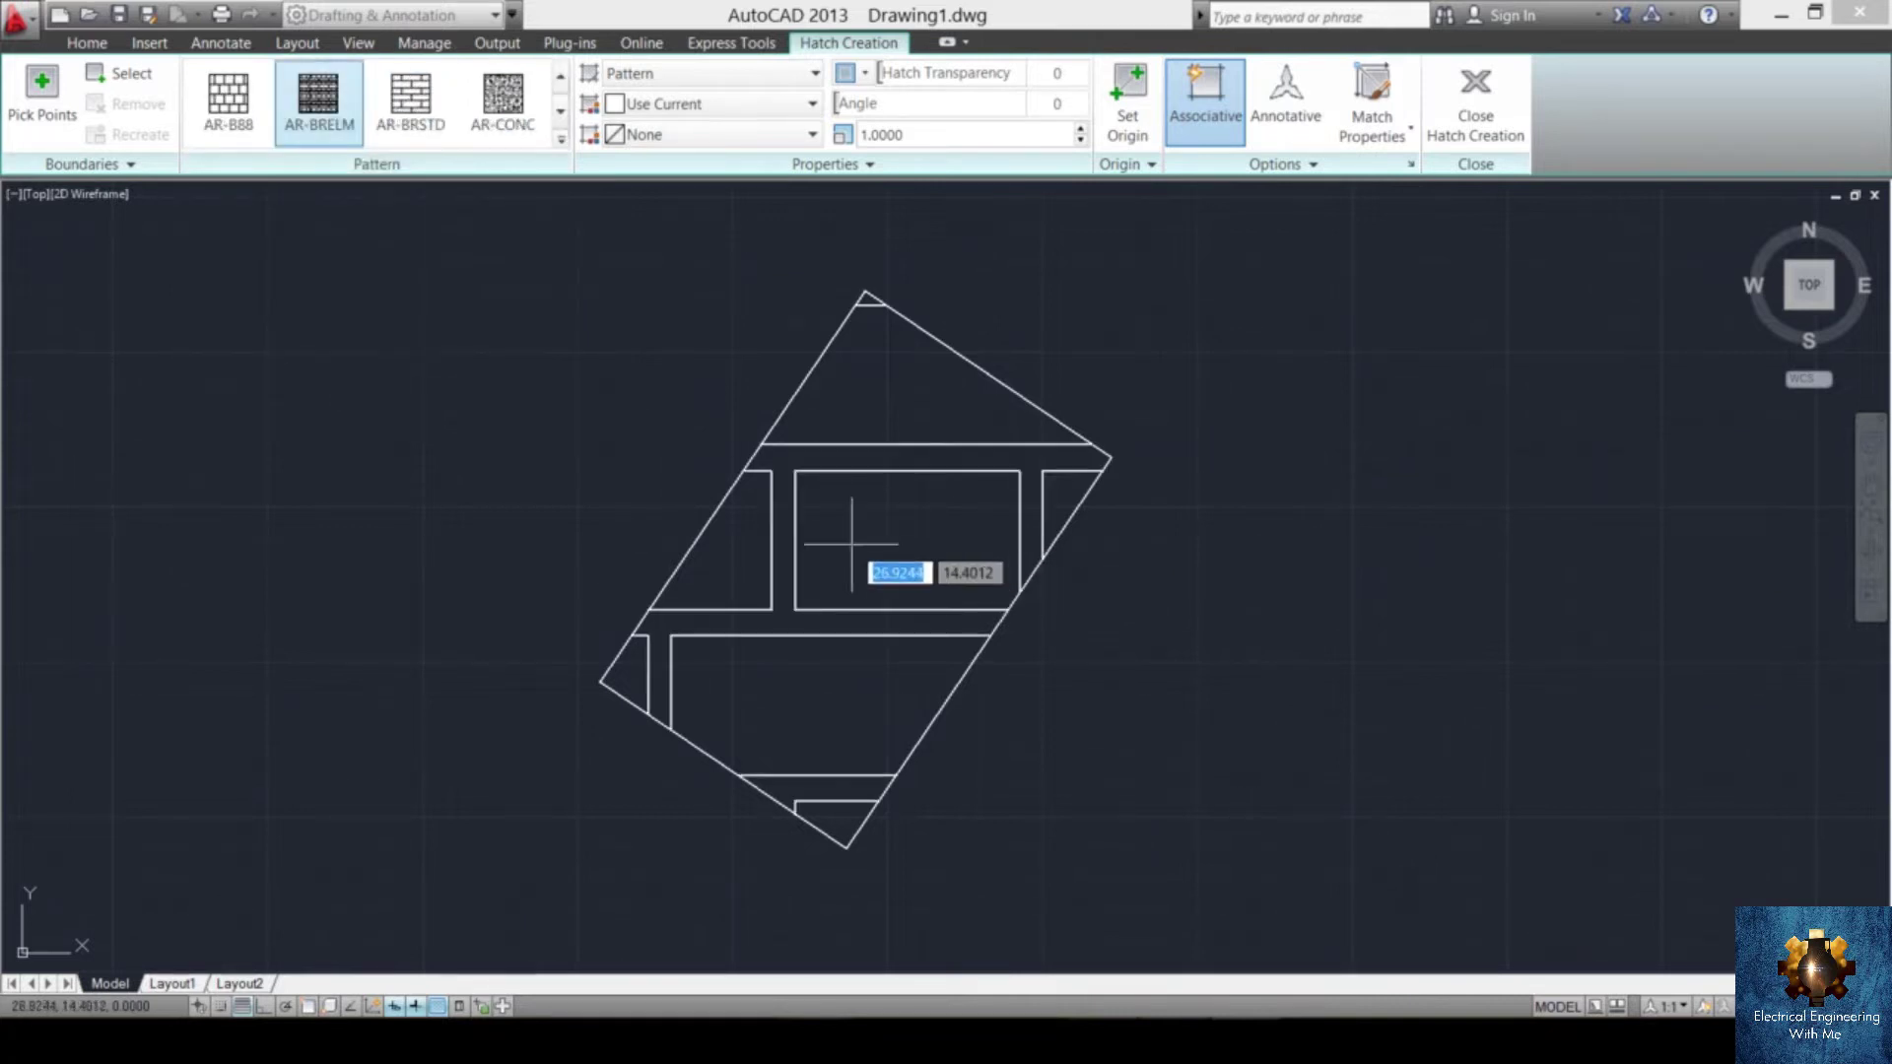
- Fill the tilted rectangle with the ANSI34 hatch pattern at scale 1 and finish the hatch
click(561, 141)
click(313, 198)
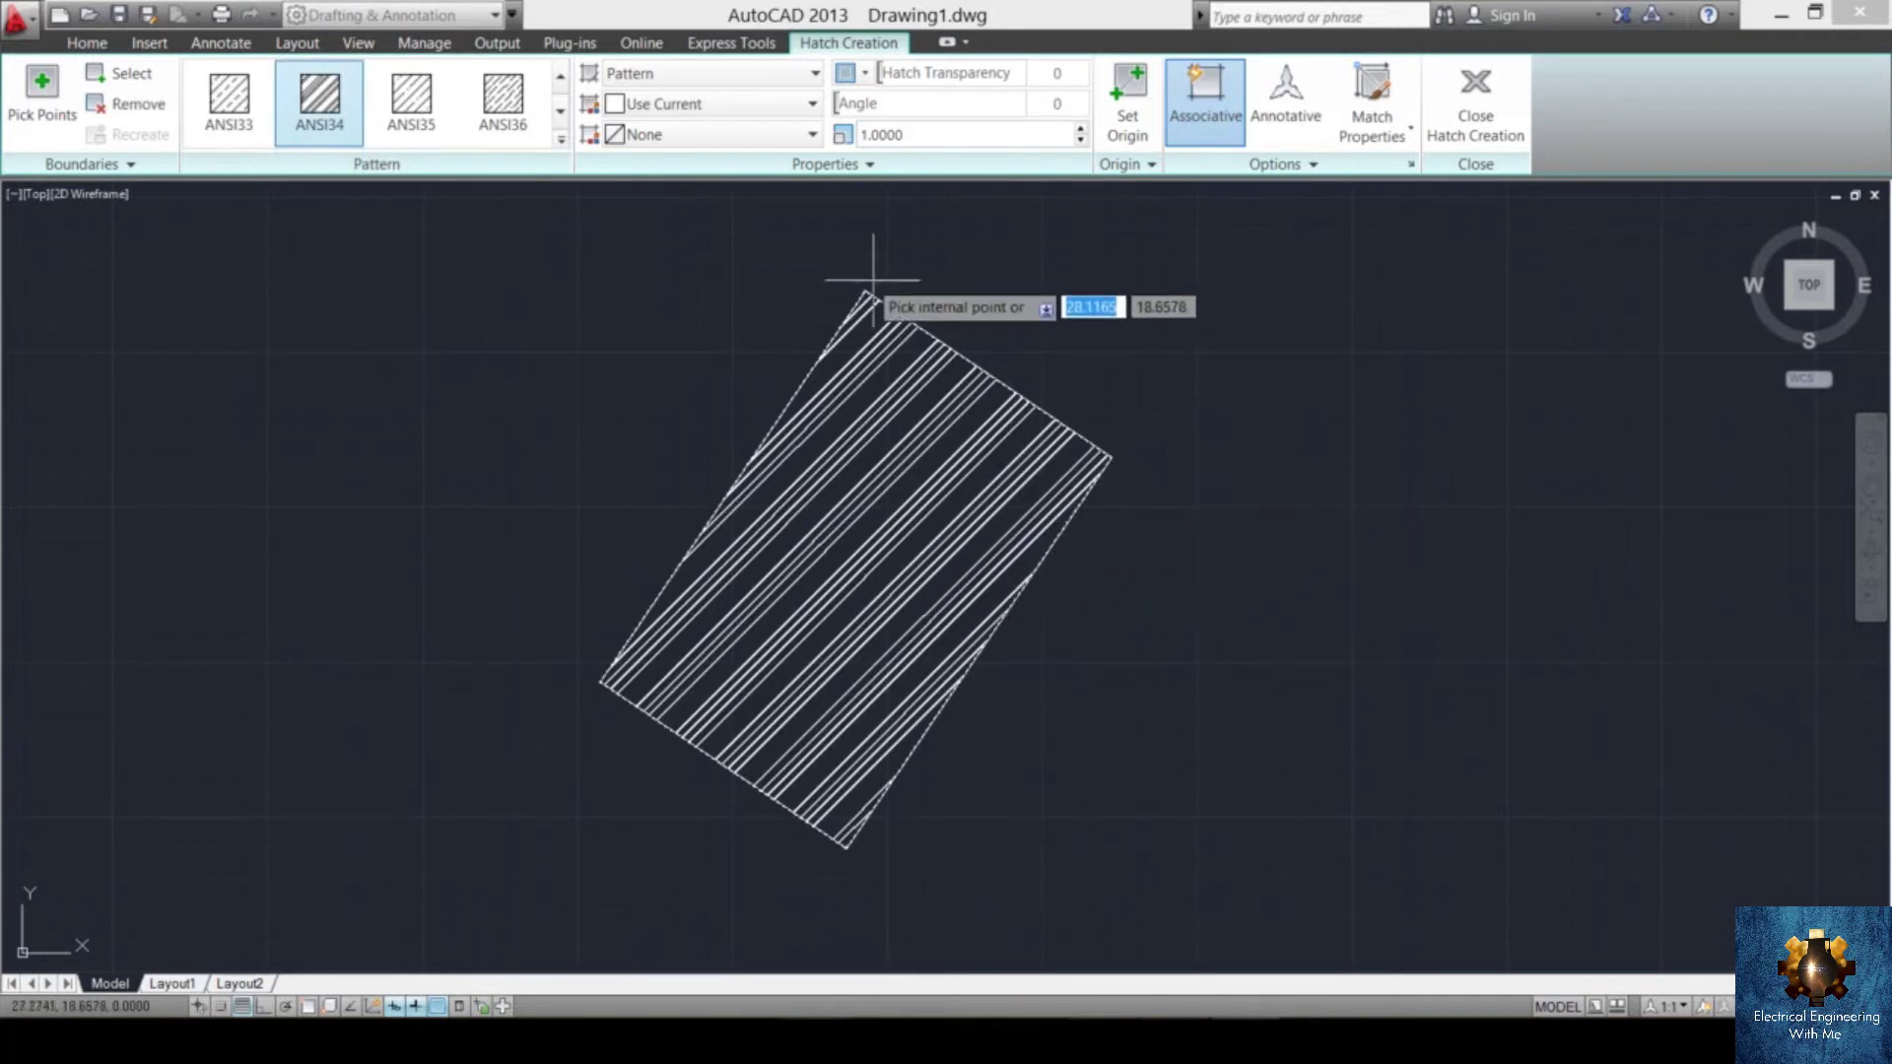
scroll(922, 335, down, 3)
scroll(925, 384, up, 2)
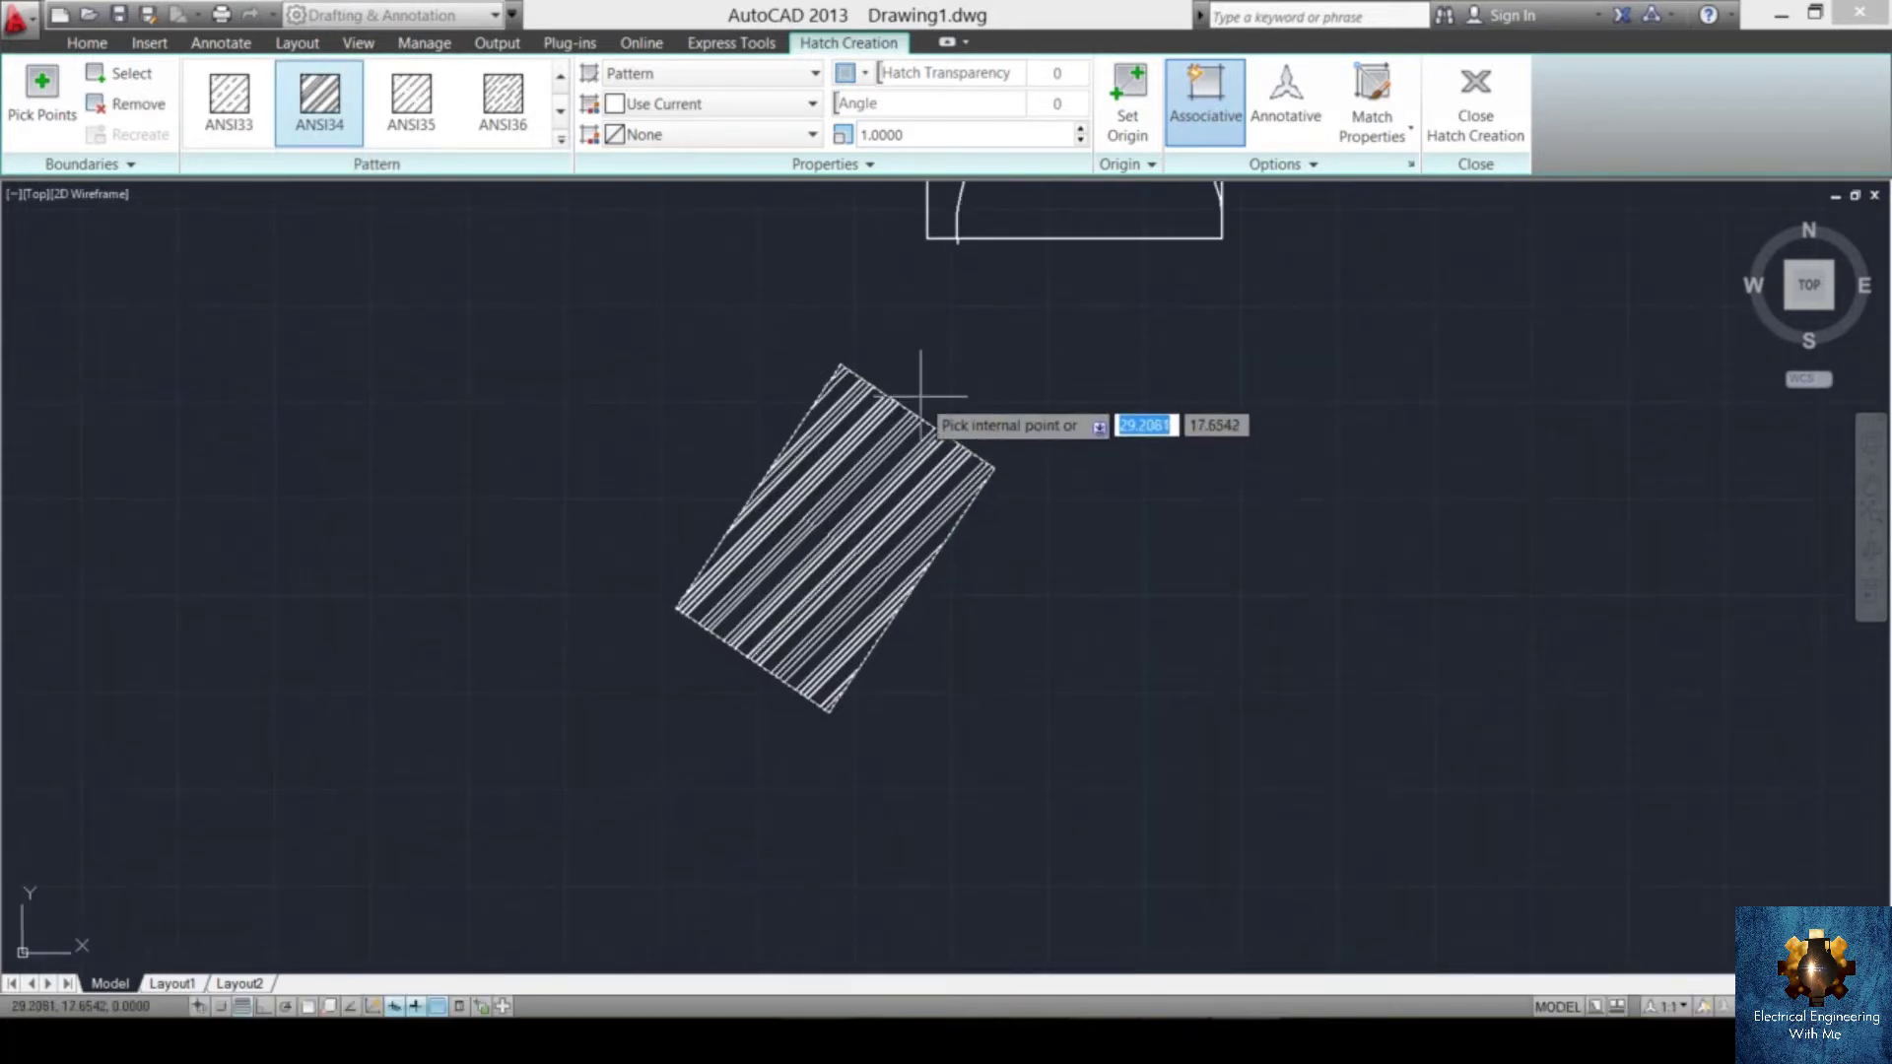
scroll(1134, 394, down, 1)
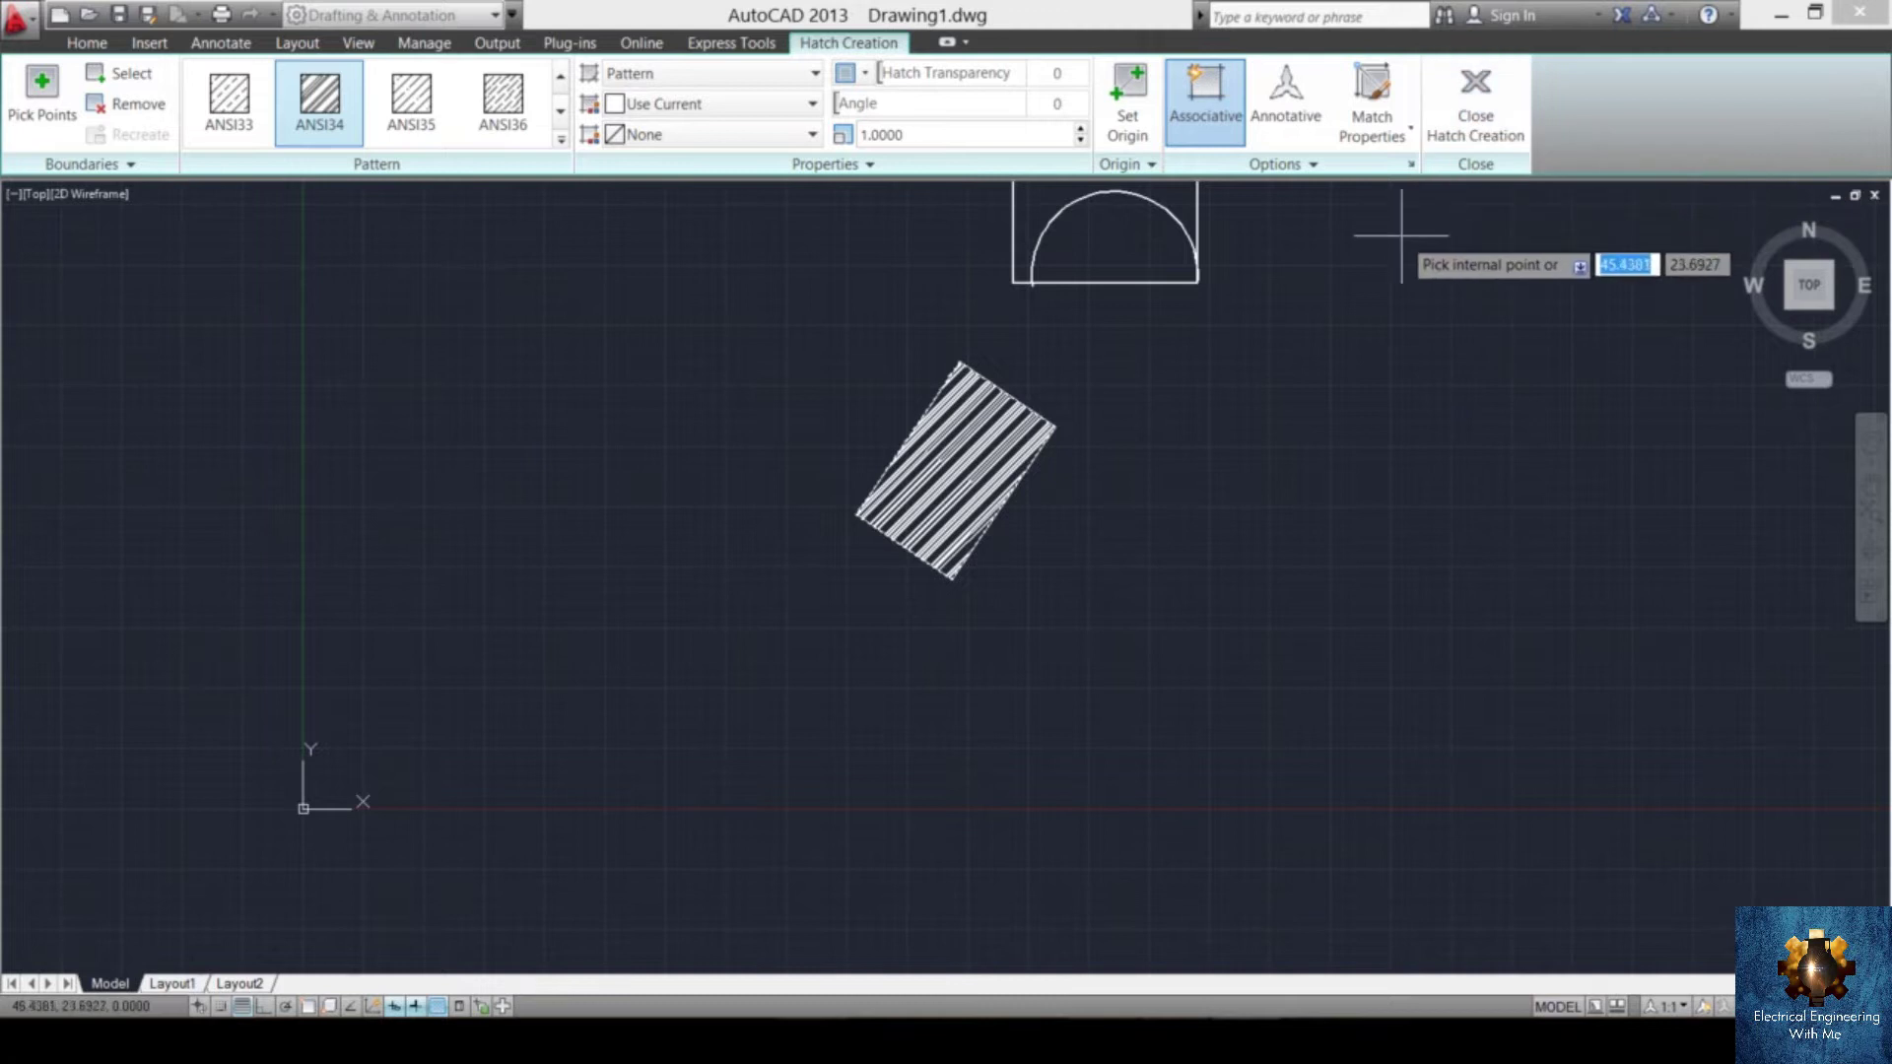
key(Return)
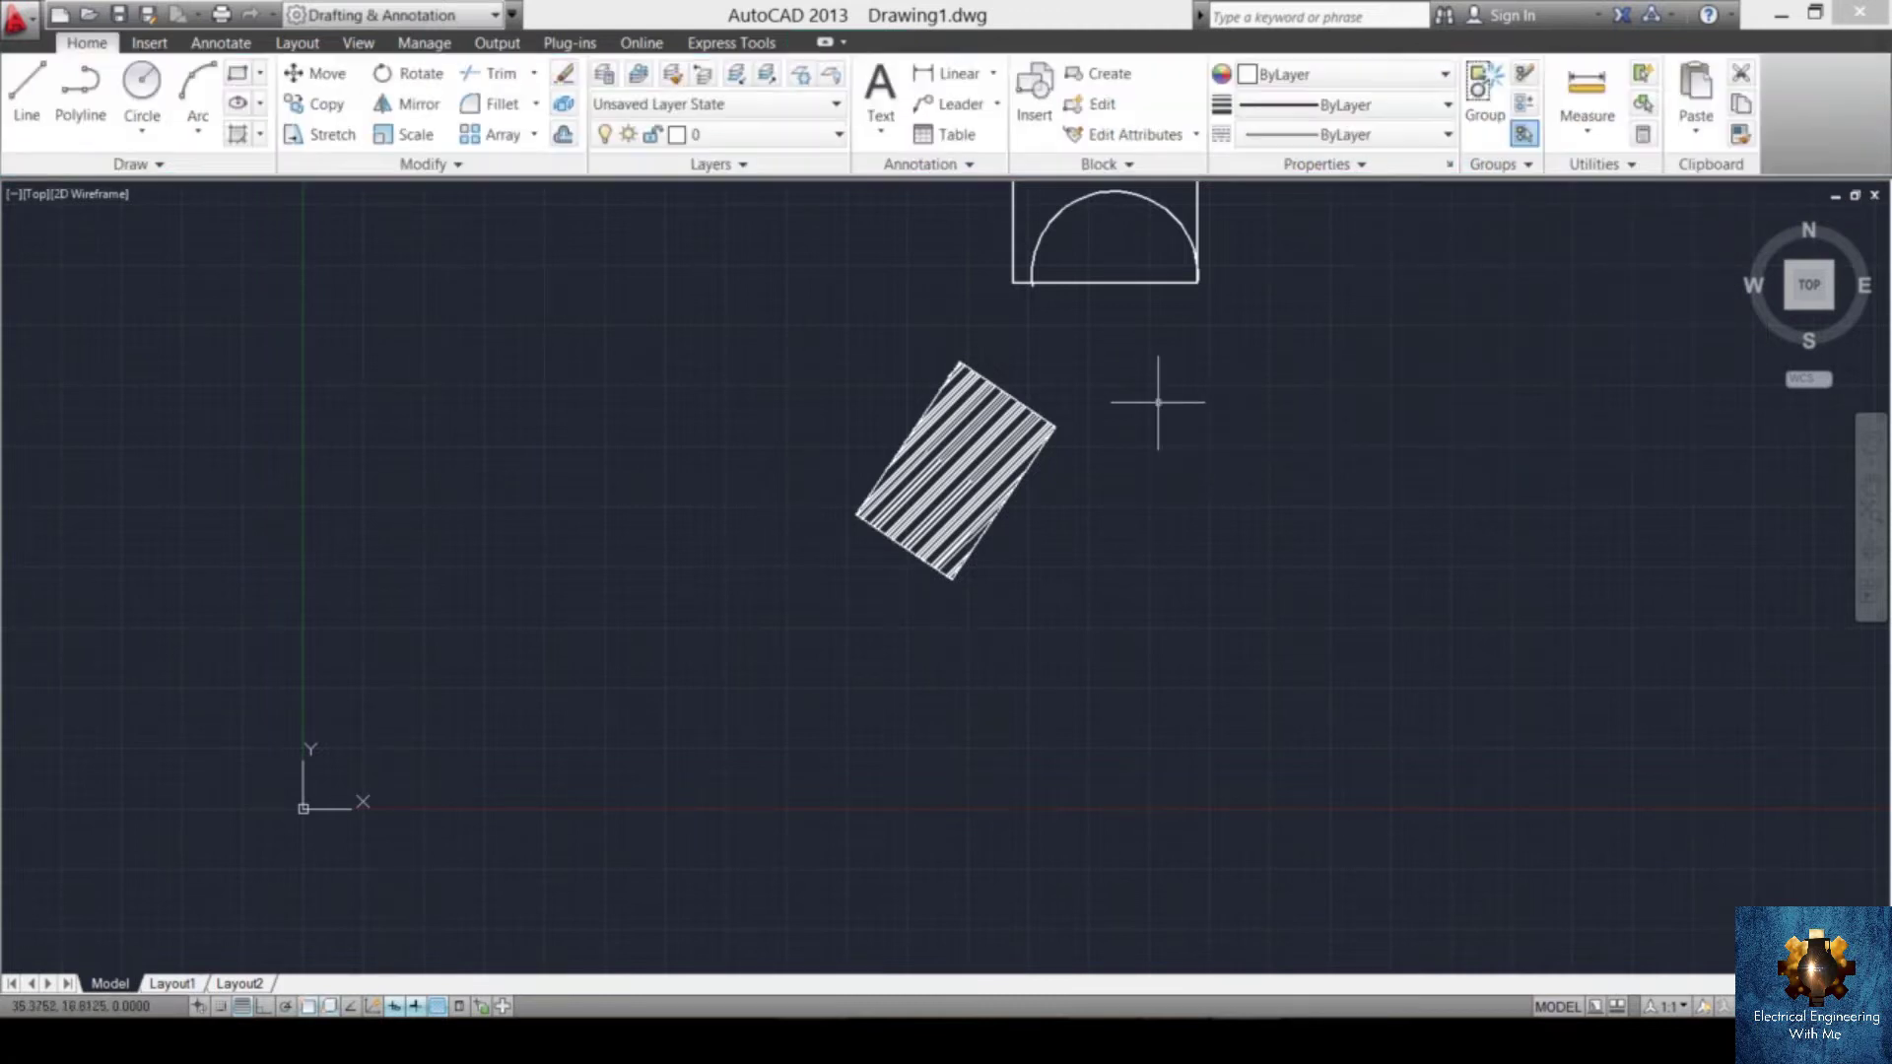
- Draw a single line sloping down-left in the empty area to the left of the upright rectangle
mouse_move(1229, 473)
middle_down()
mouse_move(1141, 549)
mouse_move(1133, 591)
middle_up()
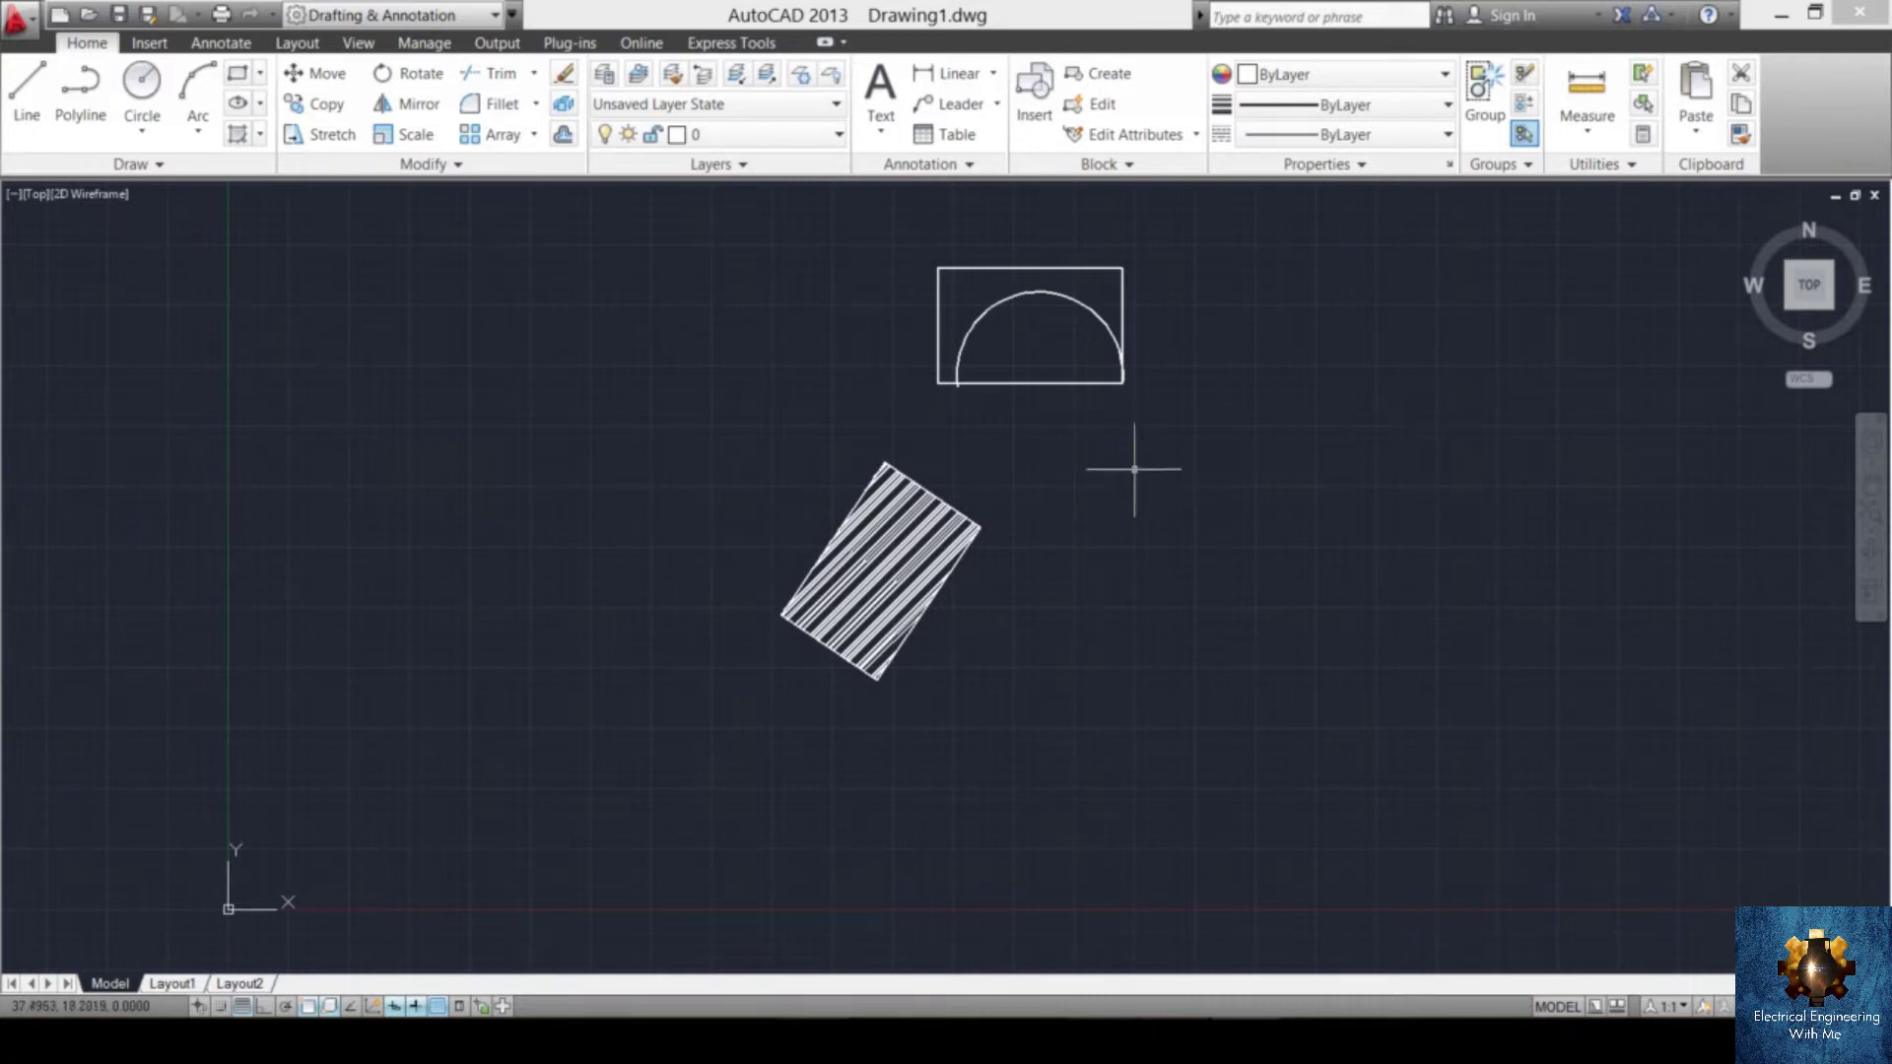
middle_drag(1132, 477, 1096, 583)
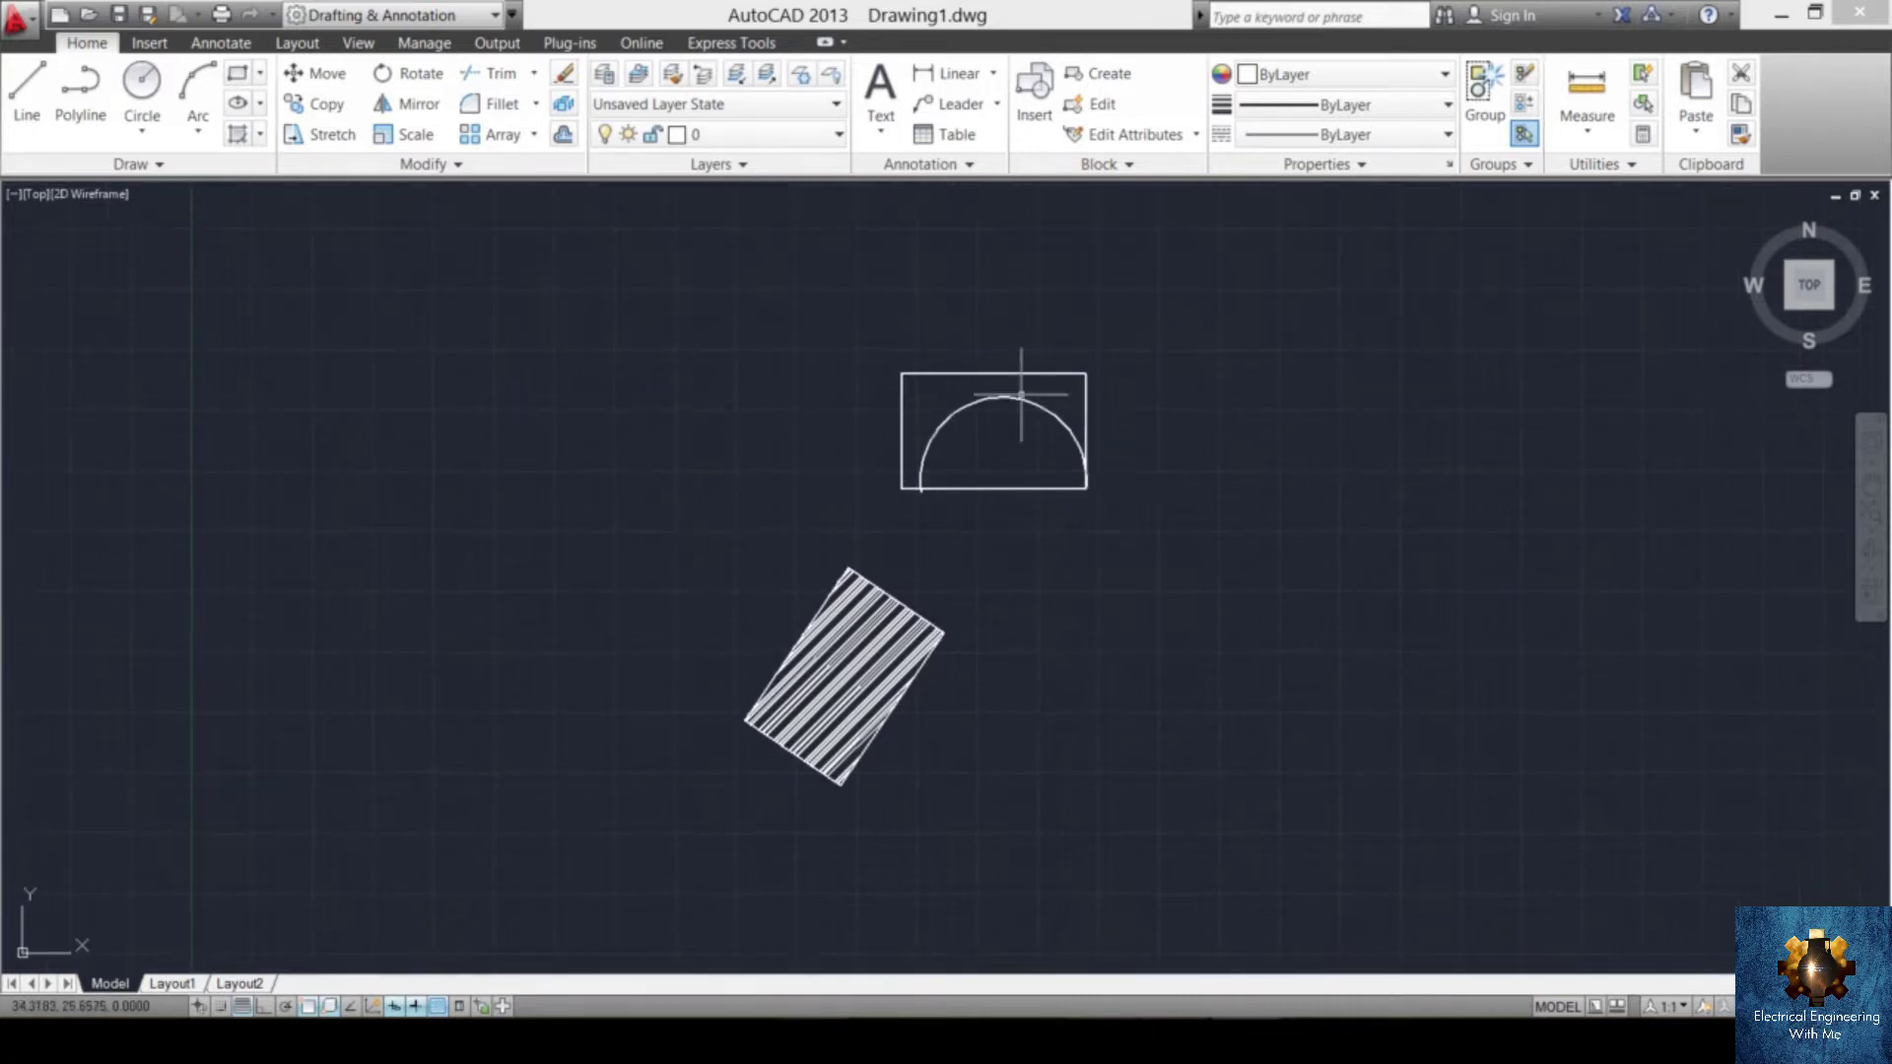
scroll(781, 393, up, 2)
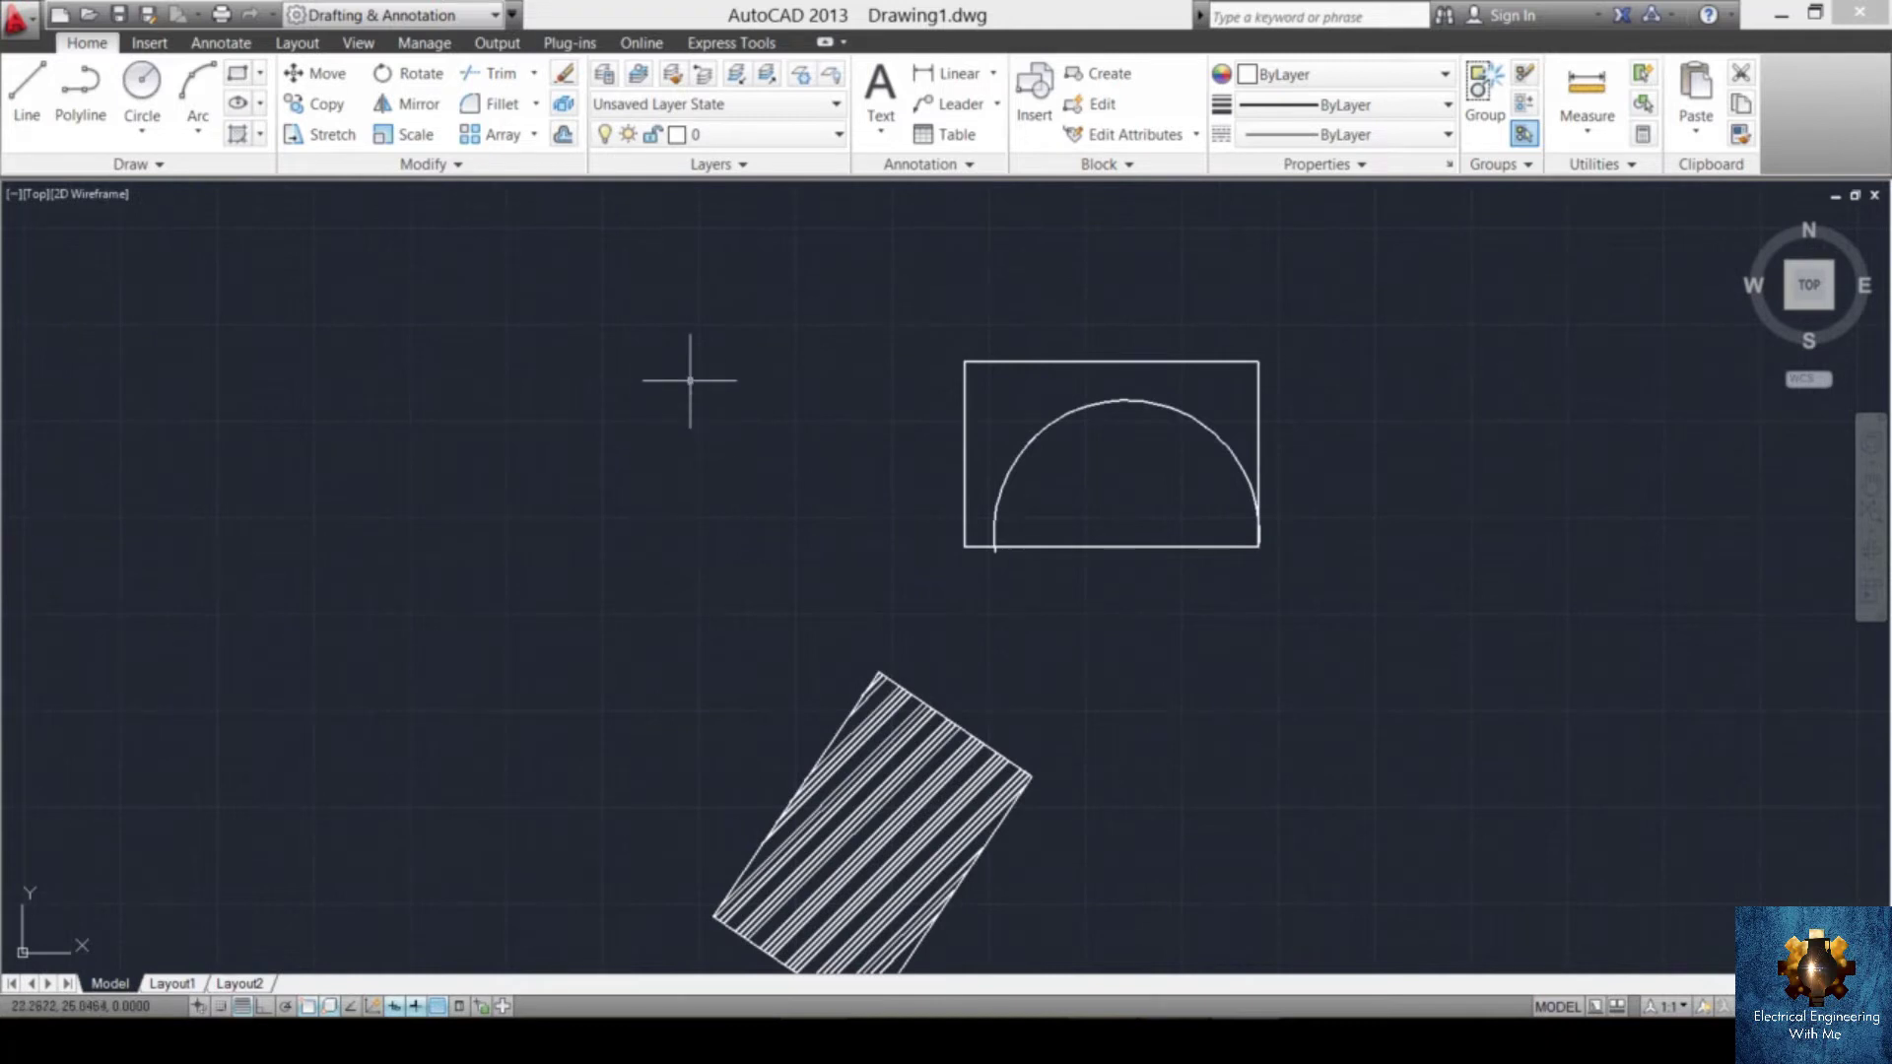
text(l)
key(Return)
click(729, 317)
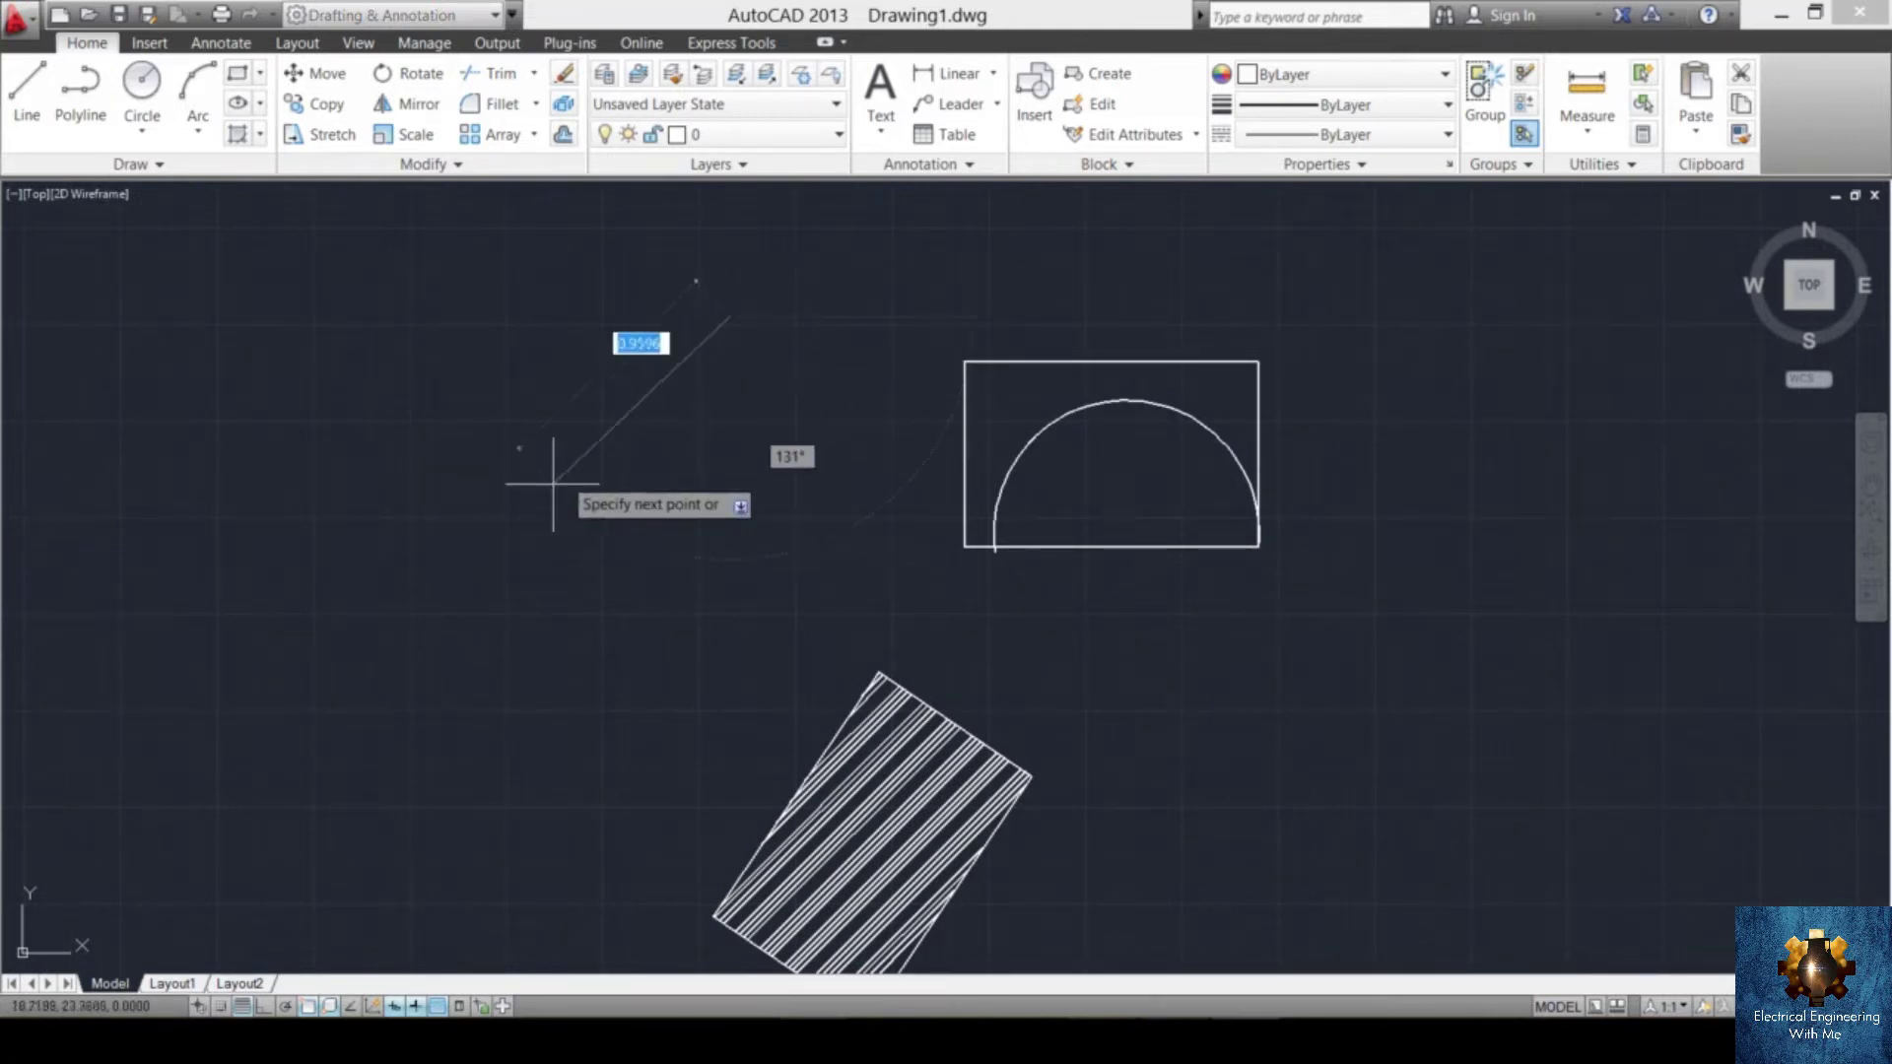
click(464, 592)
key(Return)
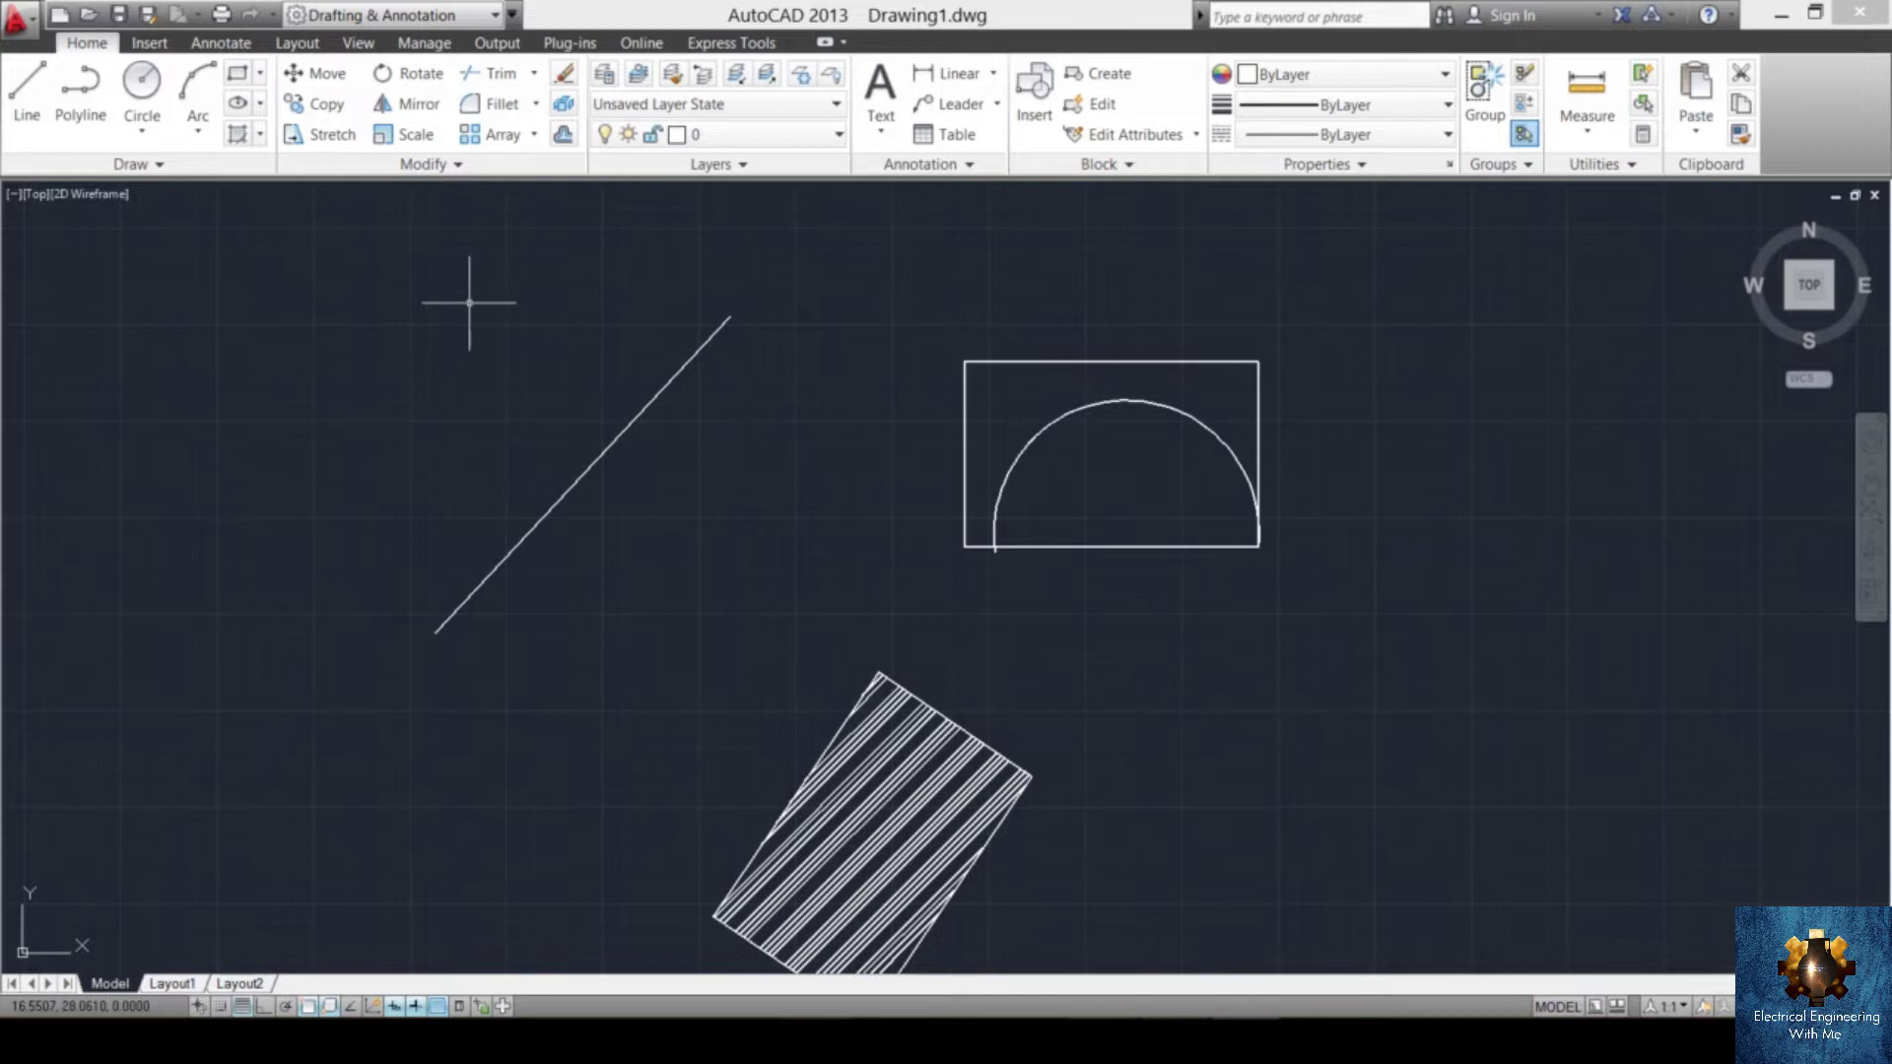
- Draw a second line sloping down-right so that it crosses the first slanted line near its middle
key(Return)
click(469, 303)
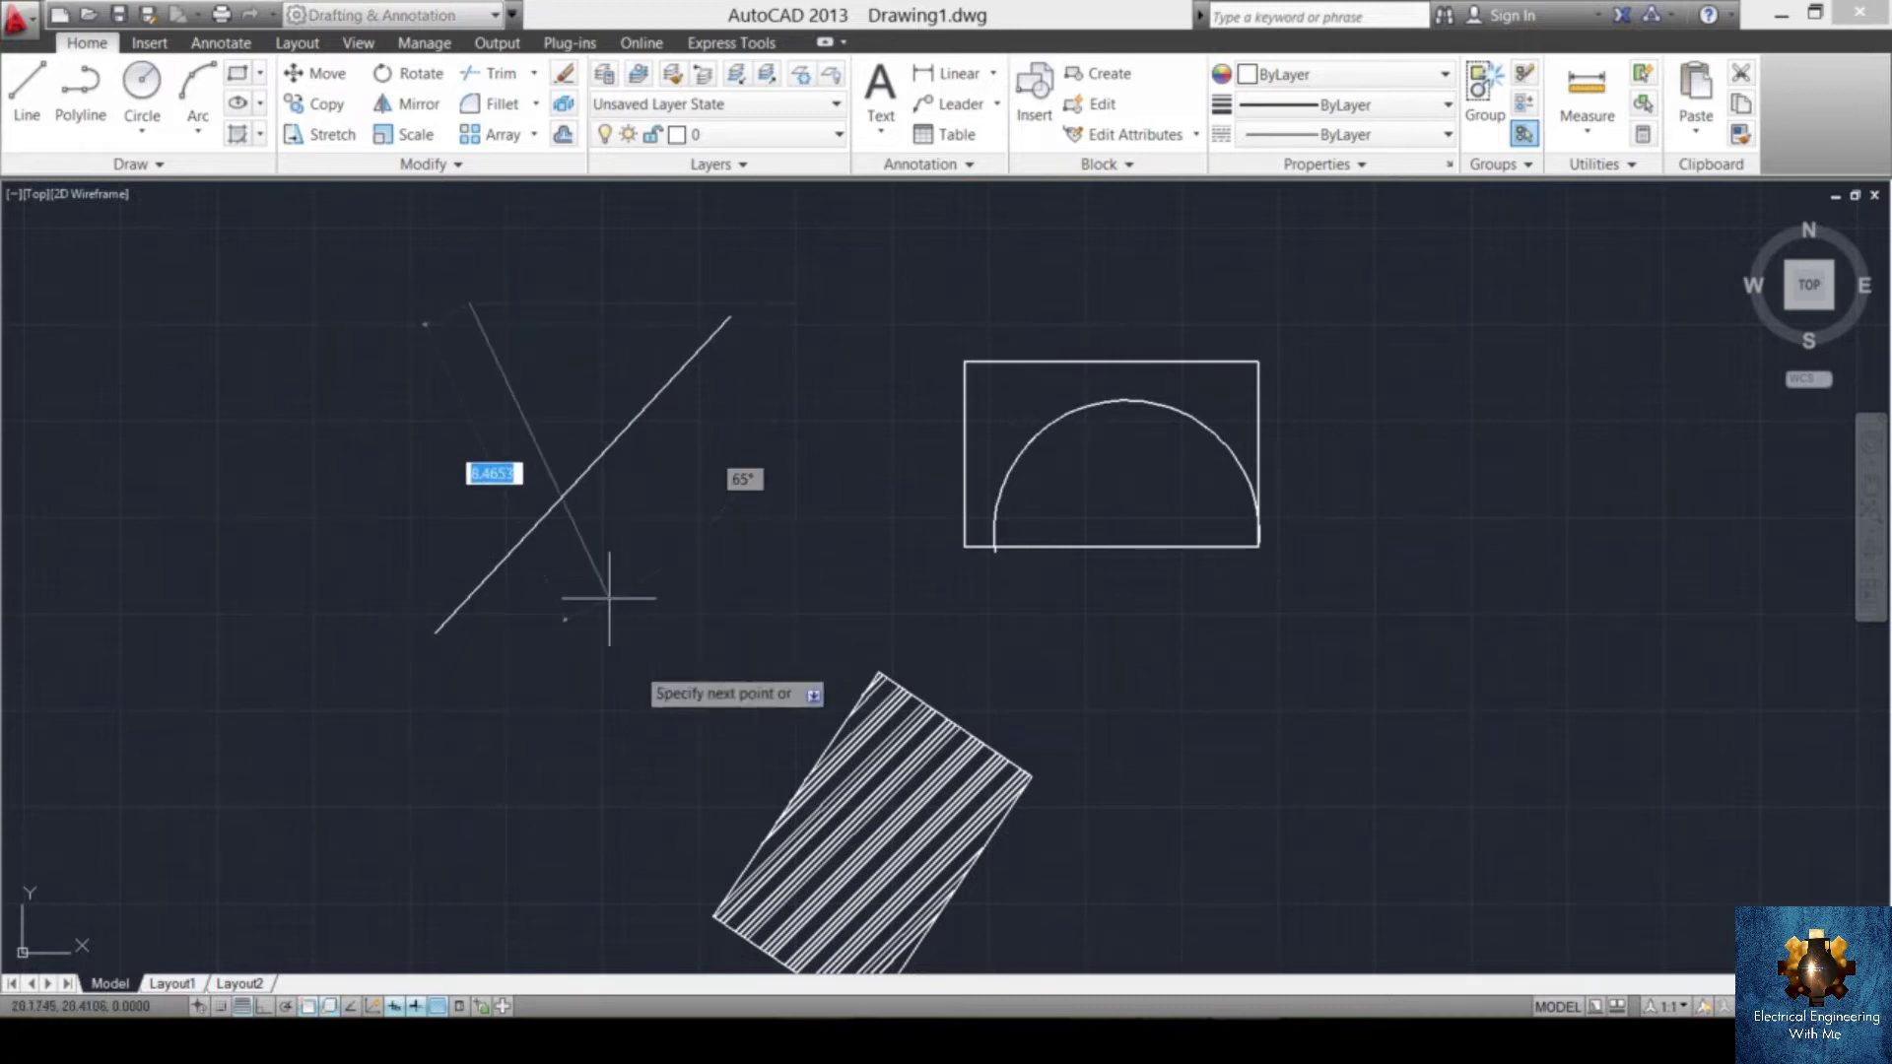
click(671, 701)
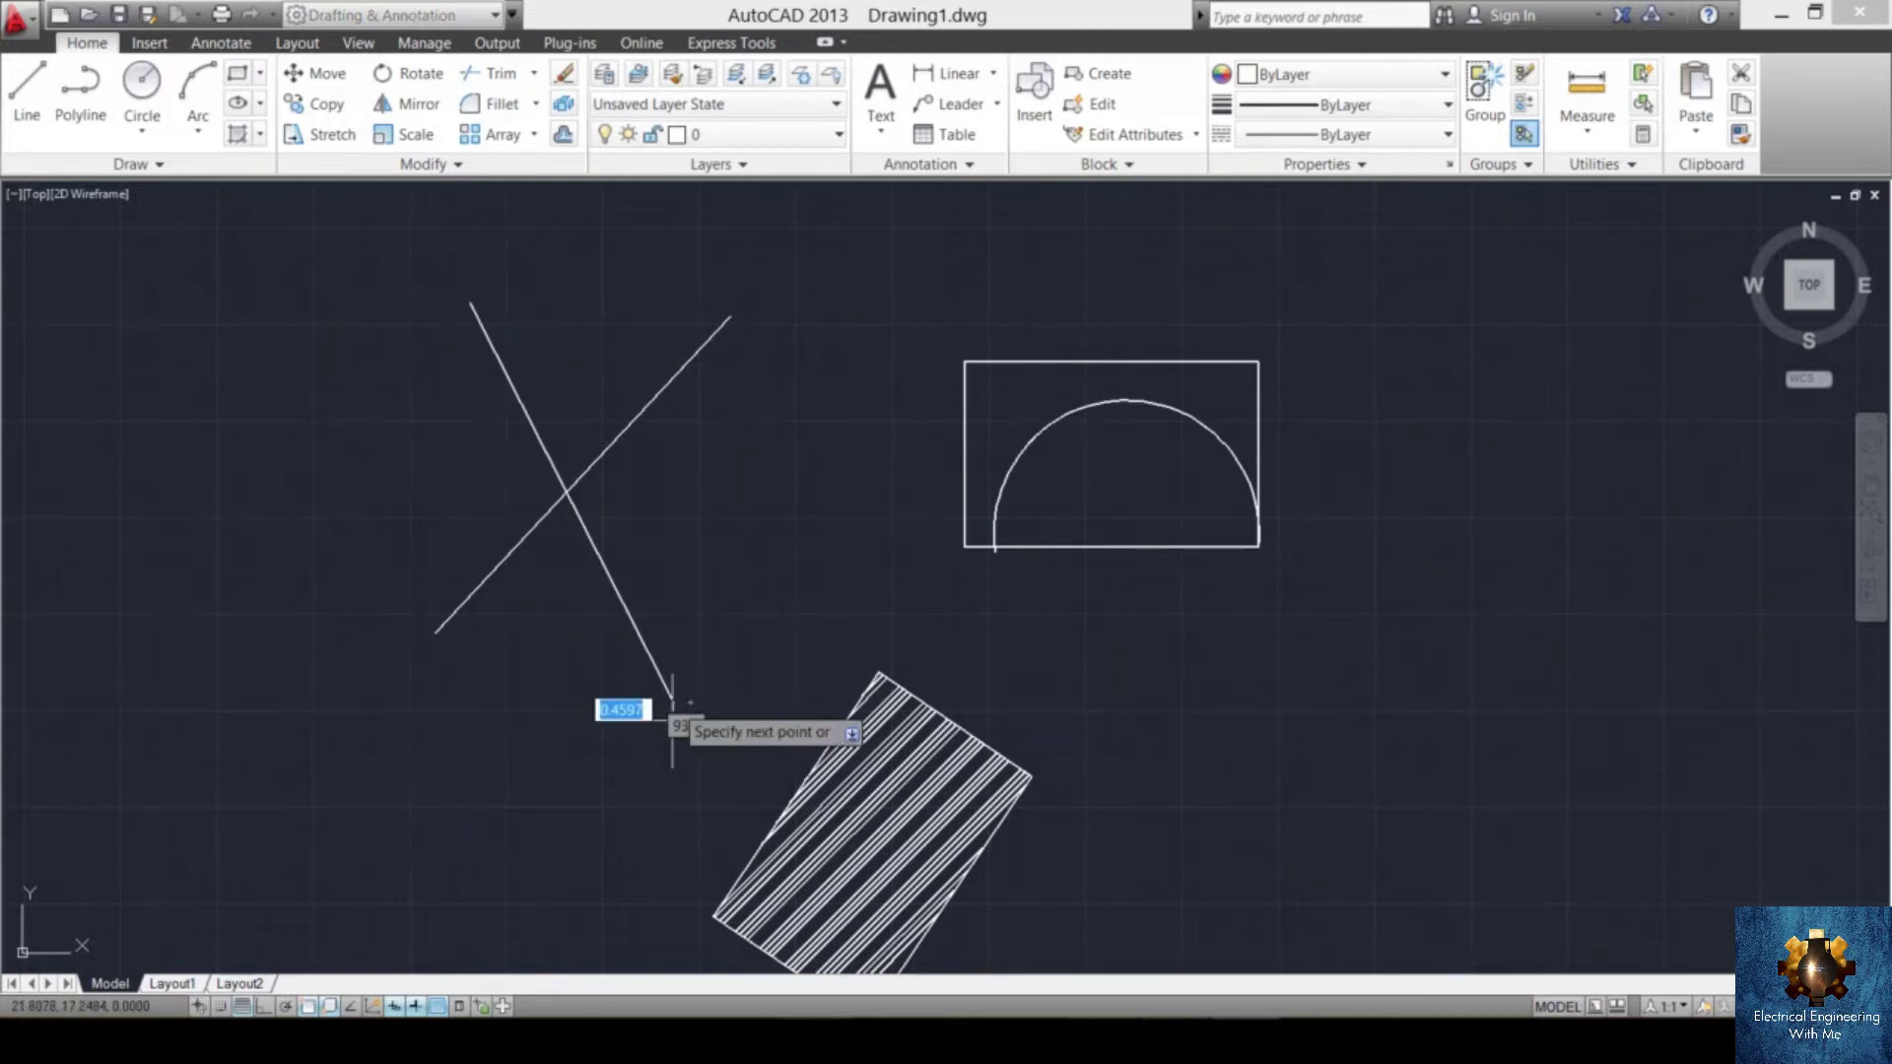
key(Return)
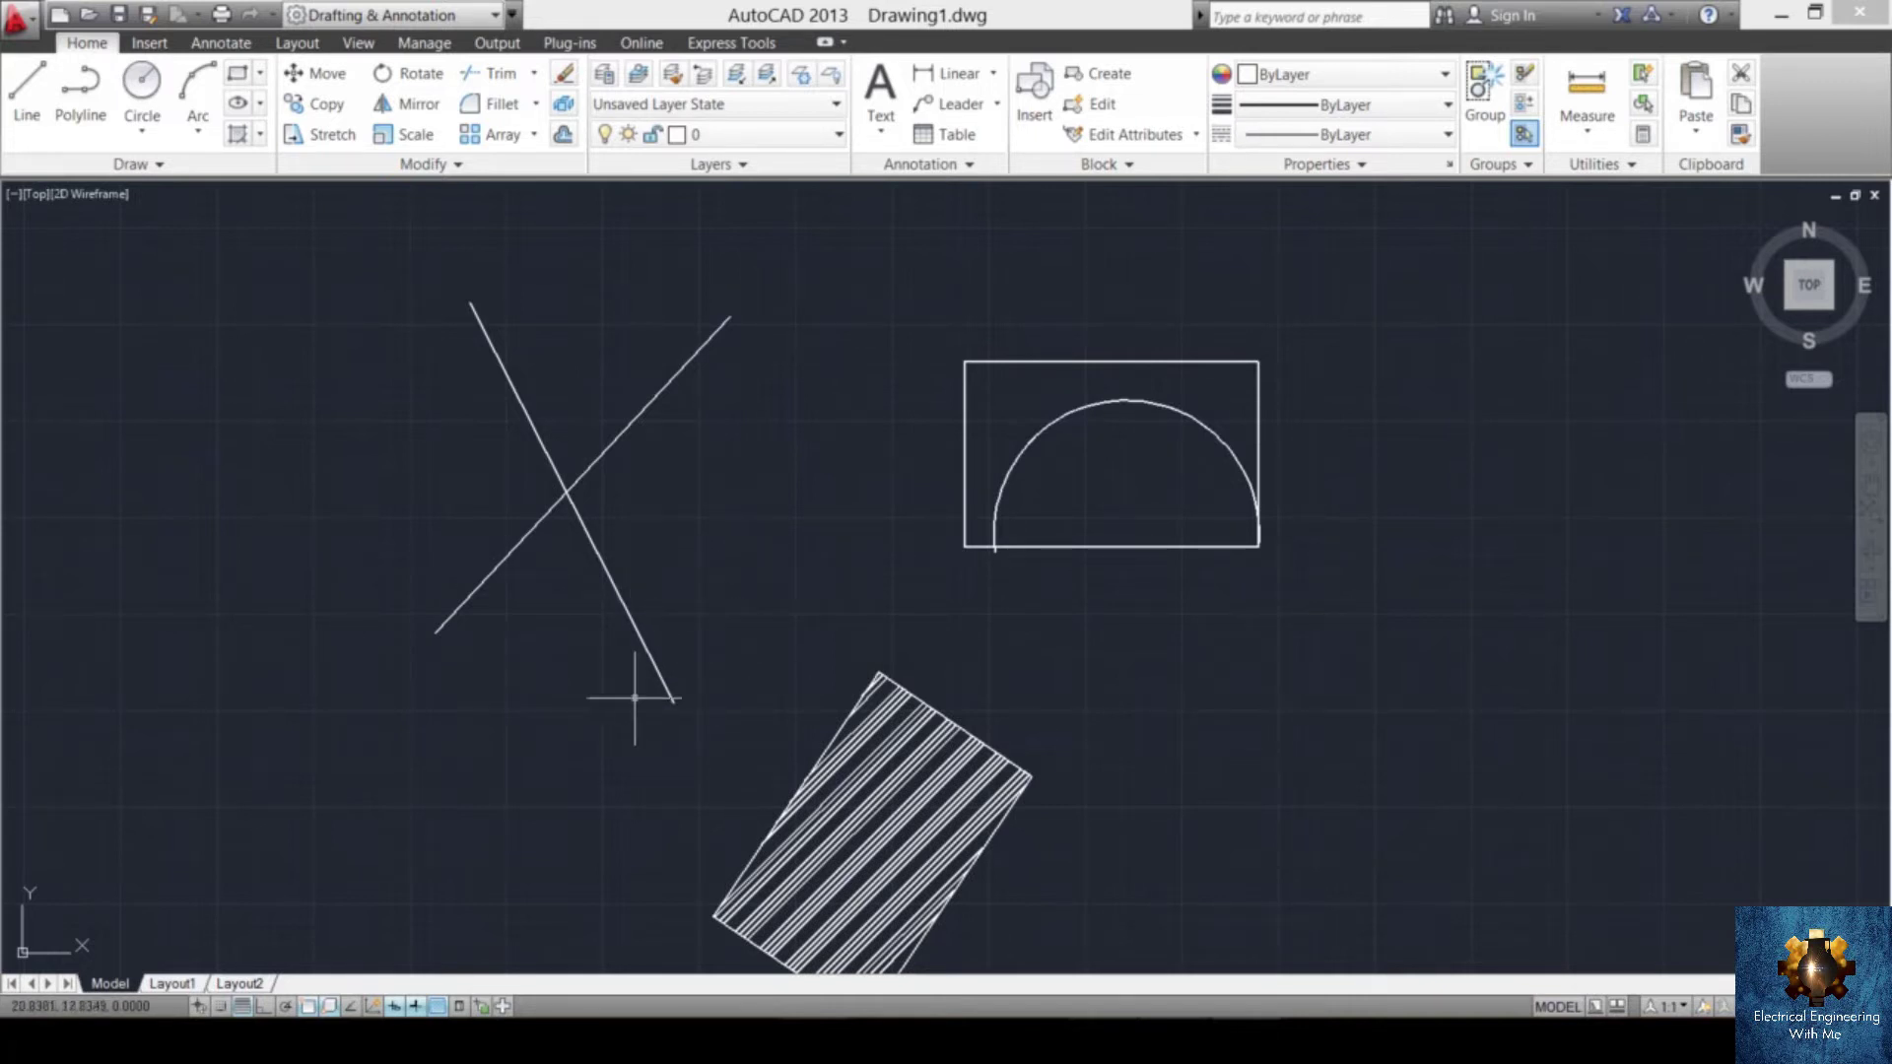
- Trim away the part of the second line below the crossing, using both slanted lines as cutting edges
text(t)
key(BackSpace)
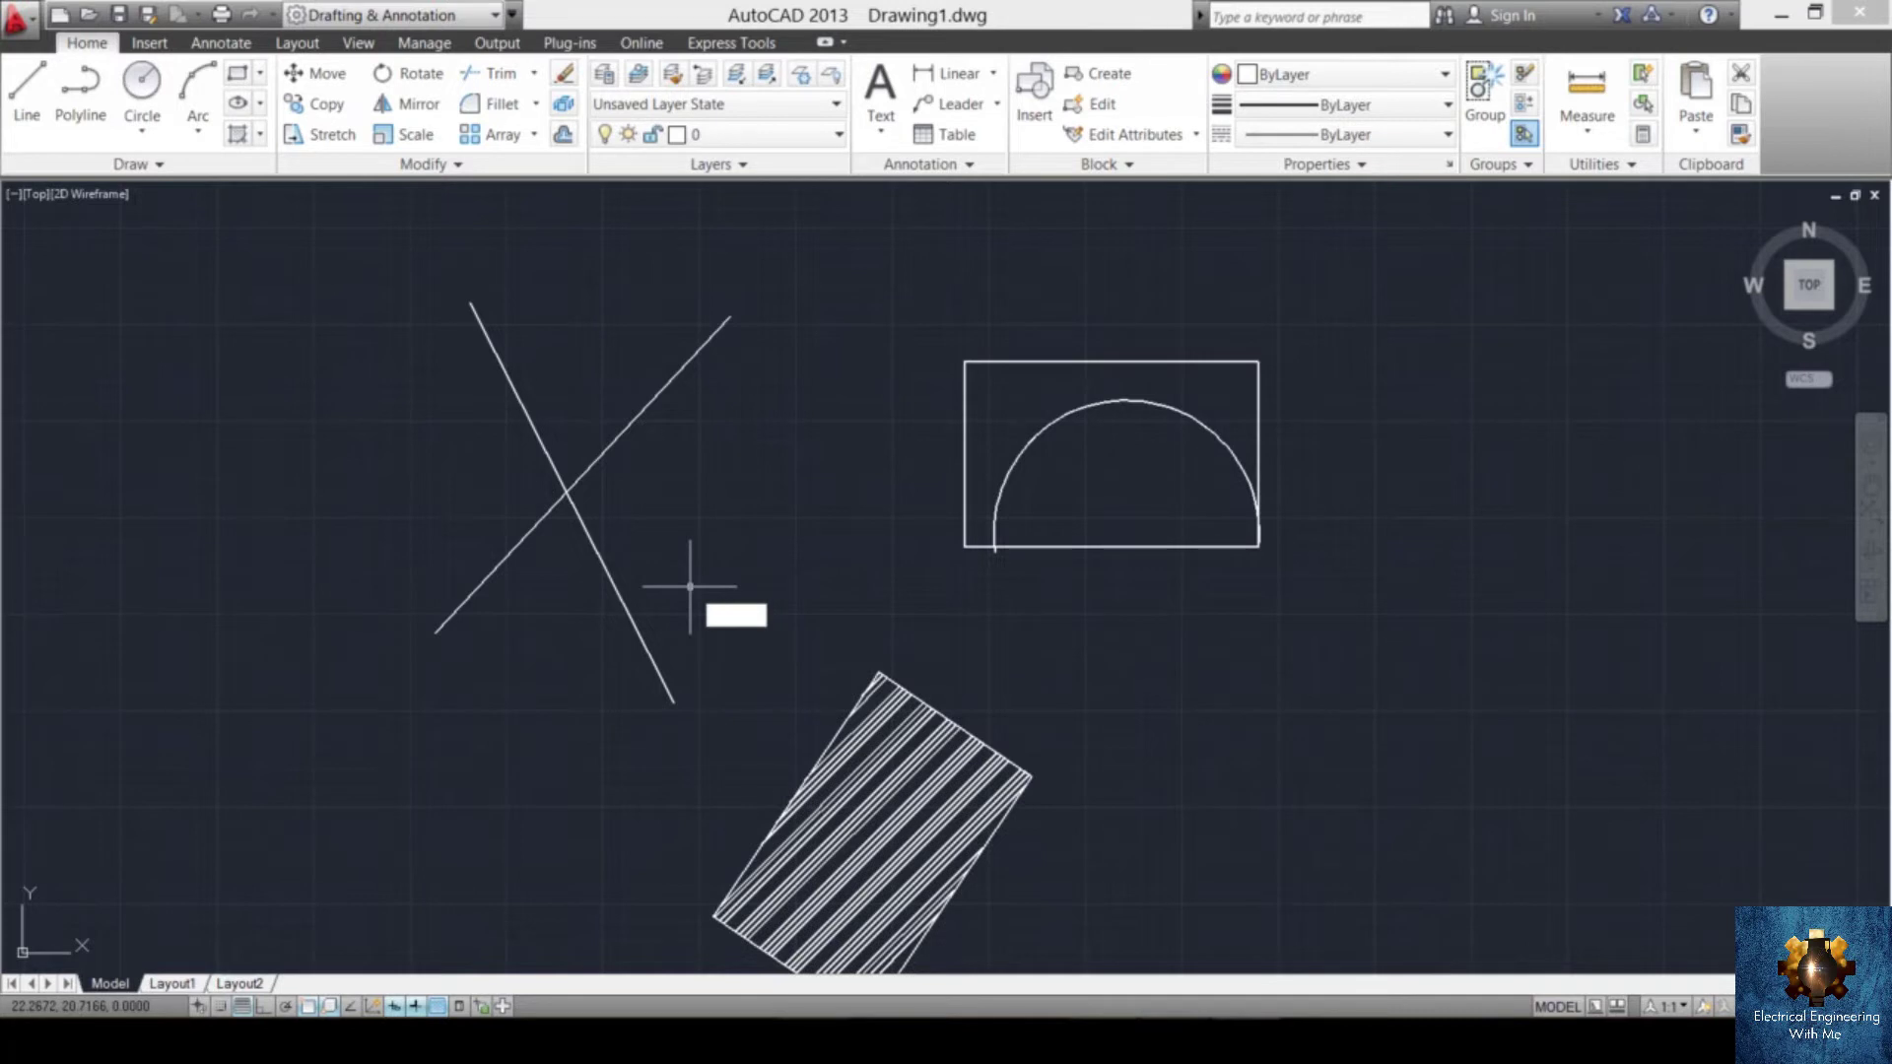
text(tr)
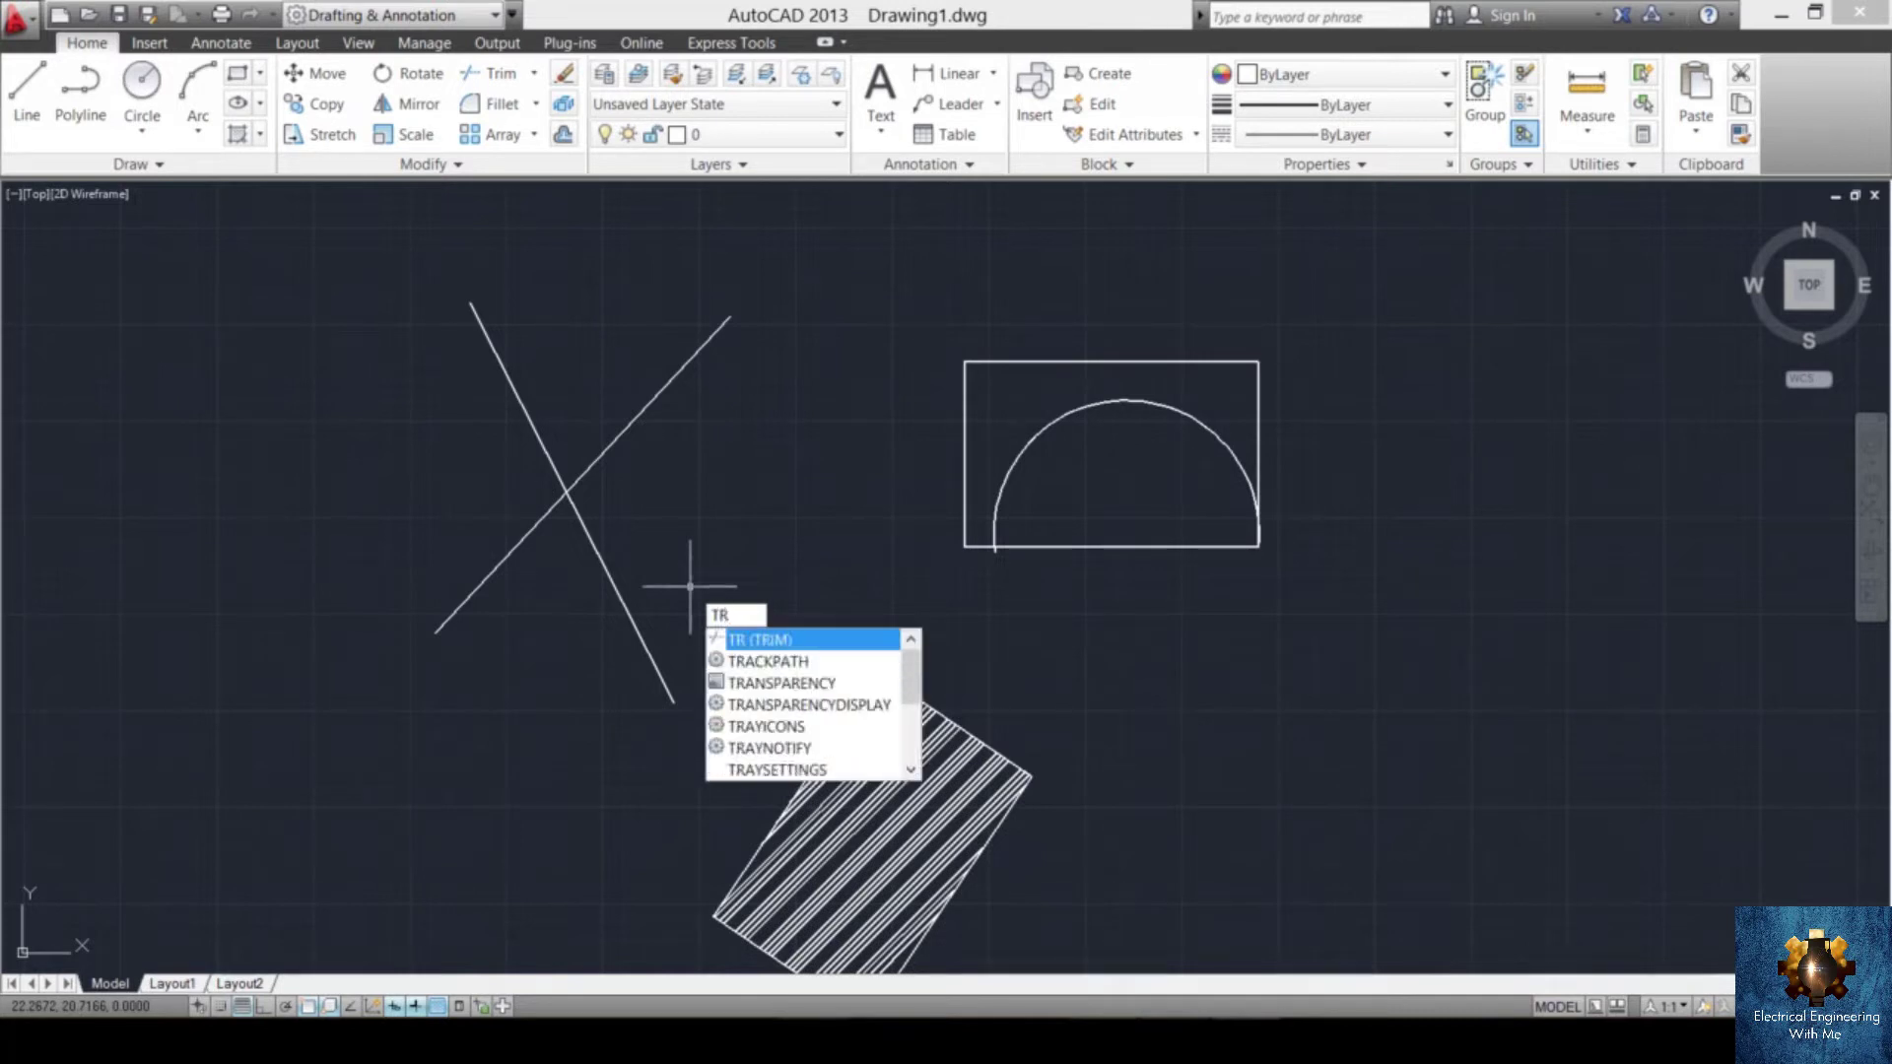
key(Return)
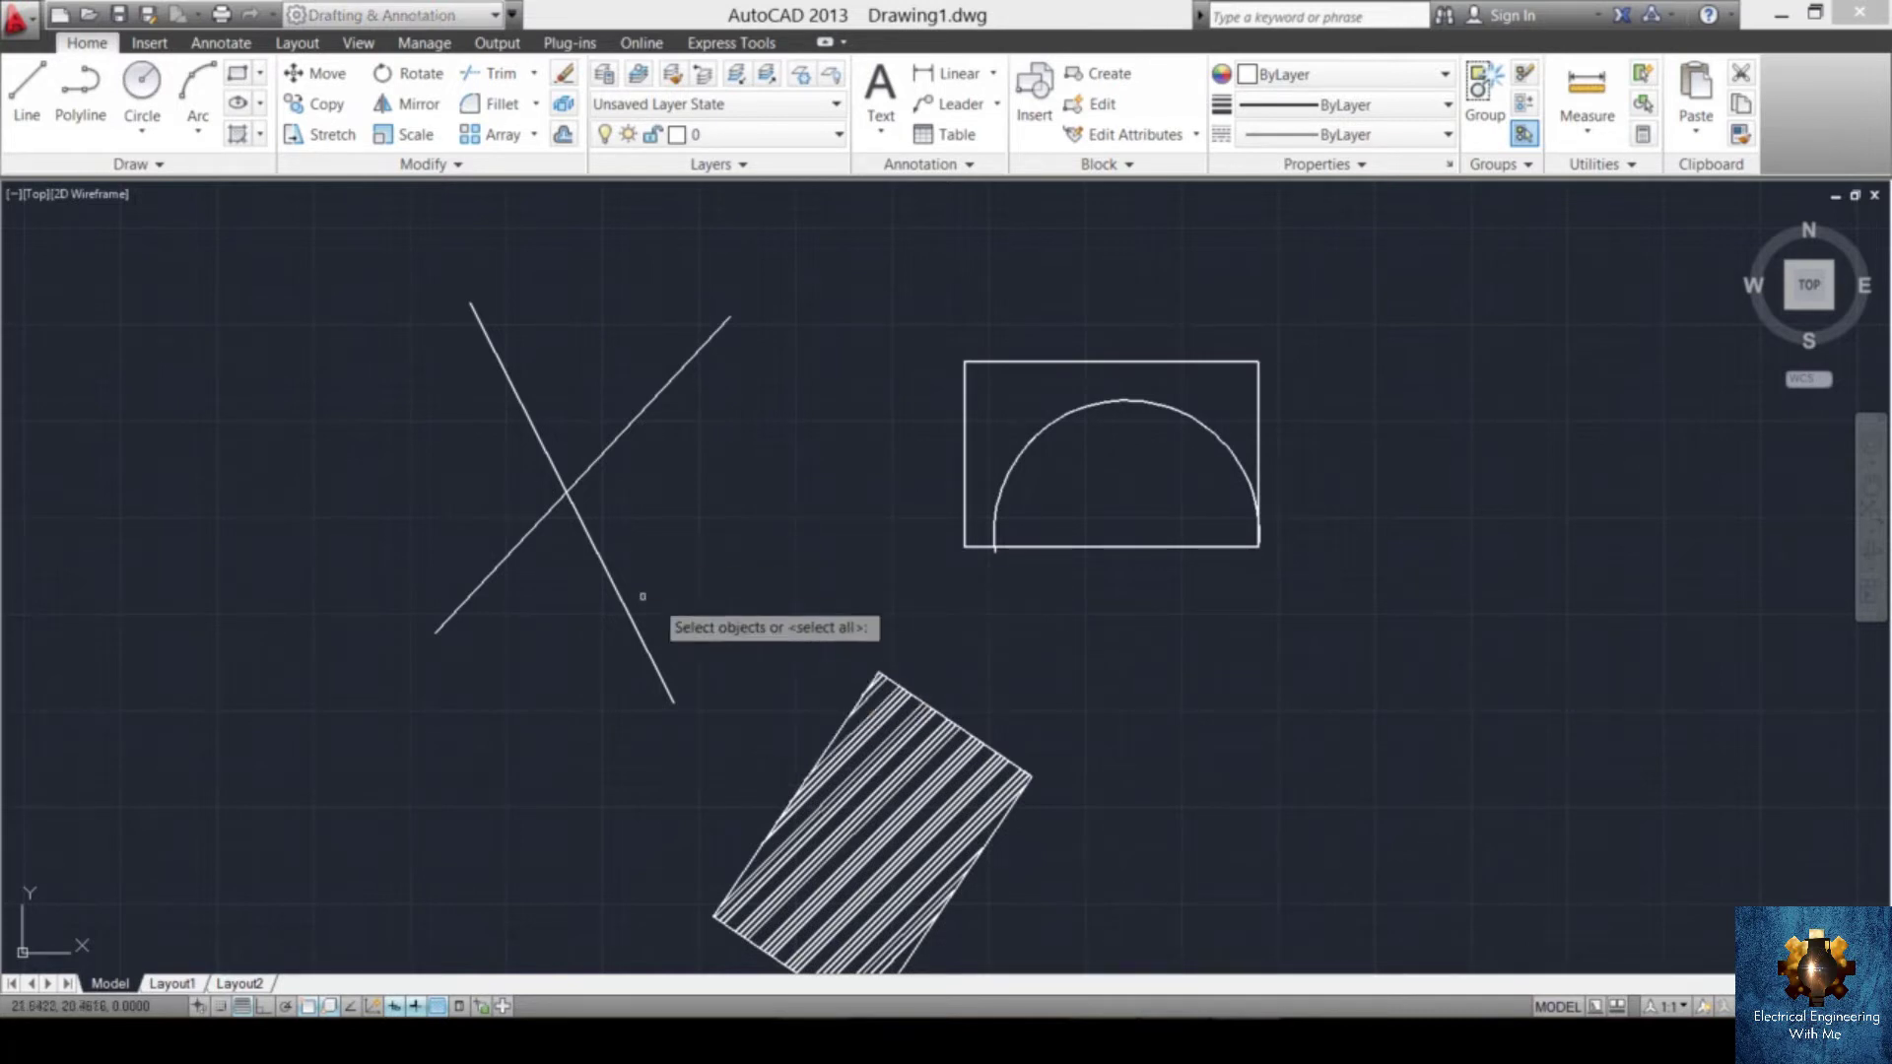
click(628, 427)
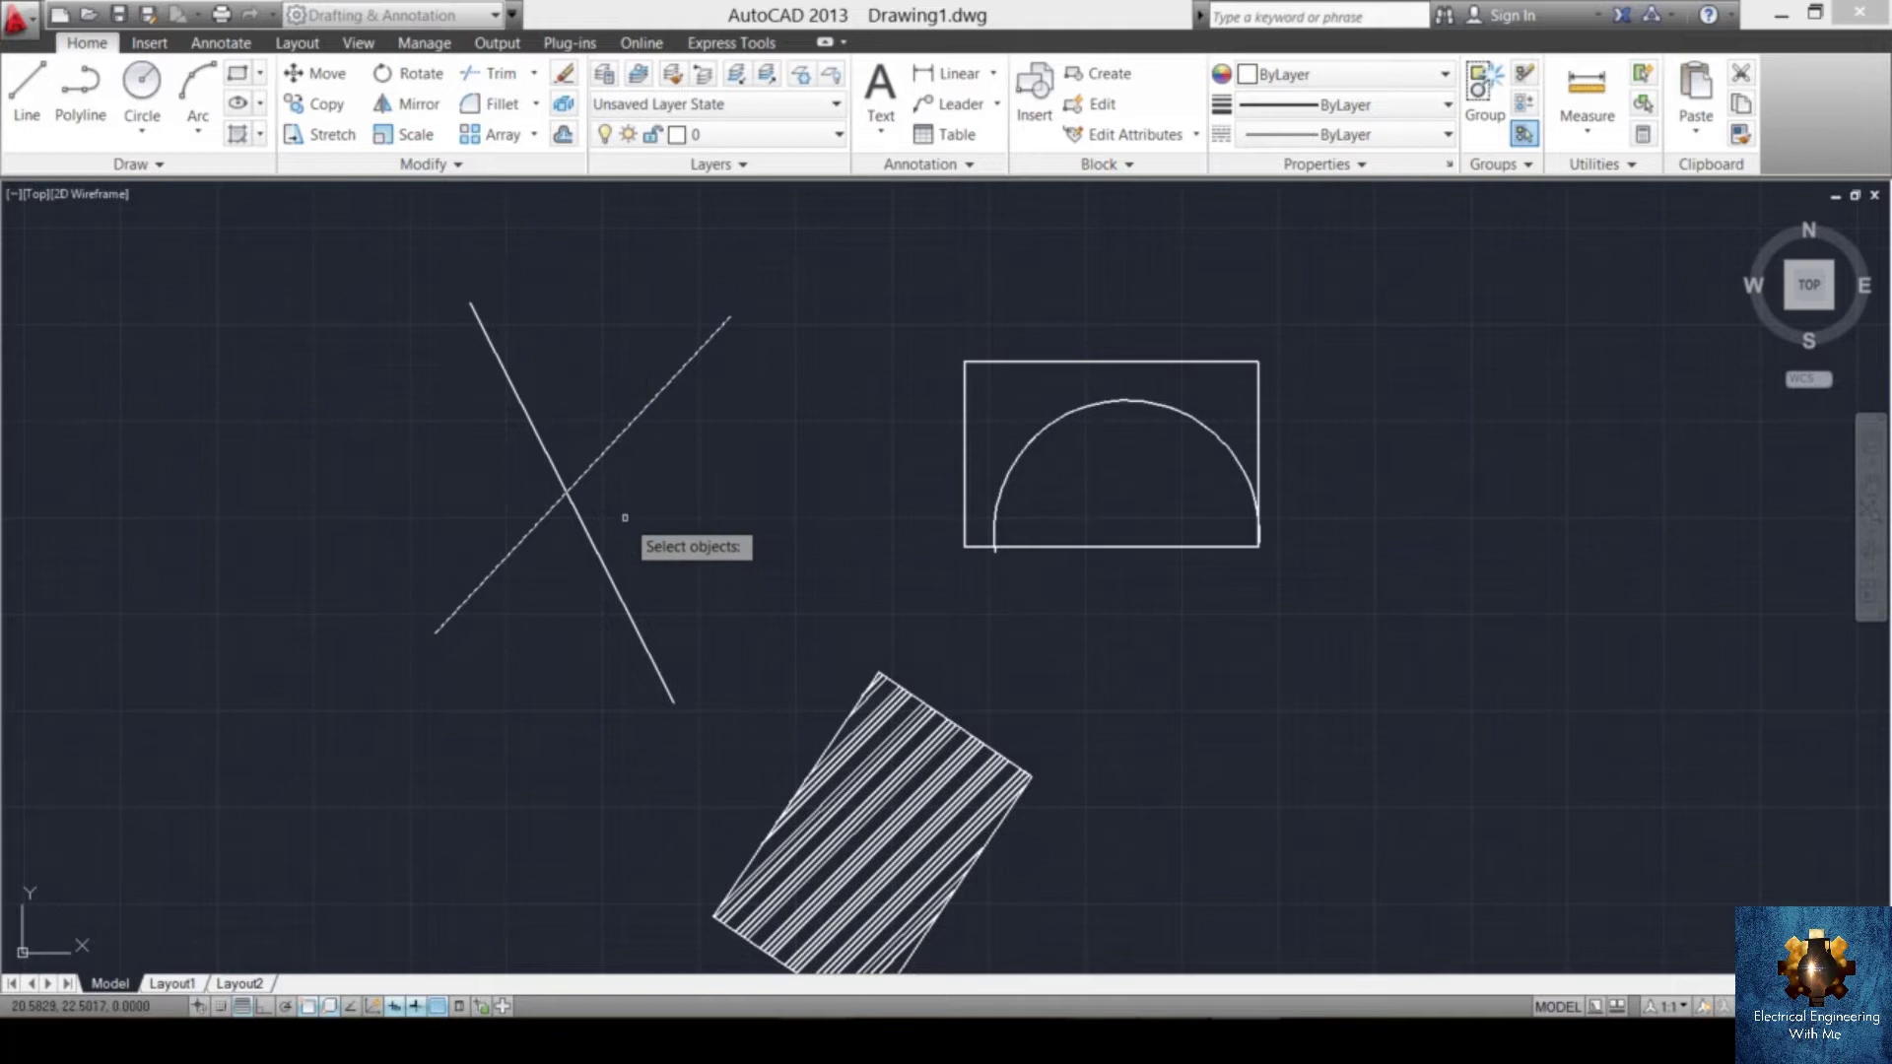
click(598, 554)
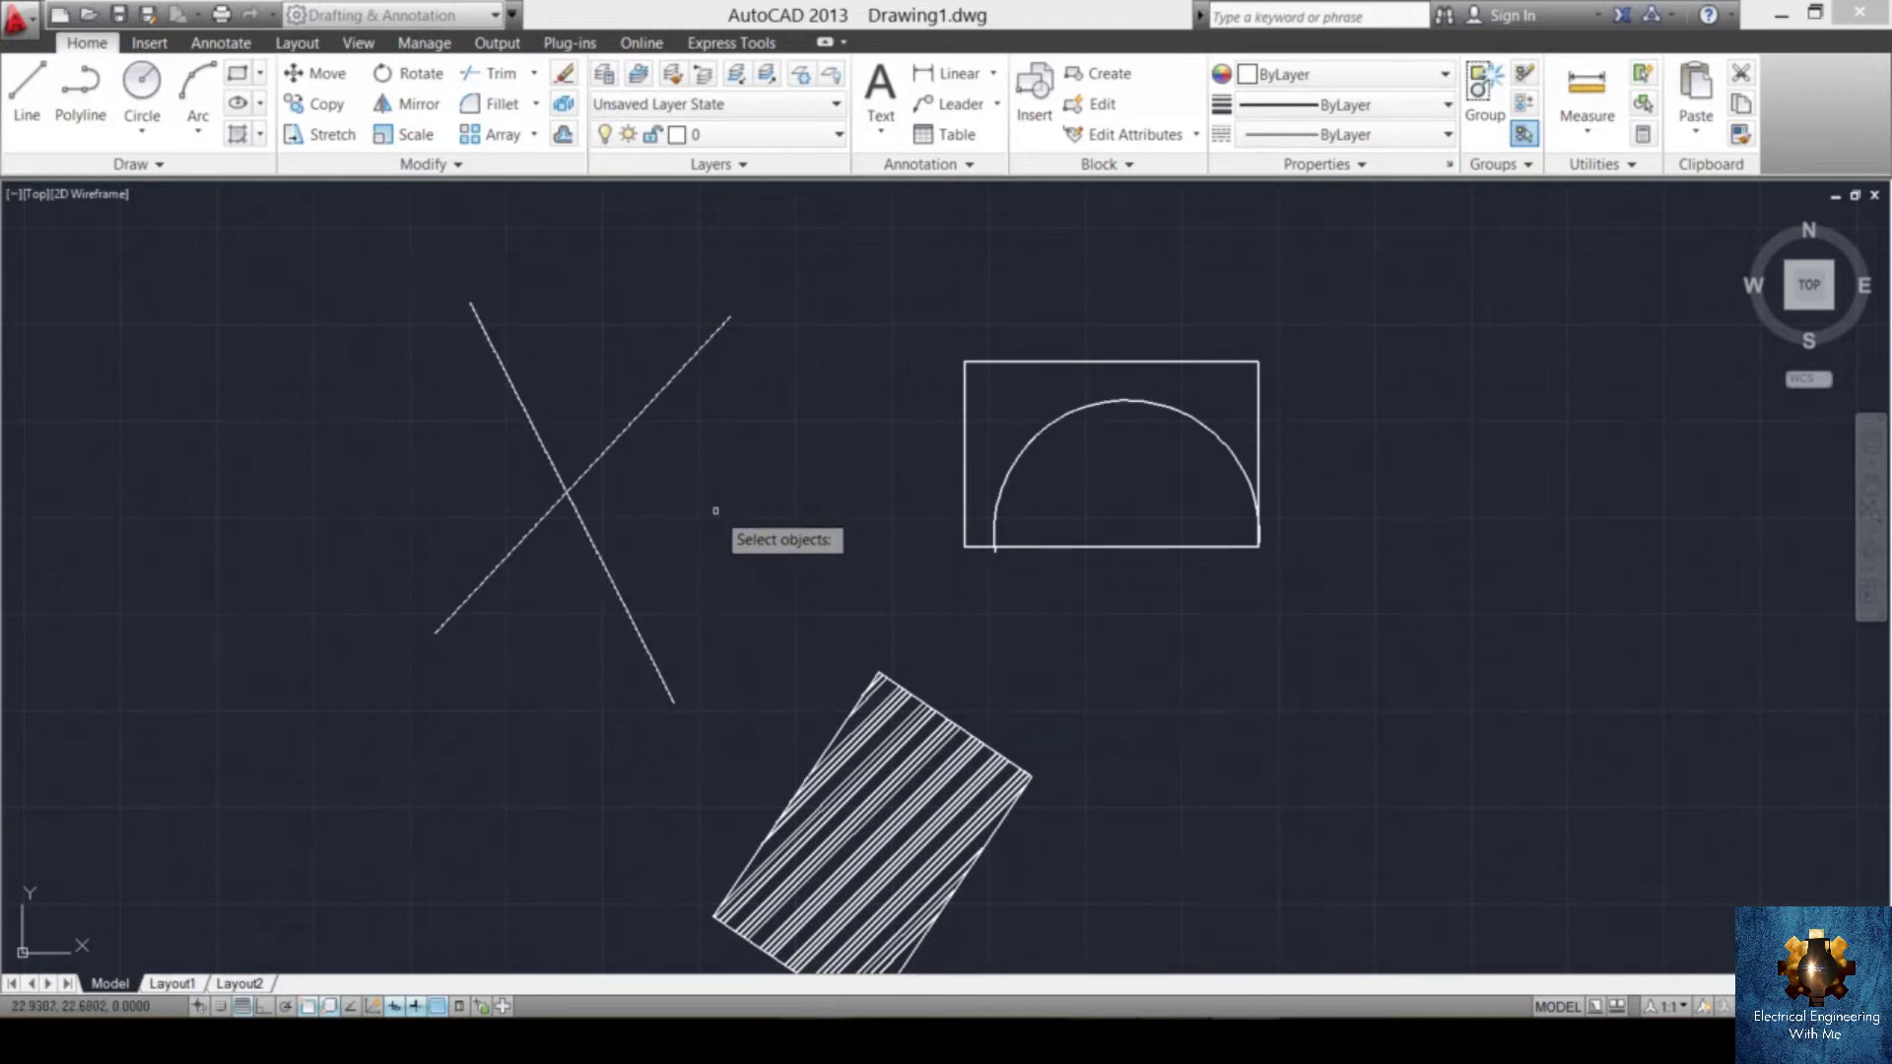
key(Return)
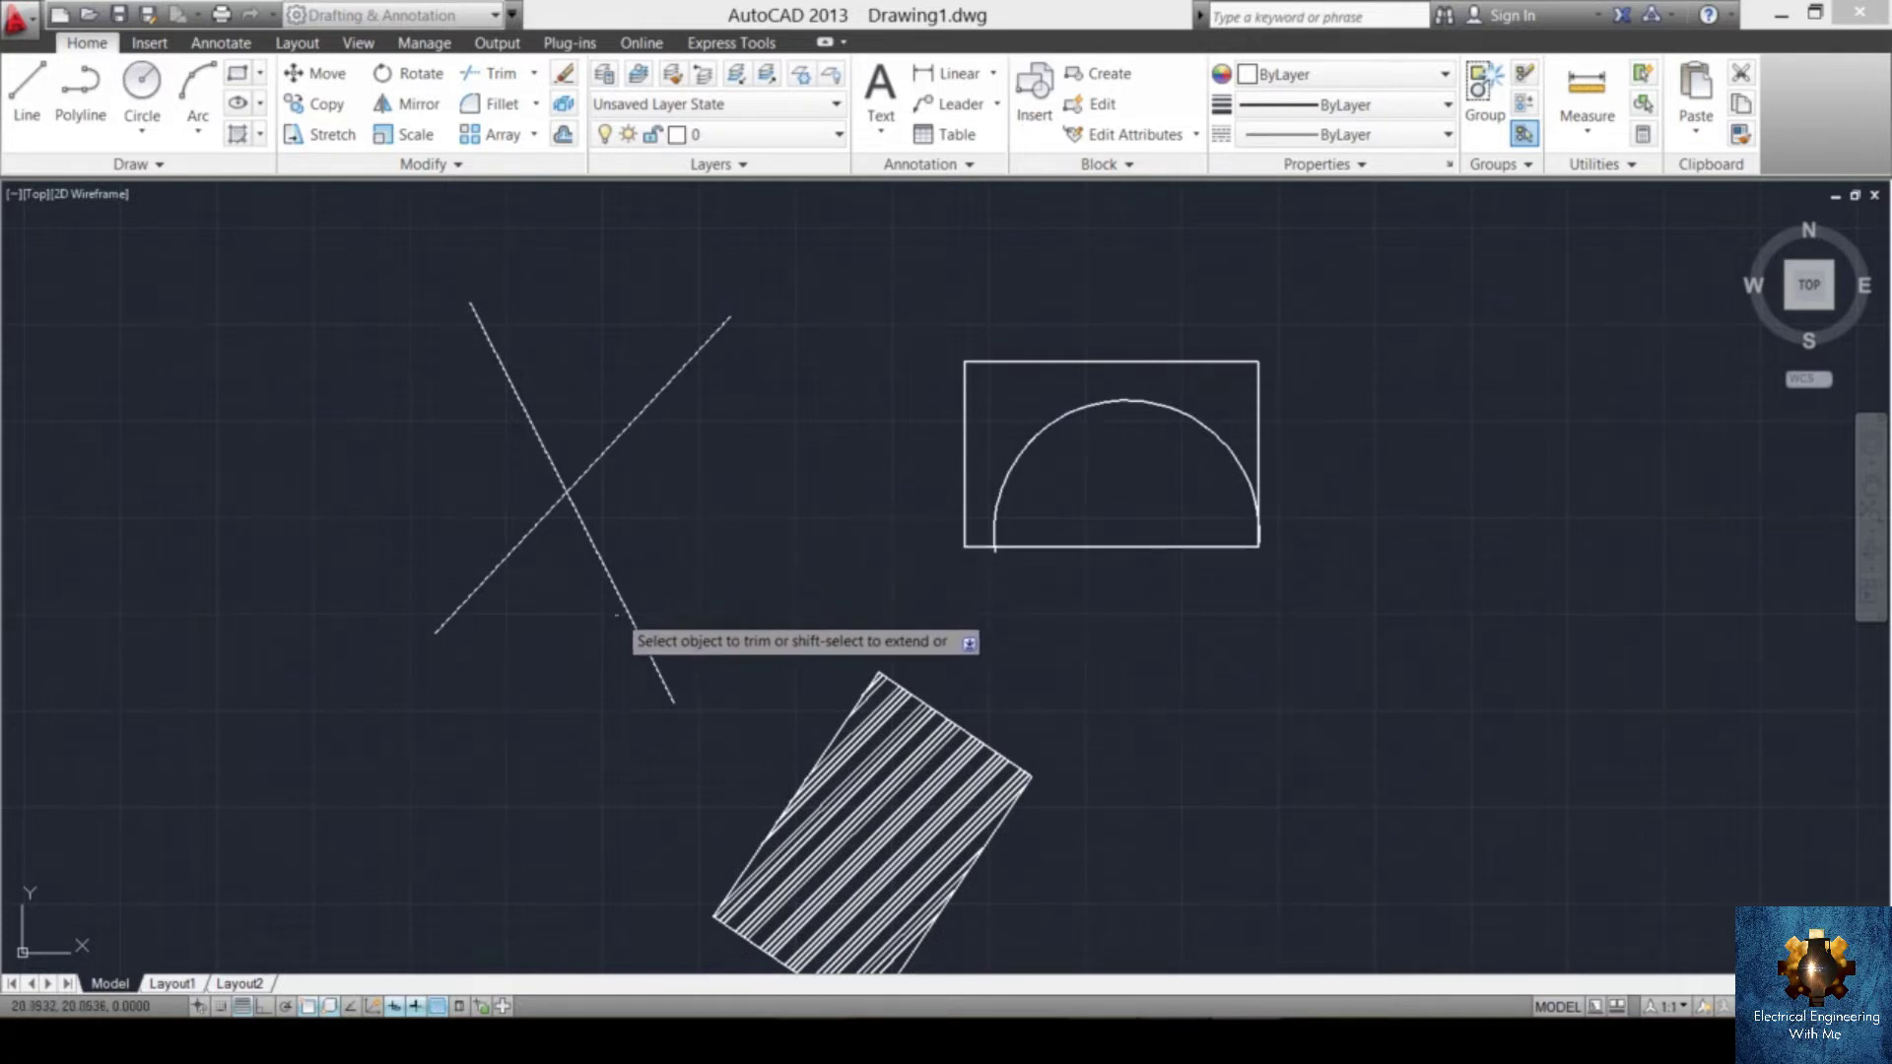
click(632, 618)
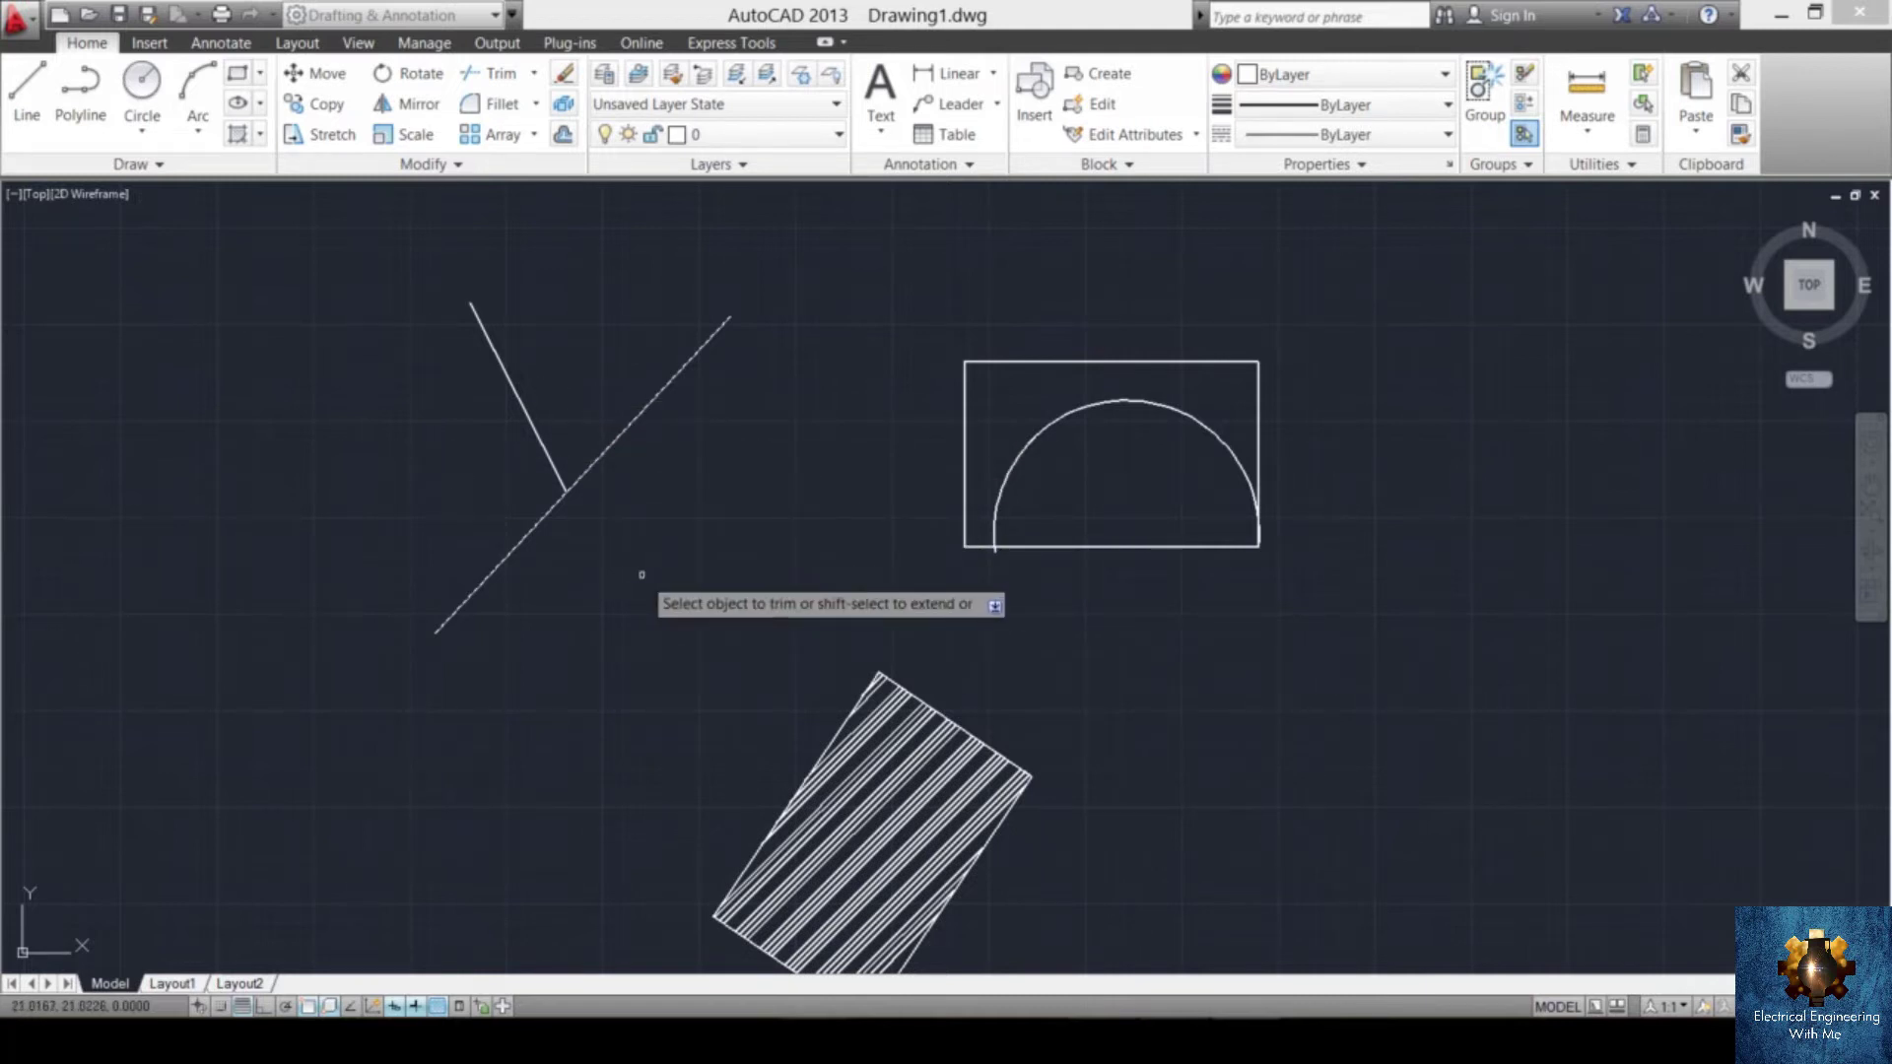
key(Escape)
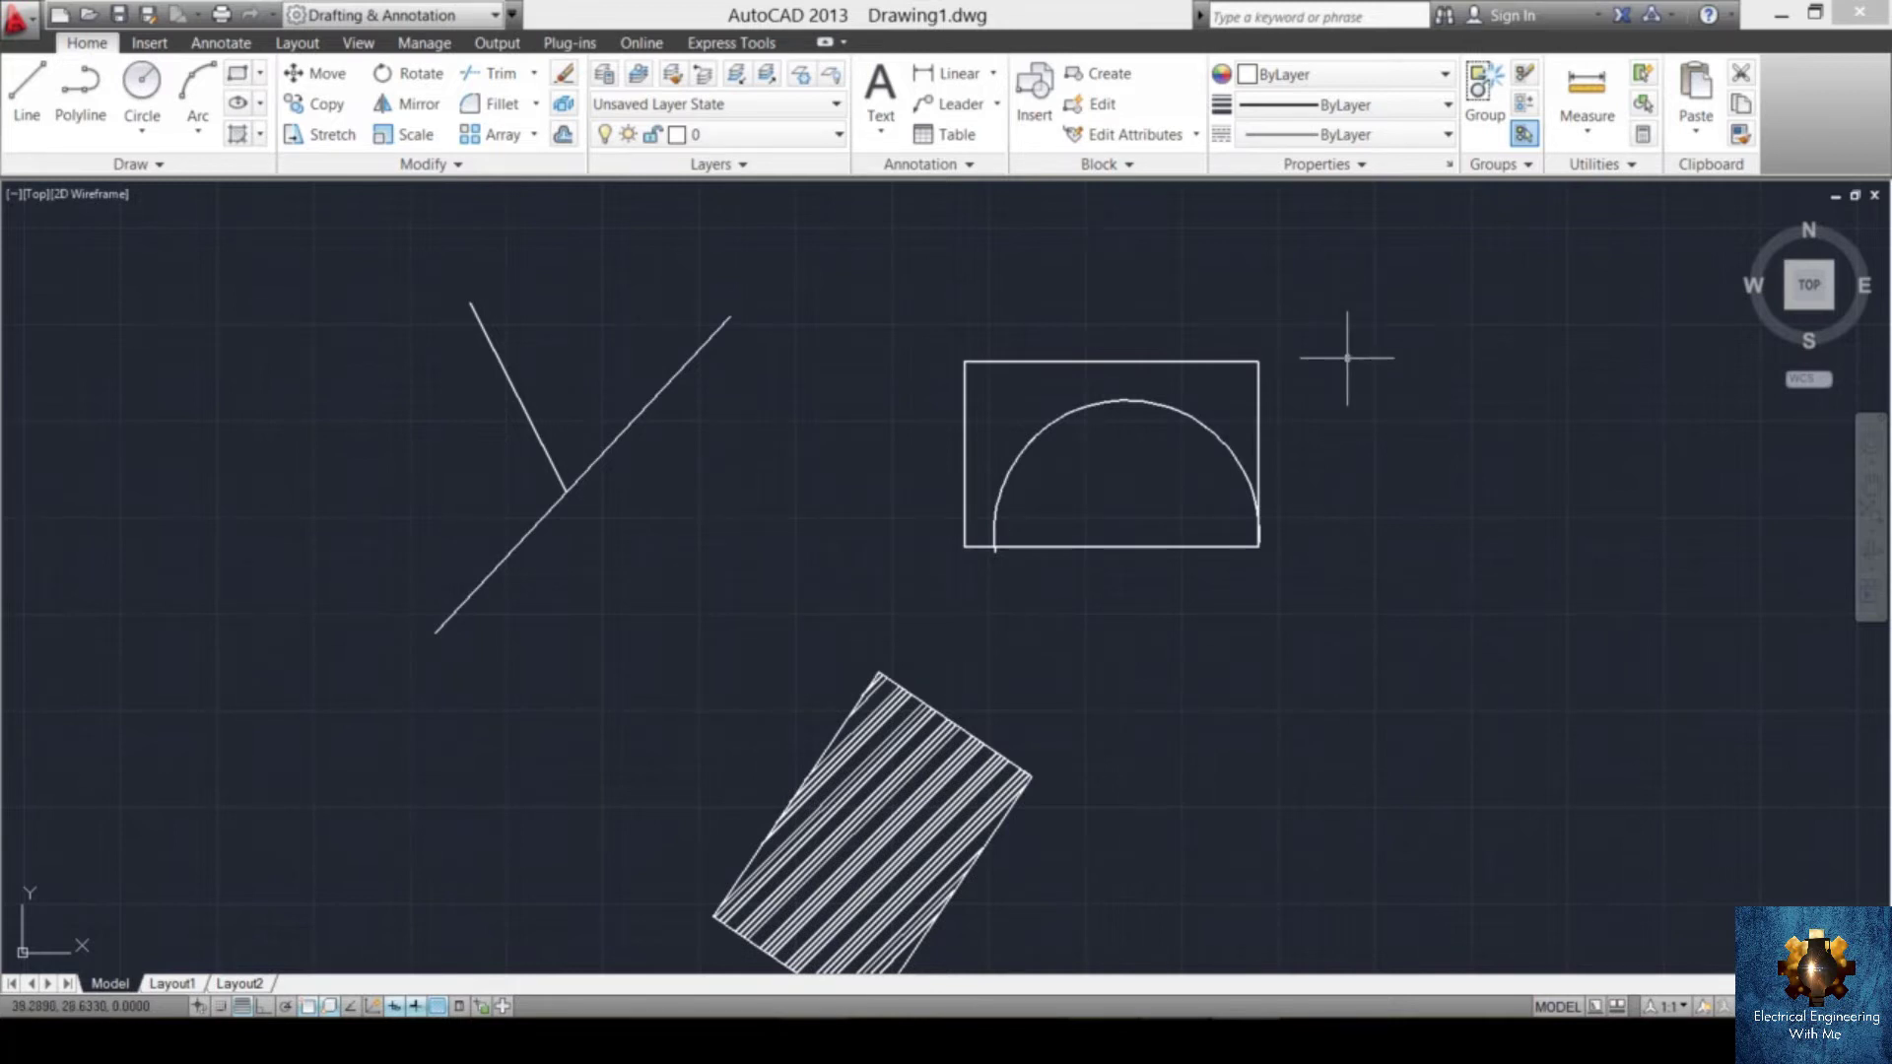
- Trim the arc's left end protruding below the upright rectangle's bottom edge, using the rectangle and arc as cutting edges
key(Return)
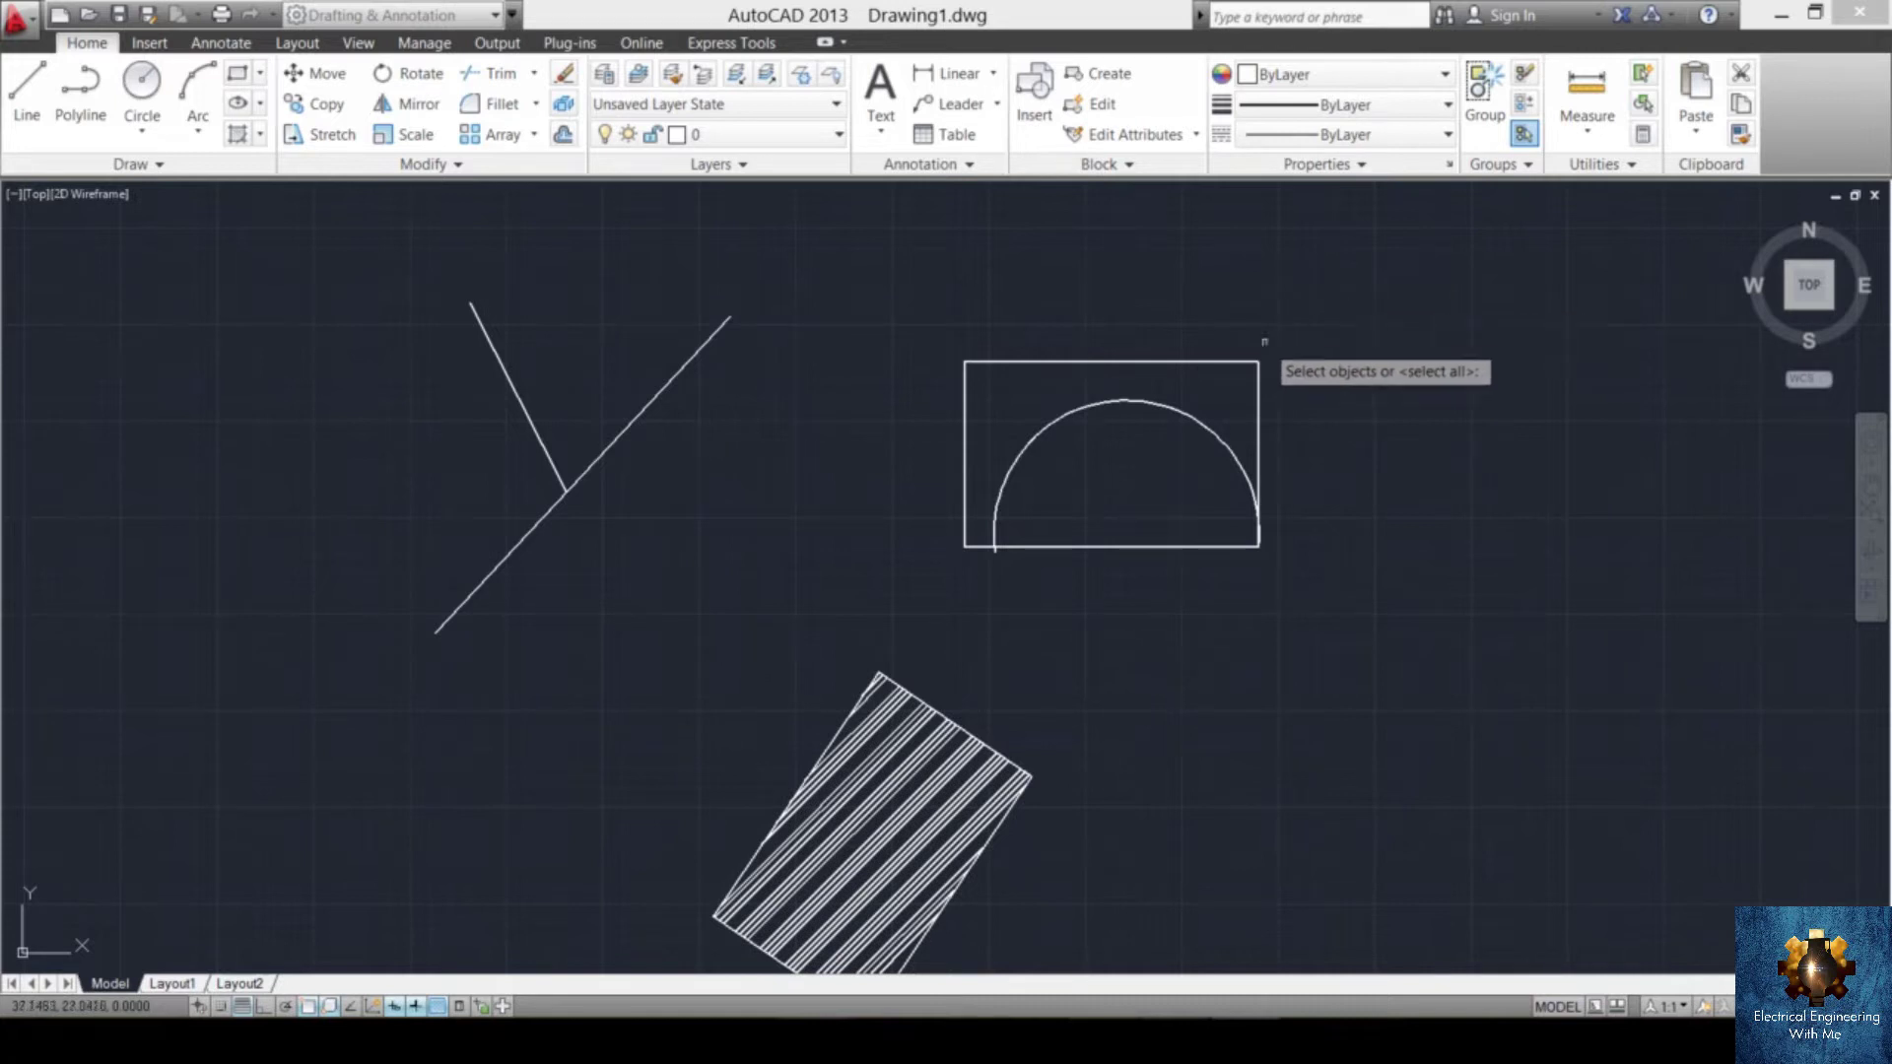
click(1217, 361)
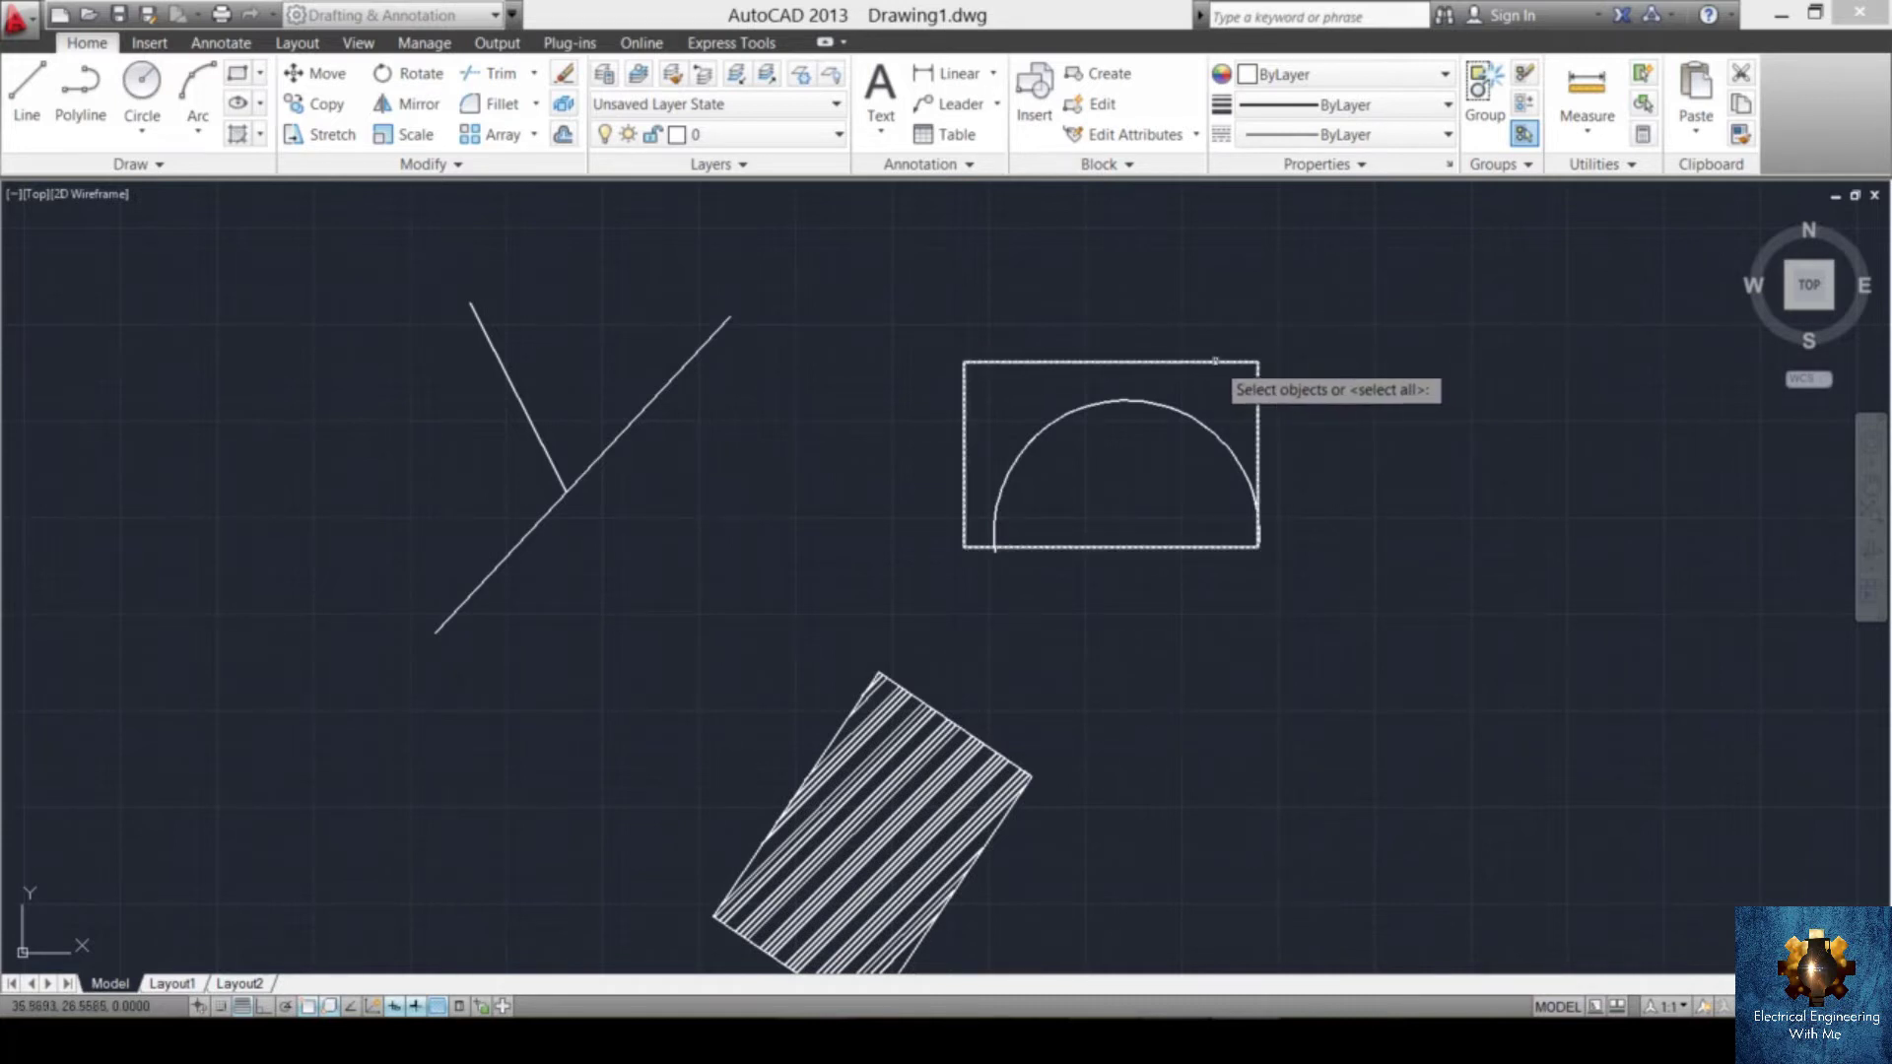
click(1397, 275)
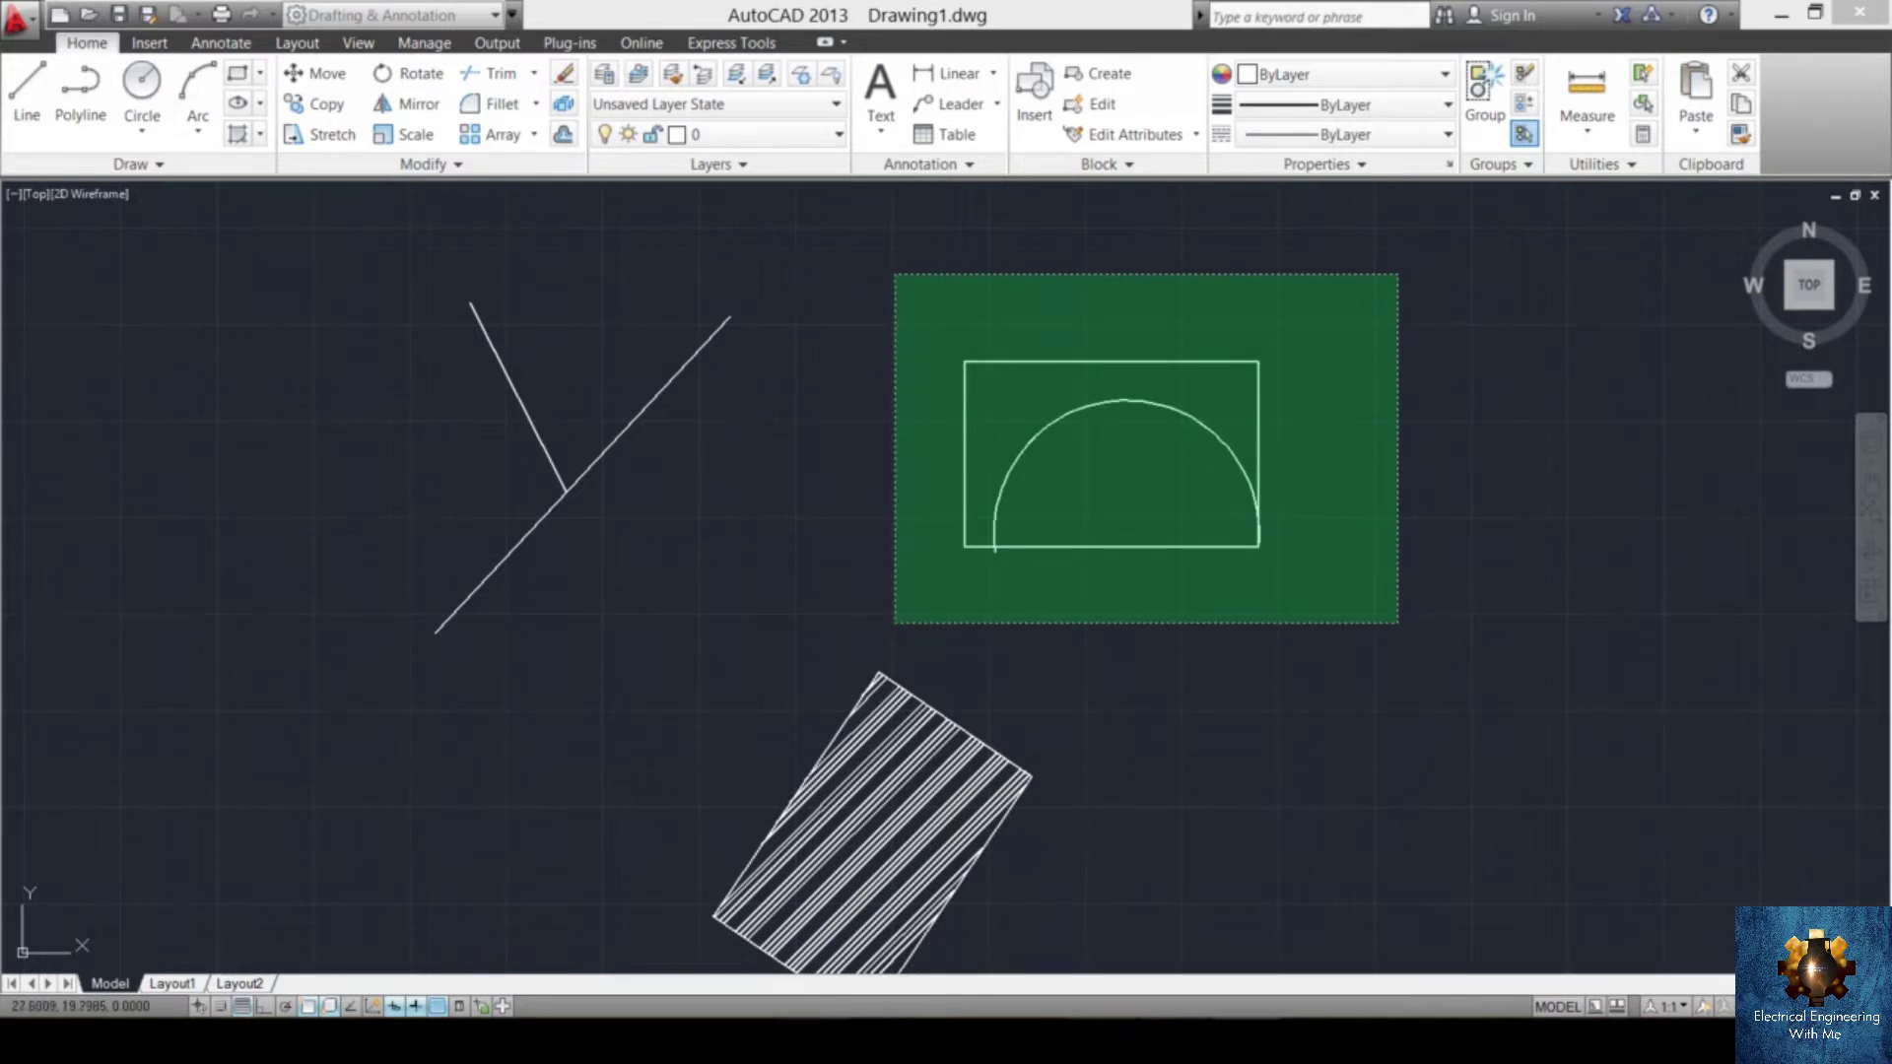
click(895, 622)
scroll(1003, 546, up, 7)
scroll(1005, 547, down, 6)
middle_drag(997, 545, 983, 567)
scroll(986, 573, up, 4)
key(Return)
scroll(989, 558, up, 4)
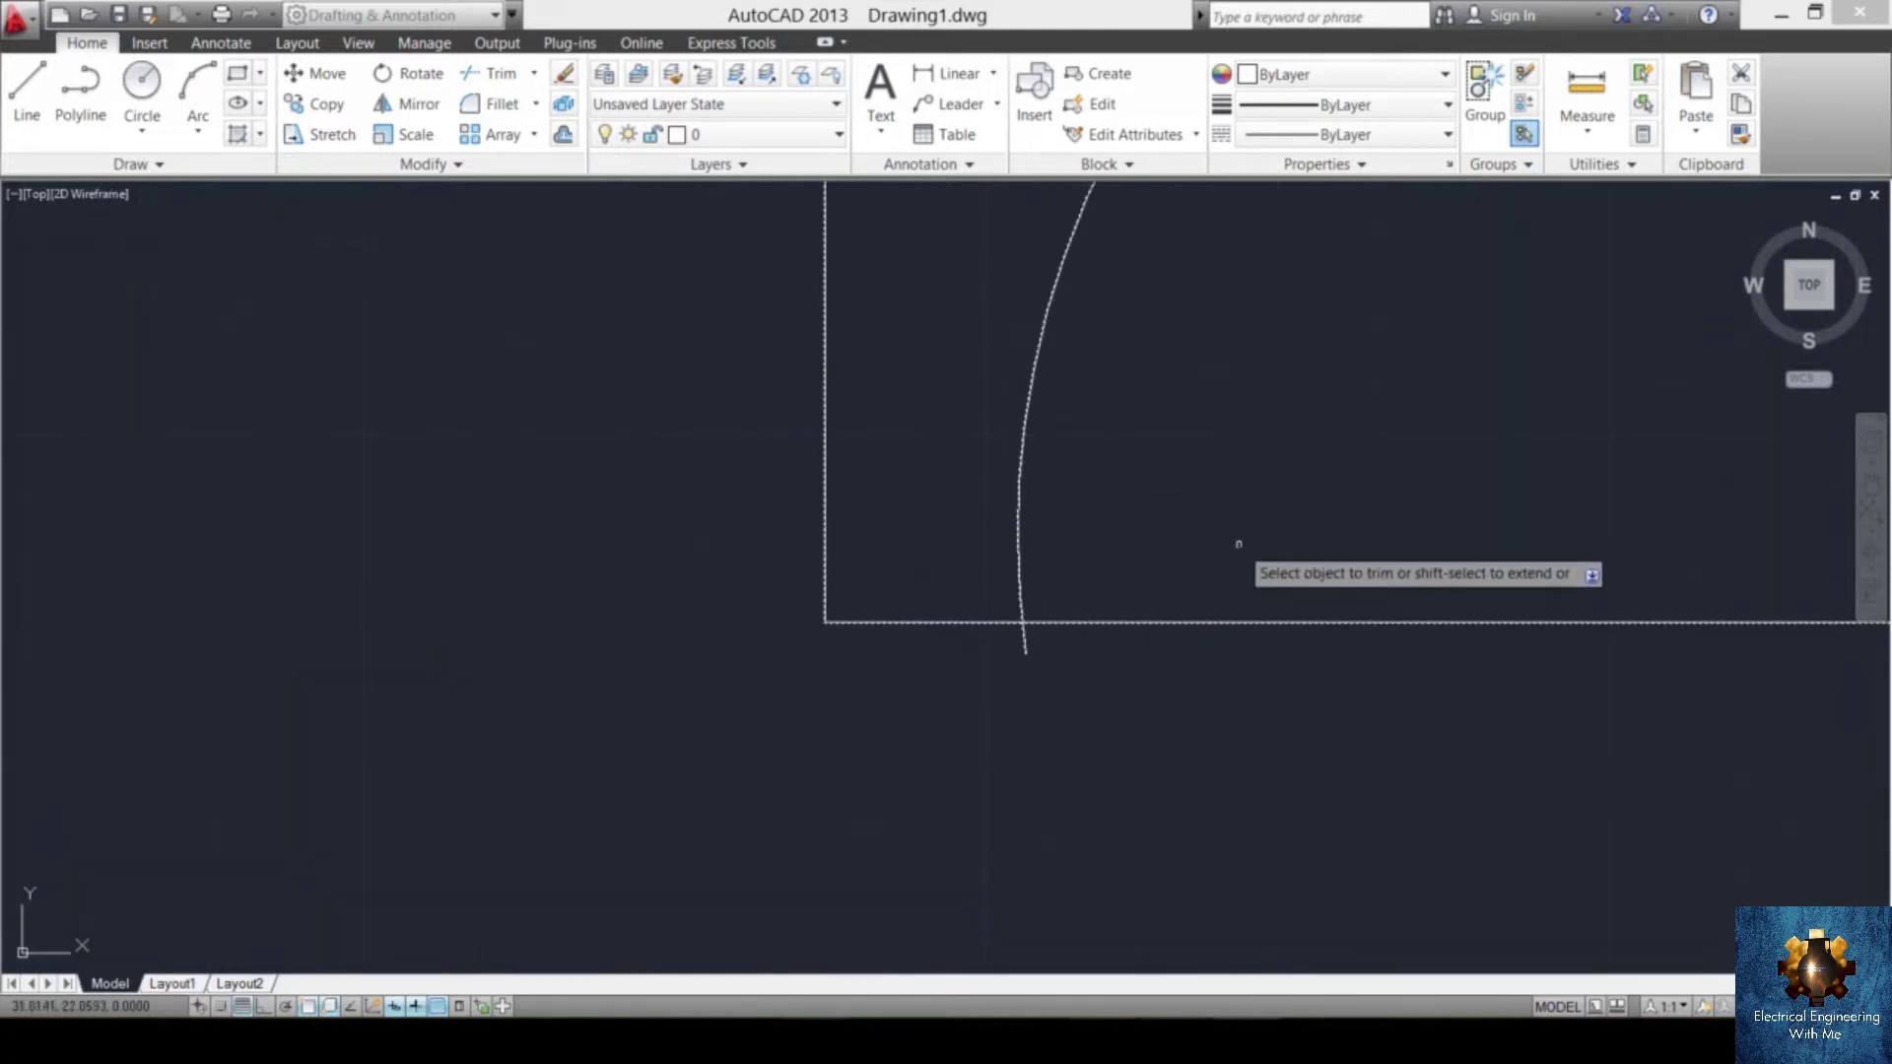
scroll(1111, 519, down, 5)
scroll(1140, 541, up, 5)
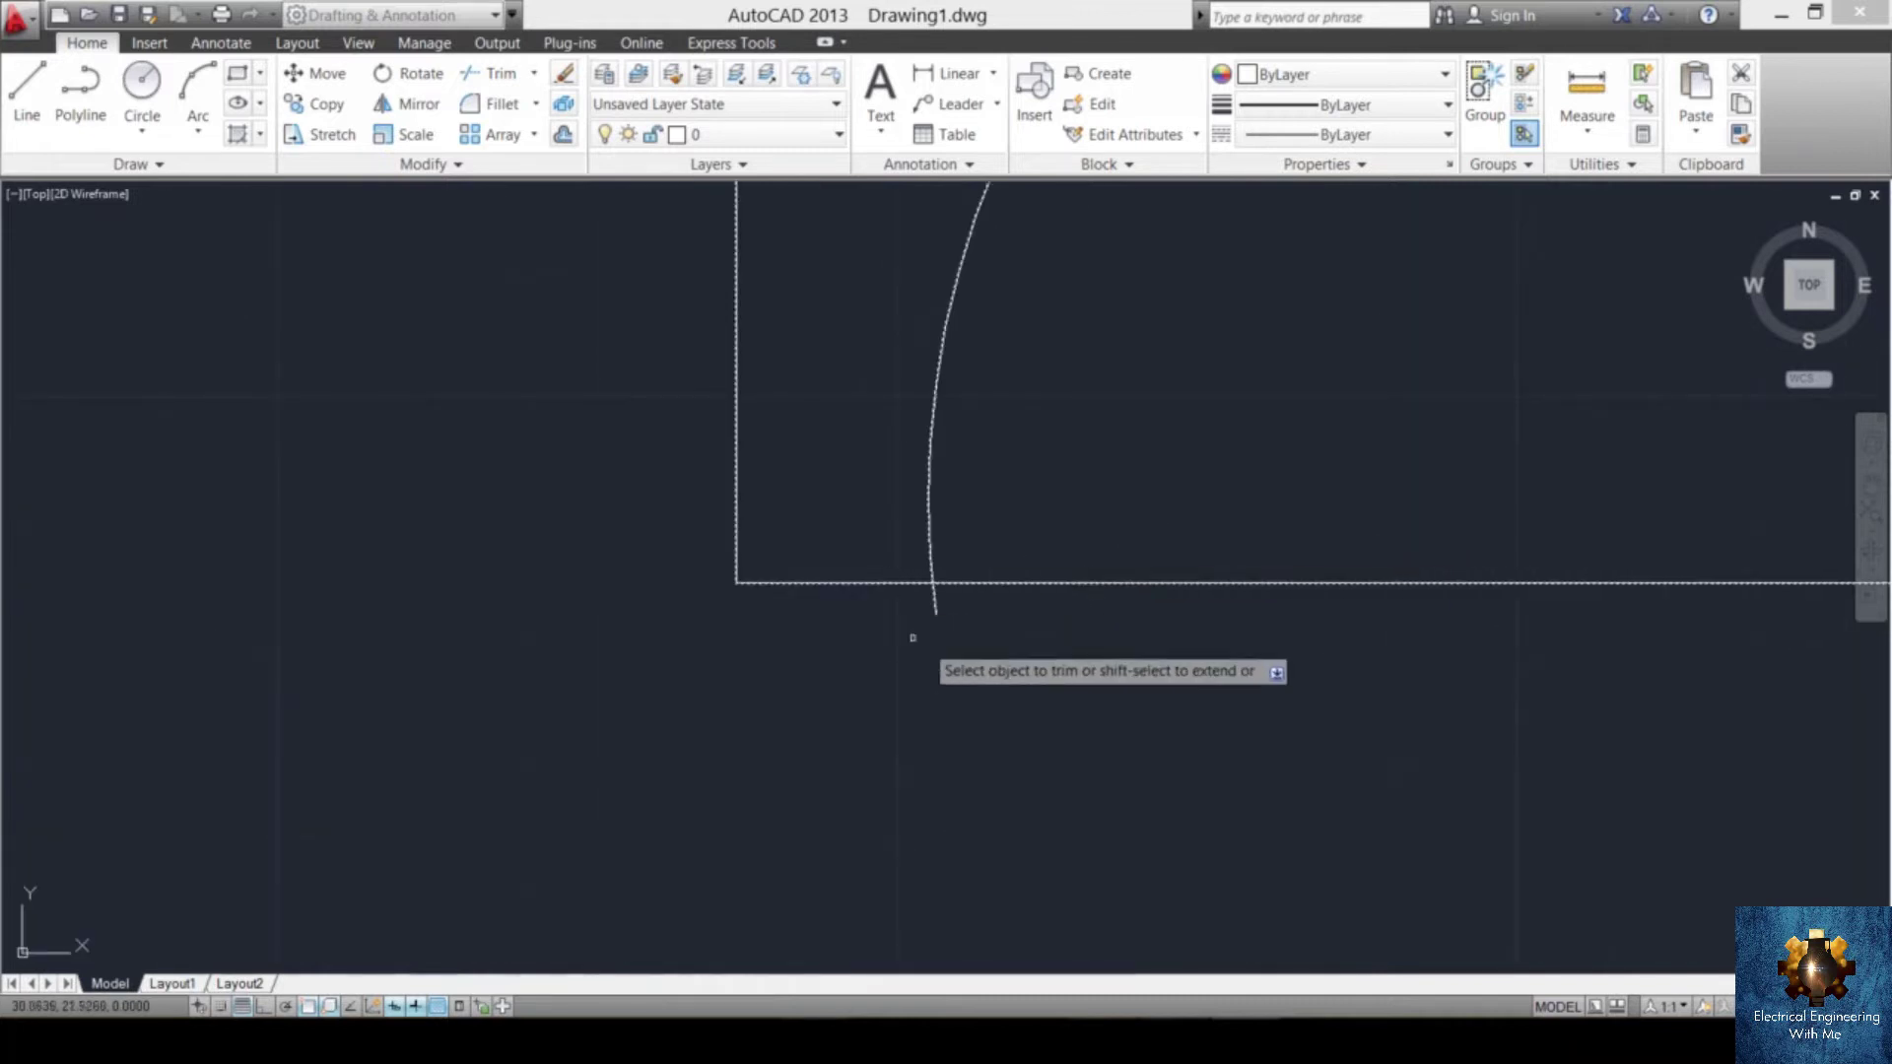
click(936, 609)
scroll(1039, 444, down, 3)
middle_drag(1038, 443, 1035, 564)
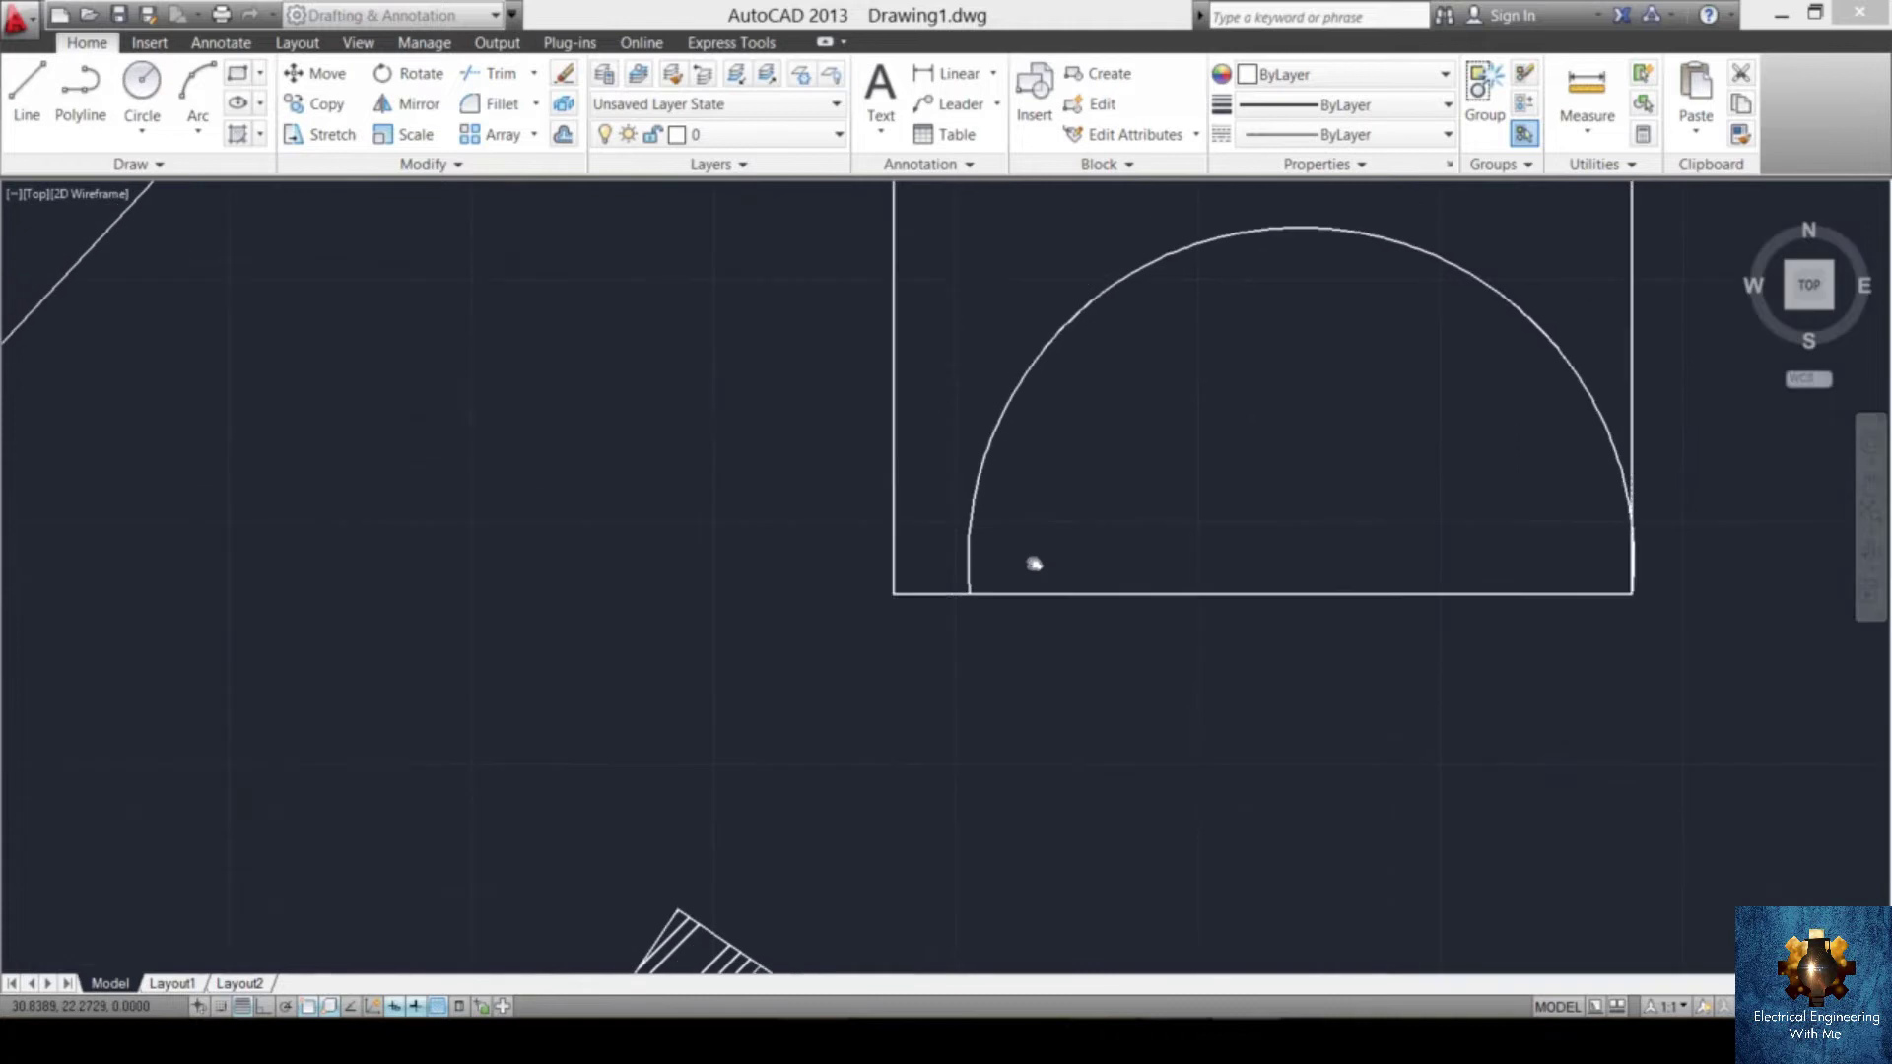
scroll(1084, 592, down, 5)
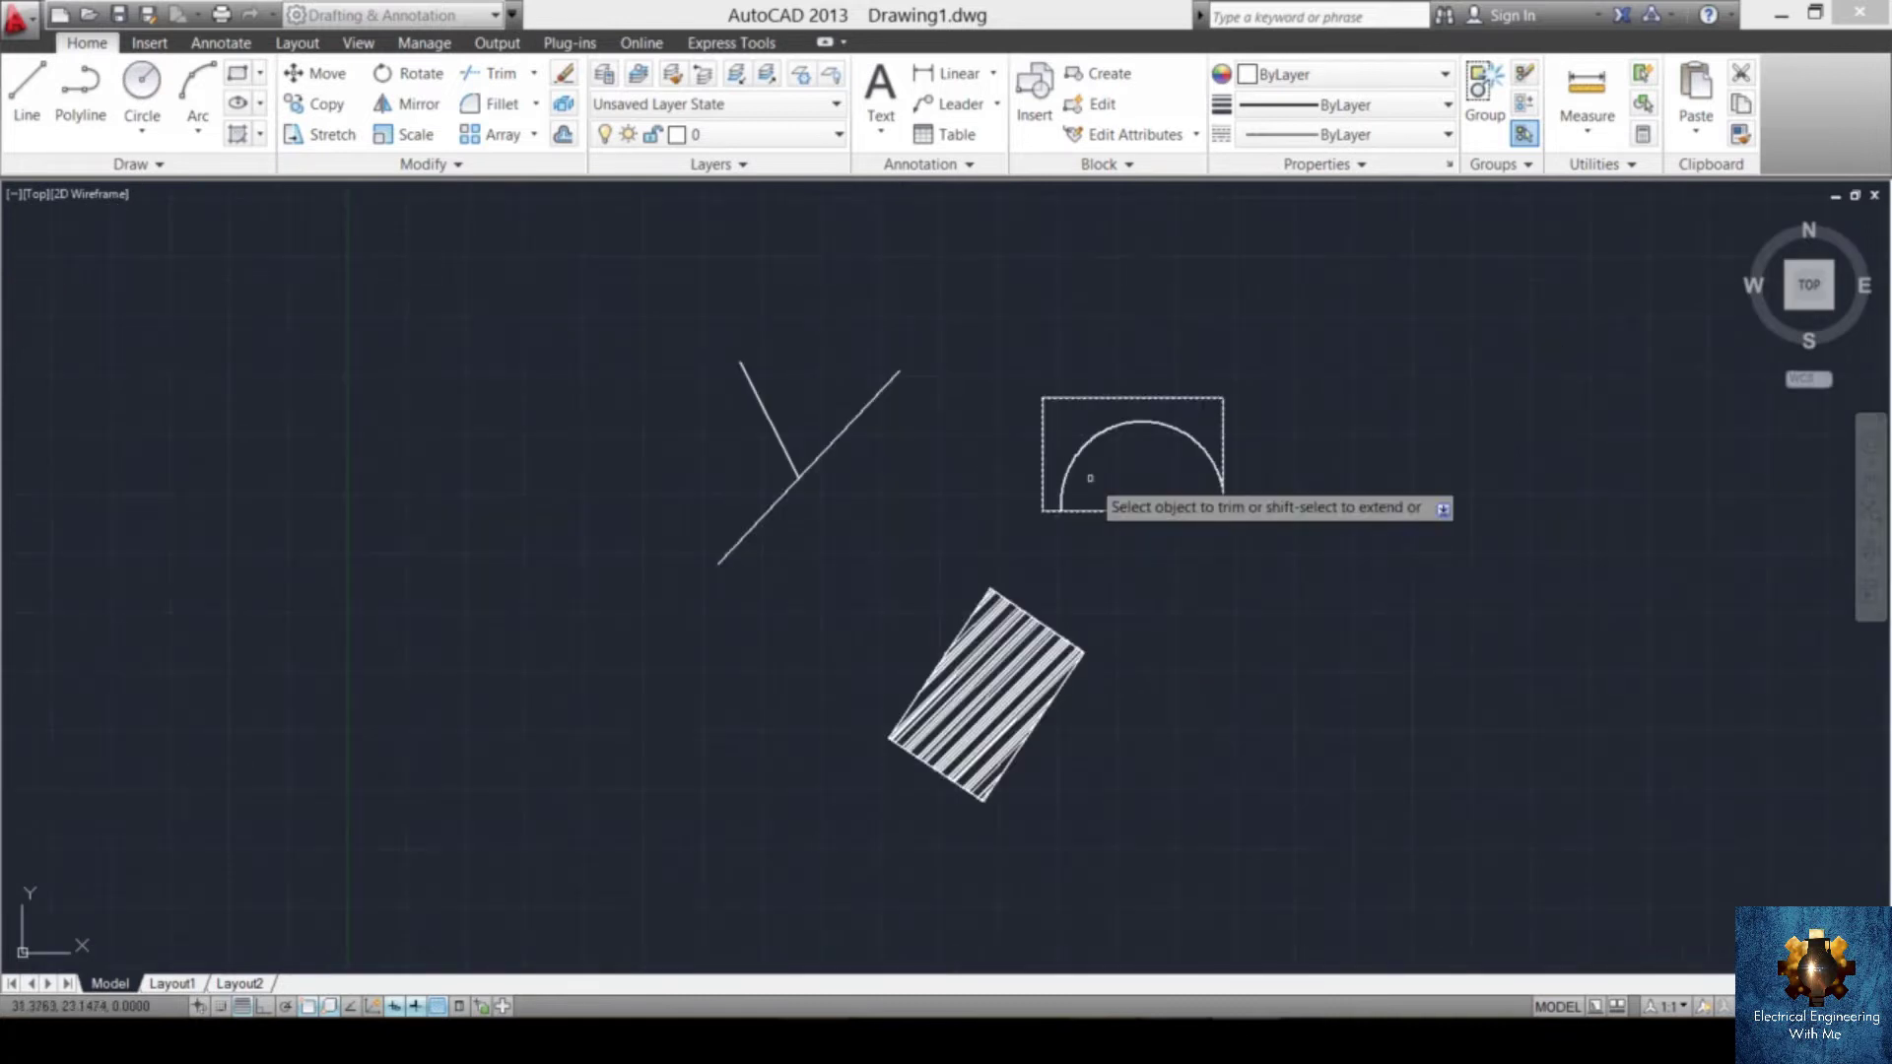
key(Escape)
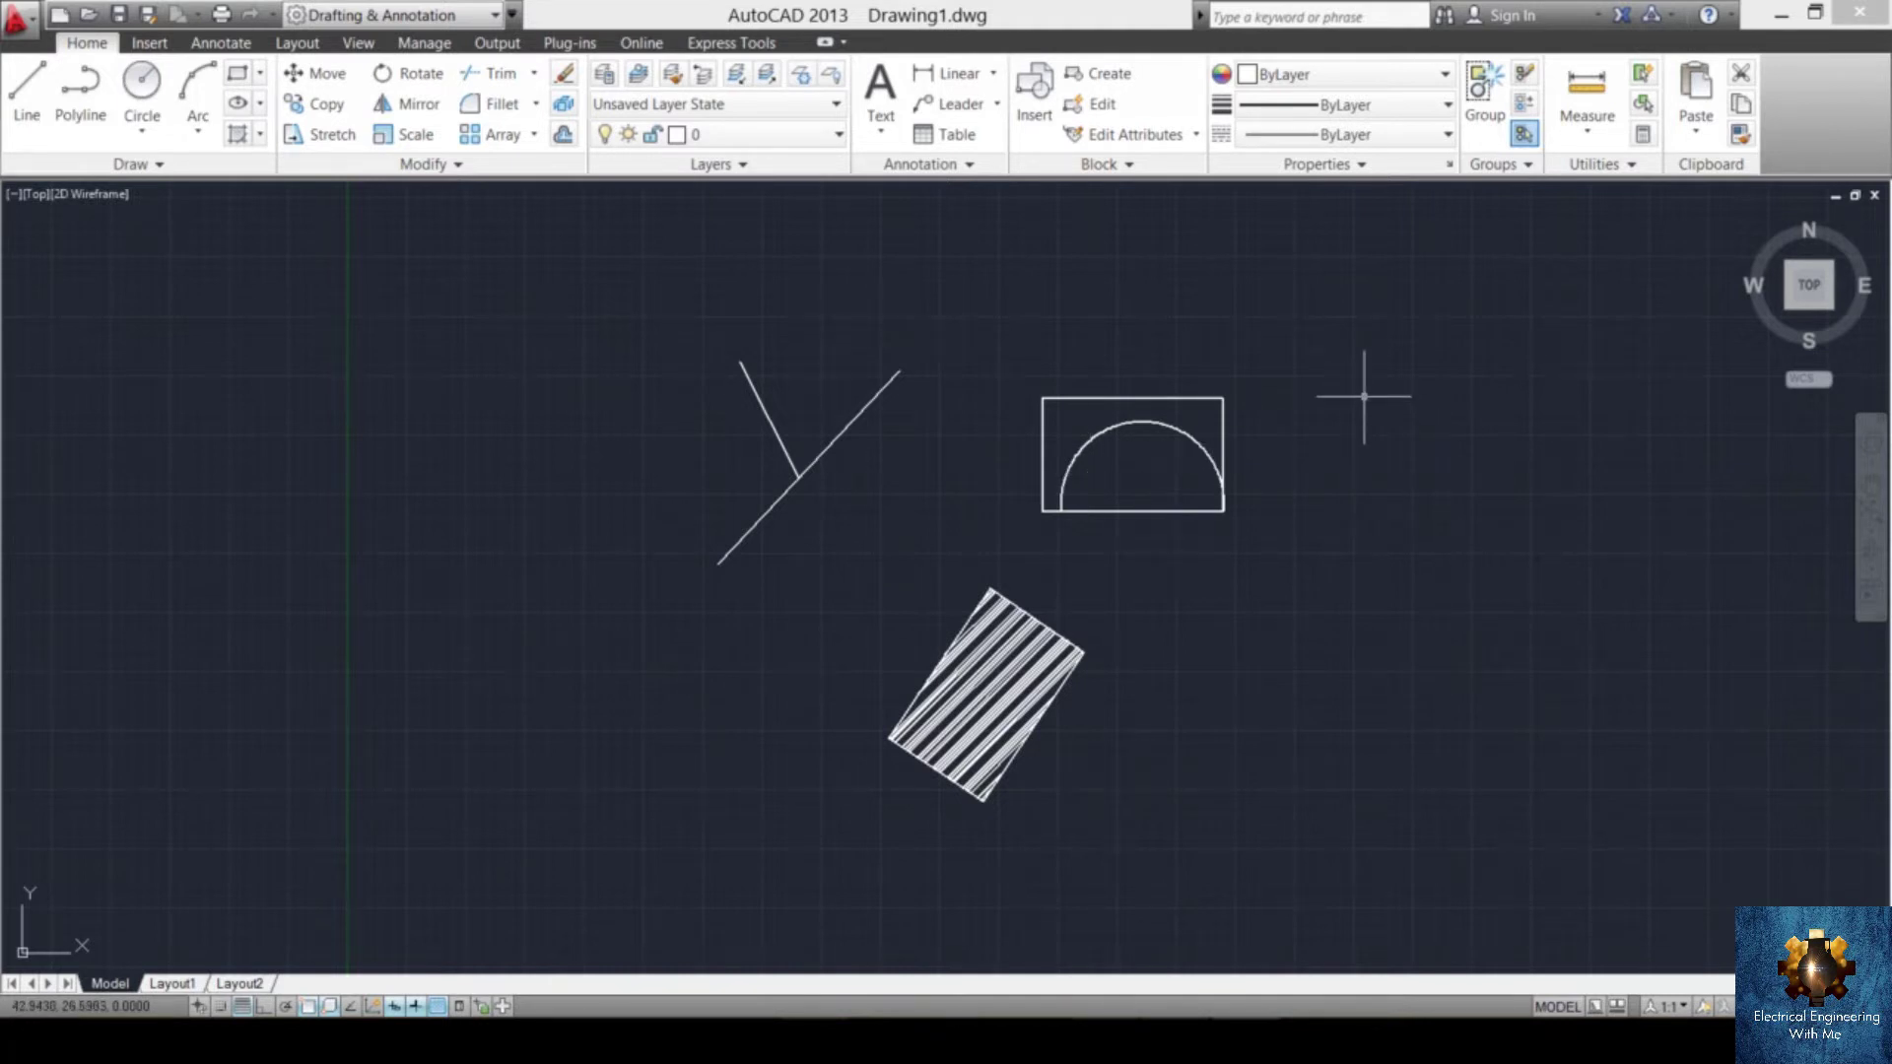
- Copy the rectangle and its arc directly above the original, using the arc's lower-left endpoint as the base point
click(1347, 311)
click(976, 555)
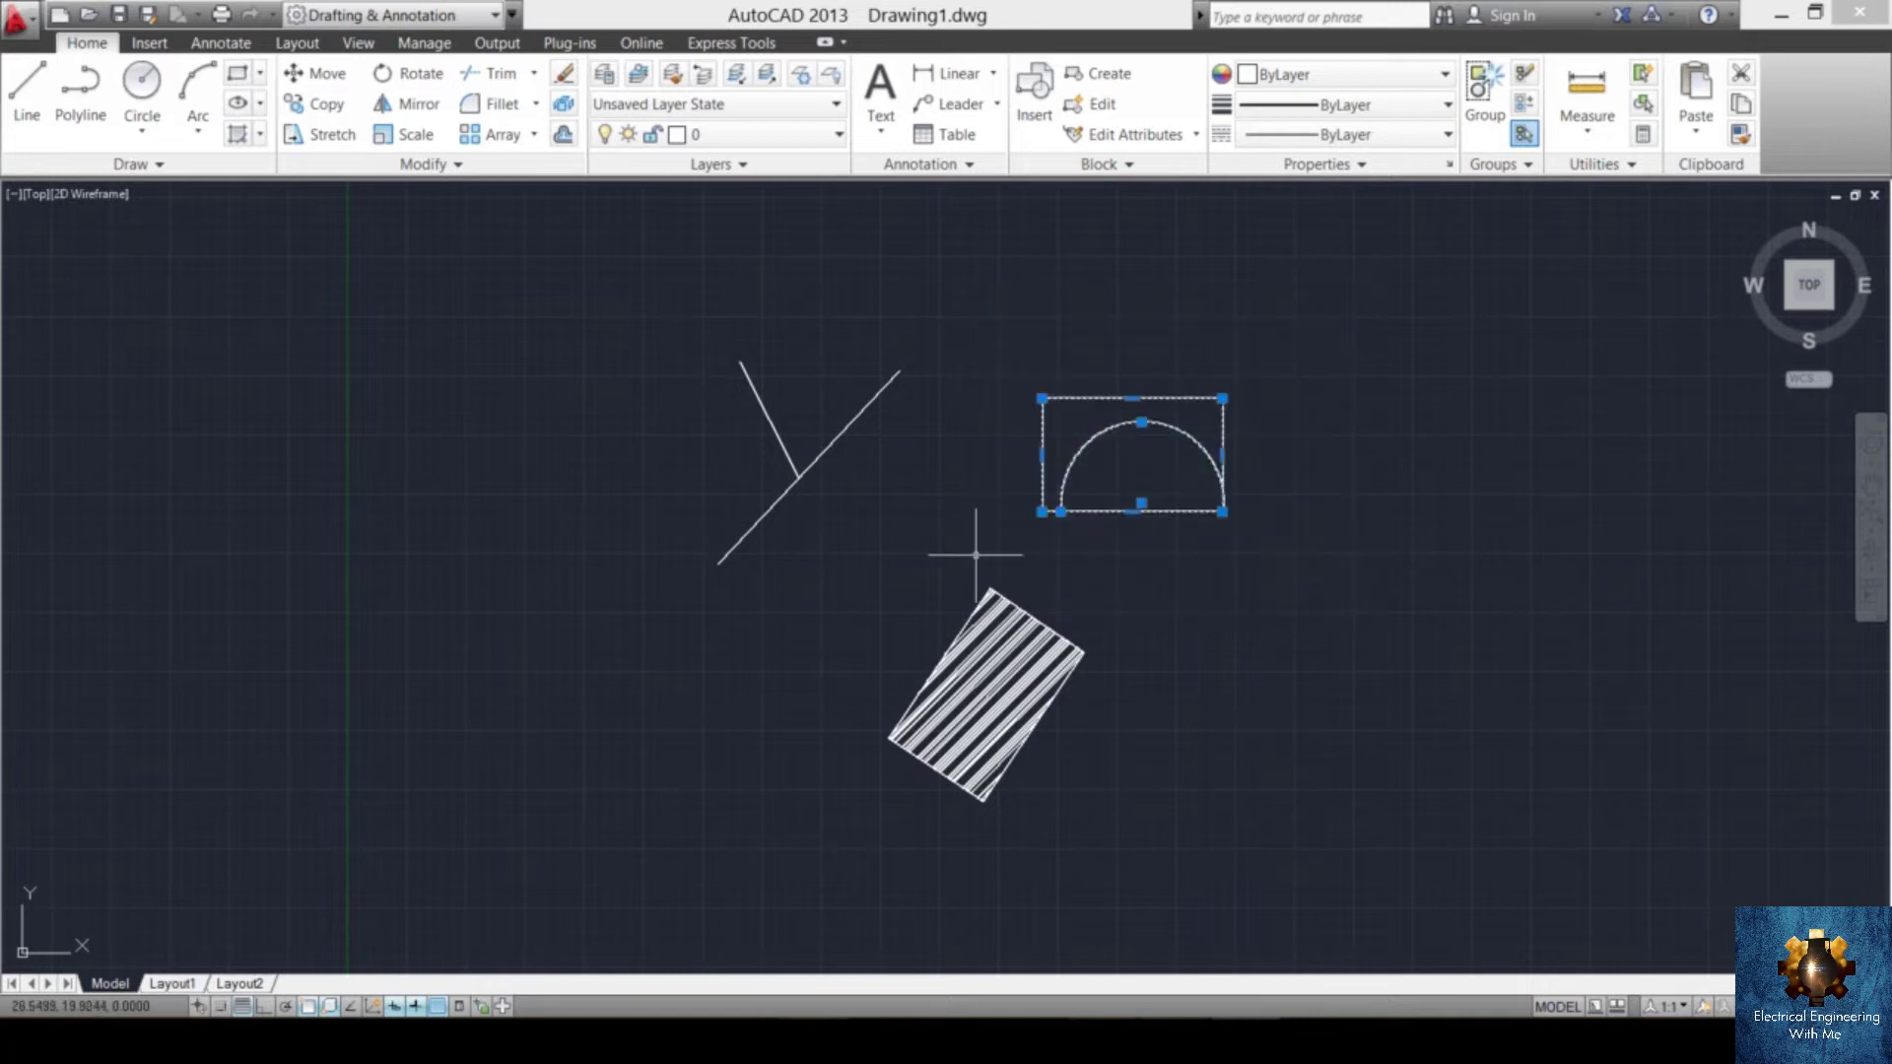
text(c)
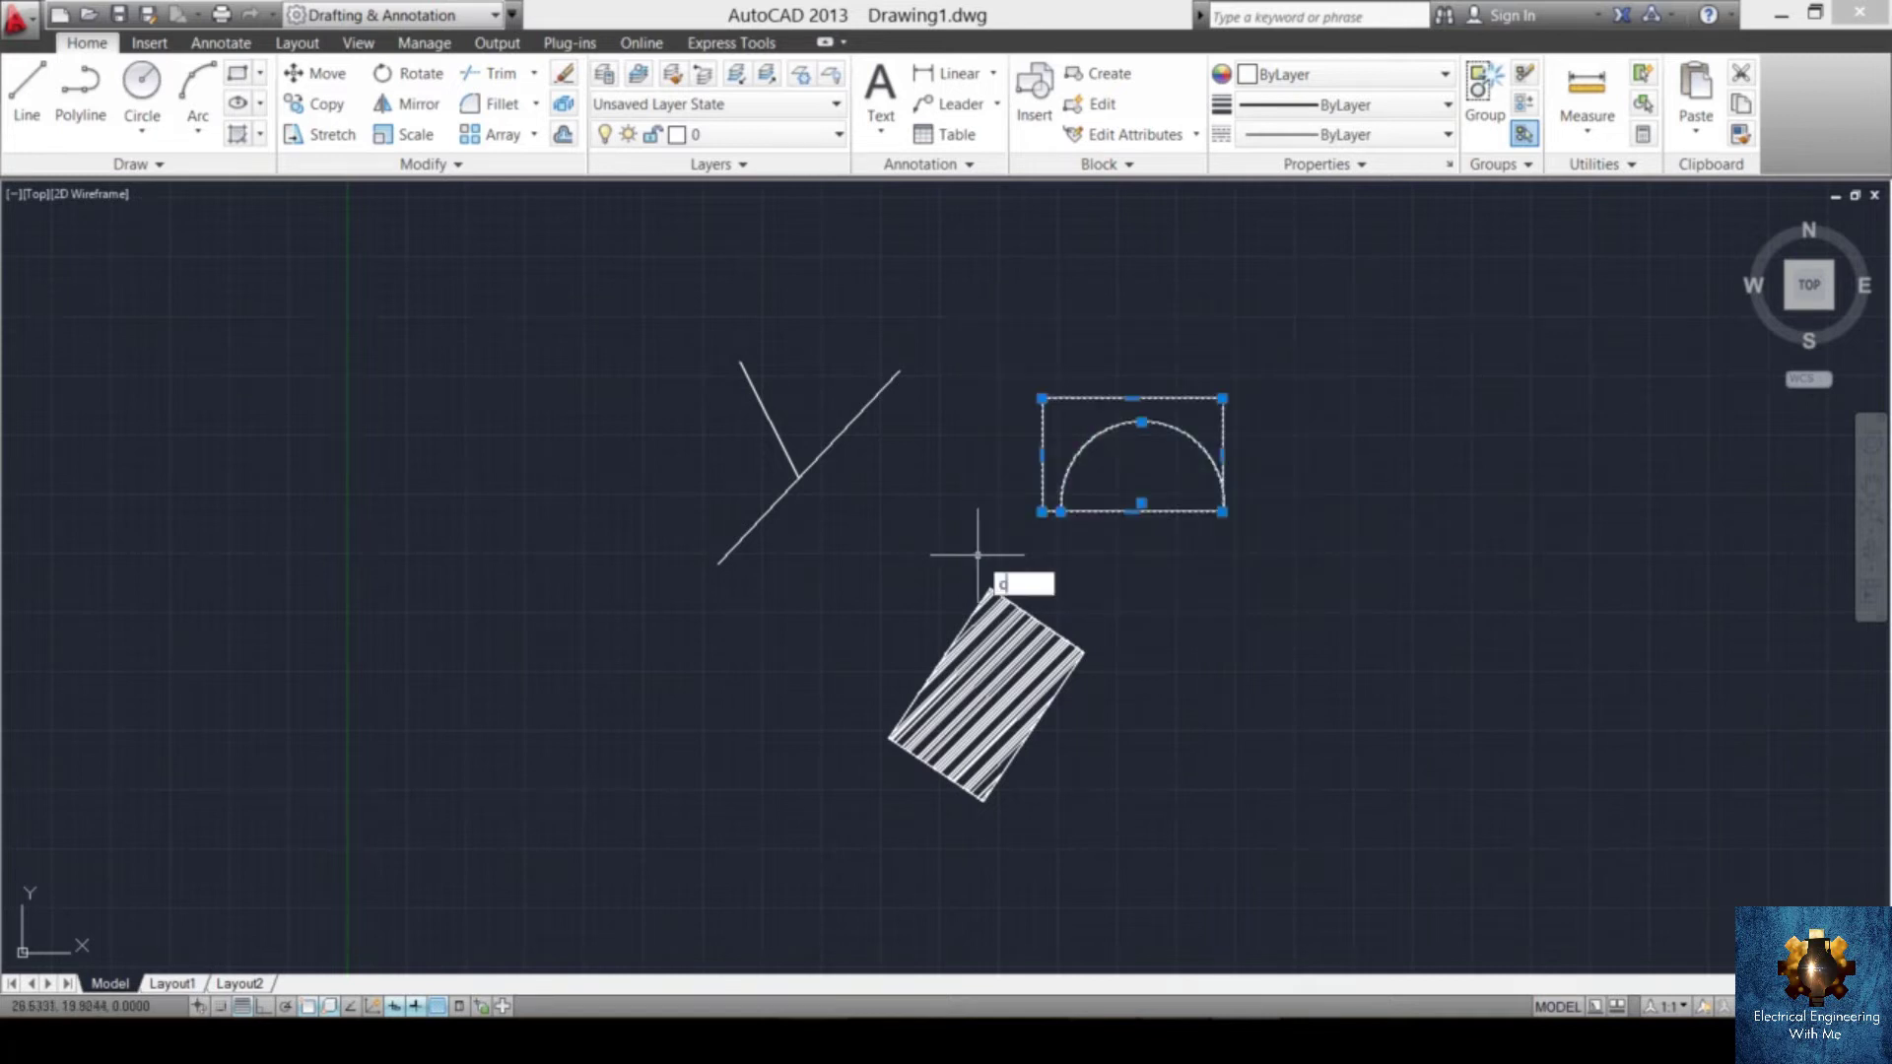
text(o)
key(Return)
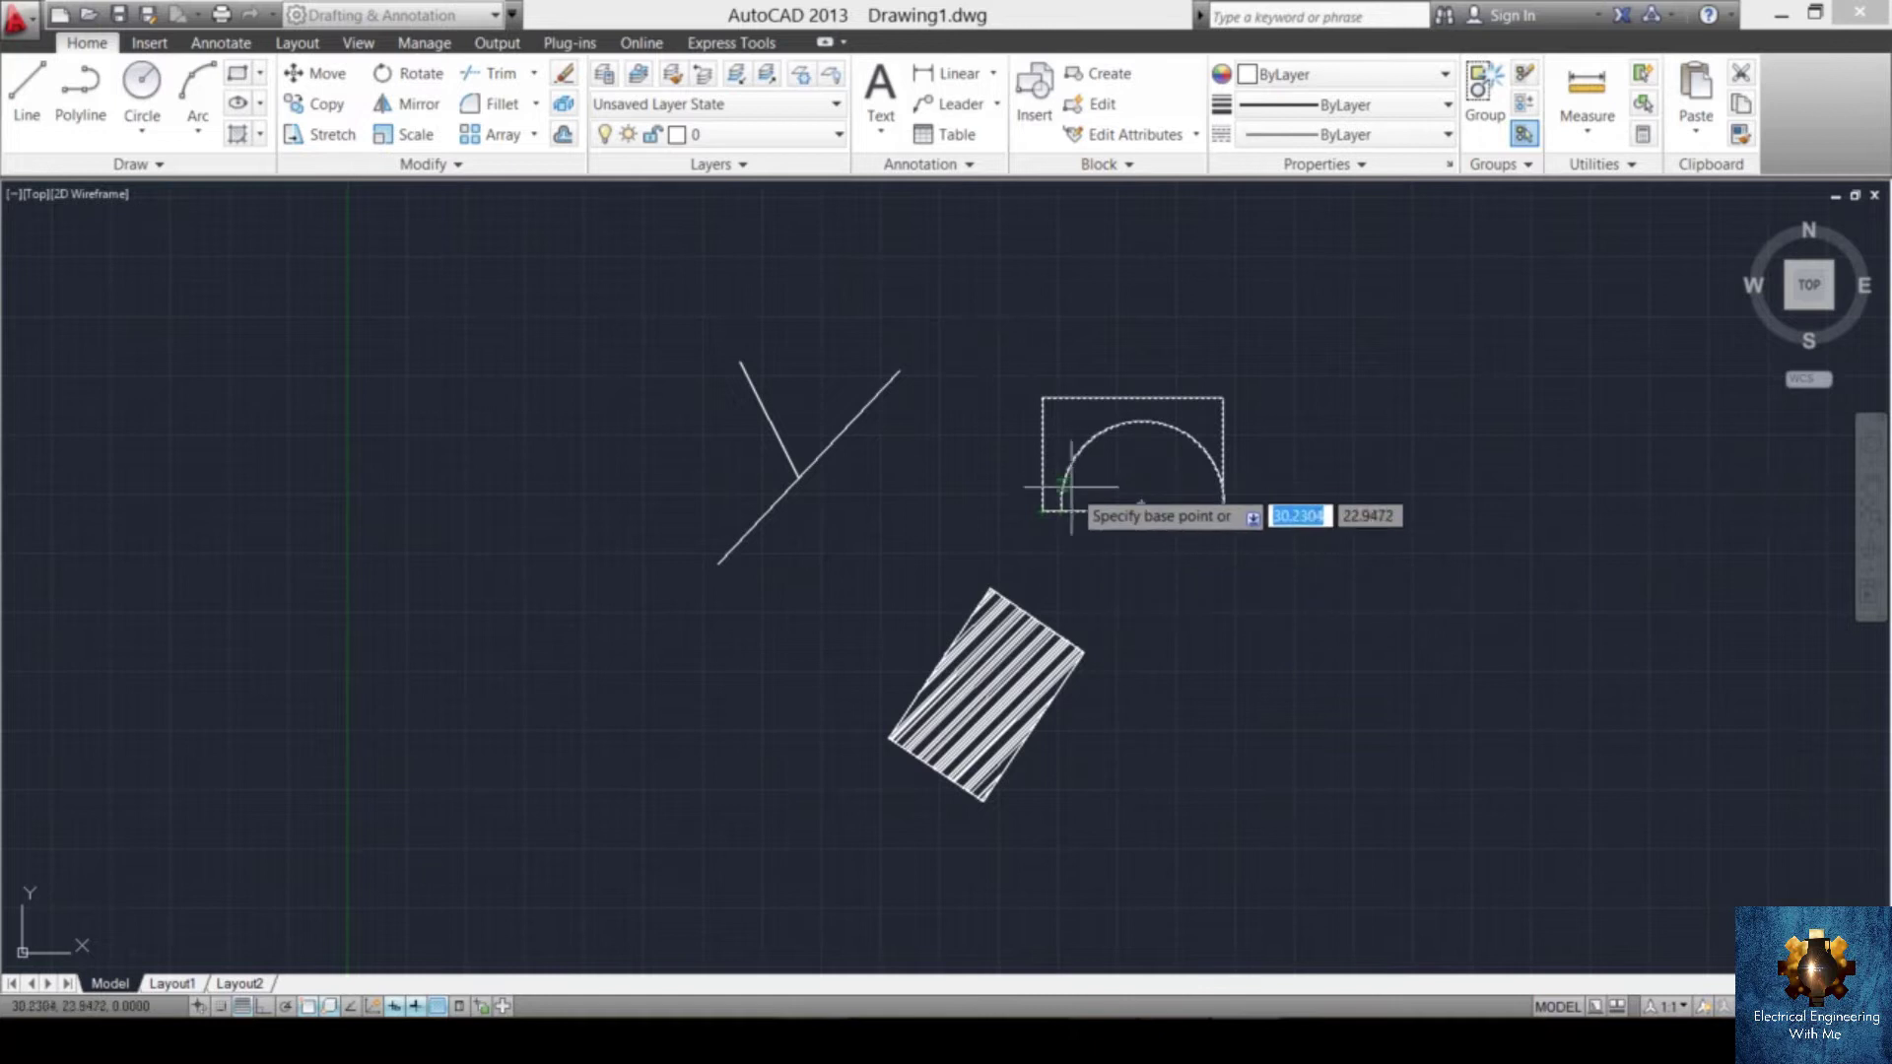
scroll(1074, 486, up, 3)
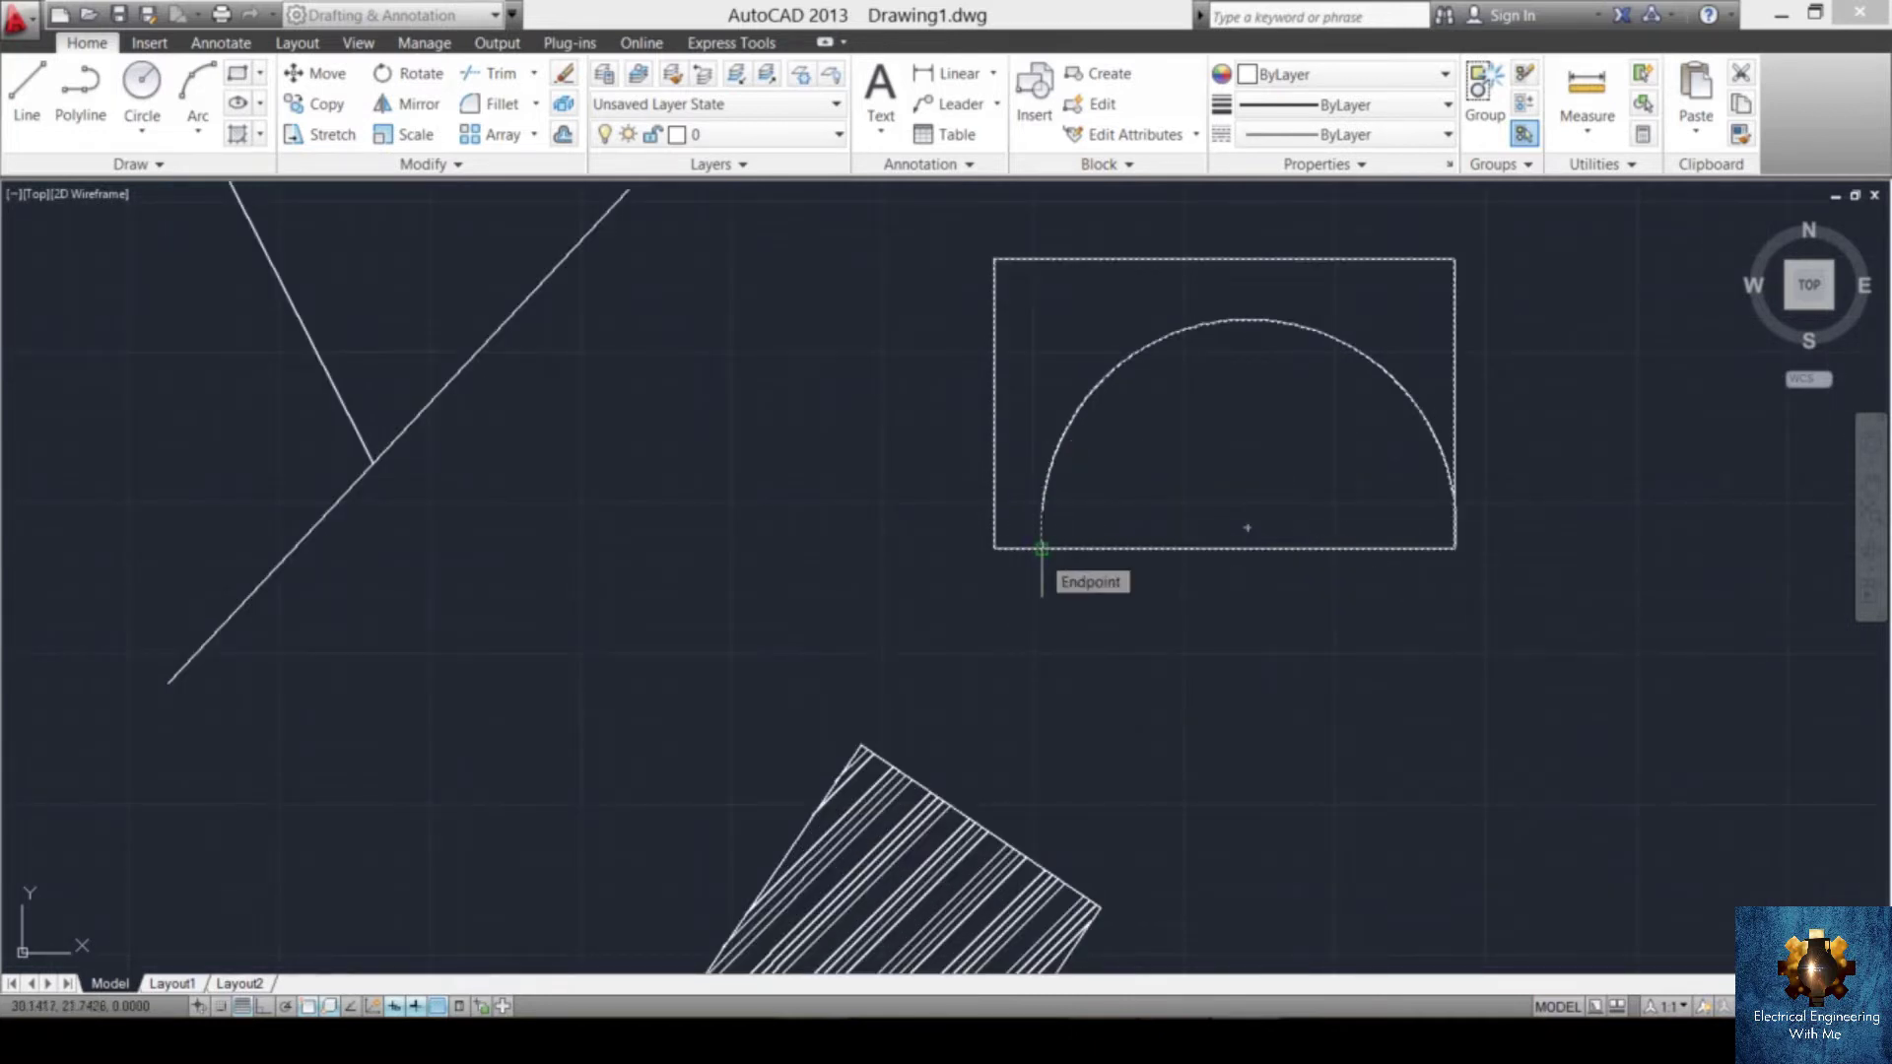
click(1041, 548)
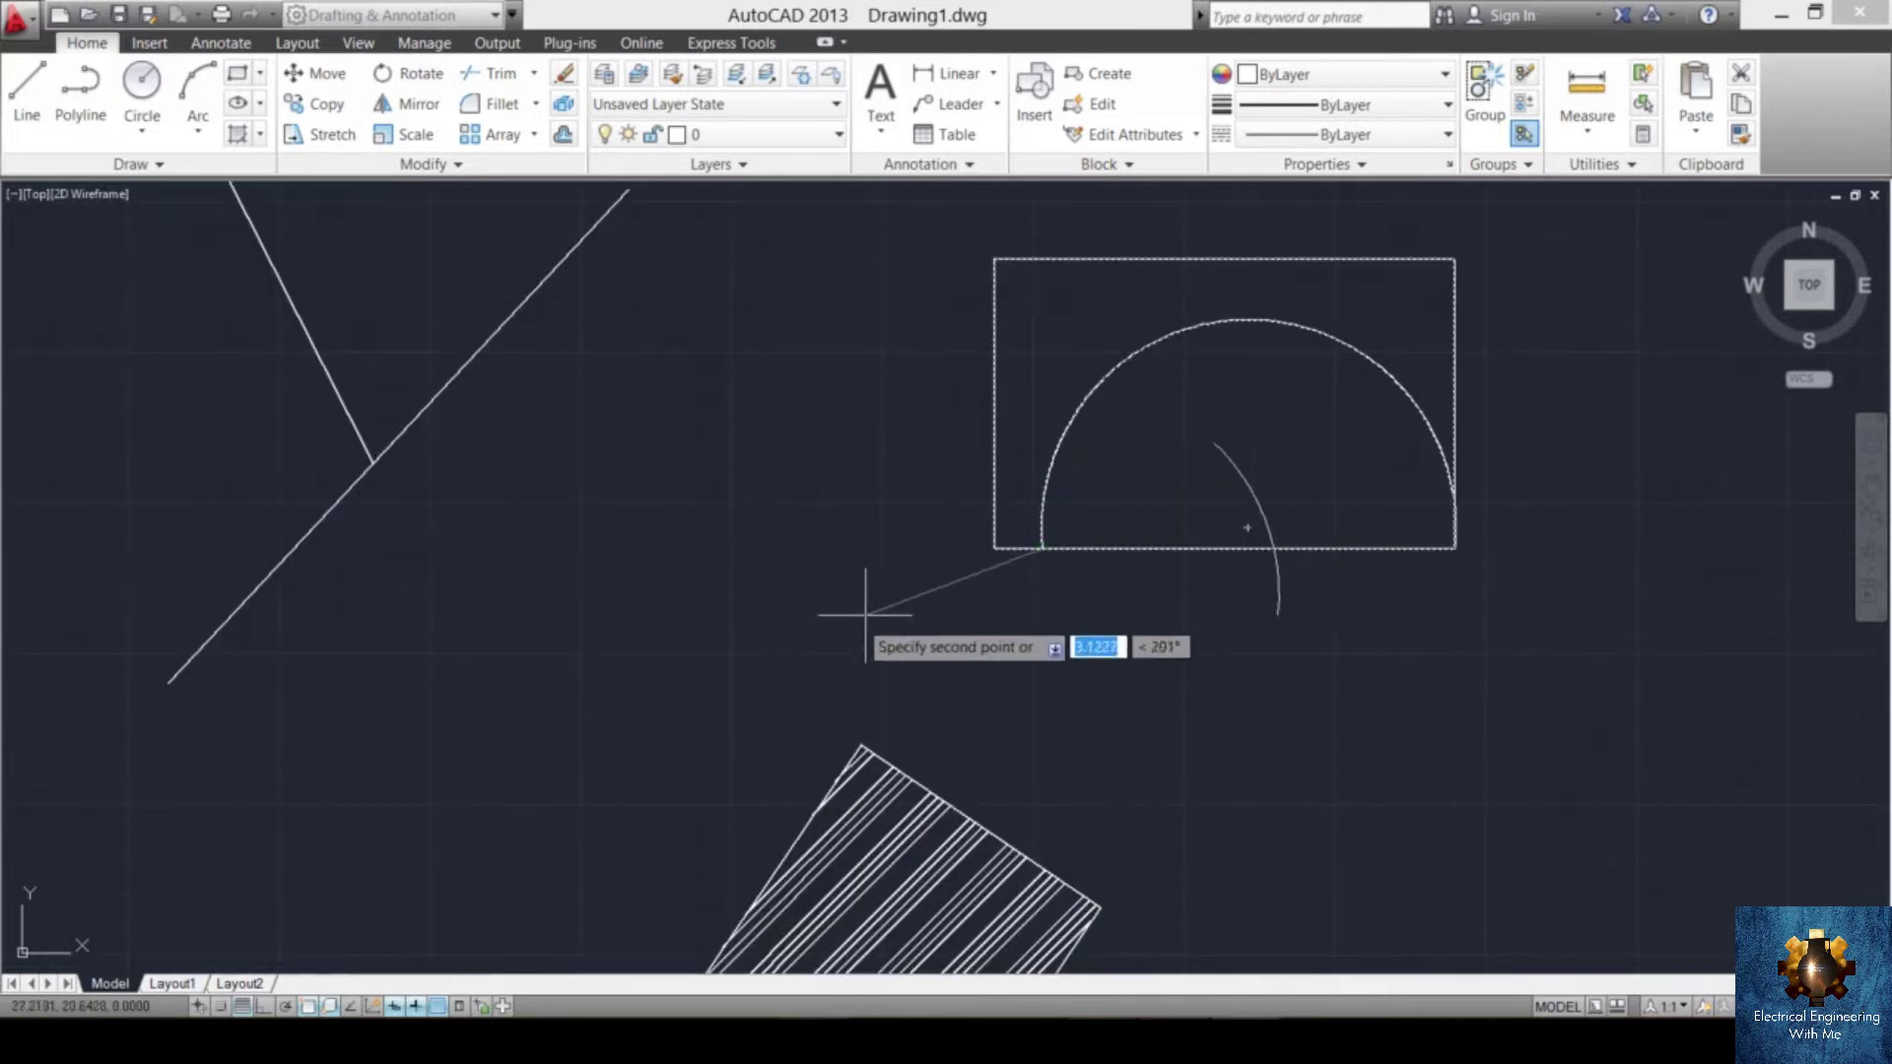
scroll(858, 589, down, 6)
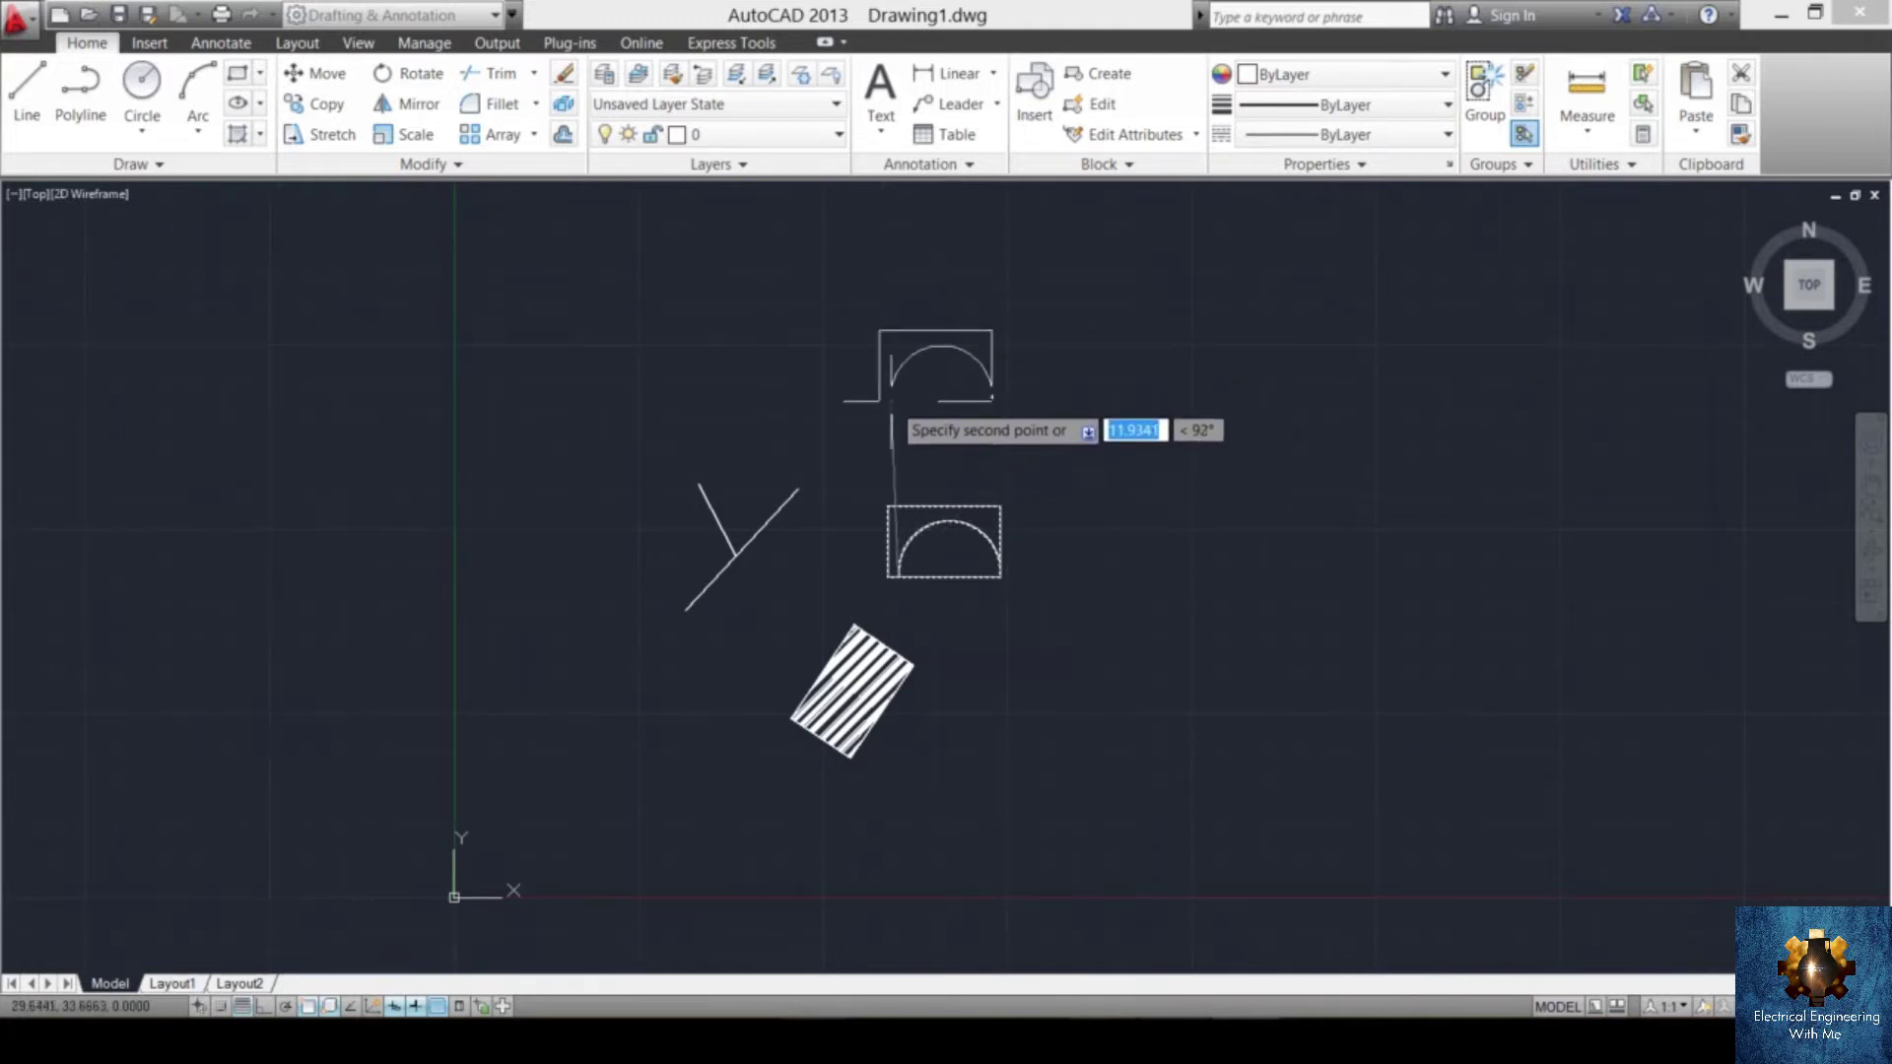
click(892, 402)
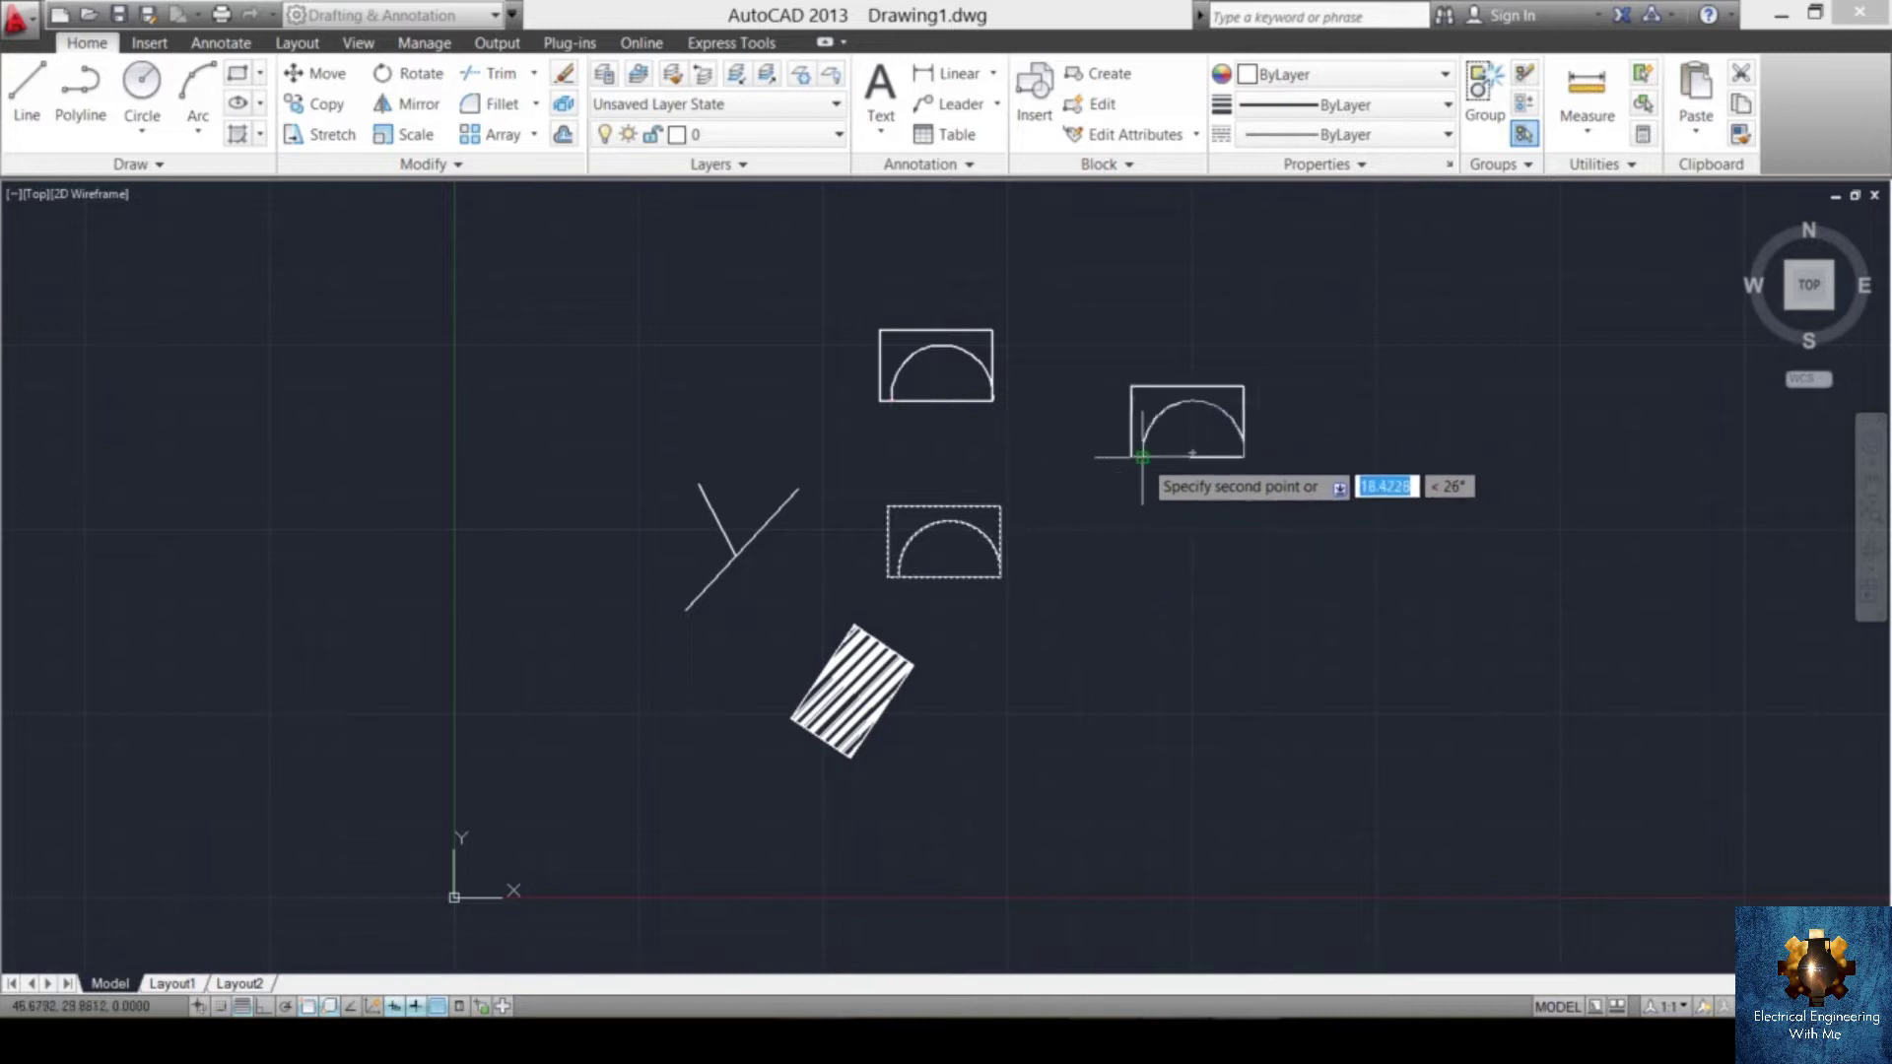
- Place further copies of the rectangle and arc to the right, upper left, far left and lower right of the original, and finish copying
click(1355, 537)
click(685, 409)
click(509, 566)
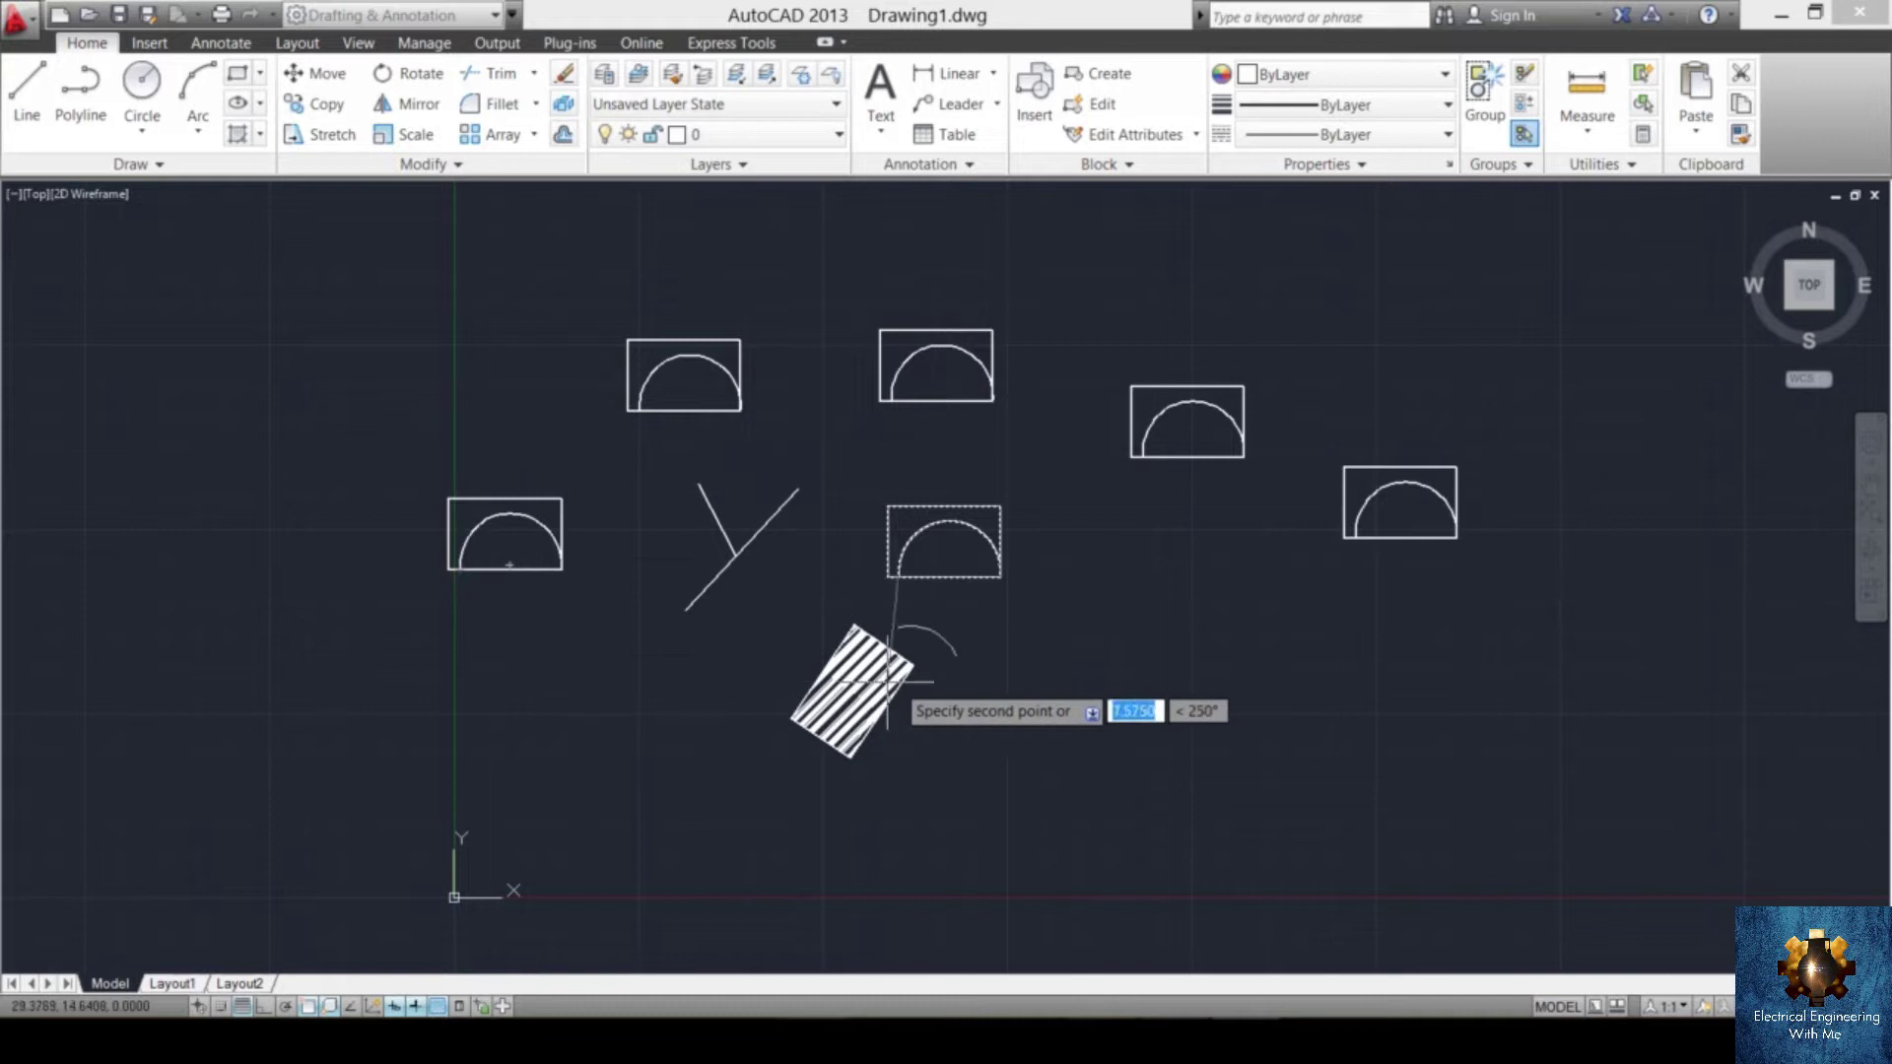
click(1153, 649)
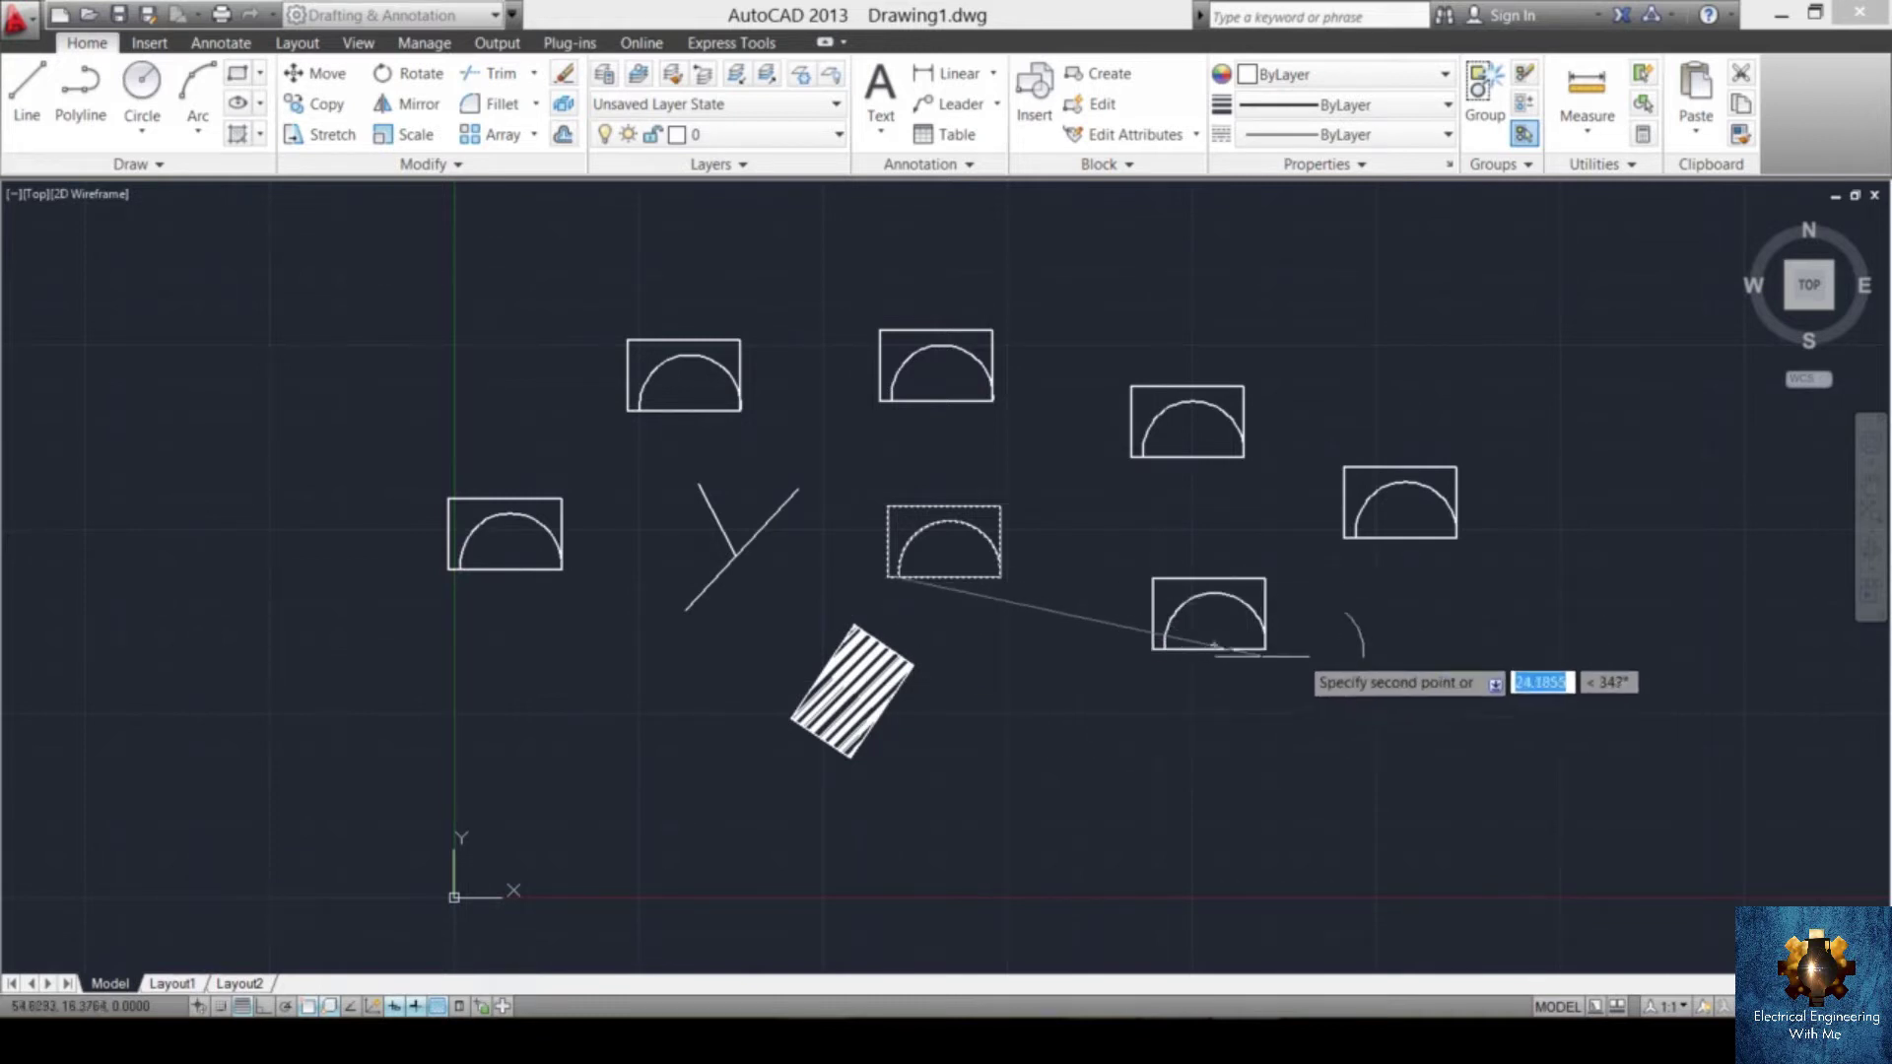
key(Escape)
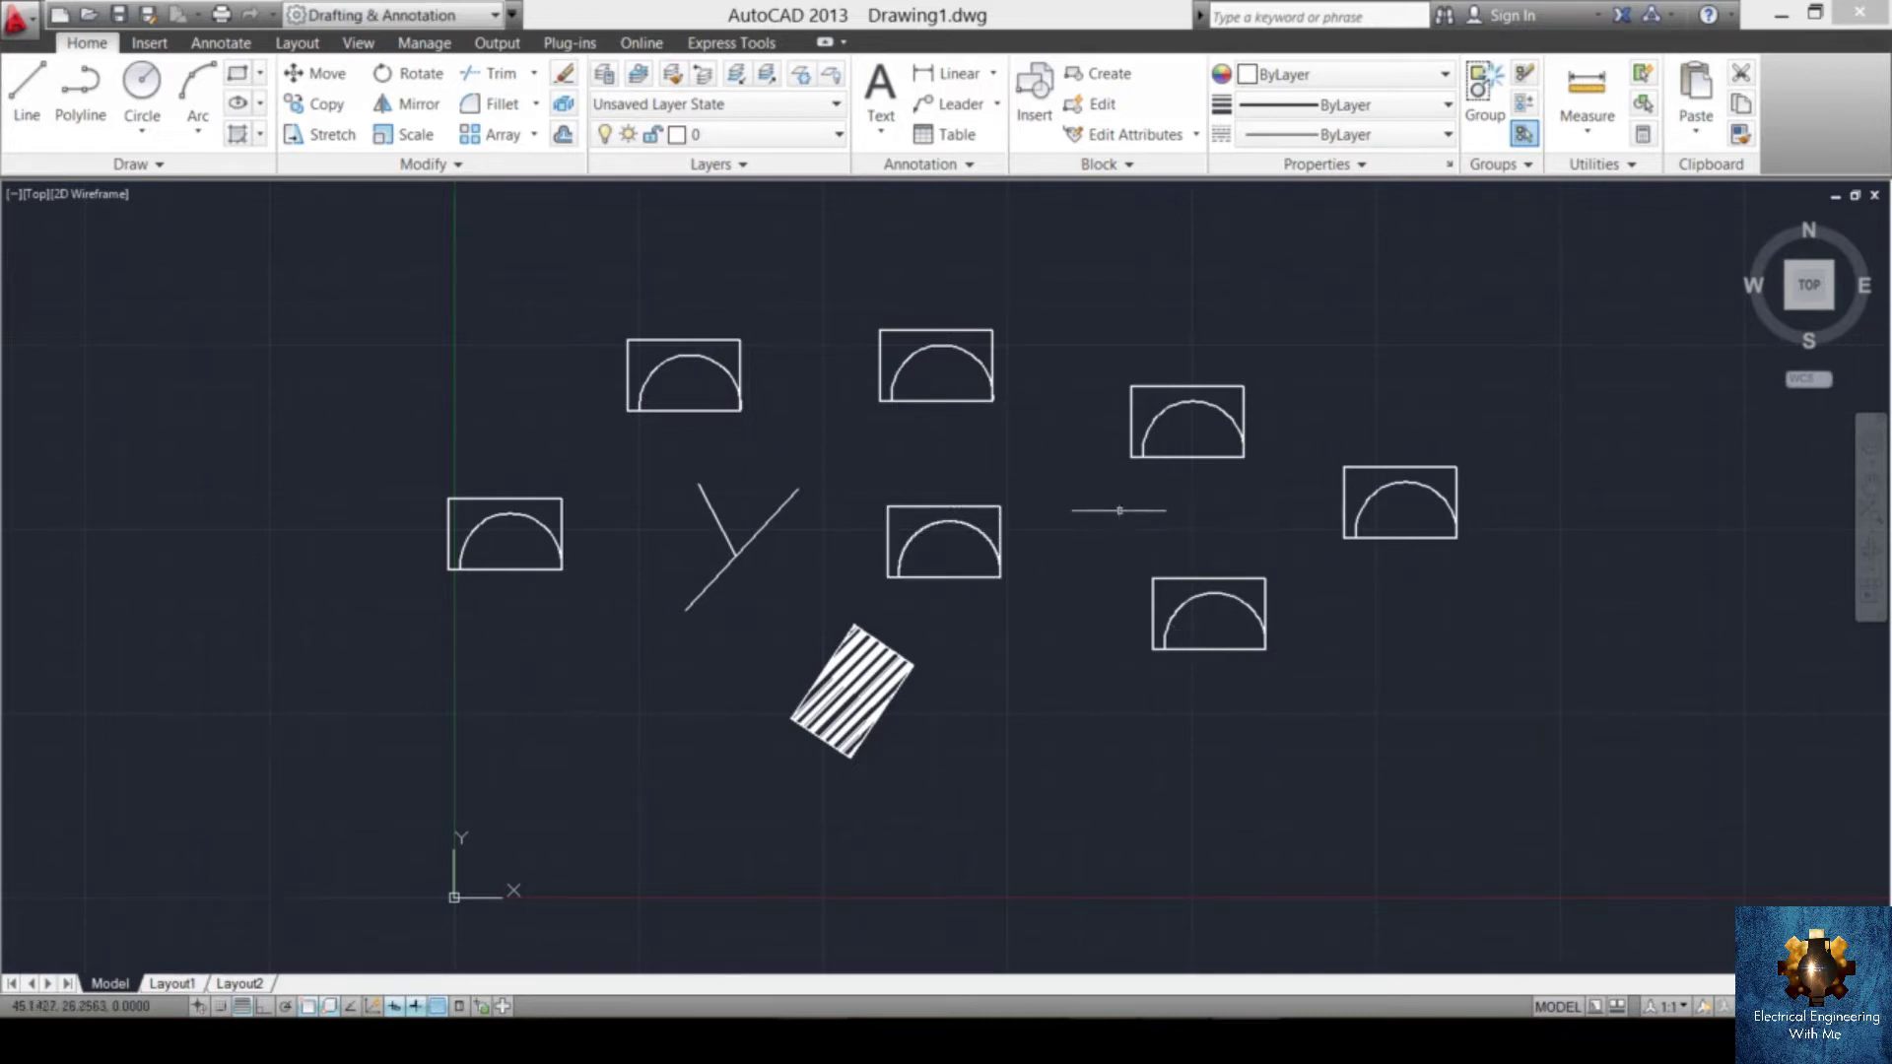
- Delete the arc inside the original rectangle at the centre of the copies
scroll(1129, 507, up, 2)
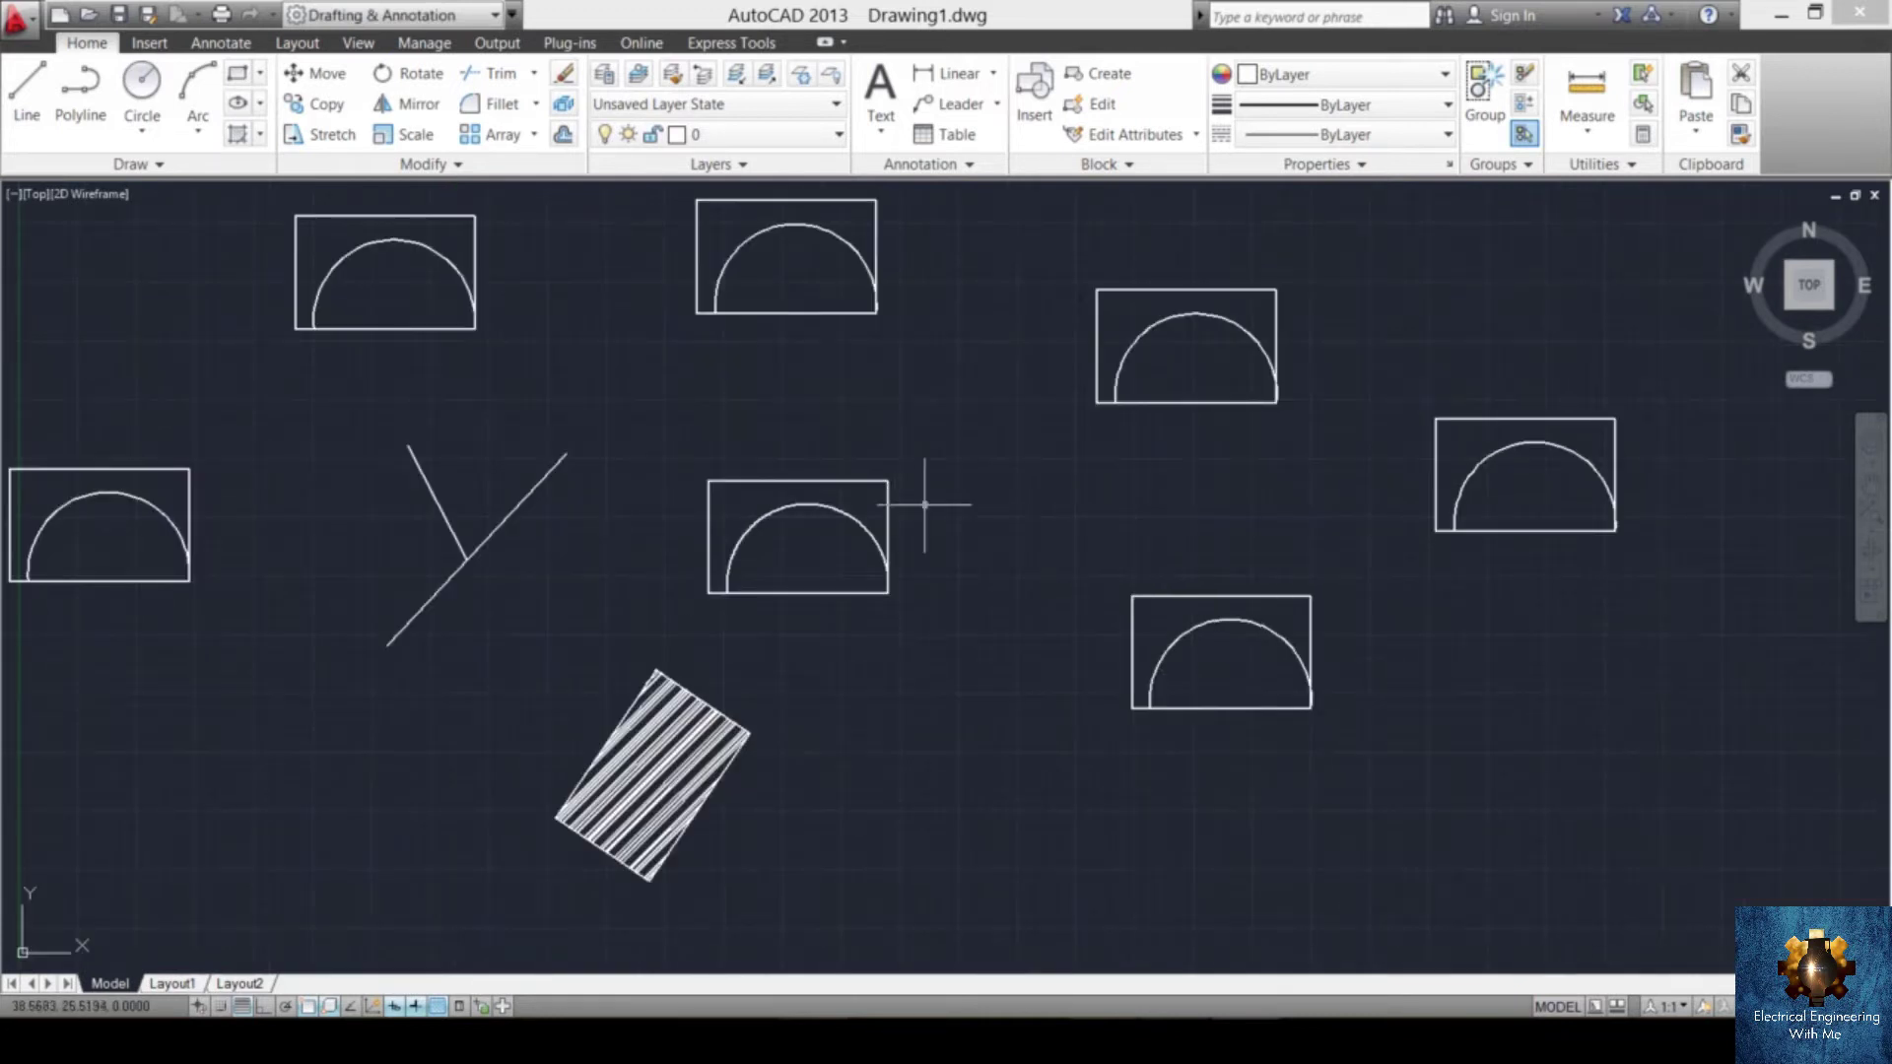
scroll(1029, 541, down, 2)
middle_drag(980, 536, 1111, 663)
scroll(1111, 664, up, 2)
scroll(1104, 673, up, 2)
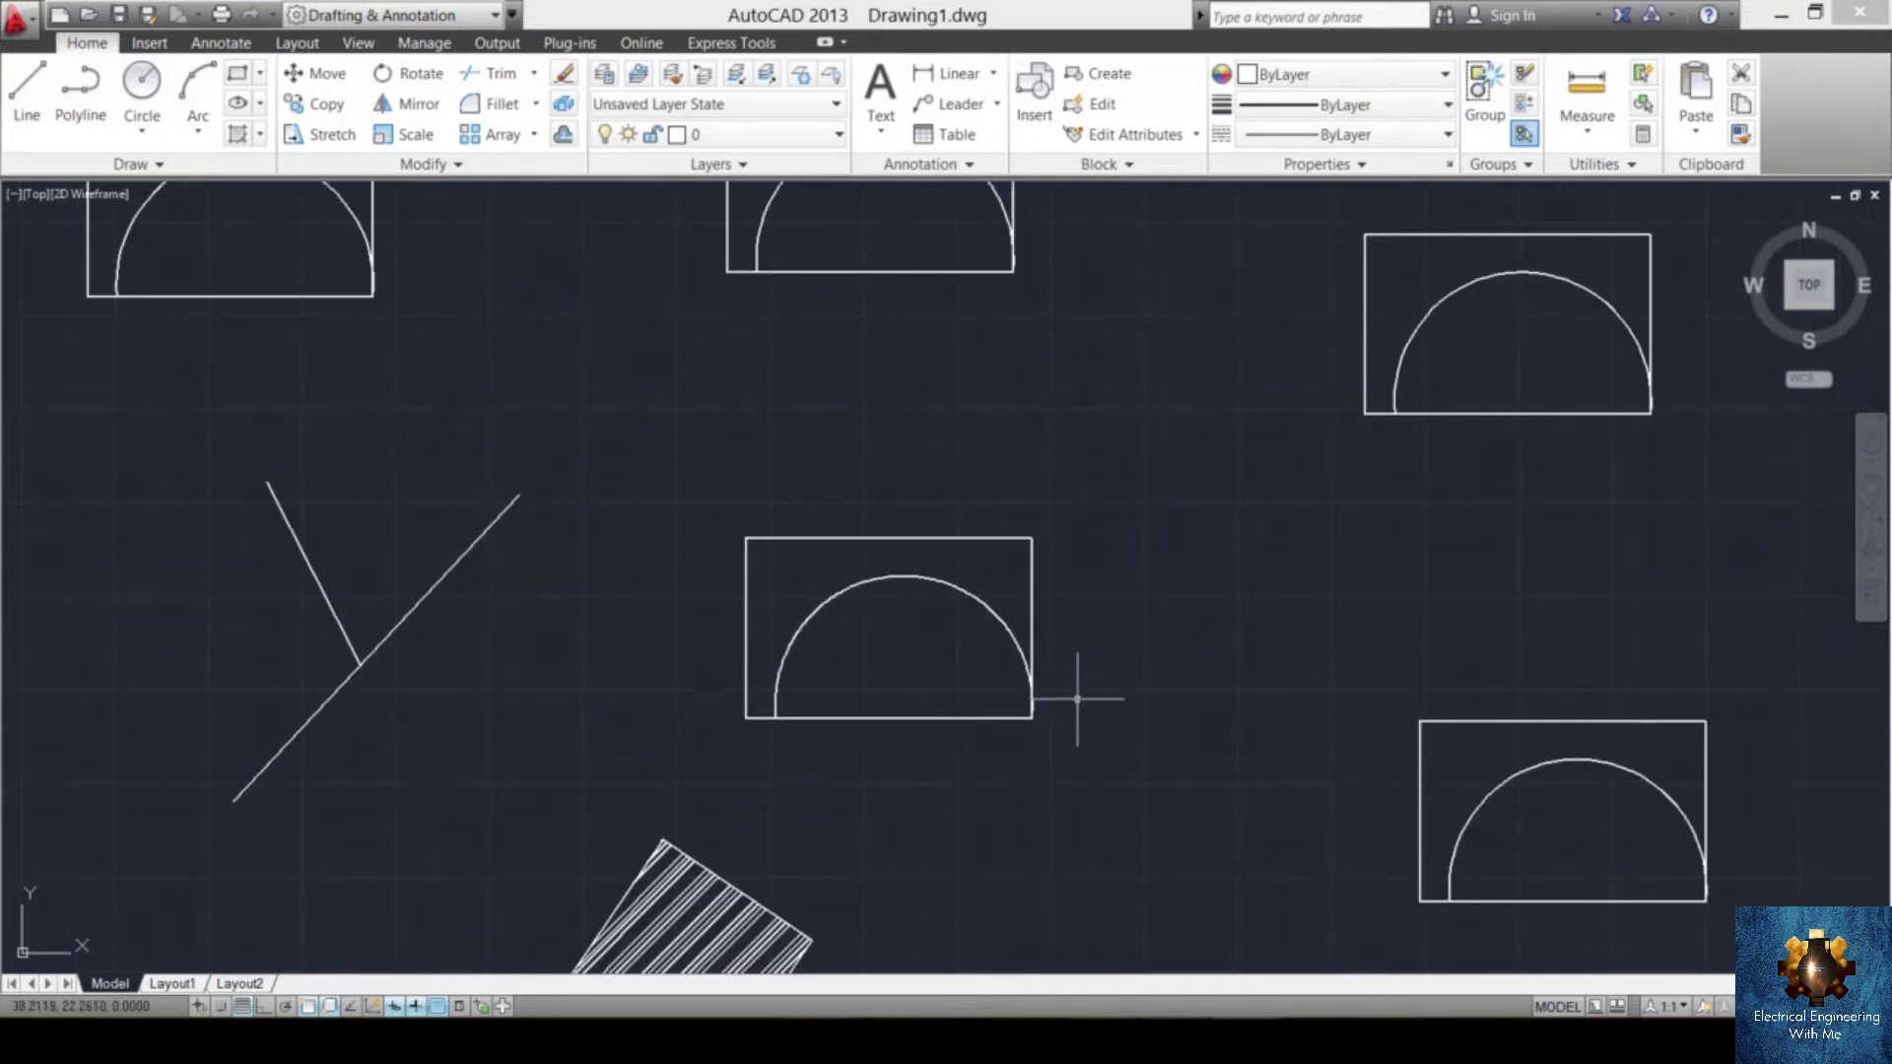
scroll(1107, 541, down, 2)
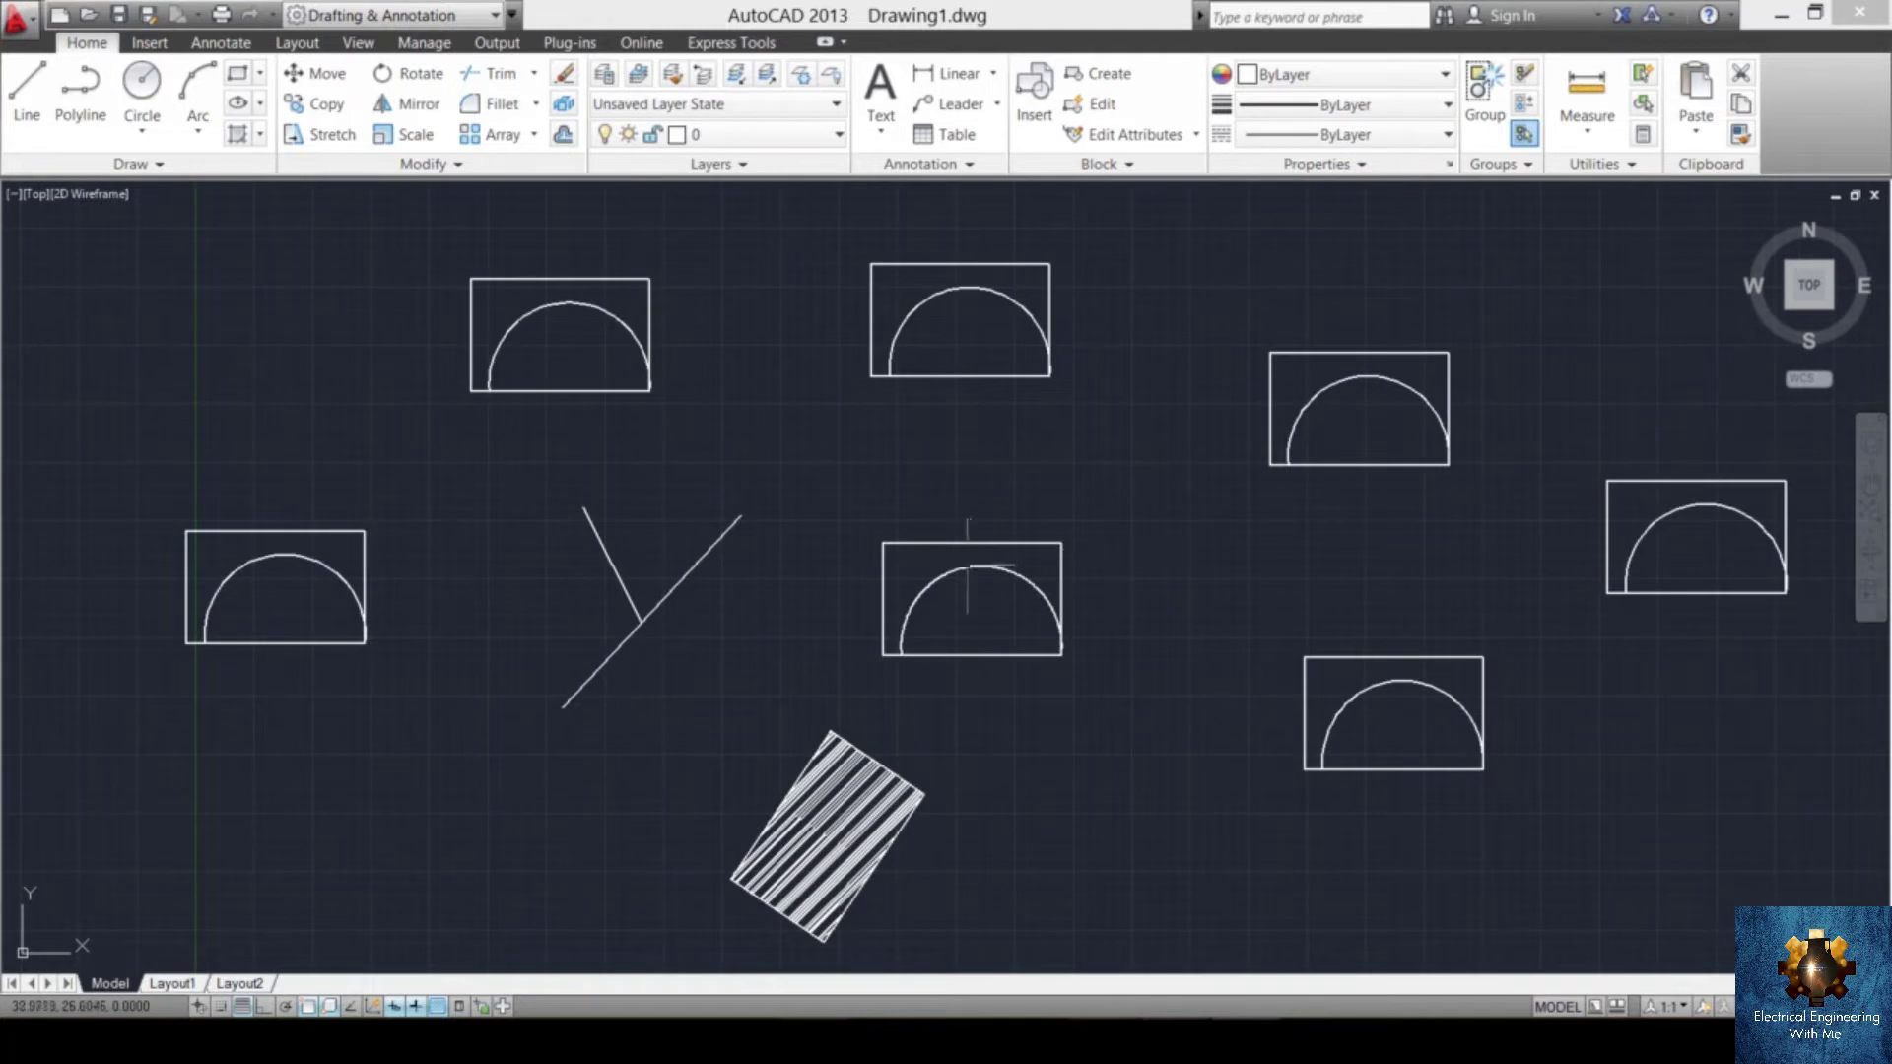
scroll(1015, 560, up, 4)
click(1024, 540)
click(897, 695)
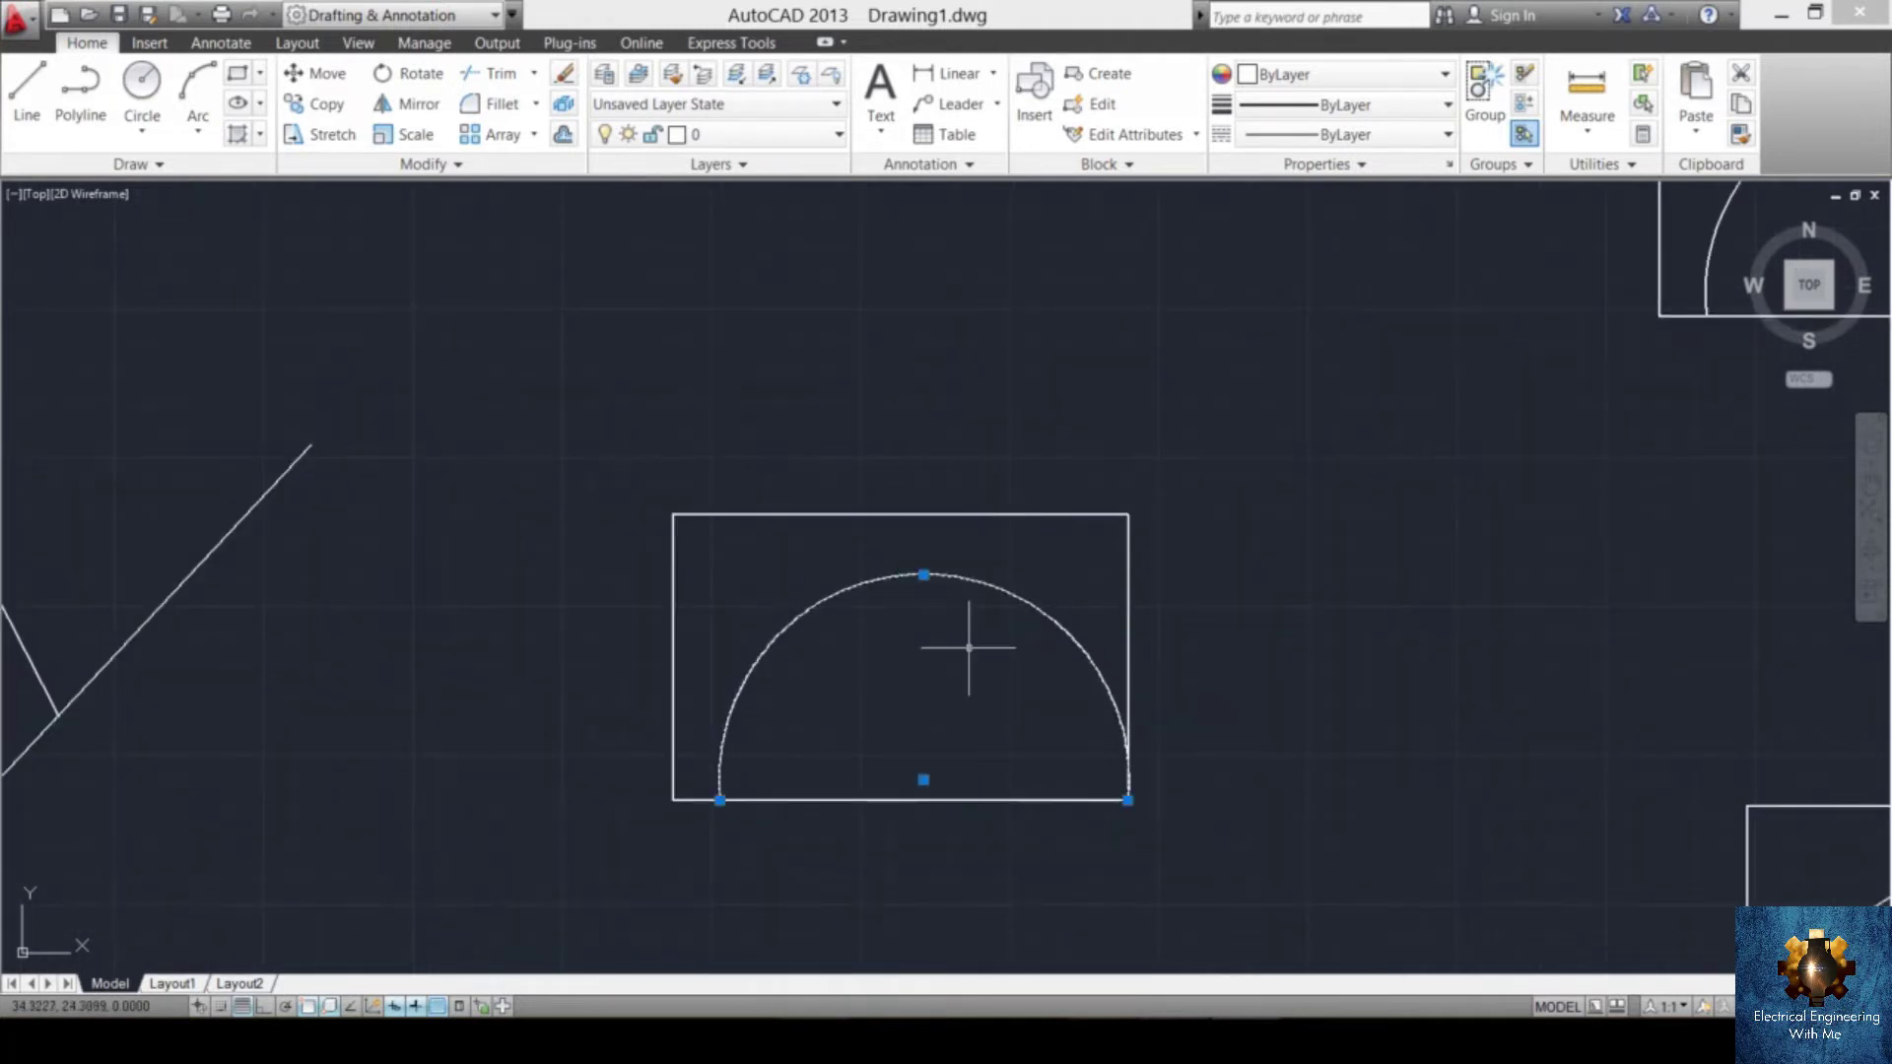
key(Delete)
- Select the empty centre rectangle with a window and then a crossing selection, clearing the selection each time
scroll(976, 630, down, 3)
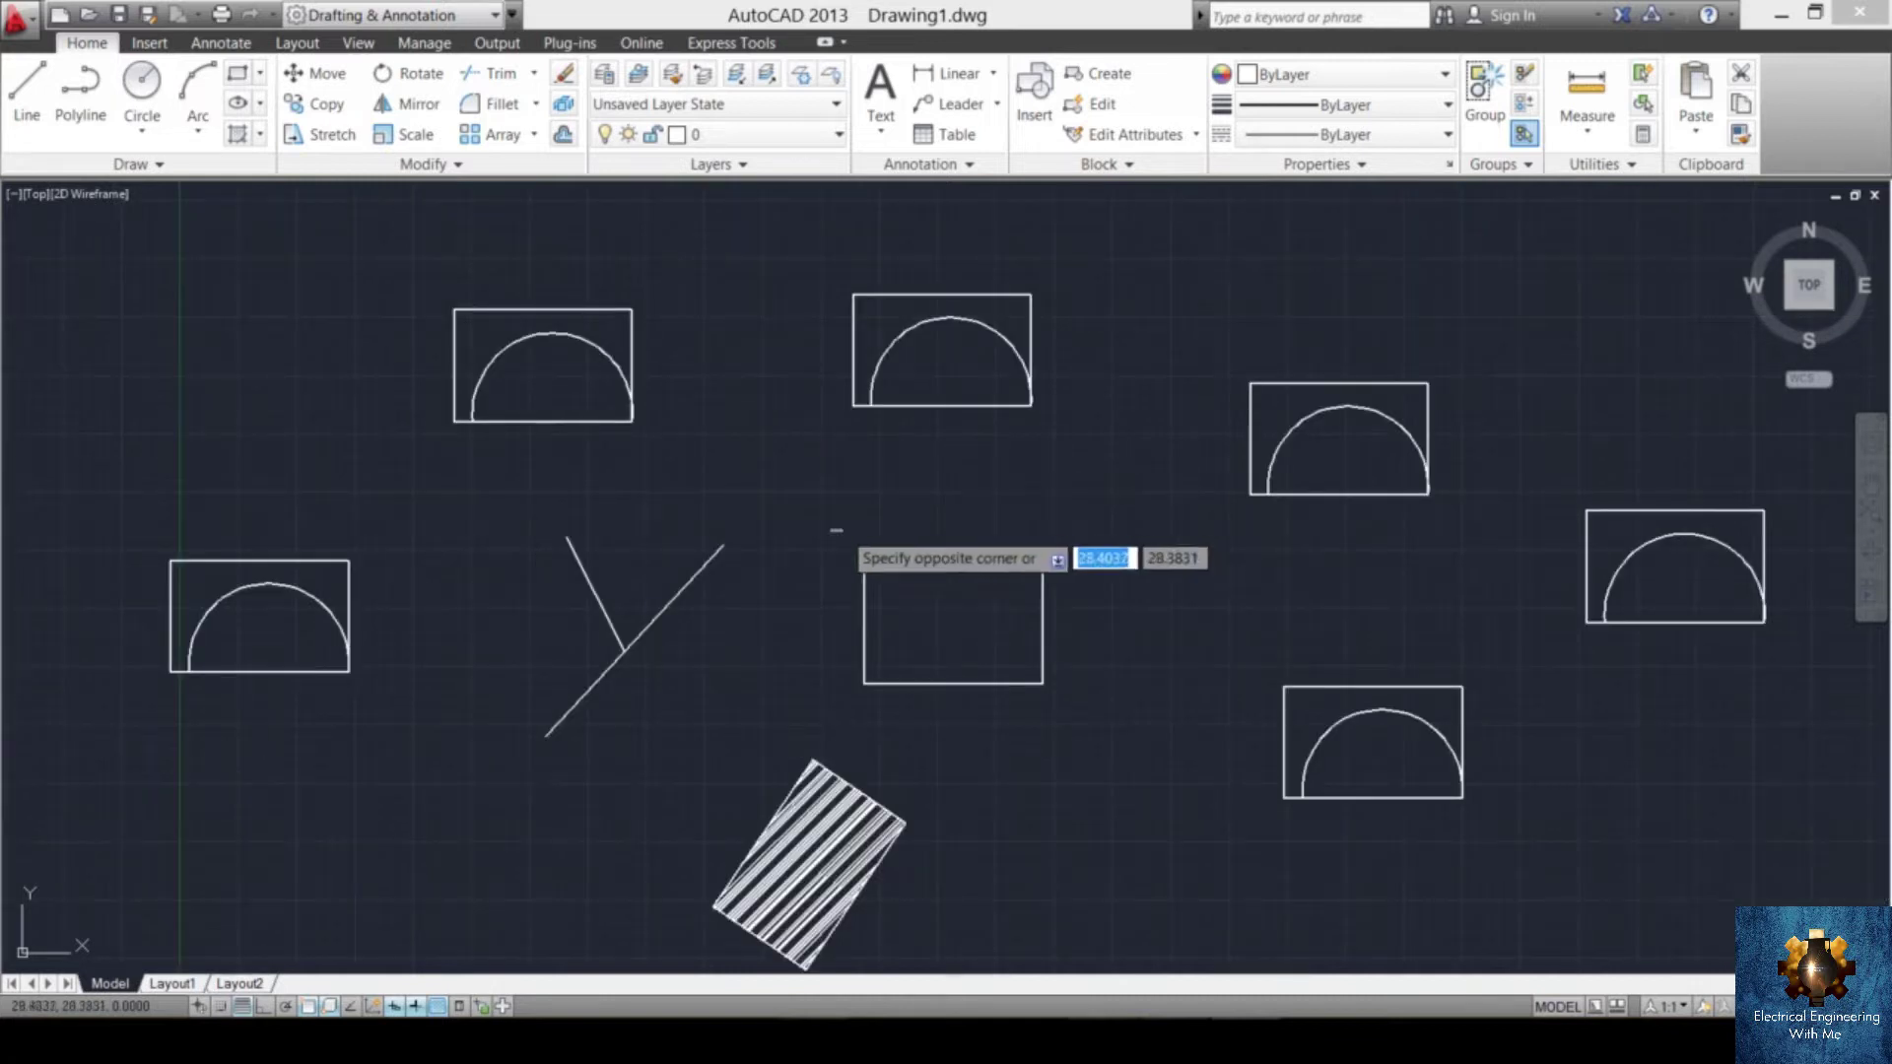
click(790, 514)
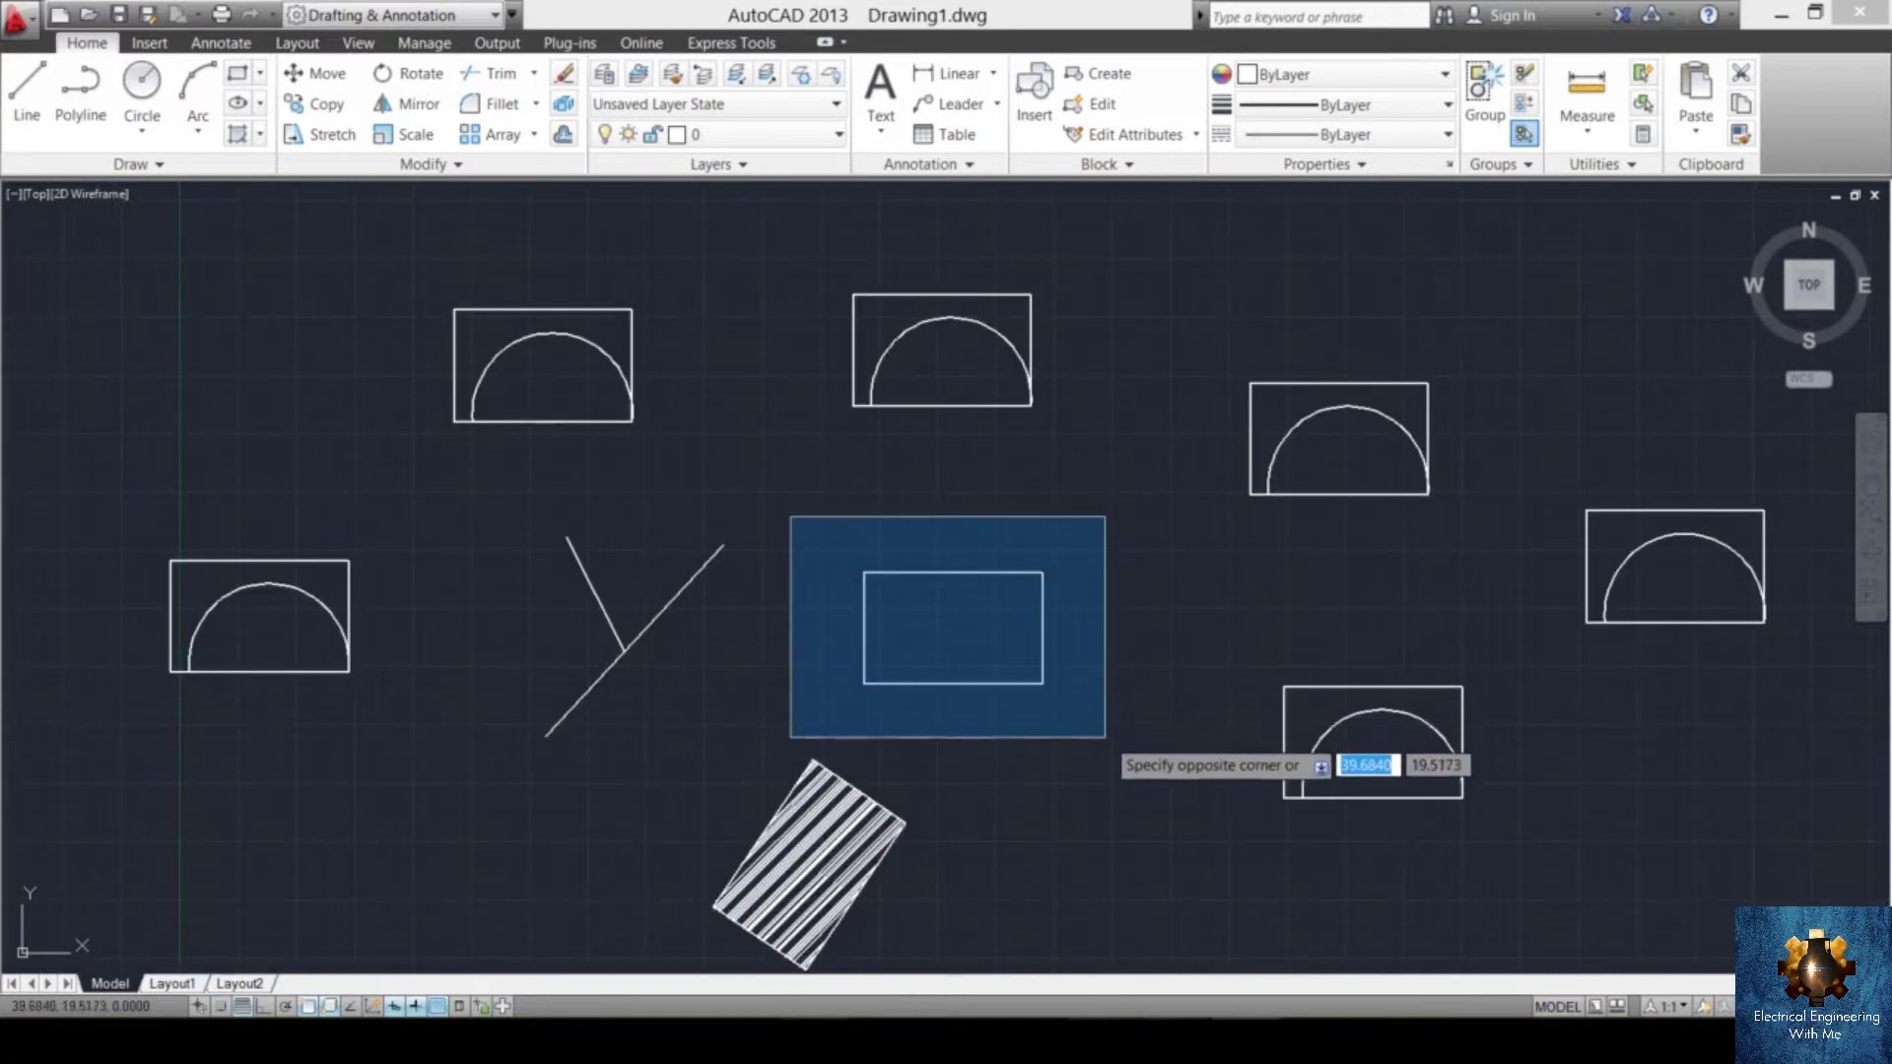
click(1108, 729)
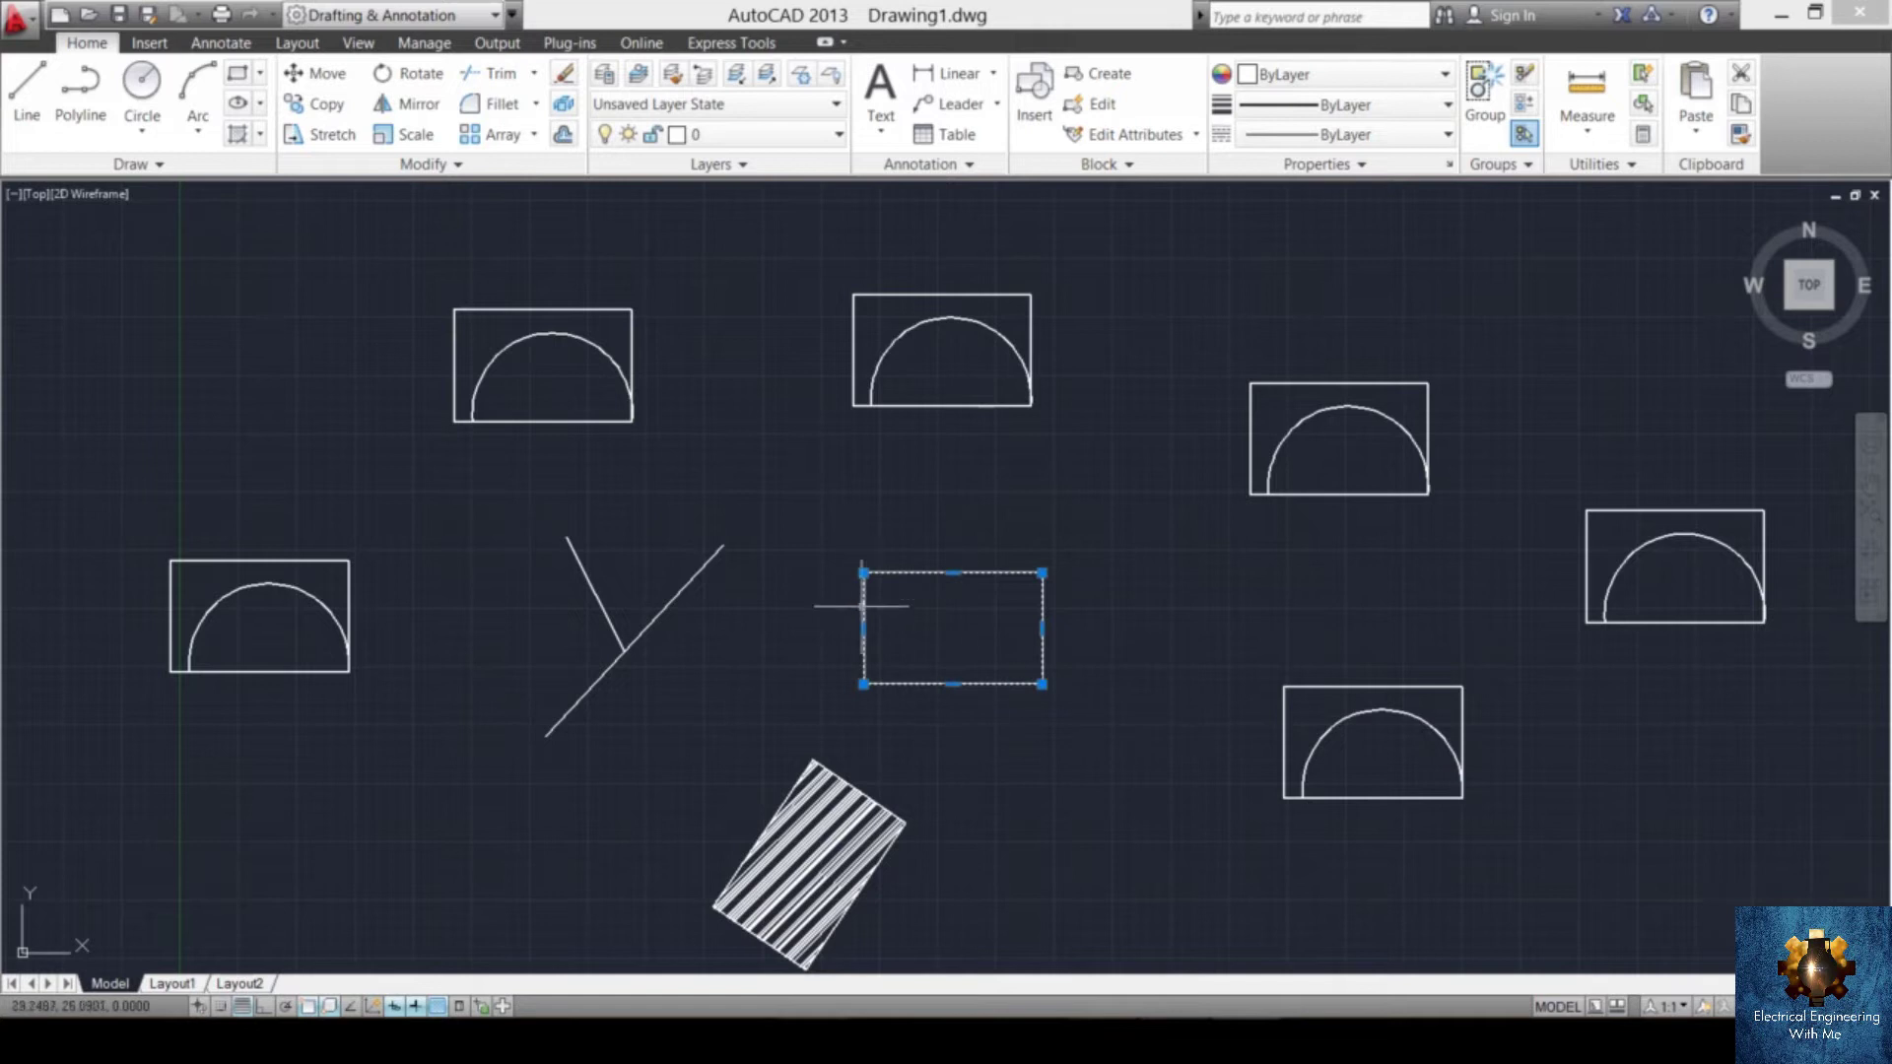
key(Escape)
click(1100, 519)
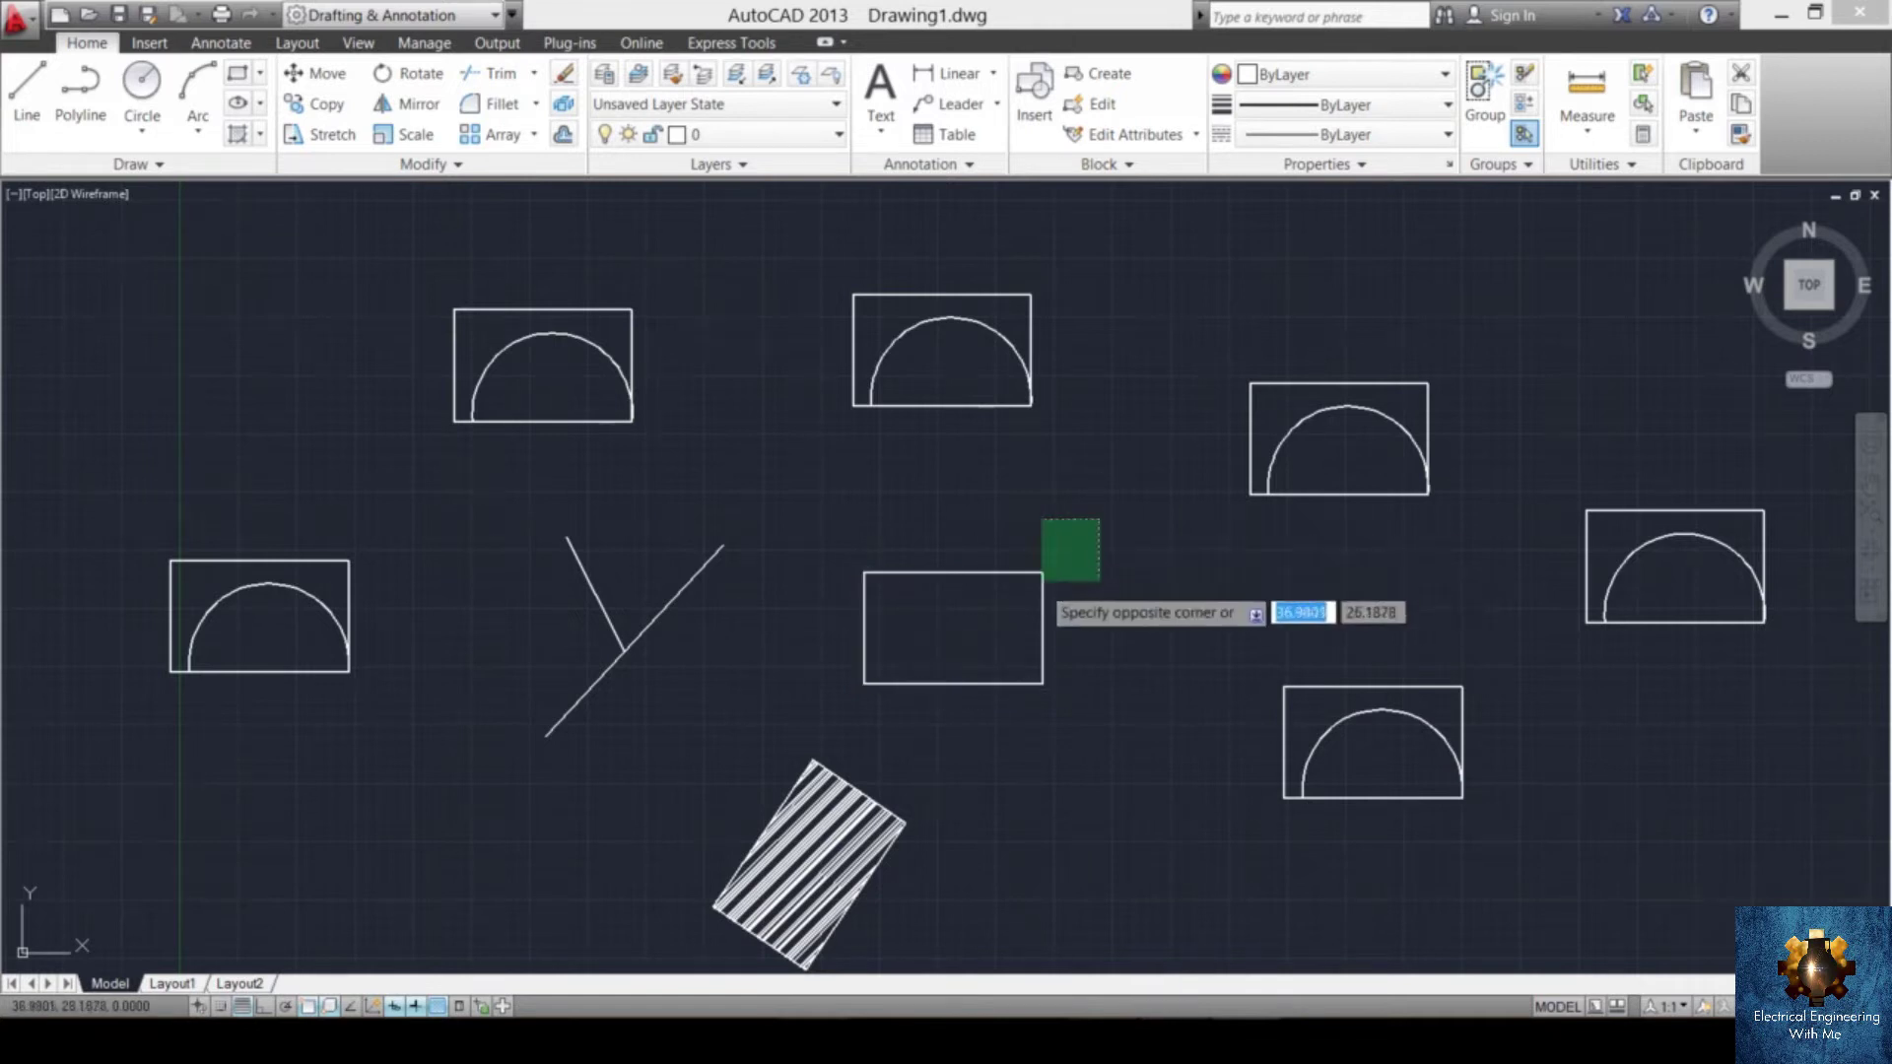
click(961, 652)
scroll(995, 633, up, 6)
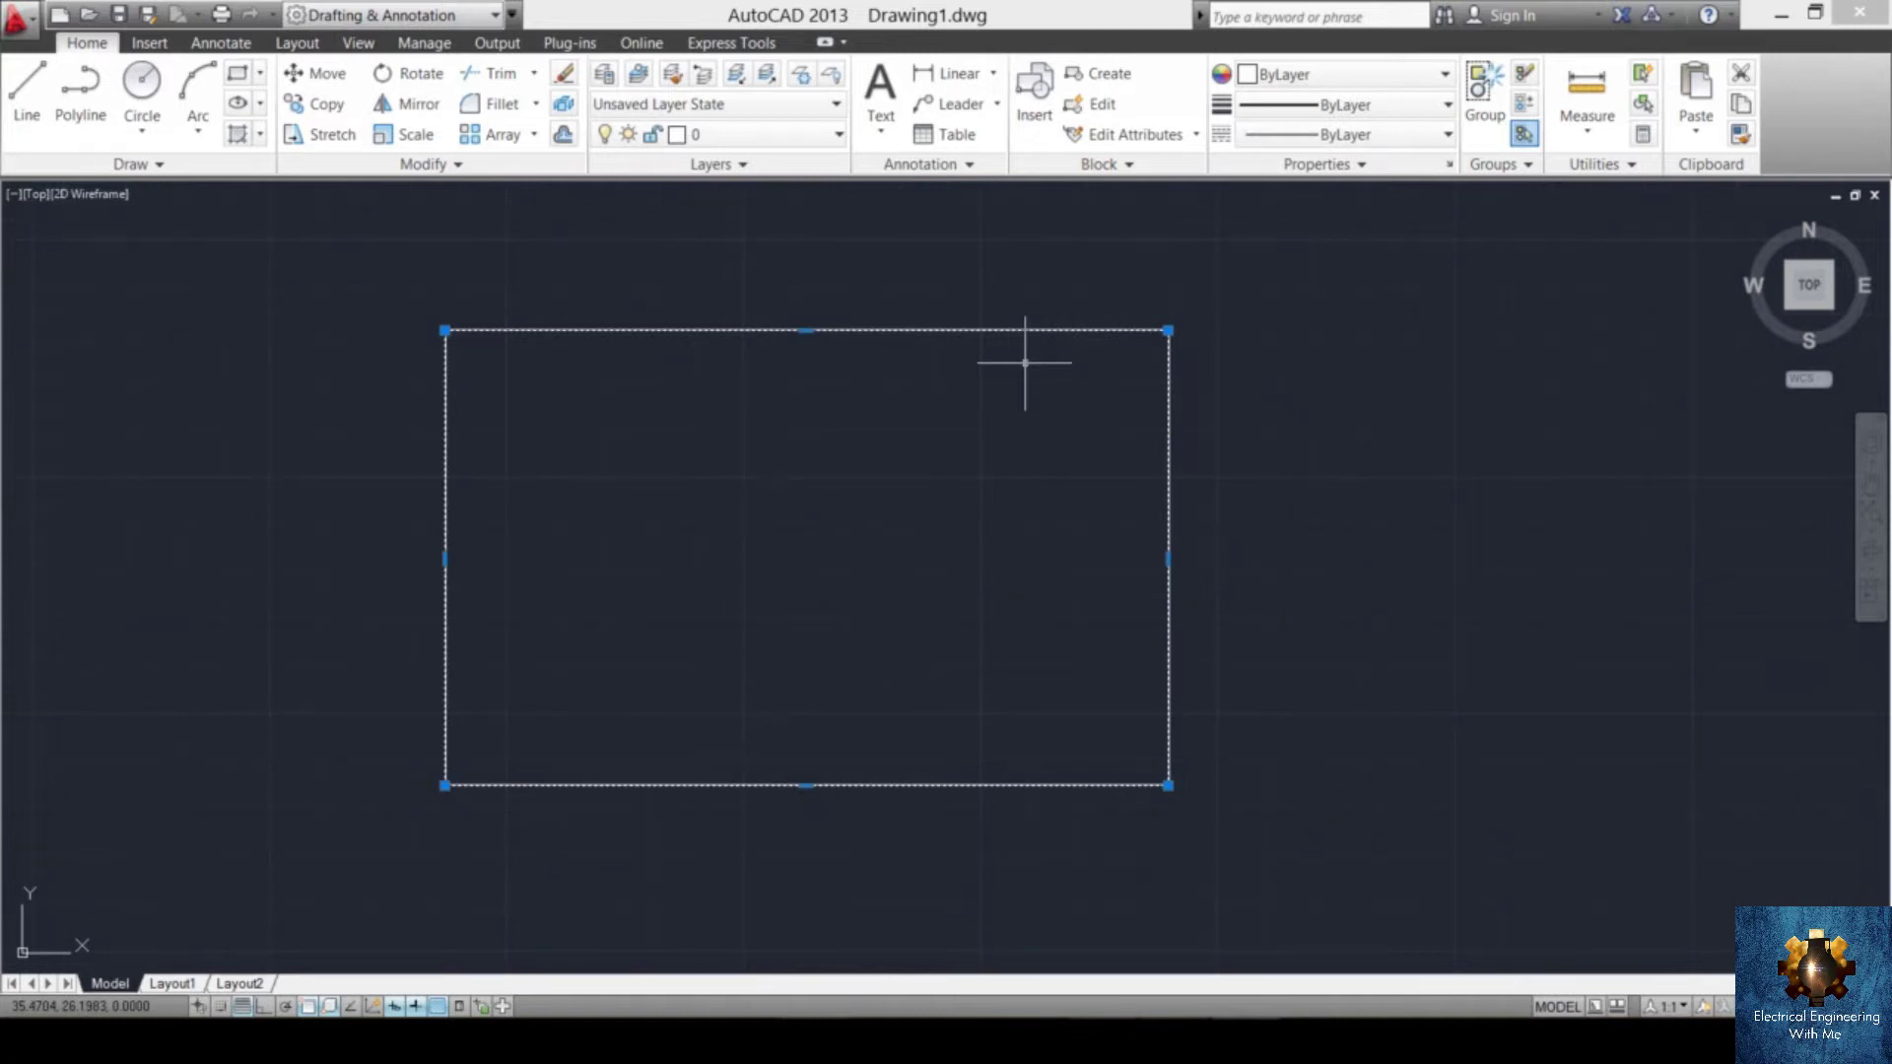
scroll(1025, 362, down, 2)
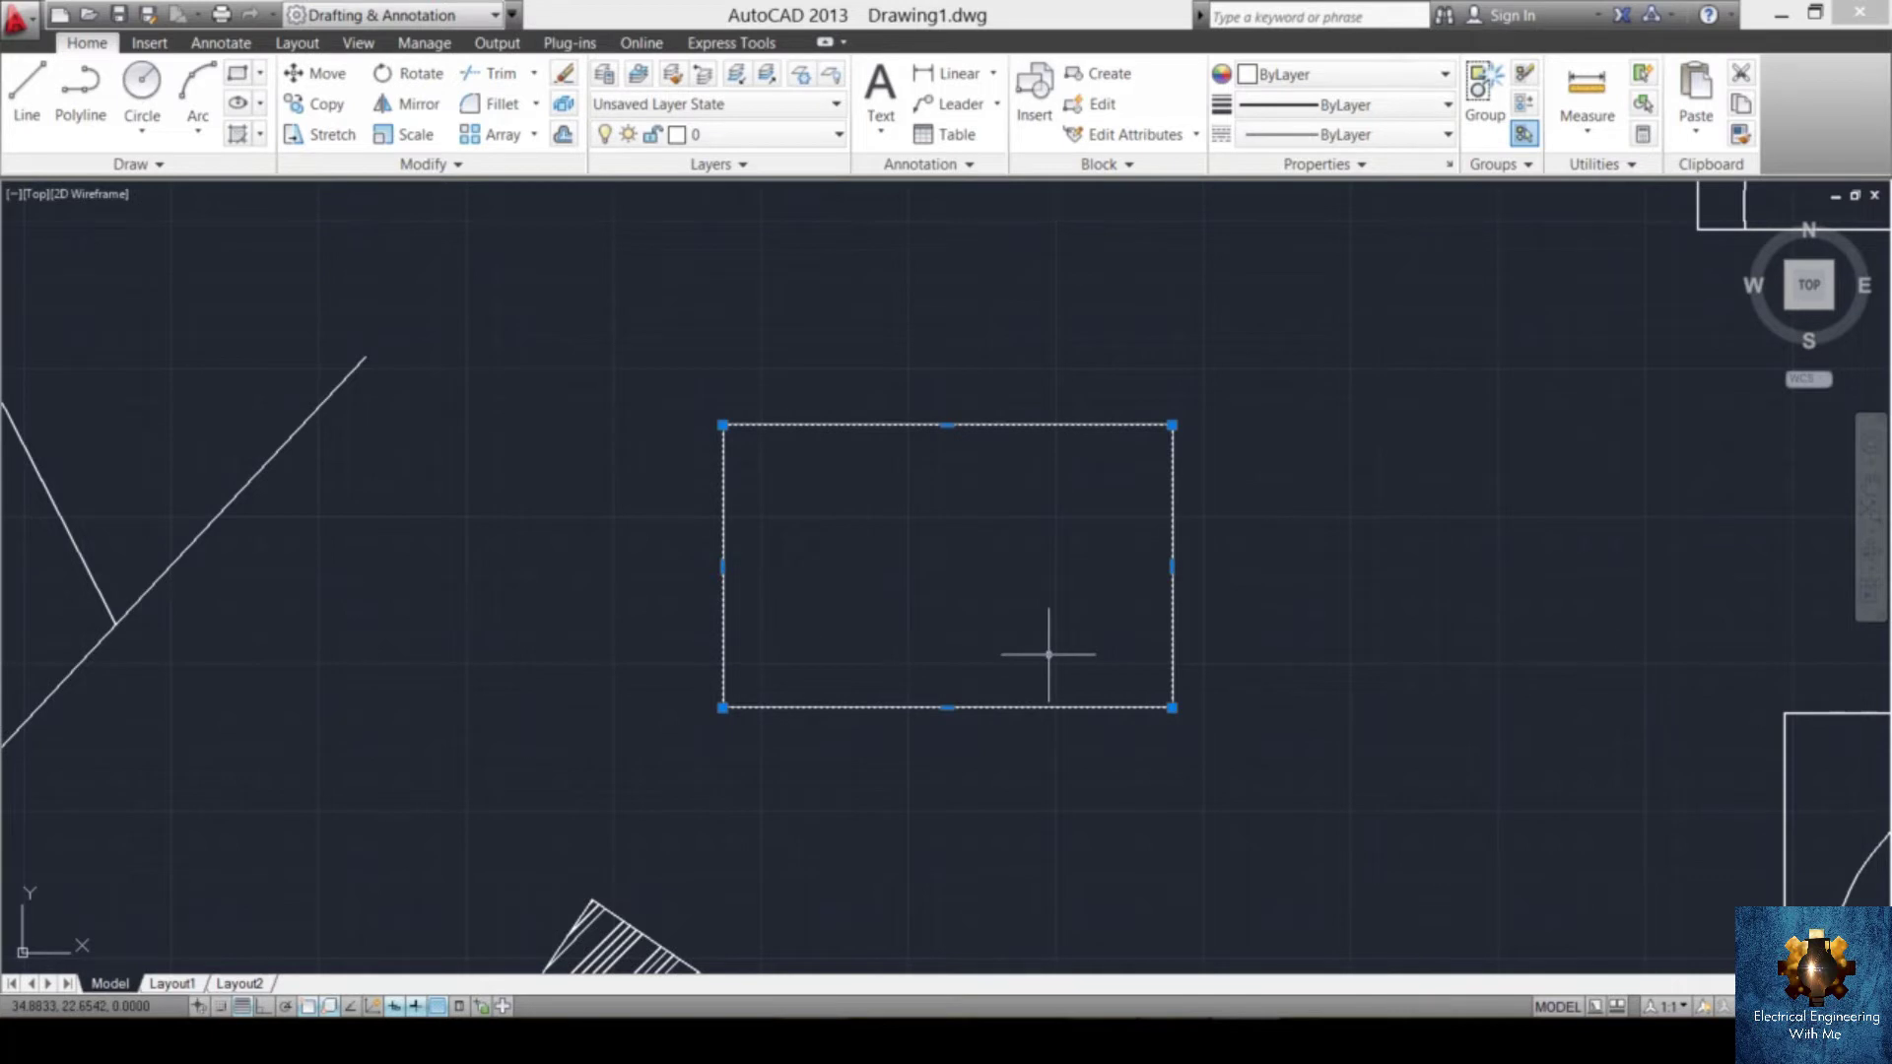
key(Escape)
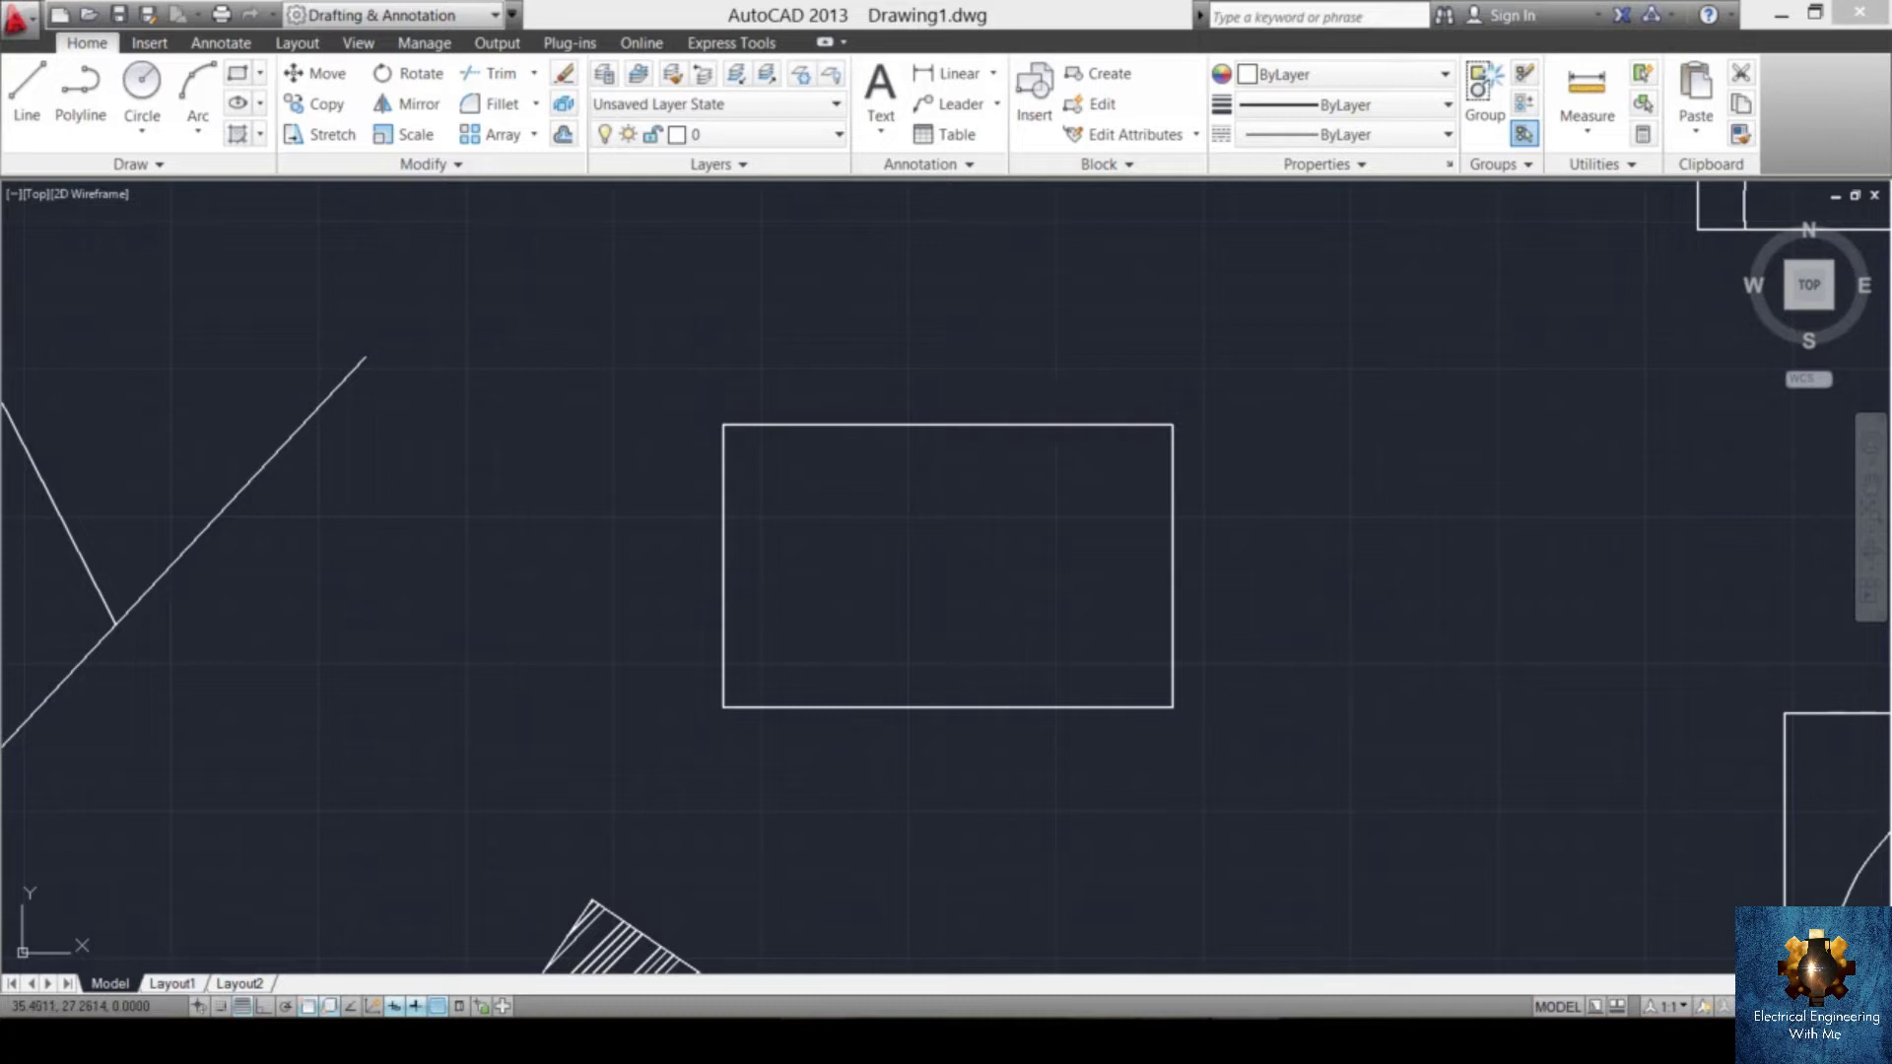
- Check whether the centre rectangle's edges select individually by crossing-selecting its top, right and bottom edges in turn, clearing each selection
click(1077, 383)
click(993, 450)
key(Escape)
click(1240, 477)
click(1130, 562)
key(Escape)
click(1048, 602)
click(914, 761)
key(Escape)
- Explode the empty centre rectangle into separate lines
text(x)
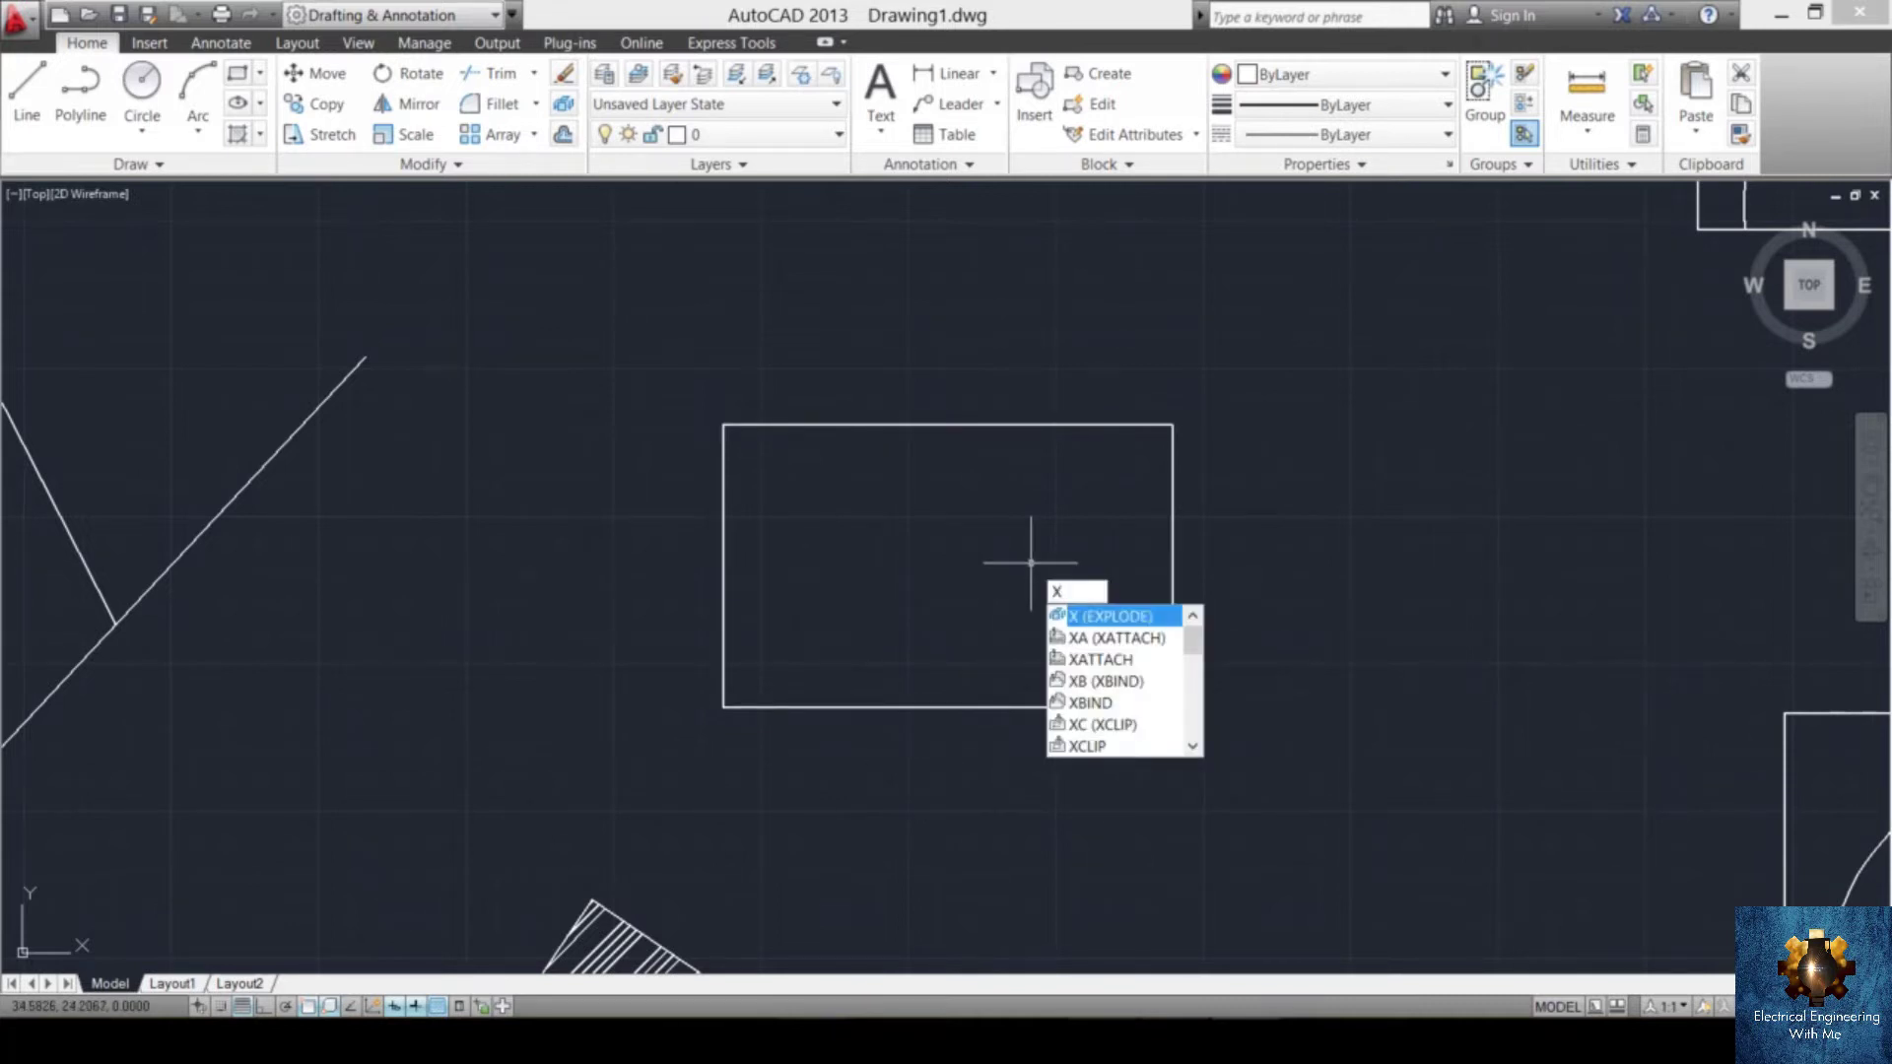
key(Return)
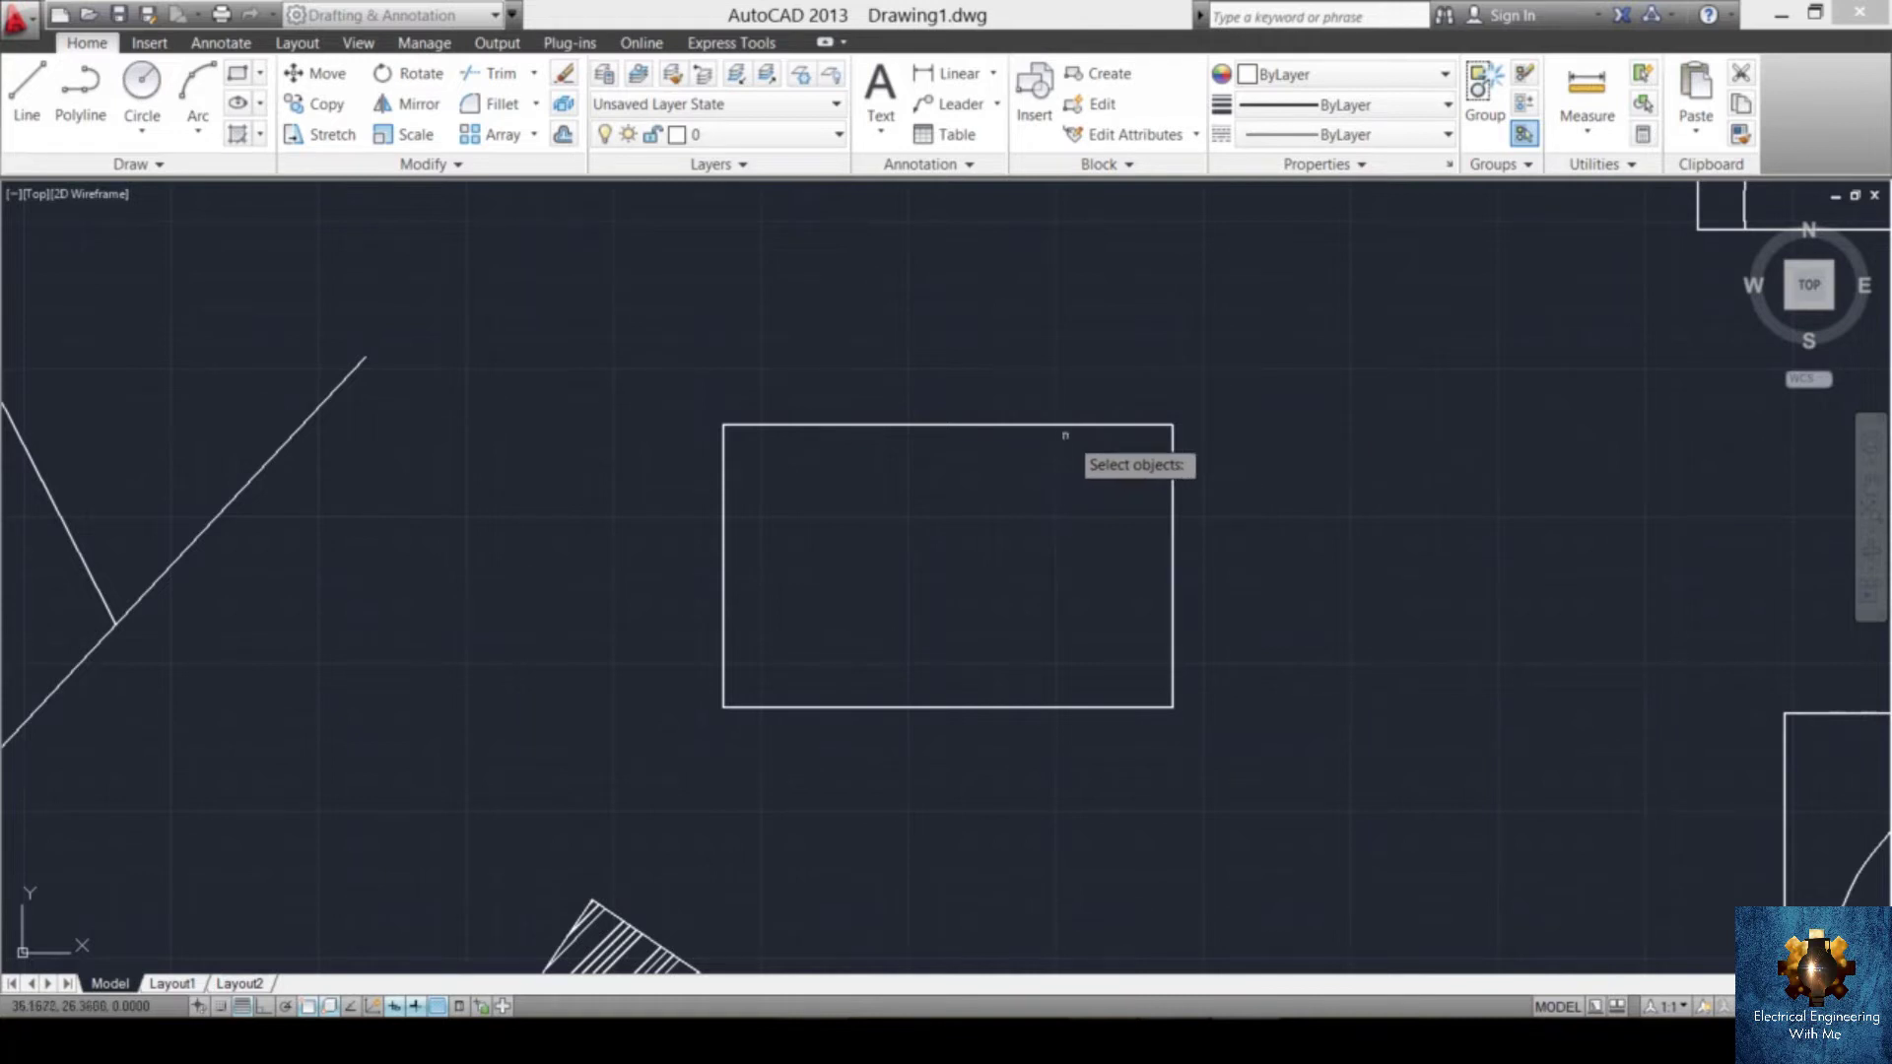
click(1281, 365)
click(666, 743)
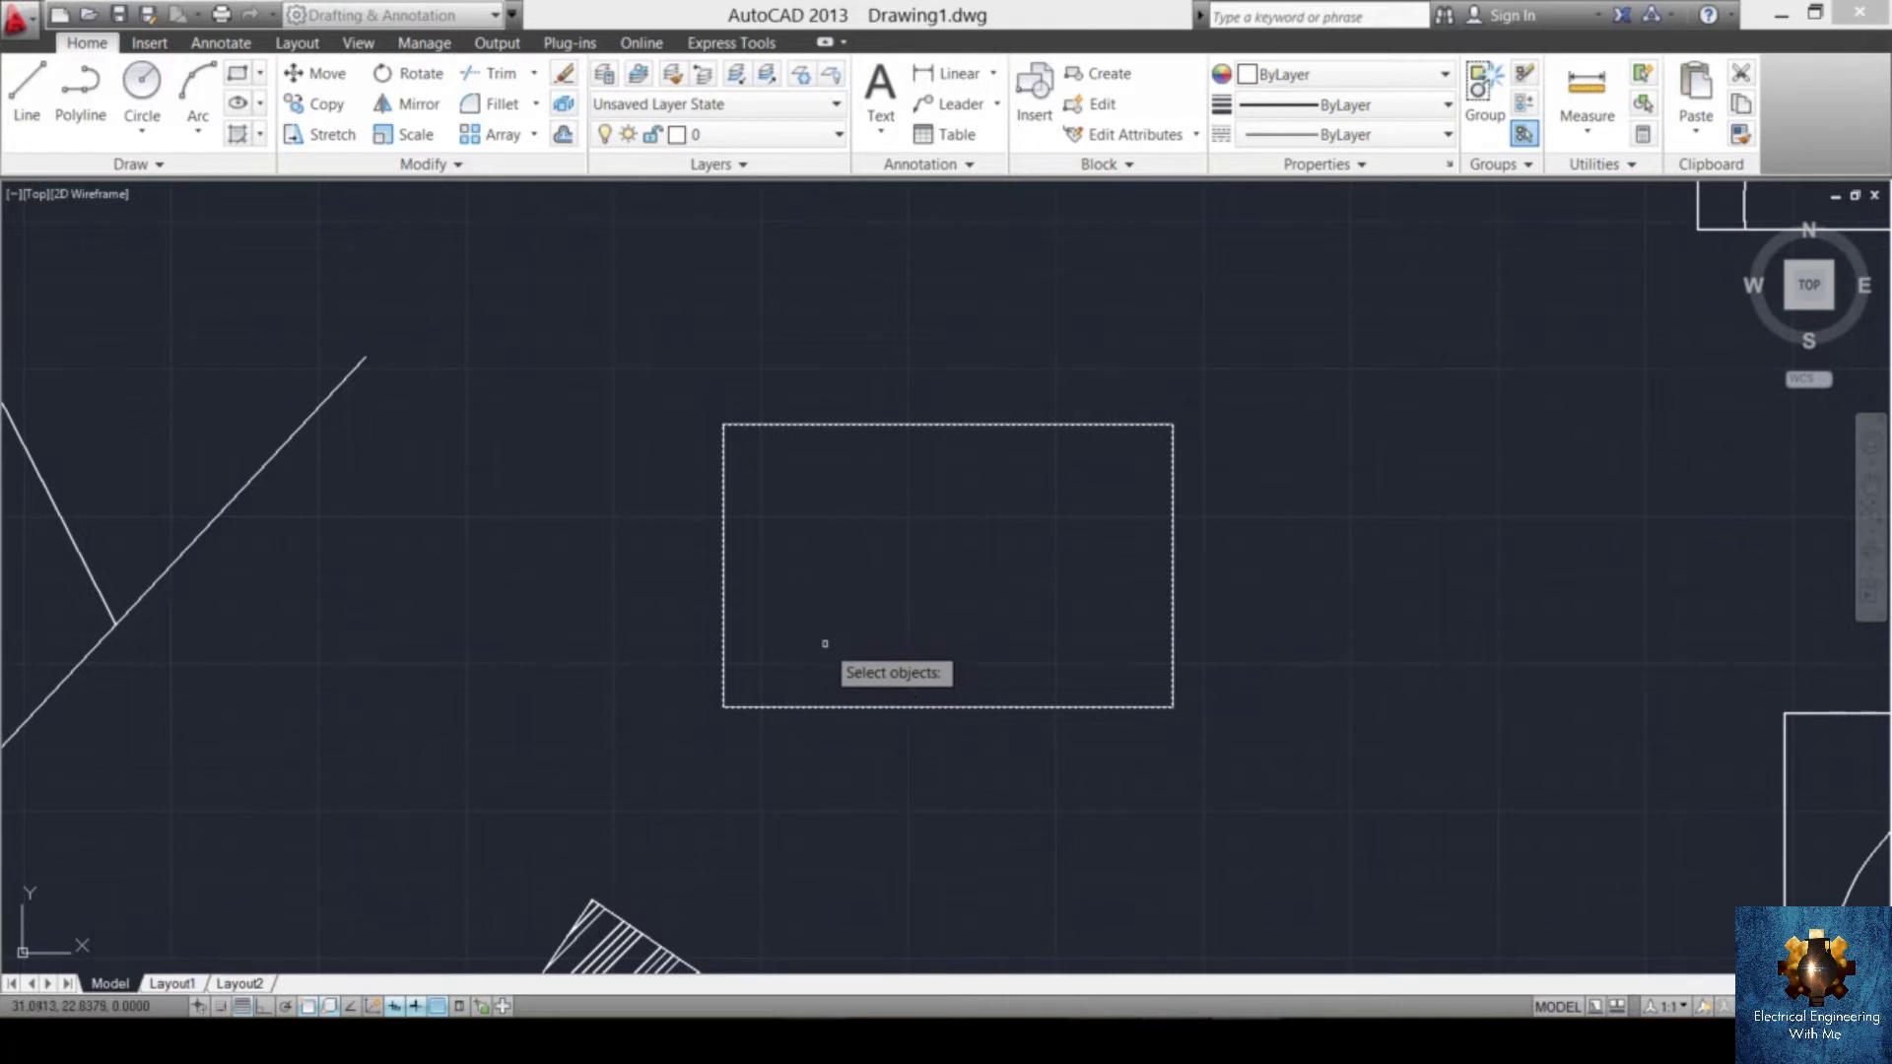
scroll(837, 625, down, 2)
scroll(838, 573, up, 2)
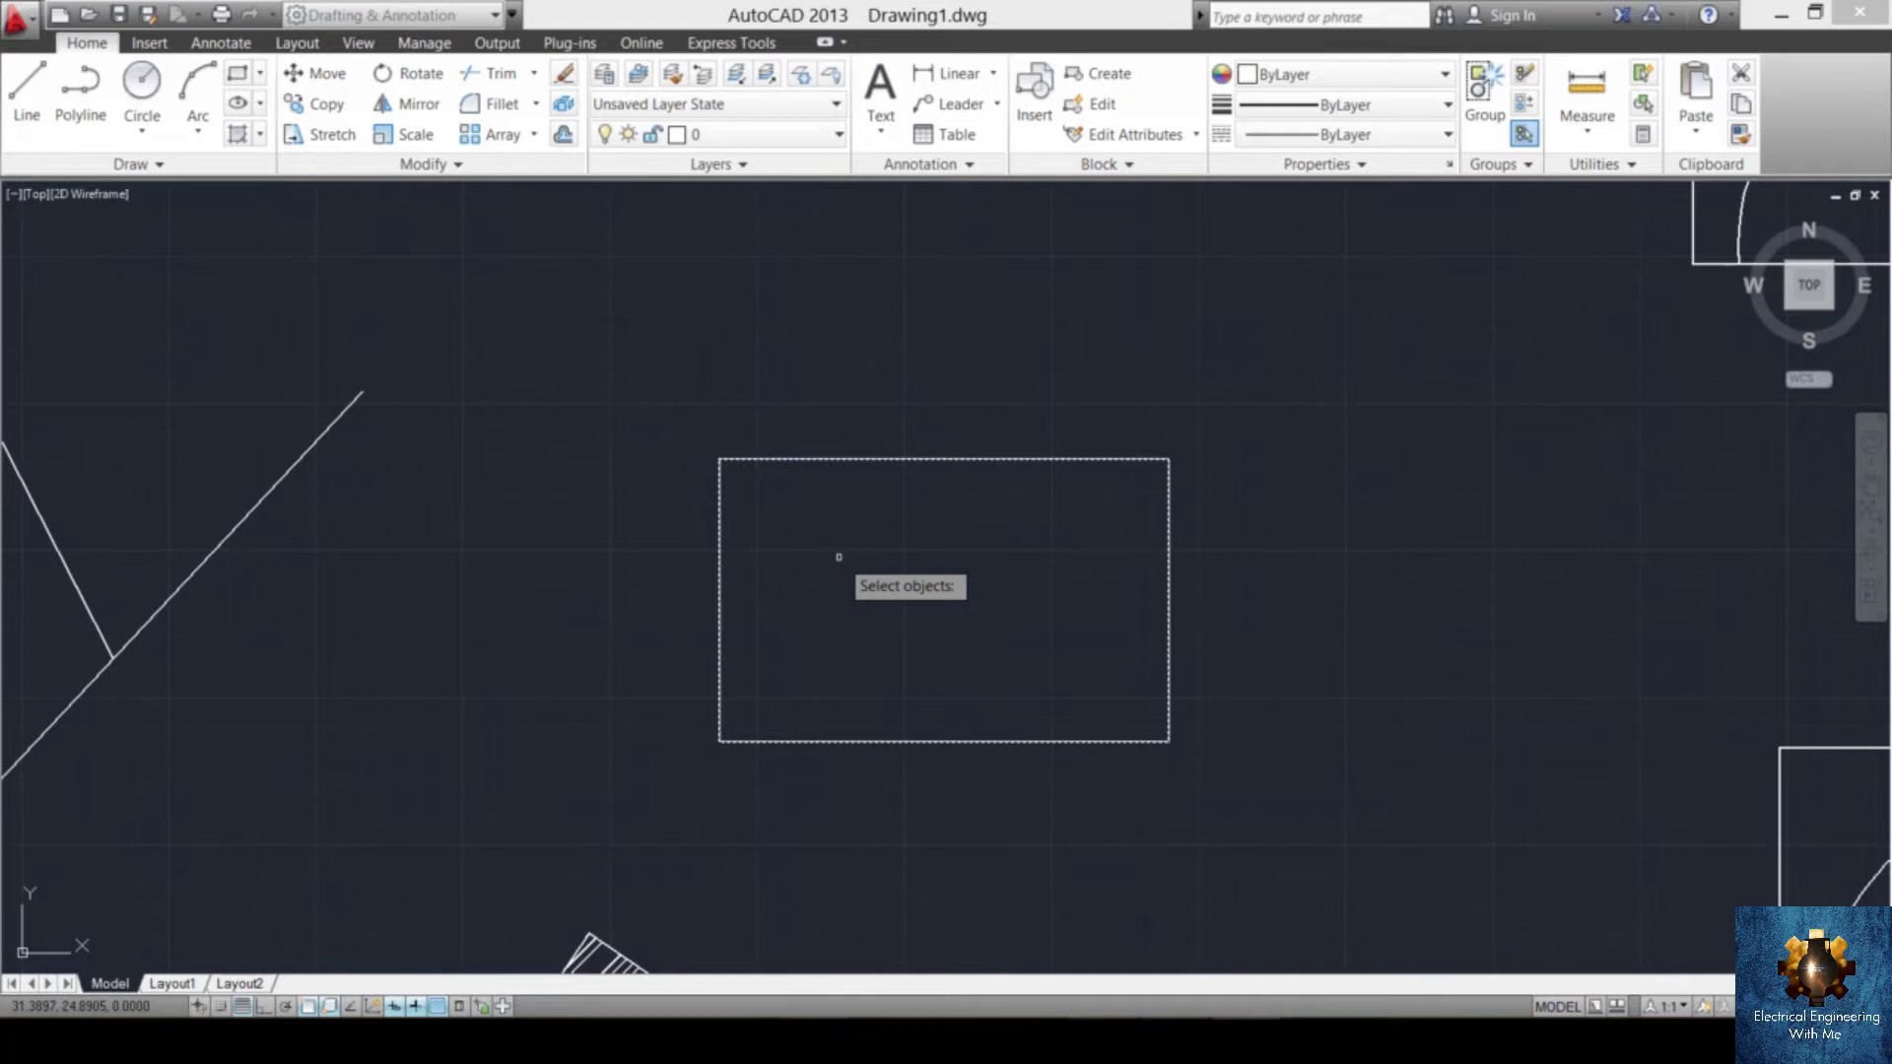
key(Escape)
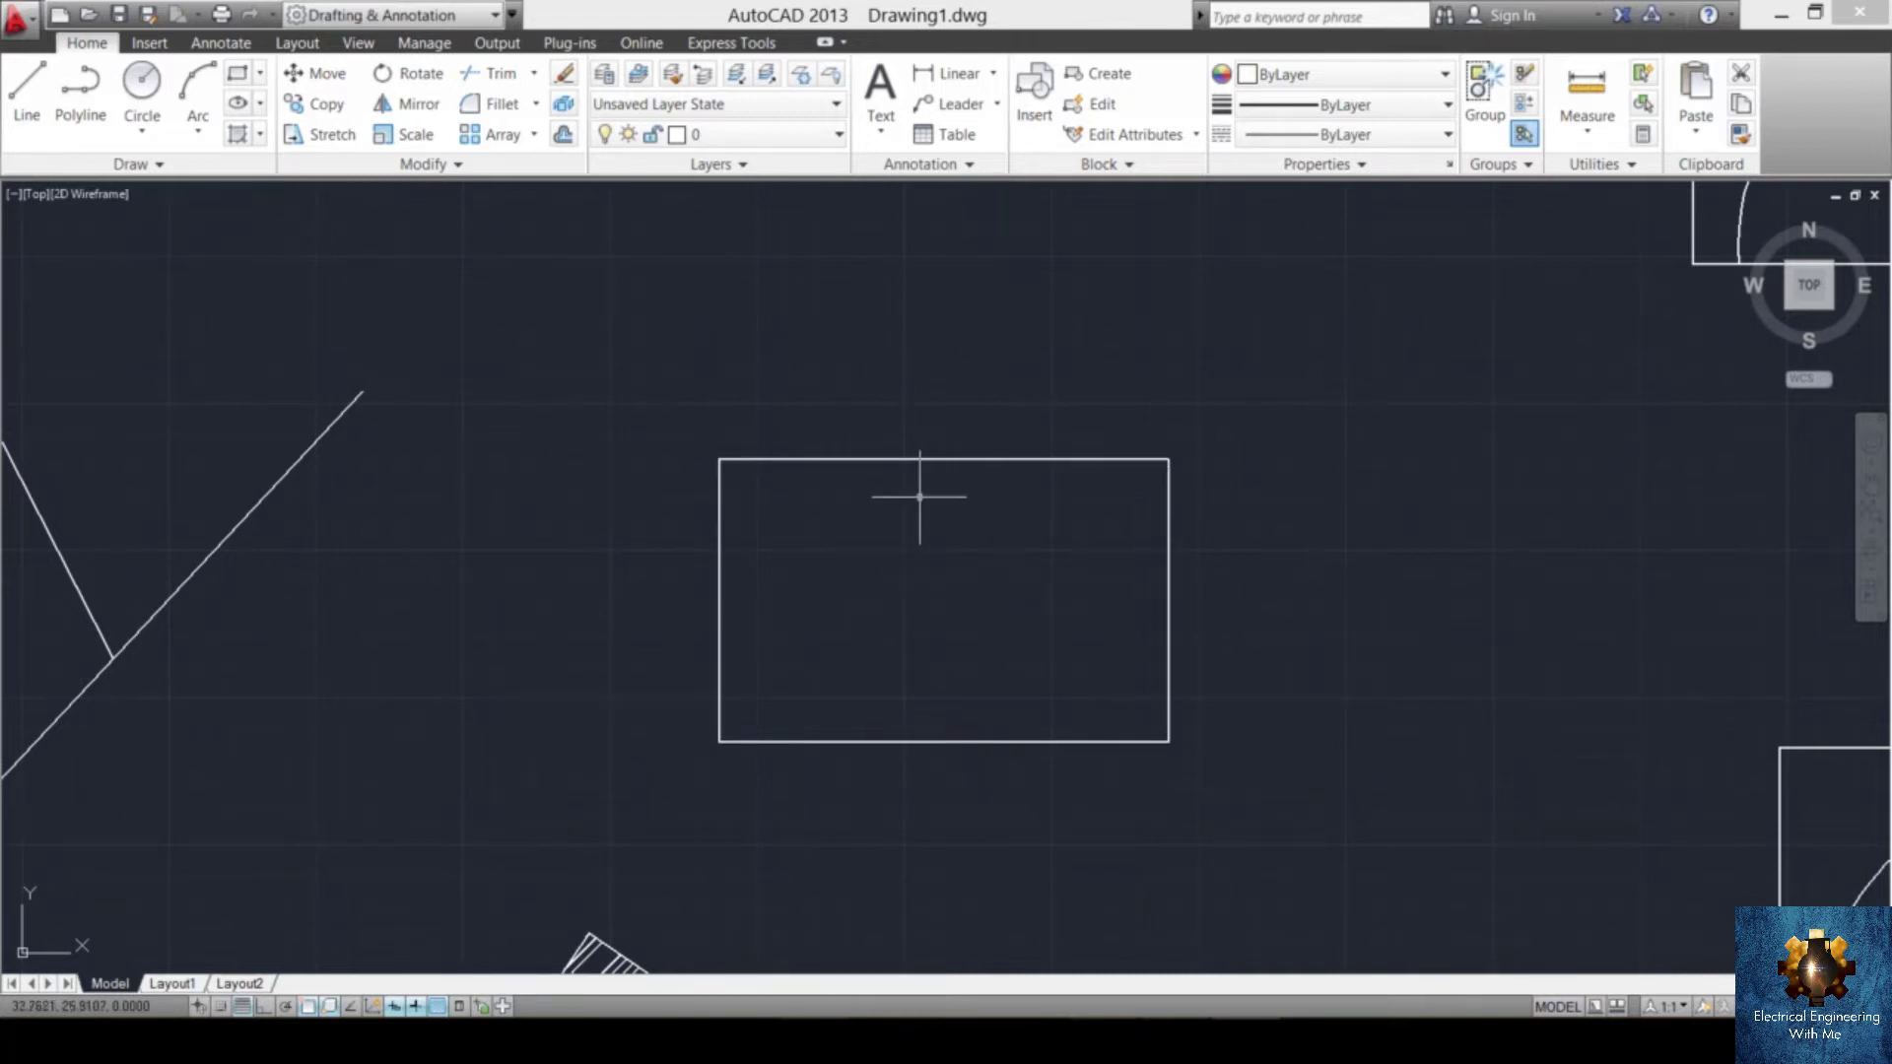
- Crossing-select only the top edge of the exploded rectangle to check that it is separate, and clear the selection
click(1016, 406)
click(956, 483)
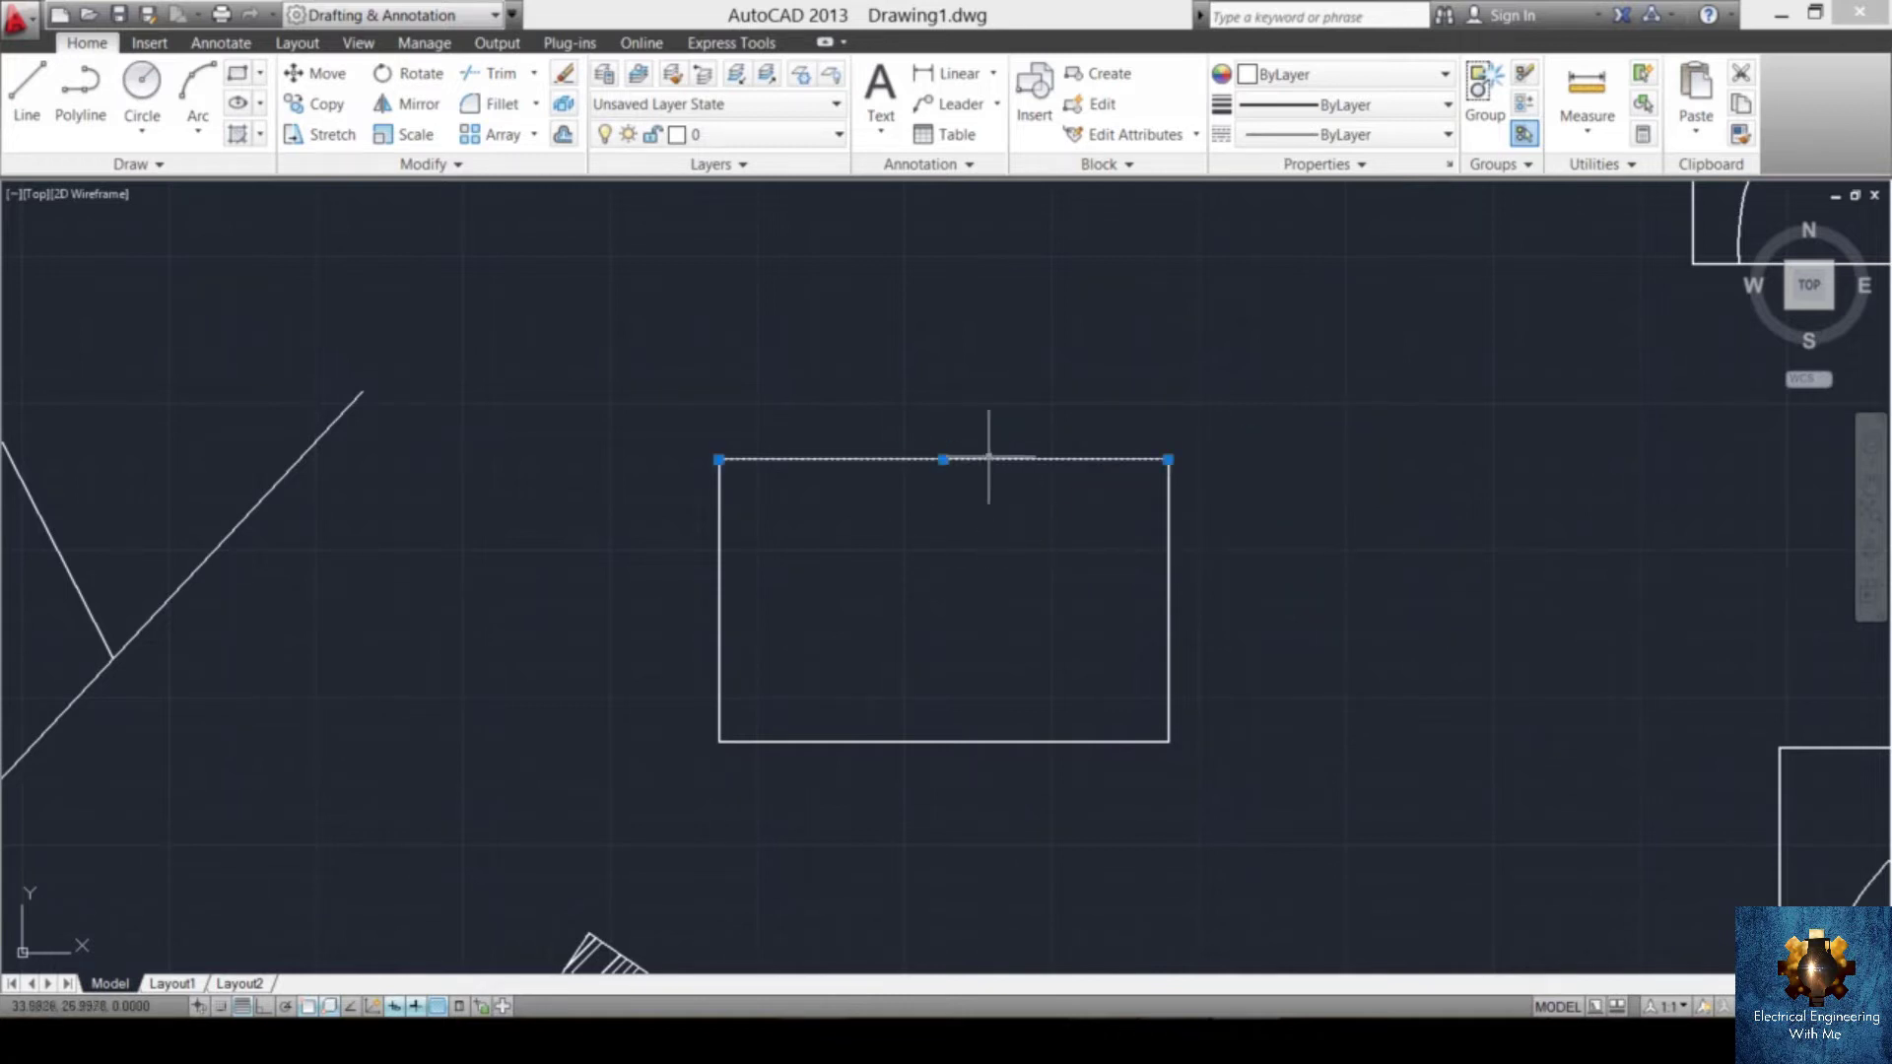
key(Escape)
- Move the exploded rectangle's right edge to the right, away from the other lines, using its upper endpoint as the base point
click(1263, 540)
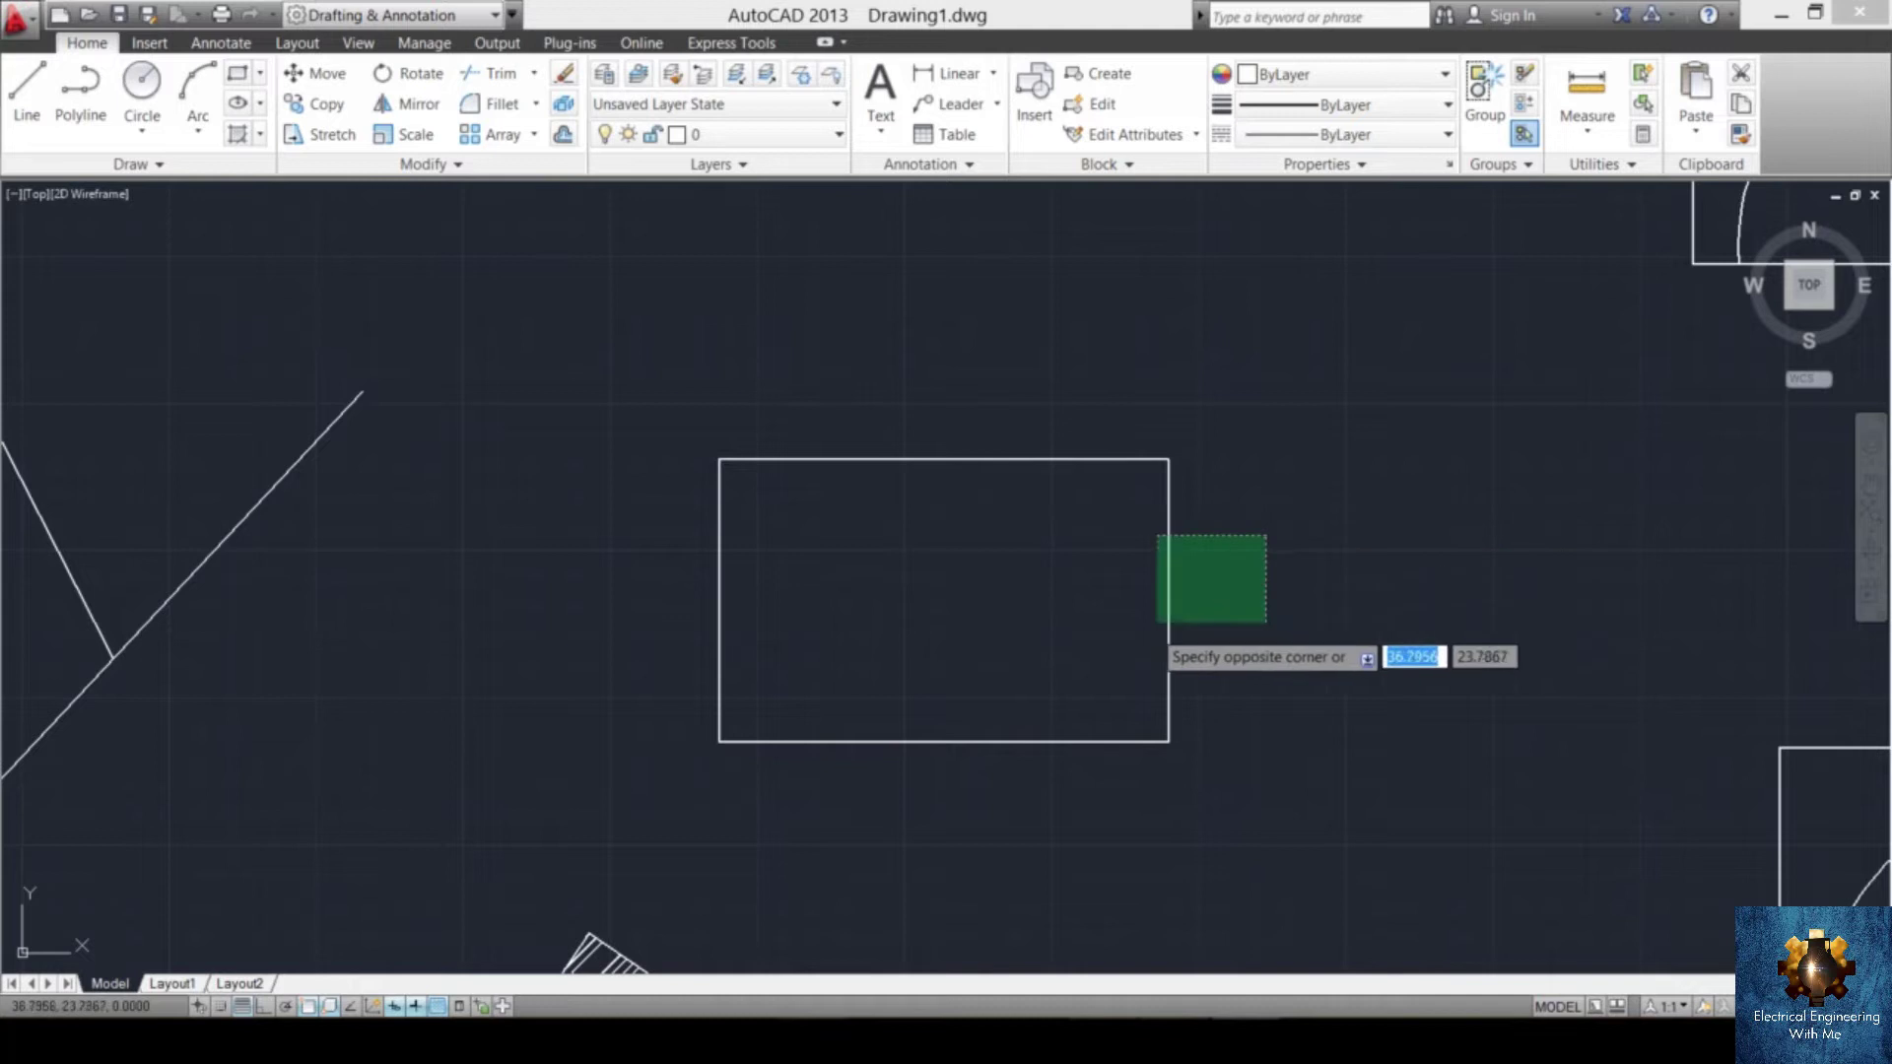
click(1094, 642)
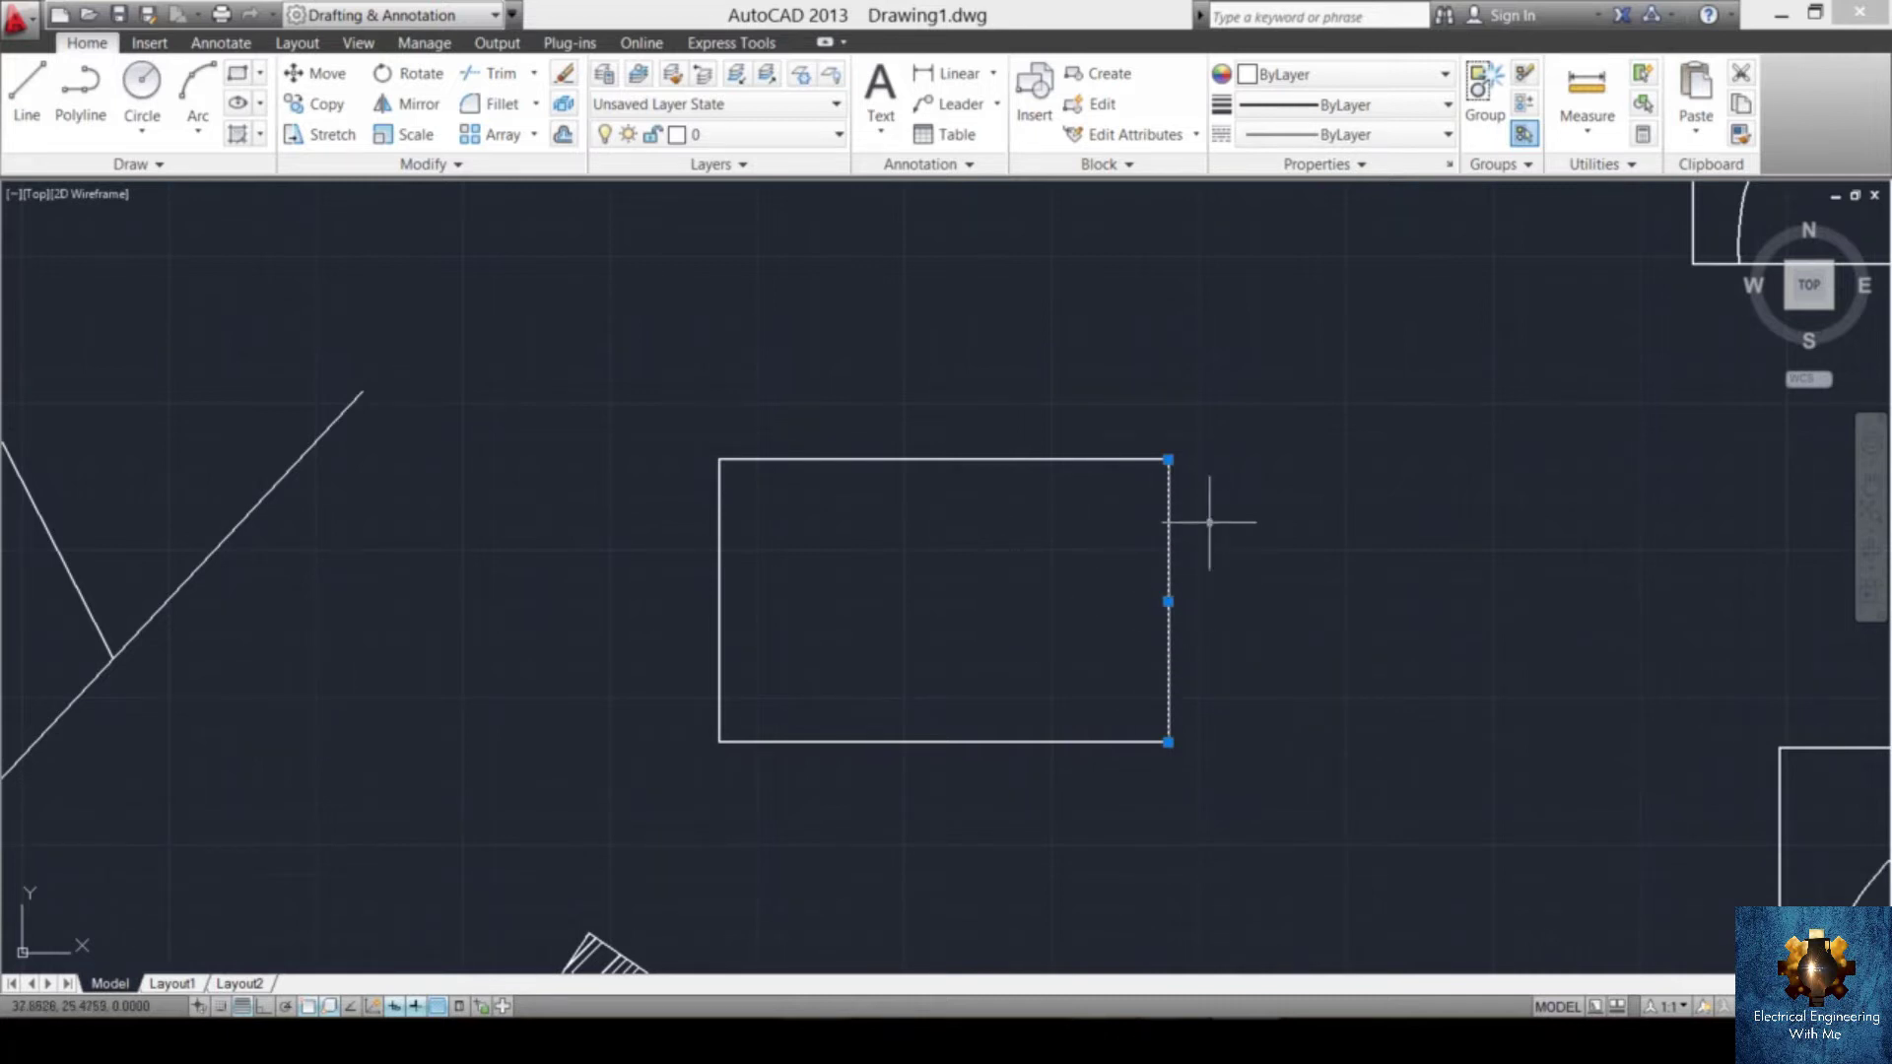
text(m)
key(Return)
click(1168, 460)
click(1355, 431)
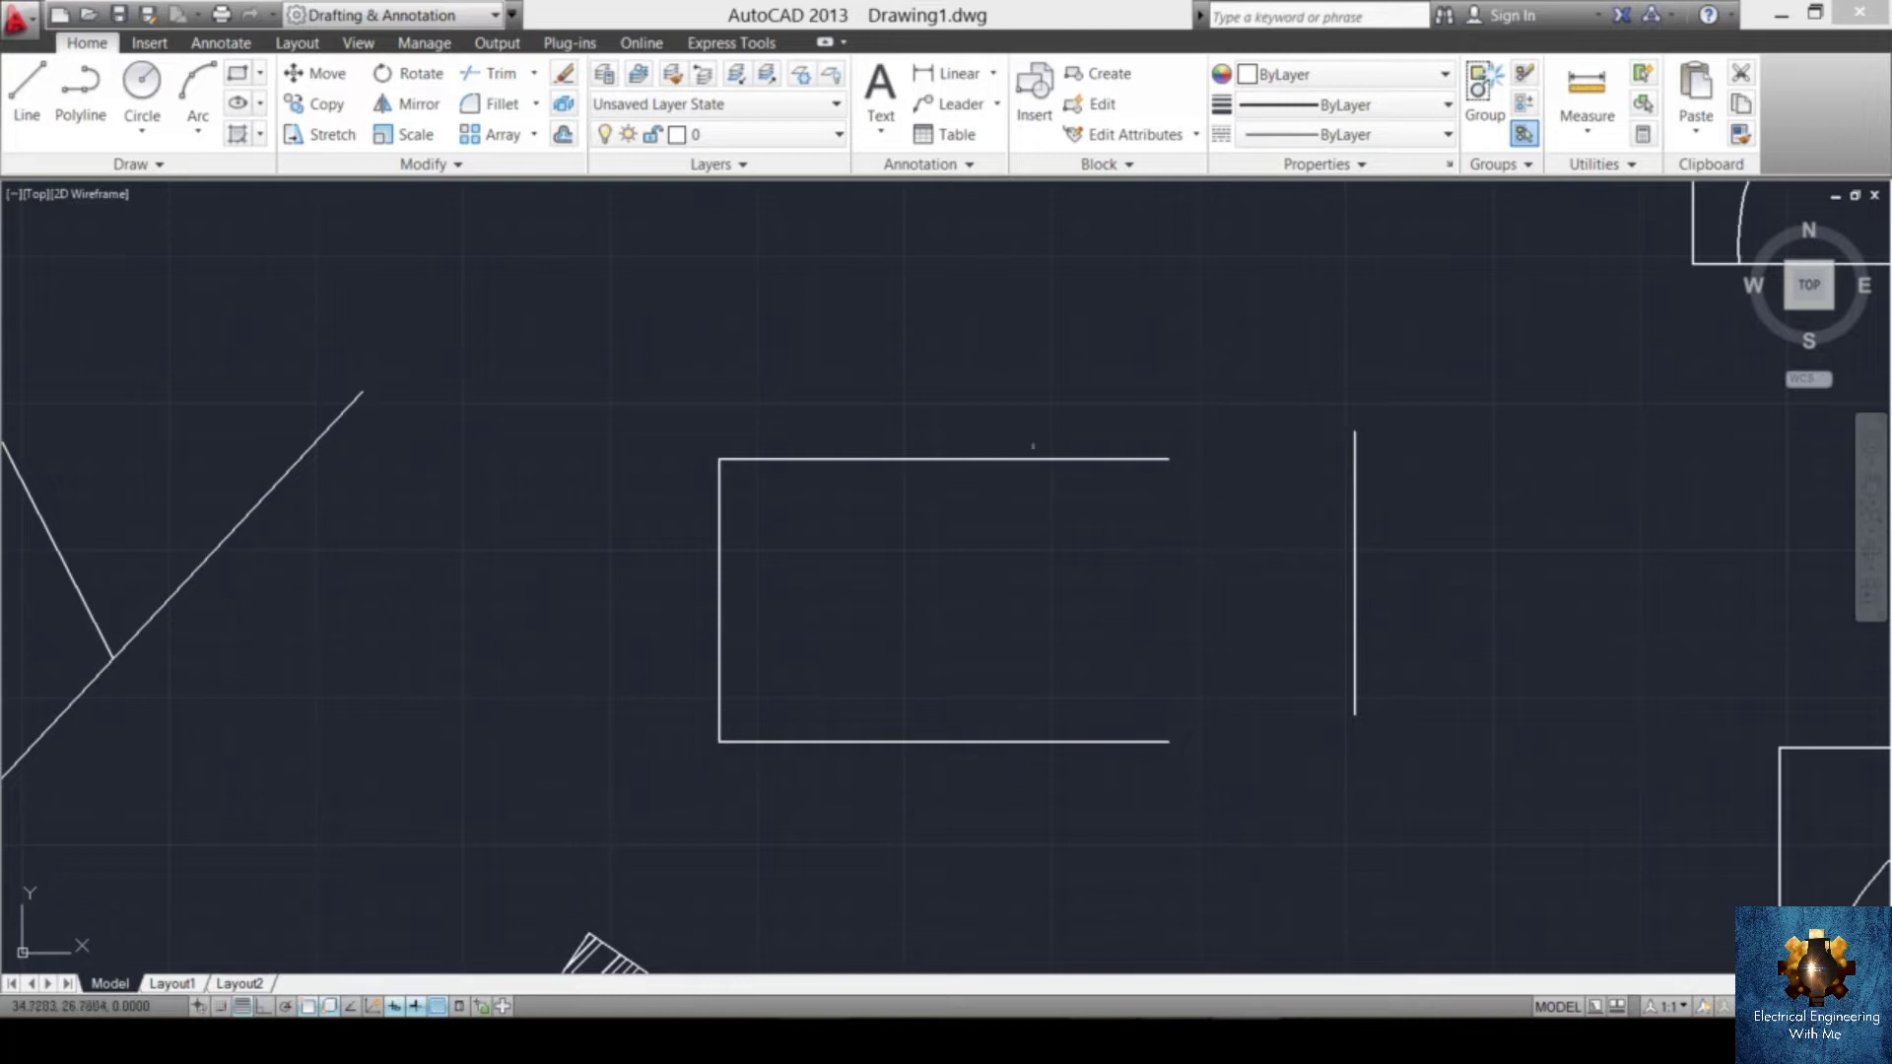
- Move the rectangle of the far-left copy about 3 units up and left off its arc, using its lower-left corner as the base point
scroll(1119, 572, down, 5)
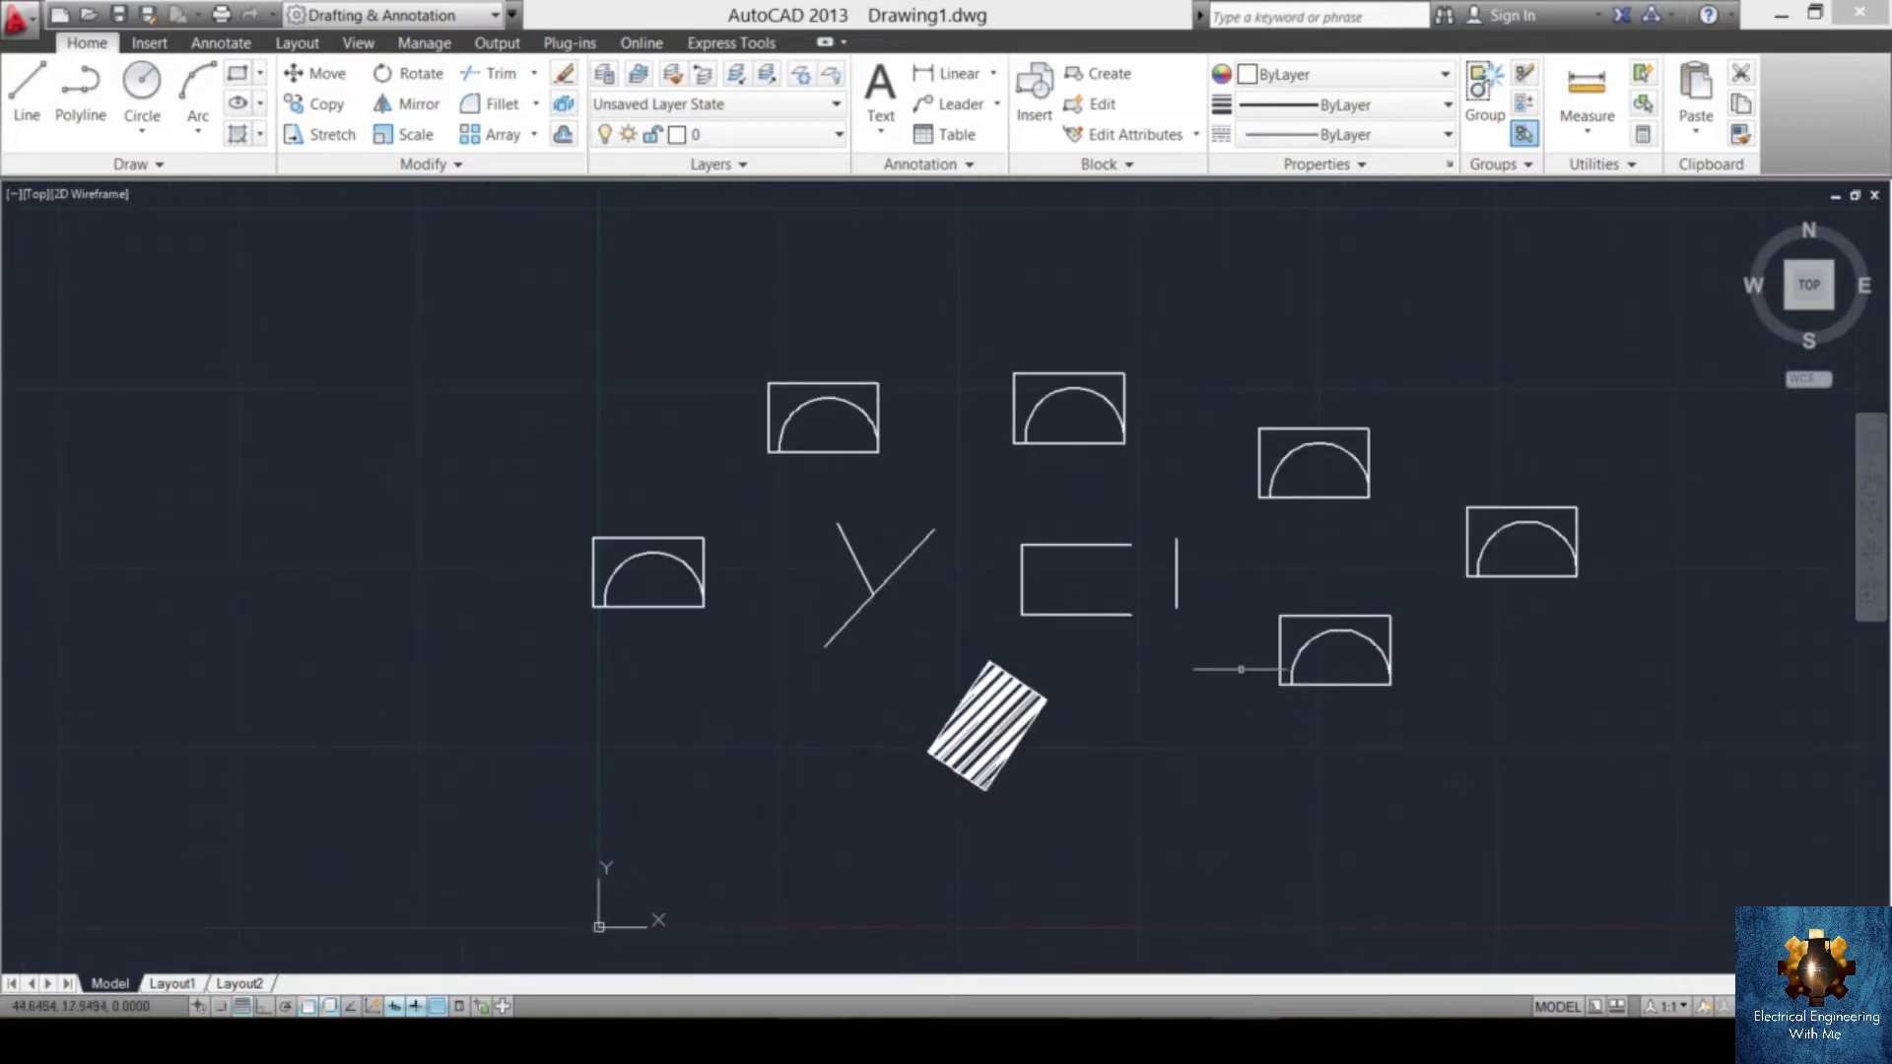
scroll(1241, 669, up, 2)
scroll(328, 532, up, 6)
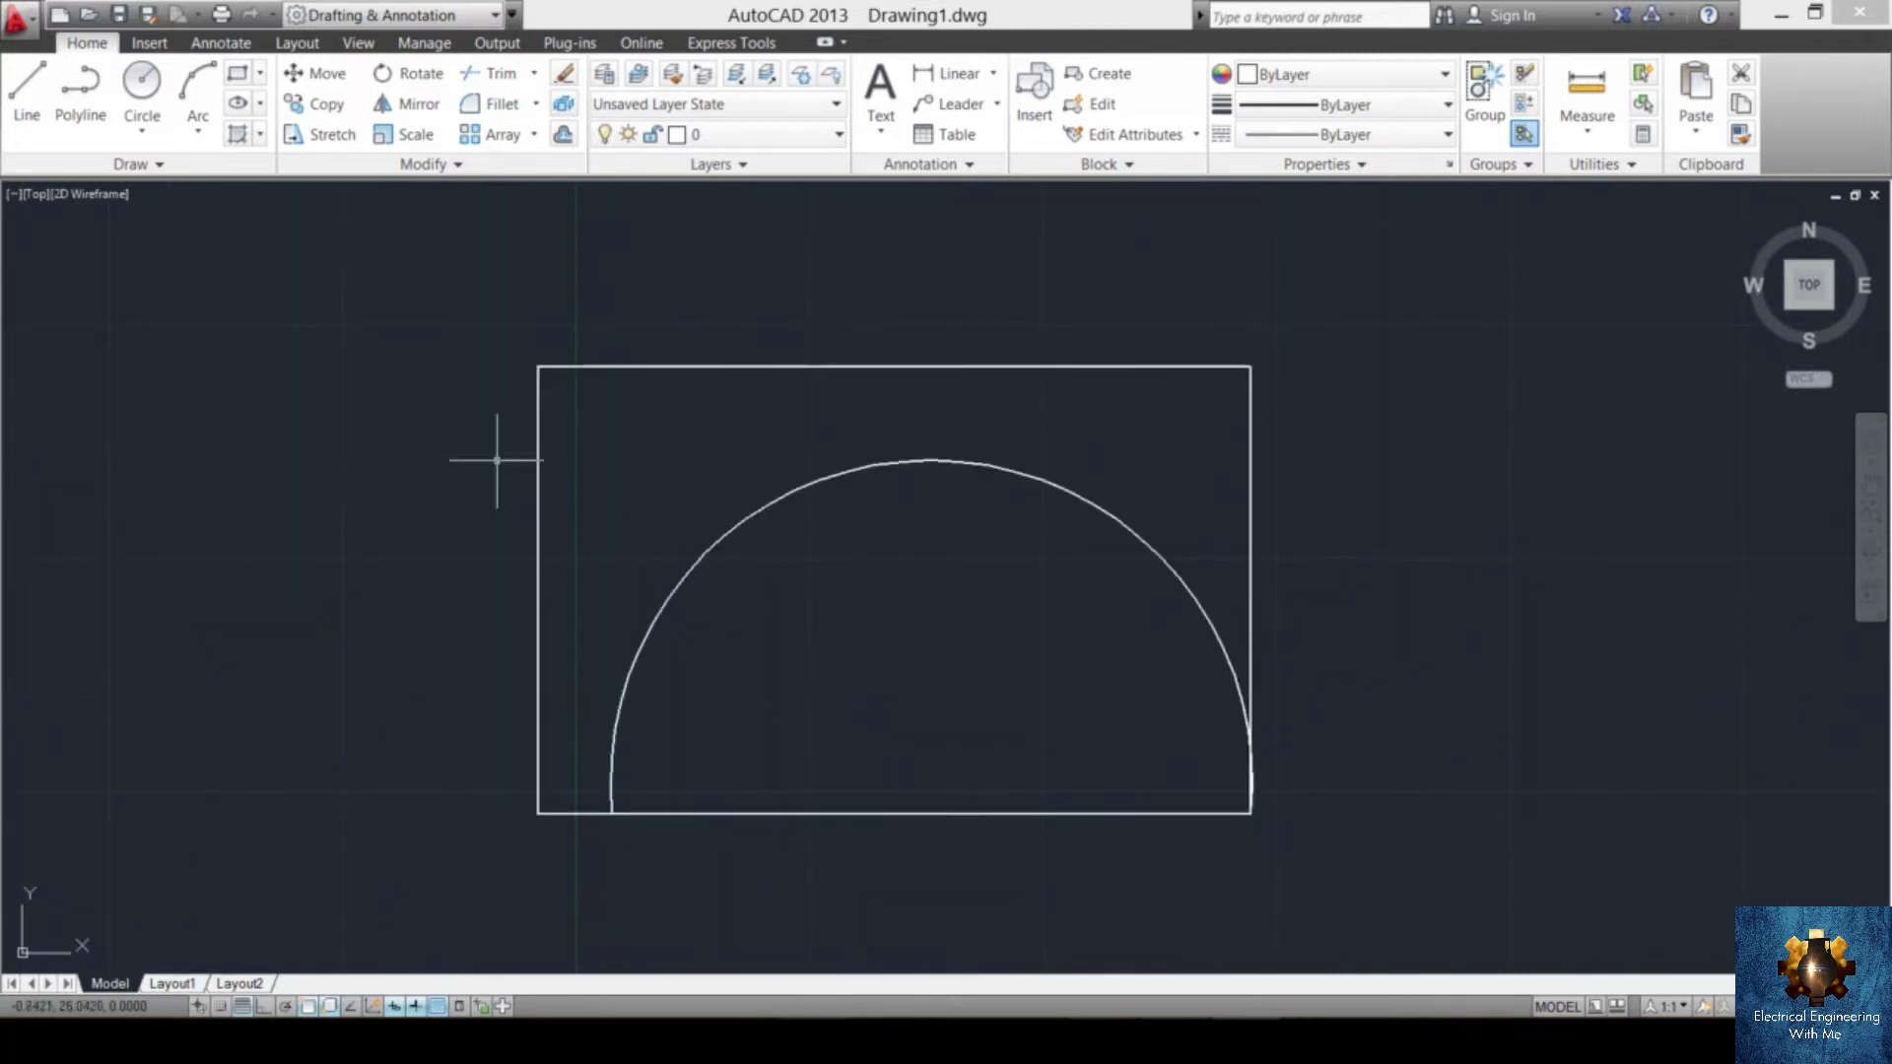
click(545, 499)
click(490, 571)
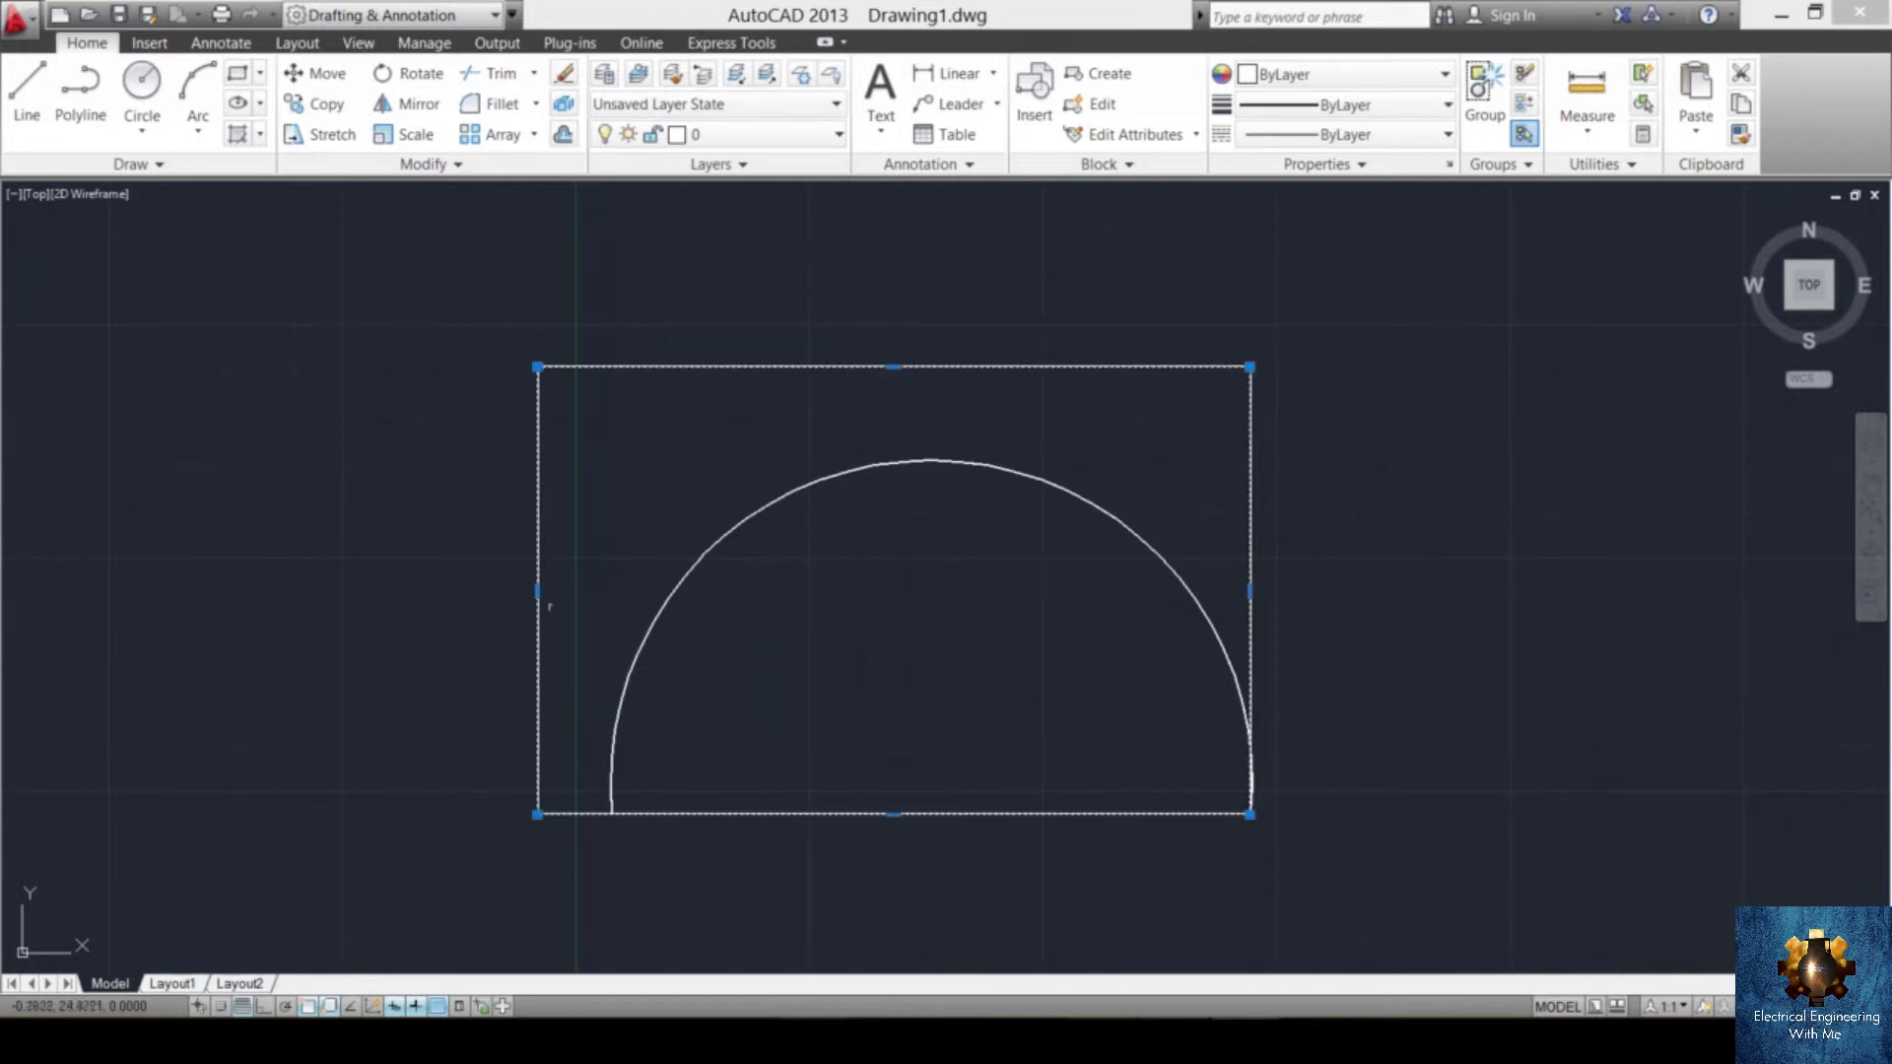
text(m)
key(Return)
click(537, 814)
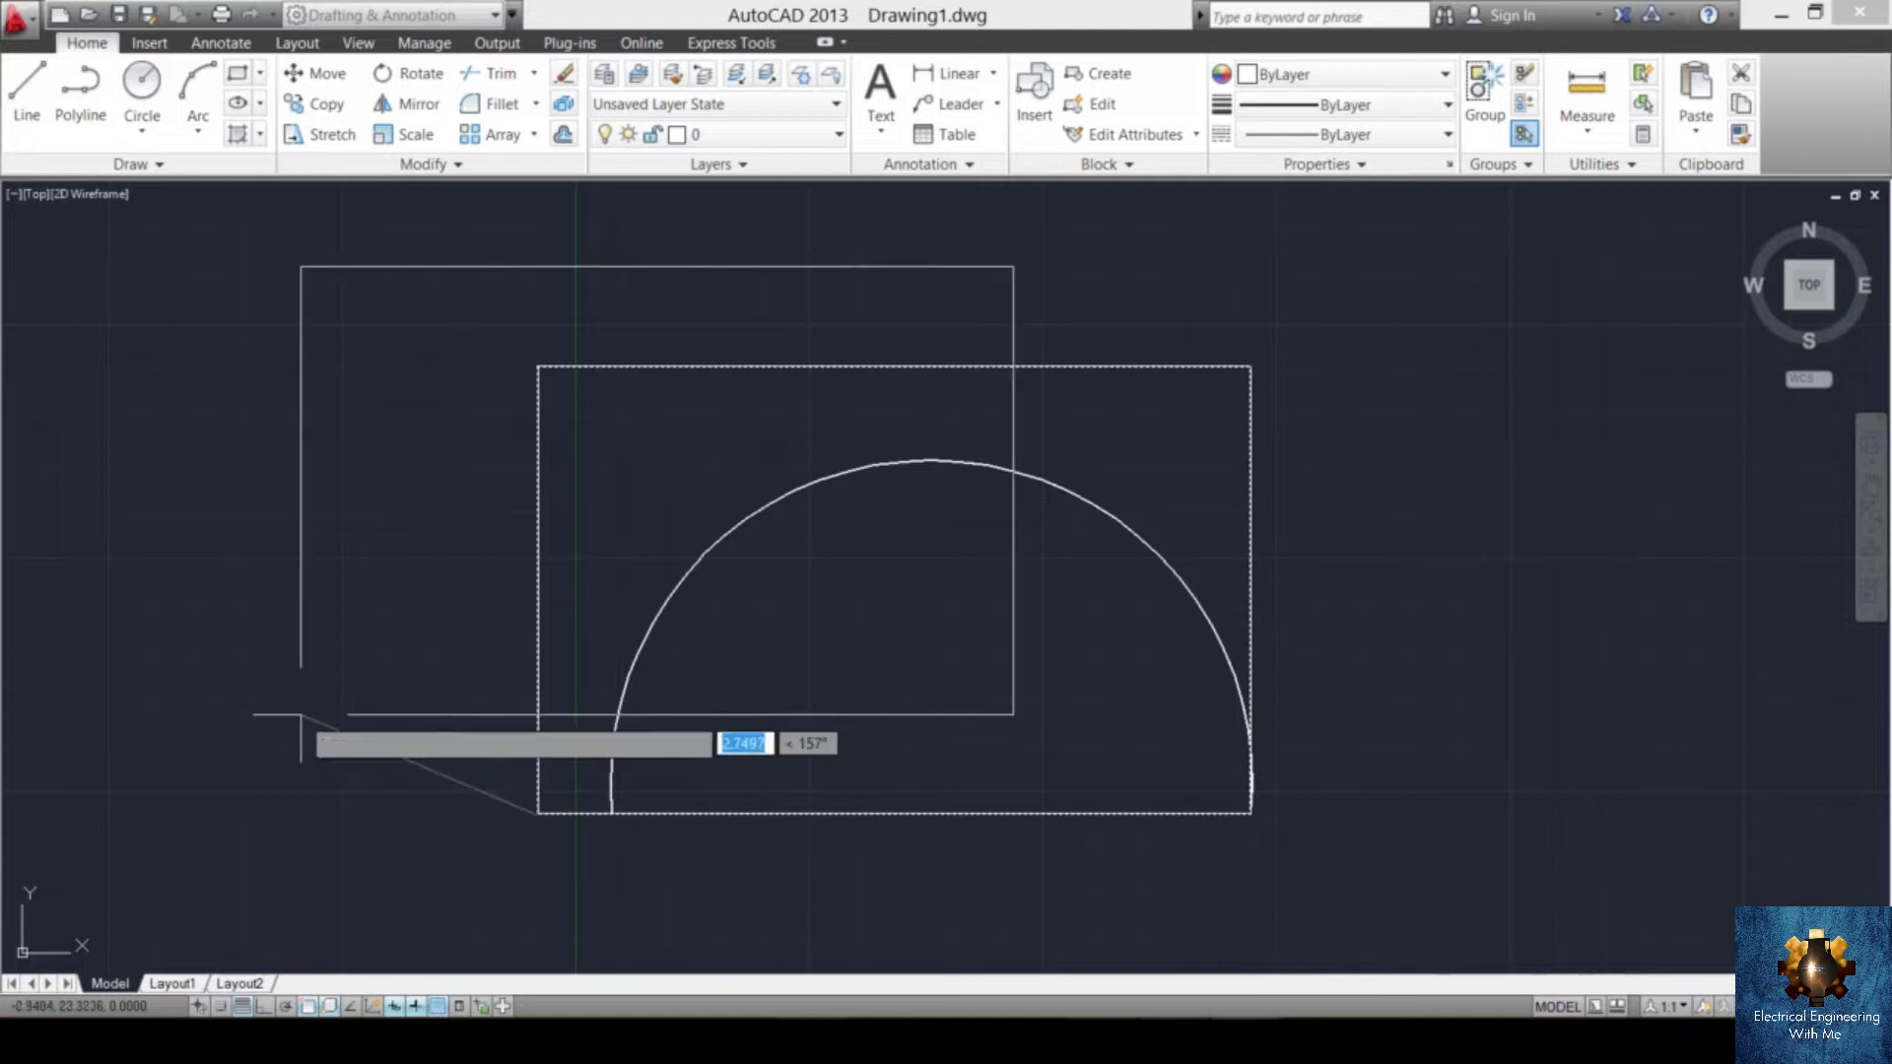
click(276, 697)
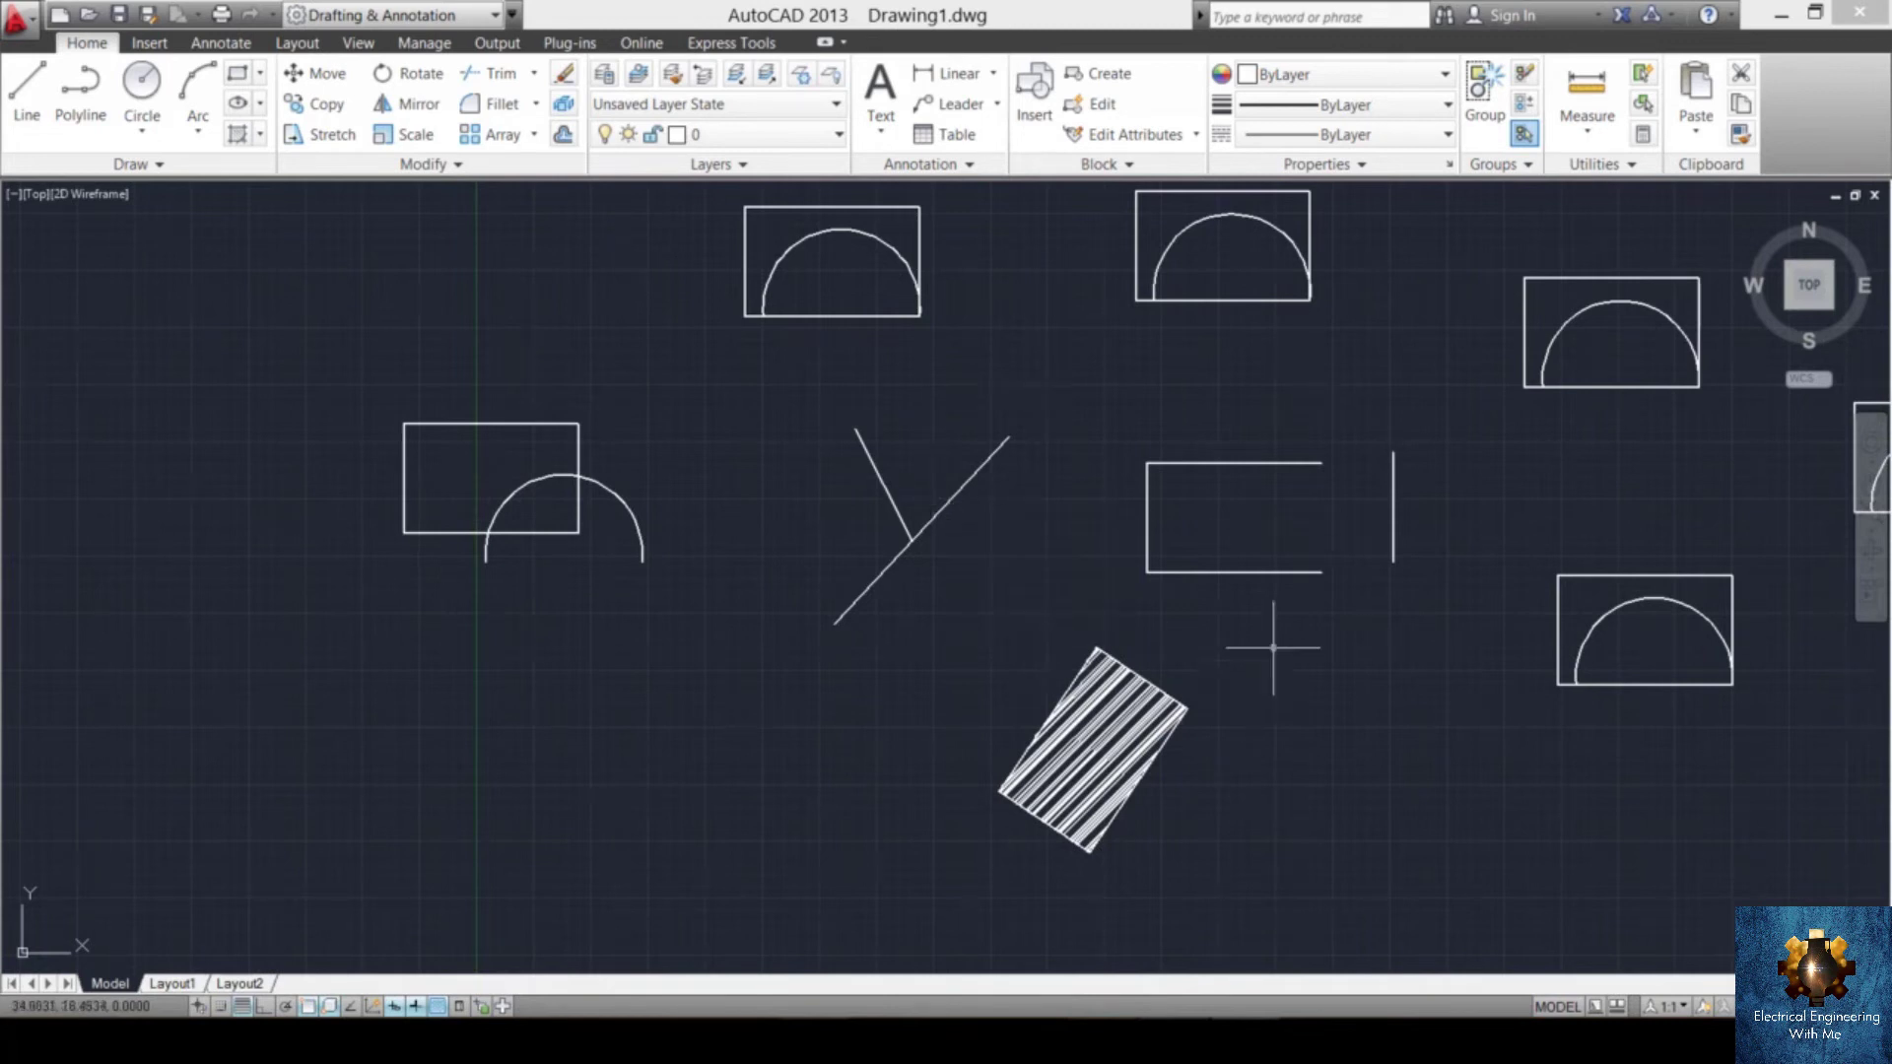
- Draw a rectangle about 4.39 by 1.73 units in an empty area away from the existing shapes
scroll(1085, 542, down, 2)
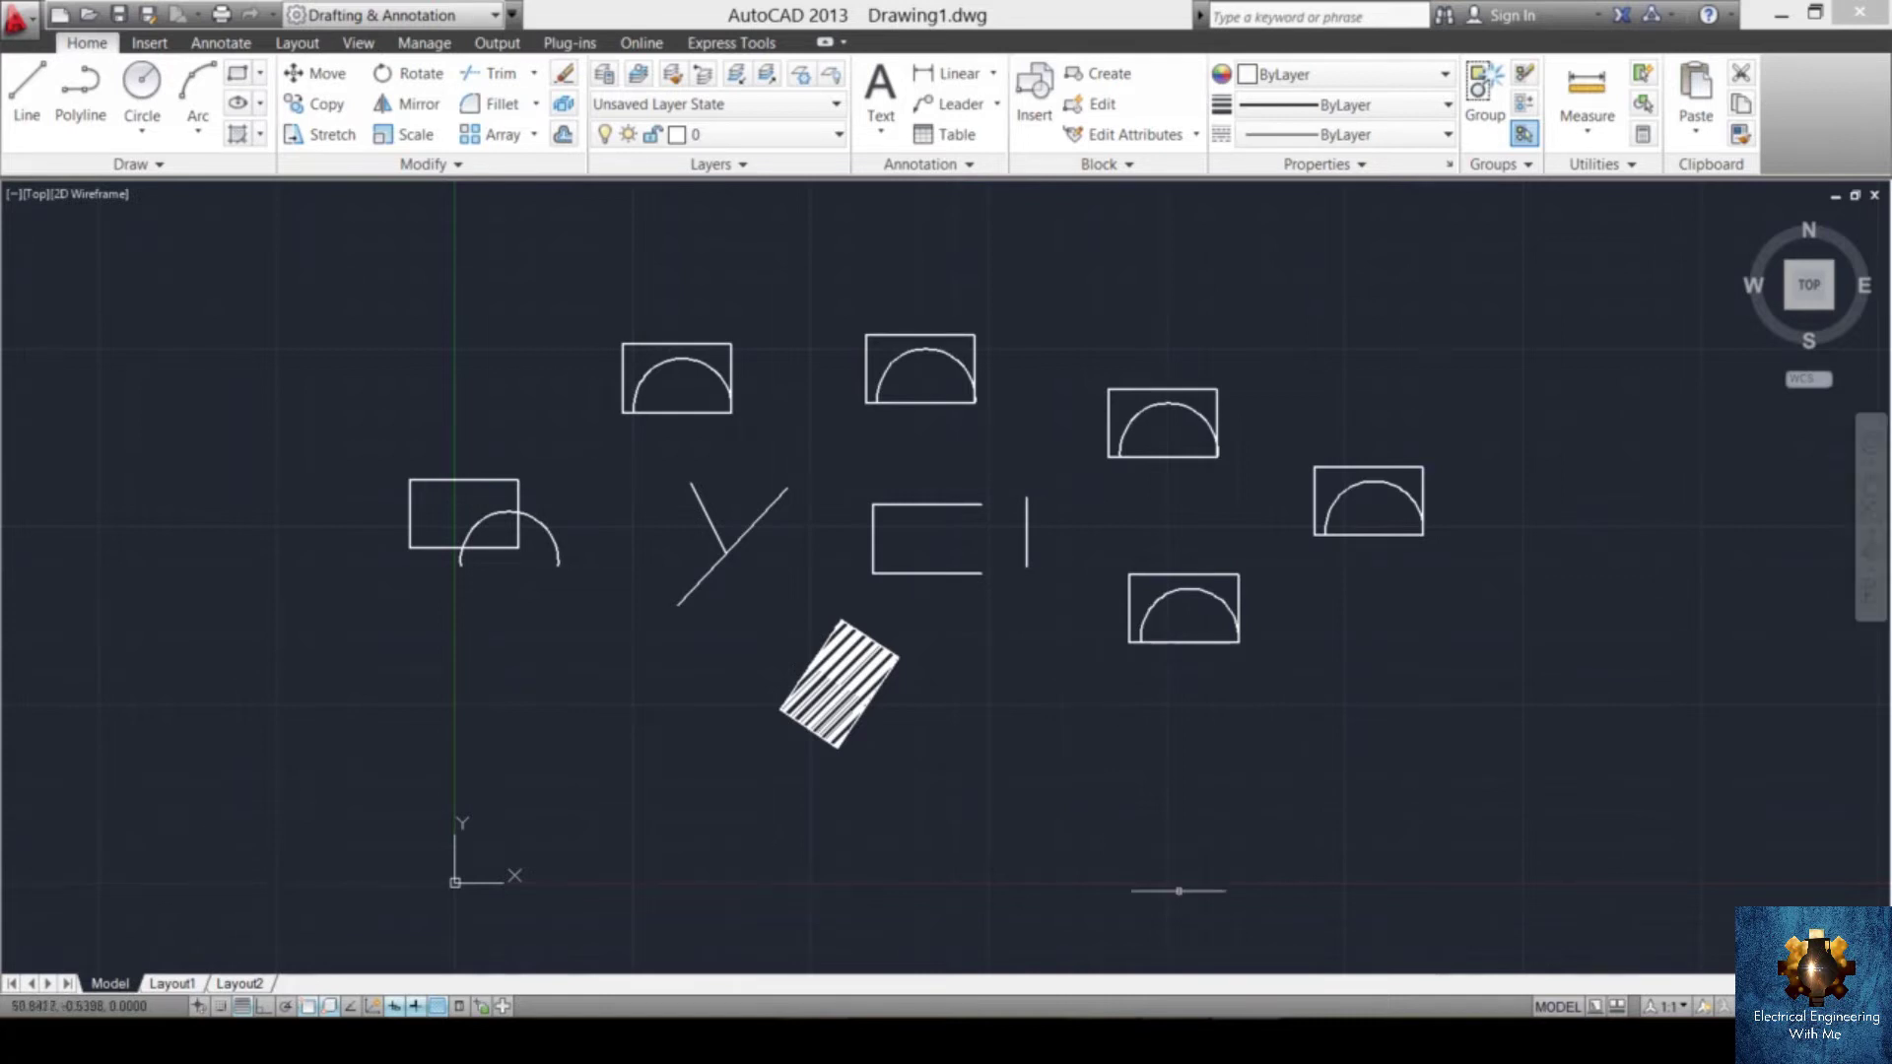
scroll(1268, 439, up, 10)
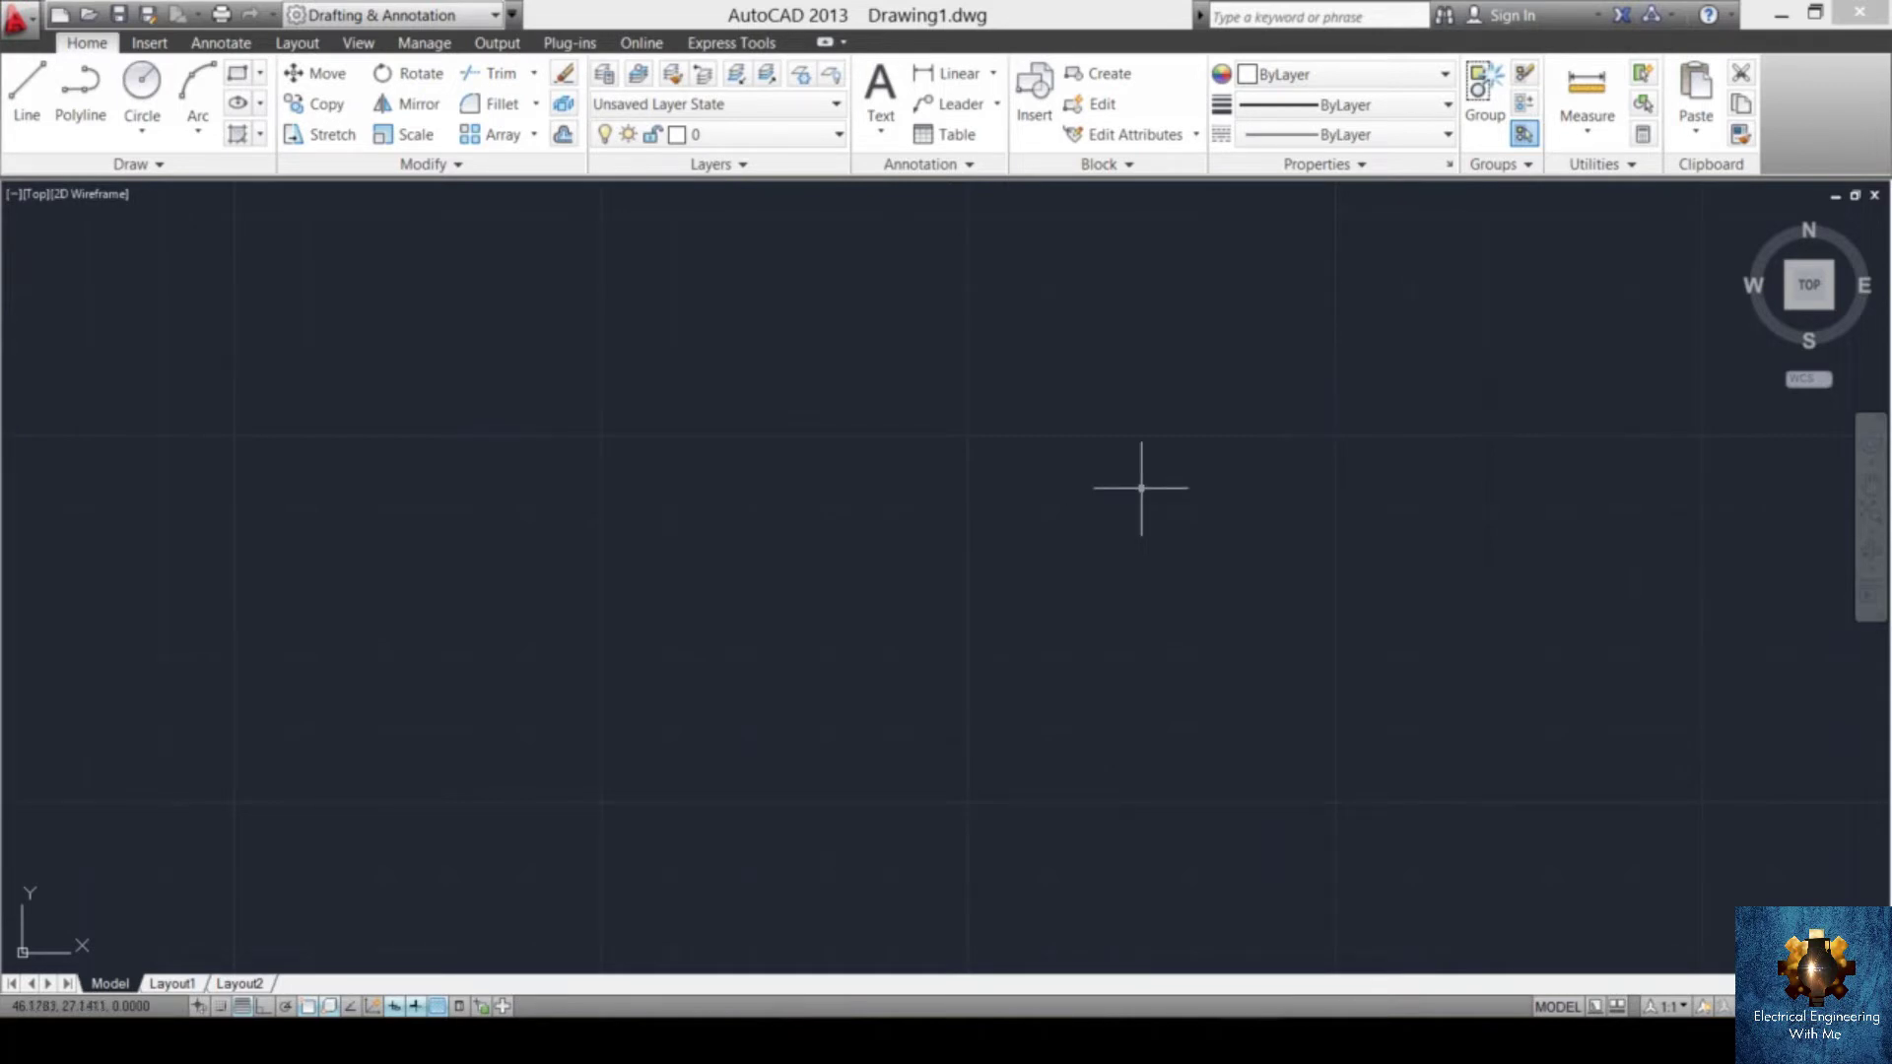
text(REC)
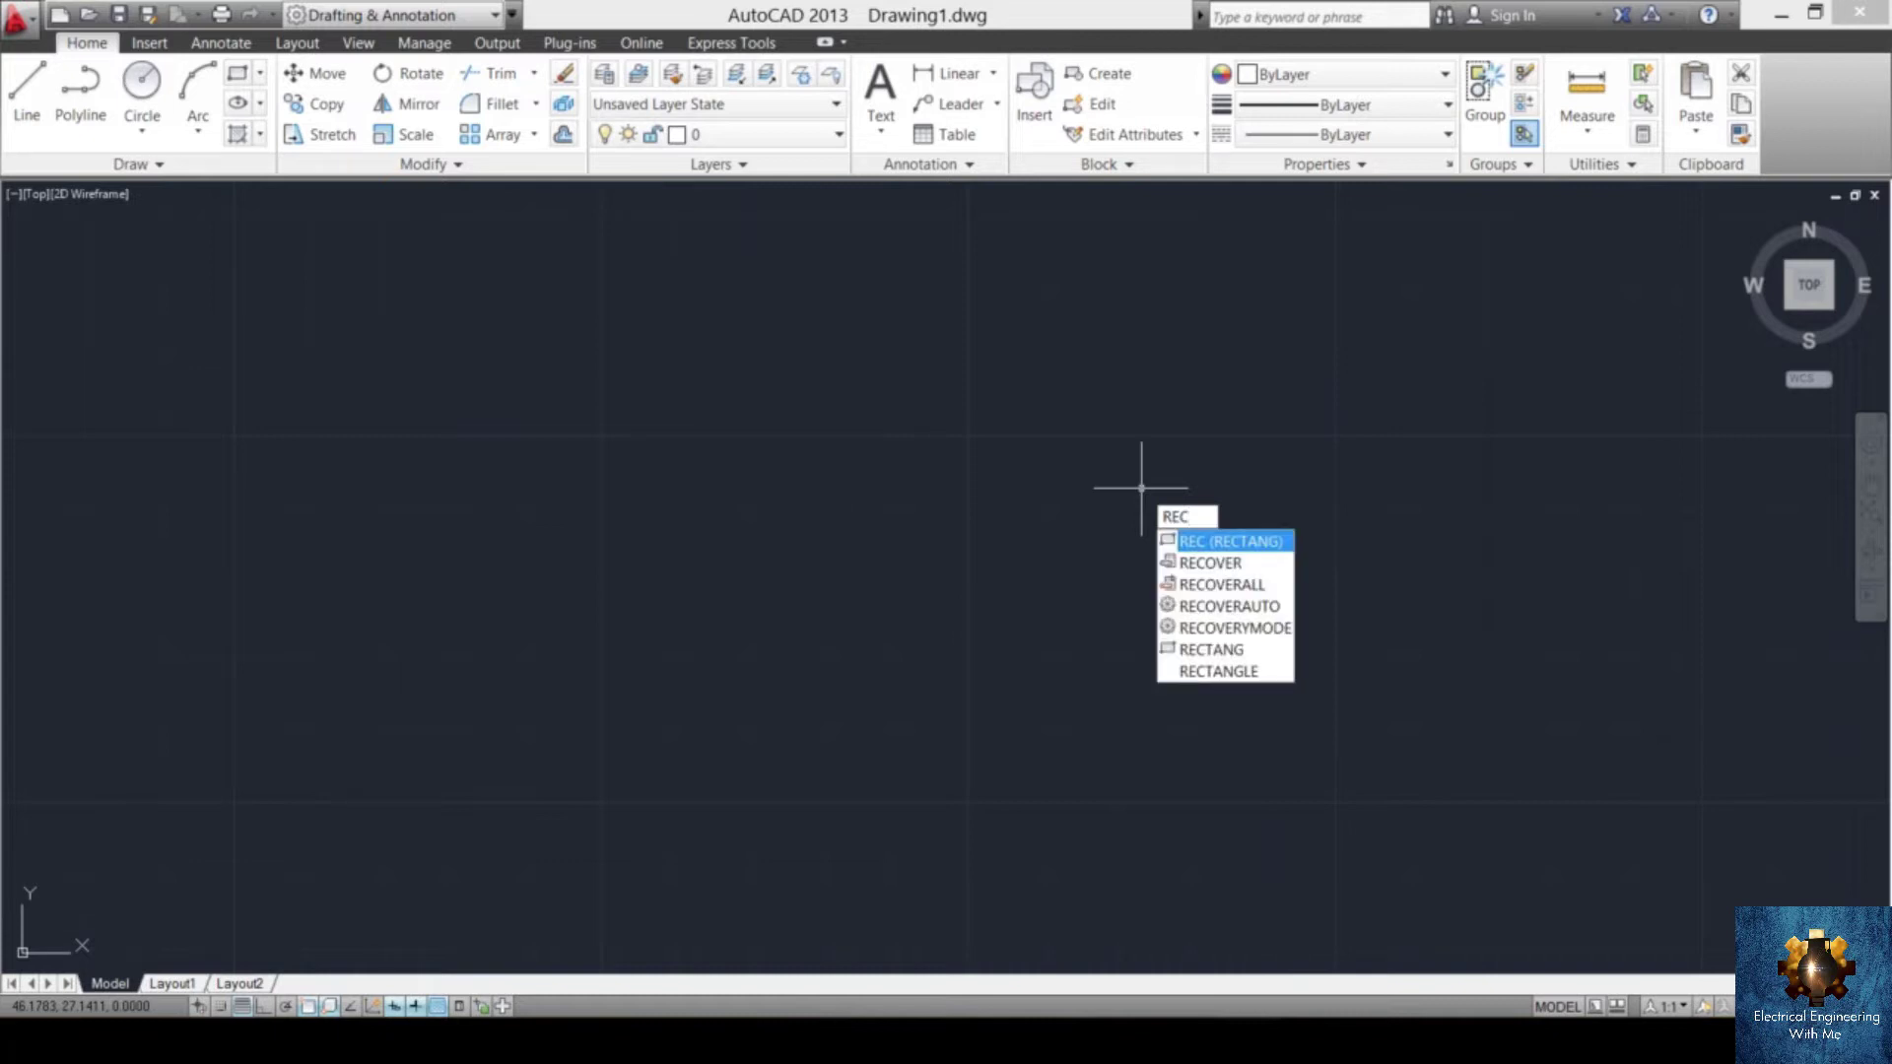
key(Return)
click(1190, 461)
click(545, 715)
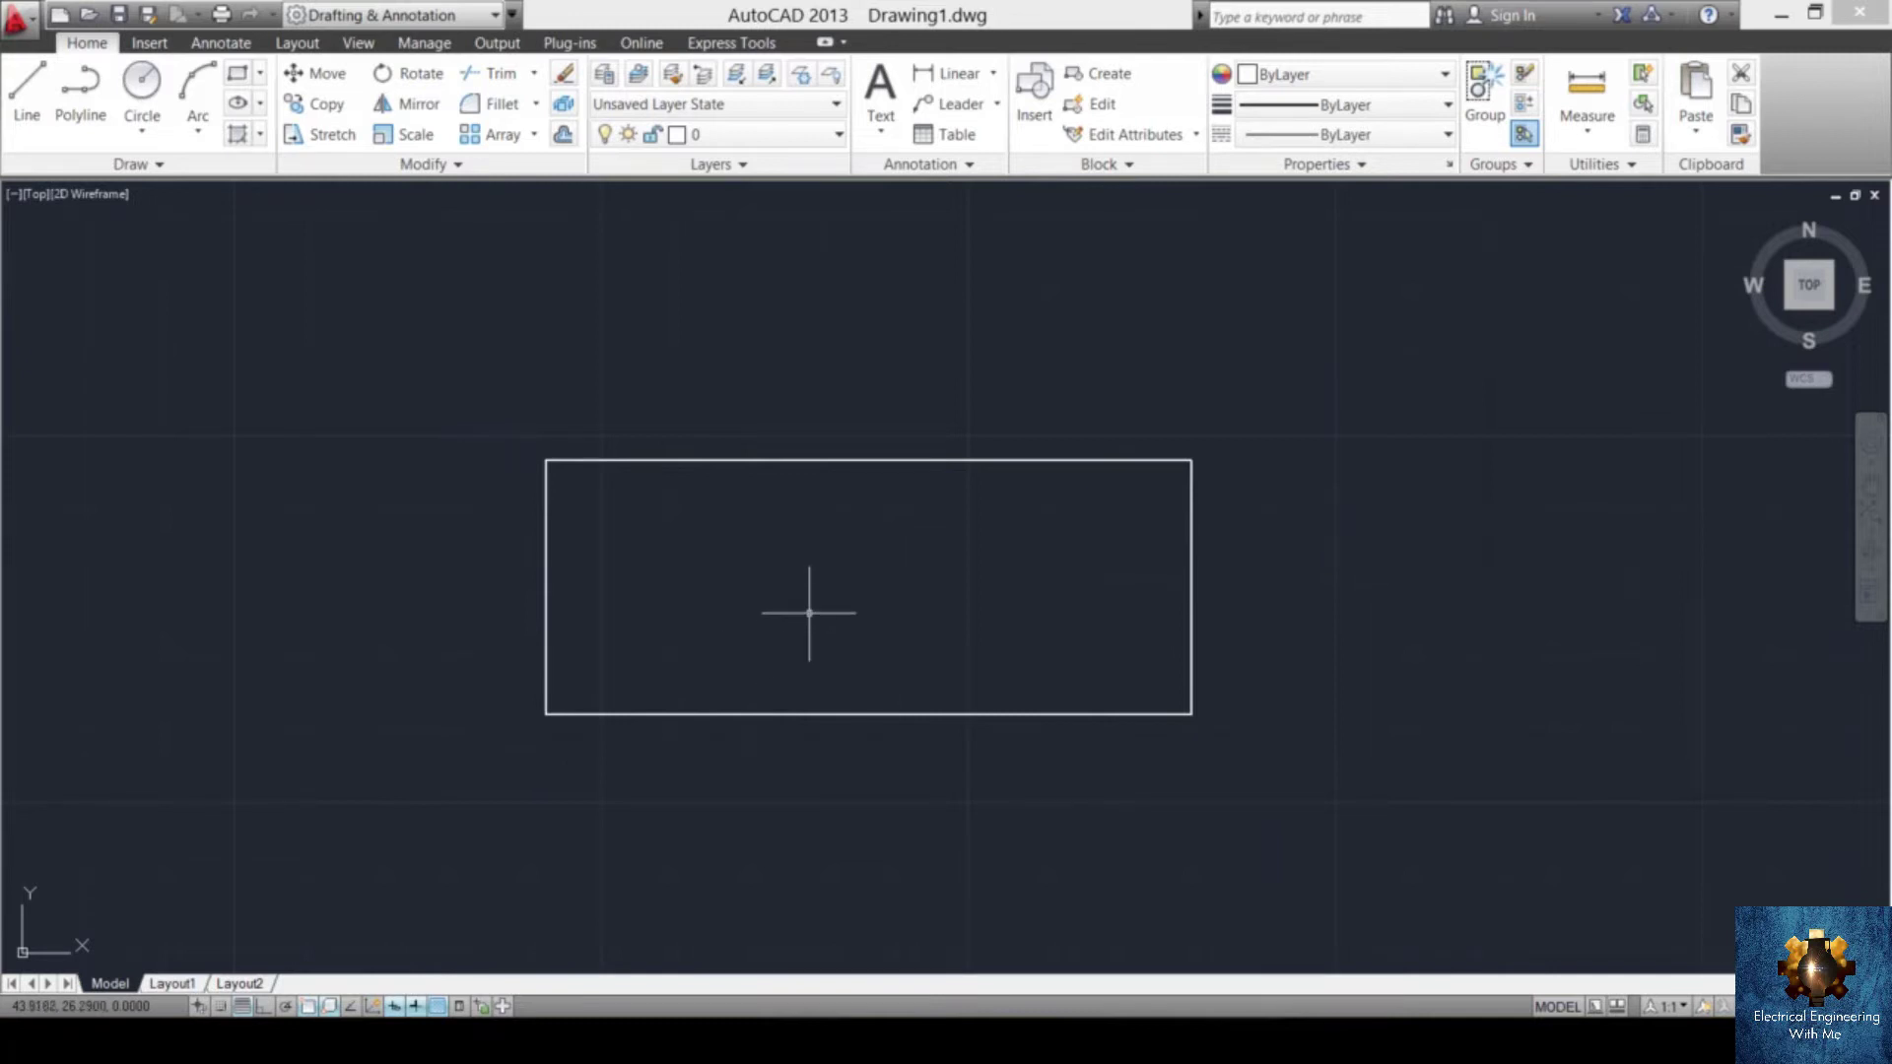
- Measure the area of the triangle formed by the new rectangle's upper-right, upper-left and lower-left corners with the Area command
text(AREA)
key(Return)
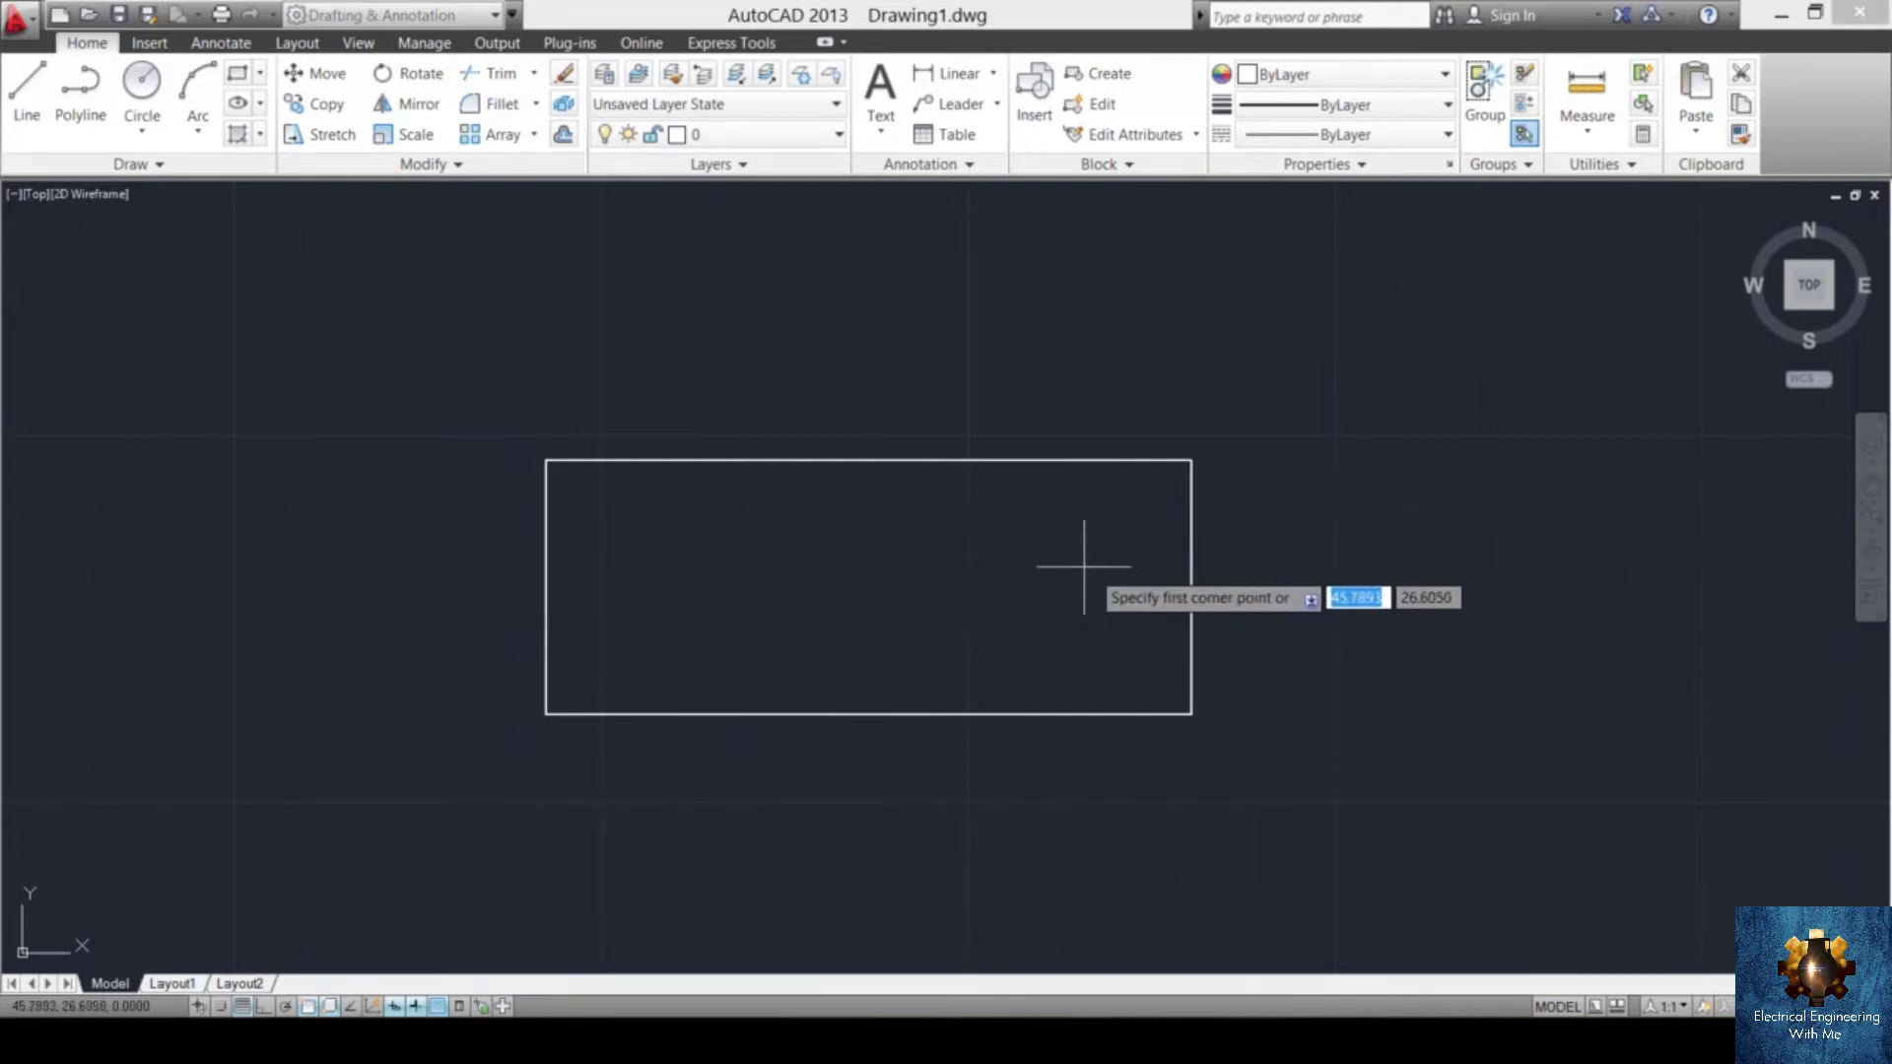
click(1191, 461)
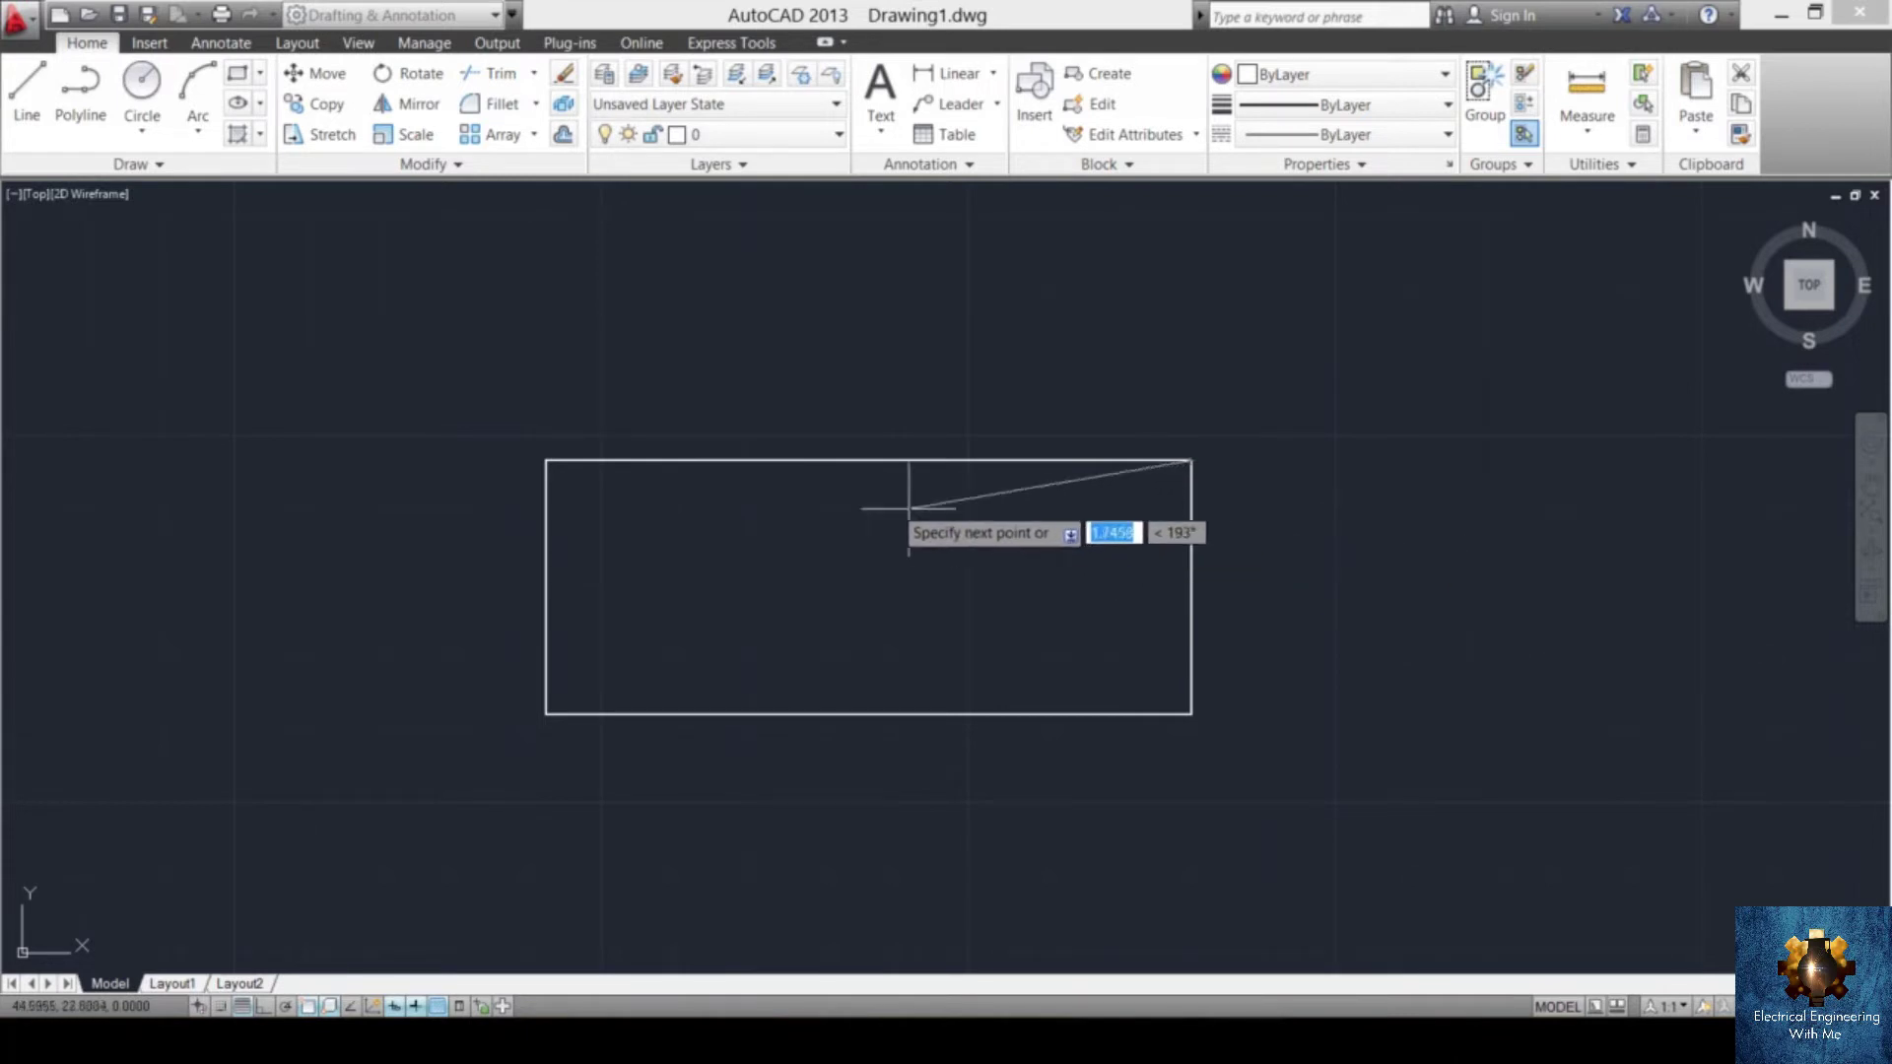
click(543, 460)
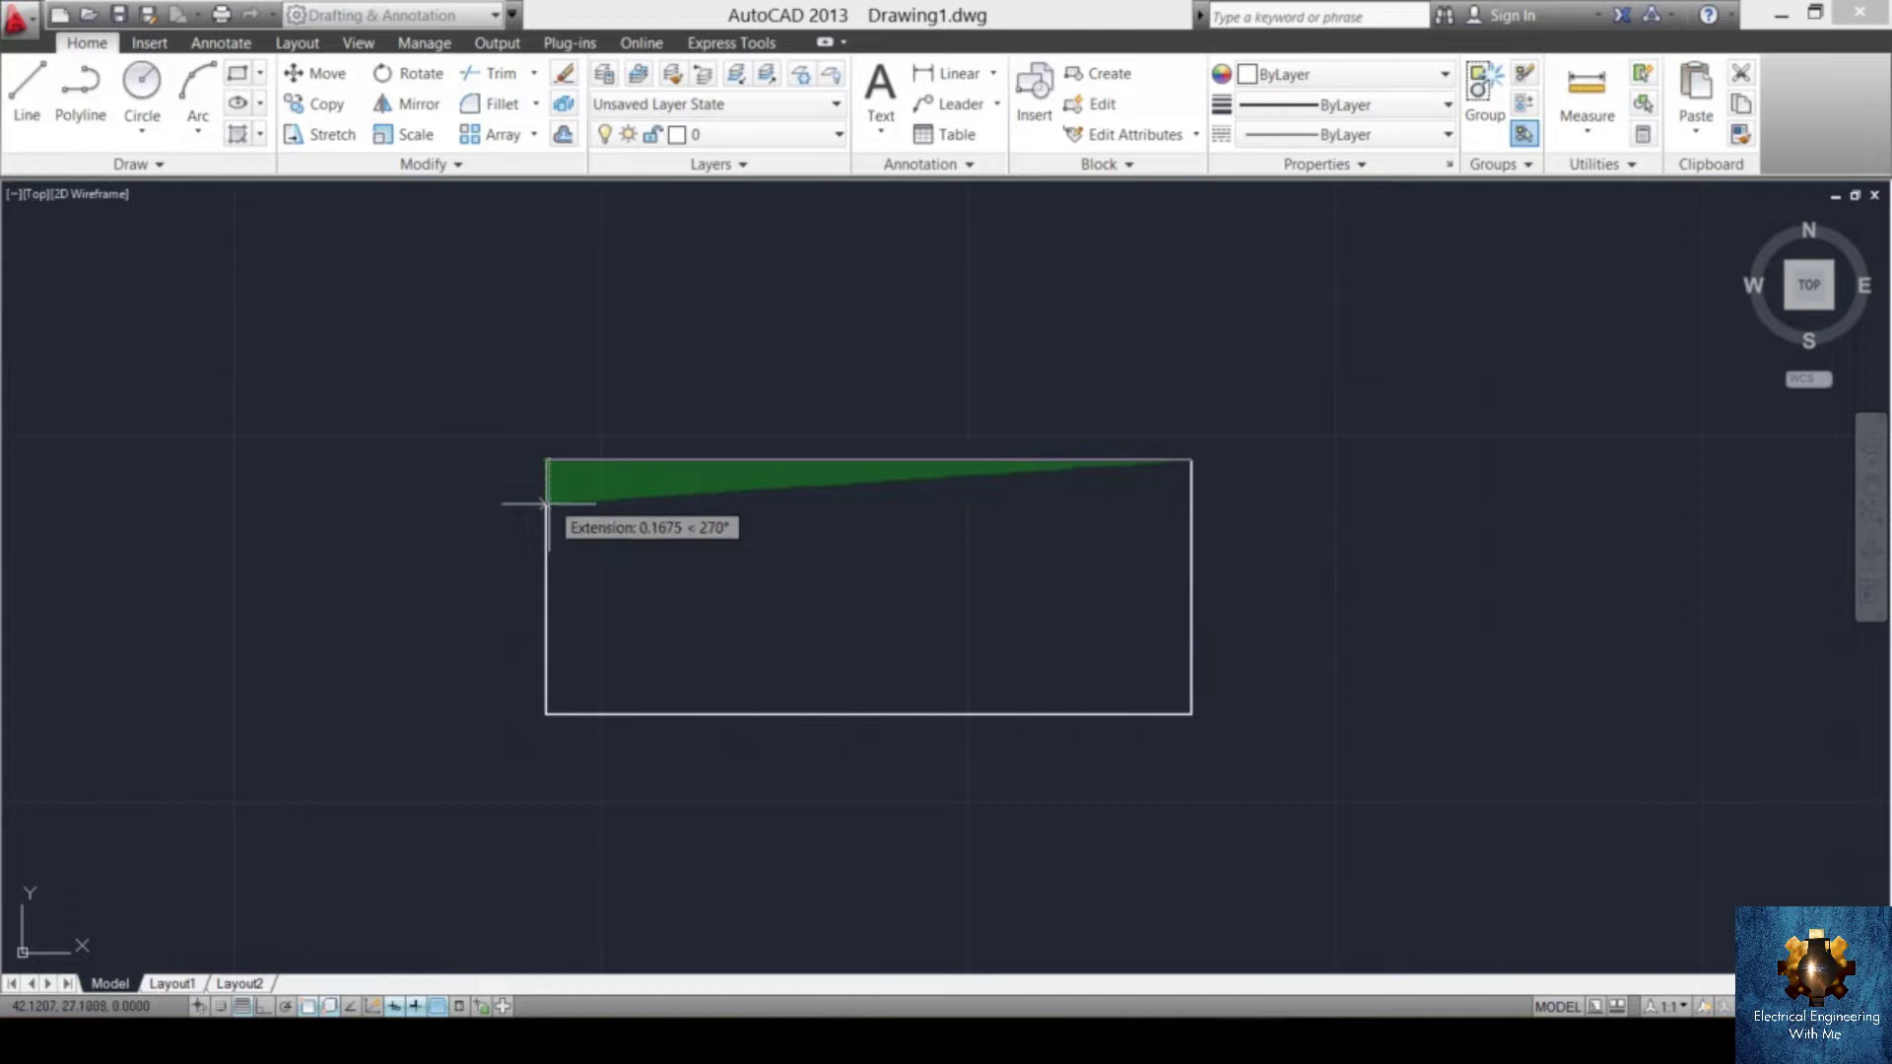
click(545, 713)
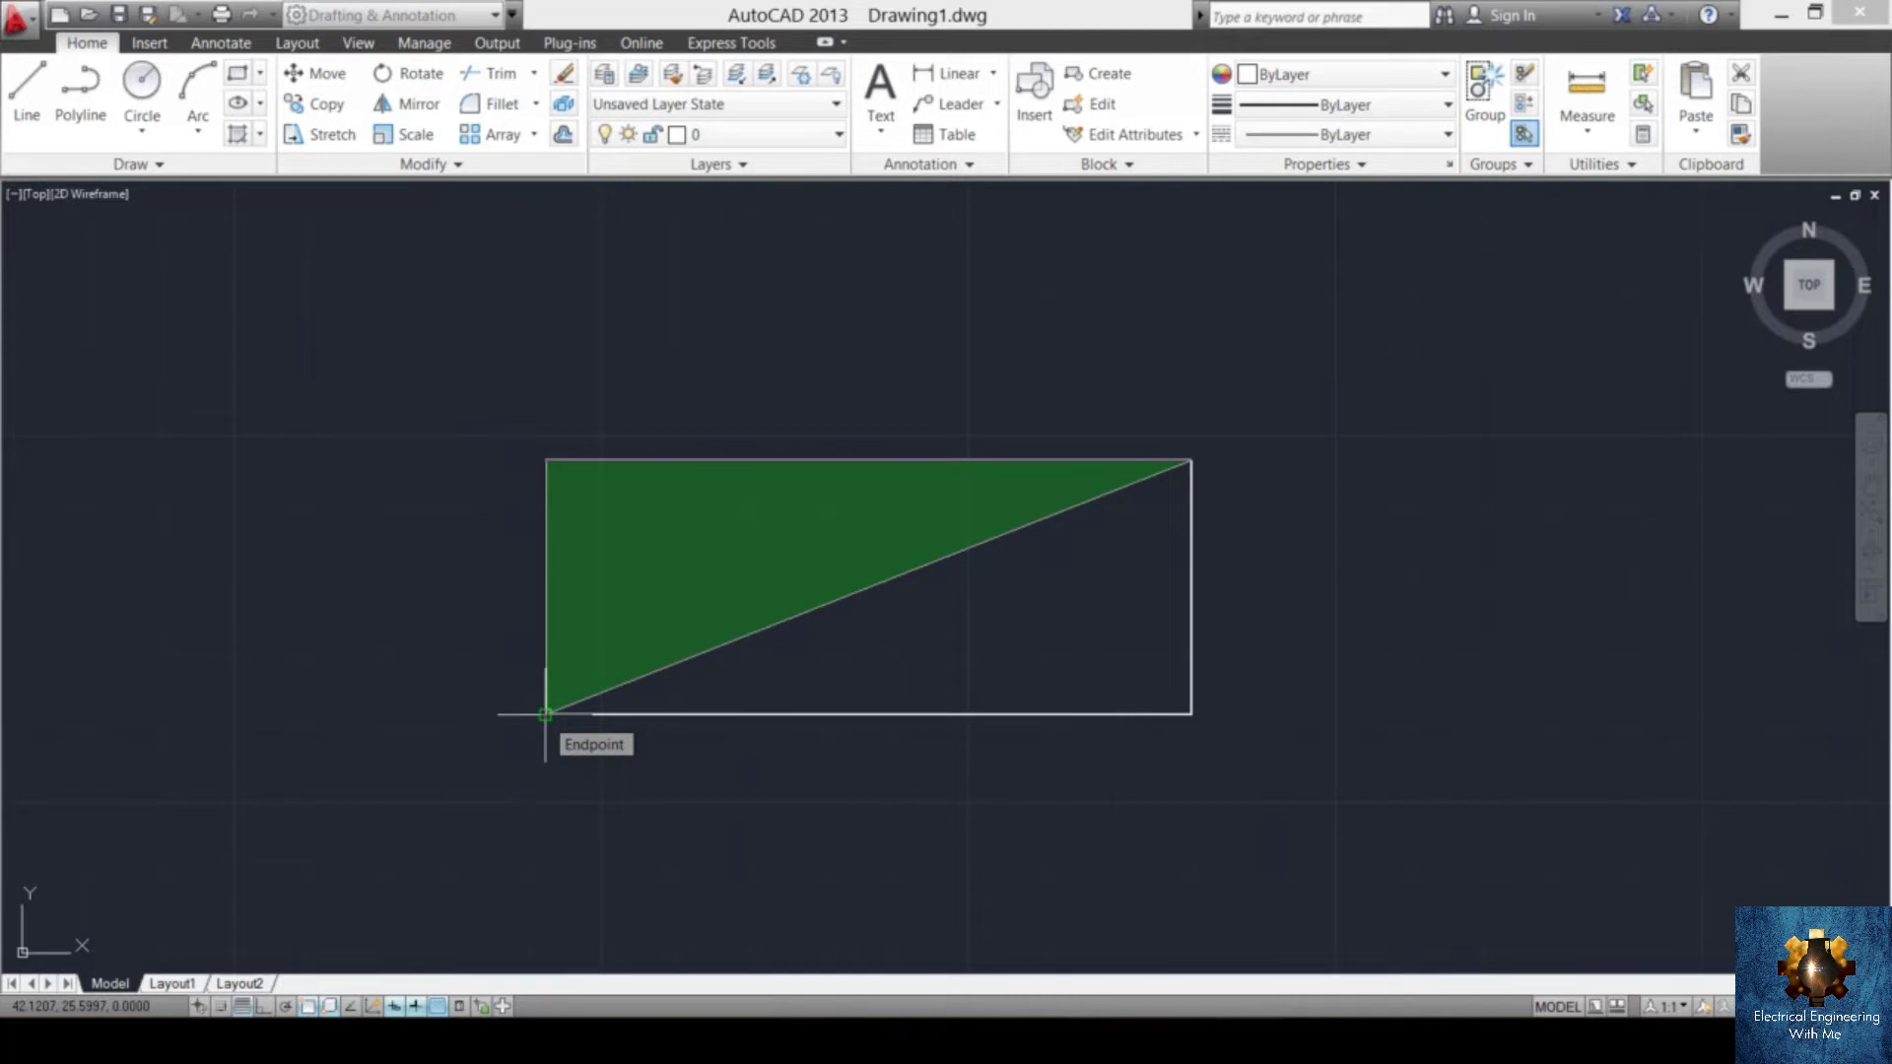
key(Return)
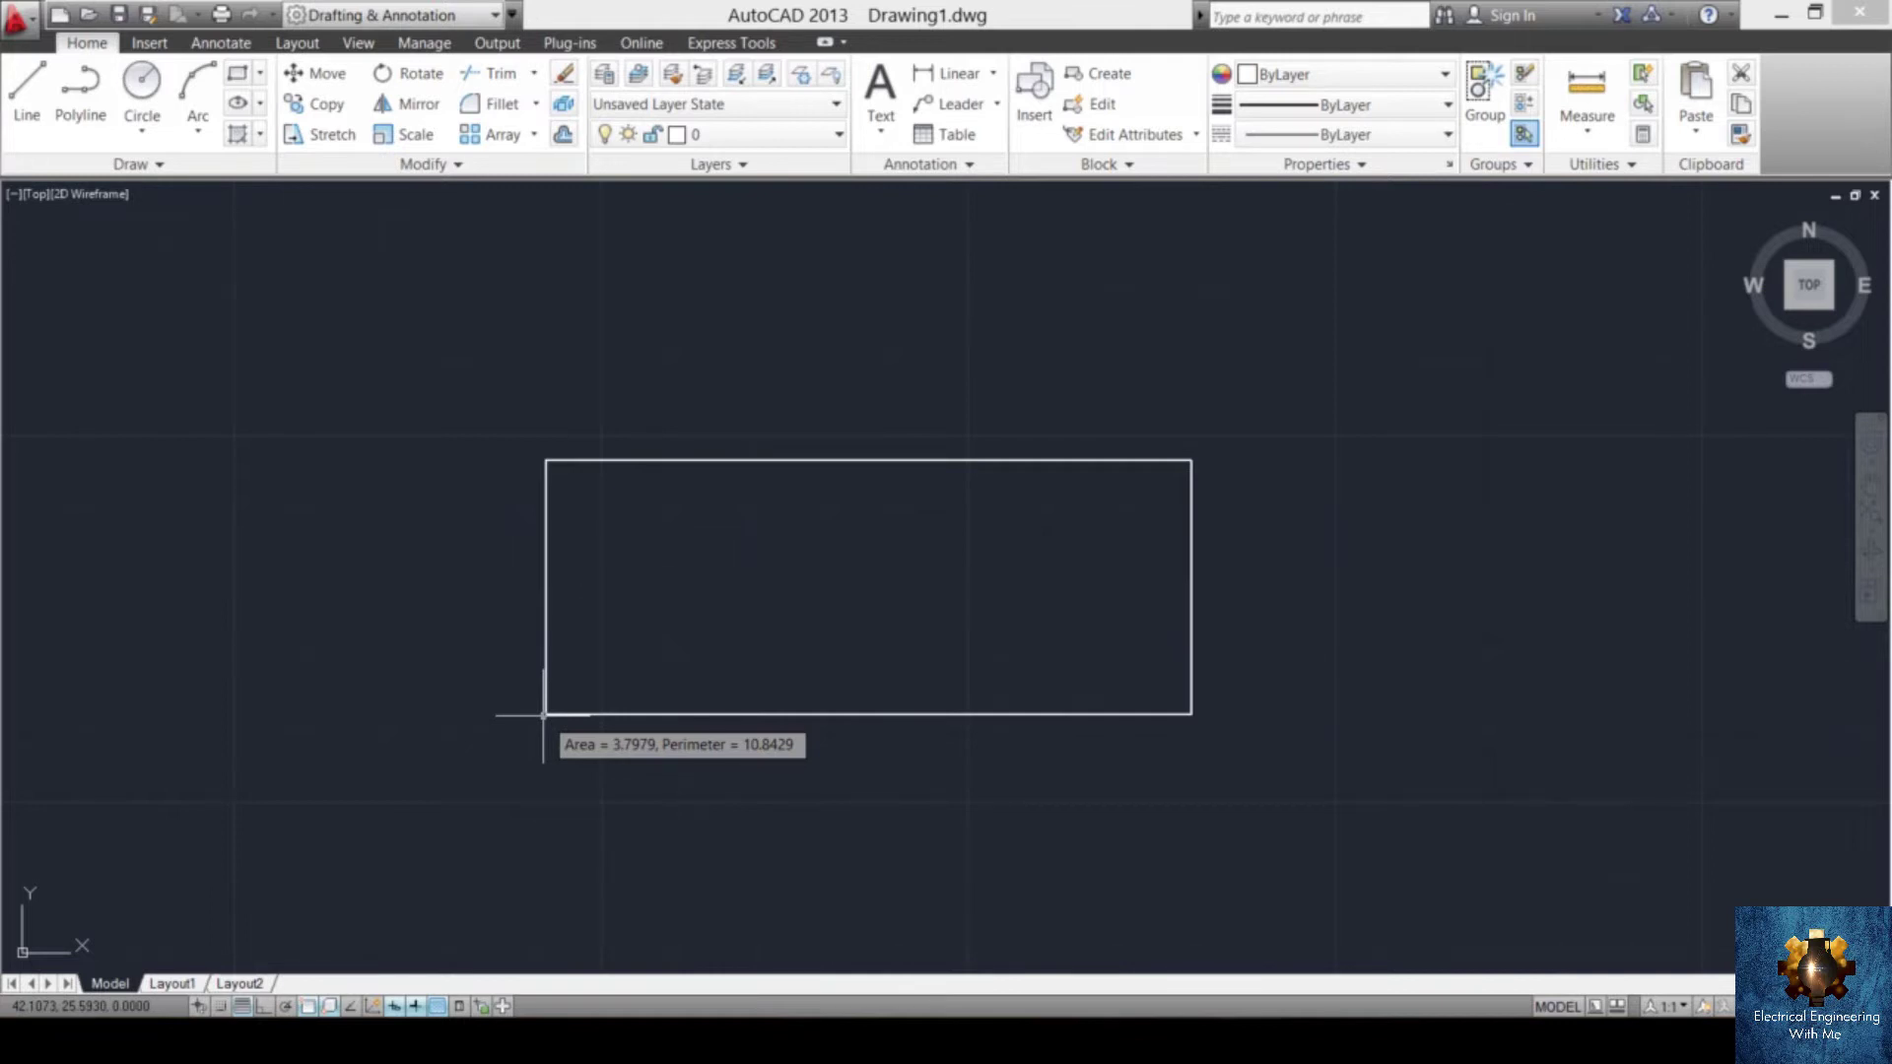
key(Escape)
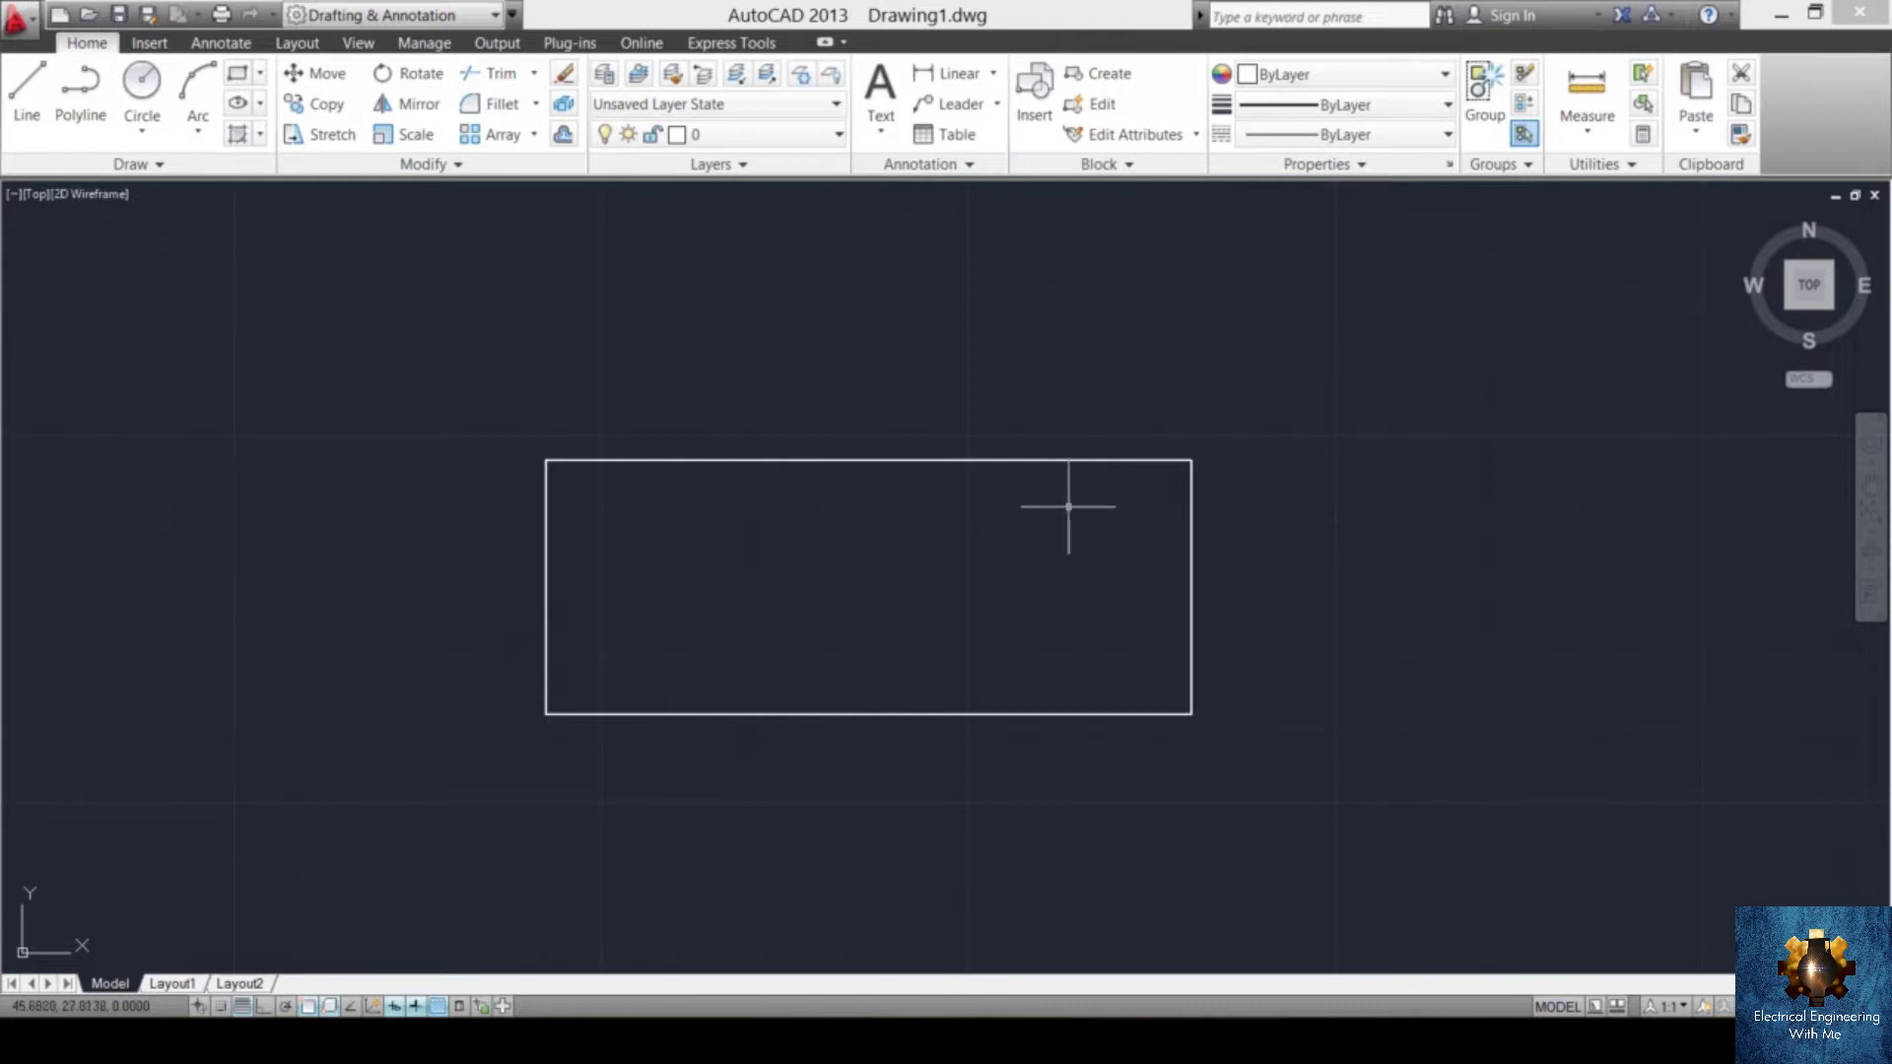
- Measure the whole rectangle's area and perimeter through all four corners, starting at the upper-right one
key(Return)
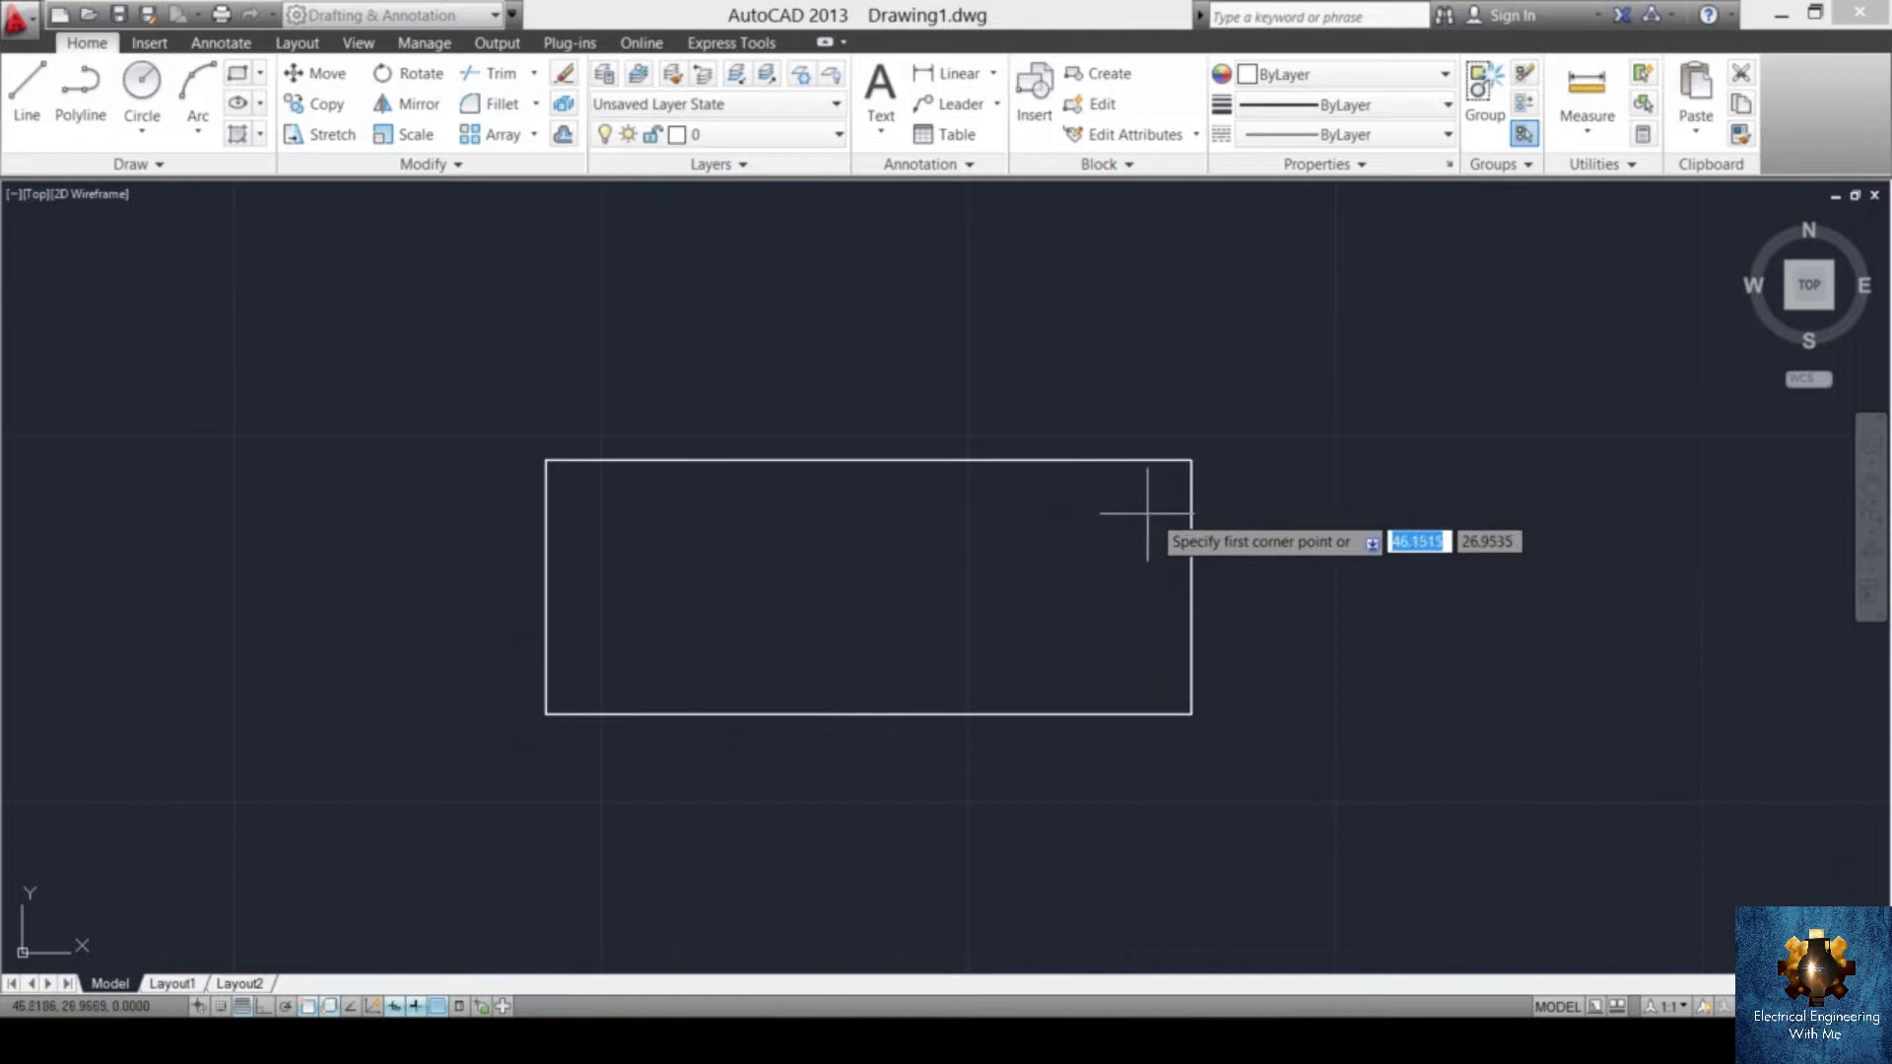
click(1191, 460)
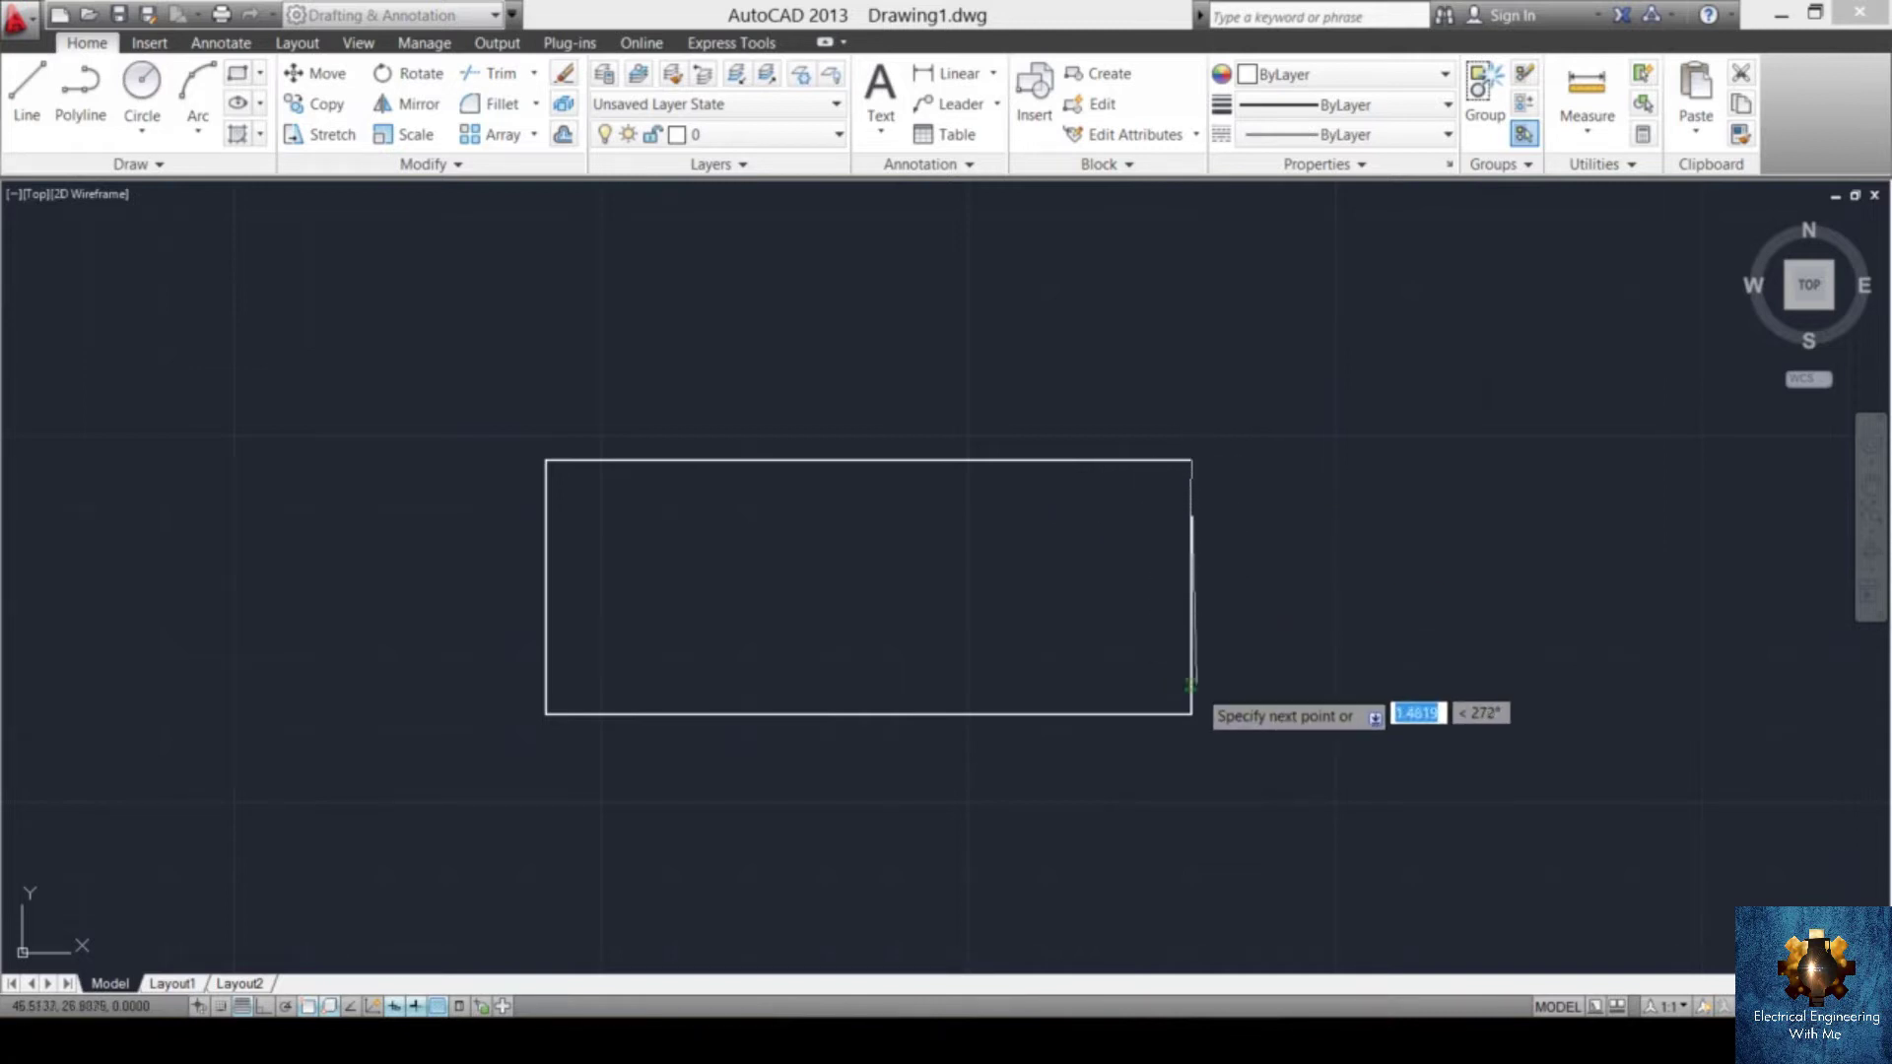
click(1191, 714)
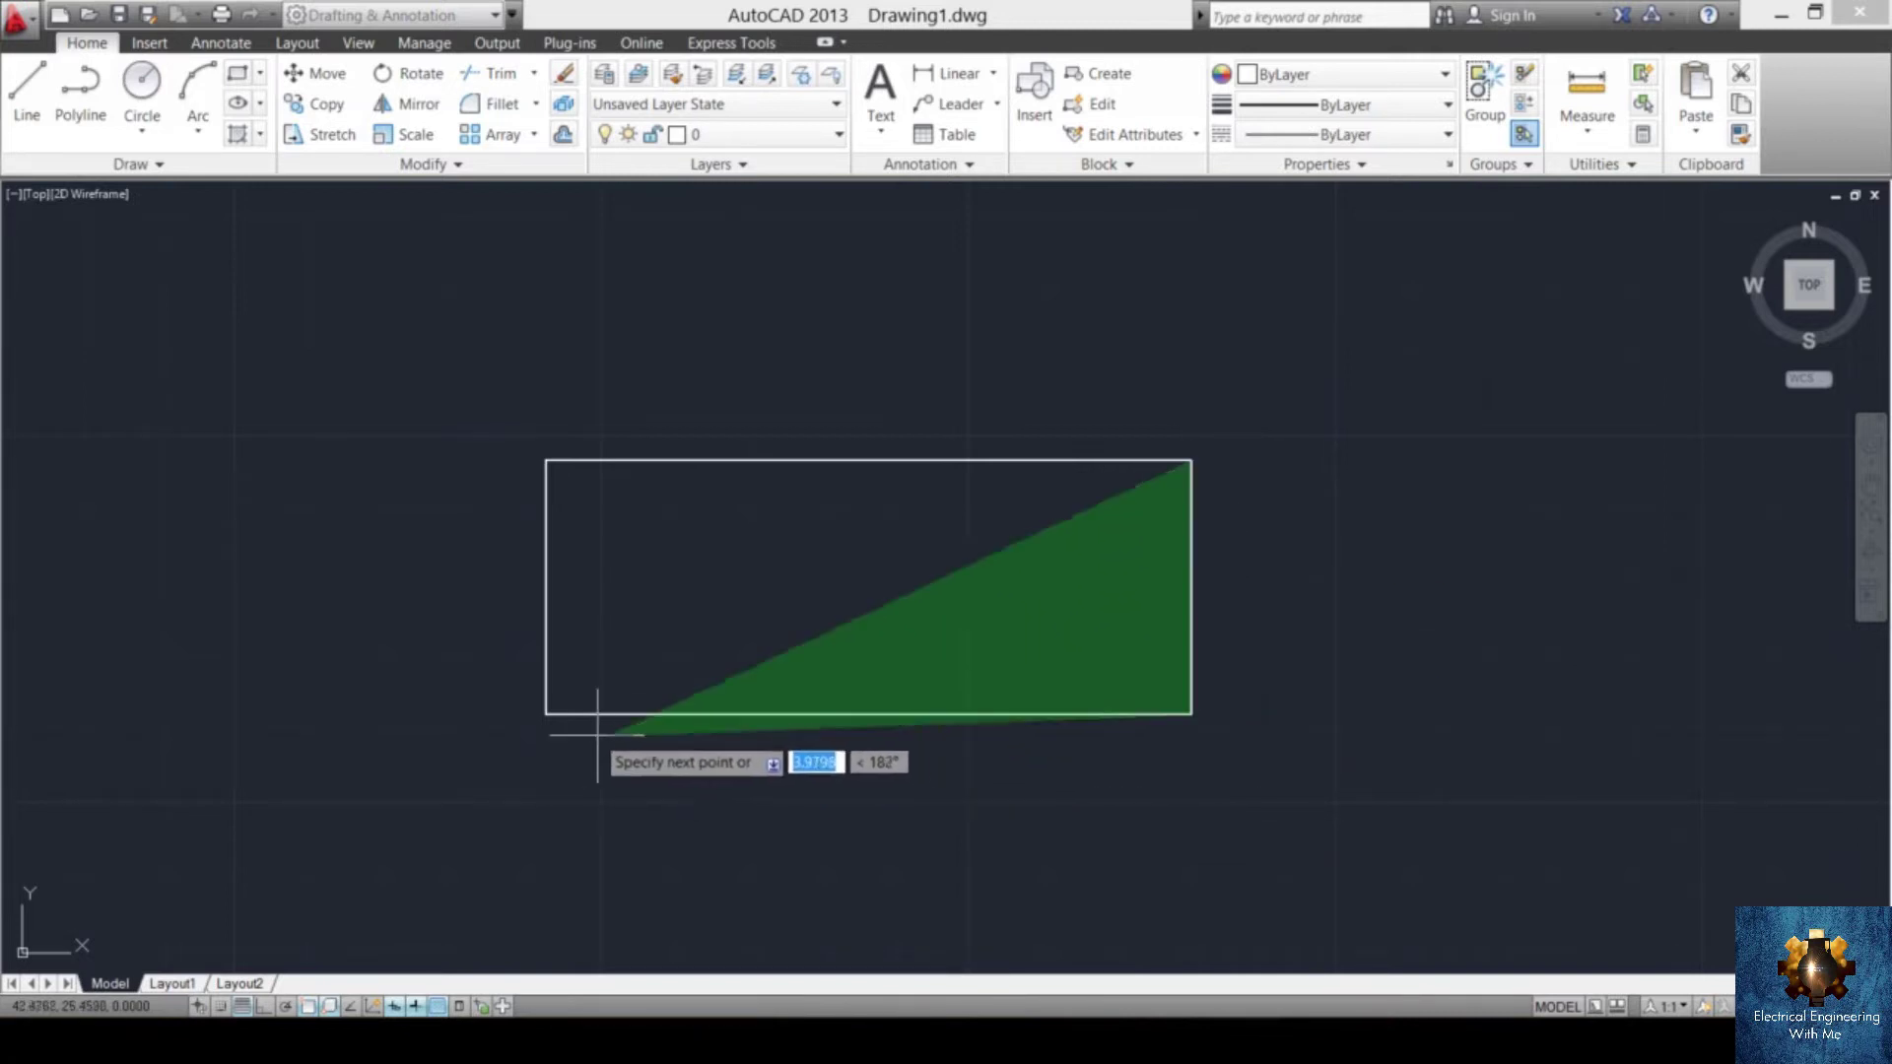
click(547, 714)
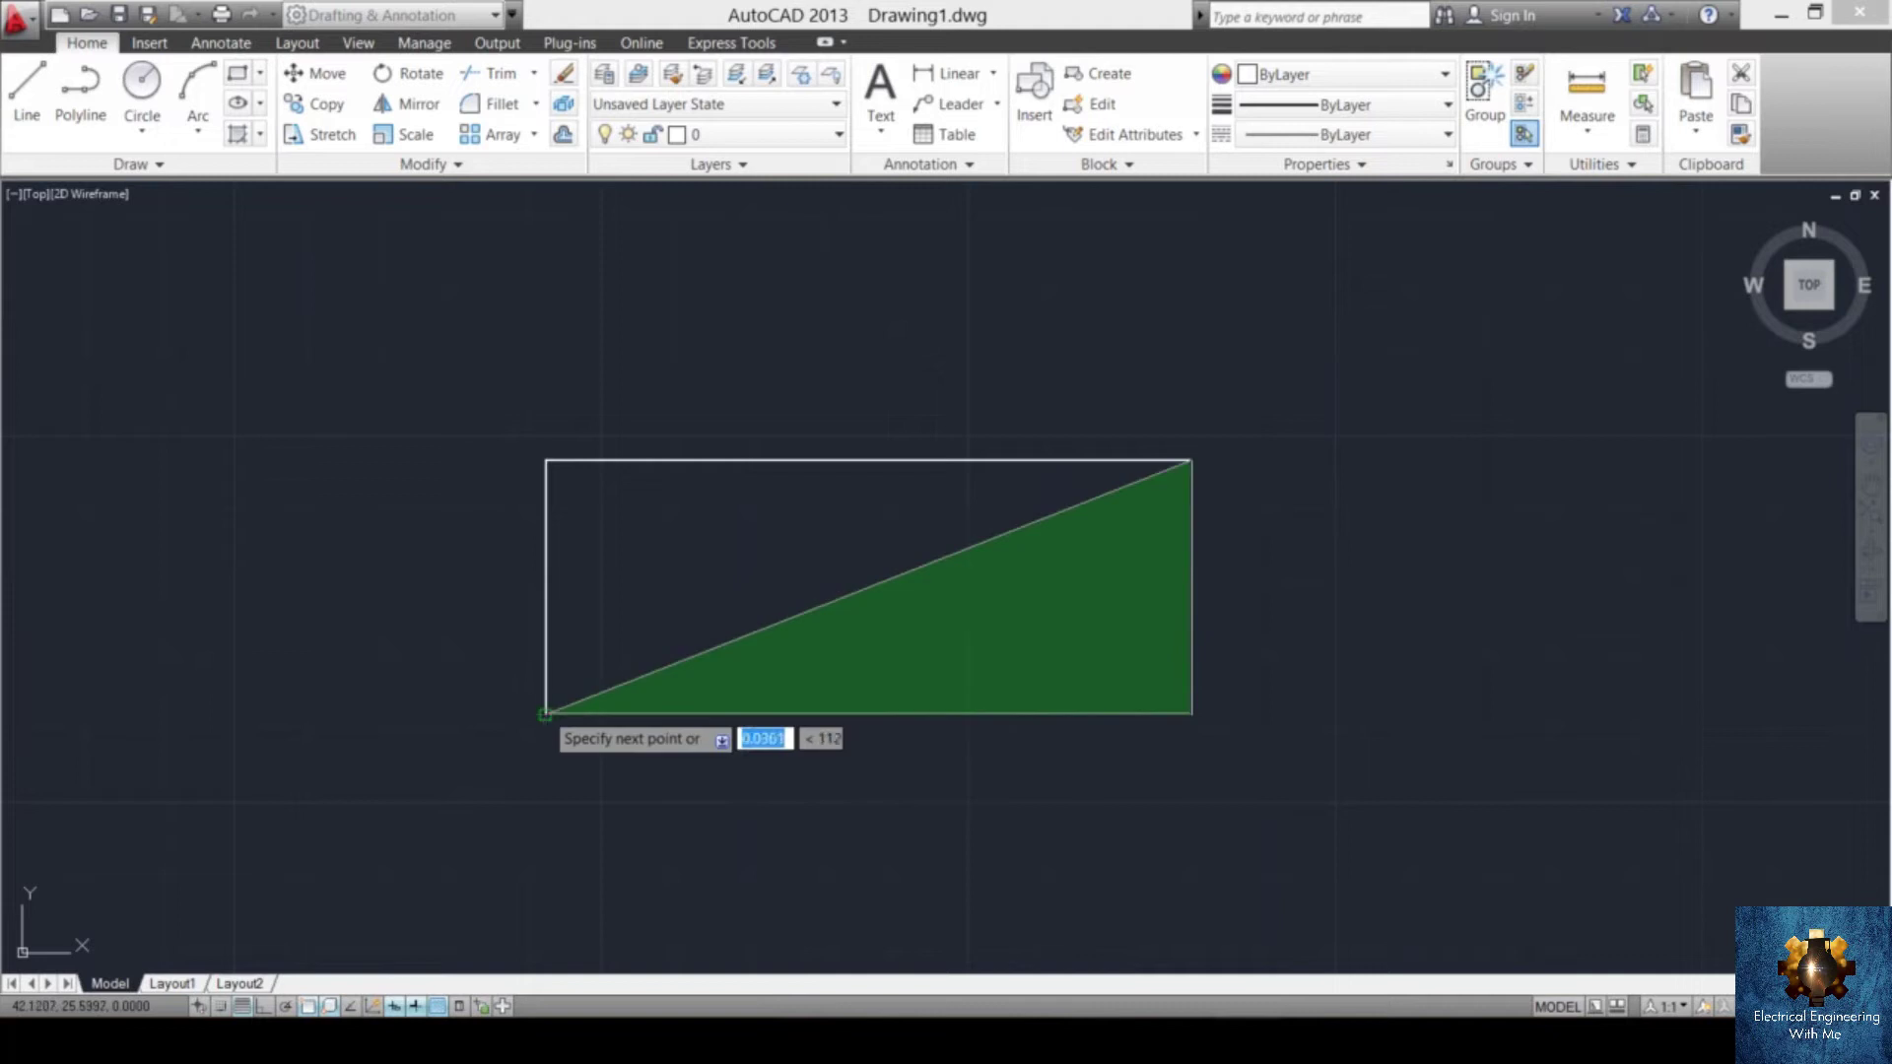
click(545, 461)
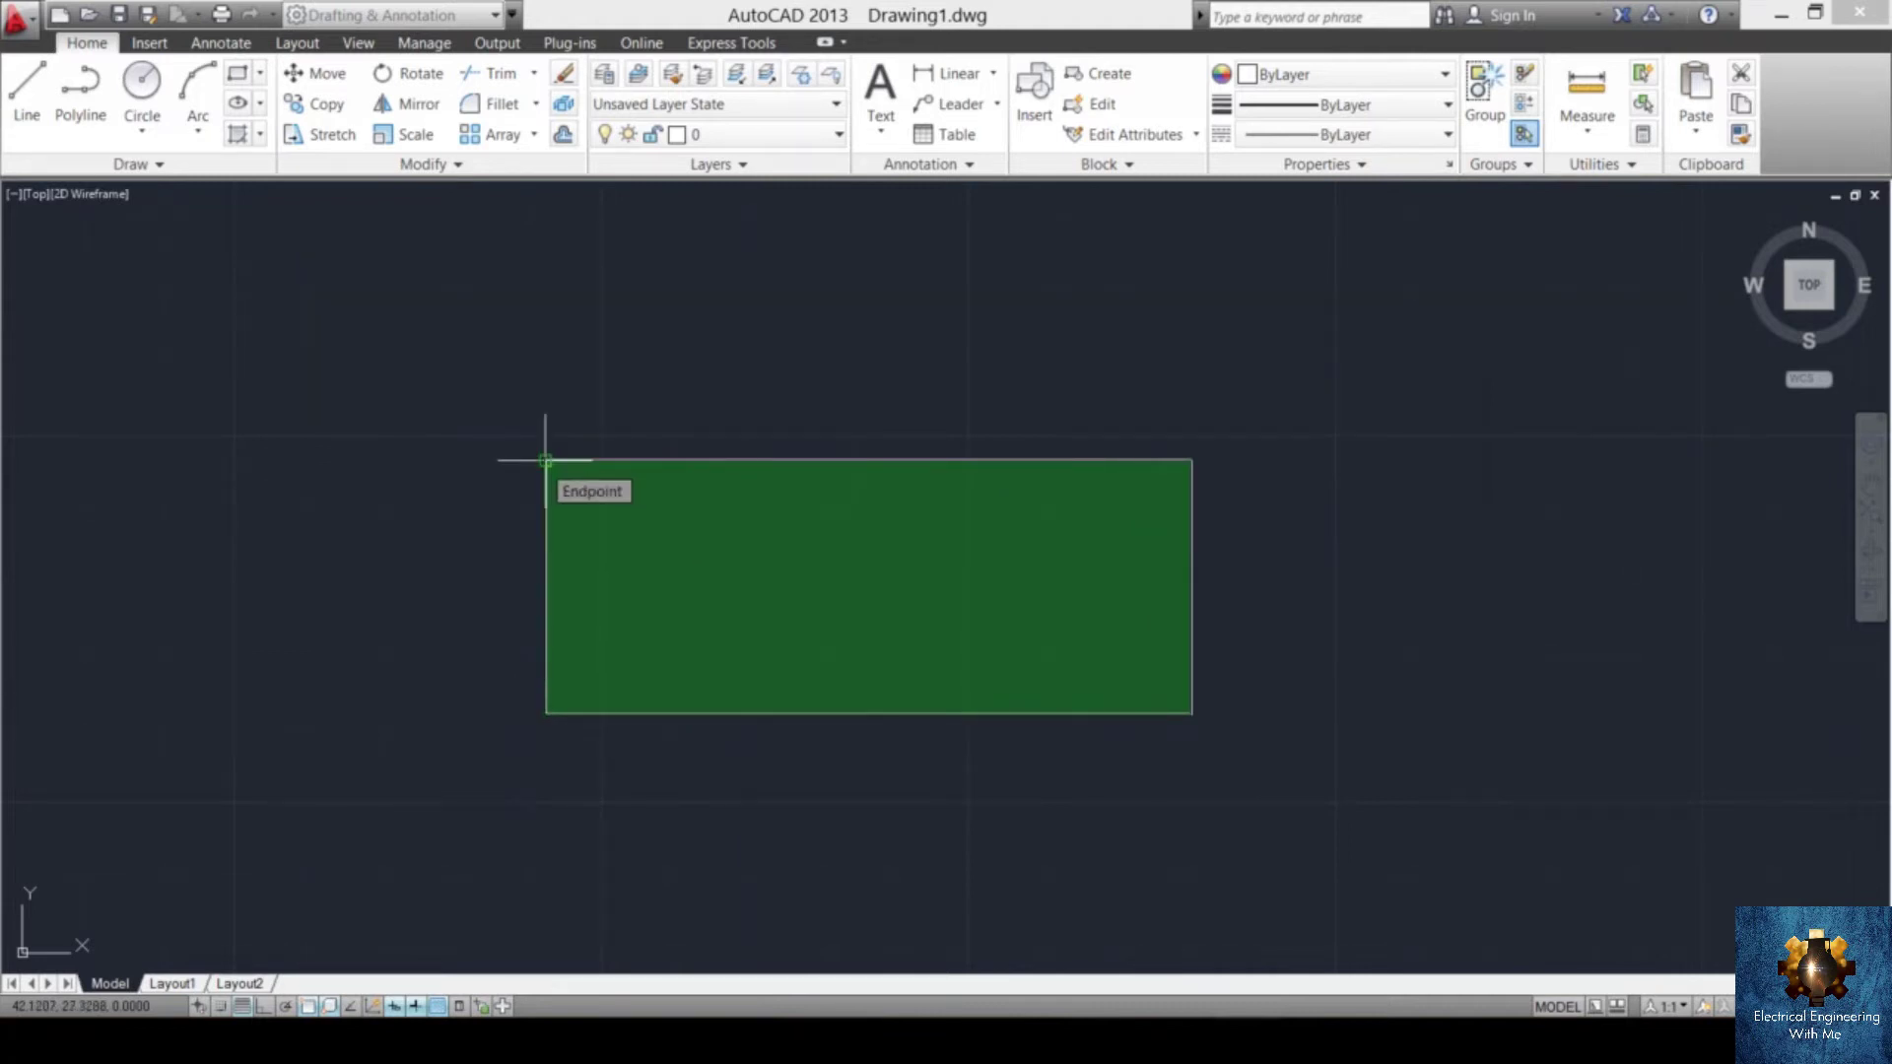
key(Return)
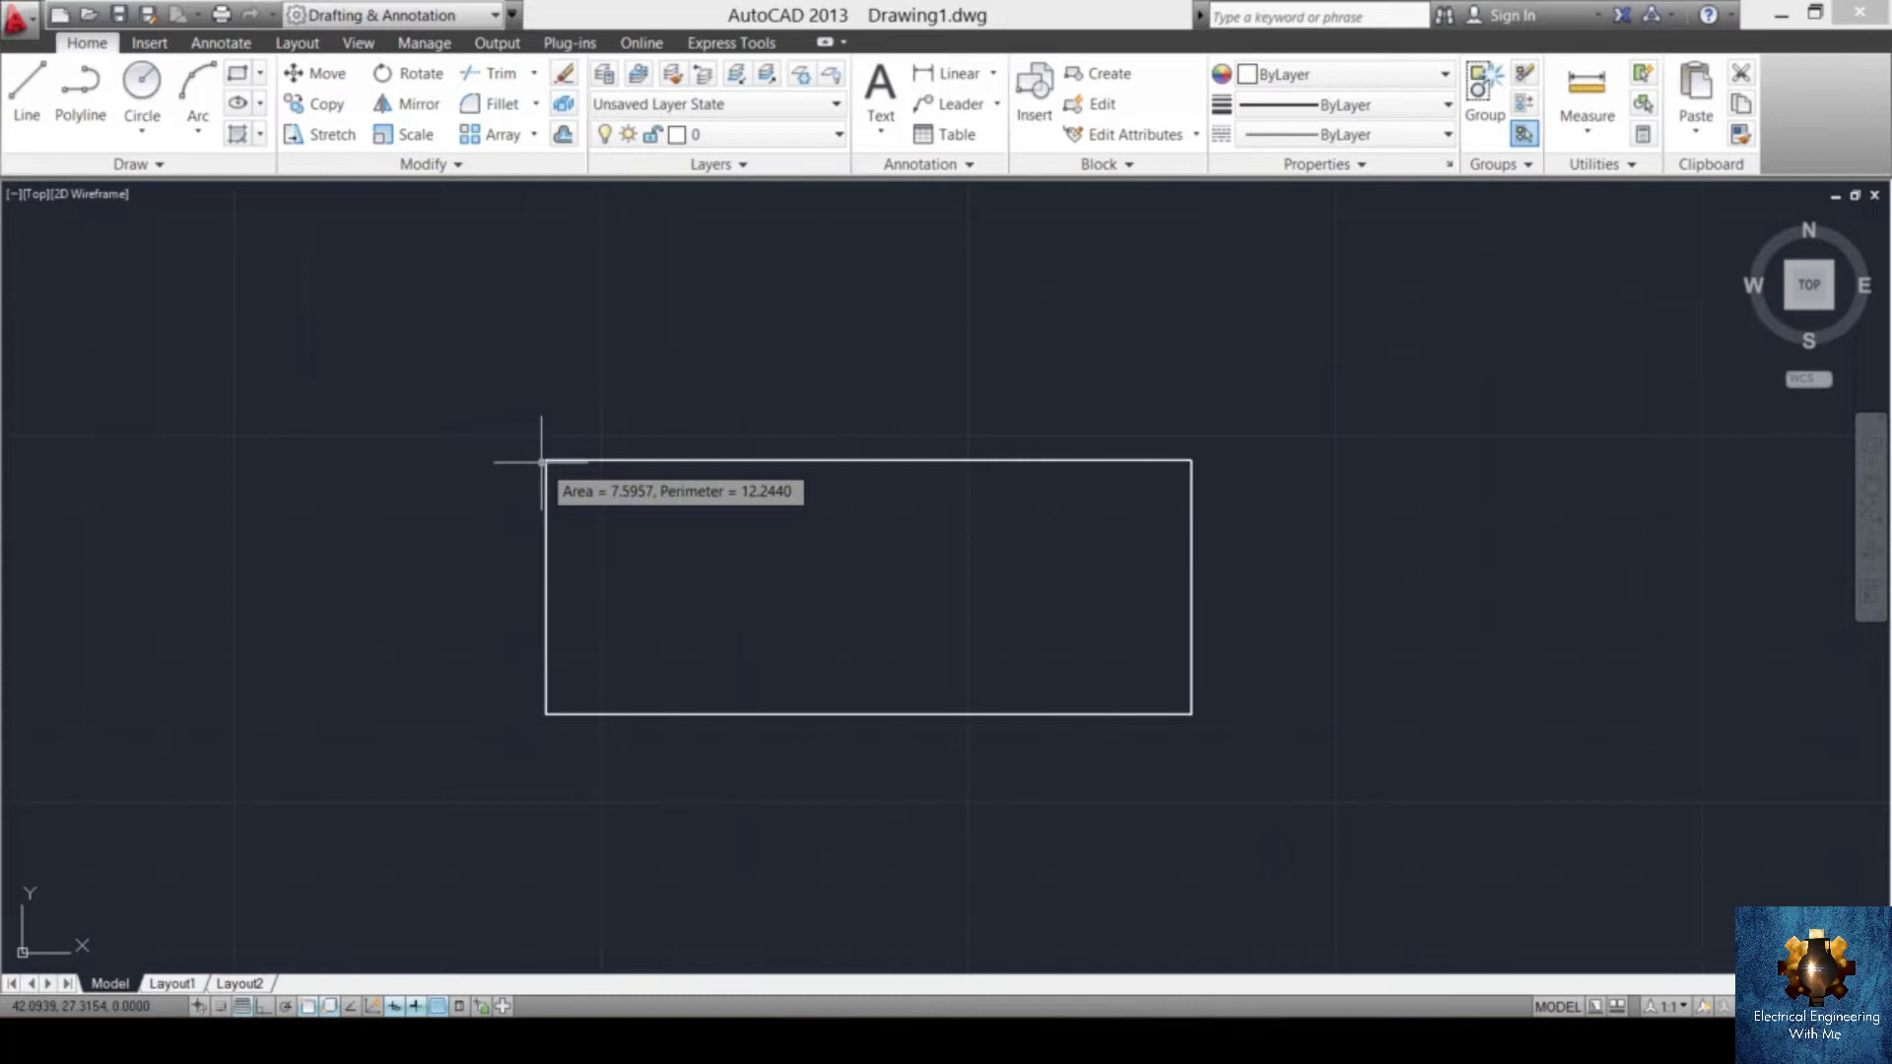
key(Escape)
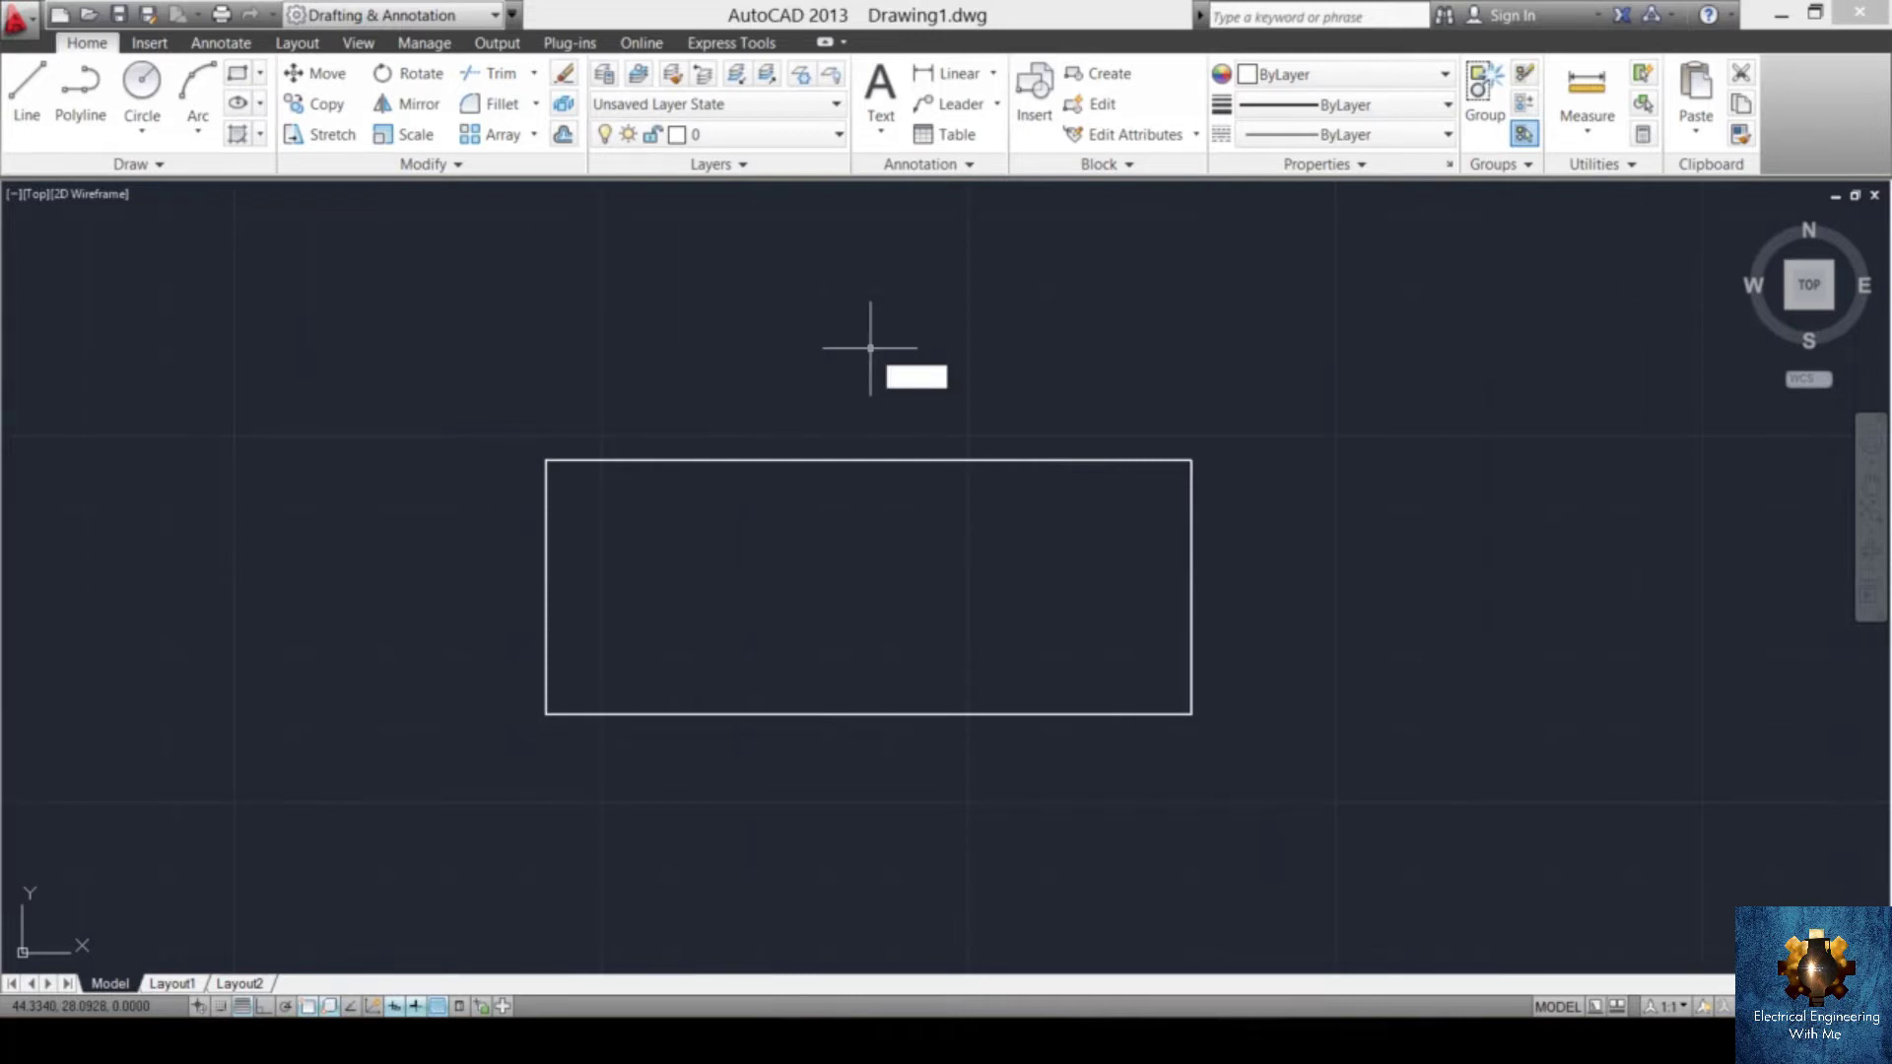
- Measure the rectangle's diagonal from its upper-right to its lower-left corner using the Distance option of MEASUREGEOM
text(MEA)
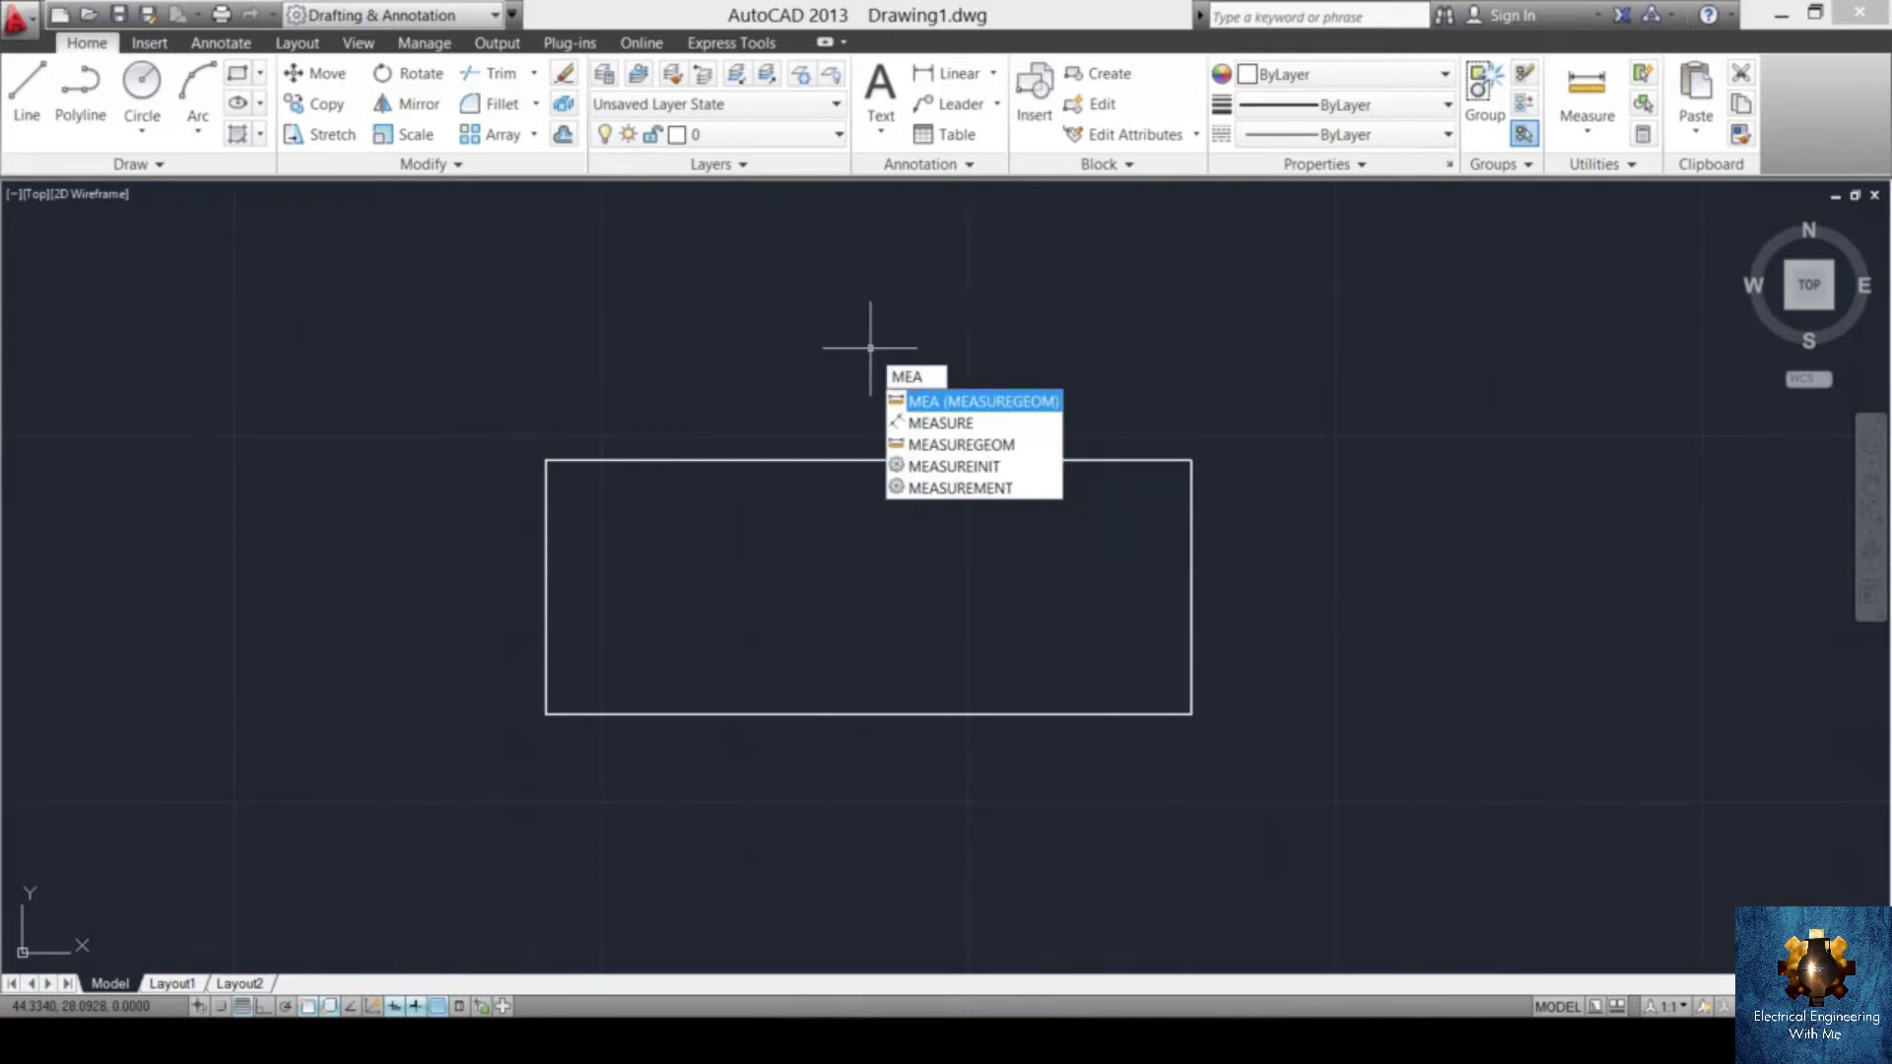
text(SURE)
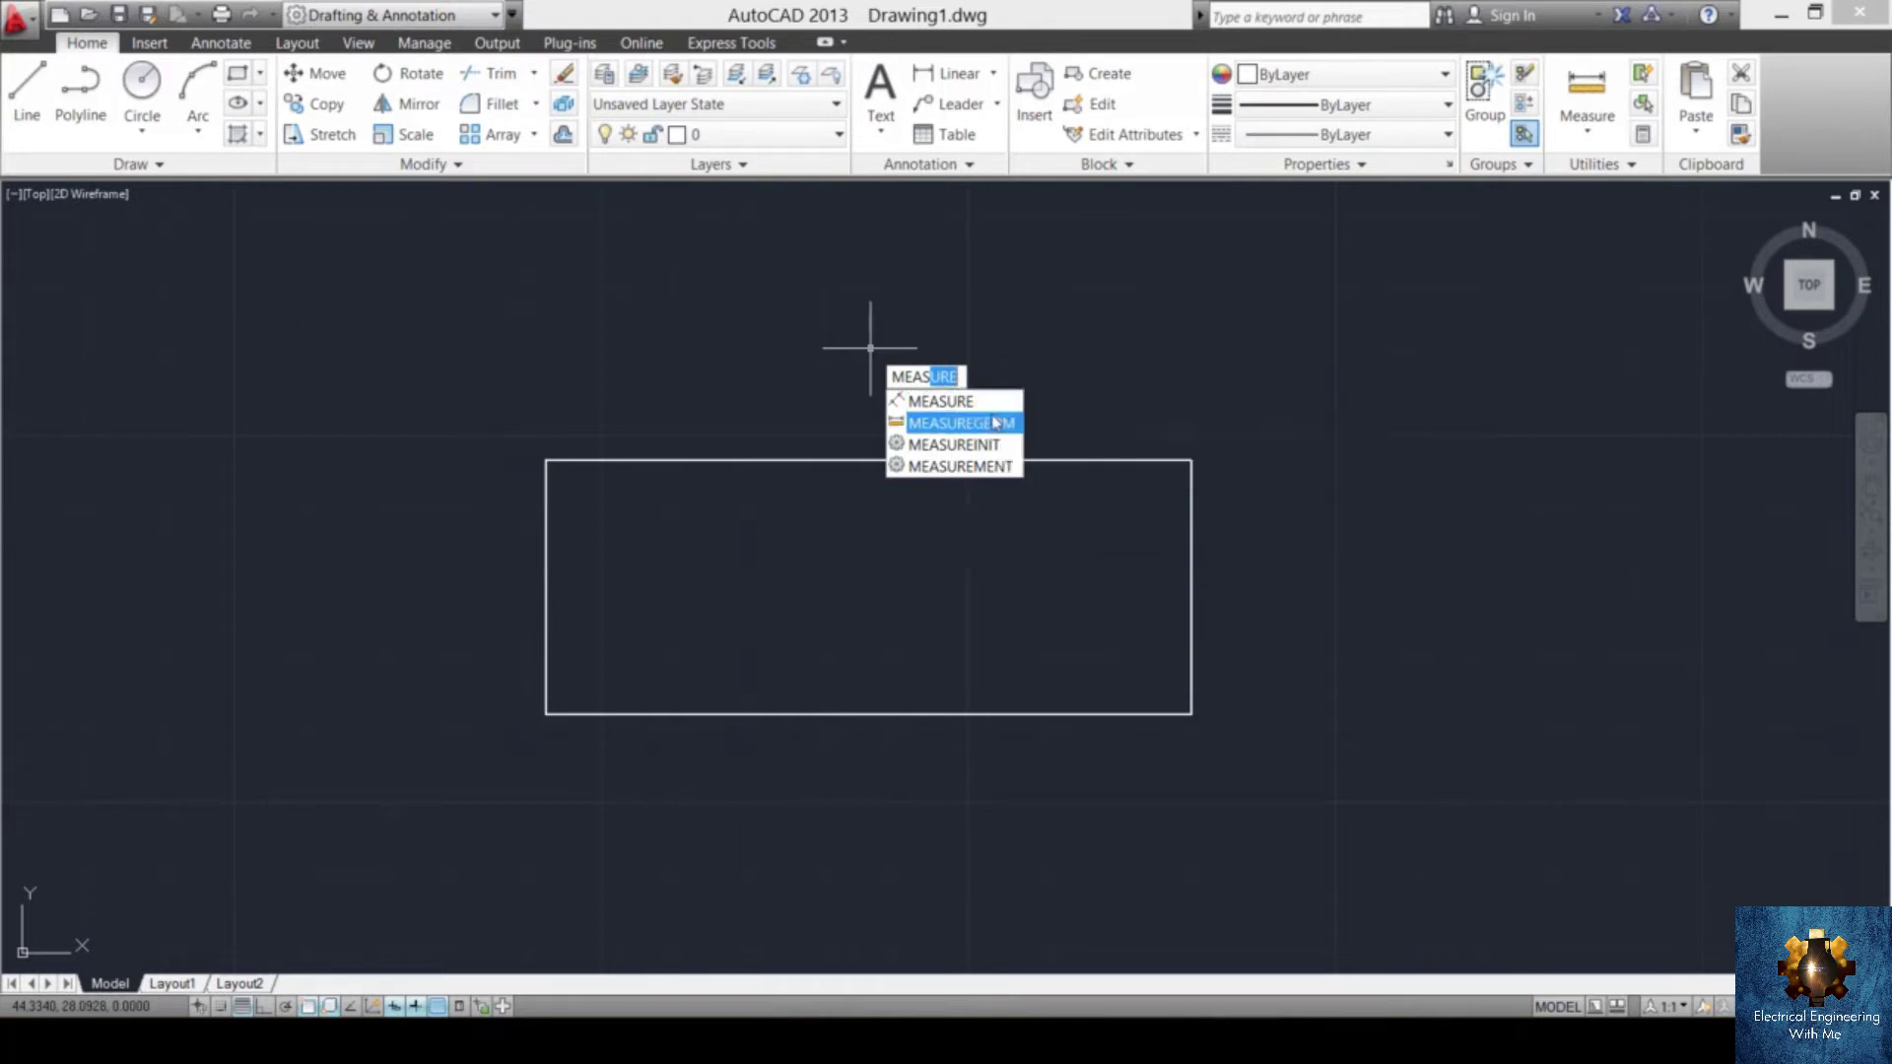
click(1000, 424)
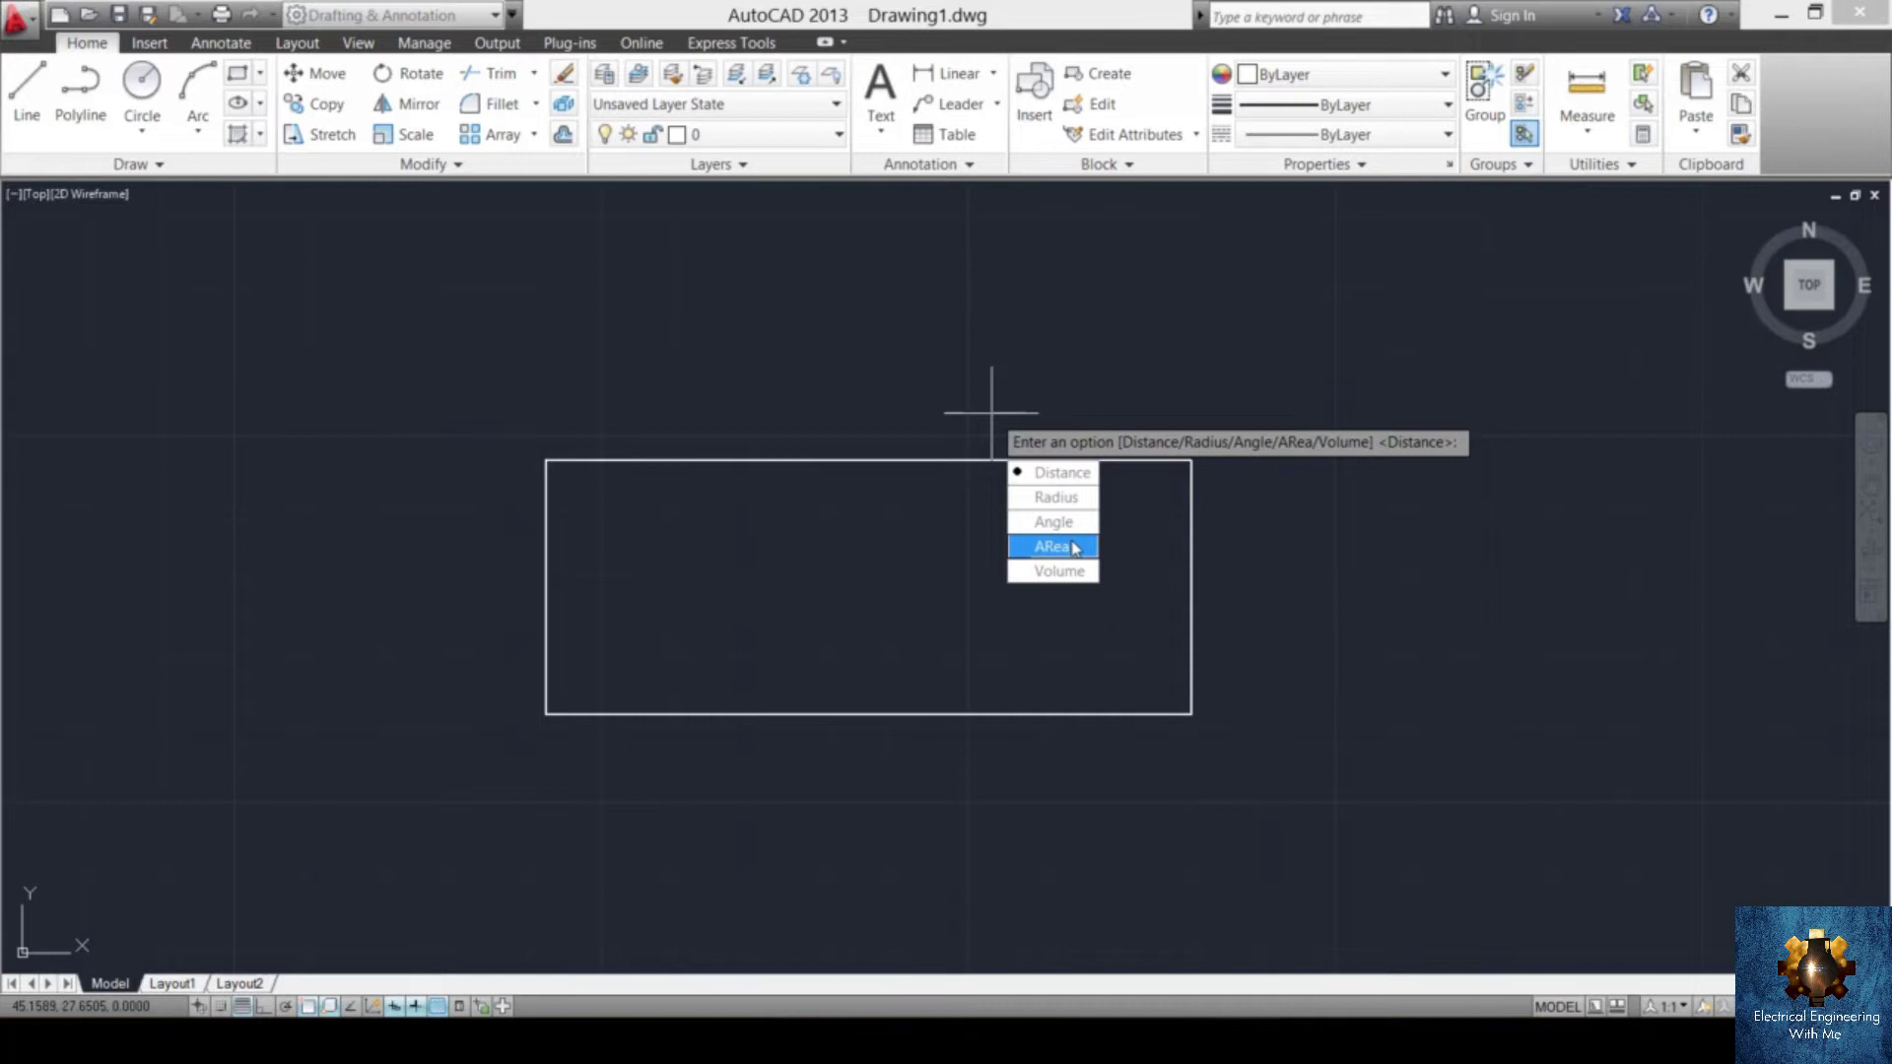
click(1085, 486)
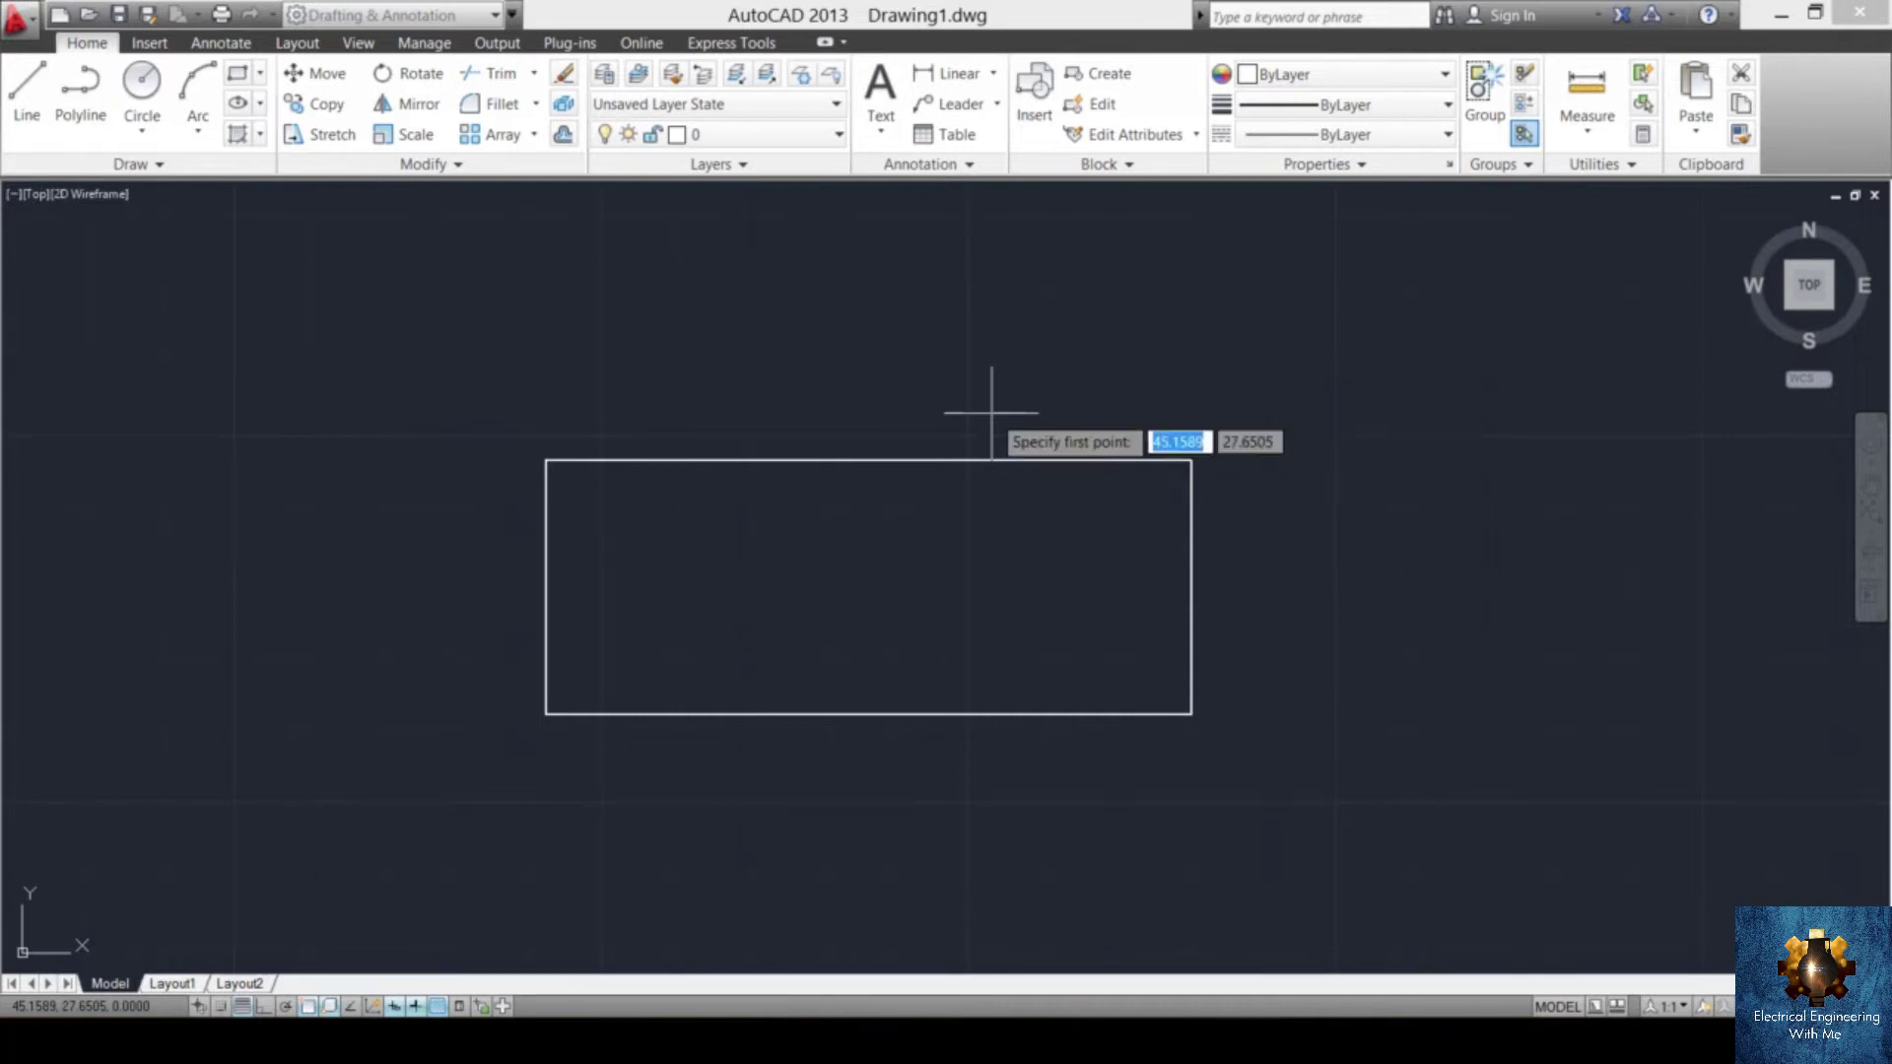
click(1191, 460)
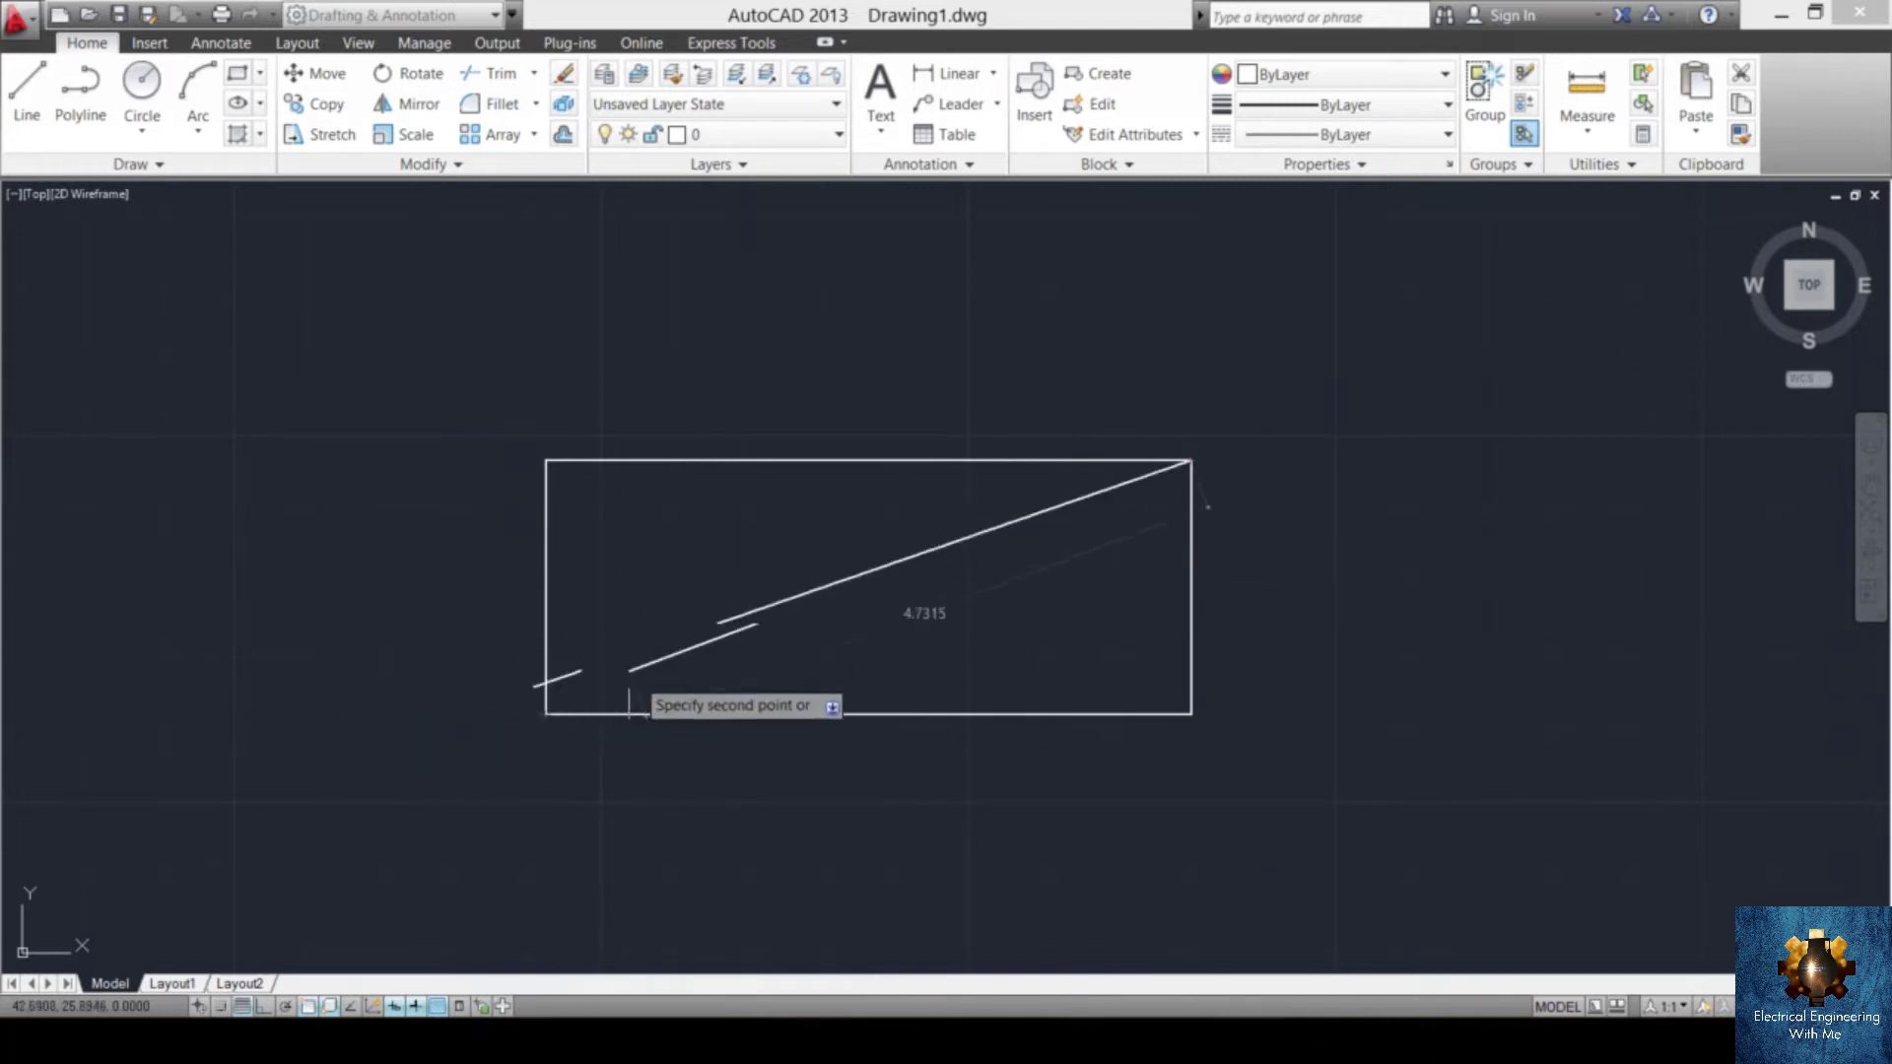
click(545, 713)
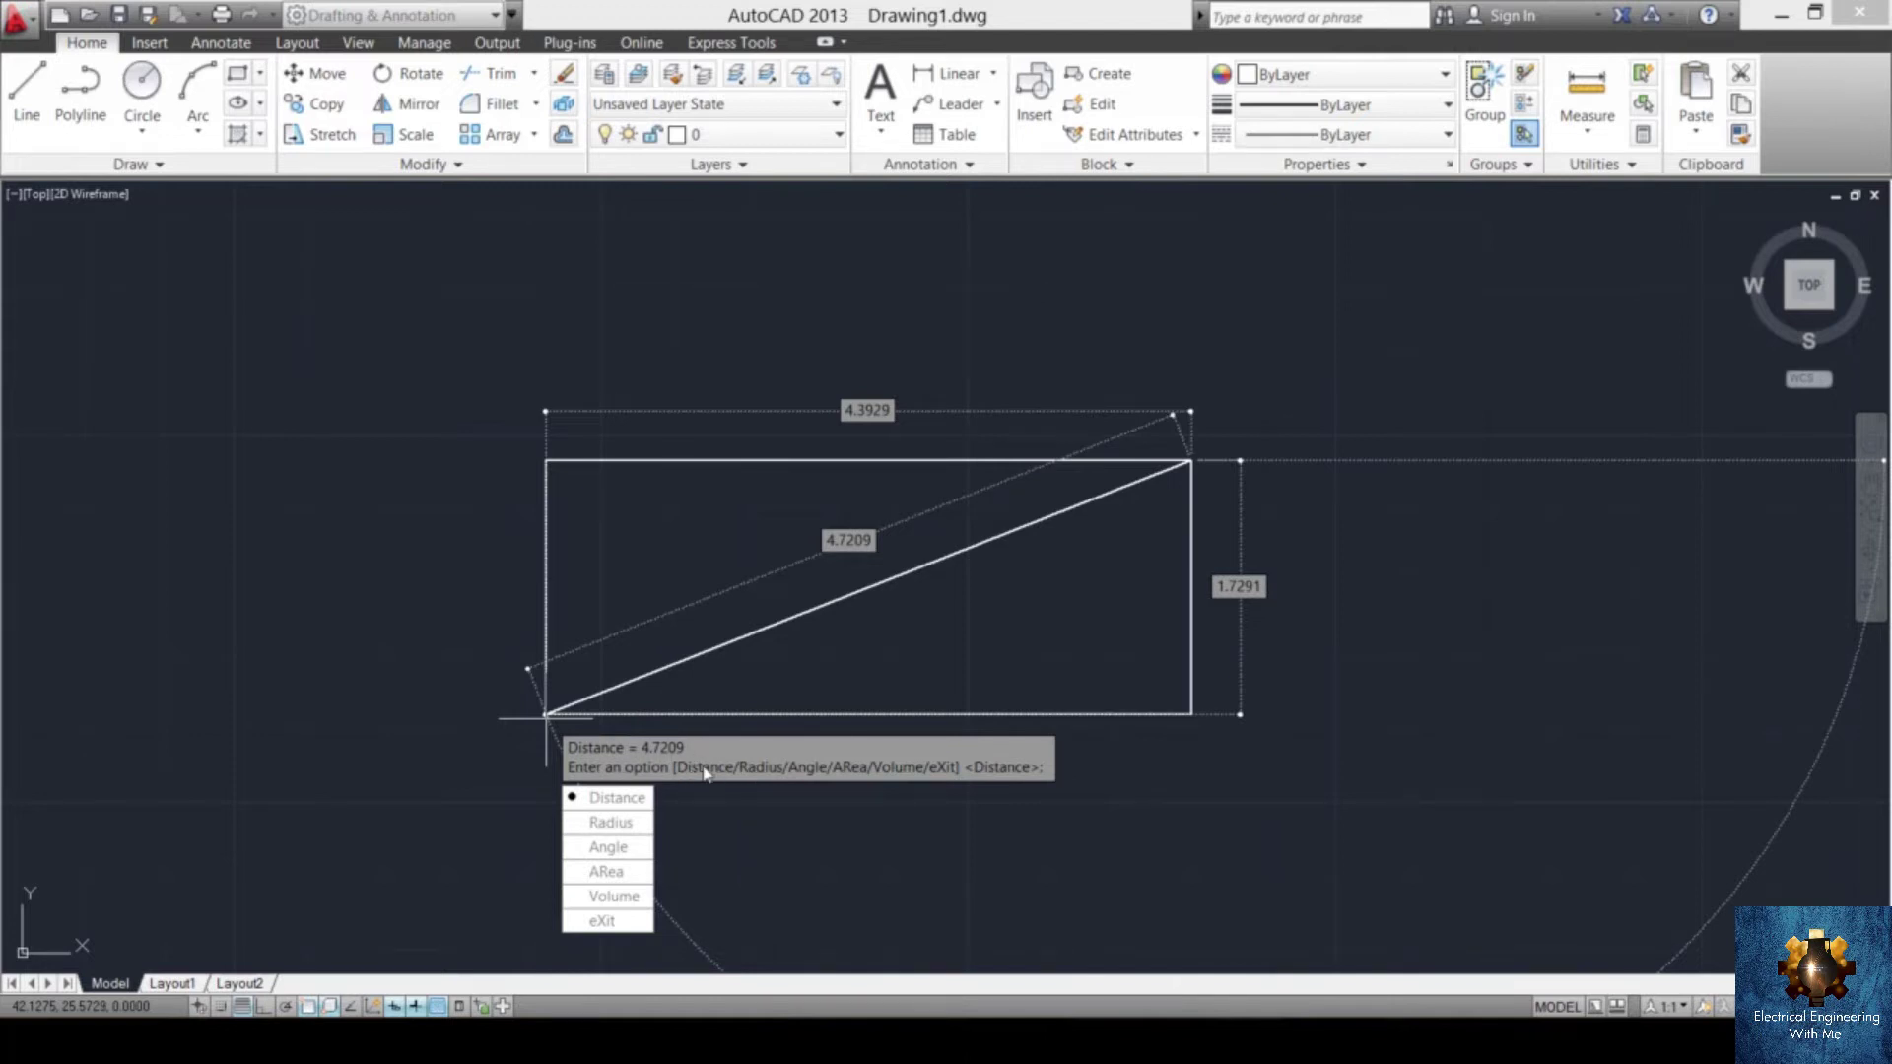
- Measure the distance along the rectangle's top edge from corner to corner and end the measuring command
key(Return)
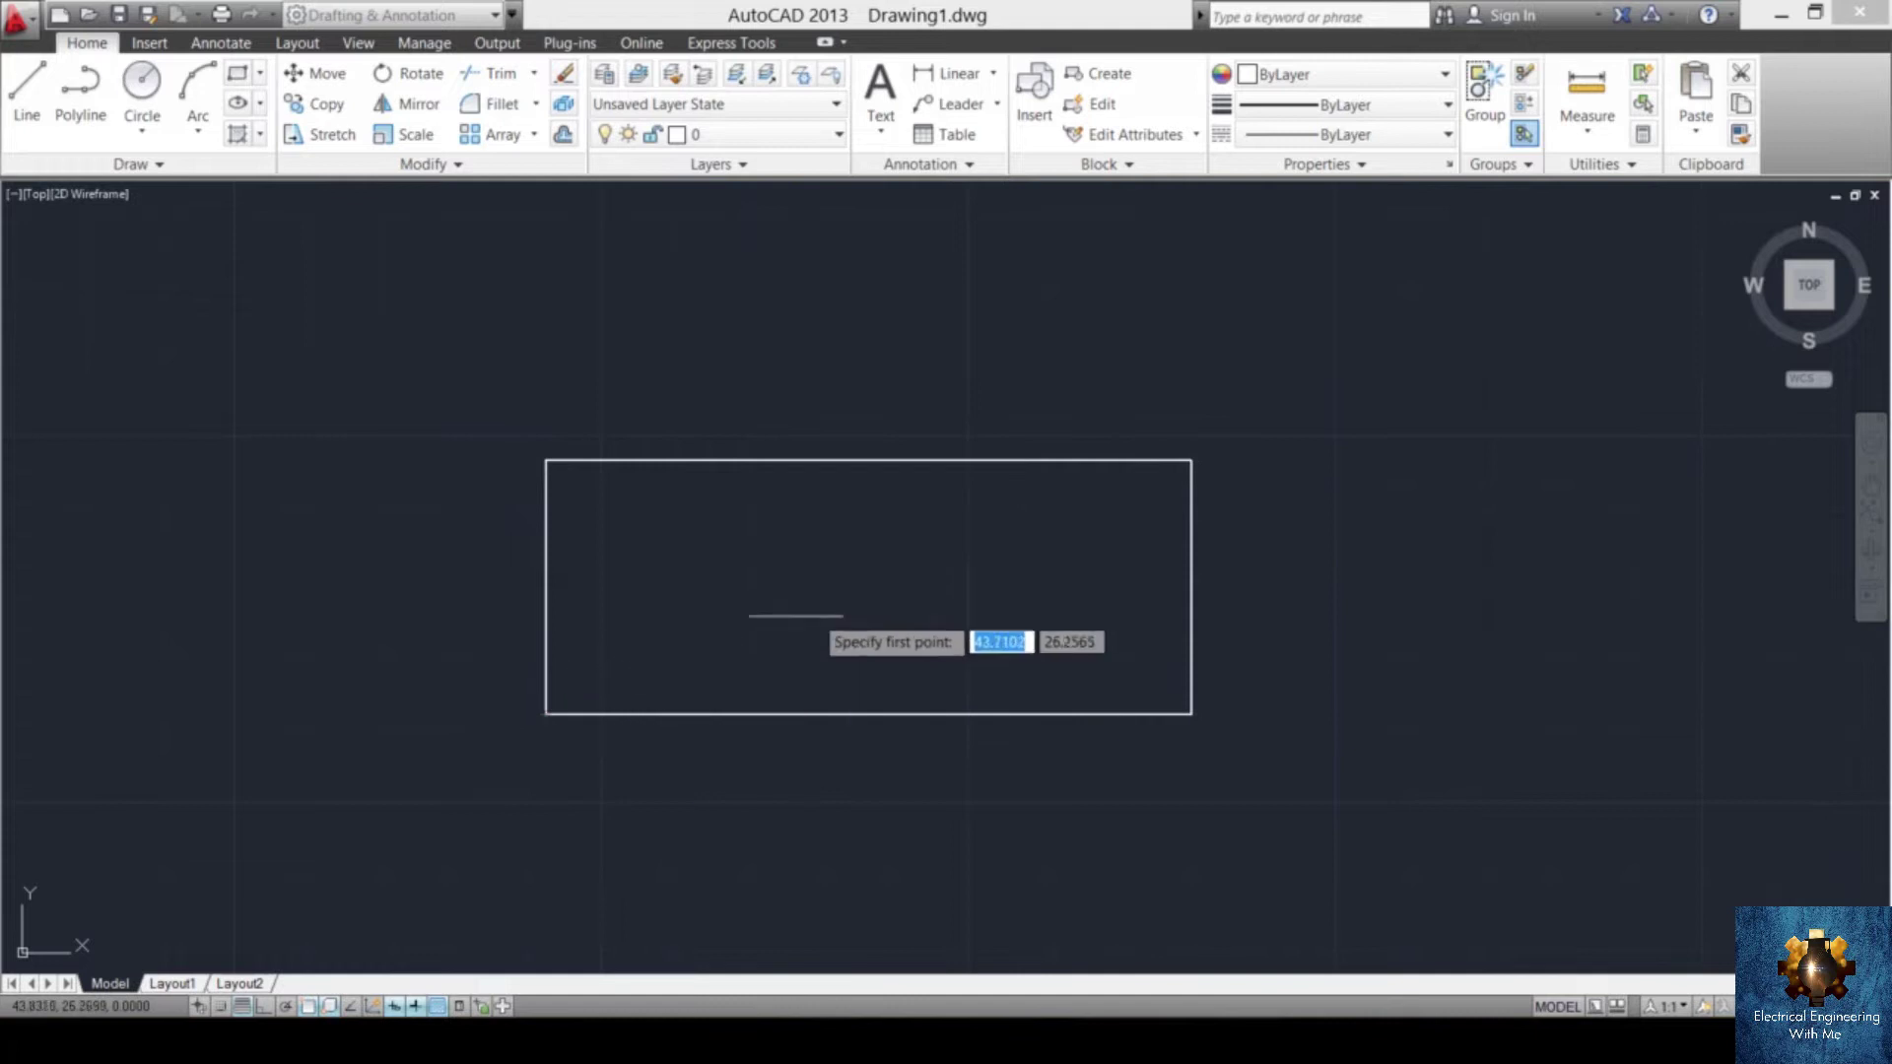
click(545, 460)
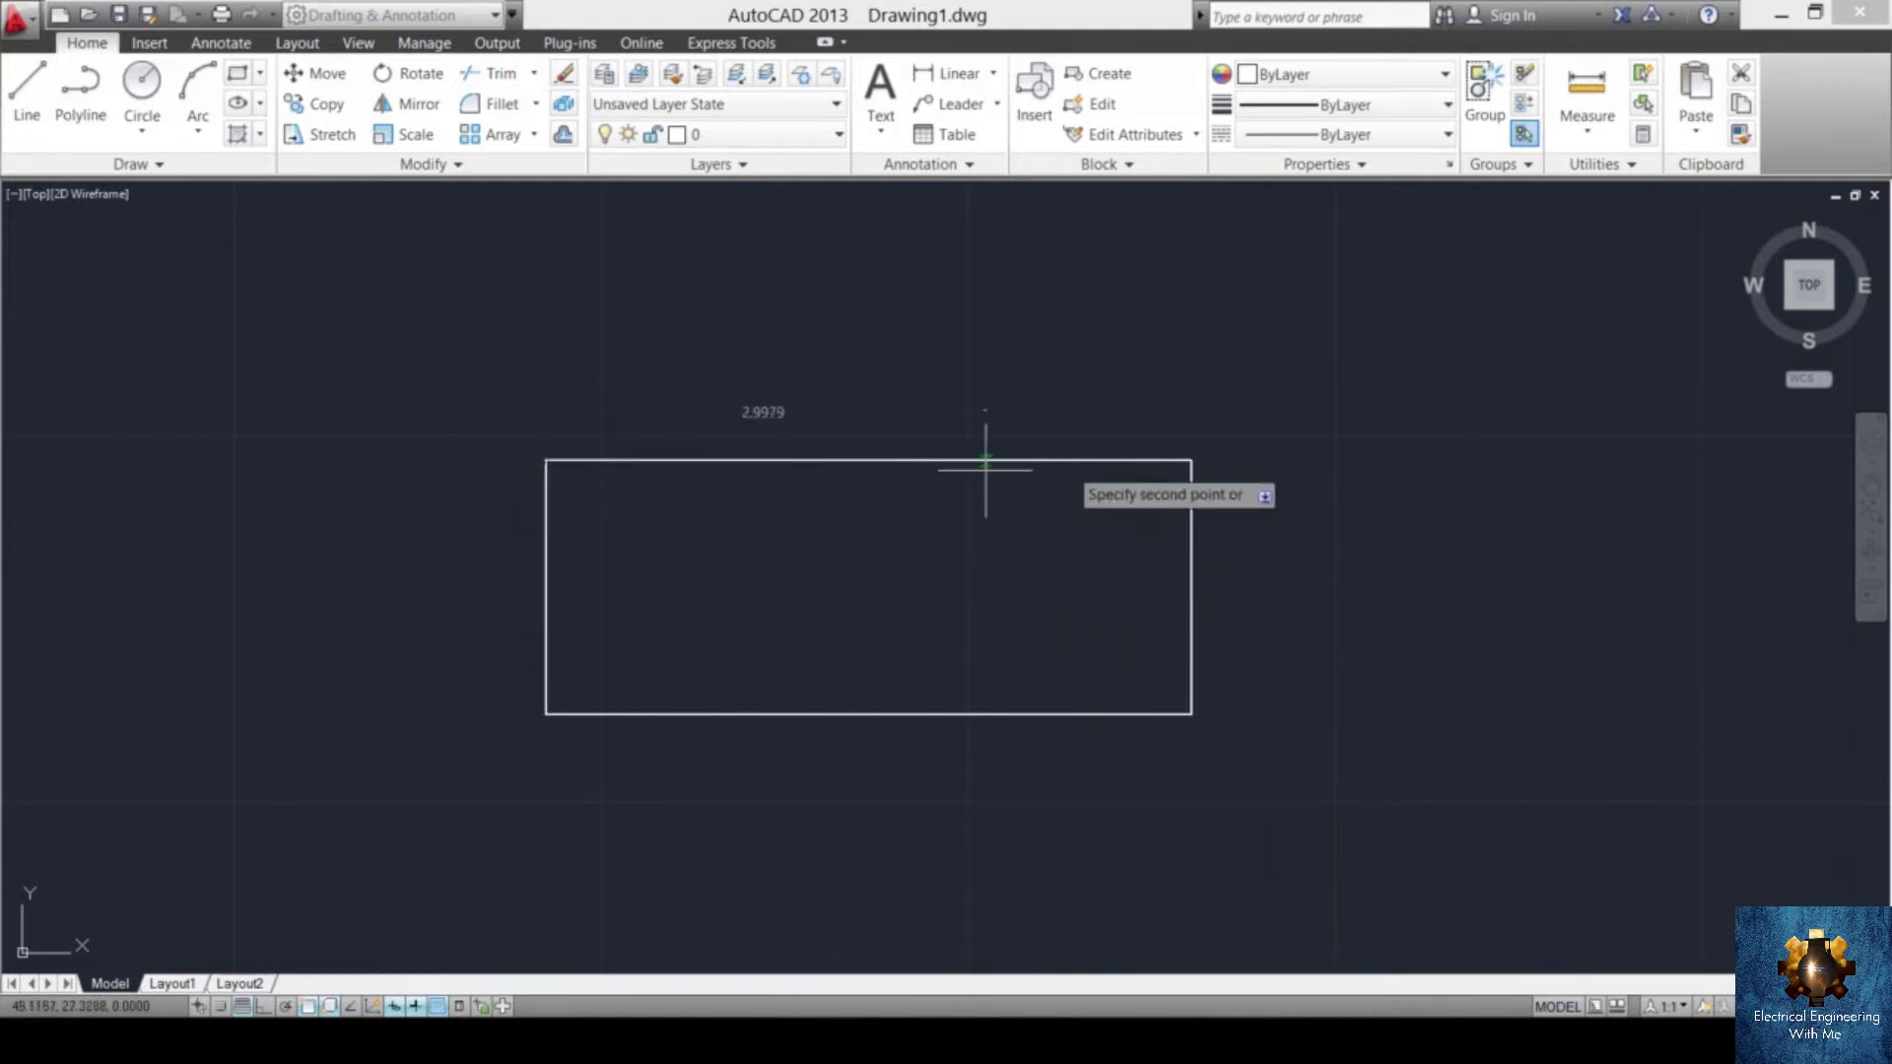
click(1190, 460)
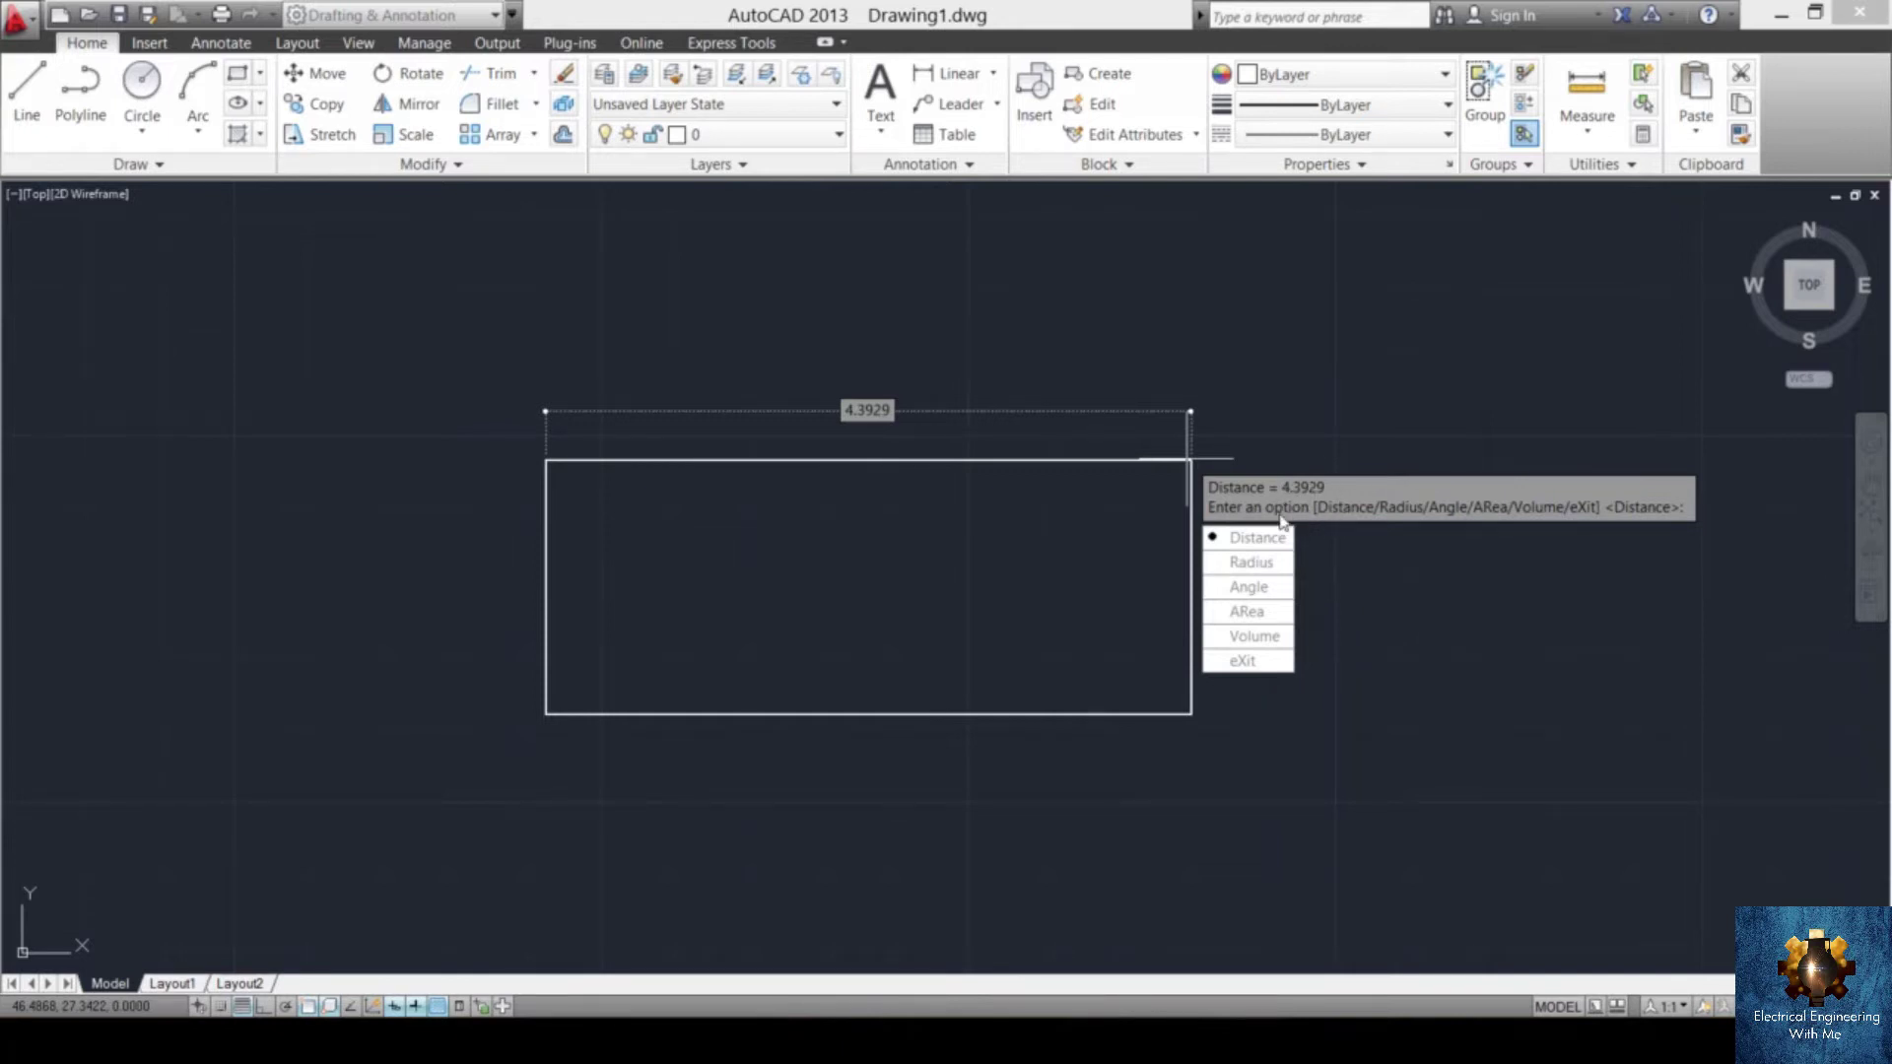
key(Escape)
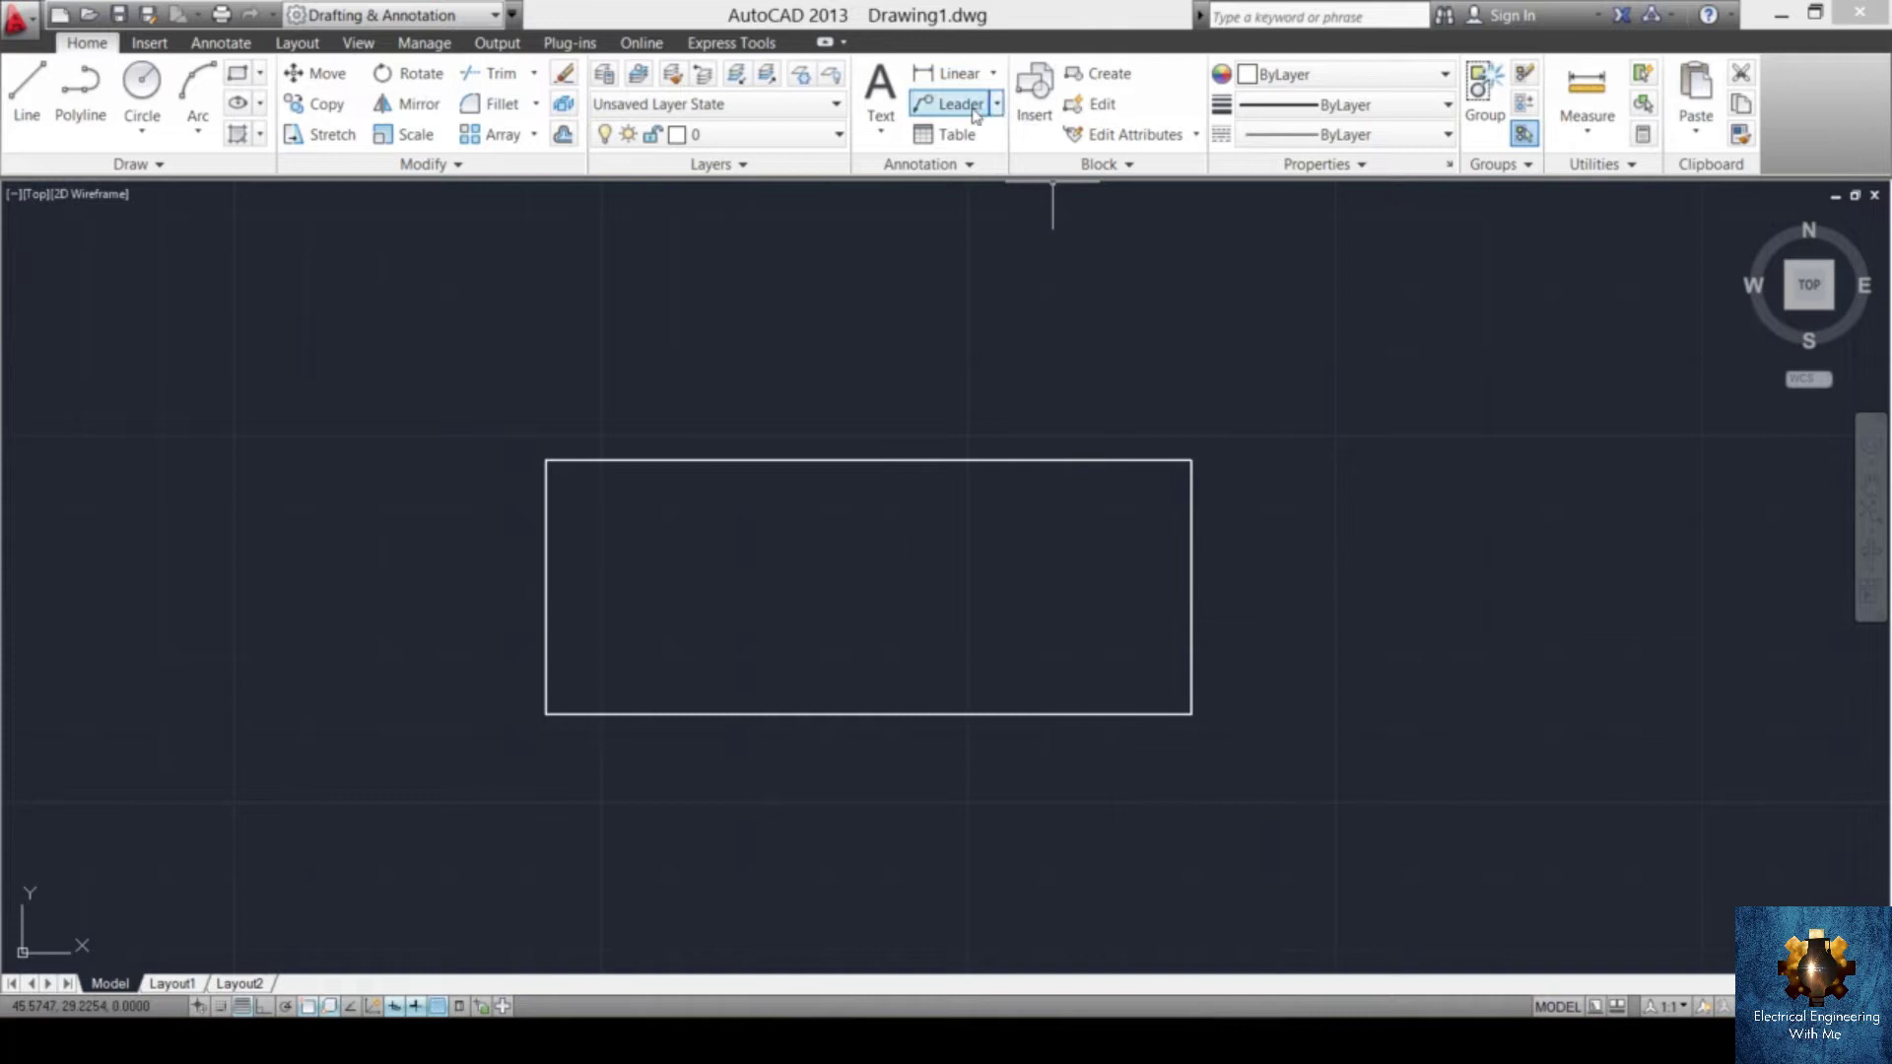
- Place a linear dimension of the rectangle's width above its top edge, and delete that dimension
click(970, 73)
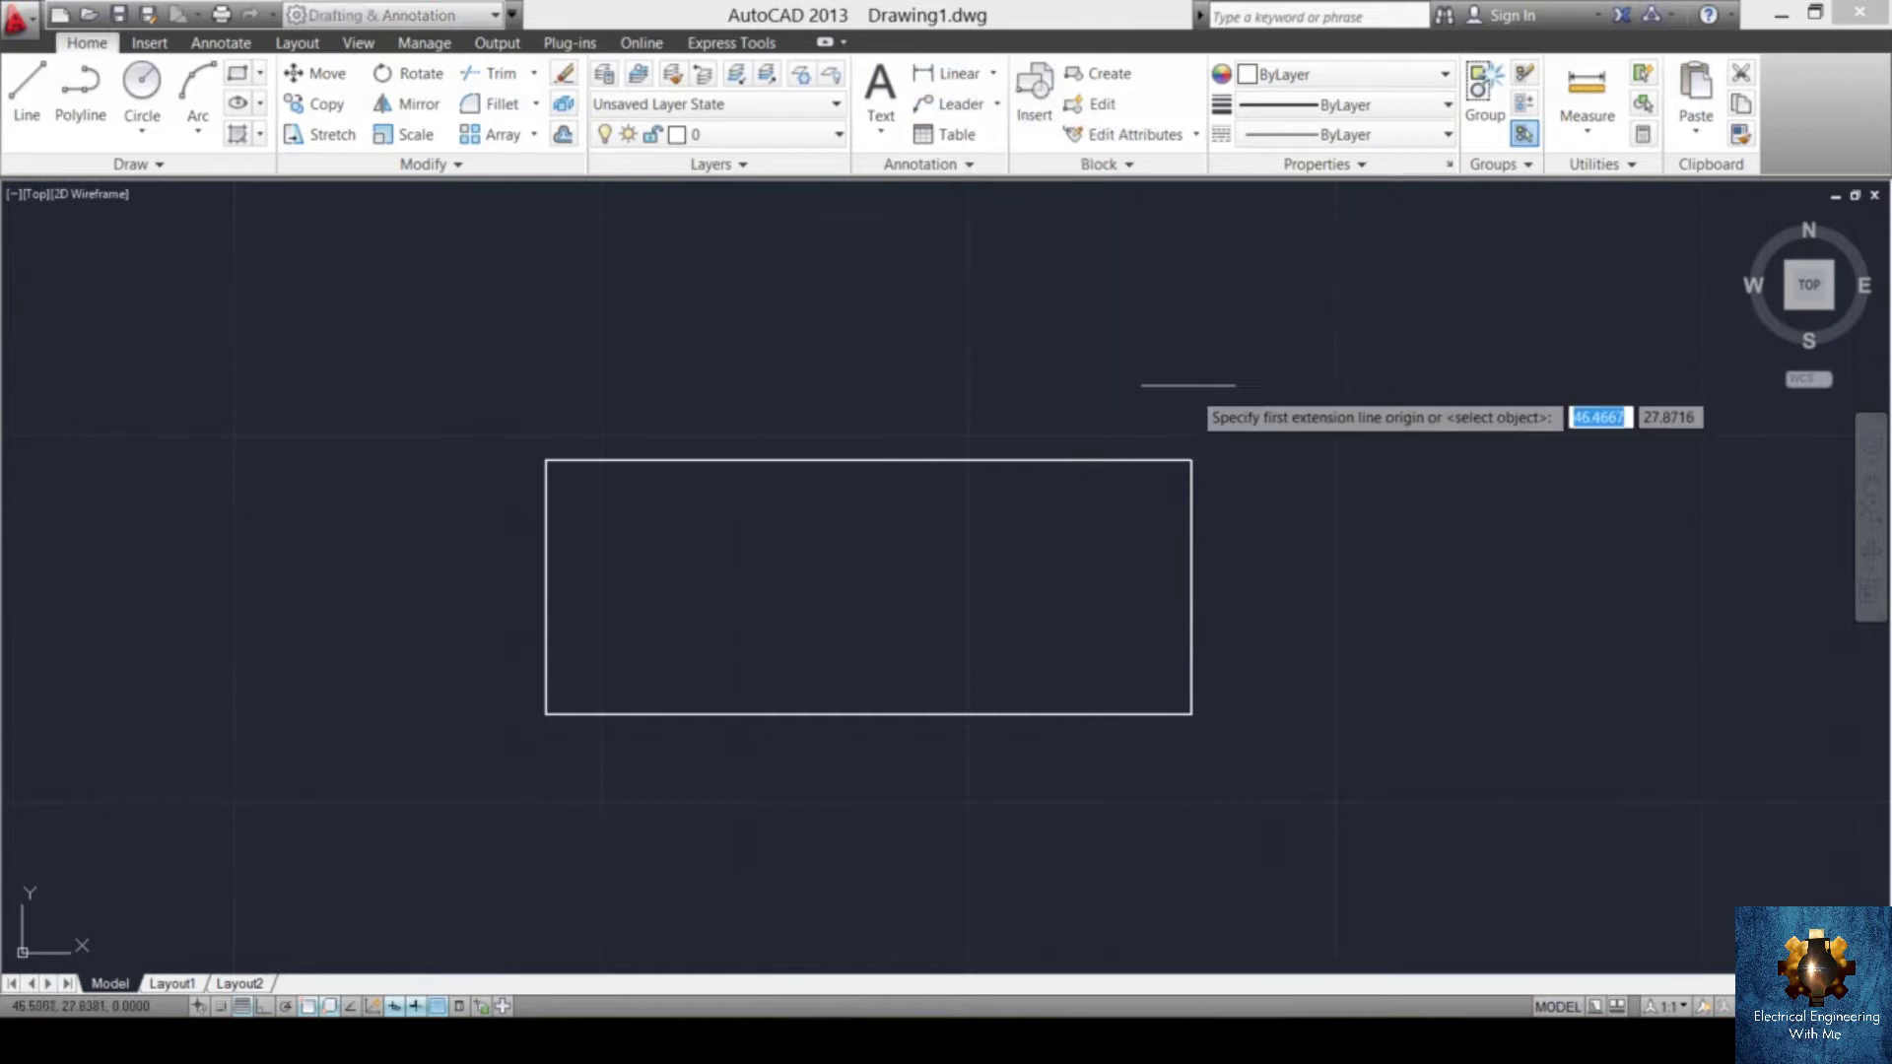
click(1191, 460)
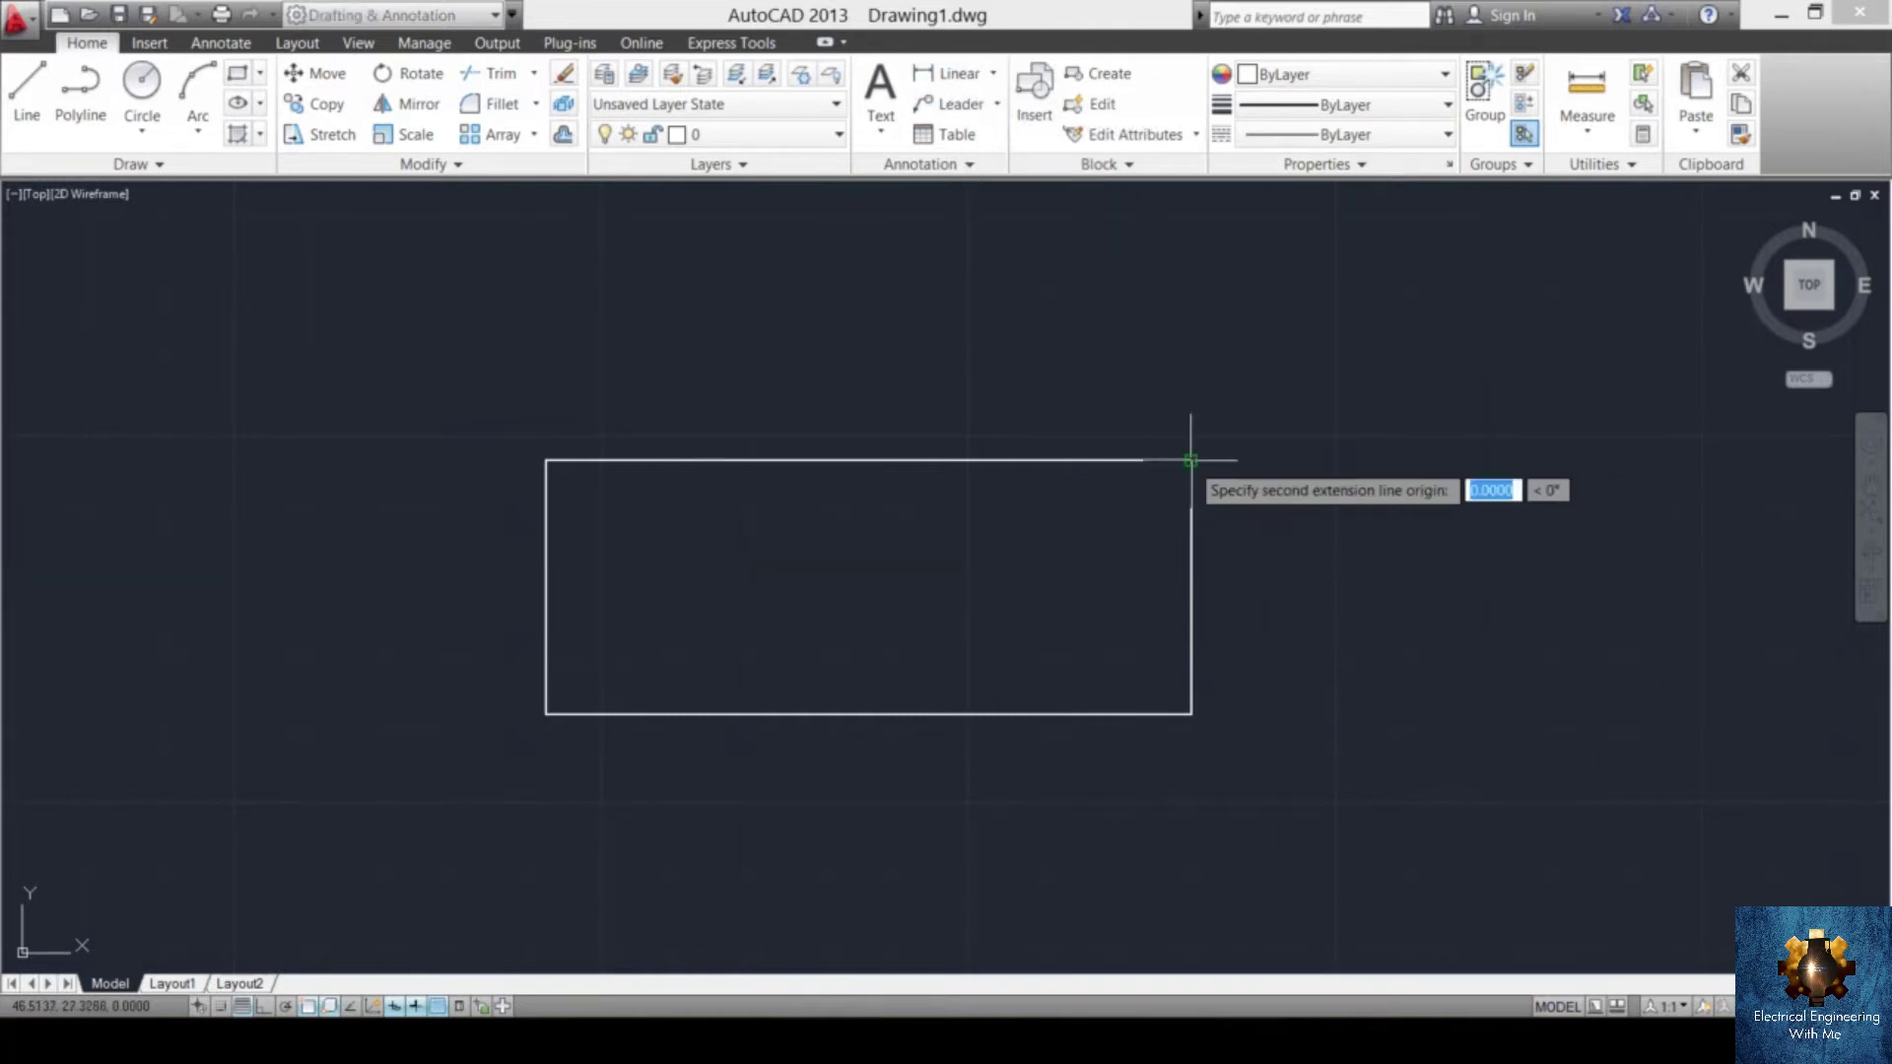
key(Escape)
click(545, 714)
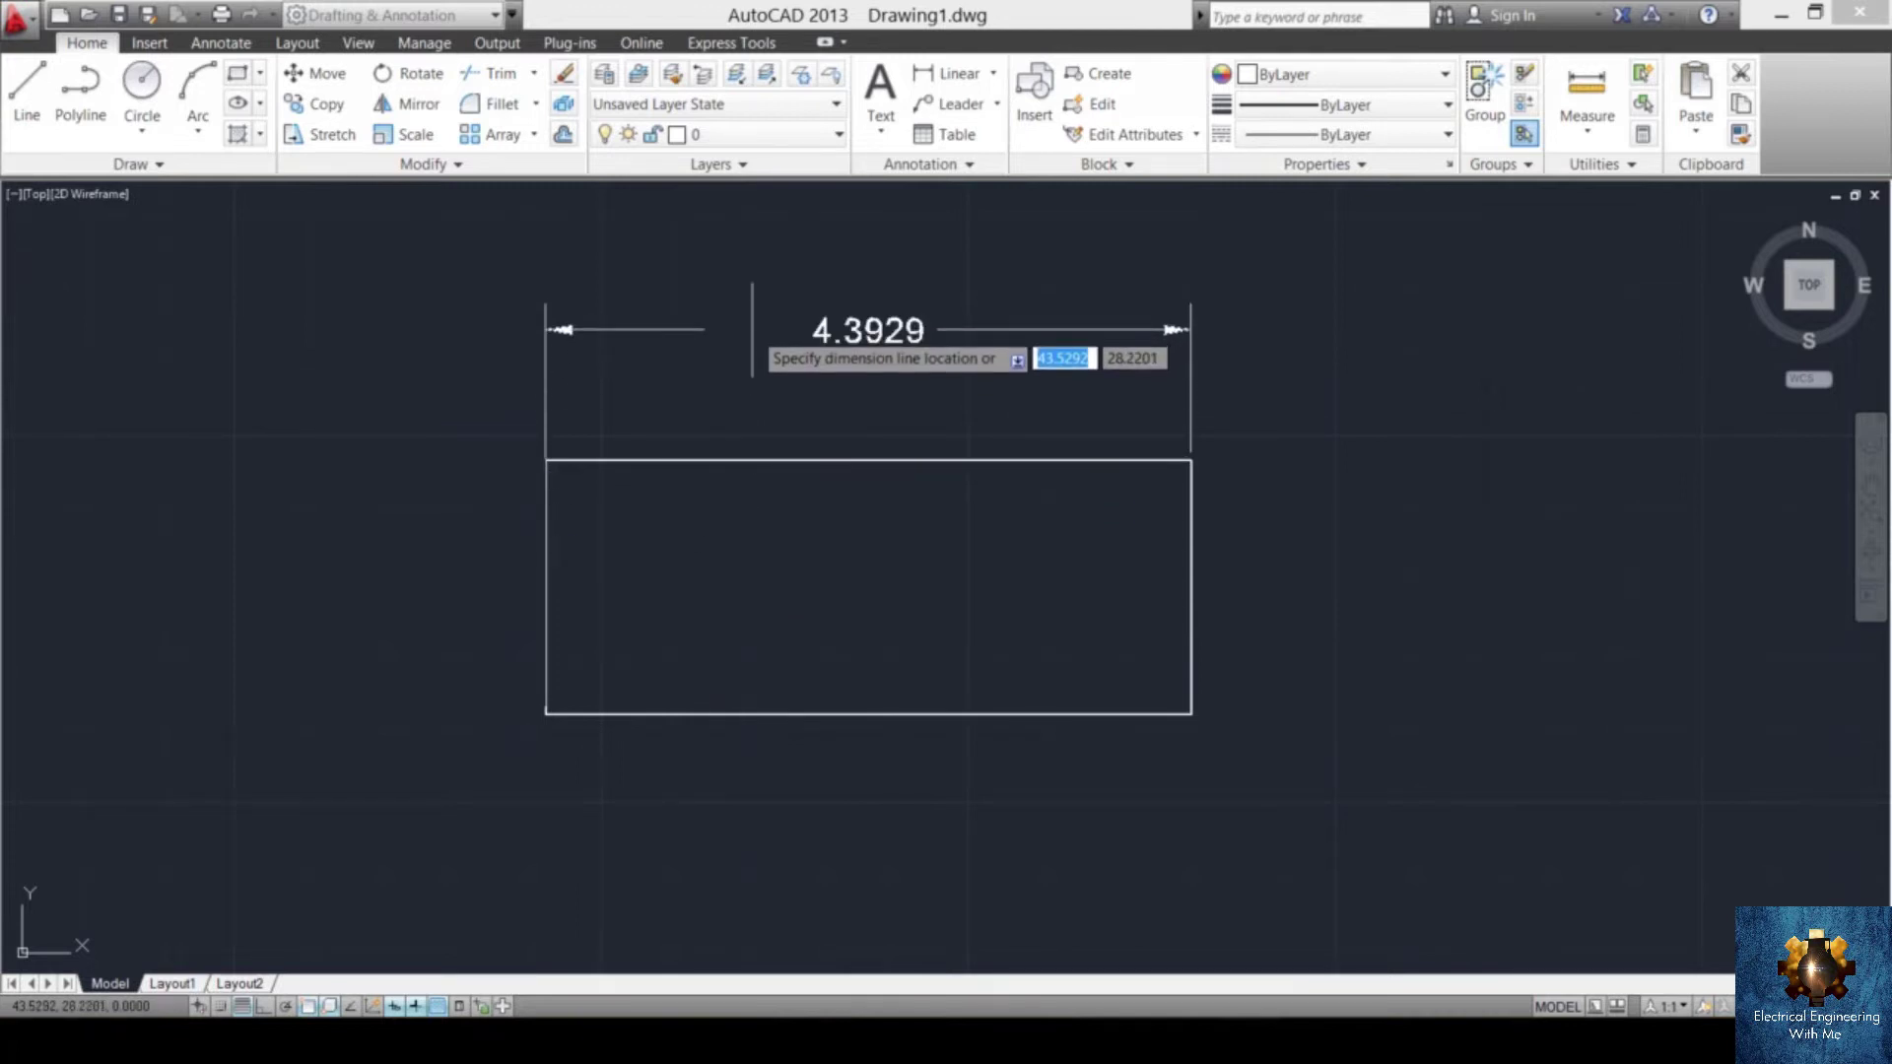
click(752, 329)
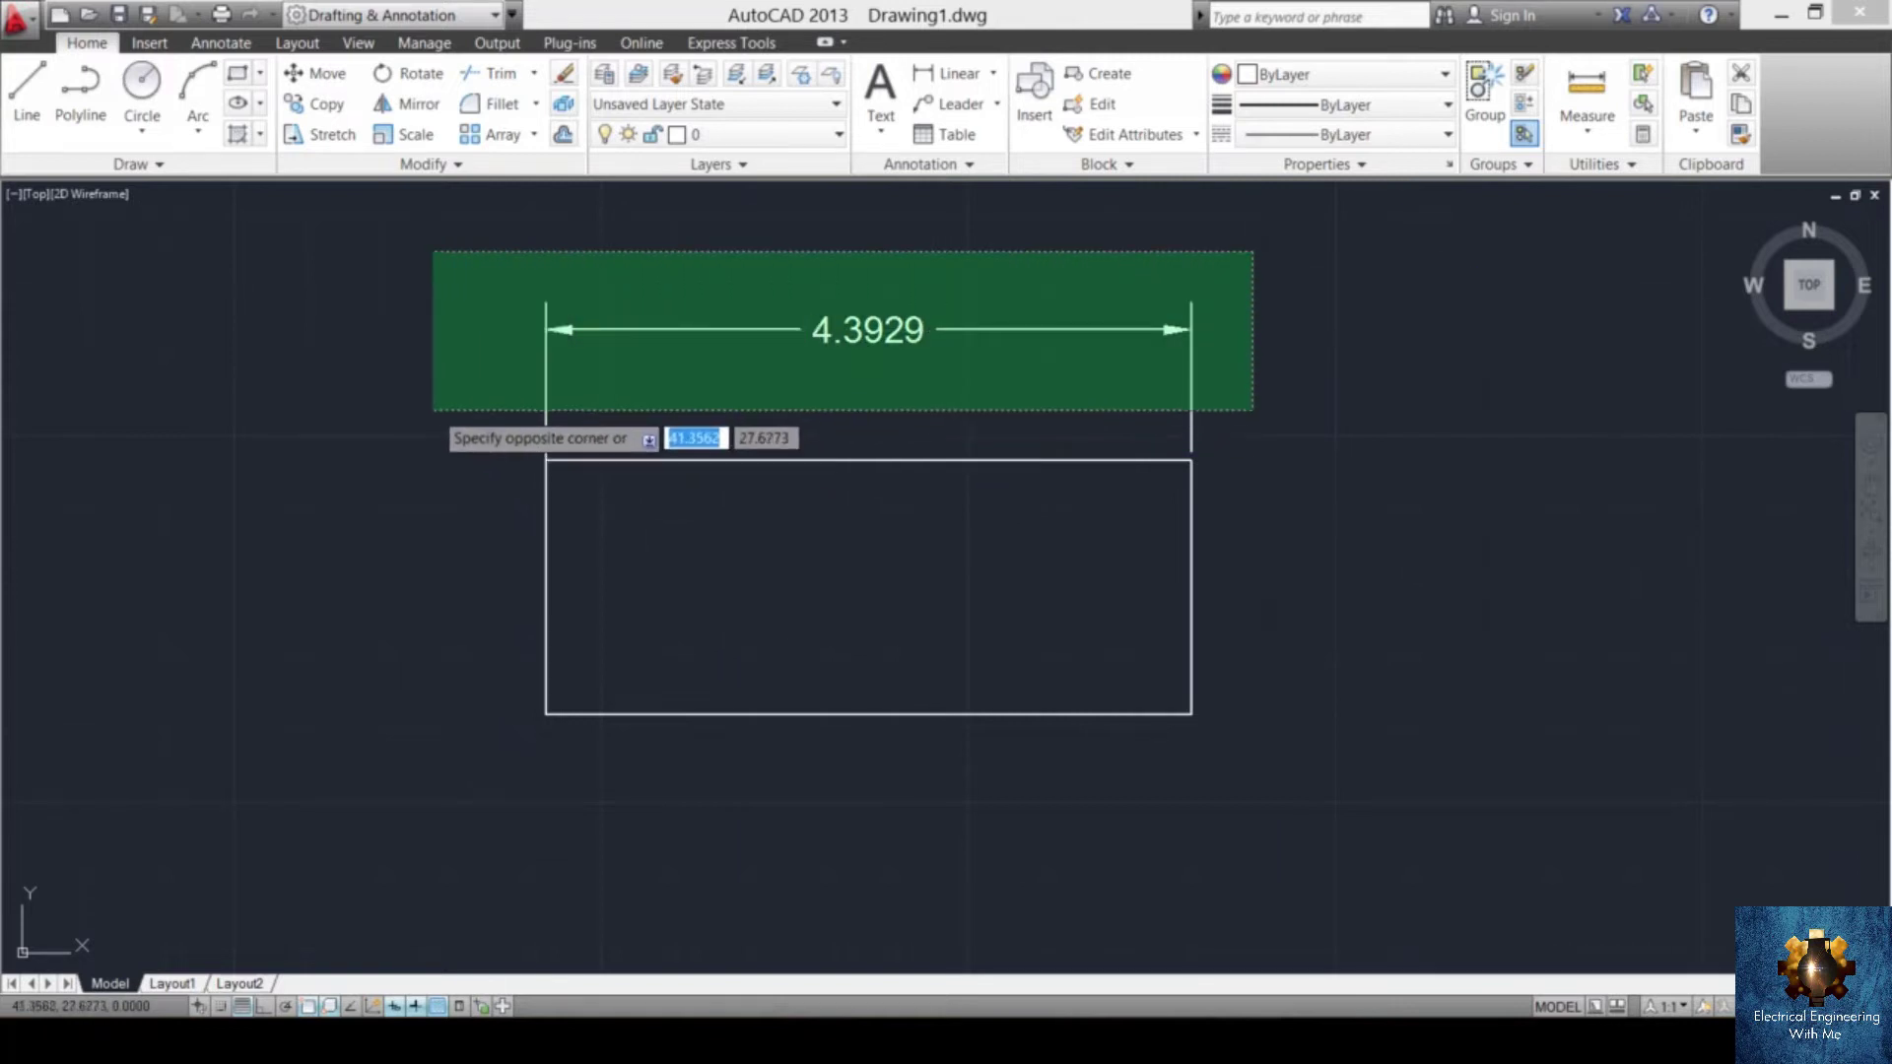
click(431, 410)
key(Delete)
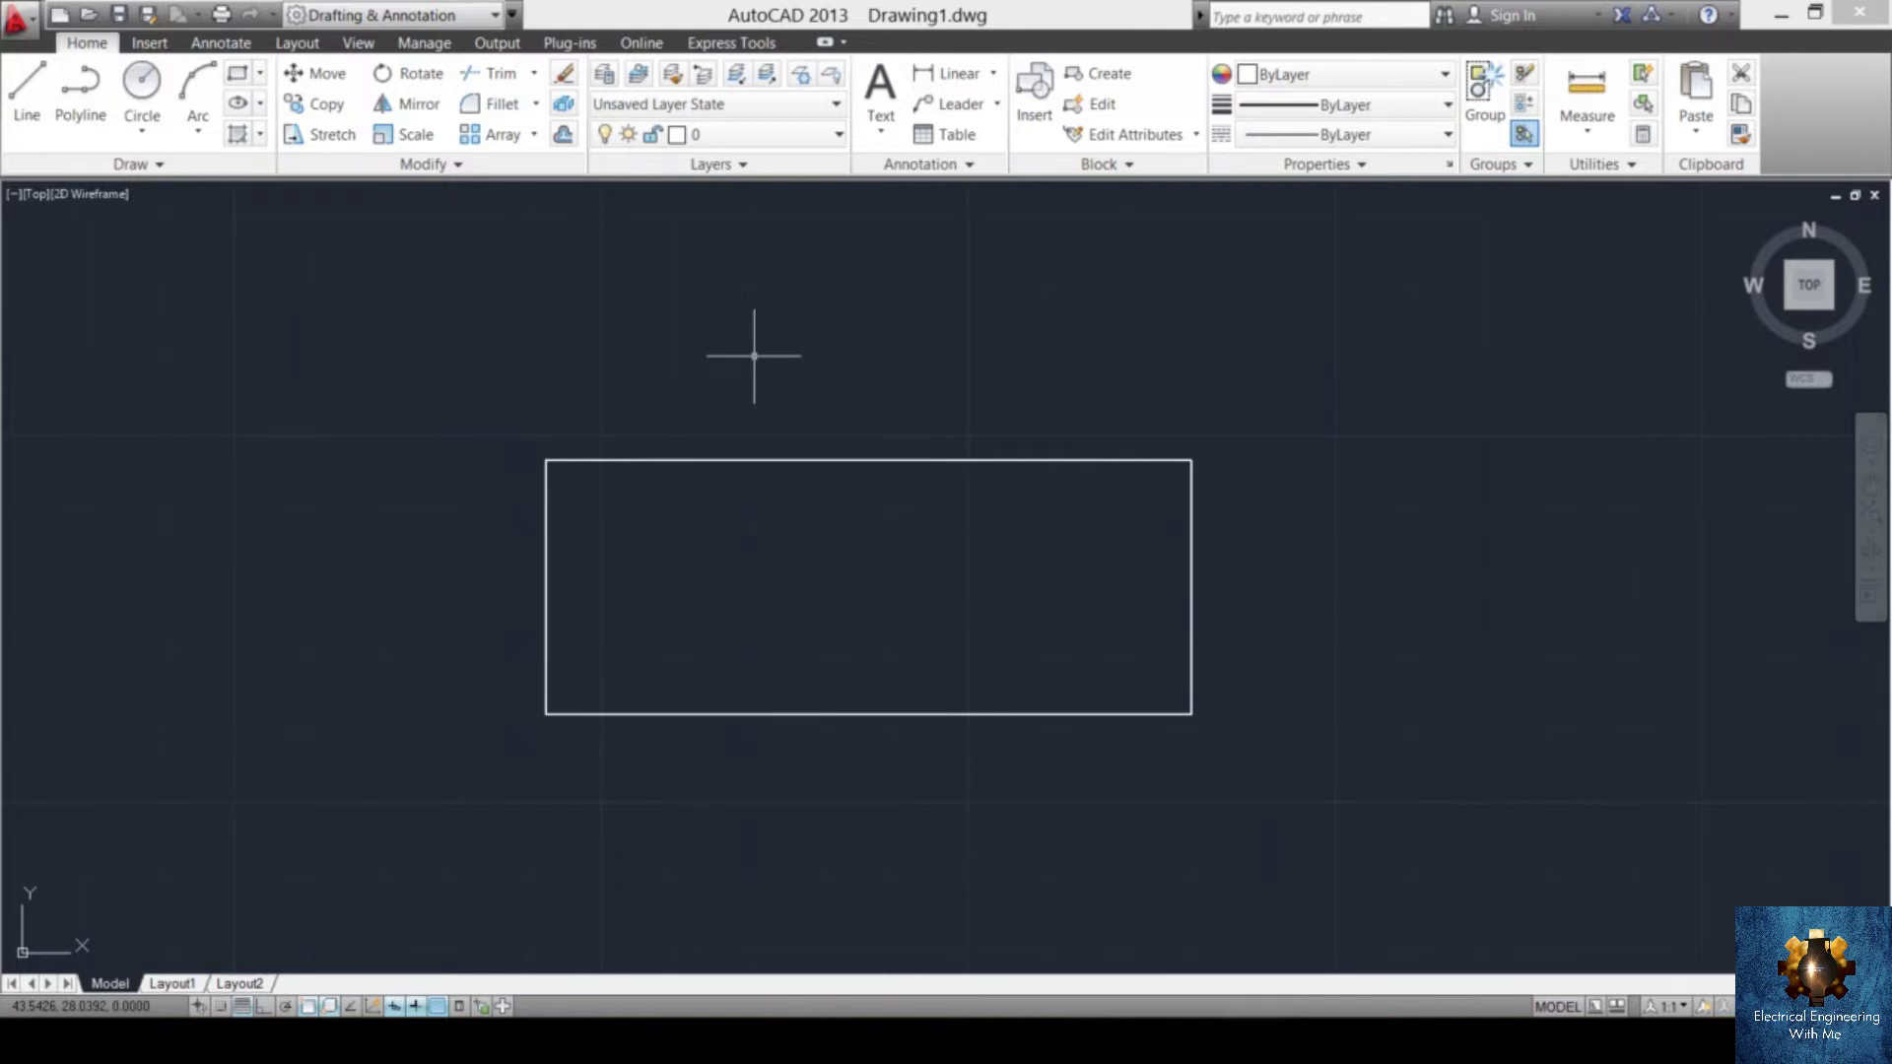
- Set the object colour to Yellow and draw two connected lines forming a narrow V above the rectangle
click(1387, 75)
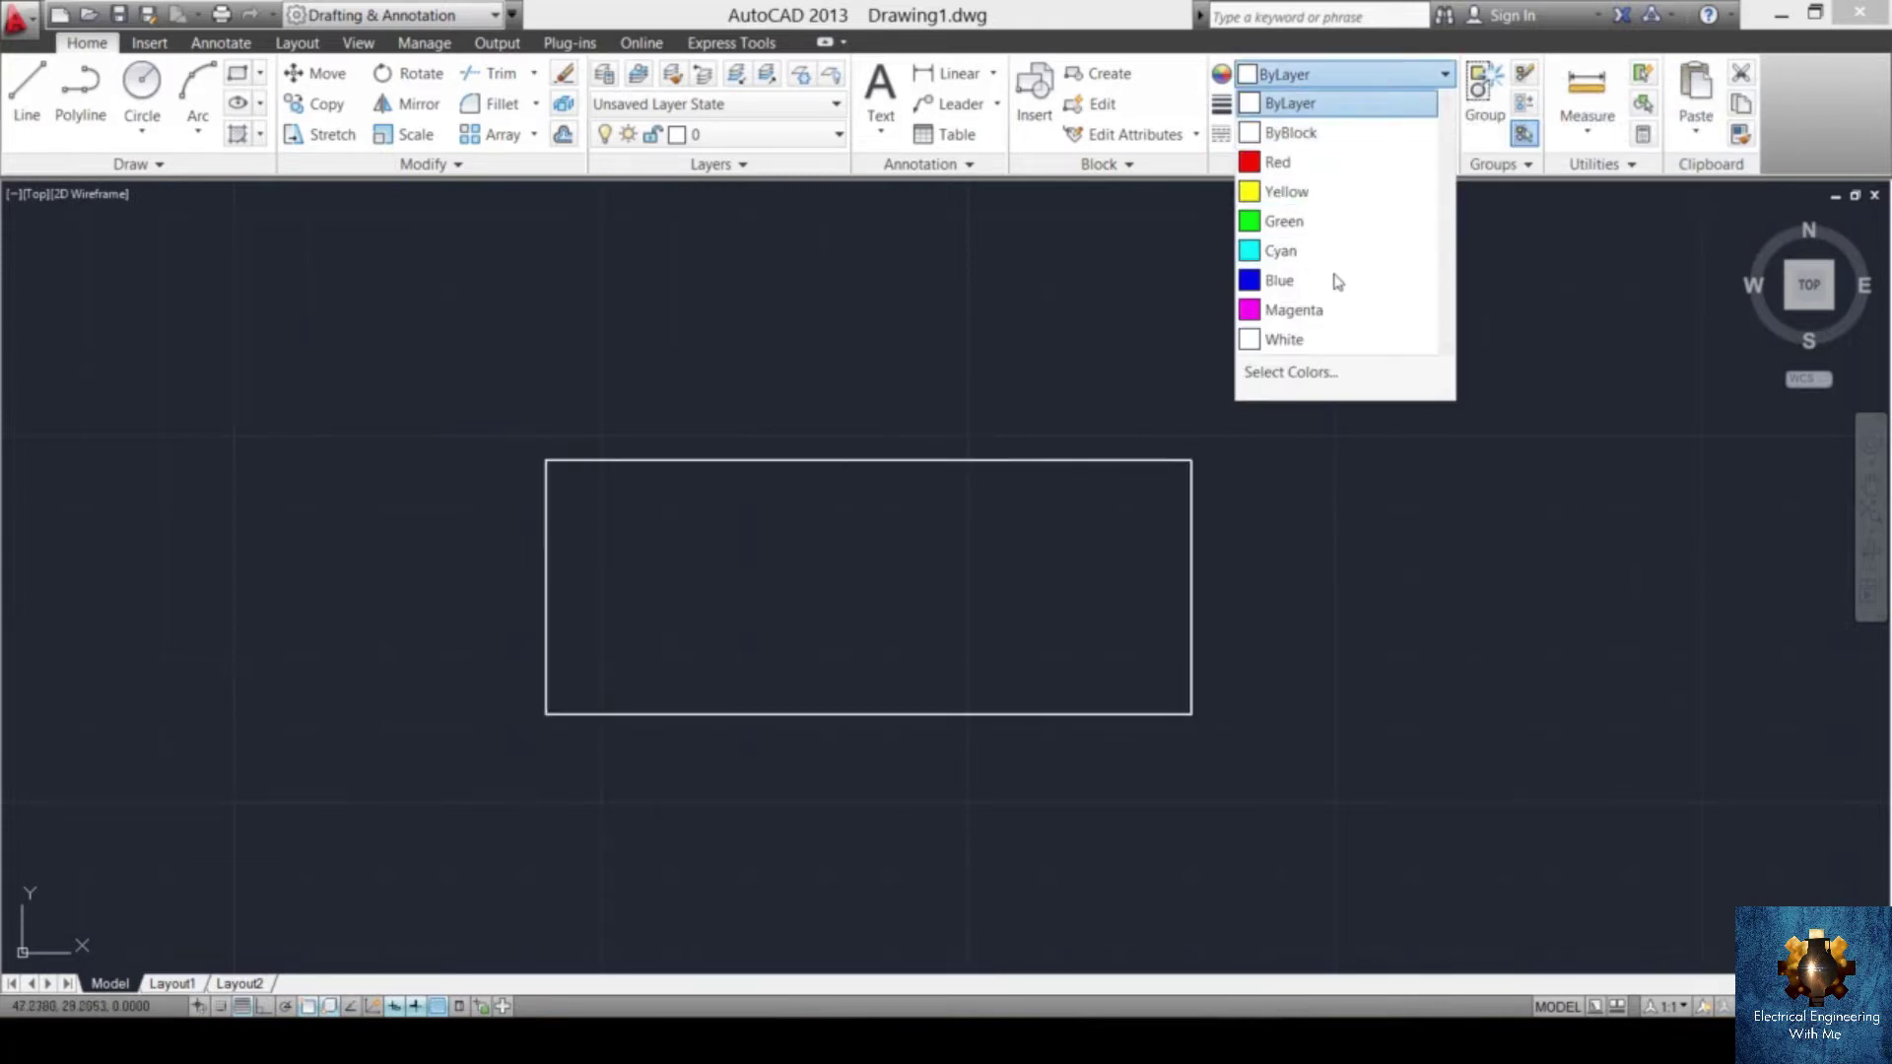
click(1350, 198)
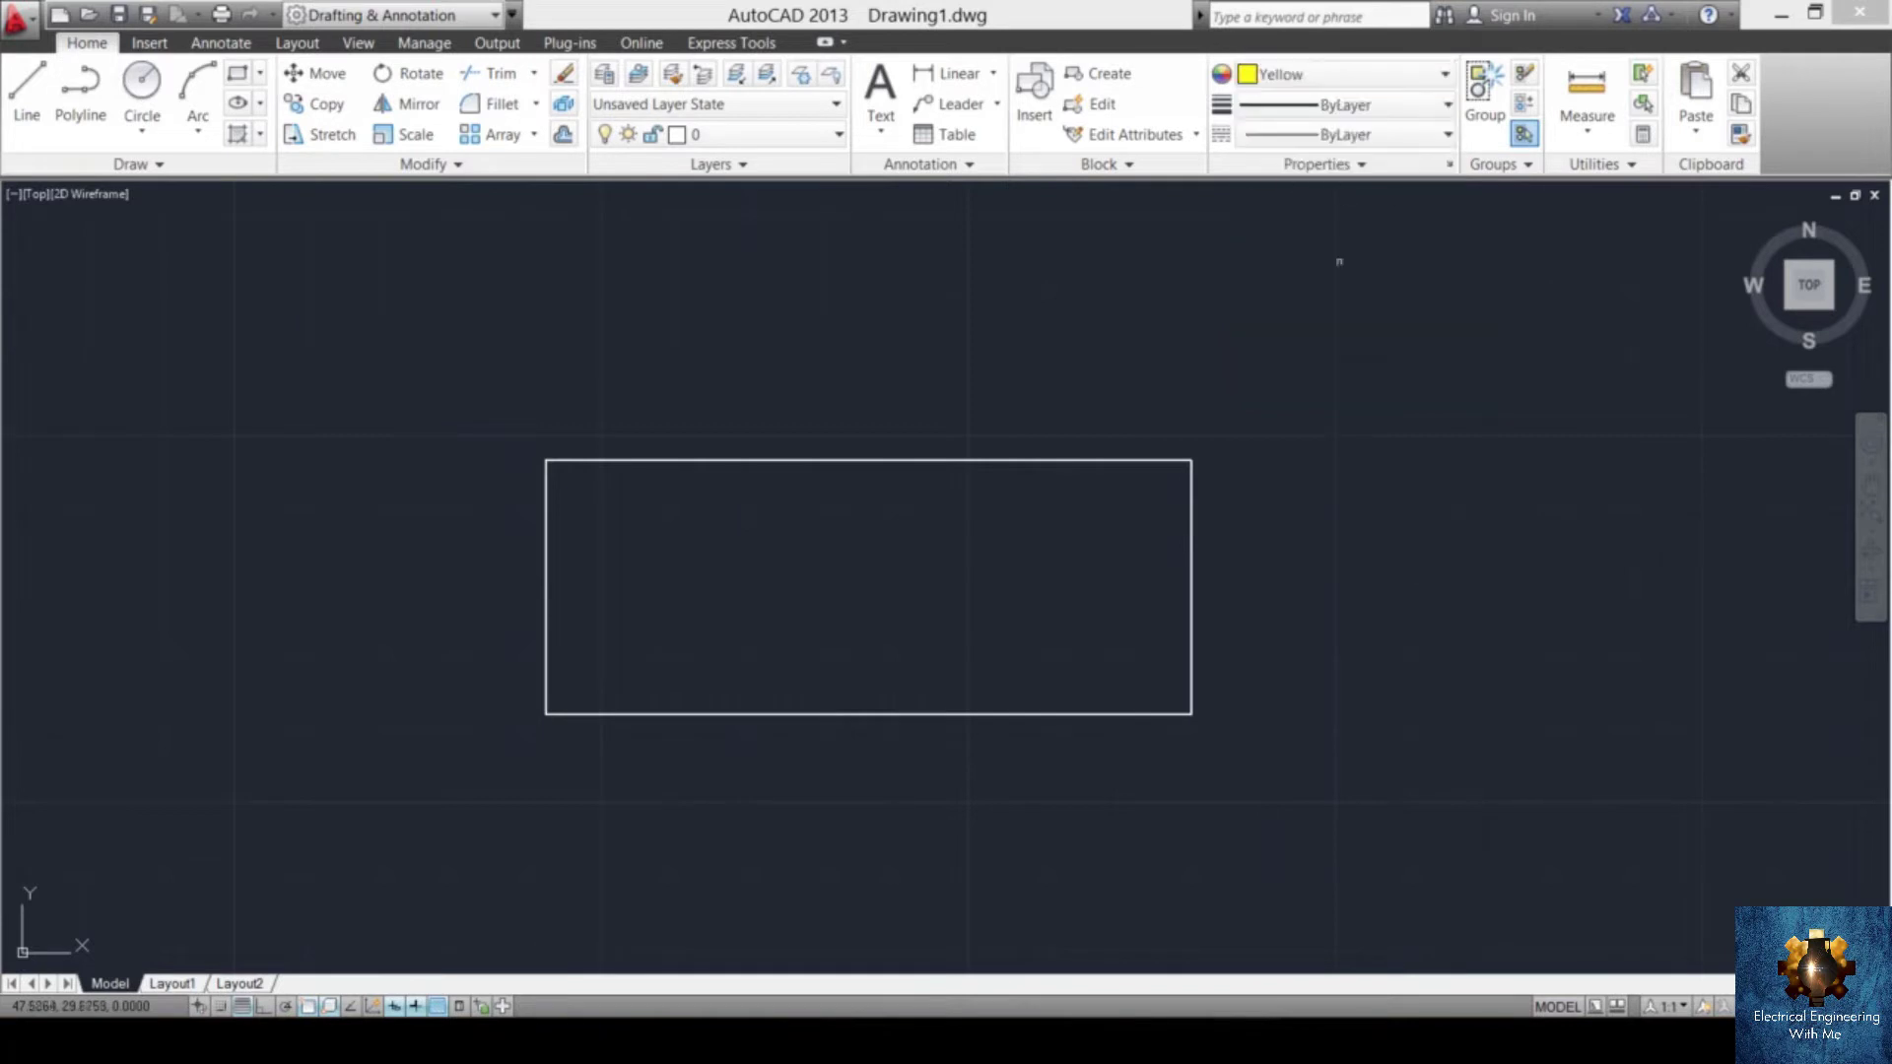
text(l)
key(Return)
click(1150, 278)
click(727, 397)
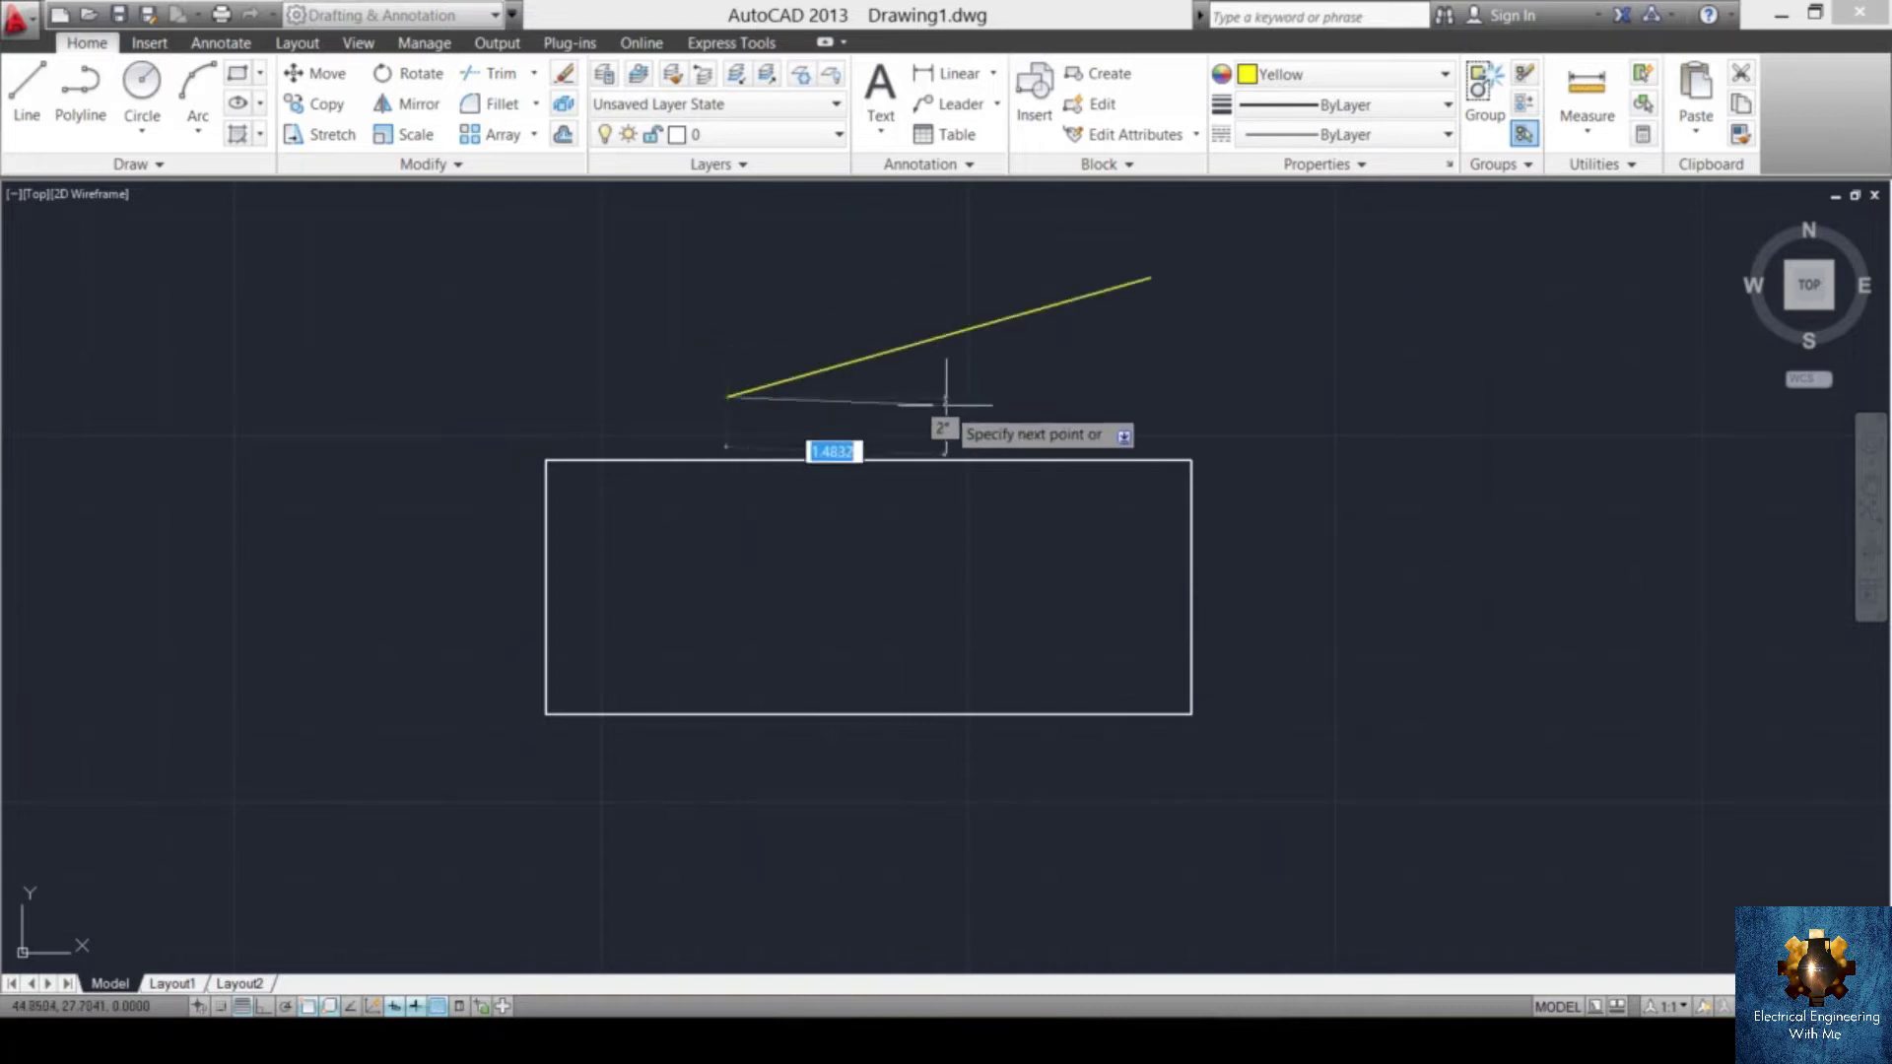
click(996, 414)
key(Return)
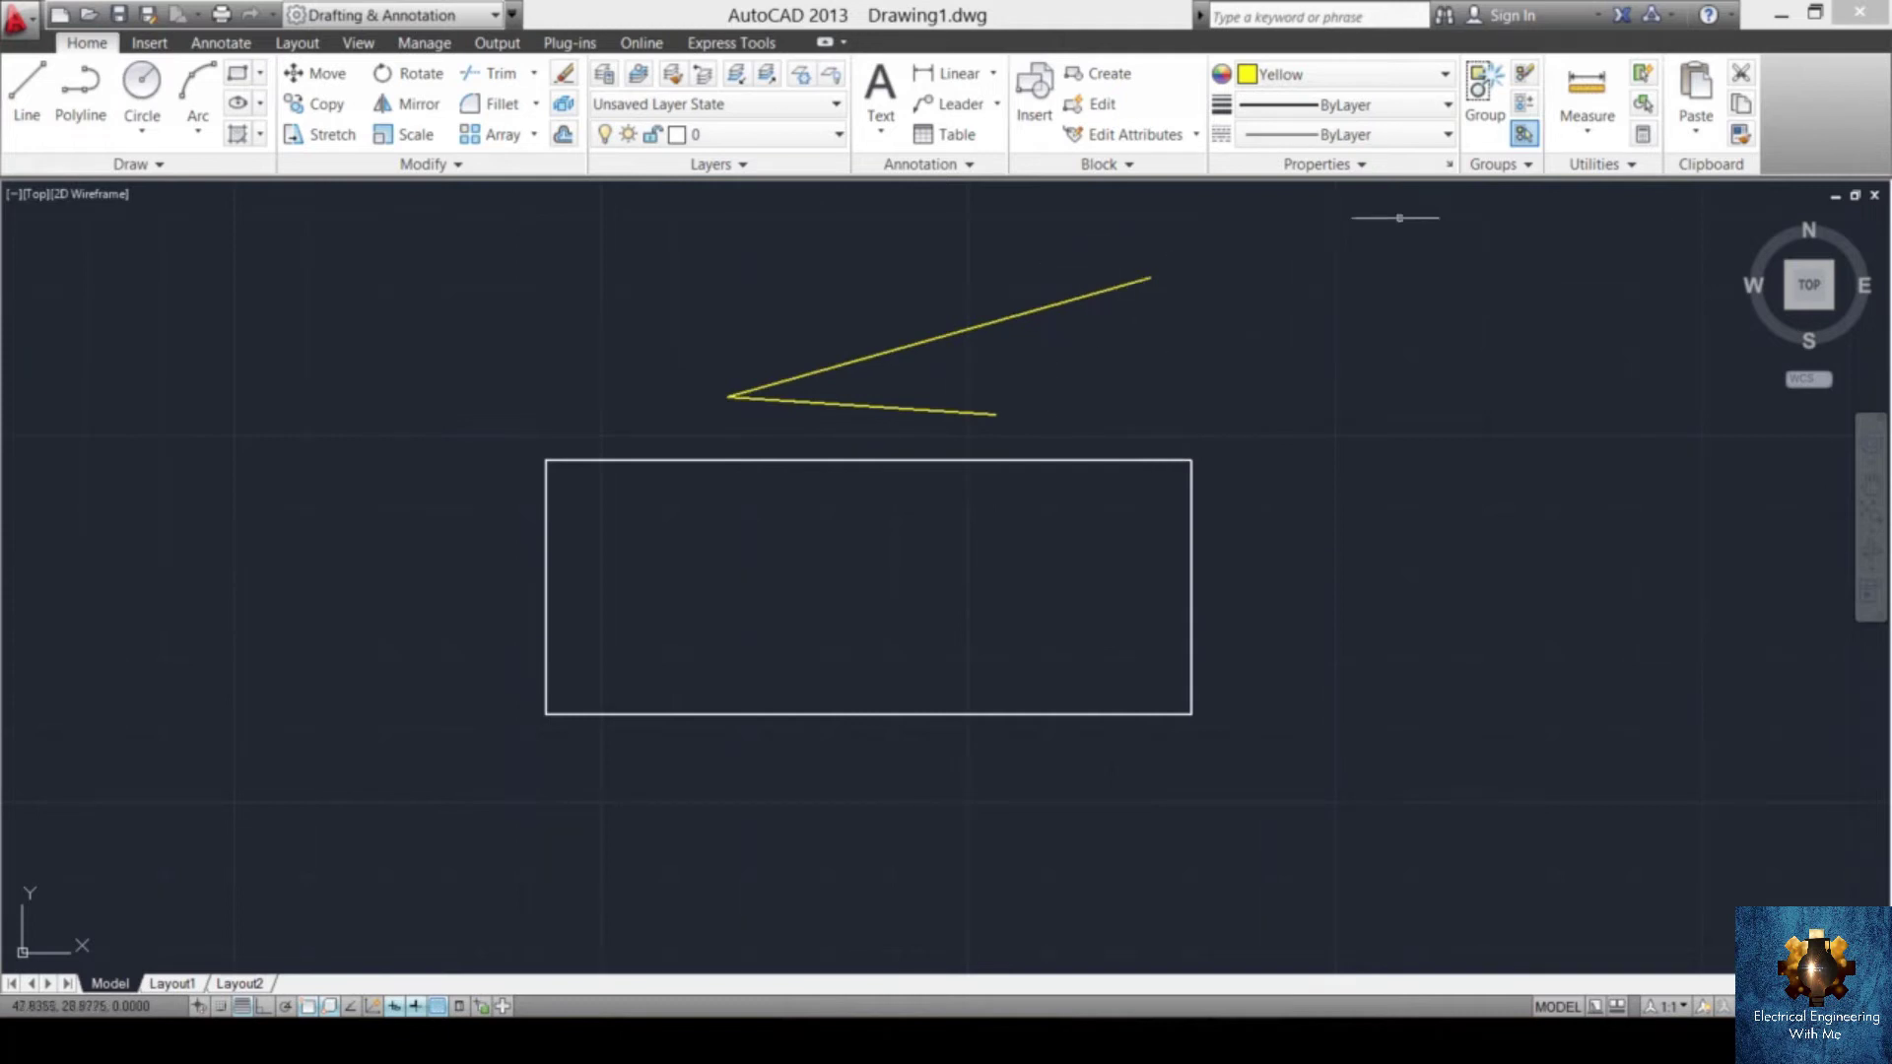
- Set the lineweight to 0.20 mm and draw two connected lines above the rectangle's upper-left corner
click(1415, 117)
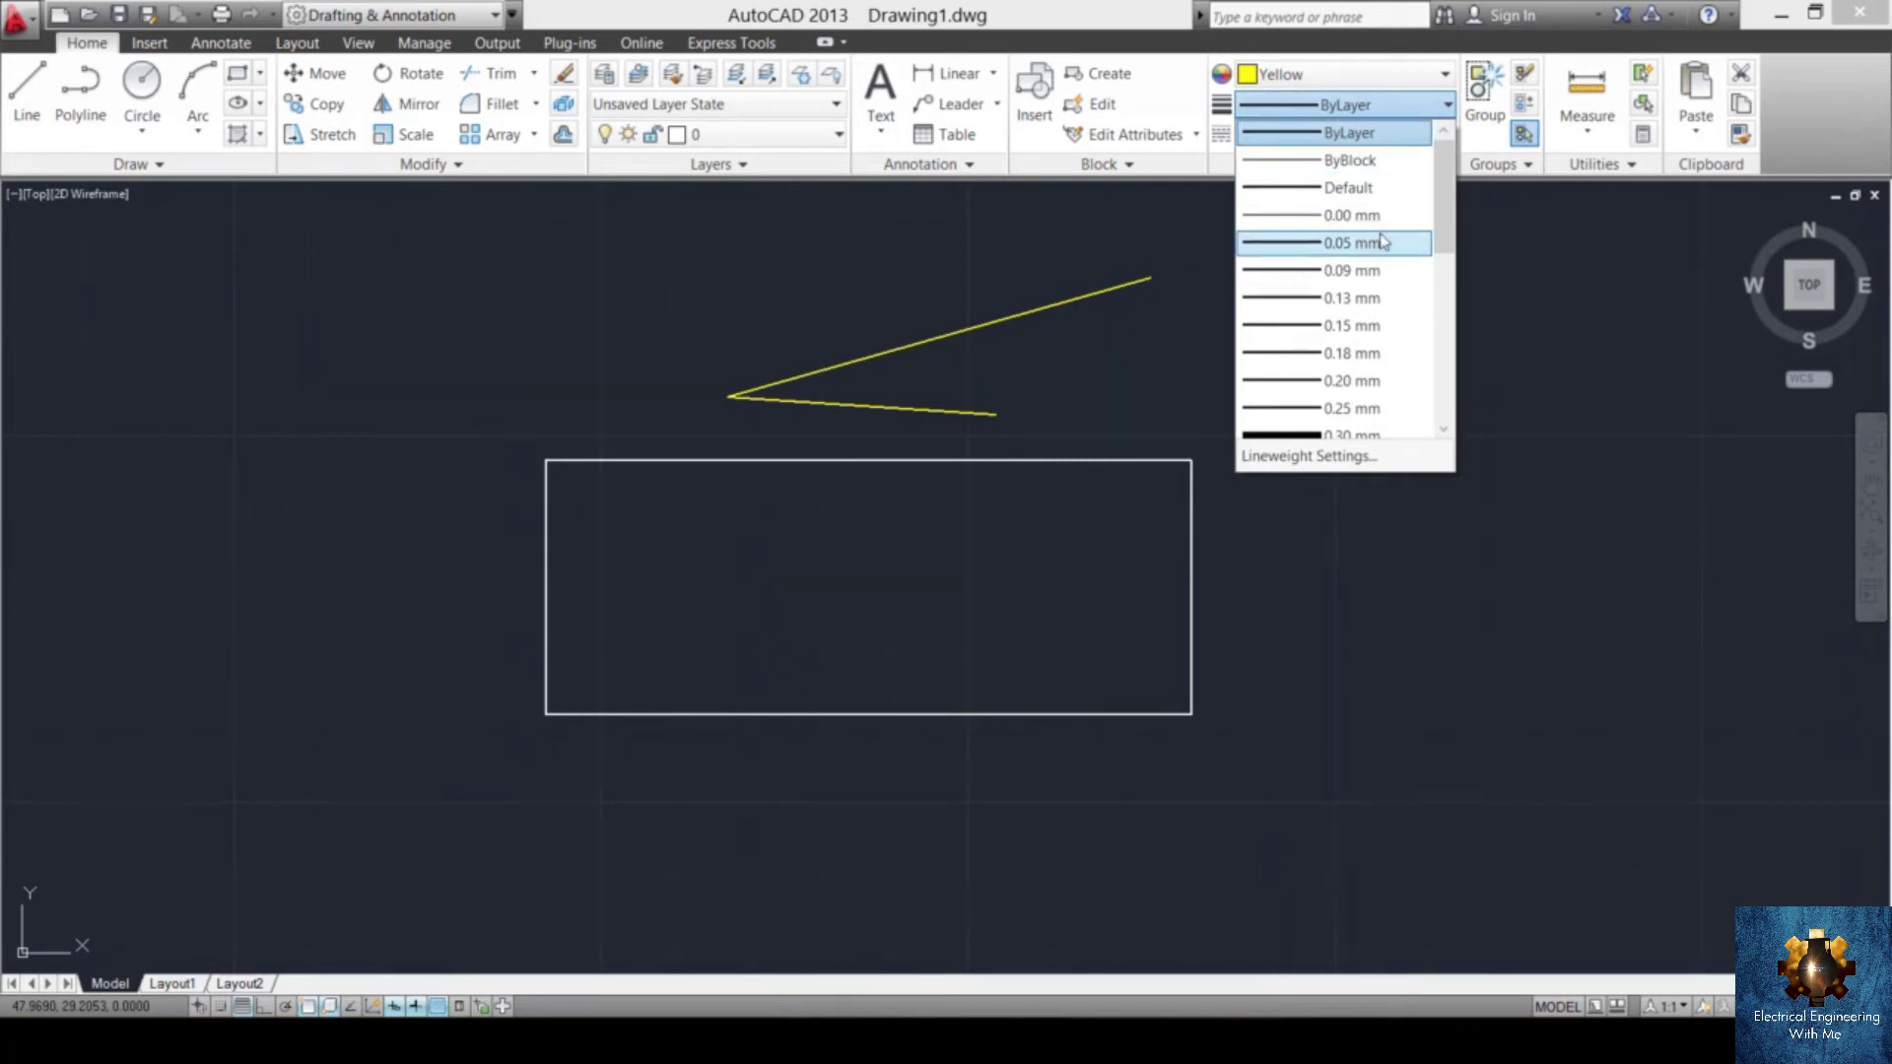
click(1378, 388)
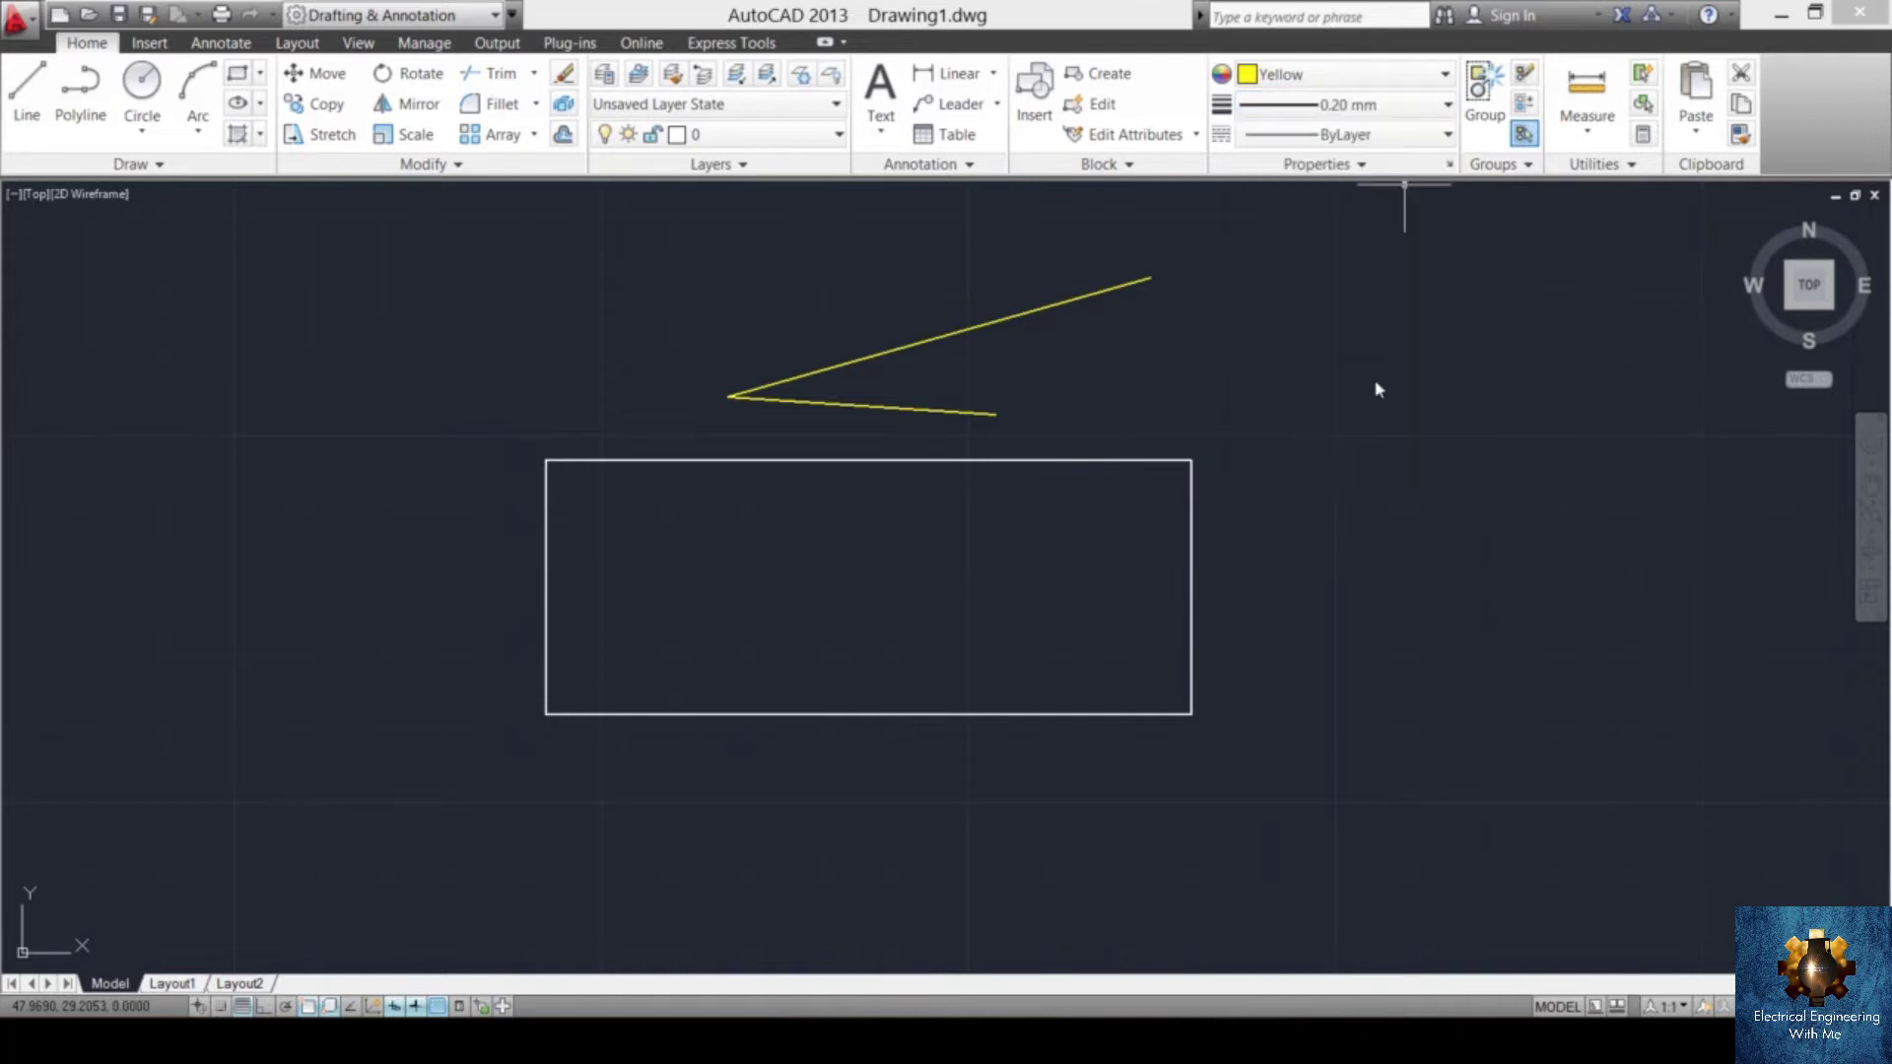
key(l)
key(Return)
click(798, 257)
click(505, 357)
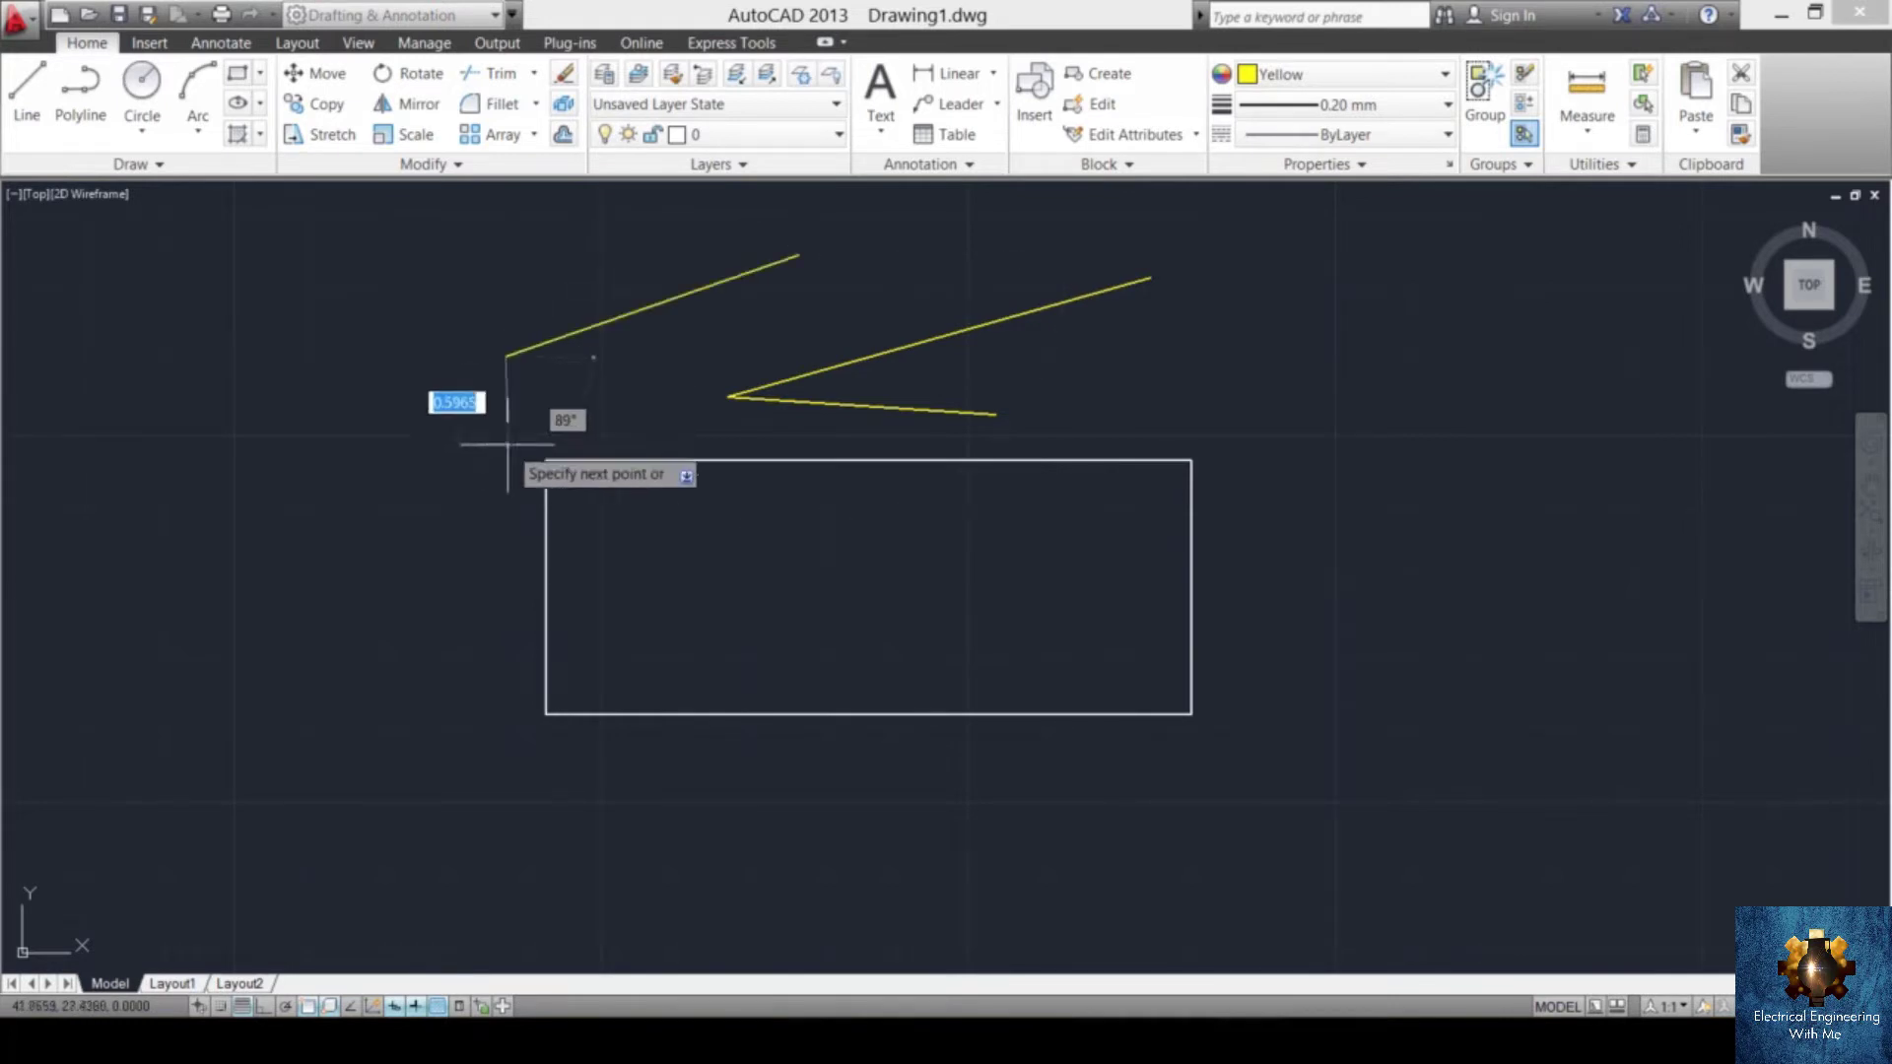
click(516, 433)
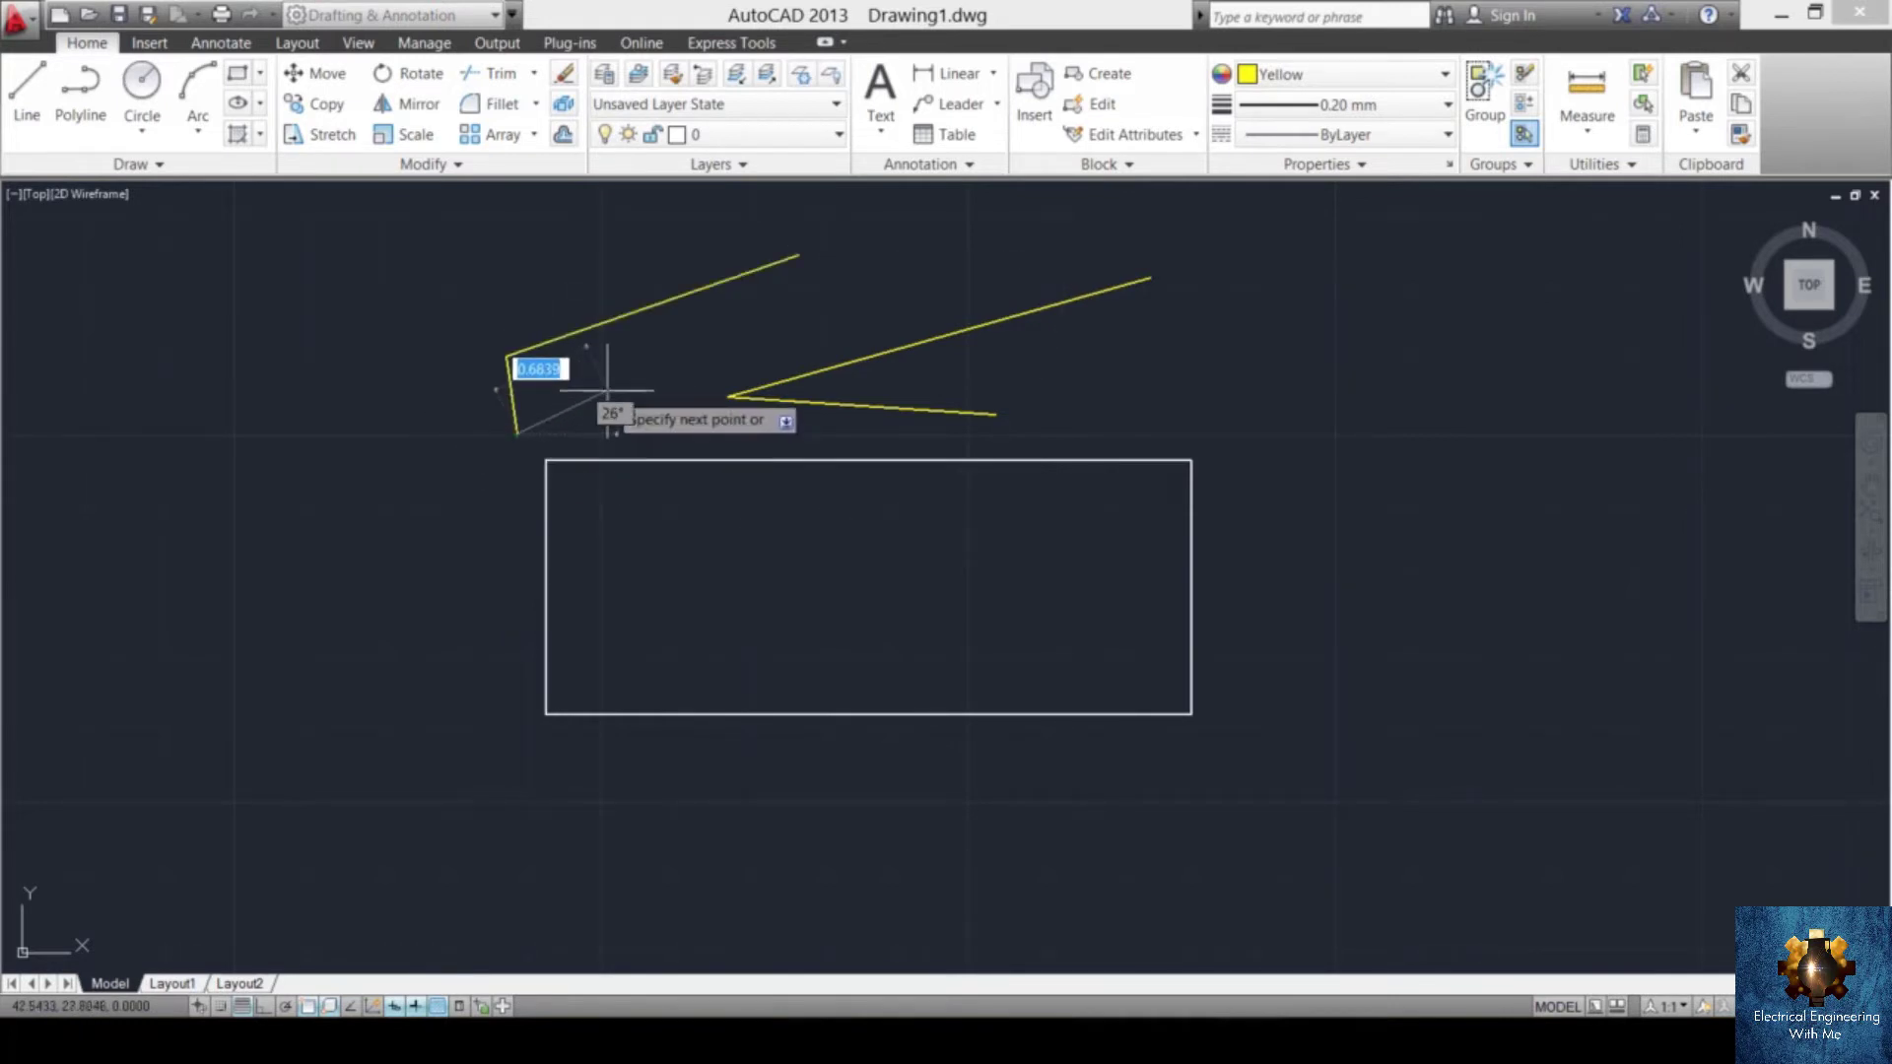
key(Escape)
scroll(625, 304, up, 5)
scroll(625, 304, down, 5)
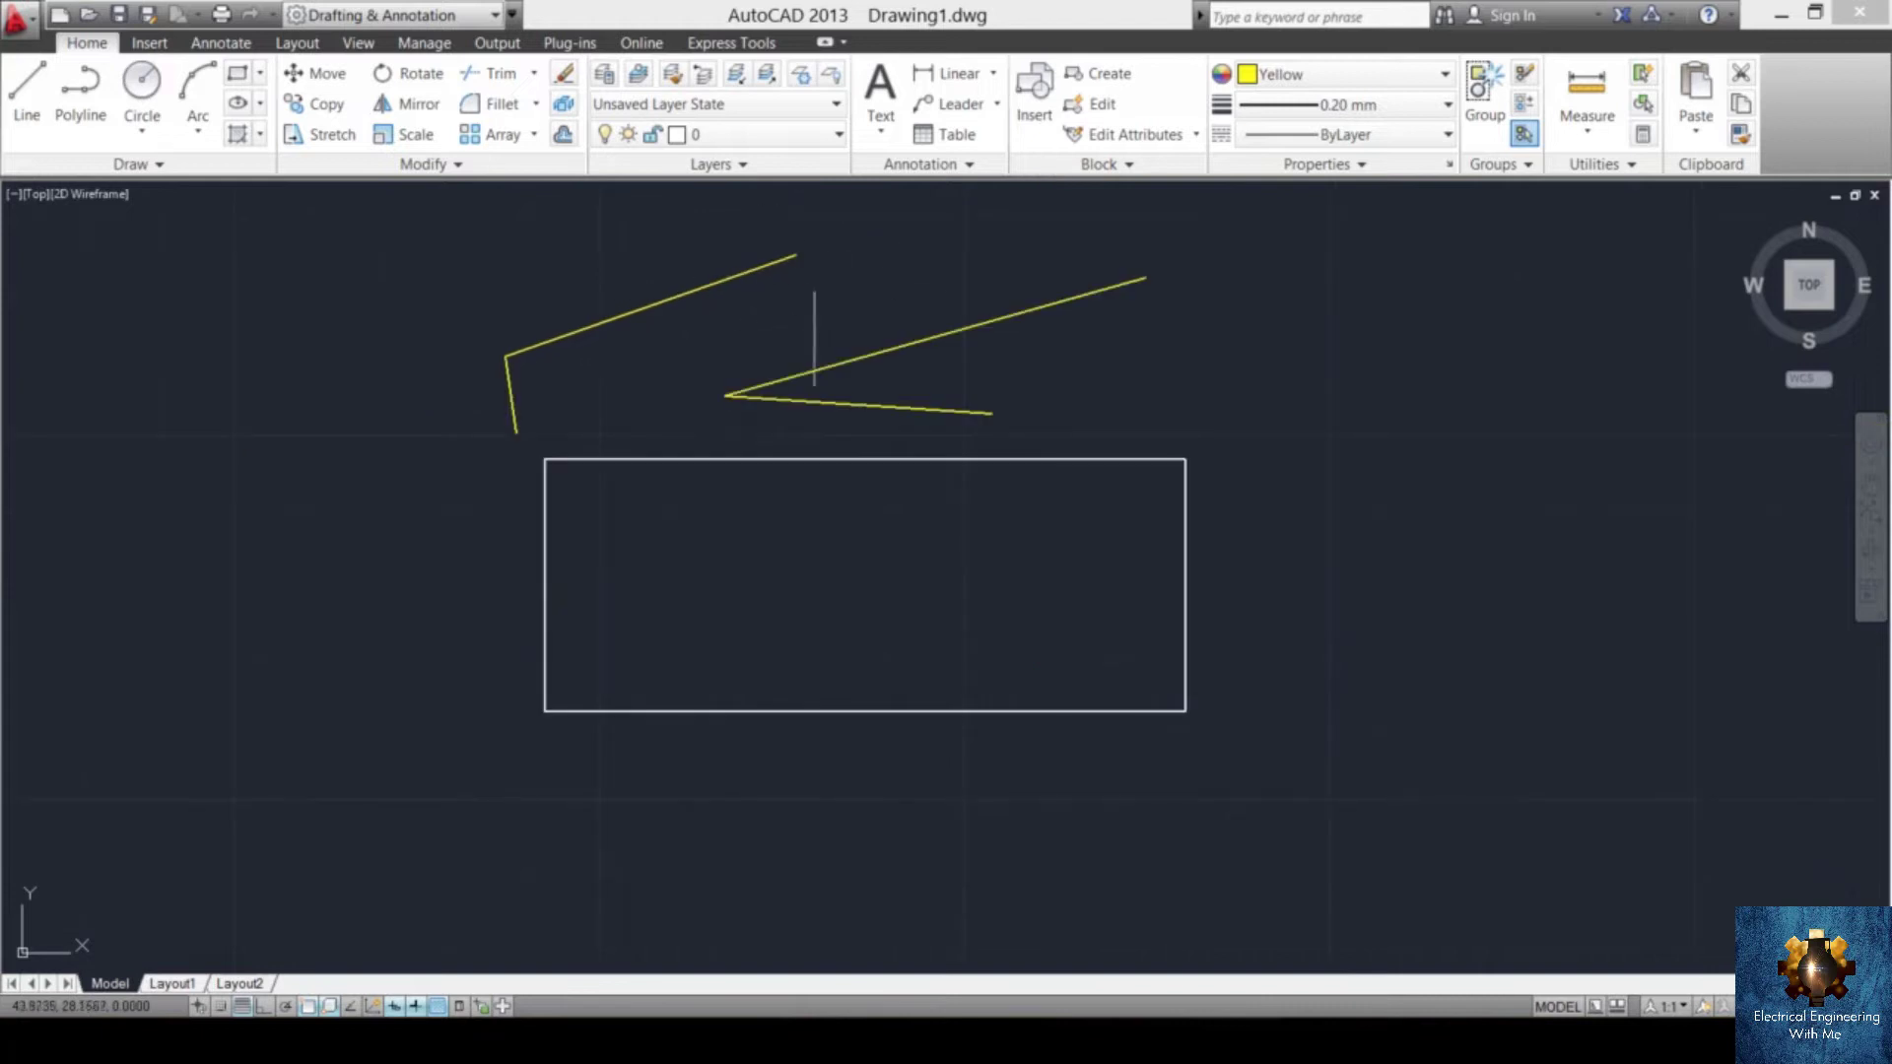
- Set the lineweight to 0.50 mm and draw three connected lines to the right of the rectangle
click(1402, 104)
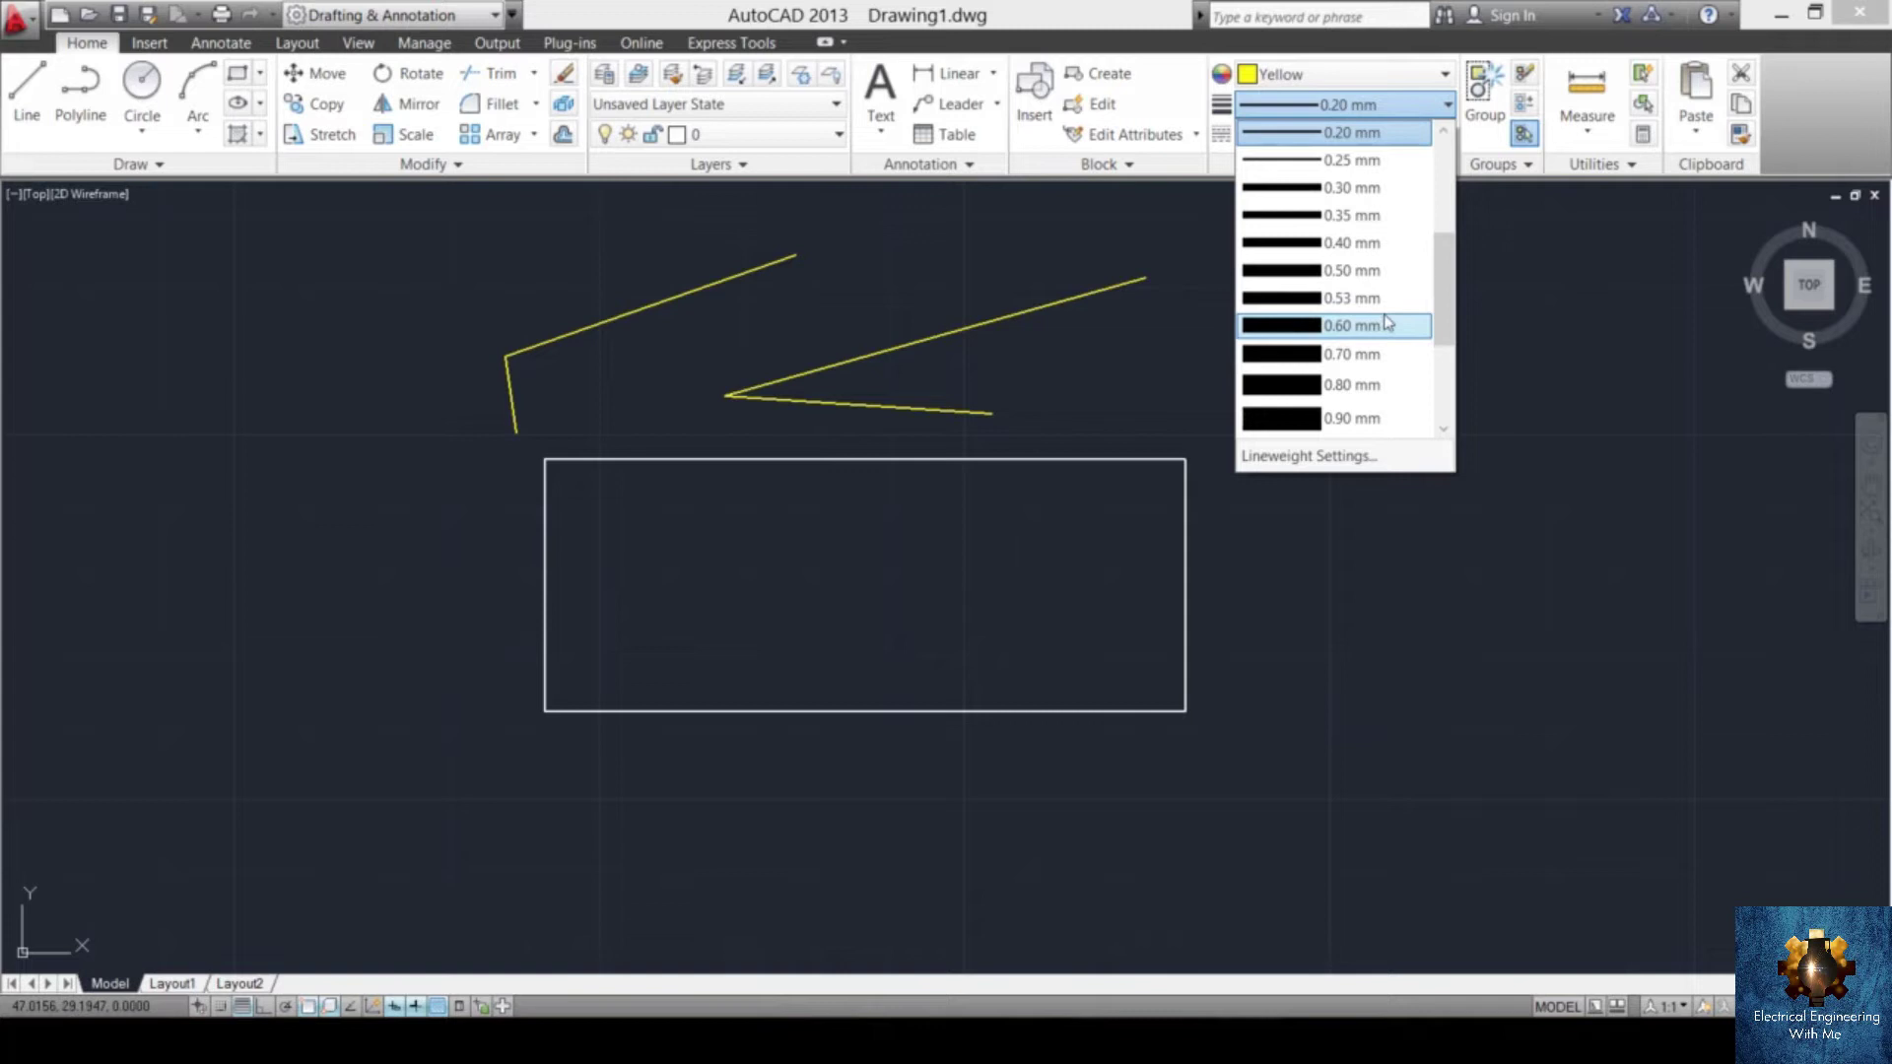
click(1385, 272)
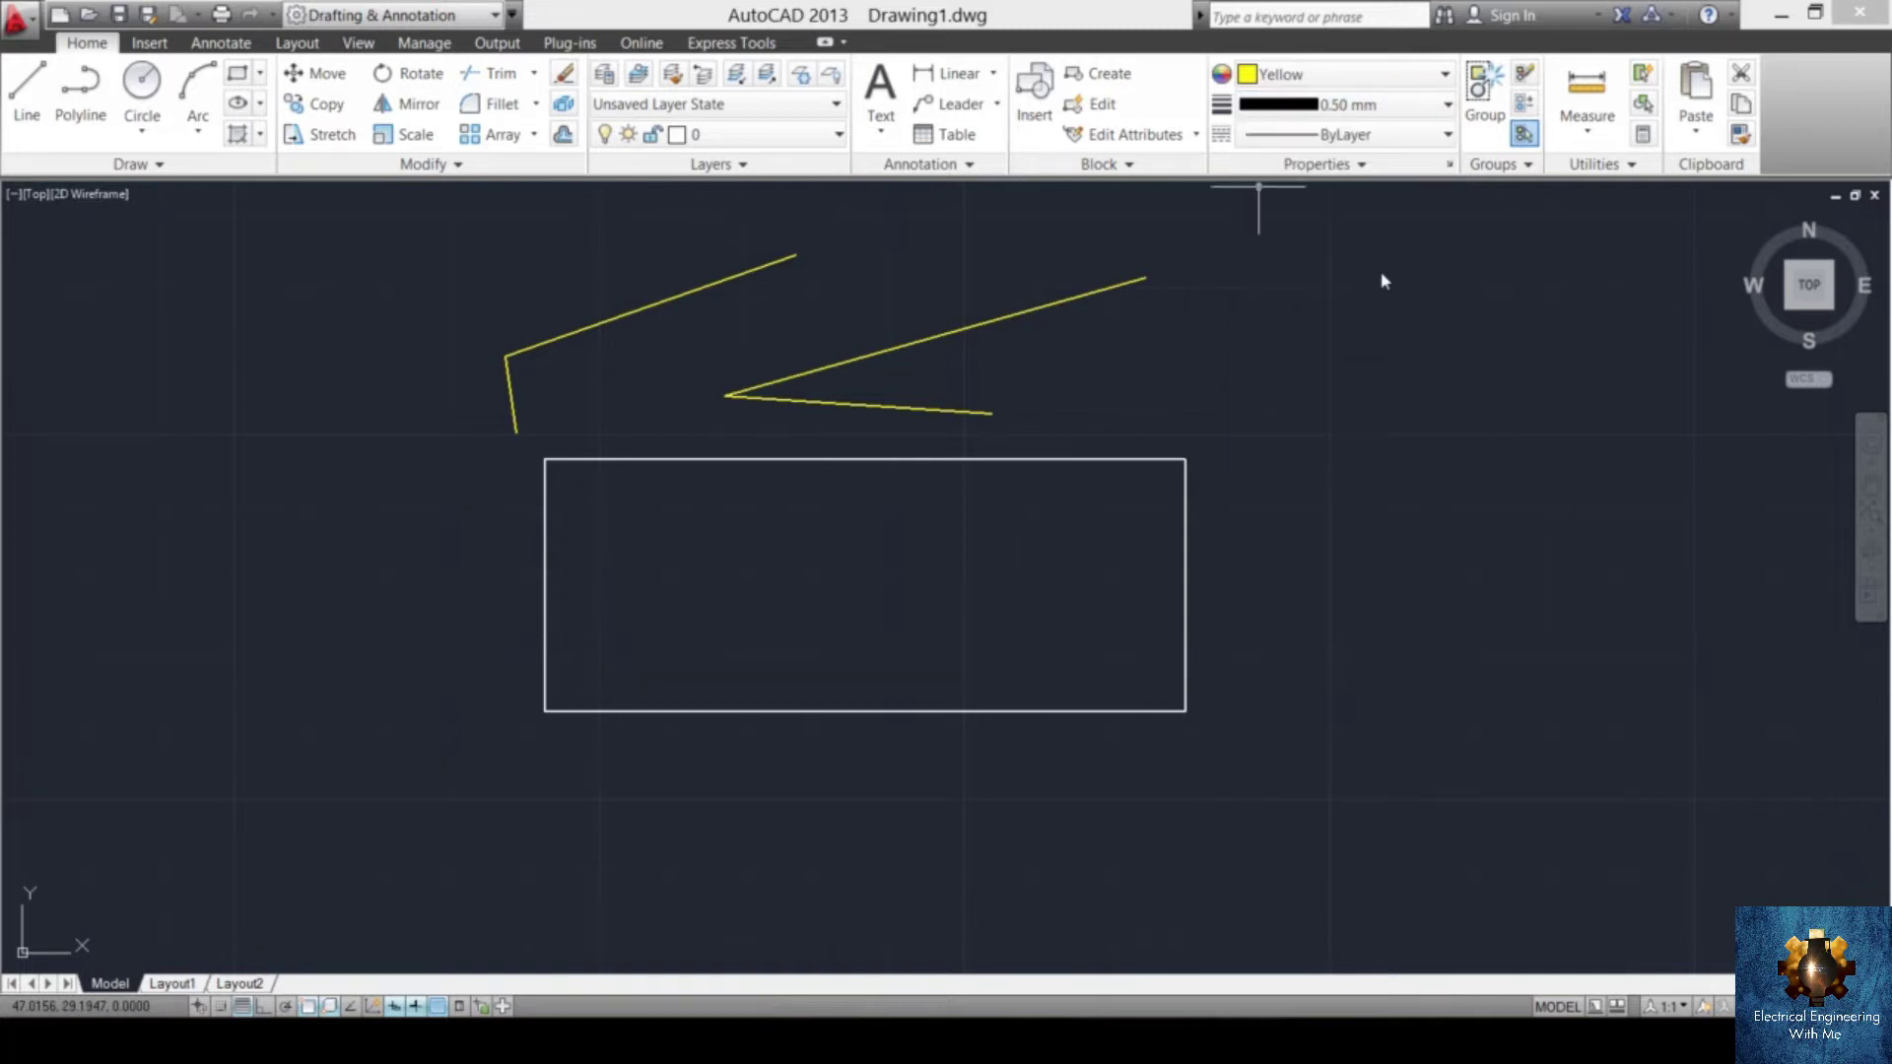
key(l)
key(Return)
click(1454, 313)
click(1295, 652)
key(Return)
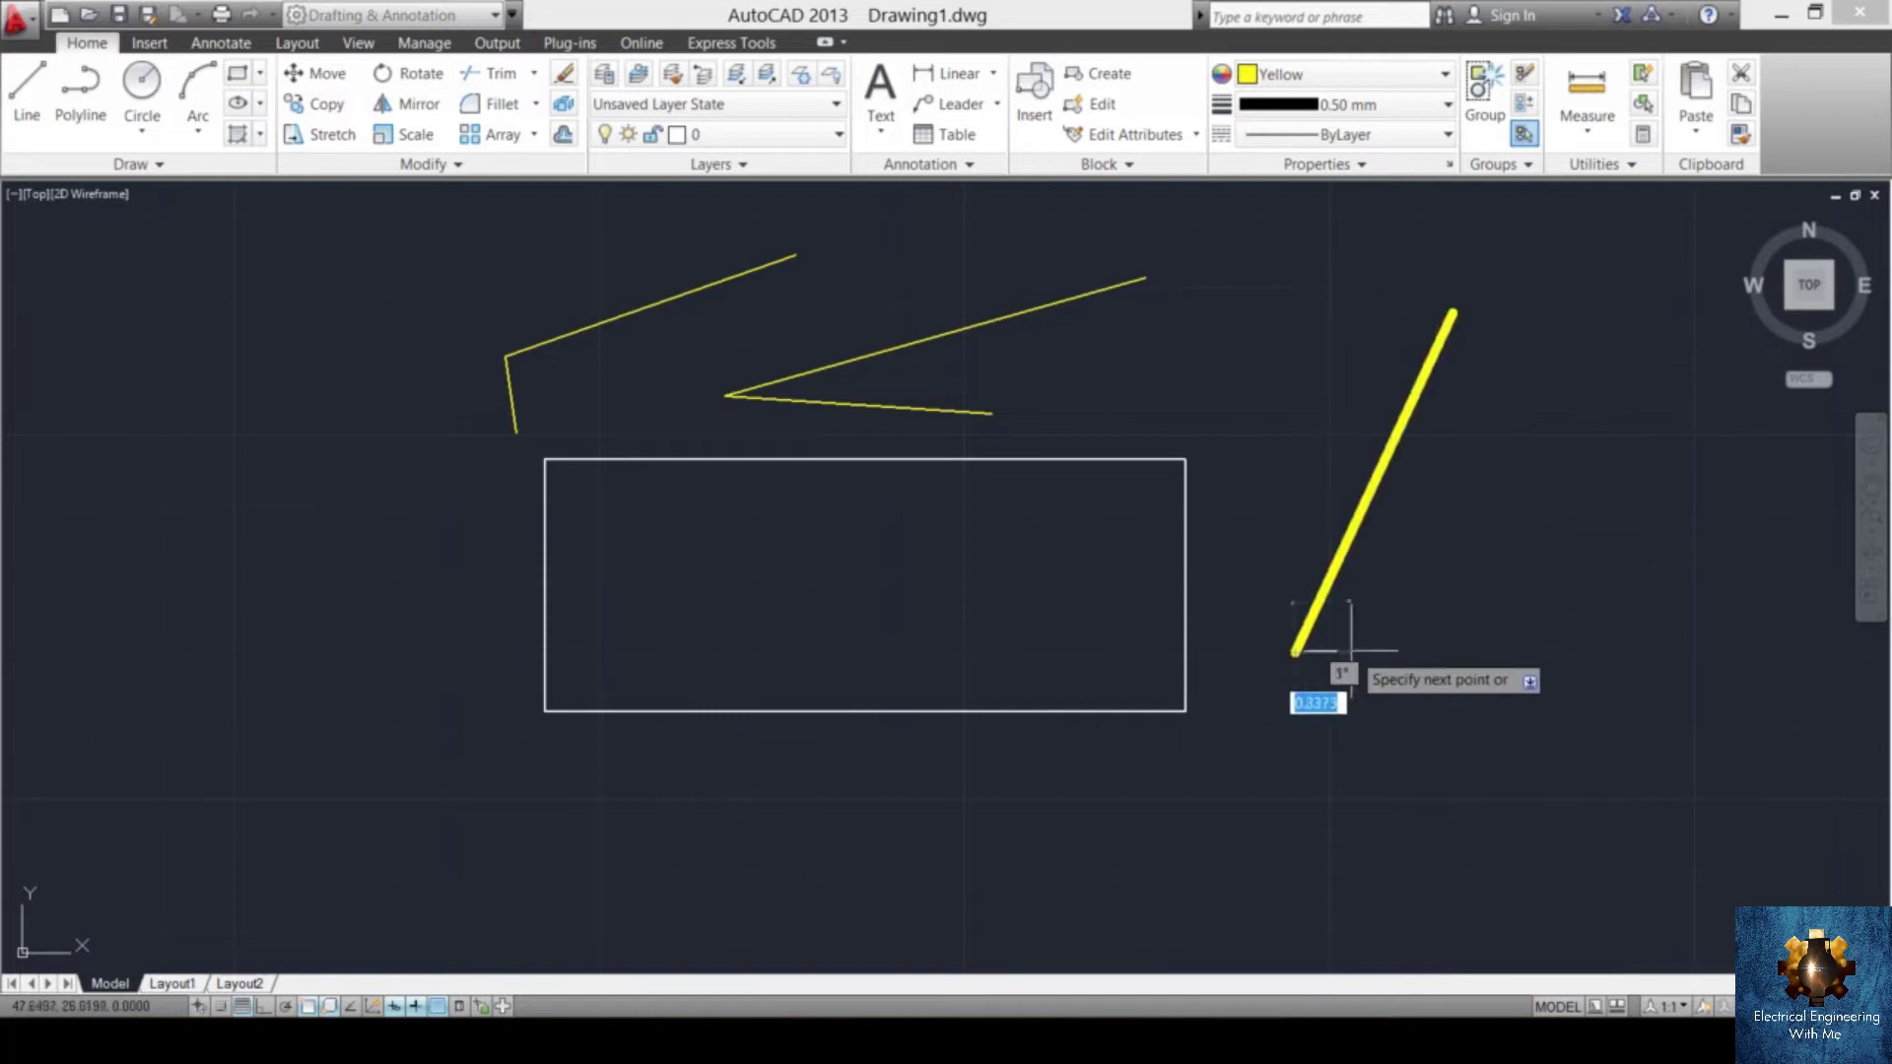
click(1598, 645)
click(1630, 460)
key(Return)
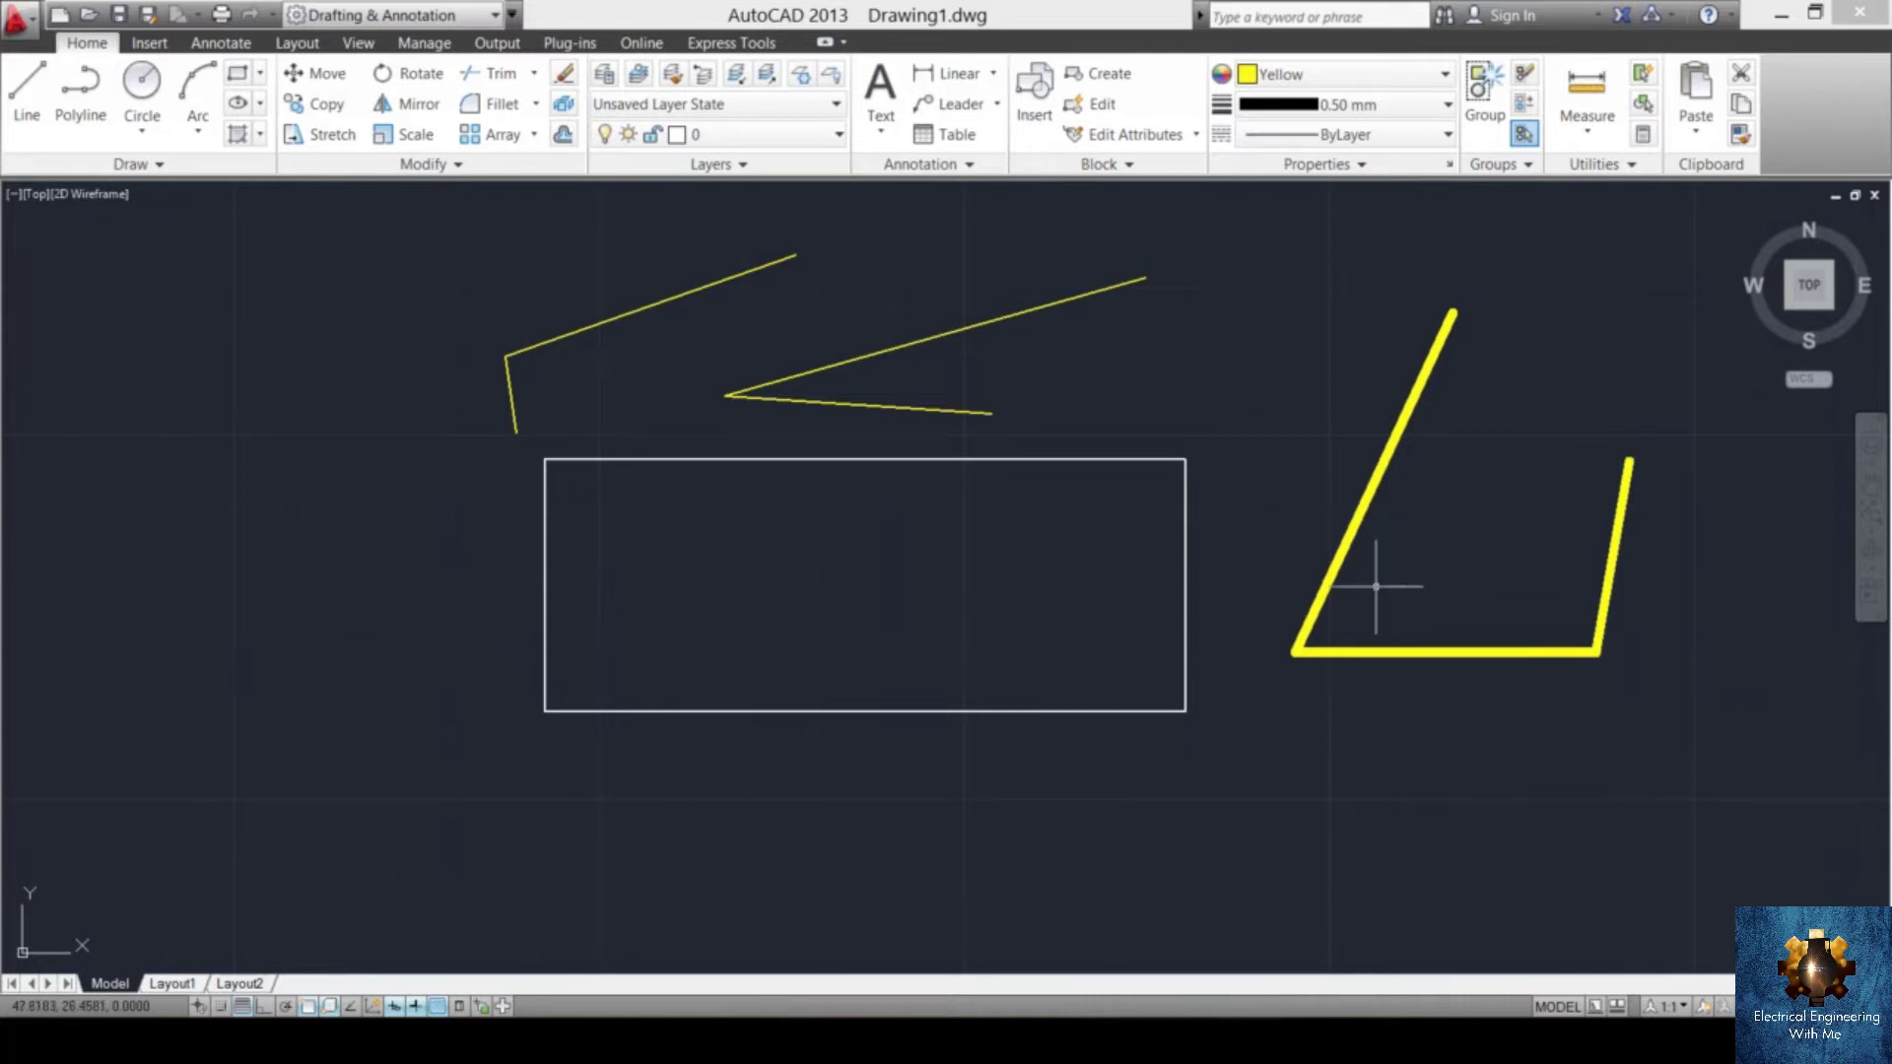
- Set the lineweight to 0.25 mm and the linetype to PHANTOM2, and draw a diagonal from the rectangle's upper-right corner to near its lower-left corner
click(1428, 104)
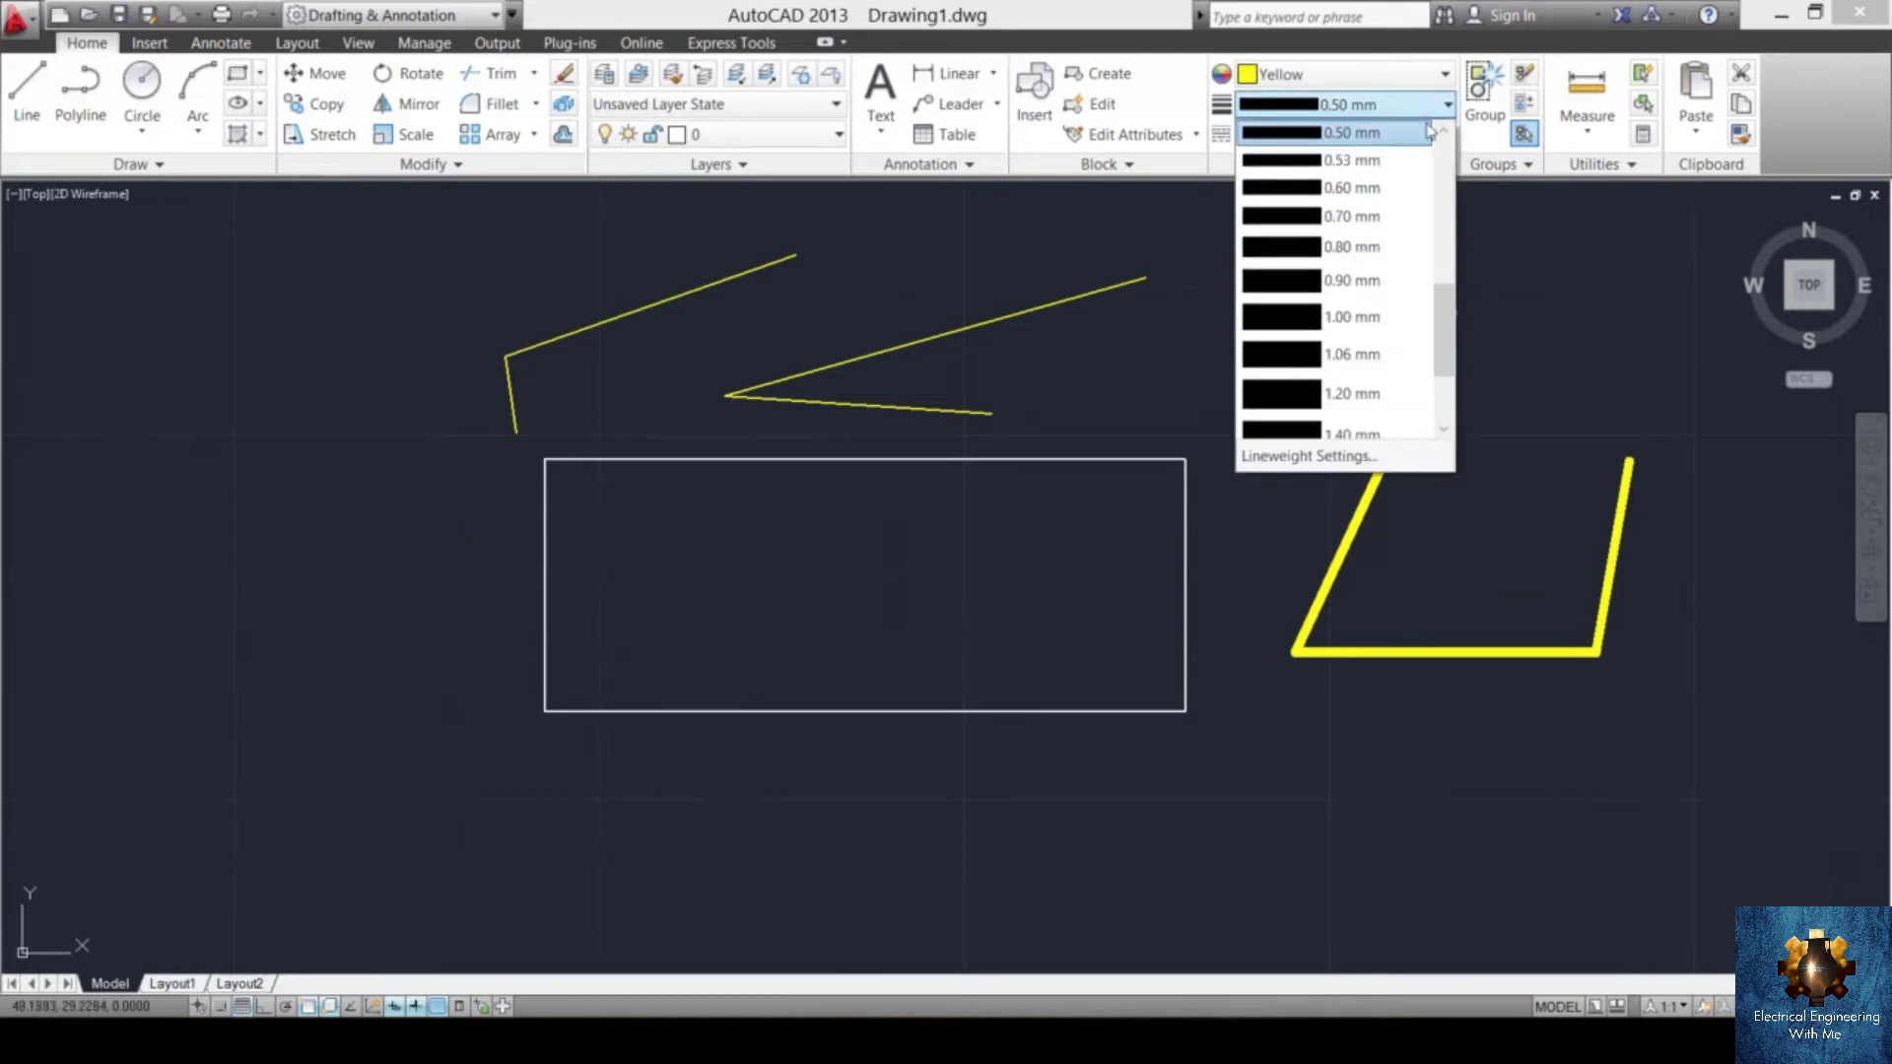
scroll(1397, 185, up, 3)
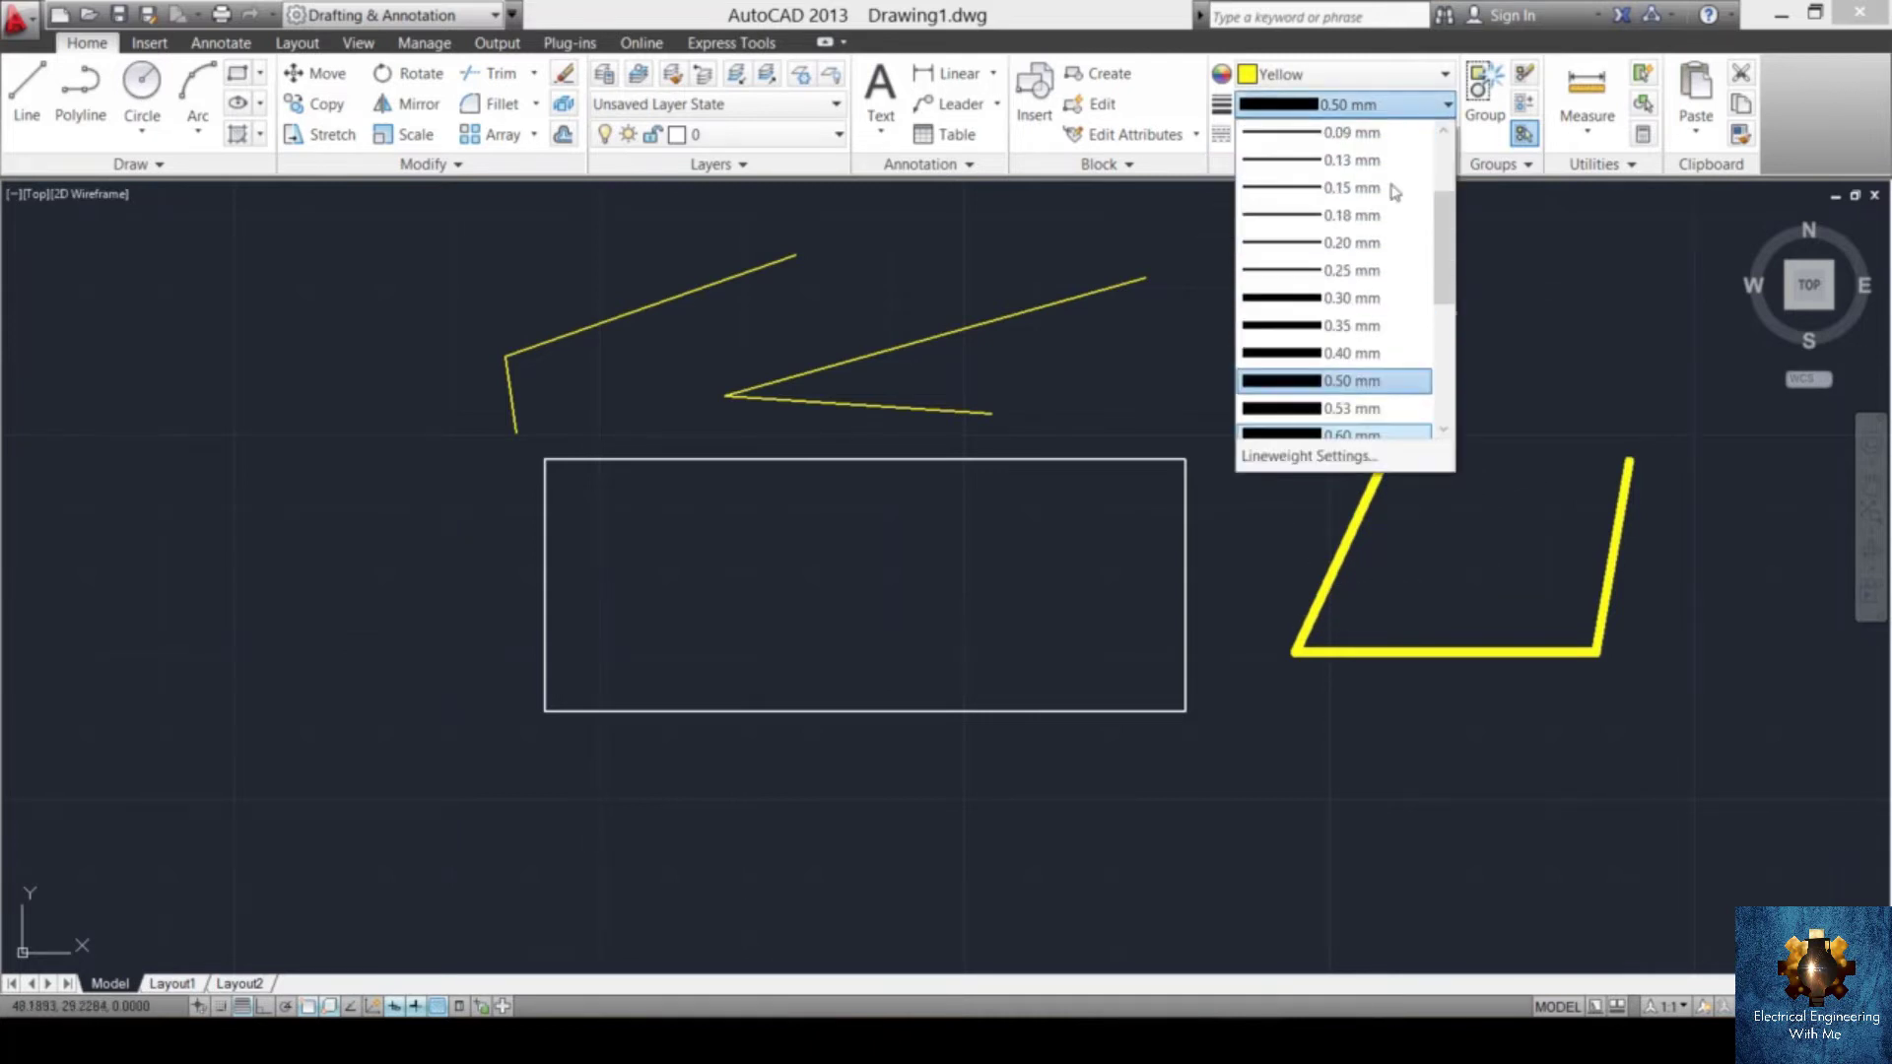
click(1378, 279)
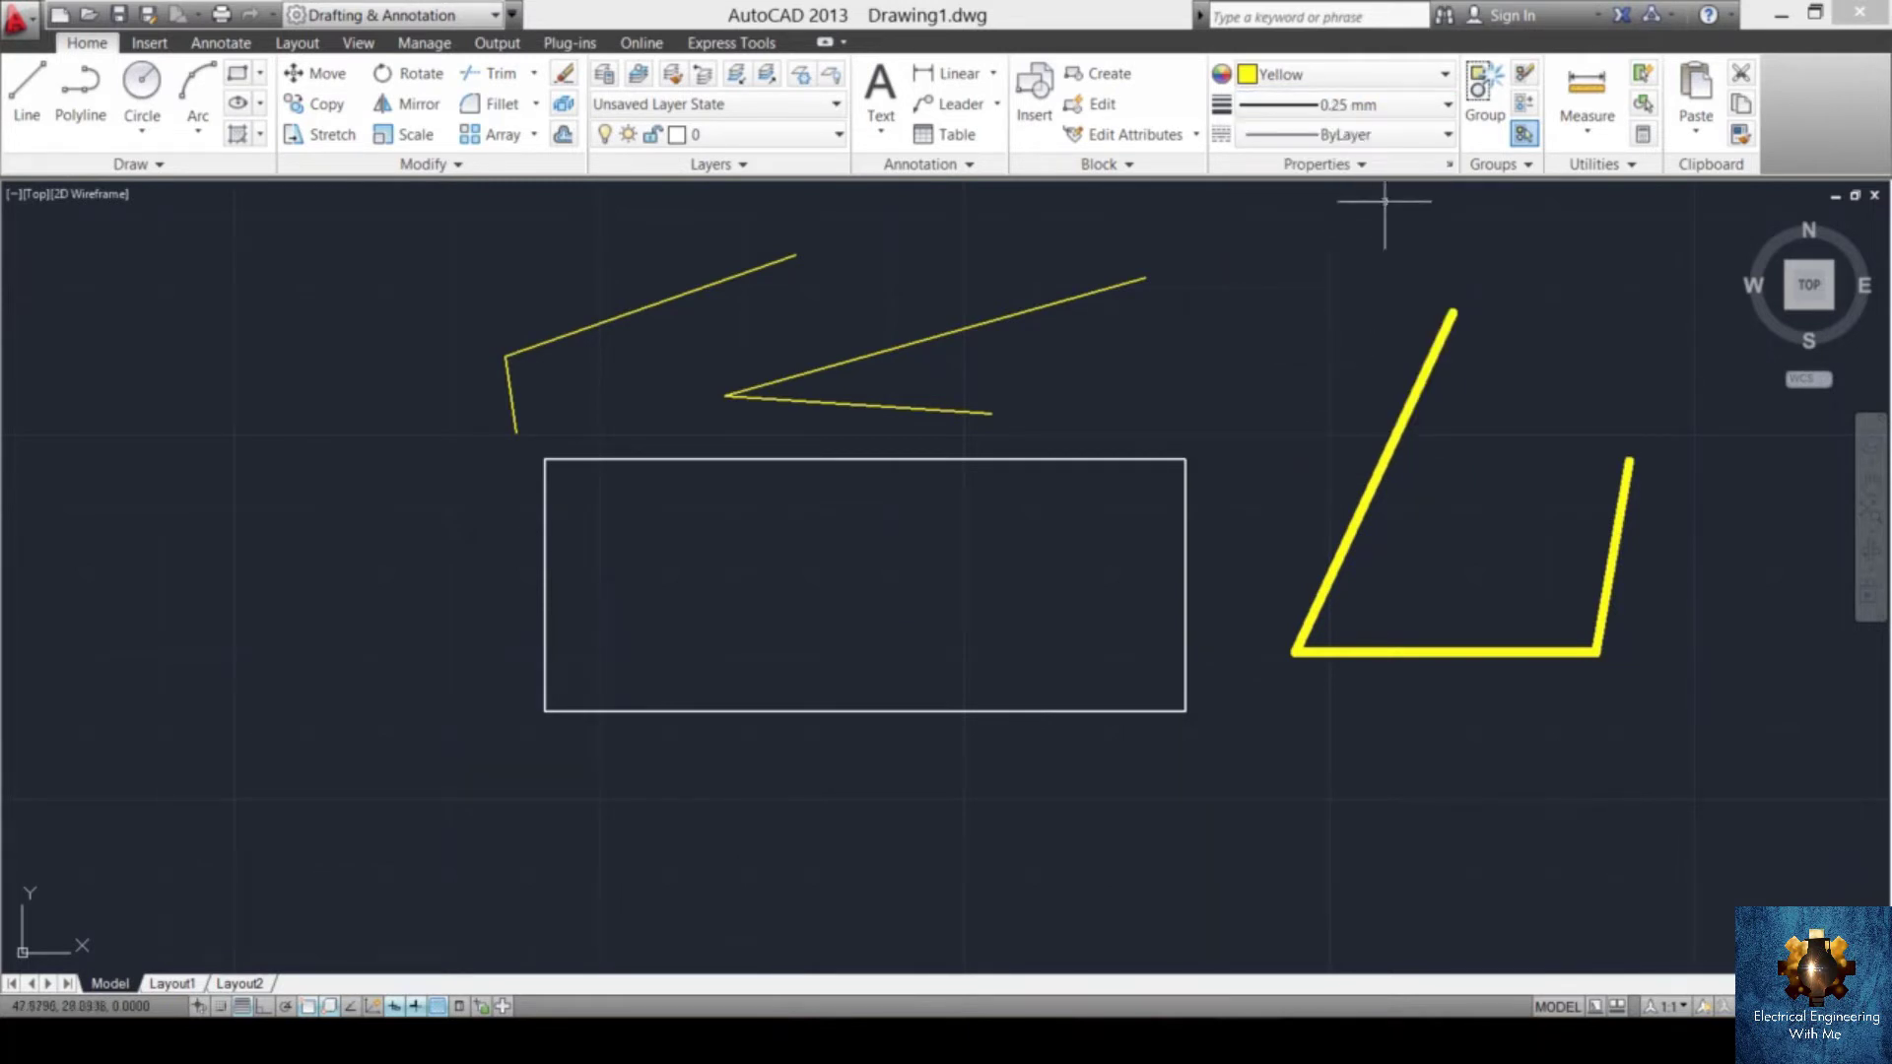
click(1412, 138)
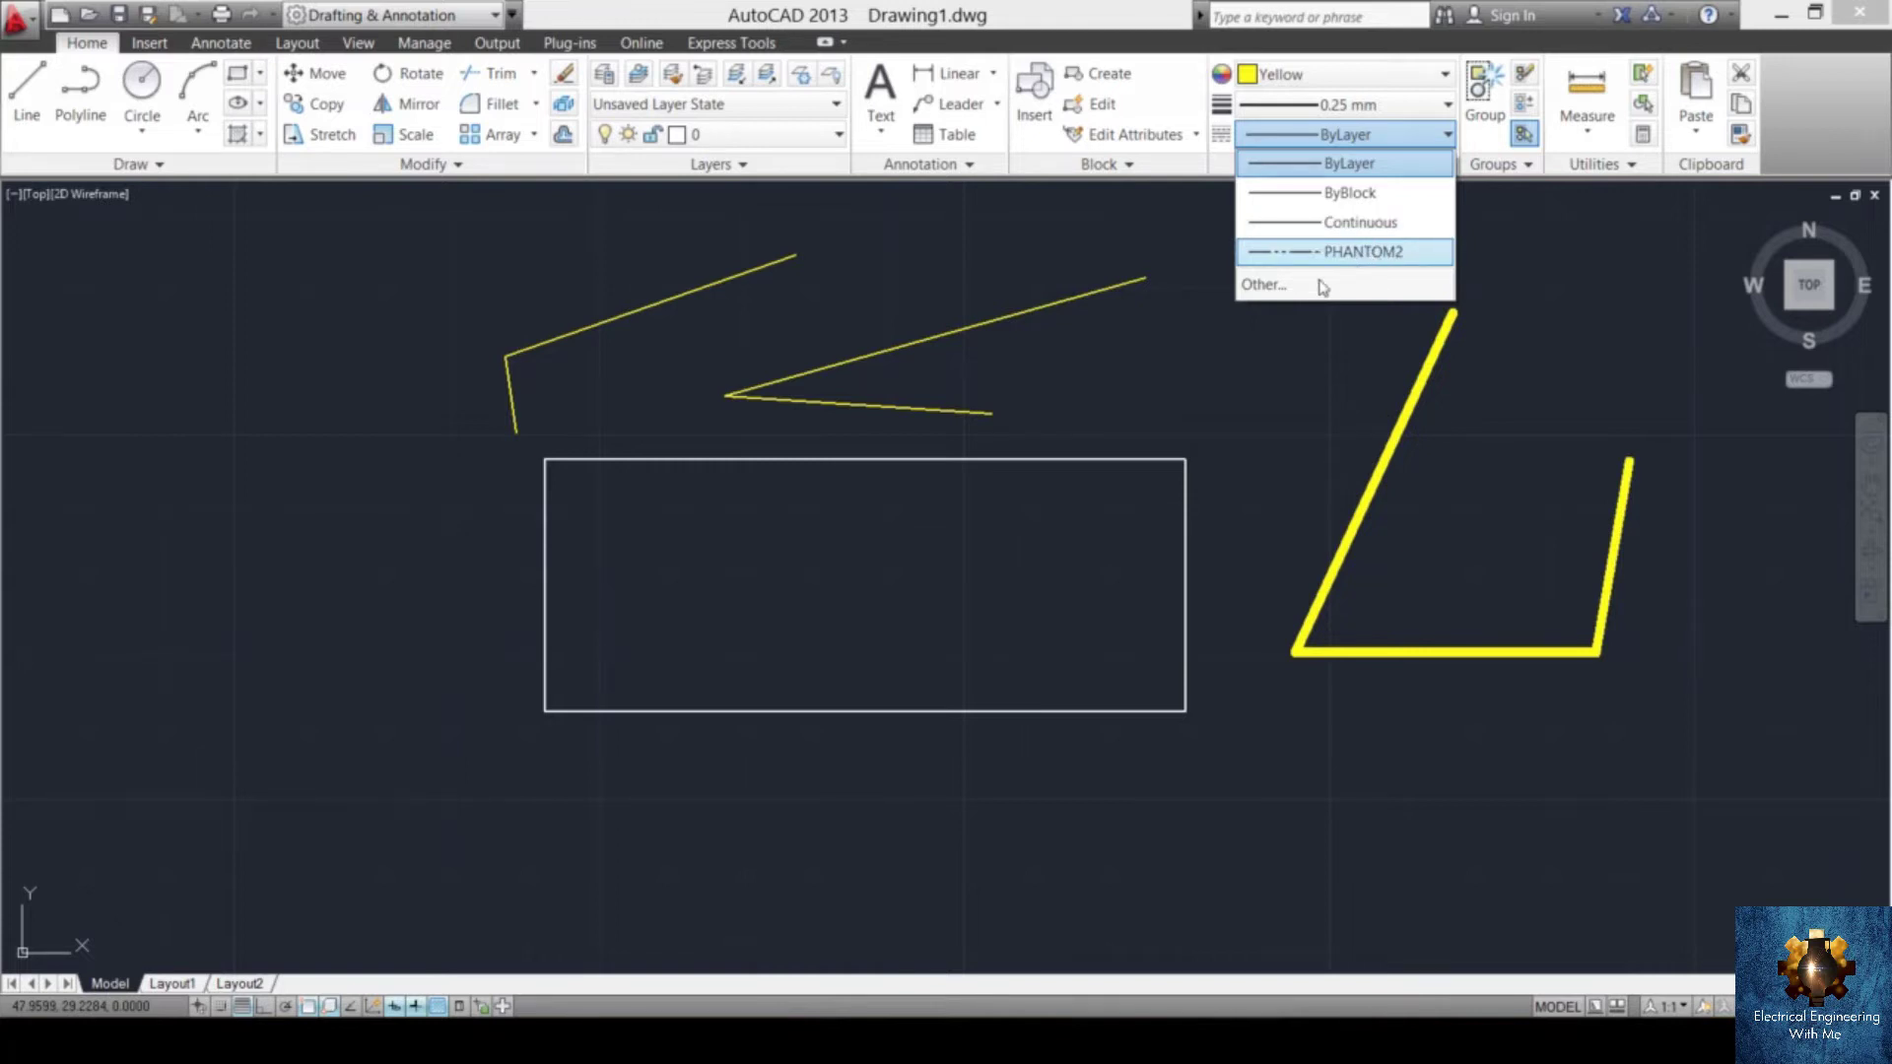
key(Escape)
click(1354, 254)
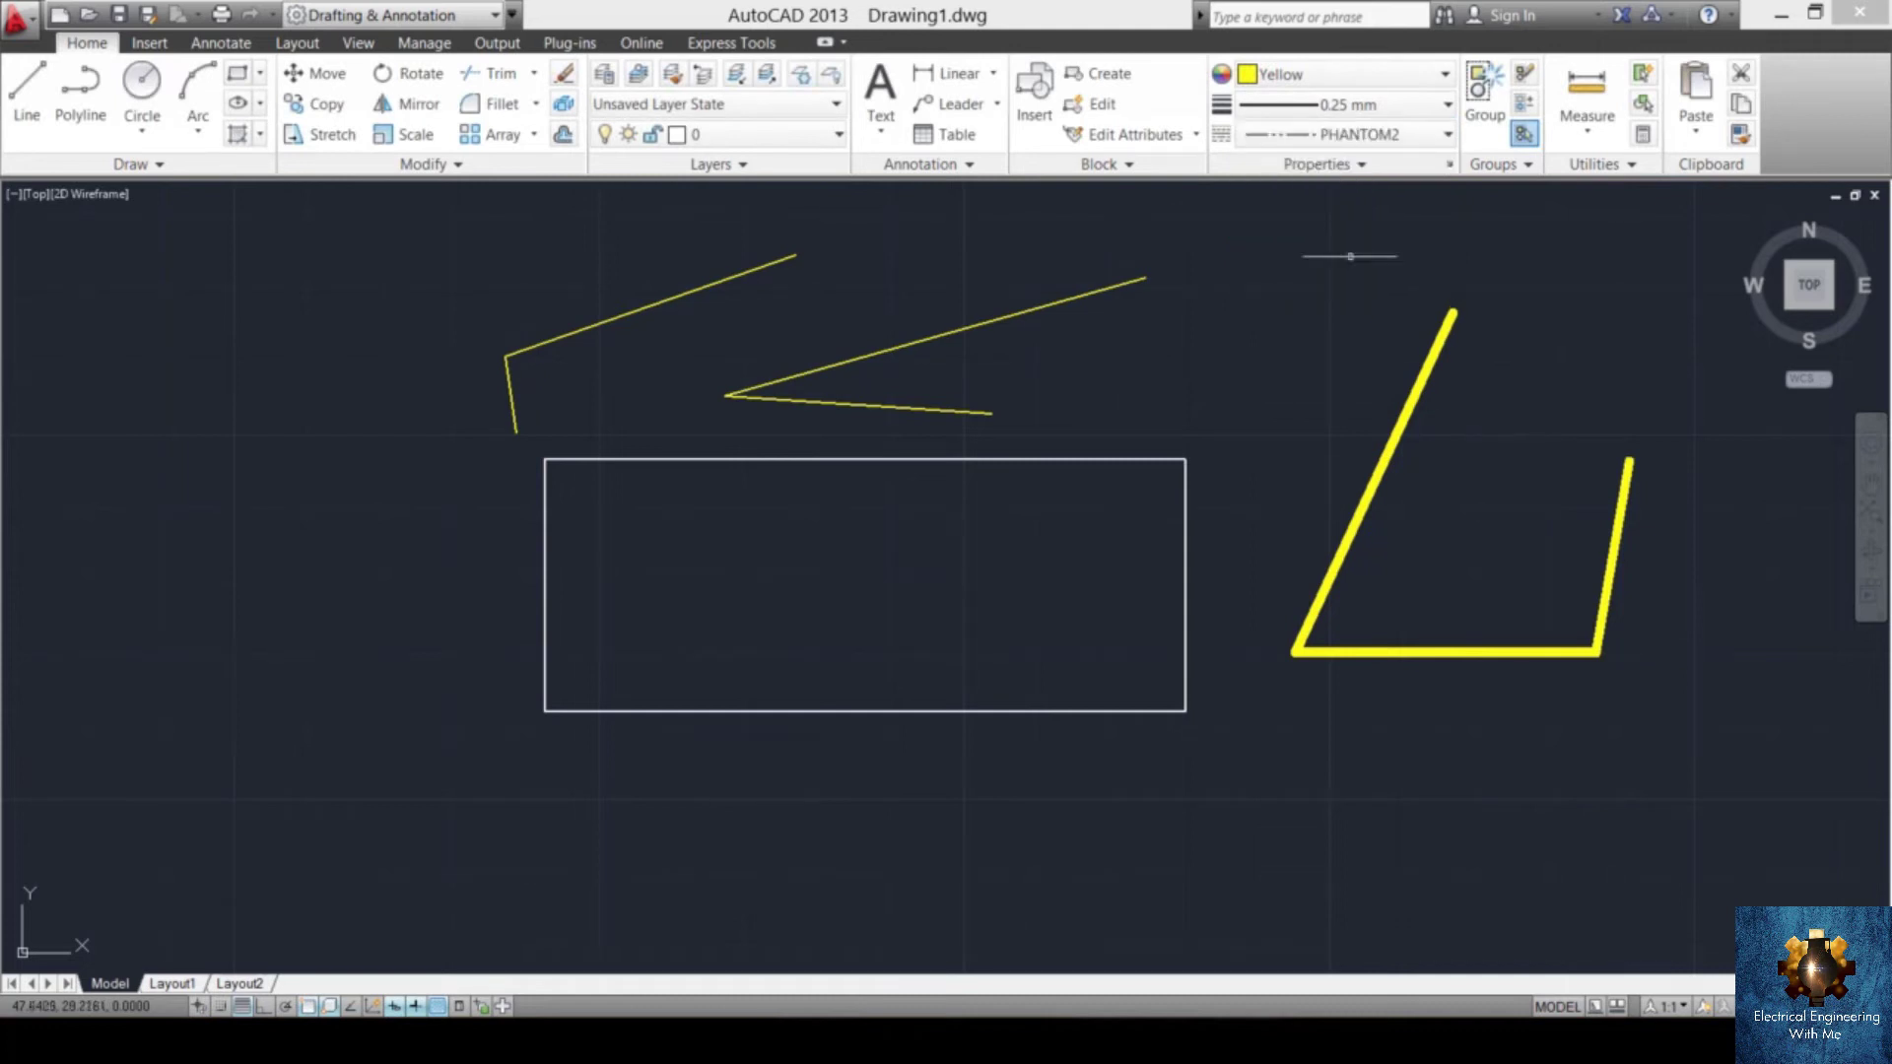
text(l)
key(Return)
click(1186, 460)
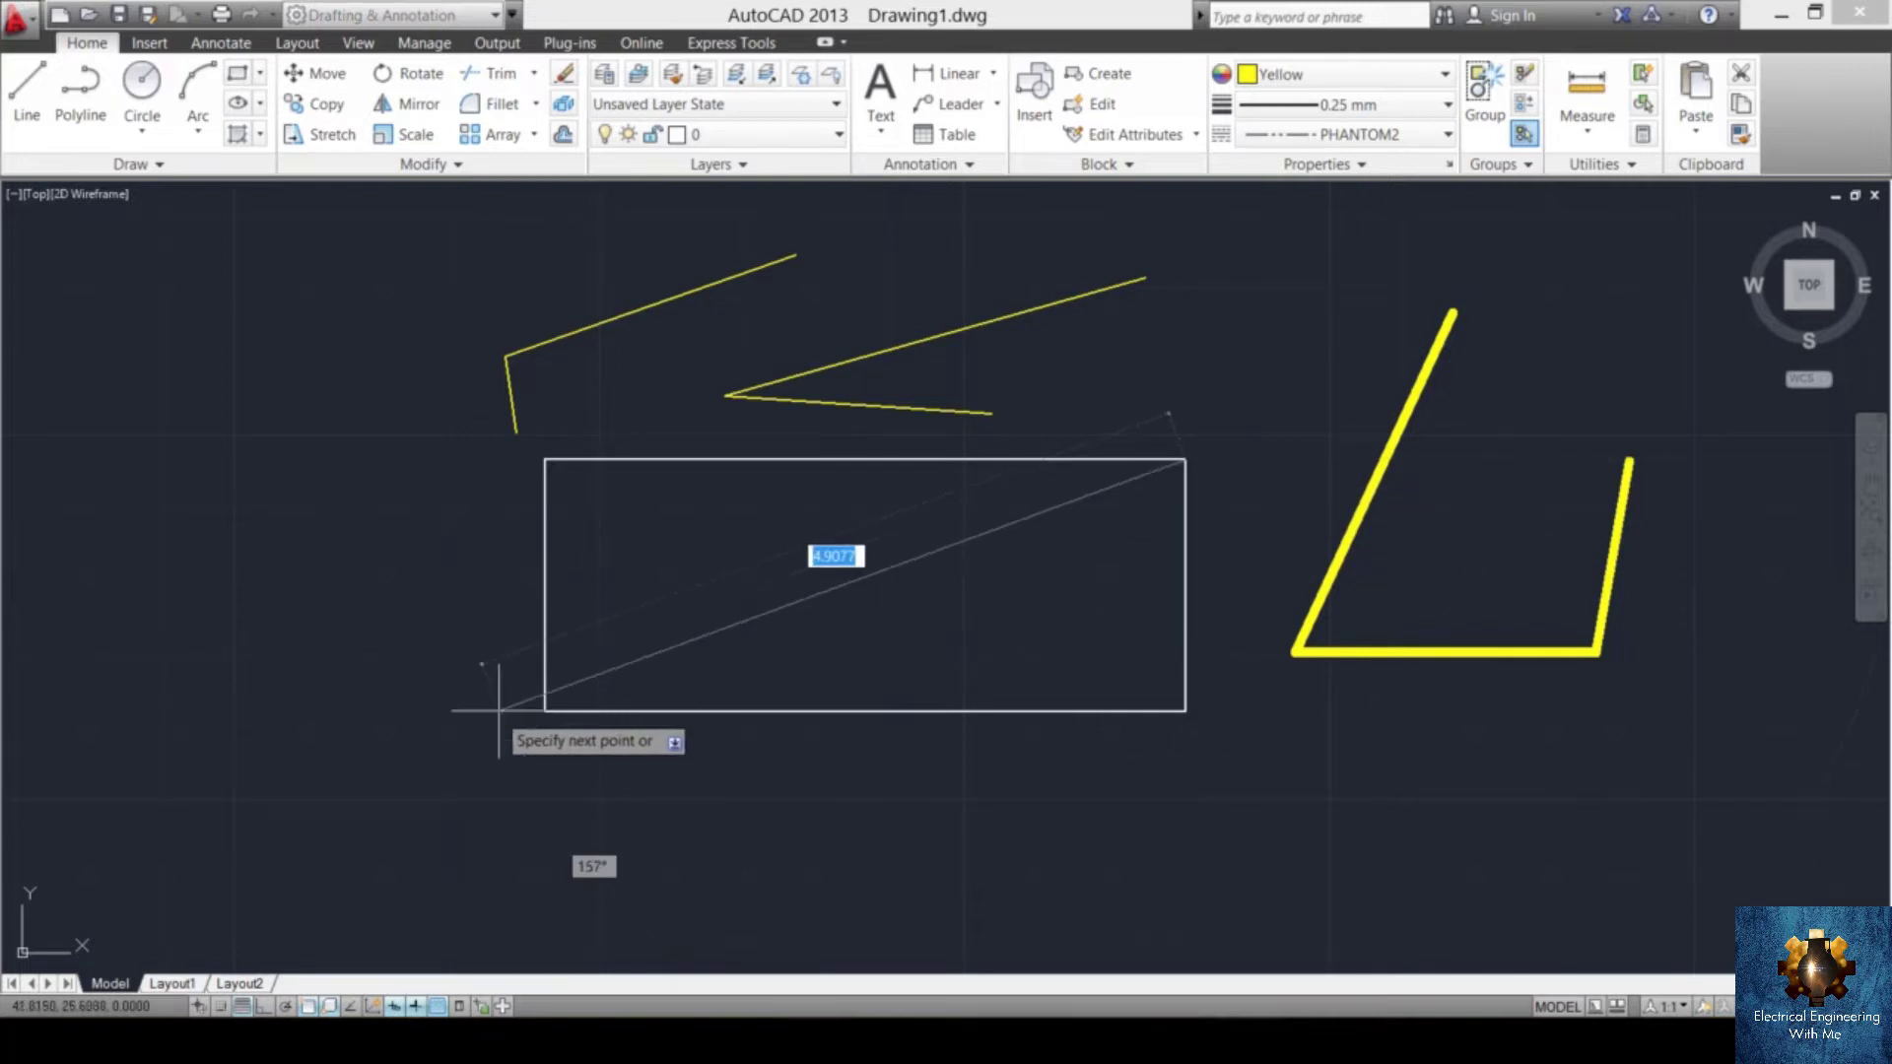
click(569, 709)
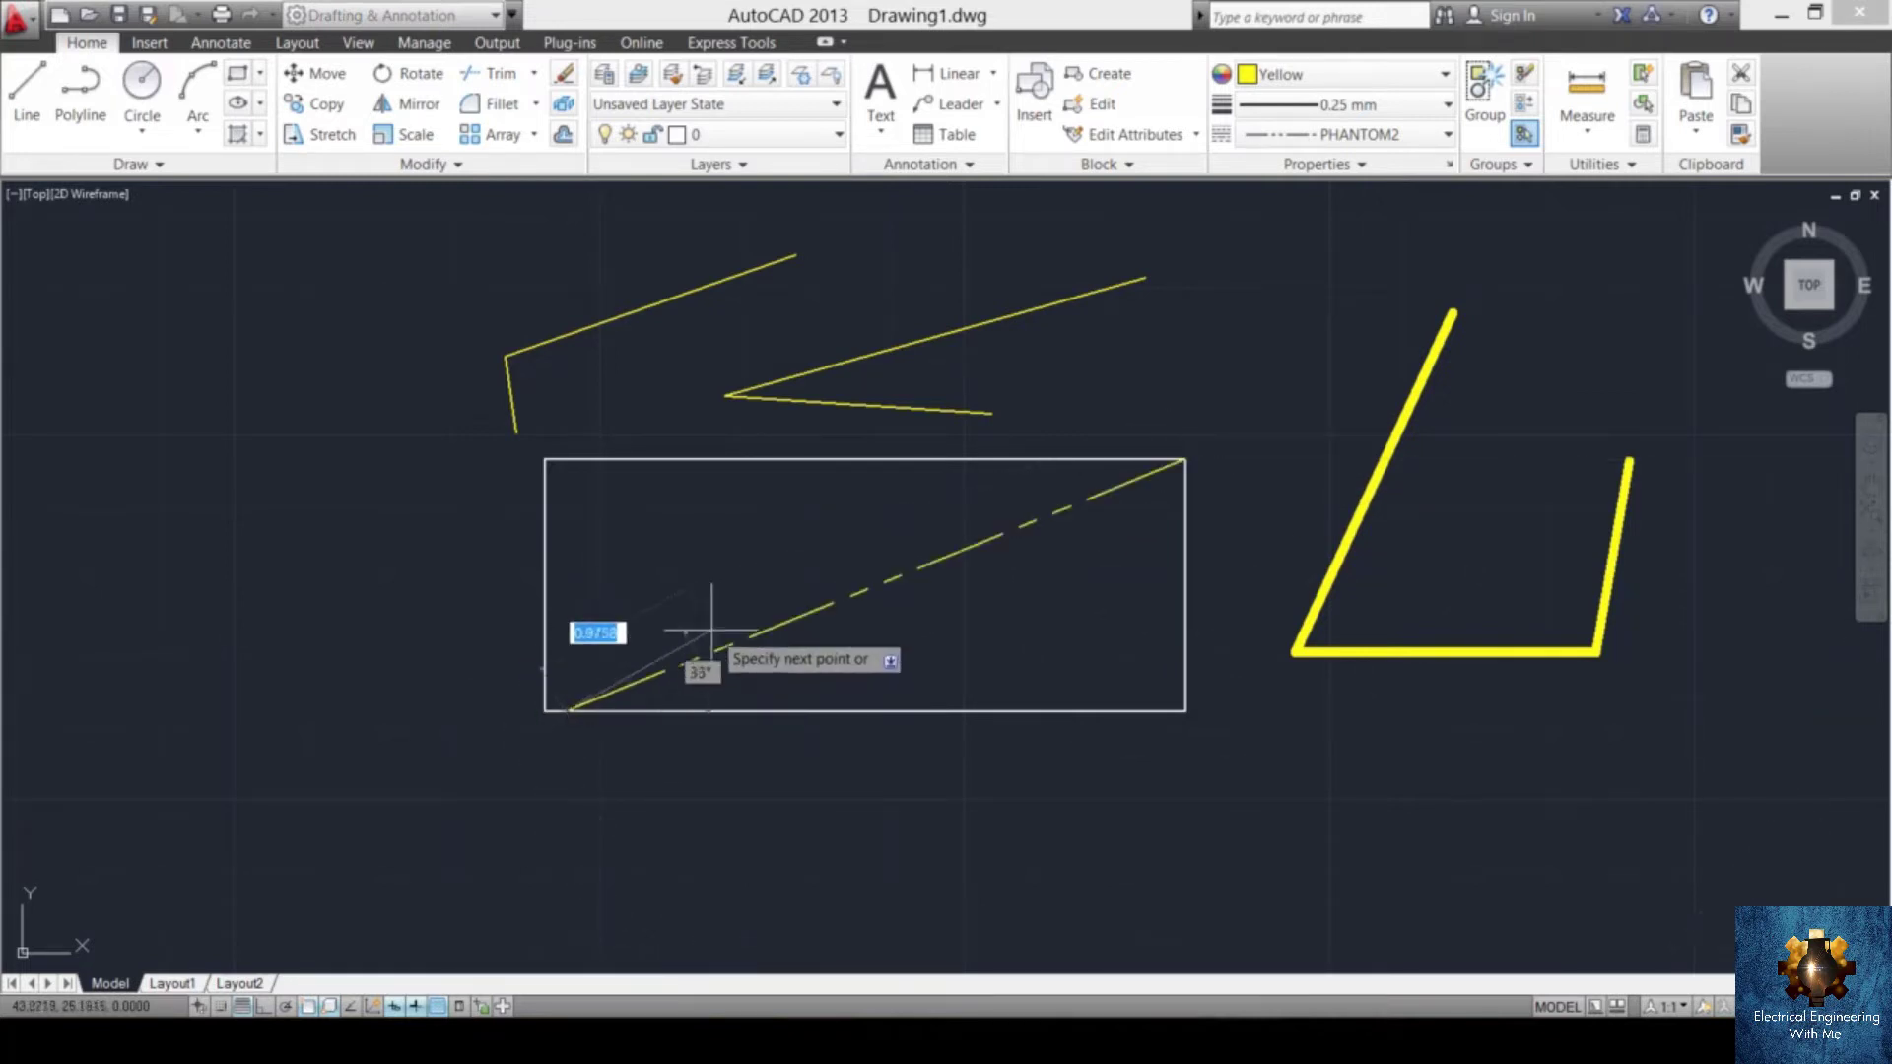
key(Return)
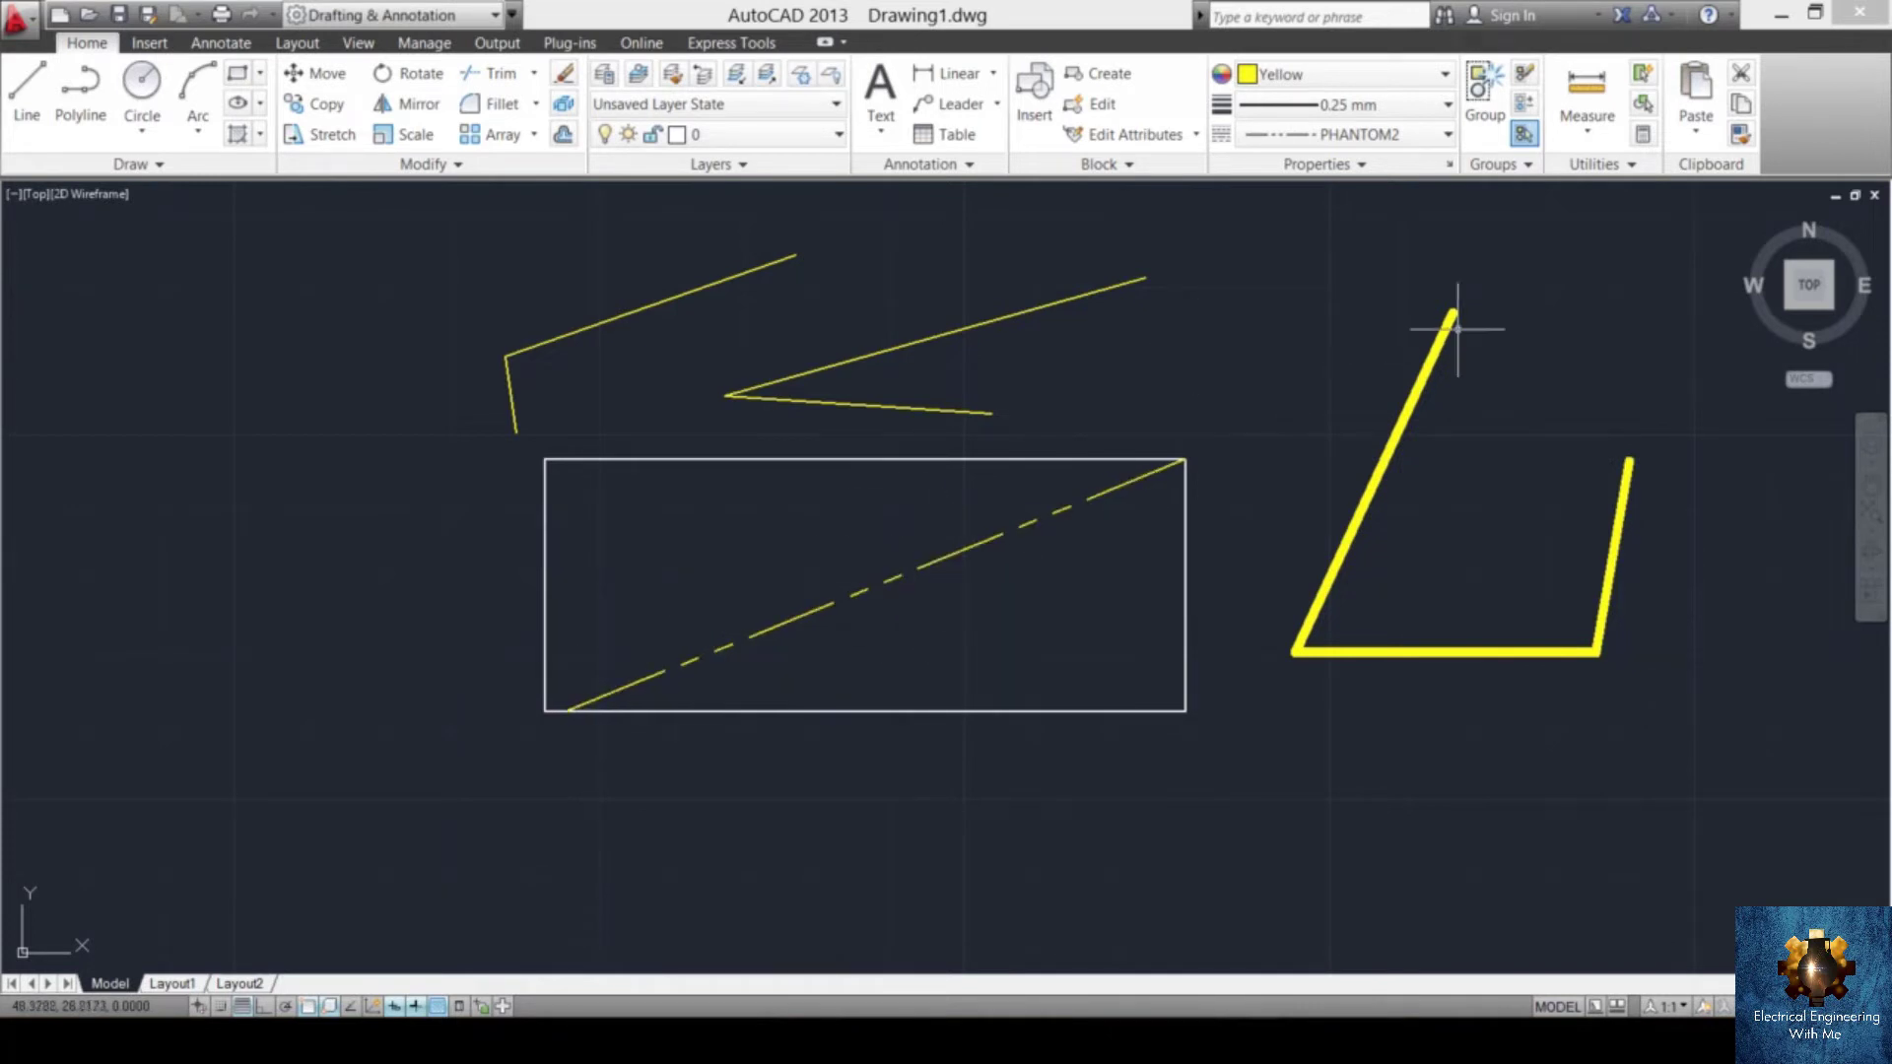
- Delete the thick lines beside the rectangle, the thin yellow lines above it and the dashed diagonal inside it
scroll(1457, 329, down, 3)
click(1628, 258)
click(1369, 521)
key(Delete)
click(1402, 258)
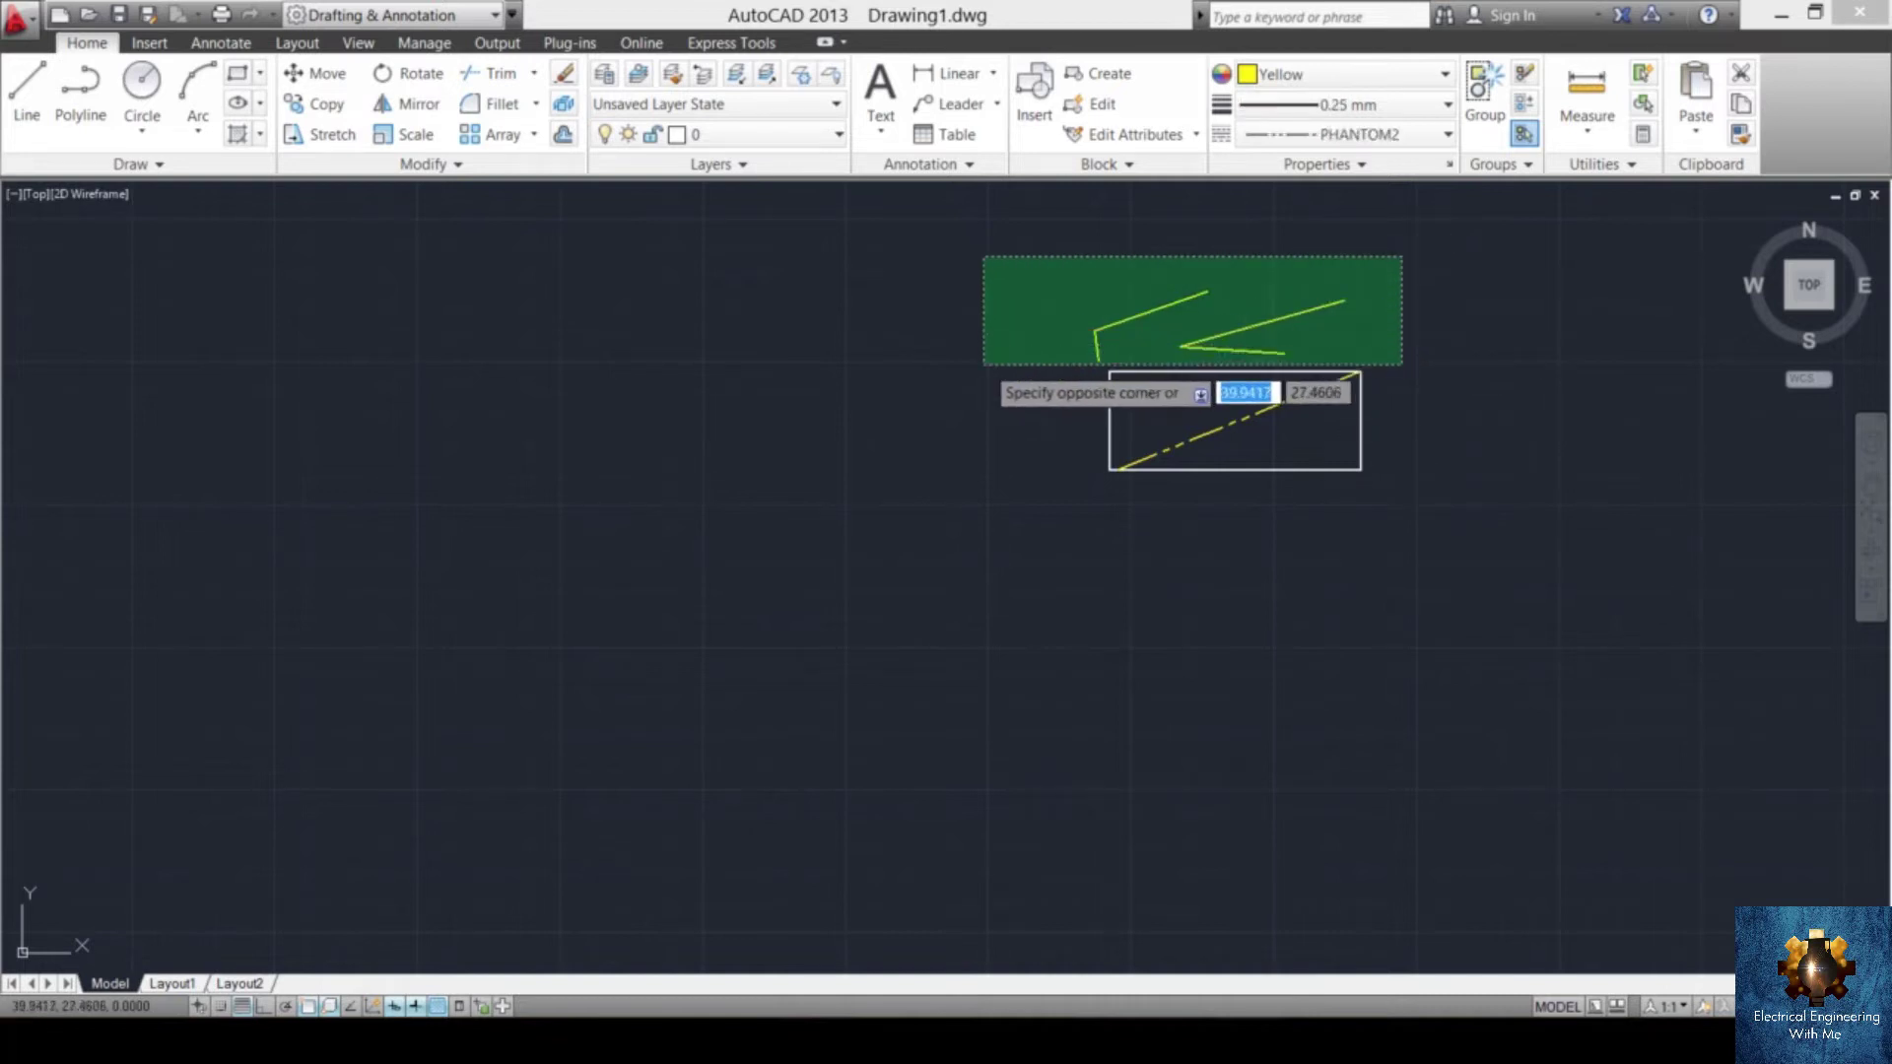
click(982, 364)
key(Delete)
scroll(1270, 438, up, 5)
click(1259, 284)
click(1147, 387)
key(Delete)
- Create a rectangular array of the white rectangle with the Array command
scroll(1307, 304, down, 6)
middle_drag(1254, 427, 1130, 582)
scroll(1268, 477, up, 4)
scroll(1270, 486, down, 2)
scroll(1270, 486, down, 4)
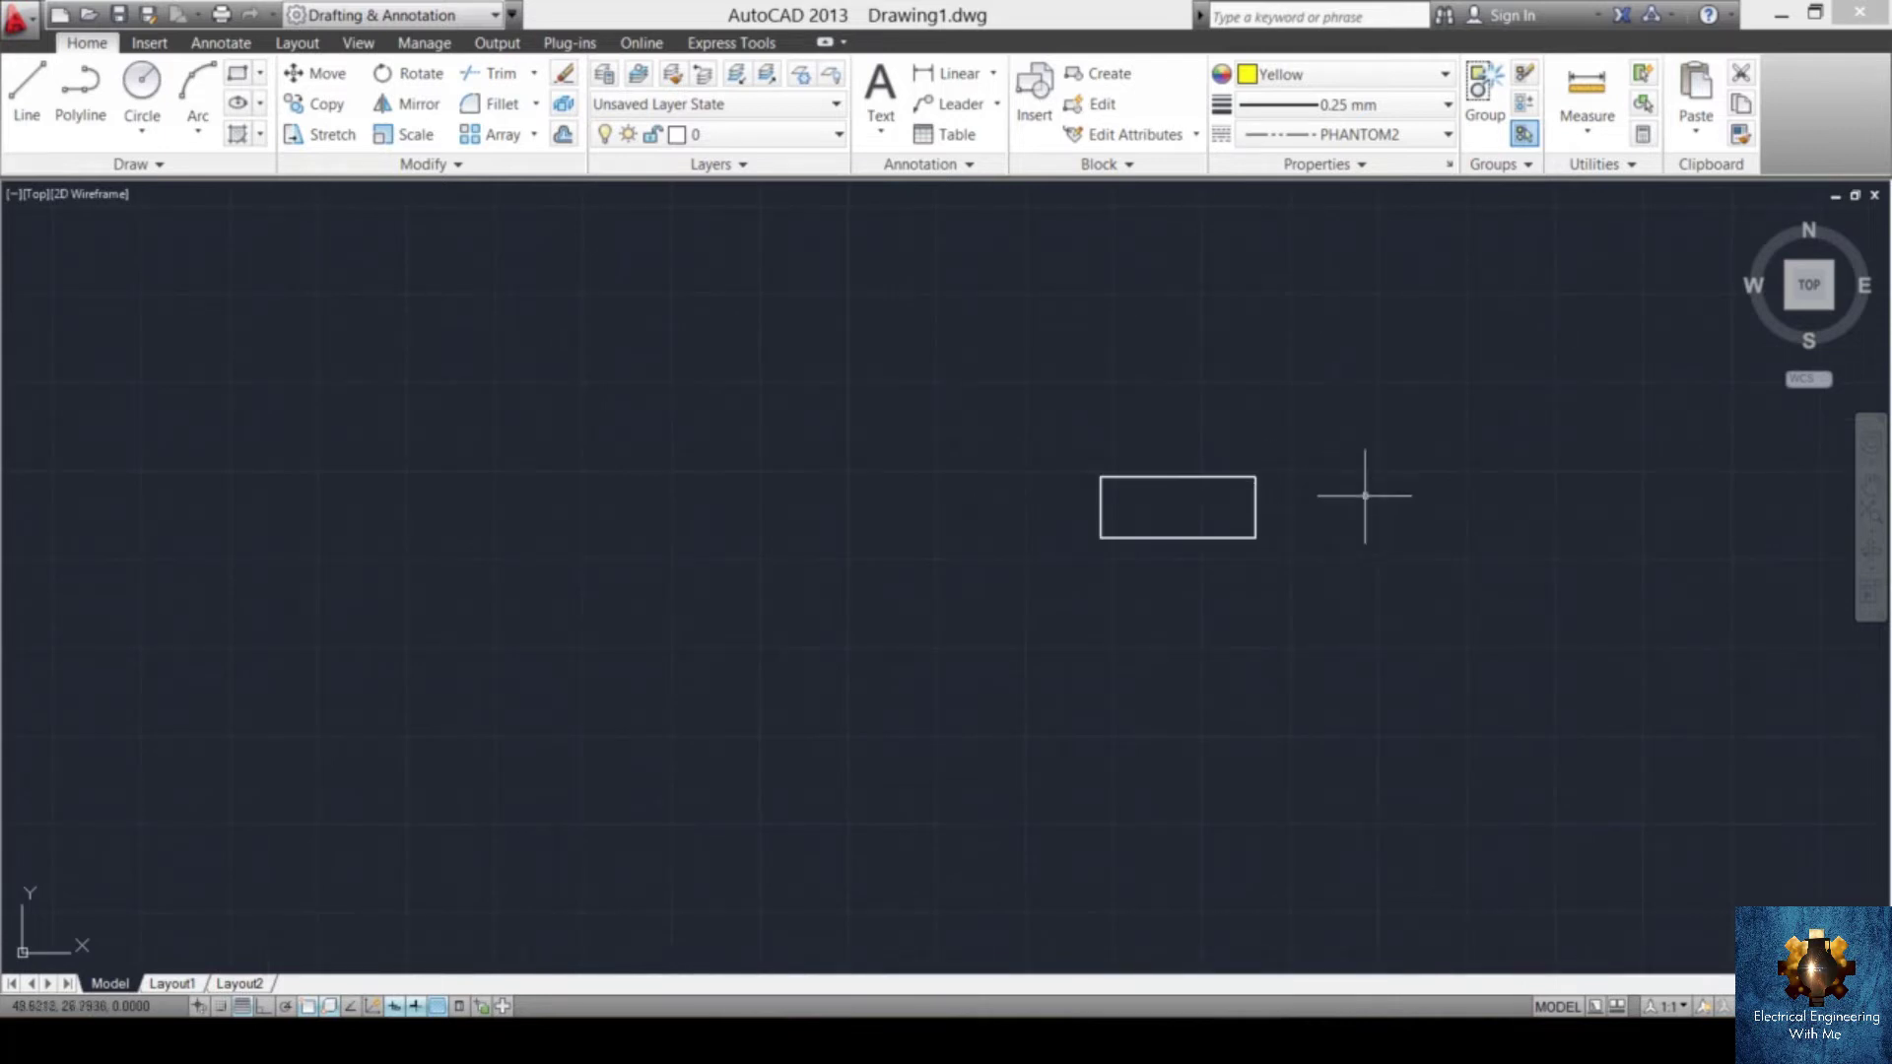
middle_drag(1242, 562, 1107, 574)
scroll(1109, 589, up, 4)
scroll(1101, 473, down, 2)
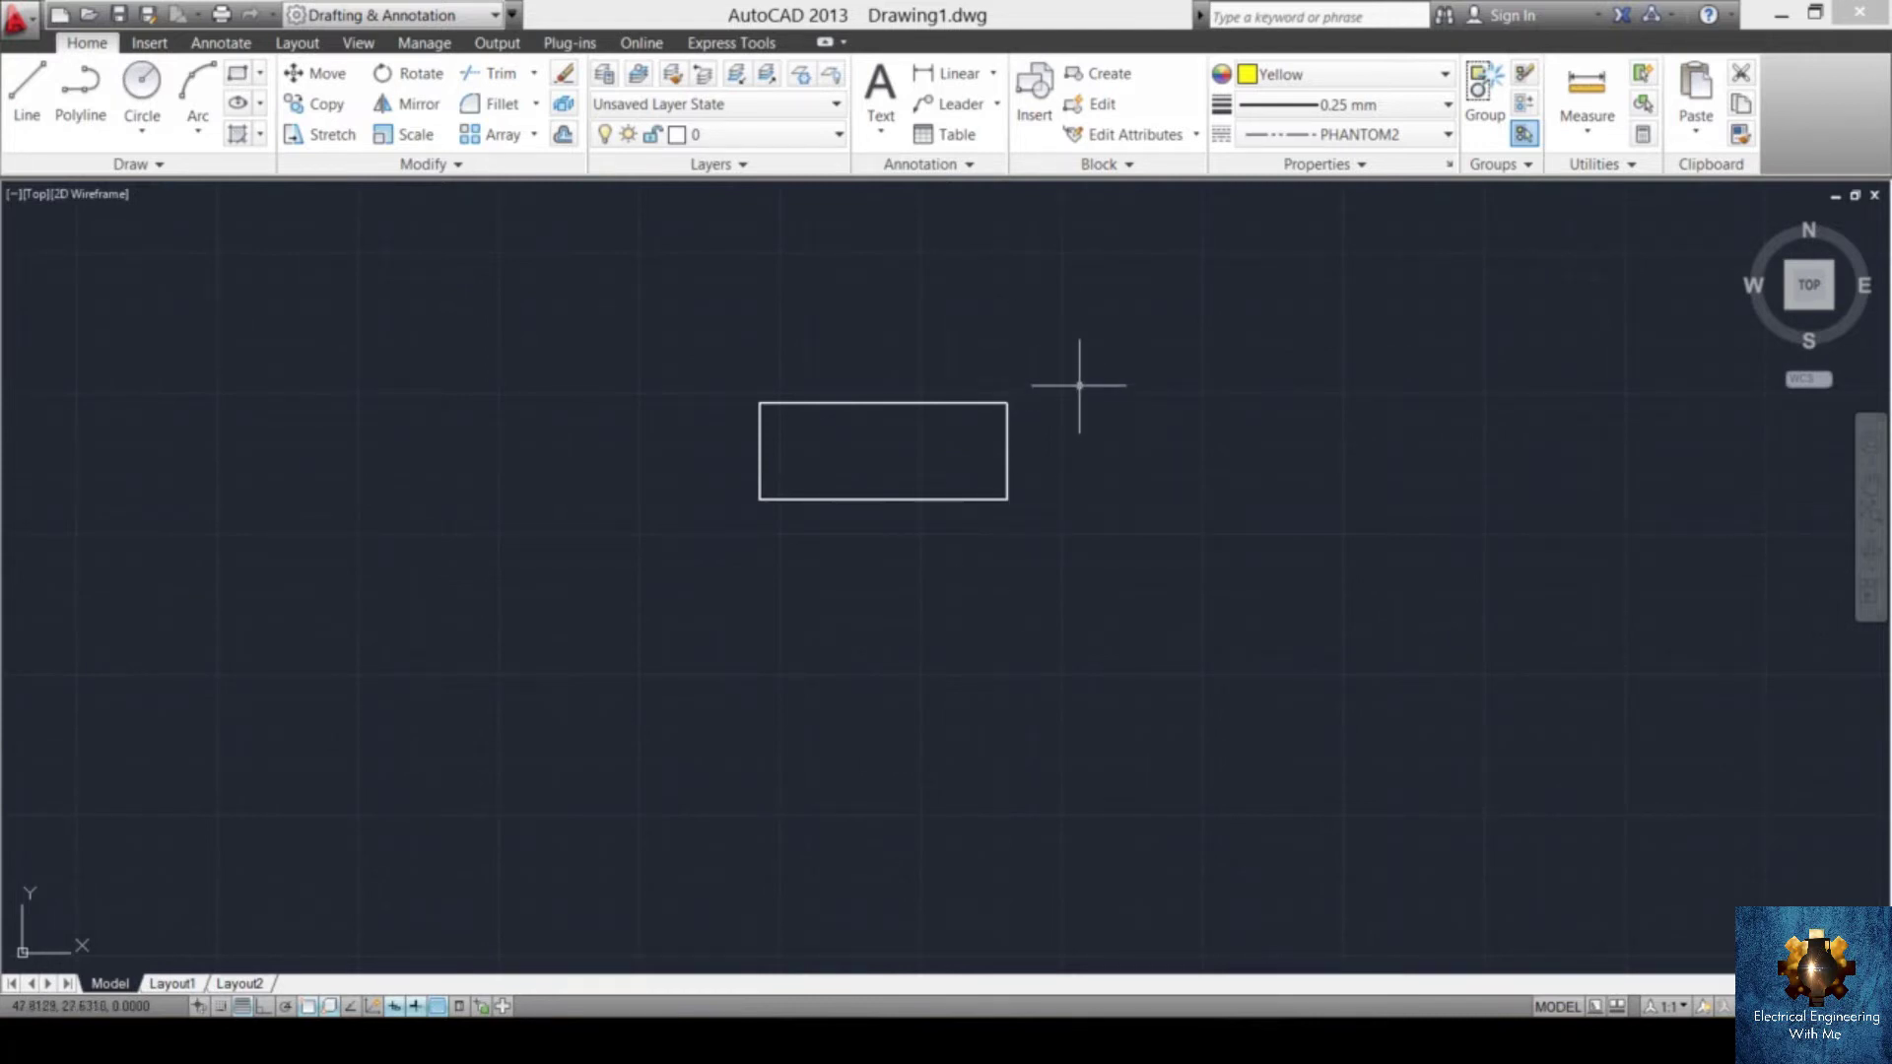
text(a)
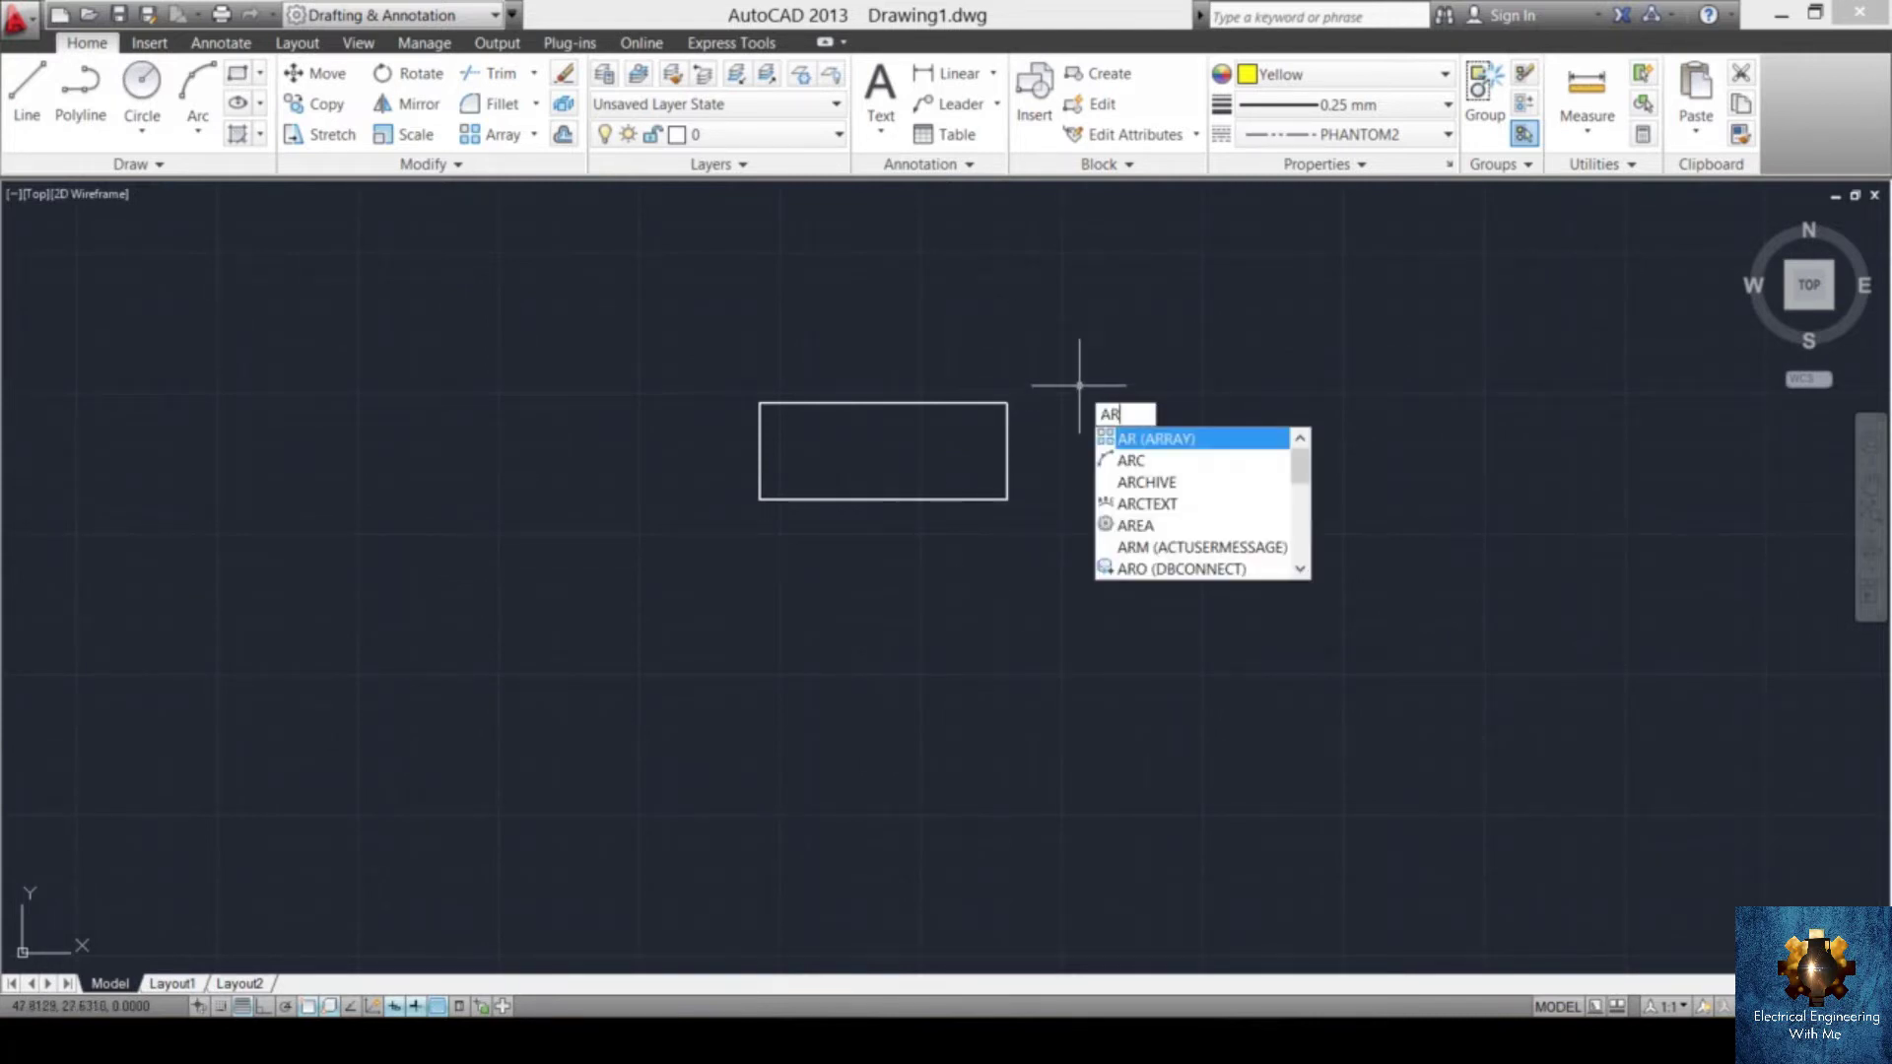
key(Return)
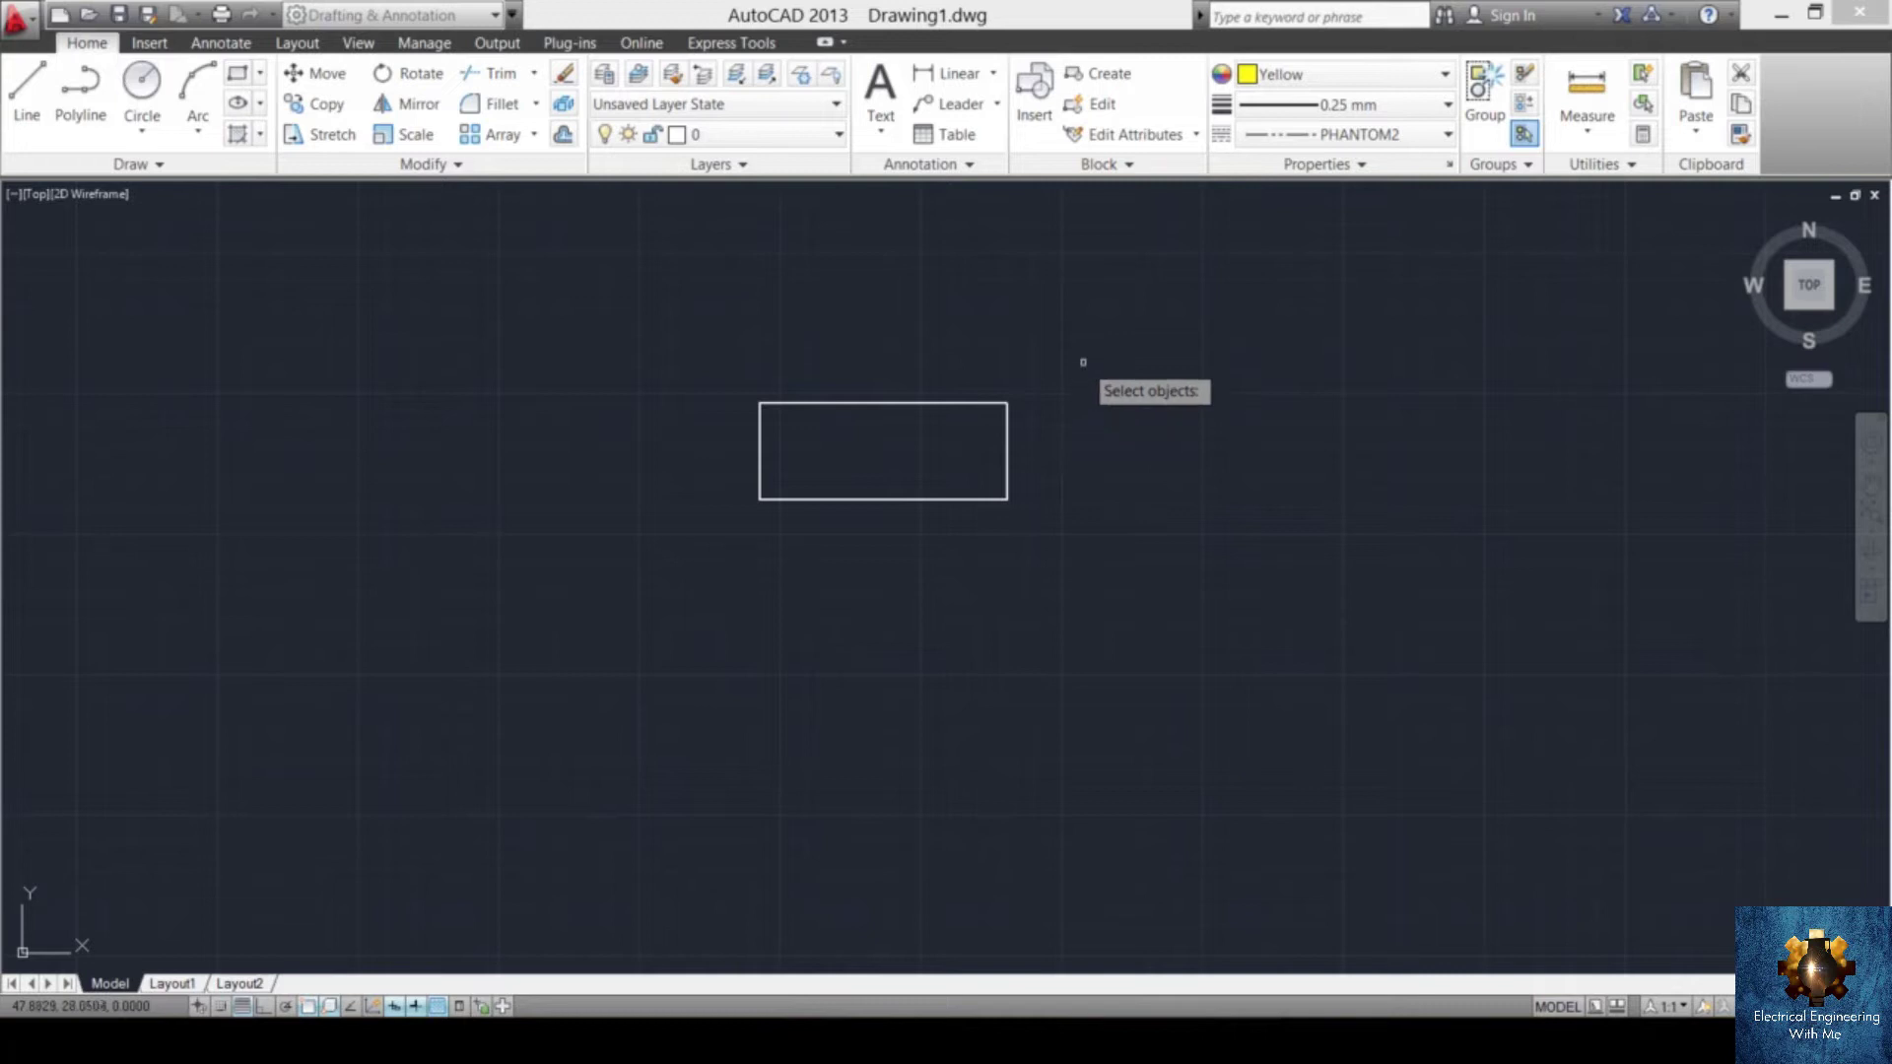
click(1084, 328)
click(924, 420)
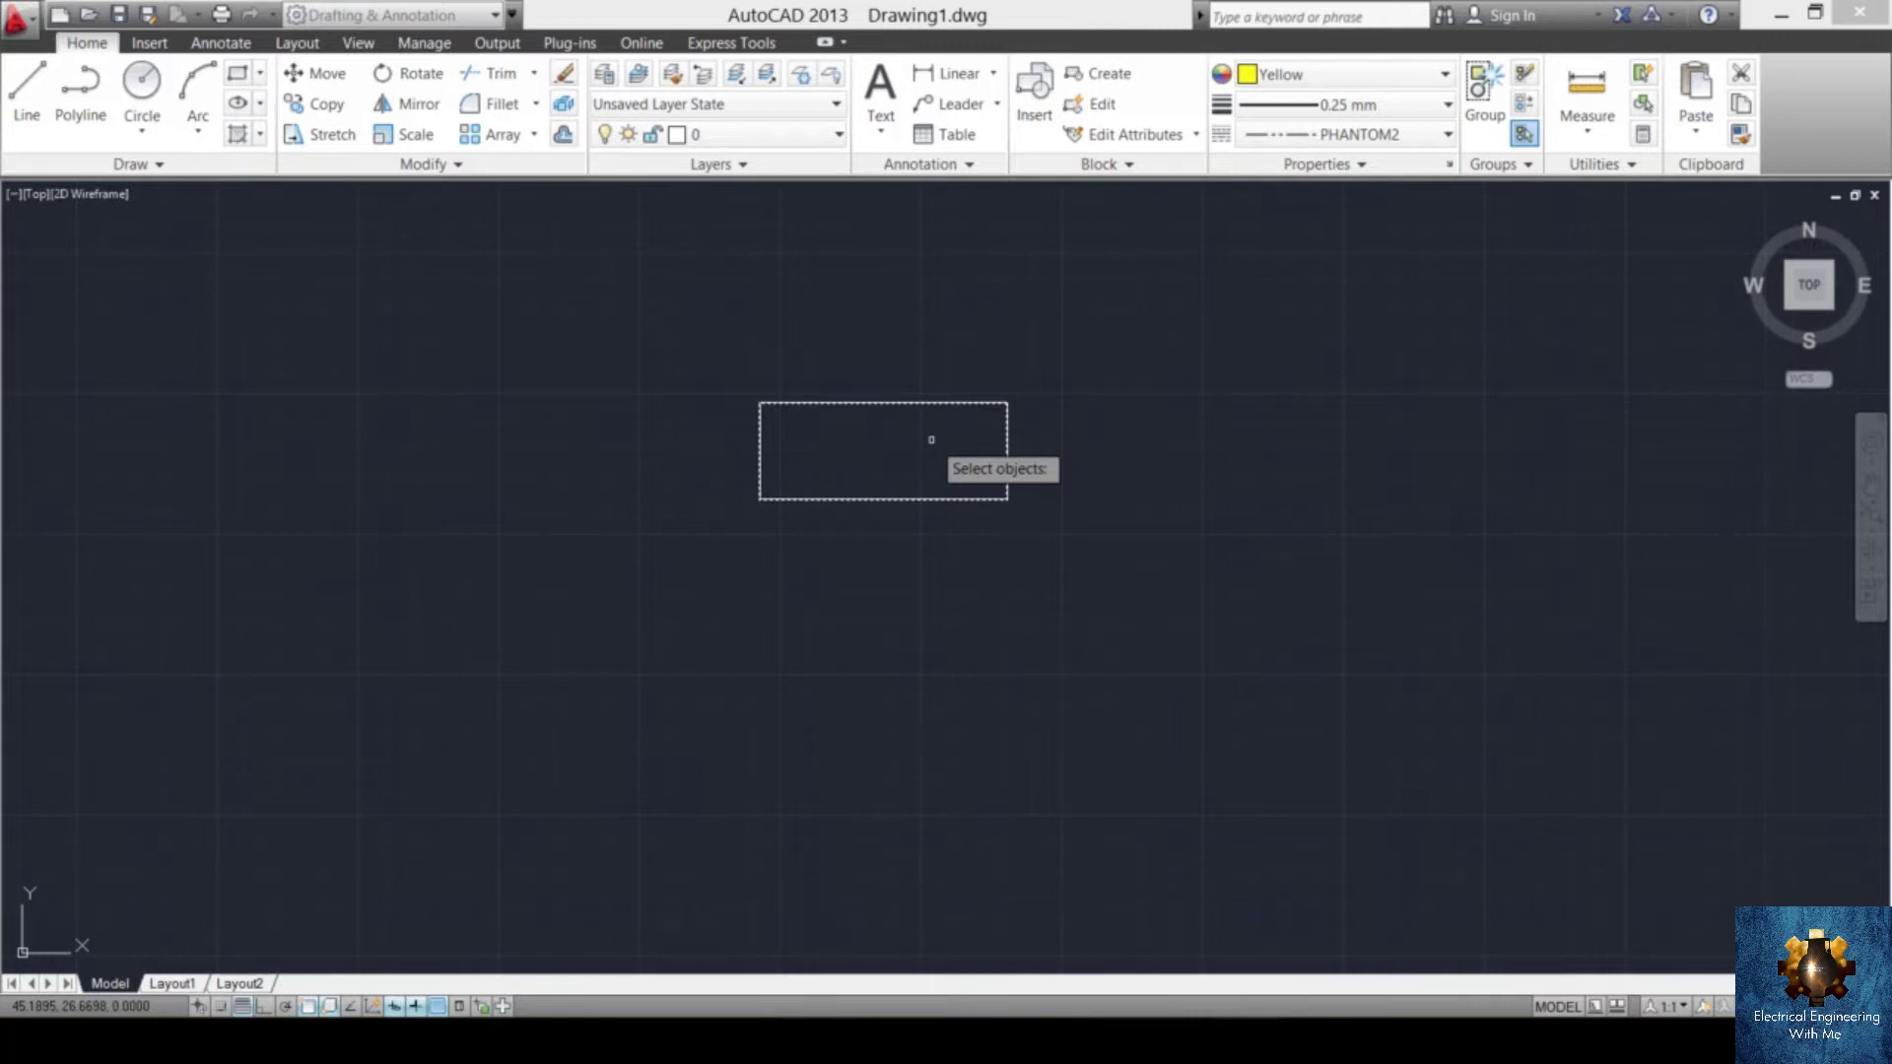
key(Return)
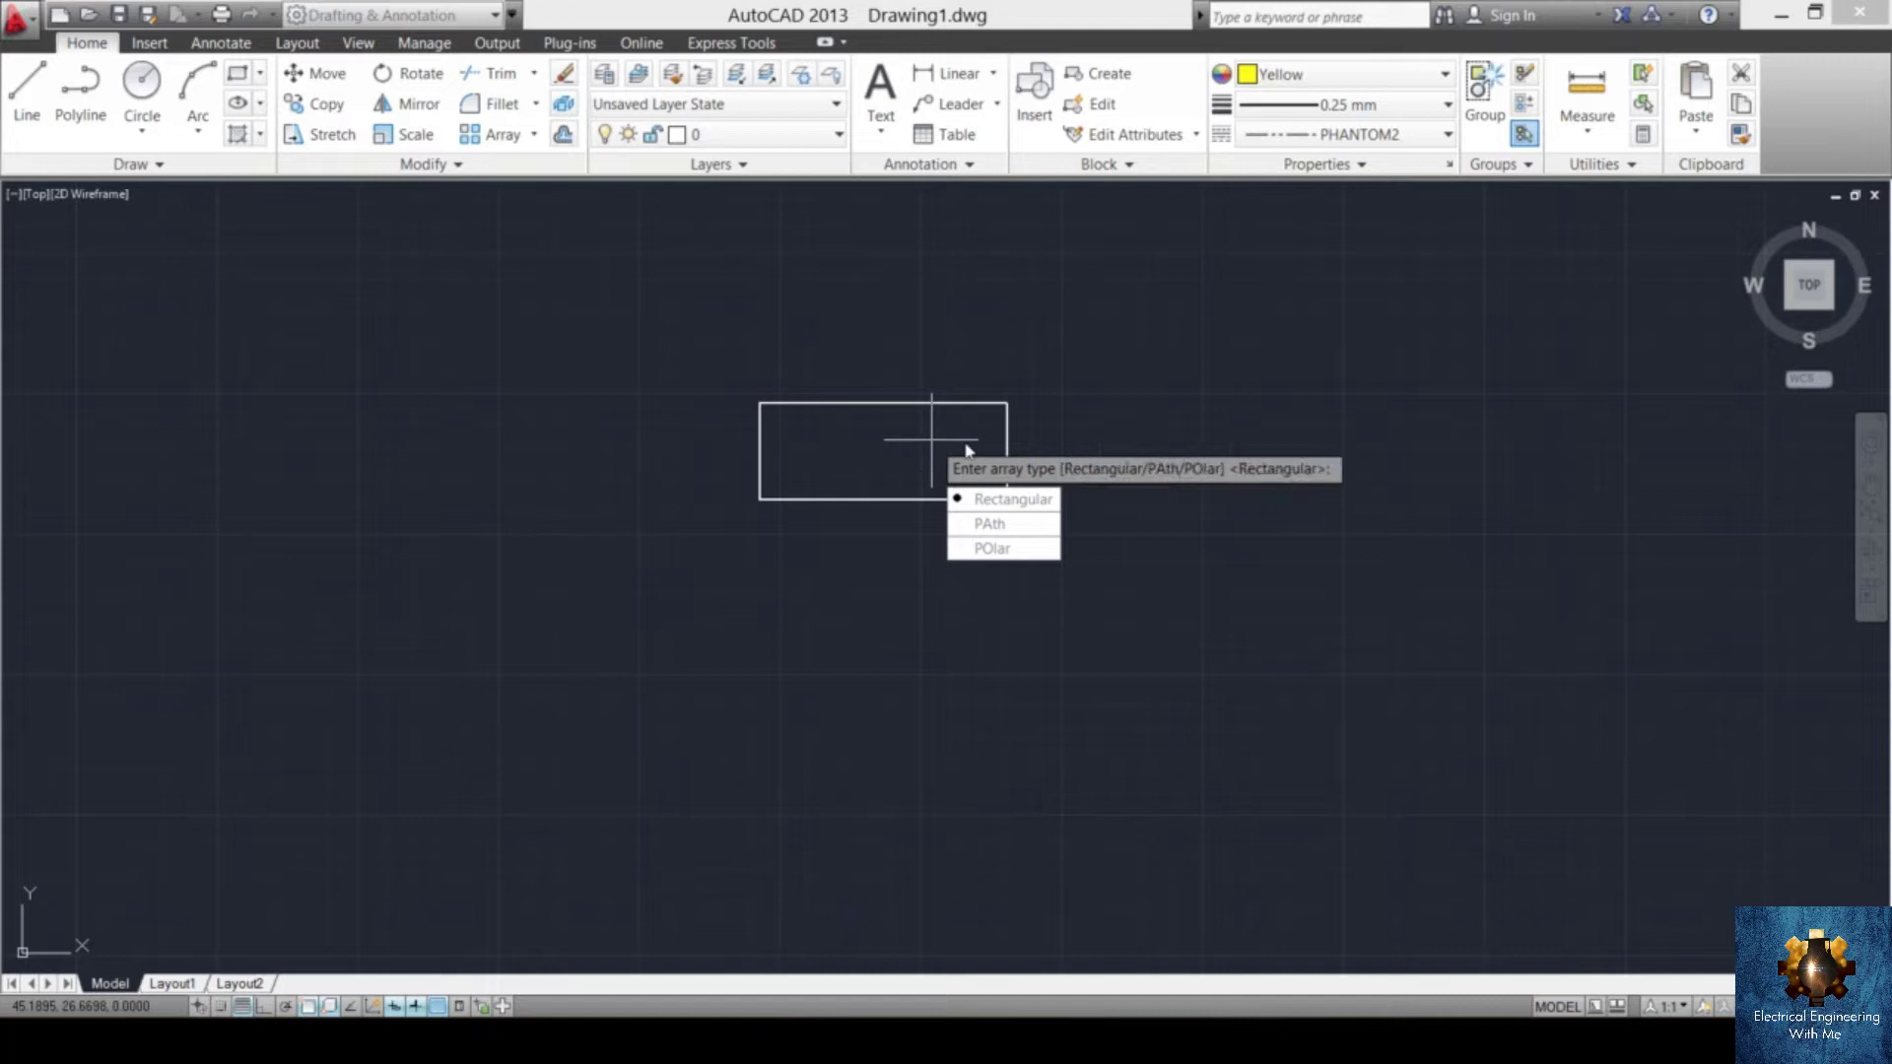
click(1021, 509)
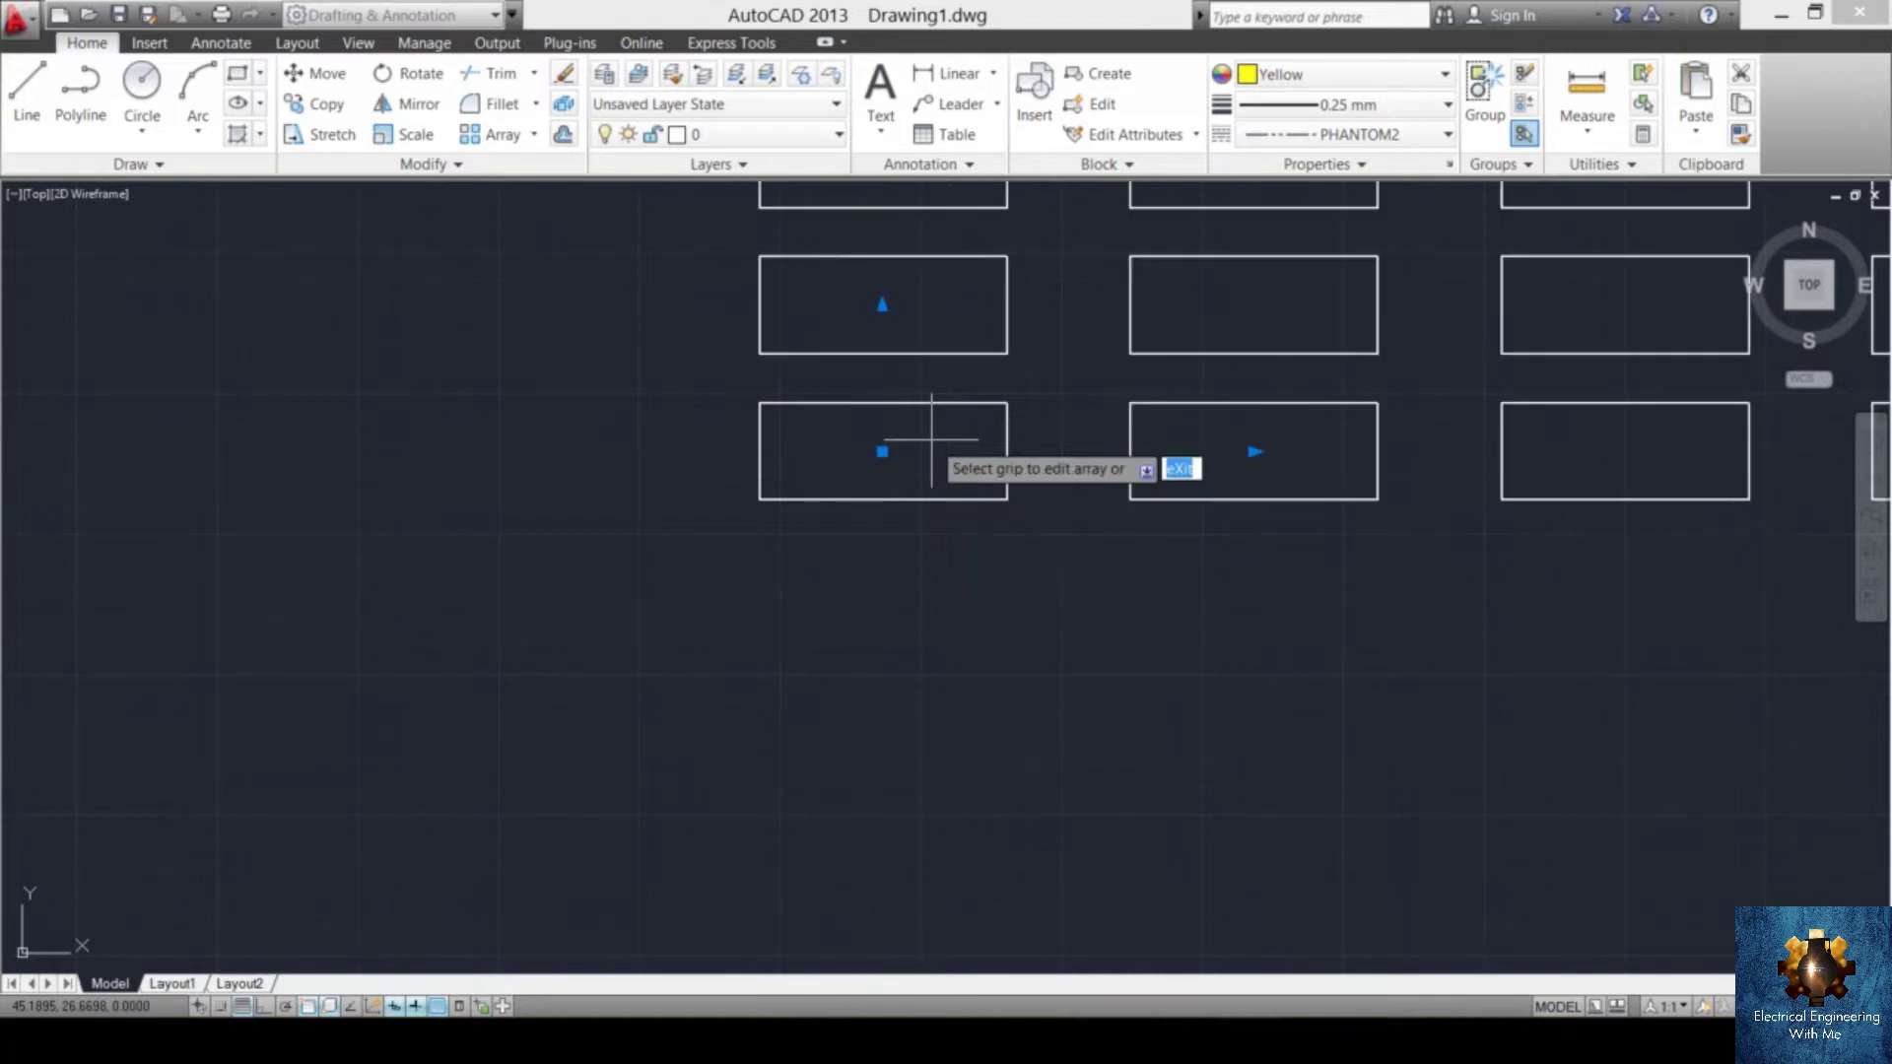
scroll(1015, 375, down, 5)
scroll(1246, 272, up, 5)
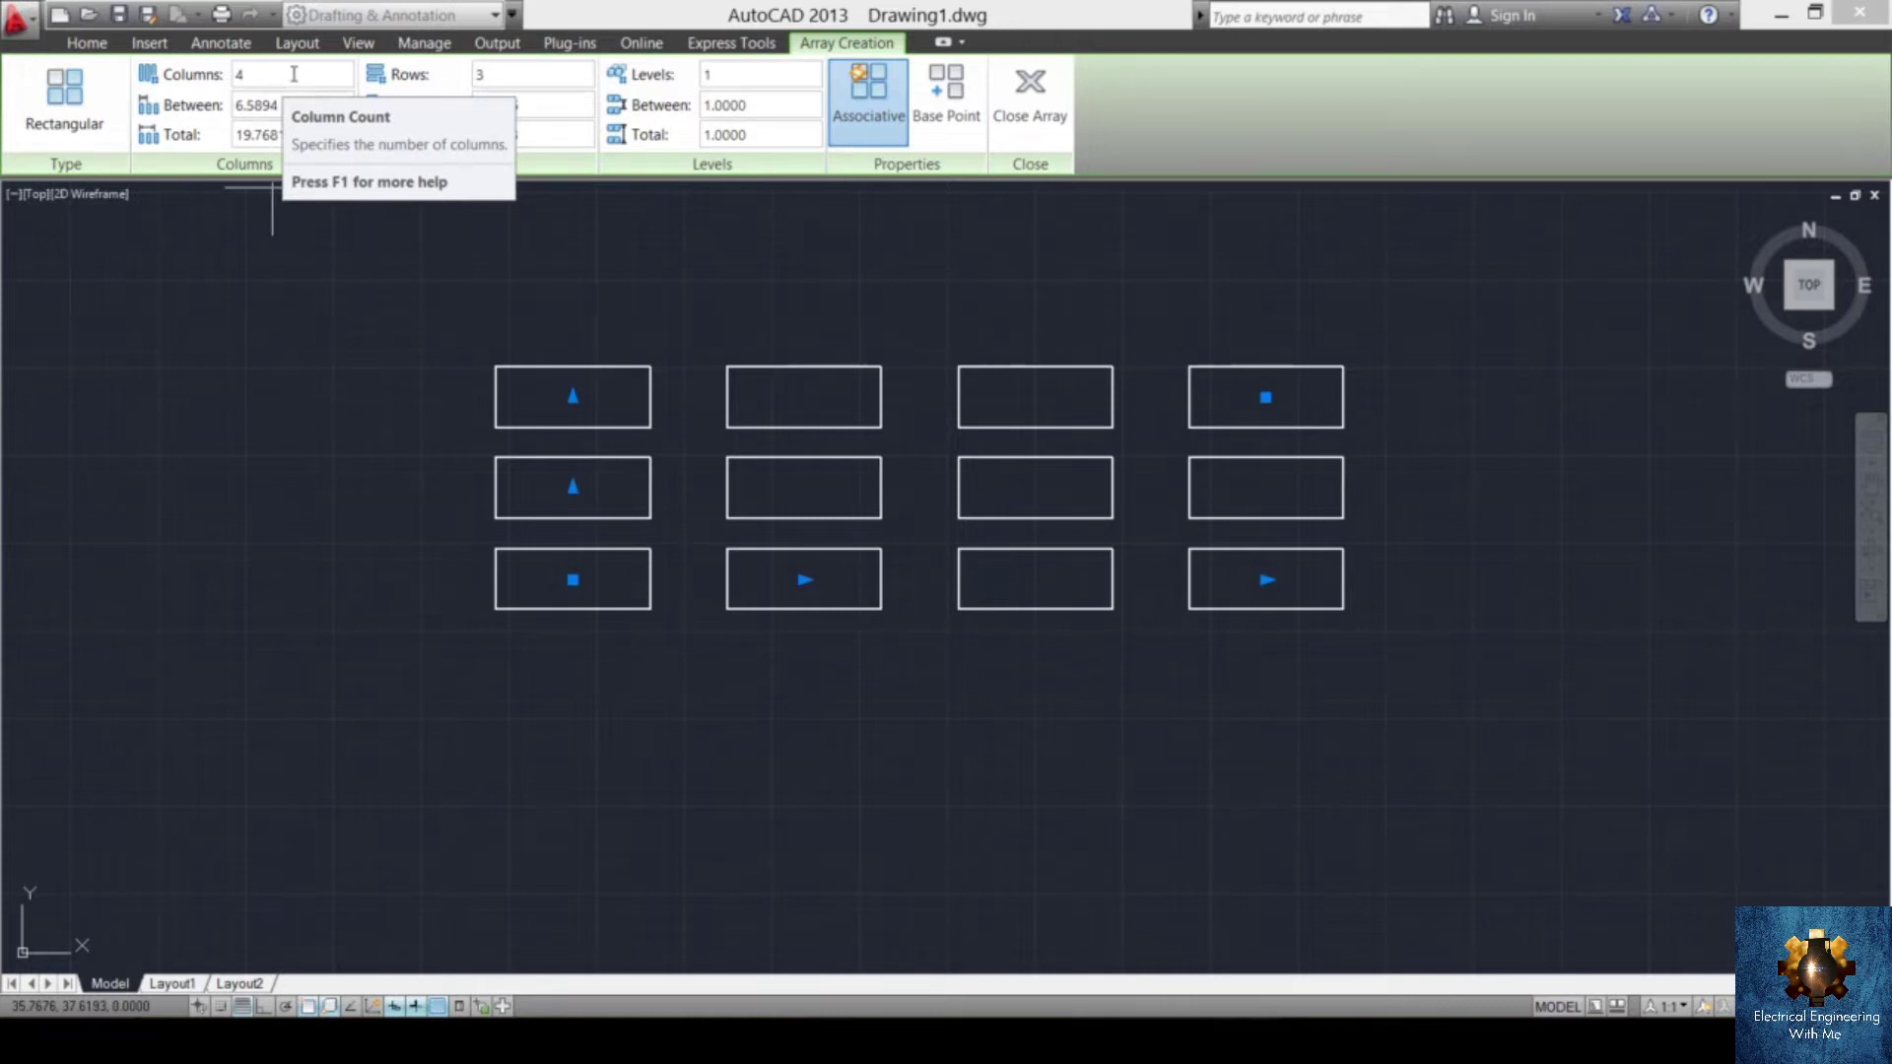
- Set the array's column count to 3
click(257, 74)
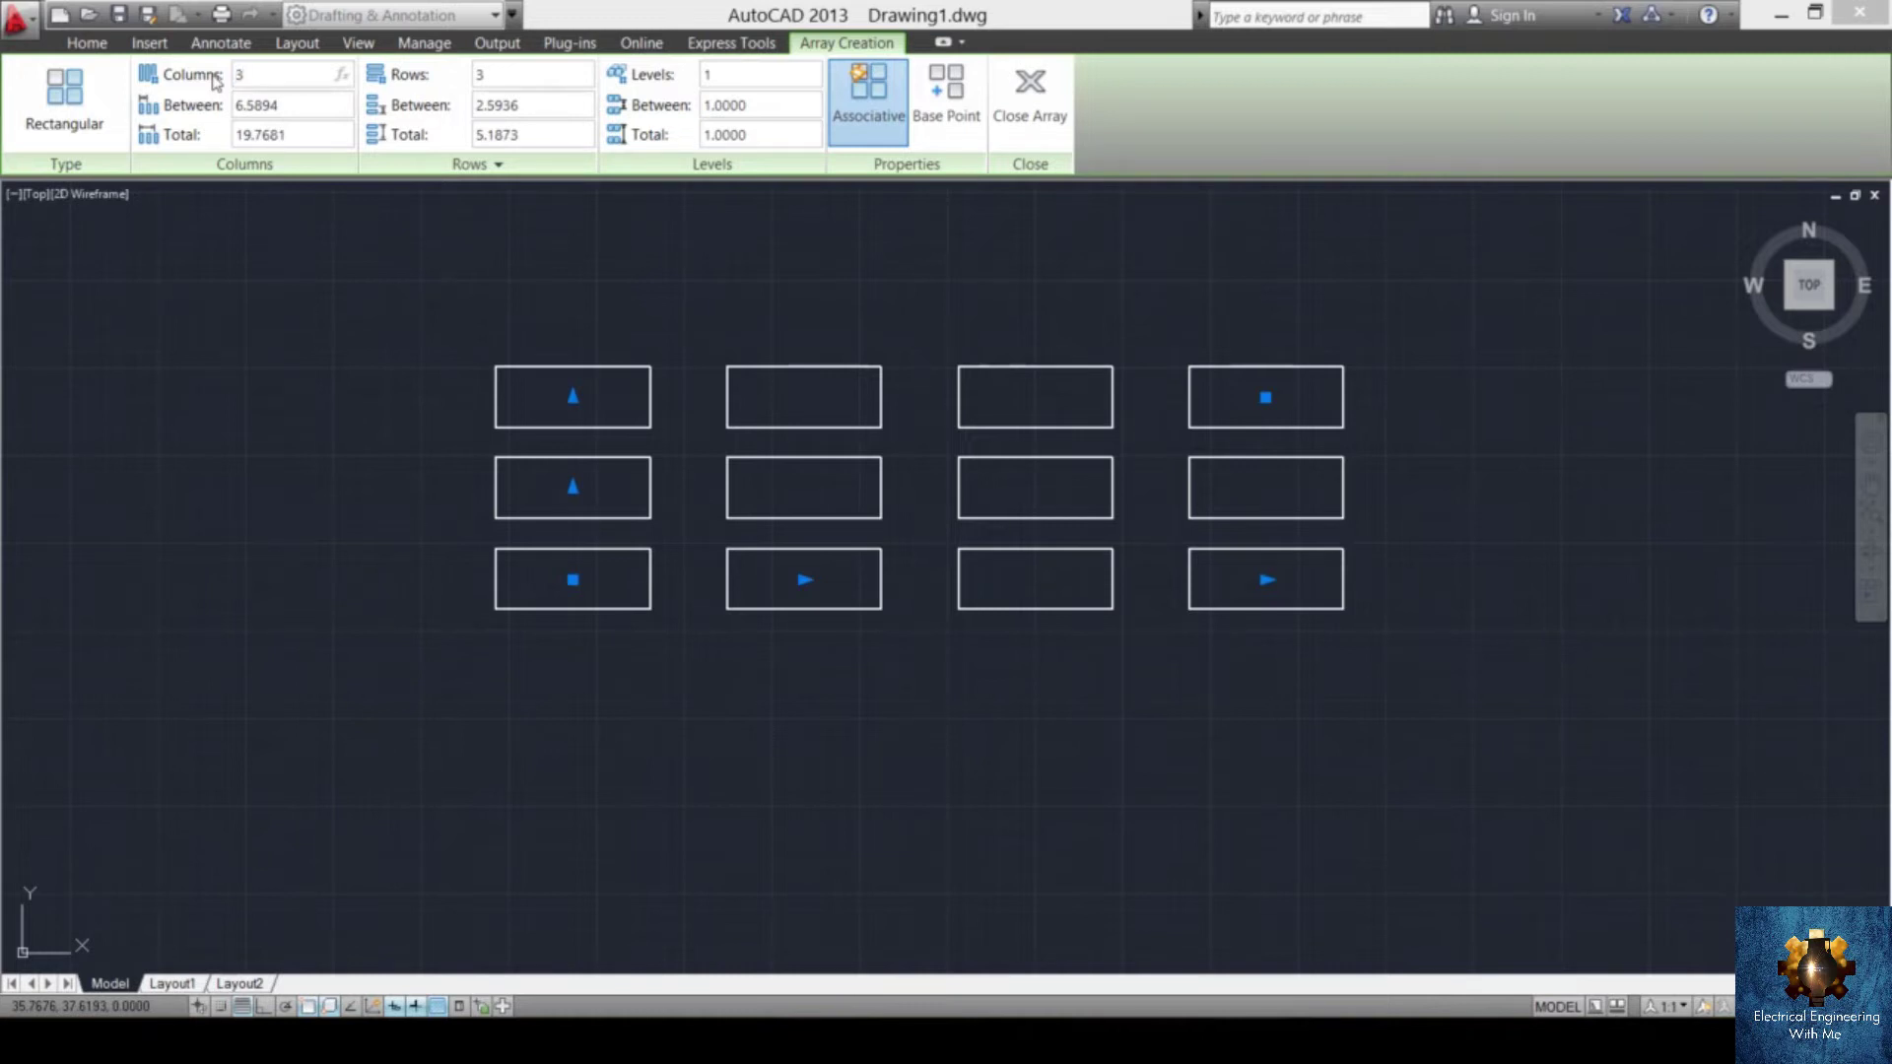
text(3)
key(Return)
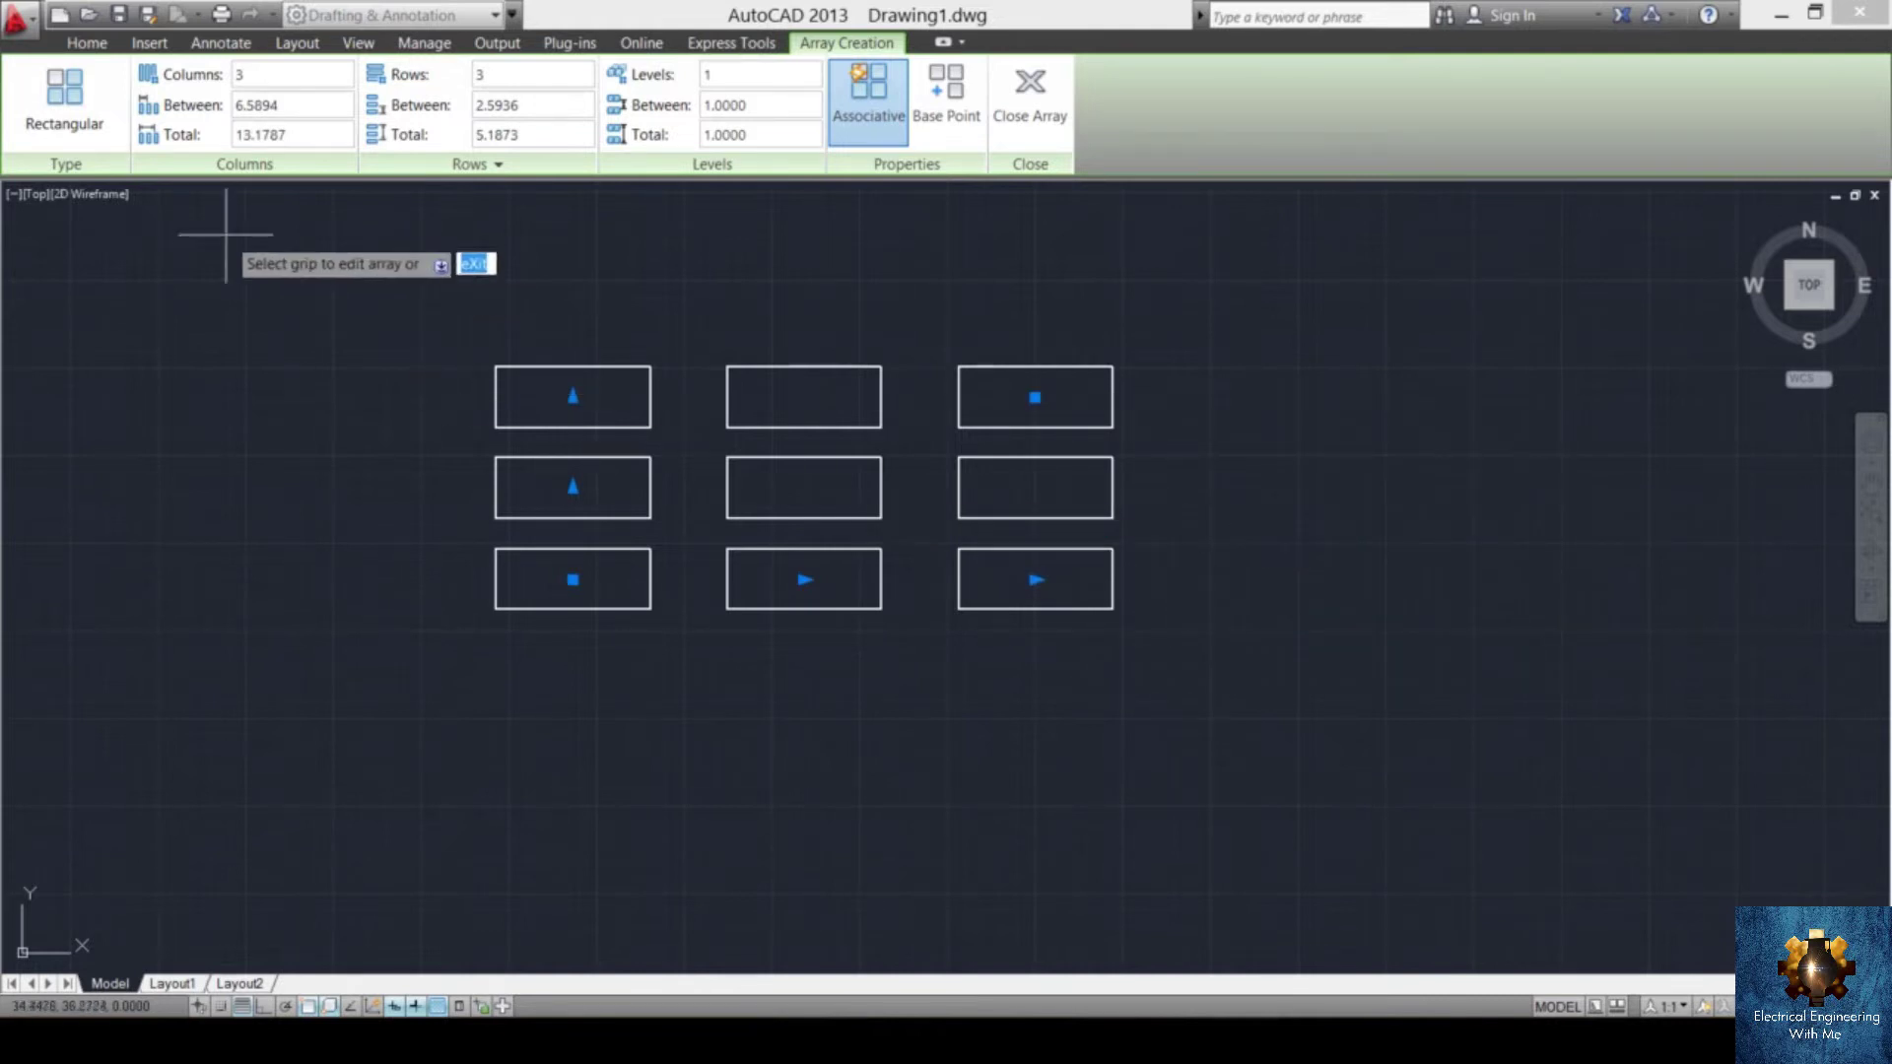
- Set the array's column count to 10
click(264, 86)
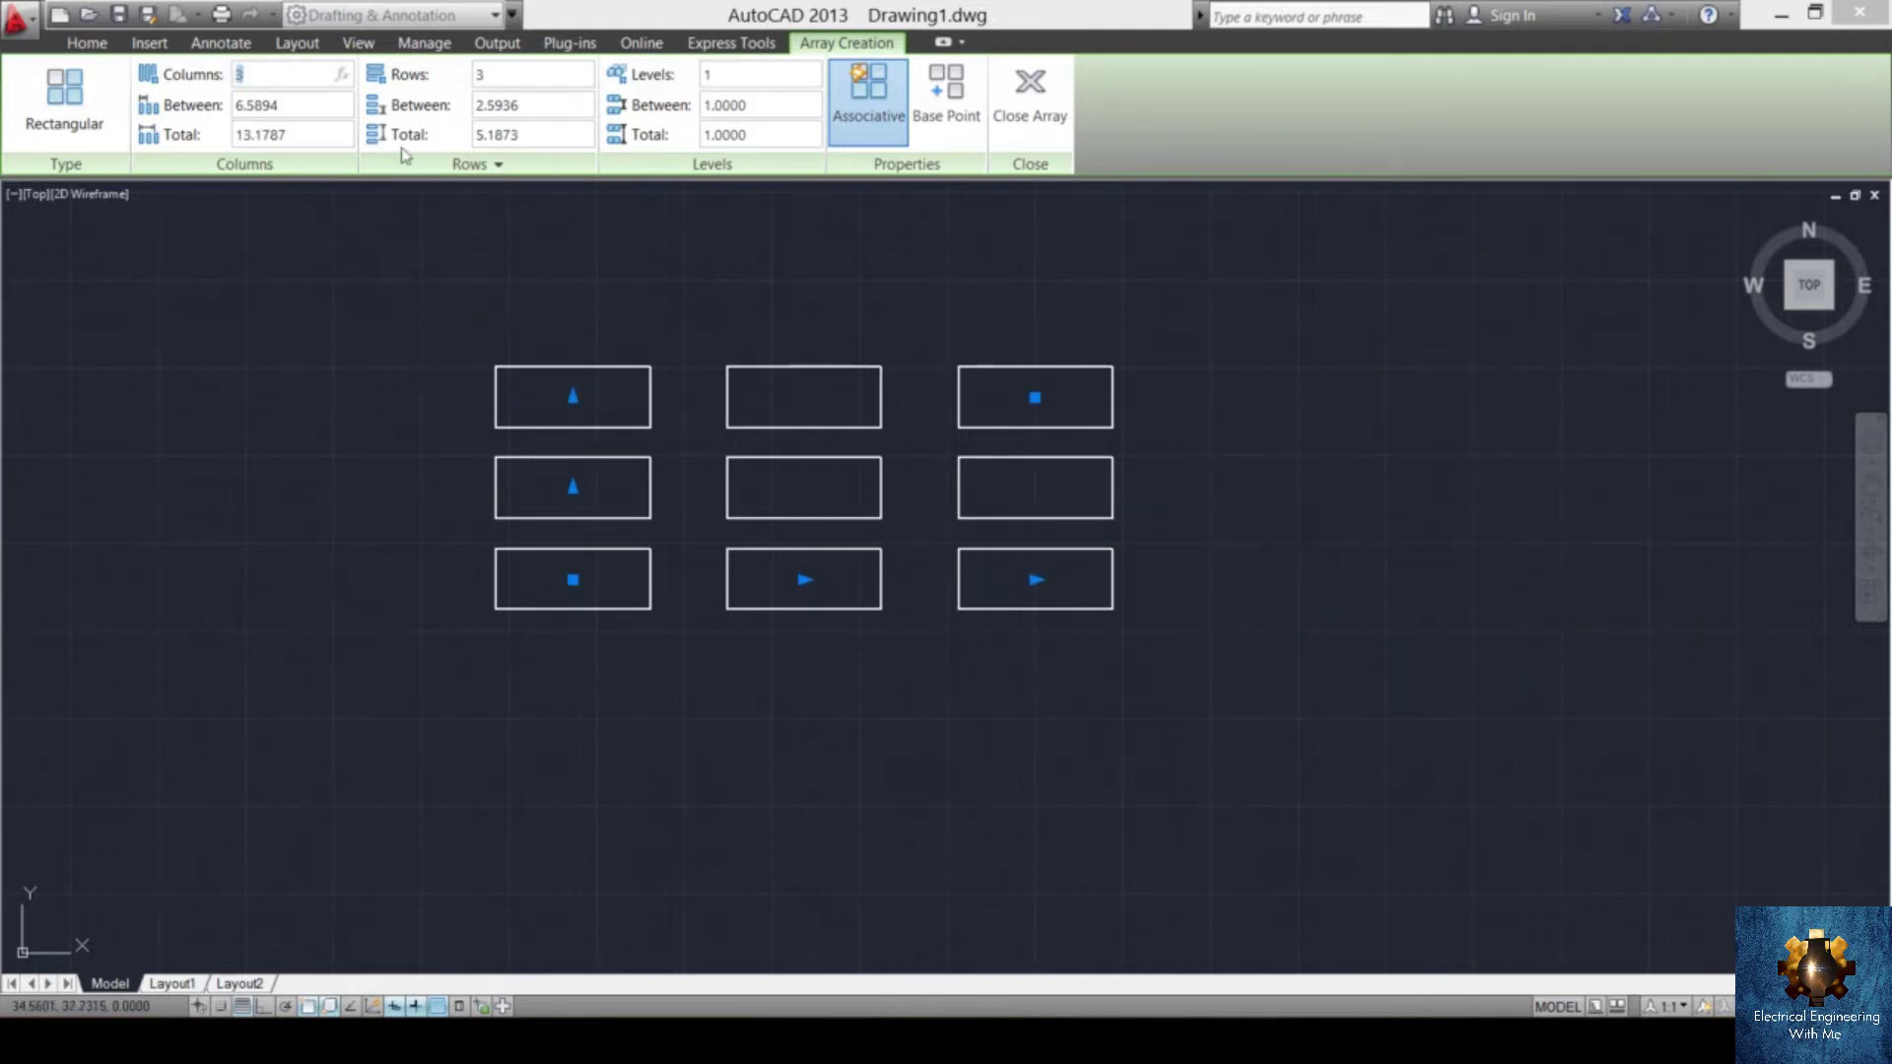
text(10)
key(Return)
scroll(689, 463, down, 3)
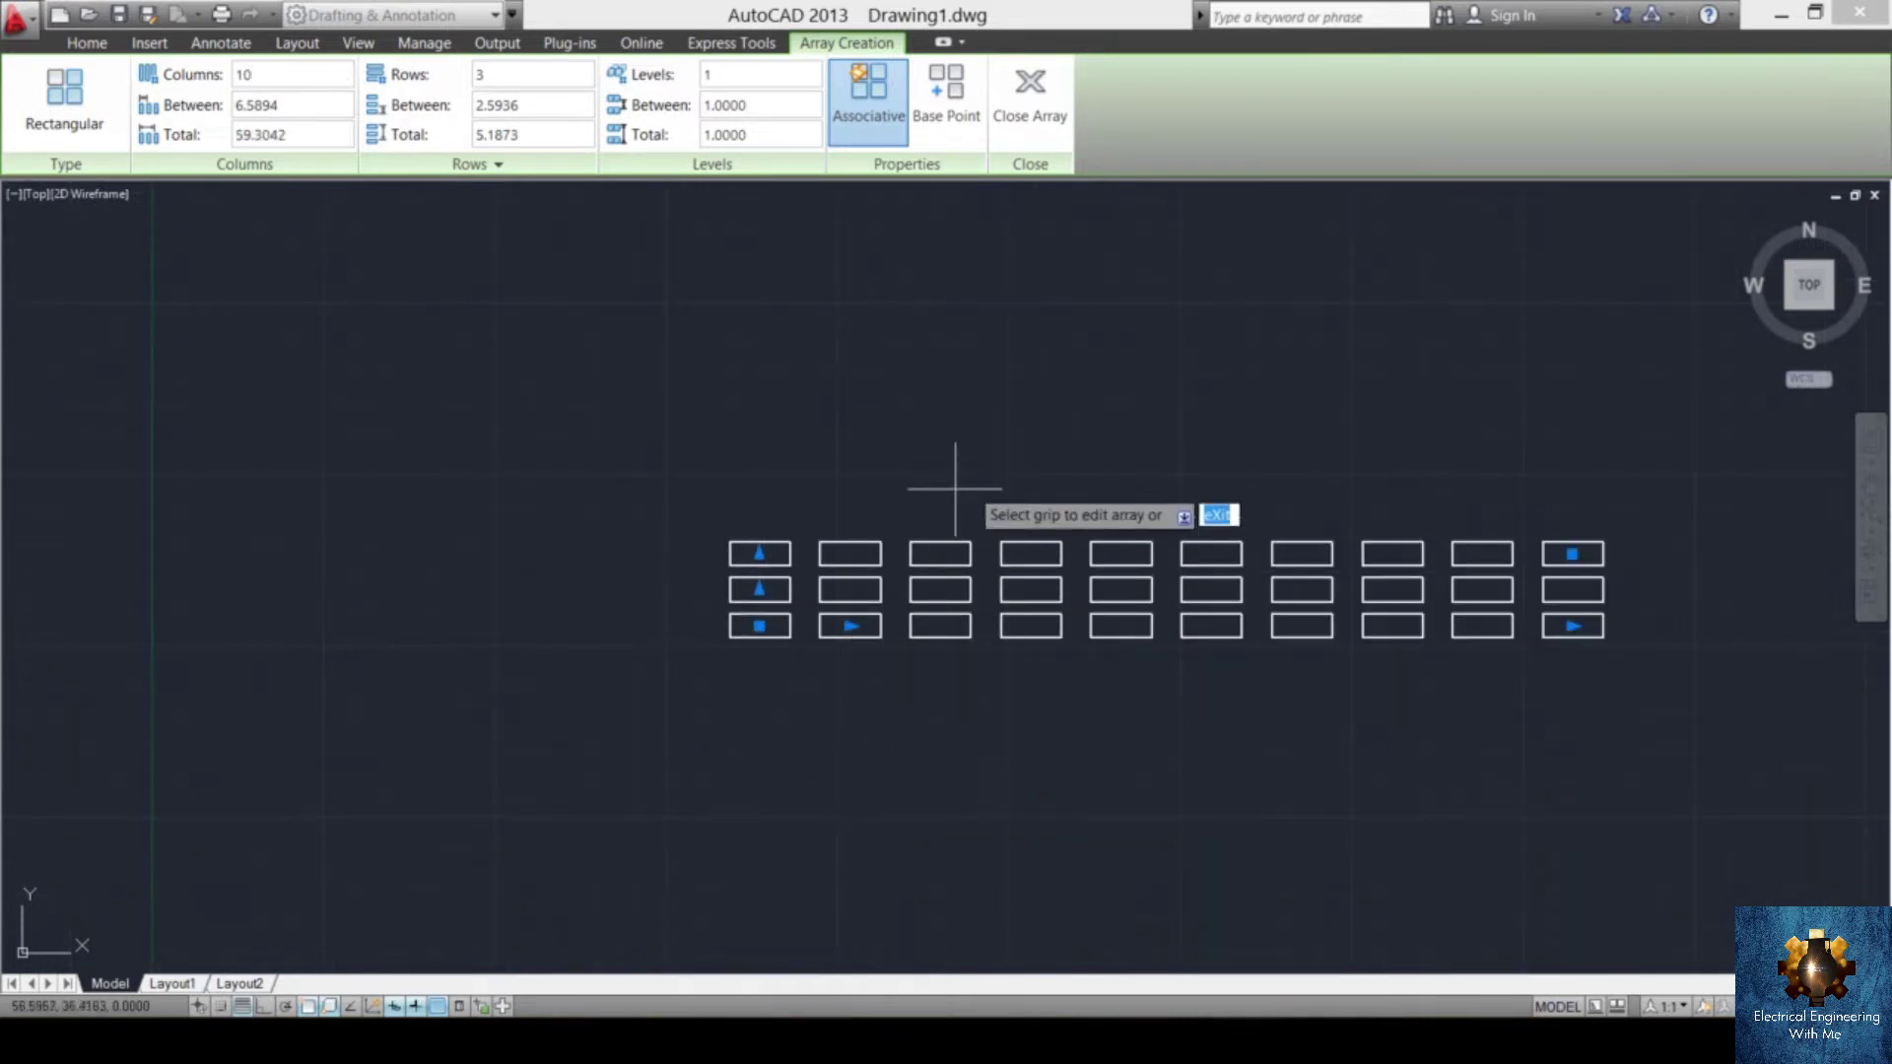
- Set the array's row count to 5 and the spacing between rows to 6
click(524, 75)
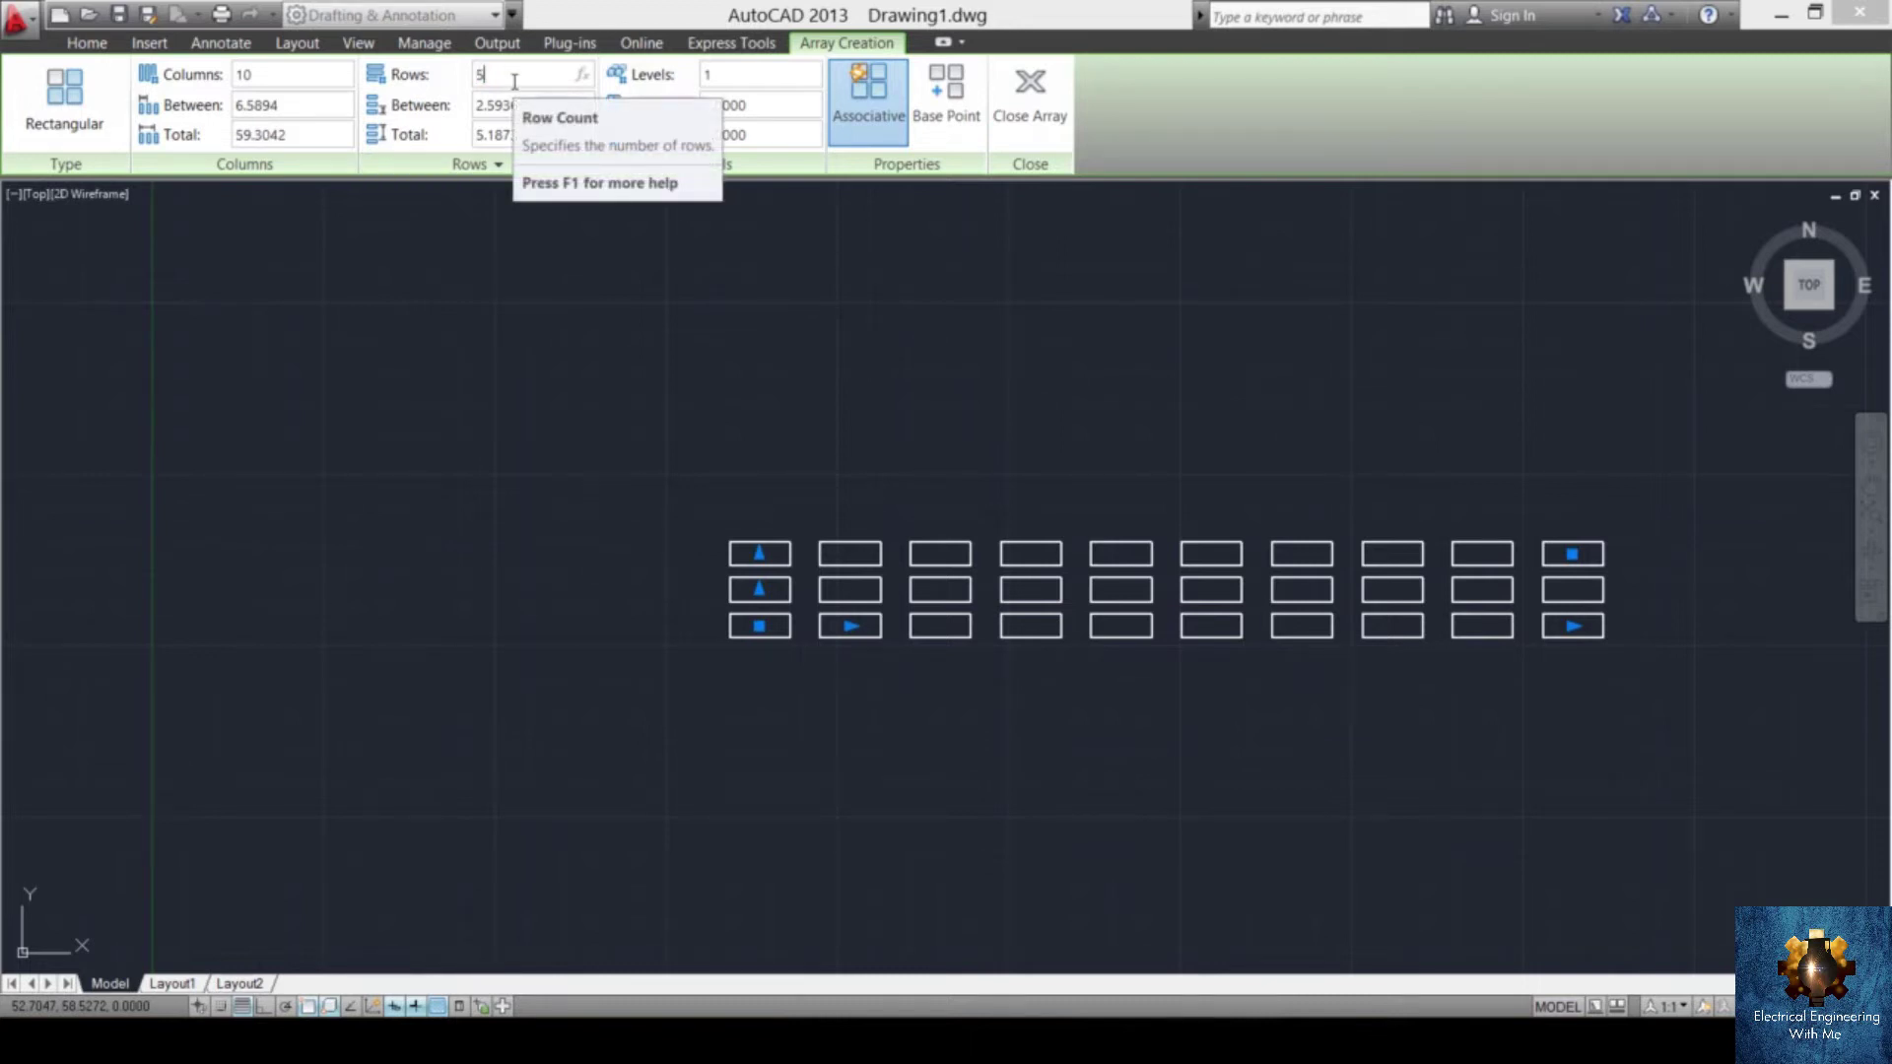
key(Return)
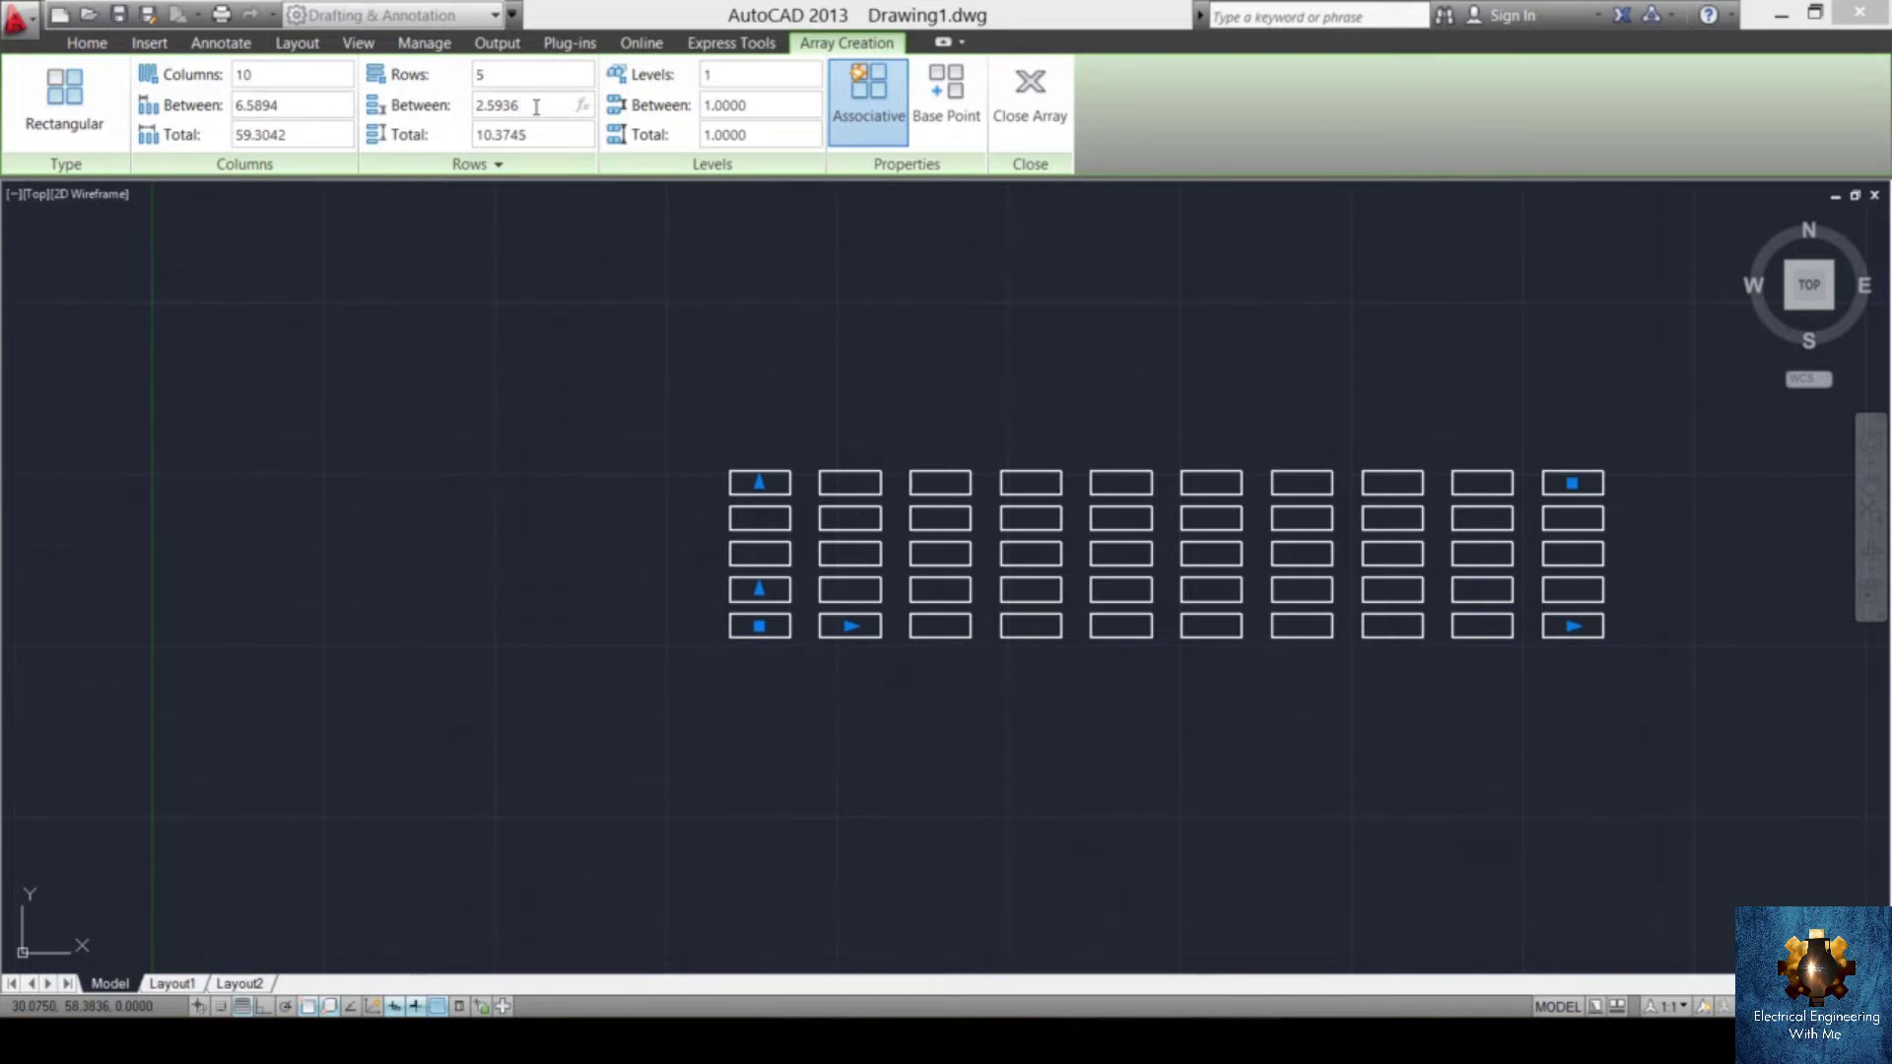
drag(536, 107, 404, 128)
text(6)
key(Return)
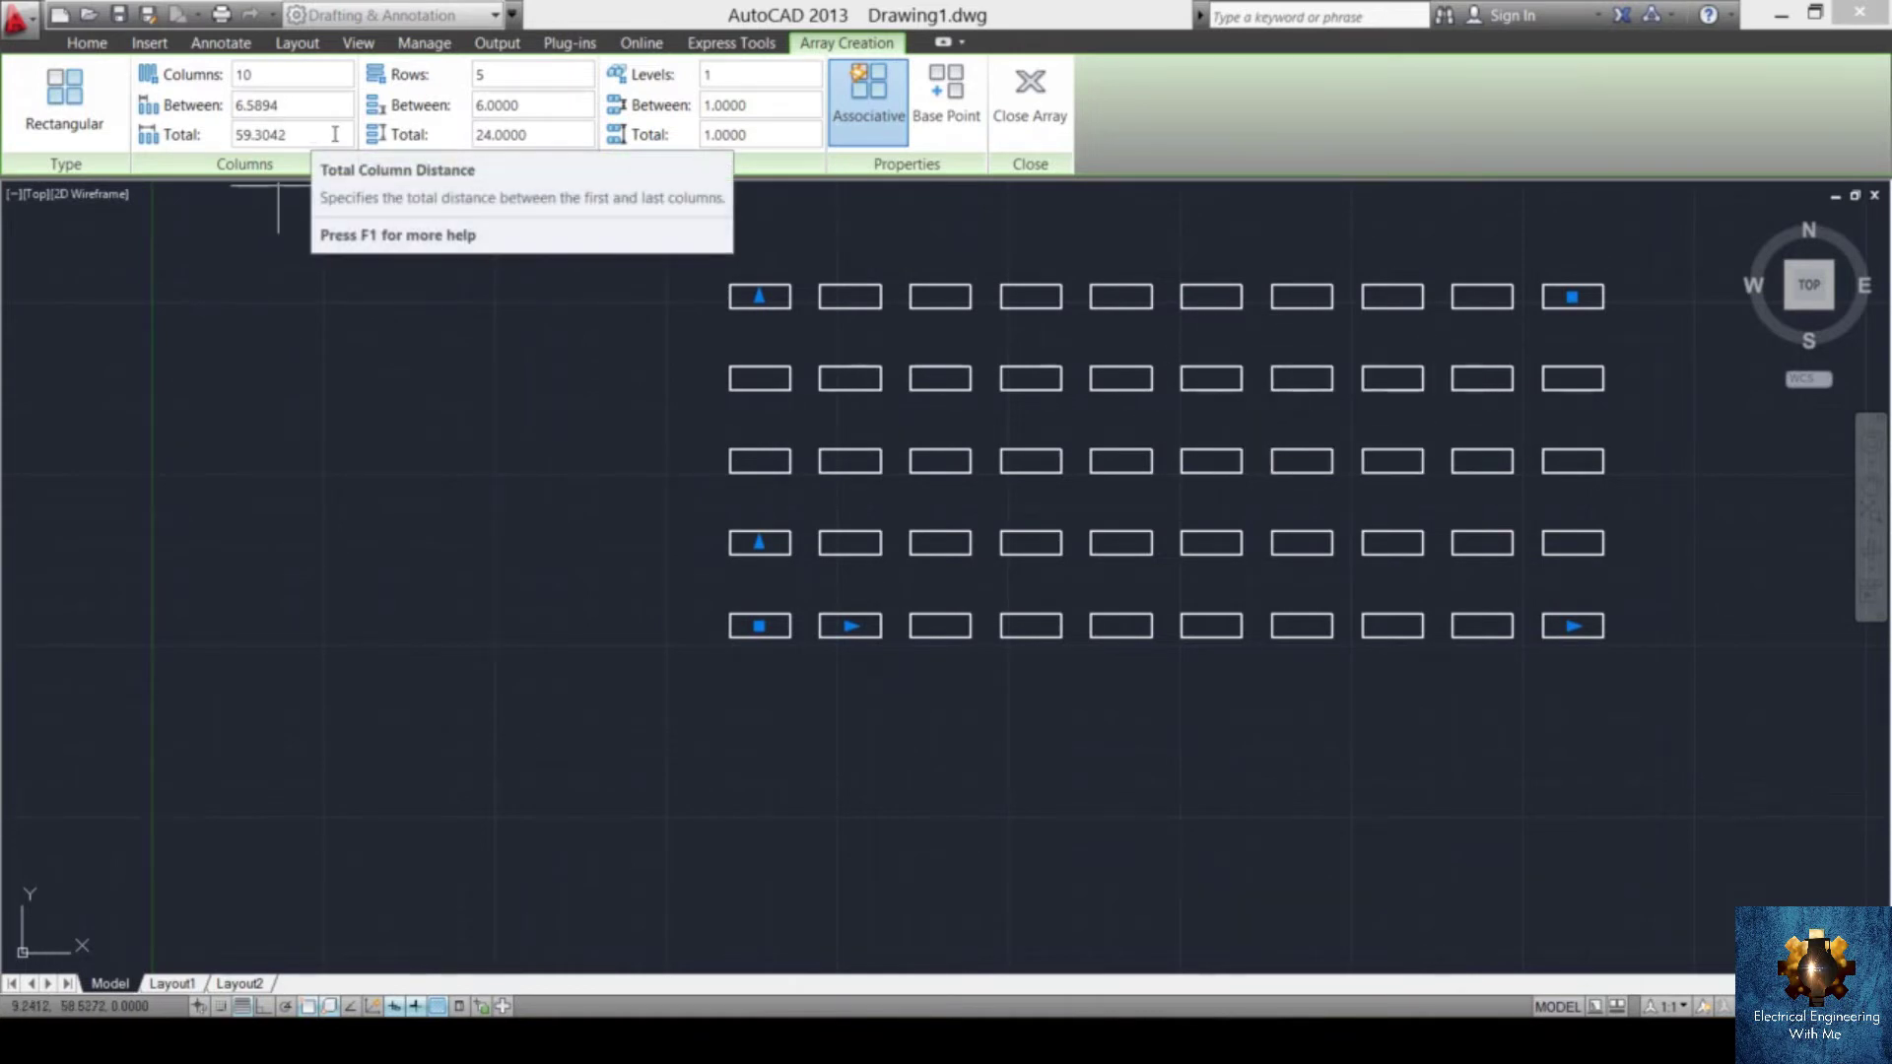
- Set the array's column spacing to 12 and finish the array
click(334, 105)
text(12)
key(Return)
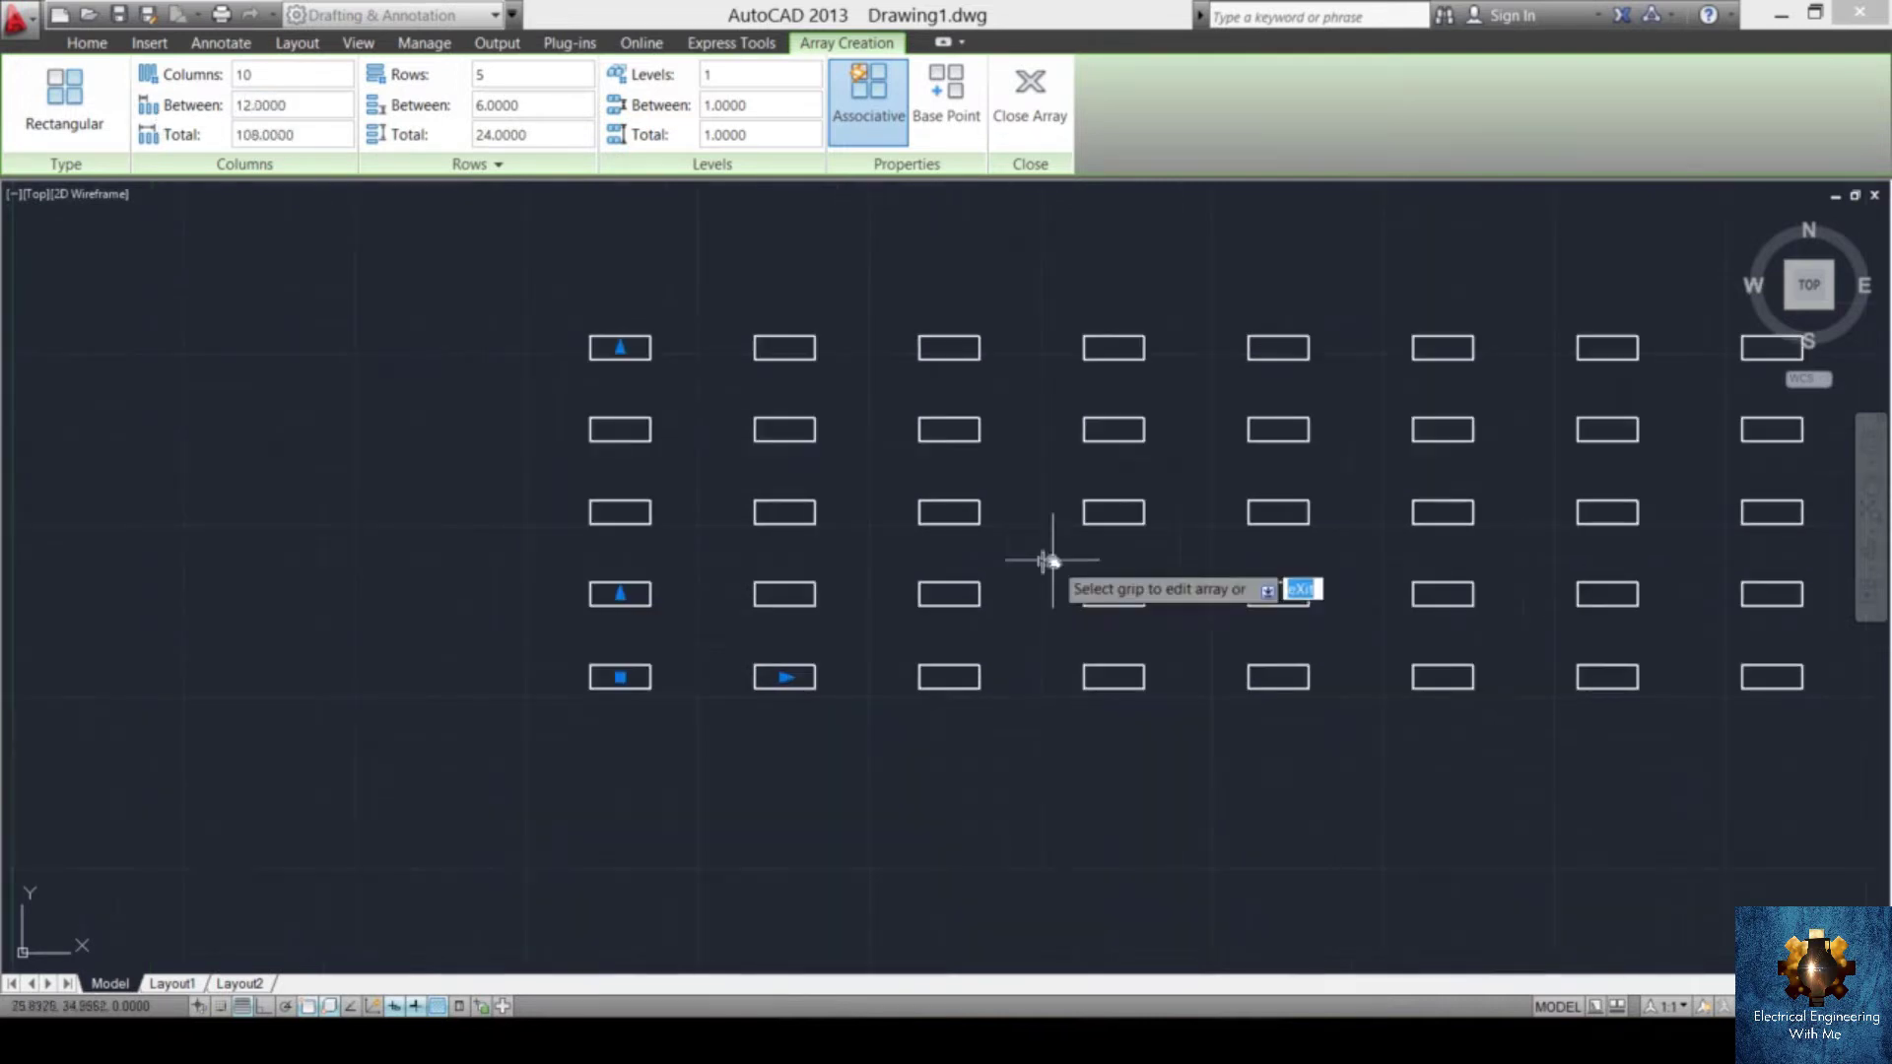
mouse_move(1047, 536)
middle_down()
mouse_move(955, 641)
mouse_move(469, 684)
mouse_move(335, 508)
mouse_move(335, 534)
middle_up()
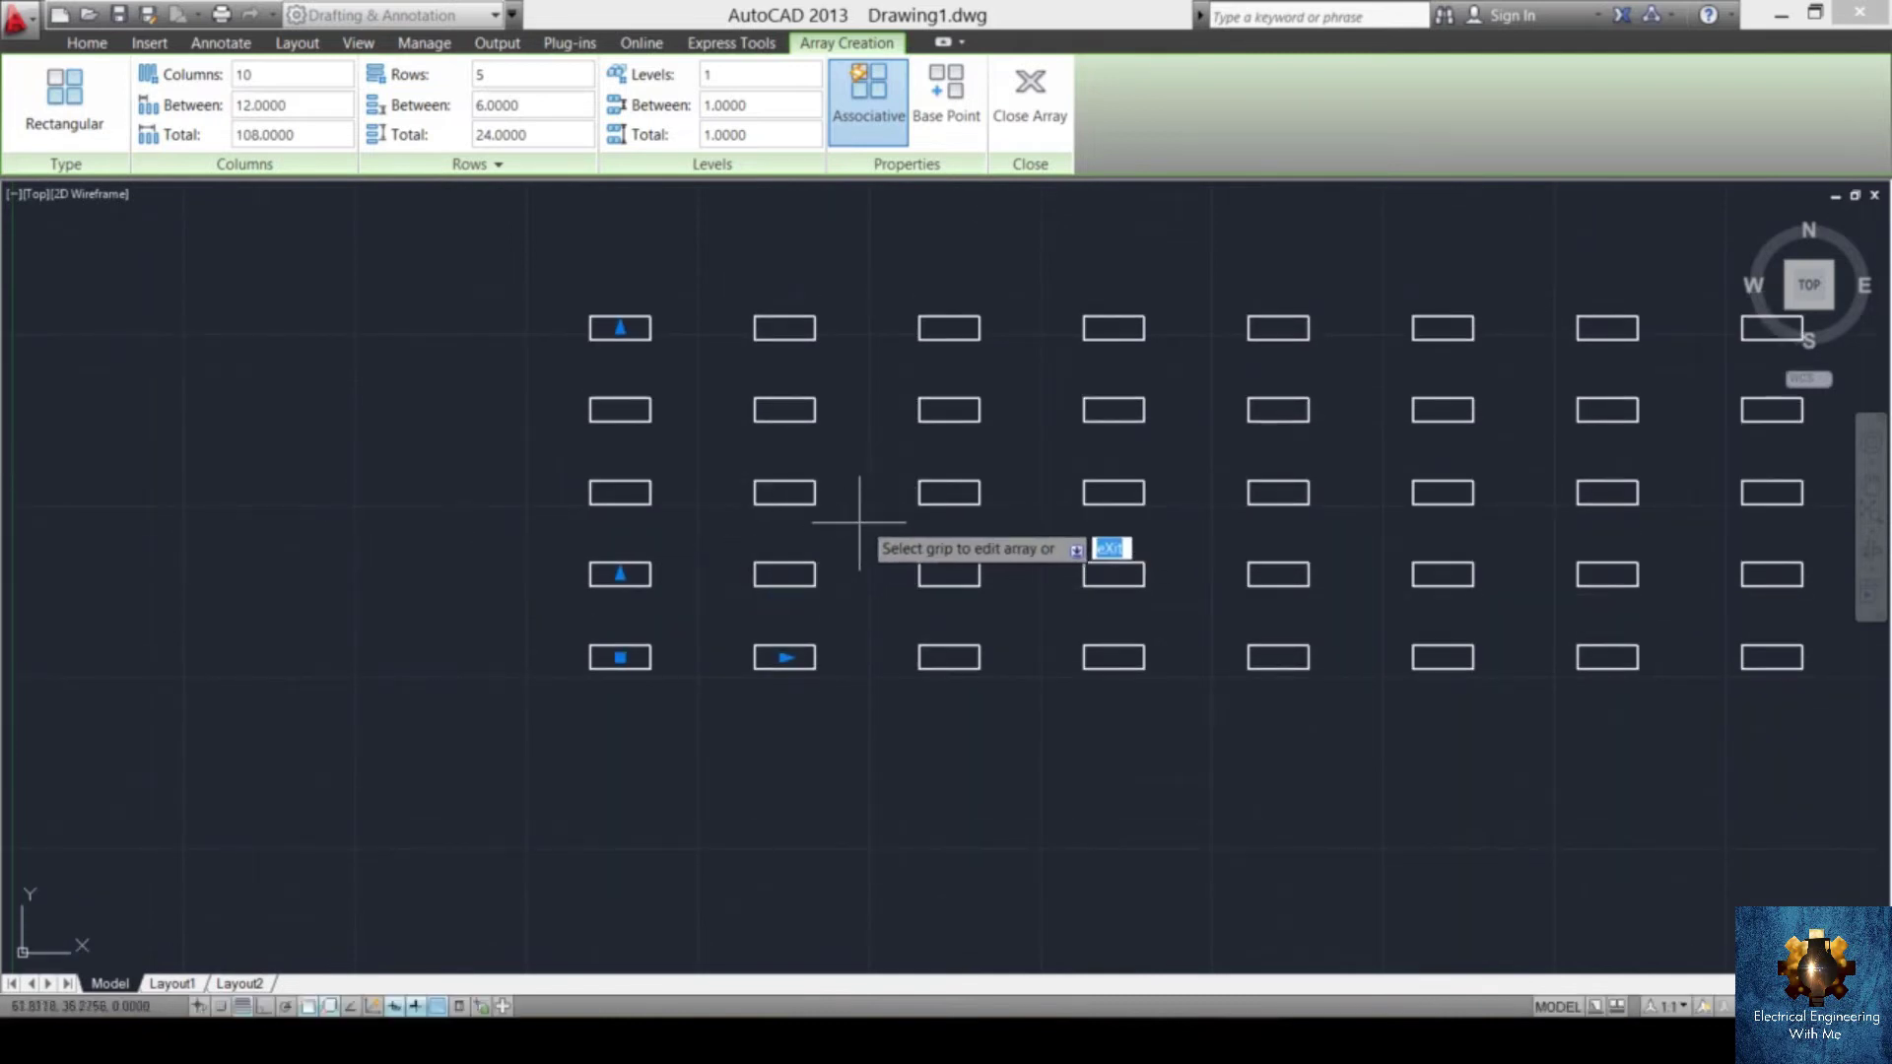
click(1029, 99)
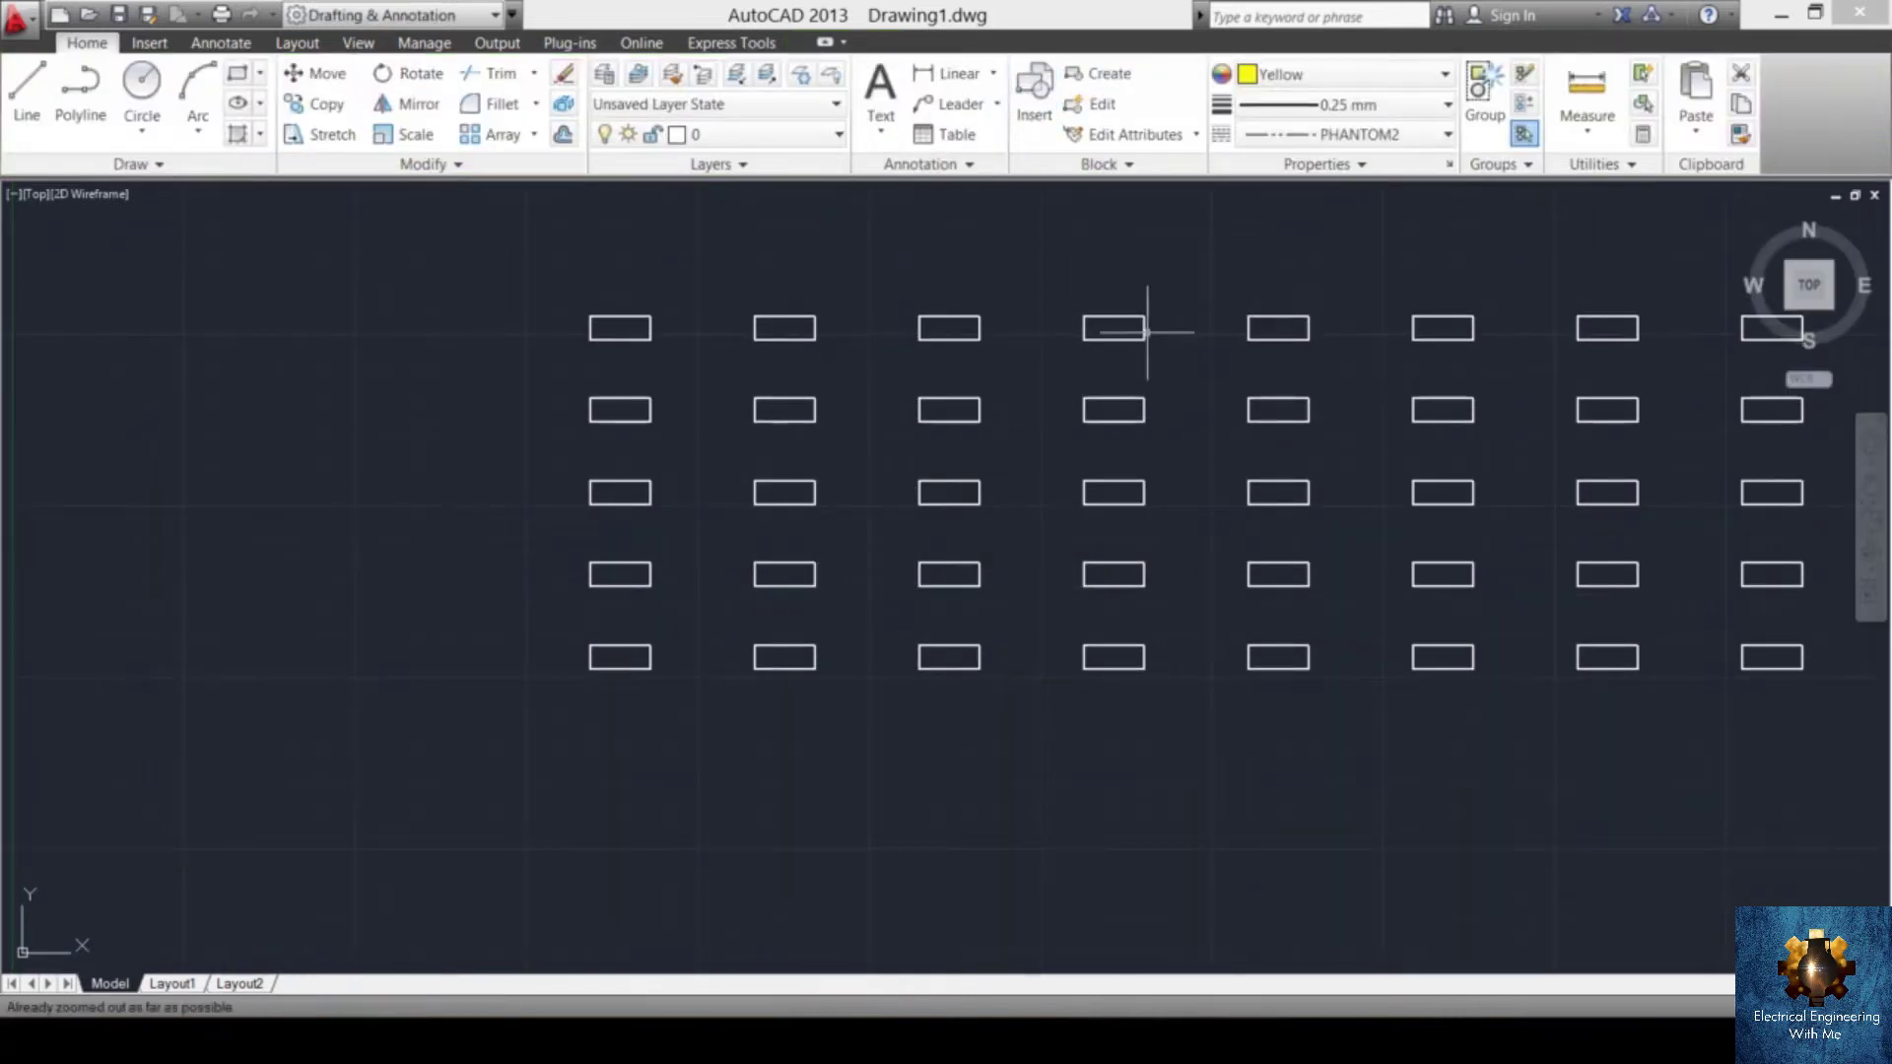
- Regenerate the drawing with the REGEN command
middle_drag(907, 688, 912, 654)
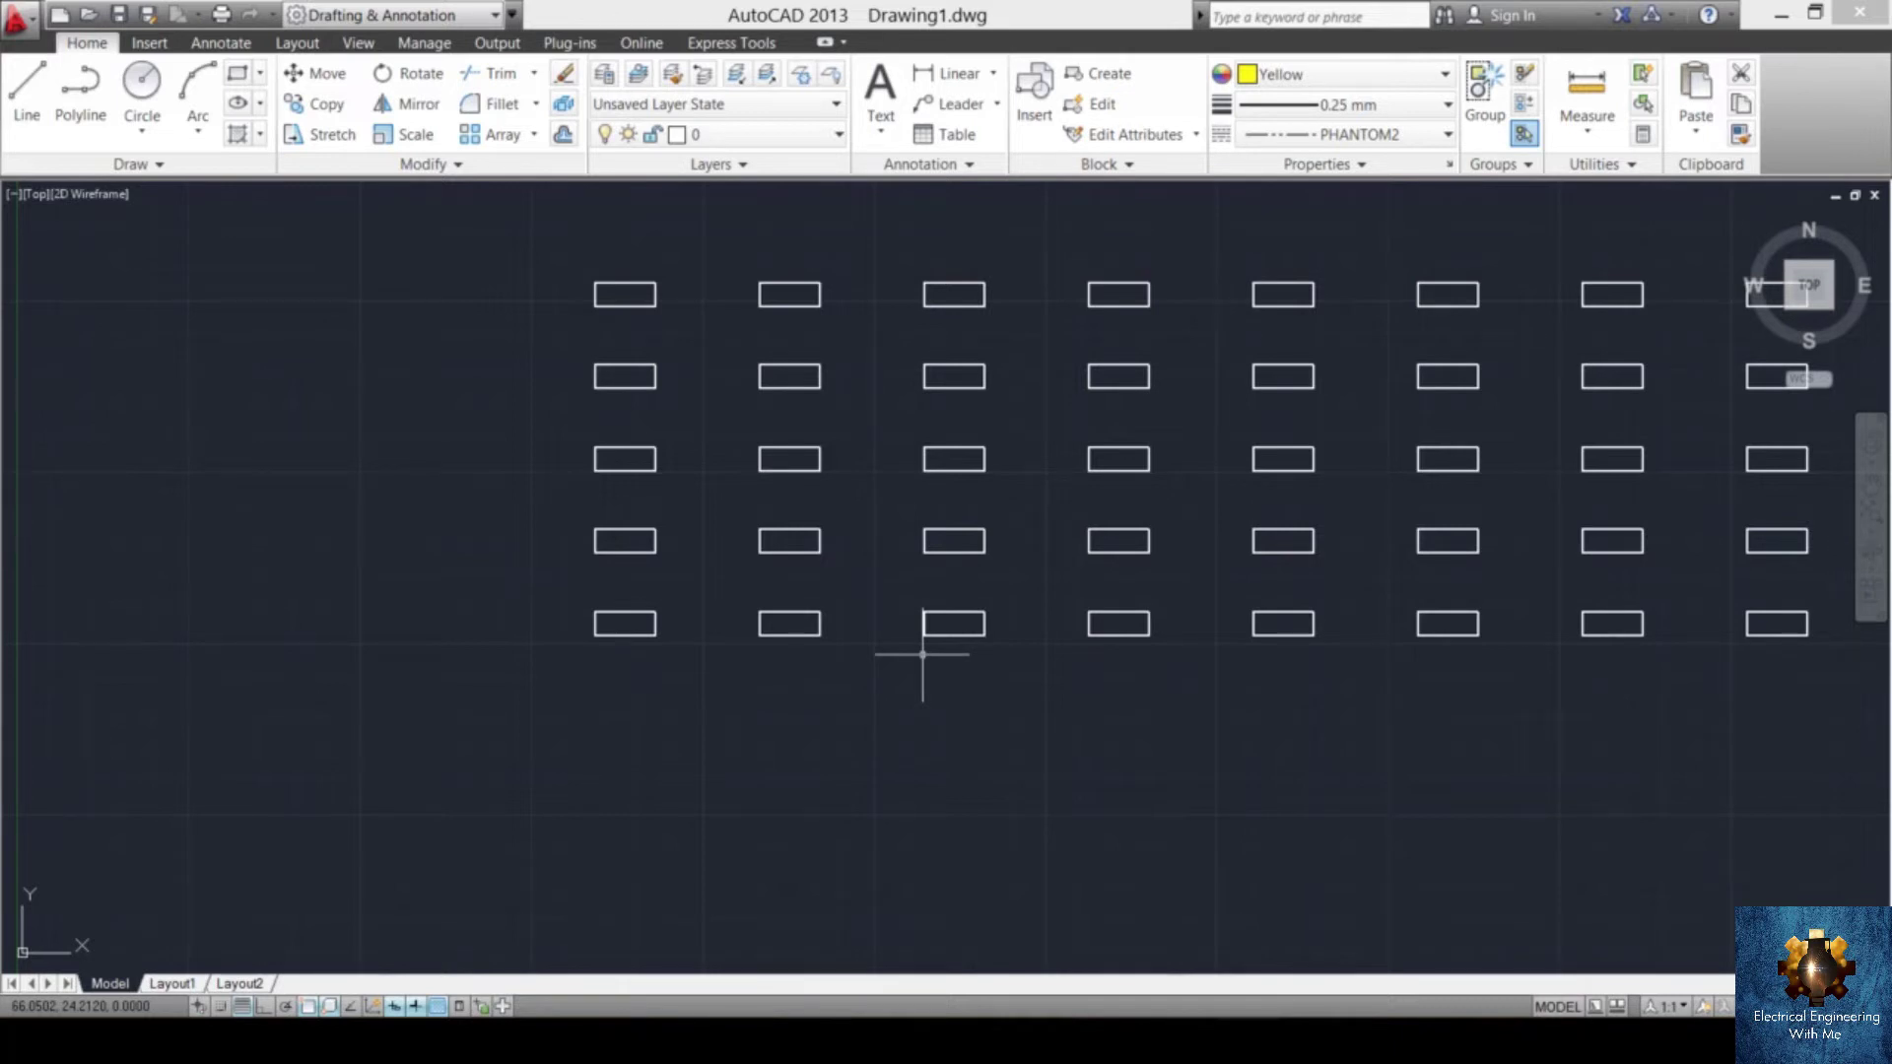
text(REG)
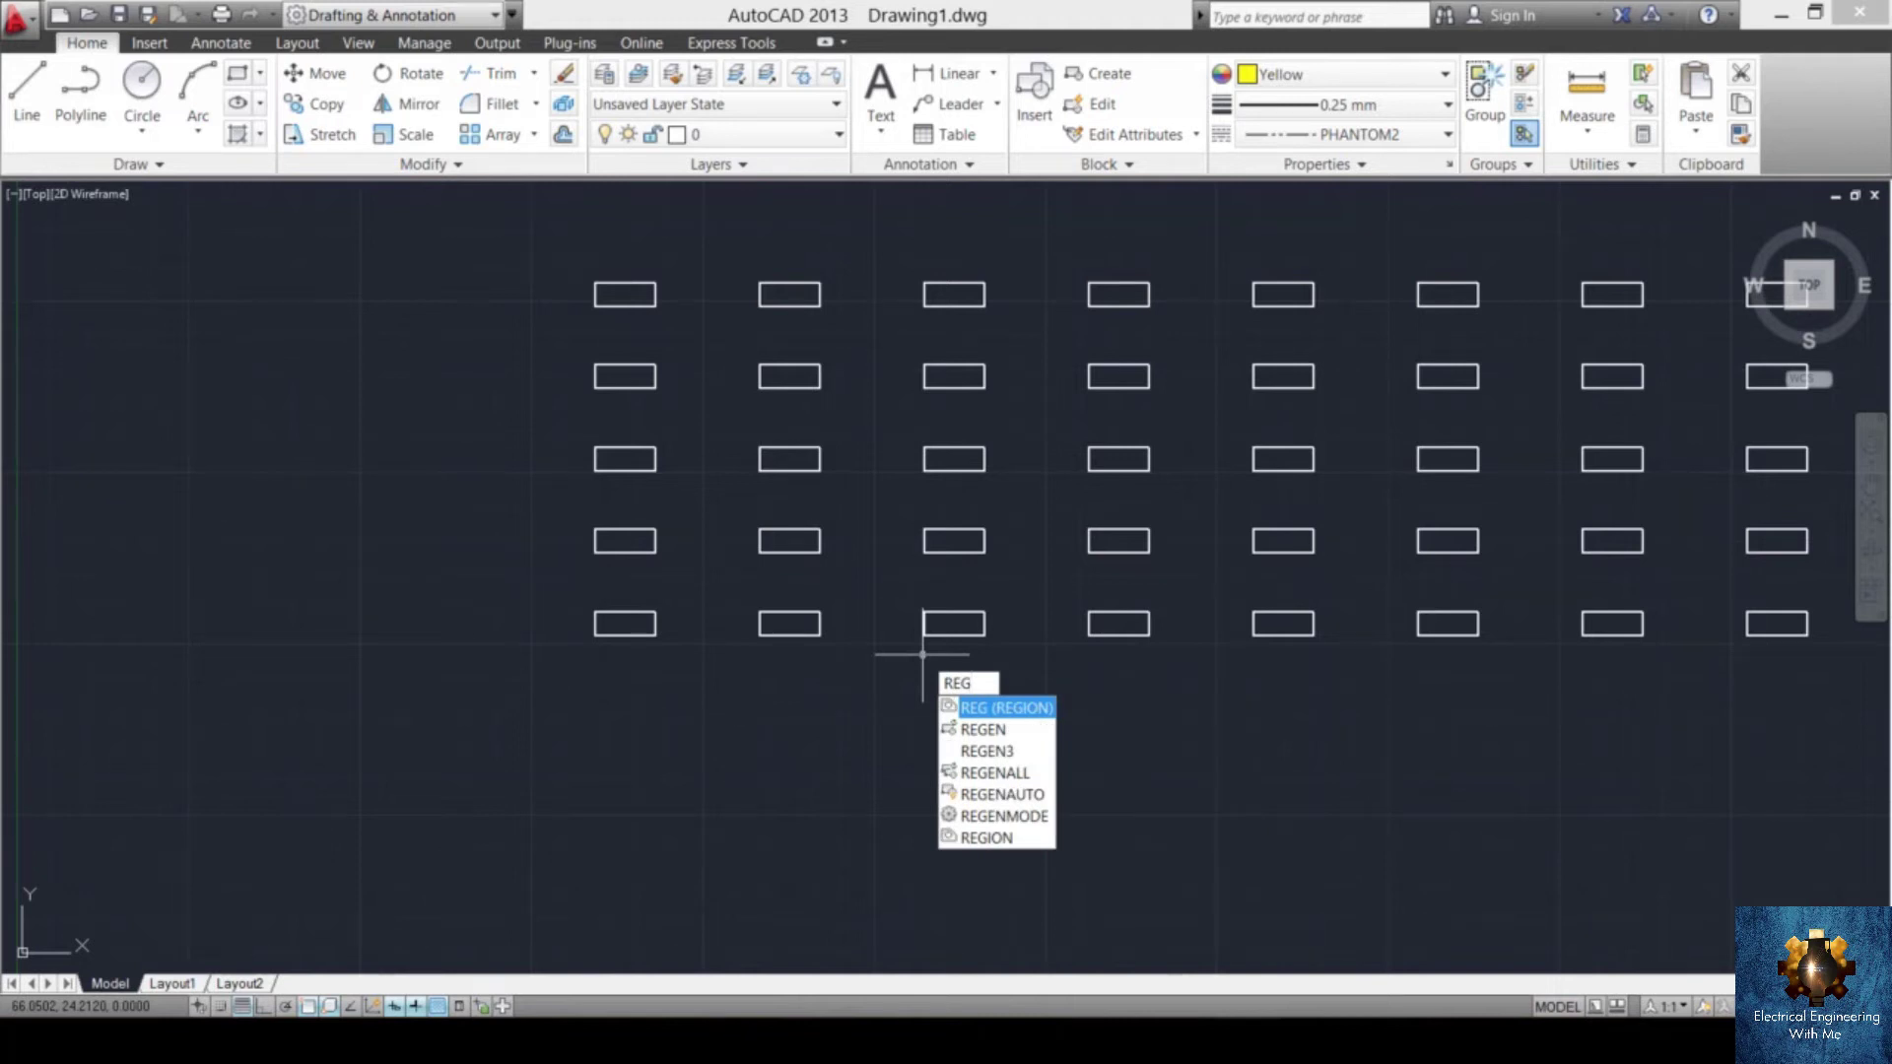
key(Down)
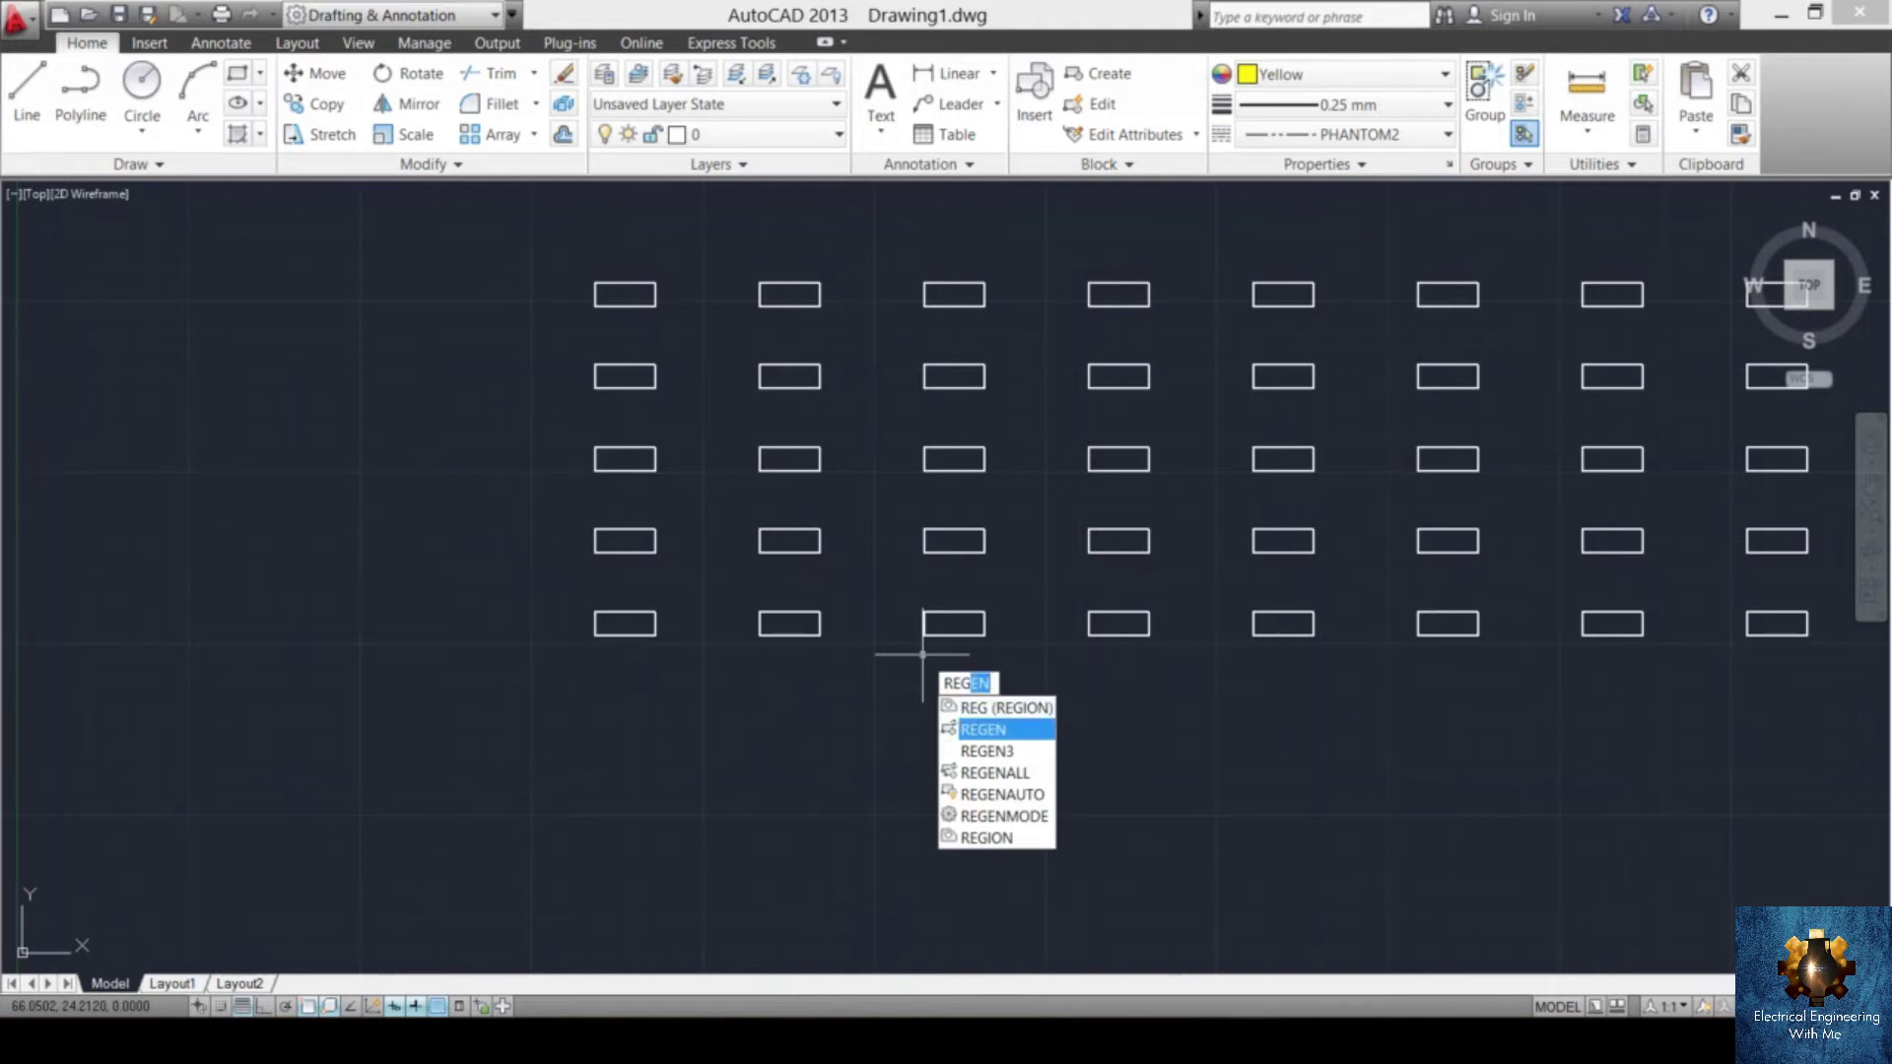
key(Return)
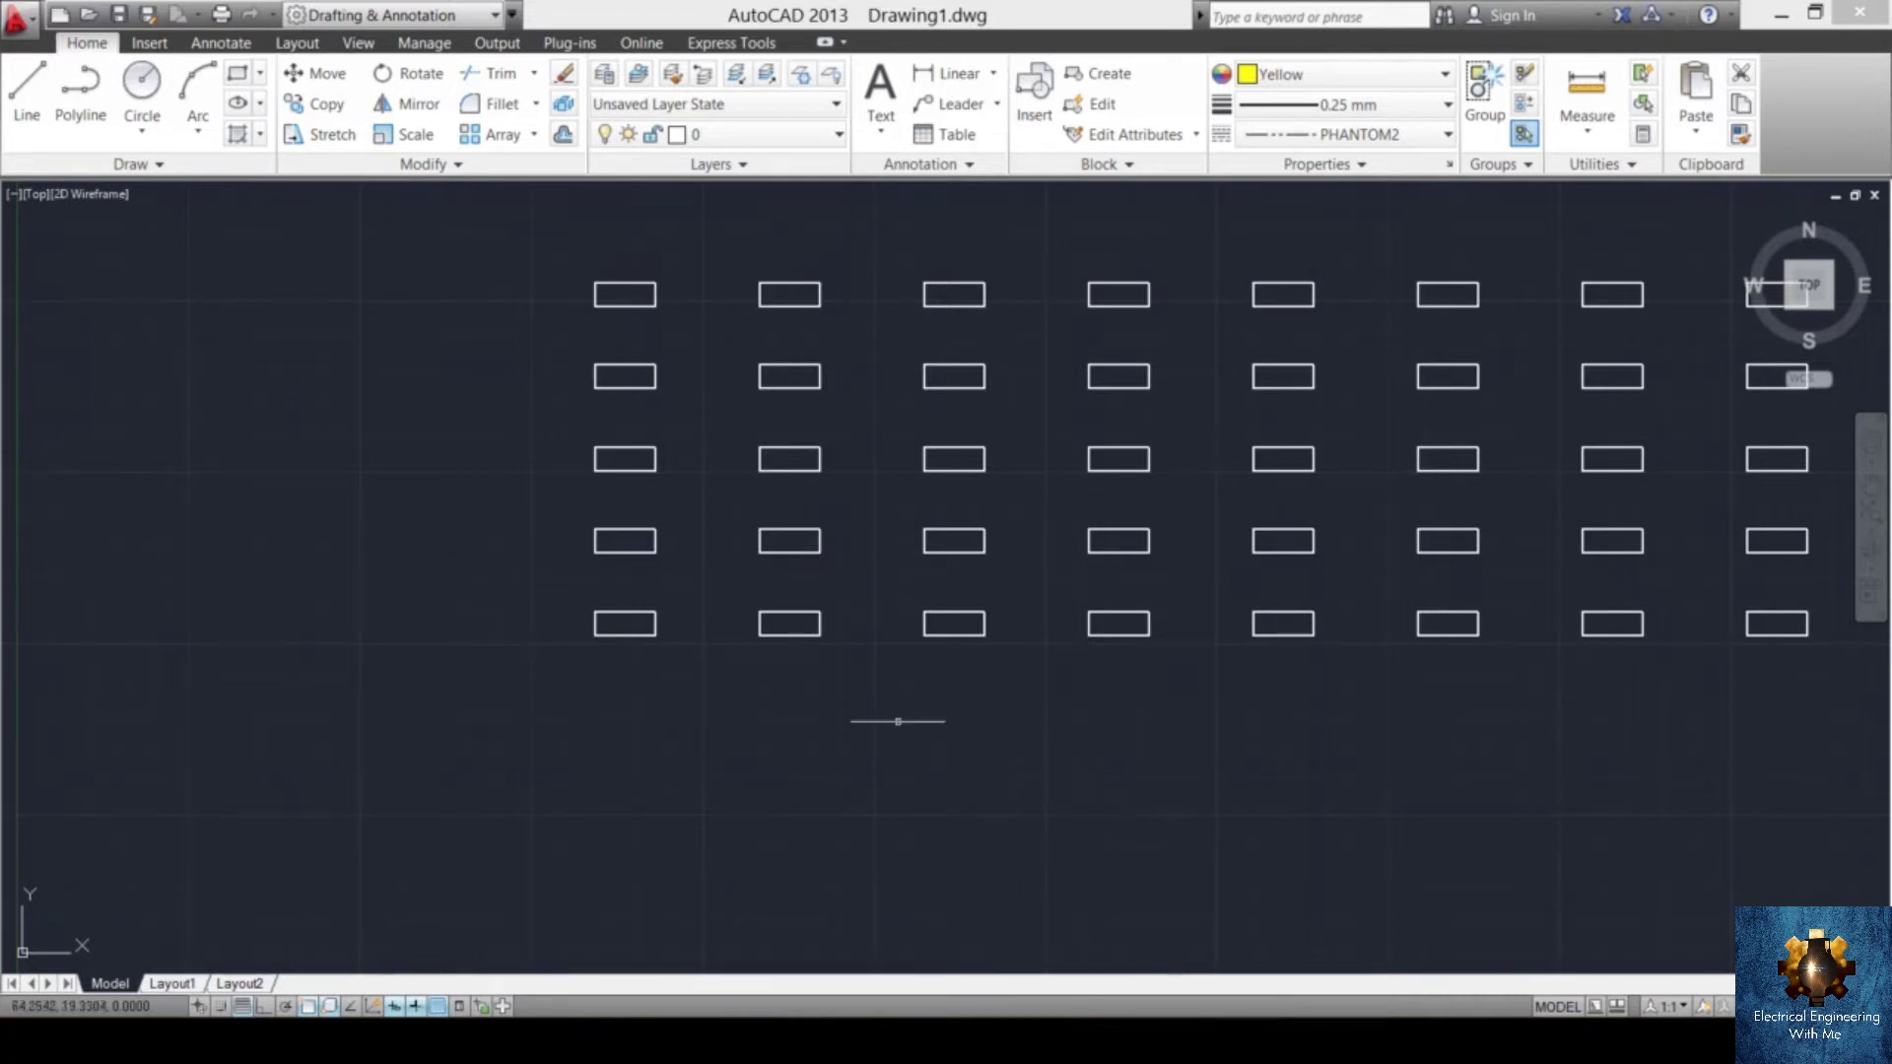
- Explode the rectangular array into individual lines
scroll(1144, 449, down, 4)
click(1627, 328)
click(1049, 648)
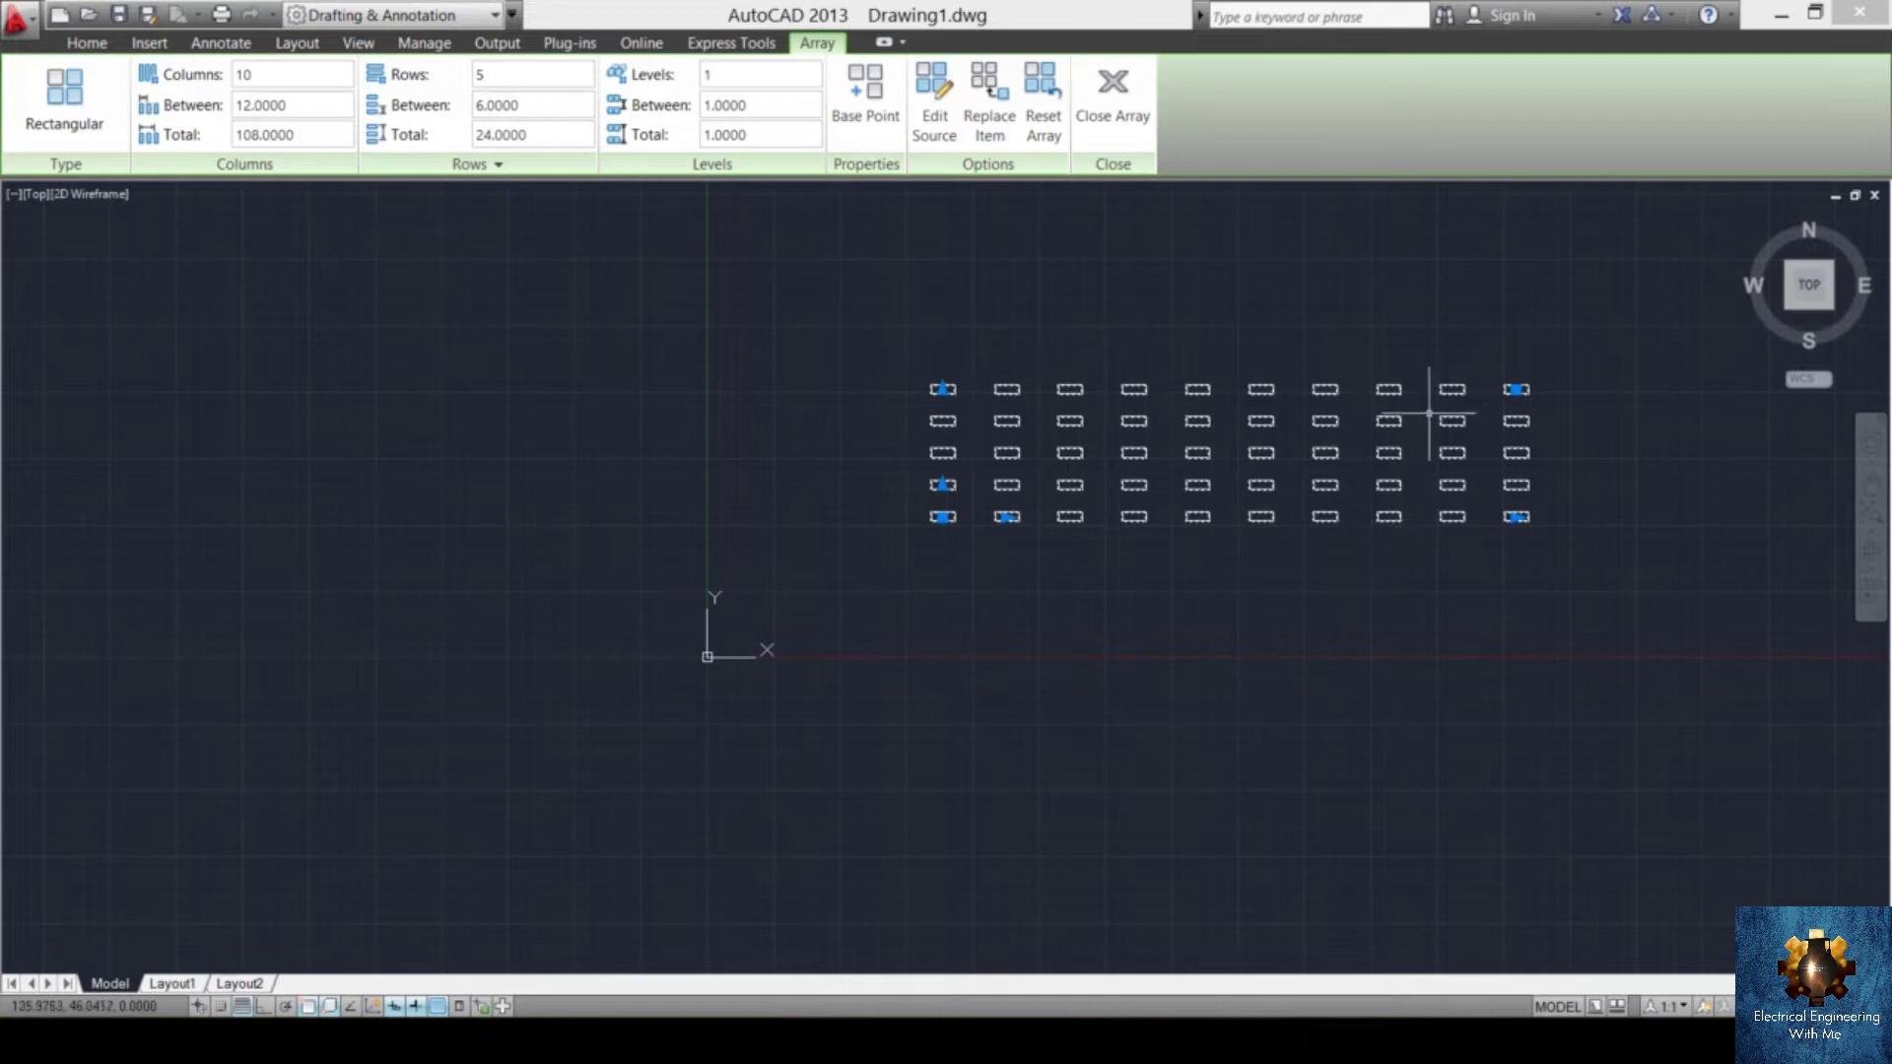
key(Escape)
scroll(1321, 402, up, 2)
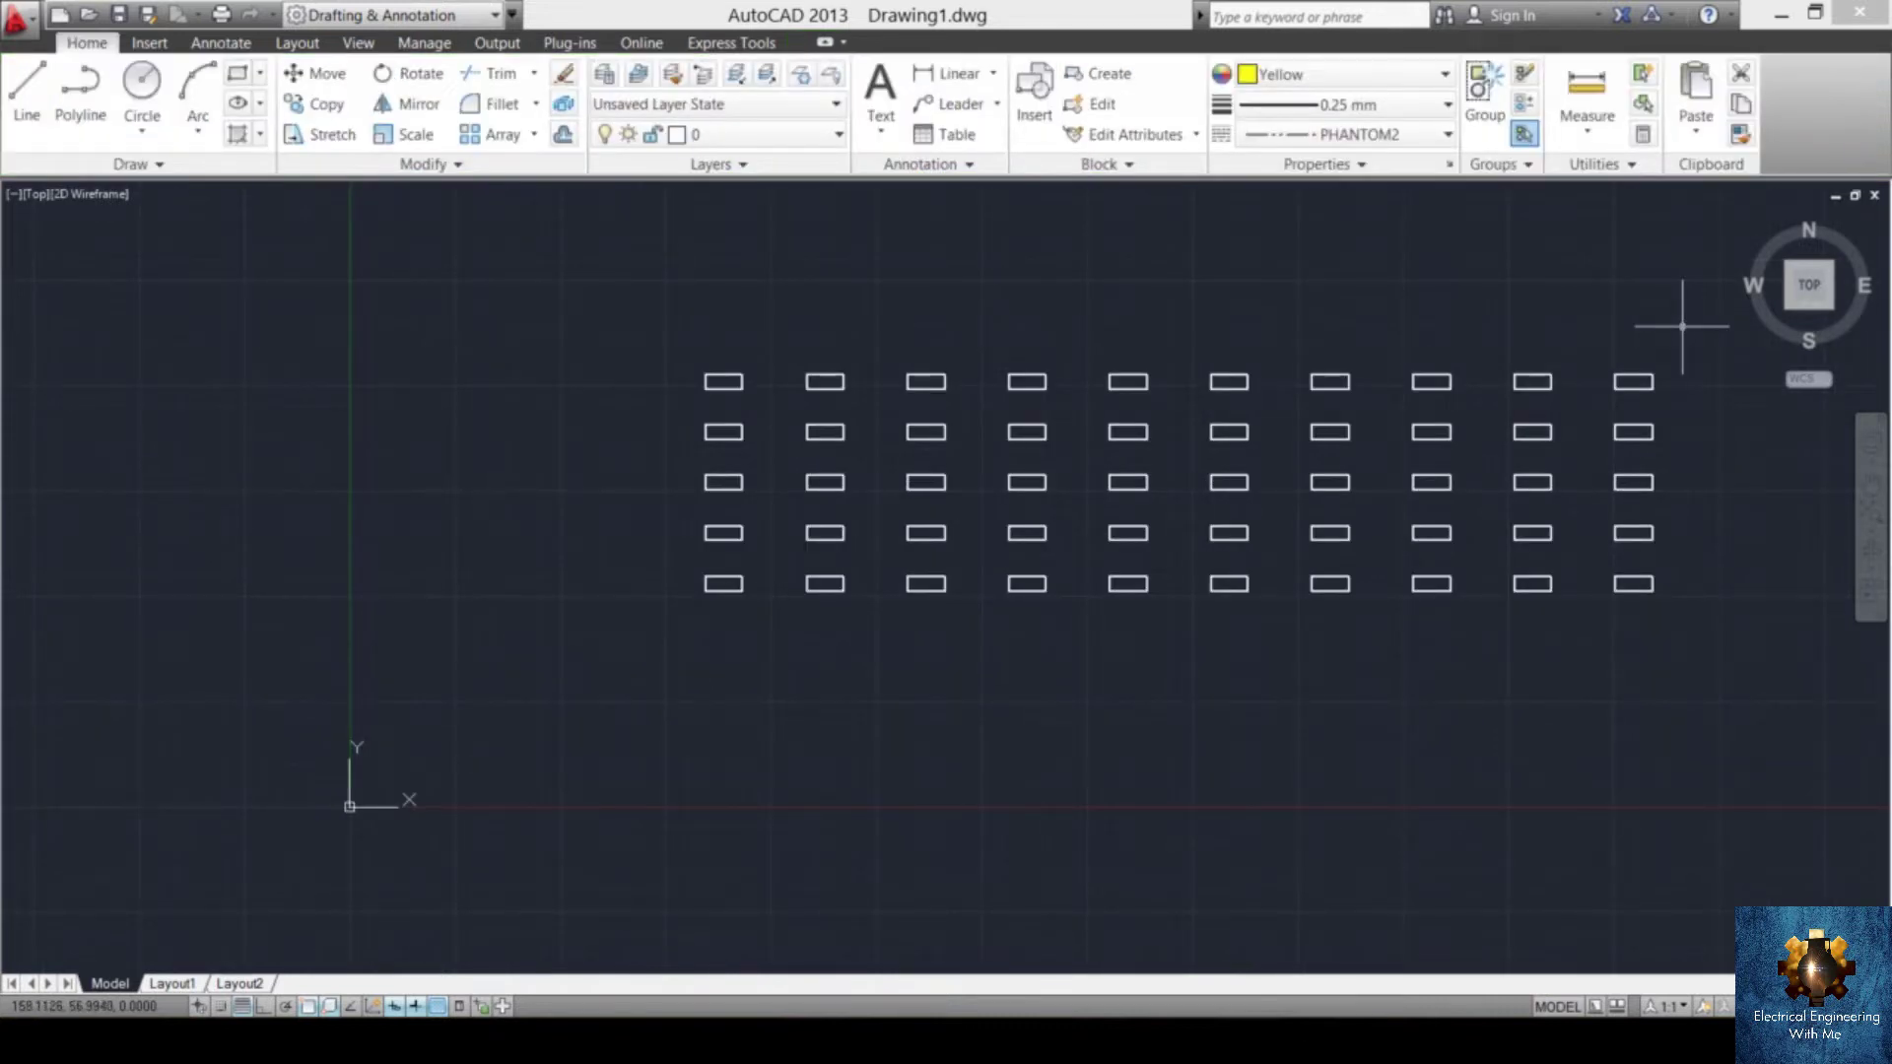
click(1682, 325)
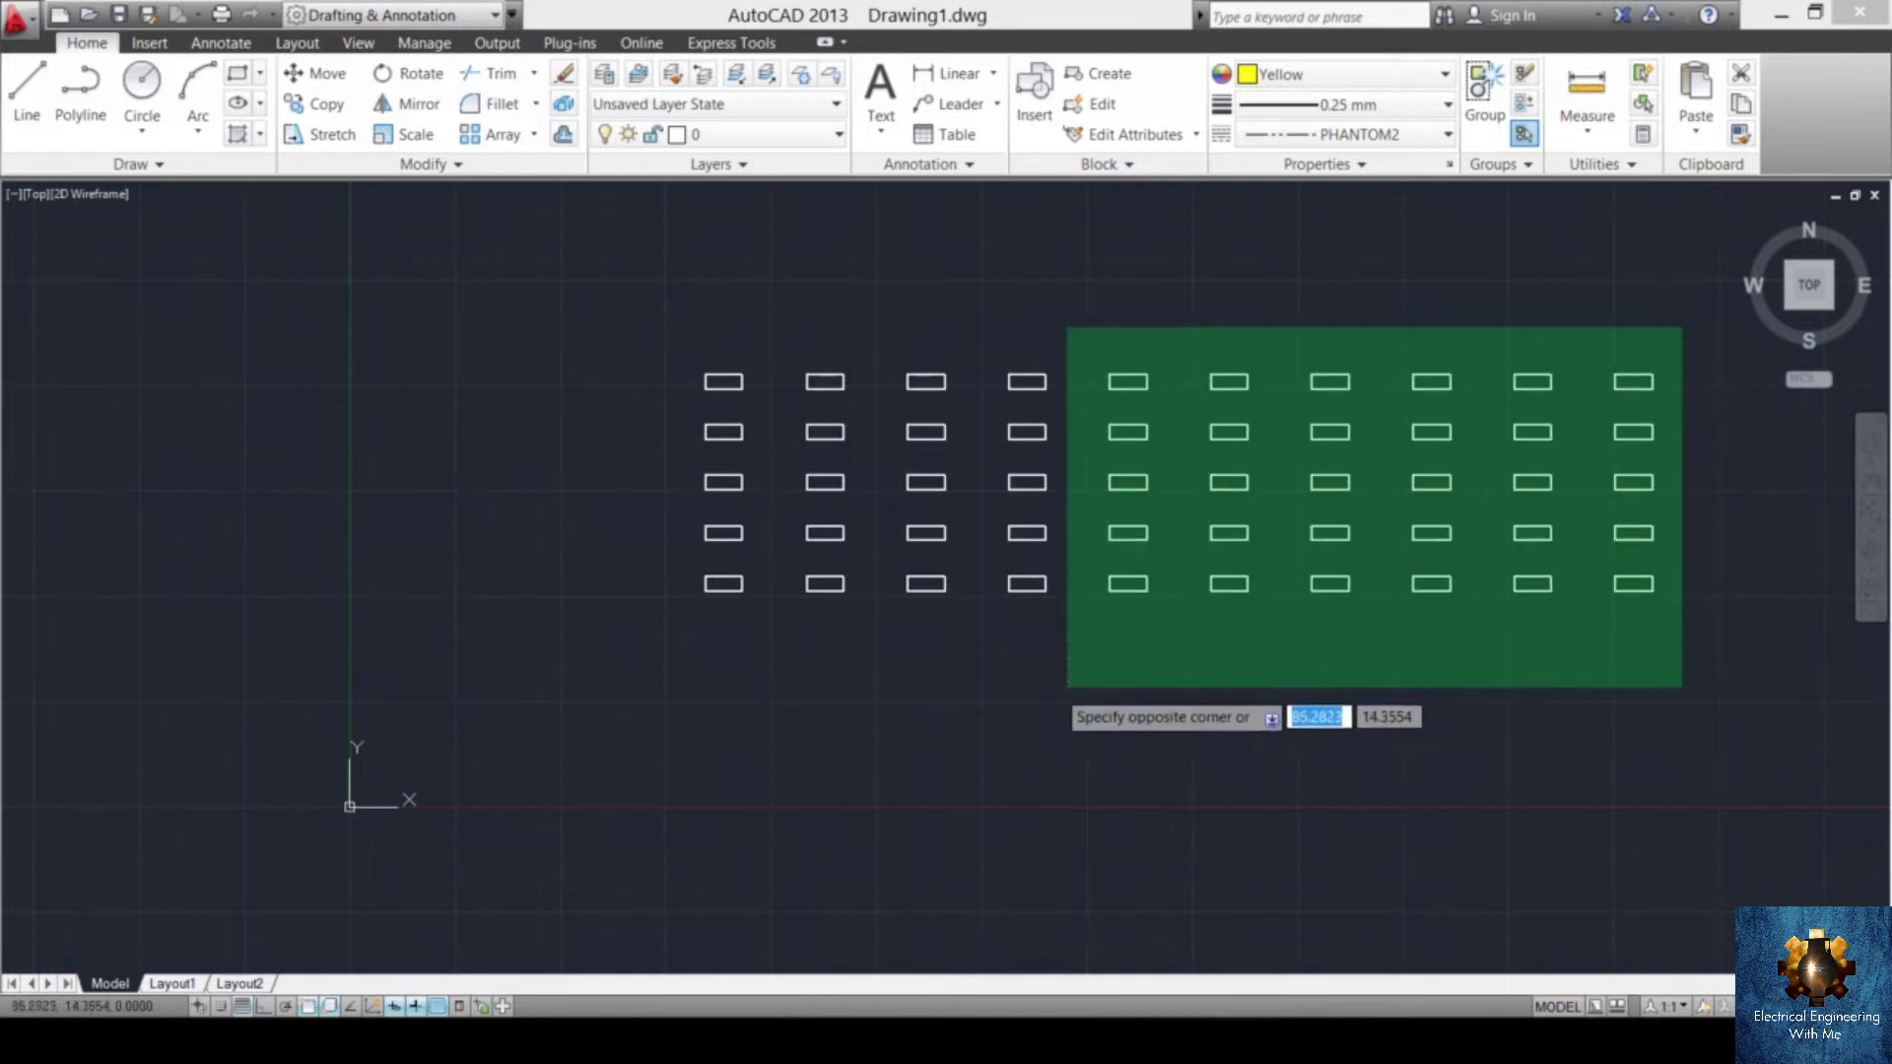
click(852, 707)
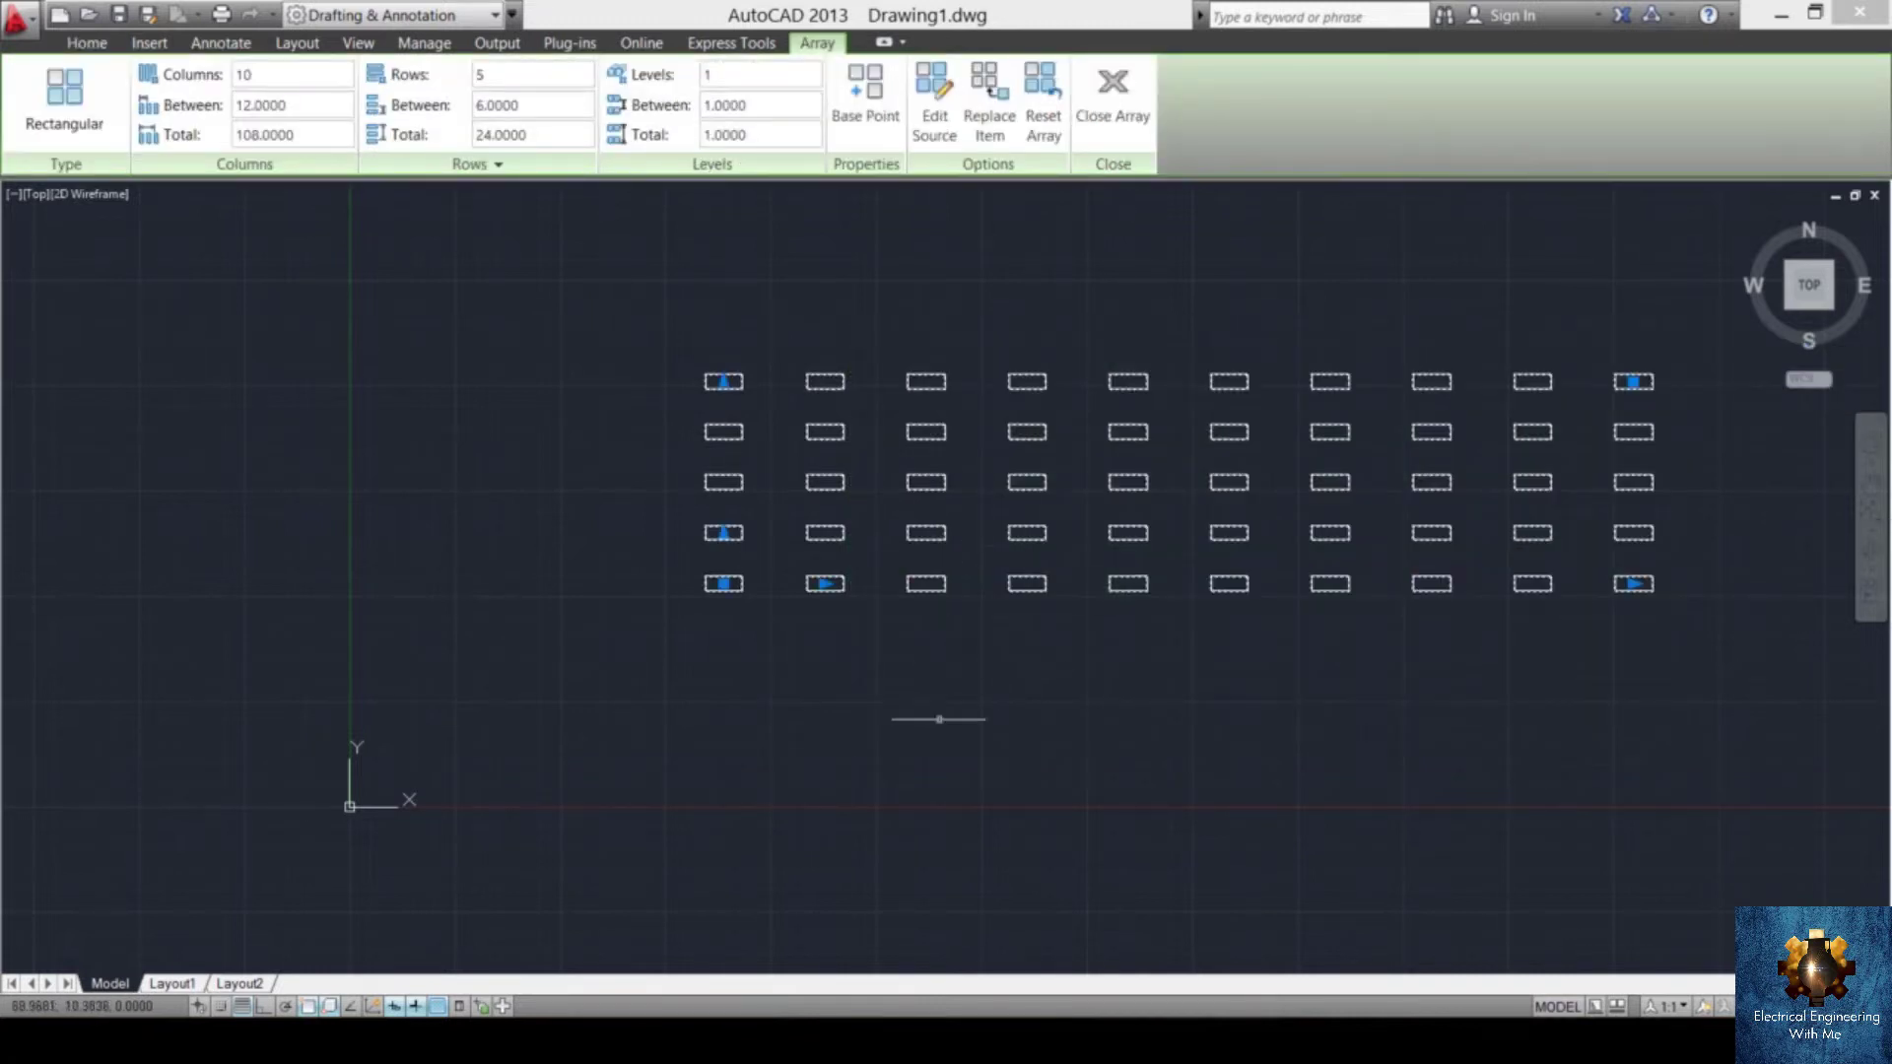
text(a)
key(Escape)
- Delete all the rectangles except those in the first column
click(1697, 314)
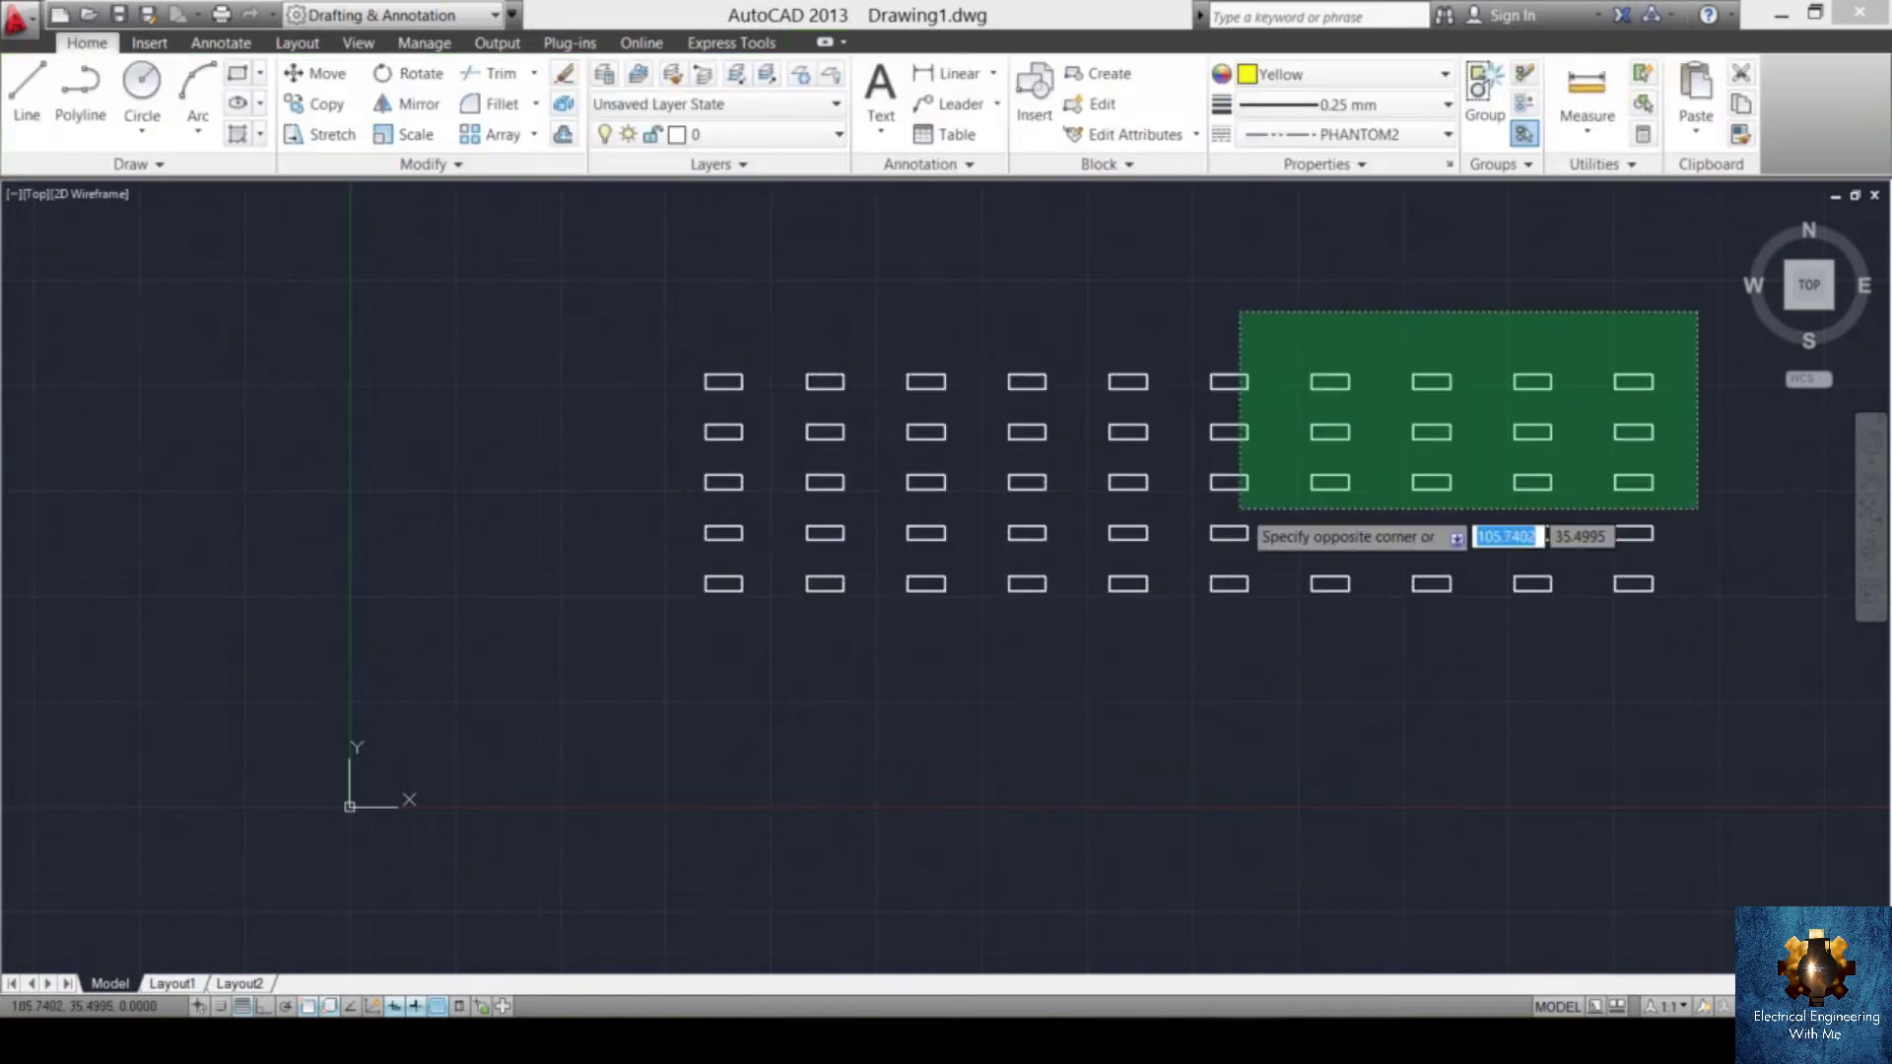
click(1689, 279)
click(1689, 276)
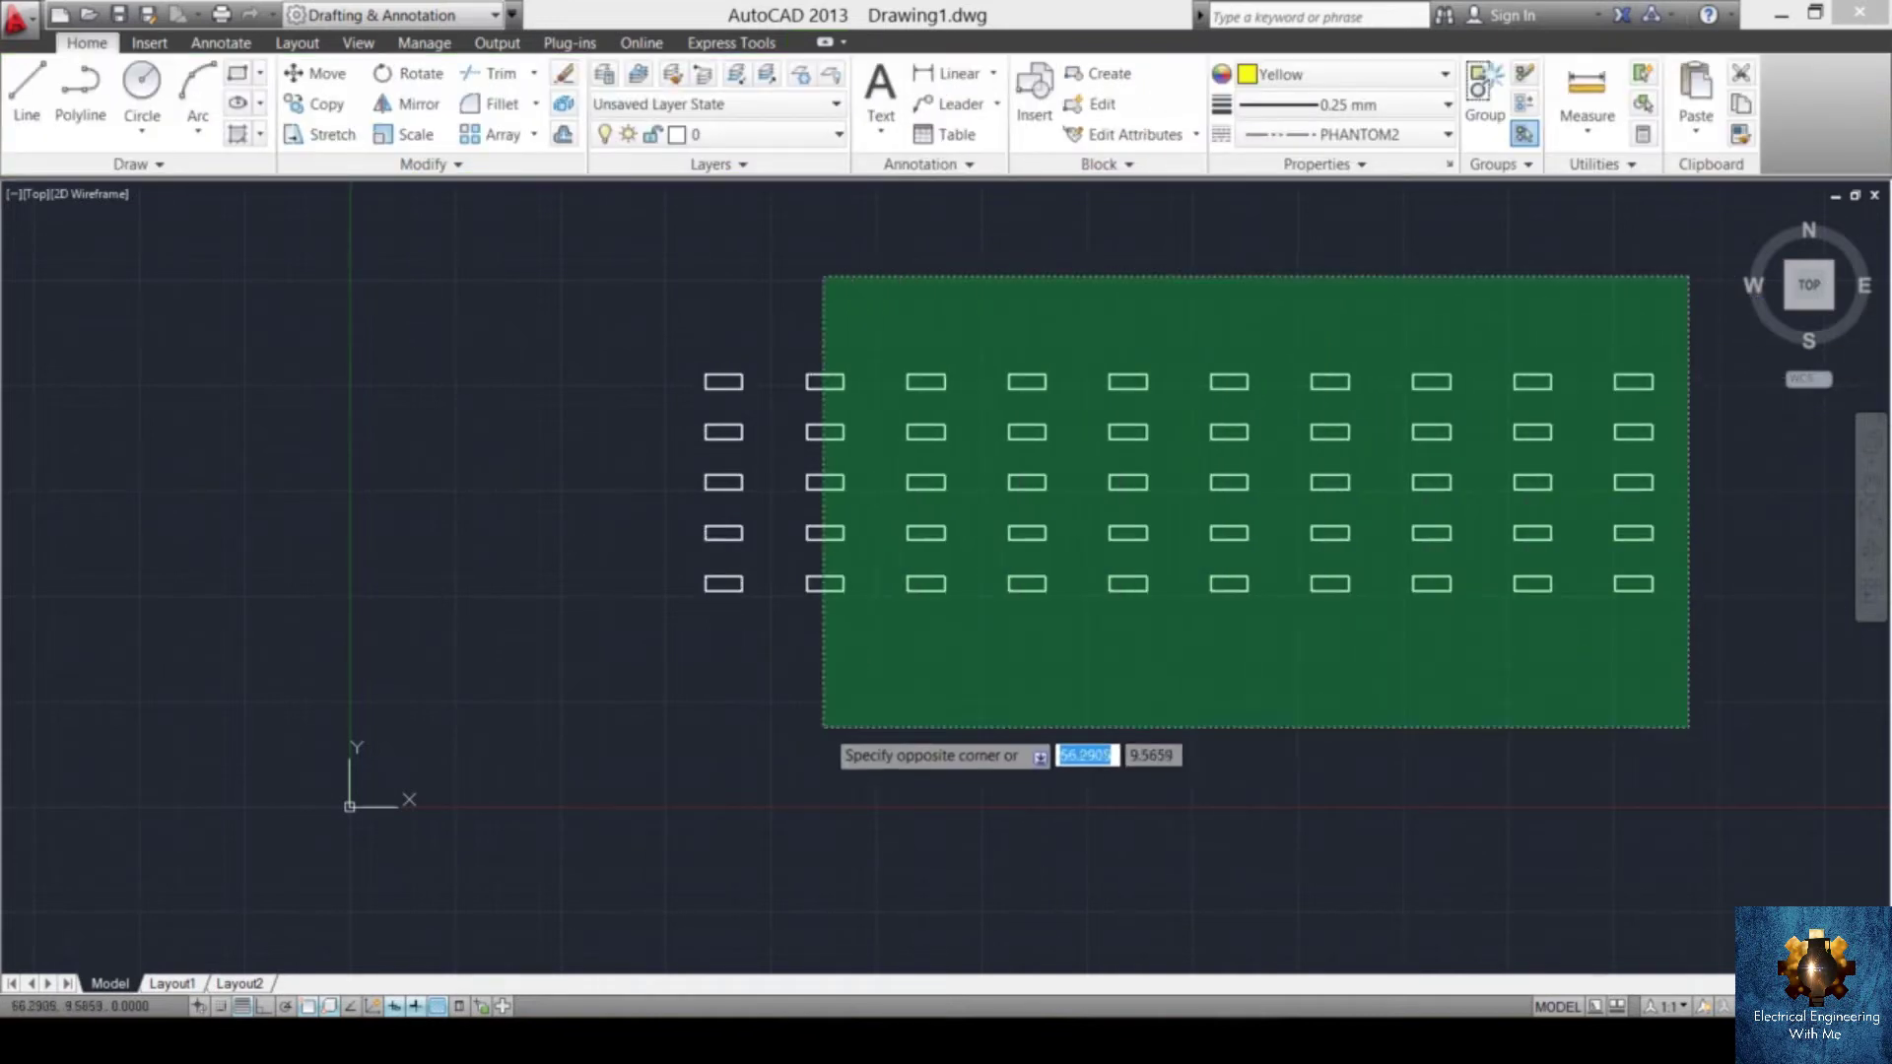
click(788, 706)
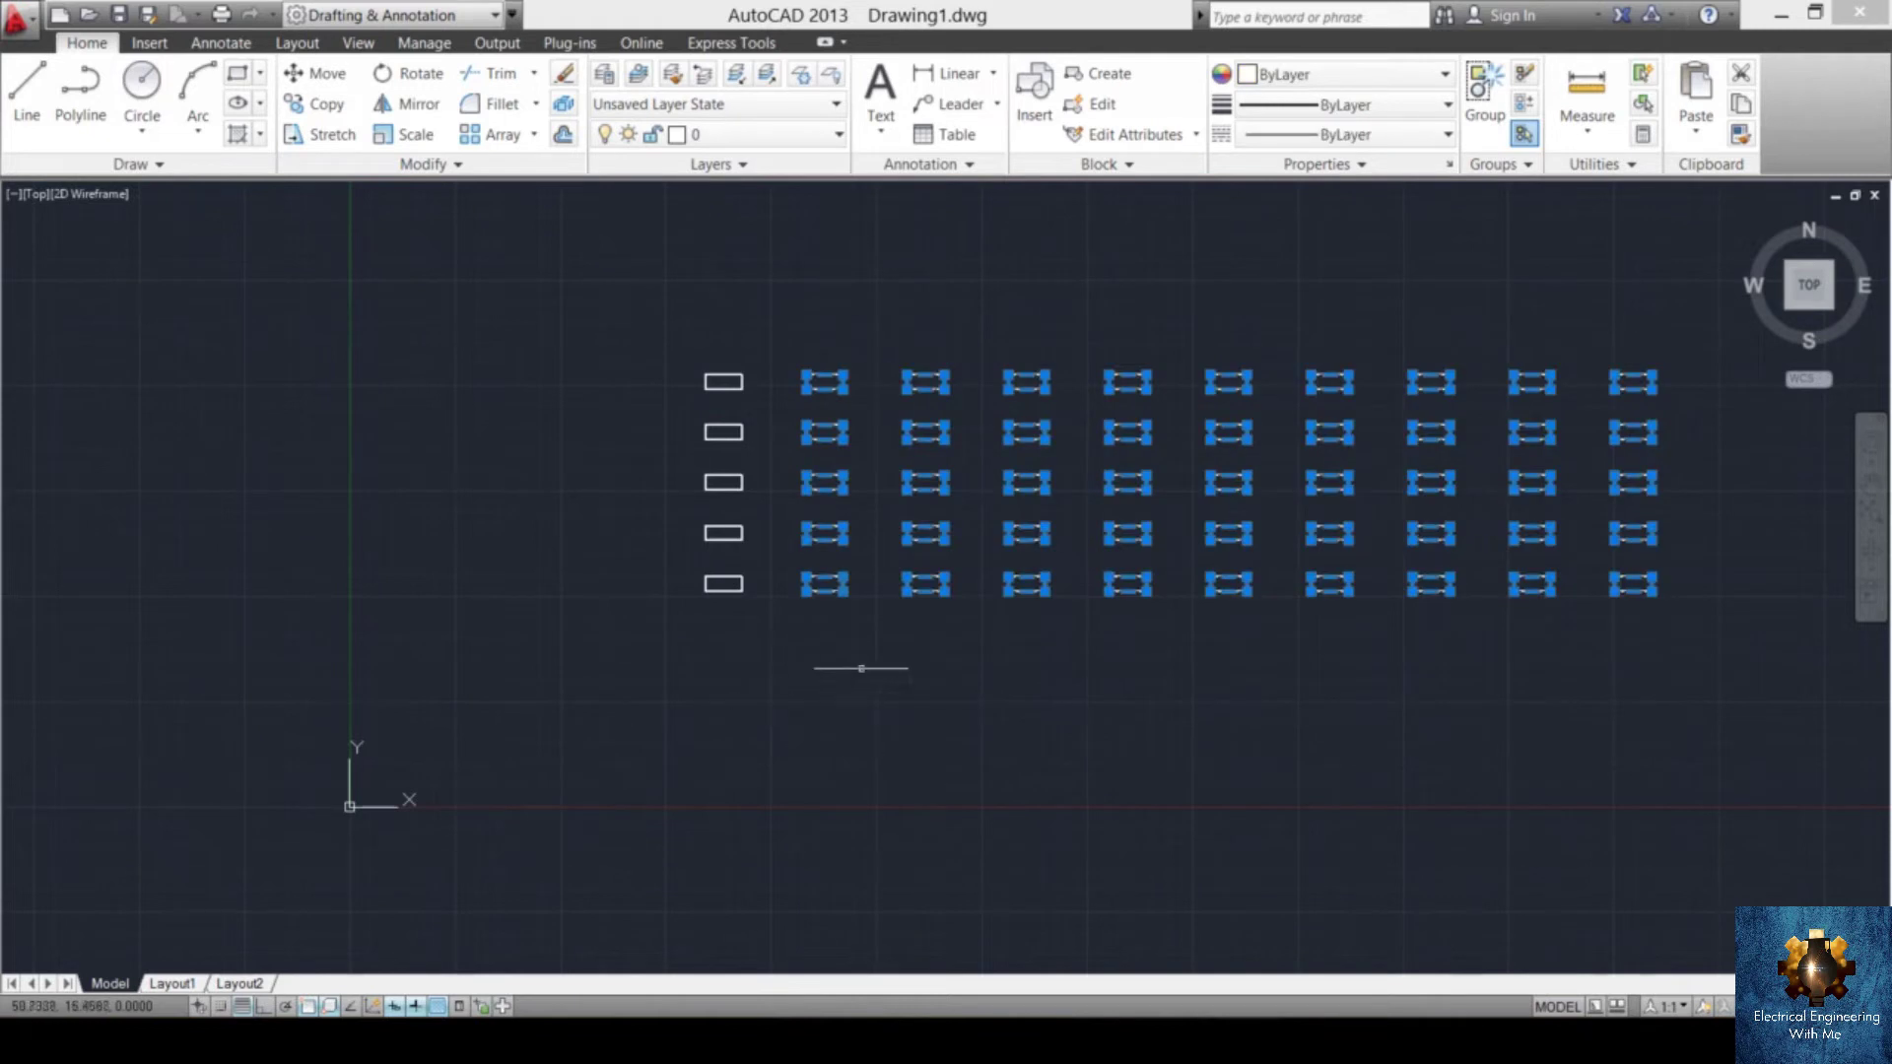
key(Delete)
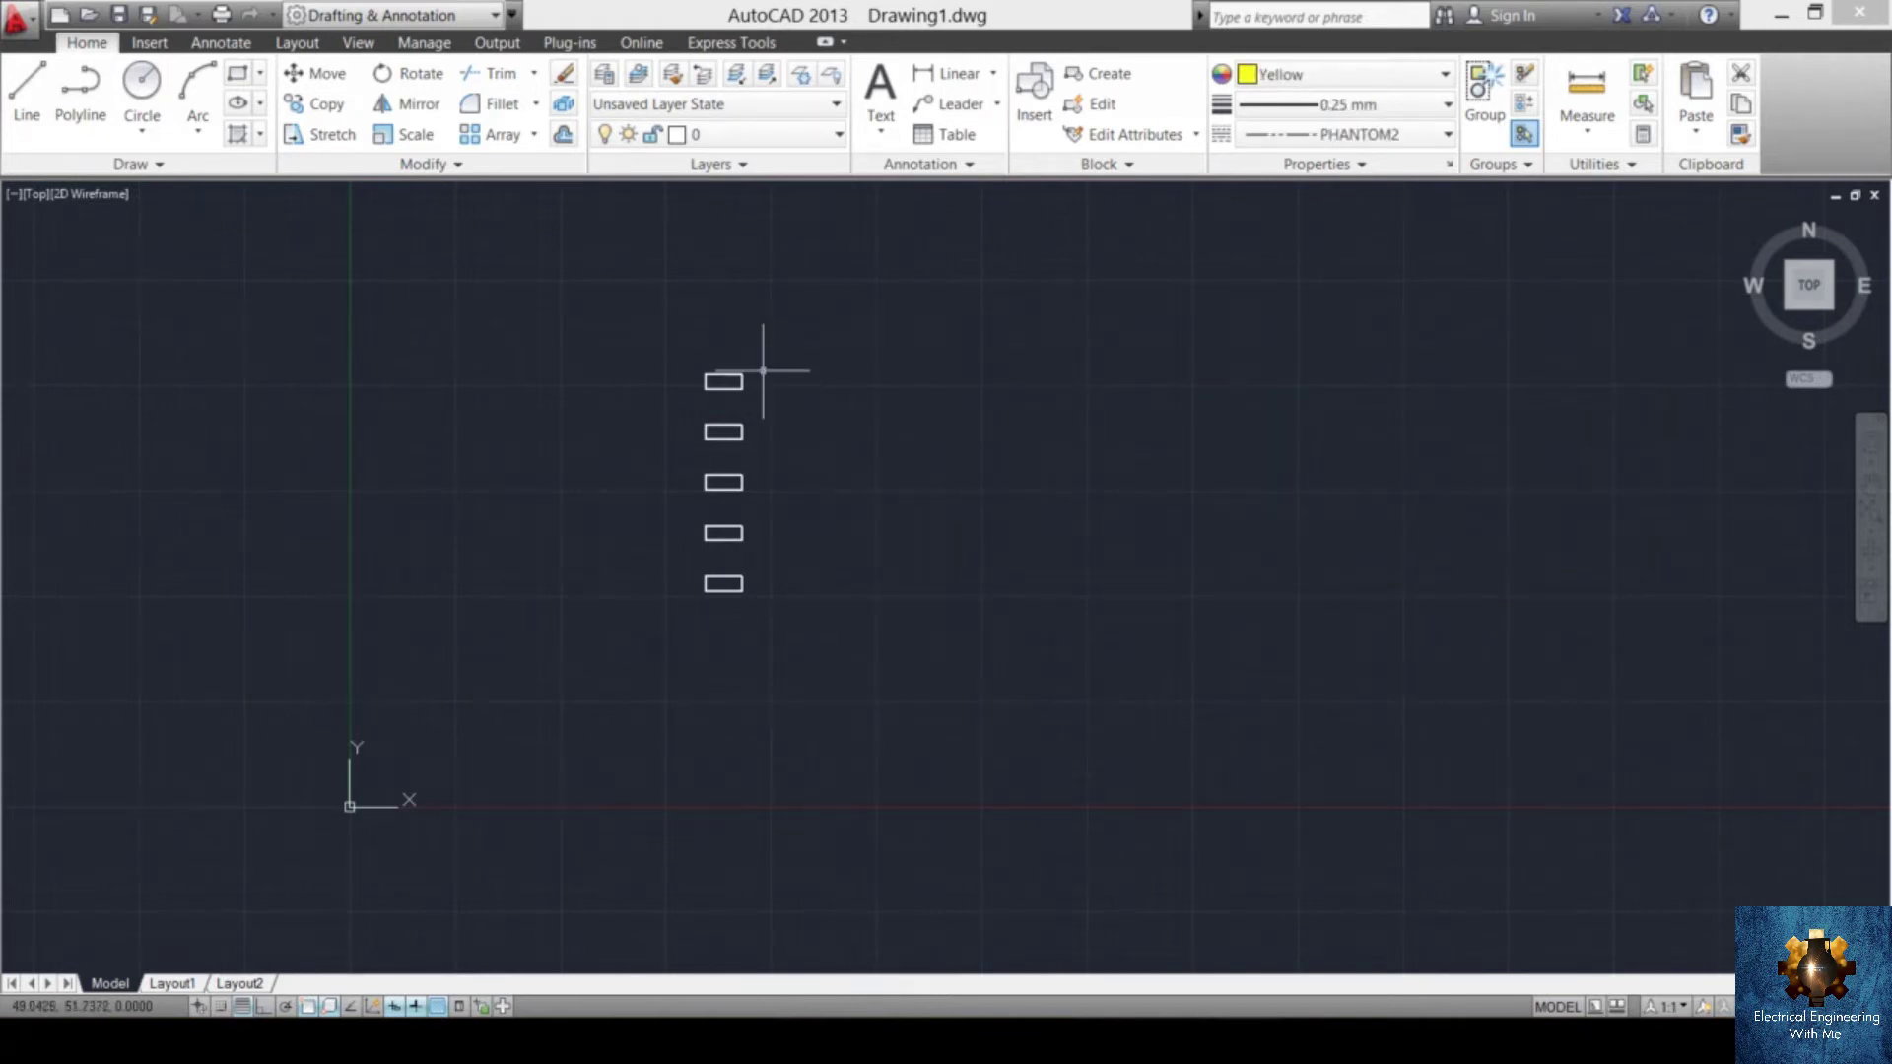
- Group the five remaining rectangles with the Group command and check that they select as one object
scroll(763, 370, up, 2)
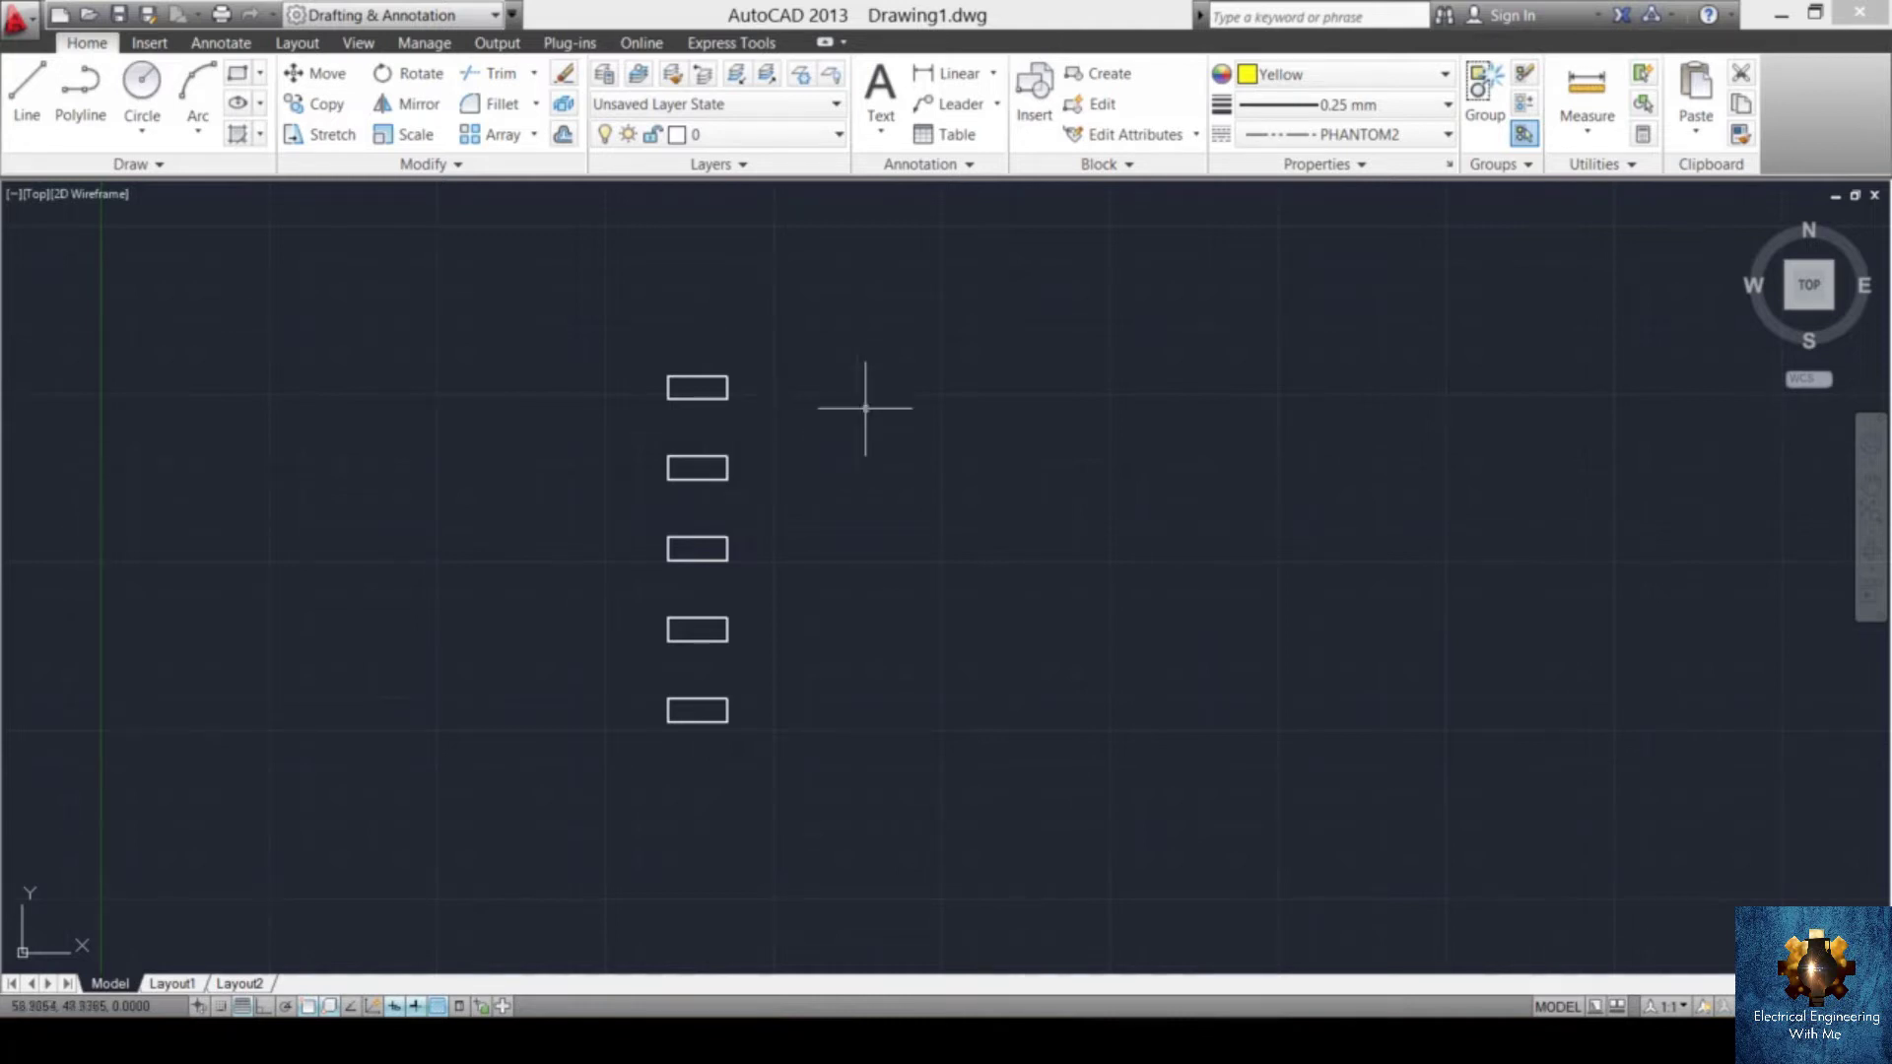
click(864, 280)
click(517, 798)
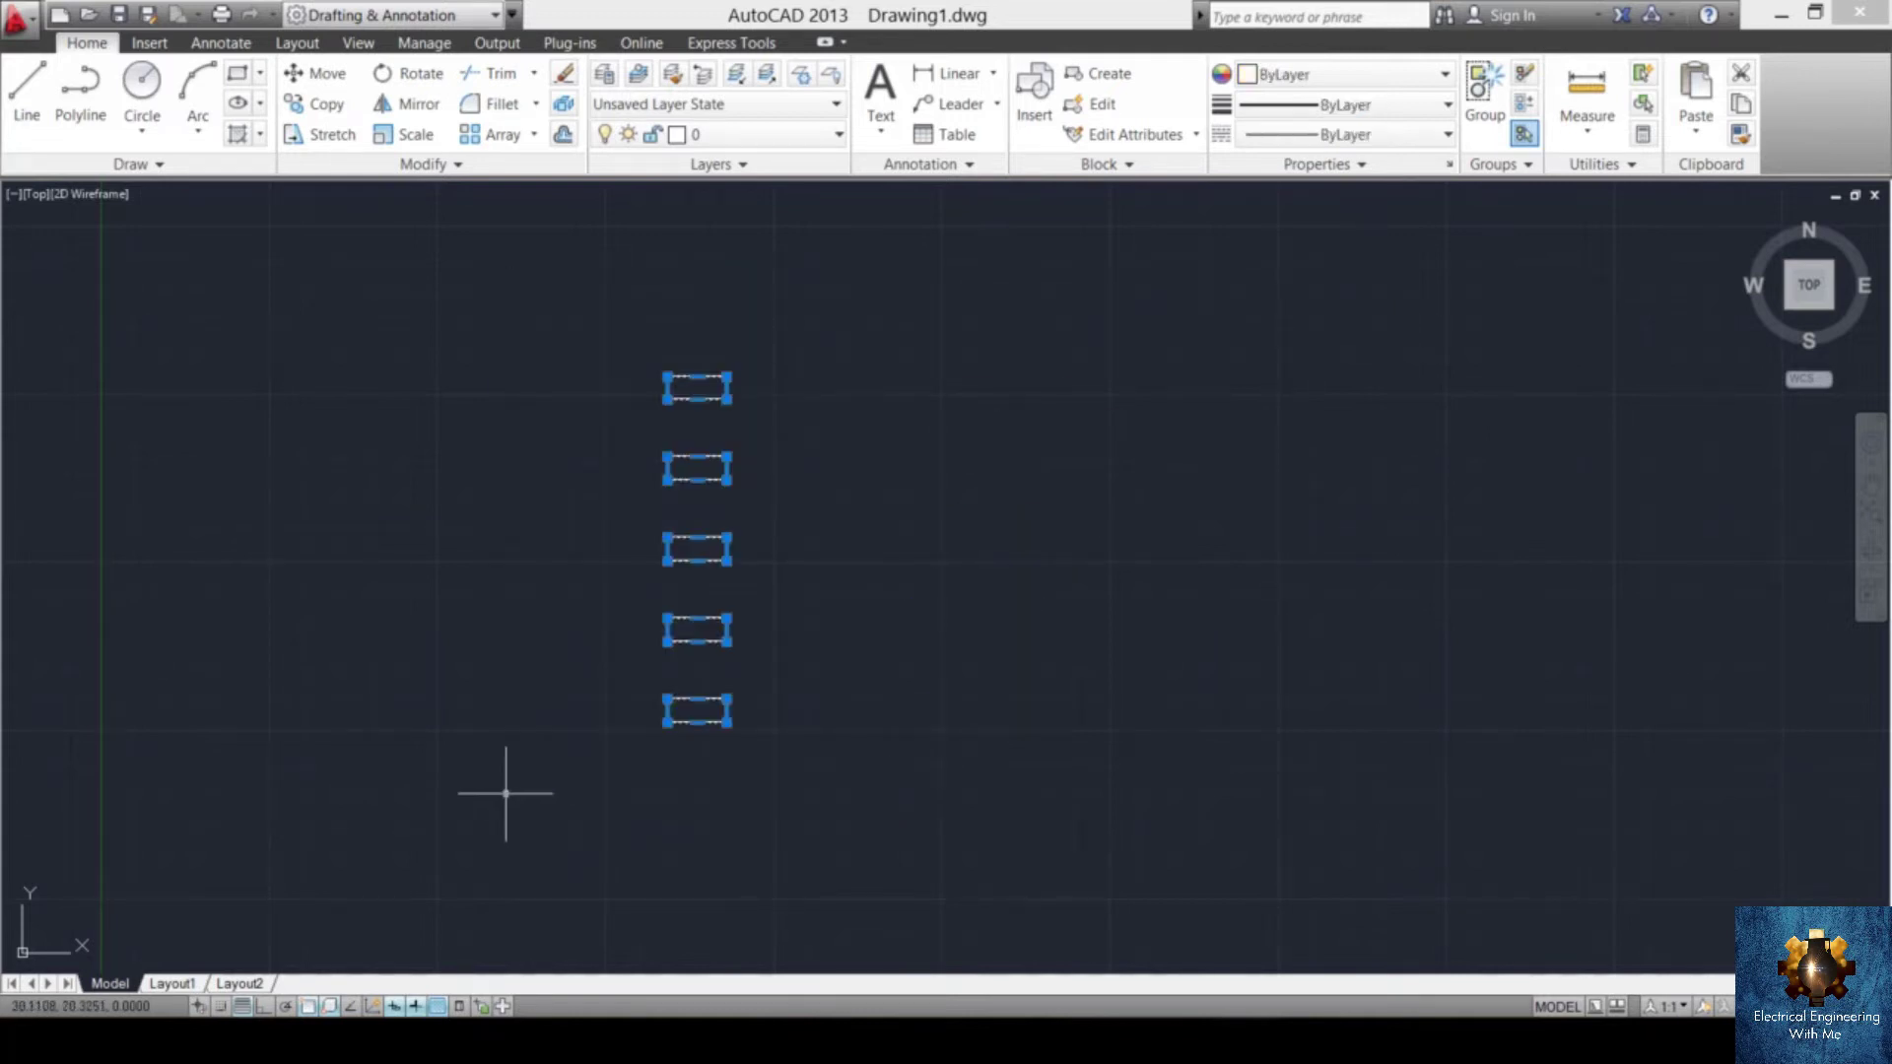
text(G)
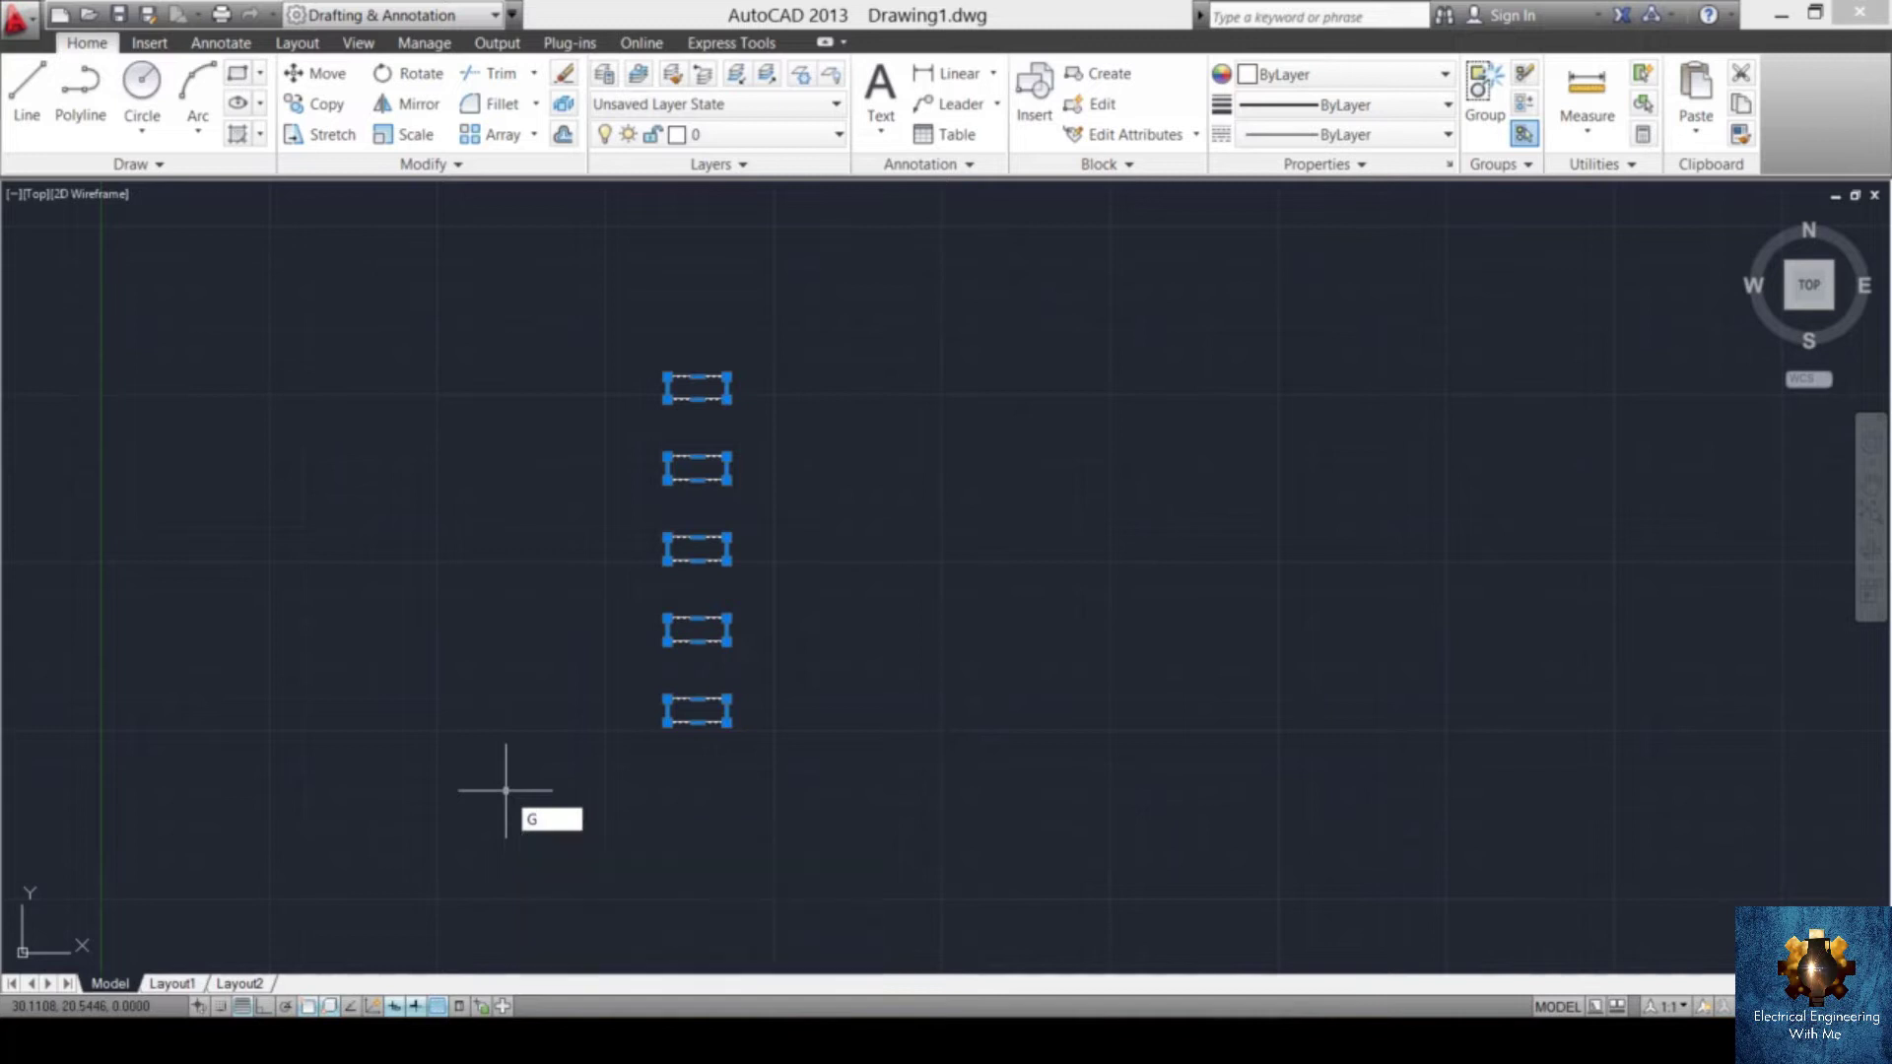
key(Return)
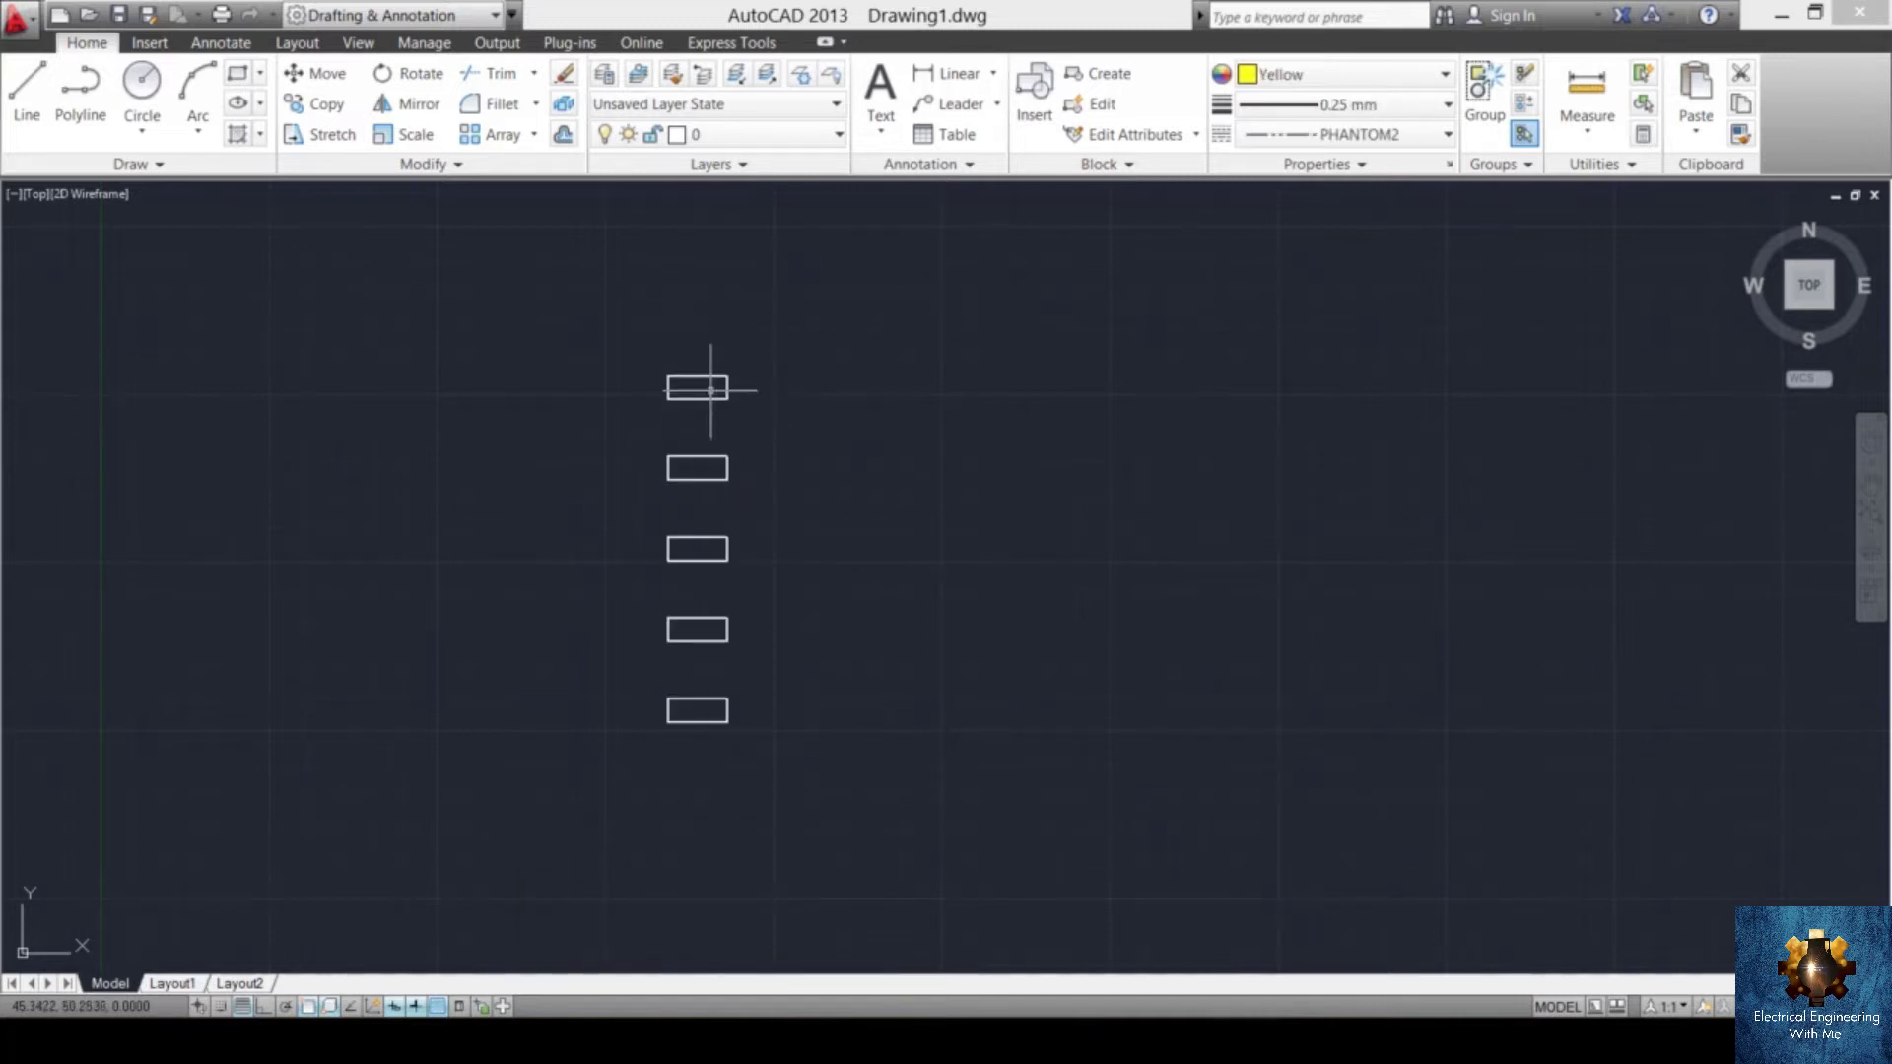
click(711, 389)
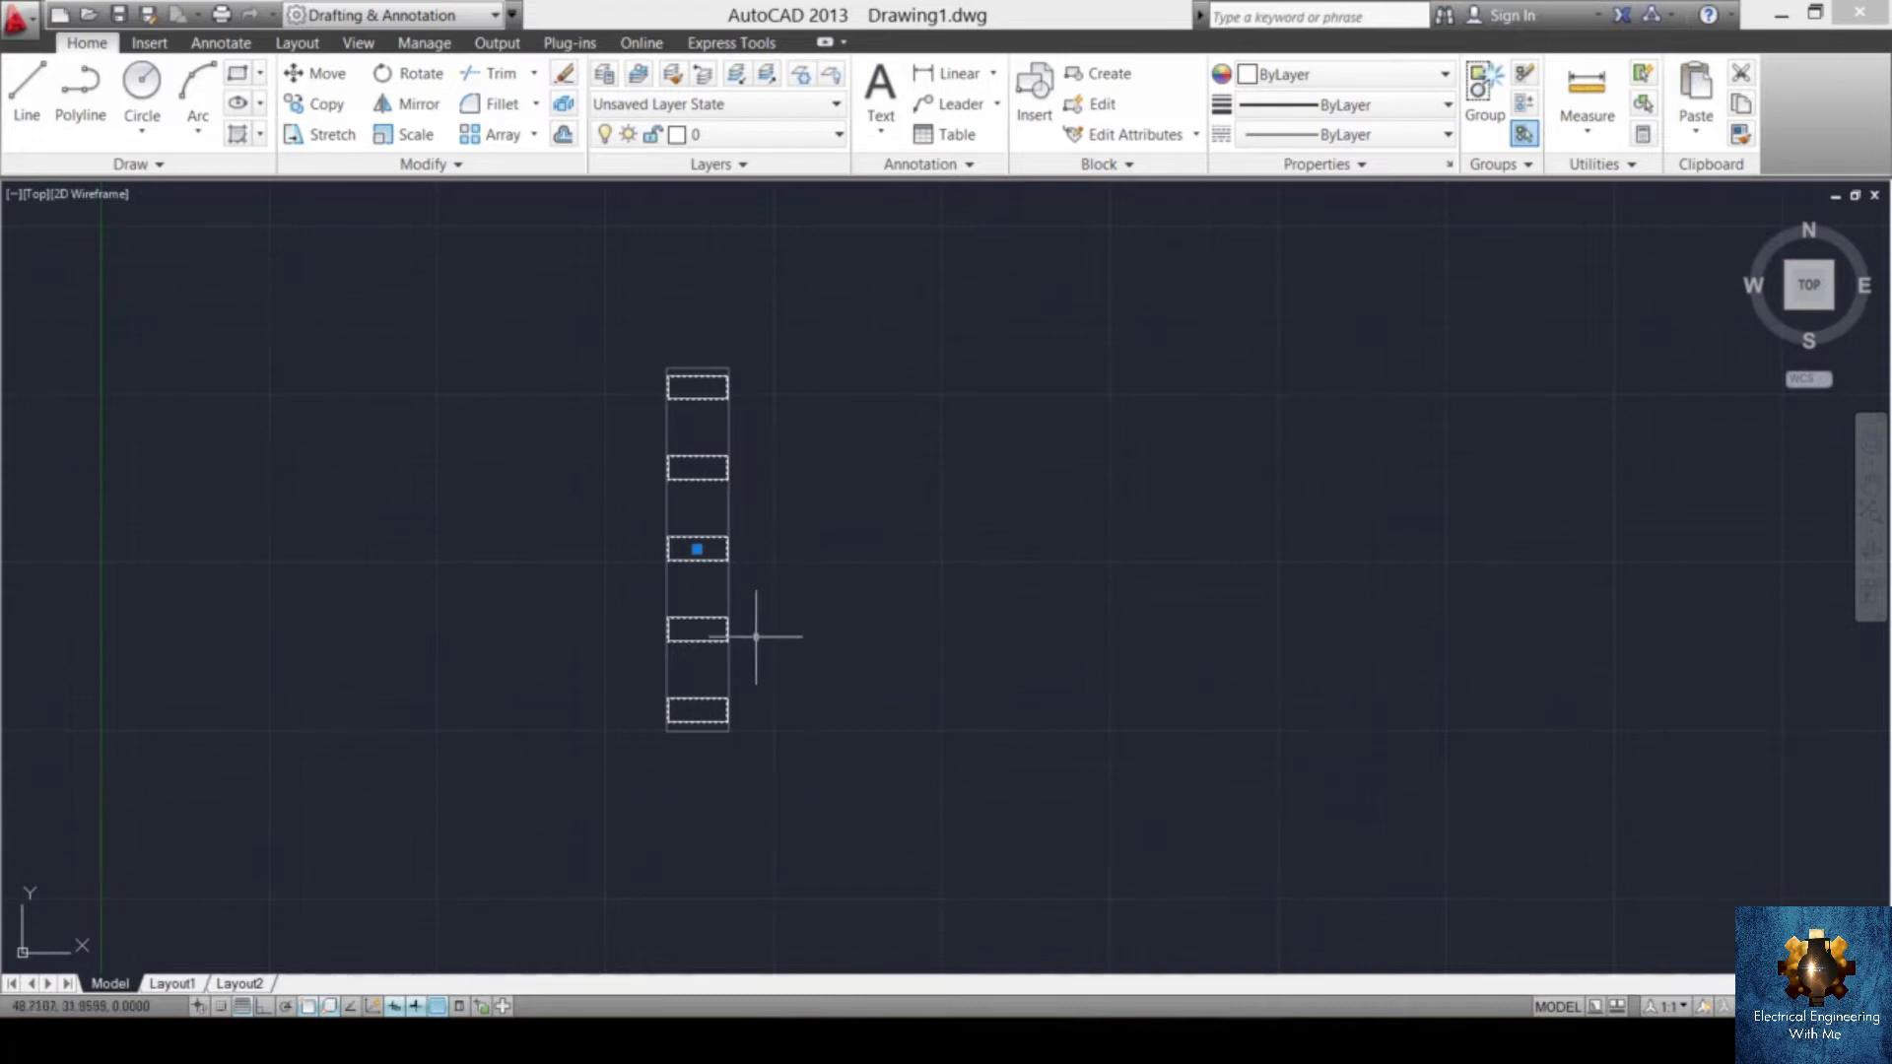
key(Escape)
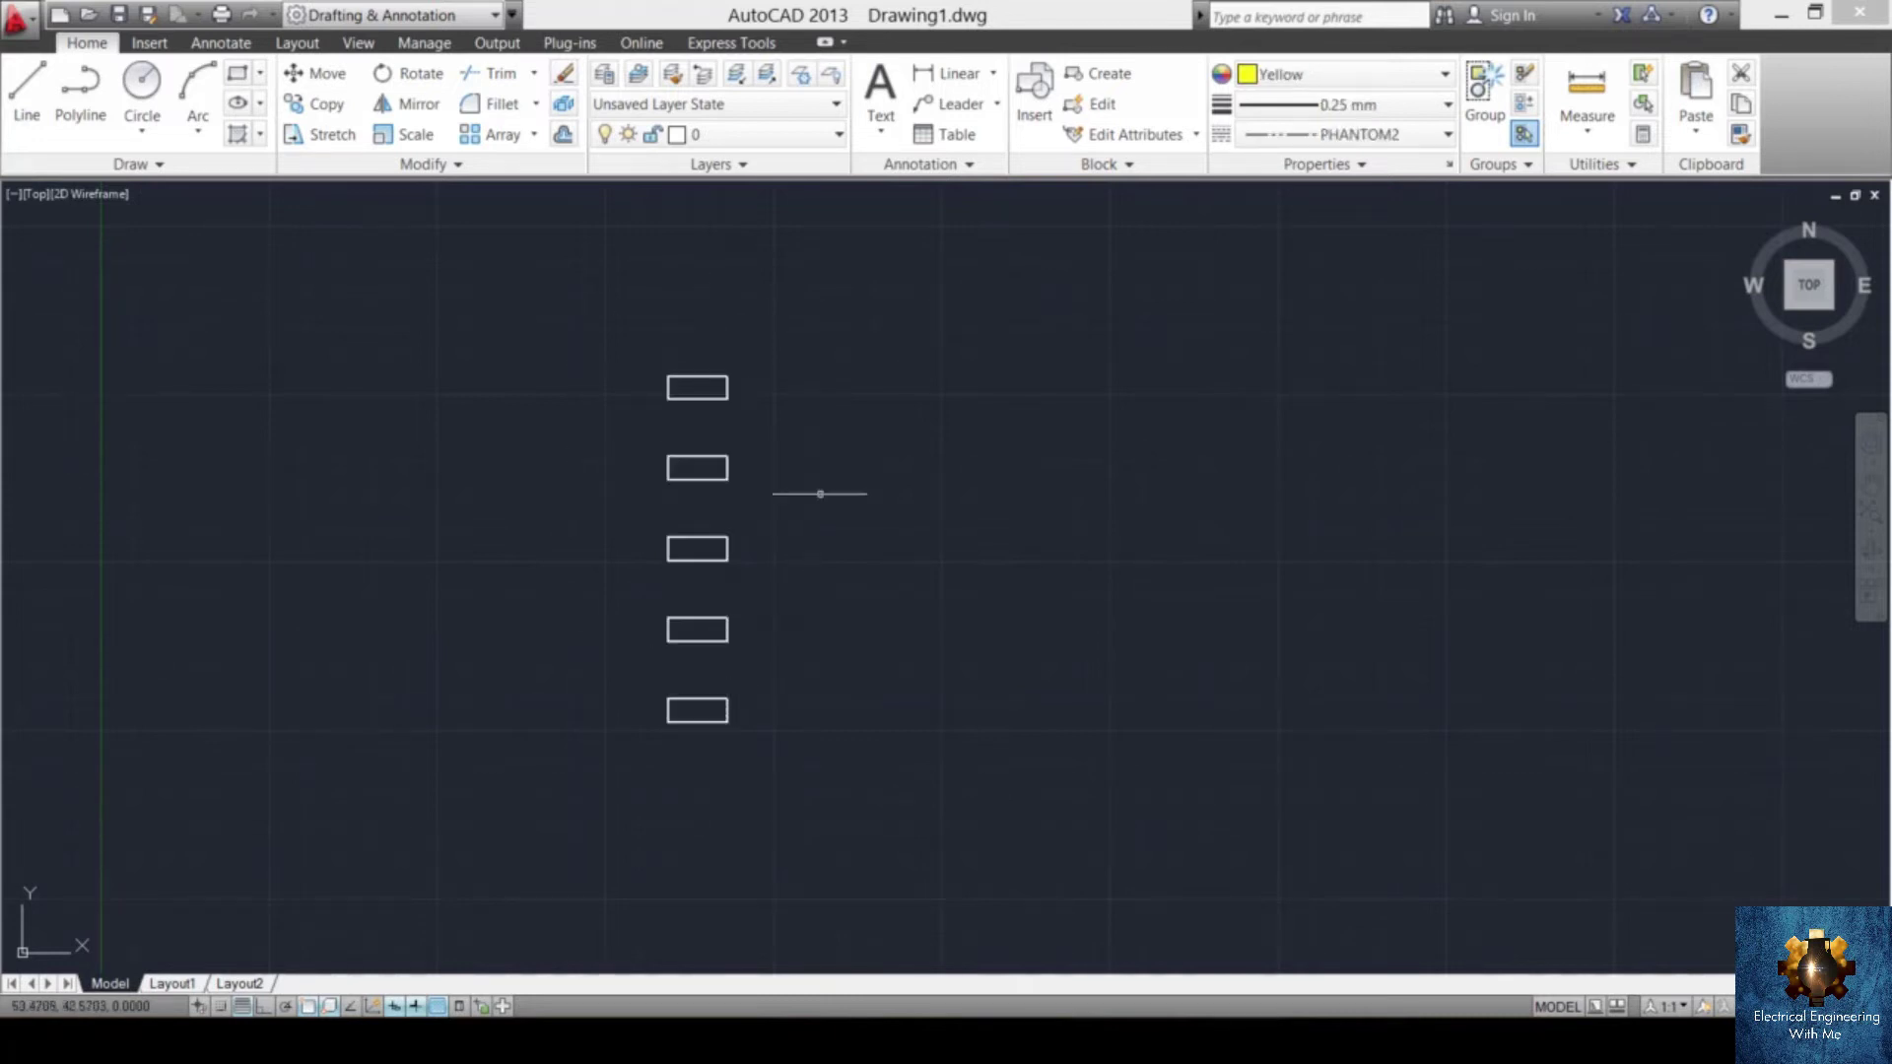
- Explode the group of five rectangles
click(871, 311)
click(532, 772)
text(x)
key(Return)
- Check whether the edges of the uppermost rectangle can be selected individually
click(764, 327)
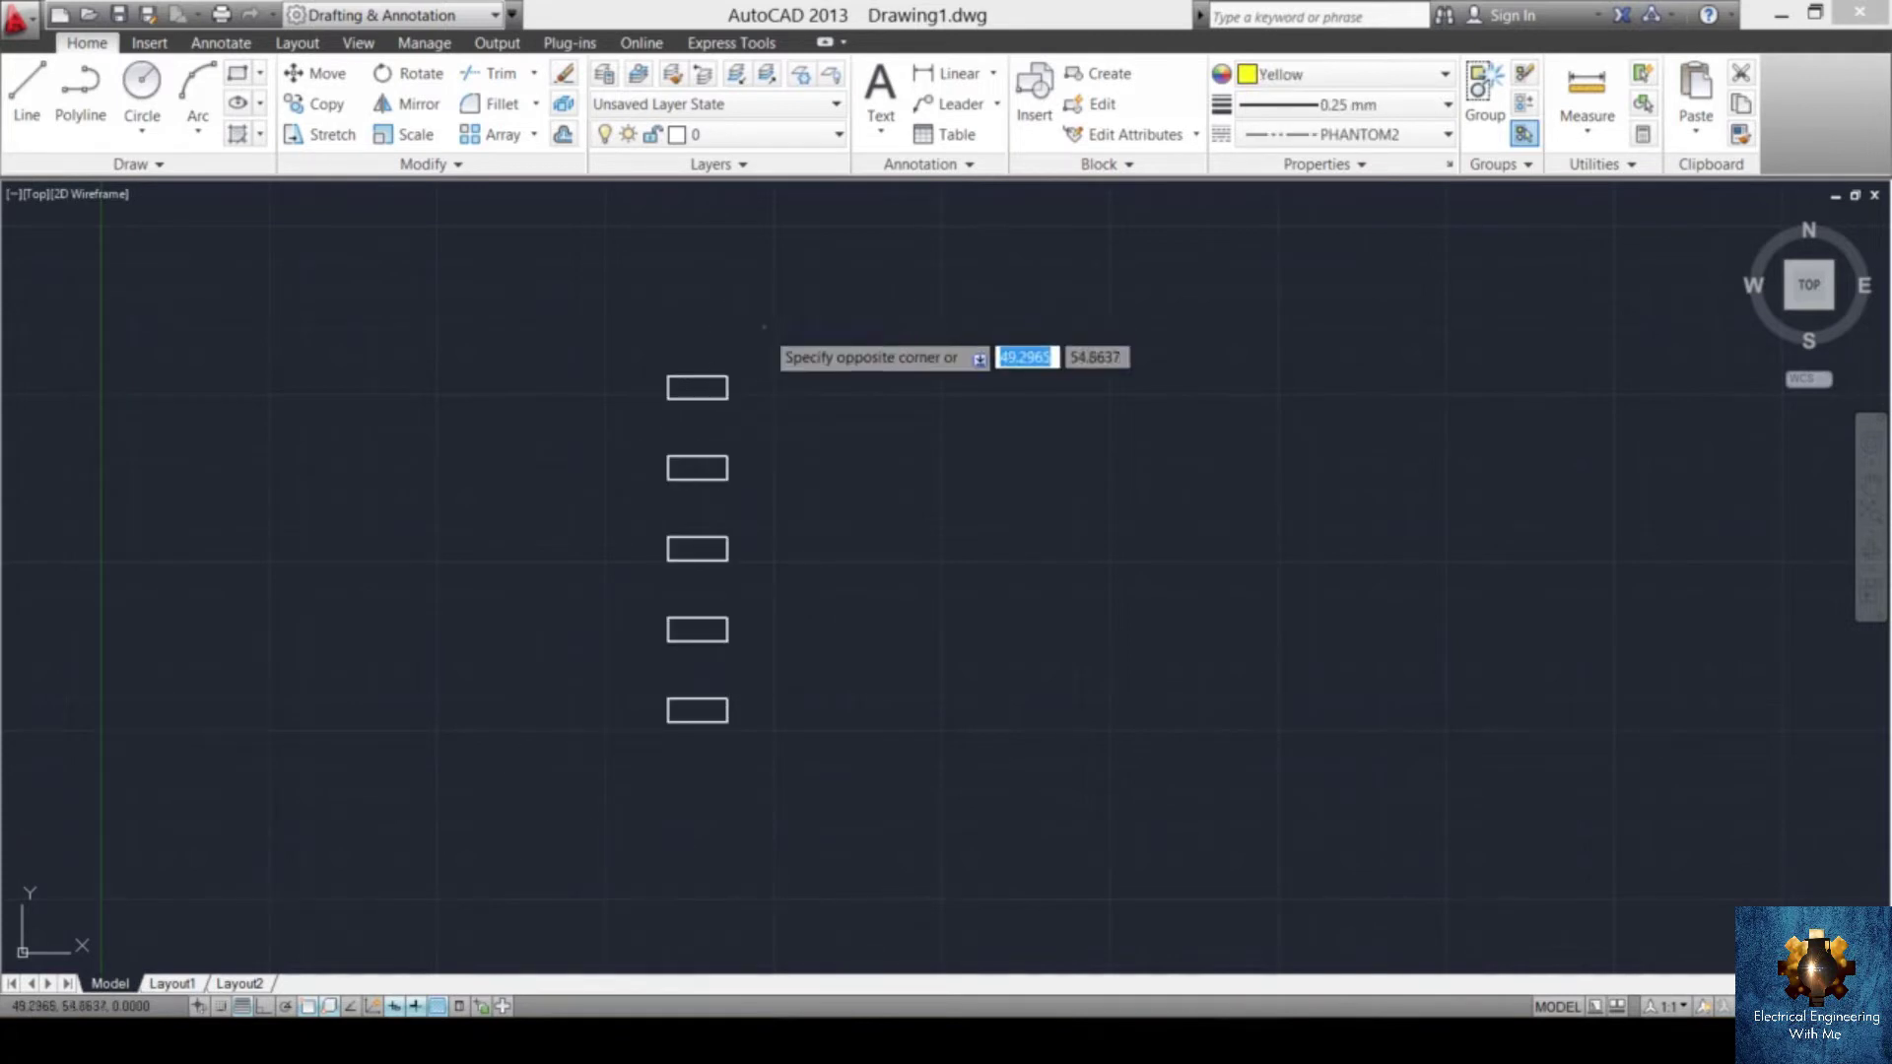
click(702, 396)
key(Return)
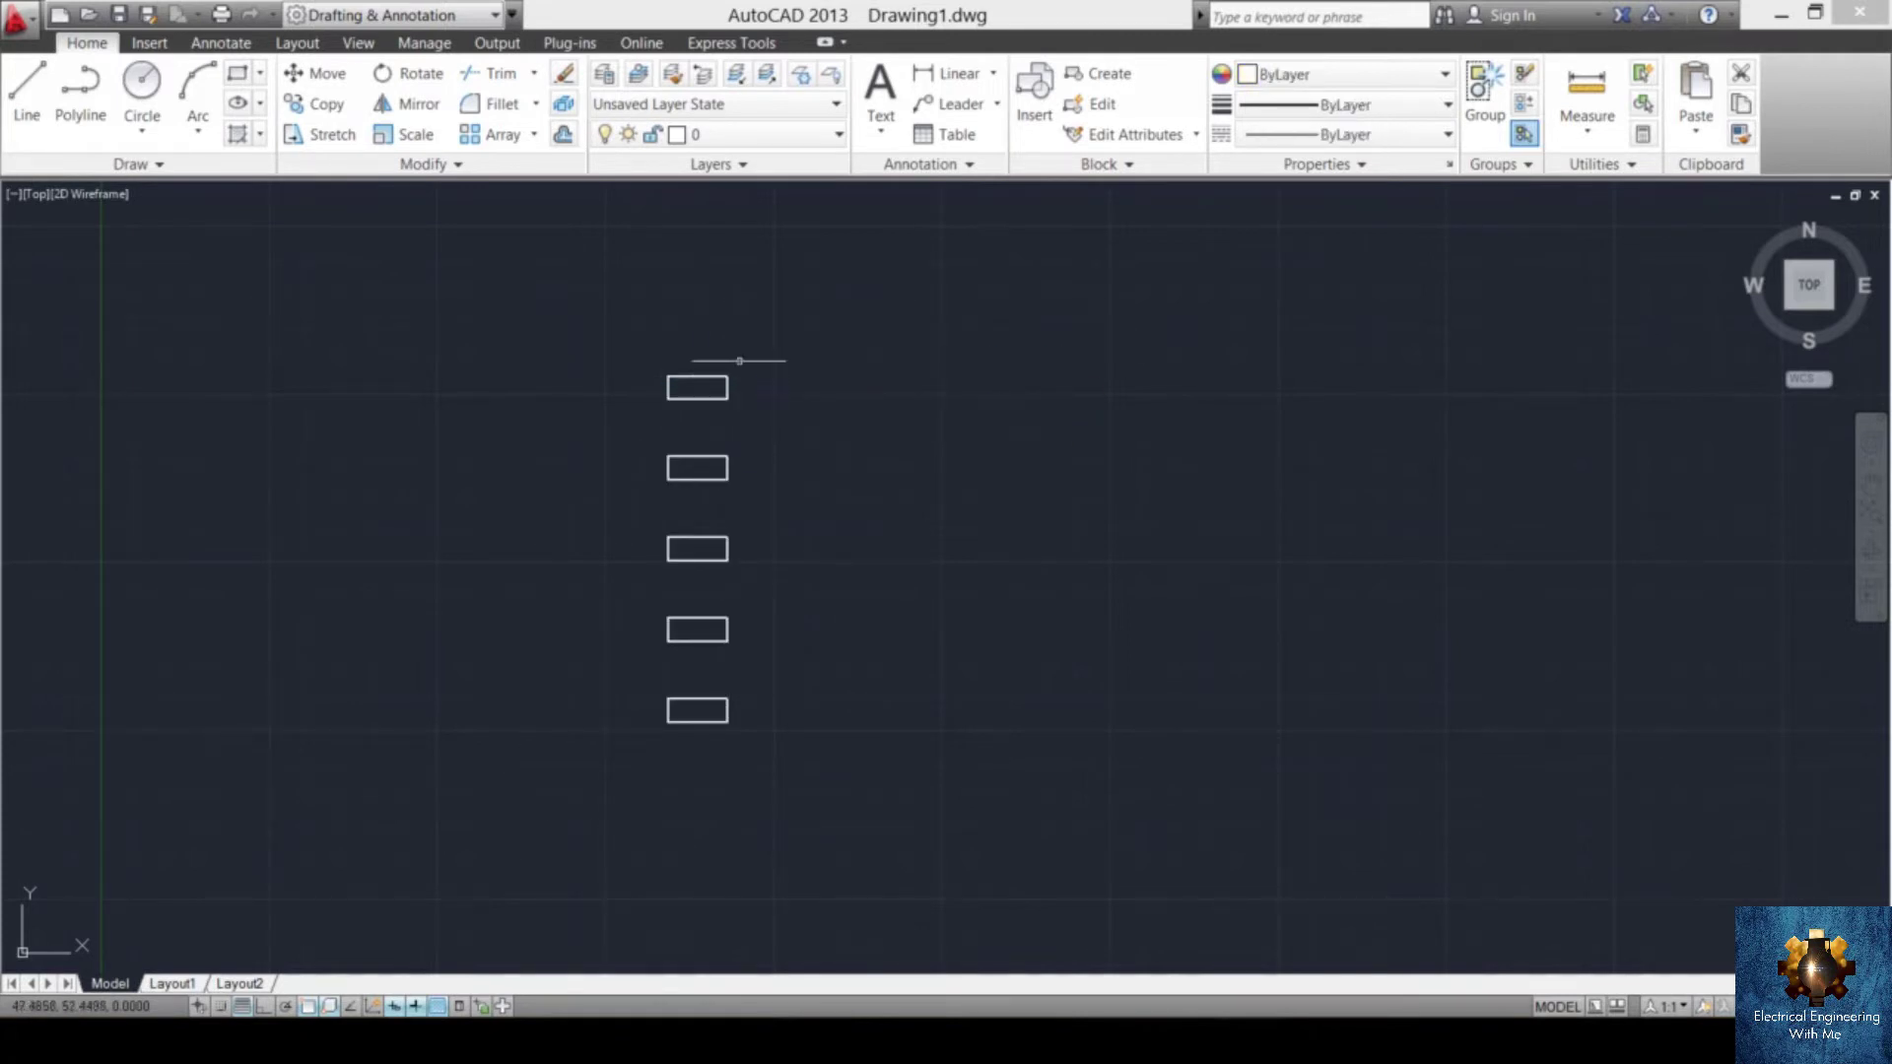
scroll(739, 361, up, 6)
click(652, 437)
click(586, 517)
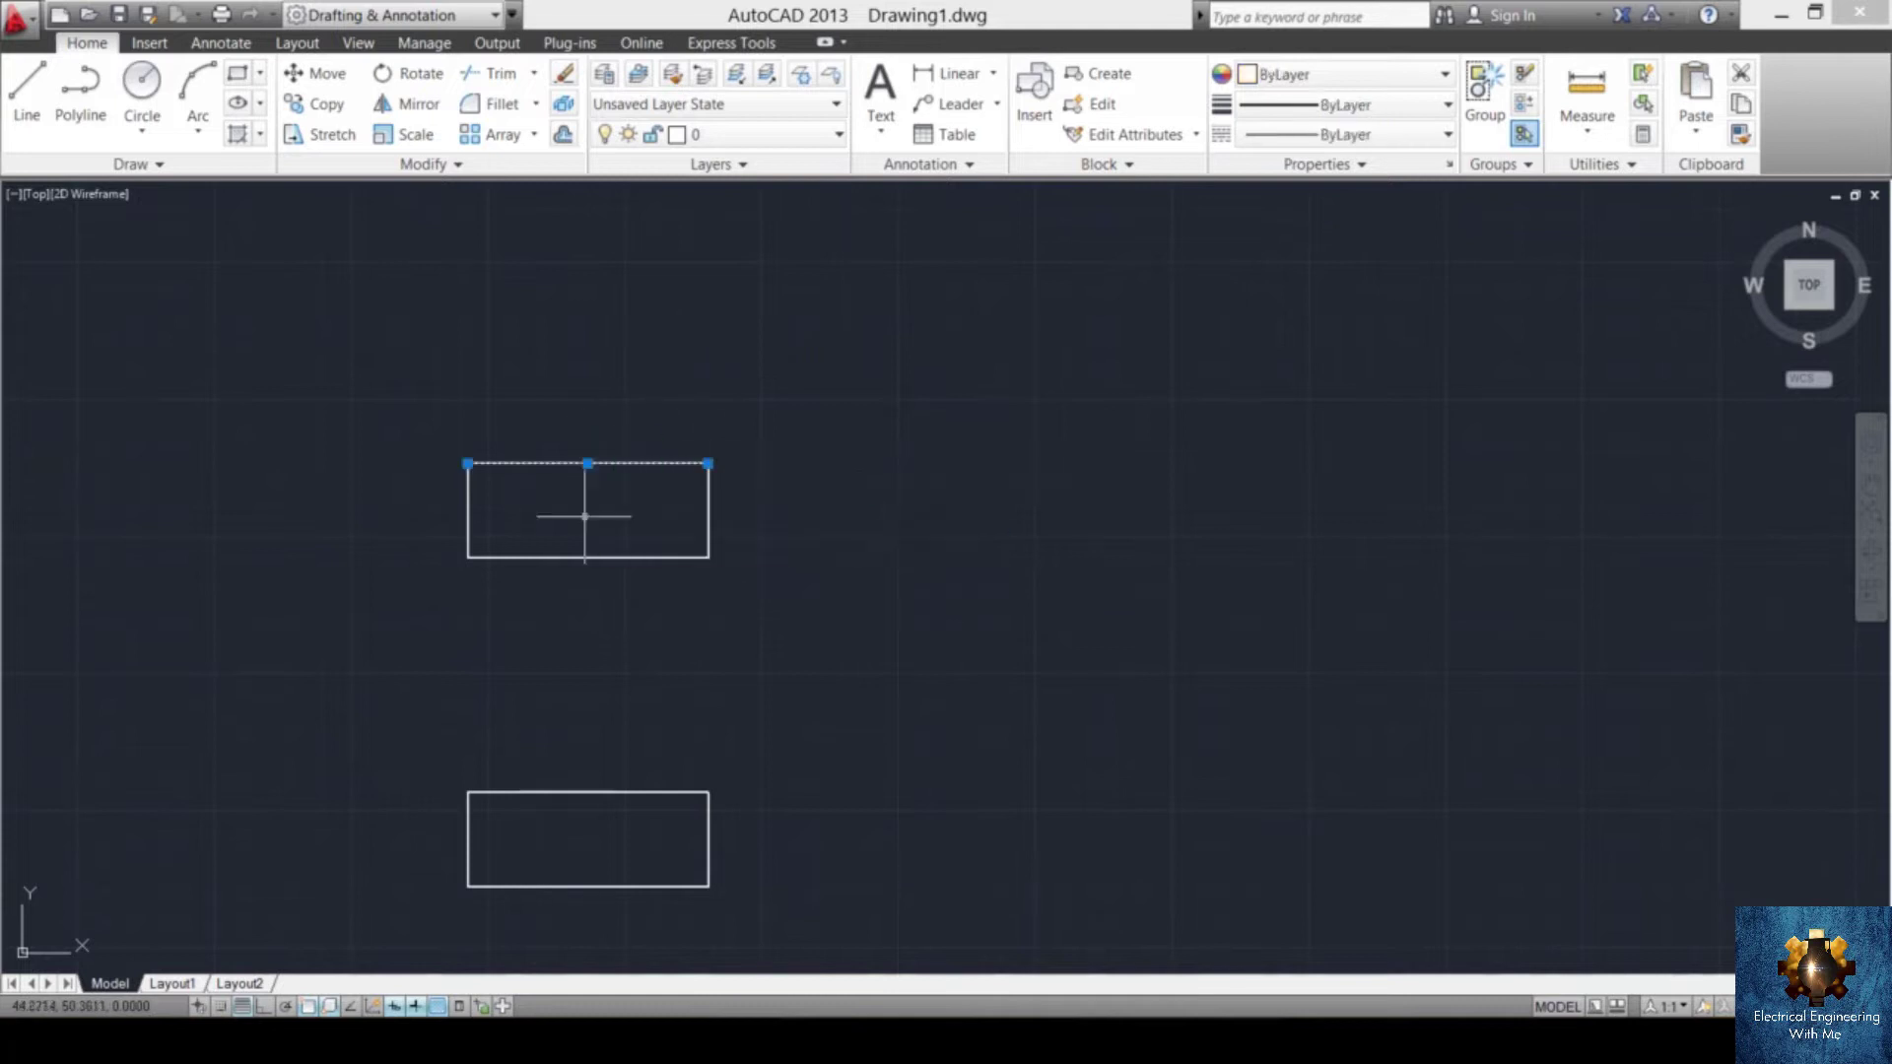
key(Escape)
scroll(654, 477, down, 8)
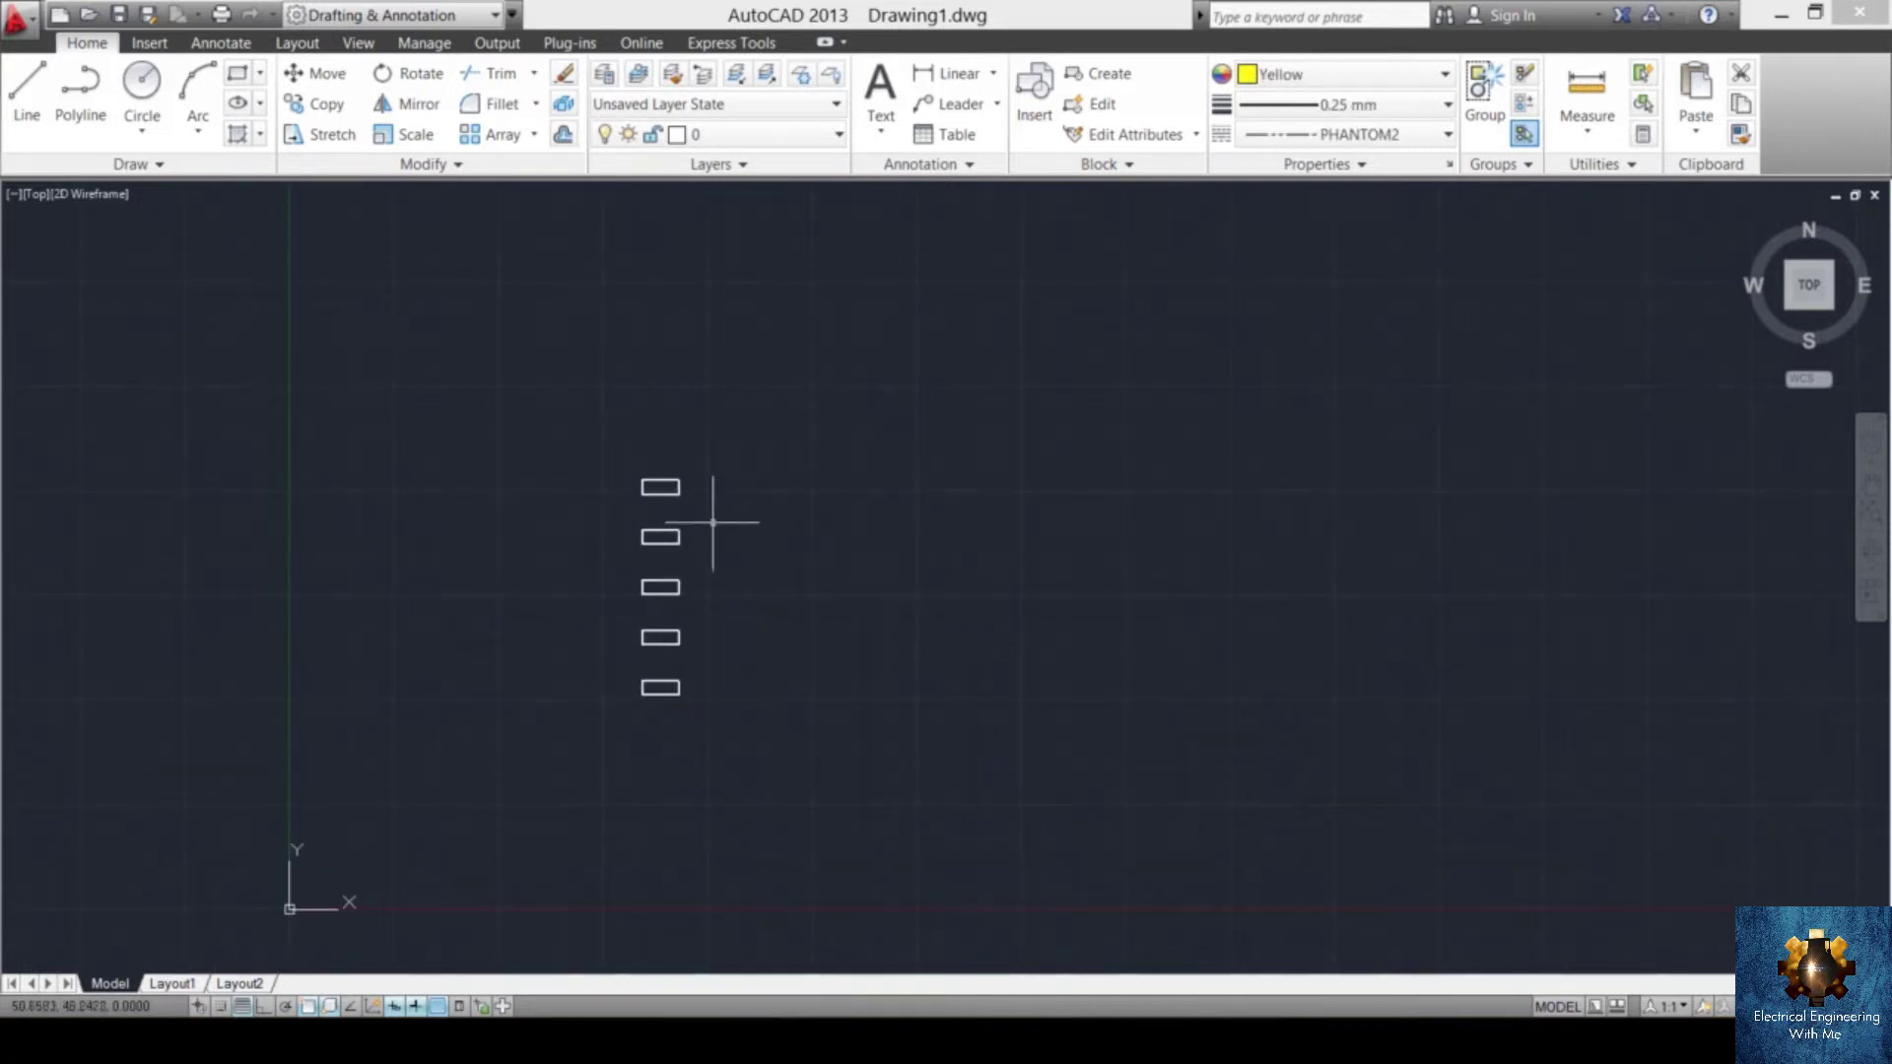
- Define the uppermost rectangle as a block named rec1
scroll(713, 522, up, 5)
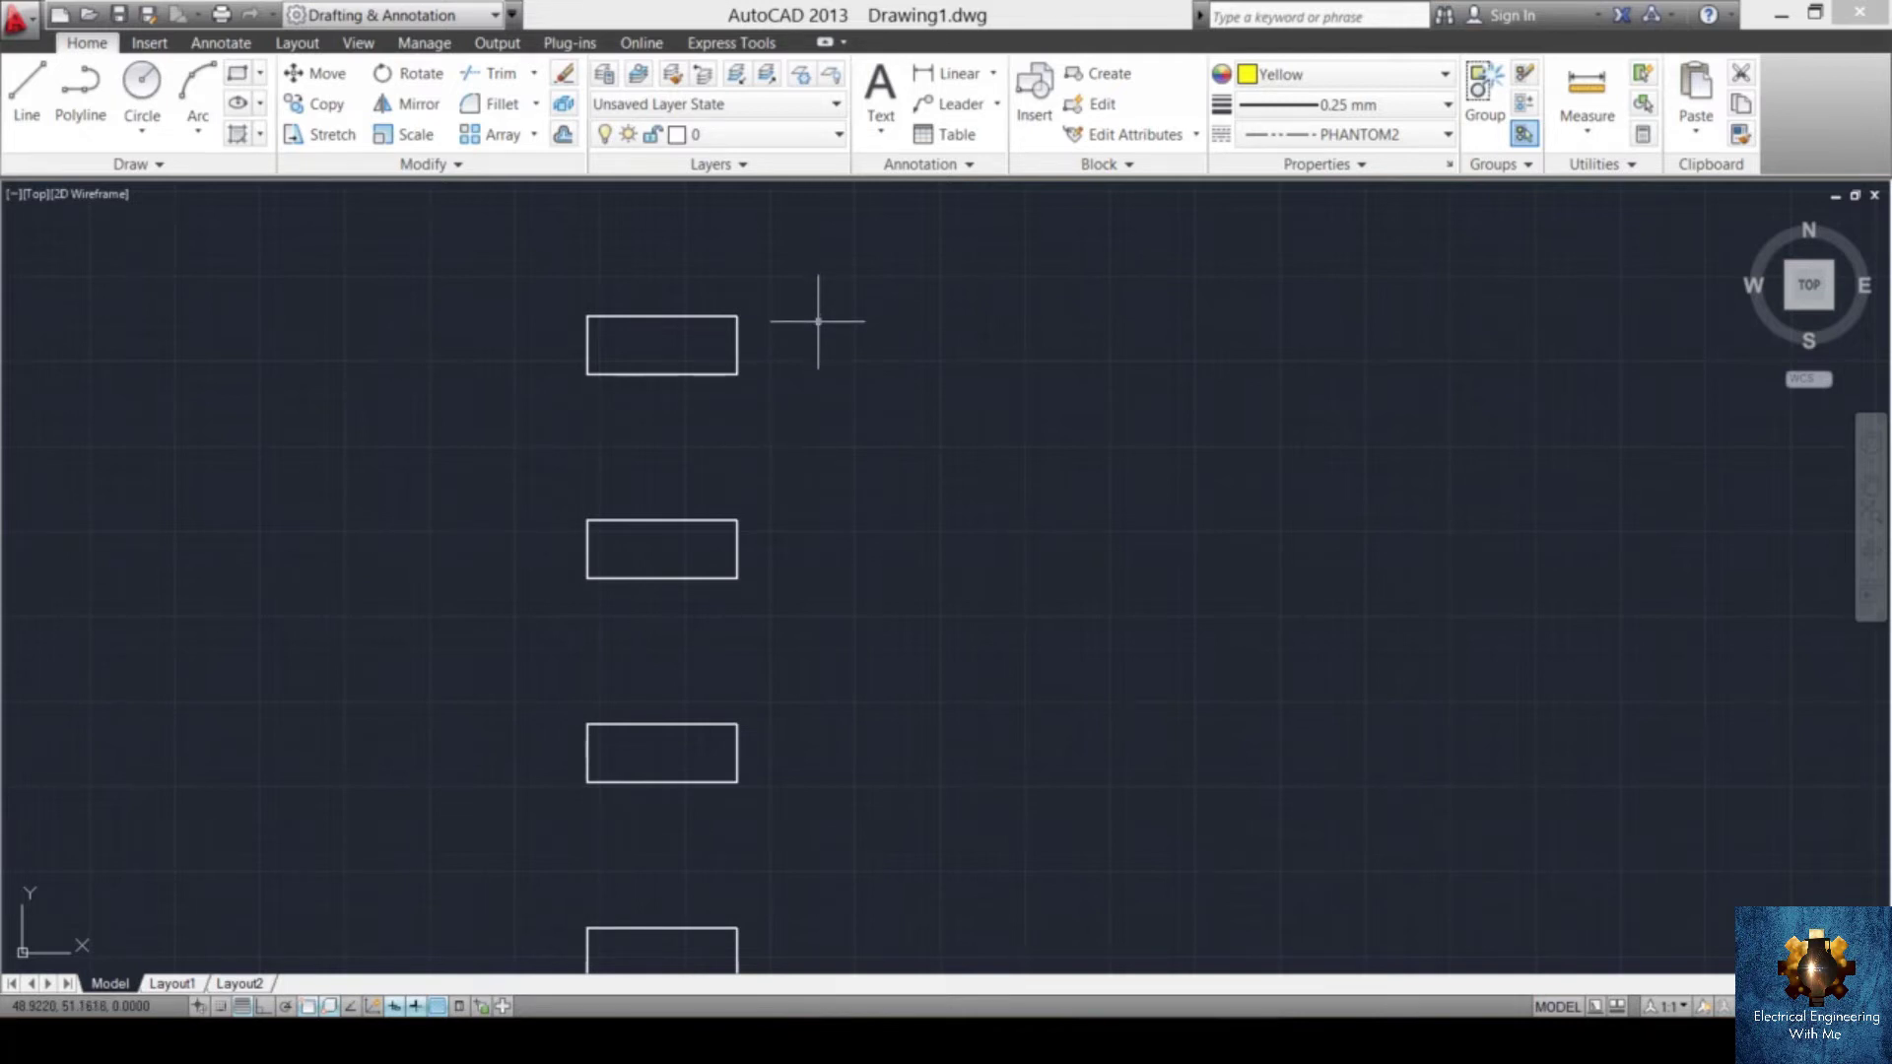
scroll(727, 283, up, 4)
scroll(726, 283, down, 6)
click(775, 260)
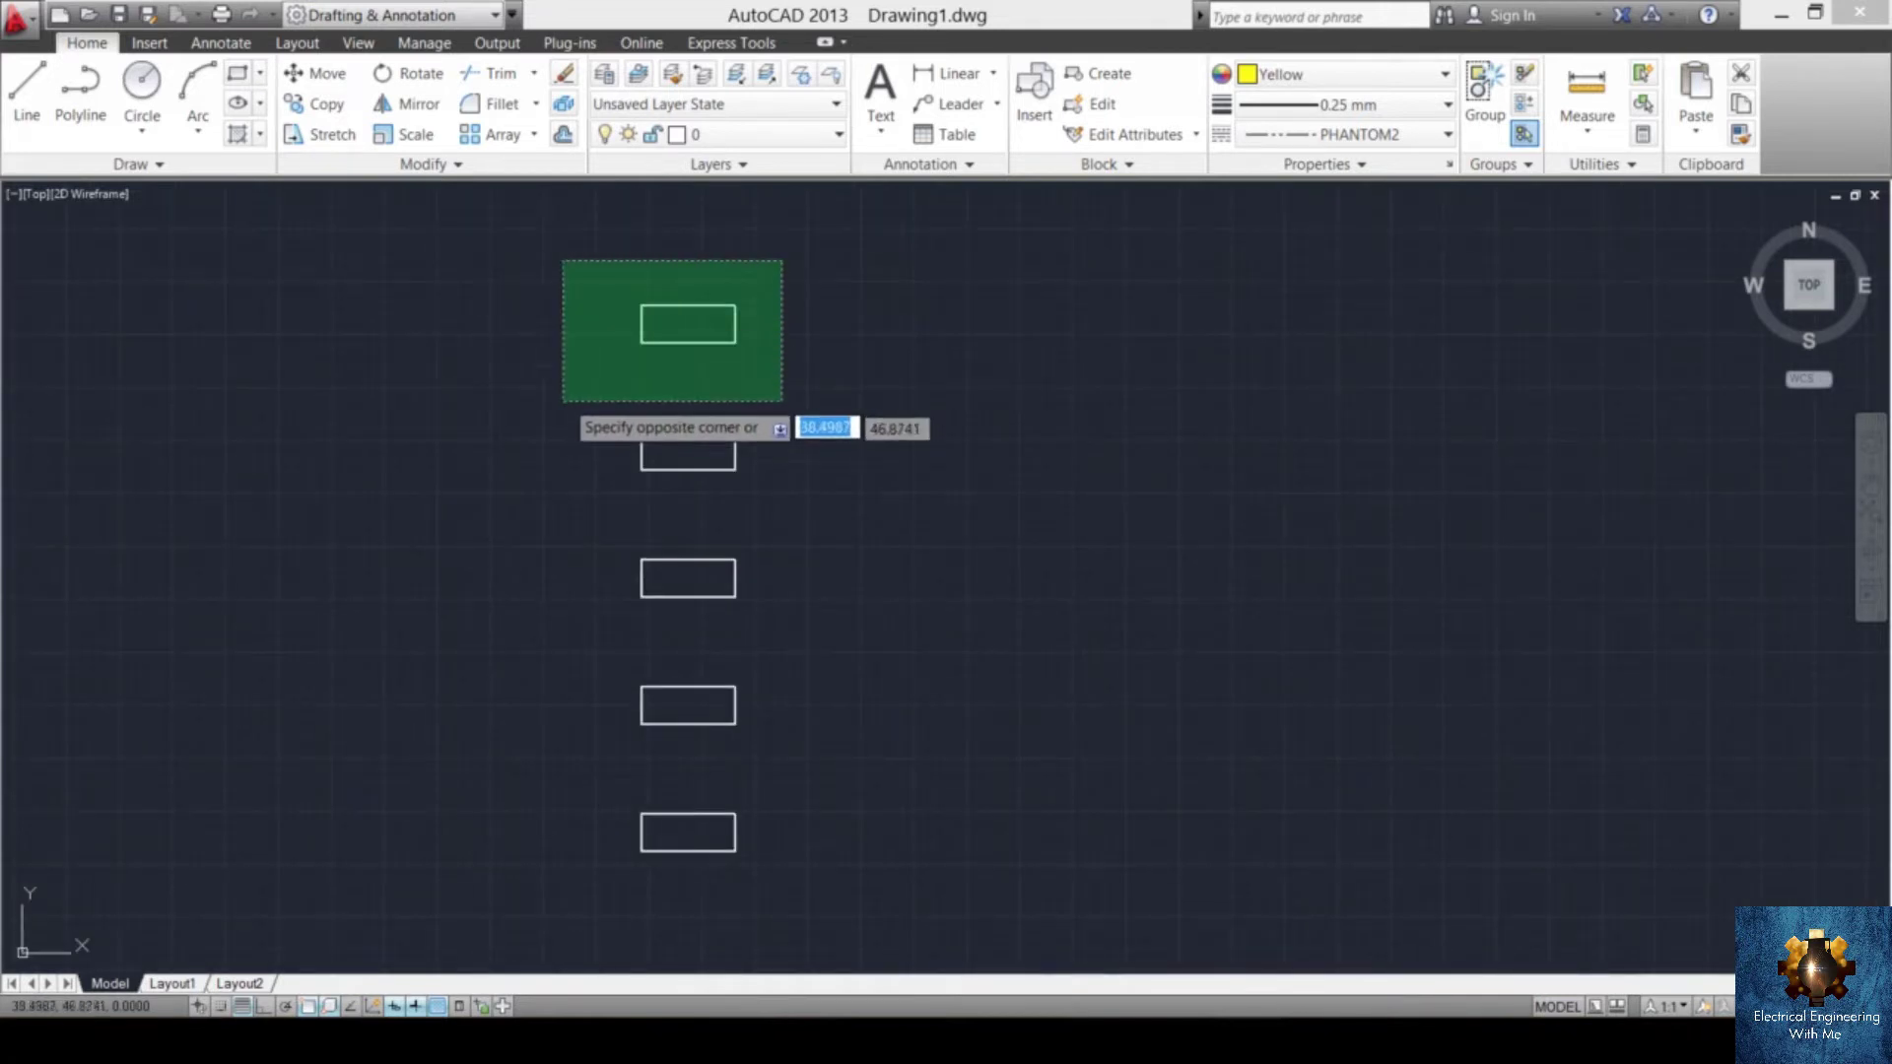
click(584, 377)
text(b)
key(Return)
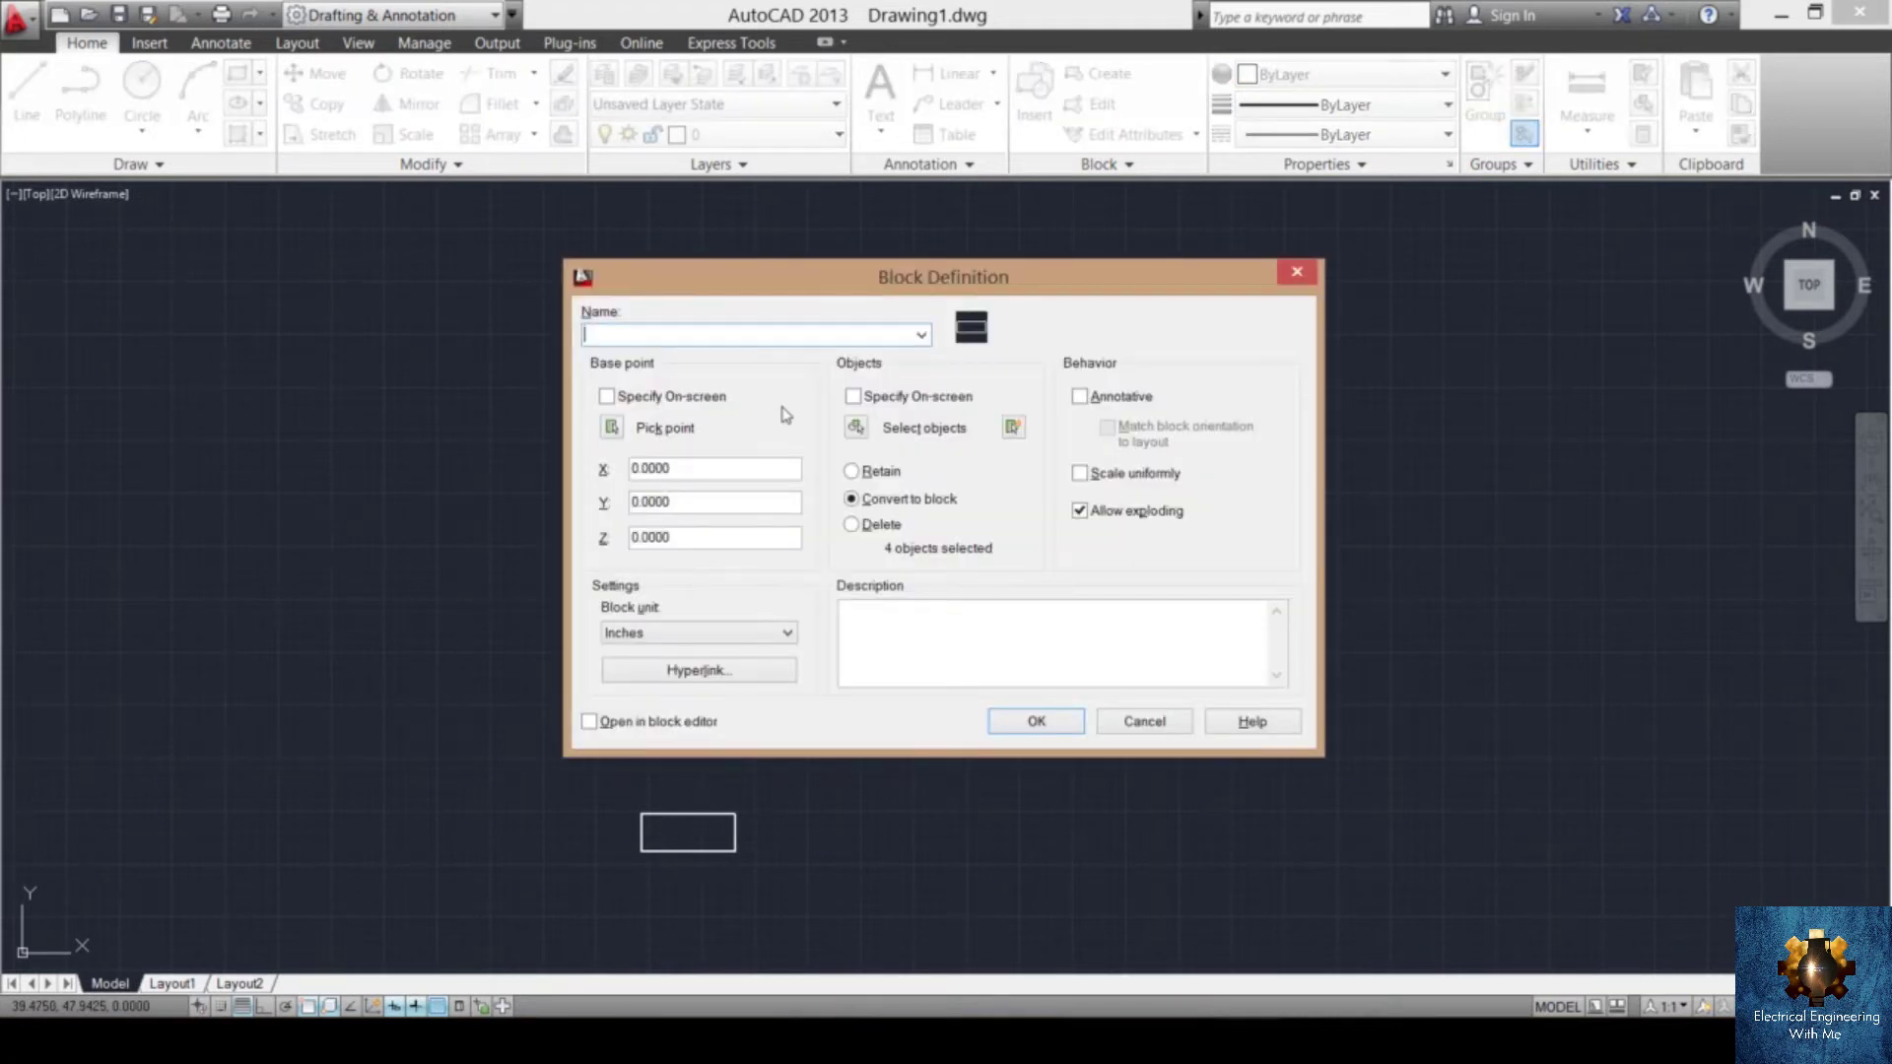
text(rec1)
key(Return)
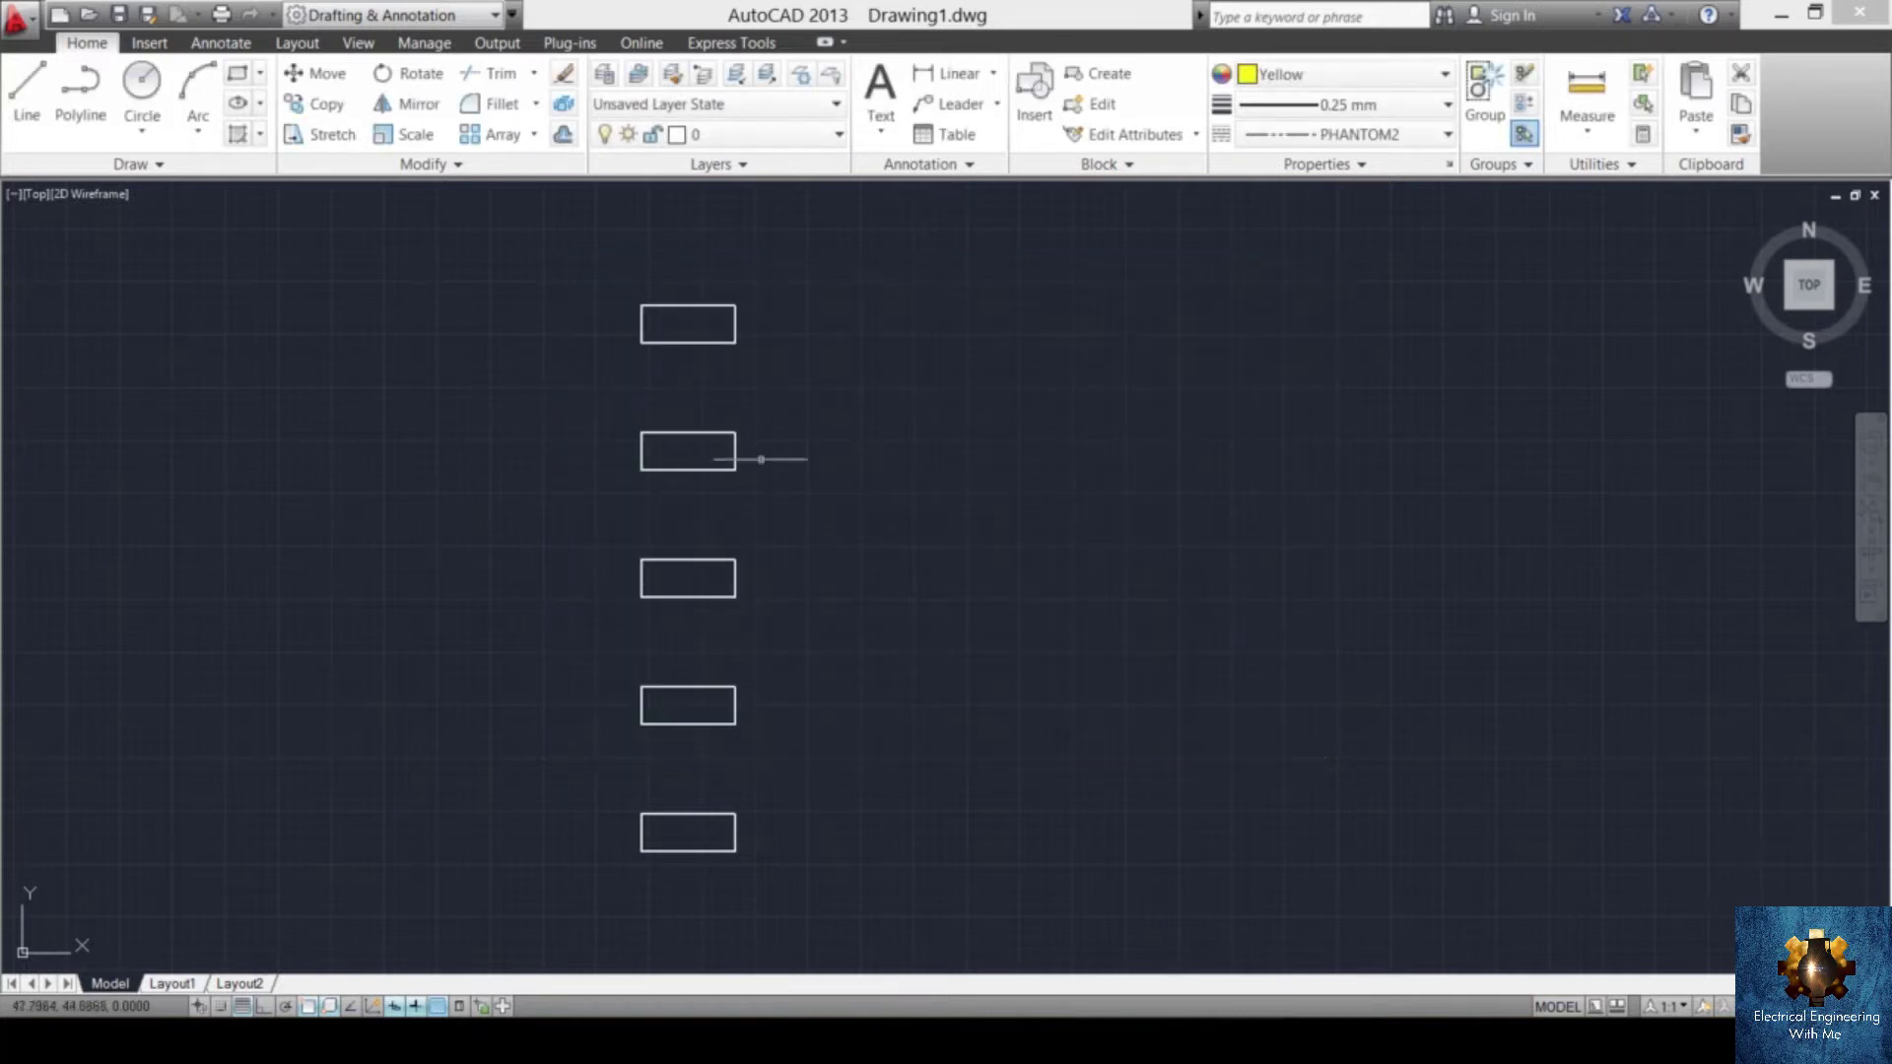
- Try to change the colour of the uppermost rectangle's block
mouse_move(722, 342)
click(1330, 75)
click(1318, 221)
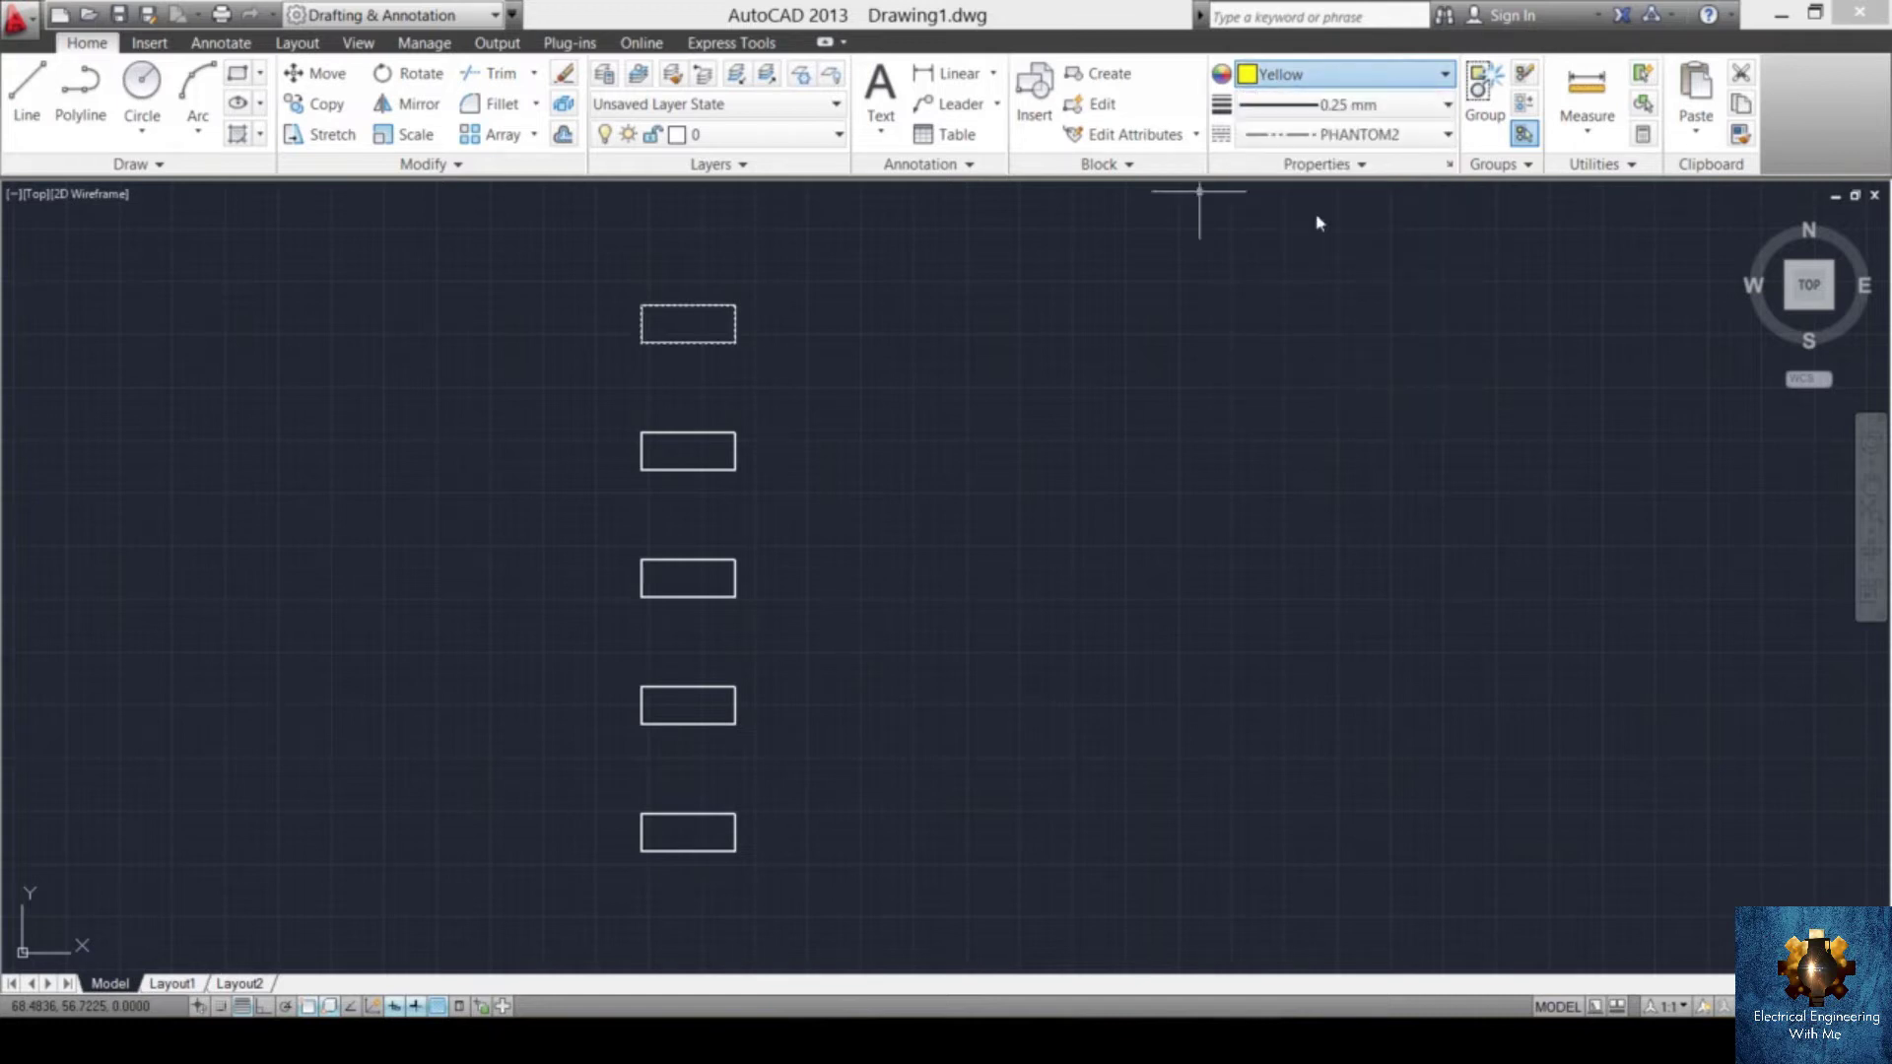
key(Escape)
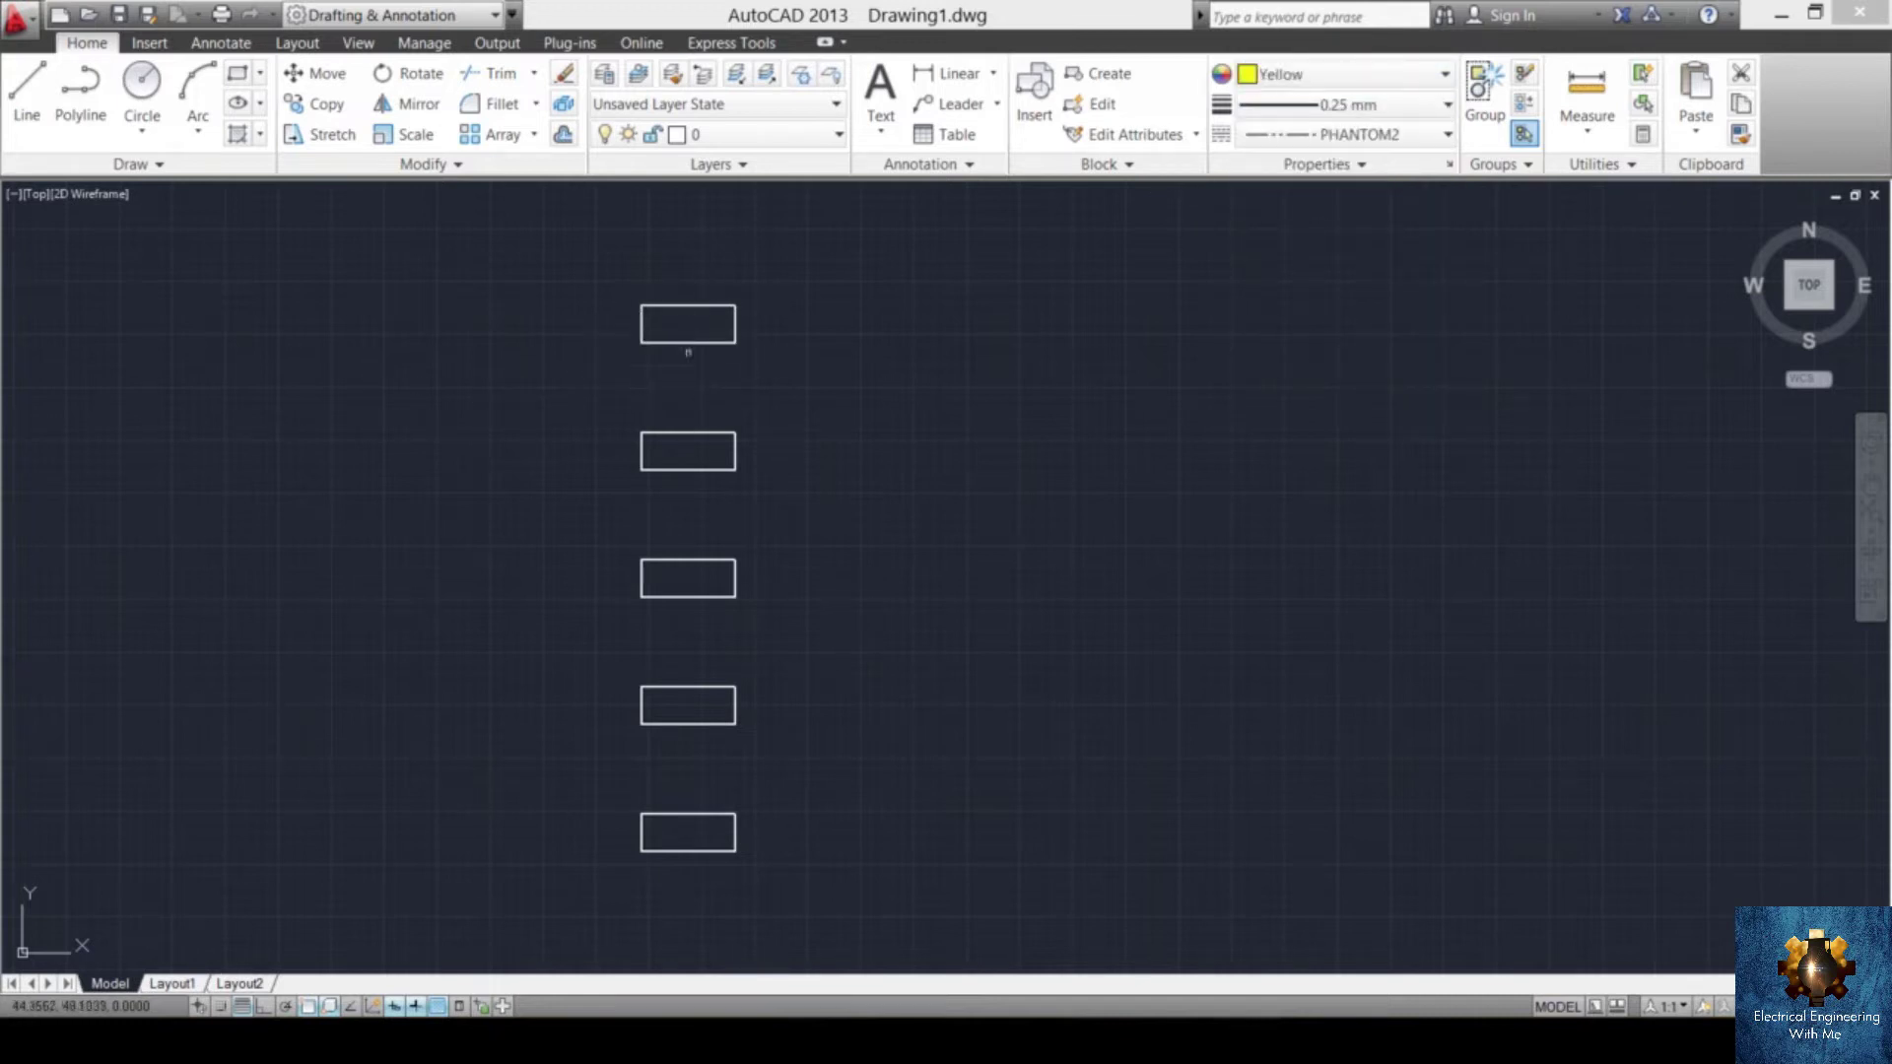
scroll(705, 433, up, 4)
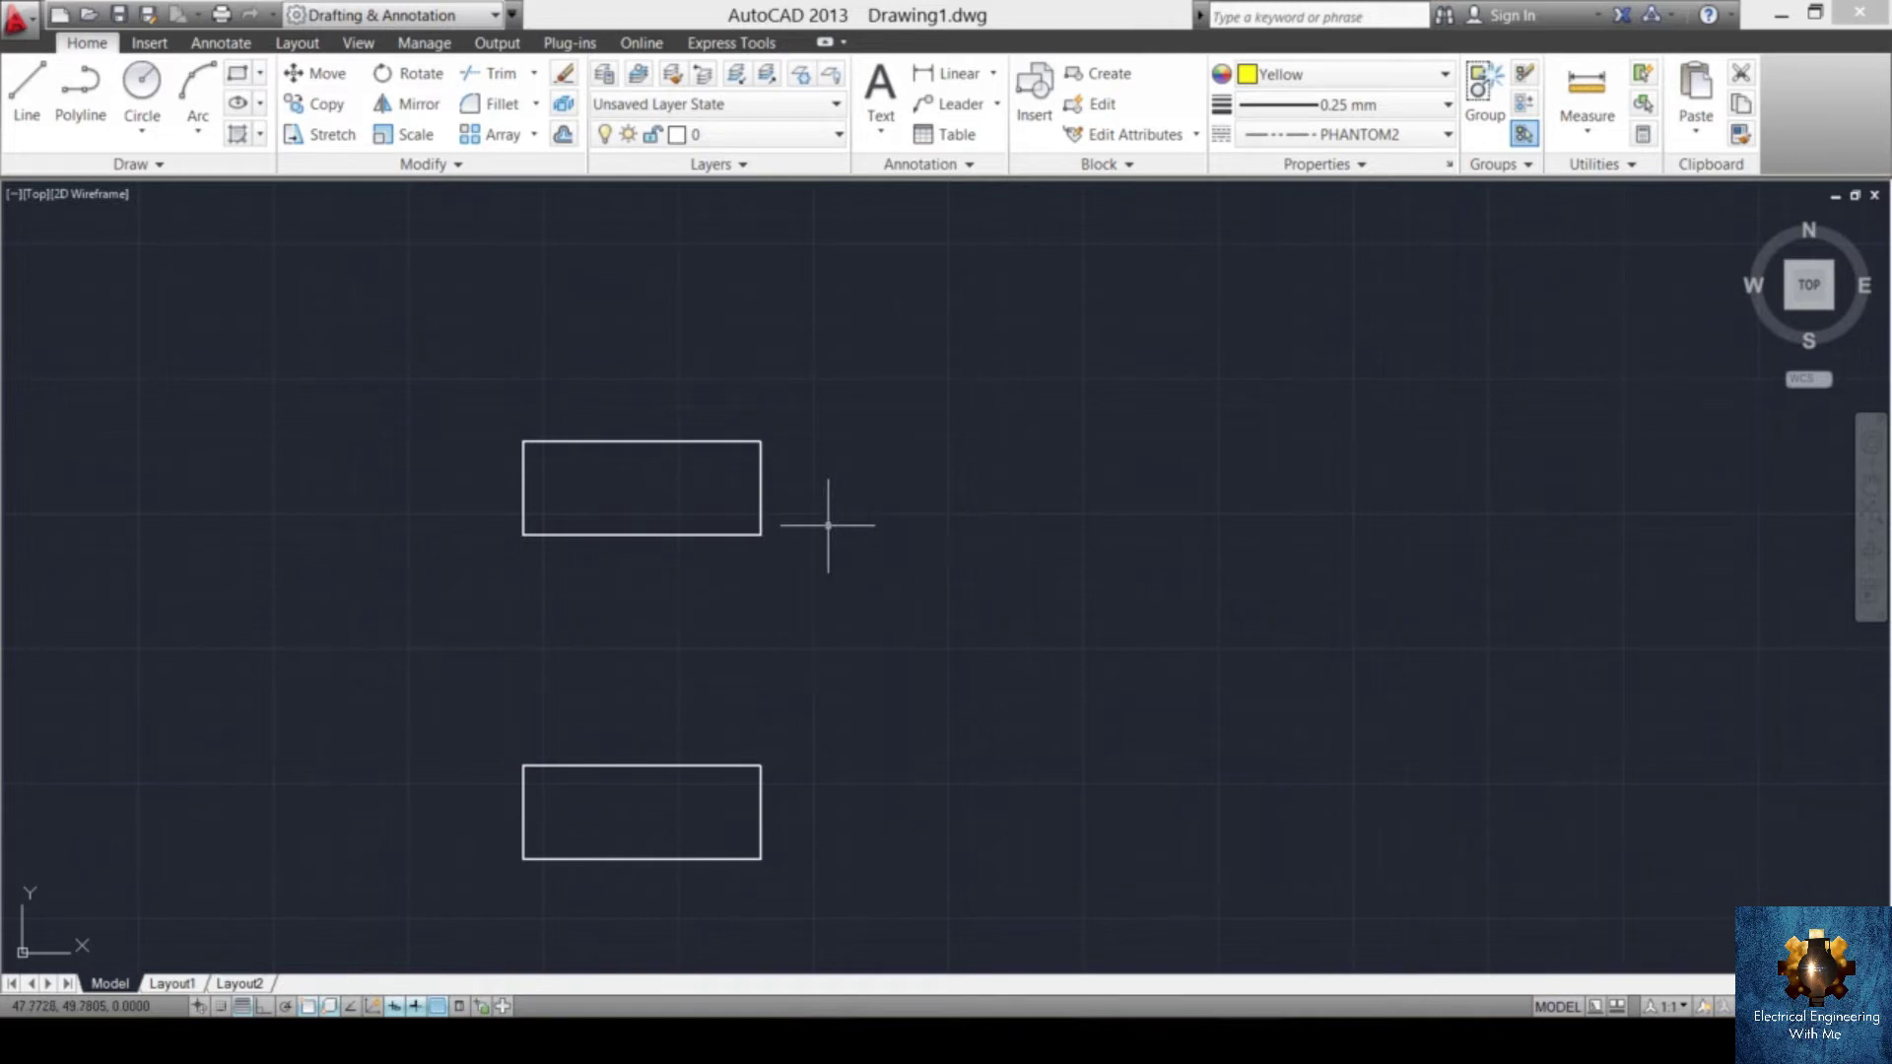
- Open the definition of the block rec1 in the Block Editor from the uppermost rectangle
scroll(828, 525, down, 4)
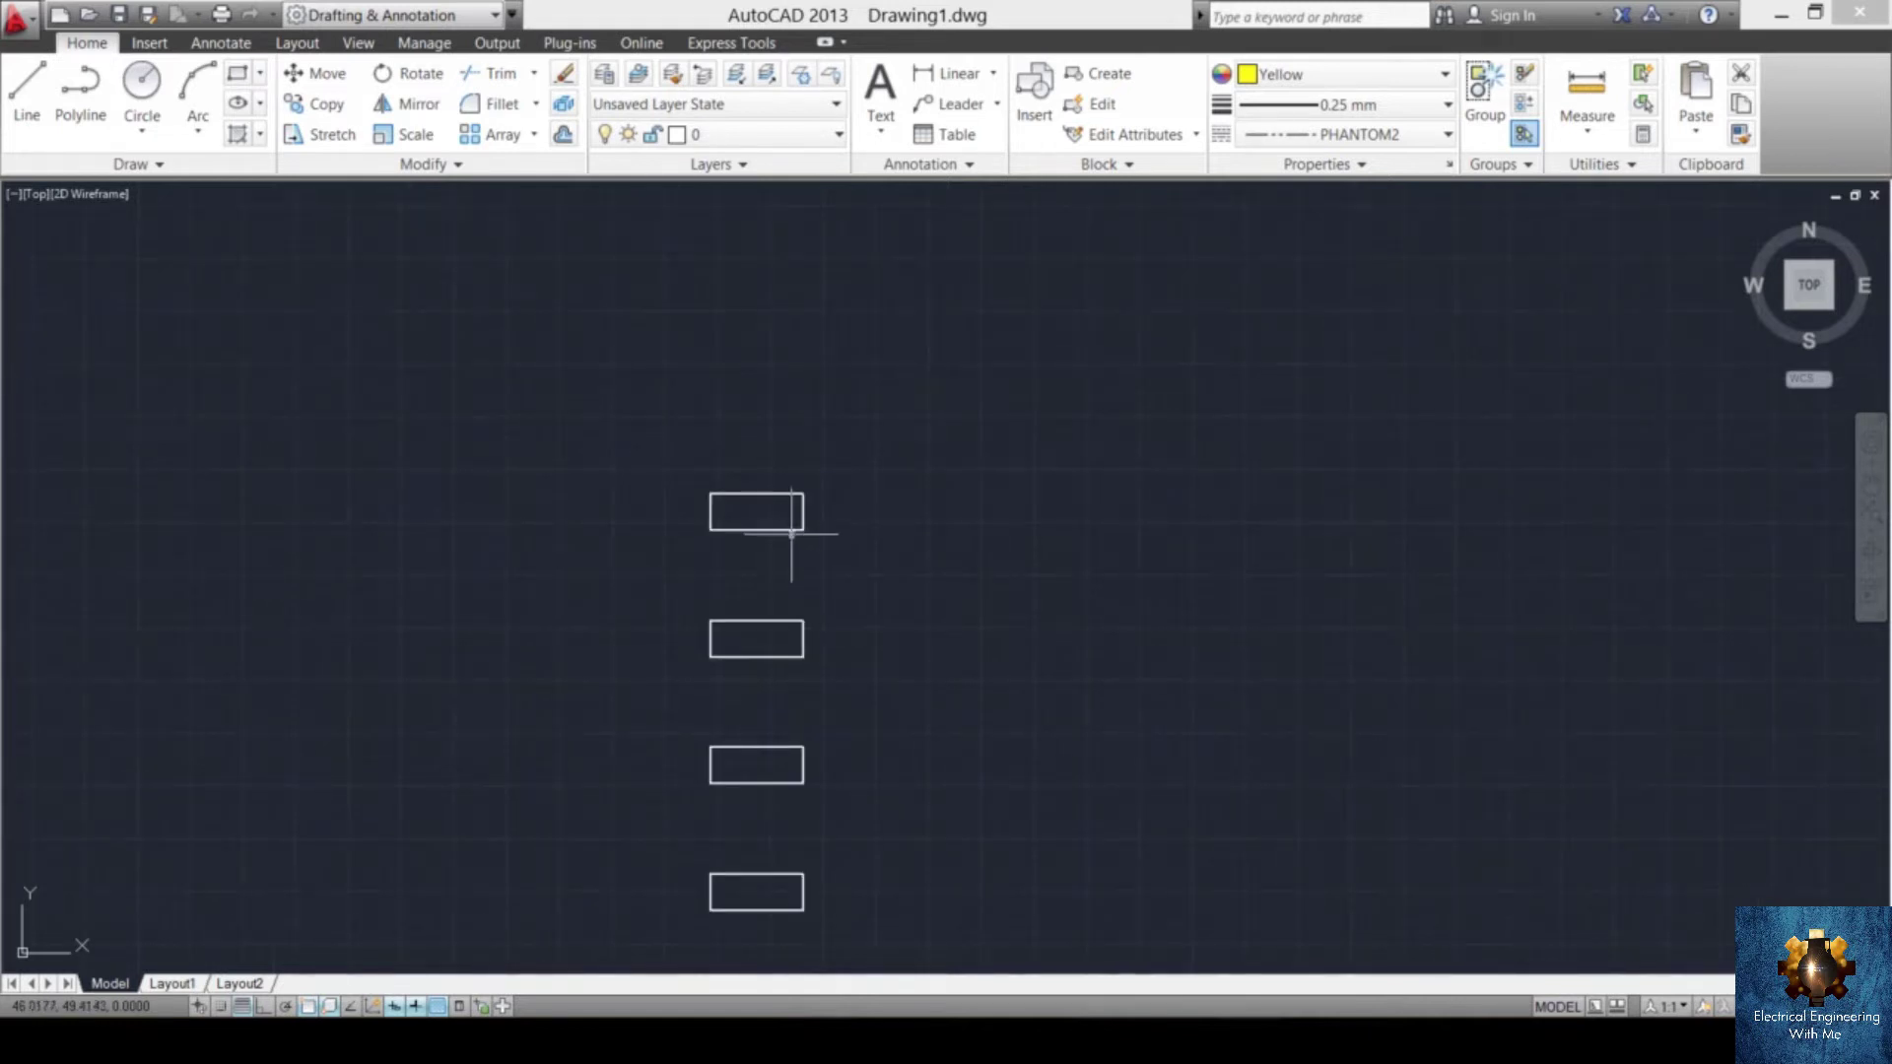
click(783, 529)
double_click(783, 529)
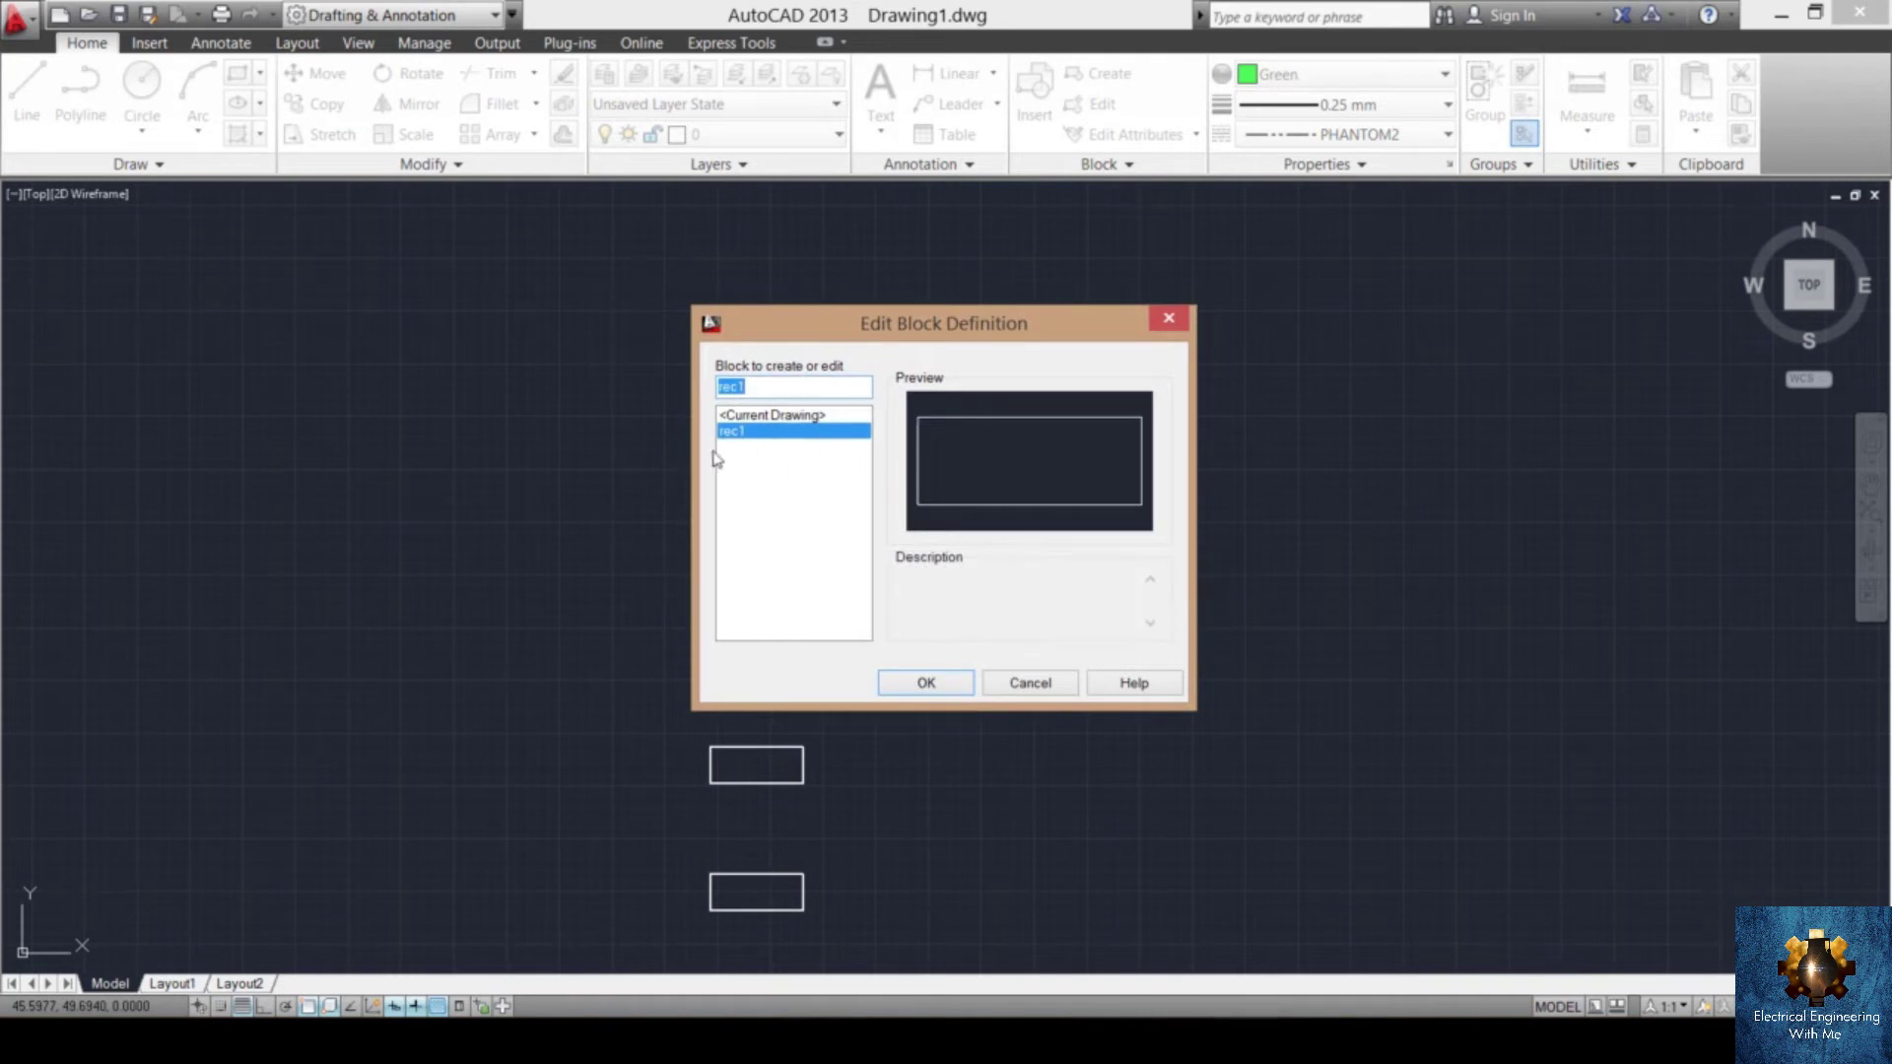
click(949, 680)
- Set the colour of the rectangle inside the rec1 block definition to Green
scroll(1157, 461, down, 4)
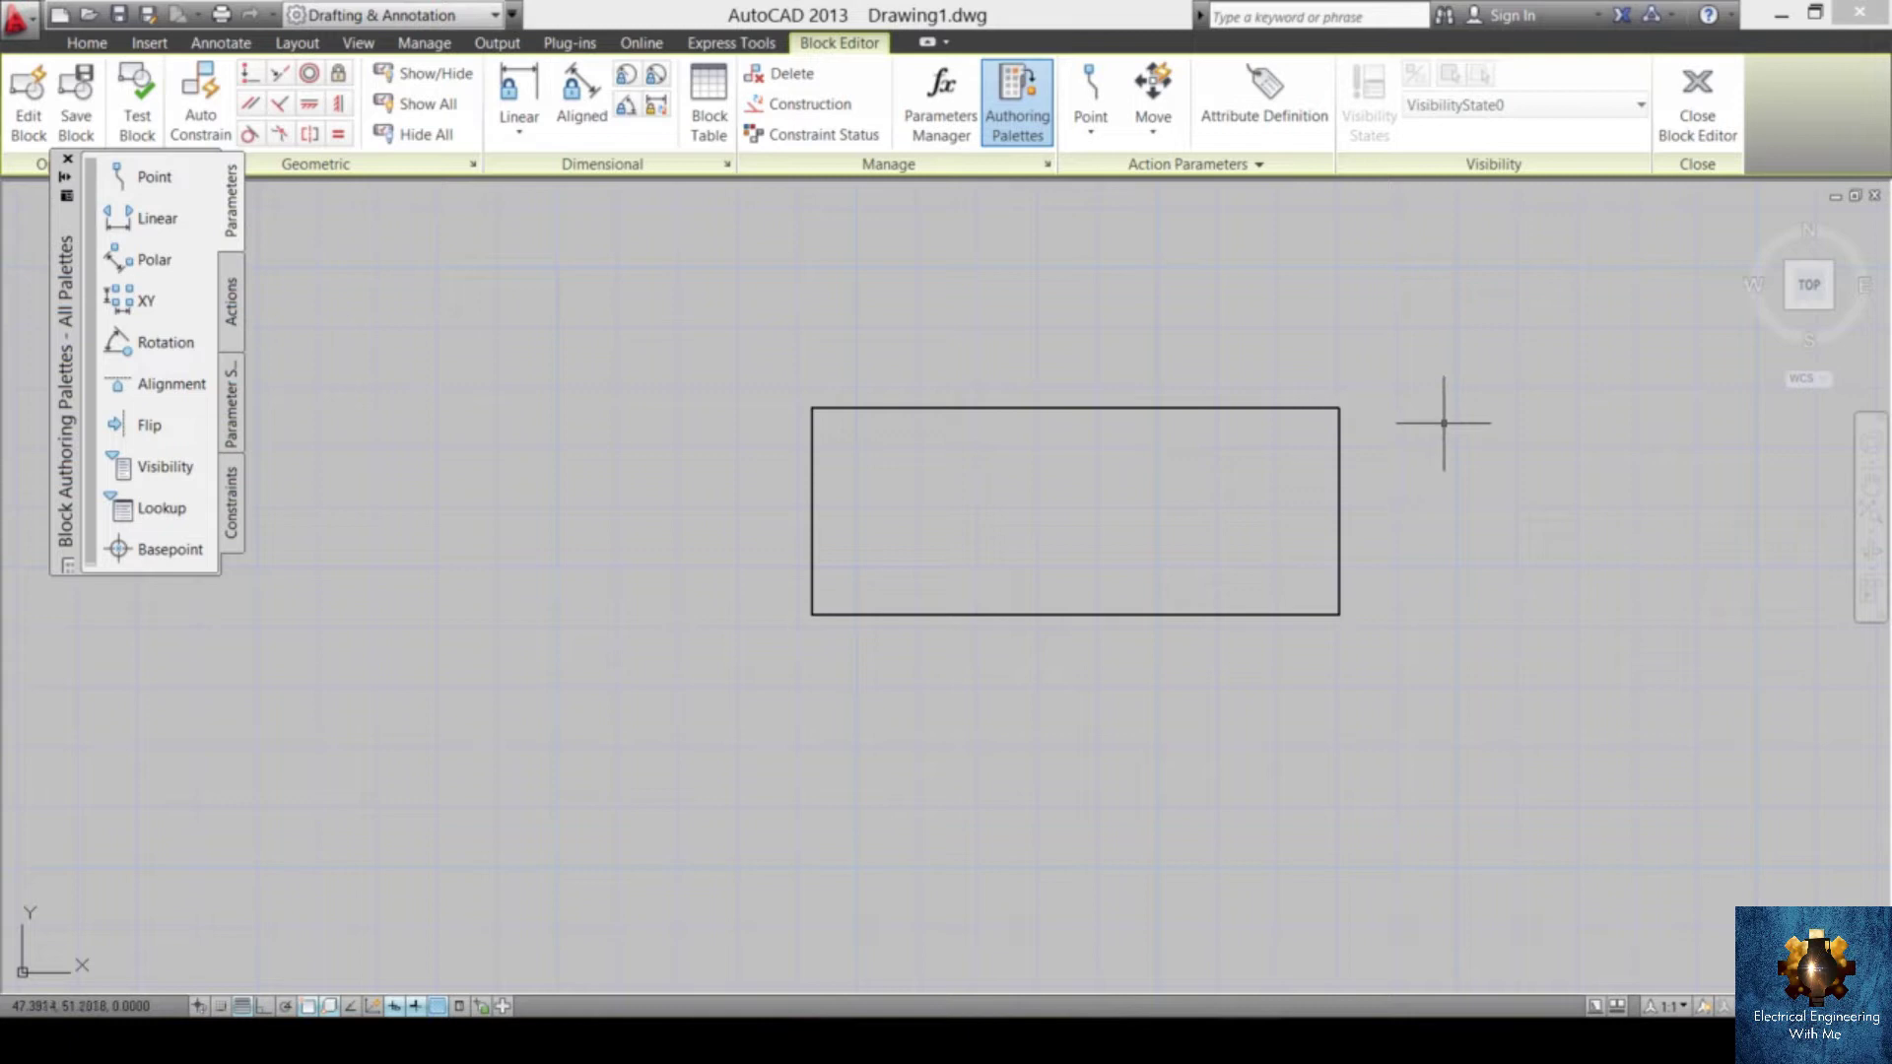
click(1480, 313)
click(698, 740)
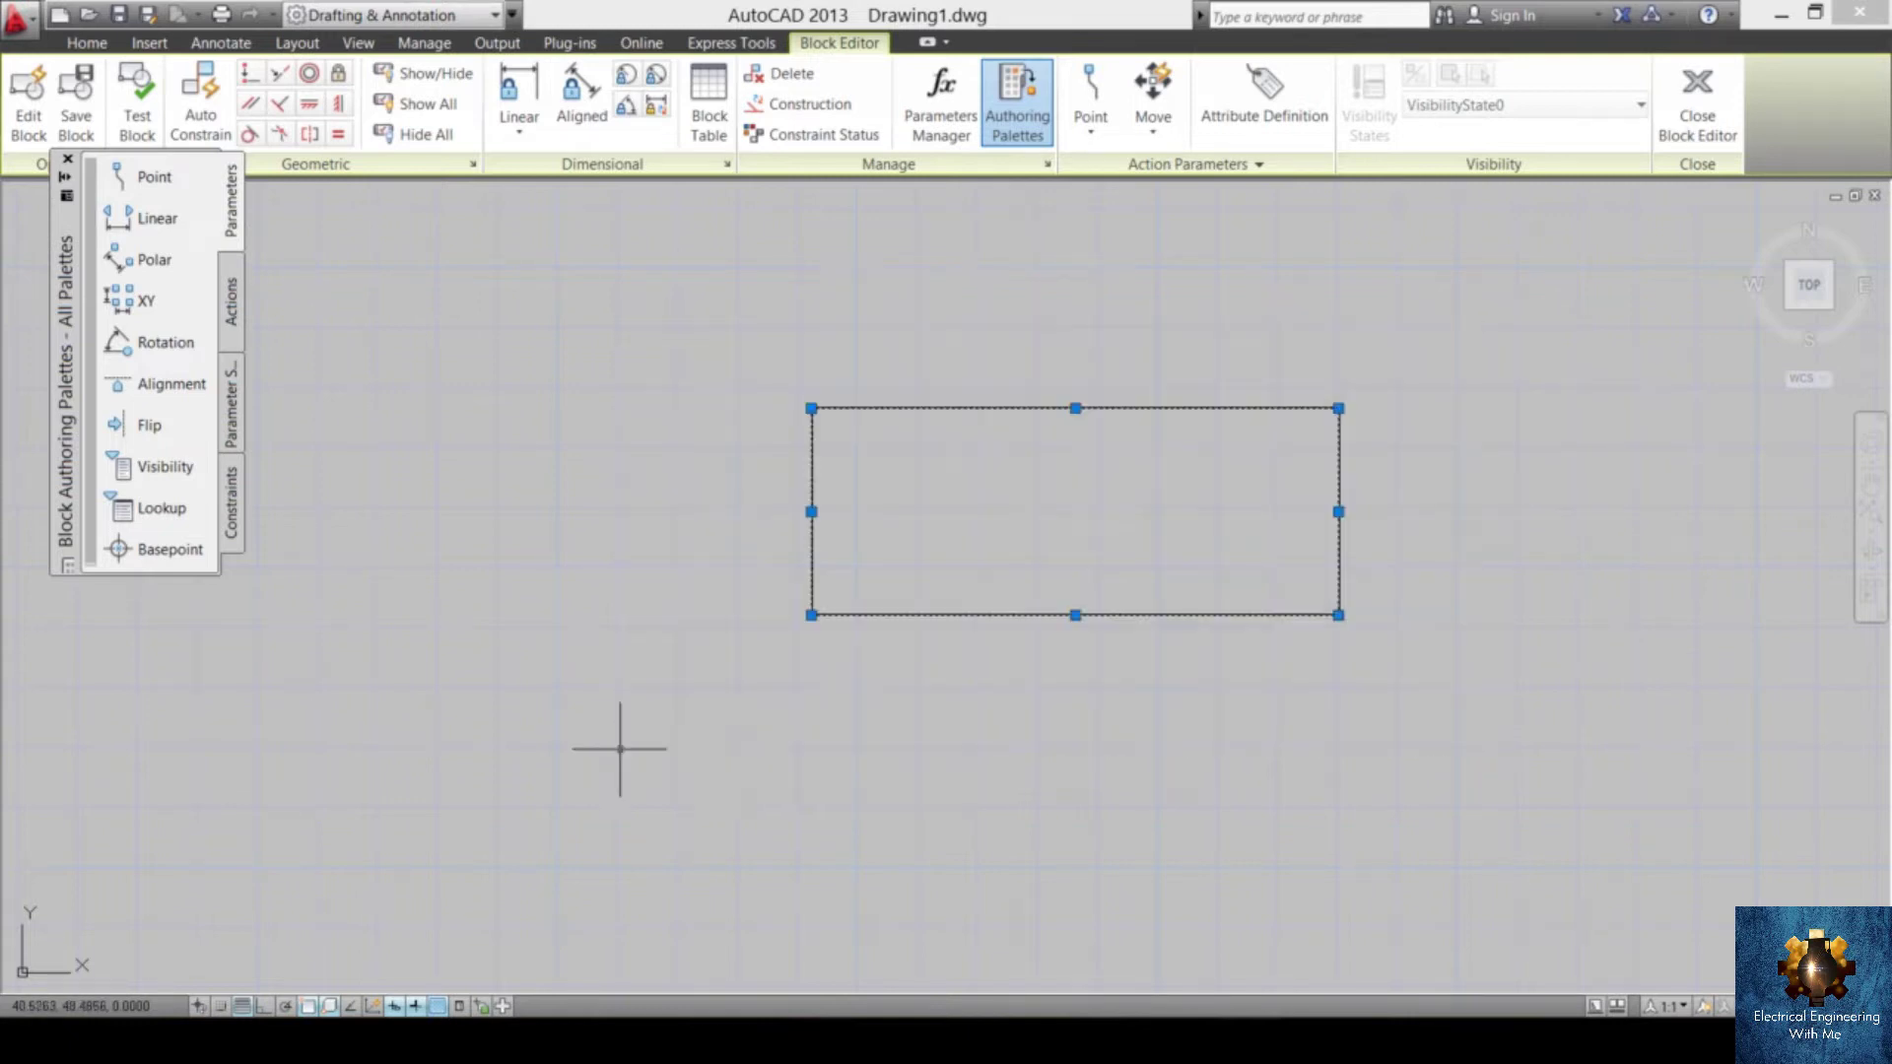
click(81, 45)
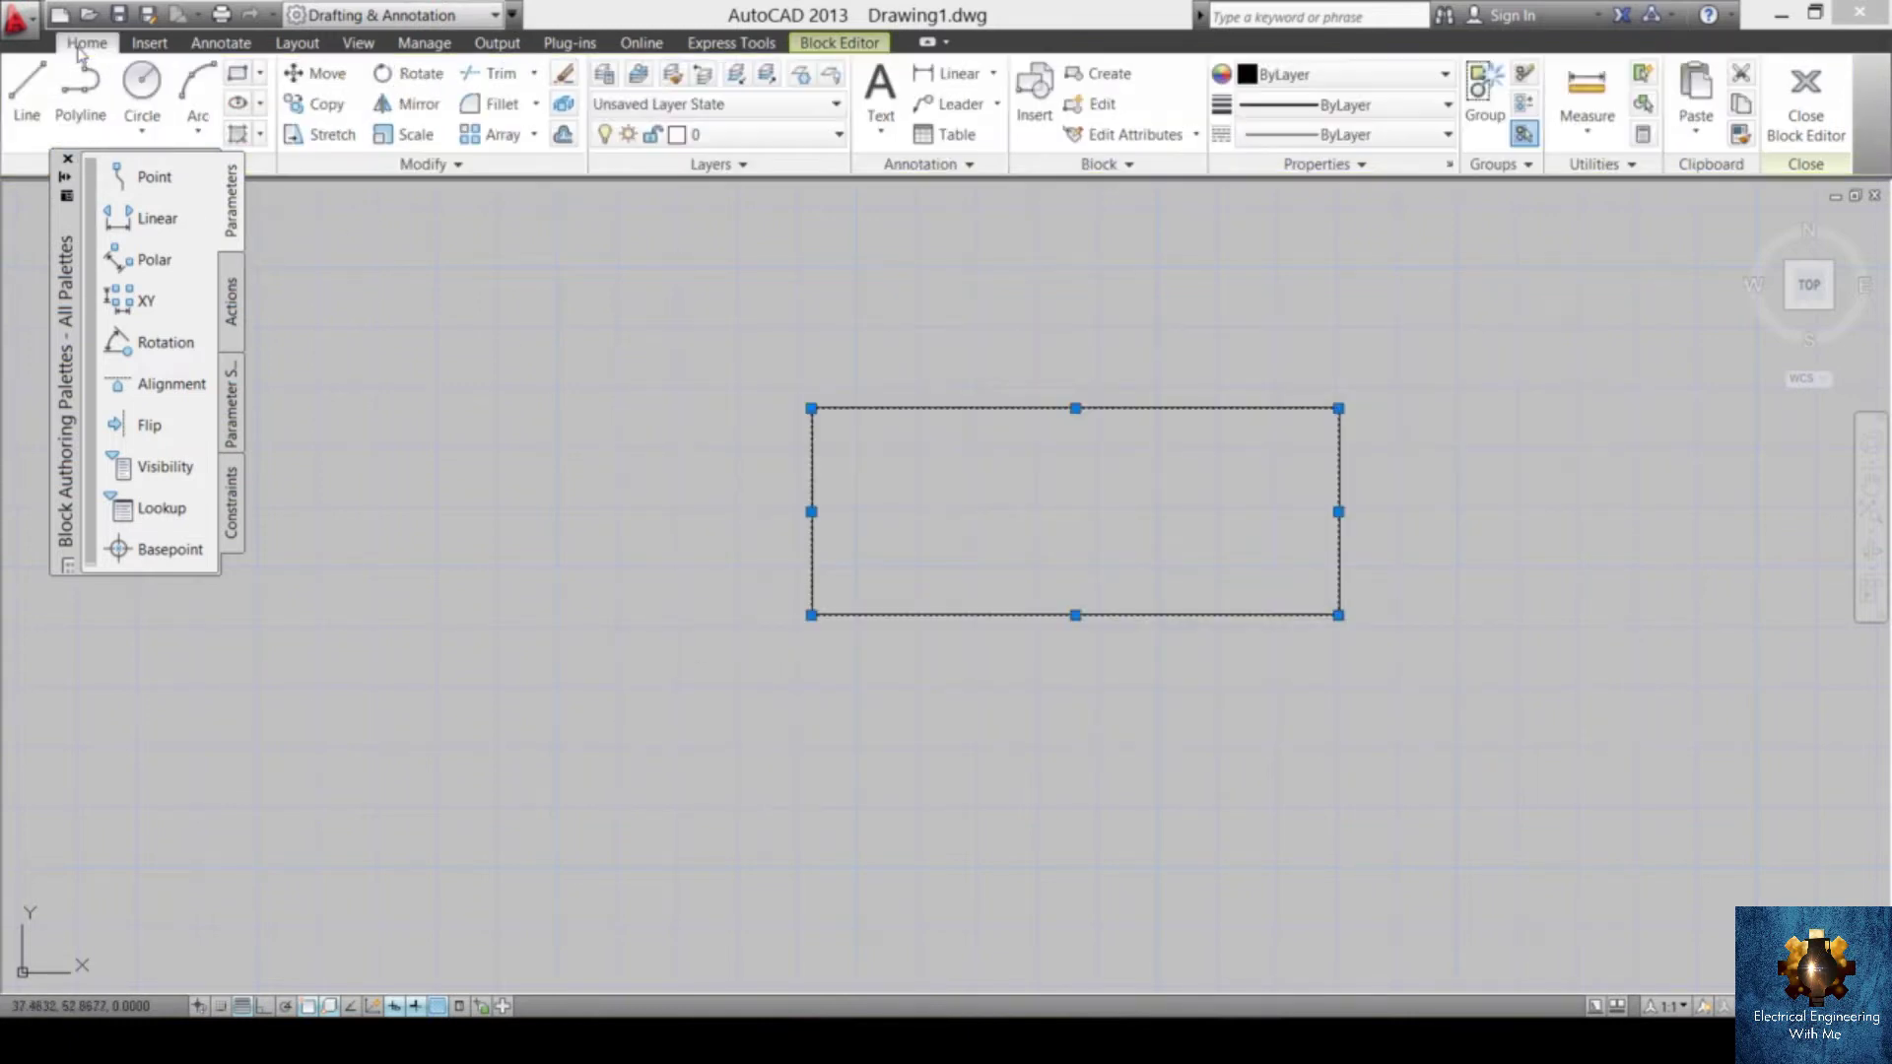
click(1392, 87)
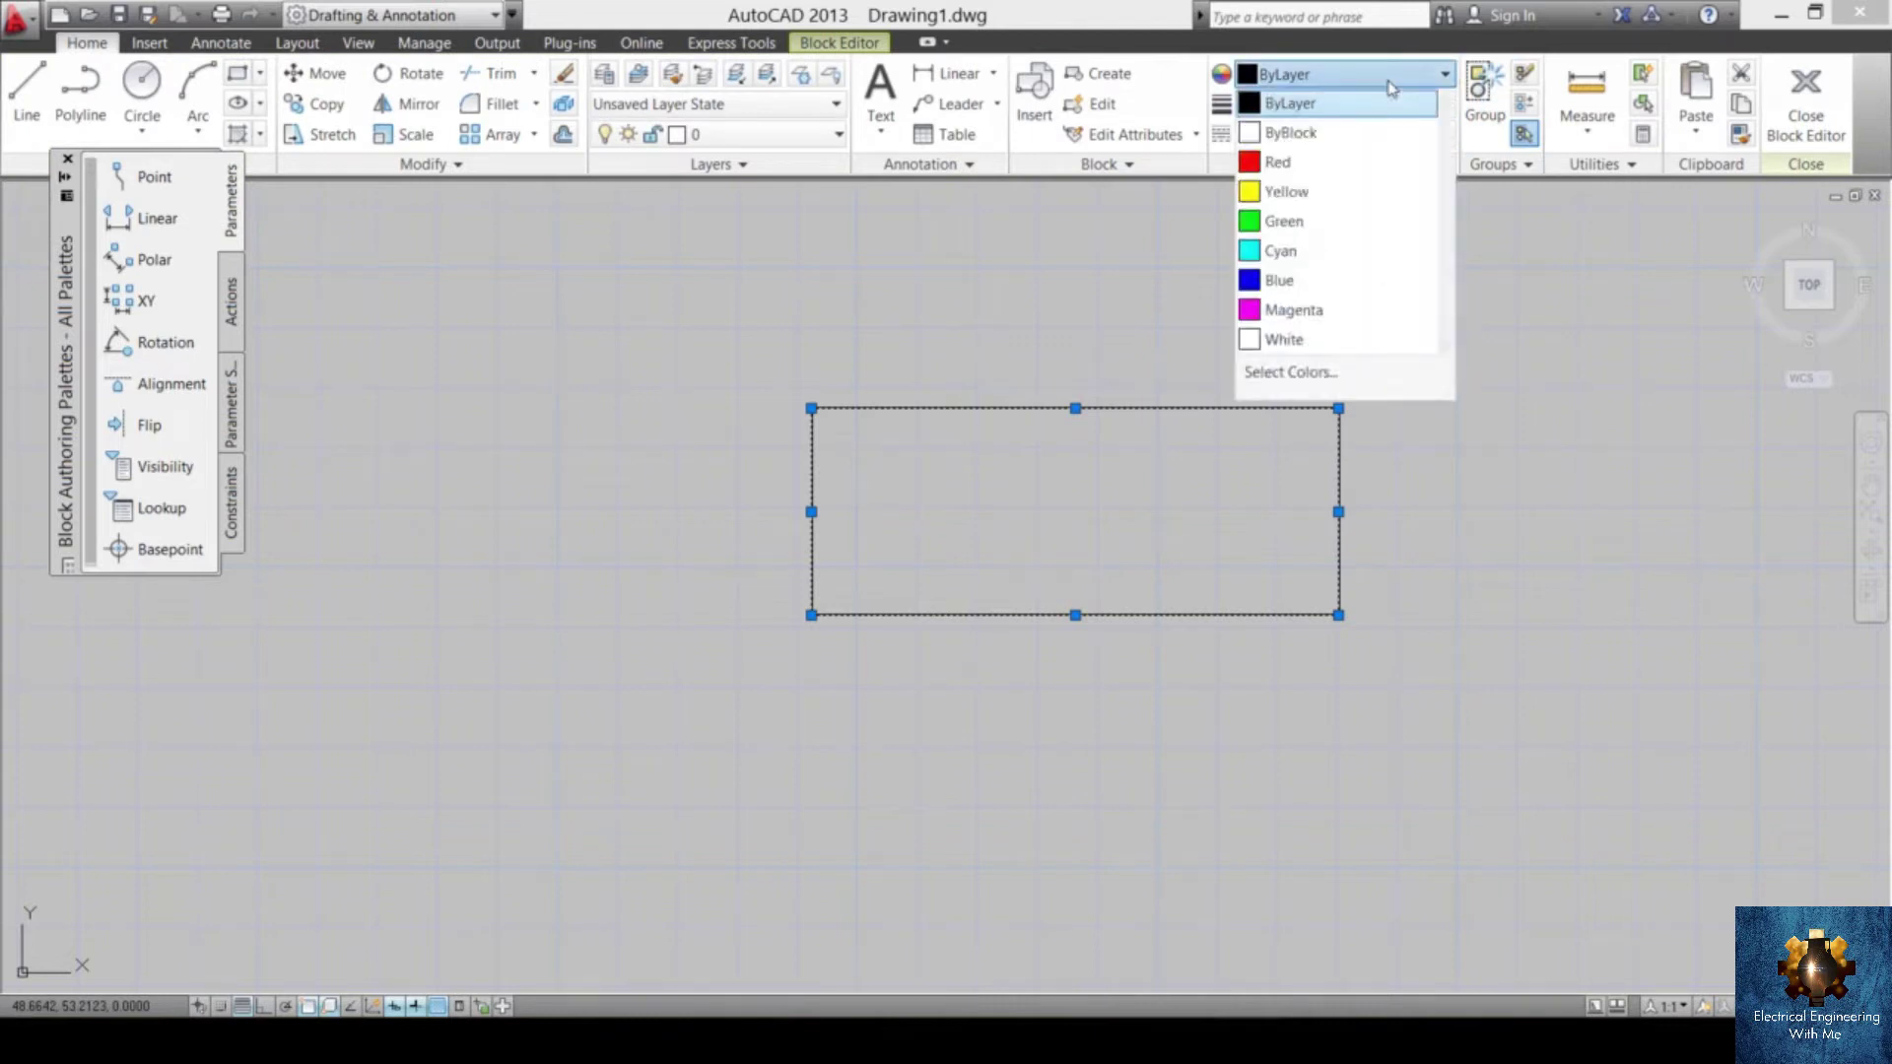
click(1331, 235)
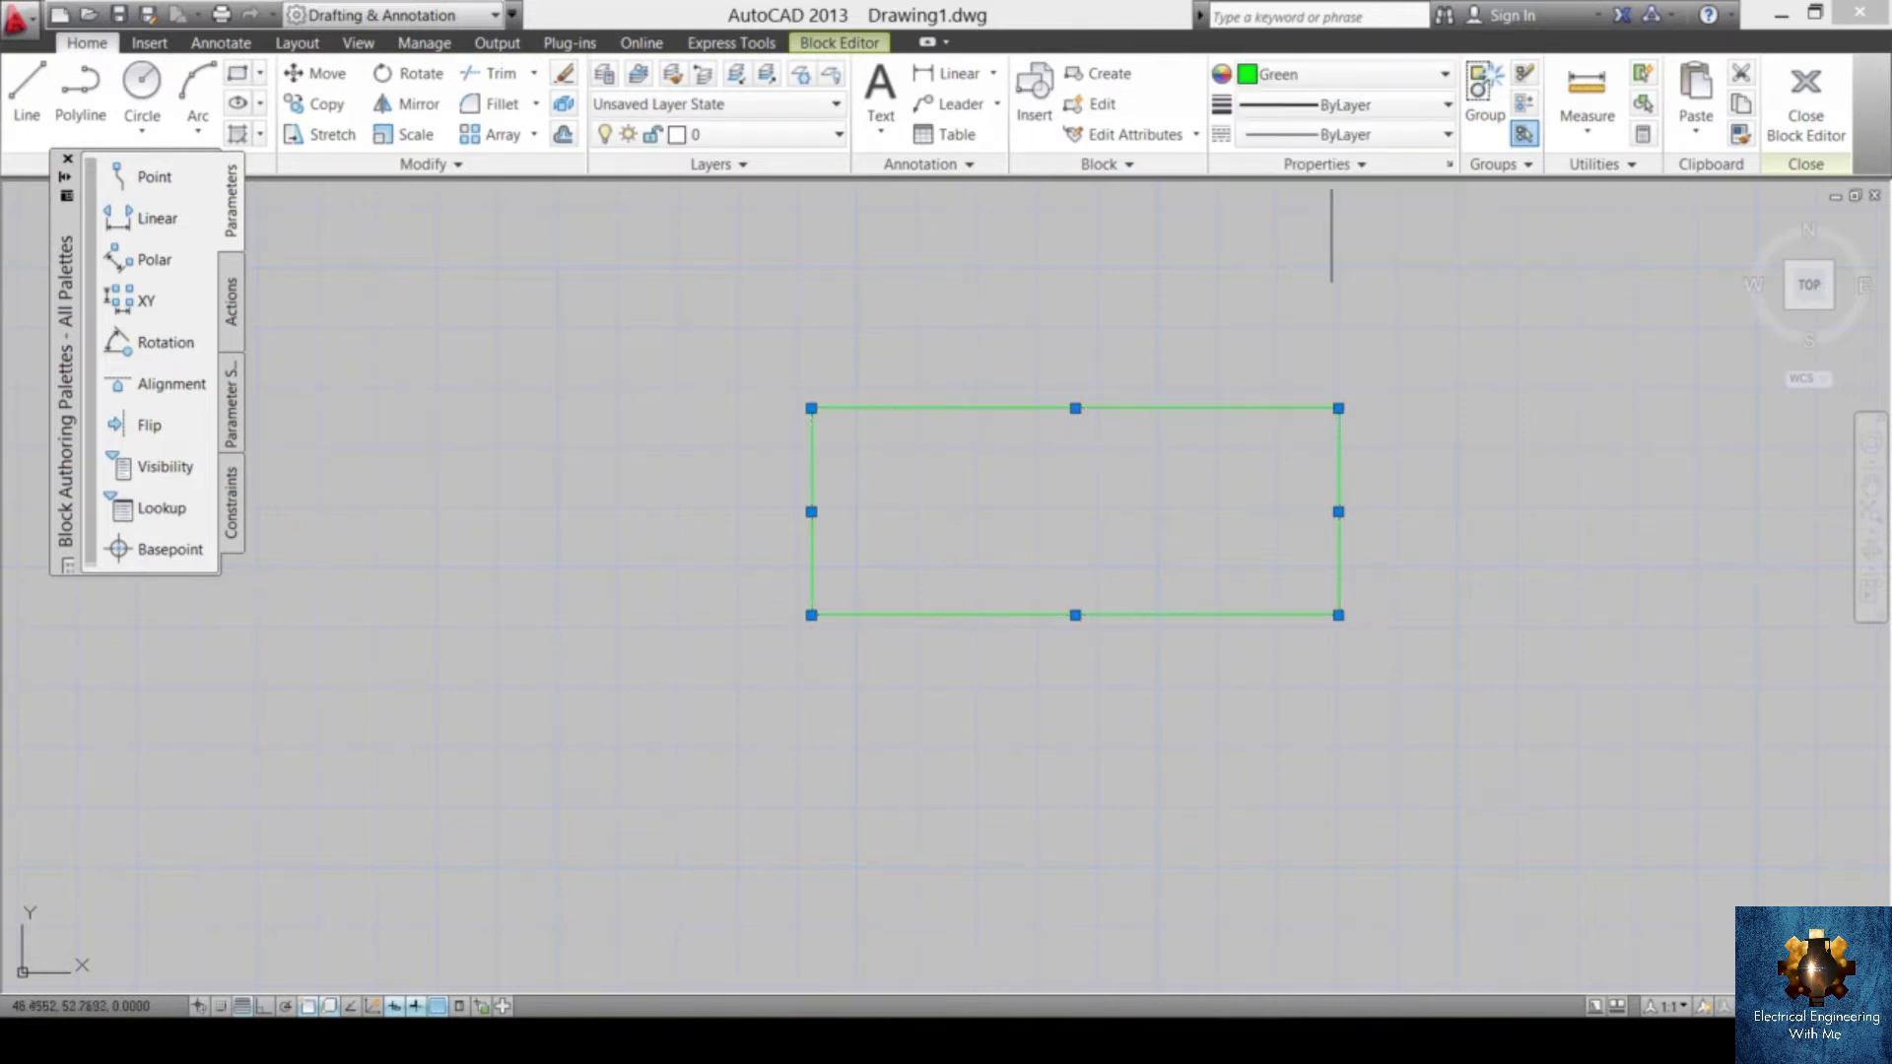
- Close the Block Editor, saving the changes to rec1, and view the column of rectangles
click(1828, 118)
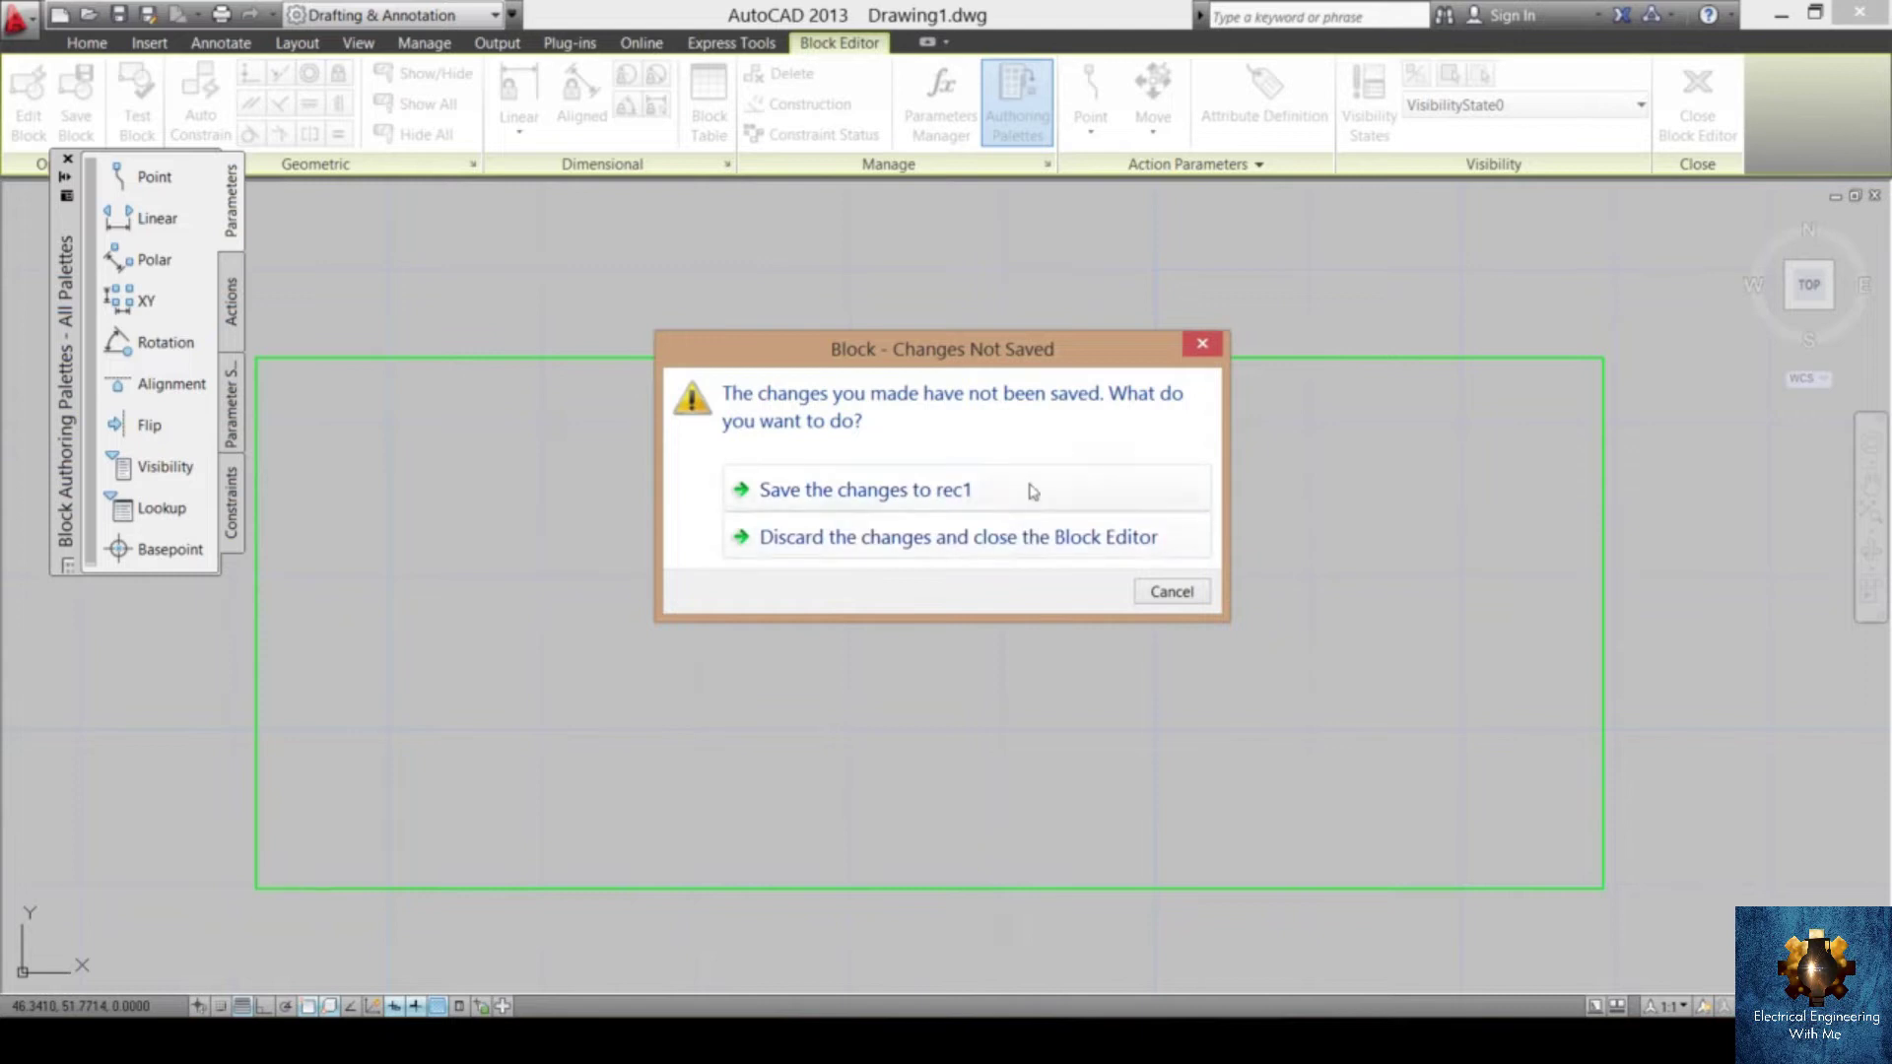
click(1032, 491)
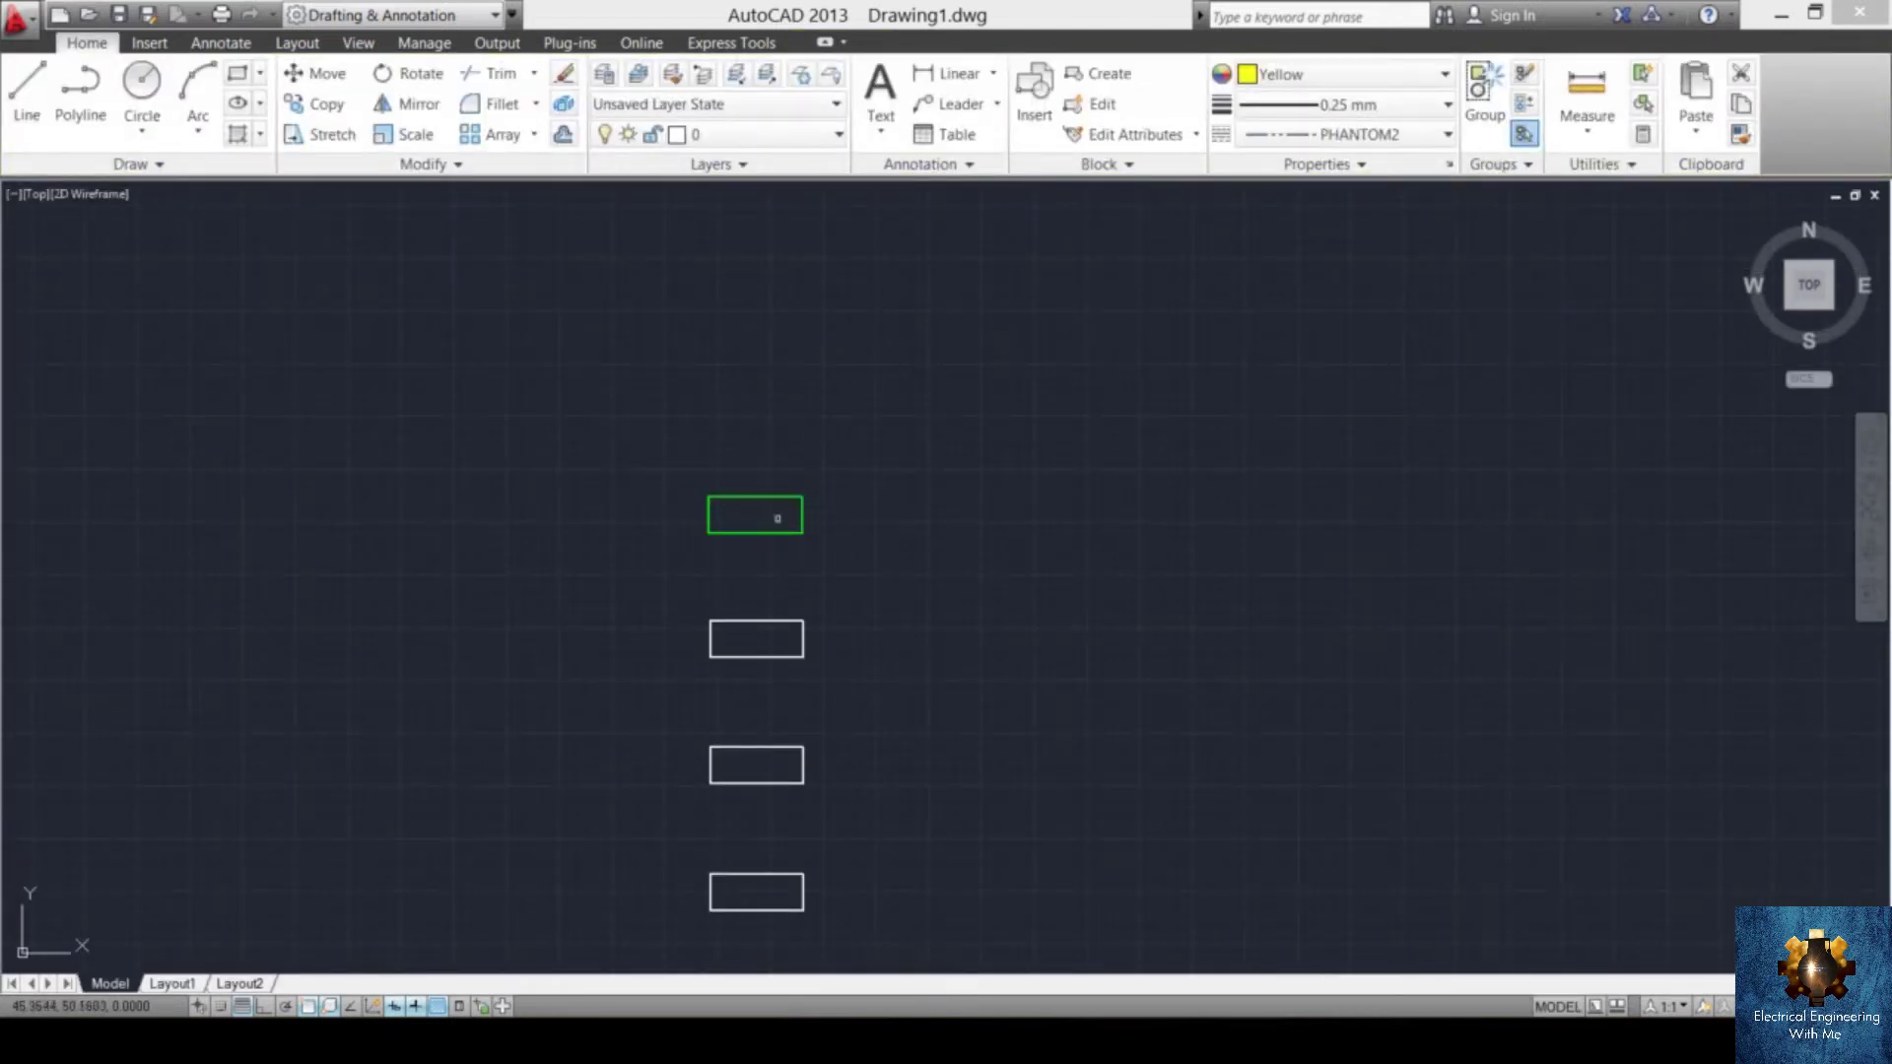
mouse_move(790, 523)
scroll(863, 560, down, 2)
middle_drag(857, 562, 868, 486)
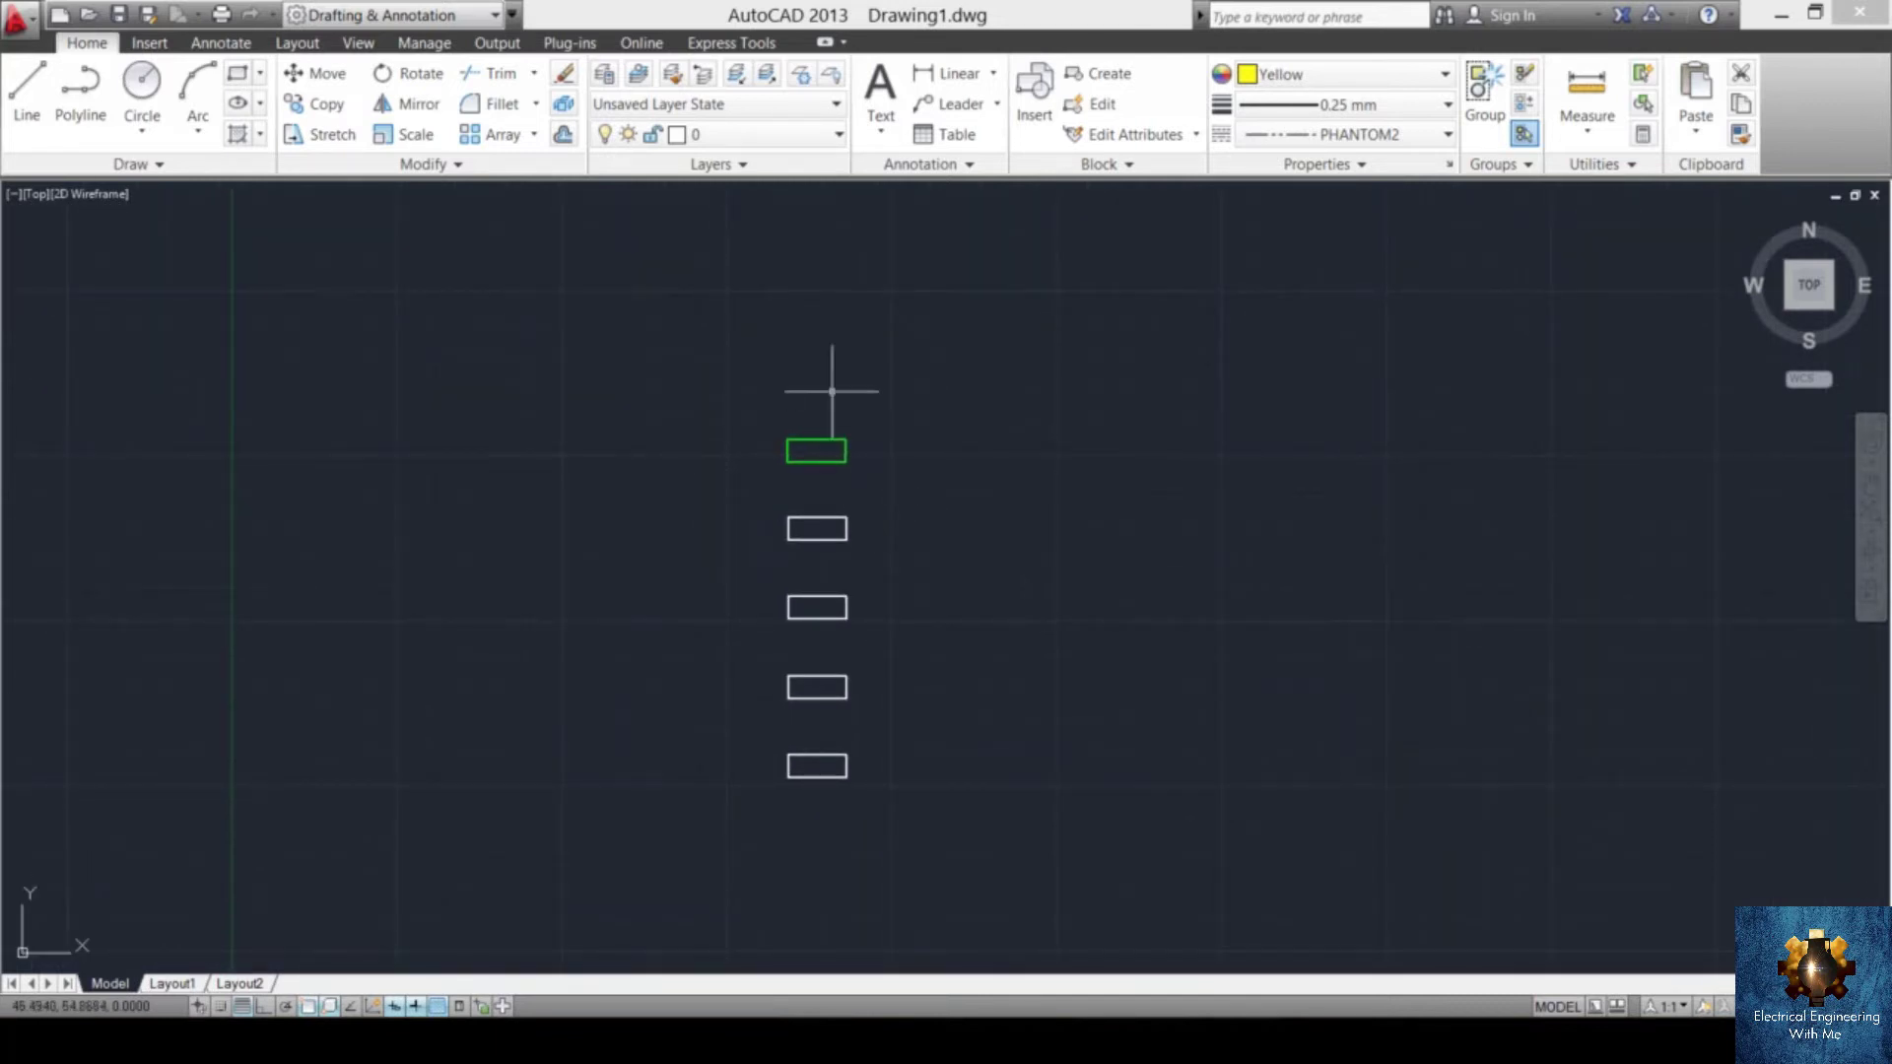
- Scale the white rectangle just below the green block by a factor of 4 from its lower-left corner
scroll(879, 532, up, 4)
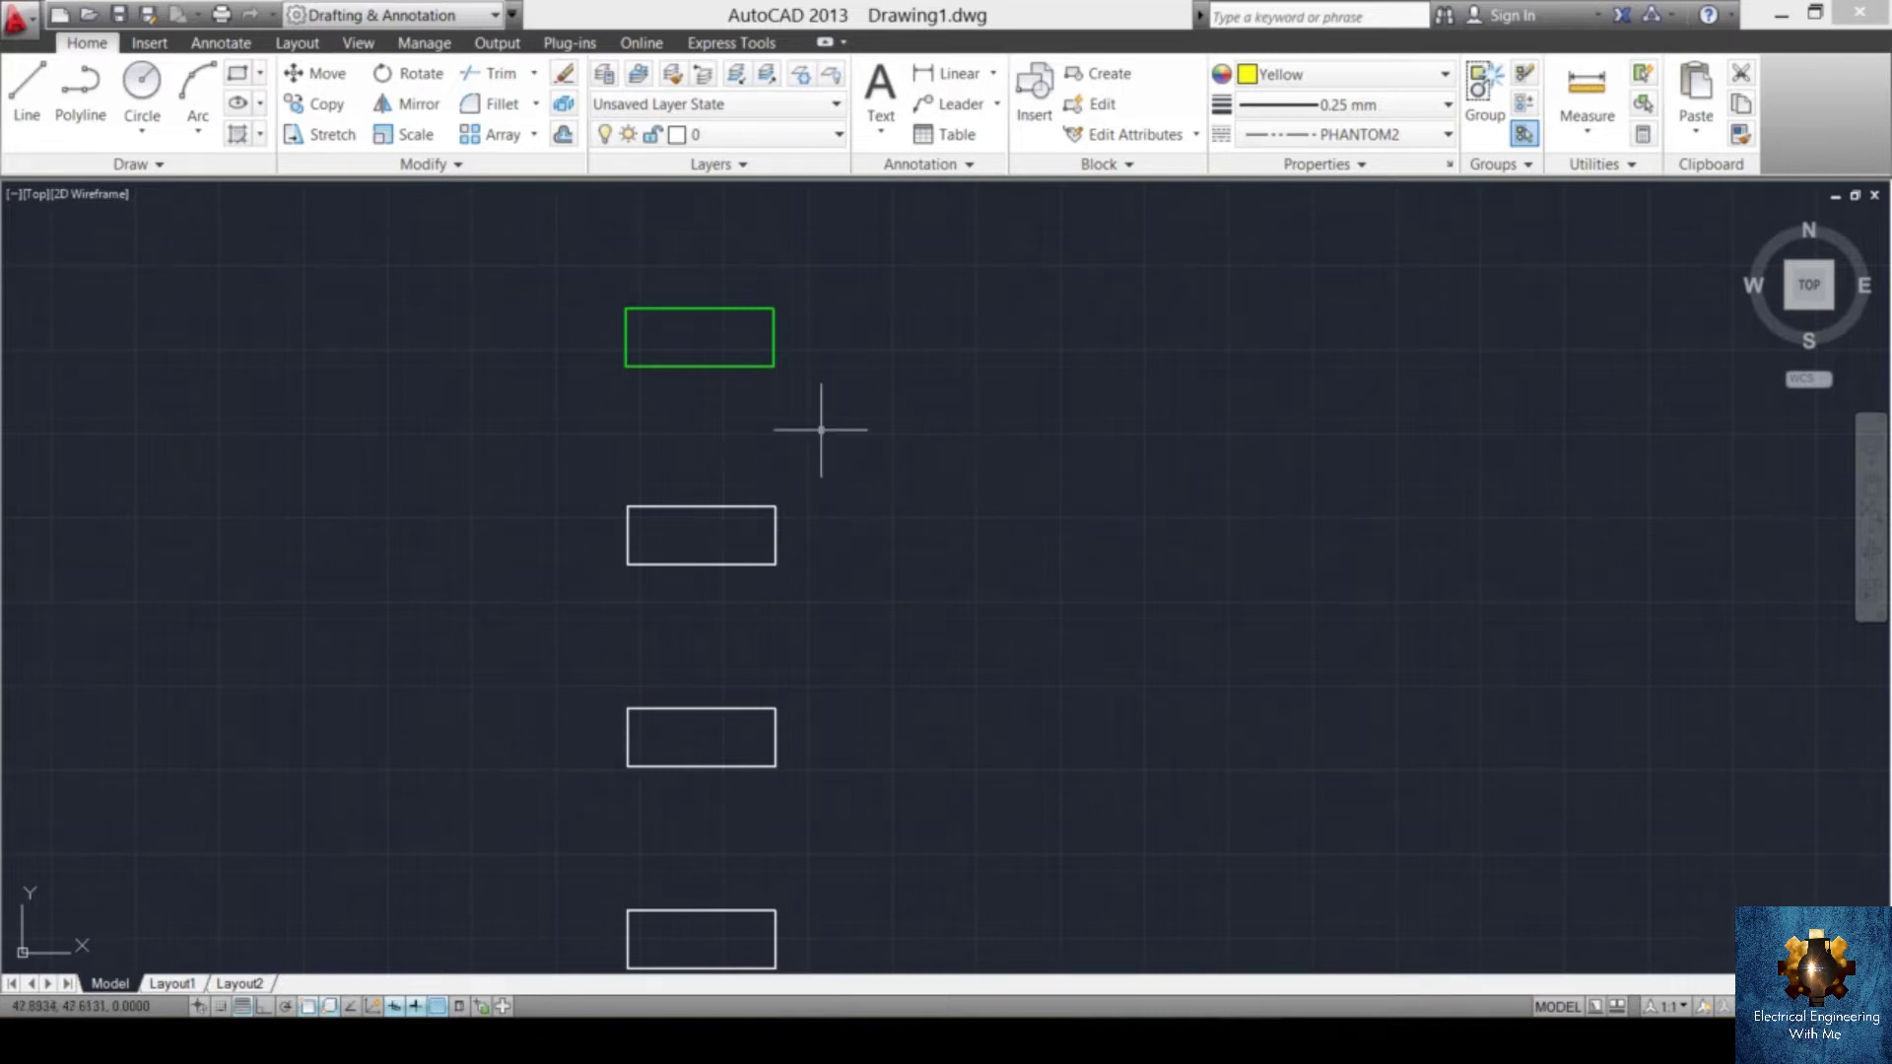
click(869, 434)
click(435, 655)
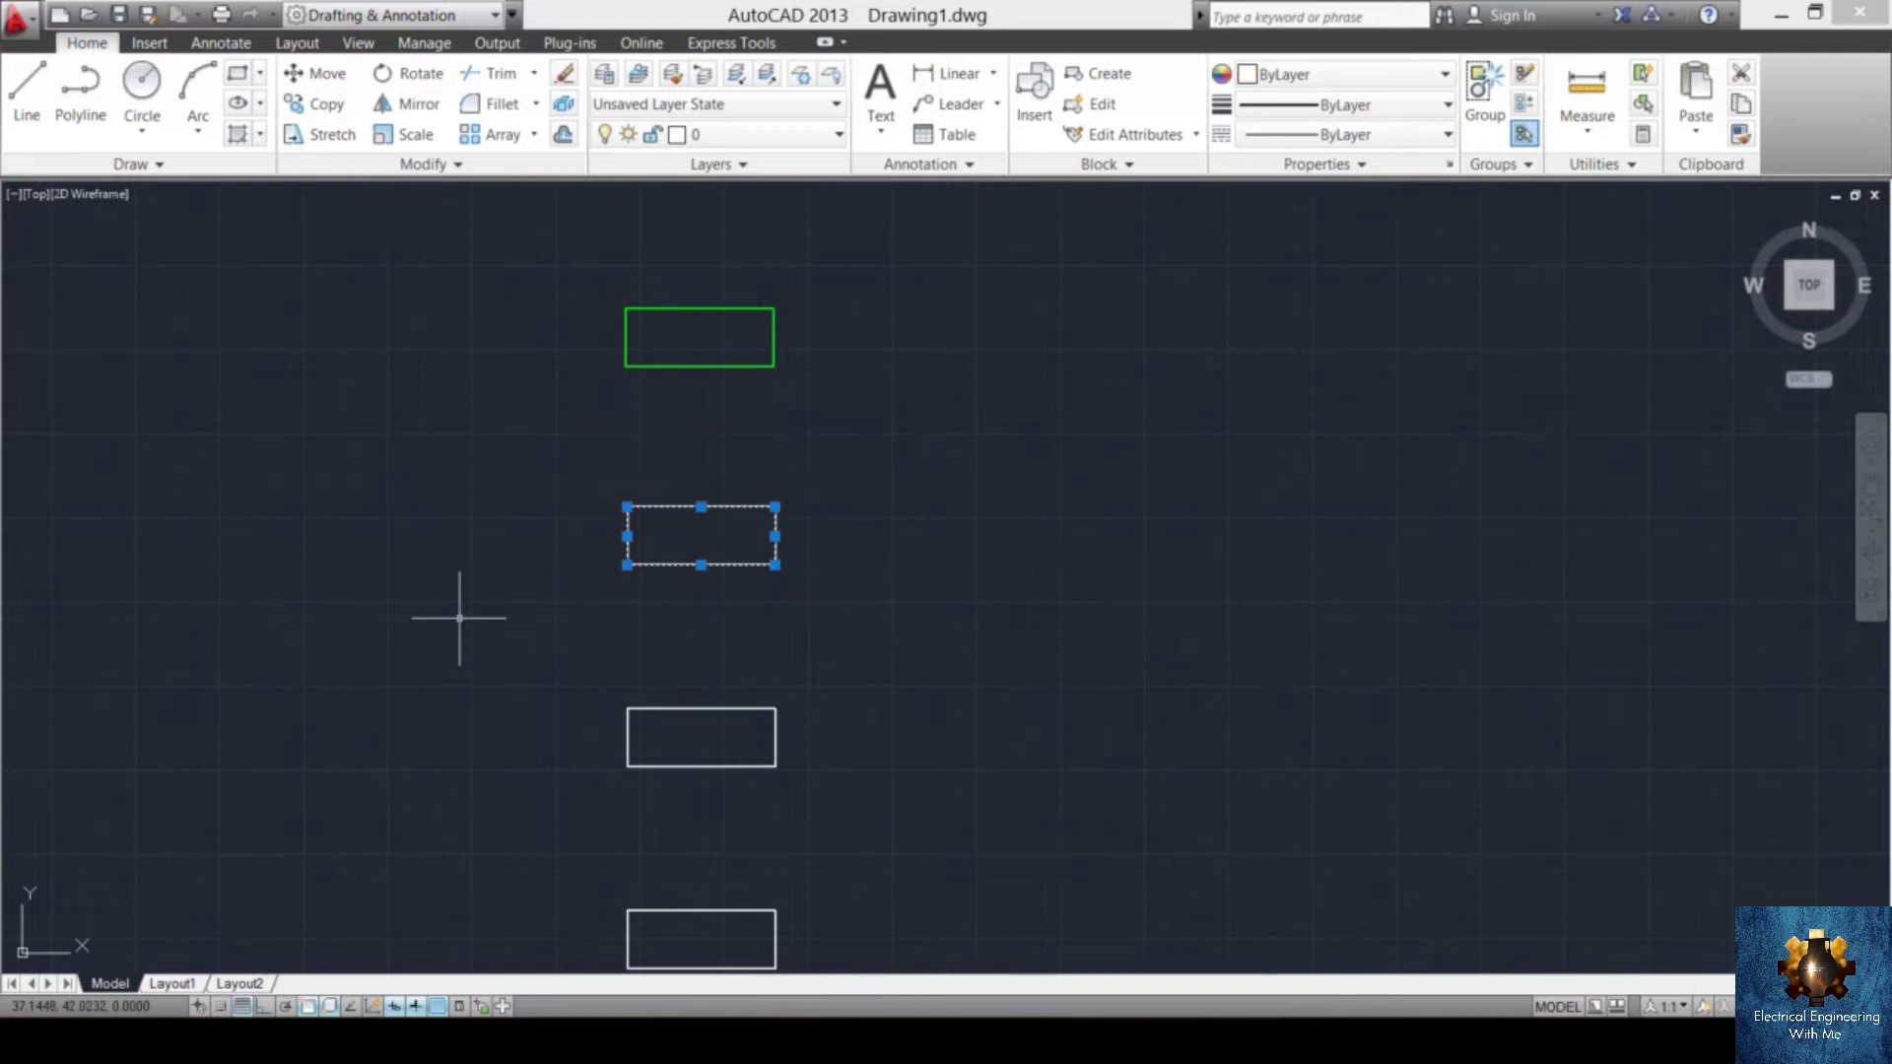
text(sc)
key(Return)
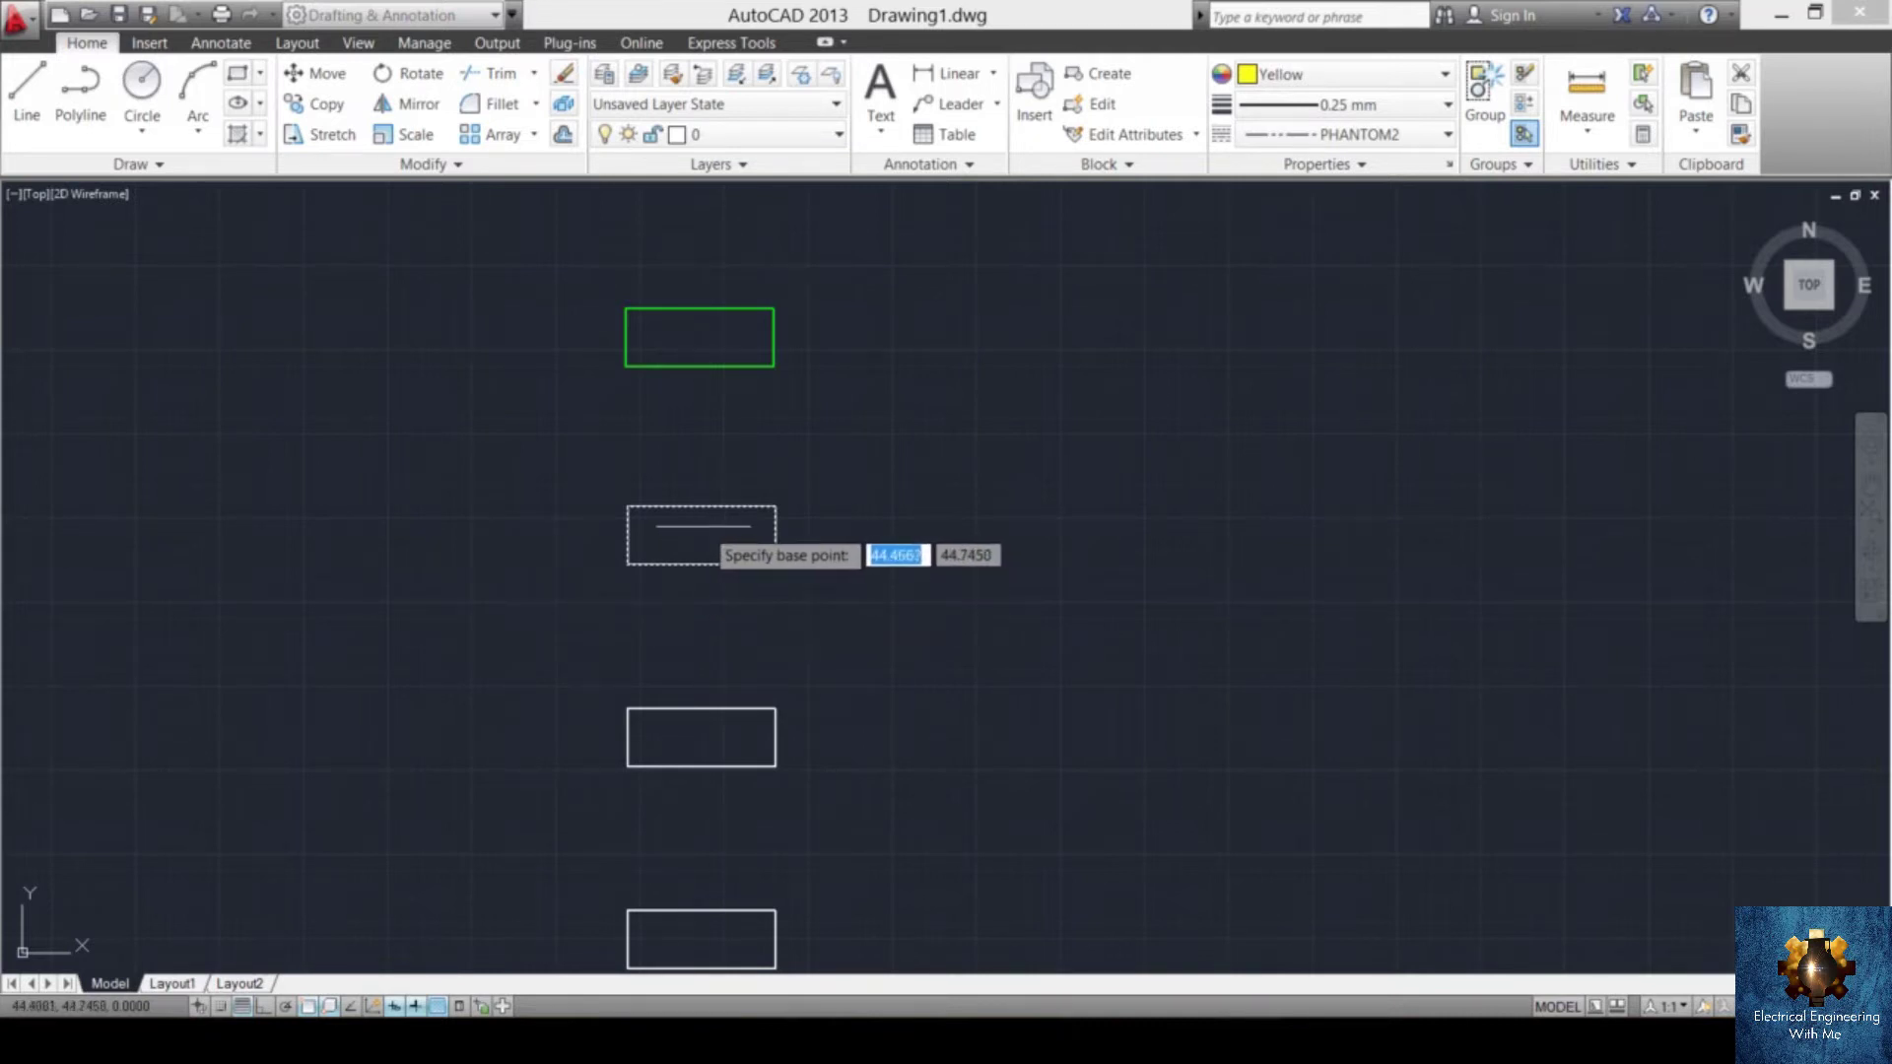
click(628, 564)
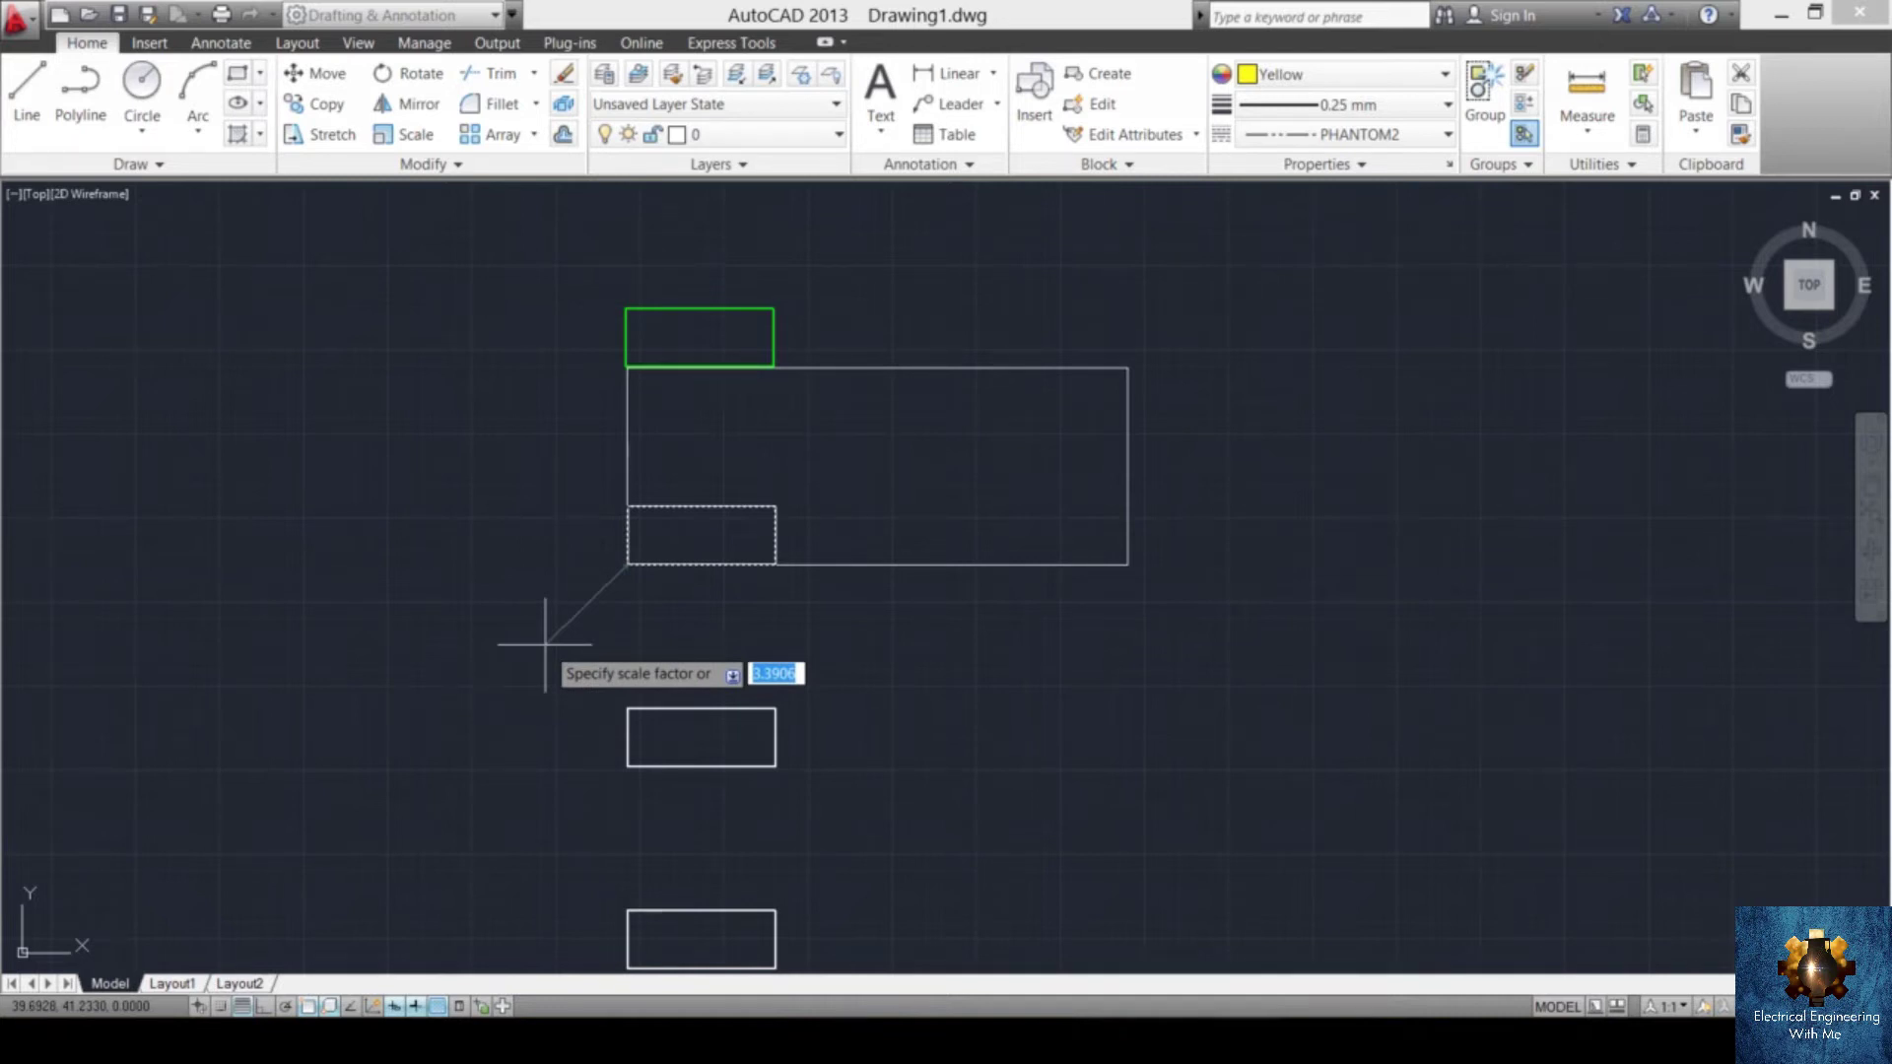
text(4)
key(Return)
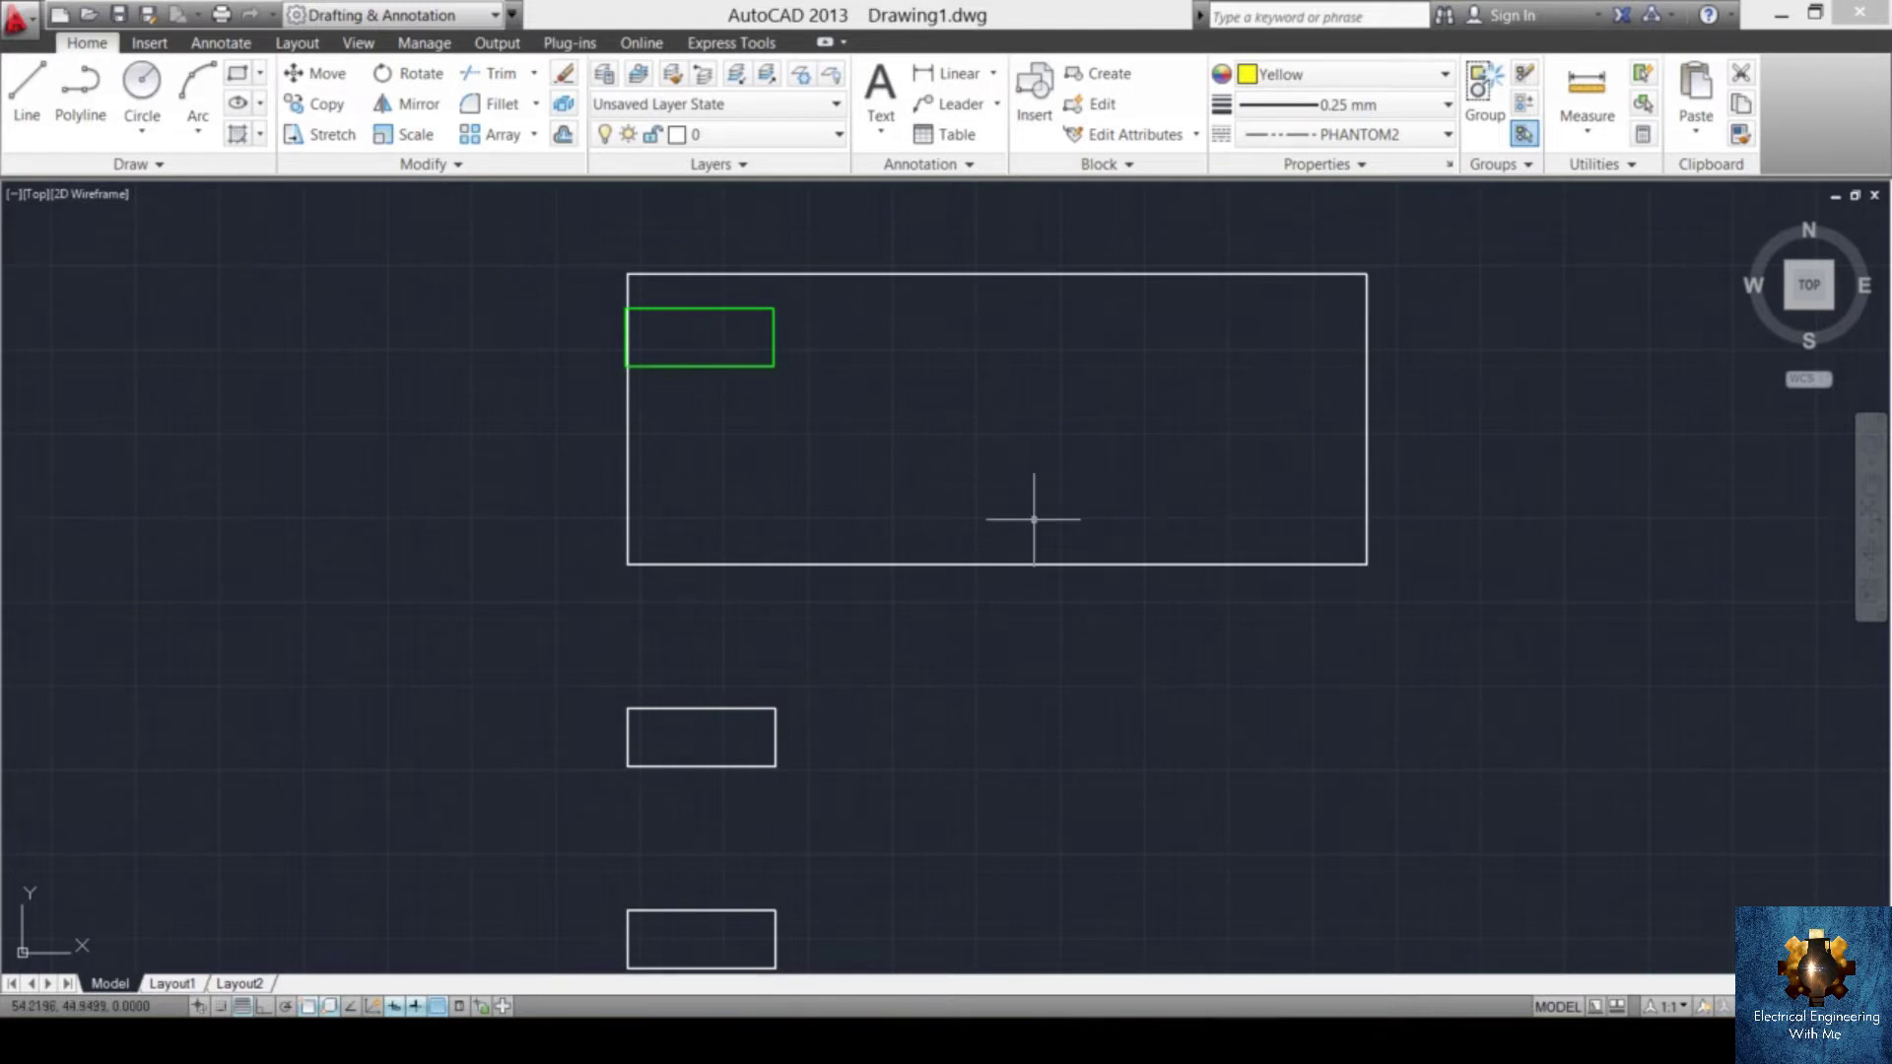
- Draw a slanted line in the empty area left of the enlarged rectangle, running from upper right to lower left
scroll(1034, 519, down, 5)
scroll(891, 536, up, 4)
scroll(799, 536, up, 5)
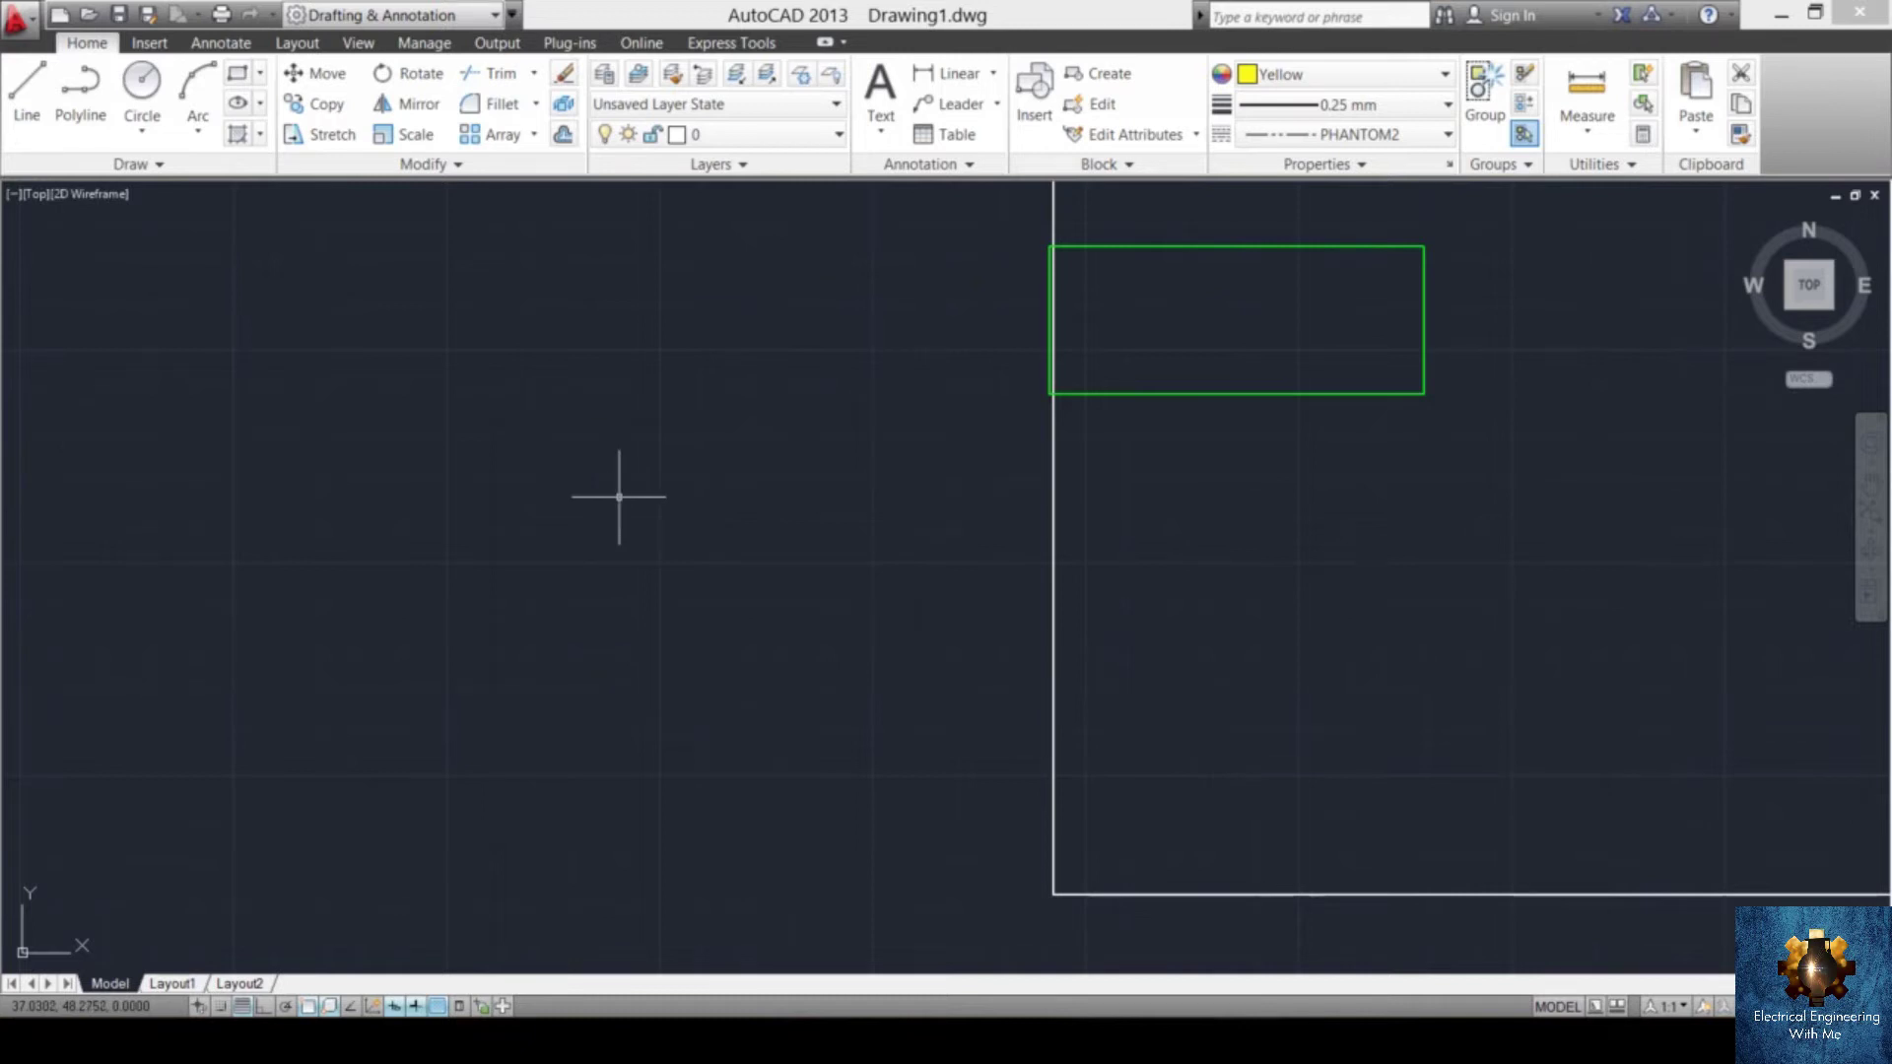
text(l)
key(Return)
click(742, 266)
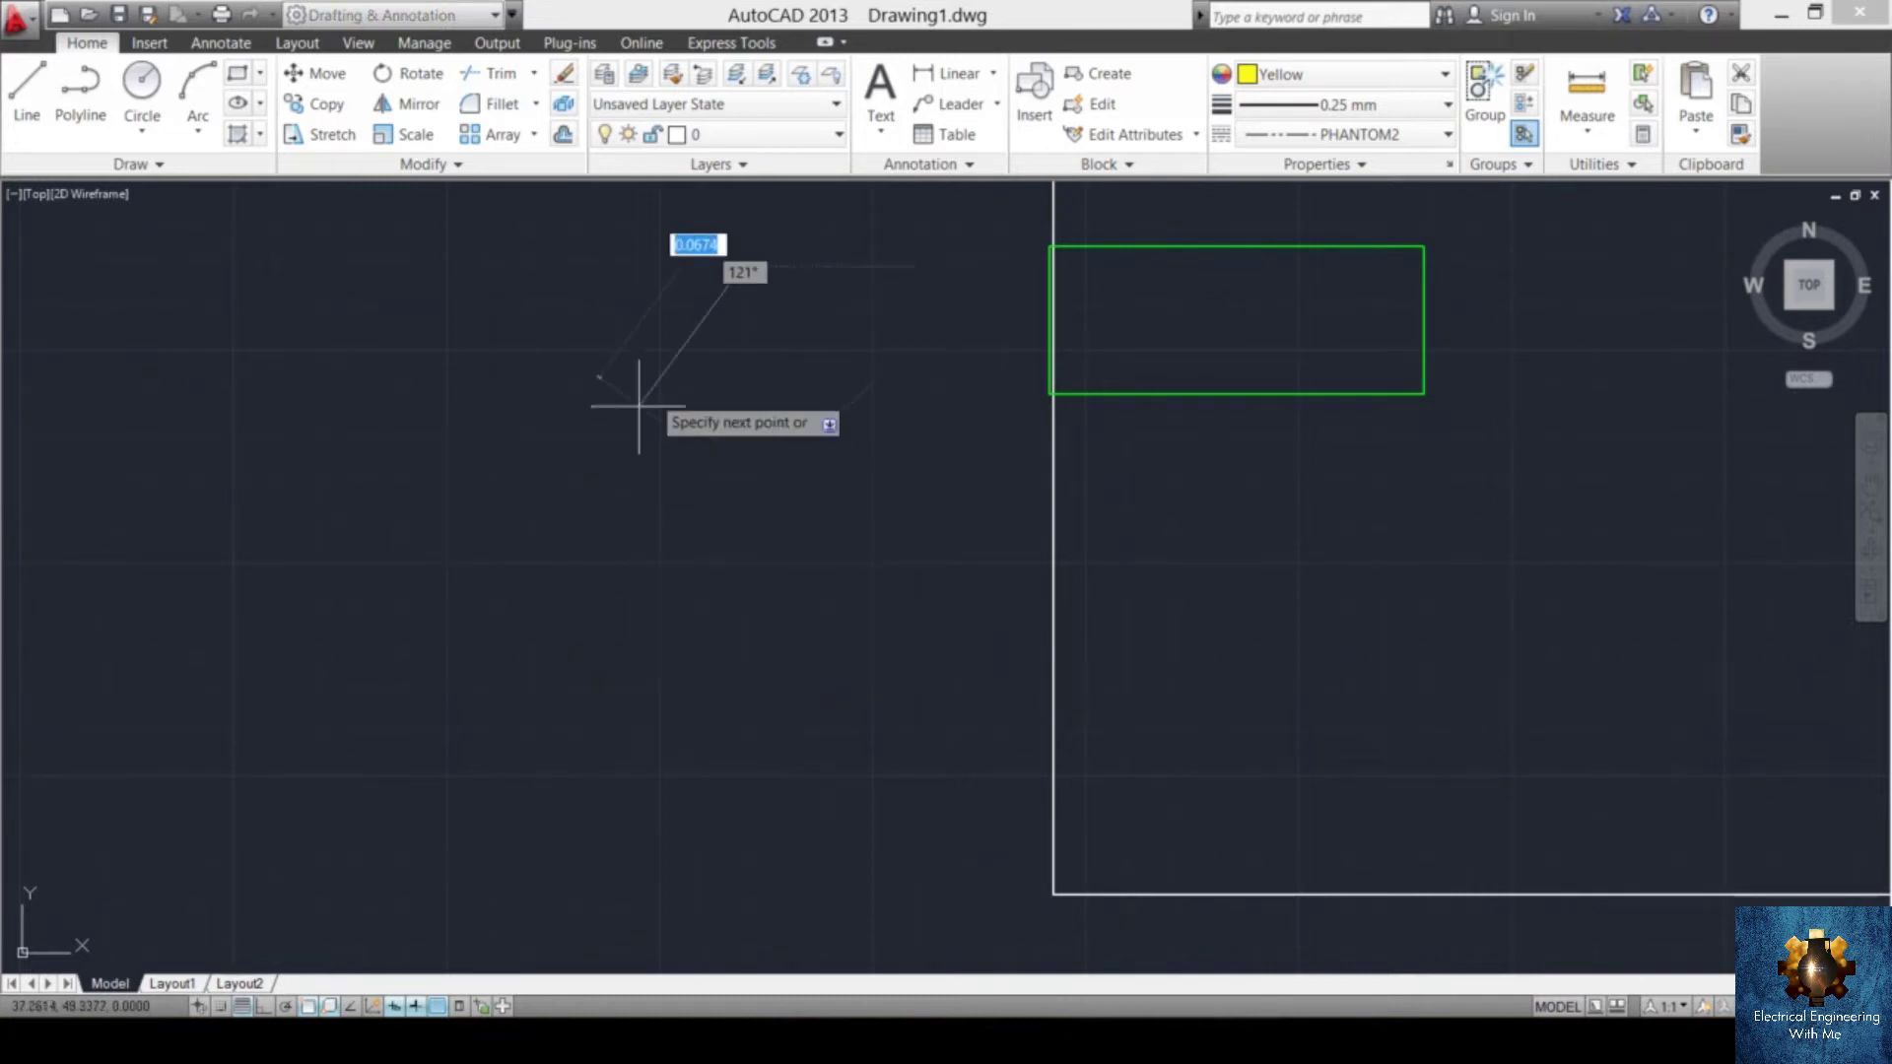
click(430, 754)
key(Return)
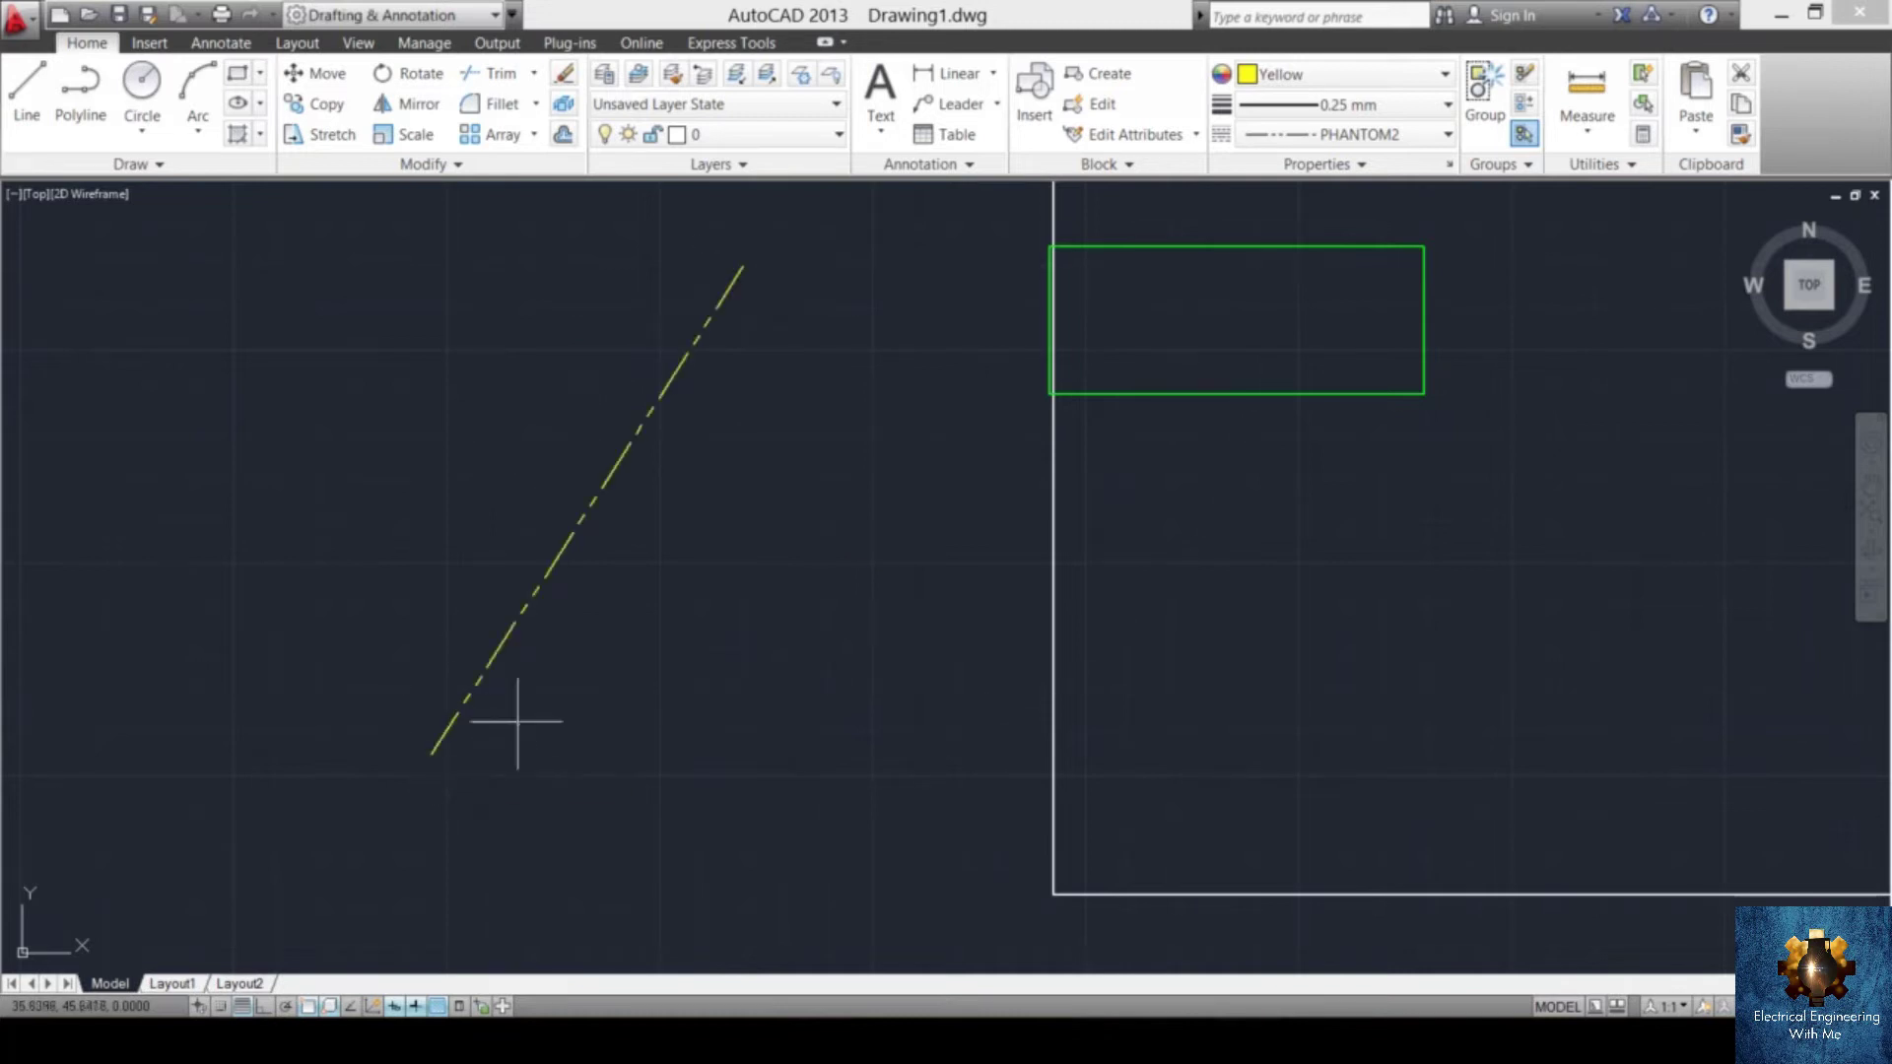
- Draw a second line from upper left to lower right, crossing the slanted line near its upper end
text(l)
key(Return)
click(626, 277)
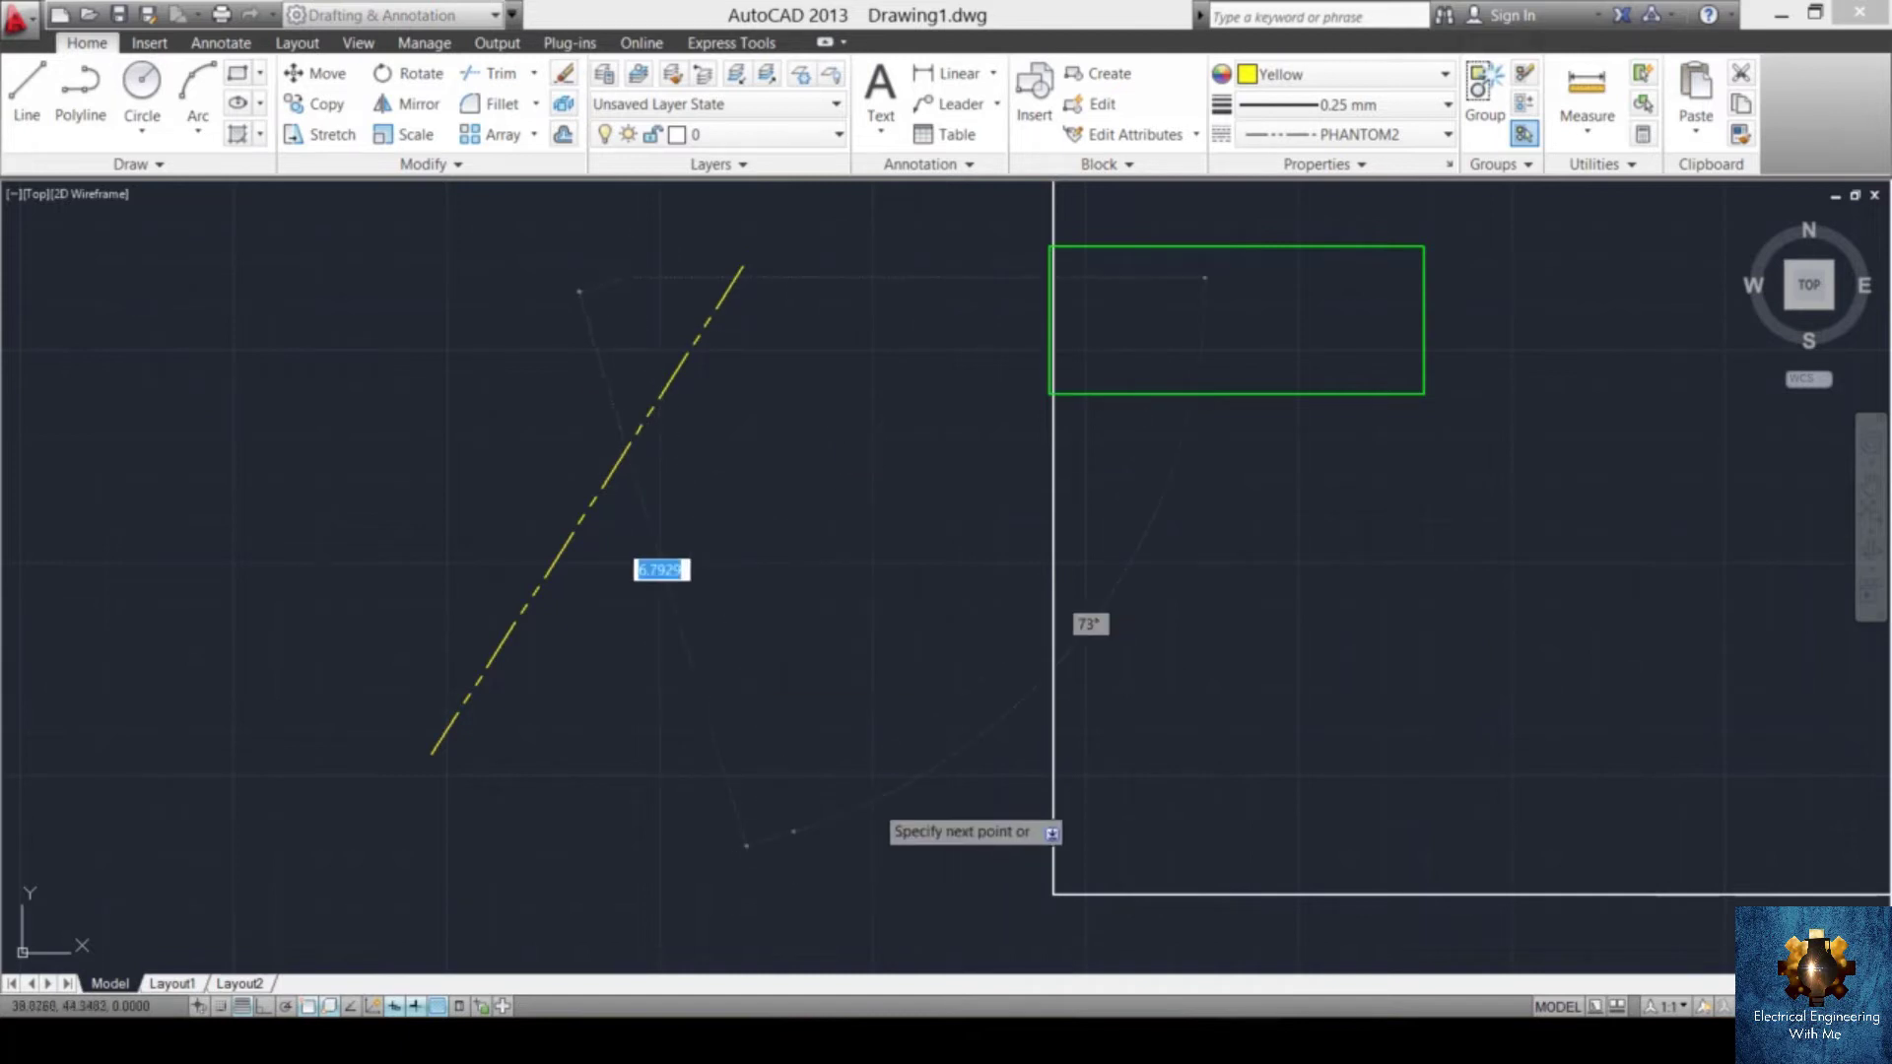
click(884, 779)
key(Return)
scroll(689, 477, up, 2)
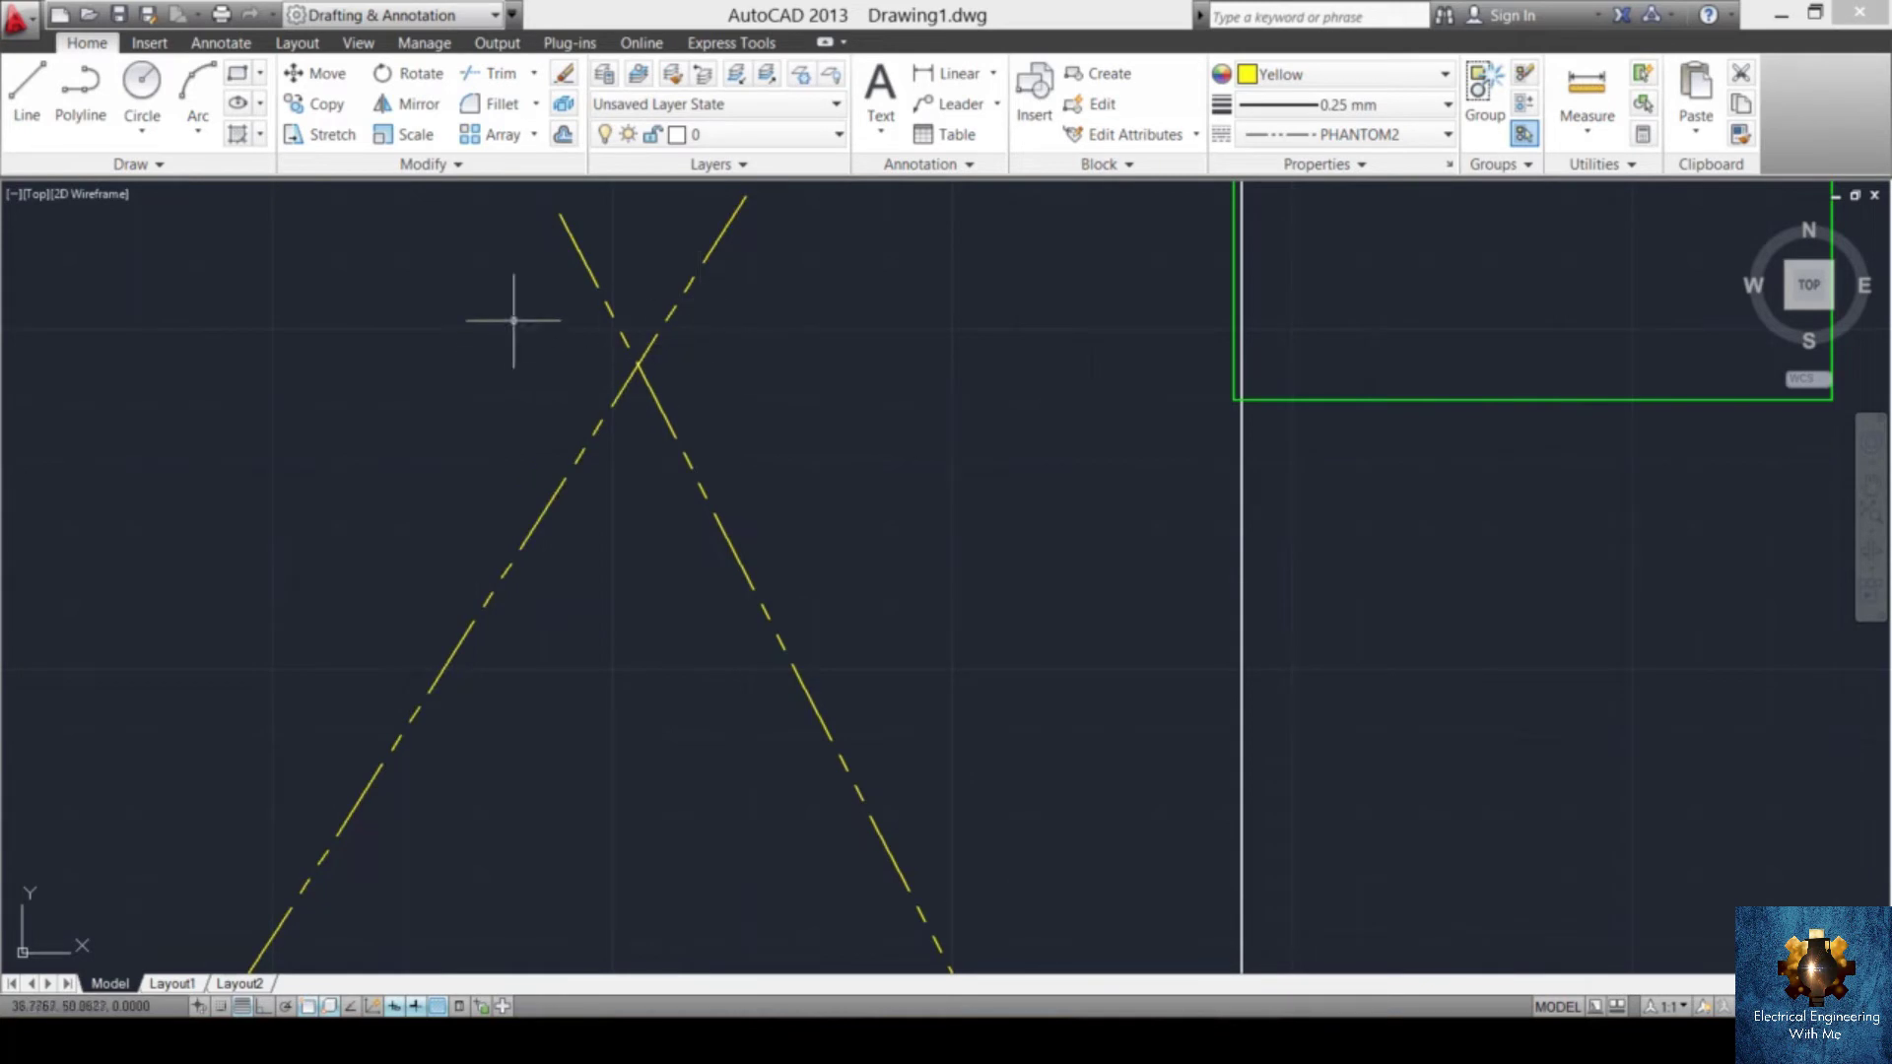
- Fillet the two crossing lines into a sharp corner at their intersection, keeping their lower portions
text(F)
key(Return)
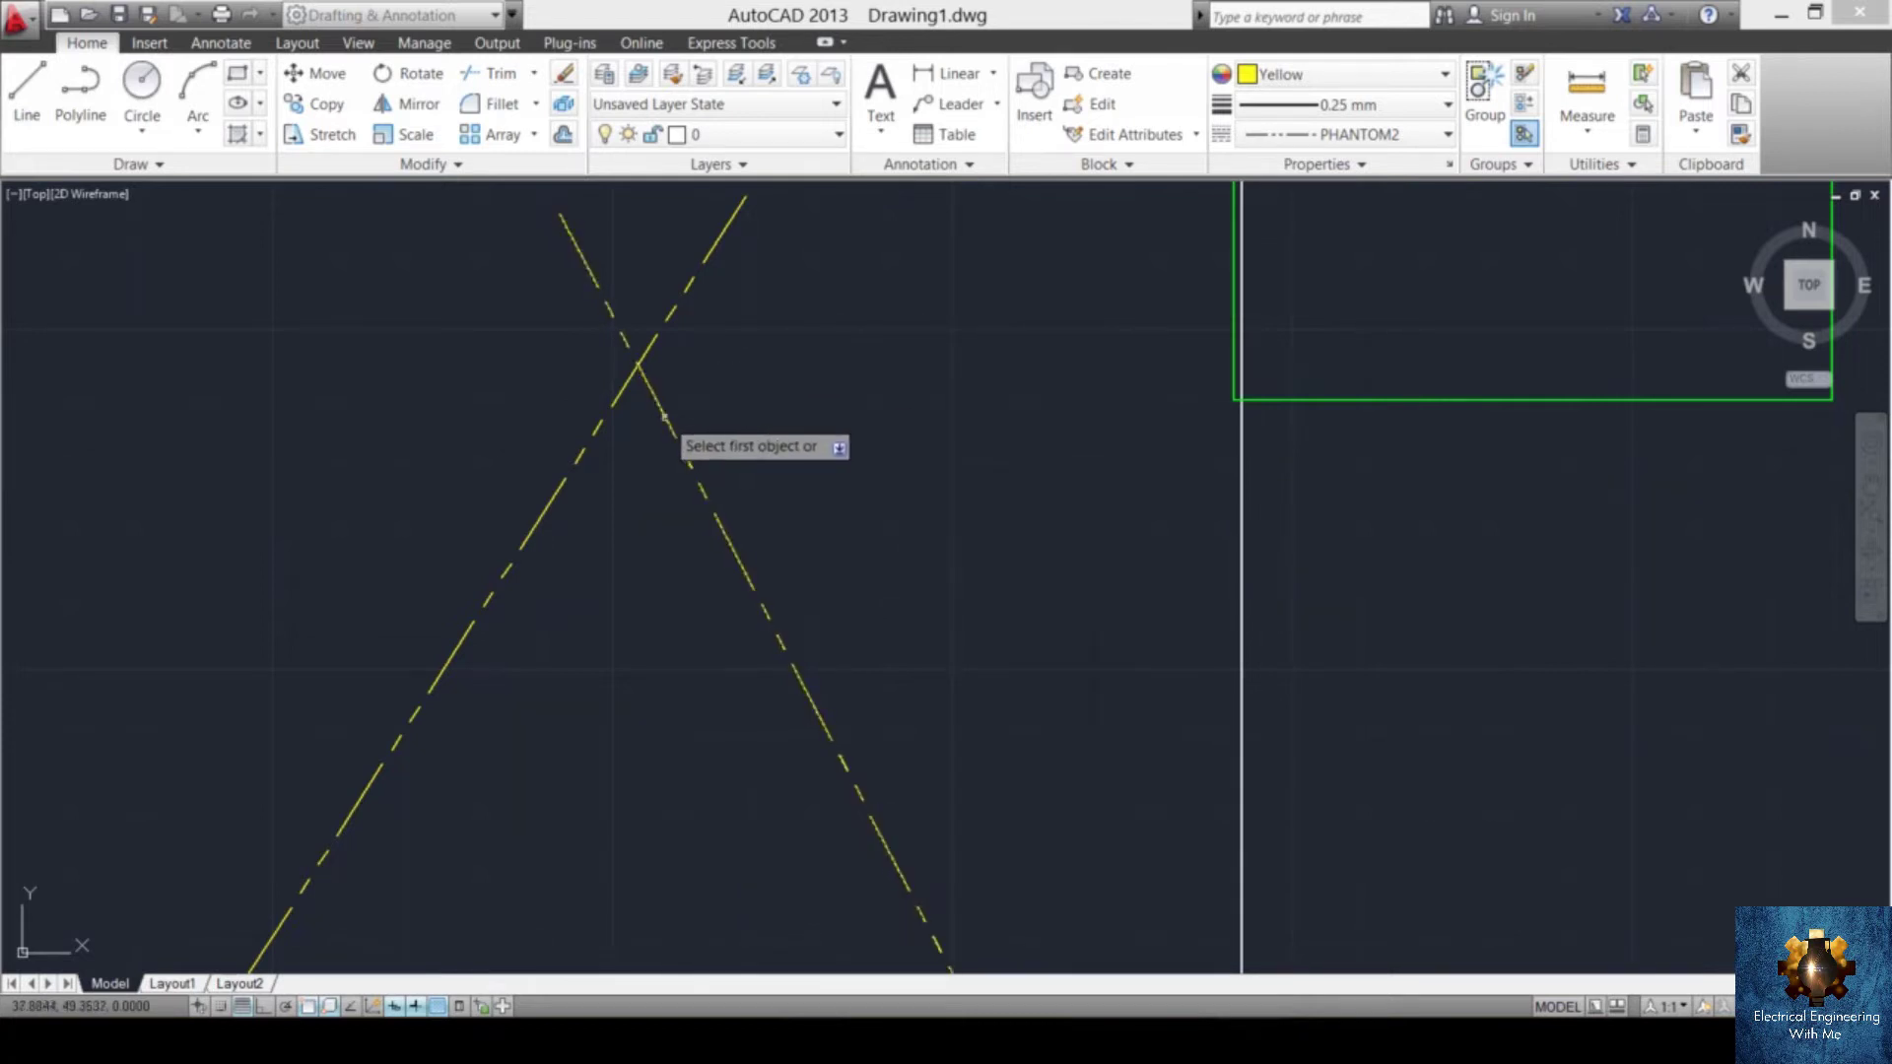
click(618, 398)
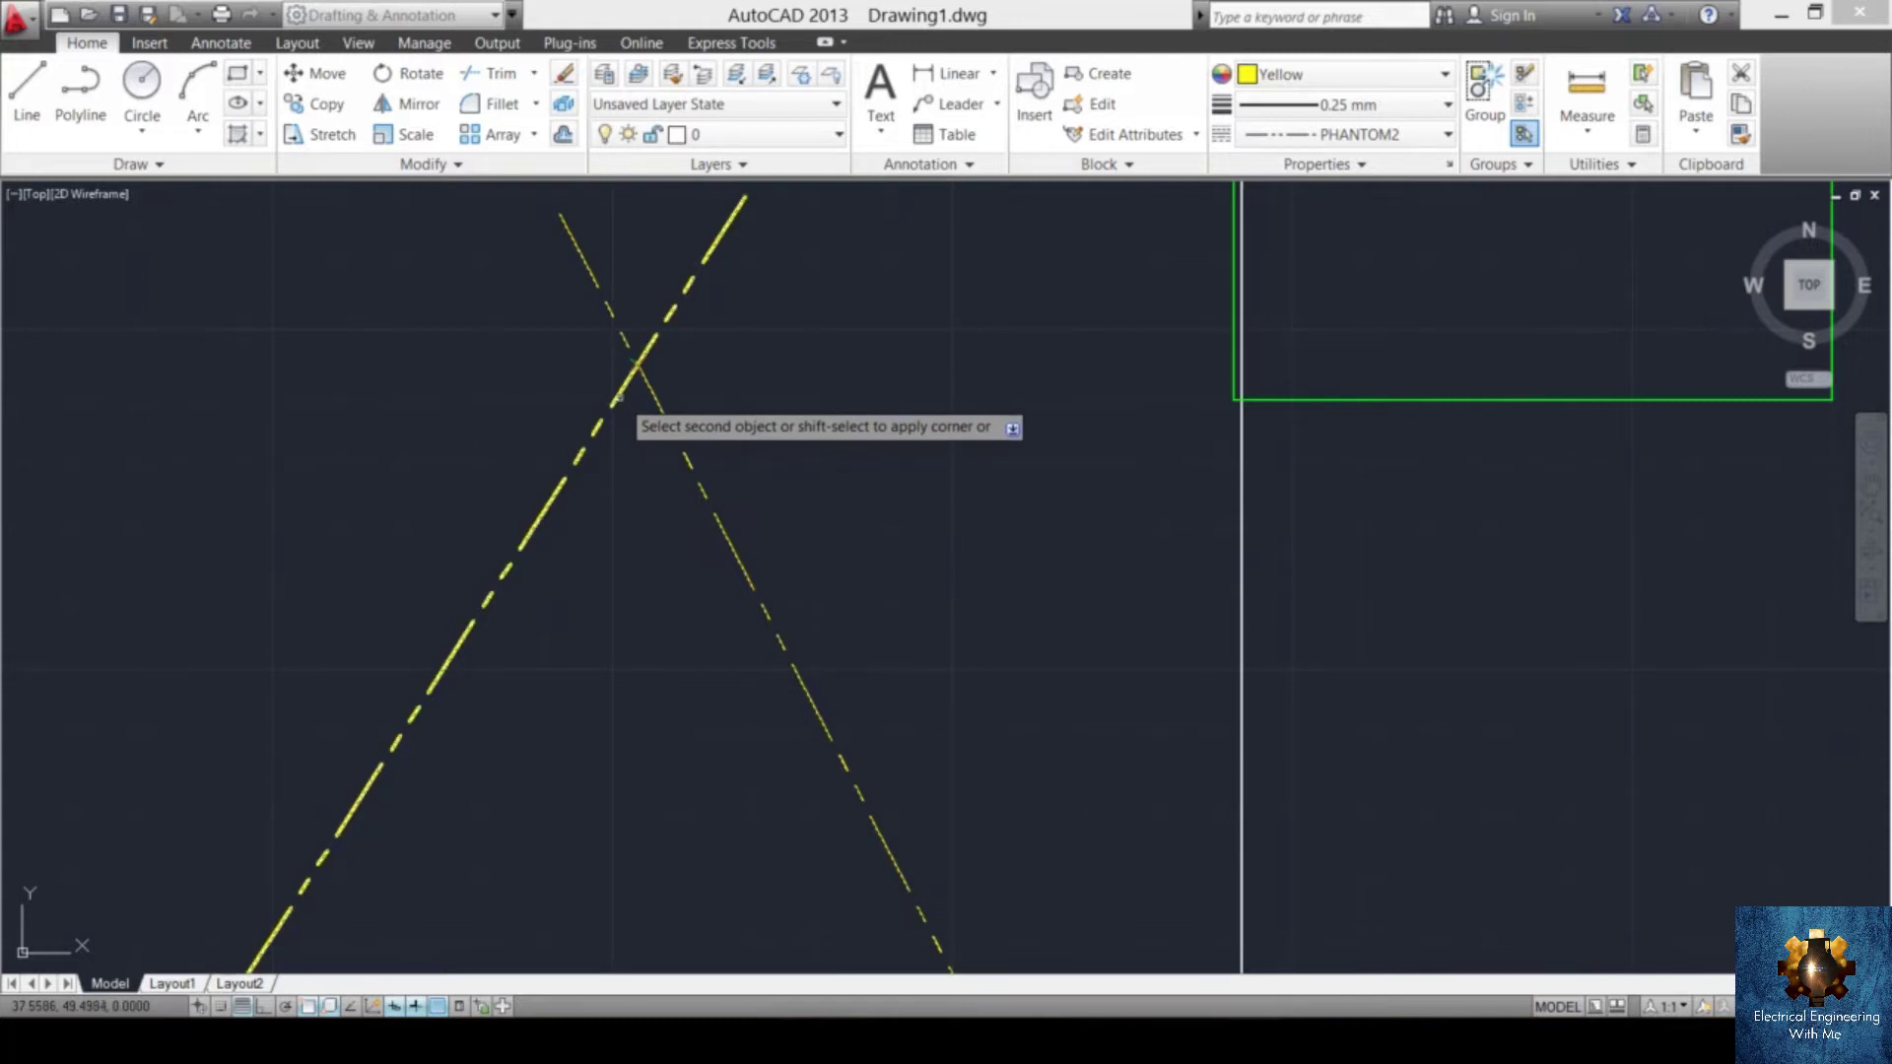
click(652, 397)
scroll(639, 325, down, 1)
middle_drag(639, 317, 697, 307)
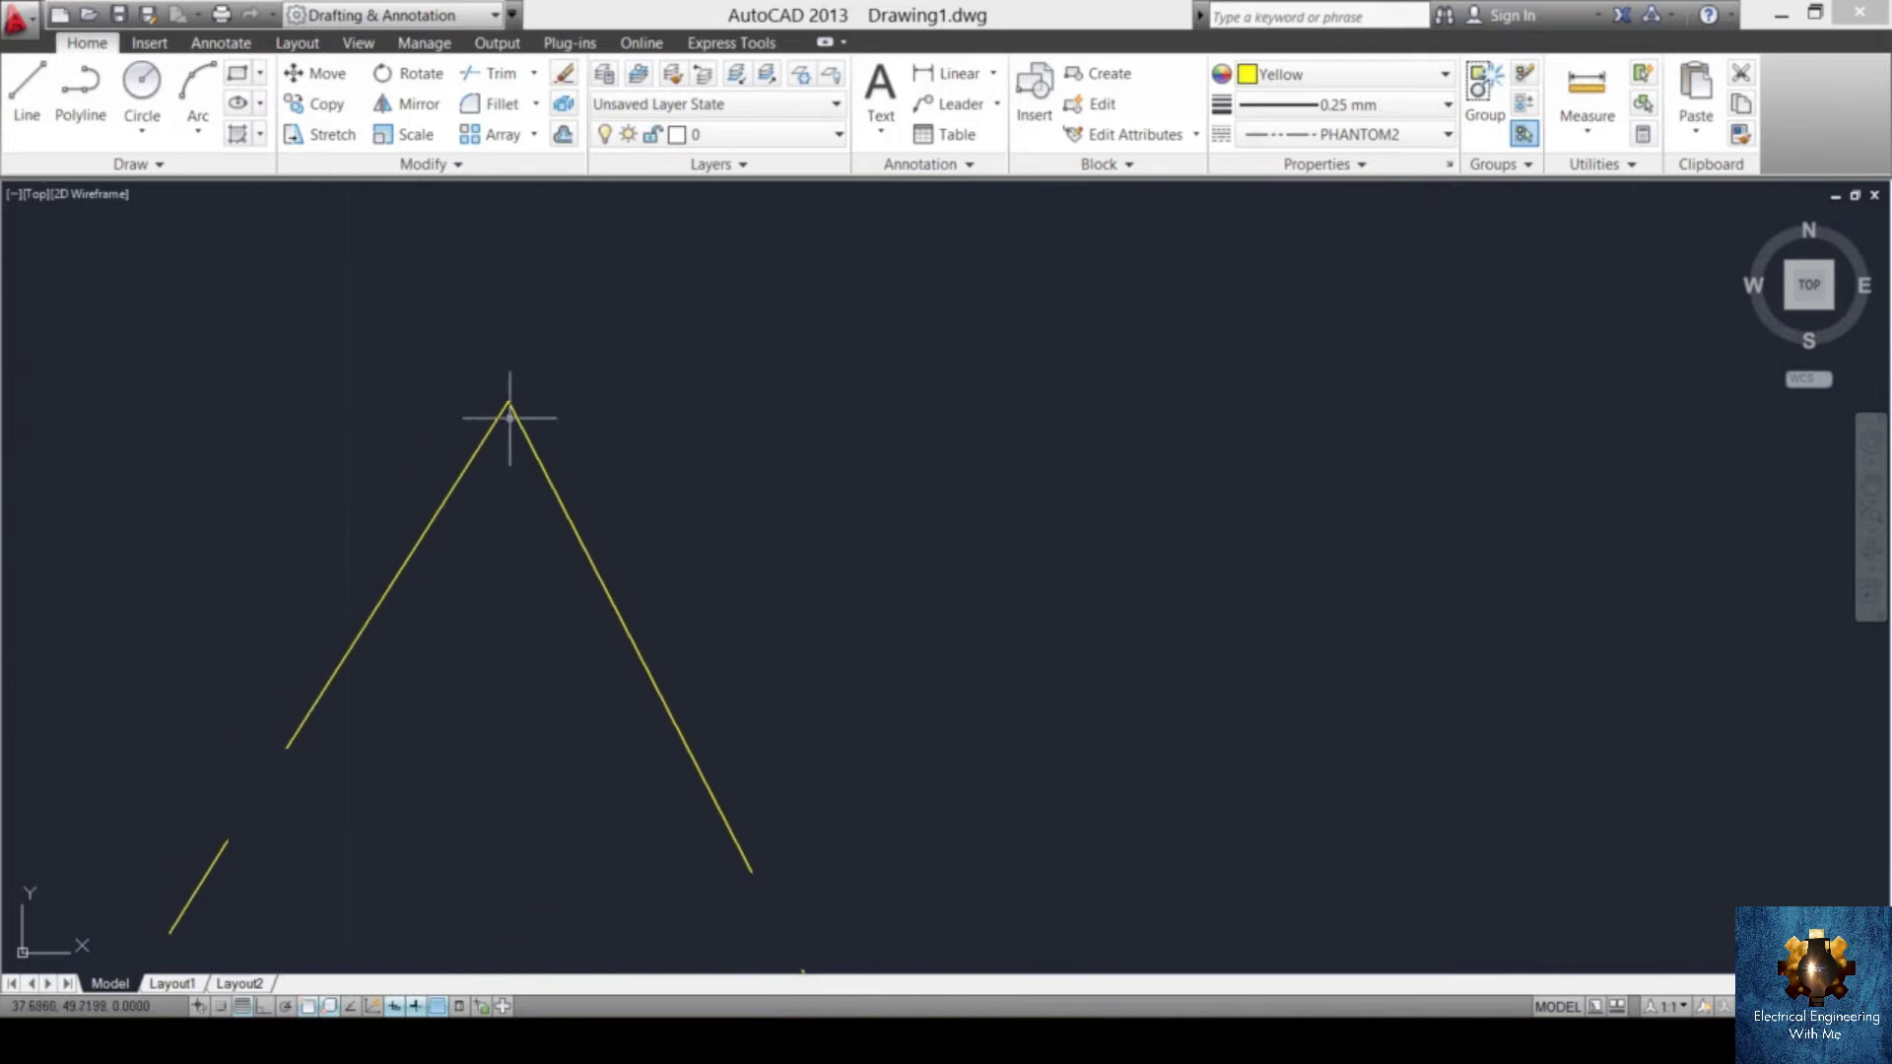
scroll(510, 418, up, 1)
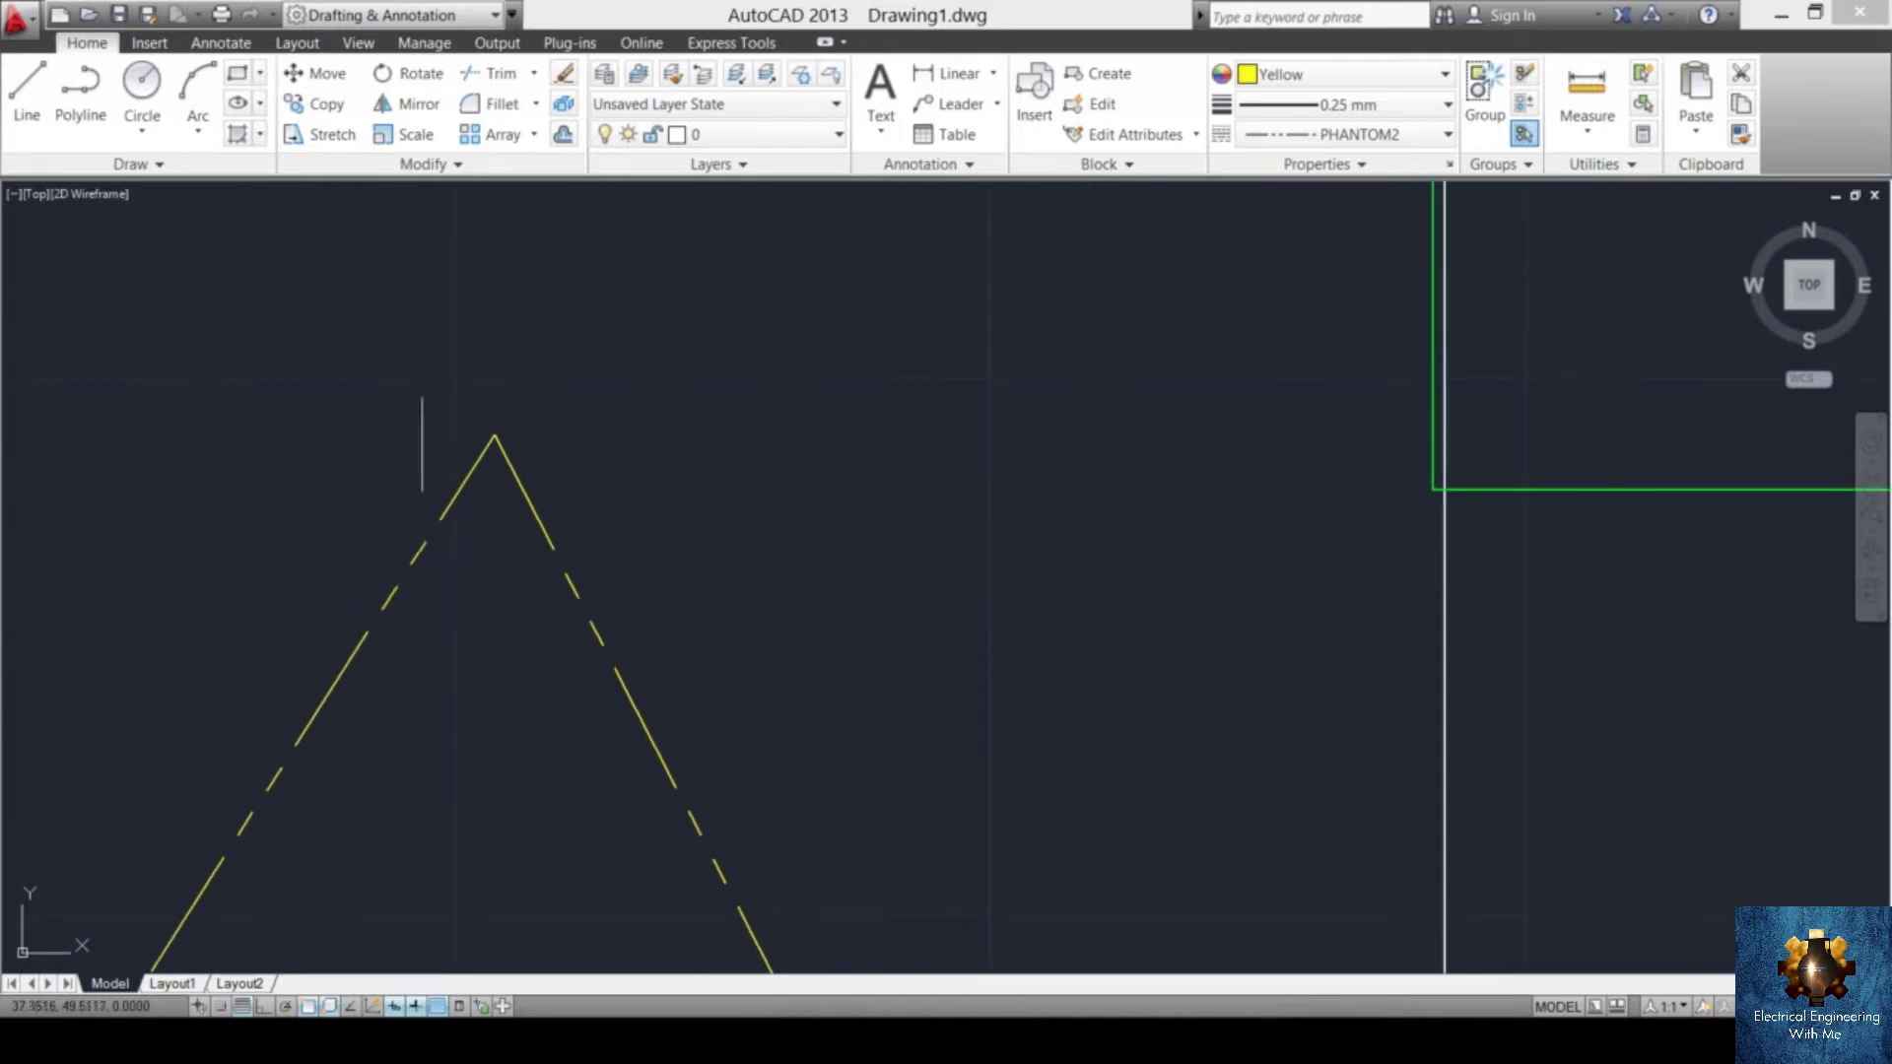
middle_drag(596, 393, 752, 305)
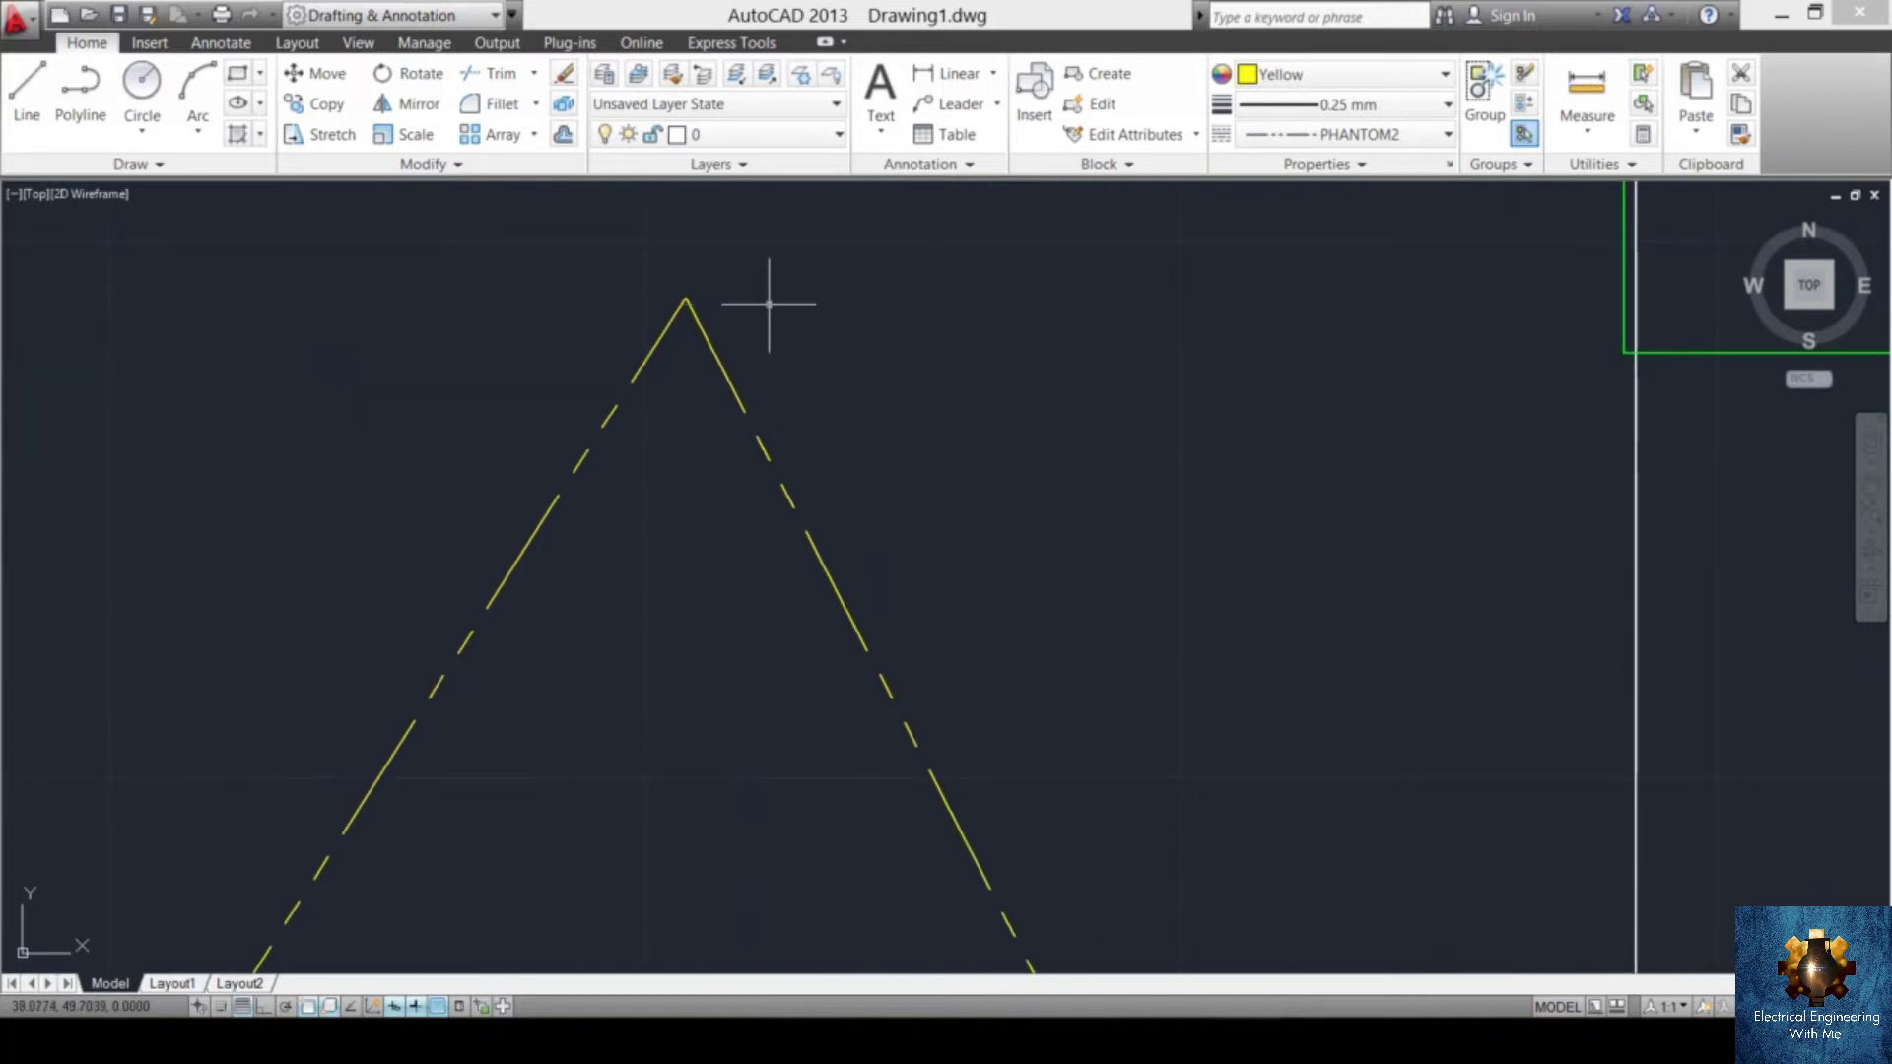
- Fillet the corner between the two yellow lines with a small radius so it becomes a rounded arc
text(f)
key(Return)
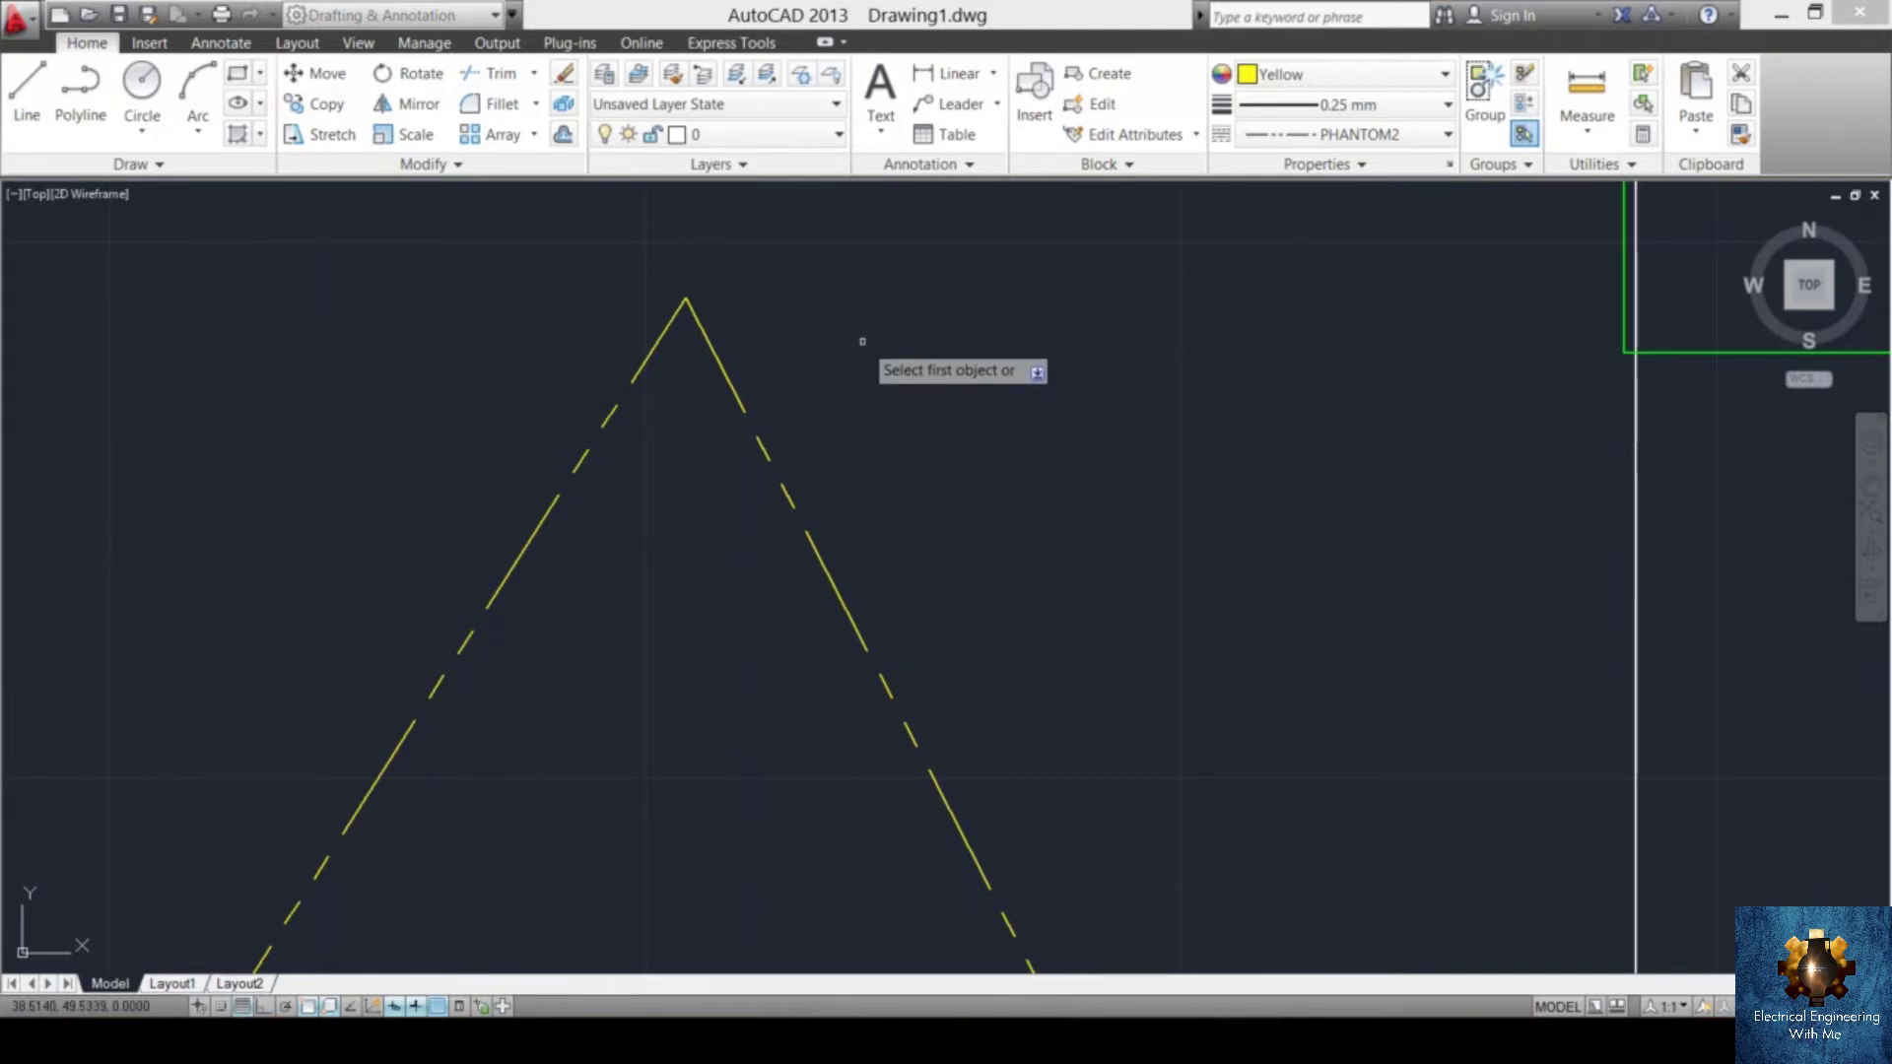
key(Down)
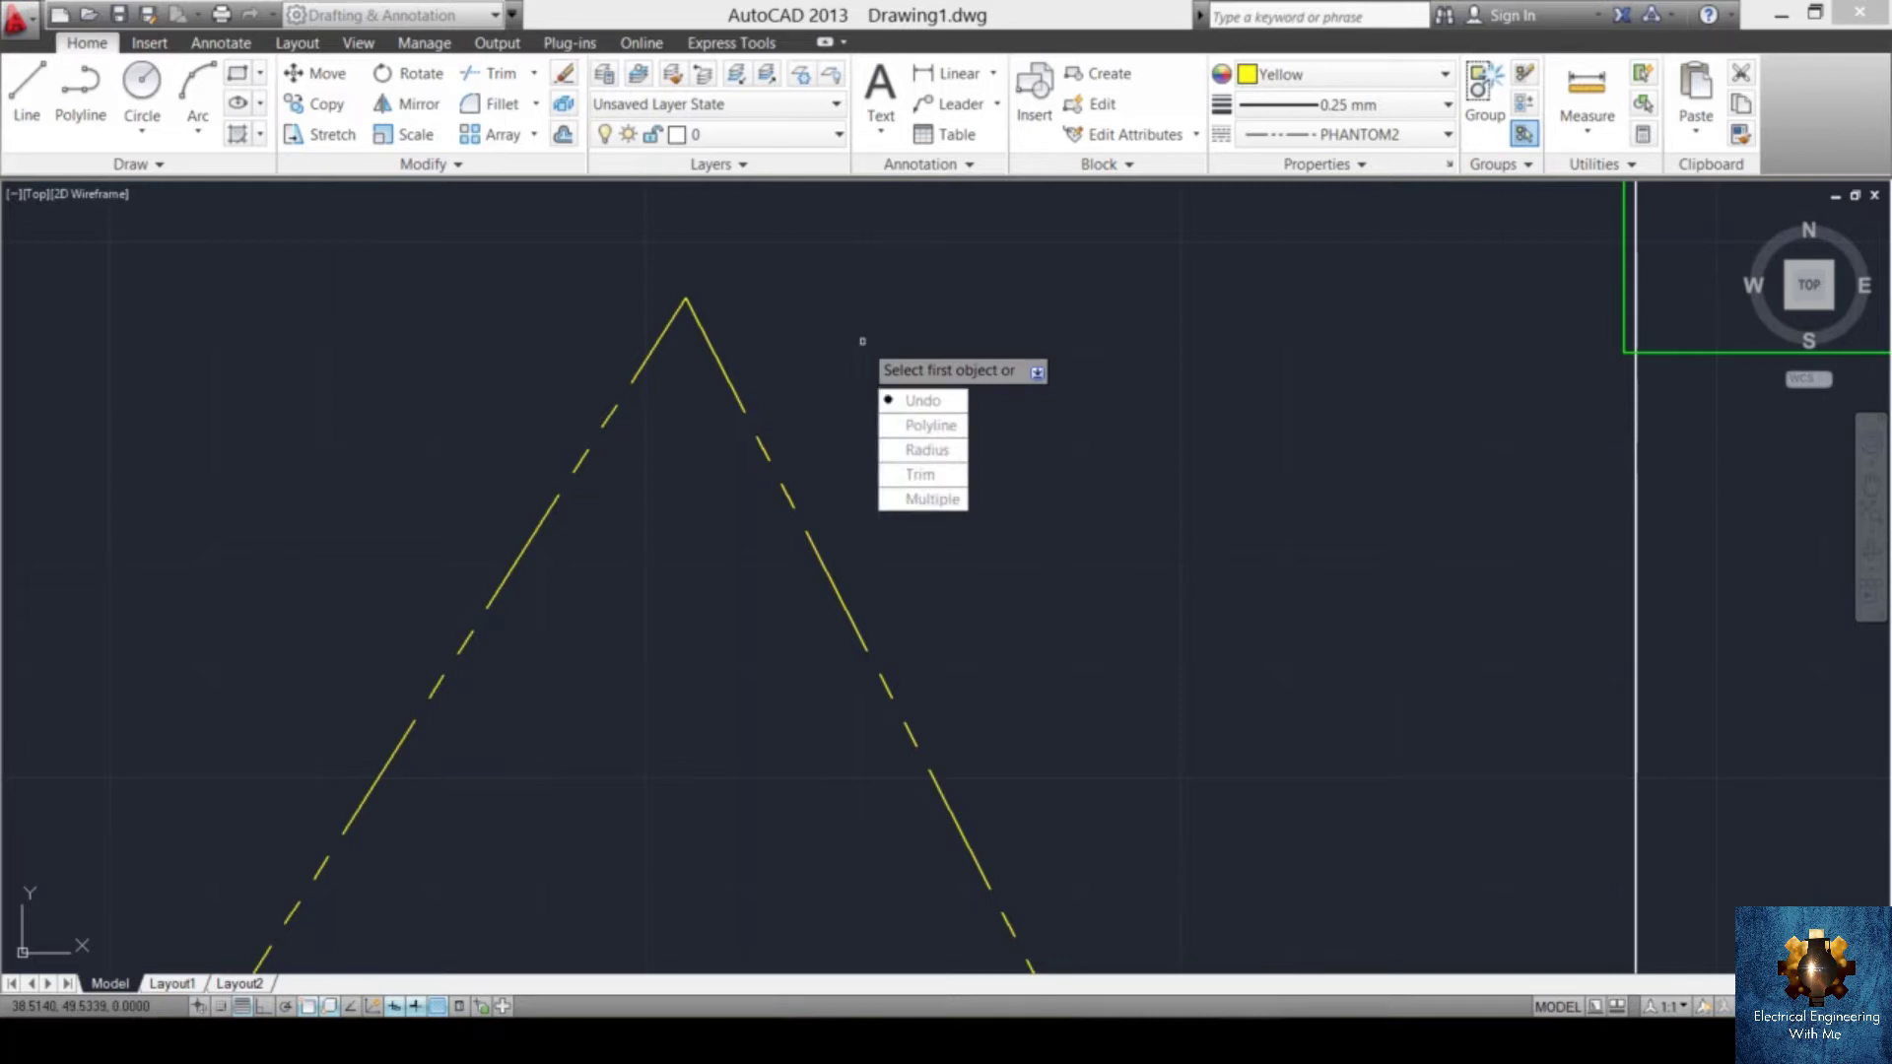
key(Down)
key(Down)
key(Return)
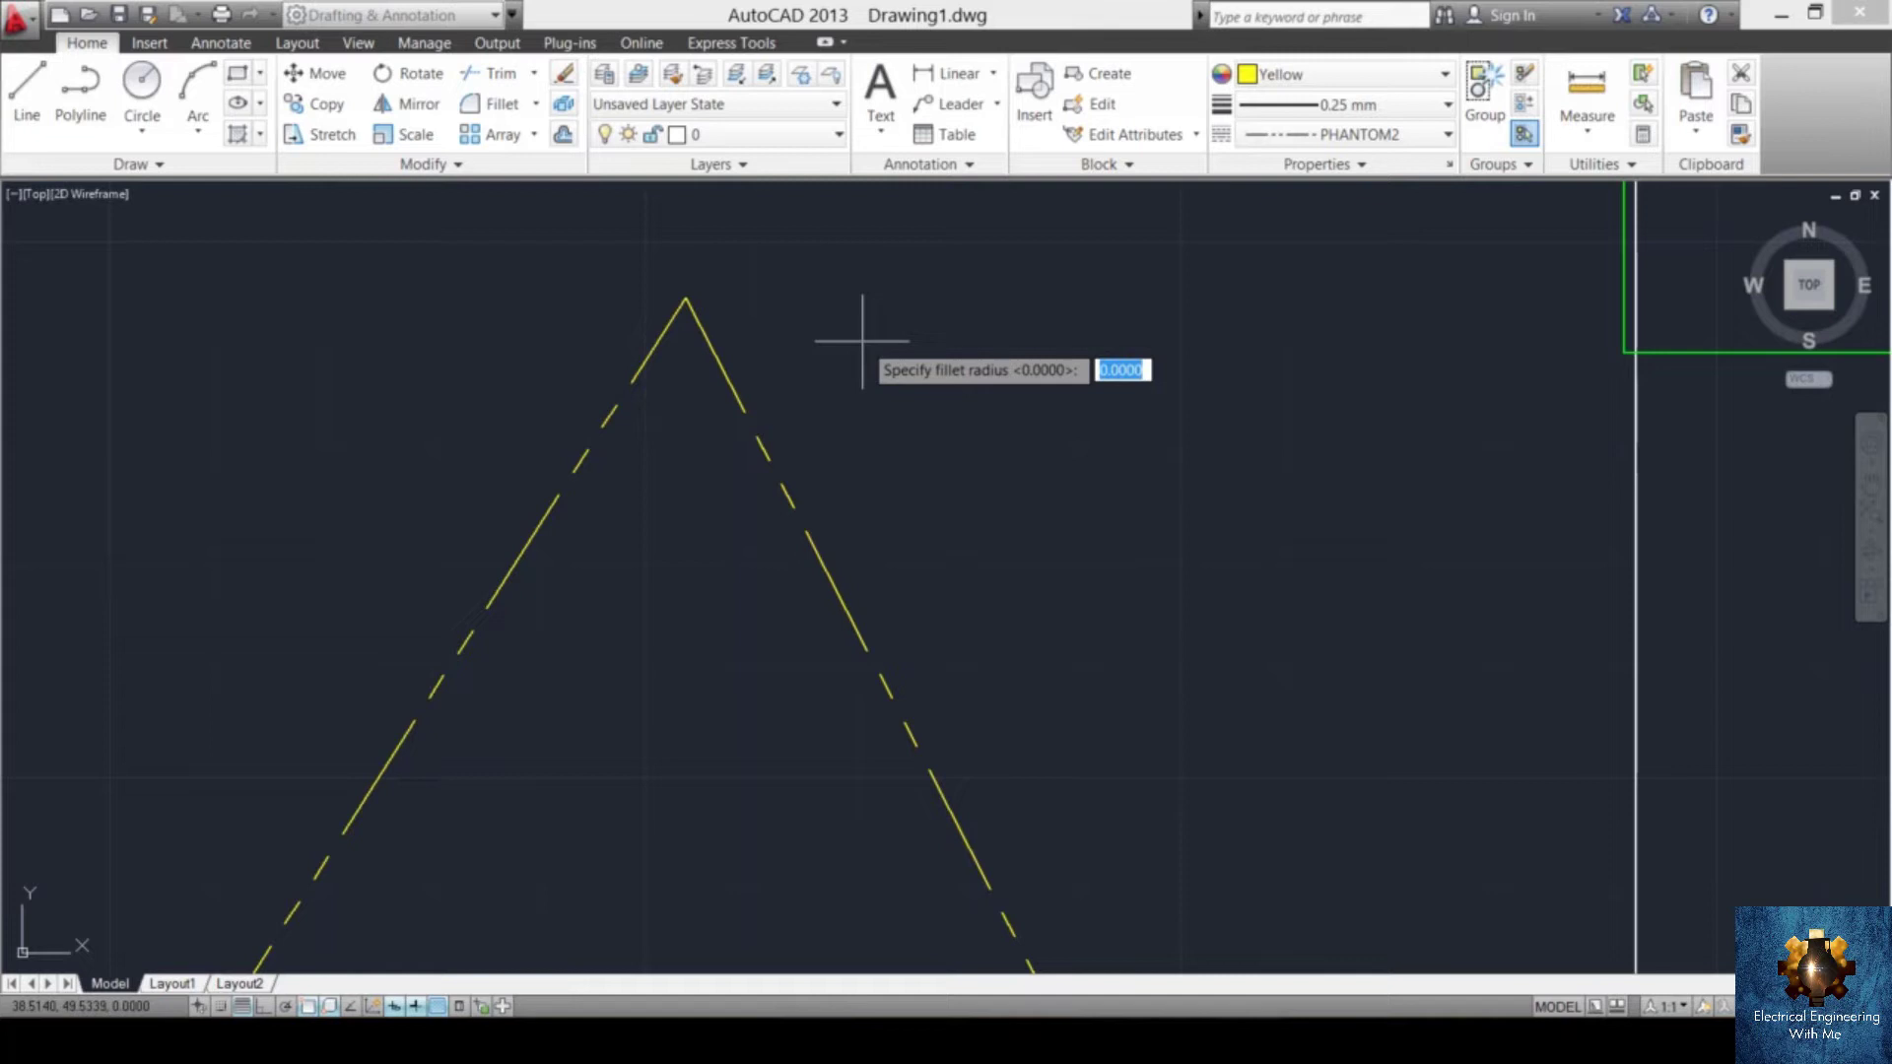
key(BackSpace)
key(Return)
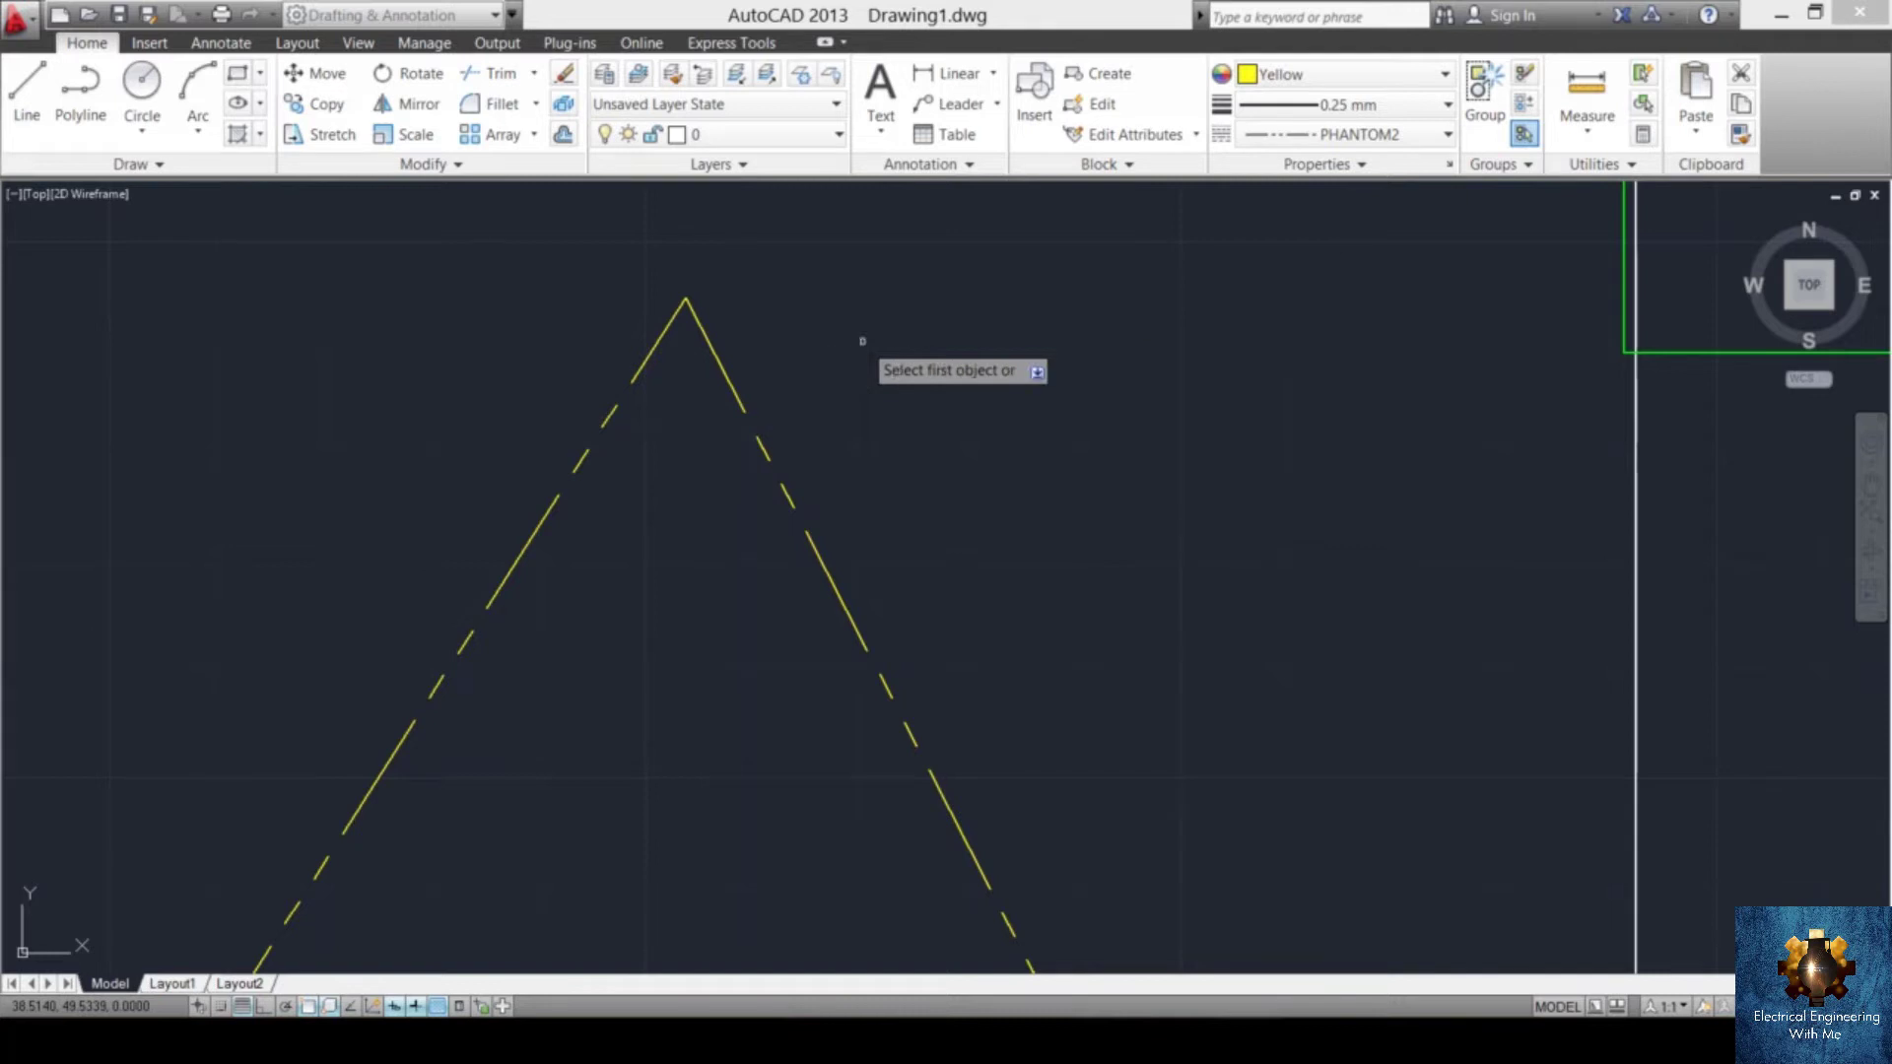
click(724, 380)
click(648, 351)
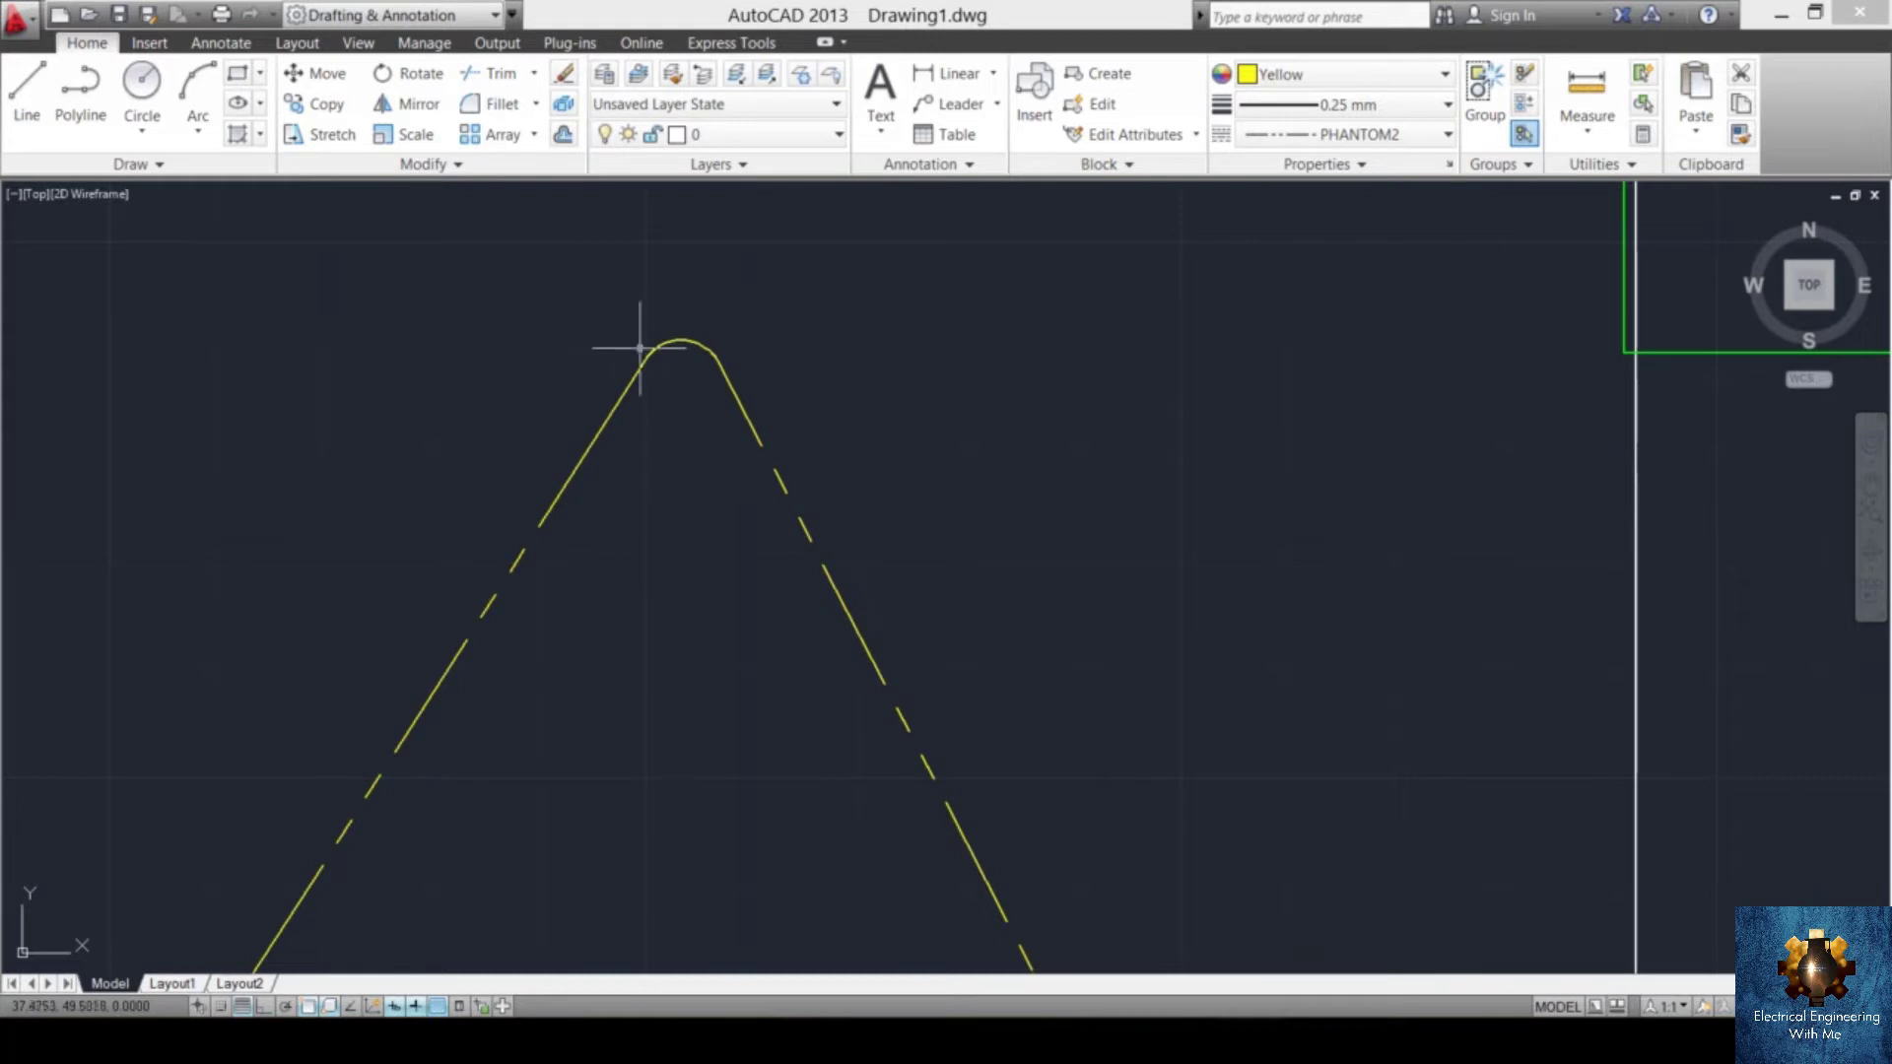
- Rotate both yellow lines and their fillet arc 180° about the top of the arc so the rounded corner points down
scroll(680, 375, down, 3)
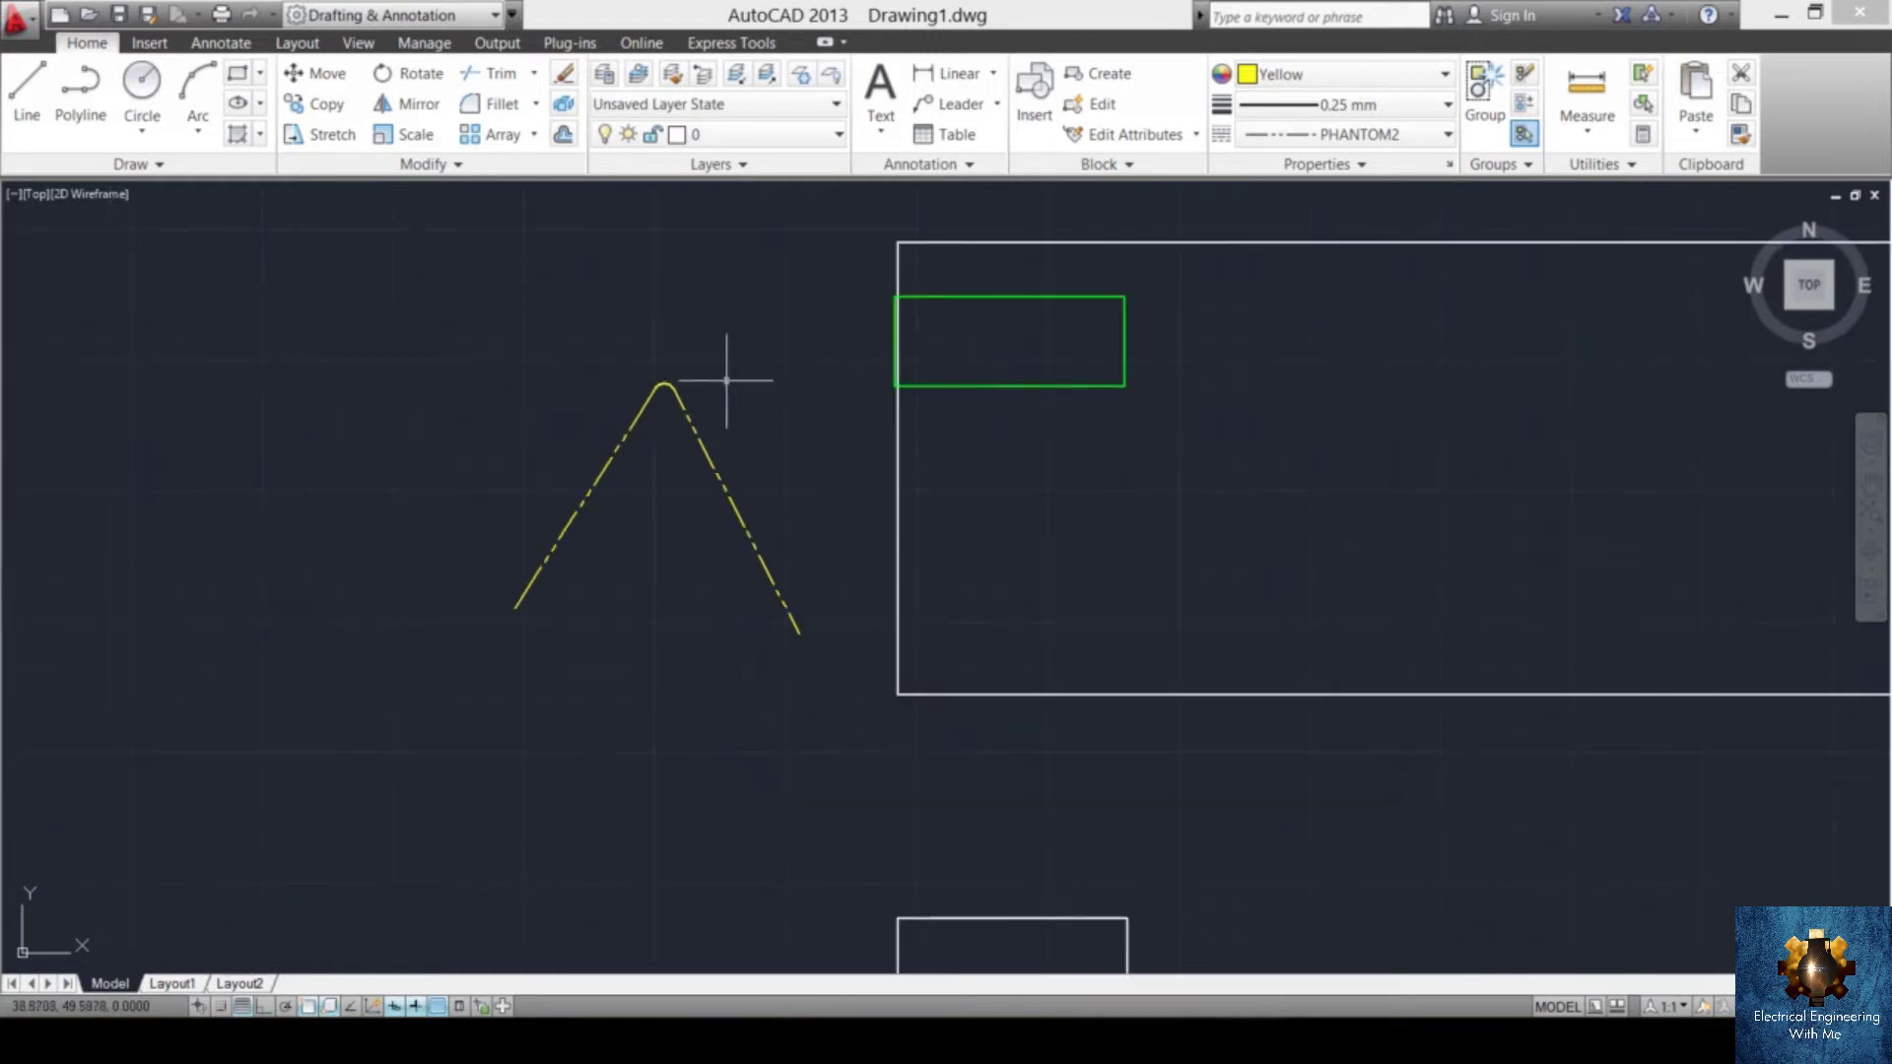
scroll(690, 358, up, 4)
scroll(620, 473, down, 2)
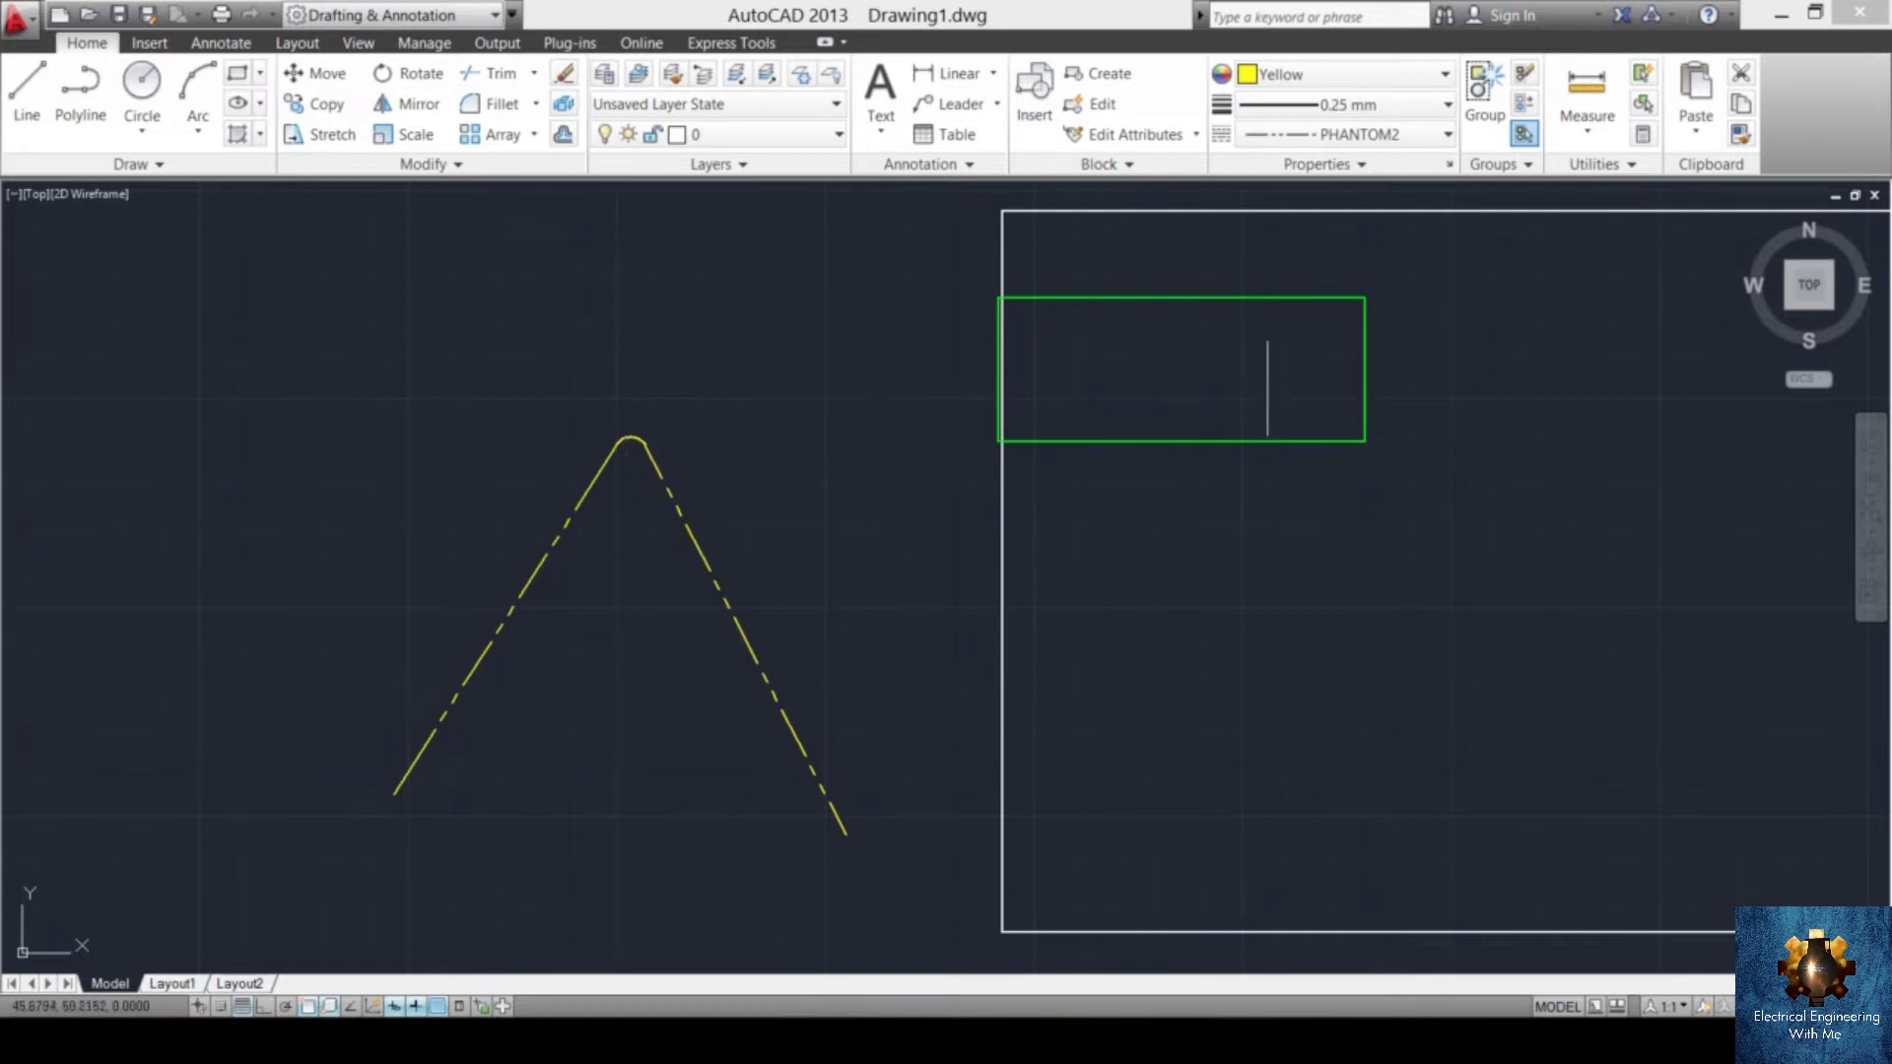
click(819, 367)
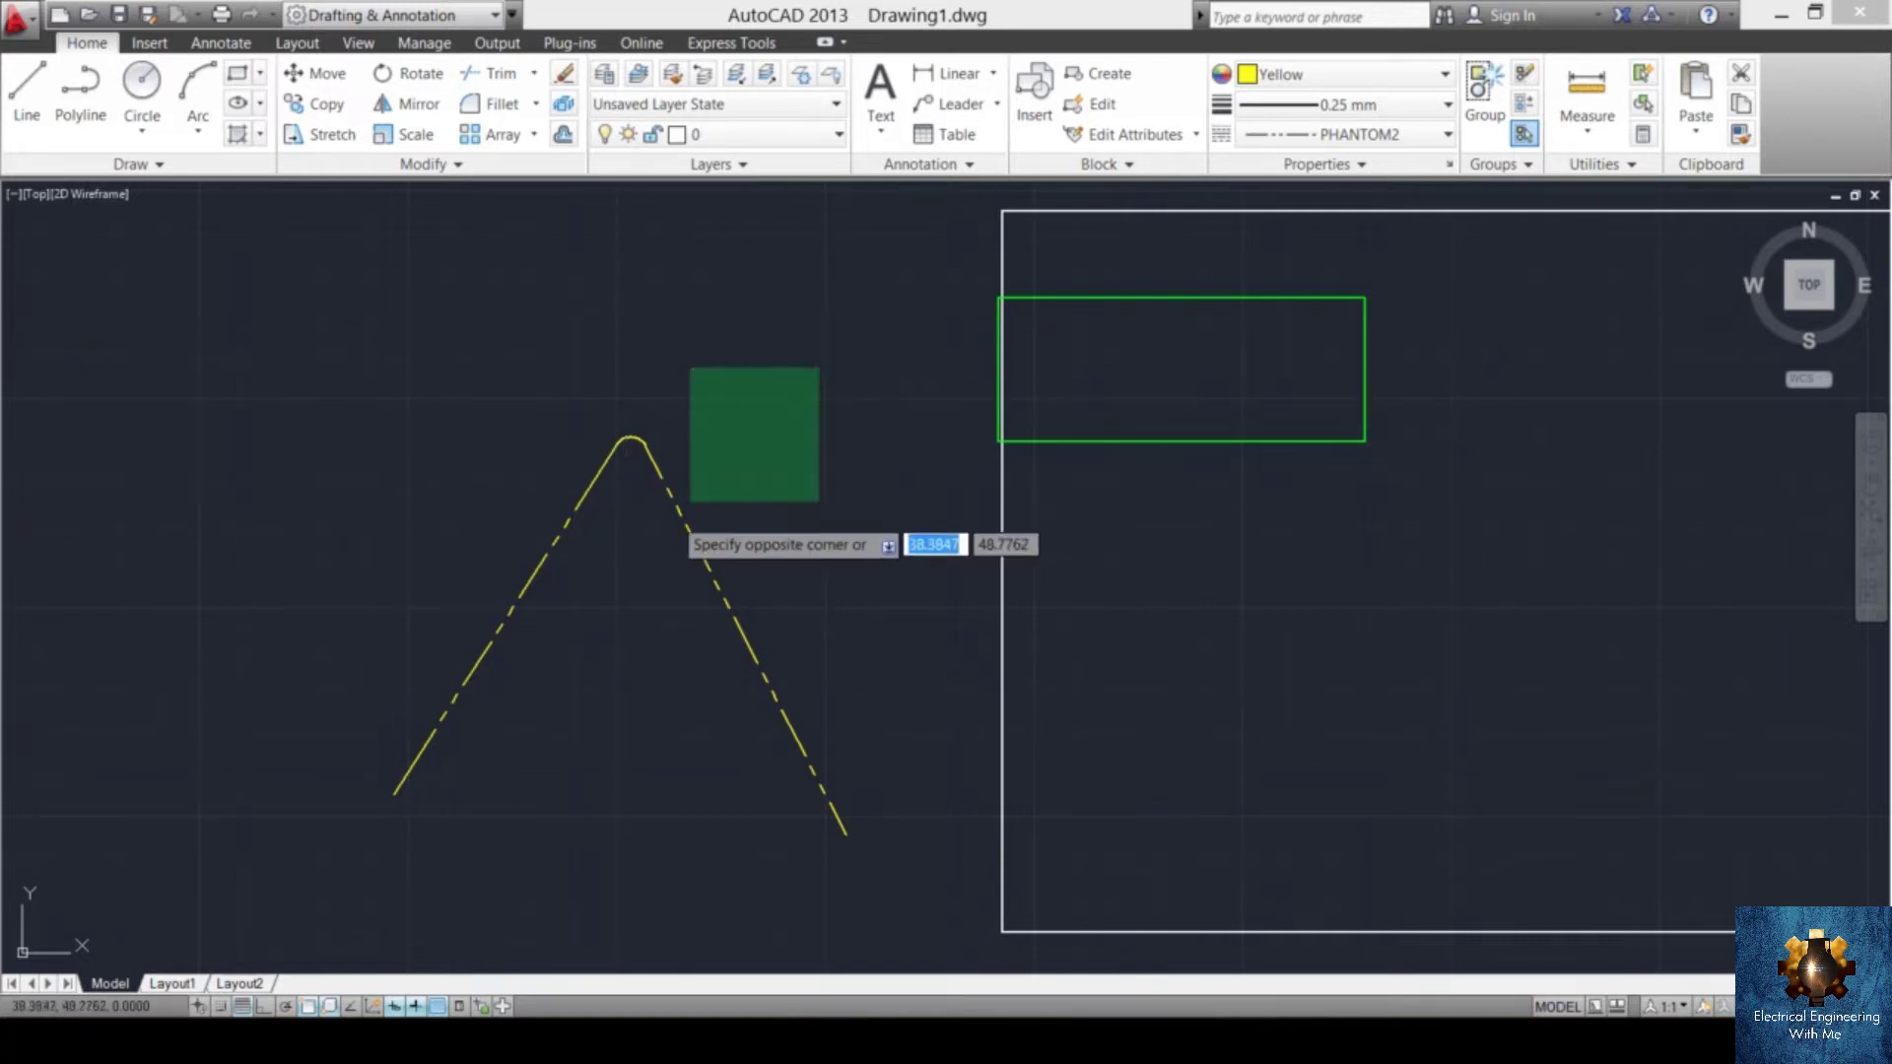
click(341, 801)
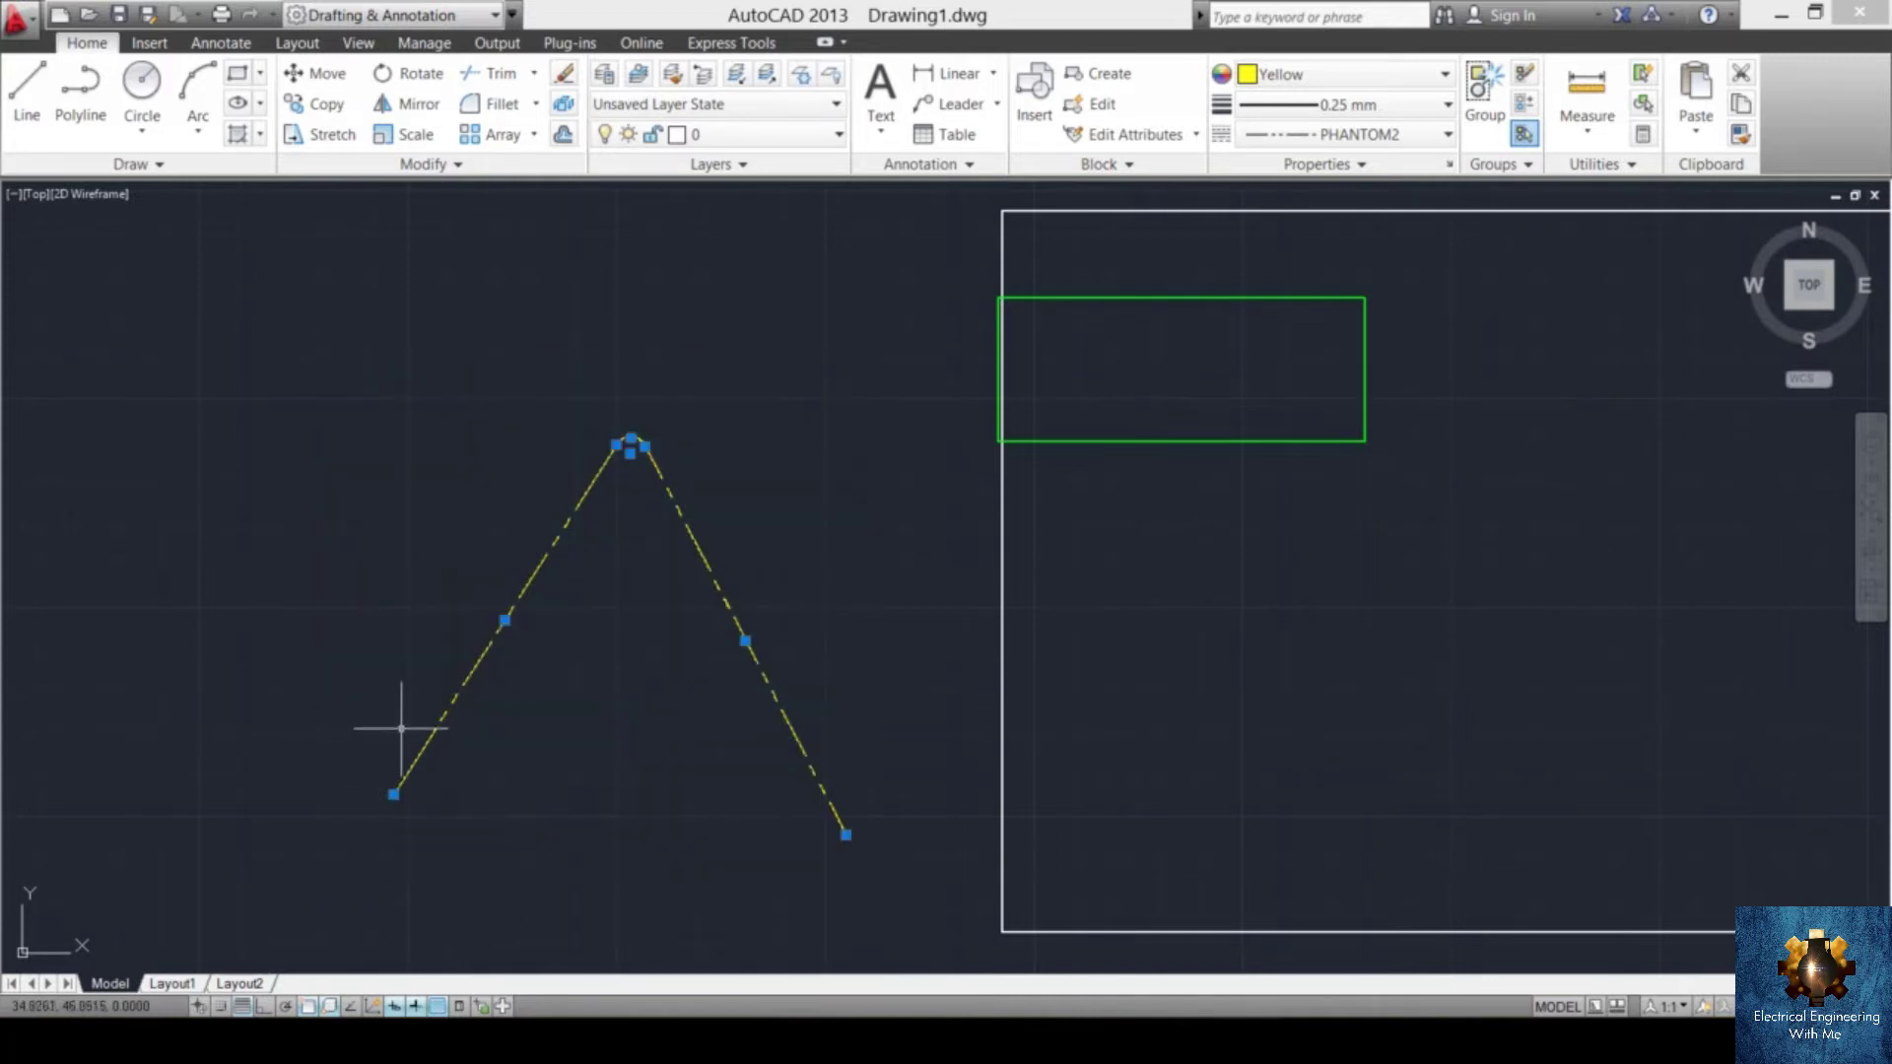
text(ro)
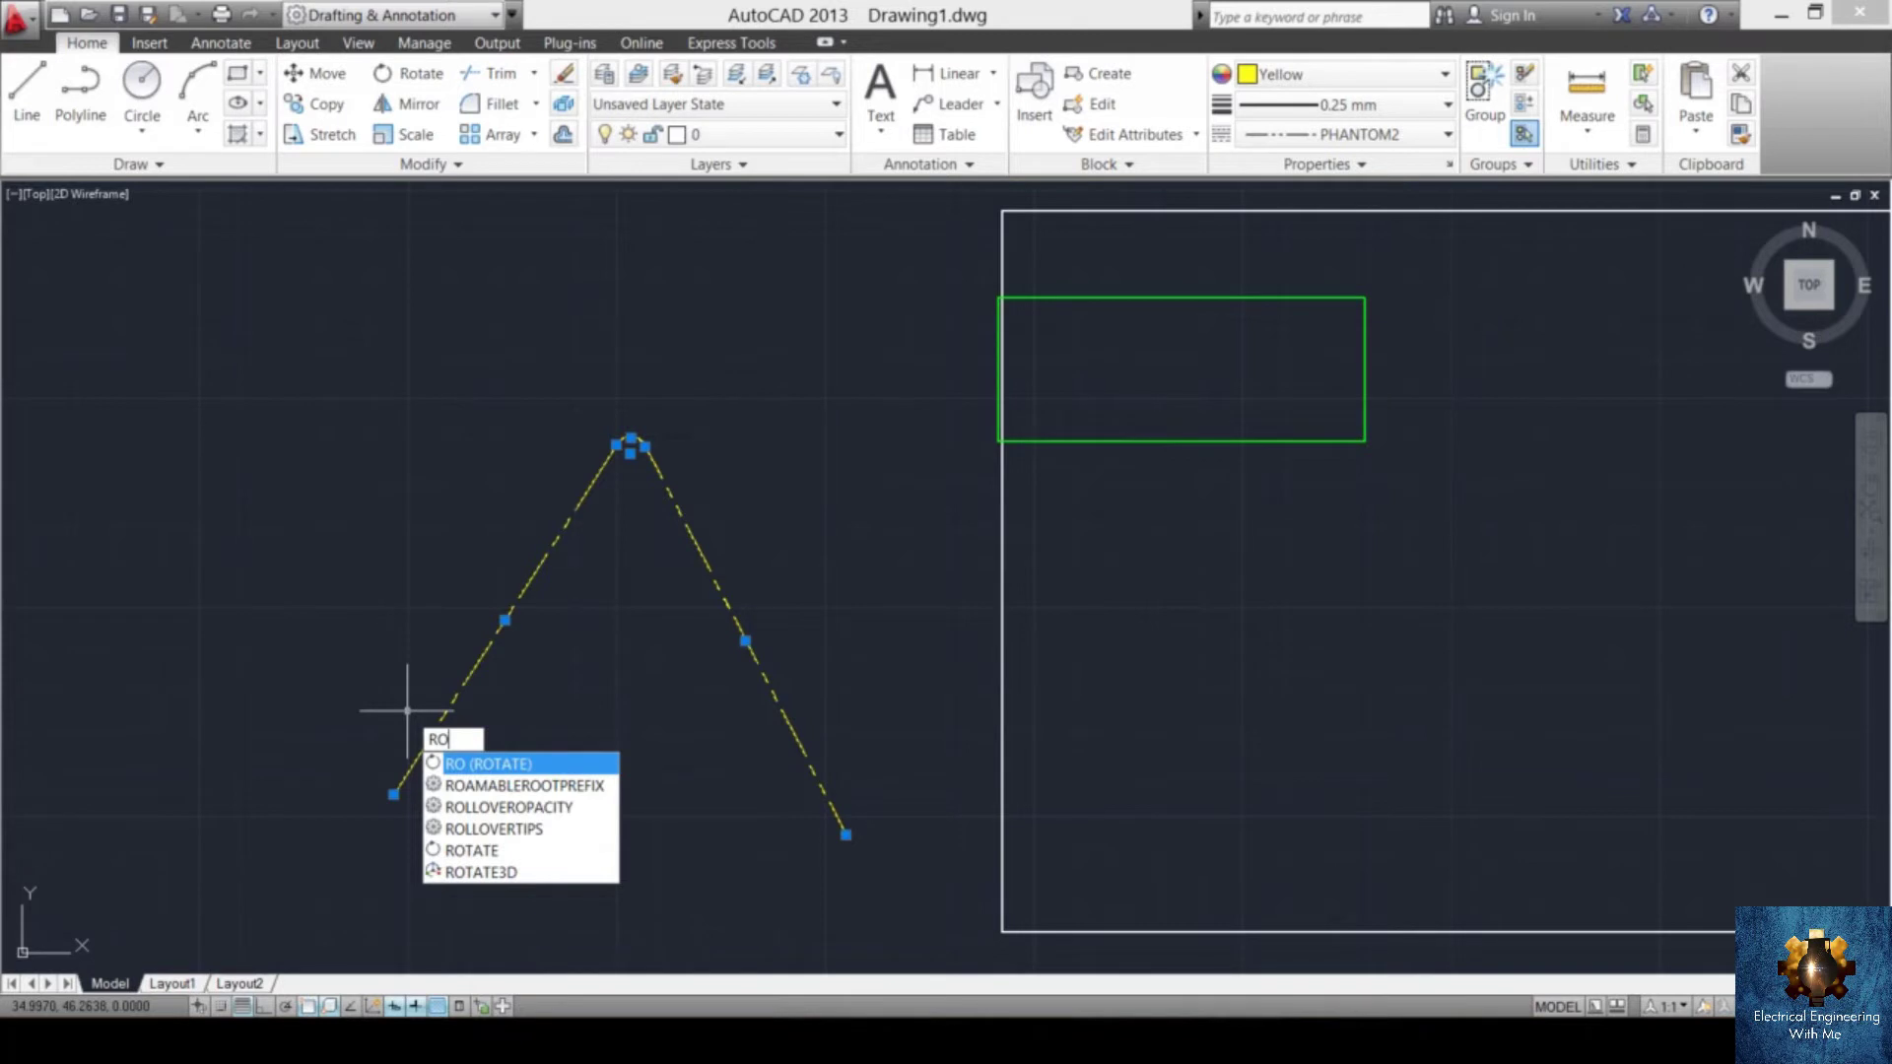
key(Return)
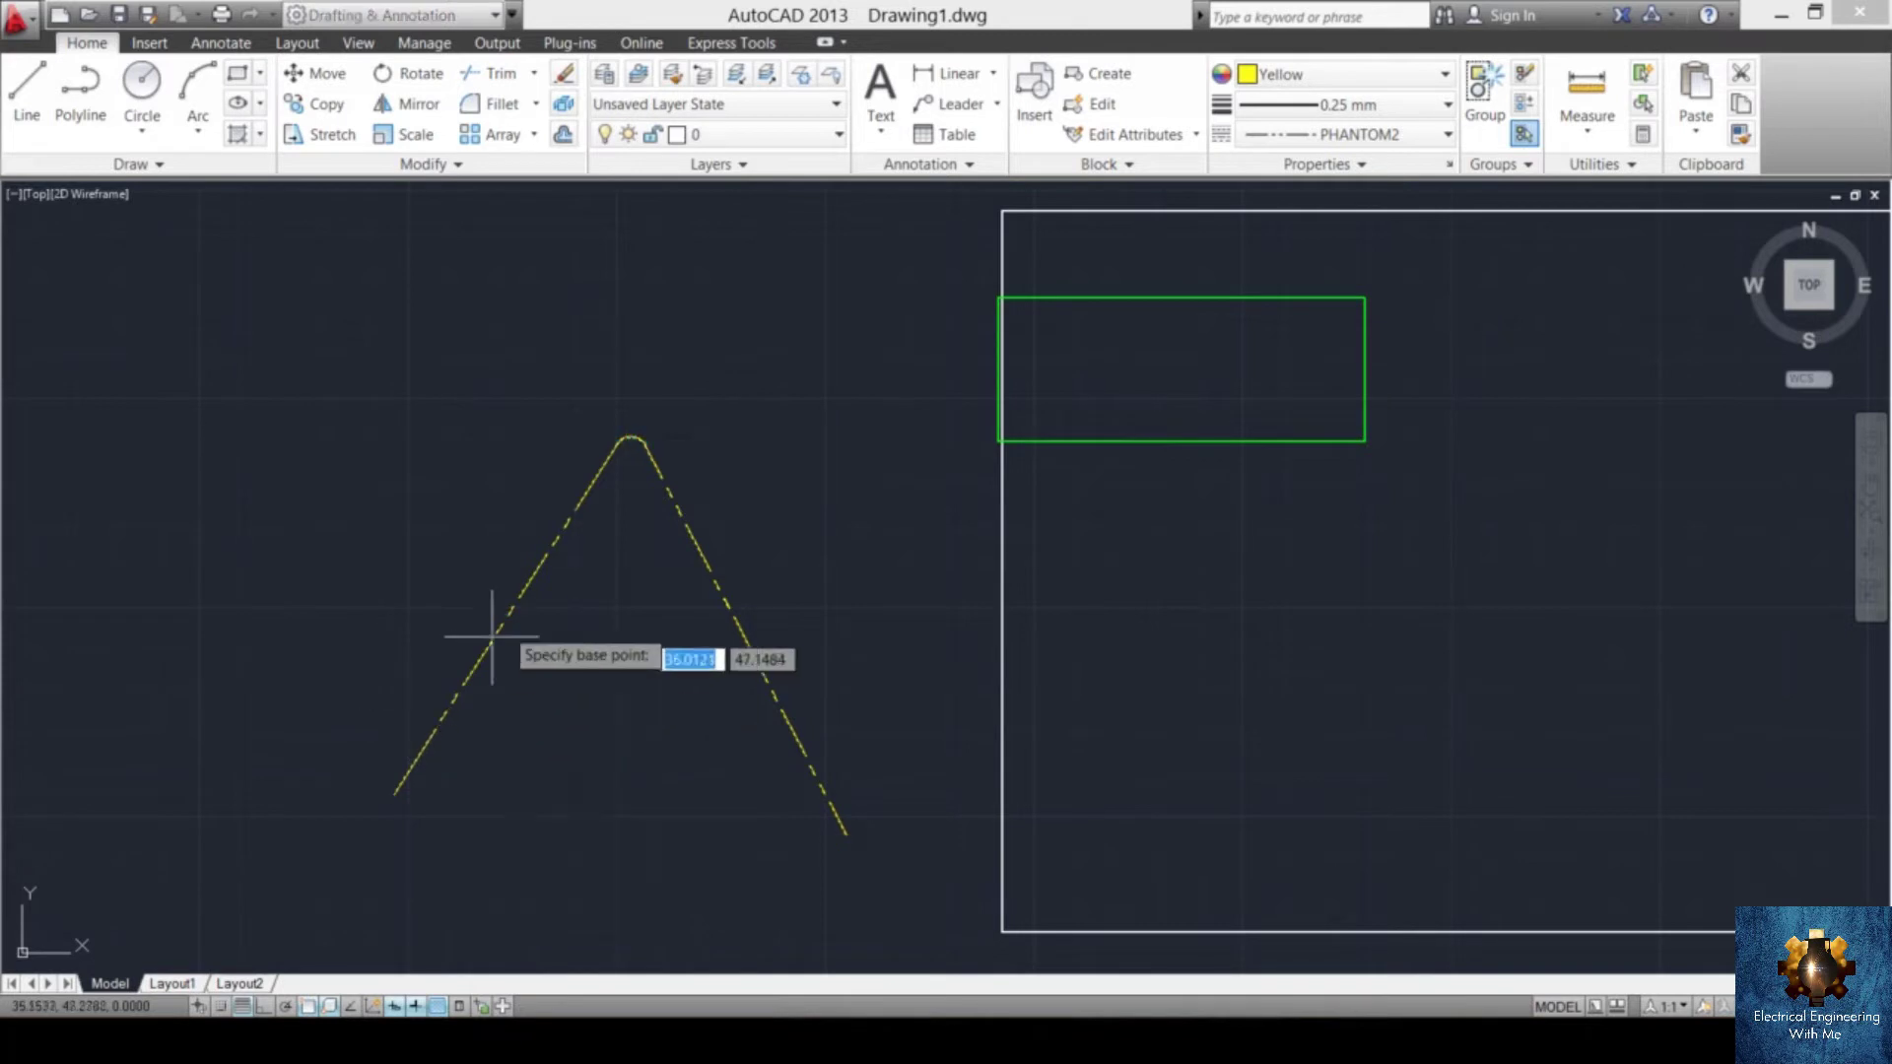
click(631, 438)
scroll(466, 638, down, 6)
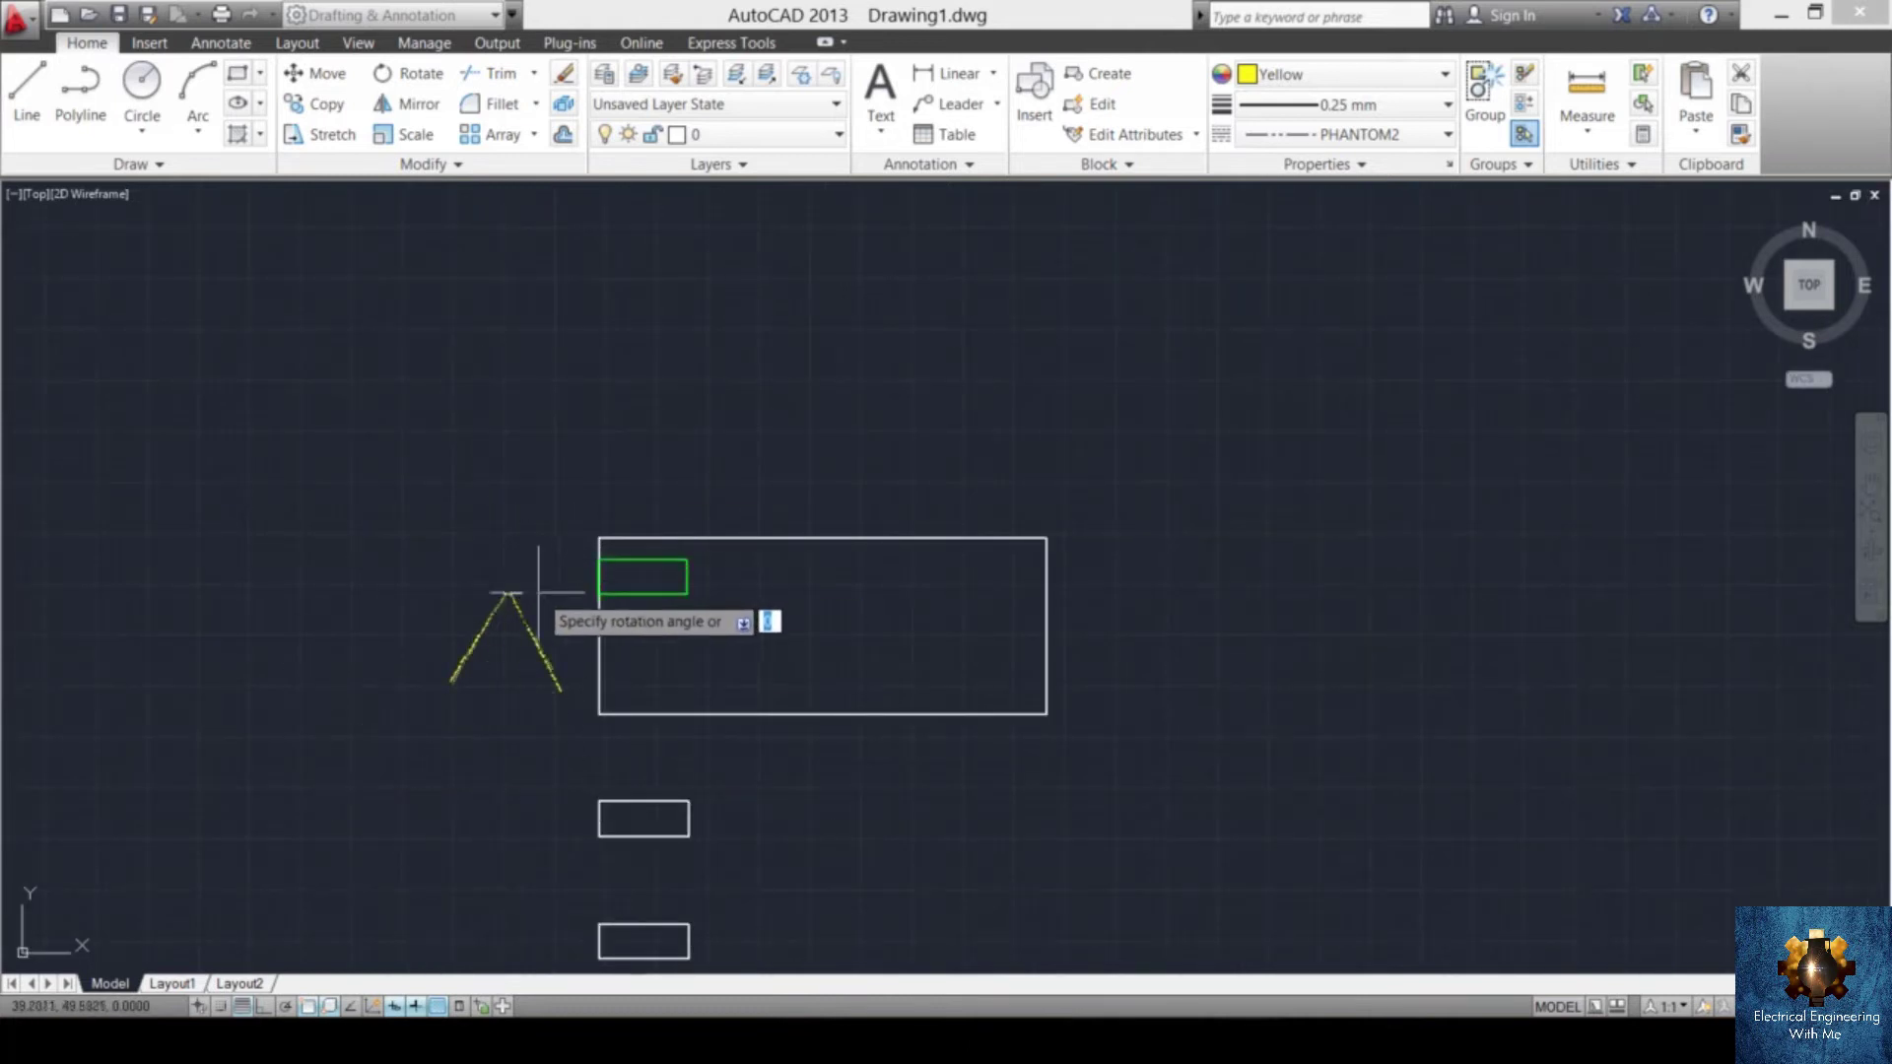
scroll(541, 609, up, 6)
scroll(390, 711, down, 6)
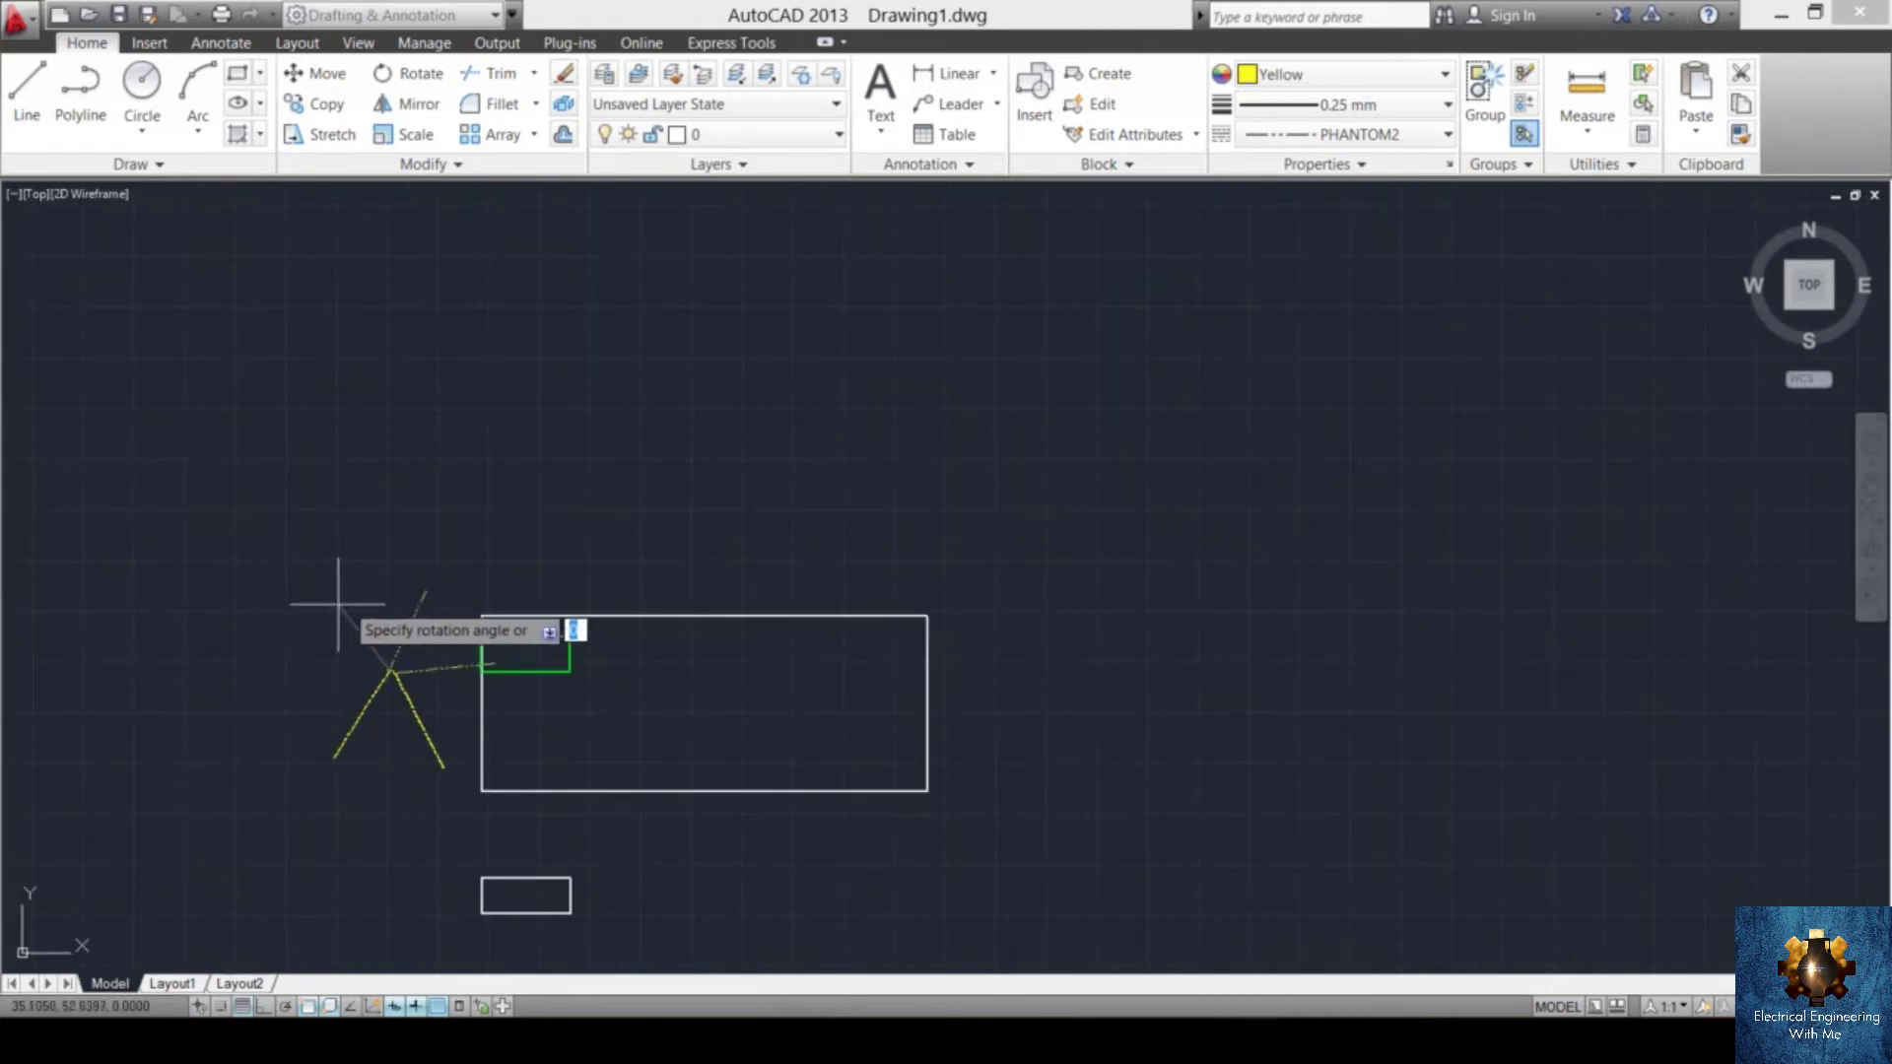
scroll(384, 739, up, 5)
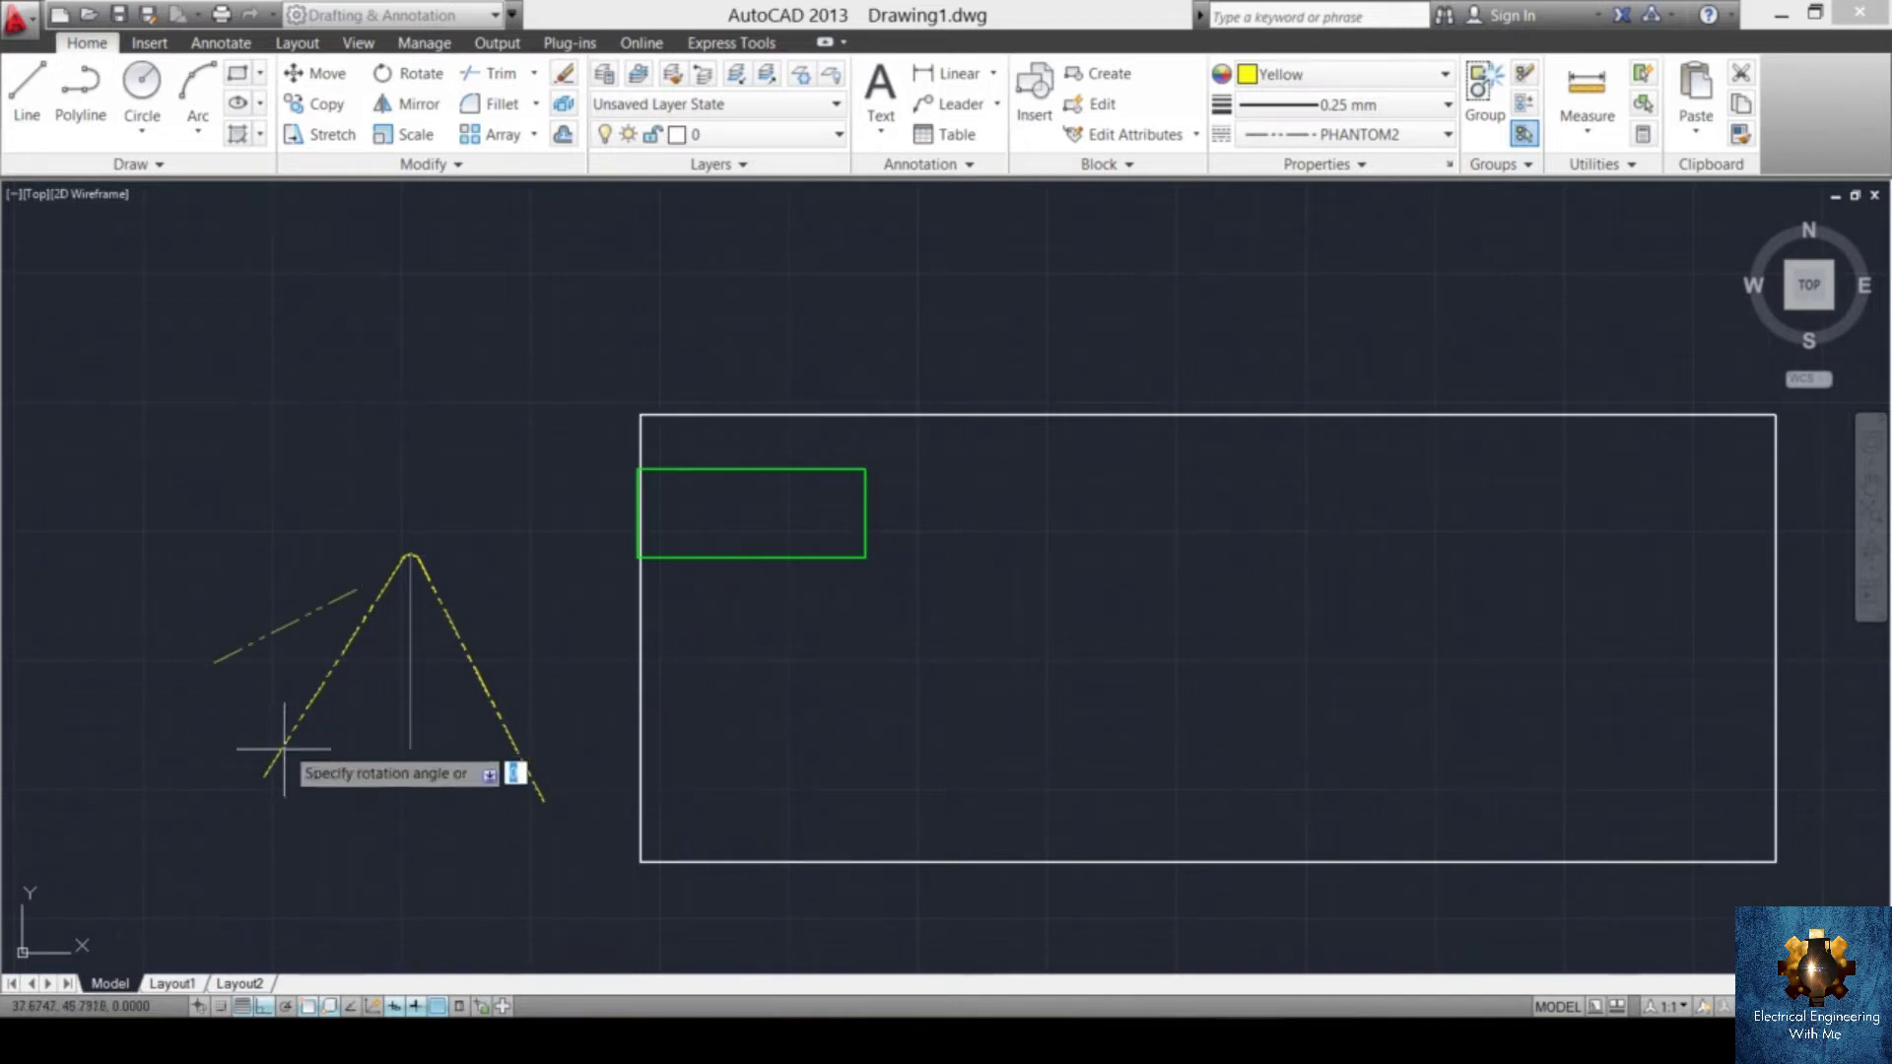
click(292, 495)
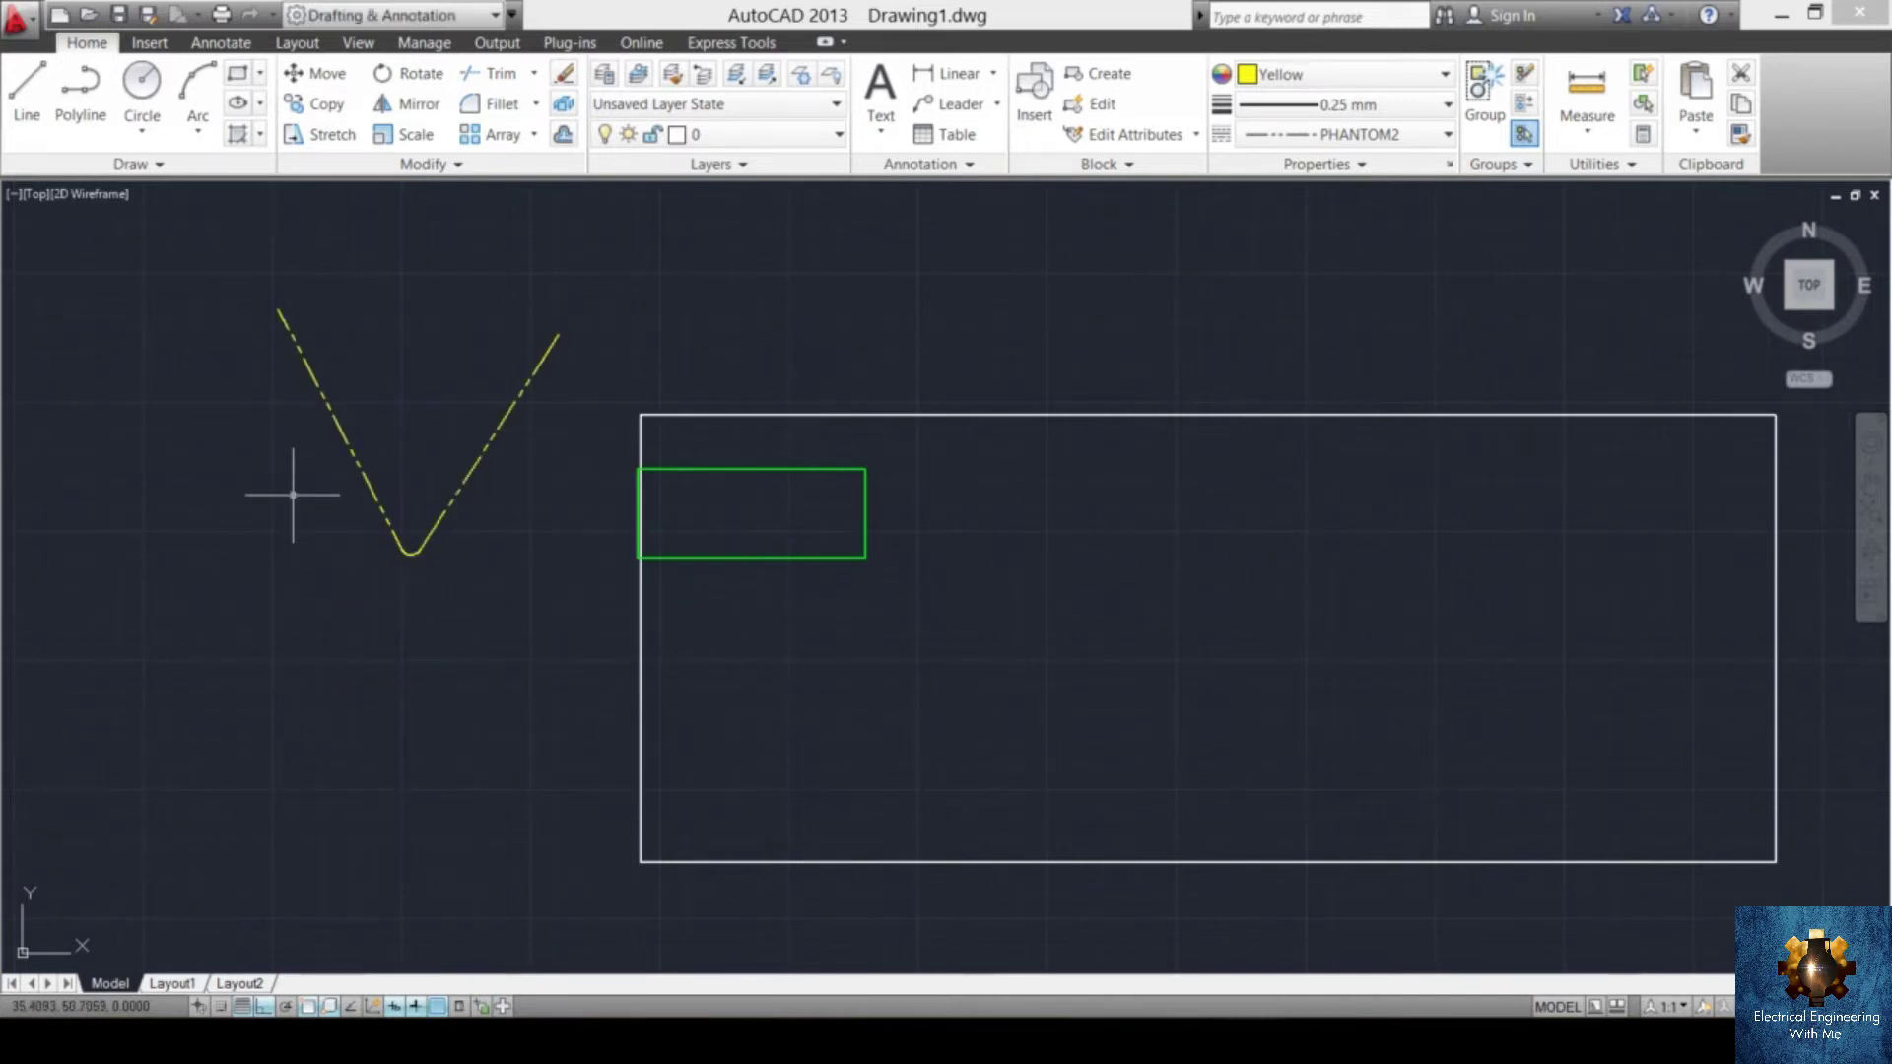
scroll(432, 483, down, 5)
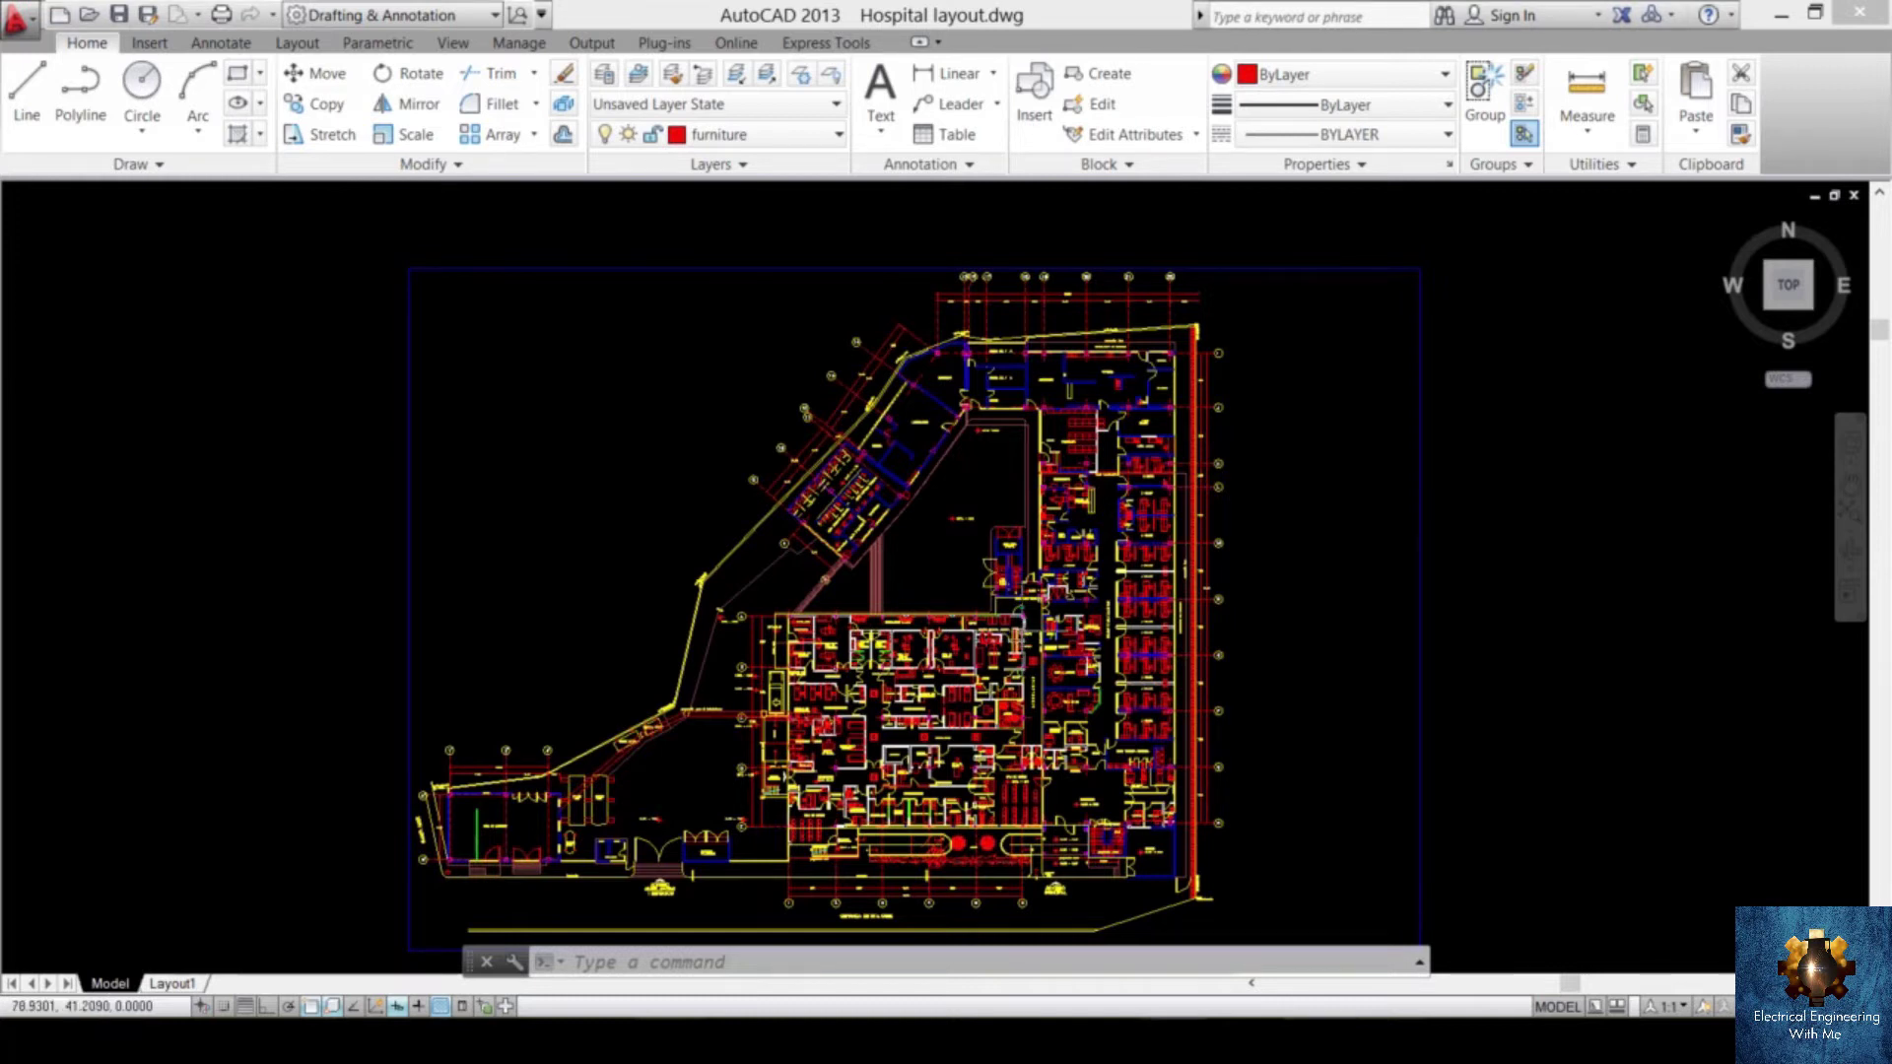
- In the hospital layout drawing, select the door beside the upper SANIT room to check its layer, then clear the selection
scroll(1015, 639, up, 6)
scroll(1015, 639, up, 4)
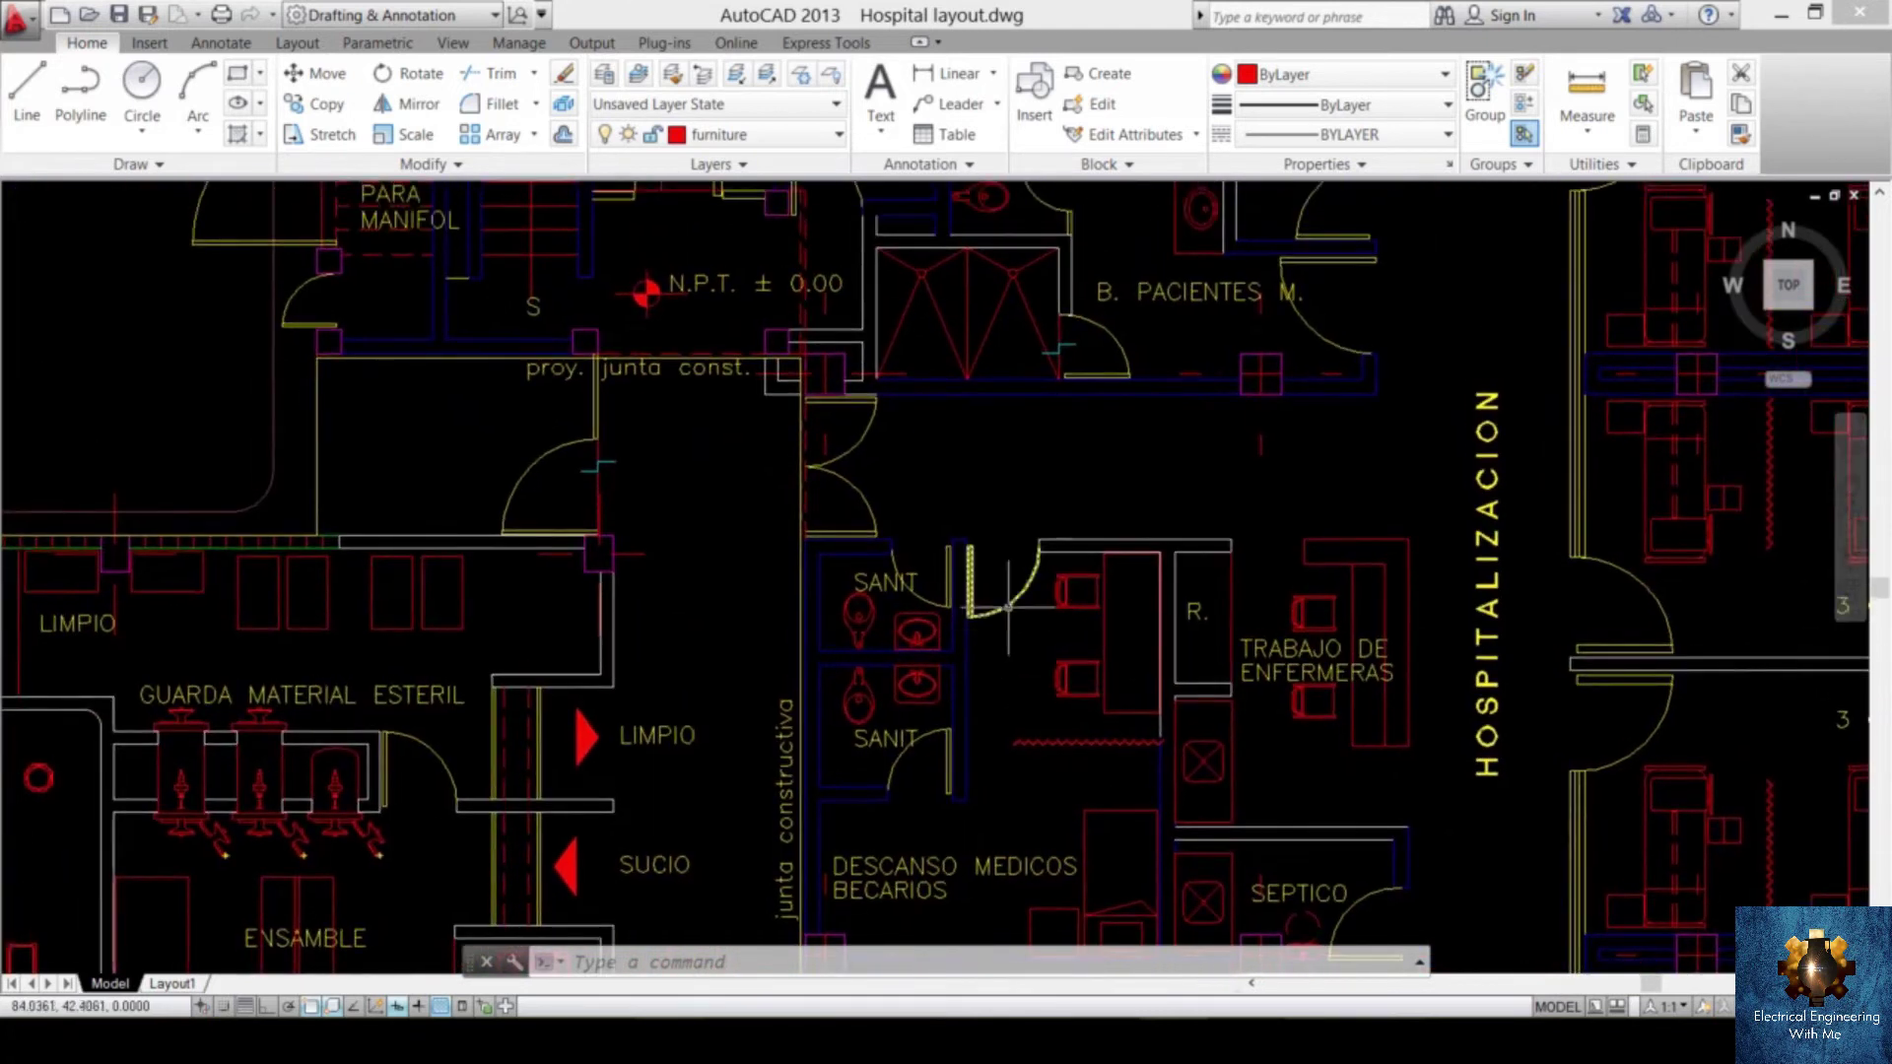
scroll(1022, 599, up, 3)
click(1045, 591)
click(943, 710)
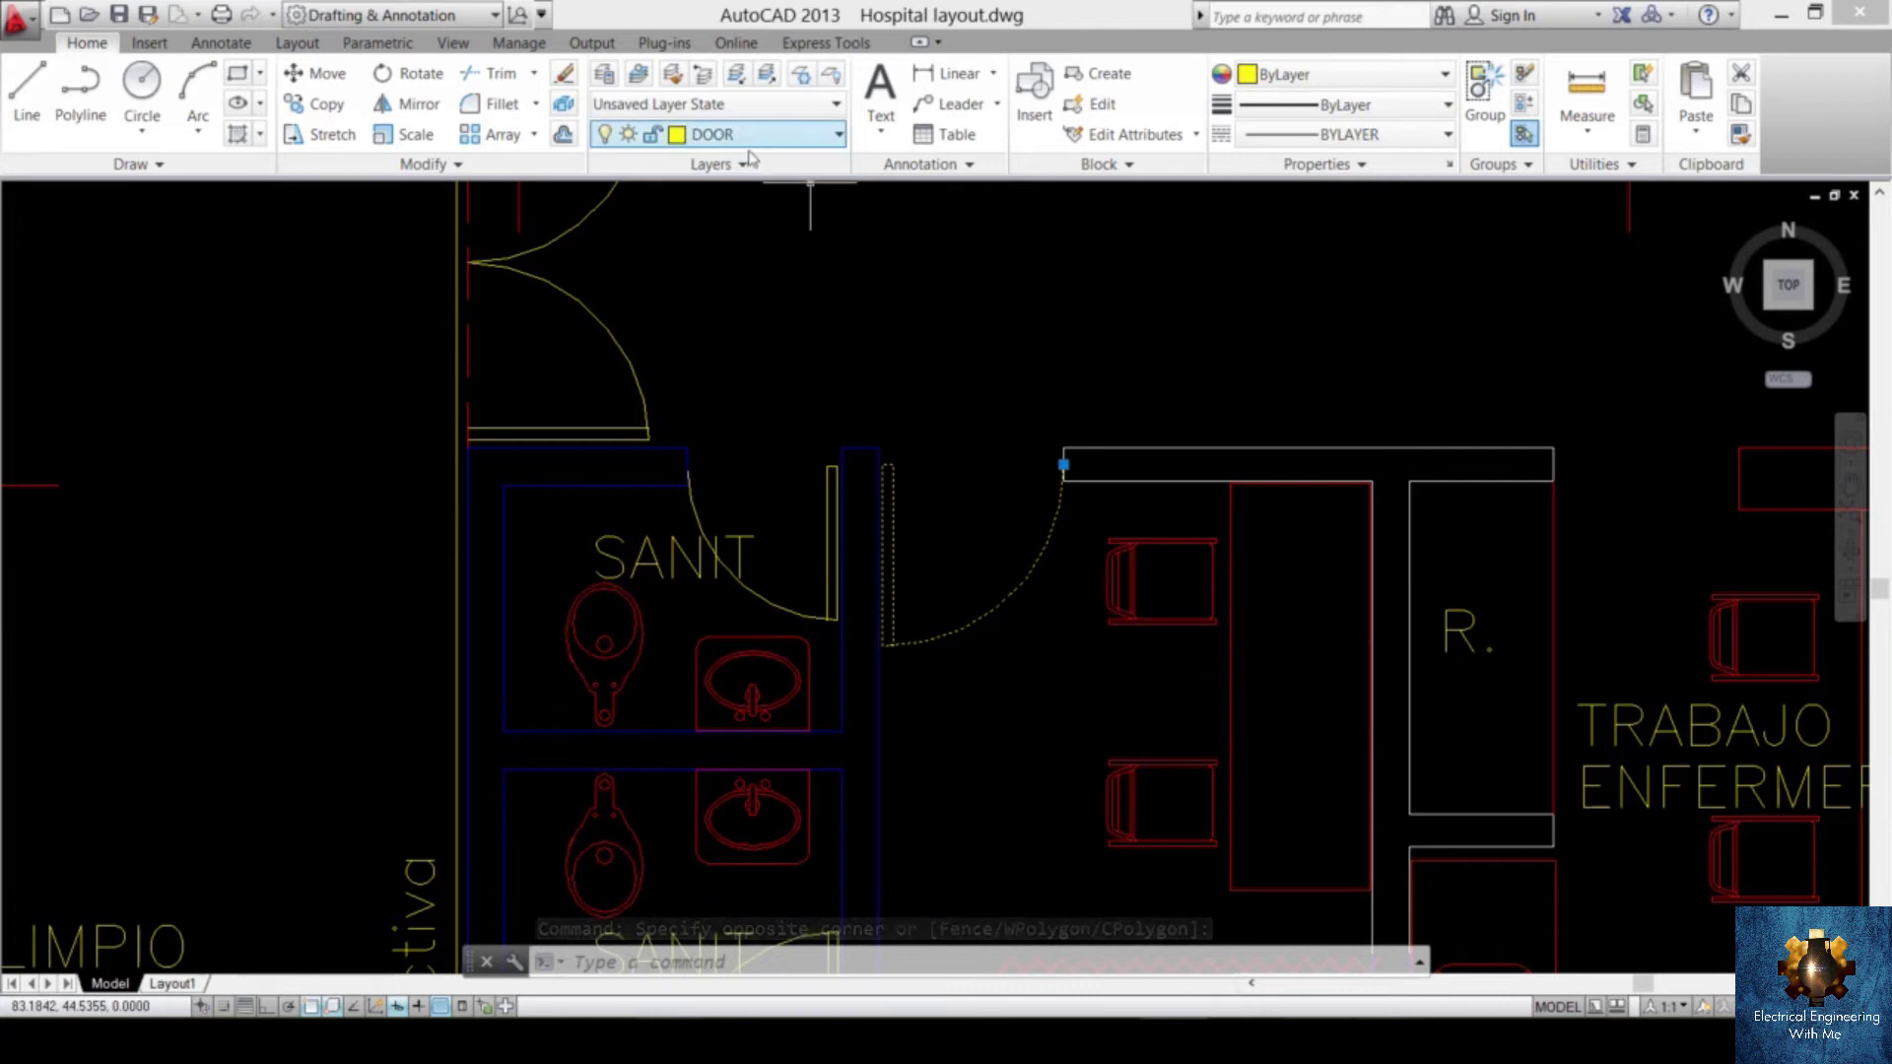
key(Escape)
- Select the LIMPIO label to check its layer and assign it the TEXT layer, then clear the selection
scroll(1014, 676, down, 2)
middle_drag(1014, 676, 1369, 559)
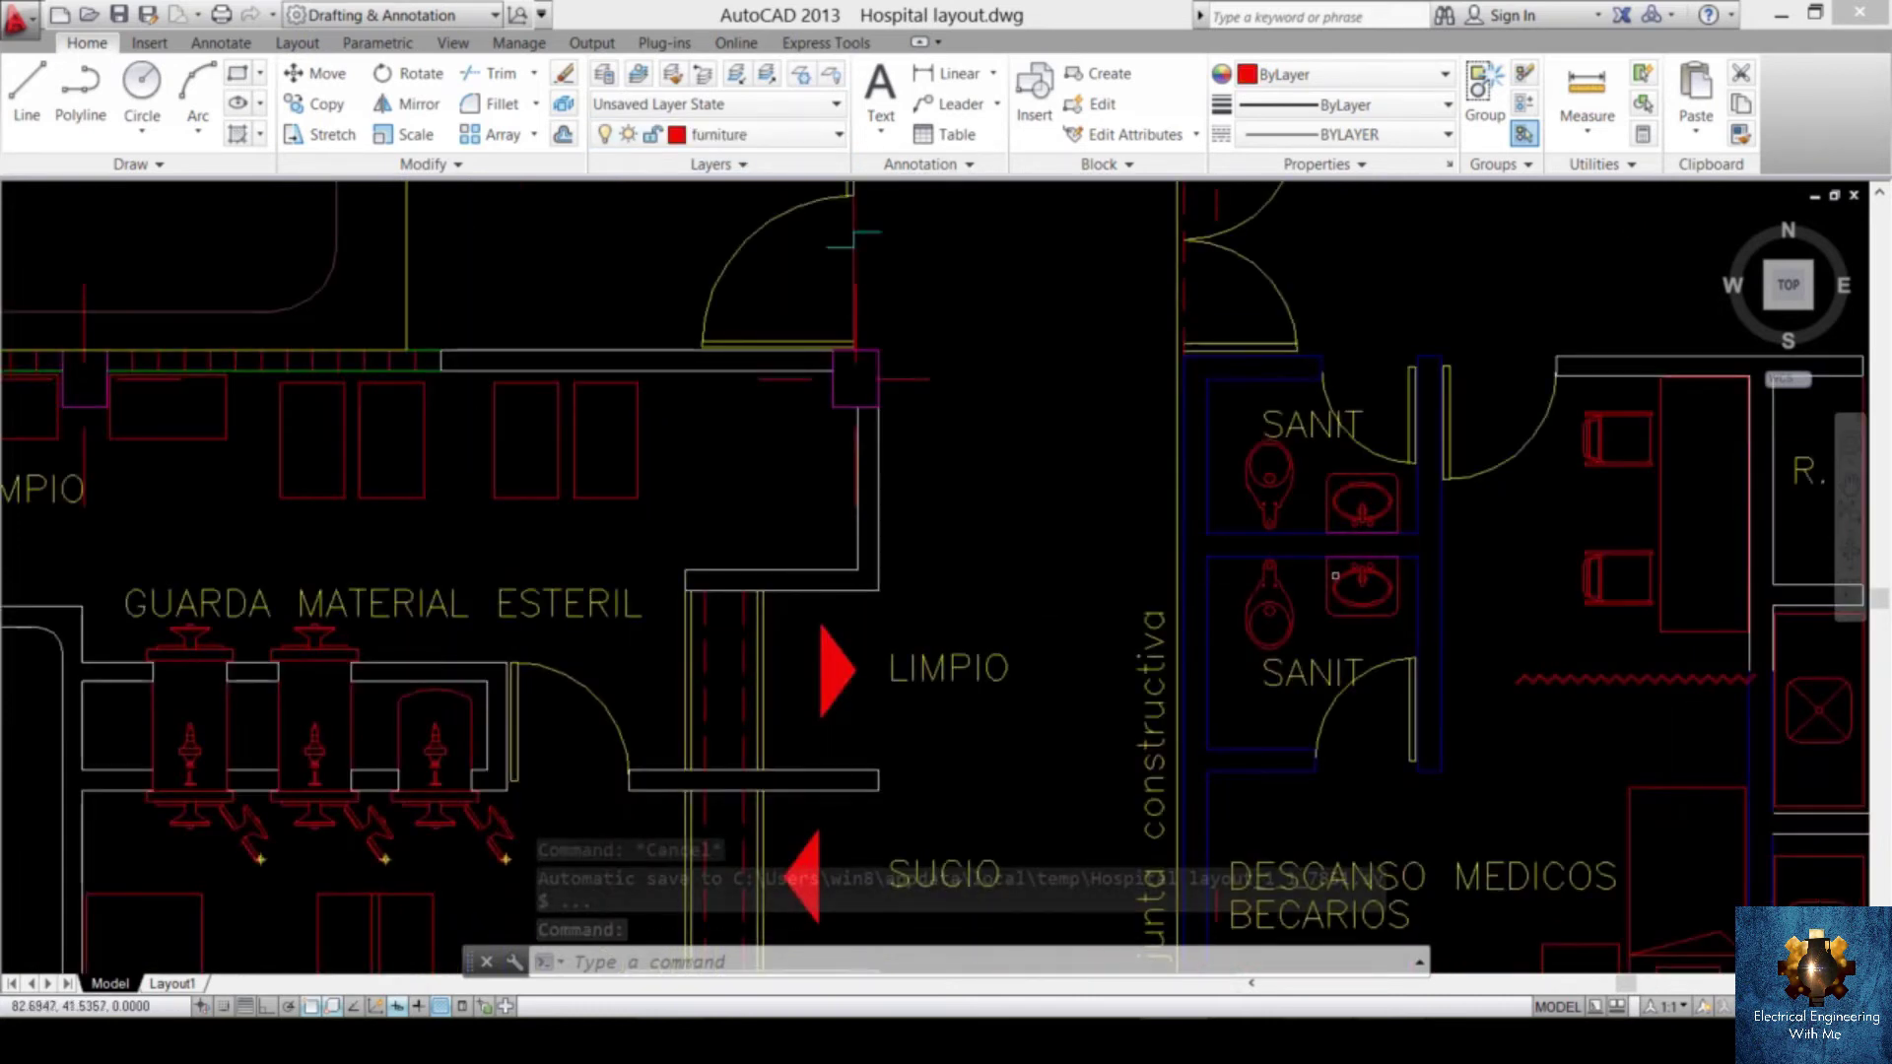
click(1089, 582)
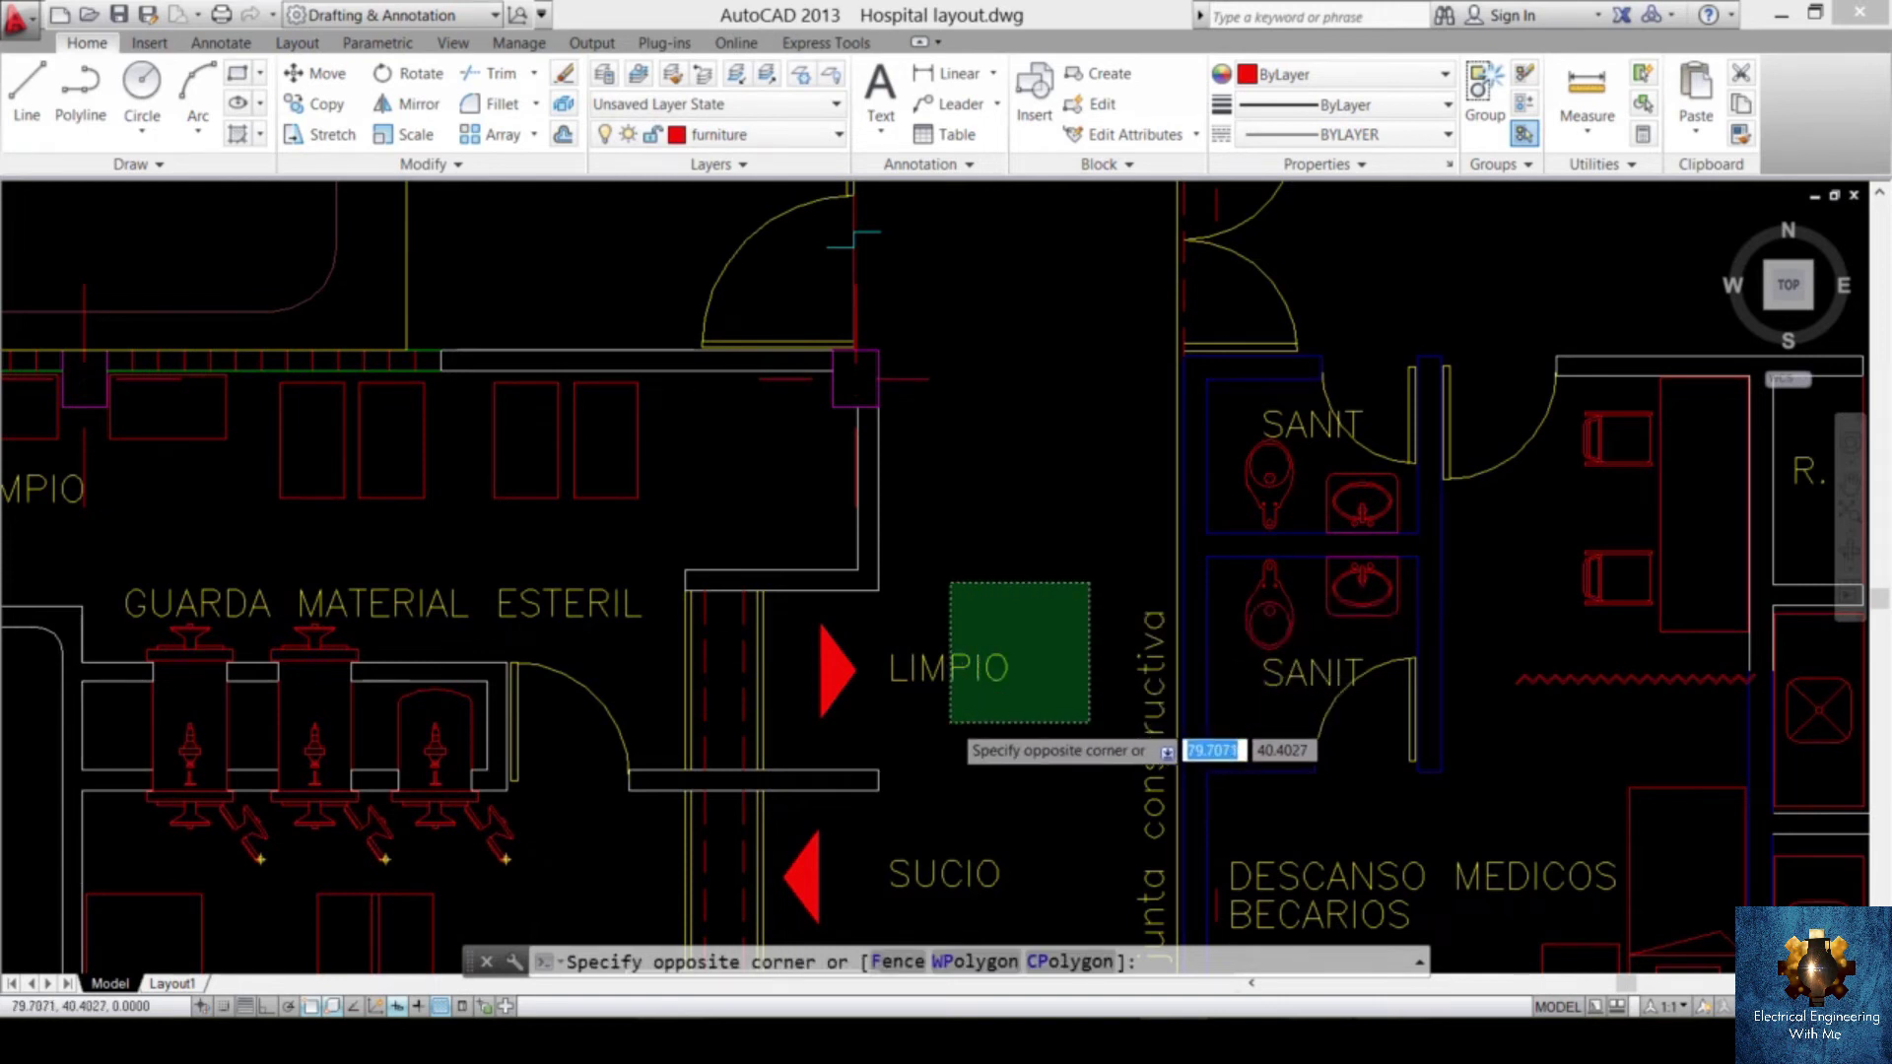
click(951, 725)
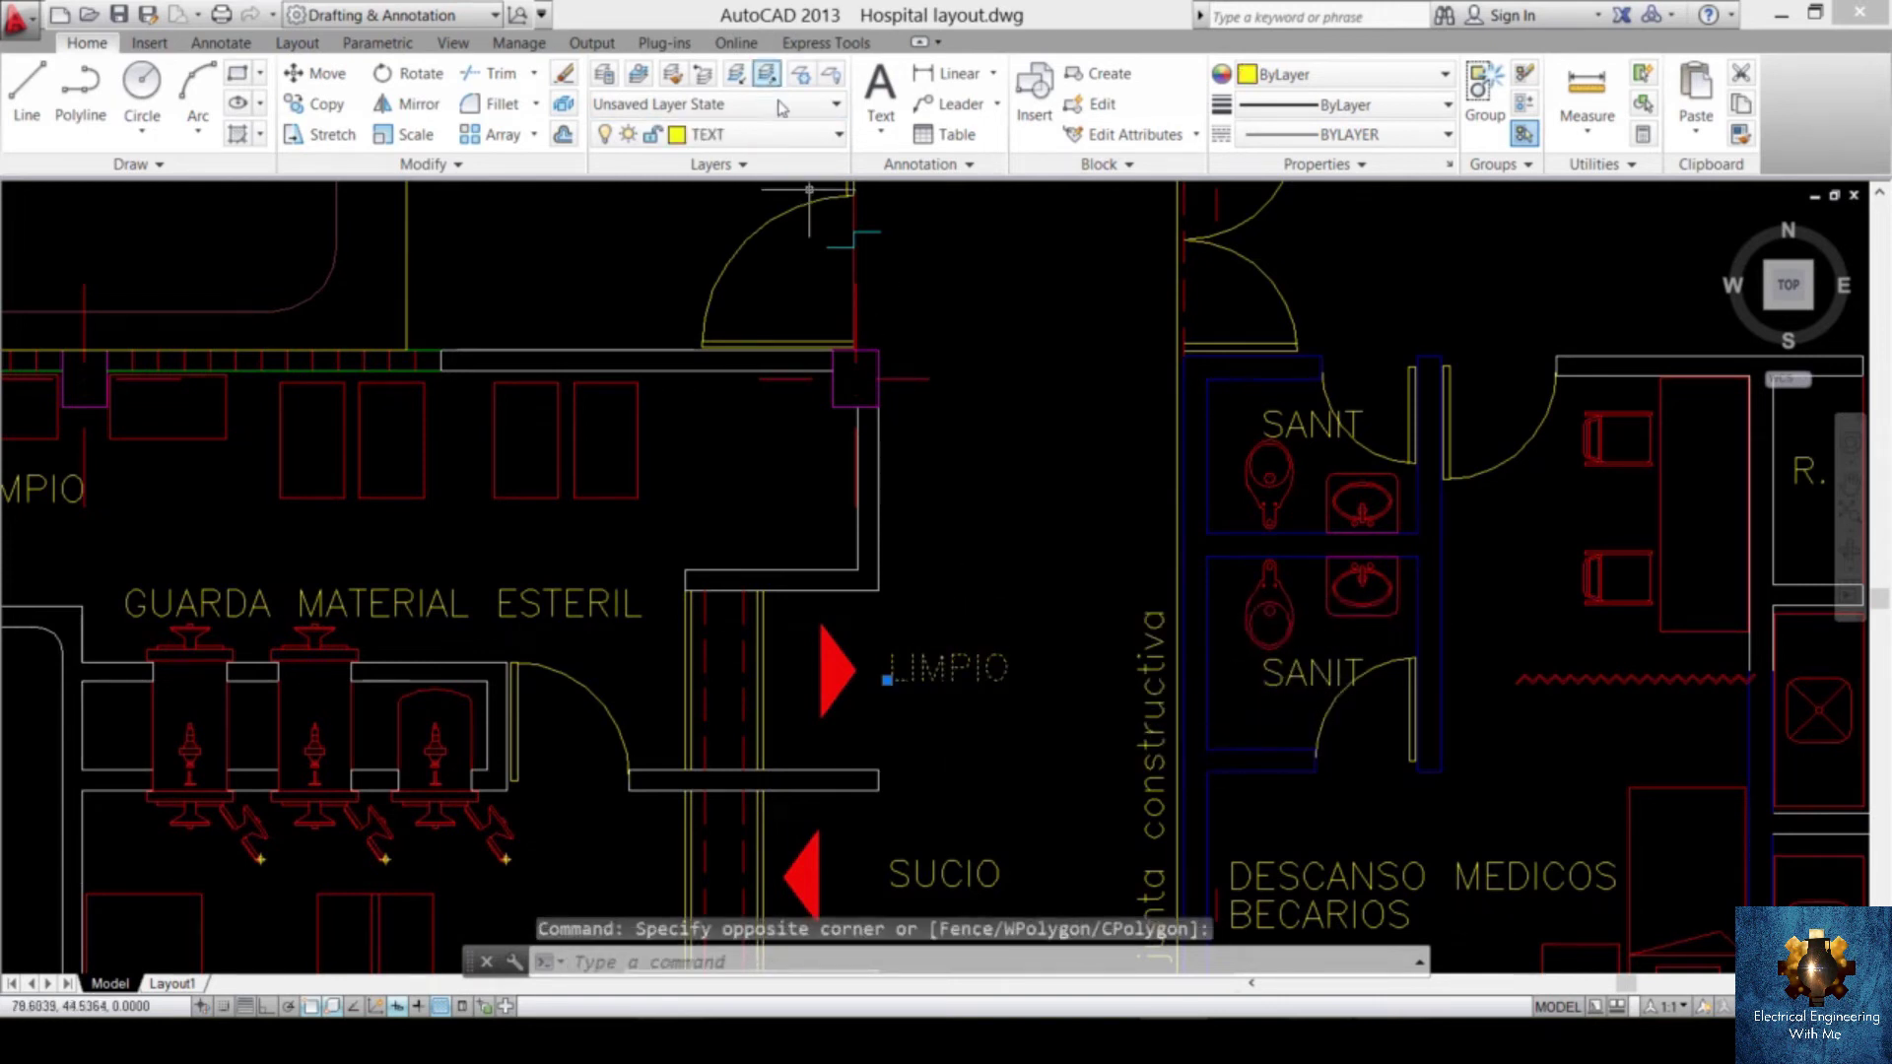
click(749, 145)
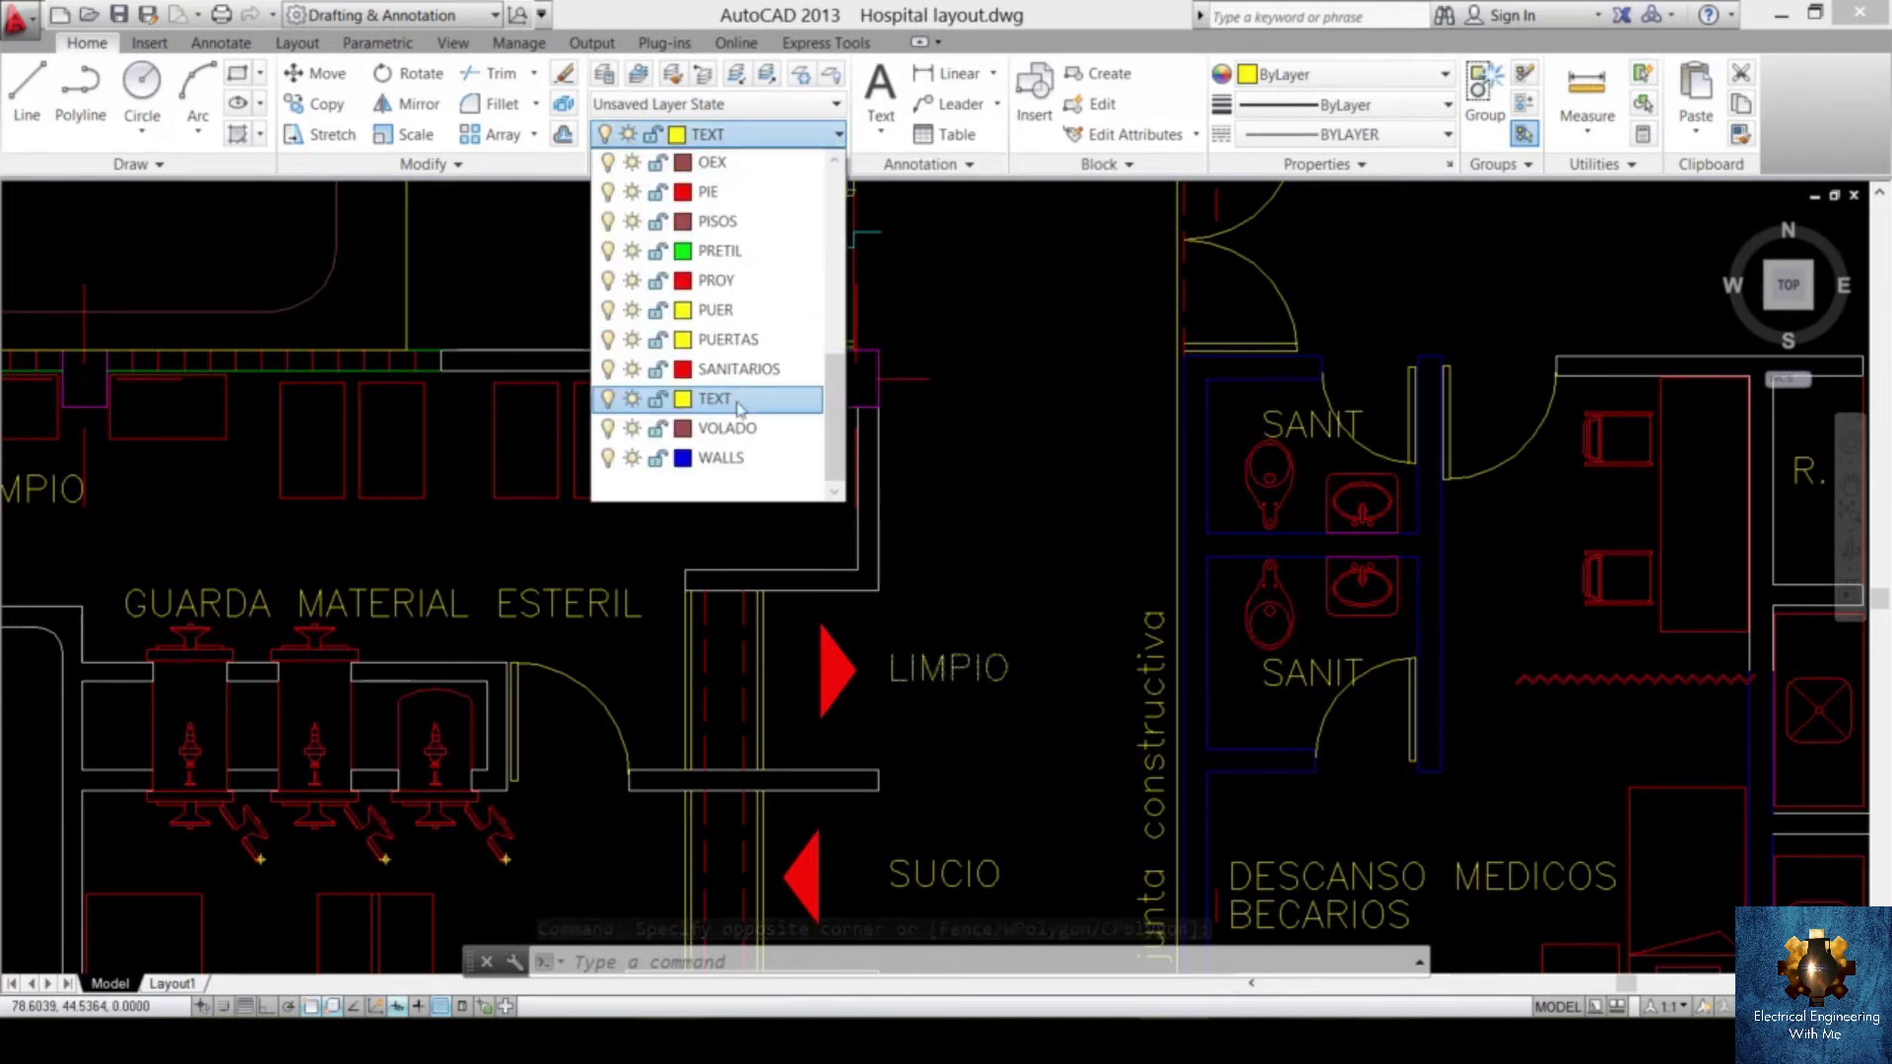
click(714, 398)
key(Escape)
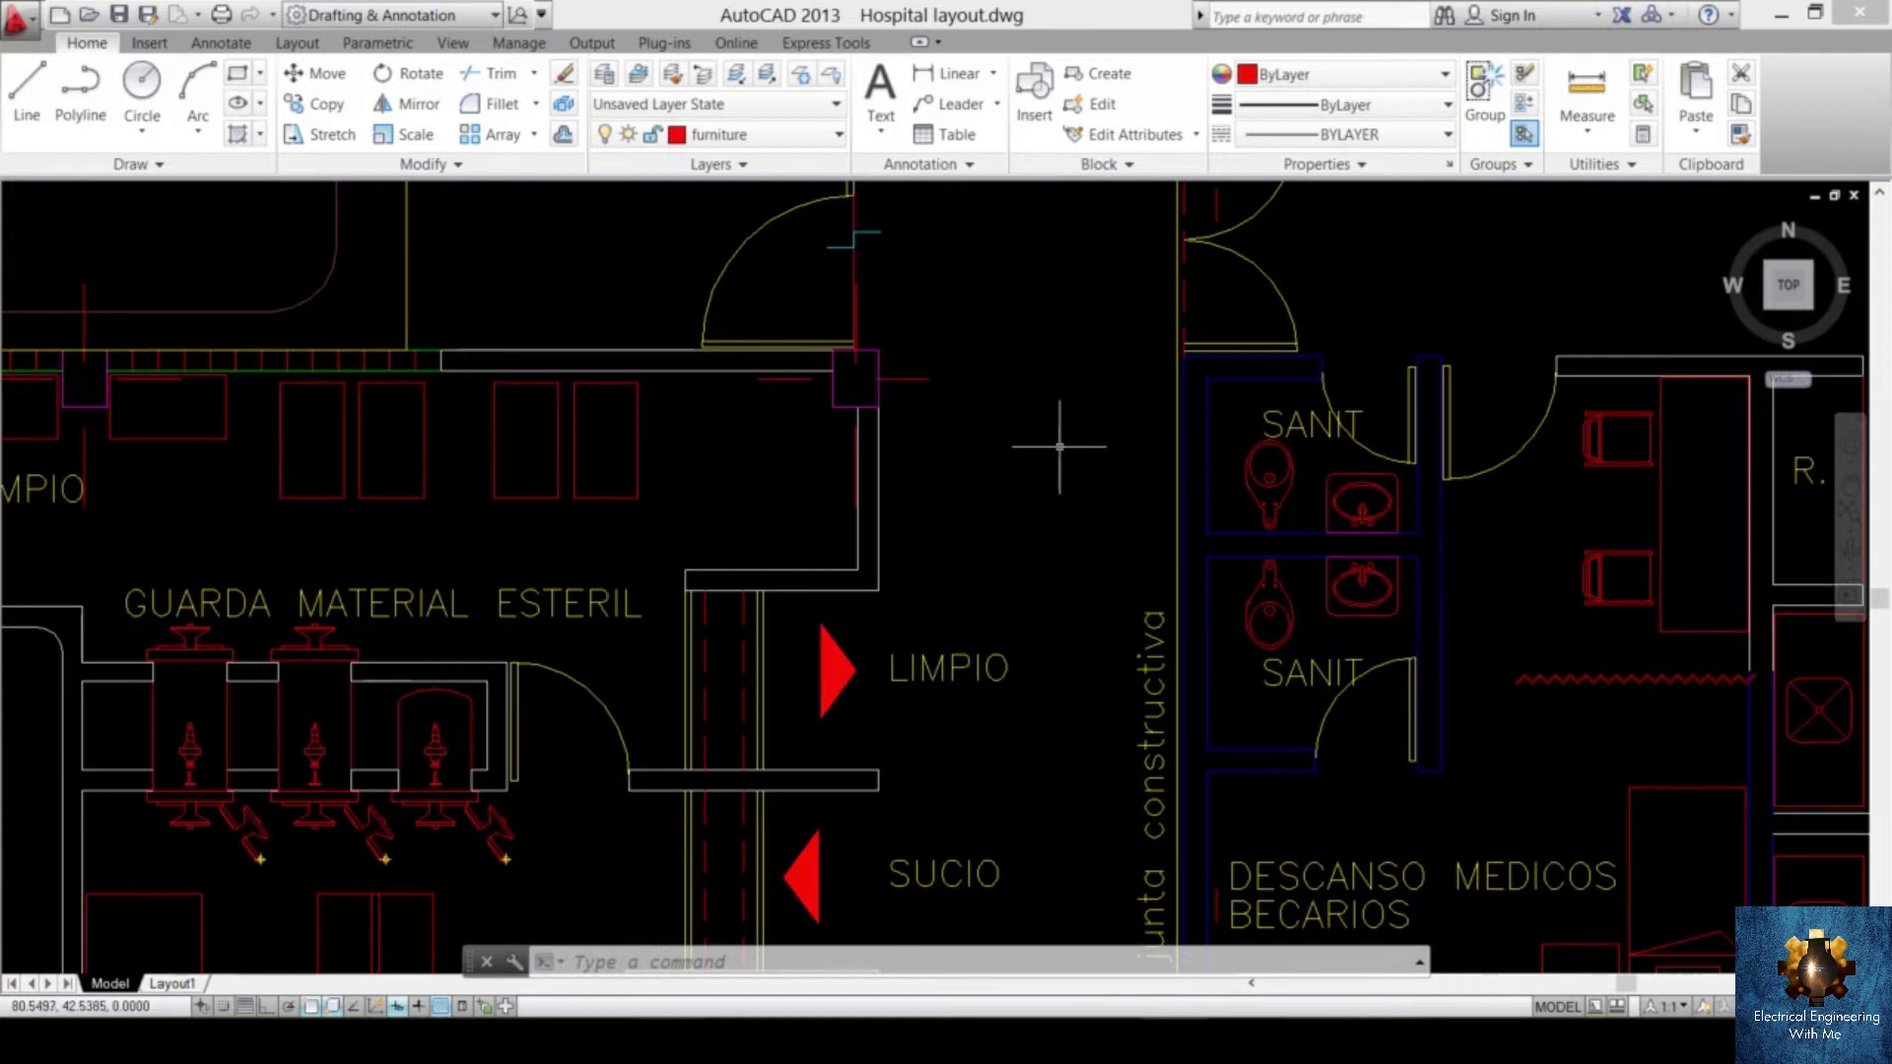
- Select the first bed in the 3 CAMAS room to check its layer, then clear the selection
scroll(1075, 436, down, 3)
scroll(1417, 509, up, 5)
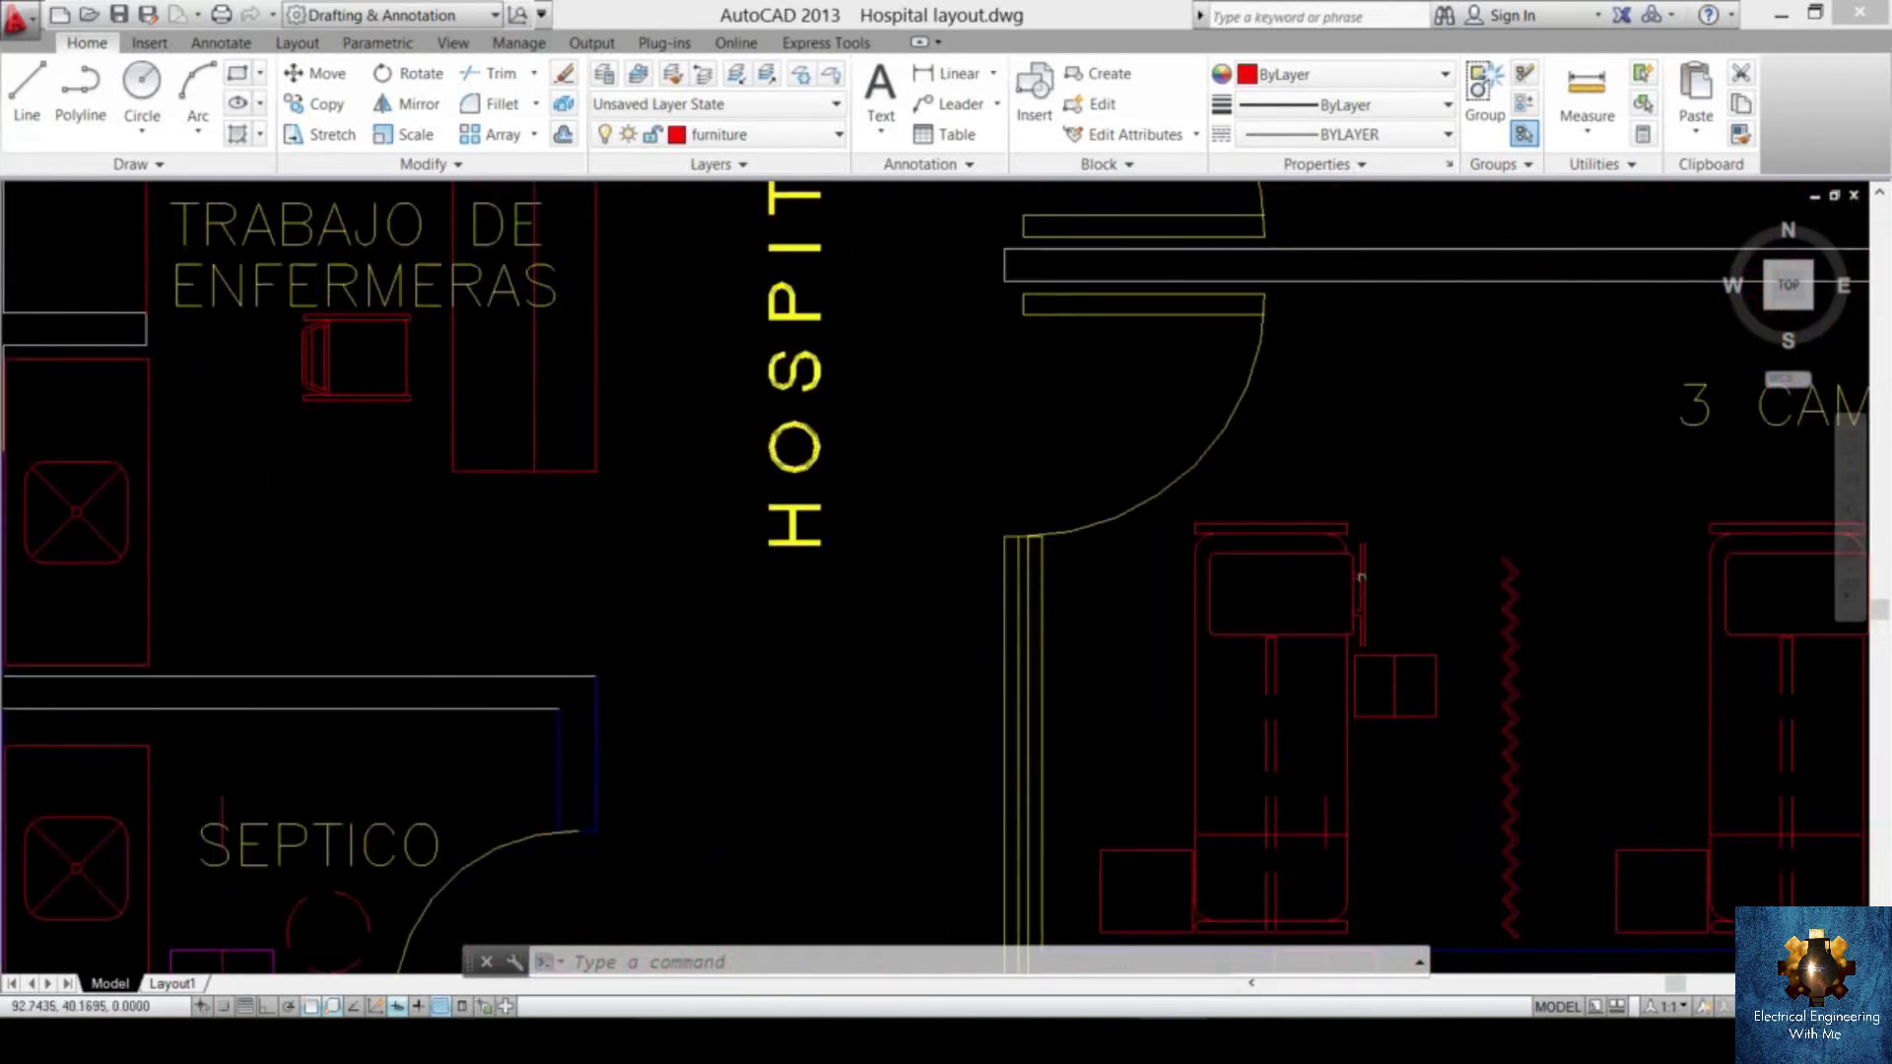
click(1426, 477)
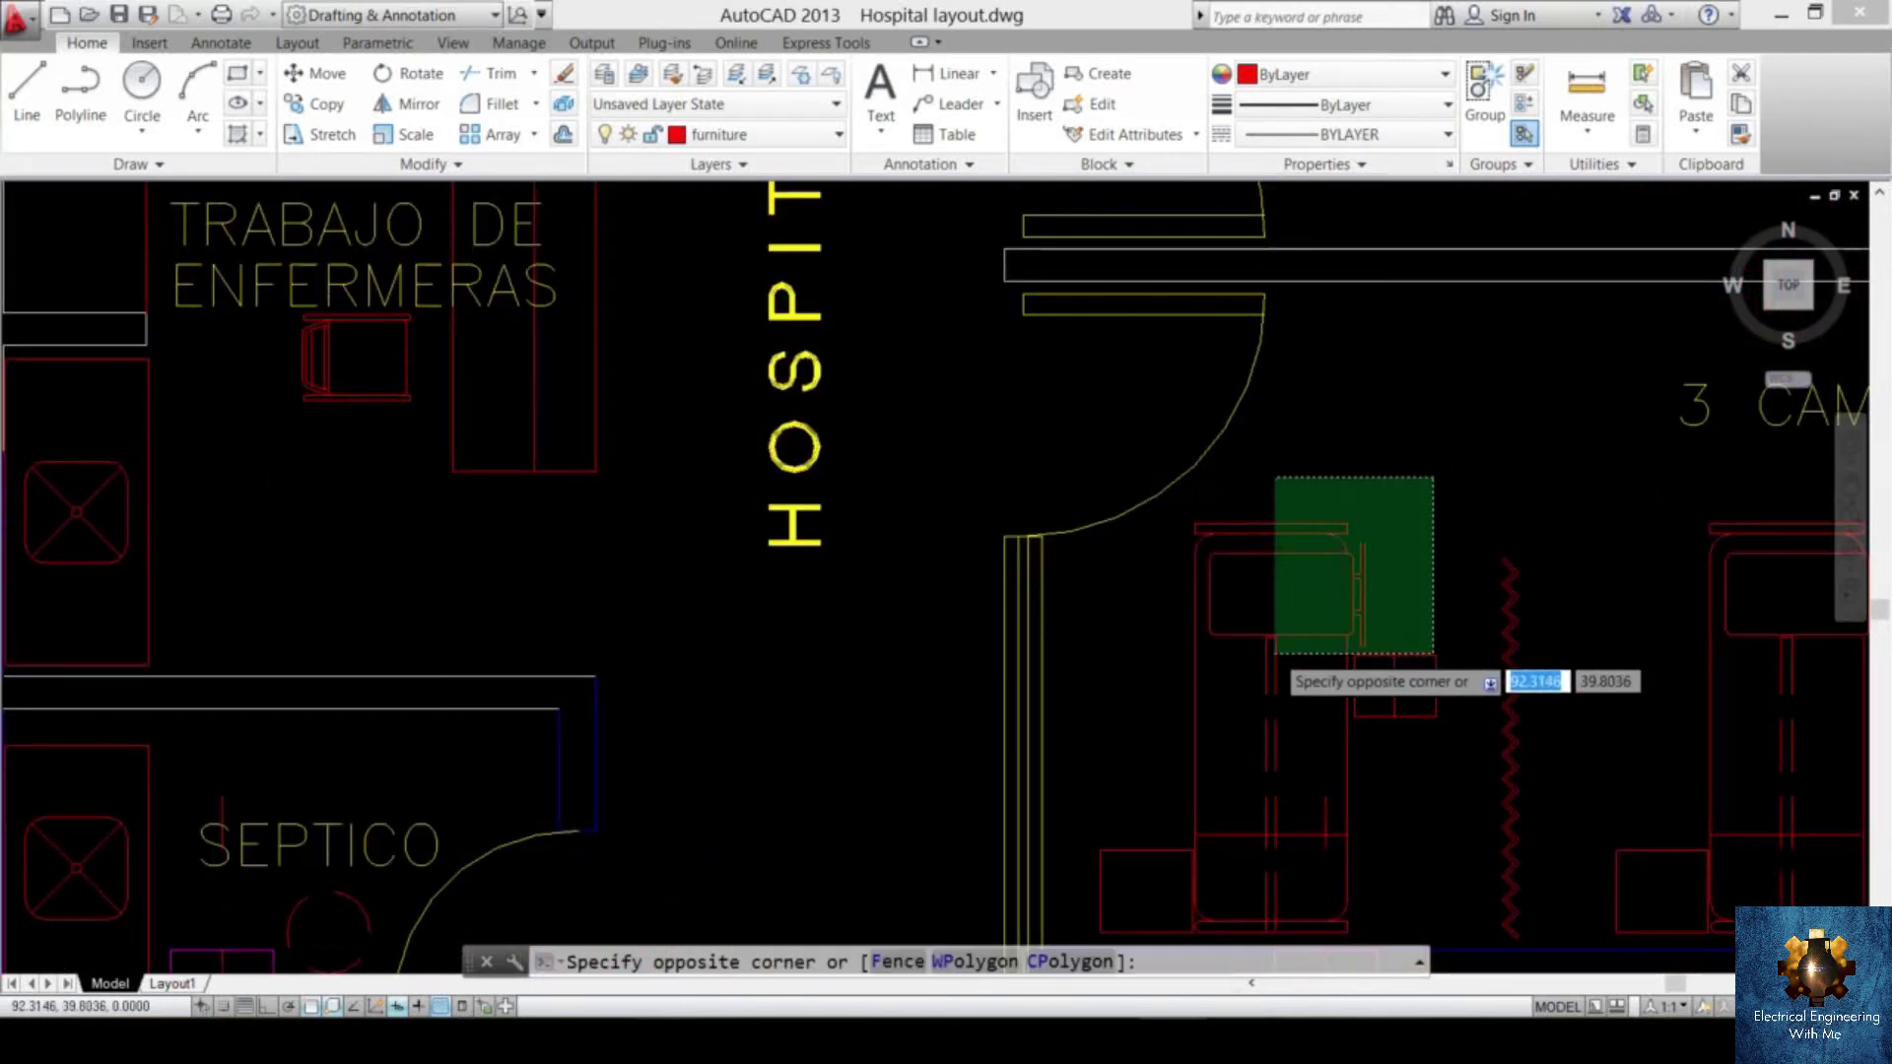
click(1274, 652)
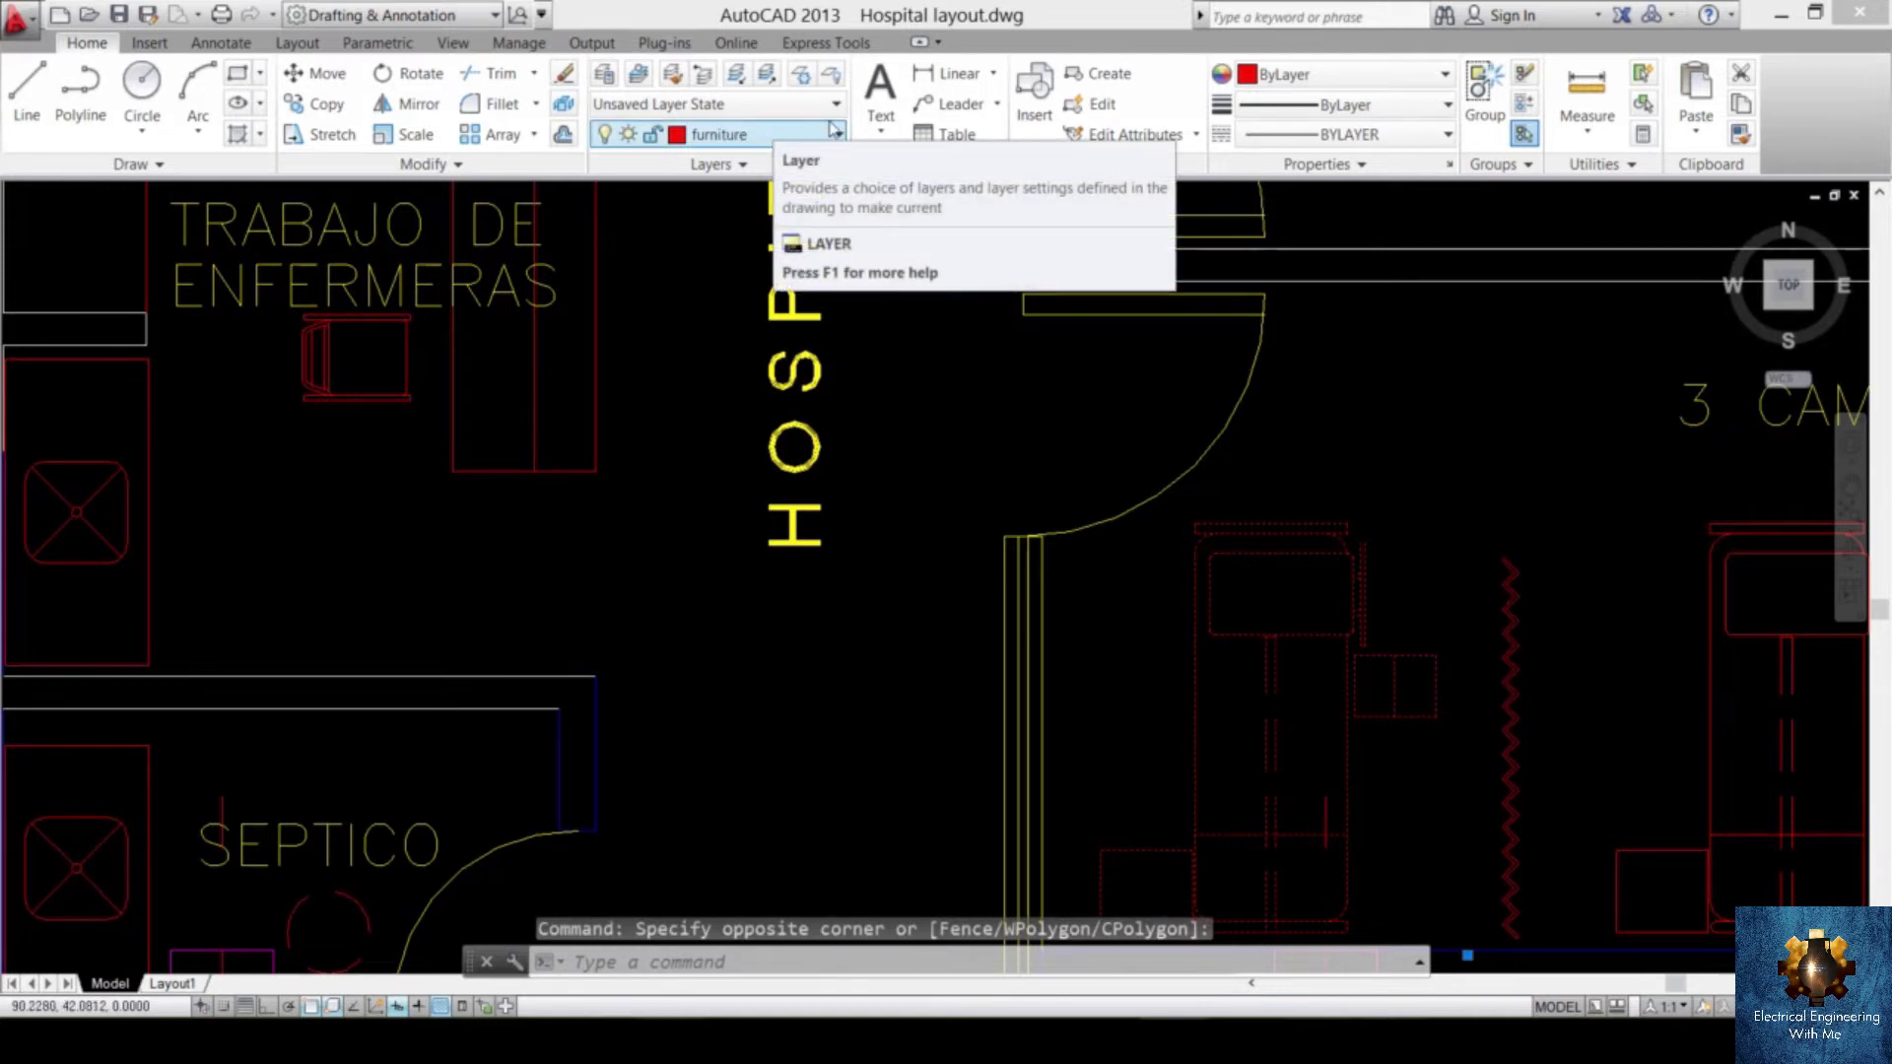
key(Escape)
- Select the upper-right chair edges at the round table in OFICINA MEDICOS to check their layer, then clear the selection
scroll(1322, 516, down, 3)
middle_drag(516, 540, 684, 523)
scroll(720, 526, up, 4)
click(761, 528)
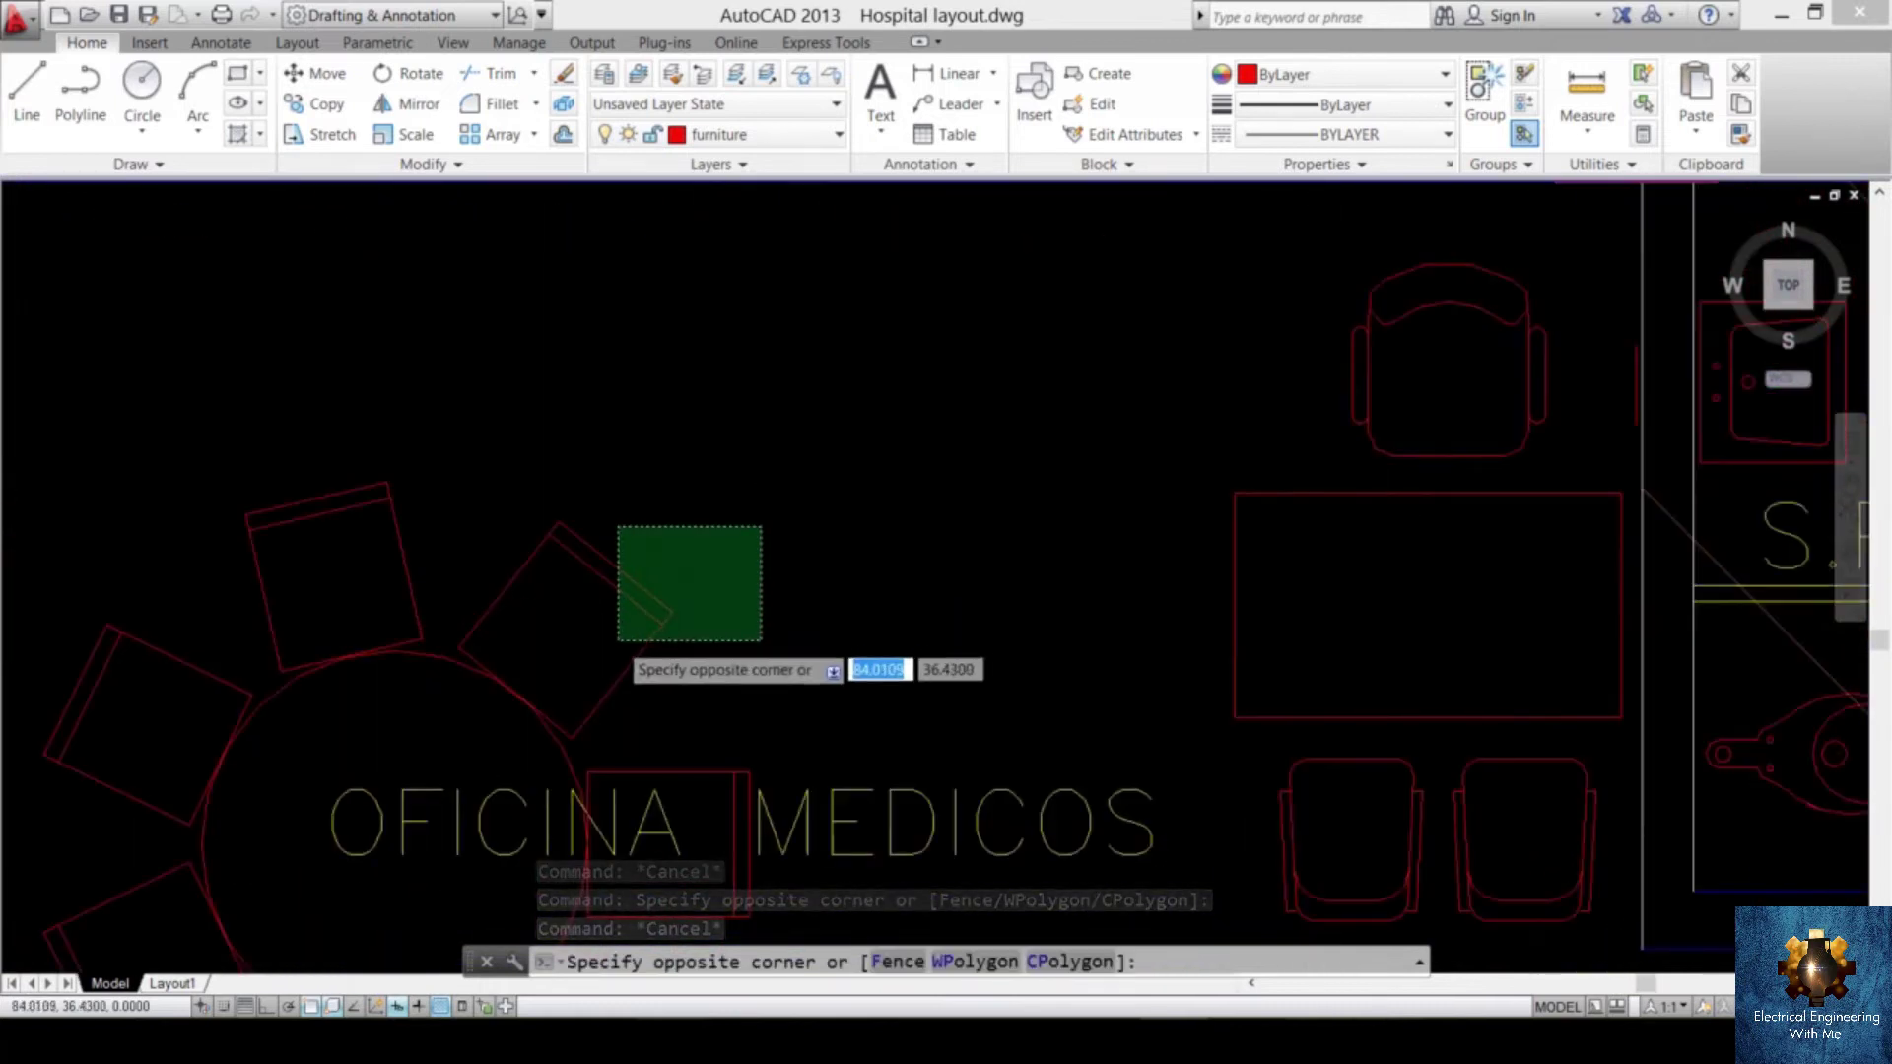
click(618, 641)
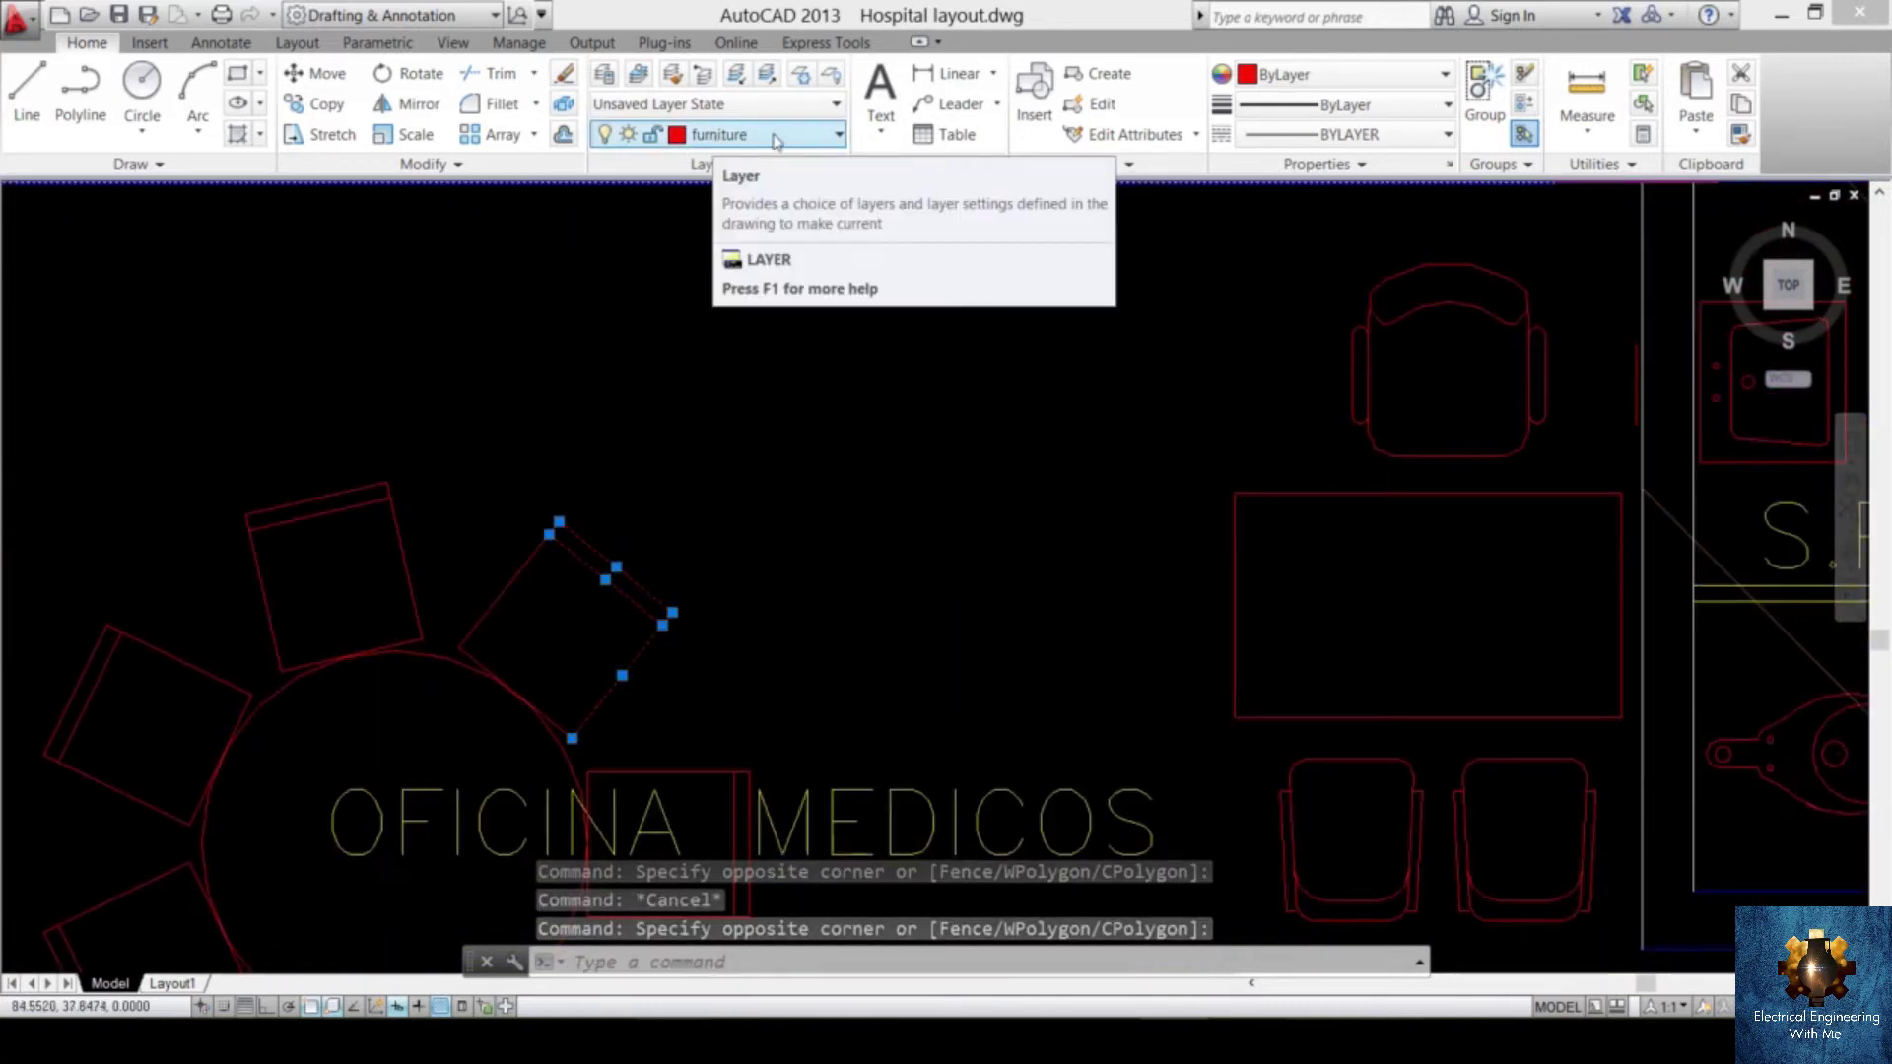
key(Escape)
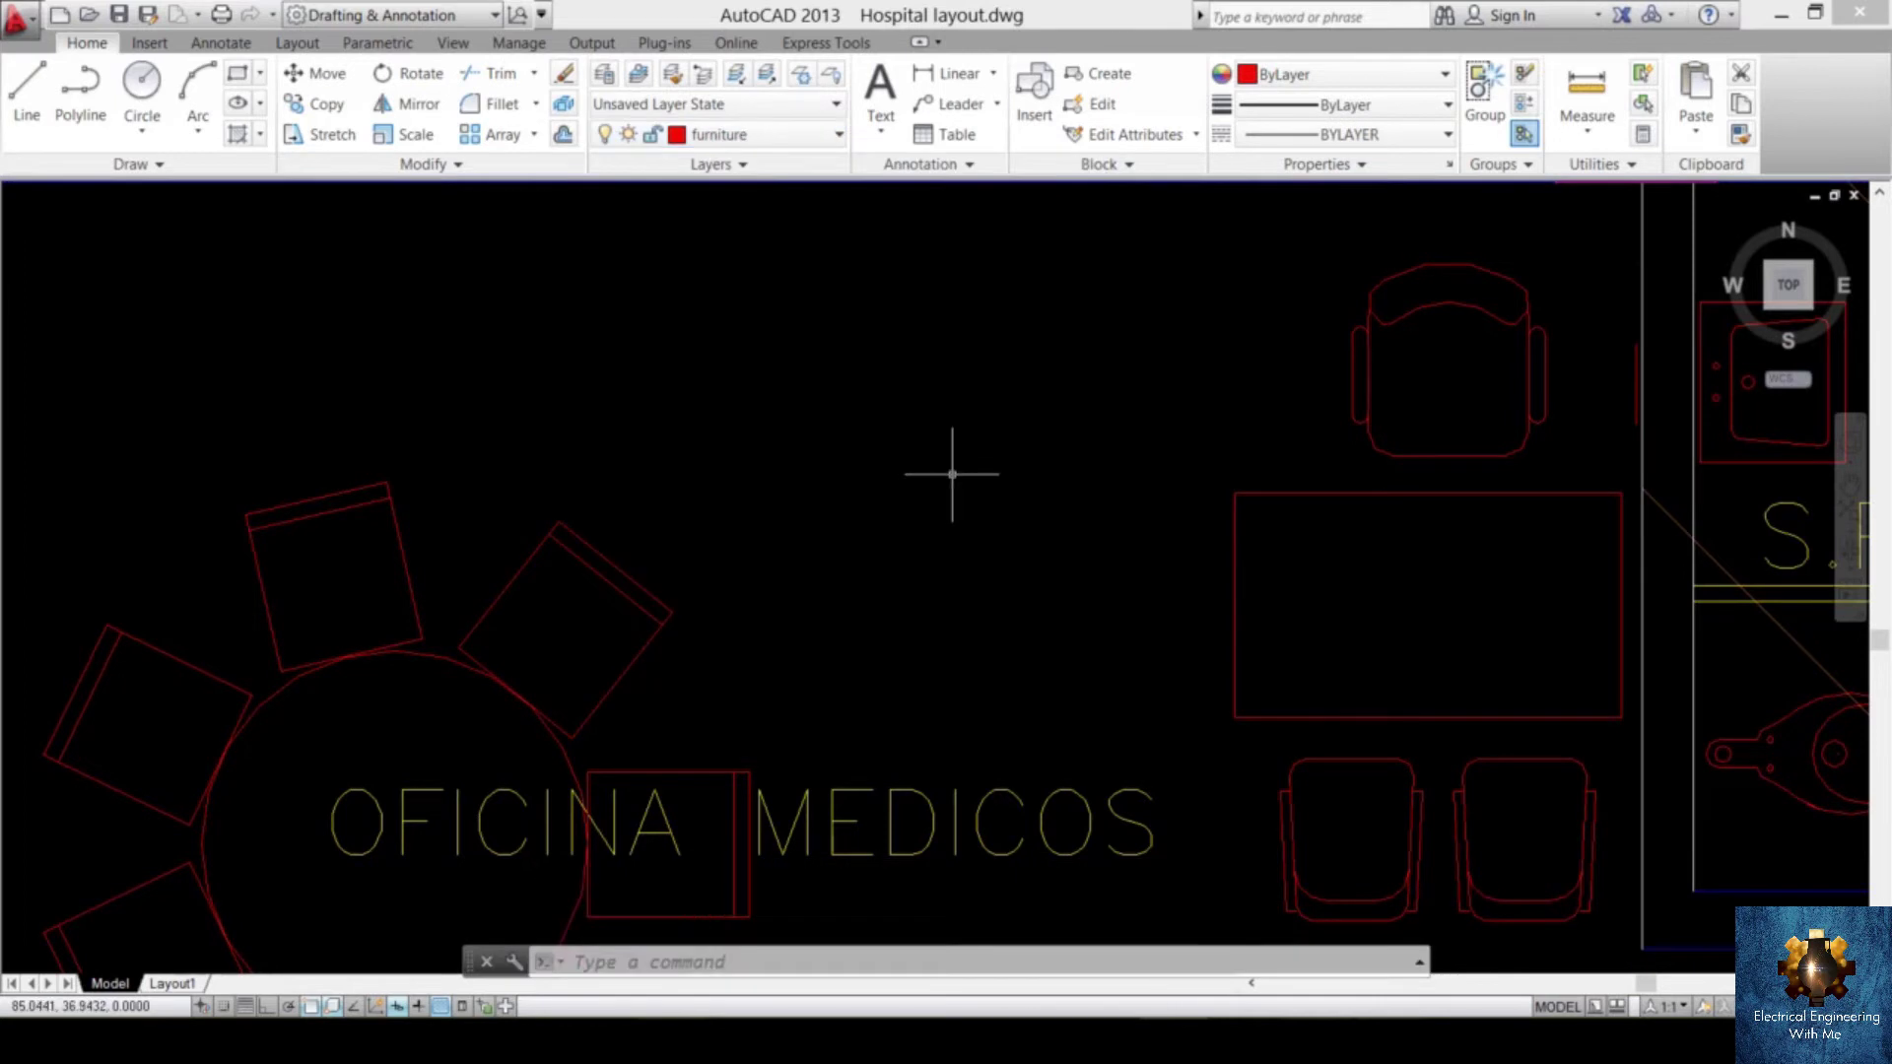
- Select the double wall line between two 3 CAMAS rooms to check its layer, then clear the selection
scroll(952, 474, down, 5)
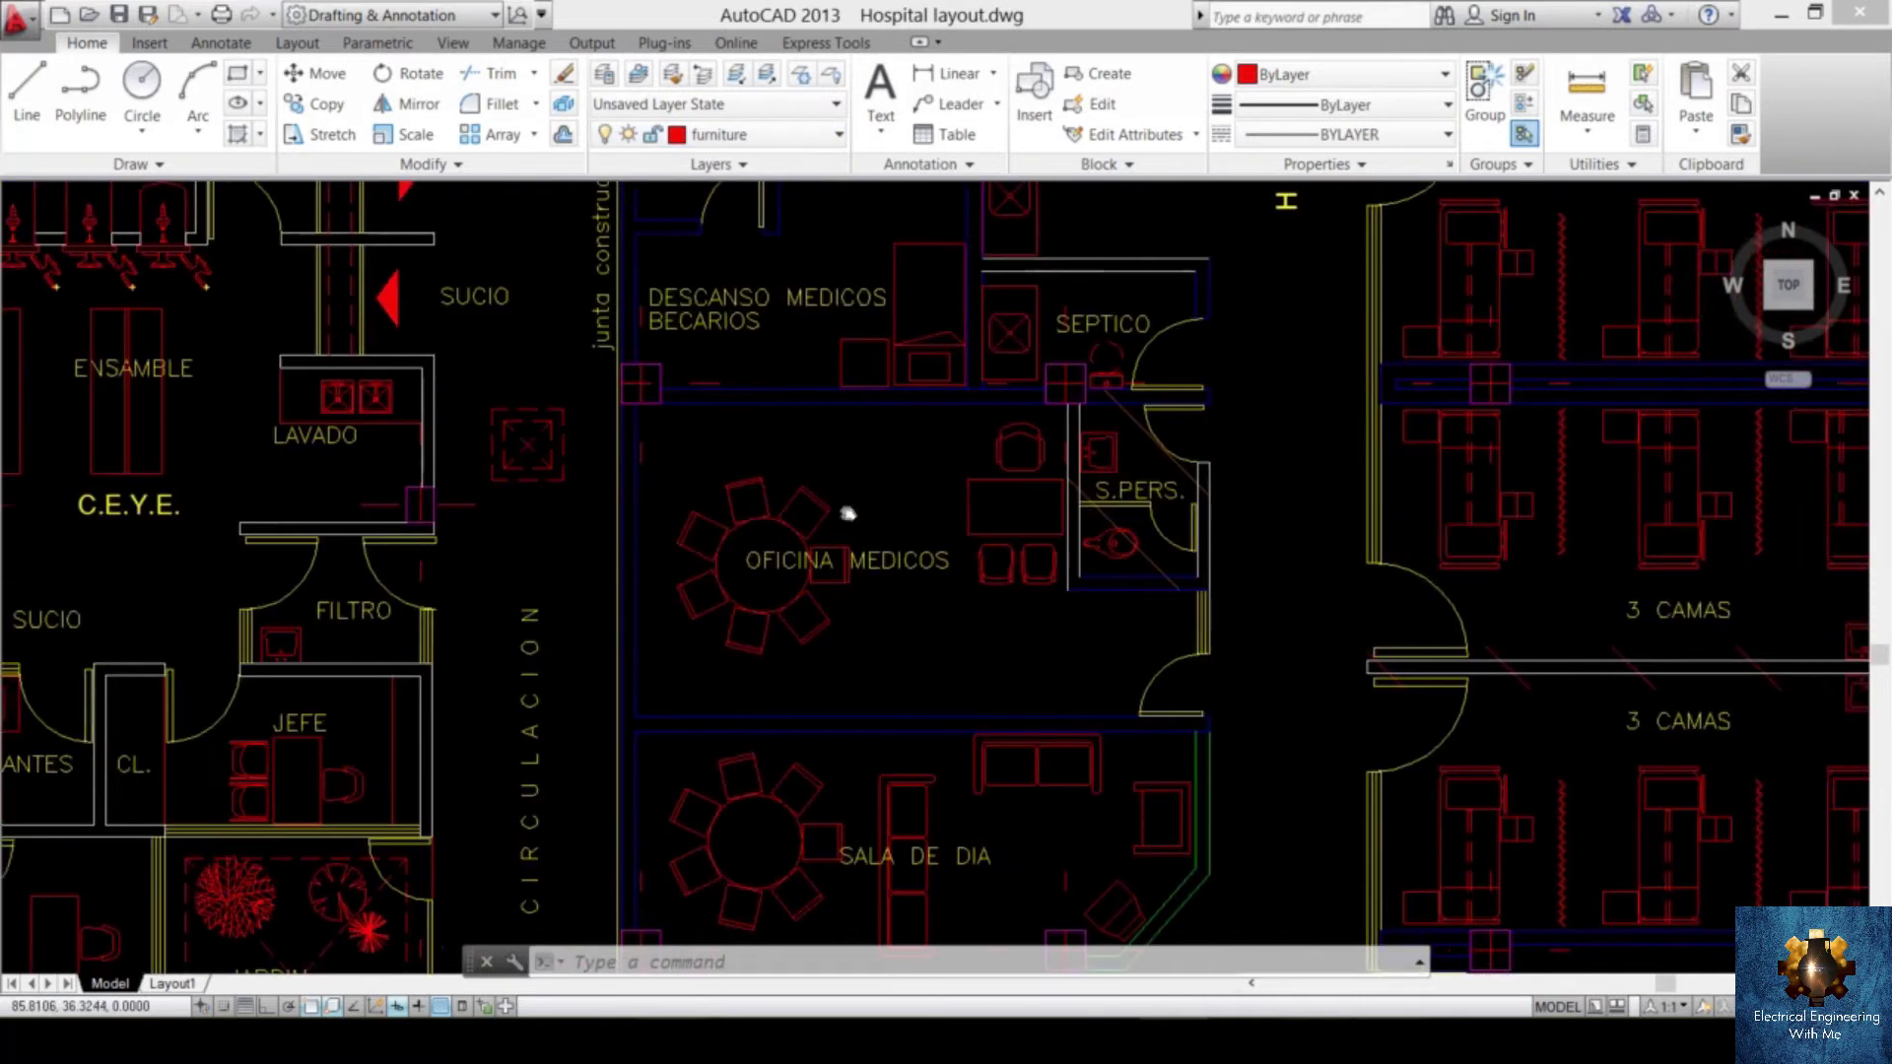
scroll(1310, 578, up, 6)
click(1179, 401)
click(1049, 638)
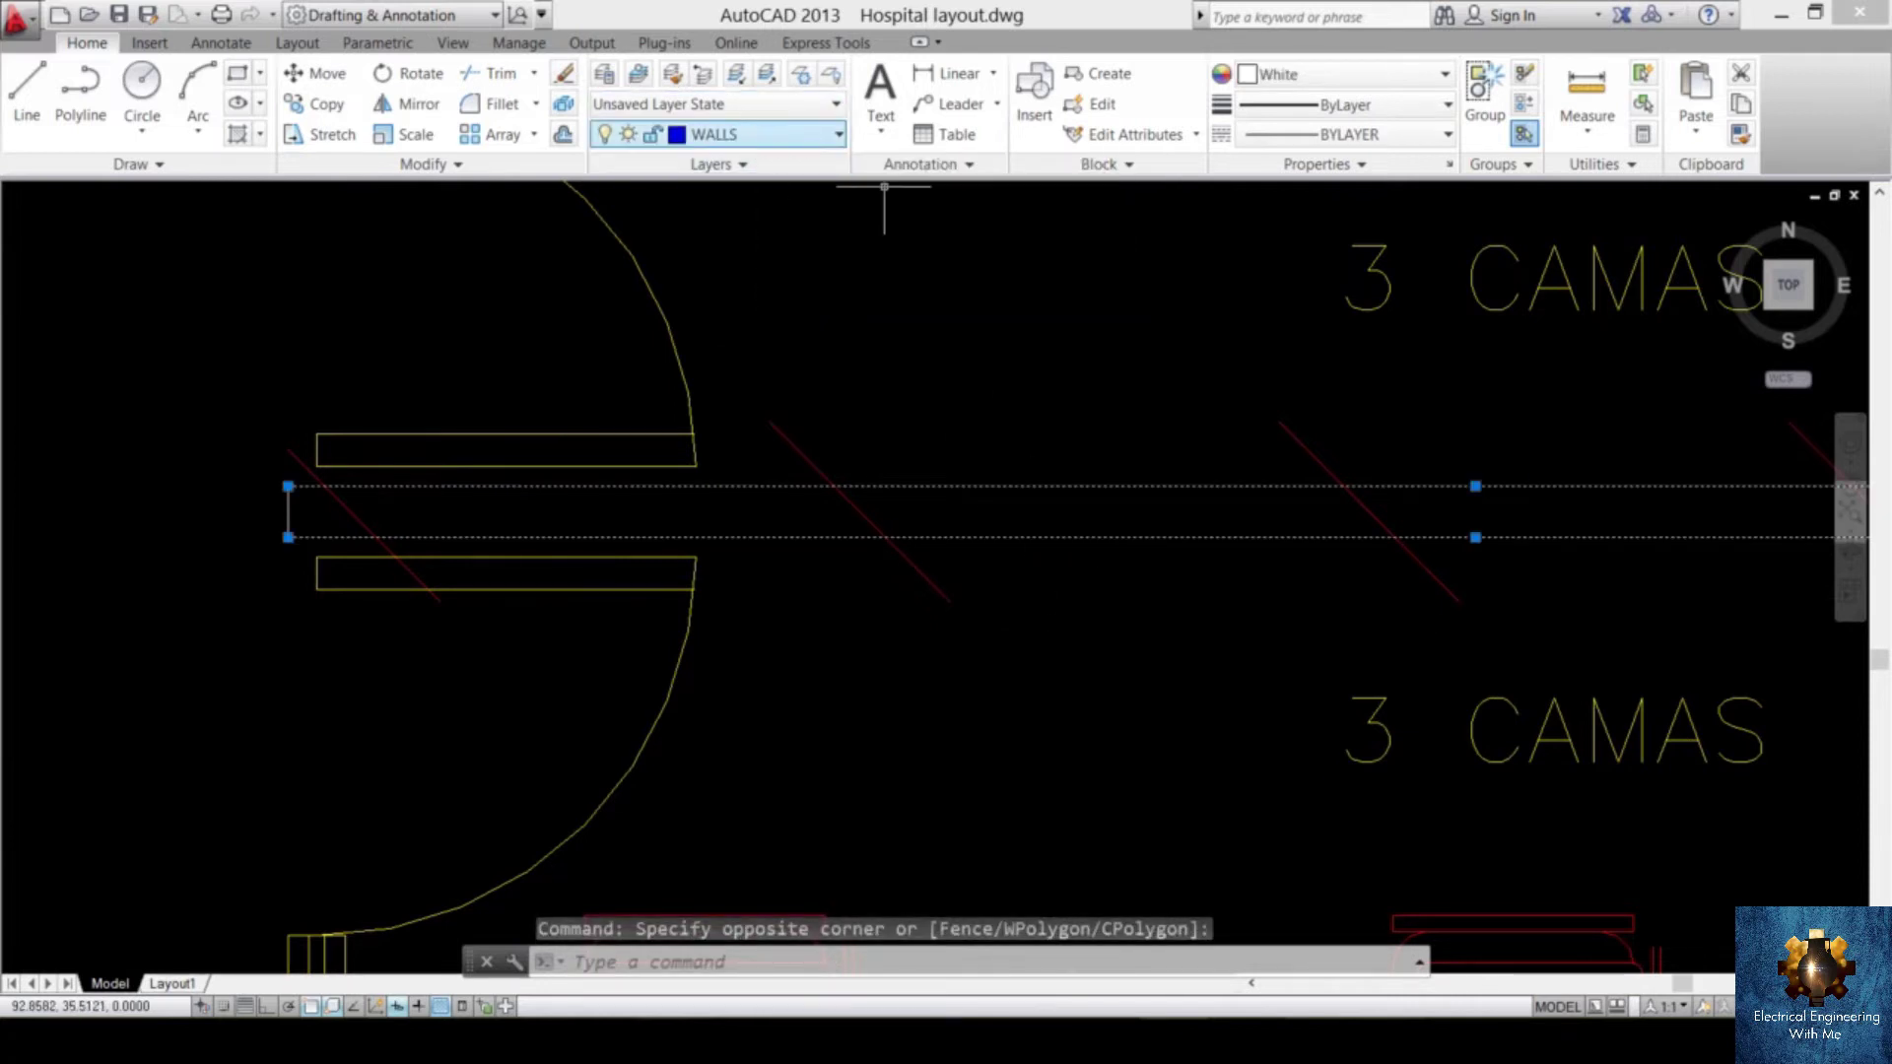
key(Escape)
- Open the colour choices of the furniture layer and leave them without picking a colour
scroll(900, 393, down, 3)
scroll(903, 398, down, 3)
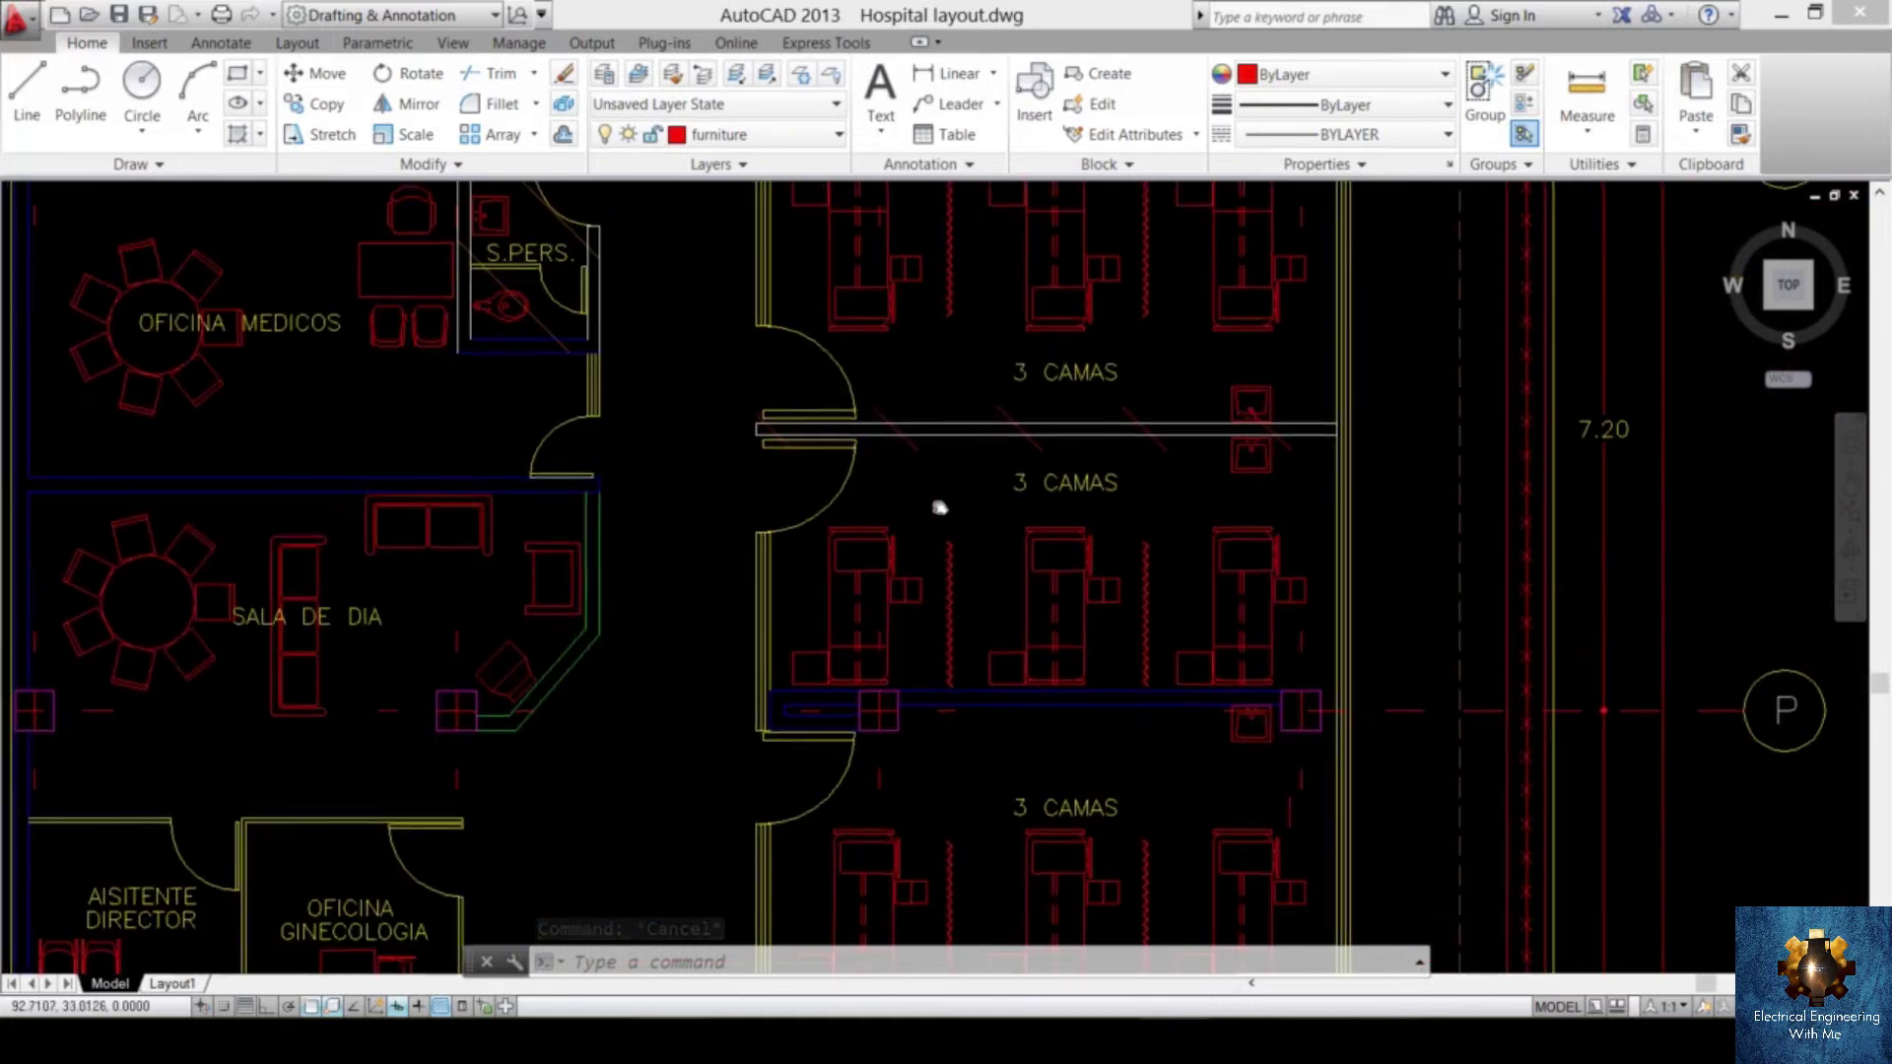
scroll(946, 492, down, 2)
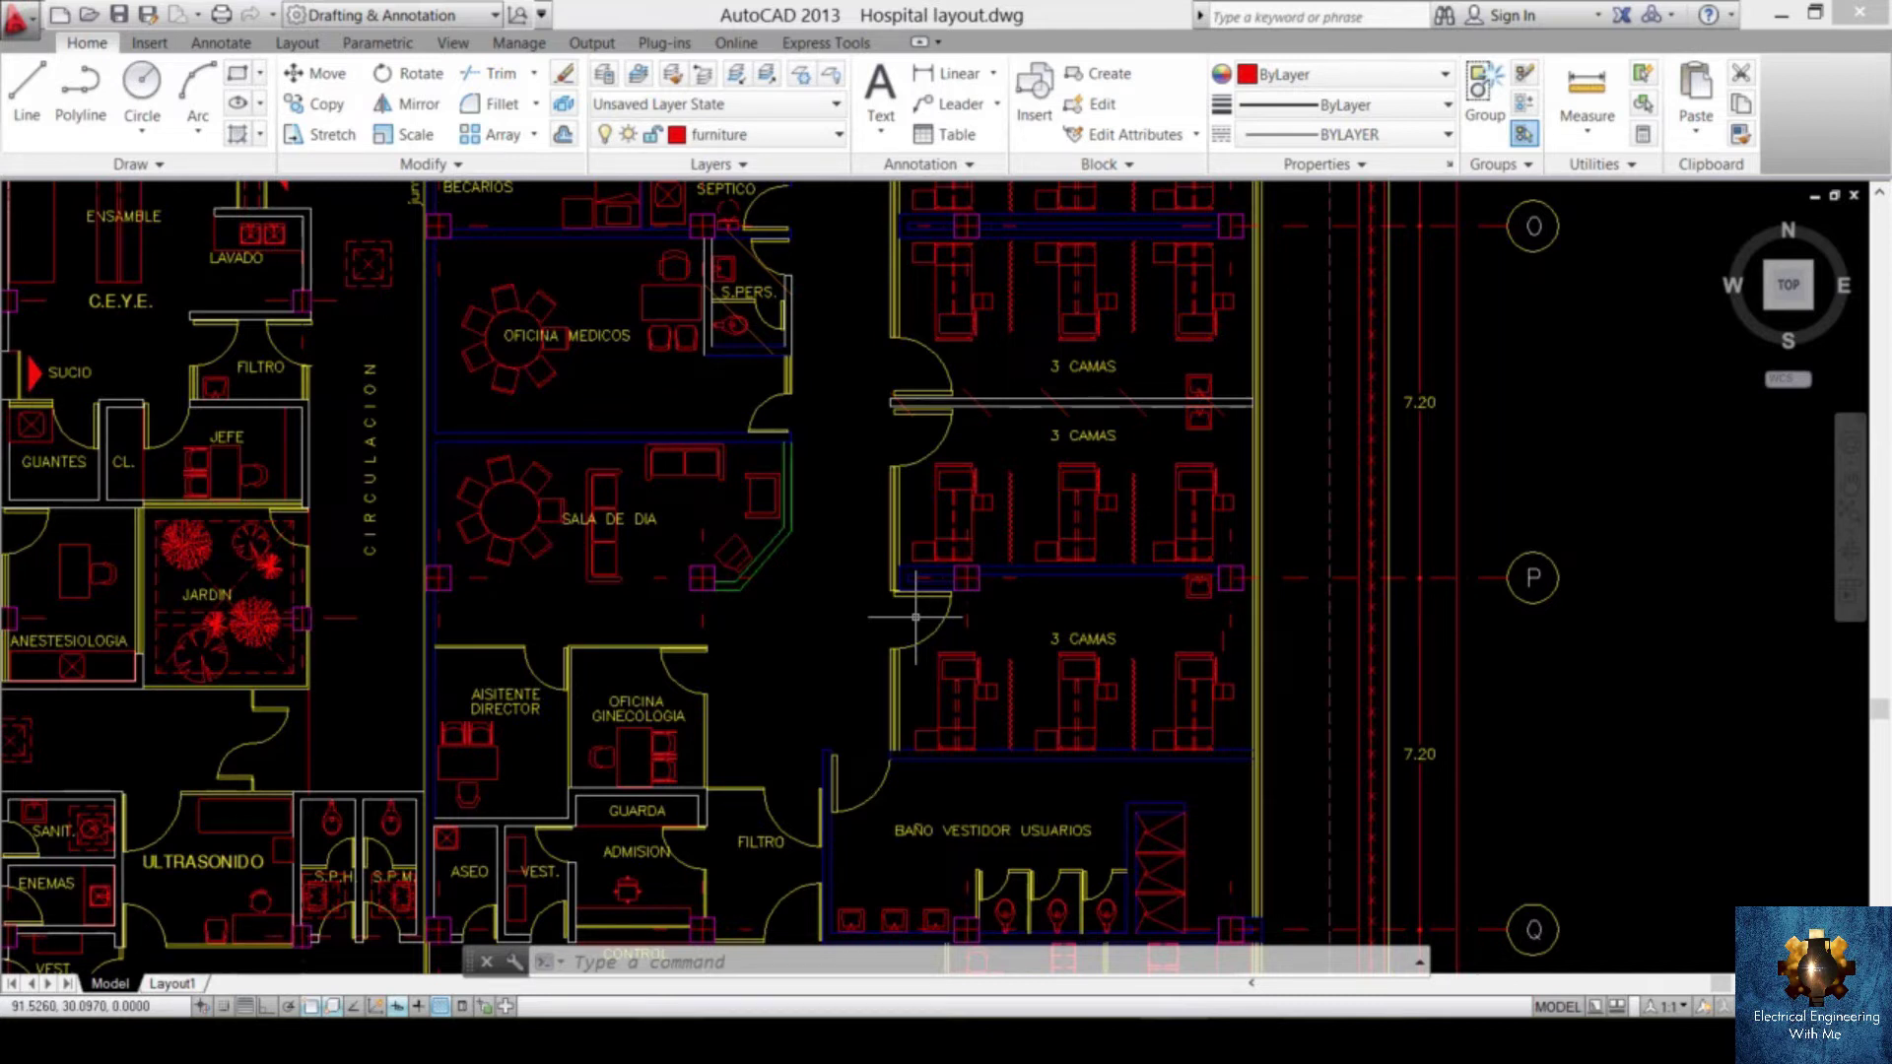
click(835, 137)
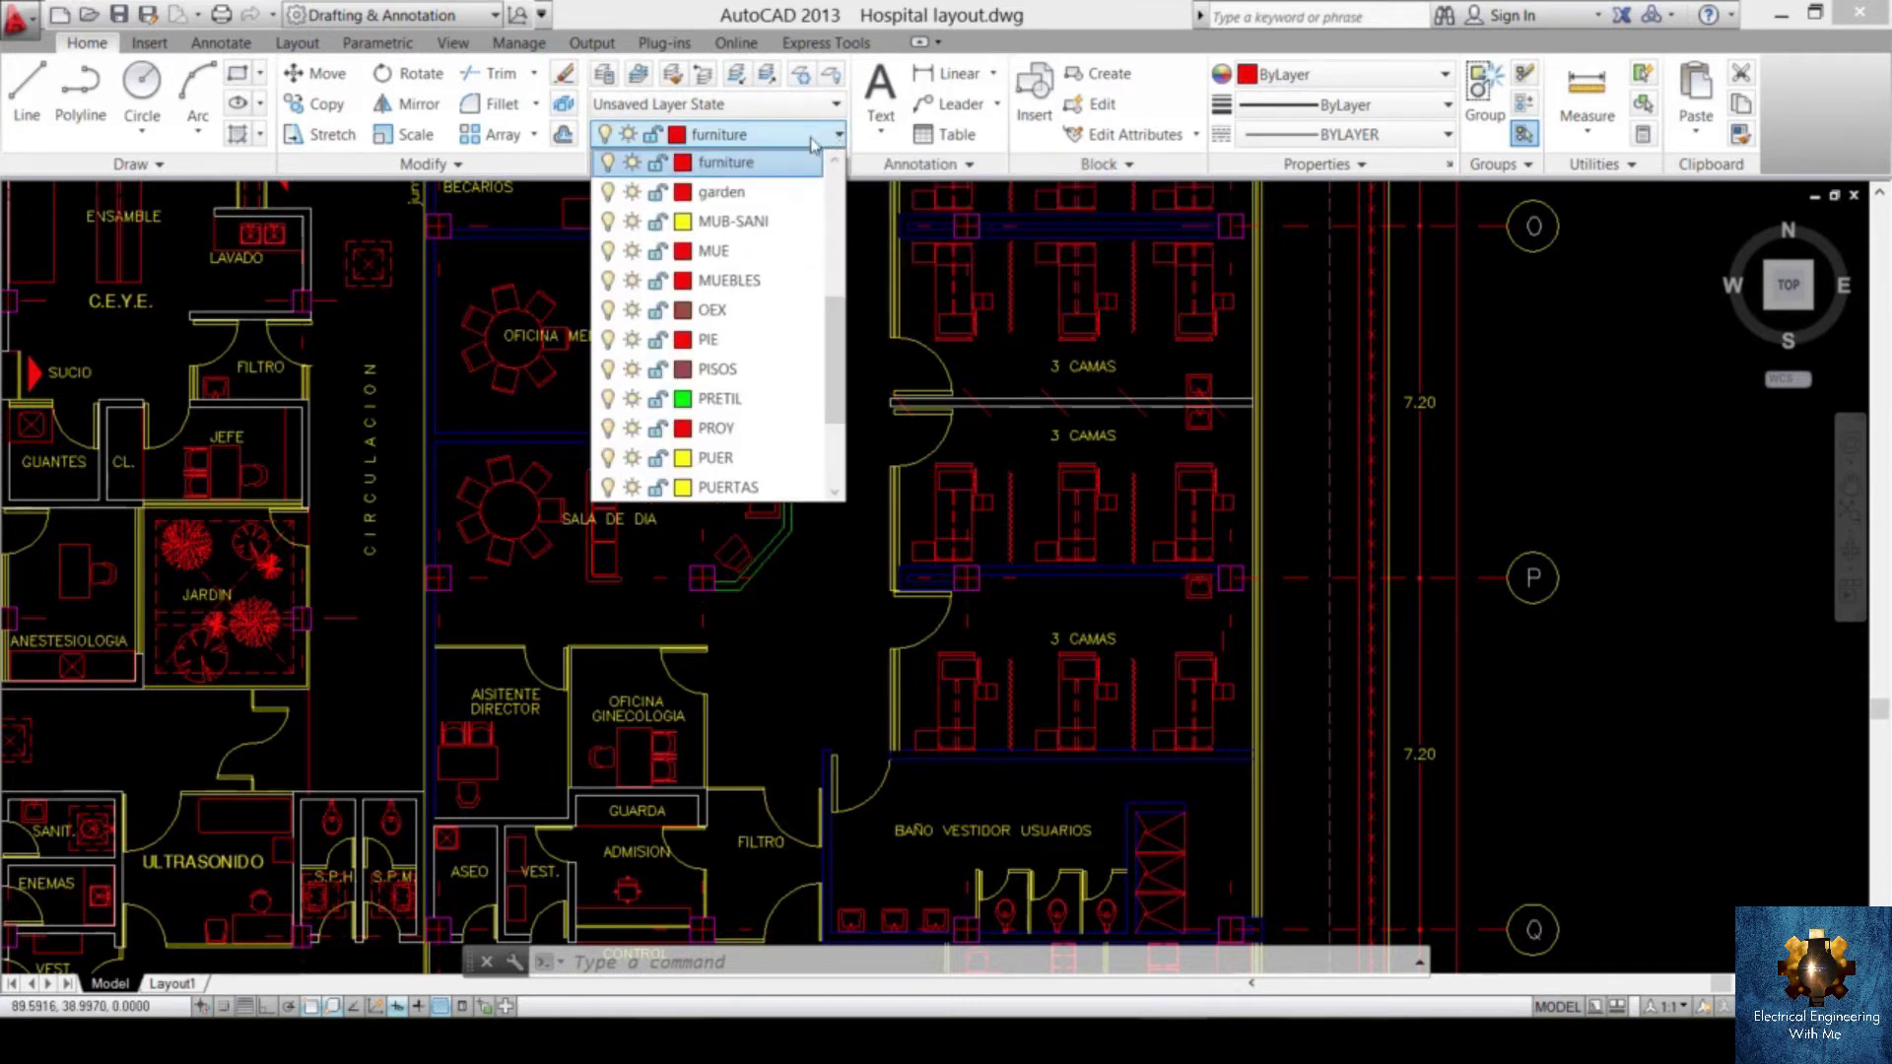
click(683, 163)
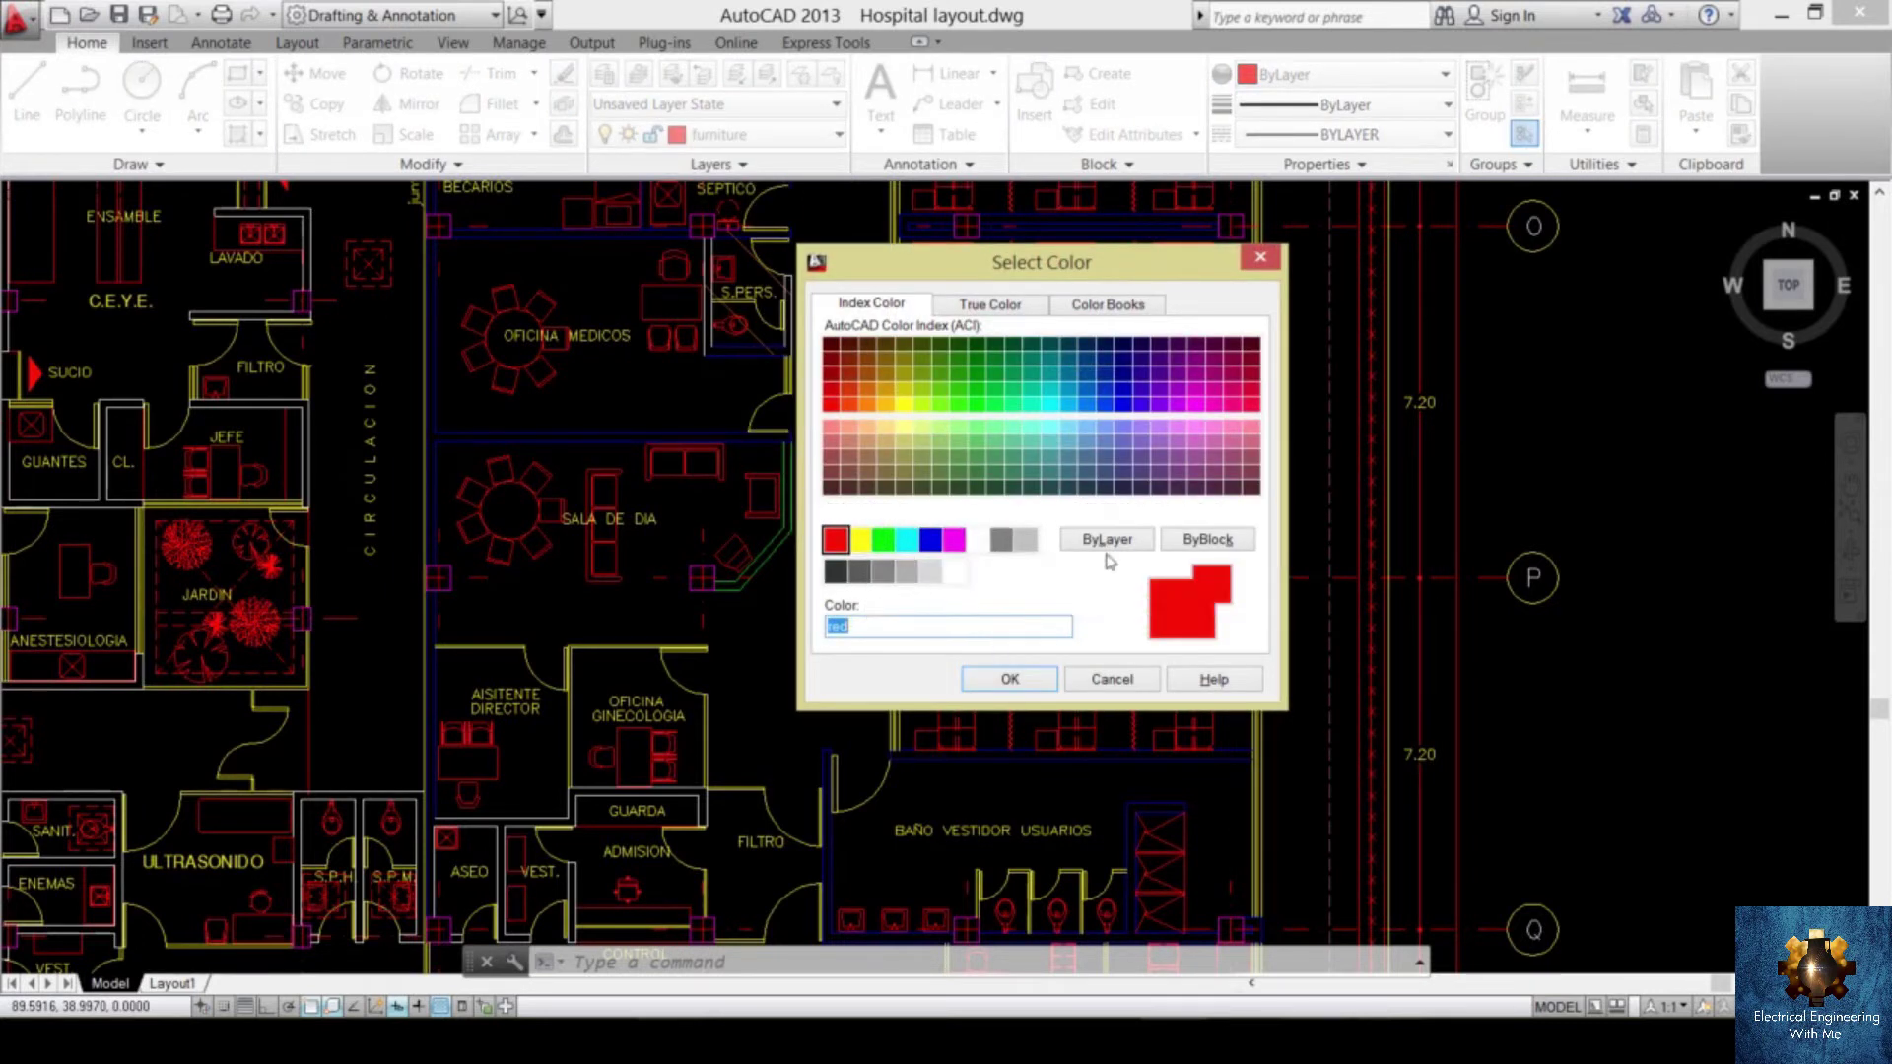
click(1133, 676)
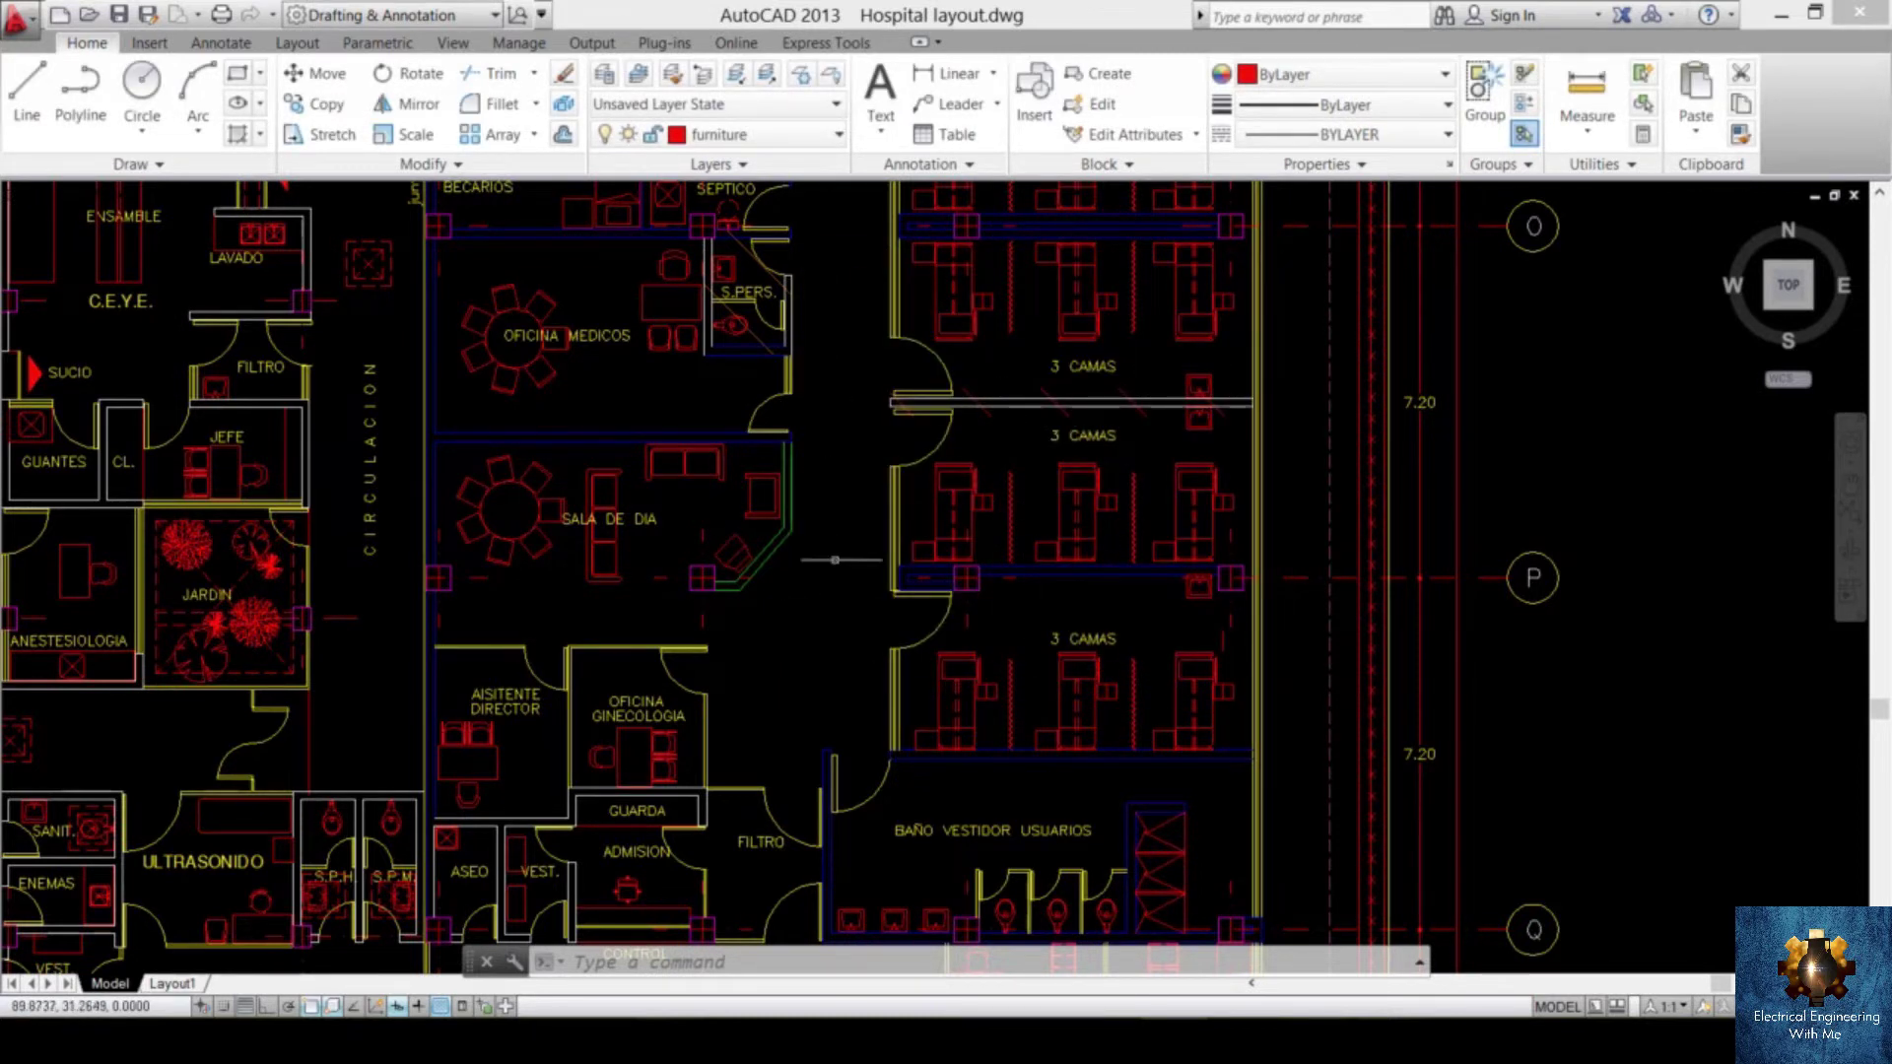
- Turn off the current furniture layer and confirm turning the current layer off
mouse_move(970, 572)
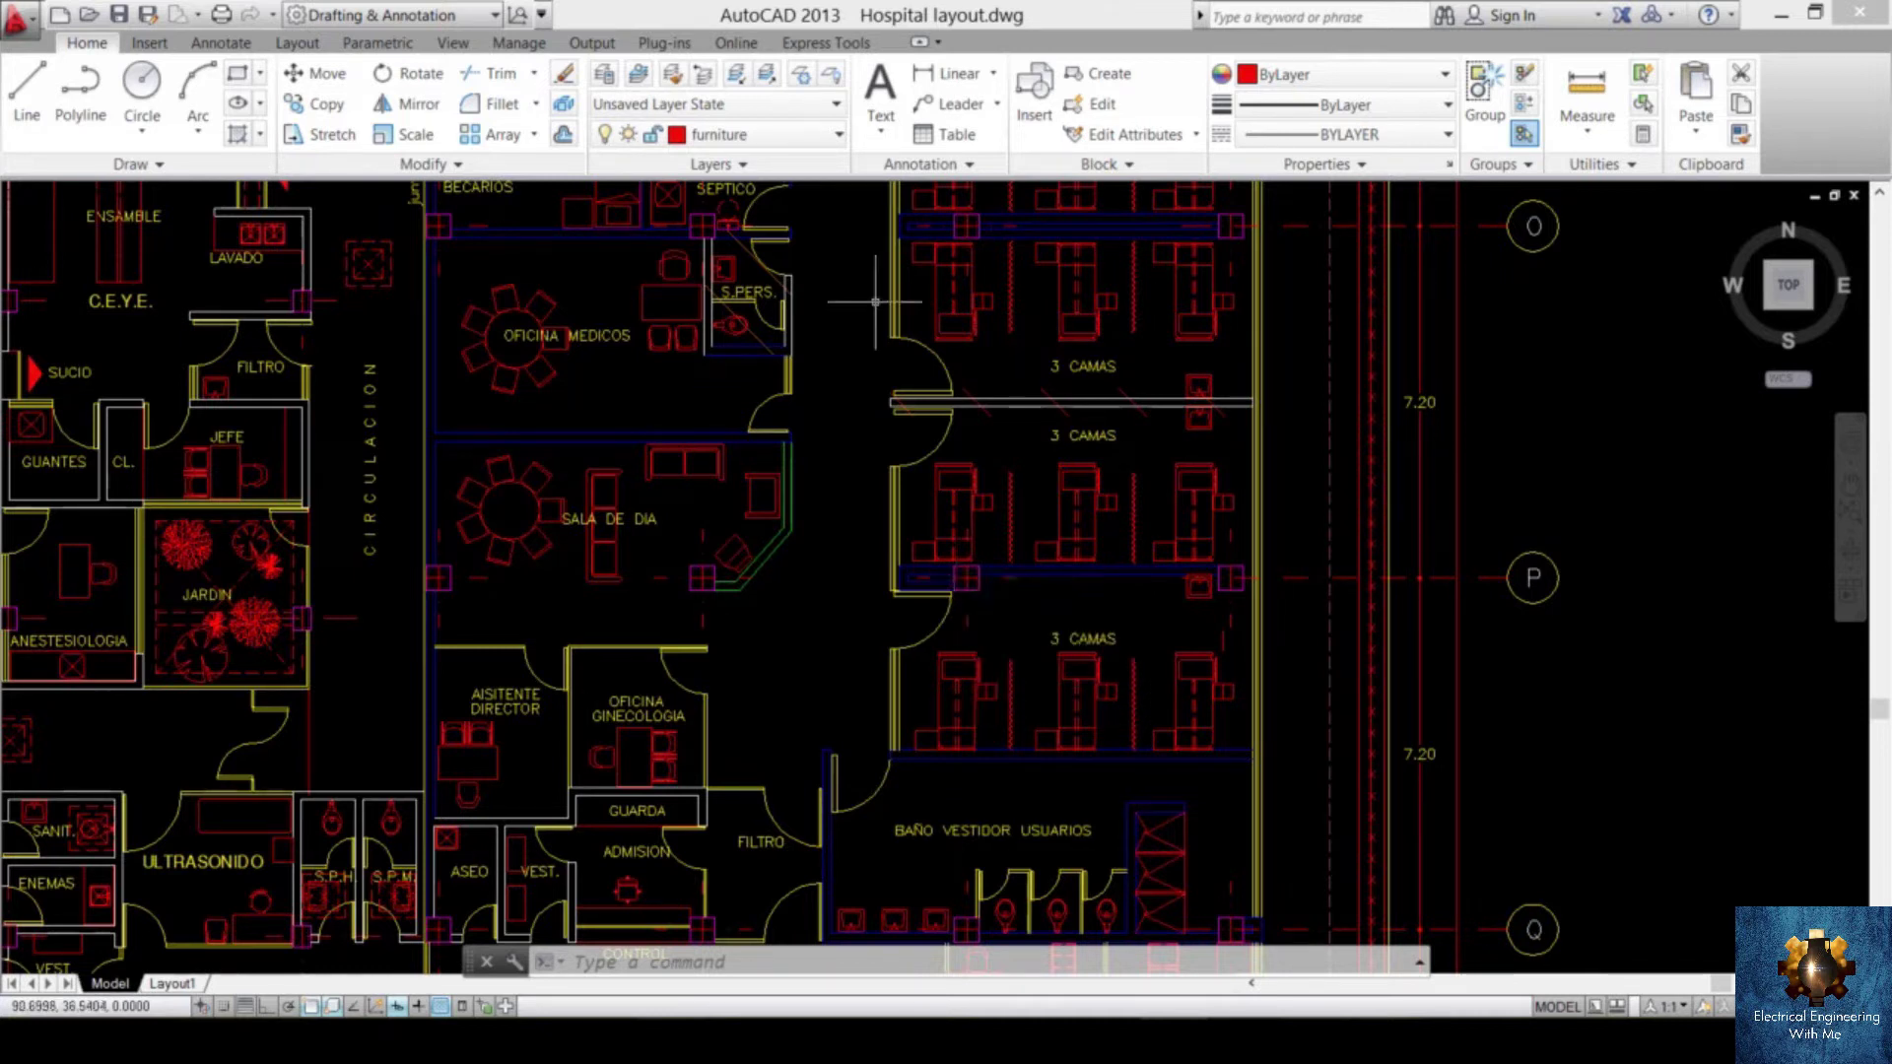
click(838, 136)
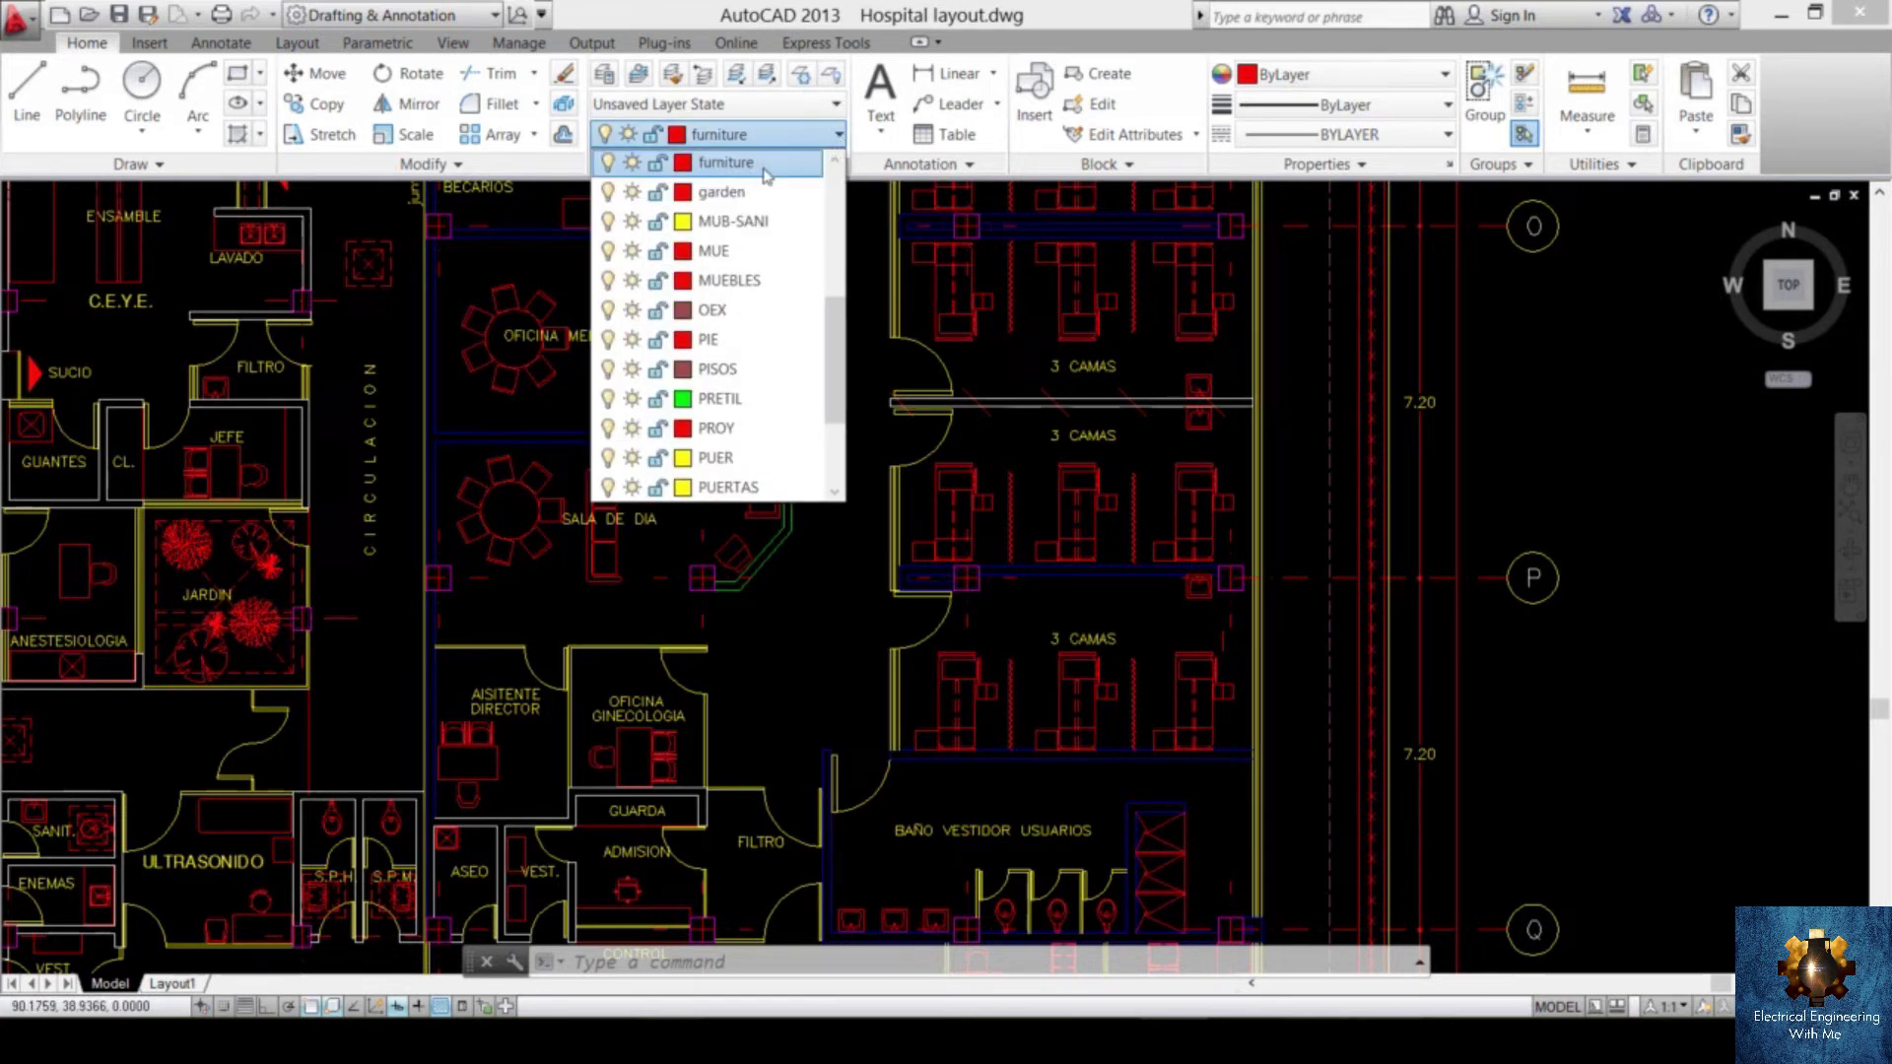
scroll(773, 202, up, 2)
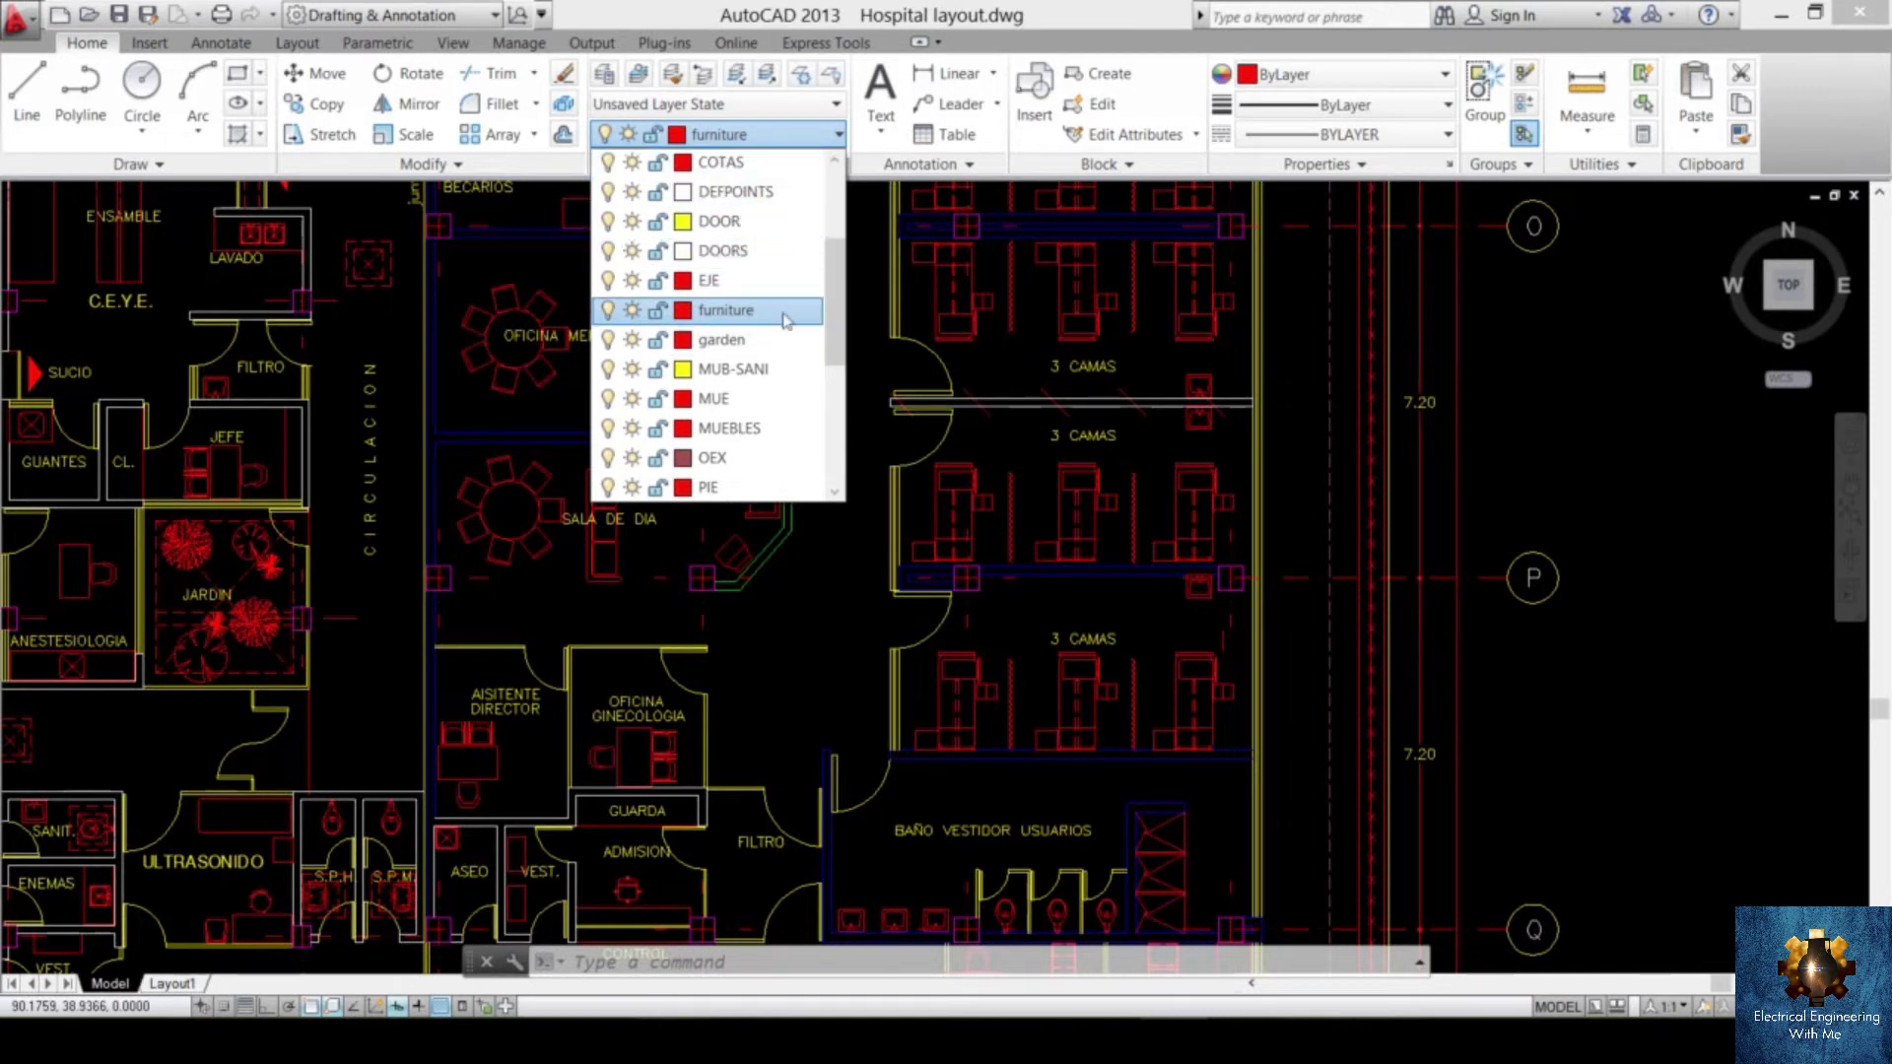
scroll(786, 318, down, 1)
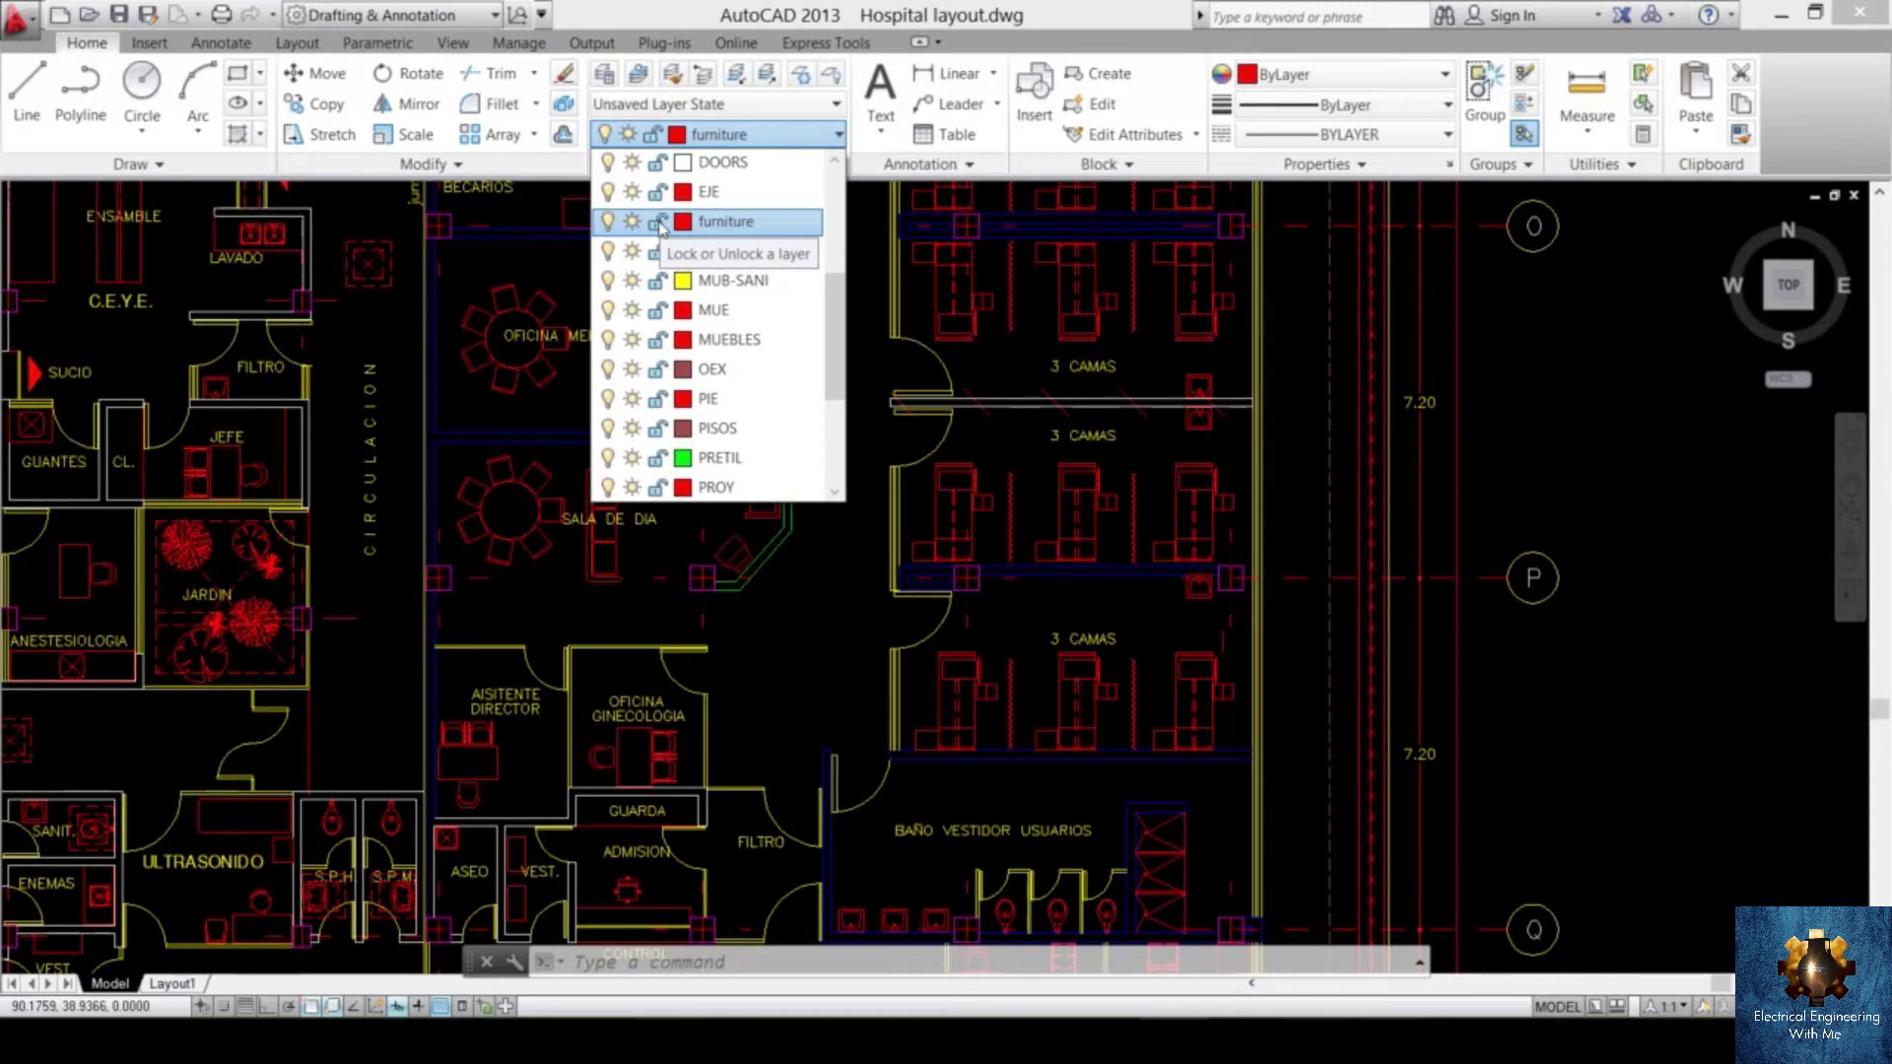
scroll(660, 227, down, 1)
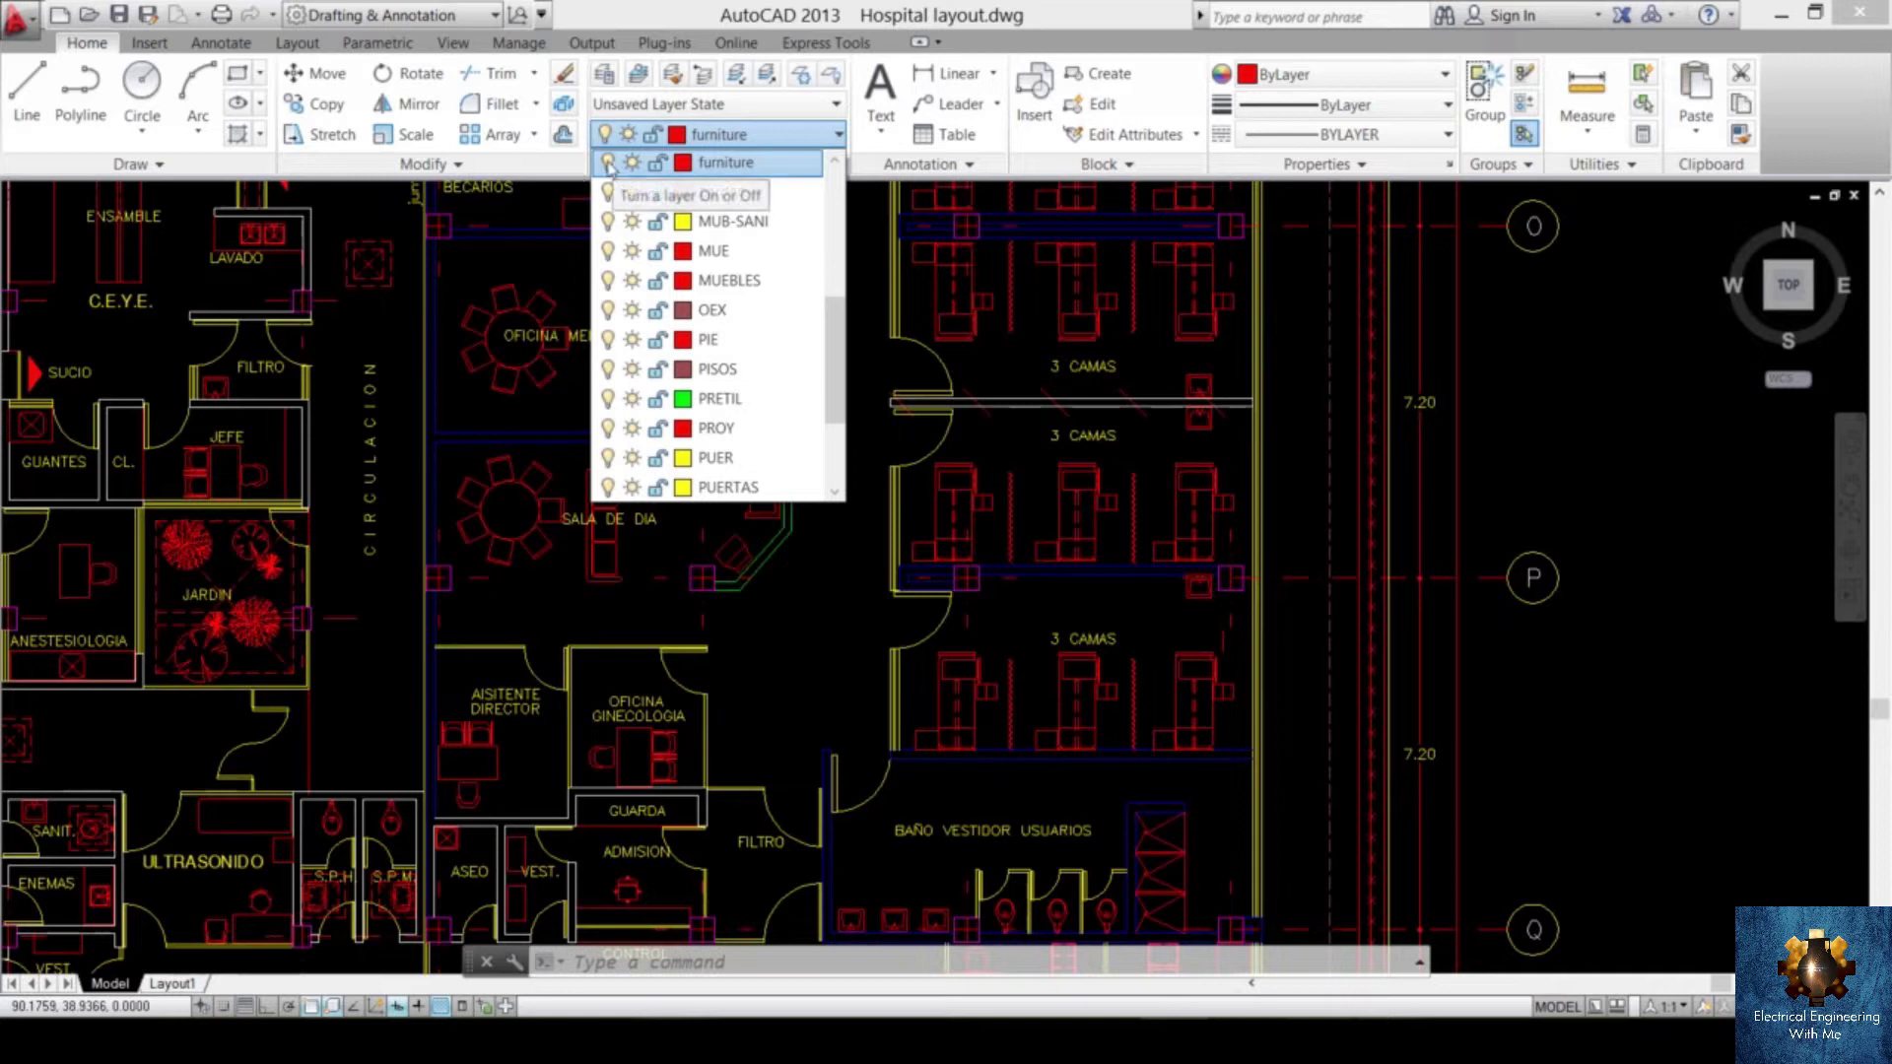
click(608, 164)
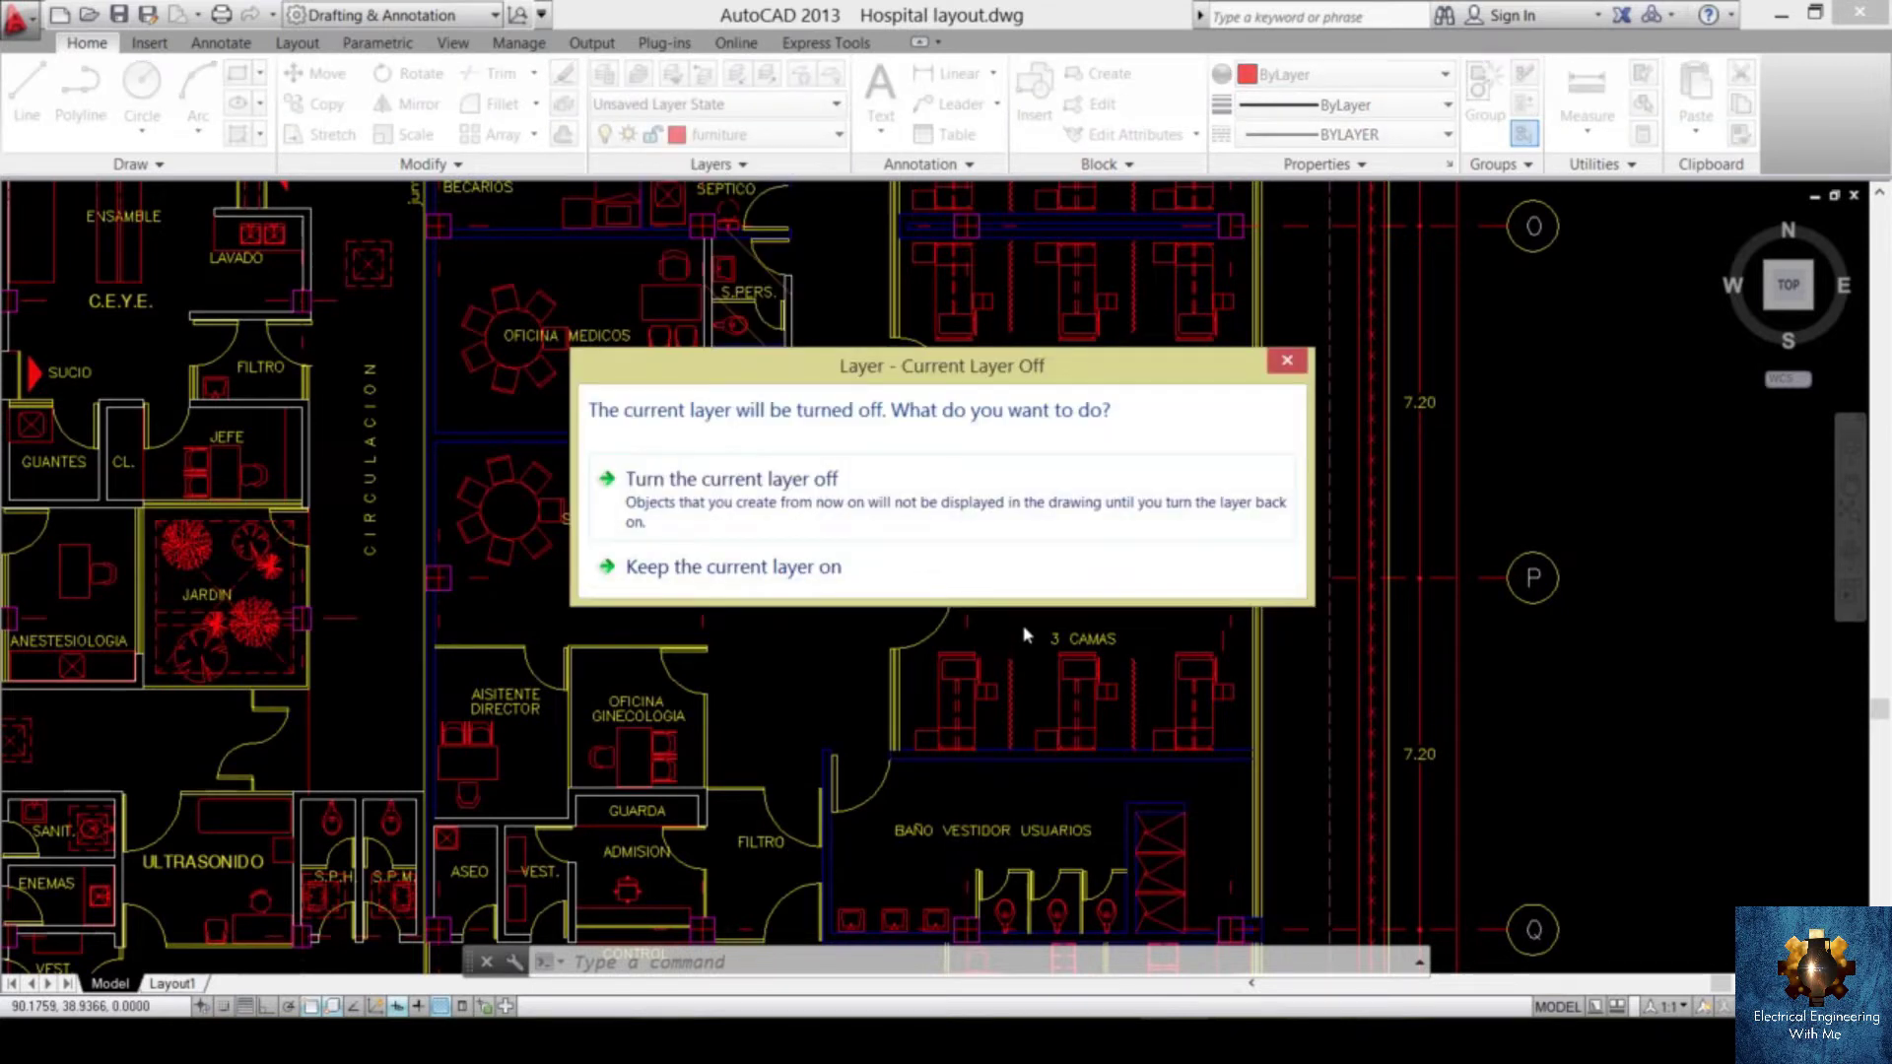
click(1034, 523)
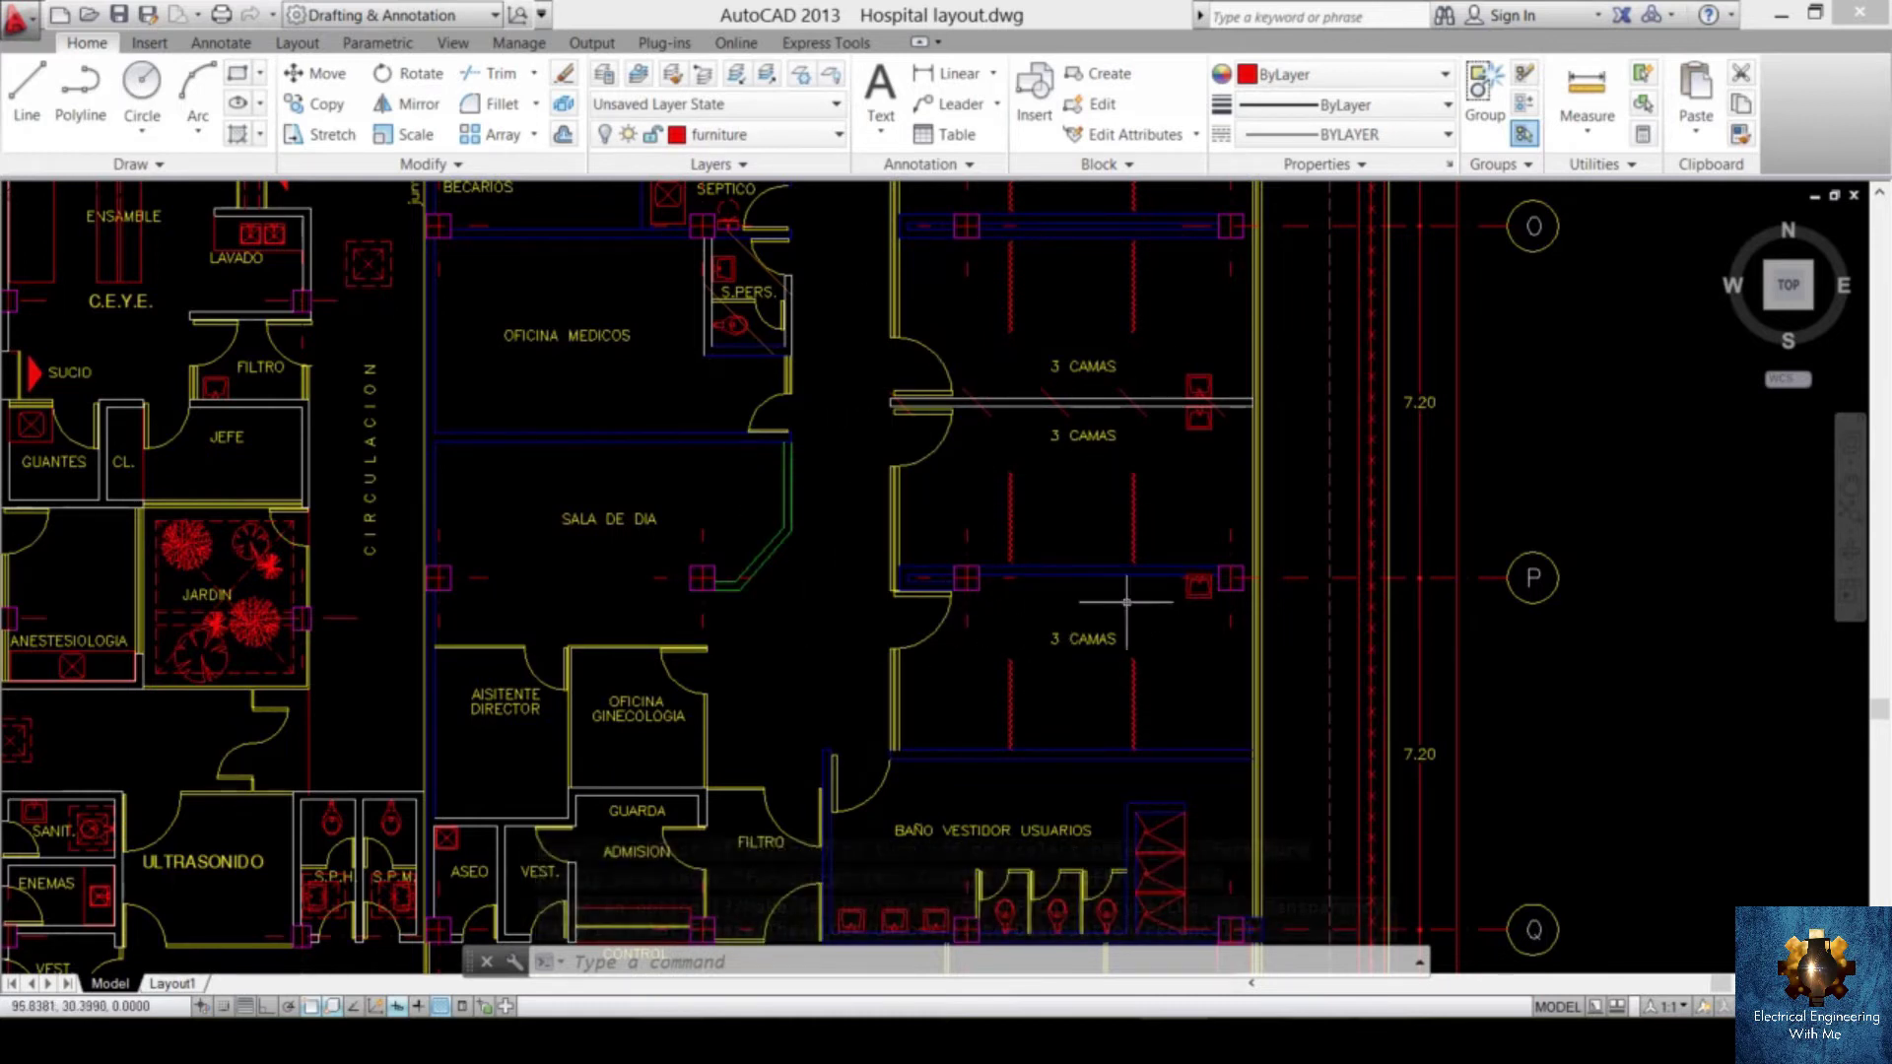
- Turn the furniture layer back on
scroll(932, 414, down, 5)
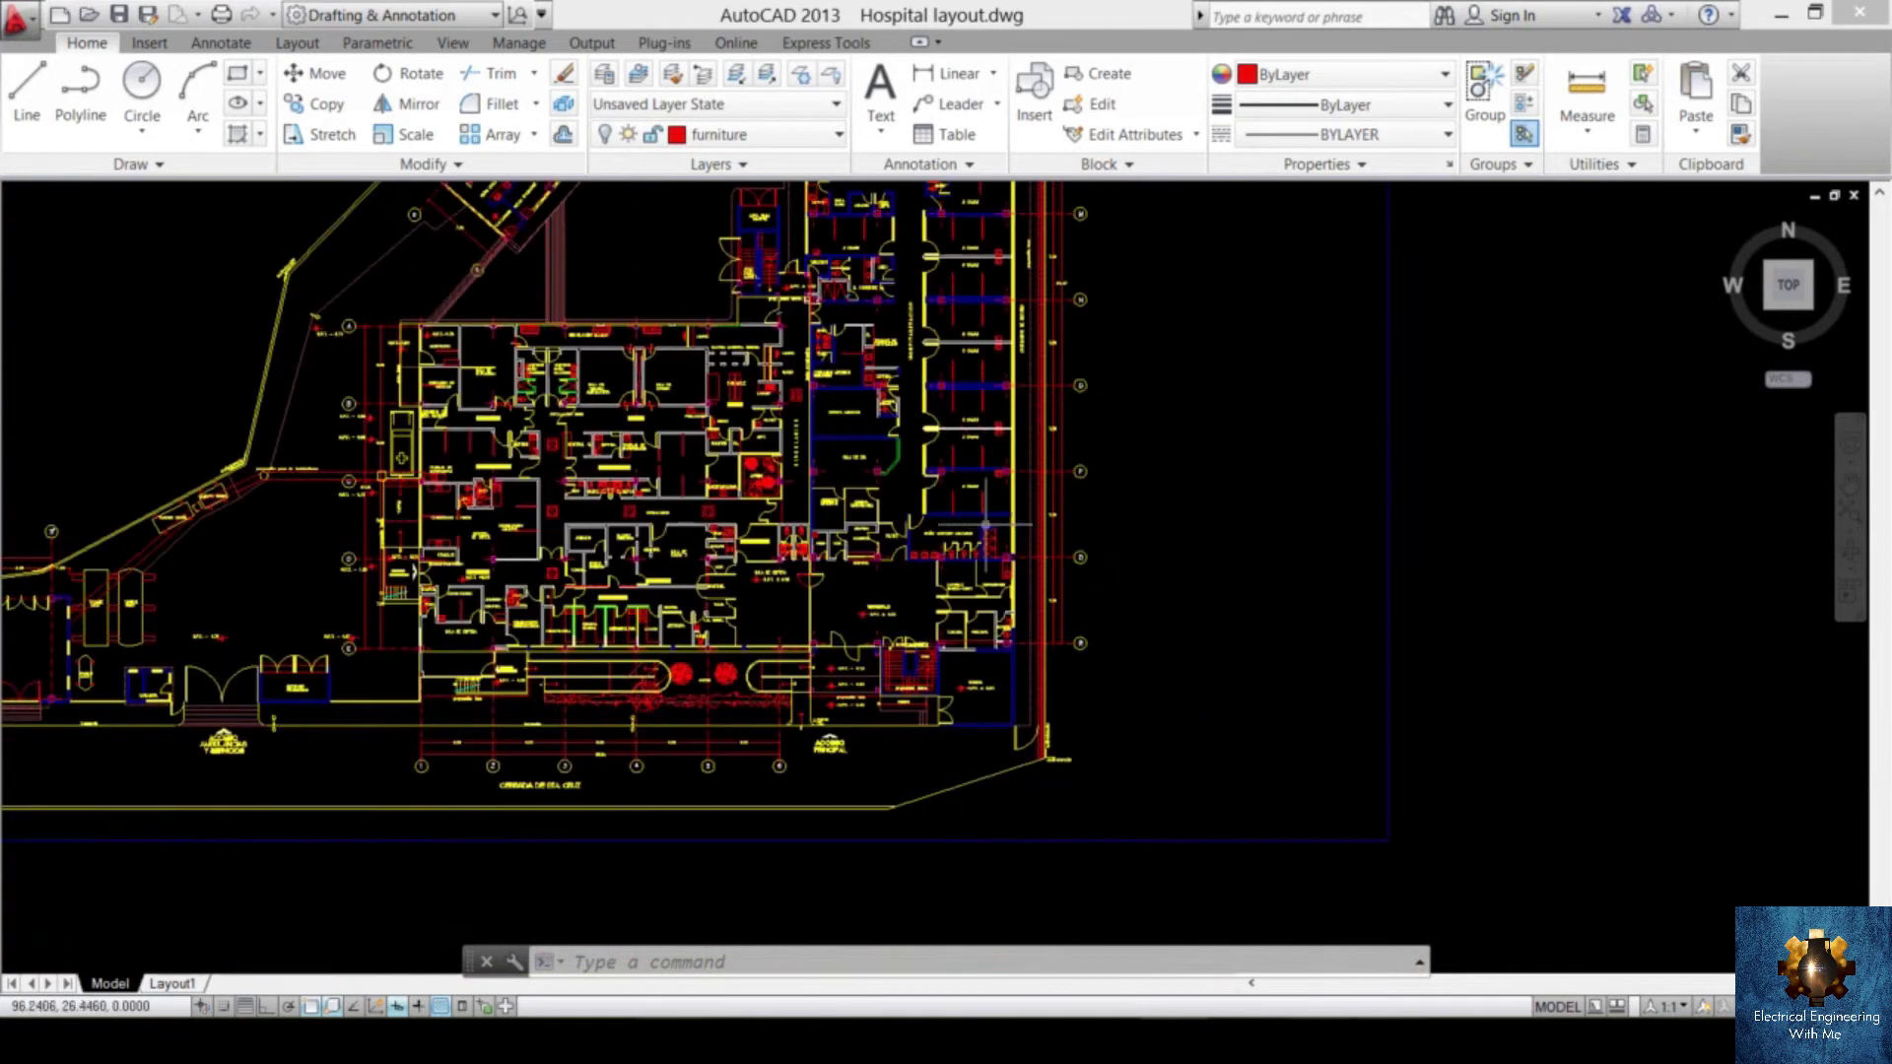
scroll(986, 522, up, 2)
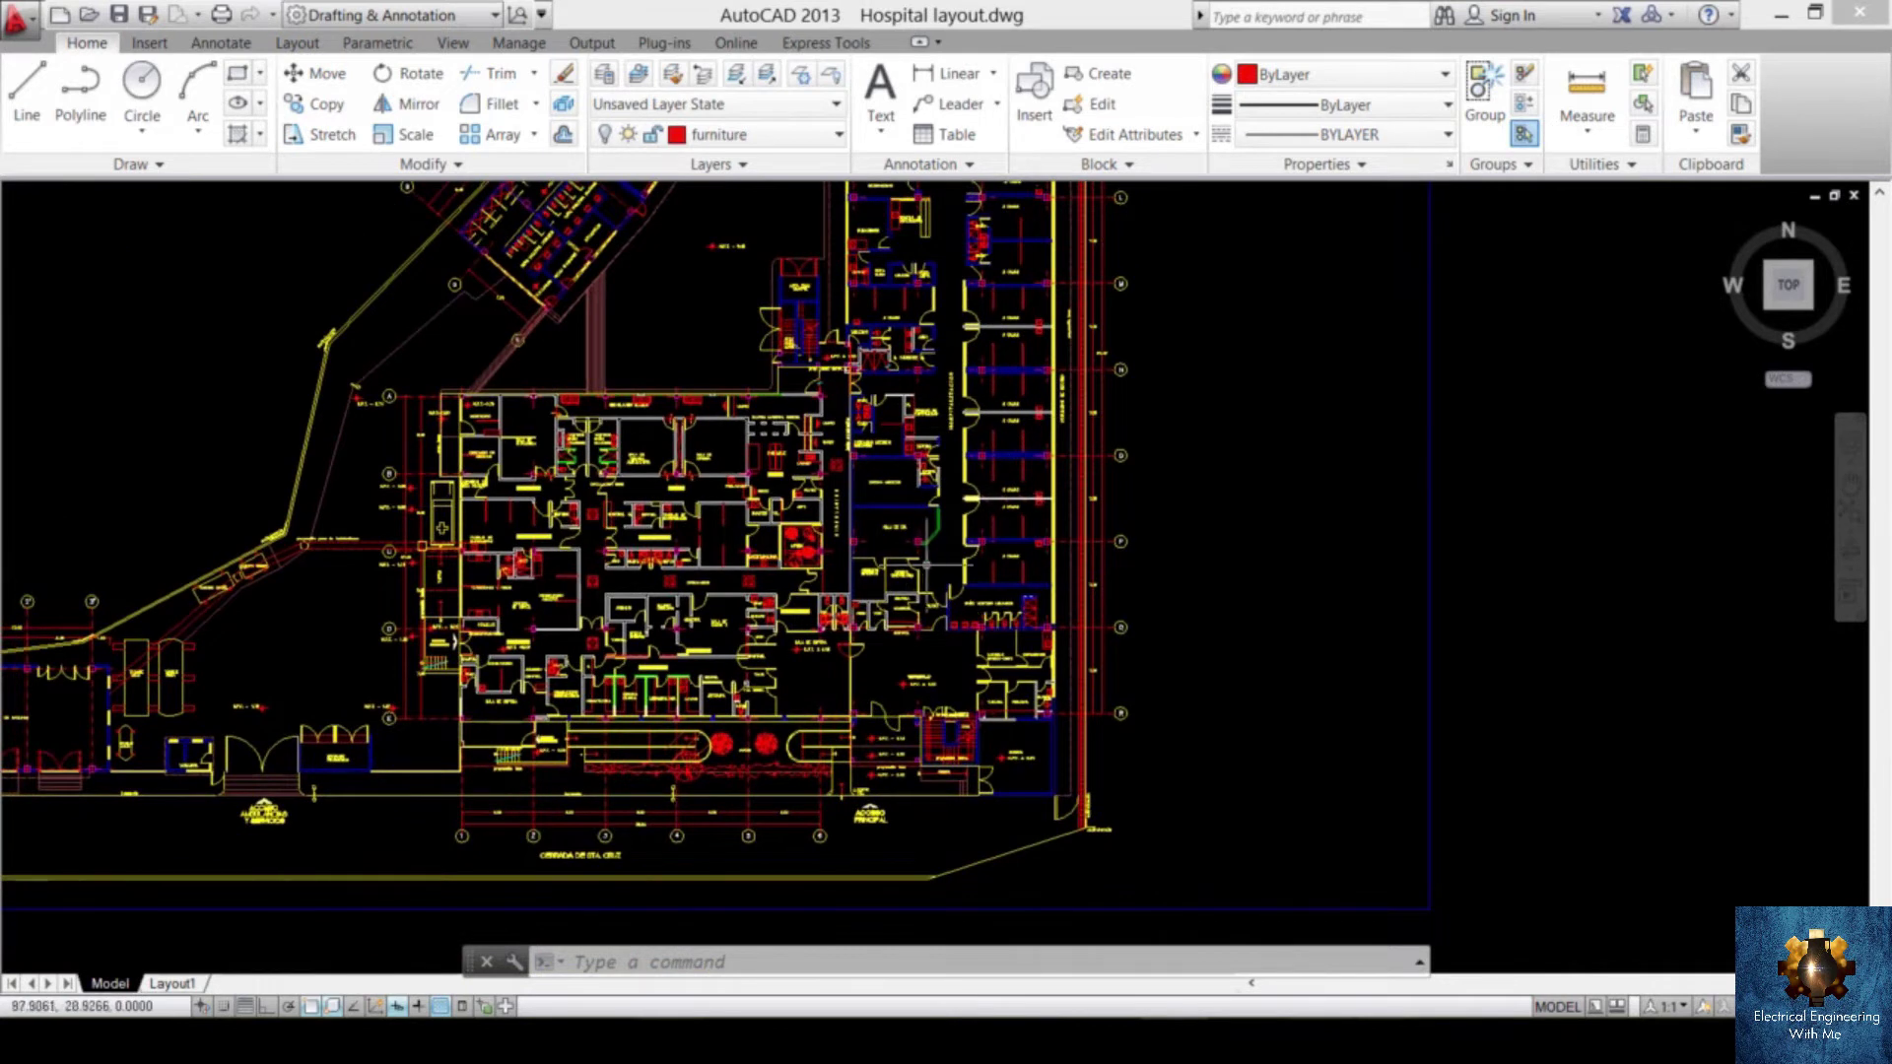
scroll(1069, 587, up, 4)
middle_drag(895, 563, 986, 570)
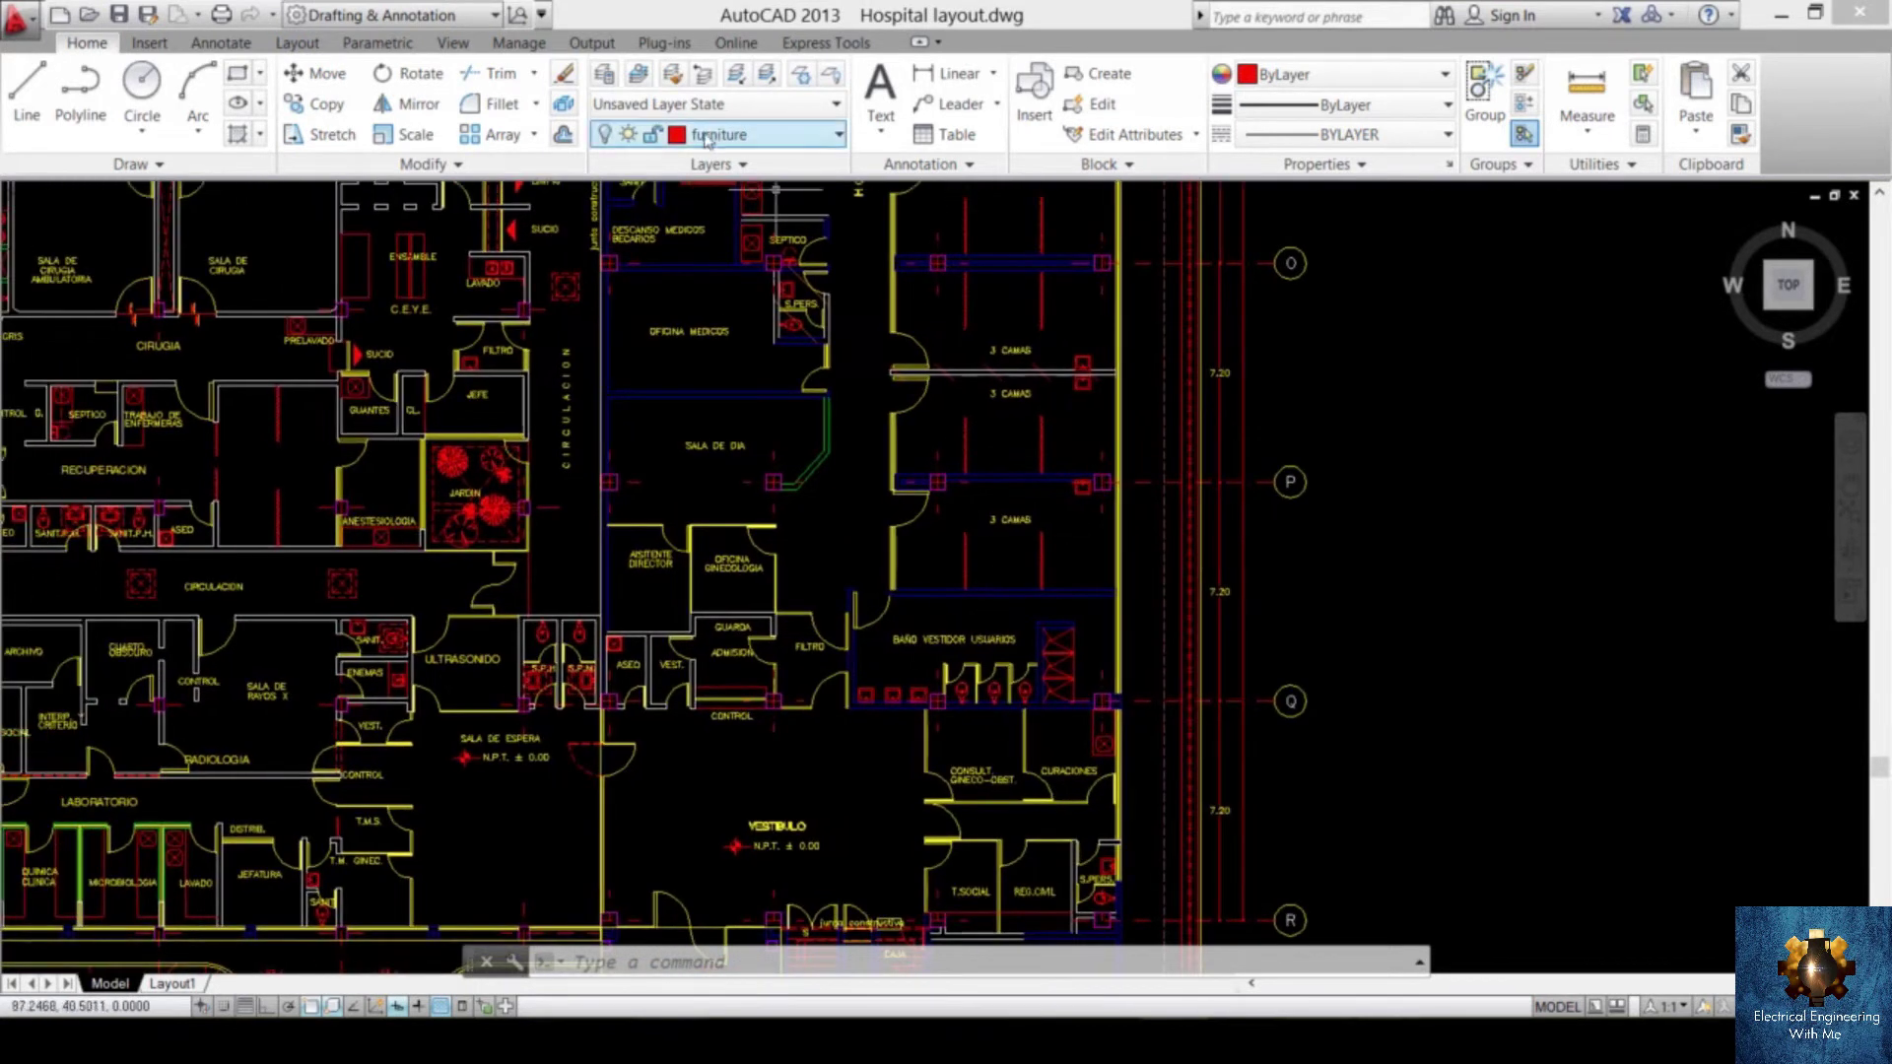
click(776, 134)
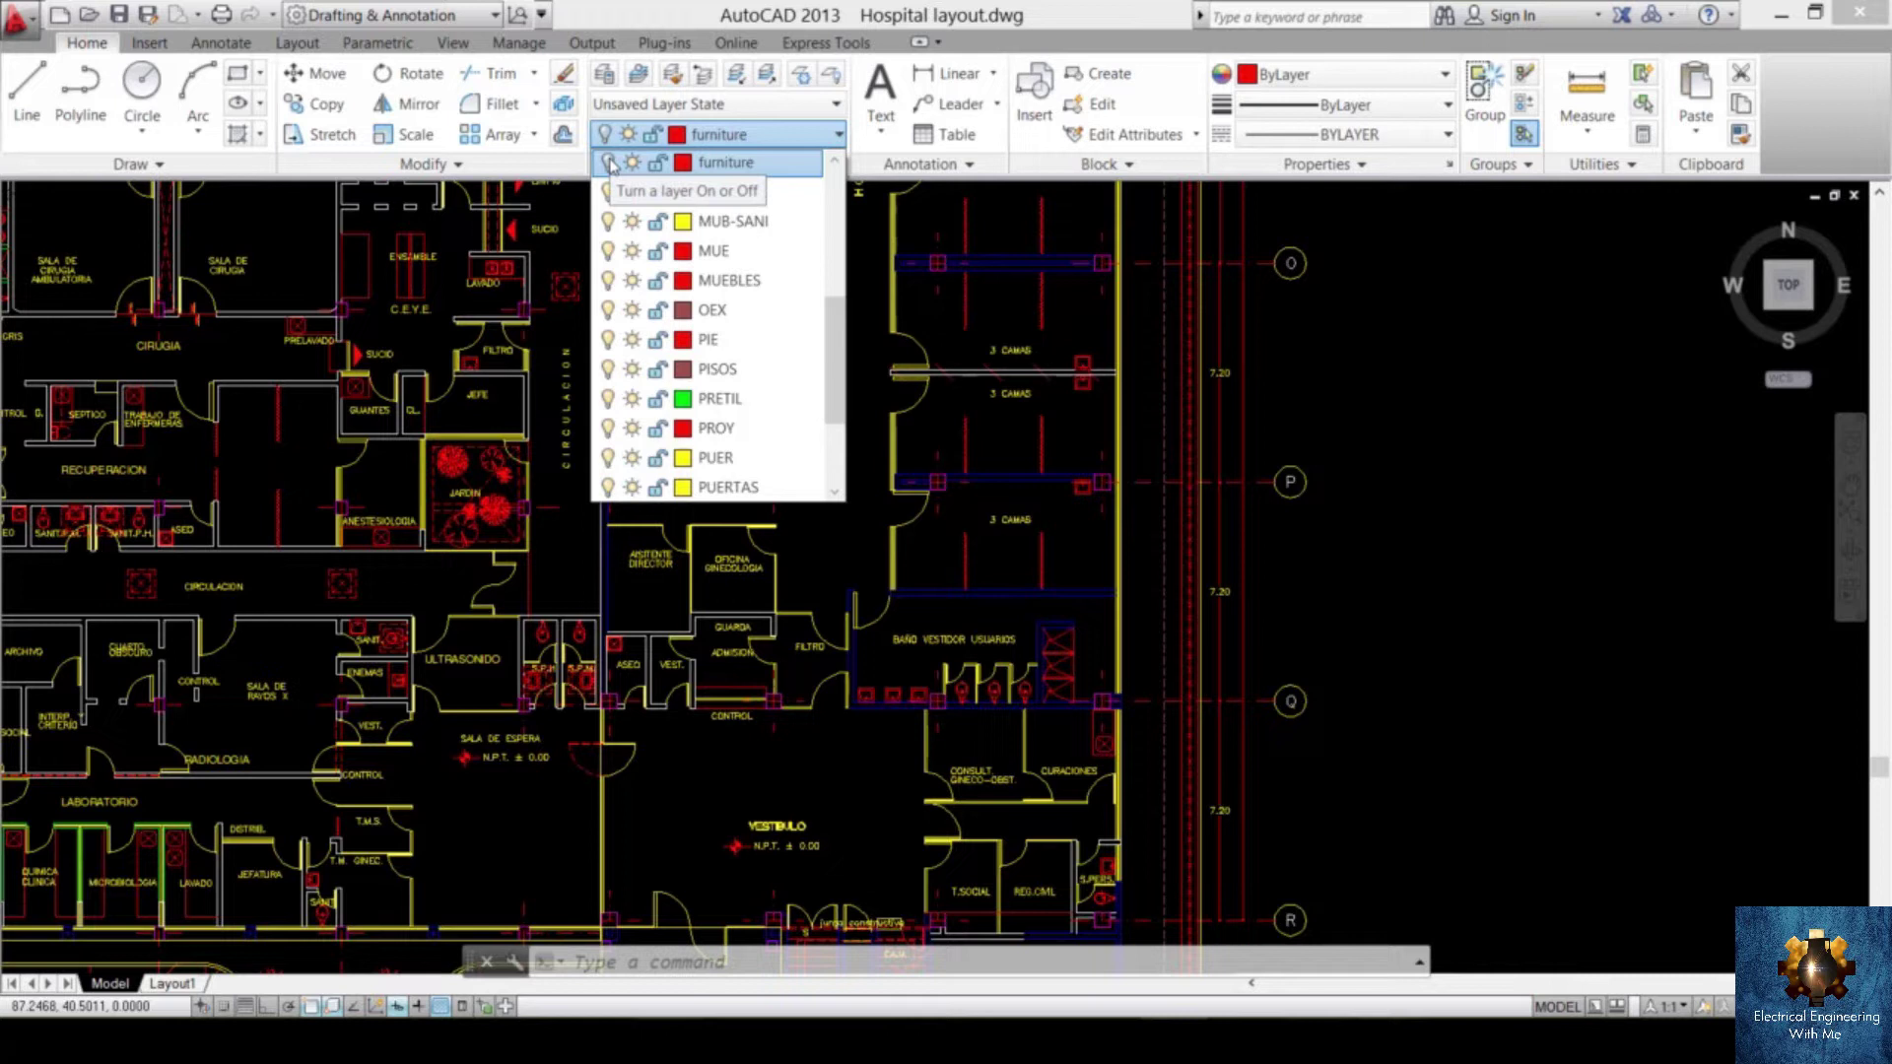
click(608, 162)
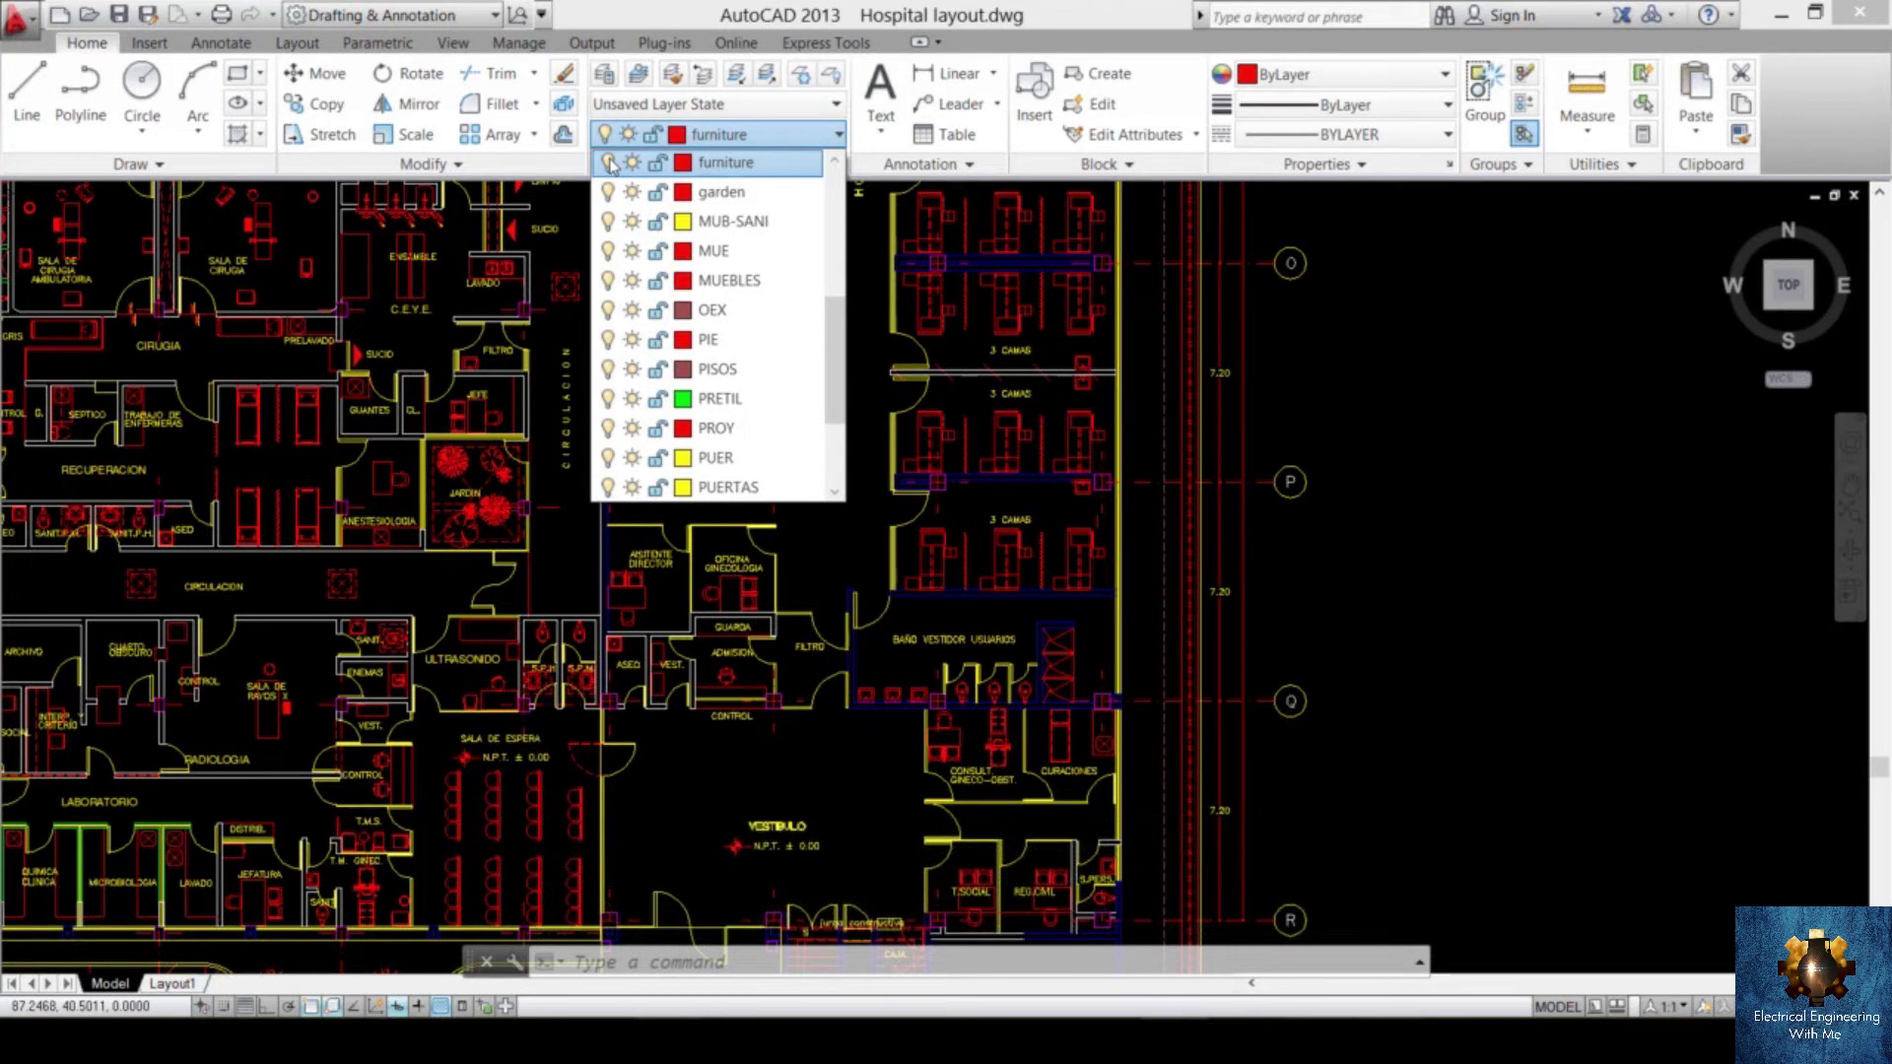
- Switch the furniture layer off once more, confirming for the current layer, and switch it on again
click(611, 164)
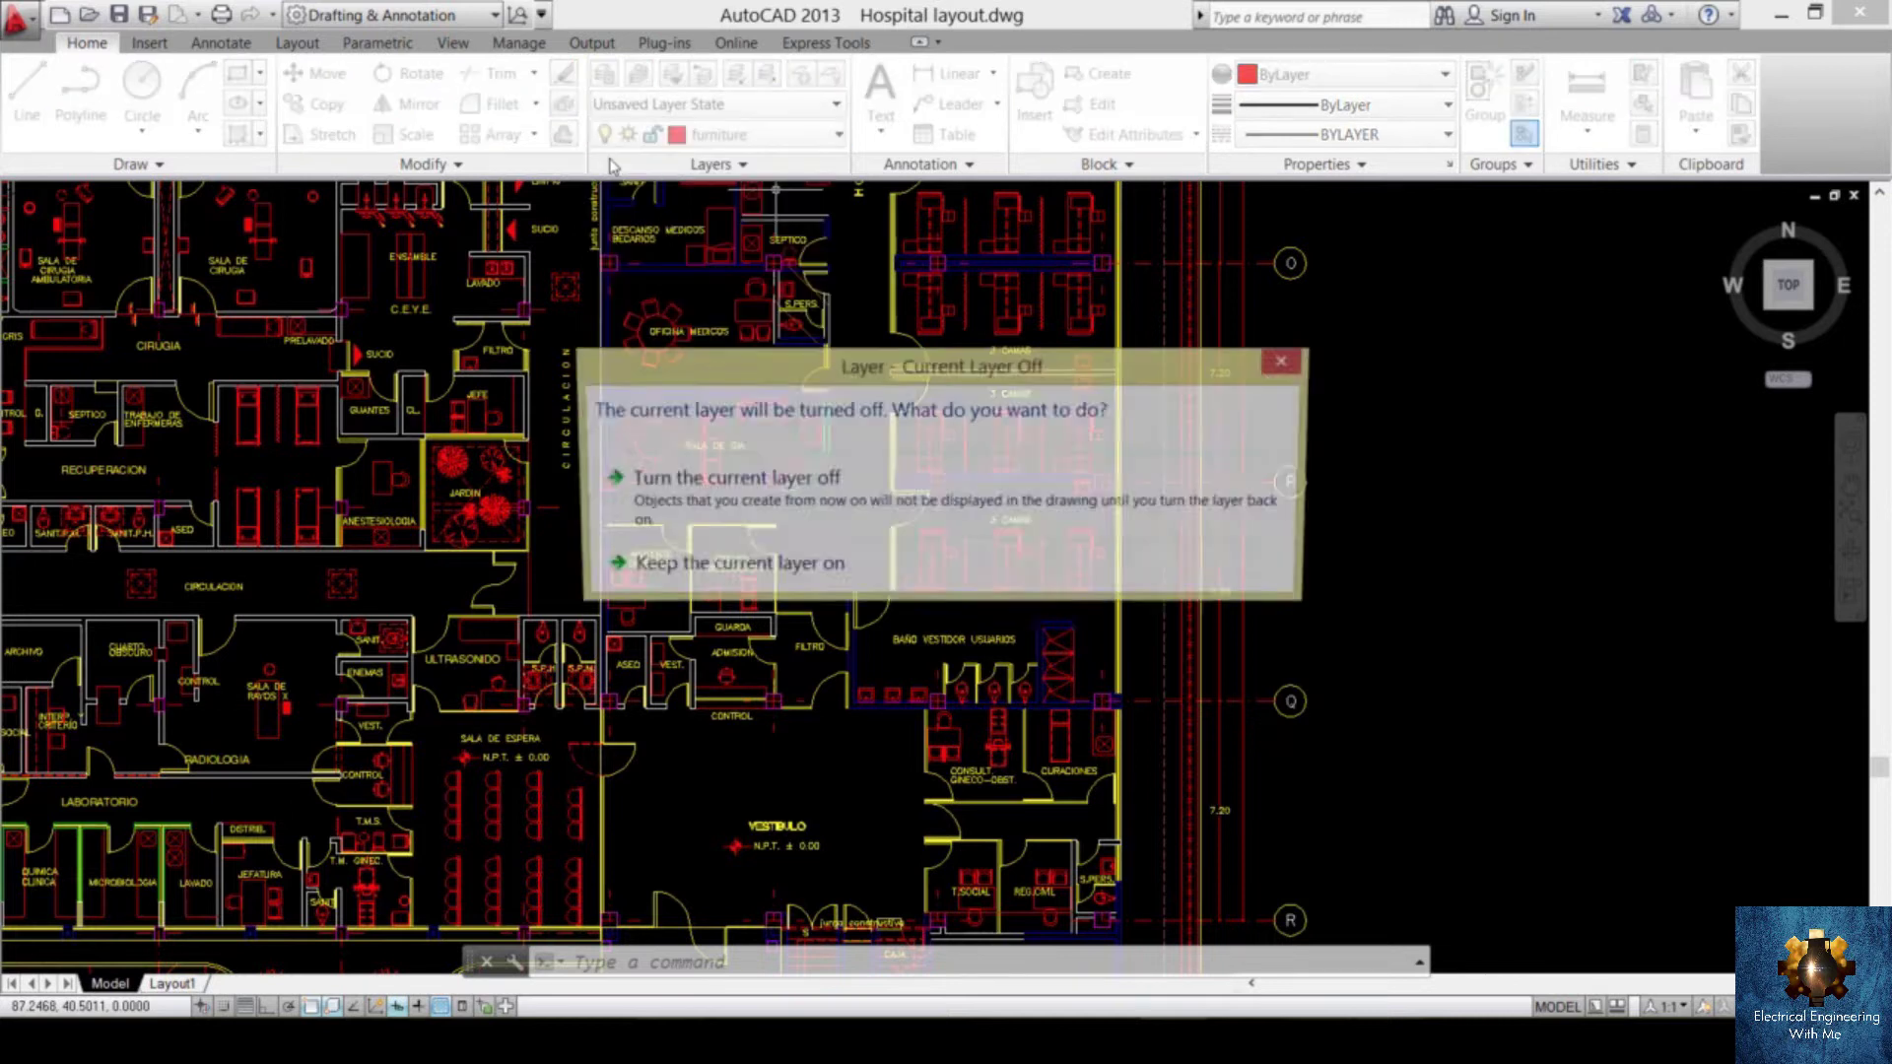
click(828, 507)
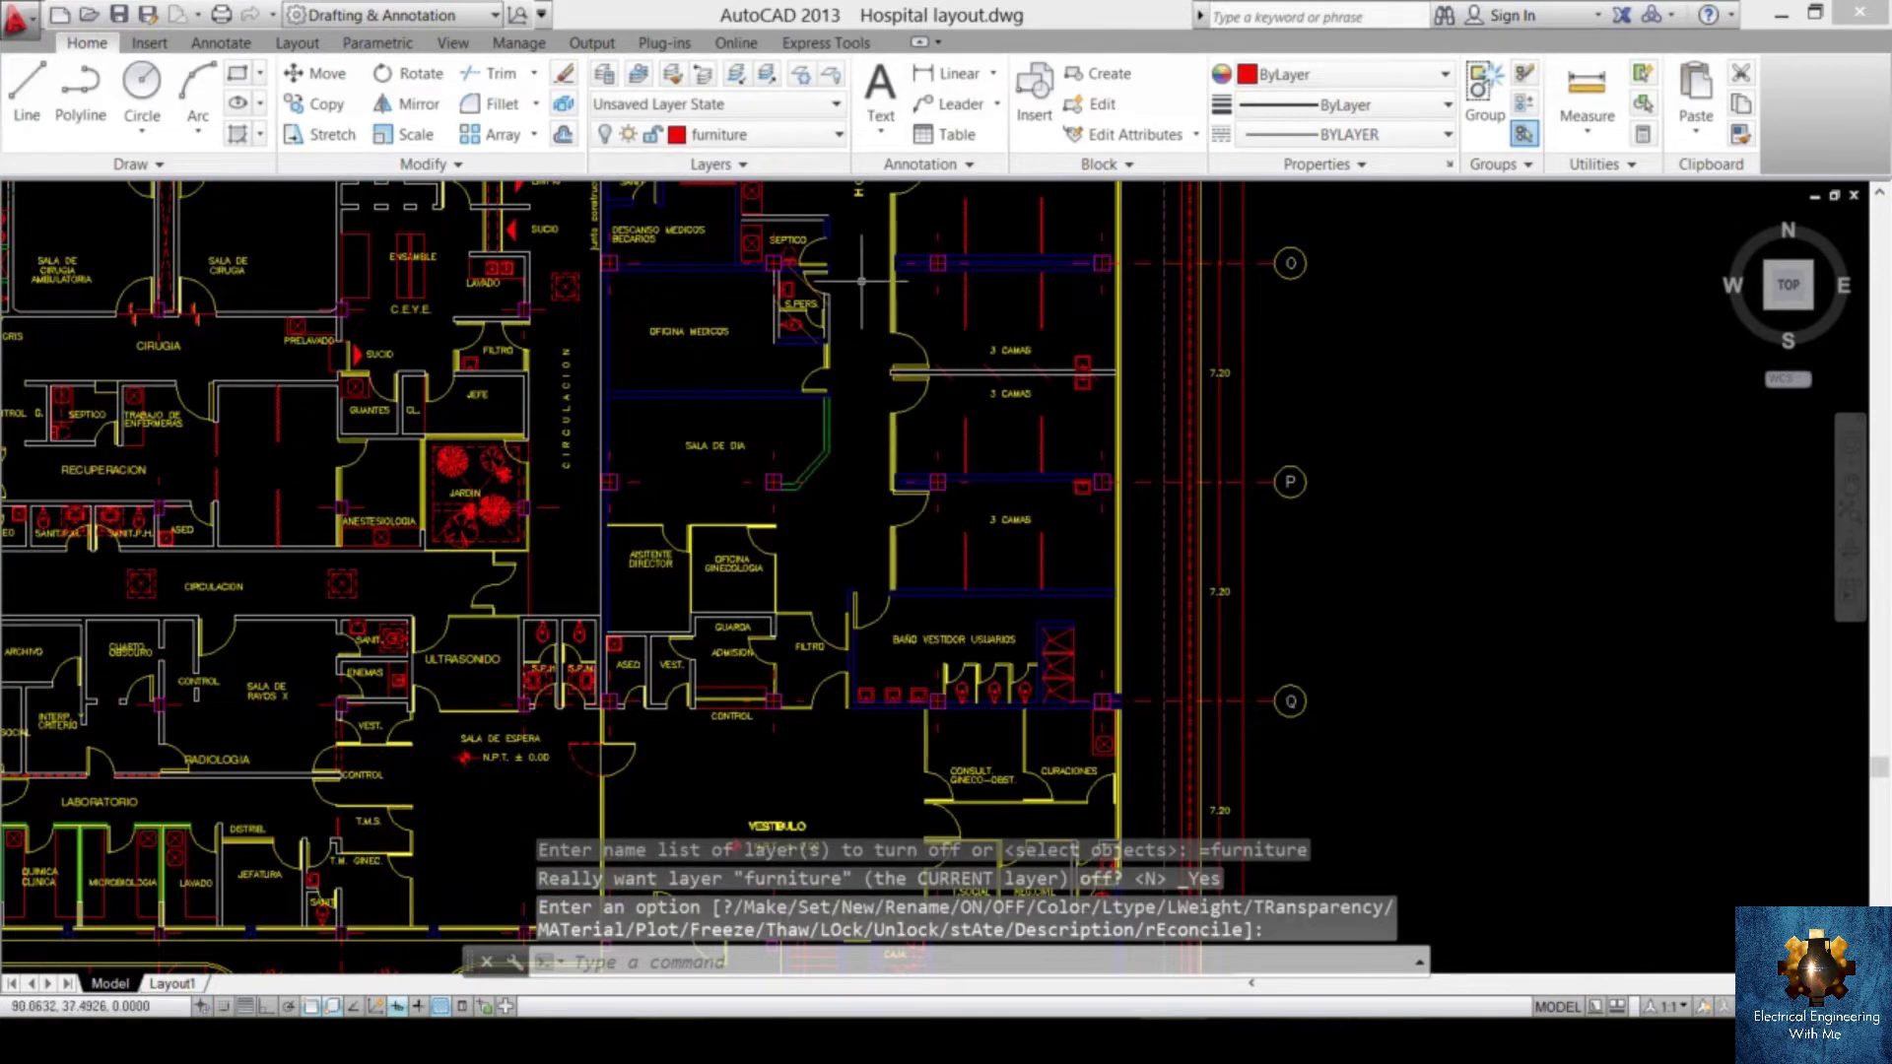
click(631, 135)
click(611, 164)
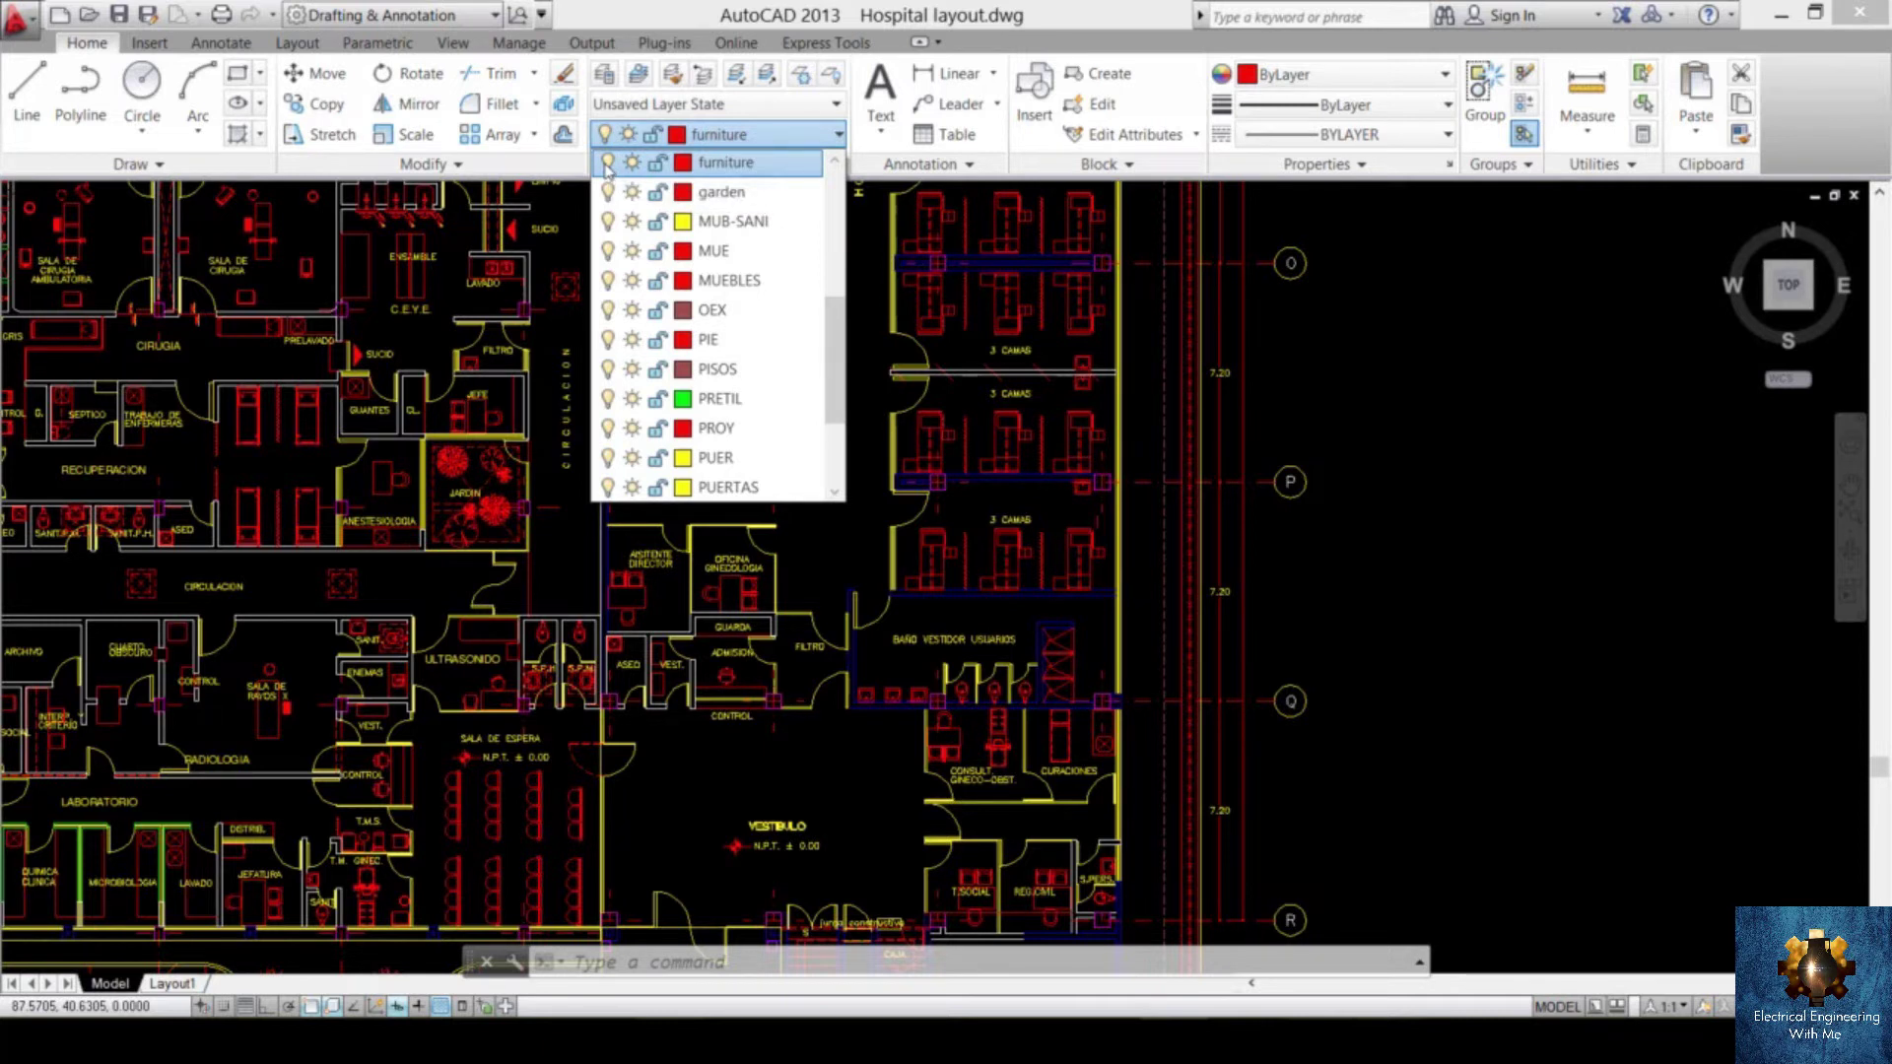
- Make WALLS the current layer and freeze the TEXT layer
click(1358, 368)
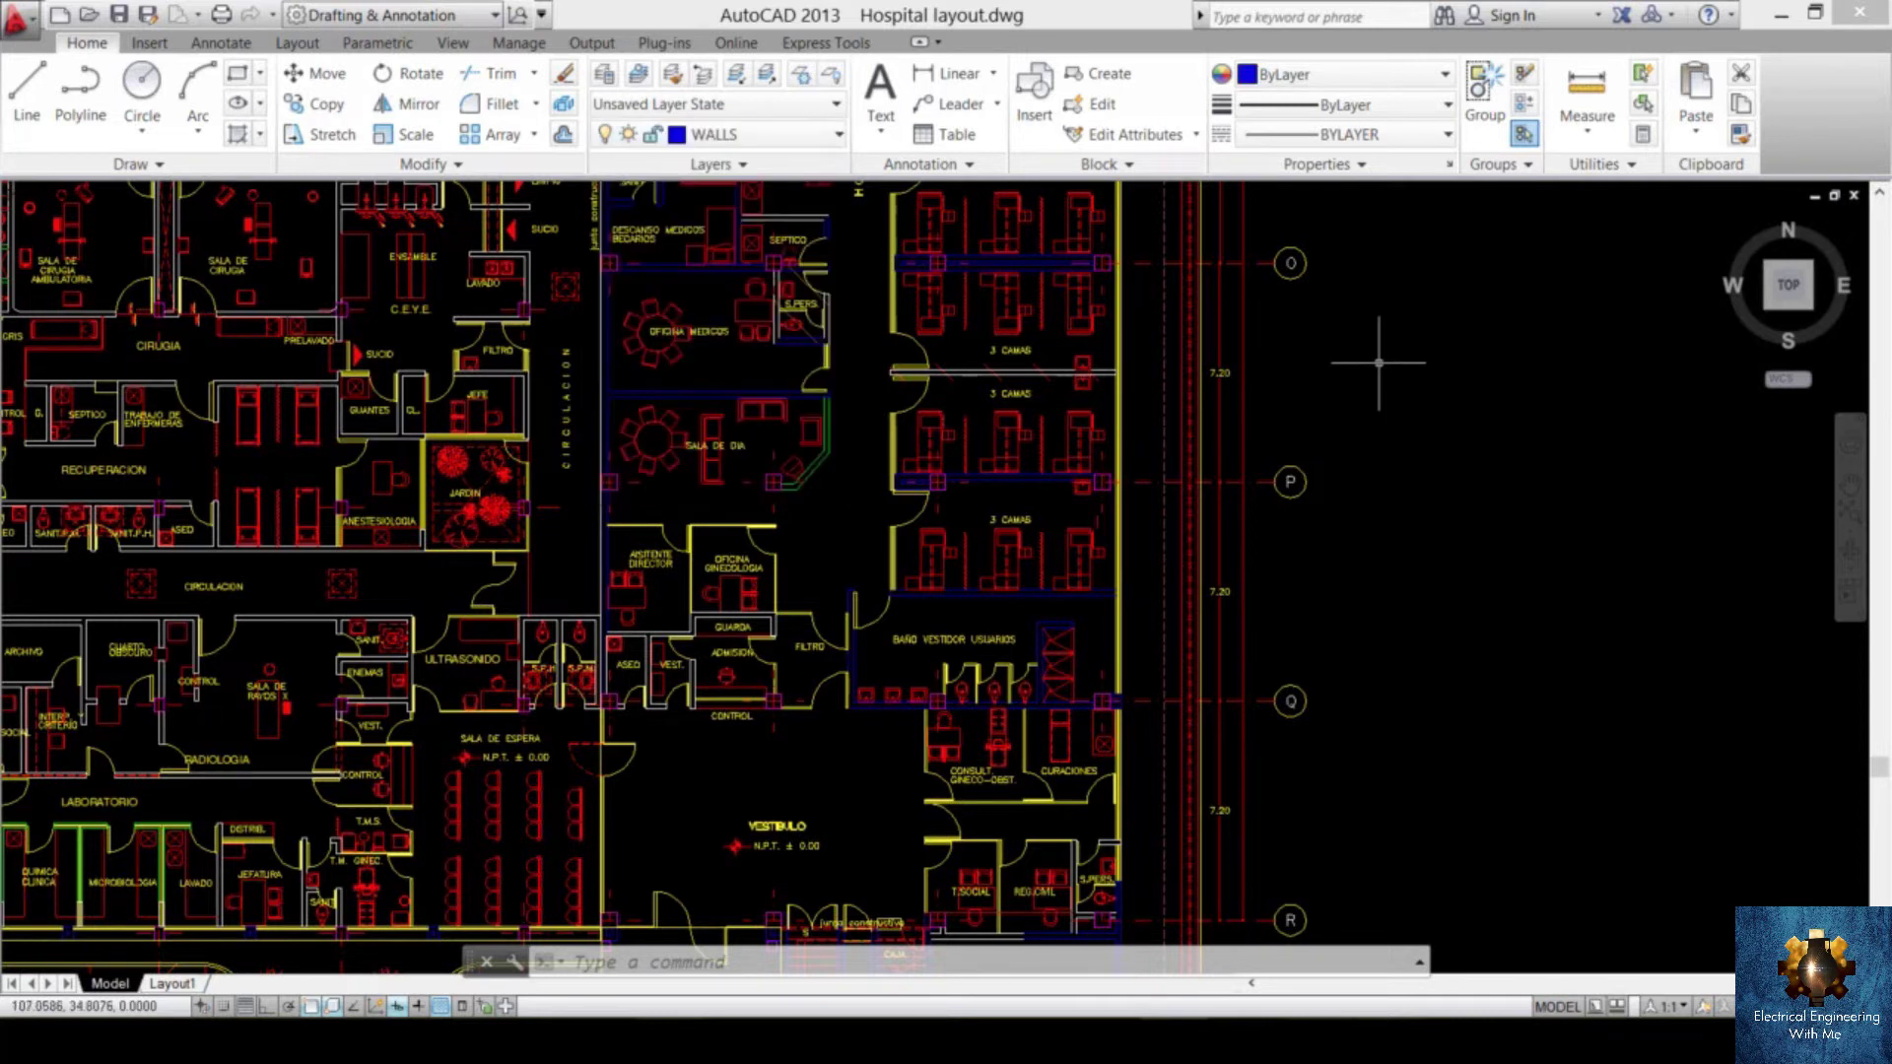
click(839, 135)
scroll(631, 187, up, 1)
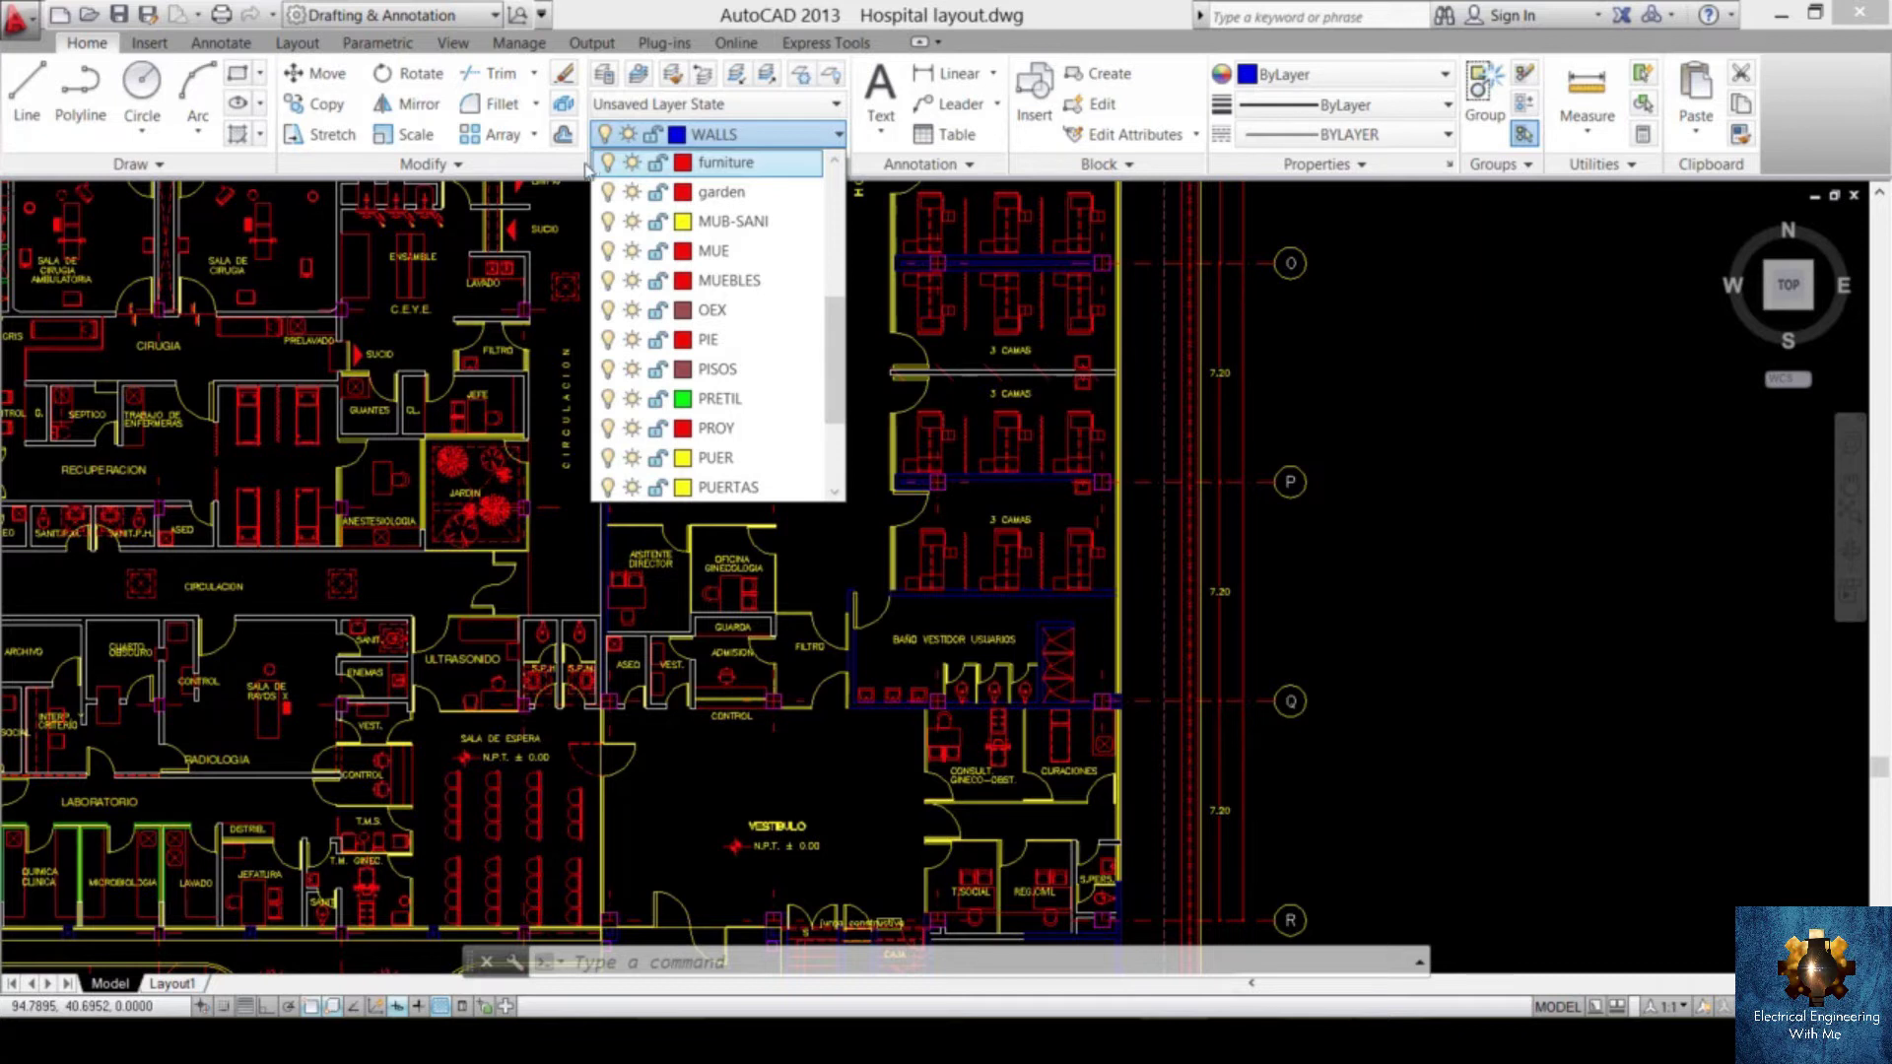
scroll(588, 170, down, 1)
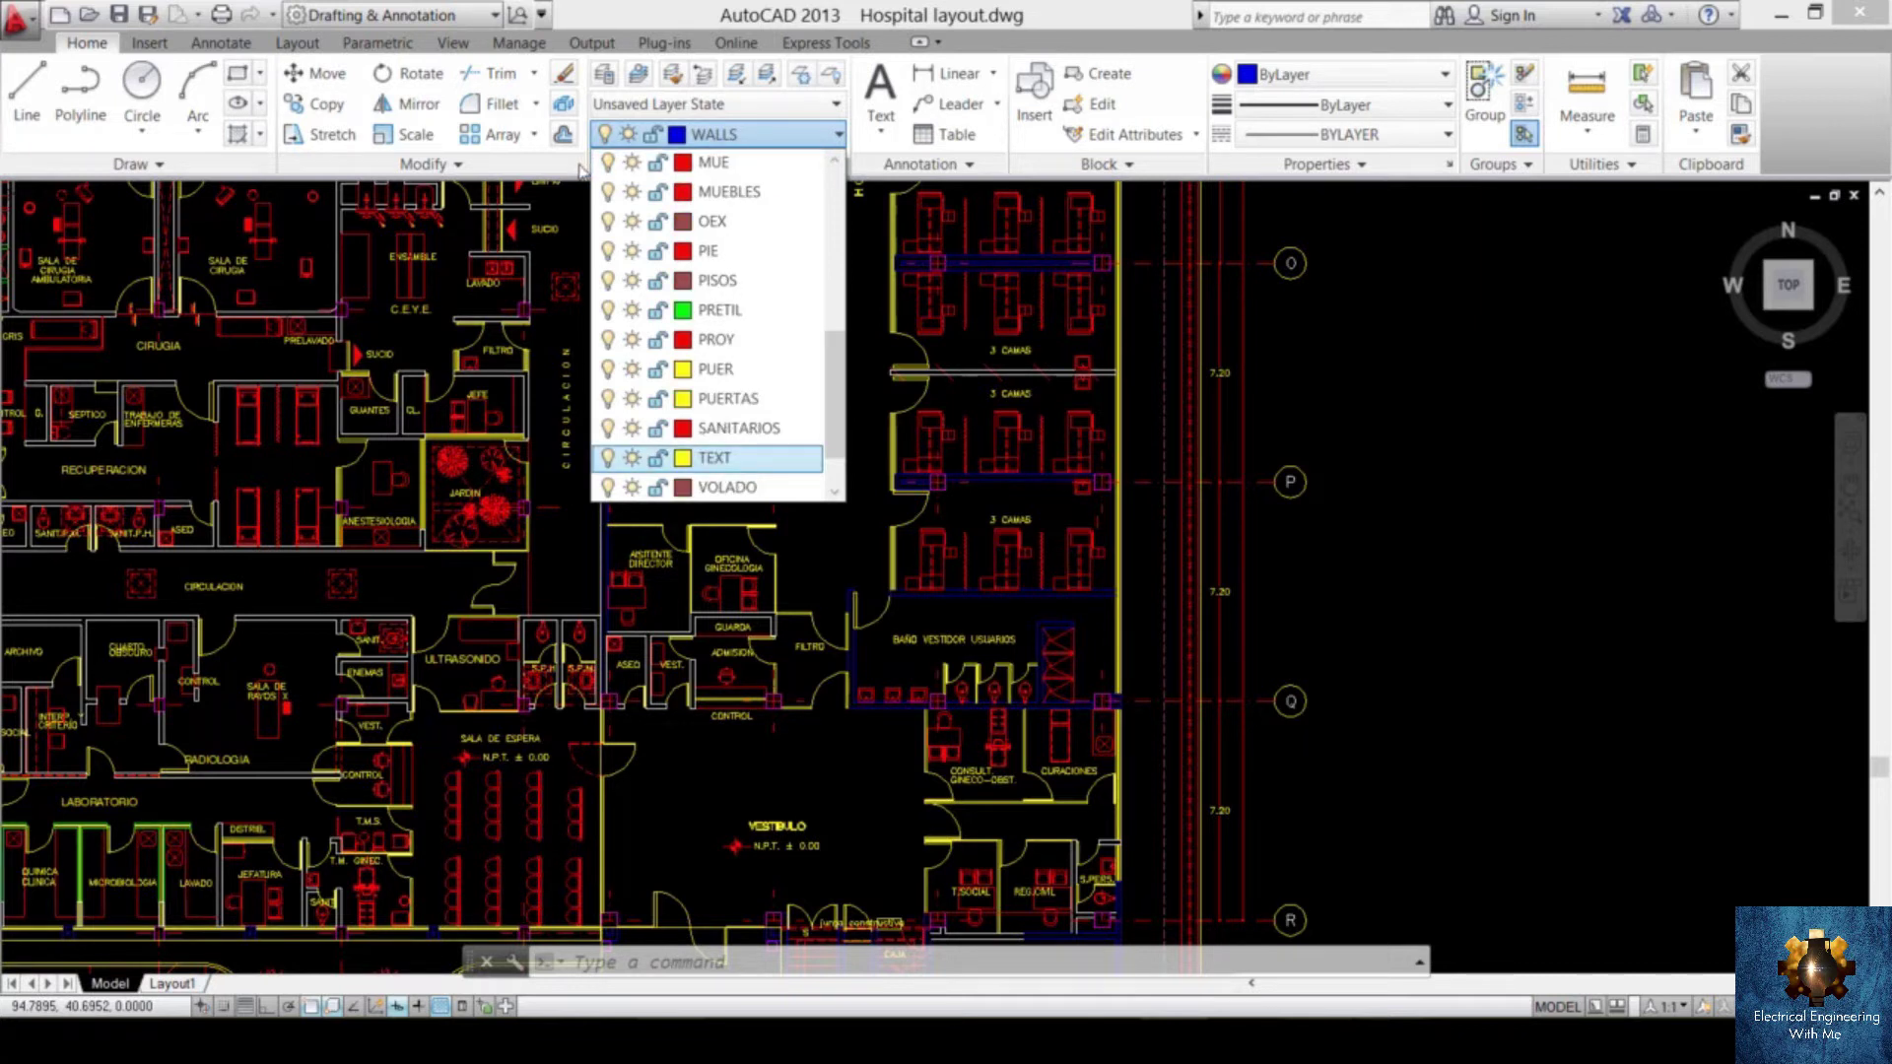
click(632, 458)
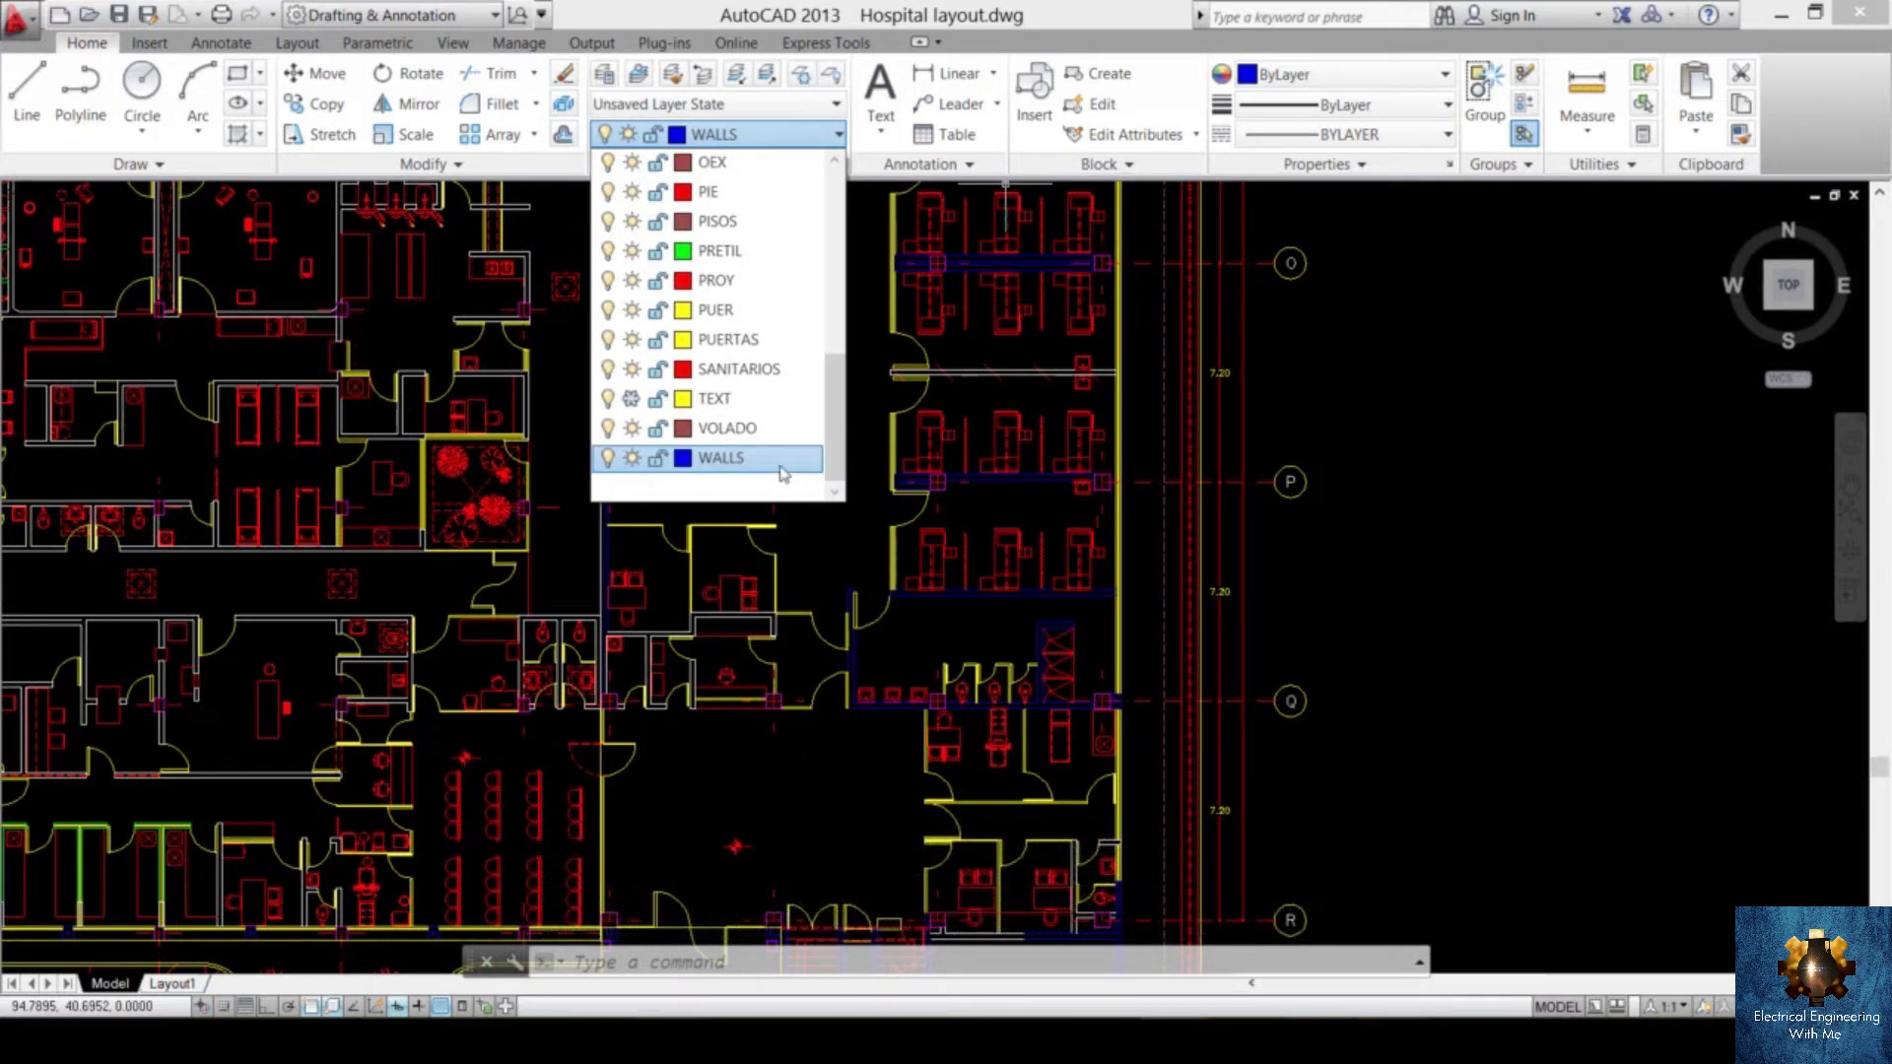
- Thaw the TEXT layer, then freeze and thaw it two more times
click(632, 401)
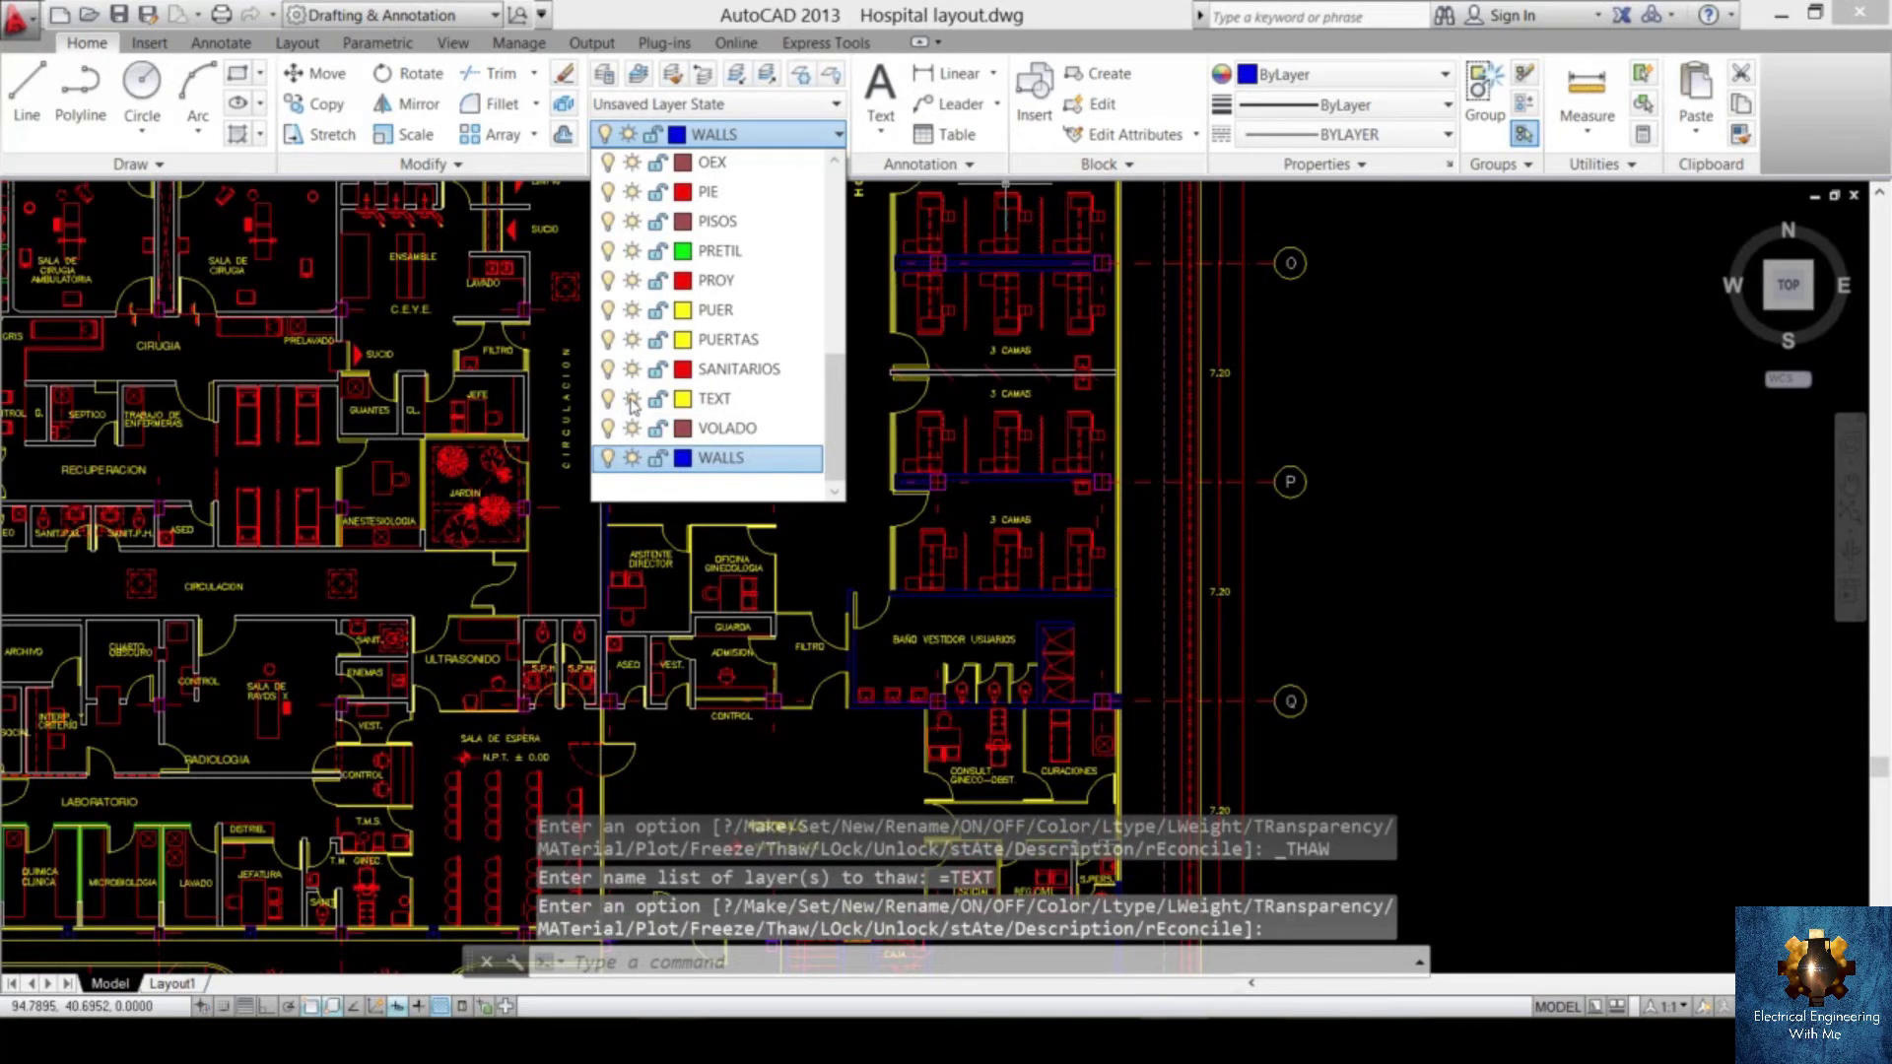
click(632, 402)
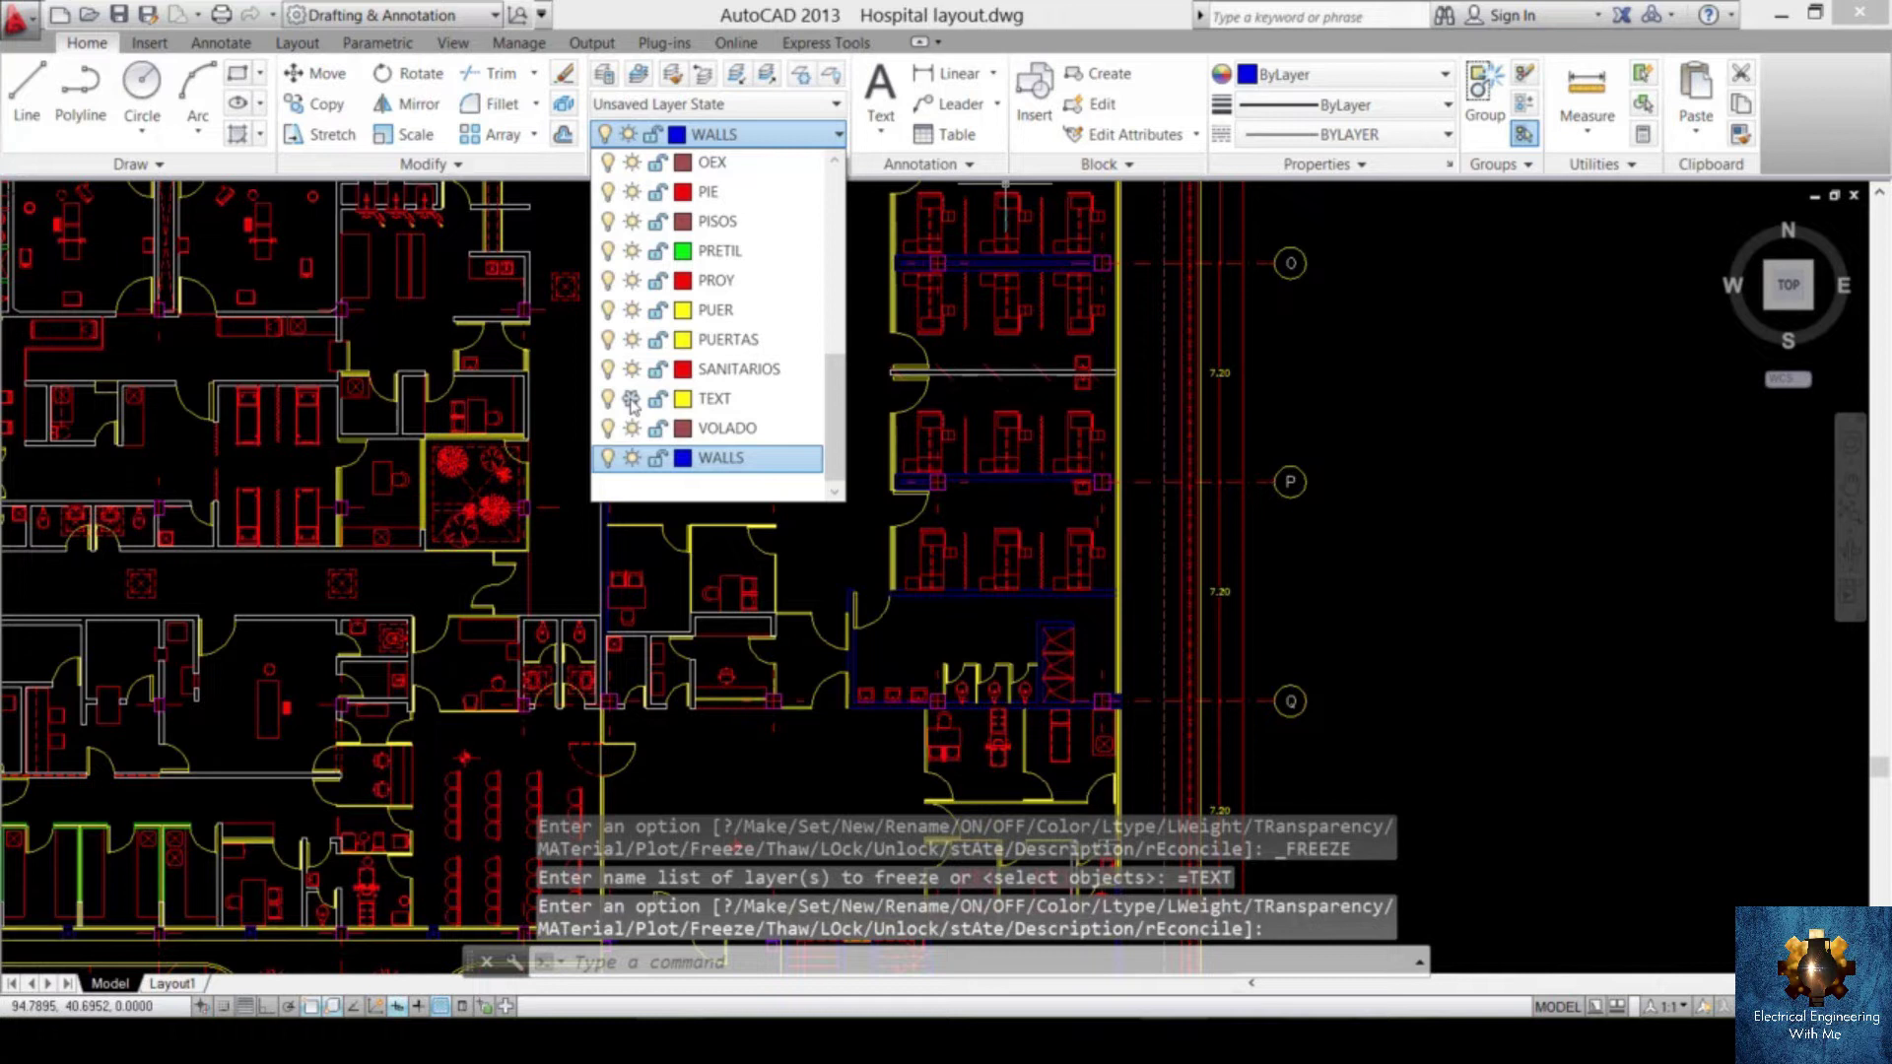
click(631, 401)
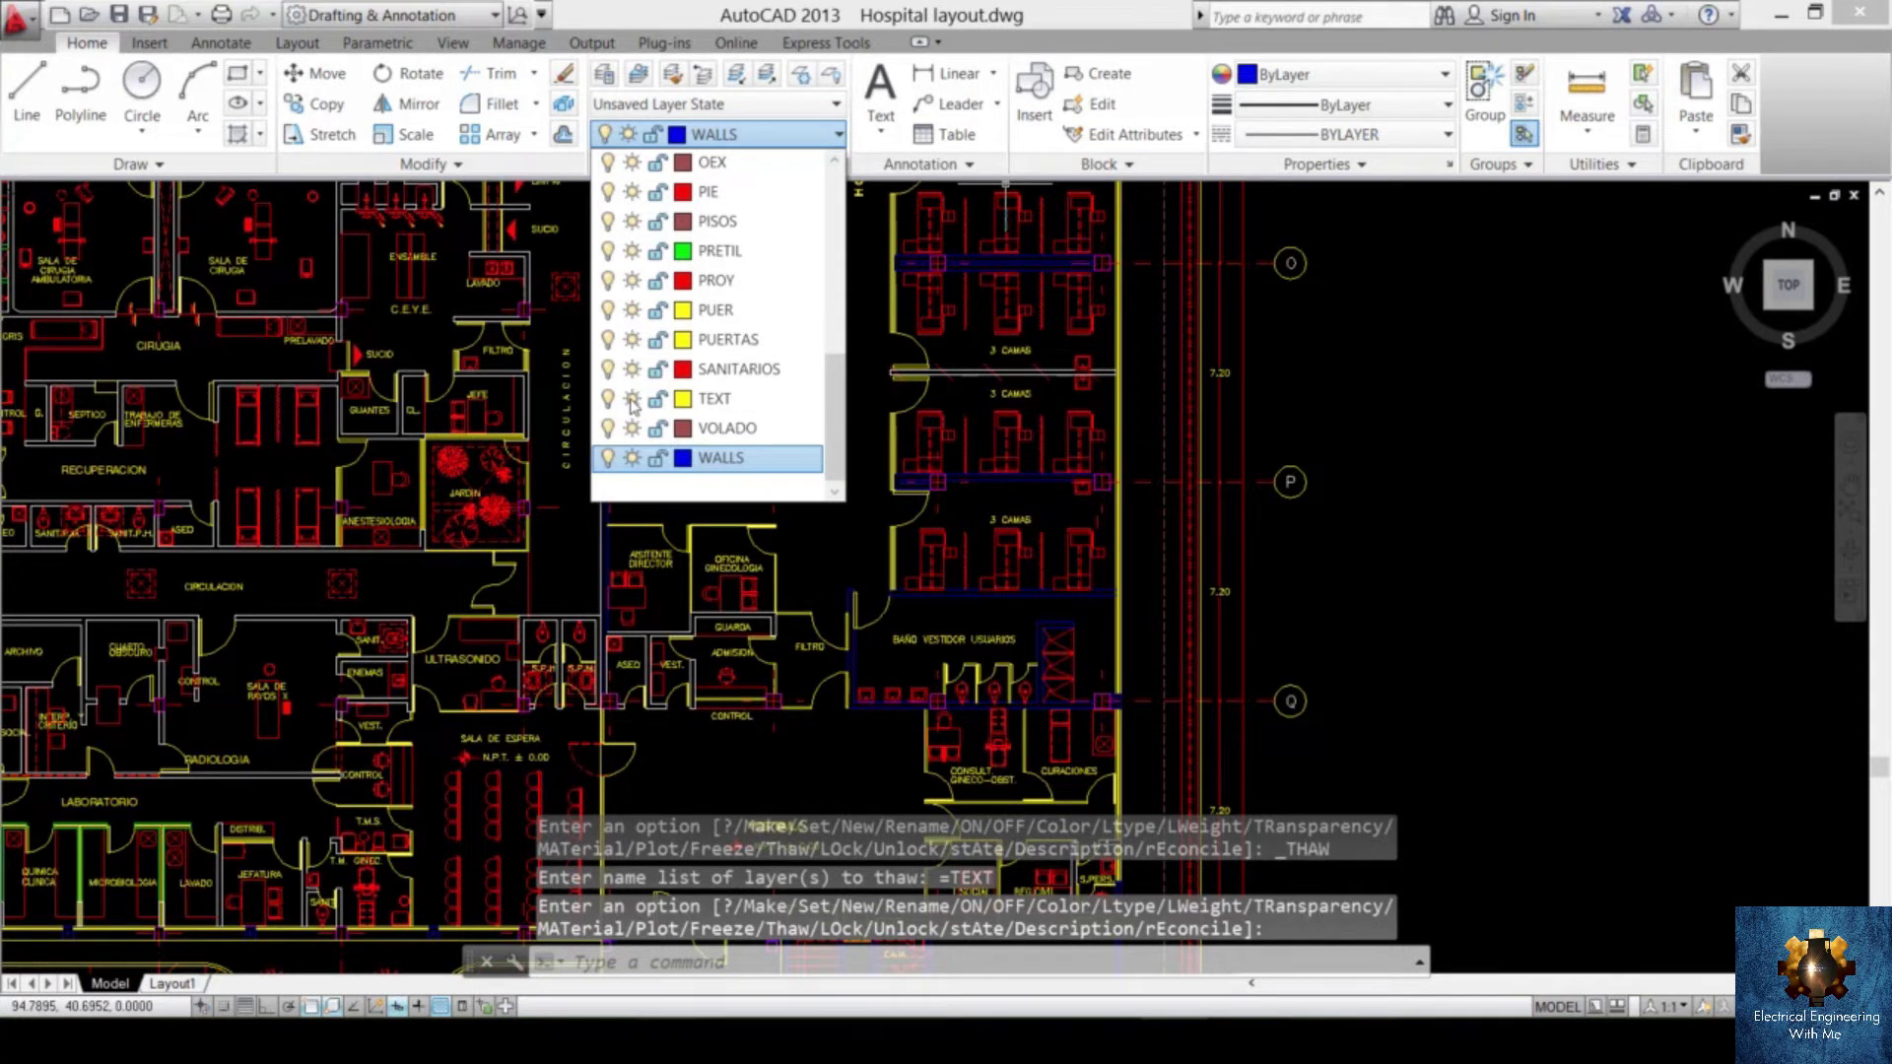
click(632, 401)
click(632, 401)
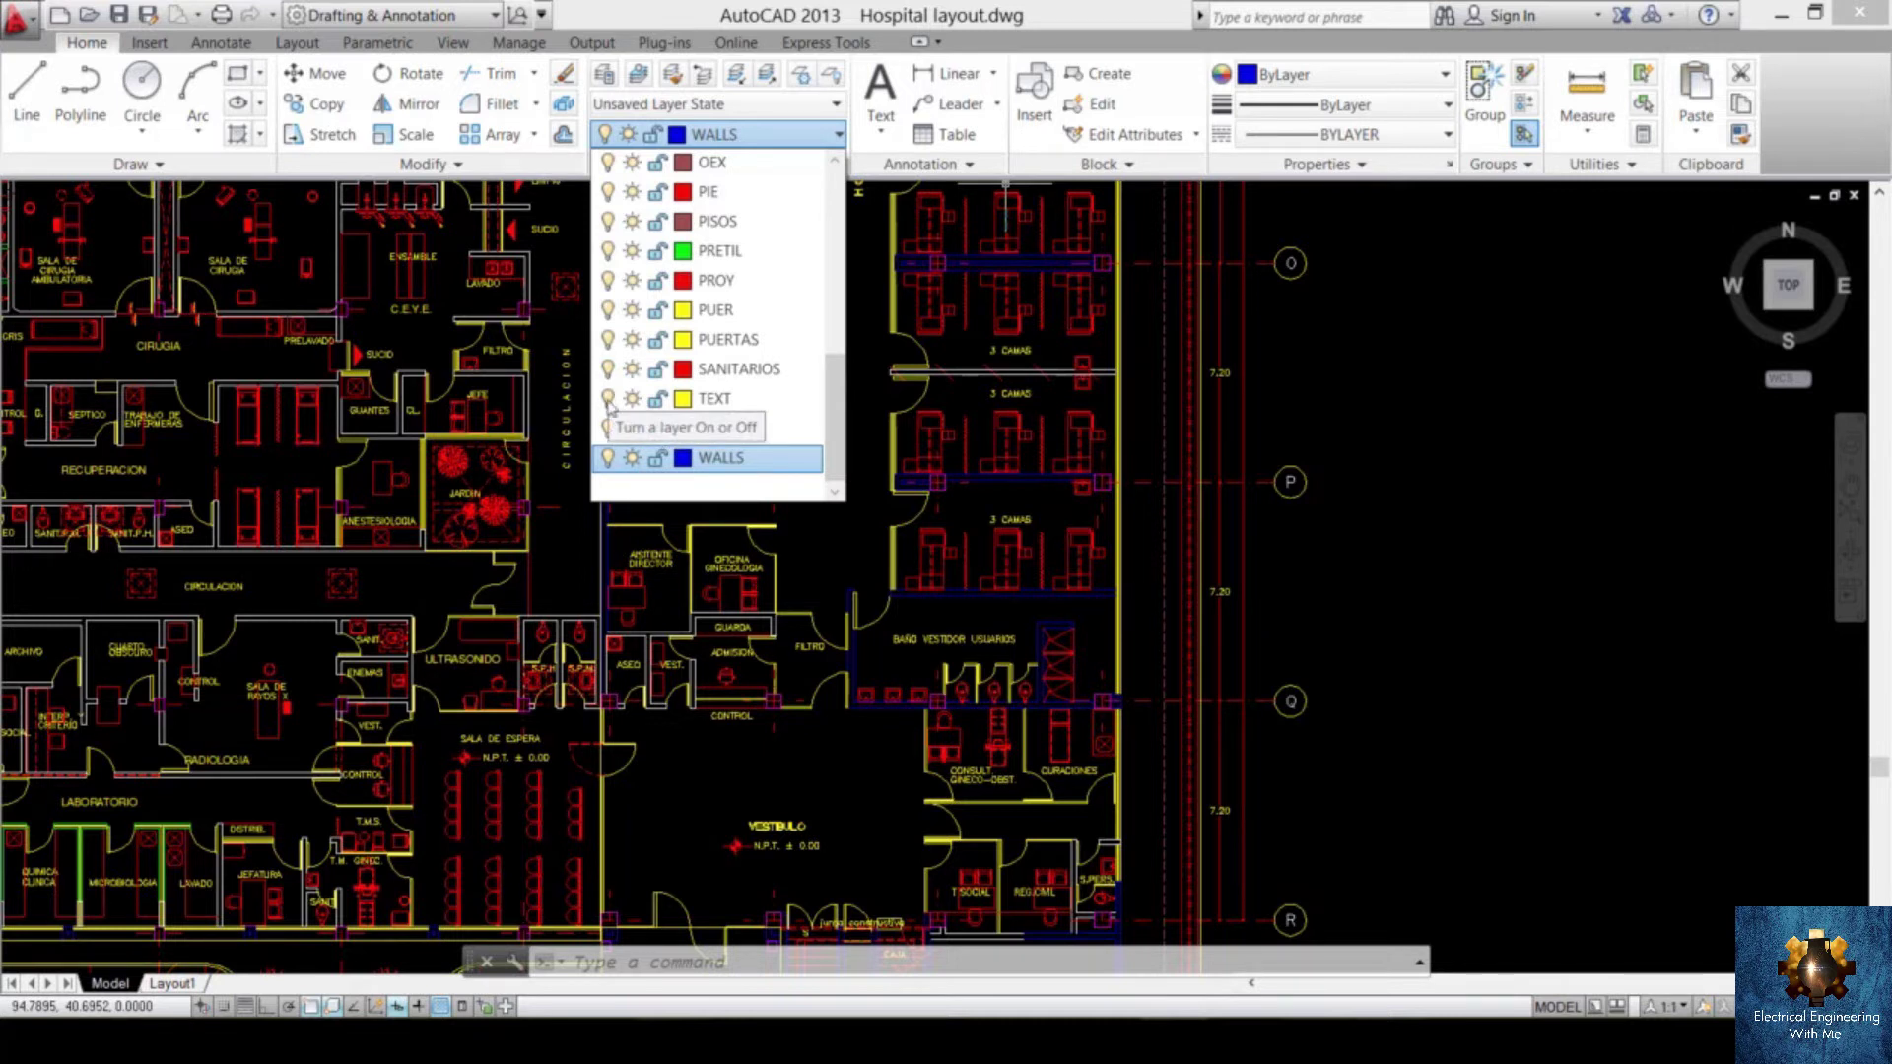
- Turn off the TEXT layer and make it the current layer while keeping it off
click(608, 398)
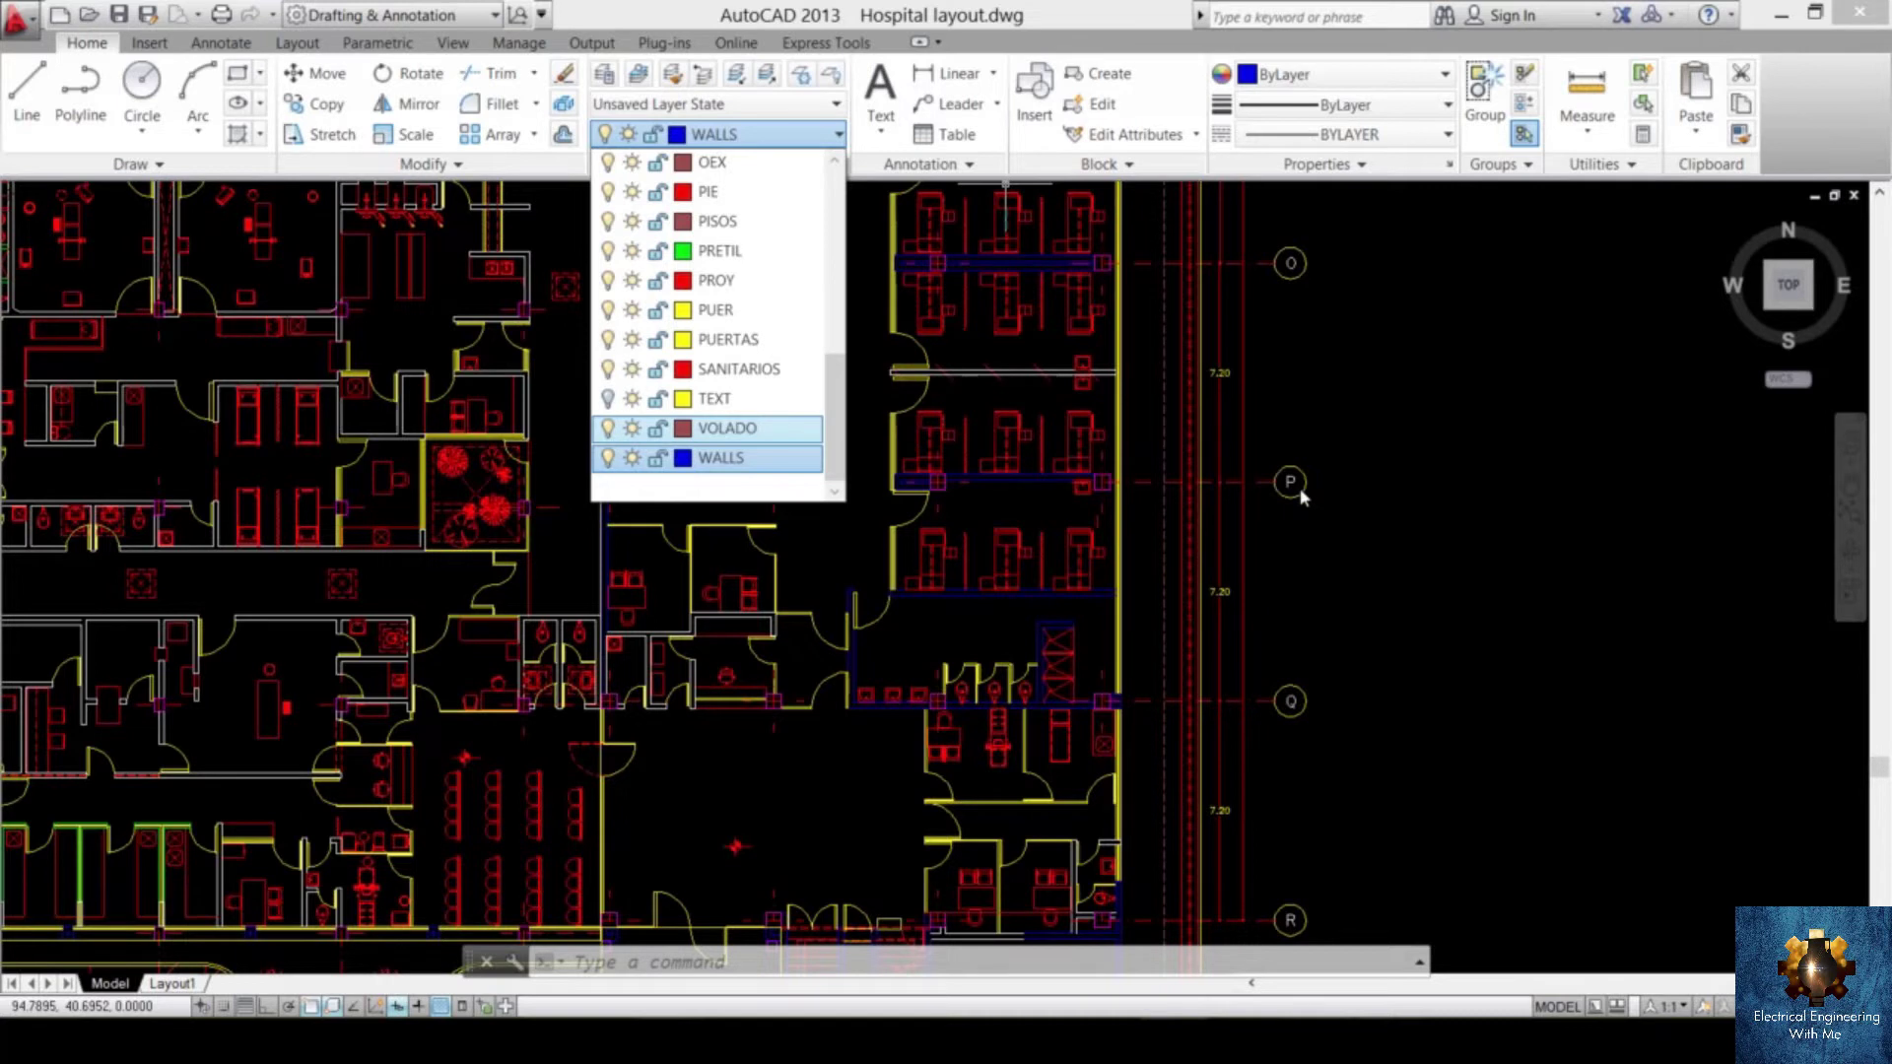
click(608, 458)
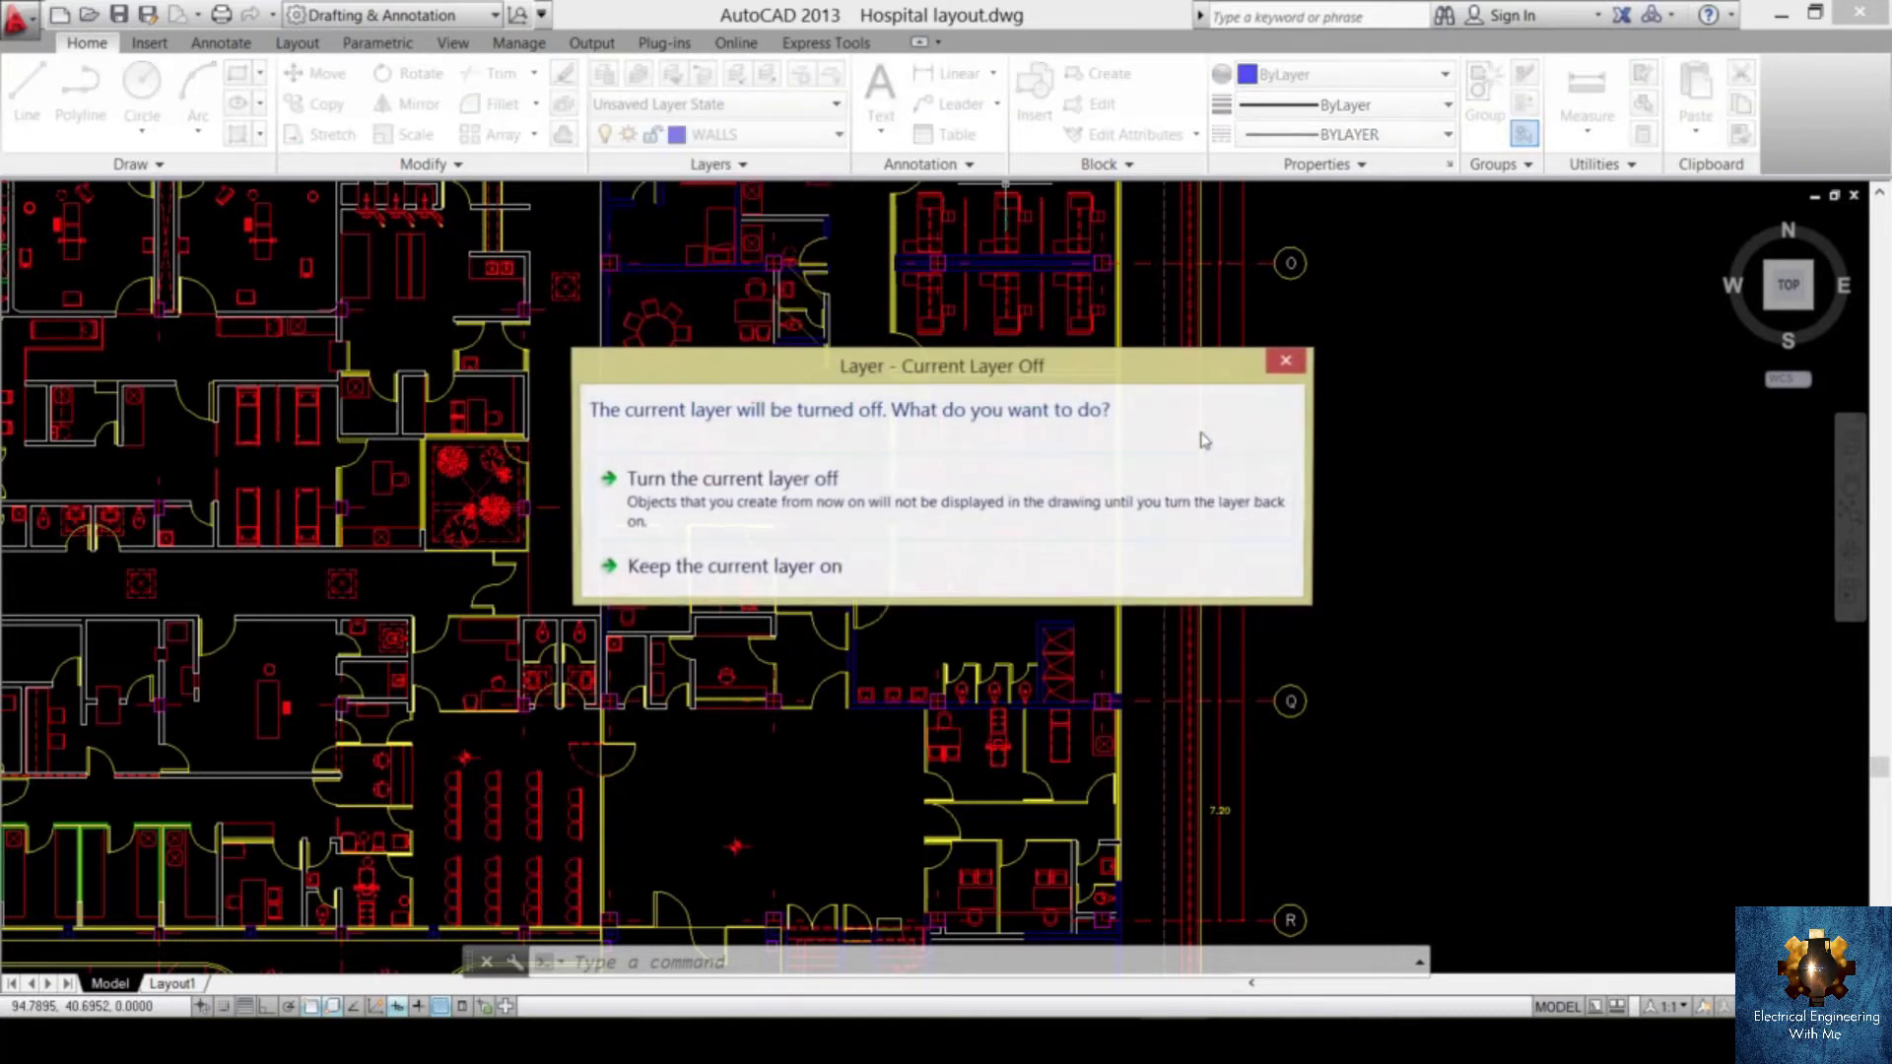
click(1227, 516)
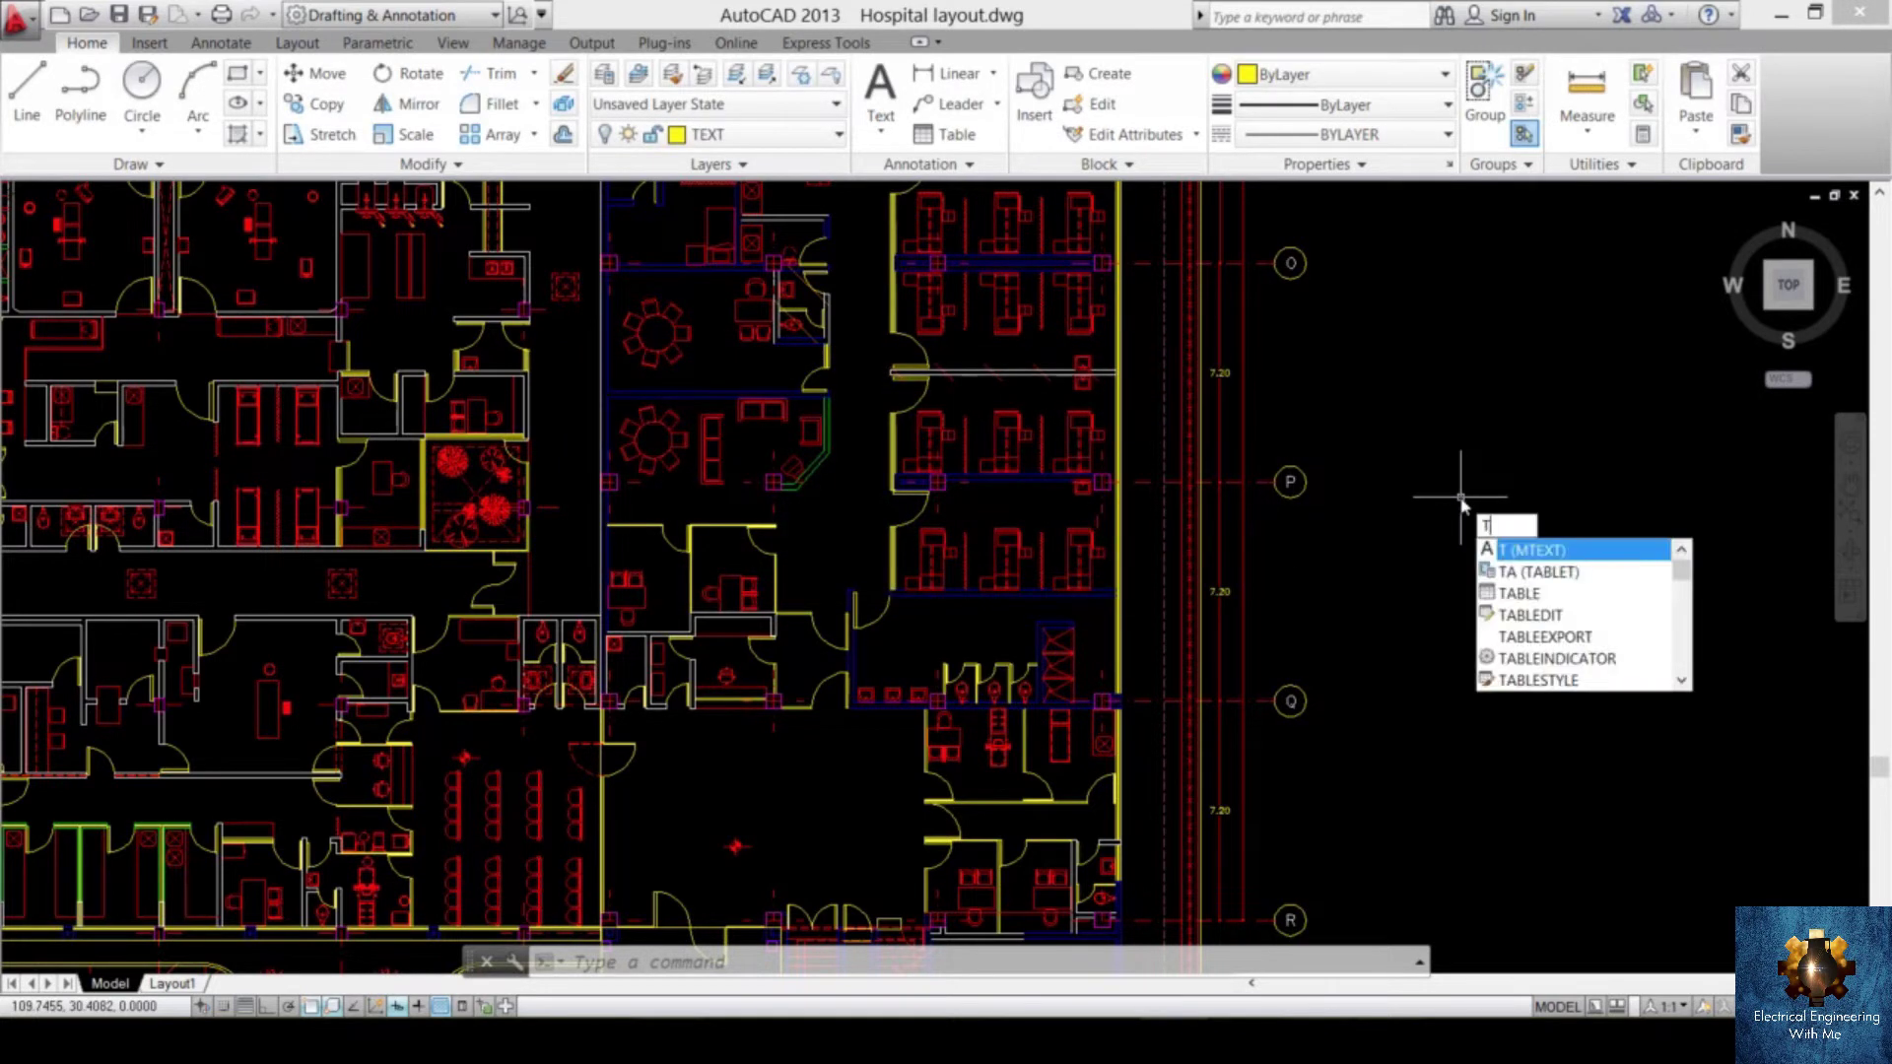
- Add the multiline text "distribution" in the empty area east of the hospital plan and save the text changes
key(Return)
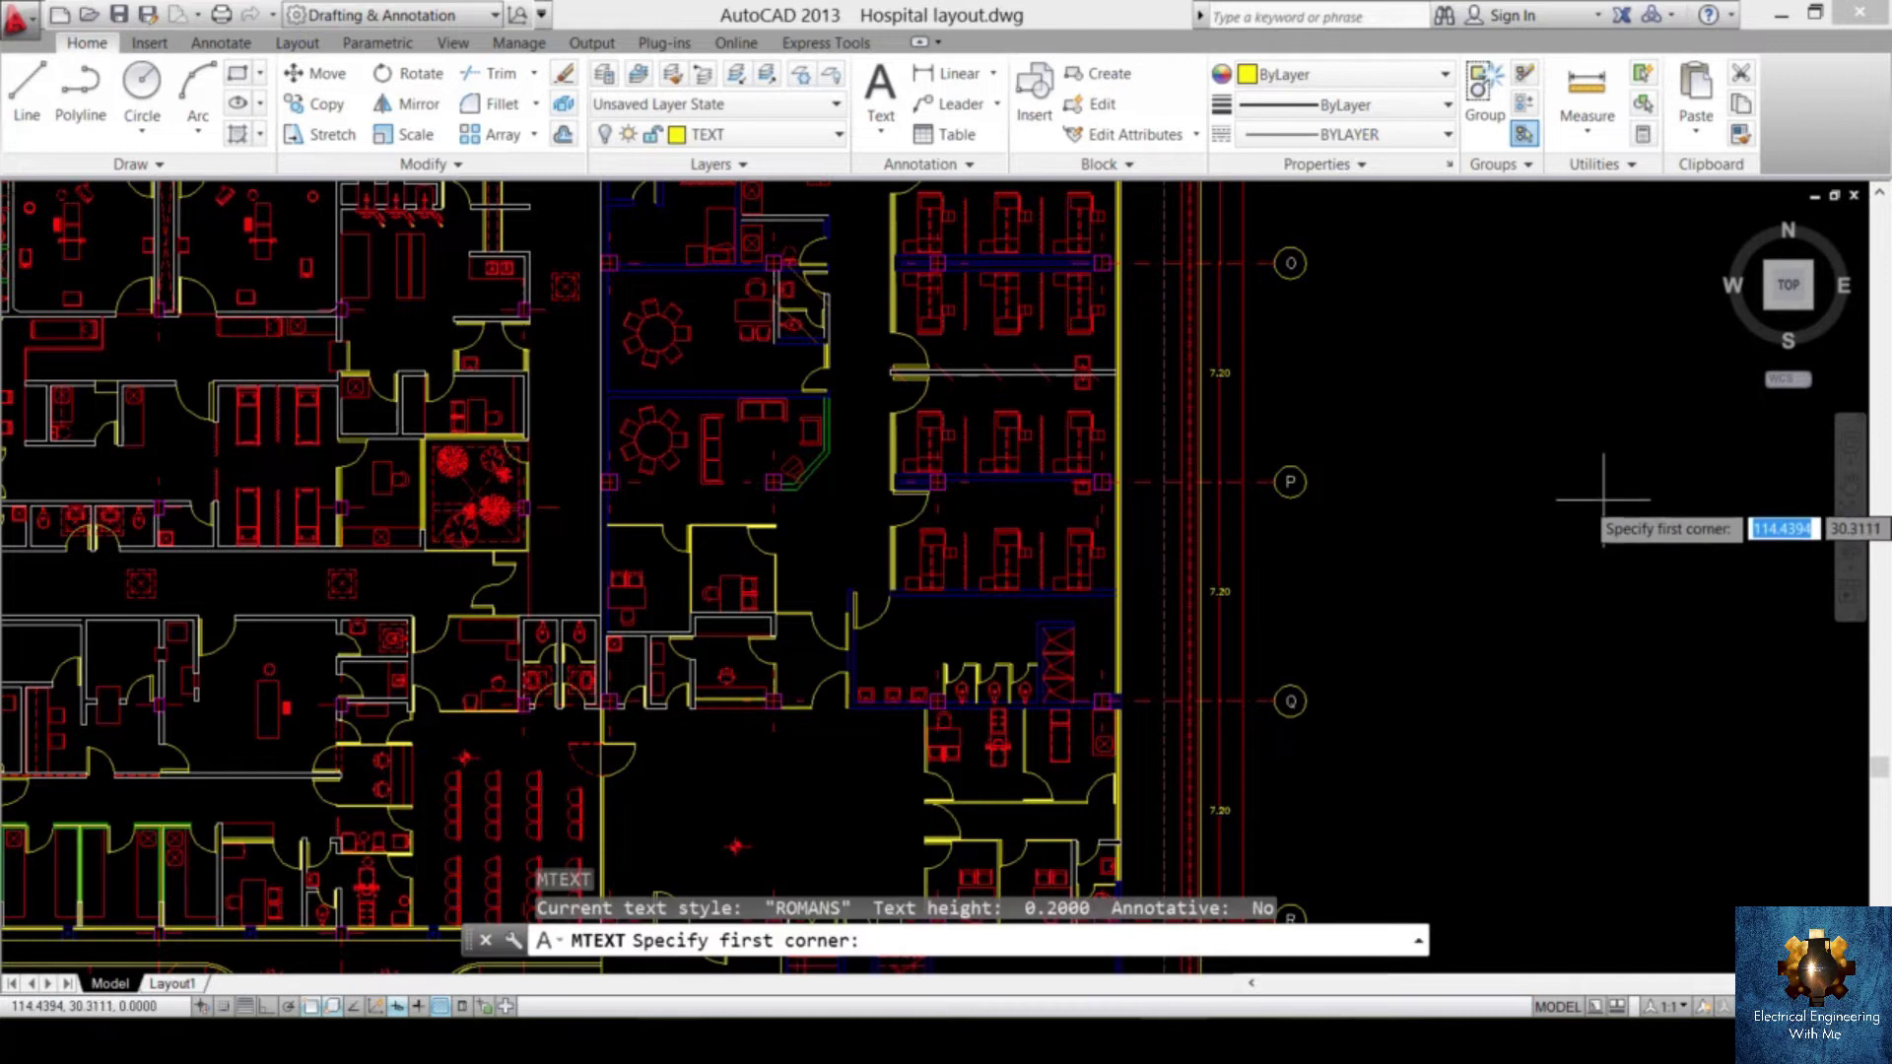
click(1622, 503)
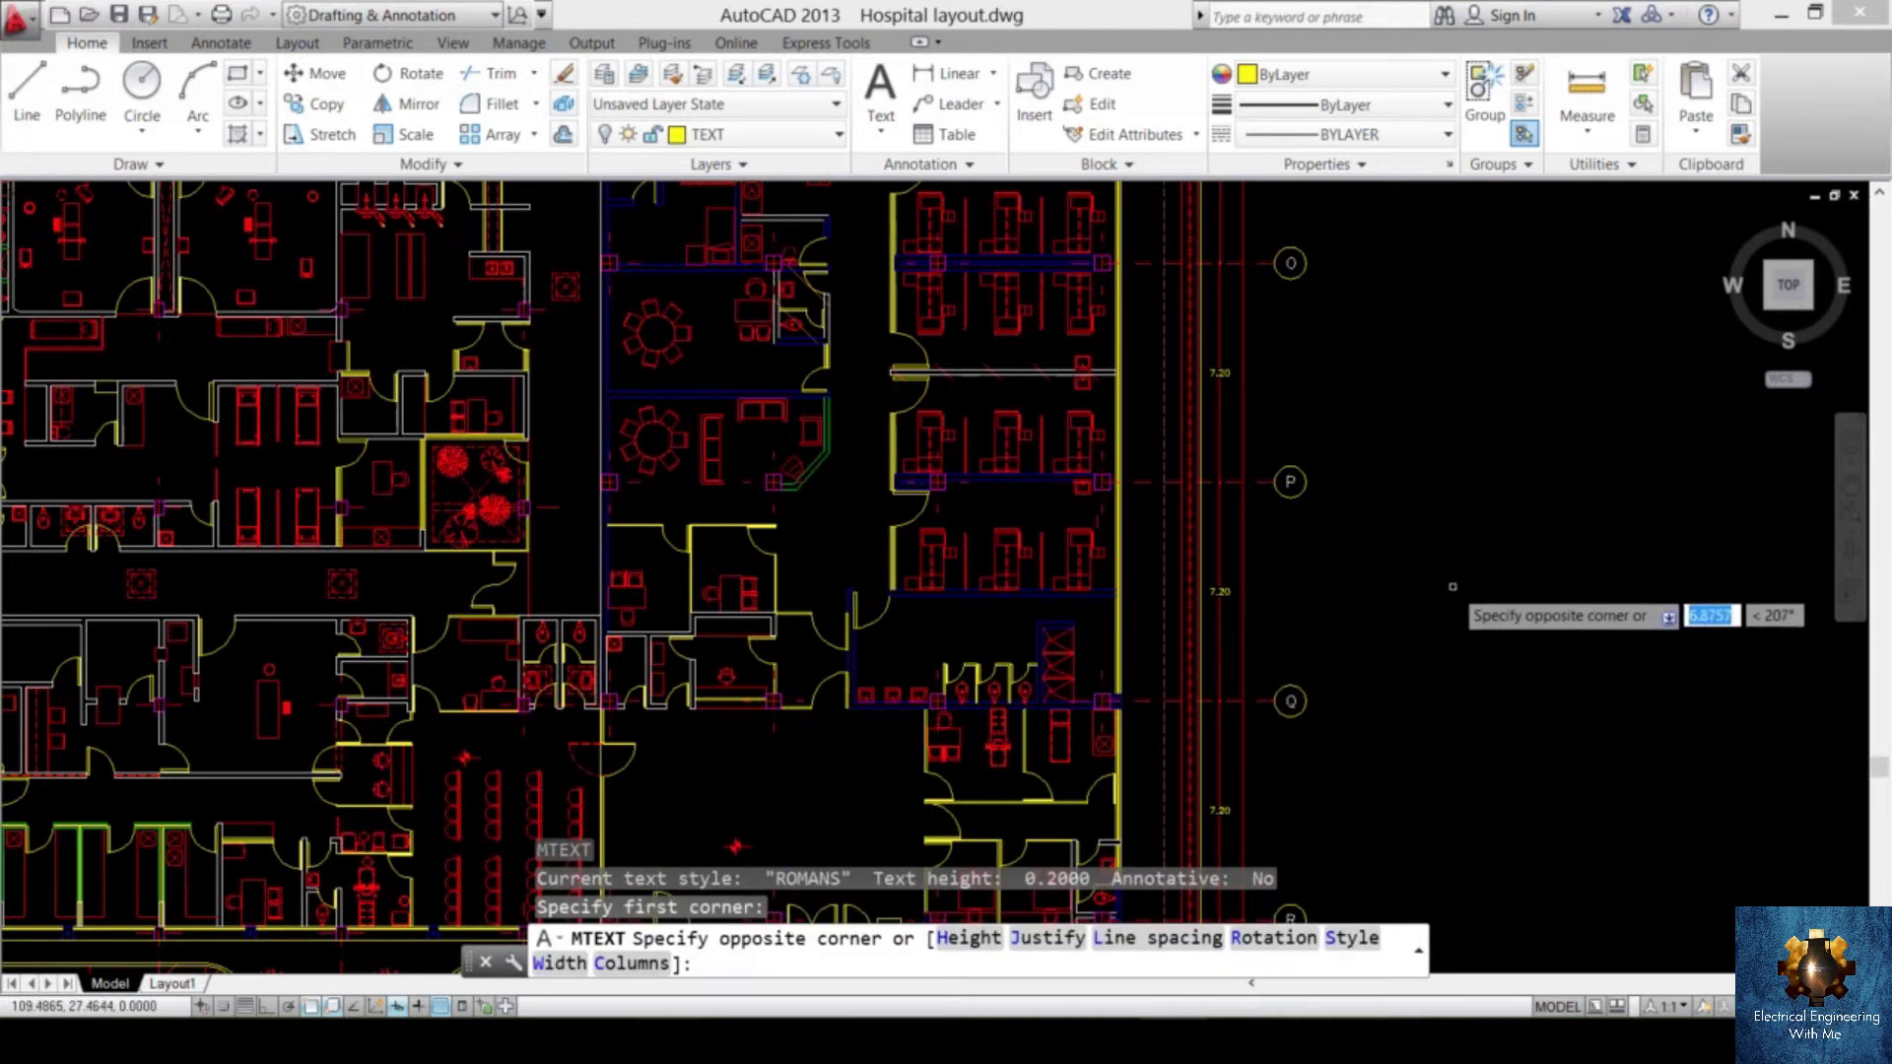
click(1482, 423)
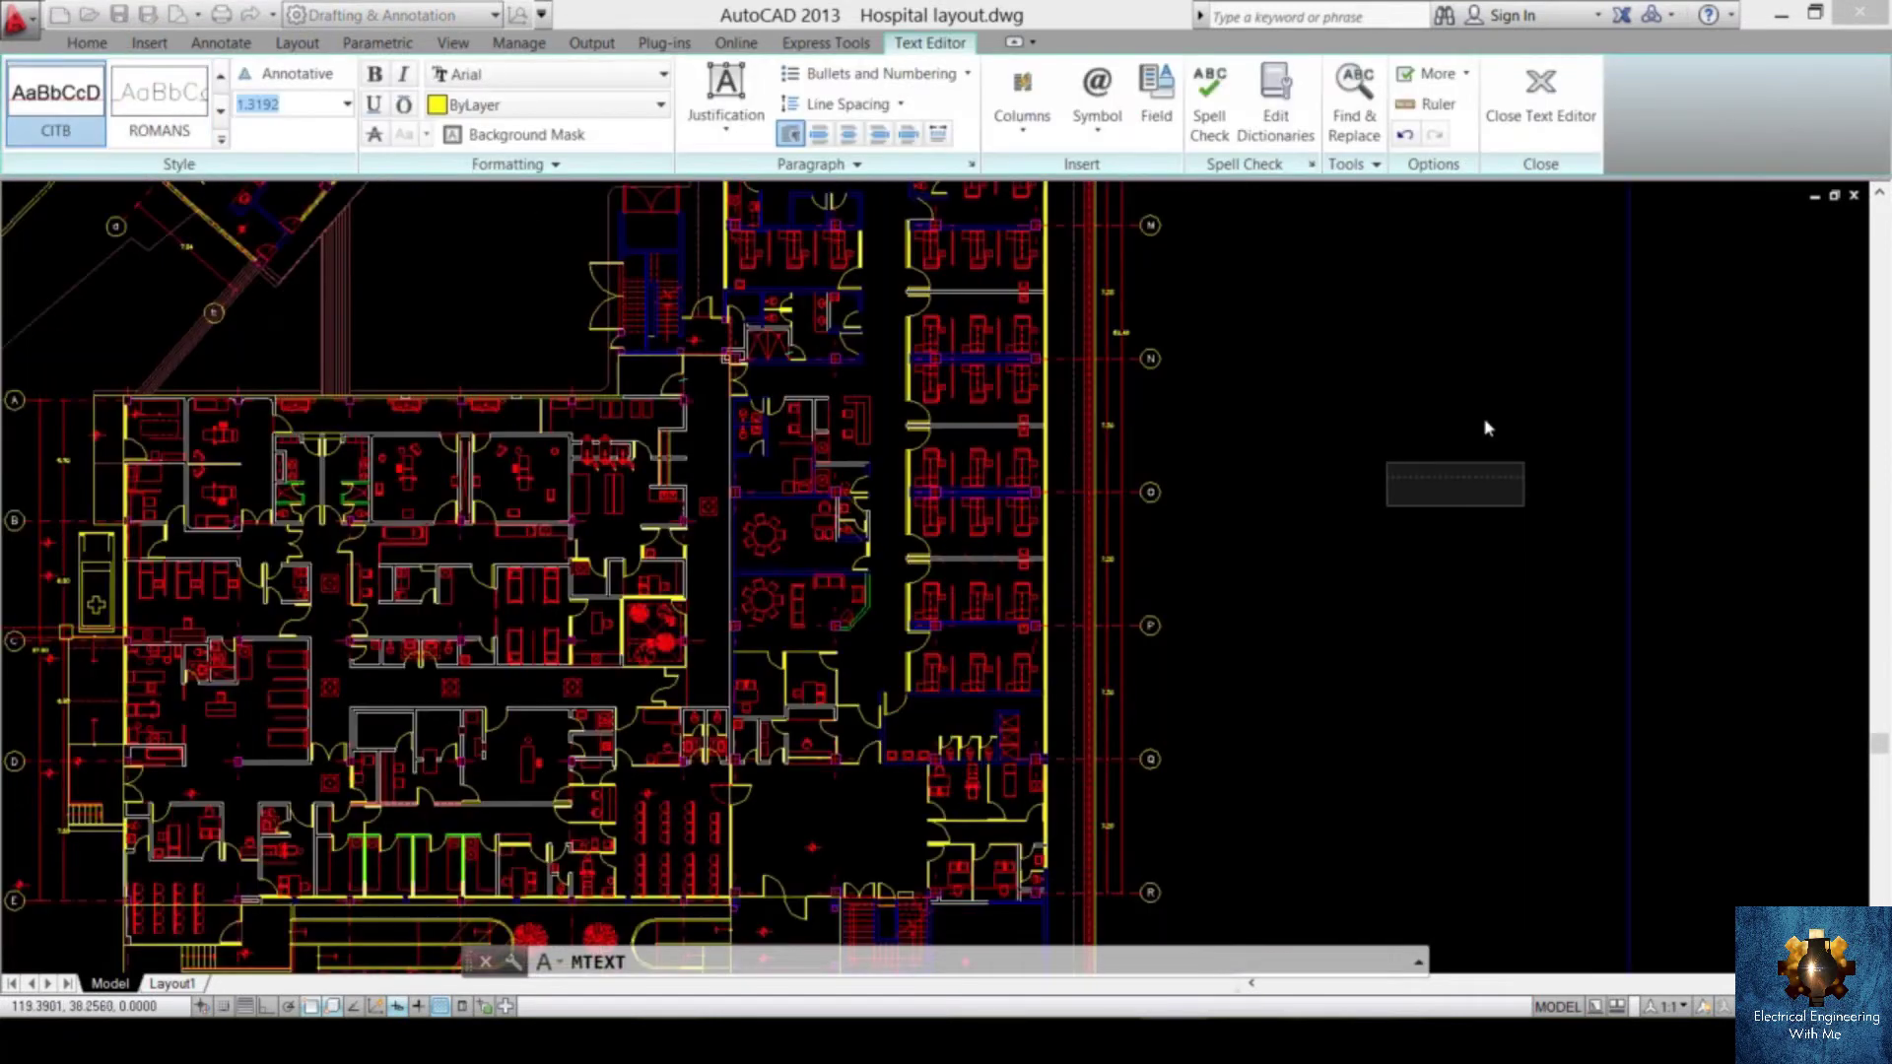
text(distribution)
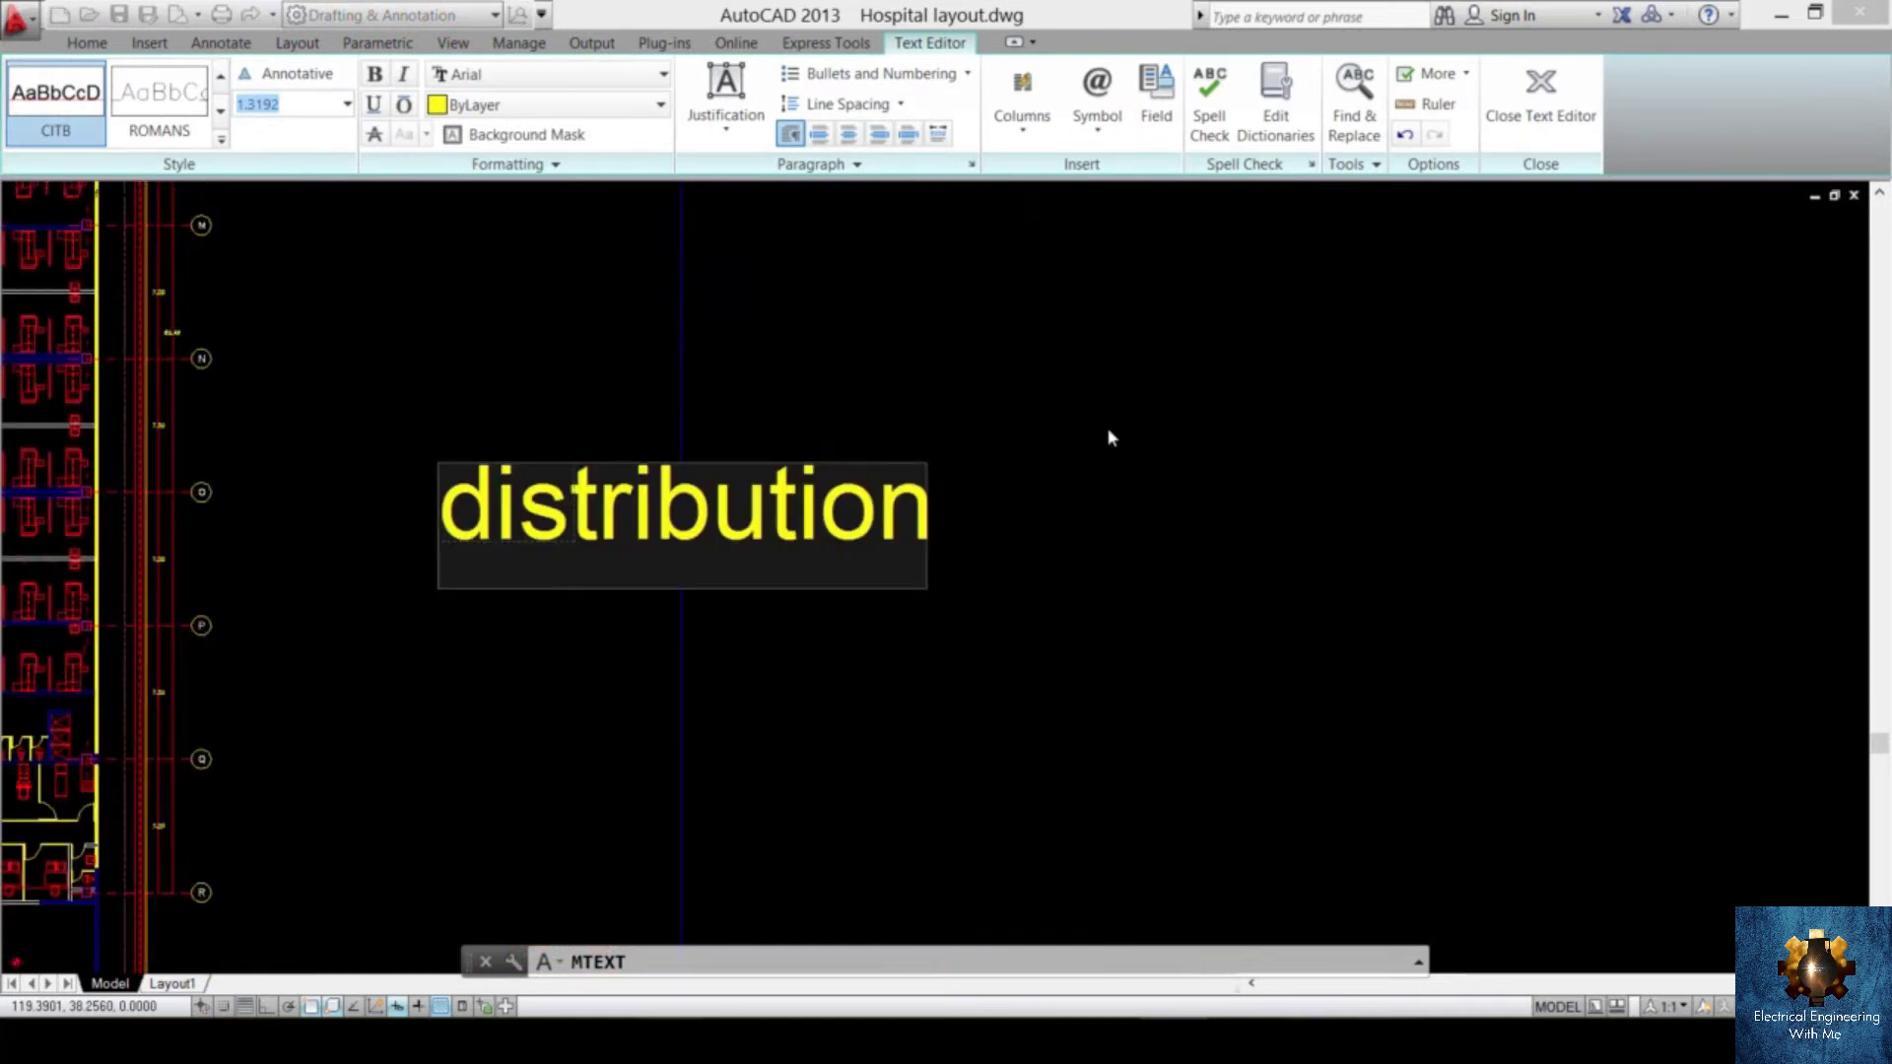
key(Escape)
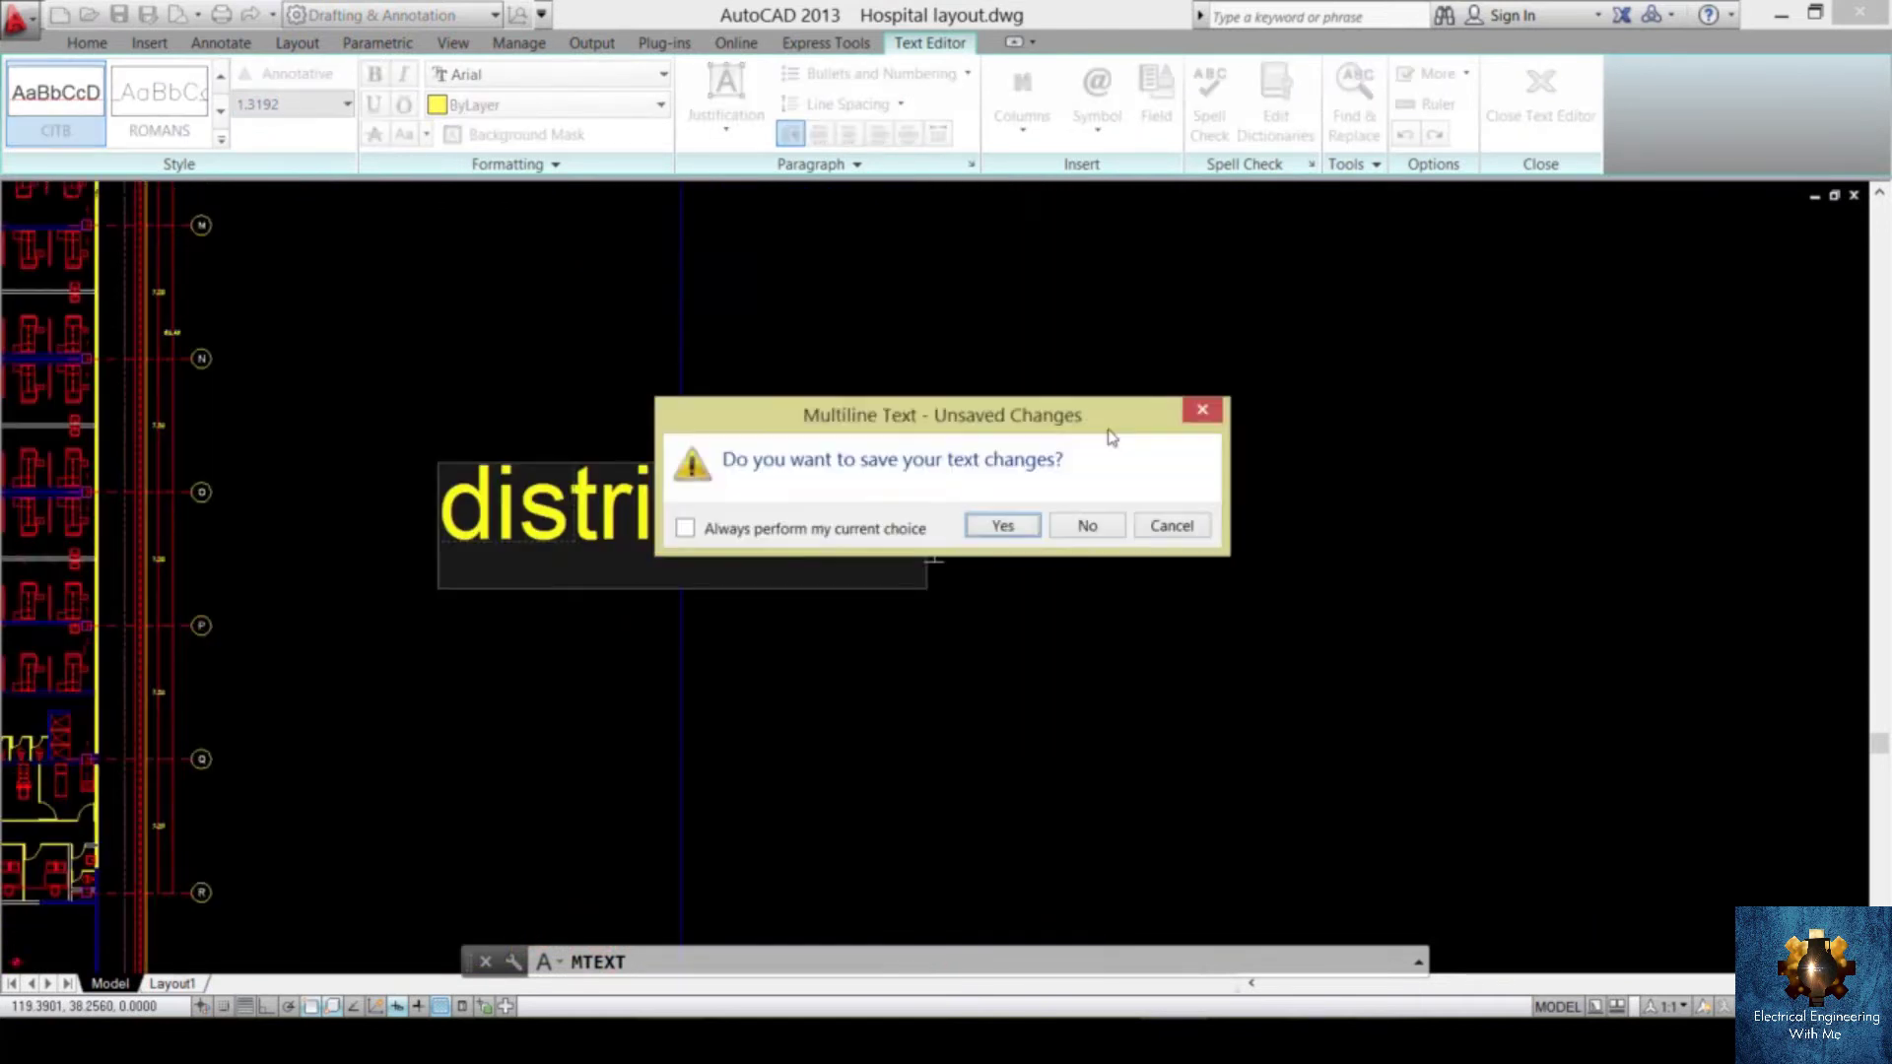
click(1018, 526)
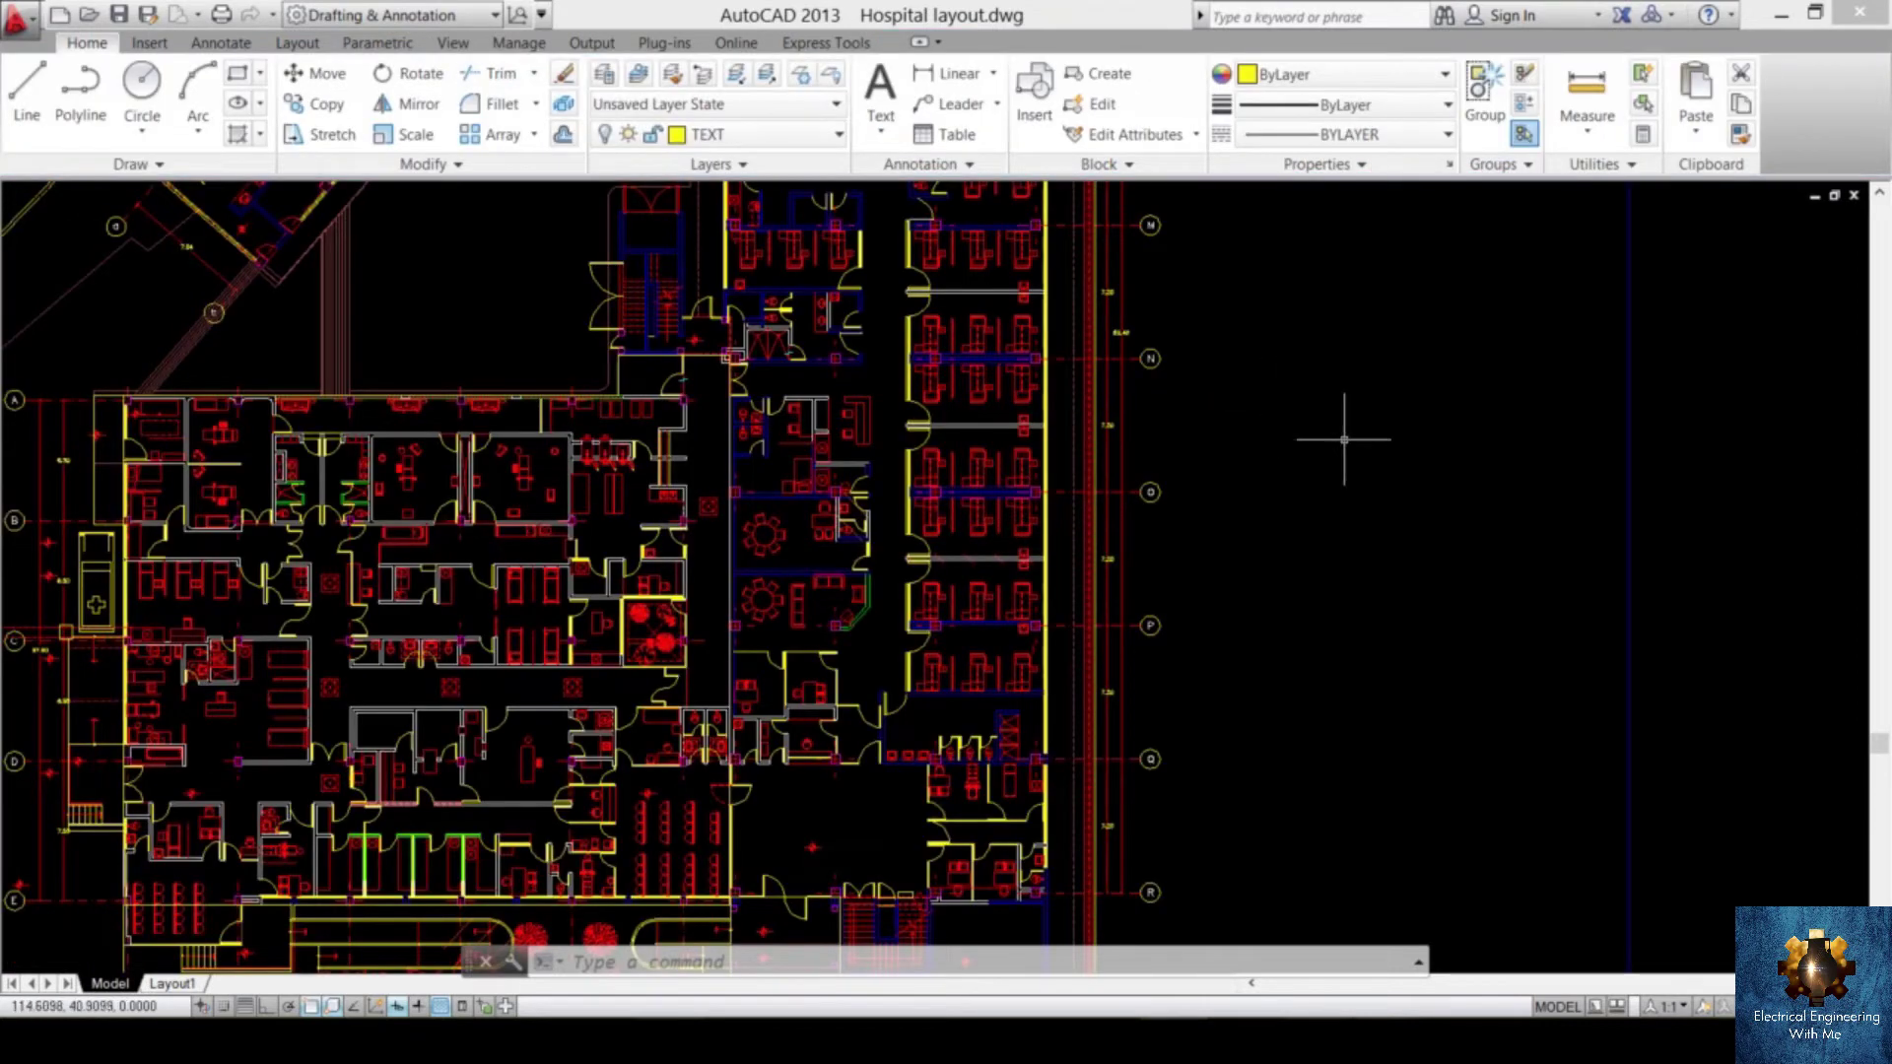
- Turn the TEXT layer back on and select the "distribution" text beside the plan
scroll(1344, 427, down, 5)
scroll(1344, 427, up, 3)
middle_drag(1343, 435, 1326, 527)
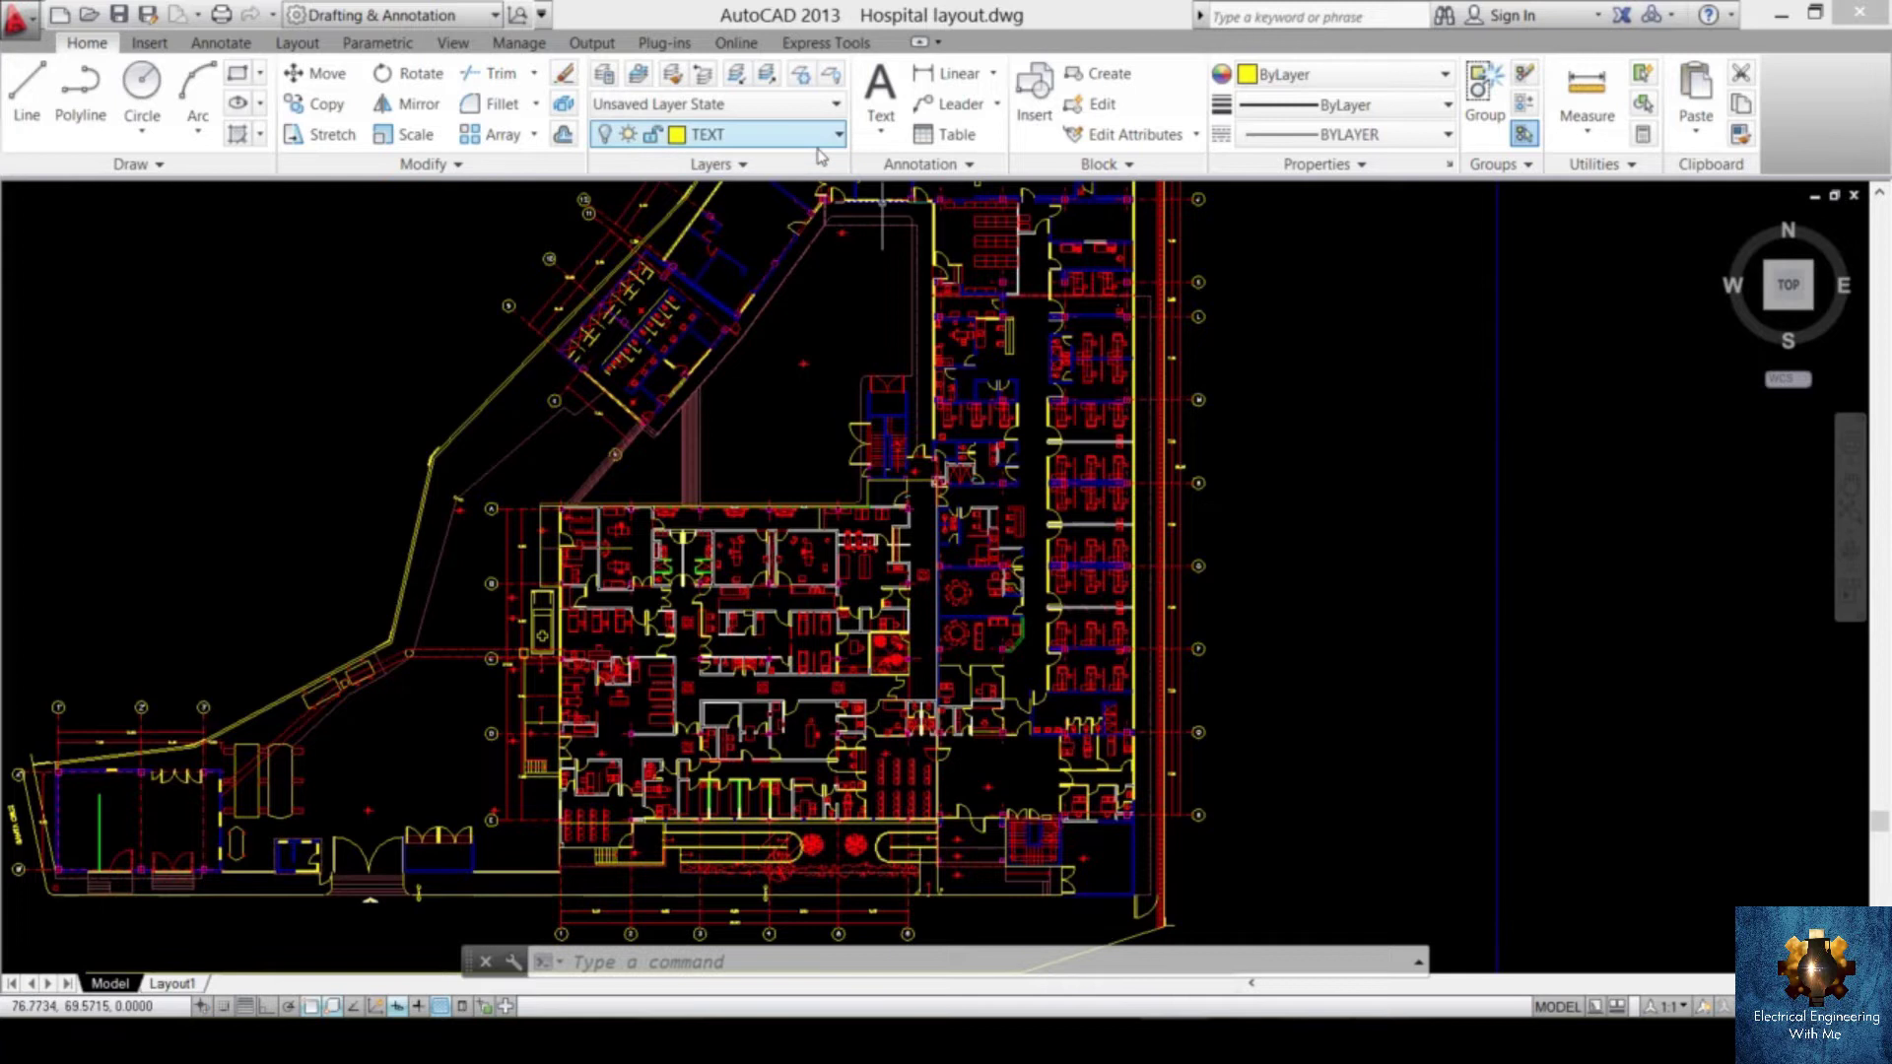
click(789, 141)
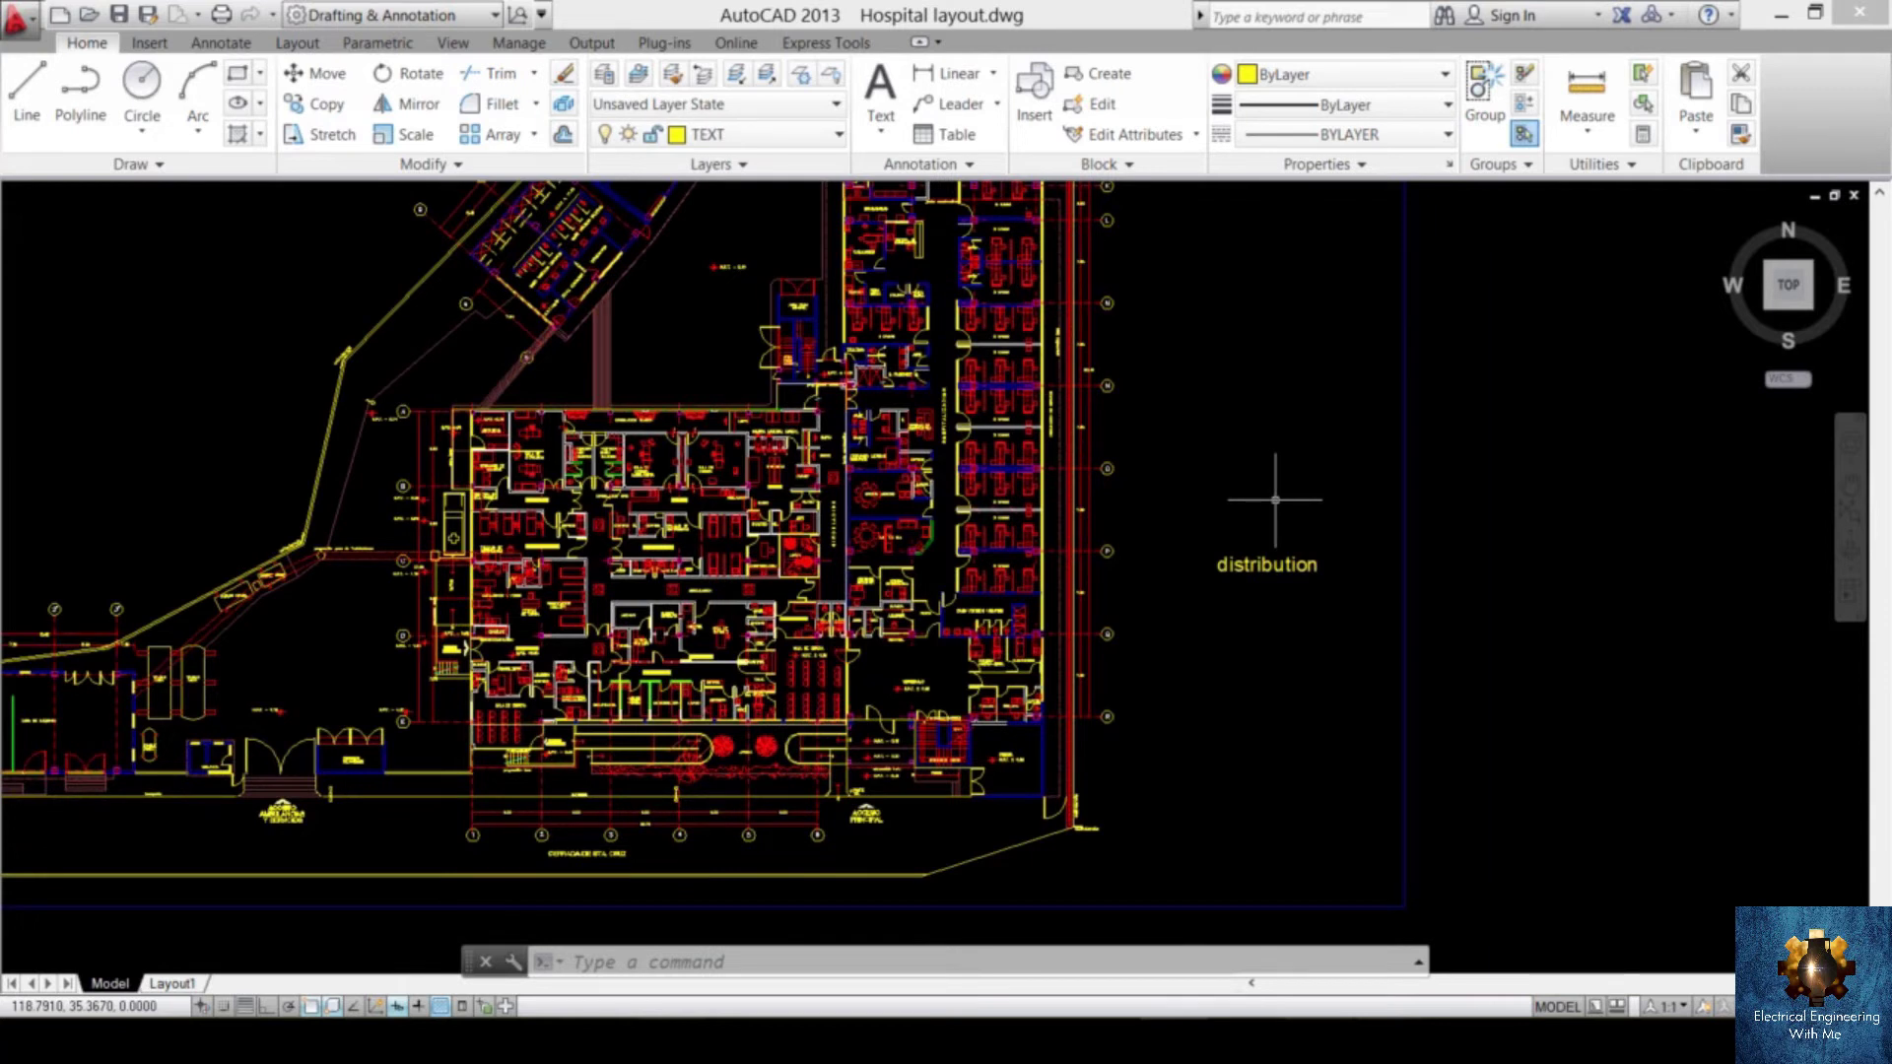
scroll(1275, 499, up, 4)
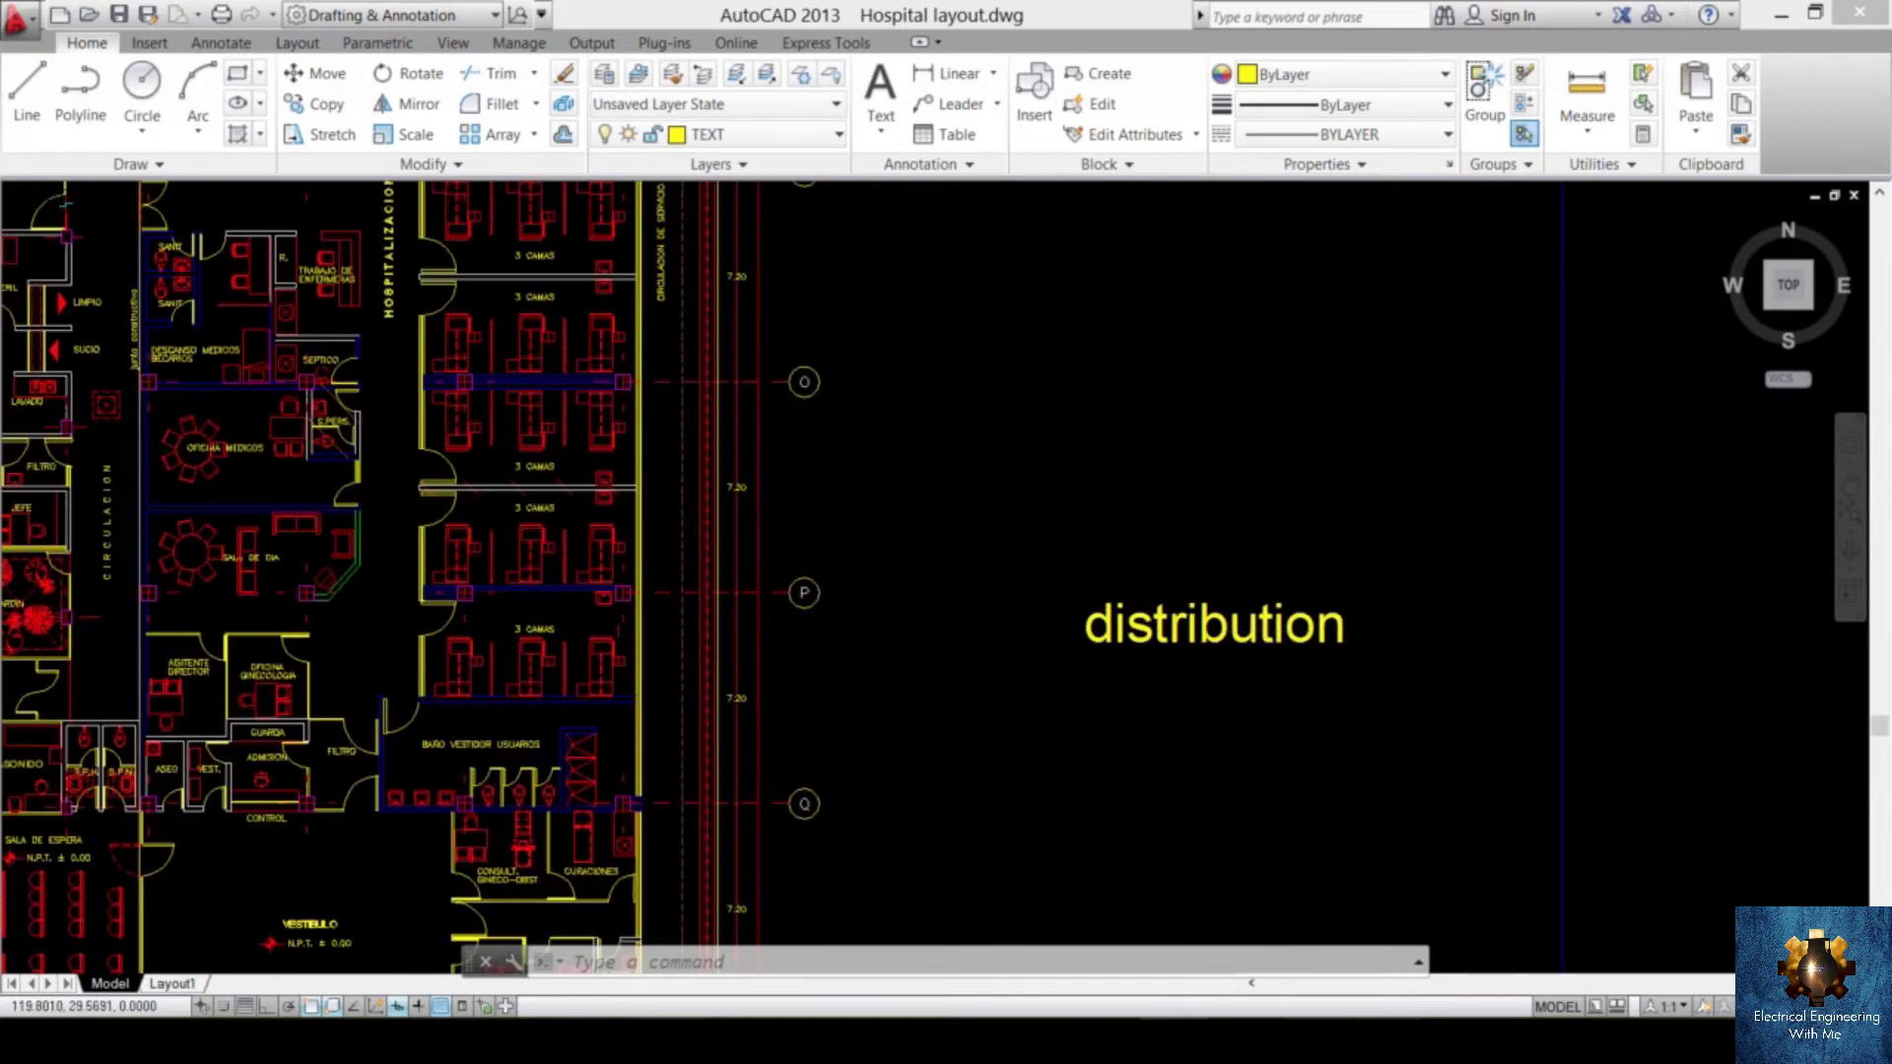
click(1266, 631)
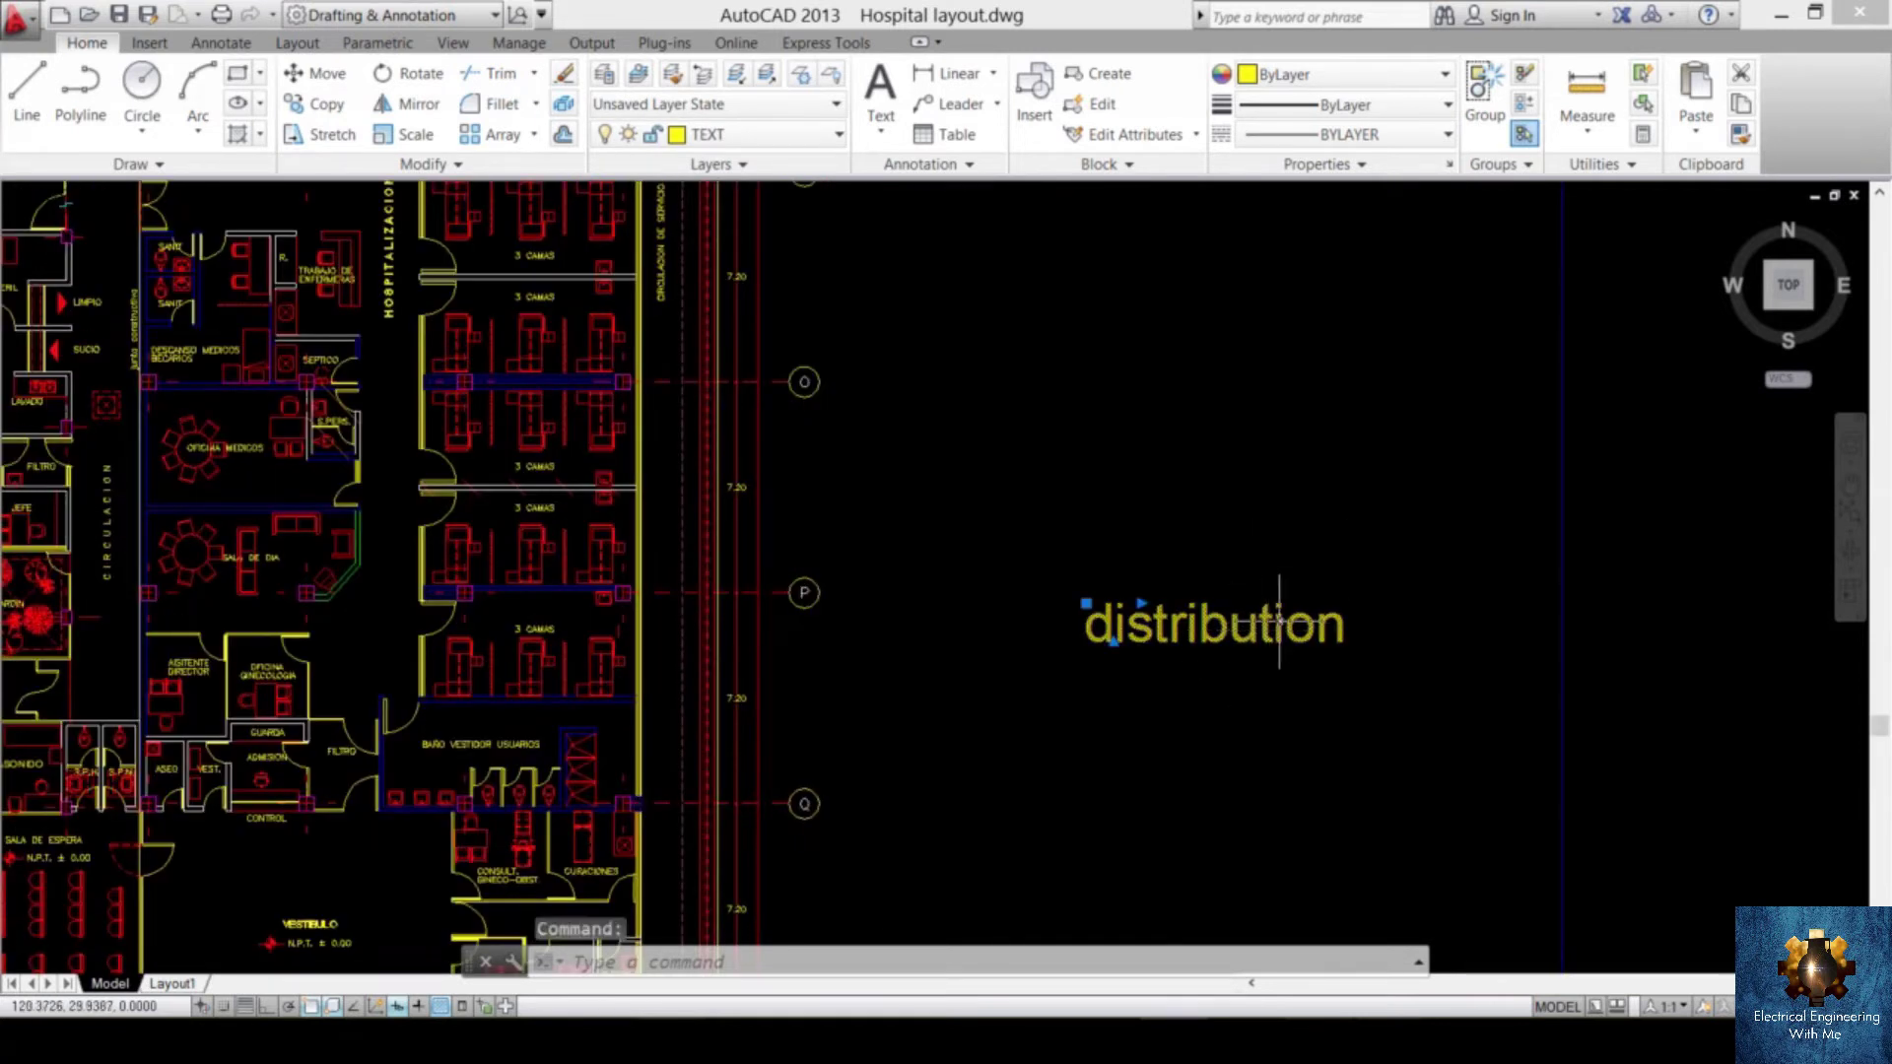
- Freeze the furniture layer so the furniture is hidden throughout the hospital floor plan
mouse_move(1276, 617)
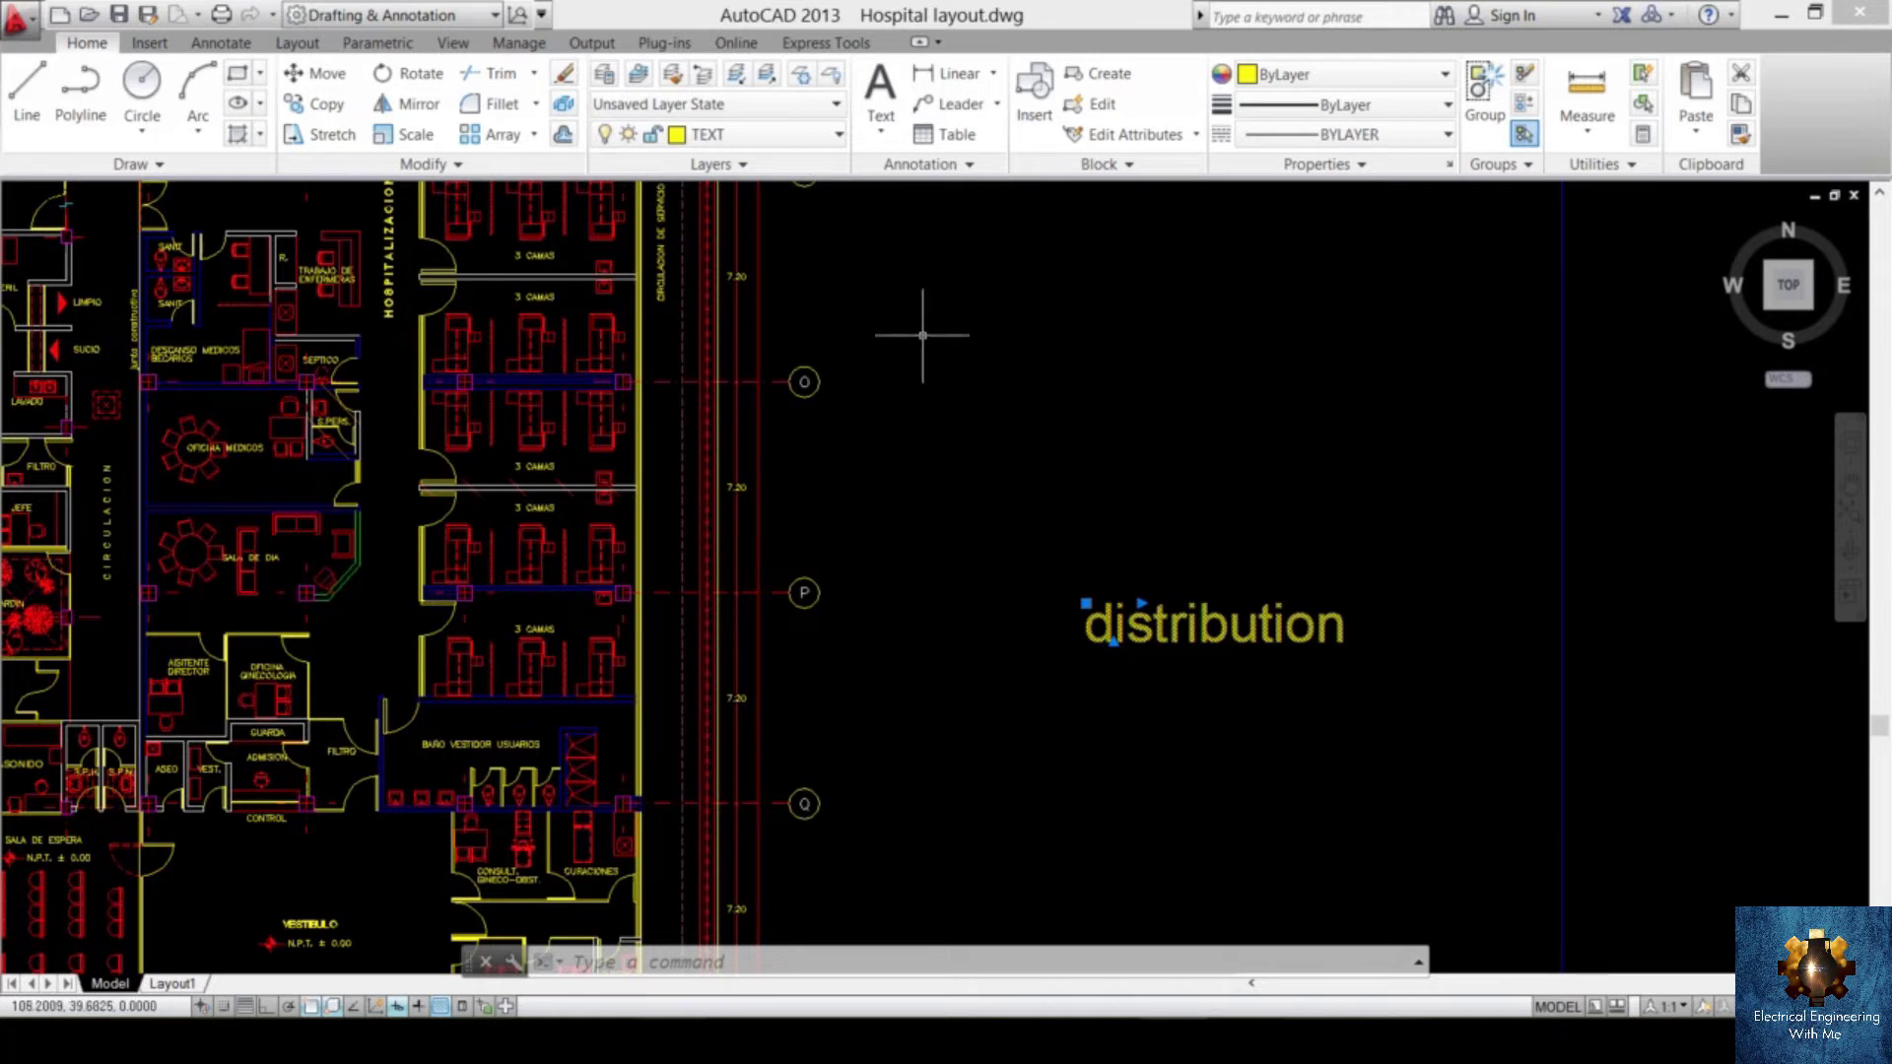
click(824, 138)
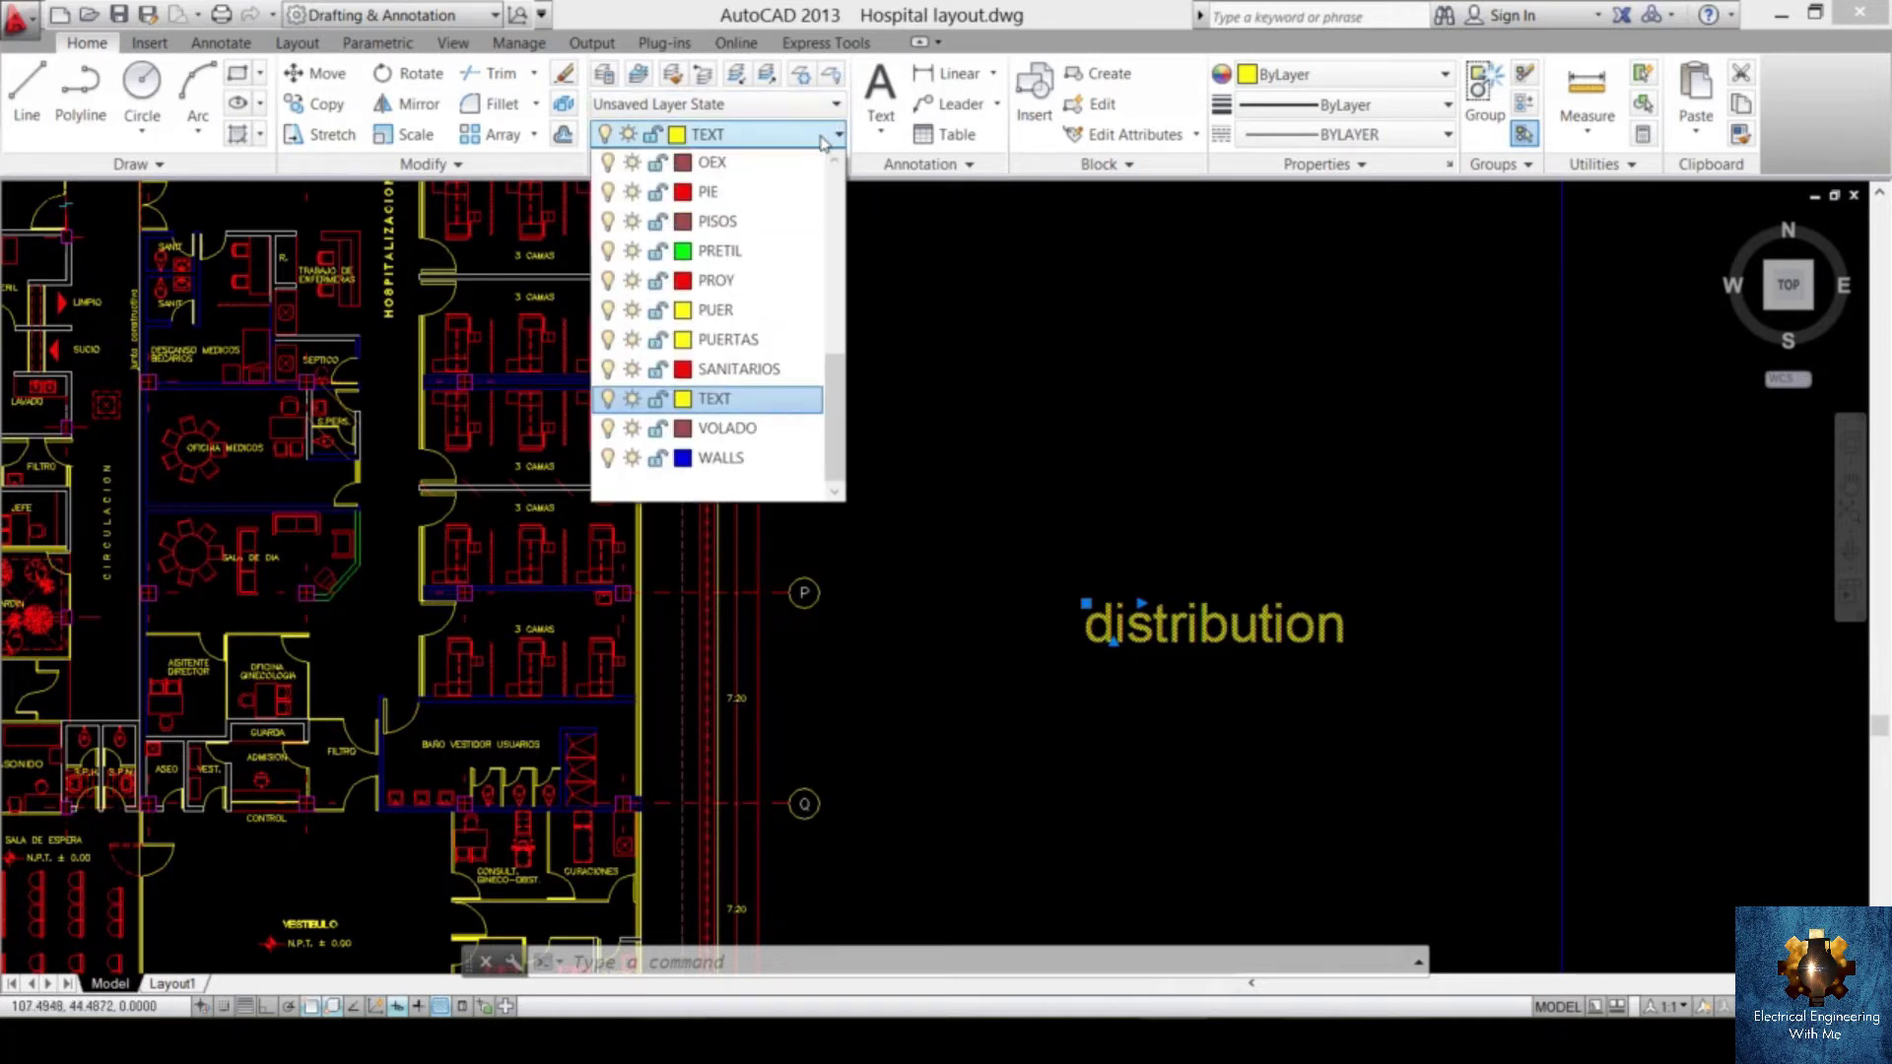
scroll(824, 141, up, 2)
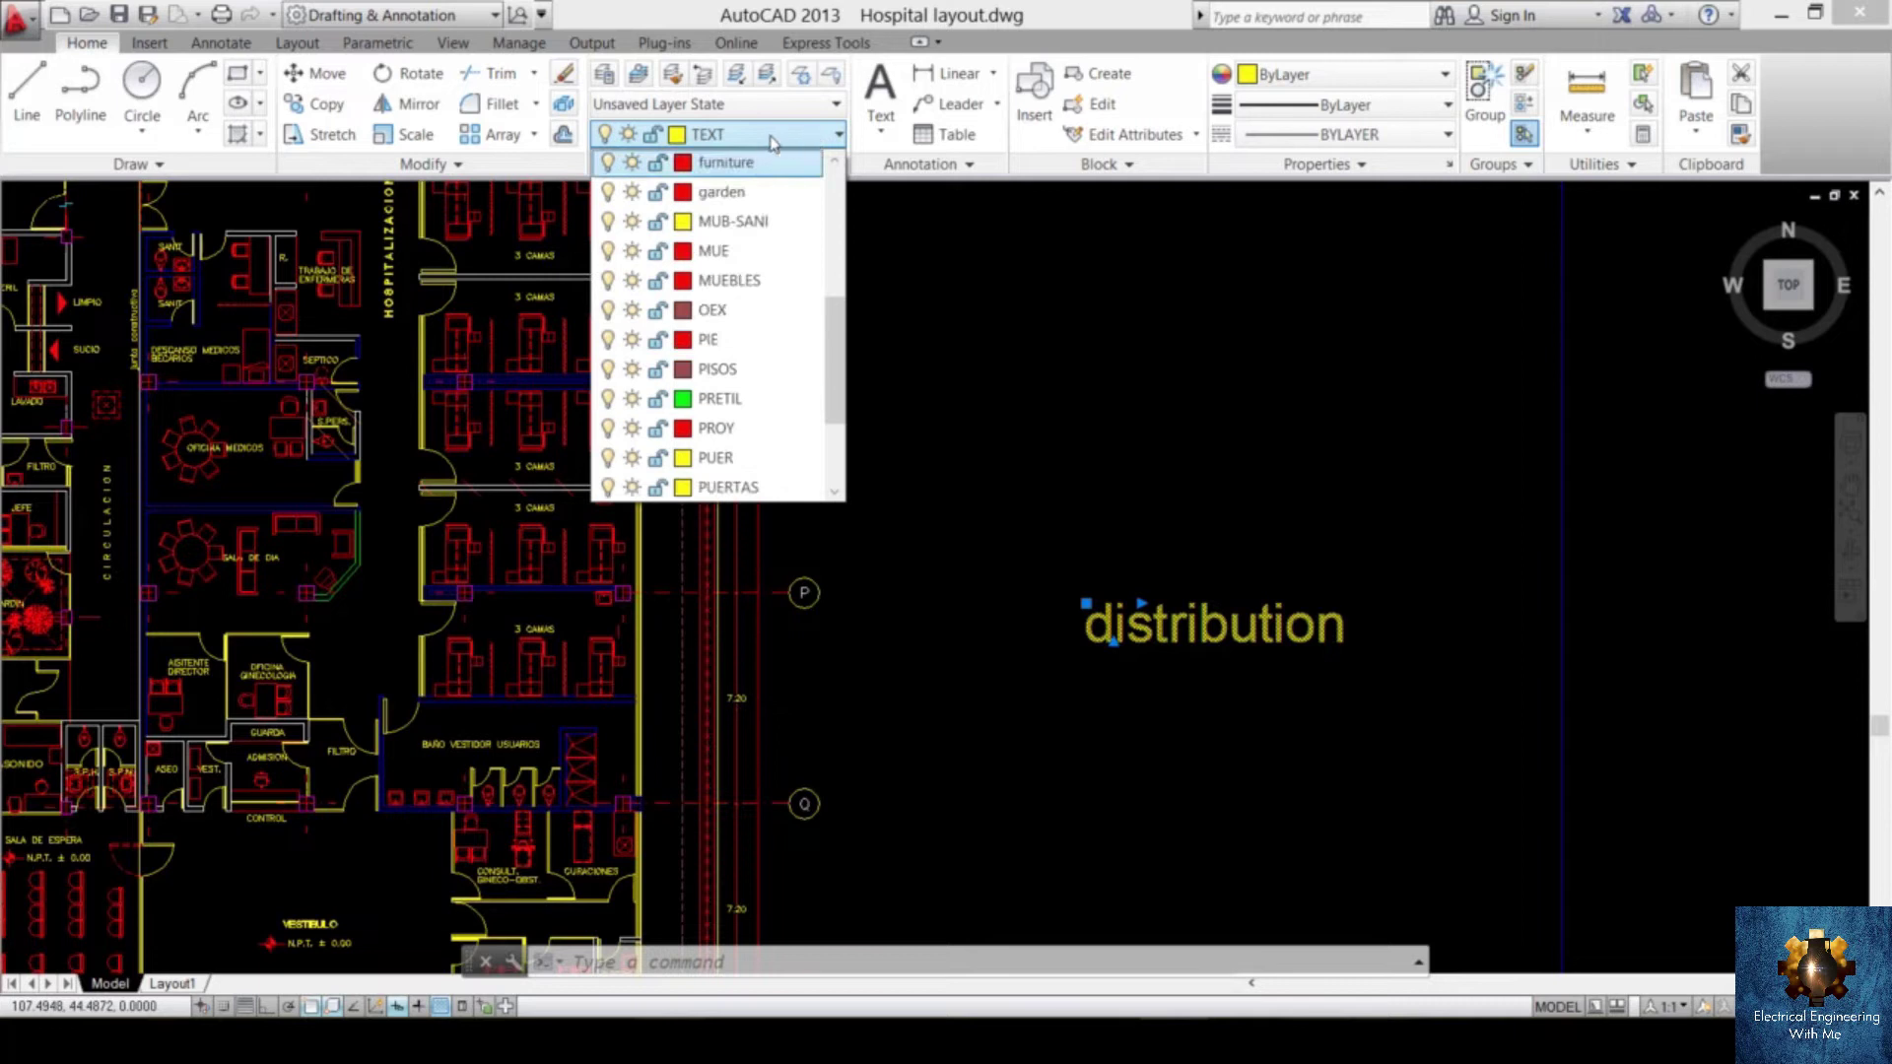
click(631, 163)
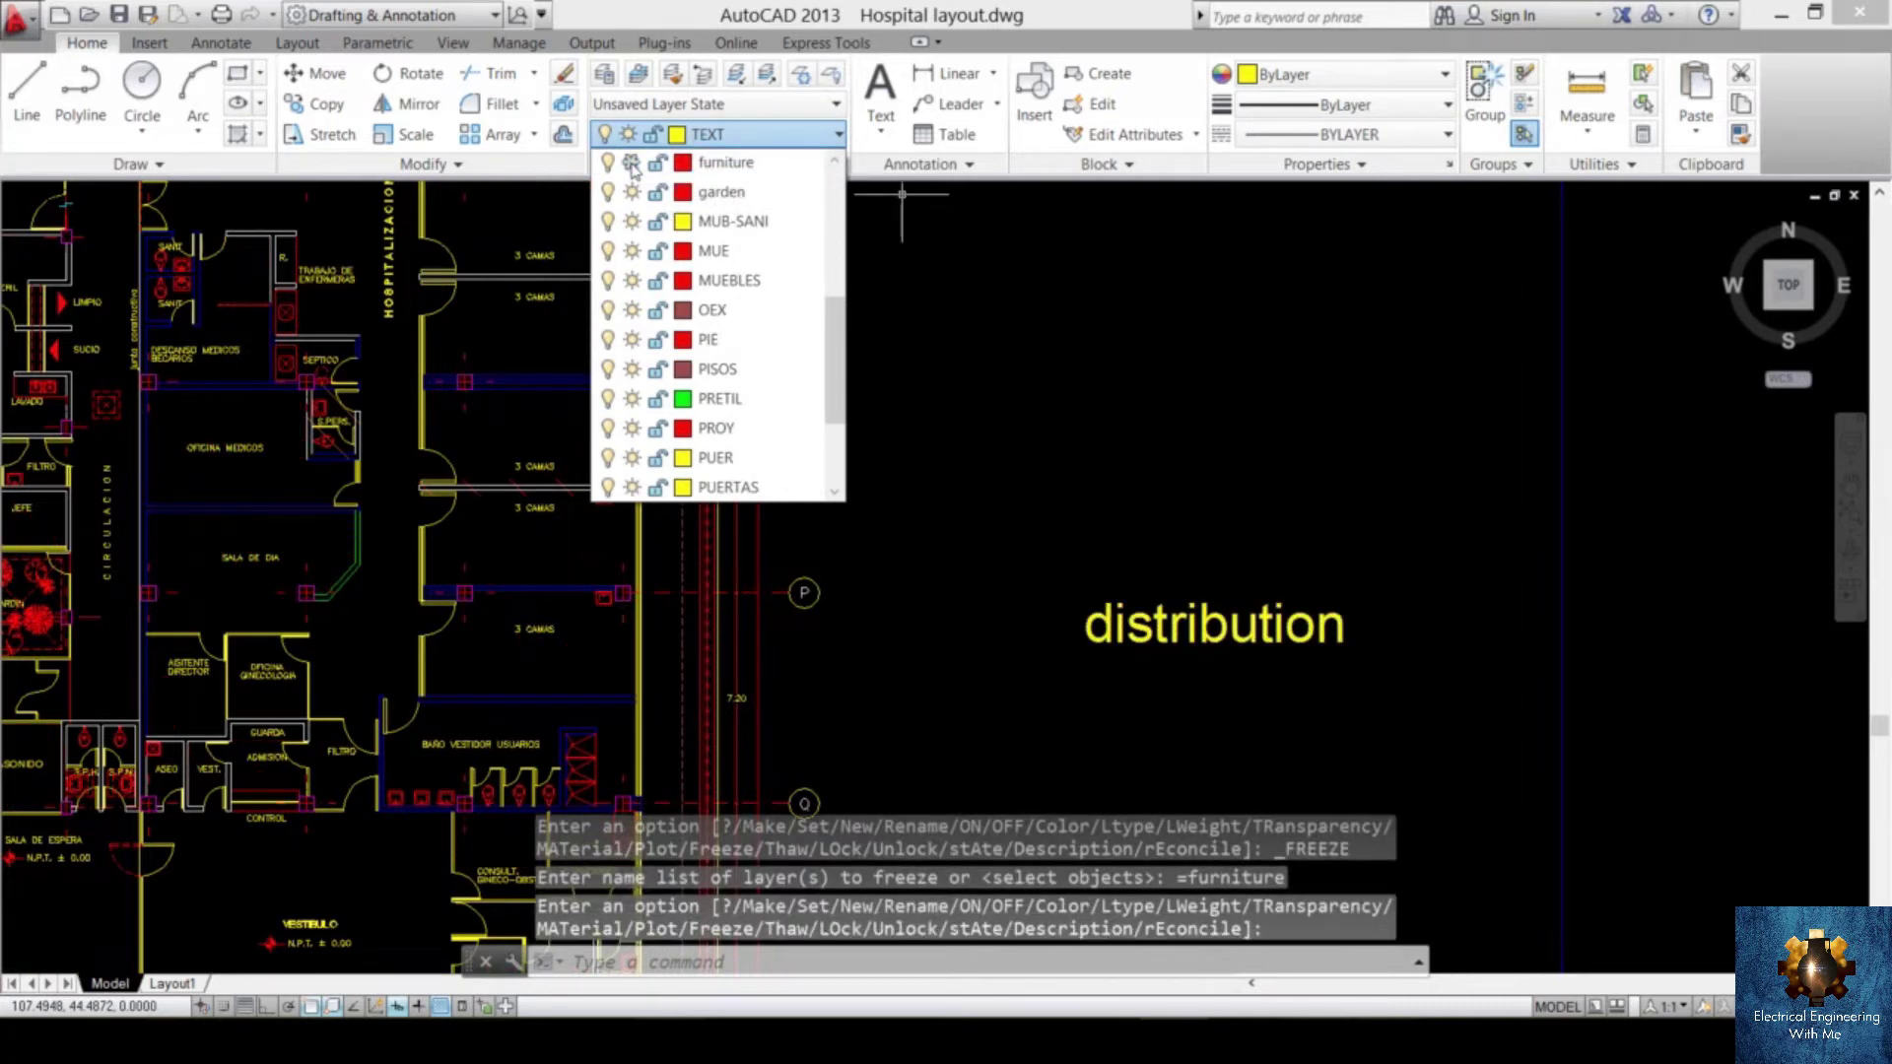
scroll(1025, 317, down, 3)
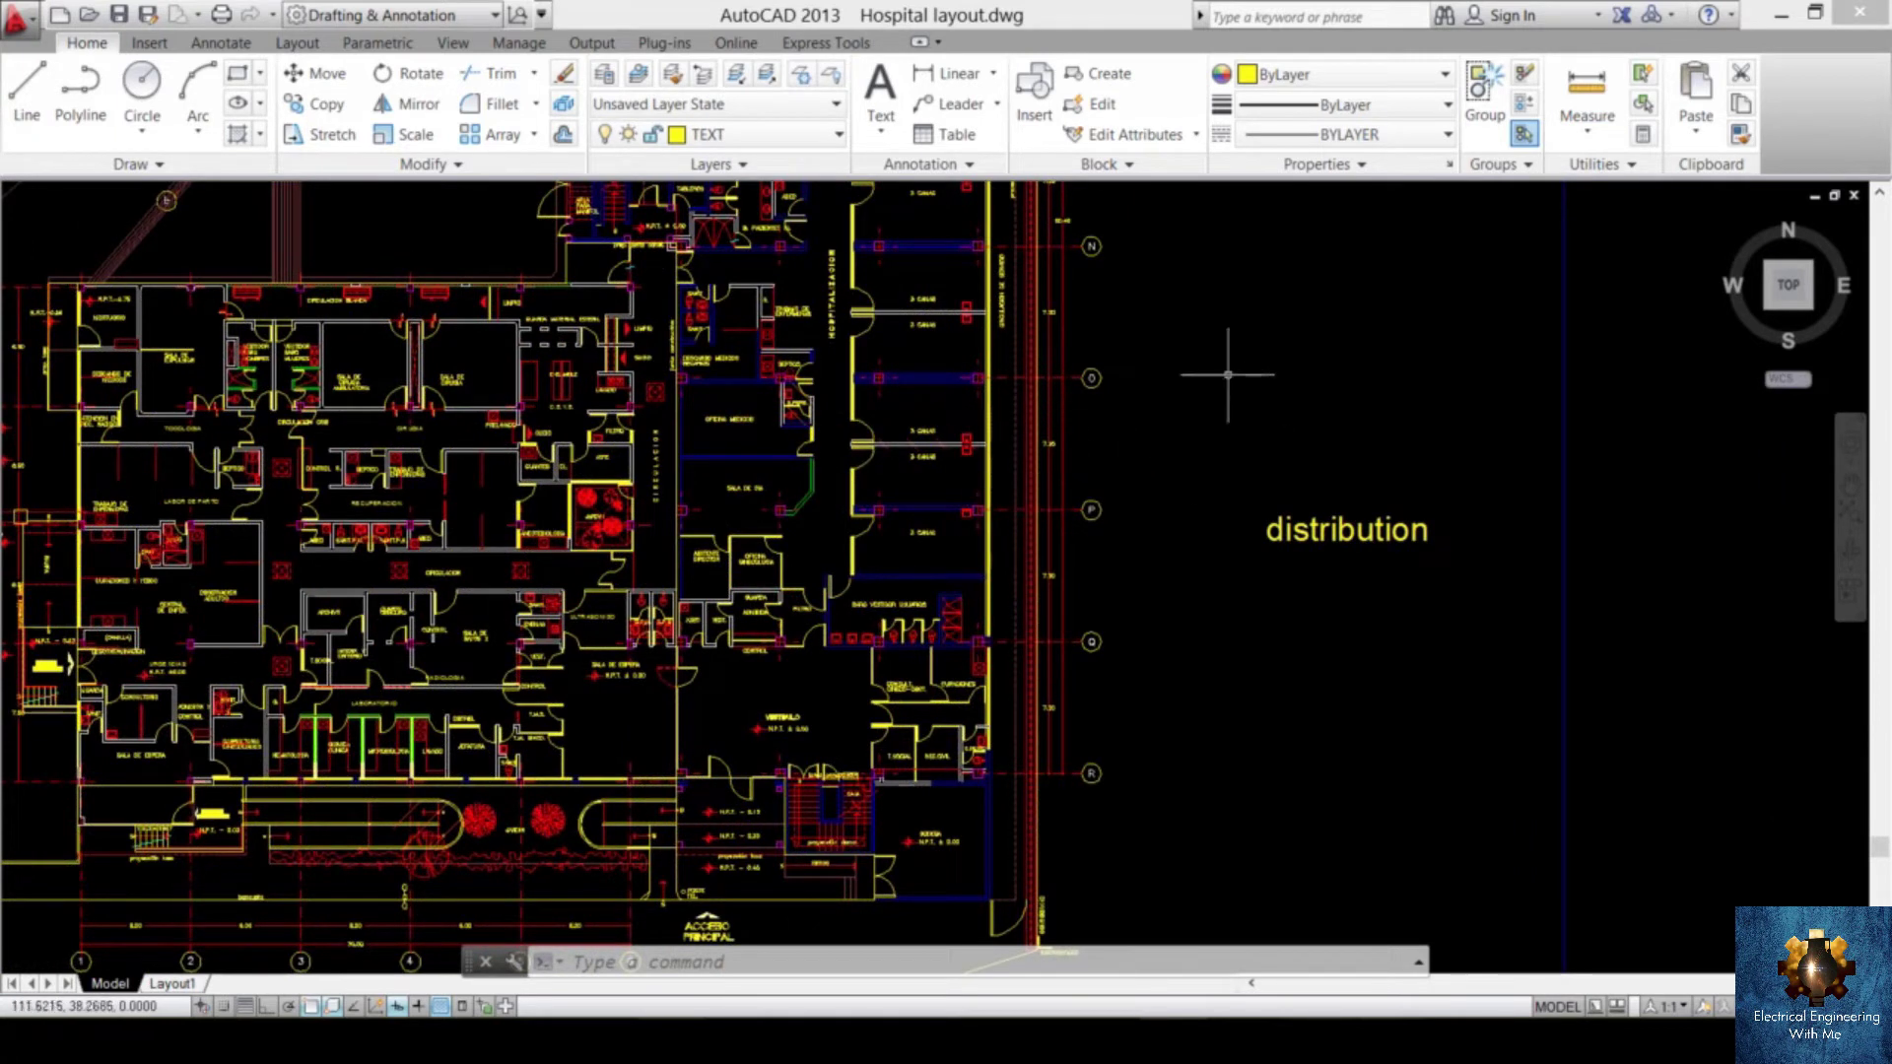
- Try to make the frozen furniture layer the current layer
click(838, 137)
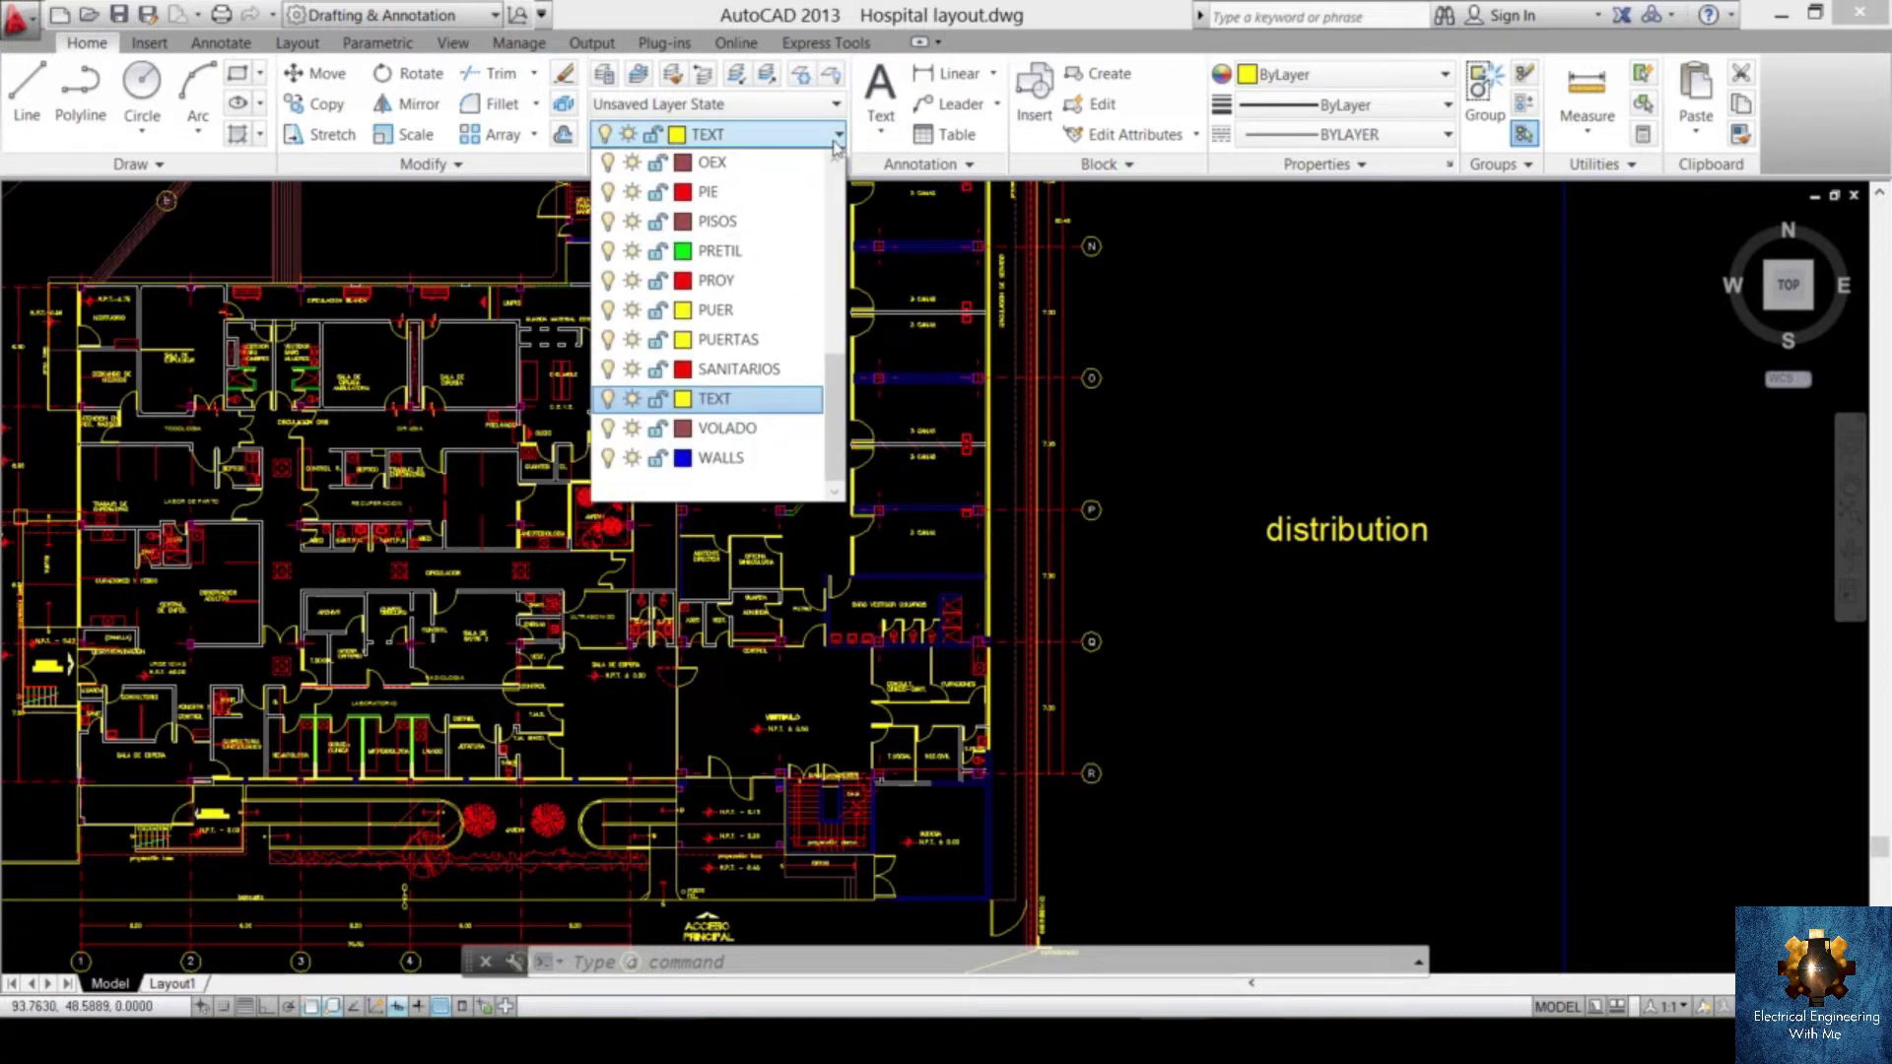
scroll(836, 146, up, 2)
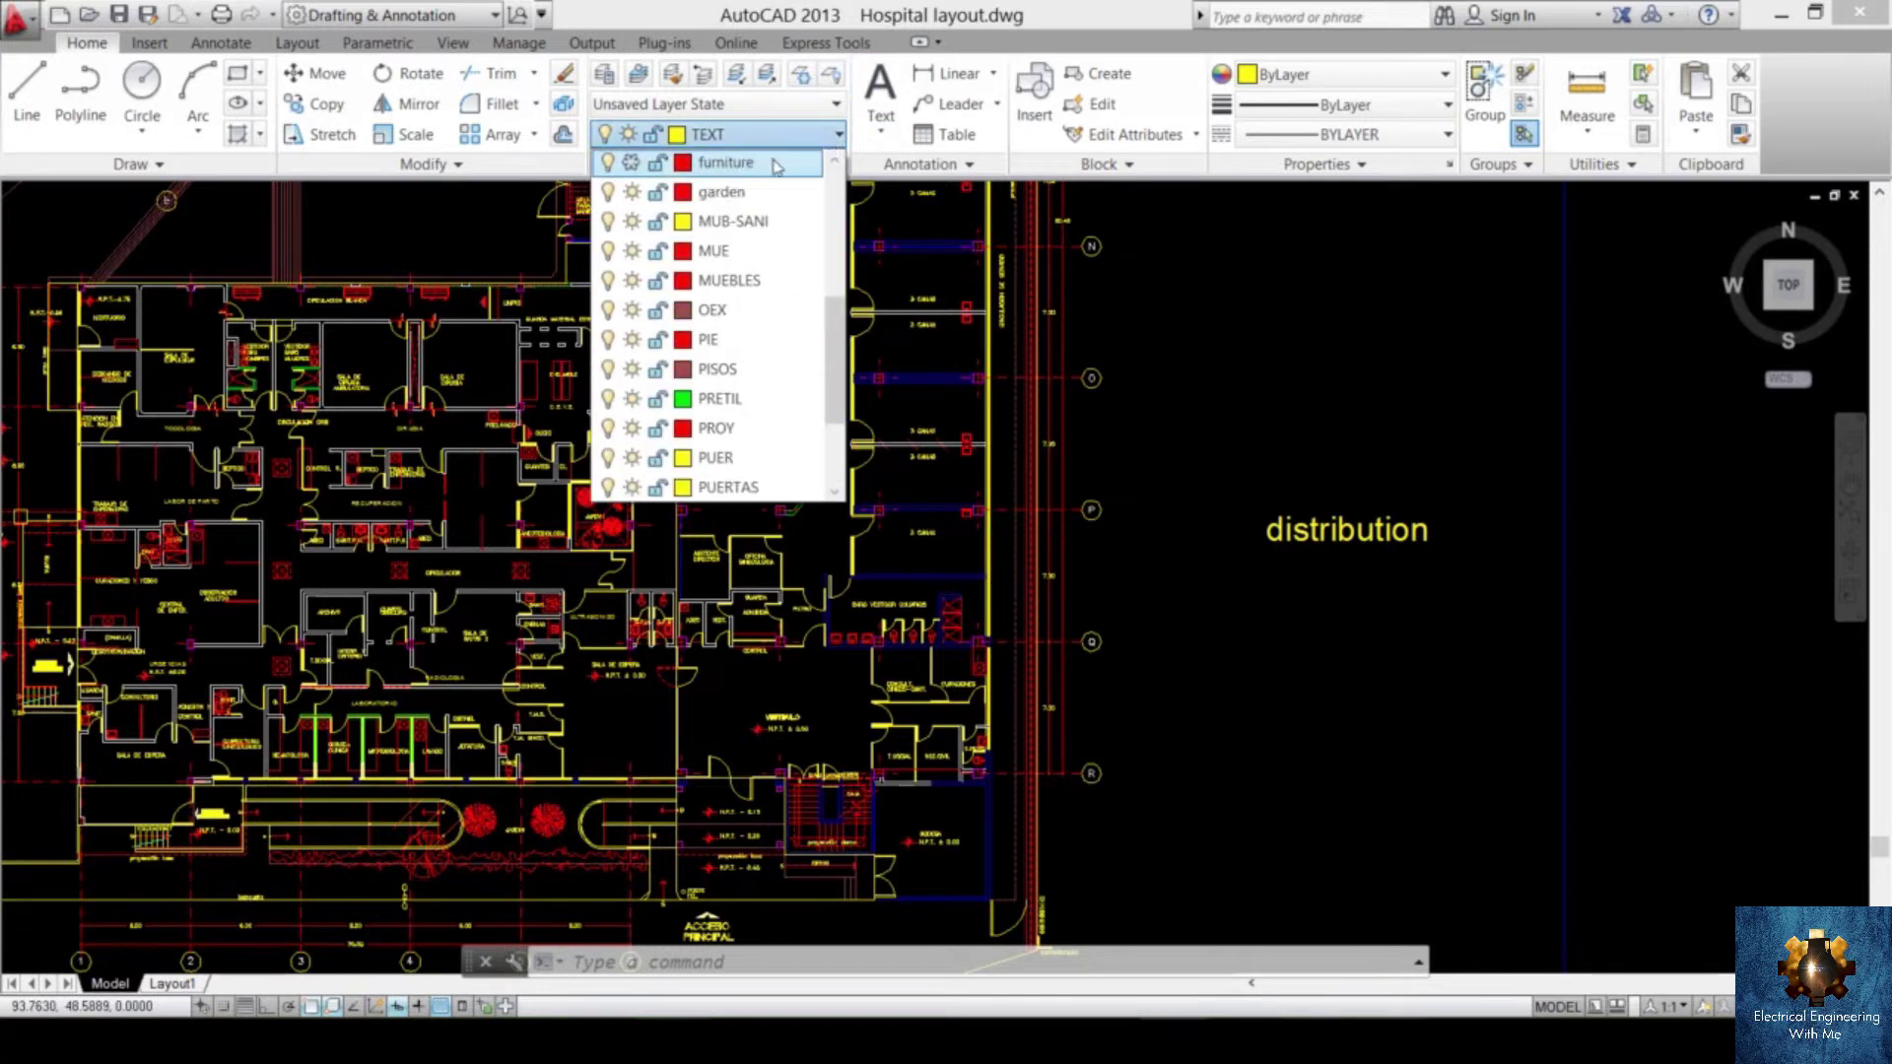
click(777, 163)
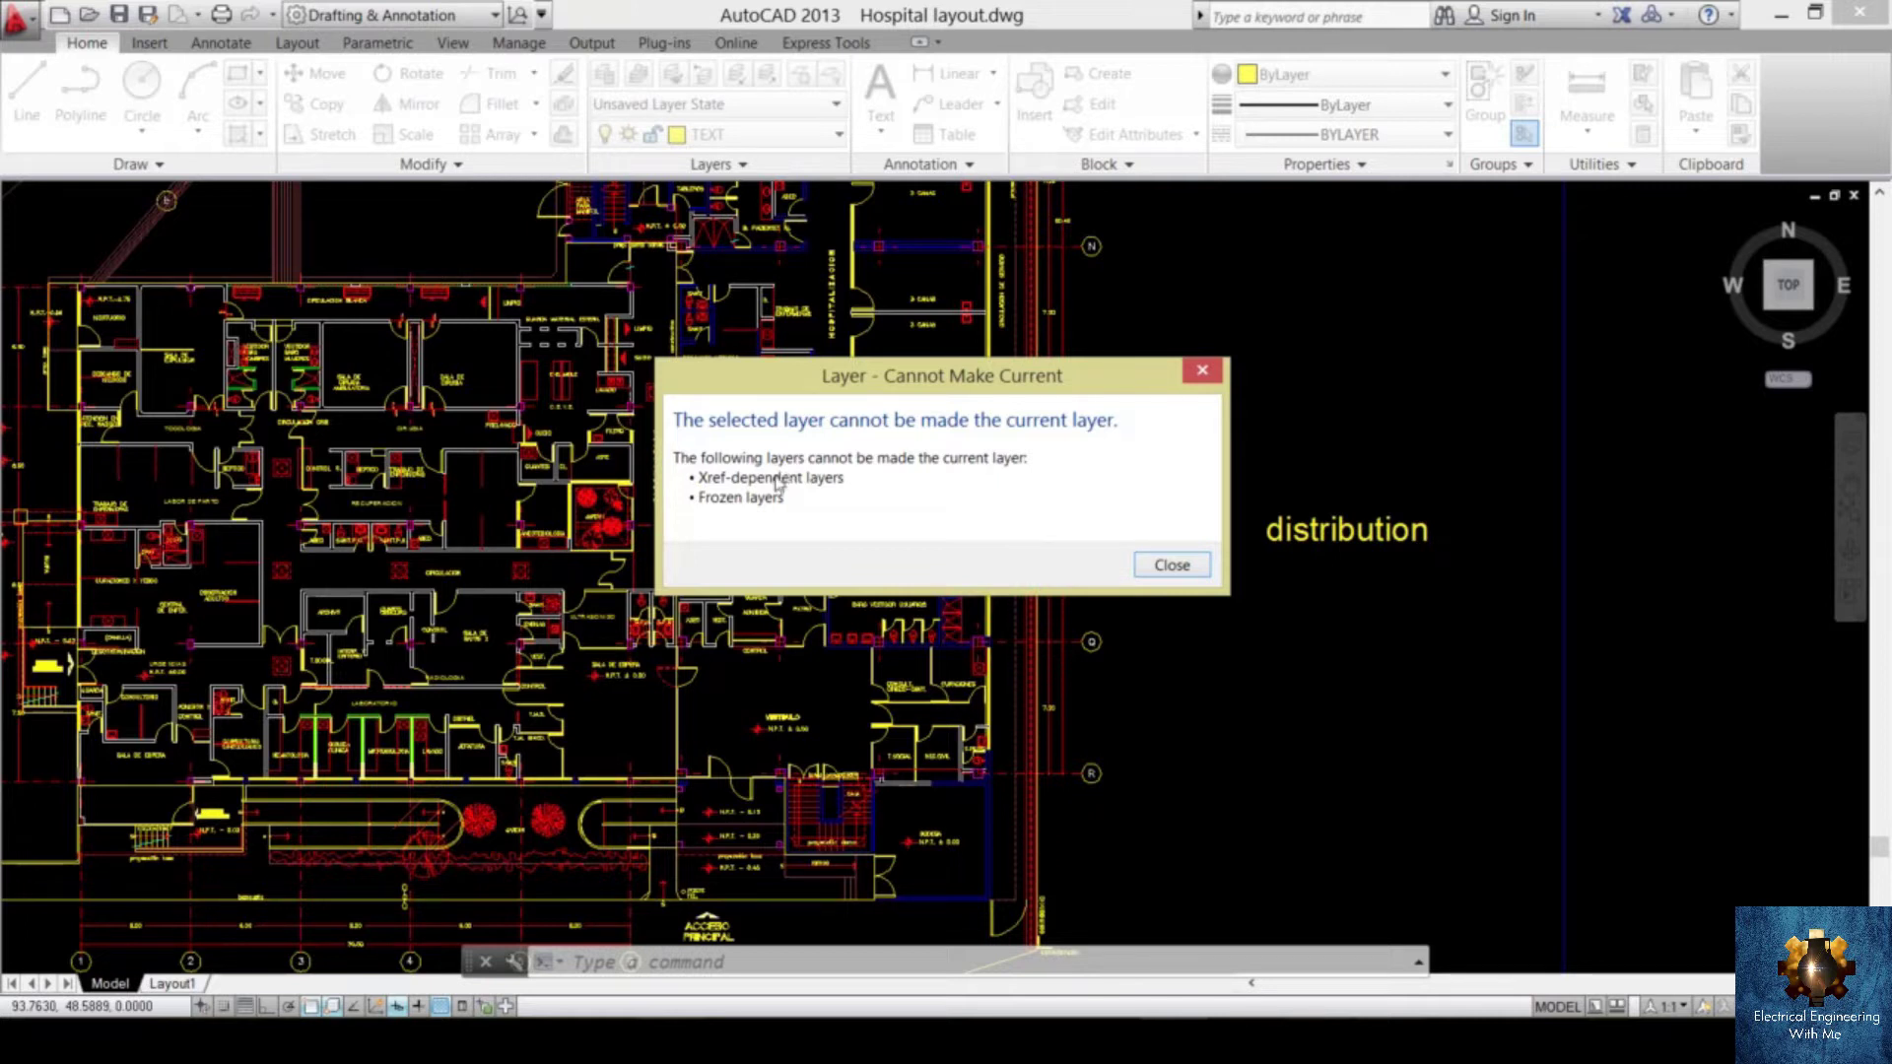
click(1194, 569)
- Thaw the furniture layer and make it the current layer
click(823, 140)
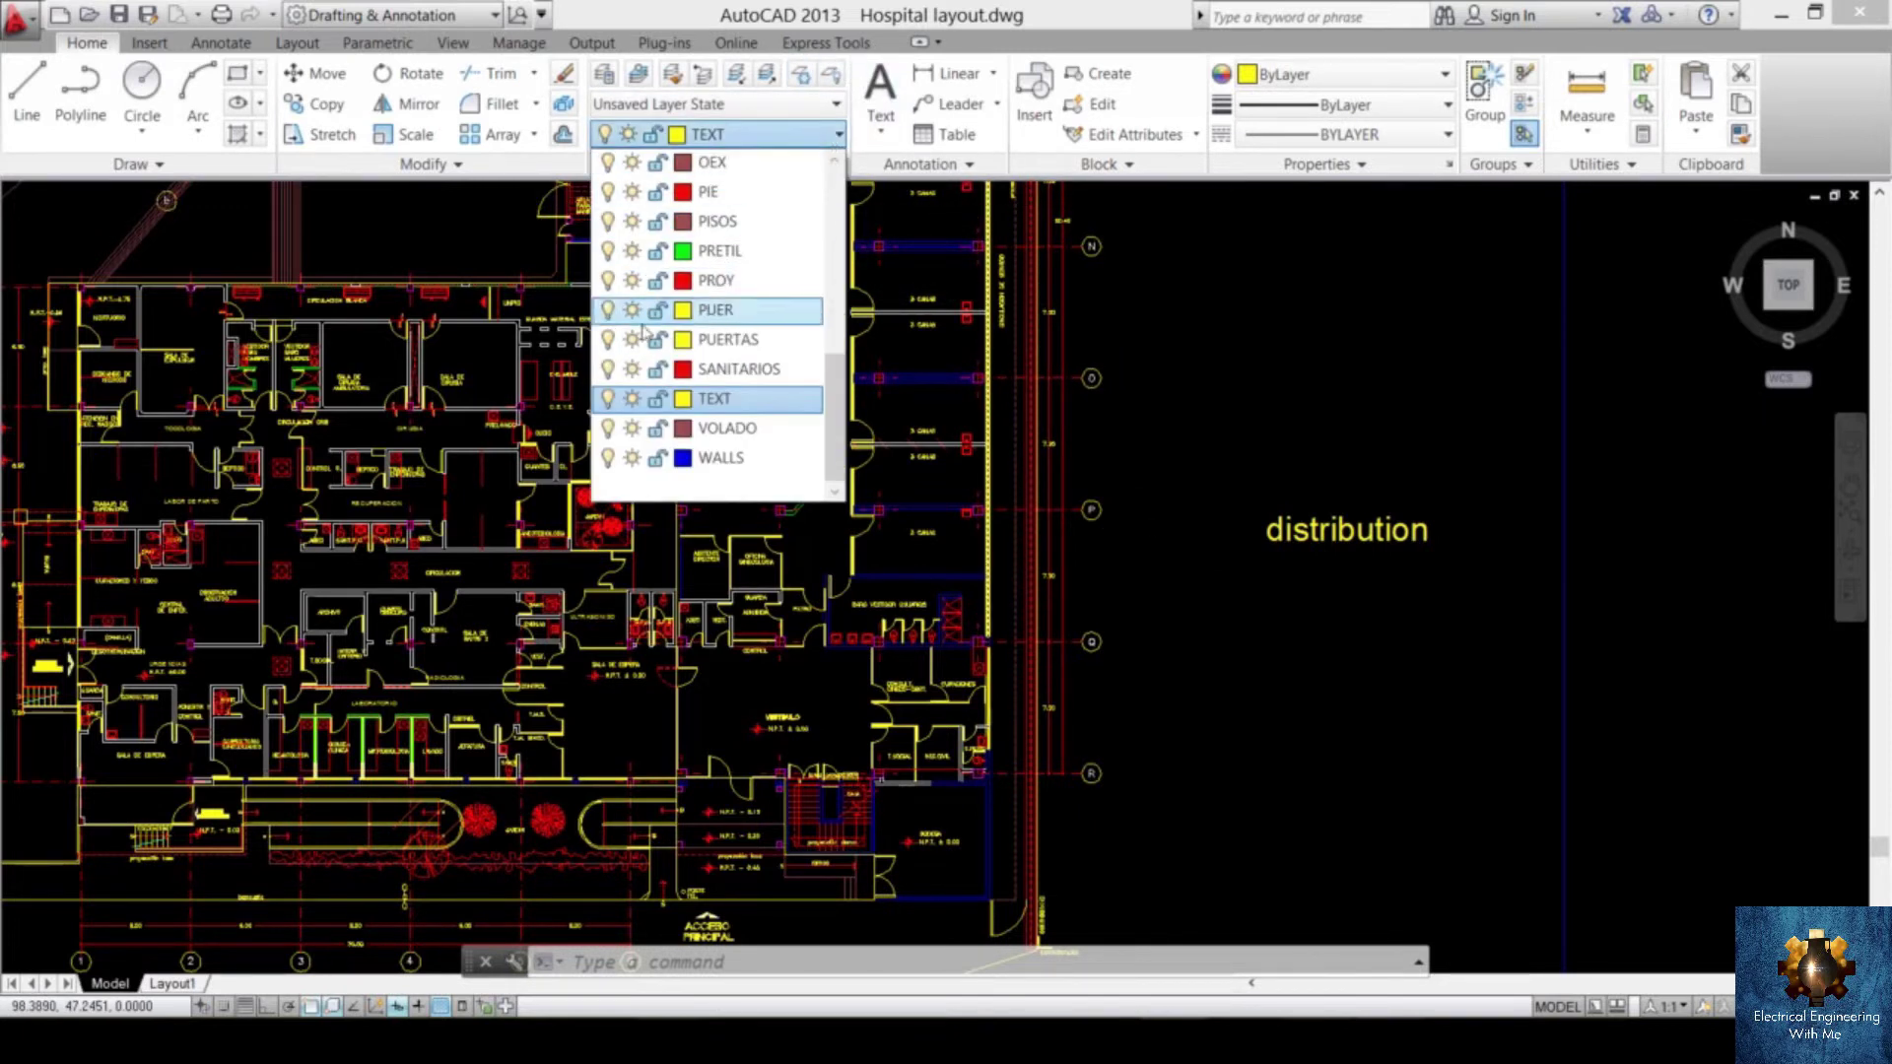
scroll(688, 248, up, 2)
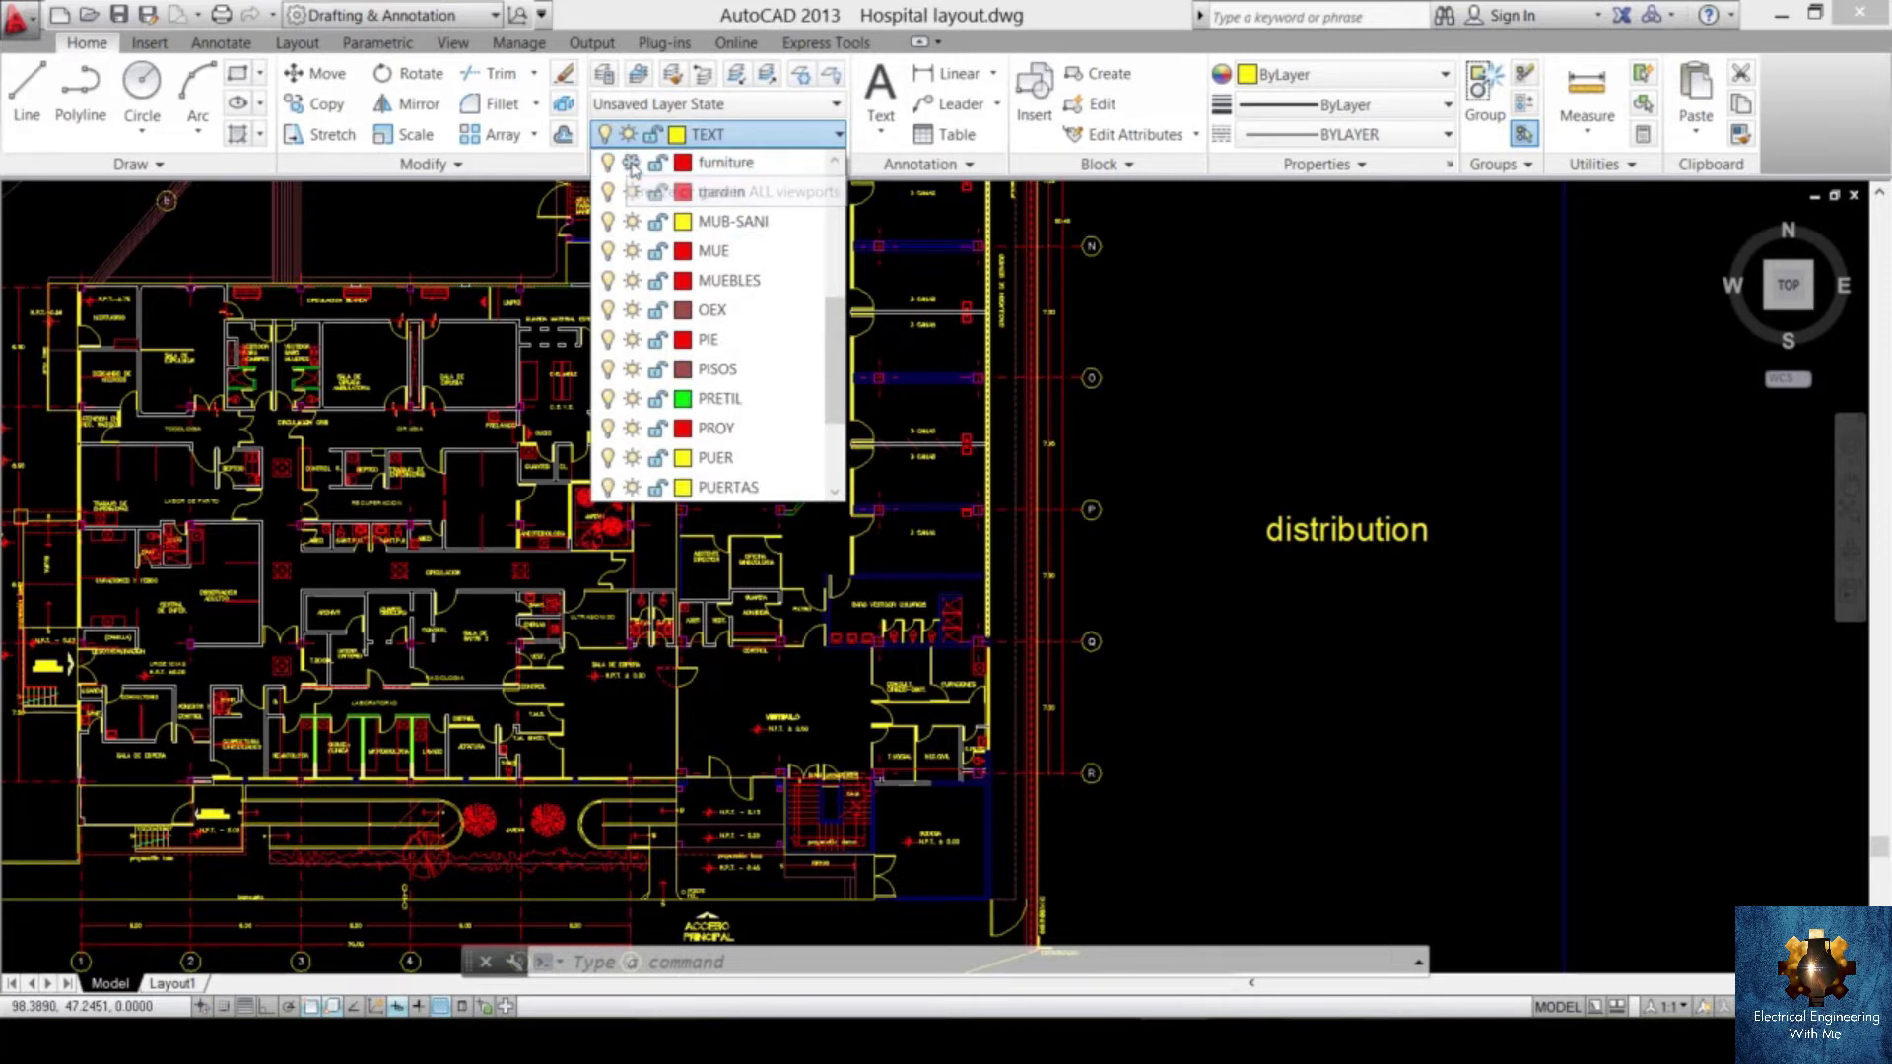
click(632, 163)
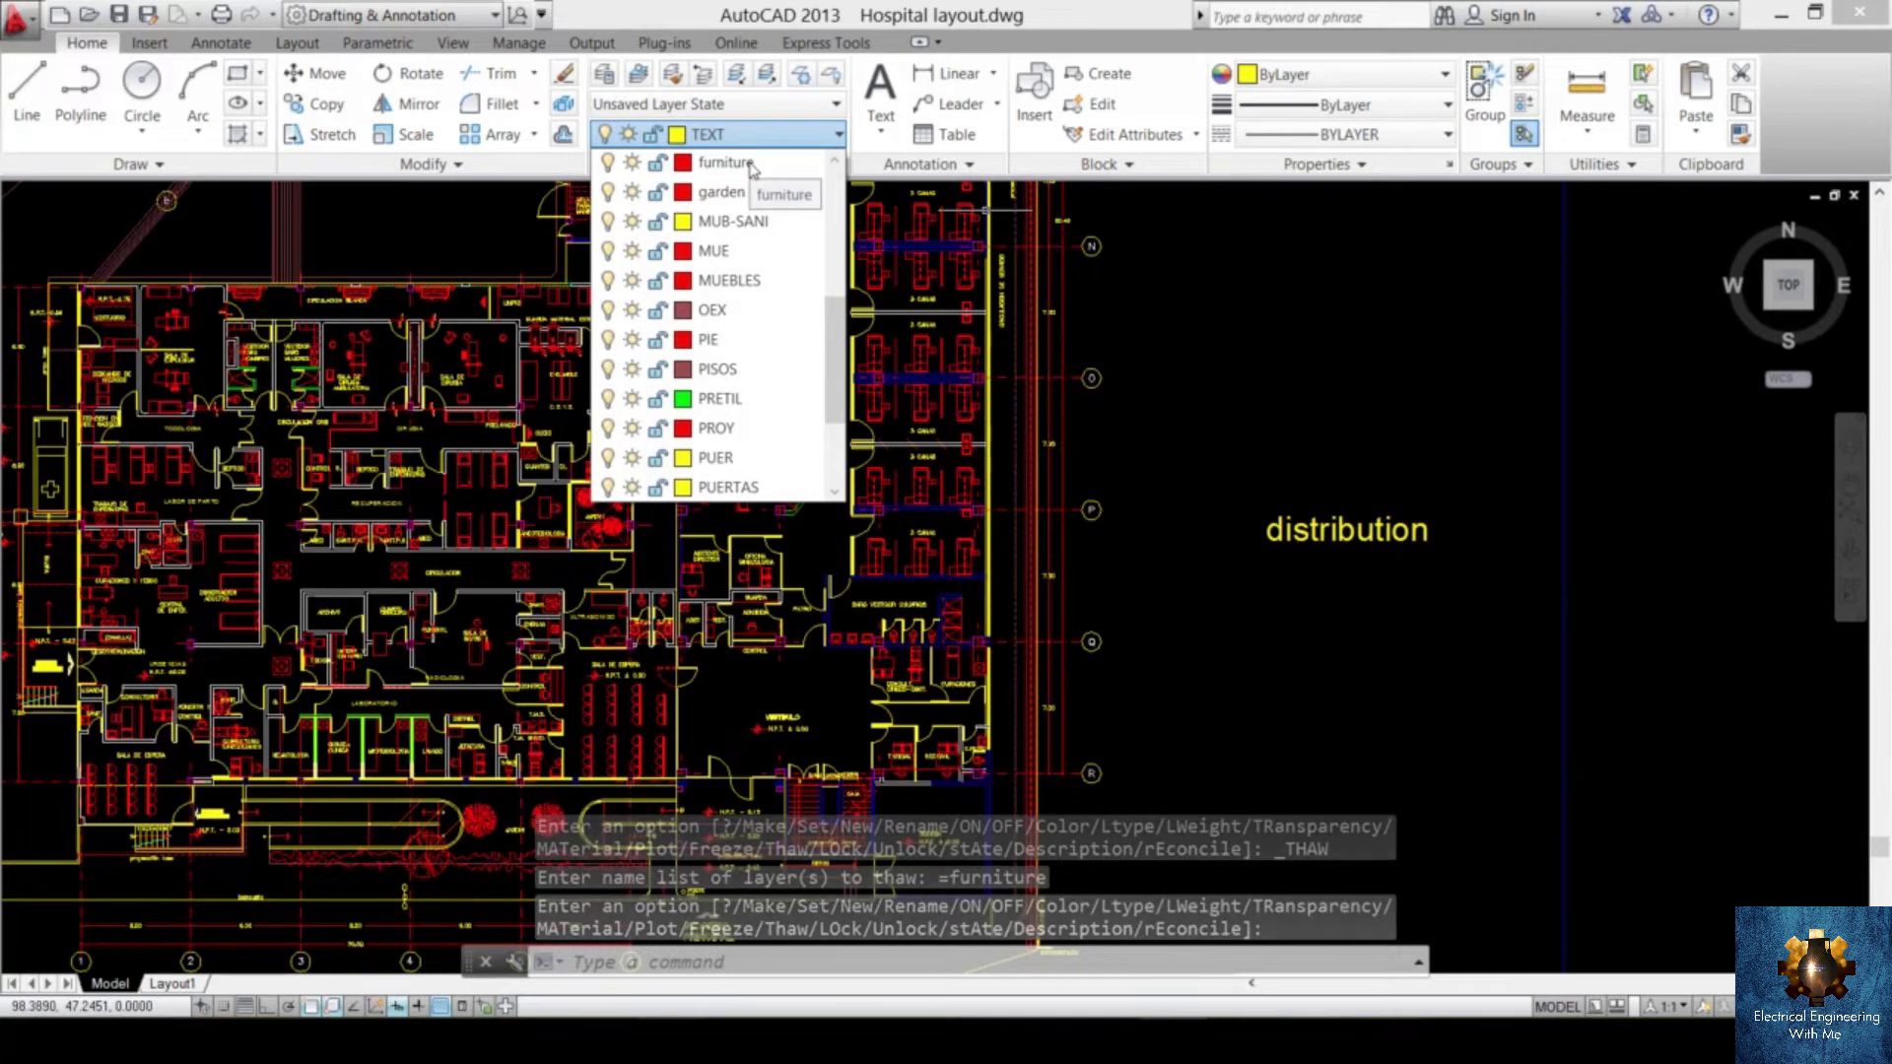
click(749, 164)
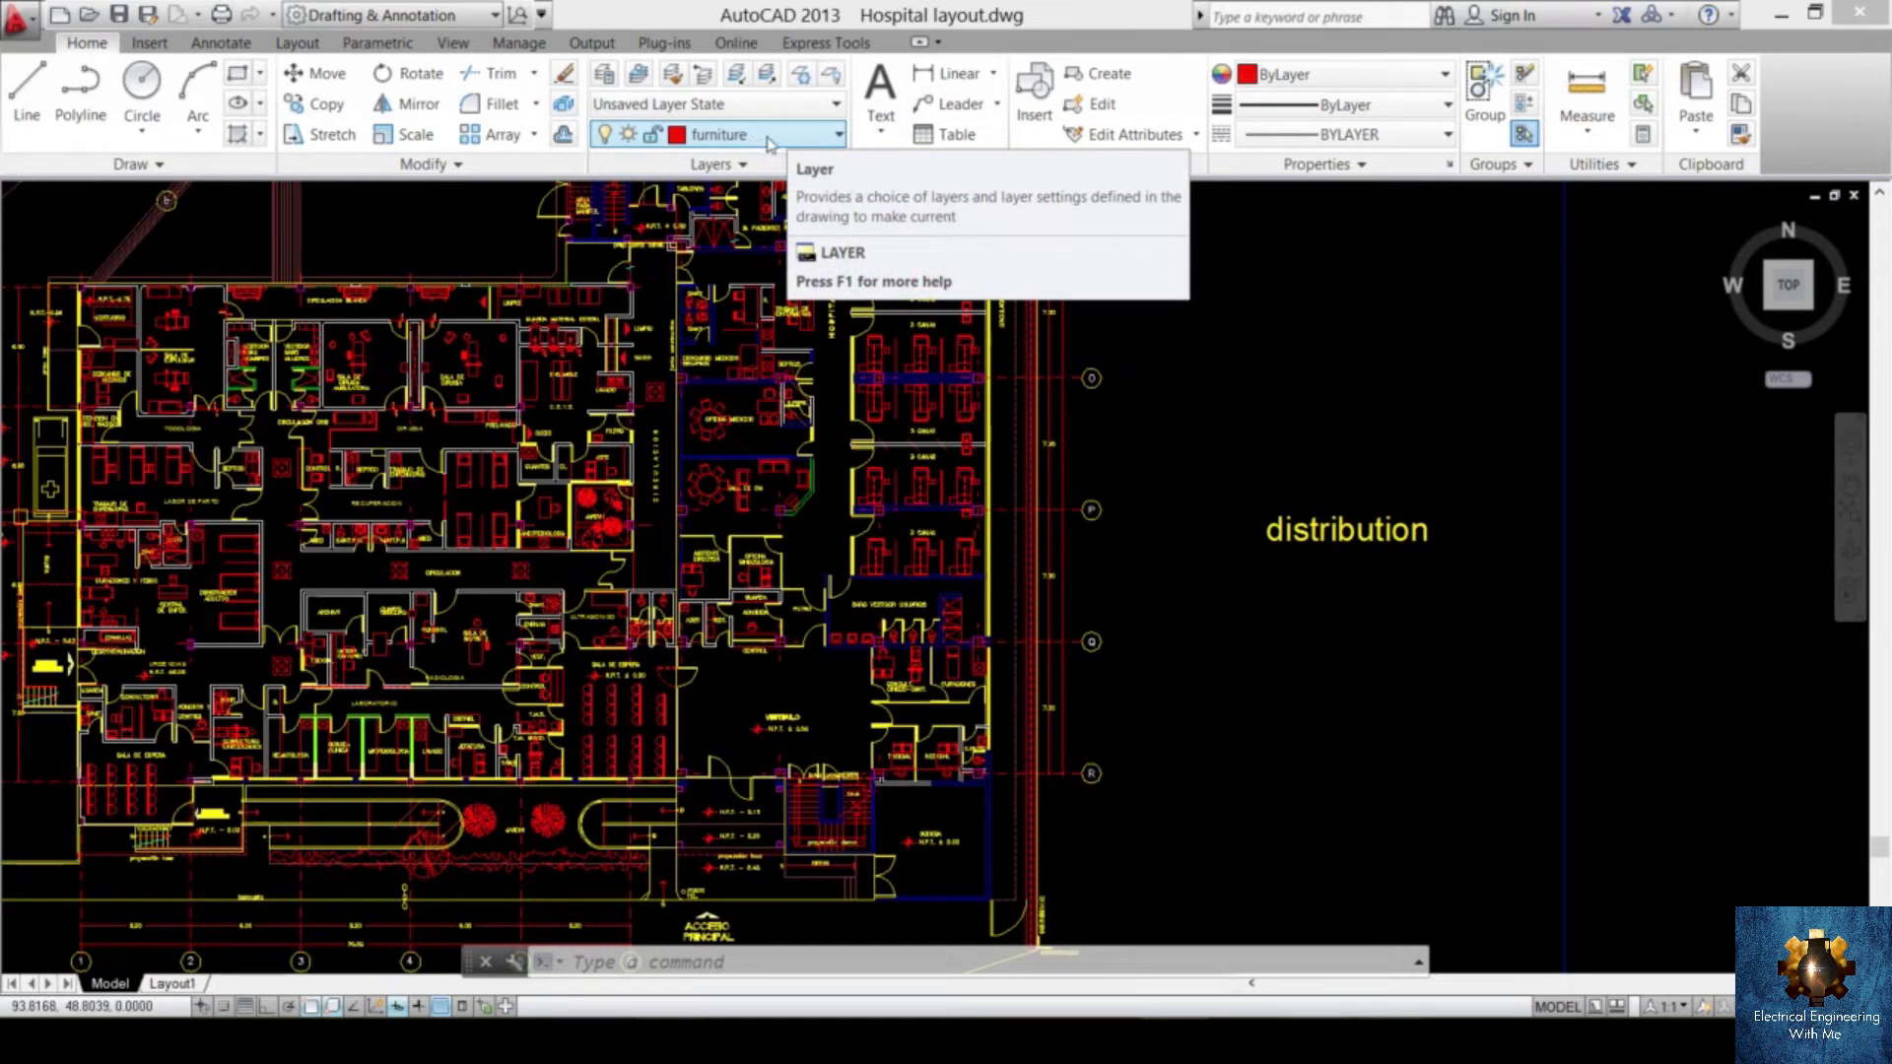
mouse_move(923, 357)
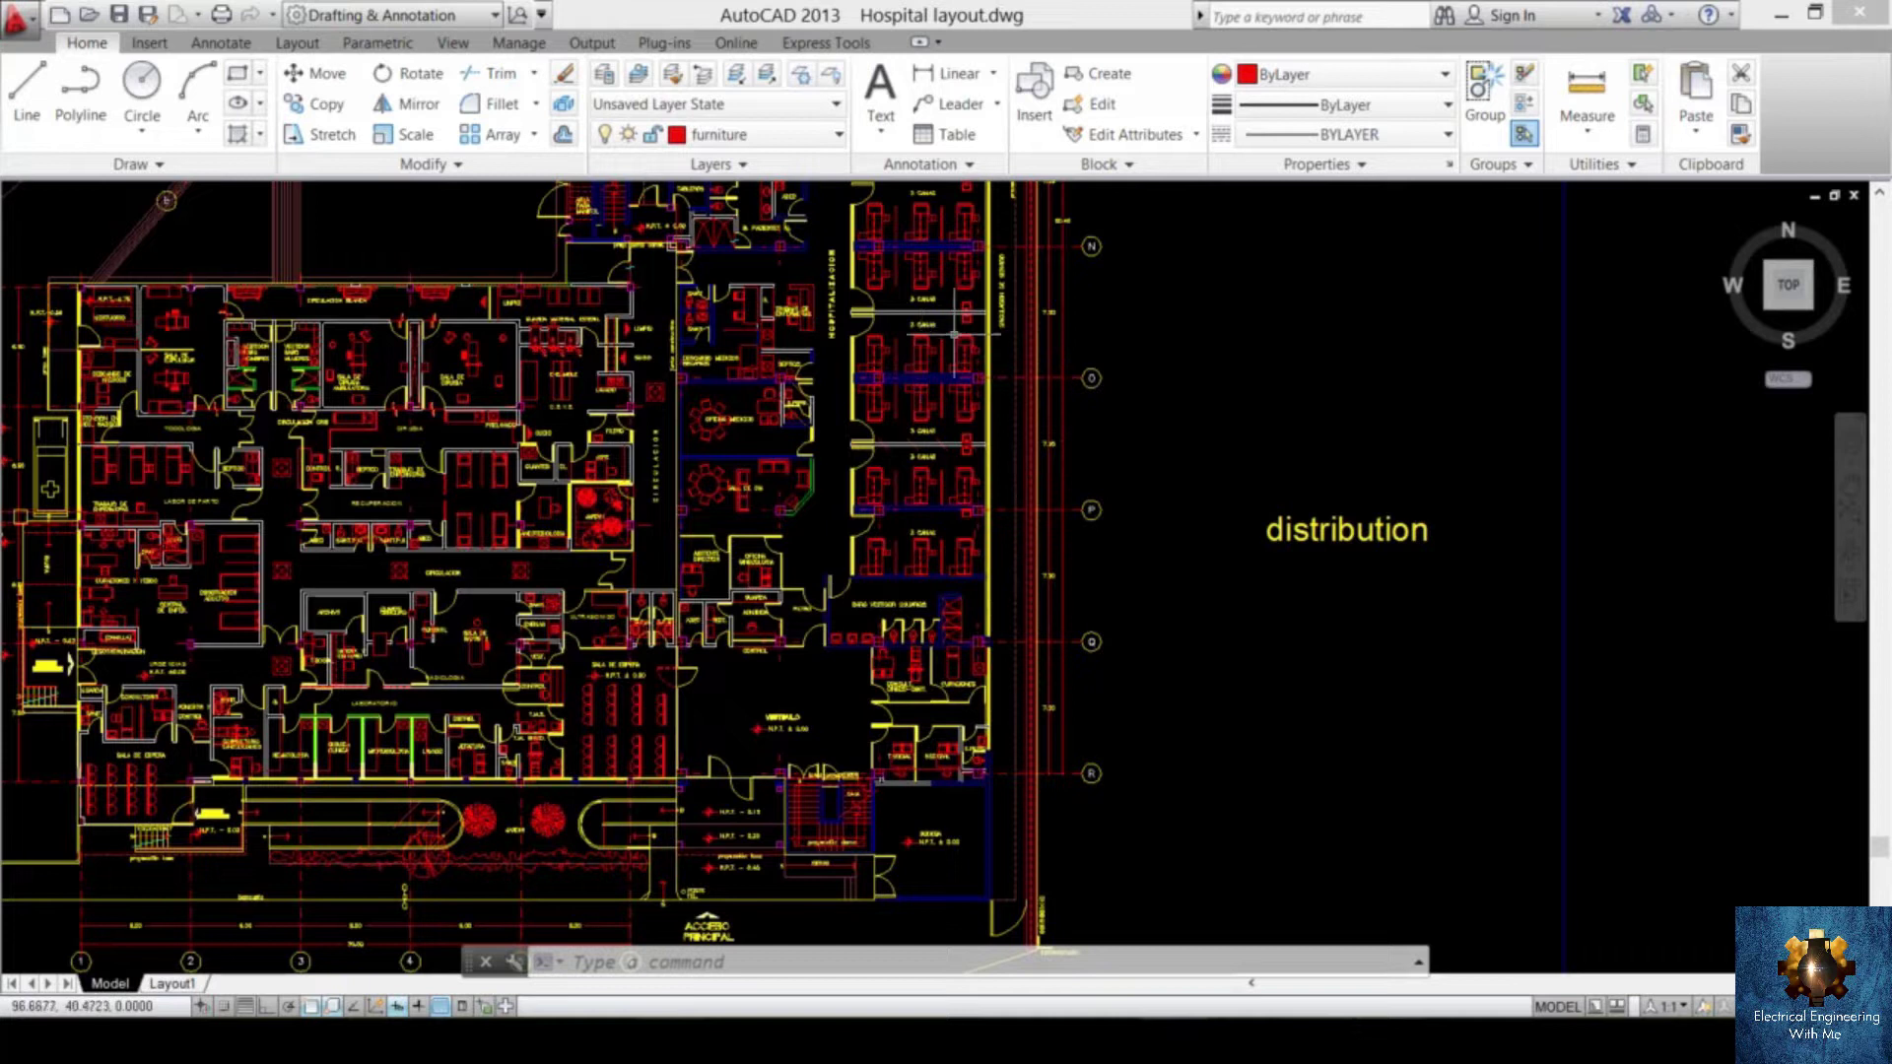
- Lock the furniture layer
click(836, 139)
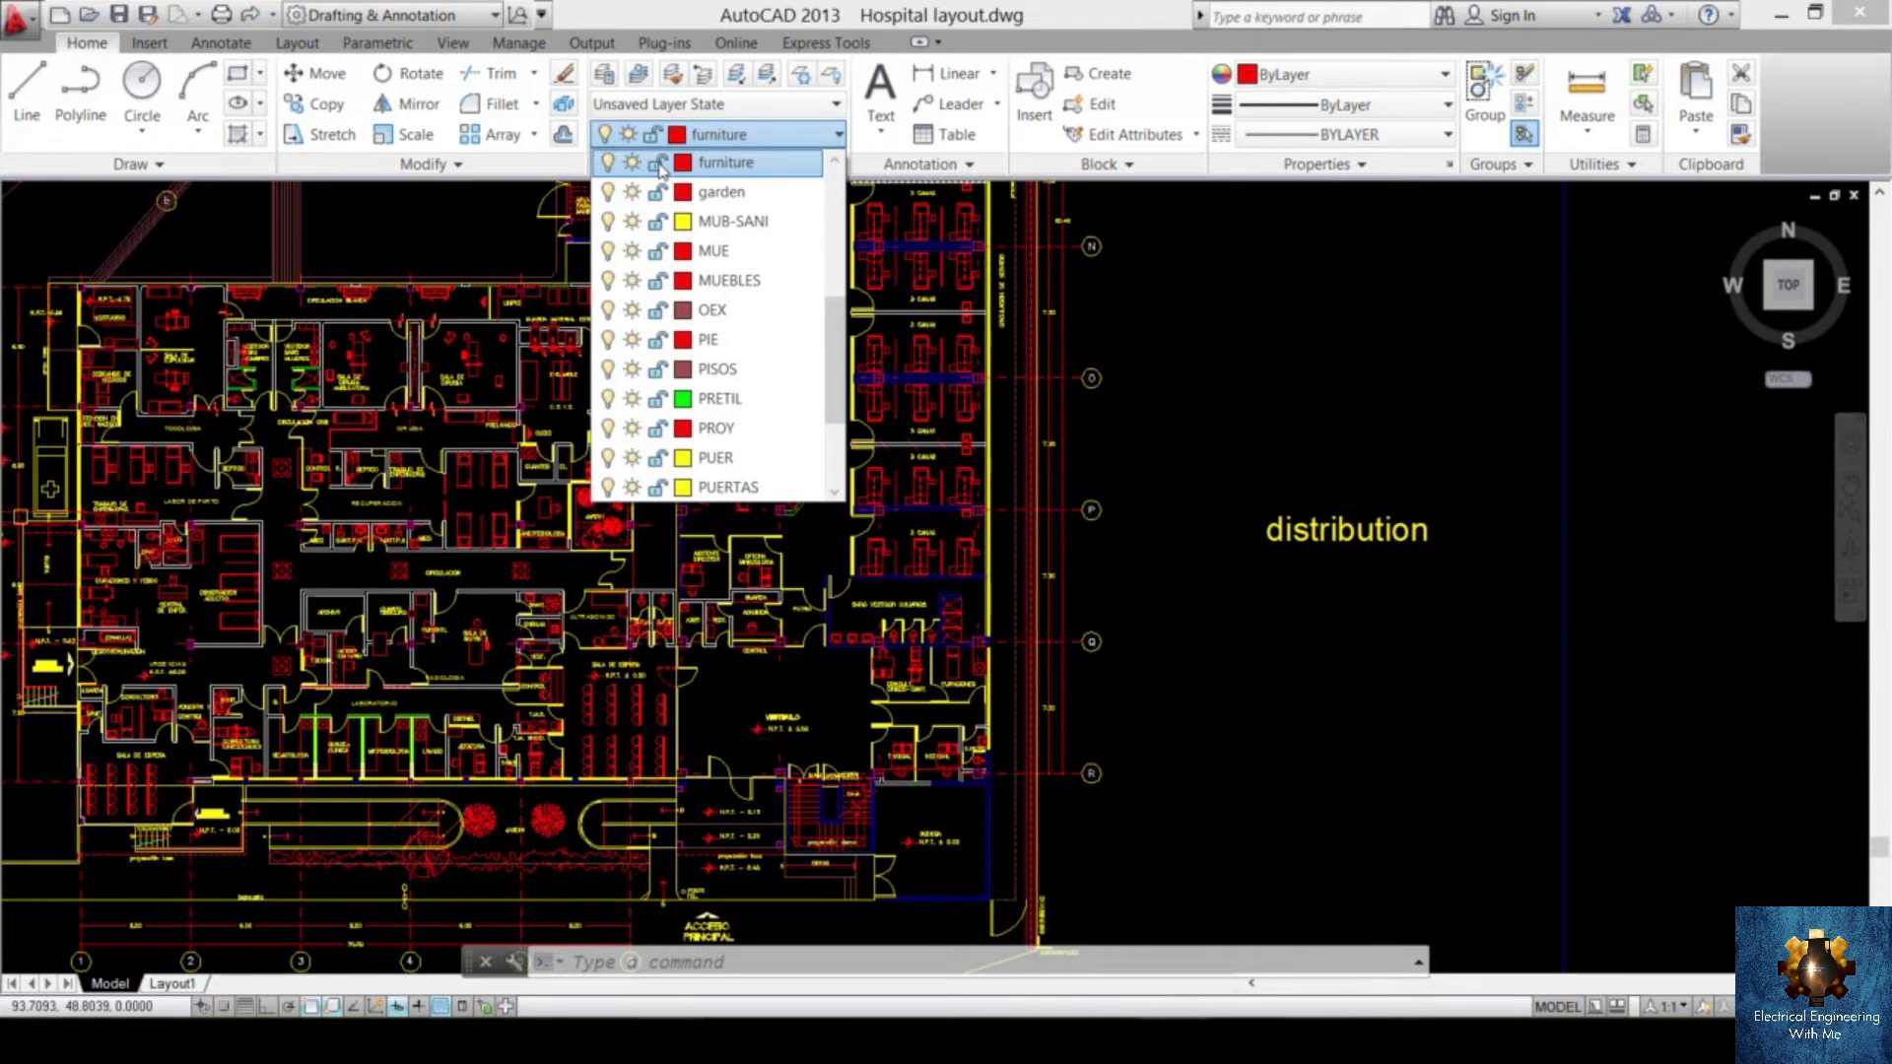
click(659, 164)
scroll(868, 464, up, 6)
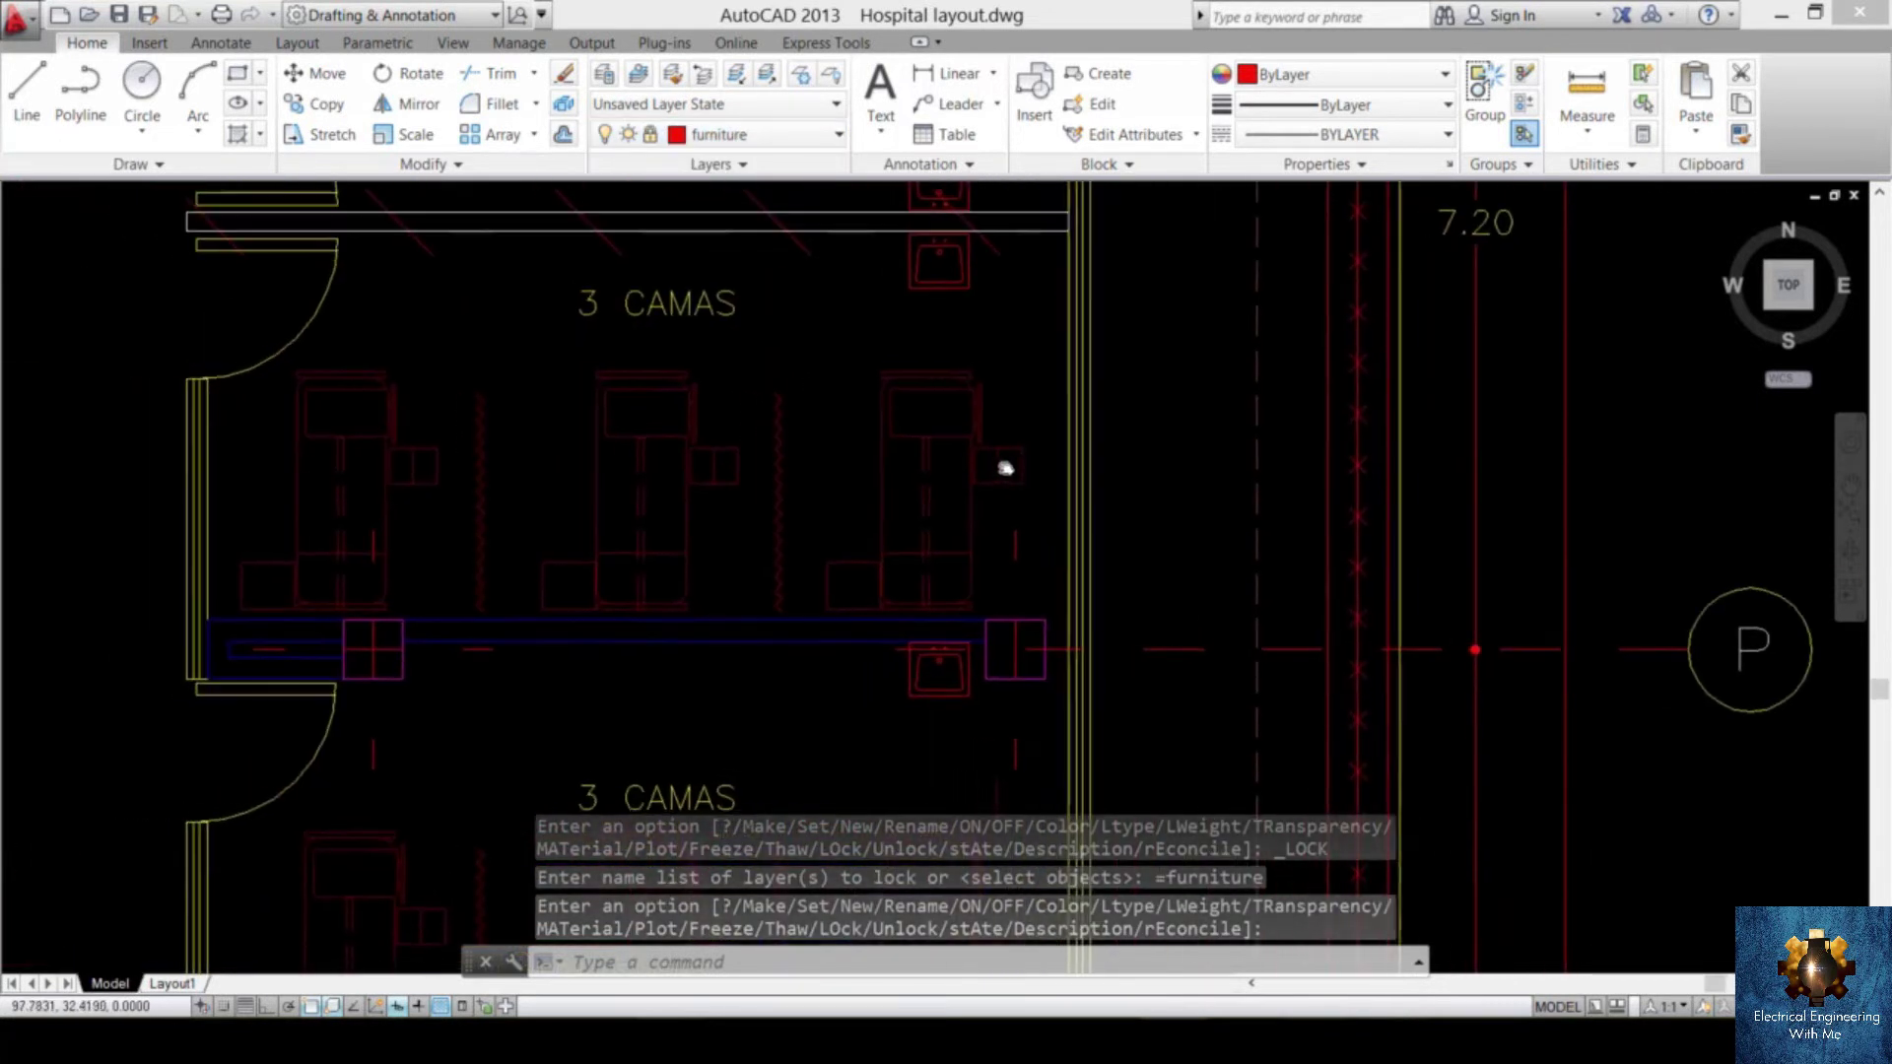
scroll(976, 471, up, 2)
scroll(1054, 458, down, 6)
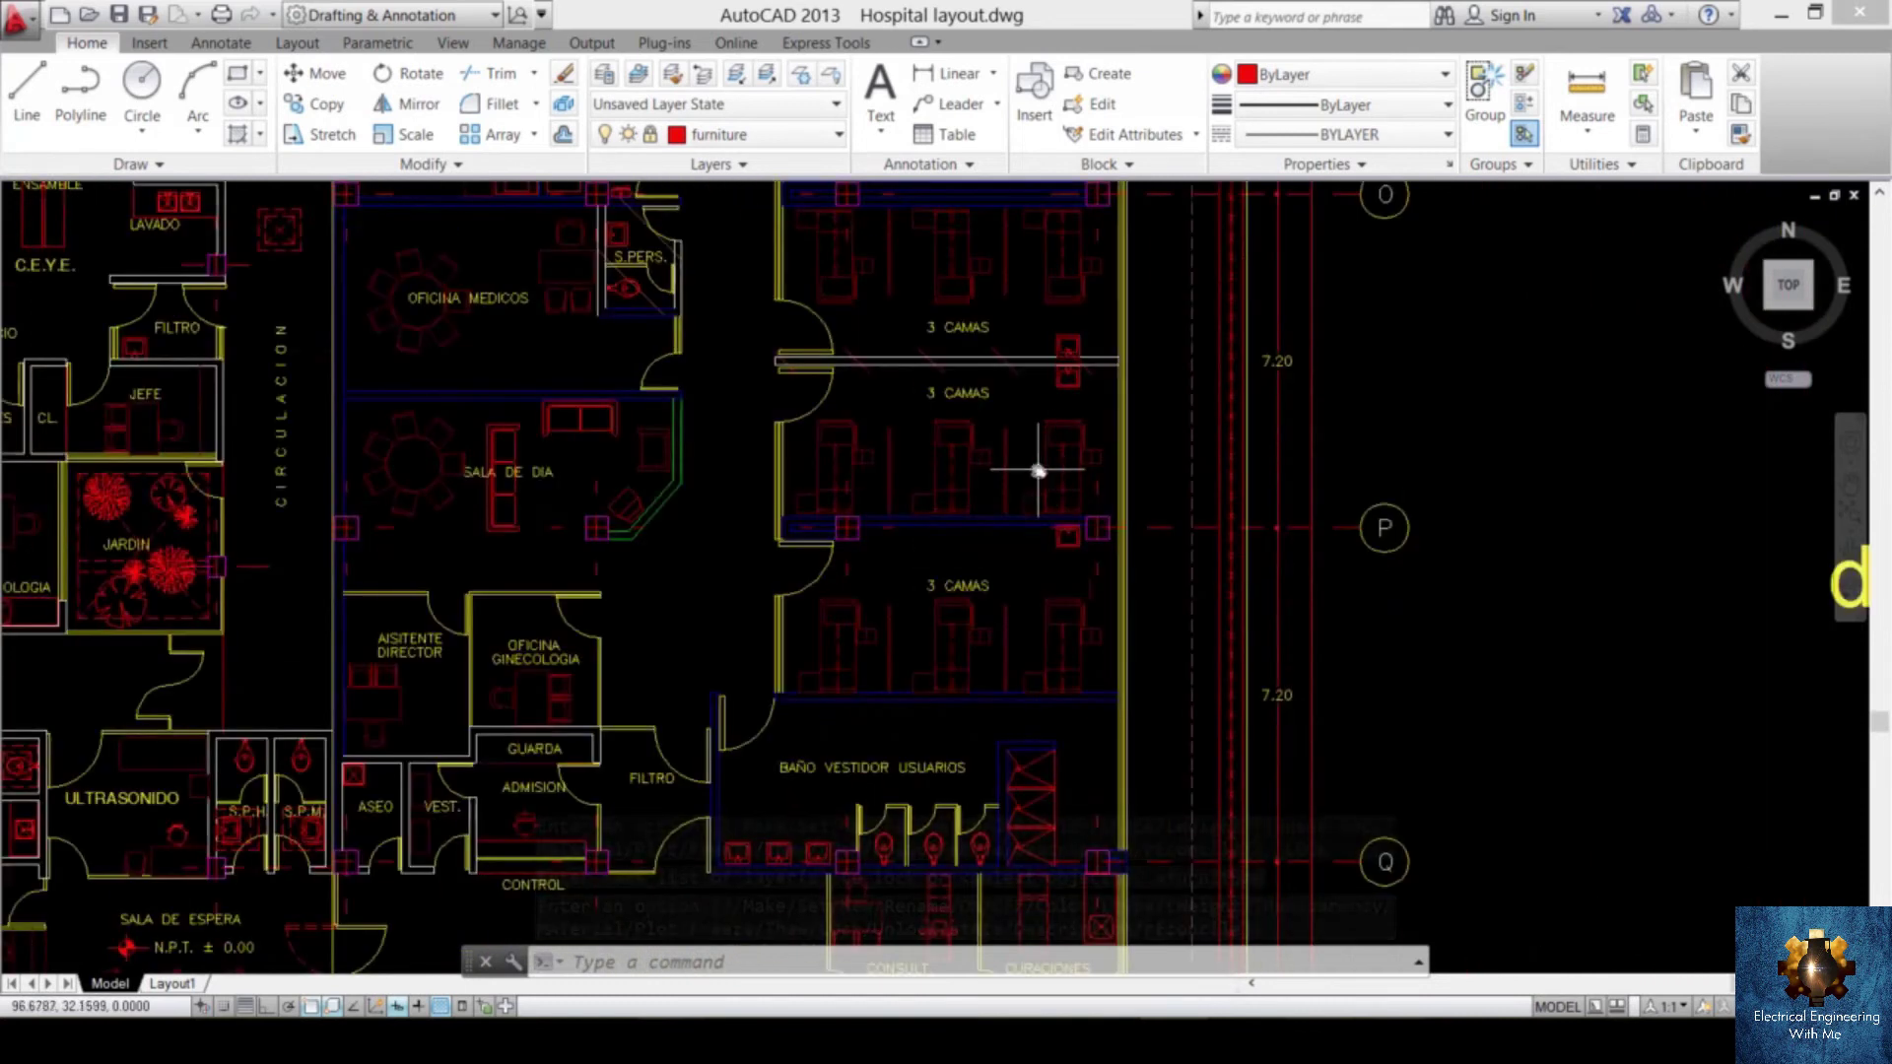
scroll(1038, 472, up, 5)
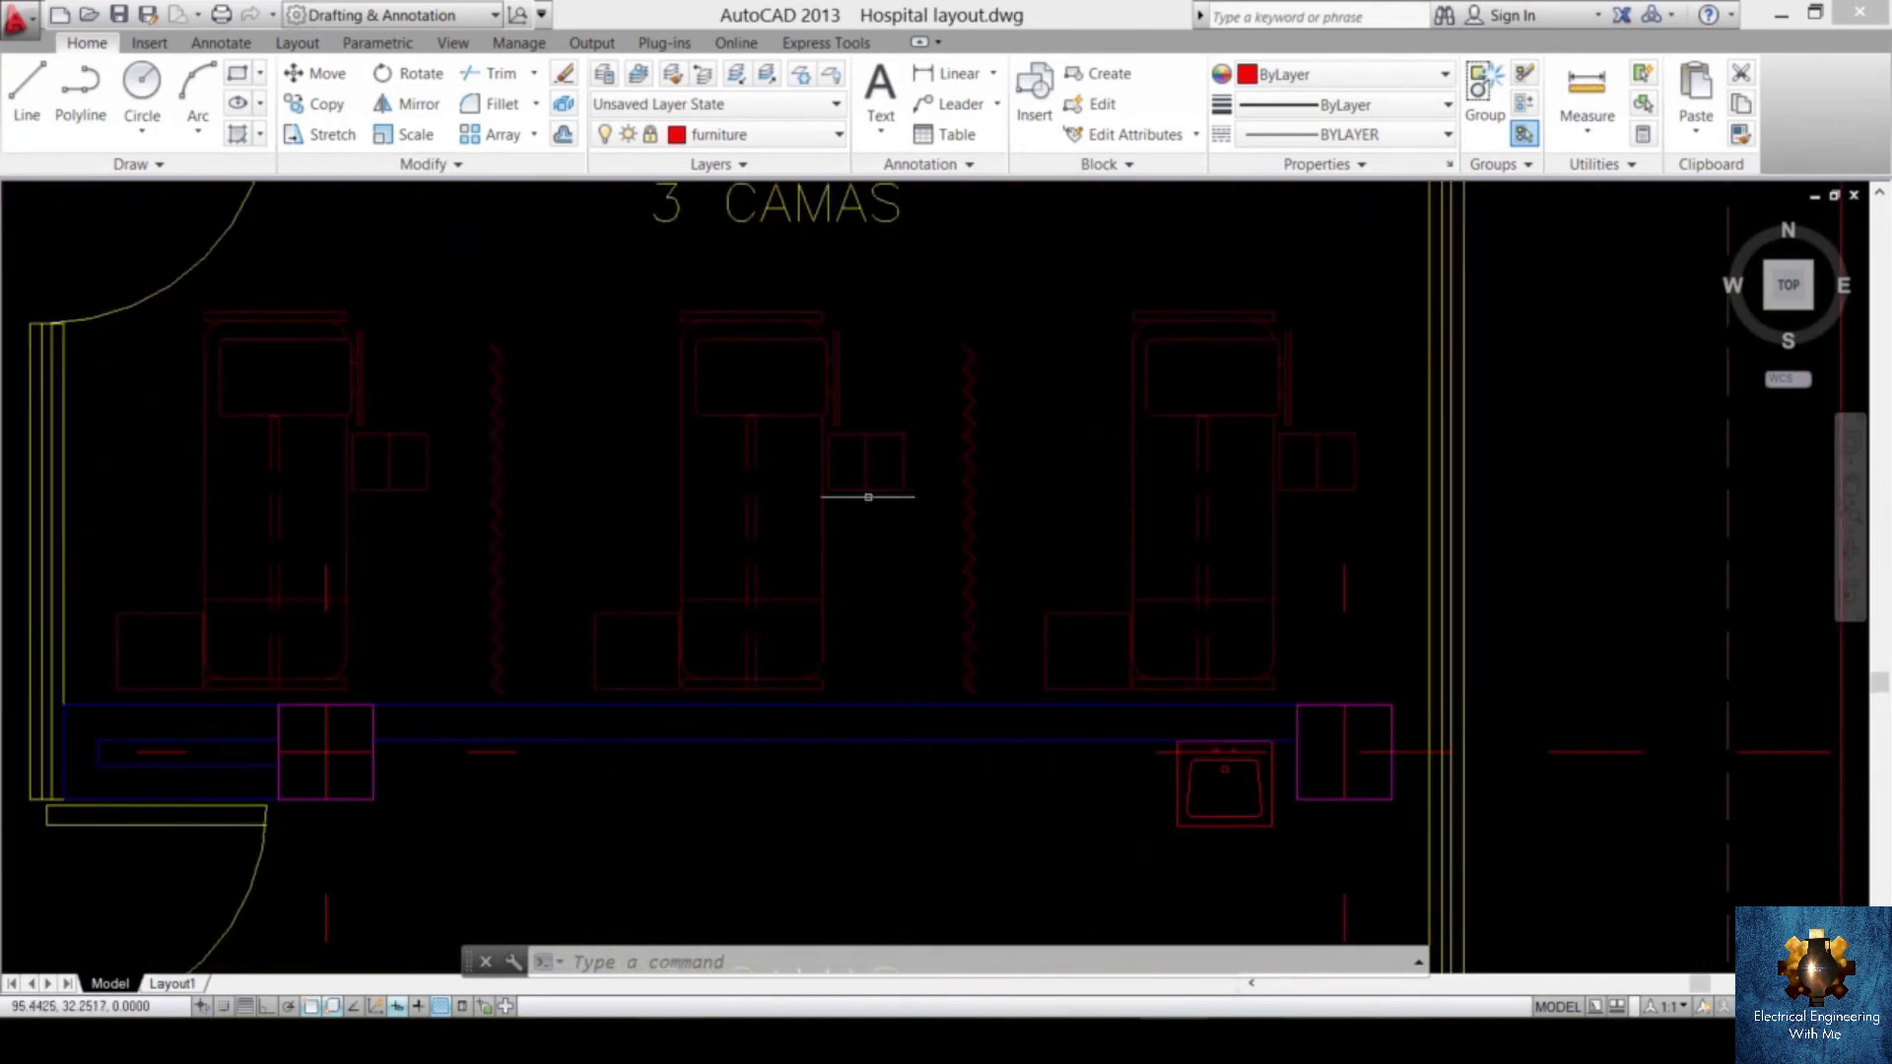
- Try to erase the middle bed in the 3 CAMAS room, both with the Erase command and by deleting a preselected bed
text(e)
key(Return)
click(697, 340)
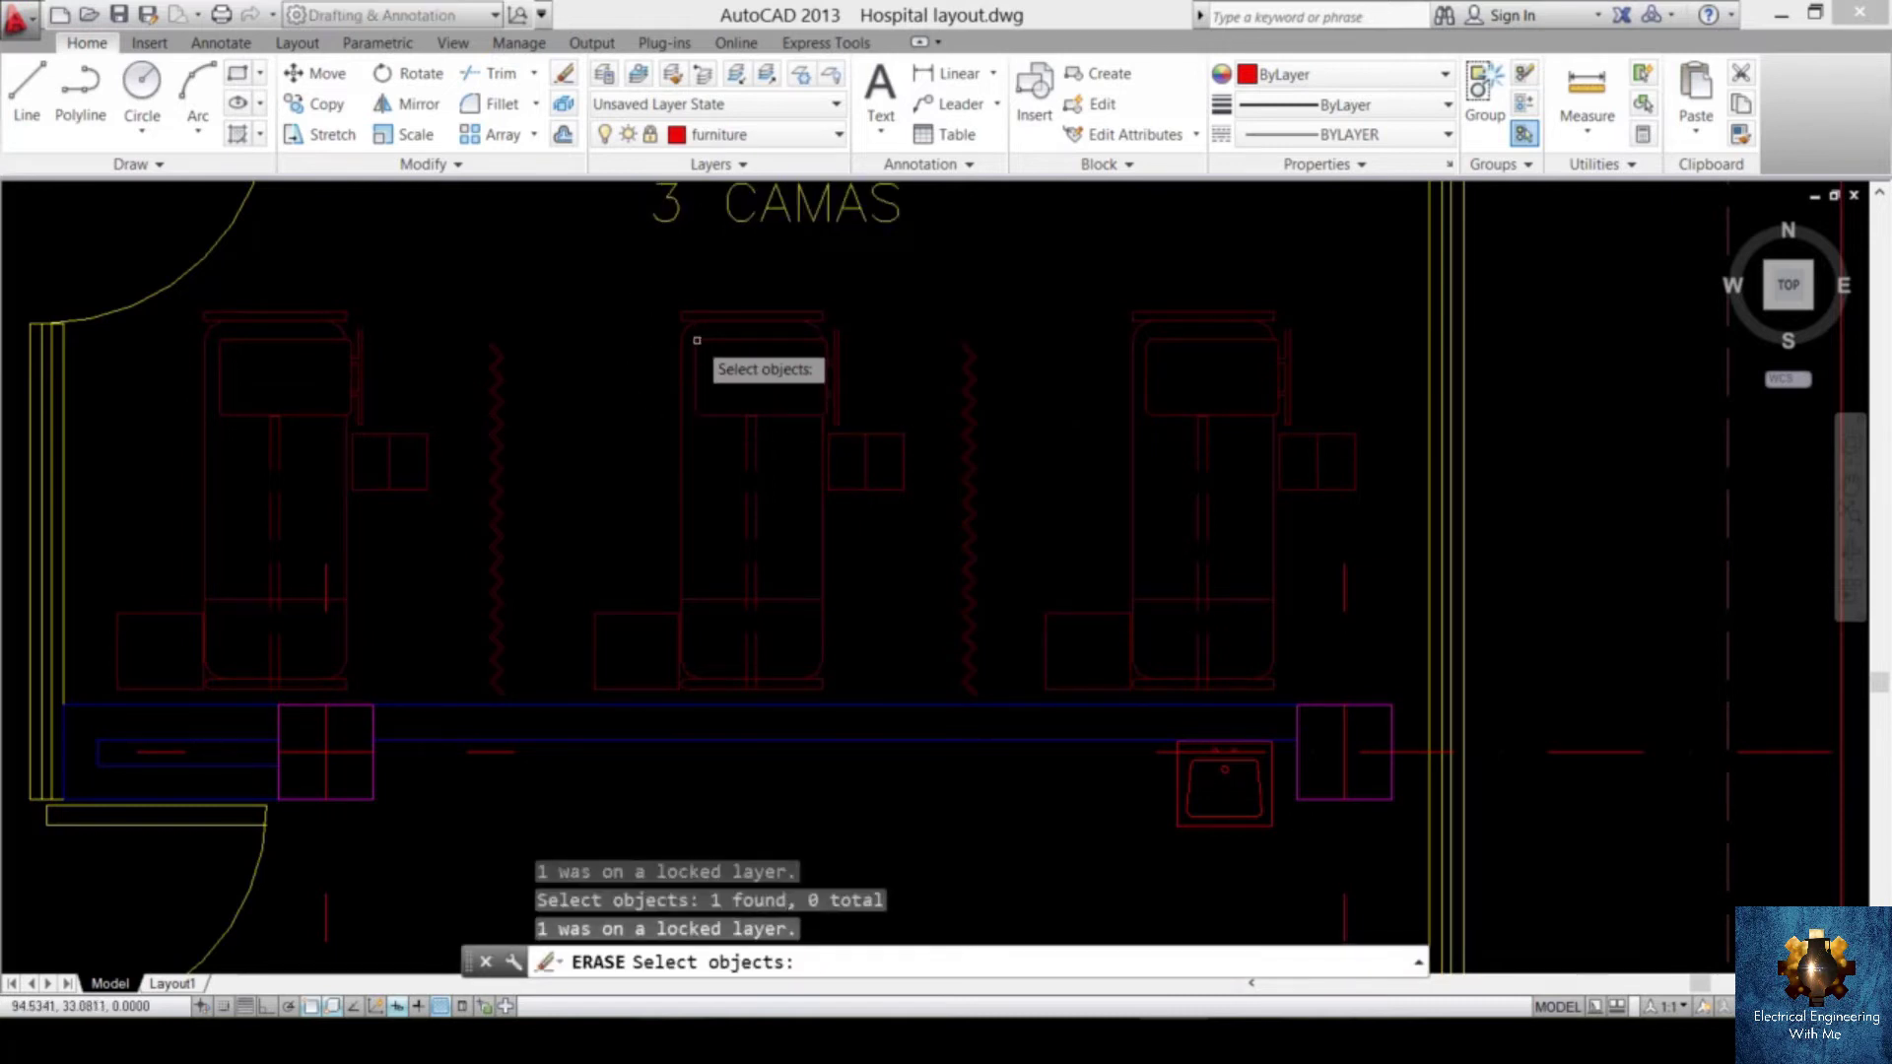
click(697, 340)
click(677, 340)
click(899, 288)
click(678, 522)
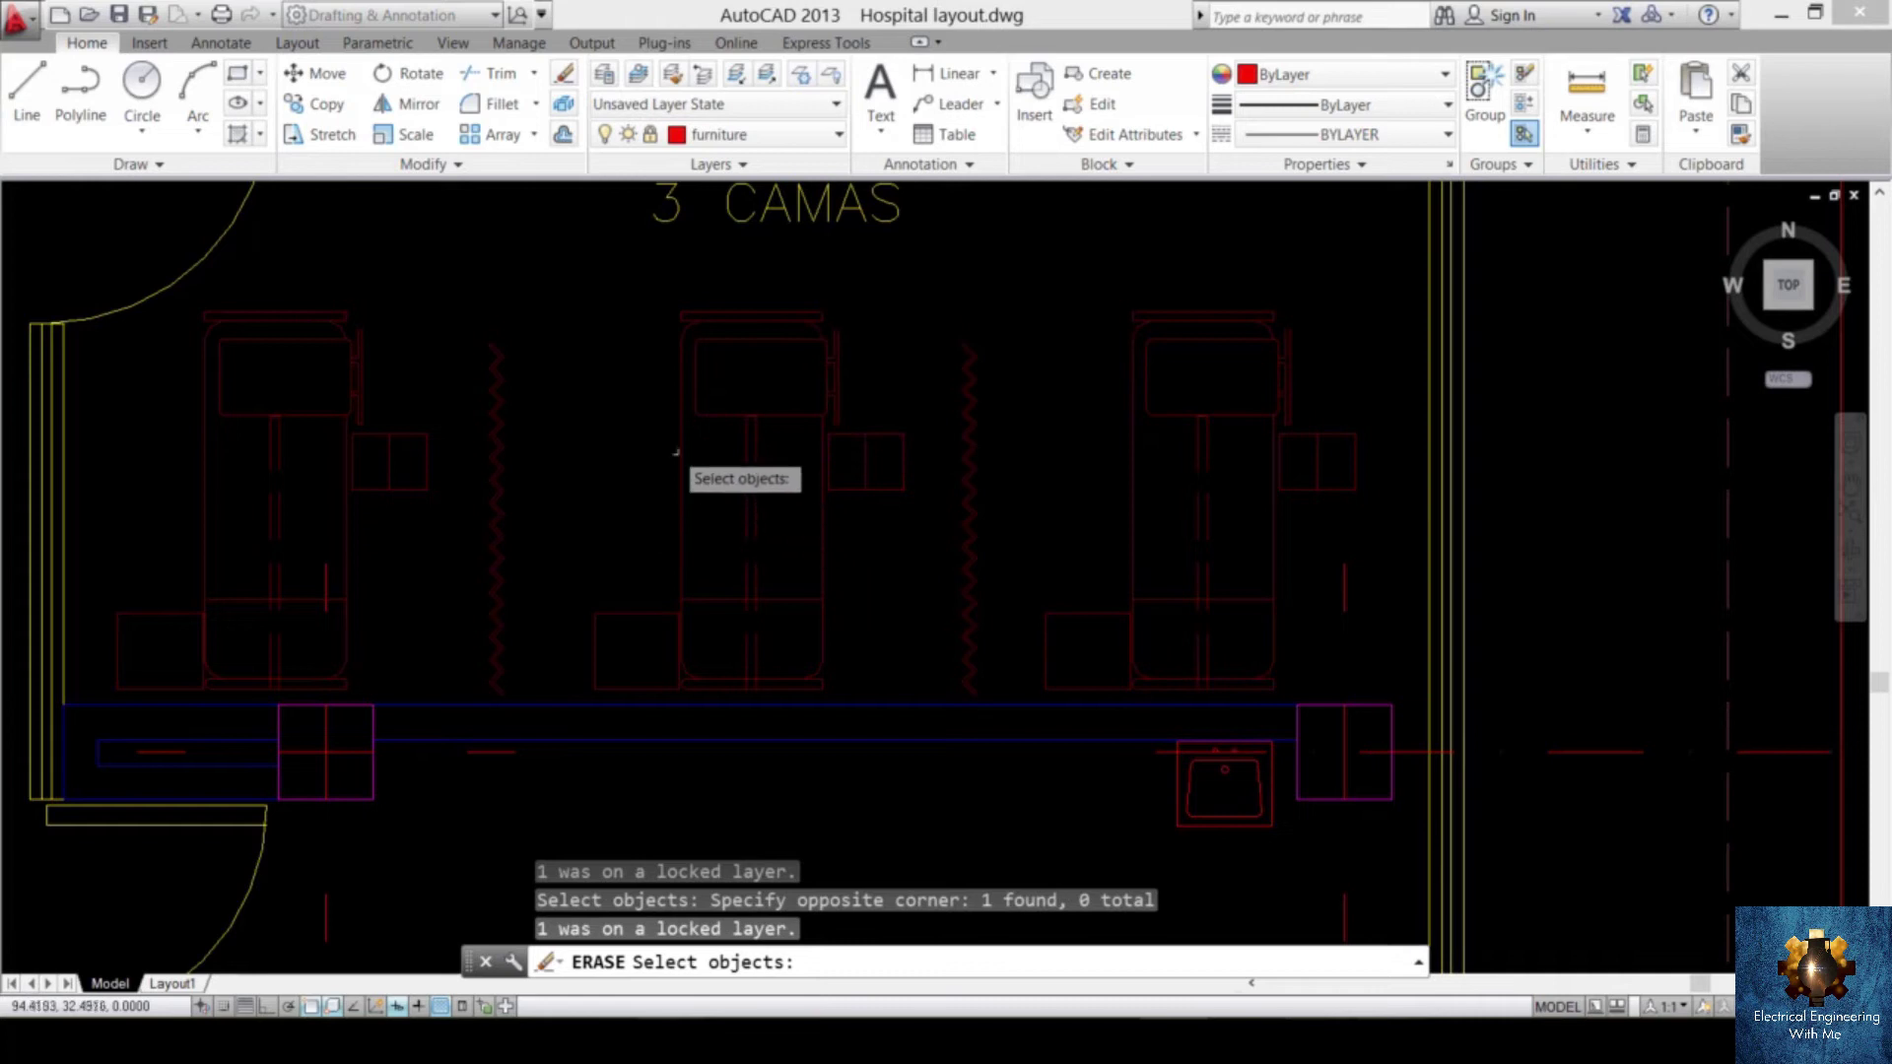
key(Escape)
click(950, 260)
click(611, 547)
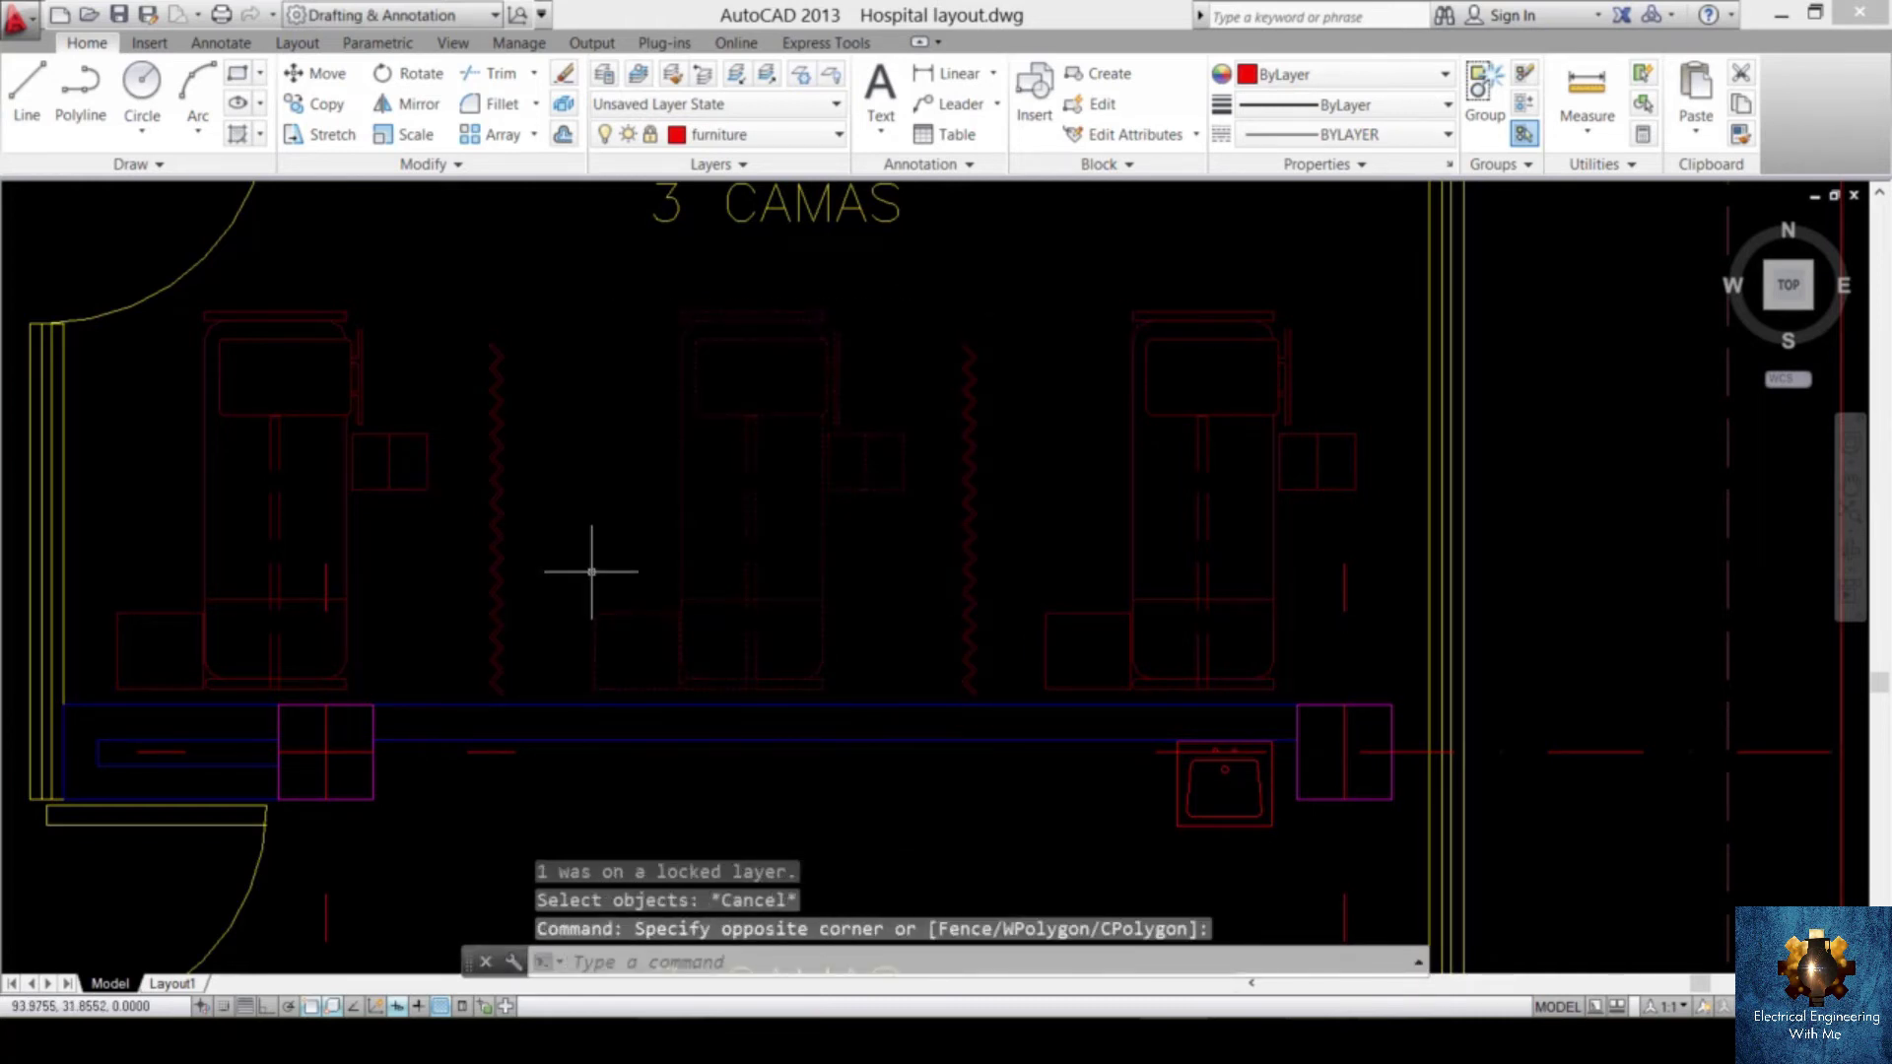
key(Delete)
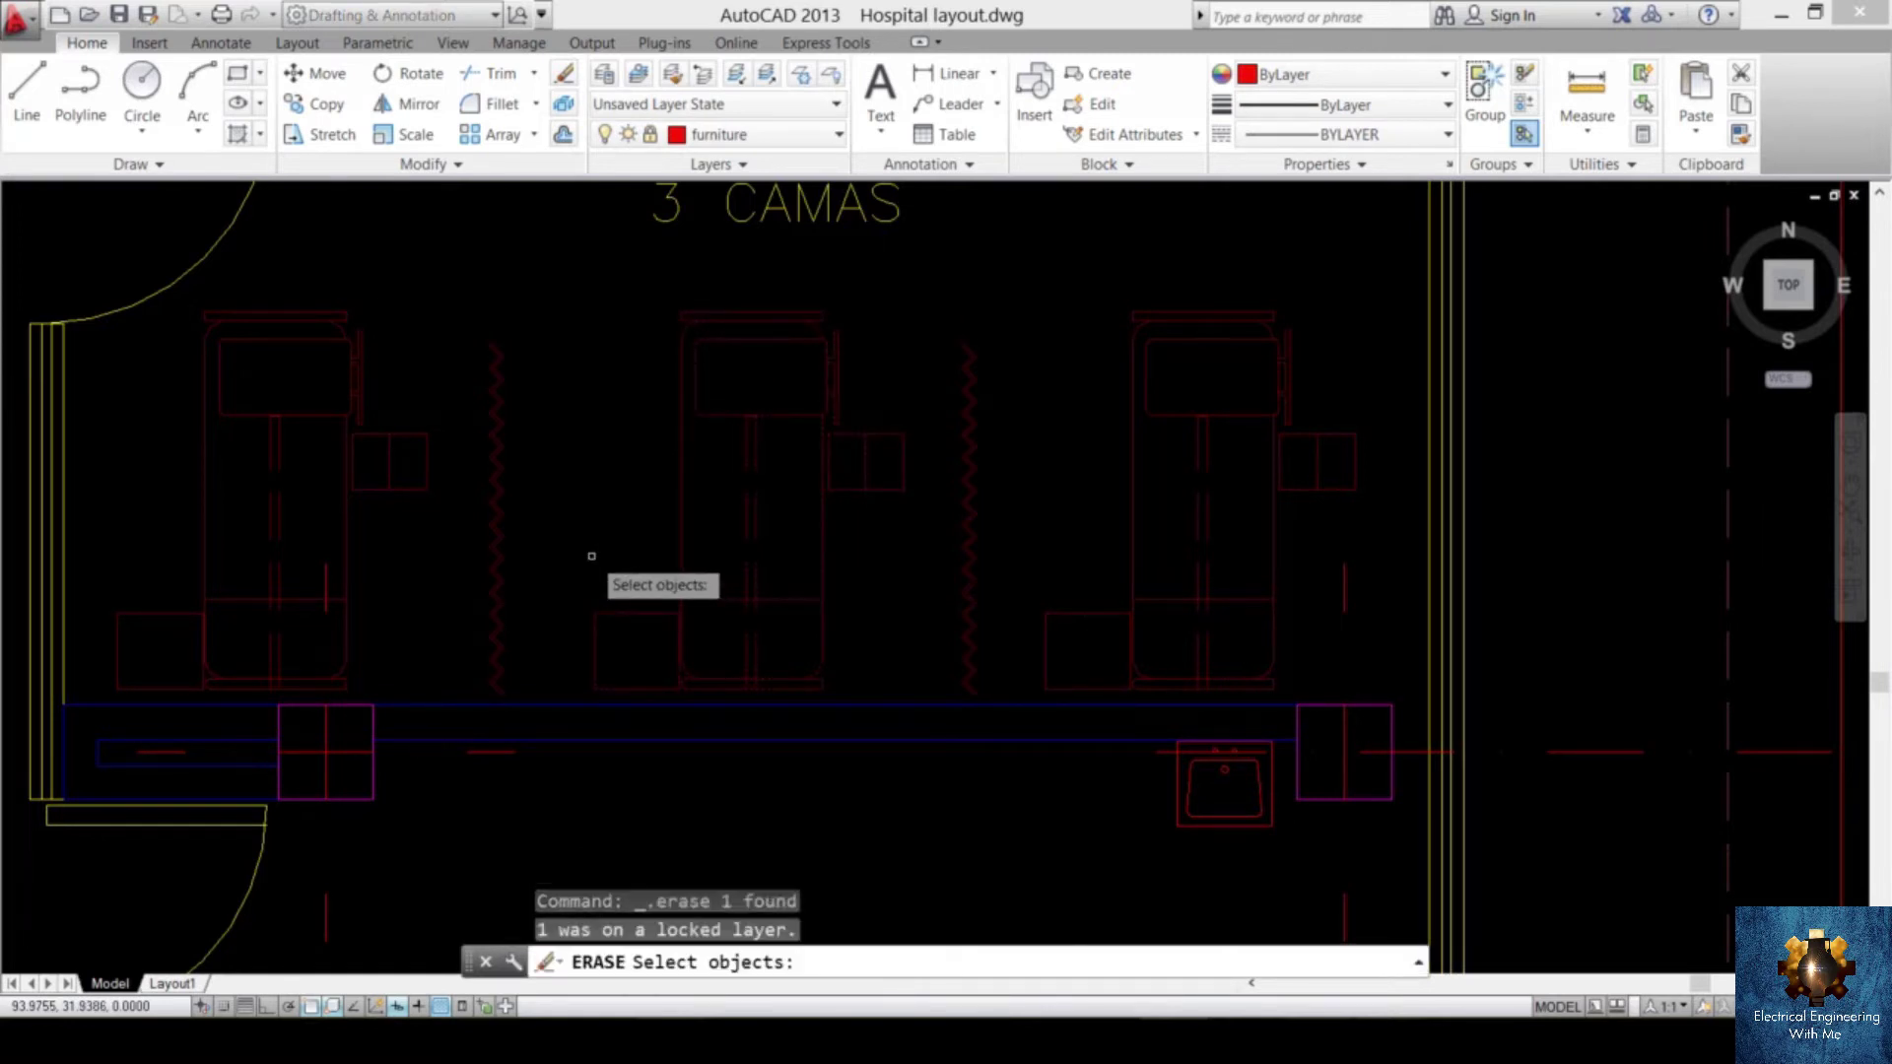
- Try to erase the chair beside the desk in the OFICINA MEDICOS room
scroll(591, 554, down, 5)
middle_drag(591, 550, 1203, 538)
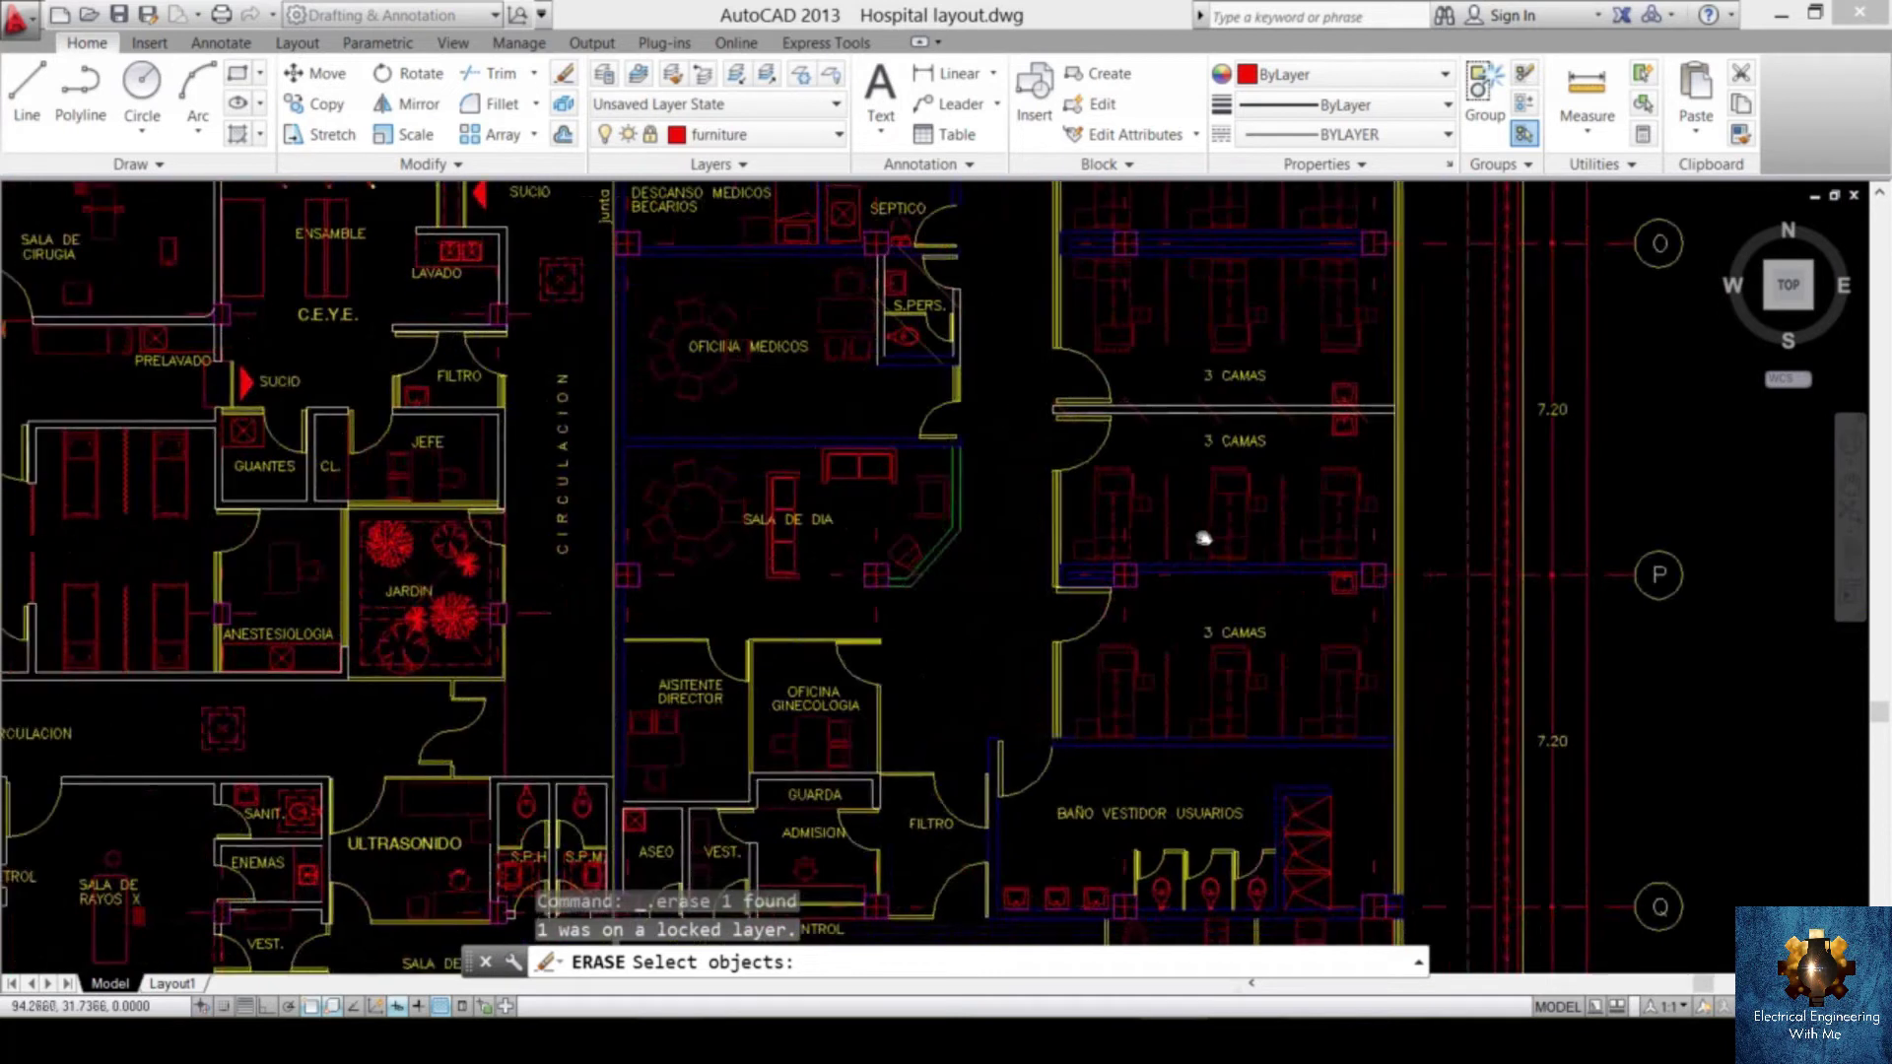
middle_drag(743, 345, 796, 514)
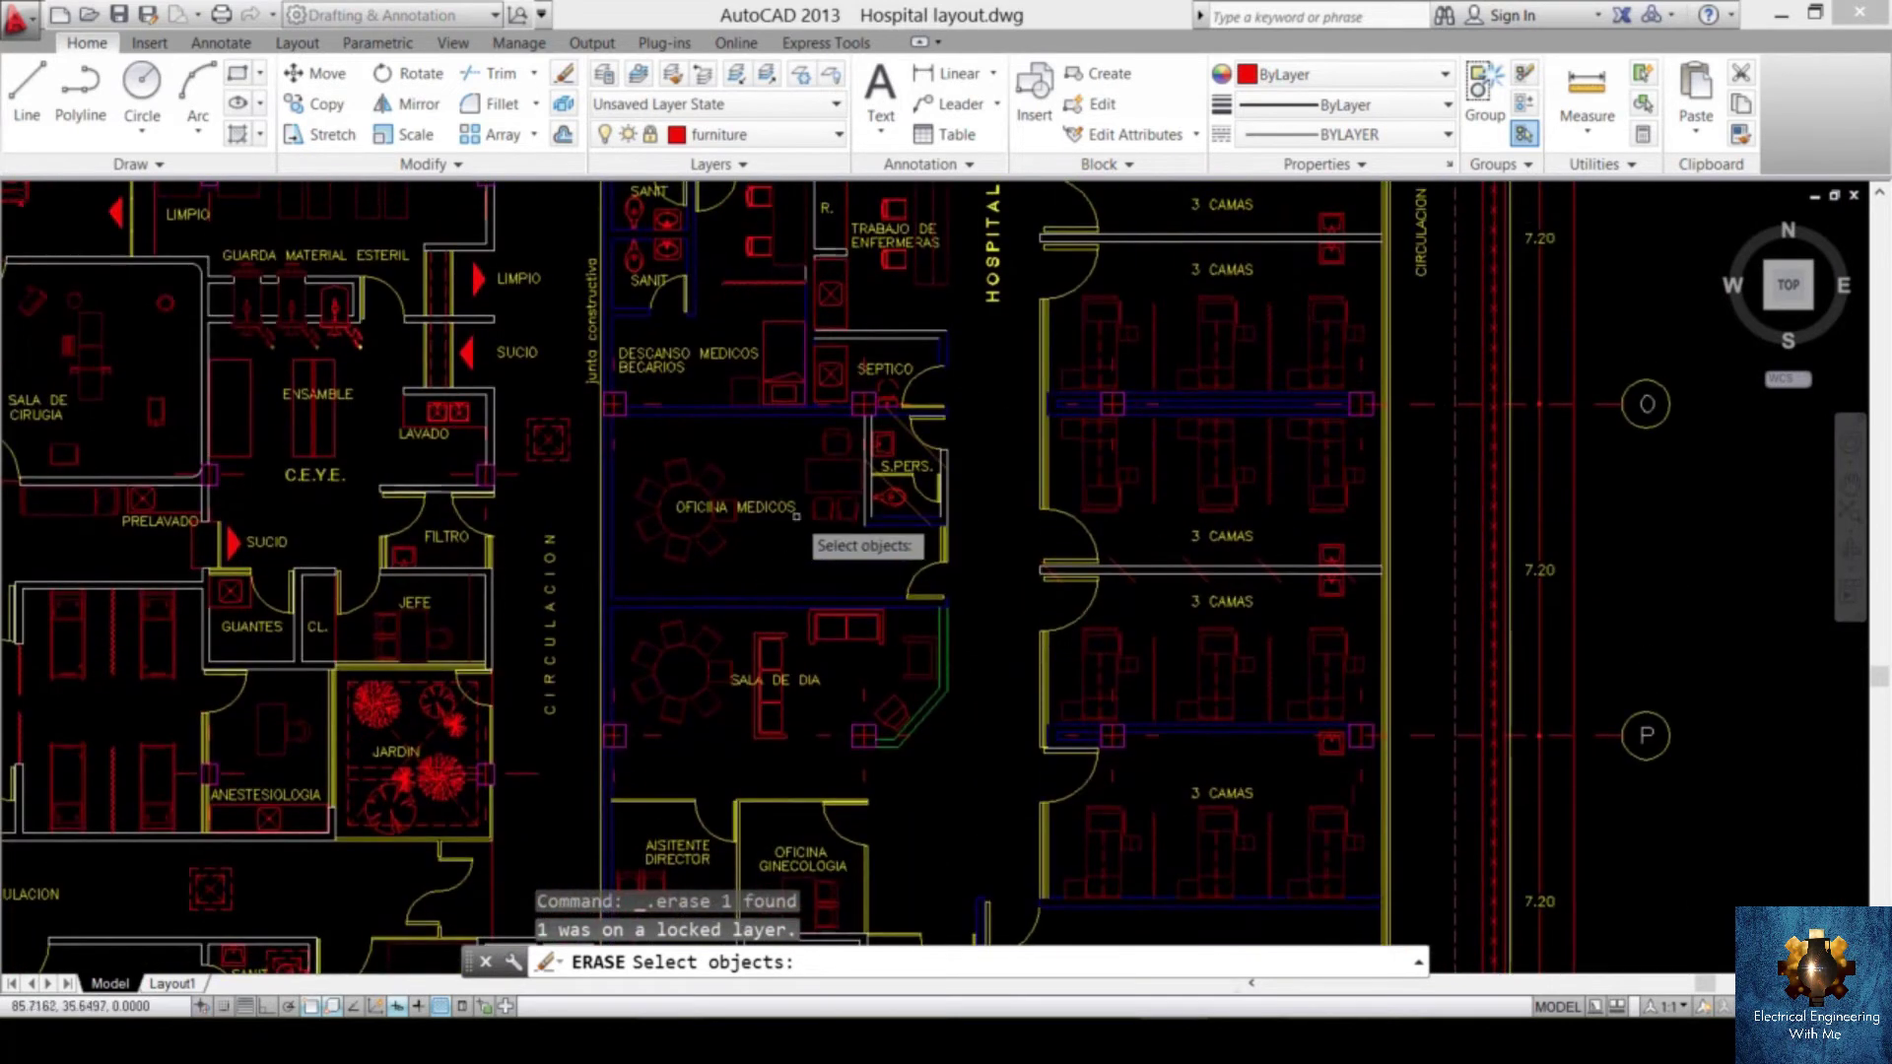
scroll(827, 522, up, 8)
middle_drag(890, 540, 853, 552)
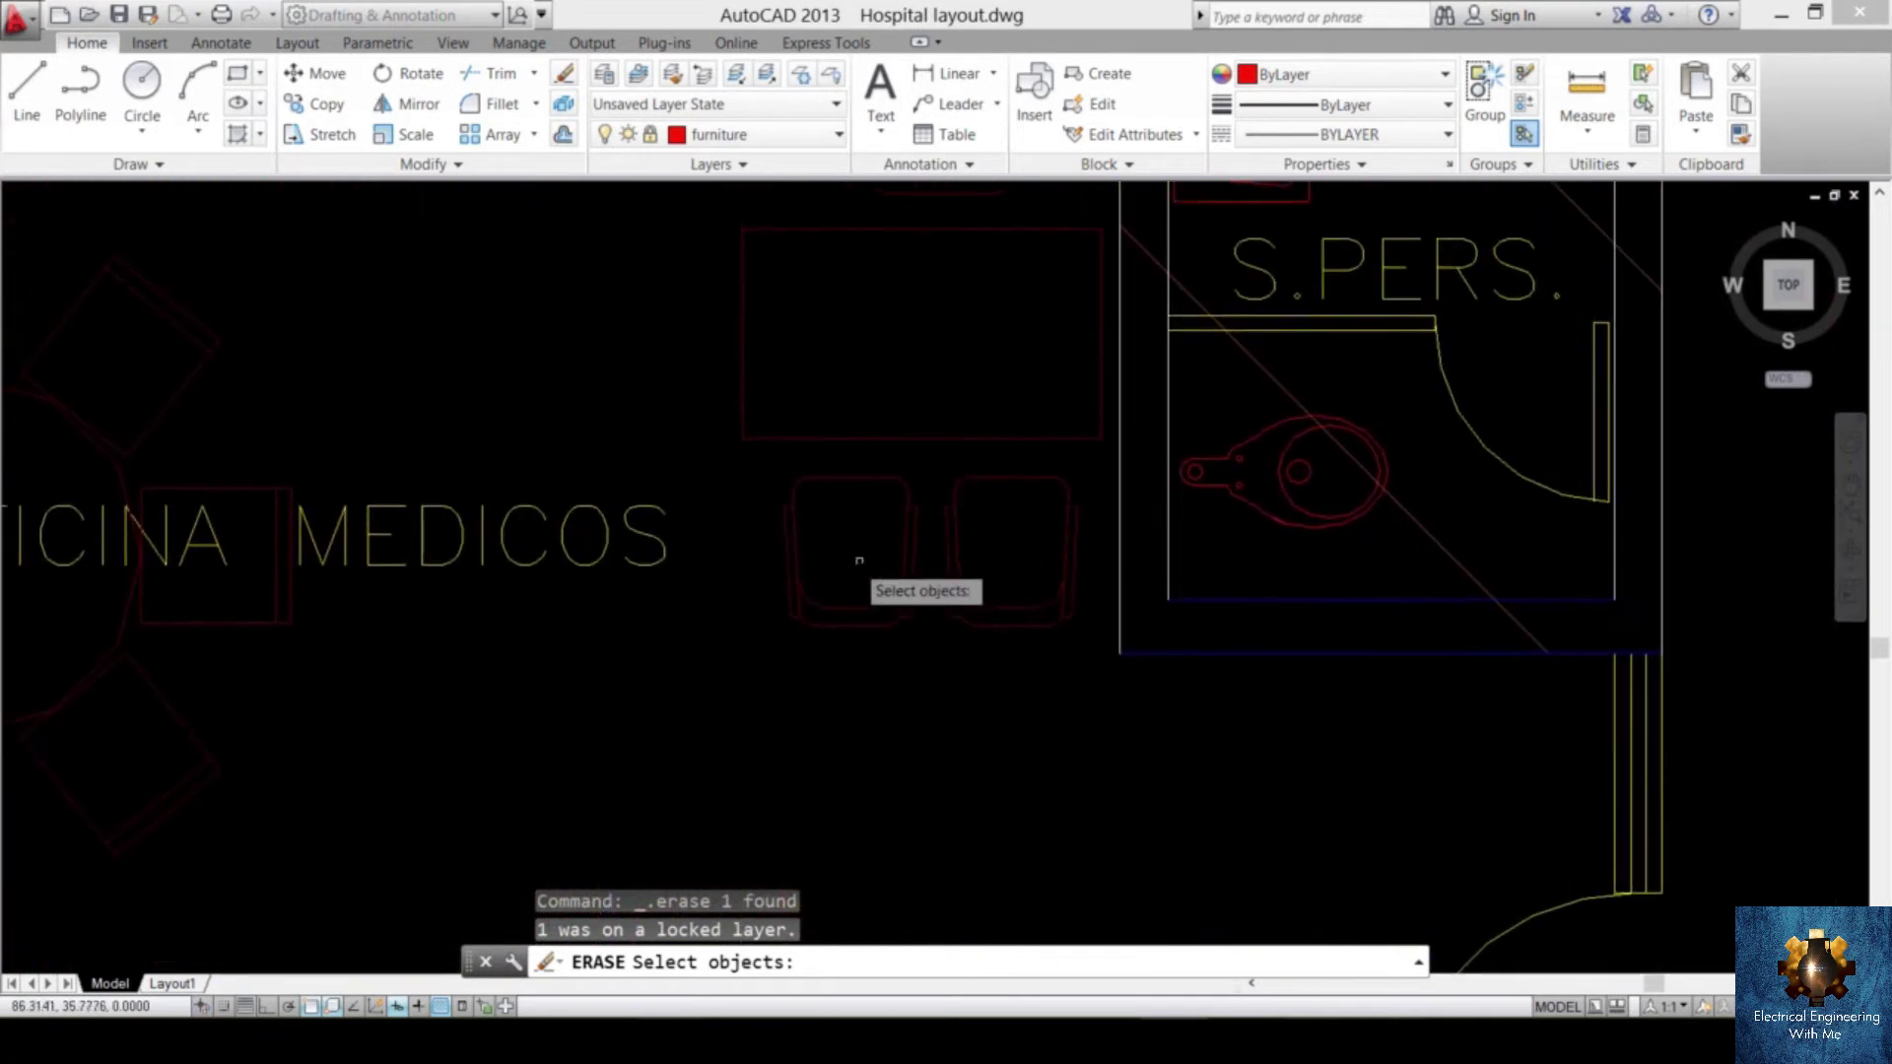
click(886, 620)
click(816, 631)
key(Escape)
scroll(844, 562, down, 5)
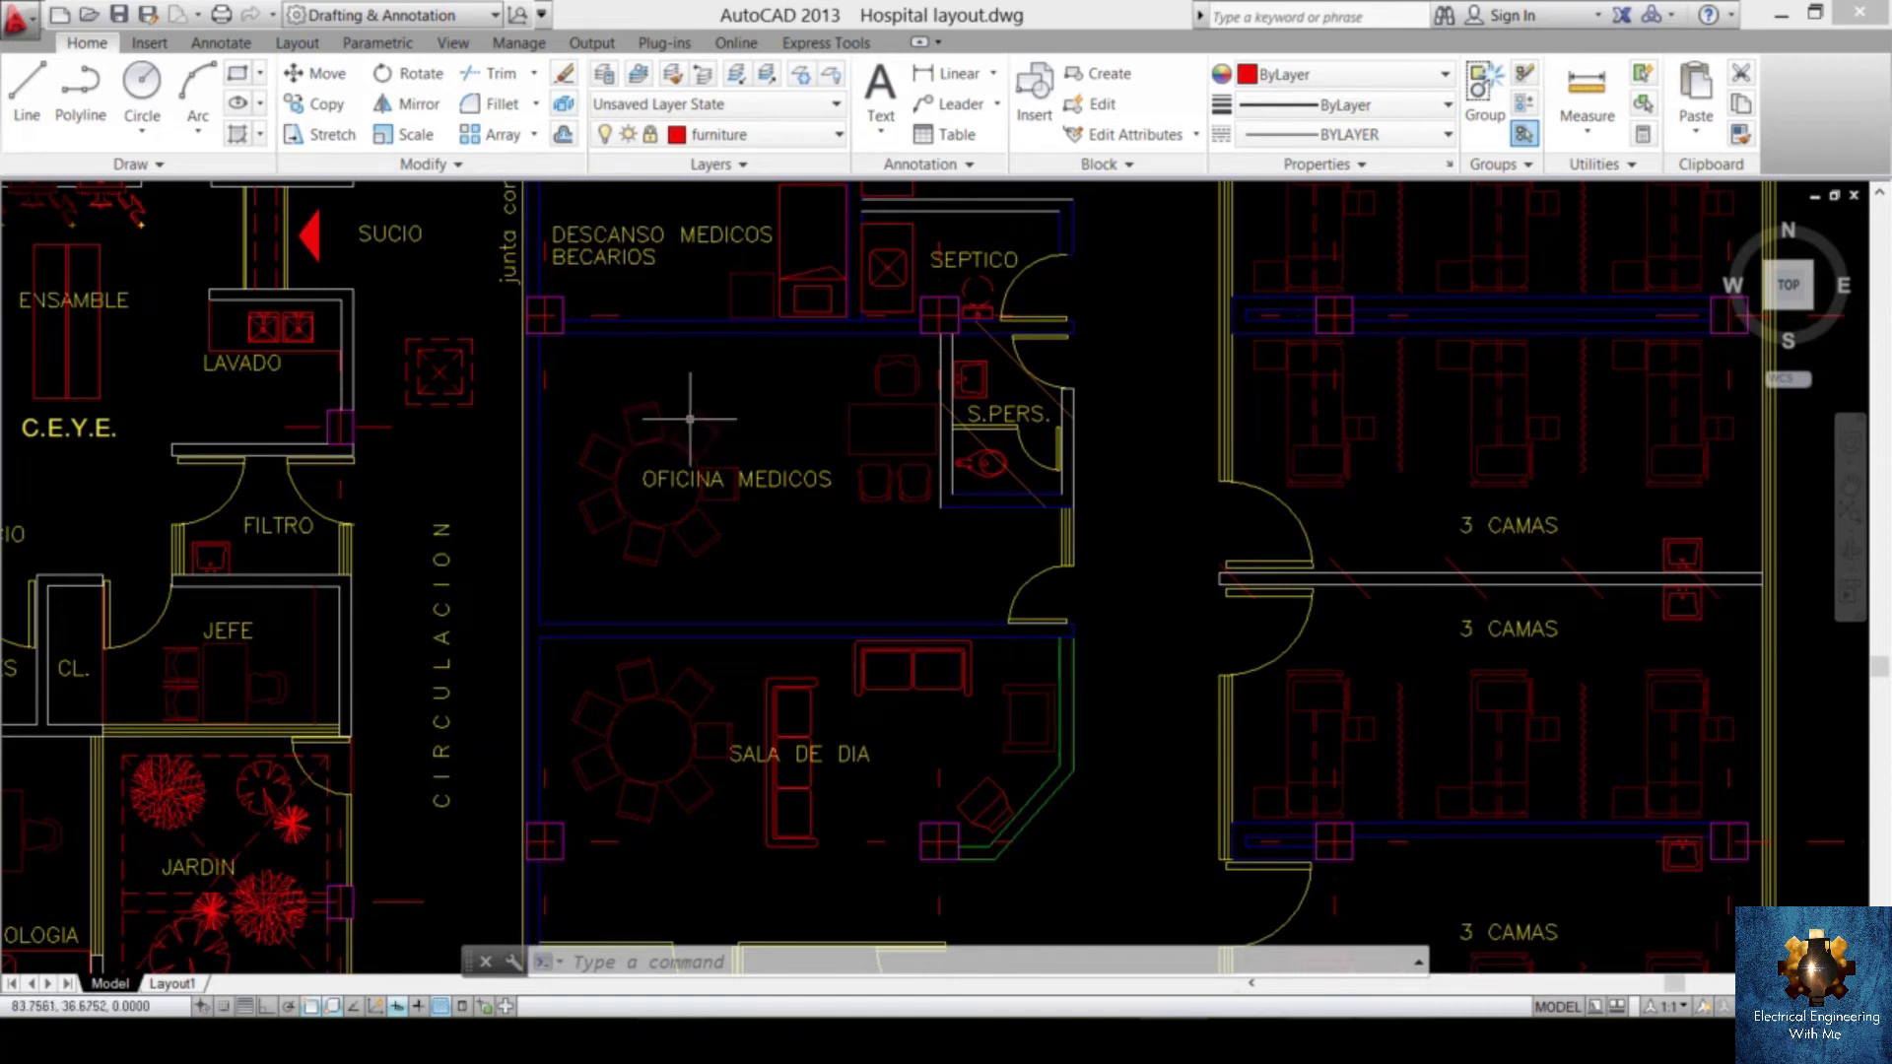
click(692, 379)
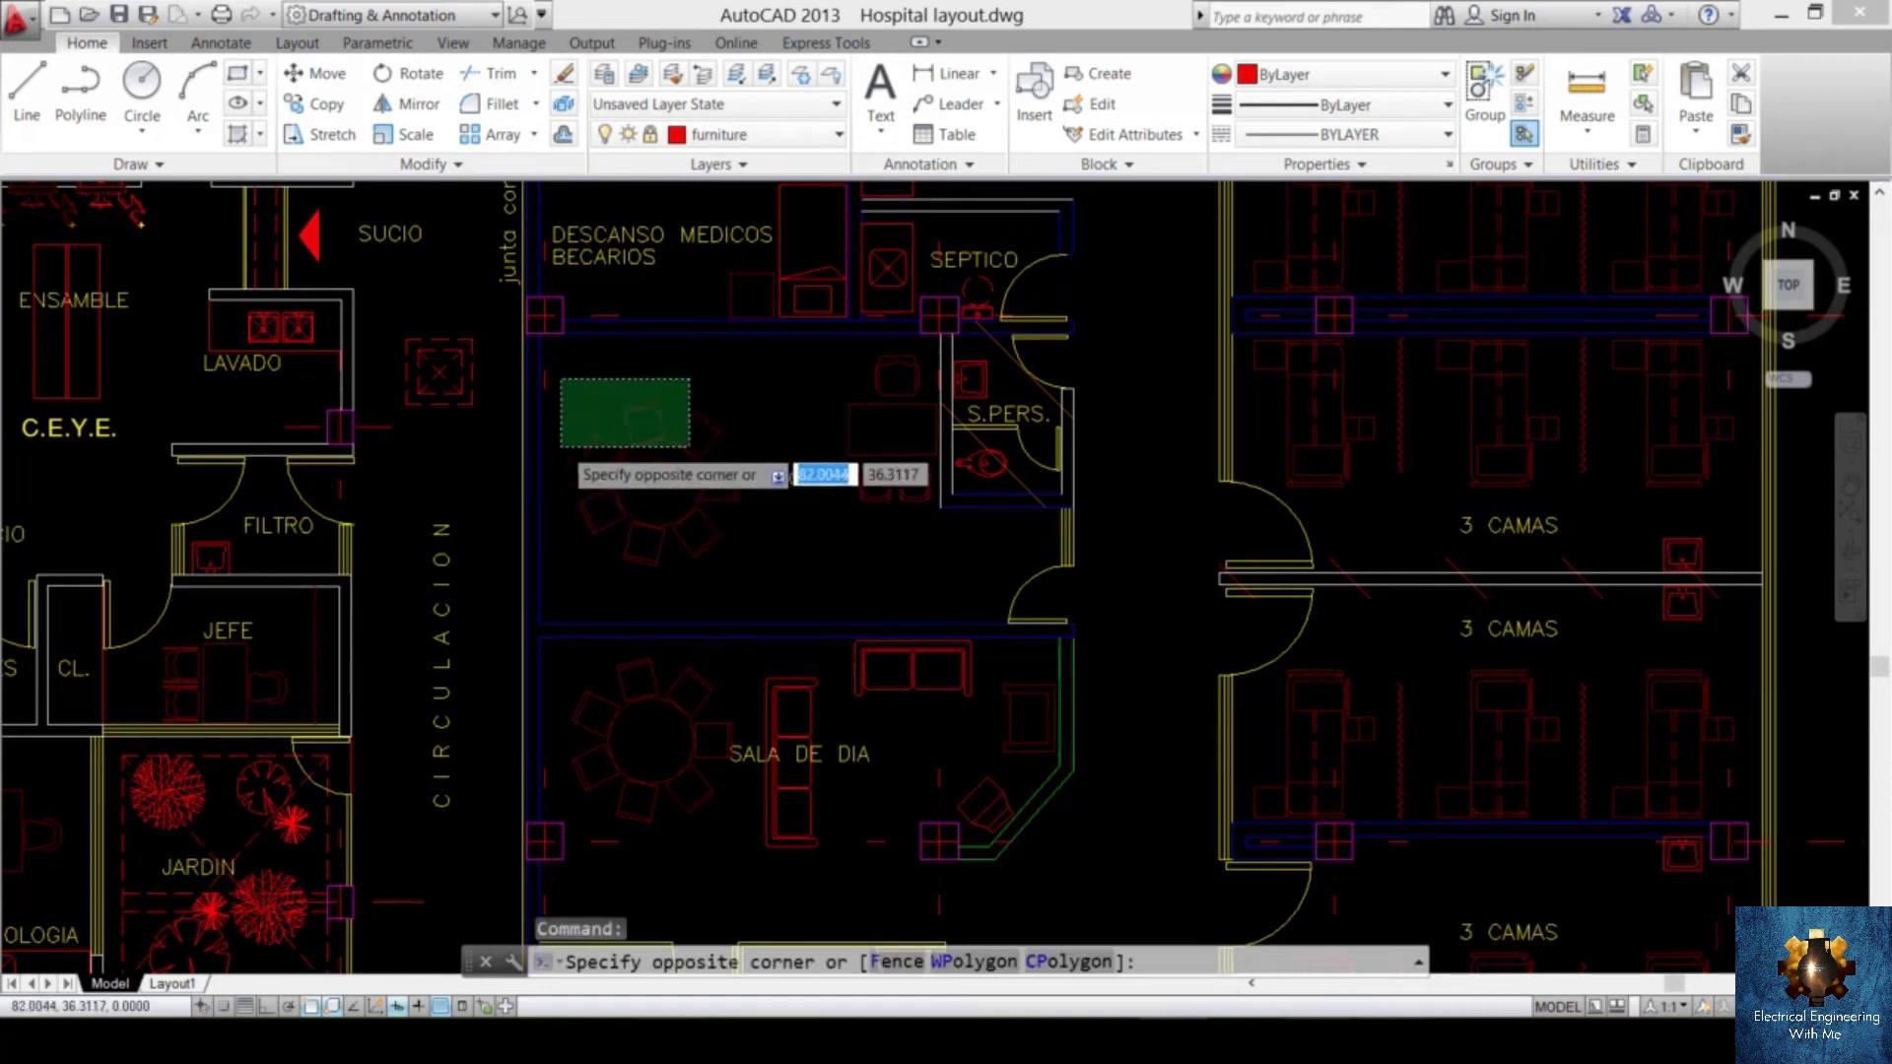
click(557, 438)
key(Escape)
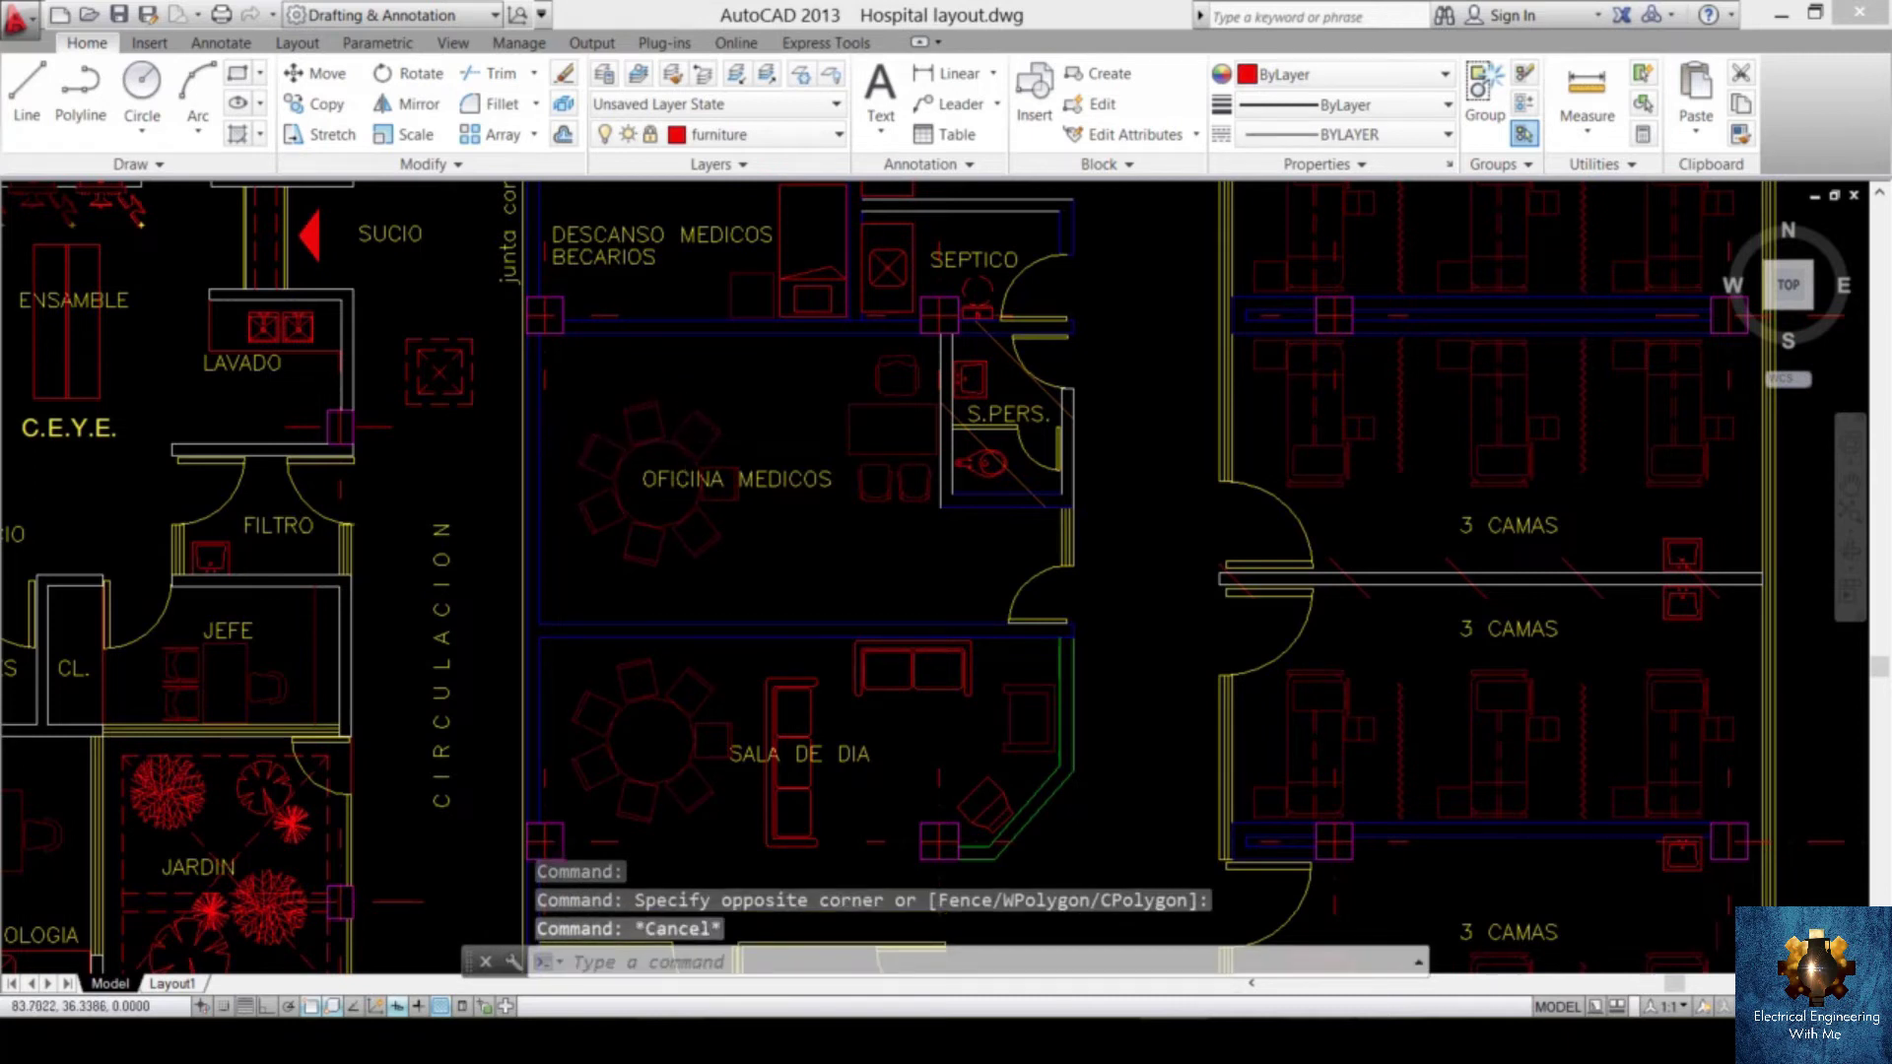
- Try to scale the armchair beside the green wall in the SALA DE DIA room
mouse_move(823, 519)
middle_down()
mouse_move(832, 498)
mouse_move(1143, 569)
middle_up()
scroll(1142, 569, up, 5)
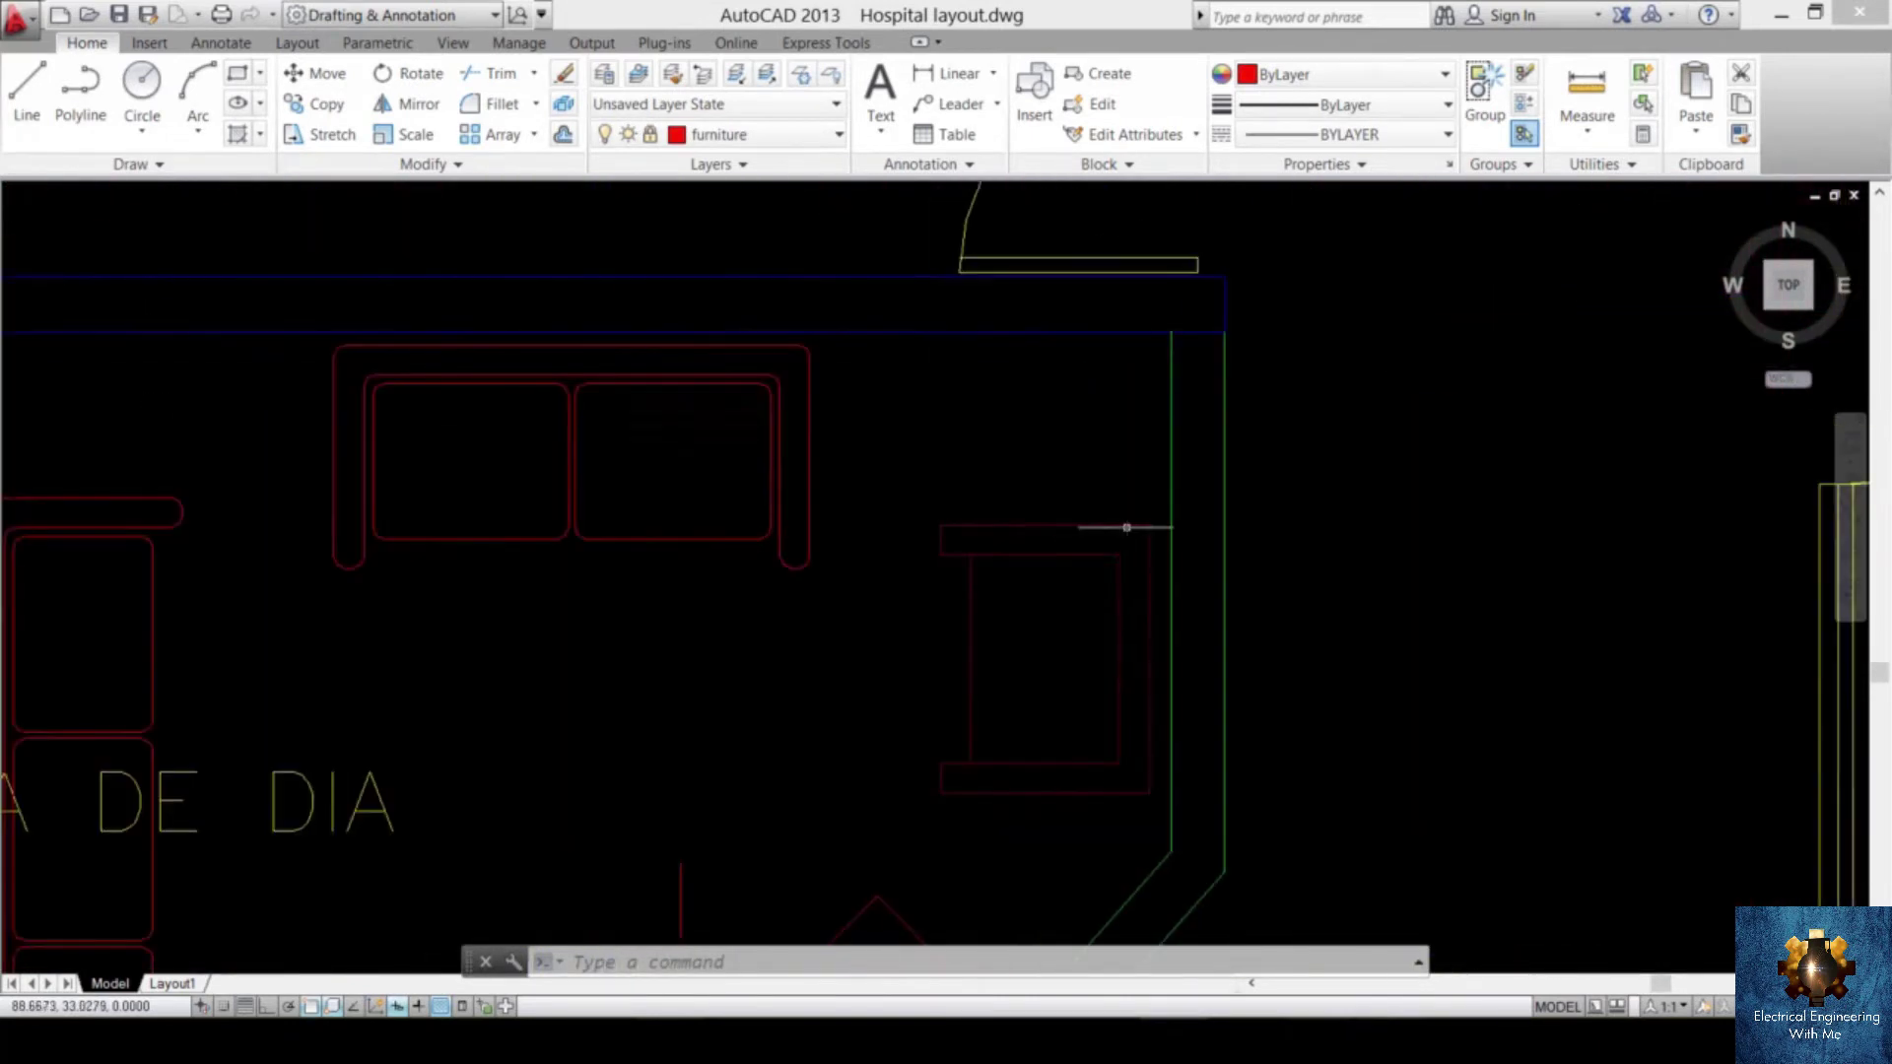
click(1094, 478)
key(Escape)
text(s)
key(BackSpace)
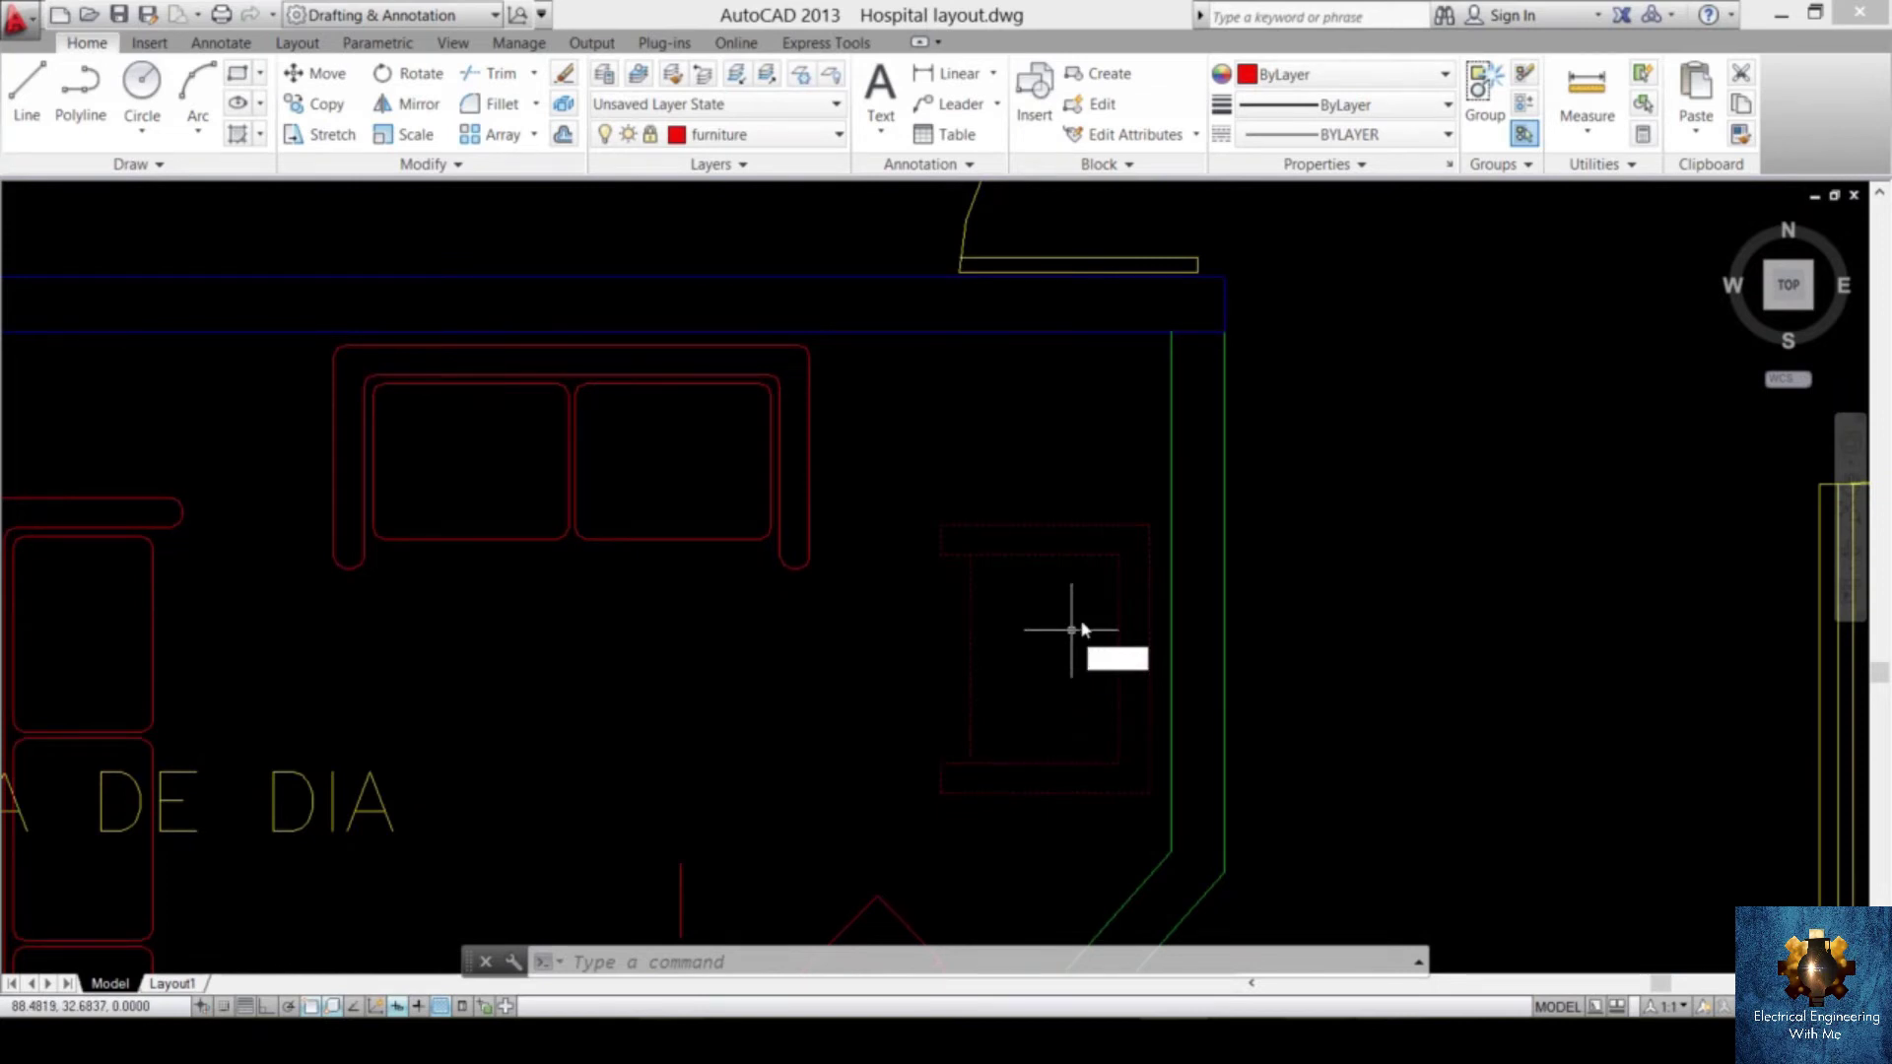
text(sc)
key(Return)
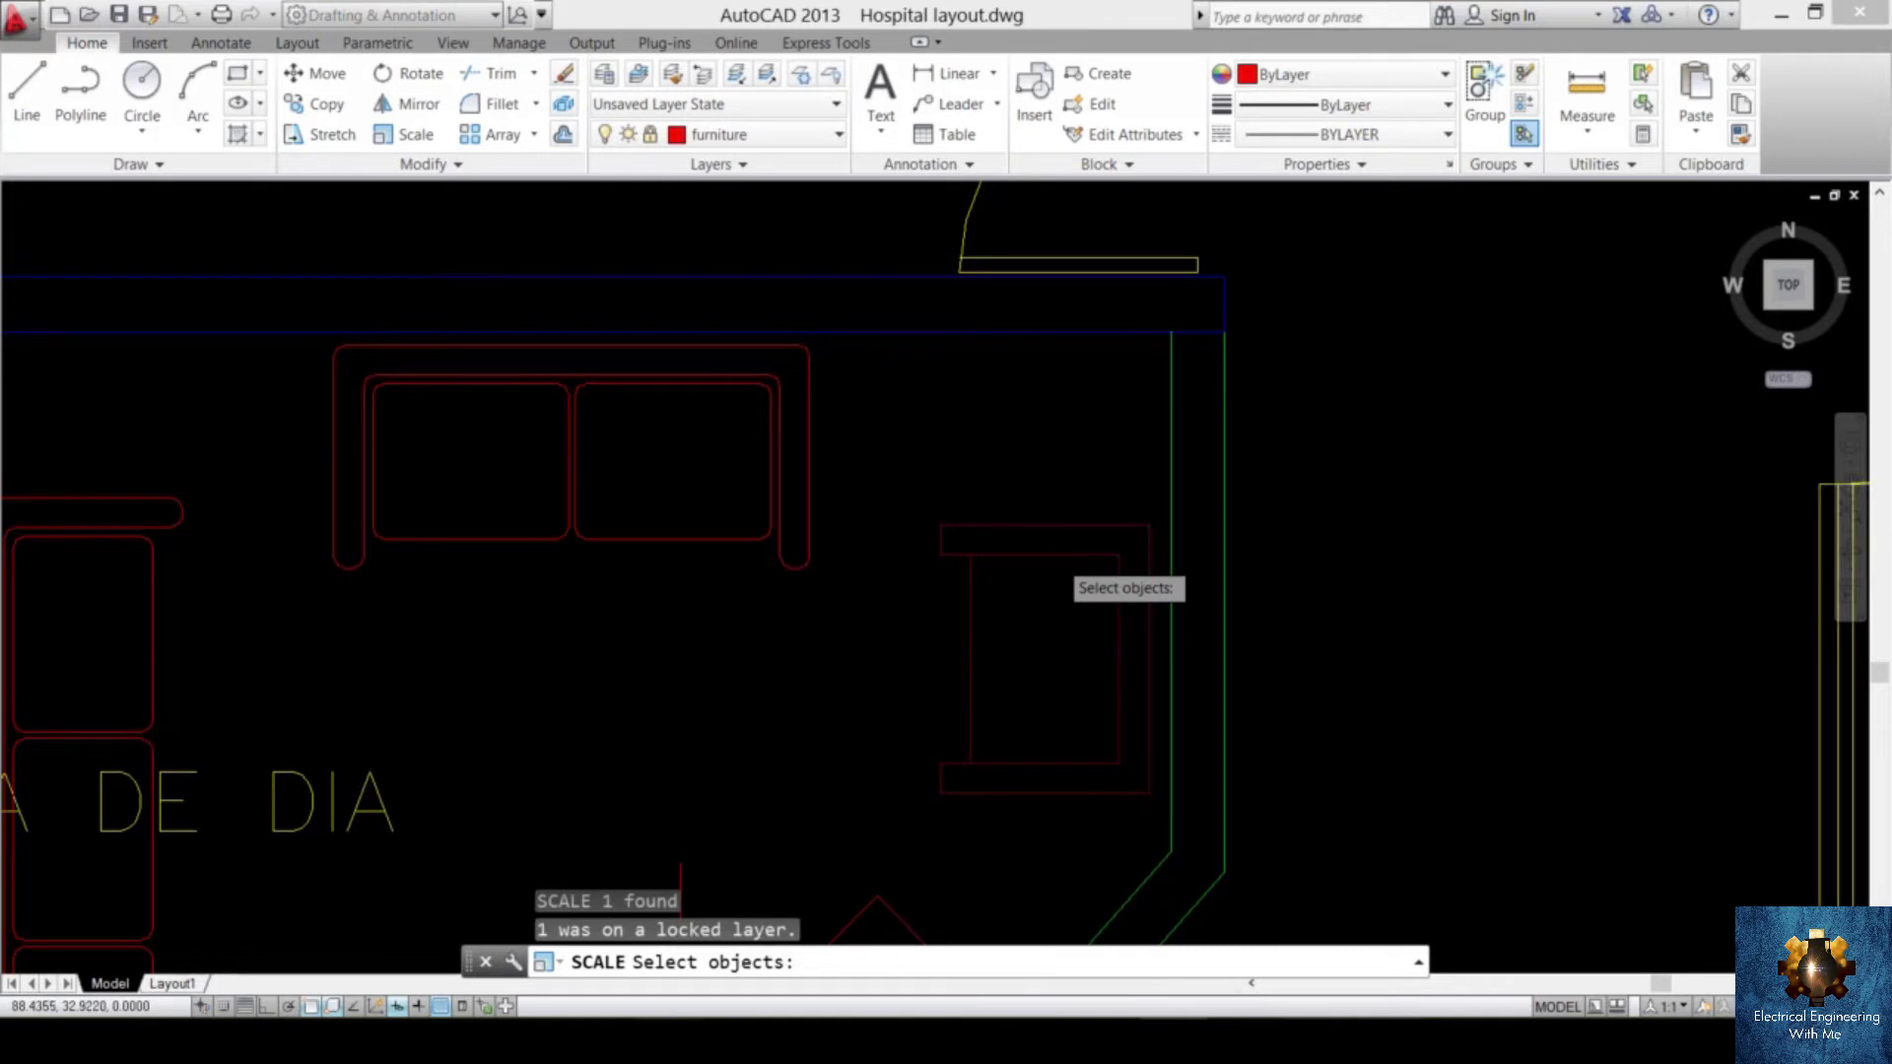
click(1059, 555)
click(993, 495)
click(907, 634)
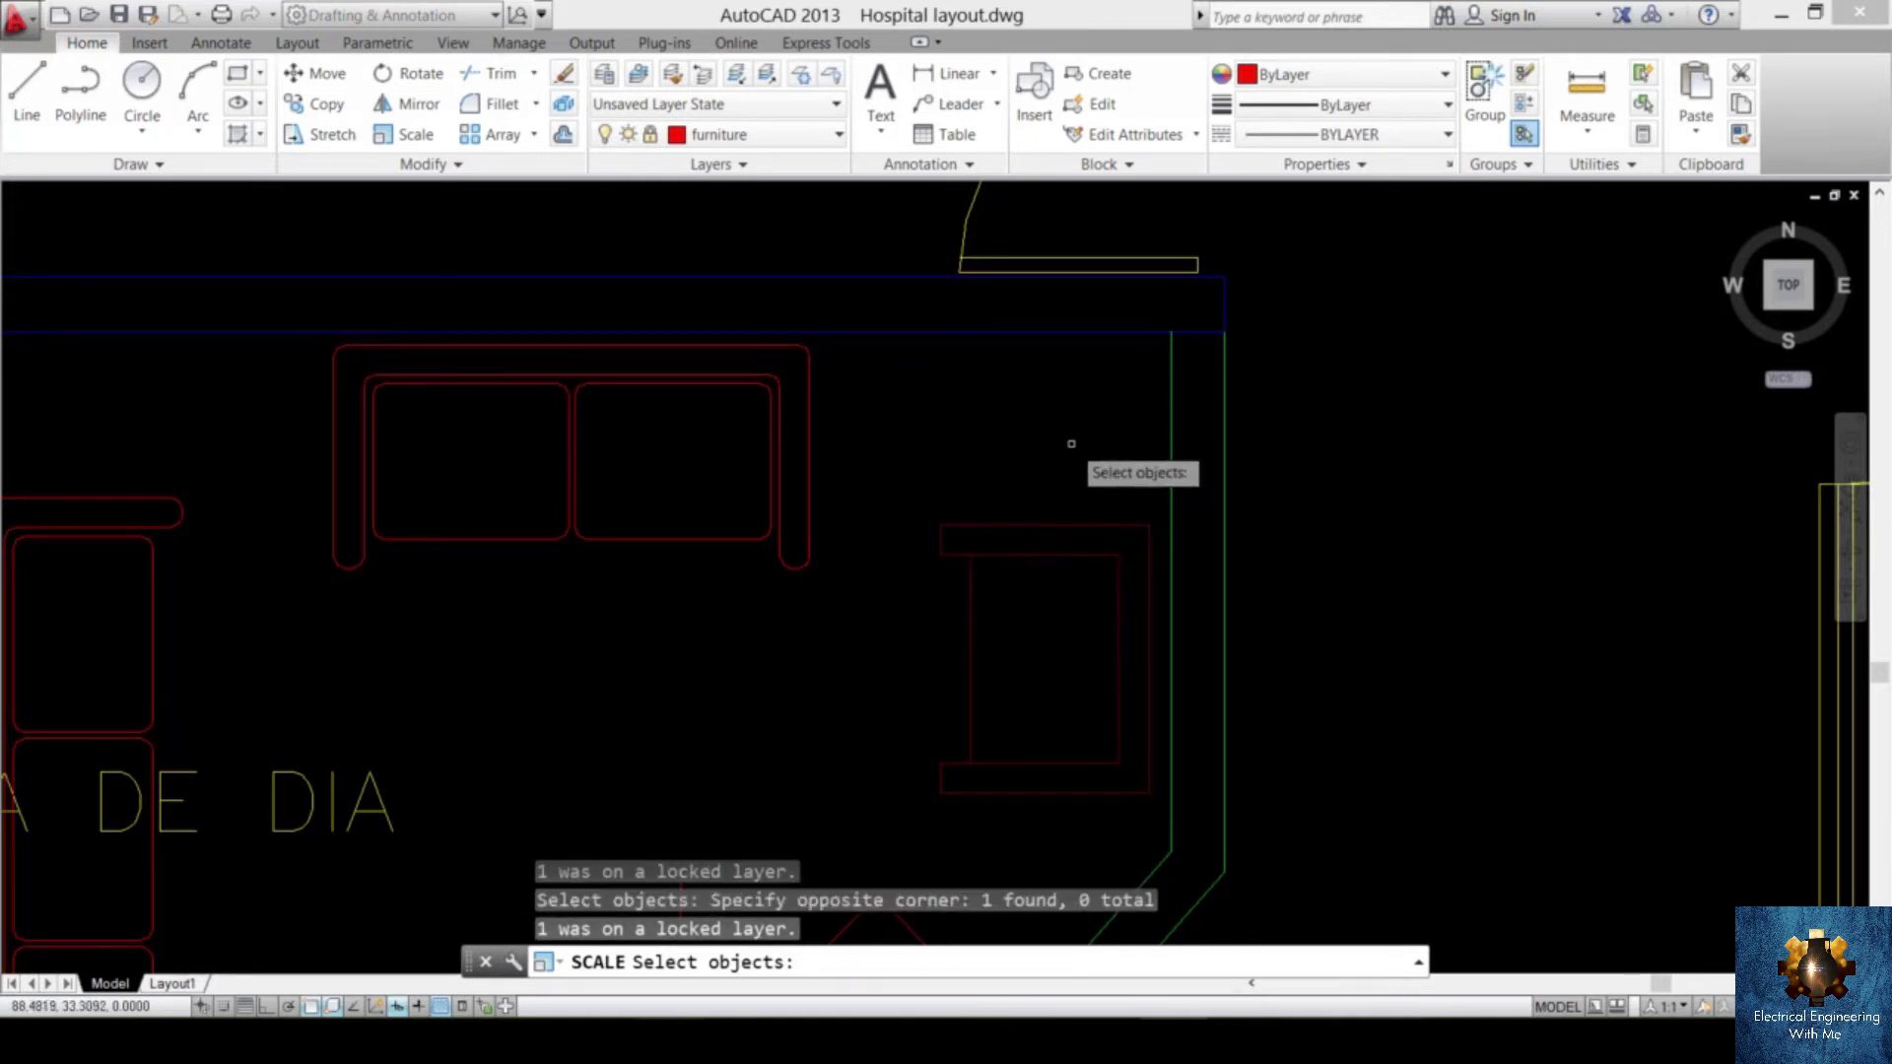
click(1000, 556)
click(1085, 461)
click(843, 705)
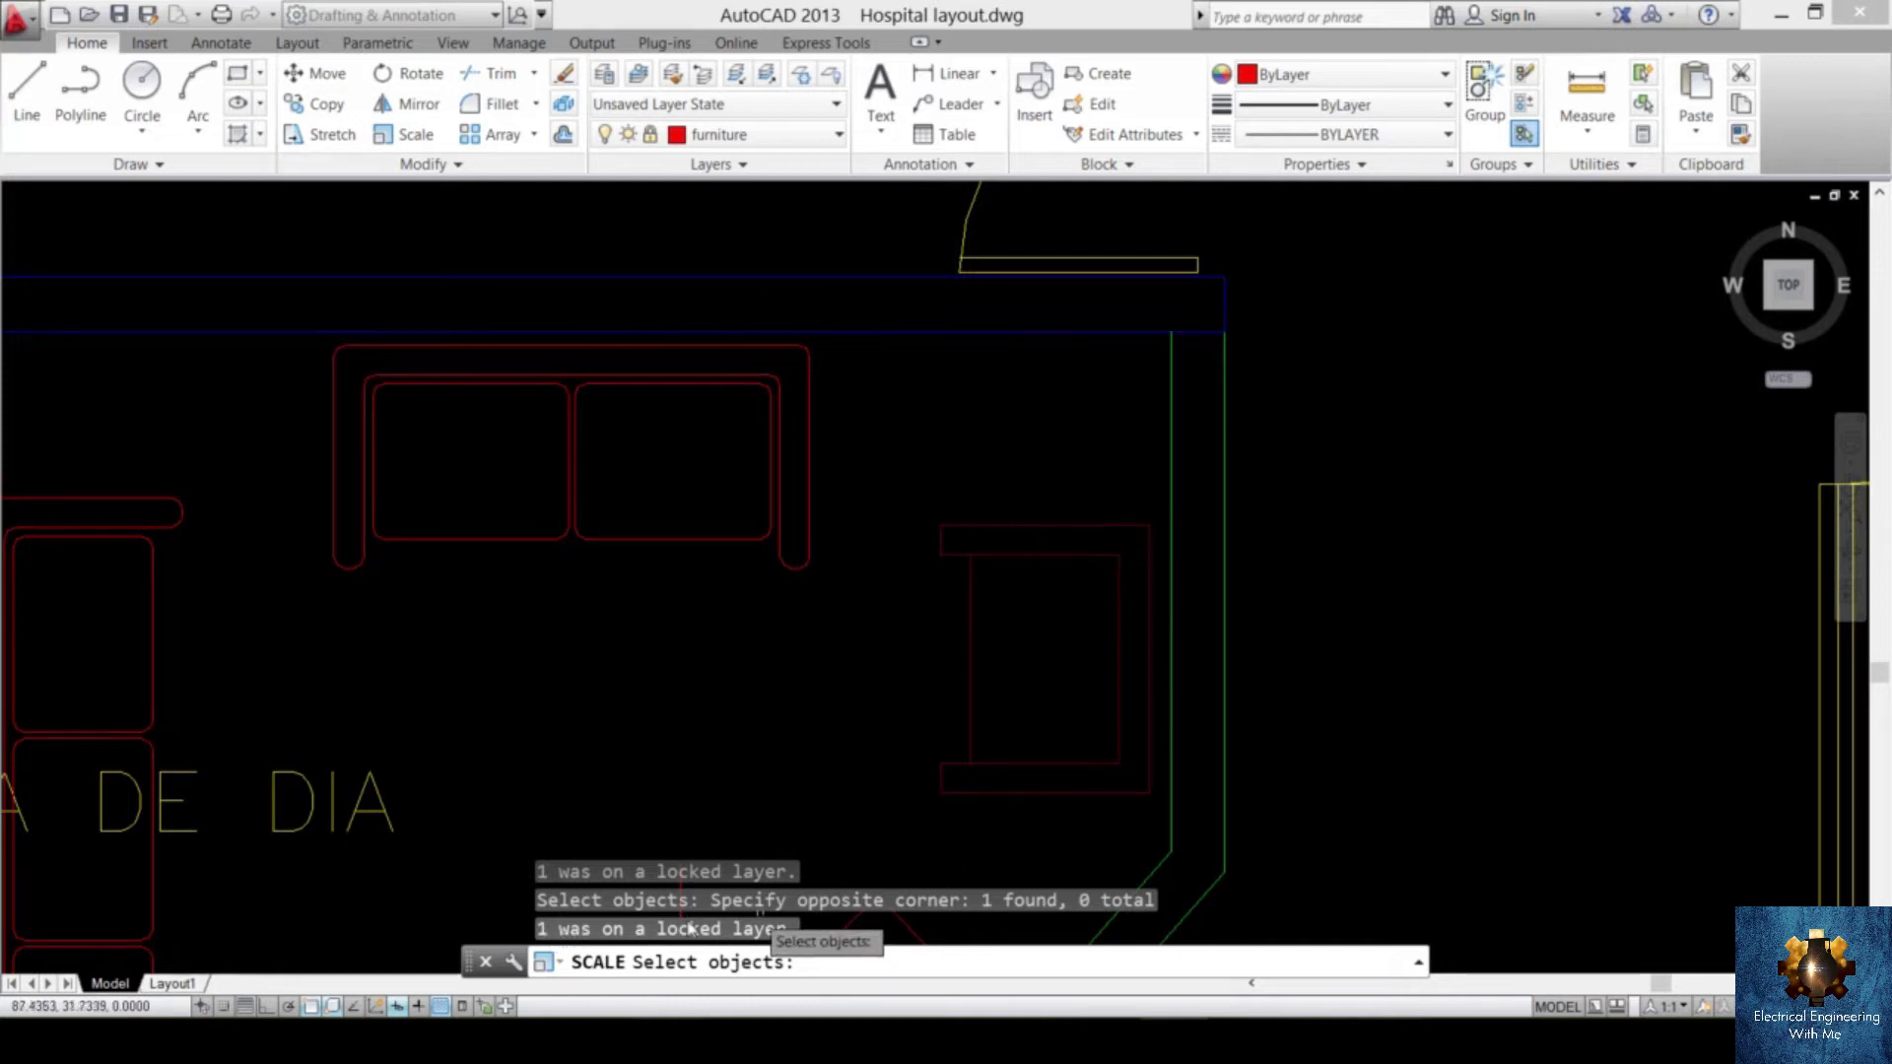
- Unlock the furniture layer while the Scale command is still running
scroll(695, 570, down, 8)
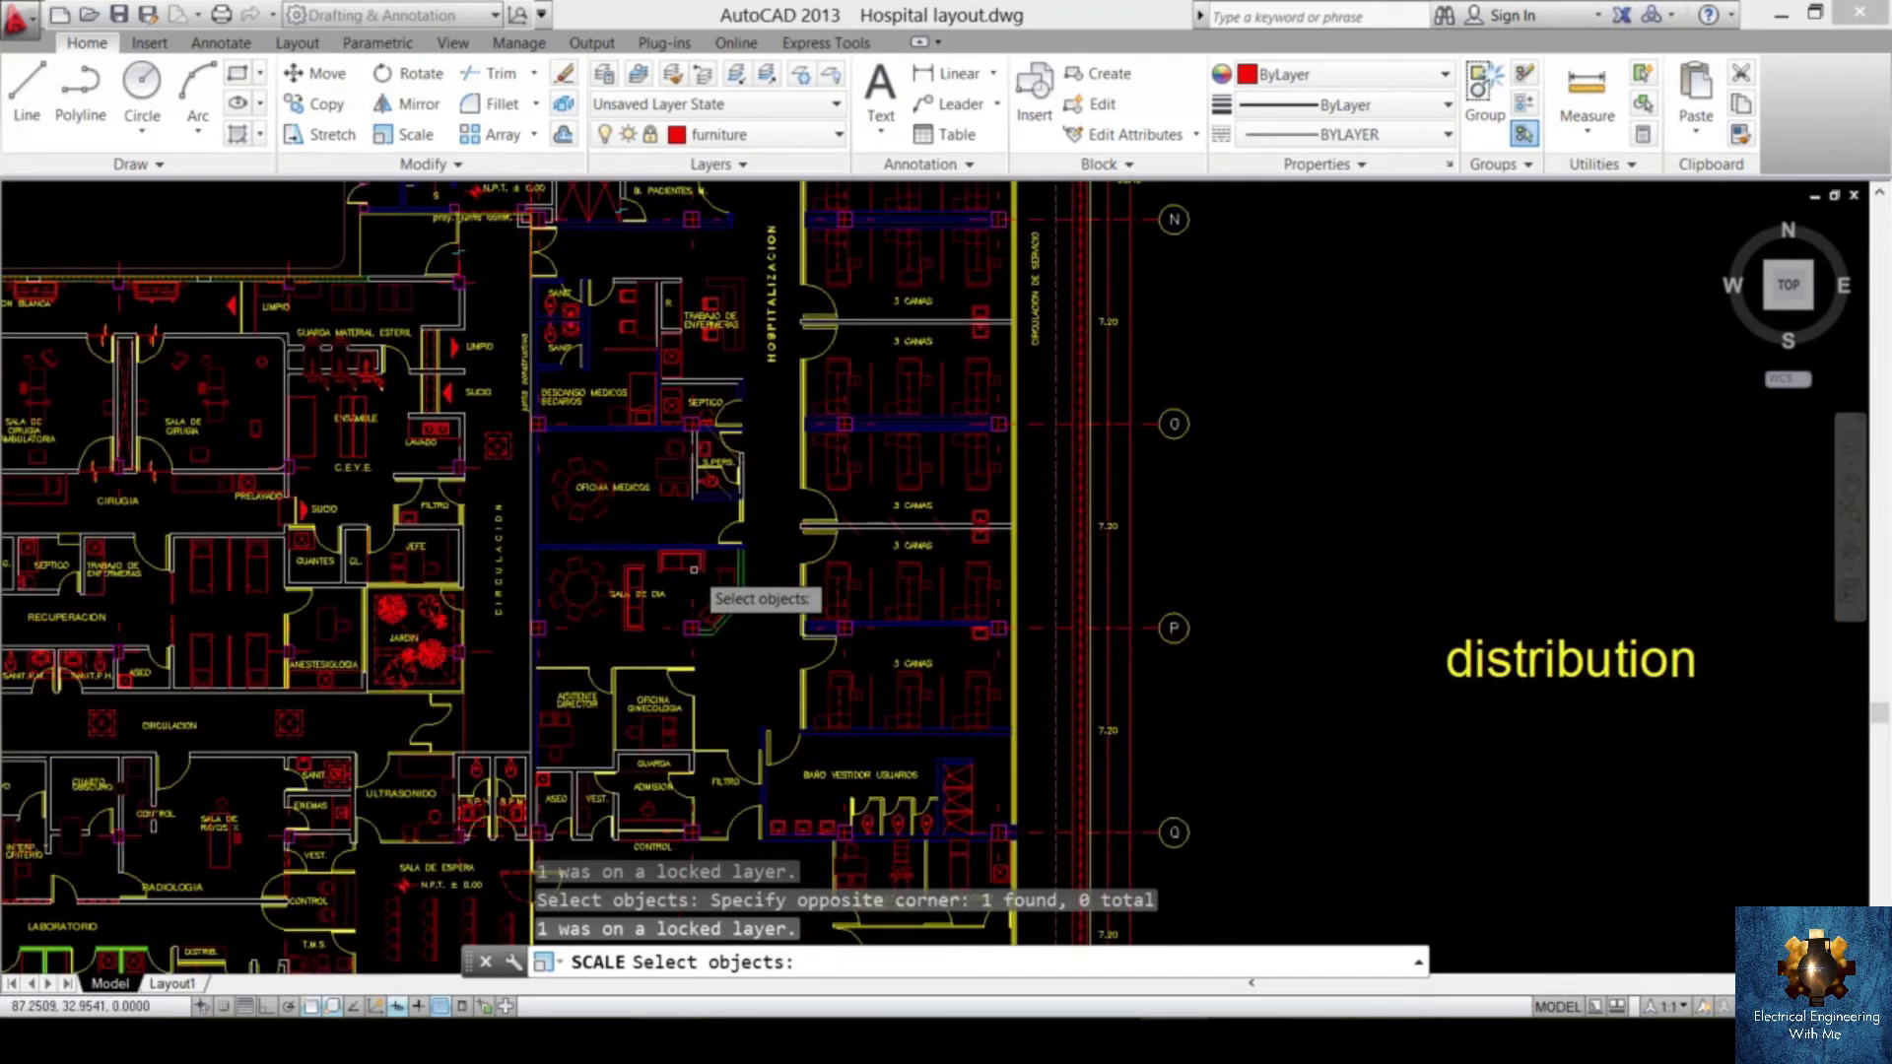
scroll(694, 569, down, 3)
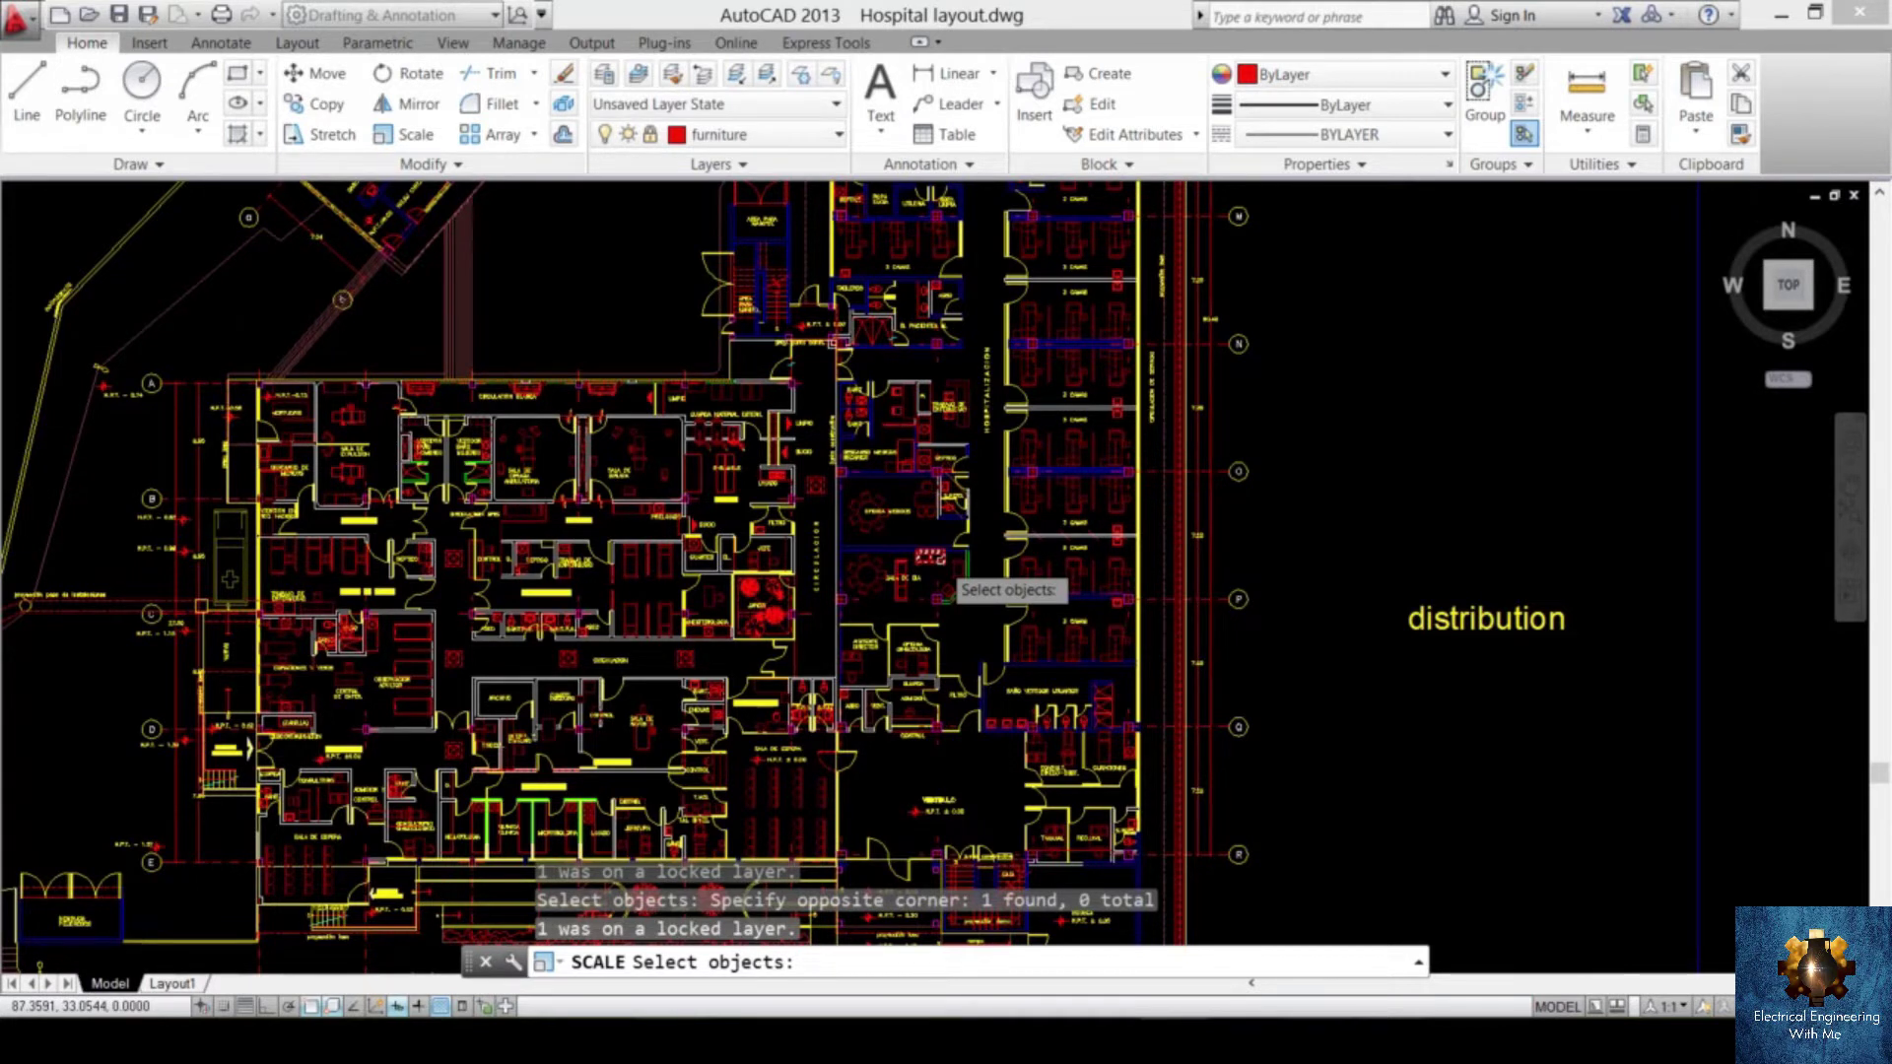
click(800, 140)
click(657, 162)
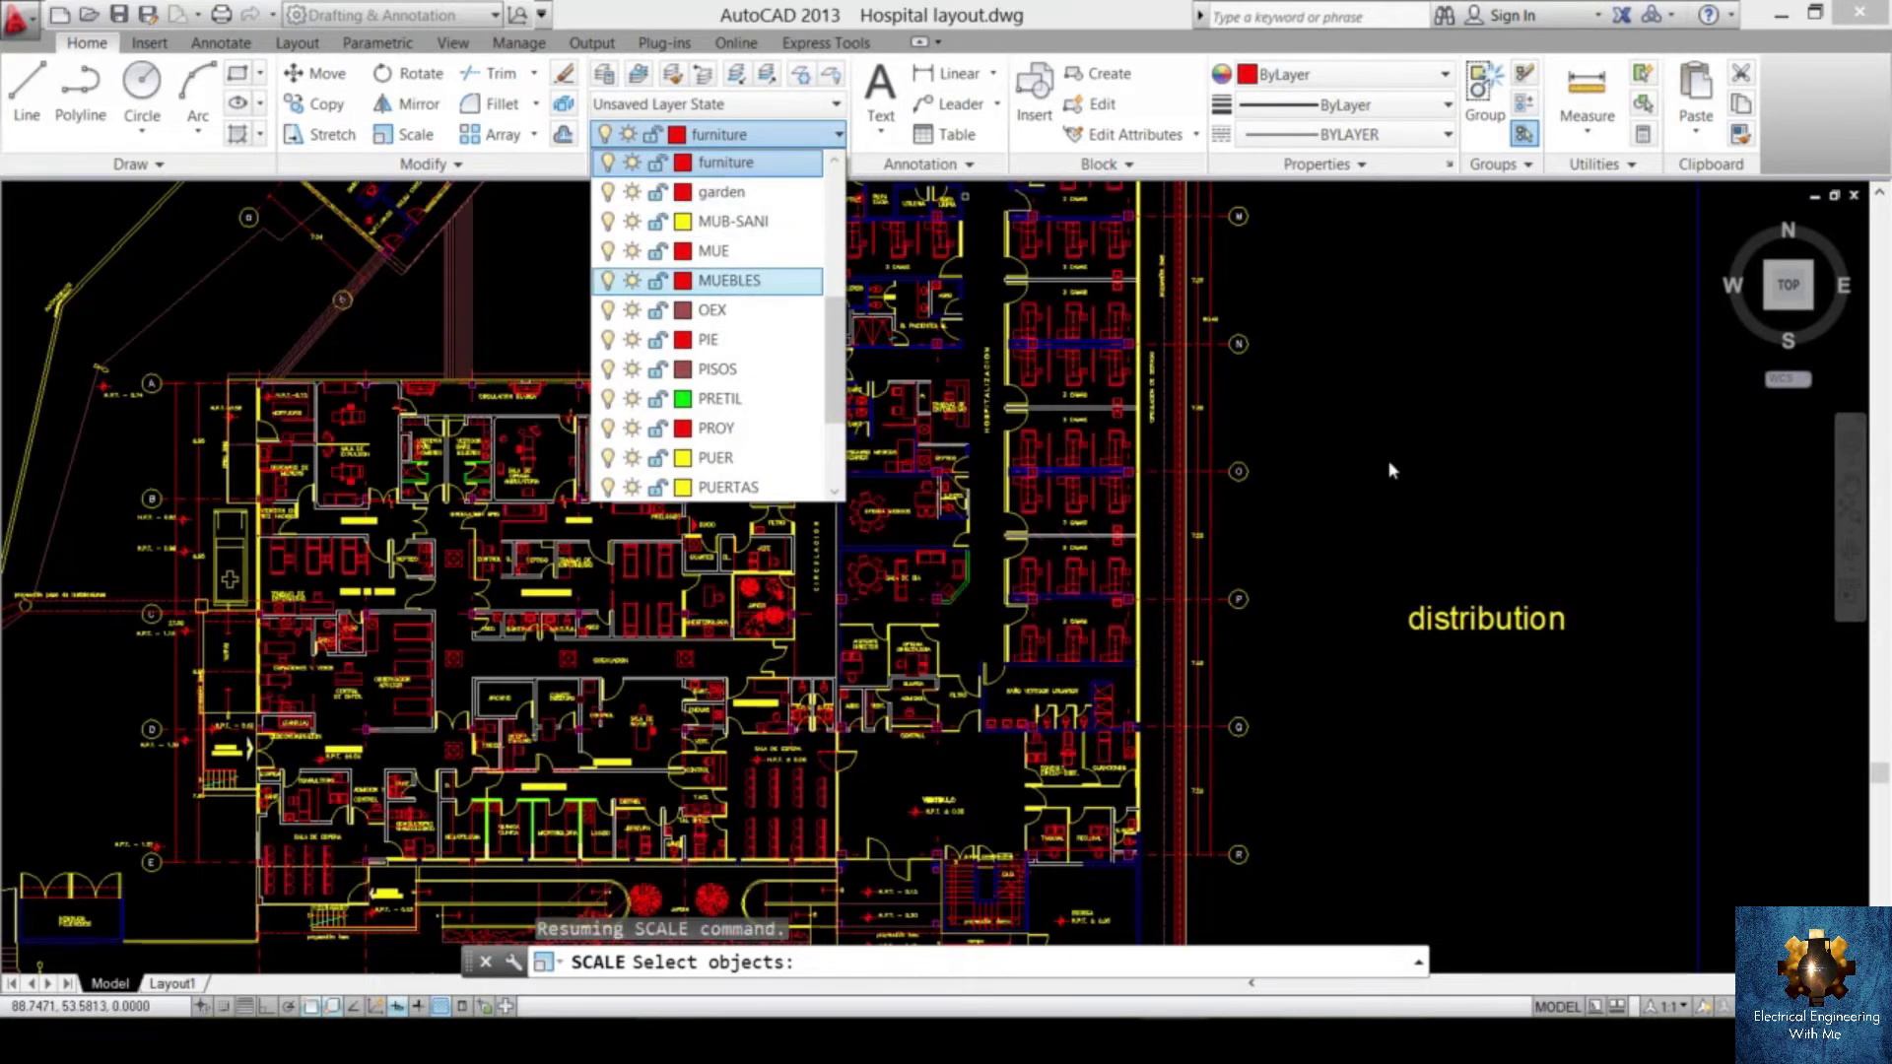
- Erase the middle bed in the upper 3 CAMAS room on the unlocked furniture layer and undo the erasure
scroll(1113, 459, up, 5)
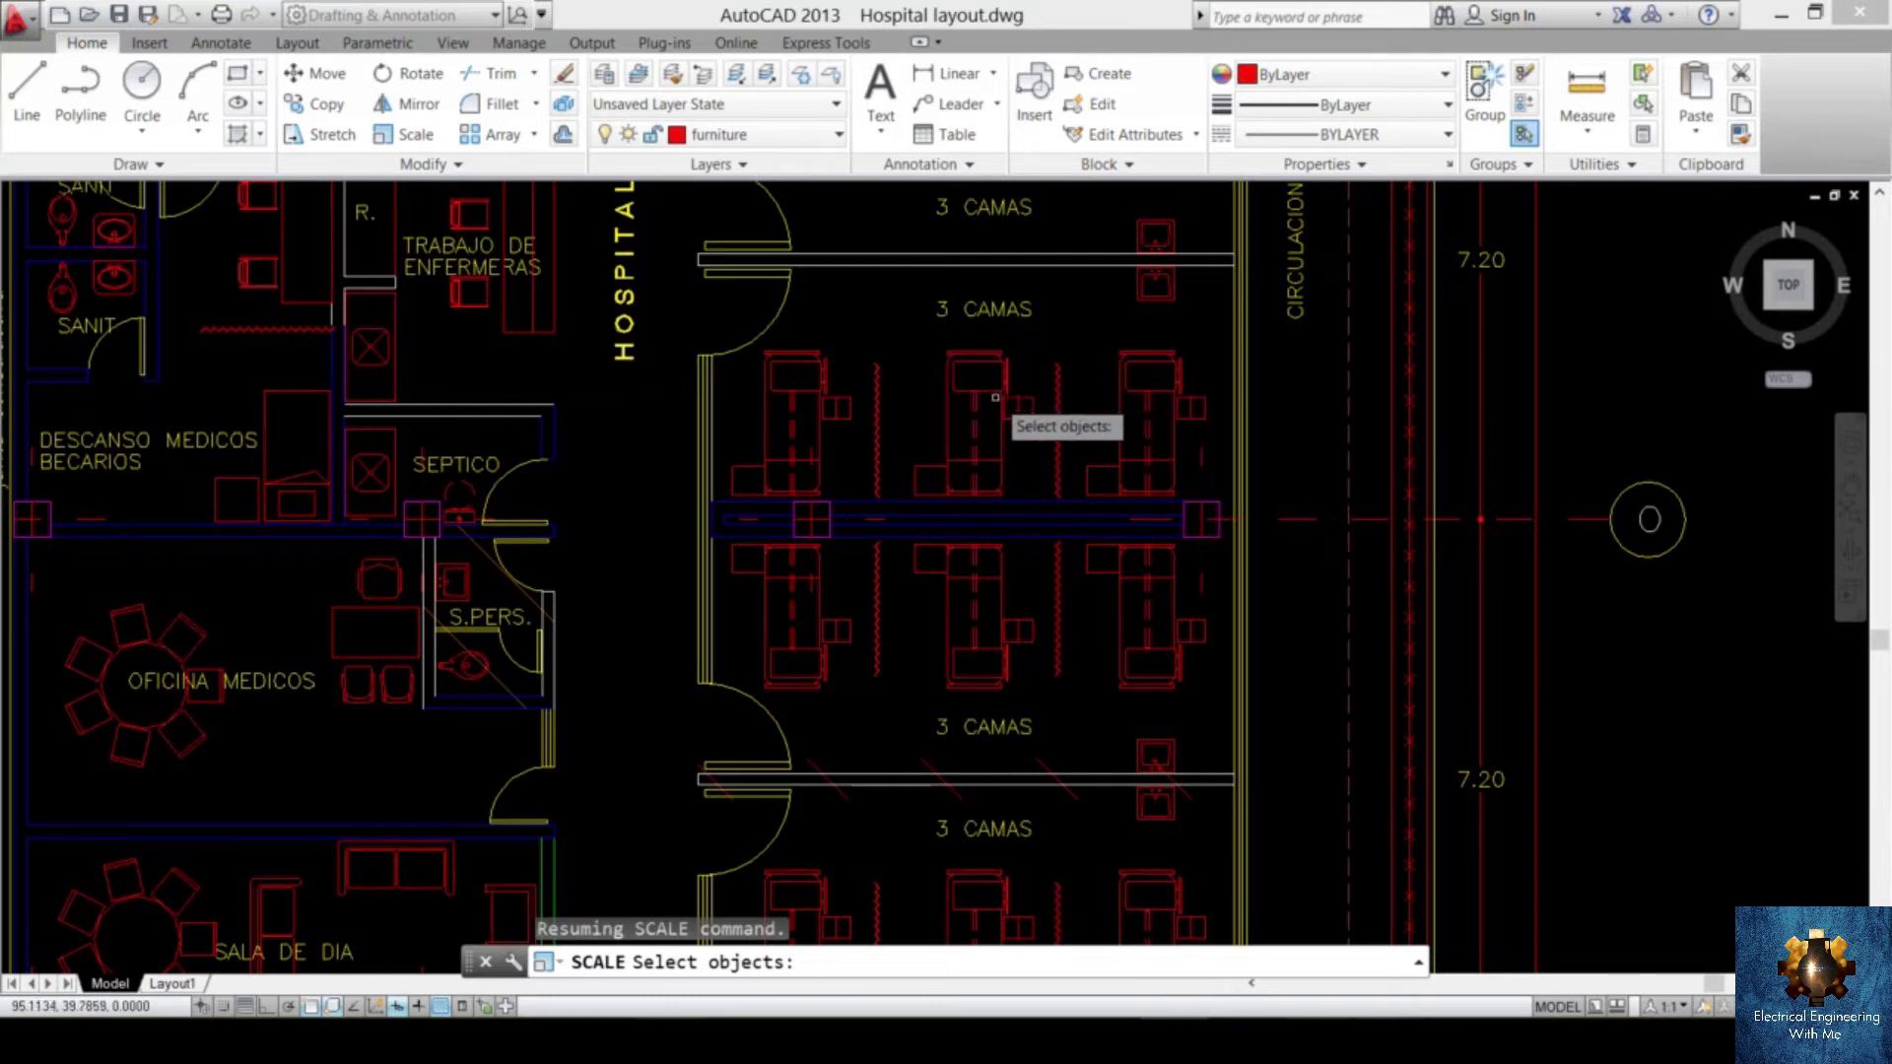
key(Delete)
key(ctrl+z)
click(1039, 359)
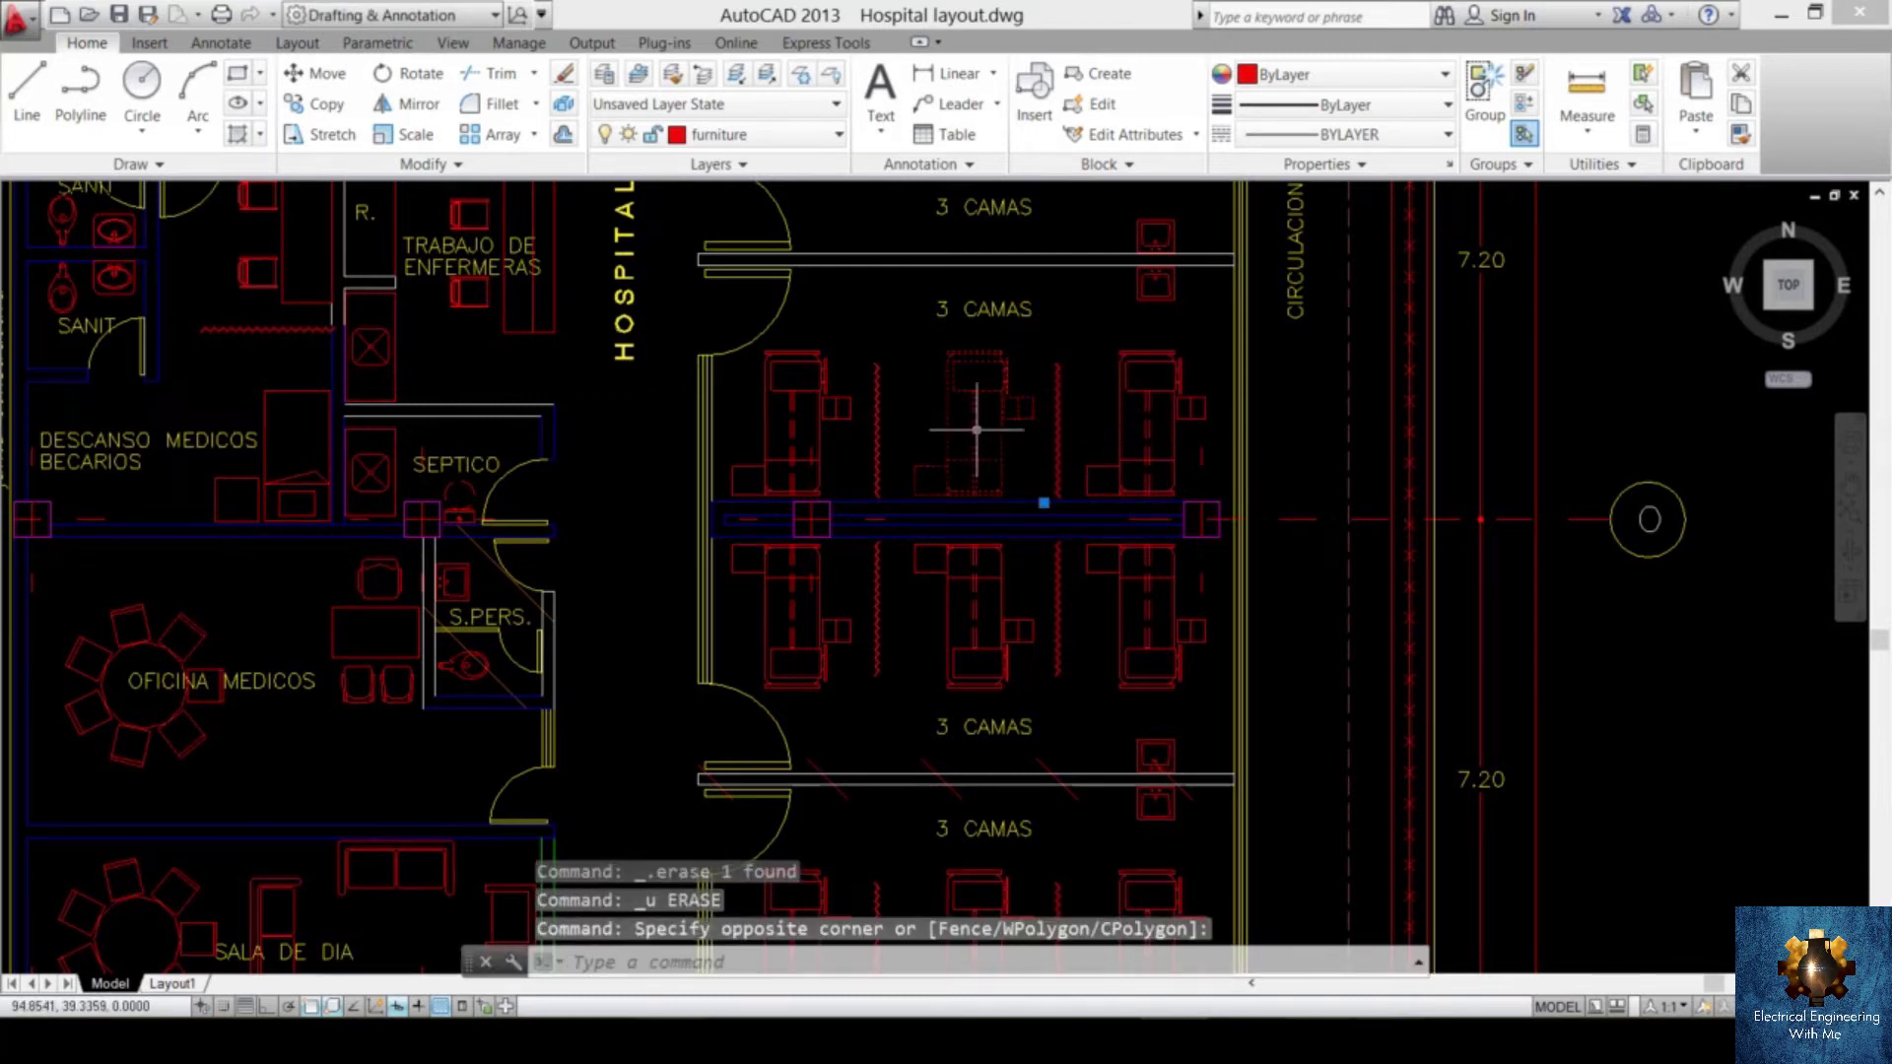
click(977, 430)
key(Delete)
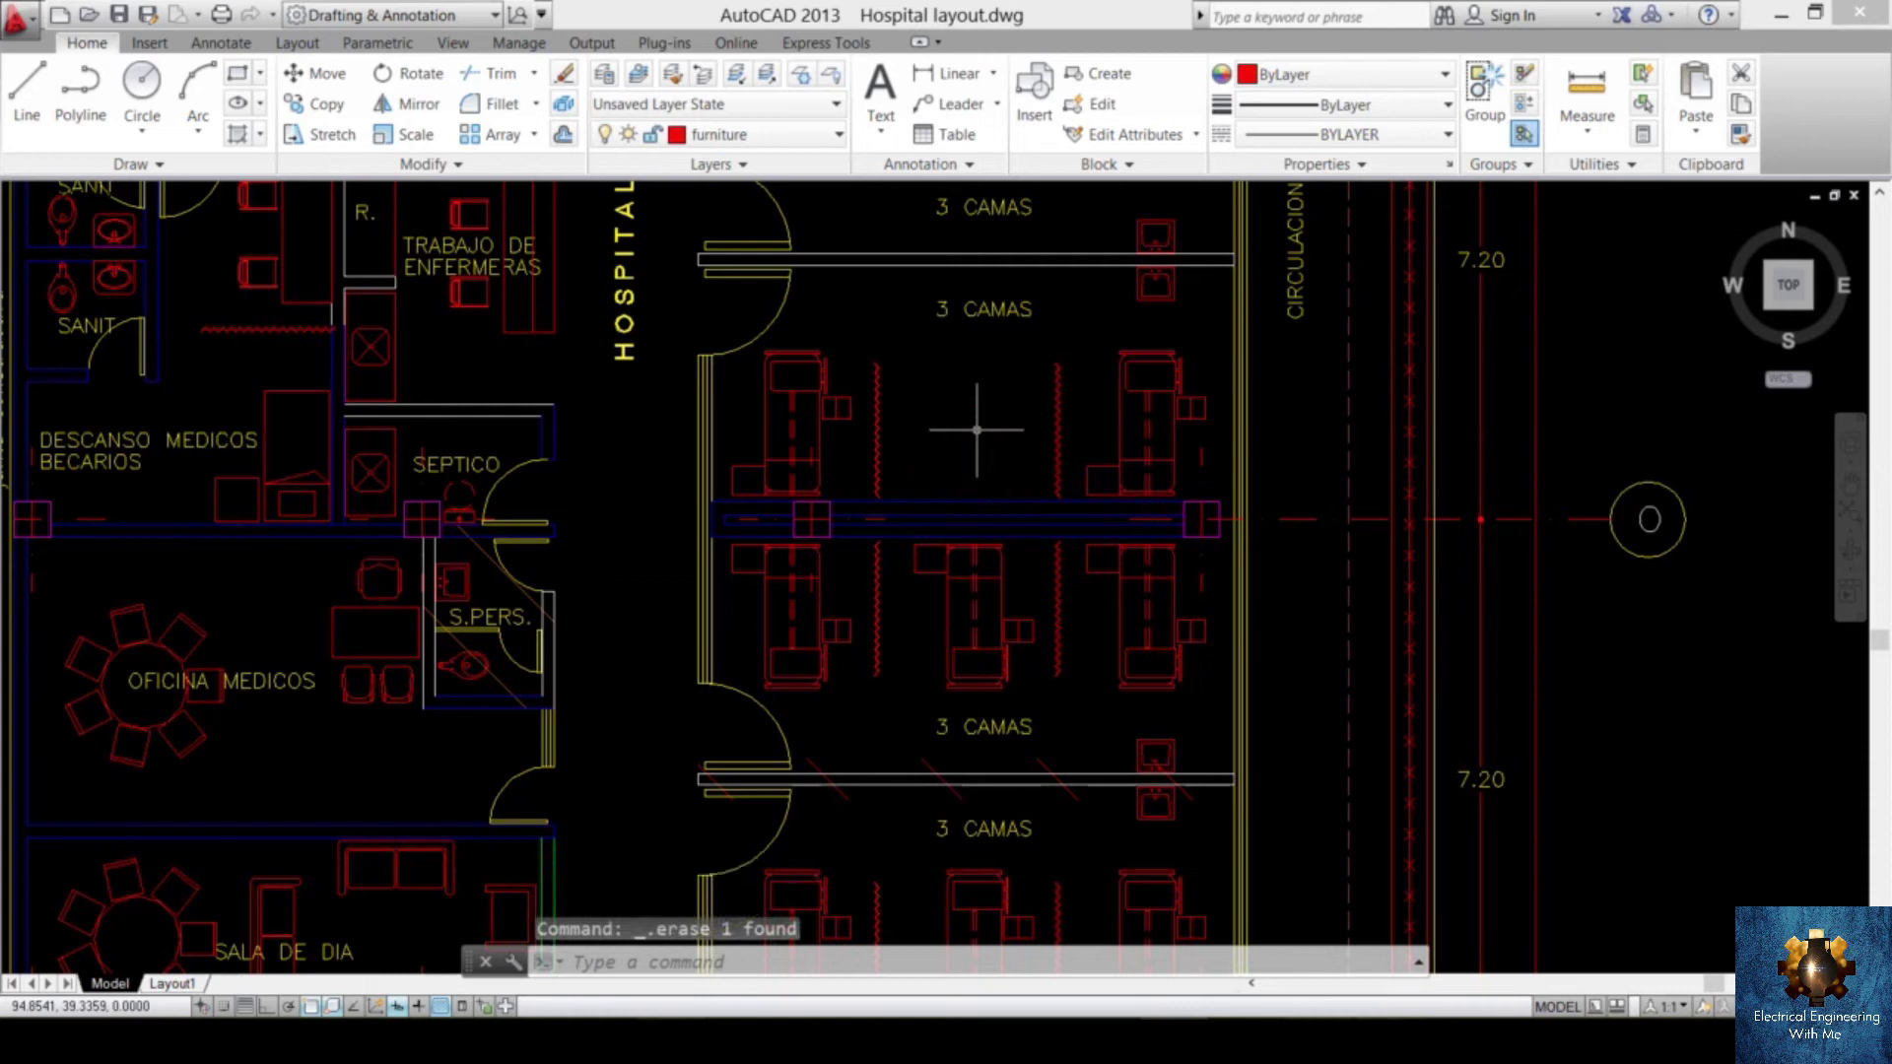
key(ctrl+z)
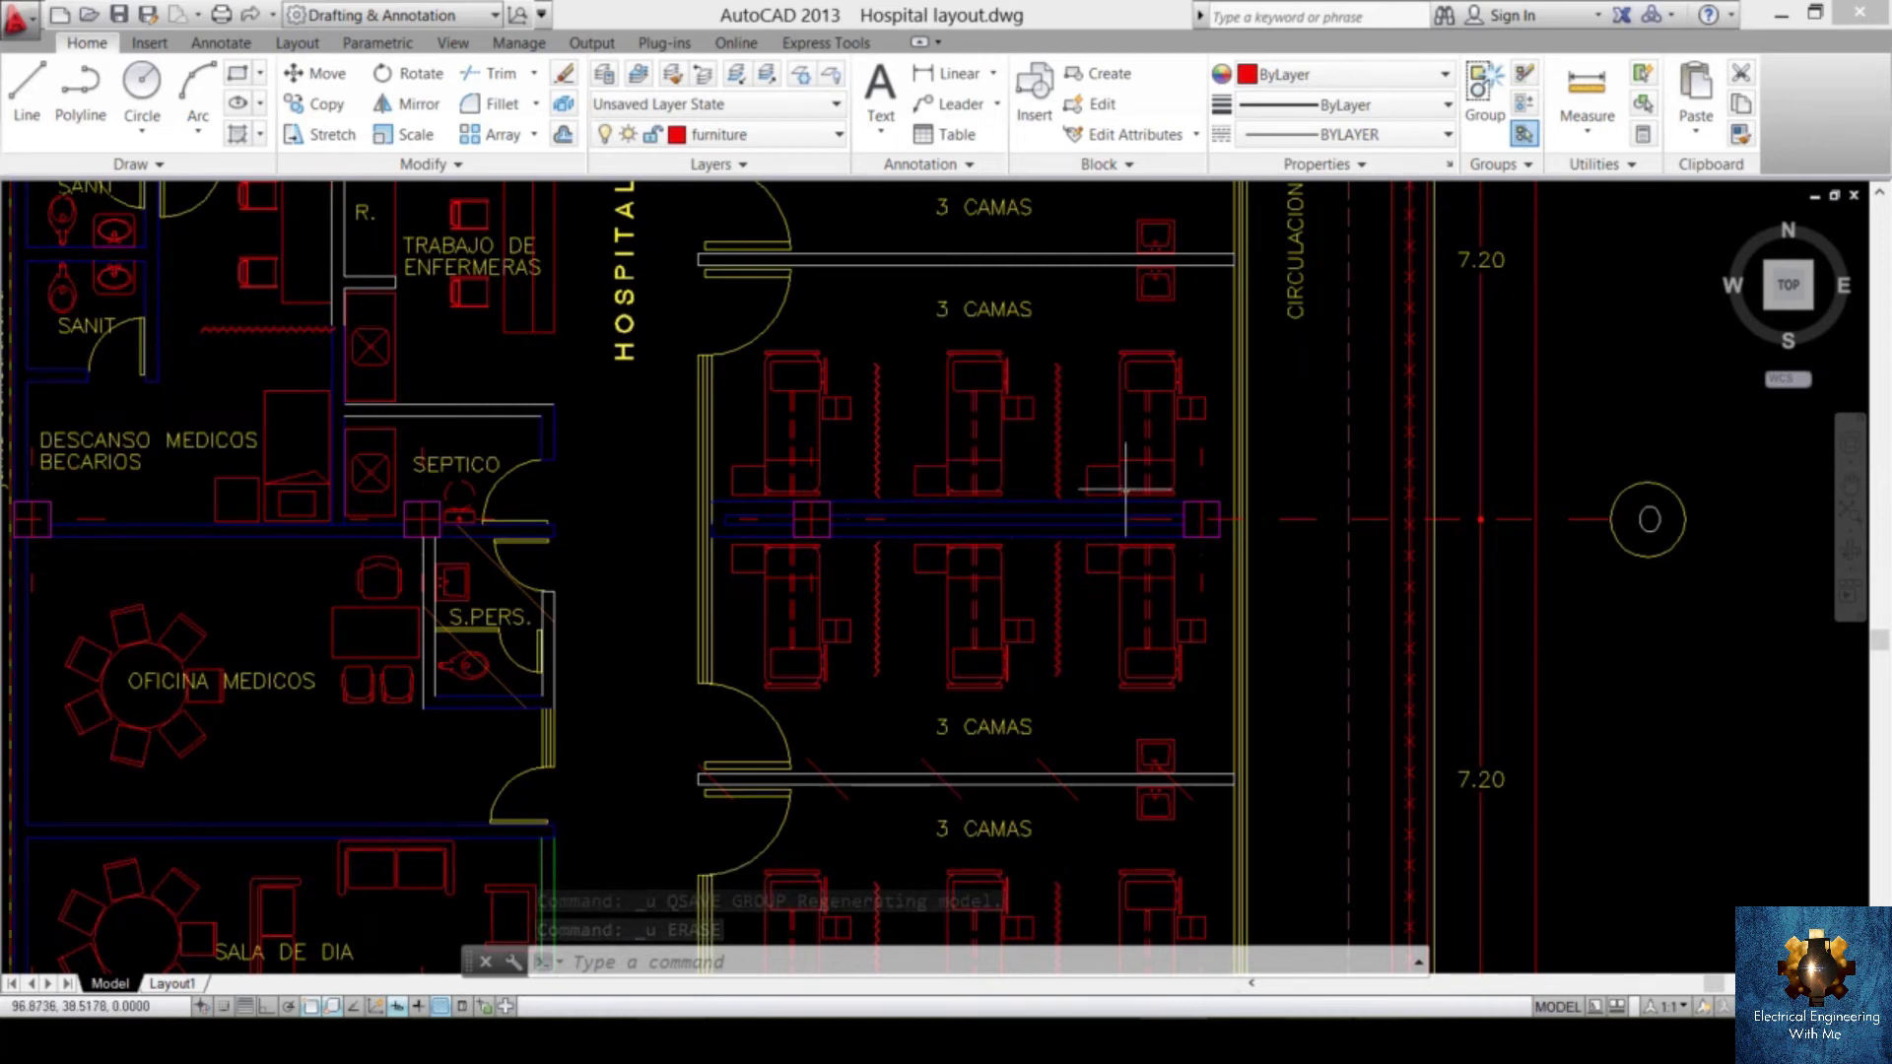
scroll(946, 578, down, 5)
middle_drag(1106, 509, 1090, 483)
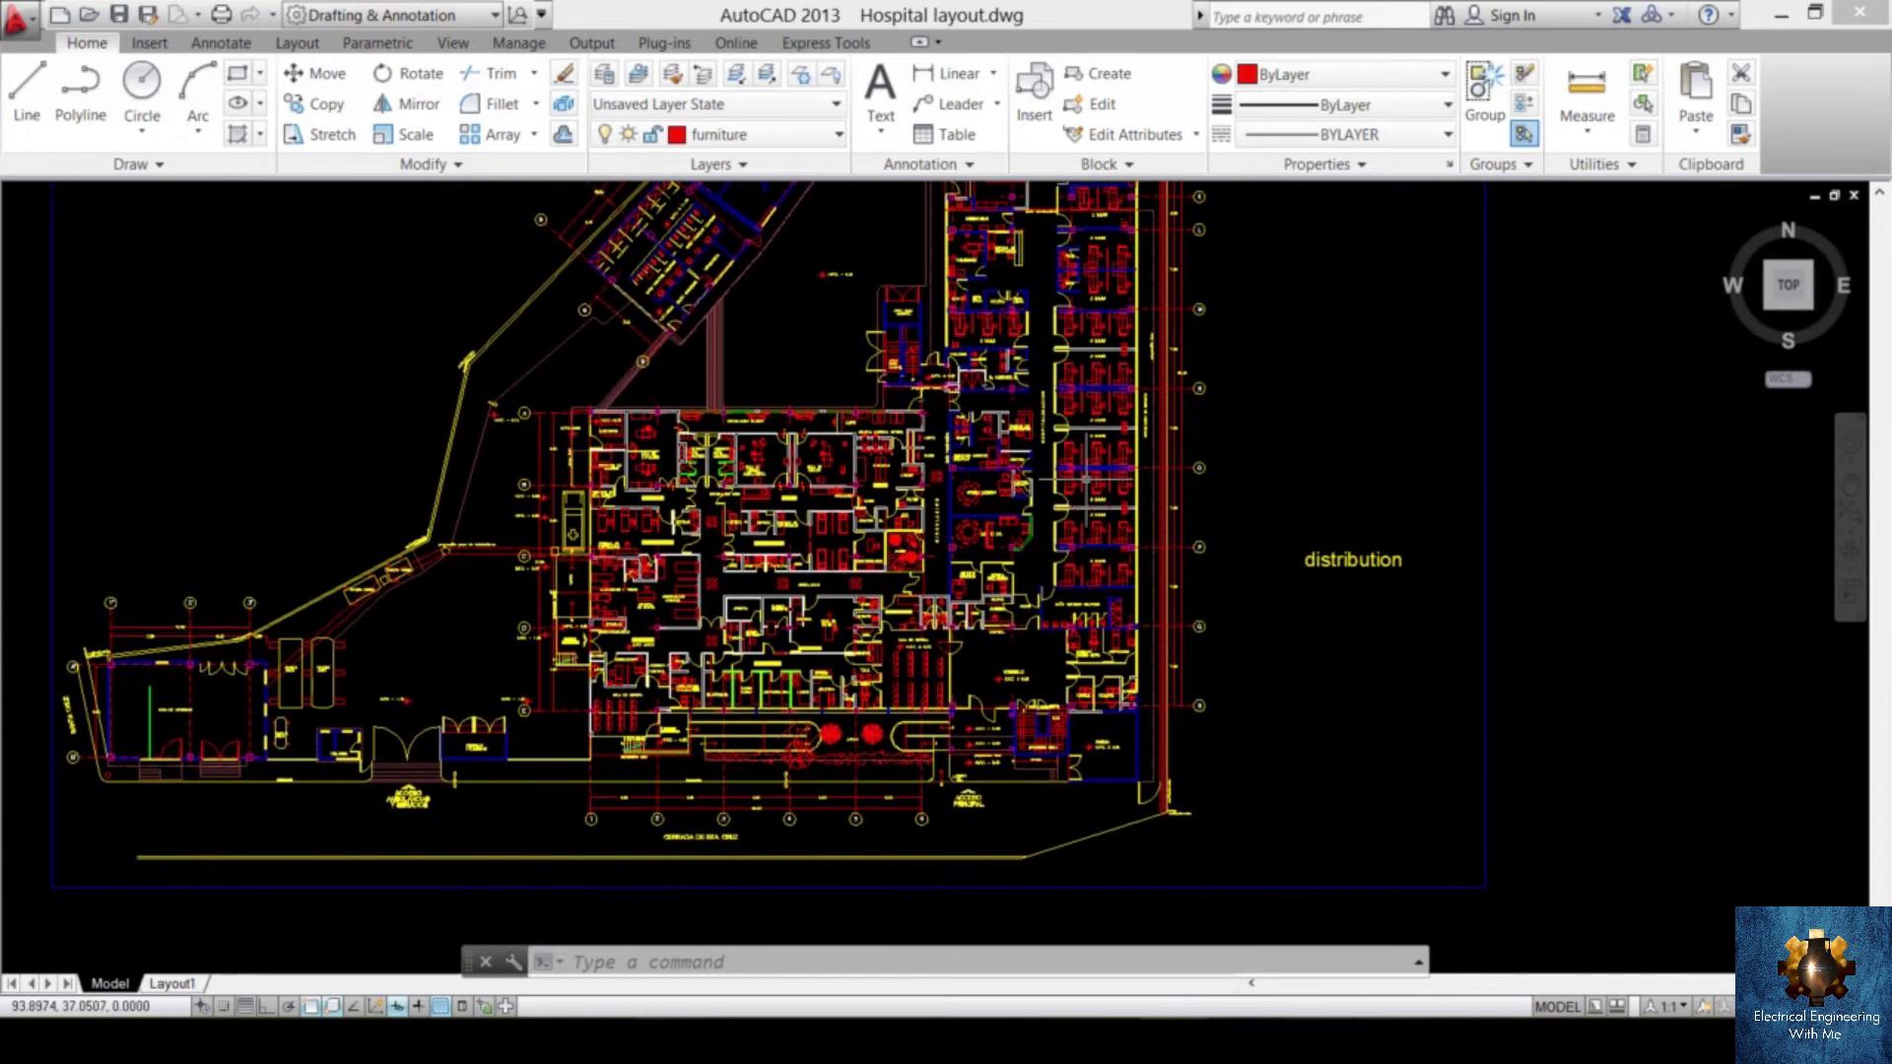
mouse_move(1079, 479)
scroll(1159, 553, down, 5)
scroll(1124, 528, up, 2)
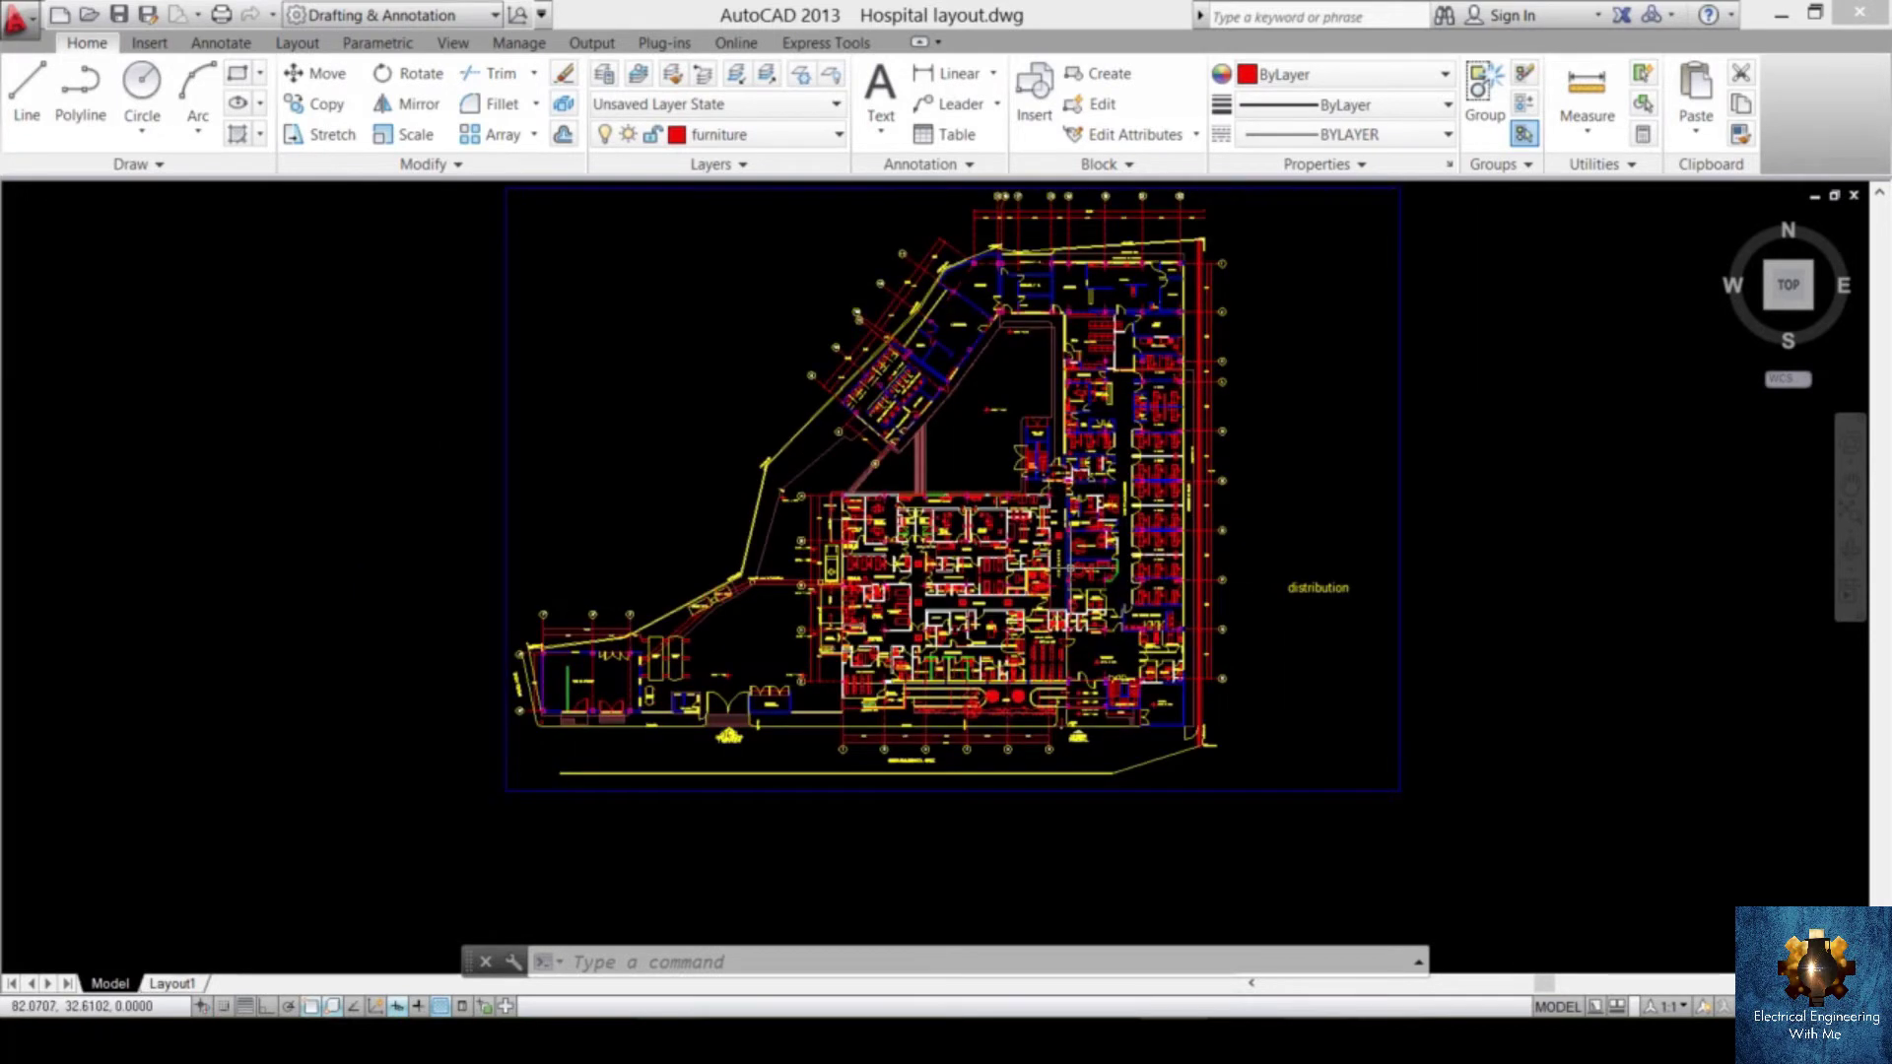
mouse_move(1072, 572)
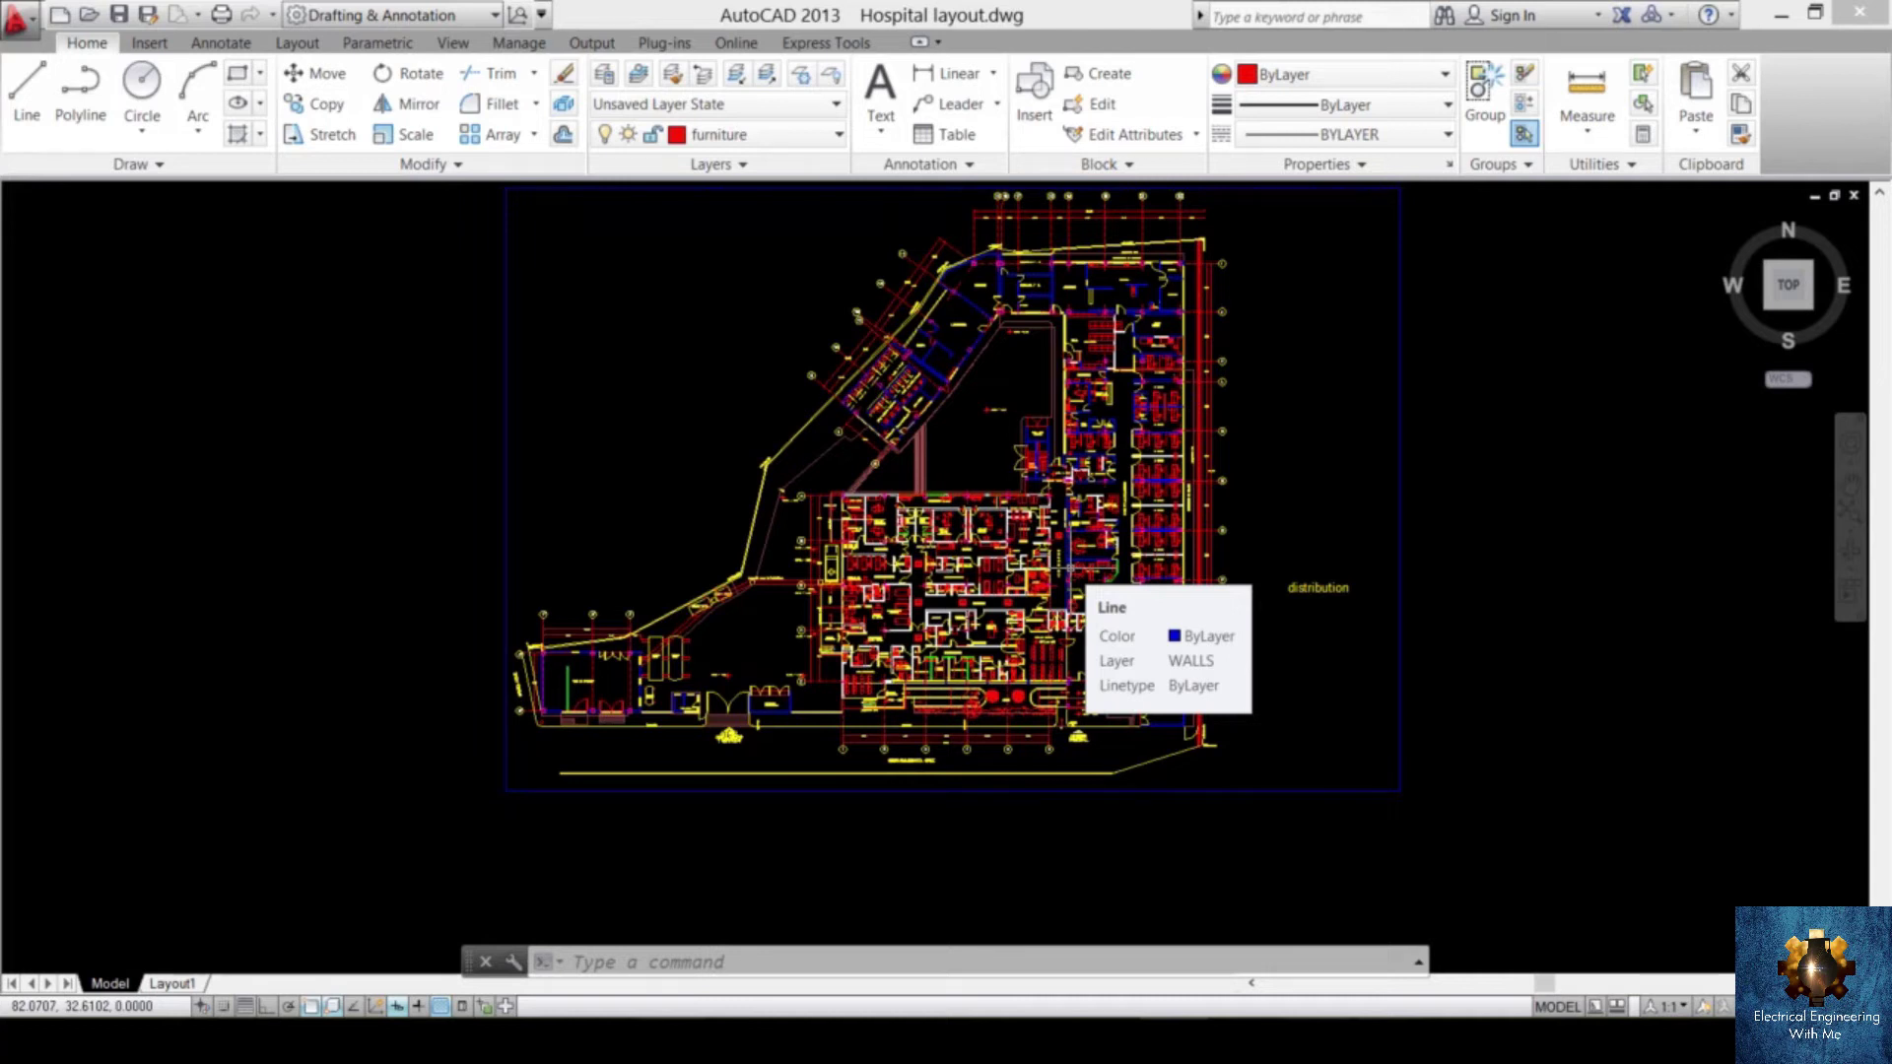
middle_drag(1072, 572, 1212, 671)
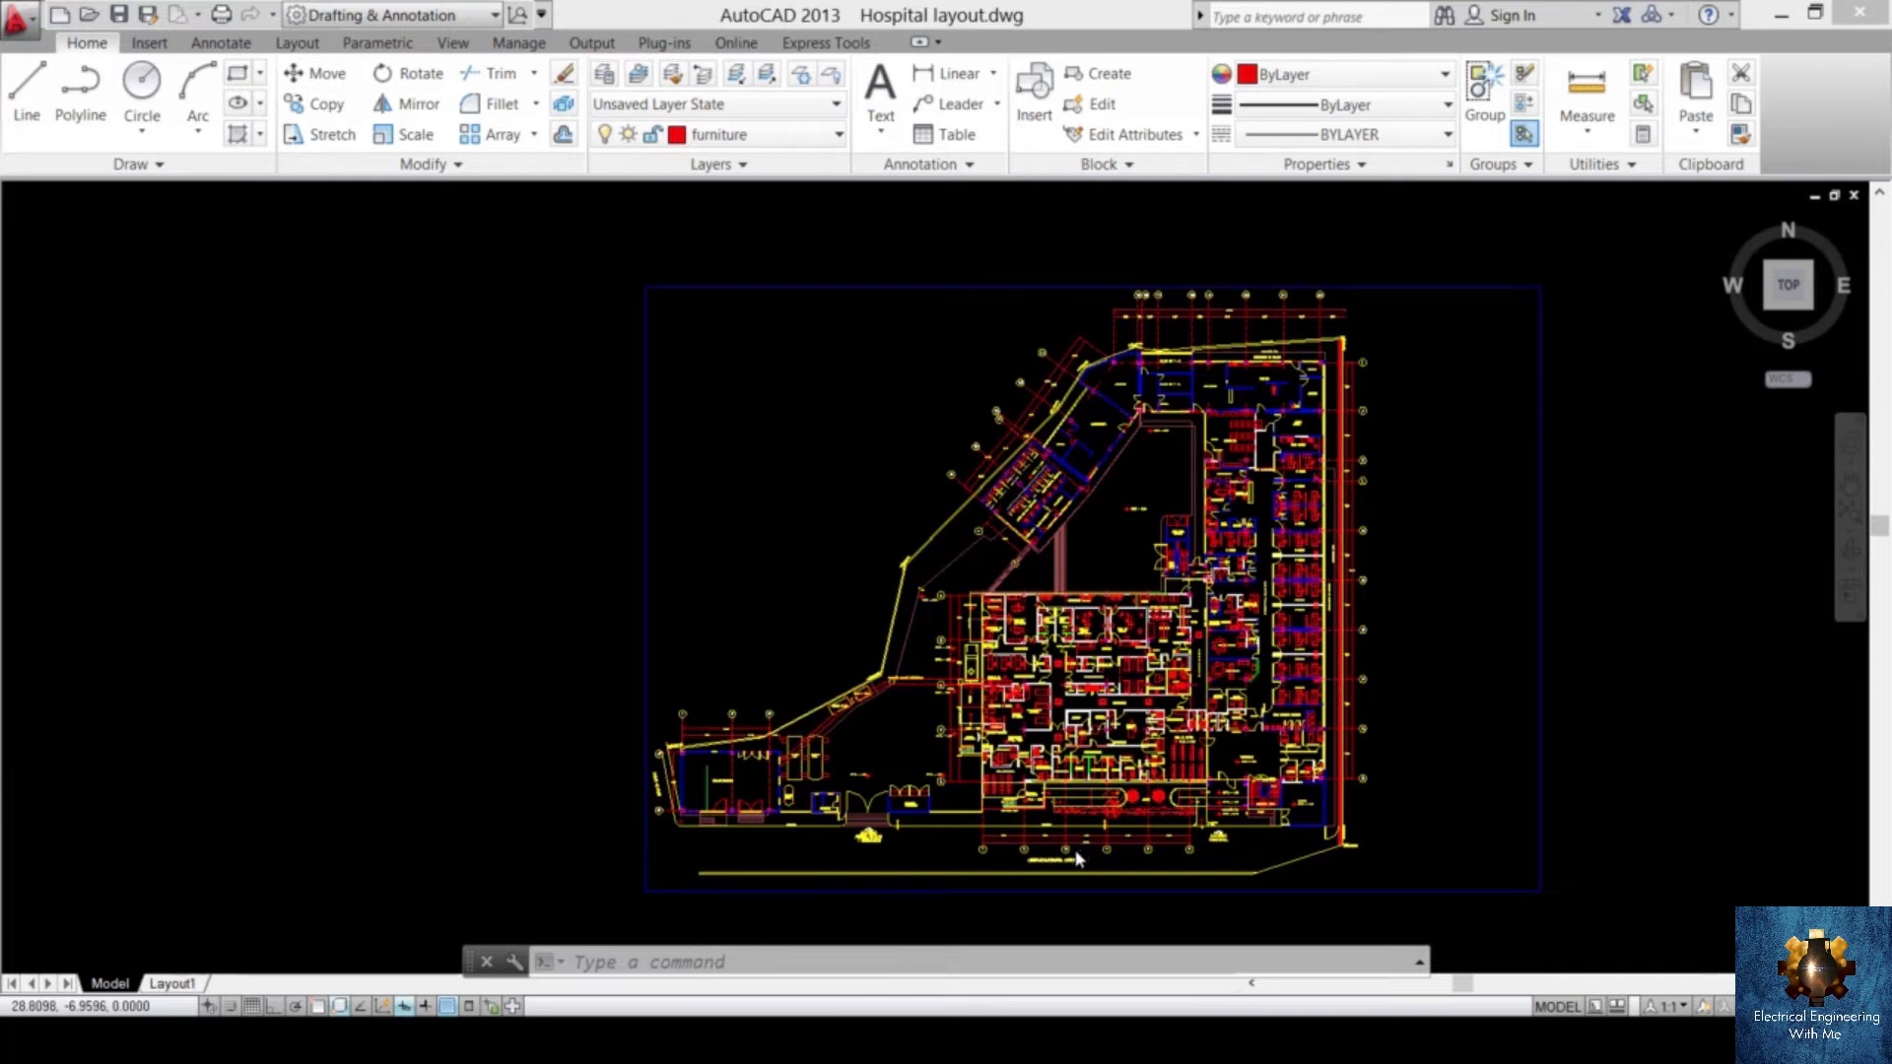
middle_drag(1076, 859, 1150, 840)
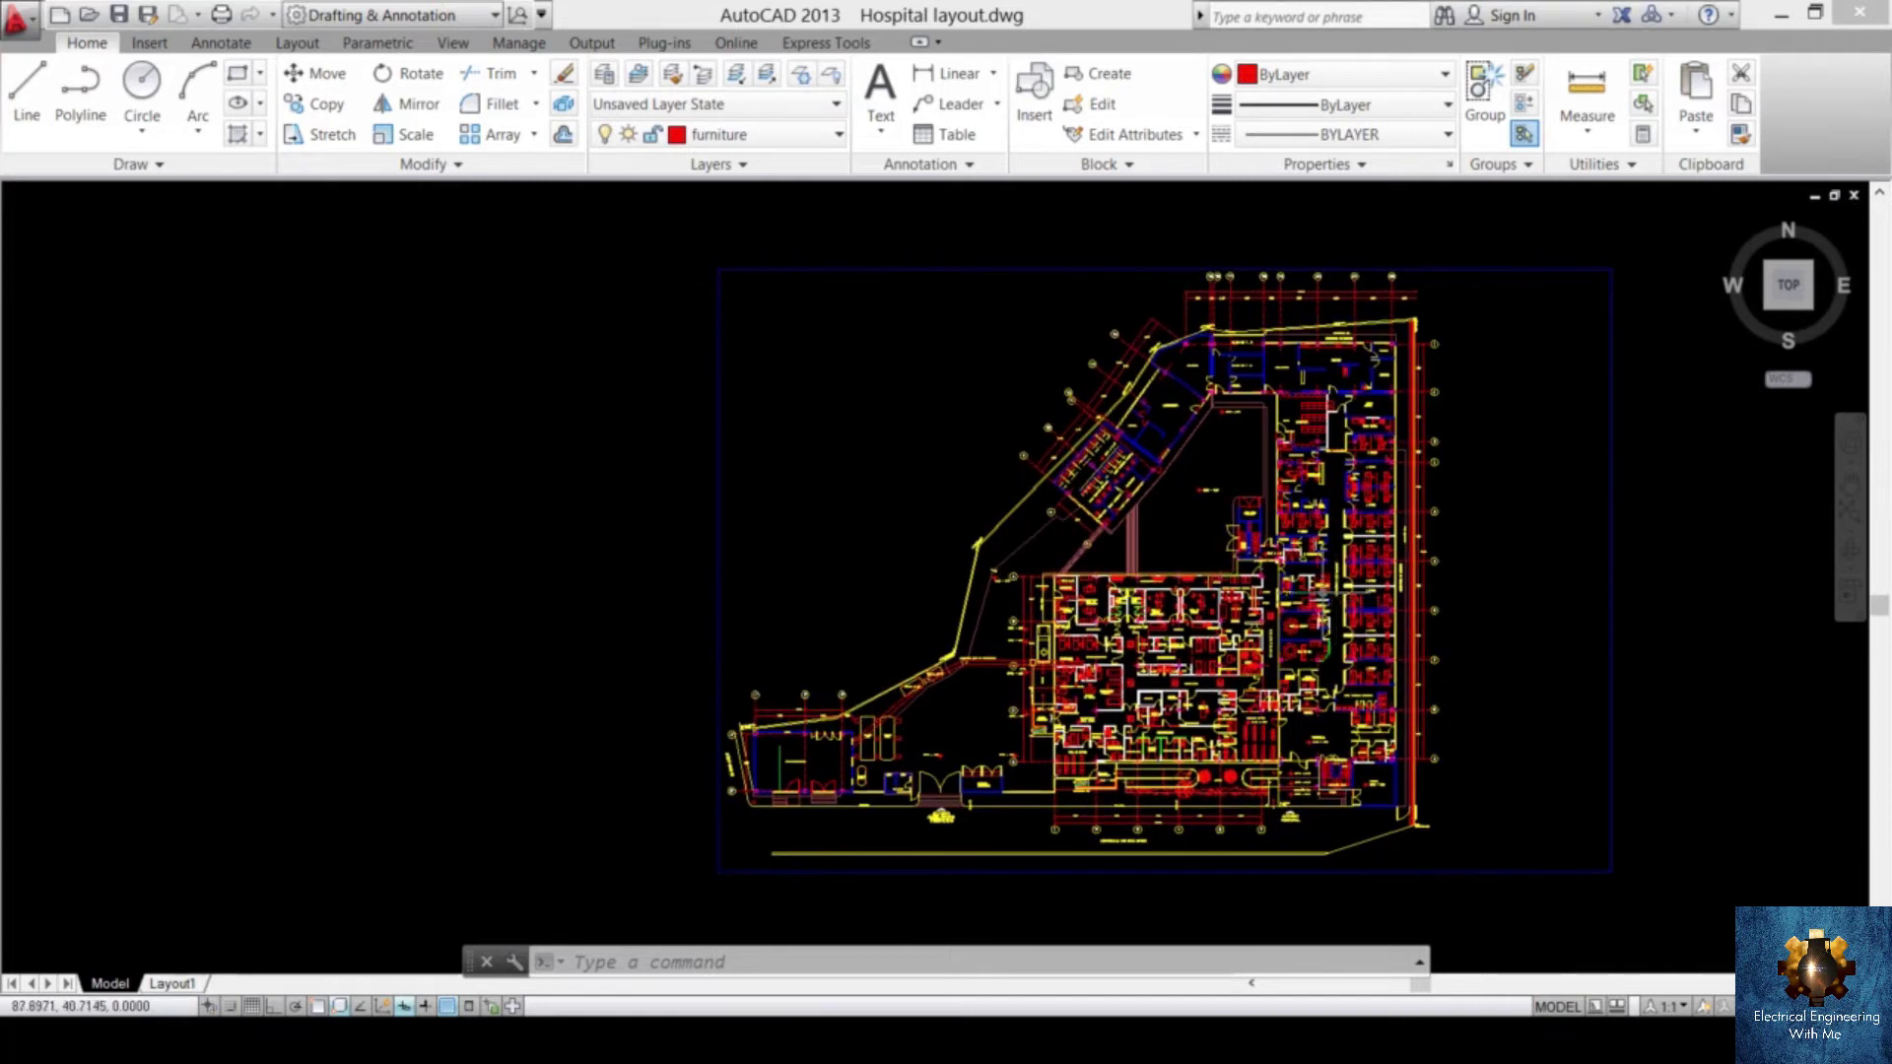
- Select several labels, including HOSPITALIZACION, B. PACIENTES M. and 3 CAMAS, to check their layer, and clear the selection
scroll(1173, 592, up, 8)
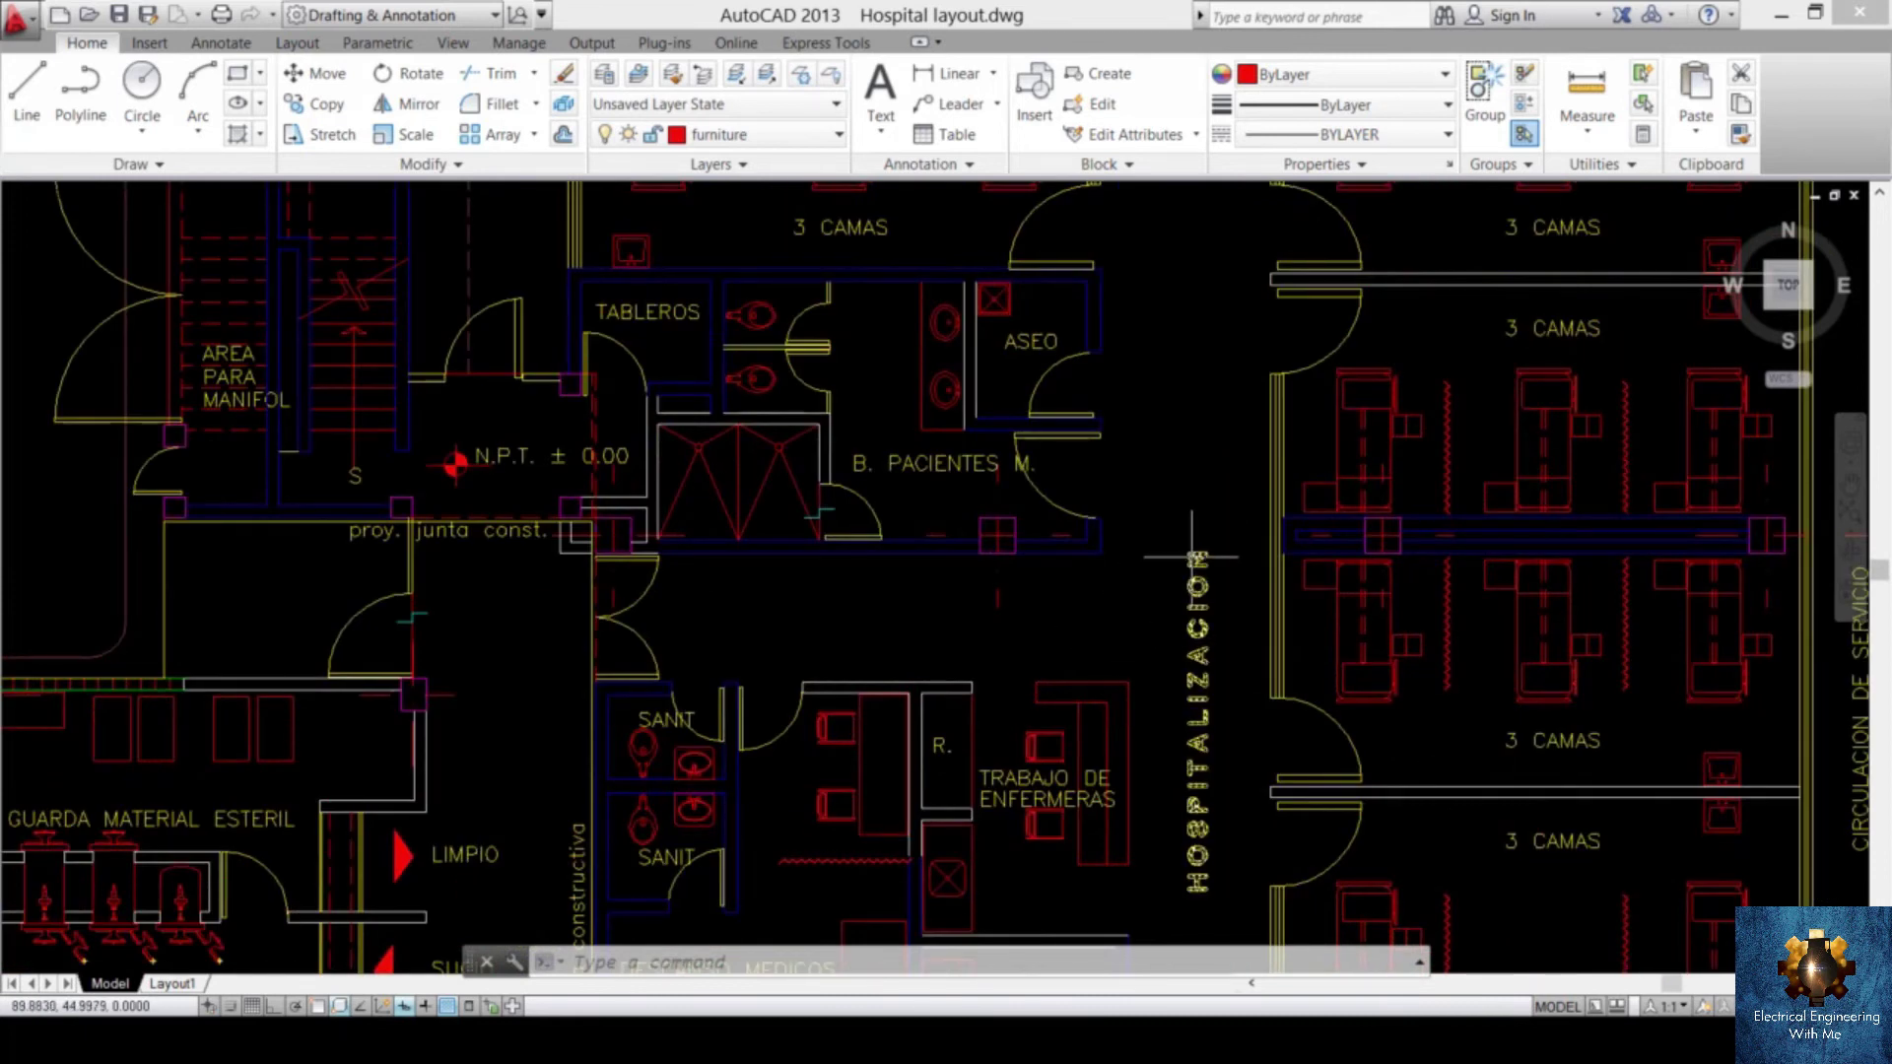
click(1192, 556)
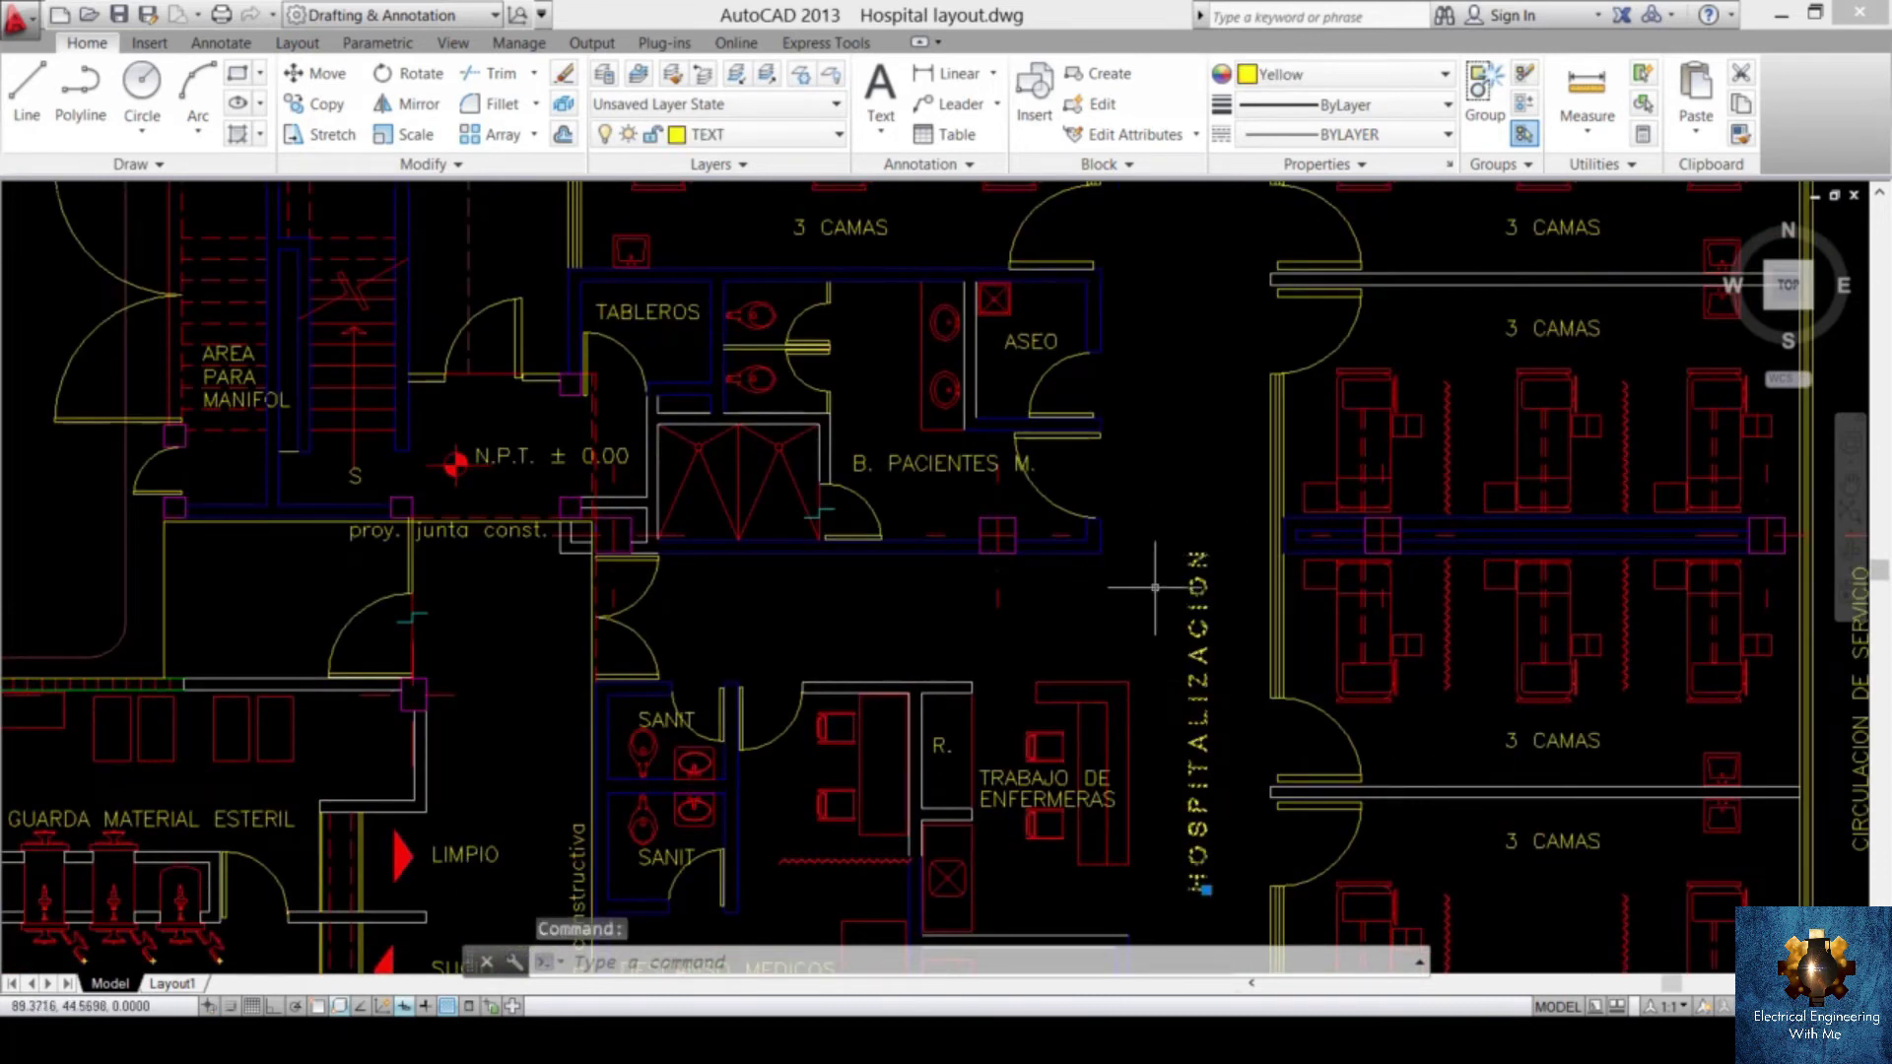
click(944, 465)
scroll(946, 501, down, 3)
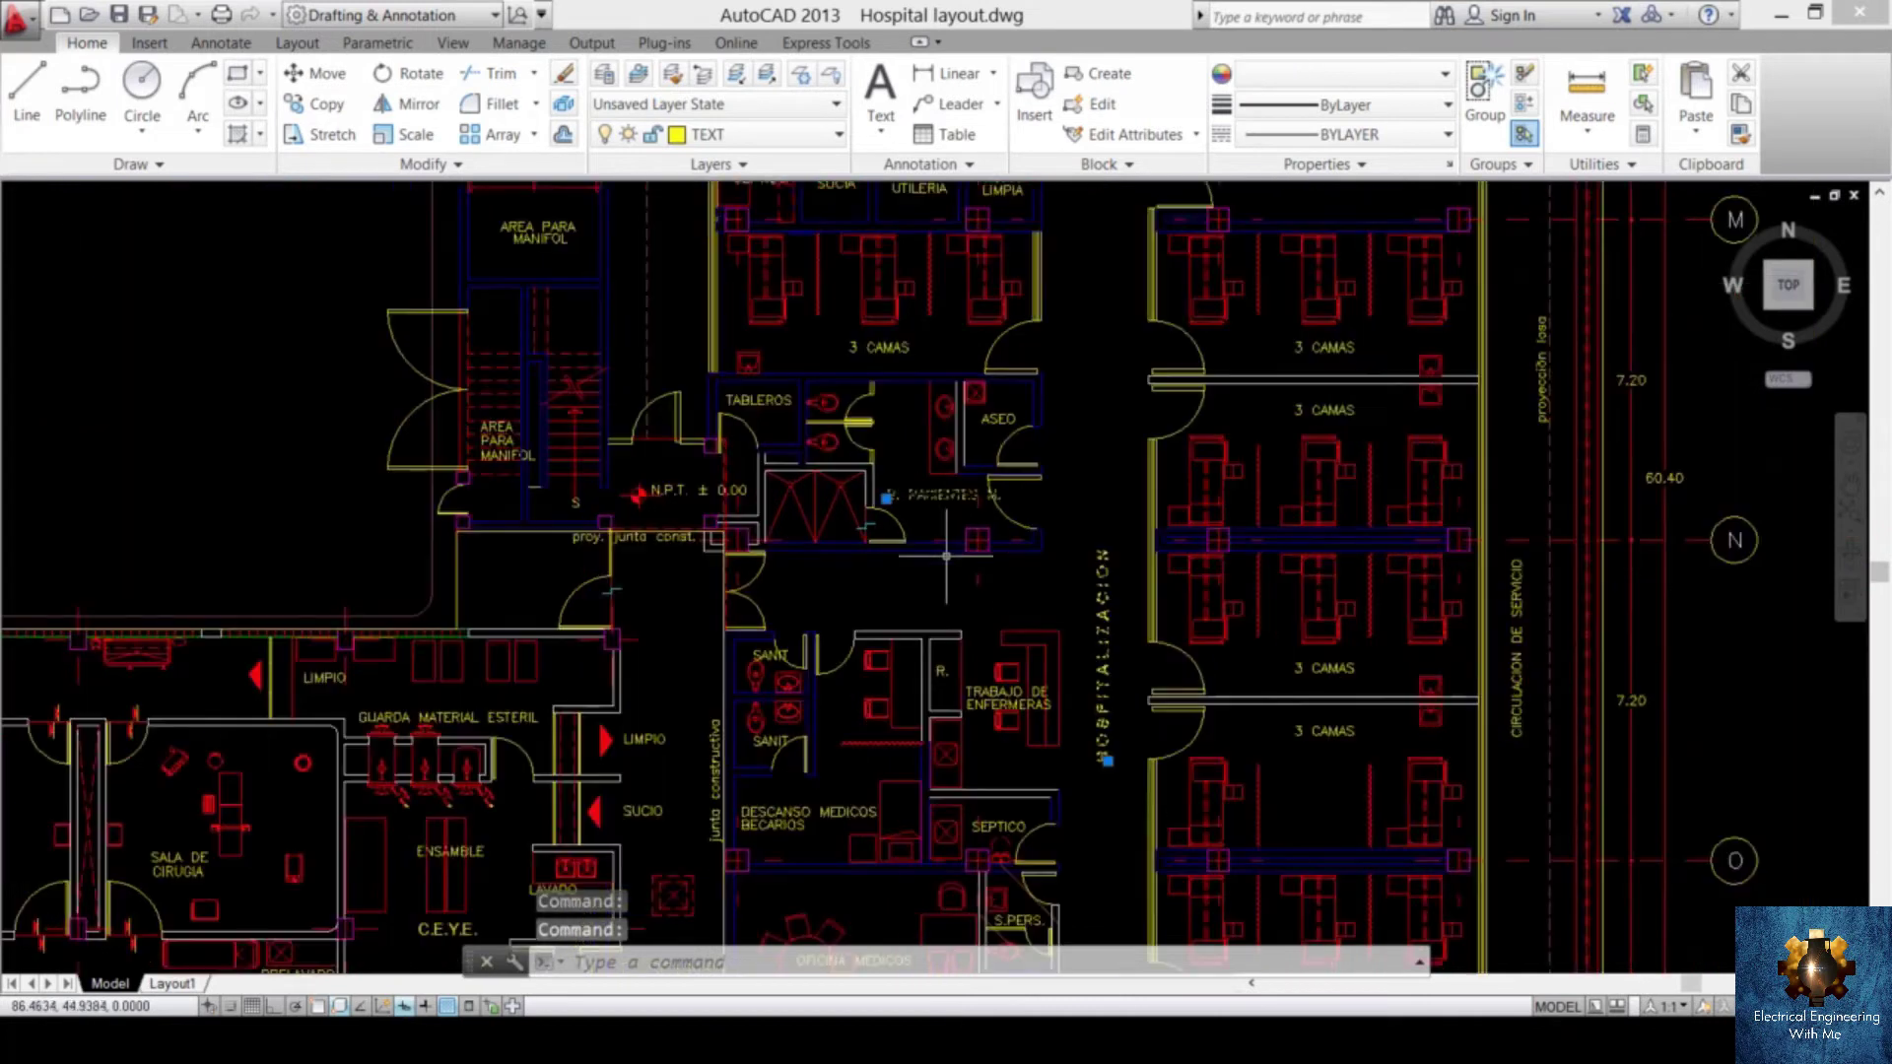
scroll(867, 503, up, 5)
drag(946, 533, 867, 488)
click(827, 613)
scroll(888, 310, down, 4)
click(1127, 586)
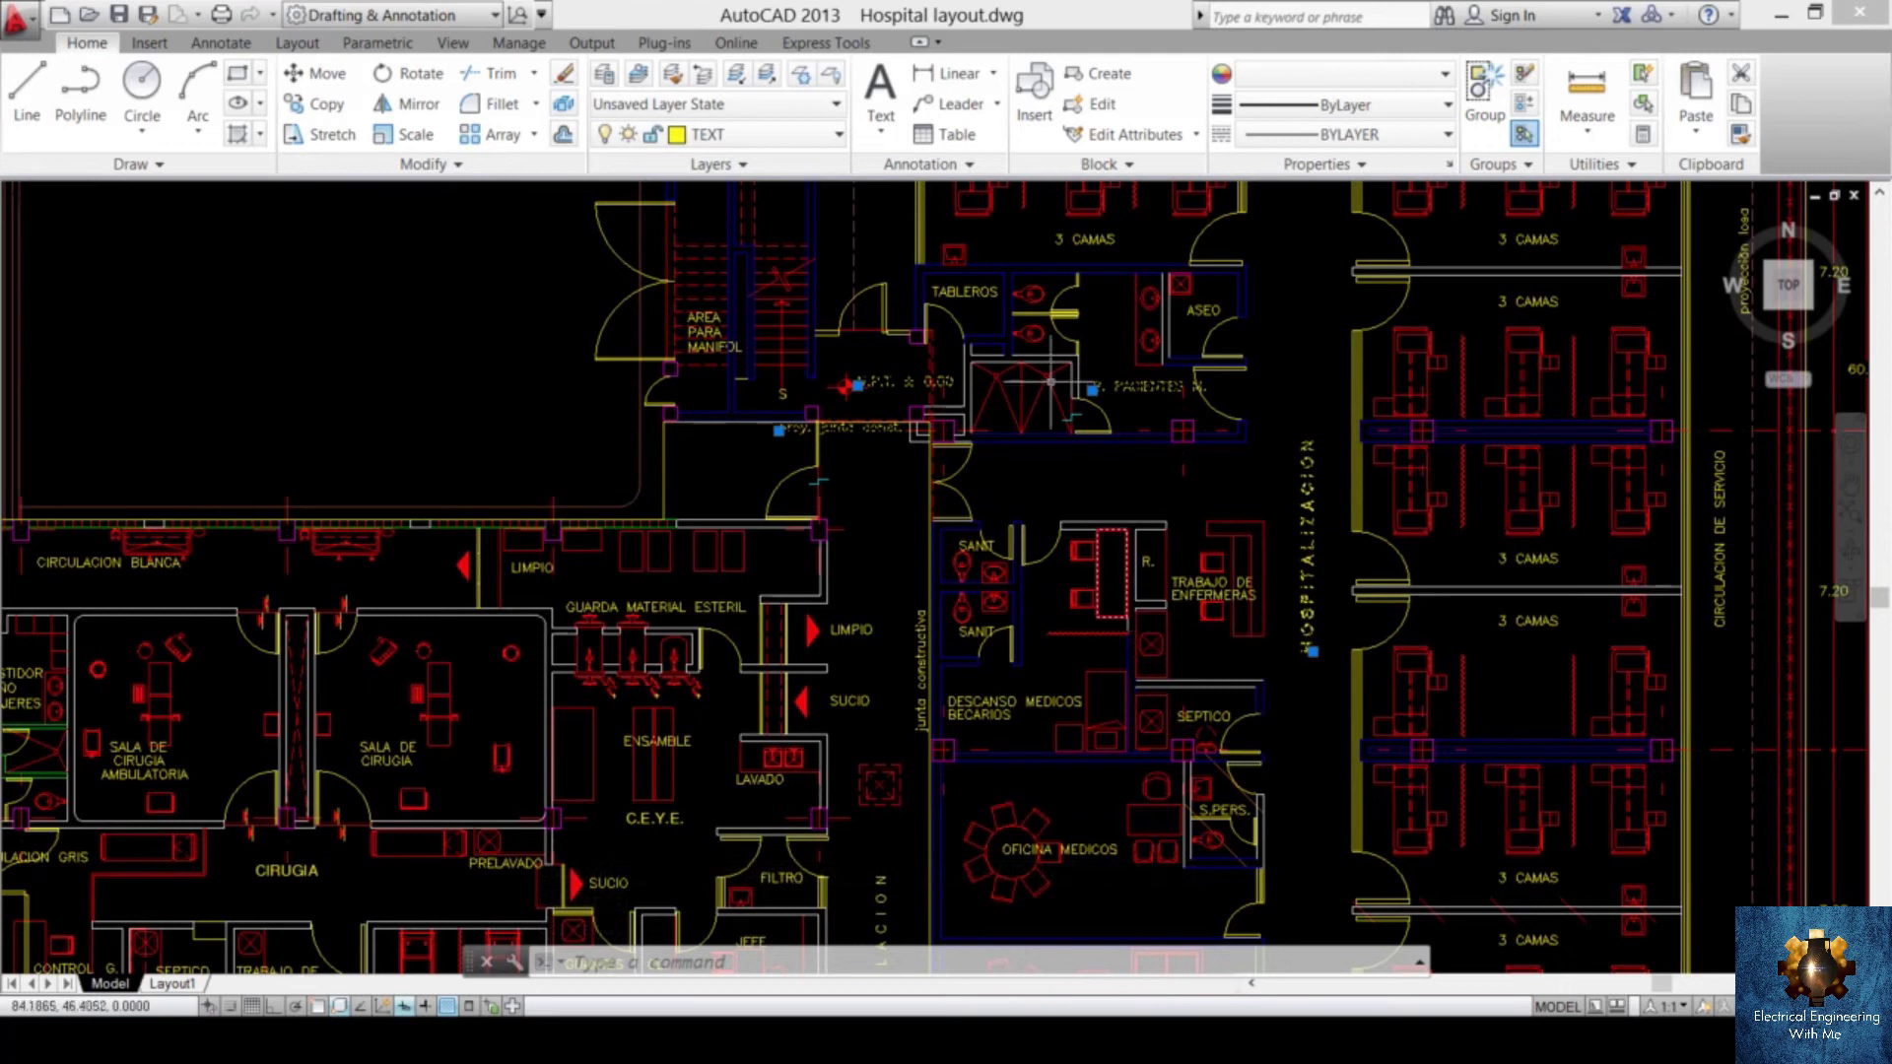
click(1543, 621)
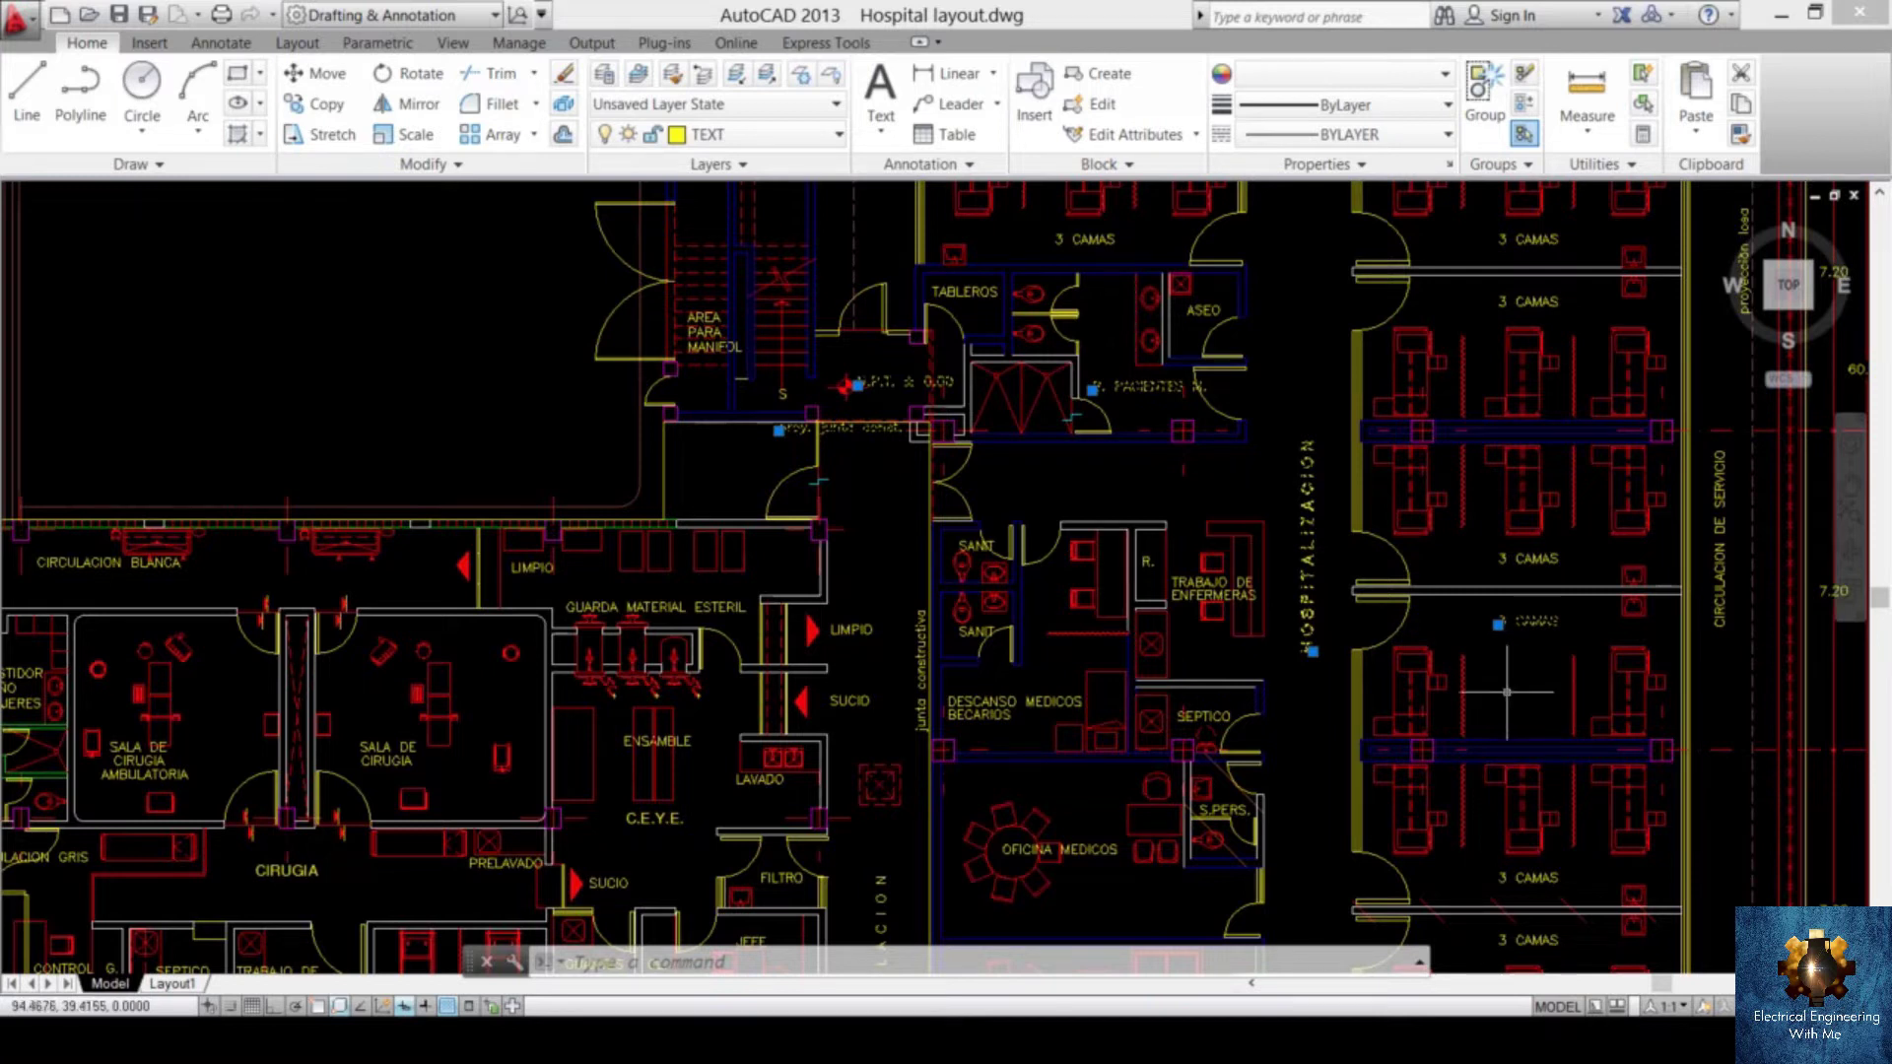
key(Escape)
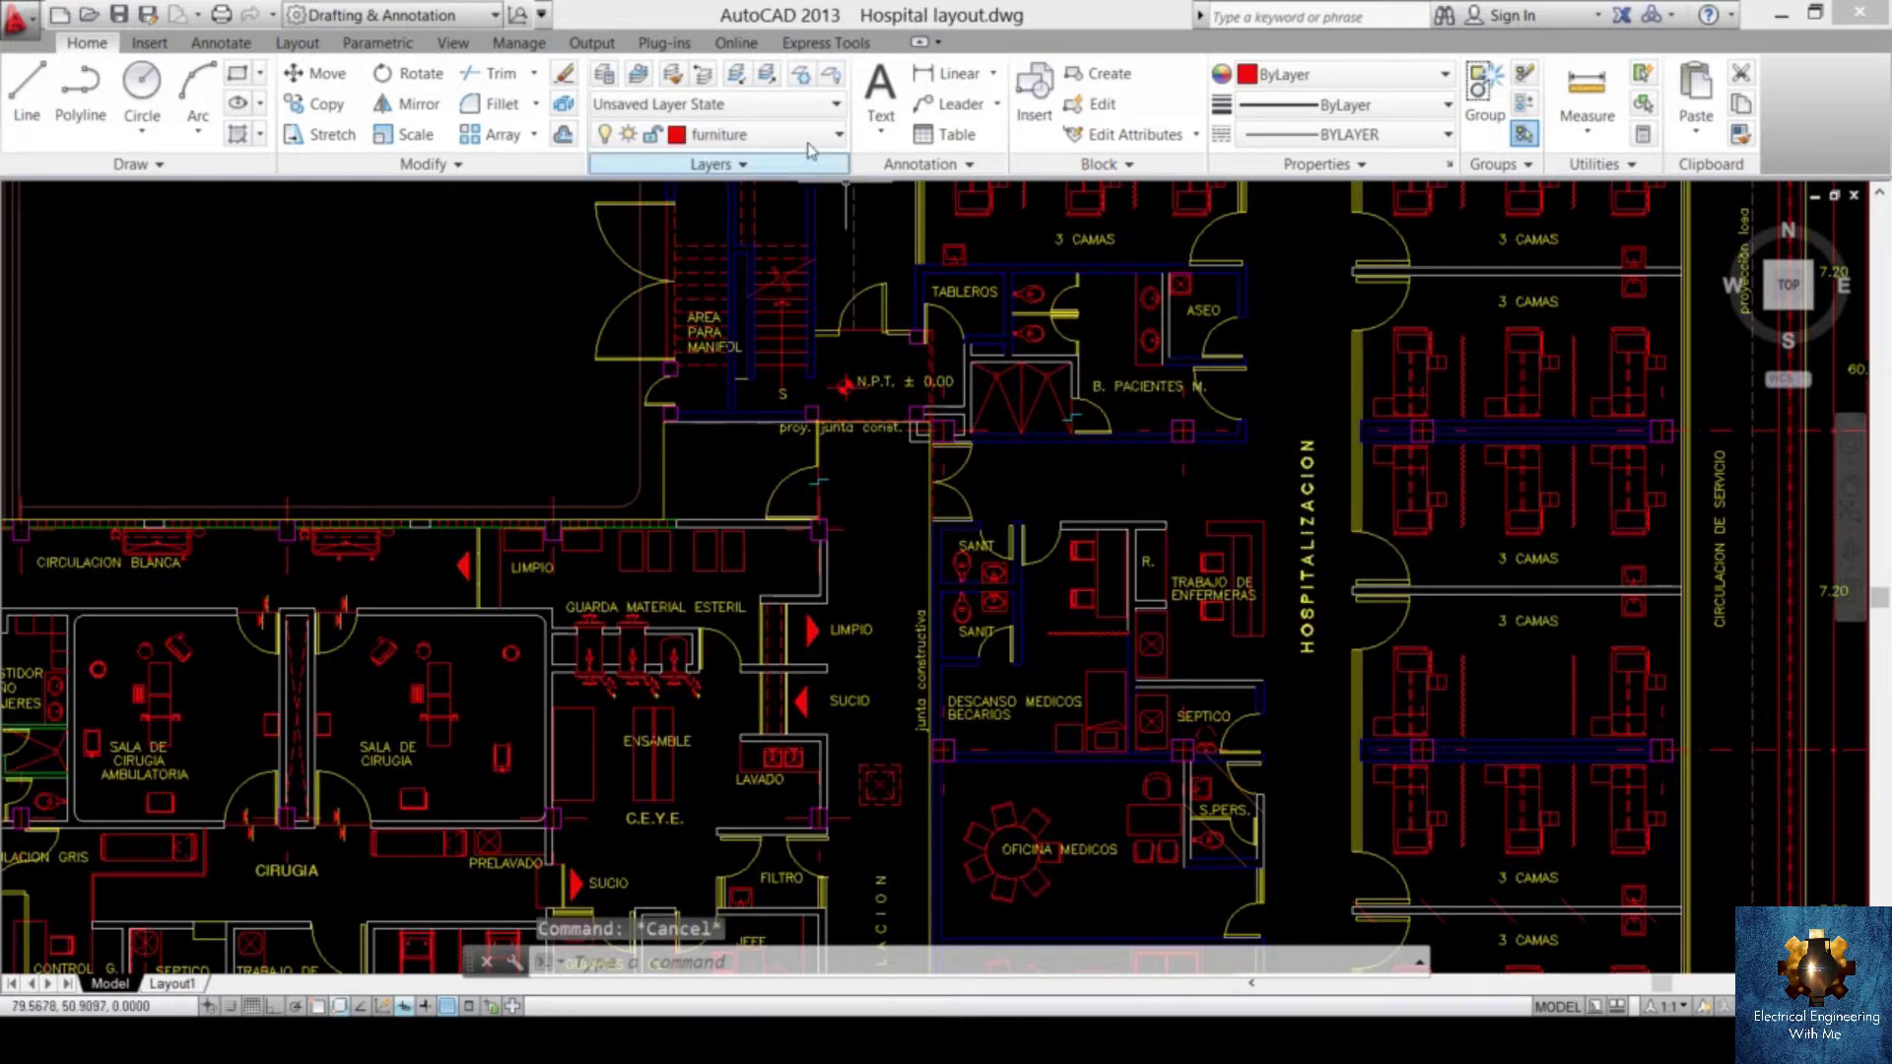
- Turn off the TEXT layer to hide the room labels across the hospital plan
click(817, 138)
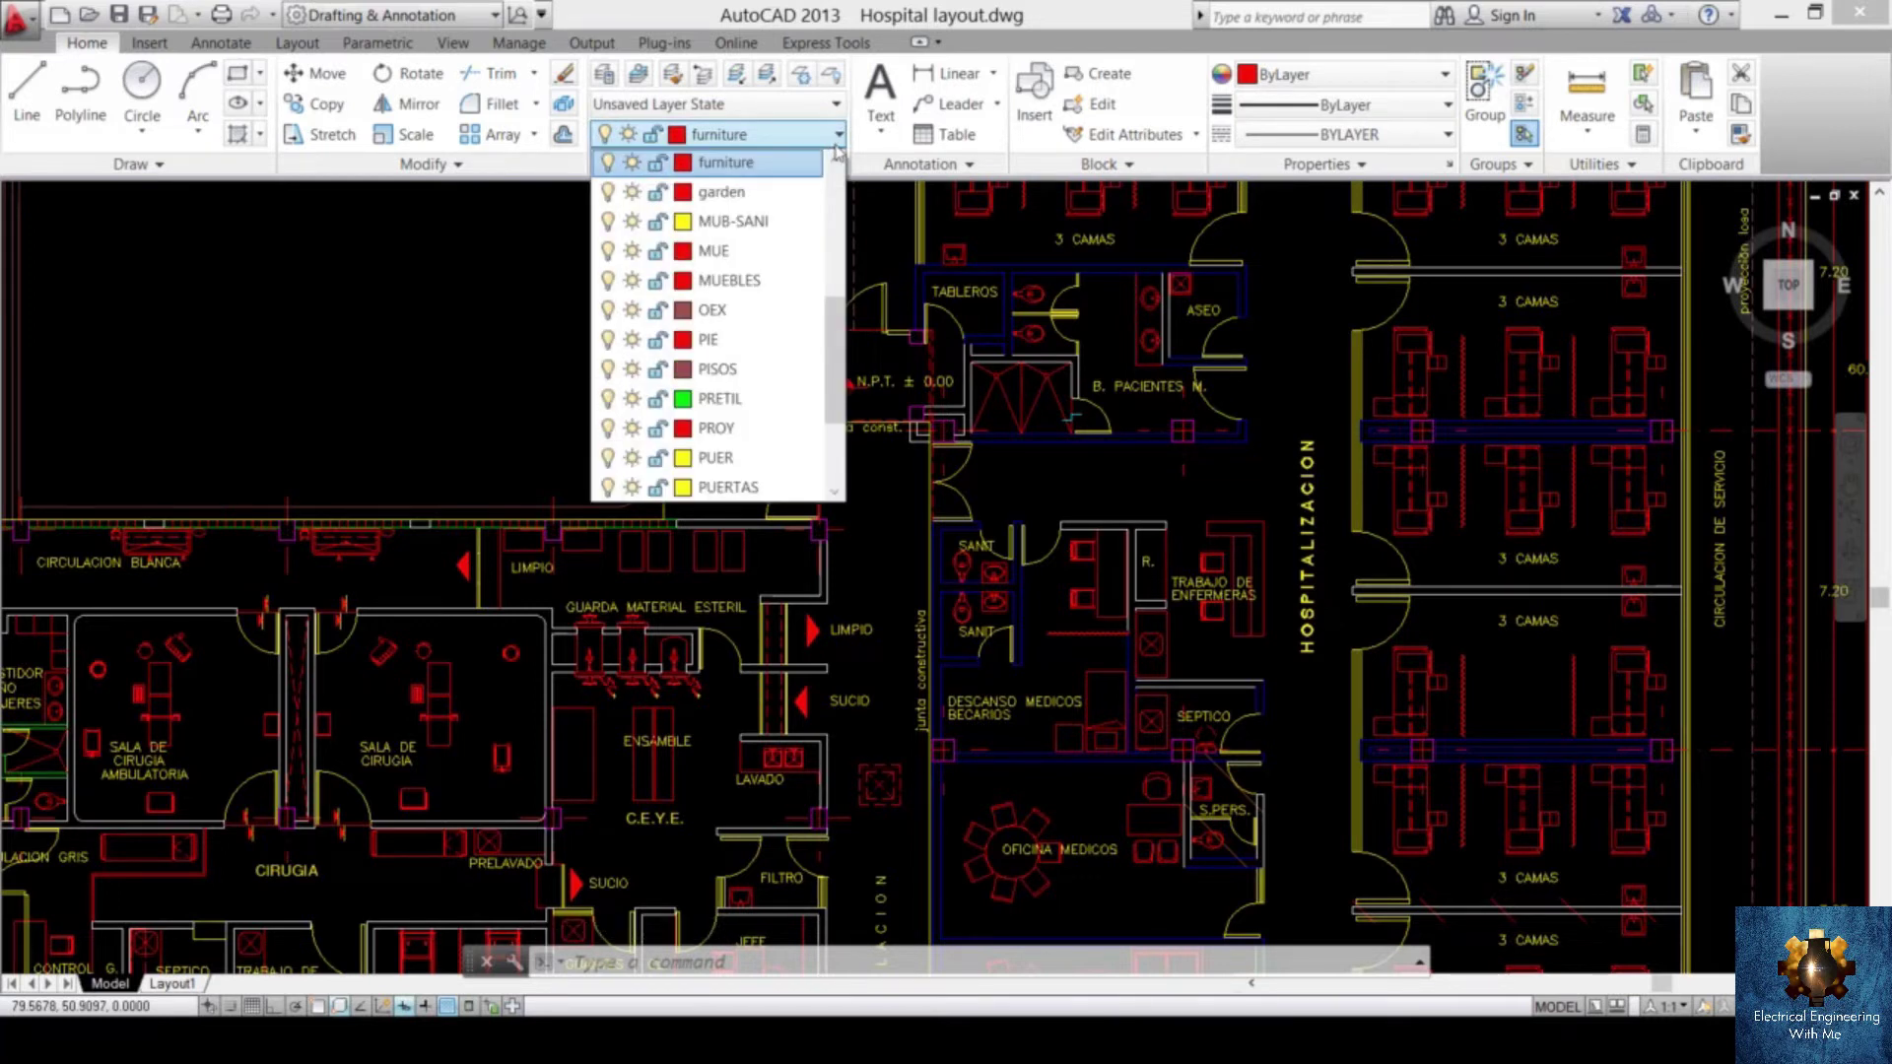
scroll(836, 152, down, 1)
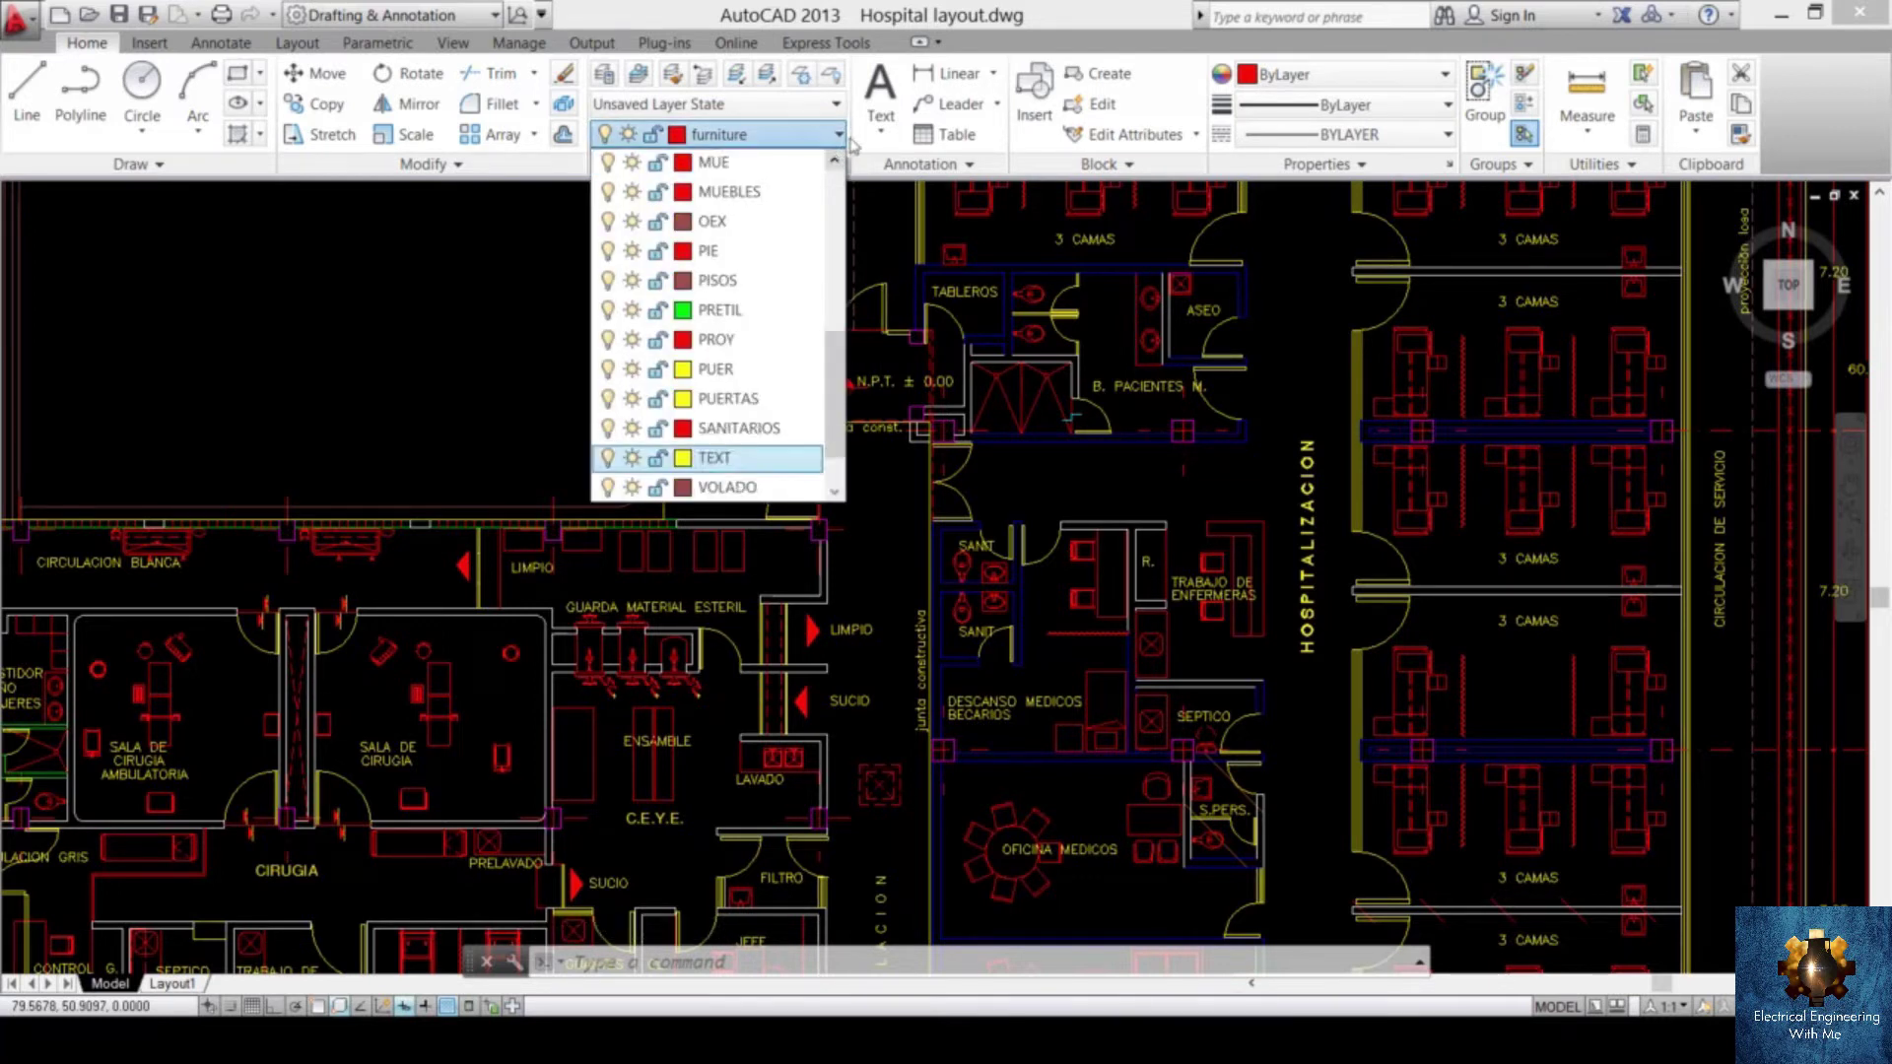
click(607, 459)
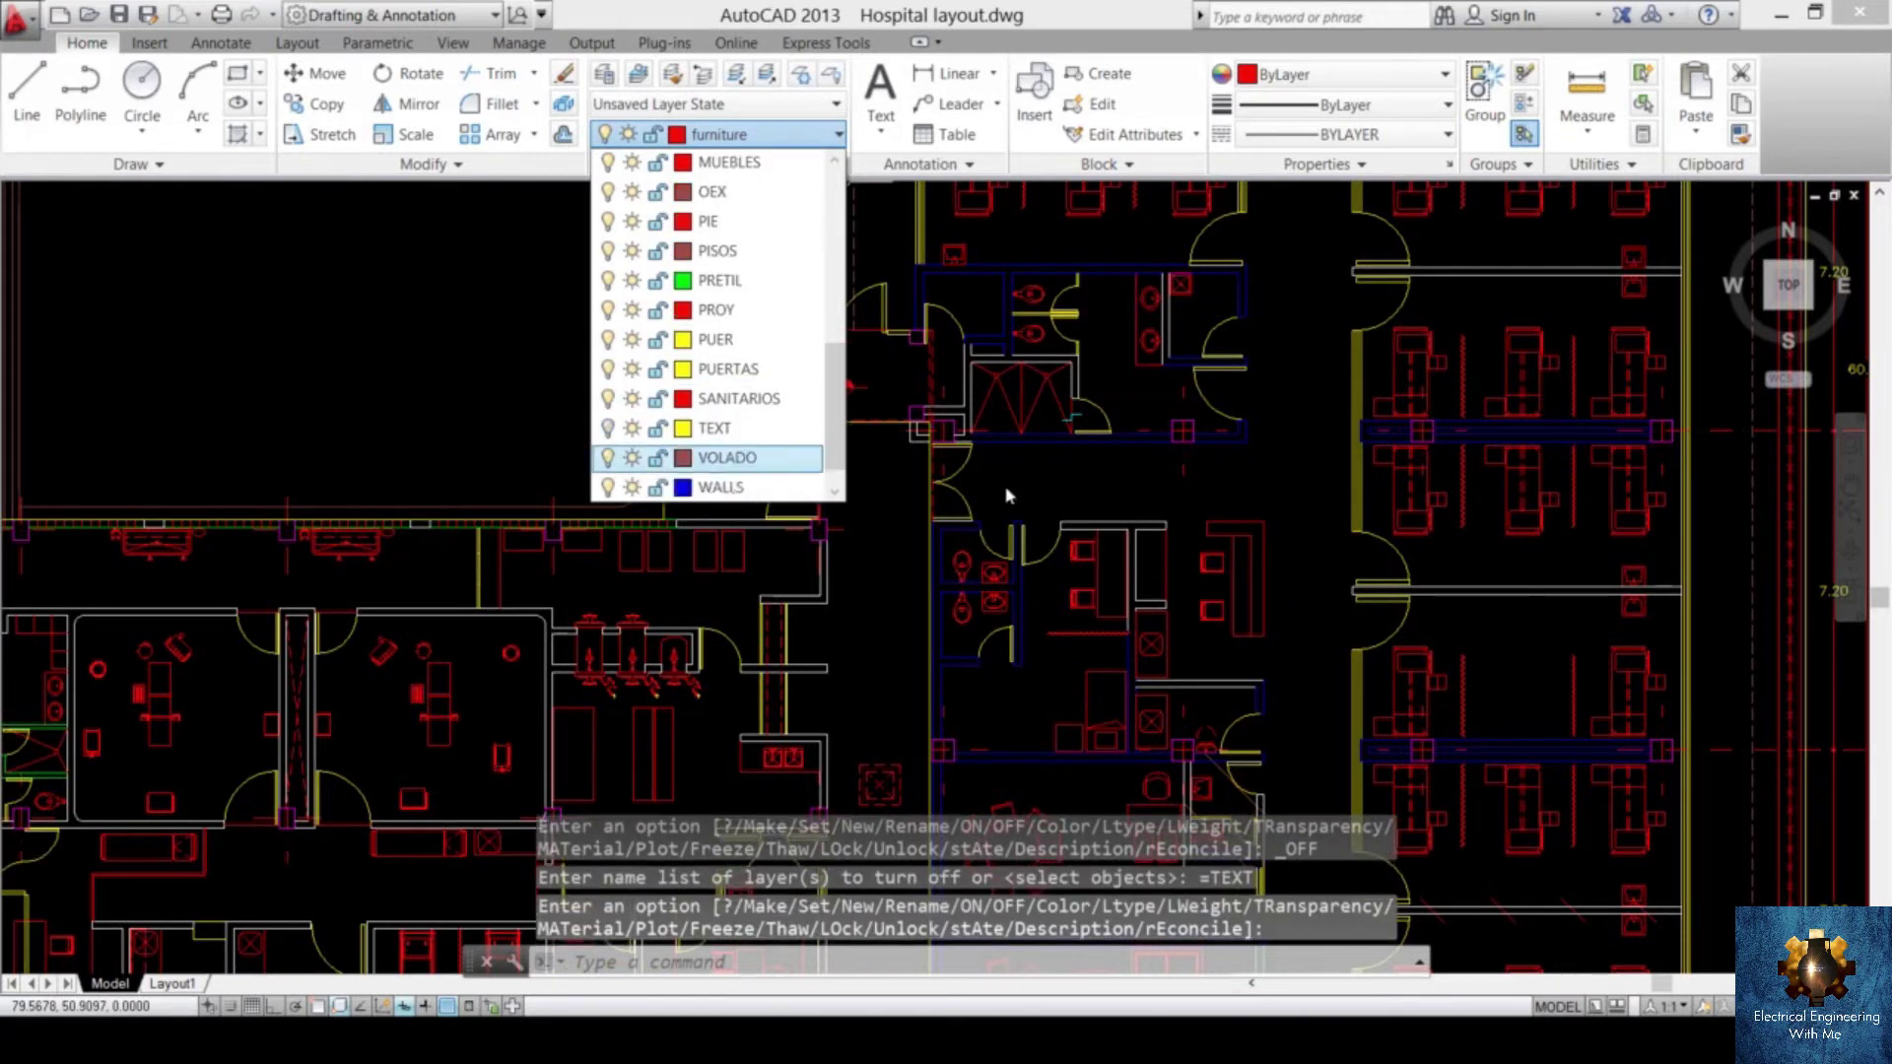
click(1247, 483)
scroll(1345, 426, down, 2)
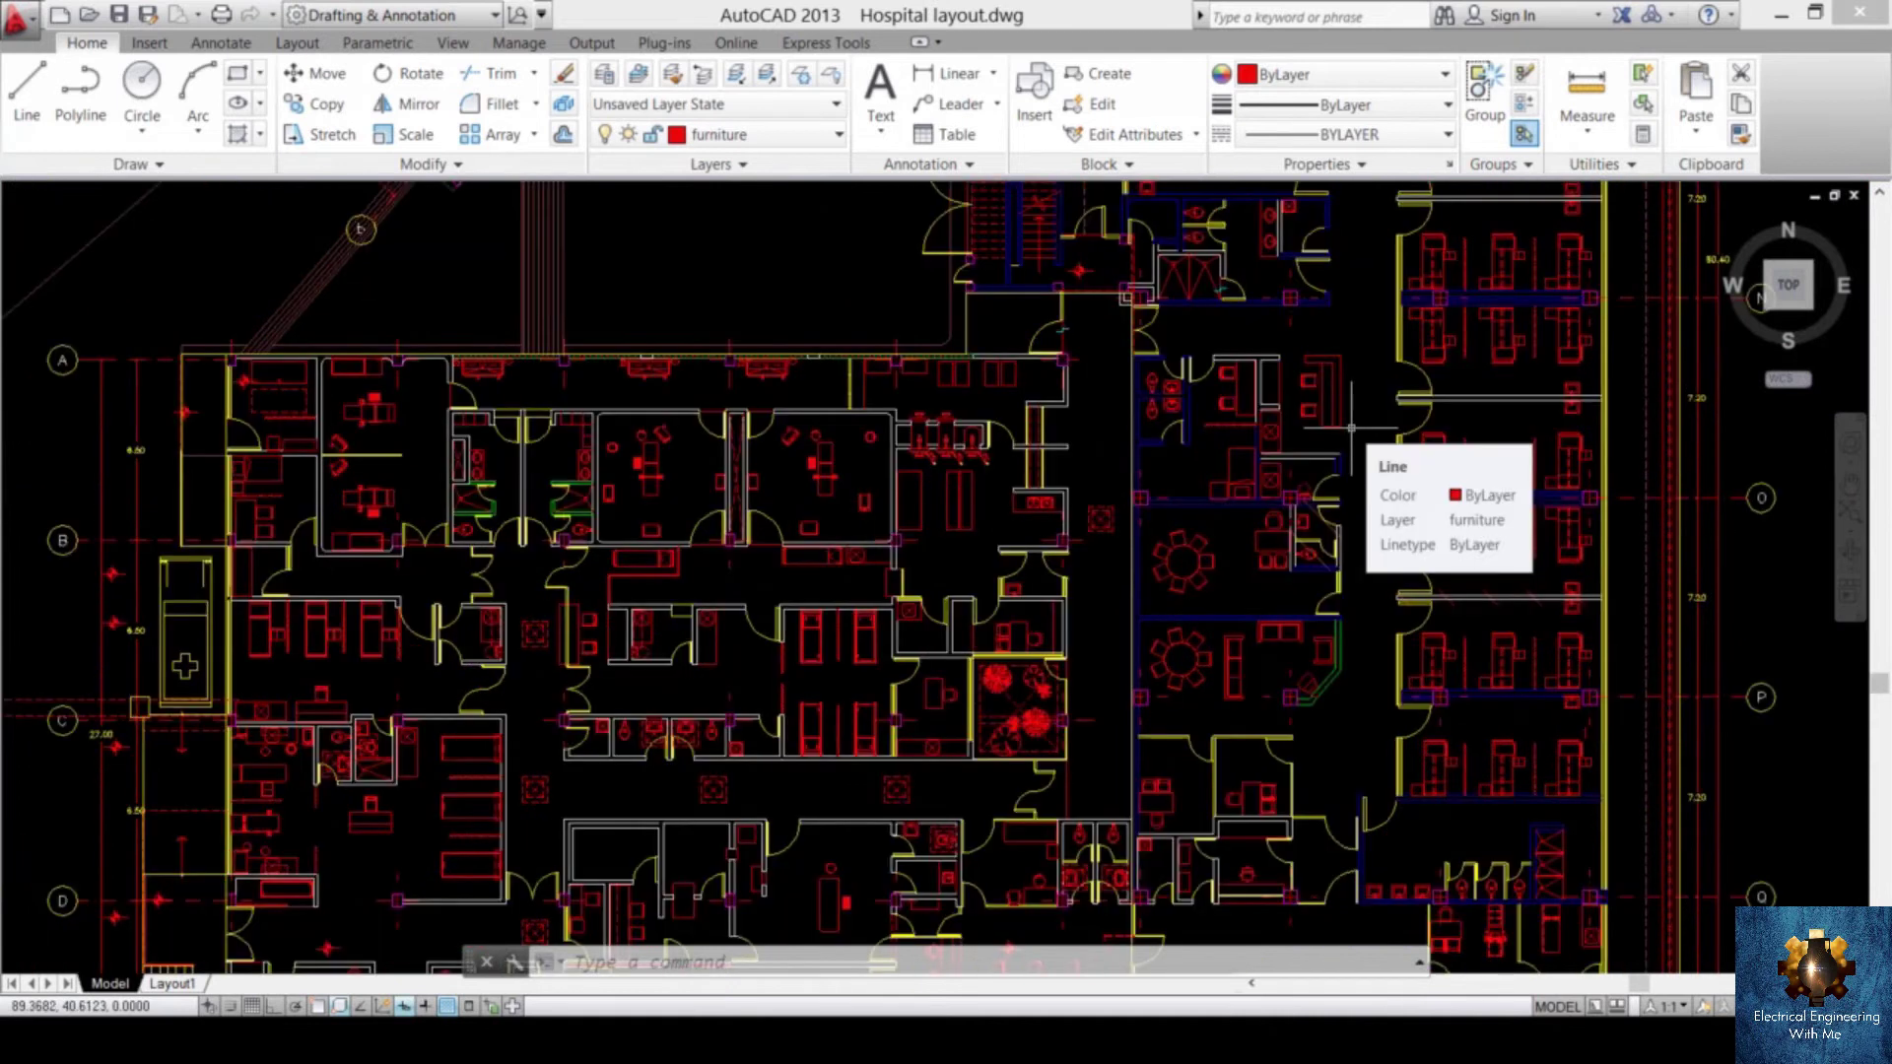
scroll(1352, 426, down, 2)
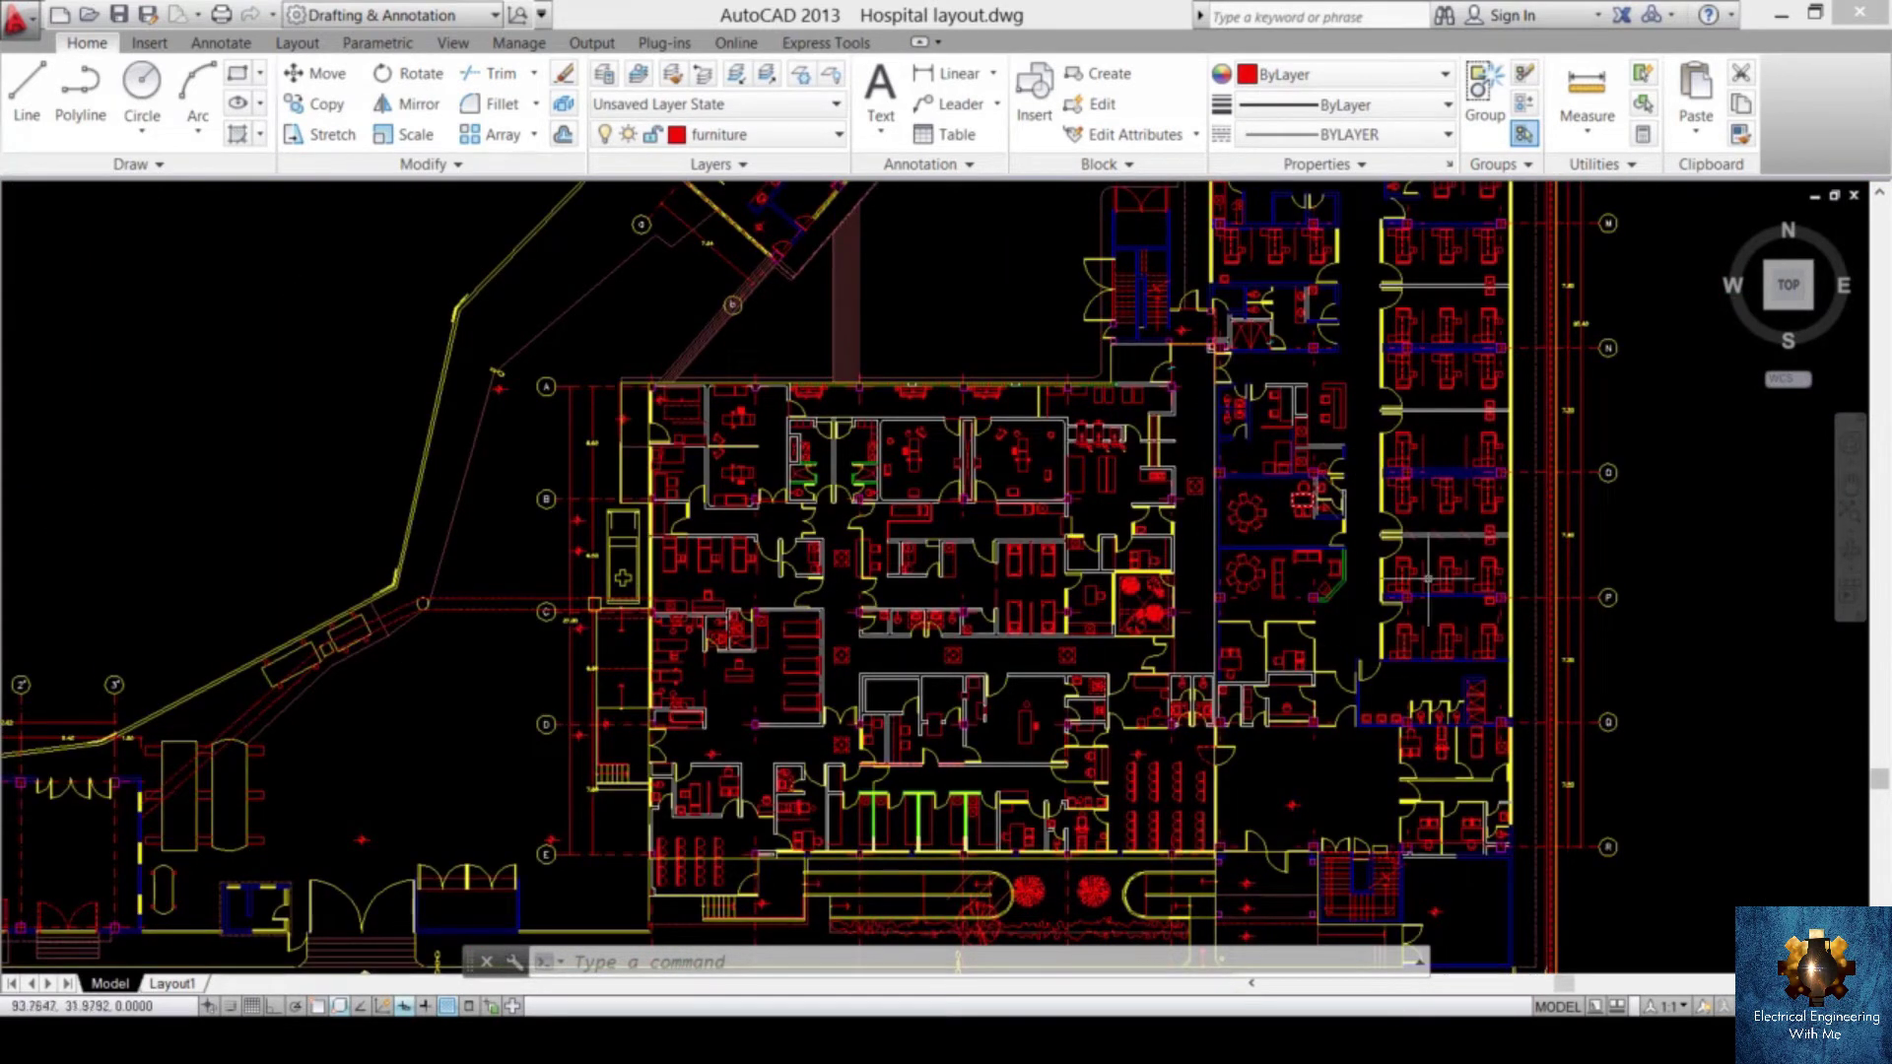
scroll(1386, 543, down, 2)
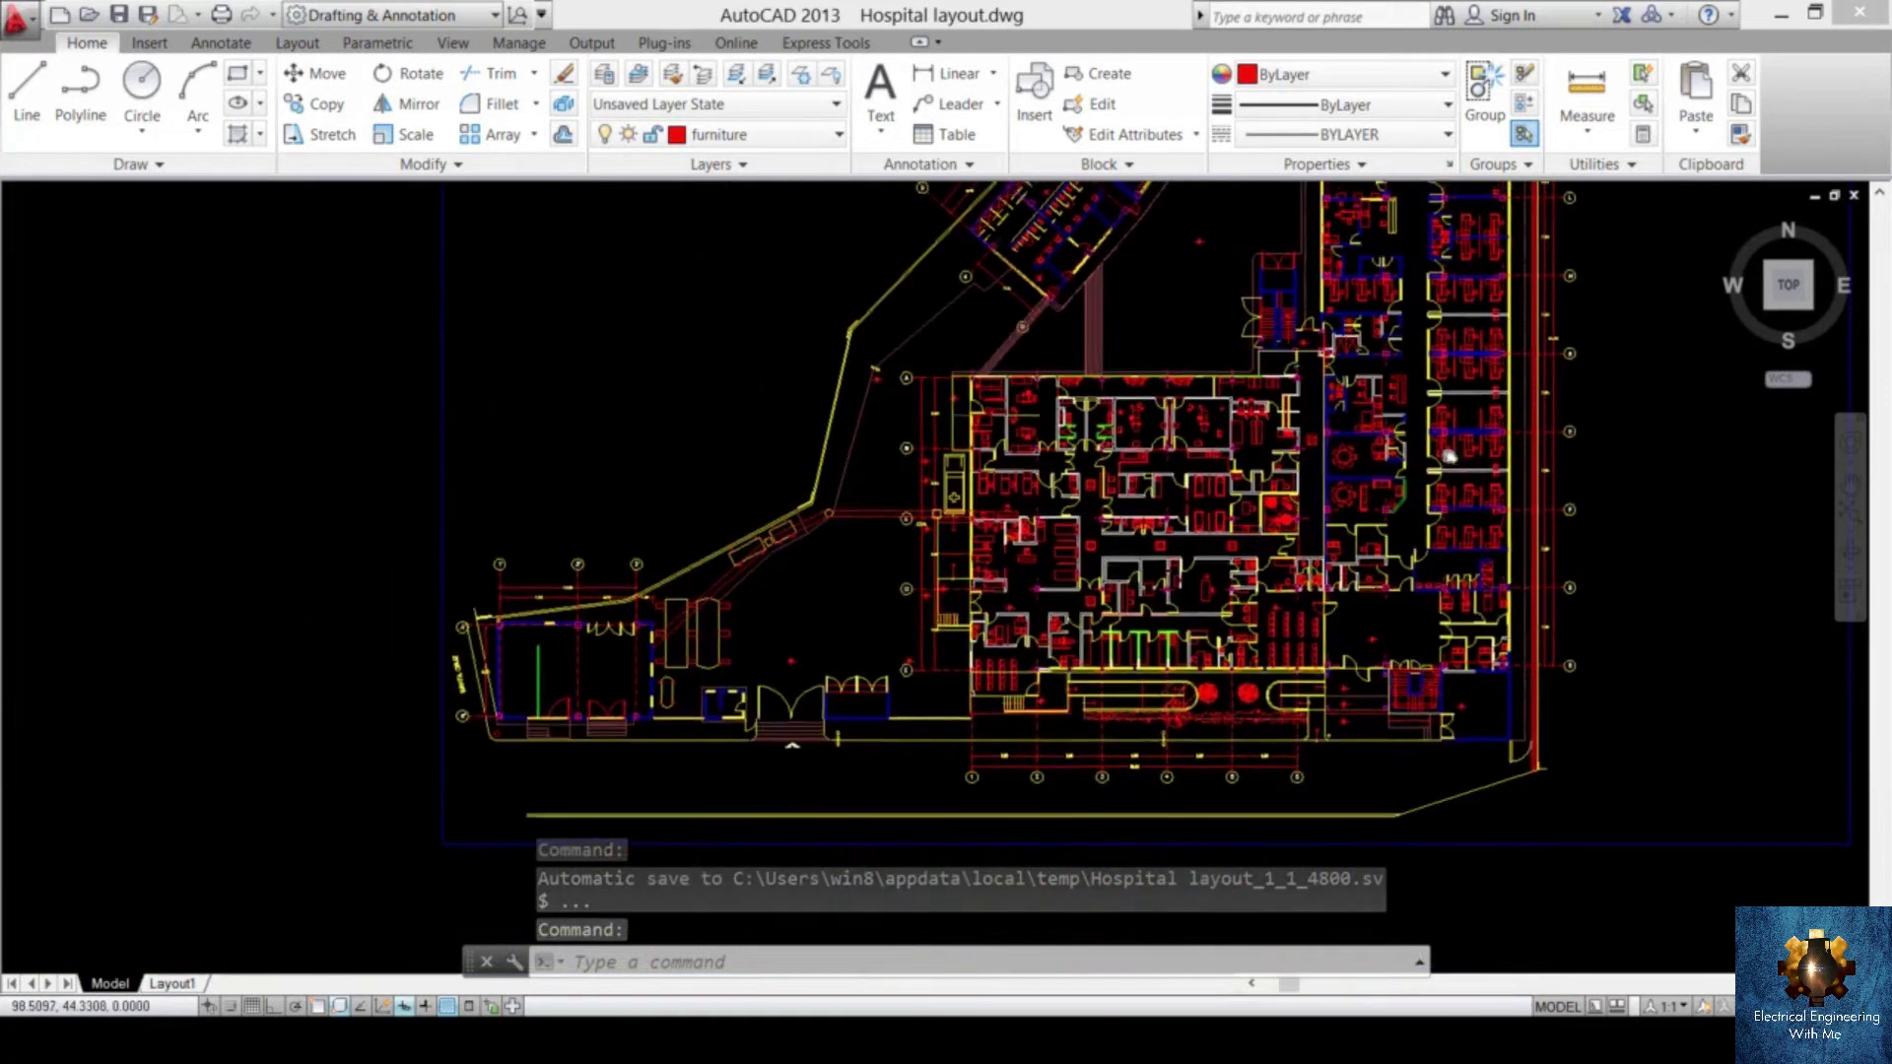
- Select grid bubbles 21, 22, I and J and the adjacent upper dimensions to check their layers, and clear the selection
middle_drag(1379, 444, 1371, 496)
scroll(1370, 227, up, 4)
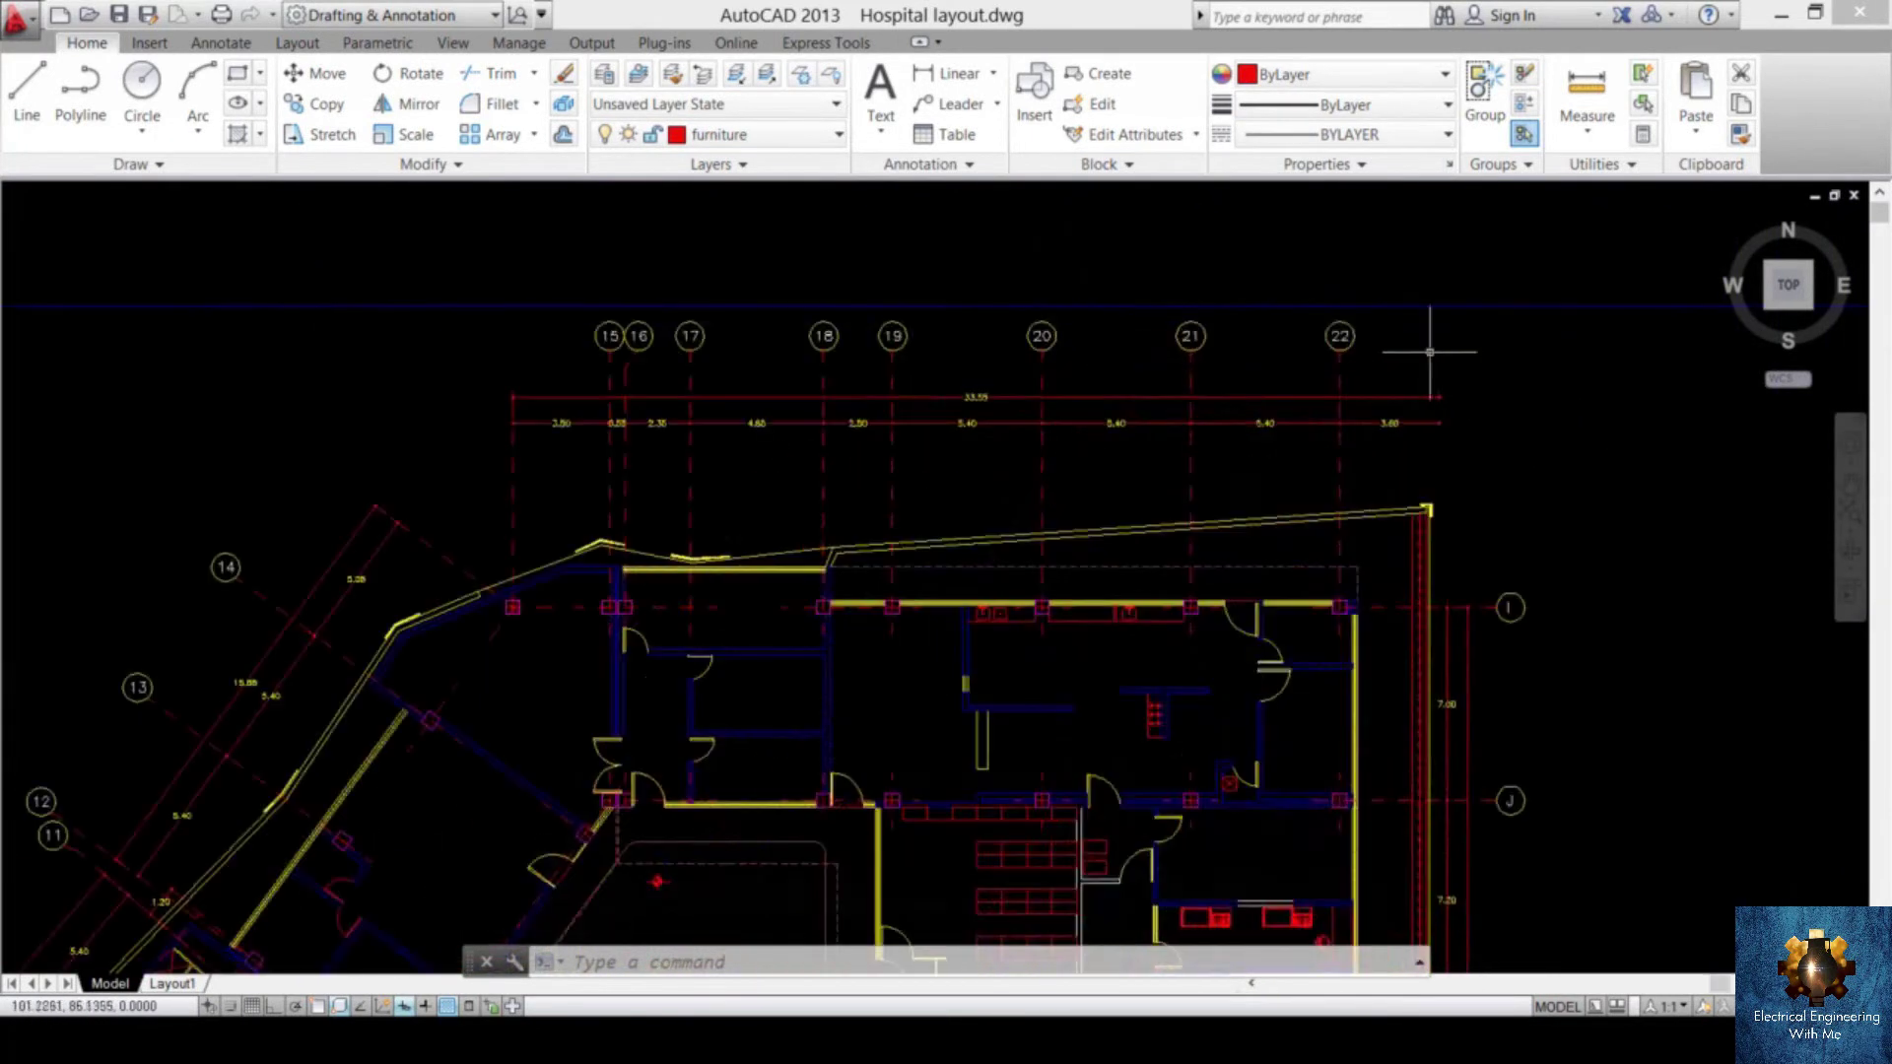
click(1395, 338)
click(1134, 370)
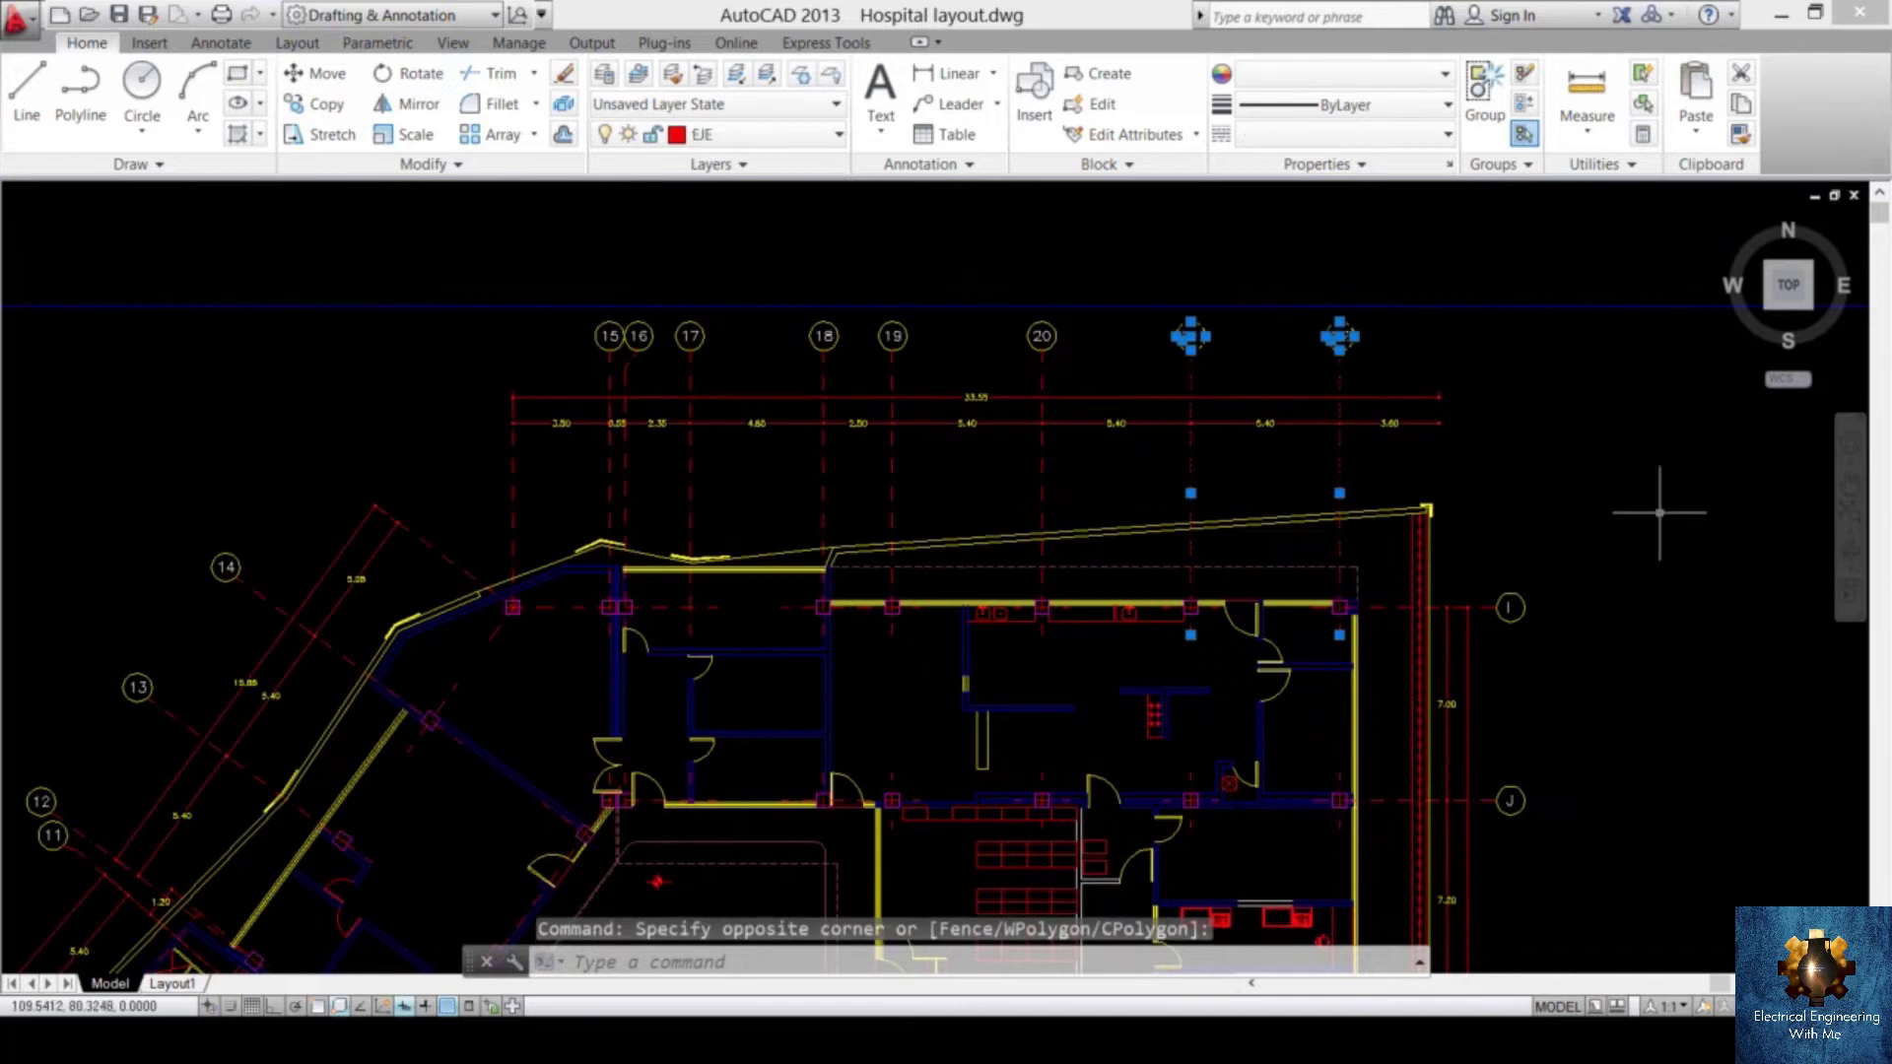
click(1640, 490)
click(1475, 857)
click(1512, 364)
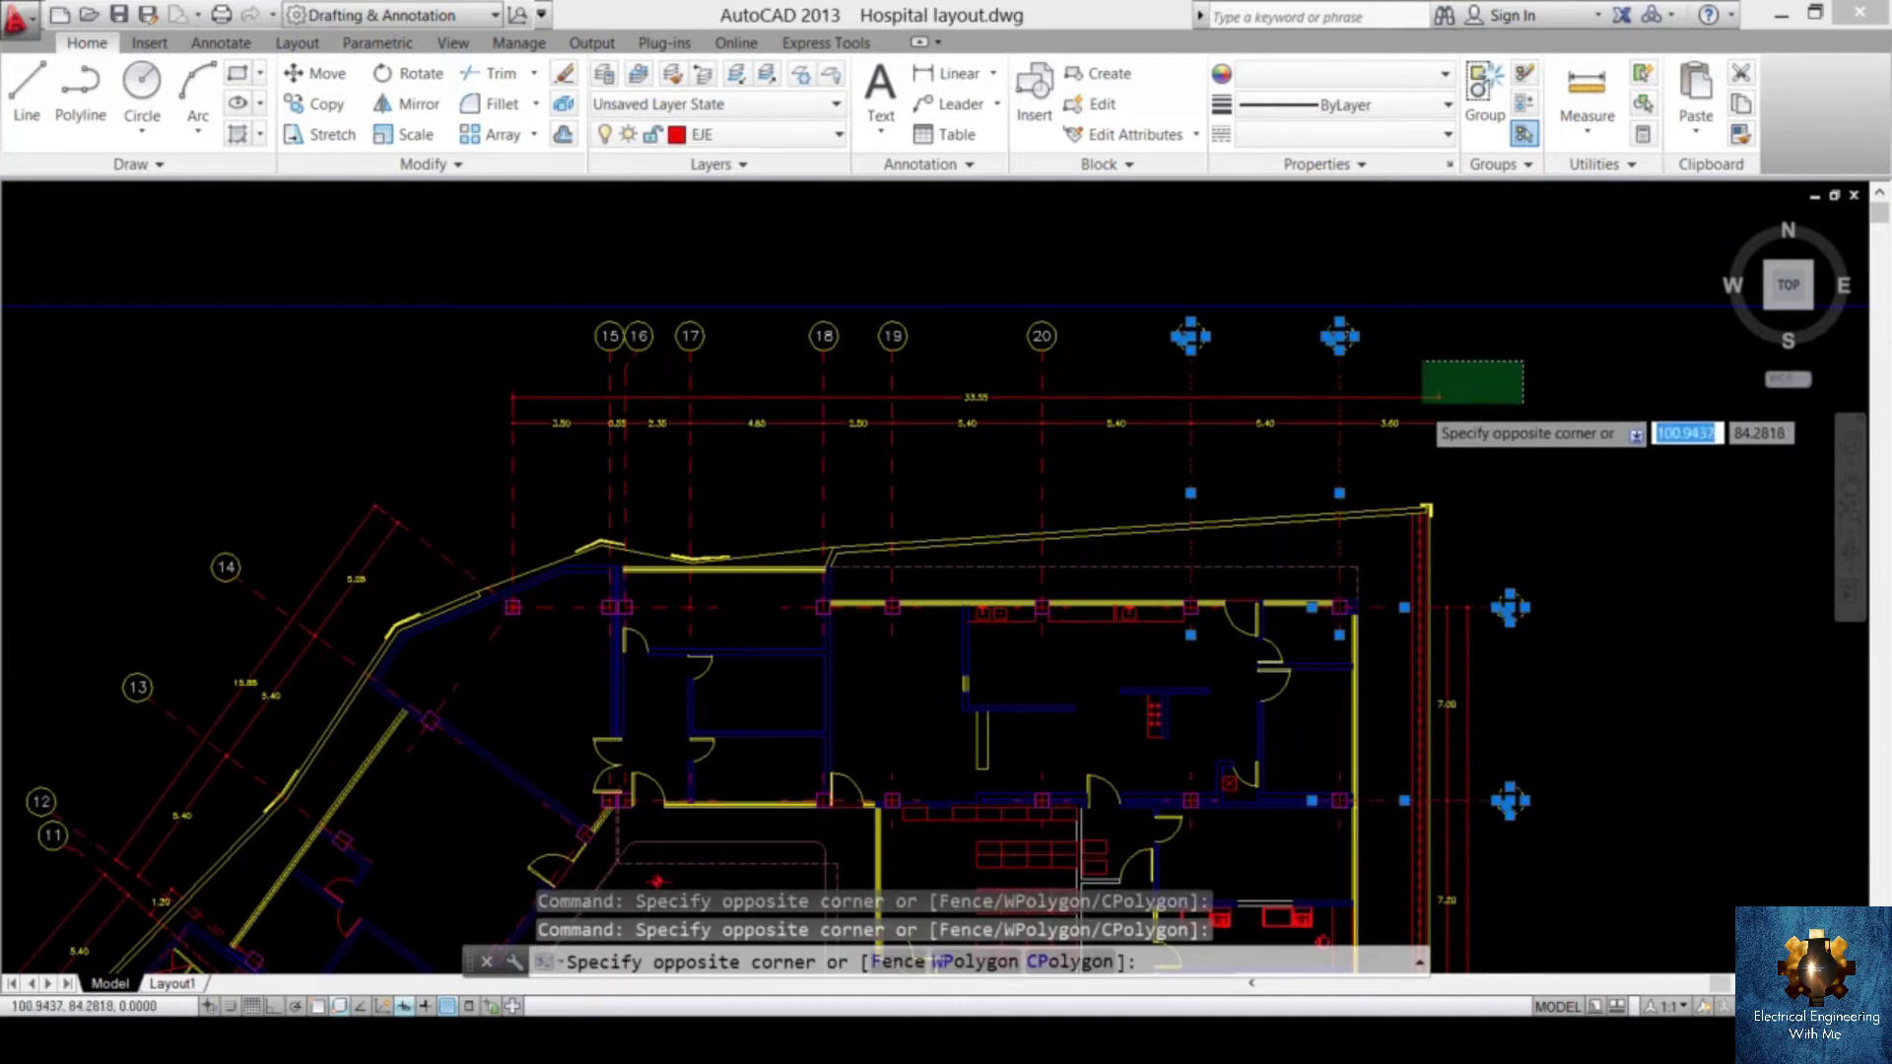
click(1394, 456)
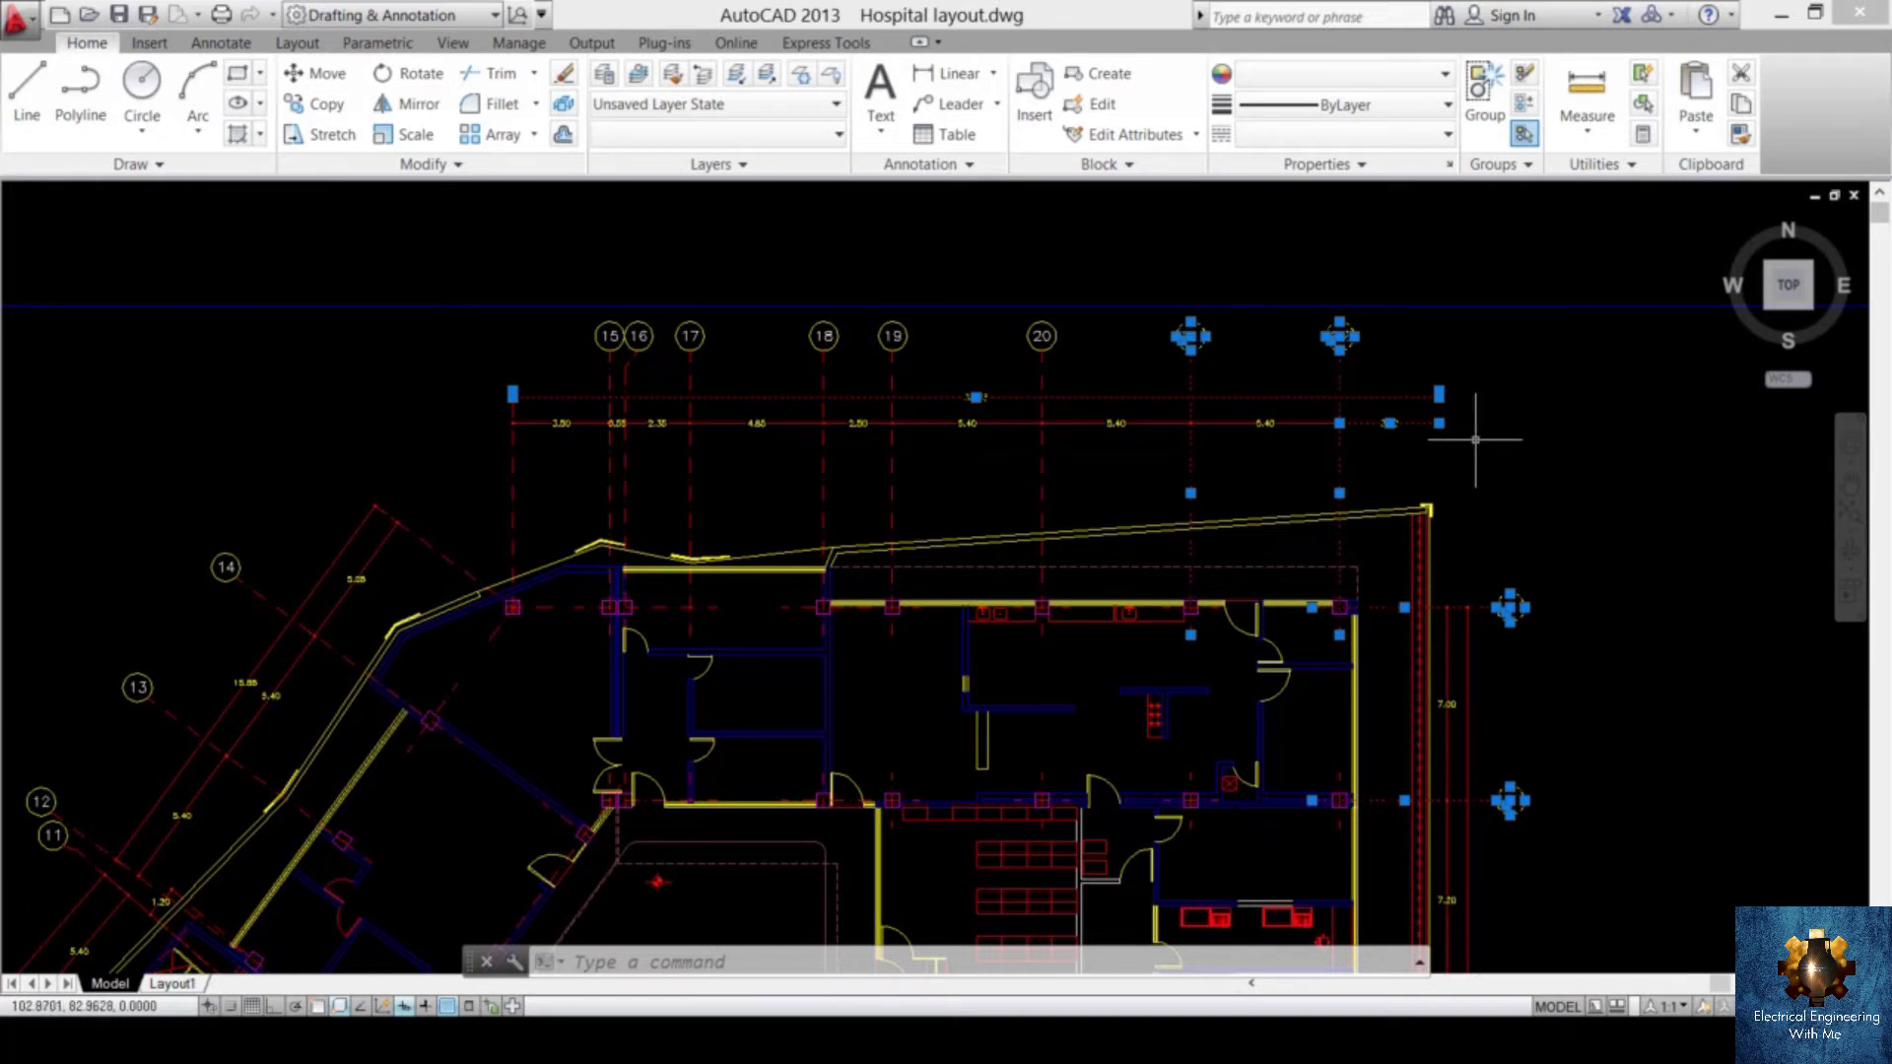
click(1476, 439)
scroll(1498, 444, down, 6)
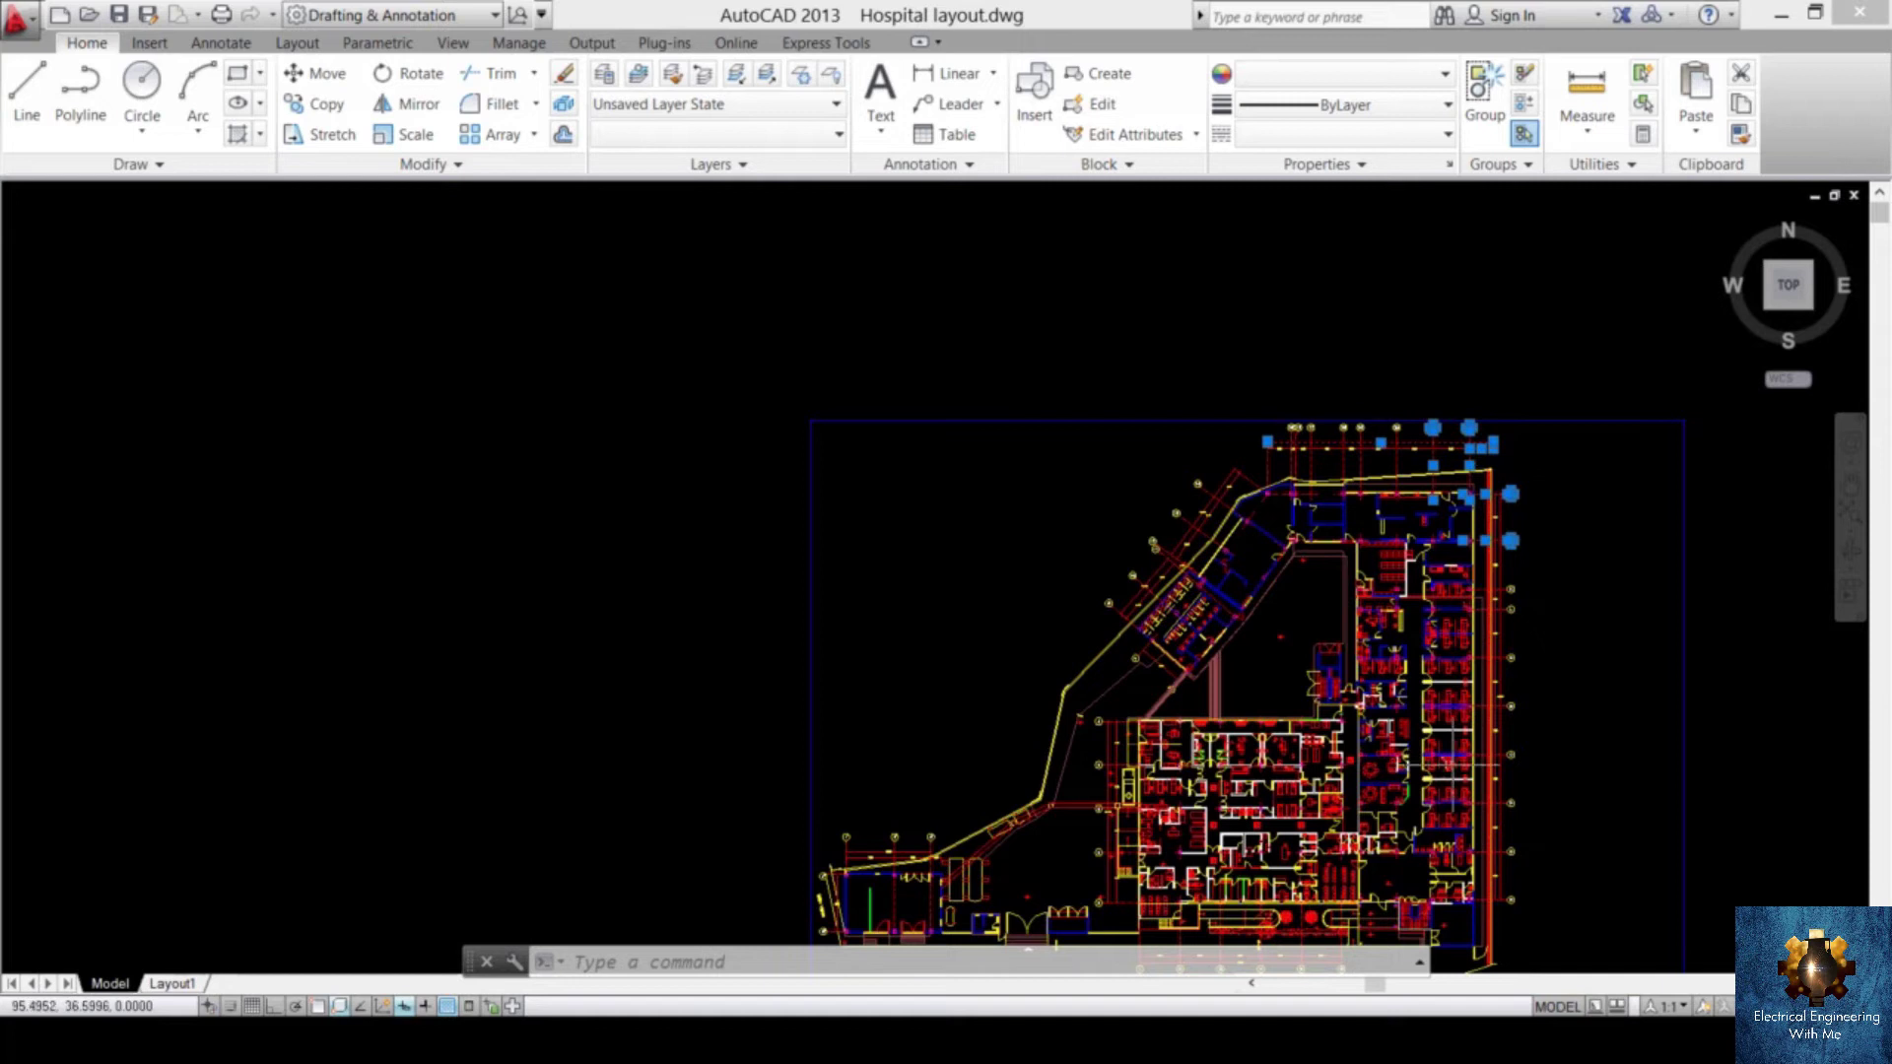
key(Escape)
- Select the grid line at bubble I and turn off its EJE layer
scroll(1439, 513, up, 10)
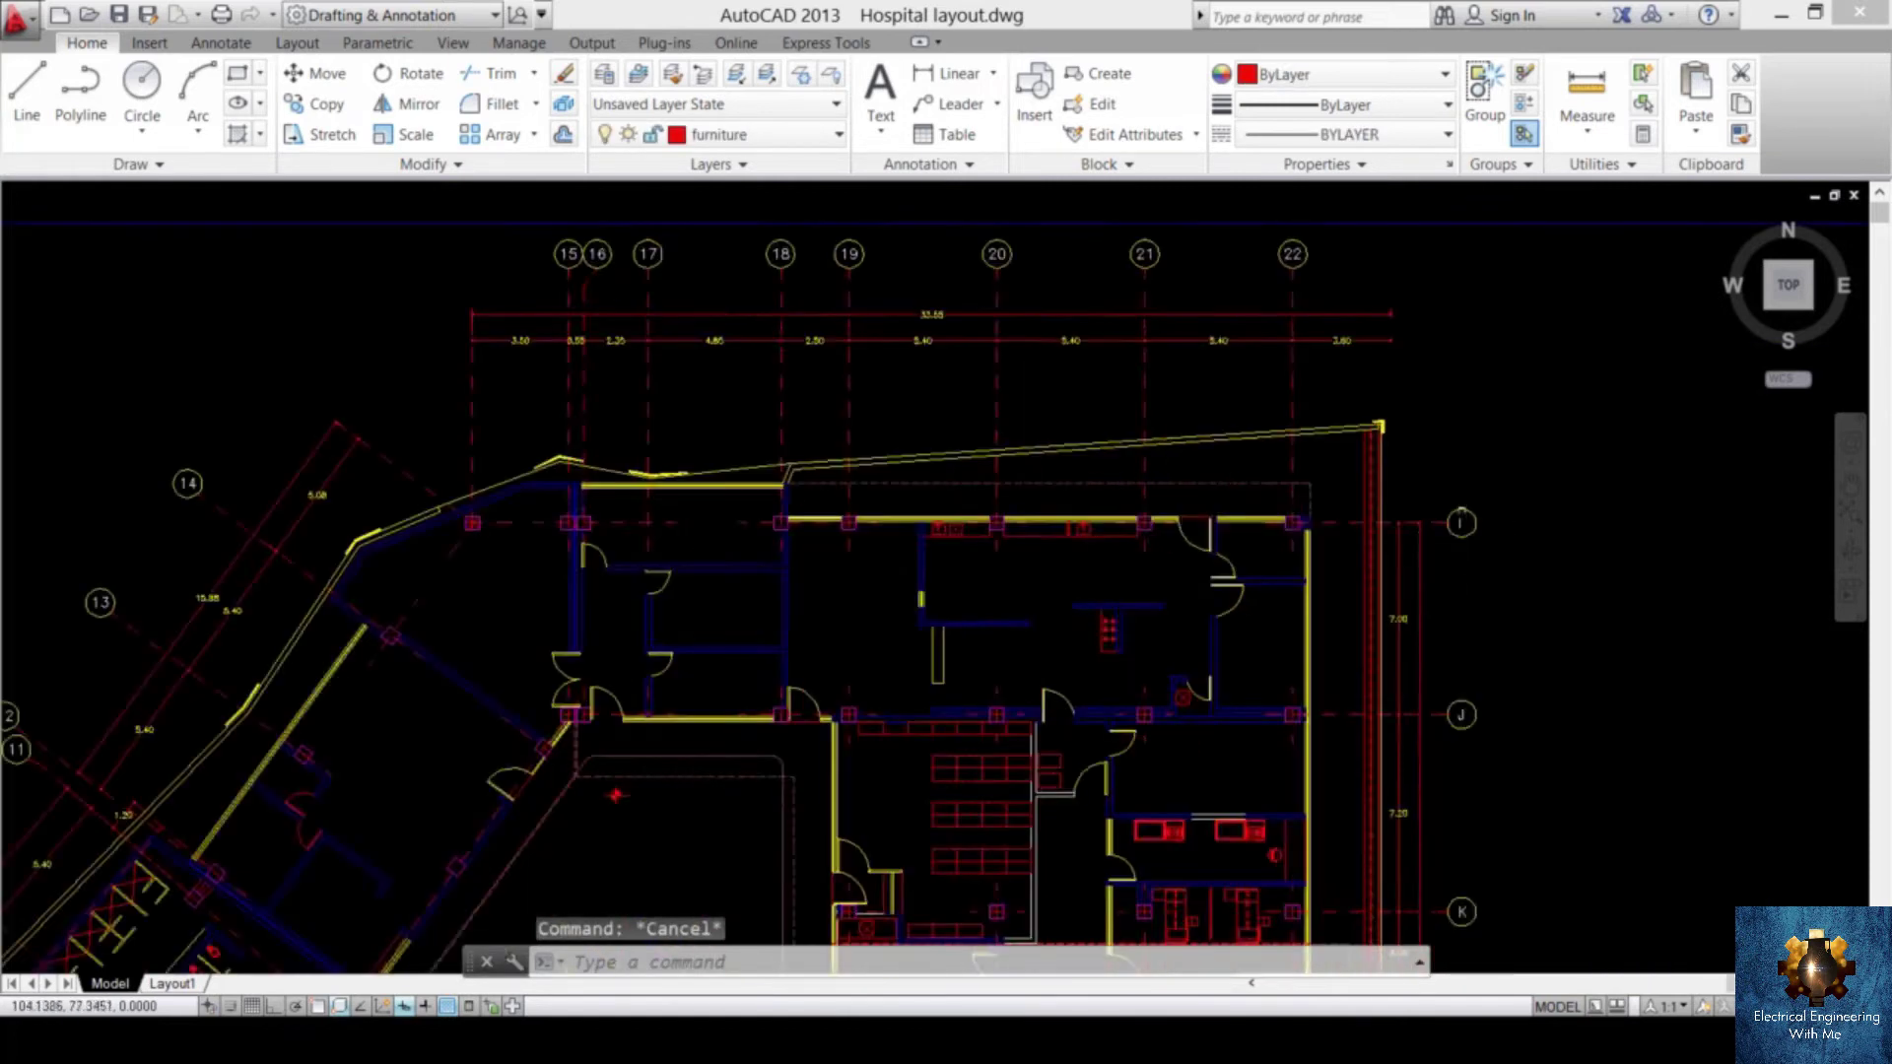
click(1435, 513)
click(1372, 638)
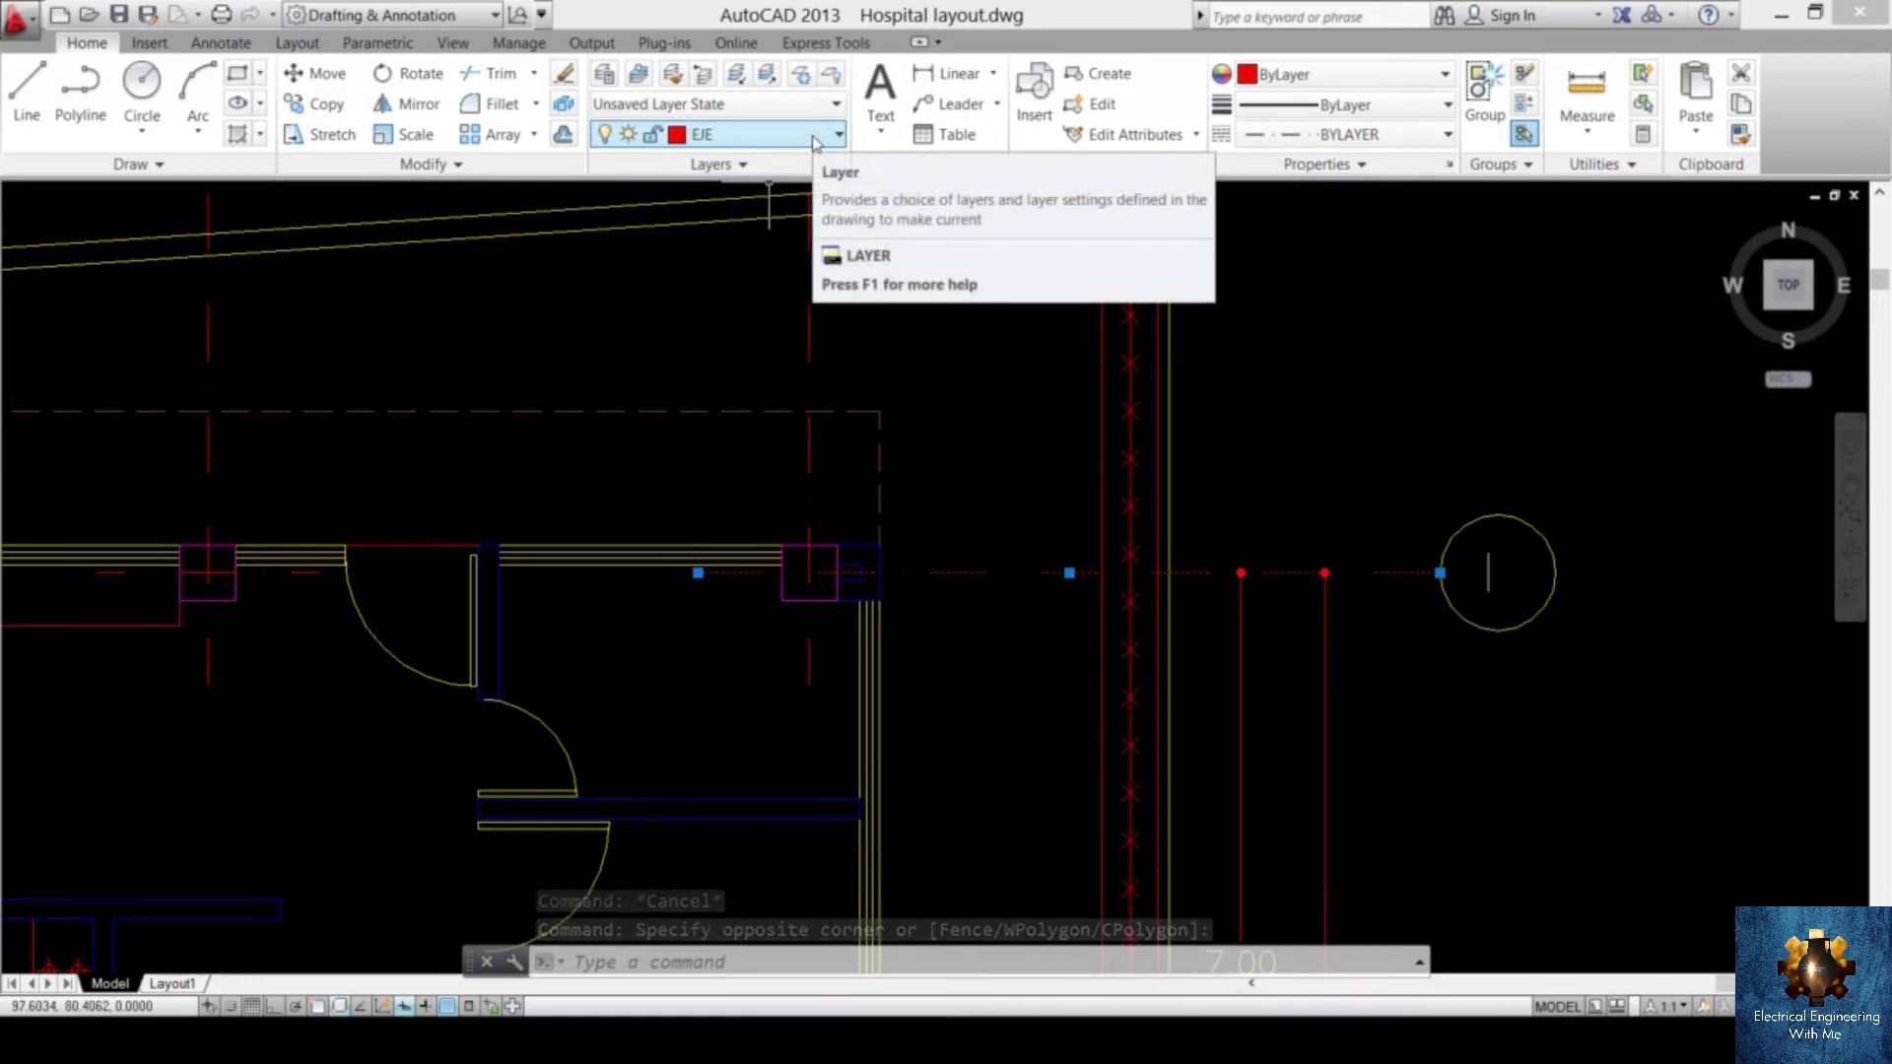
click(726, 135)
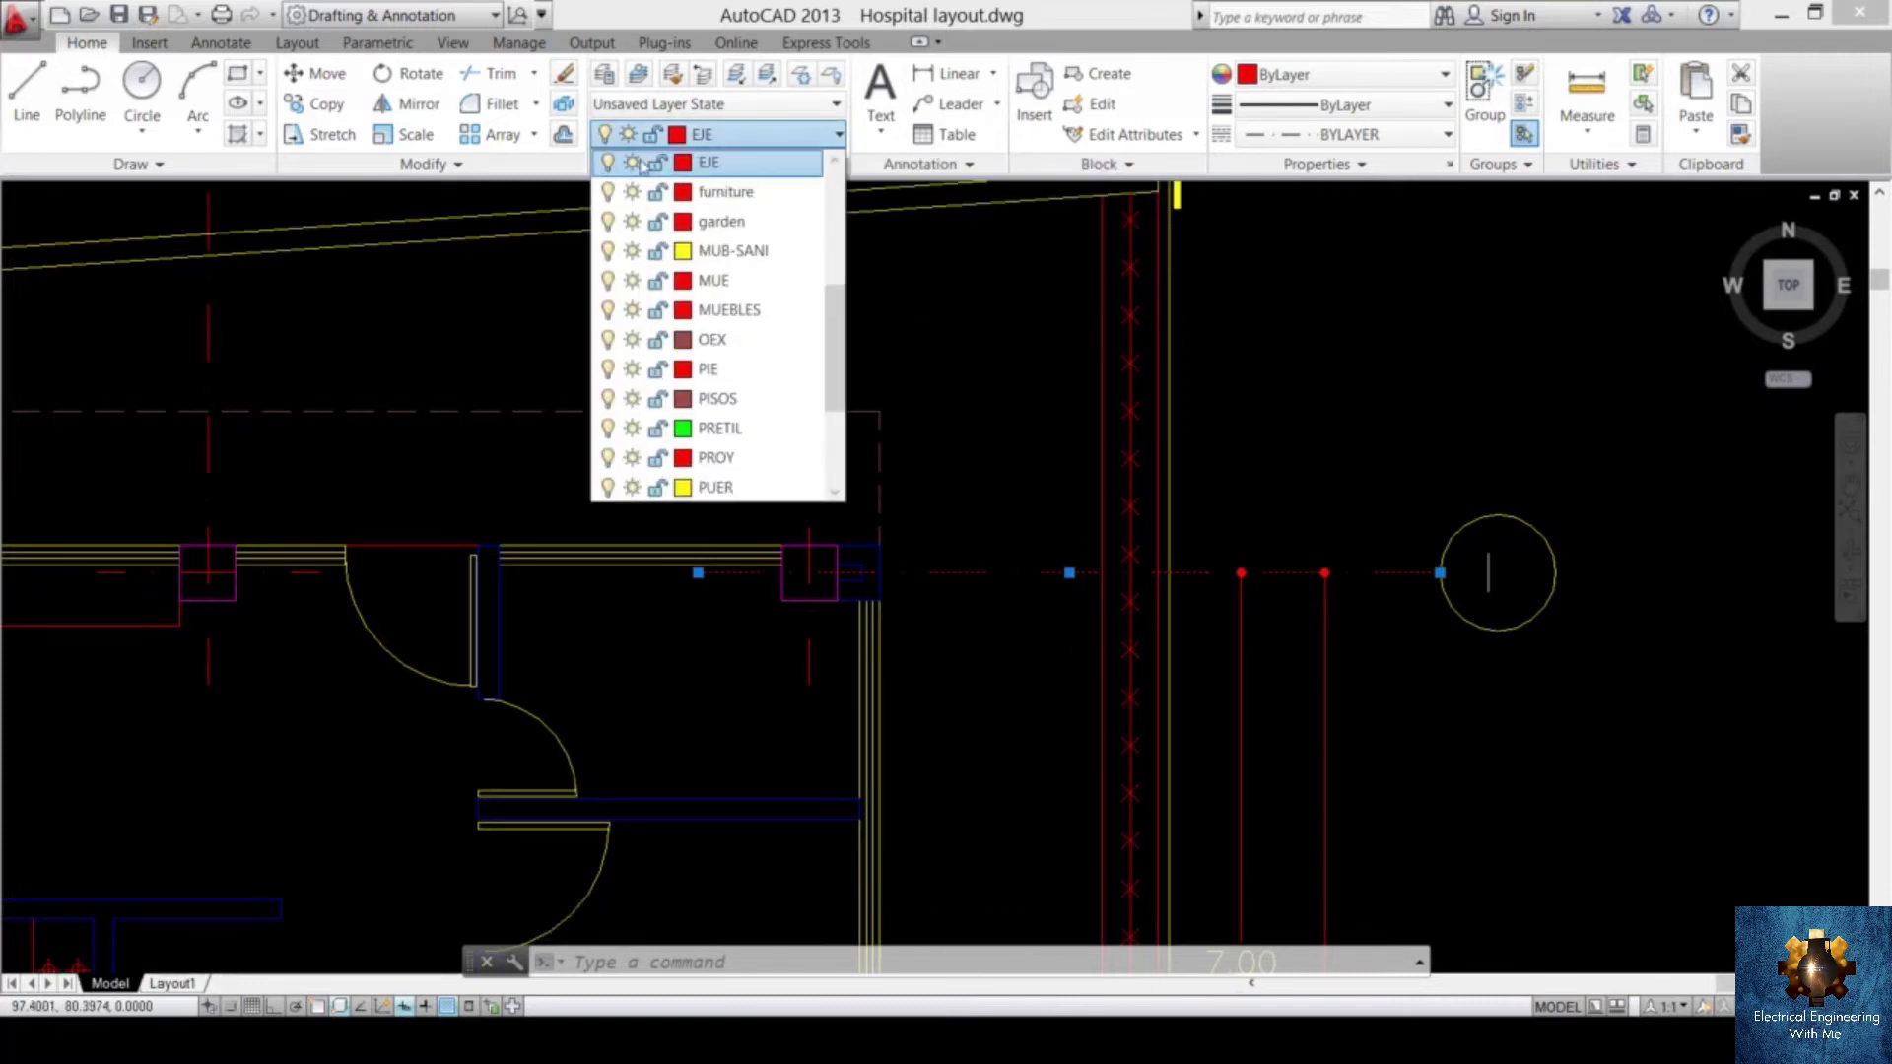
click(608, 162)
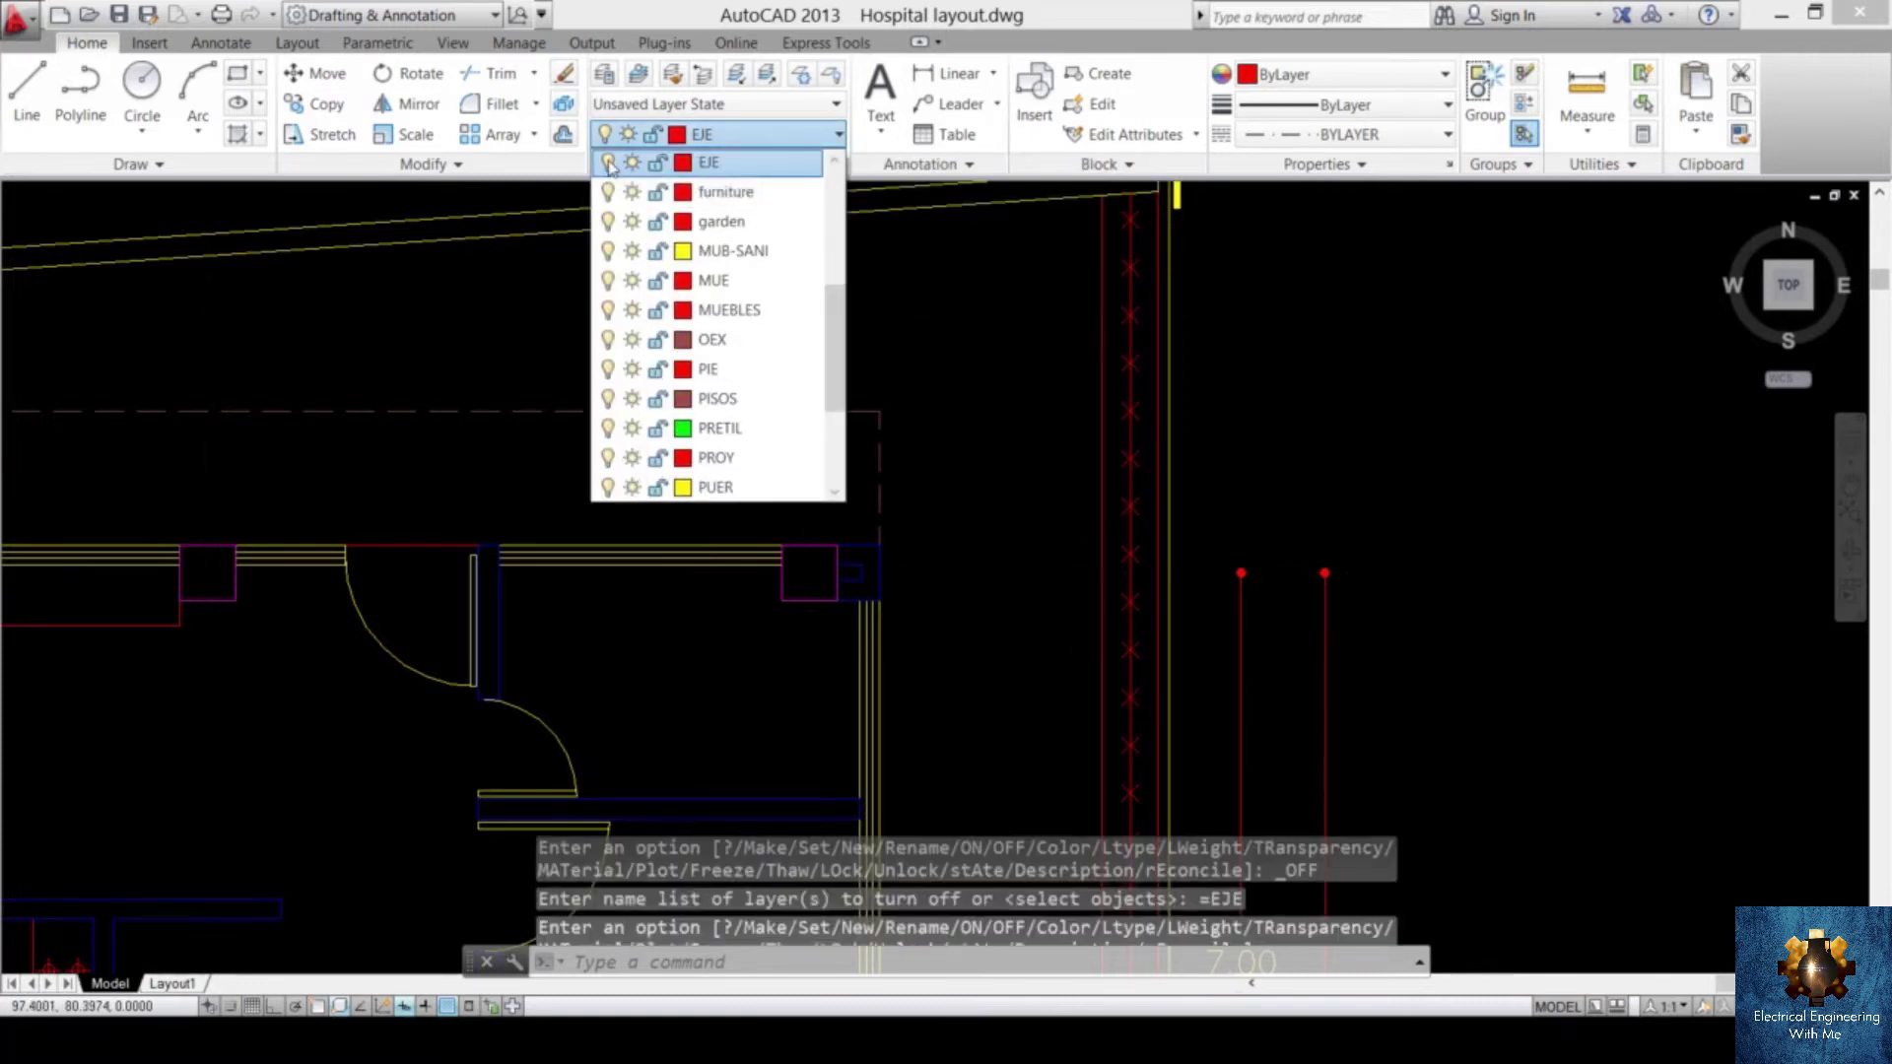
scroll(1361, 498, down, 10)
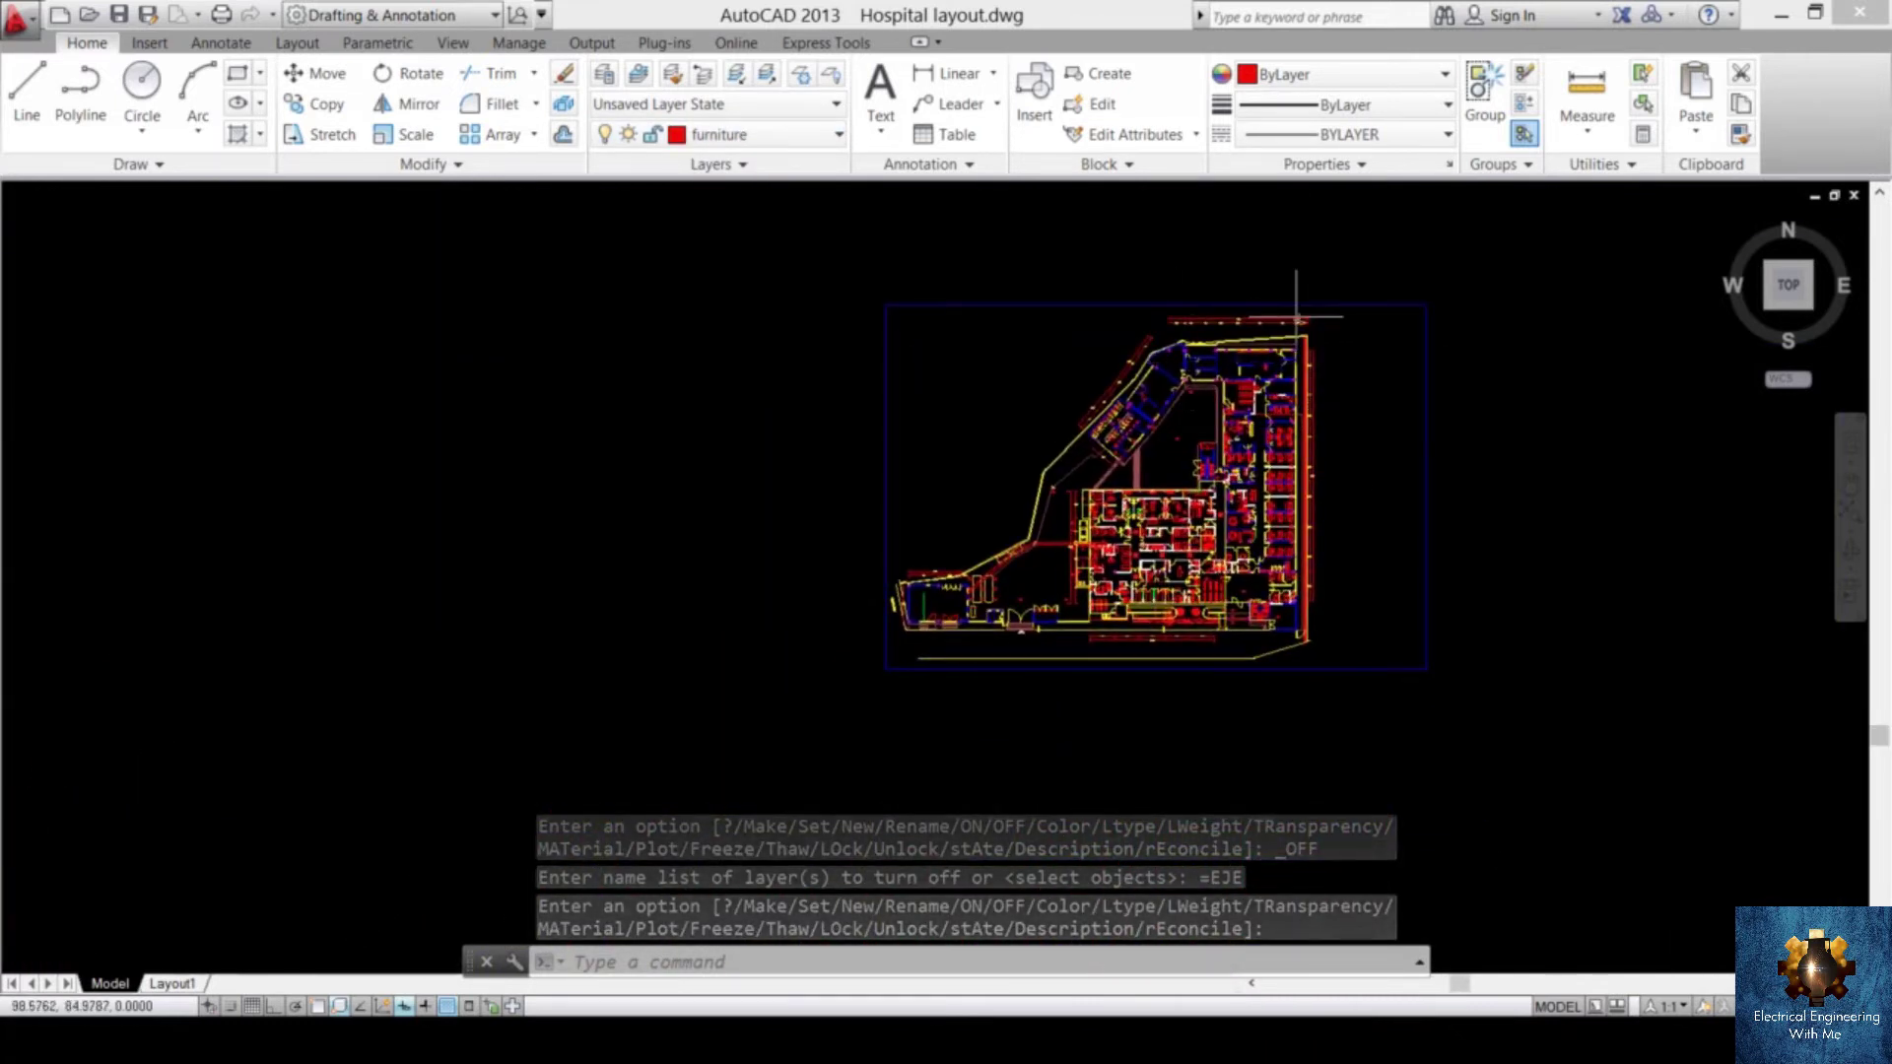
- Select the overall dimension above the plan's upper edge and turn off its COTAS layer
scroll(1272, 325, up, 7)
scroll(1262, 340, up, 2)
click(1283, 412)
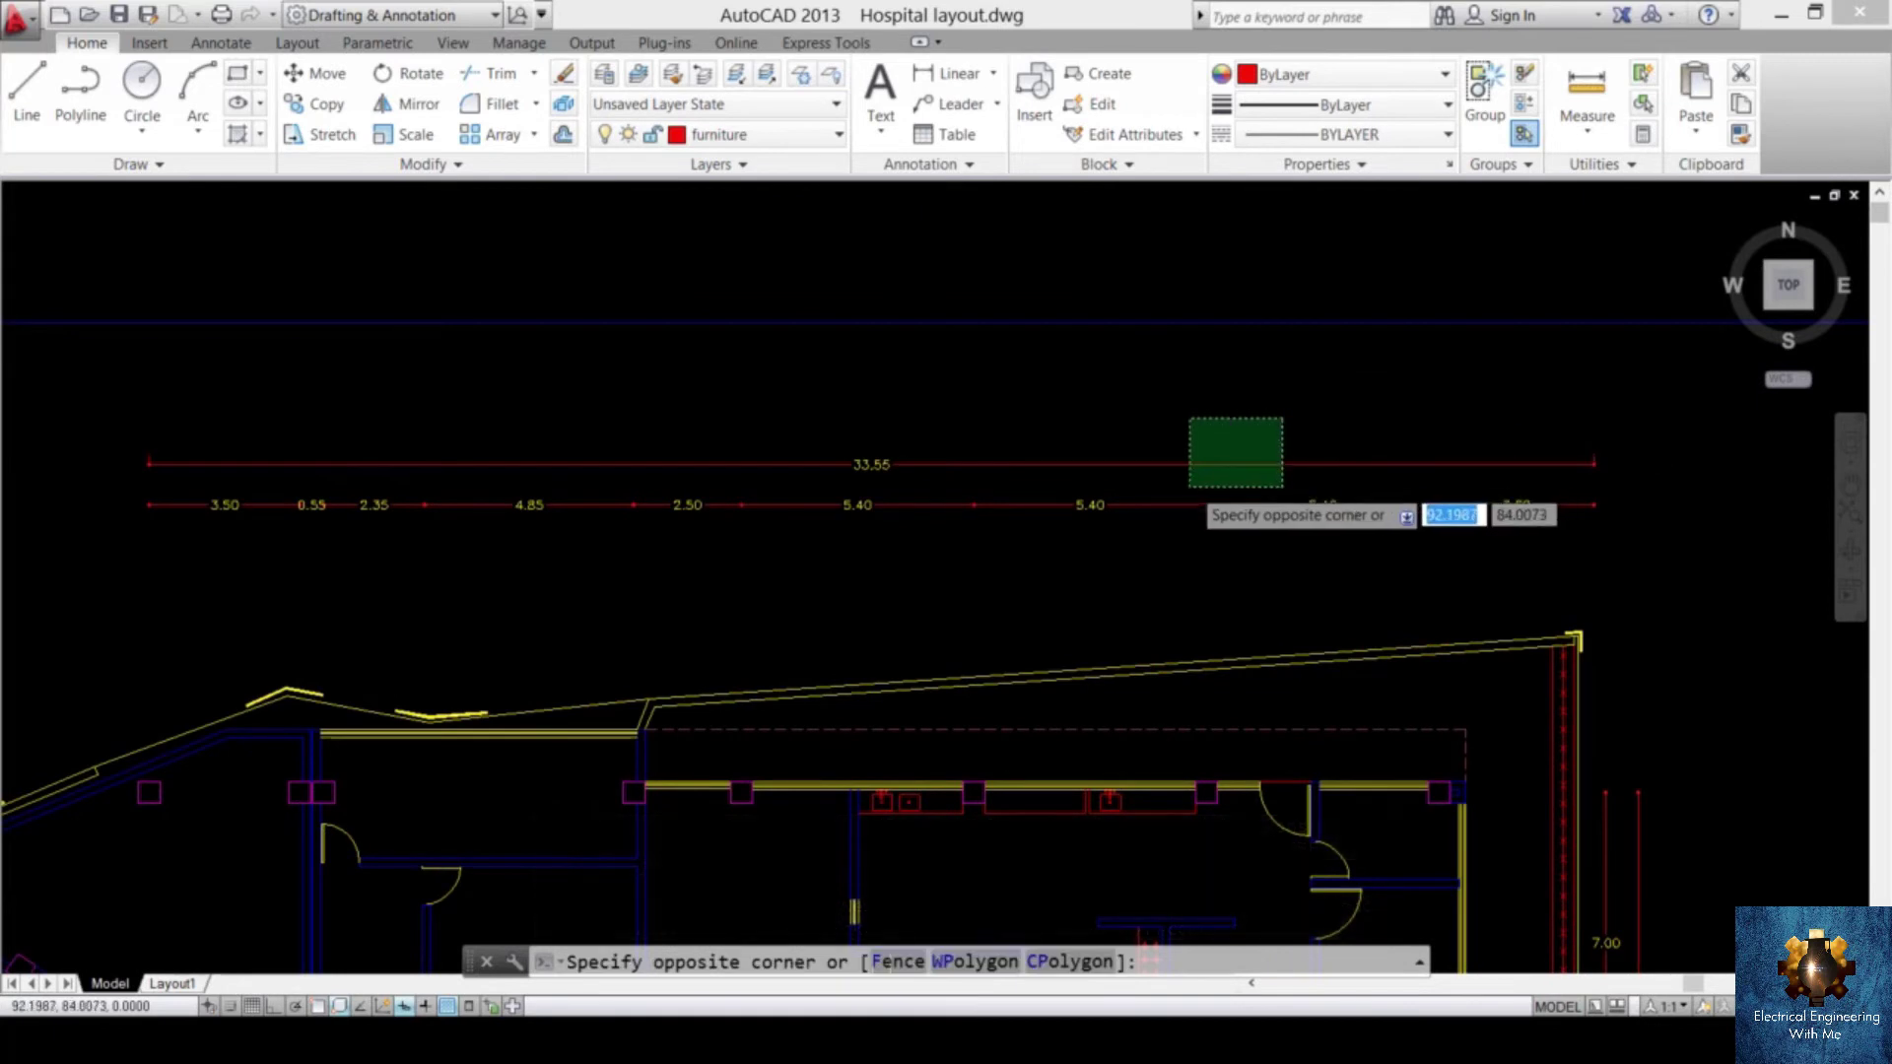
click(1190, 481)
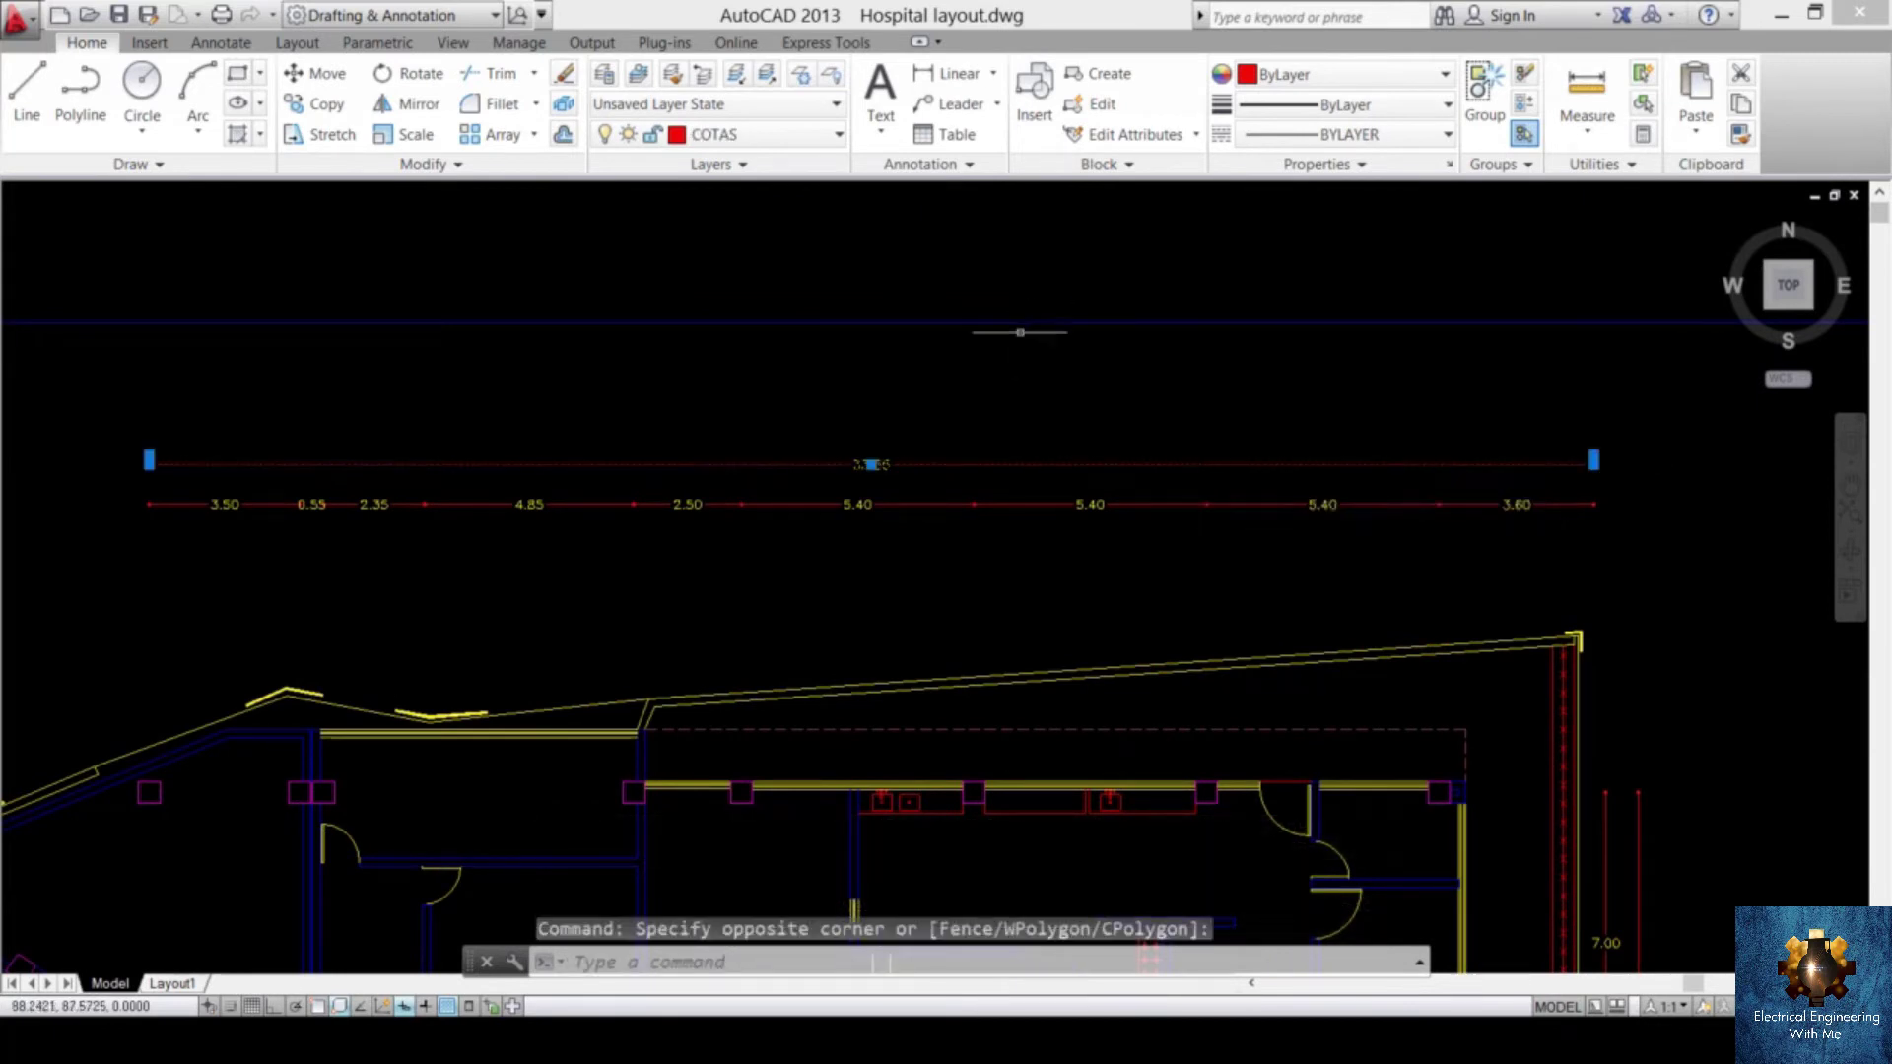
click(812, 136)
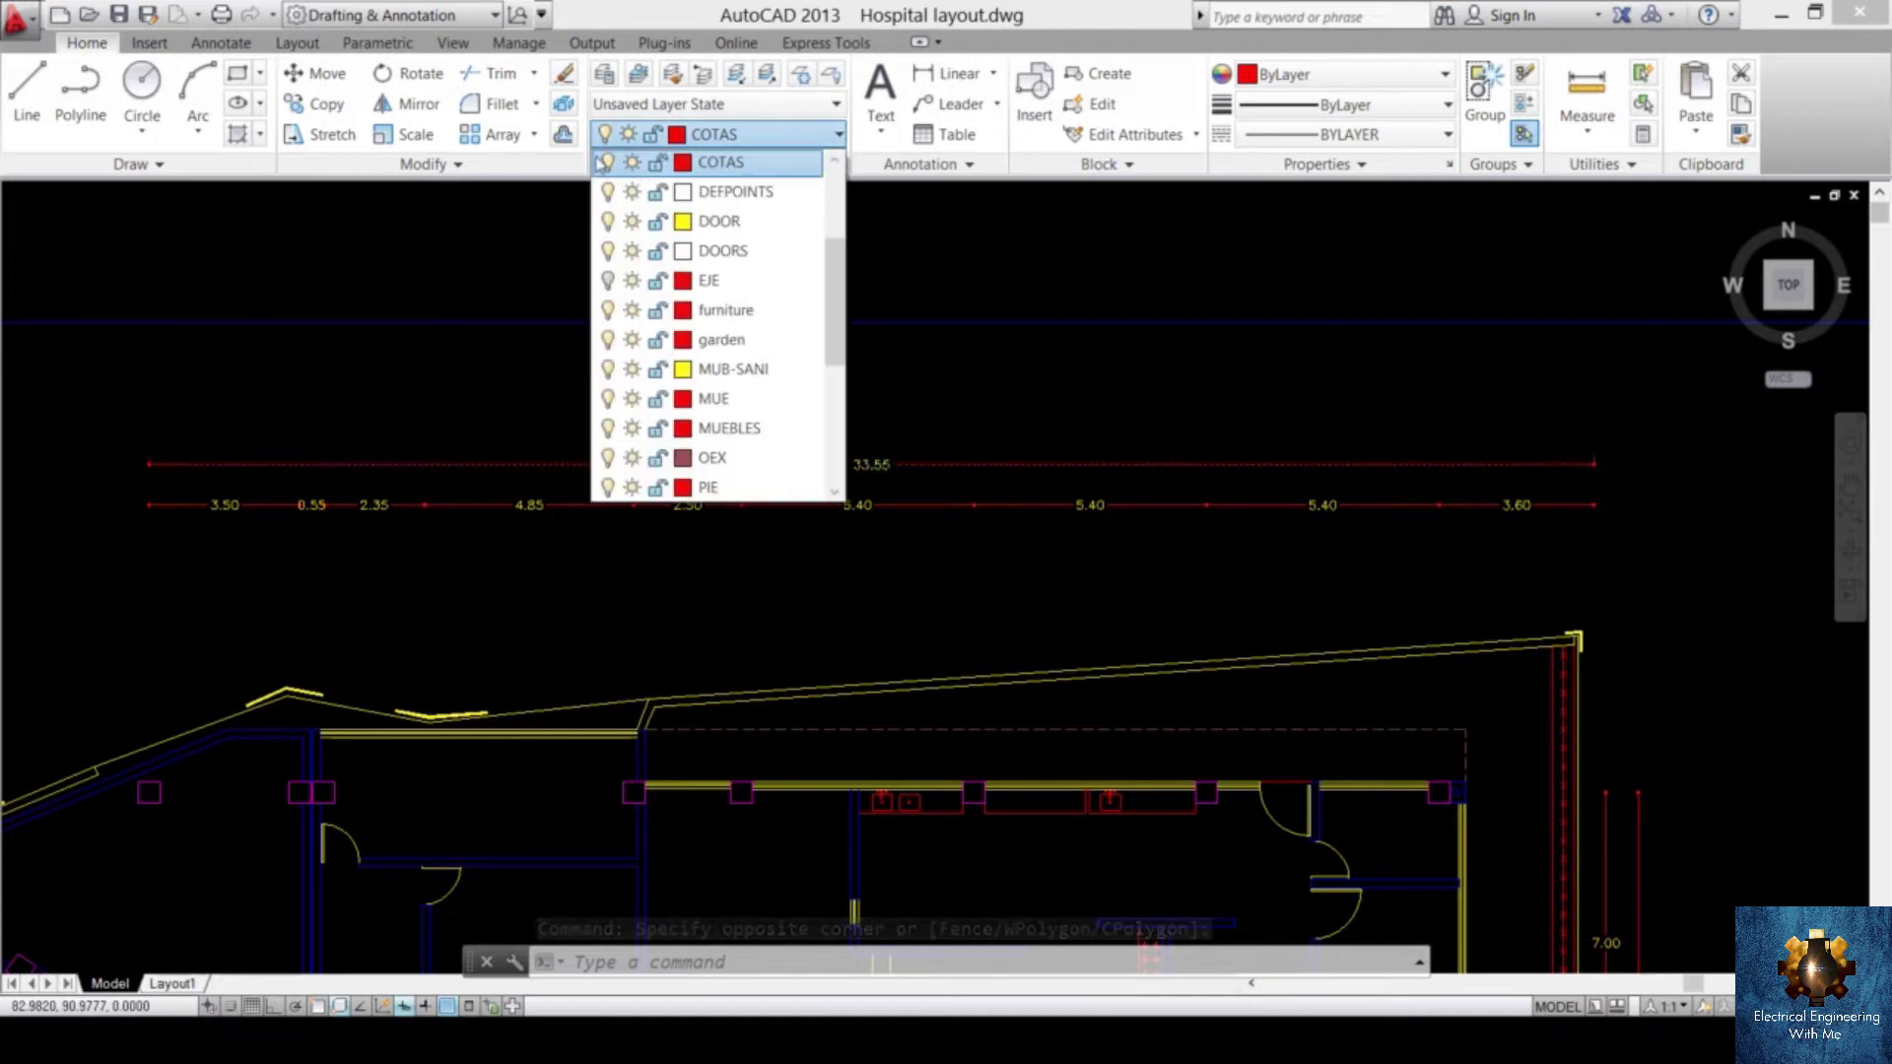
click(608, 166)
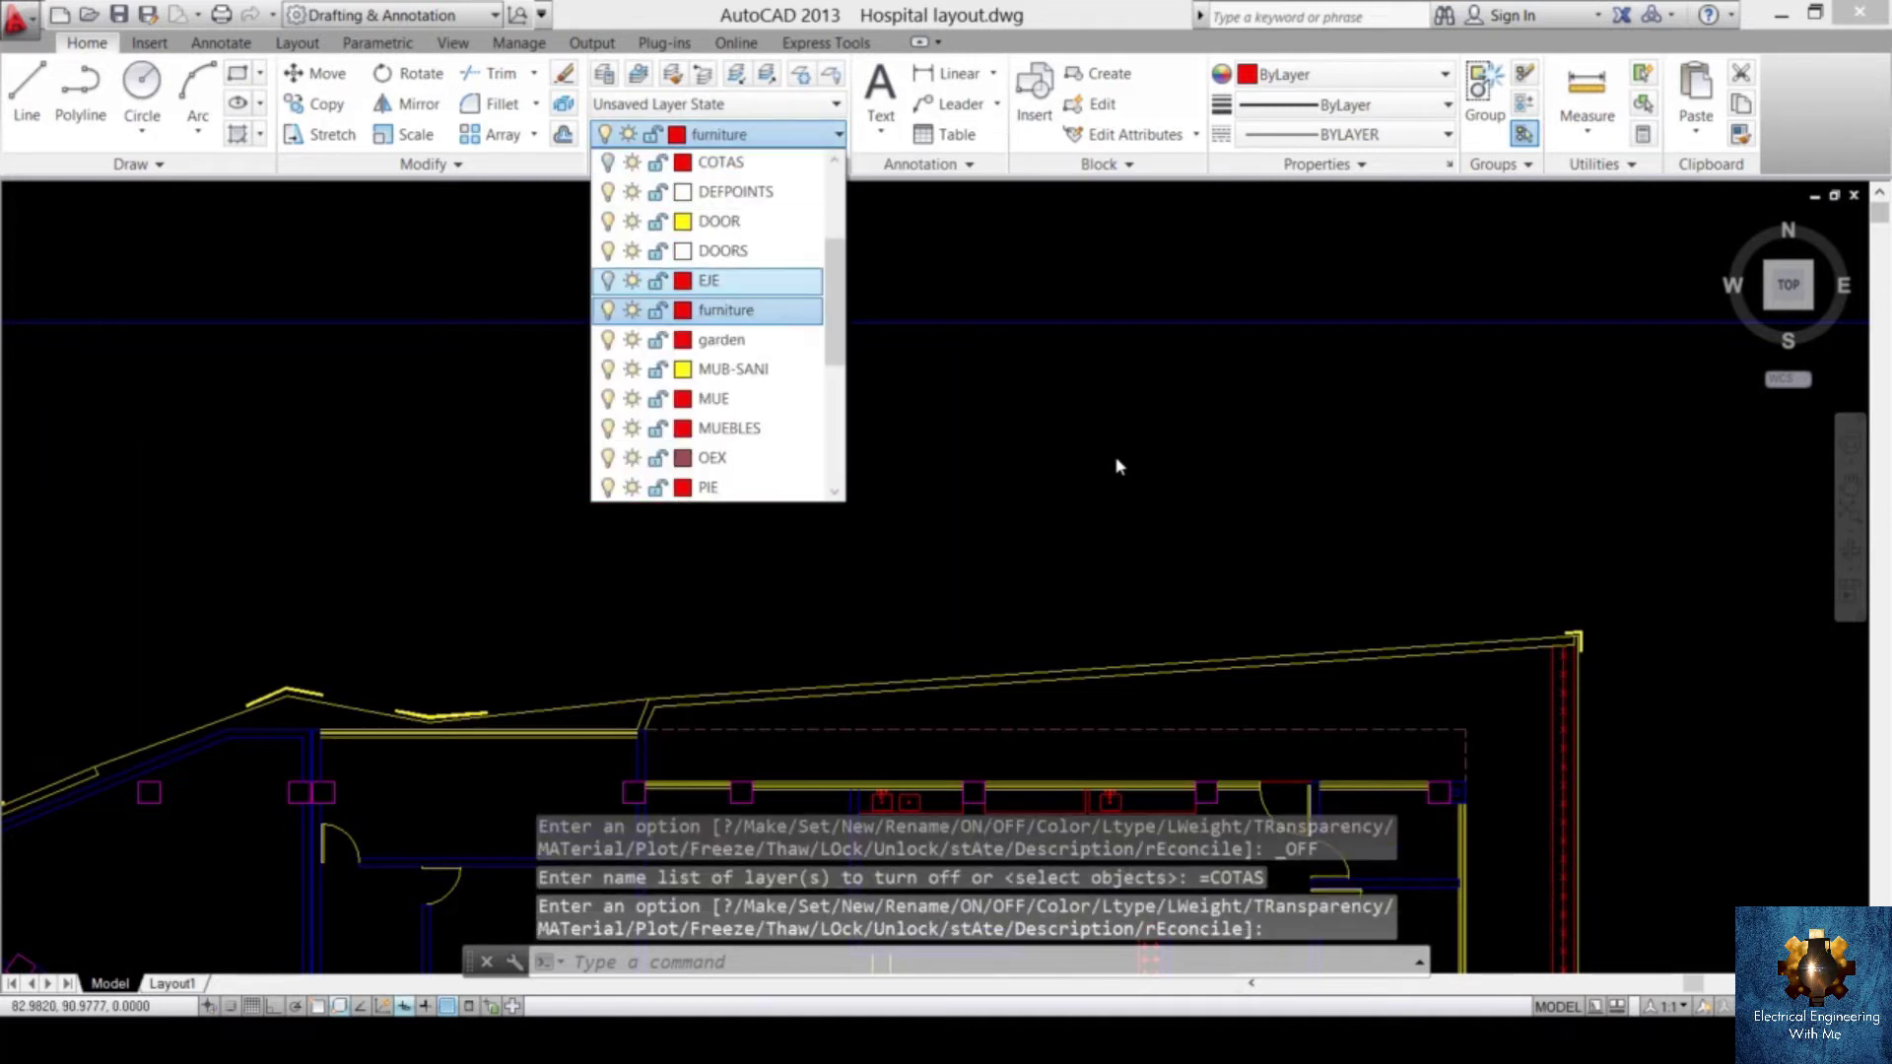
- Keep furniture as the current layer and select the easternmost bed below the blue wall in an east-wing ward
click(727, 310)
scroll(1065, 454, down, 3)
scroll(1091, 422, down, 3)
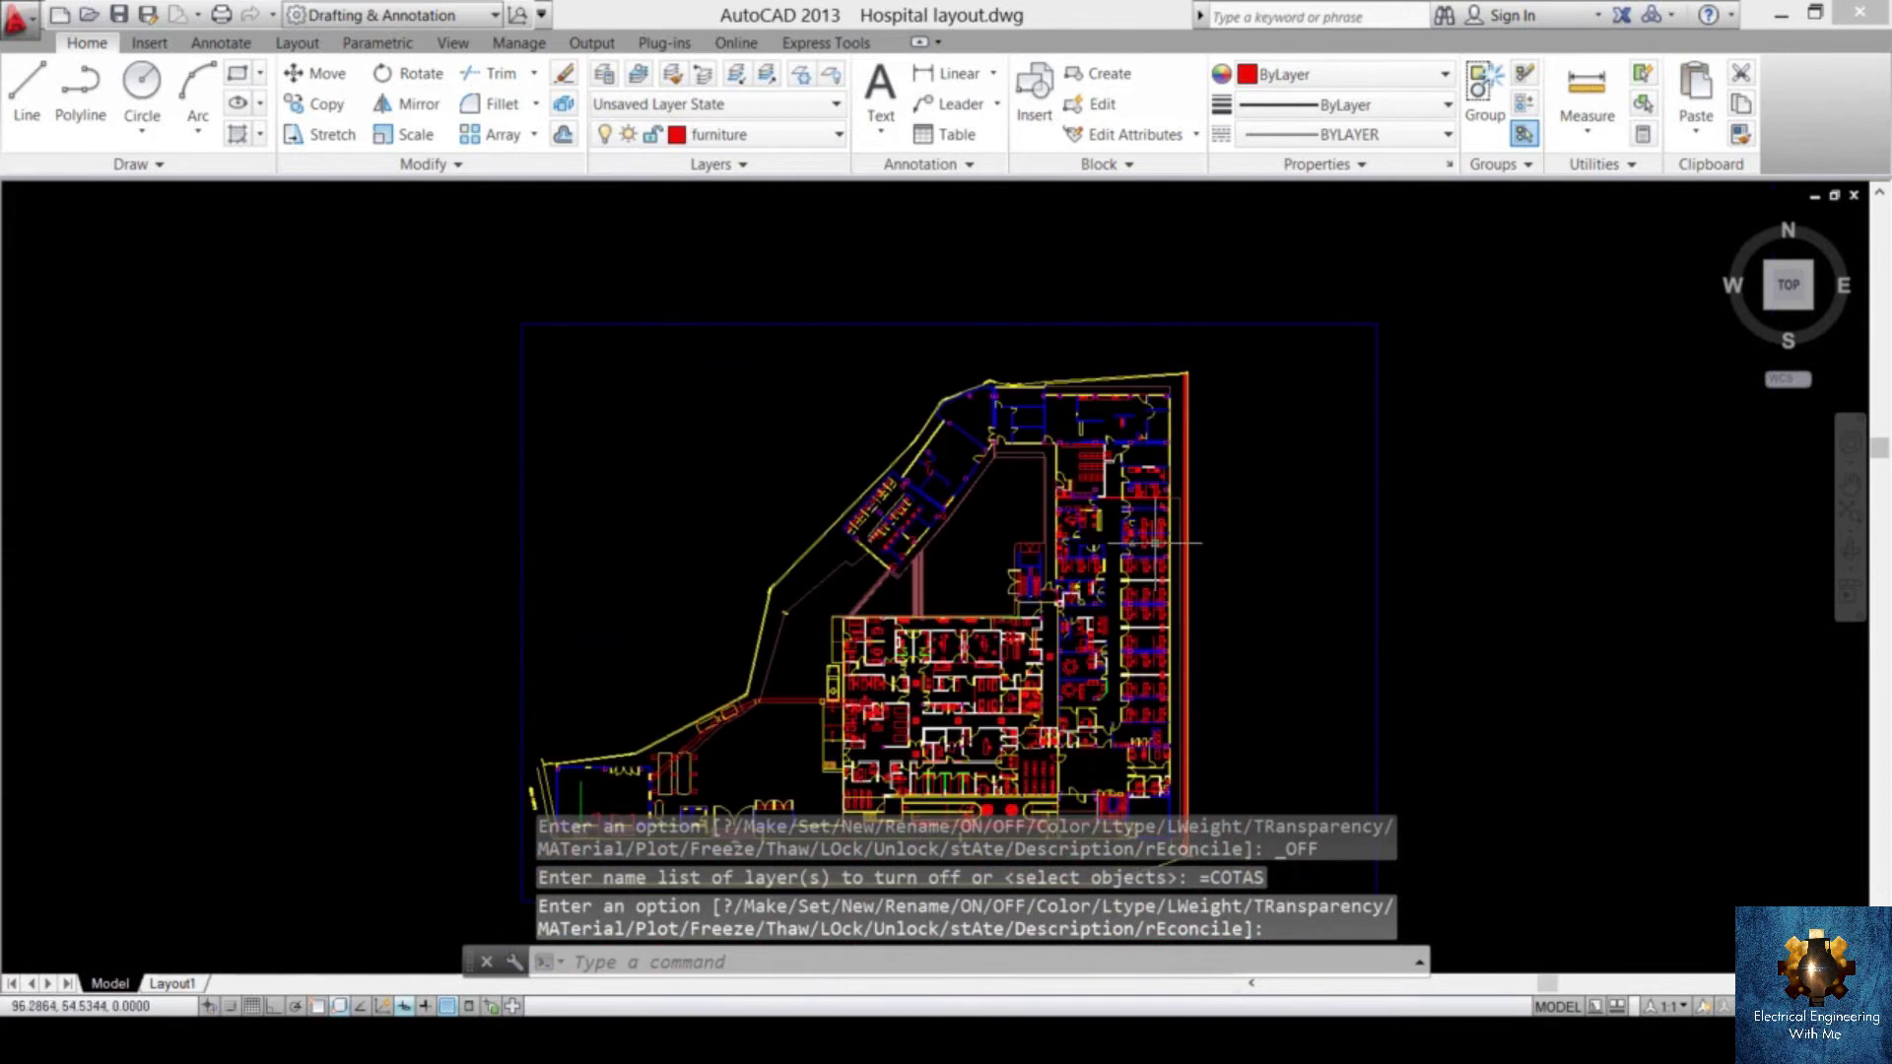
middle_drag(1195, 604, 1141, 495)
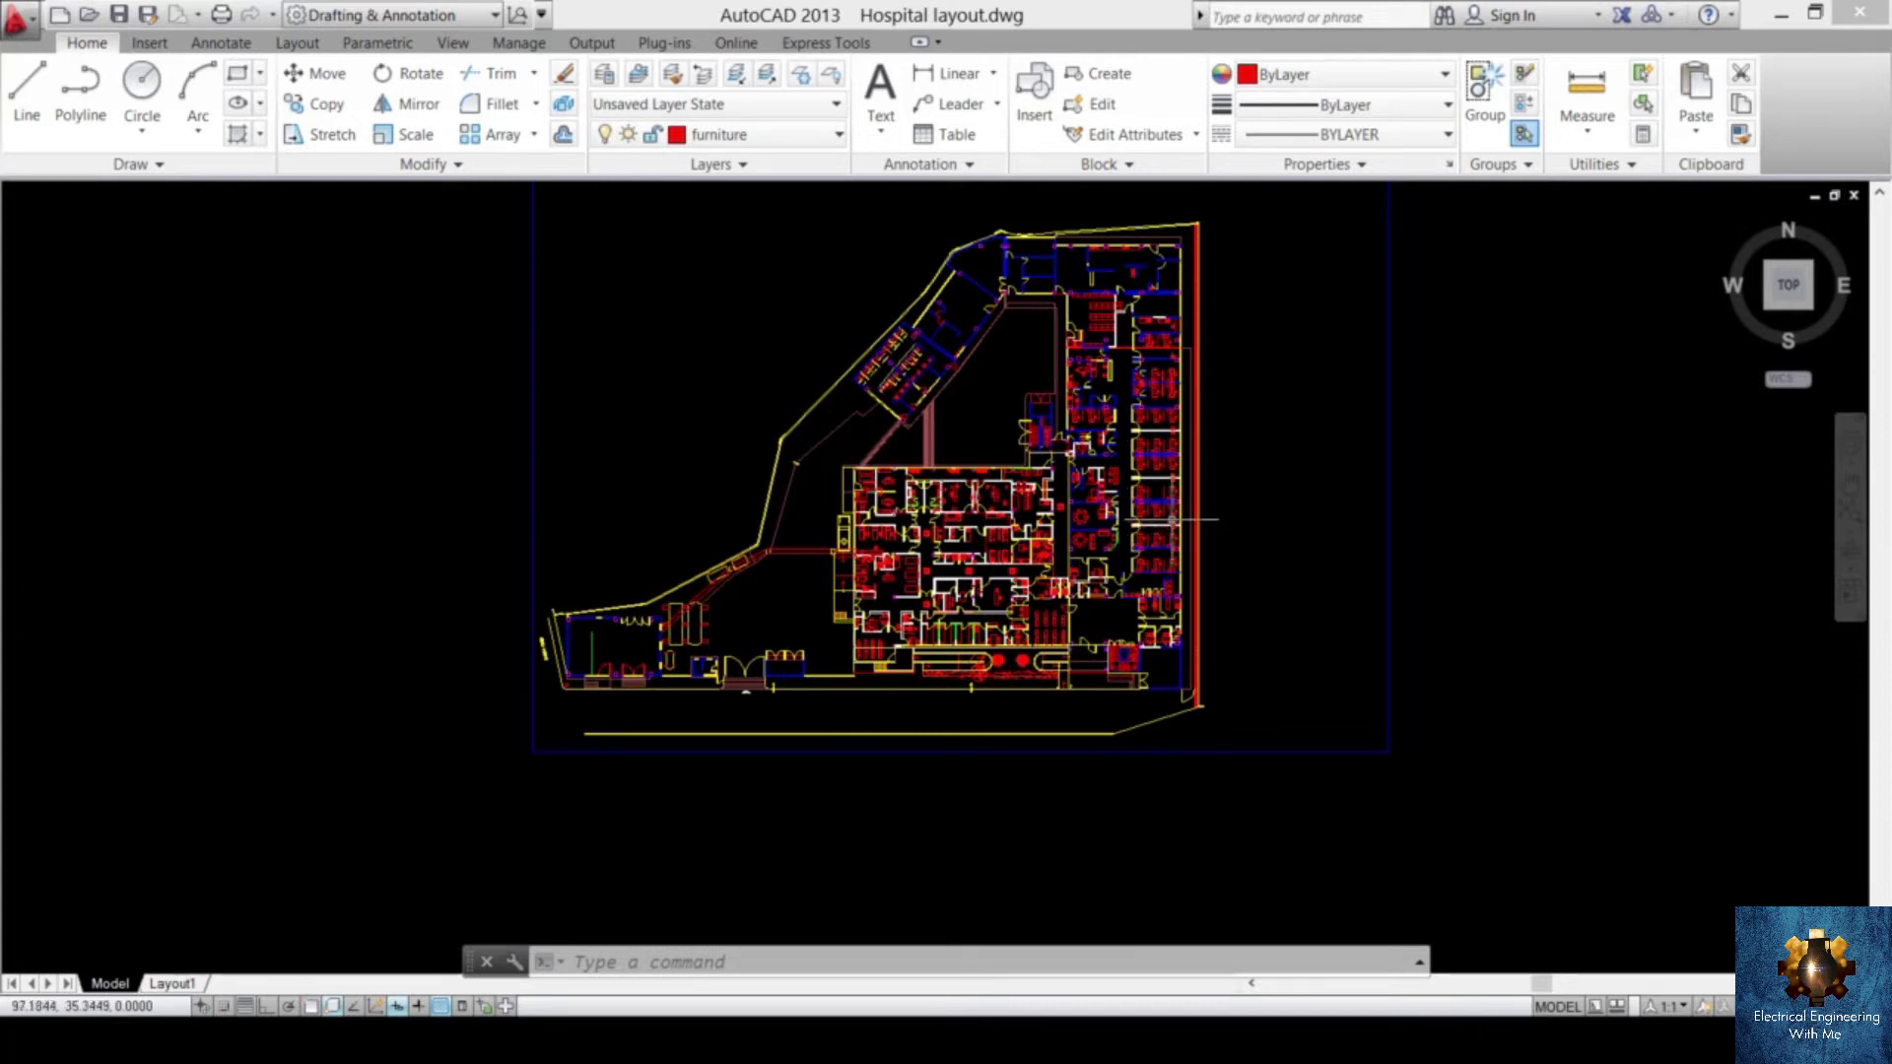
middle_drag(1237, 485, 1345, 521)
scroll(1345, 522, up, 8)
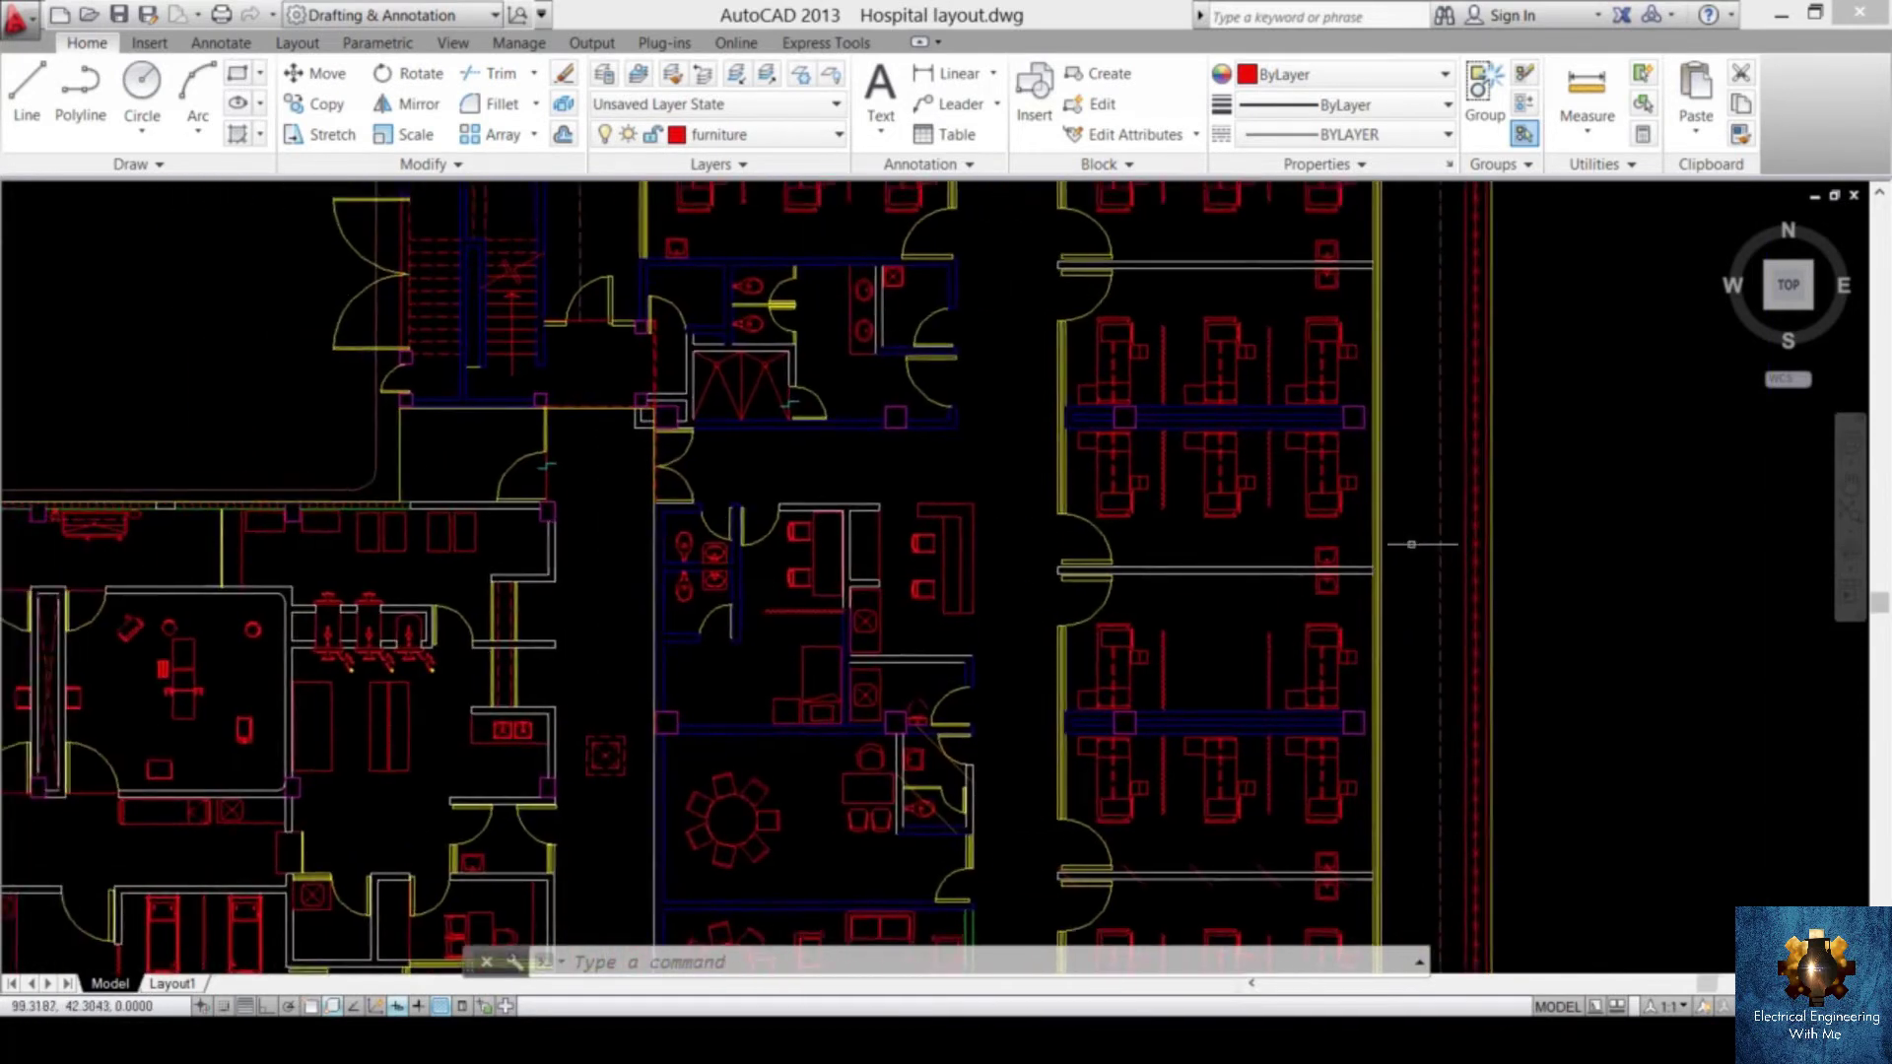
click(1332, 531)
click(1287, 485)
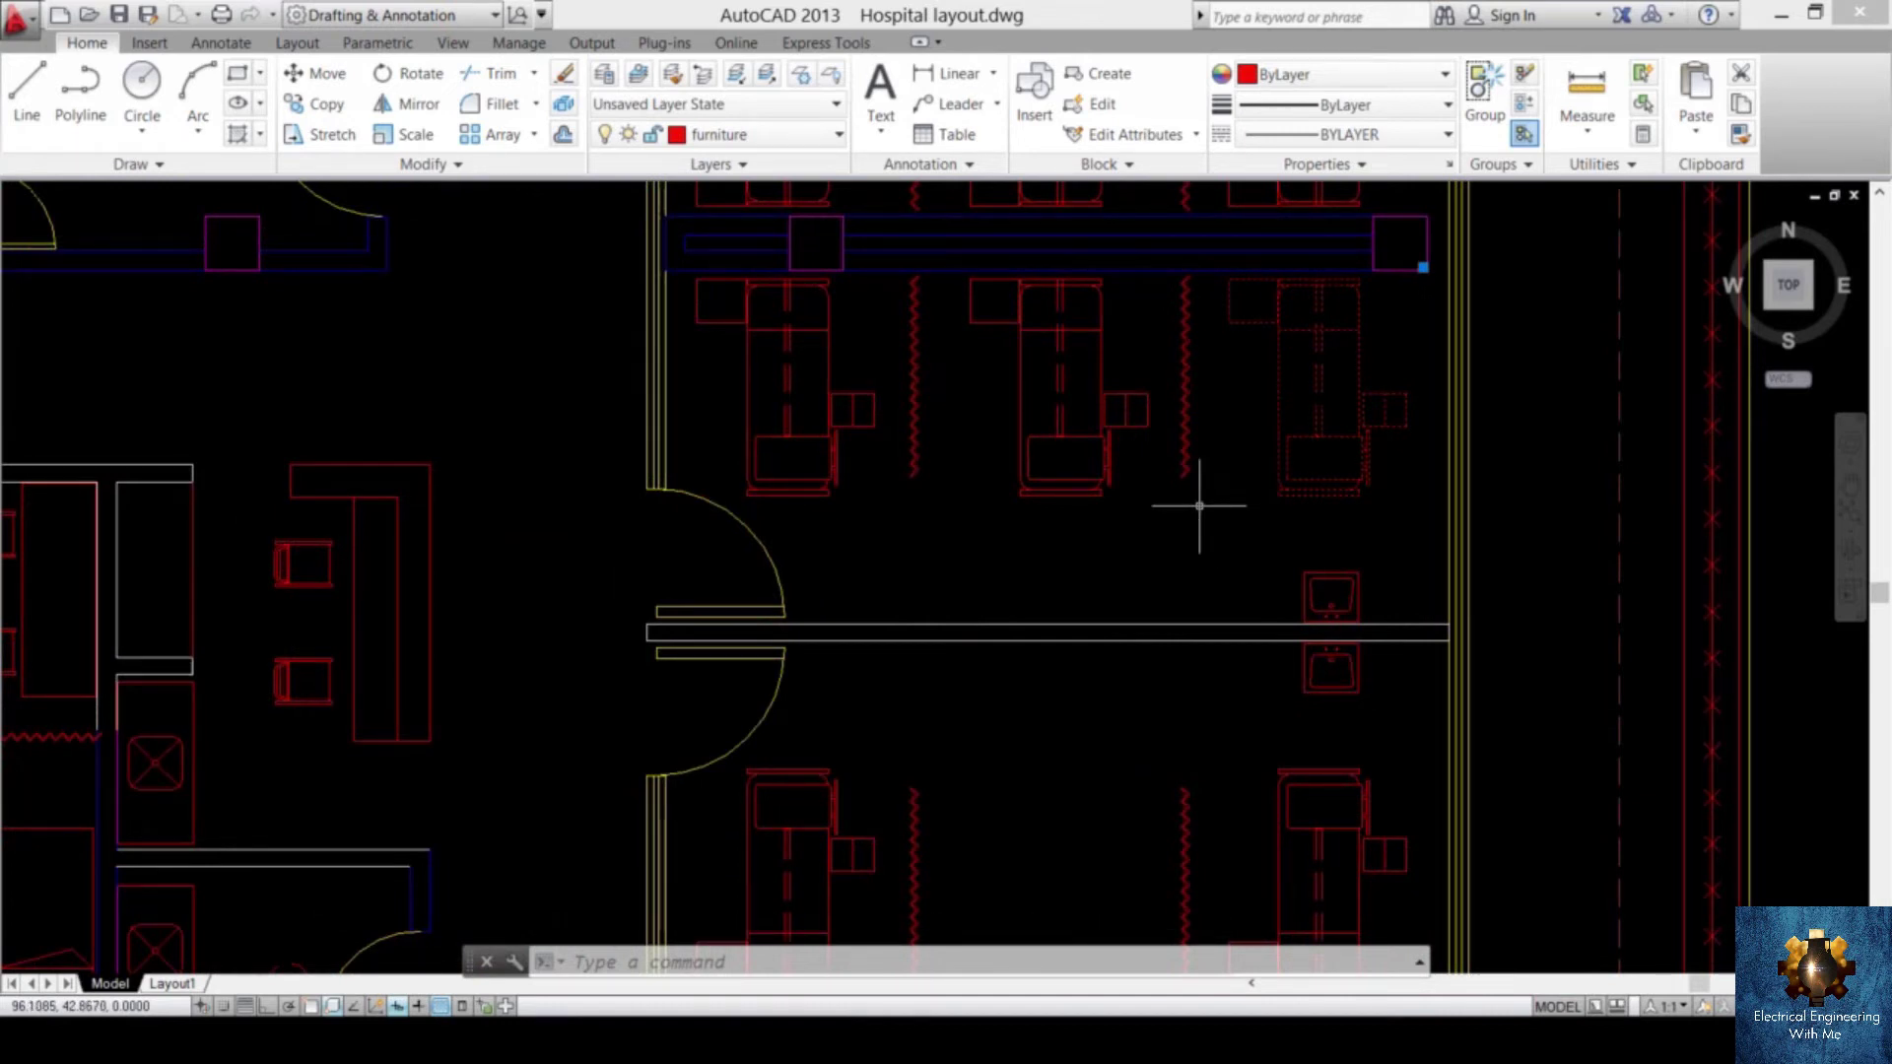
- Examine the east-wing wards around the selected bed, checking the layer of the partition wall line
scroll(1198, 504, down, 5)
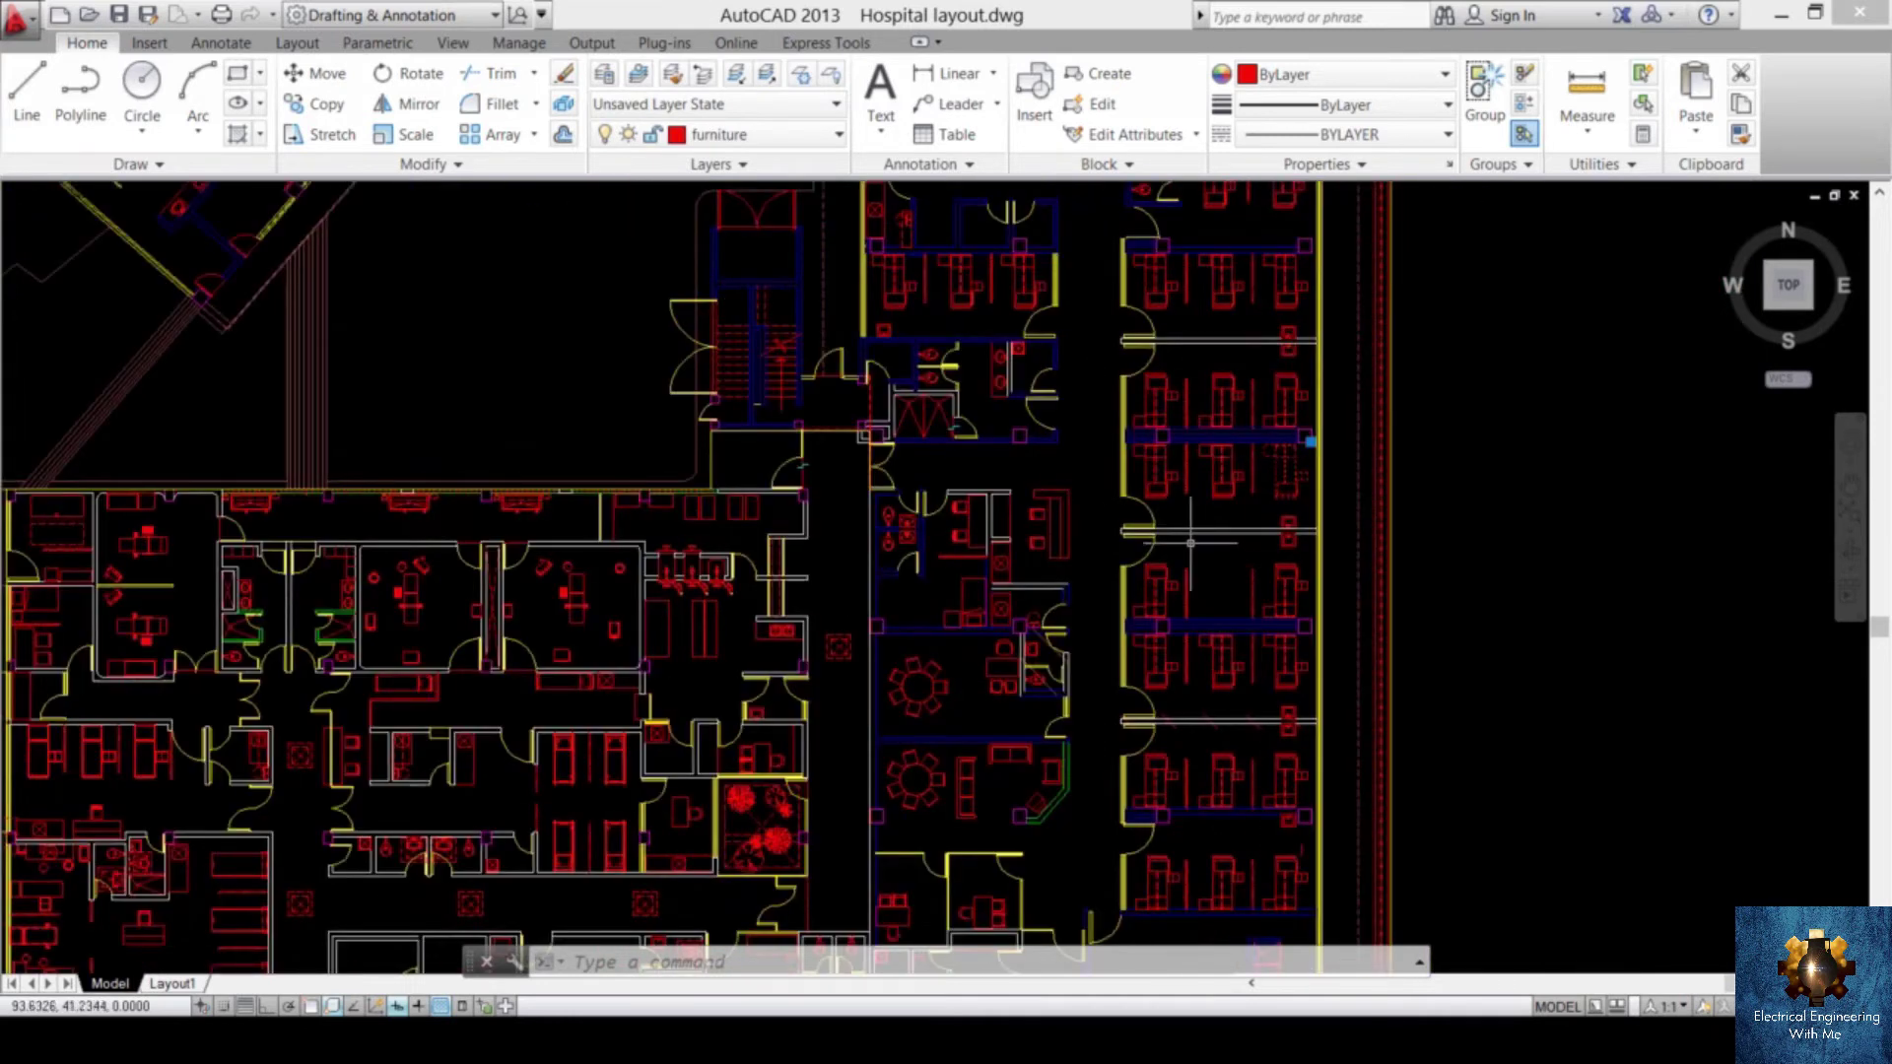
mouse_move(1183, 533)
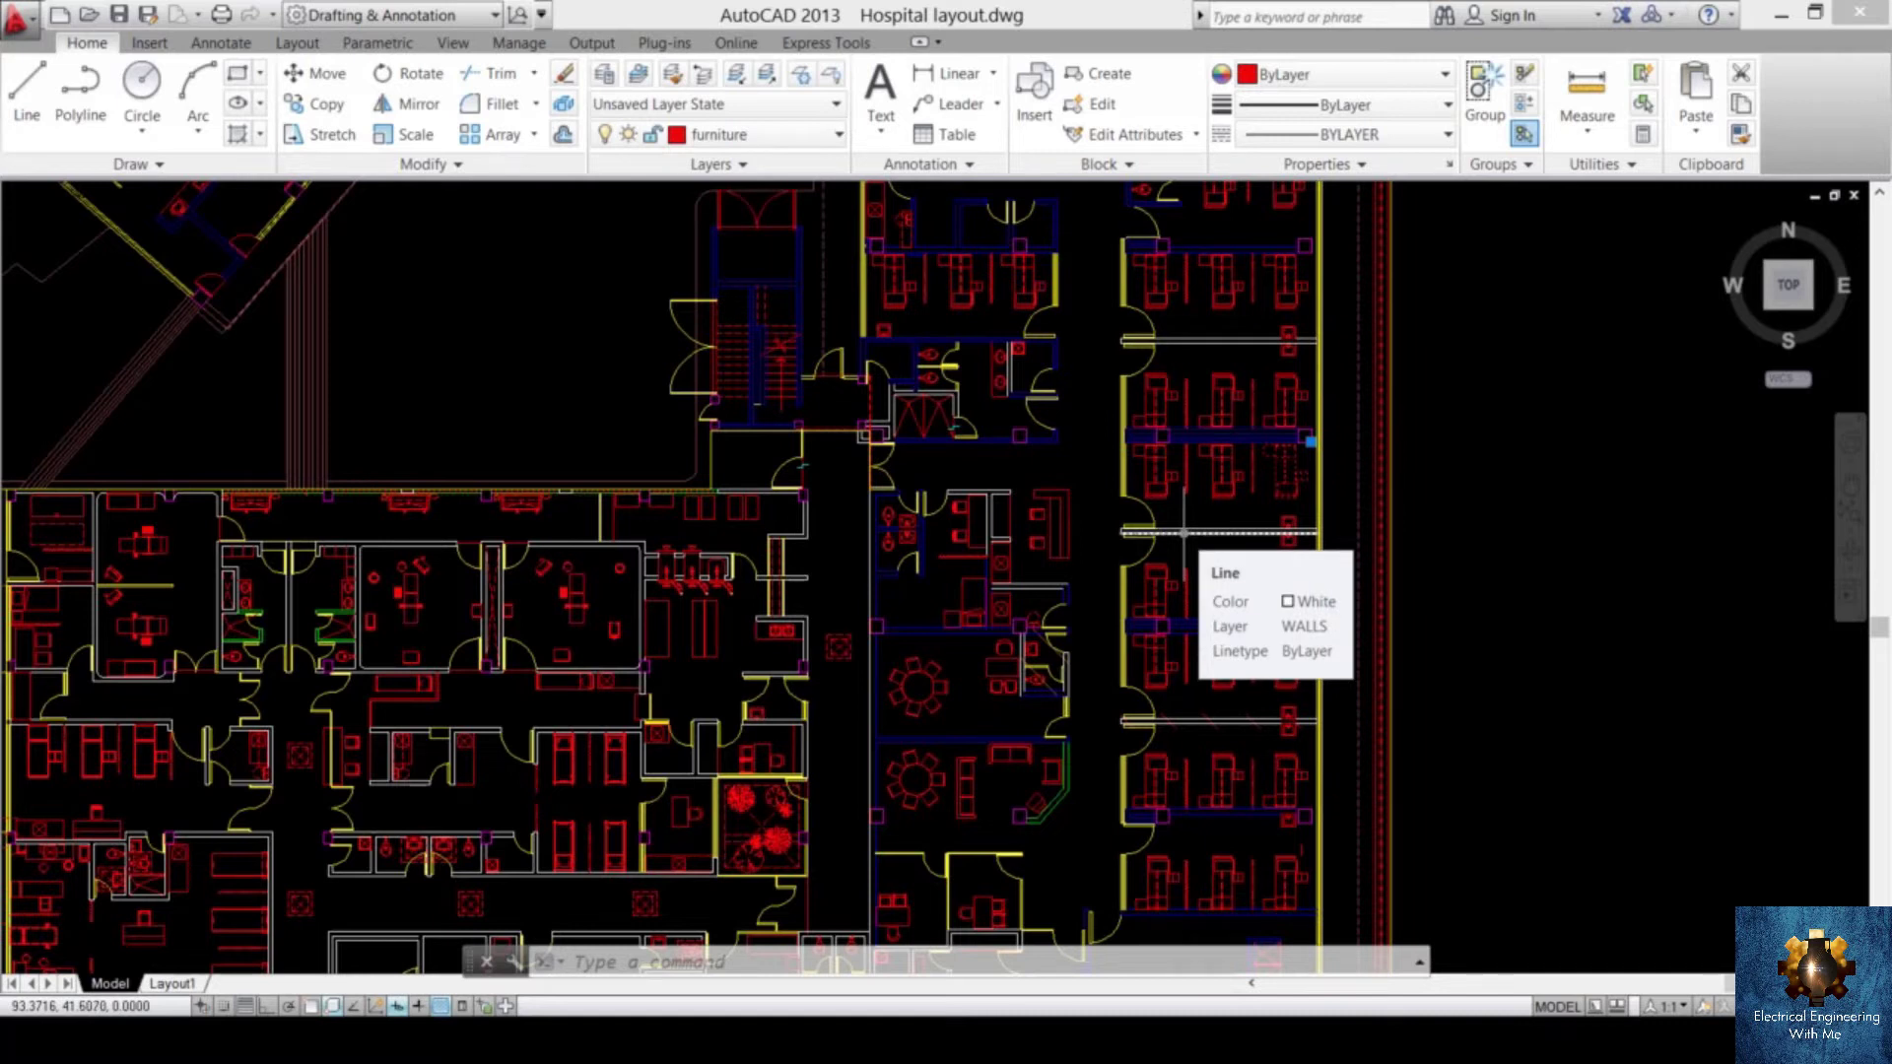
right_click(1183, 533)
click(1586, 447)
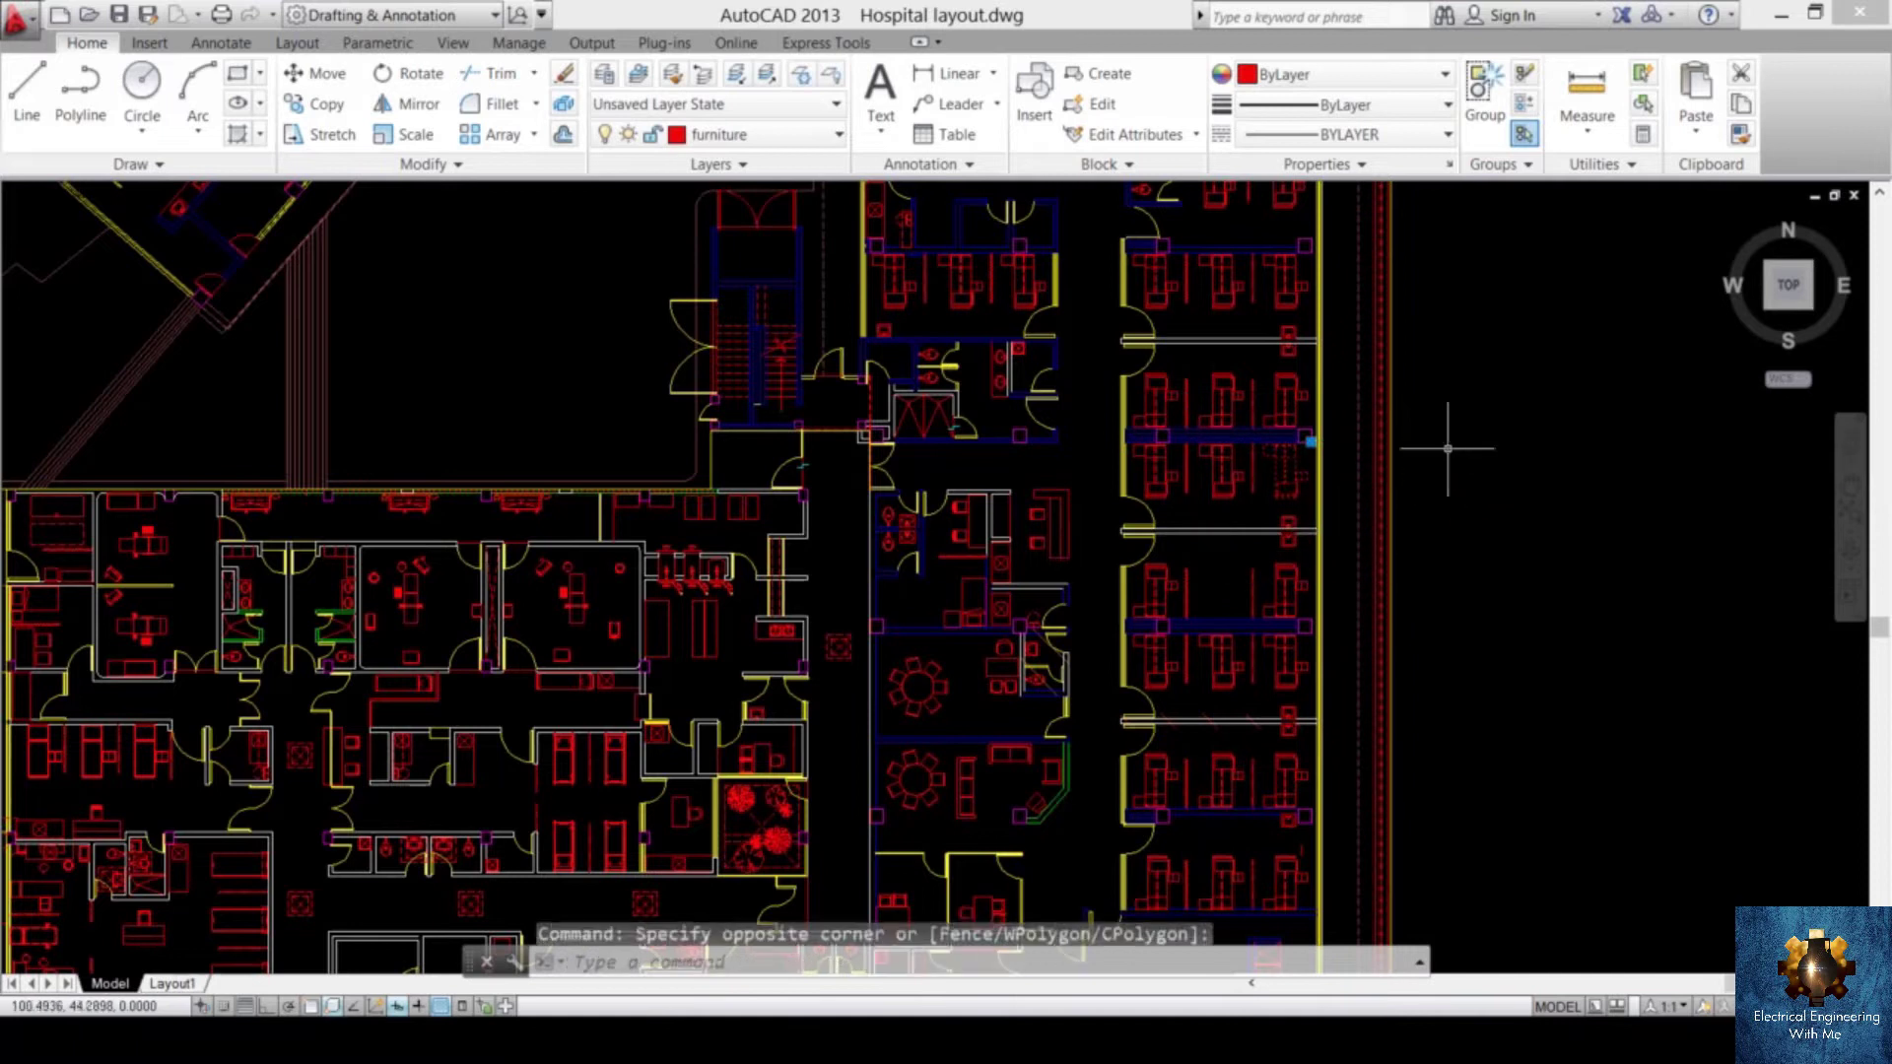
scroll(1266, 440, up, 3)
middle_drag(1343, 469, 1321, 528)
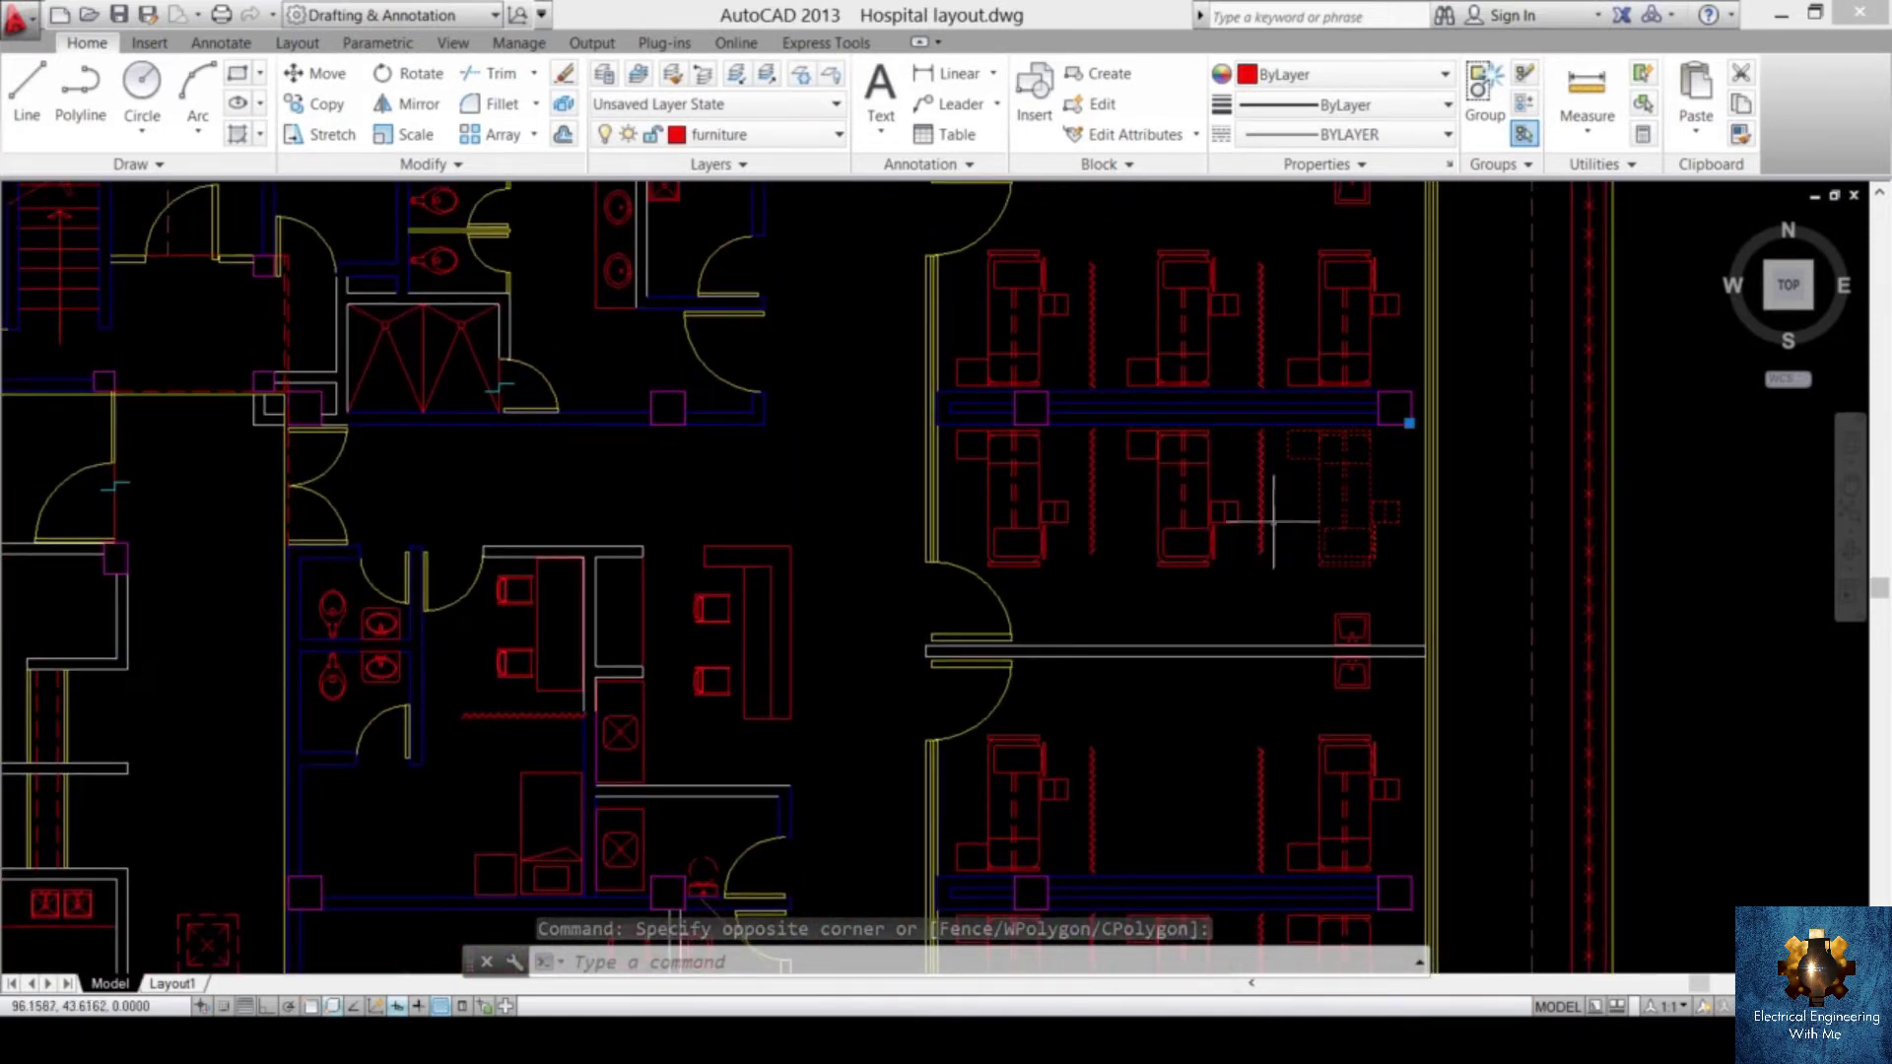
scroll(1282, 522, up, 4)
middle_drag(1331, 562, 1345, 631)
scroll(1345, 631, down, 4)
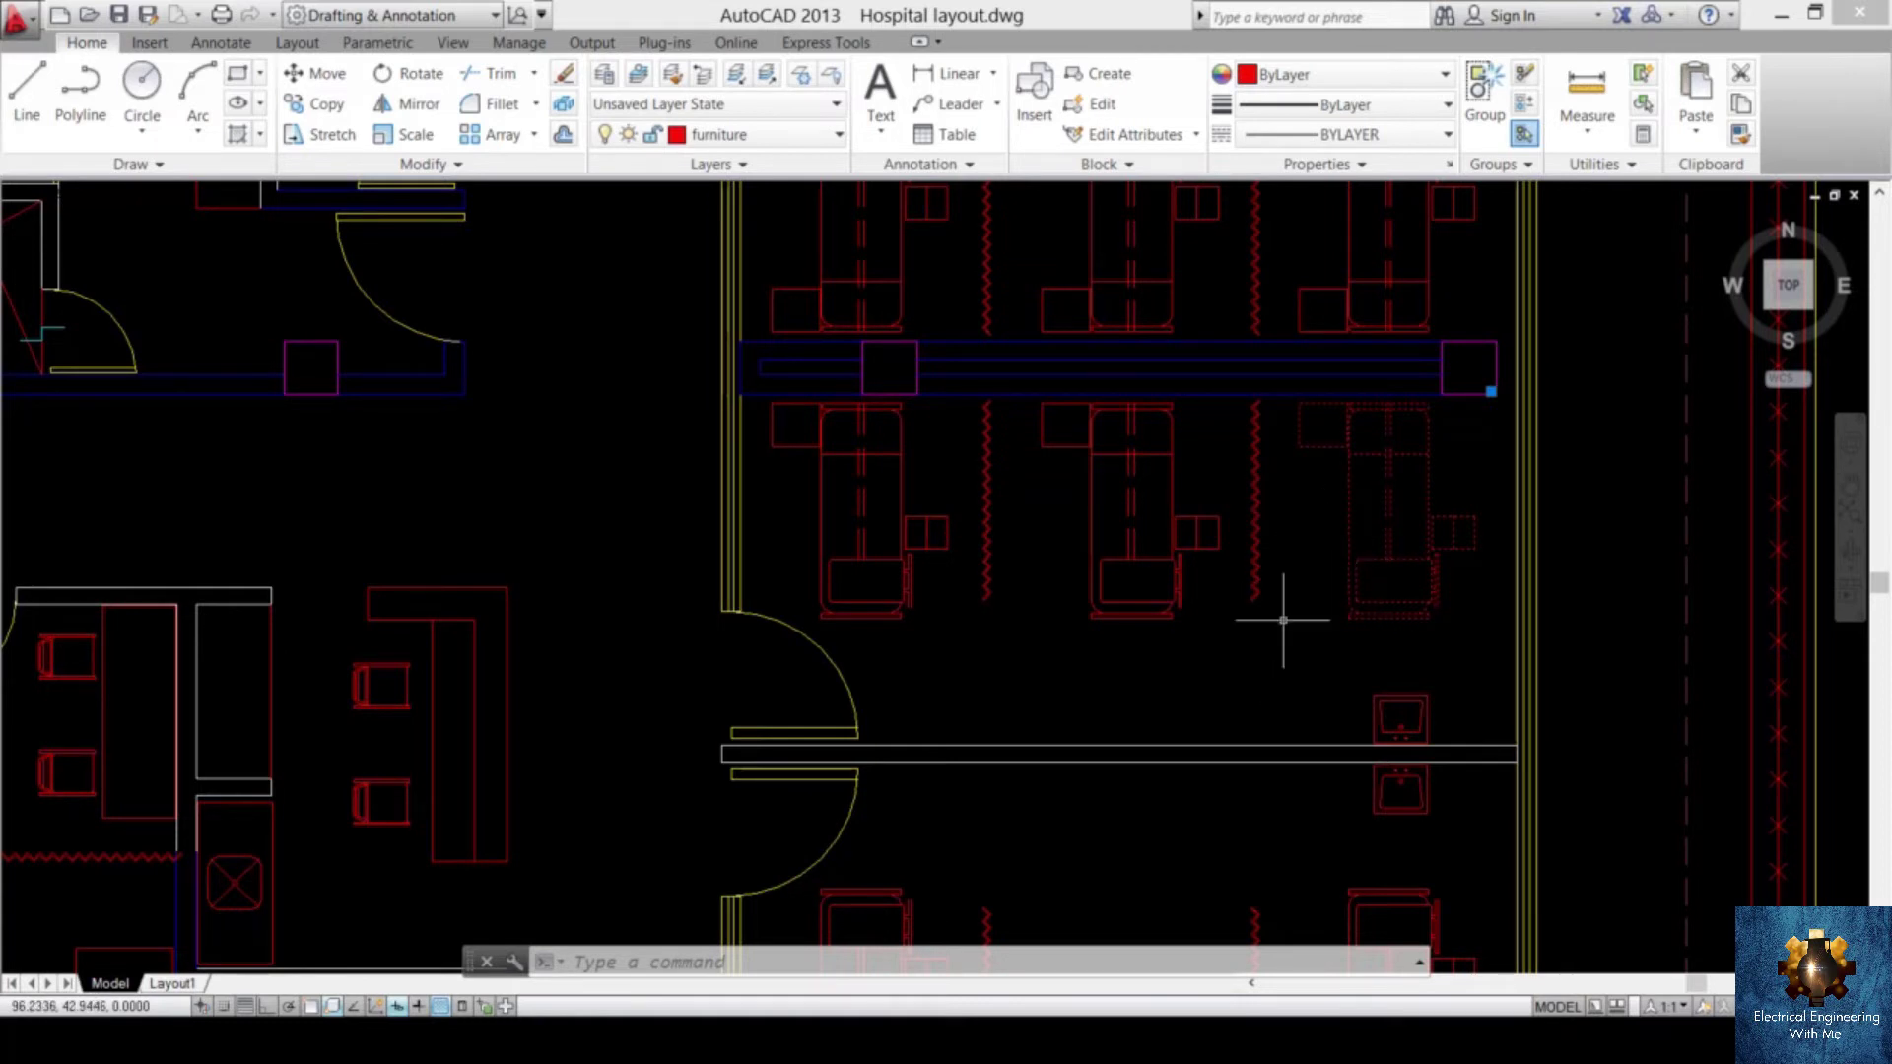
scroll(1138, 525, down, 2)
scroll(1138, 526, down, 2)
scroll(1196, 532, up, 5)
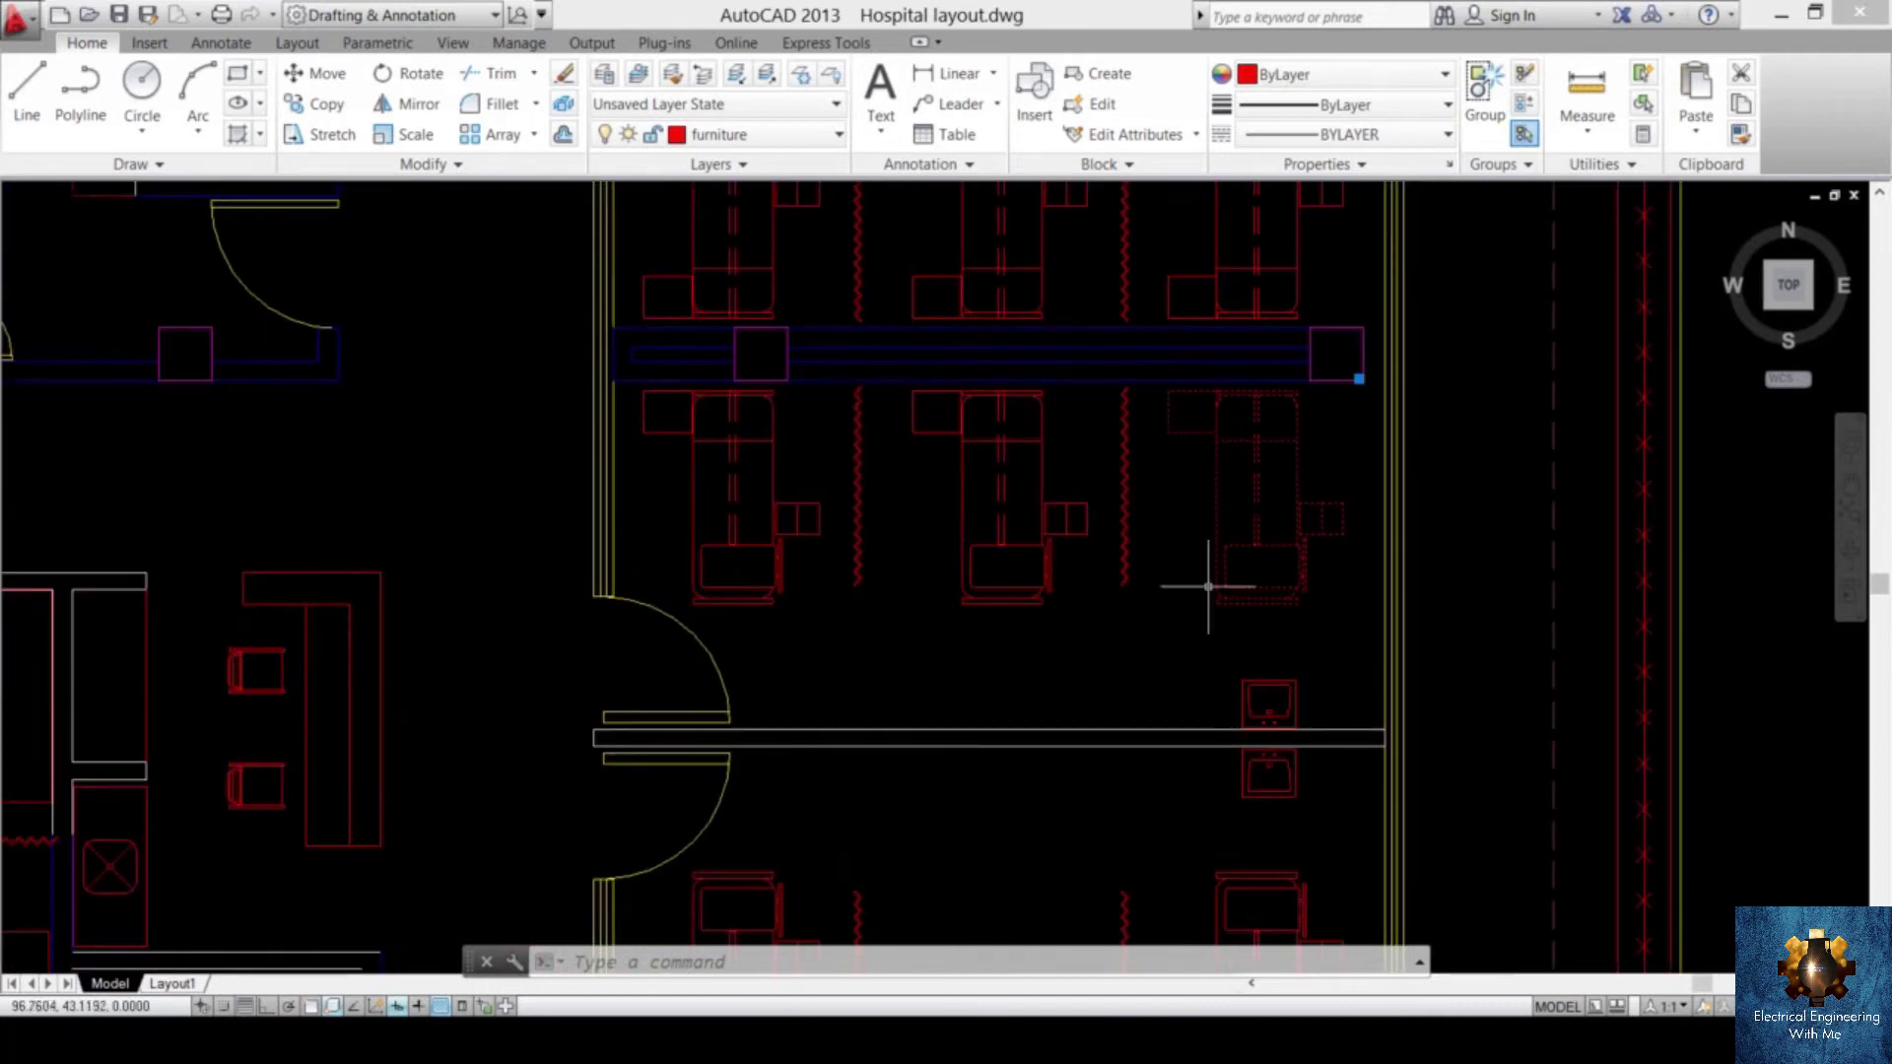
- Add the neighbouring ward bed to the selection and turn off the furniture layer, accepting that the current layer is switched off
click(1140, 667)
click(940, 570)
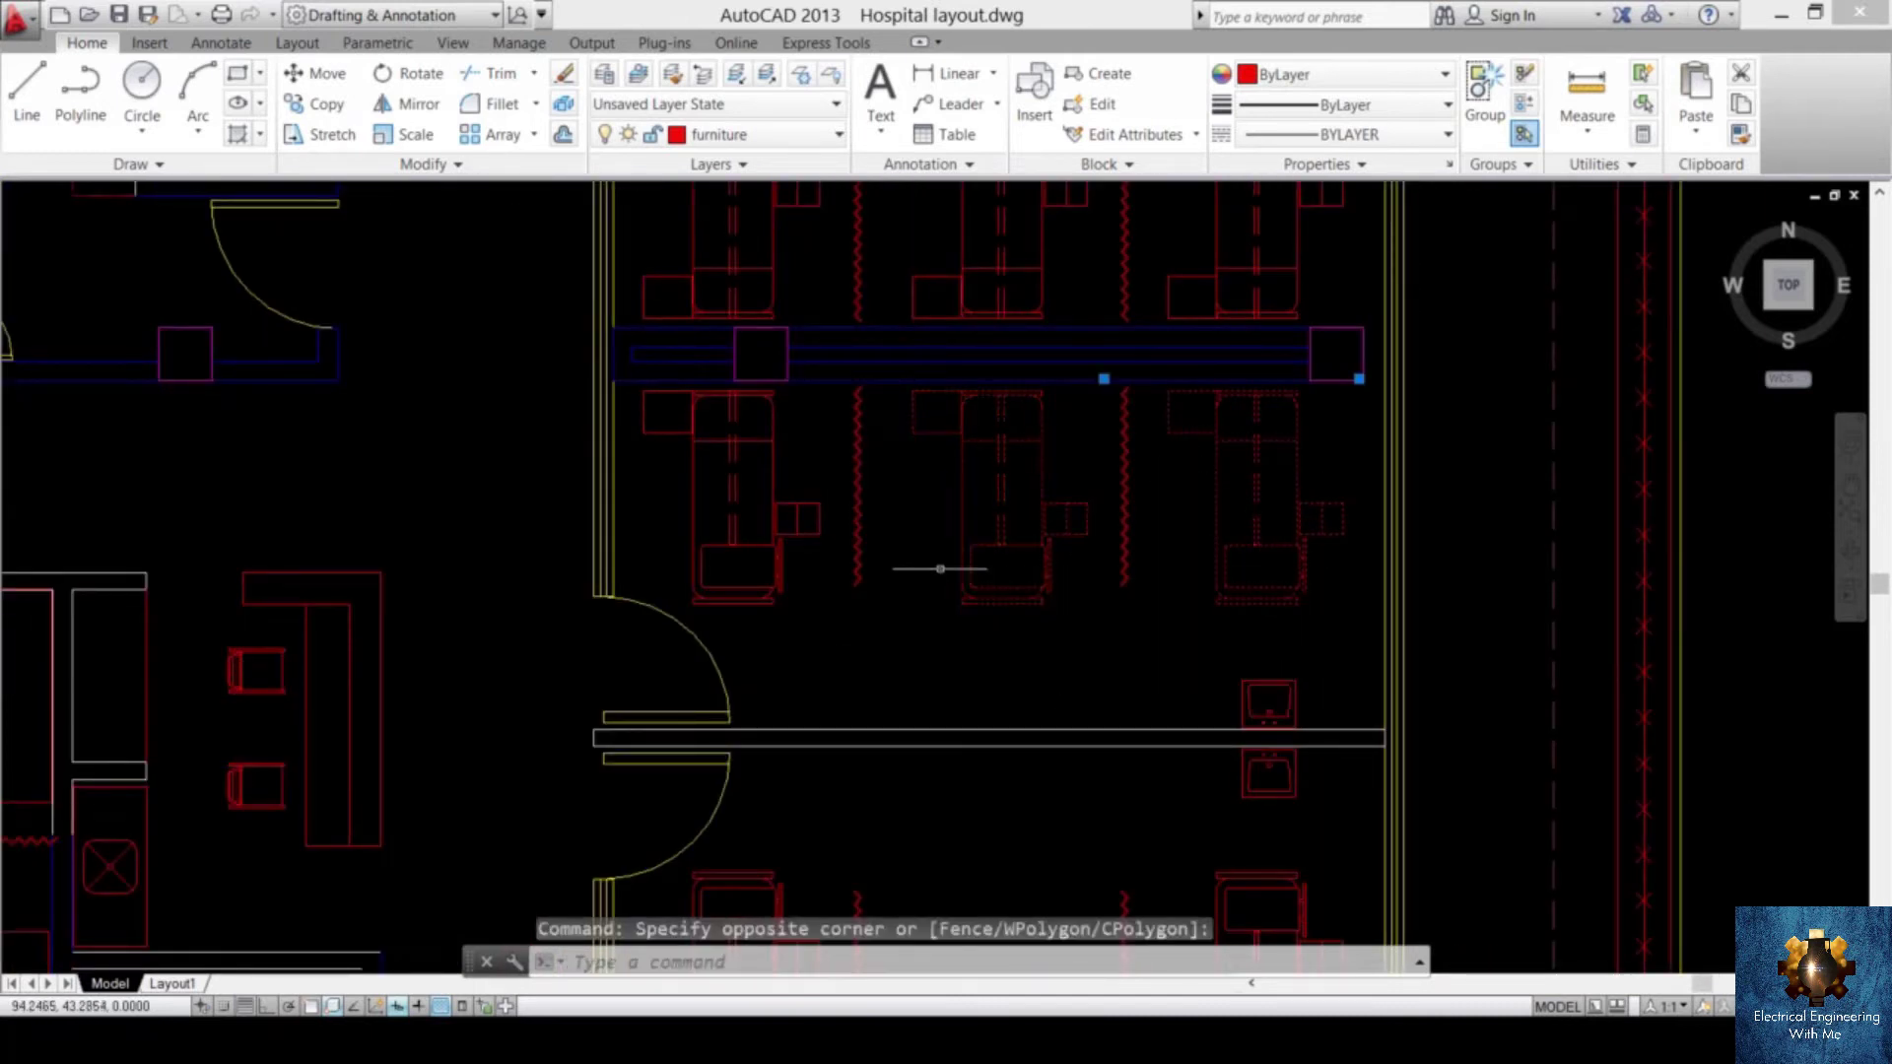
click(735, 138)
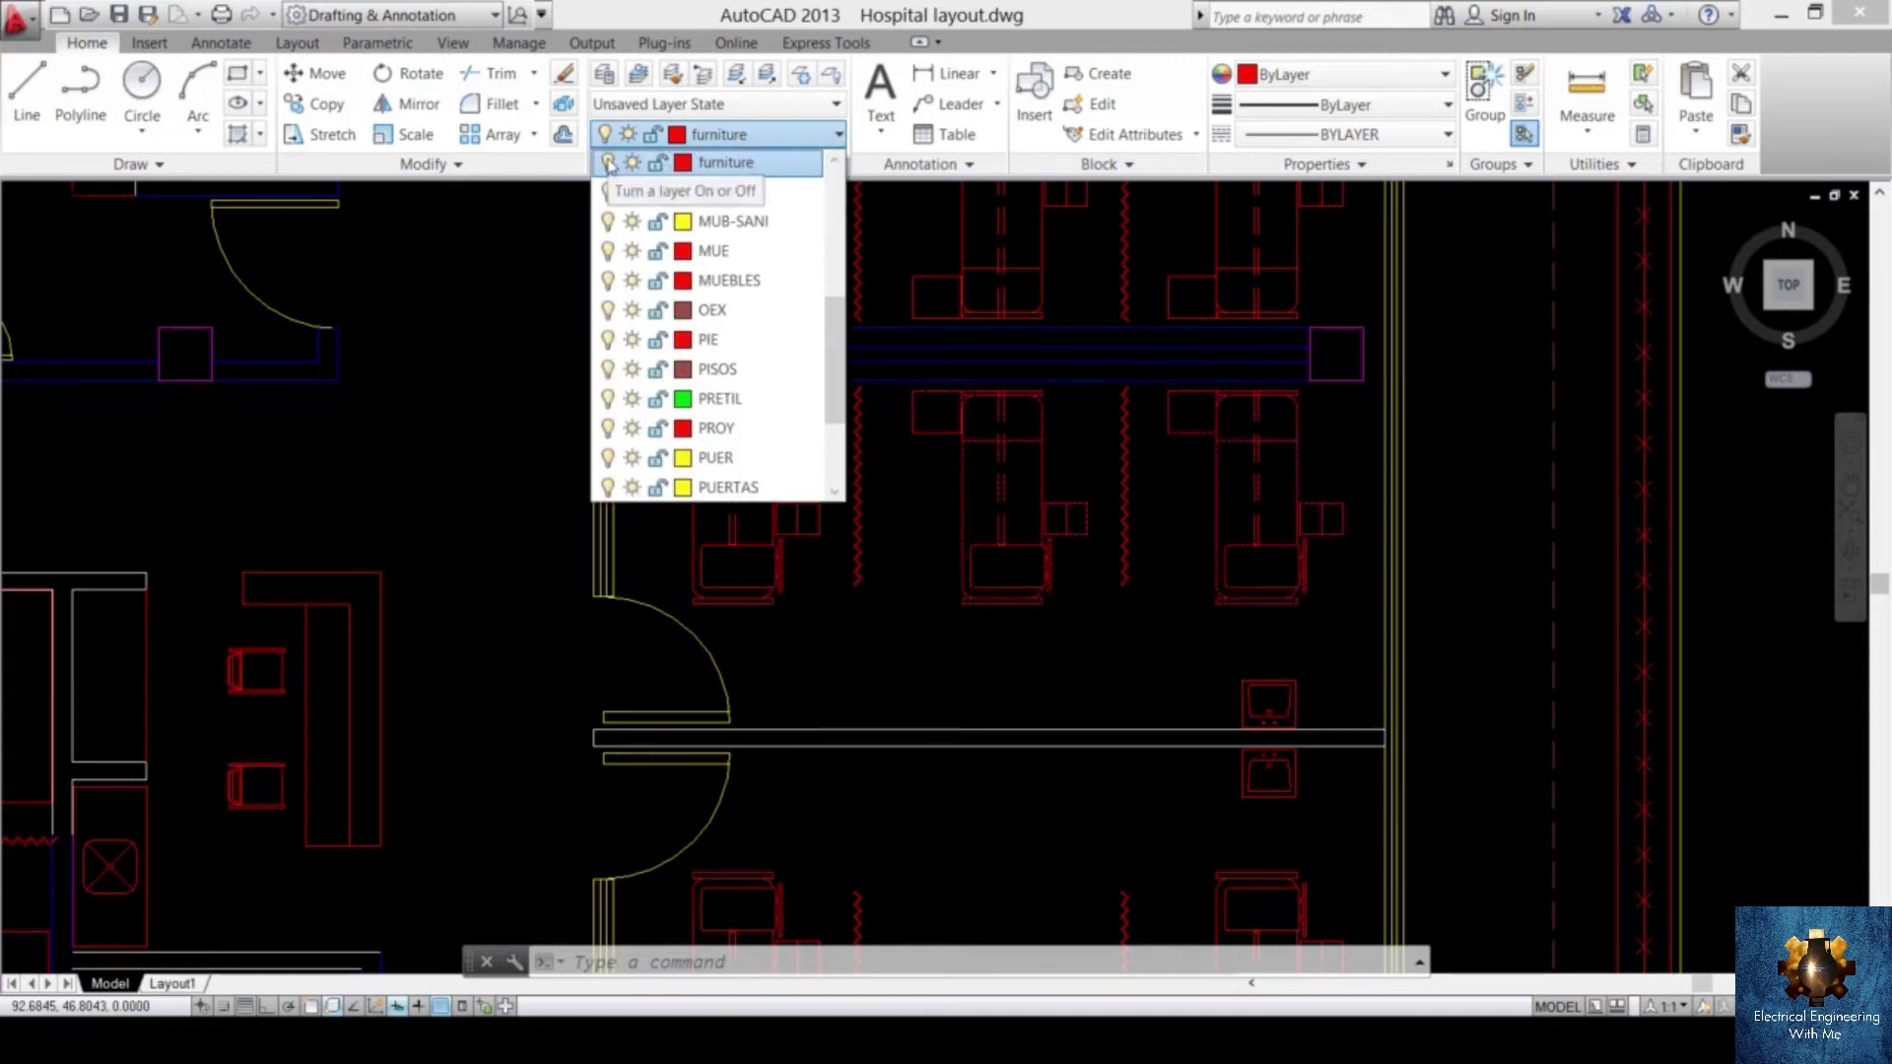
click(608, 165)
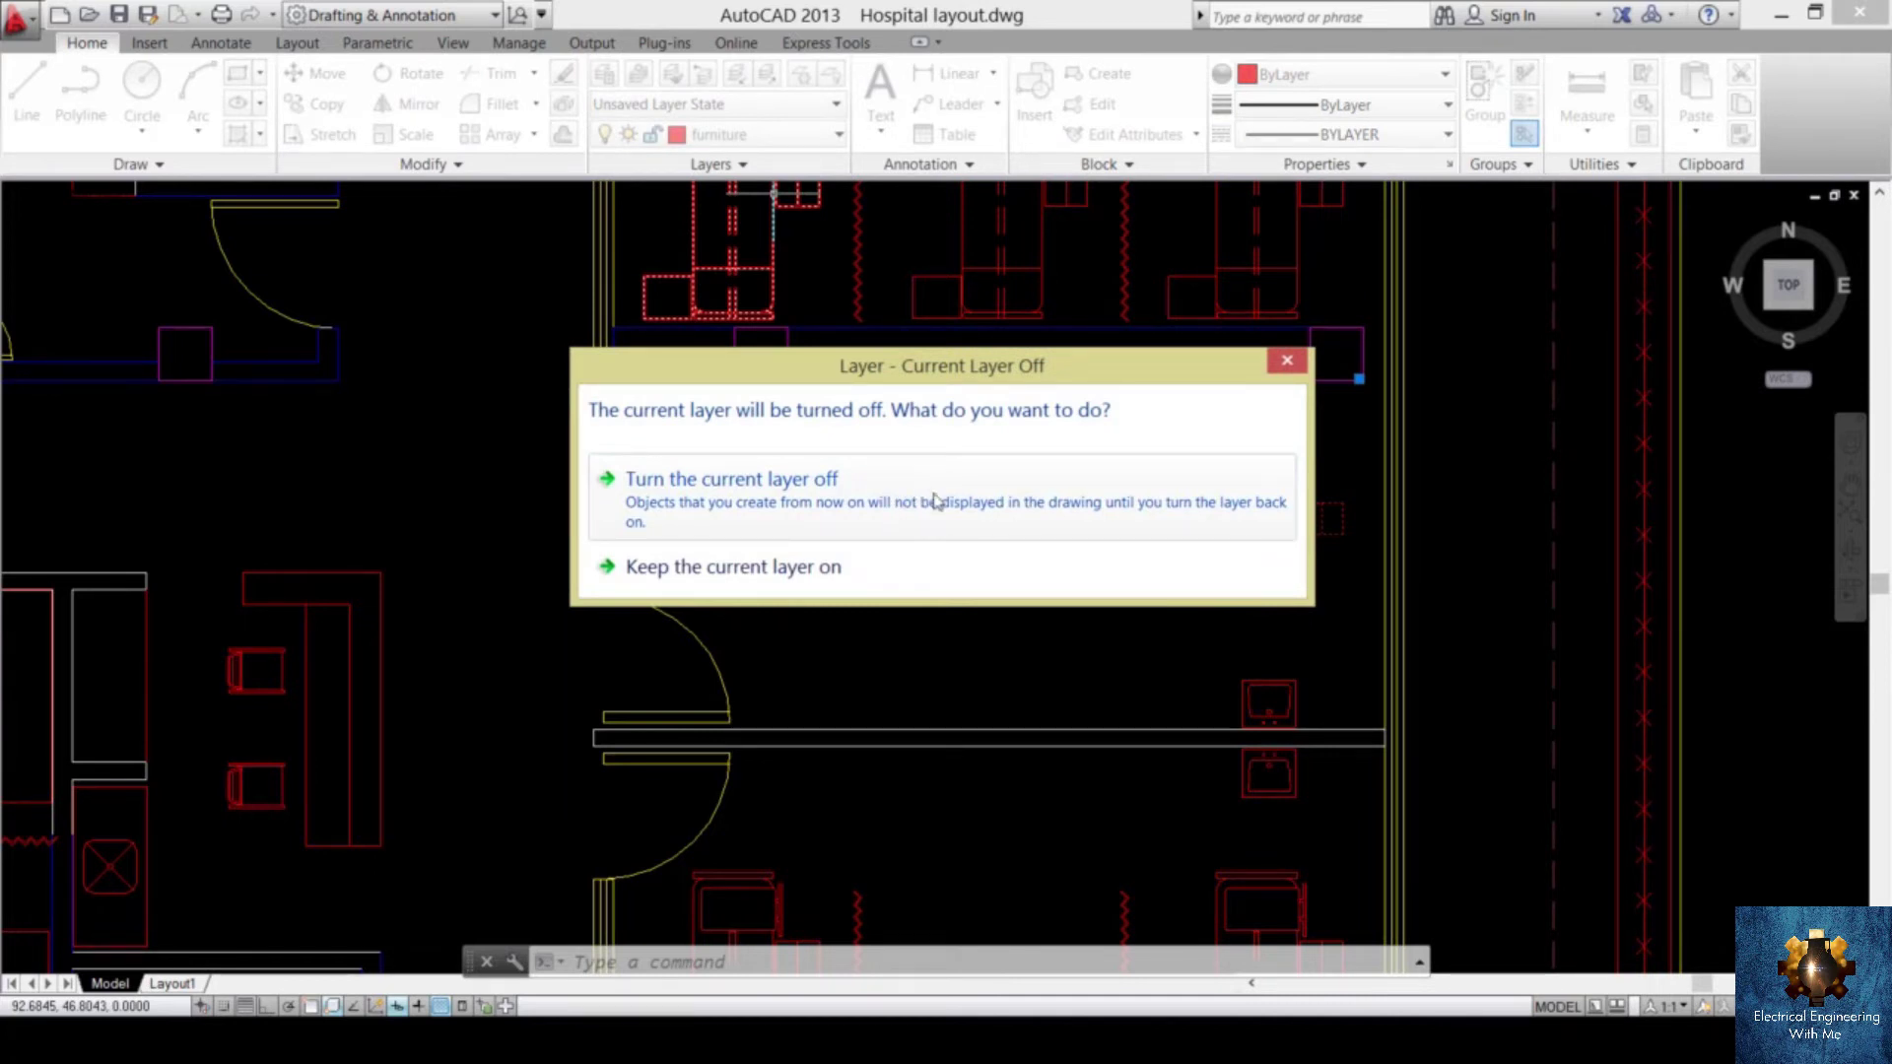
click(937, 501)
- Examine the hospital plan without its furniture, checking the layers of the outer boundary and ward wall lines
scroll(1012, 384, down, 8)
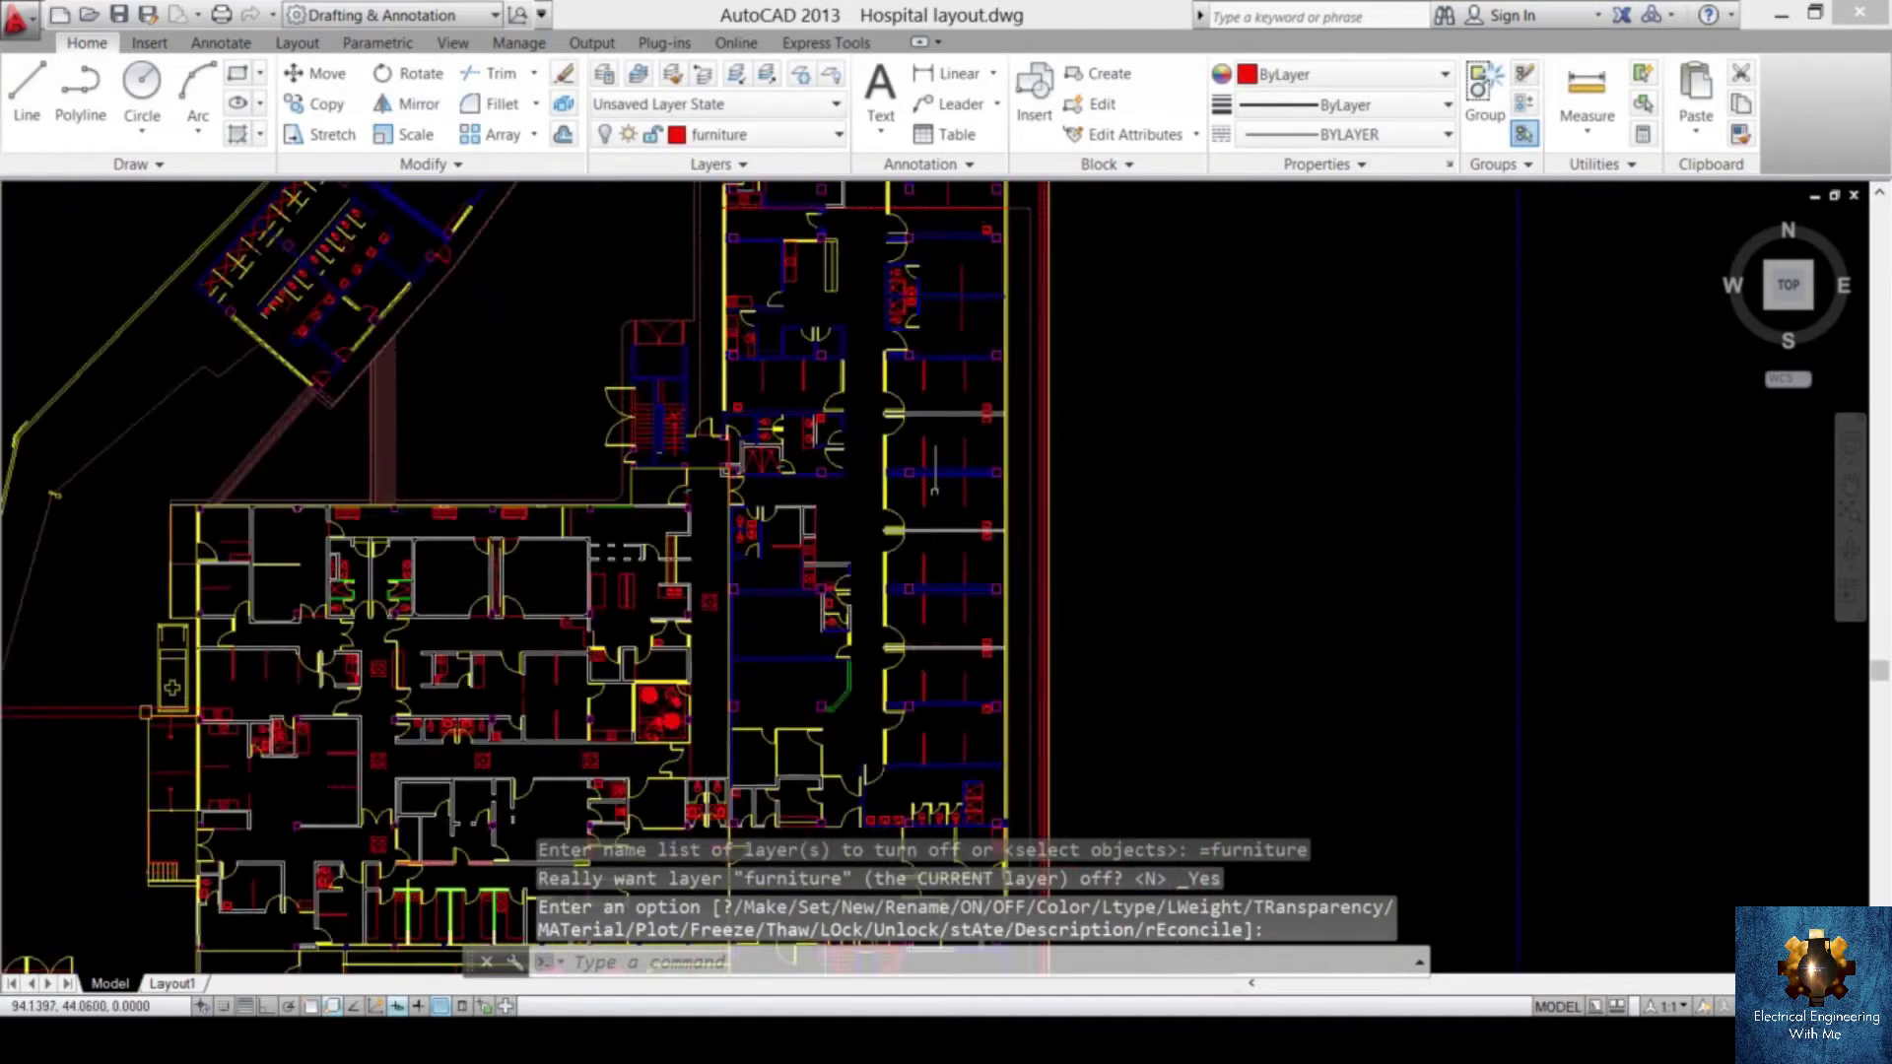
scroll(1005, 404, up, 3)
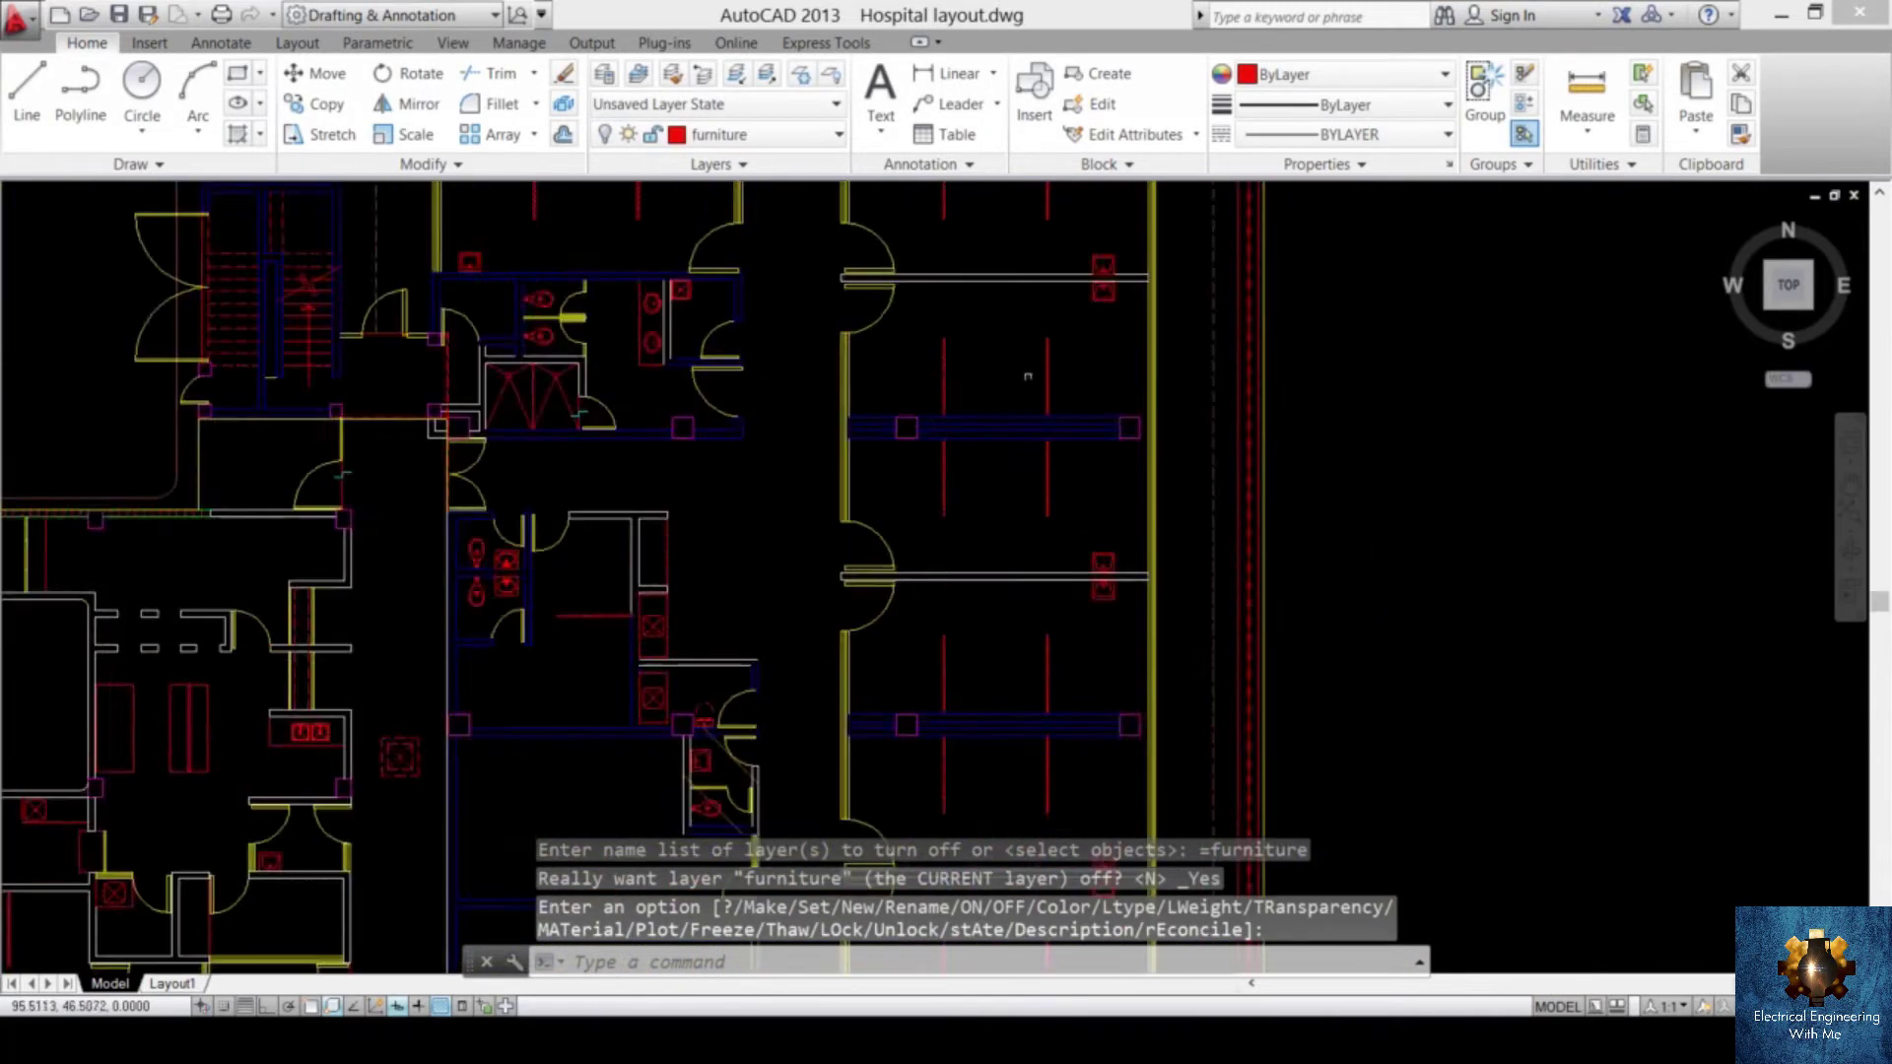
scroll(999, 437, down, 2)
scroll(1025, 463, up, 2)
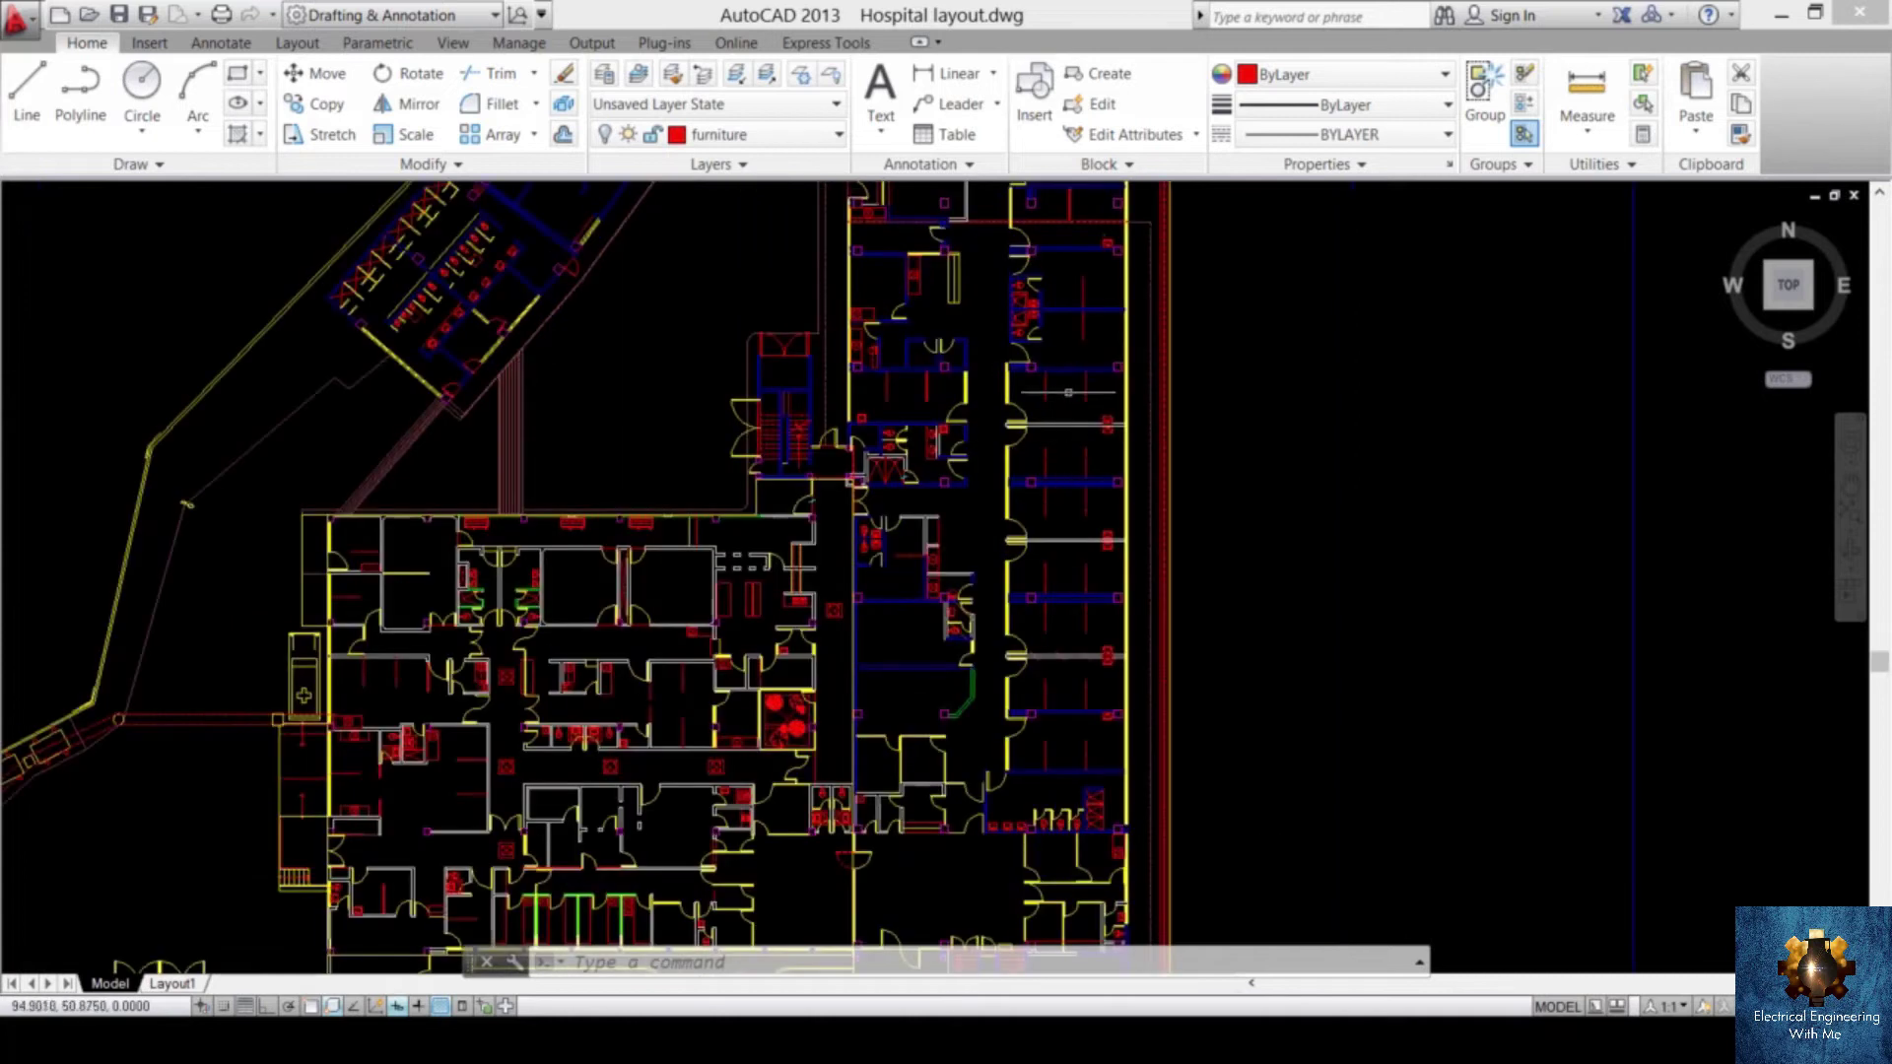
scroll(1056, 493, up, 2)
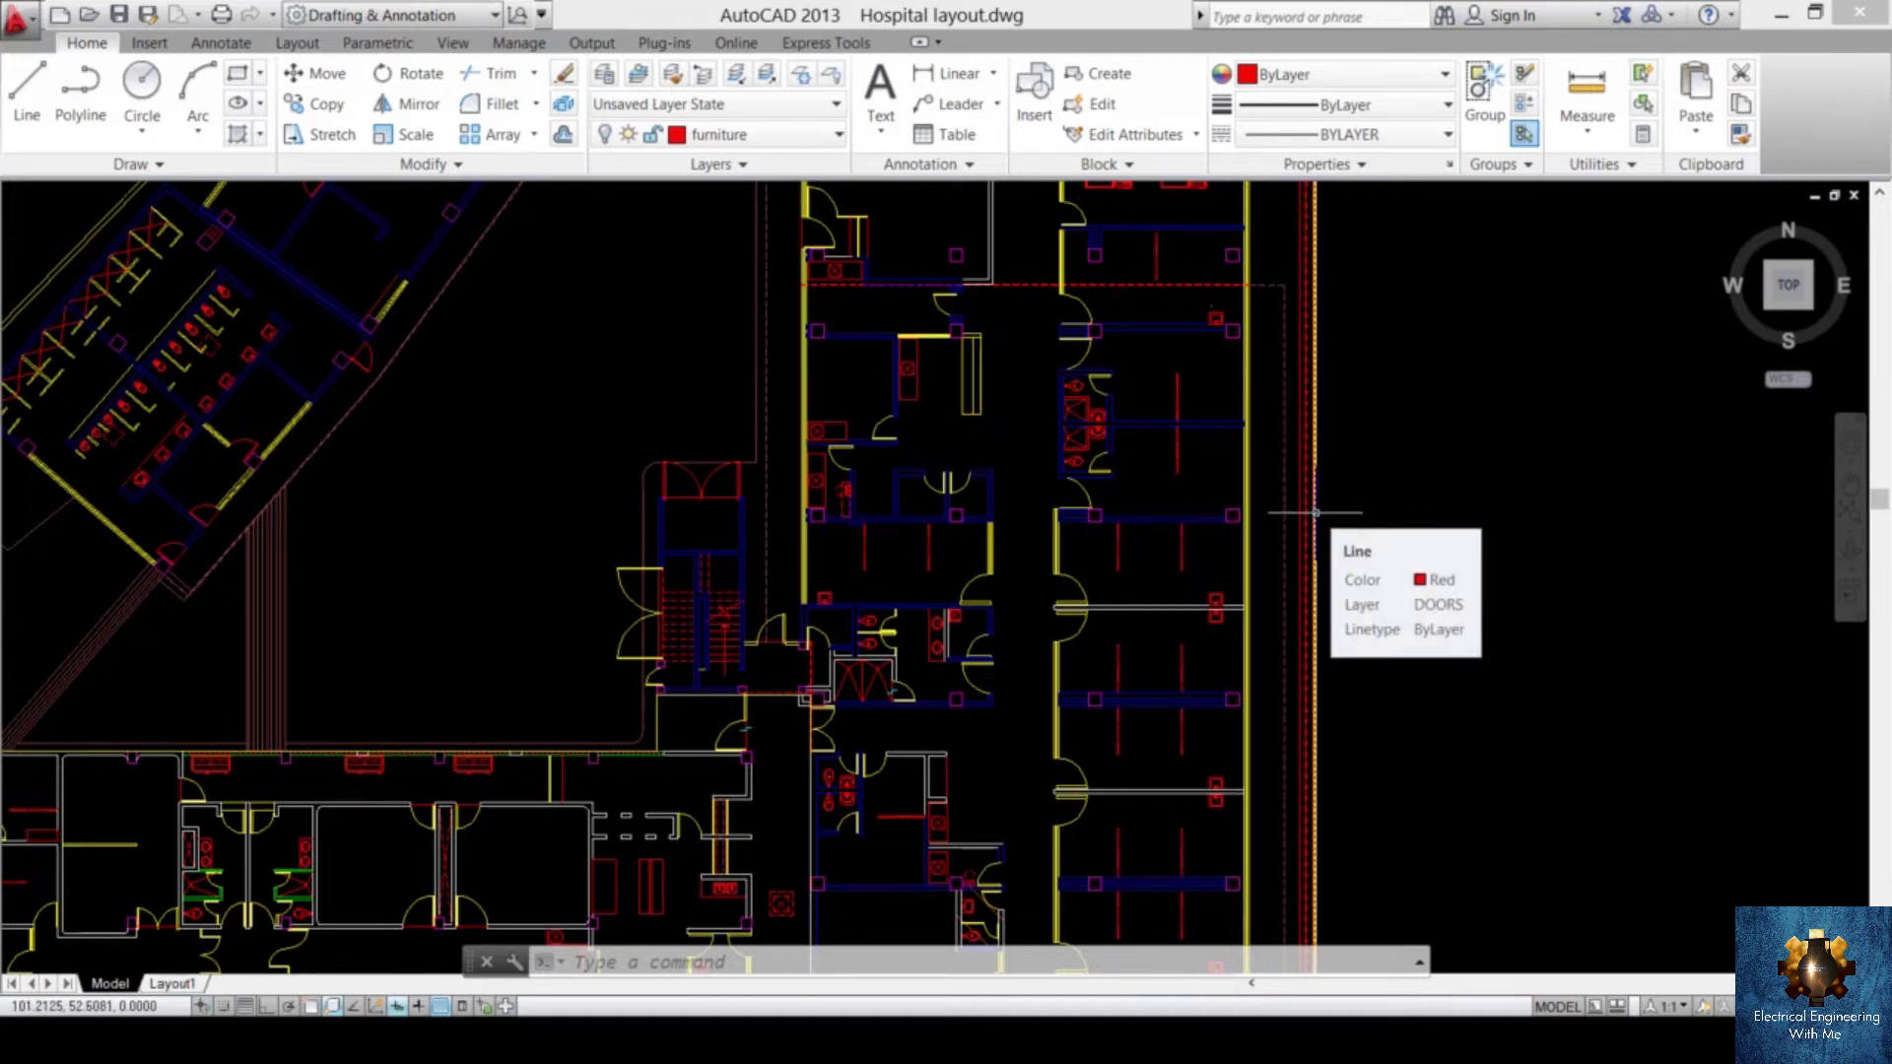
middle_drag(1052, 630, 907, 541)
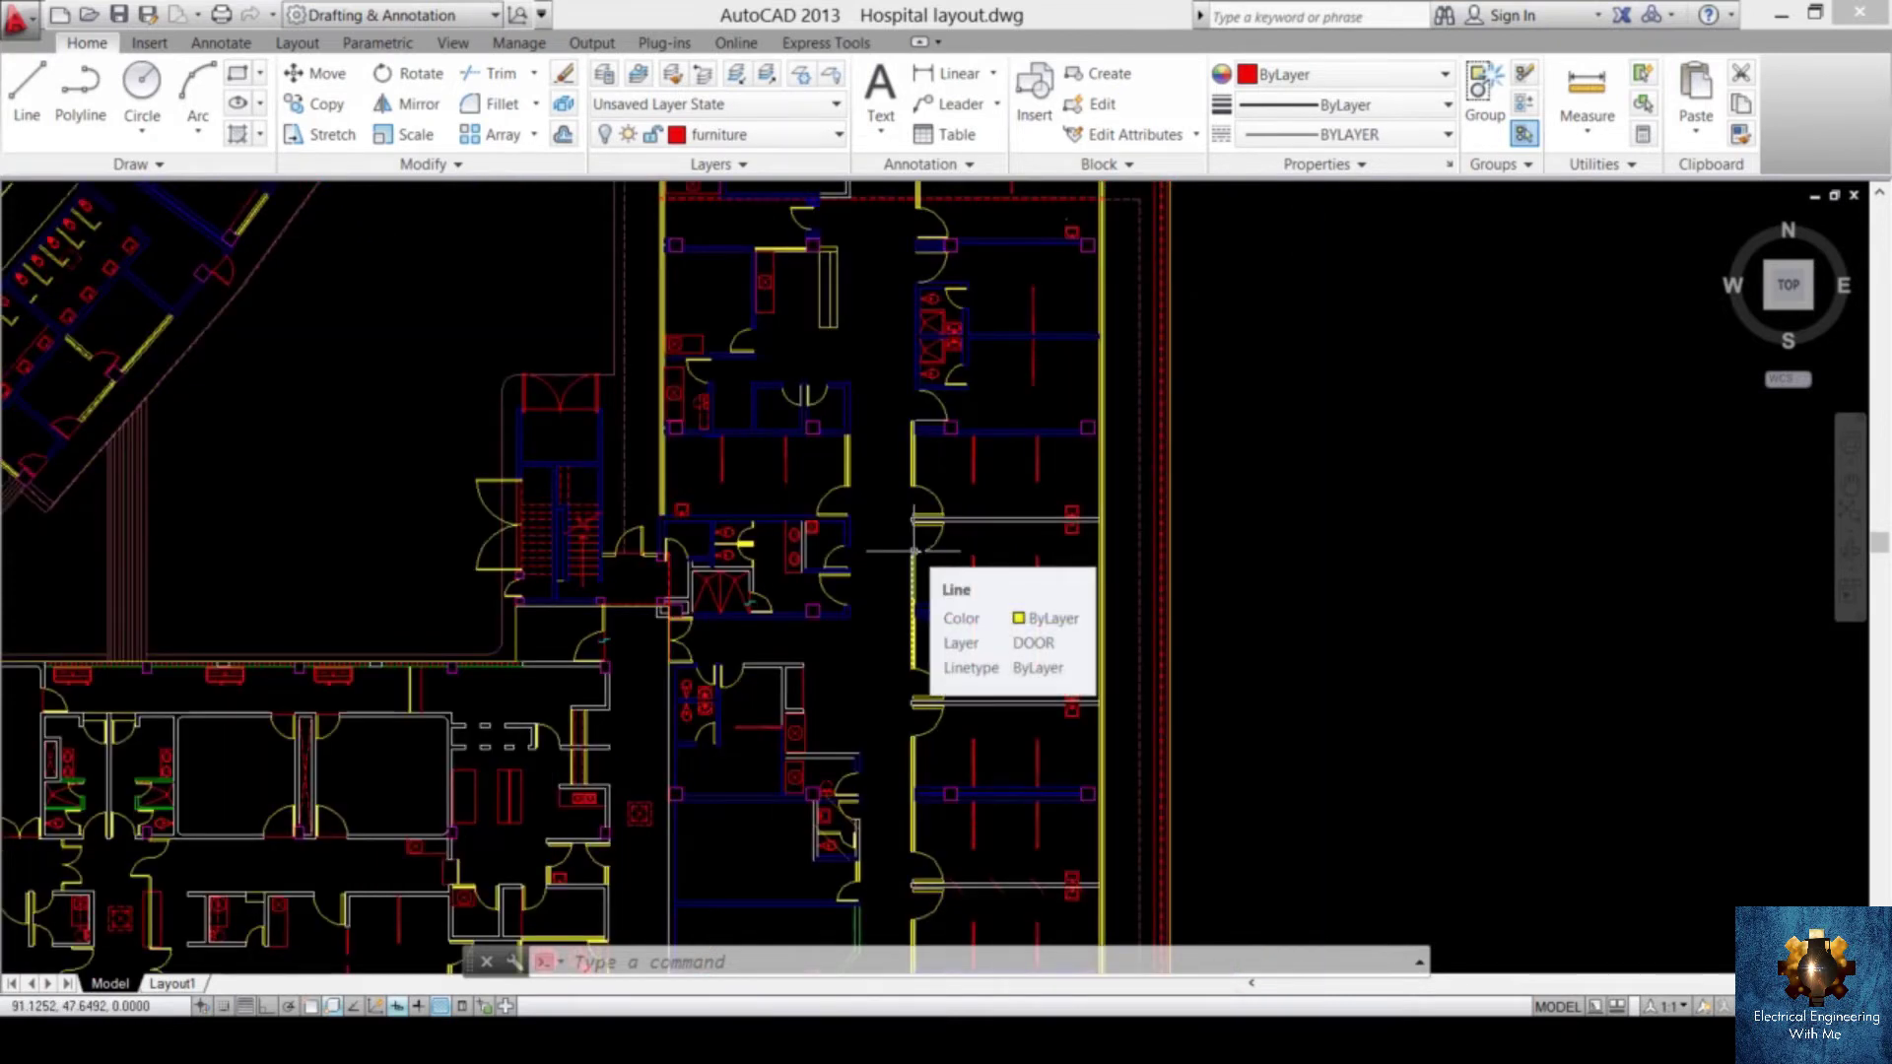
scroll(914, 551, down, 5)
middle_drag(914, 551, 1001, 523)
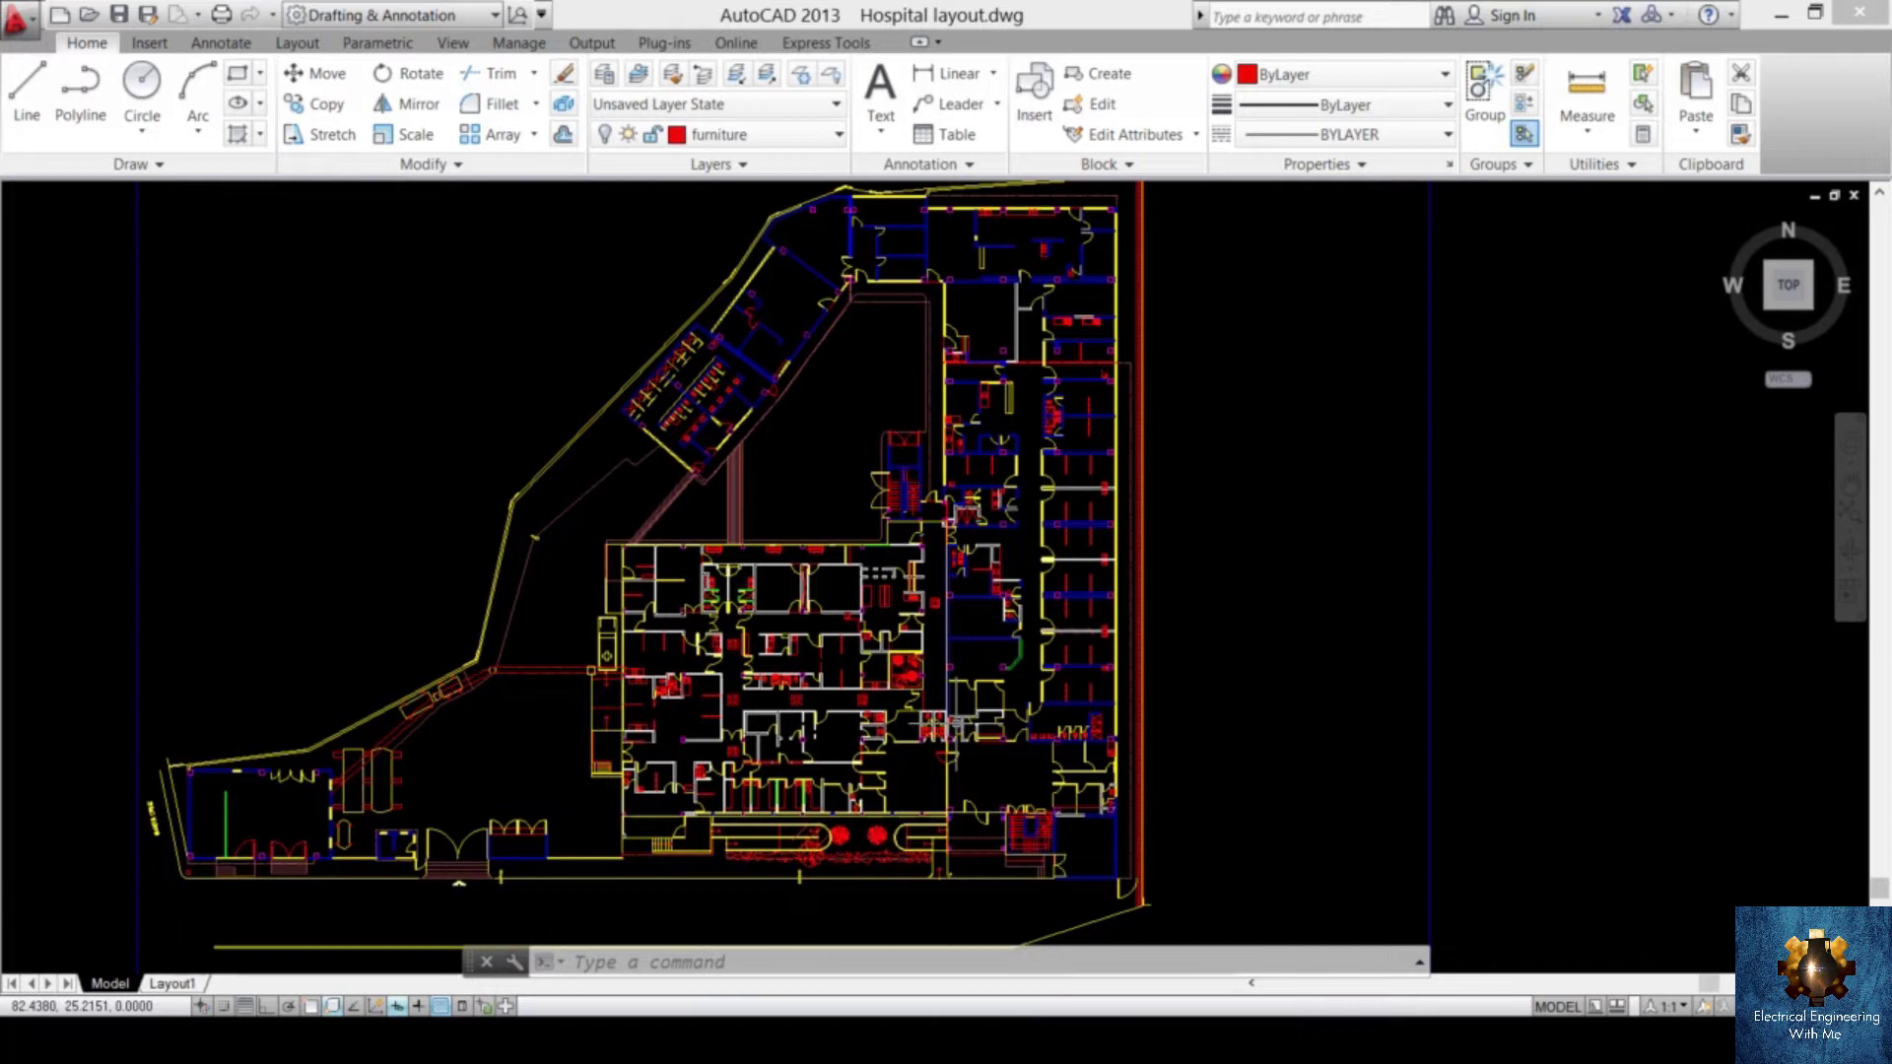
mouse_move(907, 682)
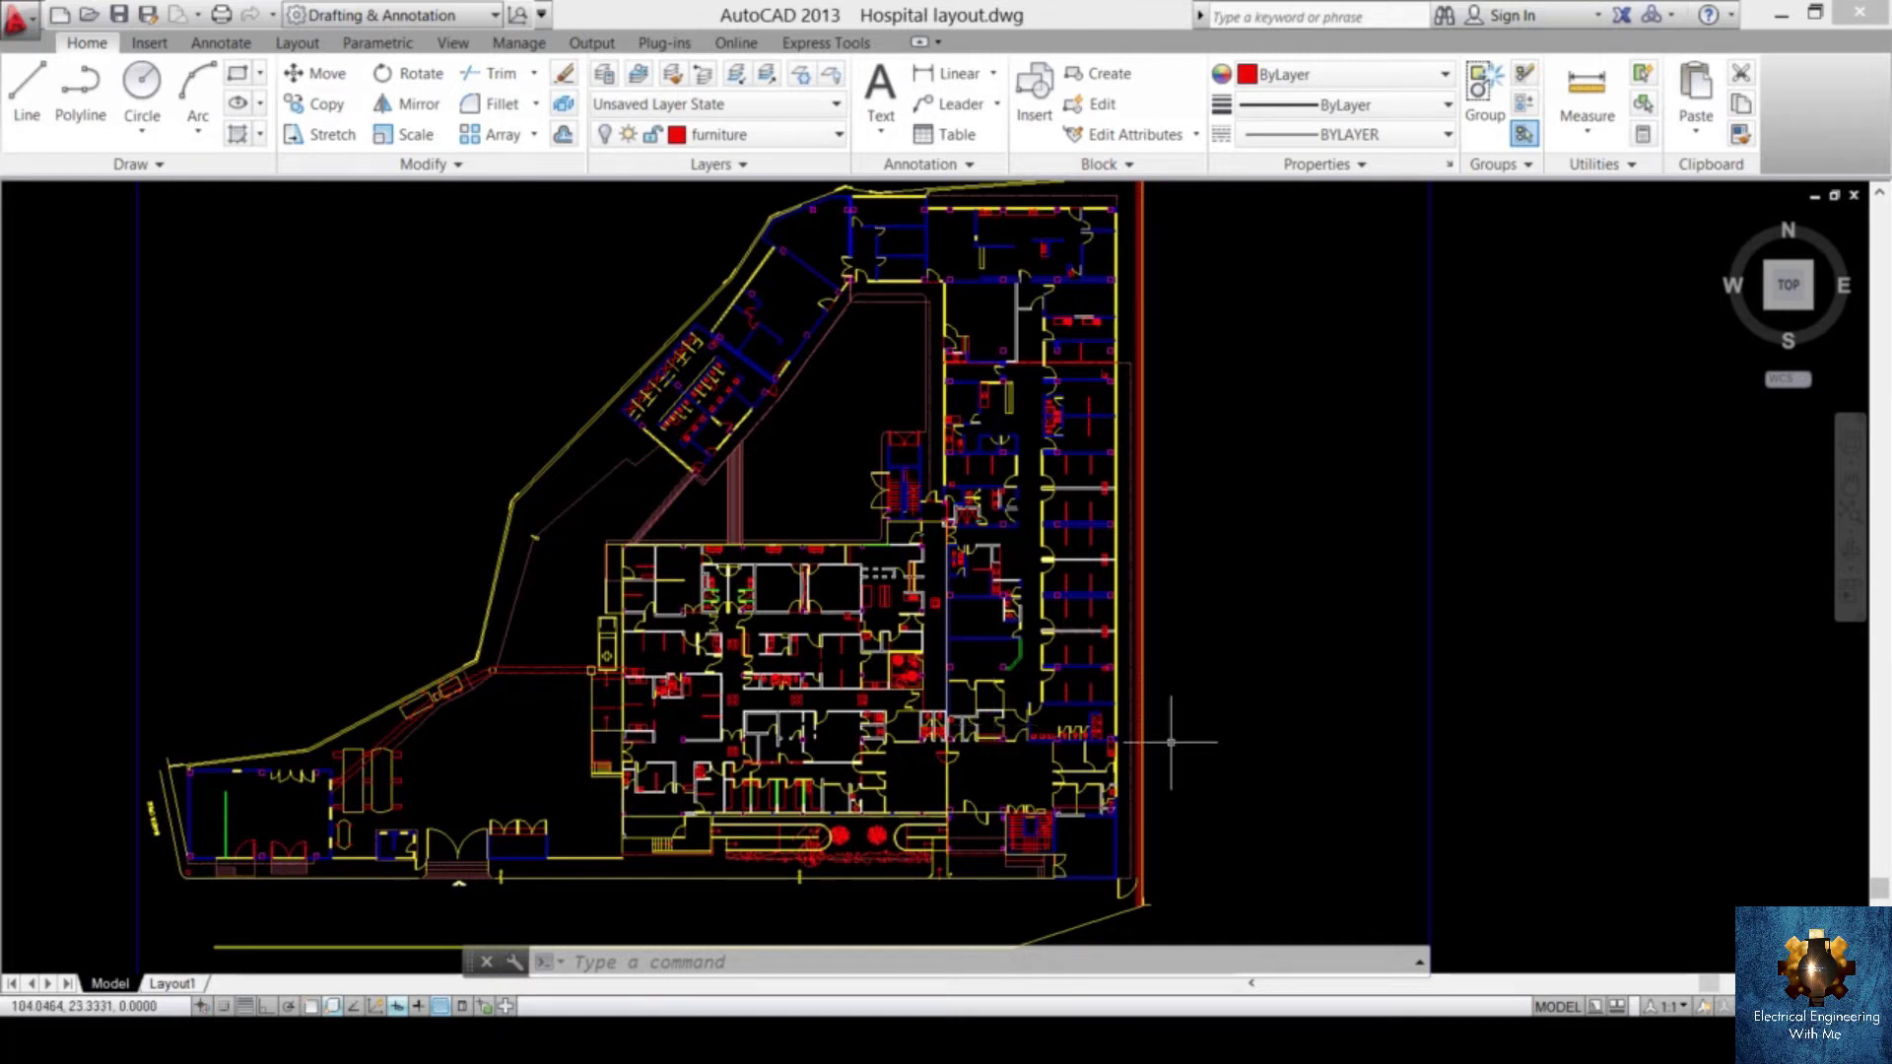
scroll(1183, 676, down, 3)
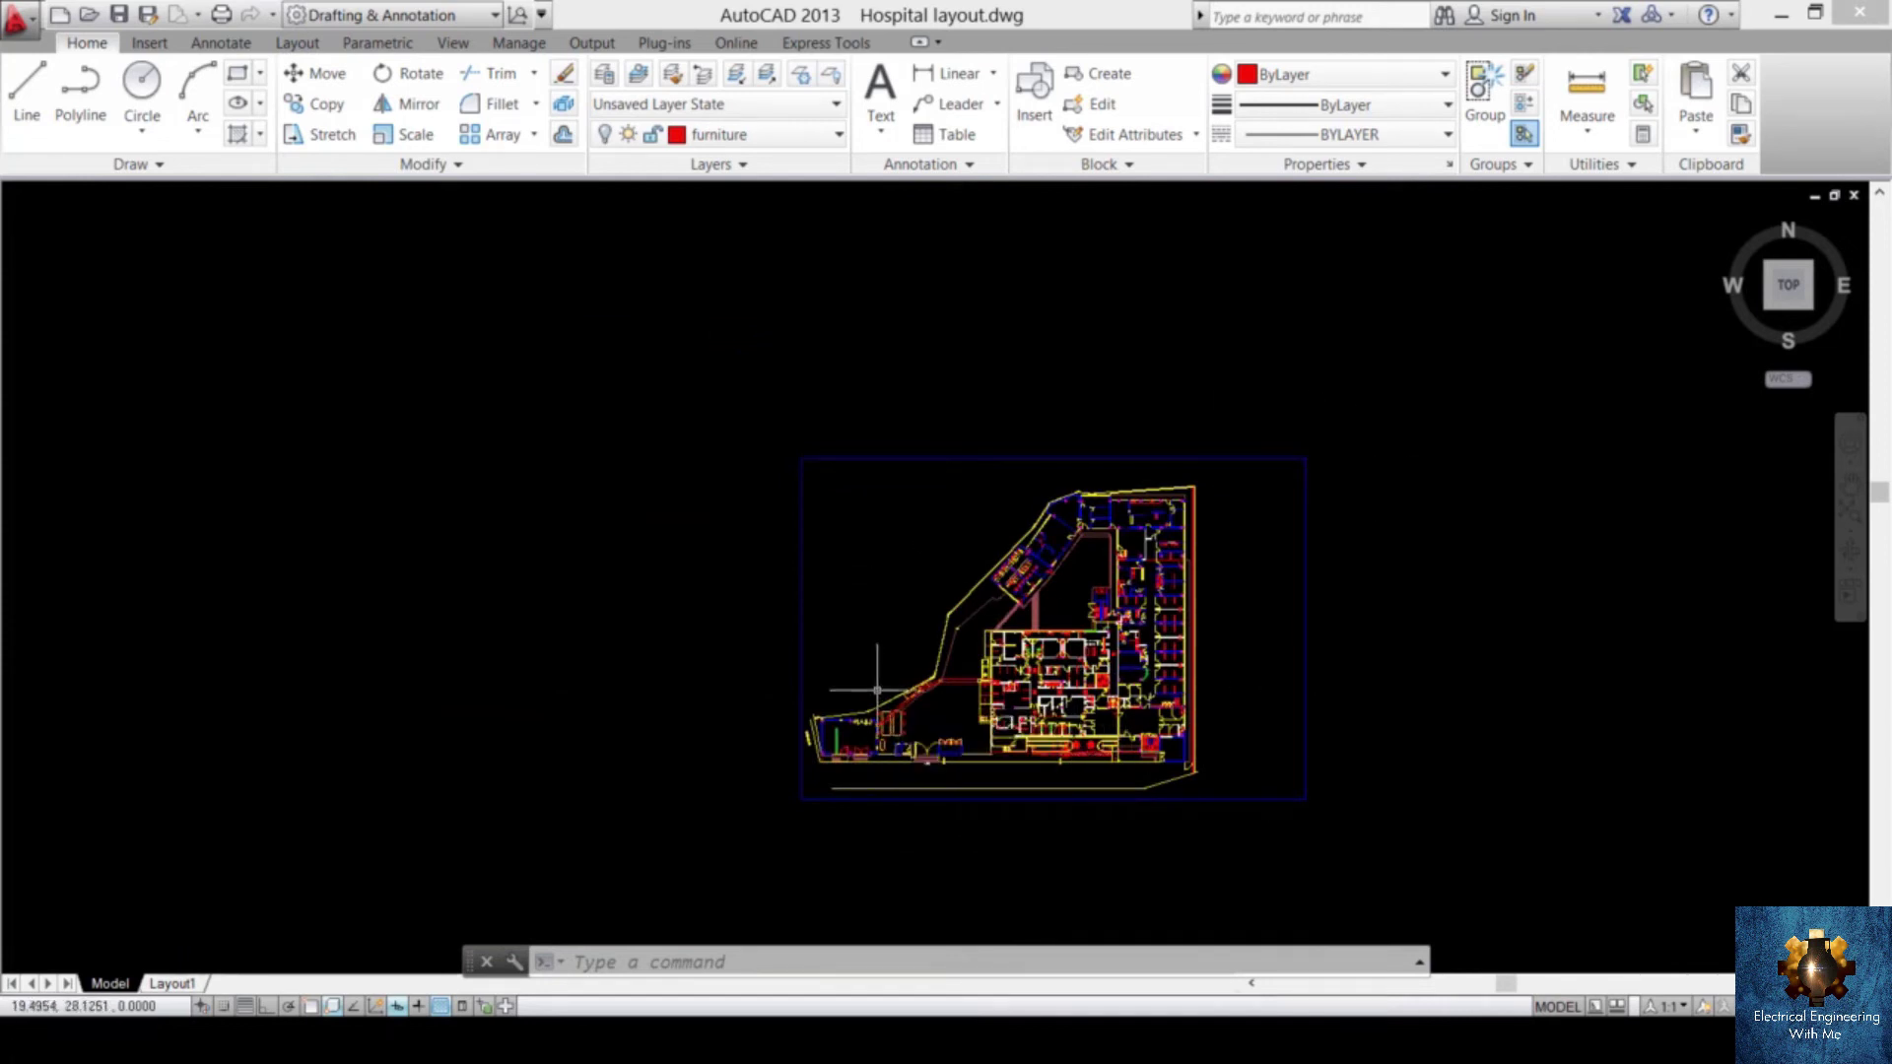
scroll(1258, 523, up, 2)
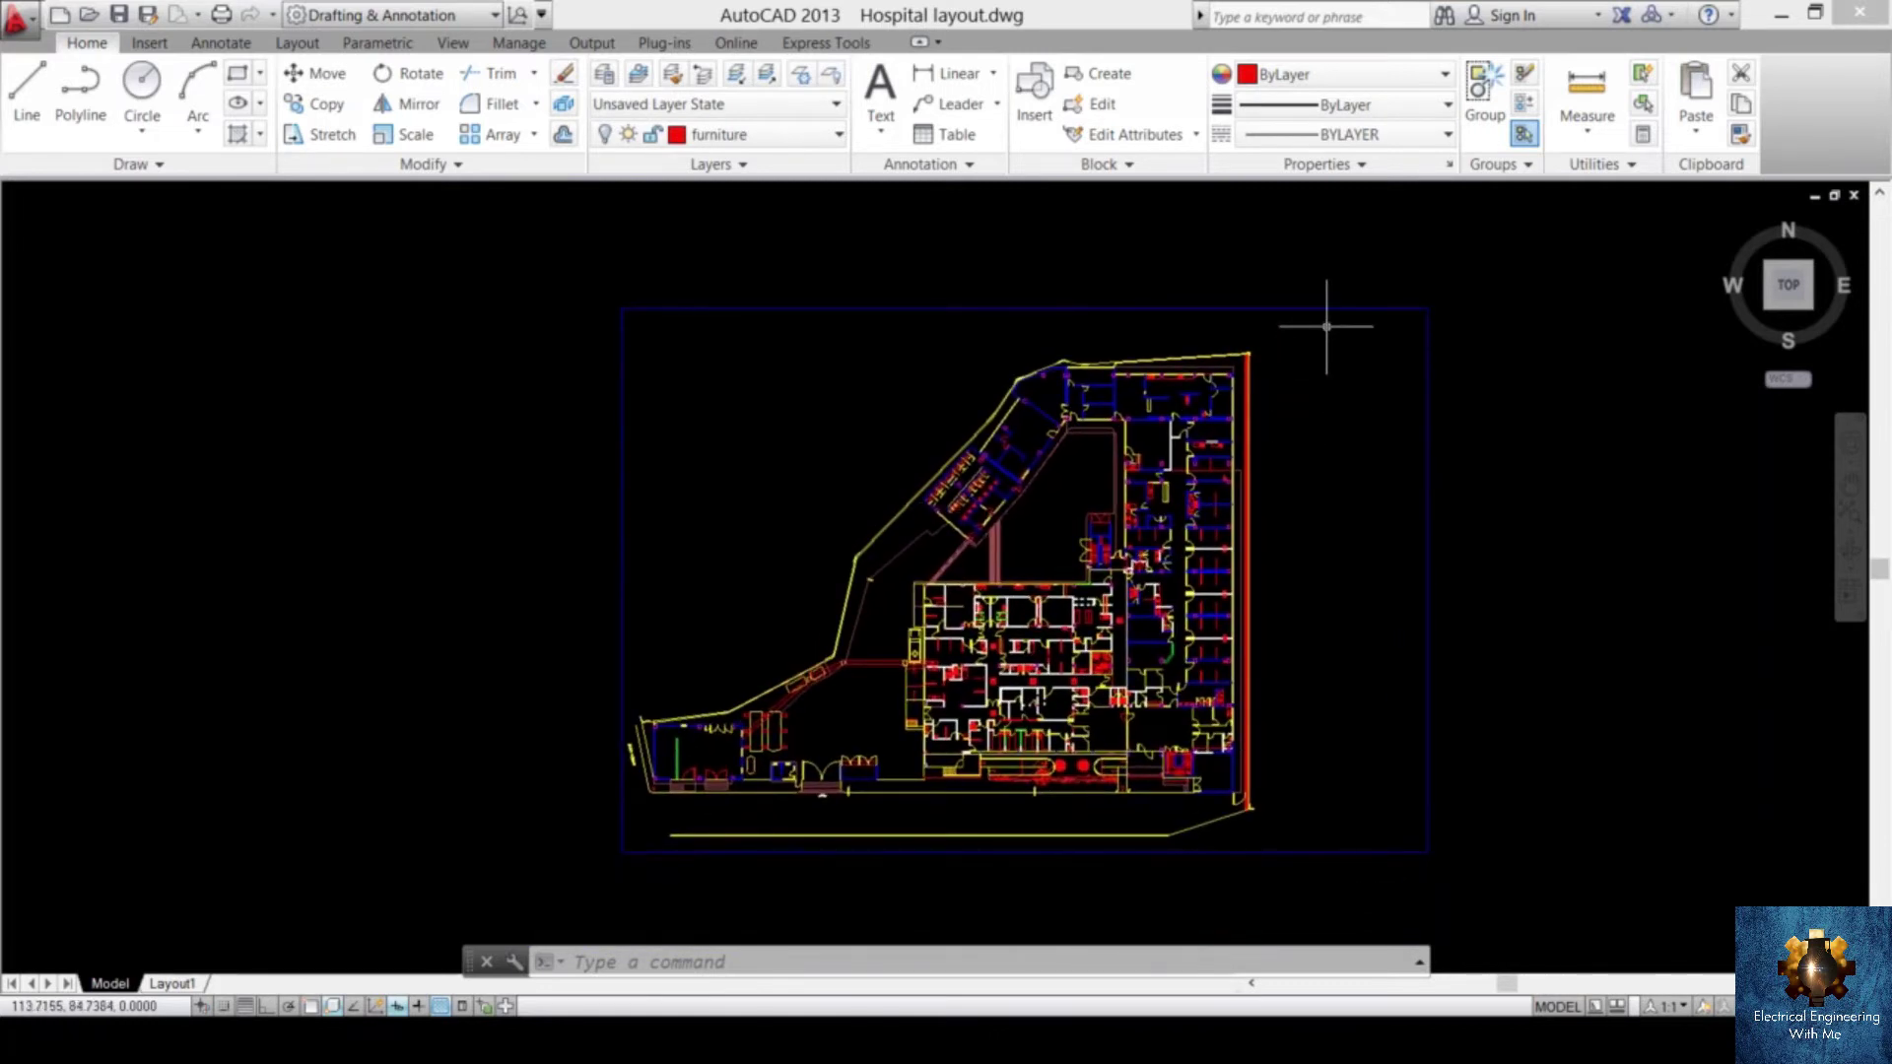
- Select the entire hospital plan inside the blue border with a crossing window and open its properties
click(1328, 326)
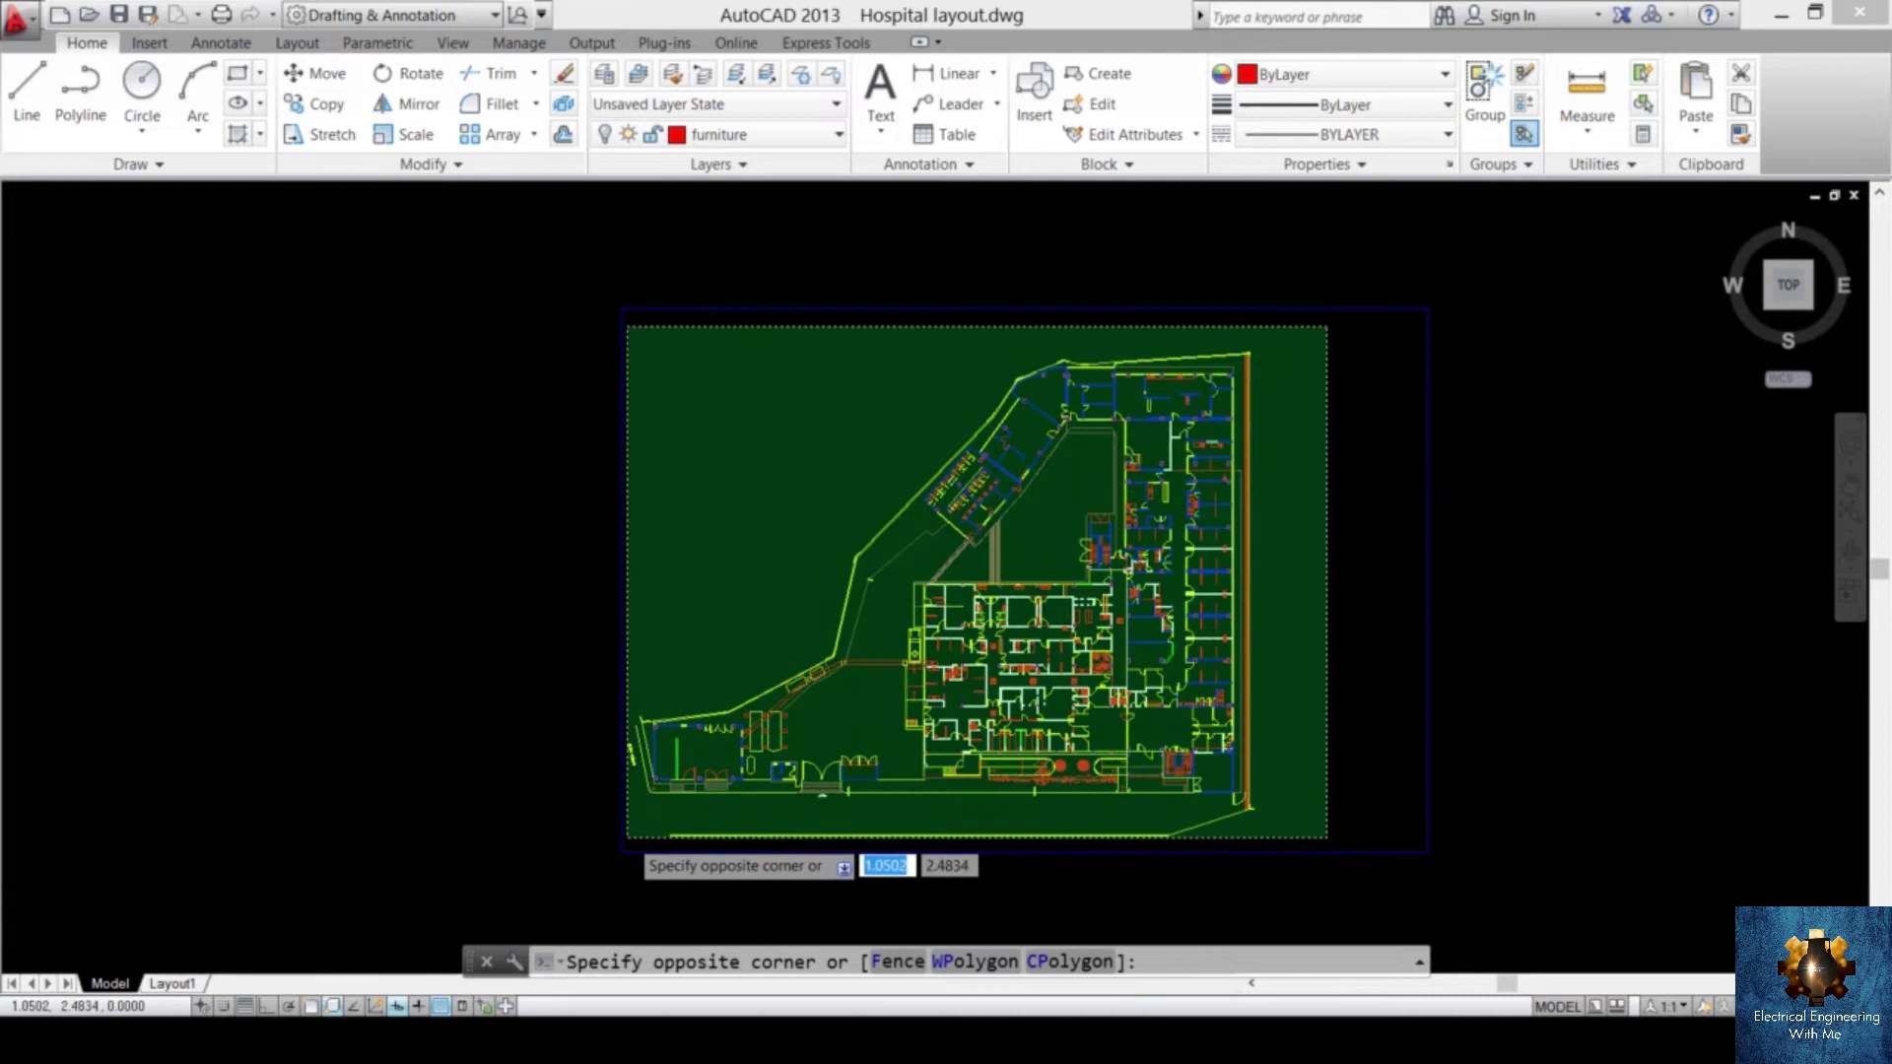
click(627, 818)
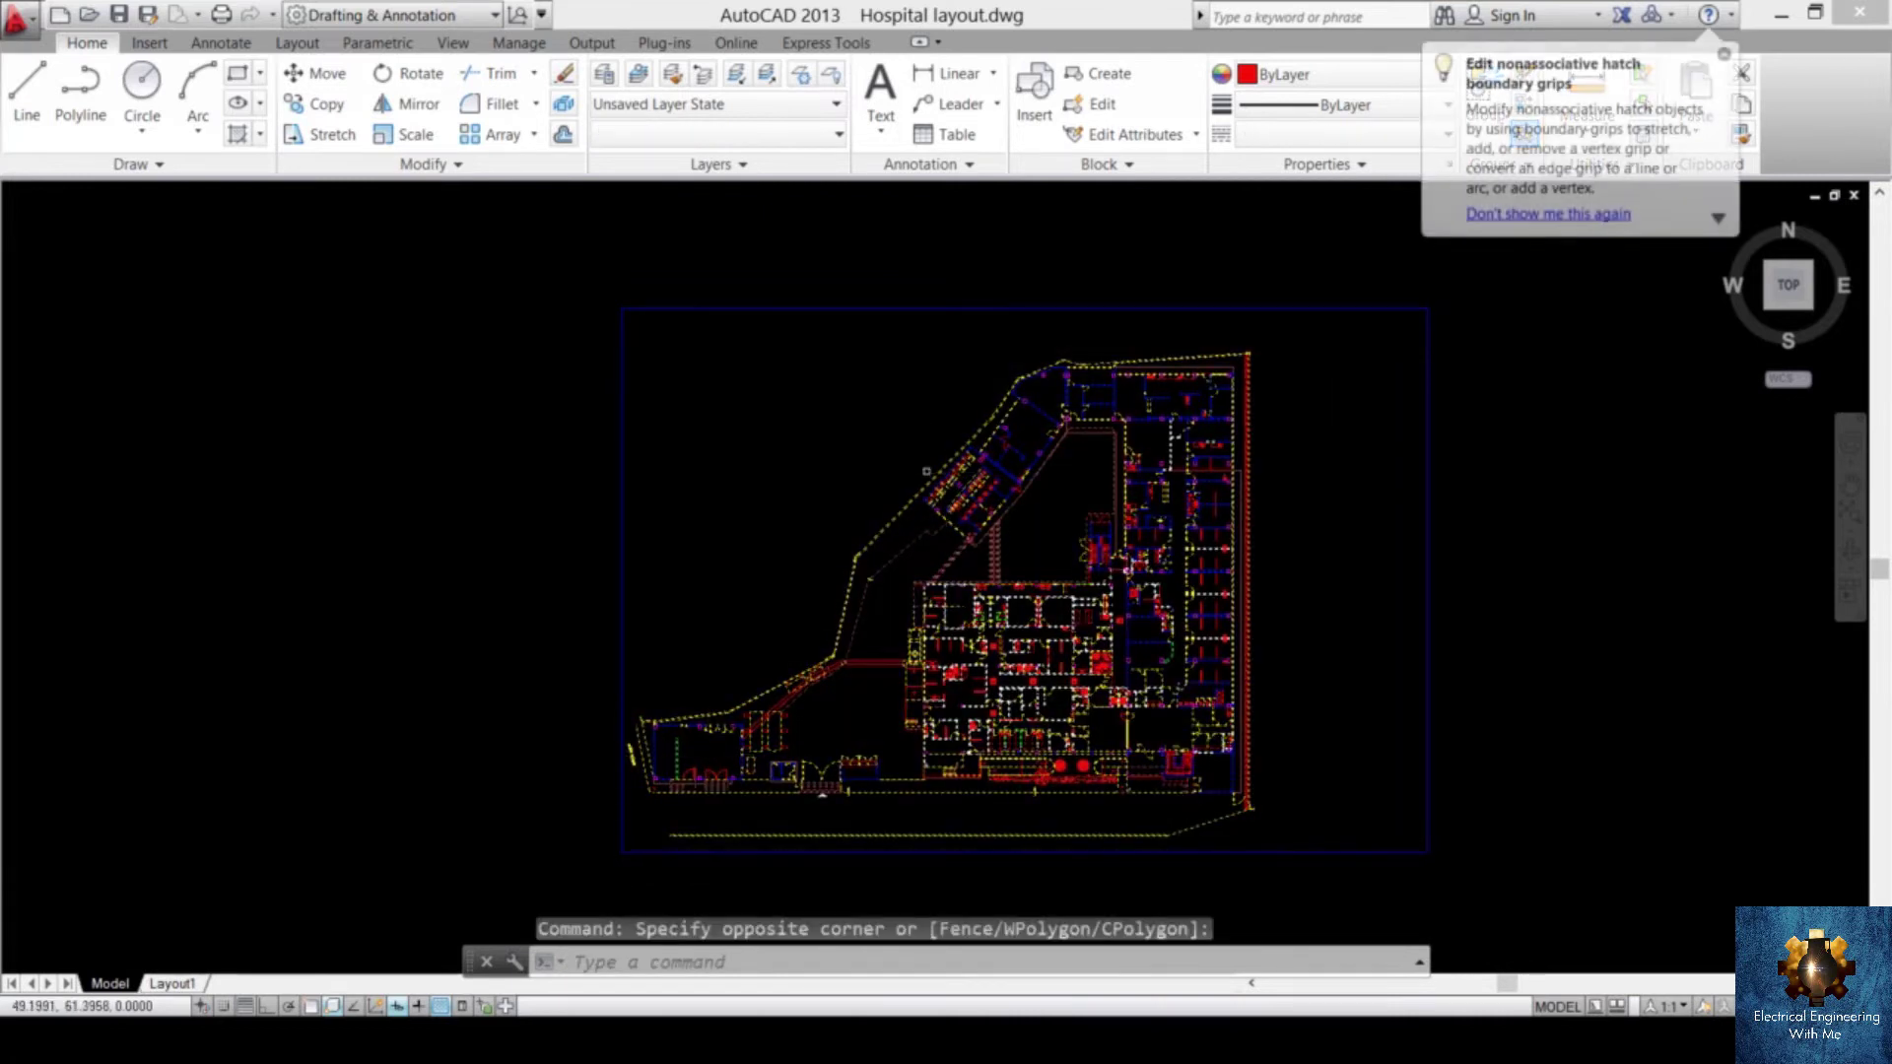
right_click(934, 475)
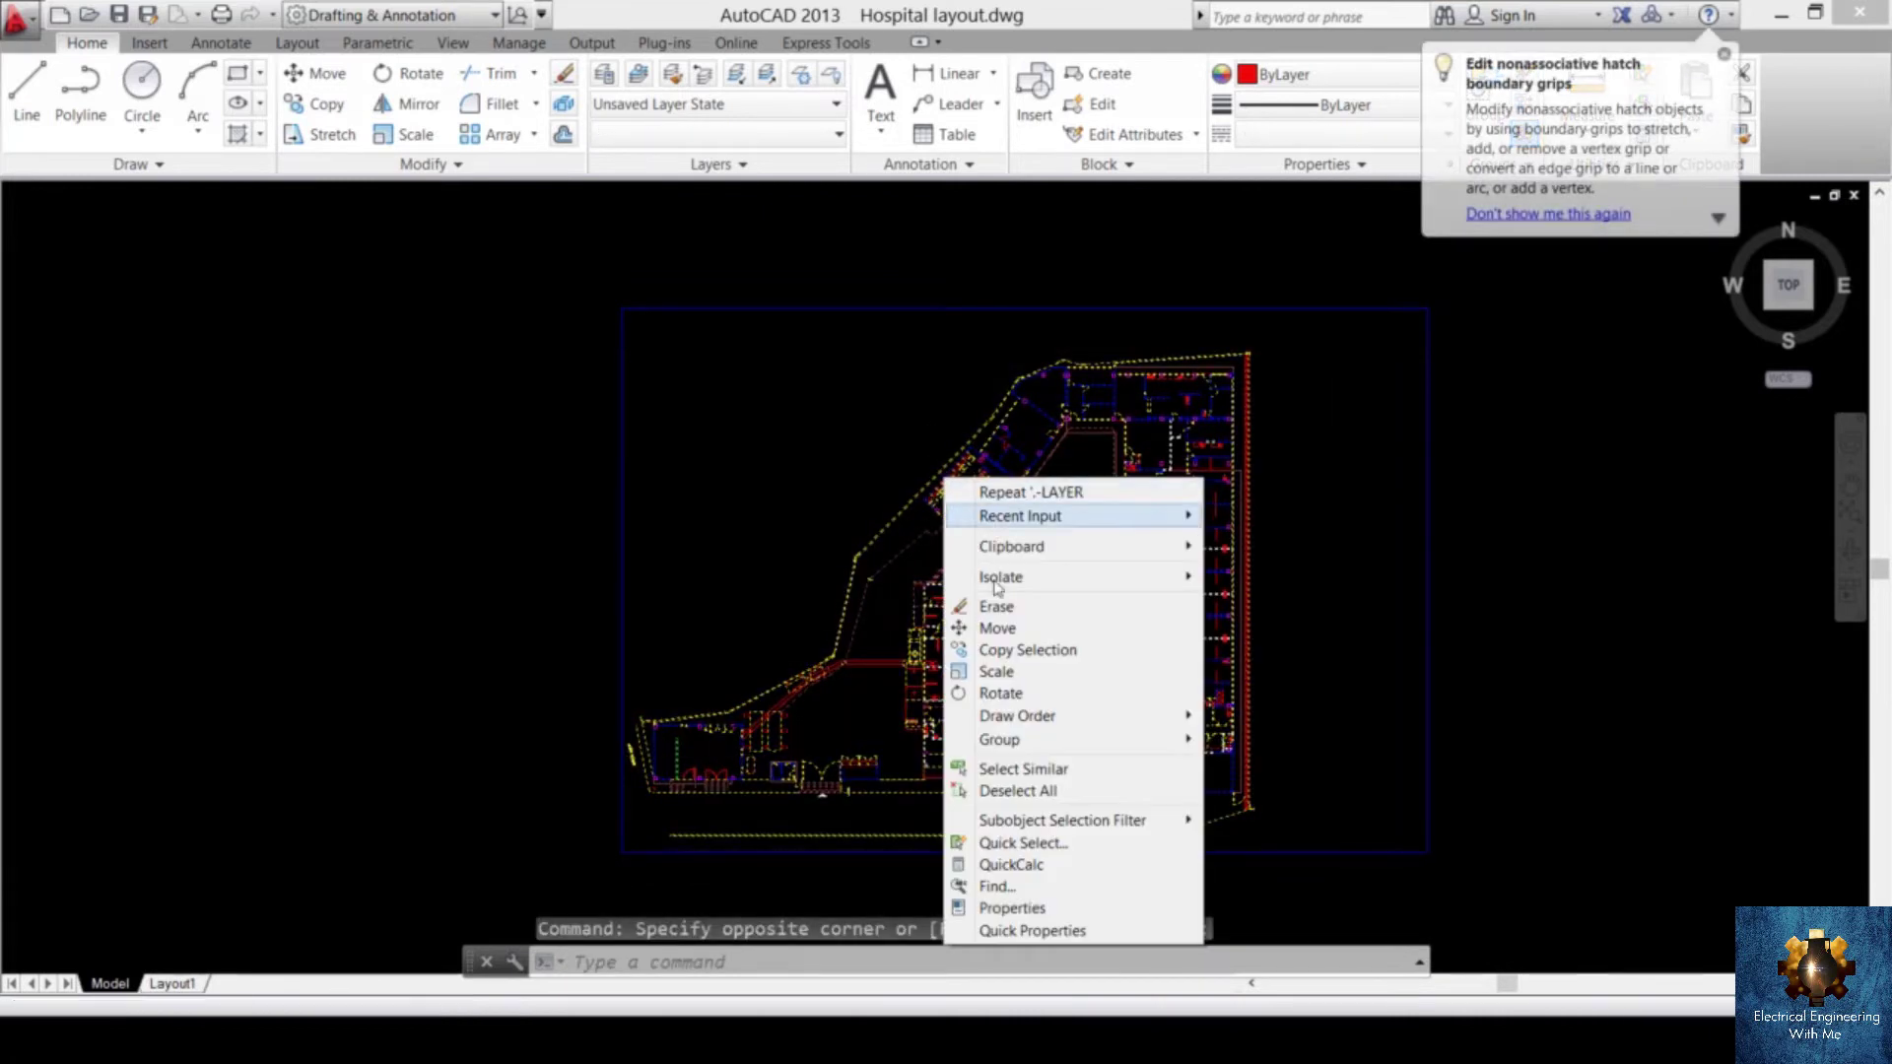
click(1055, 906)
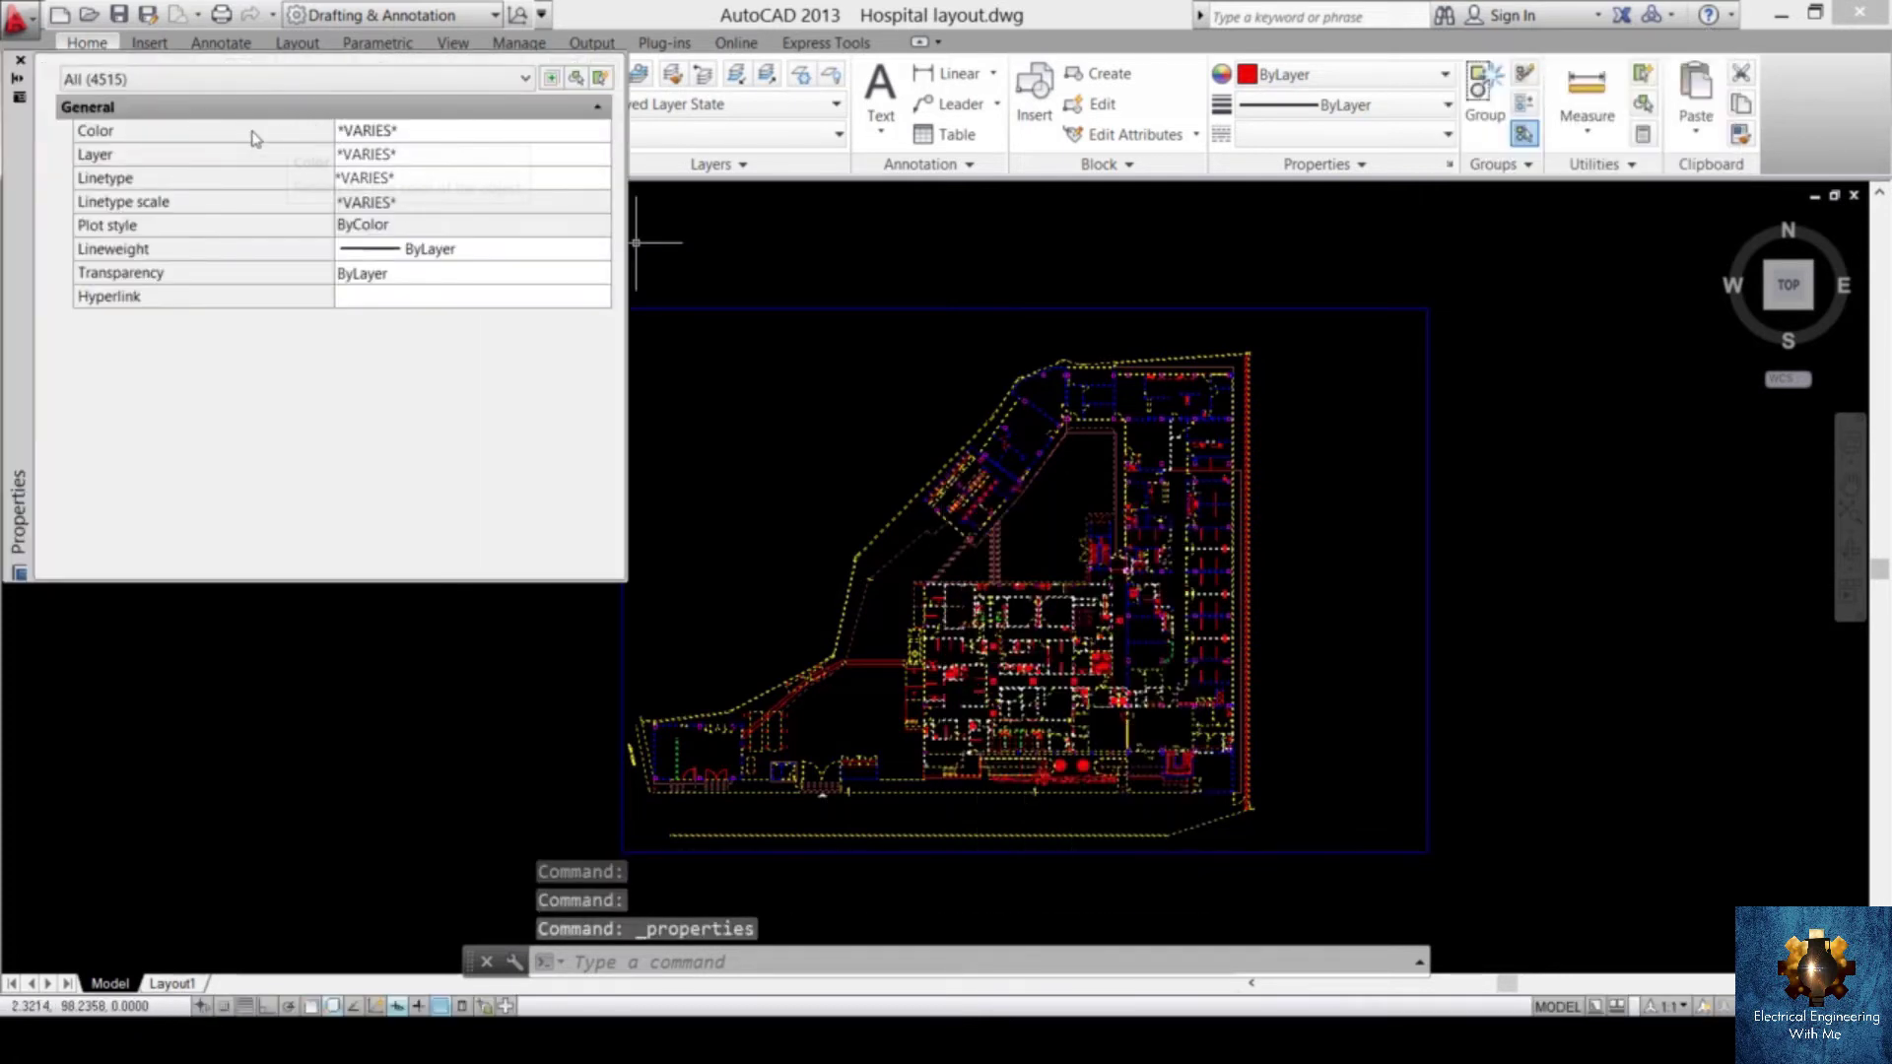
- Set the colour of the selected plan objects to grey index colour 253, close the properties and clear the selection
click(540, 136)
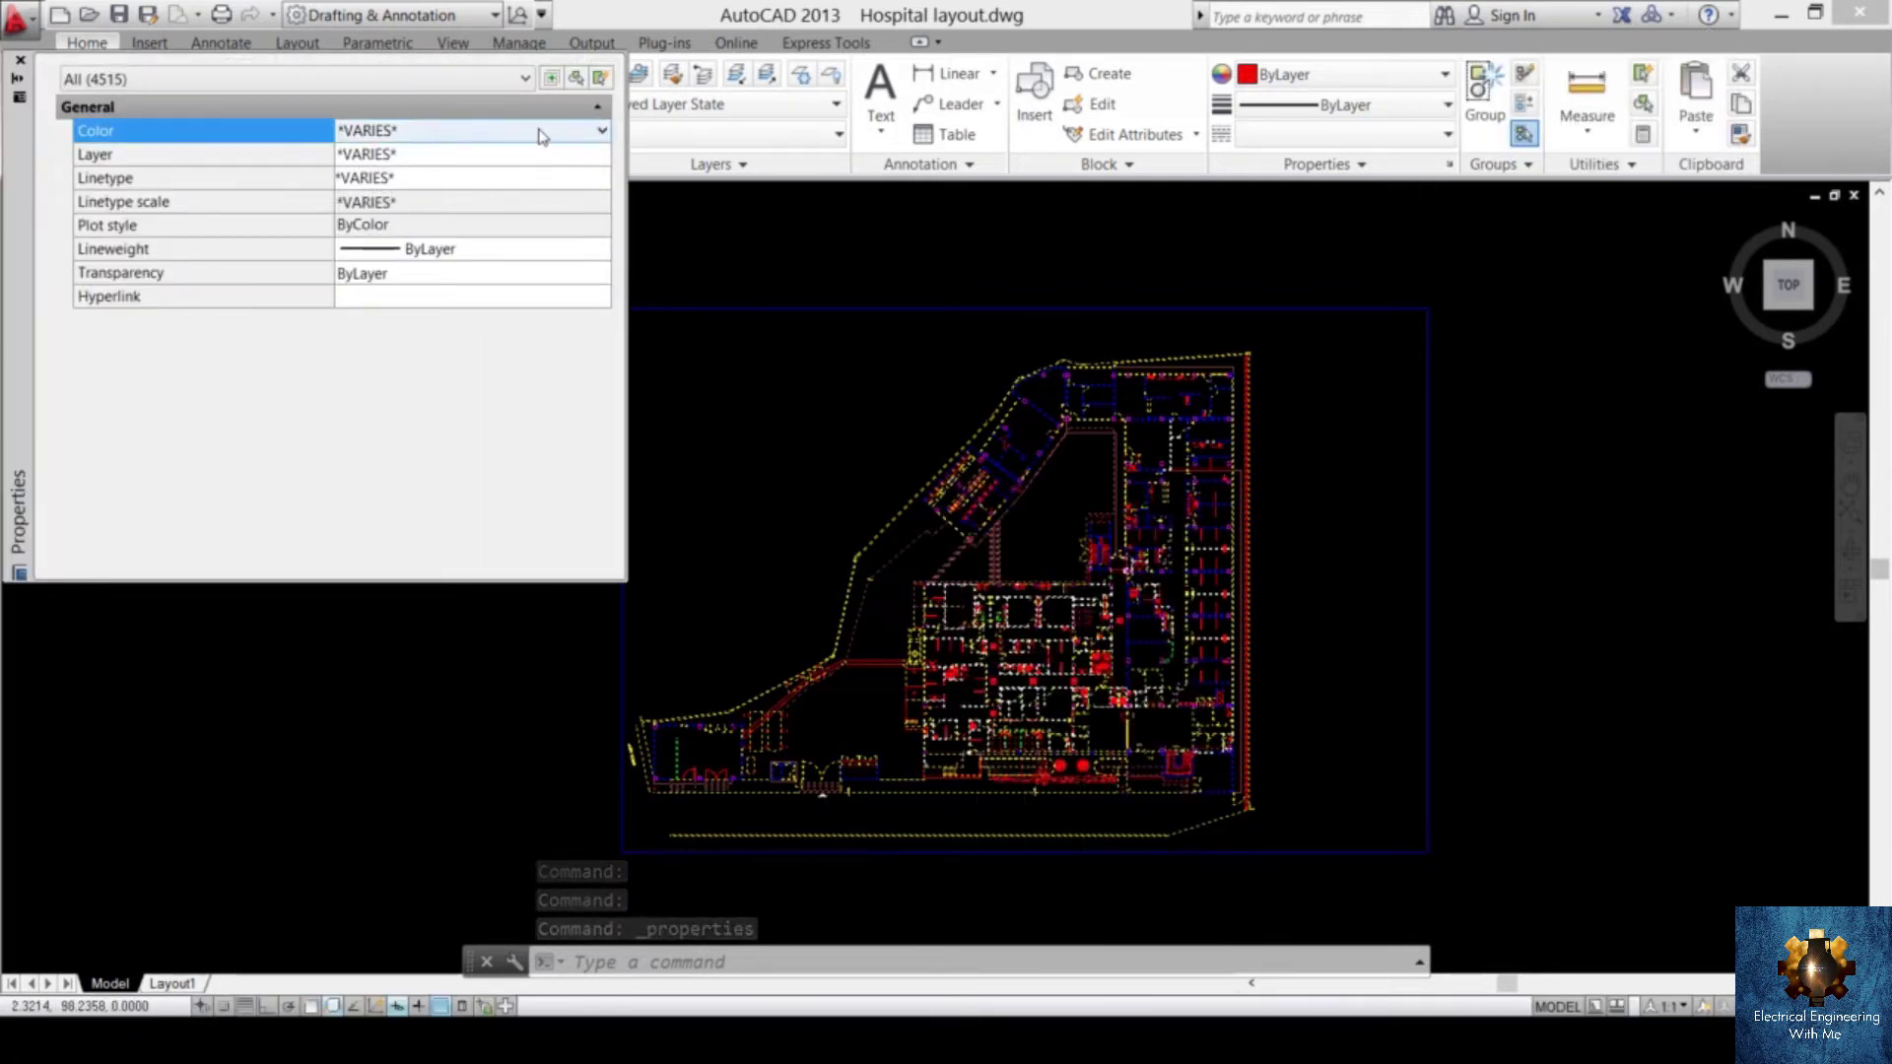
click(602, 131)
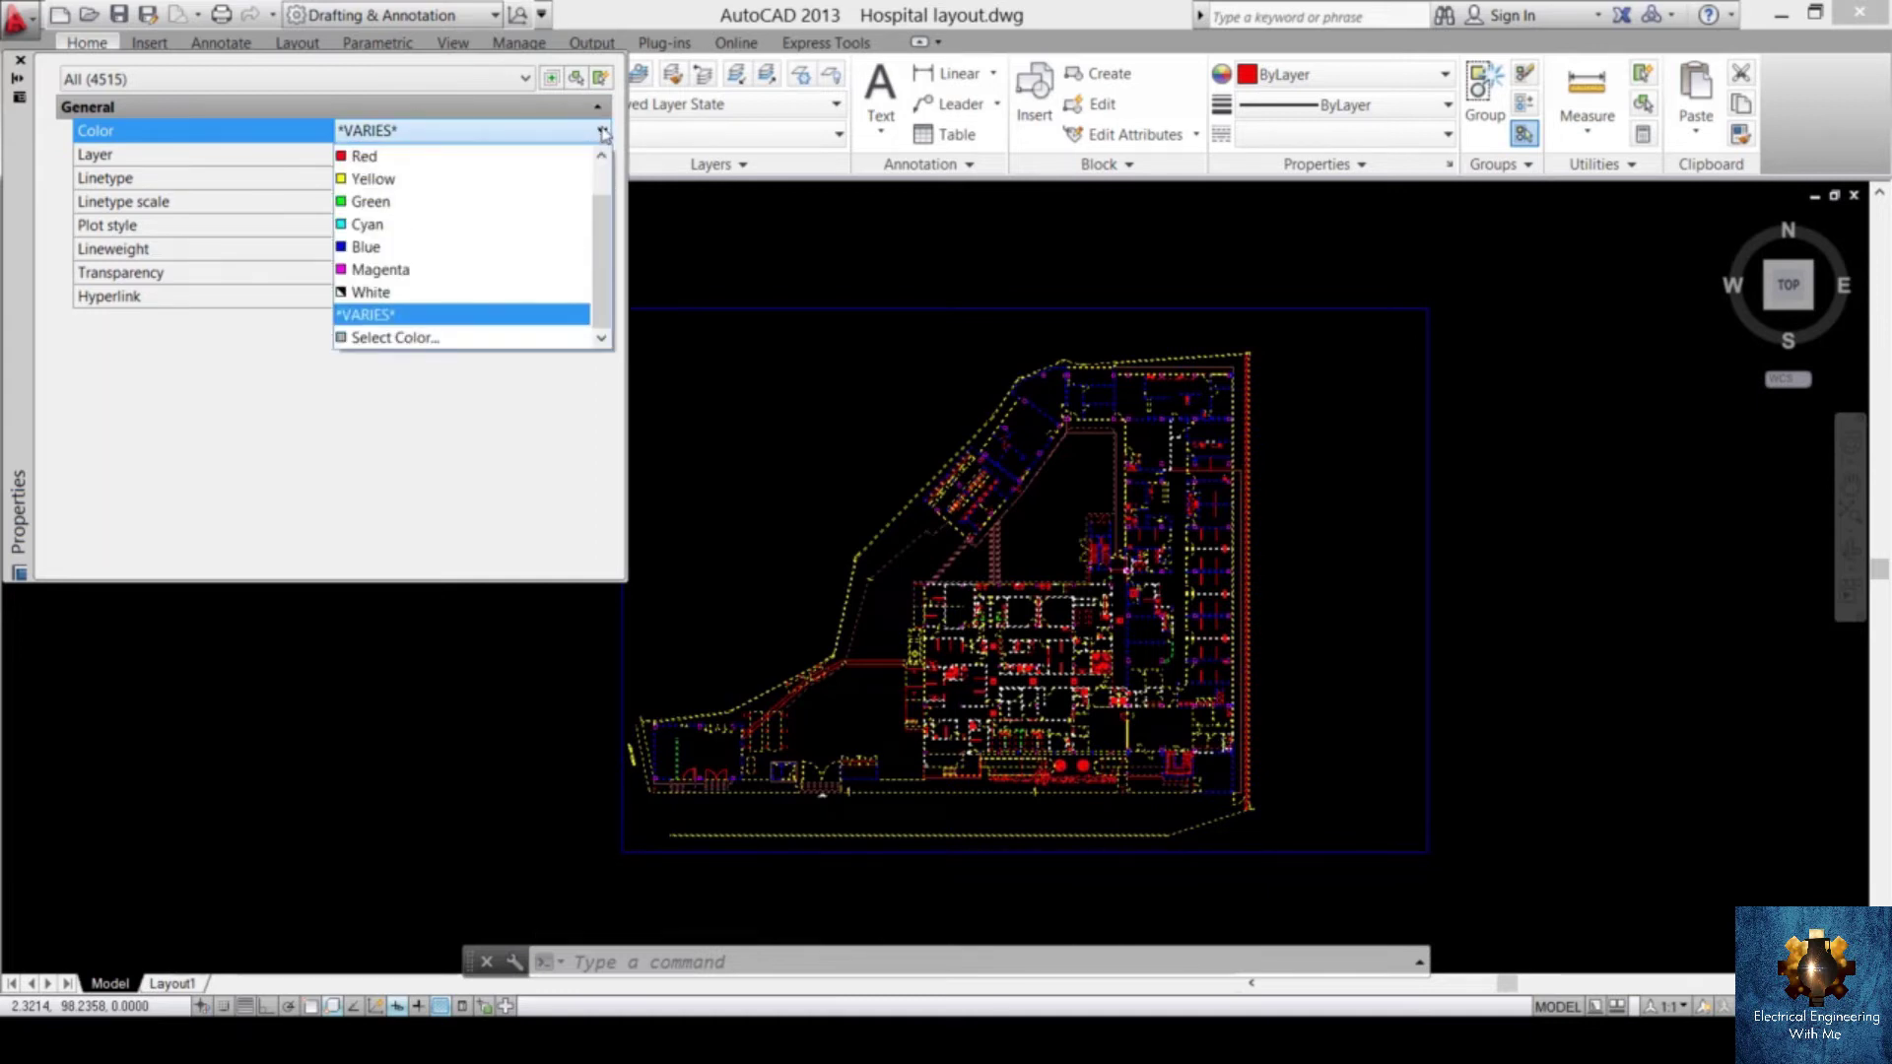
click(452, 338)
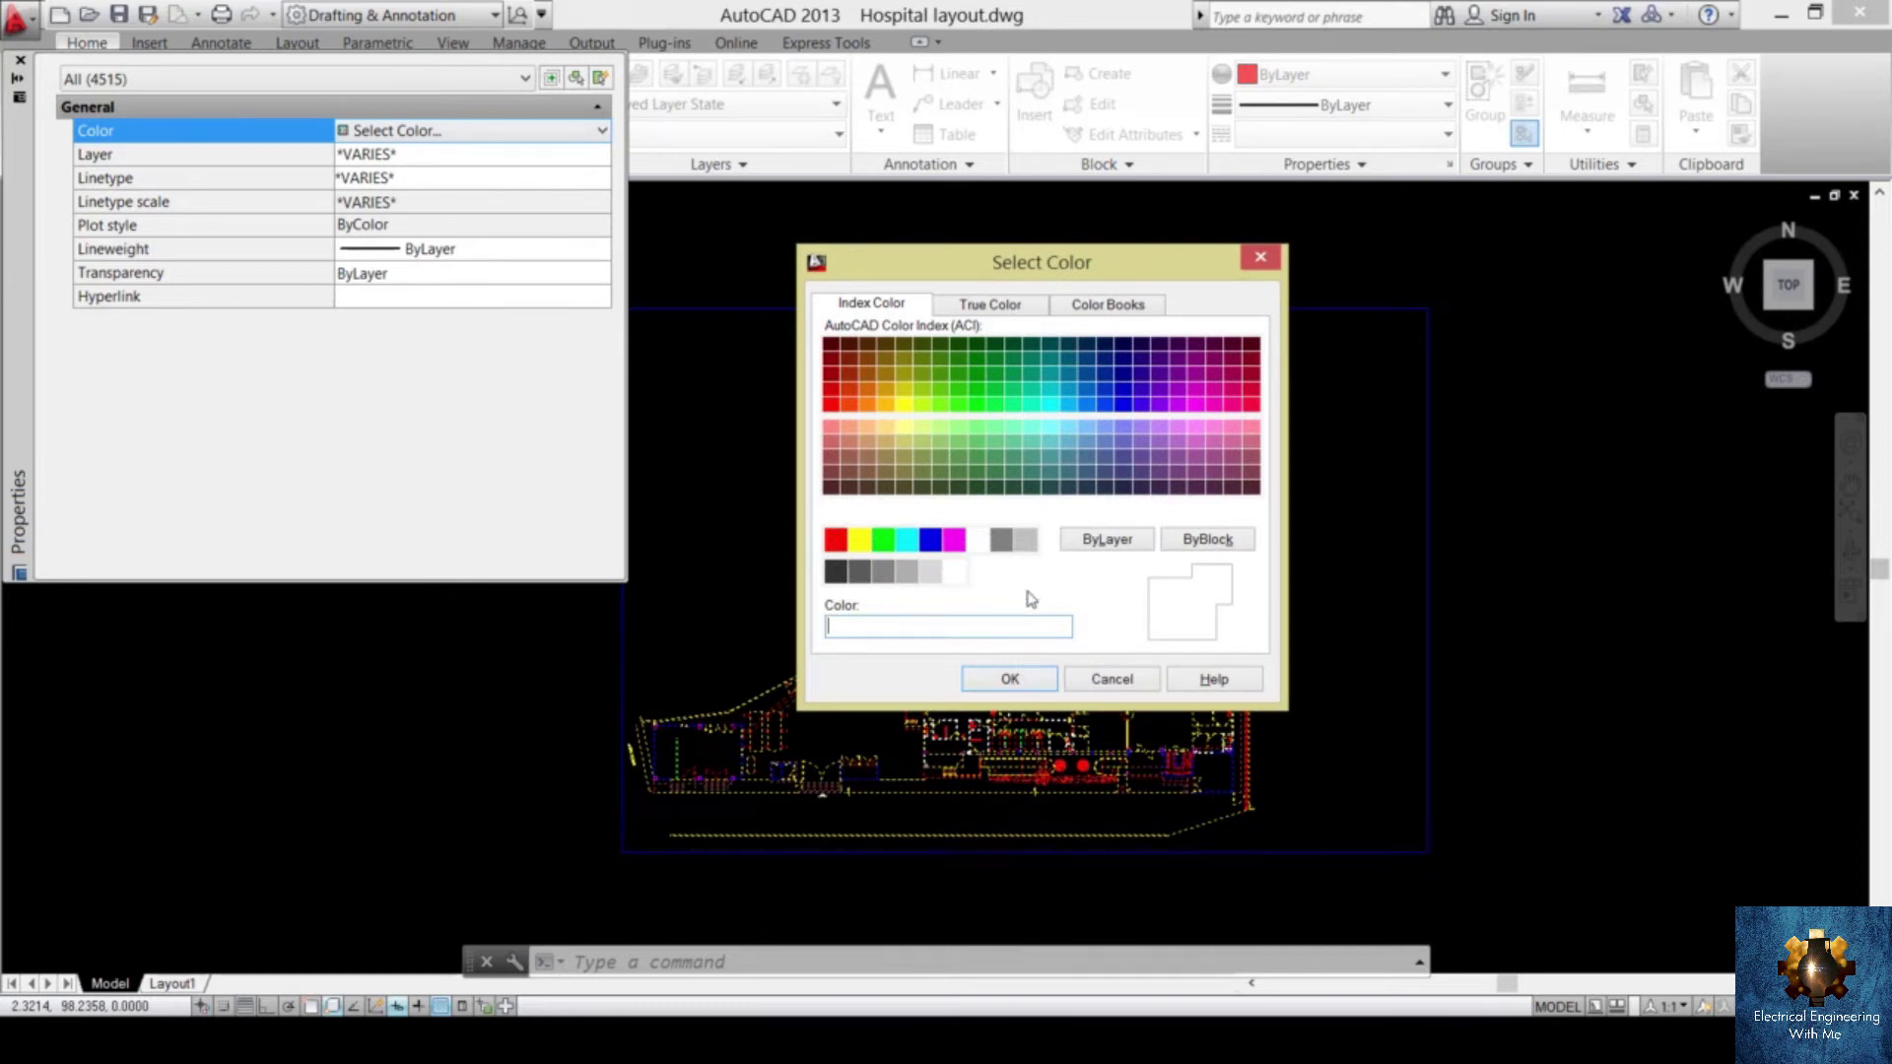
click(908, 571)
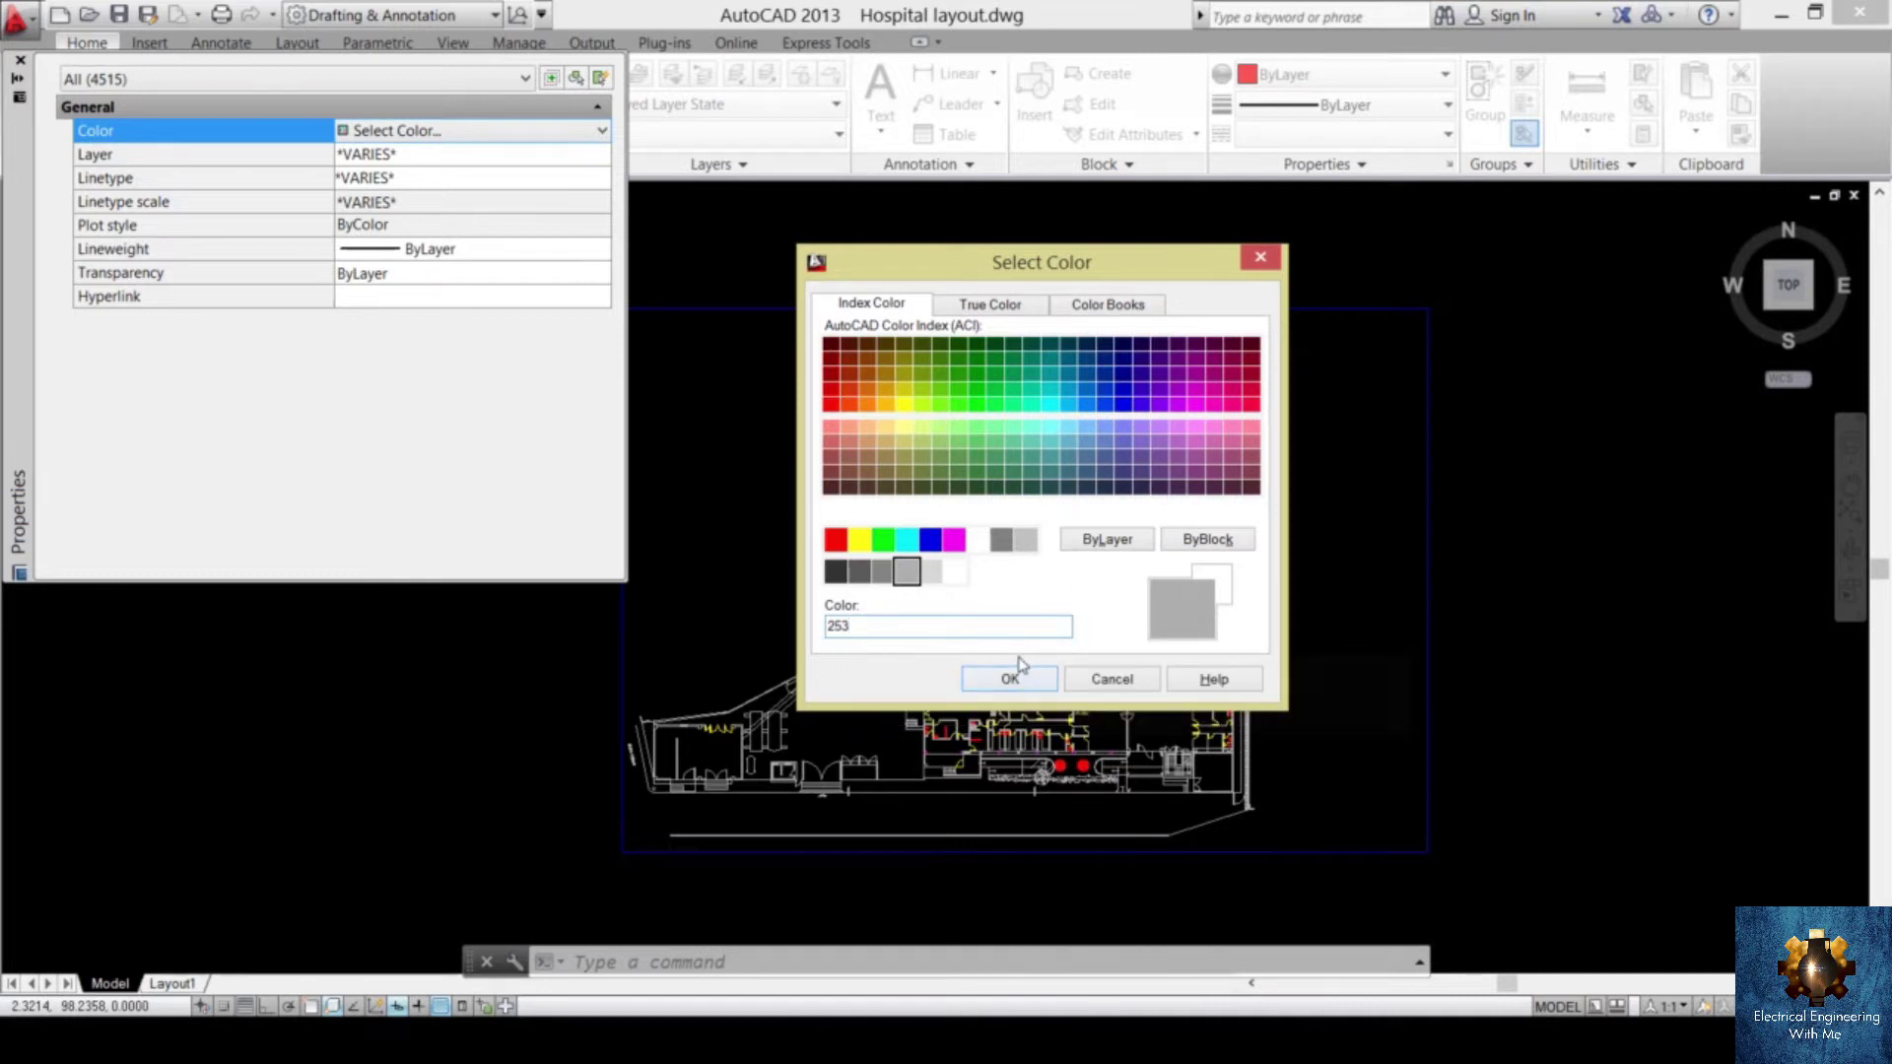
click(1010, 680)
click(20, 61)
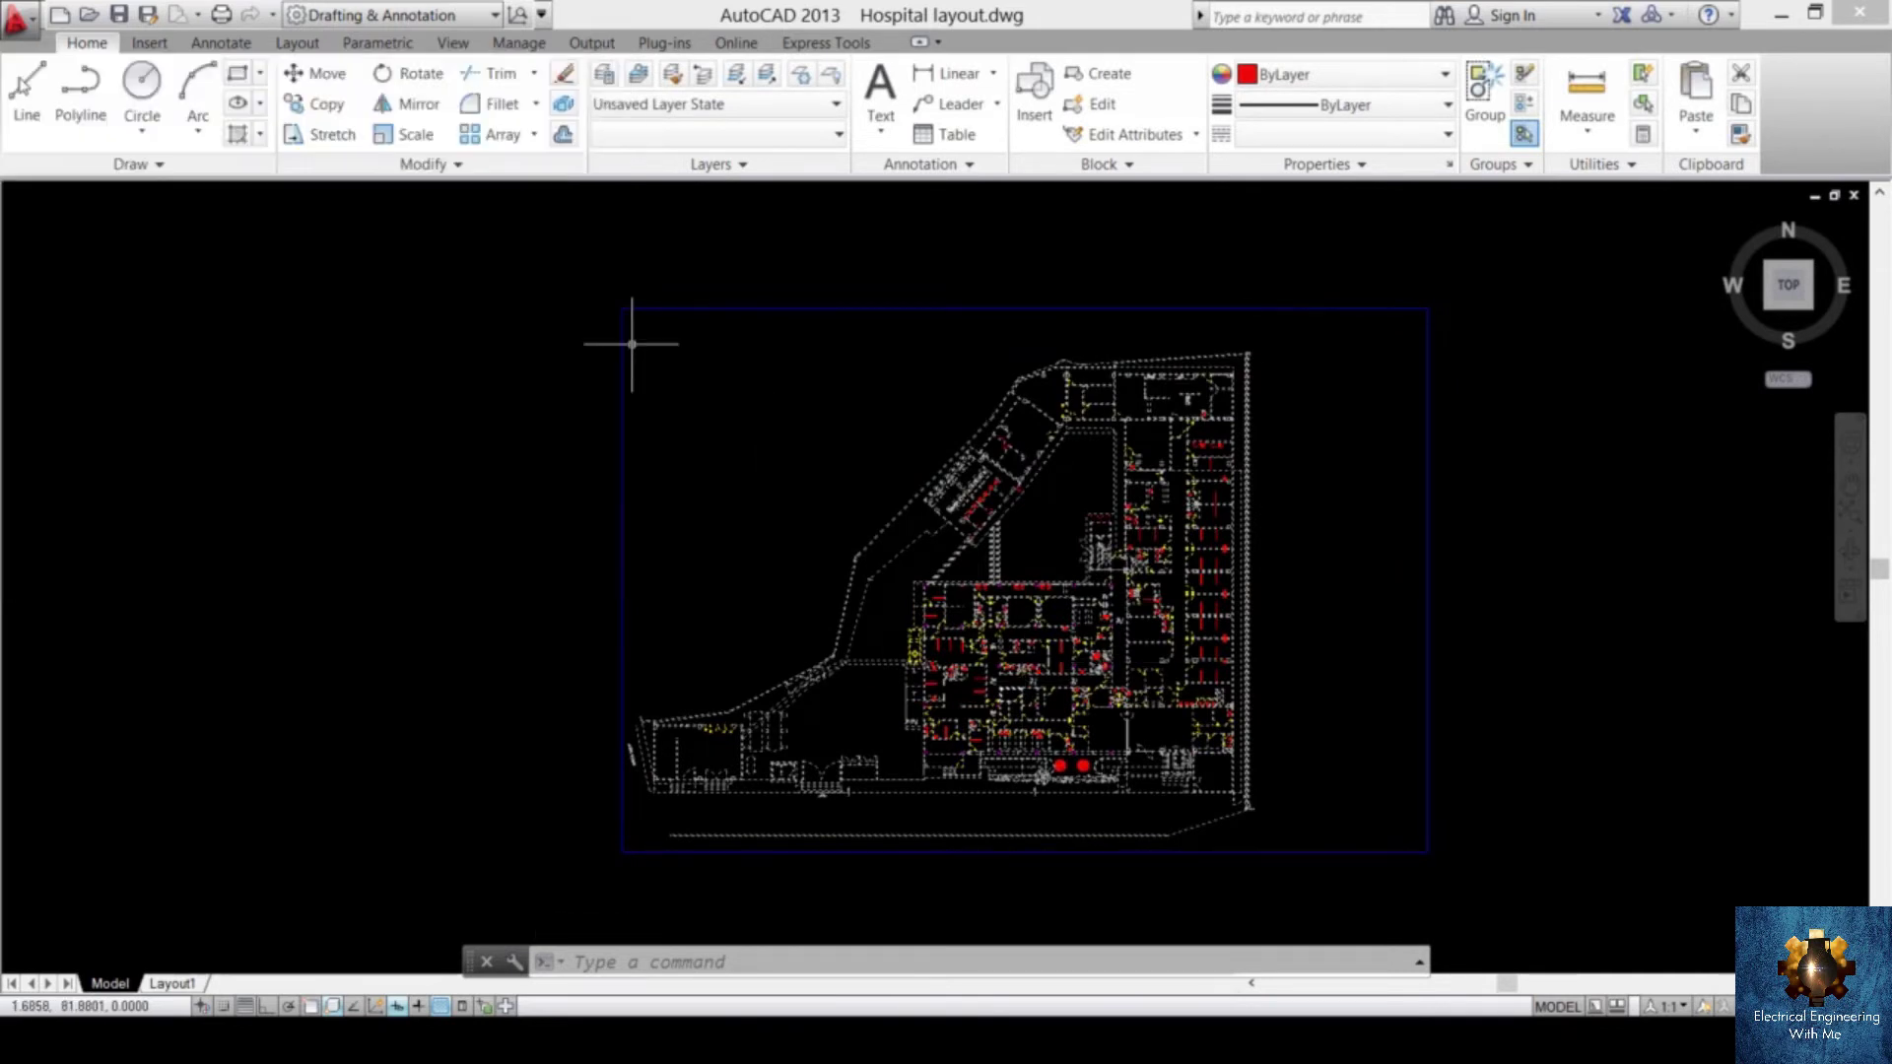
click(1283, 533)
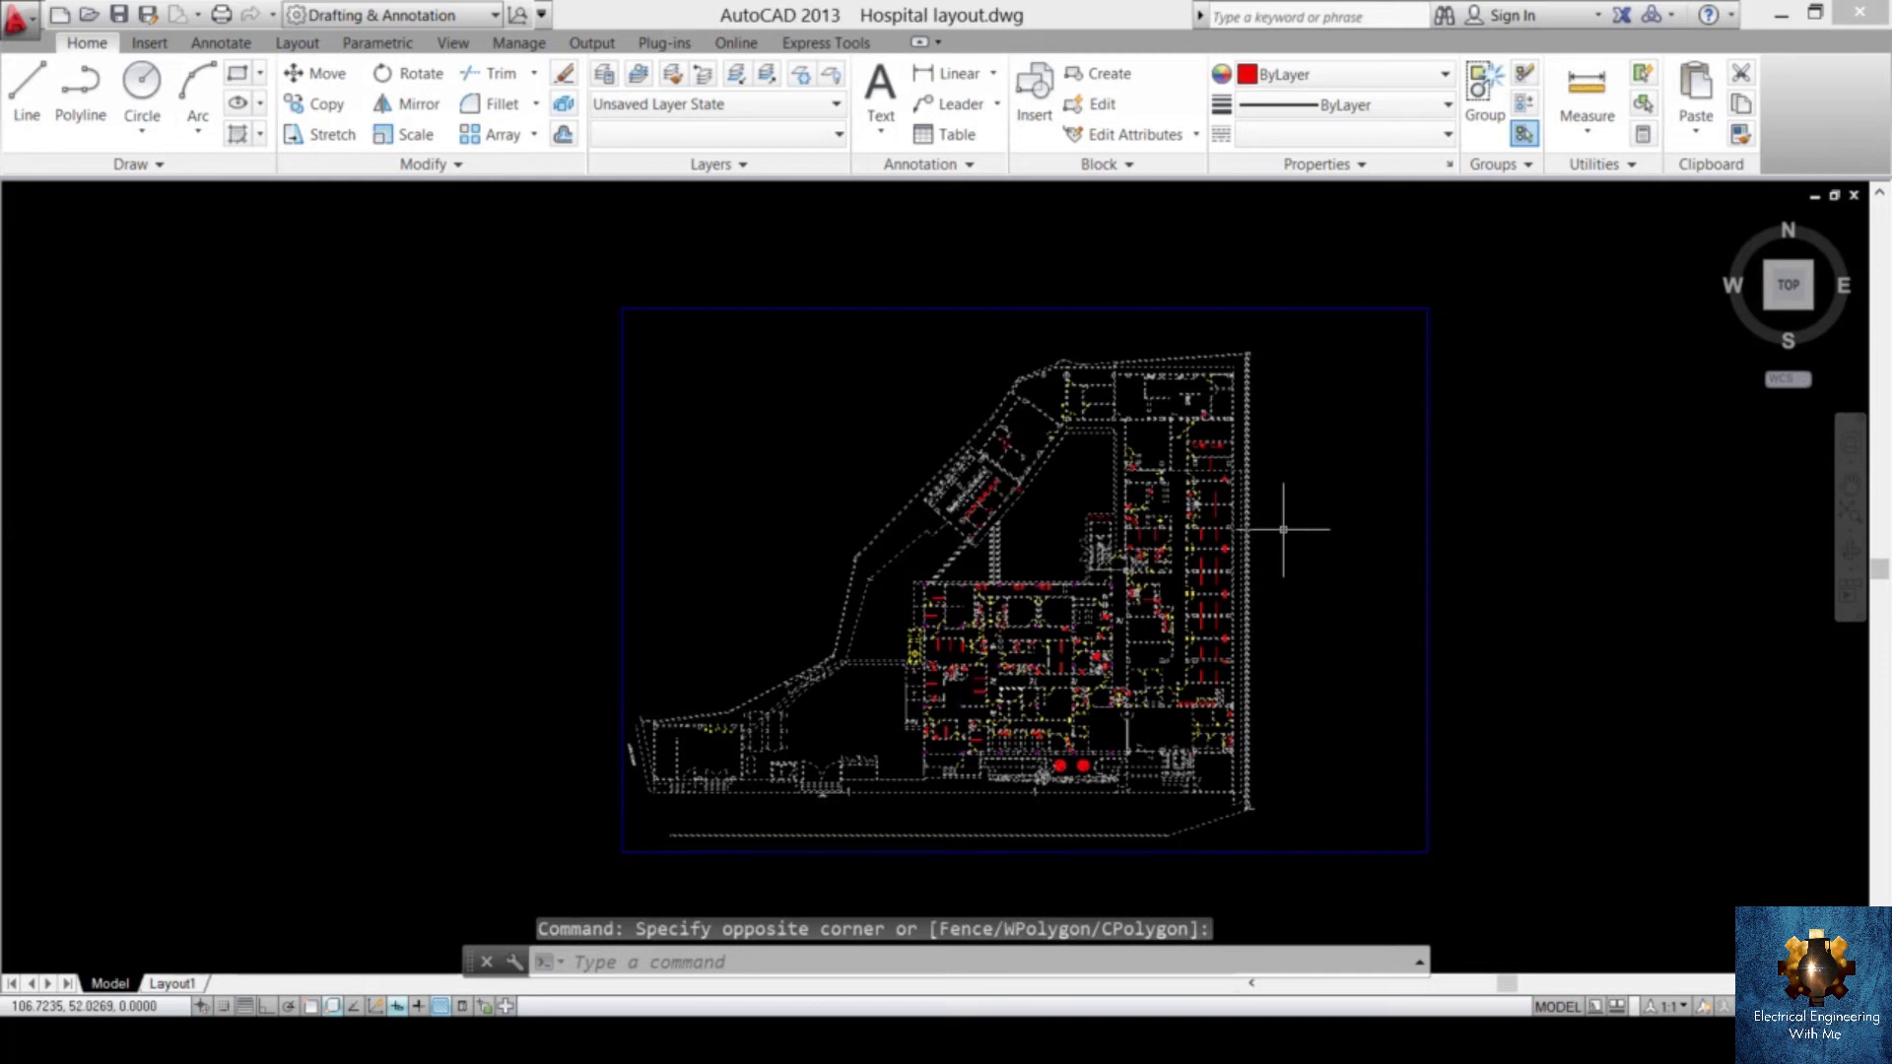
key(Escape)
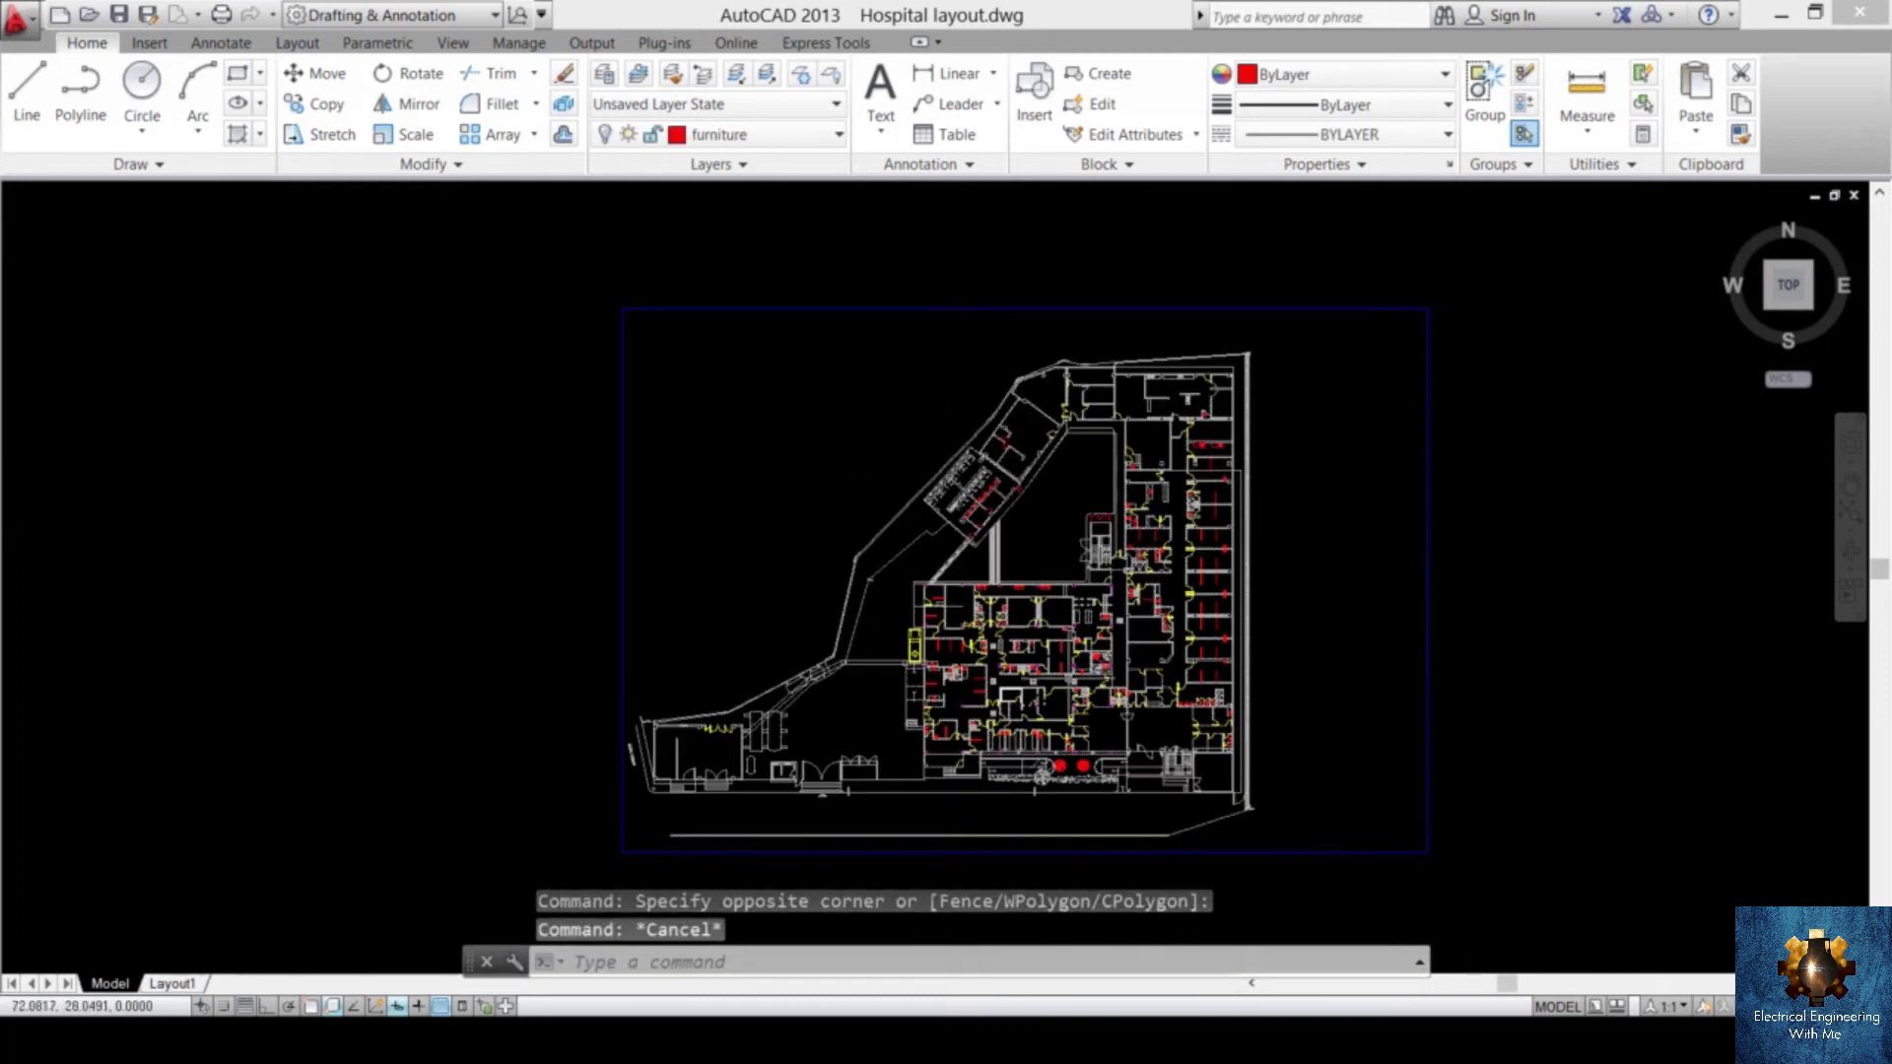
middle_drag(1307, 699, 1334, 674)
scroll(1123, 641, up, 5)
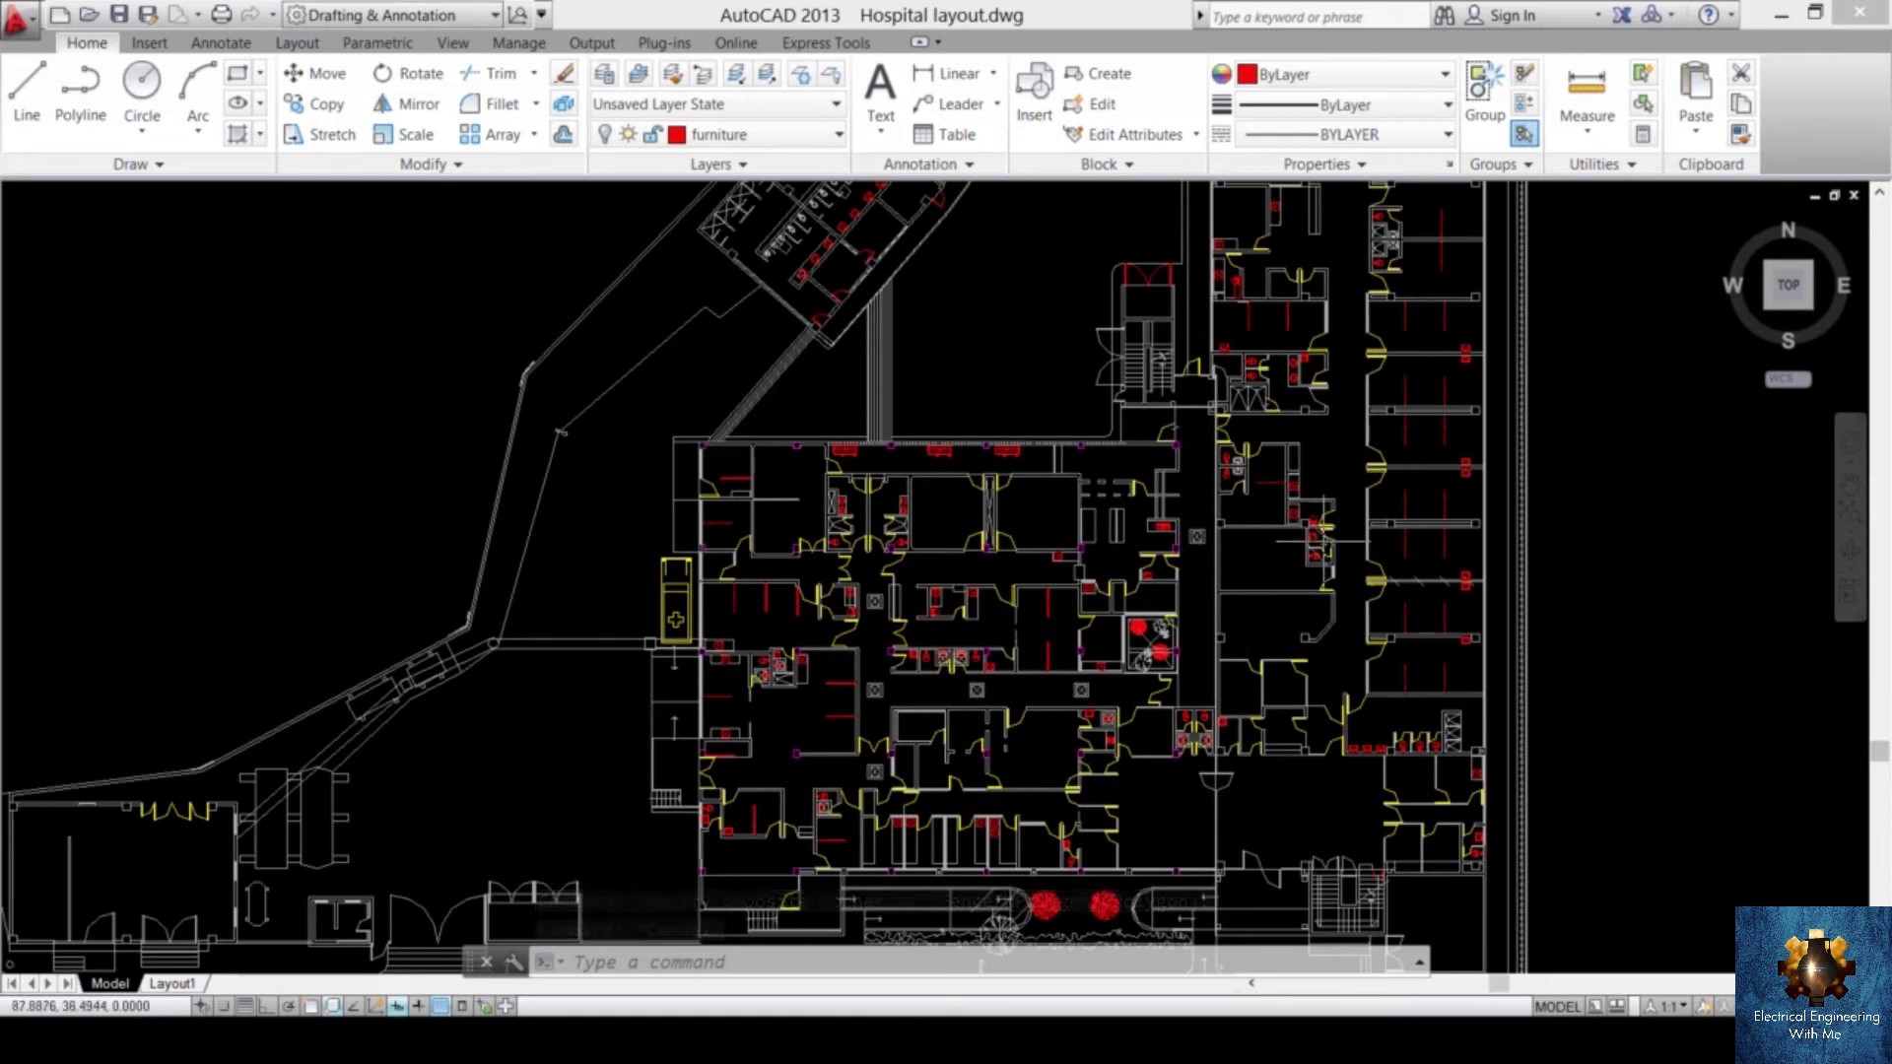
middle_drag(1226, 540, 1227, 544)
middle_click(1227, 544)
middle_click(1227, 544)
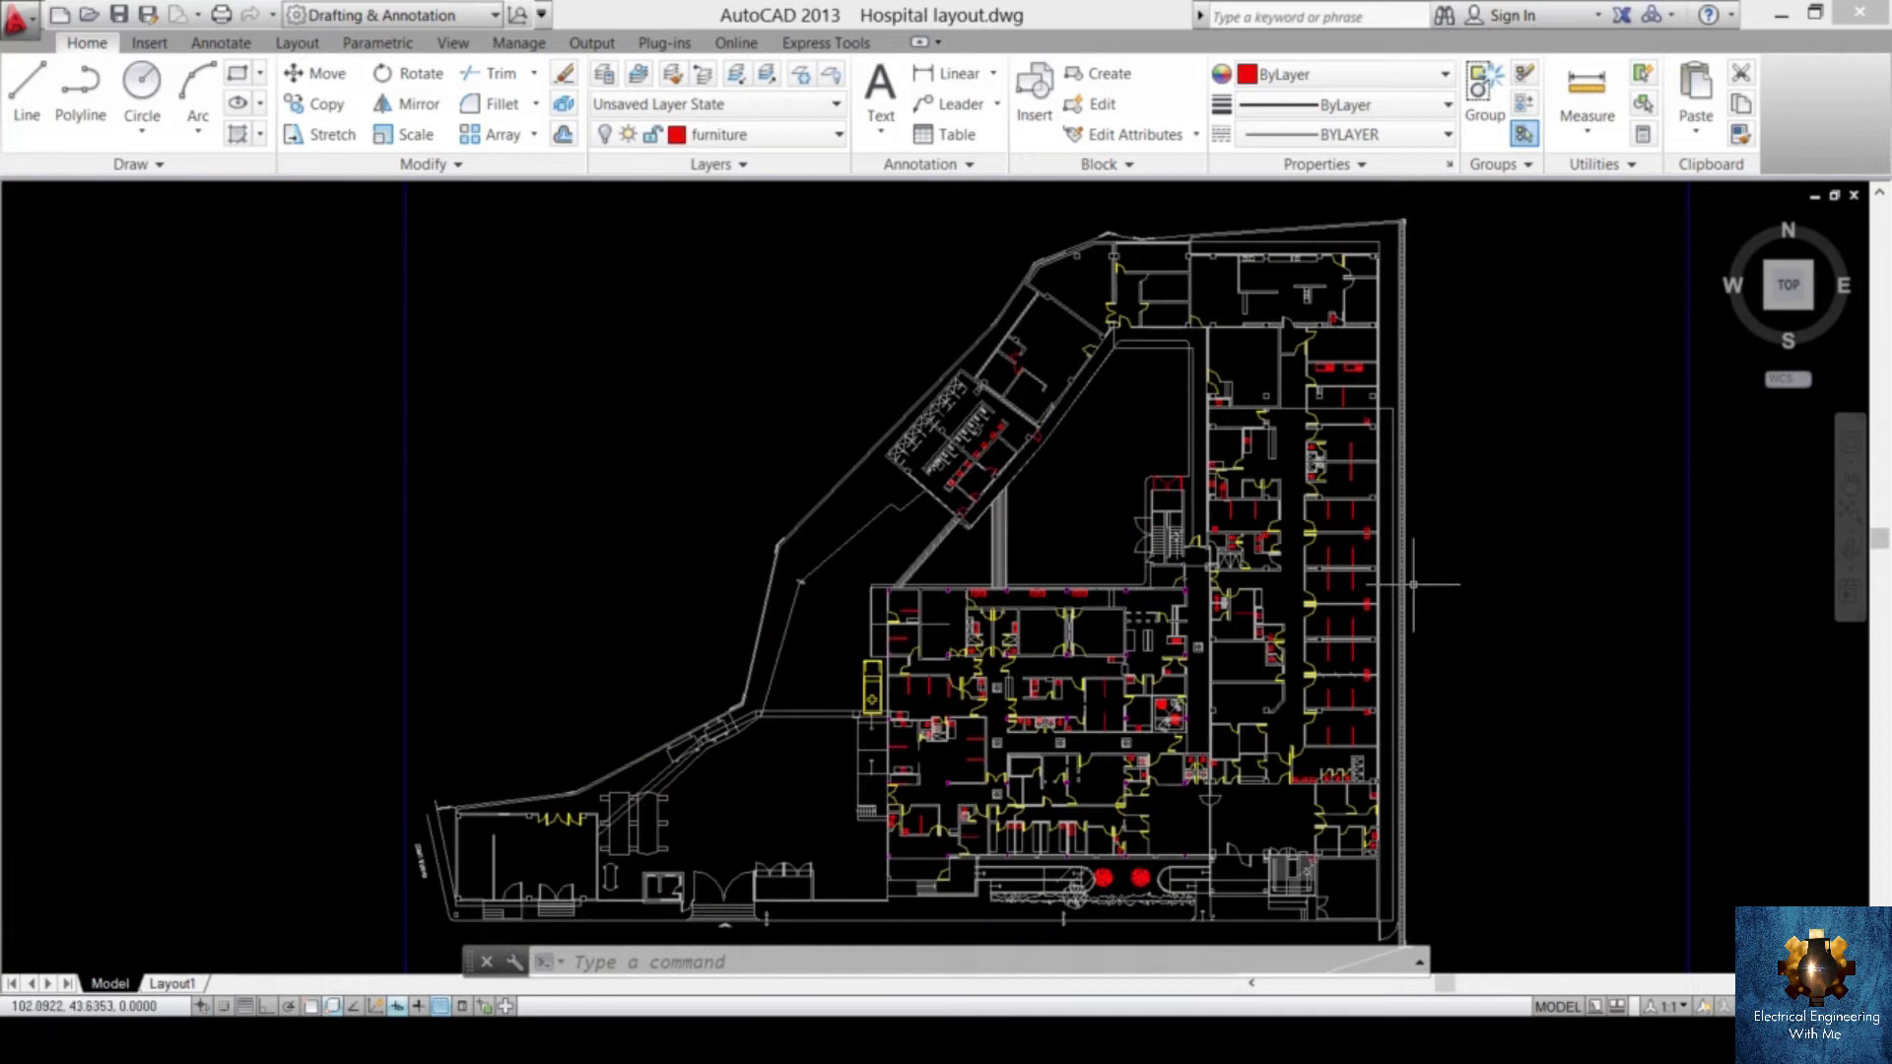
- Open the block definition P of the yellow ward door for editing in the Block Editor
scroll(1350, 532, up, 2)
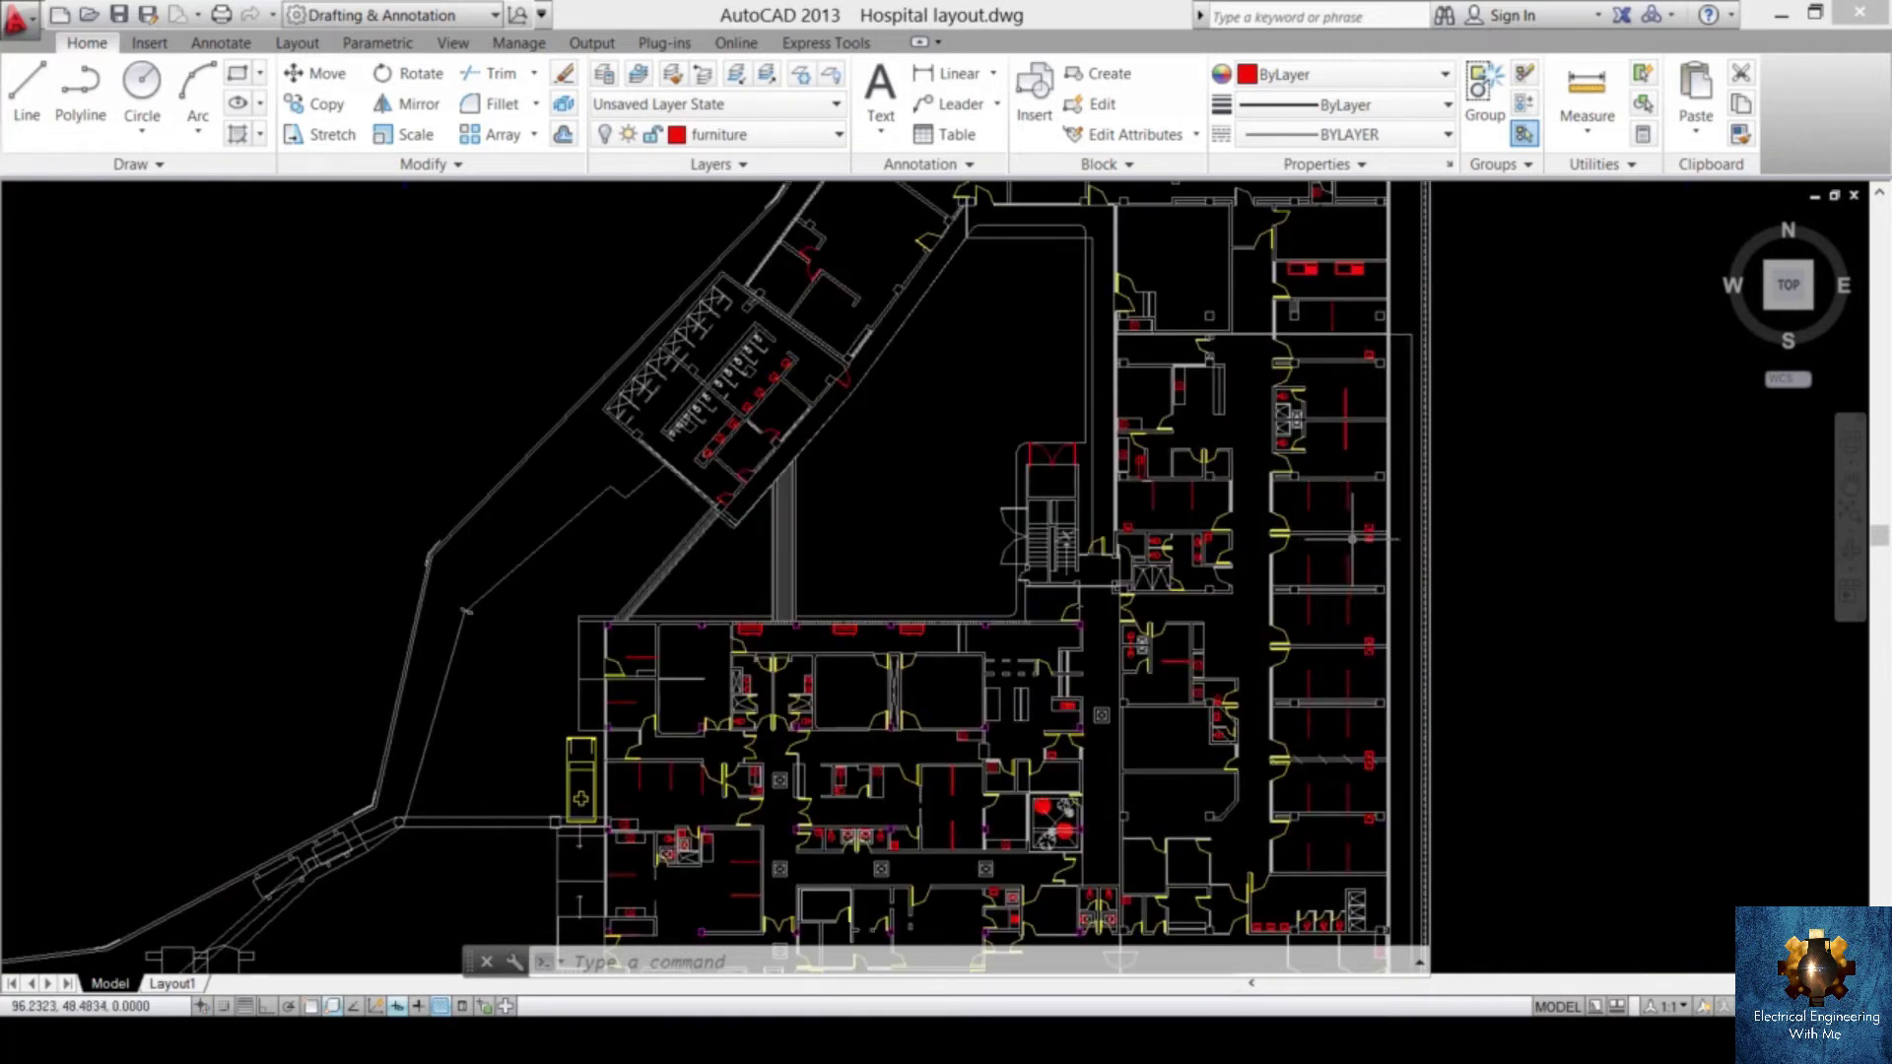
scroll(1281, 562, up, 5)
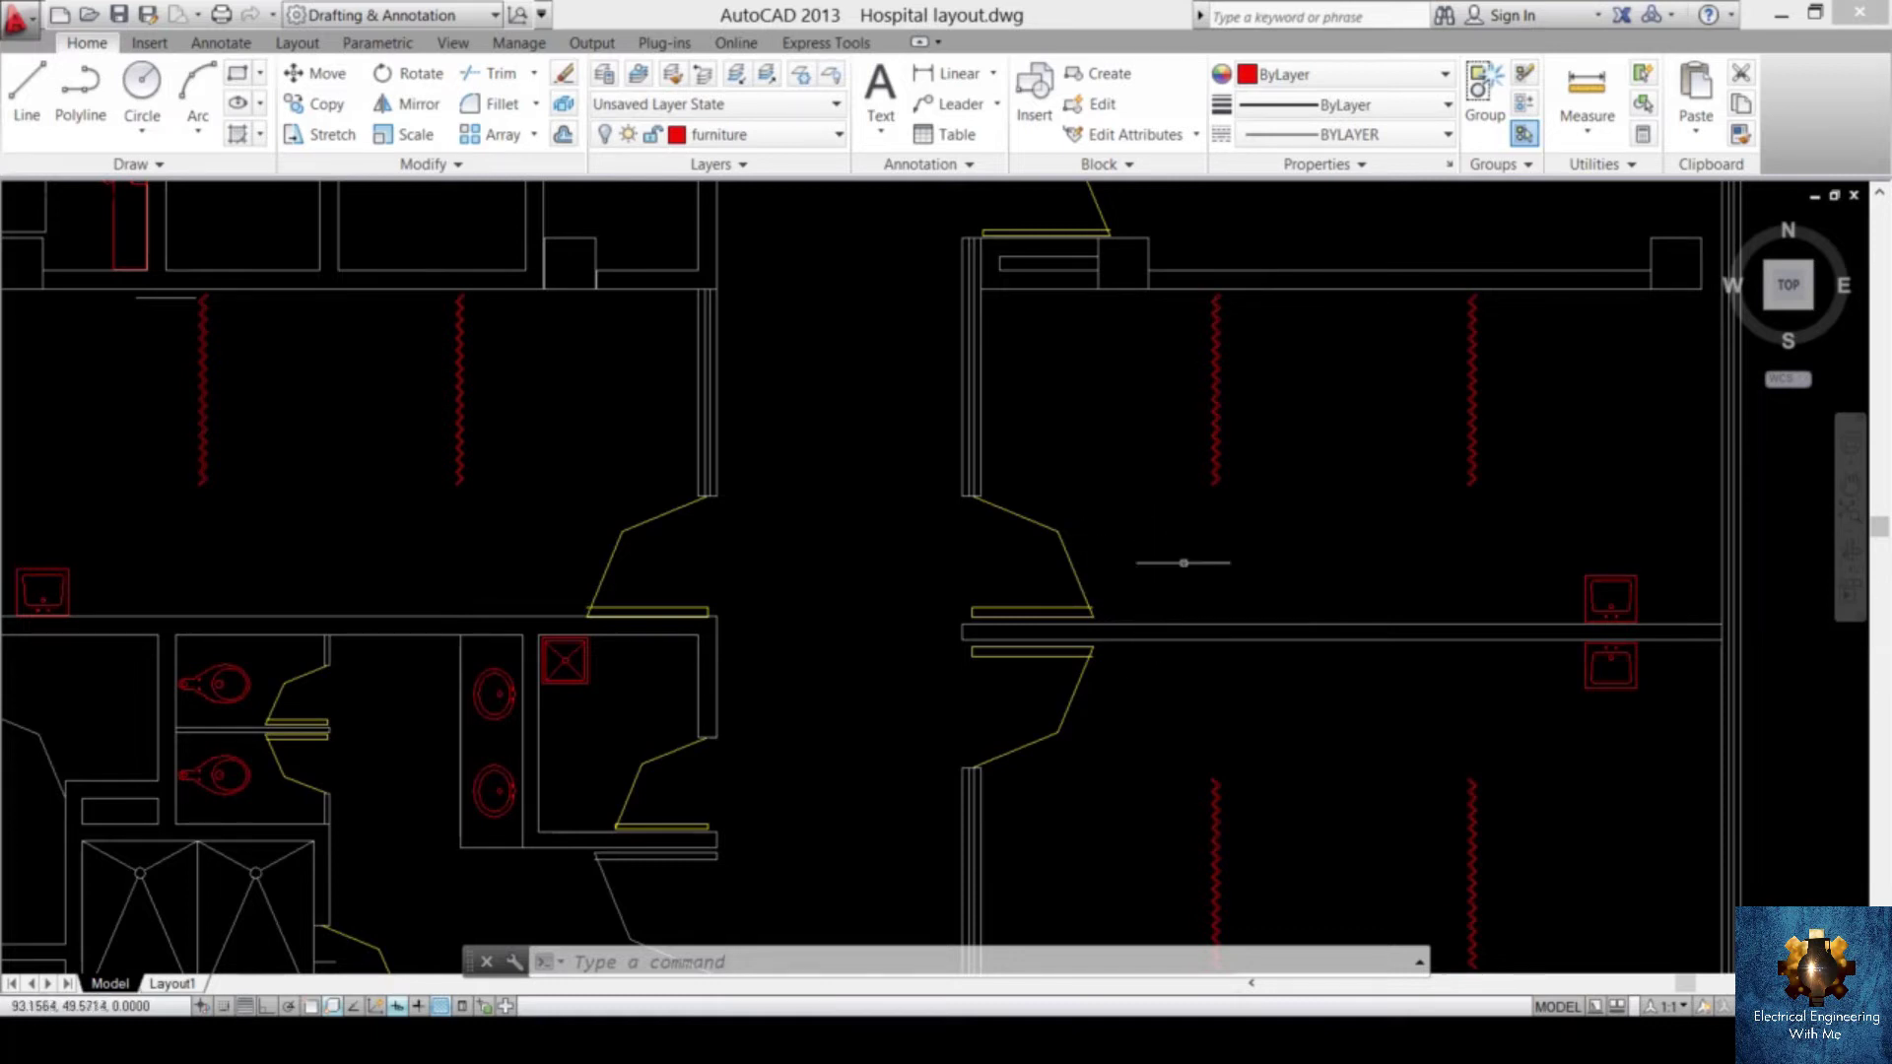
click(1070, 562)
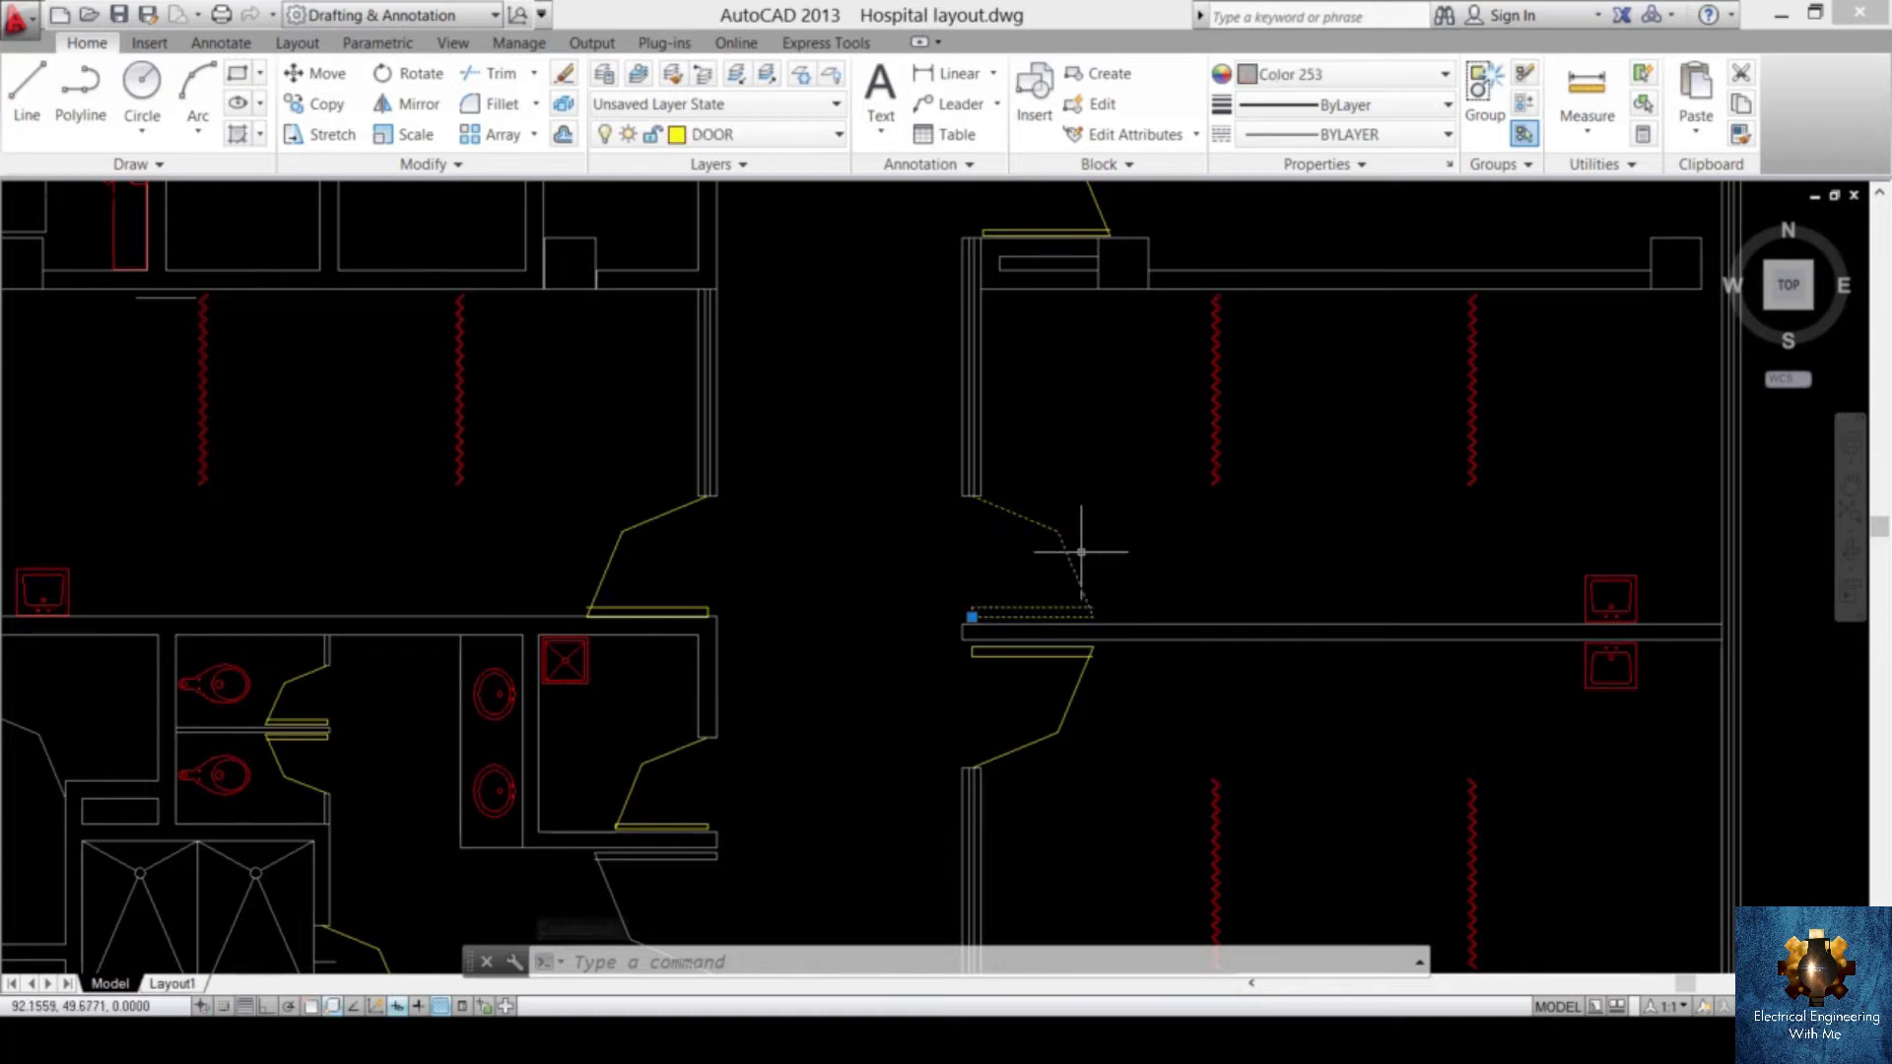
double_click(1074, 565)
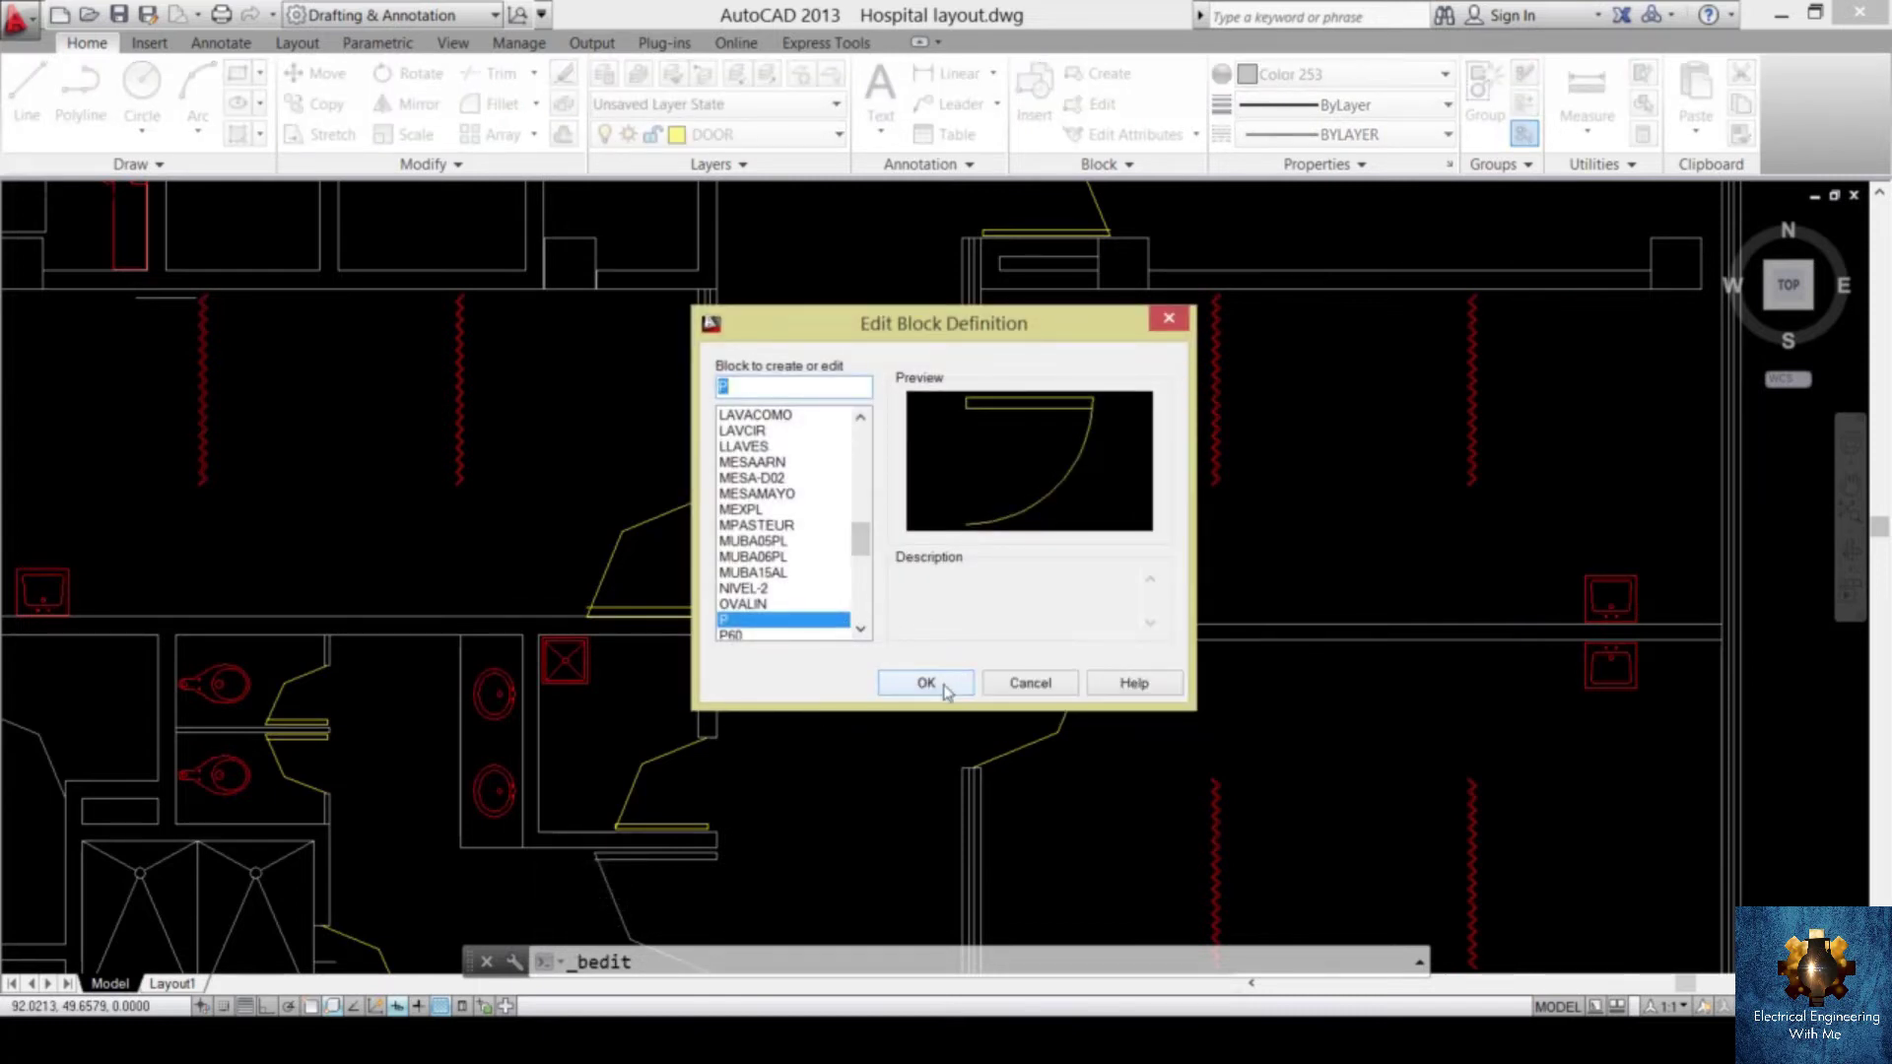
click(926, 683)
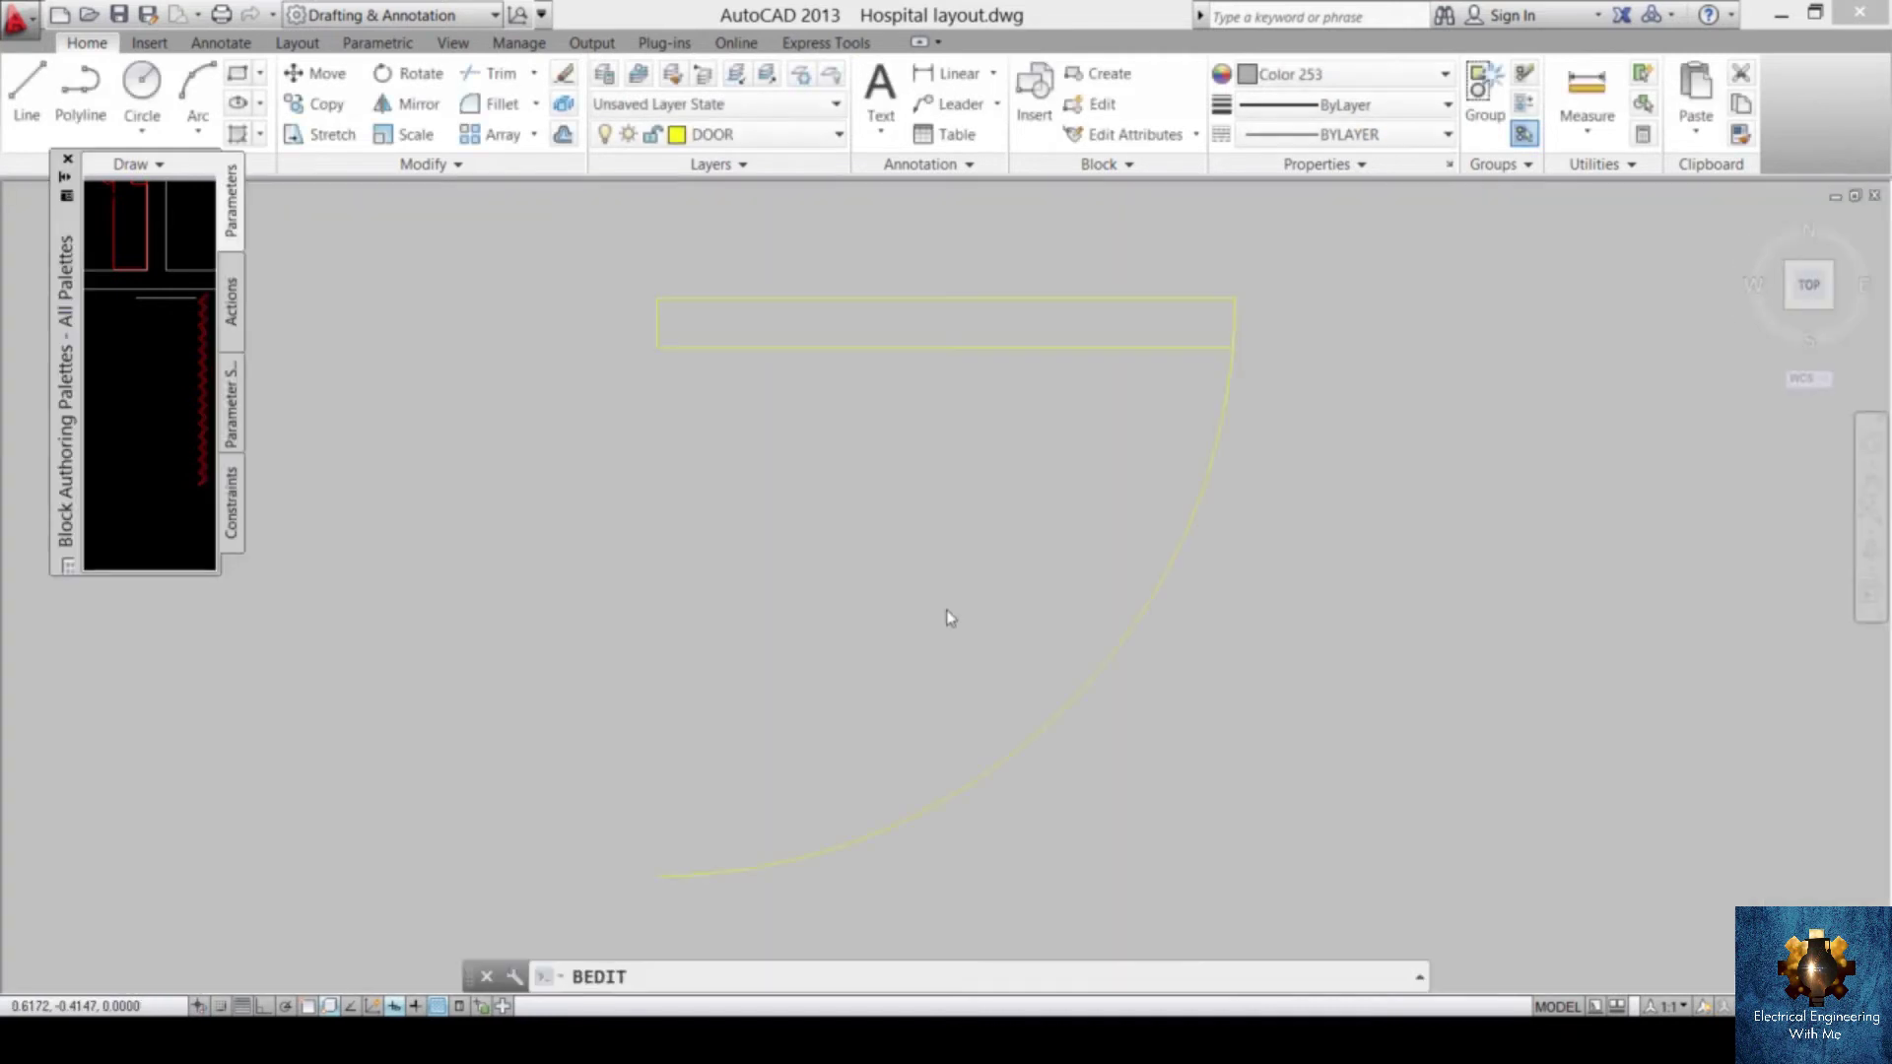
- Set all geometry of door block P to Color 253, close the Block Editor and save the changes
click(459, 221)
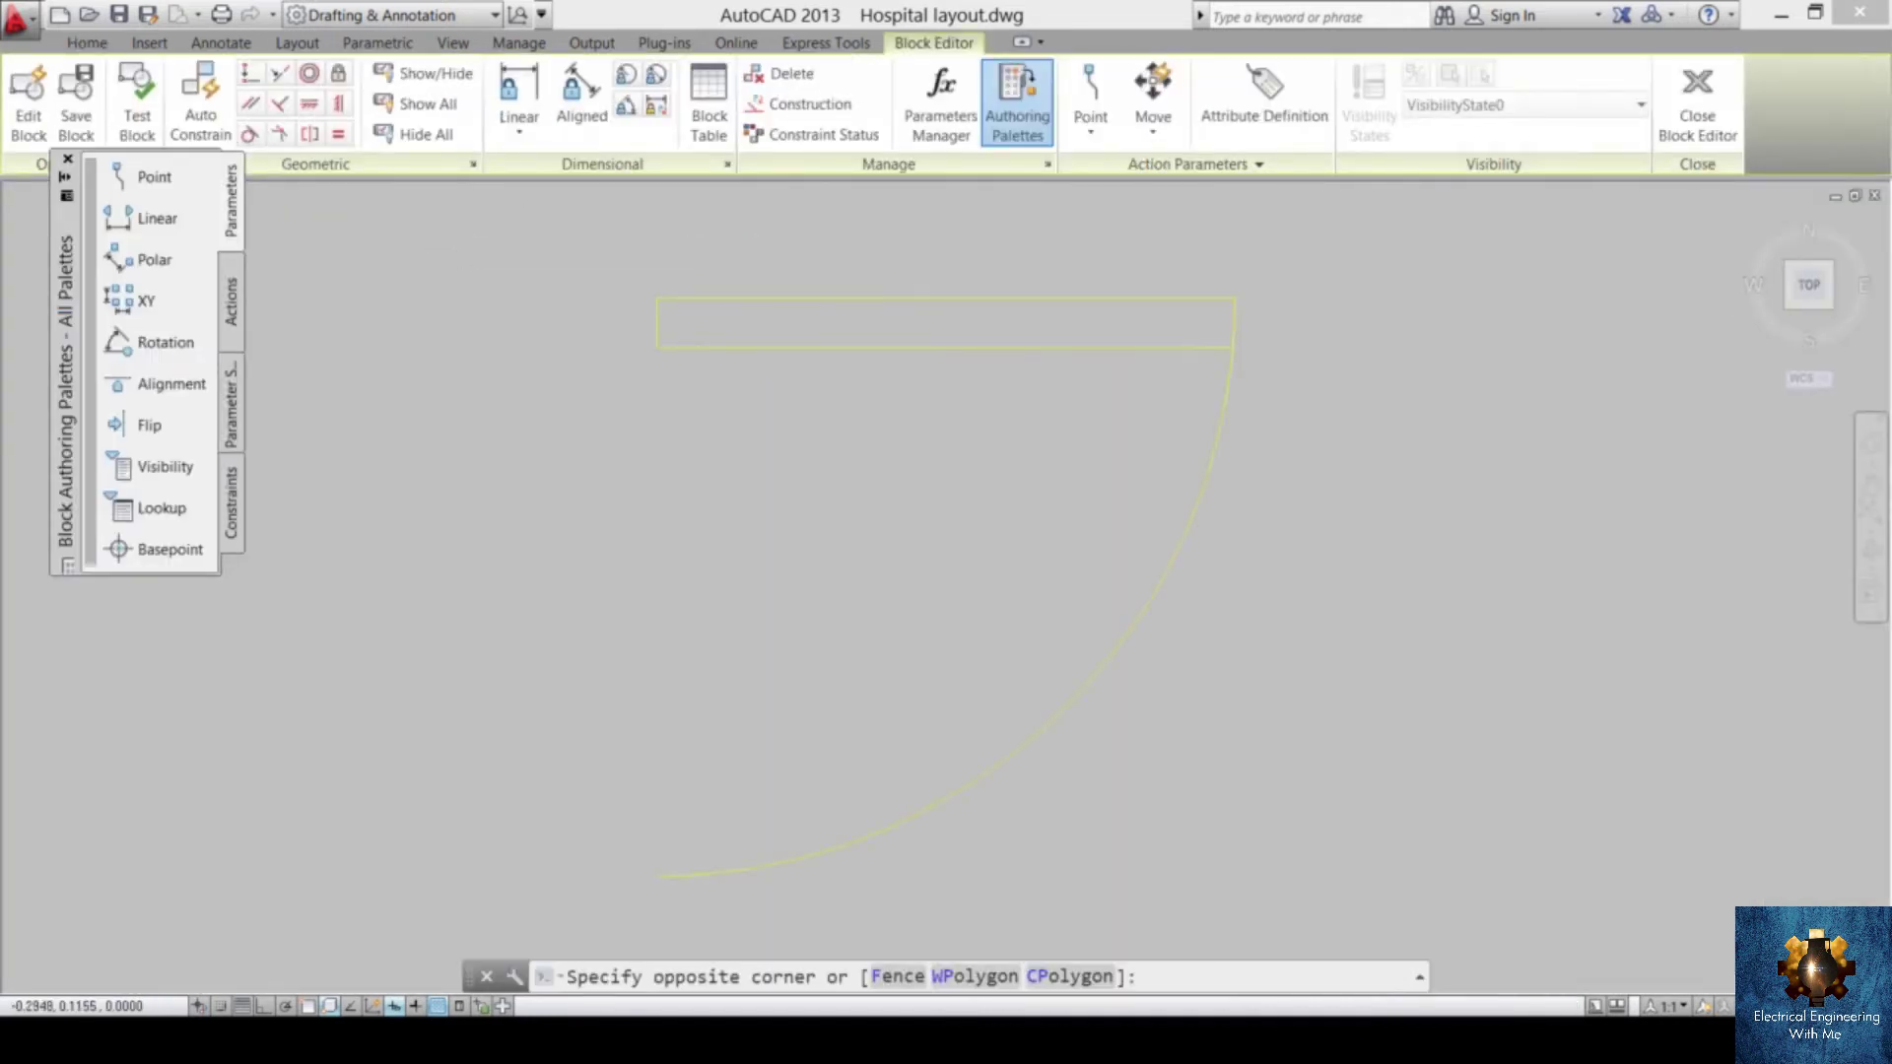
click(1607, 952)
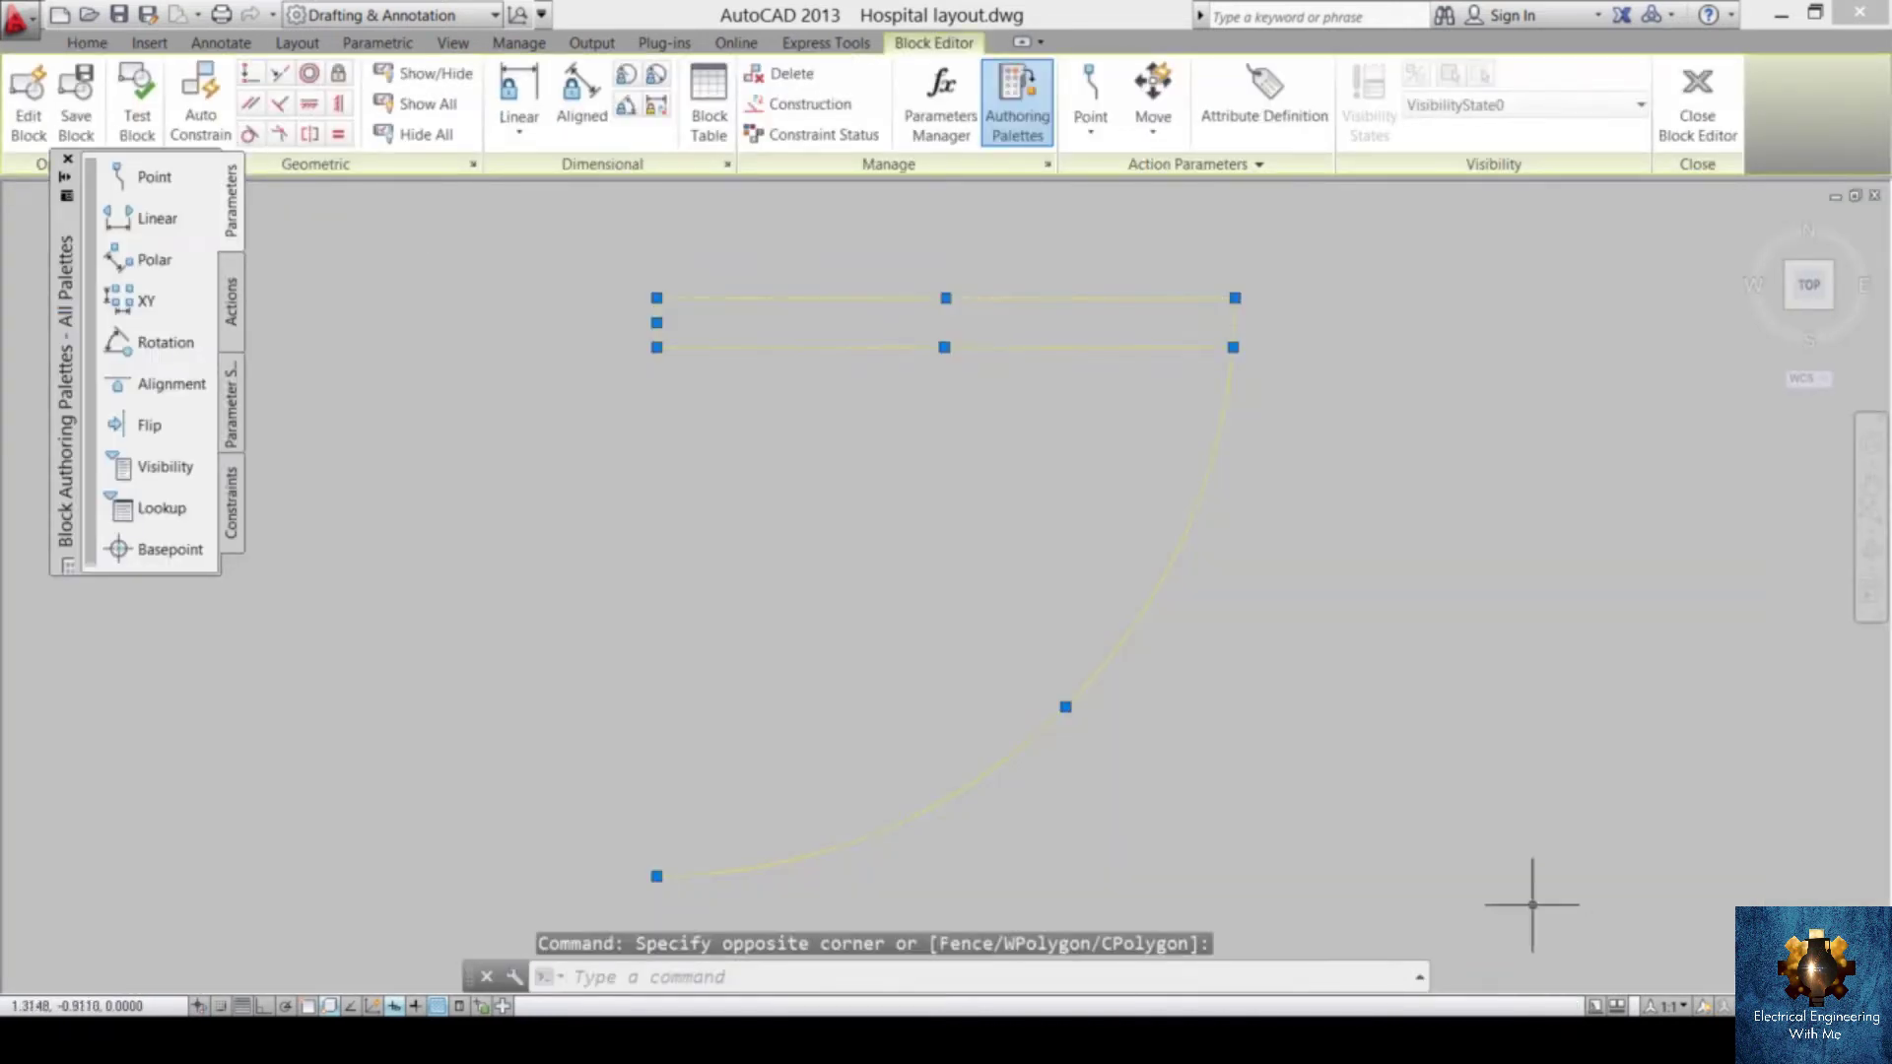
click(87, 43)
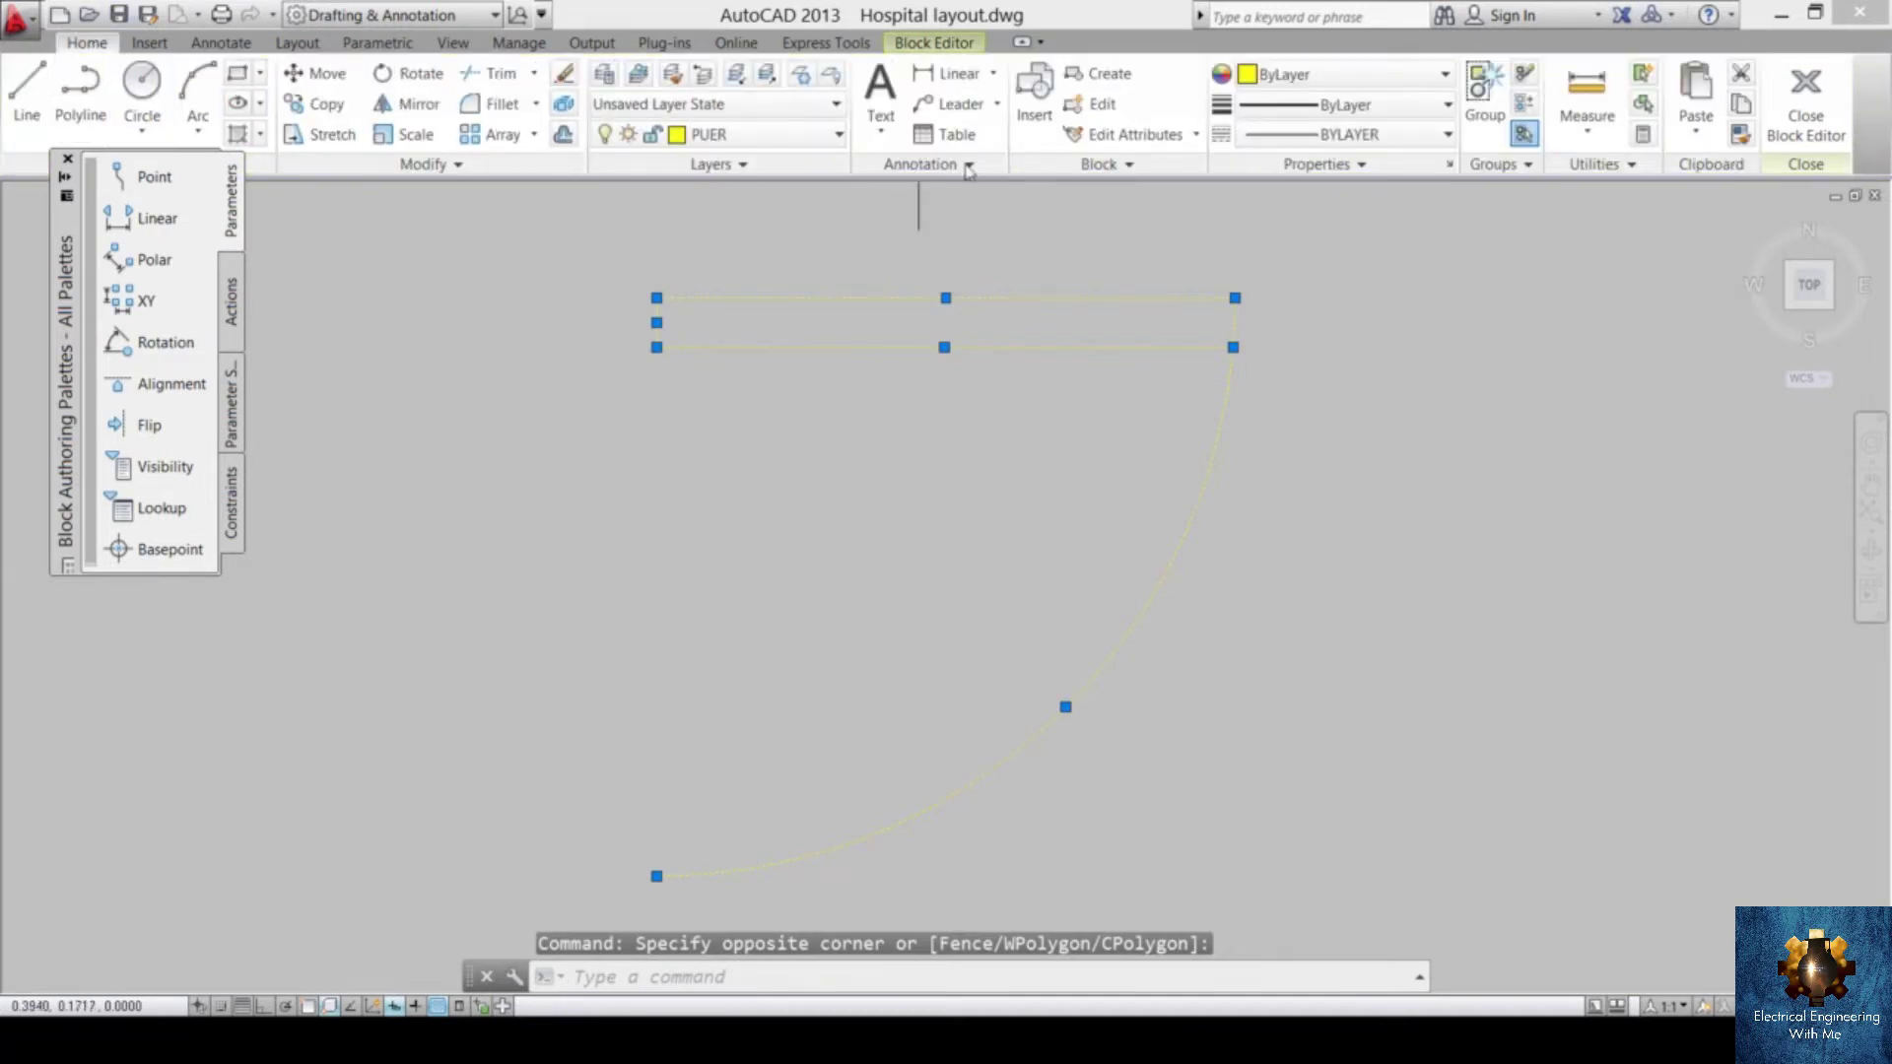
click(1358, 77)
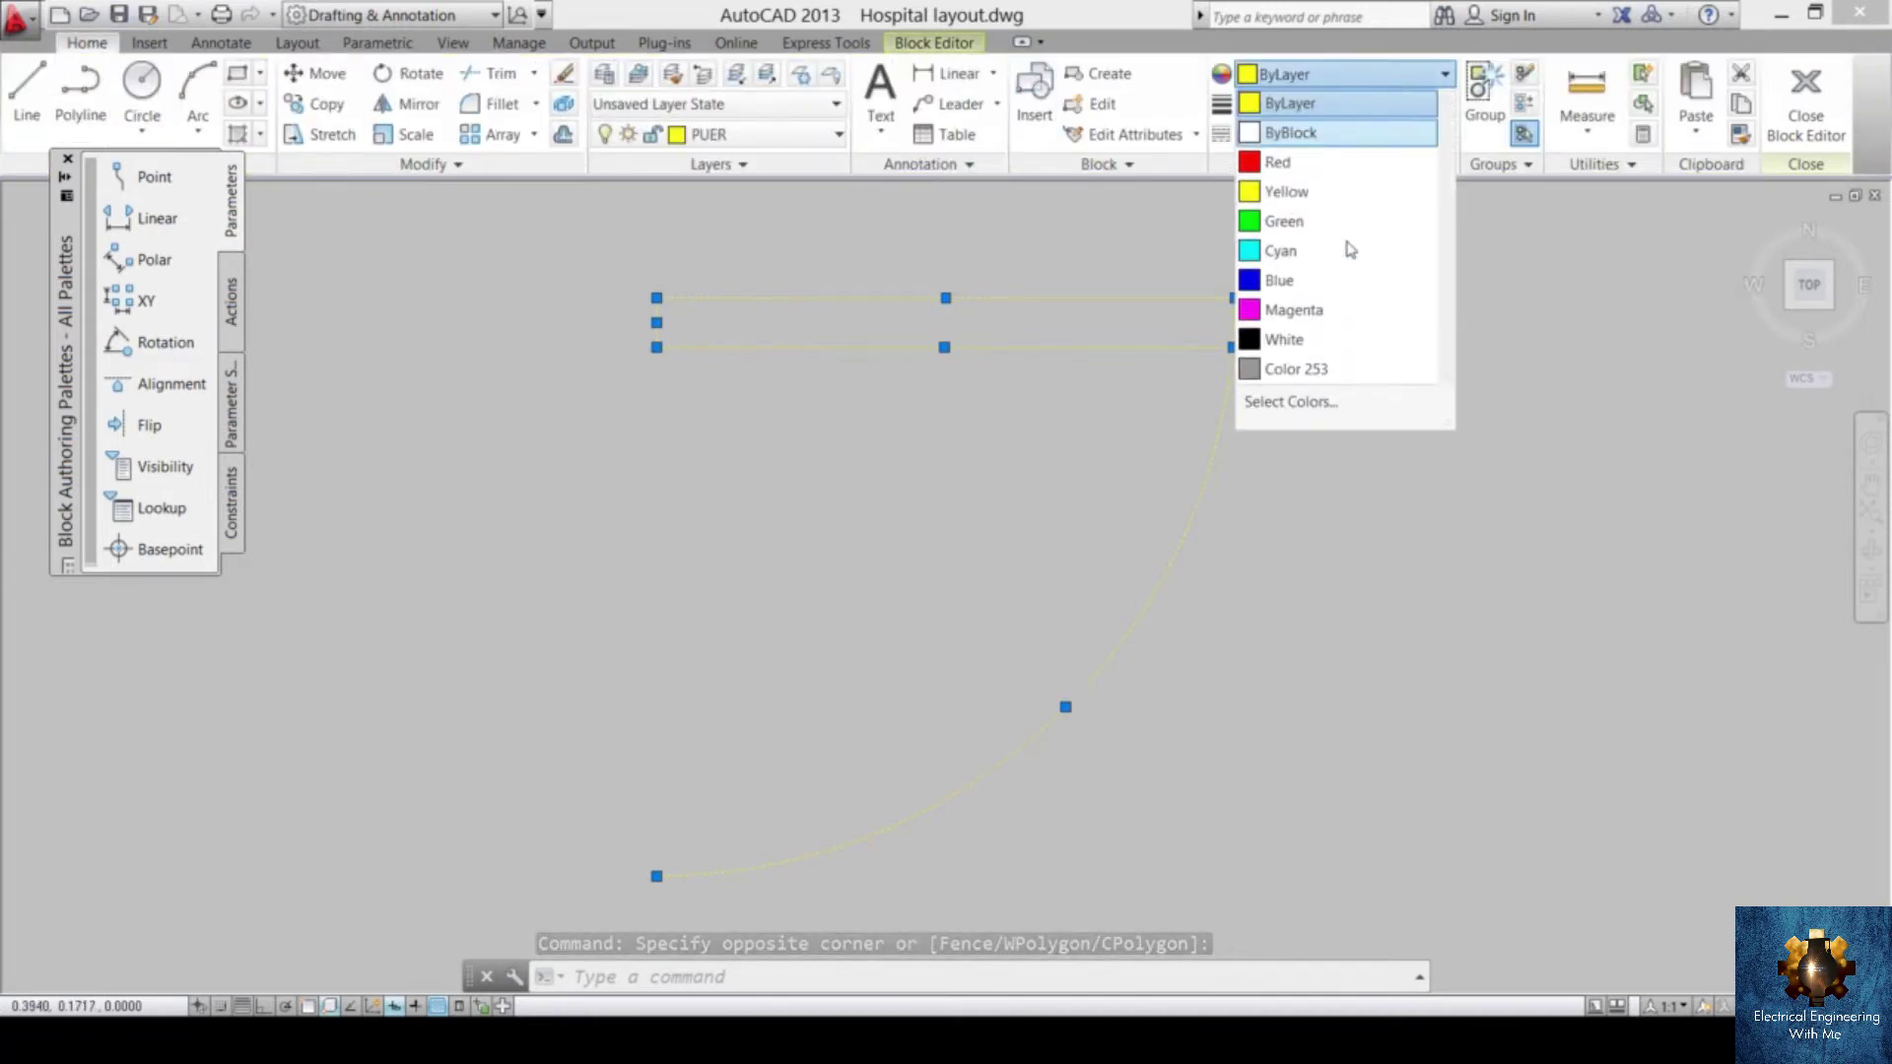
click(1255, 370)
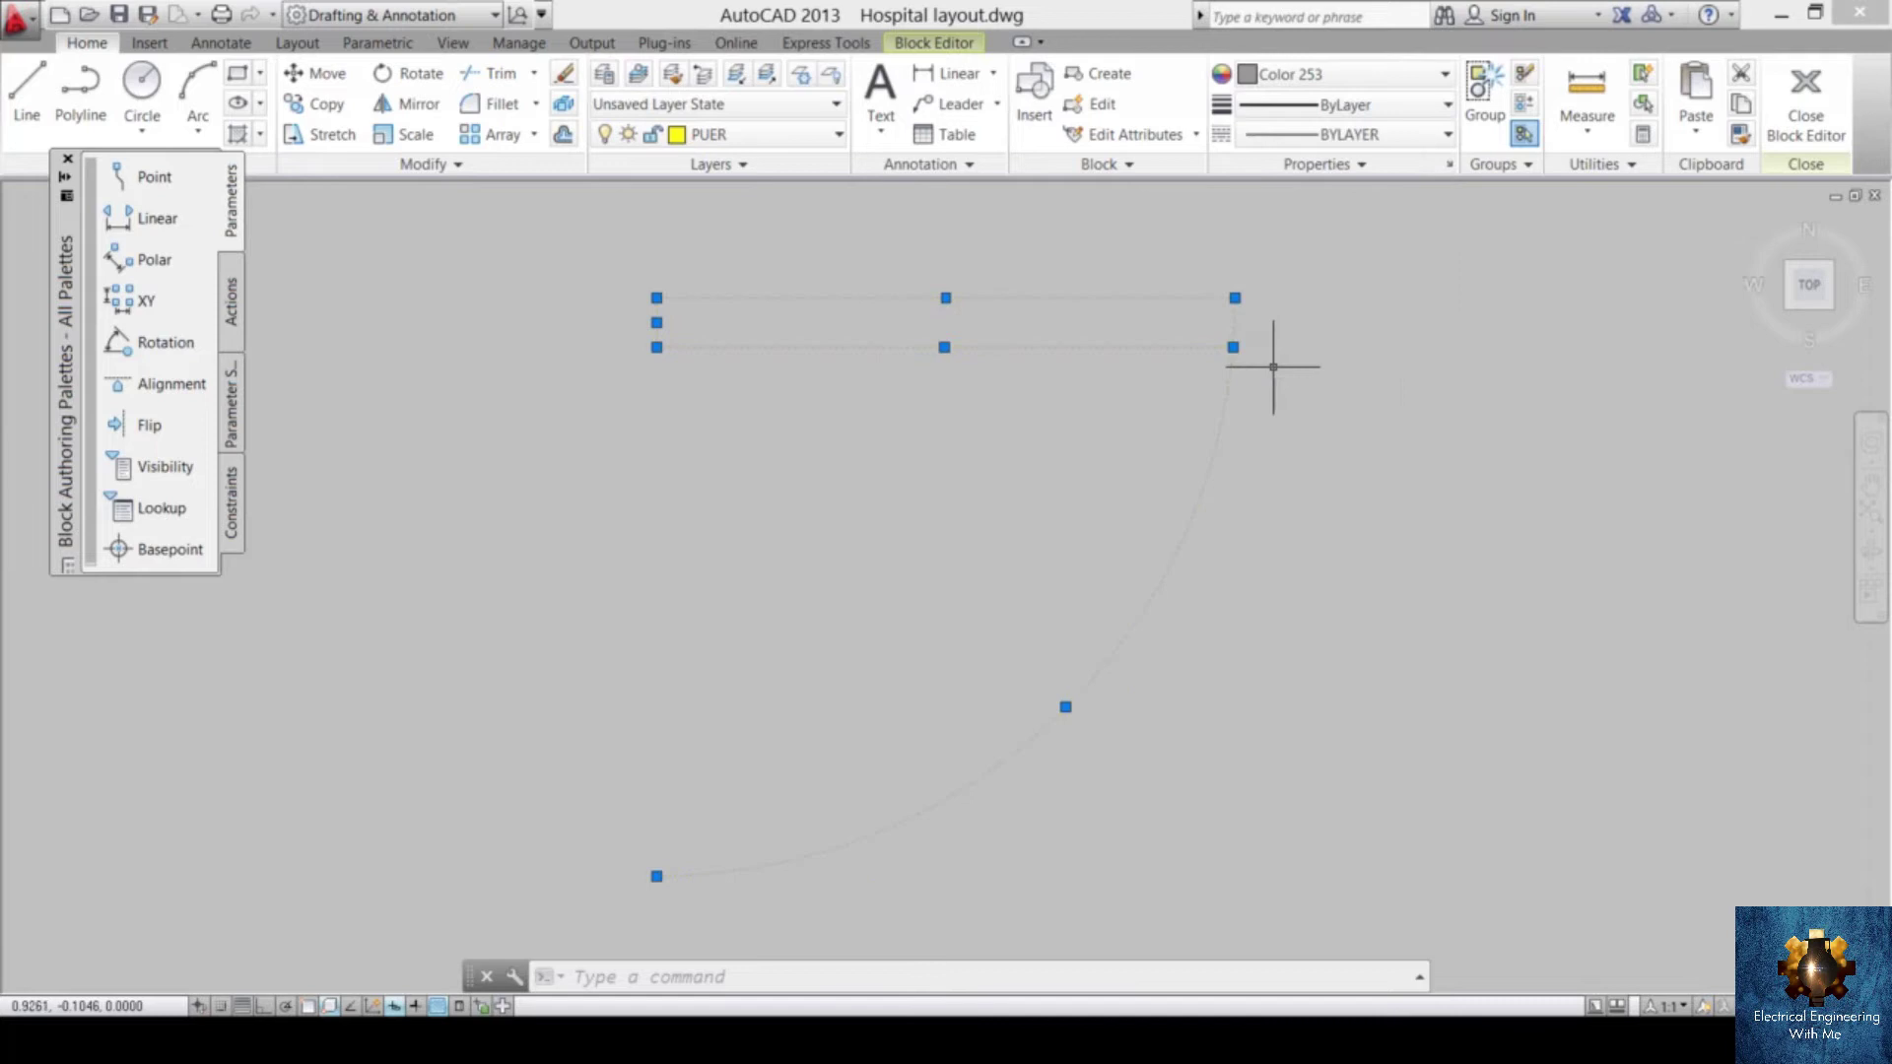
click(1806, 121)
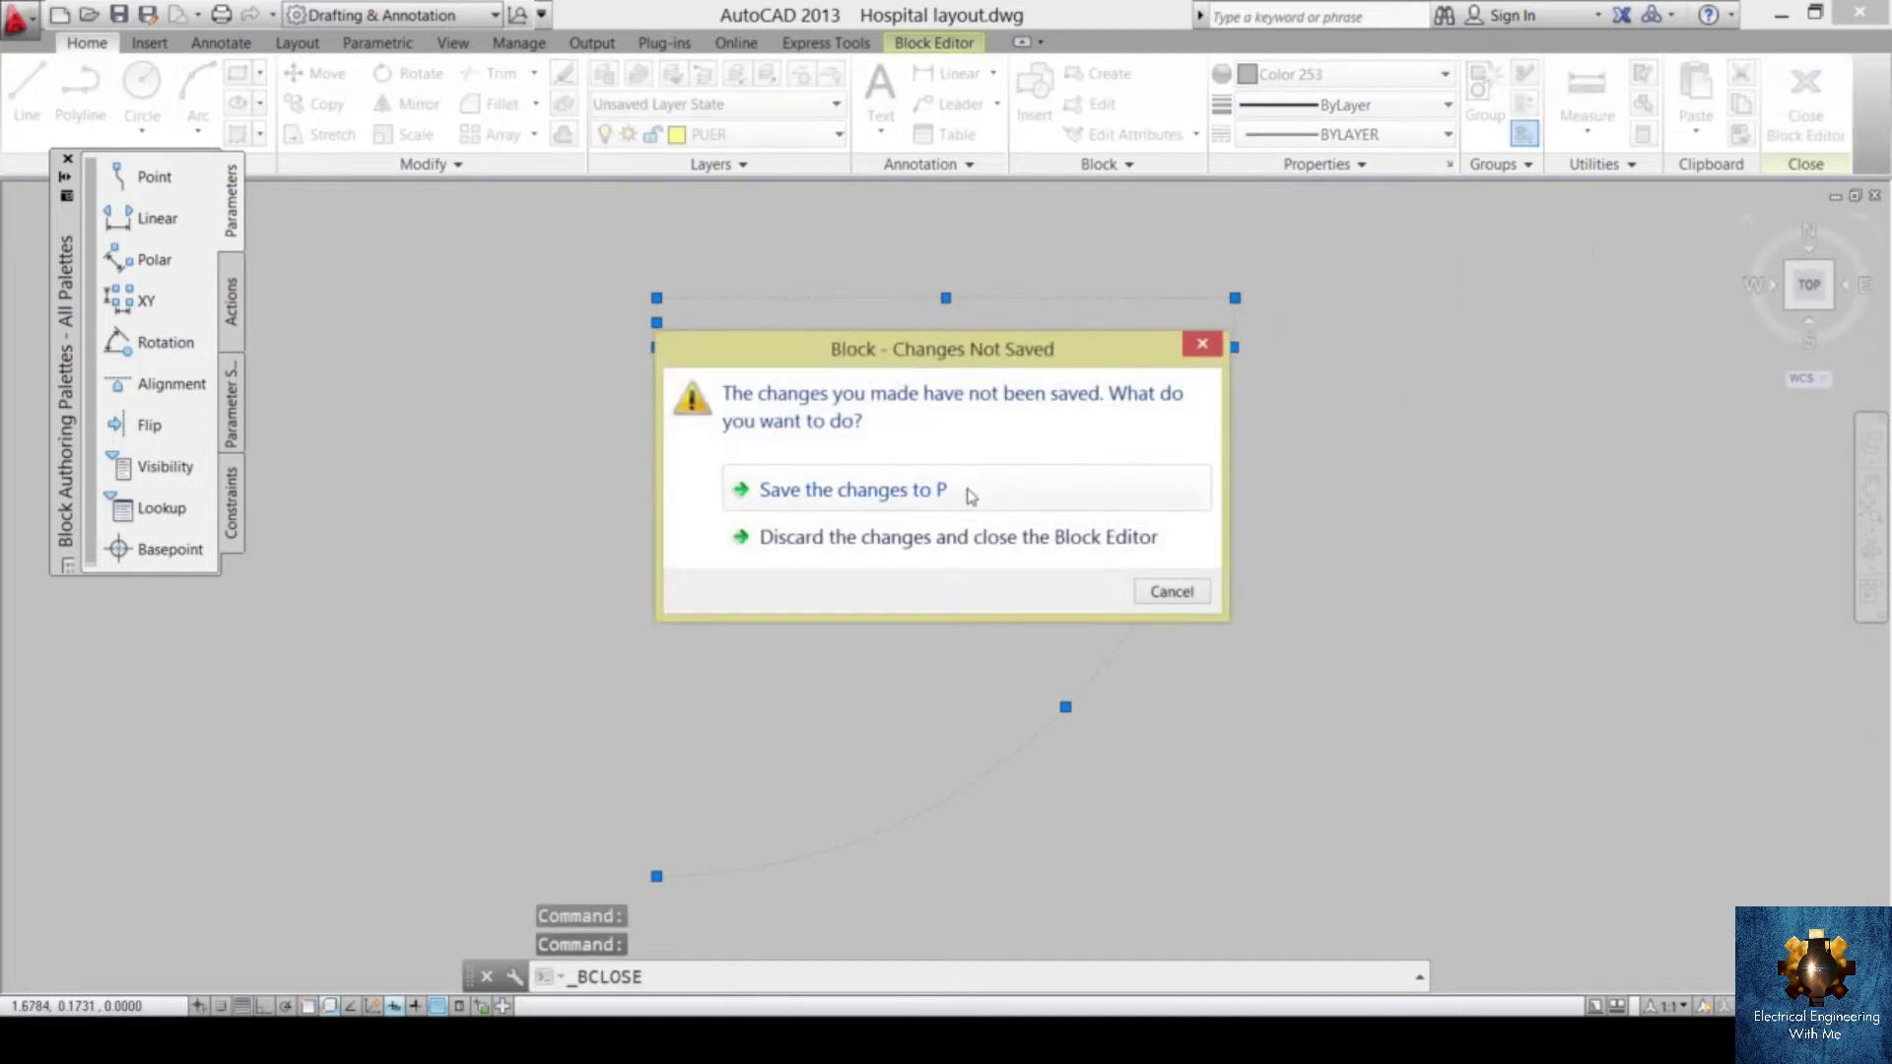
click(971, 494)
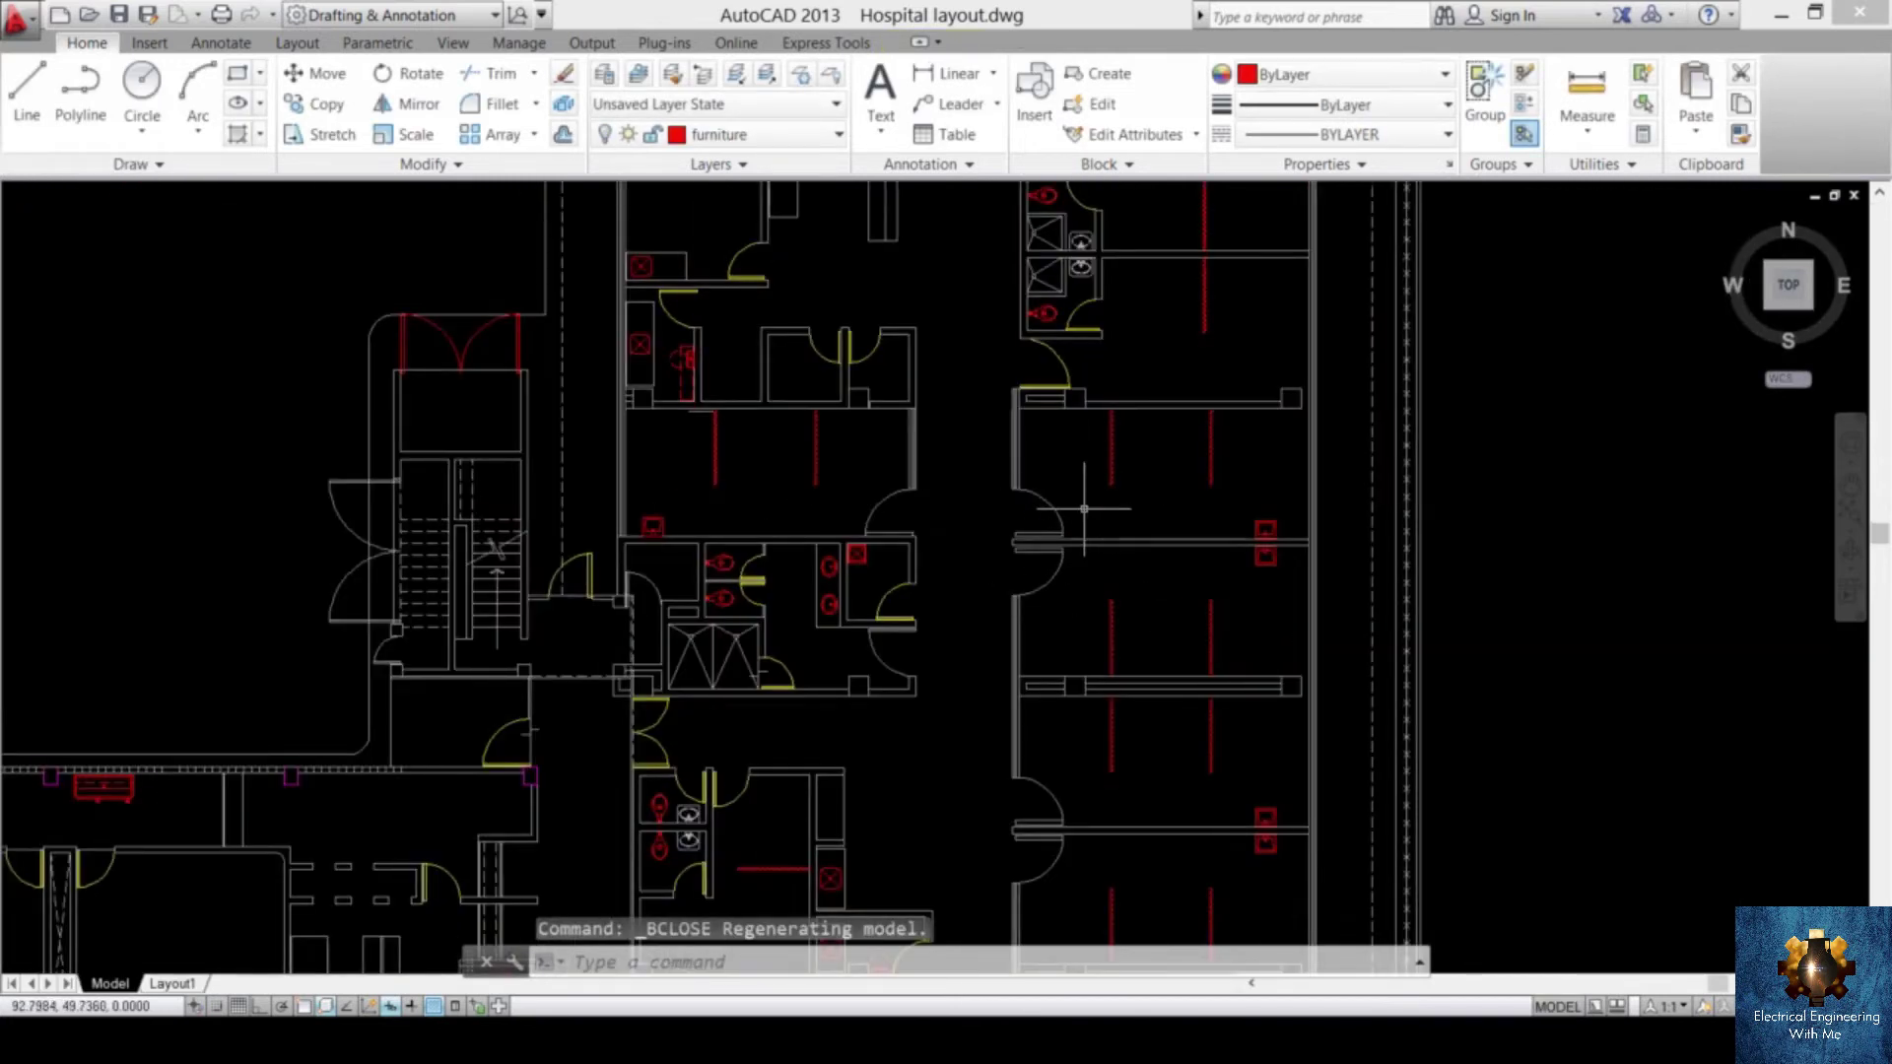
- Open the block definition PUERT120 of the yellow door below the ward toilets for editing
middle_drag(1082, 556, 1081, 612)
scroll(1229, 499, up, 6)
scroll(1279, 499, down, 4)
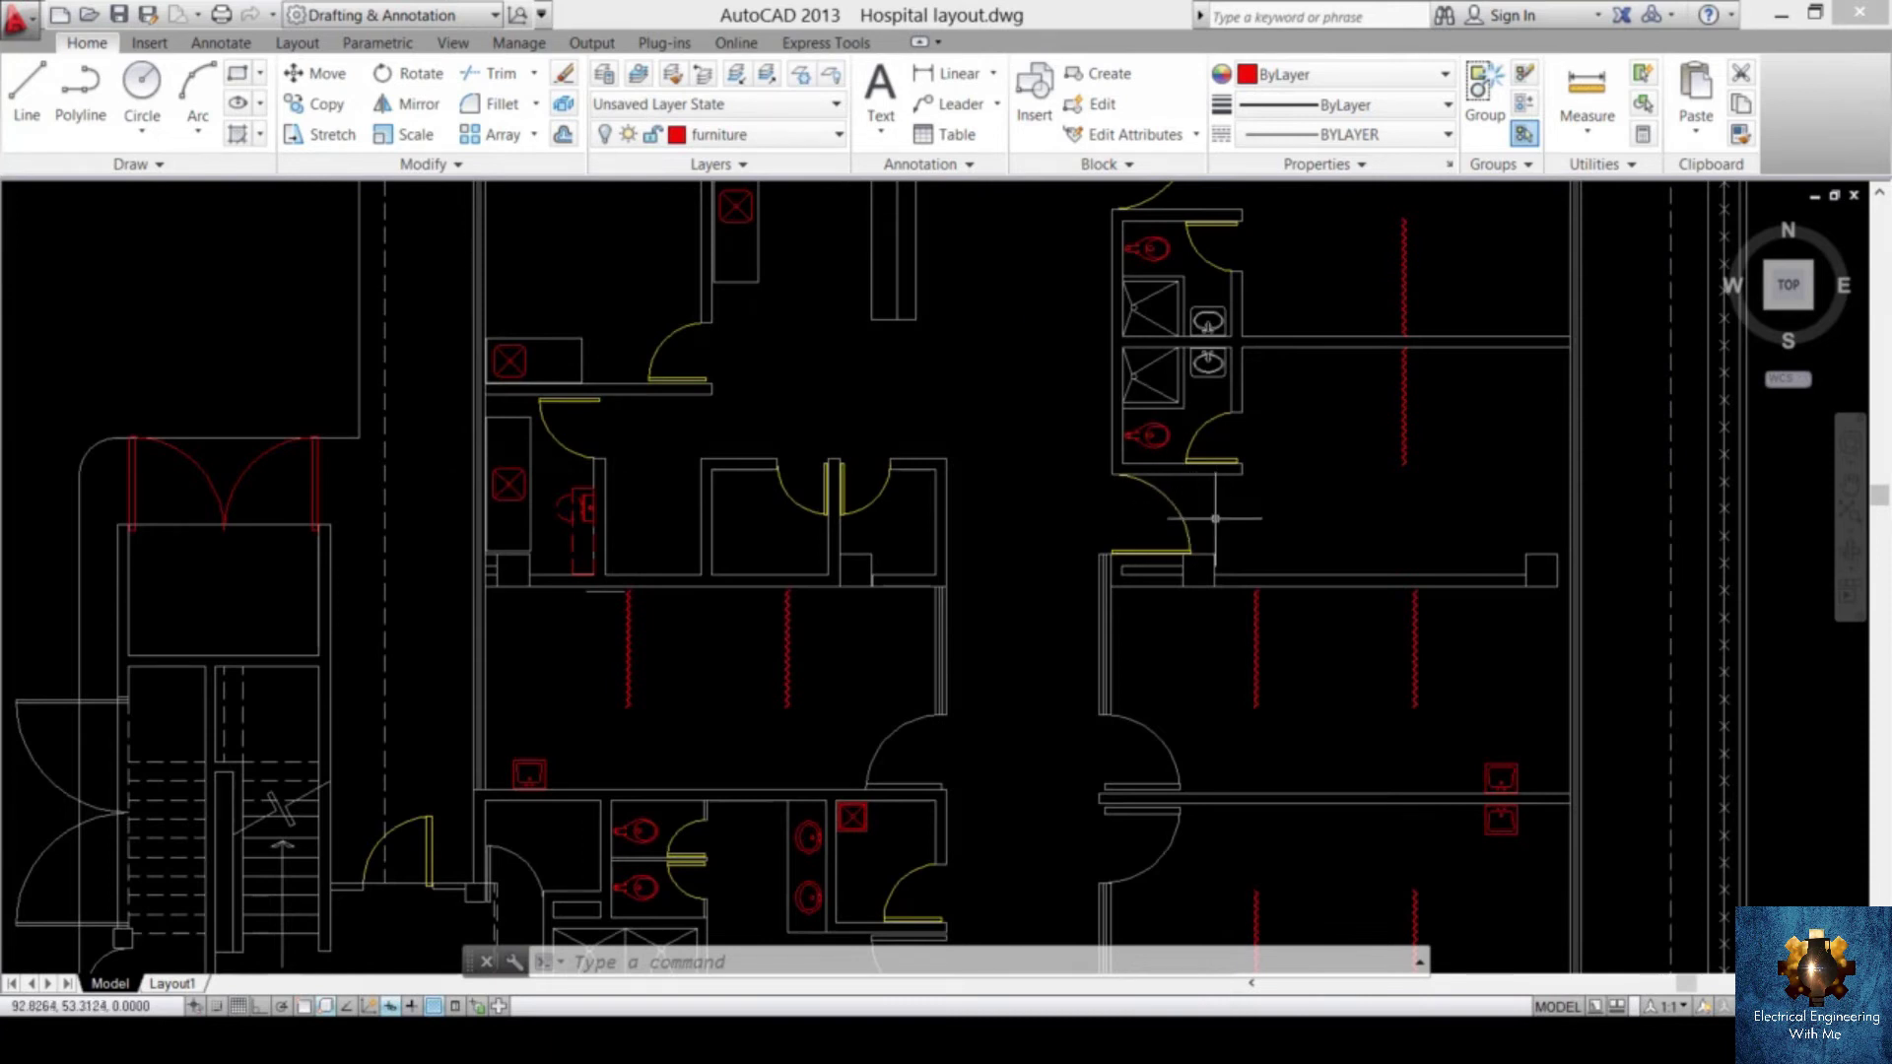
middle_drag(1250, 529, 1238, 559)
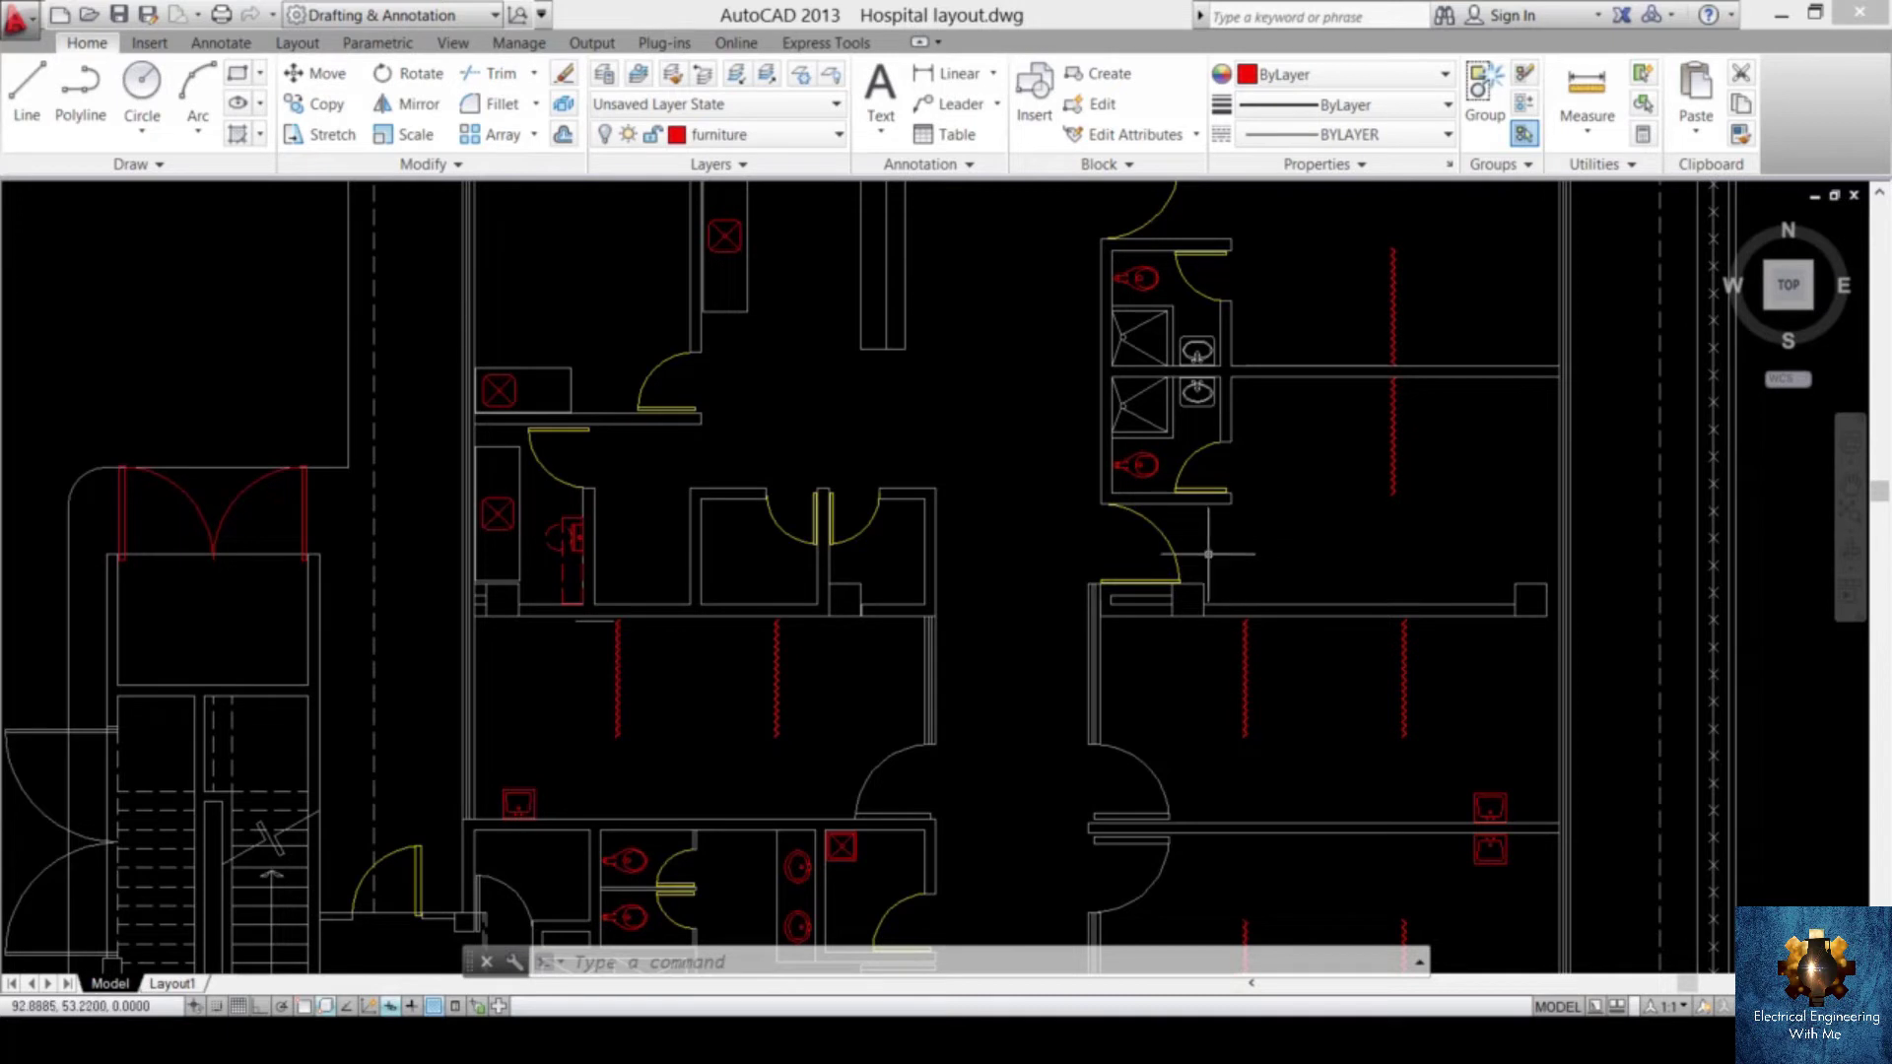
click(1171, 543)
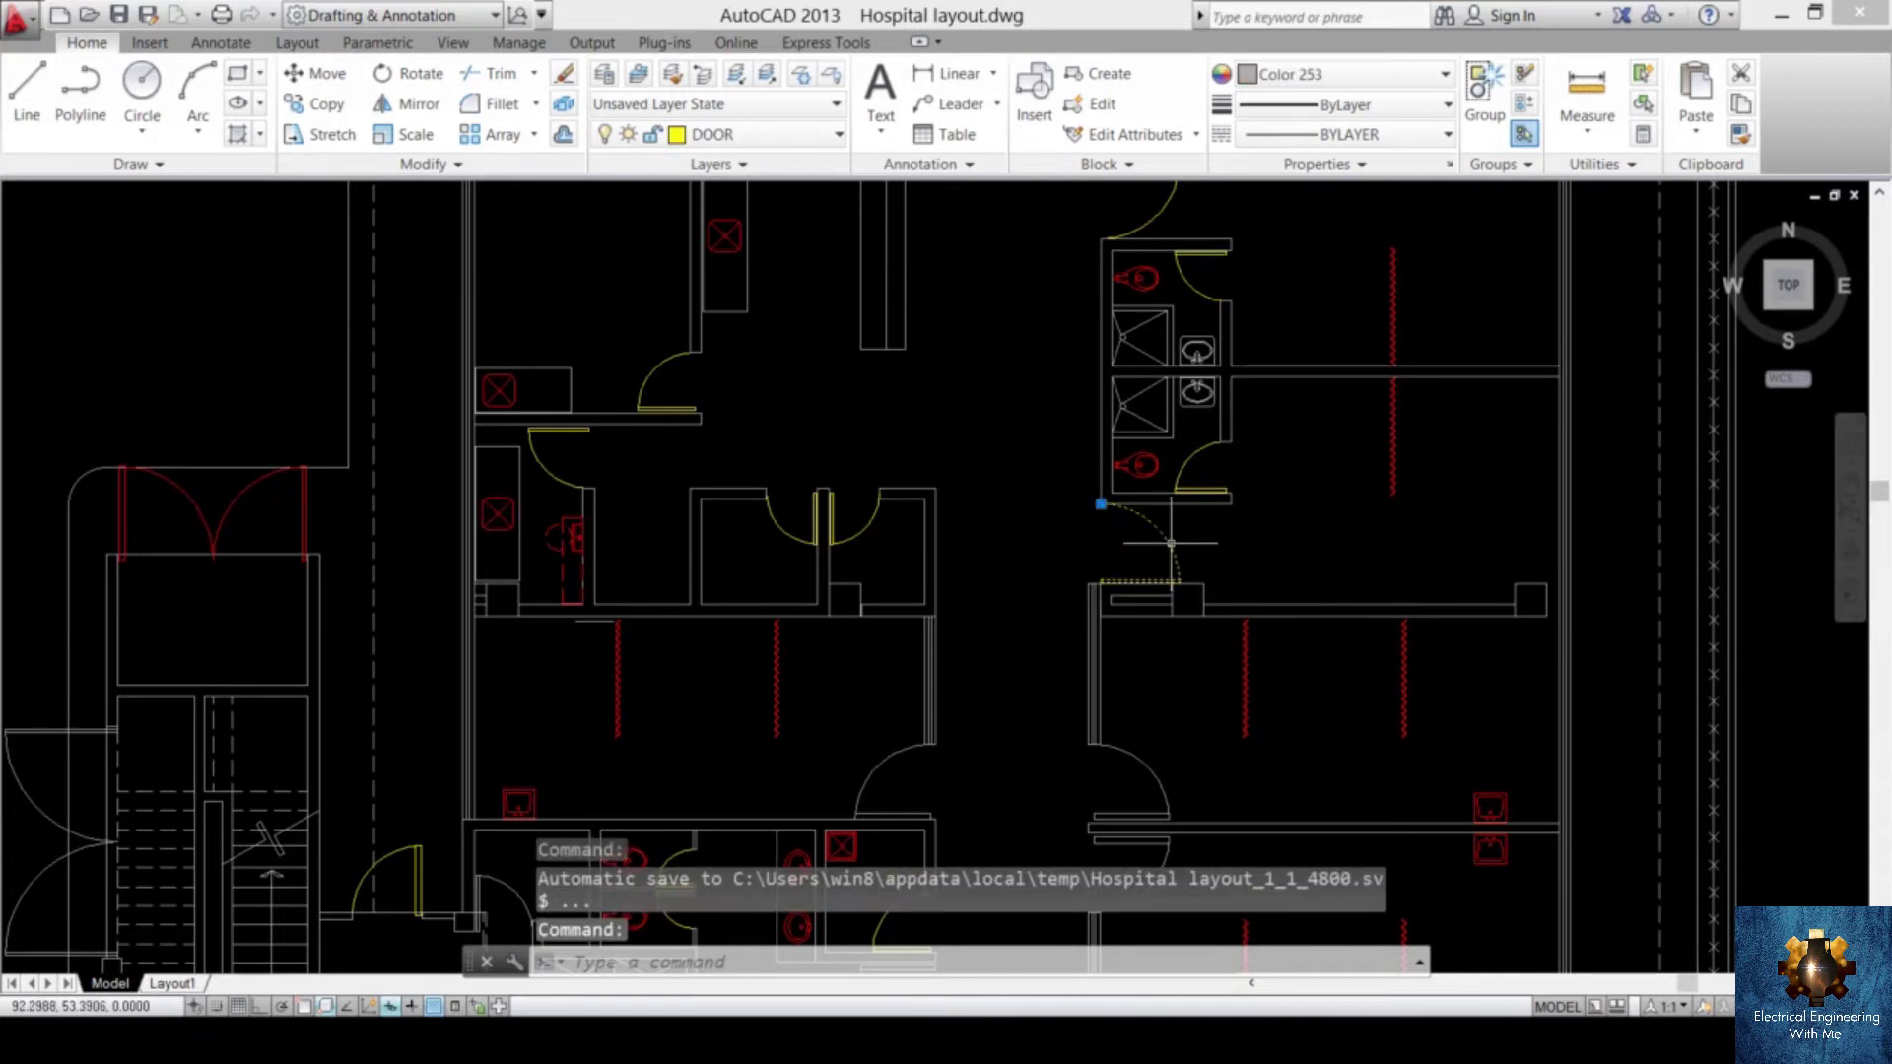
double_click(1171, 544)
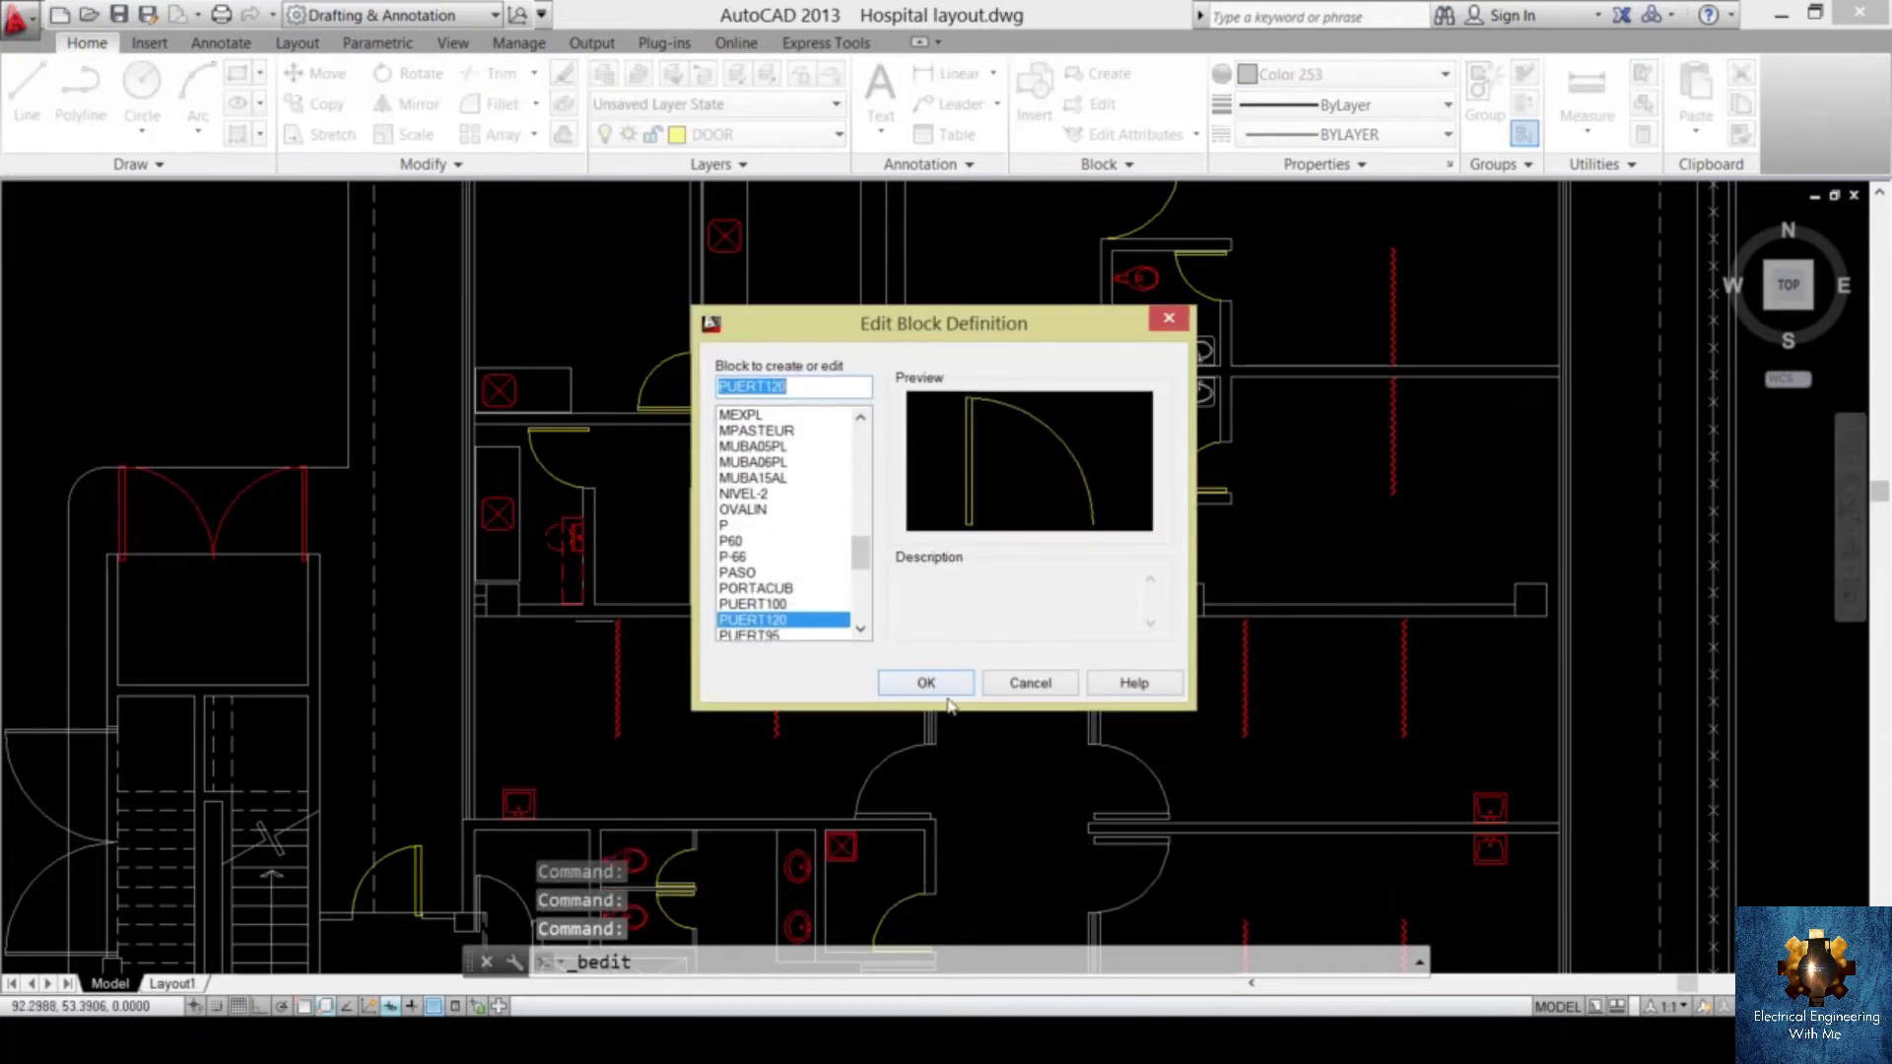
click(927, 684)
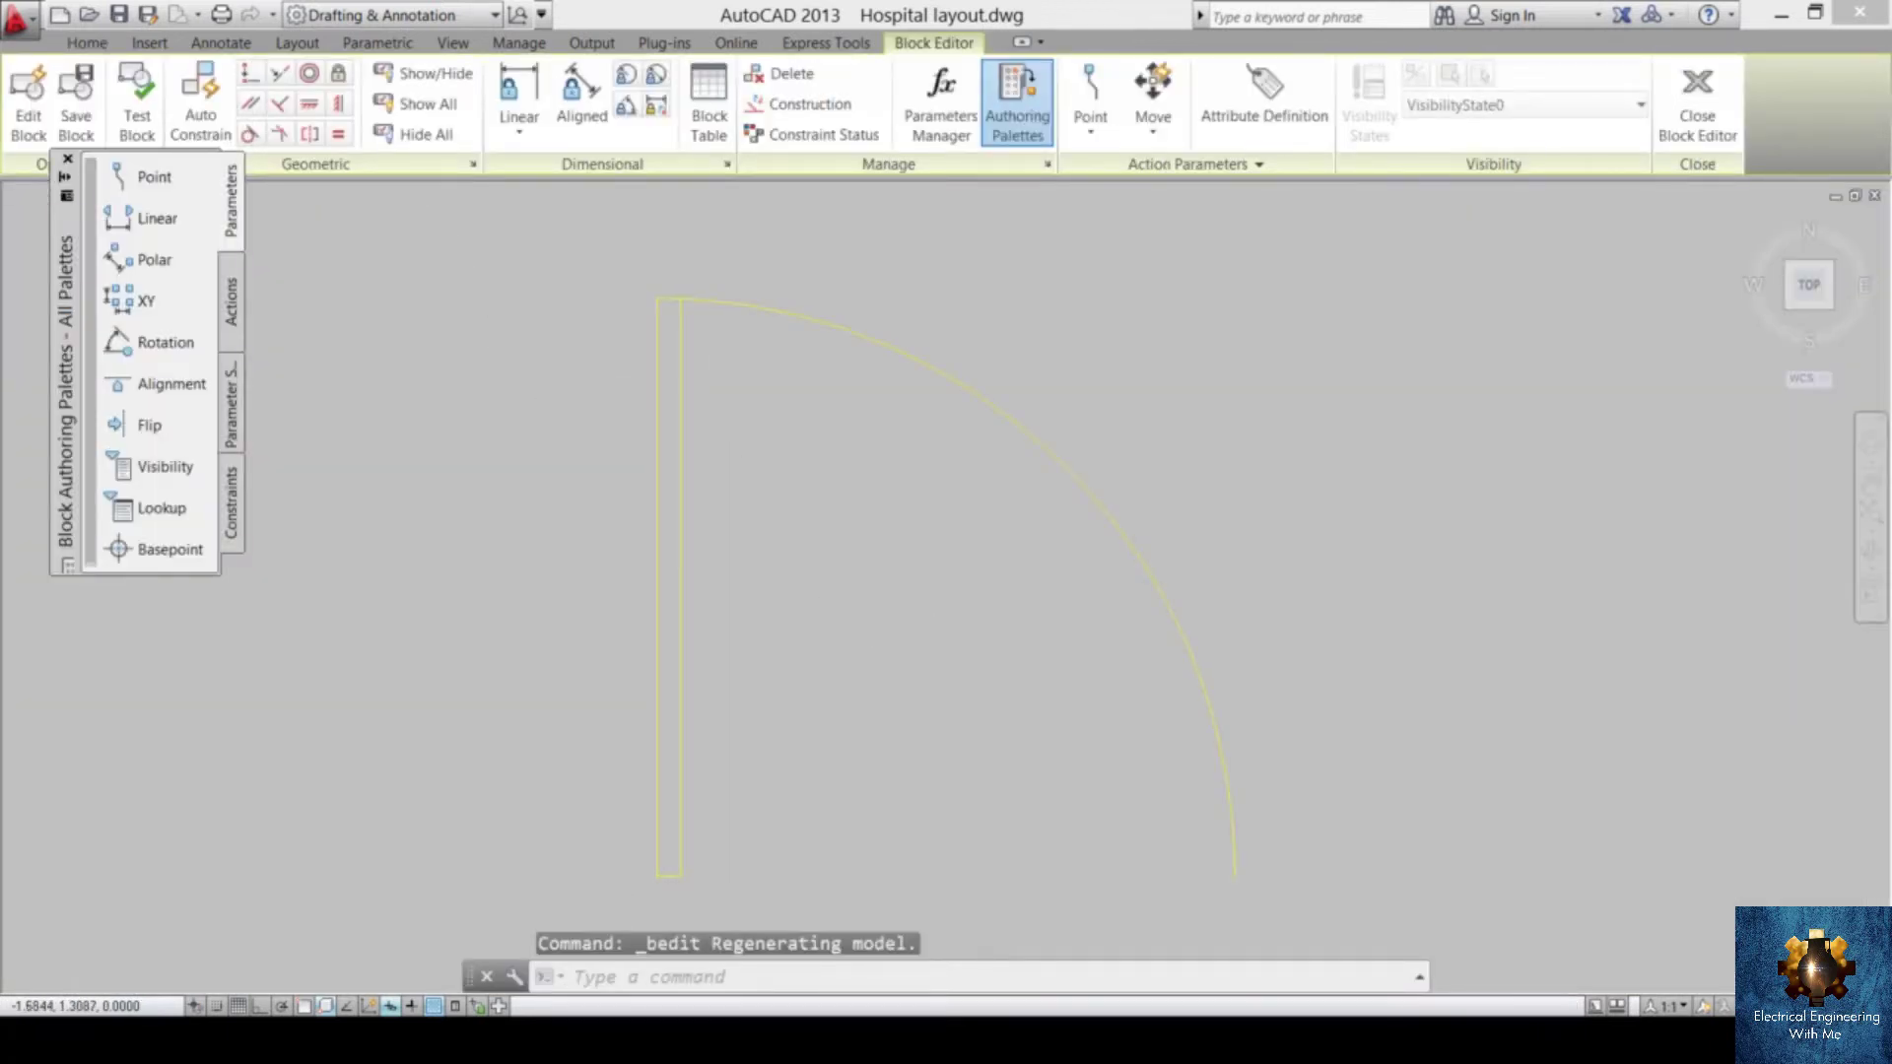
- Set all geometry of door block PUERT120 to Color 253, close the Block Editor and save the changes
click(407, 234)
click(1480, 929)
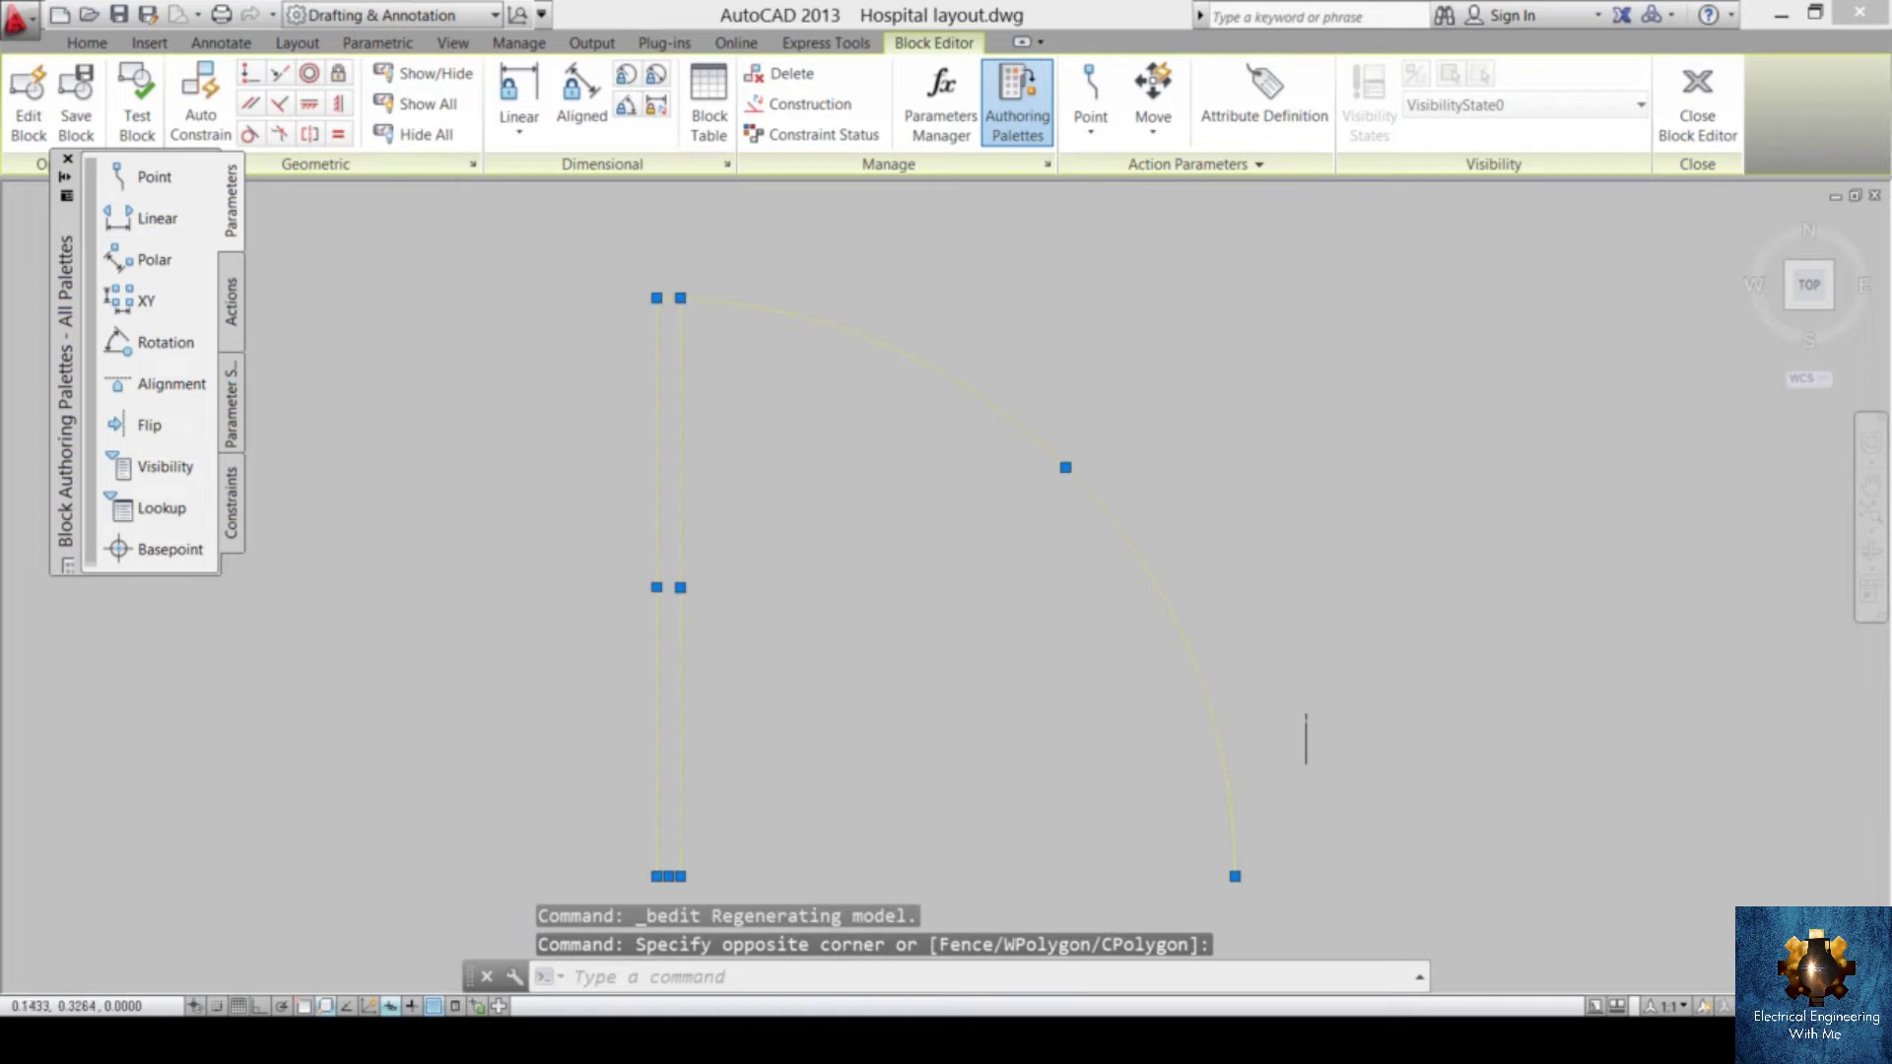
click(87, 43)
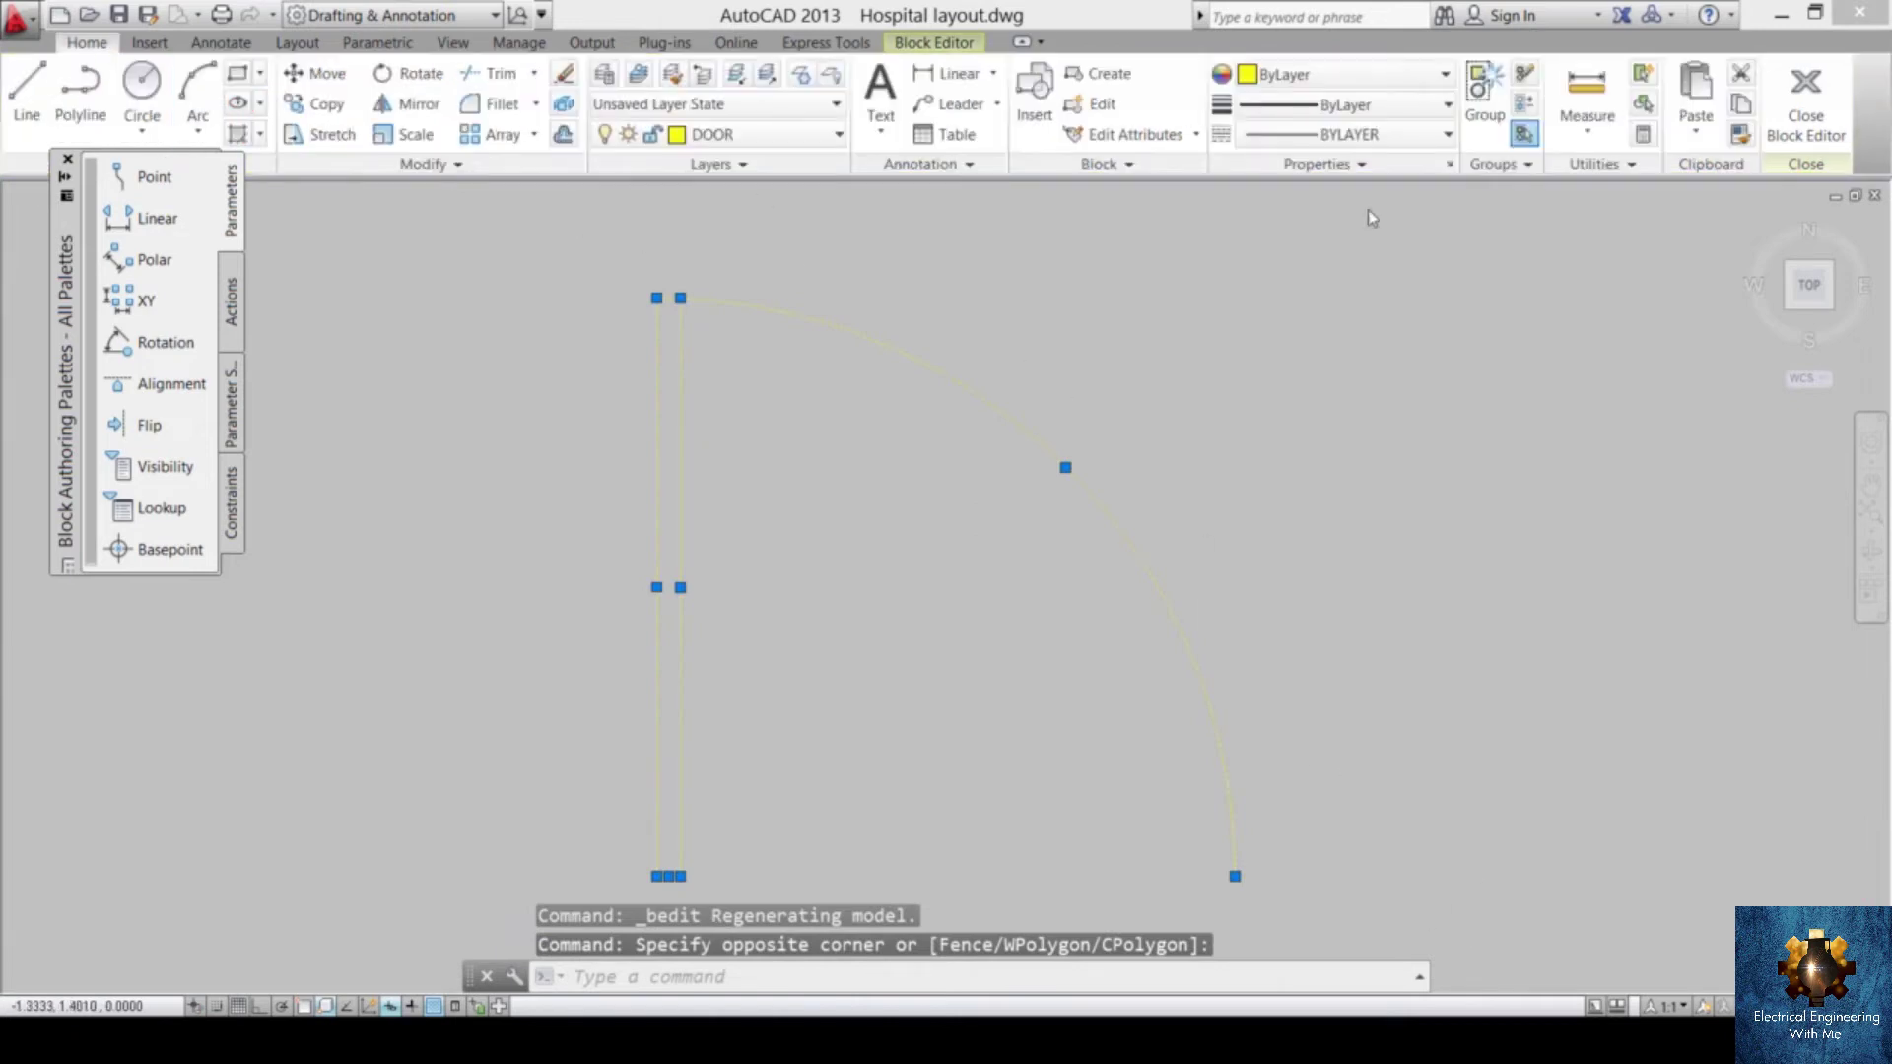
click(1401, 86)
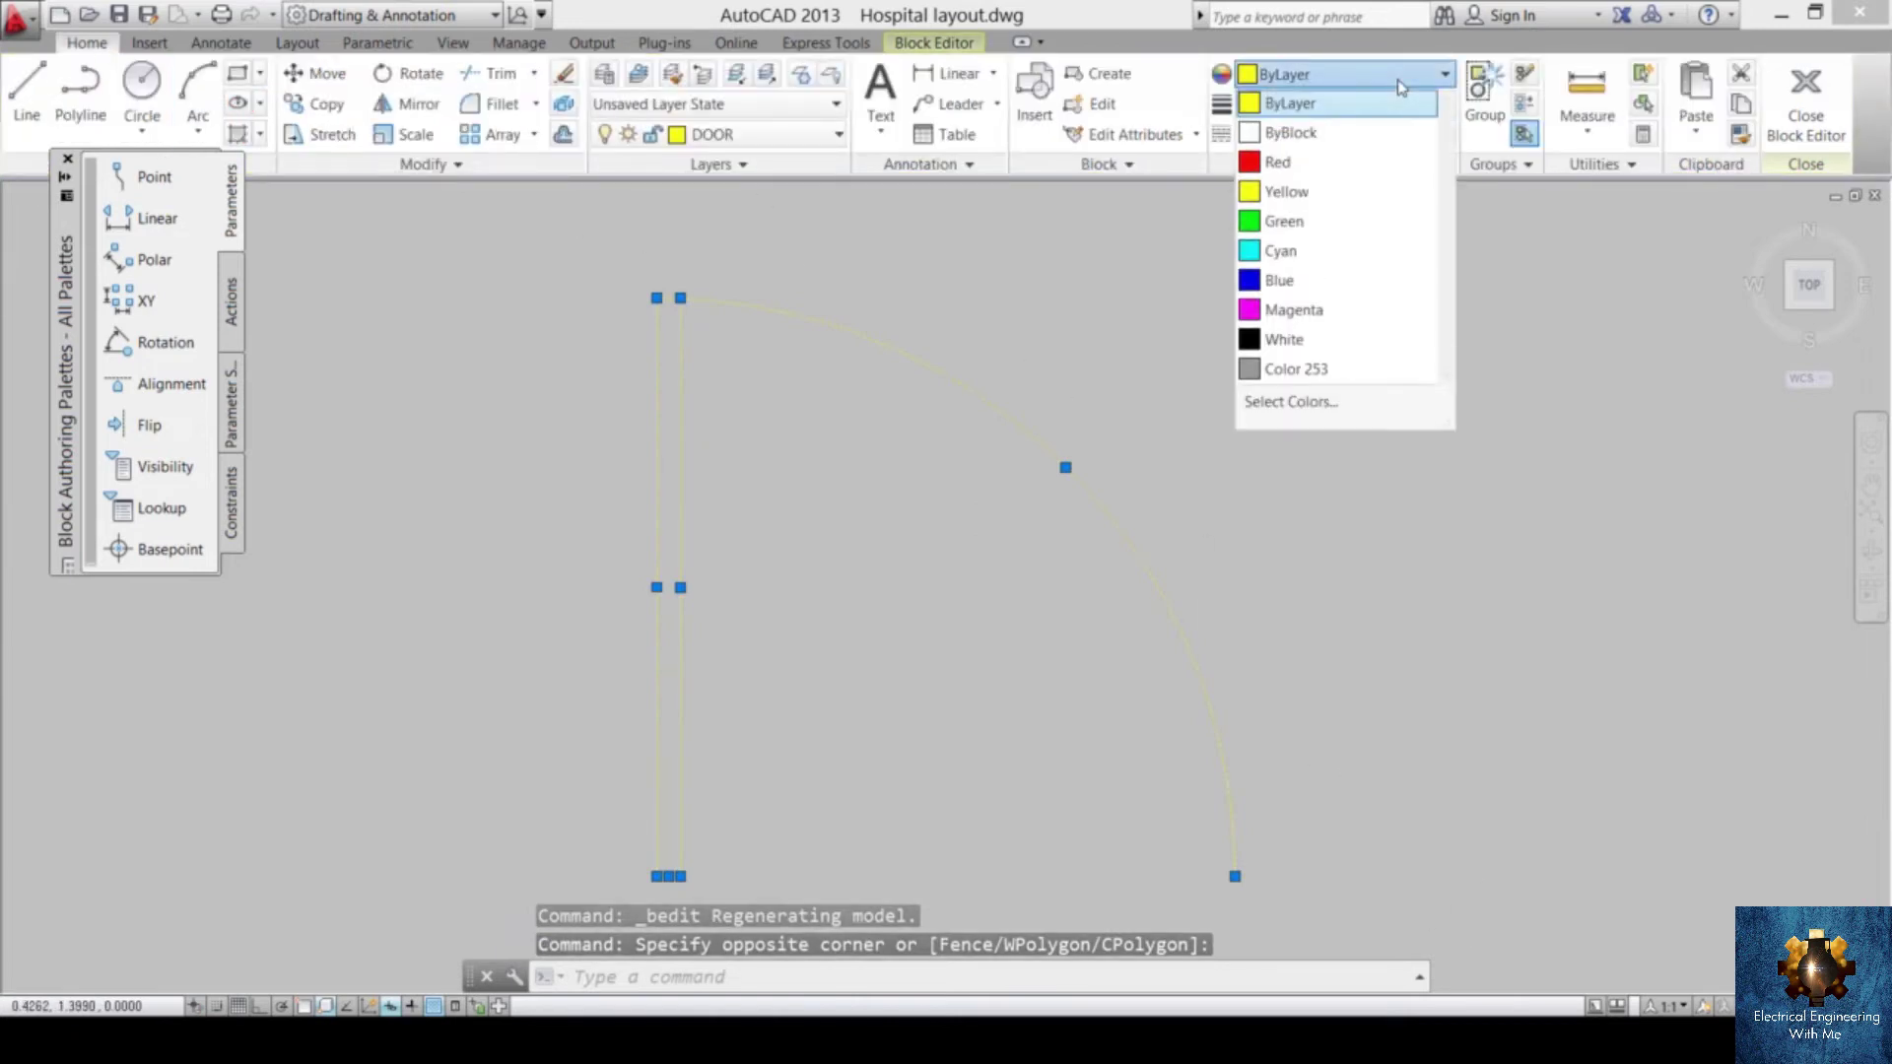
click(1296, 376)
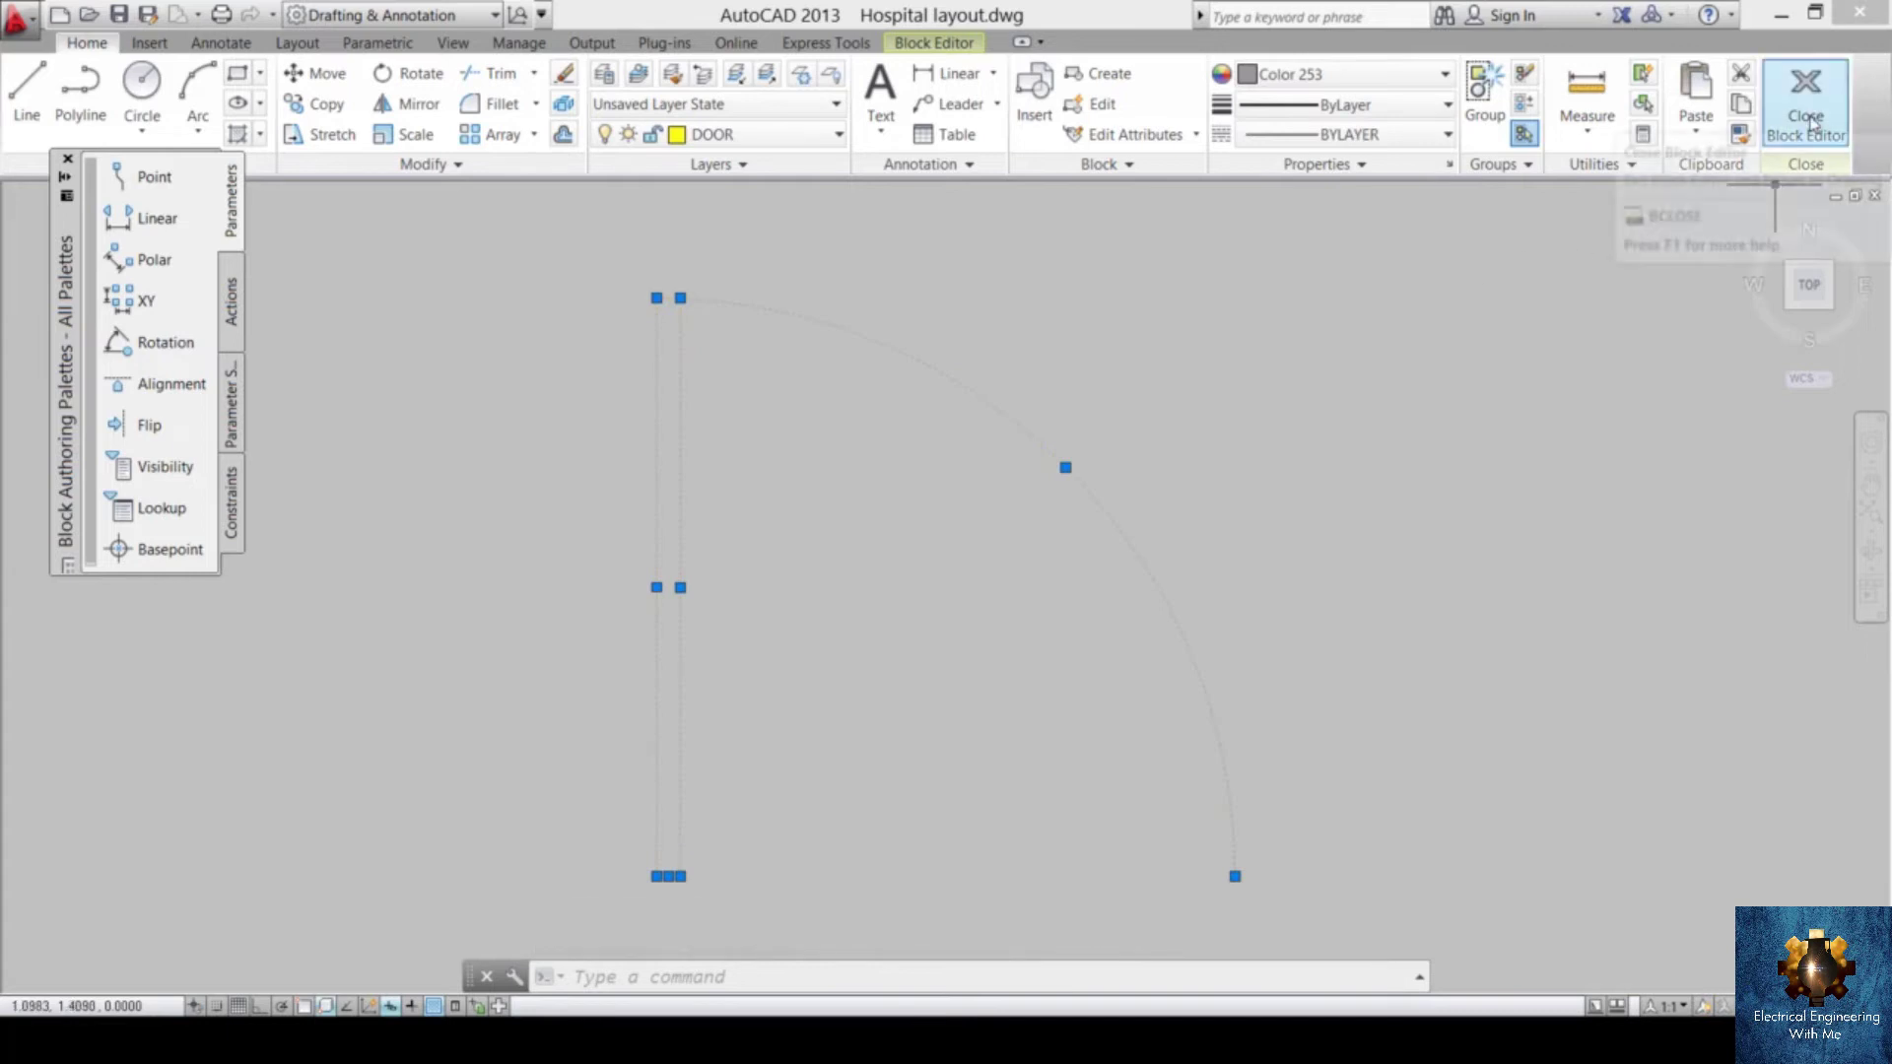
click(1807, 108)
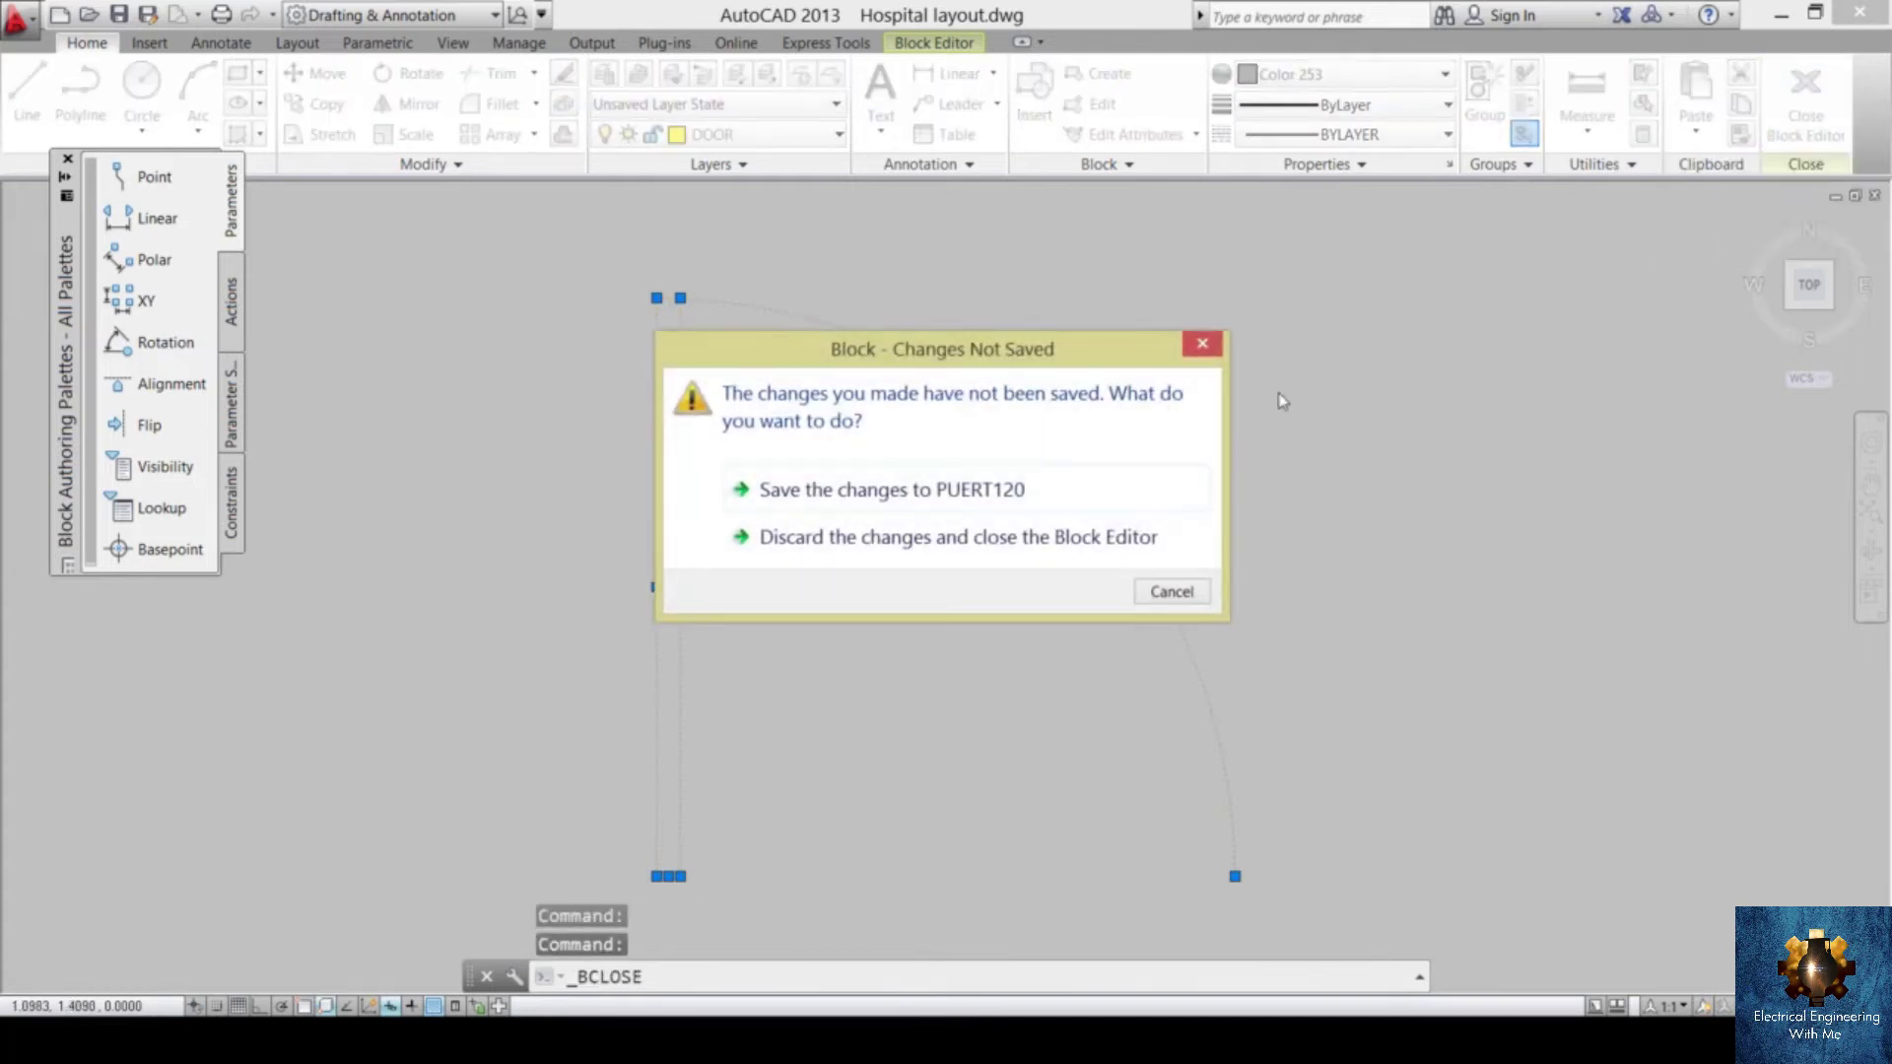
click(1015, 490)
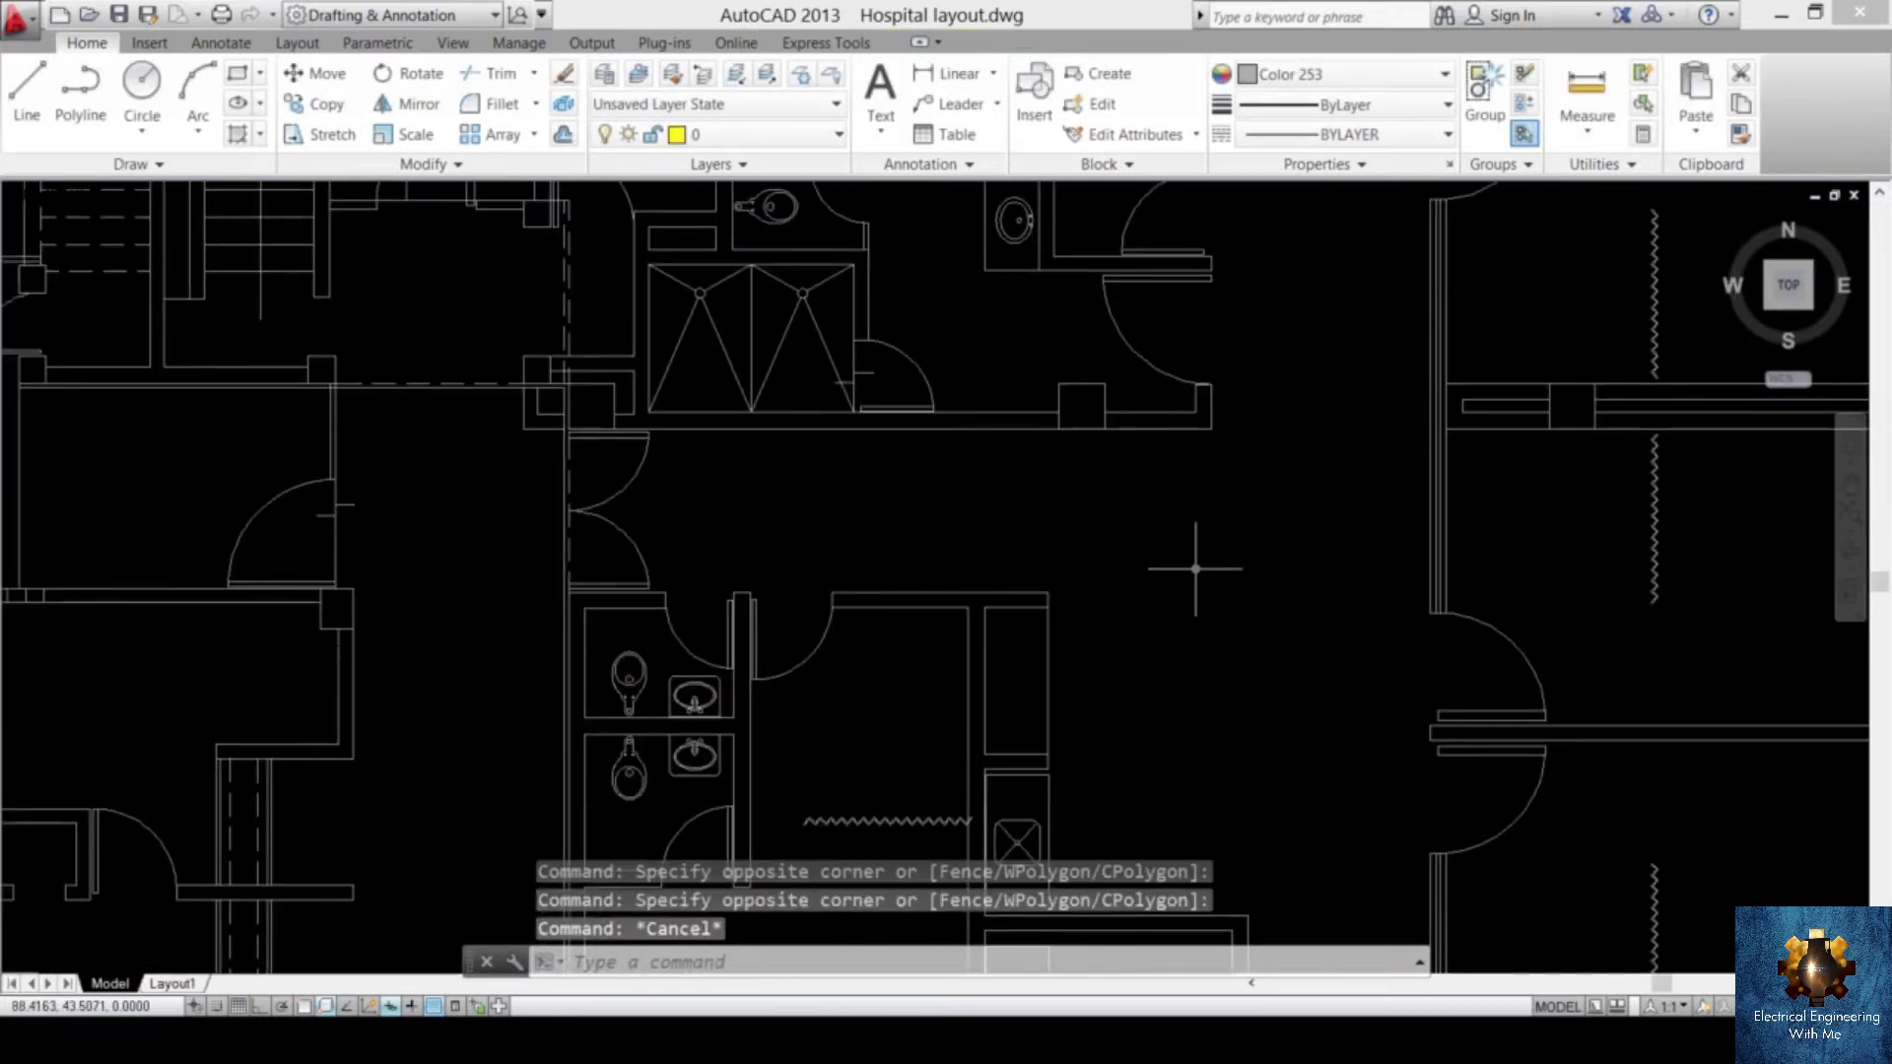
- Review the whole hospital plan for leftover colours and check the colour and layer of a central wall line
scroll(1196, 569, down, 4)
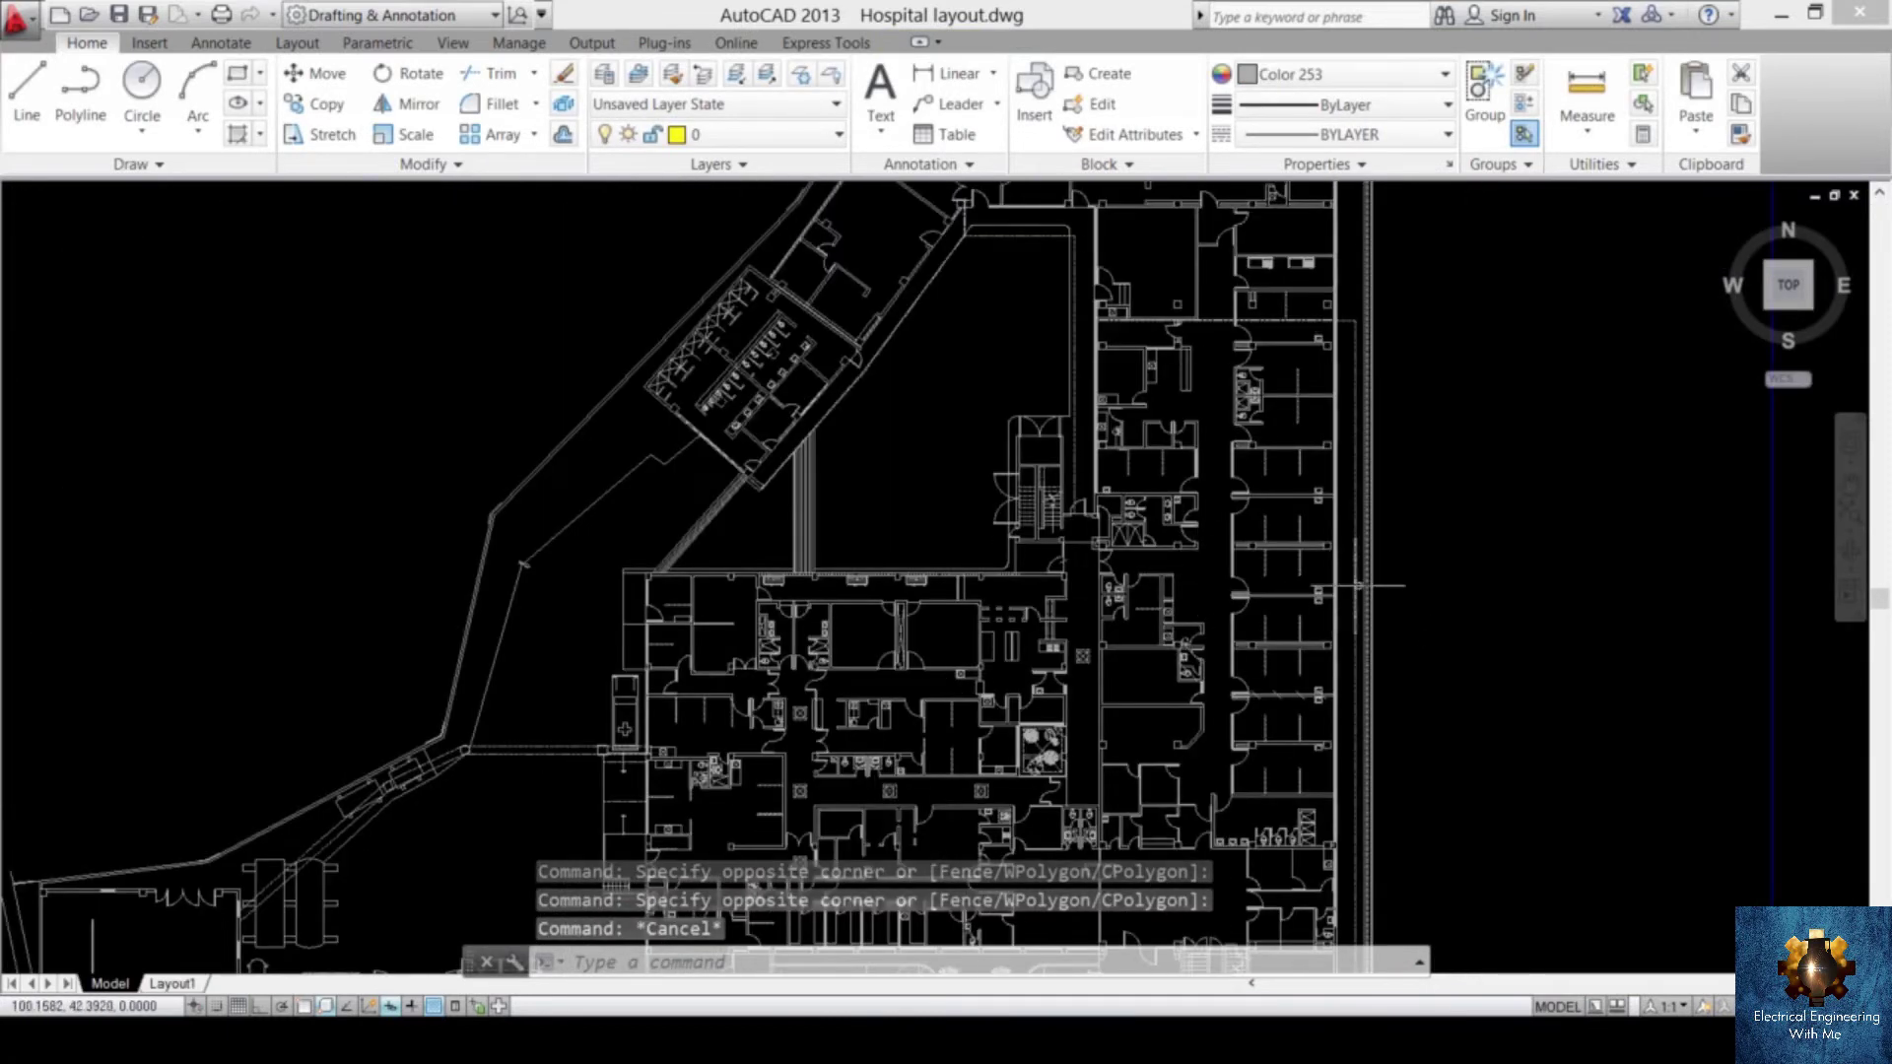
scroll(1383, 578, down, 3)
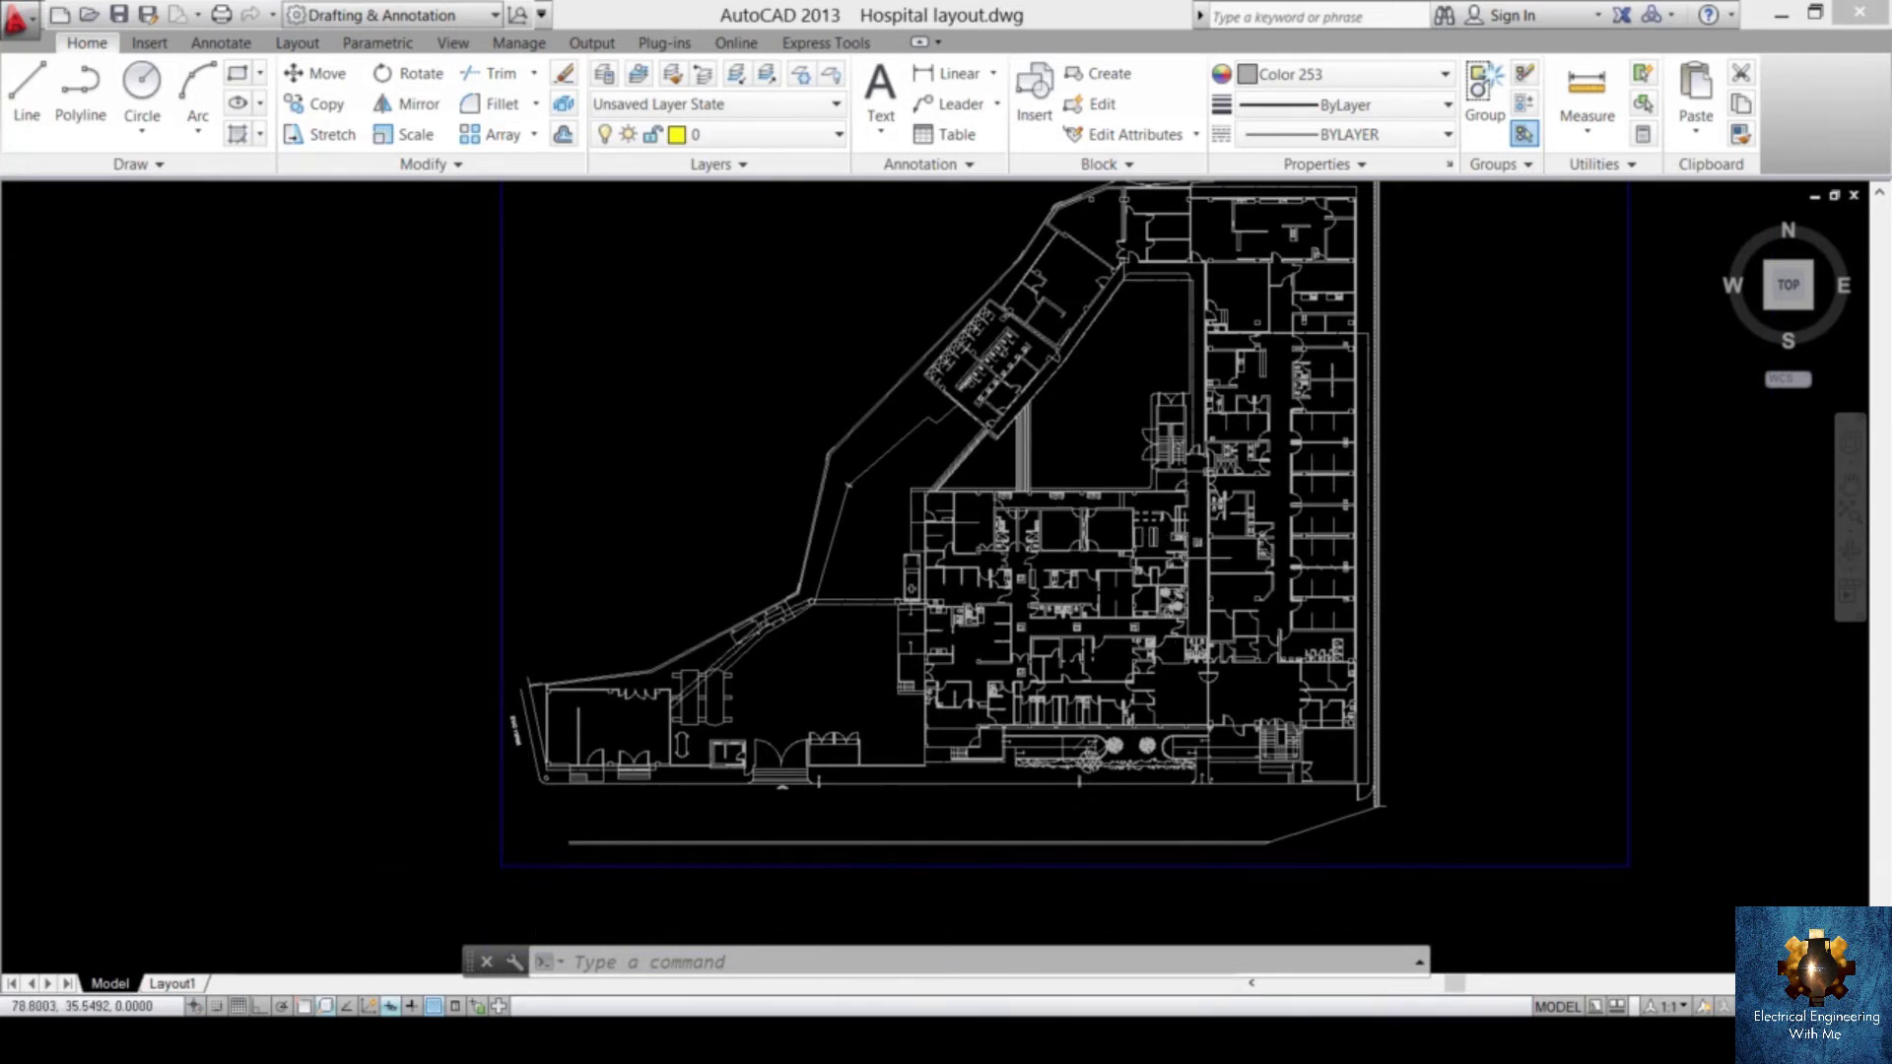
mouse_move(1199, 581)
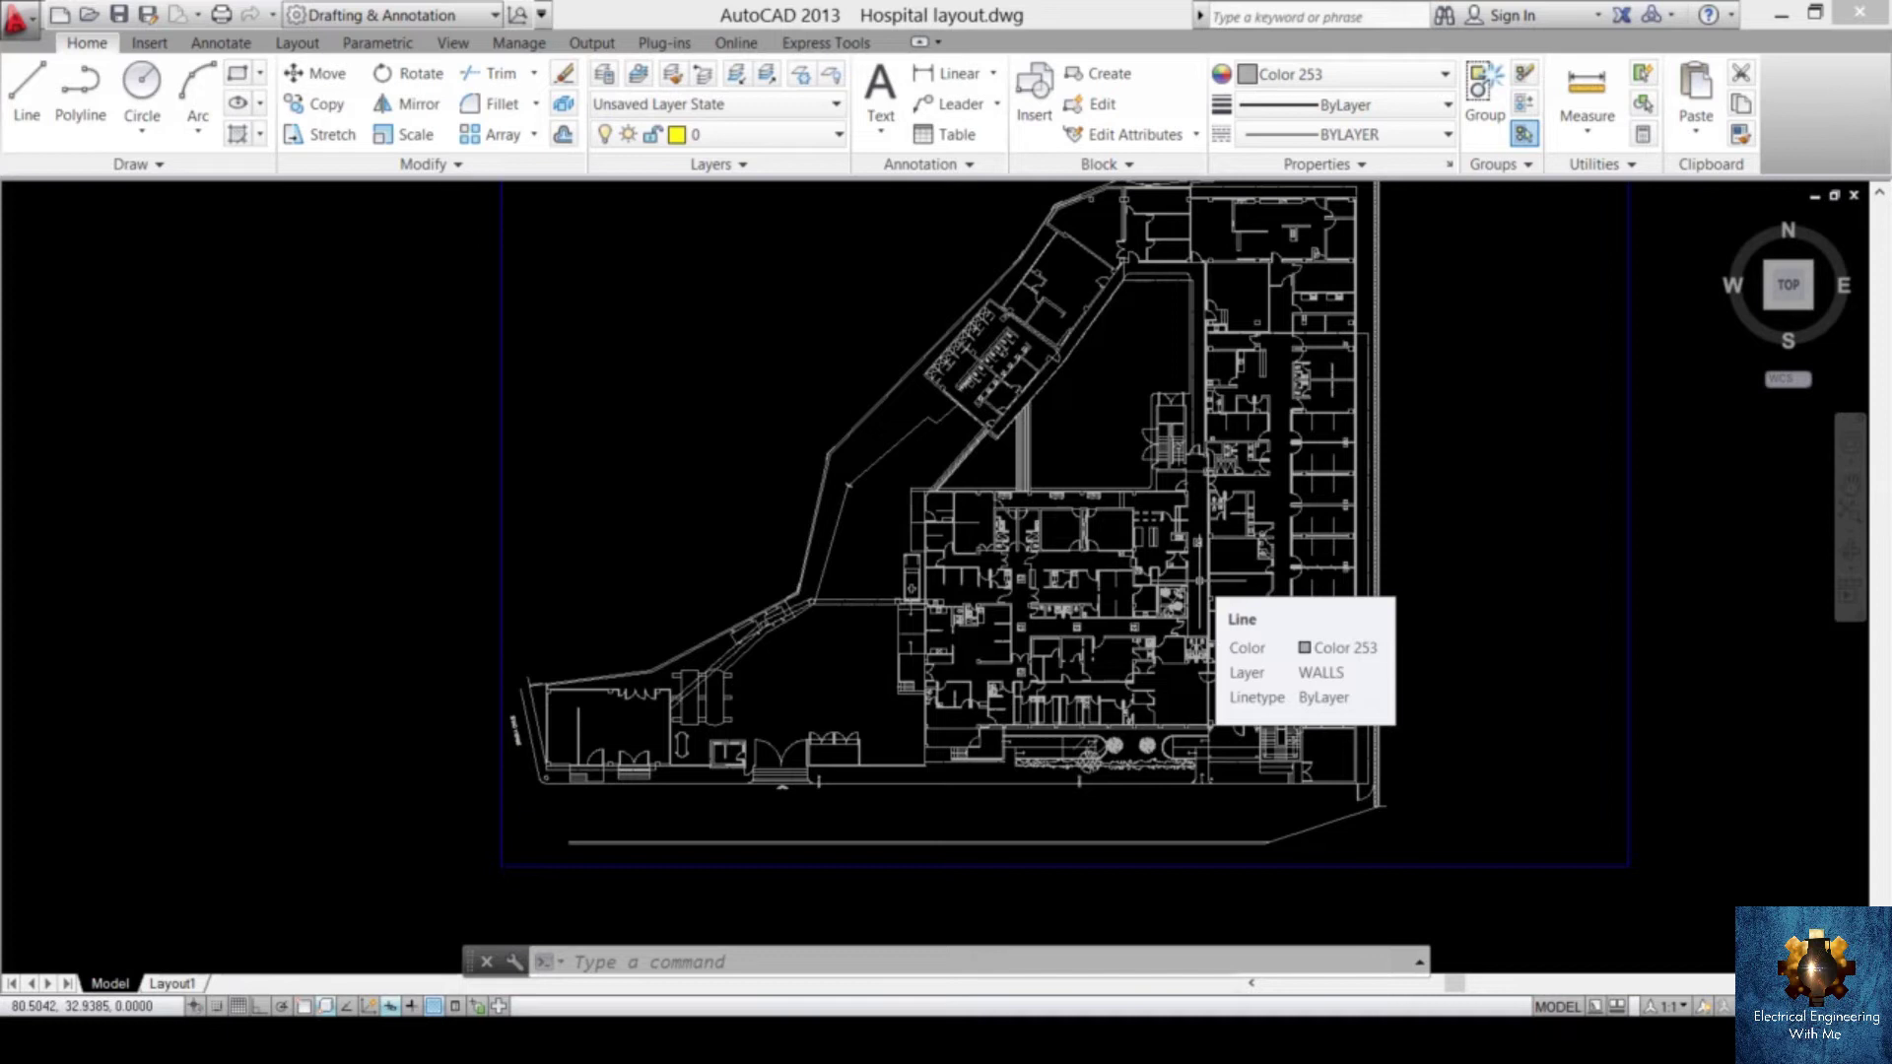
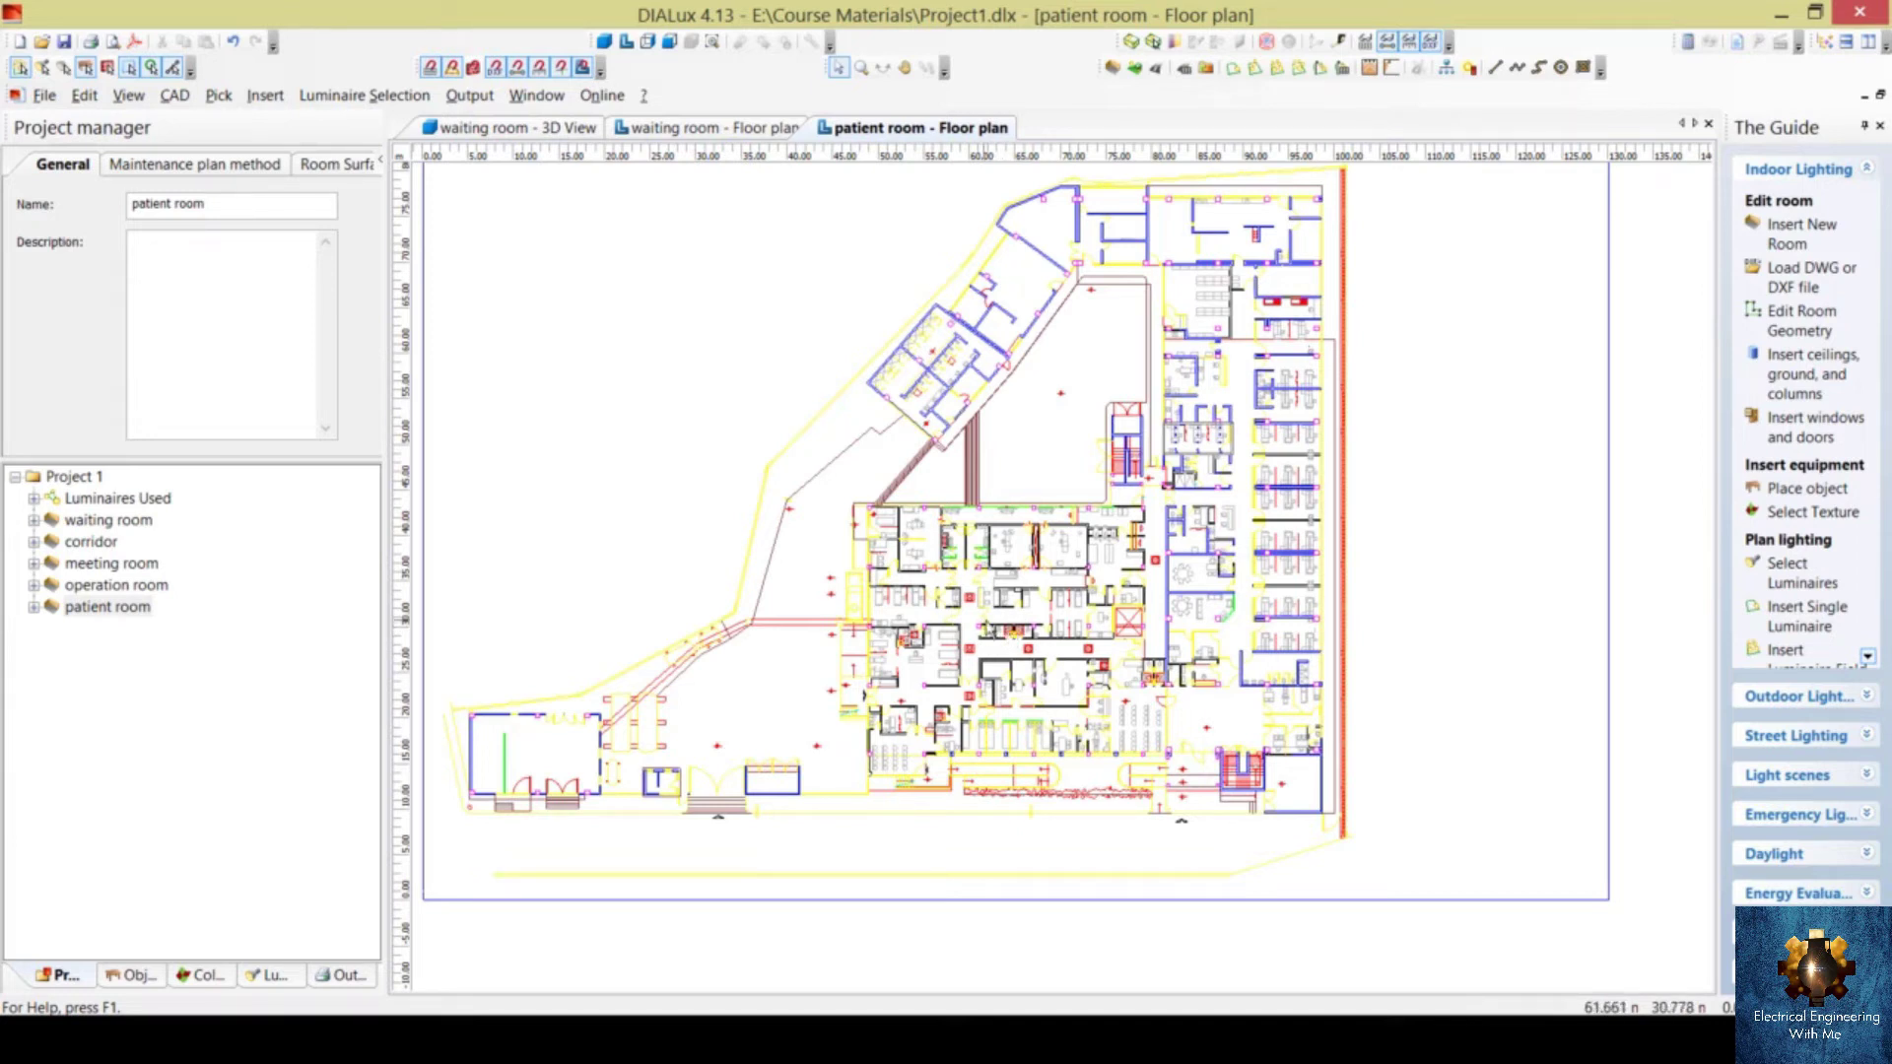
- Switch to DIALux and go through the project's waiting, corridor, meeting, operation and patient rooms
click(142, 522)
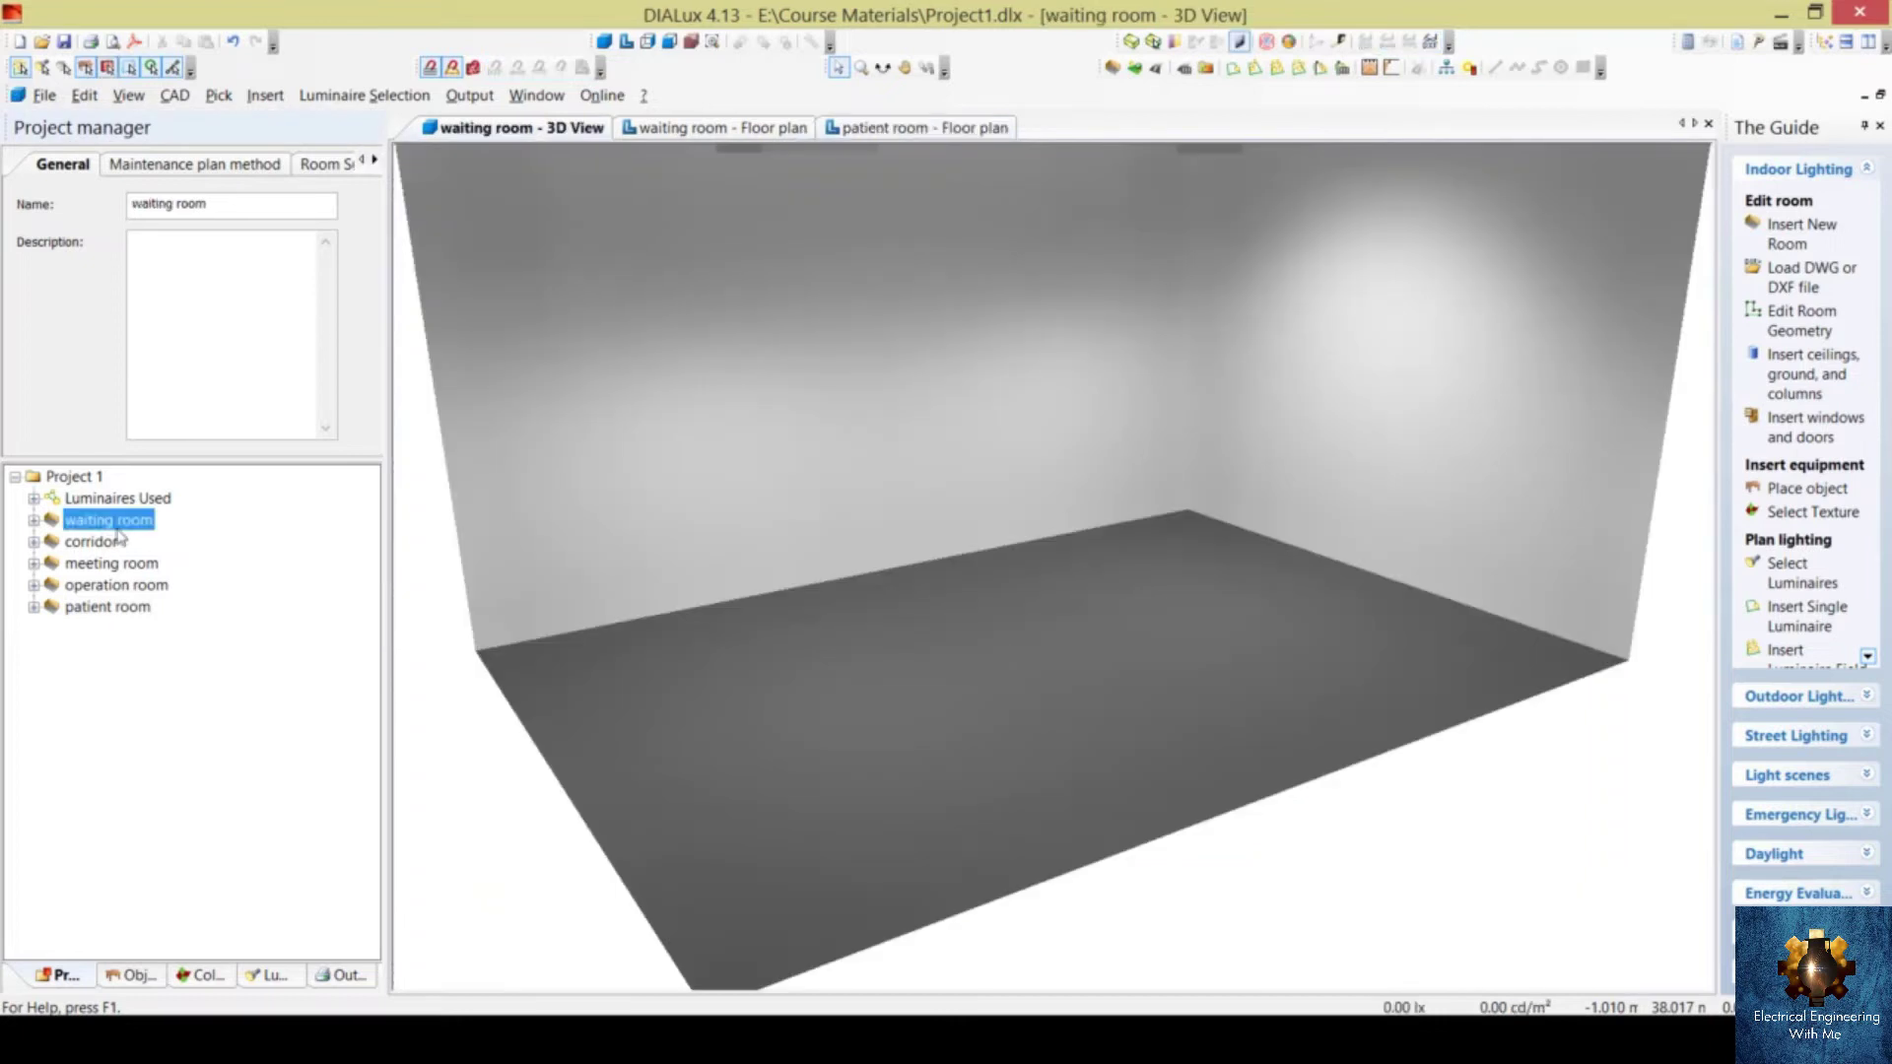
click(98, 546)
click(146, 565)
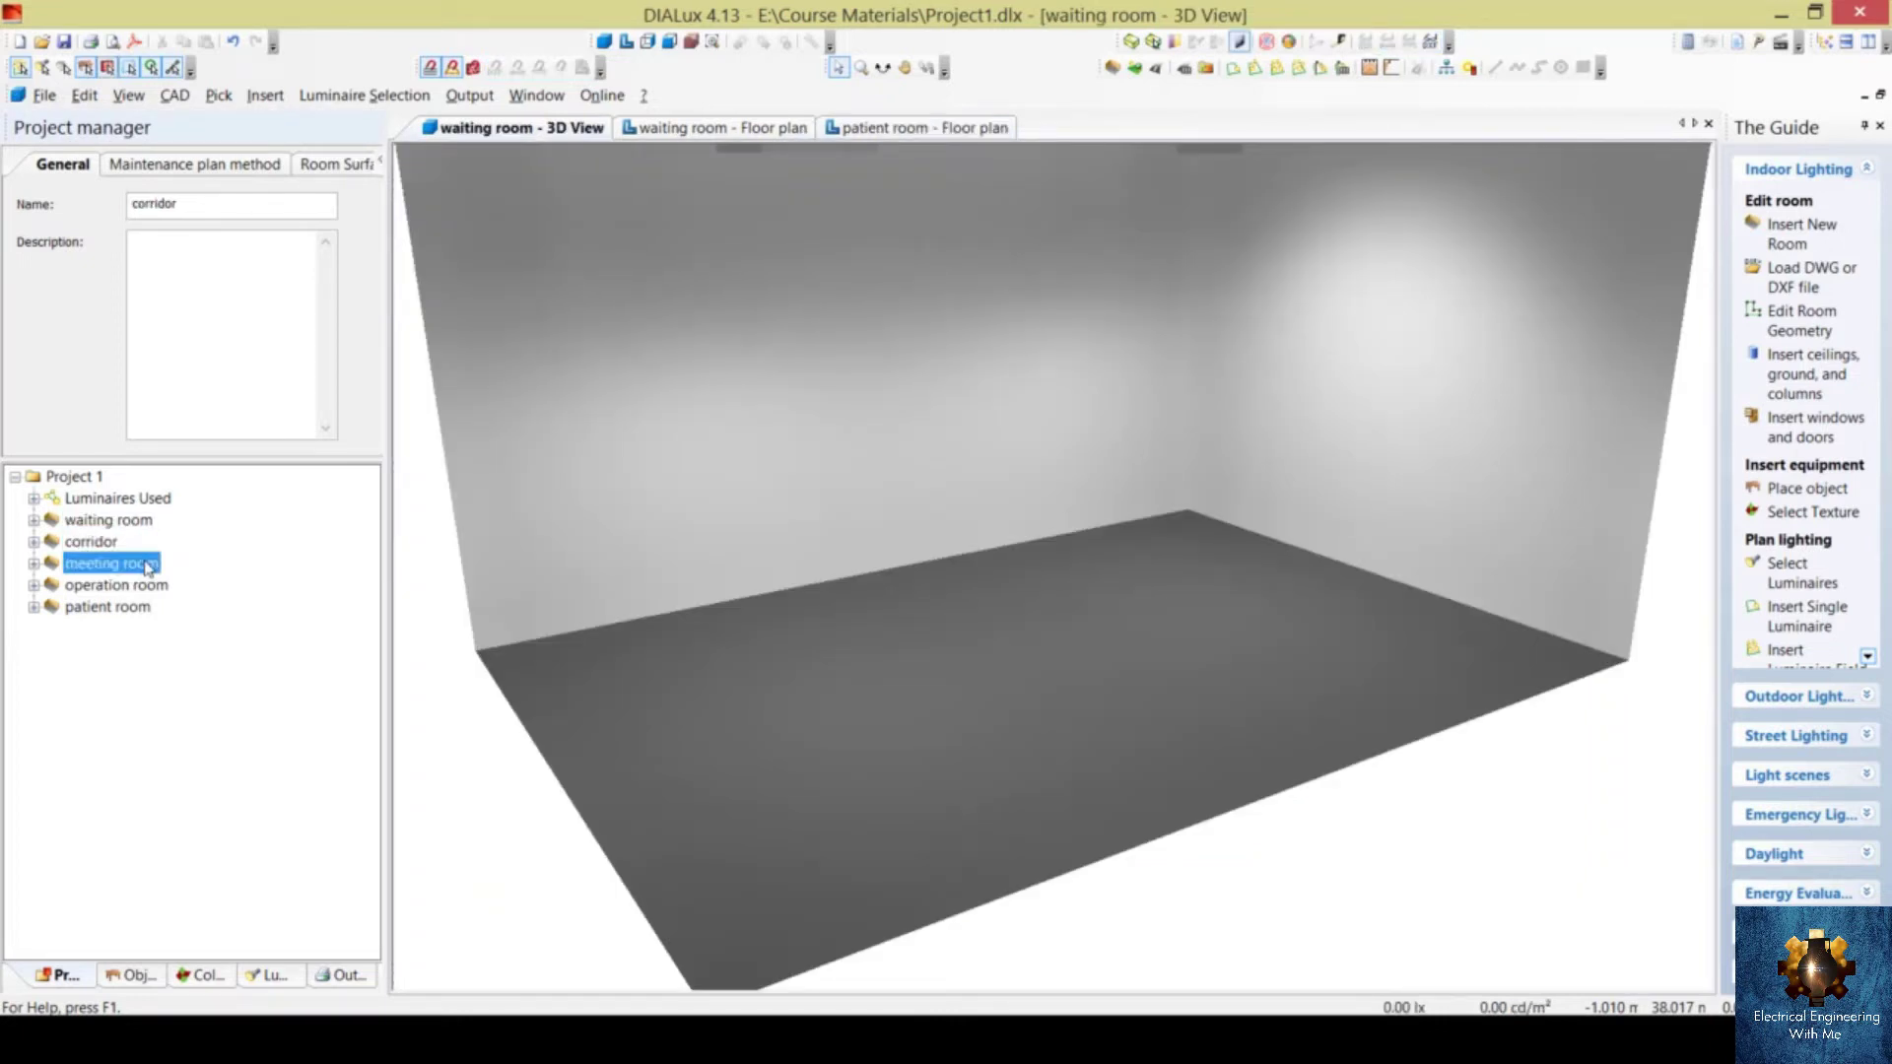
click(146, 586)
click(136, 608)
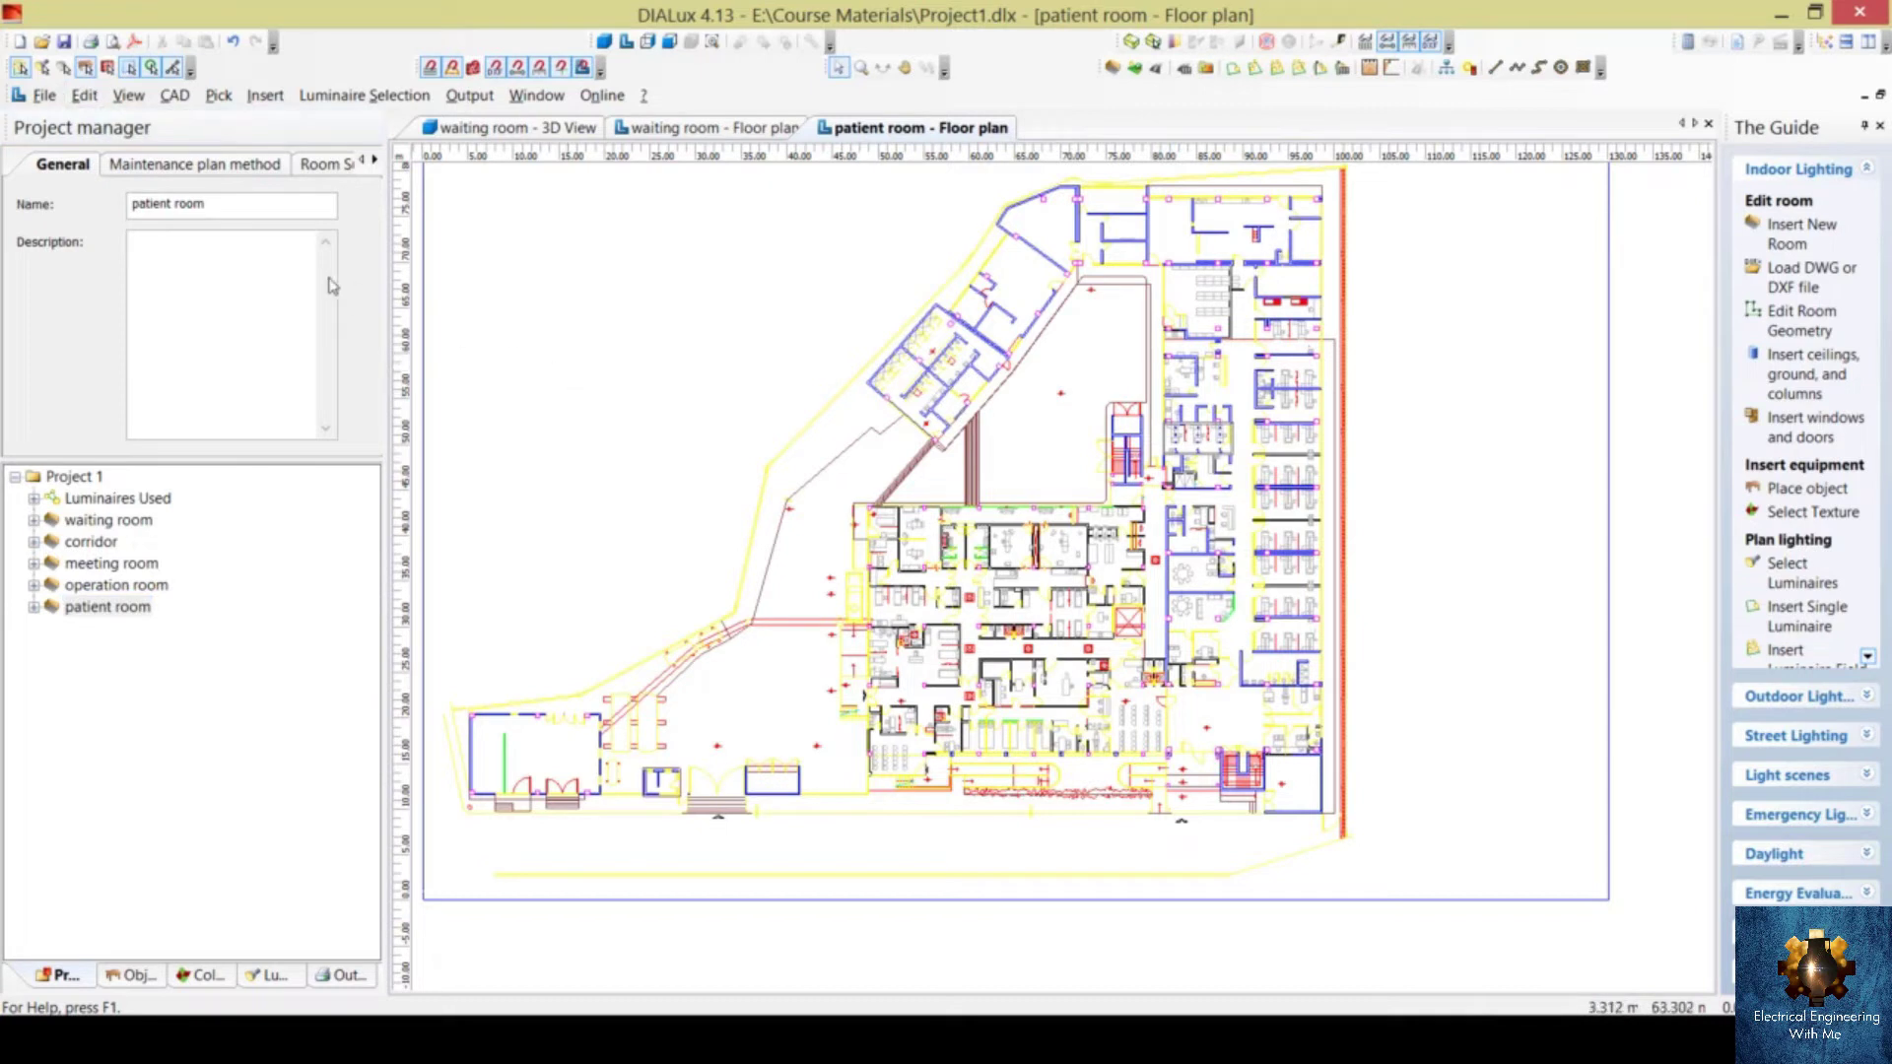
- Start the DWG or DXF export of the project, keeping E:\Course Materials\Project1.dwg as the file to save
click(45, 96)
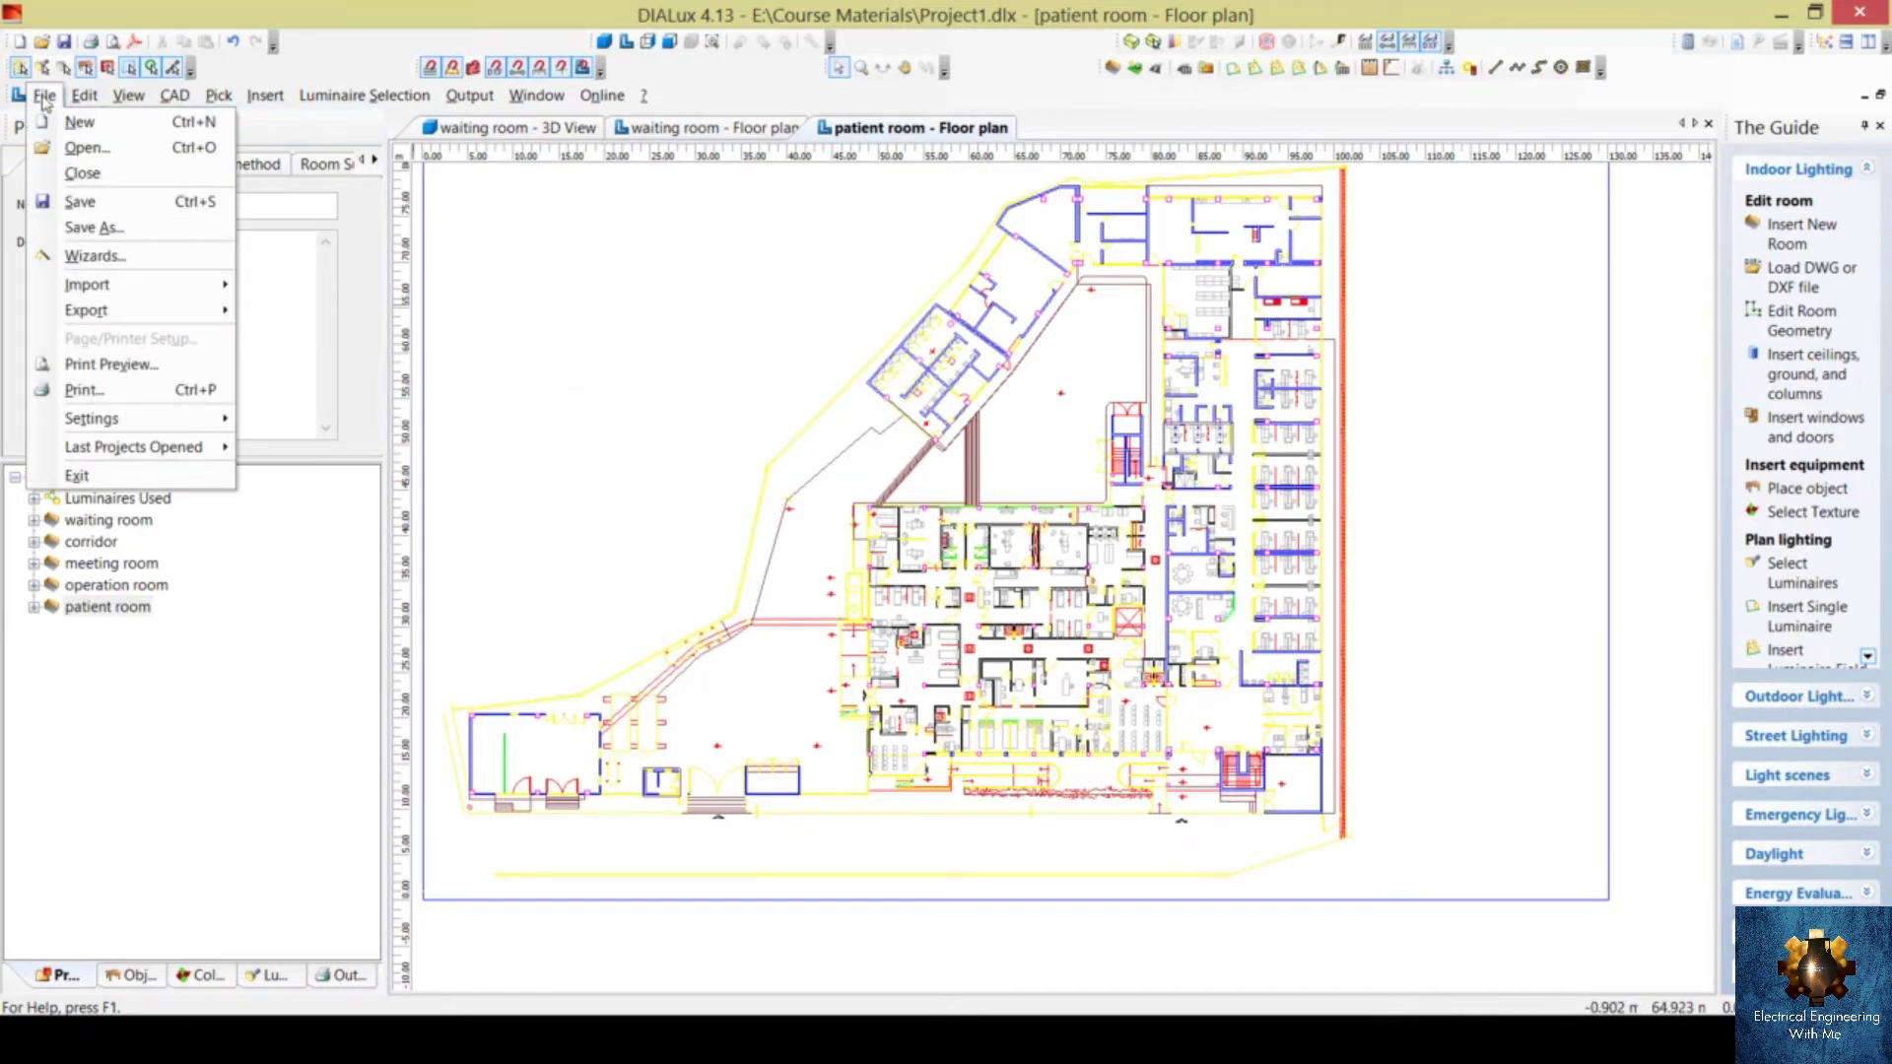
mouse_move(135, 318)
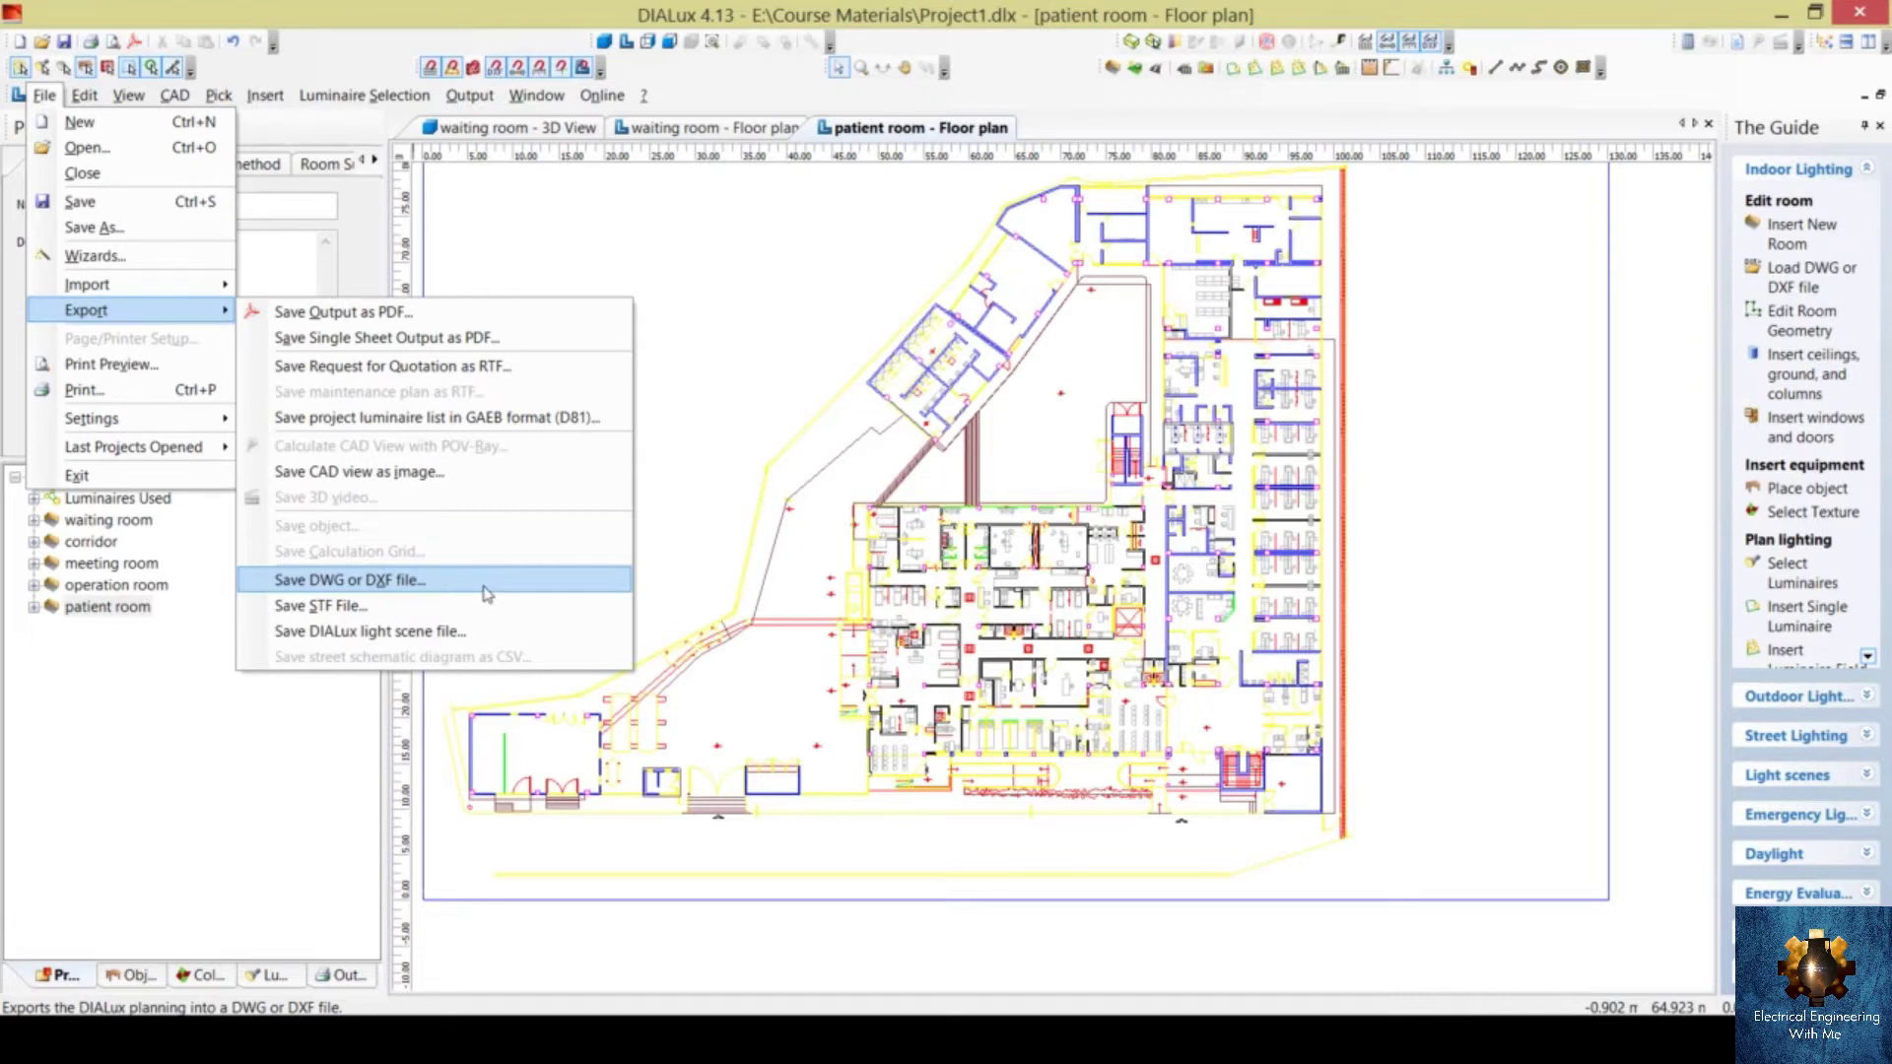
click(486, 592)
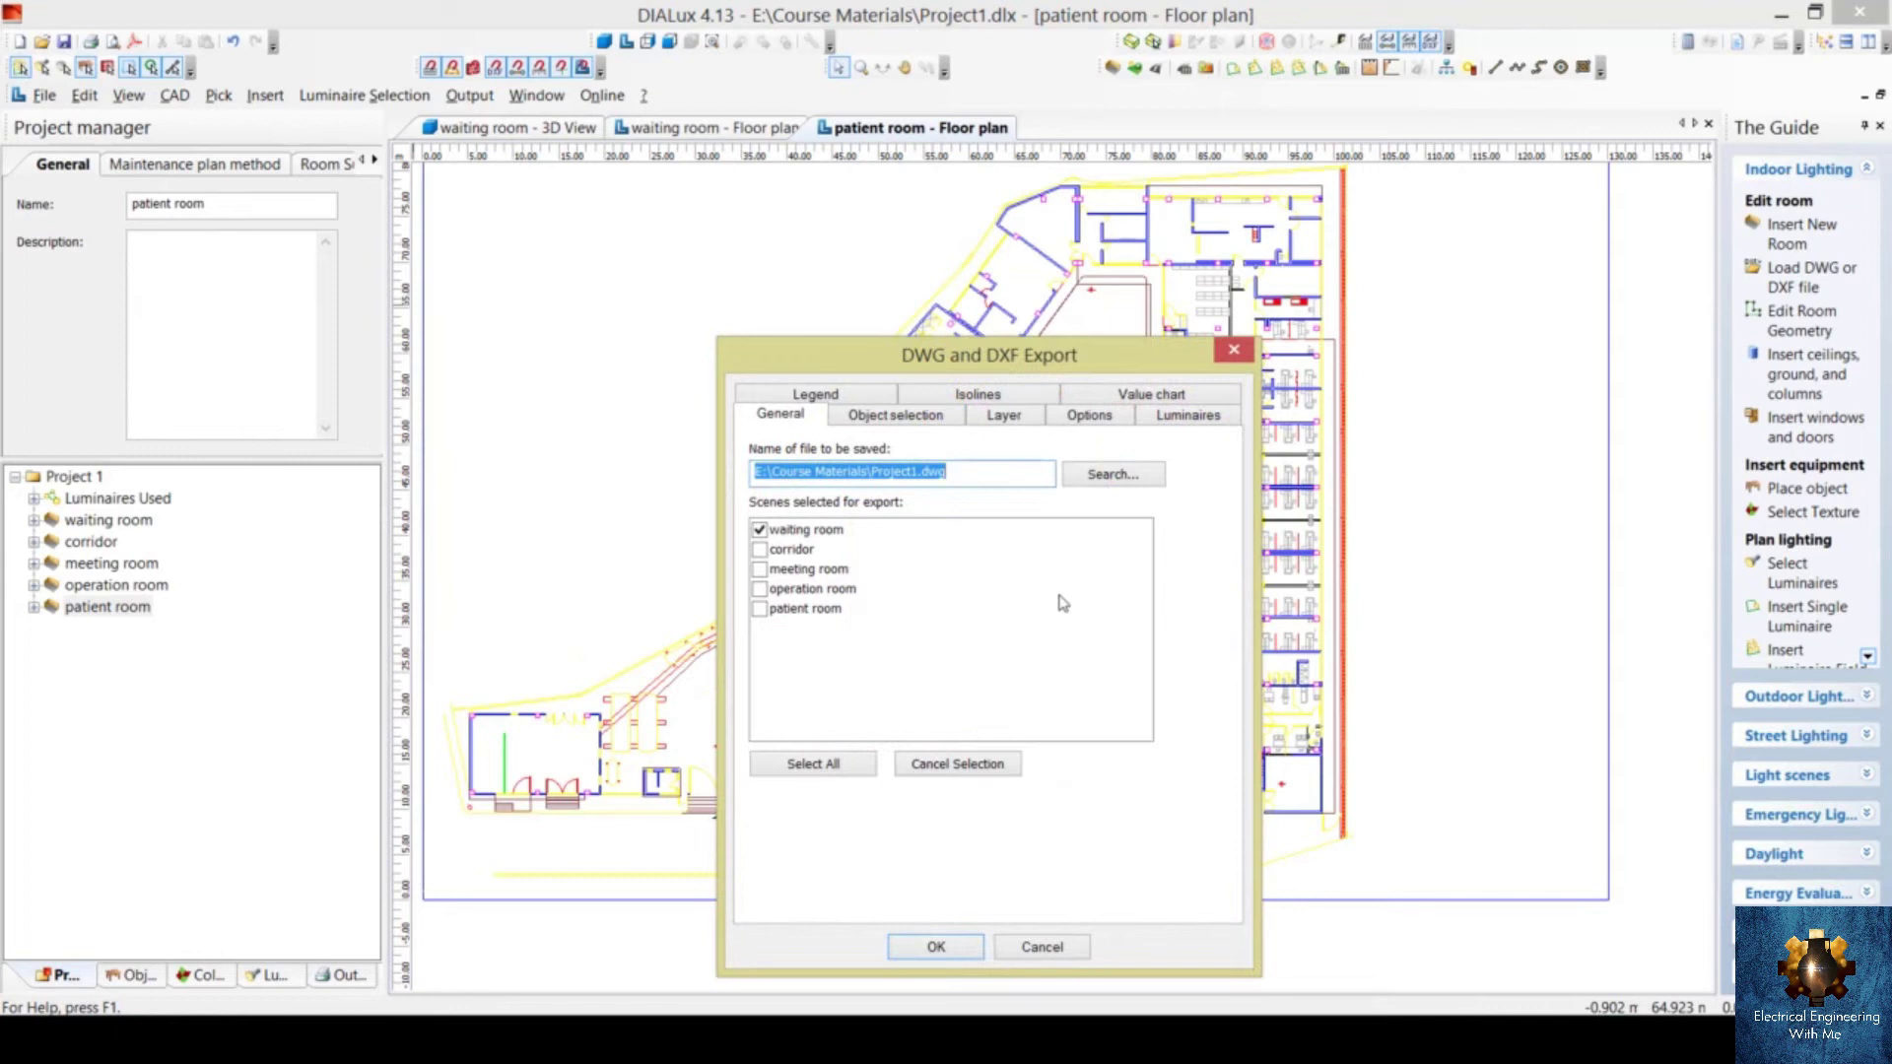
drag(1008, 476, 741, 475)
click(995, 479)
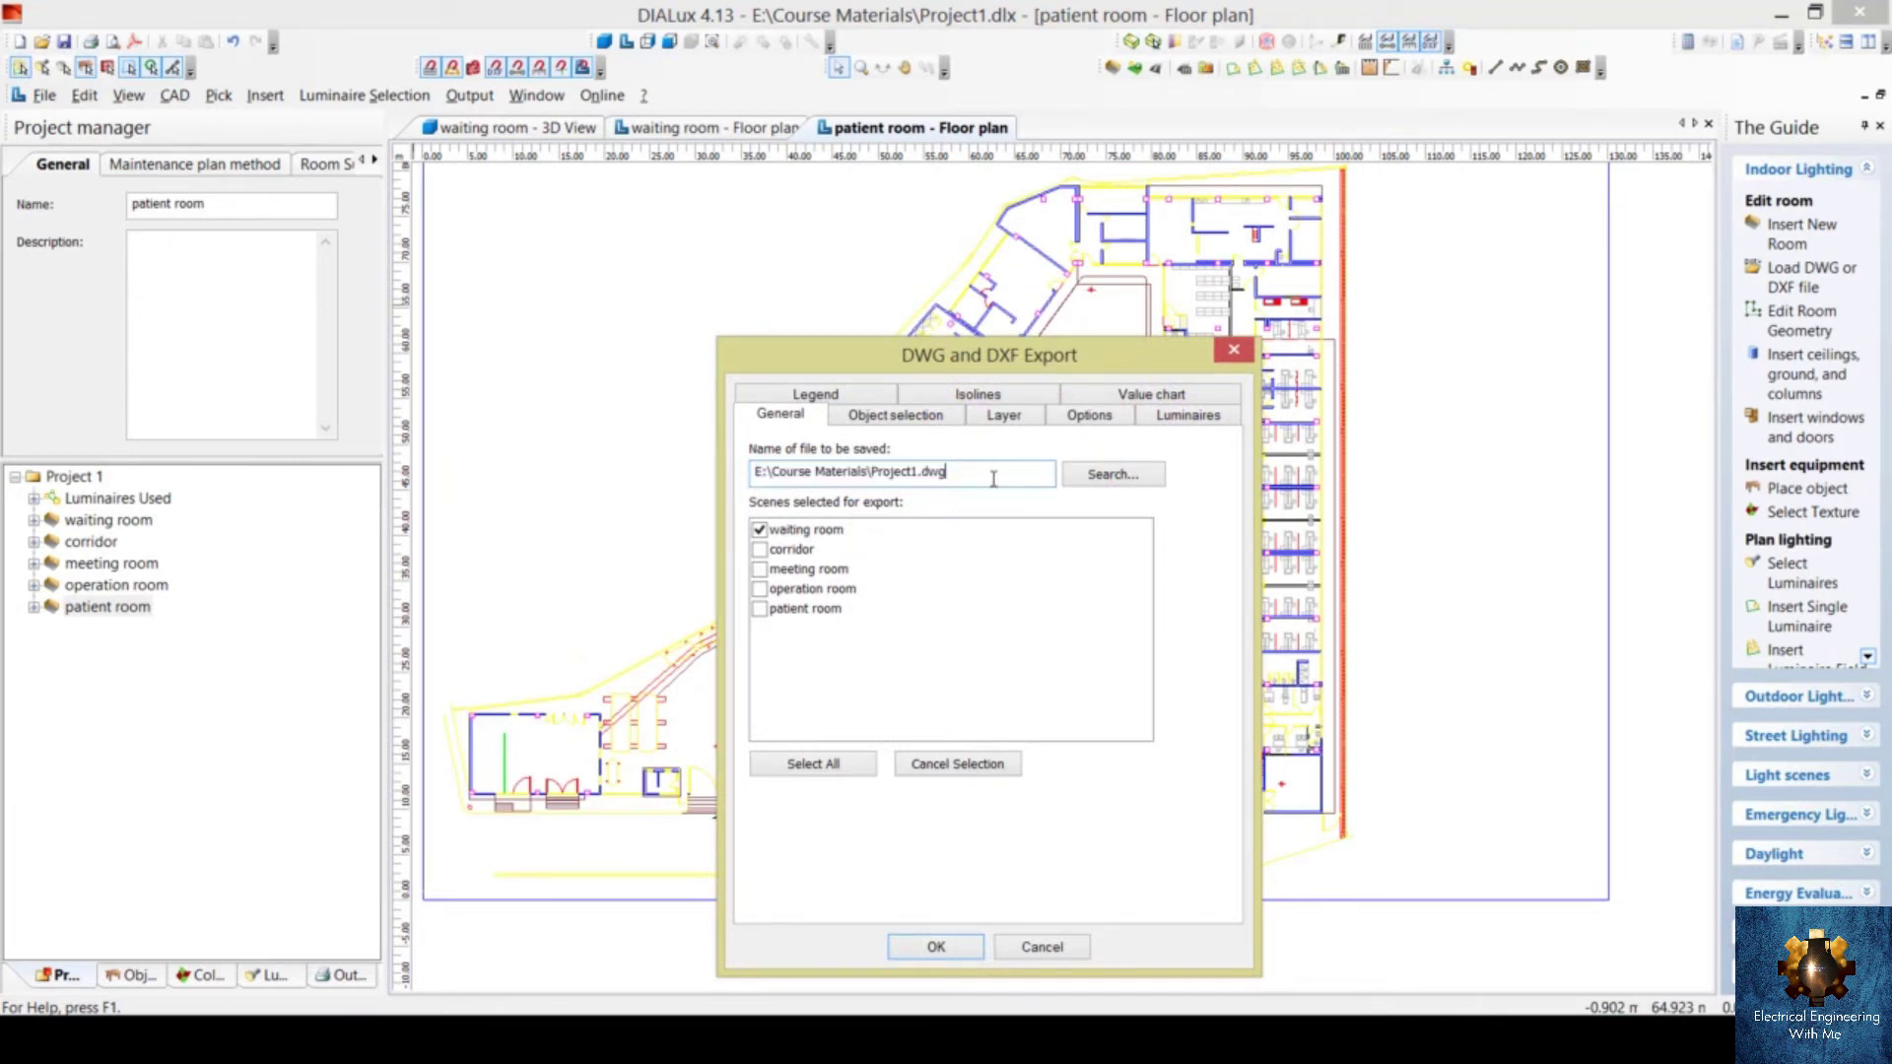
drag(974, 479, 707, 491)
click(971, 470)
drag(948, 472, 750, 473)
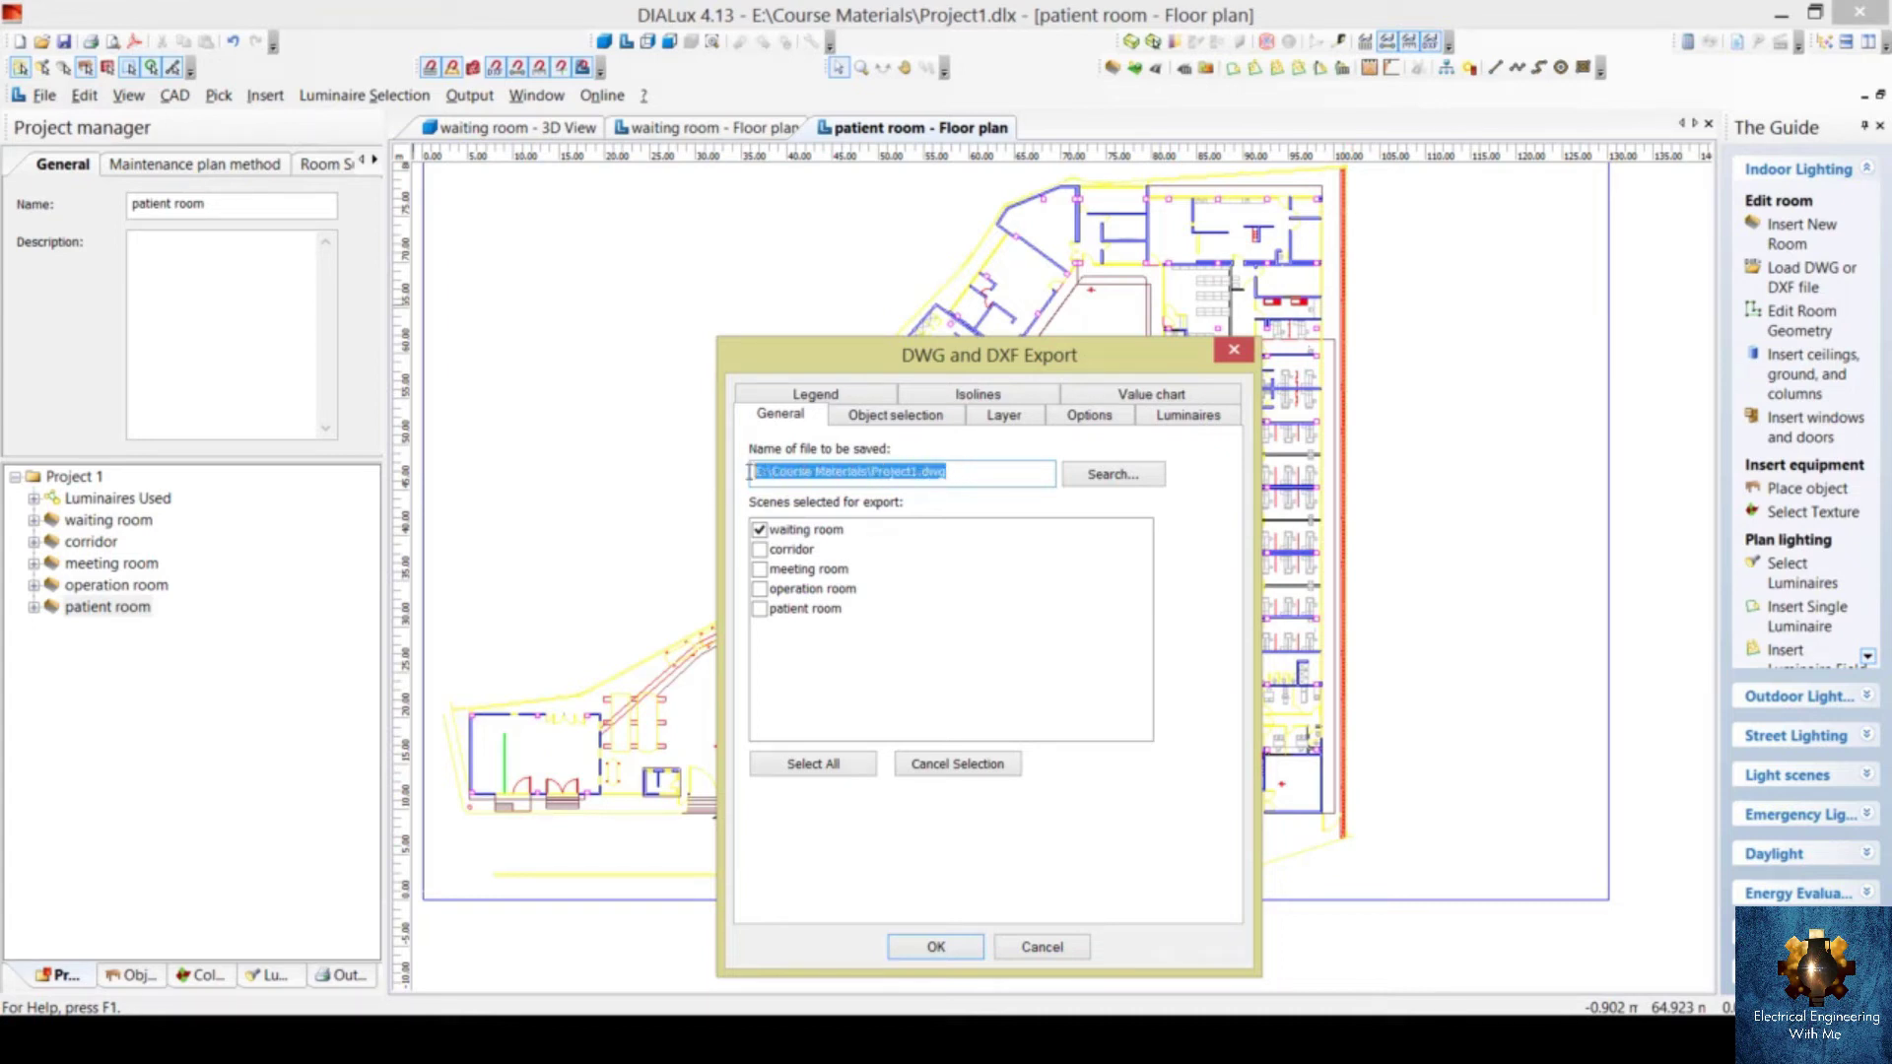
click(1011, 474)
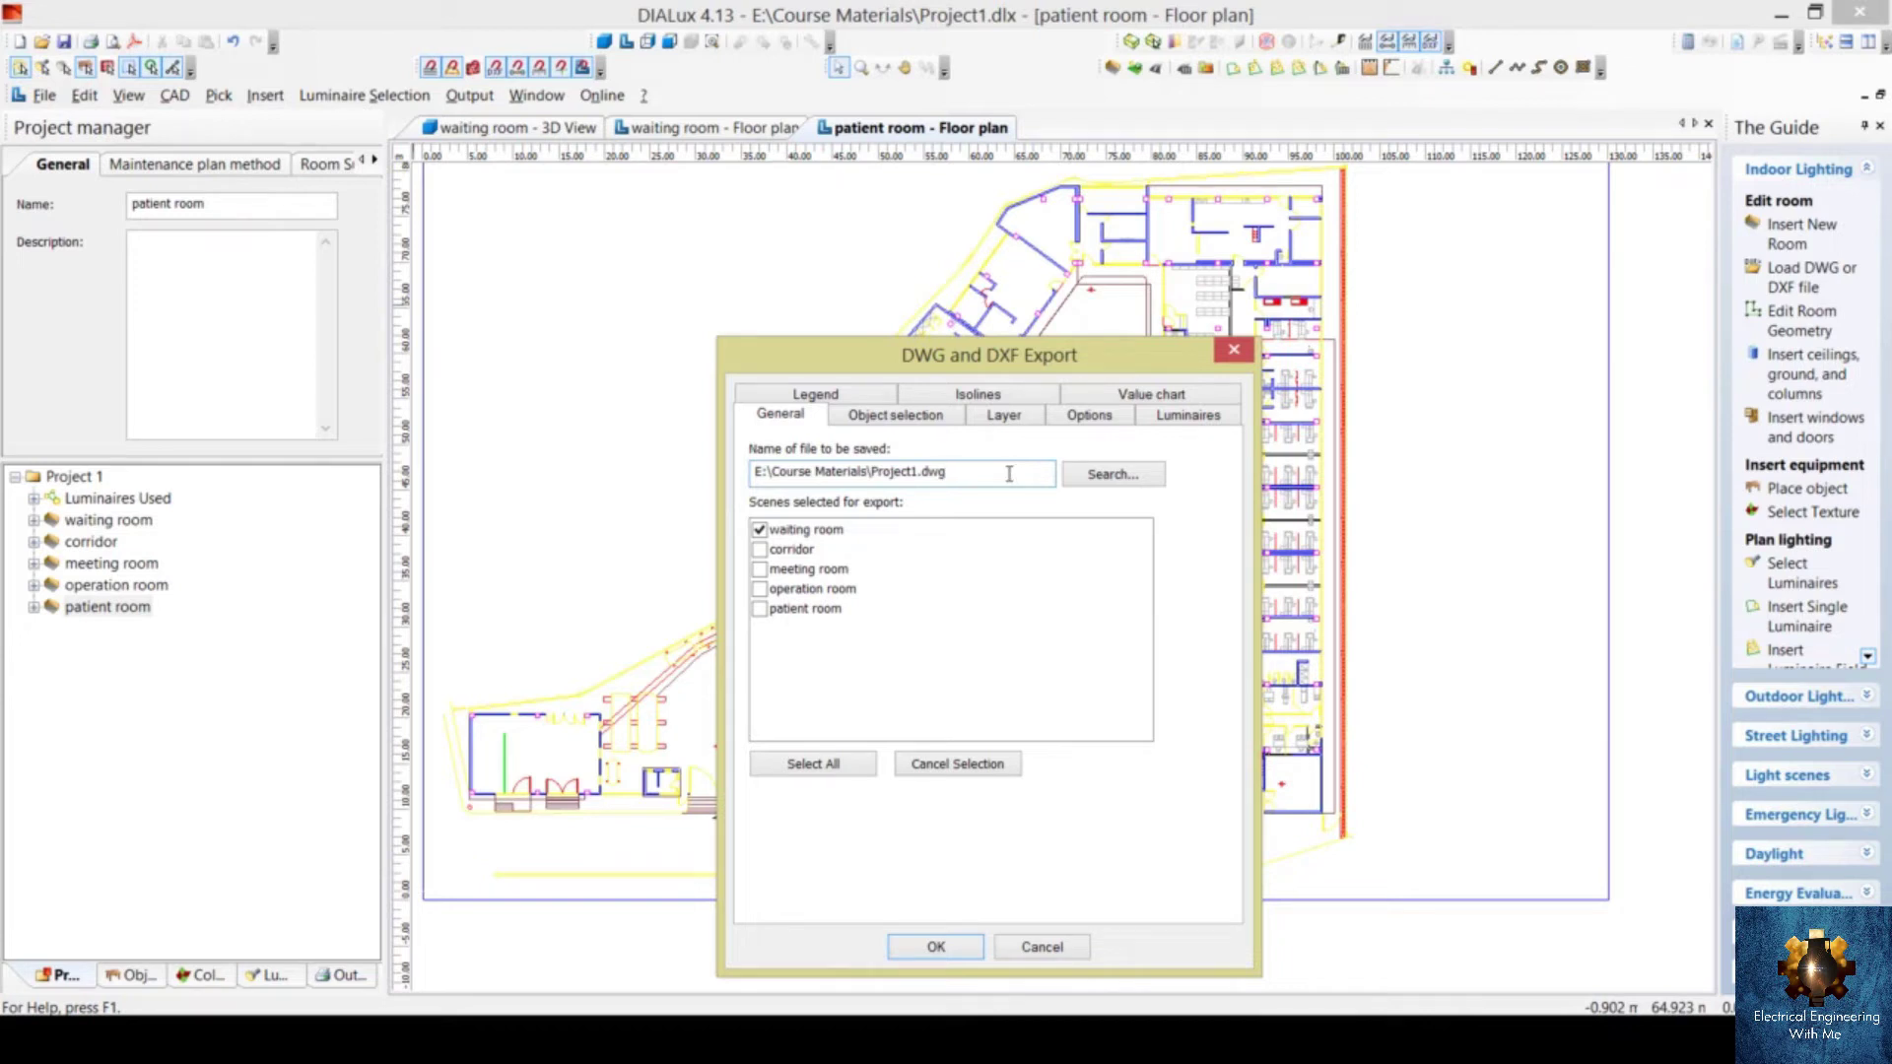
drag(982, 477, 733, 483)
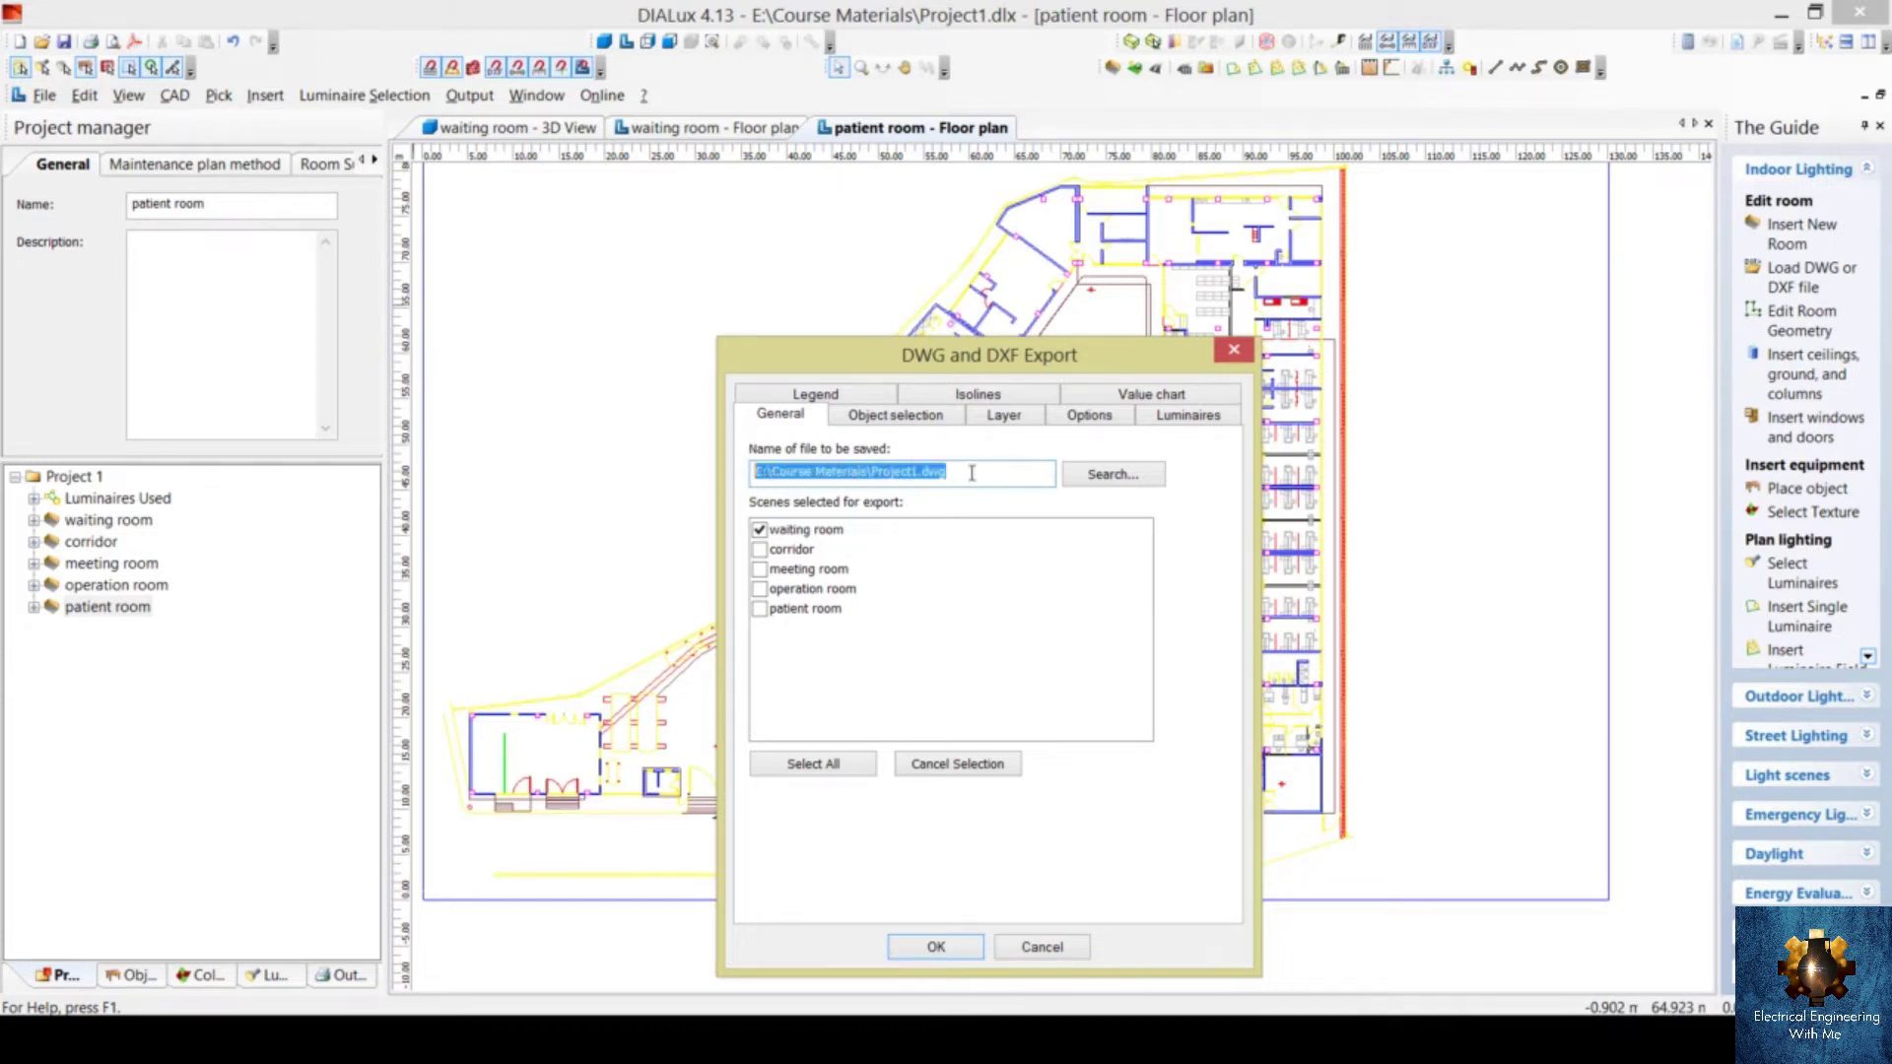
click(979, 467)
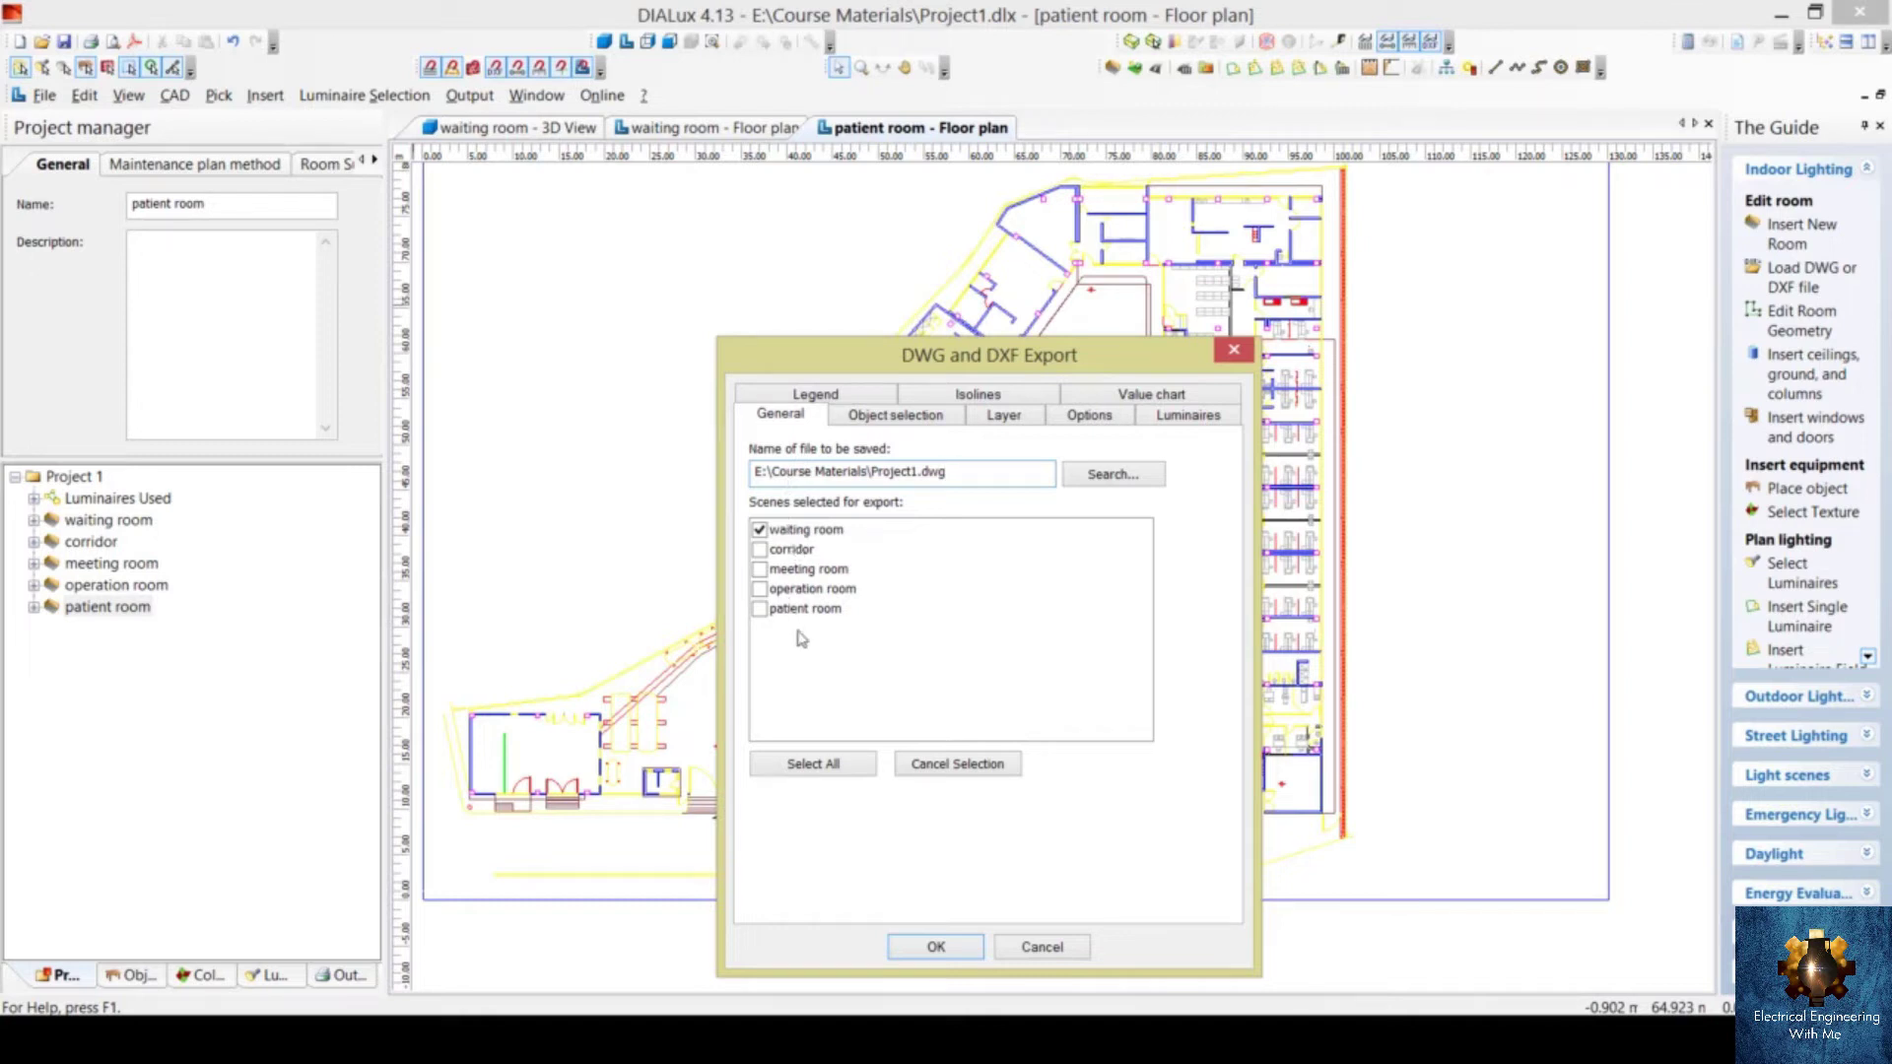
- Add the corridor, meeting room, operation room and patient room to the waiting room in the export selection and run the export
click(761, 551)
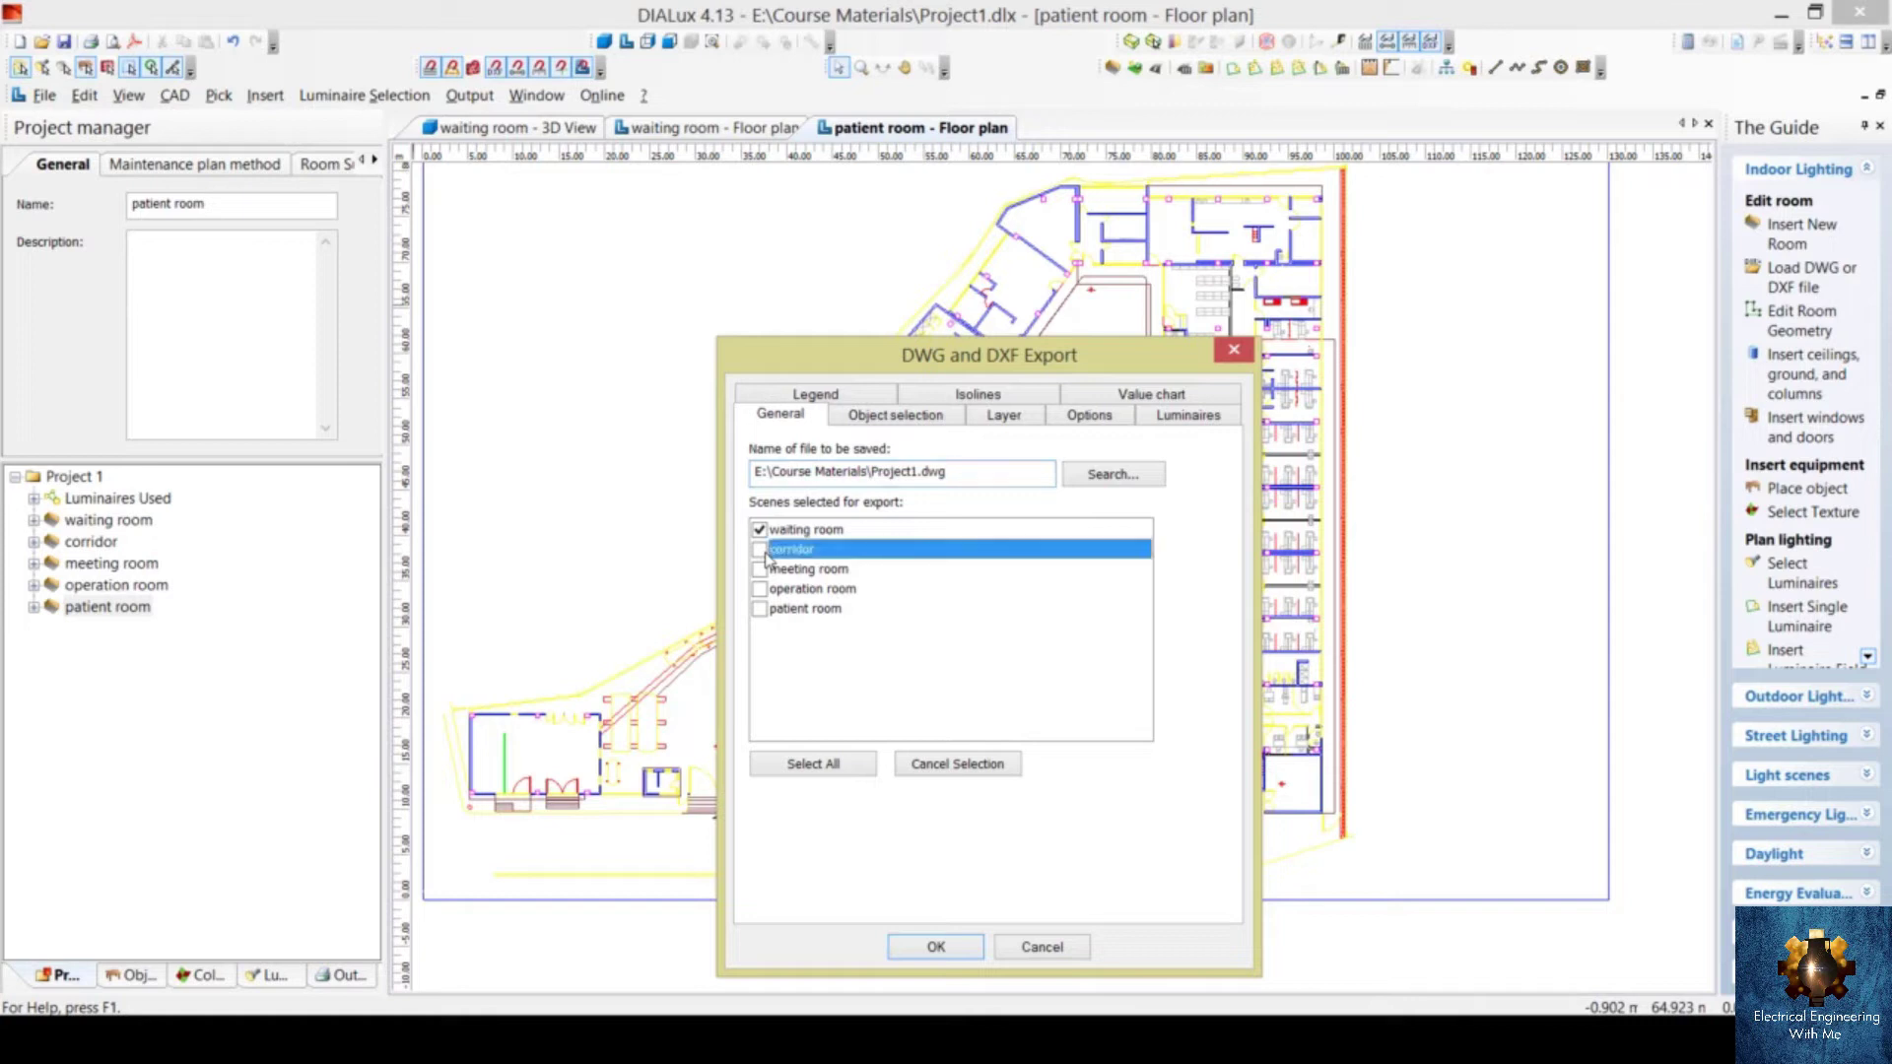
click(760, 570)
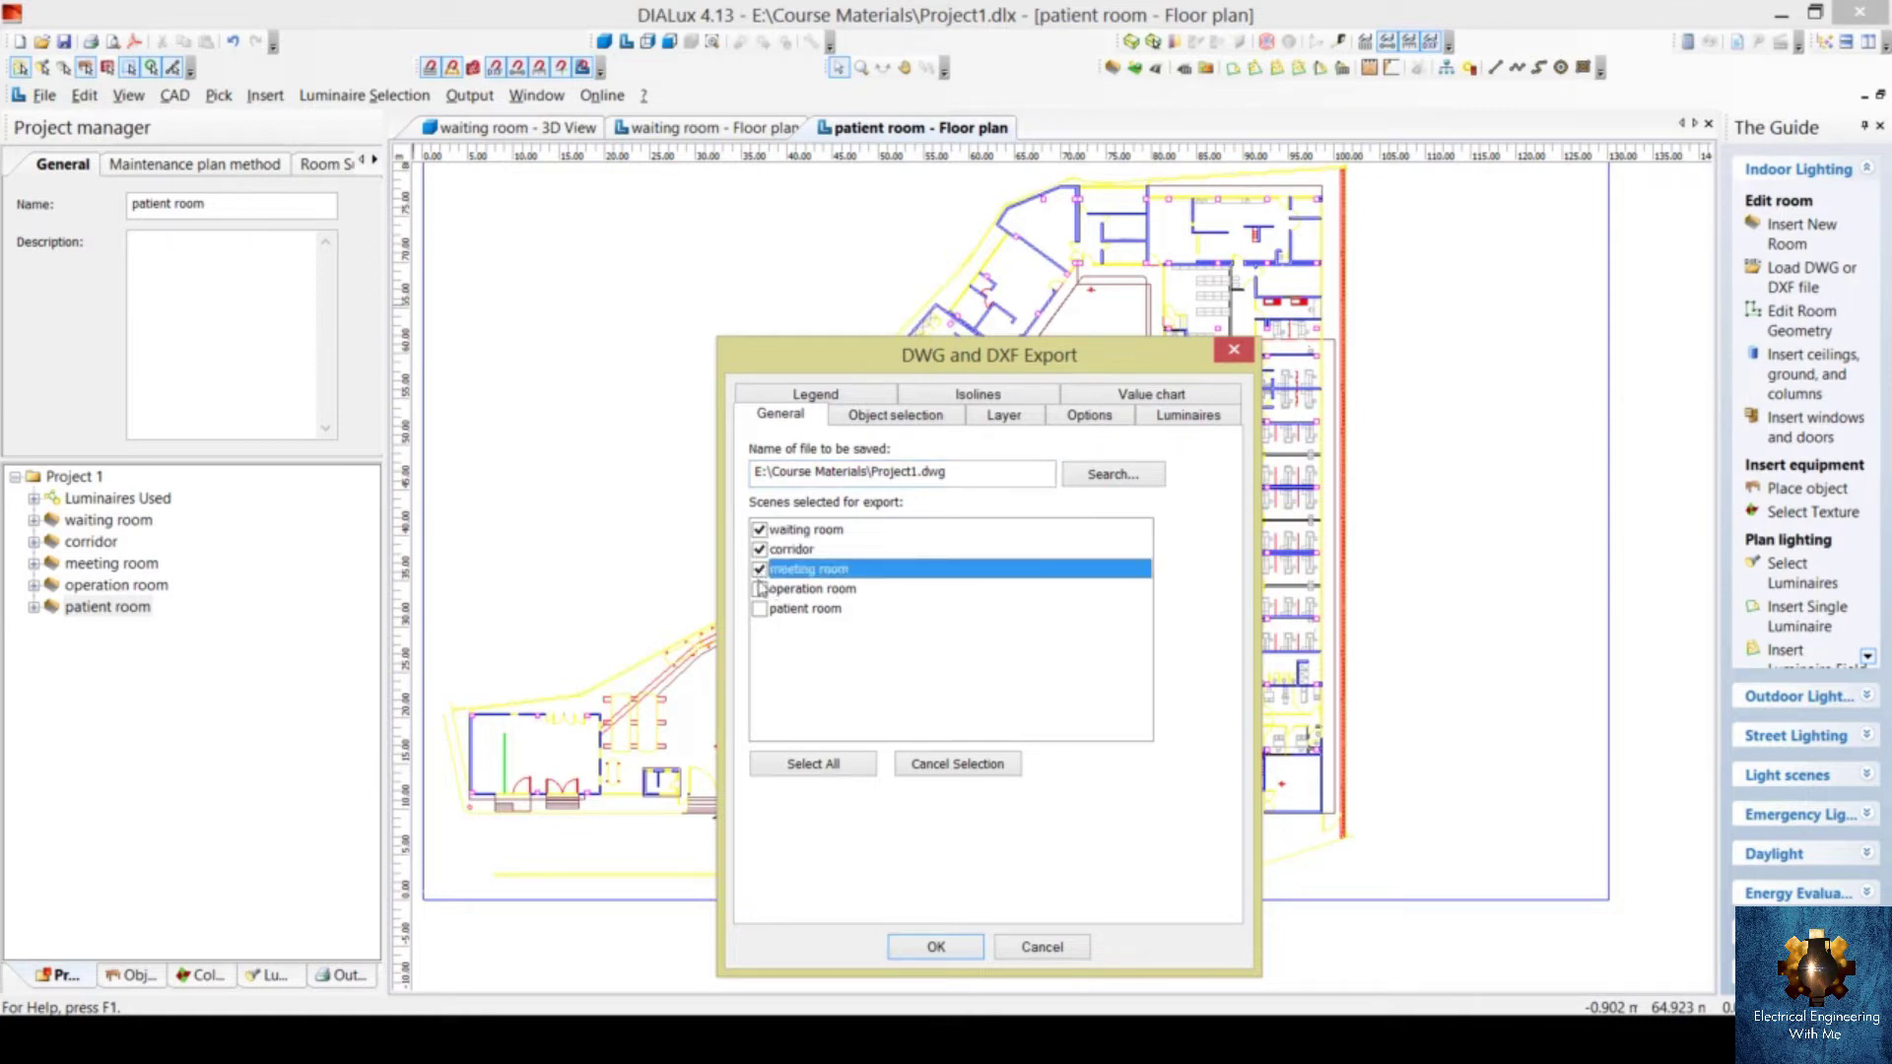
click(759, 589)
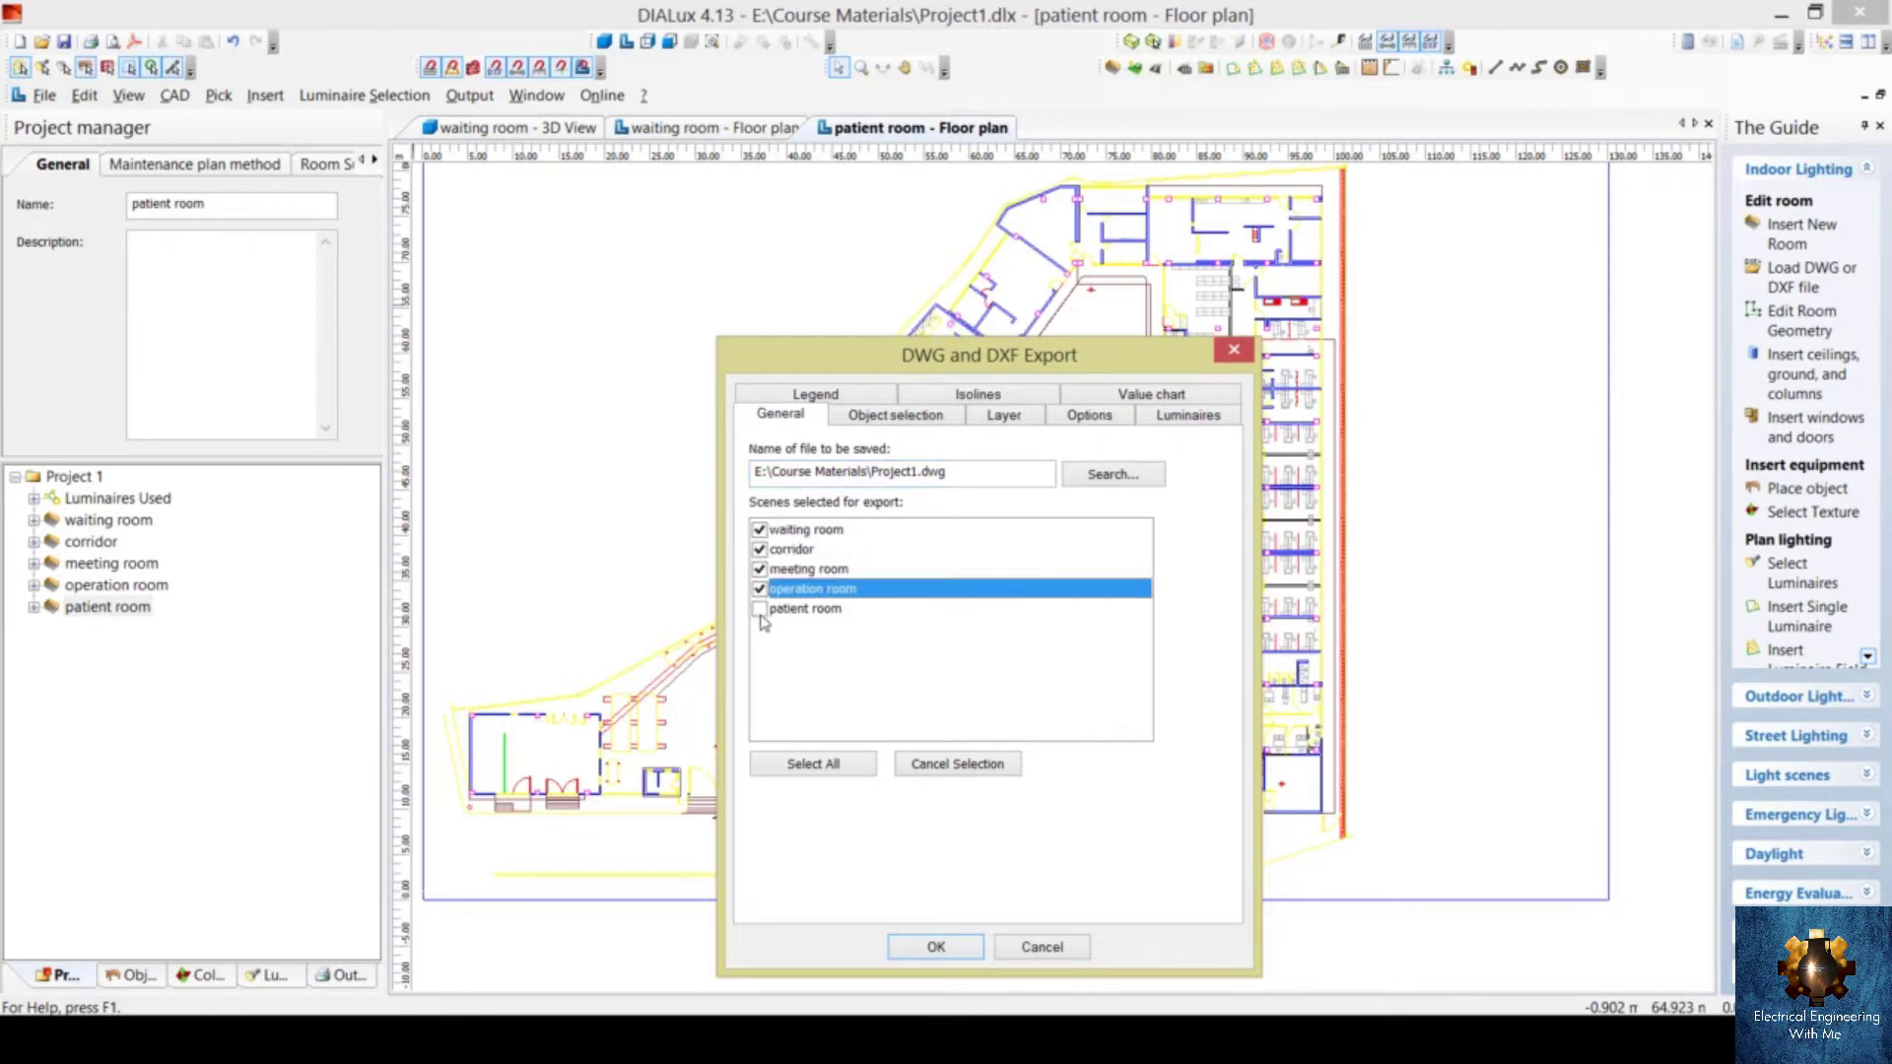
click(760, 610)
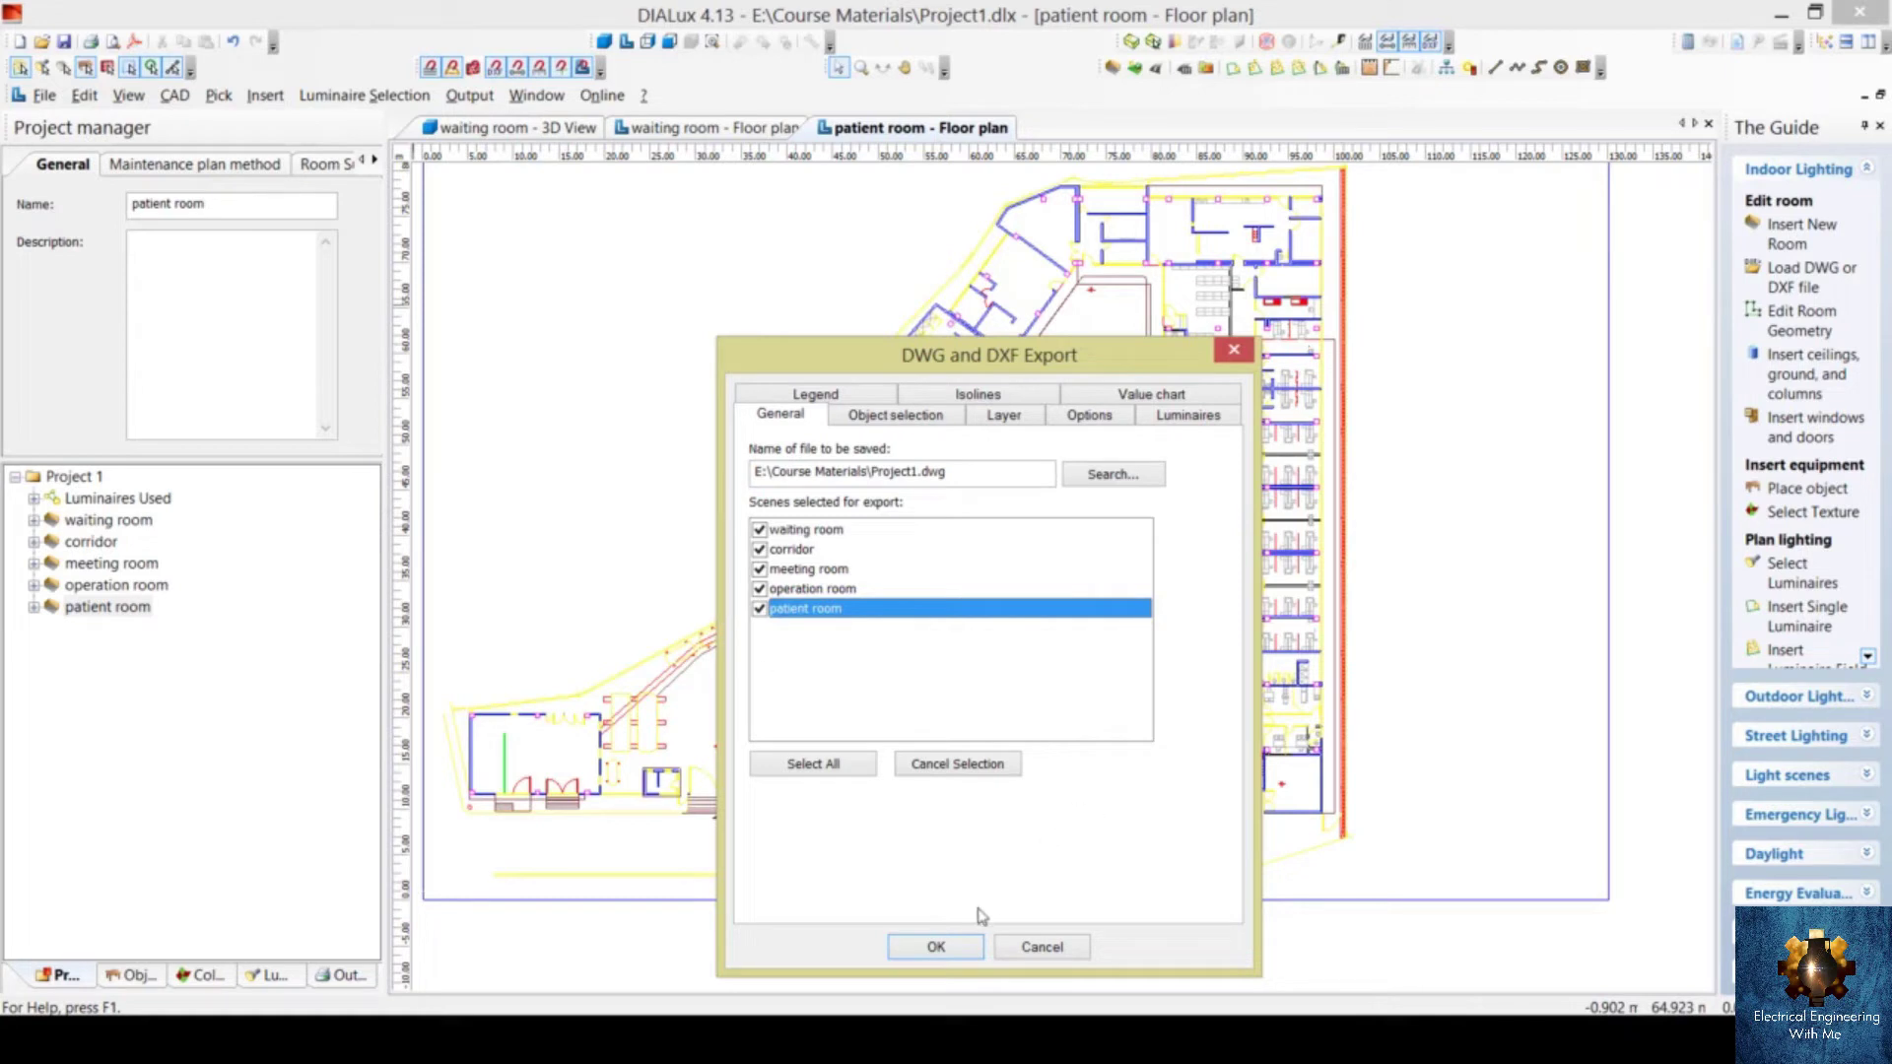
click(936, 947)
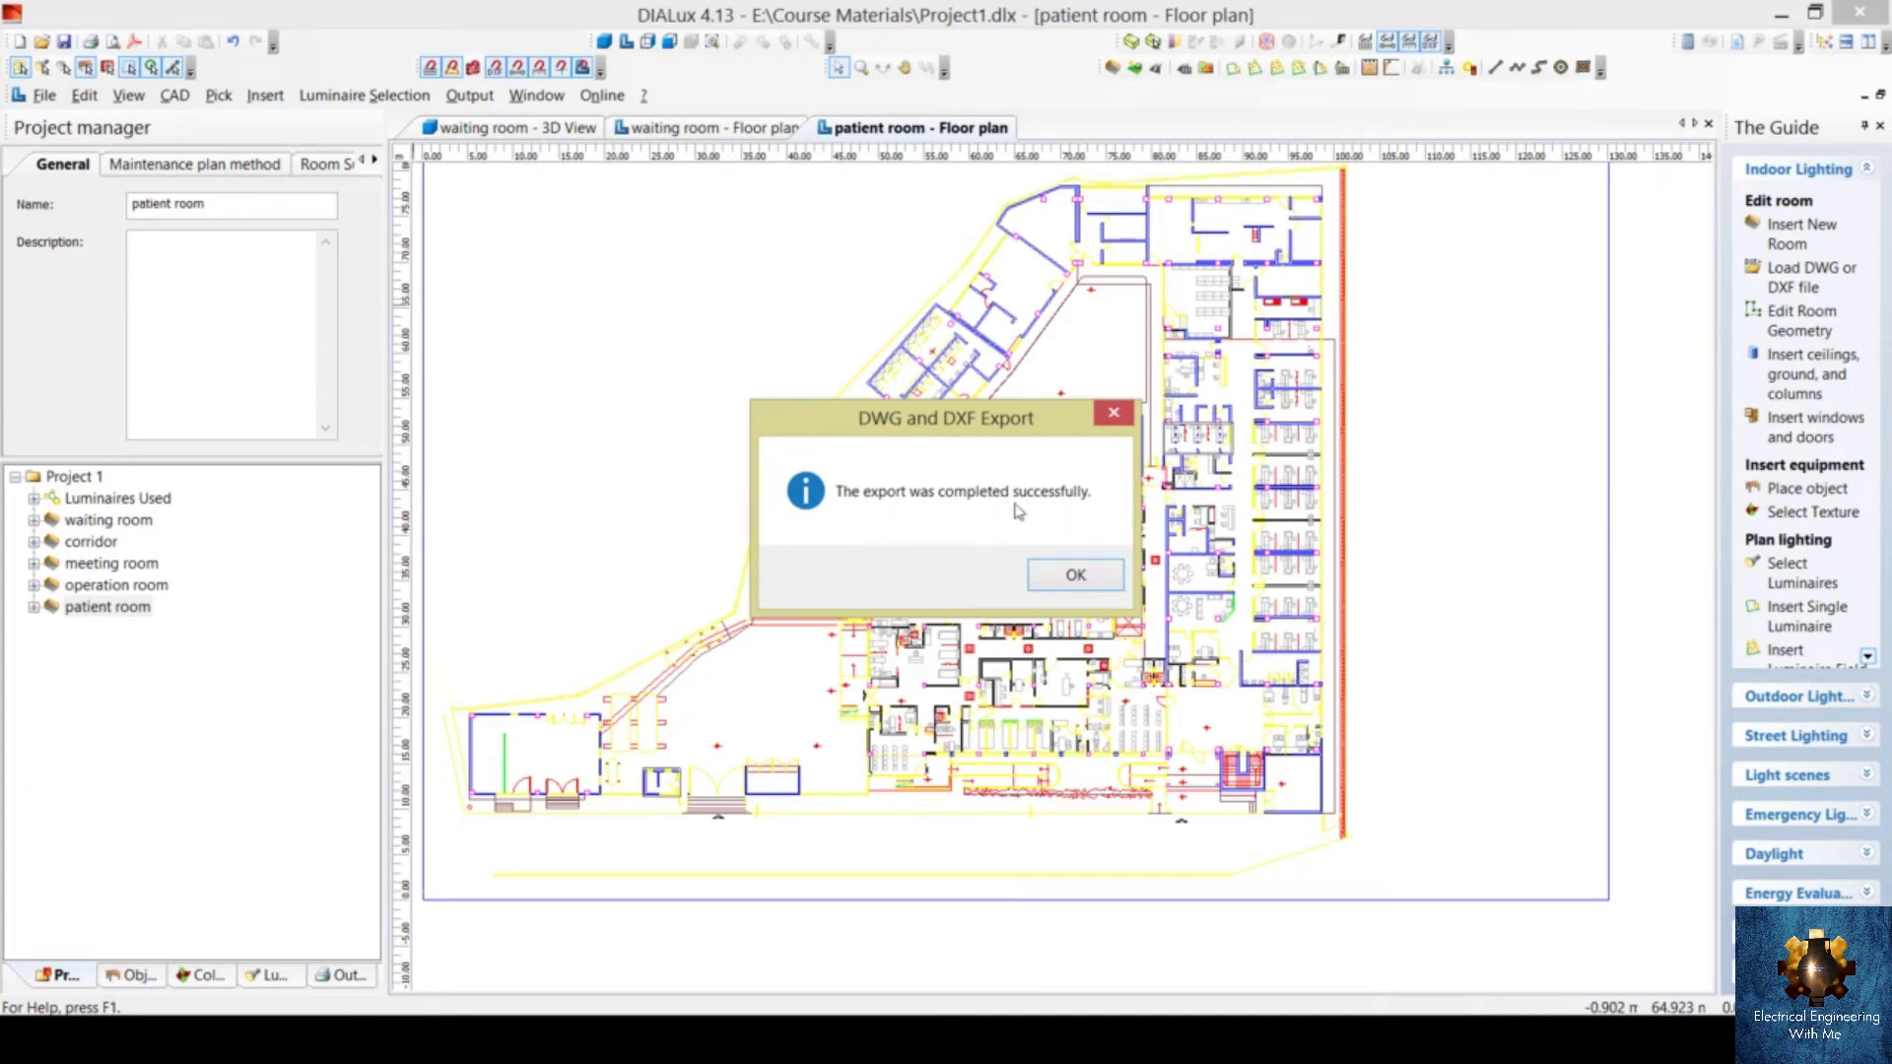
click(1075, 574)
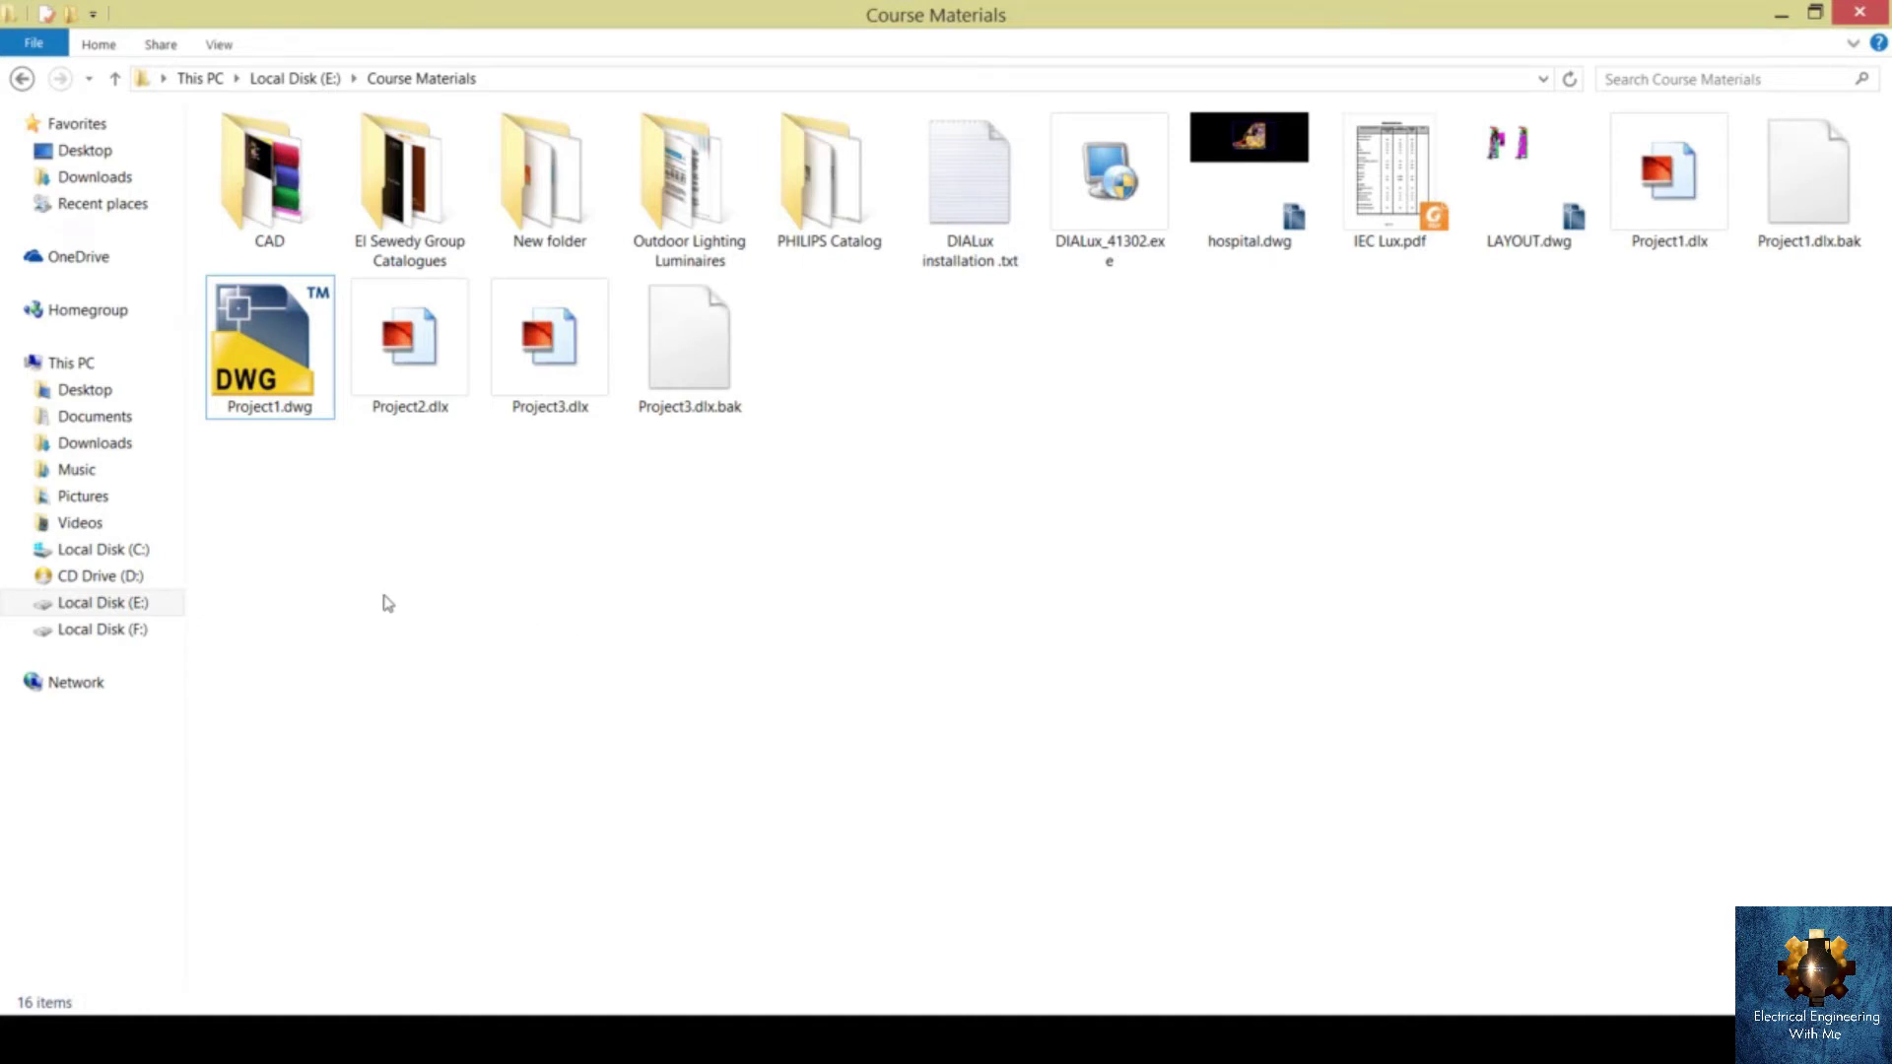
- Open the exported Project1.dwg from the Course Materials folder in AutoCAD and regenerate the drawing
click(266, 416)
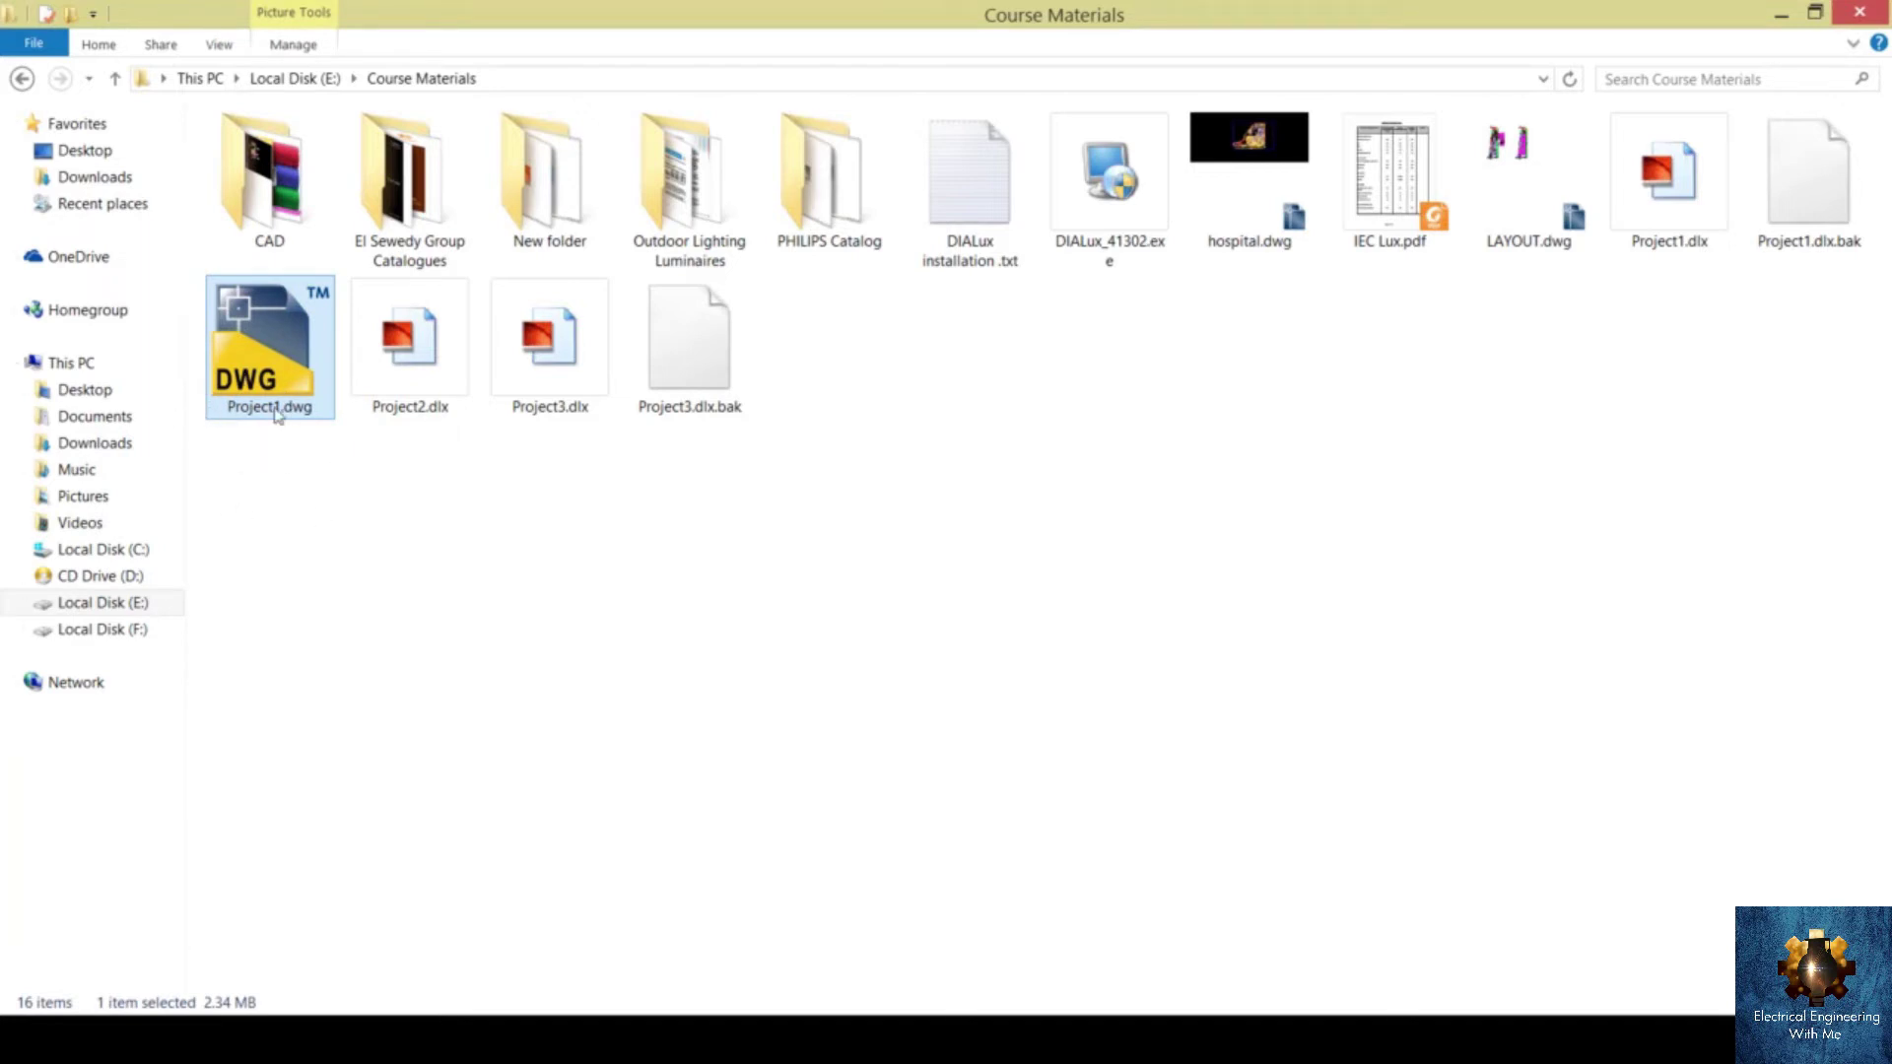
double_click(266, 354)
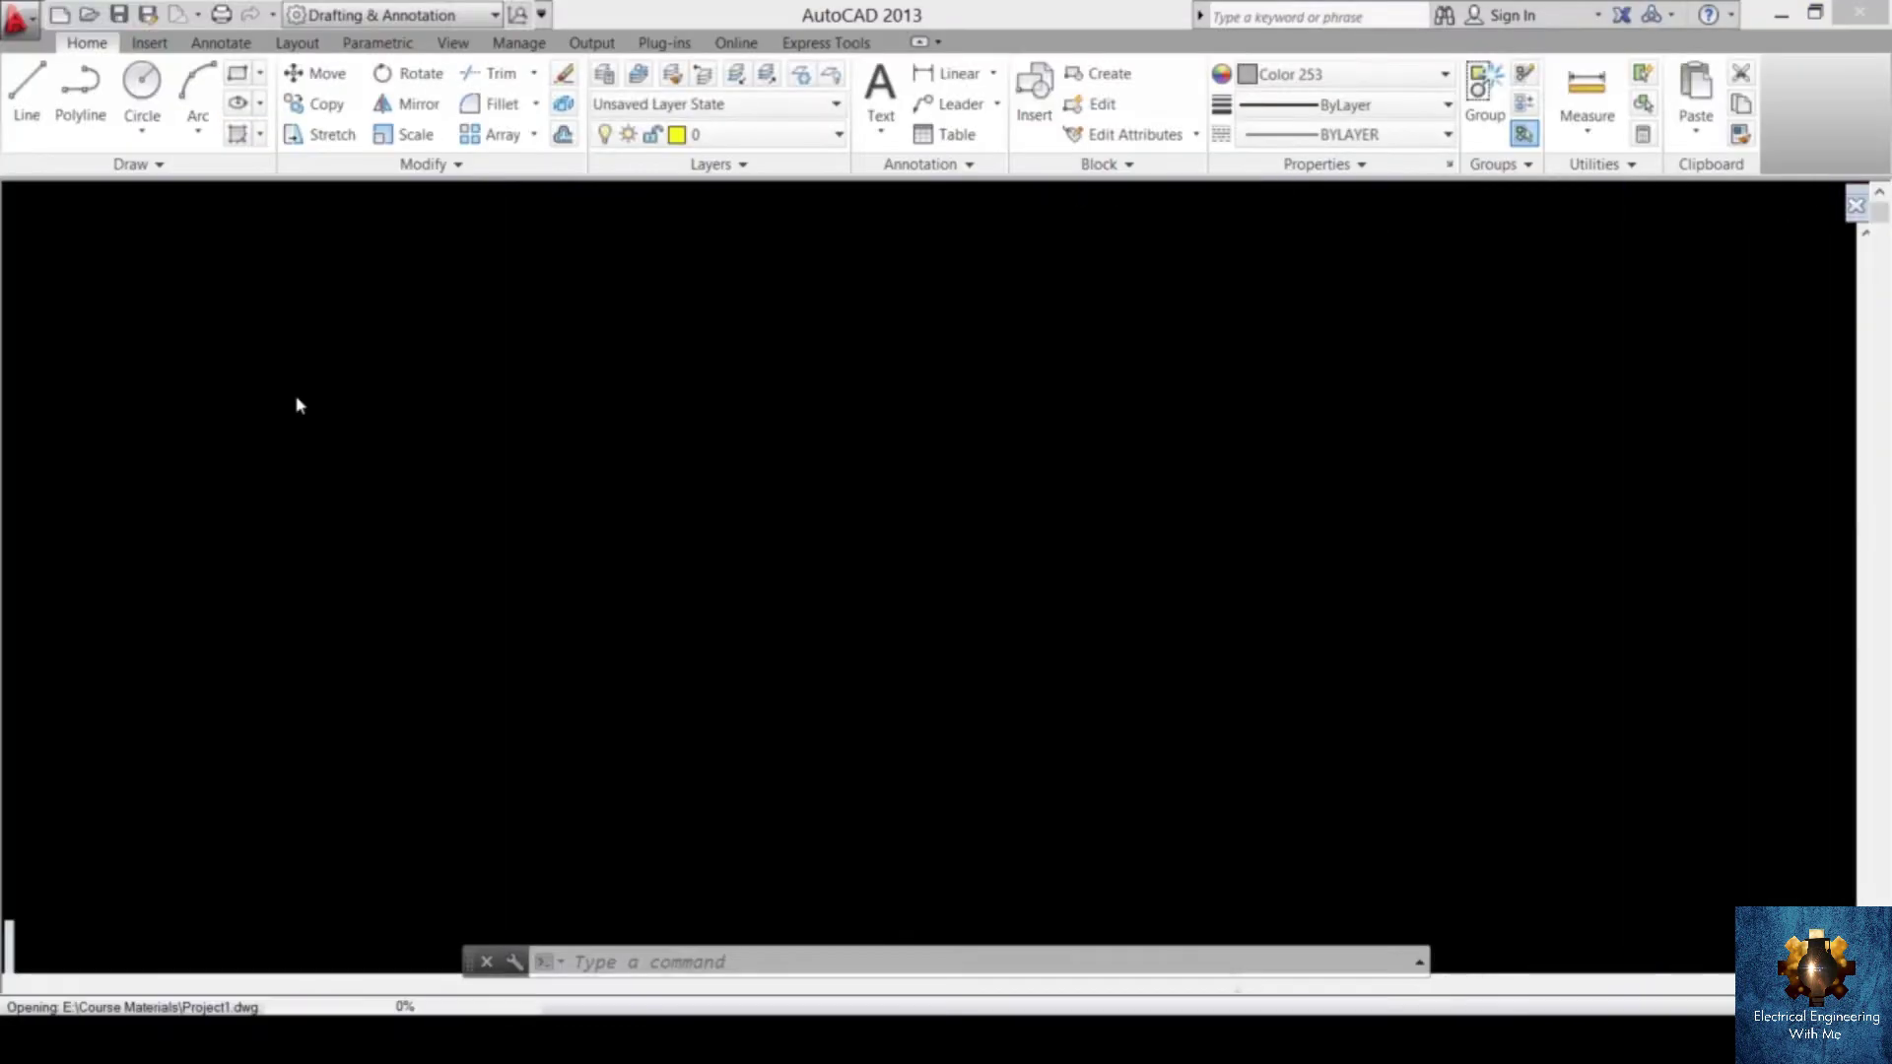
click(951, 485)
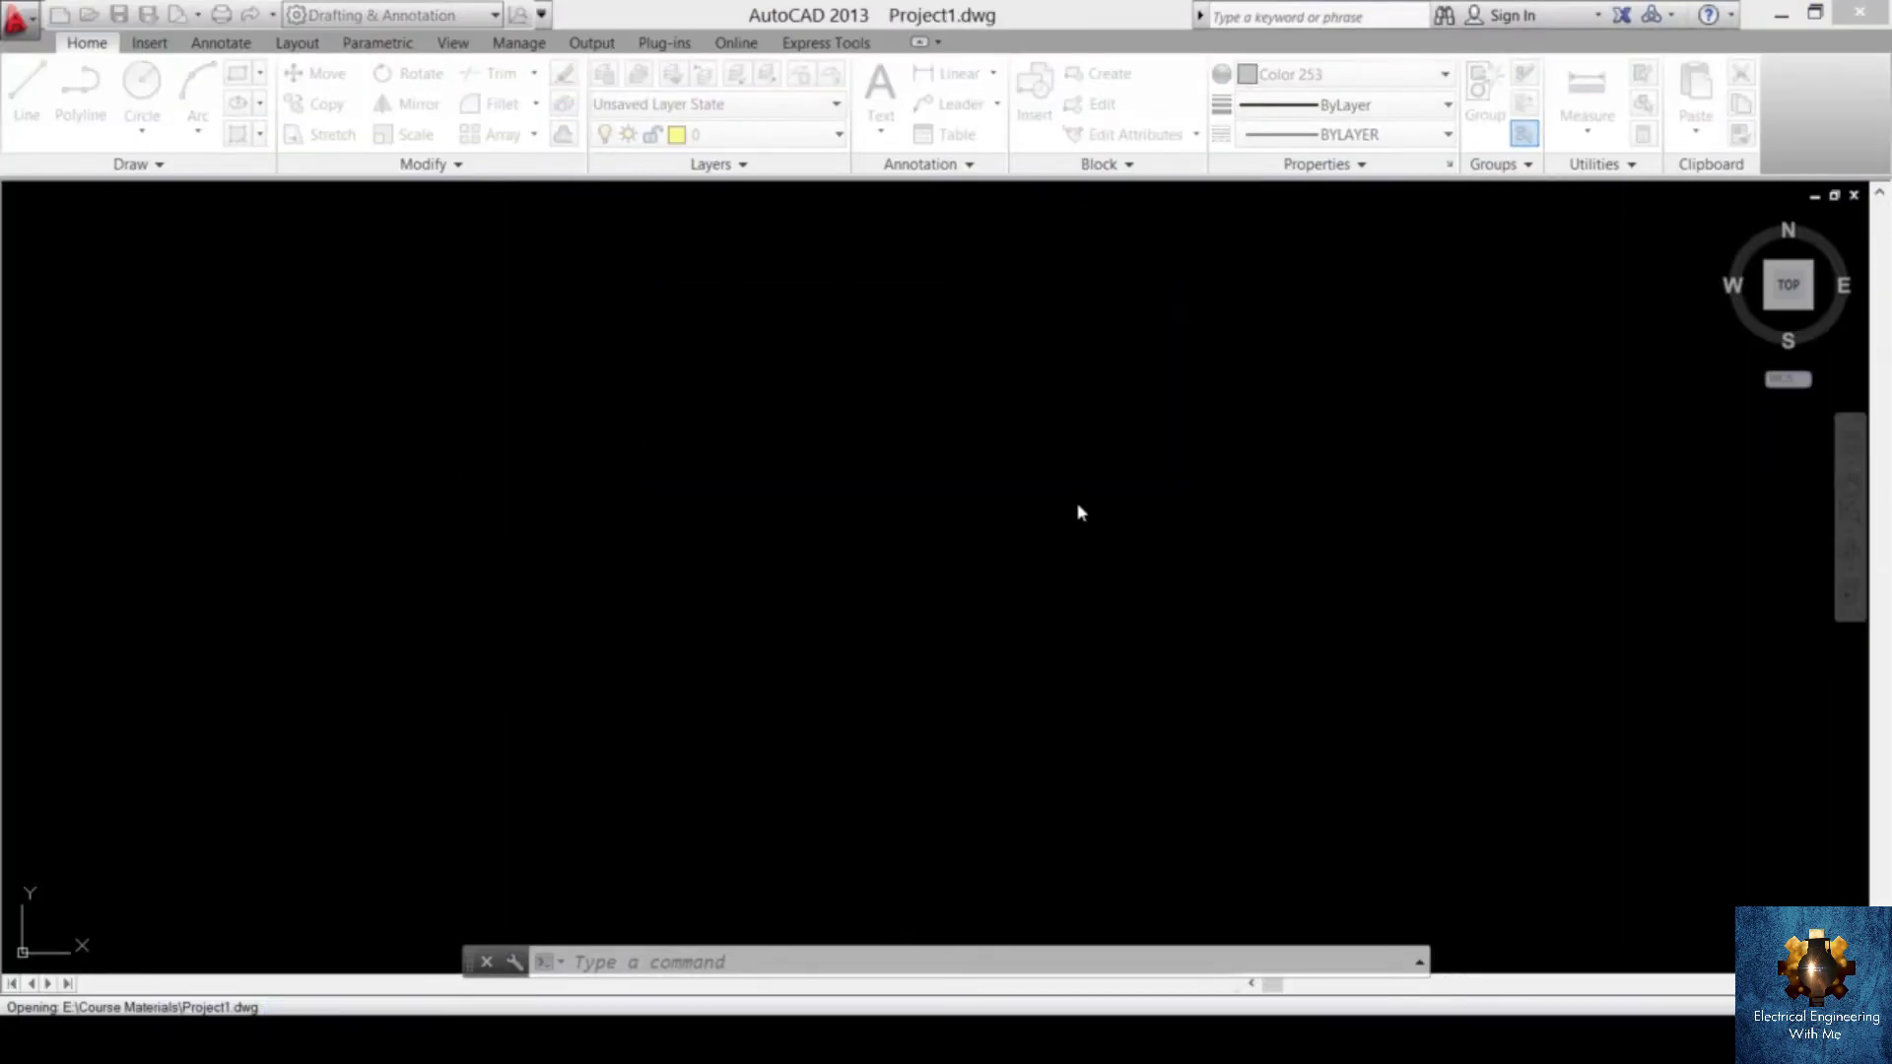
click(1072, 519)
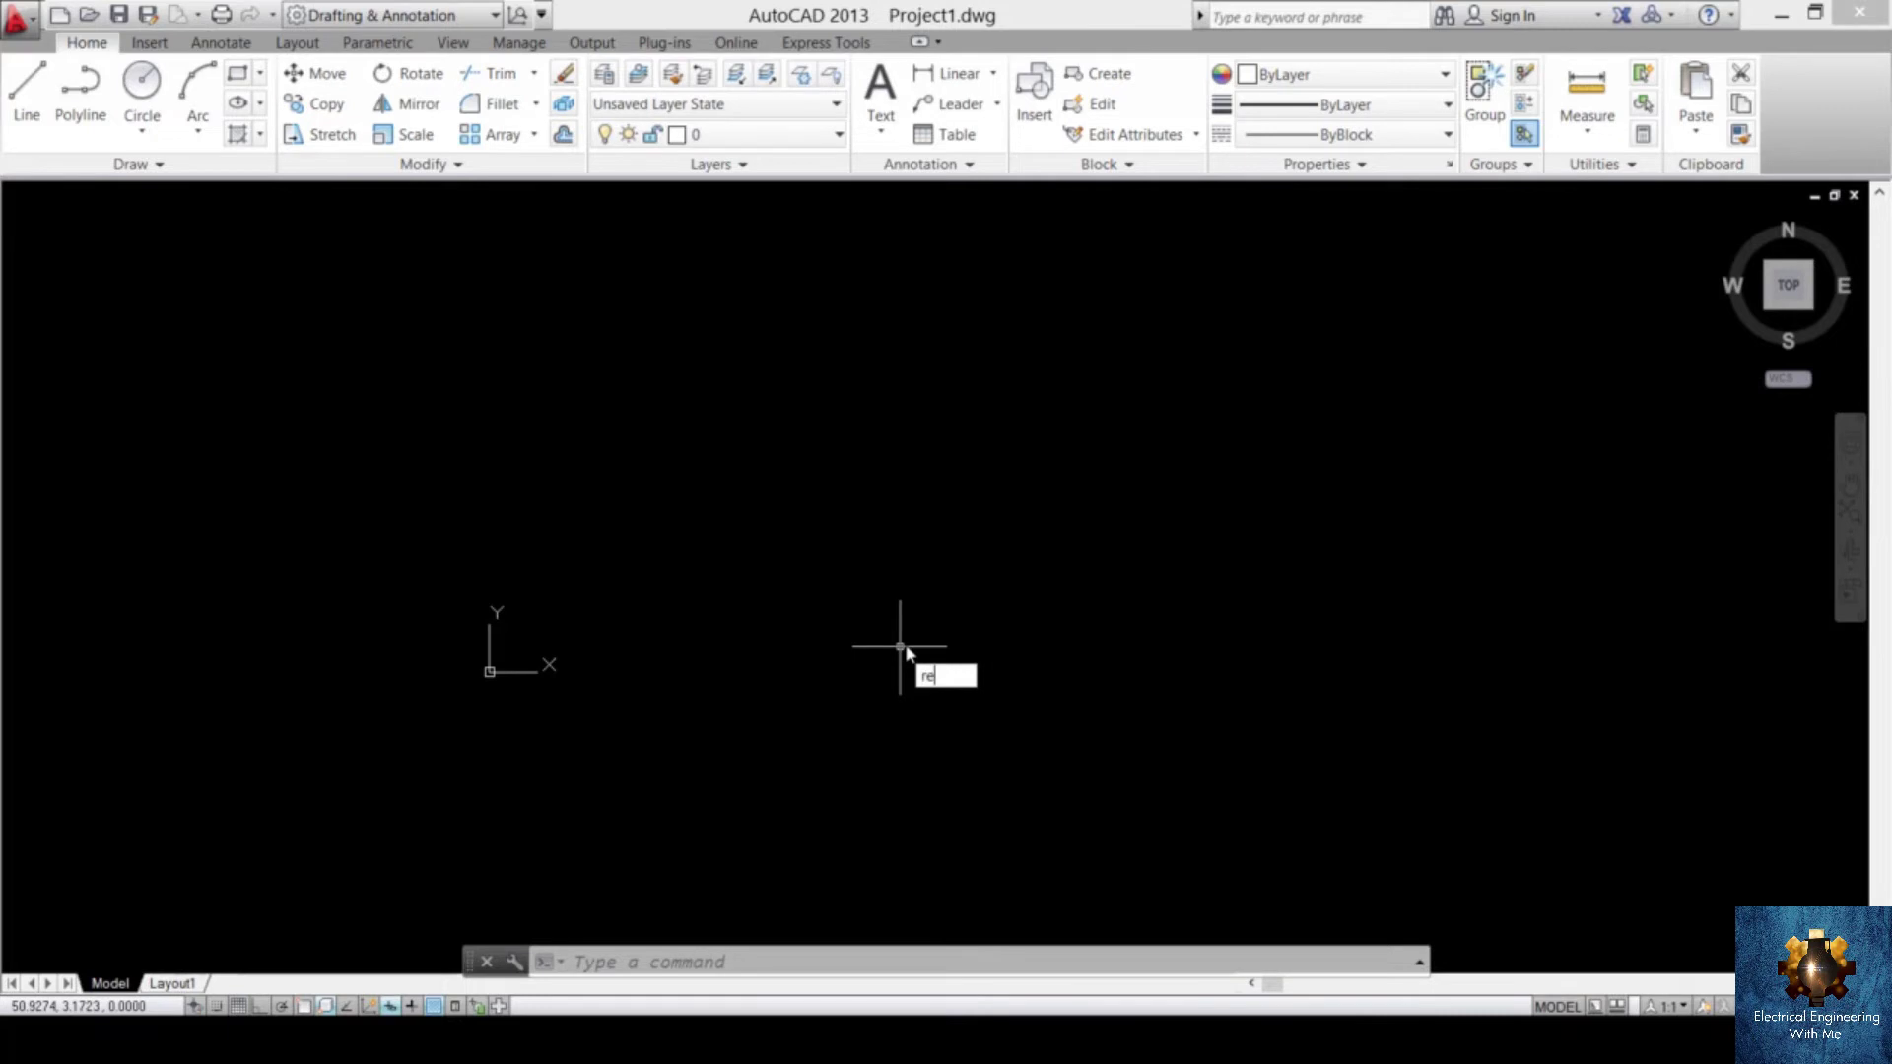
text(g)
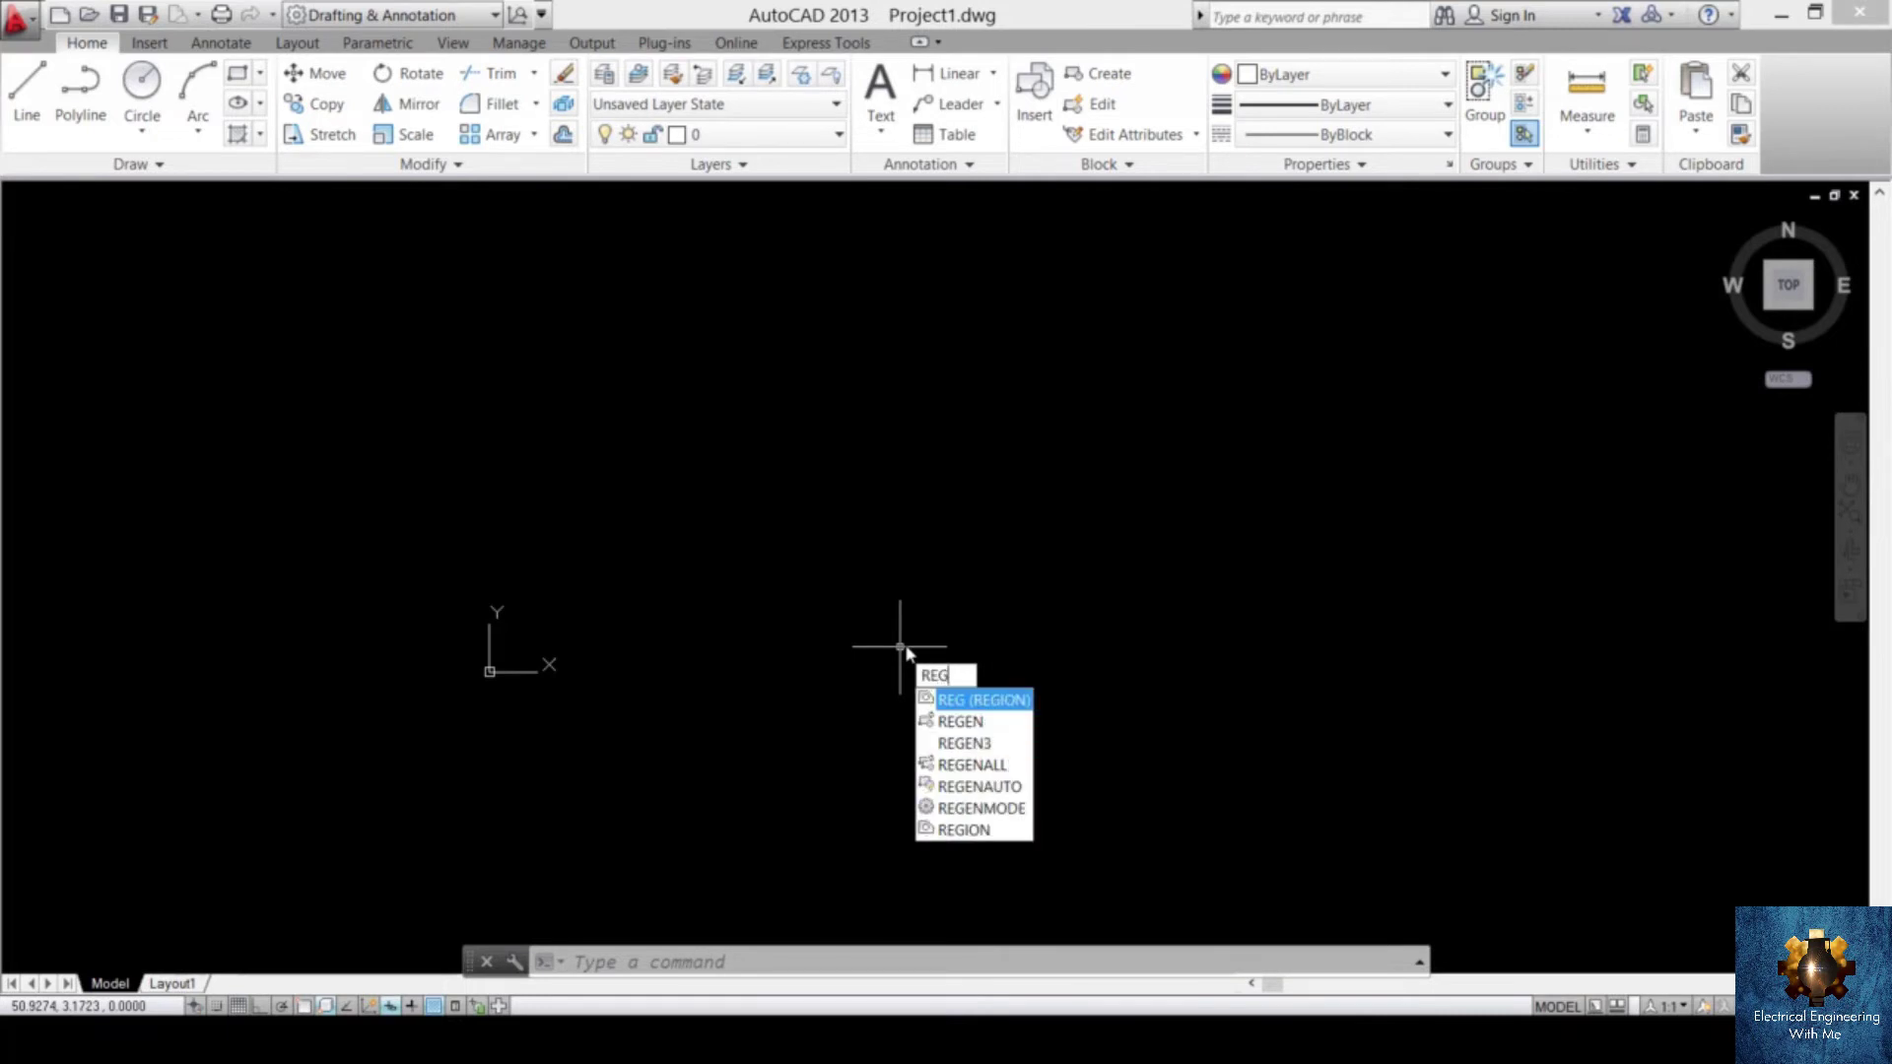
key(Down)
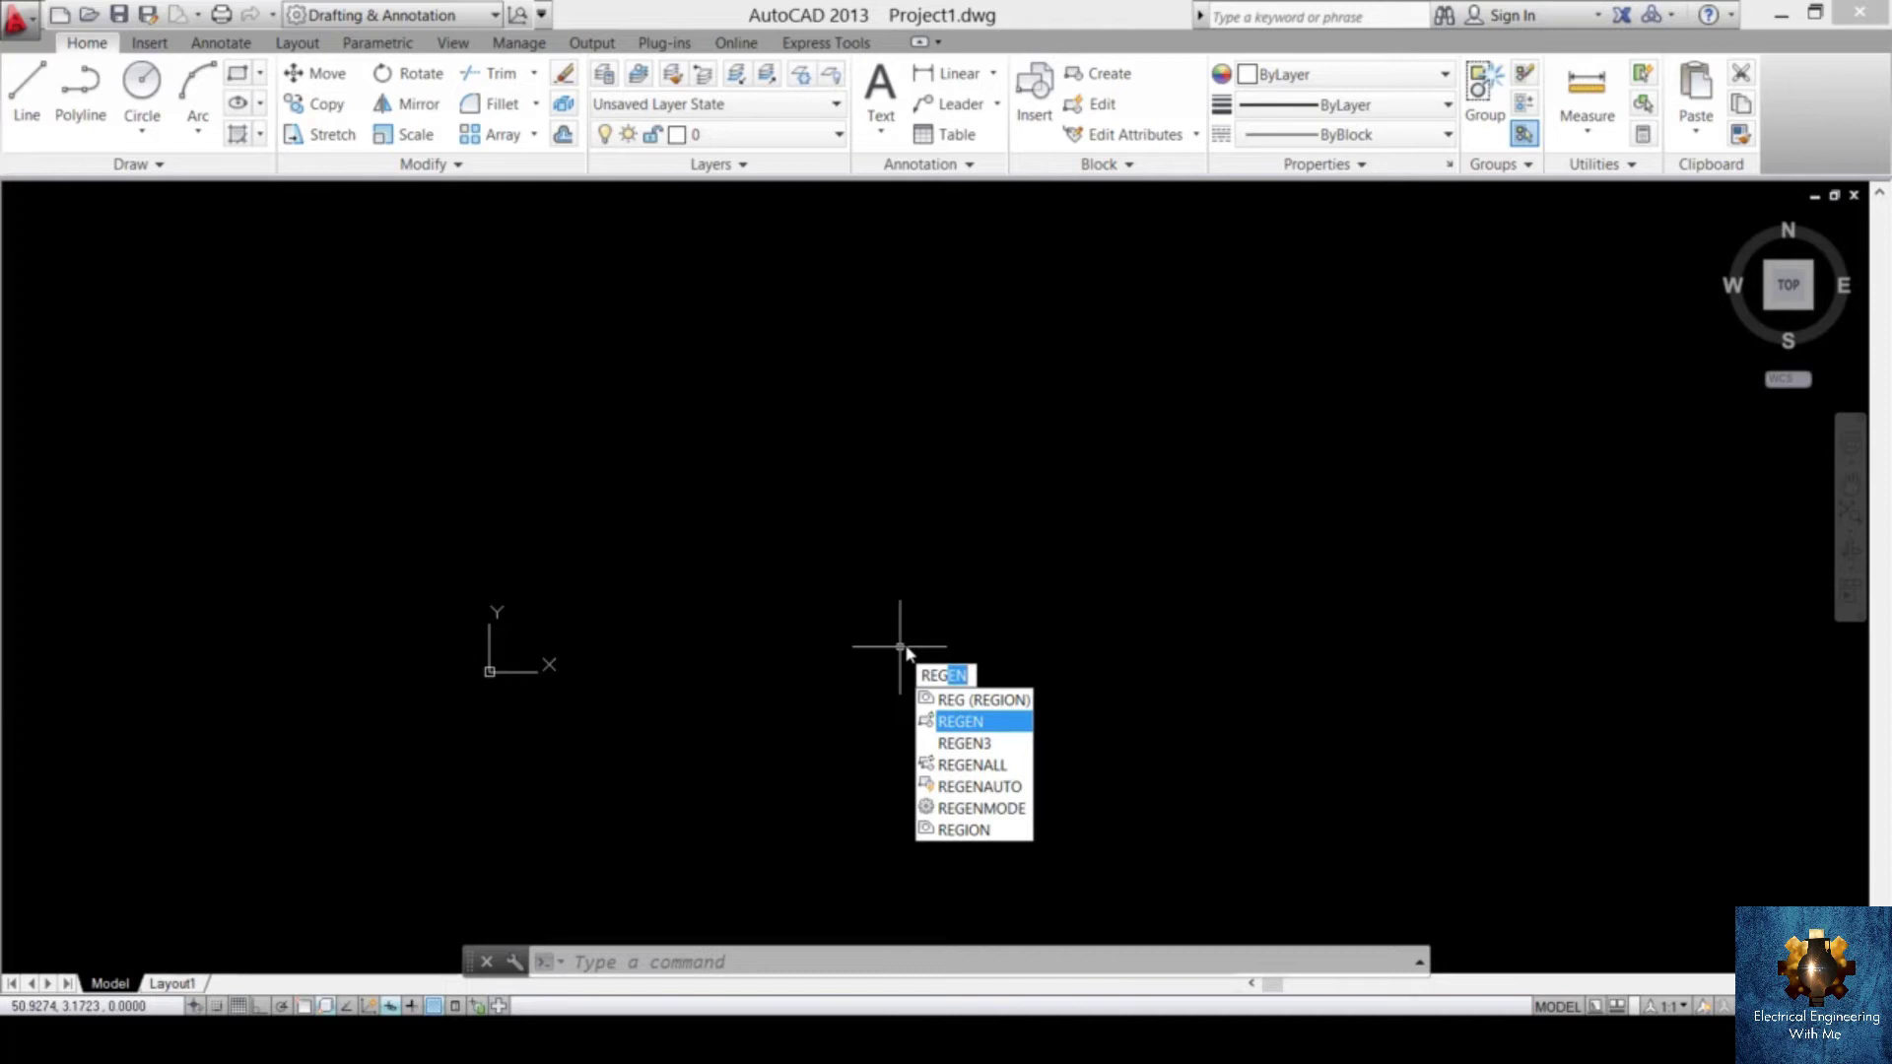
key(Return)
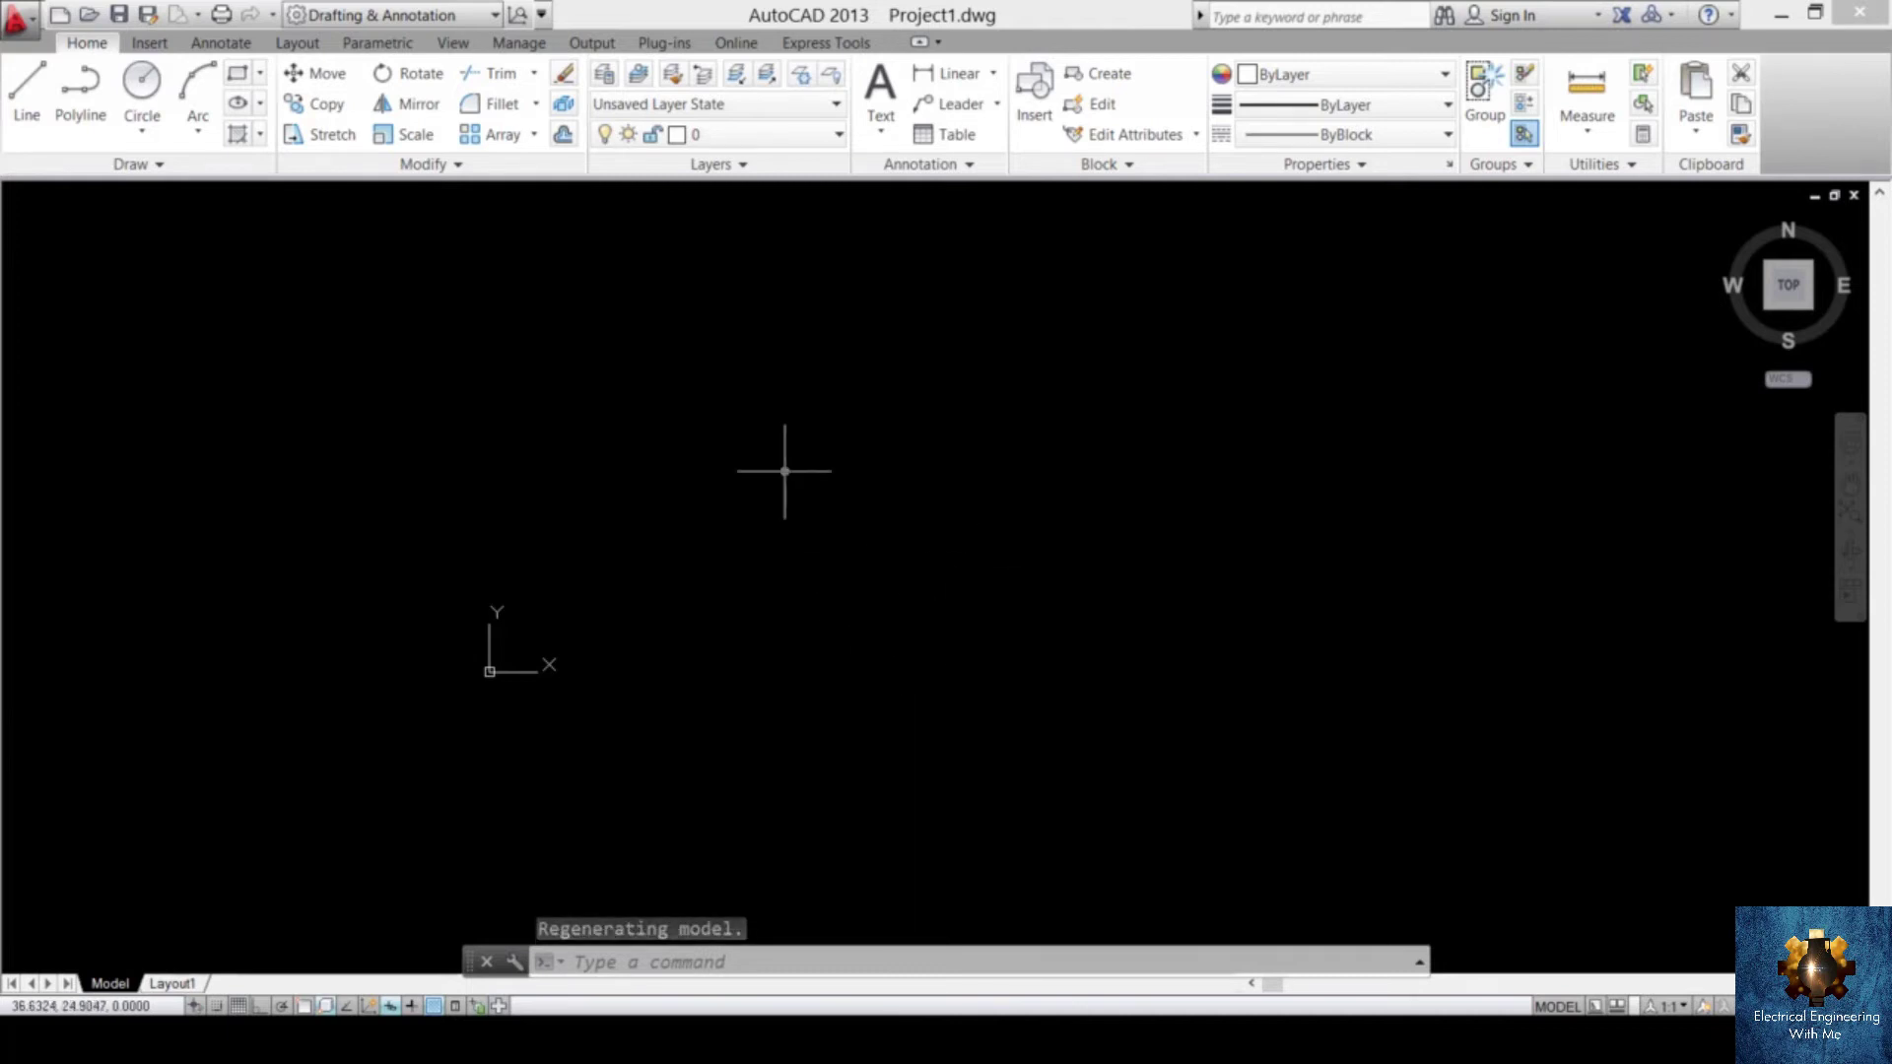
- Locate the exported rooms in the drawing and examine the long corridor's luminaires and illuminance values
scroll(781, 473, down, 5)
mouse_move(1101, 412)
middle_down()
mouse_move(891, 549)
mouse_move(1119, 499)
middle_up()
scroll(1056, 506, up, 5)
scroll(1055, 506, up, 5)
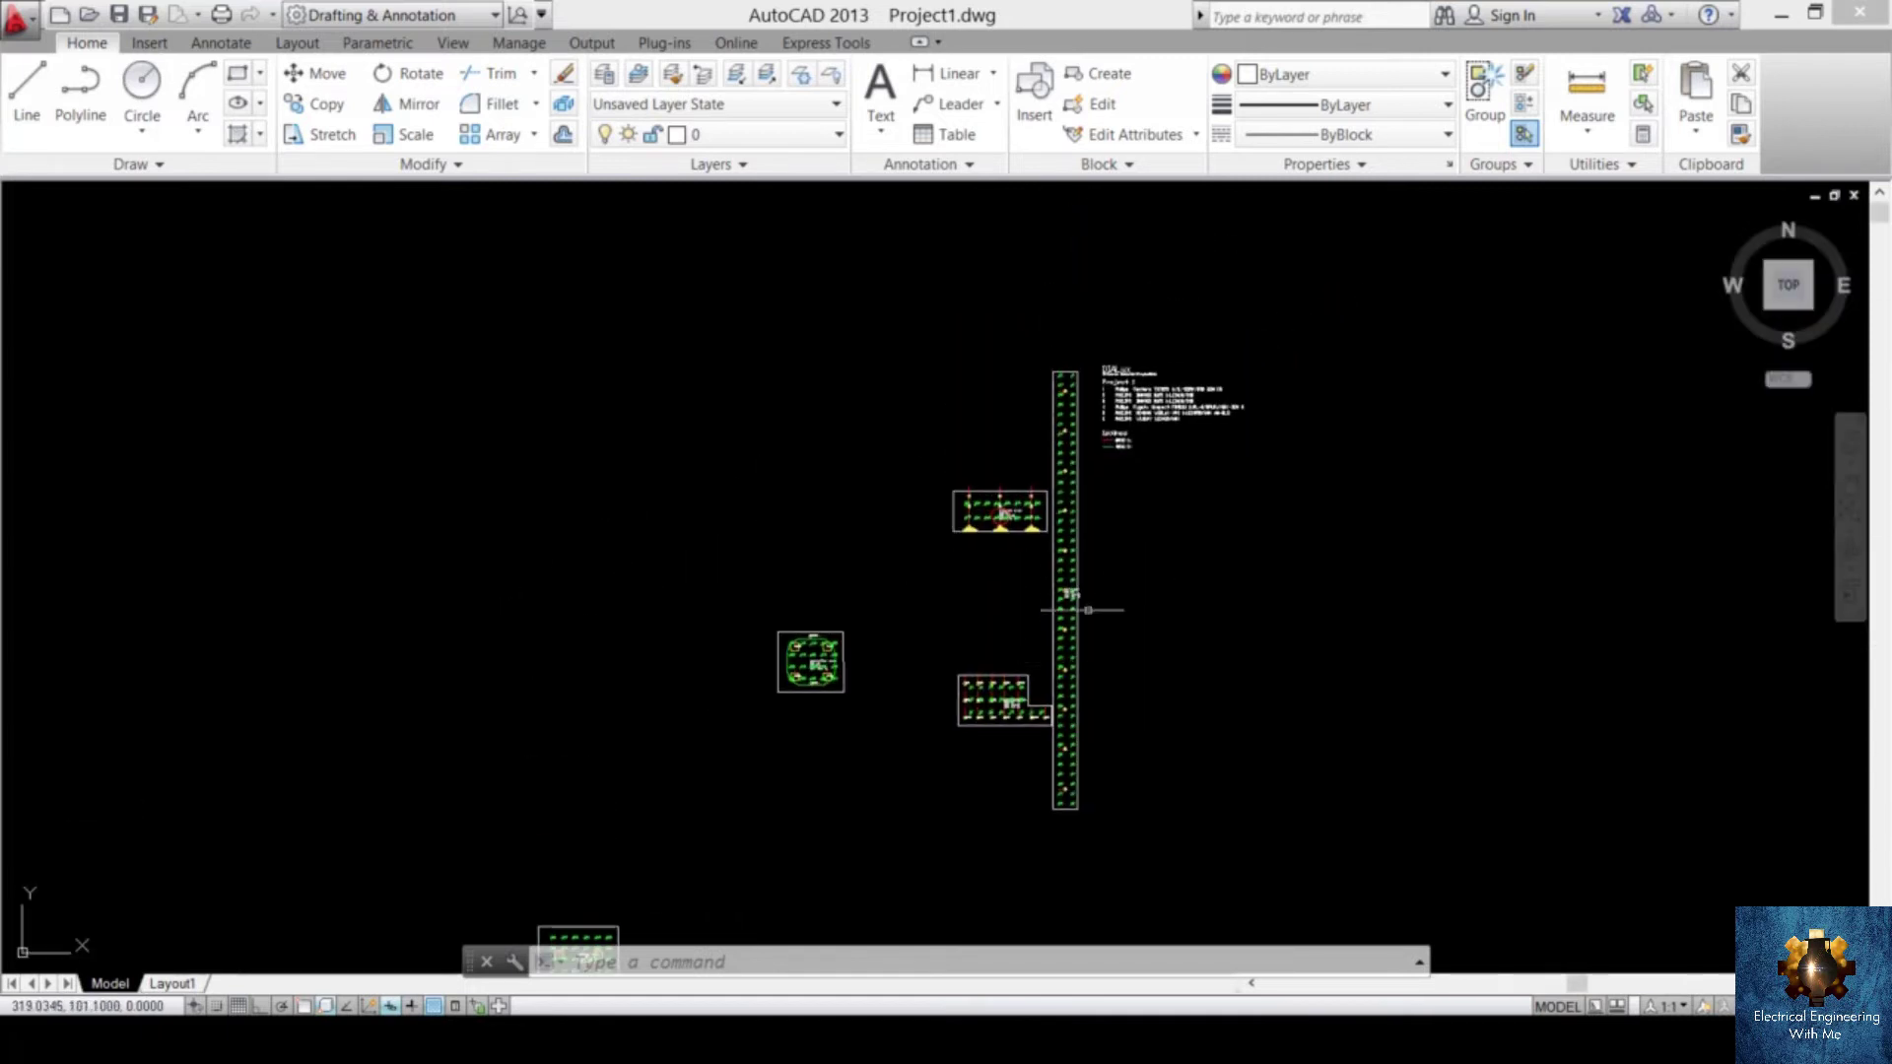
scroll(1126, 433, down, 1)
scroll(1002, 287, up, 3)
scroll(997, 663, down, 5)
scroll(1011, 340, up, 1)
scroll(996, 444, up, 10)
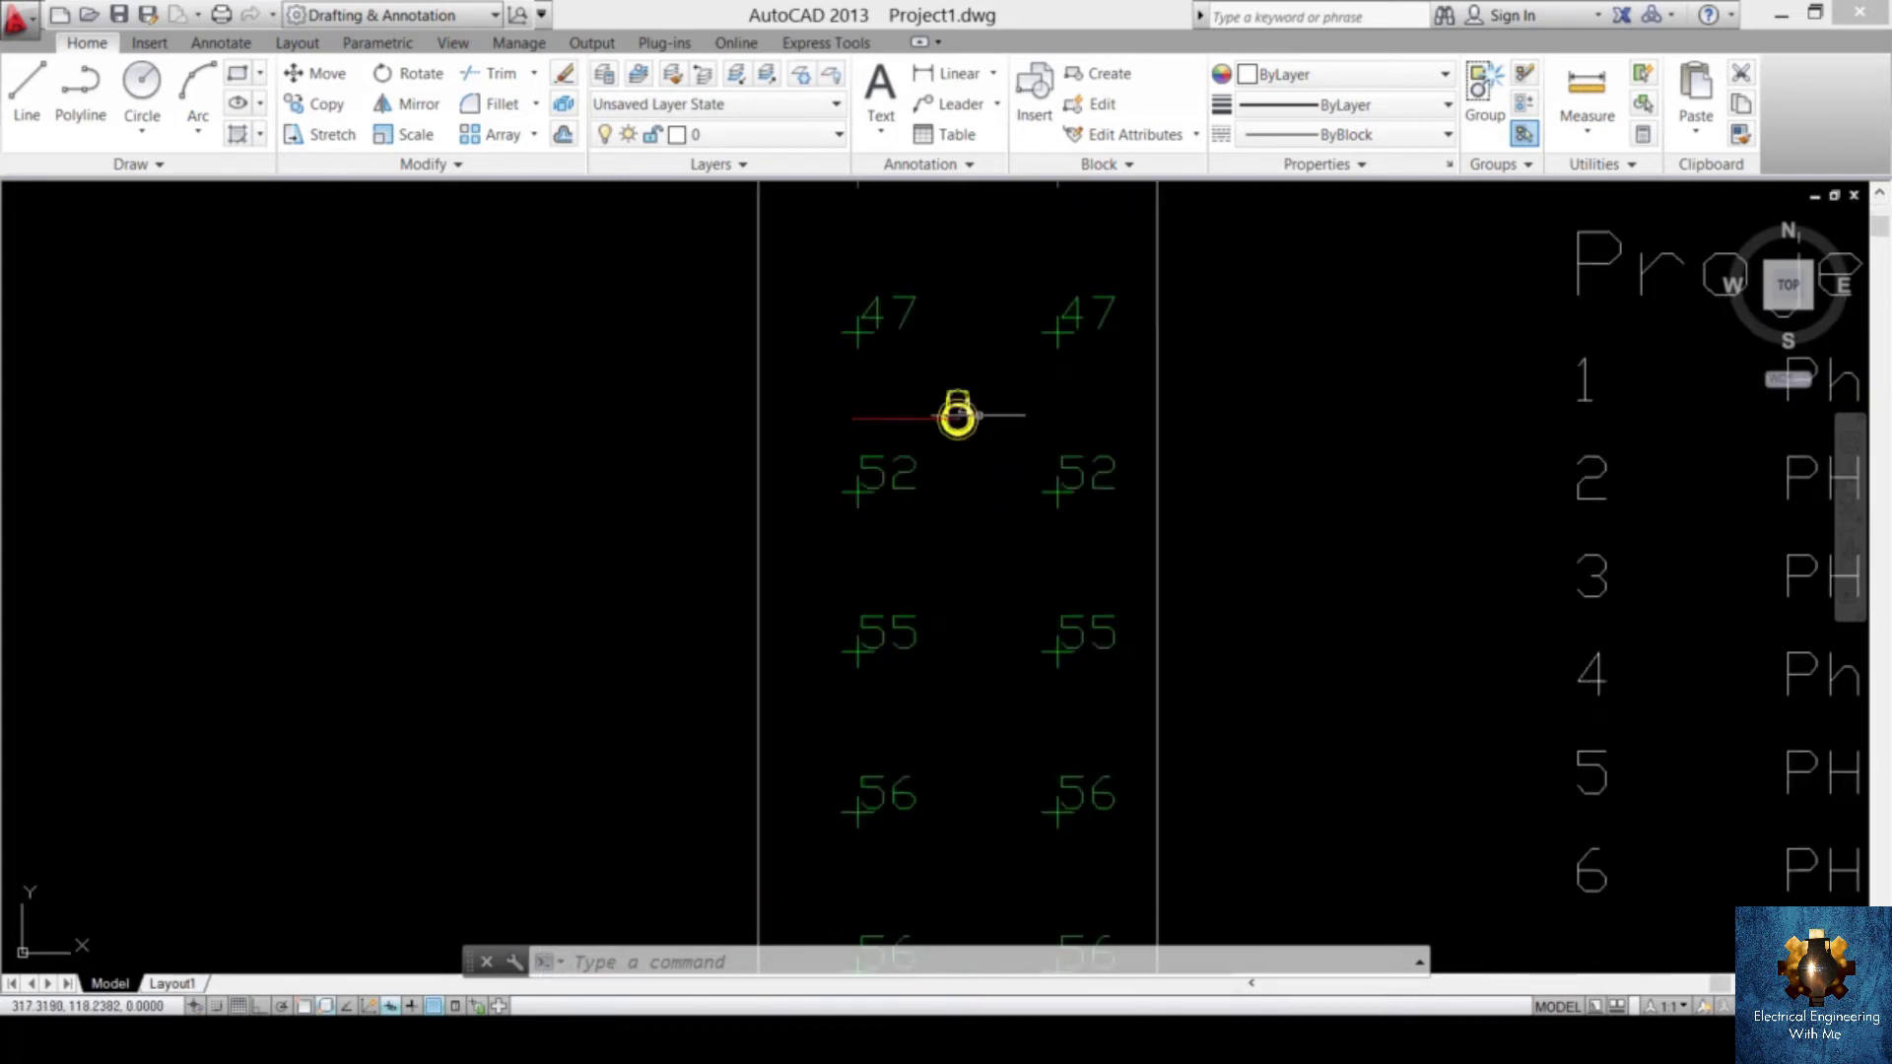
scroll(987, 447, down, 2)
middle_drag(991, 447, 1021, 386)
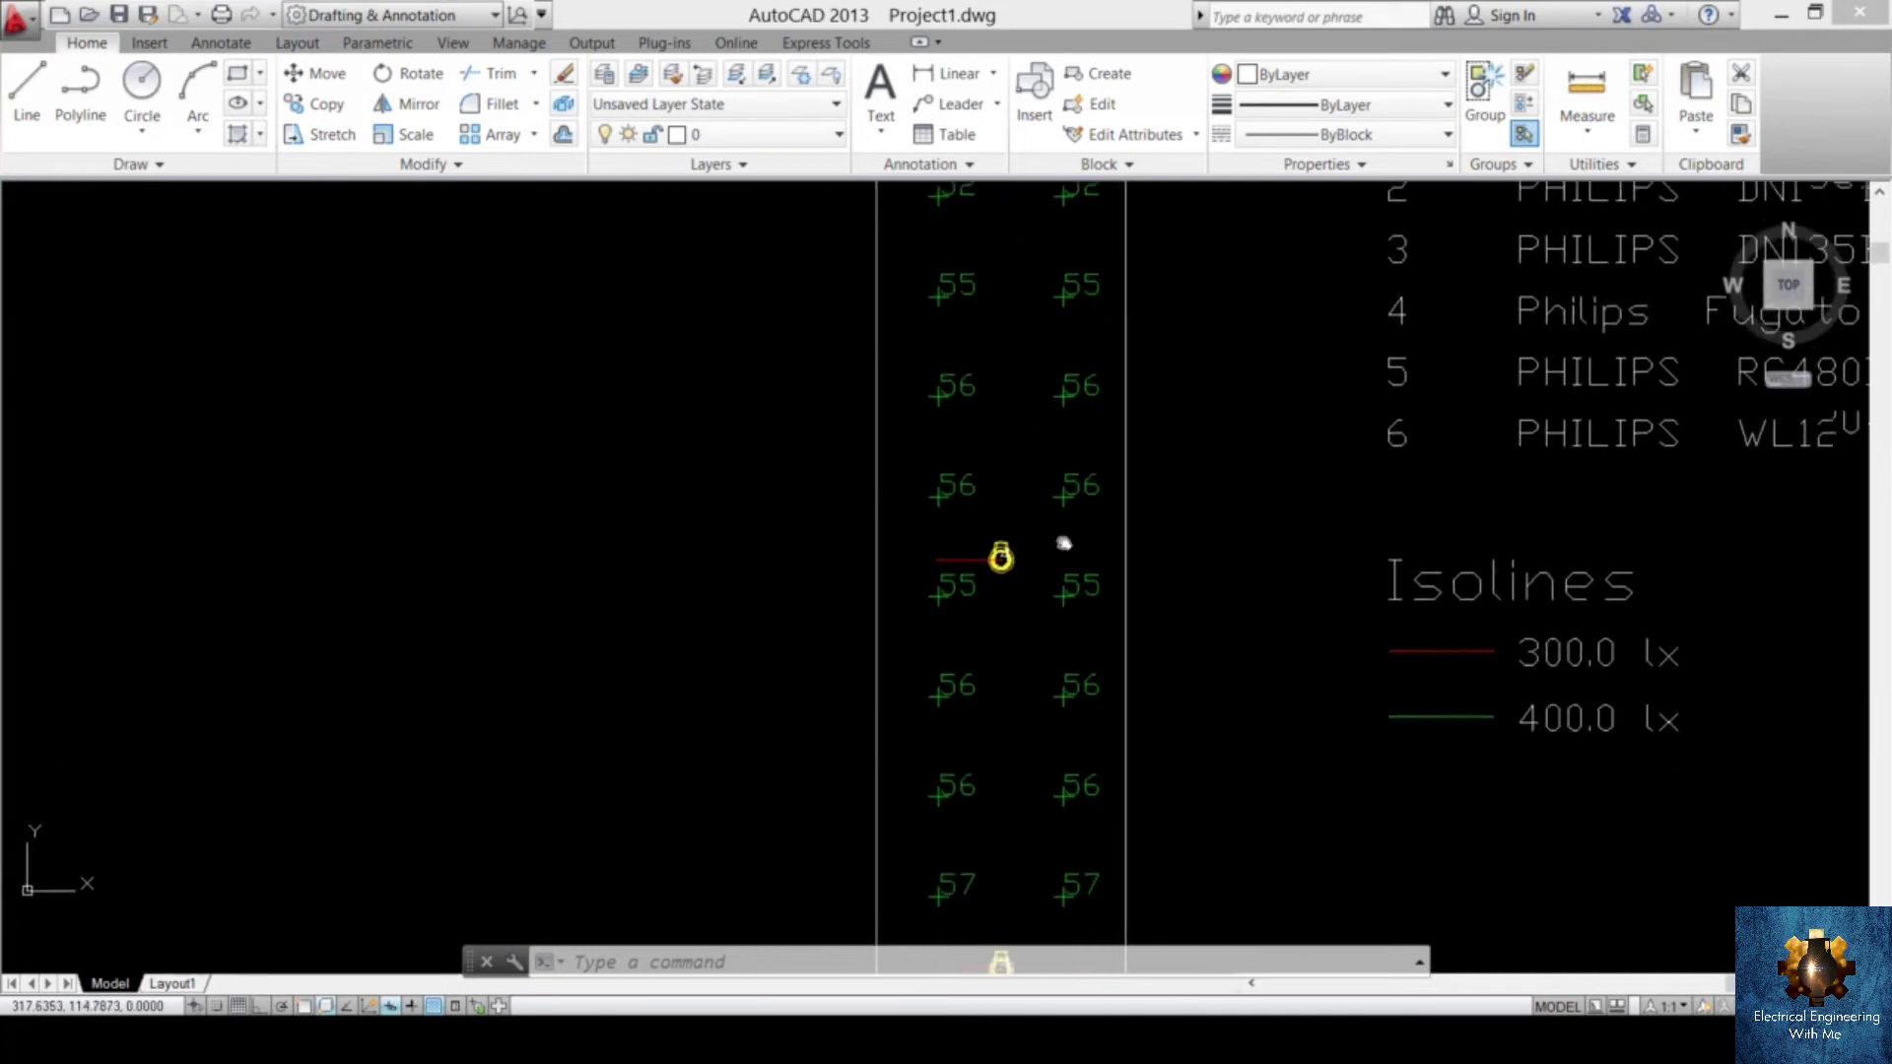
scroll(1061, 523, up, 4)
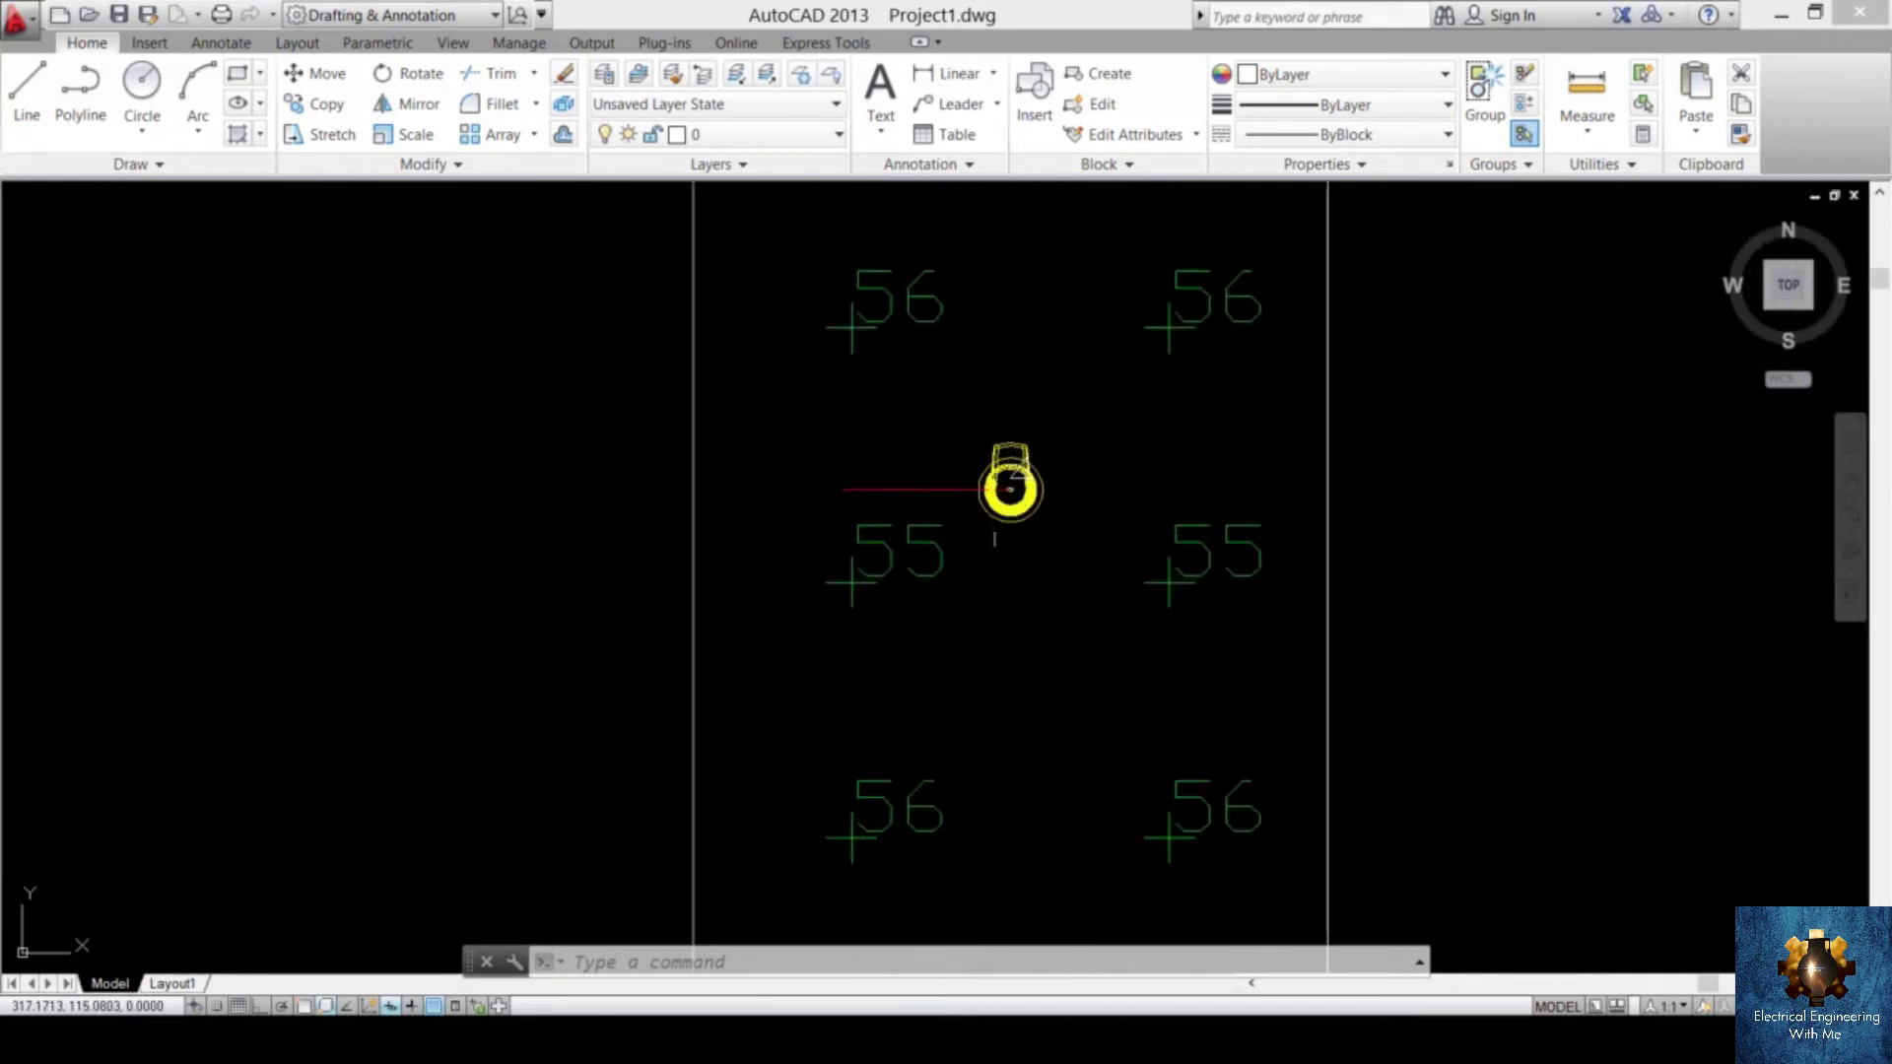
scroll(995, 539, down, 8)
middle_drag(1056, 922, 1081, 450)
scroll(1081, 451, down, 5)
scroll(1082, 689, up, 9)
scroll(1081, 515, down, 6)
- Examine the luminaires, illuminance values and summary text of the patient room and the L-shaped meeting room
mouse_move(1052, 268)
middle_down()
mouse_move(1073, 487)
mouse_move(1113, 592)
middle_up()
scroll(1112, 592, up, 10)
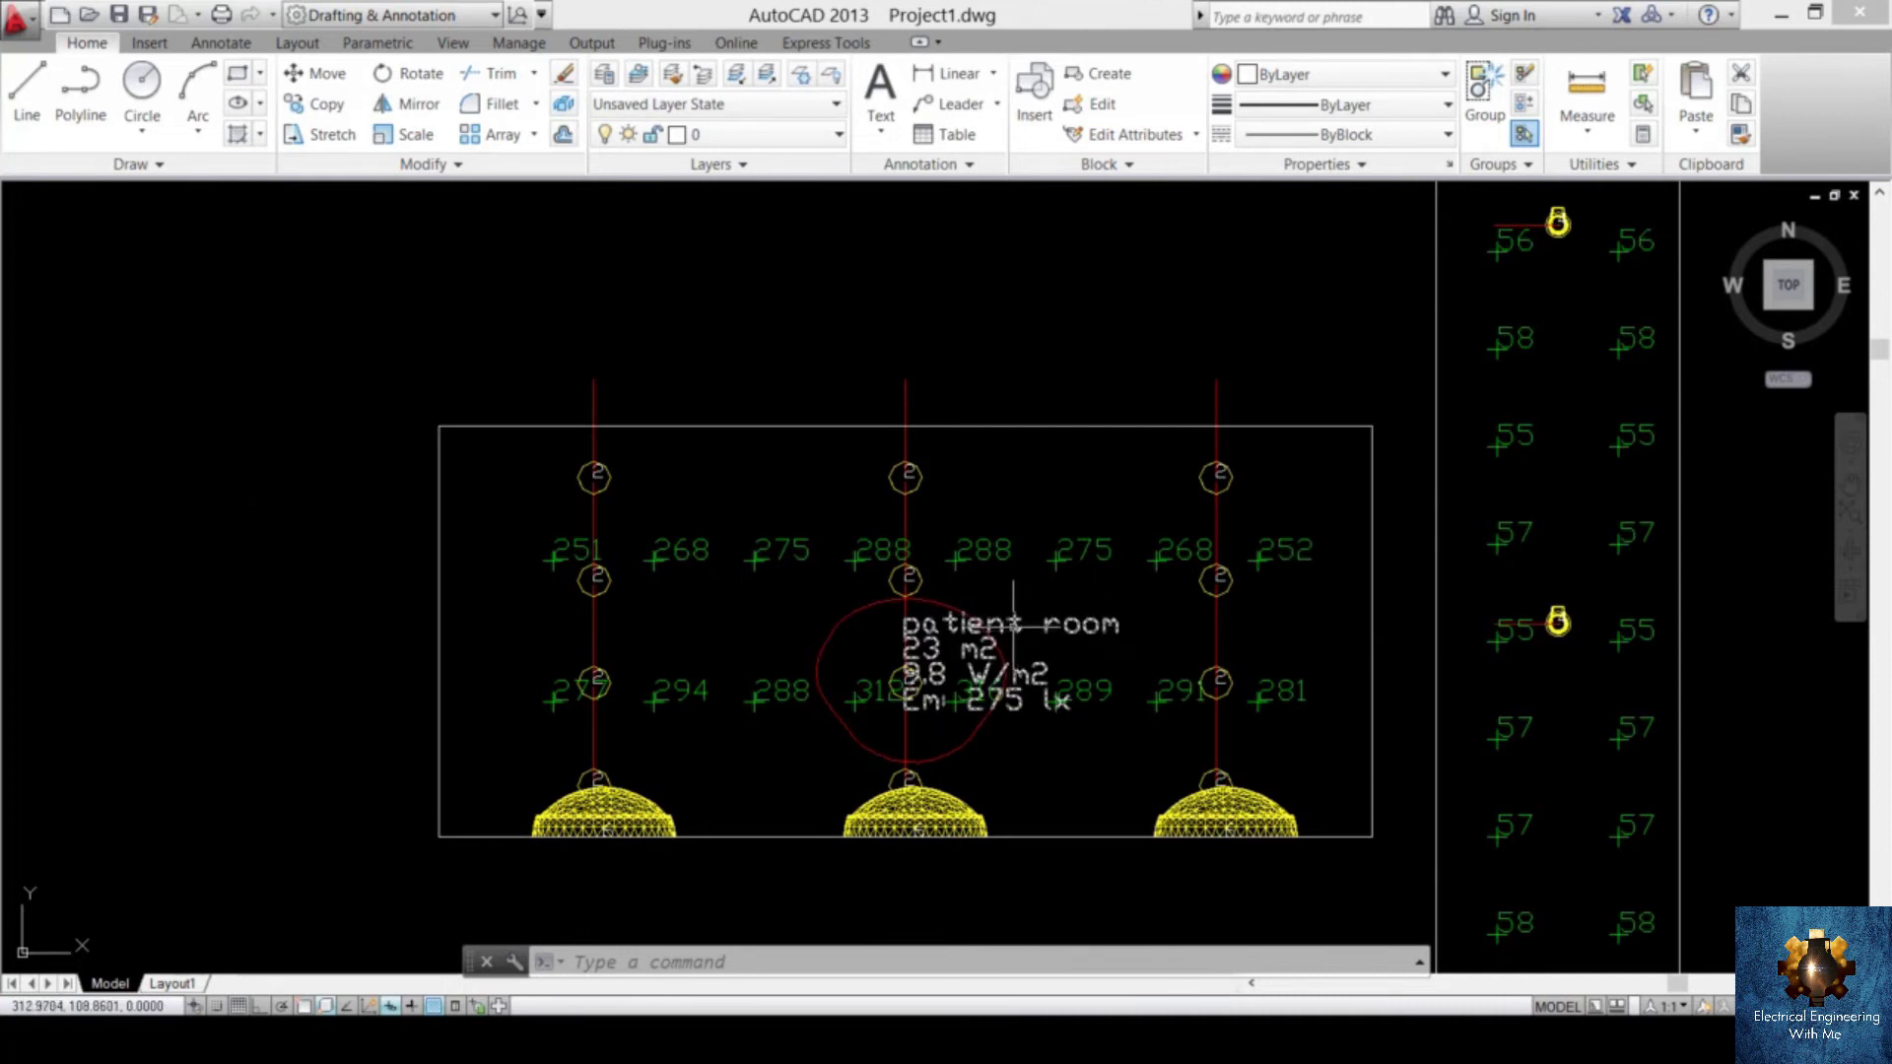
click(1022, 629)
middle_drag(1022, 629, 1061, 636)
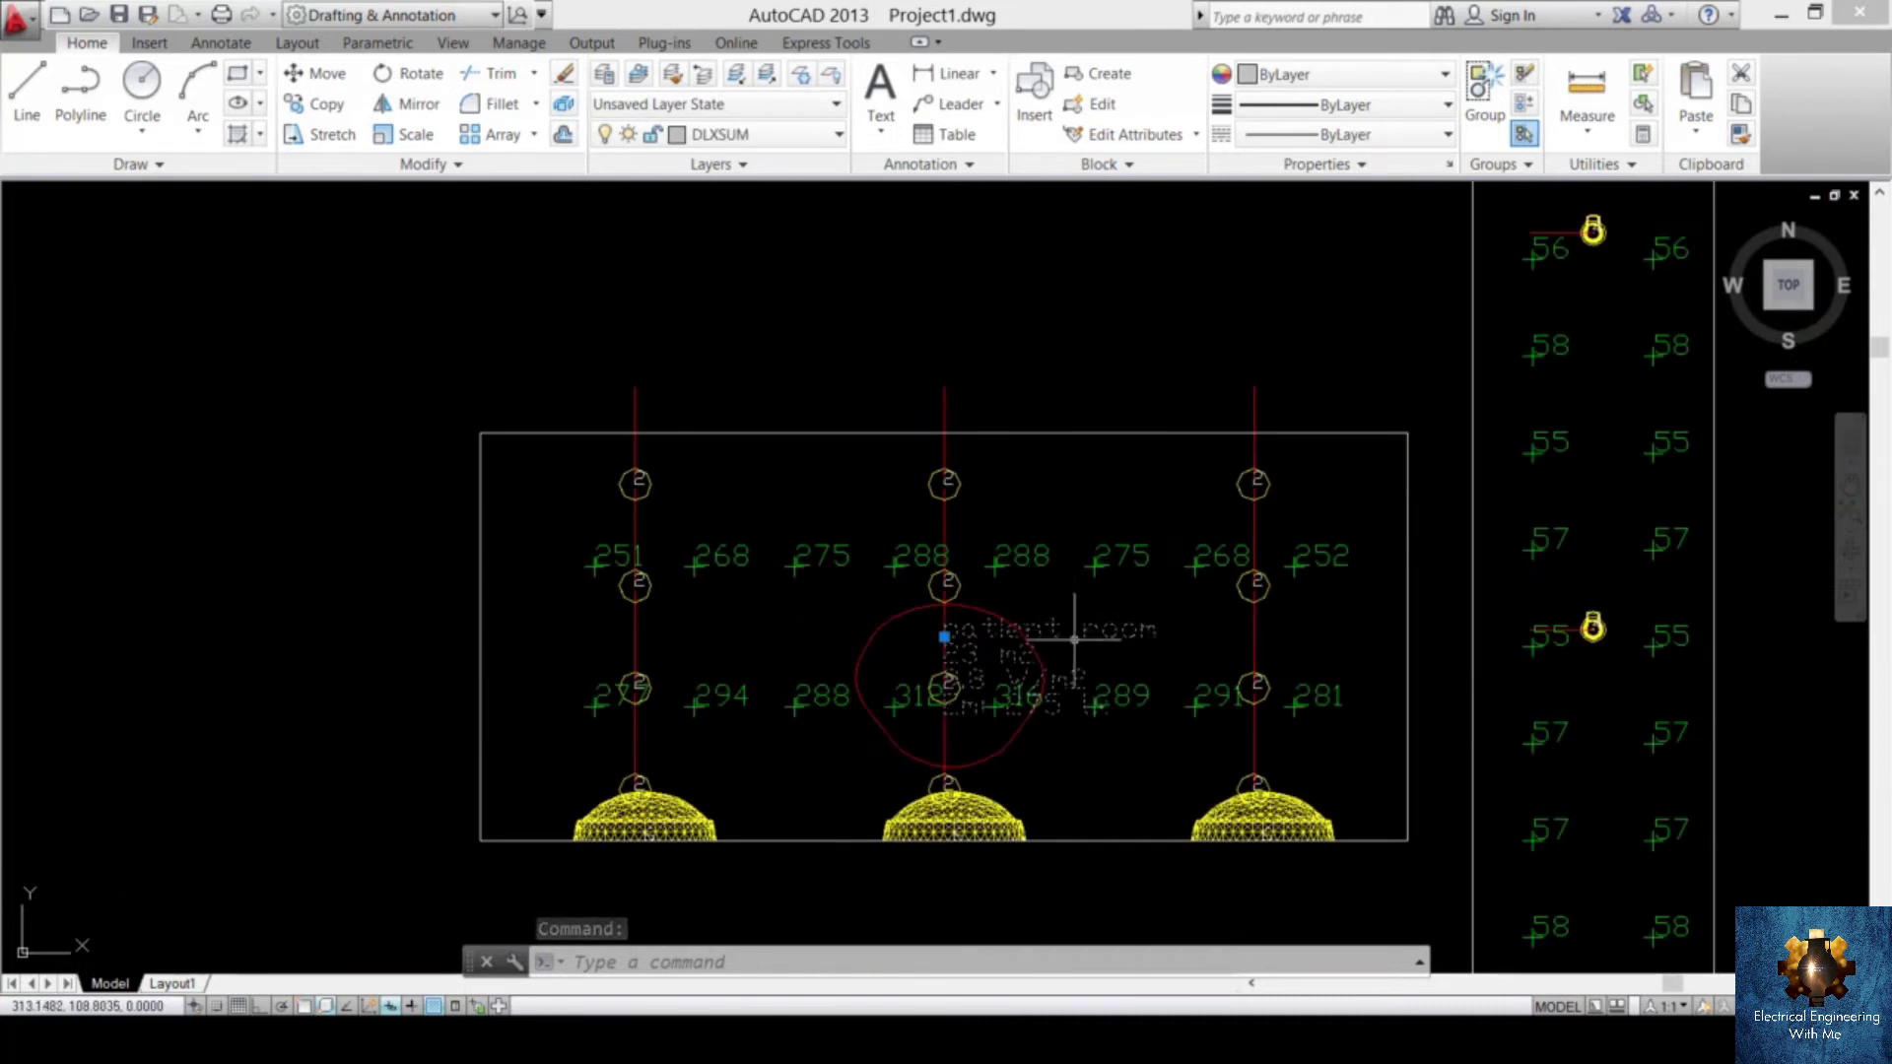
key(Escape)
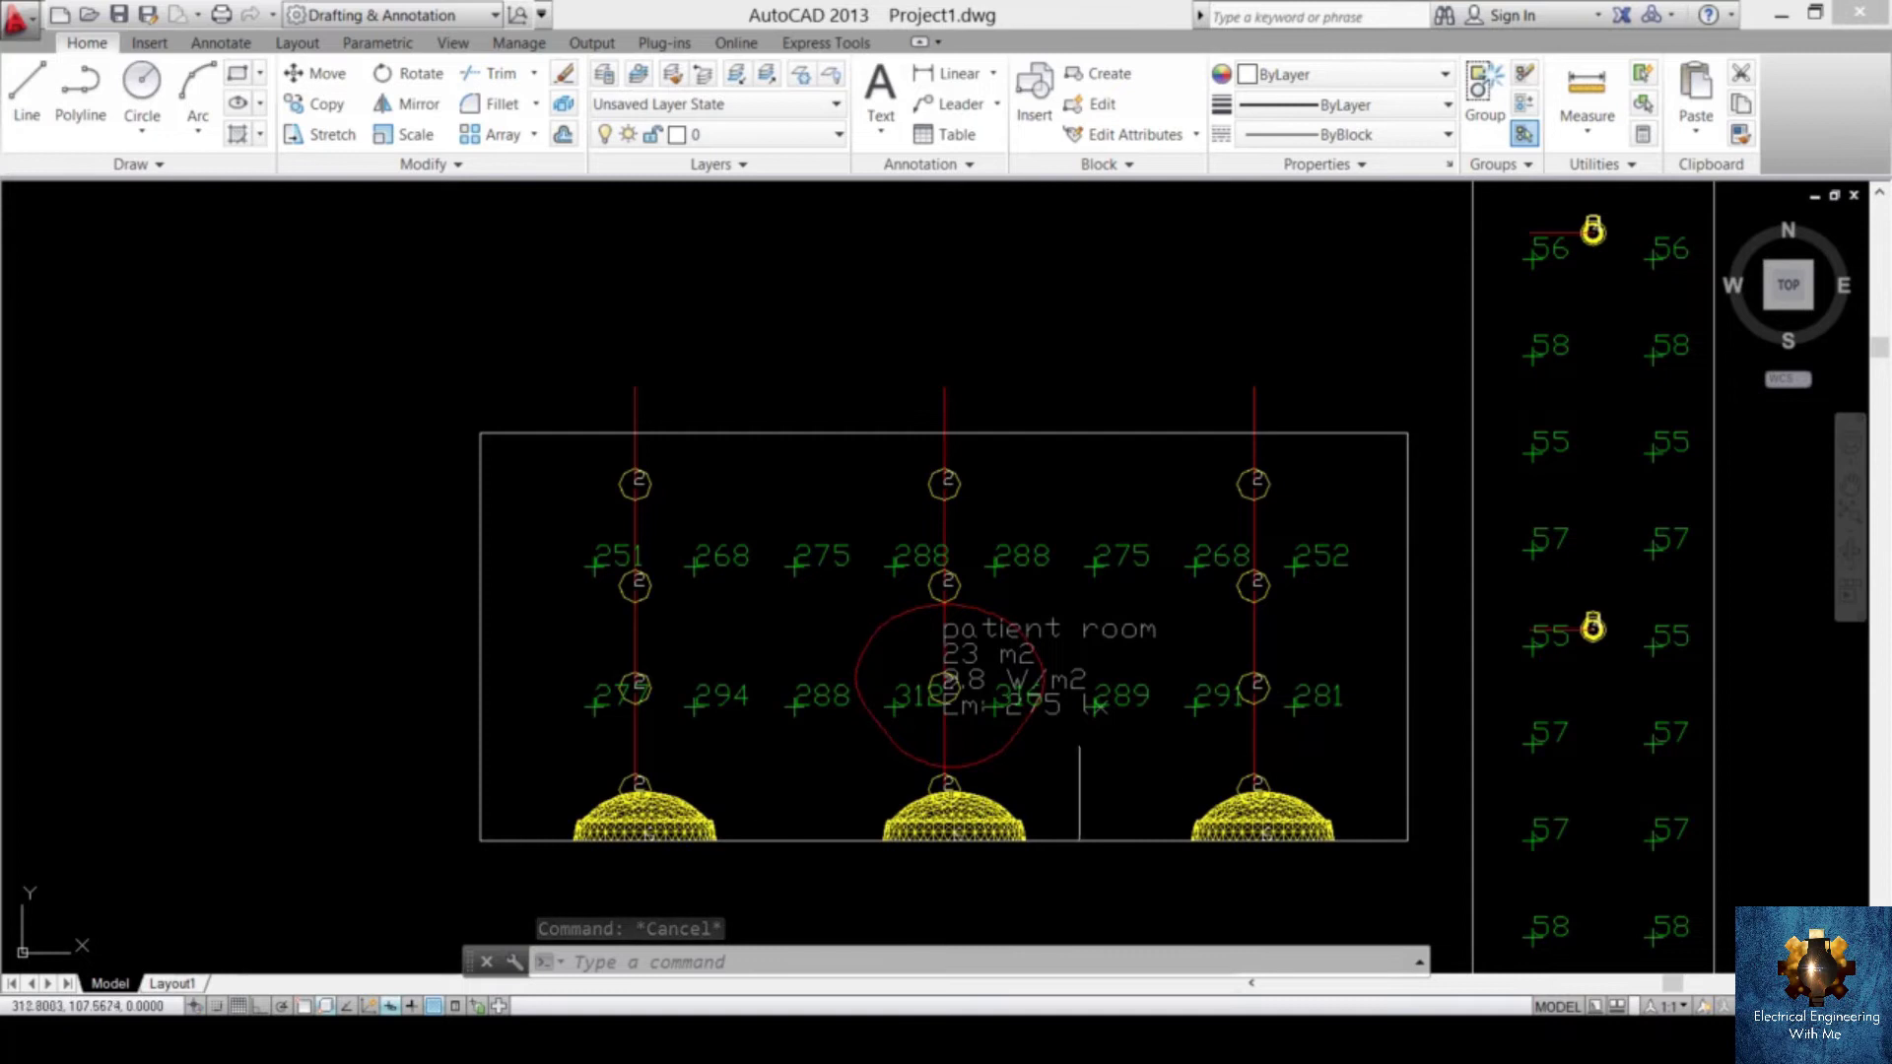
scroll(1119, 730, down, 10)
scroll(1158, 577, up, 8)
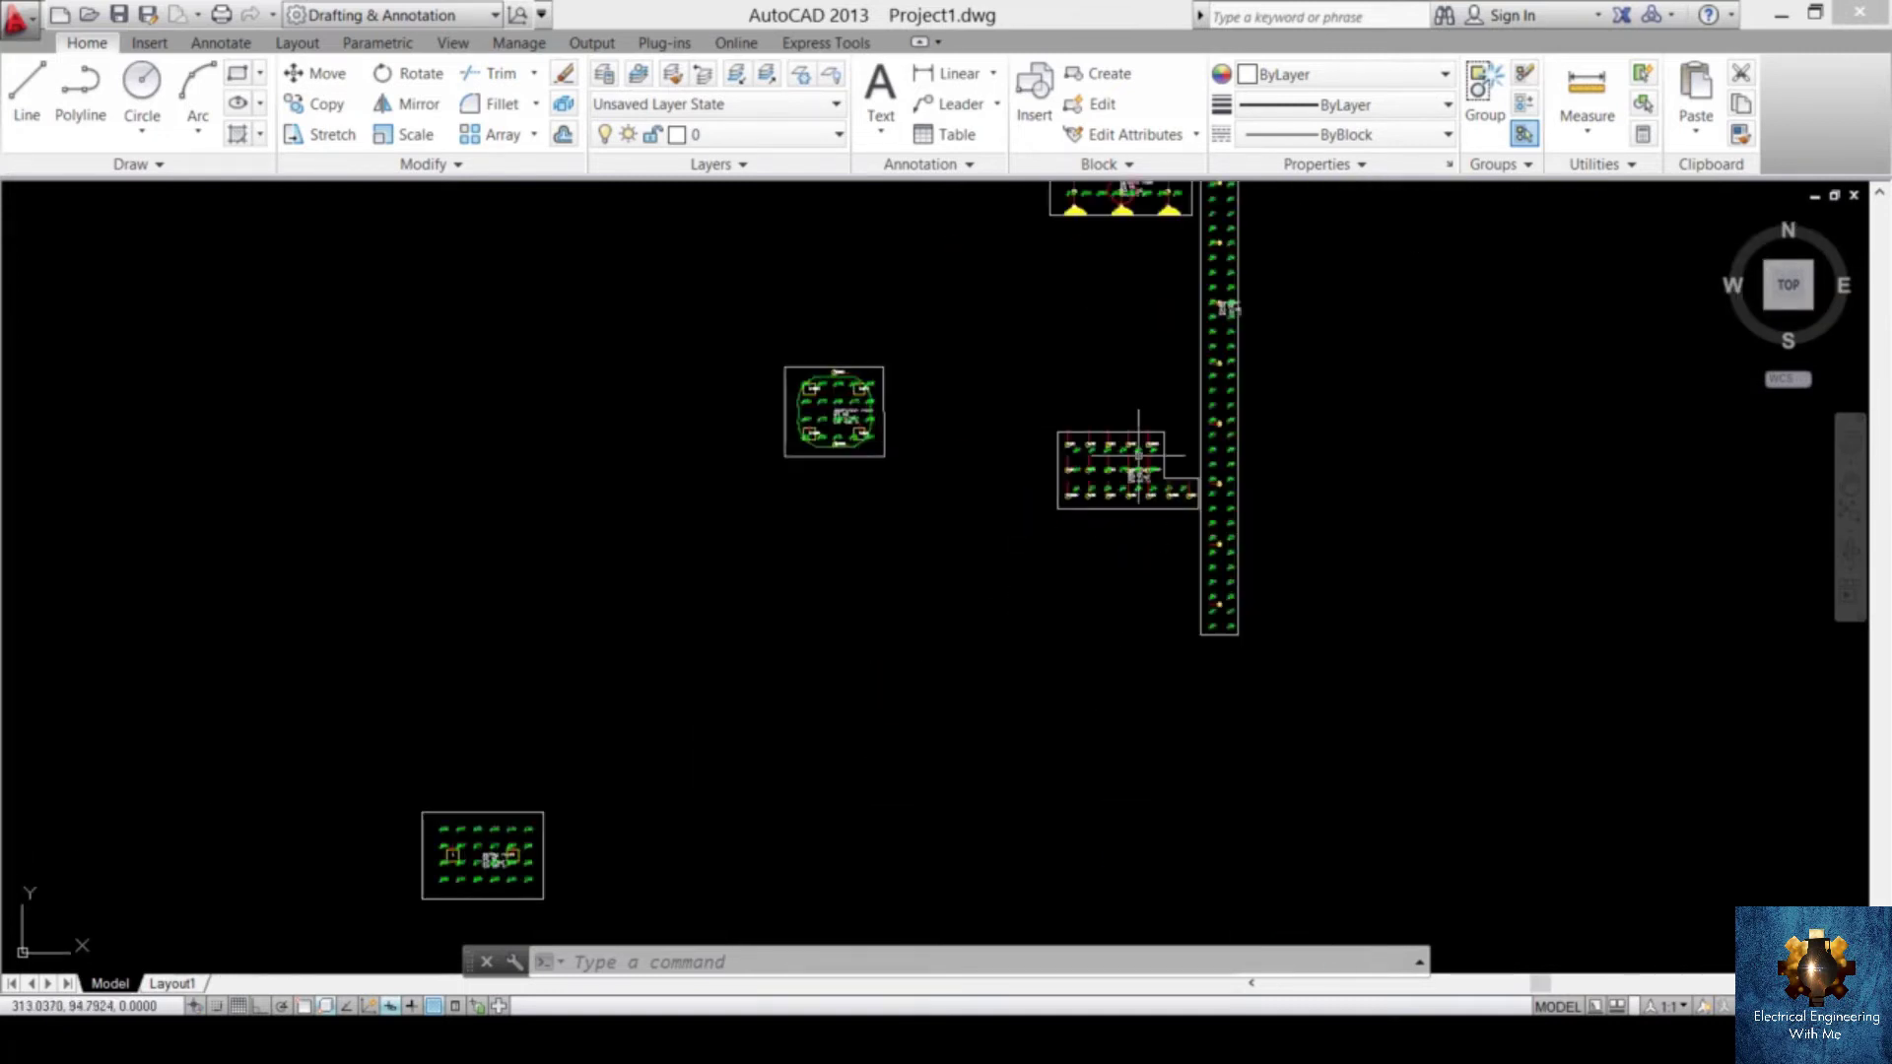
scroll(1104, 561, up, 6)
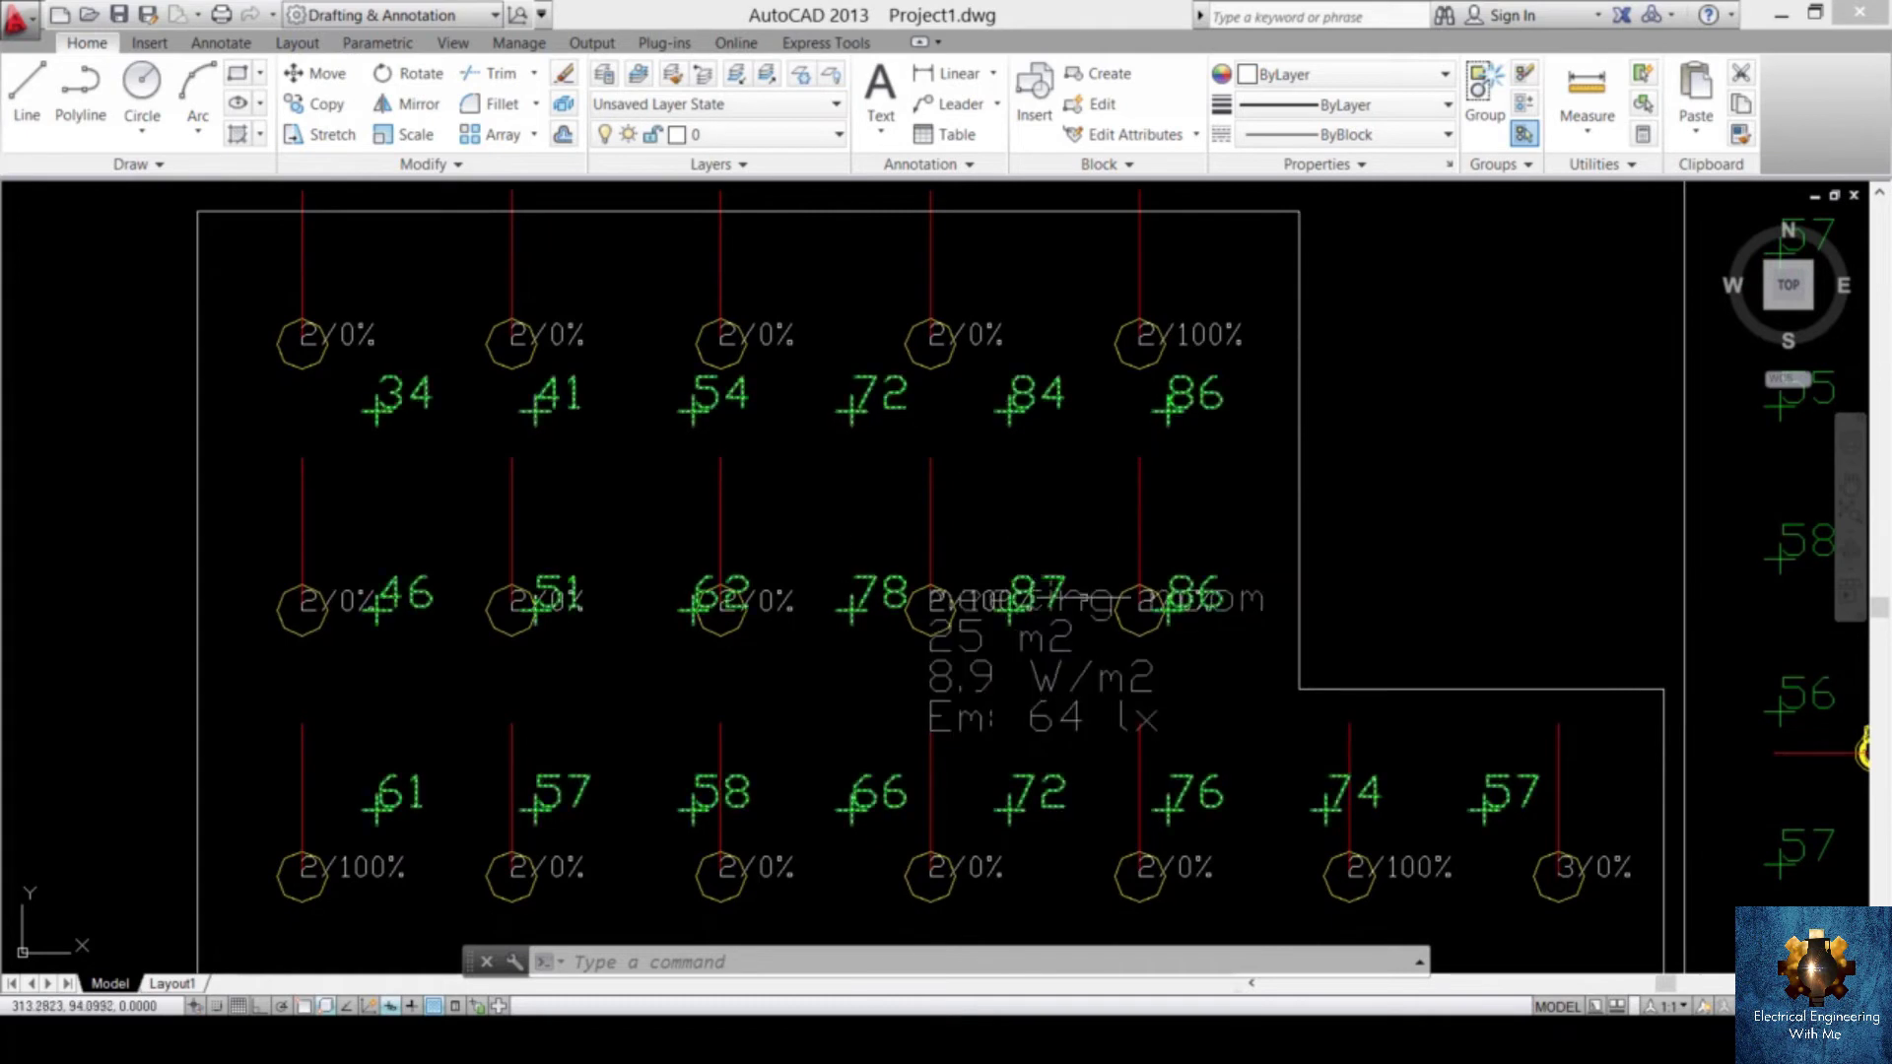
click(1097, 601)
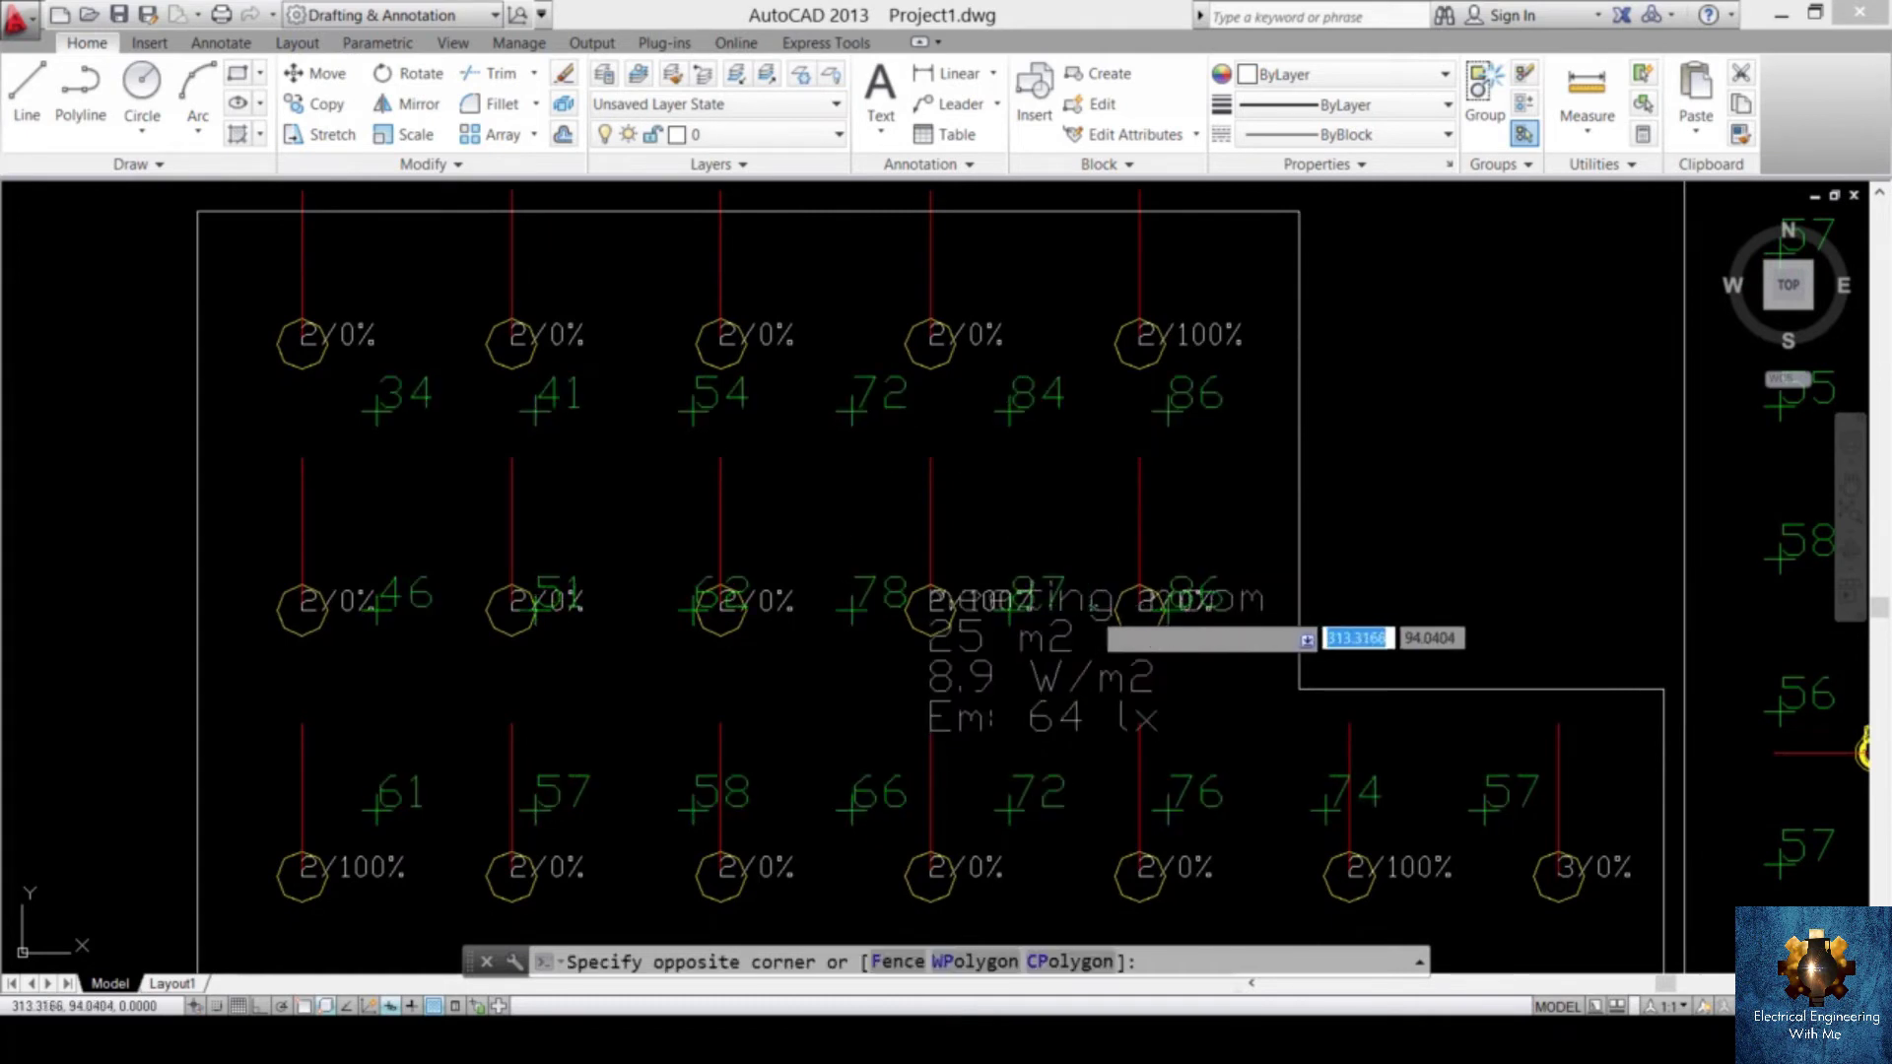
click(1094, 606)
- Examine the operation room's luminaires, isoline, illuminance values and summary text
scroll(1097, 605, down, 5)
scroll(1032, 611, down, 2)
scroll(1379, 566, down, 6)
scroll(1345, 503, up, 3)
scroll(959, 553, up, 6)
scroll(922, 501, up, 2)
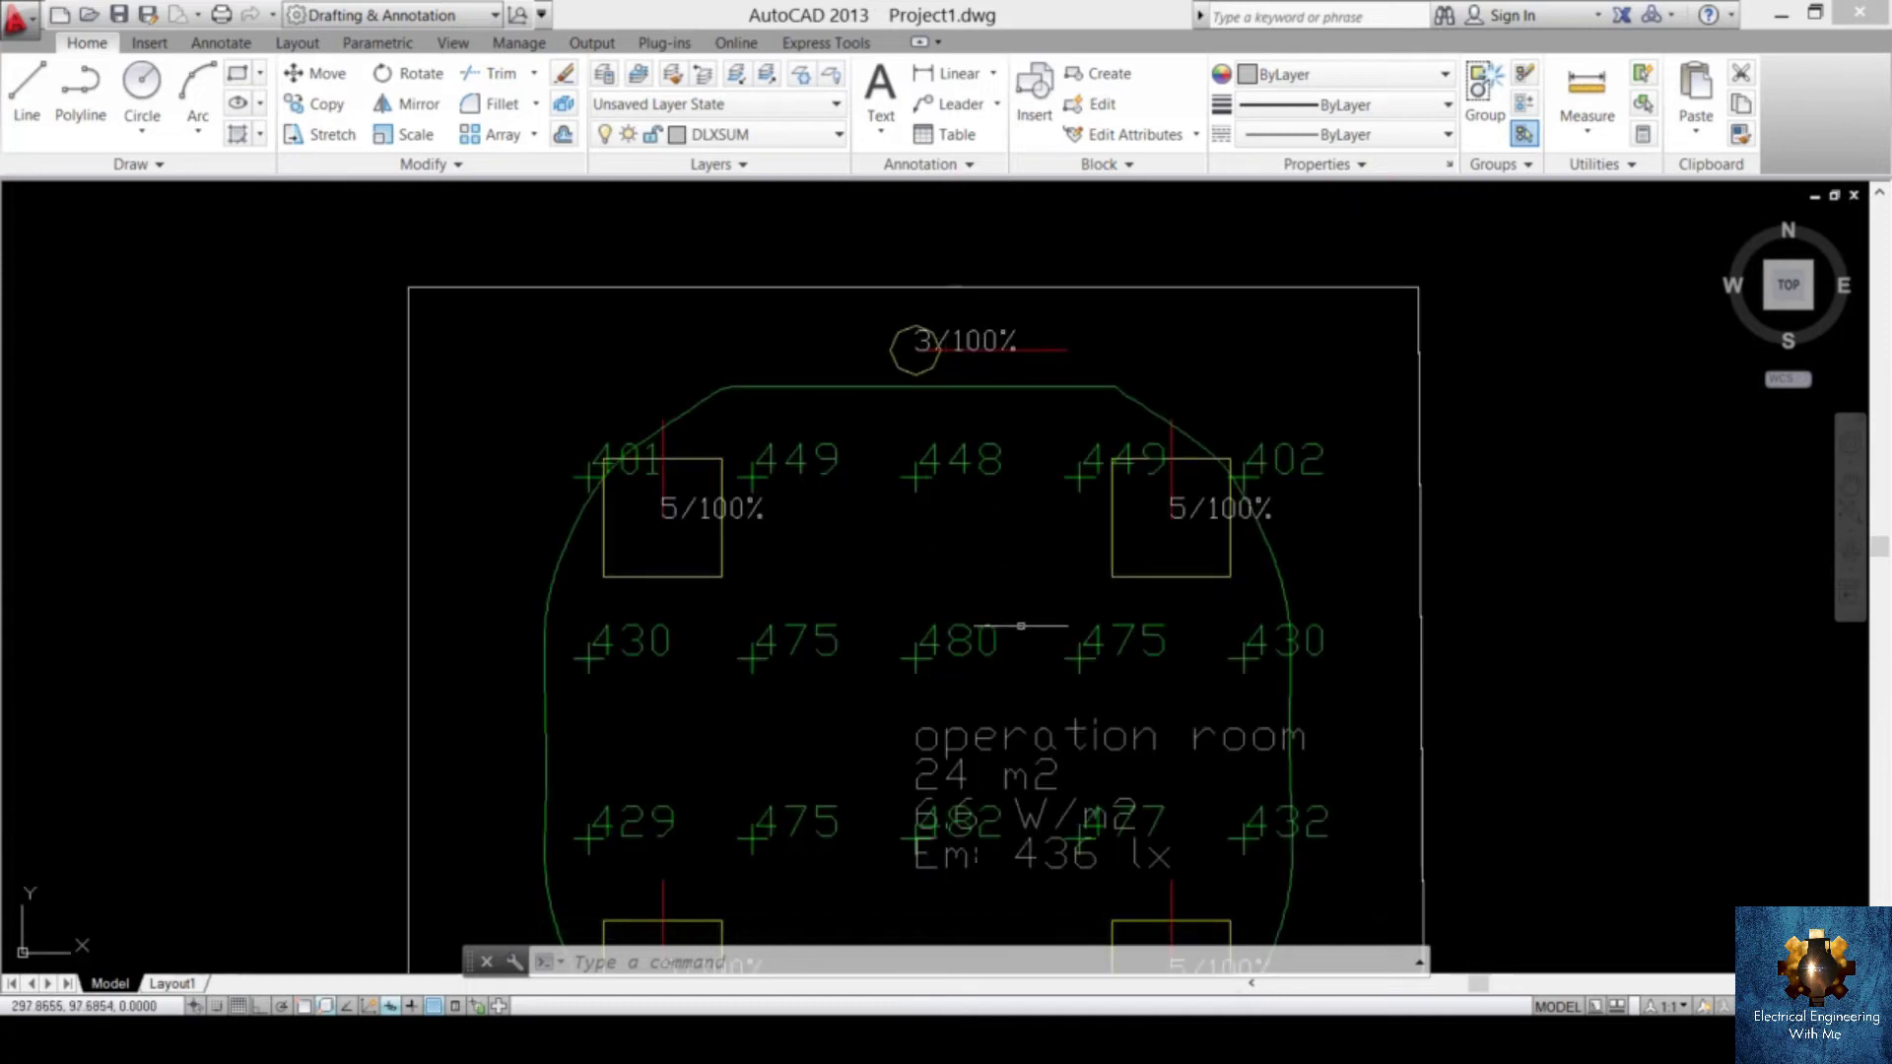
key(Escape)
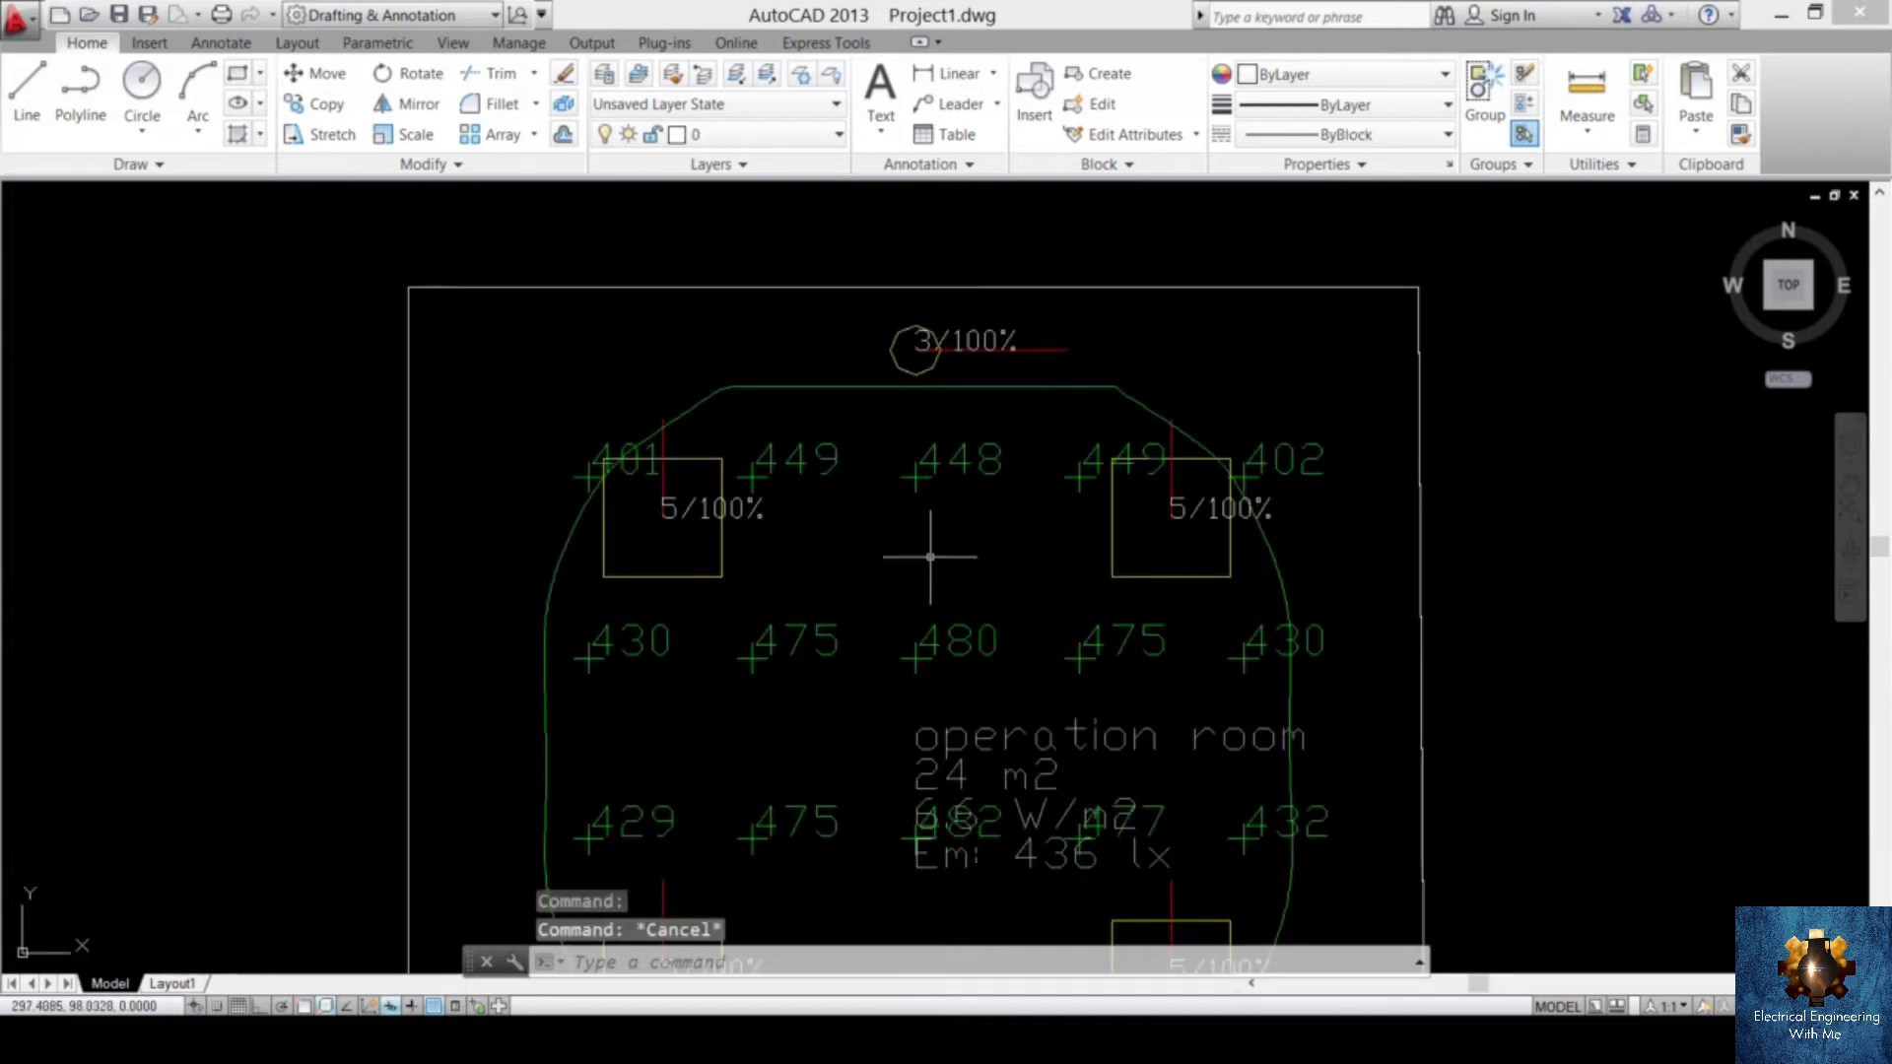
middle_drag(840, 625, 864, 375)
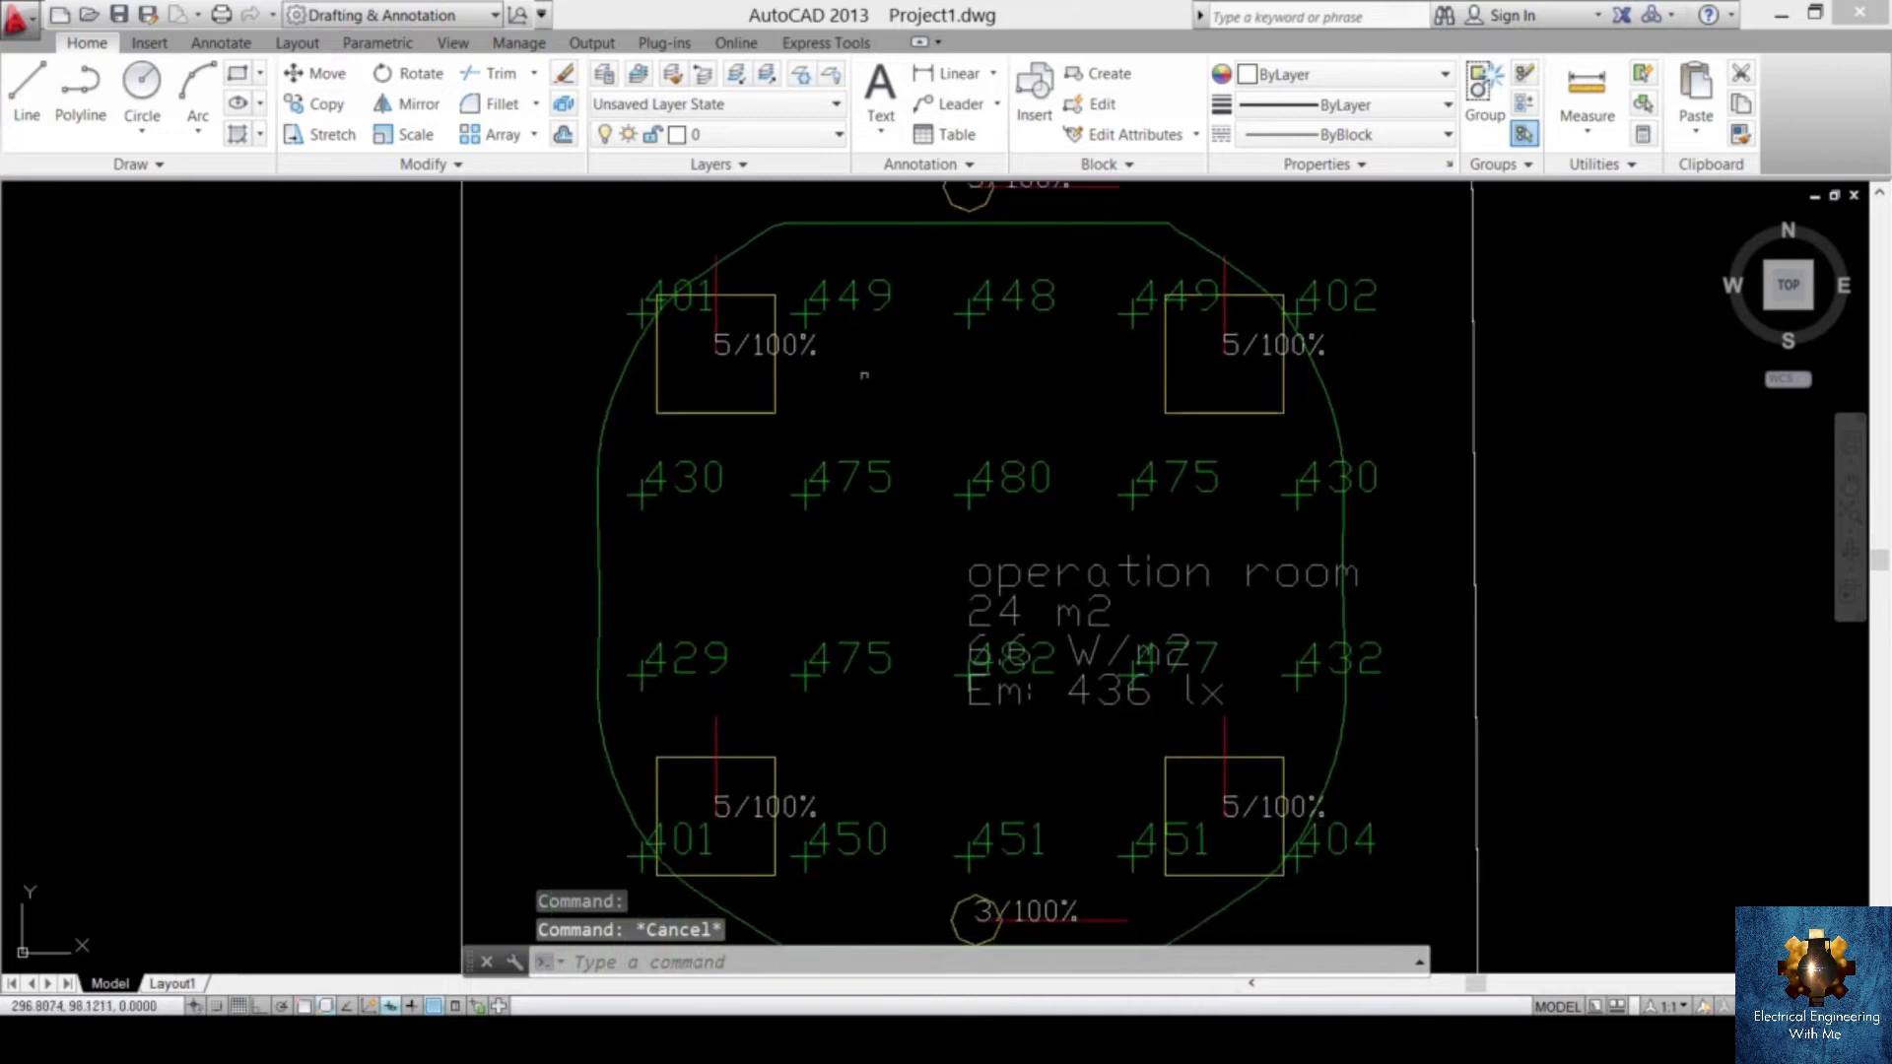
scroll(1150, 586, down, 4)
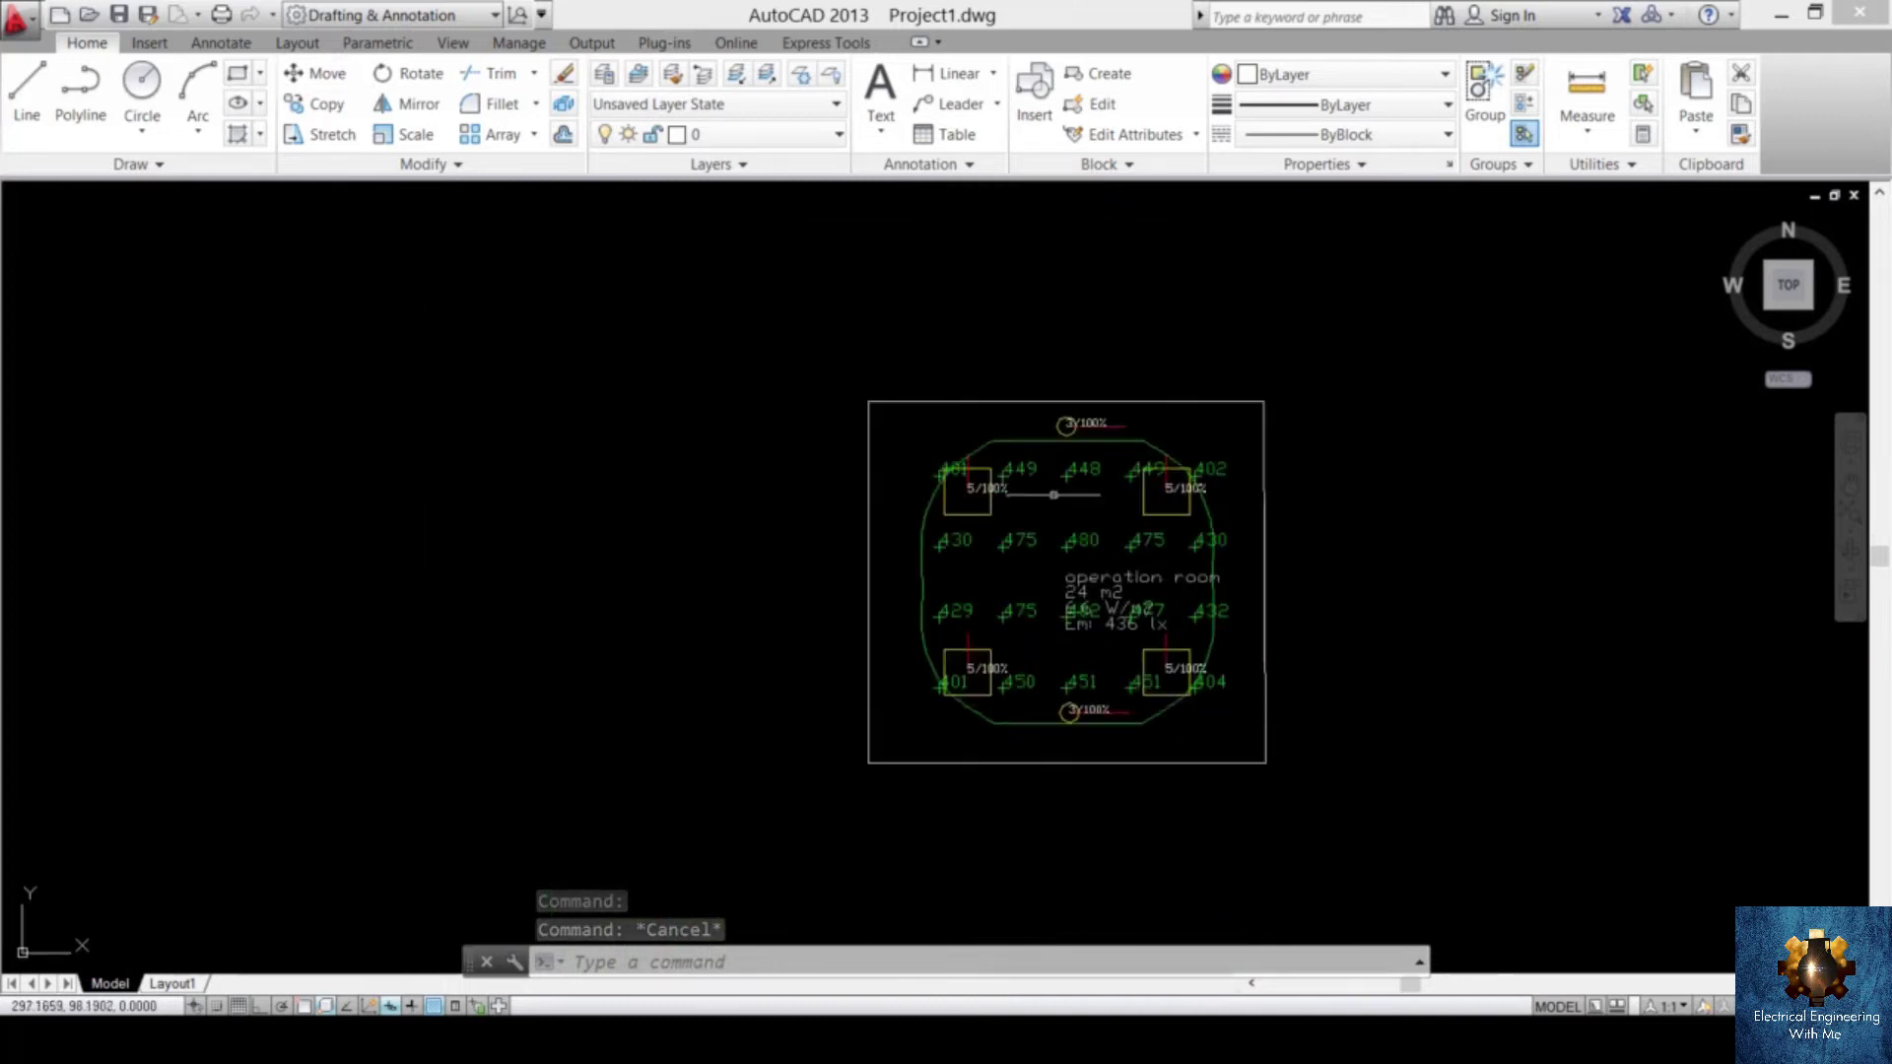
- Examine the operation room once more, and the waiting room's luminaires, illuminance values and summary text
middle_drag(1075, 492, 1071, 433)
scroll(1073, 337, up, 2)
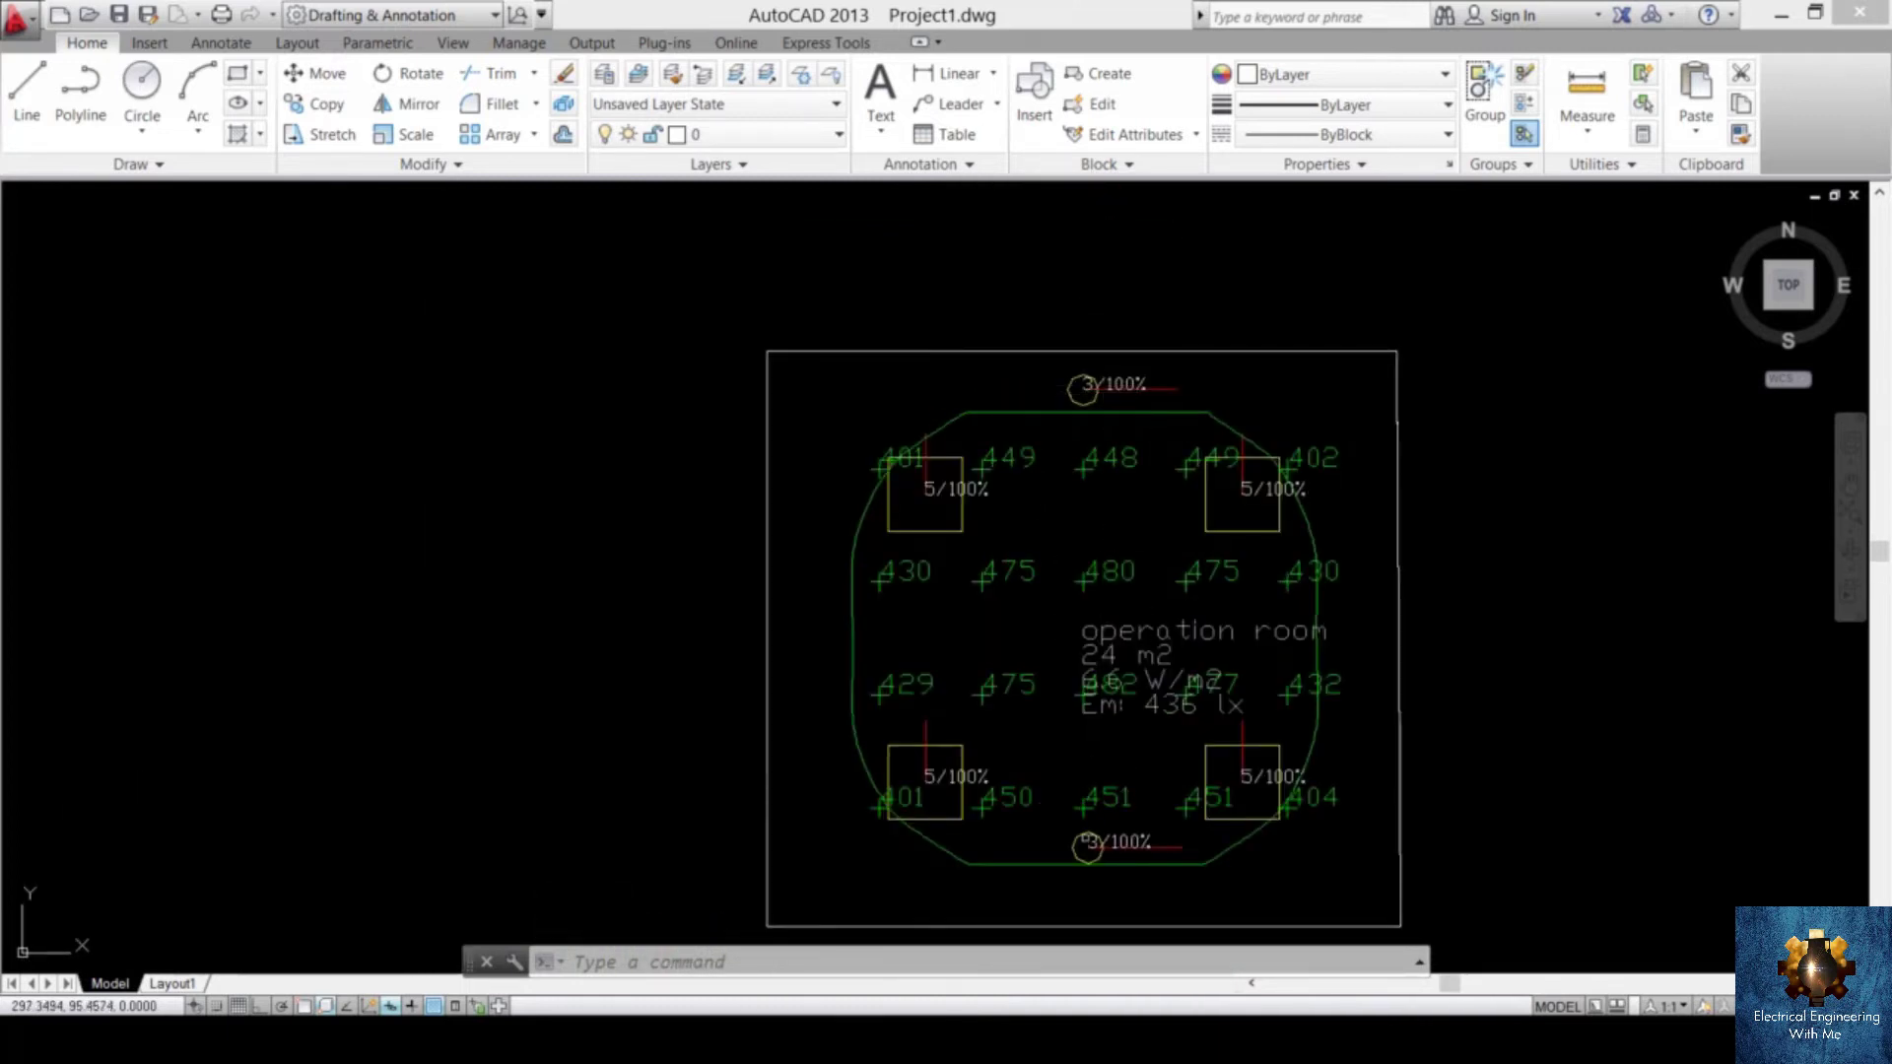
scroll(1155, 649, down, 4)
mouse_move(1133, 684)
middle_down()
mouse_move(1018, 667)
mouse_move(1043, 587)
middle_up()
scroll(1038, 552, up, 2)
scroll(1038, 552, up, 10)
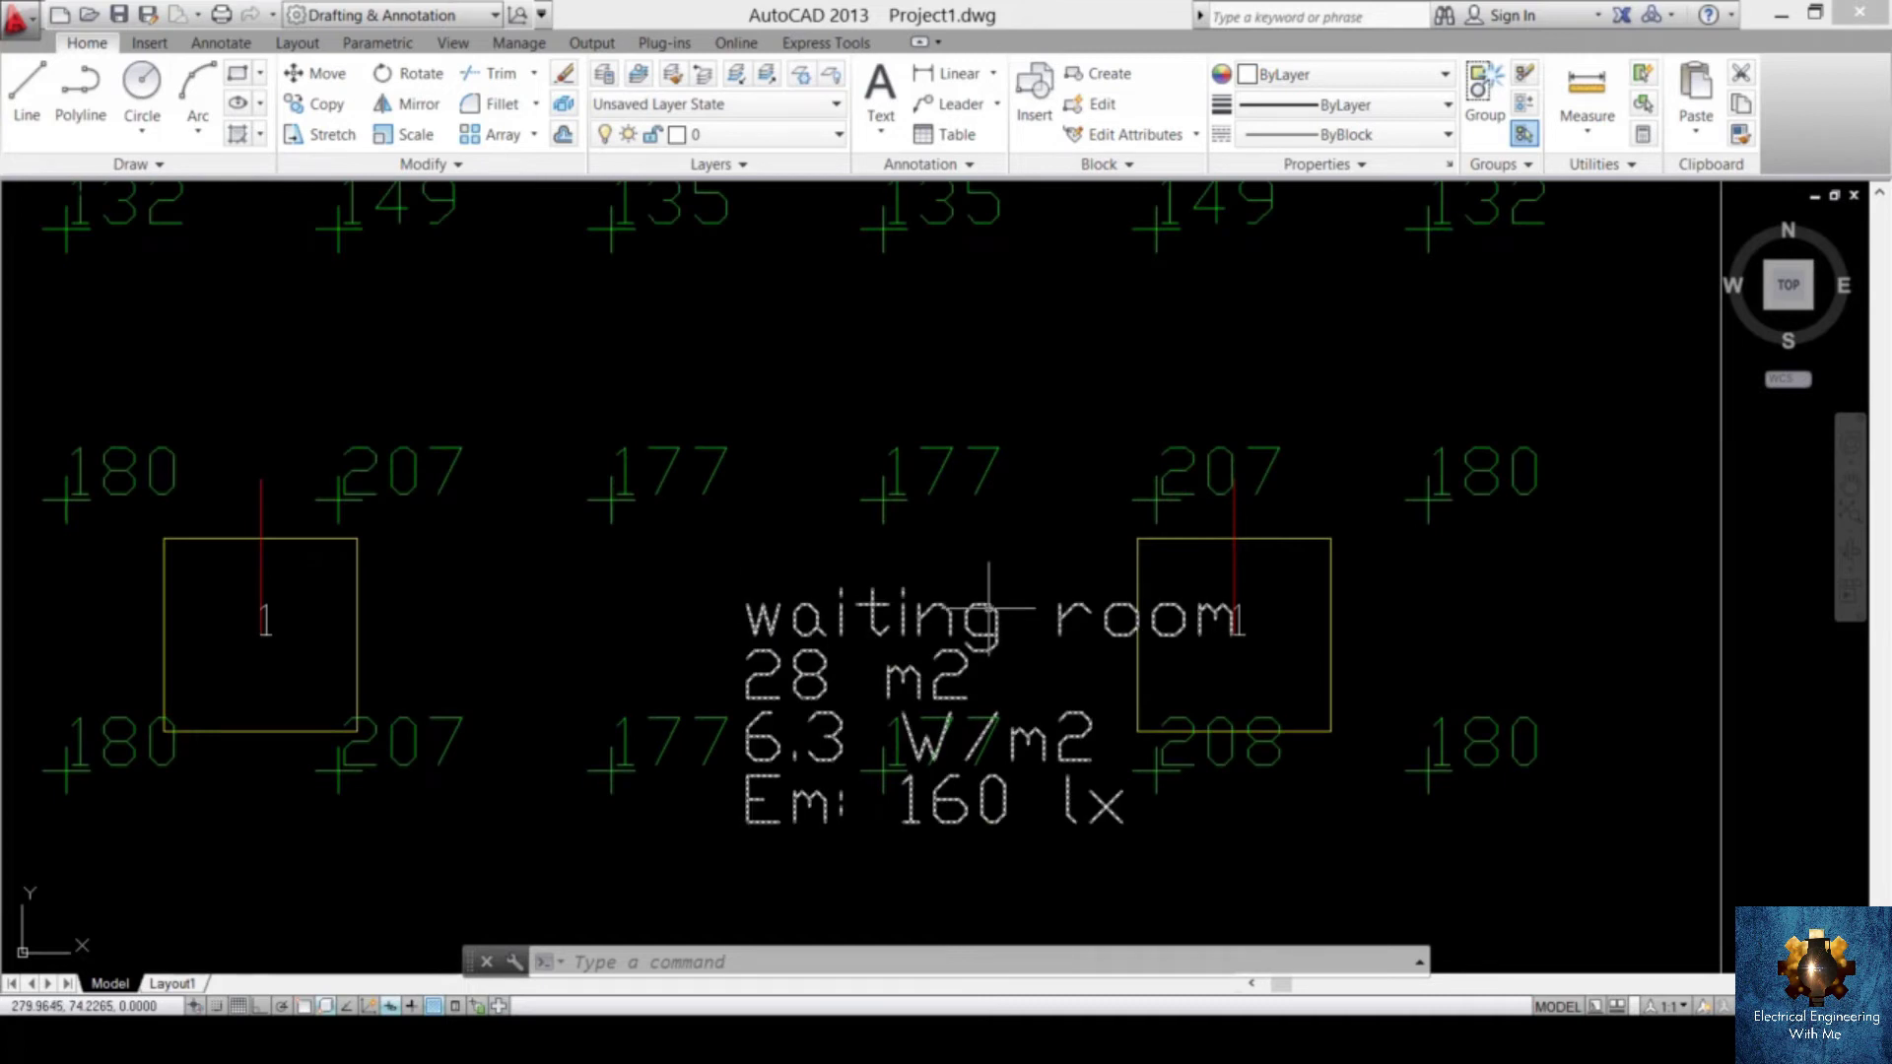
scroll(1074, 555, down, 7)
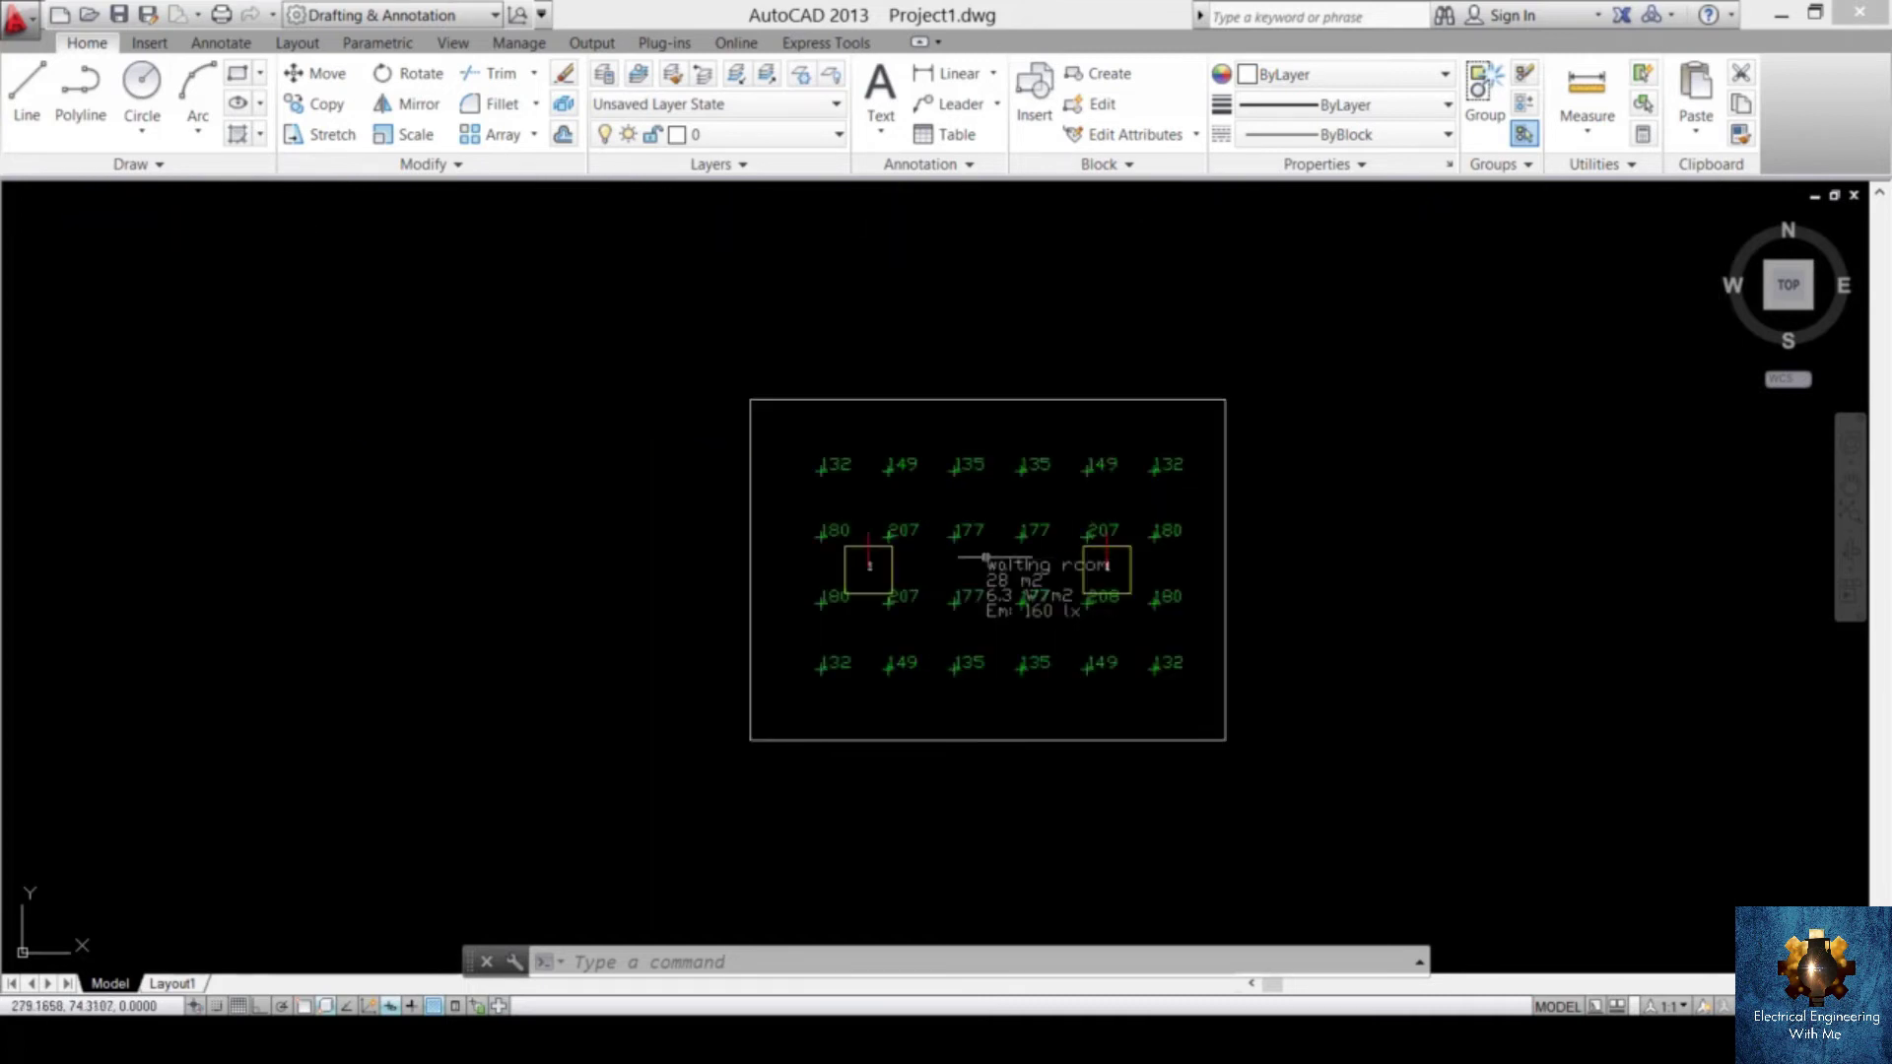
click(1130, 562)
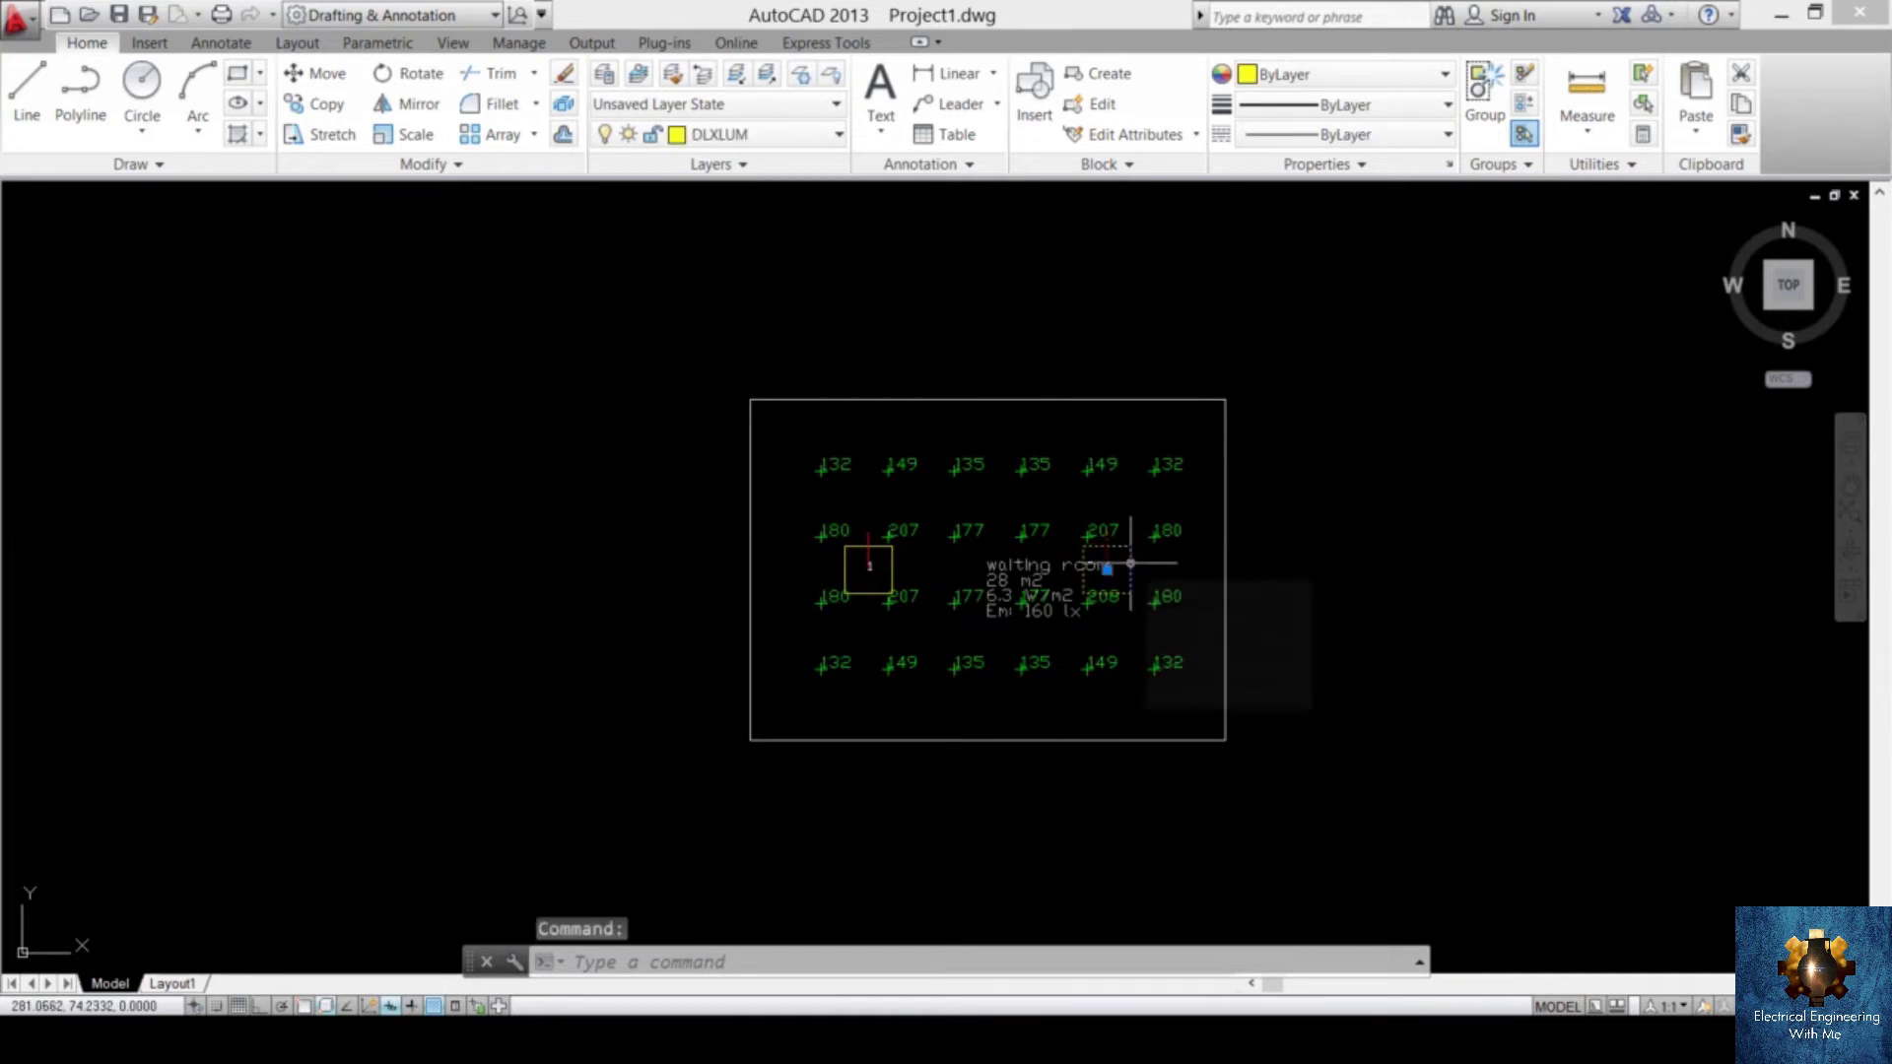
key(Escape)
scroll(1130, 565, down, 10)
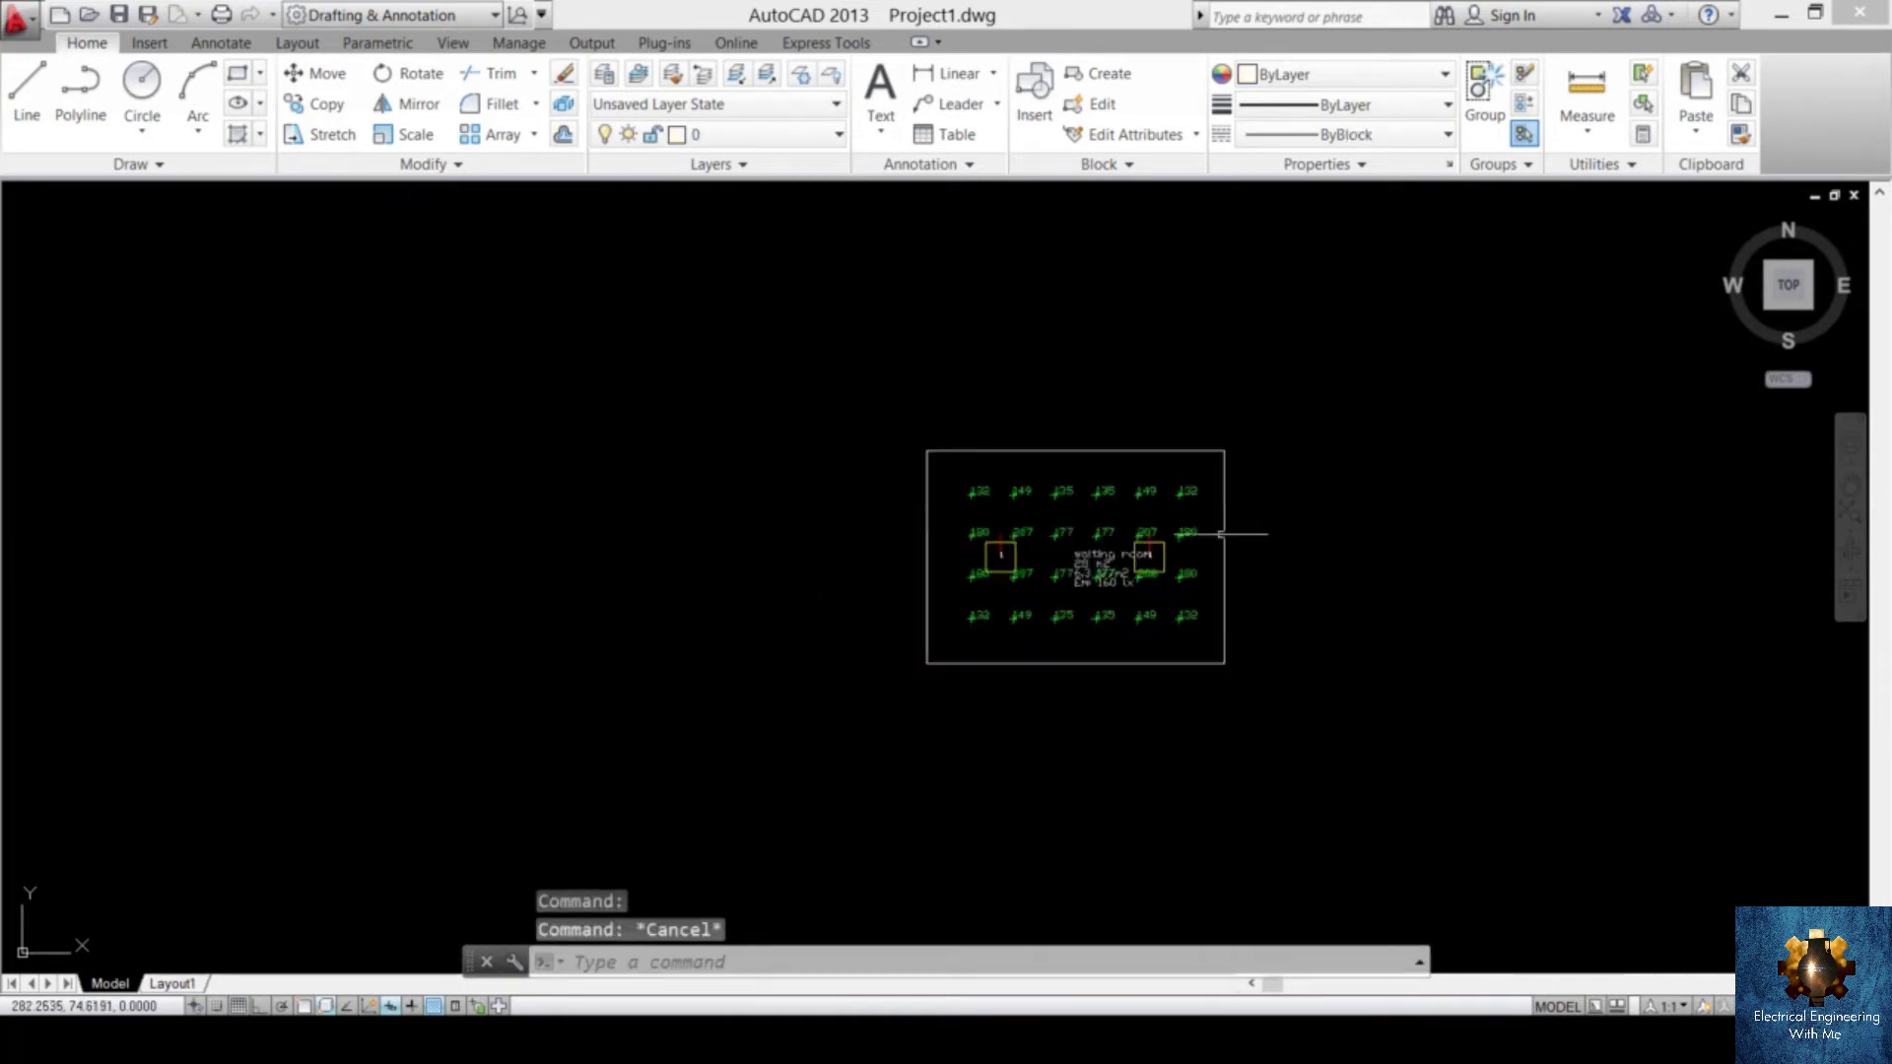
- Review the arrangement of all exported rooms together with the luminaire and isoline legend beside the corridor
scroll(1318, 499, down, 2)
middle_drag(1318, 499, 1085, 710)
scroll(1195, 533, up, 4)
middle_drag(1195, 532, 1275, 329)
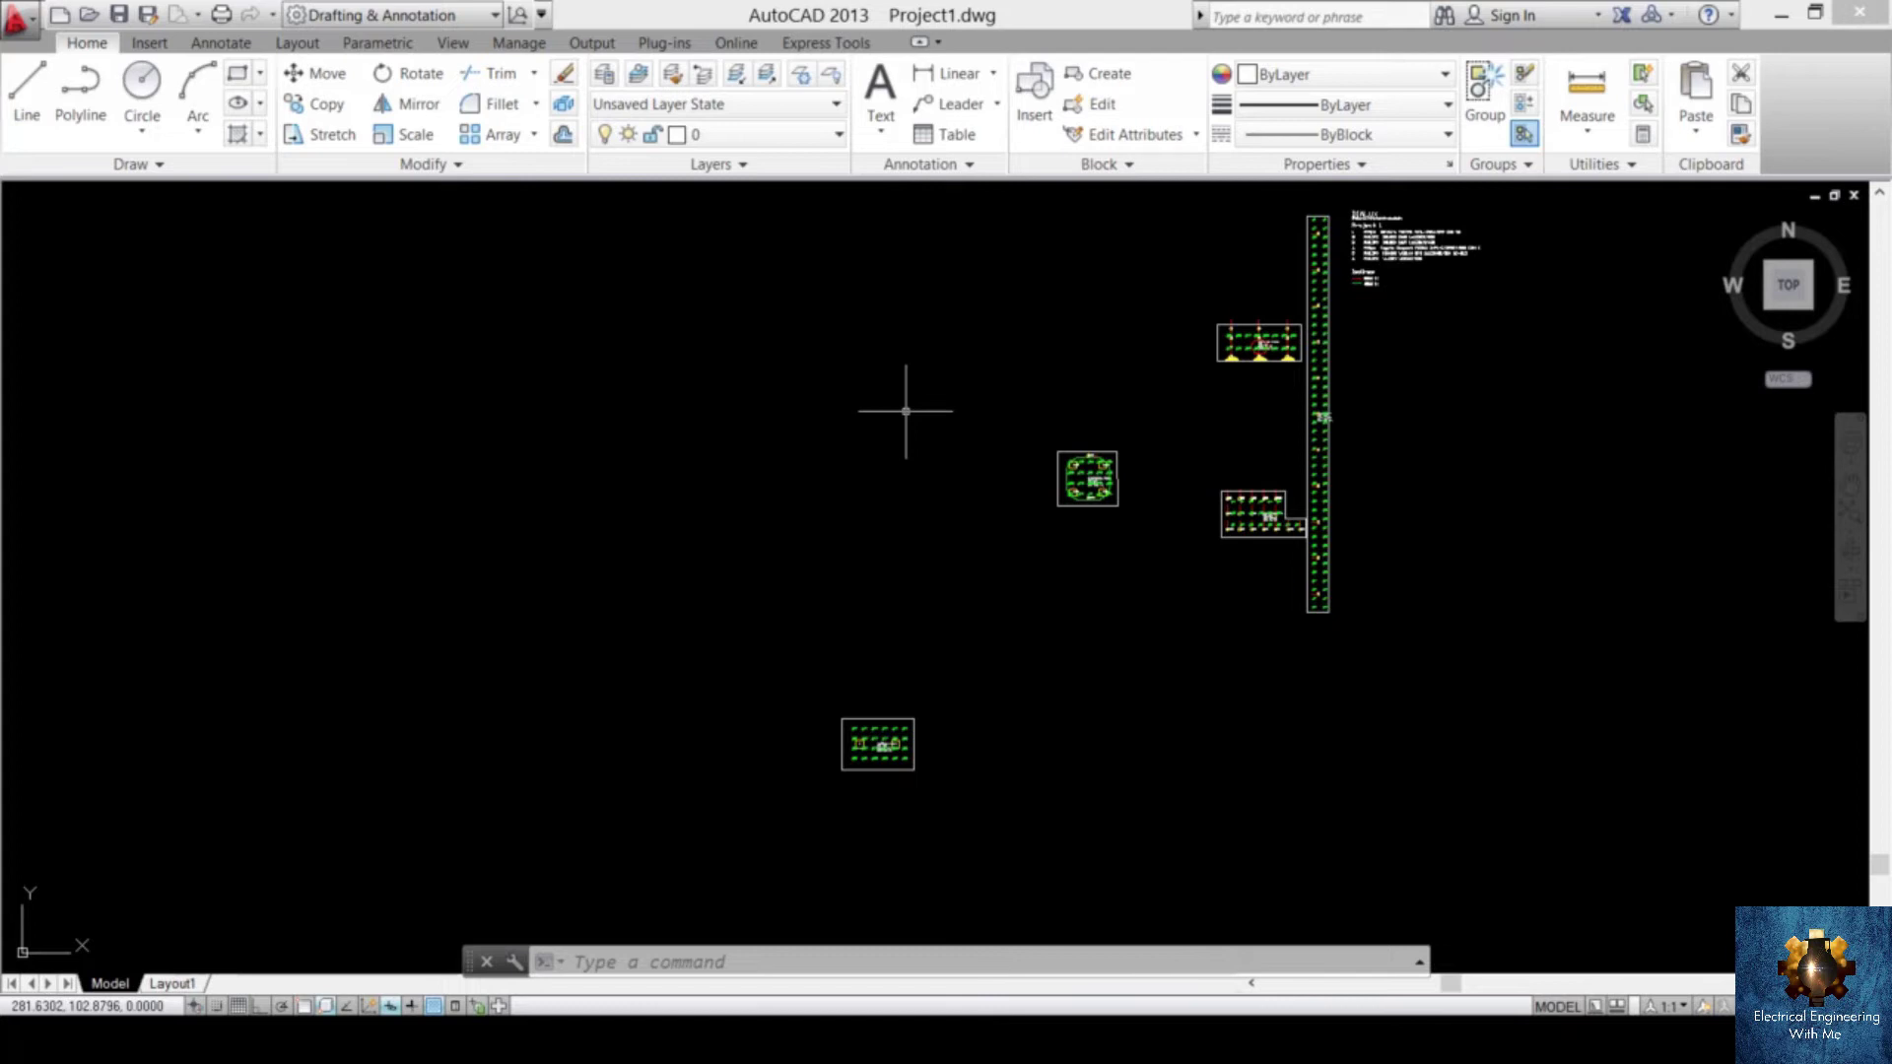
click(903, 411)
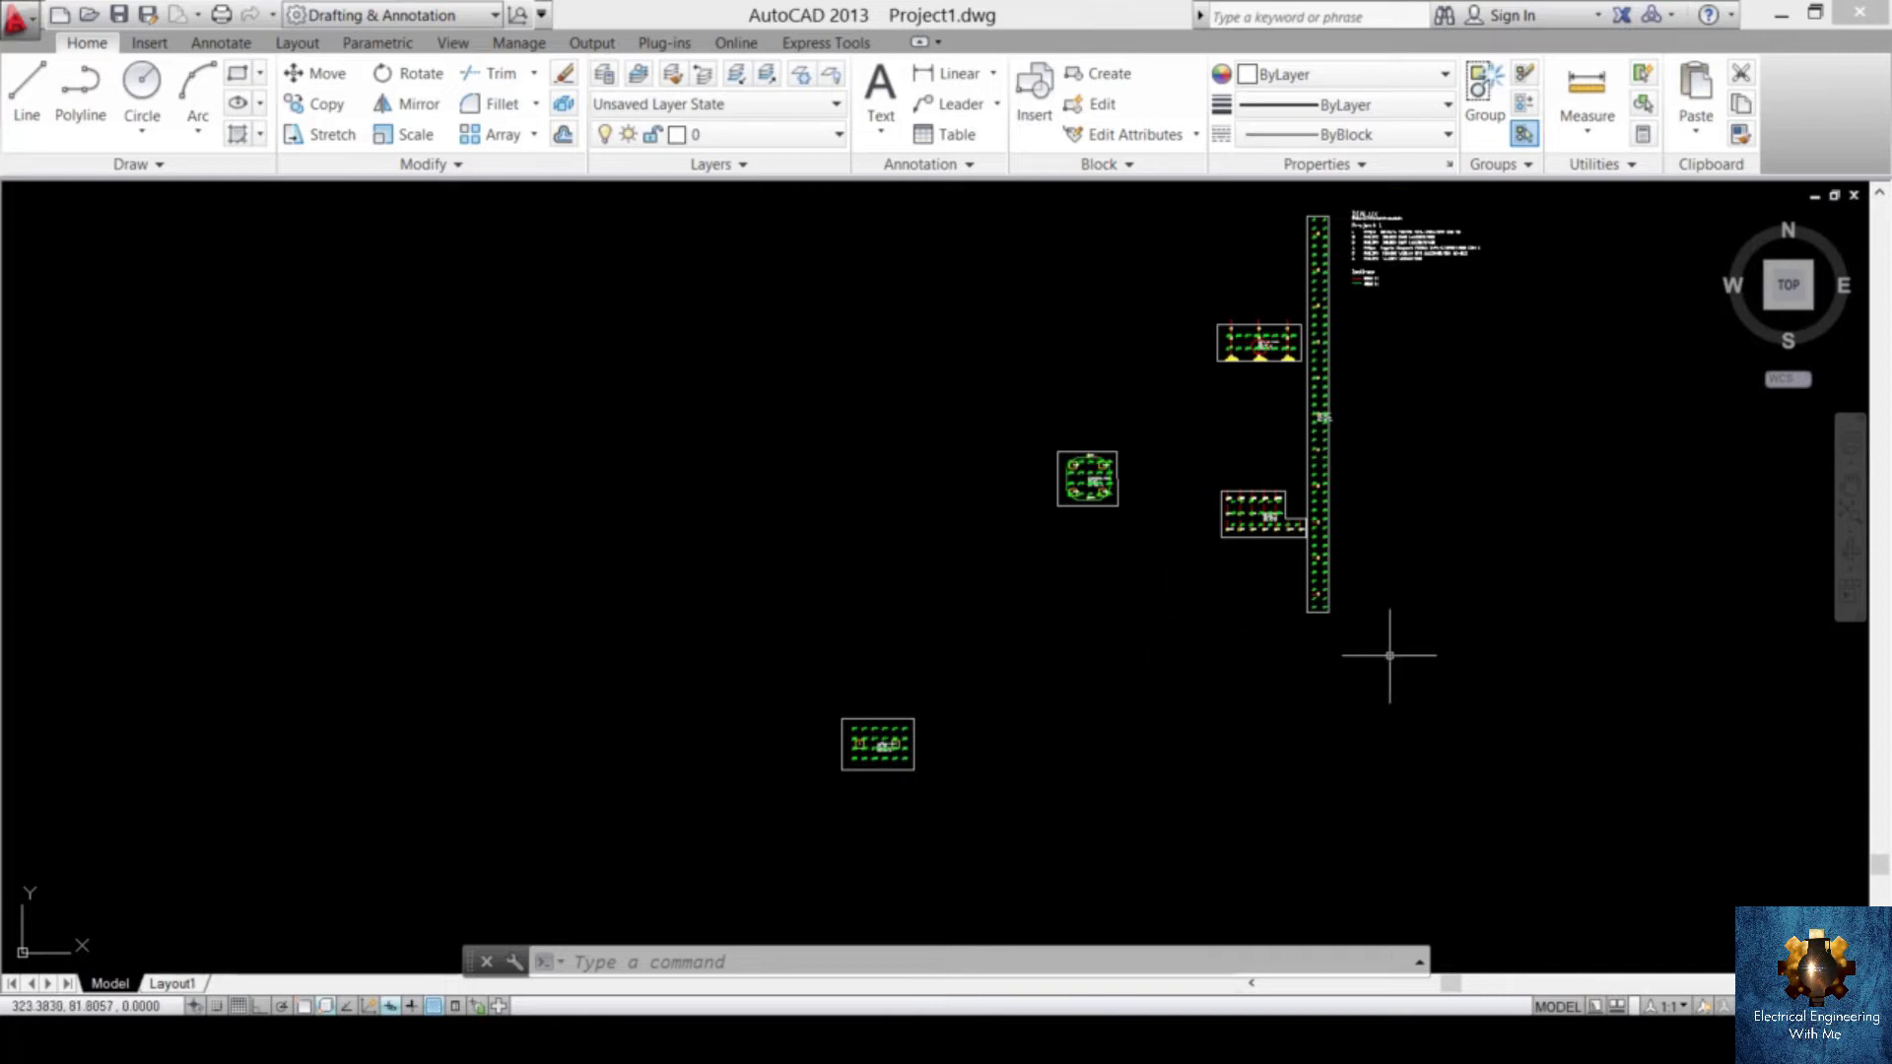
middle_drag(1496, 524, 1483, 634)
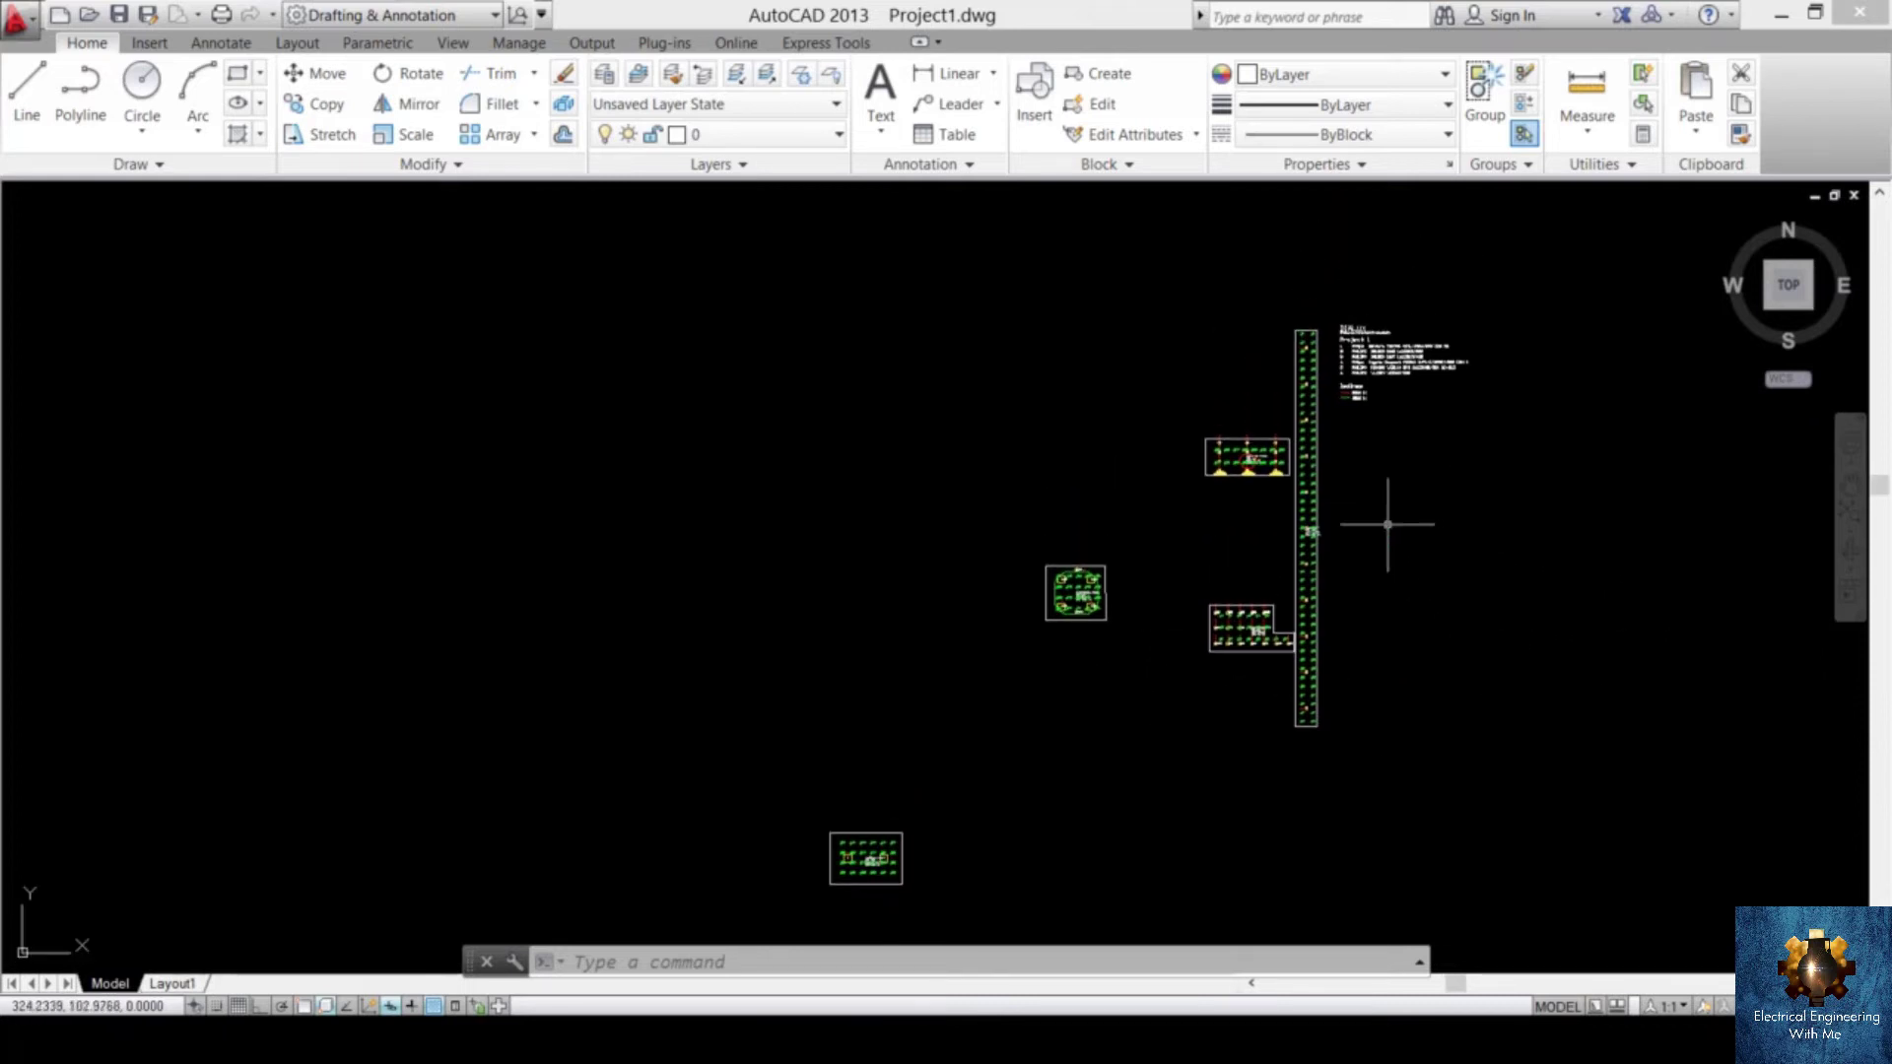
scroll(1394, 477, up, 2)
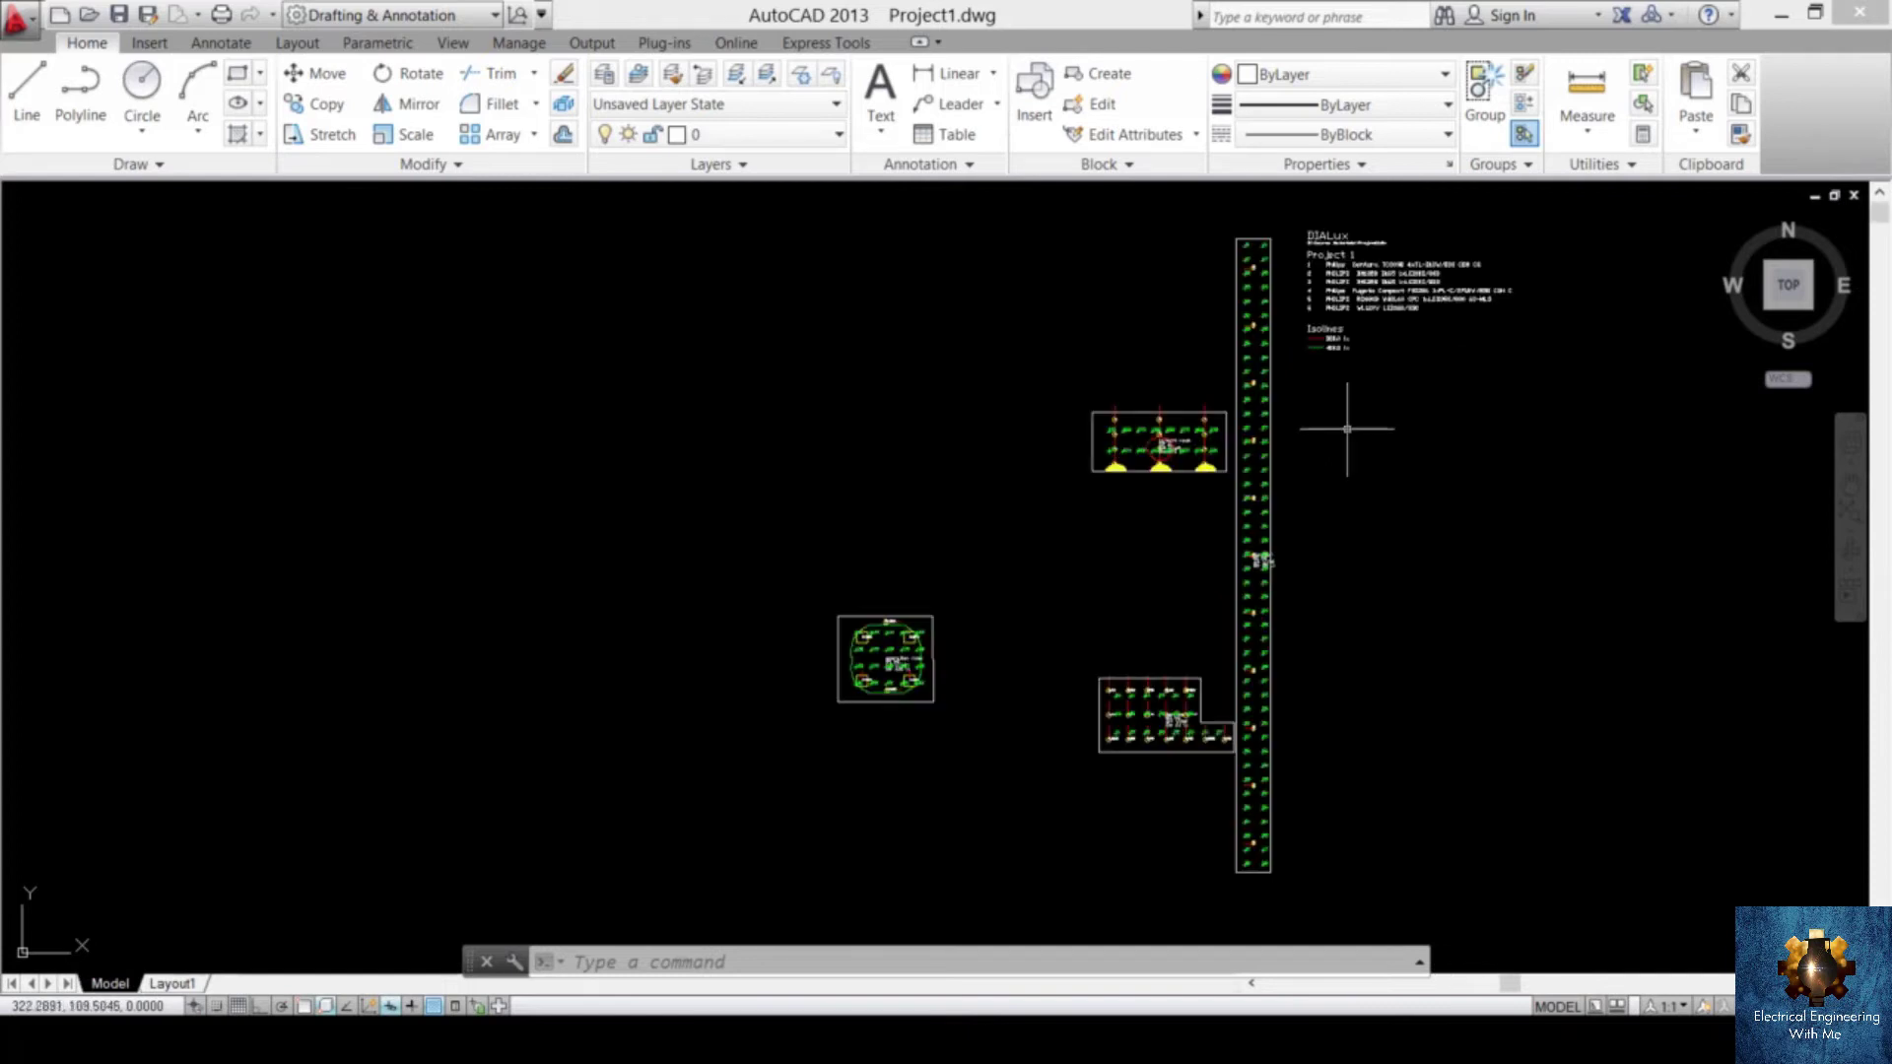
- Select the corridor's illuminance values to inspect their grouping and layer, and compare them along the corridor
scroll(1356, 419, up, 4)
scroll(1208, 448, up, 4)
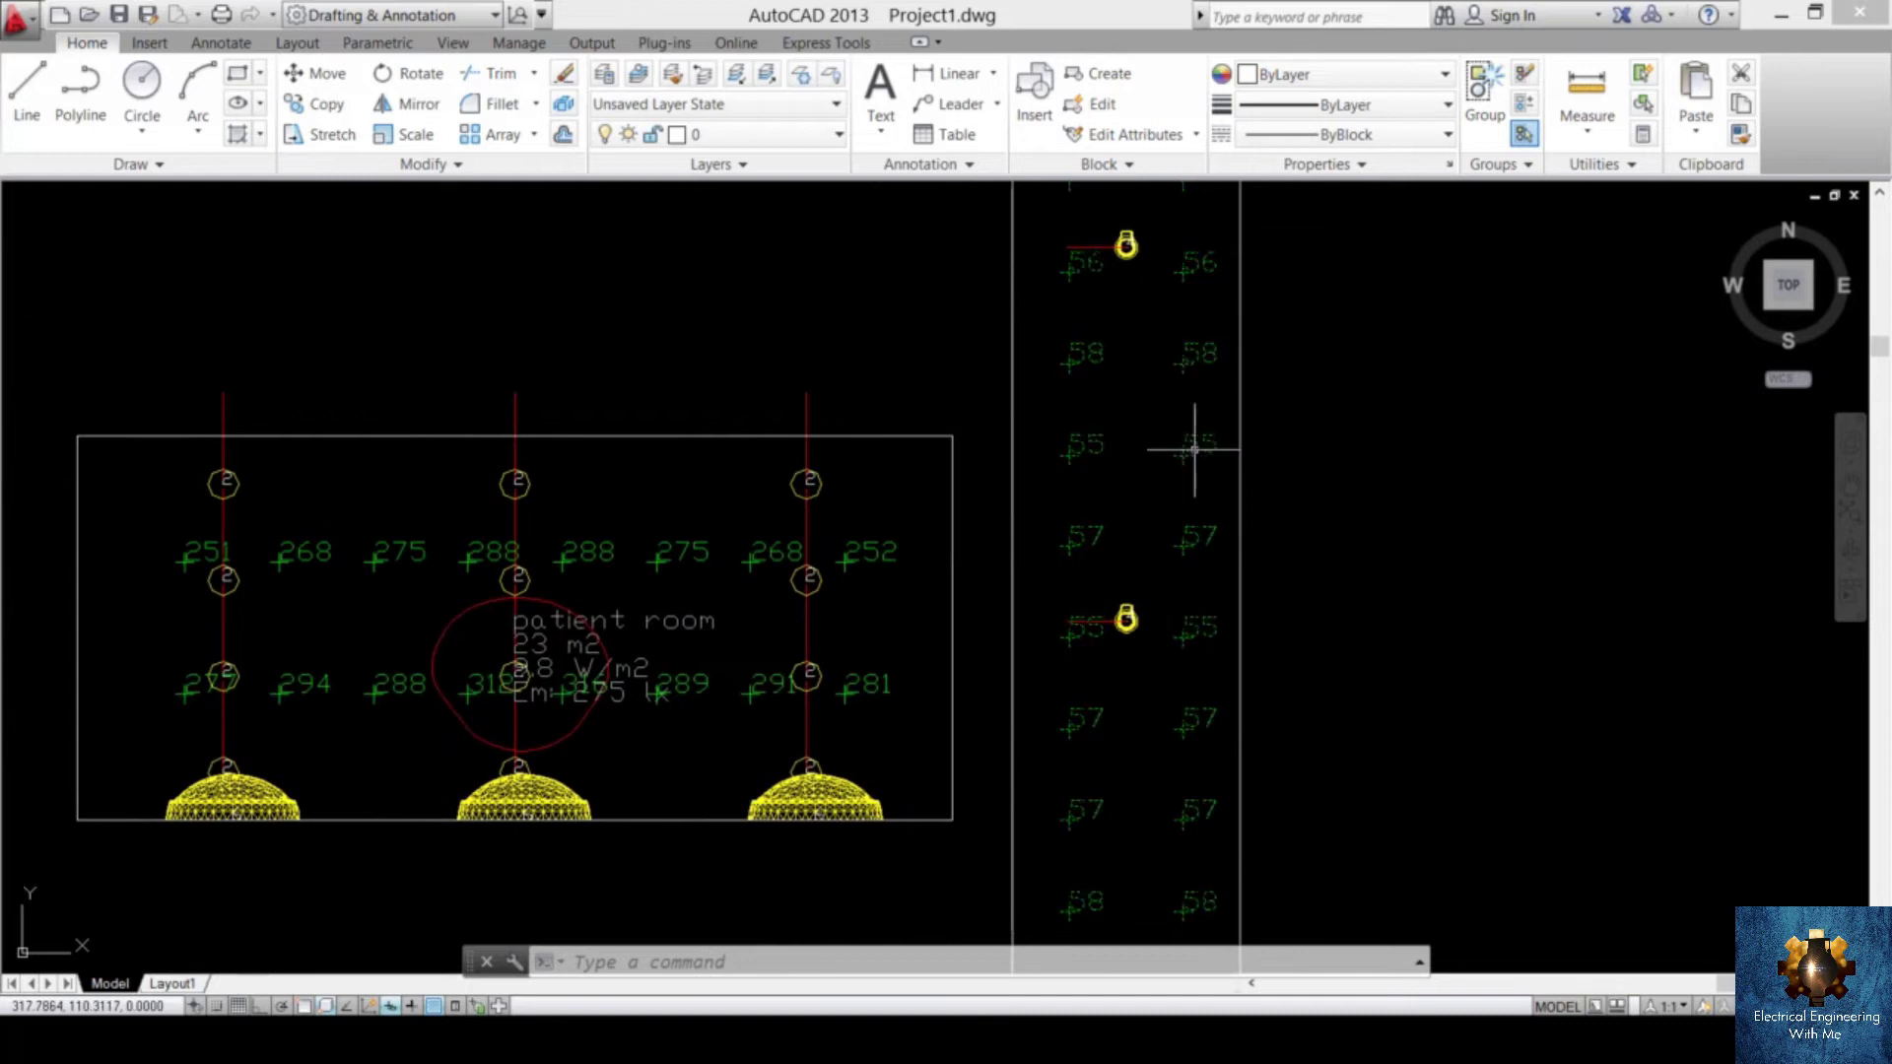
click(1200, 443)
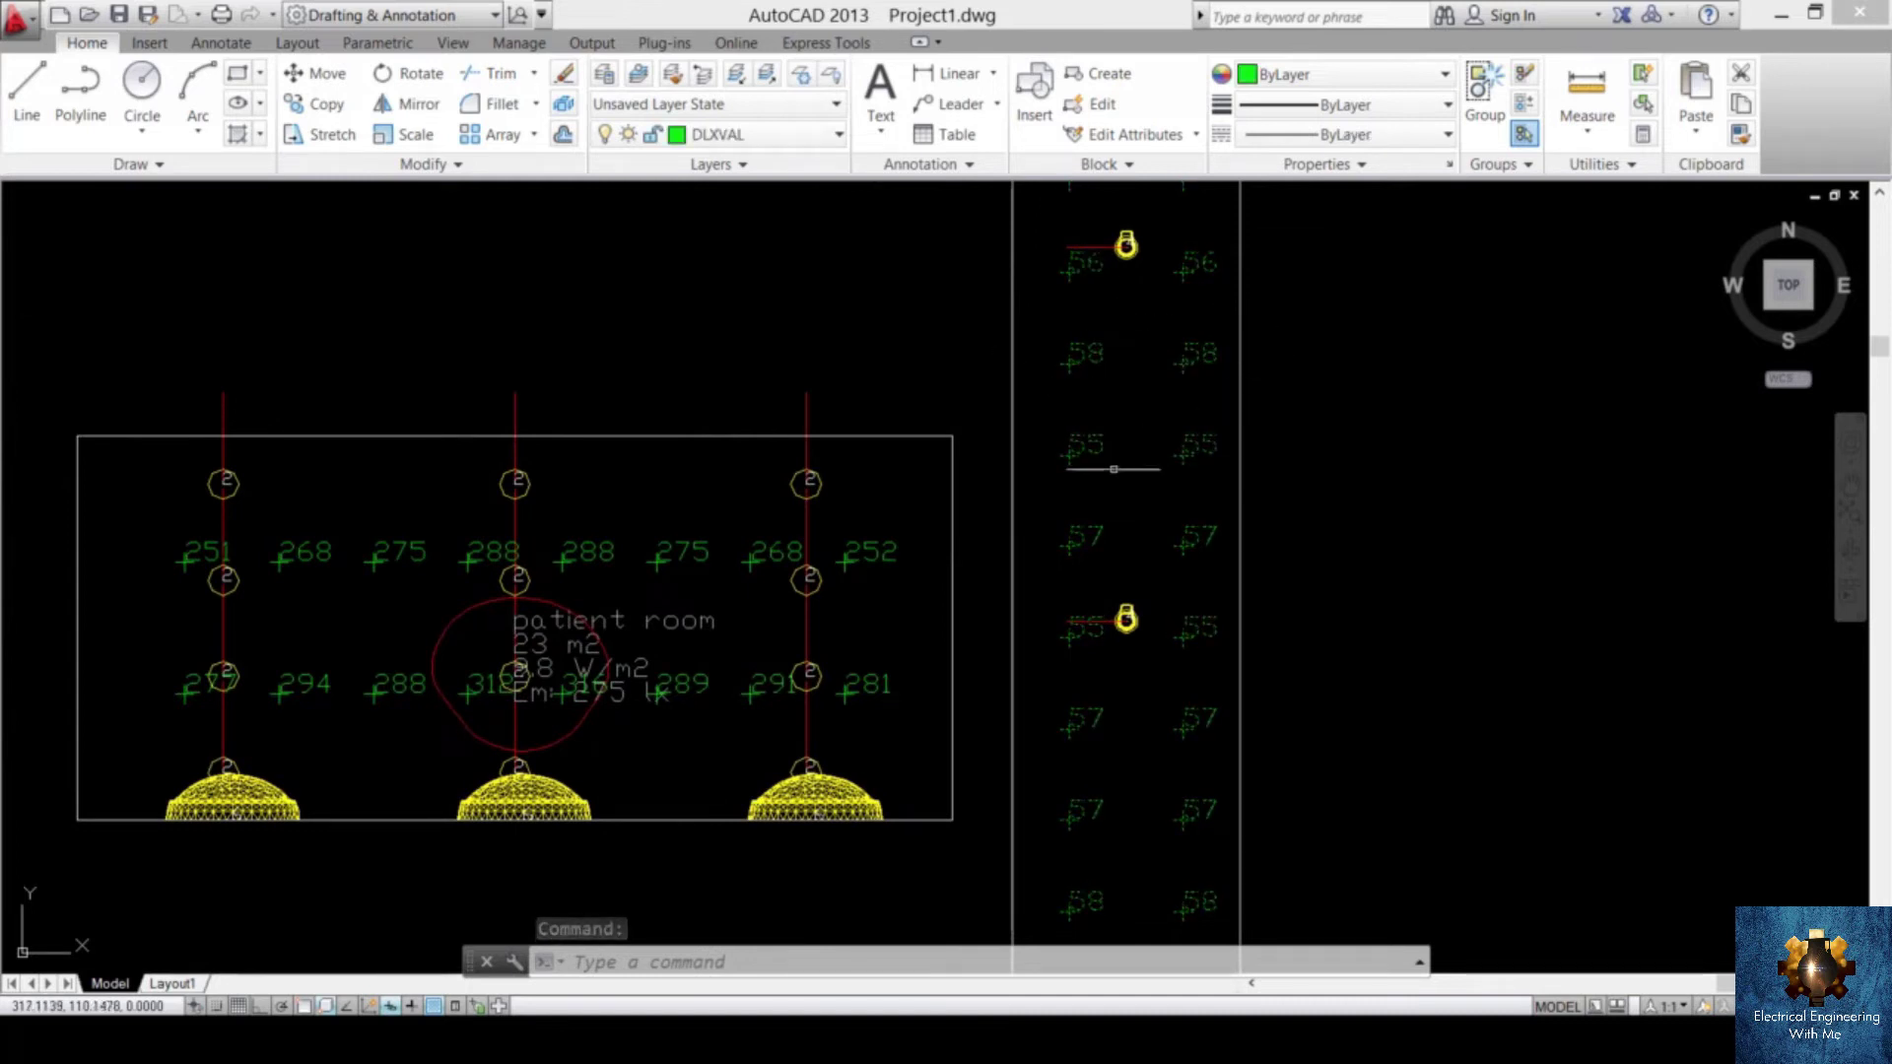
scroll(1174, 435, down, 4)
key(Escape)
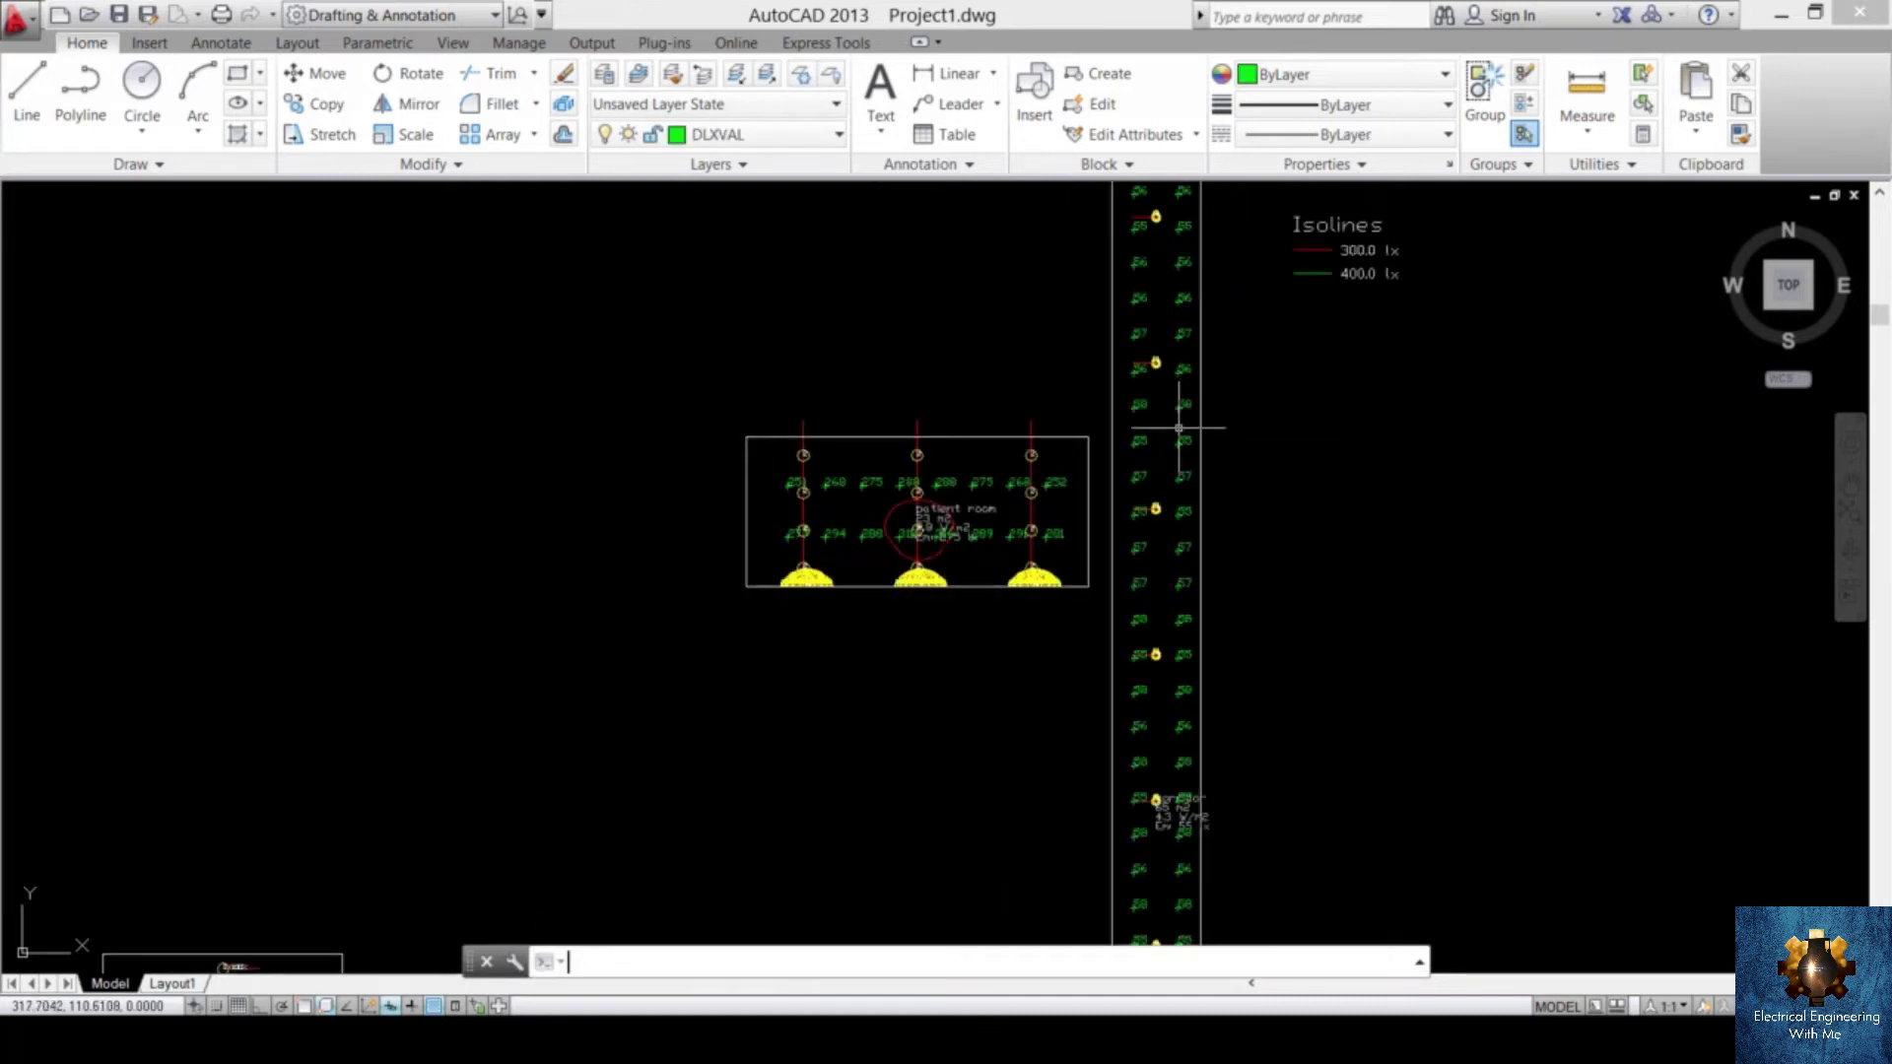
scroll(1163, 343, up, 2)
middle_drag(1164, 353, 1191, 418)
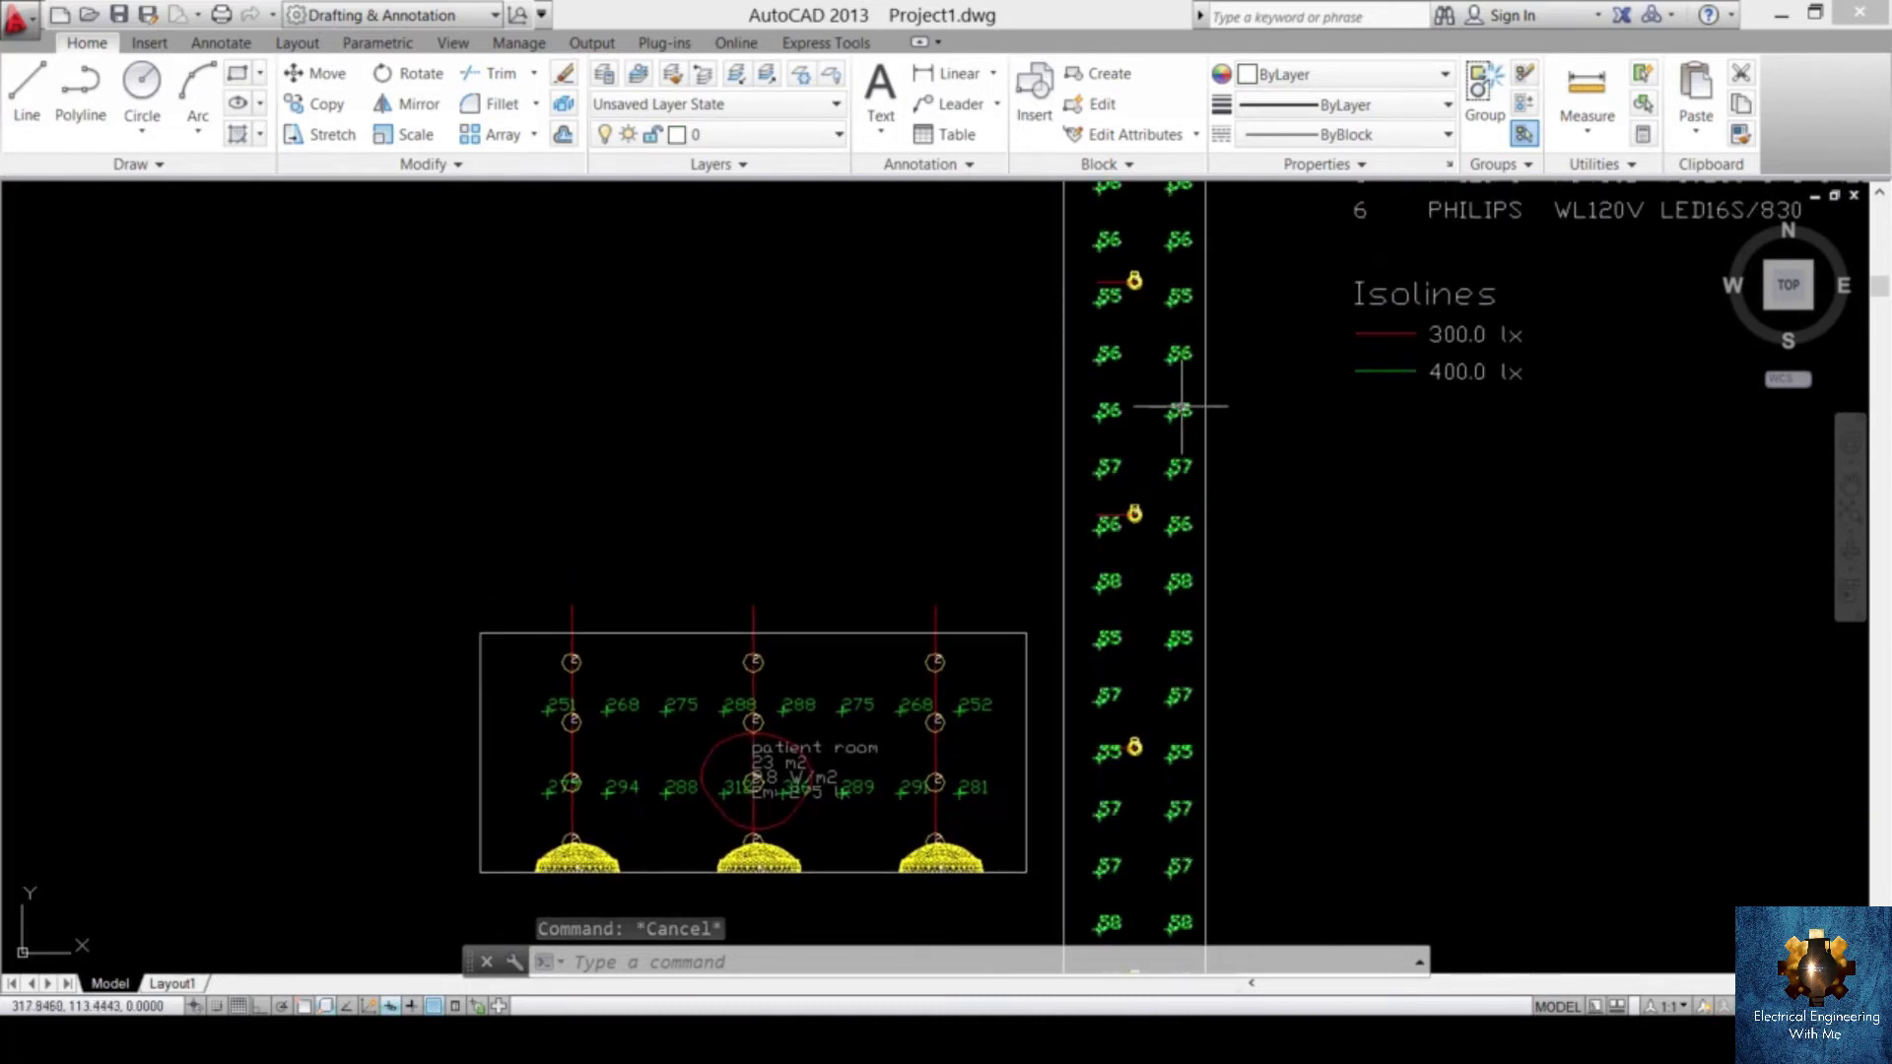
click(1179, 406)
scroll(1148, 438, down, 4)
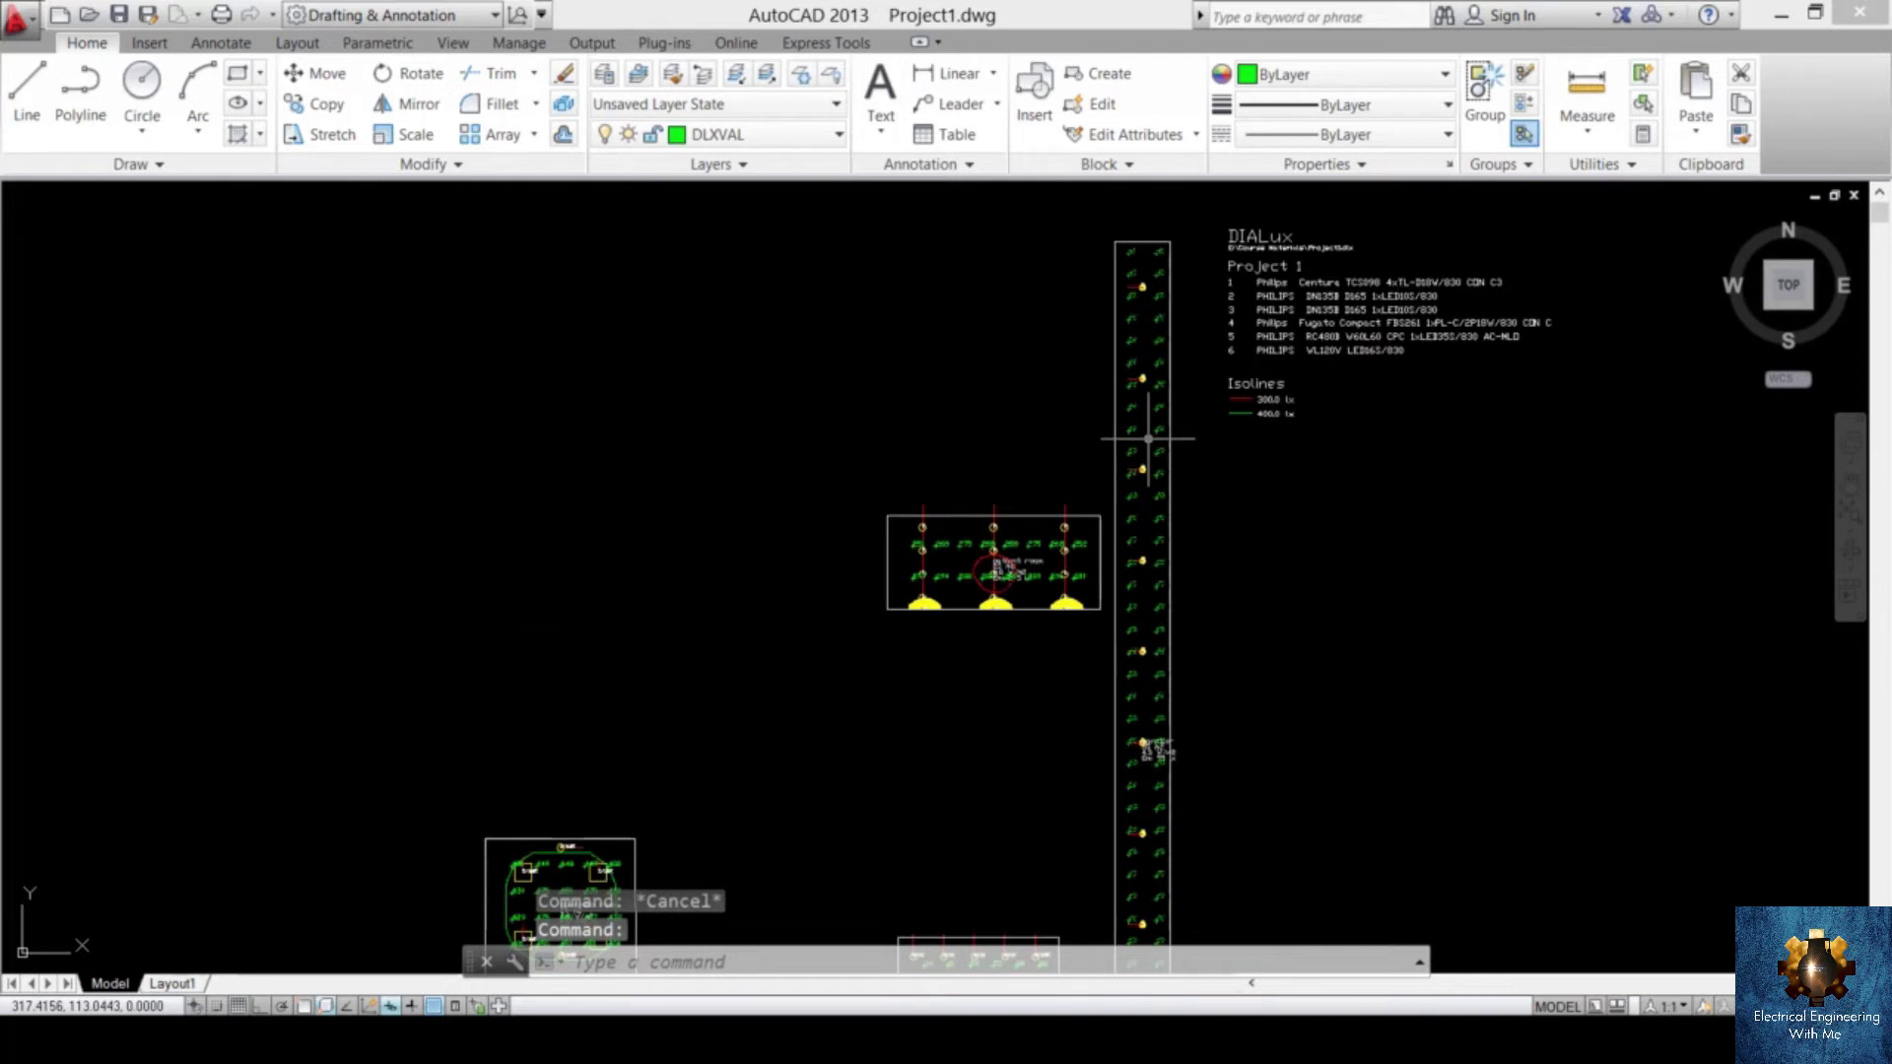
scroll(1149, 438, up, 8)
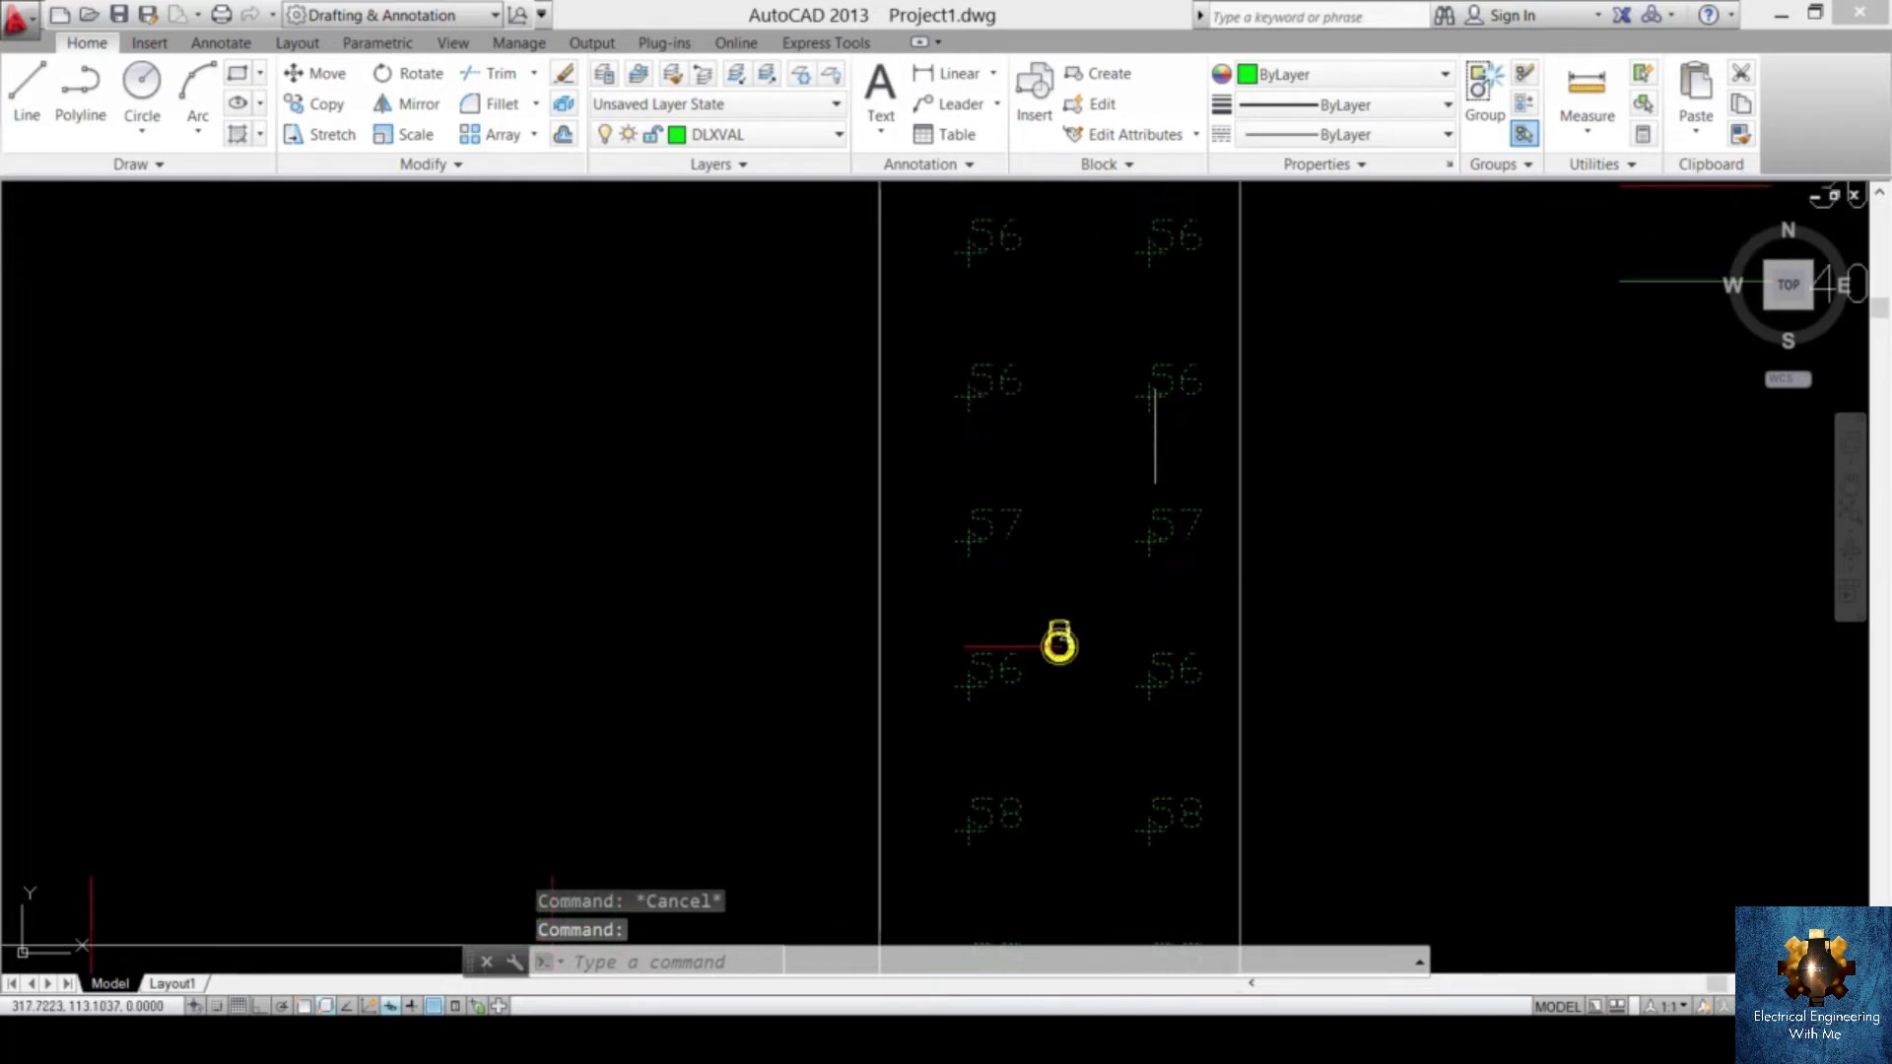
scroll(1182, 464, down, 6)
scroll(1225, 486, up, 4)
- Examine the patient room's area, power density and average illuminance text, and the L-shaped meeting room's luminaire labels
middle_drag(1114, 633, 1212, 591)
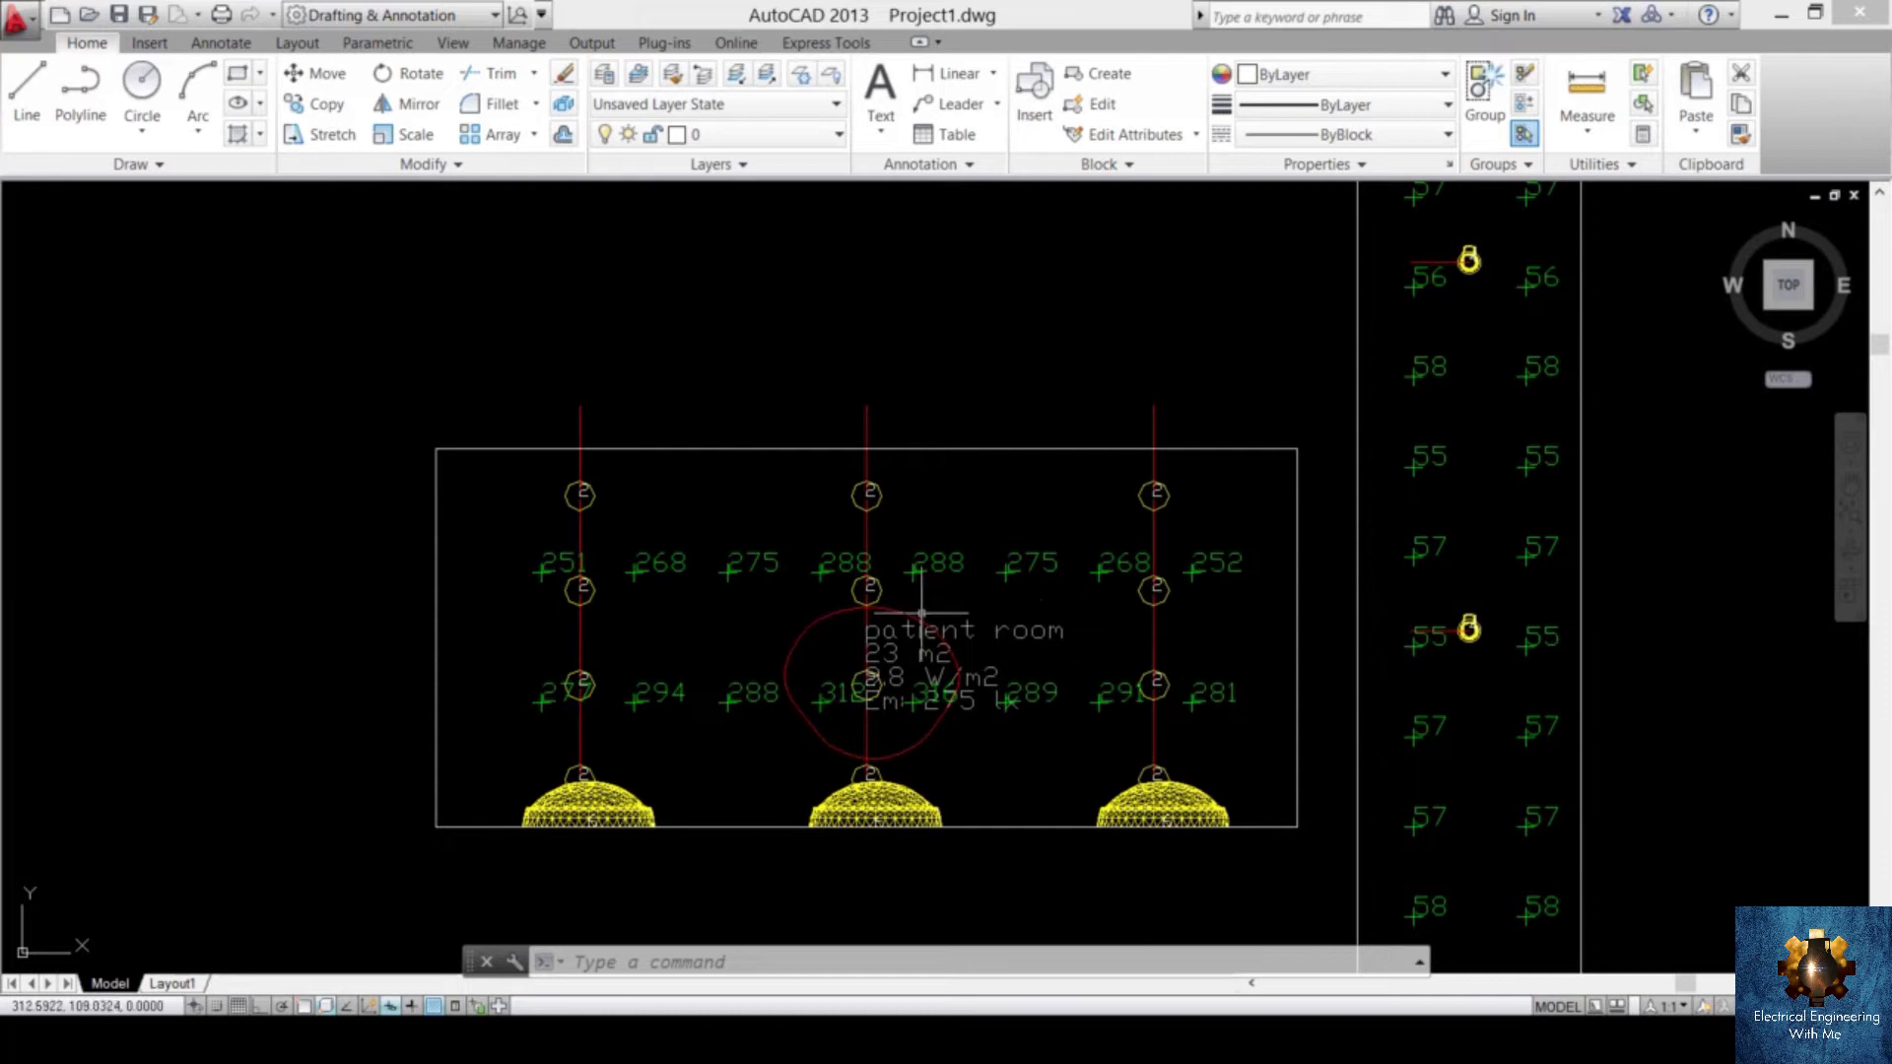
middle_drag(1117, 605, 1173, 573)
scroll(1173, 574, up, 2)
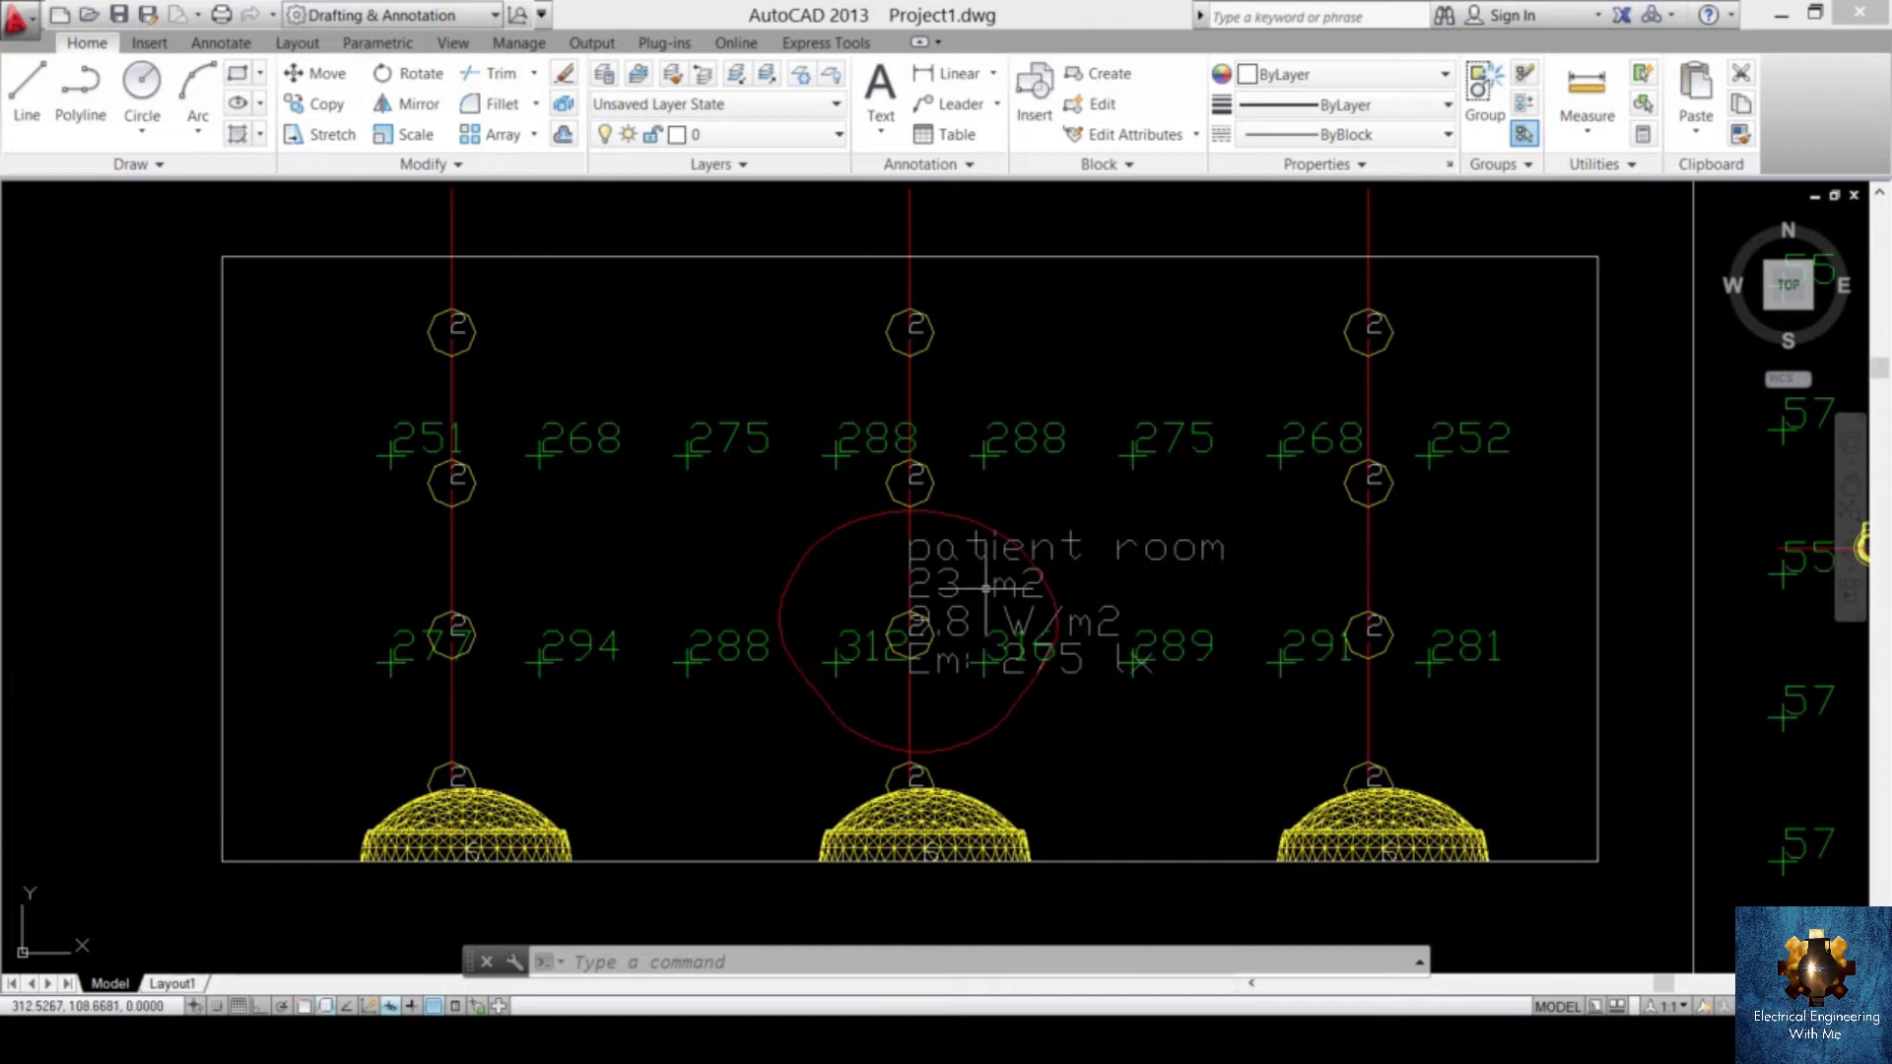
scroll(983, 565, up, 4)
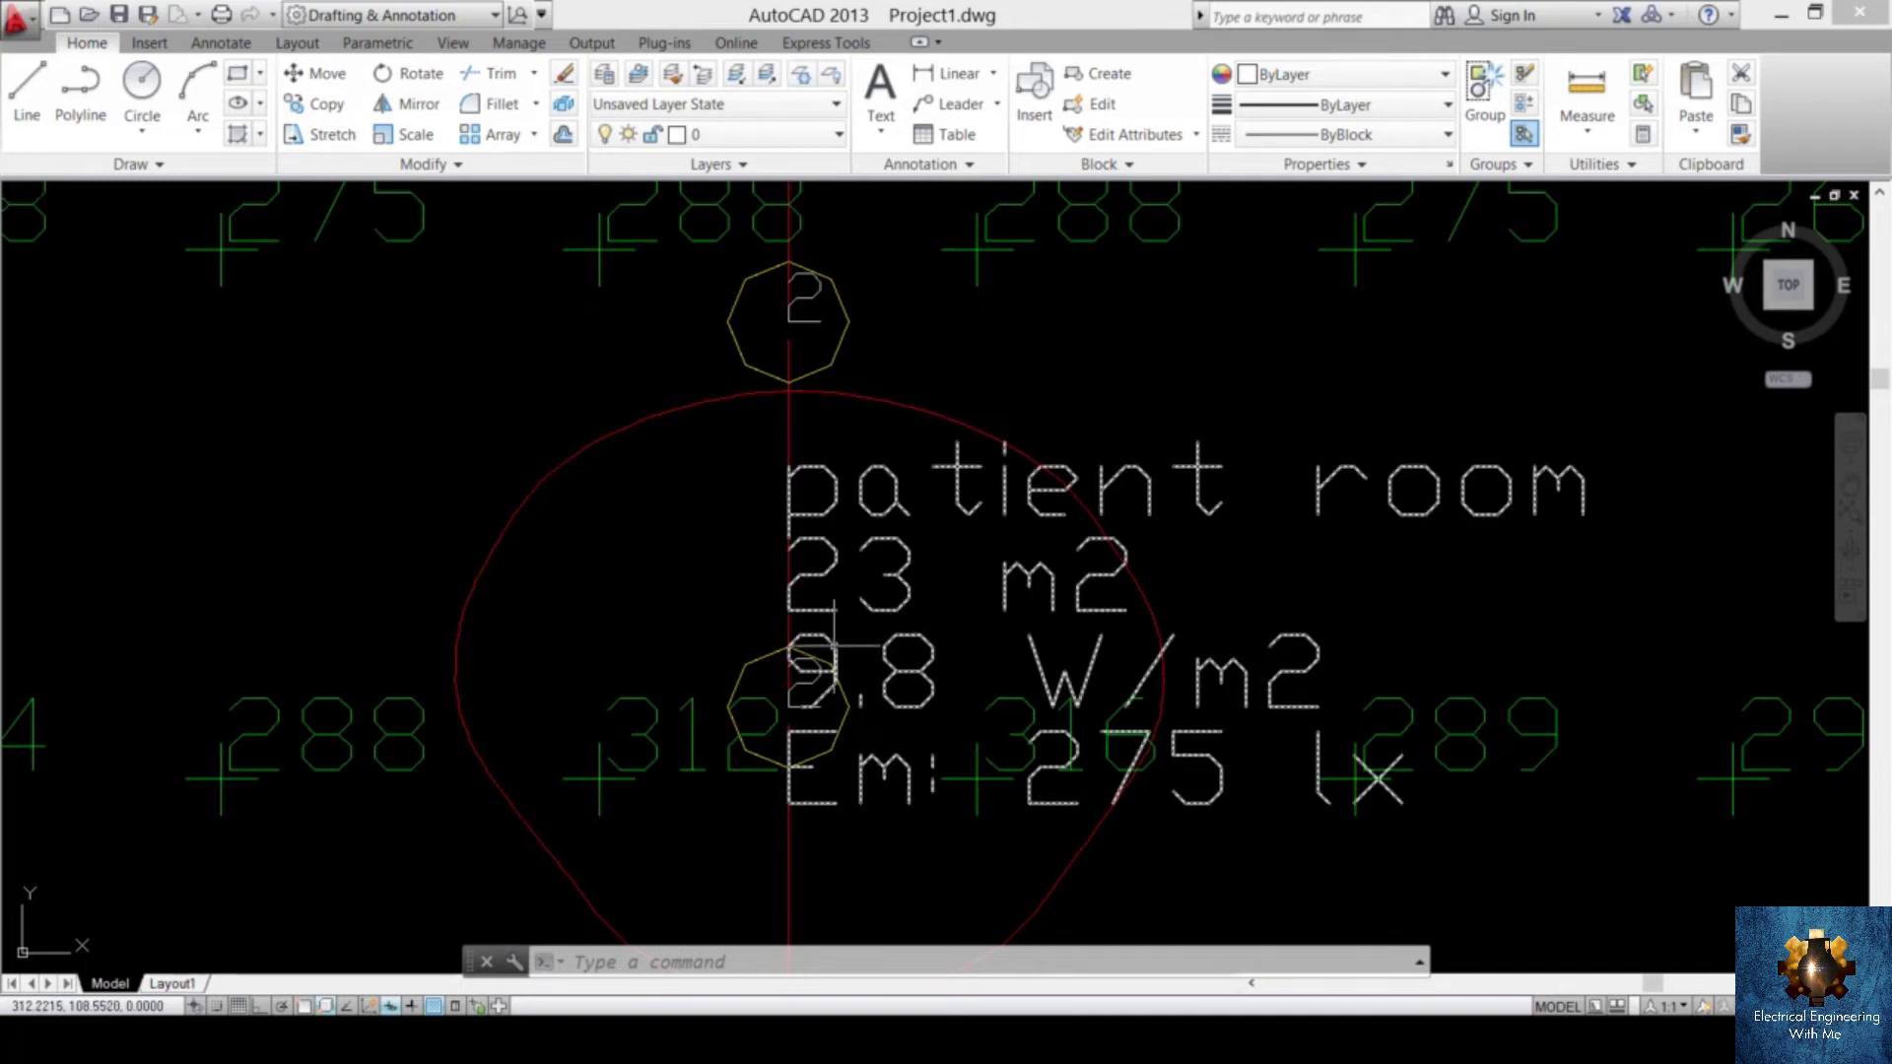
scroll(1240, 669, down, 2)
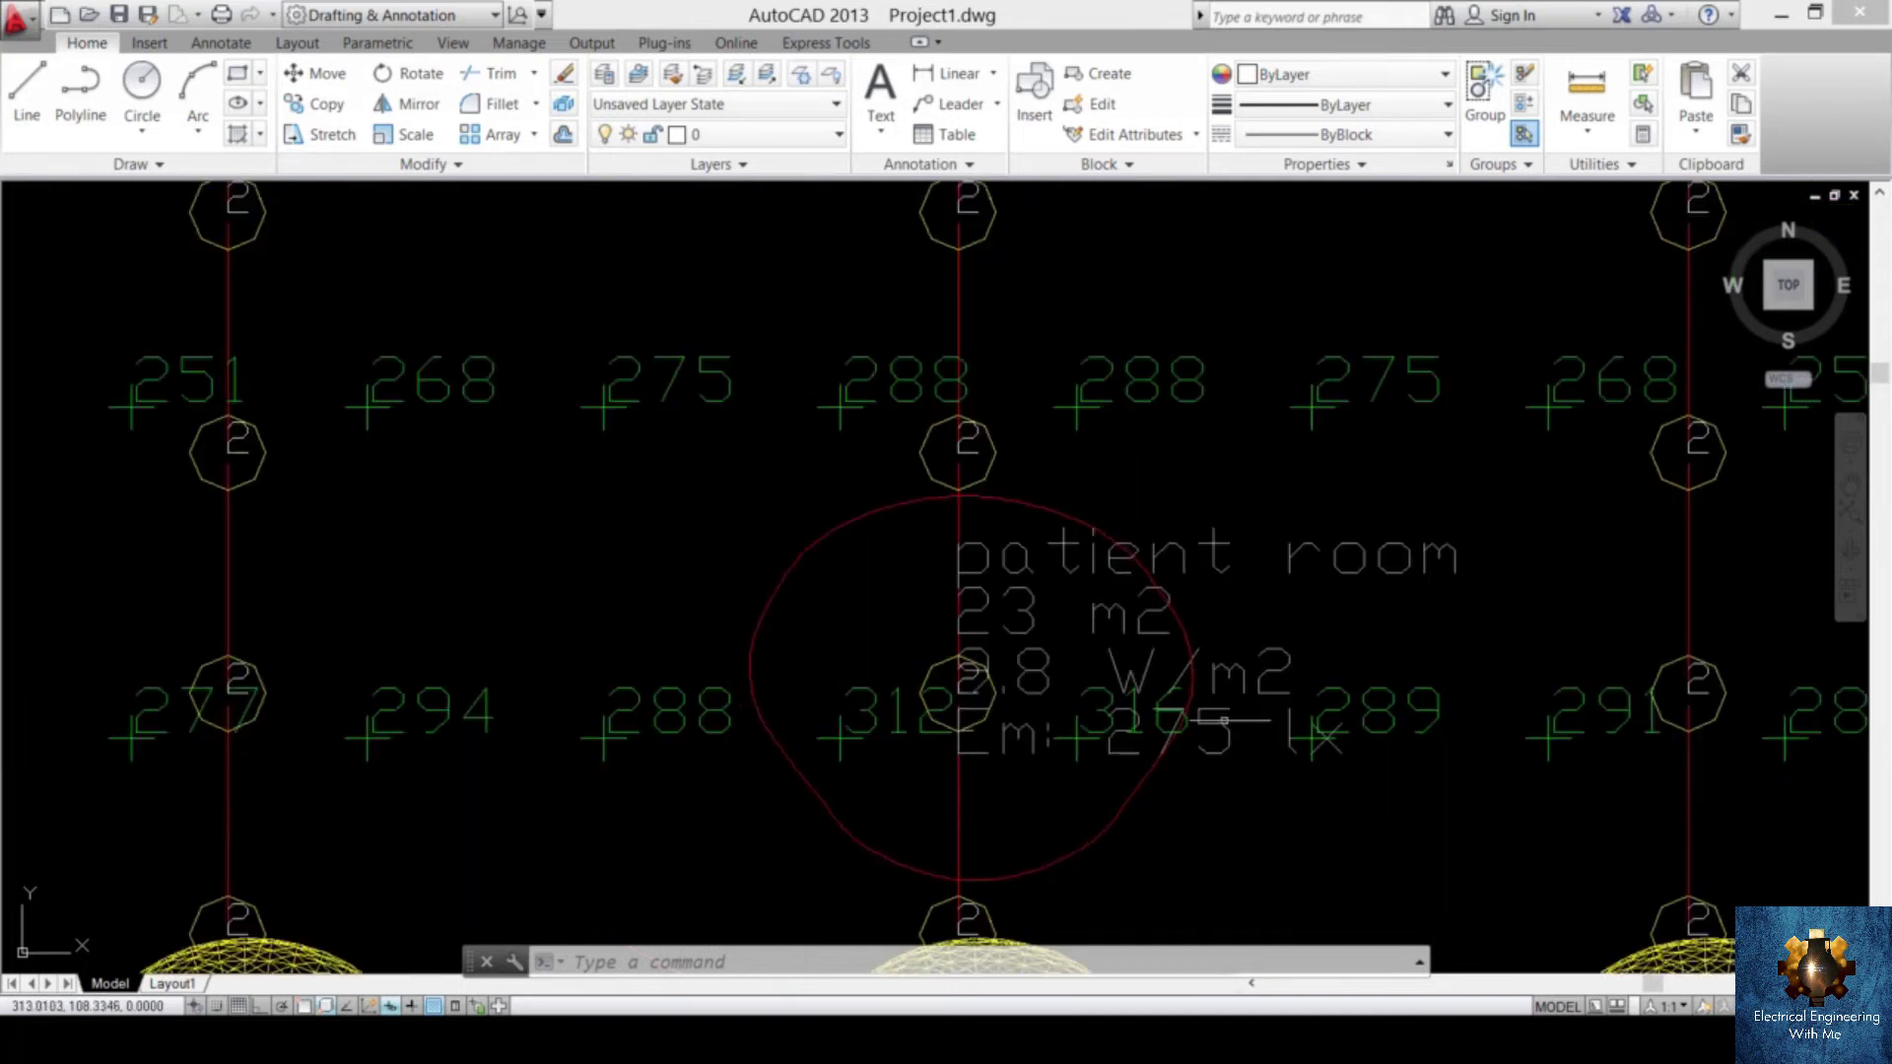
scroll(1163, 712, up, 4)
scroll(1213, 717, down, 12)
middle_drag(1223, 719, 1301, 345)
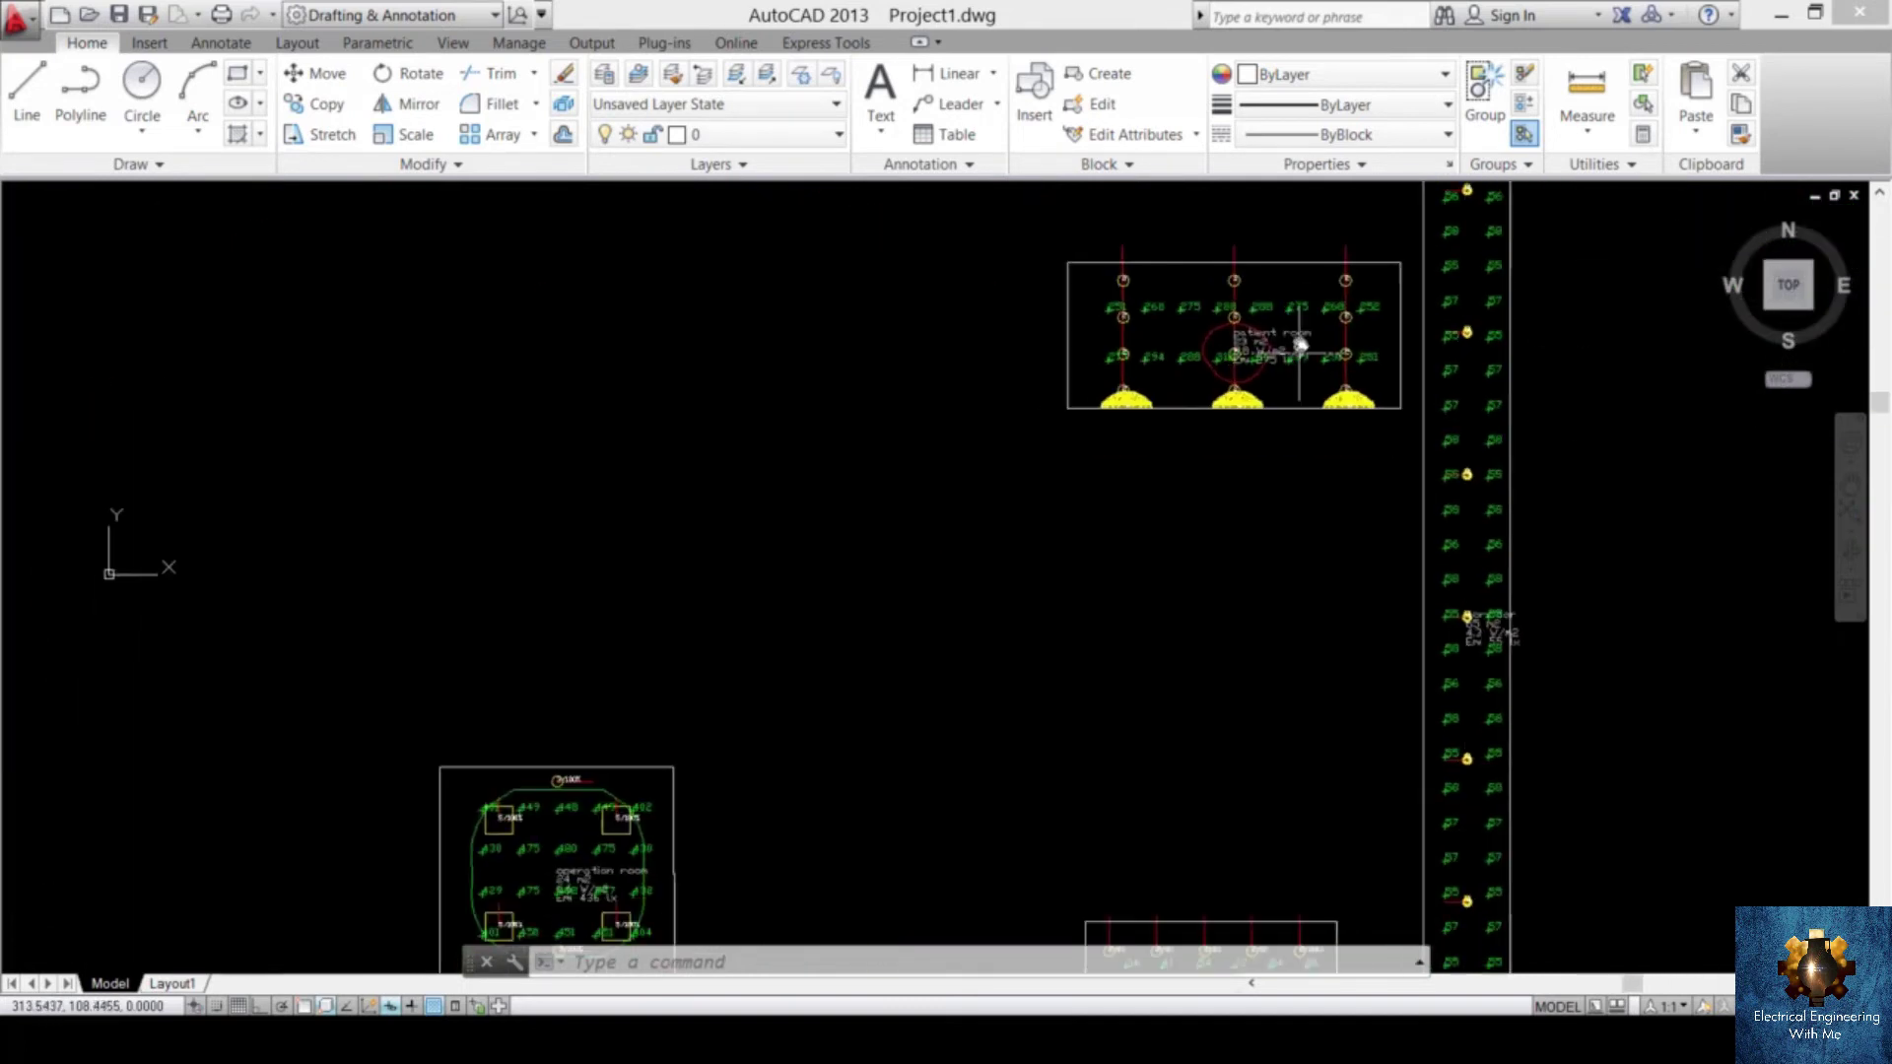
middle_drag(1318, 507, 1342, 319)
middle_drag(1345, 804, 1354, 591)
scroll(1354, 592, up, 6)
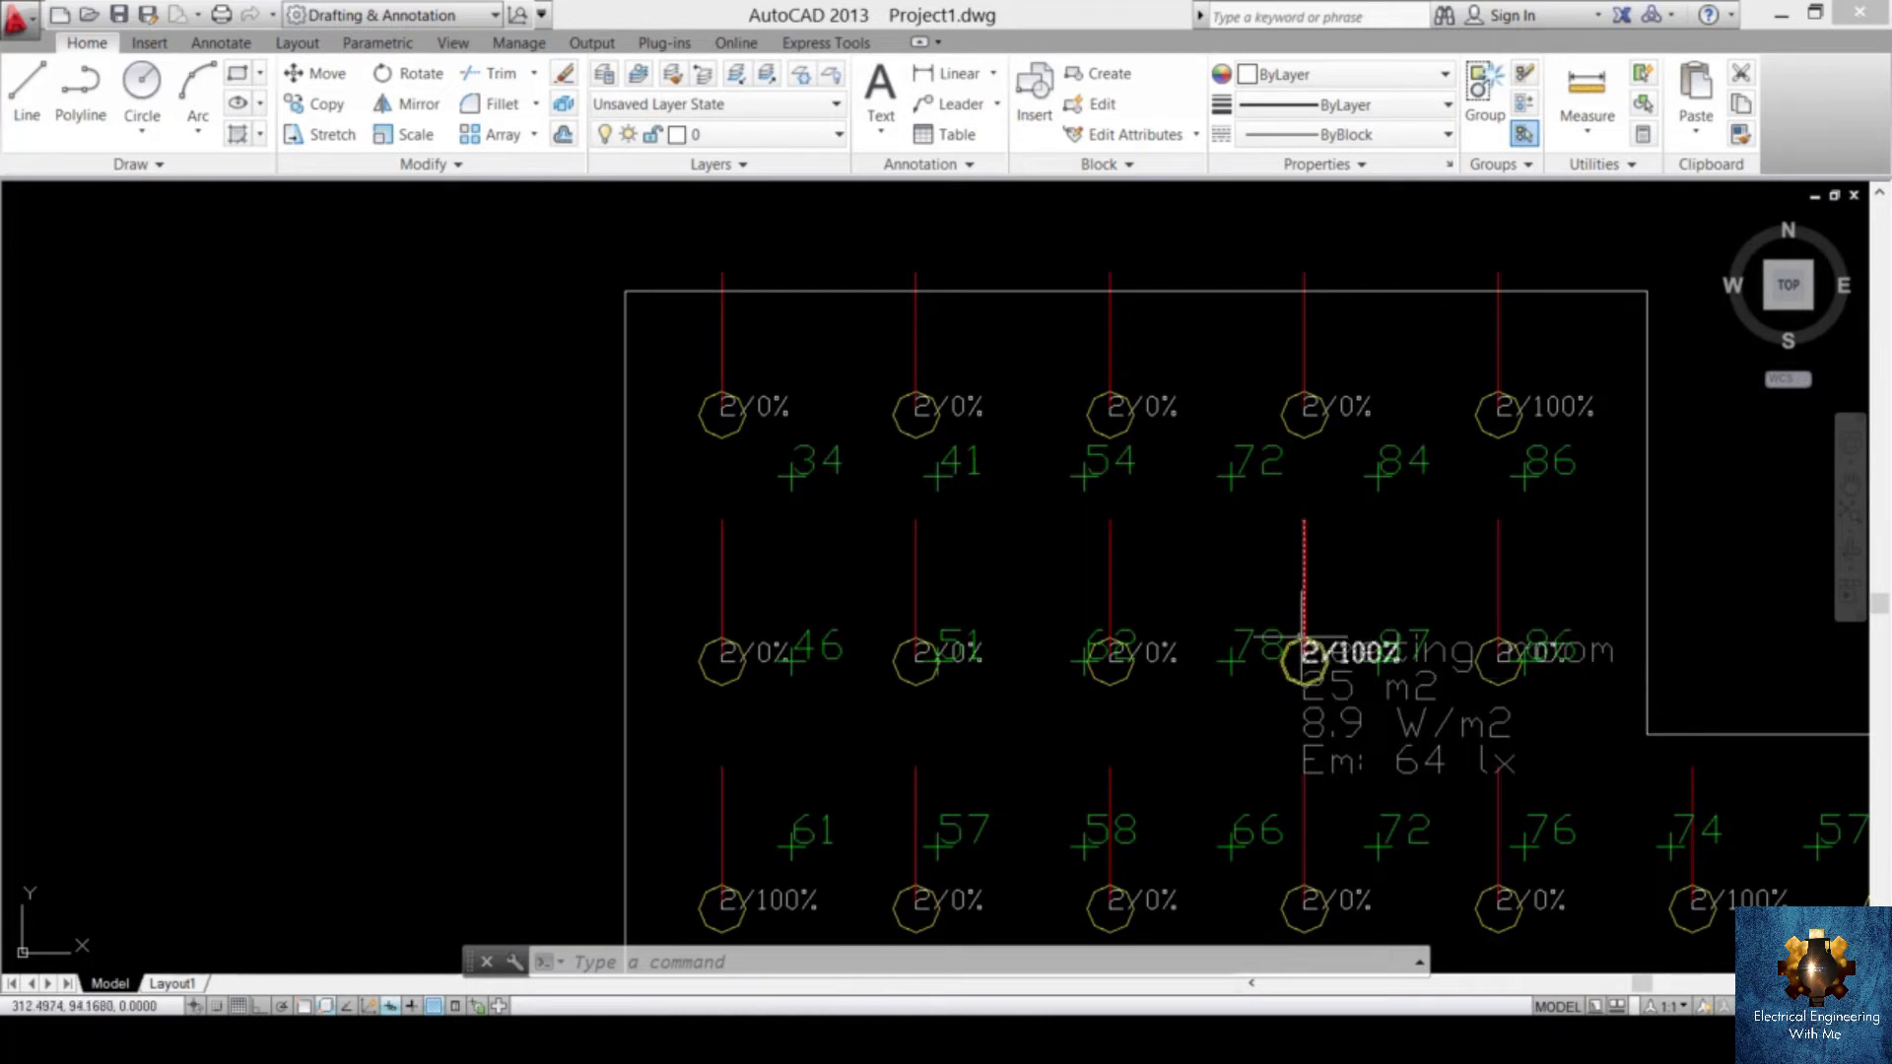
scroll(1304, 653, down, 10)
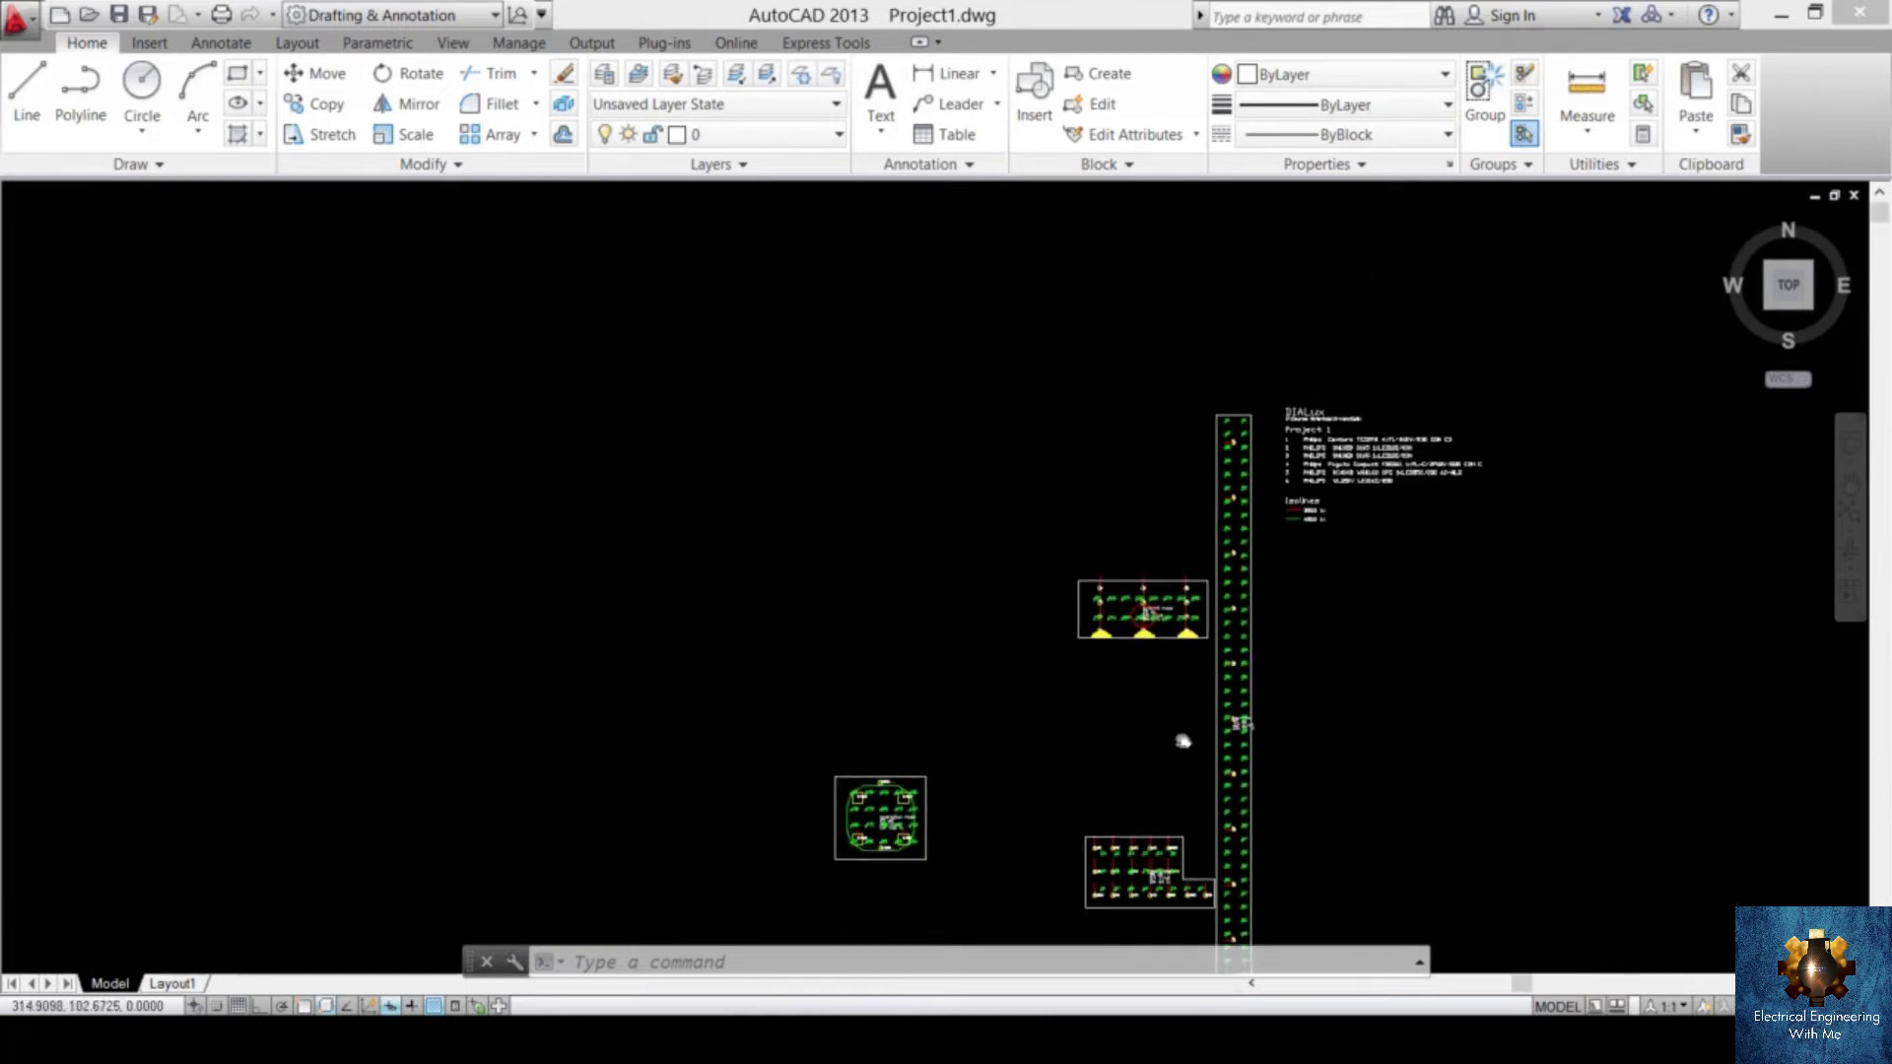
- Erase the green illuminance values from the corridor and the patient room
scroll(1159, 480, up, 6)
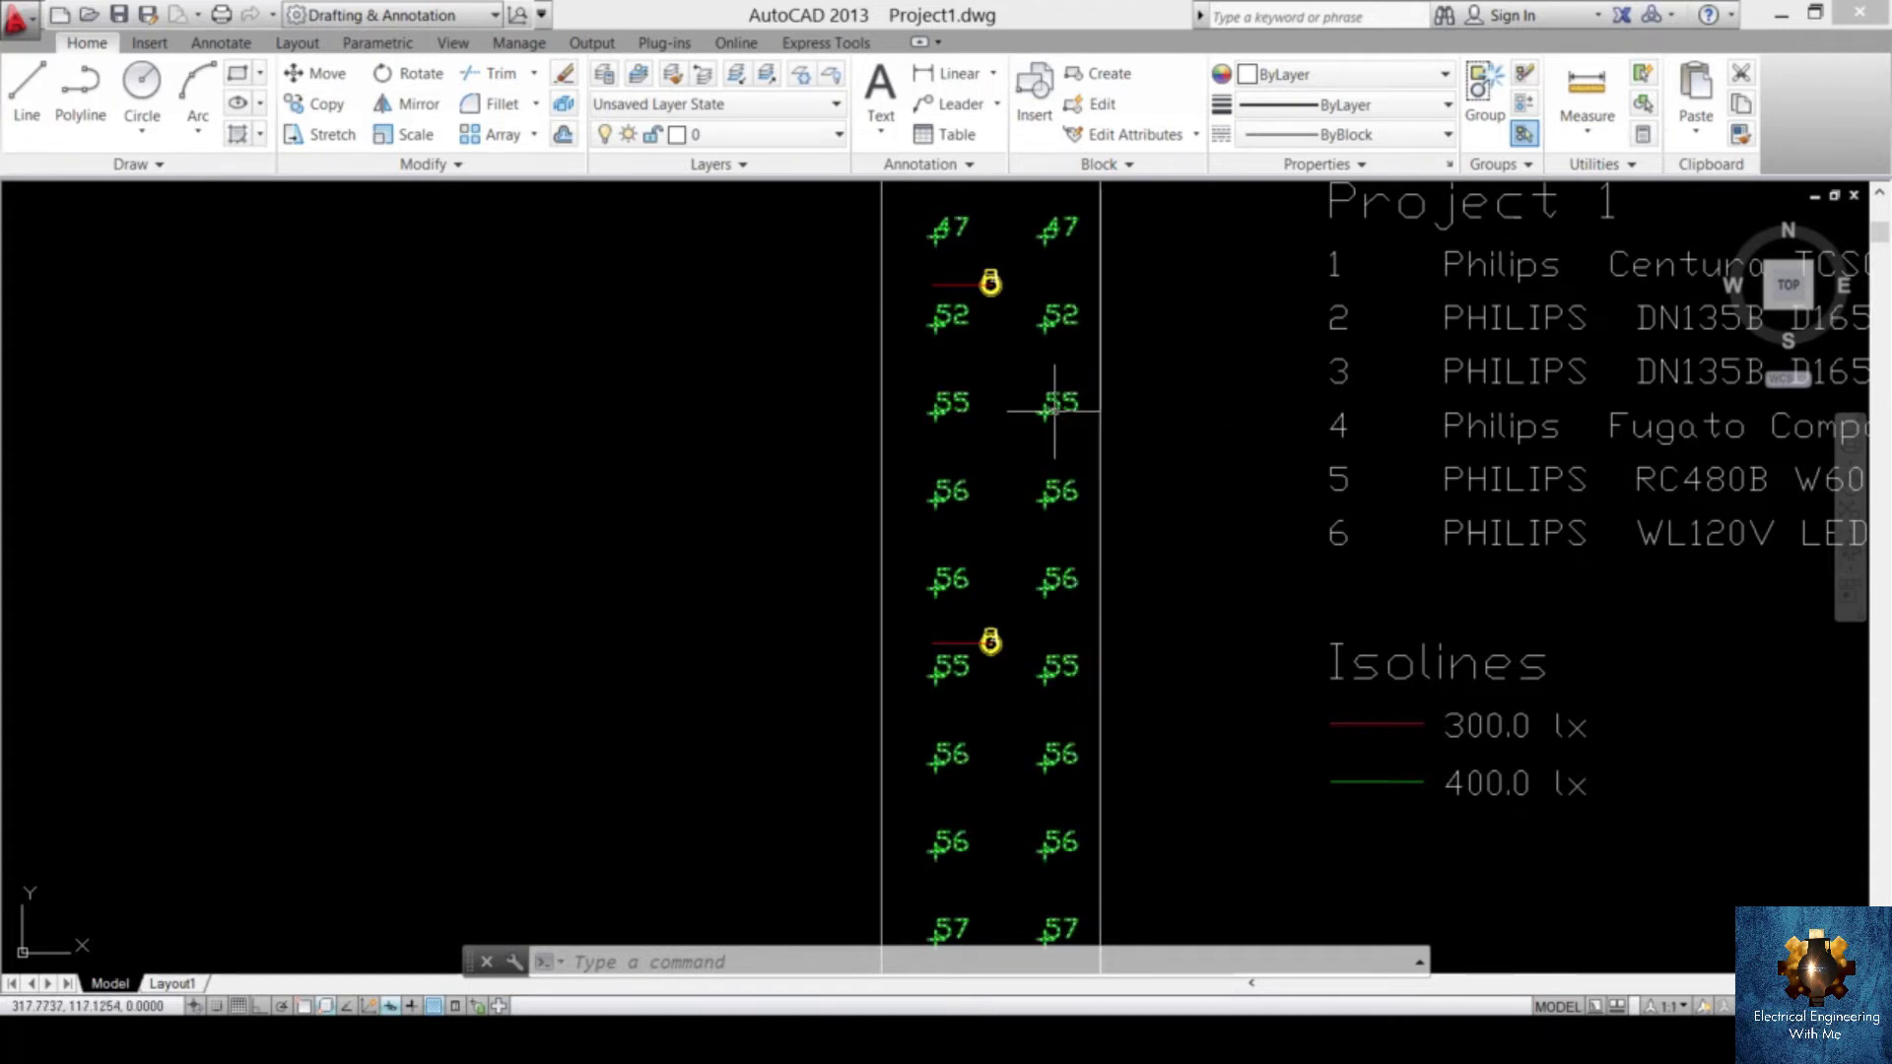
click(1054, 410)
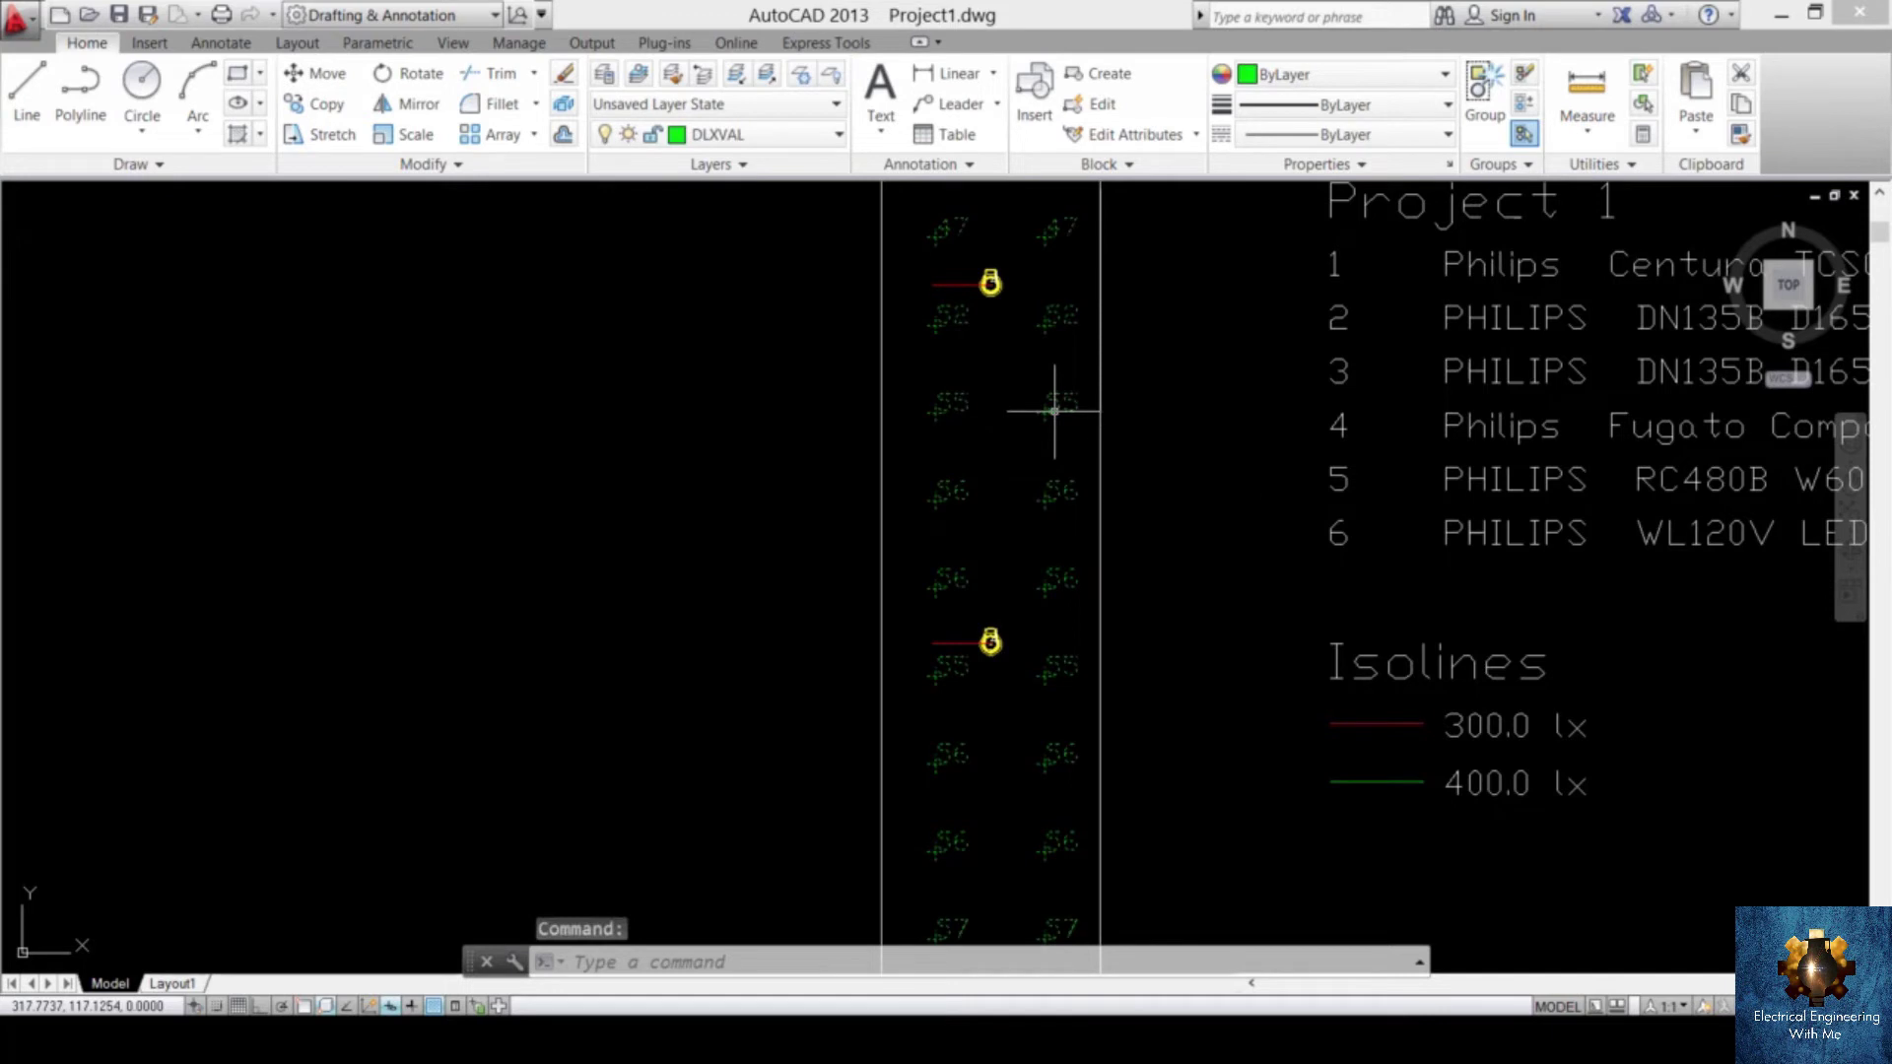
key(Delete)
scroll(1053, 410, down, 3)
scroll(1044, 605, up, 4)
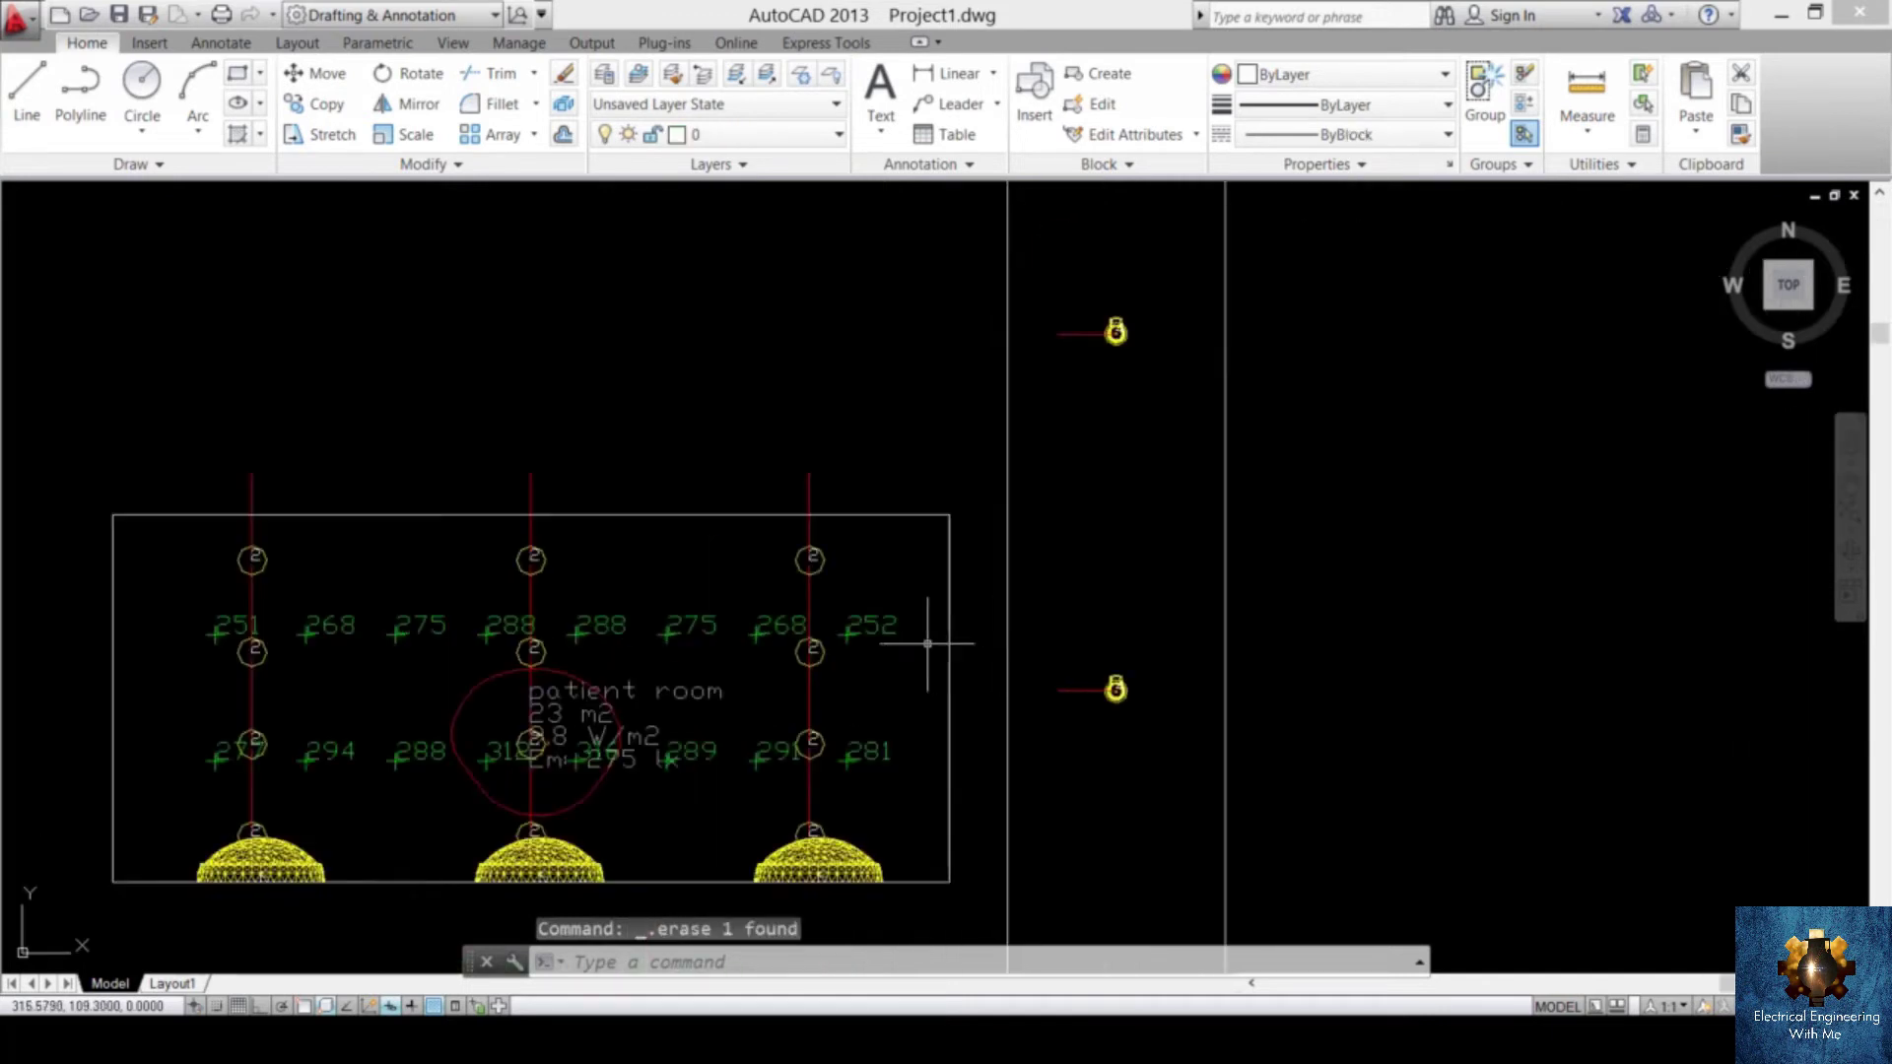
scroll(986, 611, down, 4)
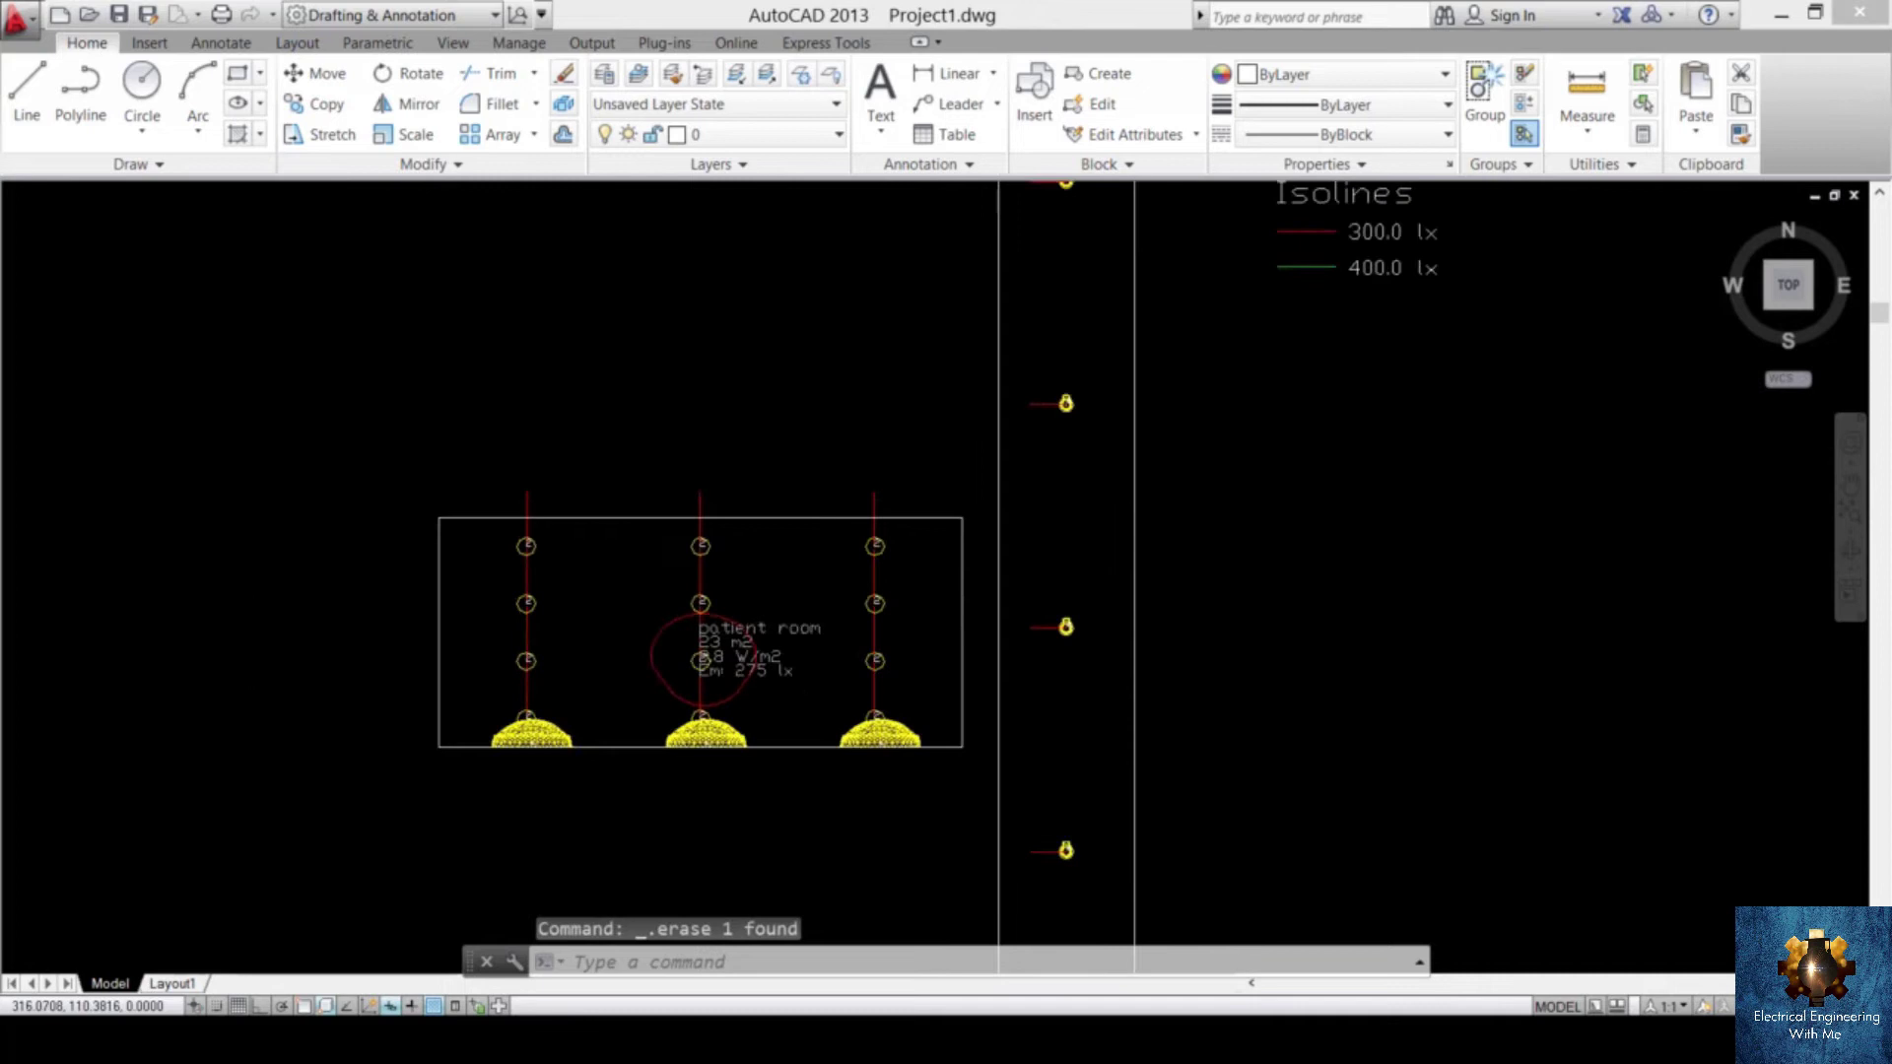
- Erase the corridor's summary text with its area, power density and average illuminance
middle_drag(1061, 539, 1081, 372)
scroll(1027, 500, up, 5)
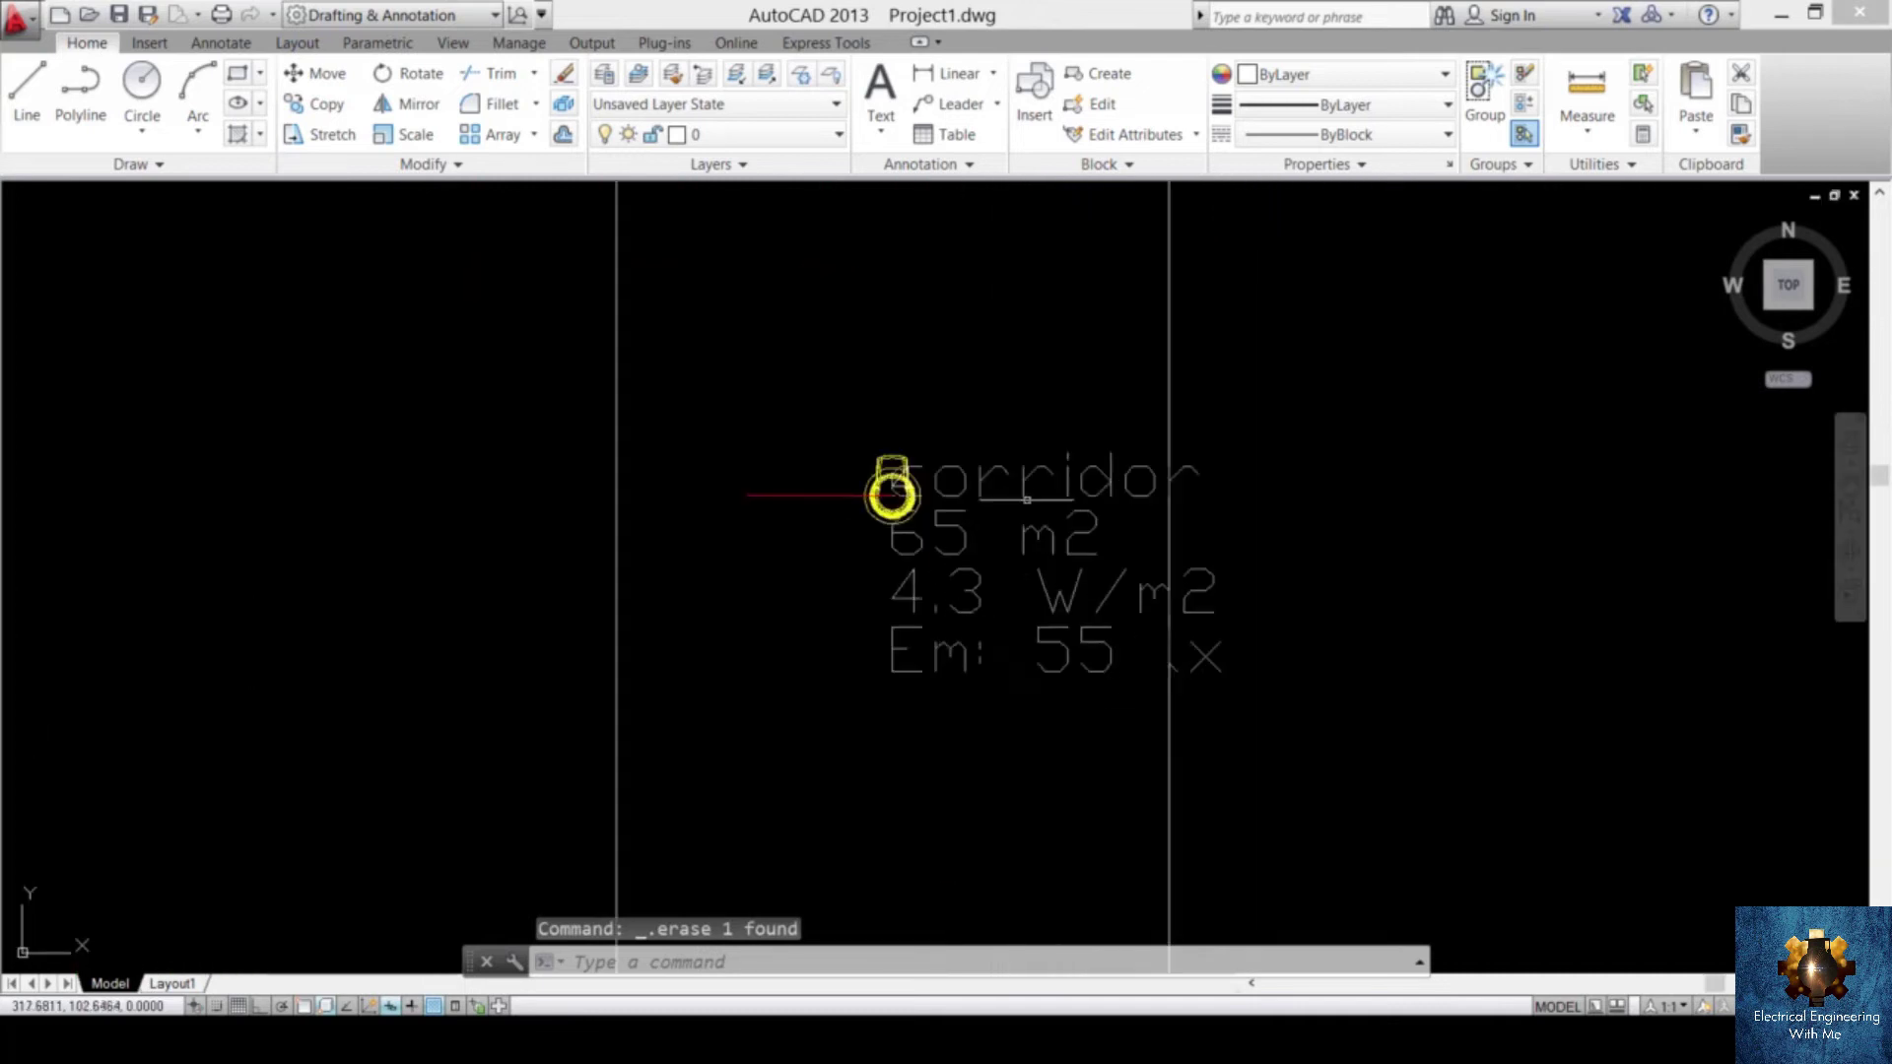
click(979, 483)
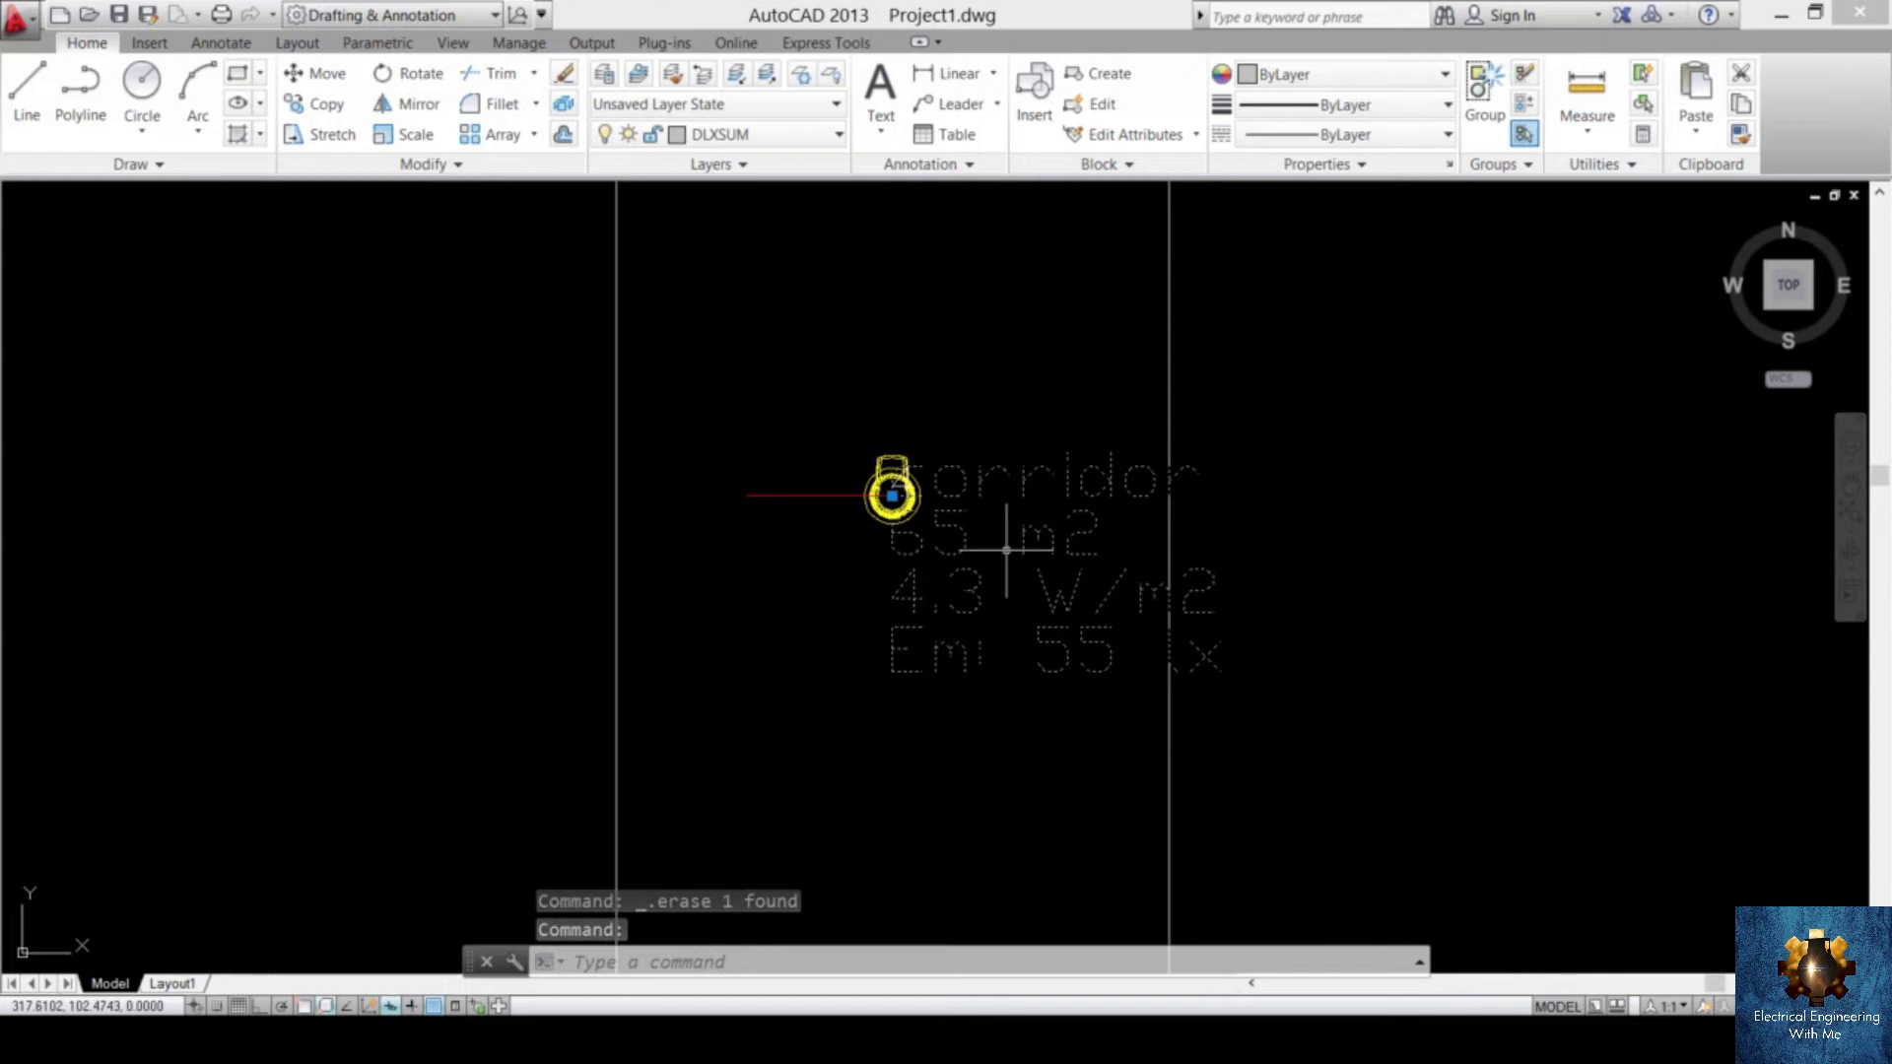
key(Delete)
scroll(1005, 541, down, 4)
scroll(961, 587, down, 8)
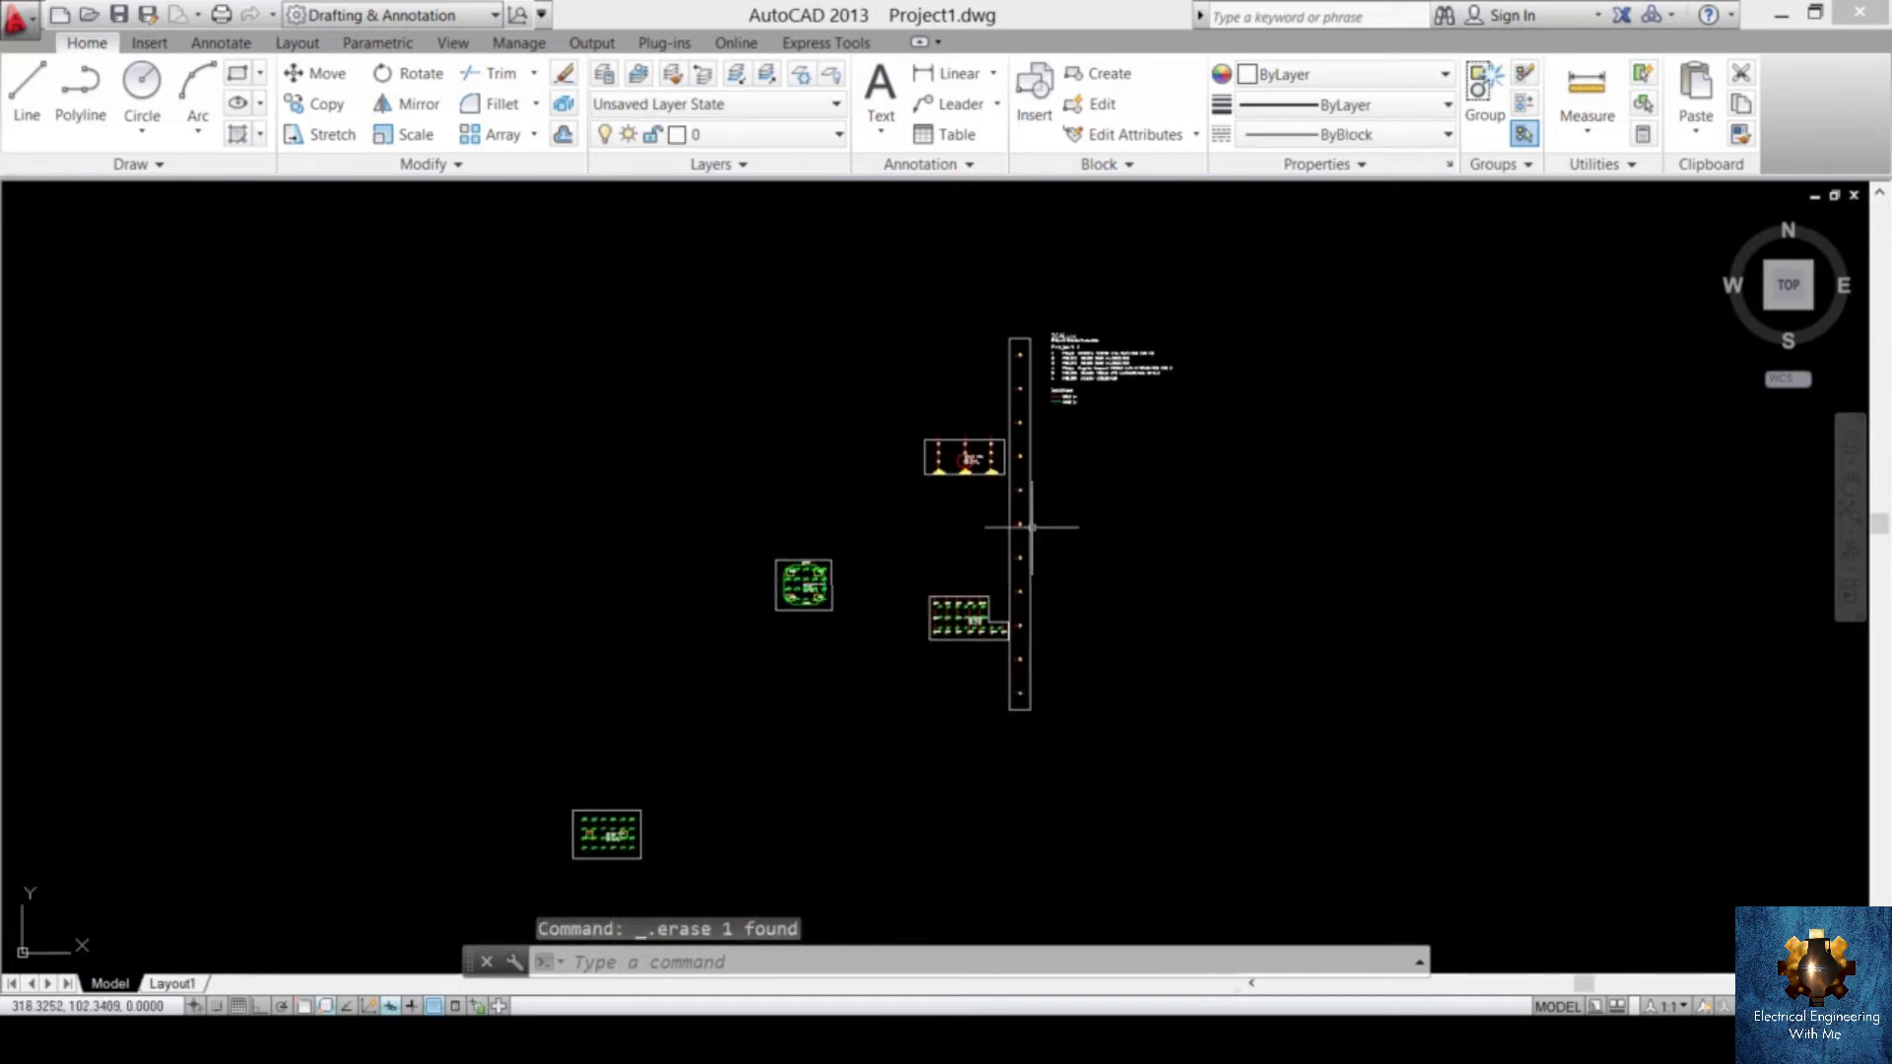
- Erase the patient room's summary text together with the red isoline around it
scroll(963, 457, up, 8)
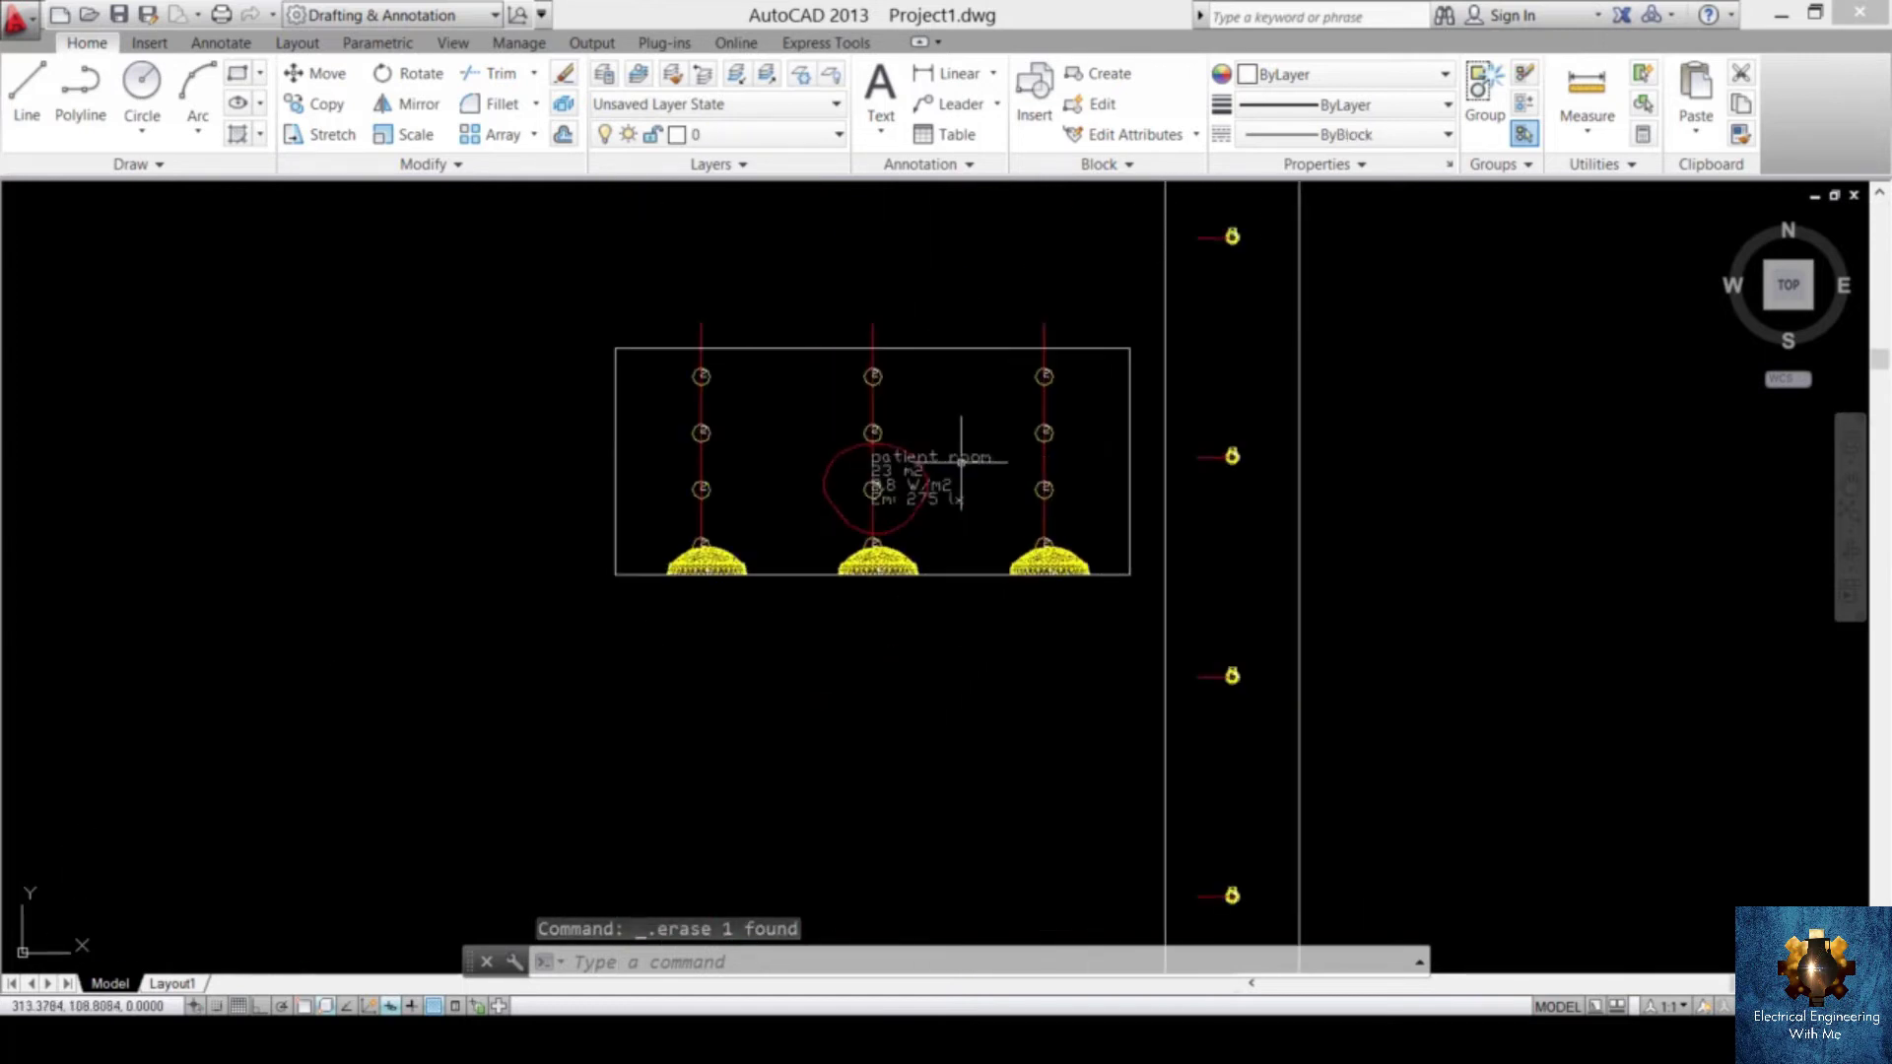
click(1008, 394)
click(794, 616)
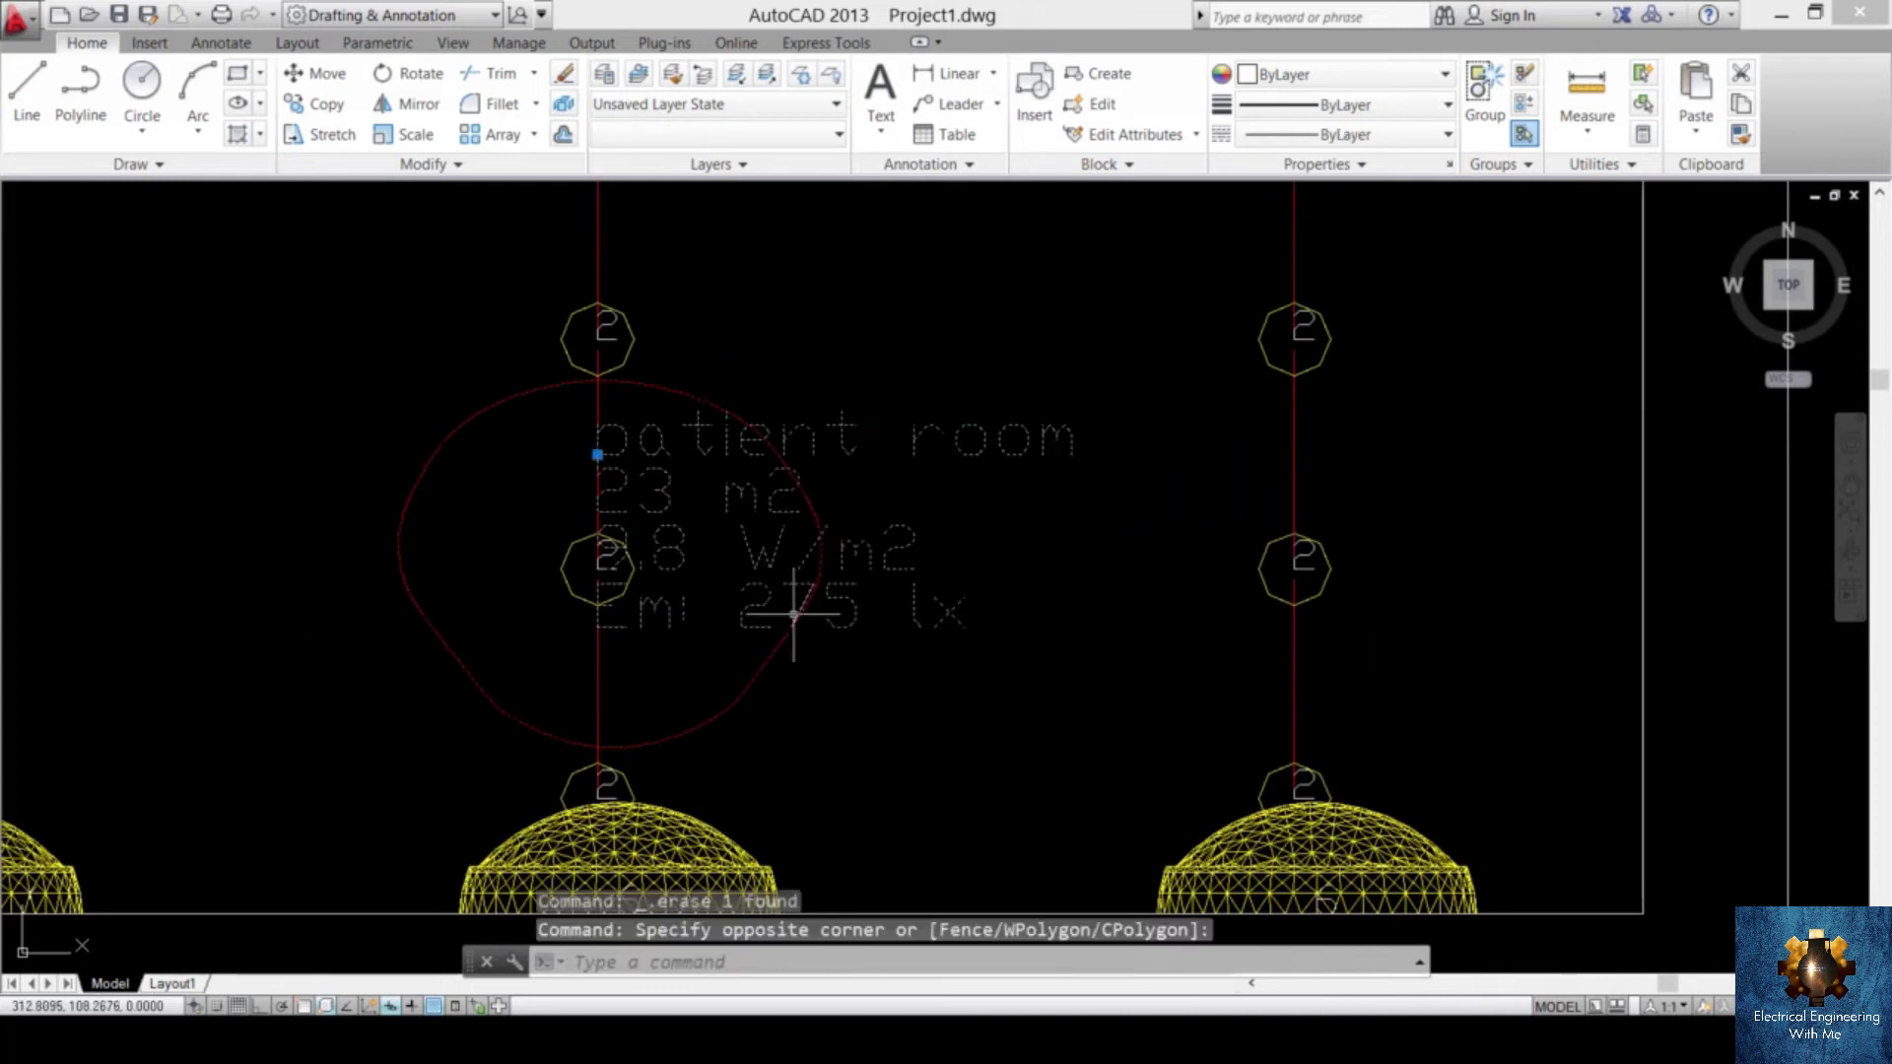
key(Delete)
scroll(828, 611, down, 10)
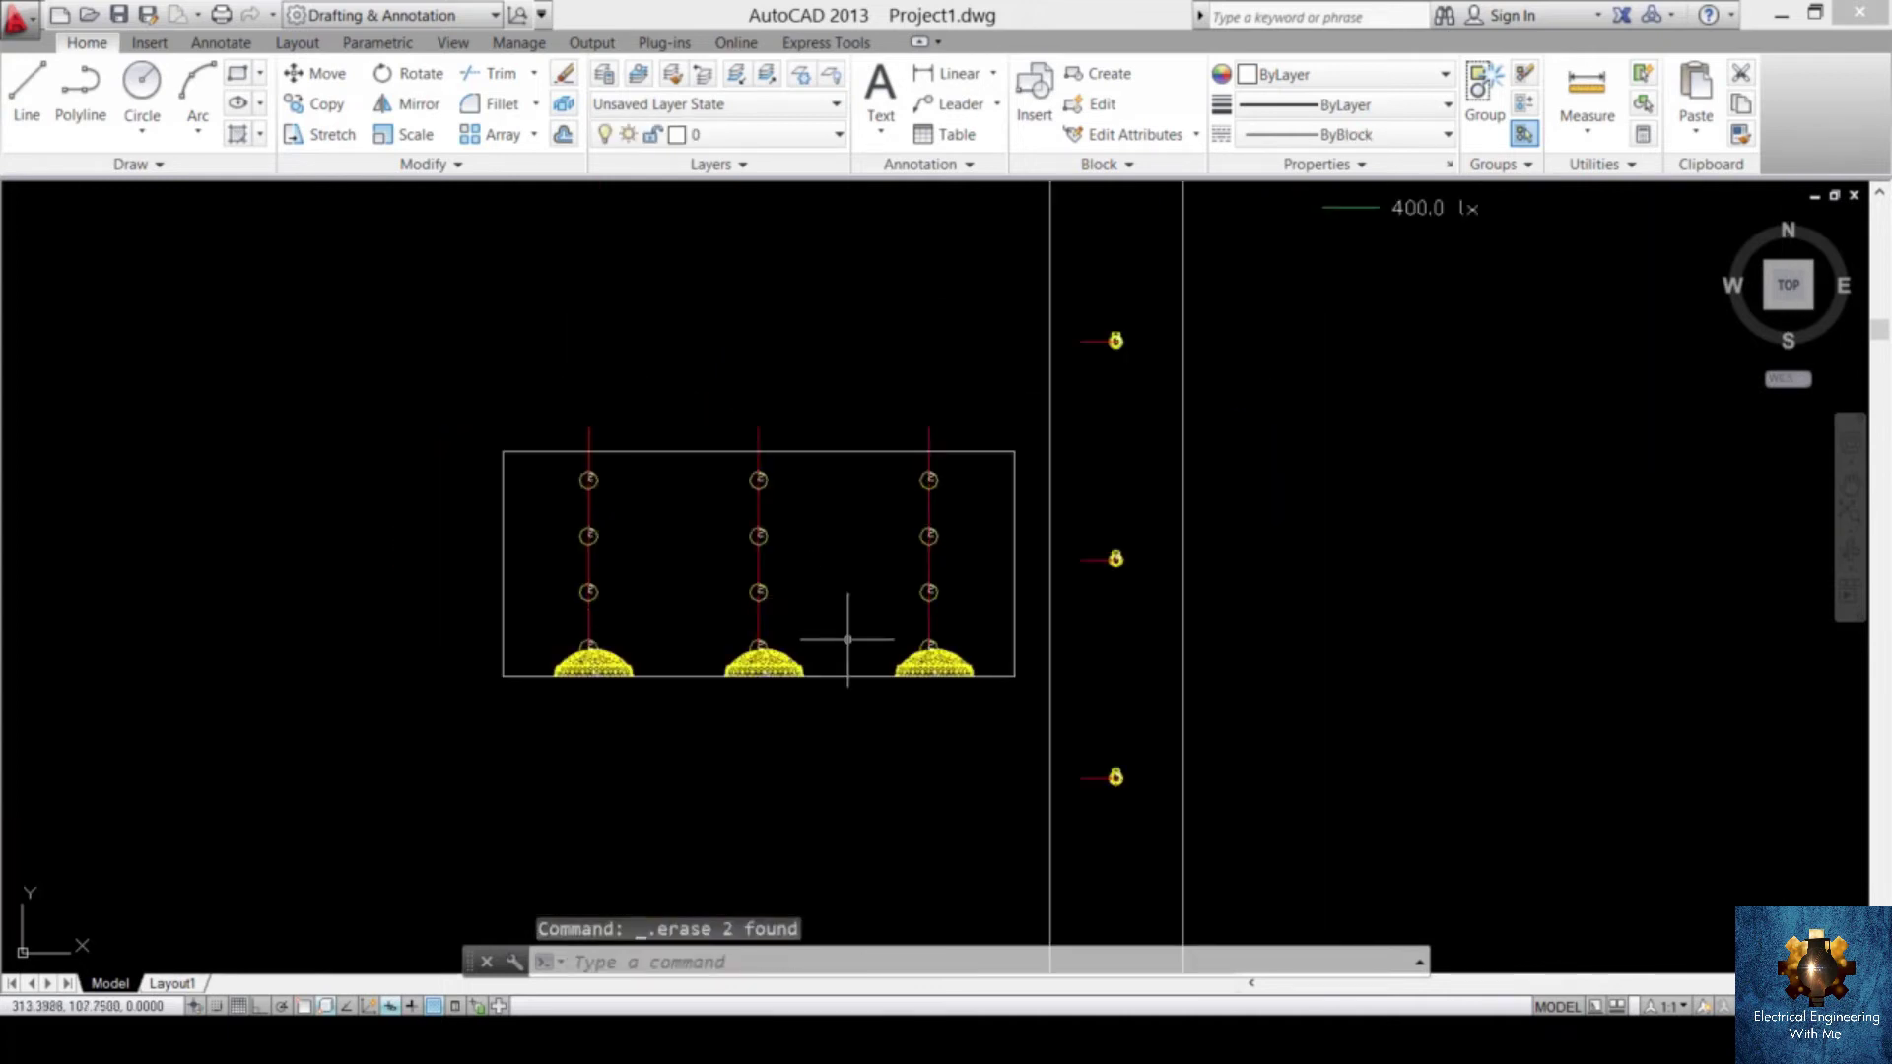
- Erase the green illuminance values from the L-shaped meeting room
scroll(1054, 572, up, 8)
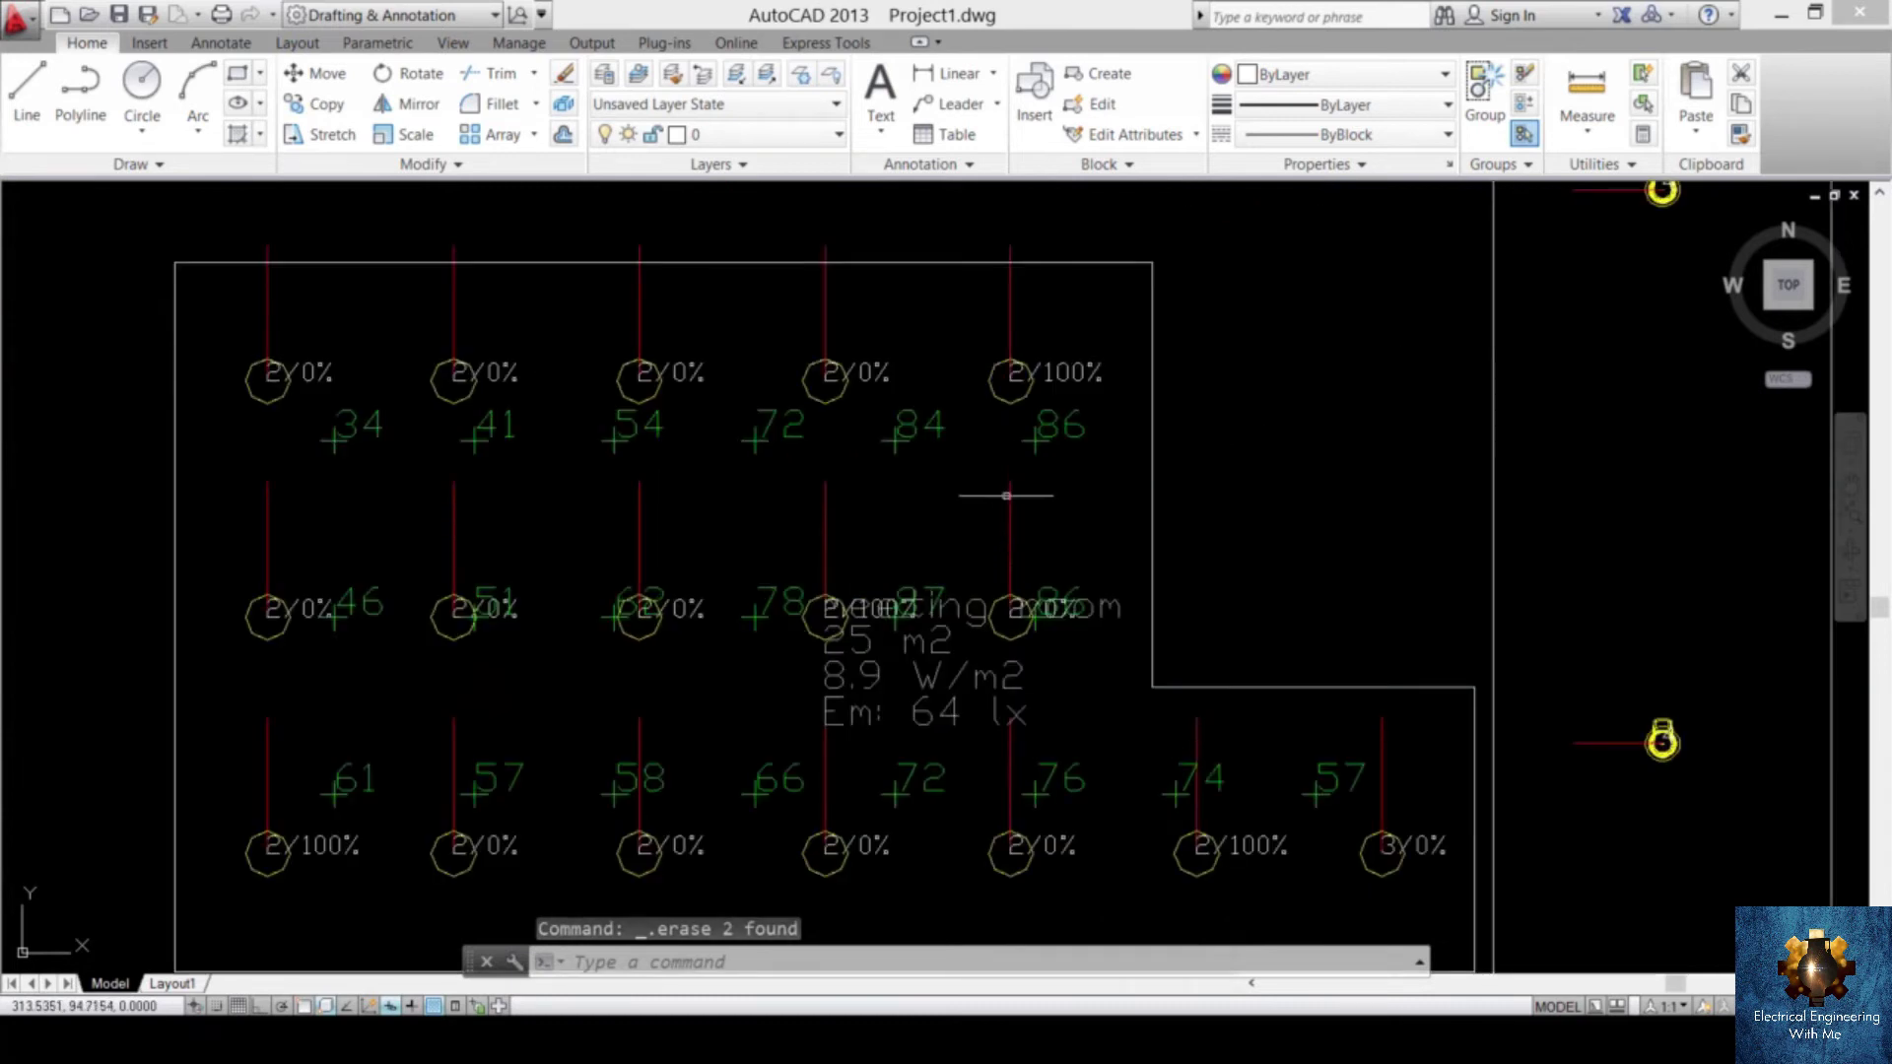
click(1053, 510)
key(Delete)
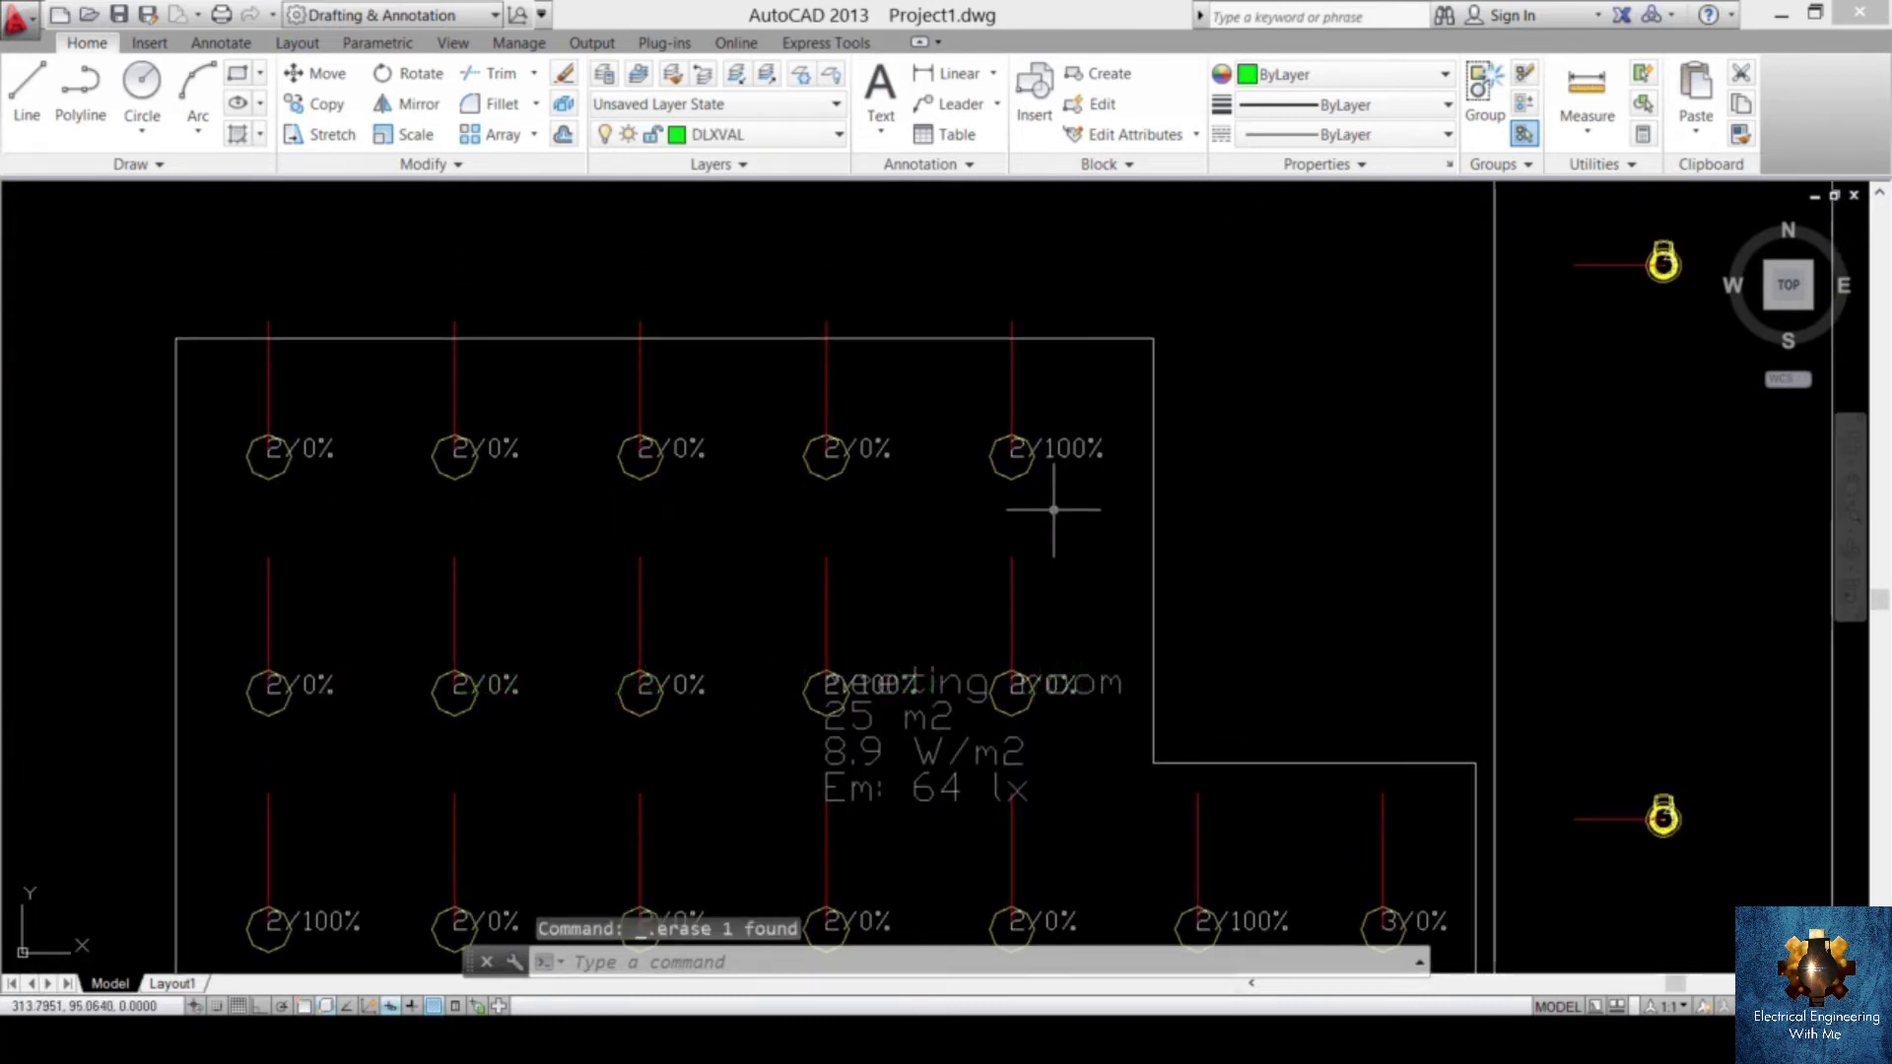
click(1055, 670)
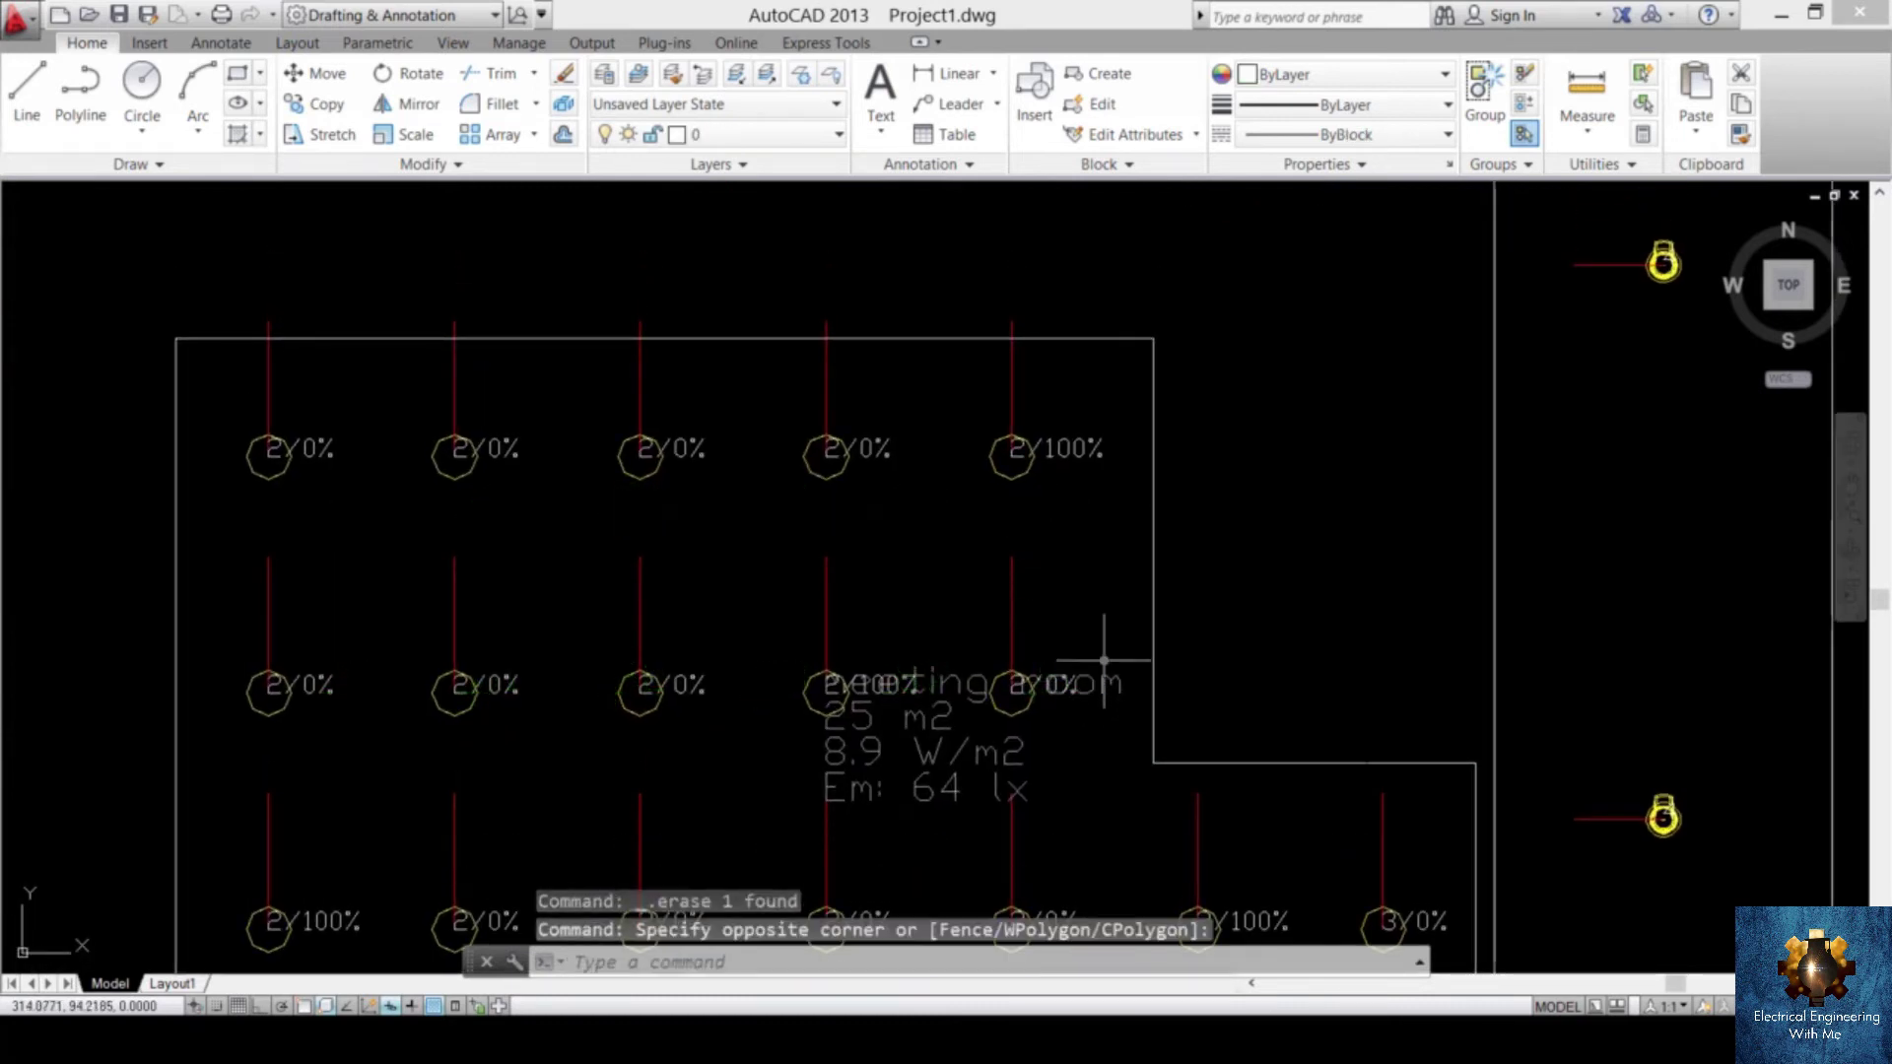
- Erase the meeting room's summary text together with the overlapping luminaire at the end of the middle row
click(1053, 708)
key(Delete)
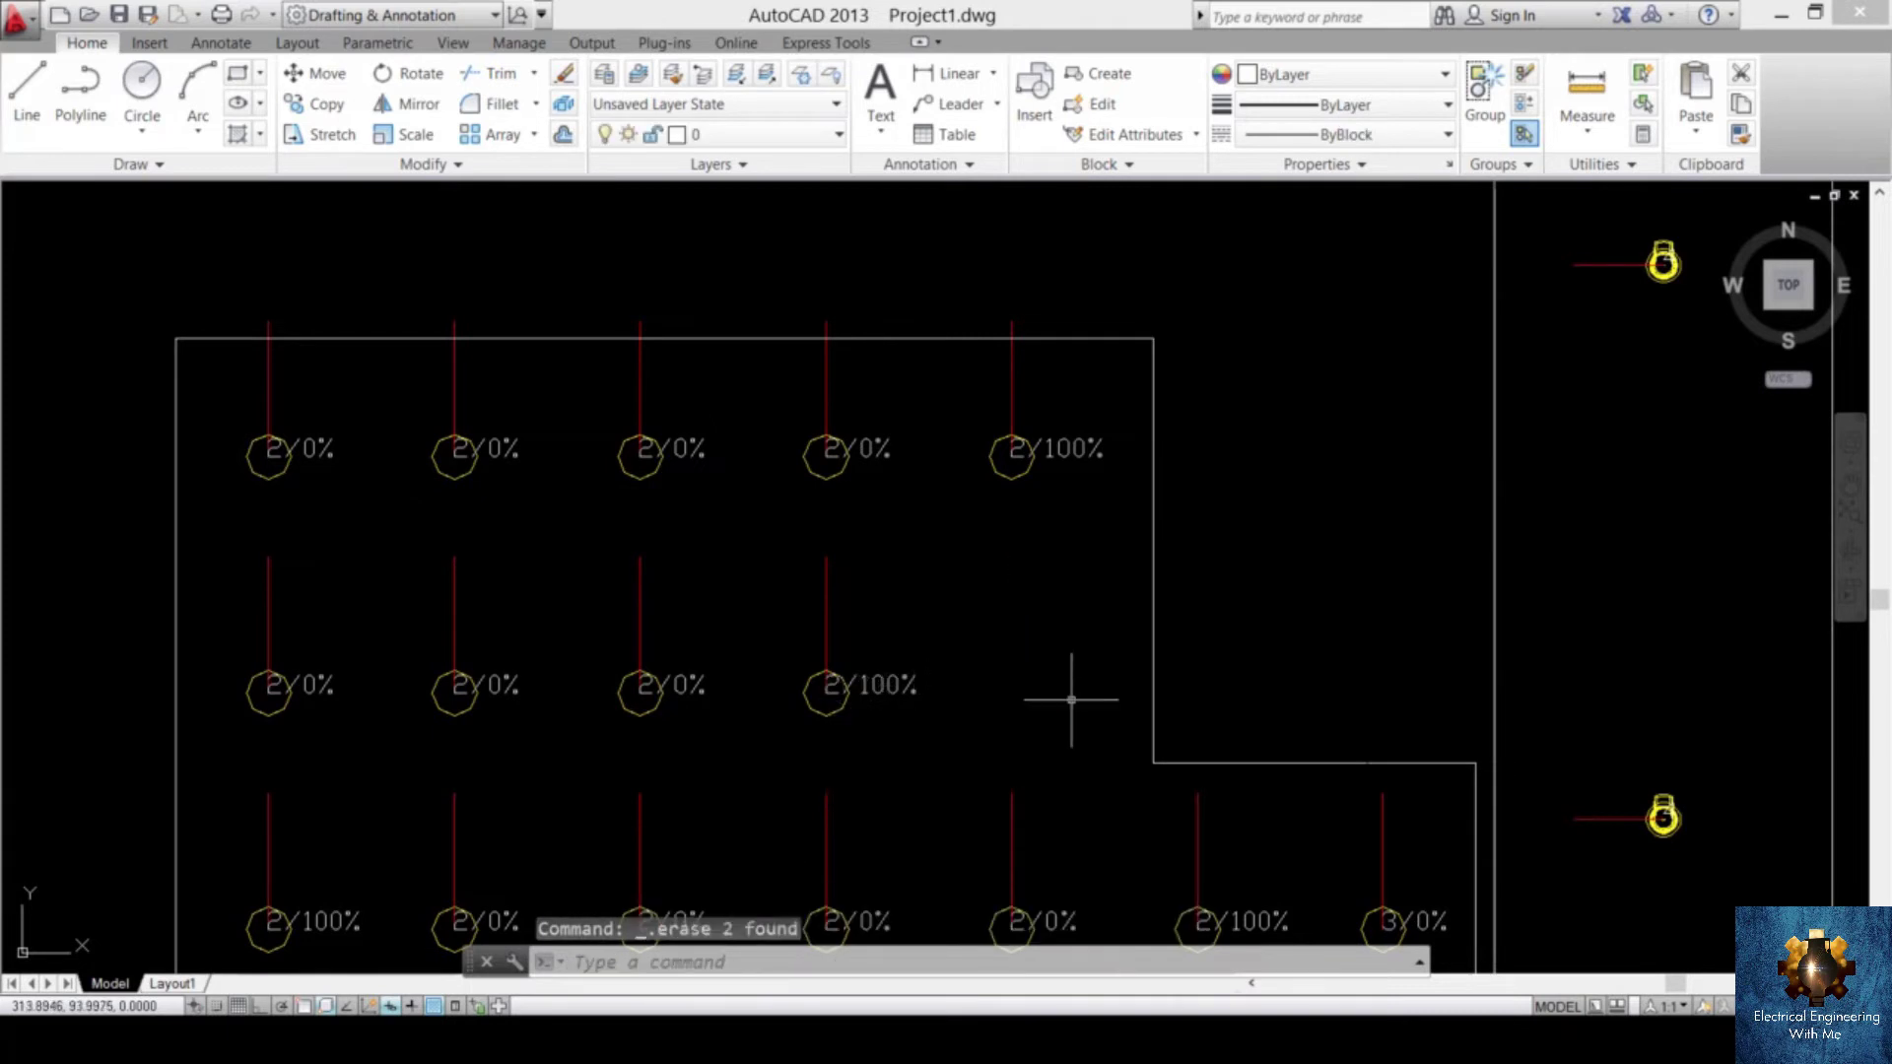
- Try to select everything similar to the 2/100% luminaire at the end of the meeting room's upper row
scroll(1053, 707, down, 4)
scroll(1150, 536, up, 5)
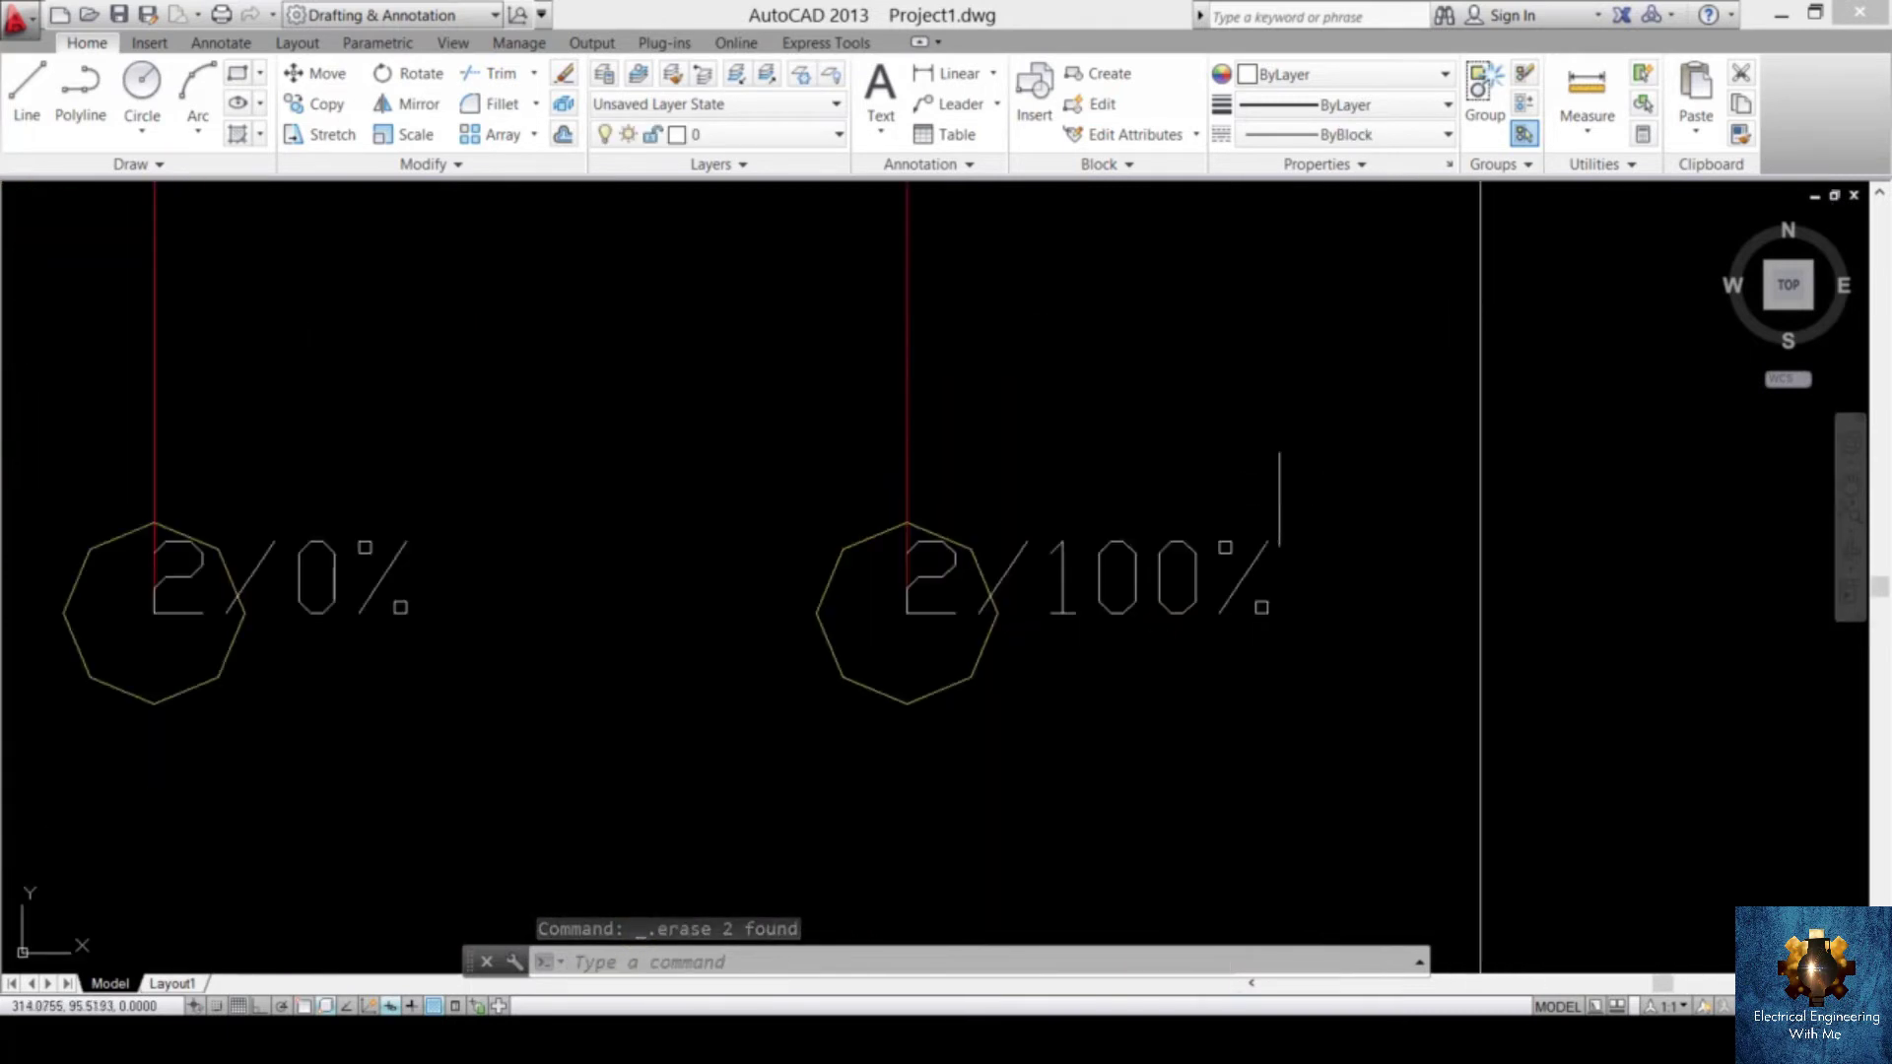
click(1295, 486)
click(1220, 554)
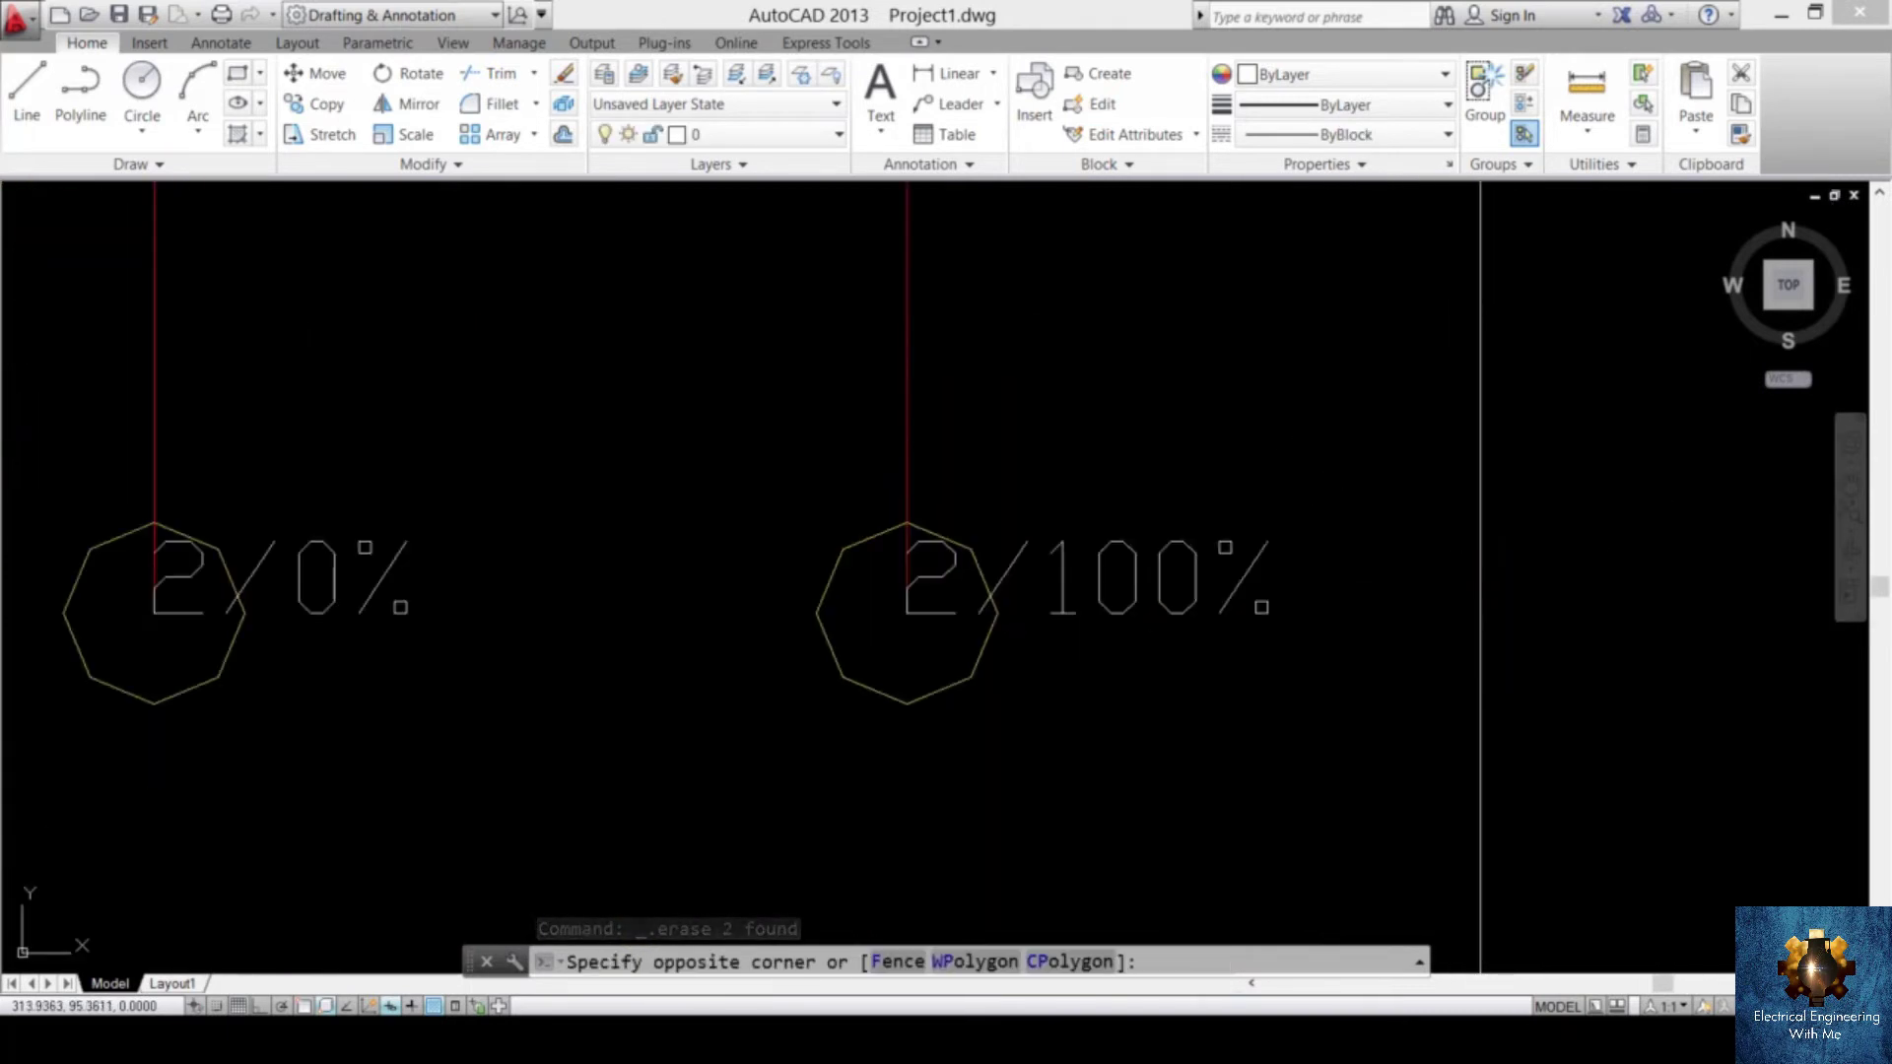
right_click(1184, 611)
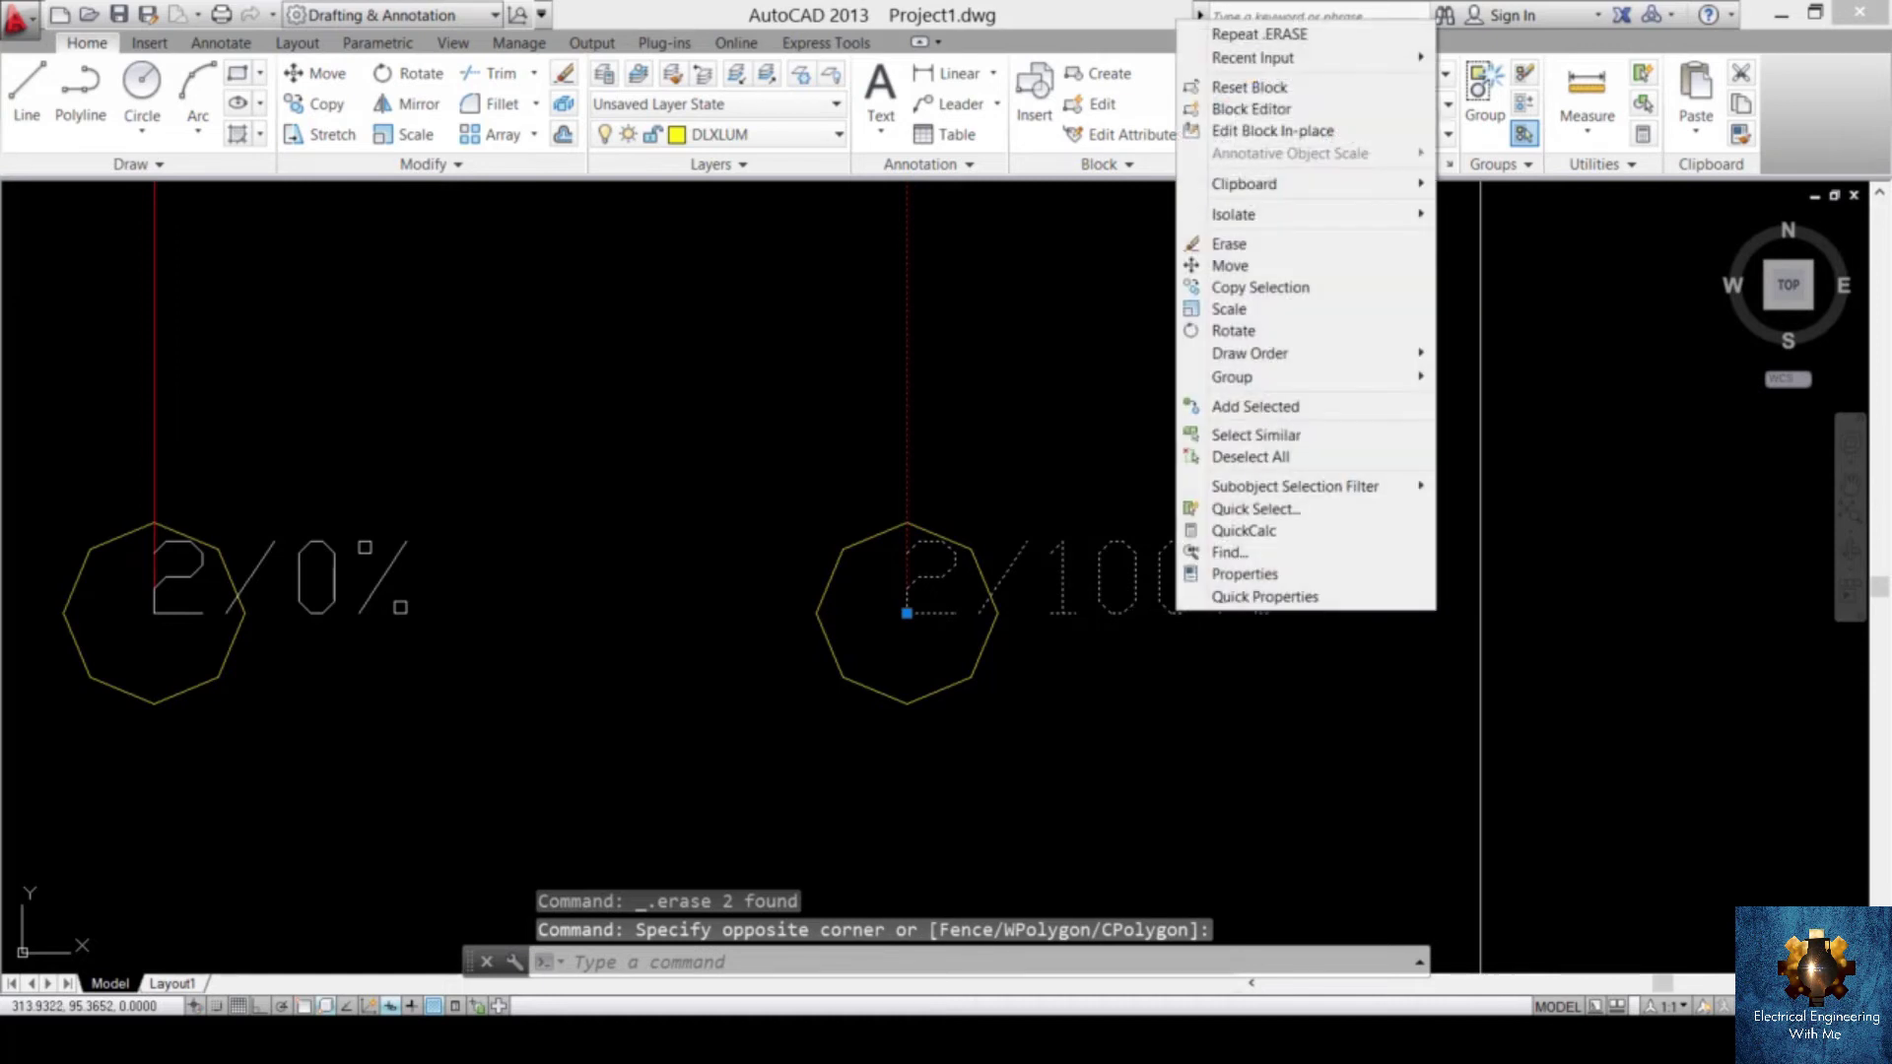
click(1261, 435)
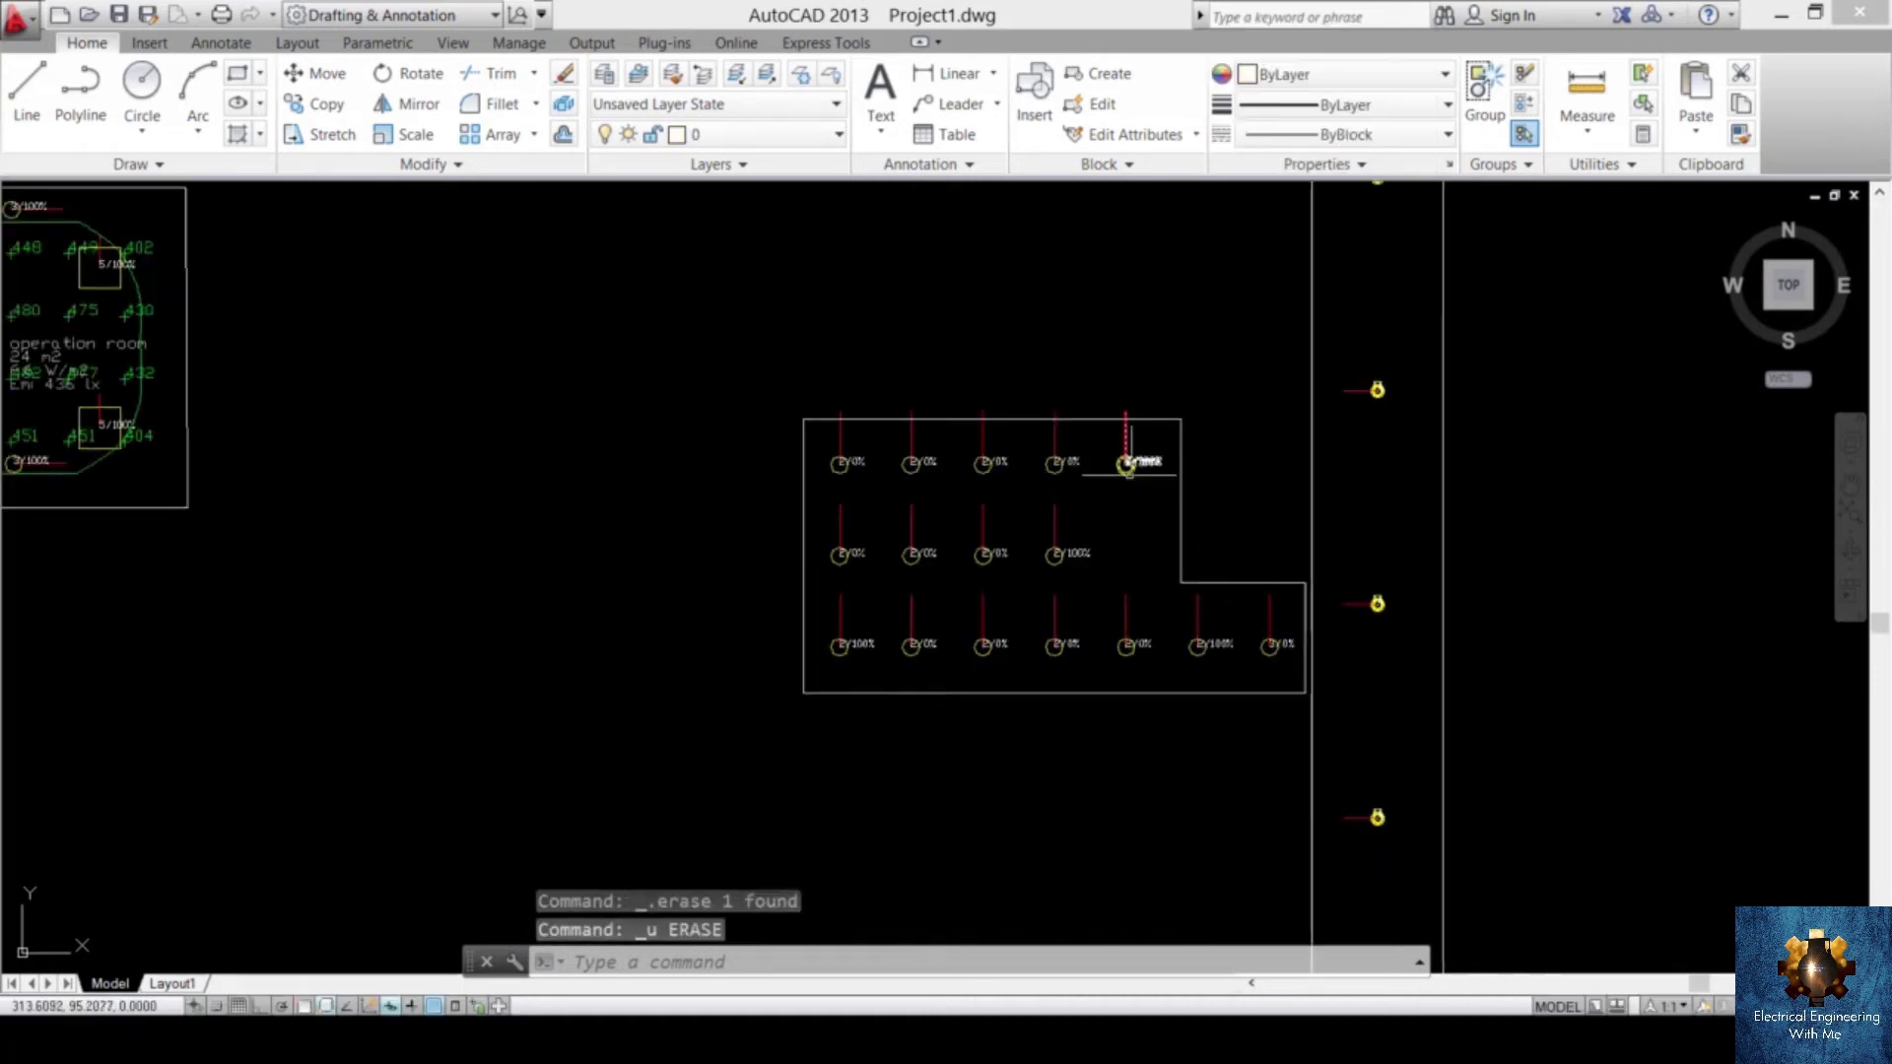
- Erase the operation room's green illuminance values and isoline together with its summary text
scroll(1129, 462, down, 8)
middle_drag(1068, 582, 1166, 583)
scroll(1031, 523, up, 8)
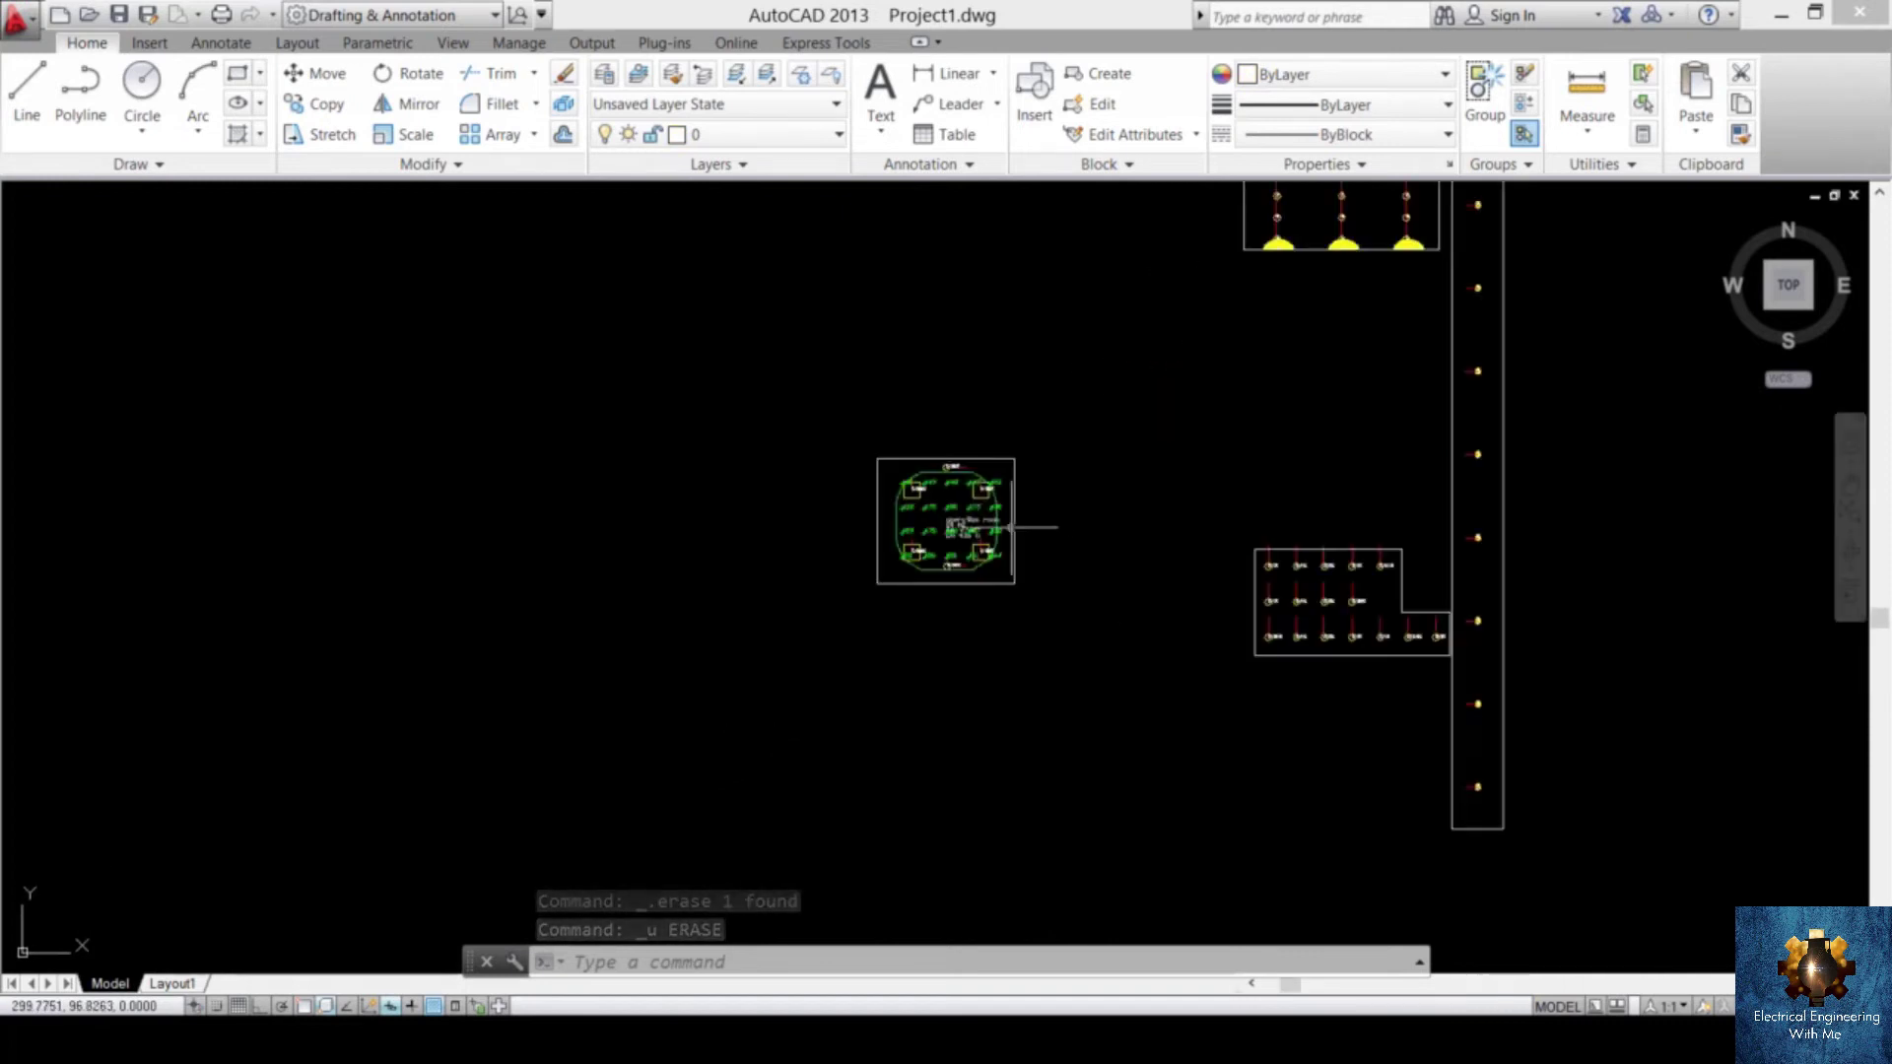
scroll(1025, 498, up, 3)
click(1104, 459)
click(1005, 544)
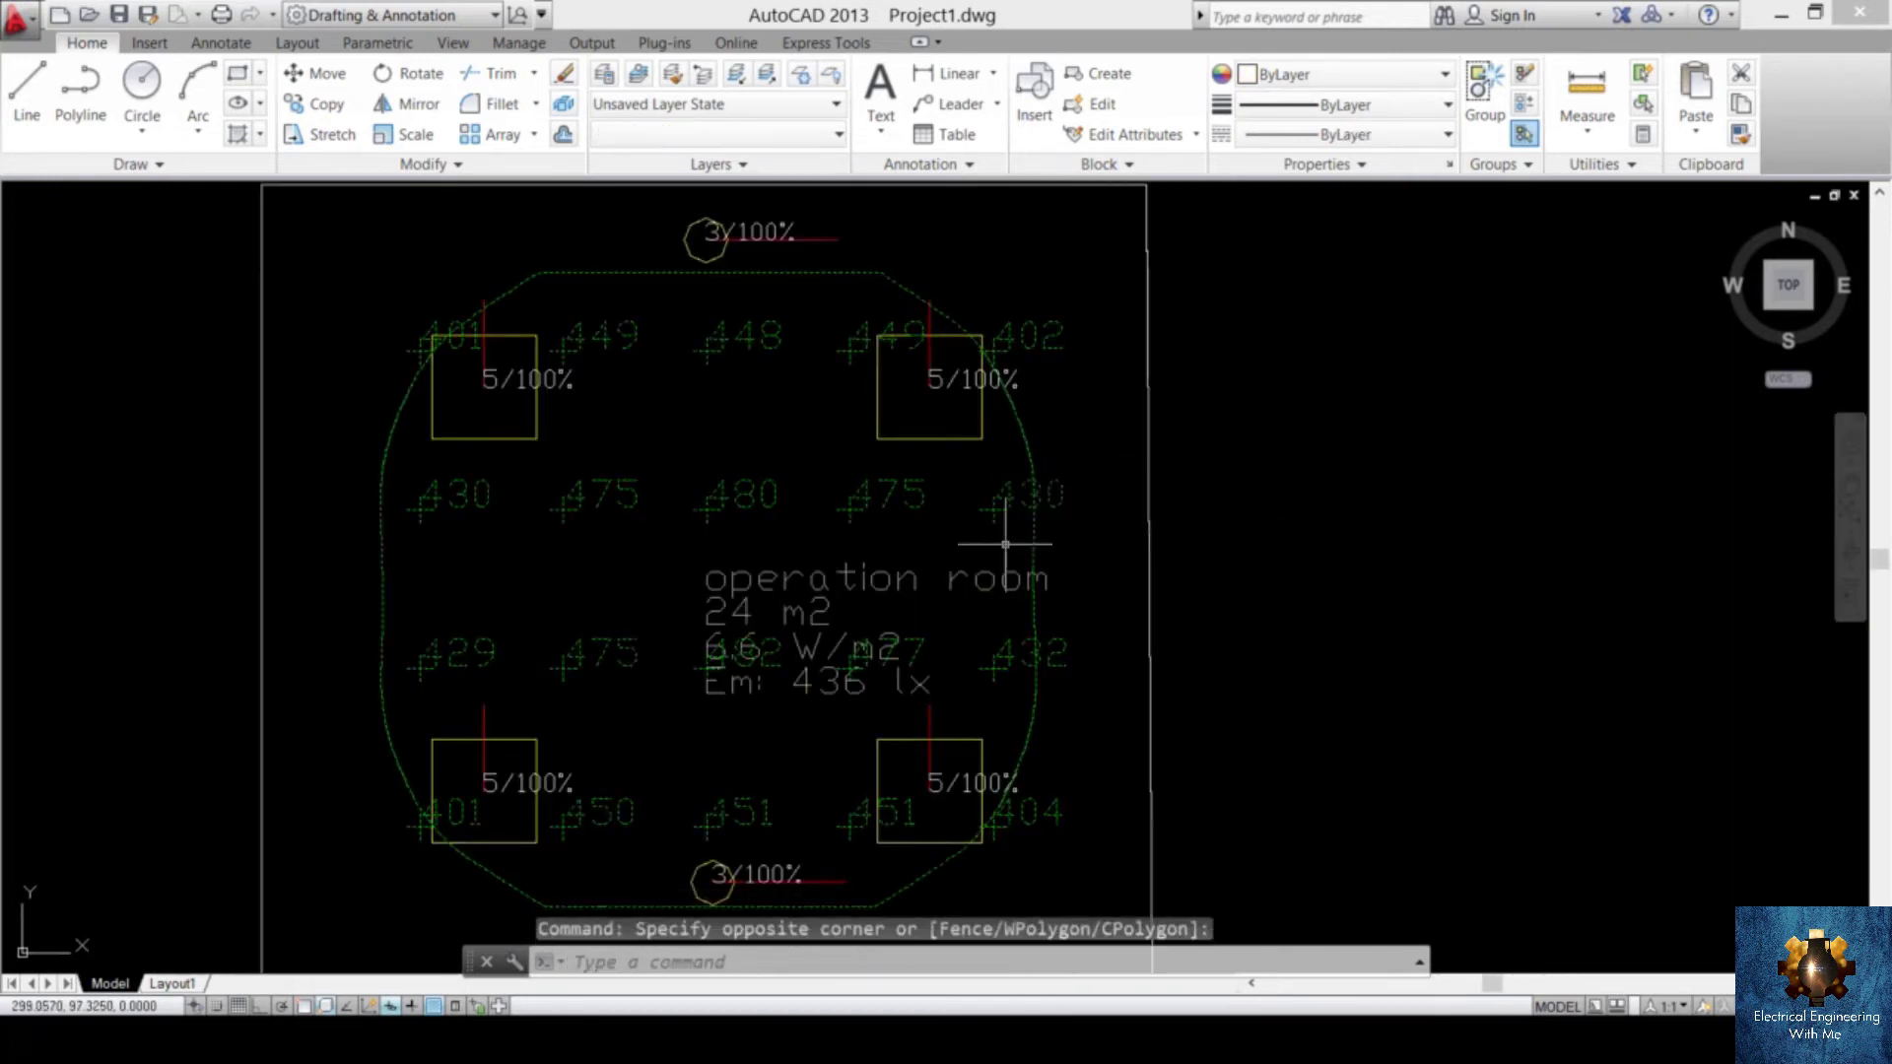
key(Delete)
click(999, 575)
click(976, 588)
key(Delete)
- Erase the remaining result annotations from the separate small room with two luminaires
scroll(1015, 572, down, 5)
middle_drag(1025, 554, 1129, 304)
scroll(848, 710, up, 4)
click(961, 631)
click(854, 683)
key(Delete)
click(970, 774)
click(849, 870)
key(Delete)
- Erase the Project 1 luminaire list and isoline legend beside the corridor
scroll(1098, 626, down, 8)
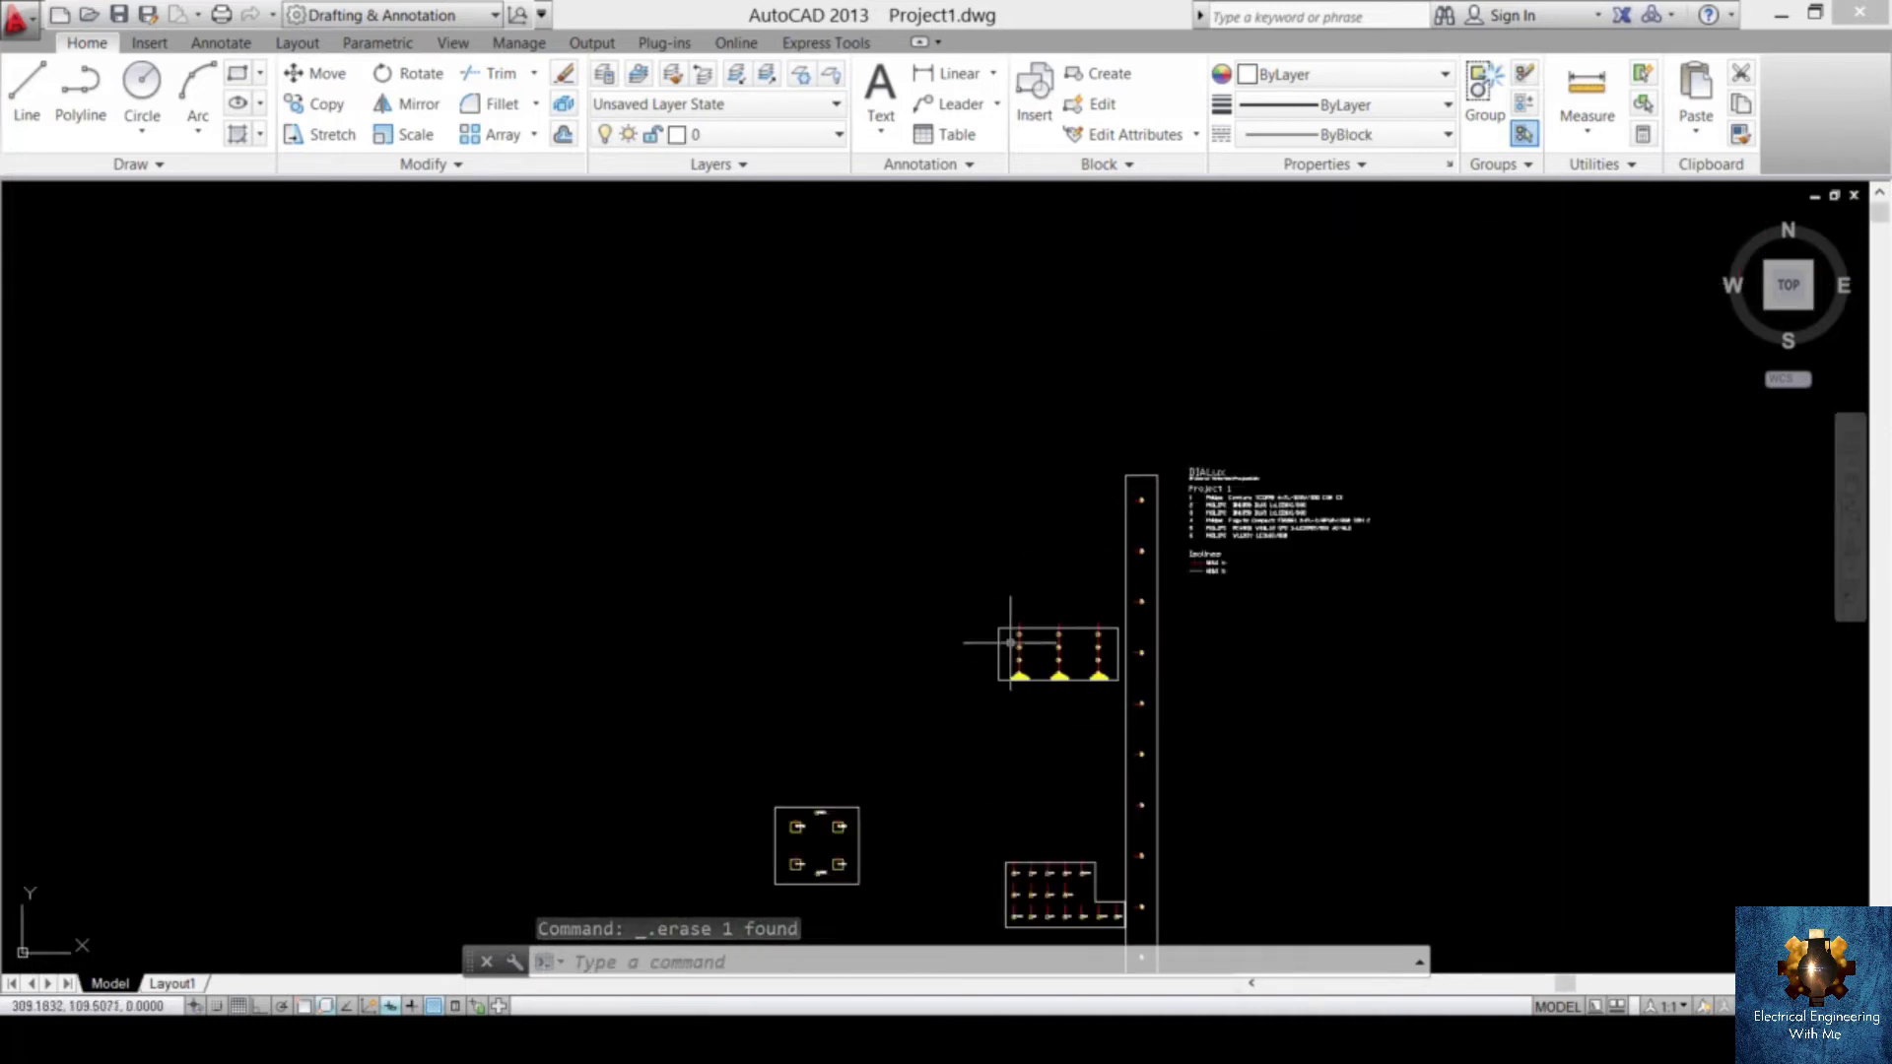
scroll(1314, 484, up, 4)
click(1461, 364)
click(1014, 759)
key(Delete)
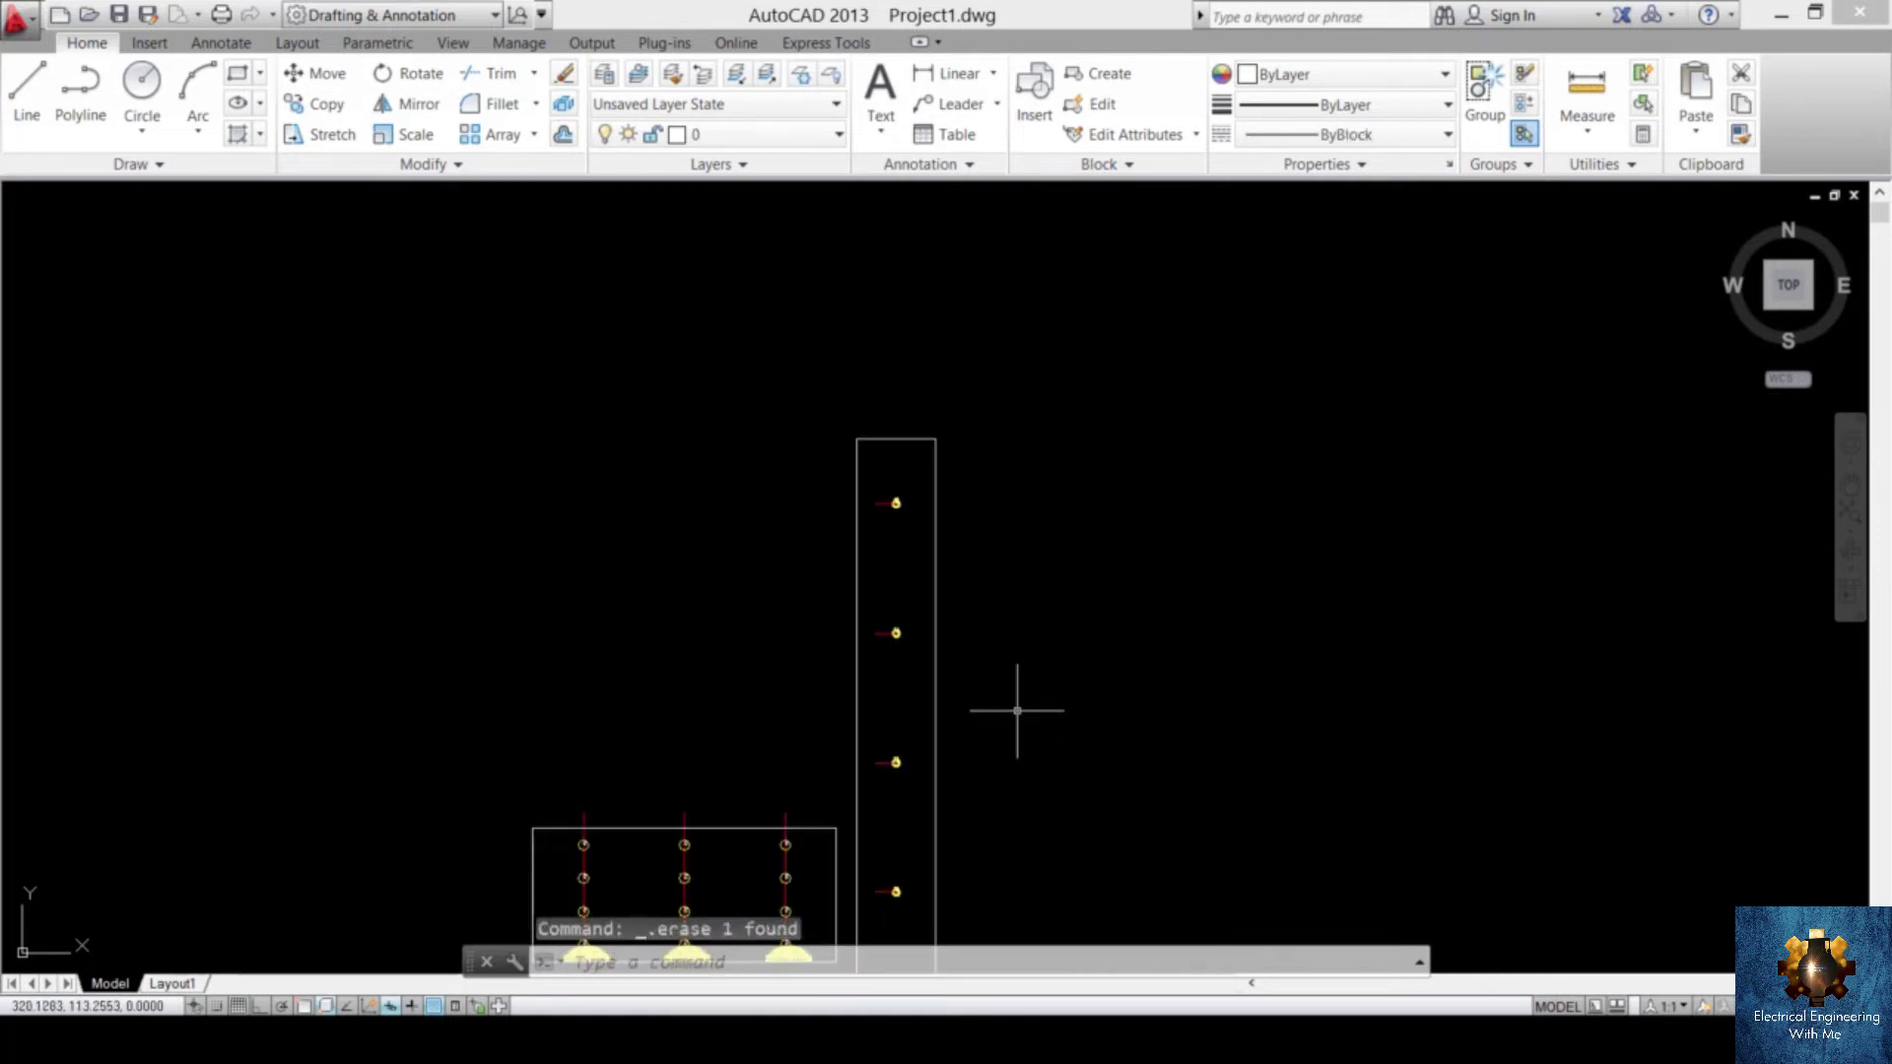
scroll(1034, 703, down, 3)
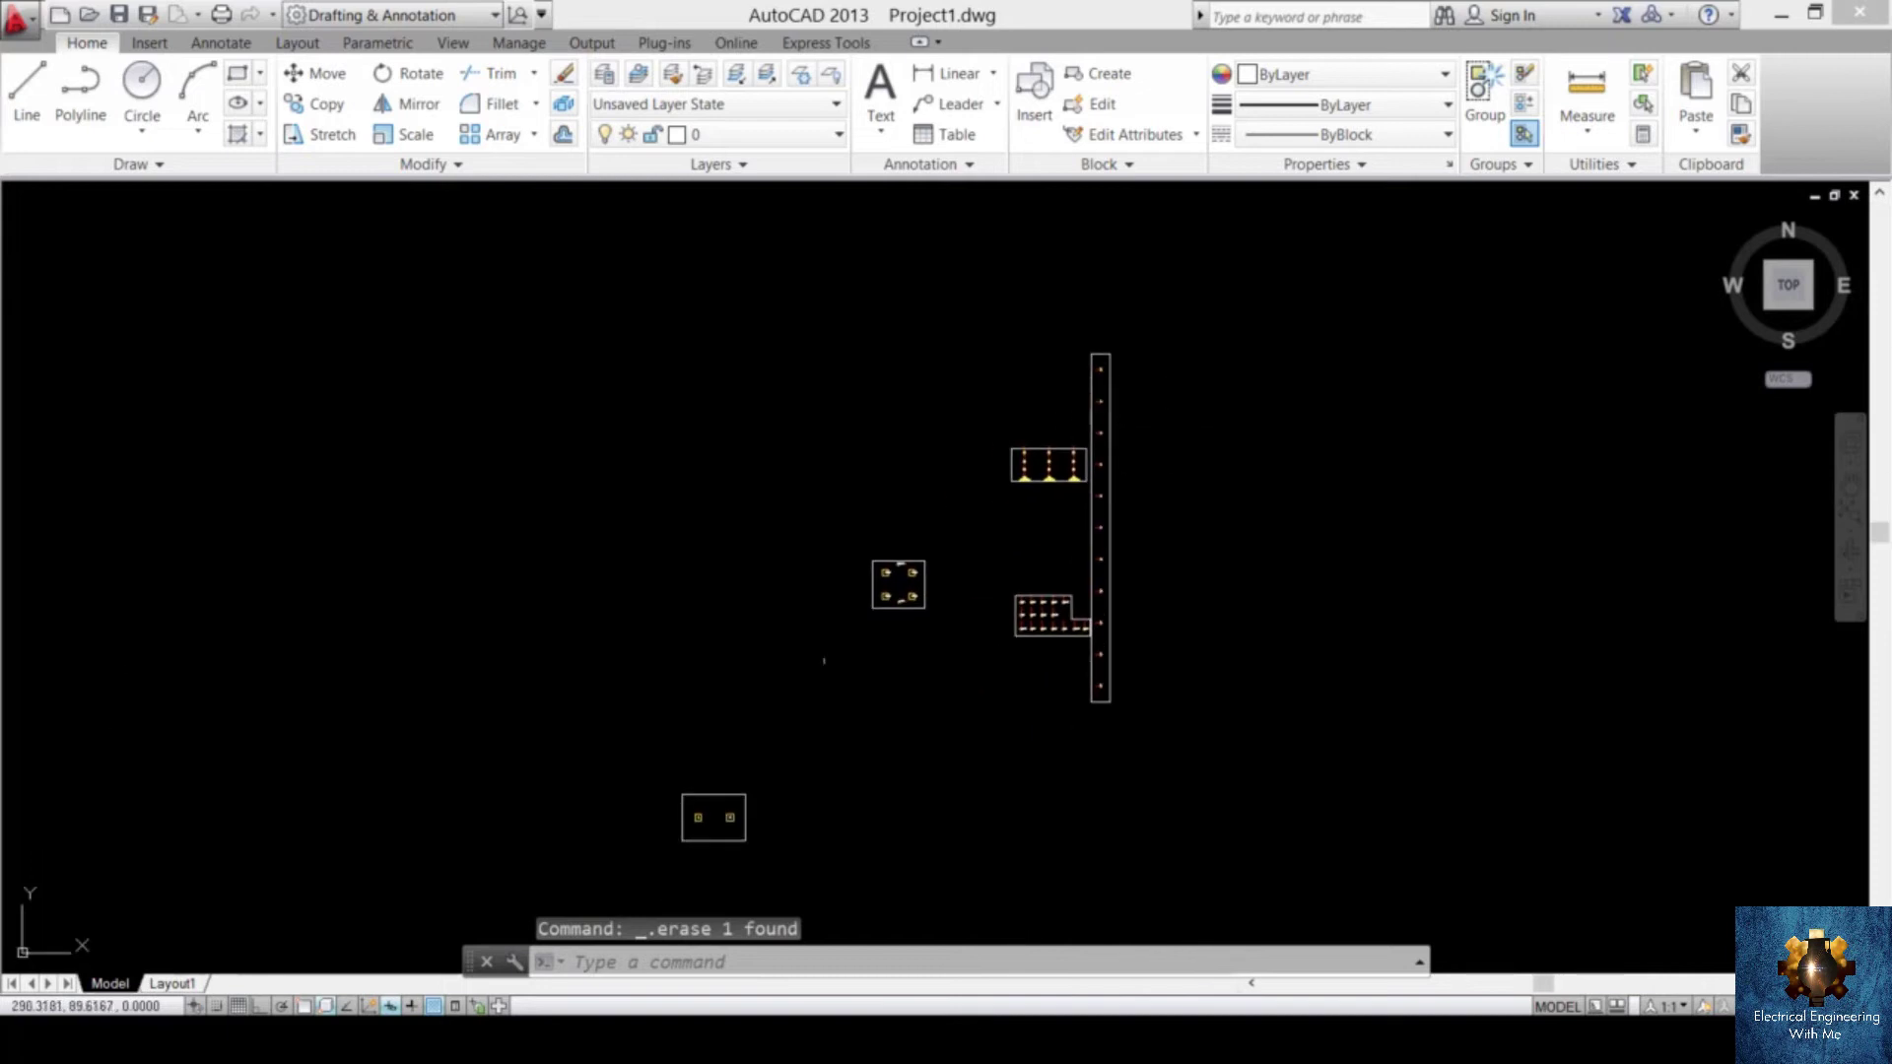
scroll(1100, 422, up, 8)
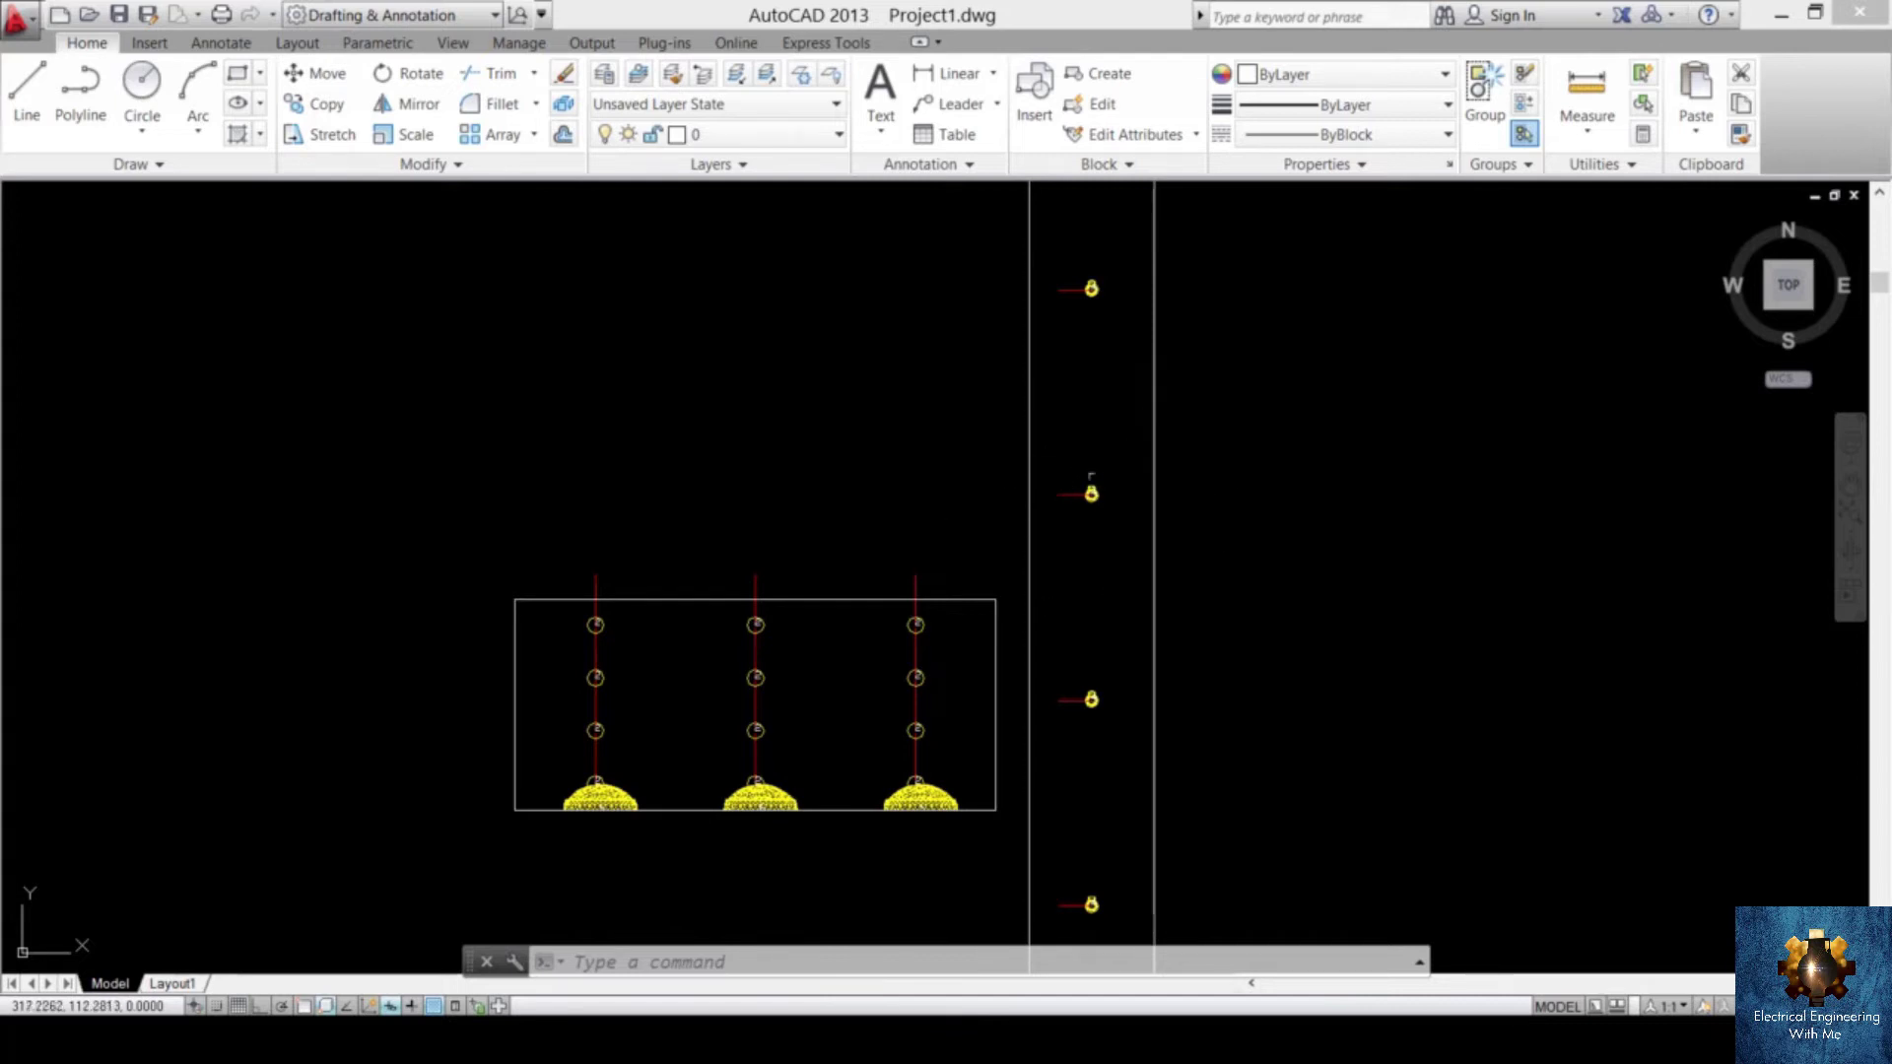
scroll(1091, 478, down, 6)
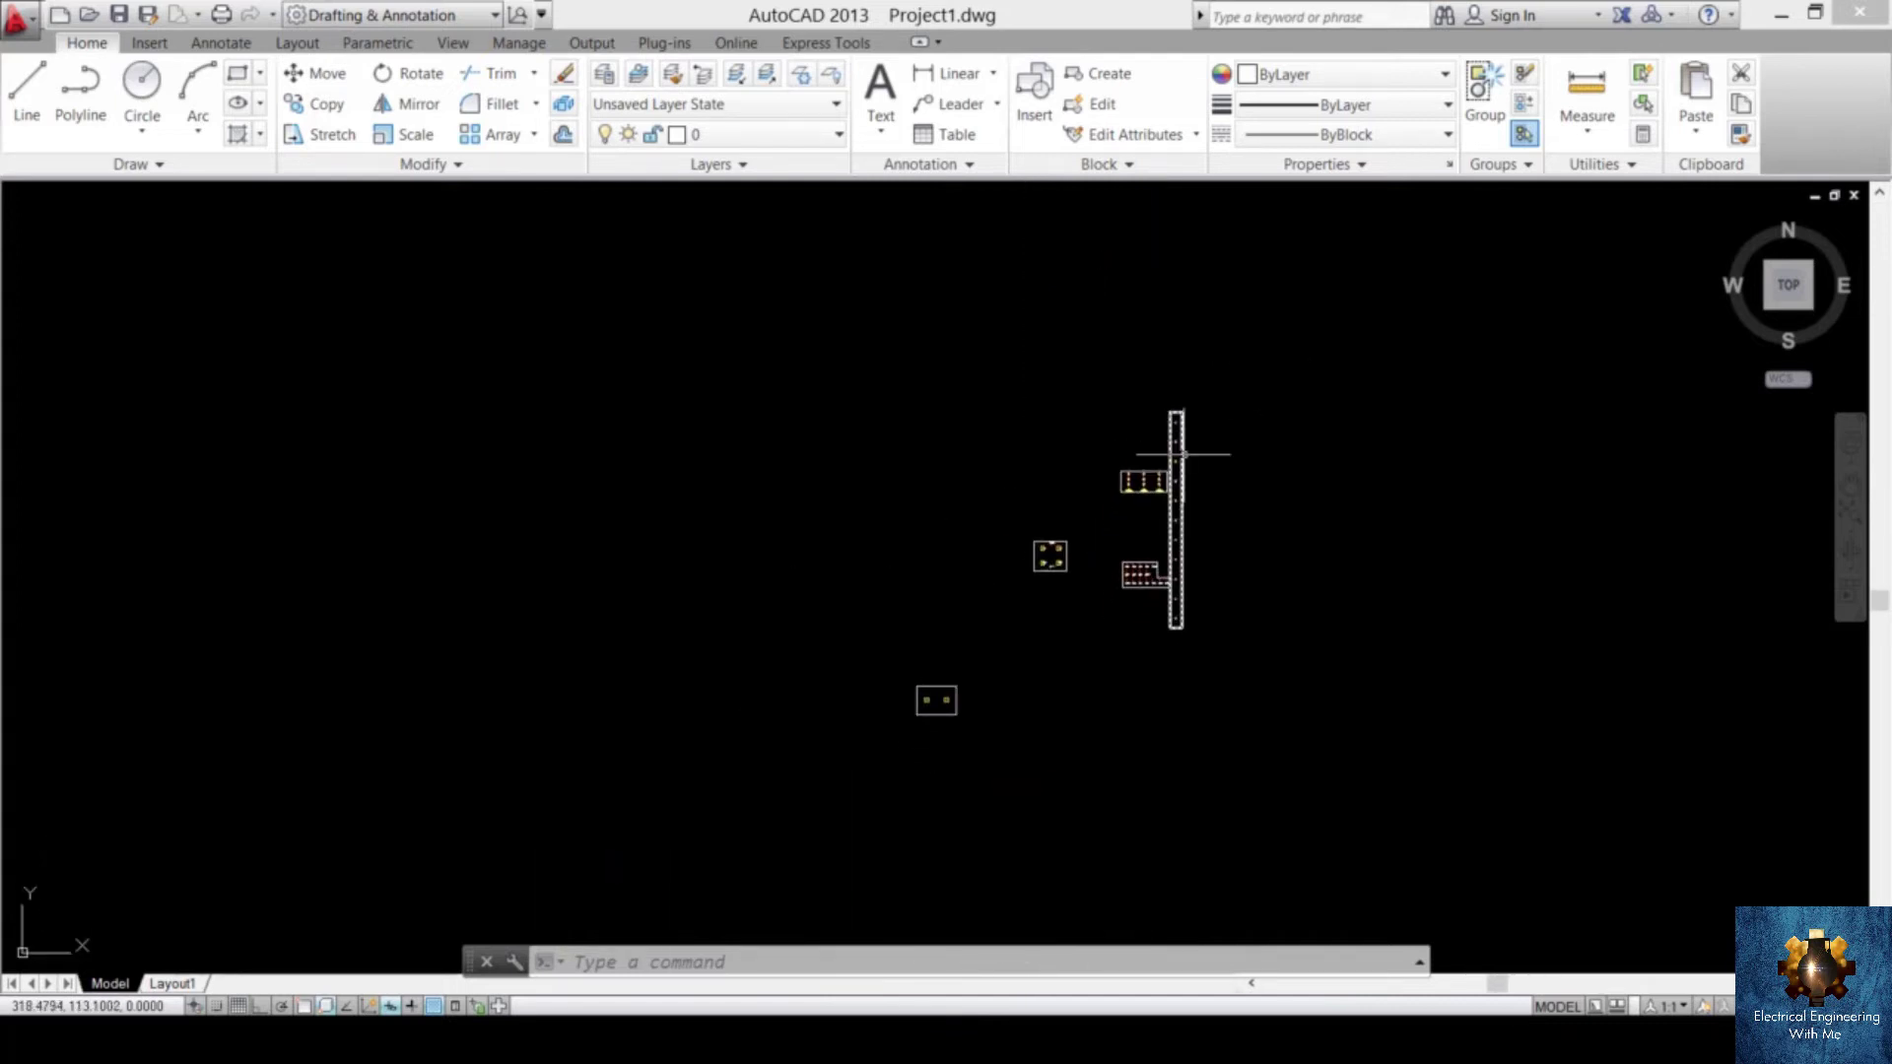
scroll(1204, 452, up, 7)
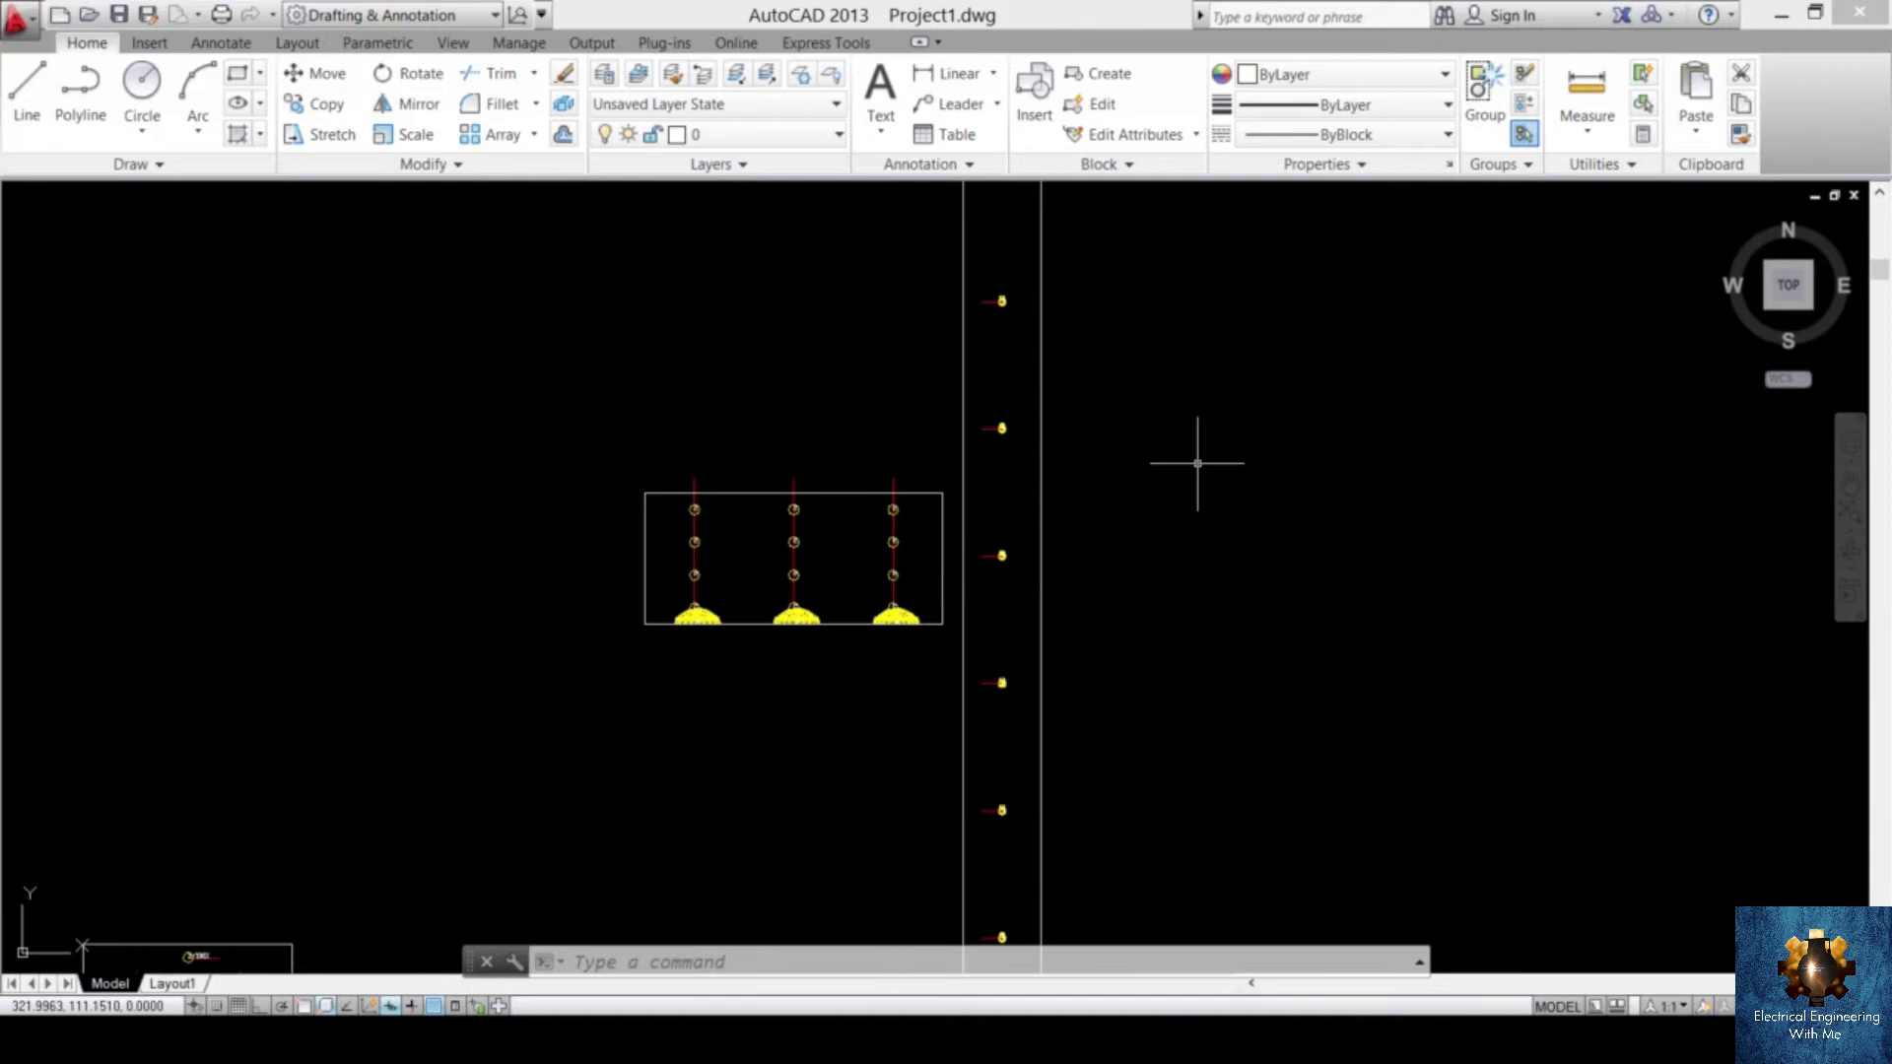
scroll(1311, 355, down, 4)
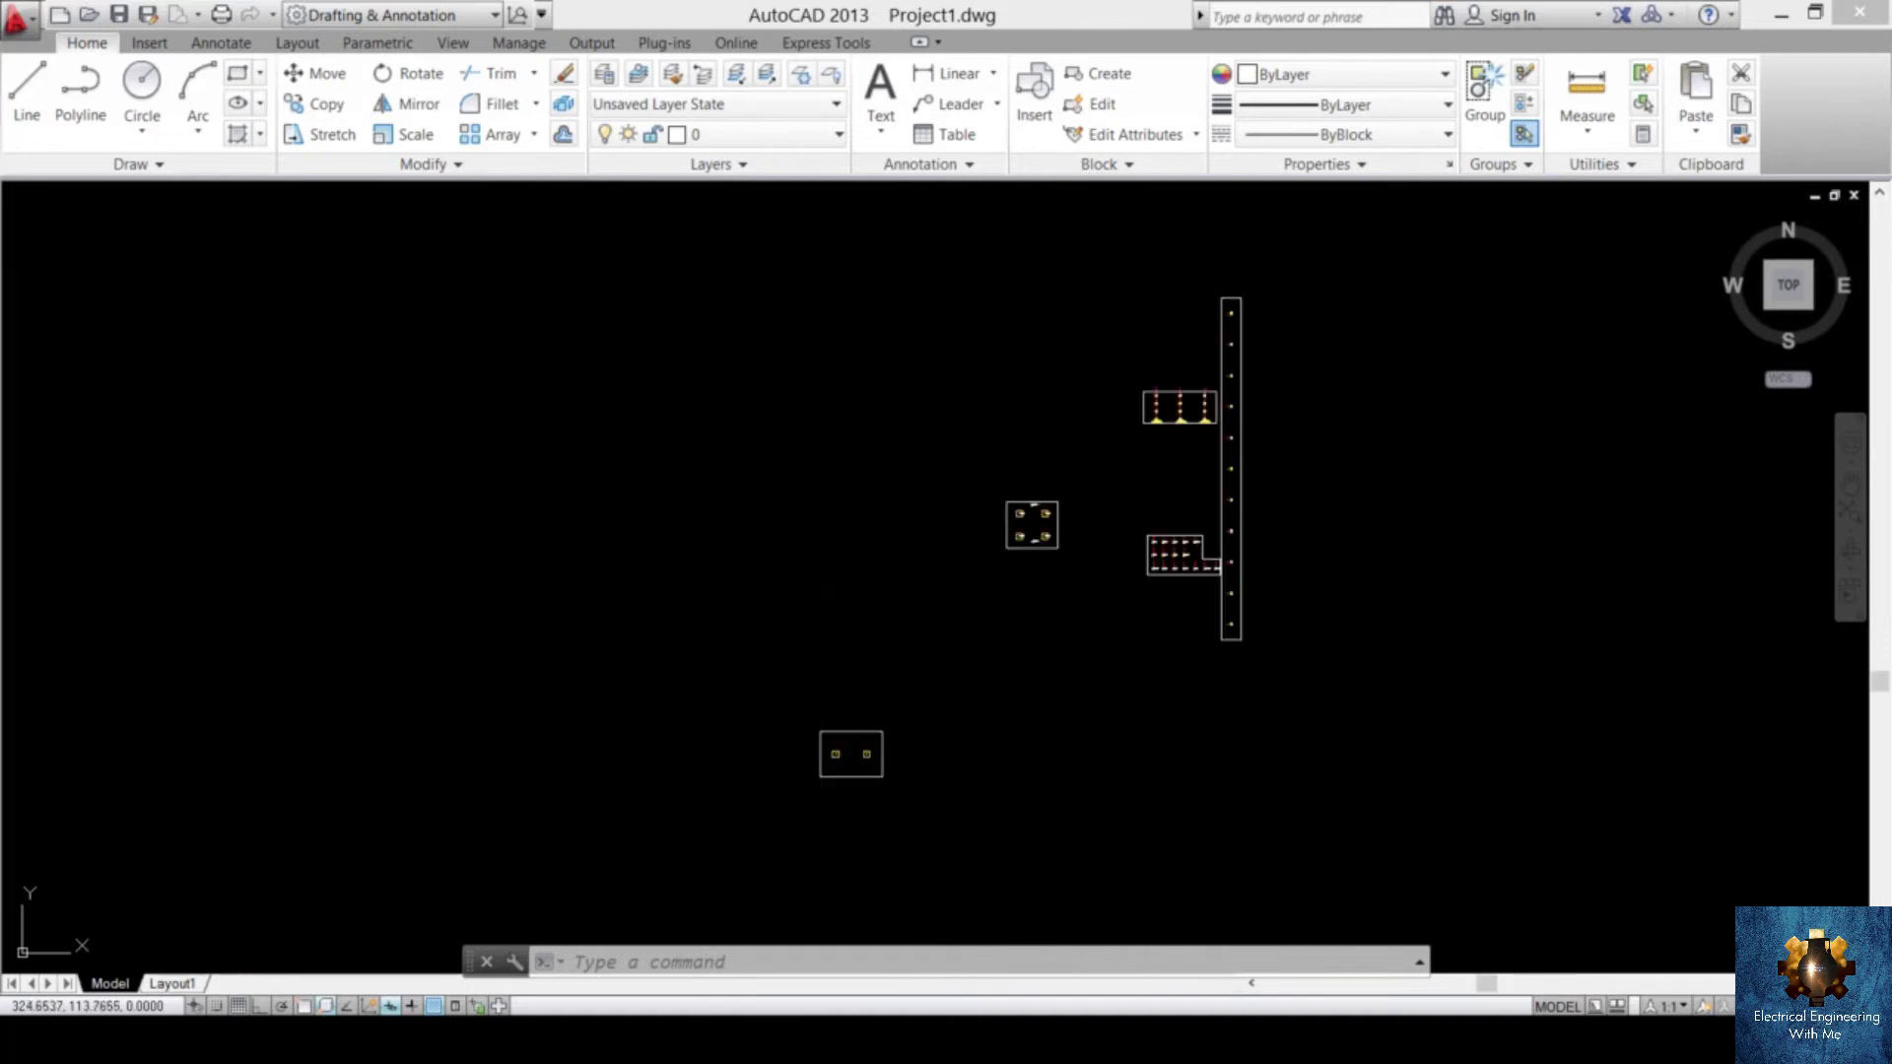
- Copy all room outlines and luminaires with a base point at the lower-right corner of the corridor outline
click(1393, 277)
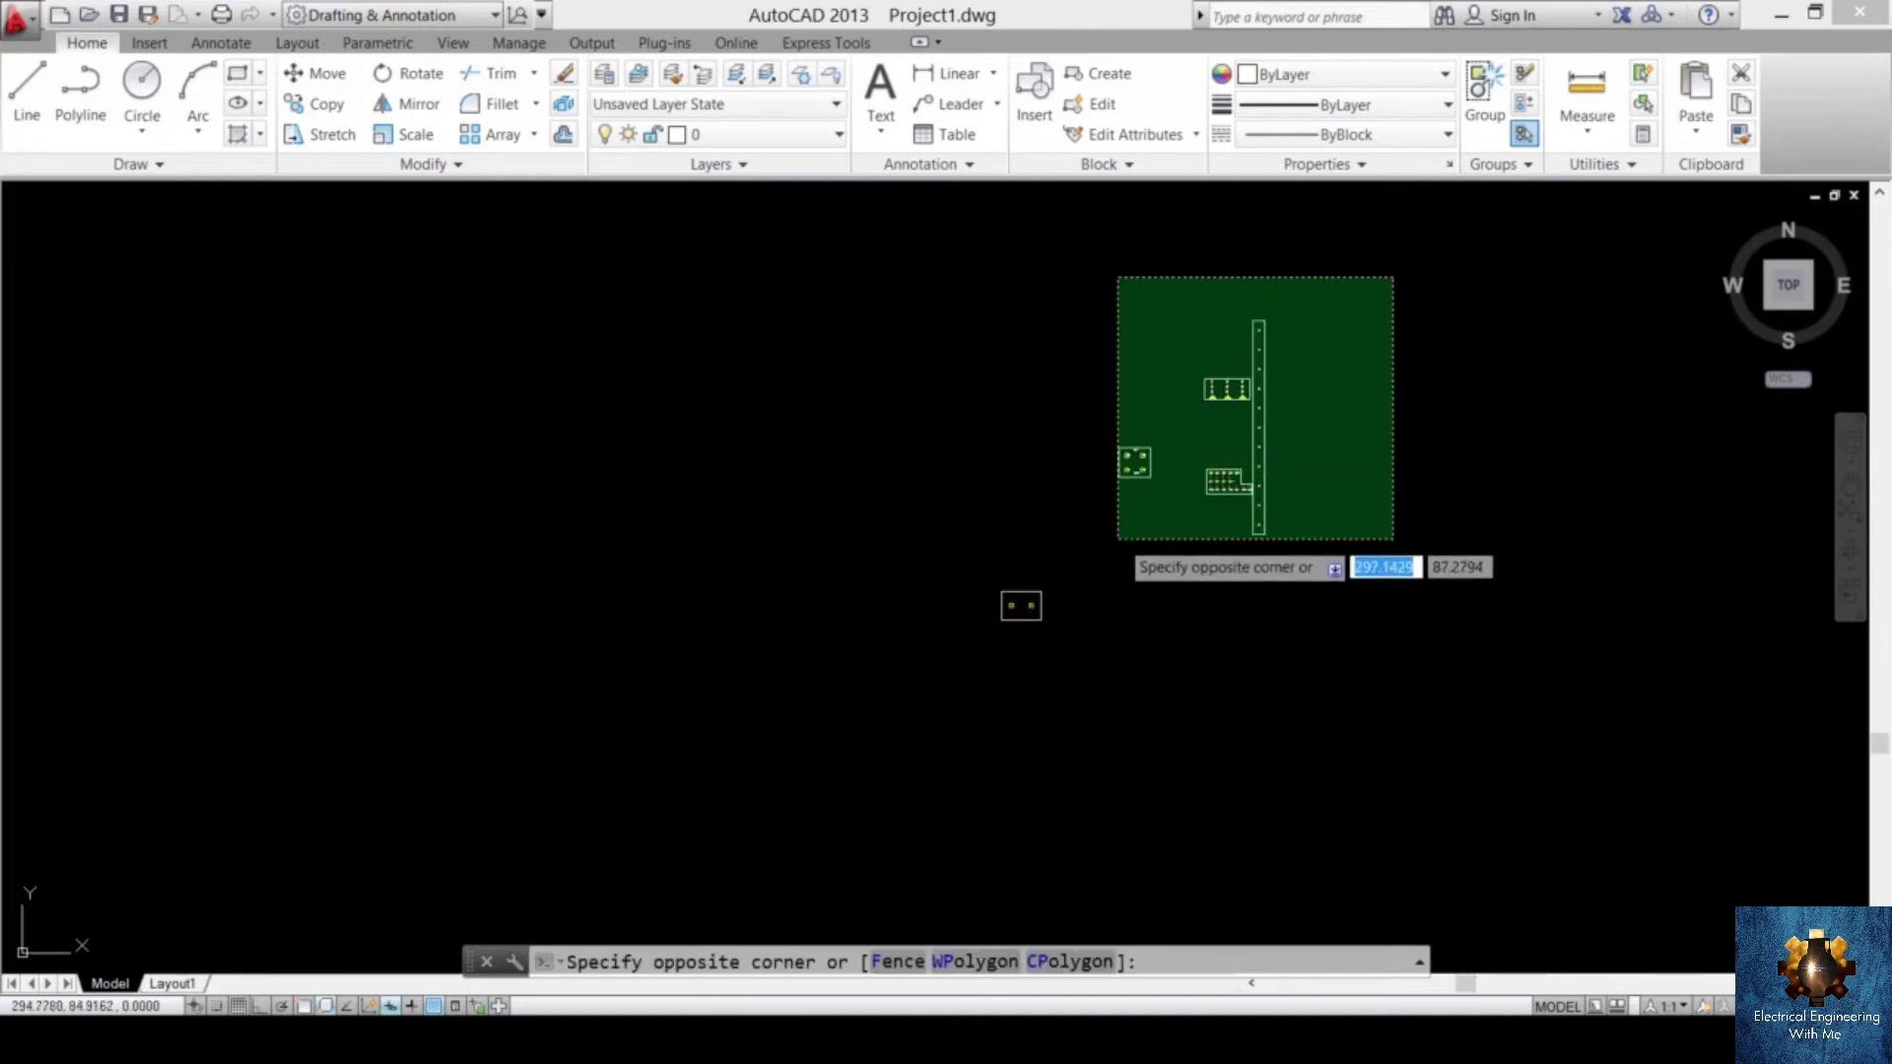
click(867, 752)
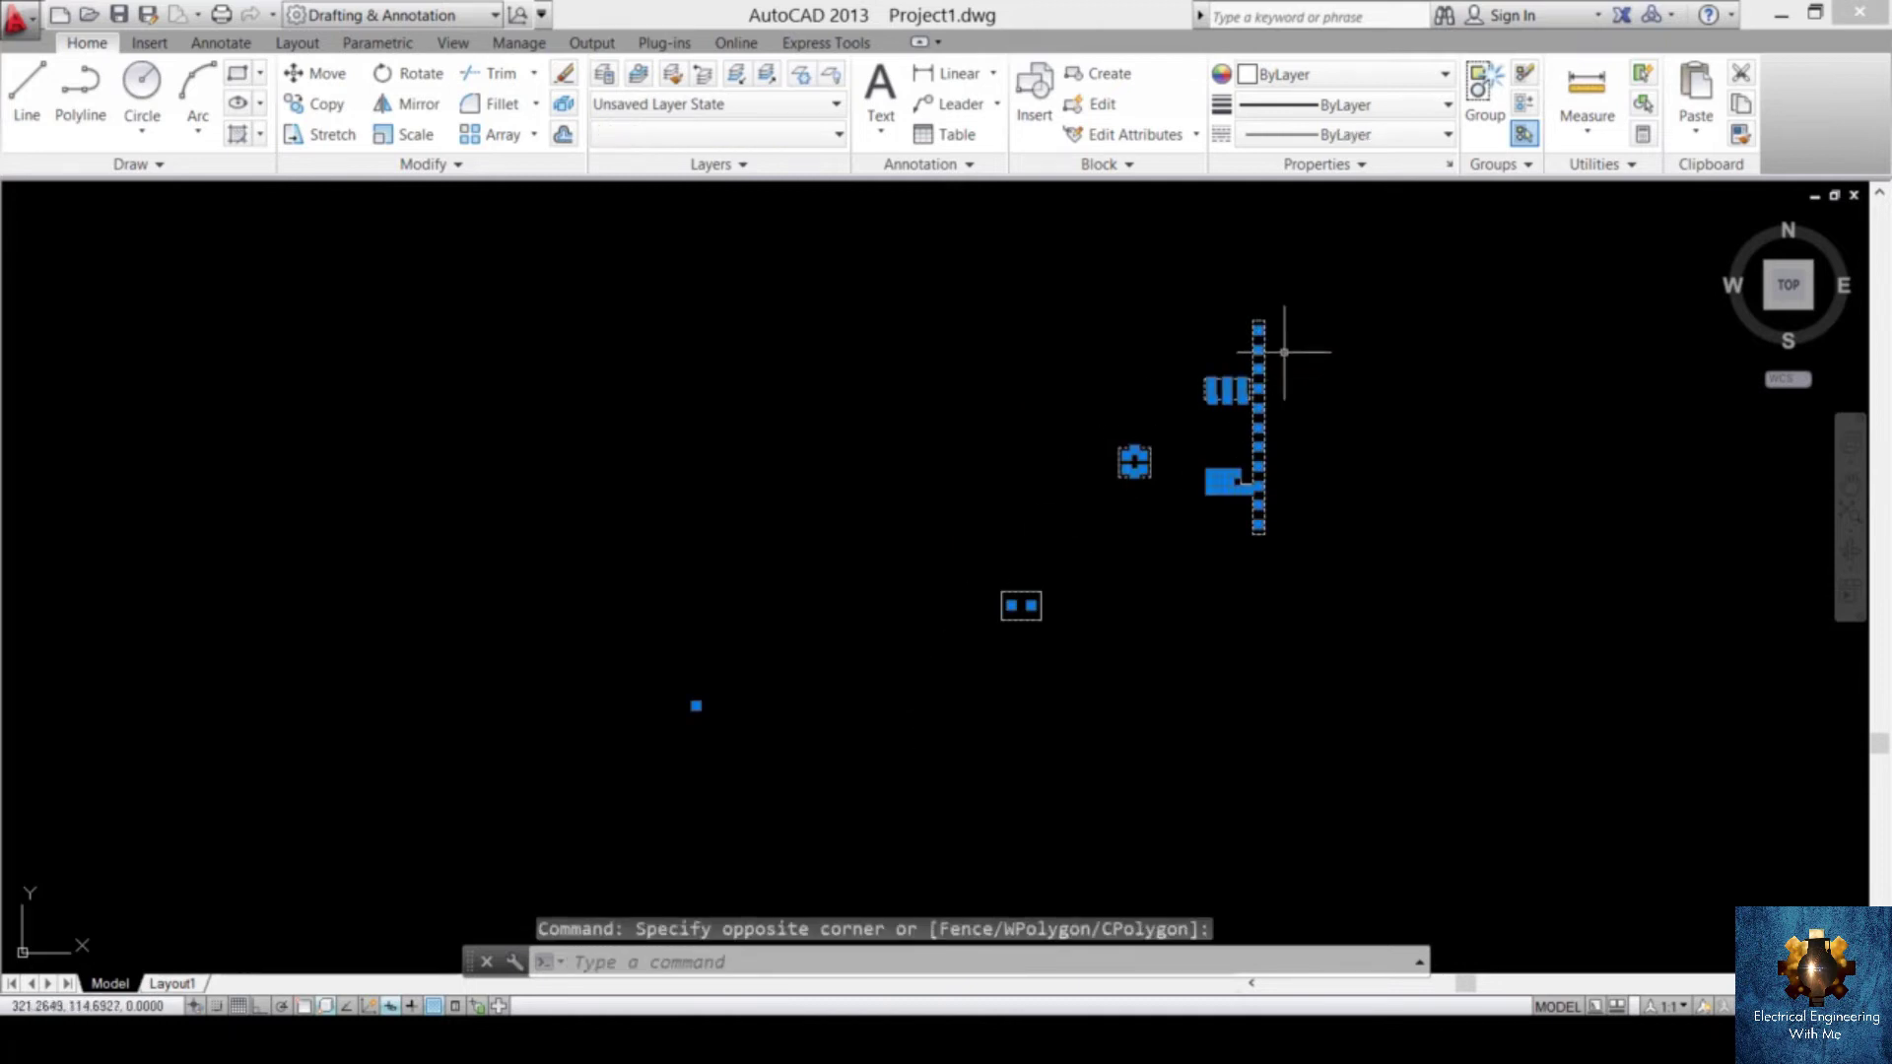
scroll(1288, 358, up, 4)
right_click(1242, 319)
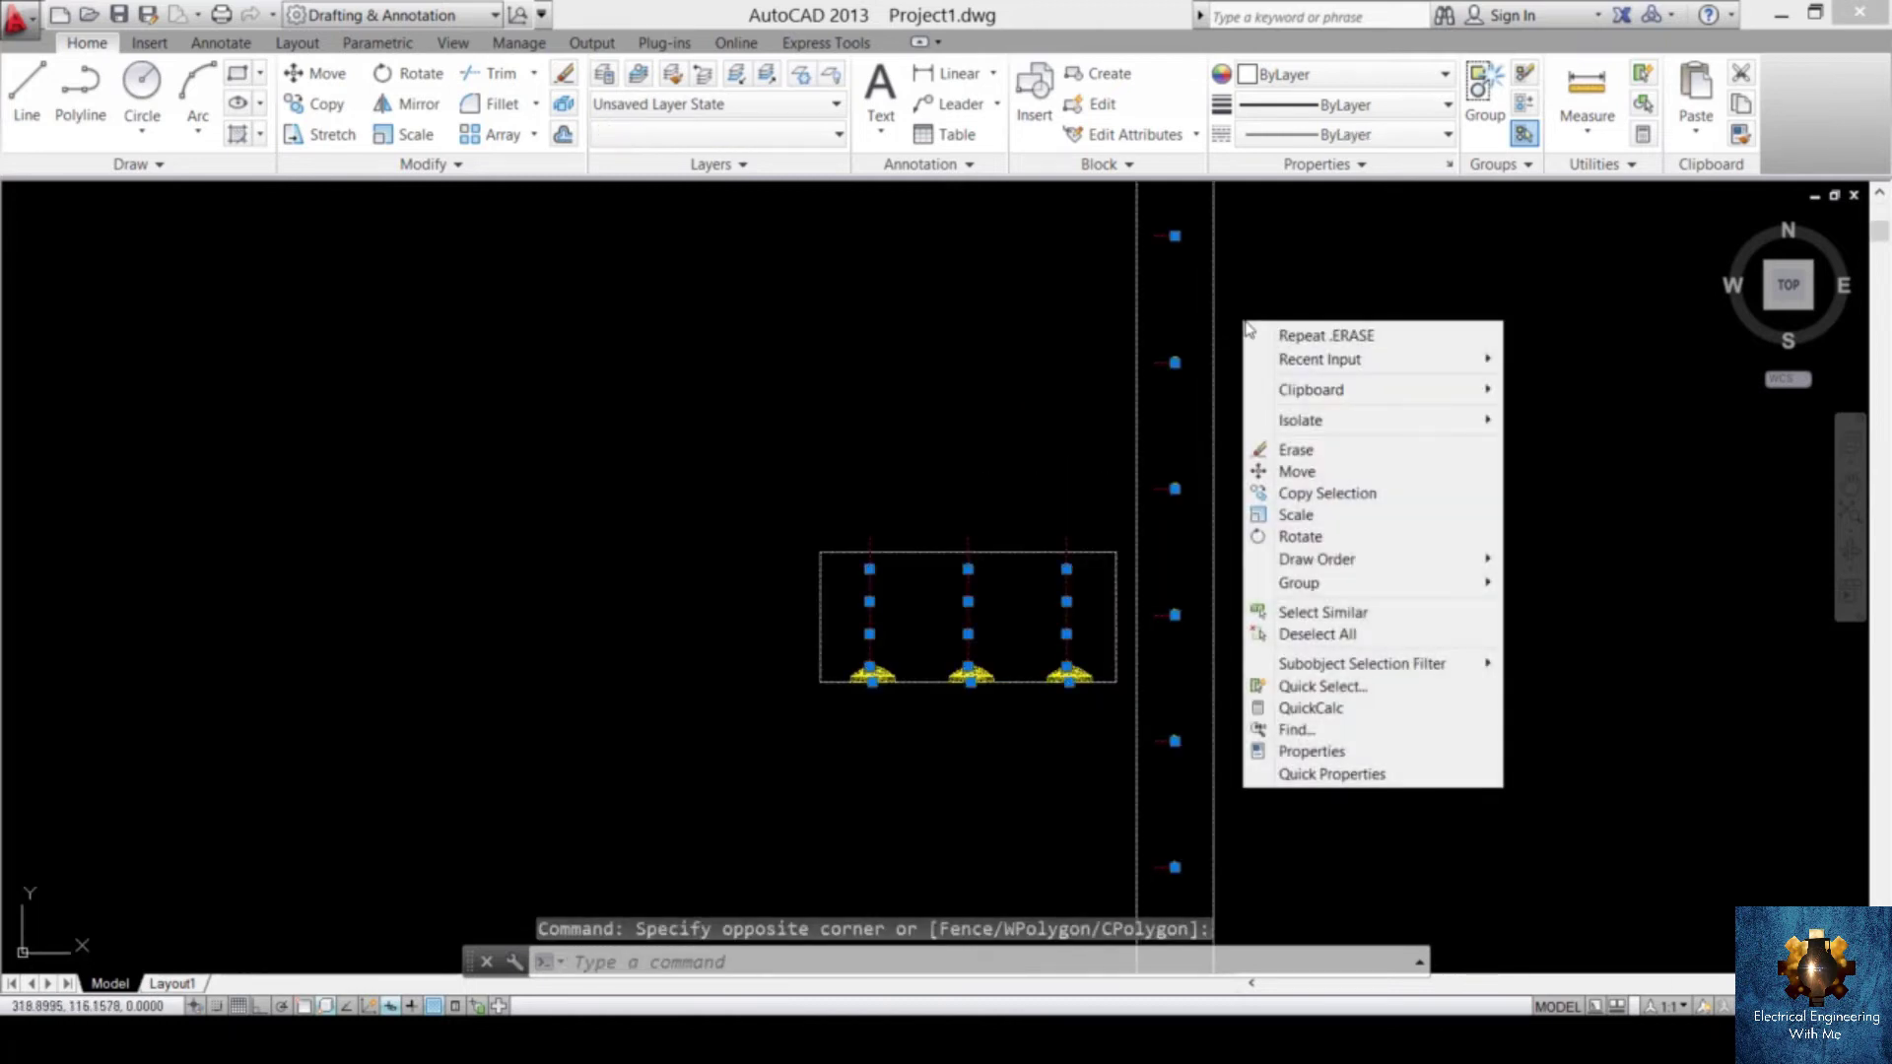
mouse_move(1352, 390)
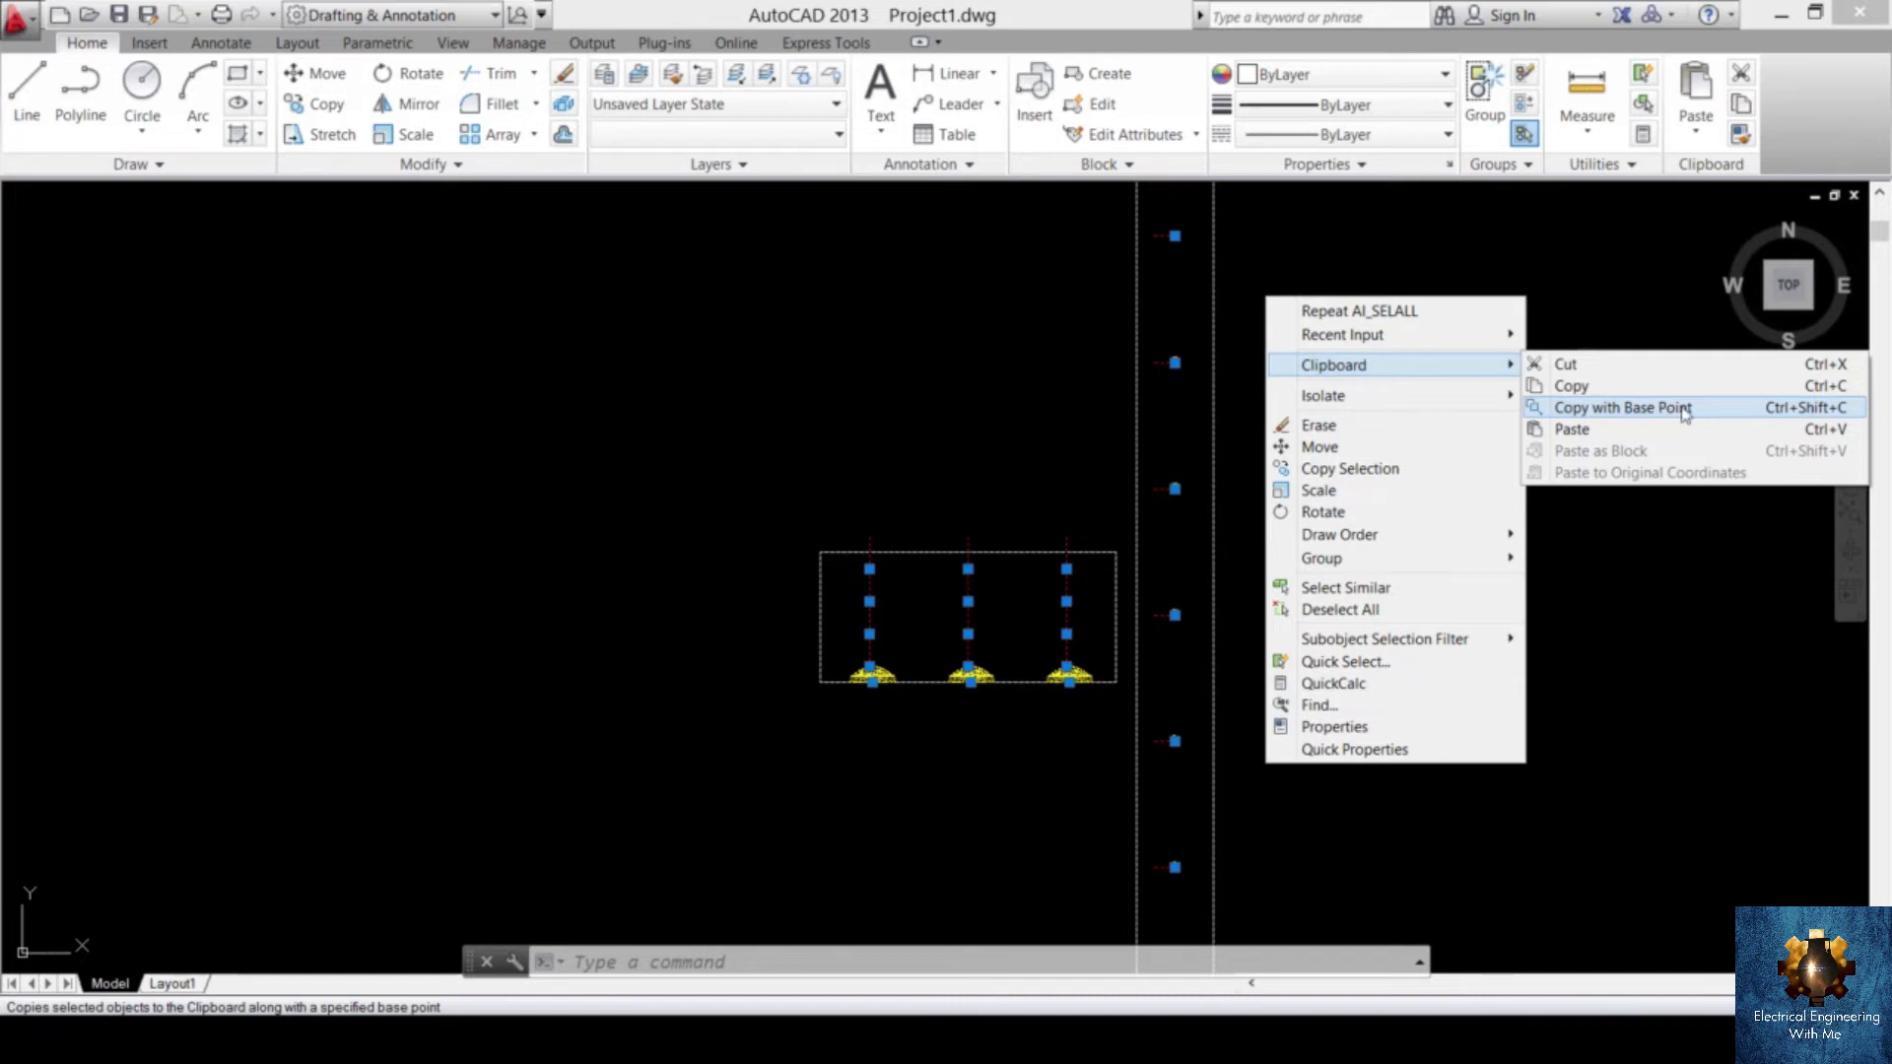
click(1685, 412)
scroll(1498, 532, down, 5)
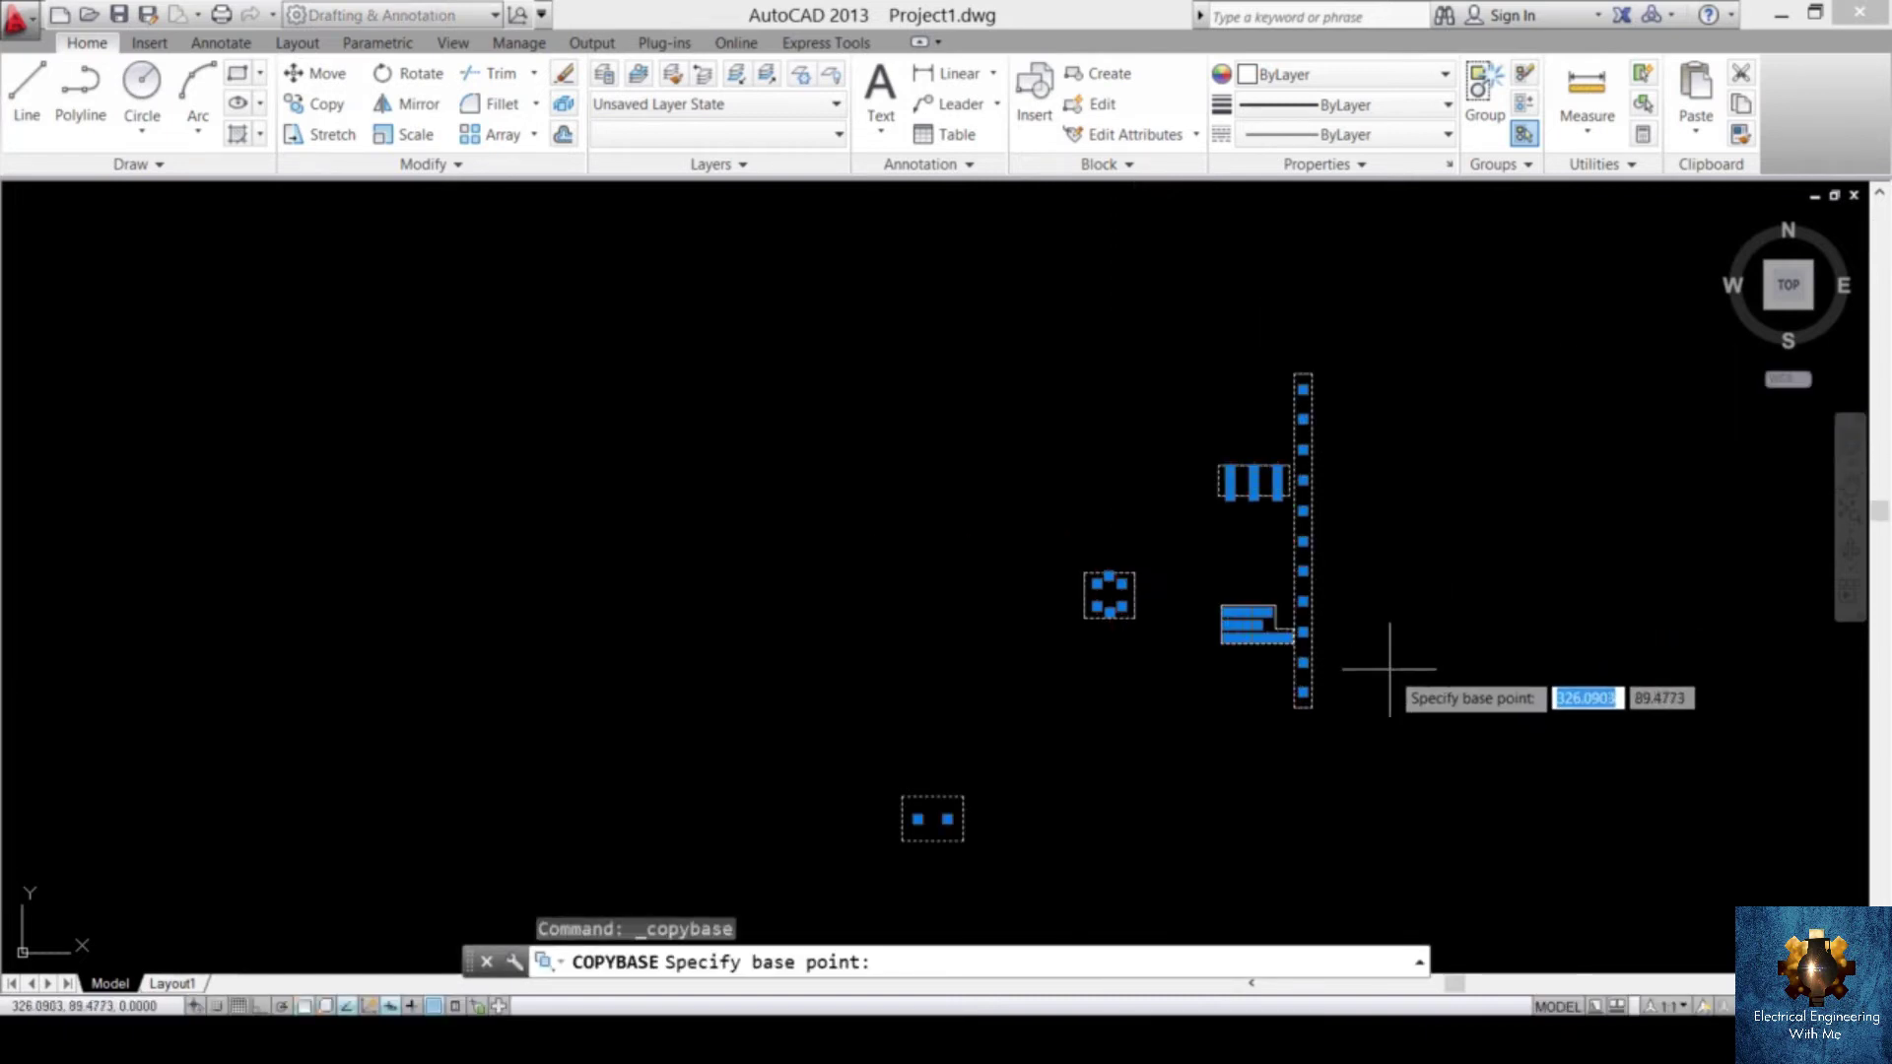
scroll(1390, 670, up, 6)
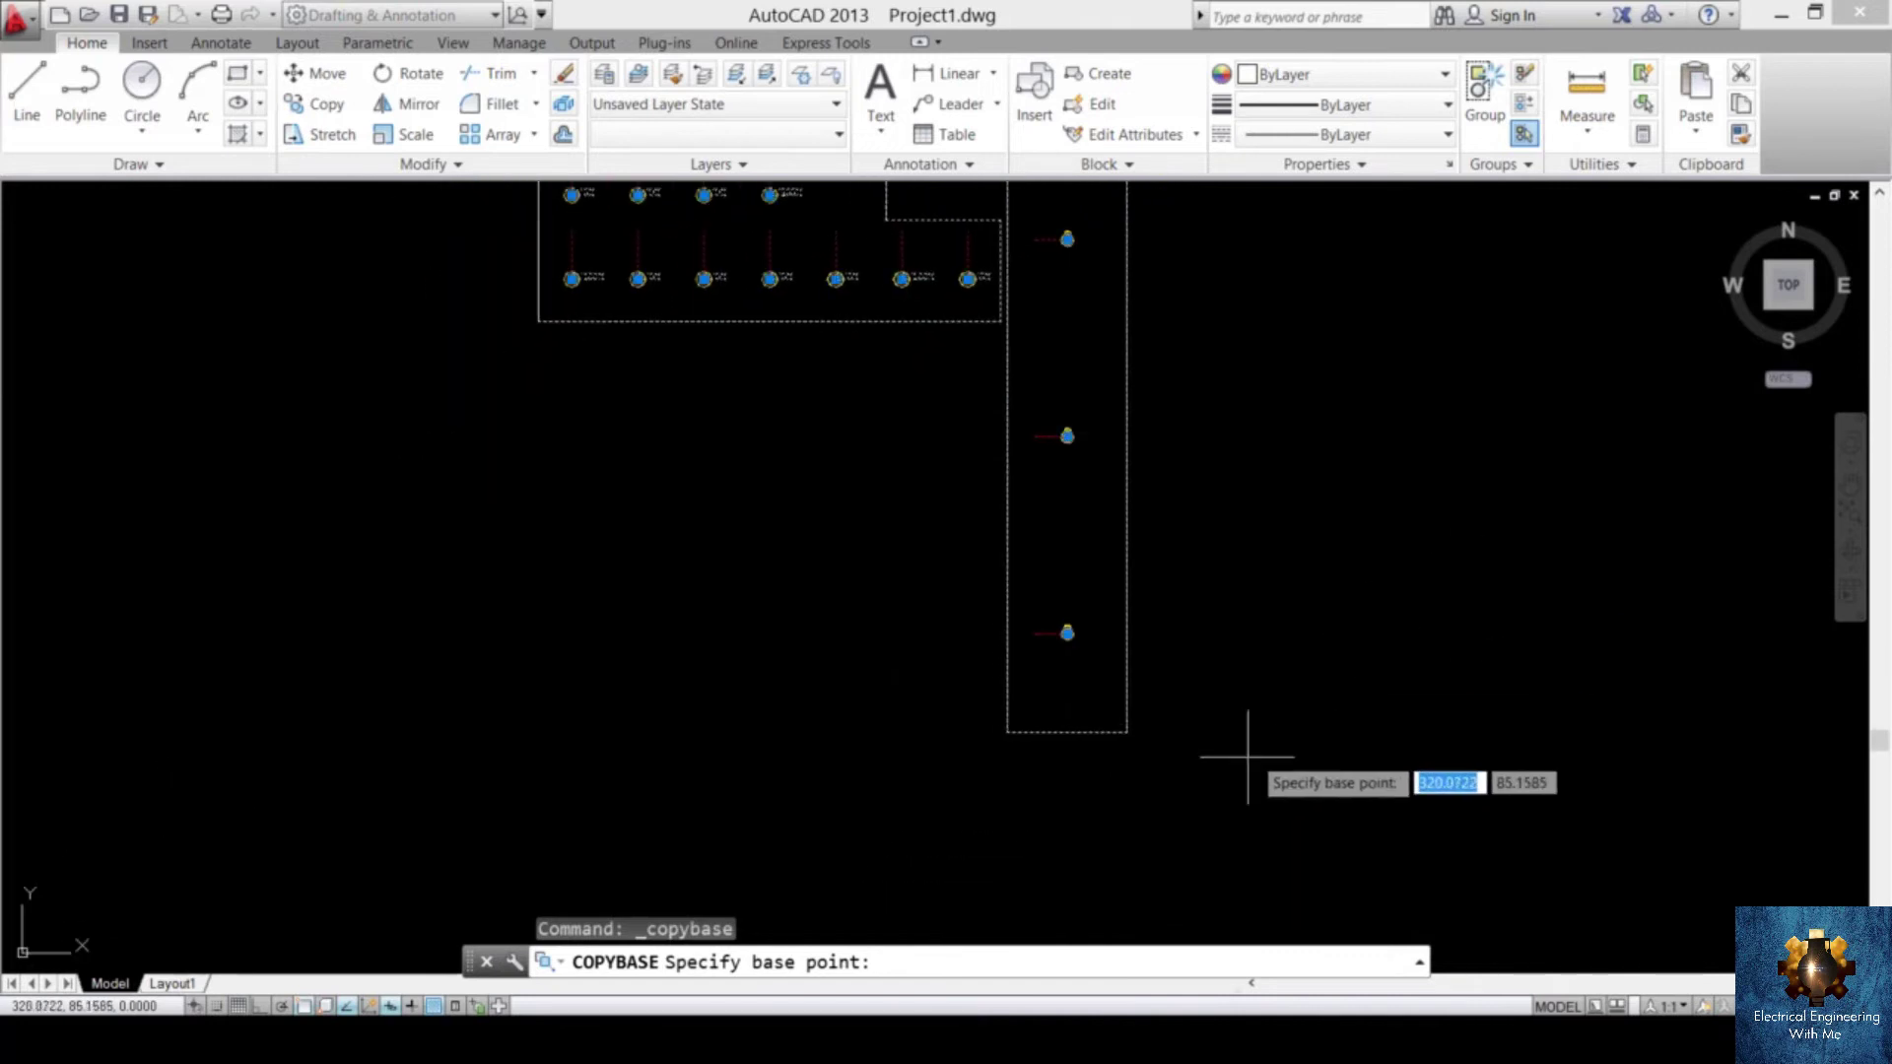
scroll(1173, 788, up, 4)
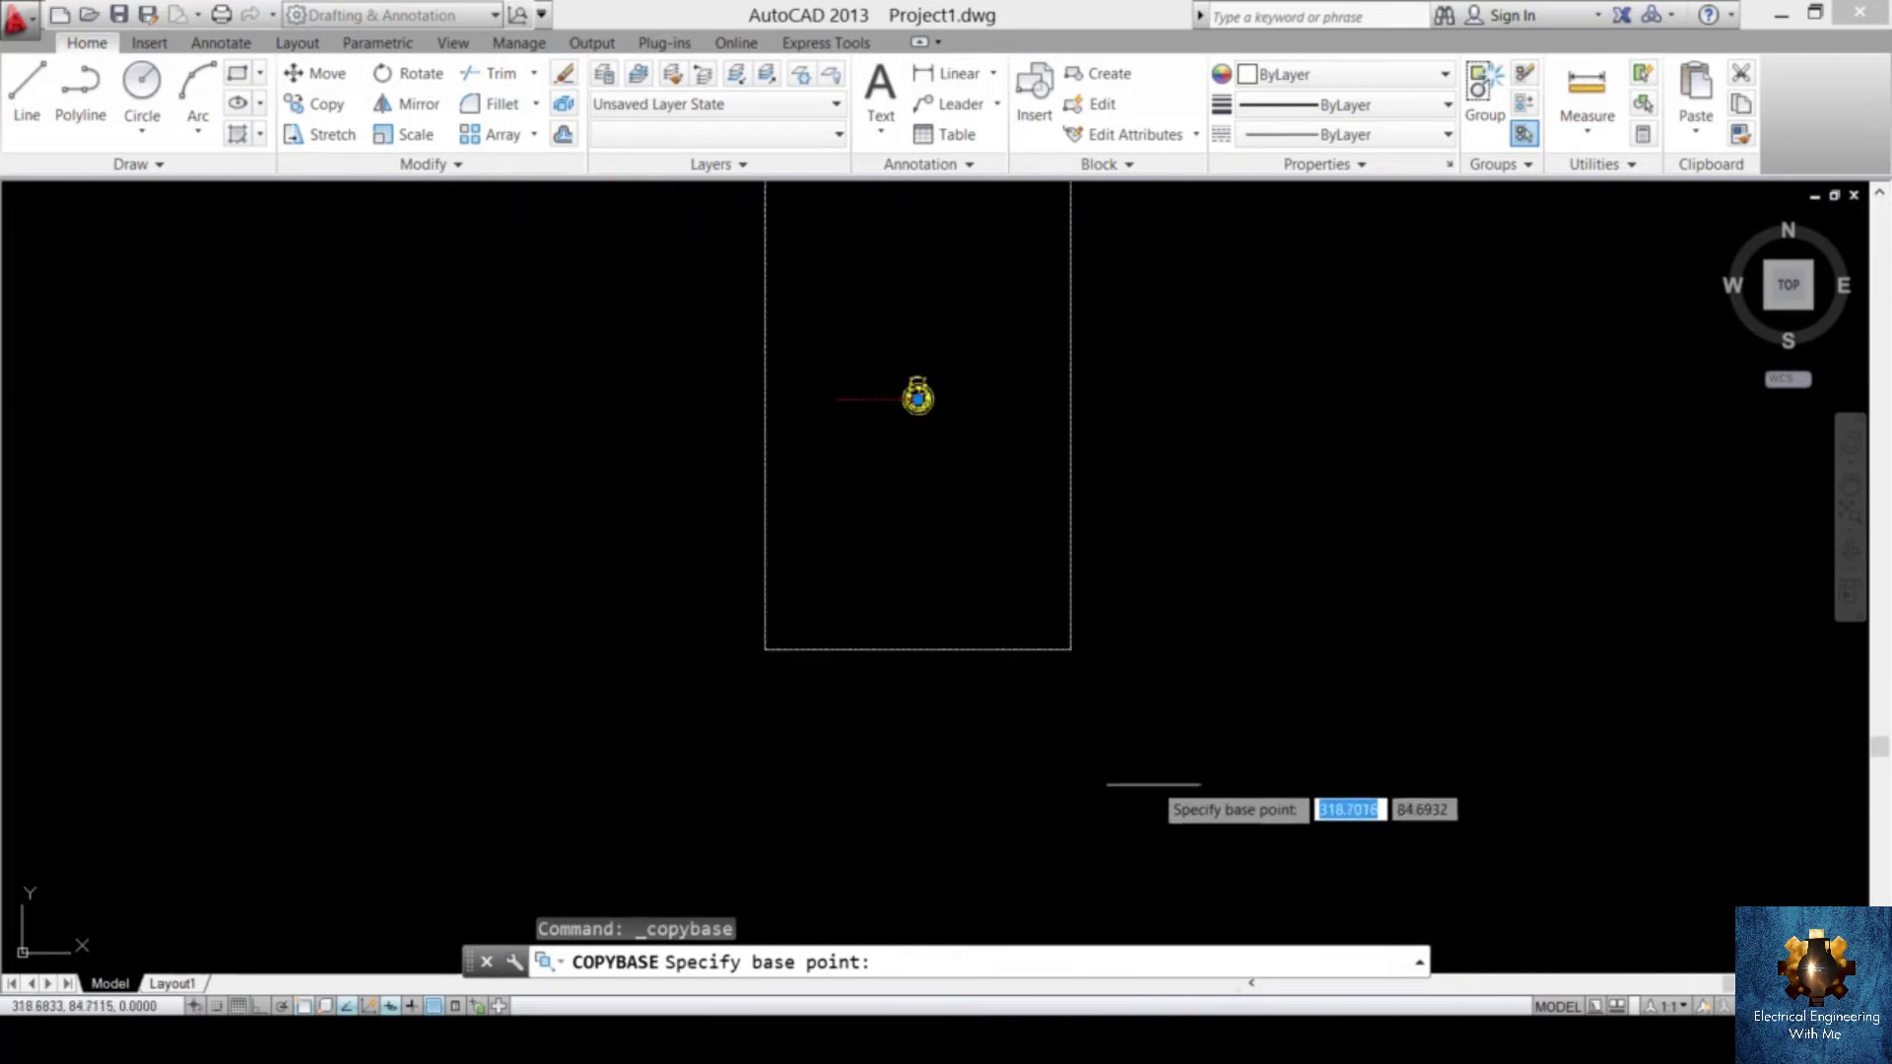
click(1070, 649)
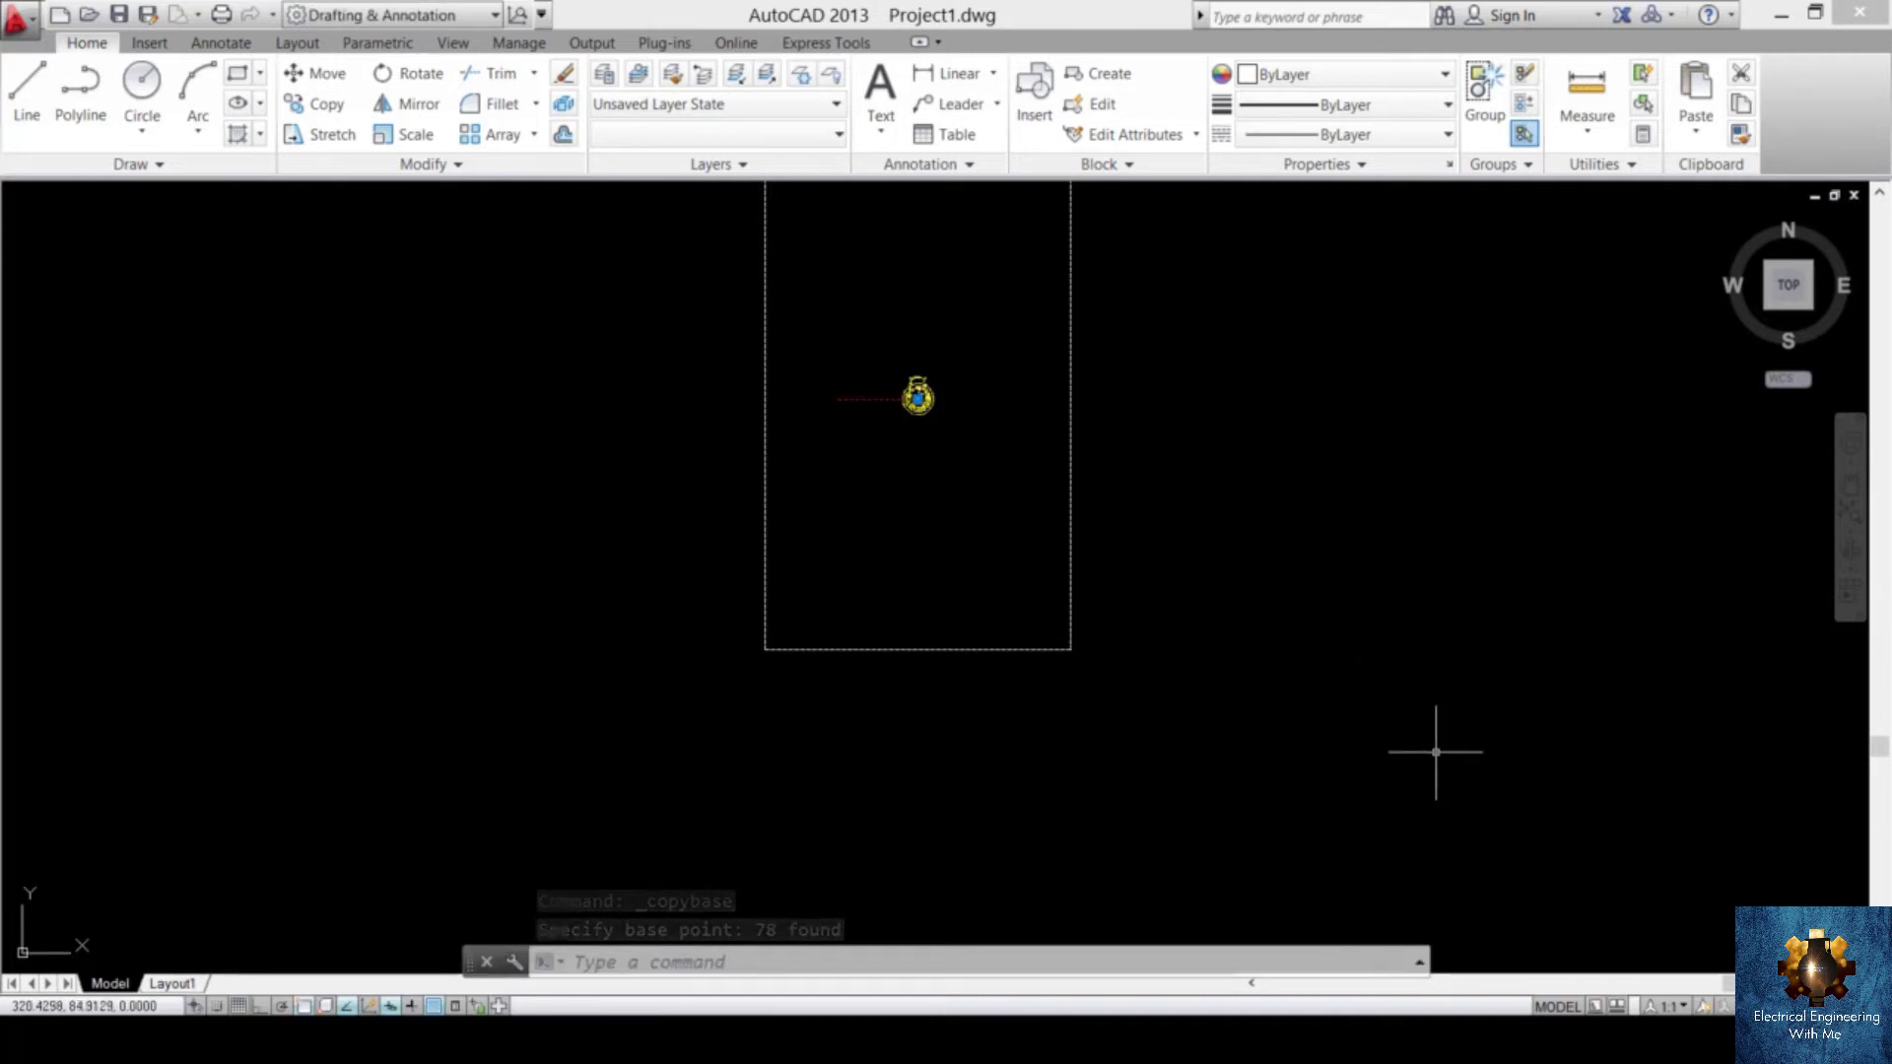
- In Hospital layout.dwg, paste the copied lighting layout as a block at the matching lower-right wall corner of the corridor
key(ctrl+Tab)
scroll(1098, 499, down, 6)
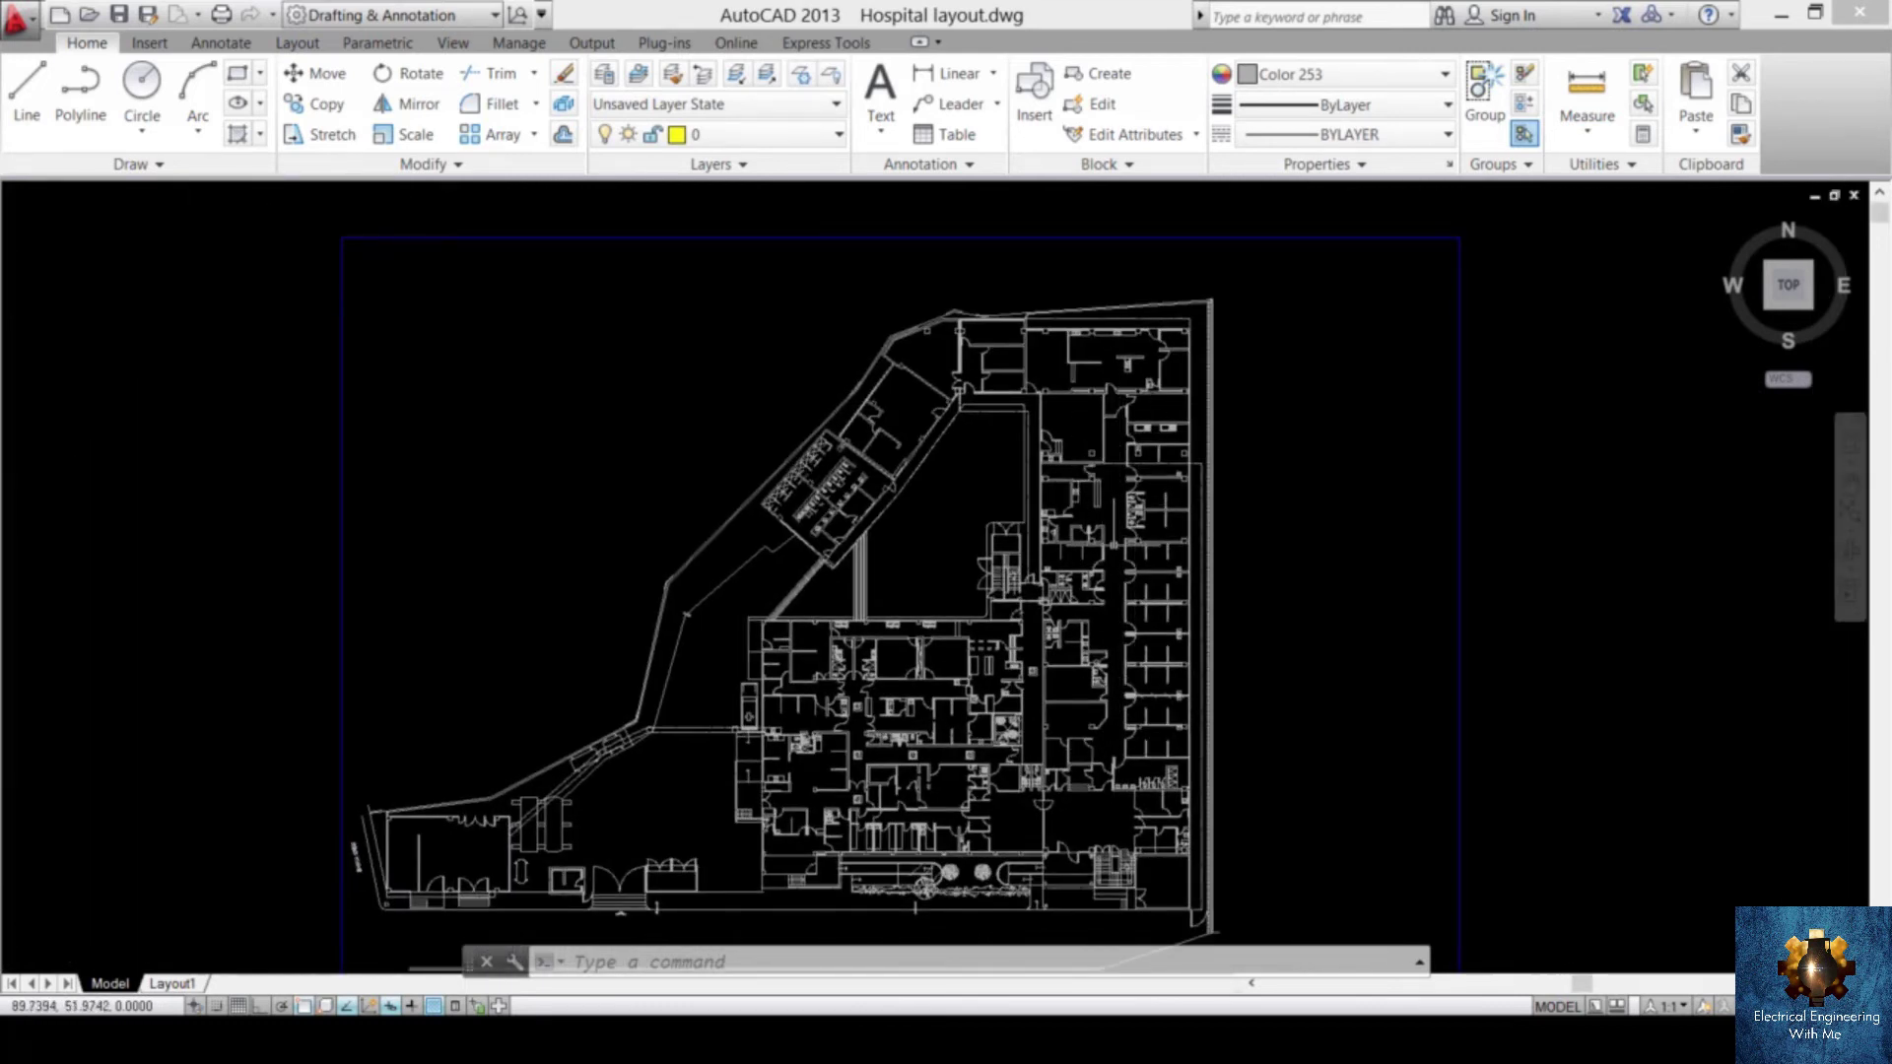
scroll(1143, 744, up, 2)
scroll(1133, 749, up, 5)
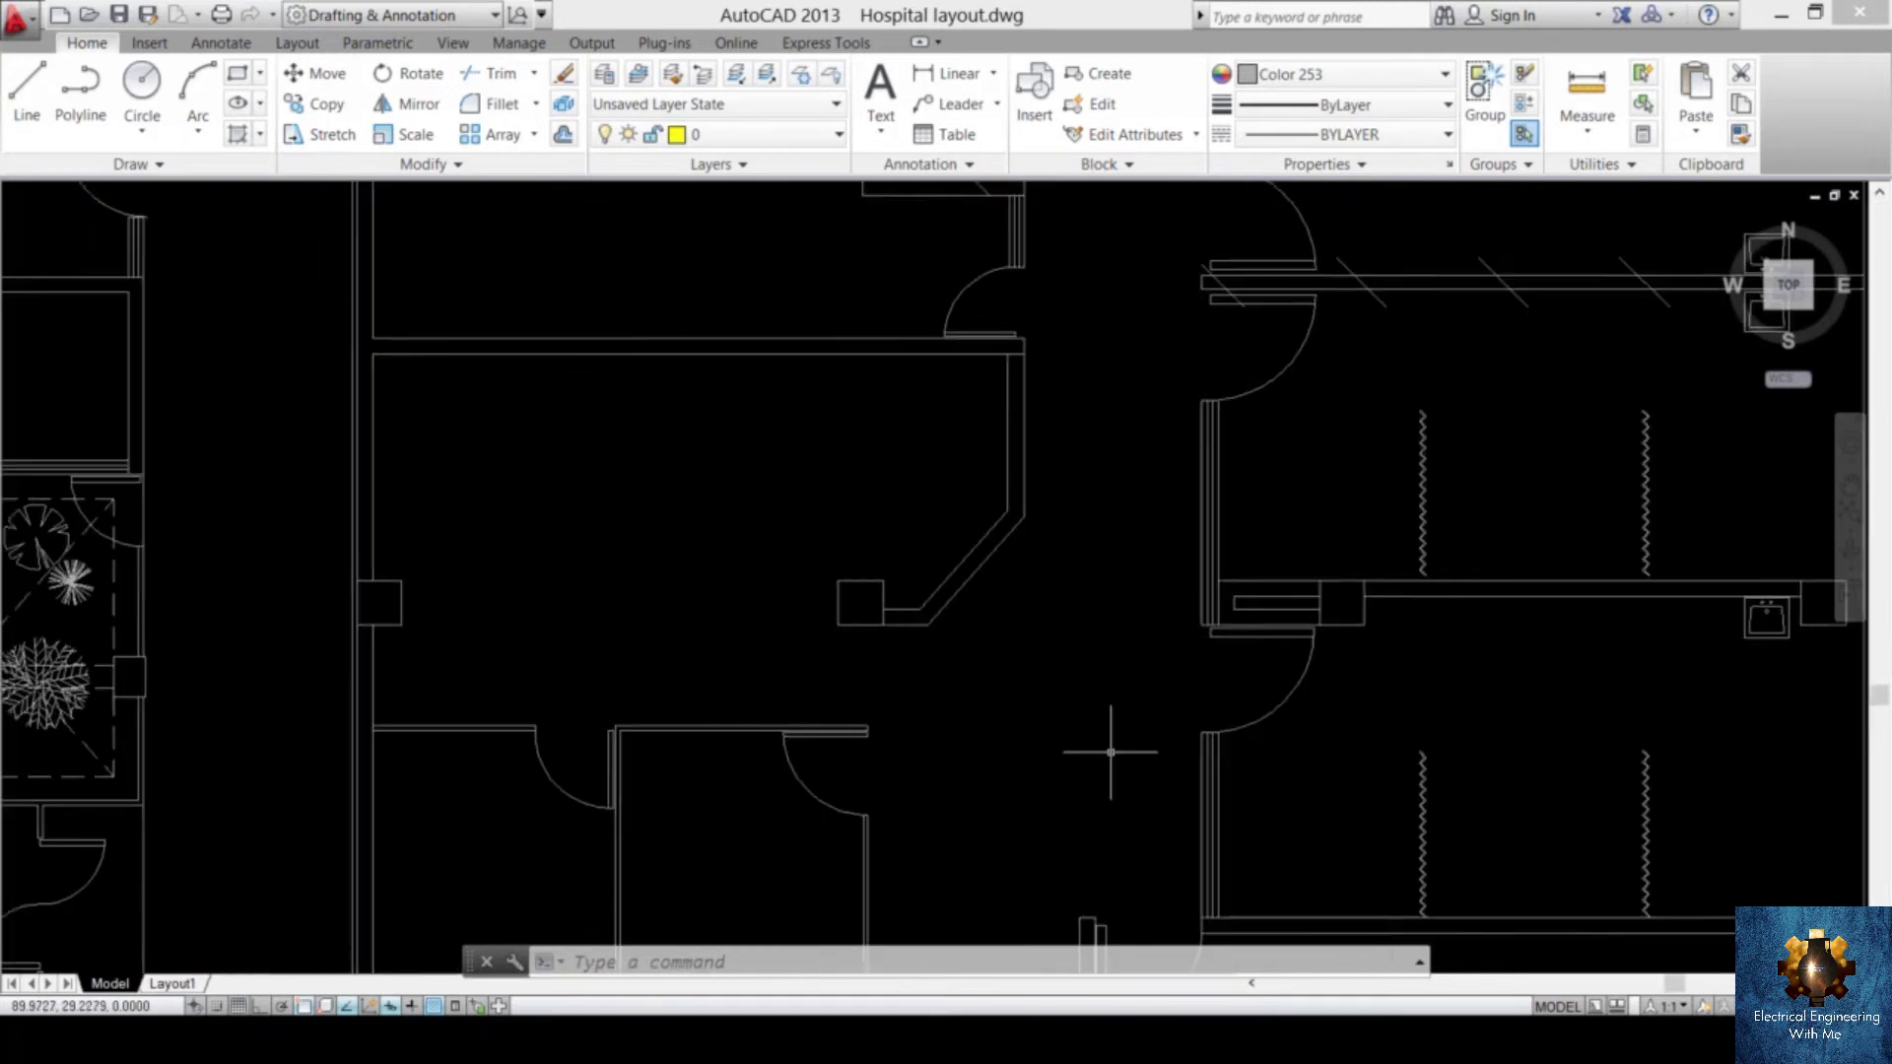
scroll(1195, 606, up, 3)
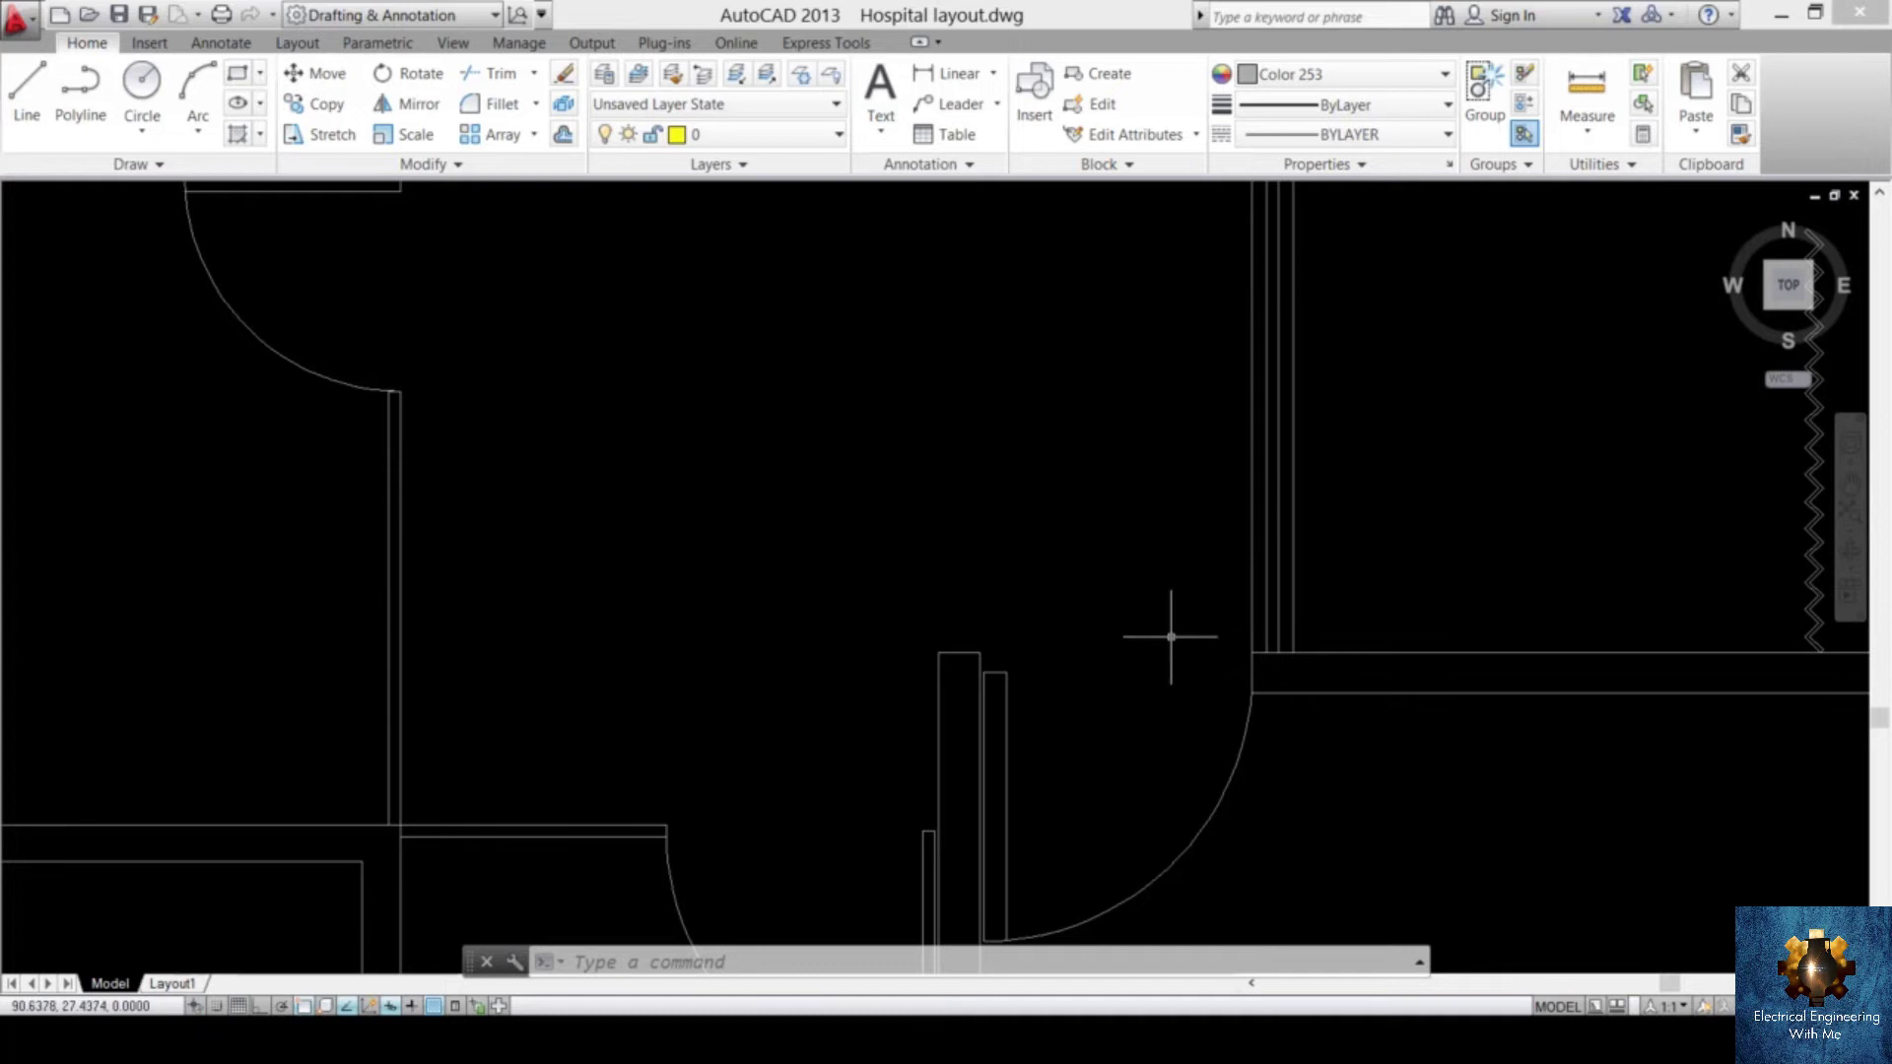
right_click(872, 390)
mouse_move(1090, 468)
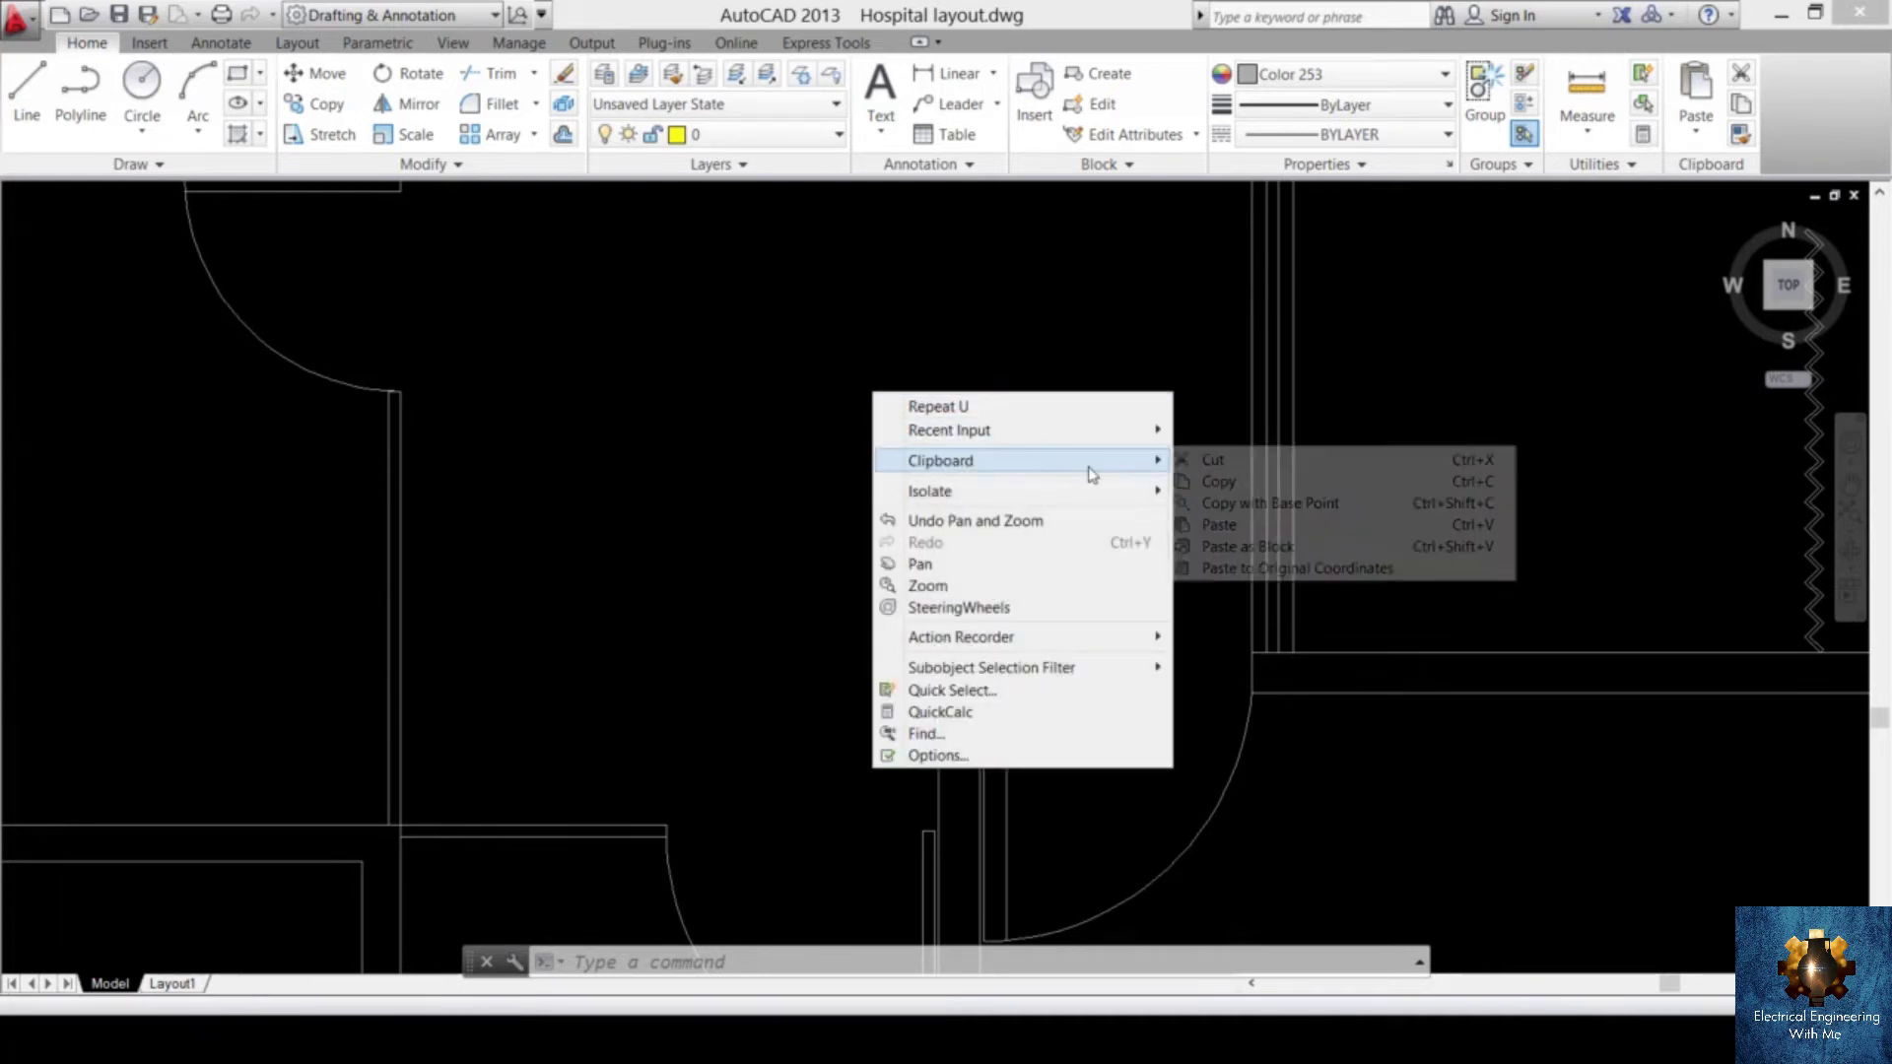
click(1271, 546)
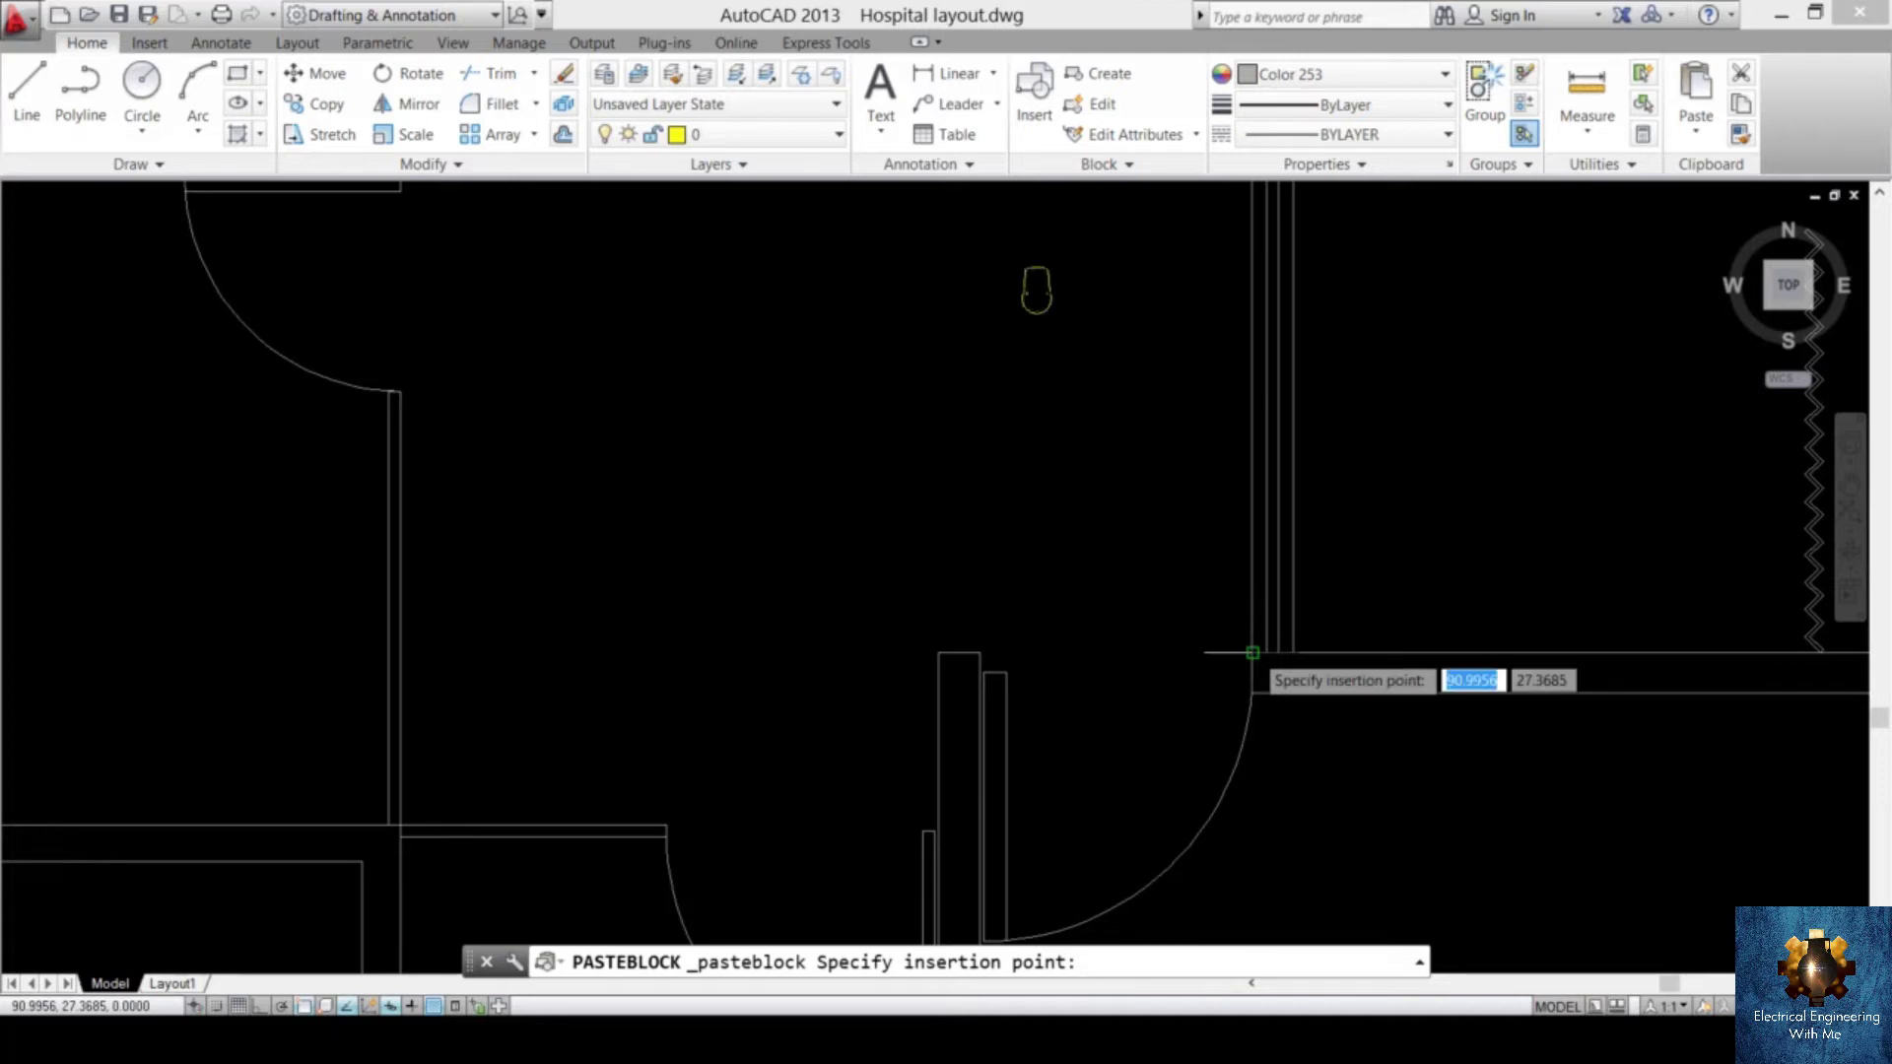
click(1253, 652)
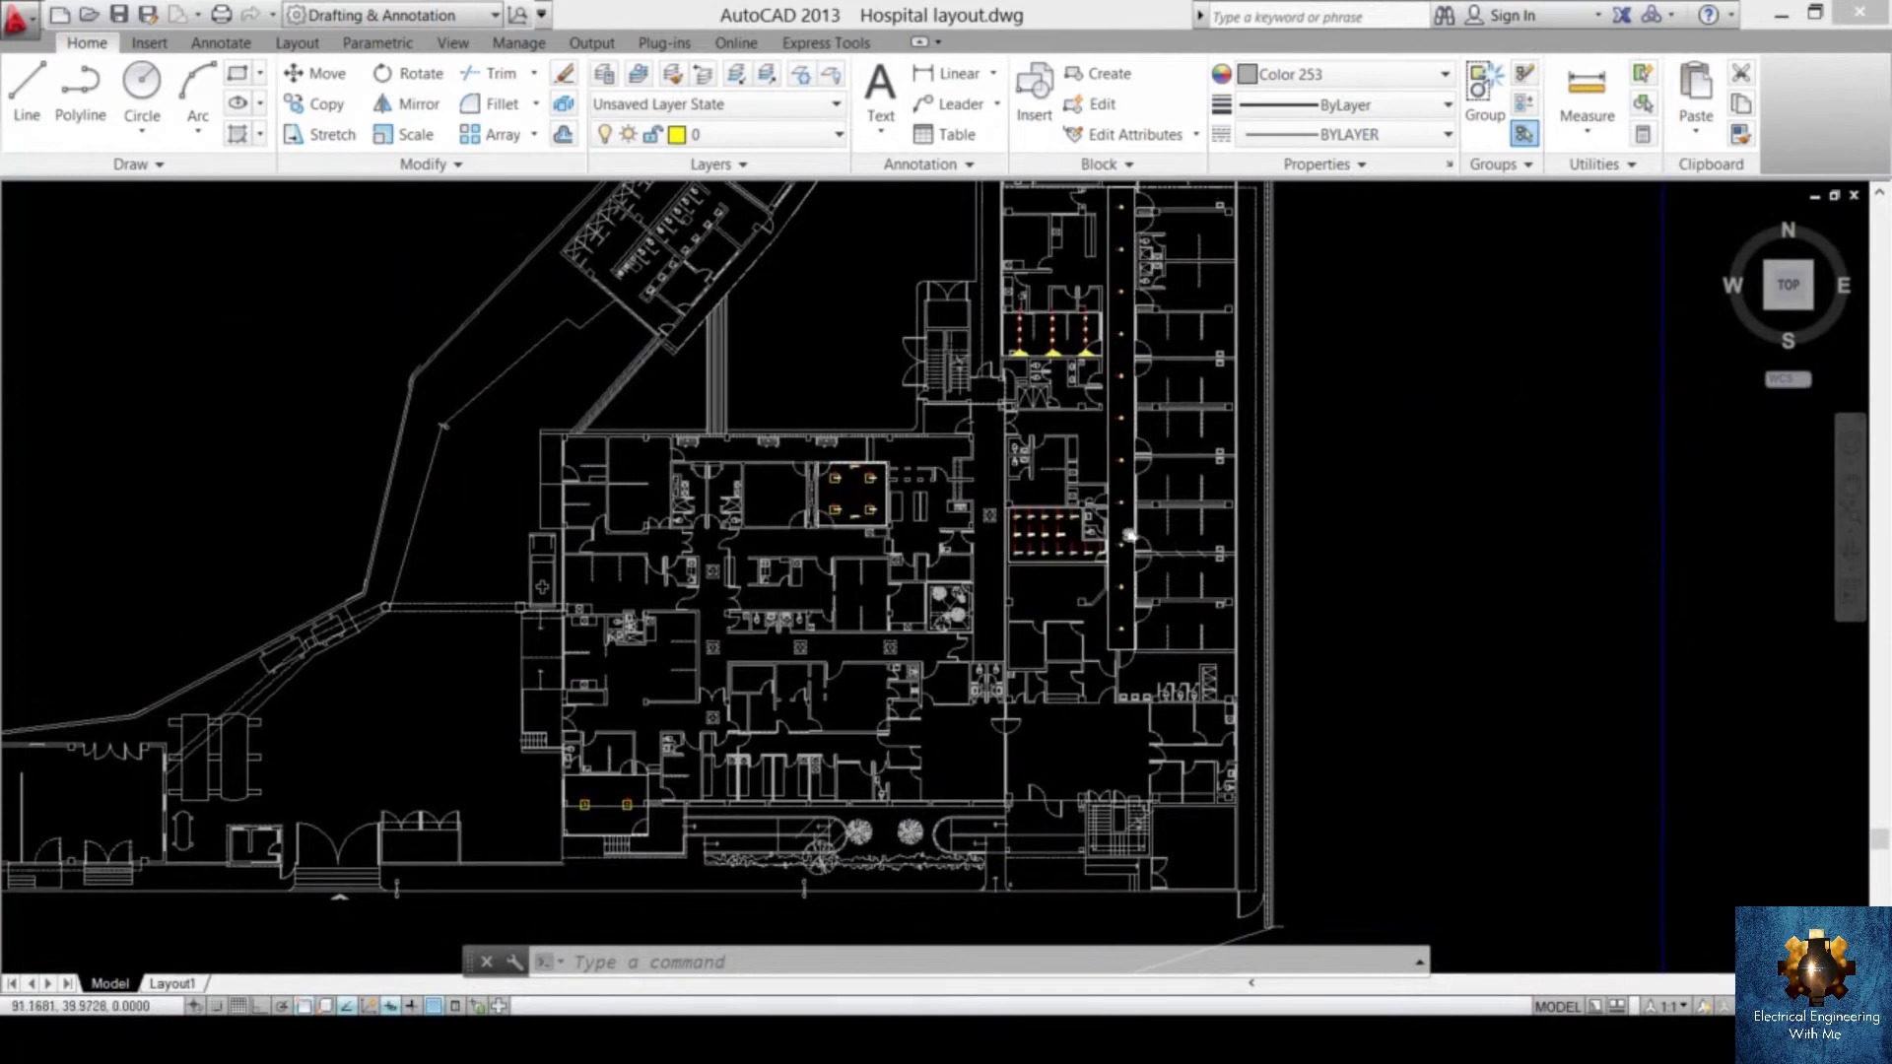
- Examine how the pasted luminaires align with the corridor, meeting room, operation room and other rooms of the hospital plan
middle_drag(1129, 536, 1123, 615)
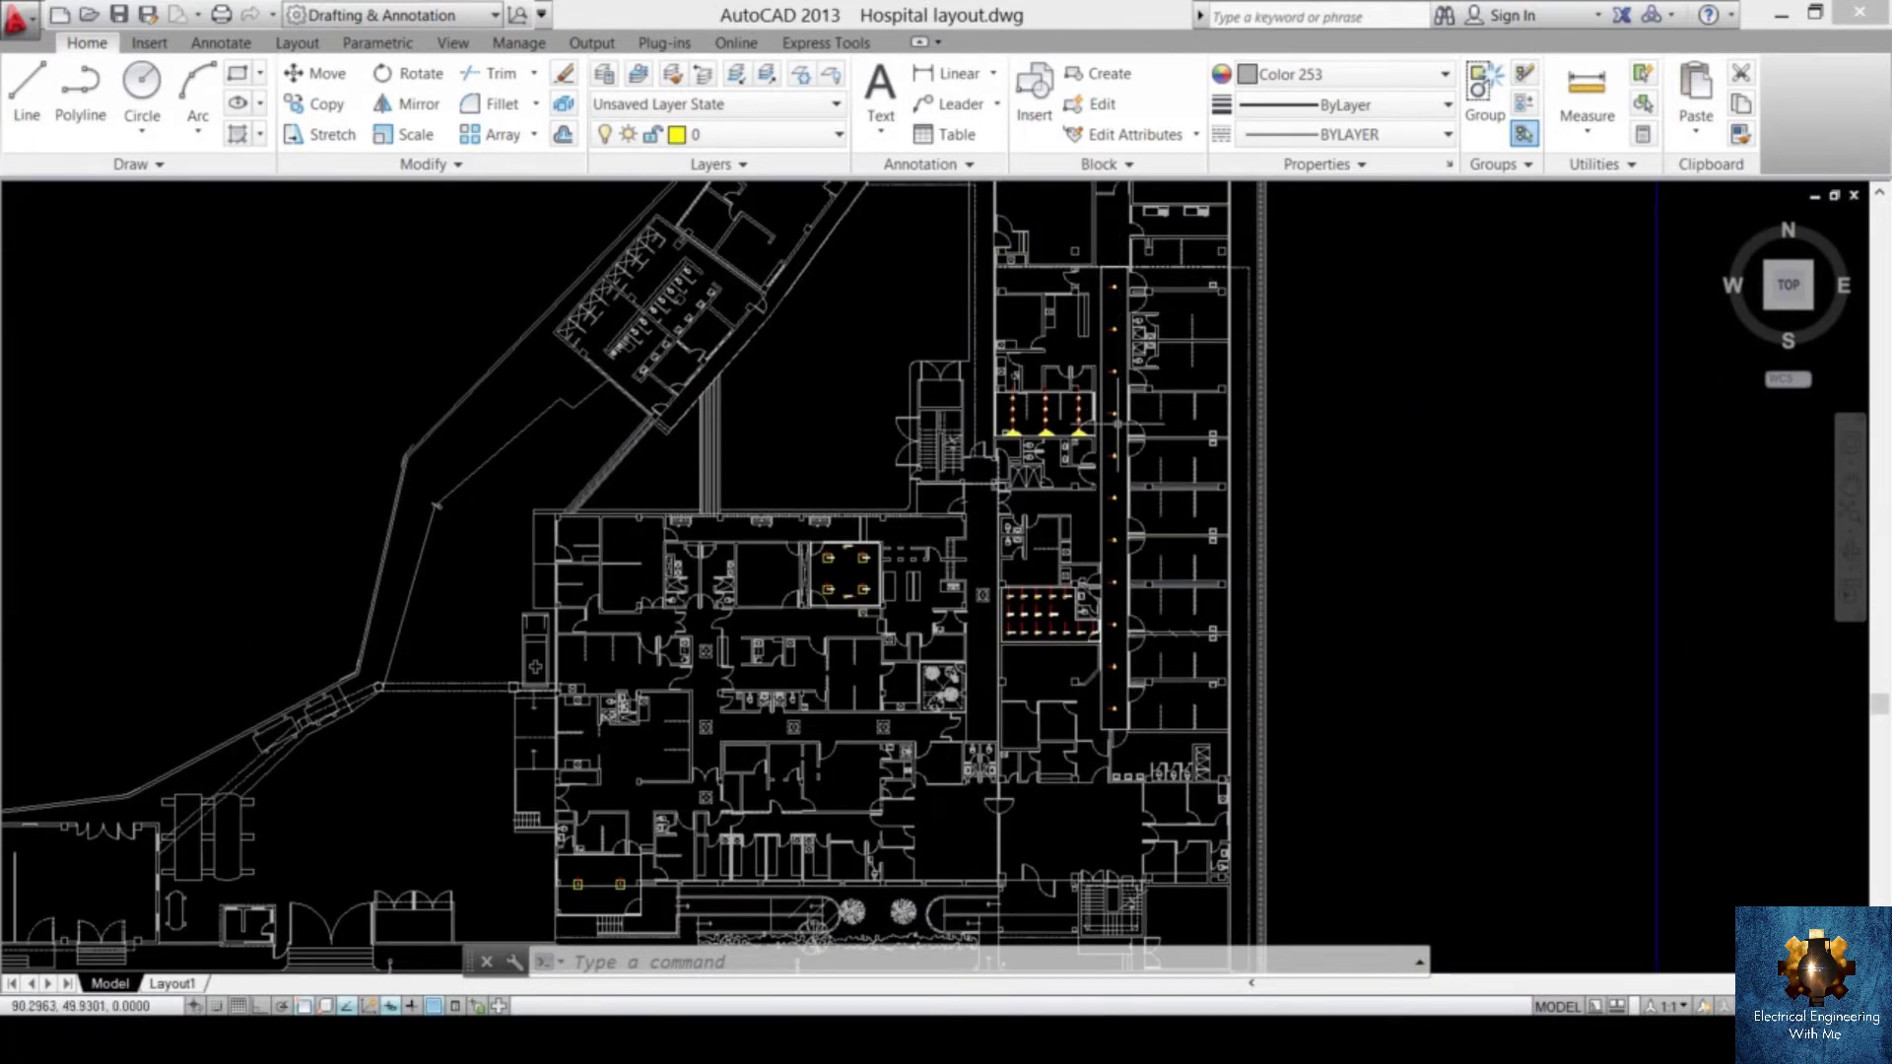
scroll(1121, 535, up, 7)
scroll(1121, 535, down, 5)
scroll(1121, 535, up, 4)
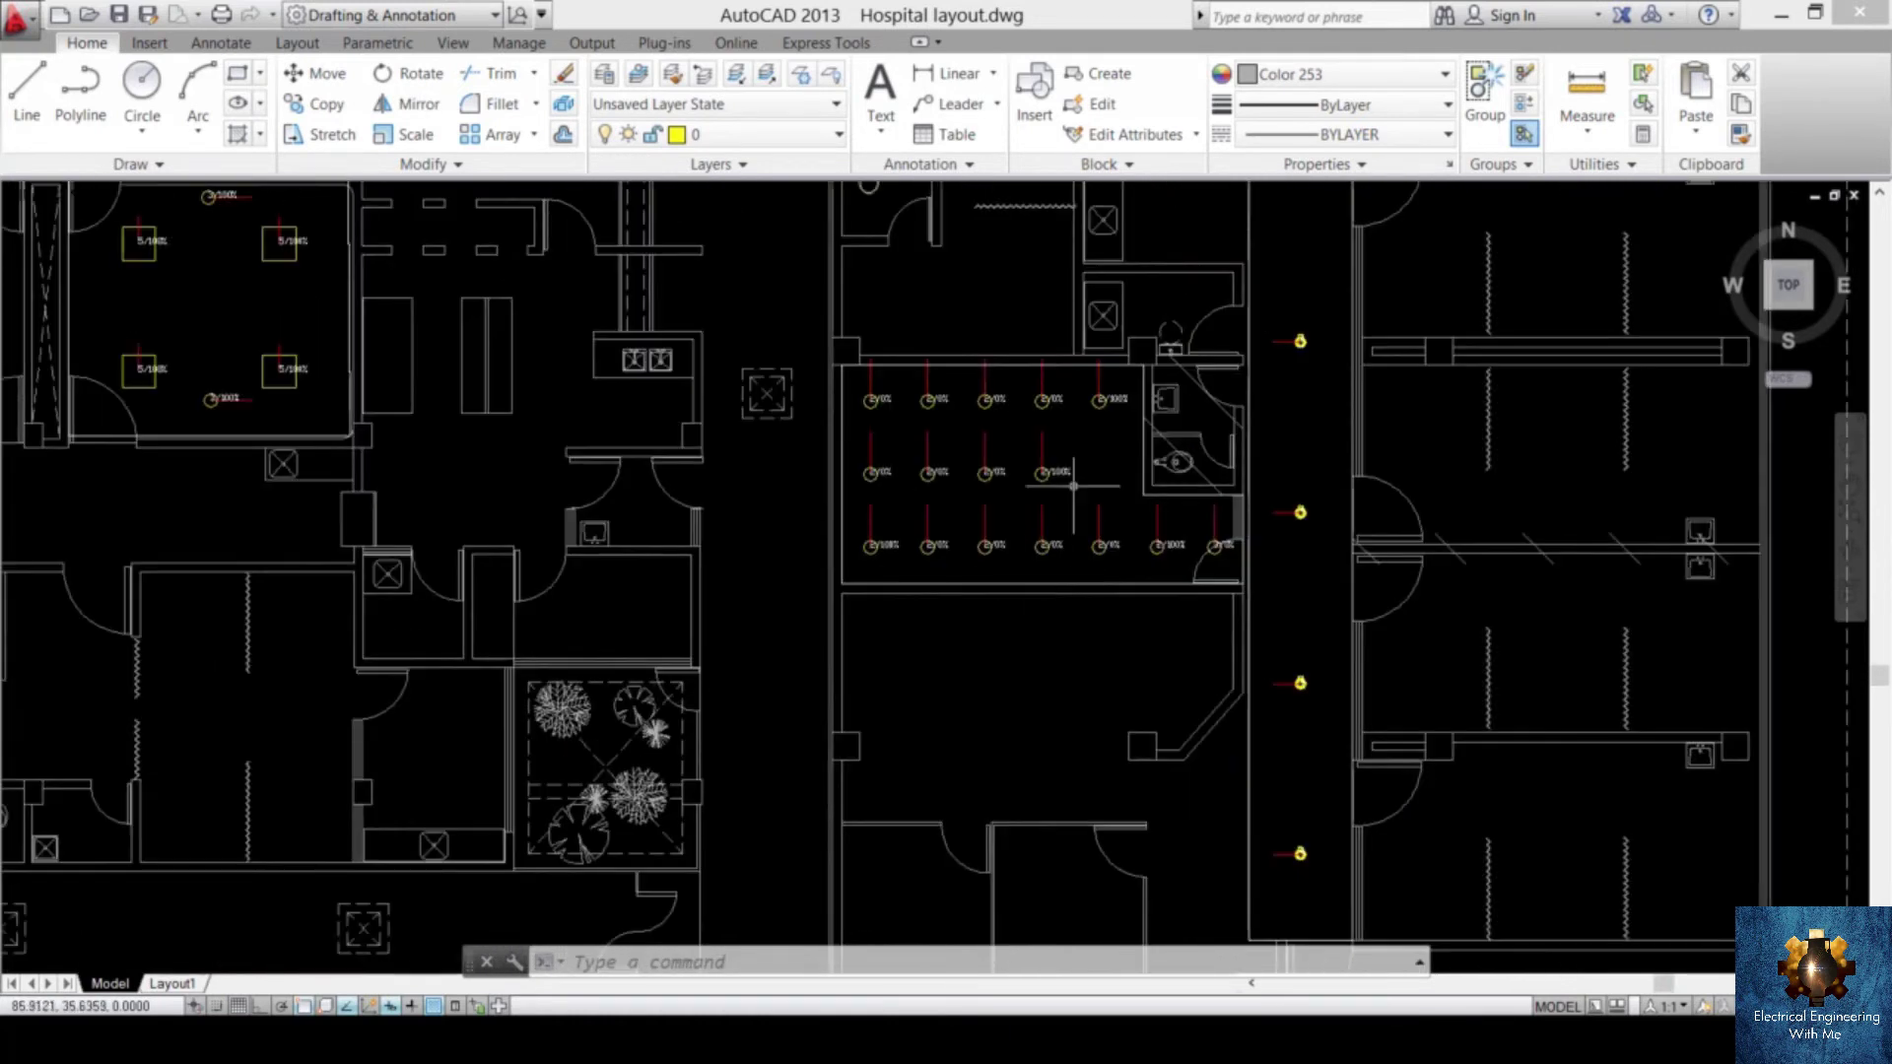
scroll(1006, 545, down, 4)
scroll(1322, 634, up, 2)
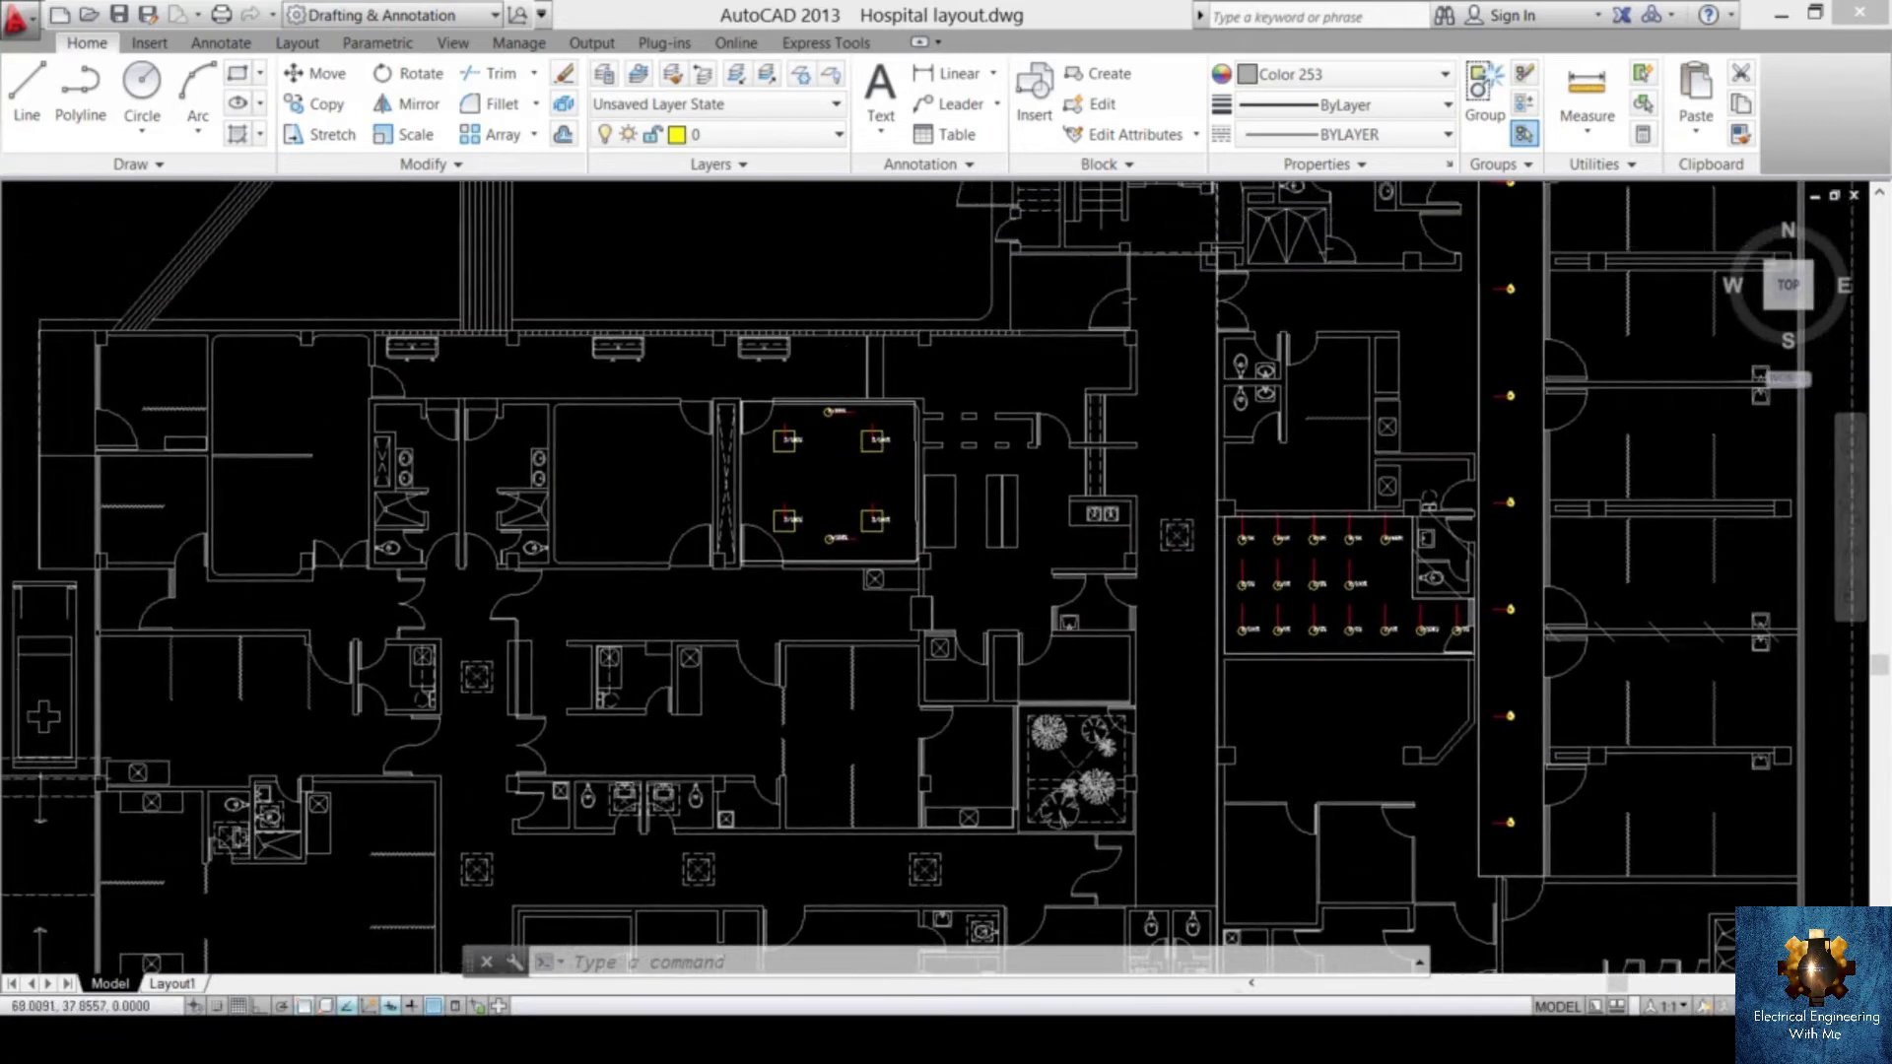
scroll(848, 552, down, 4)
scroll(848, 552, up, 5)
scroll(680, 710, down, 1)
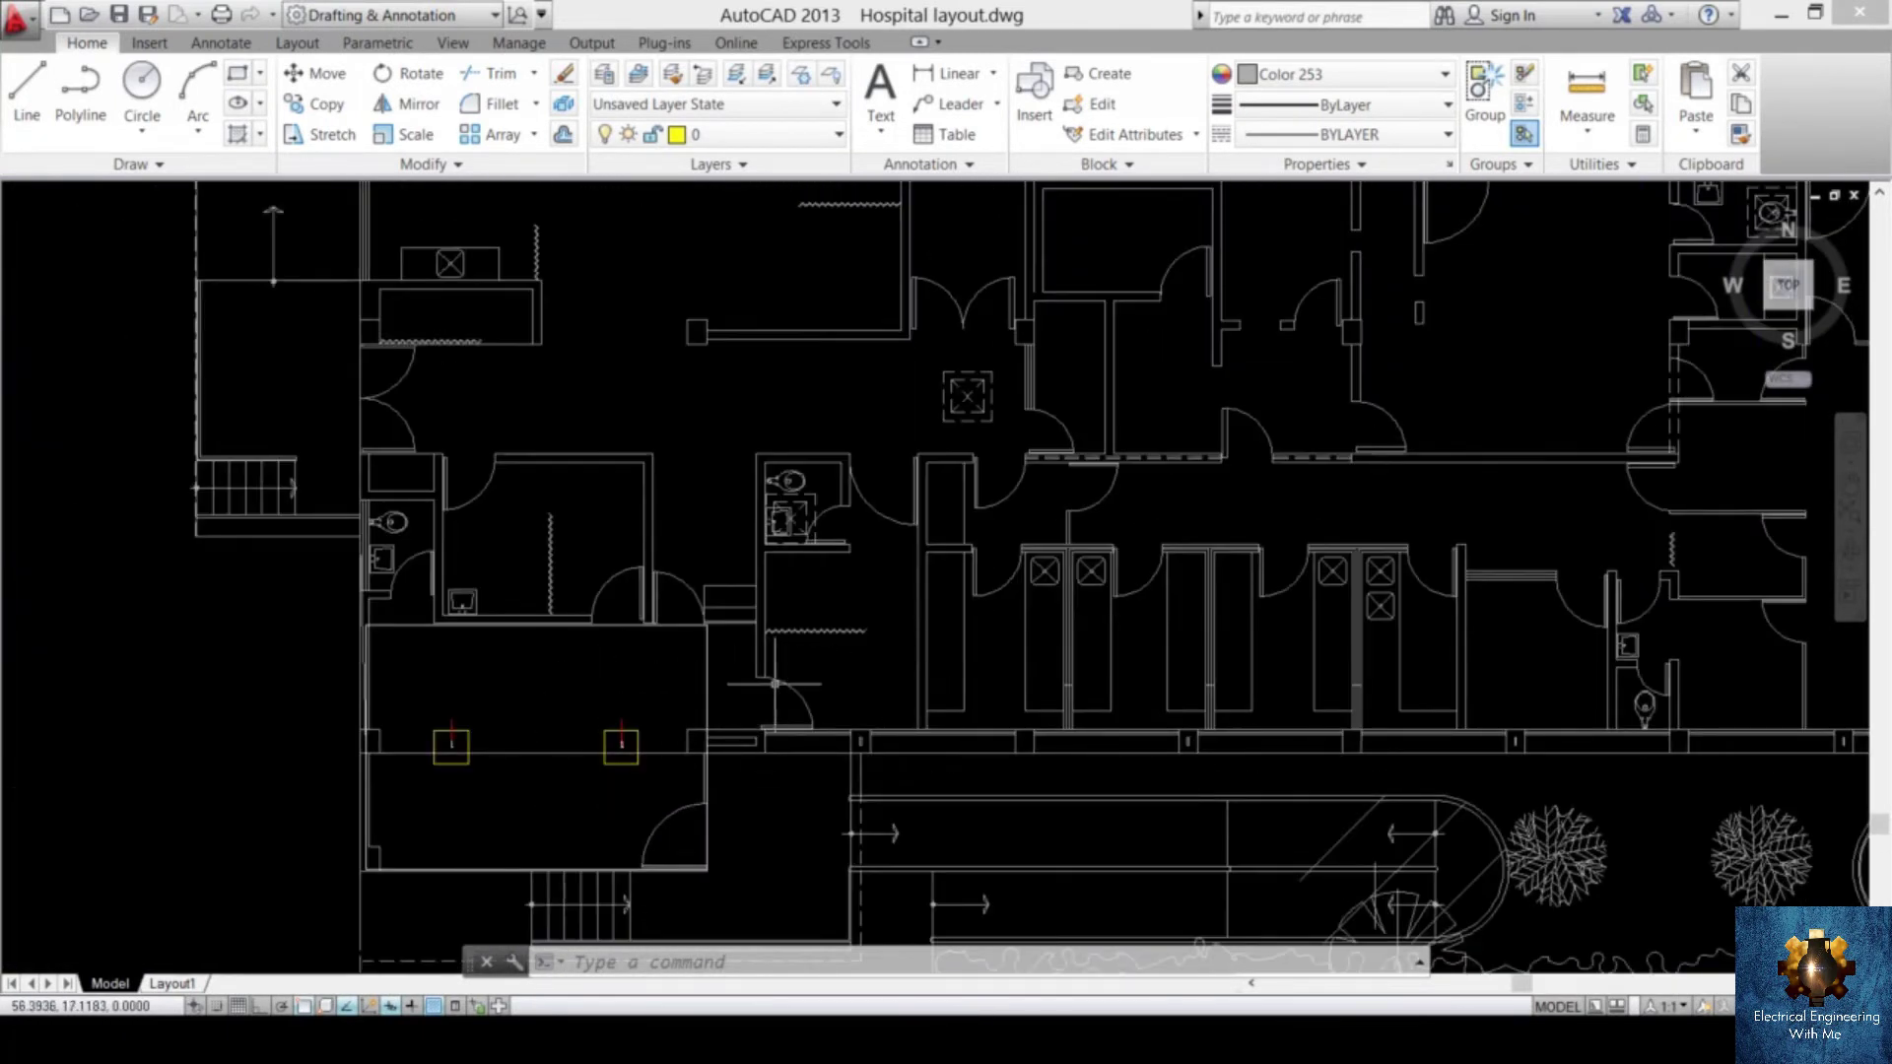
scroll(767, 710, down, 4)
middle_drag(1146, 323, 1114, 523)
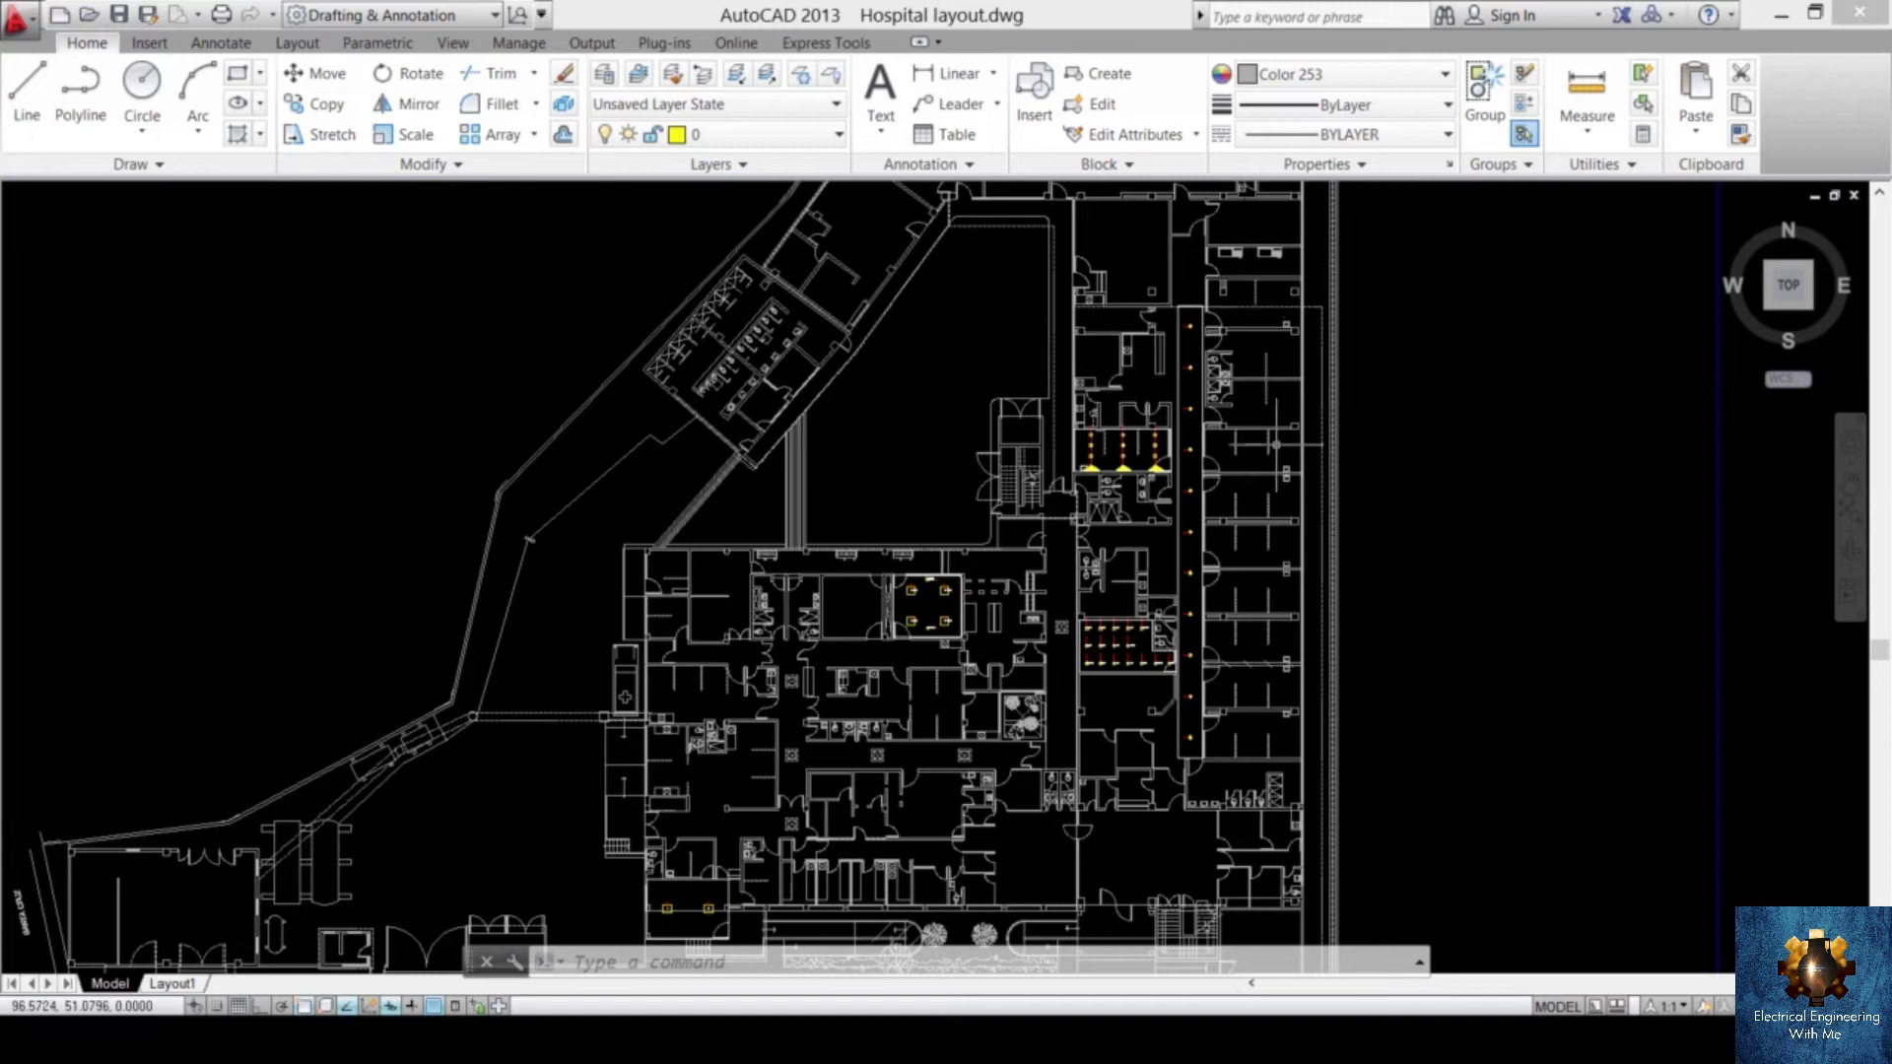
scroll(1175, 420, up, 7)
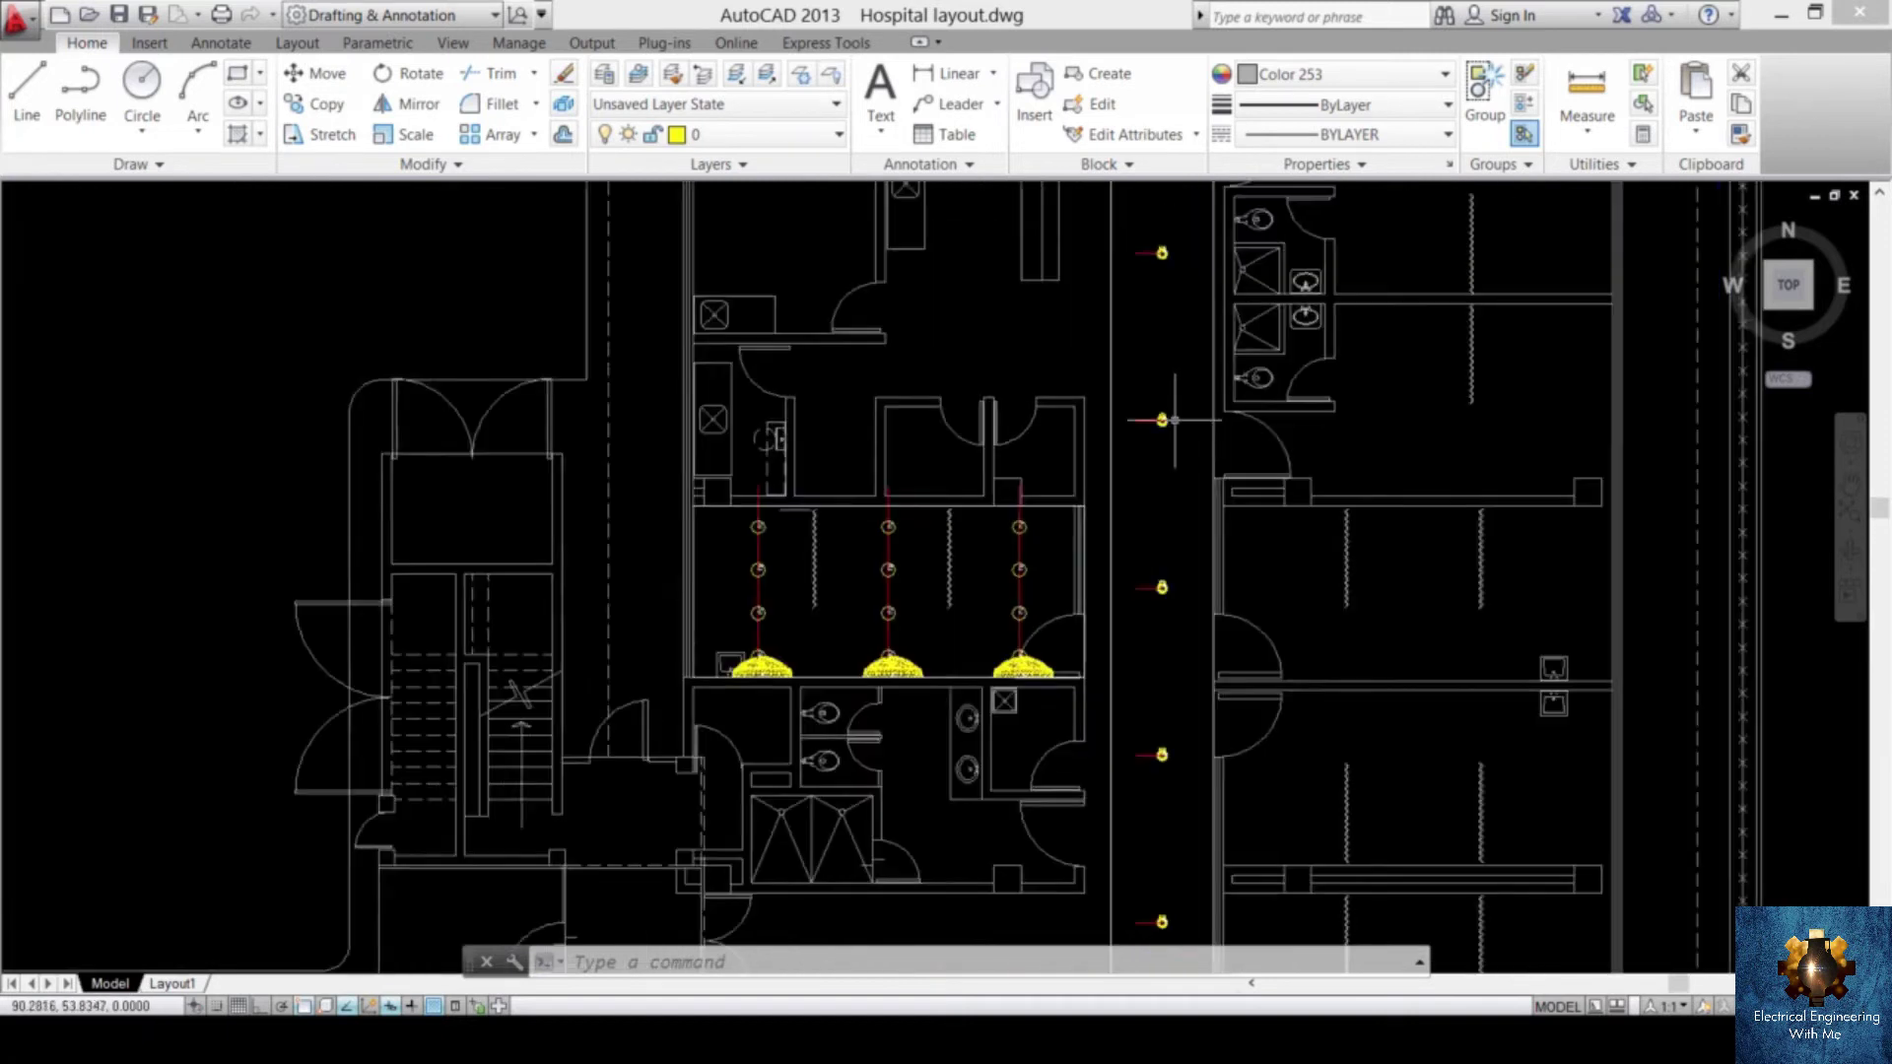
scroll(1175, 420, up, 5)
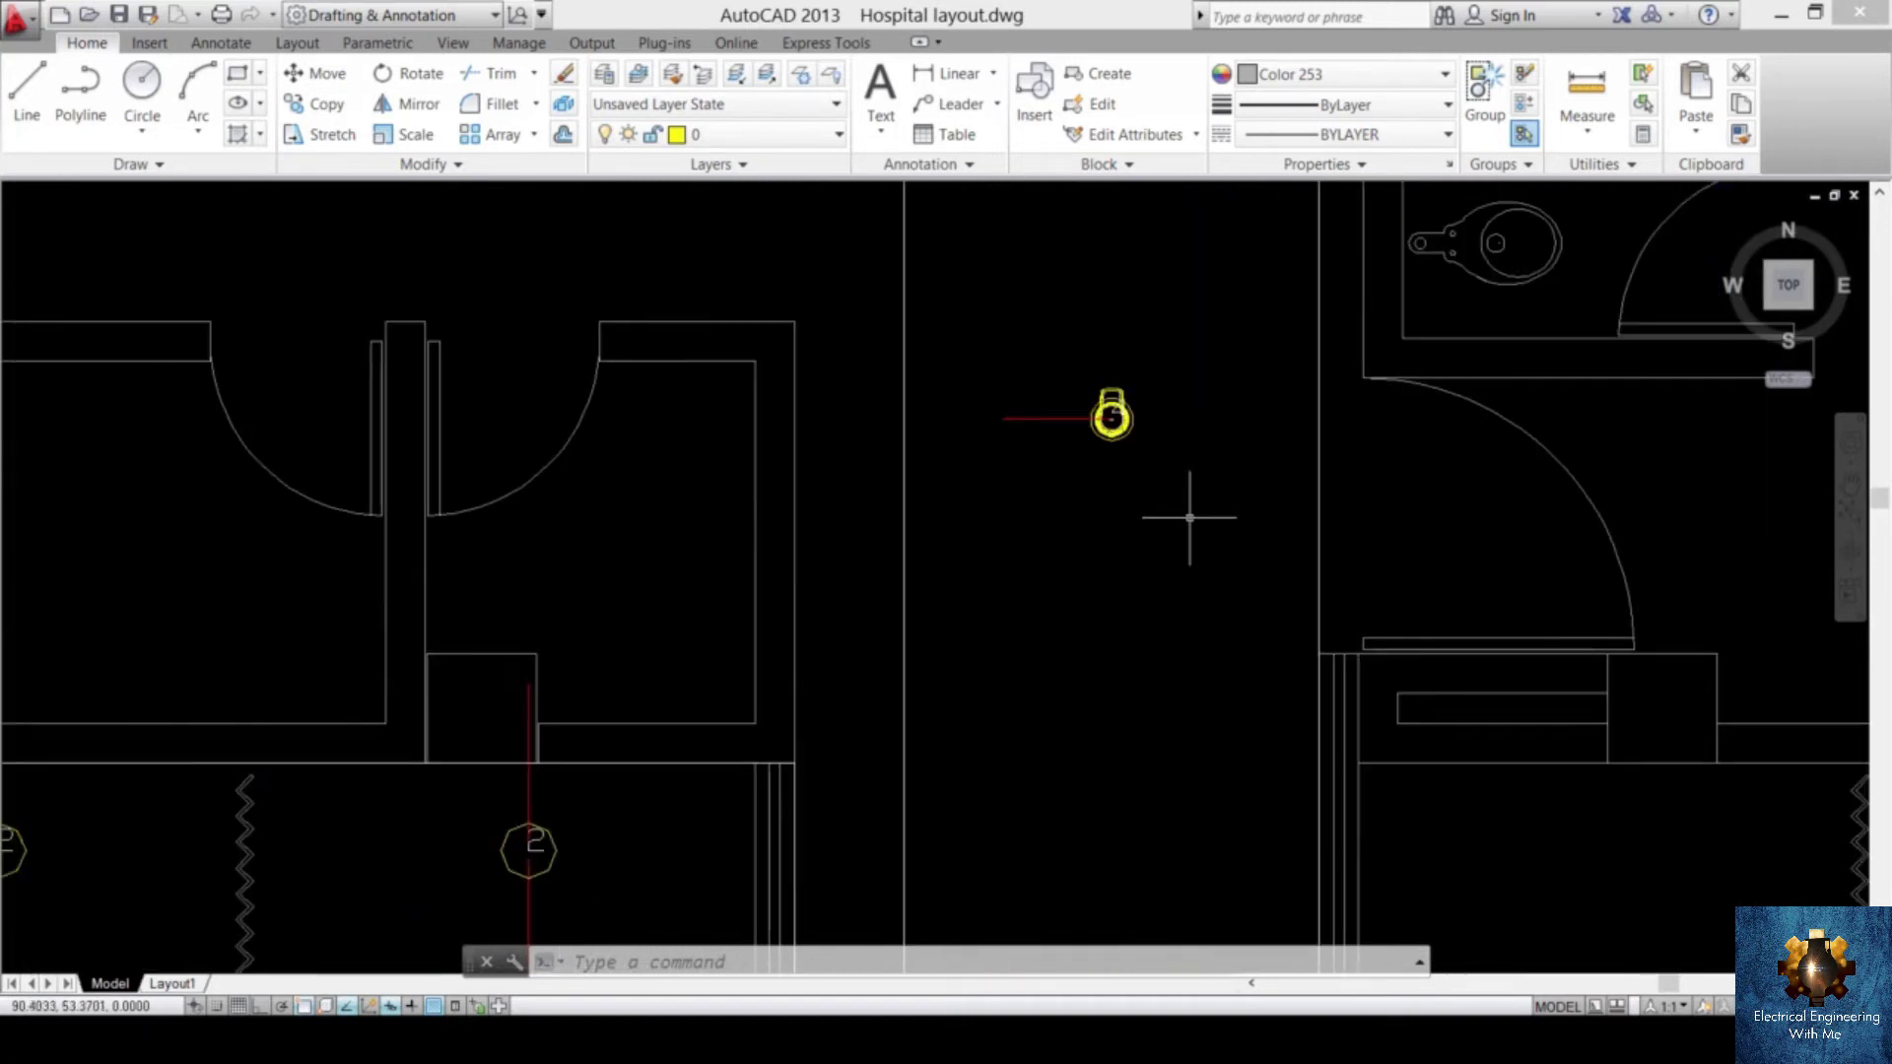
- Inspect the pasted luminaire symbols up close in the corridor and in the room with four square fixtures
scroll(1111, 418, down, 10)
scroll(907, 612, up, 8)
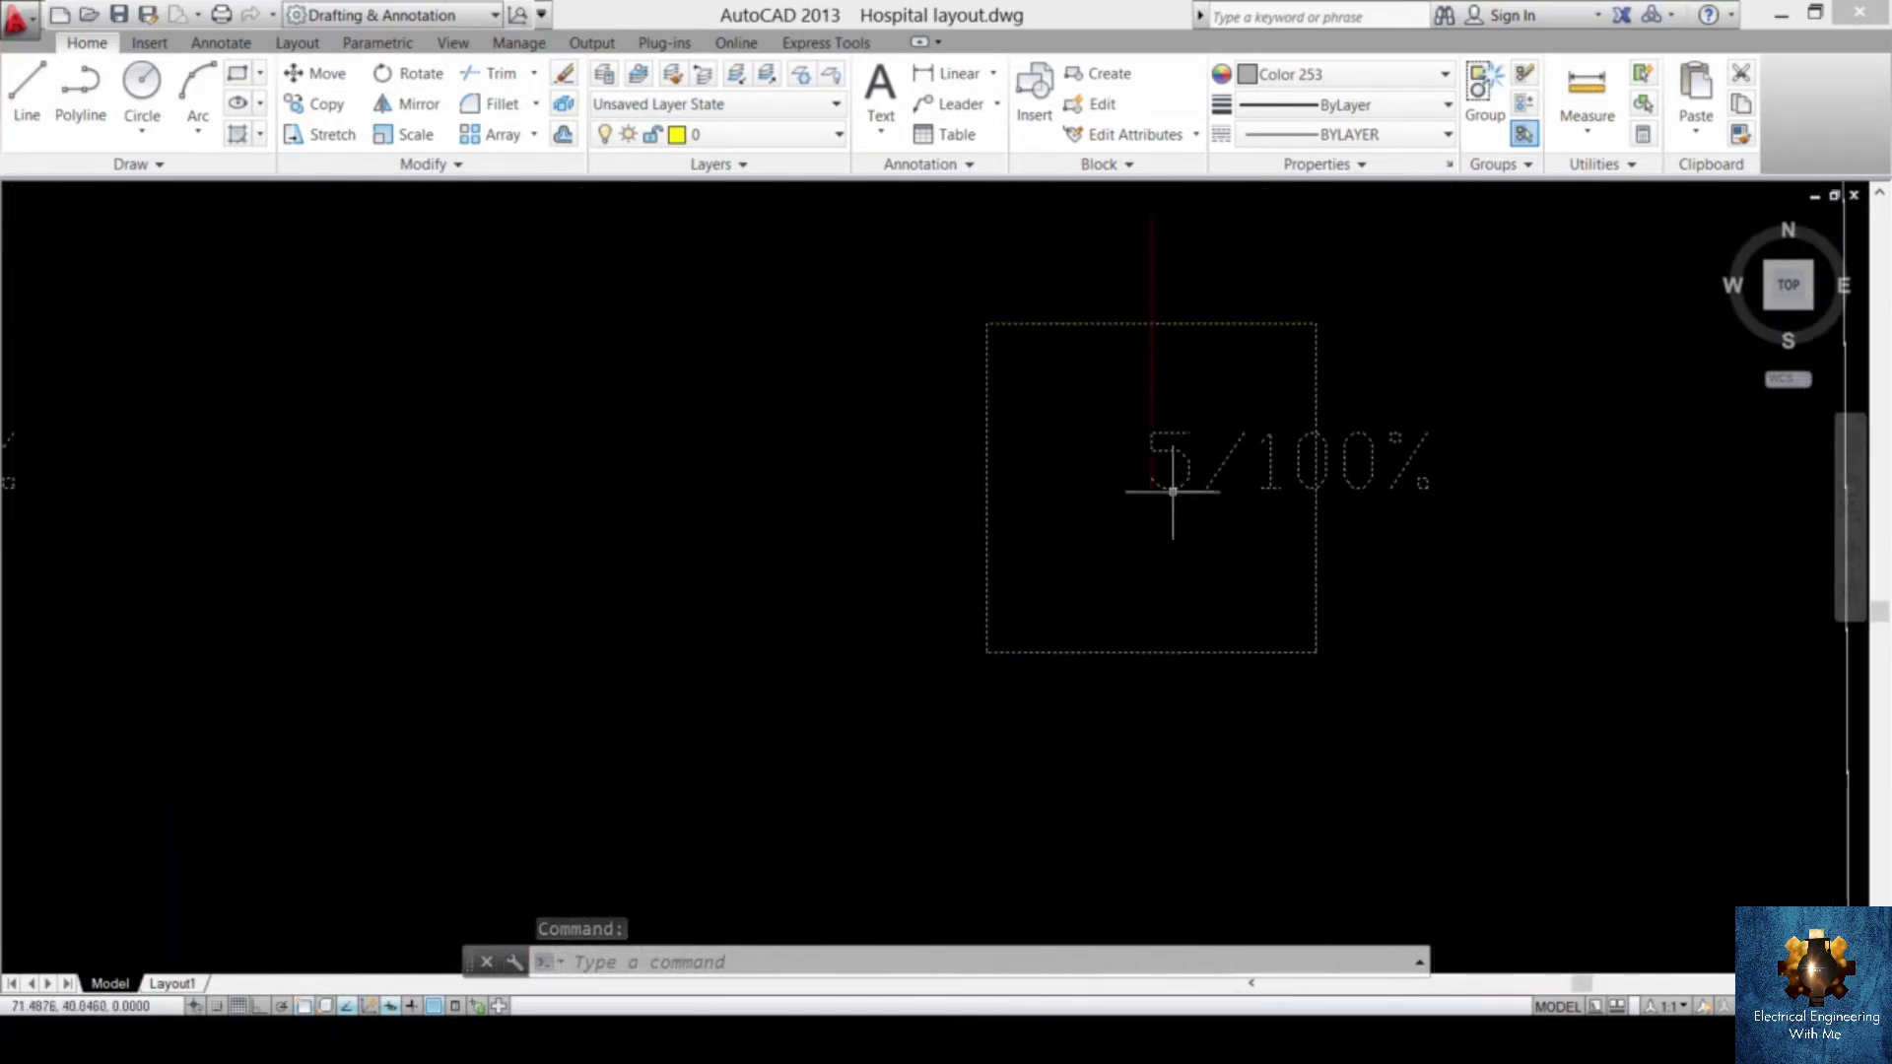
scroll(1310, 490, down, 5)
scroll(899, 592, up, 4)
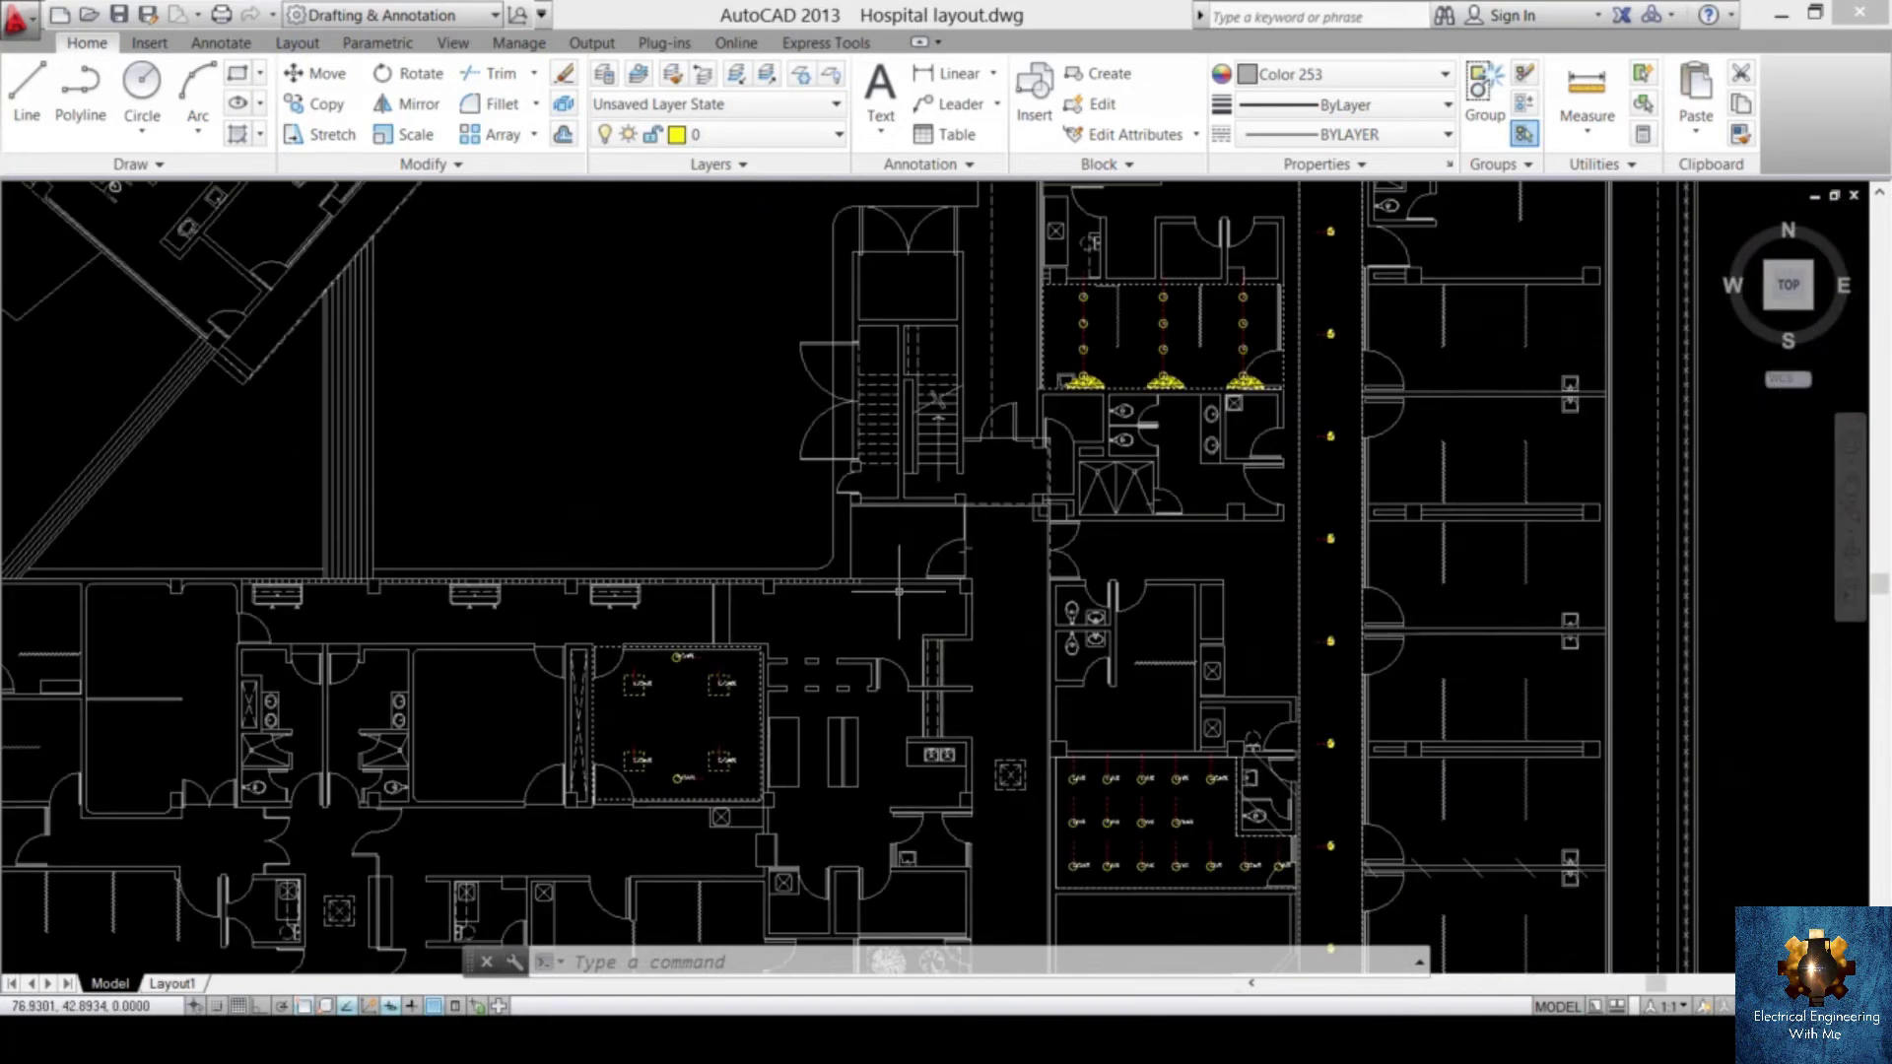
- Open Full Electric Legend.dwg from the Course Materials folder, accepting the educational plot stamp
mouse_move(898, 588)
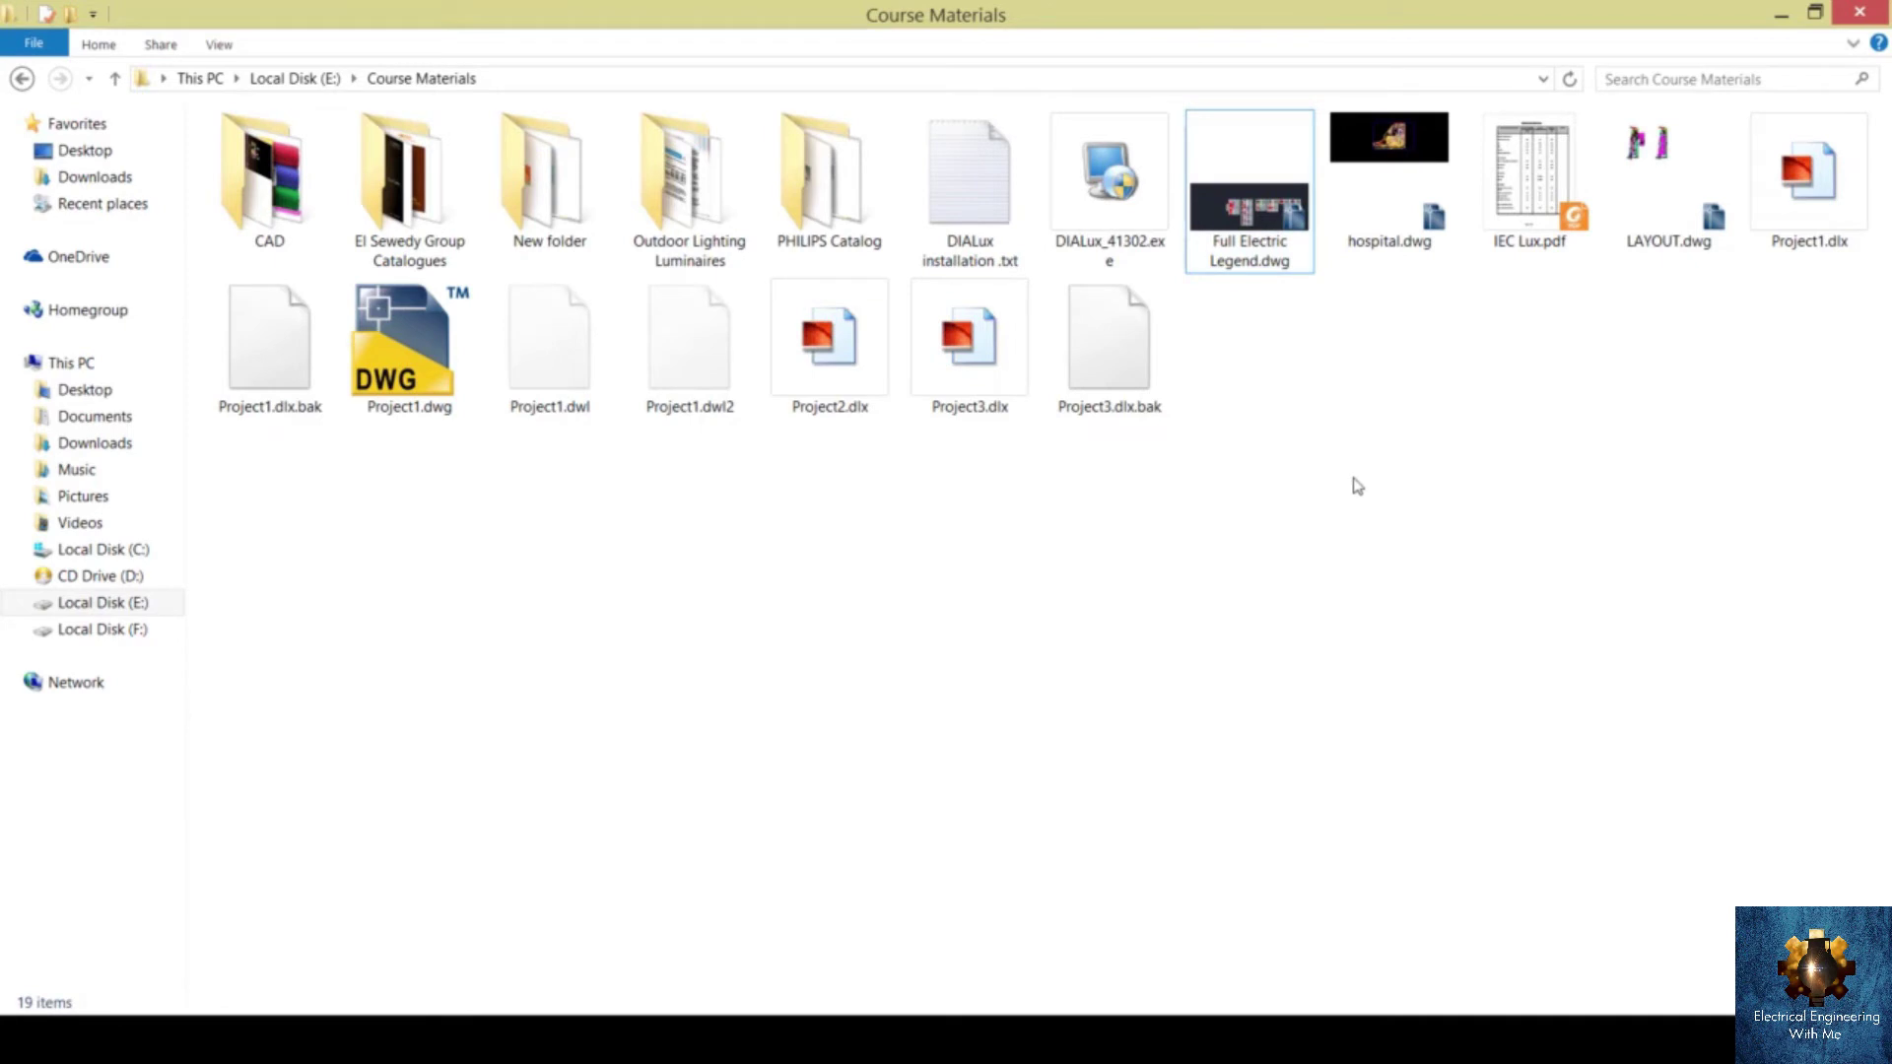
click(1265, 263)
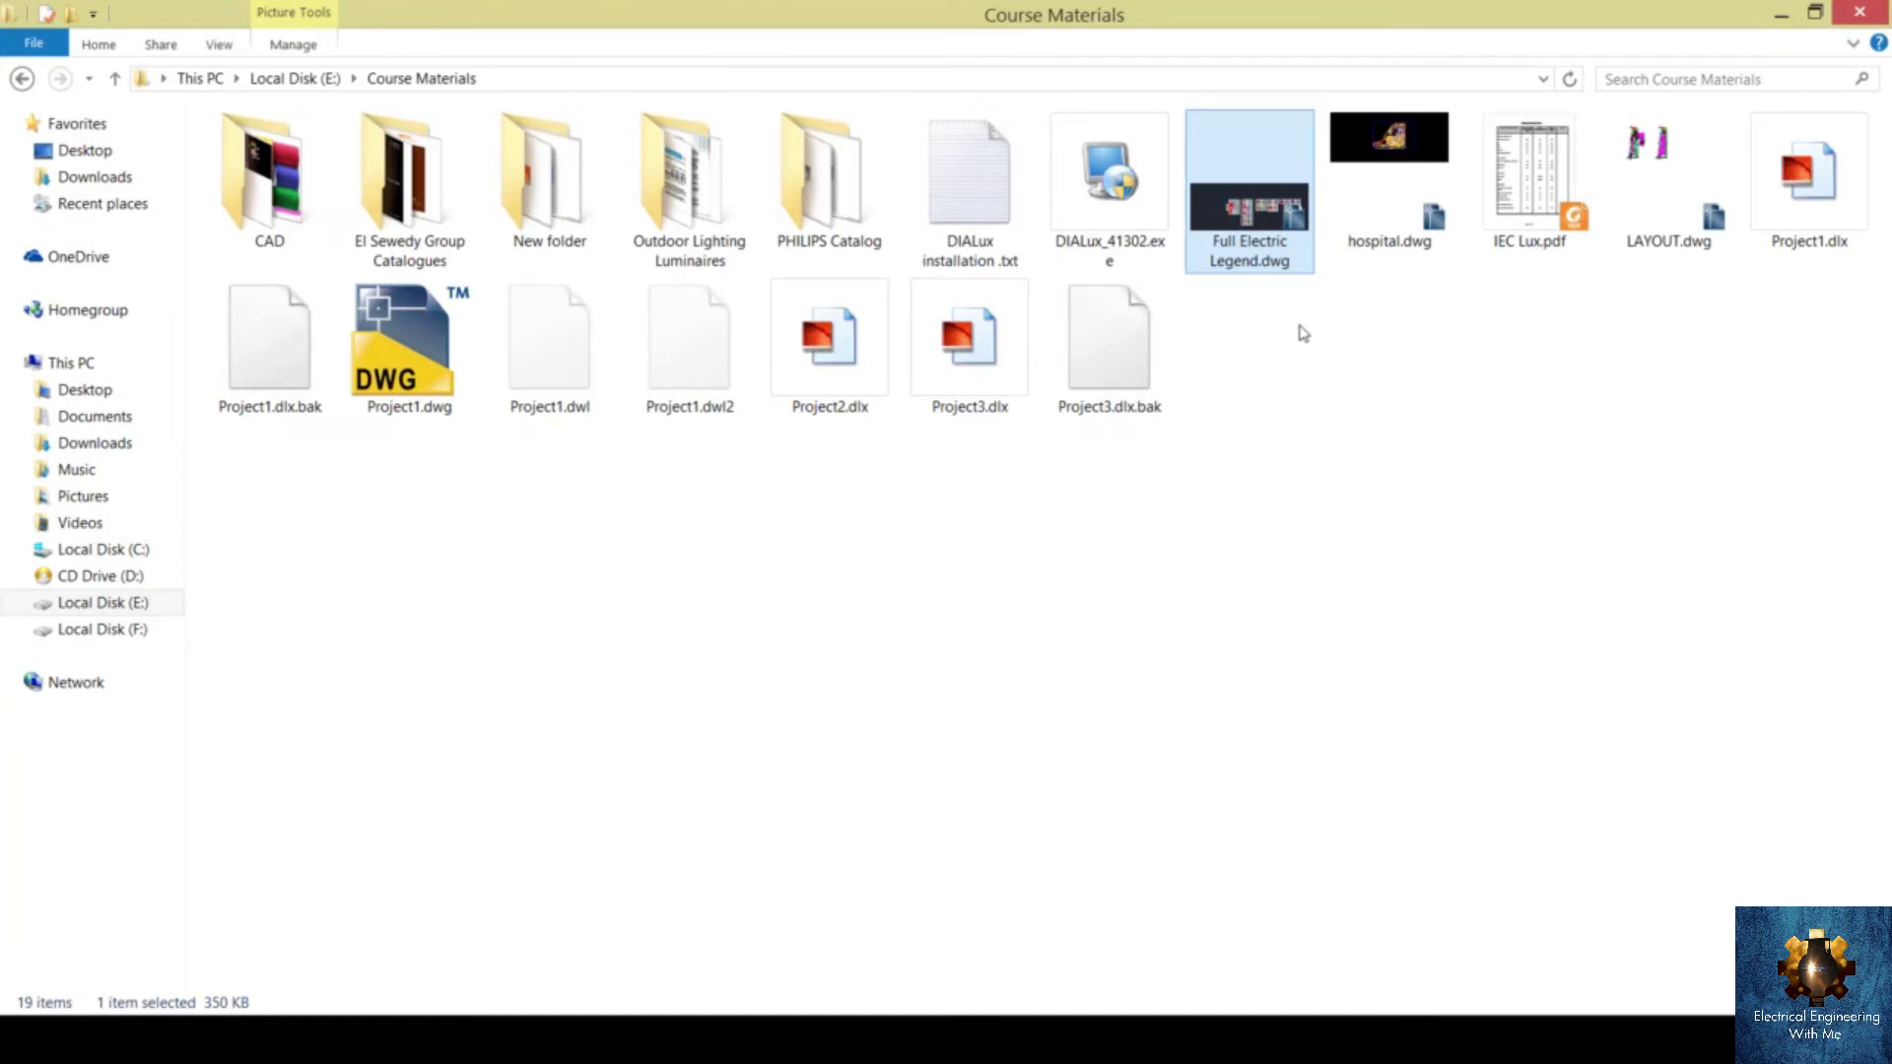
double_click(1265, 262)
click(1056, 551)
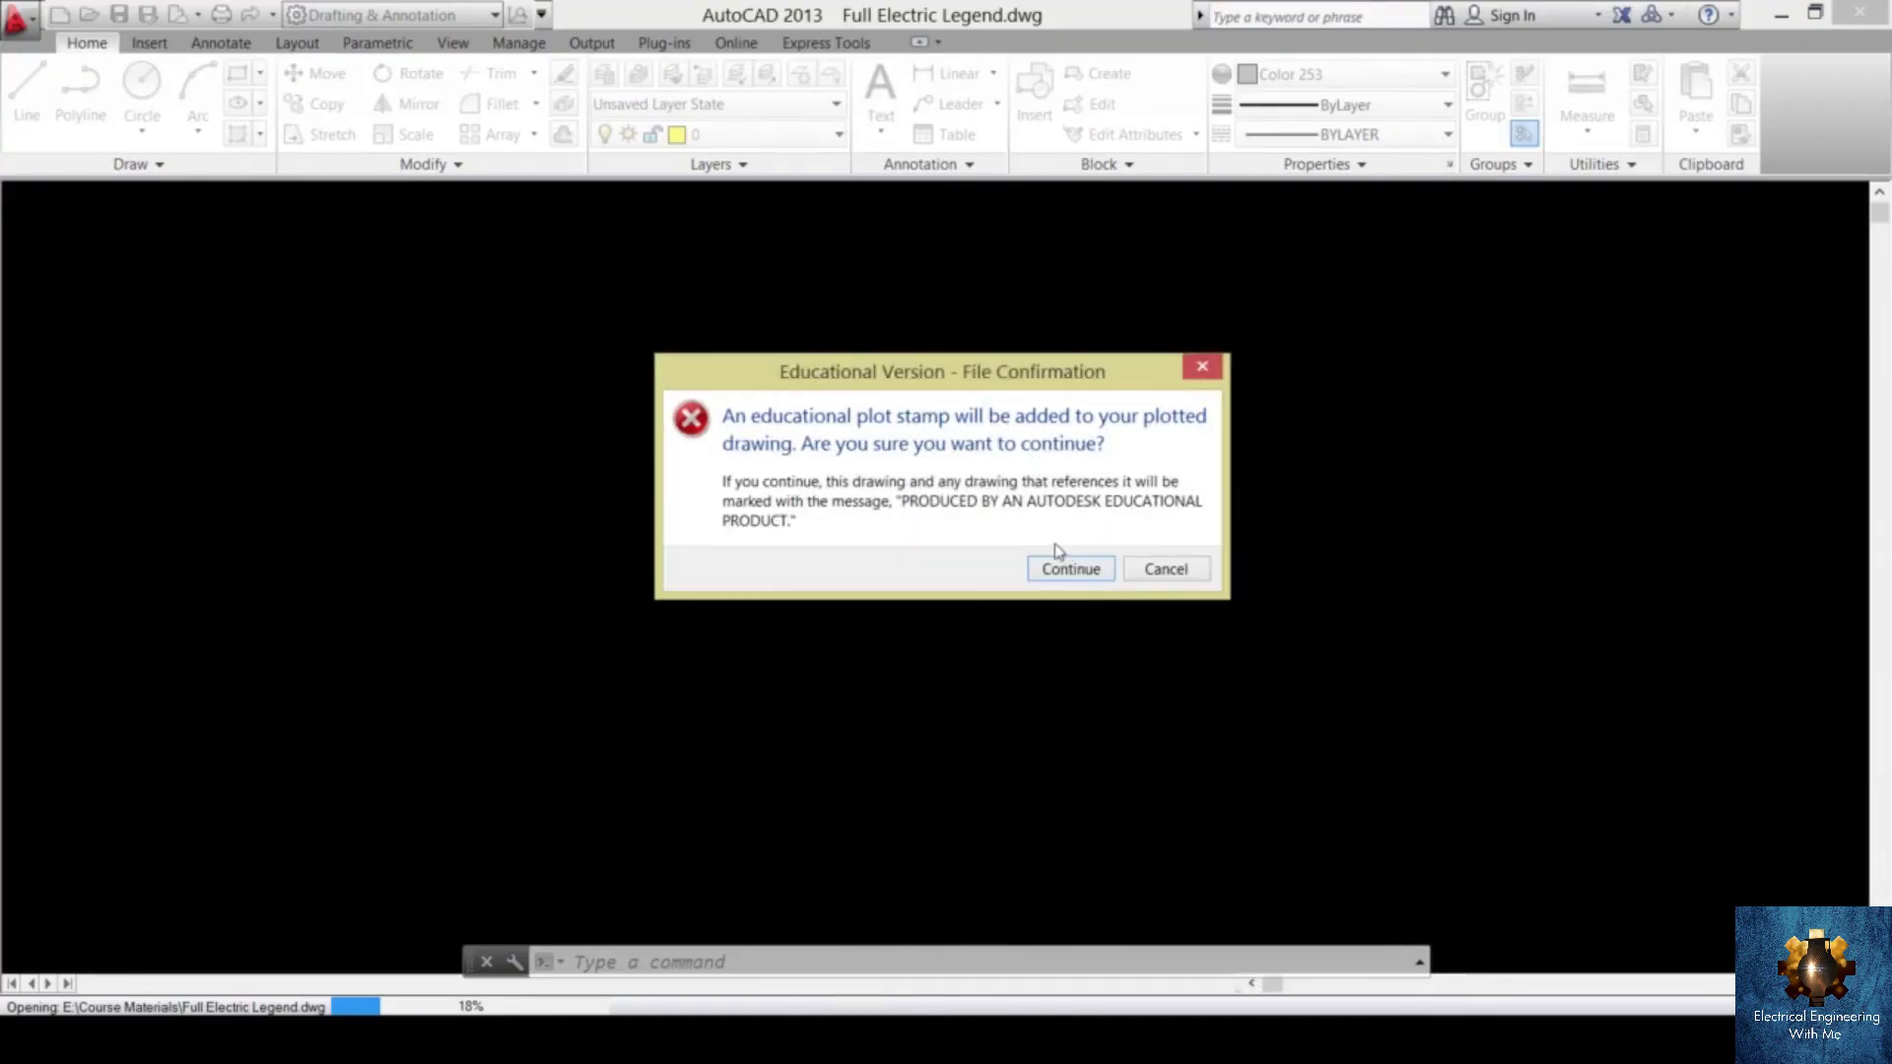
click(1071, 568)
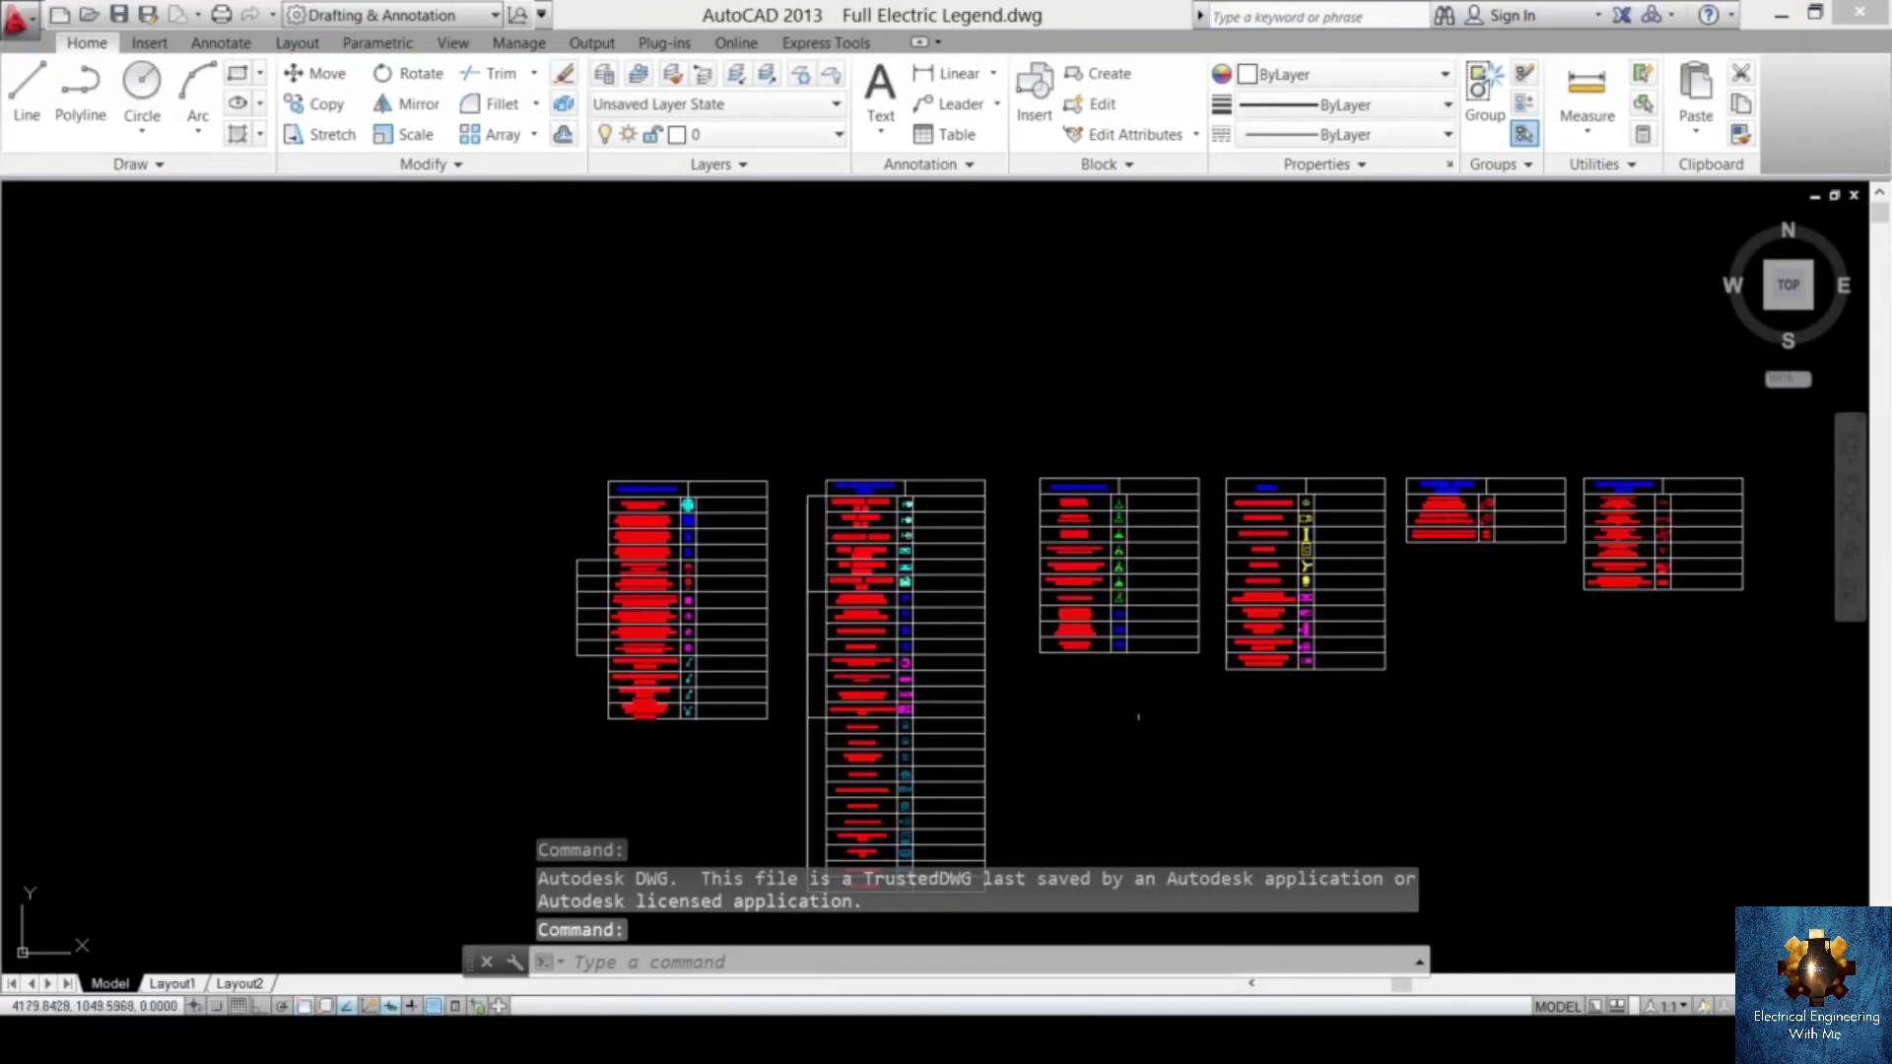
- Examine the lighting system legend's luminaire and switch symbols, from the chandelier outlet down to the diverter switch
scroll(690, 473, up, 8)
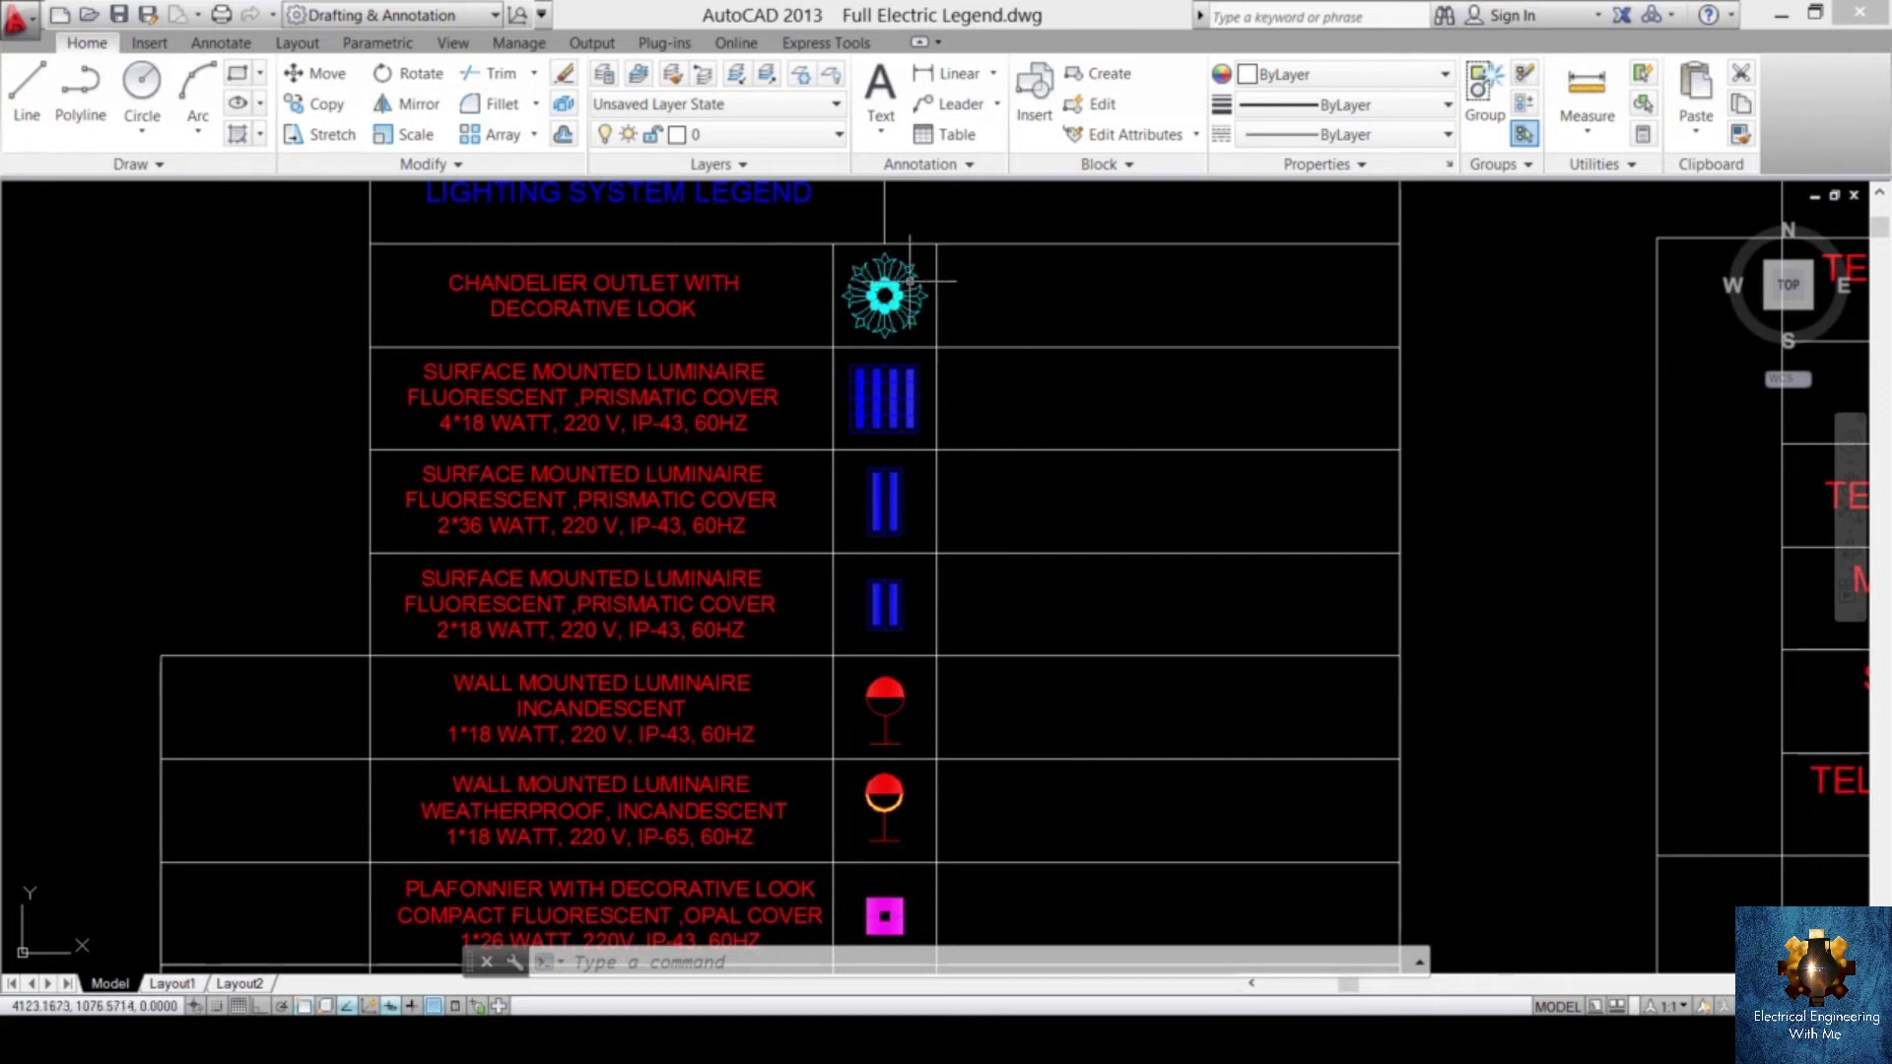
scroll(863, 390, up, 2)
scroll(862, 389, down, 1)
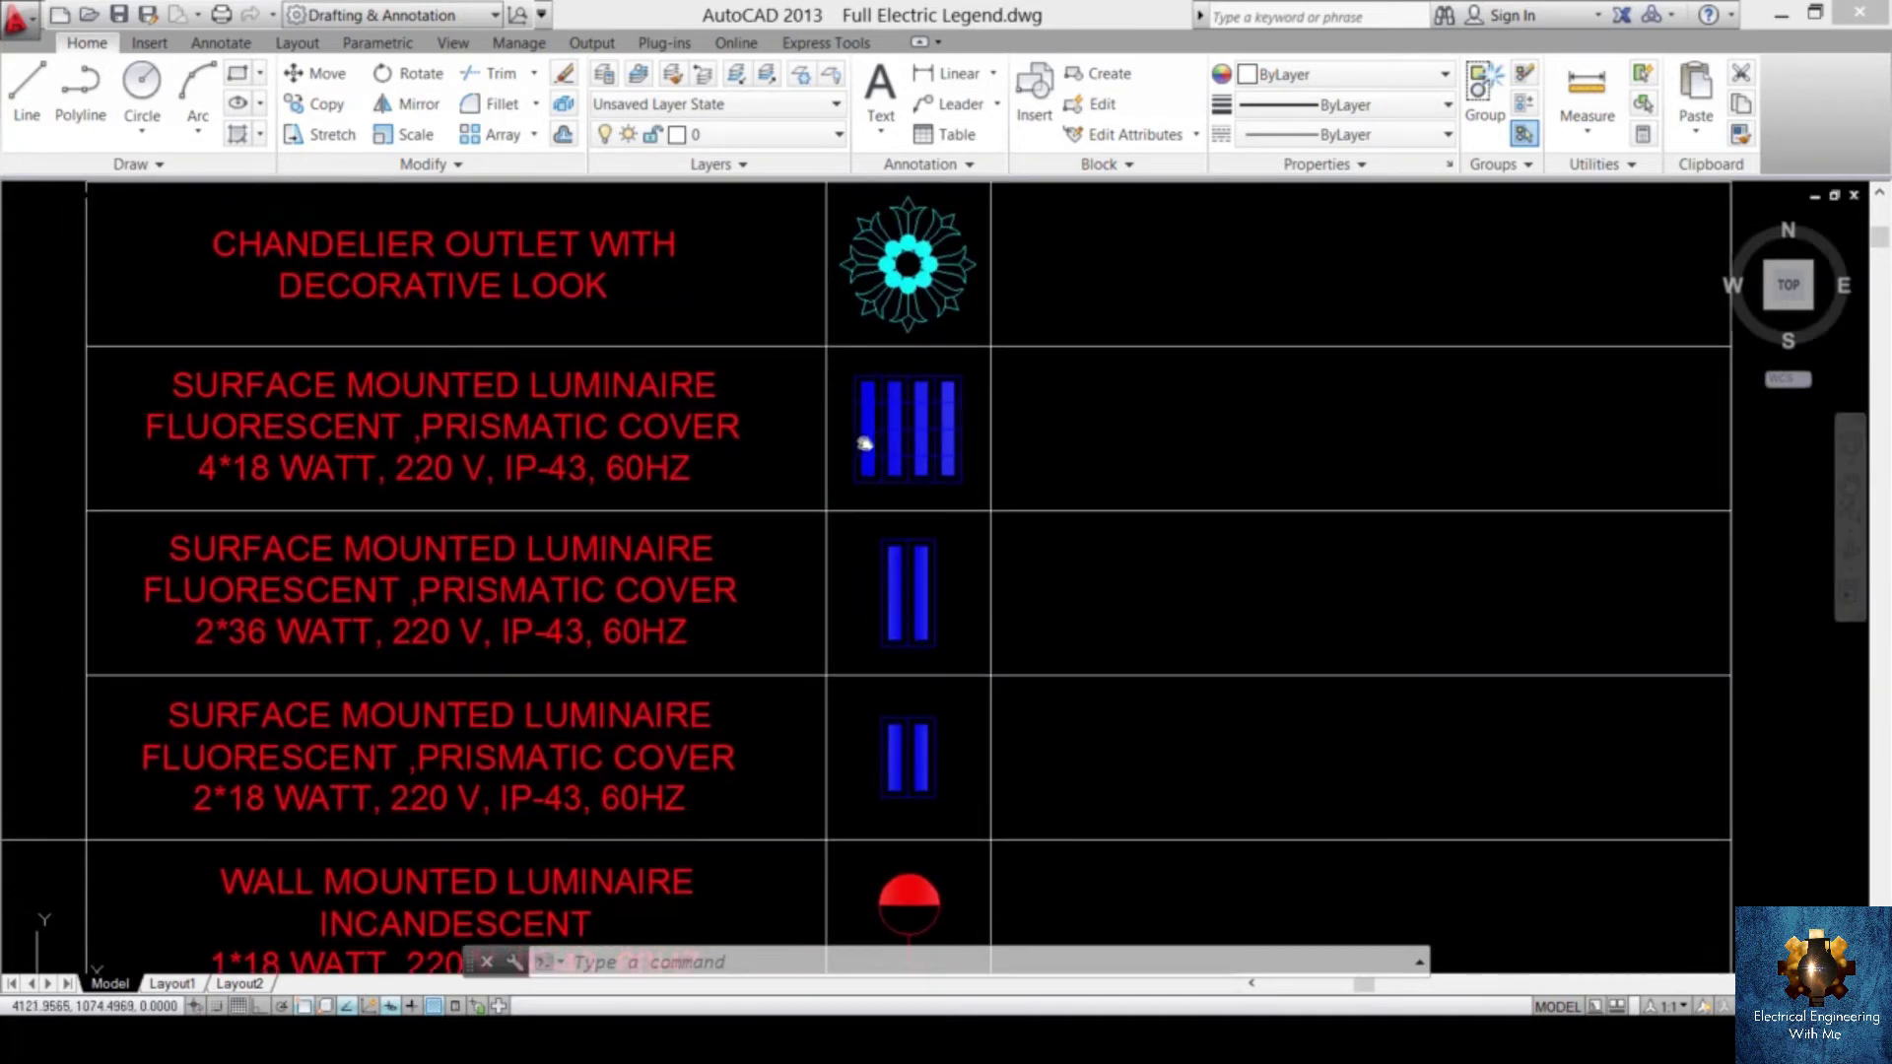
scroll(945, 433, down, 4)
scroll(923, 430, up, 4)
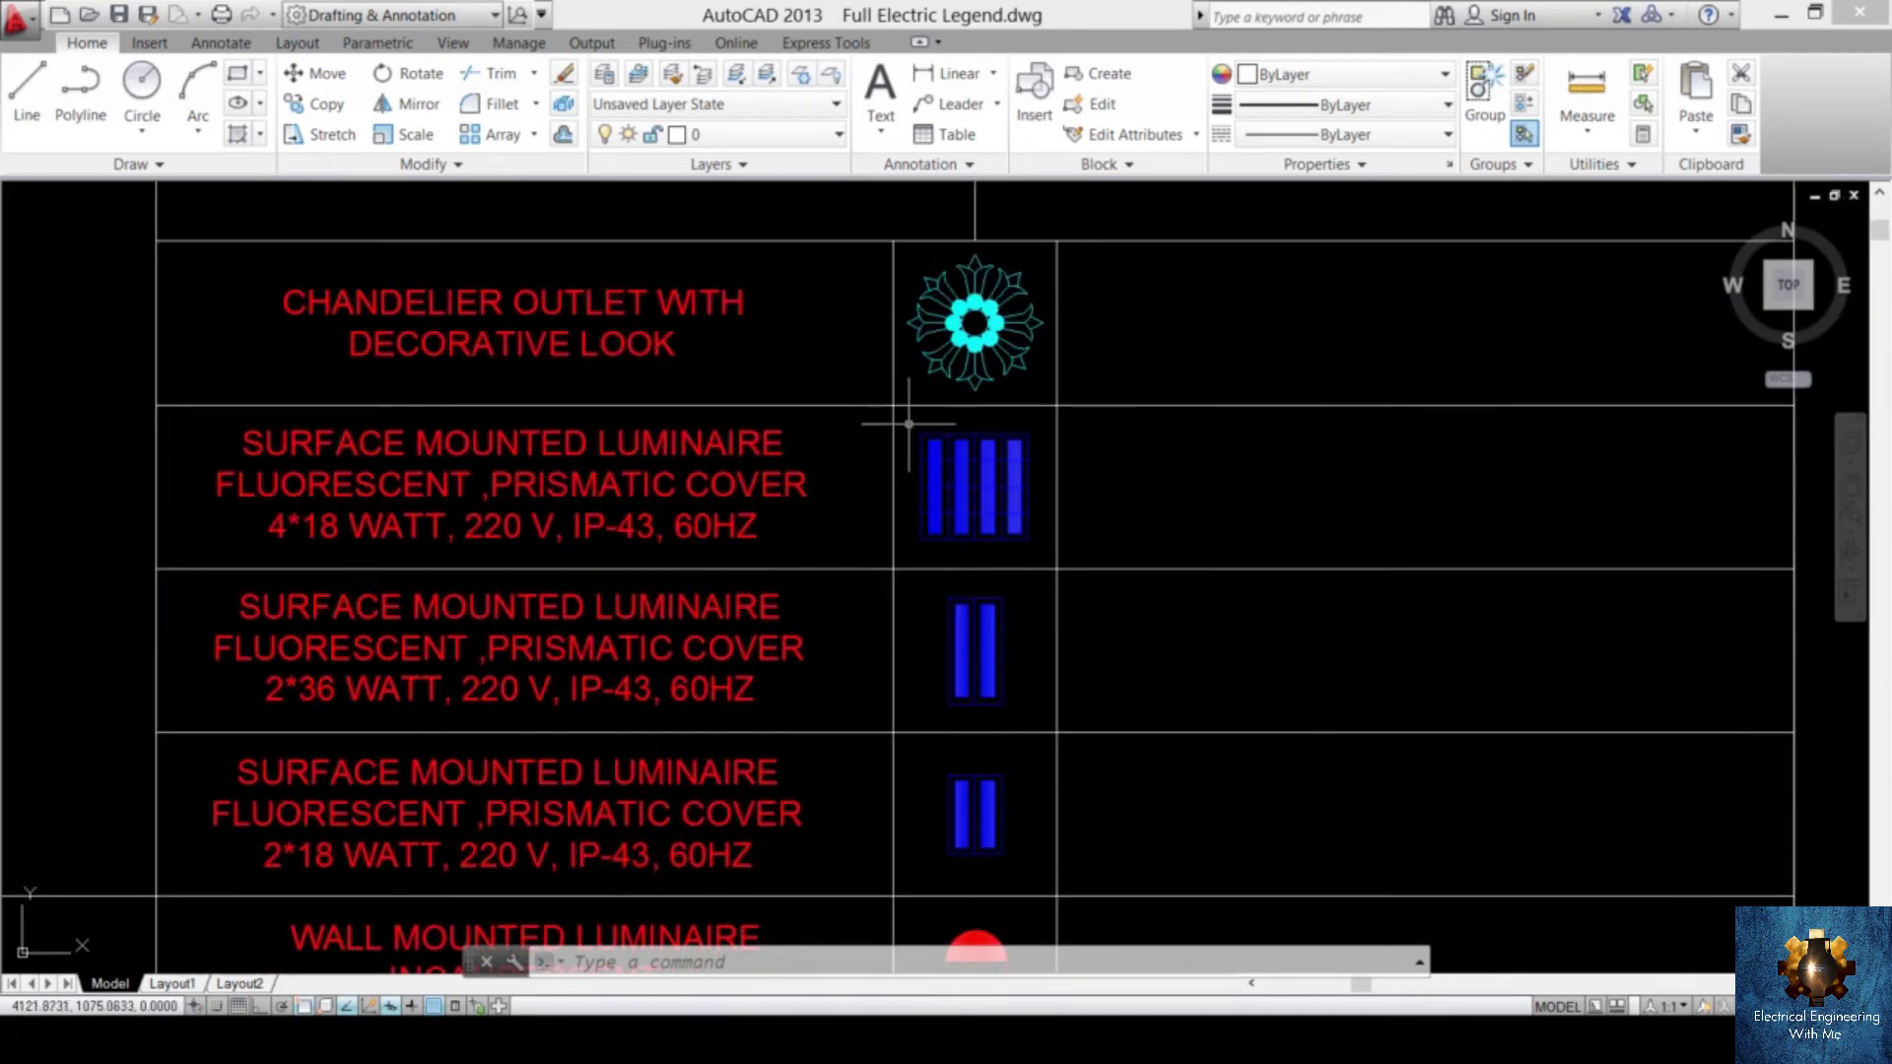
middle_drag(944, 629, 956, 478)
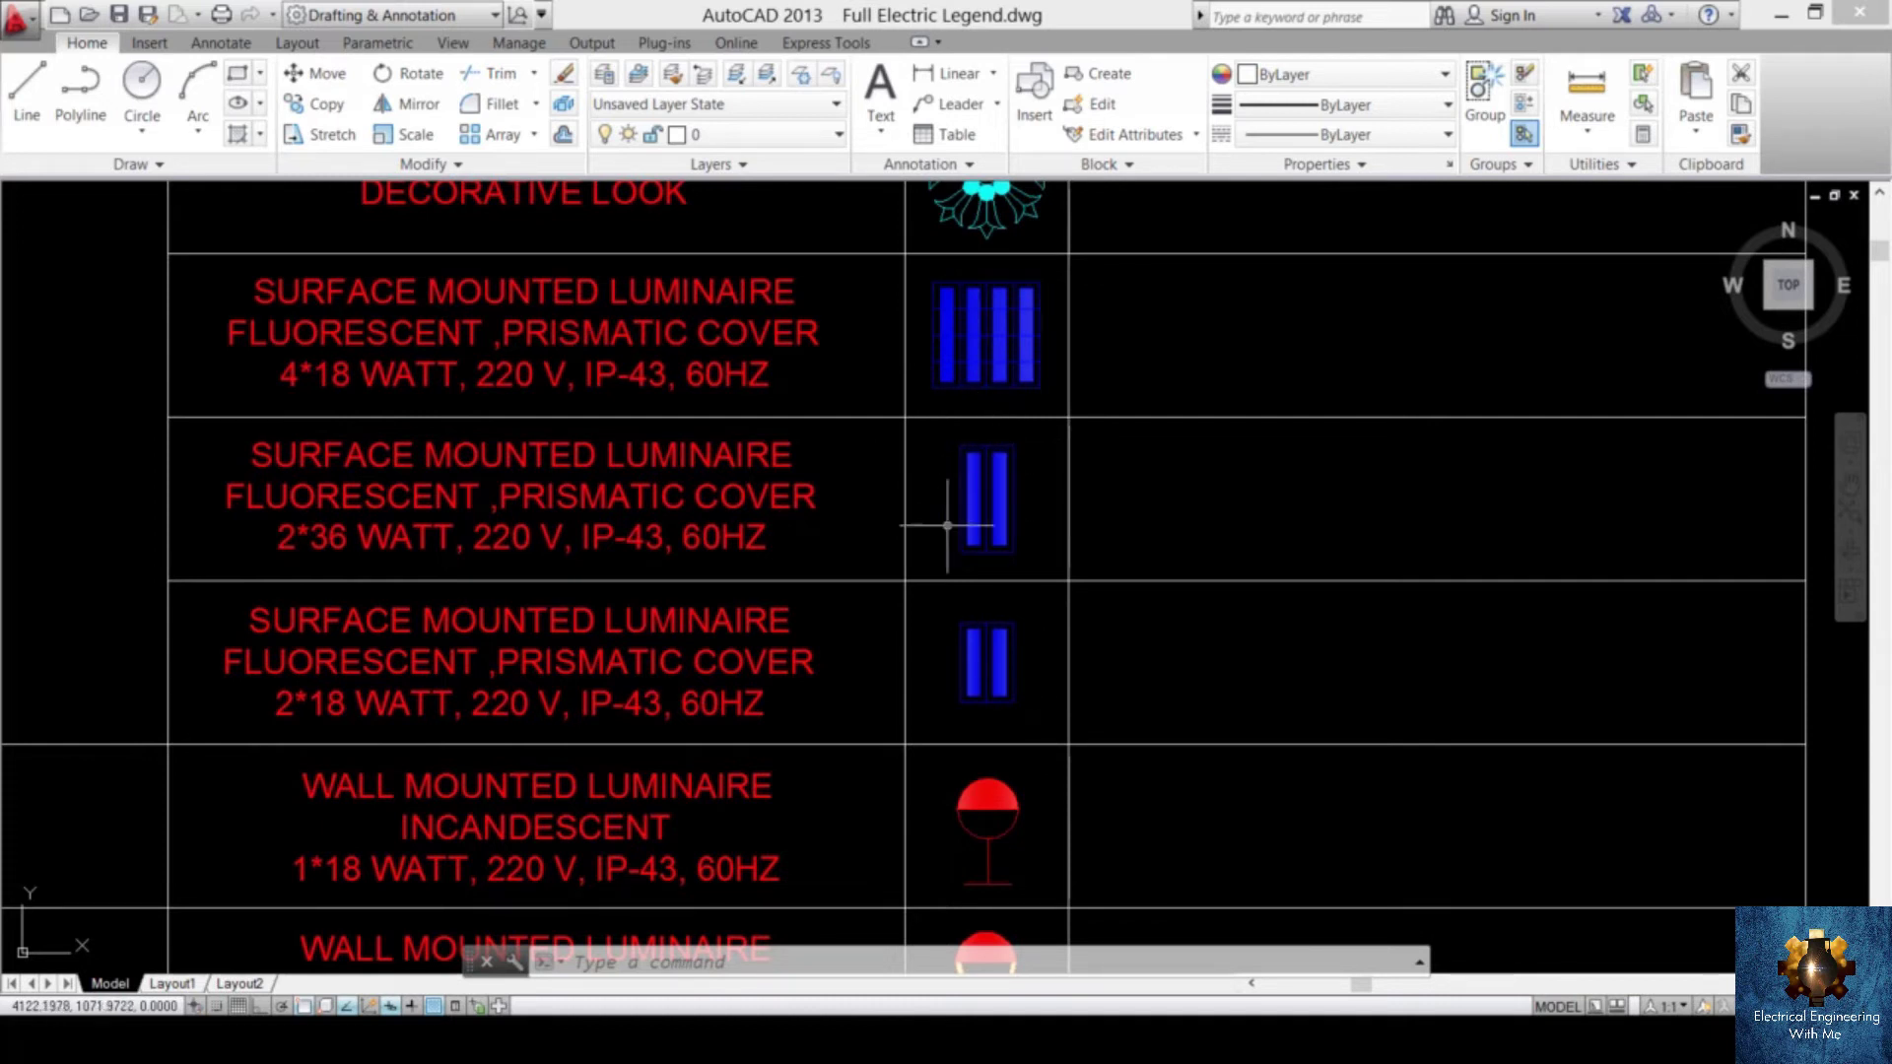
mouse_move(1028, 648)
middle_down()
mouse_move(1081, 477)
mouse_move(896, 578)
middle_up()
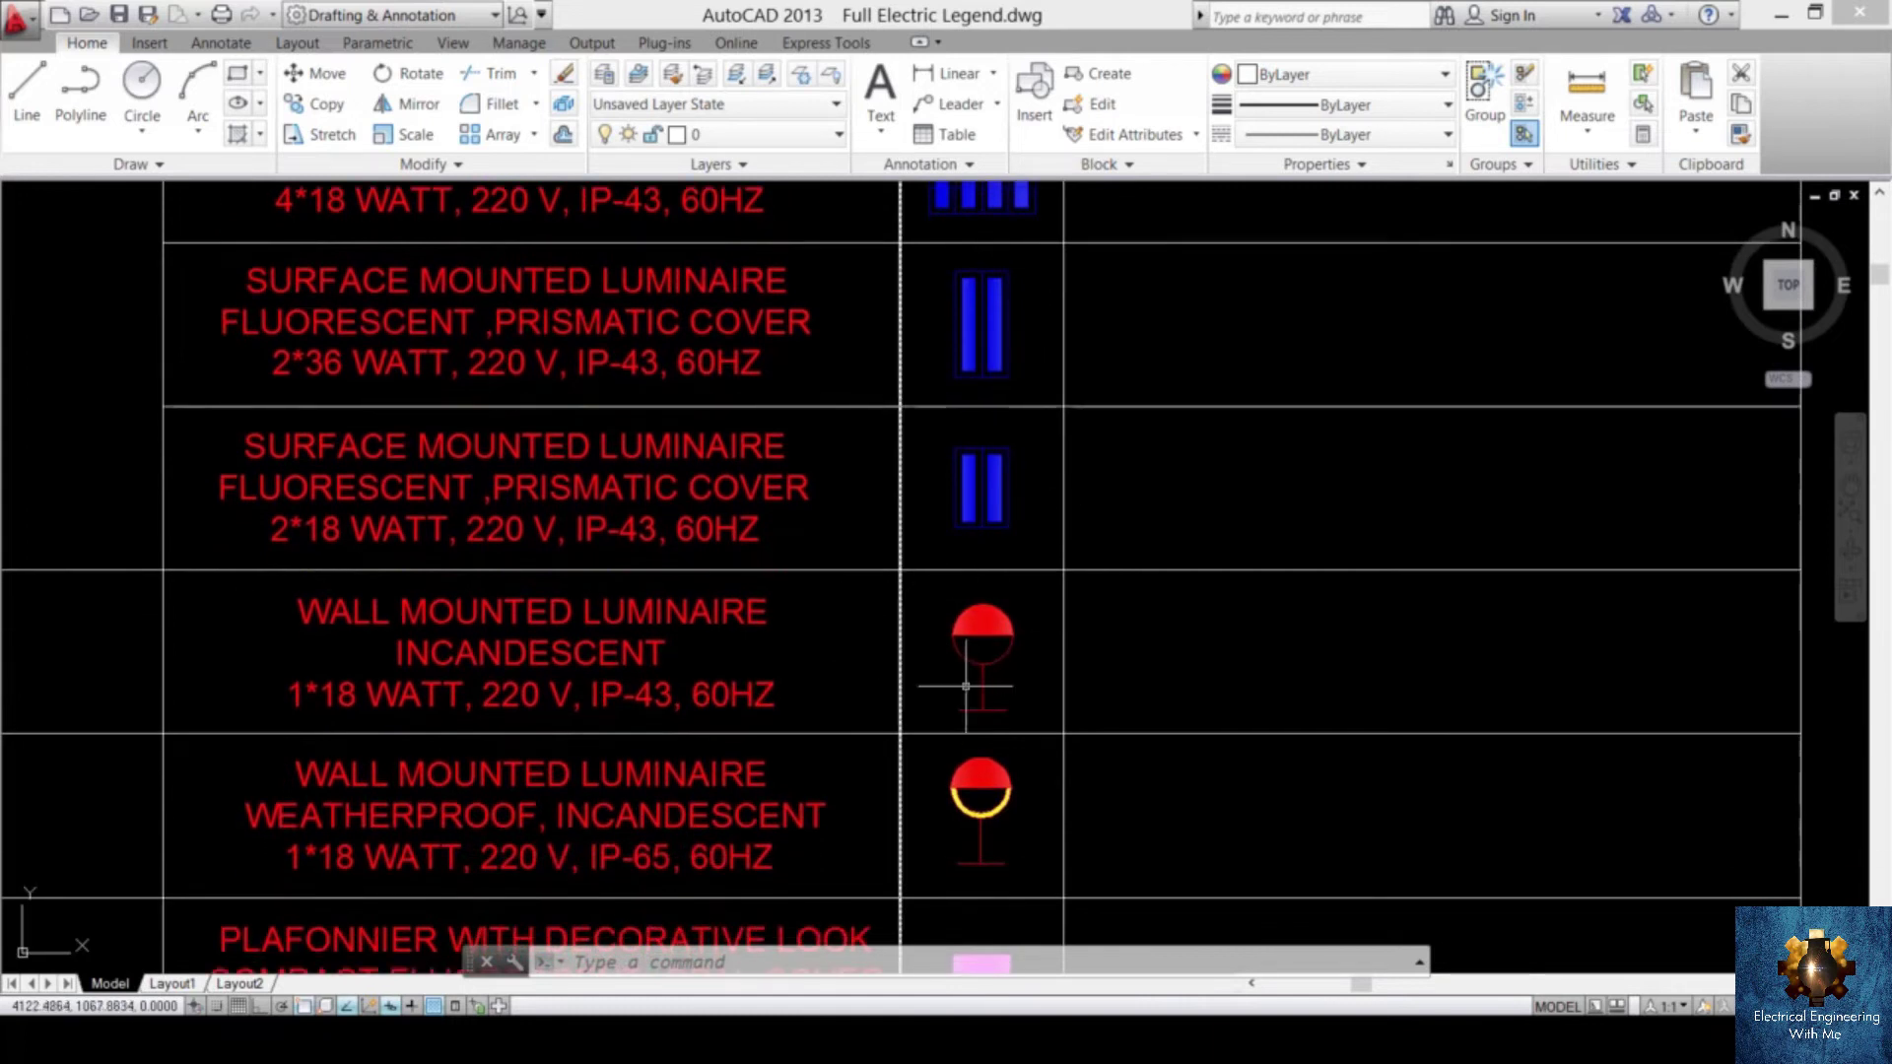
scroll(966, 670, down, 5)
scroll(964, 676, up, 8)
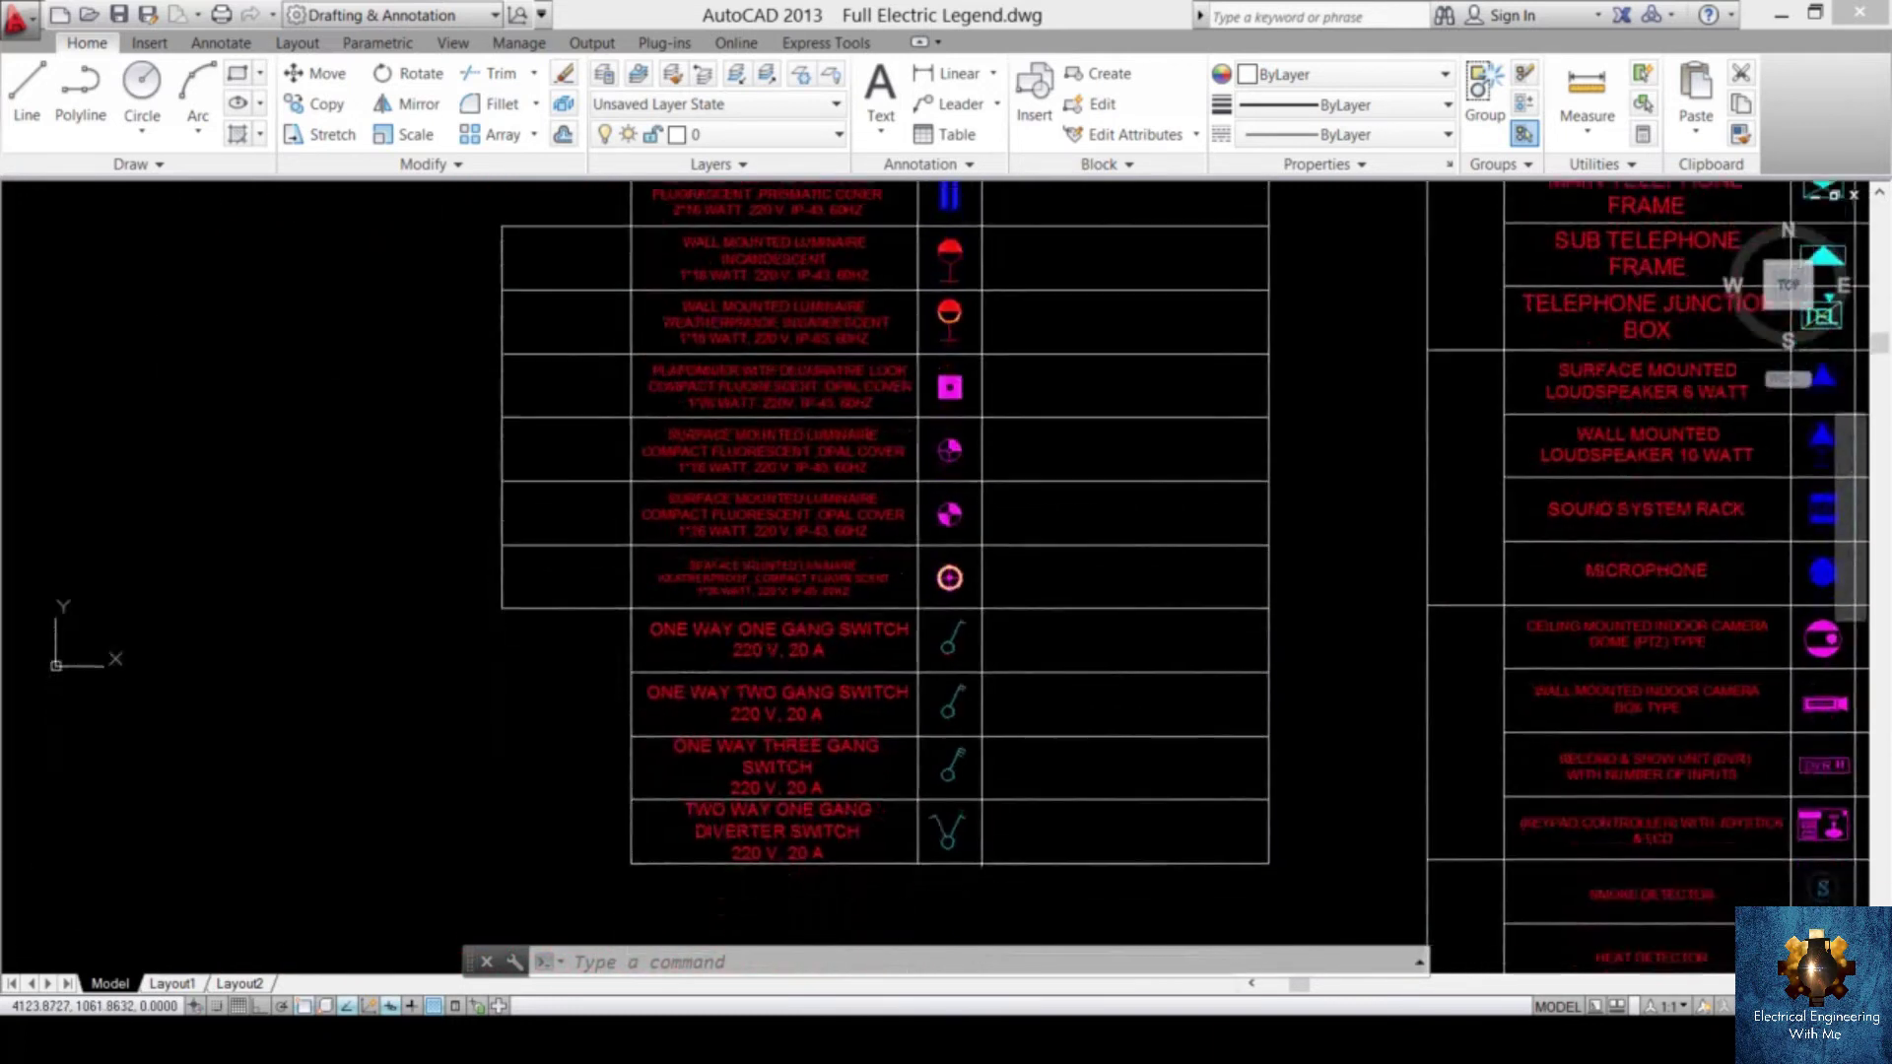
scroll(932, 602, down, 4)
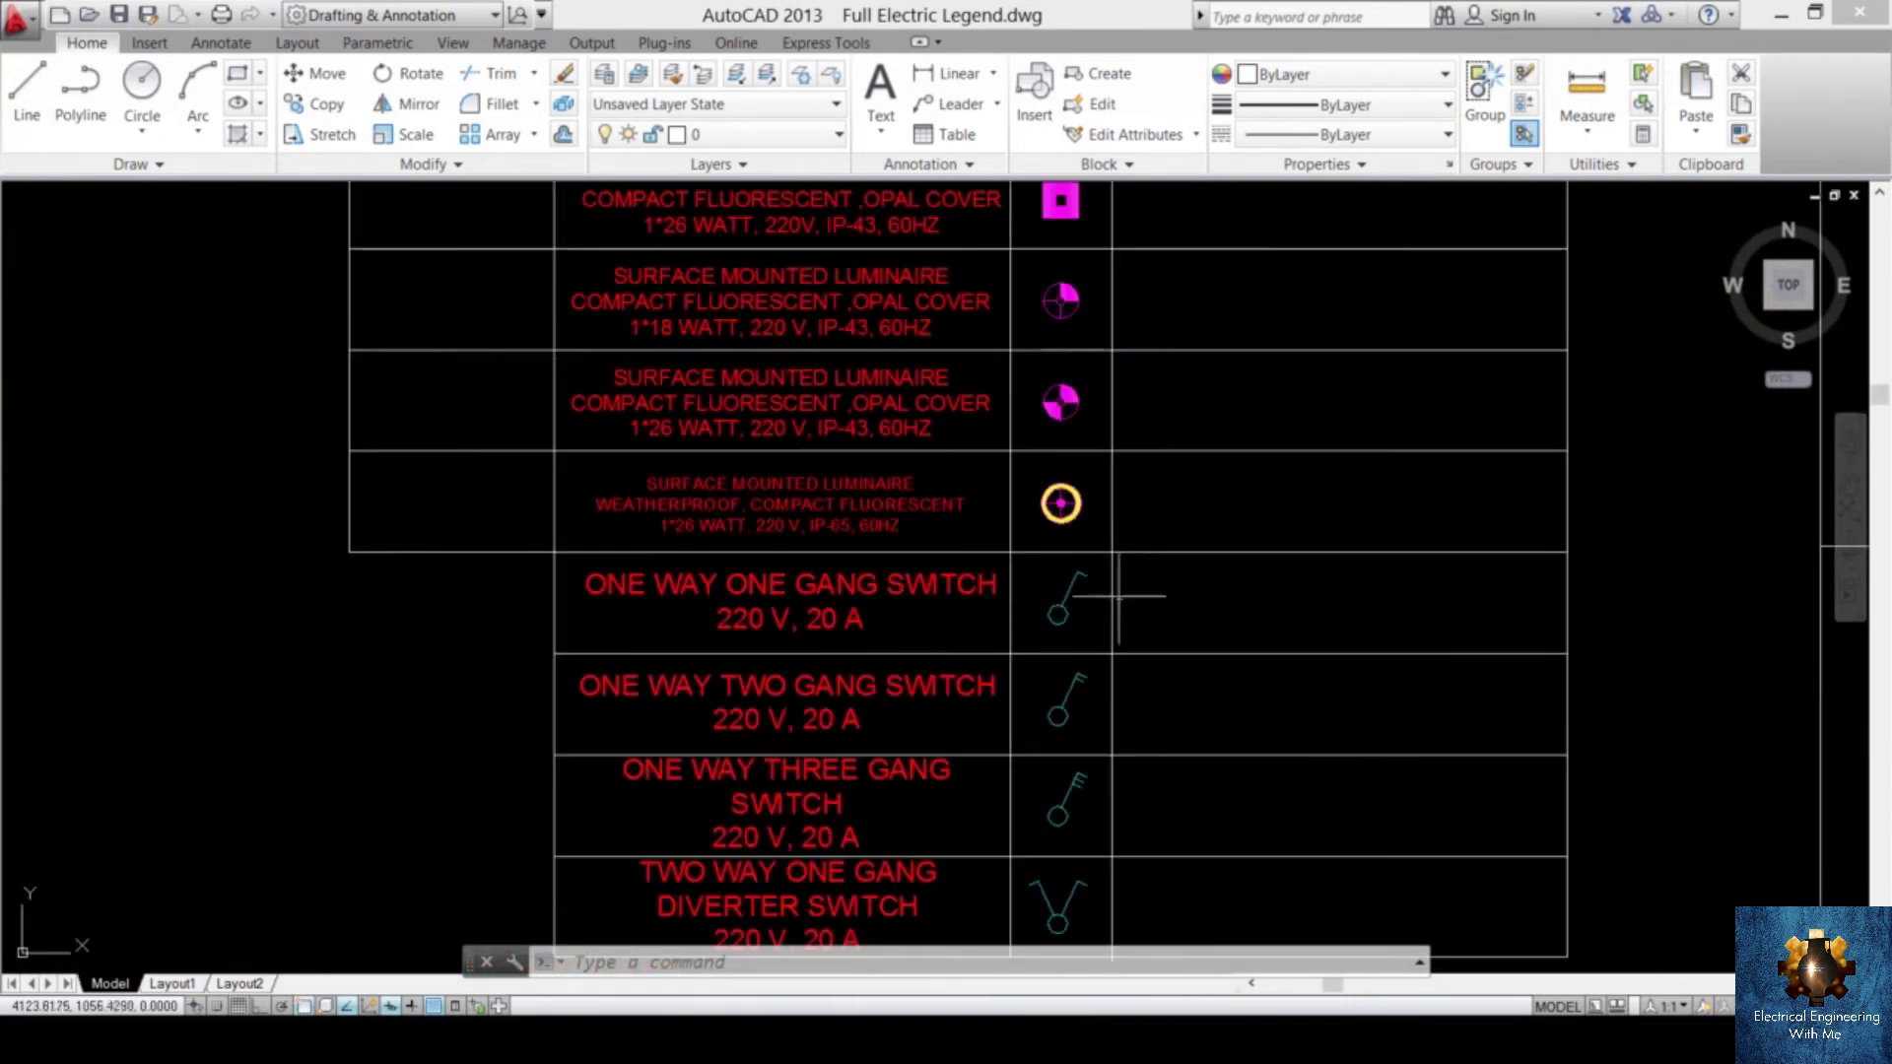
scroll(1044, 552, up, 2)
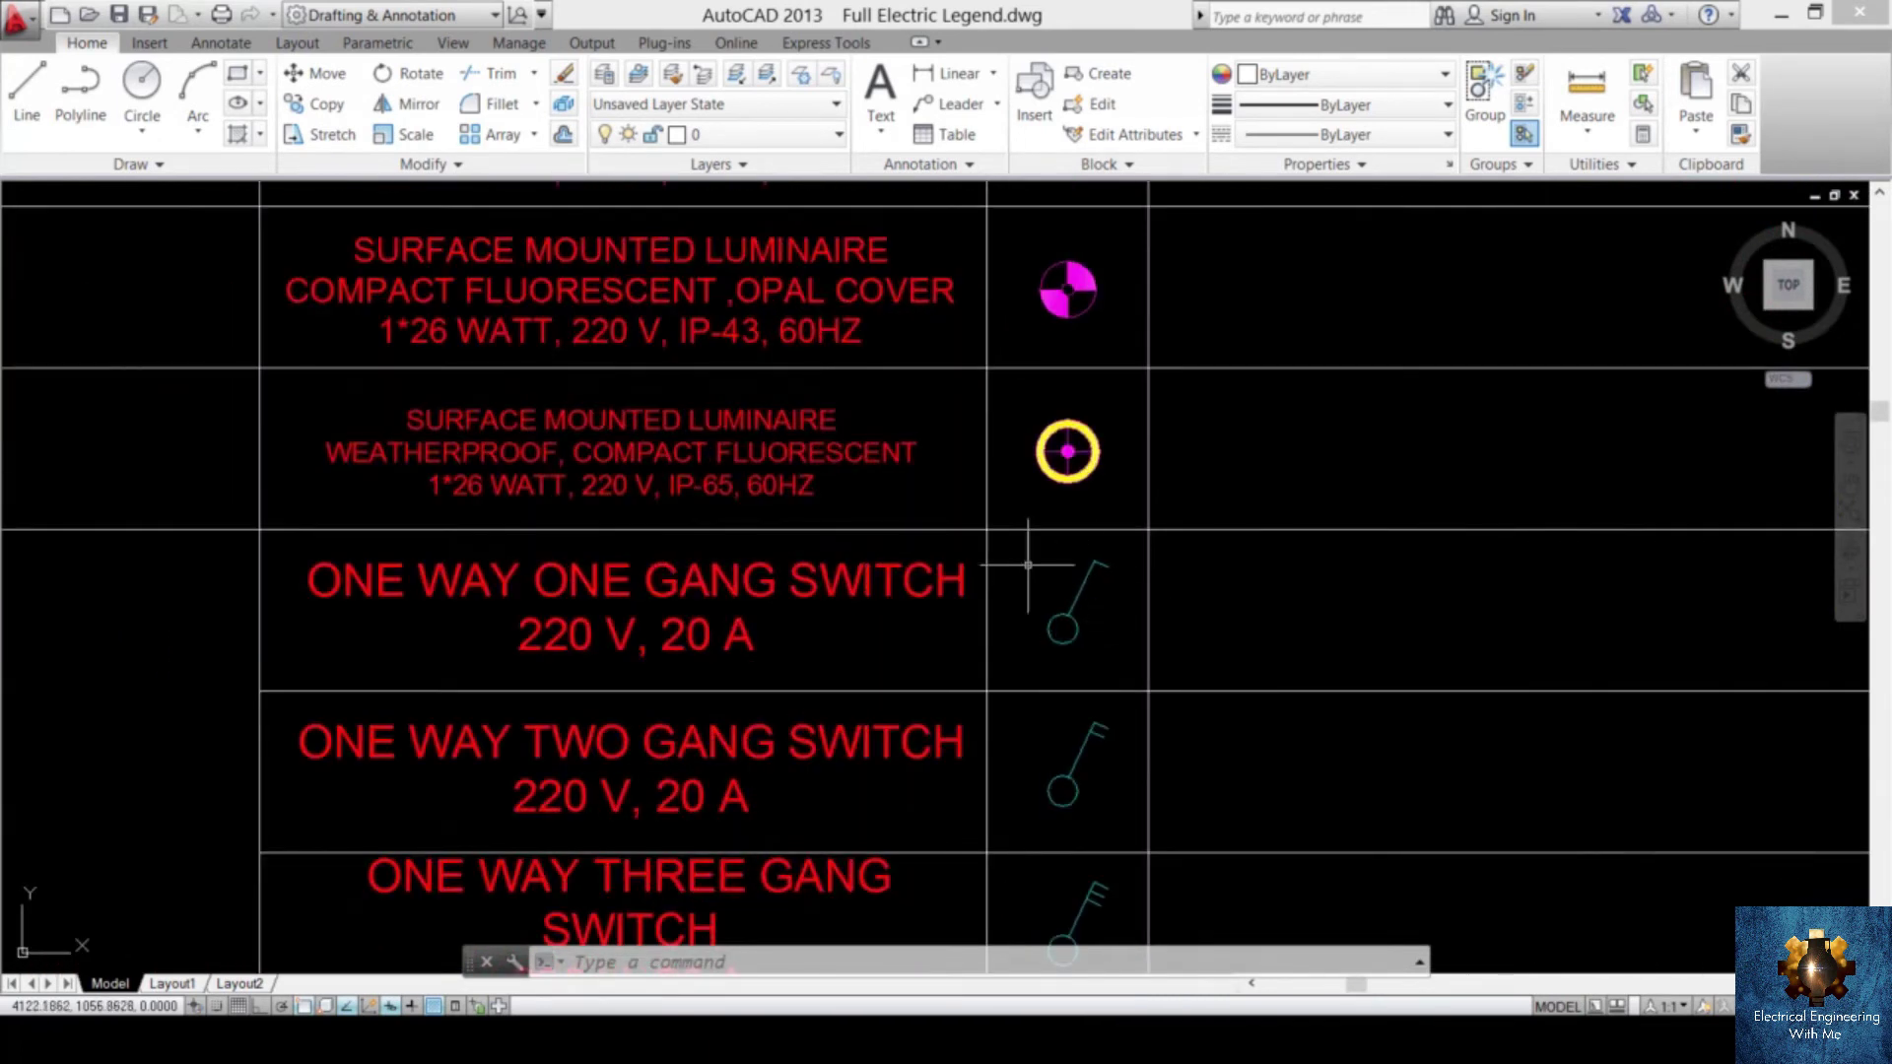
middle_drag(1093, 714, 1096, 542)
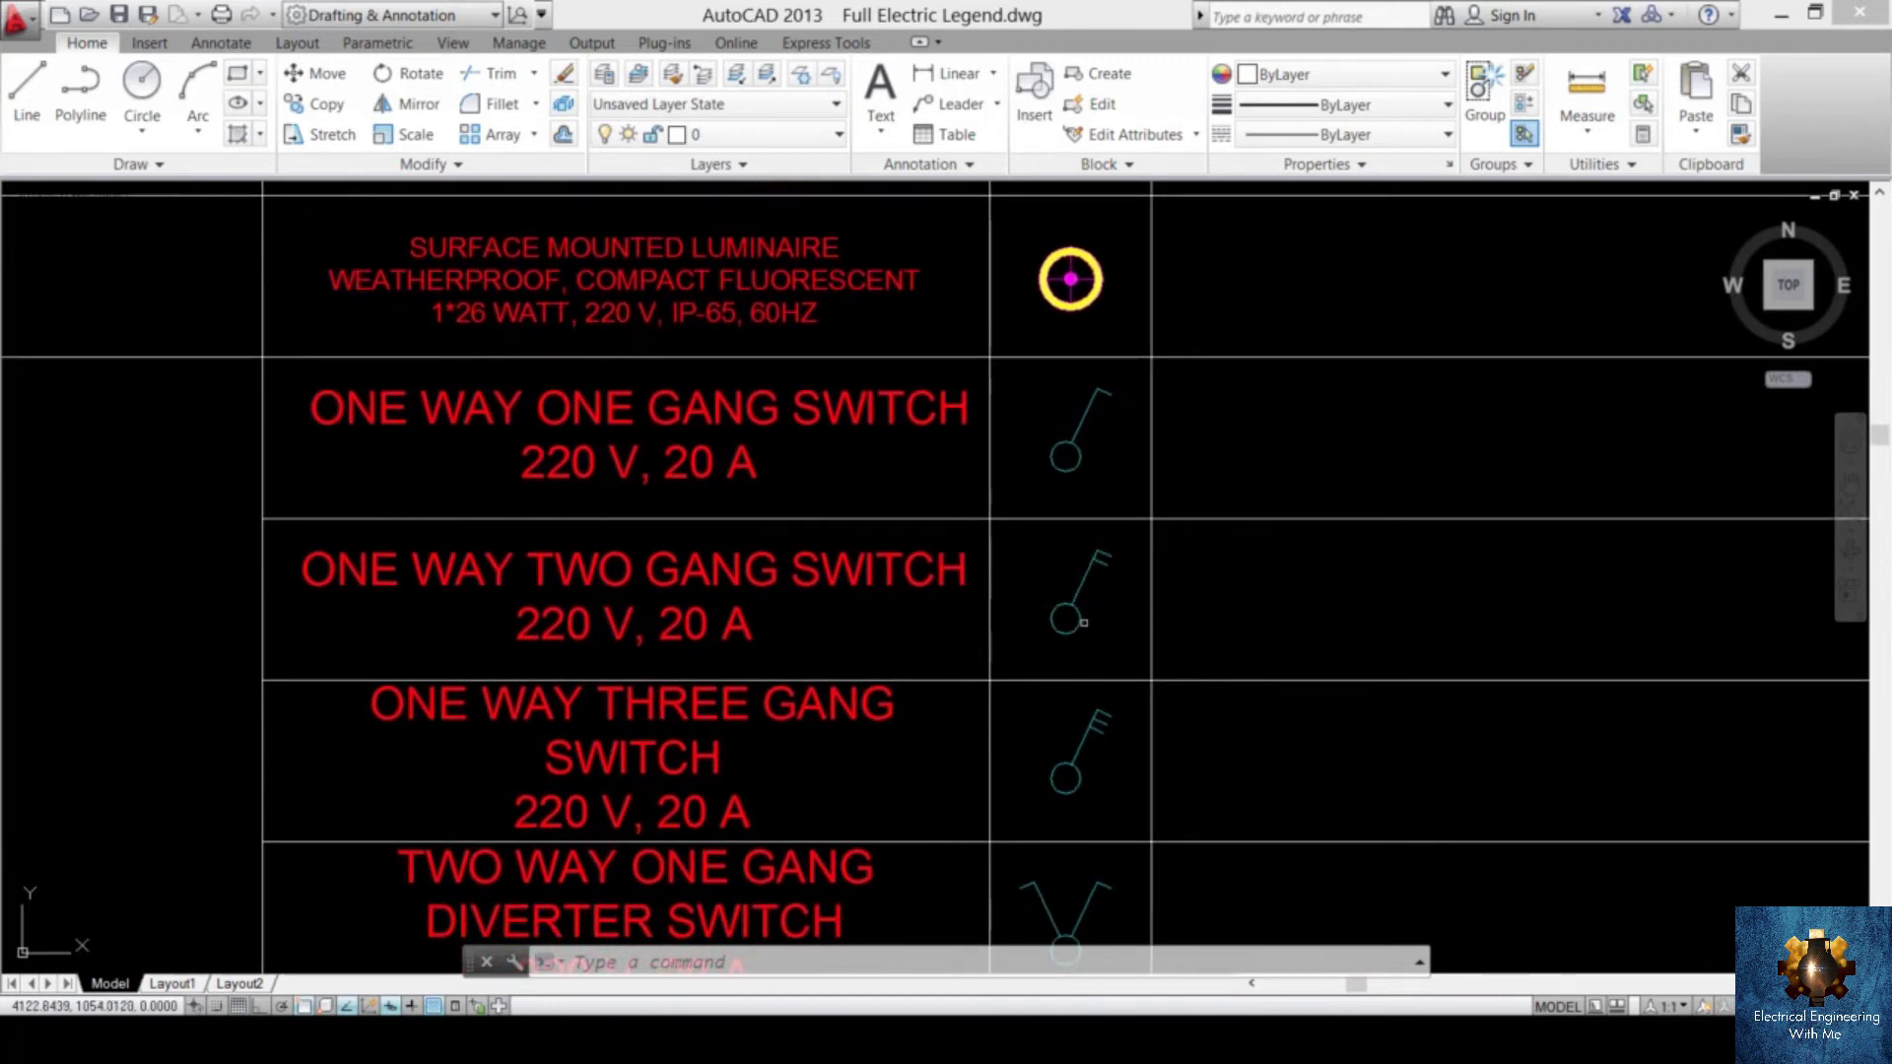
scroll(1097, 629, down, 10)
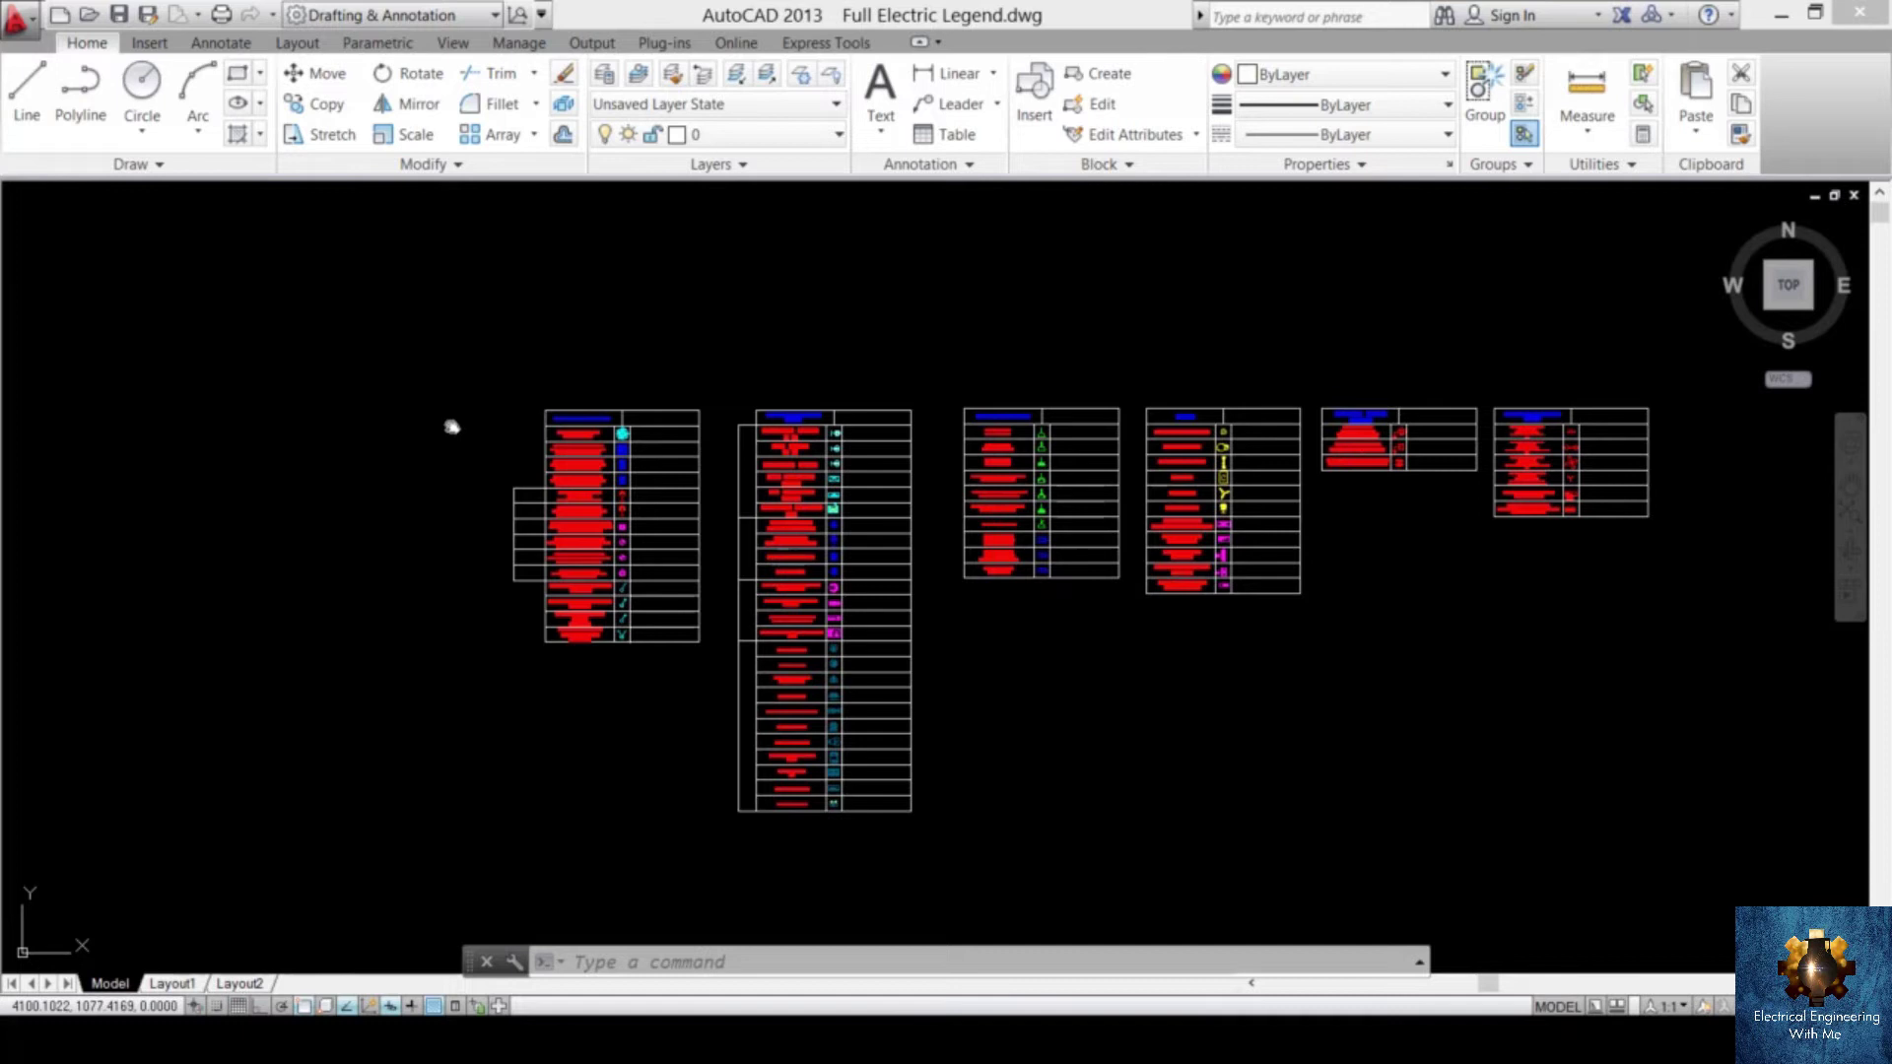
- Copy the 1*26 watt, IP-43 surface mounted compact fluorescent luminaire symbol with its centre as the base point
scroll(451, 426, up, 5)
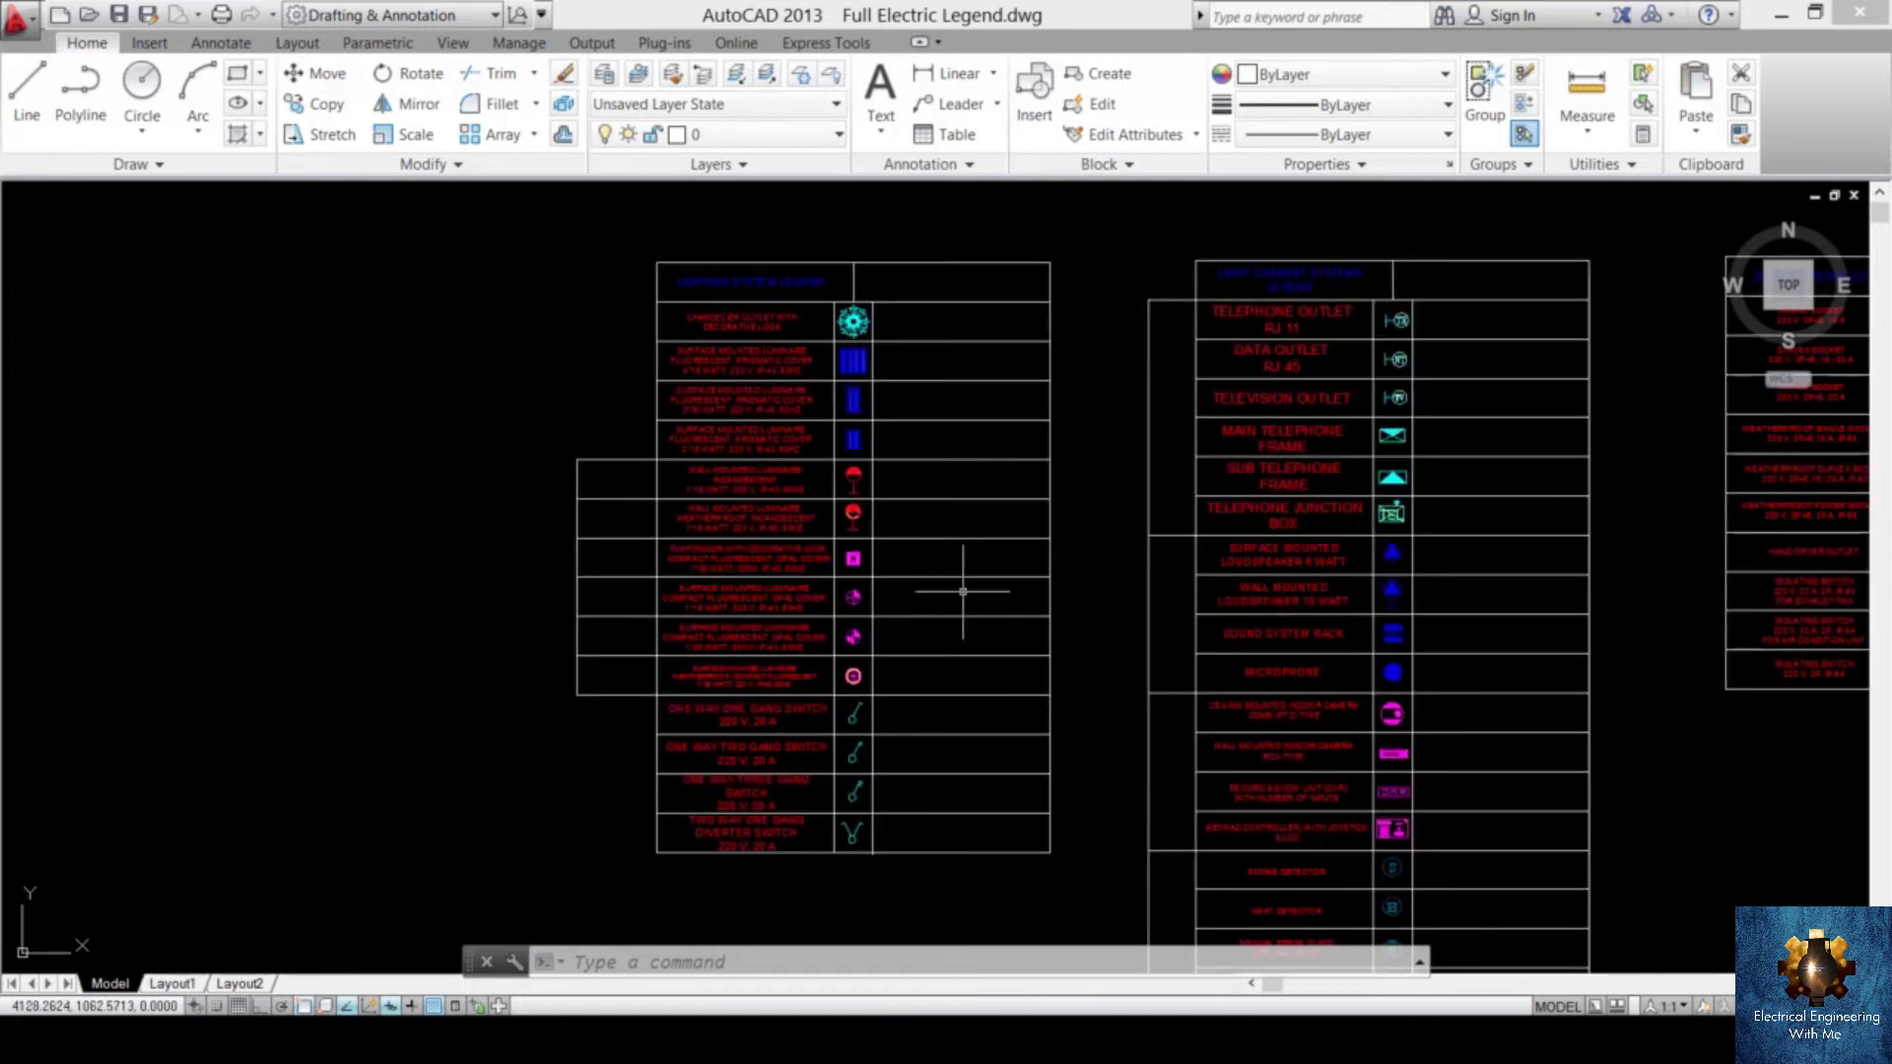
middle_drag(867, 625, 993, 553)
scroll(993, 554, up, 9)
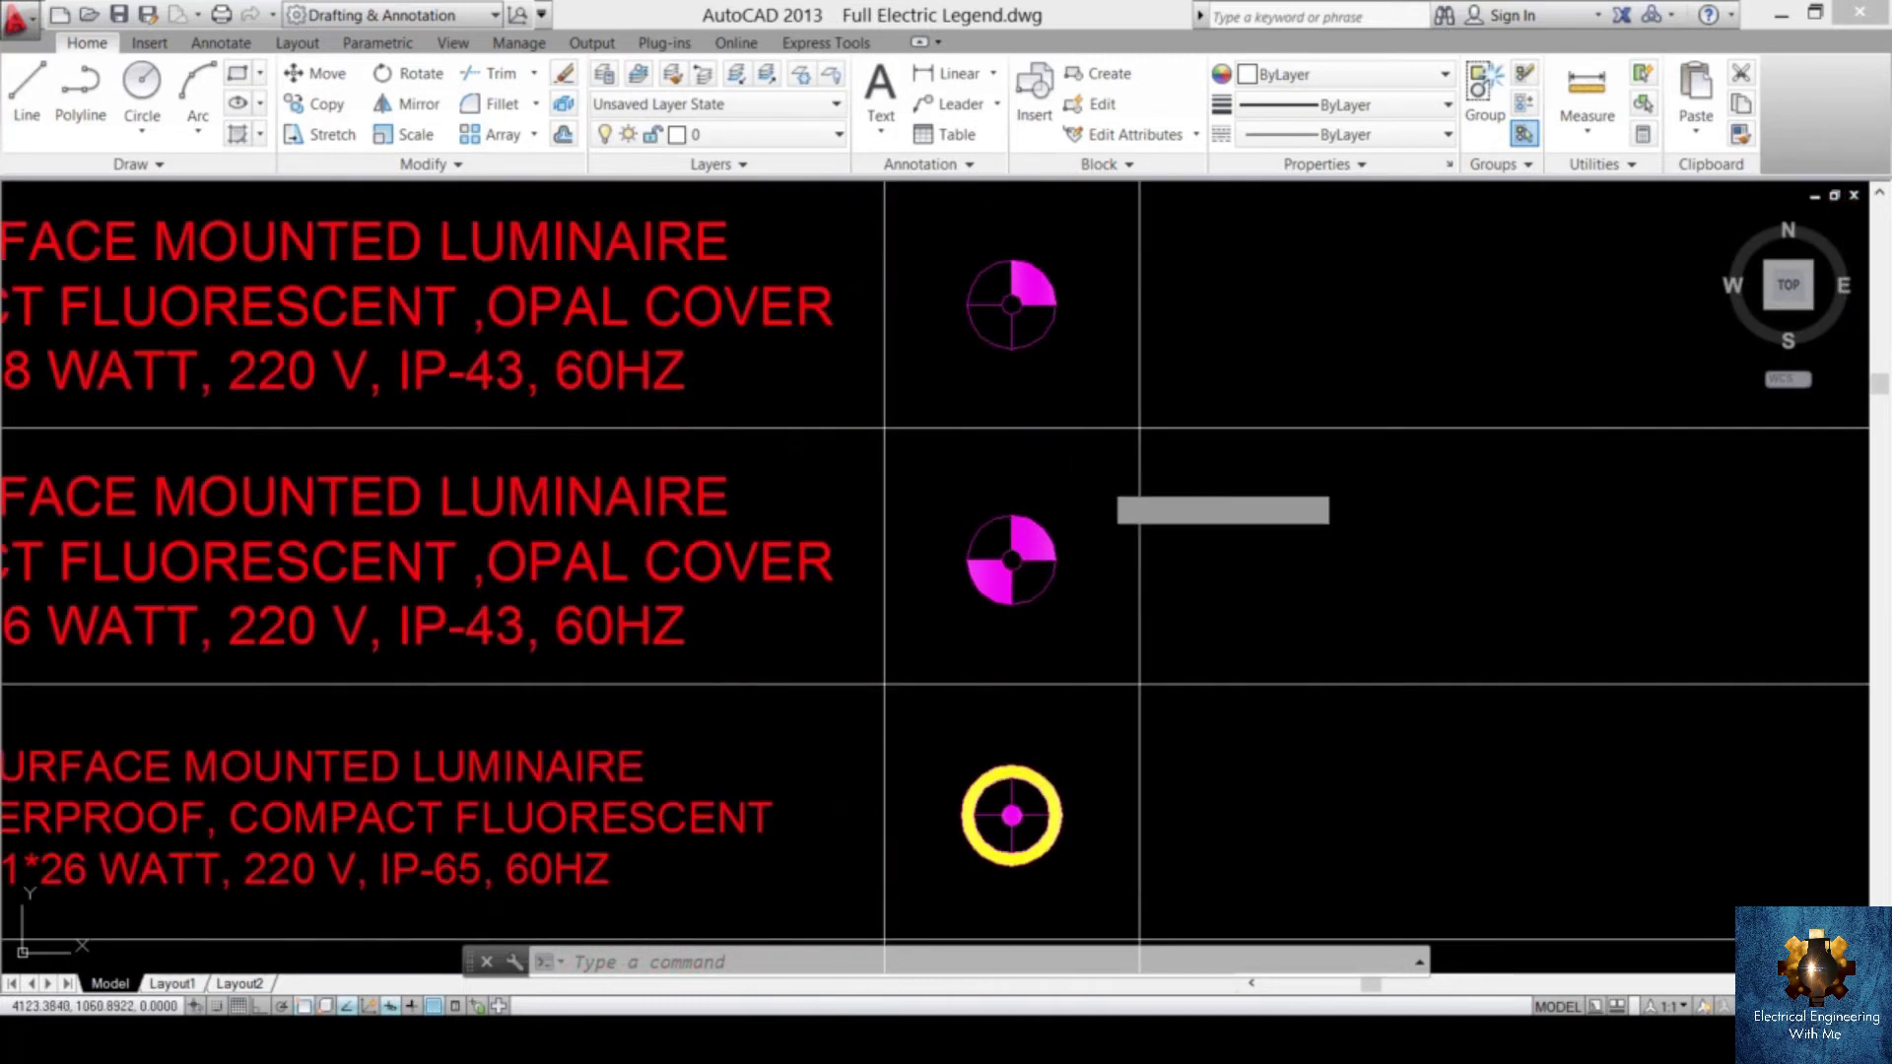
click(1101, 482)
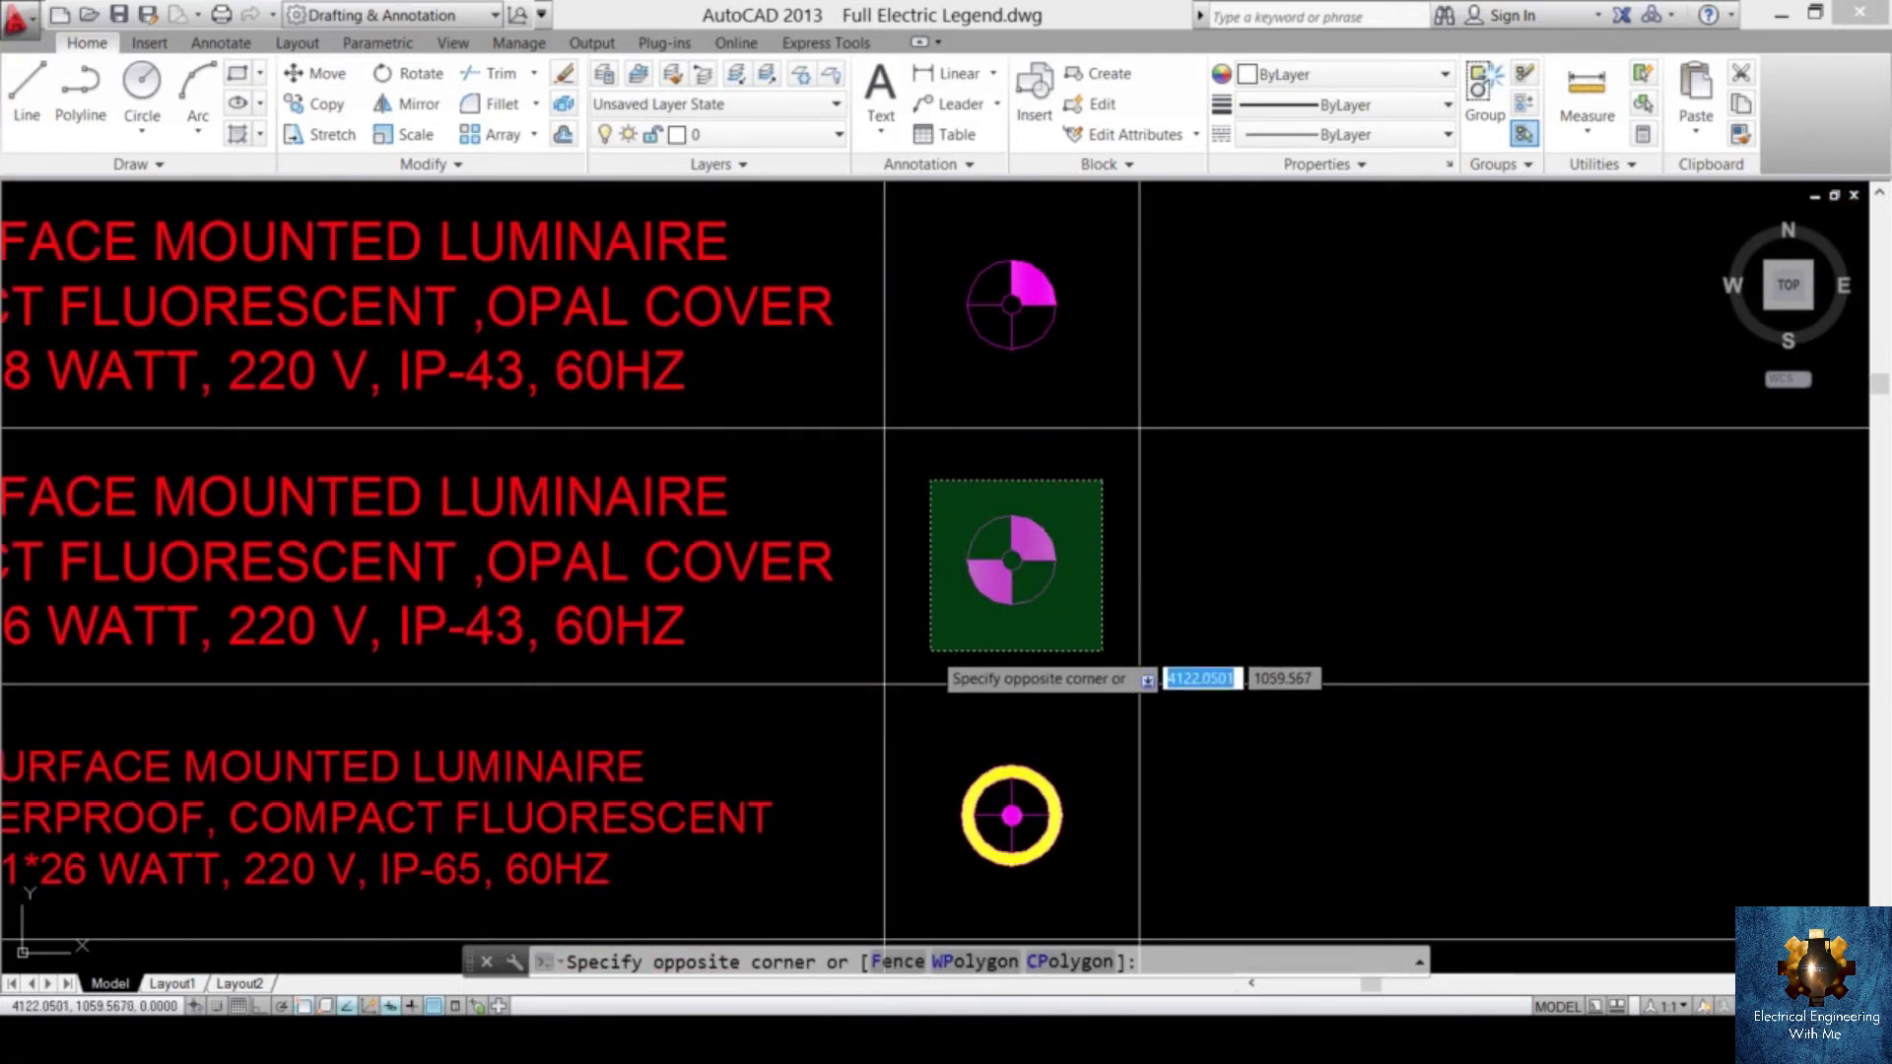
click(931, 651)
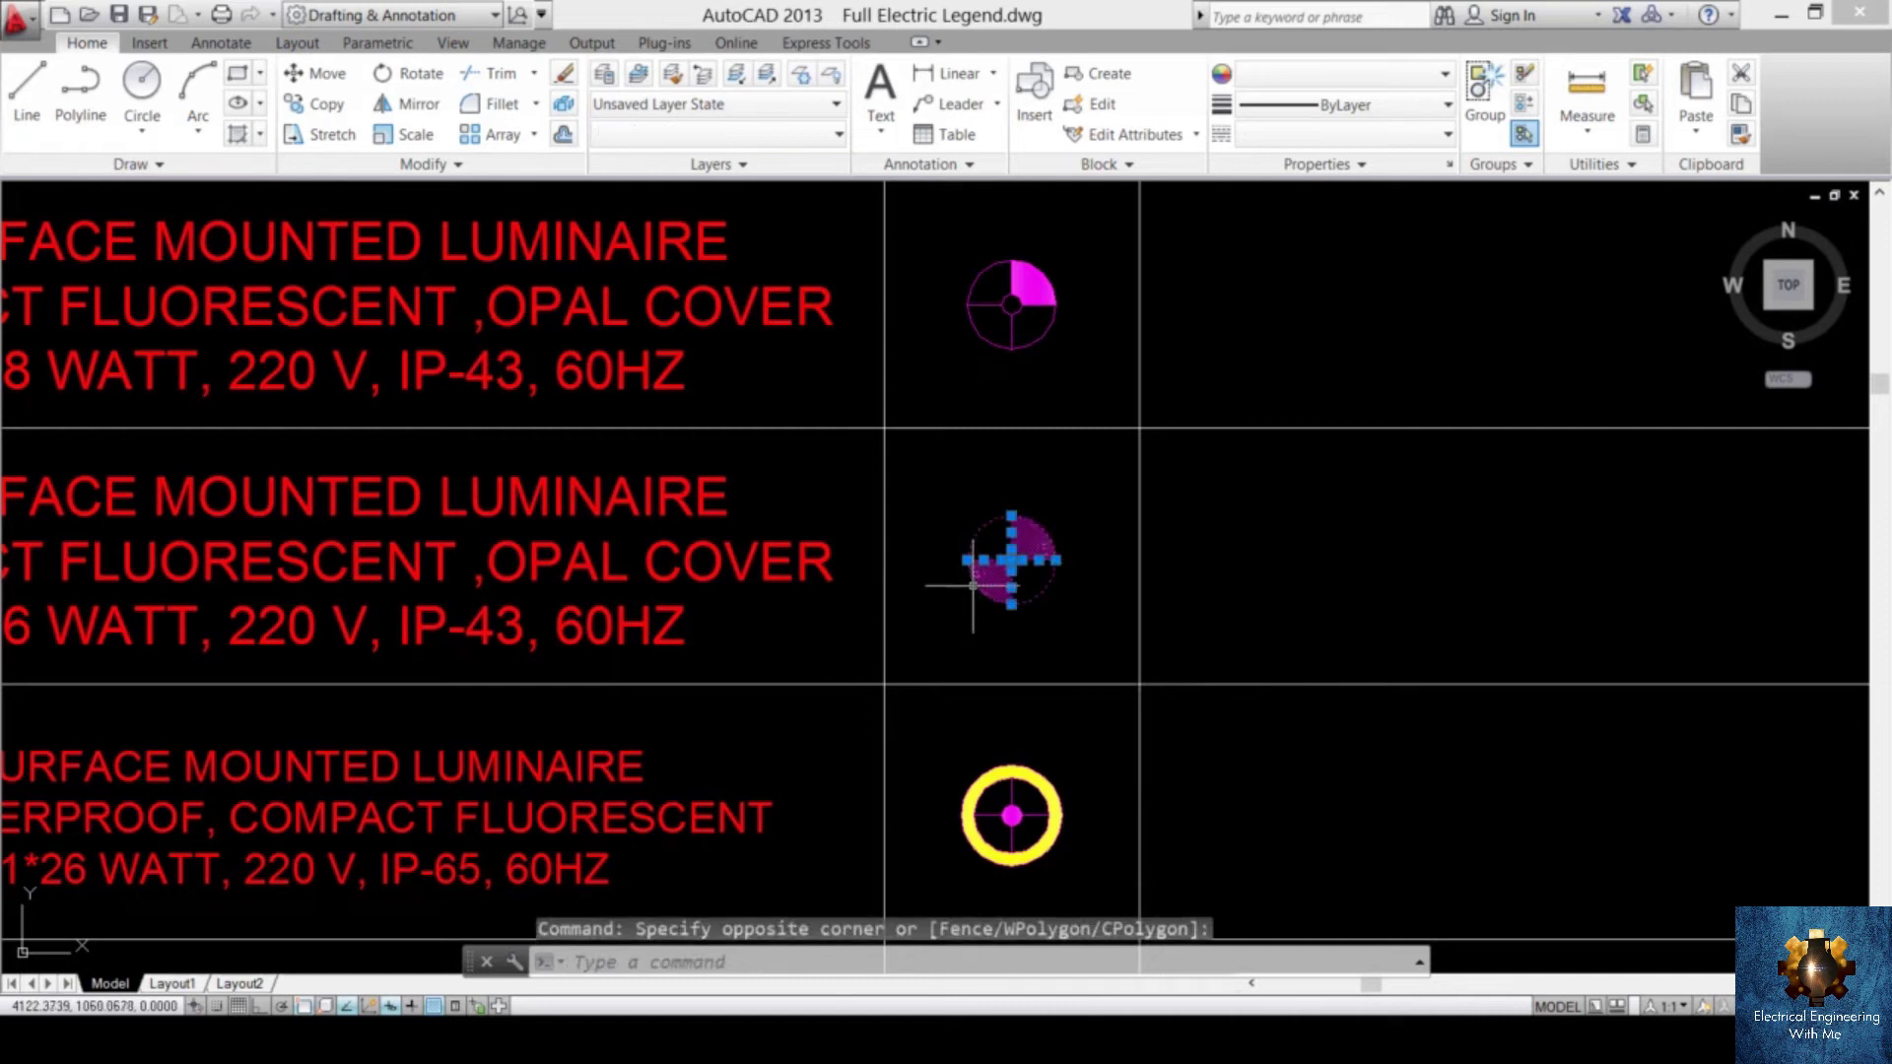
right_click(1027, 542)
mouse_move(1104, 589)
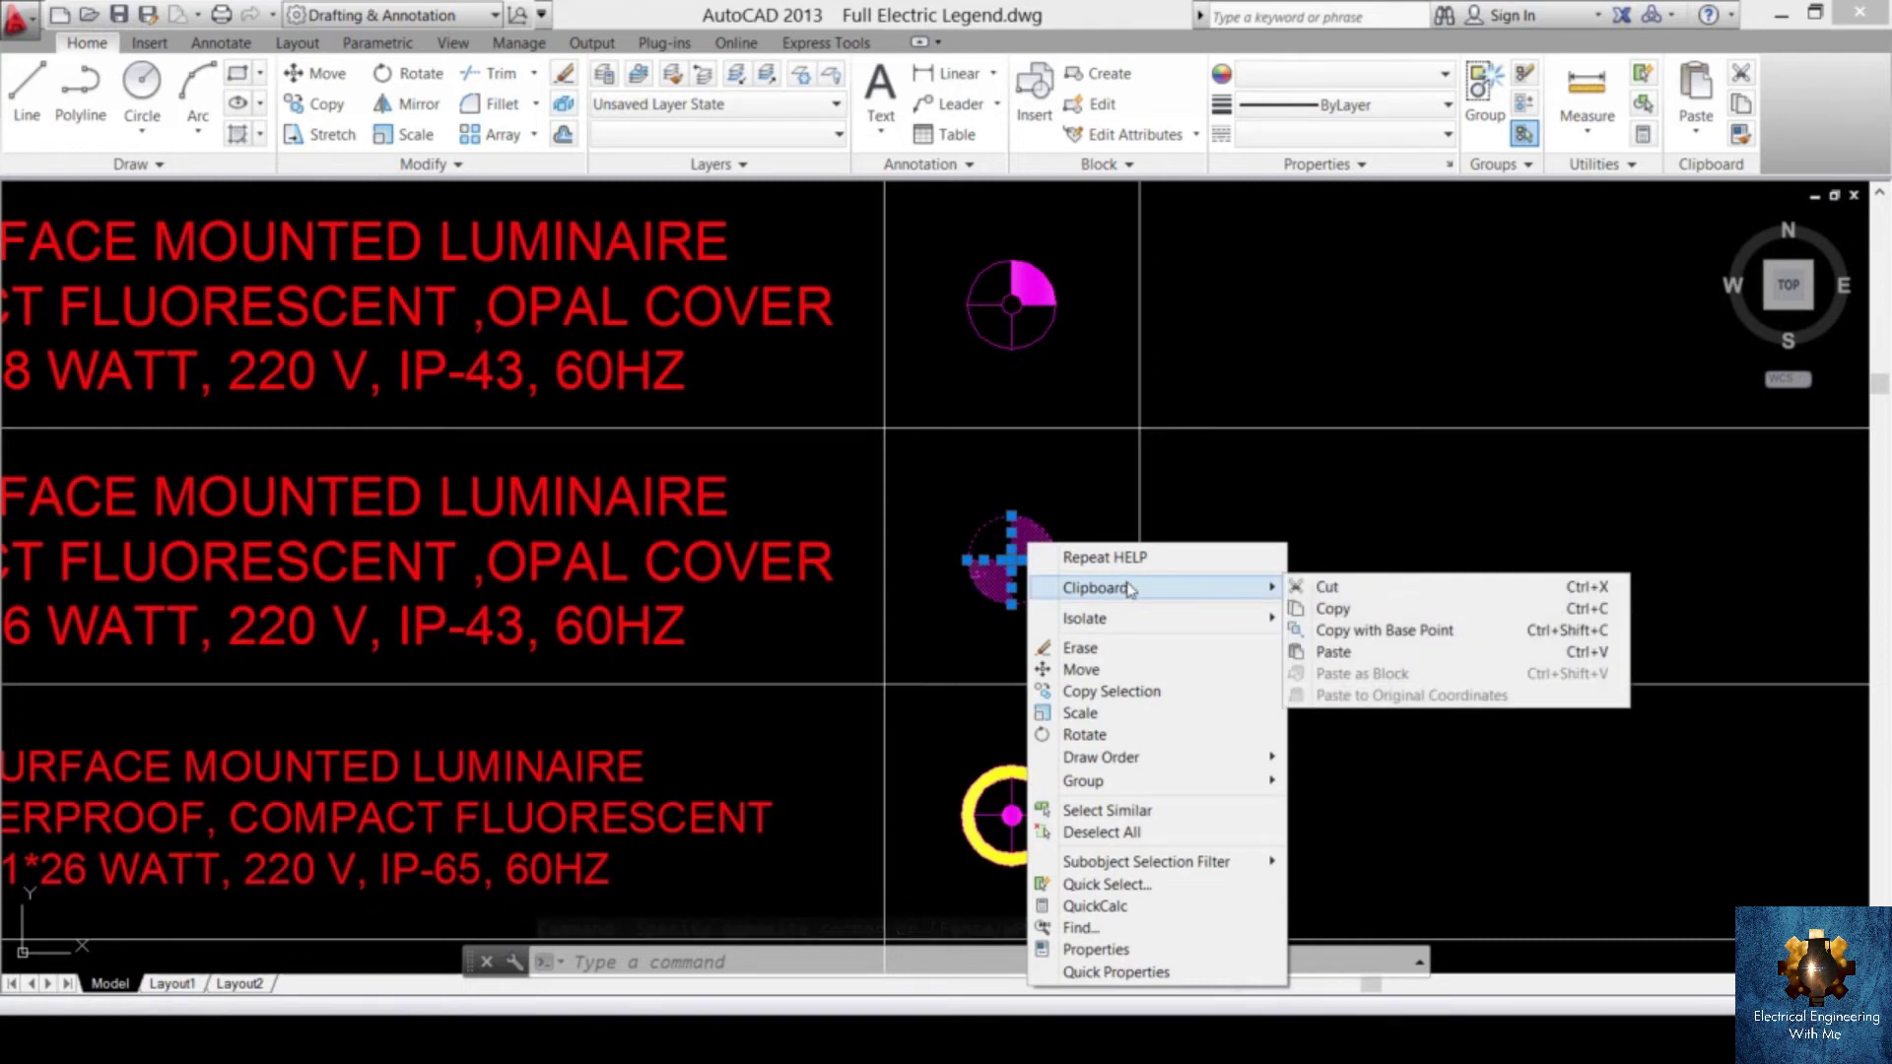
click(1400, 630)
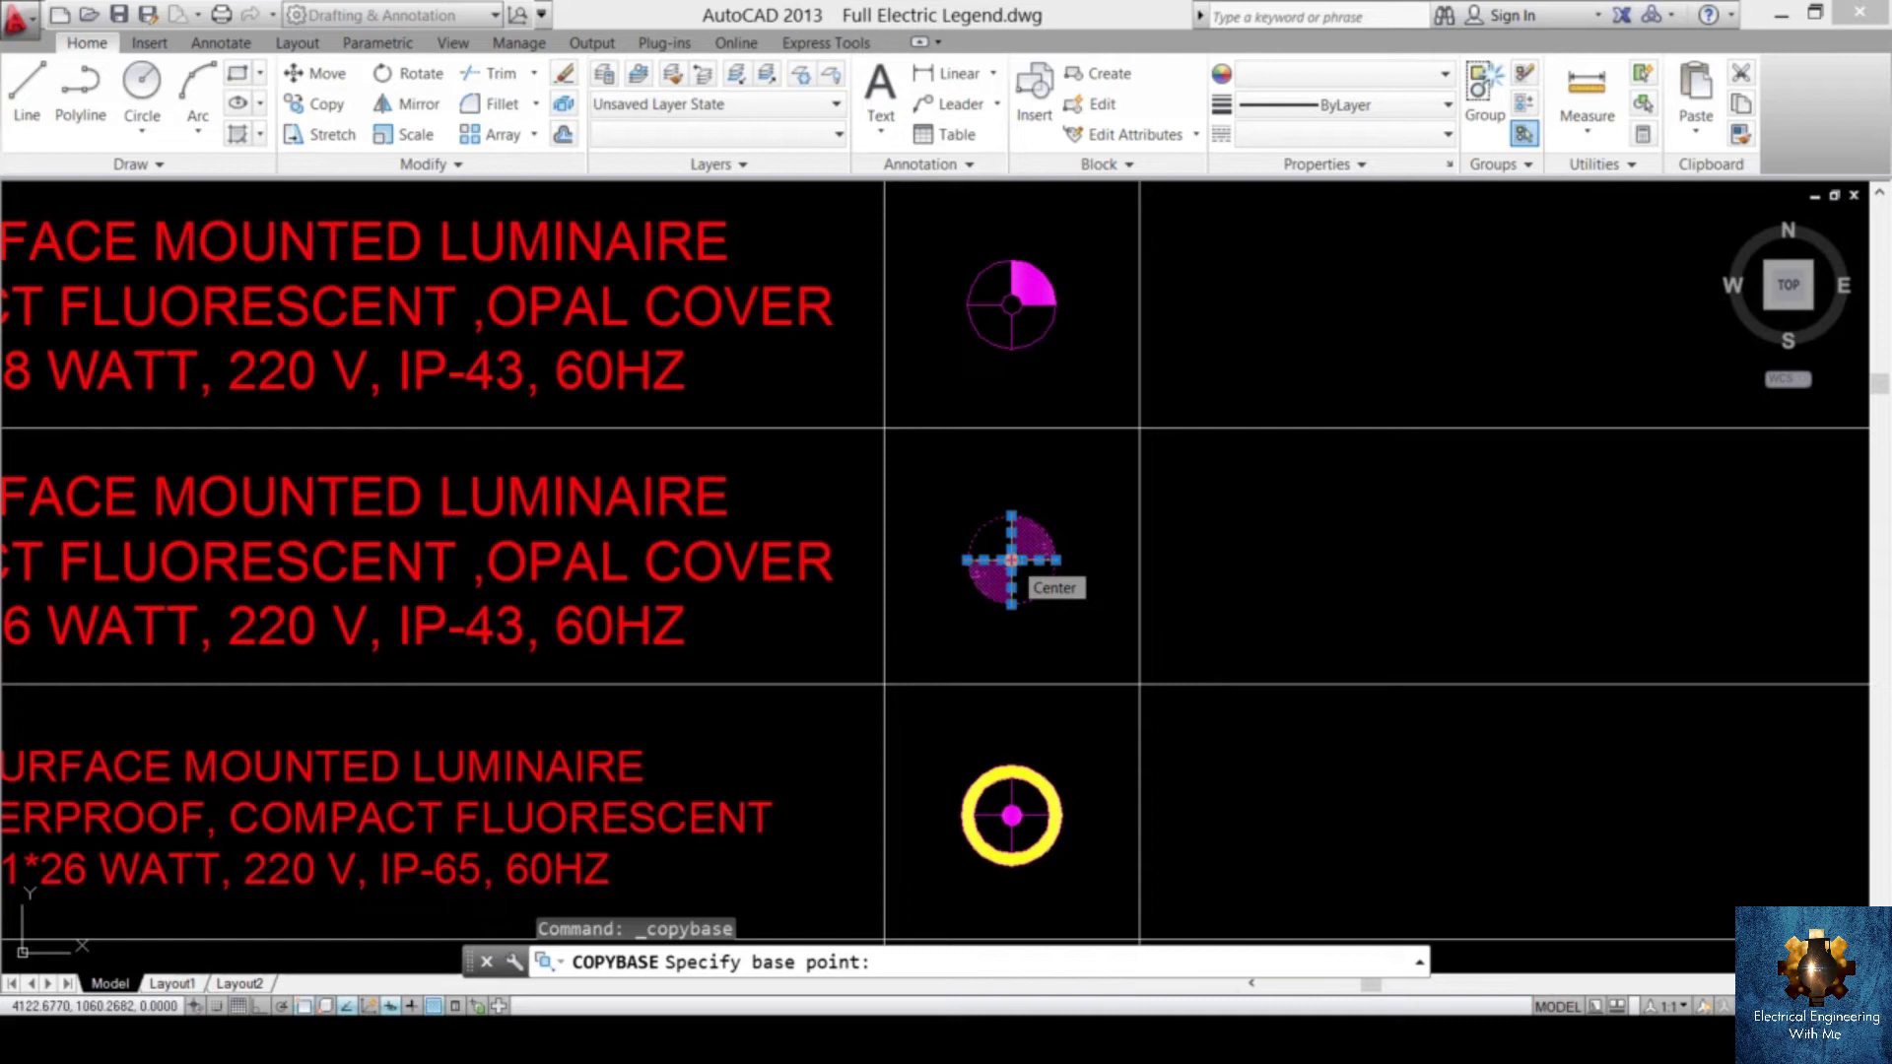
click(1011, 560)
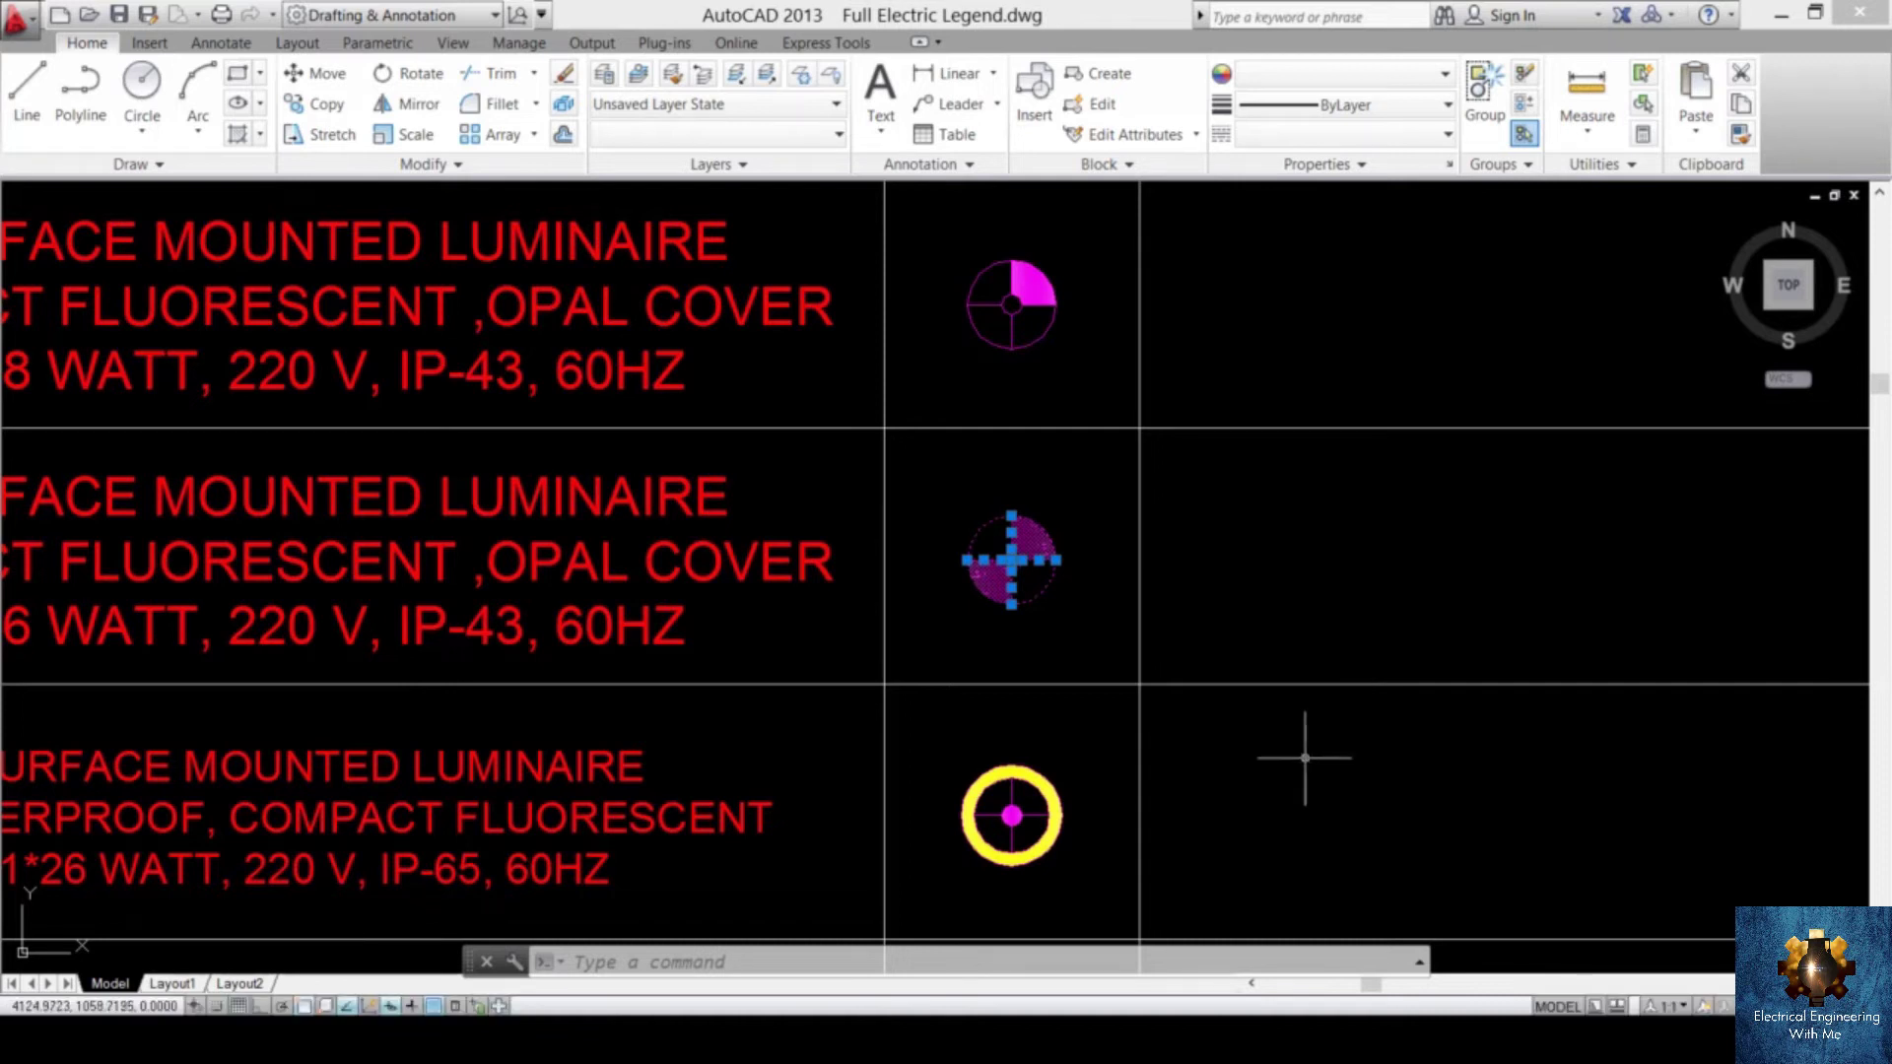
- In Hospital layout.dwg, paste the copied luminaire symbol as a block in the room just east of the corridor, accepting the educational plot stamp
mouse_move(1173, 1035)
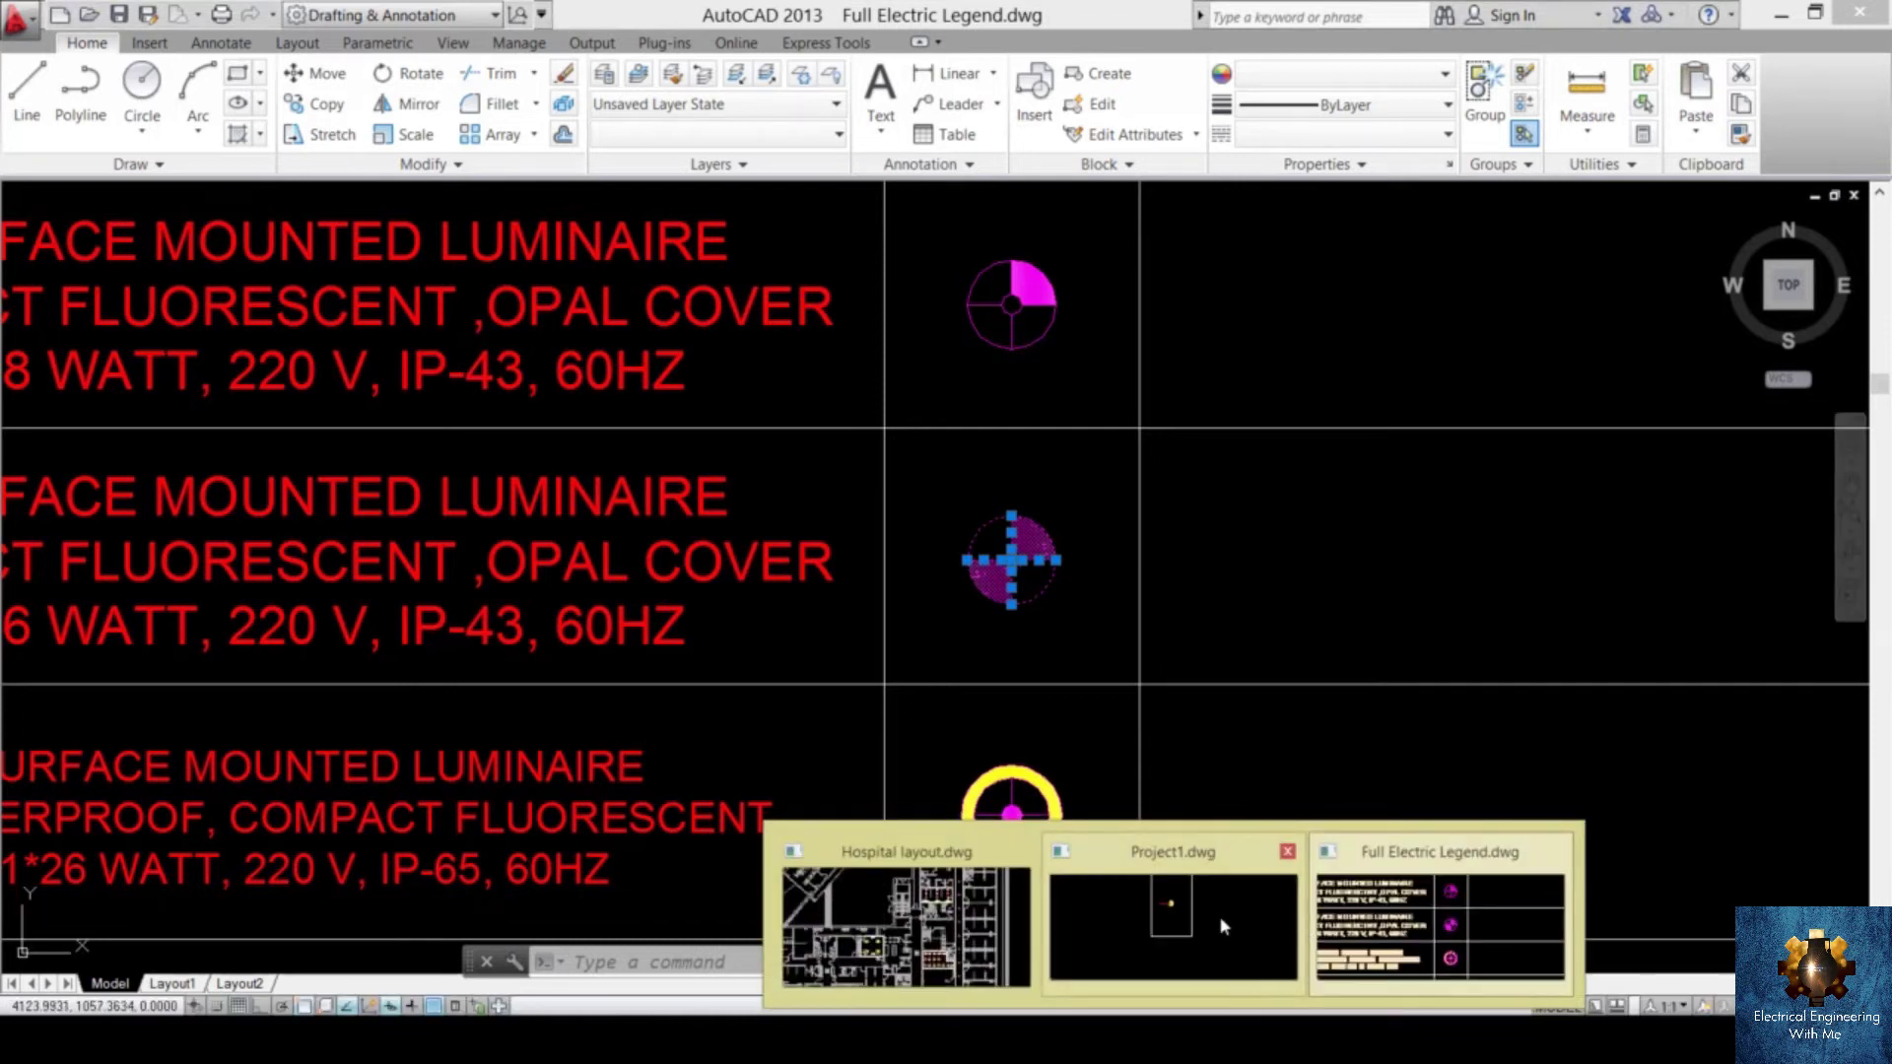
click(976, 932)
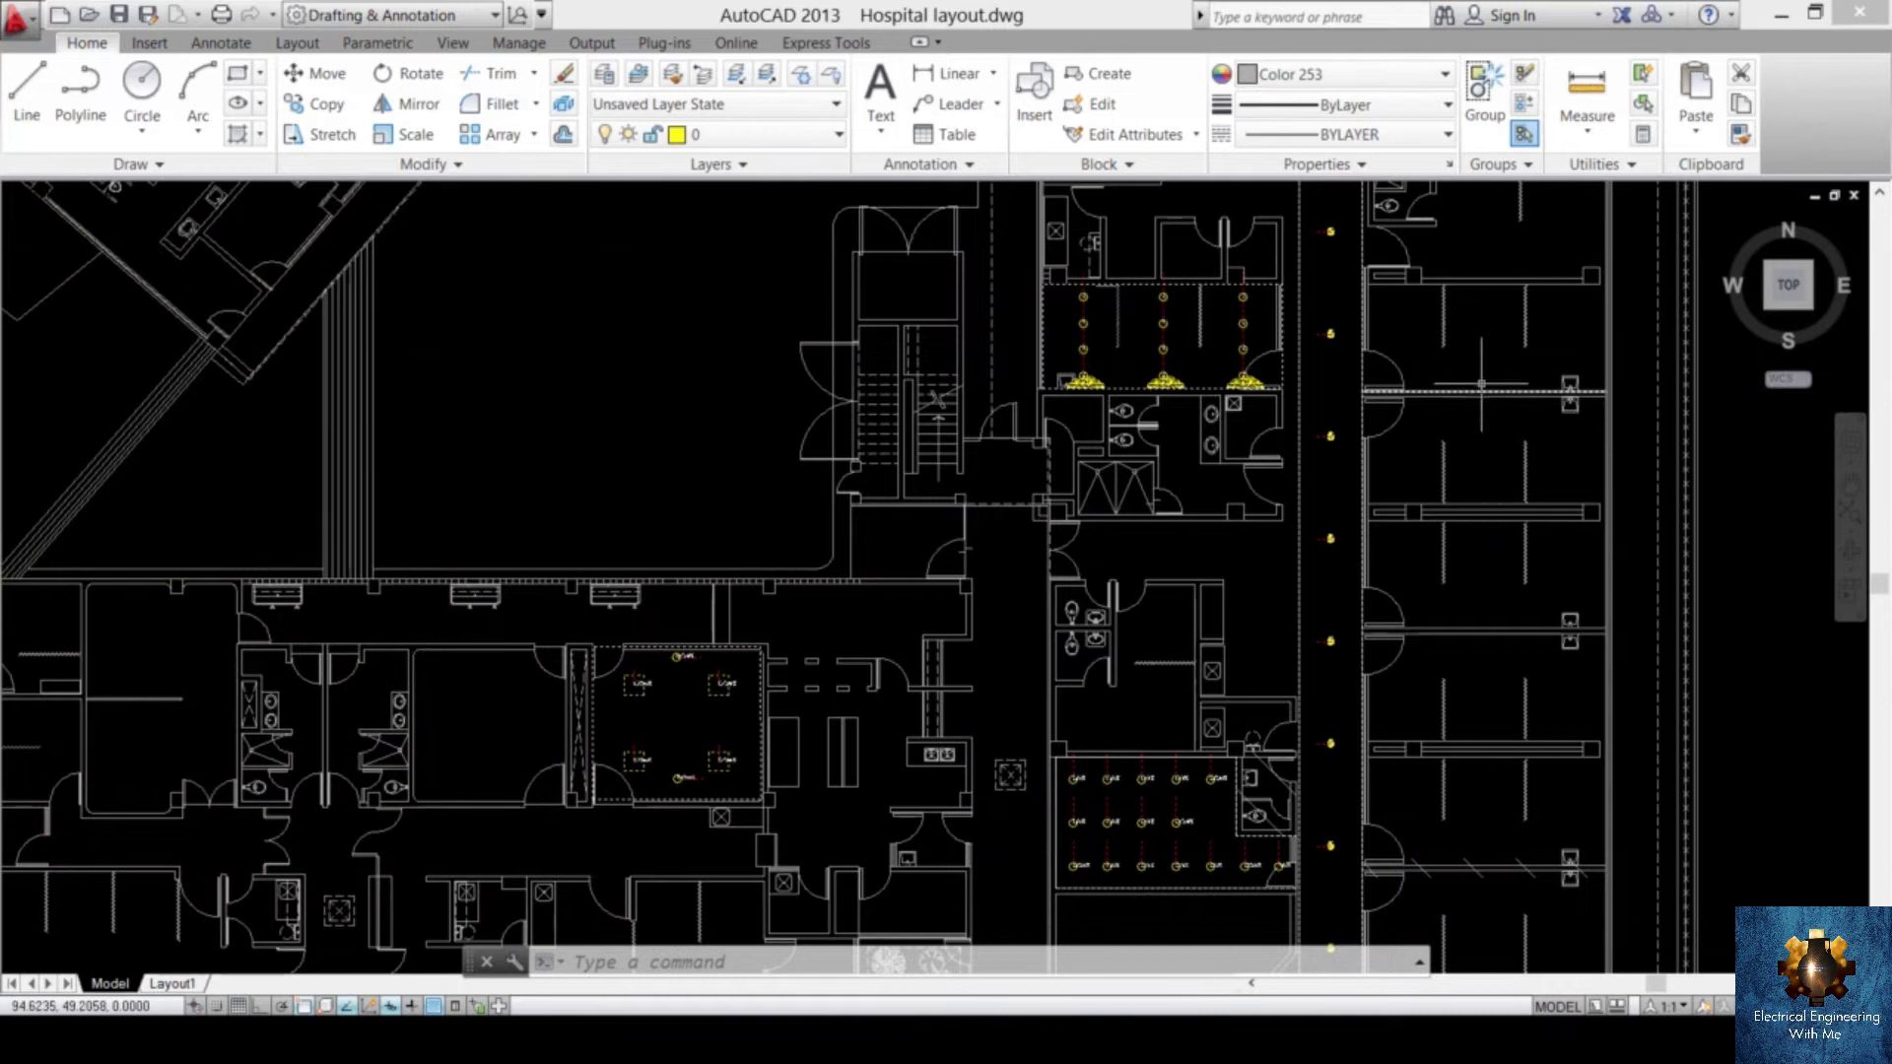
key(Escape)
scroll(1459, 444, down, 3)
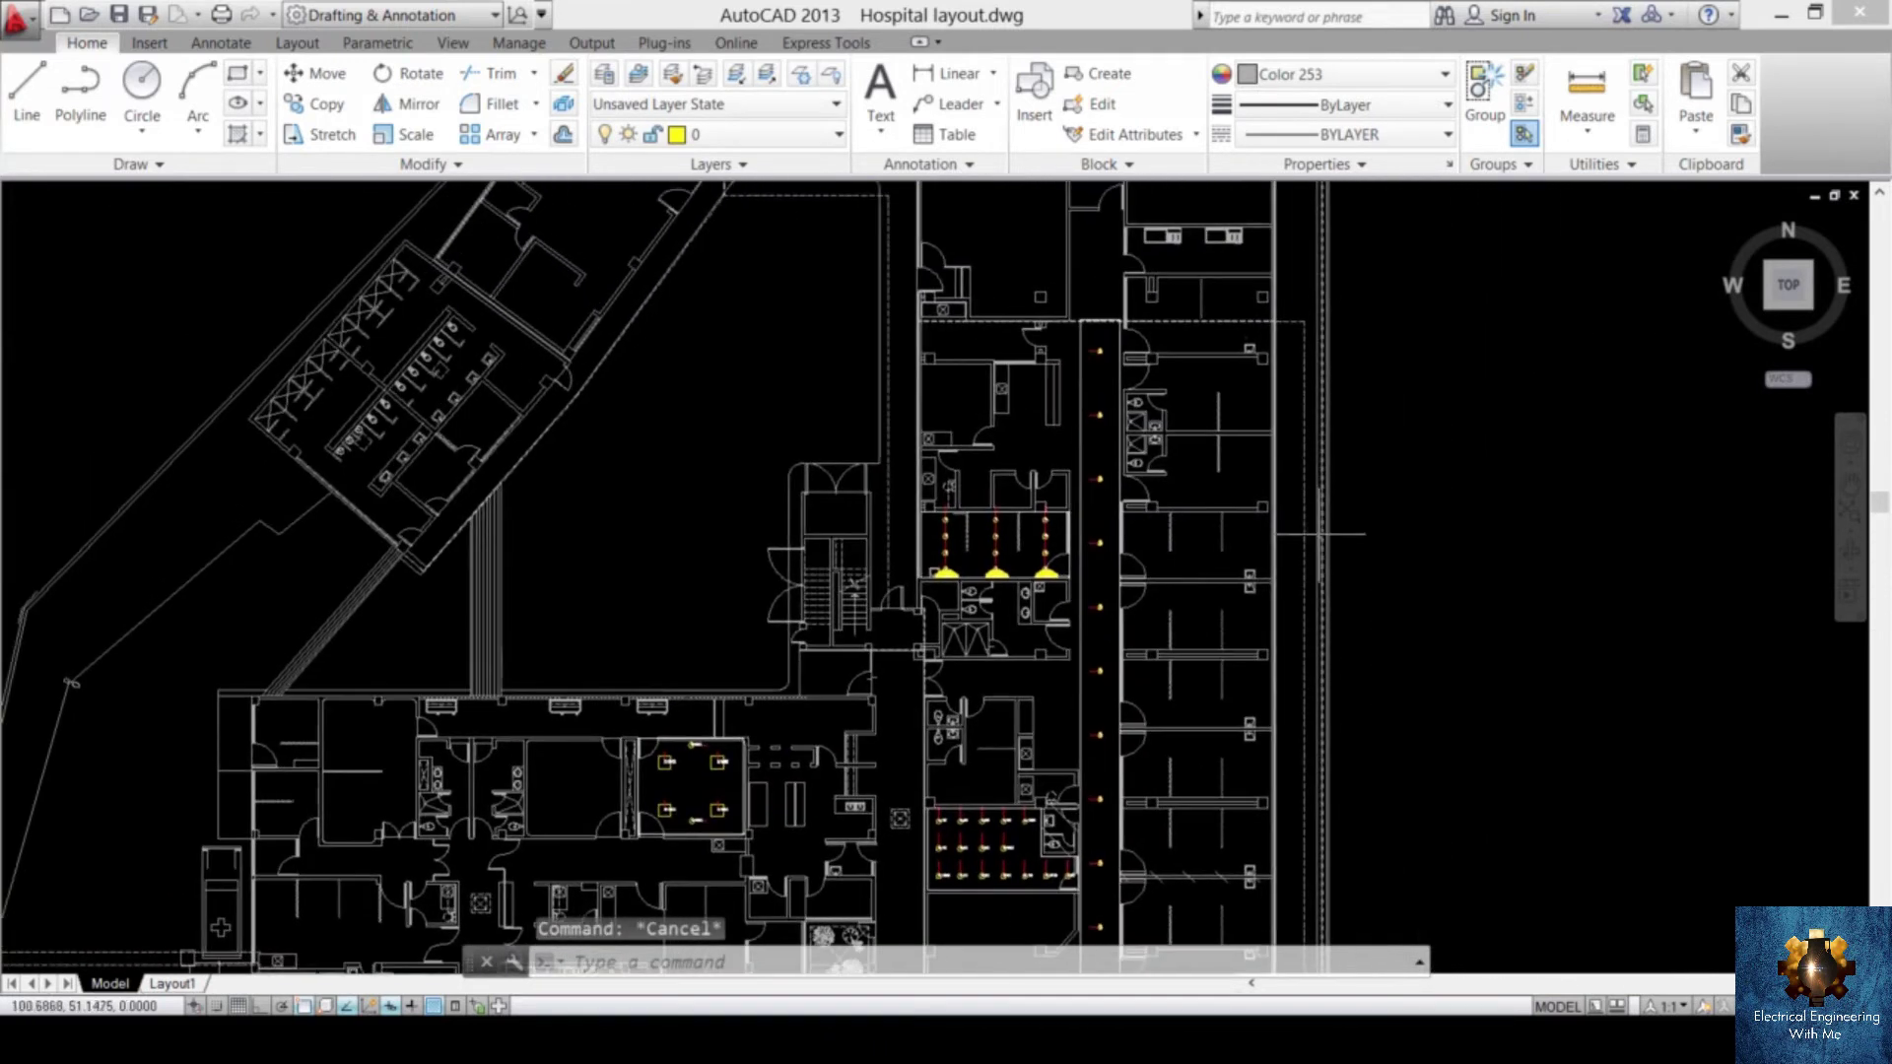
right_click(1408, 523)
mouse_move(1521, 604)
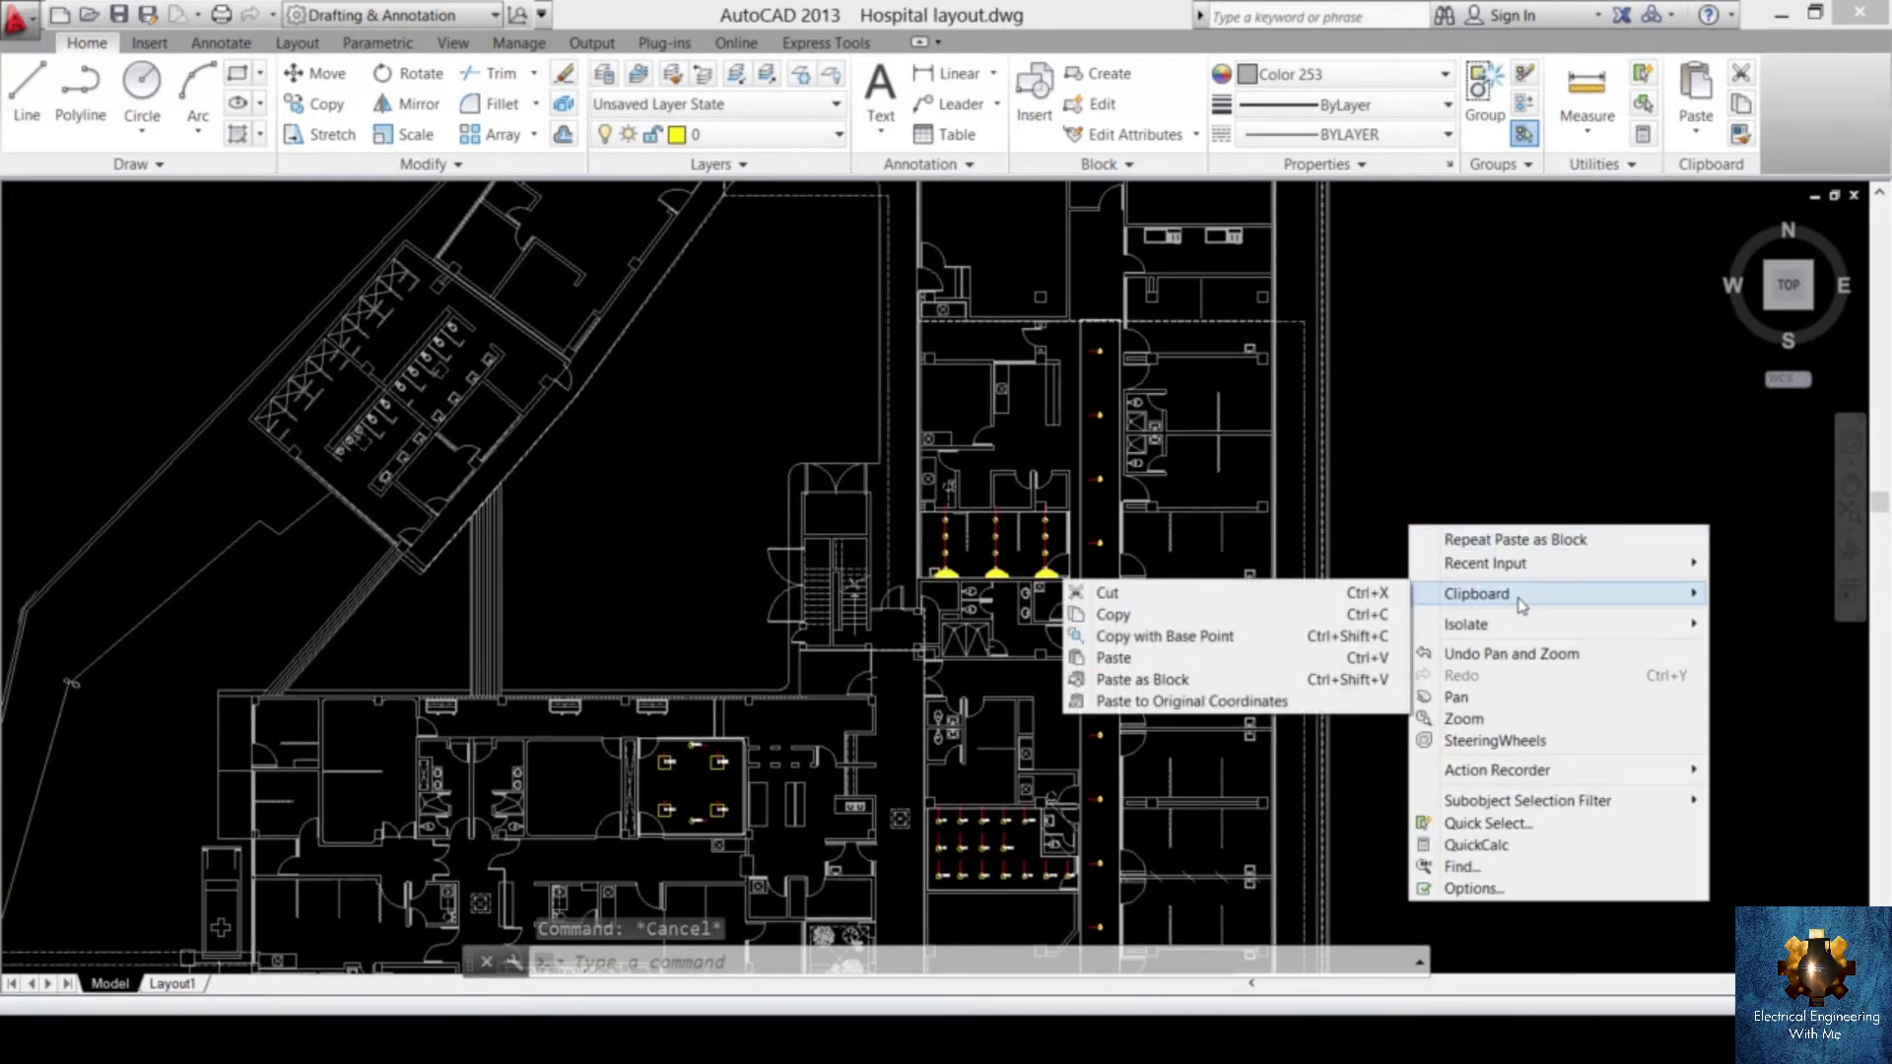
click(1281, 682)
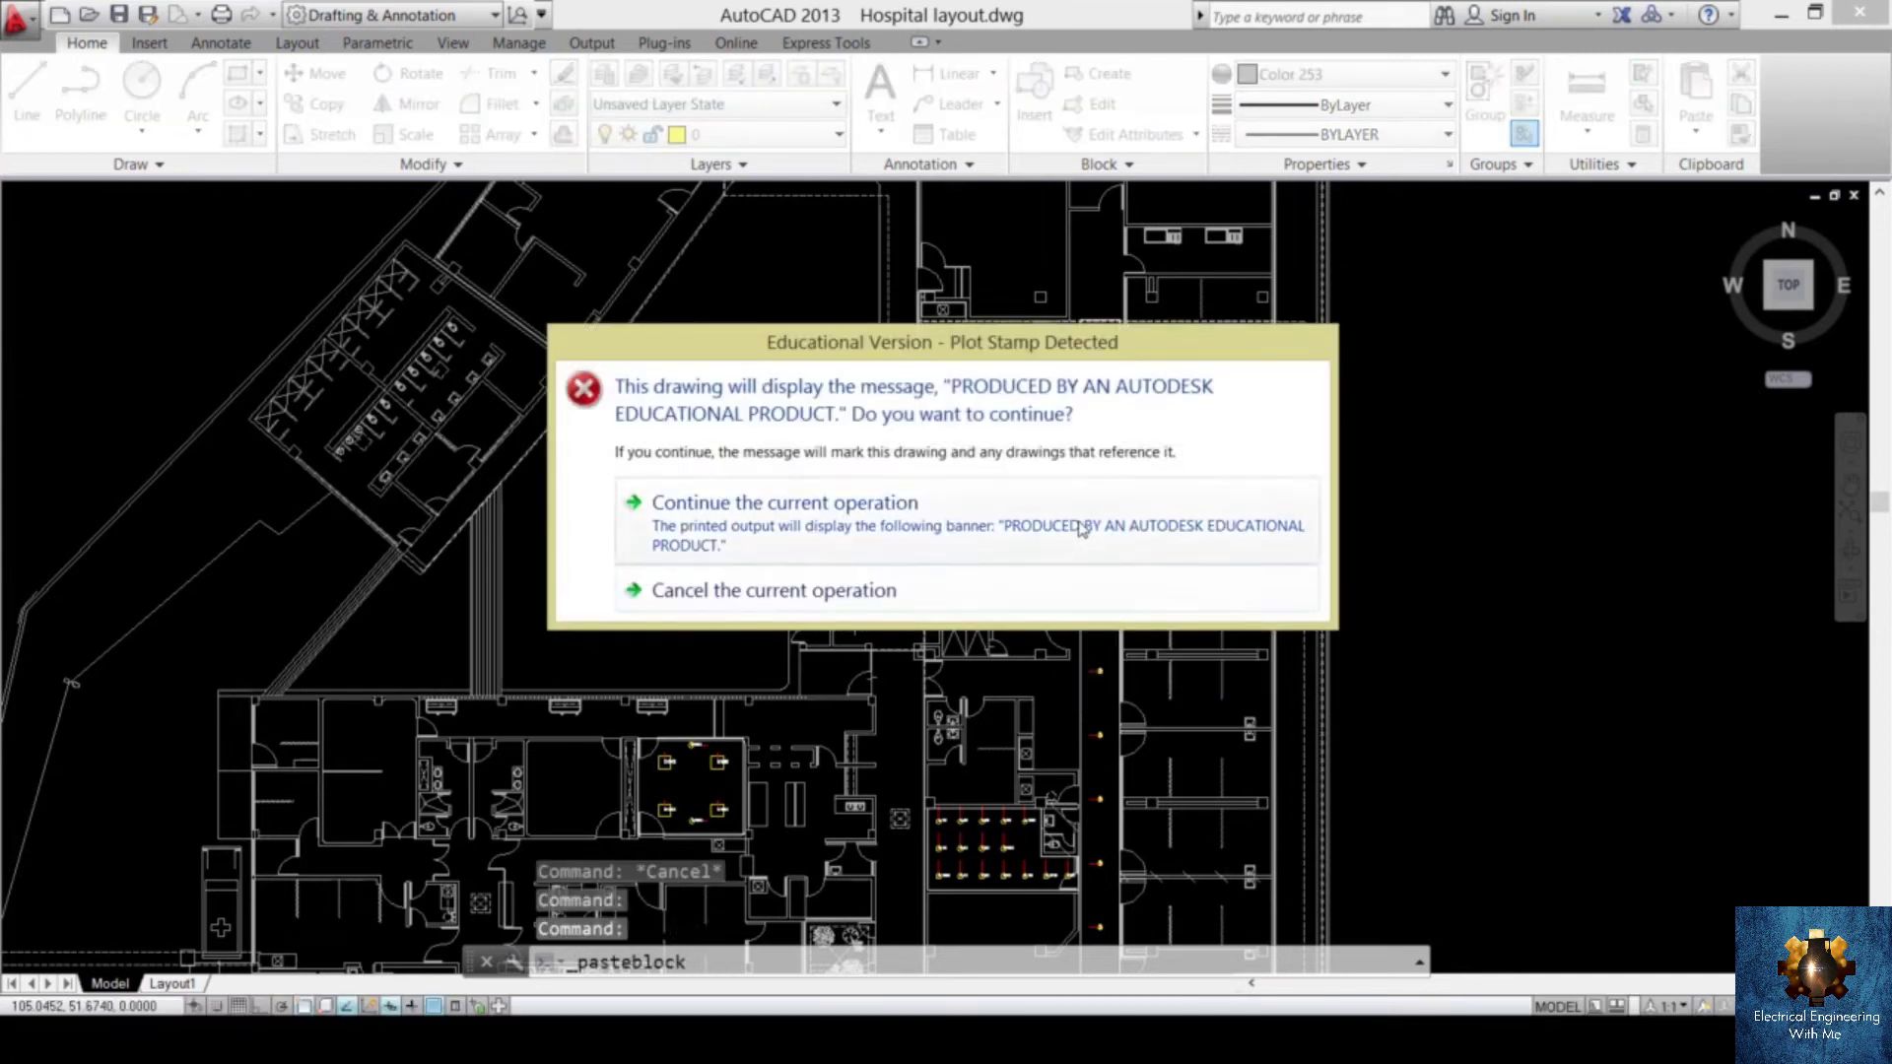
click(1082, 532)
click(1102, 571)
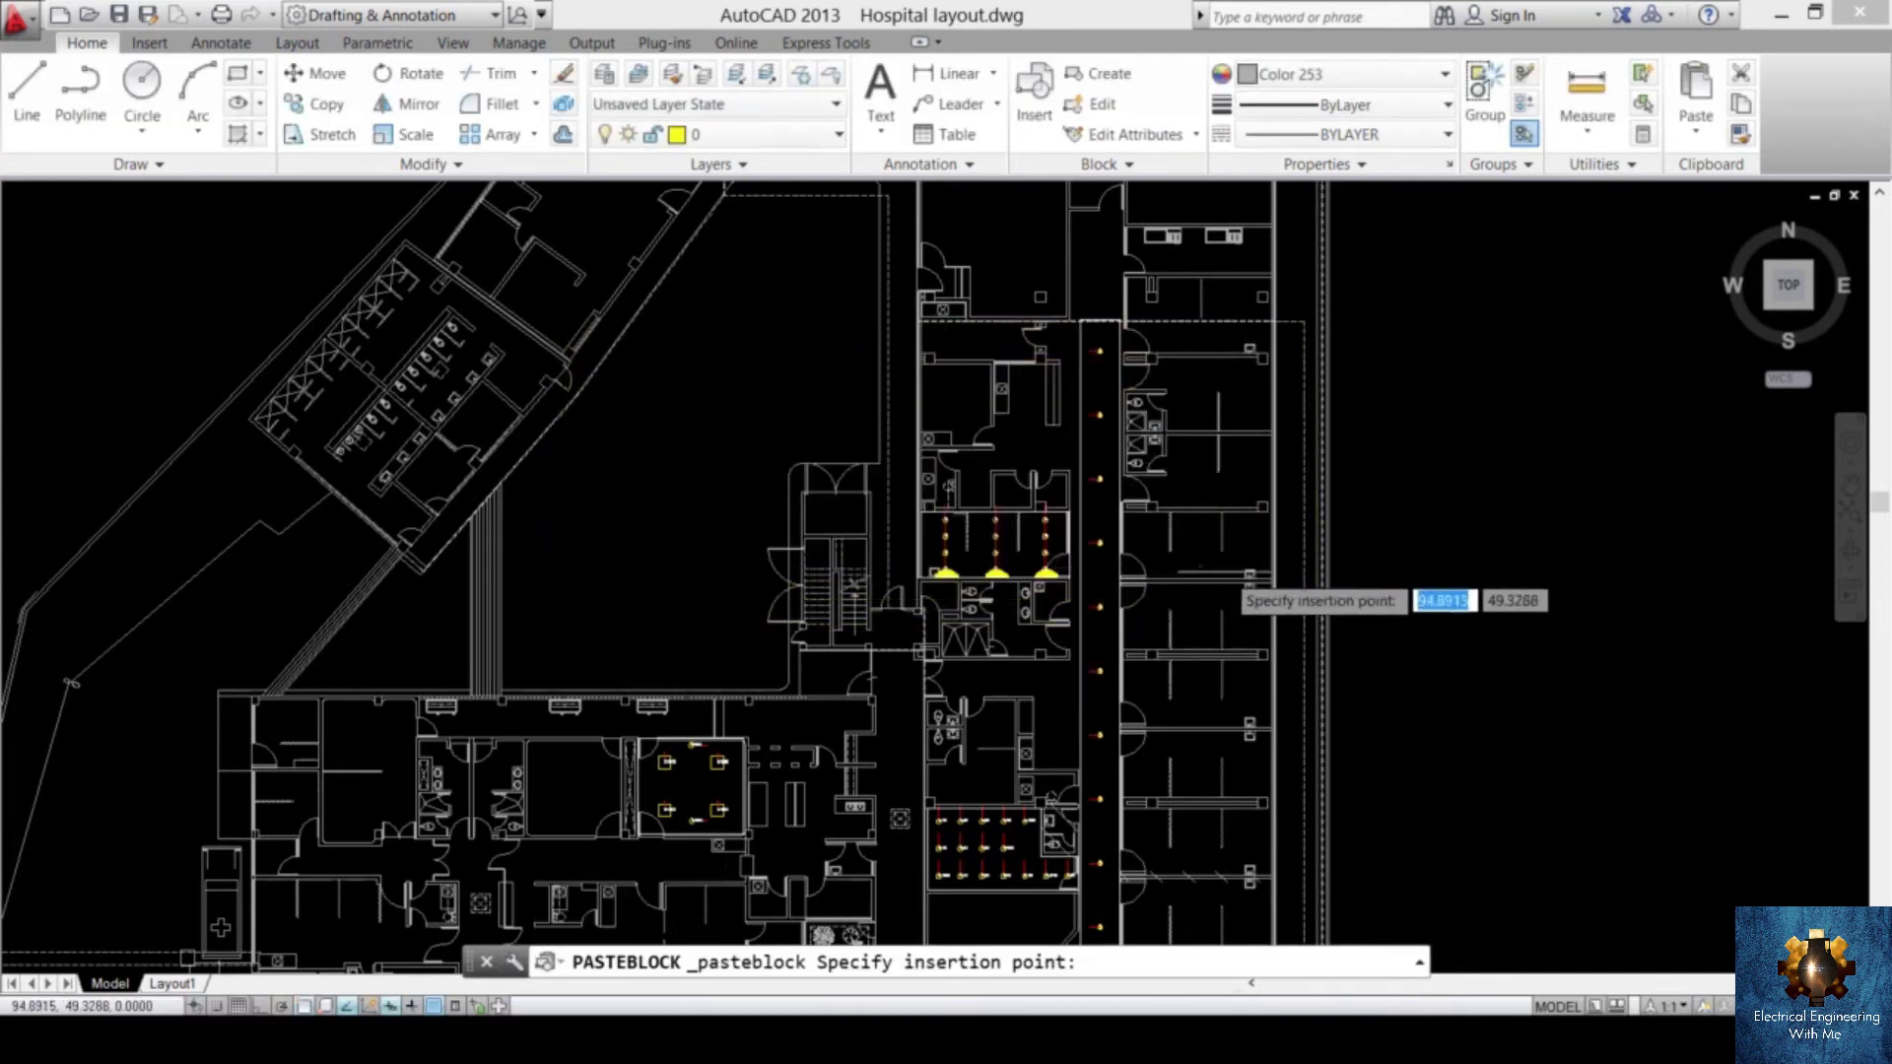
scroll(1212, 514, up, 8)
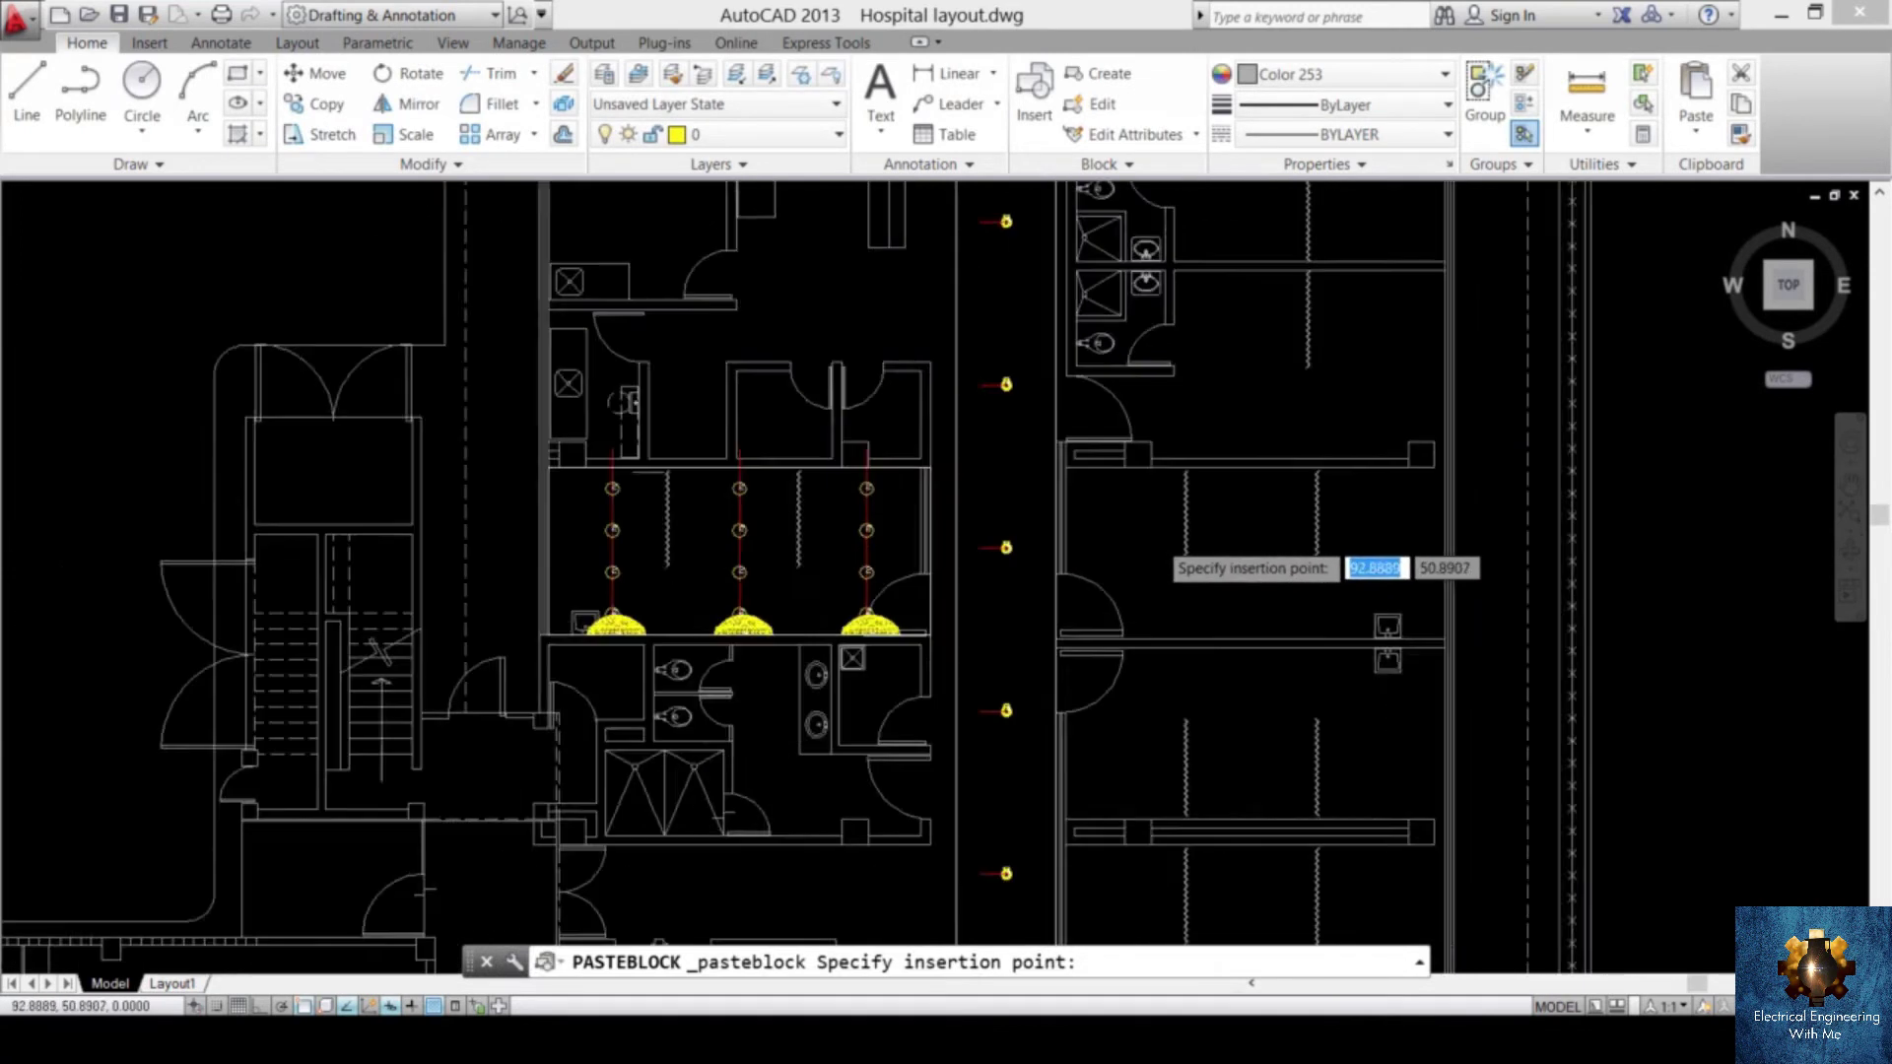
click(1128, 511)
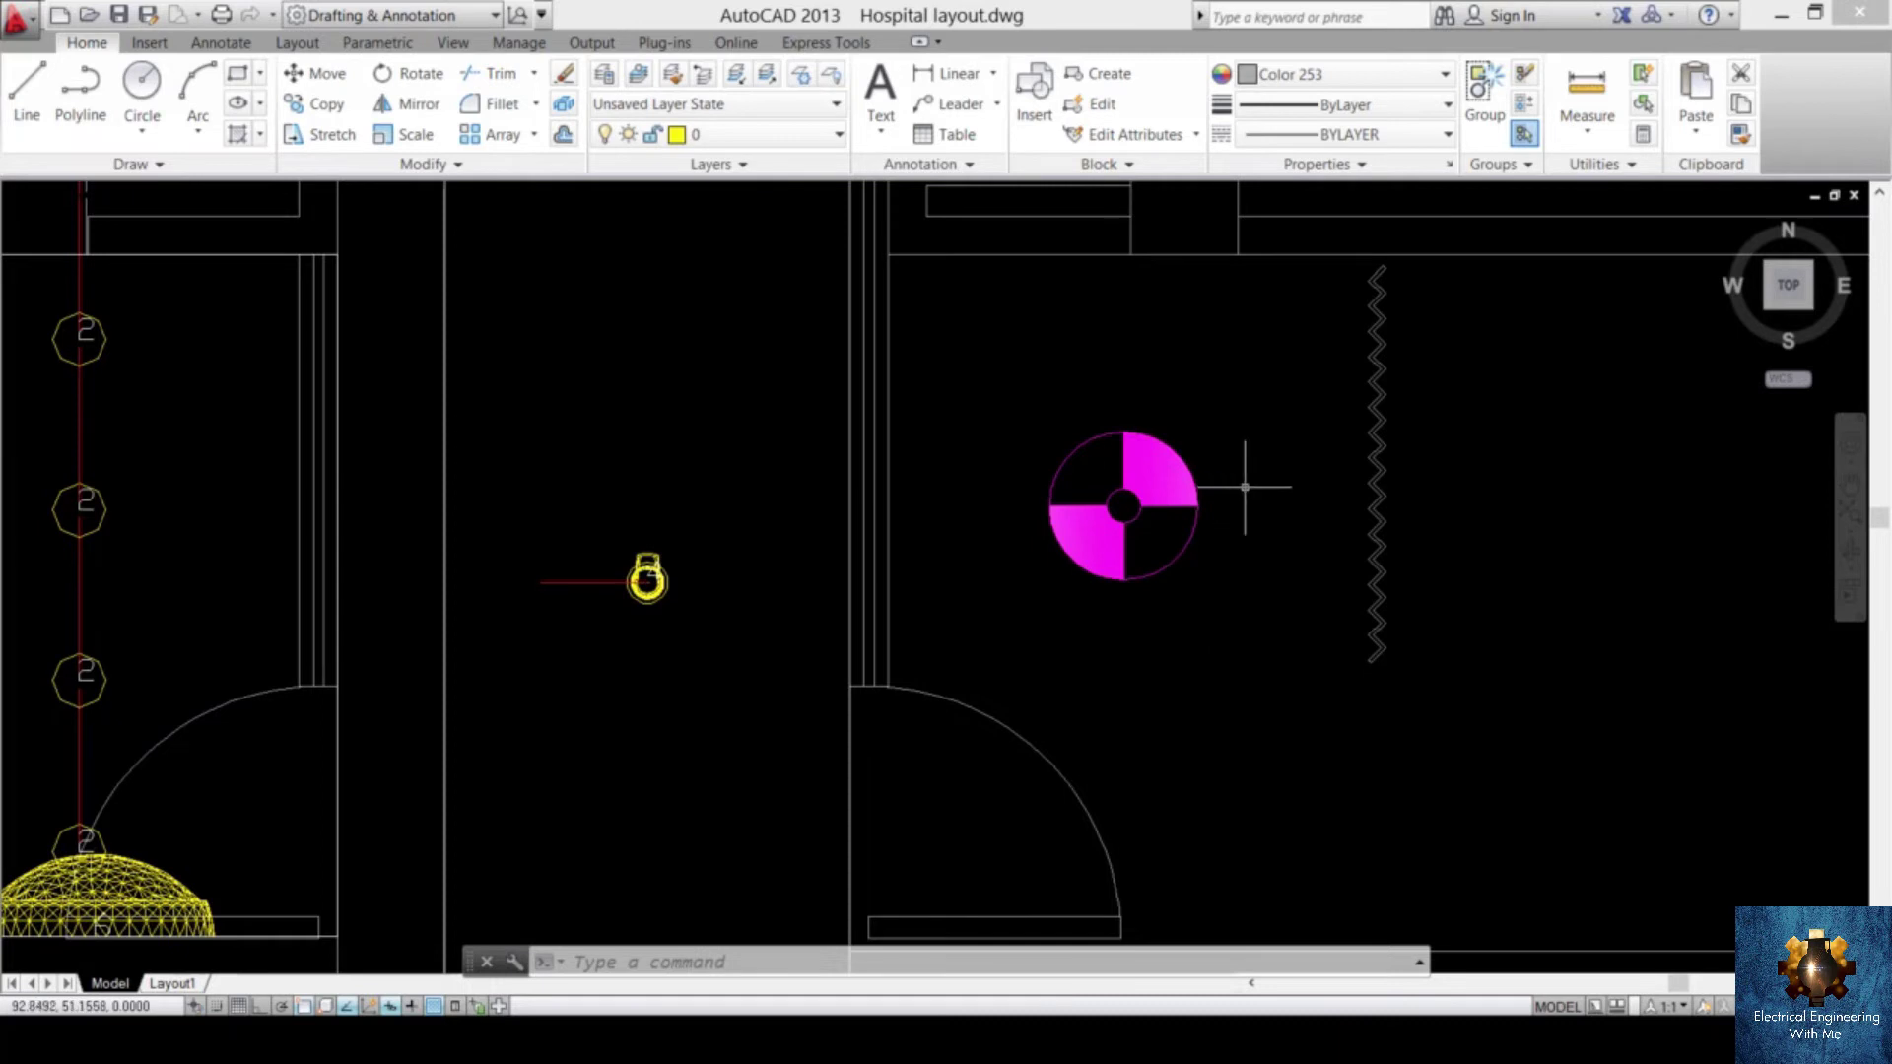
- Scale the pasted luminaire symbol by a factor of 0.3 about its centre
click(1275, 377)
click(984, 635)
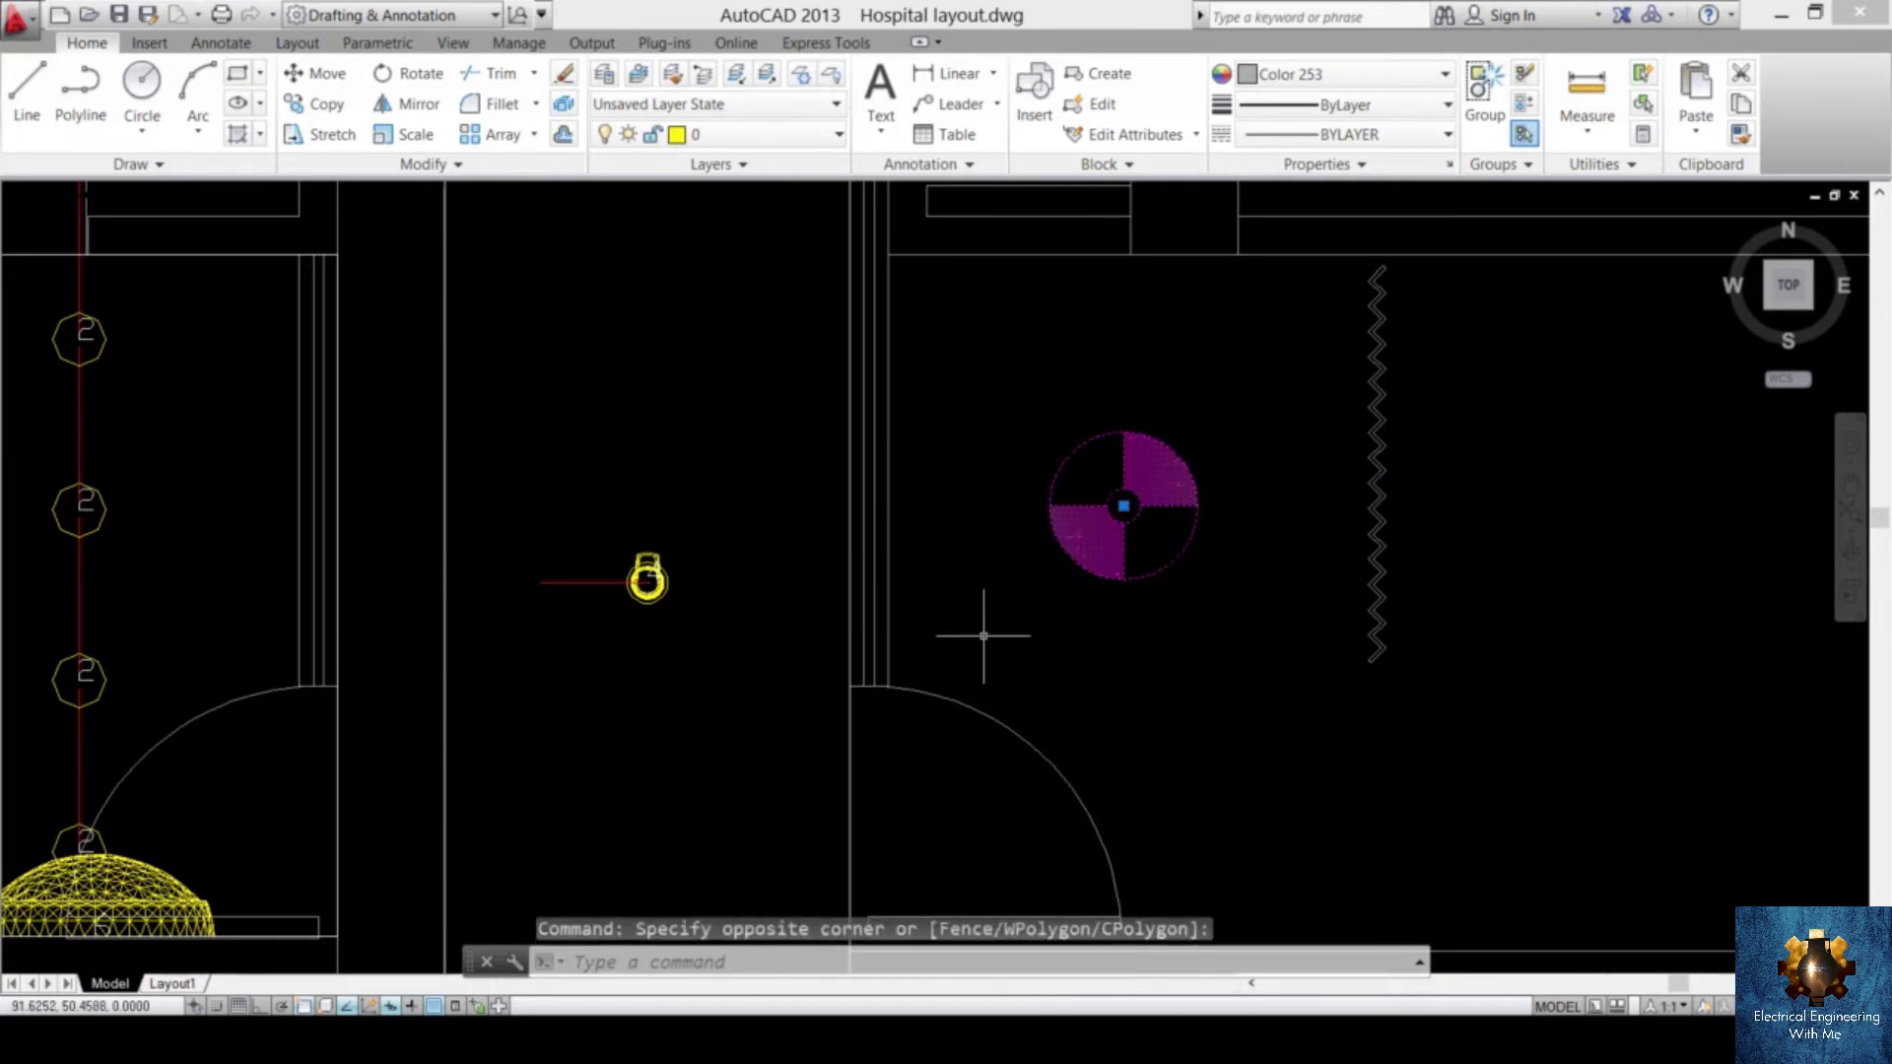
text(sc)
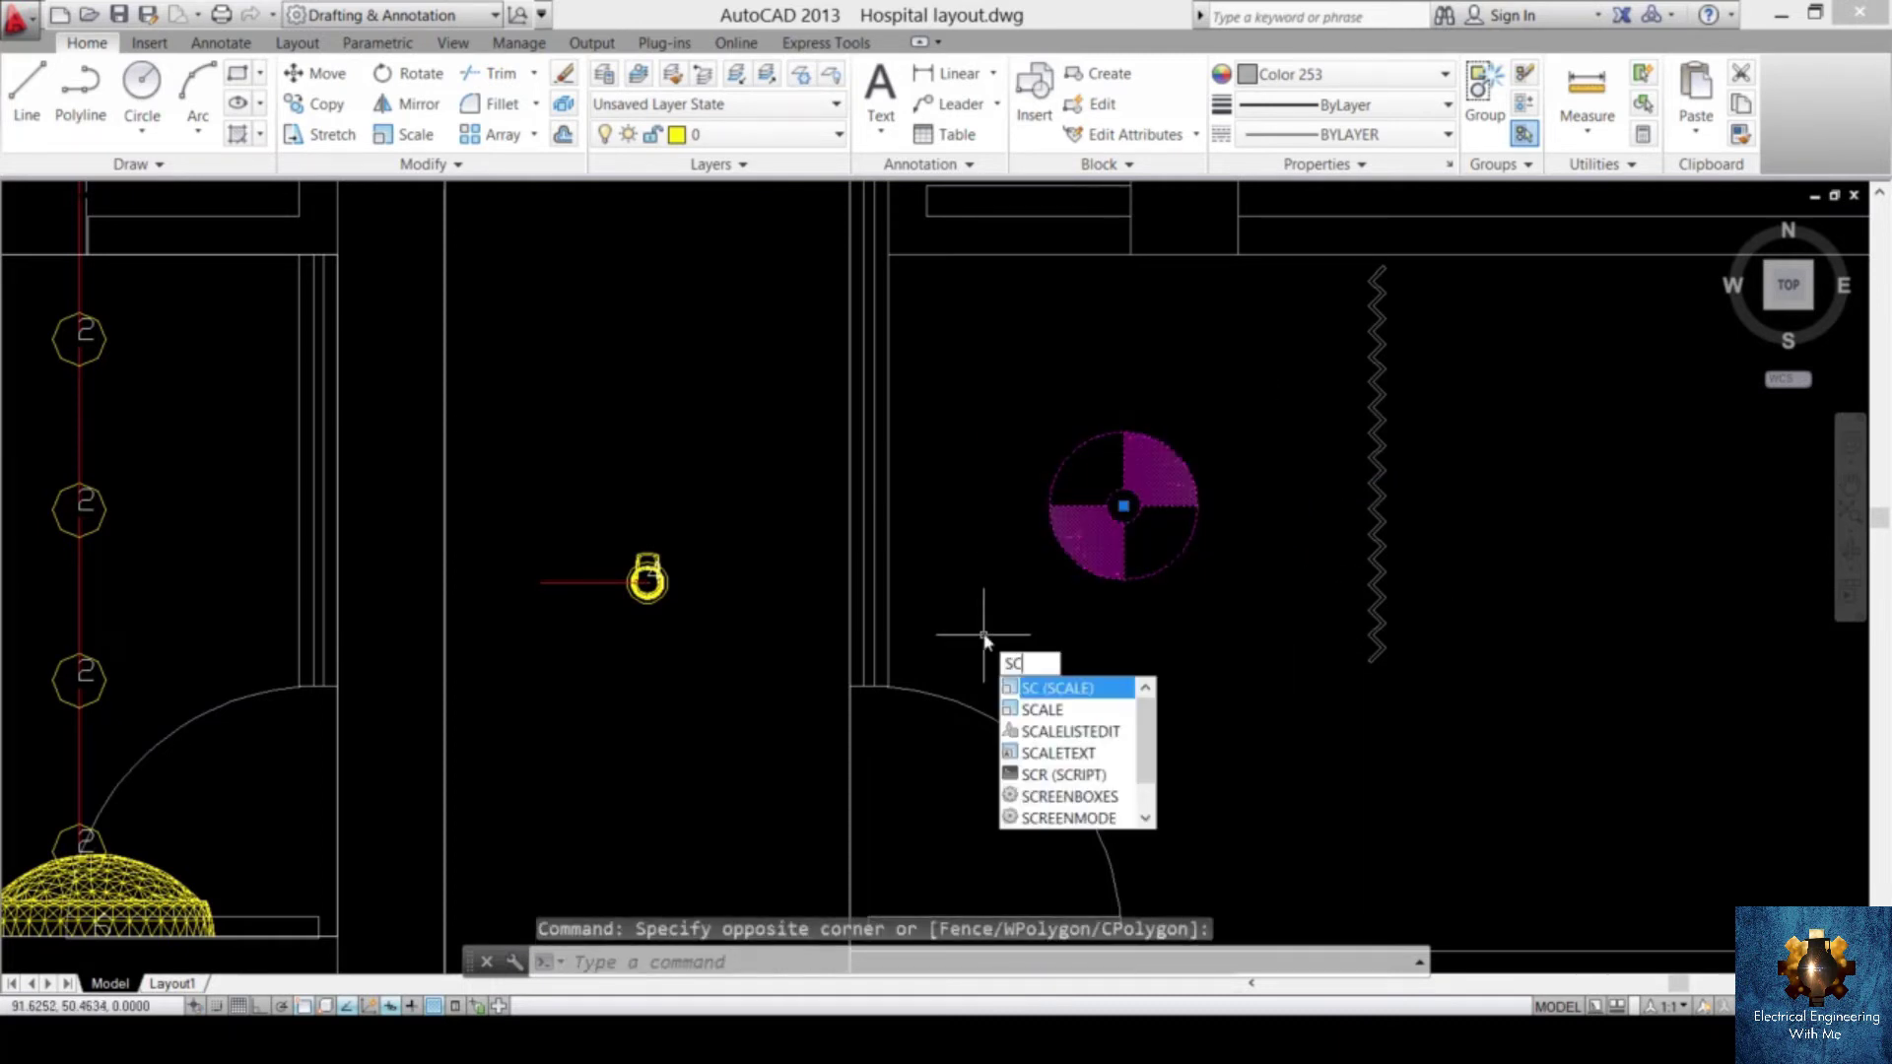
key(Return)
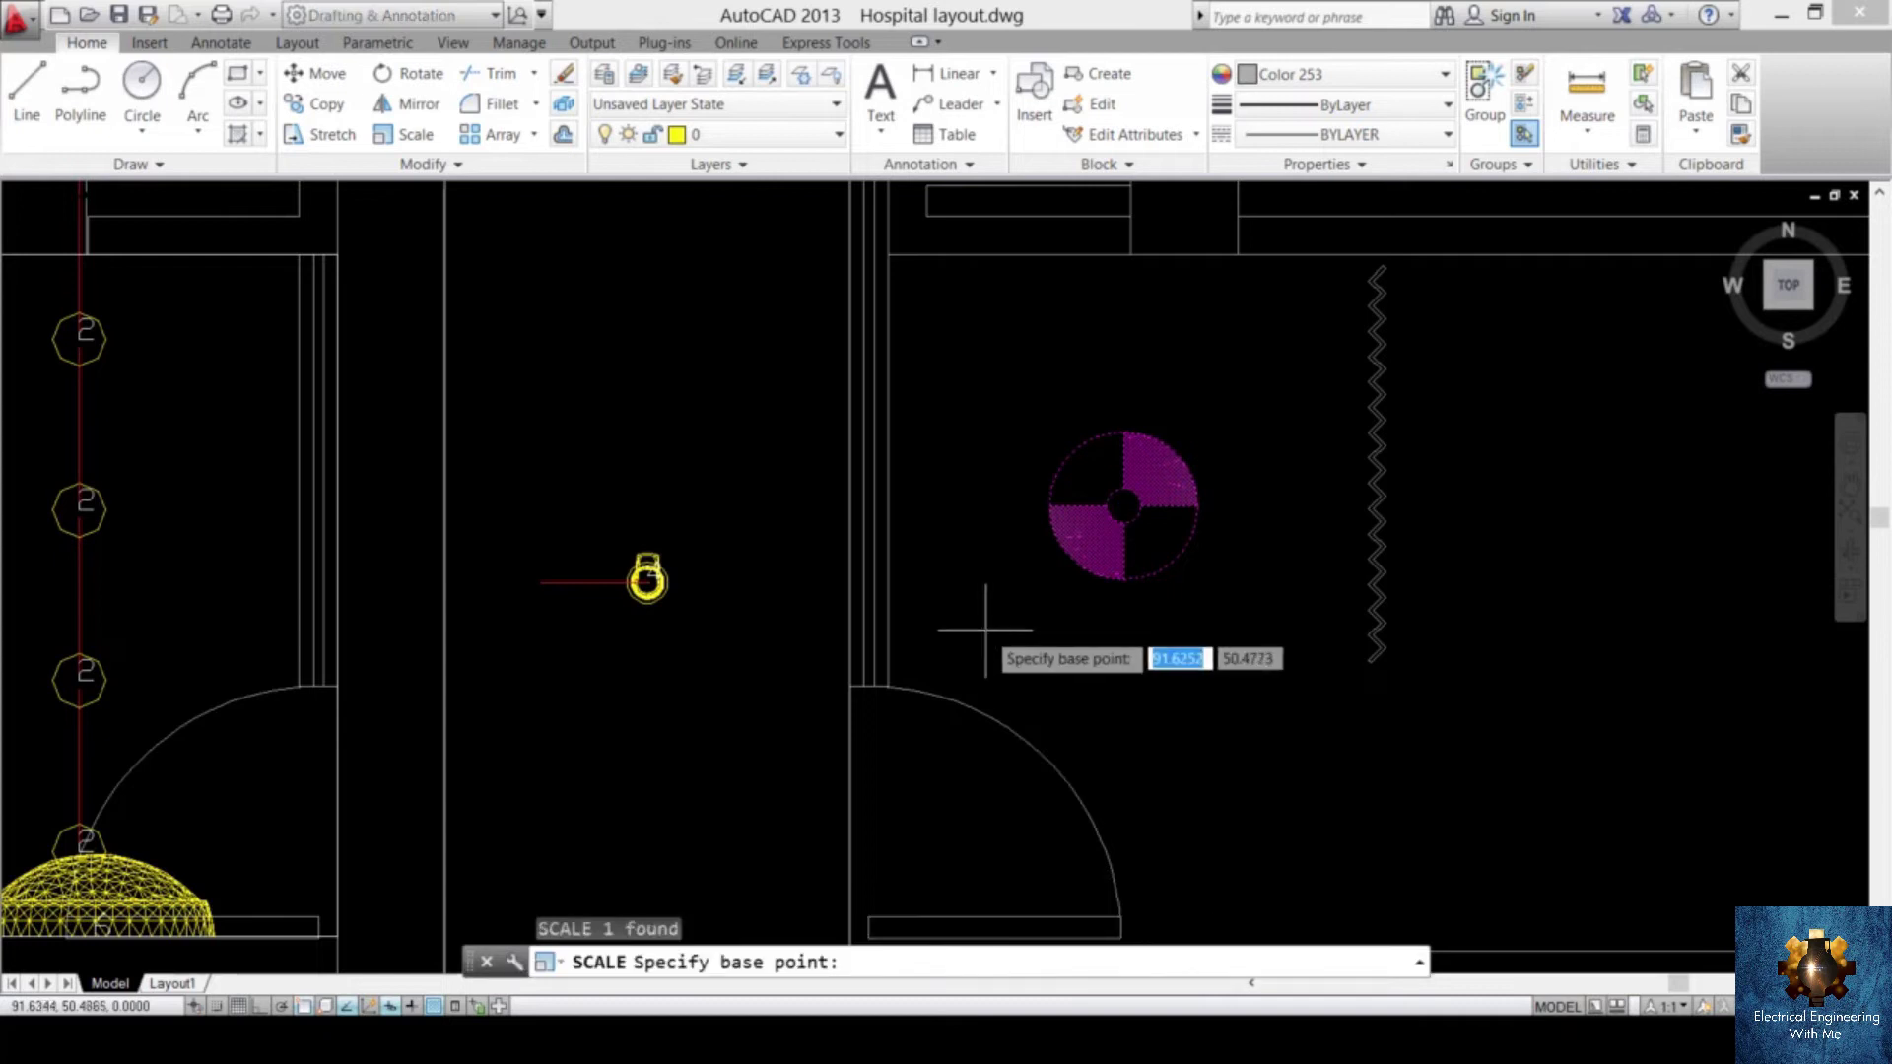
click(1125, 505)
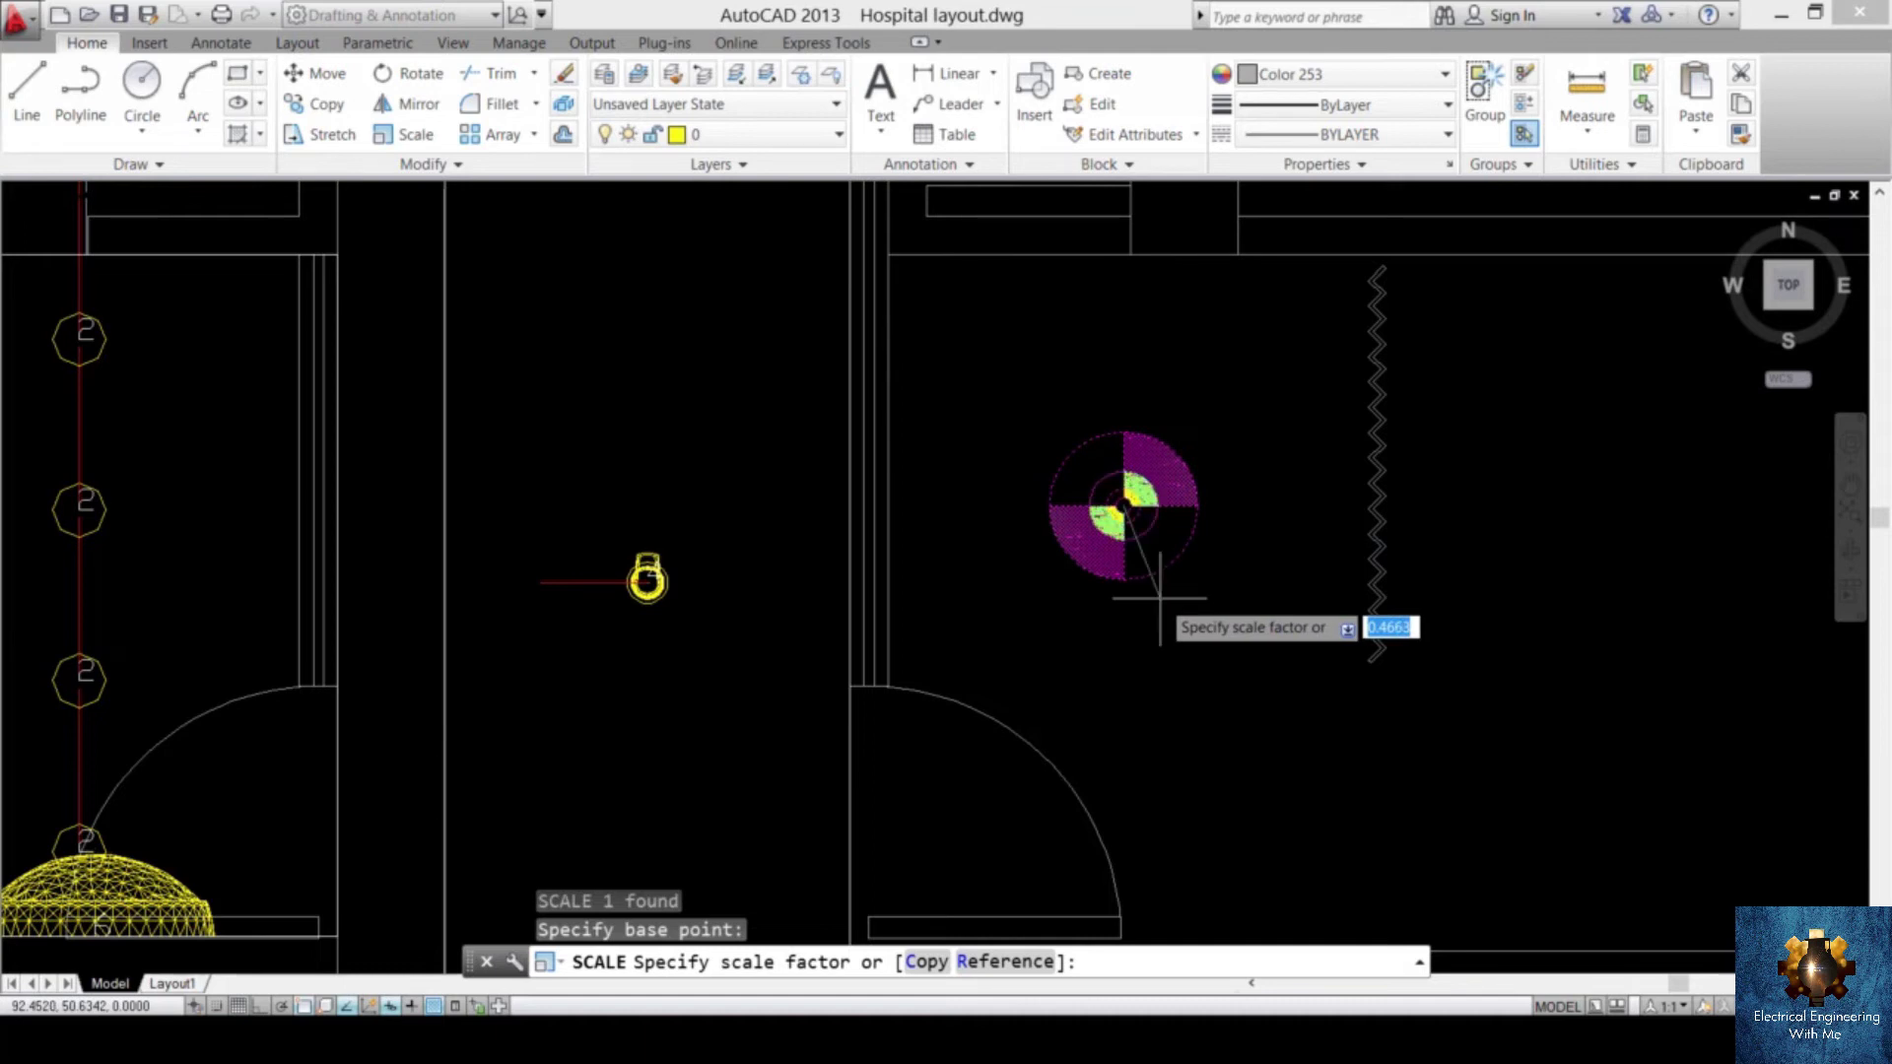
text(.3)
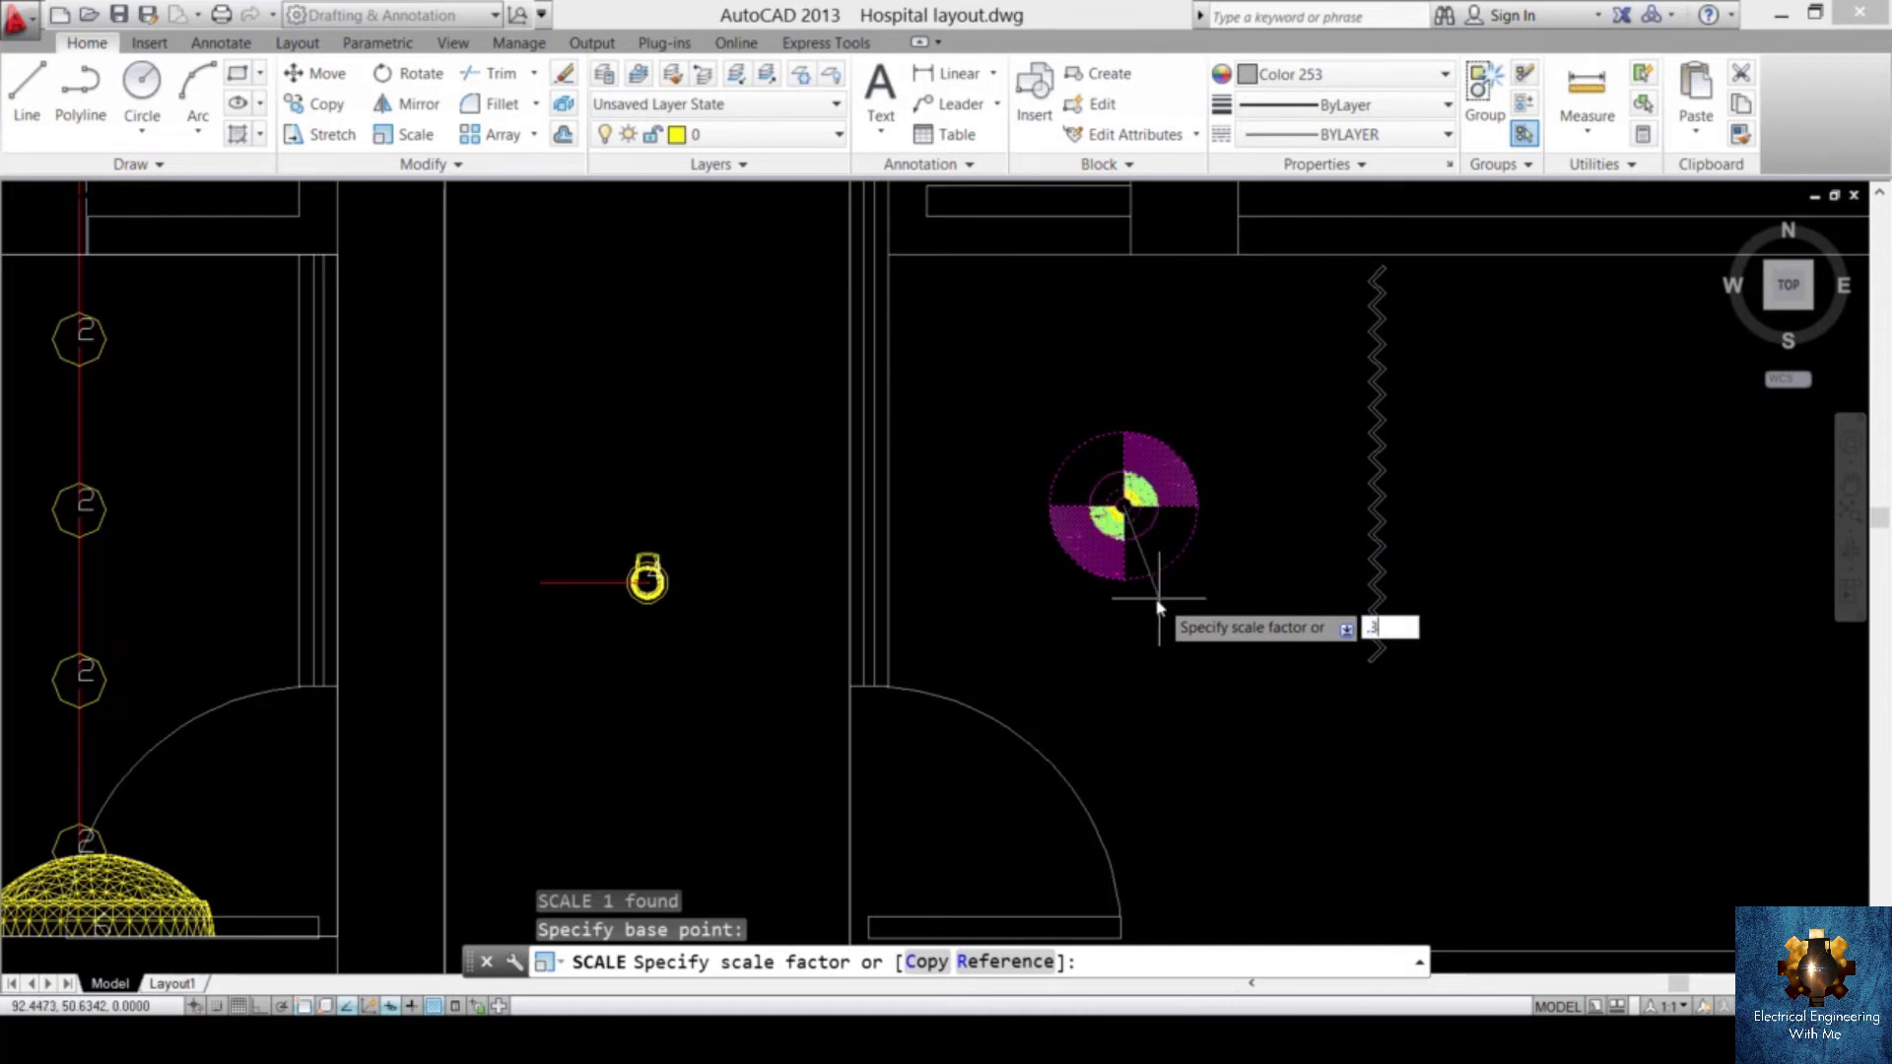
key(Return)
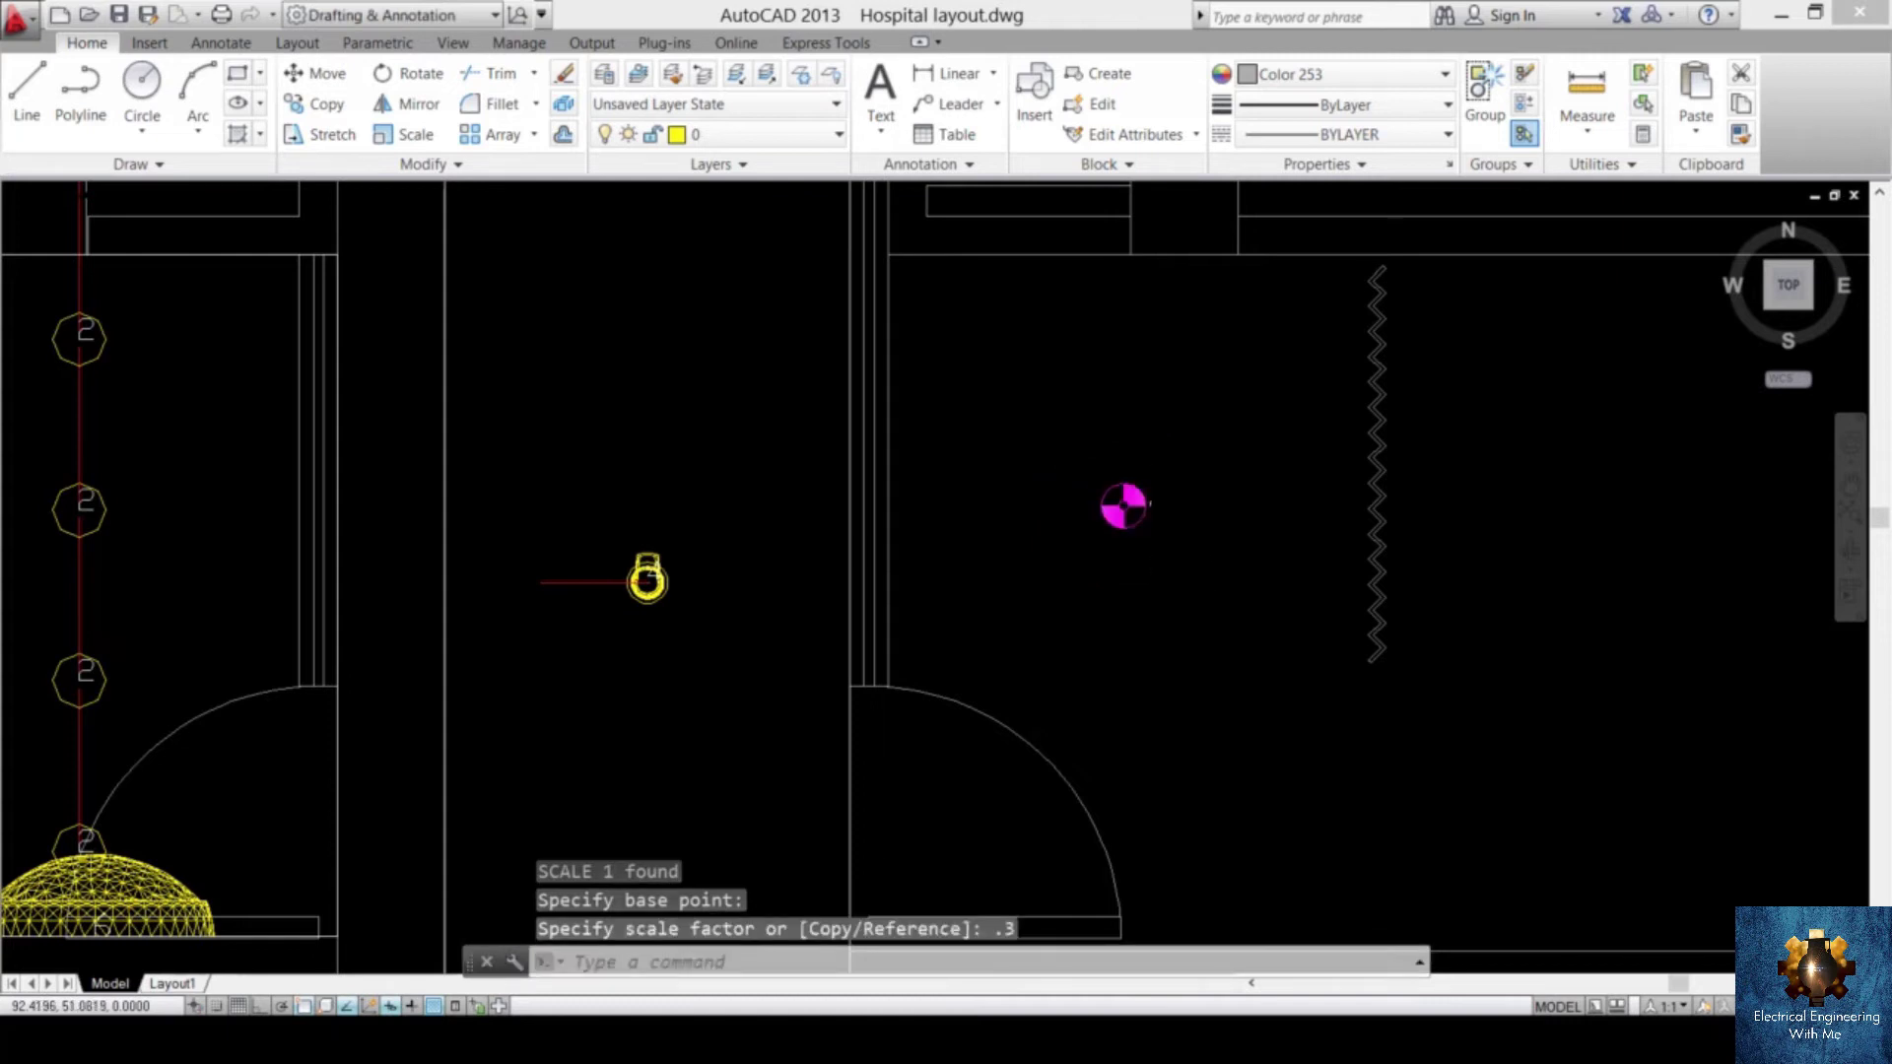
- Copy the scaled symbol from its centre to a spot just east of the corridor luminaire to compare their sizes
click(1170, 456)
click(1051, 561)
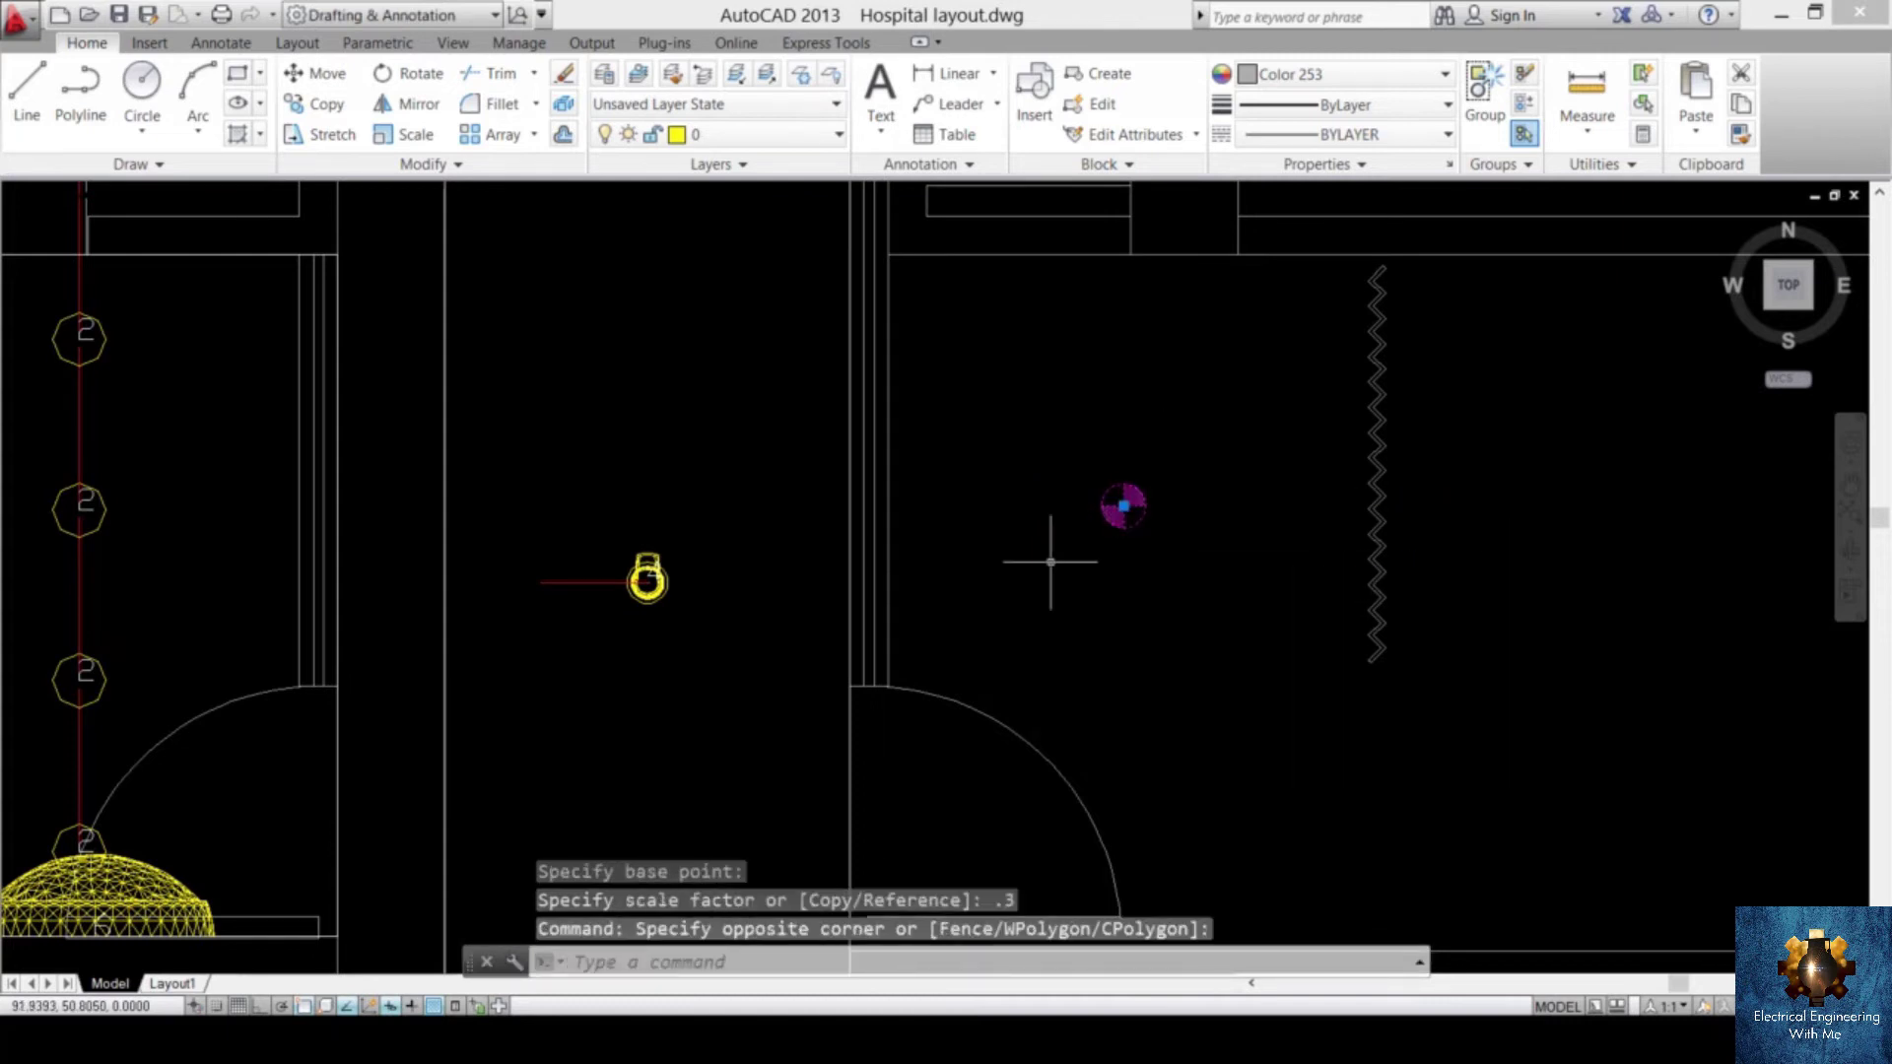
text(co)
key(Return)
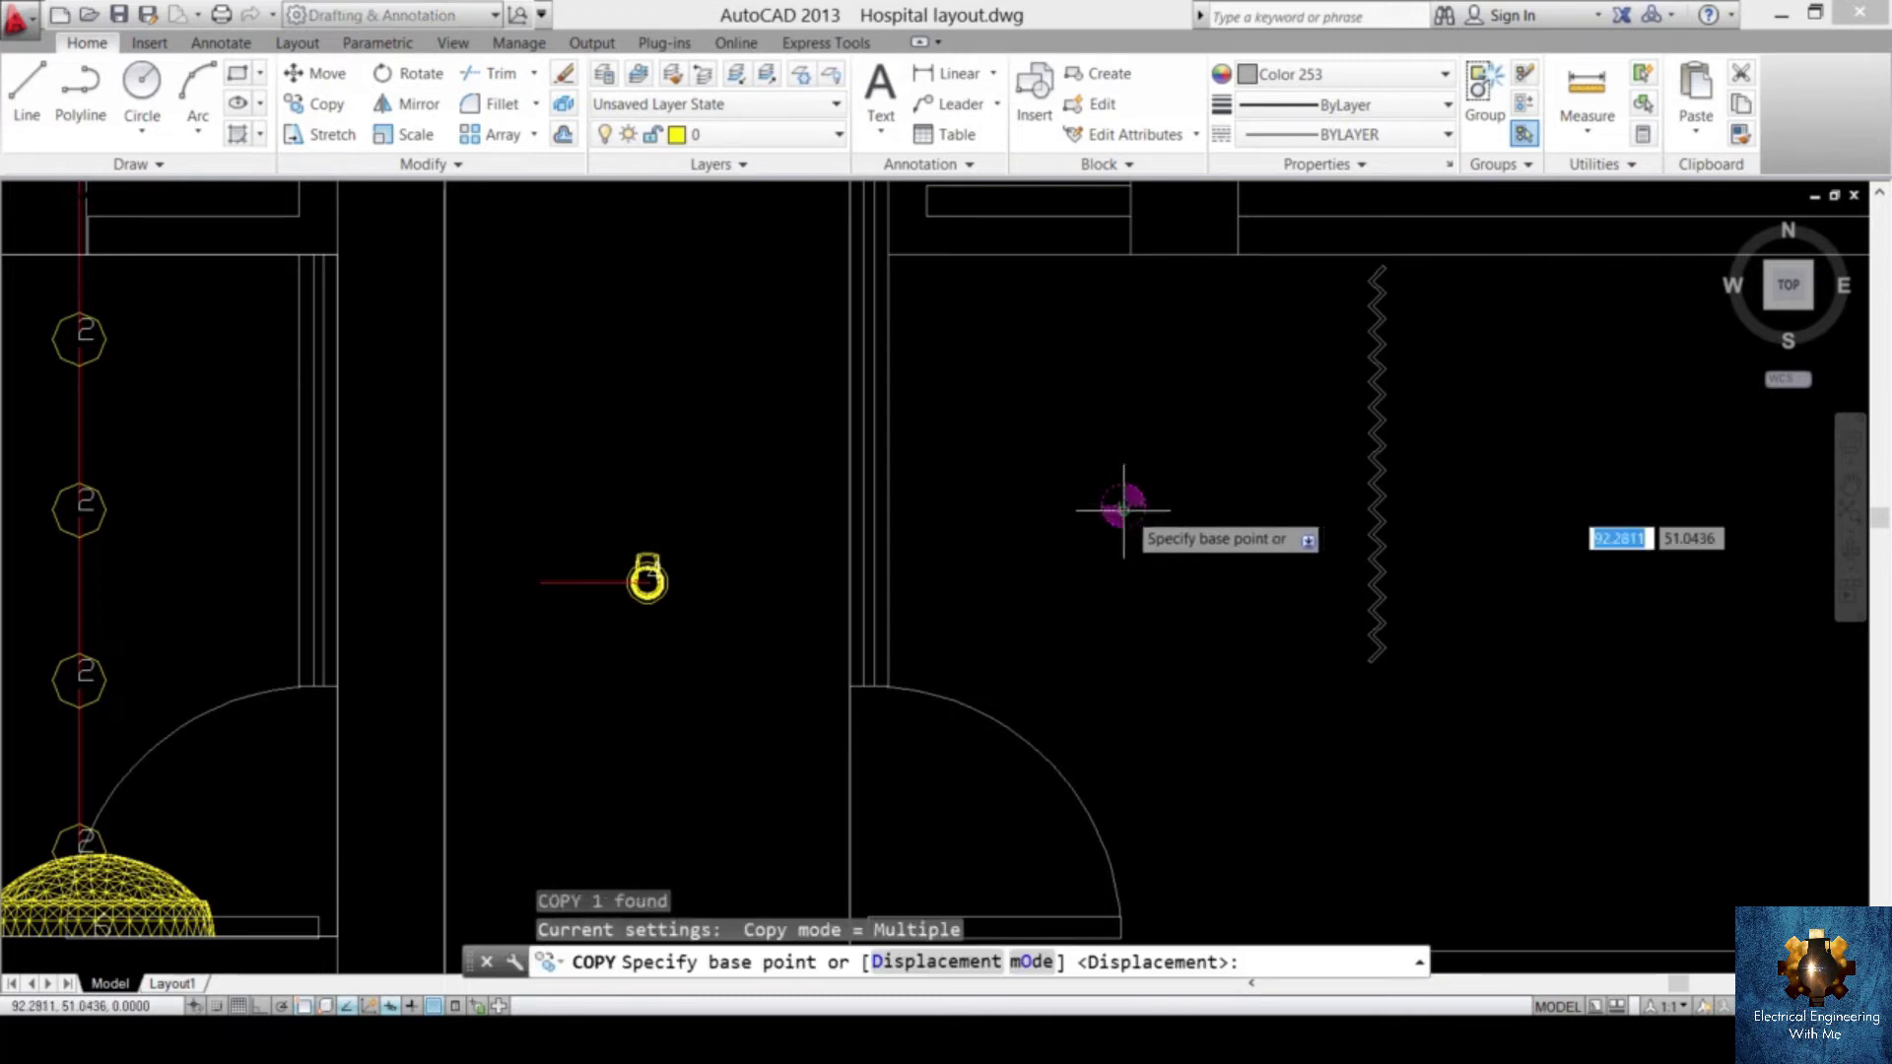
click(1124, 510)
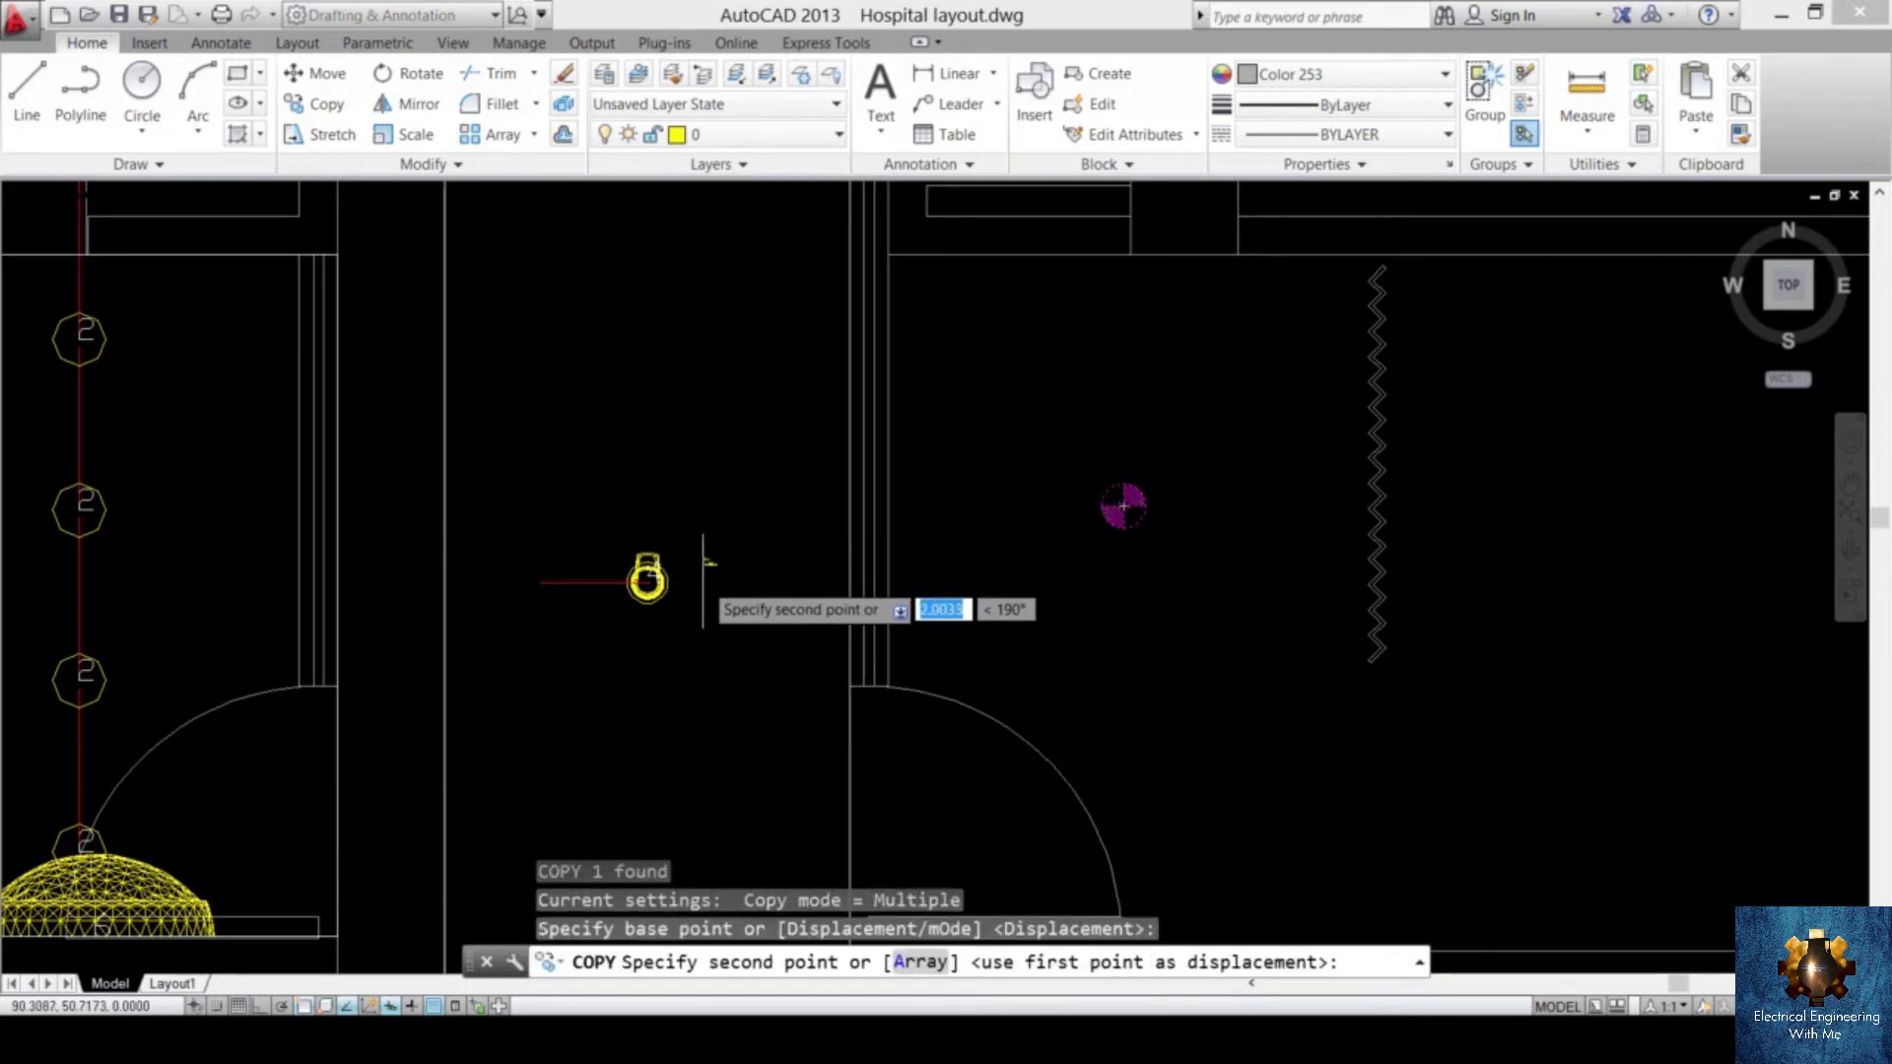
click(701, 581)
scroll(702, 560, up, 4)
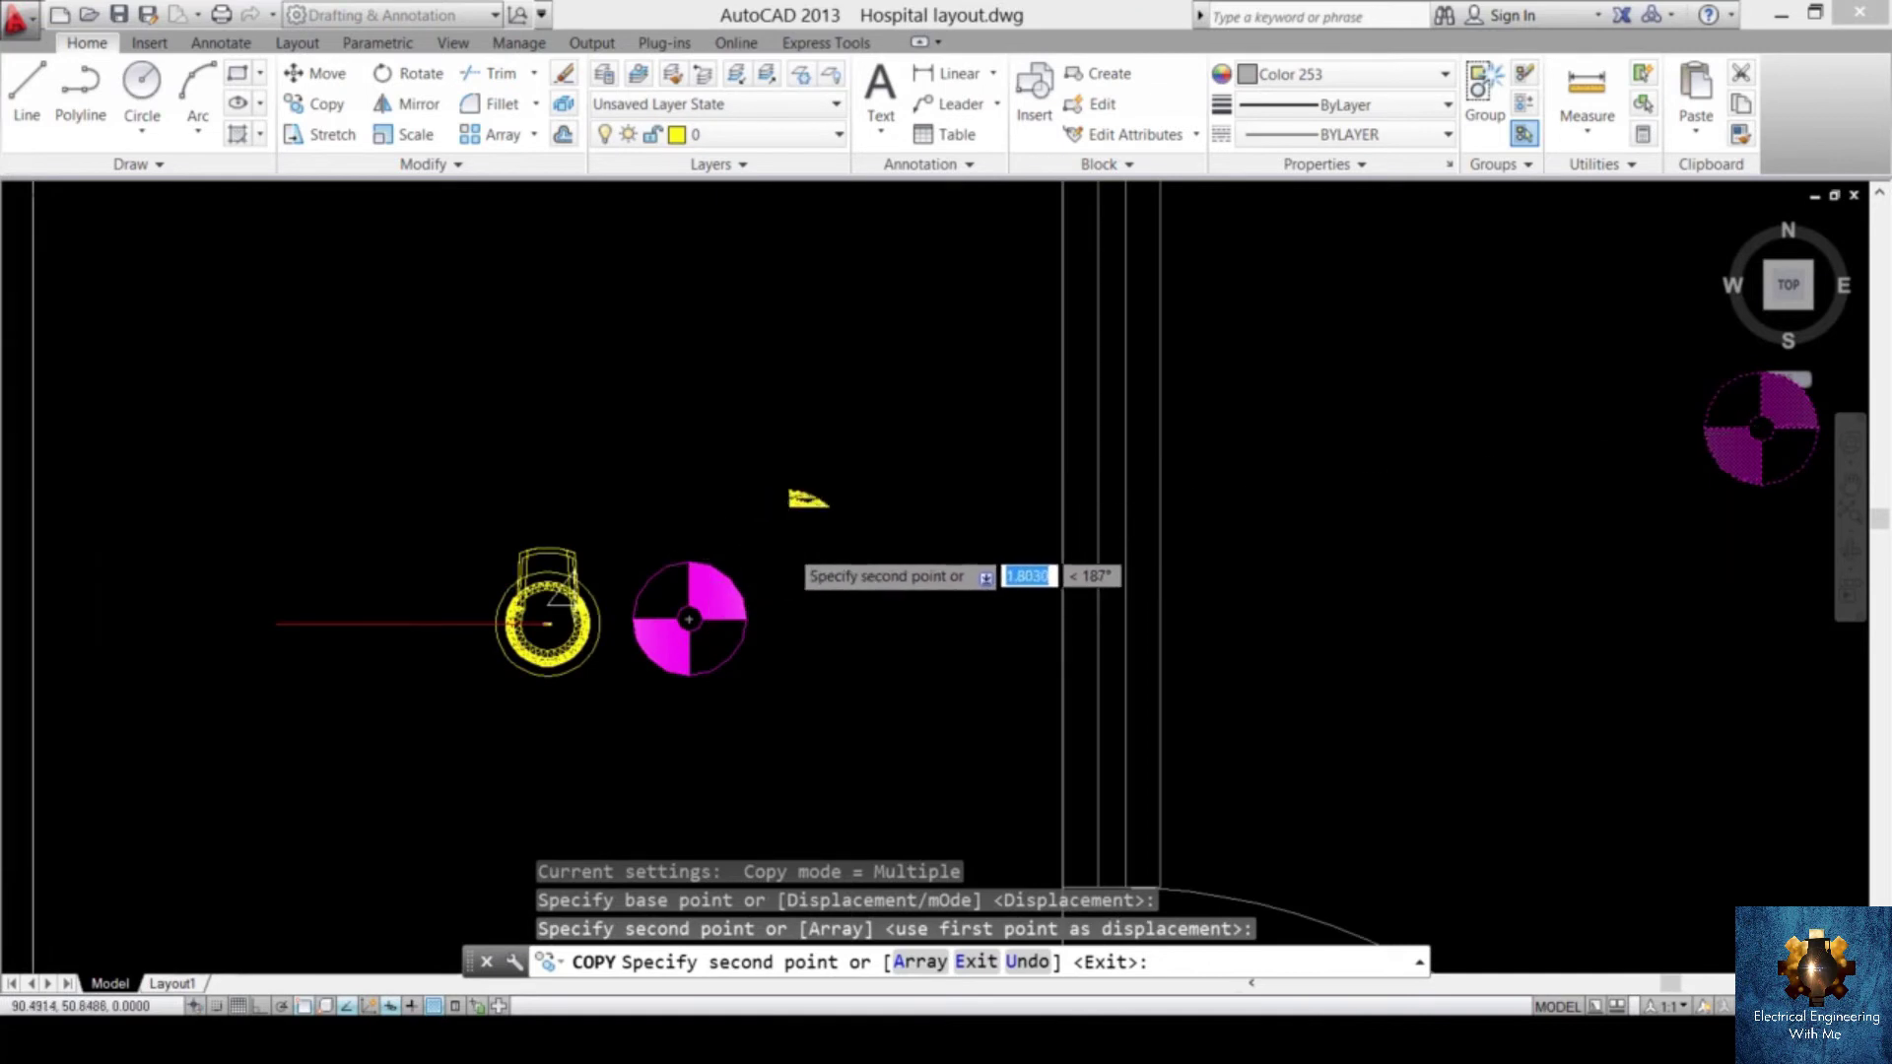
key(Escape)
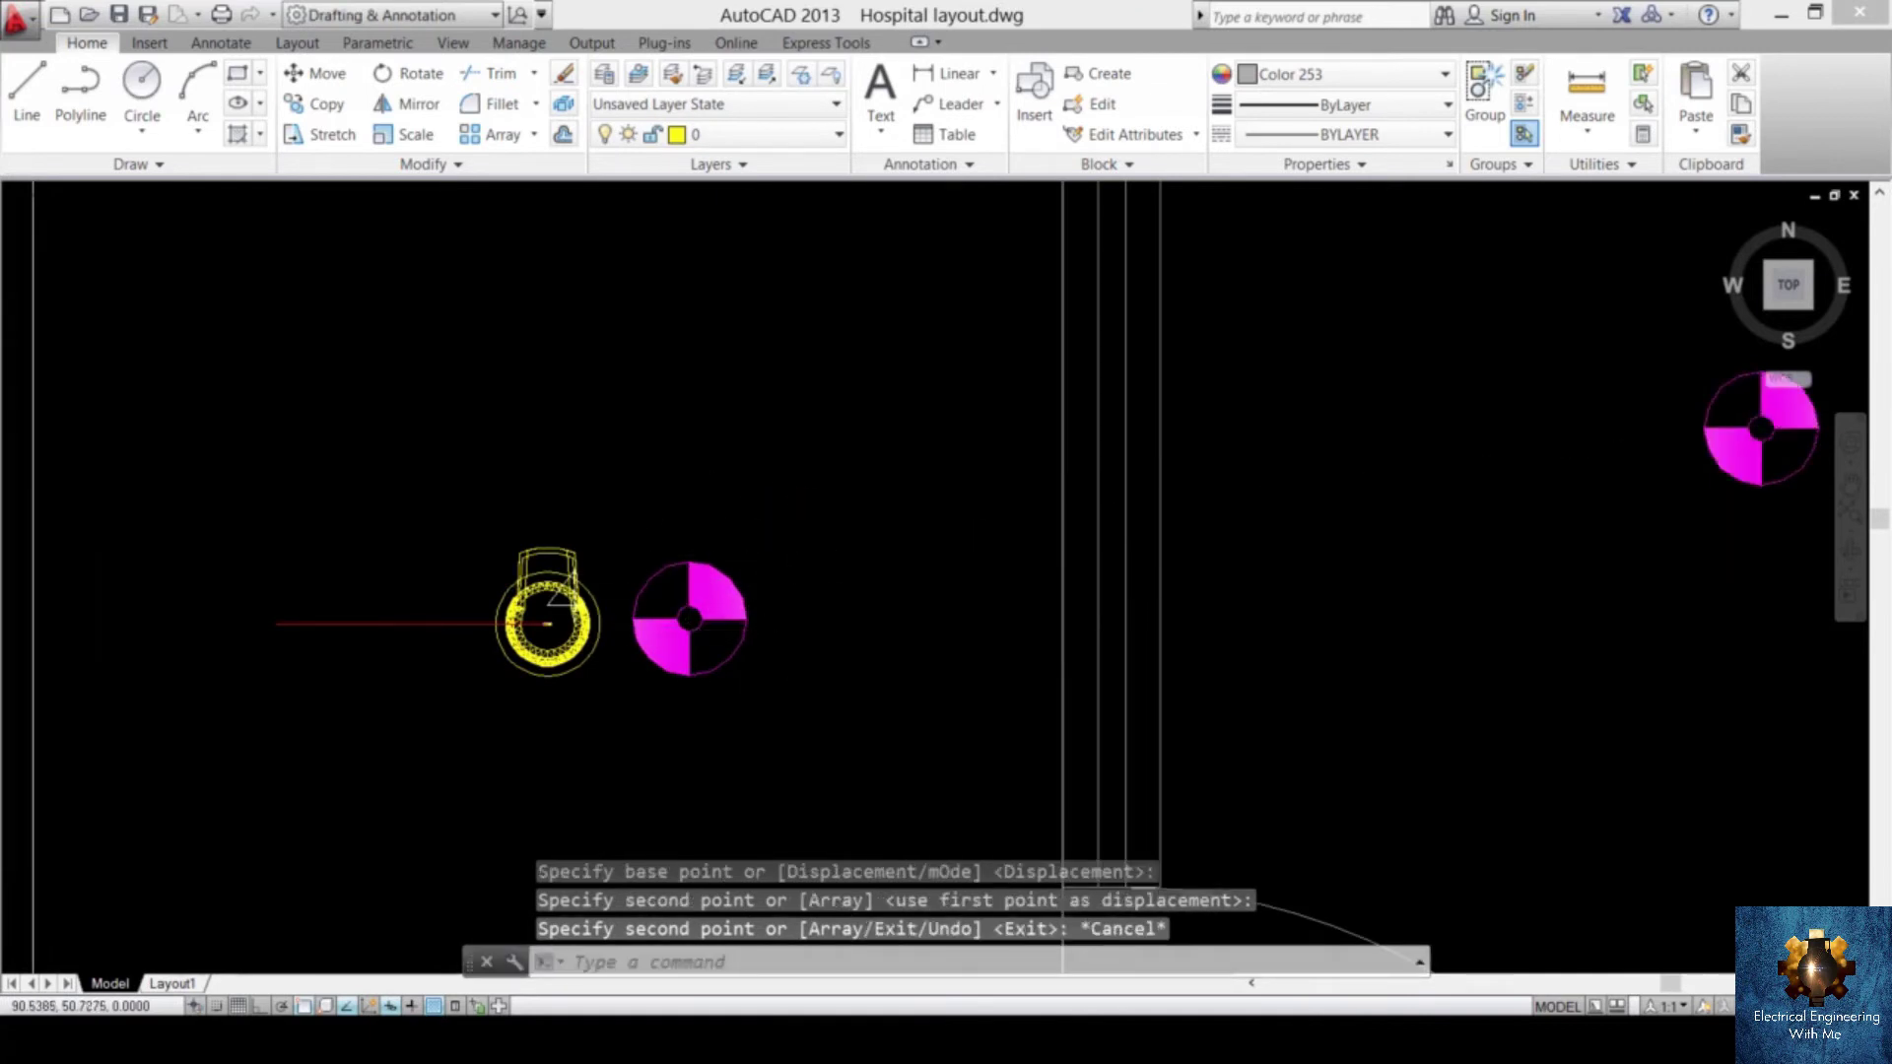
scroll(790, 676, down, 2)
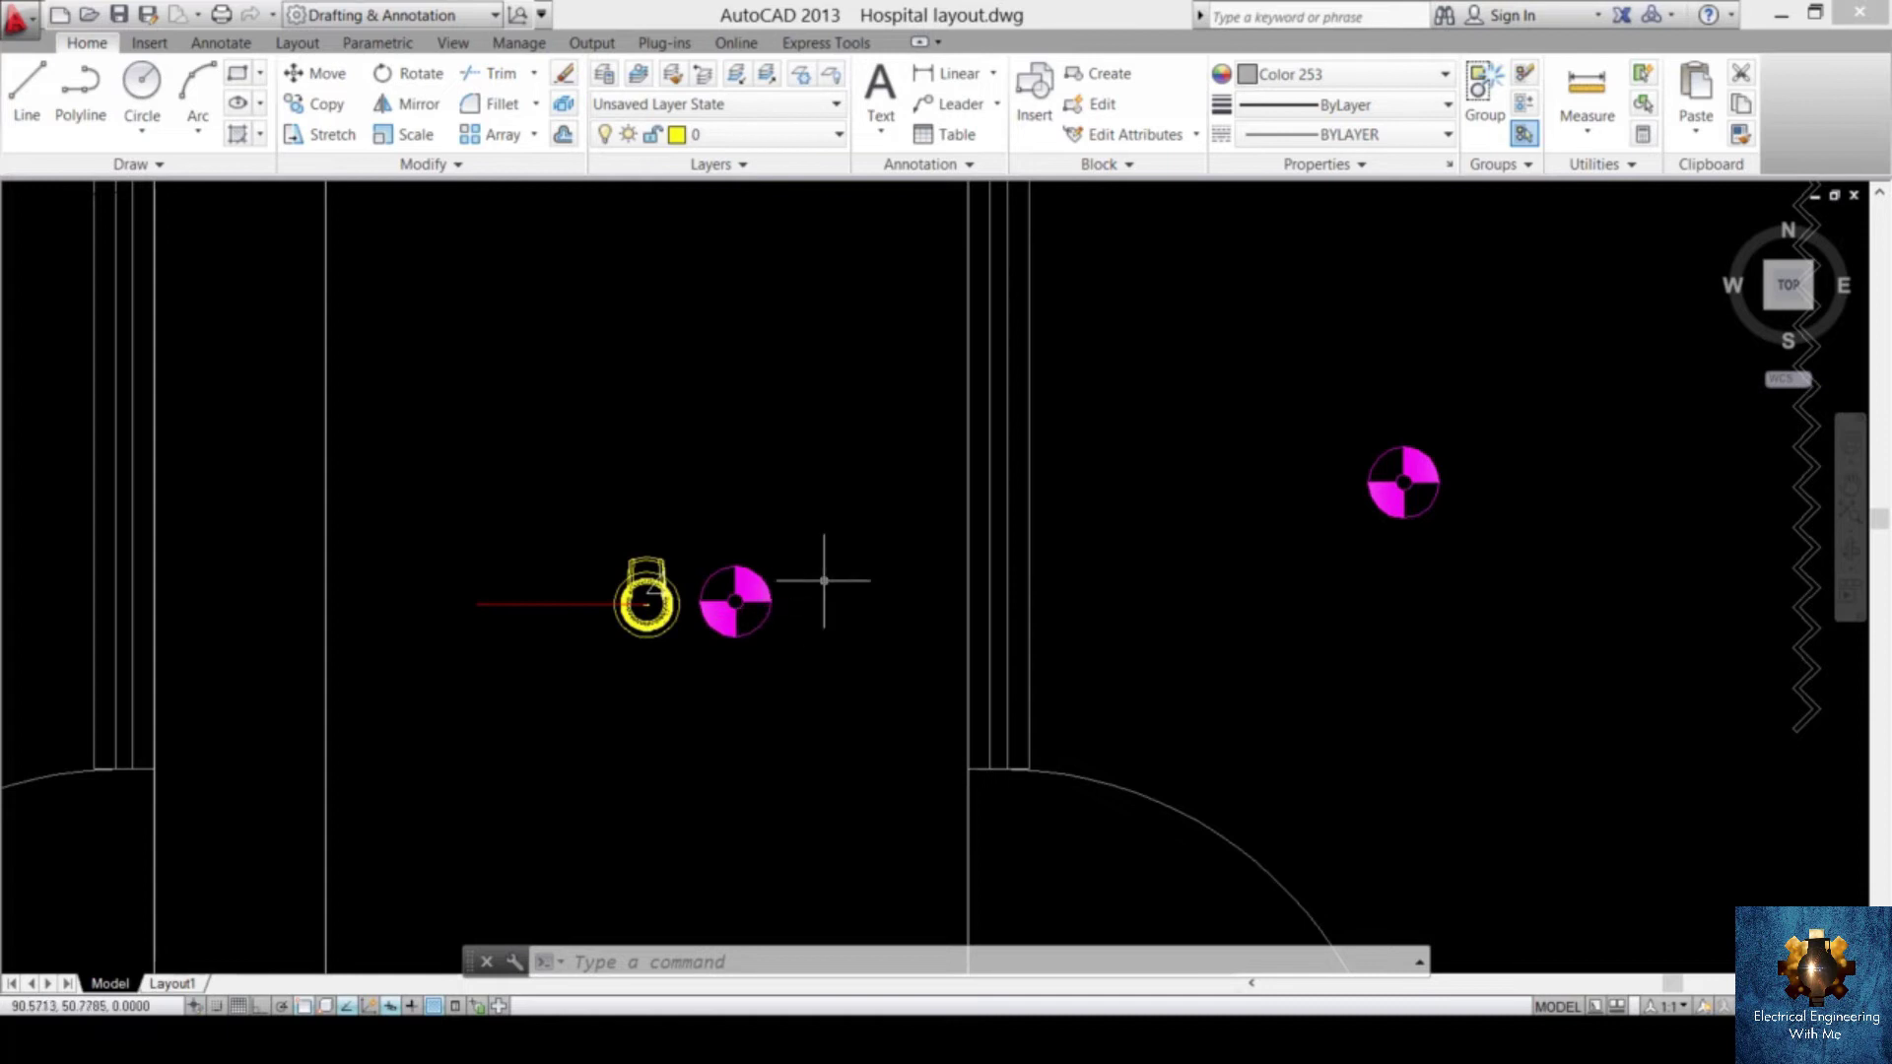
scroll(832, 572, down, 2)
key(Escape)
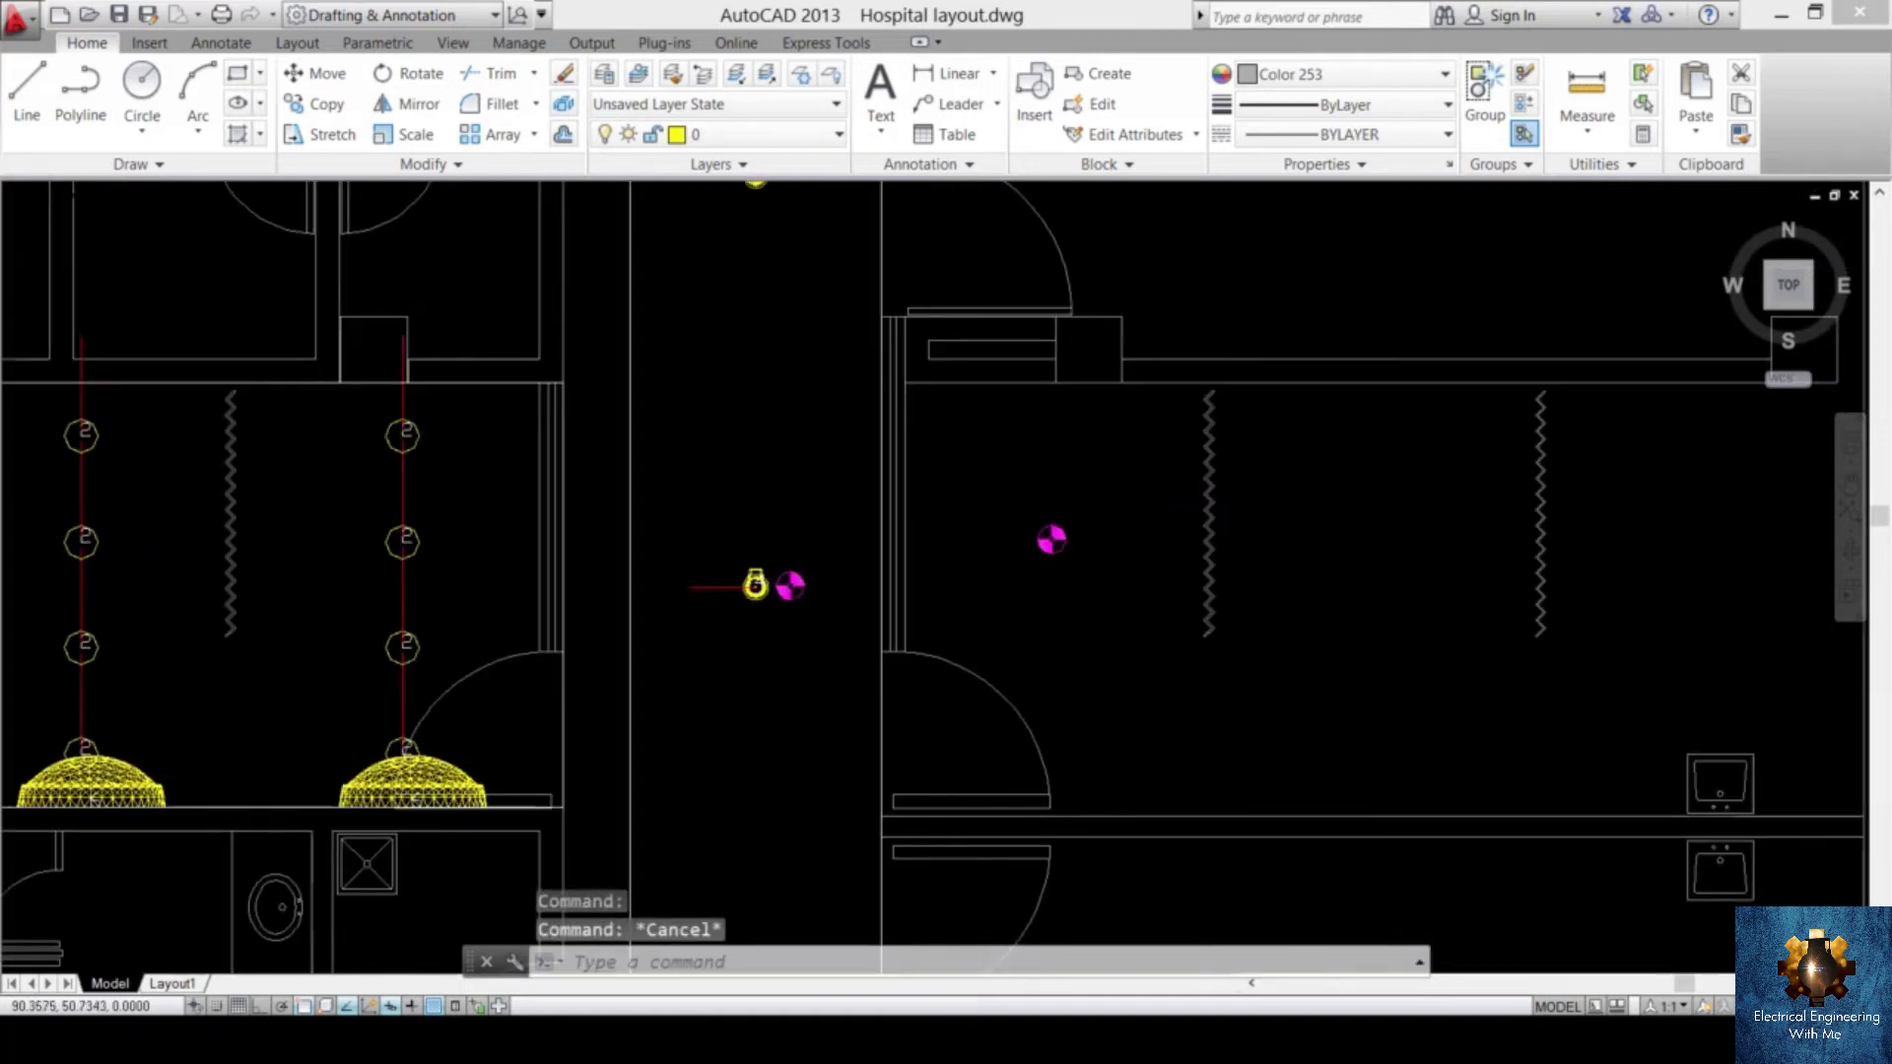
- Delete the trial symbol copy beside the corridor luminaire
click(793, 585)
double_click(796, 584)
key(Escape)
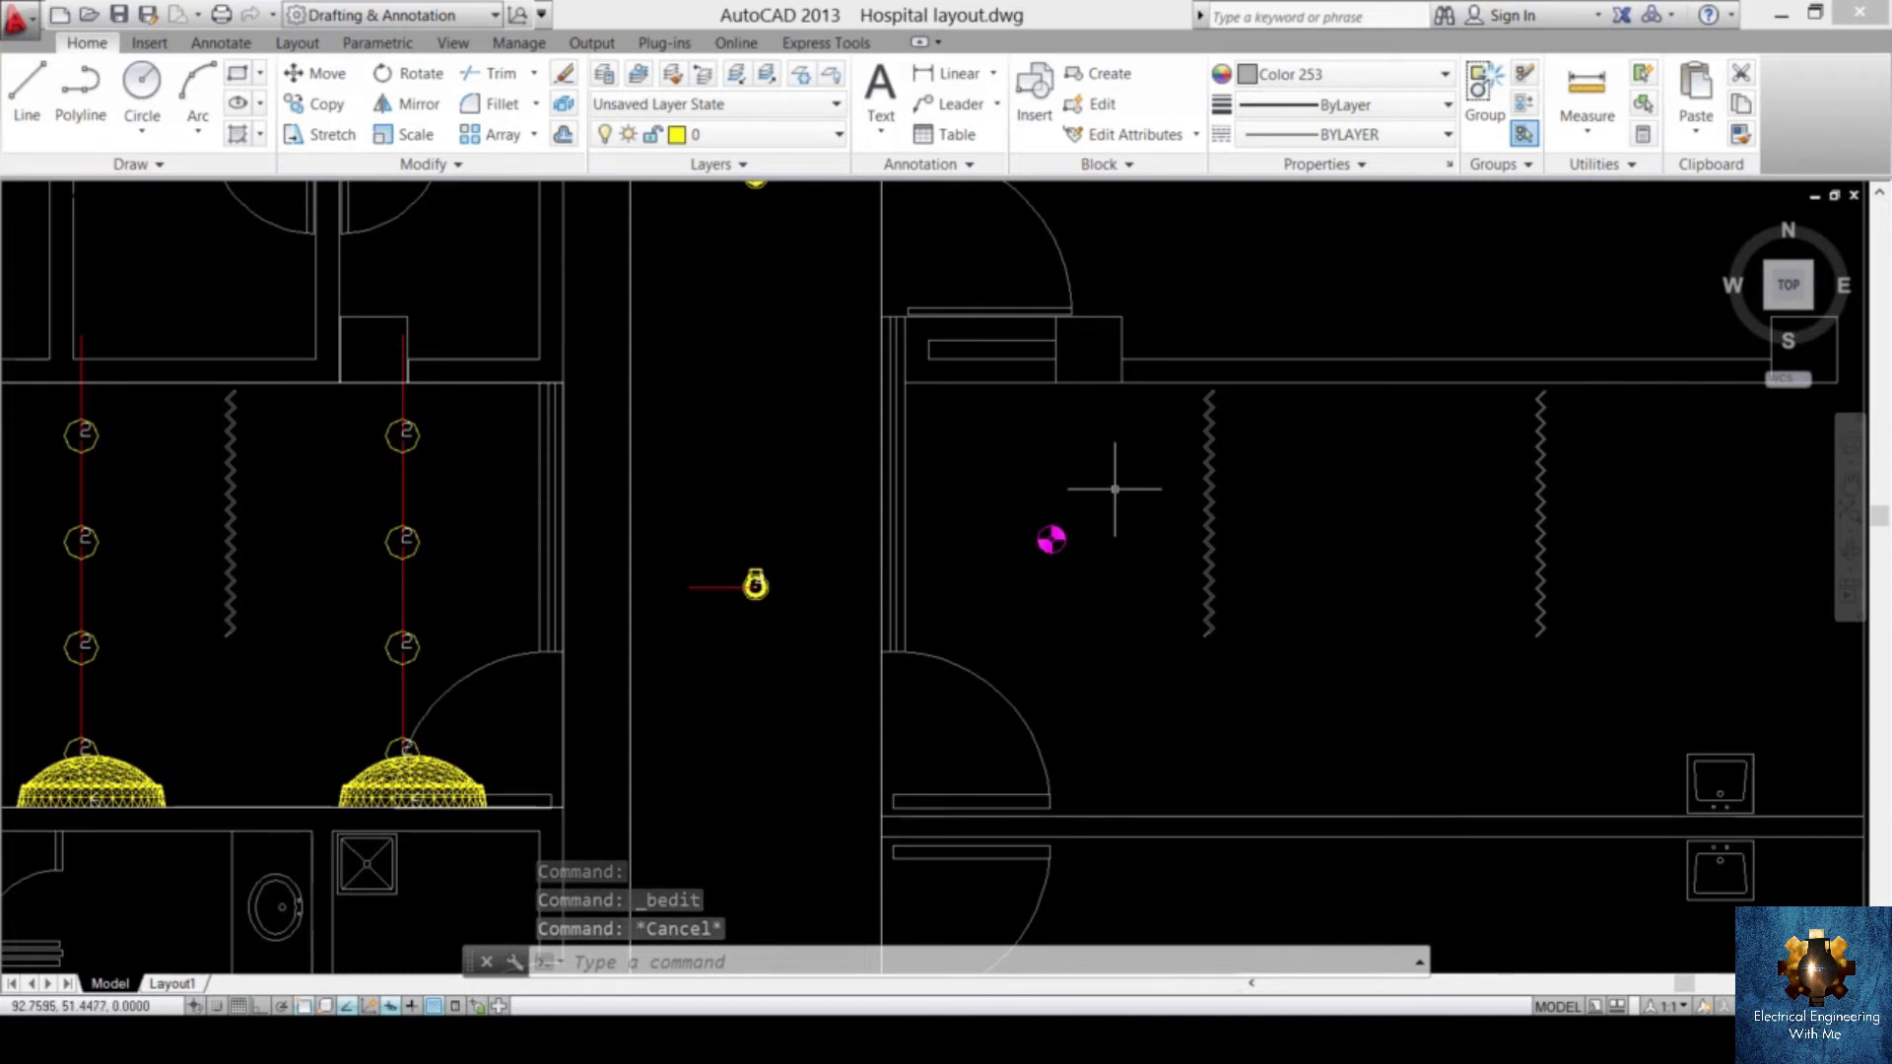
- Open the block definition of the luminaire symbol in the room east of the corridor in the Block Editor
click(1112, 493)
click(987, 583)
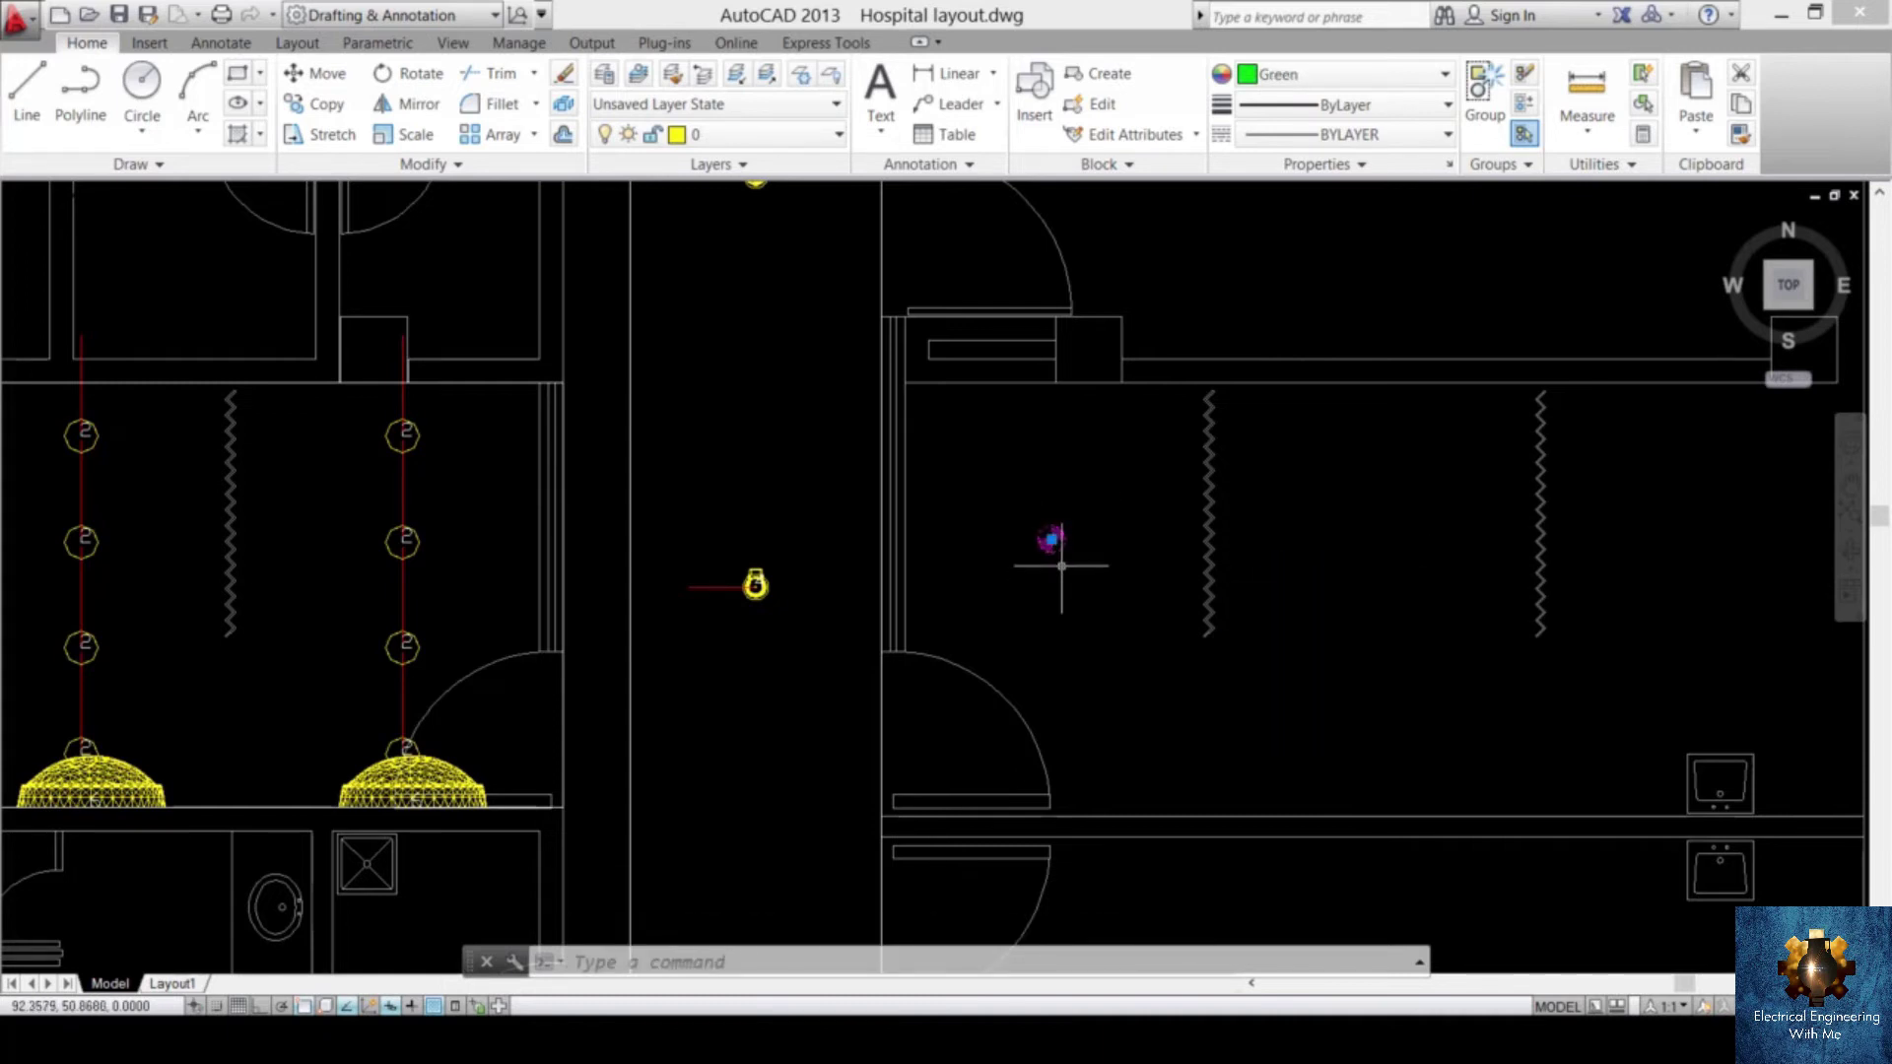
mouse_move(1046, 548)
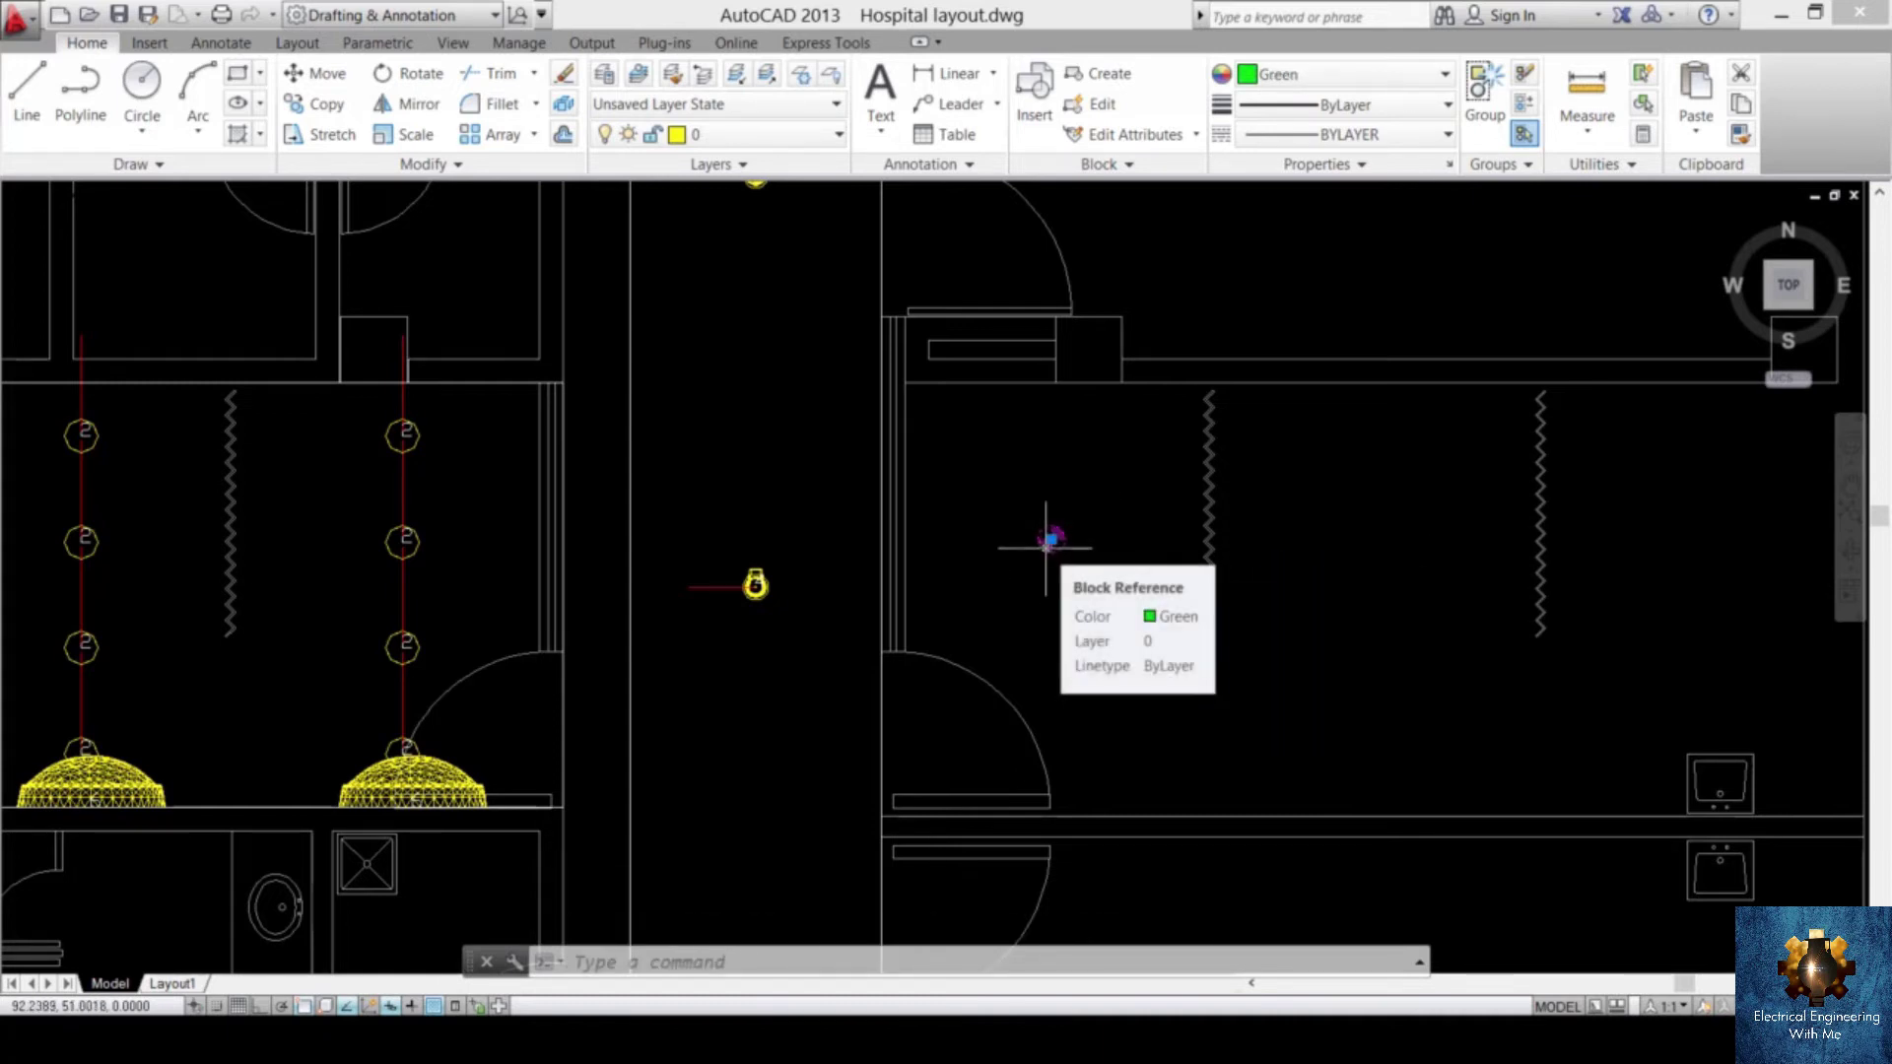
double_click(1051, 538)
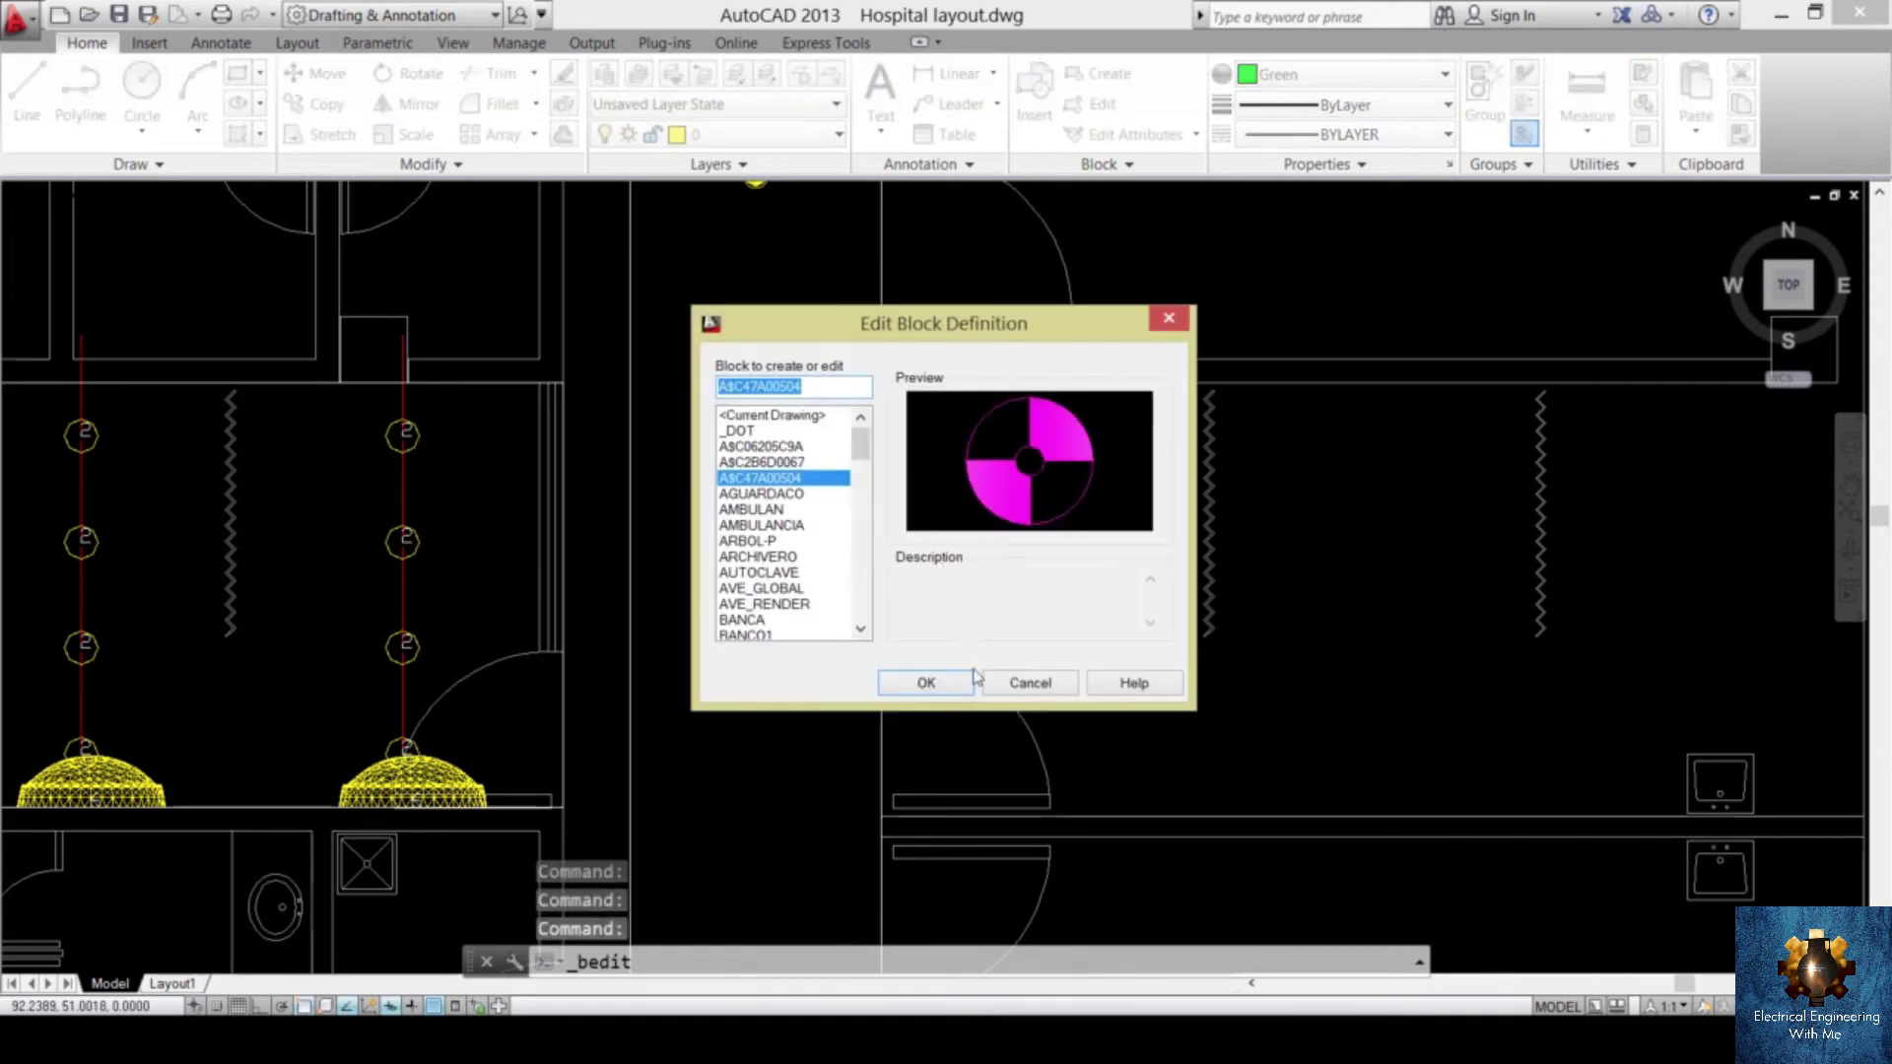
click(936, 685)
- Set the colour of all the block's objects to Green, recolouring its circles and lines
click(464, 239)
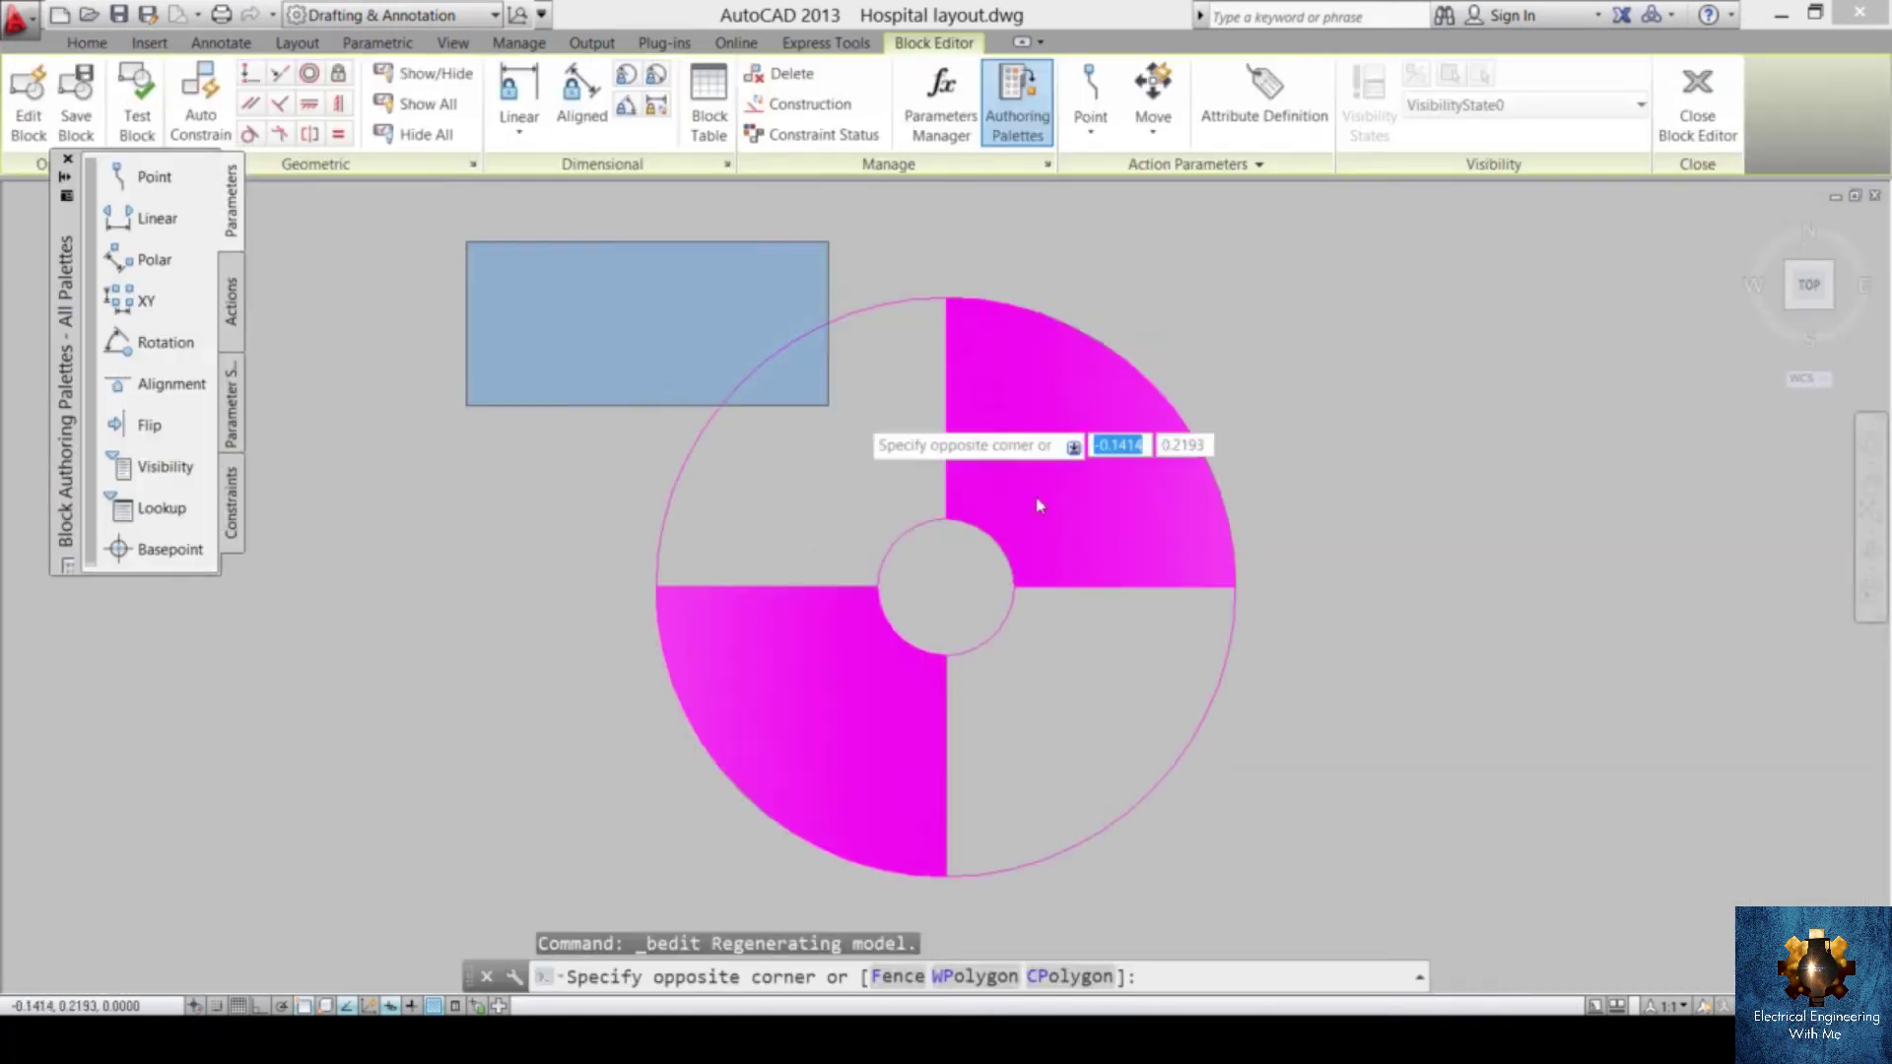
click(1367, 950)
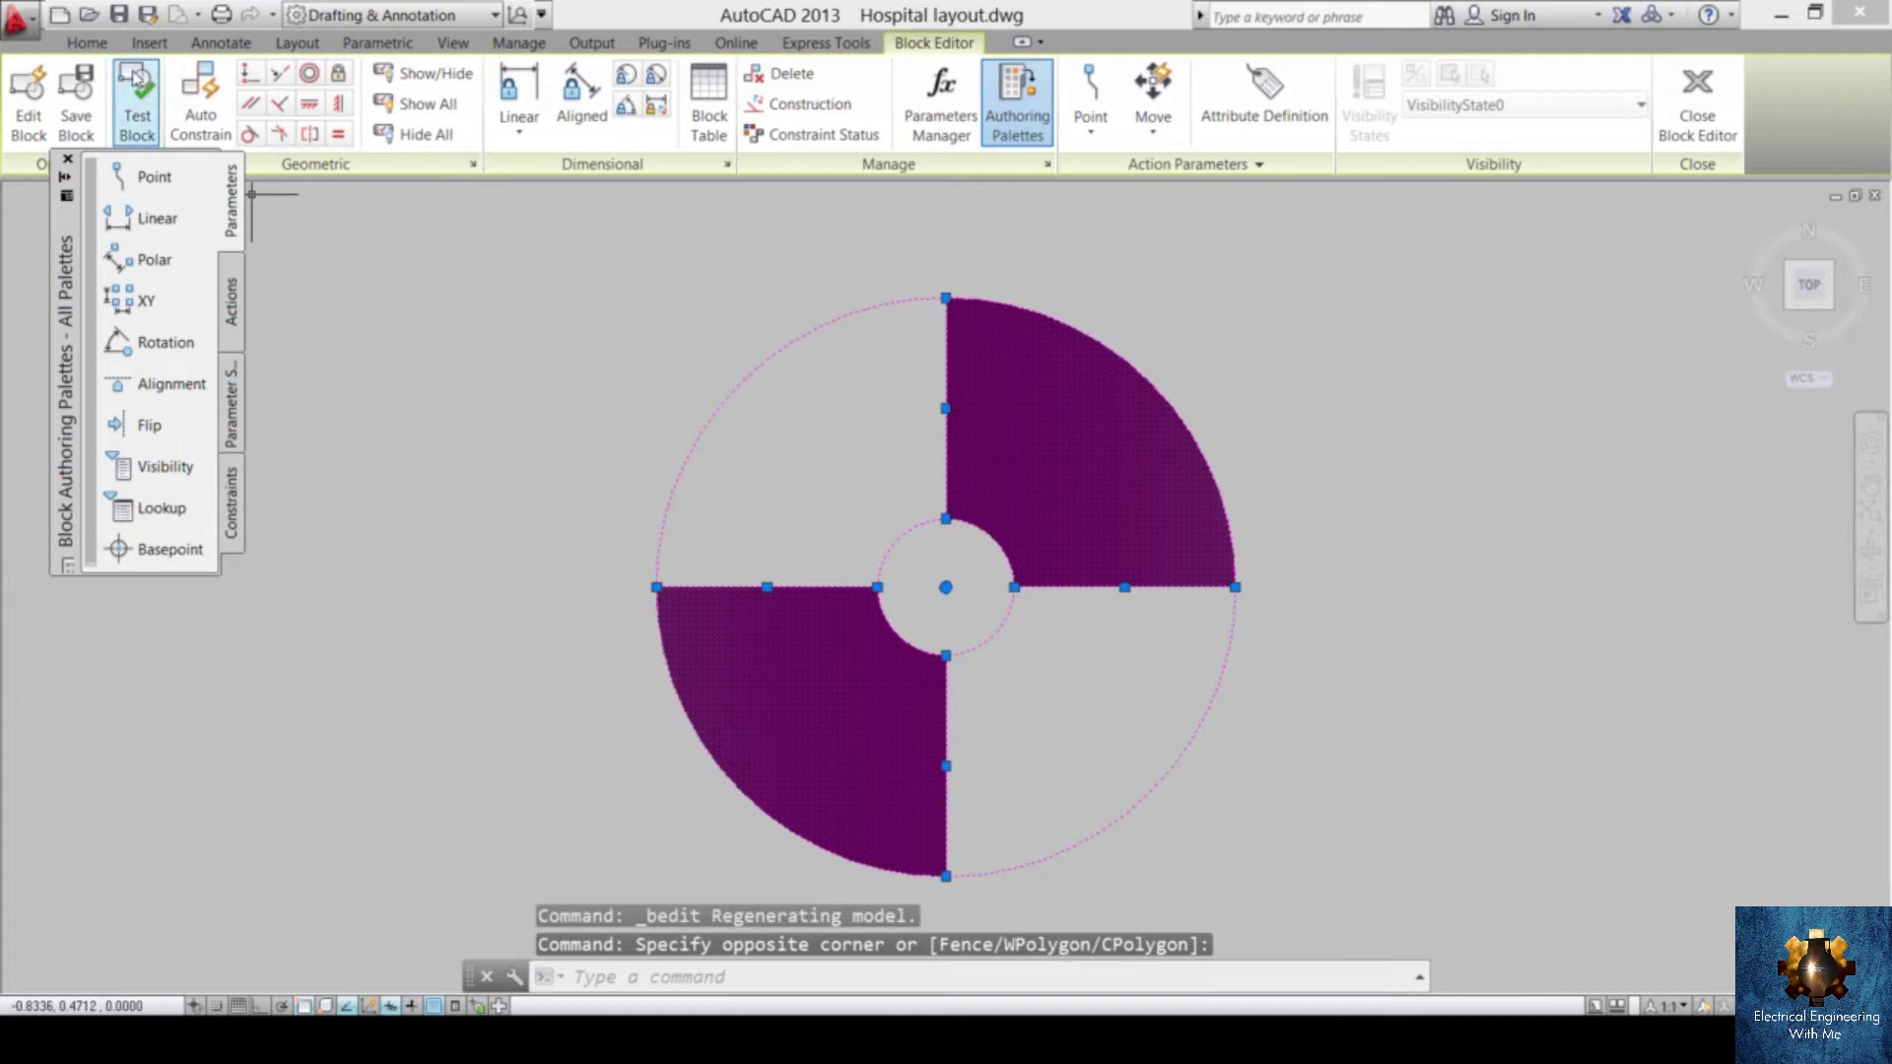
click(86, 44)
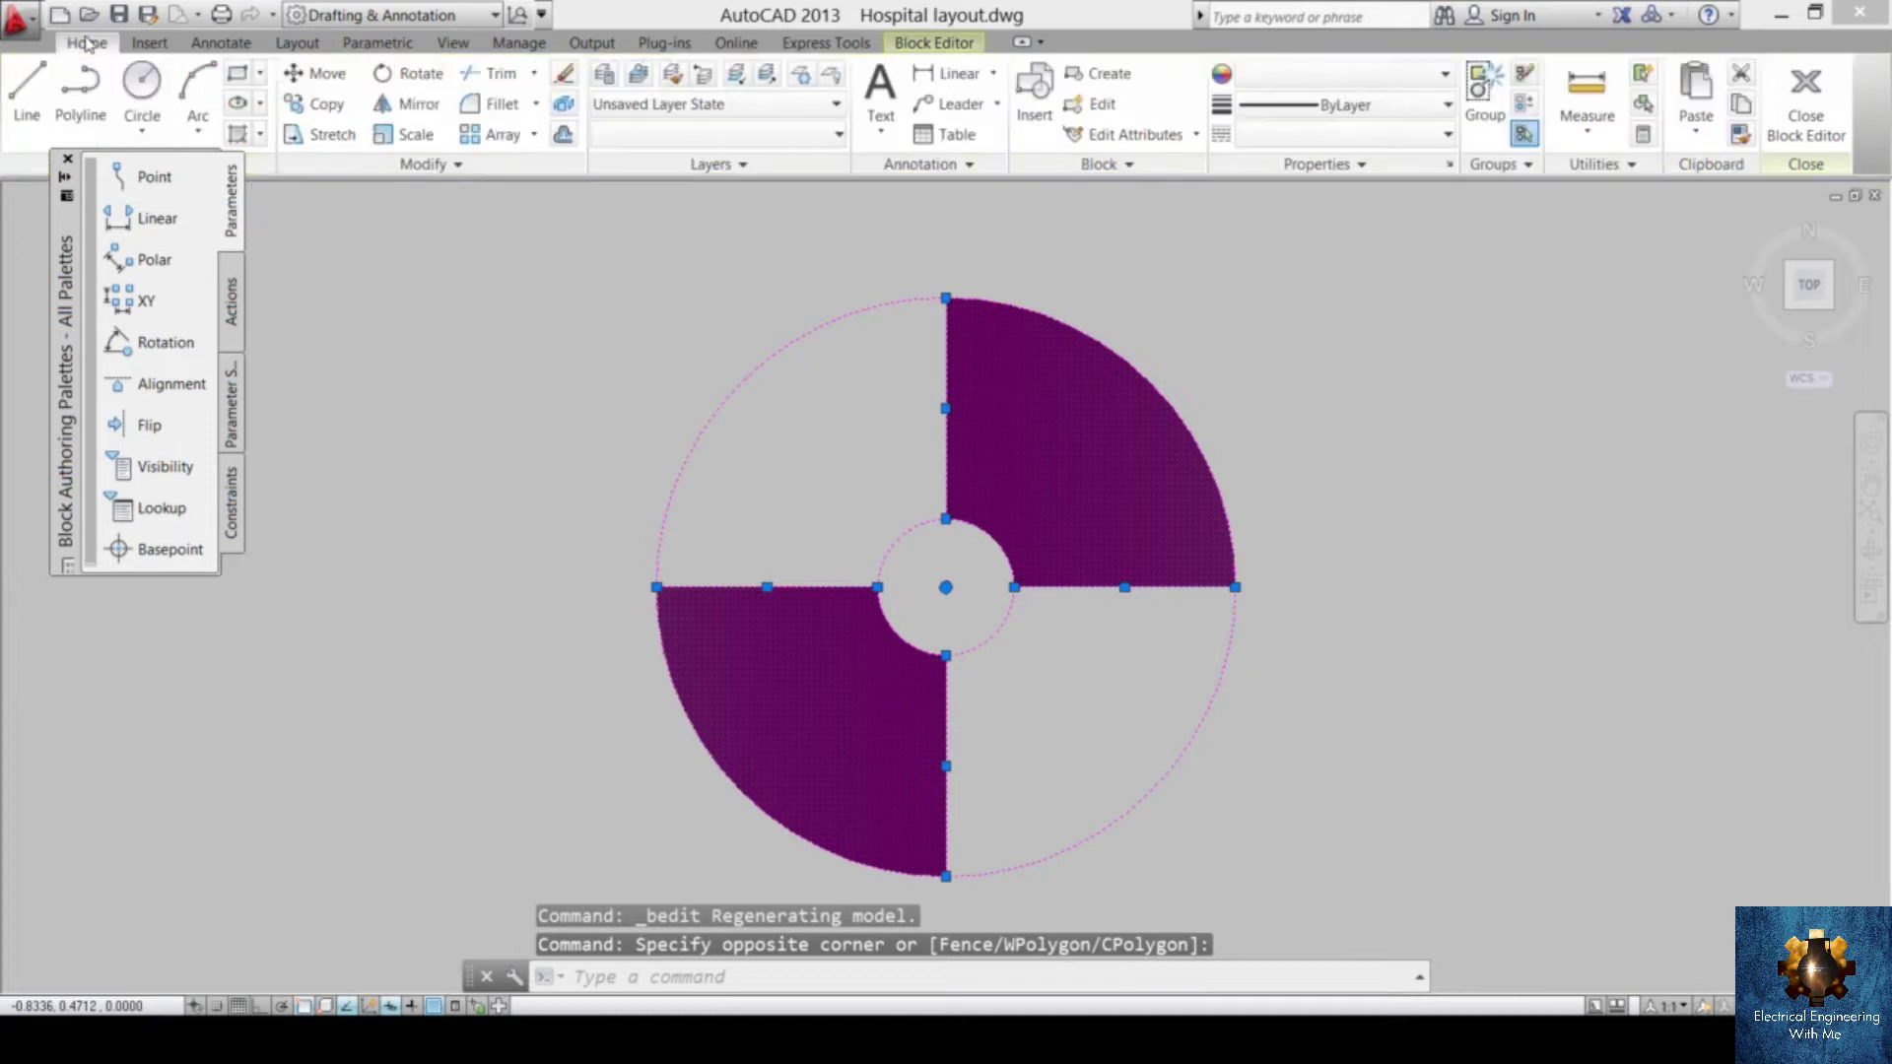
click(1345, 74)
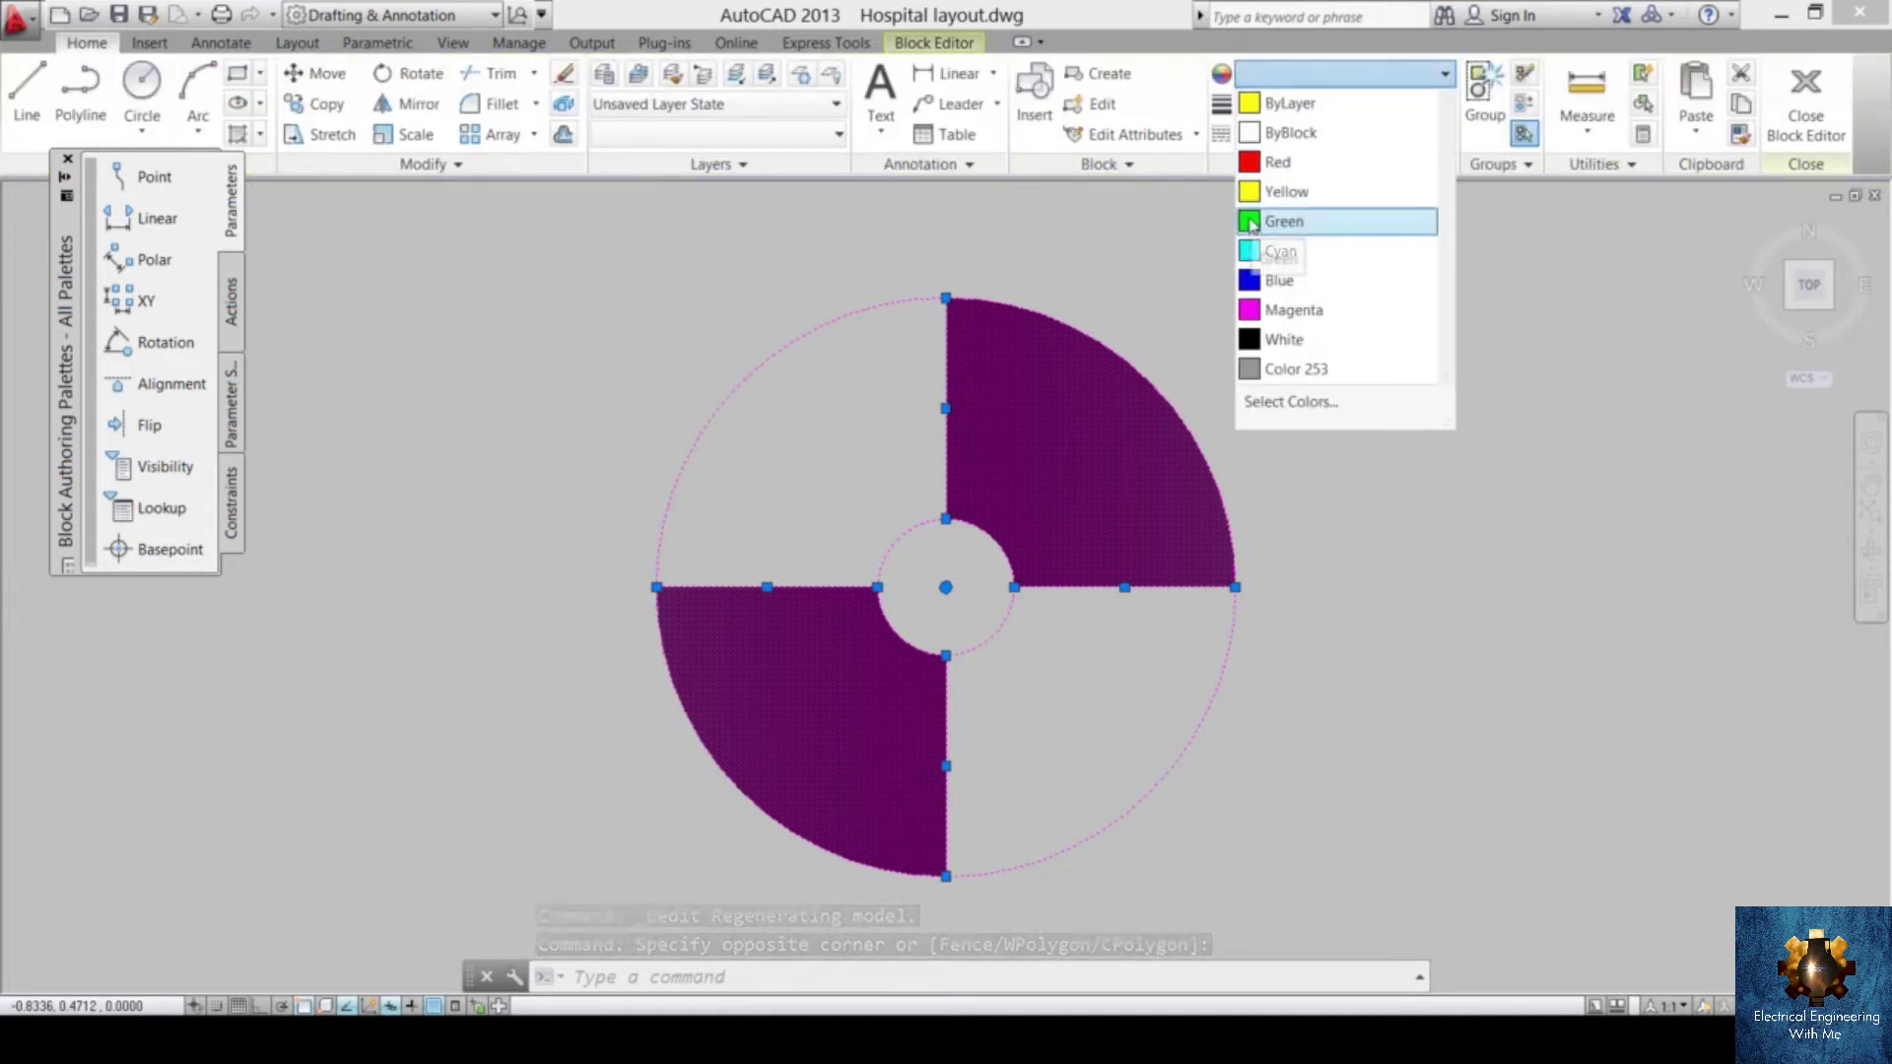
click(1284, 223)
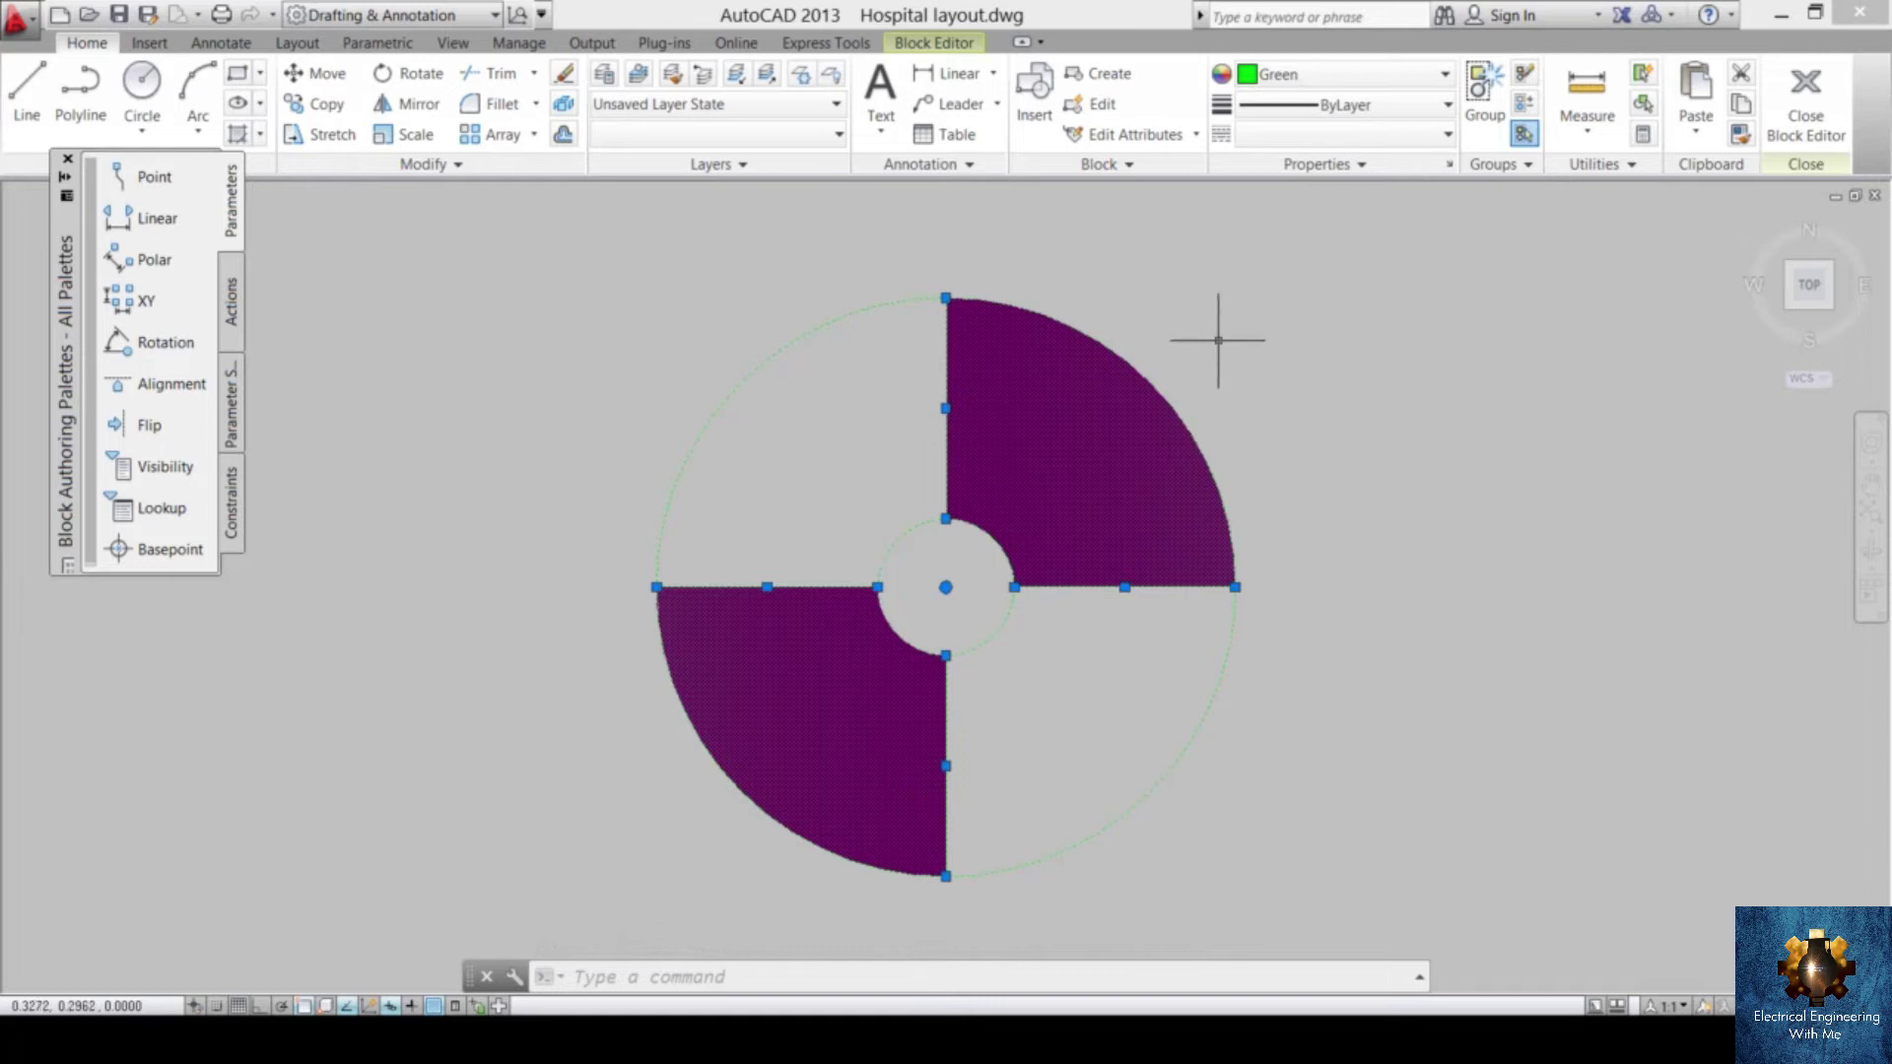
key(Escape)
- Set the gradient colour of the symbol's filled quadrants to Green and close the Block Editor, saving the changes to the block
click(1046, 473)
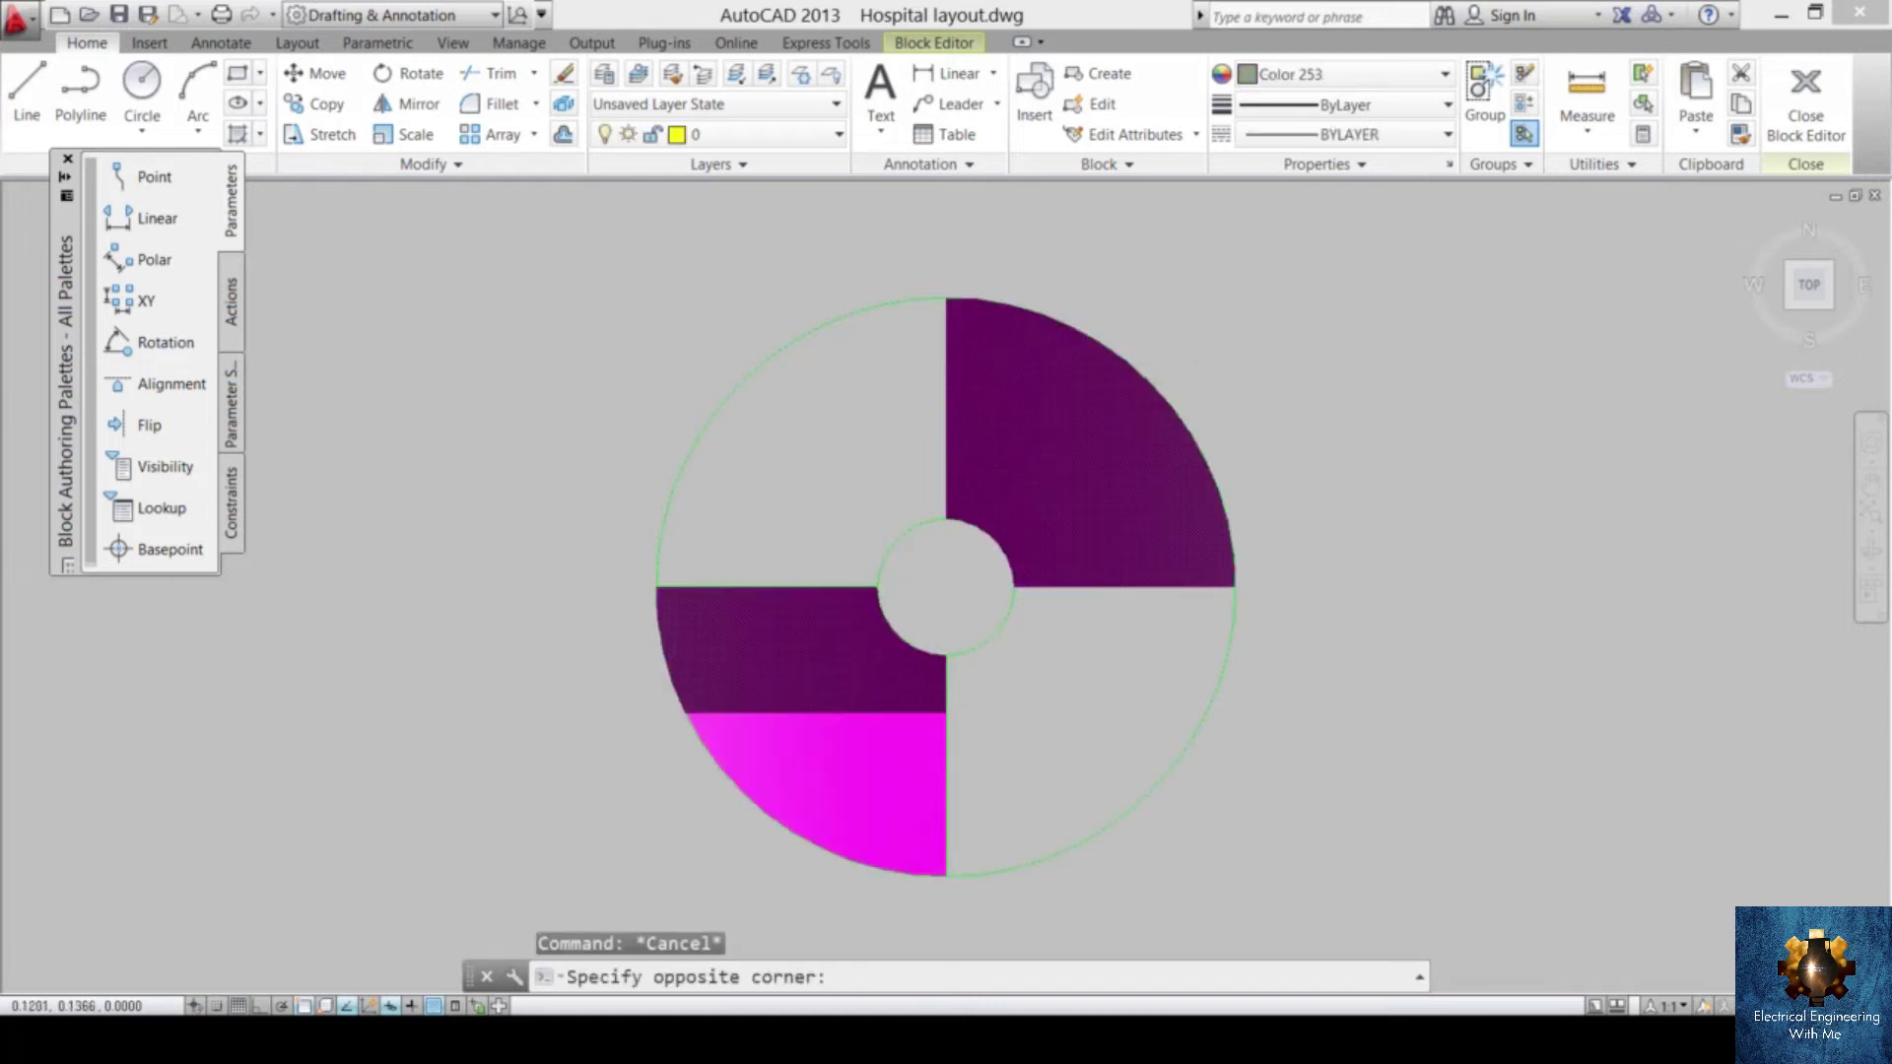
click(1046, 473)
click(813, 105)
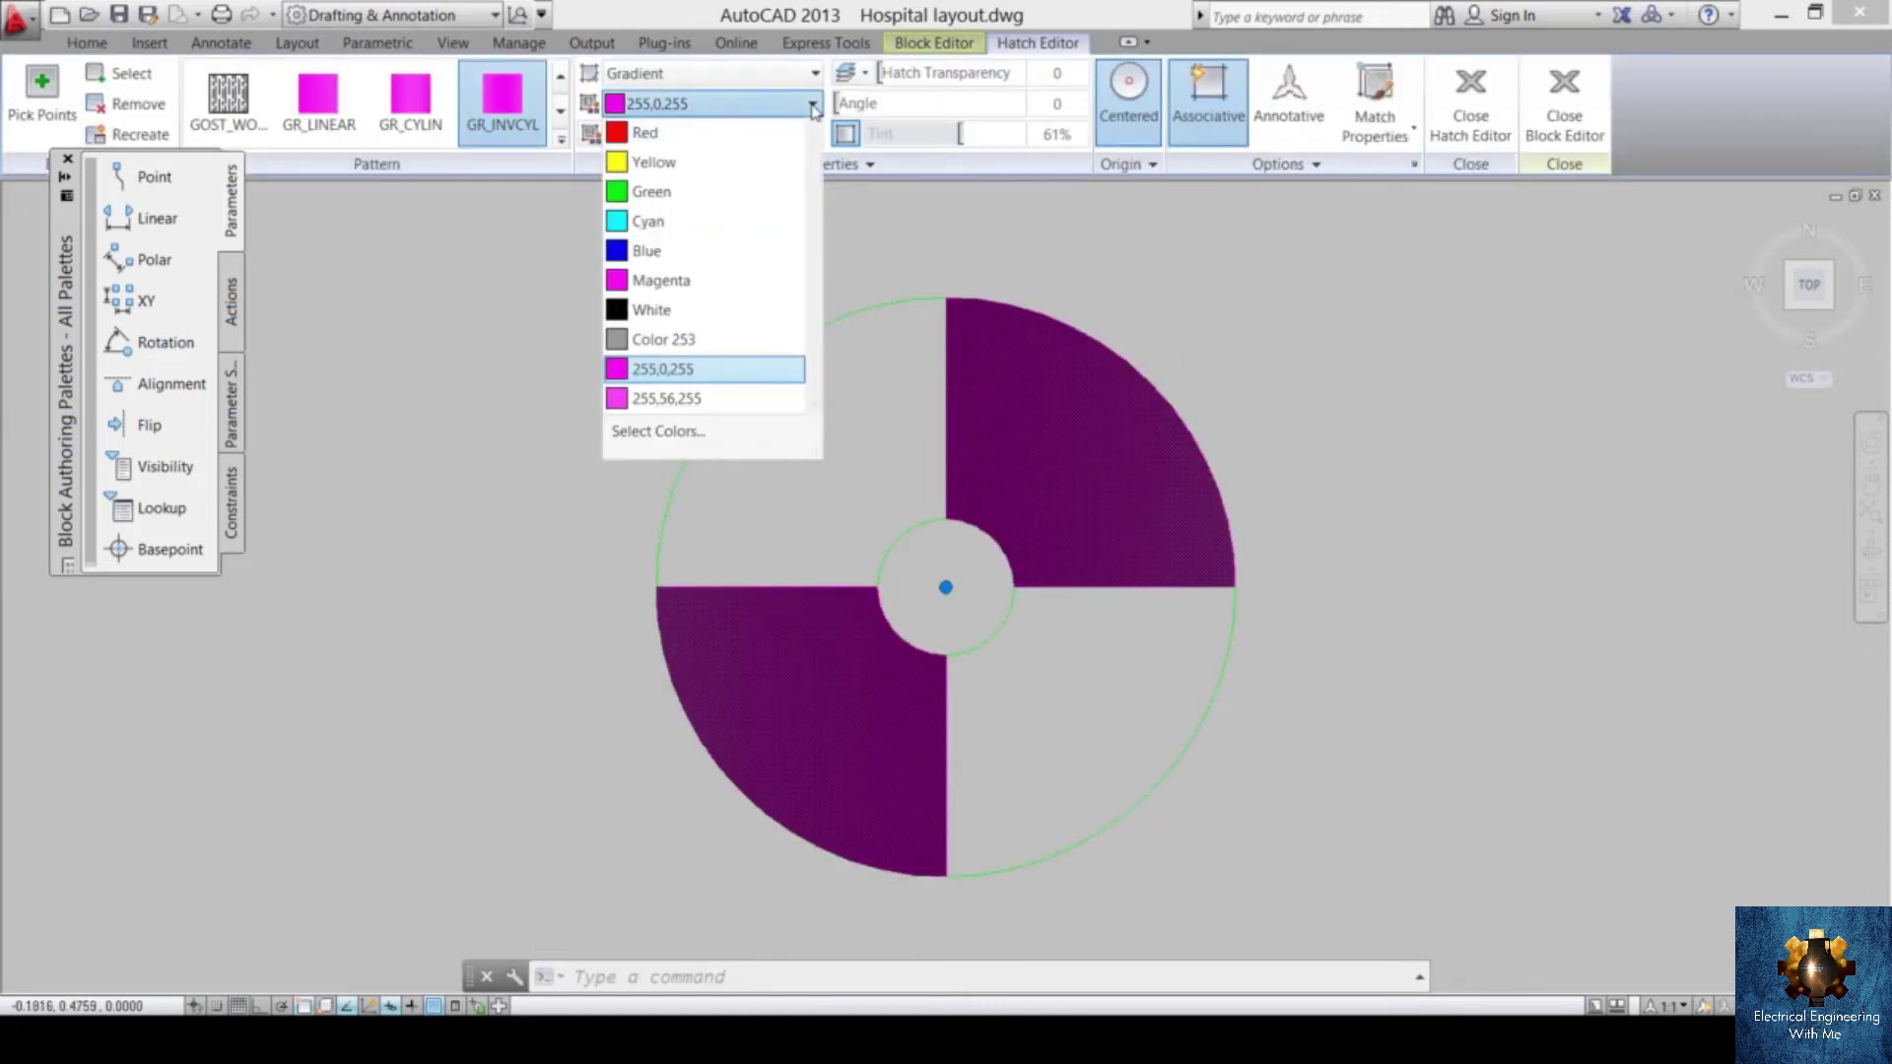
click(652, 191)
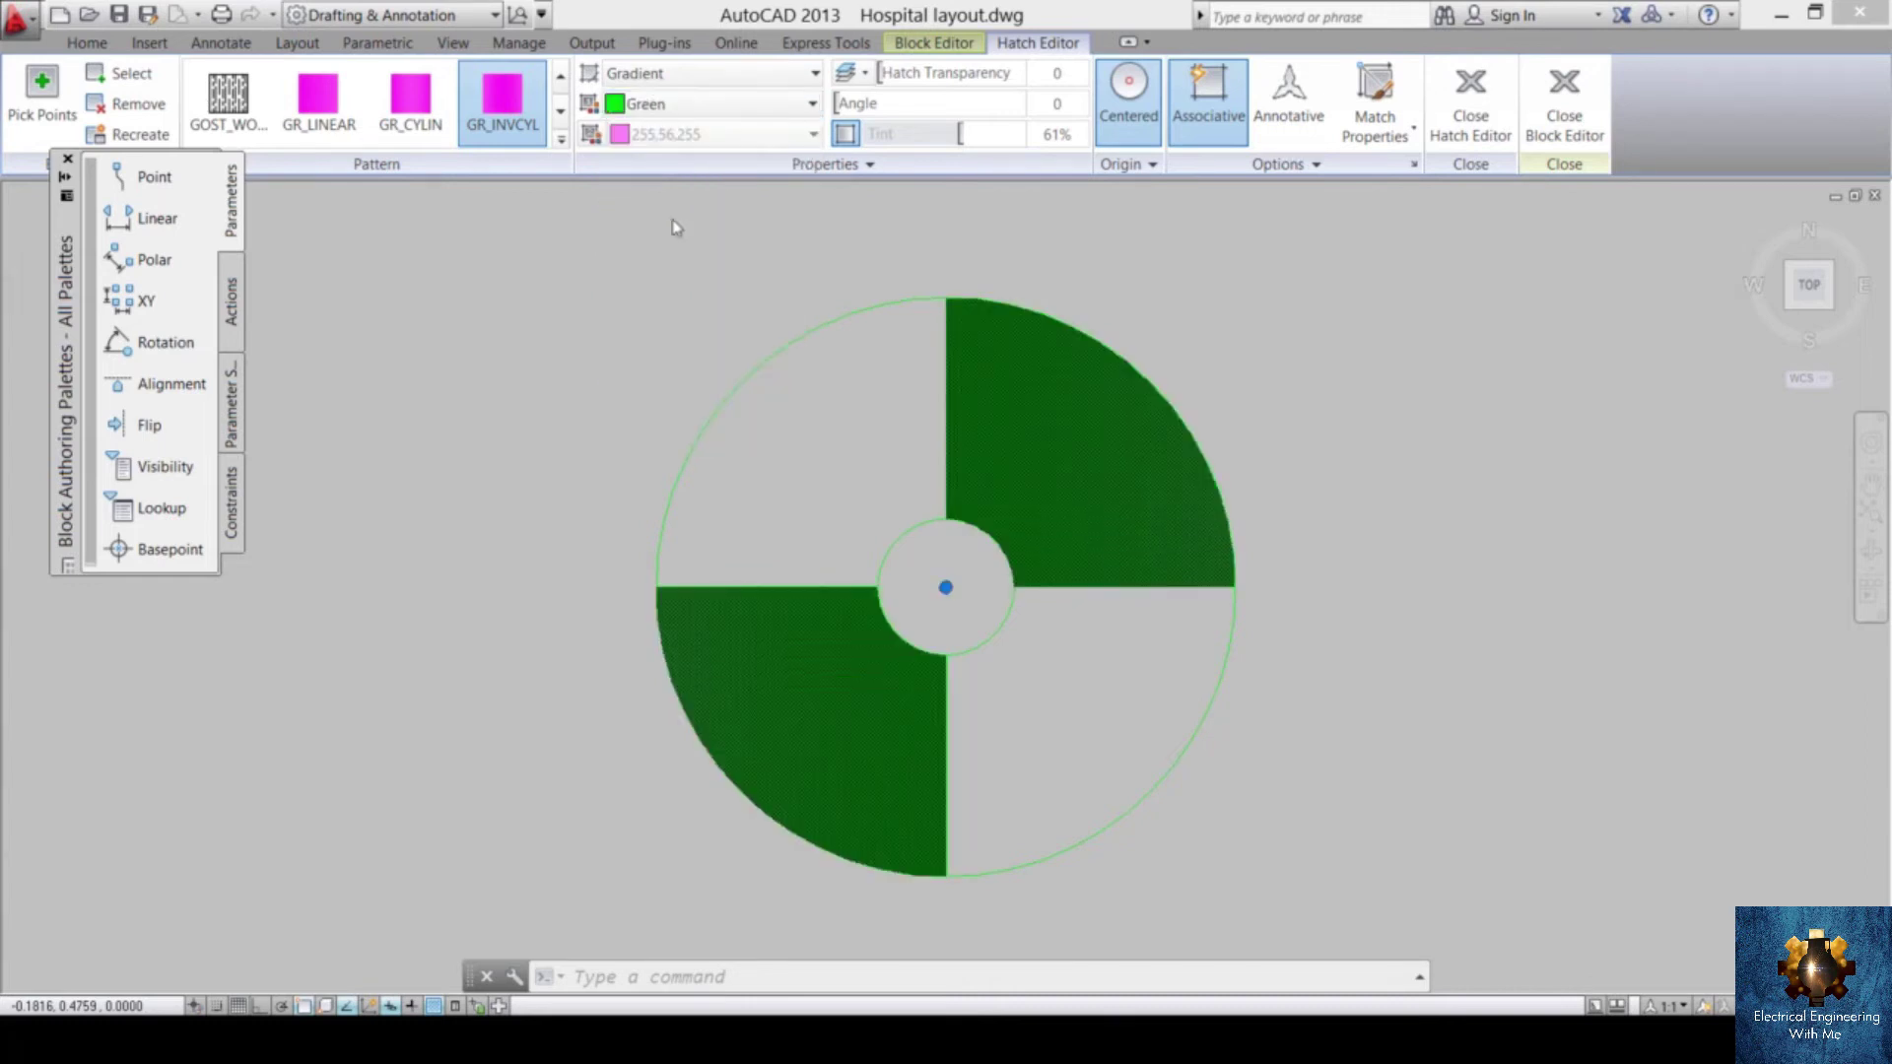
key(Escape)
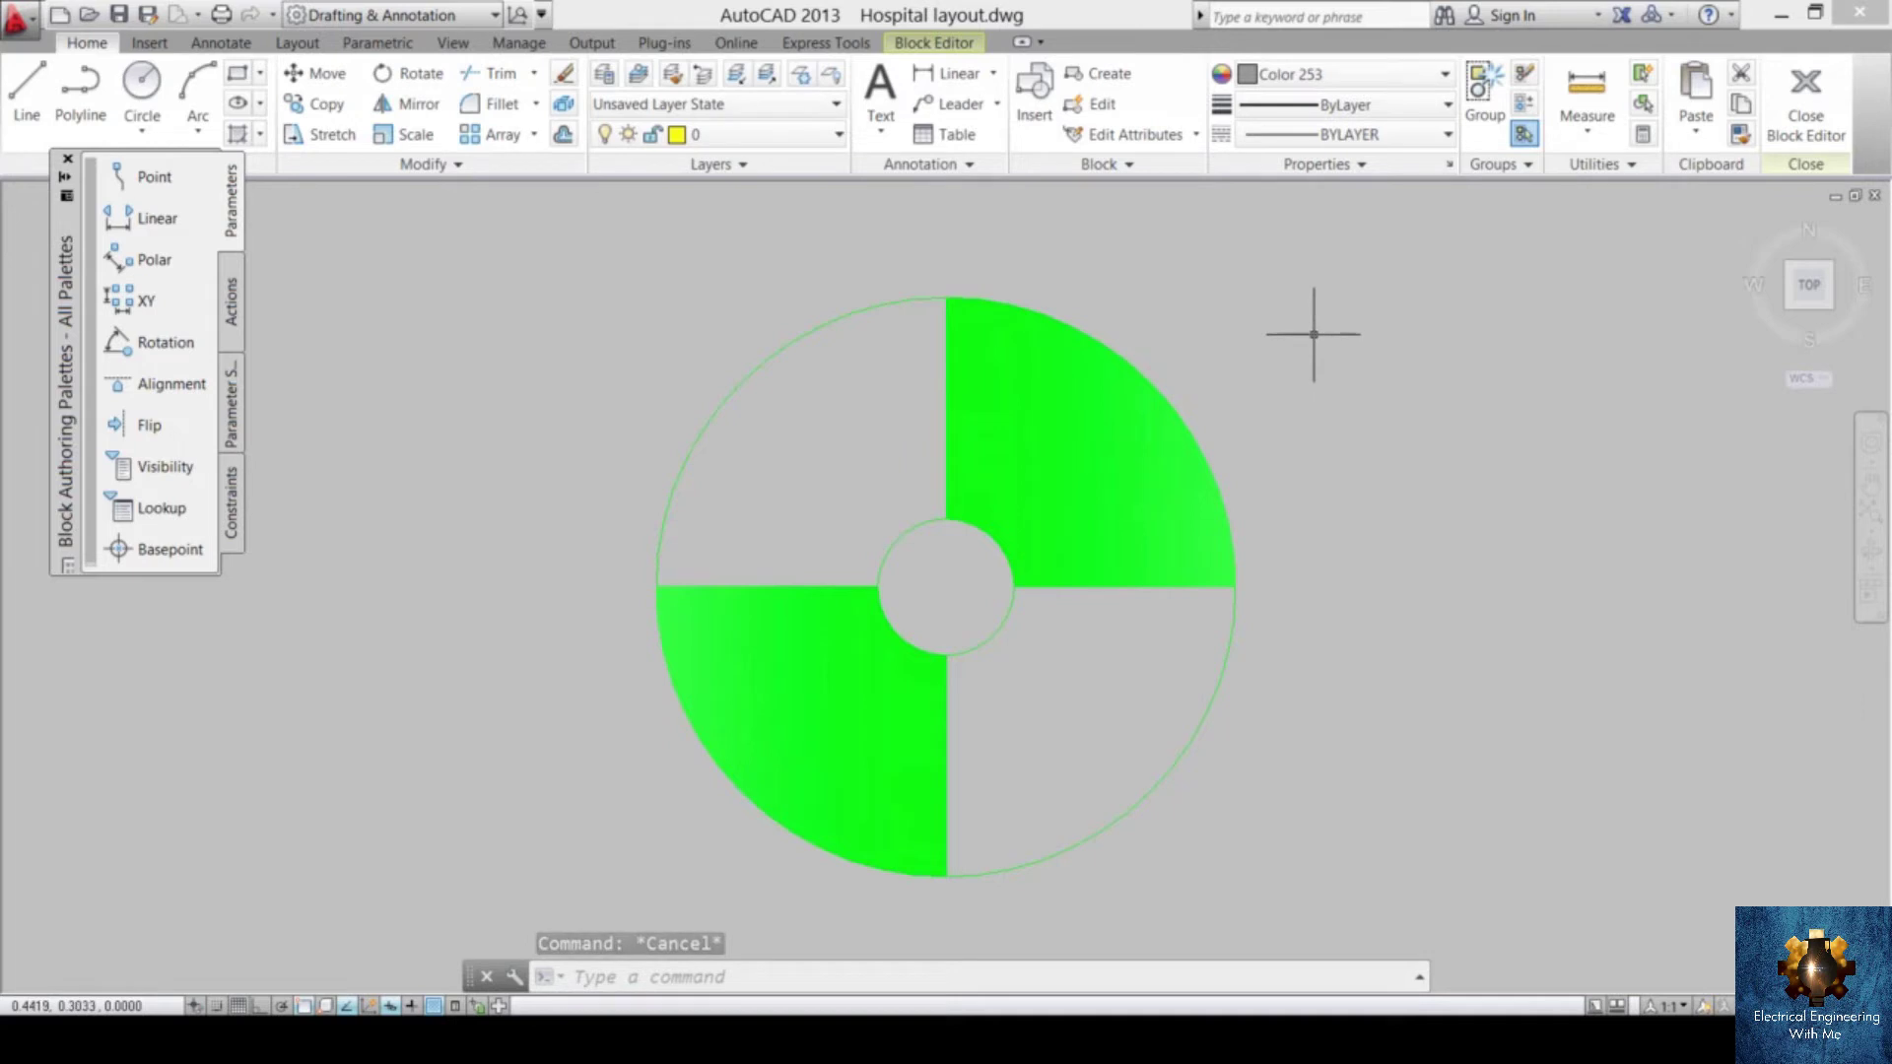
click(1802, 130)
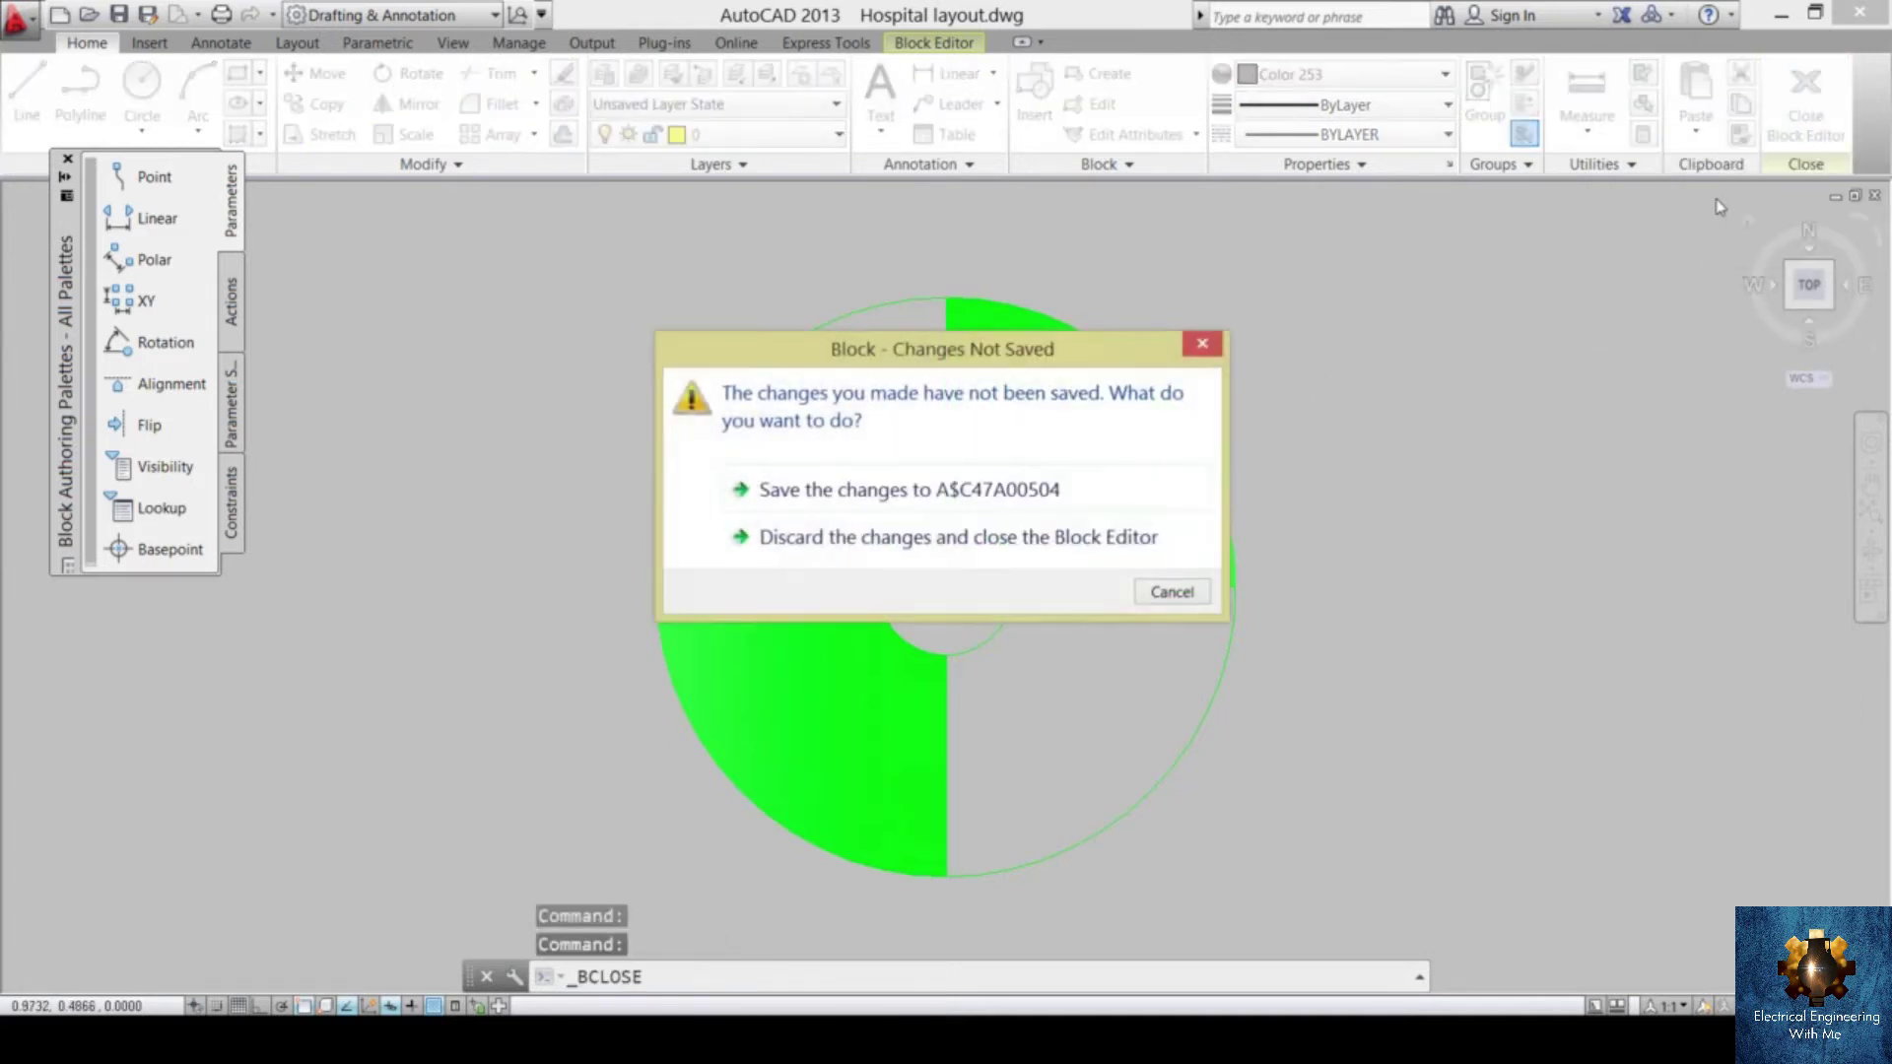
click(1039, 501)
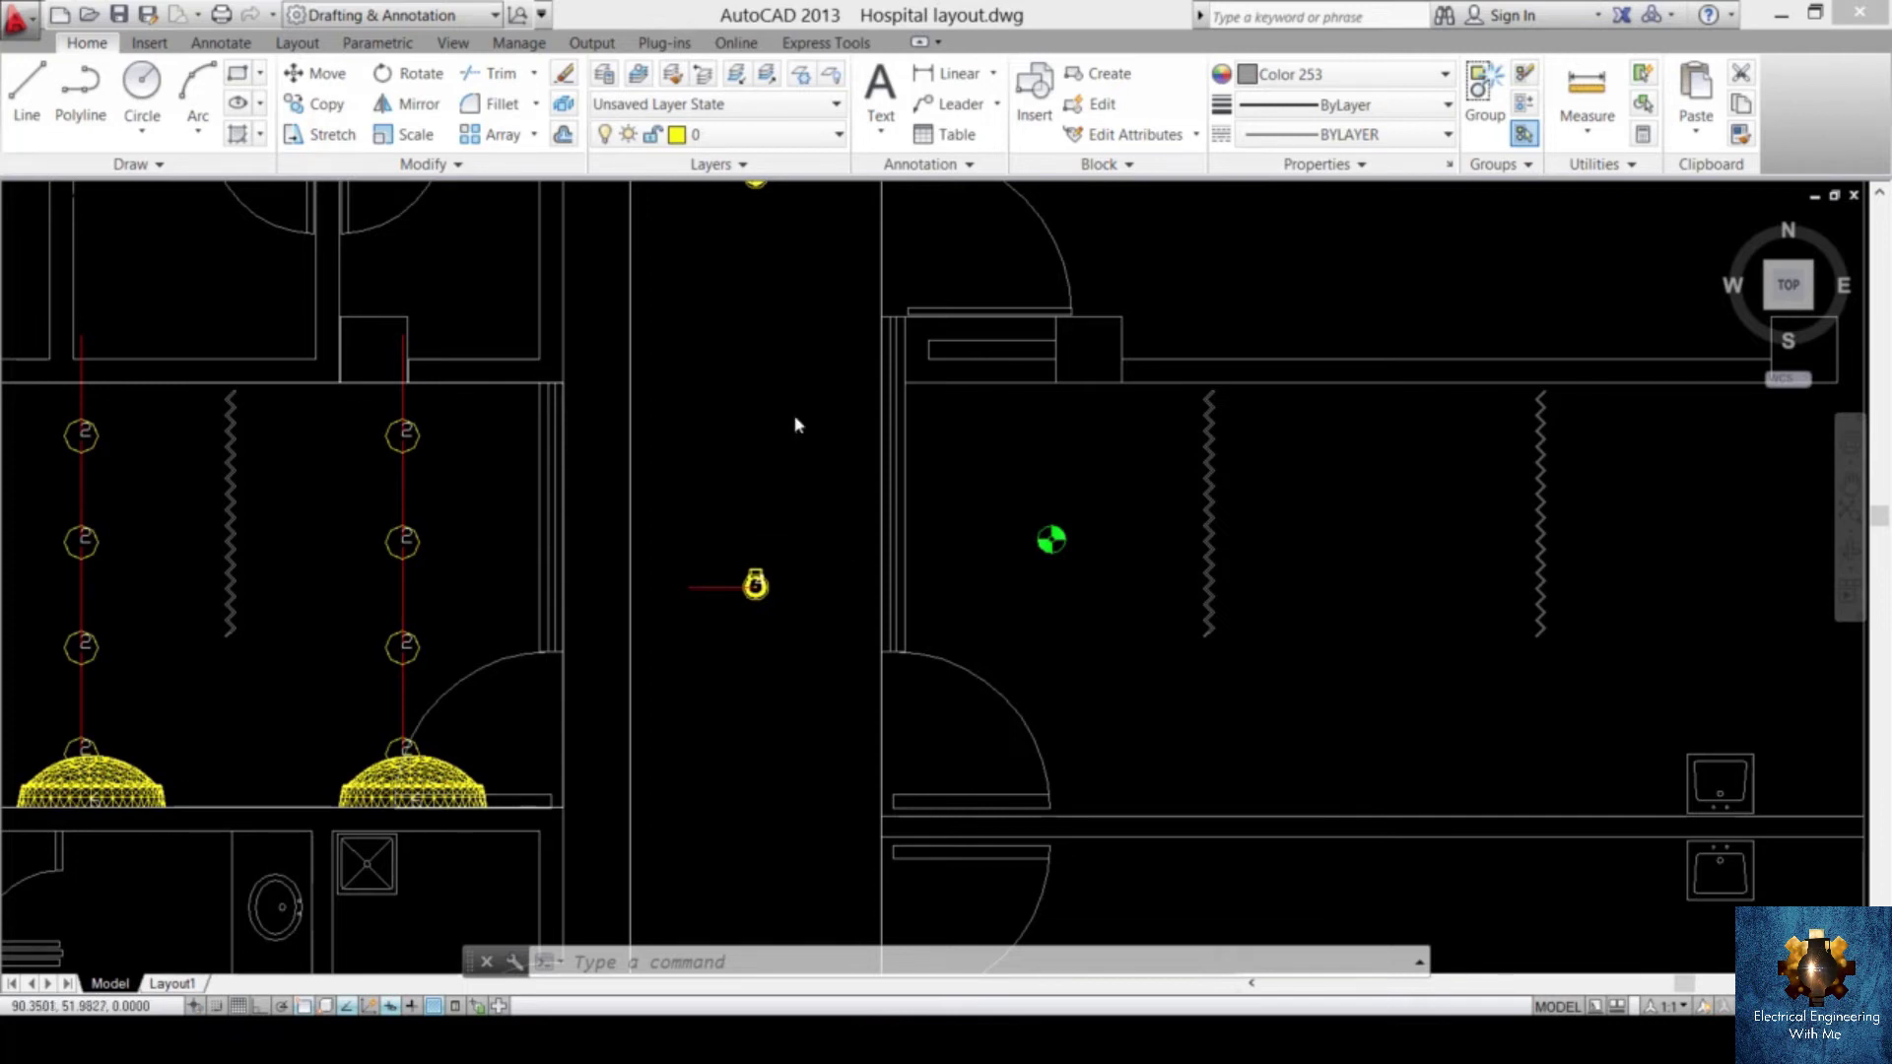
- Create a new layer in the Layer Properties Manager and set its colour to green
key(Escape)
text(LA)
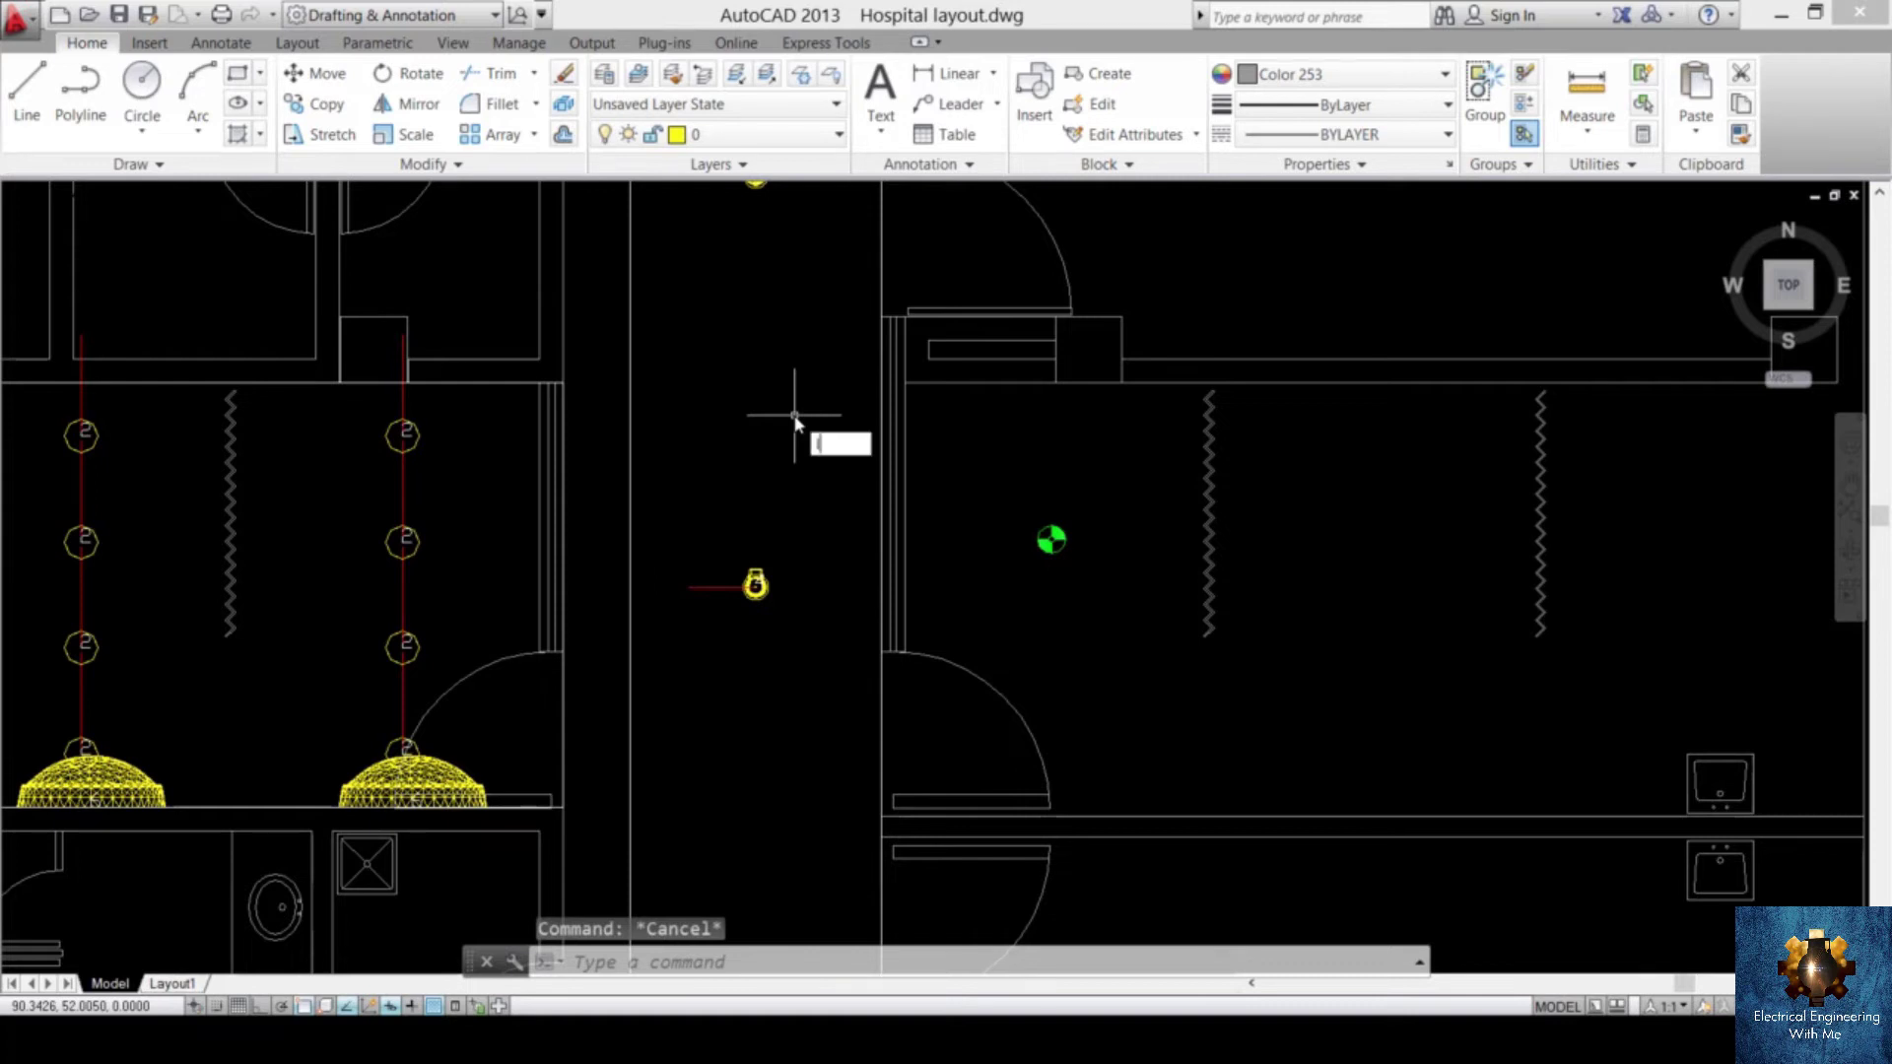
key(Return)
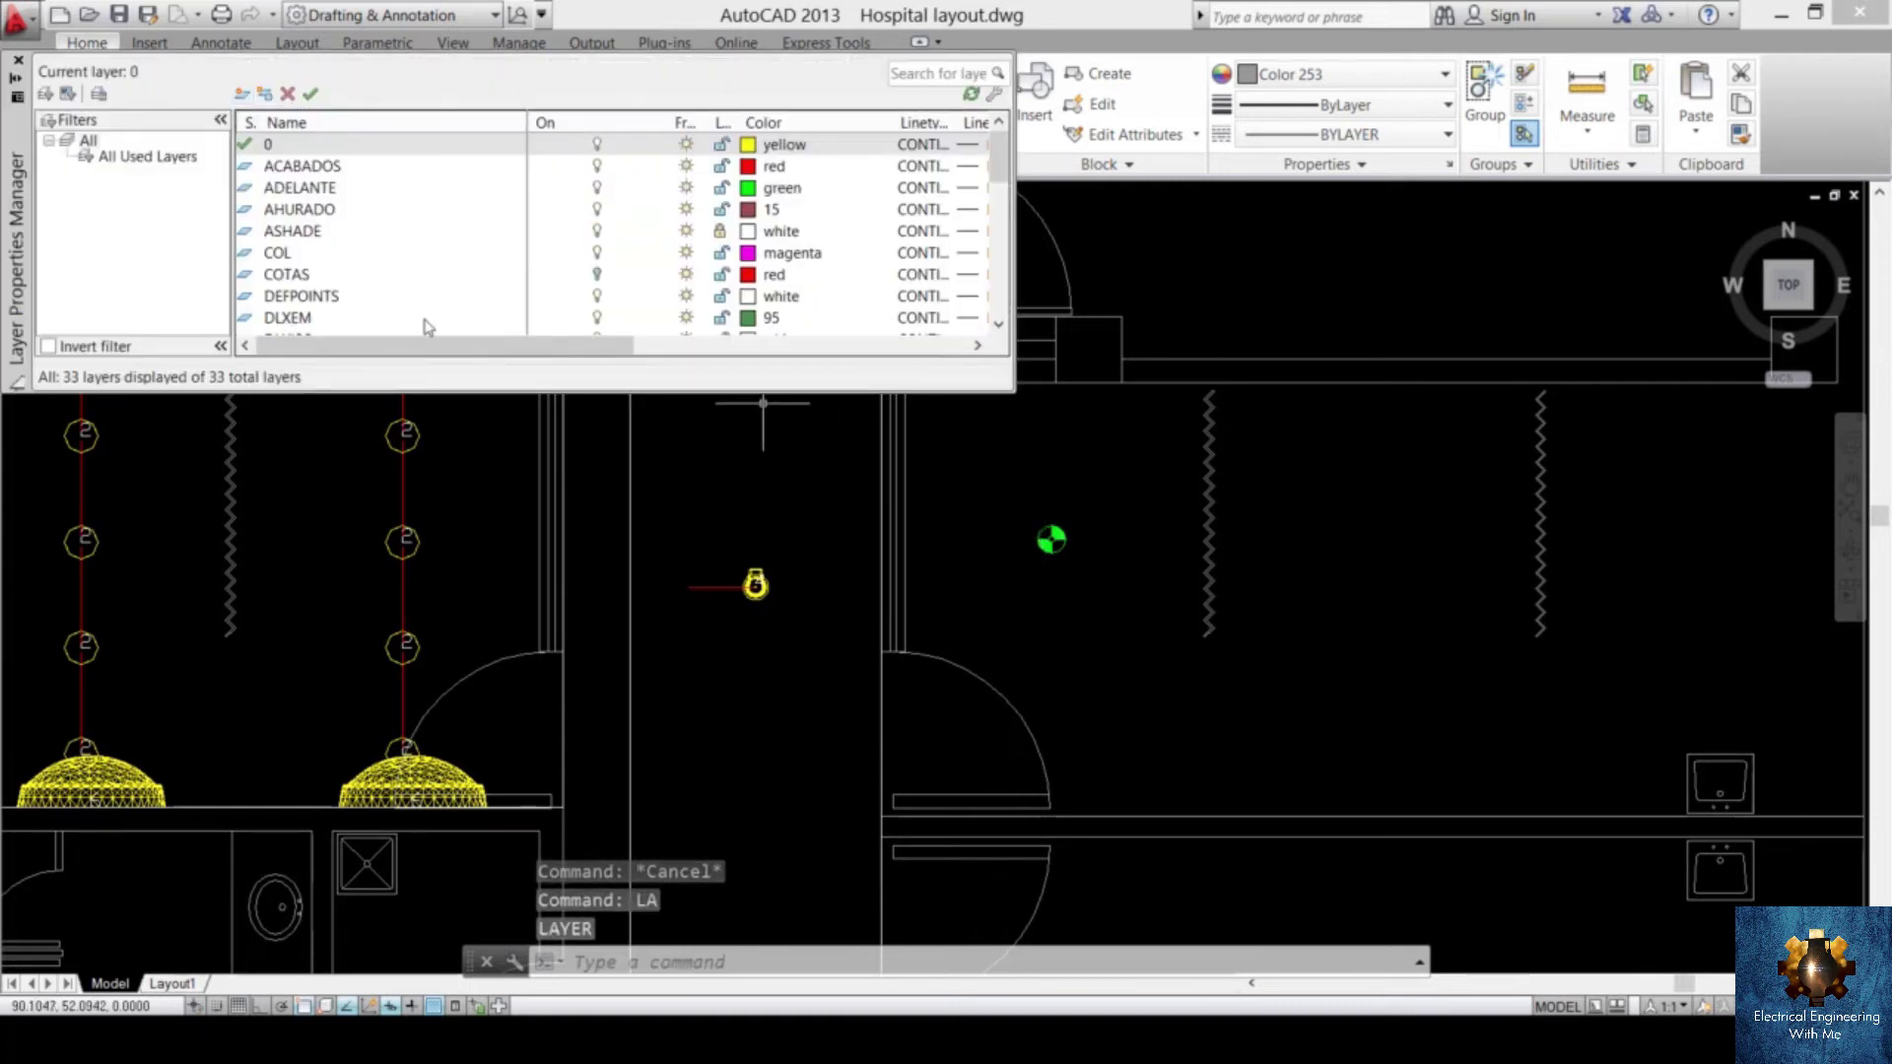
click(240, 94)
click(749, 168)
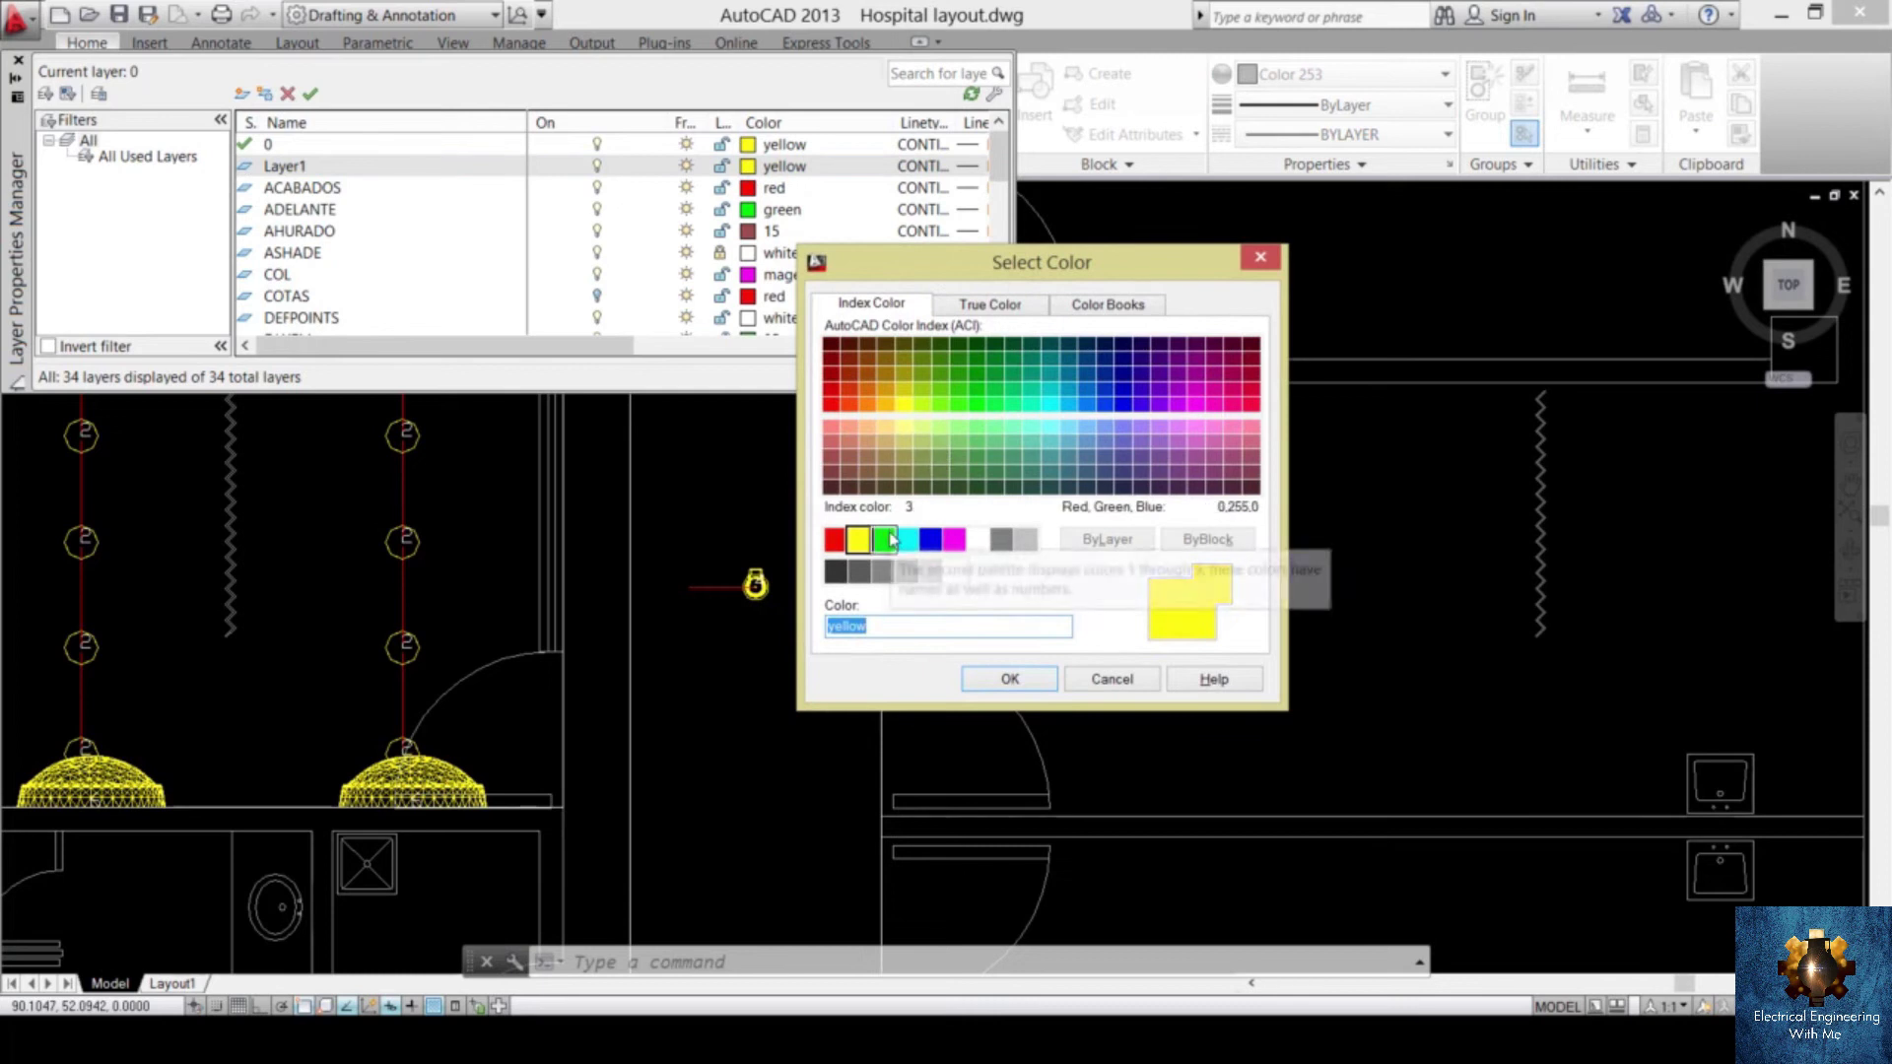
click(886, 539)
click(1008, 678)
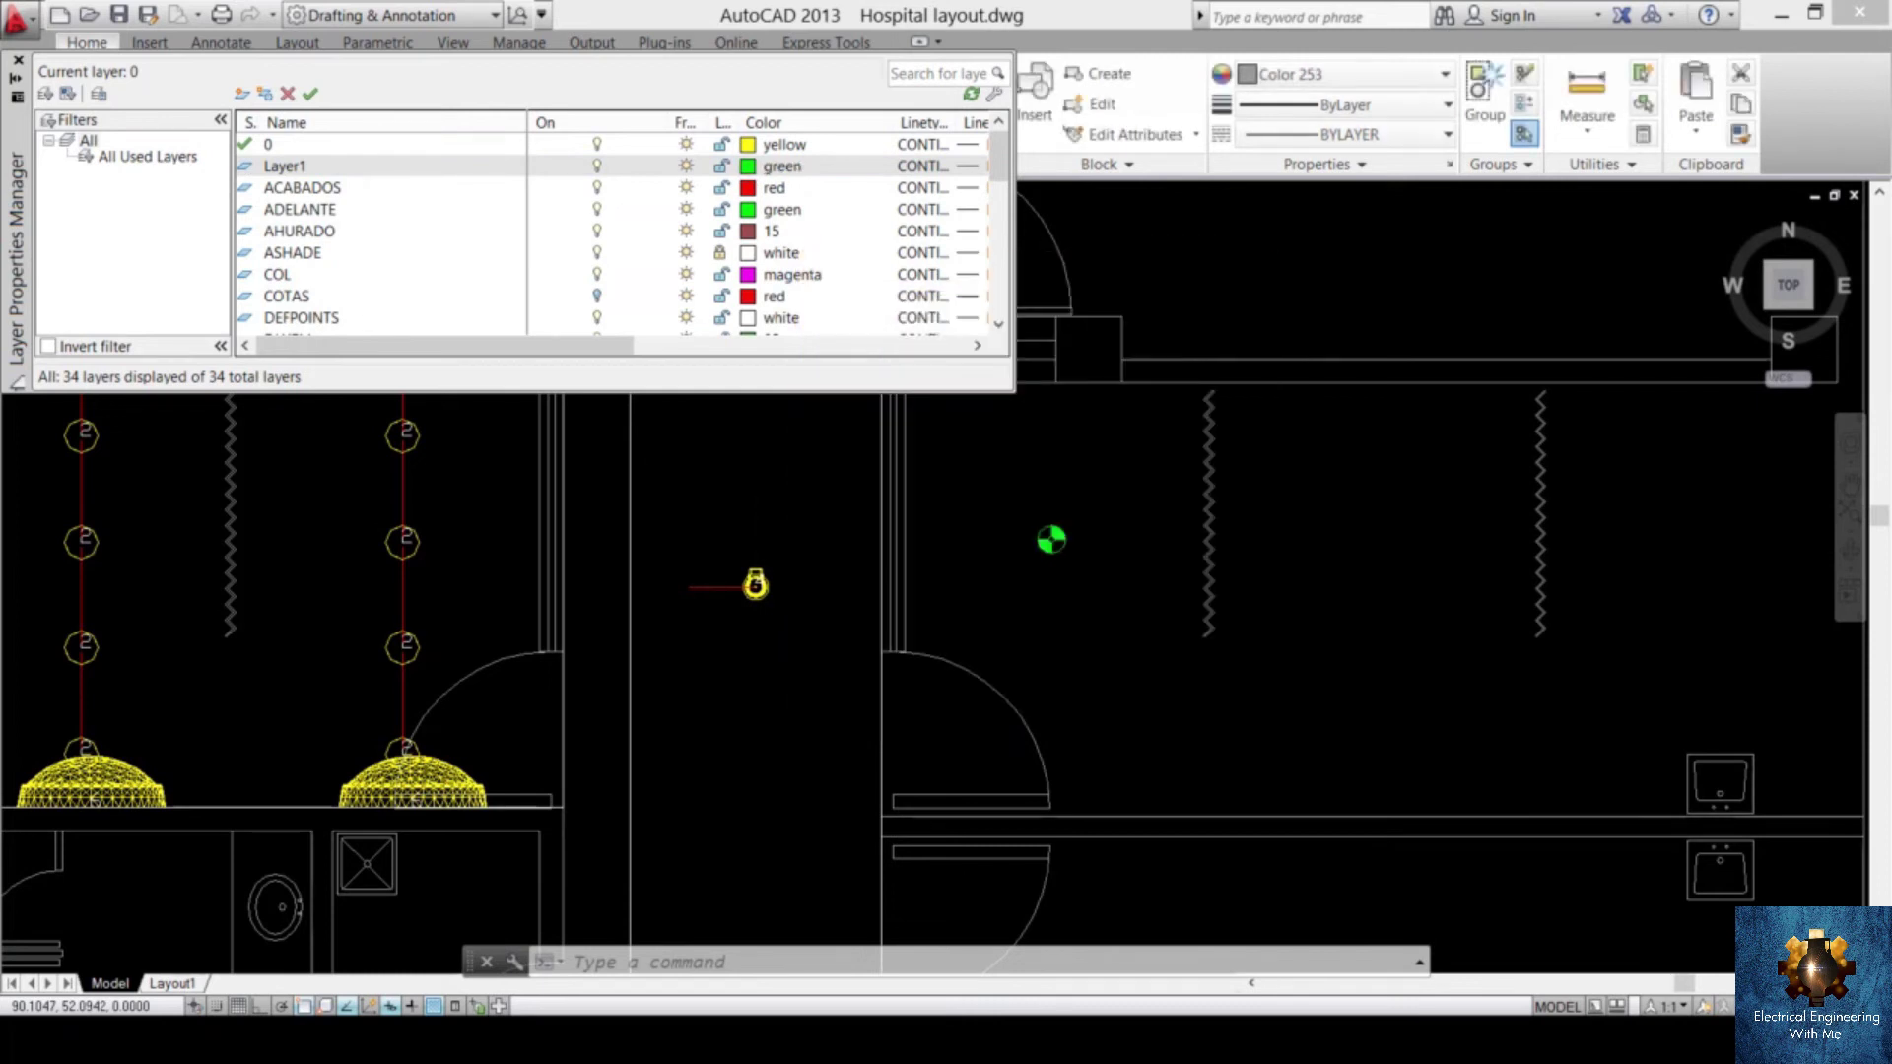
- Rename the new green layer as Lighting design
click(311, 175)
click(314, 166)
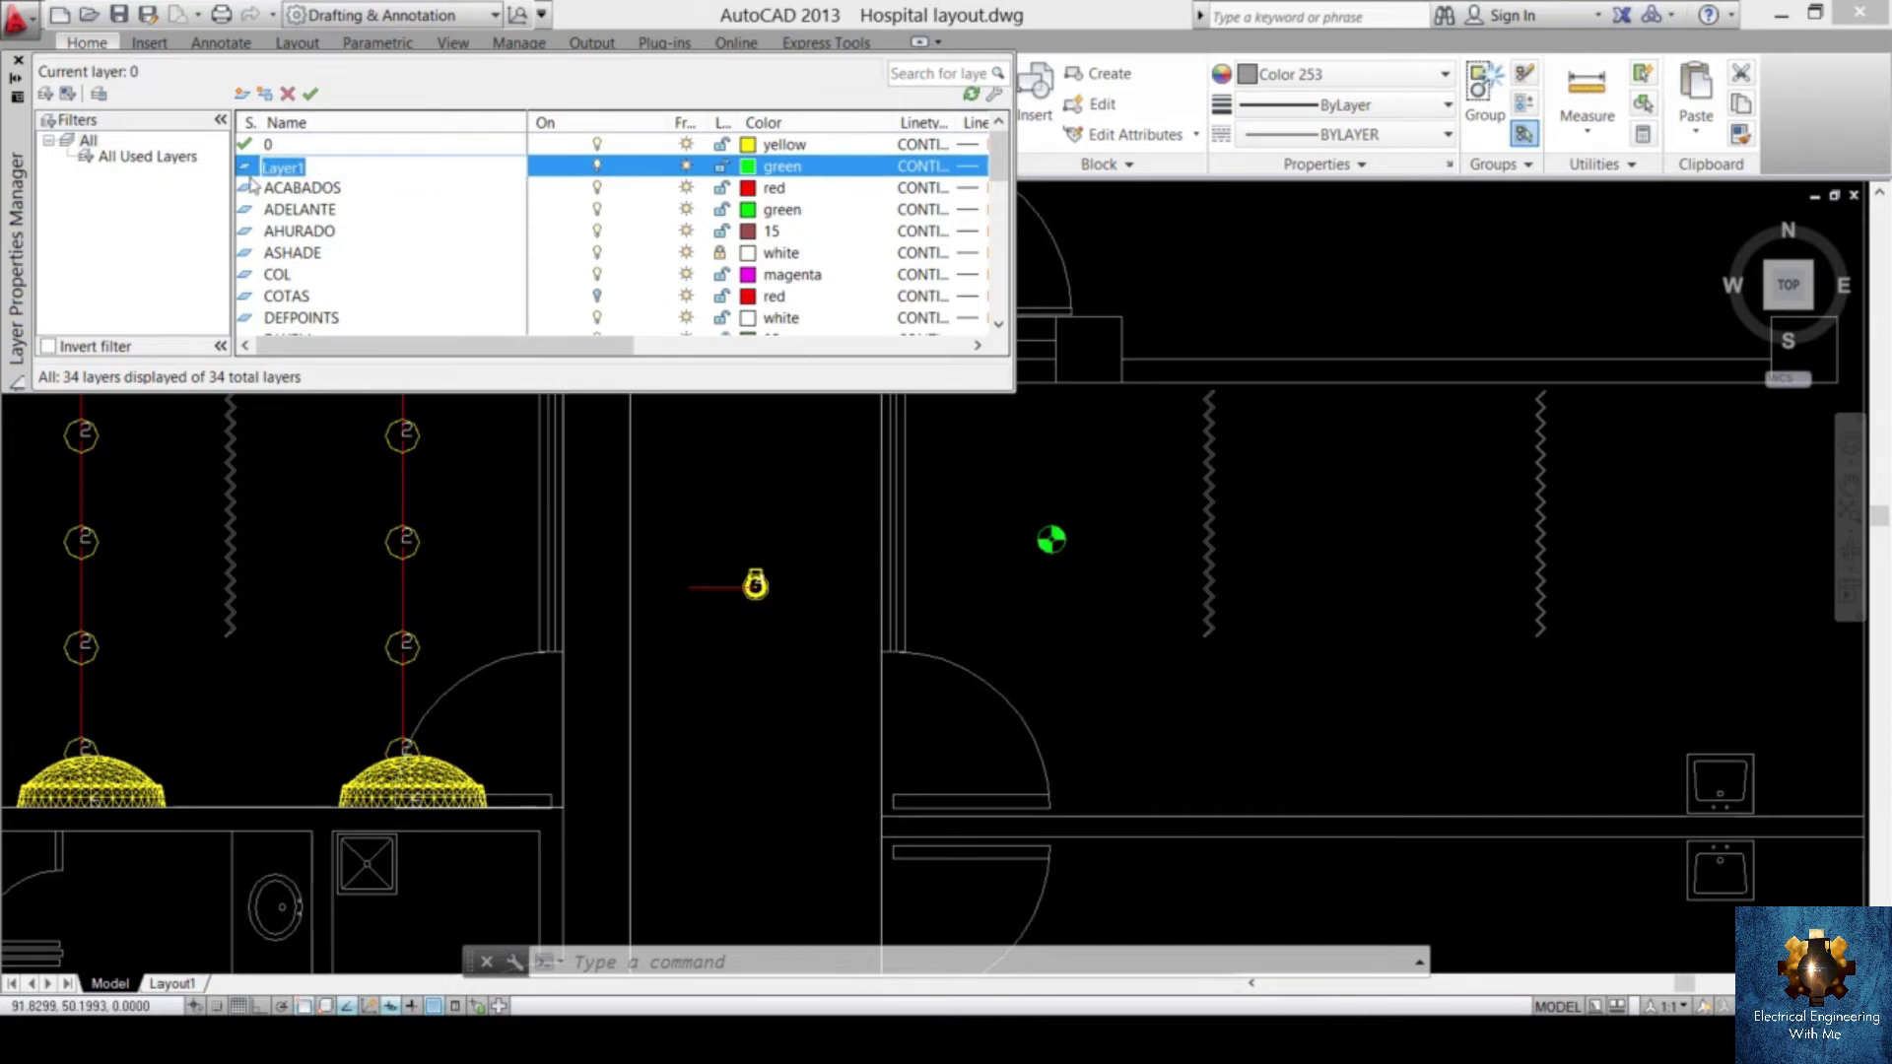
text(Lighting design)
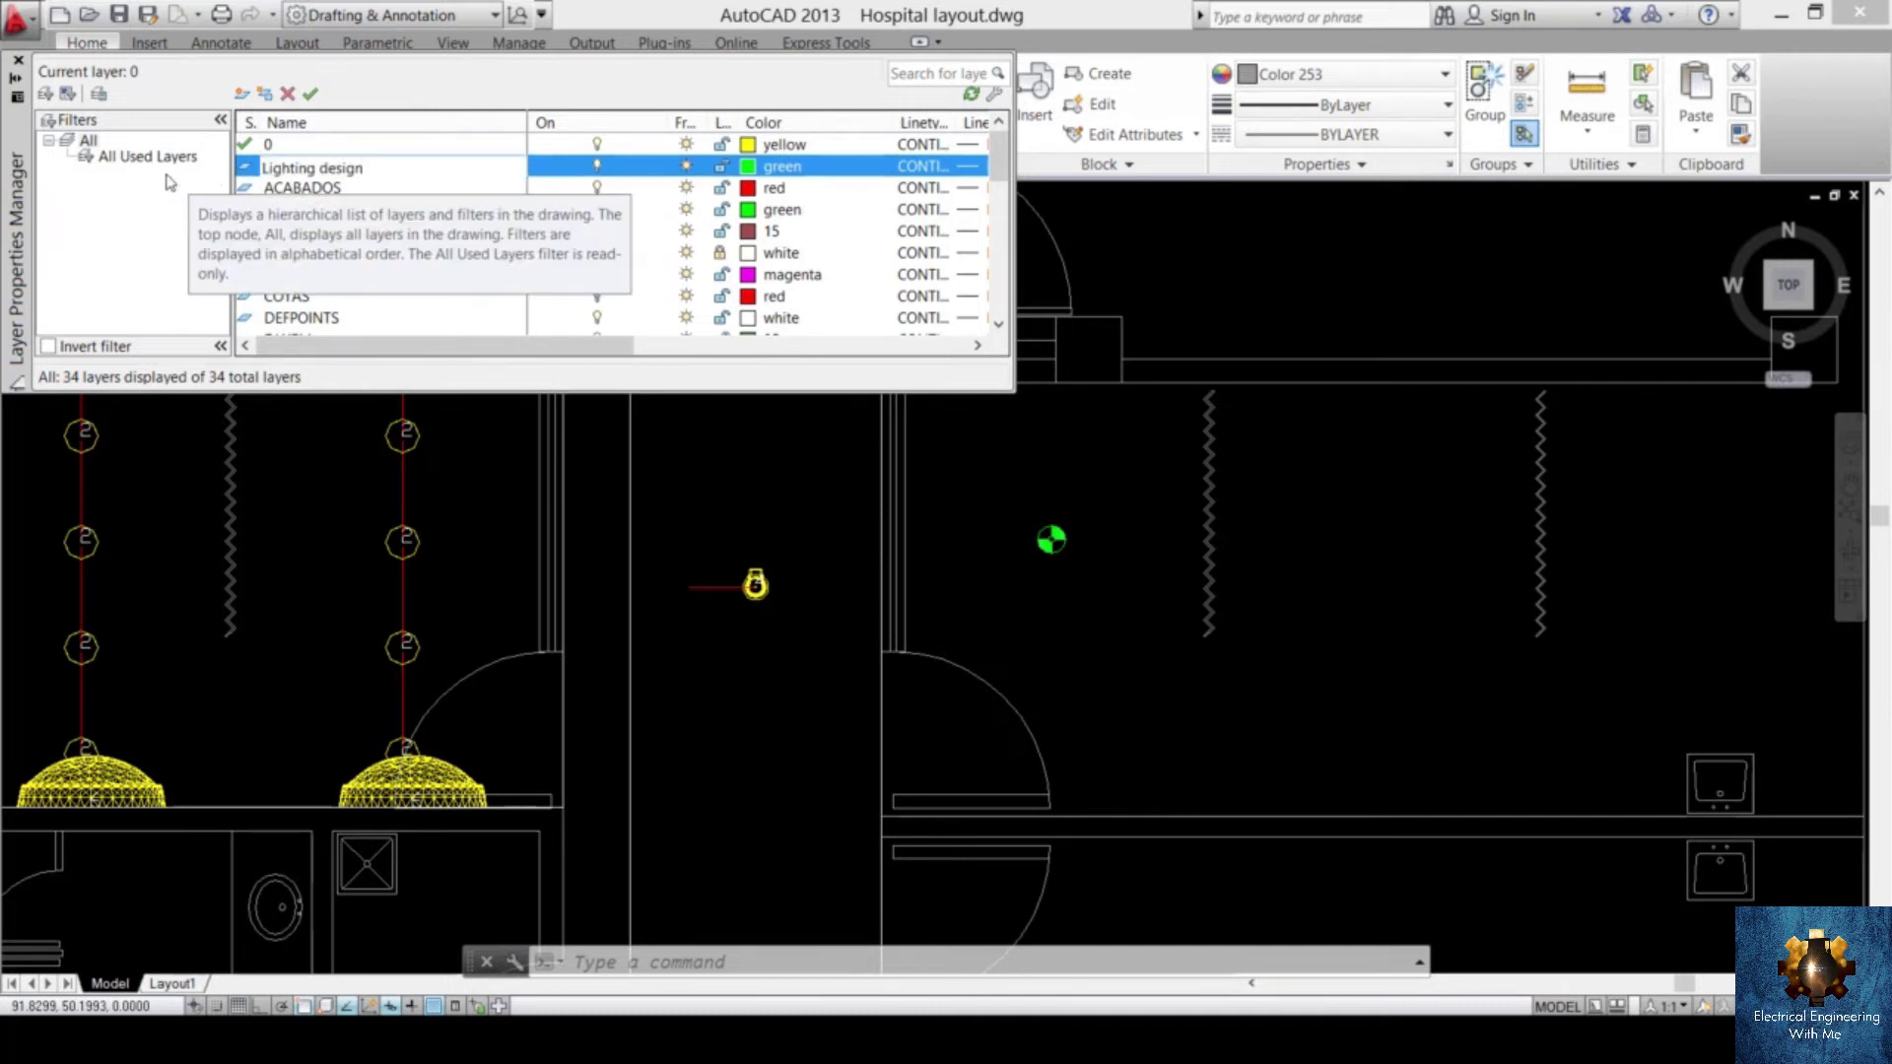
key(Return)
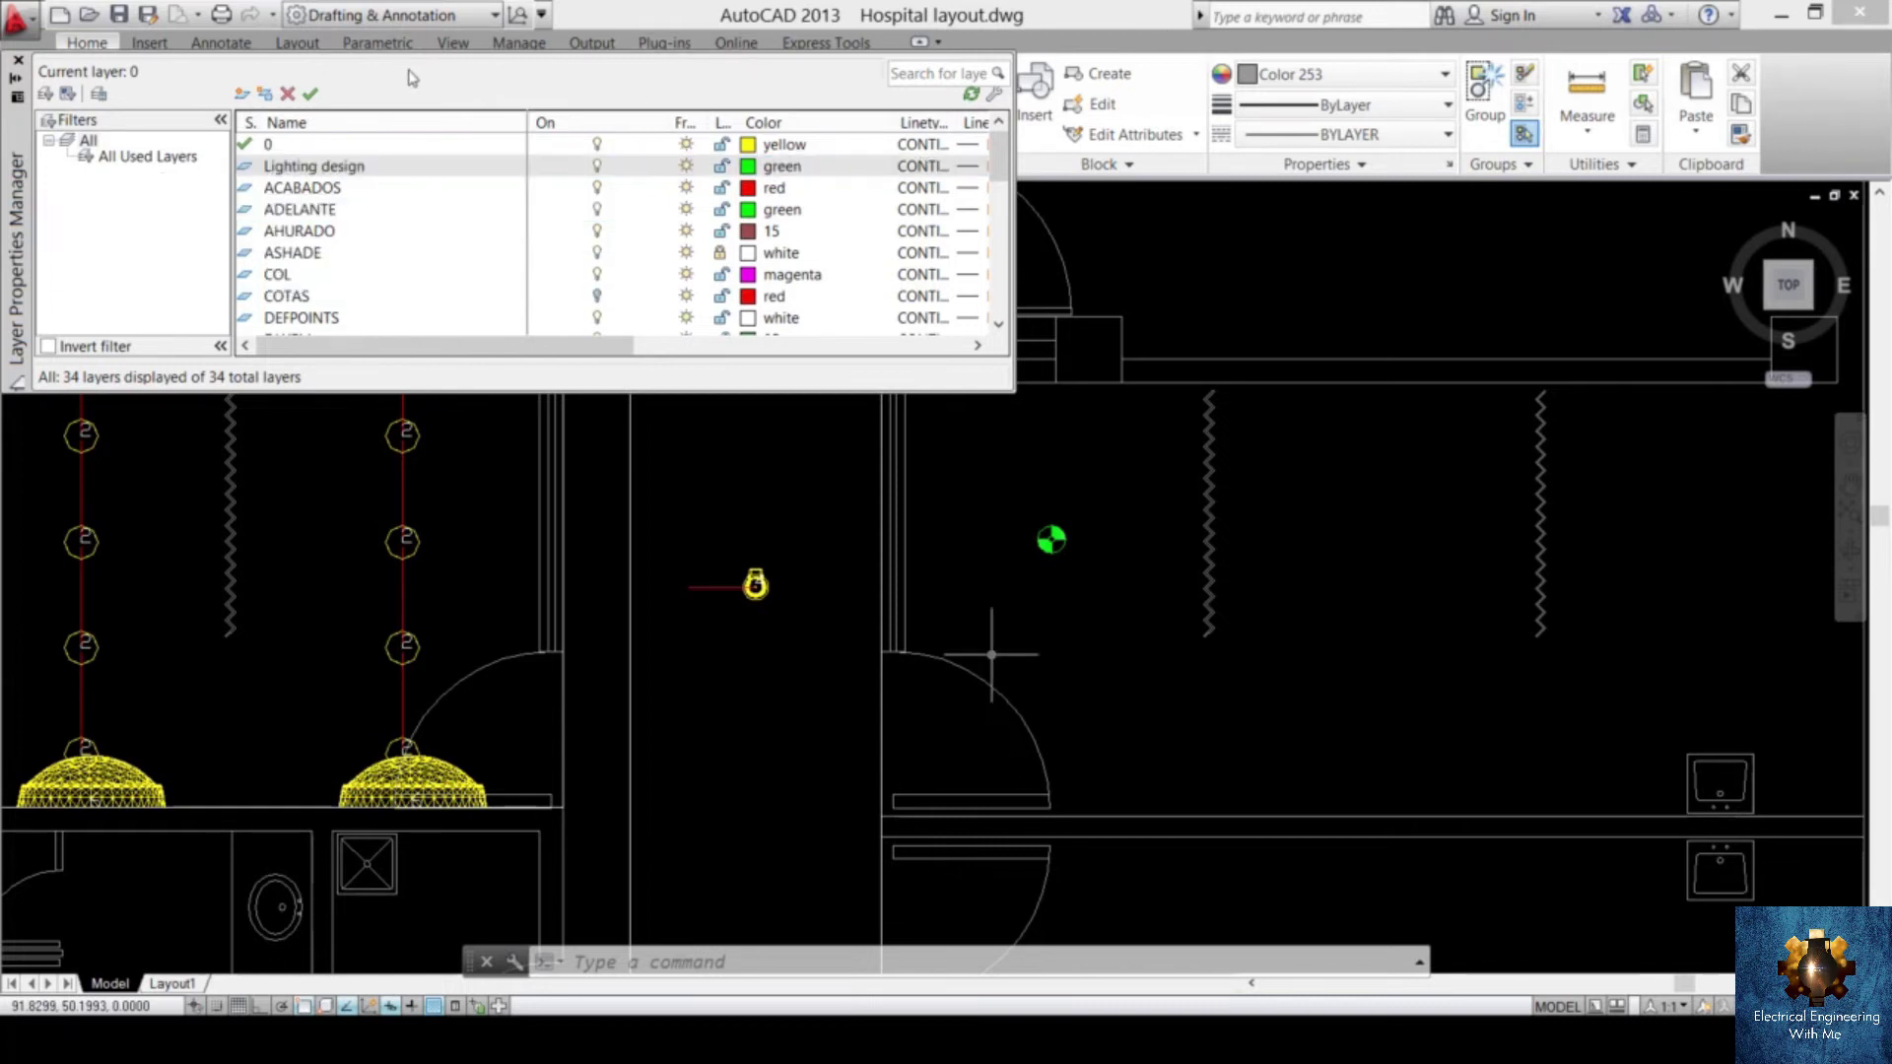
- Close the Layer Properties Manager and assign the green luminaire symbol to the Lighting design layer
click(19, 62)
click(1110, 506)
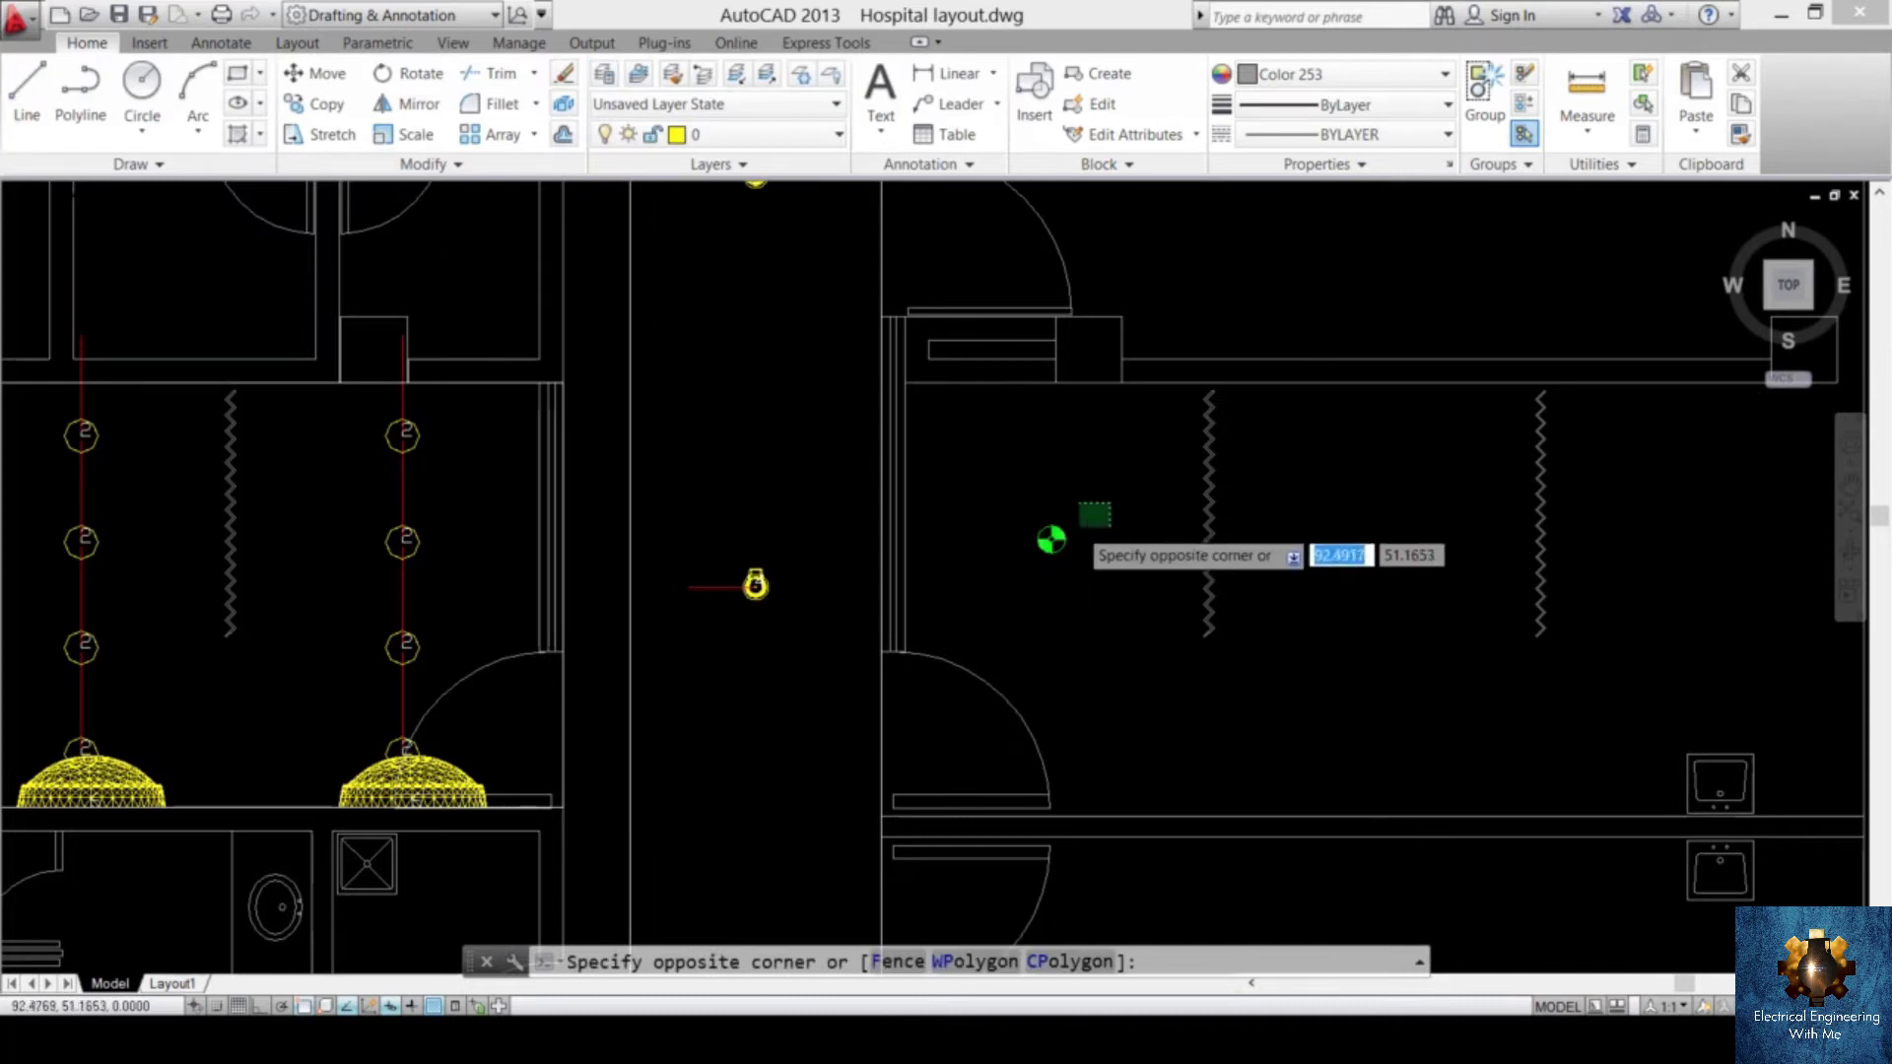
click(992, 575)
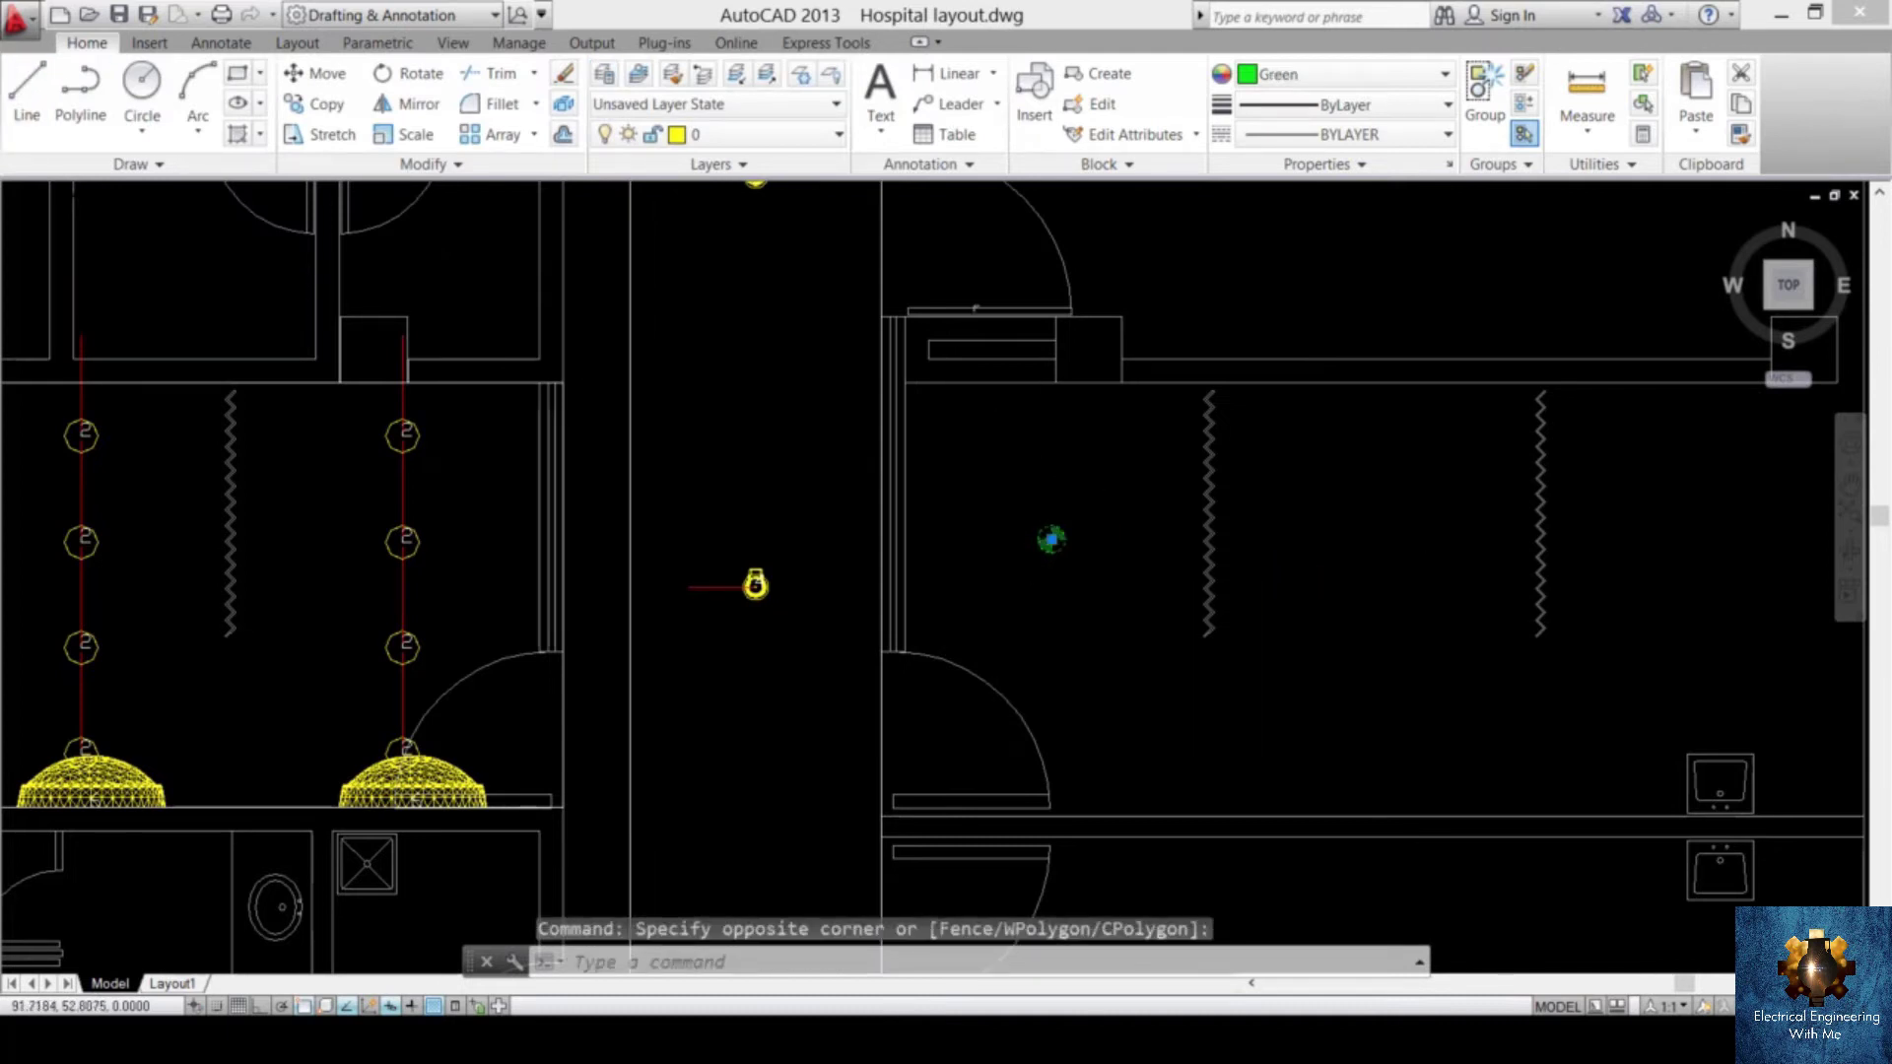
click(768, 136)
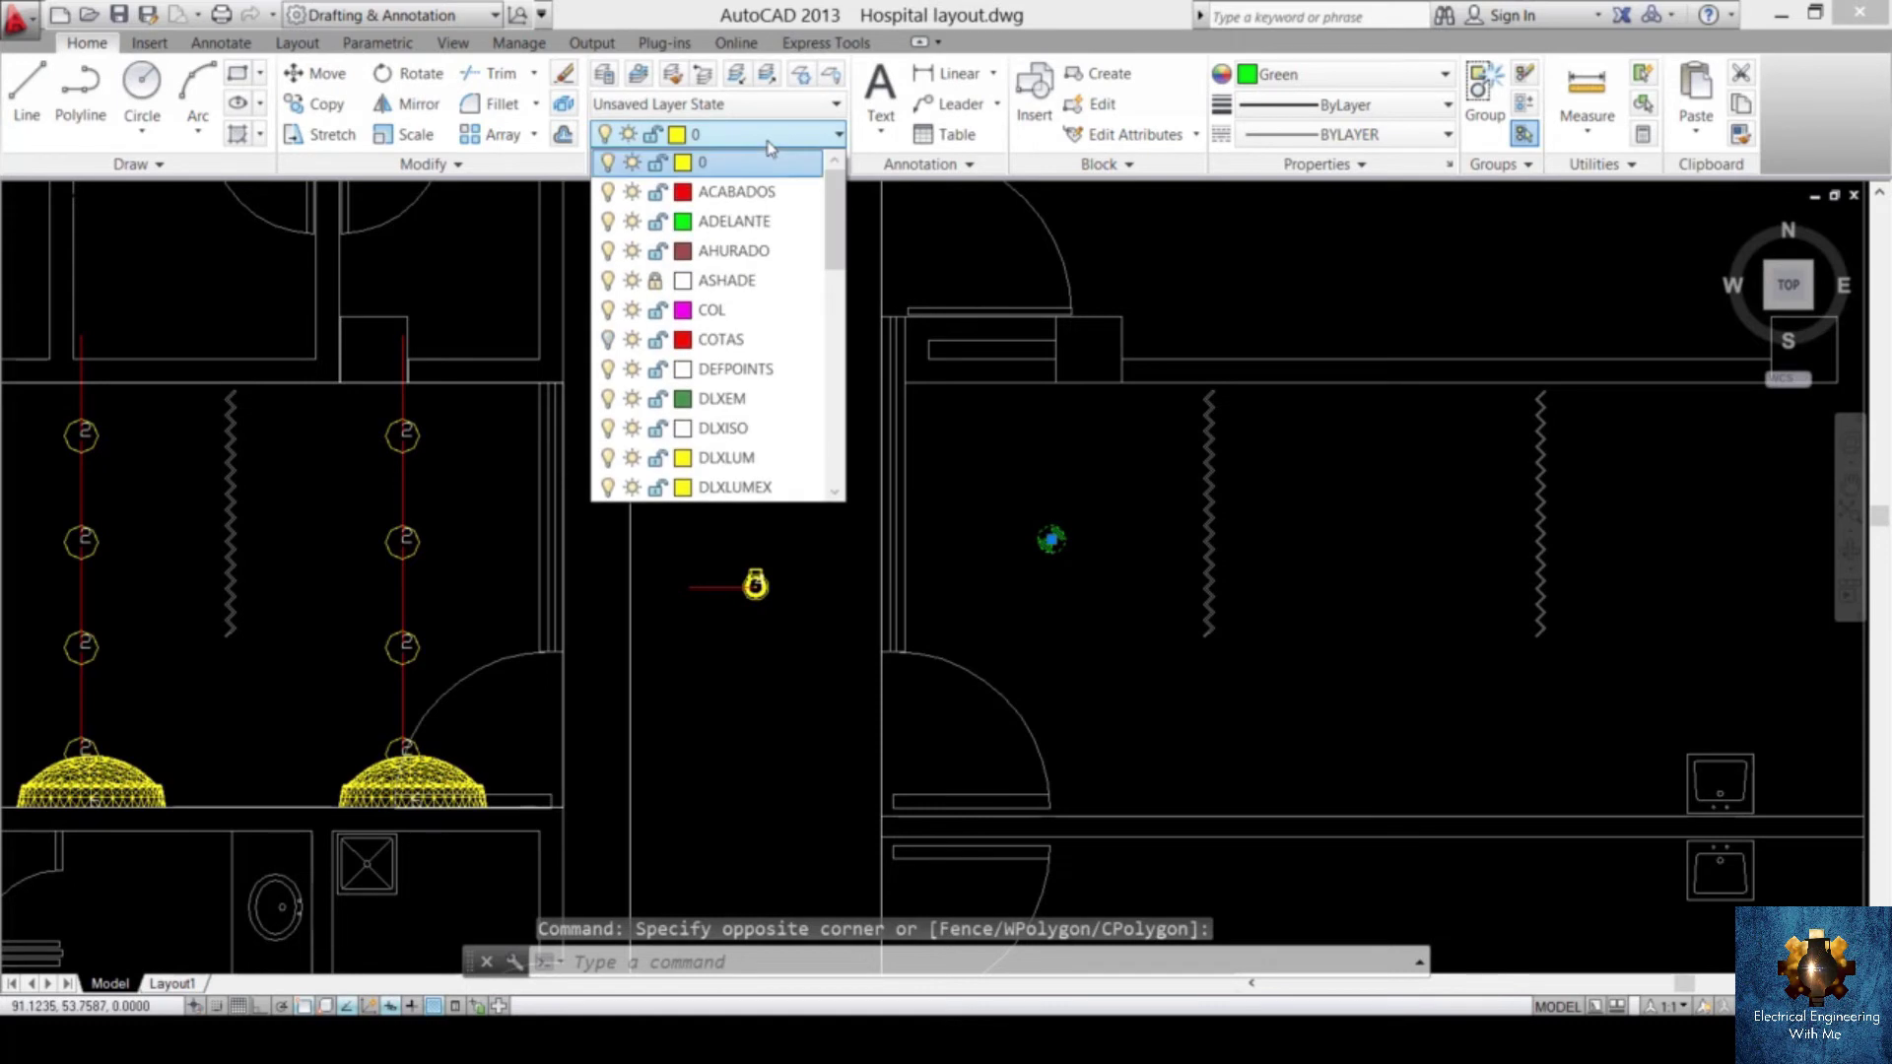
scroll(716, 463, down, 3)
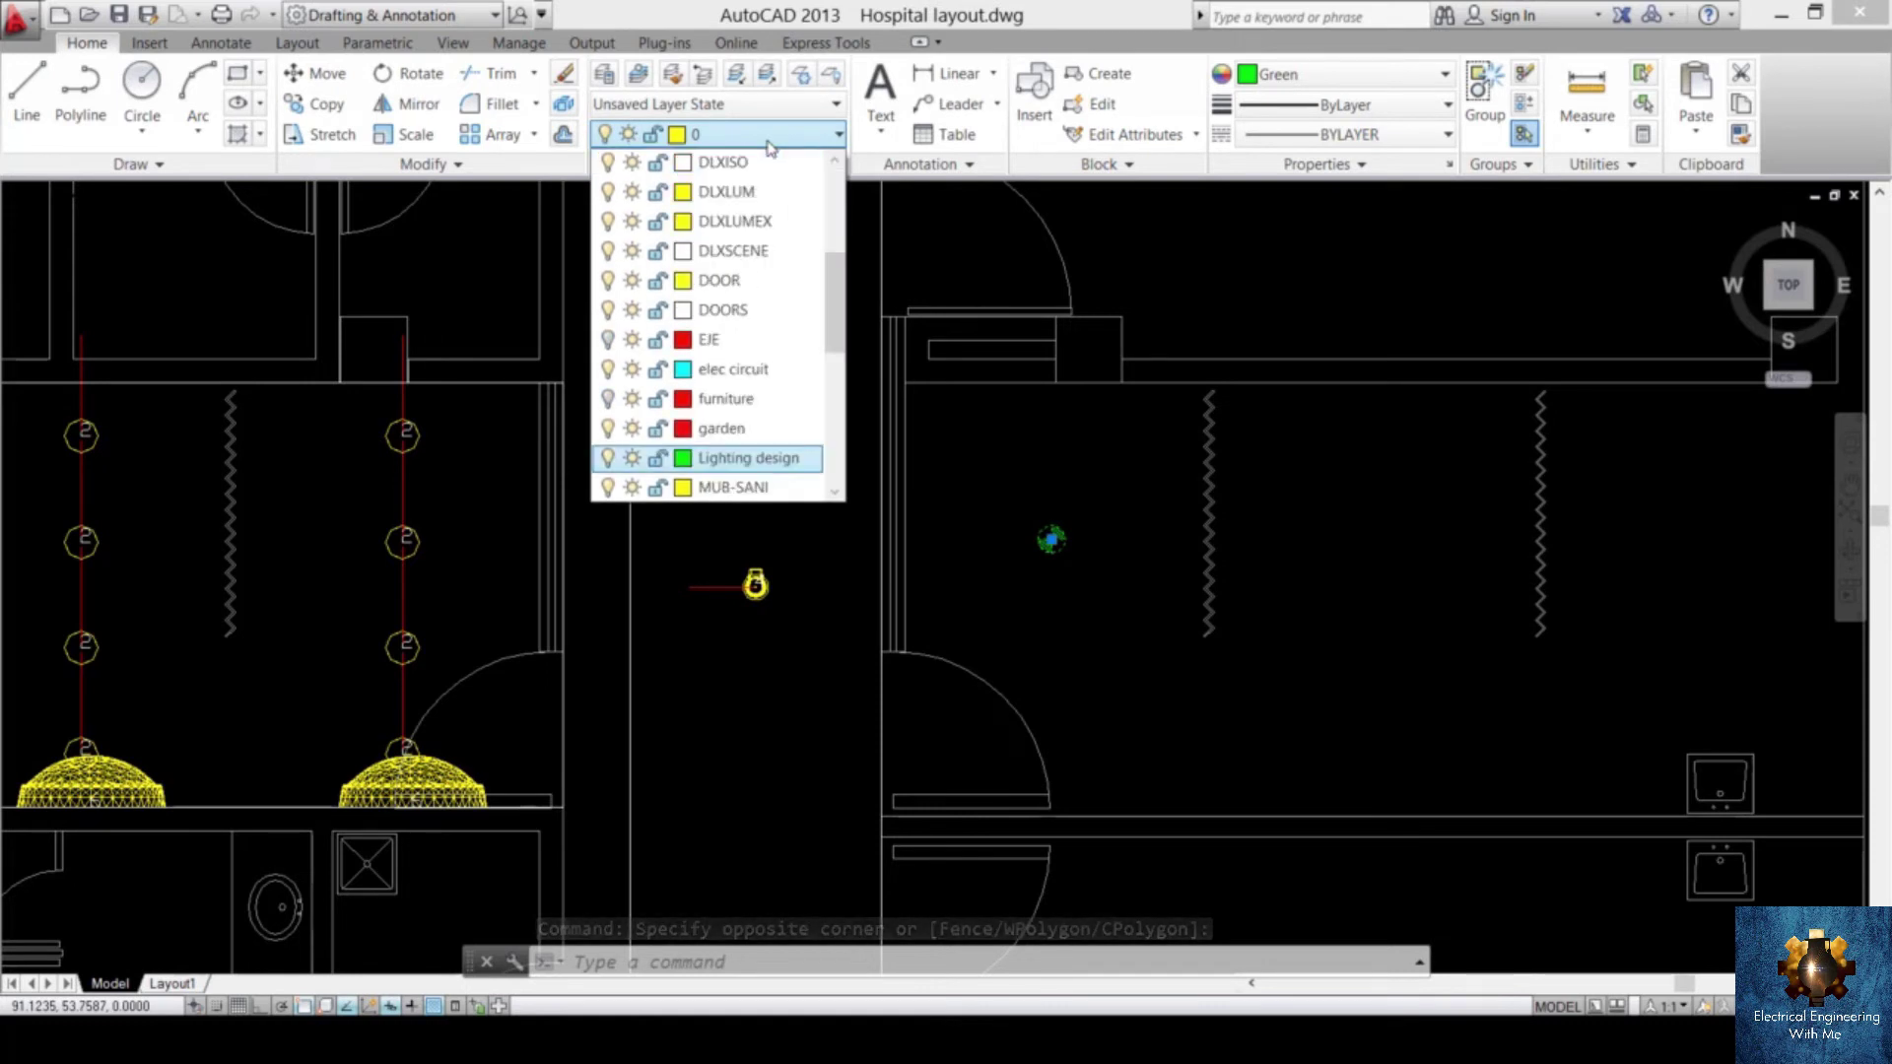
click(719, 461)
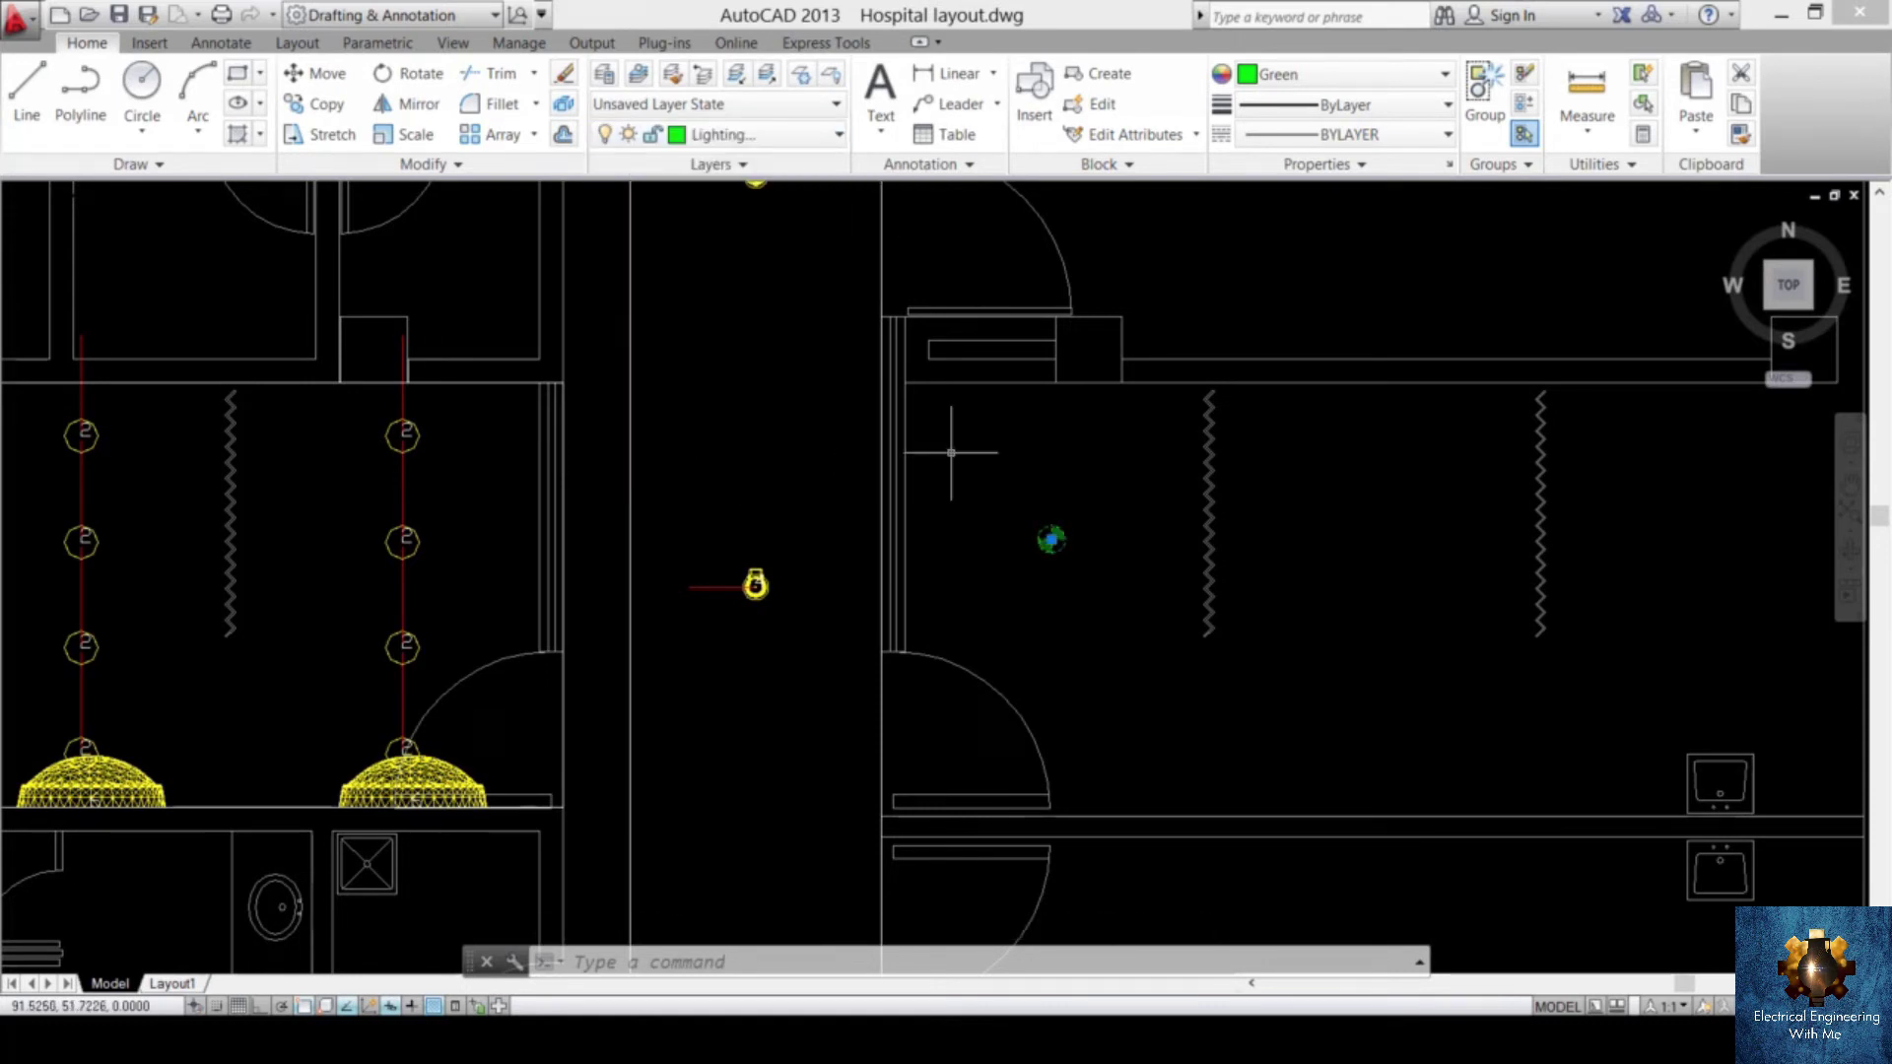
click(989, 498)
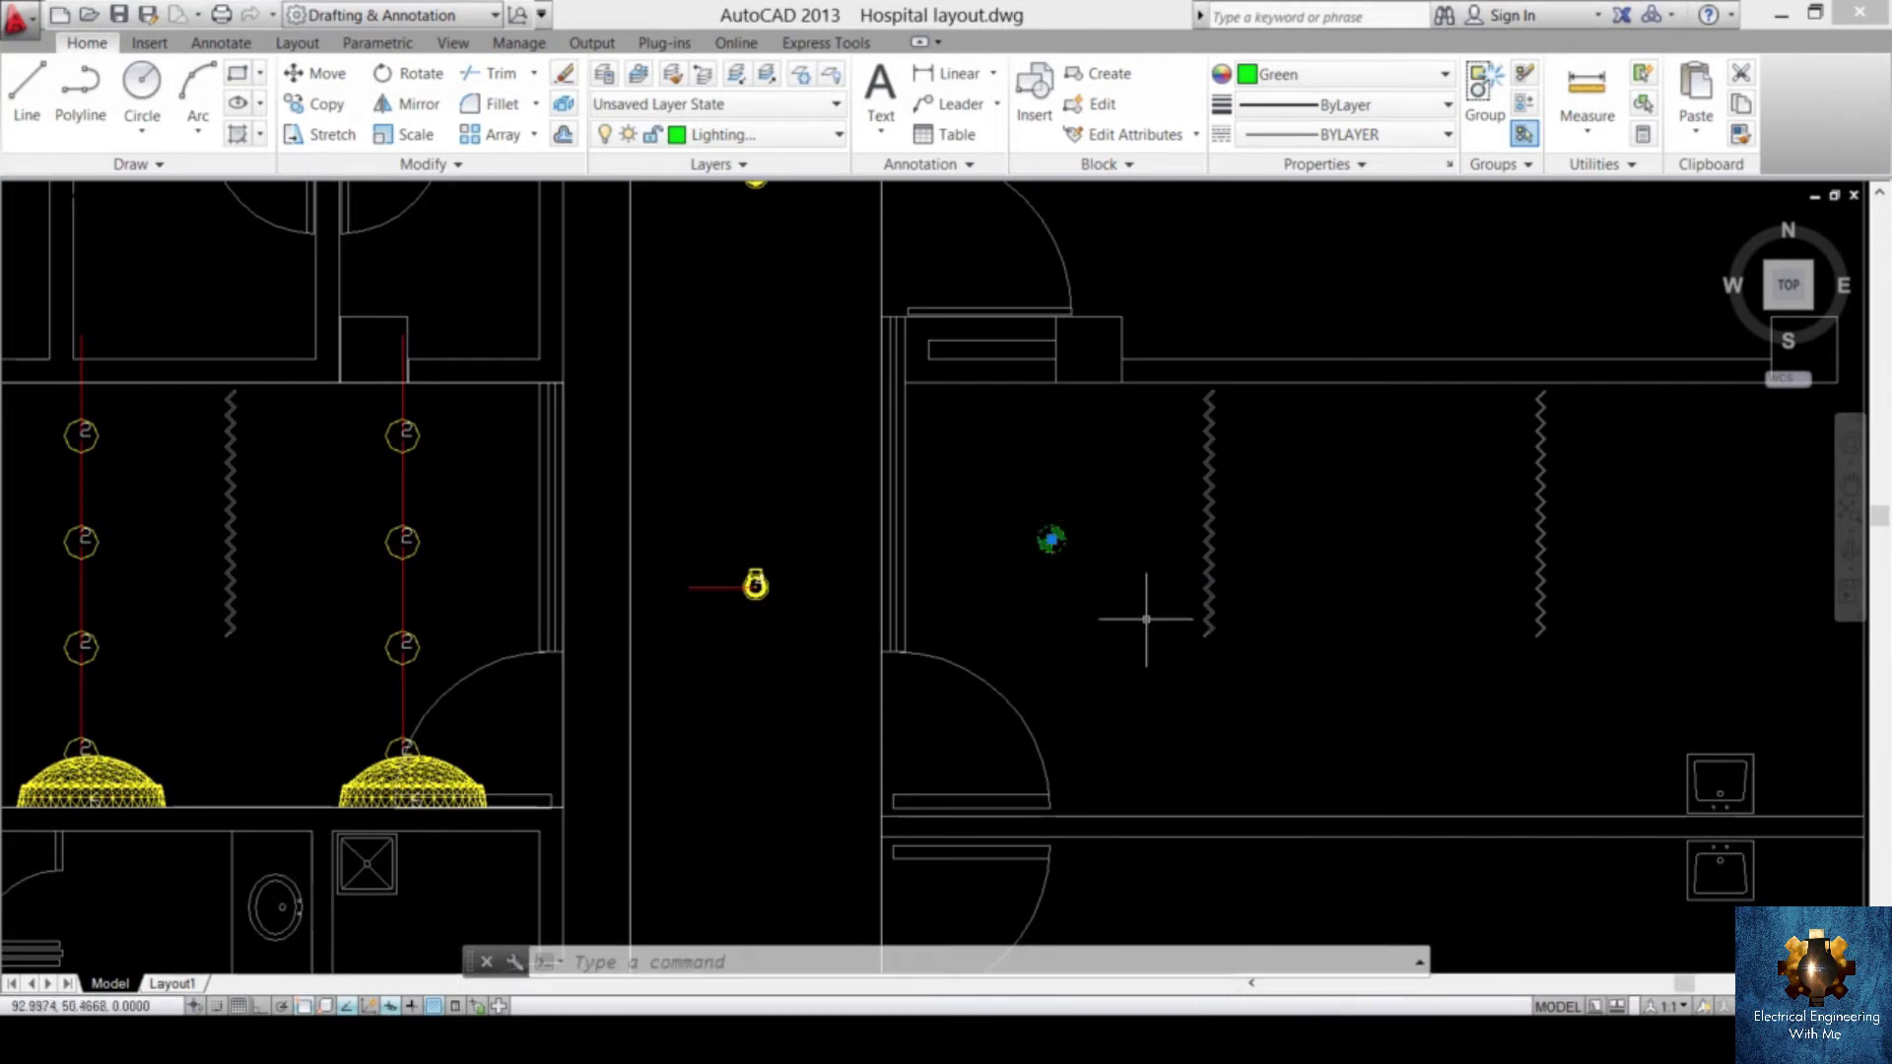
key(Escape)
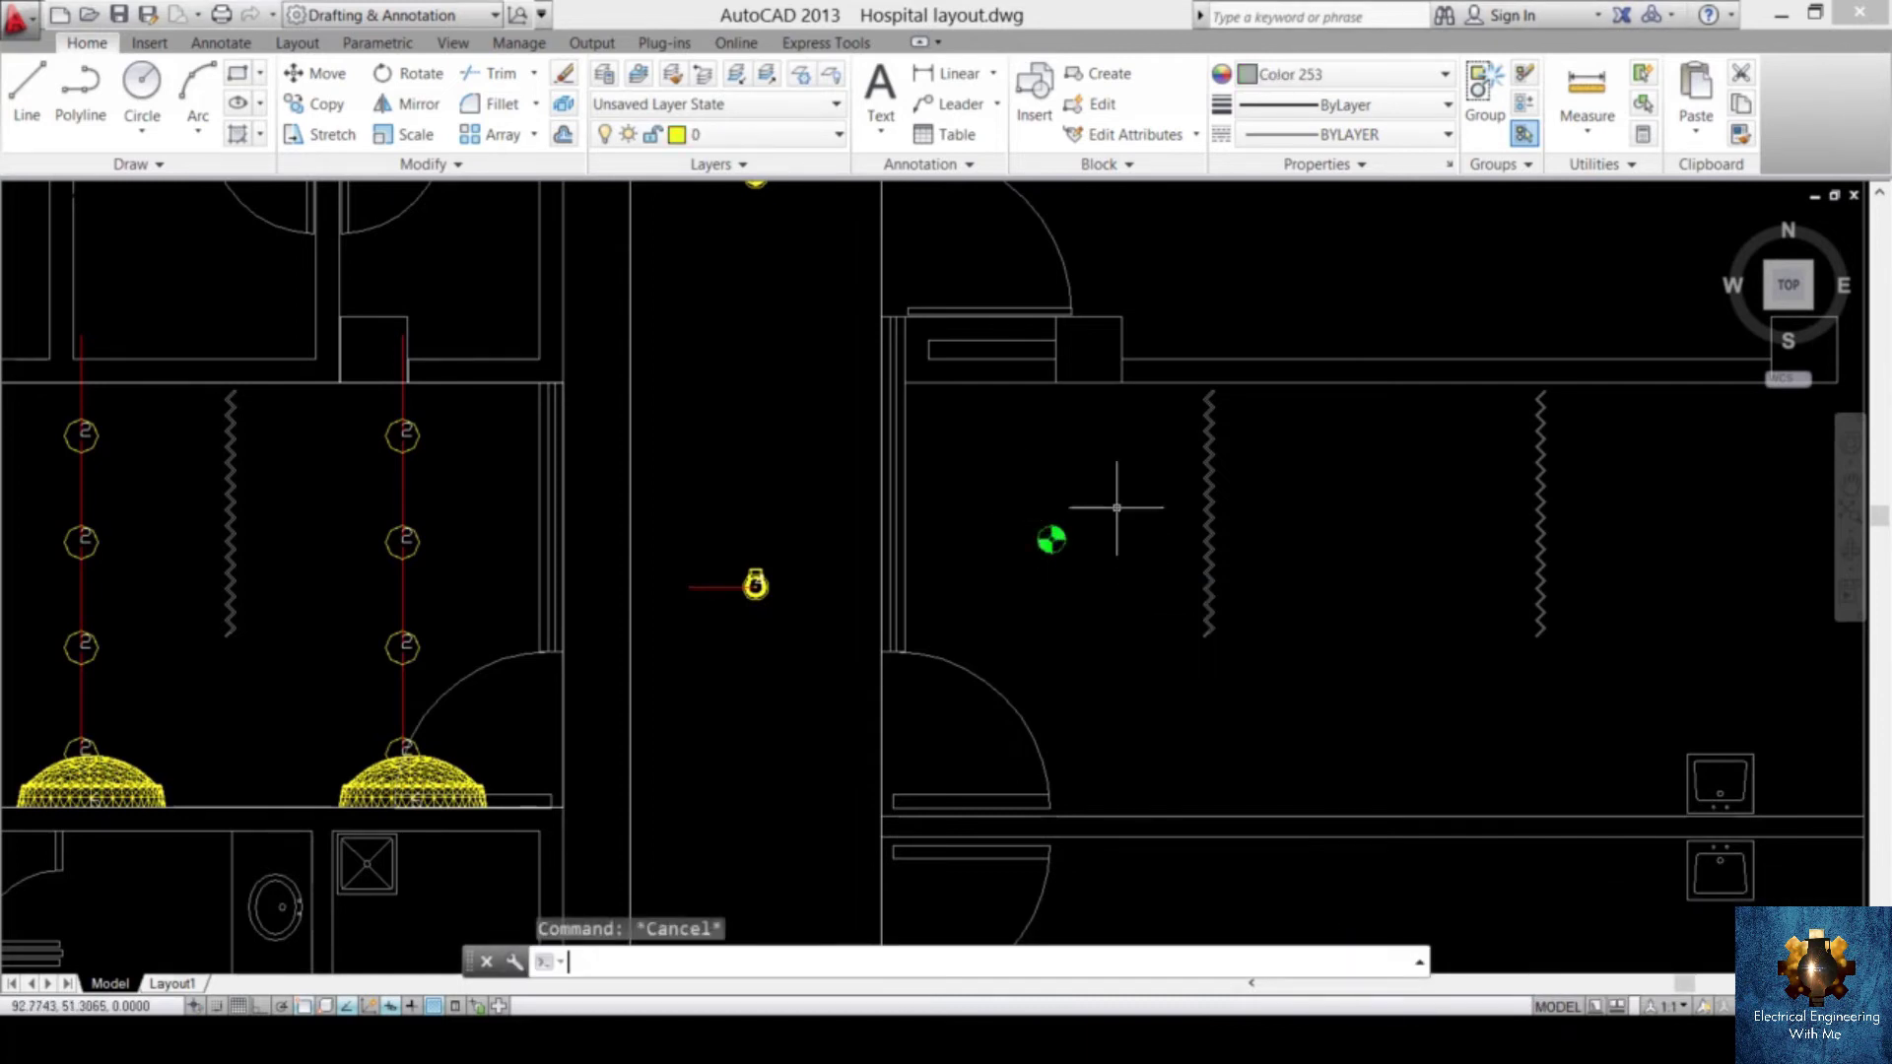
- Copy the green luminaire symbol, using its centre as base point, onto the luminaire at the upper end of the corridor
scroll(1047, 540, down, 5)
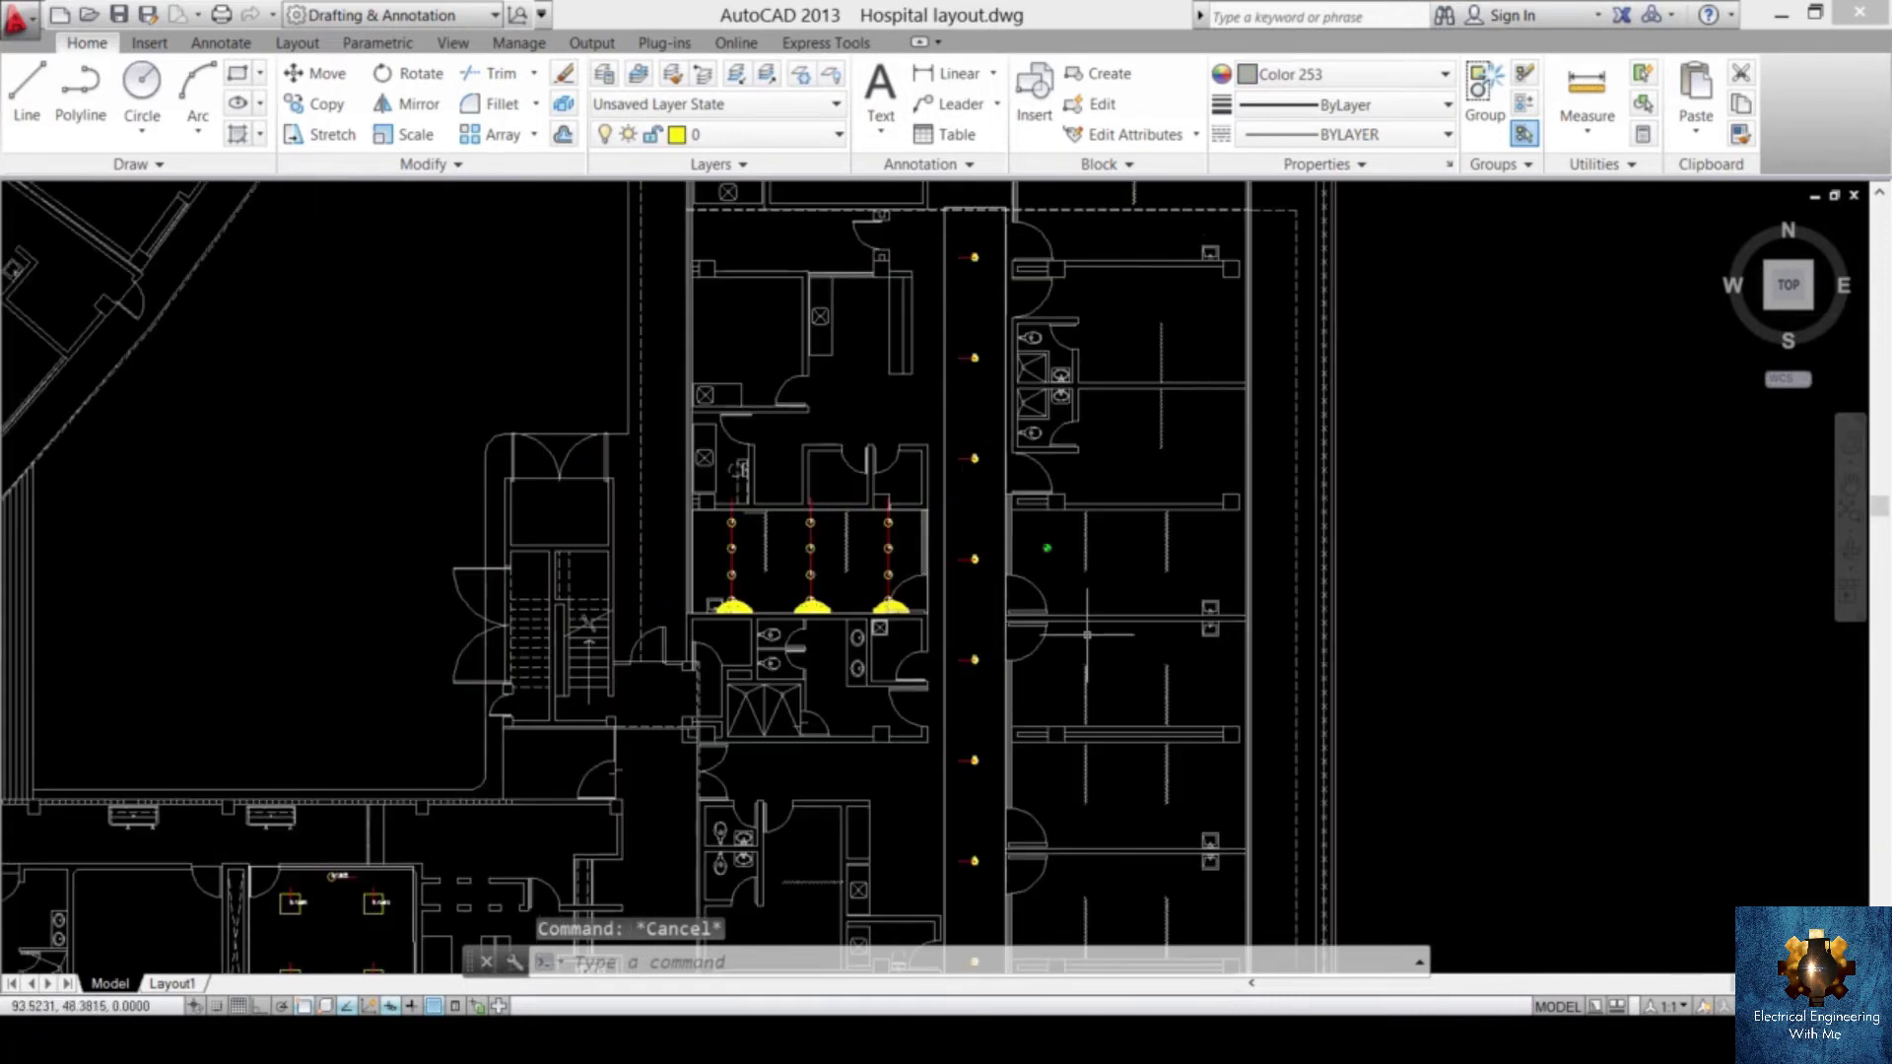
scroll(1064, 601, up, 5)
scroll(980, 558, up, 3)
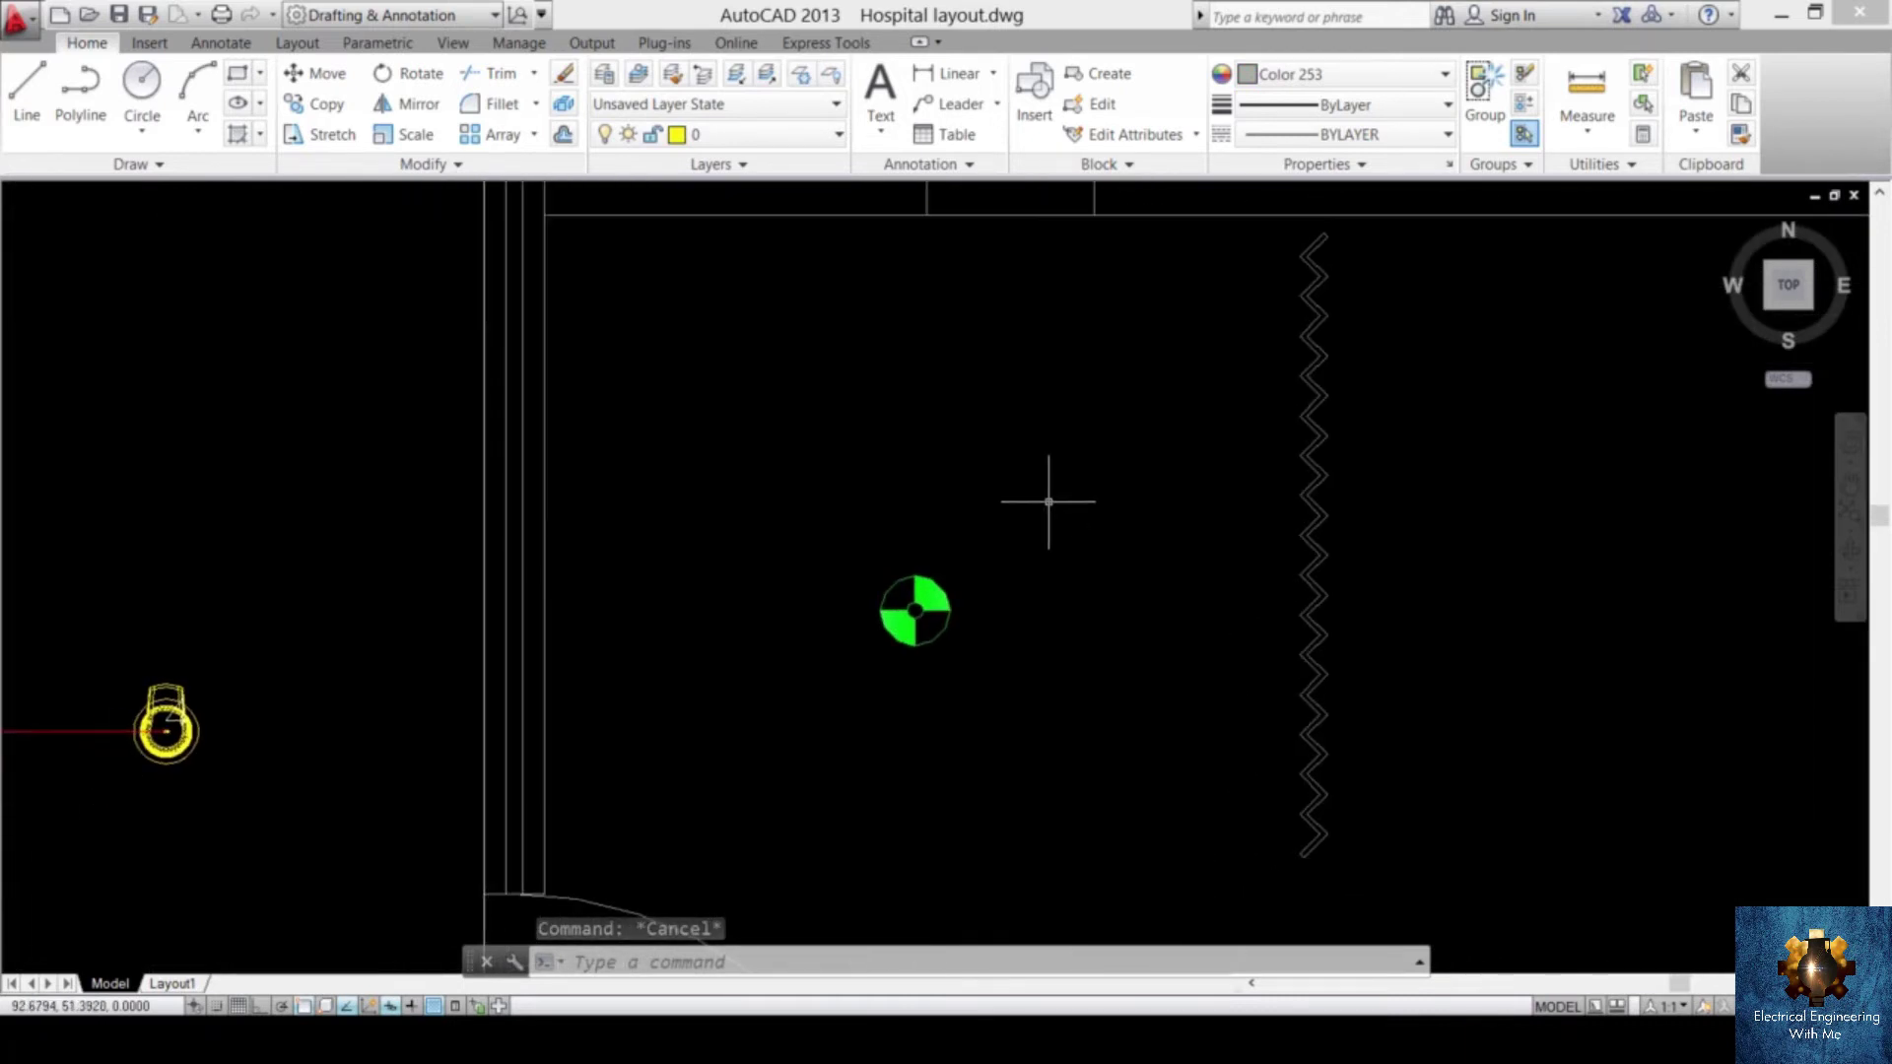
click(1096, 487)
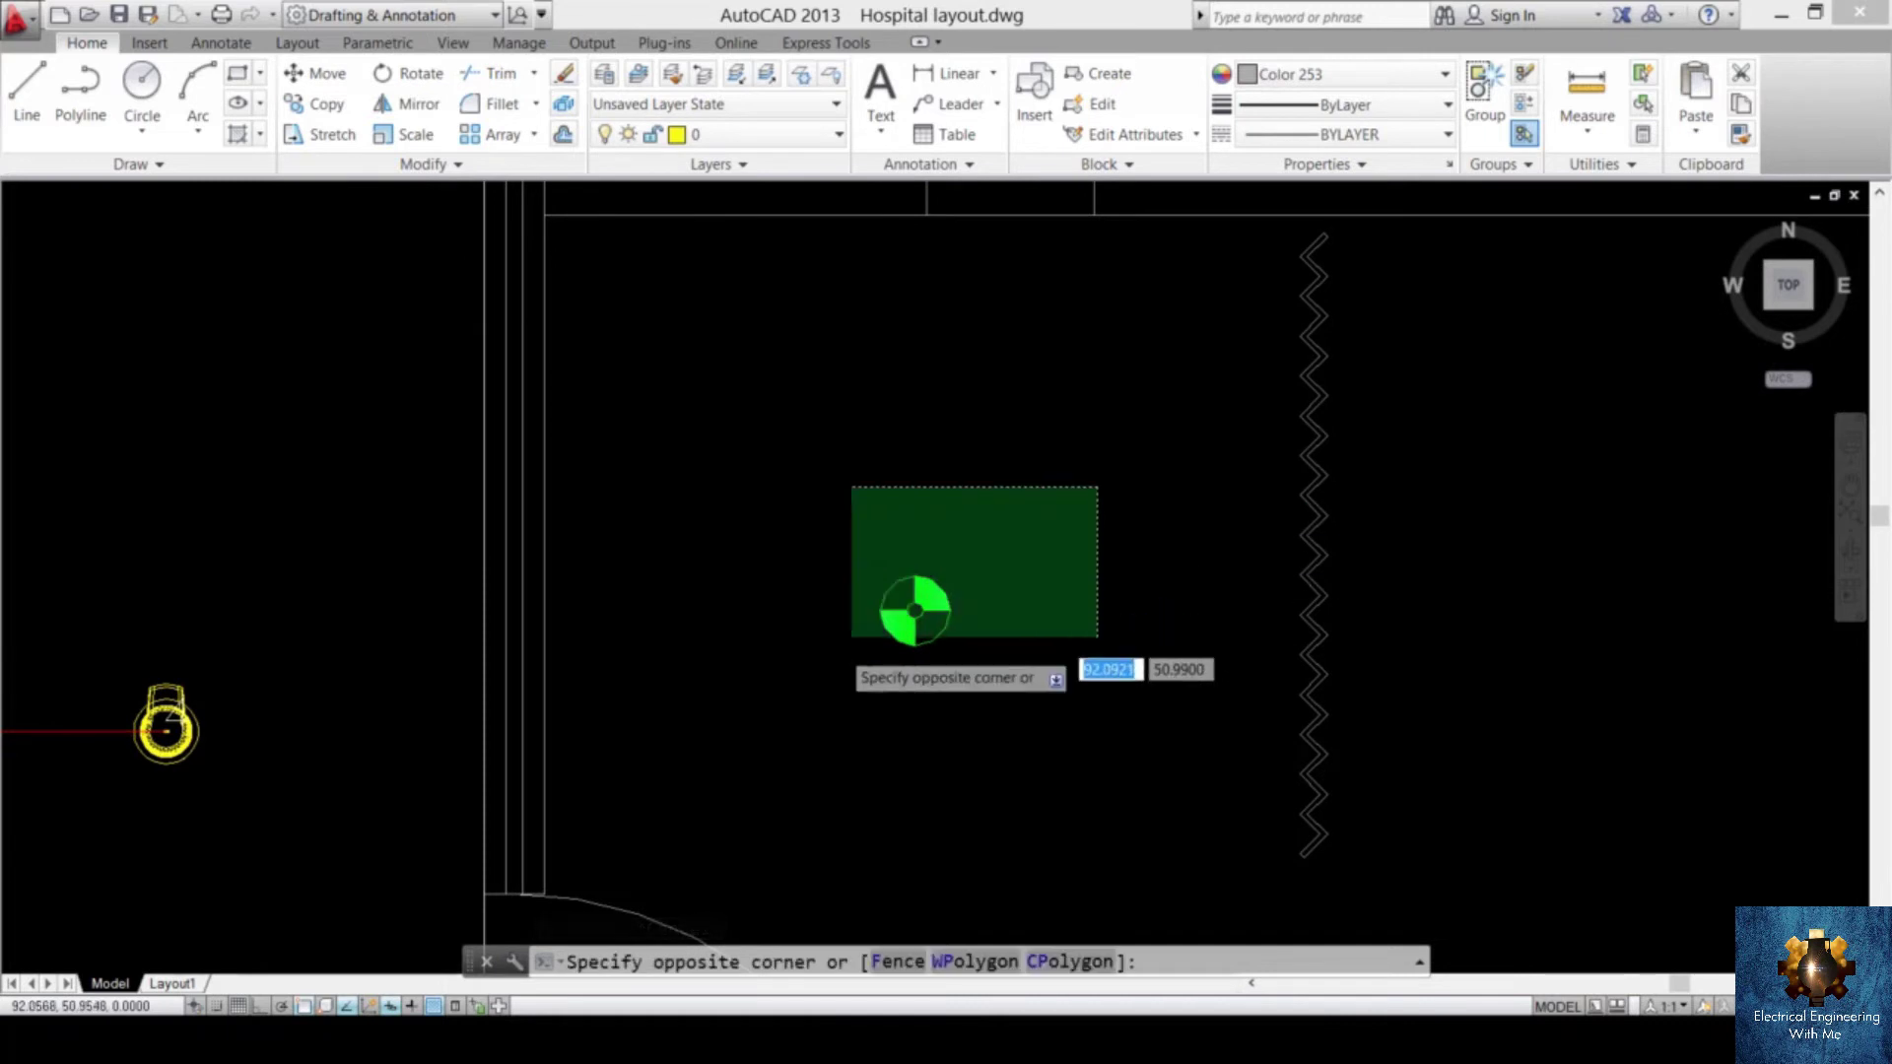
click(749, 749)
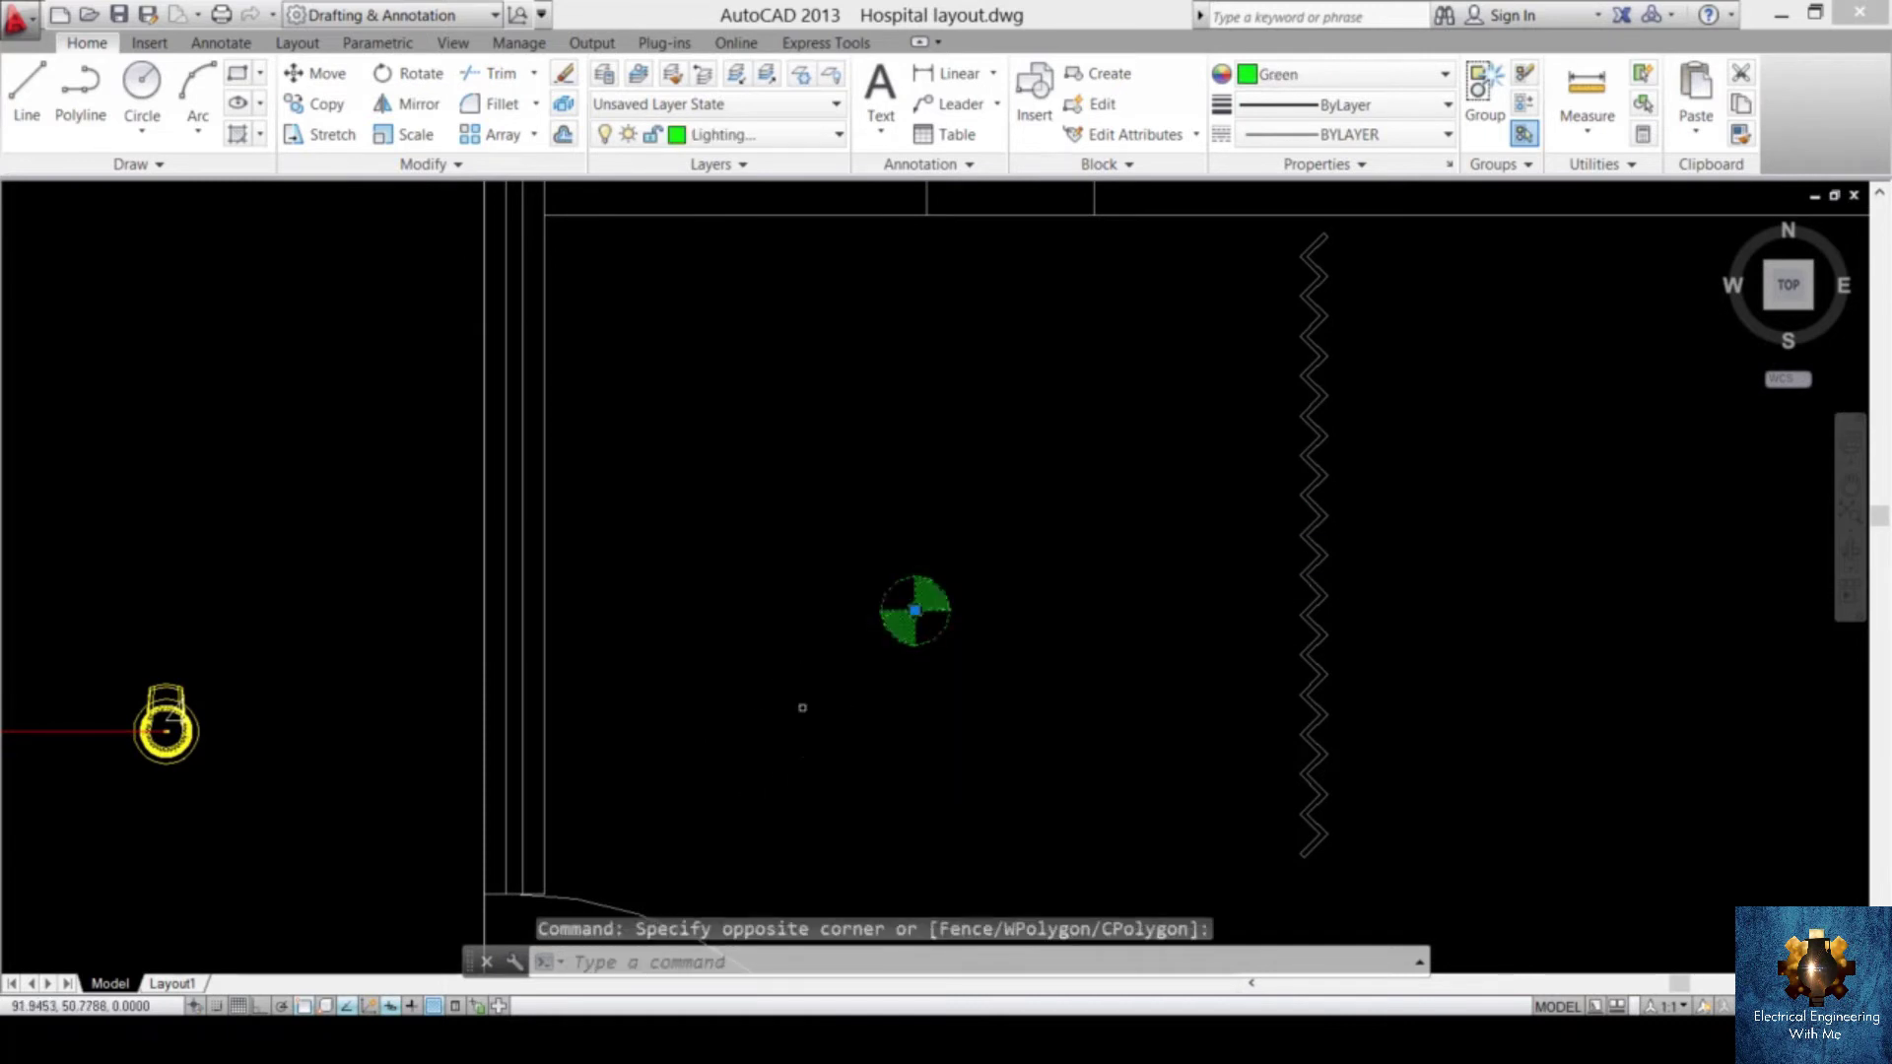
text(co)
key(Return)
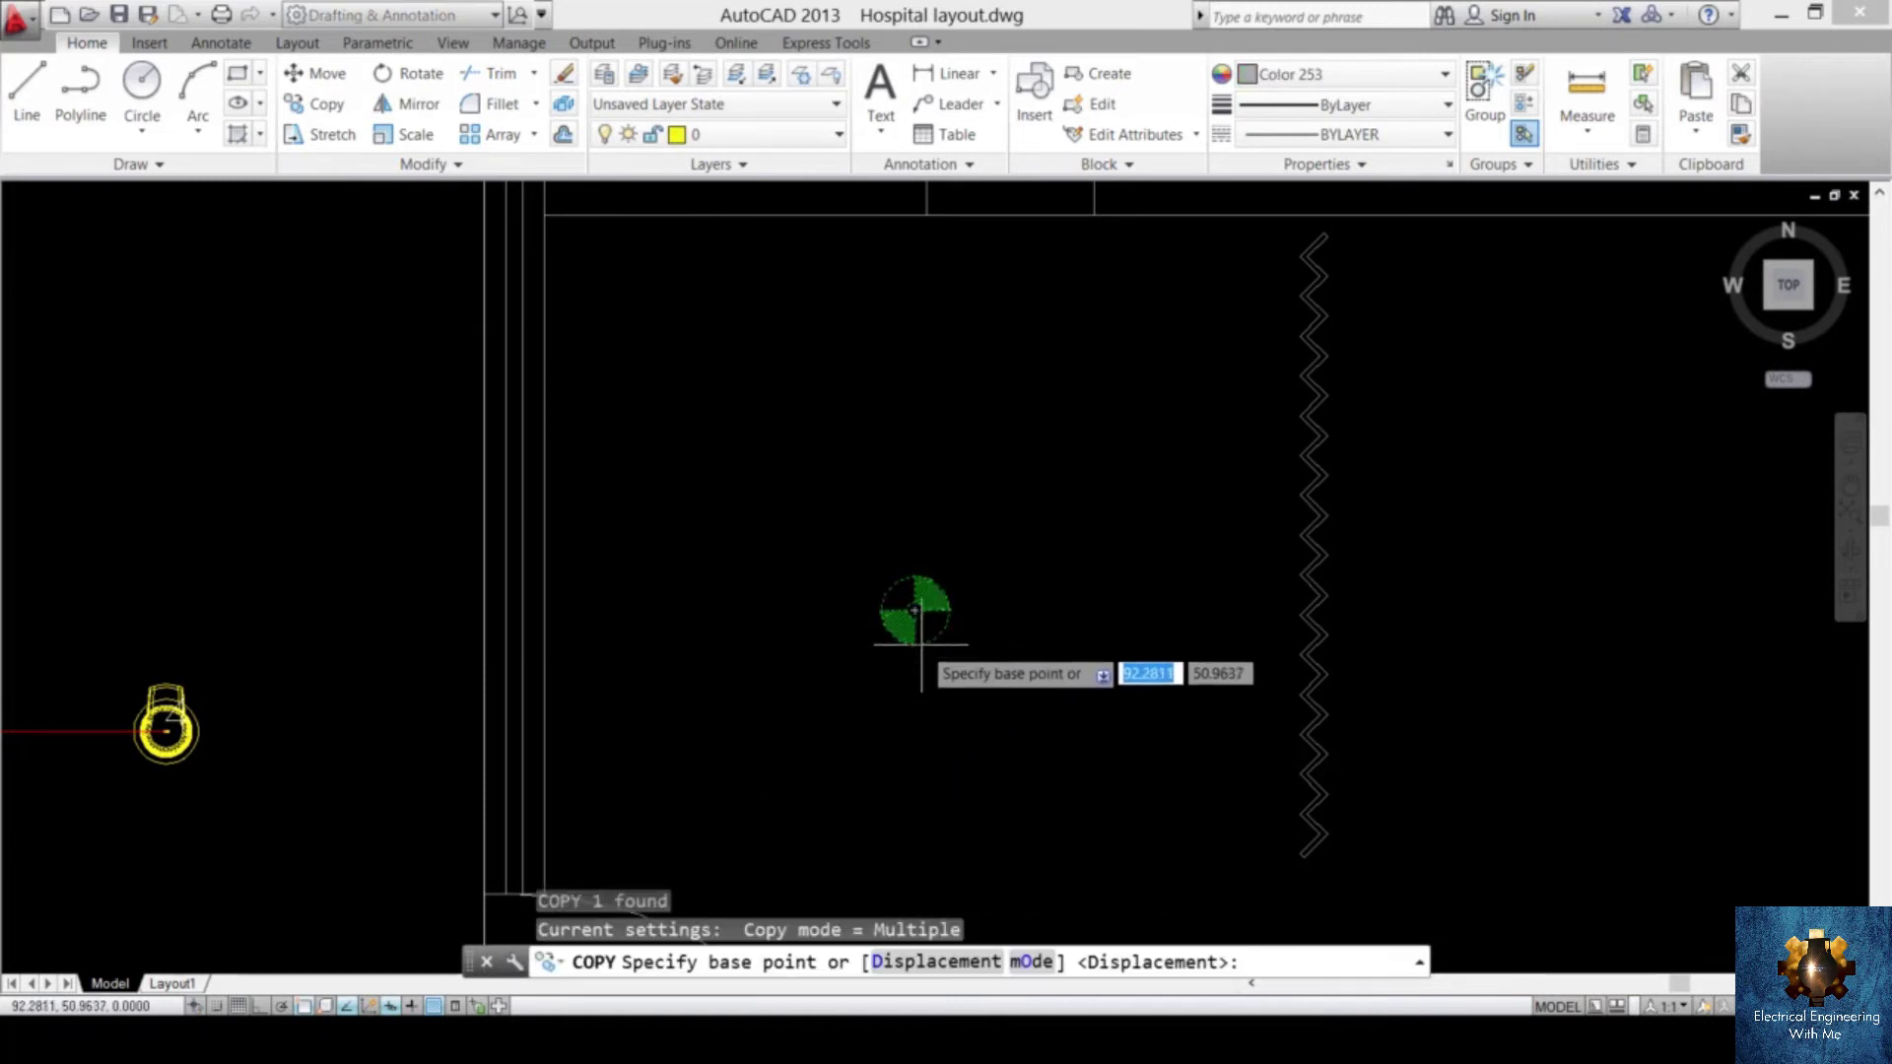
scroll(915, 611, up, 4)
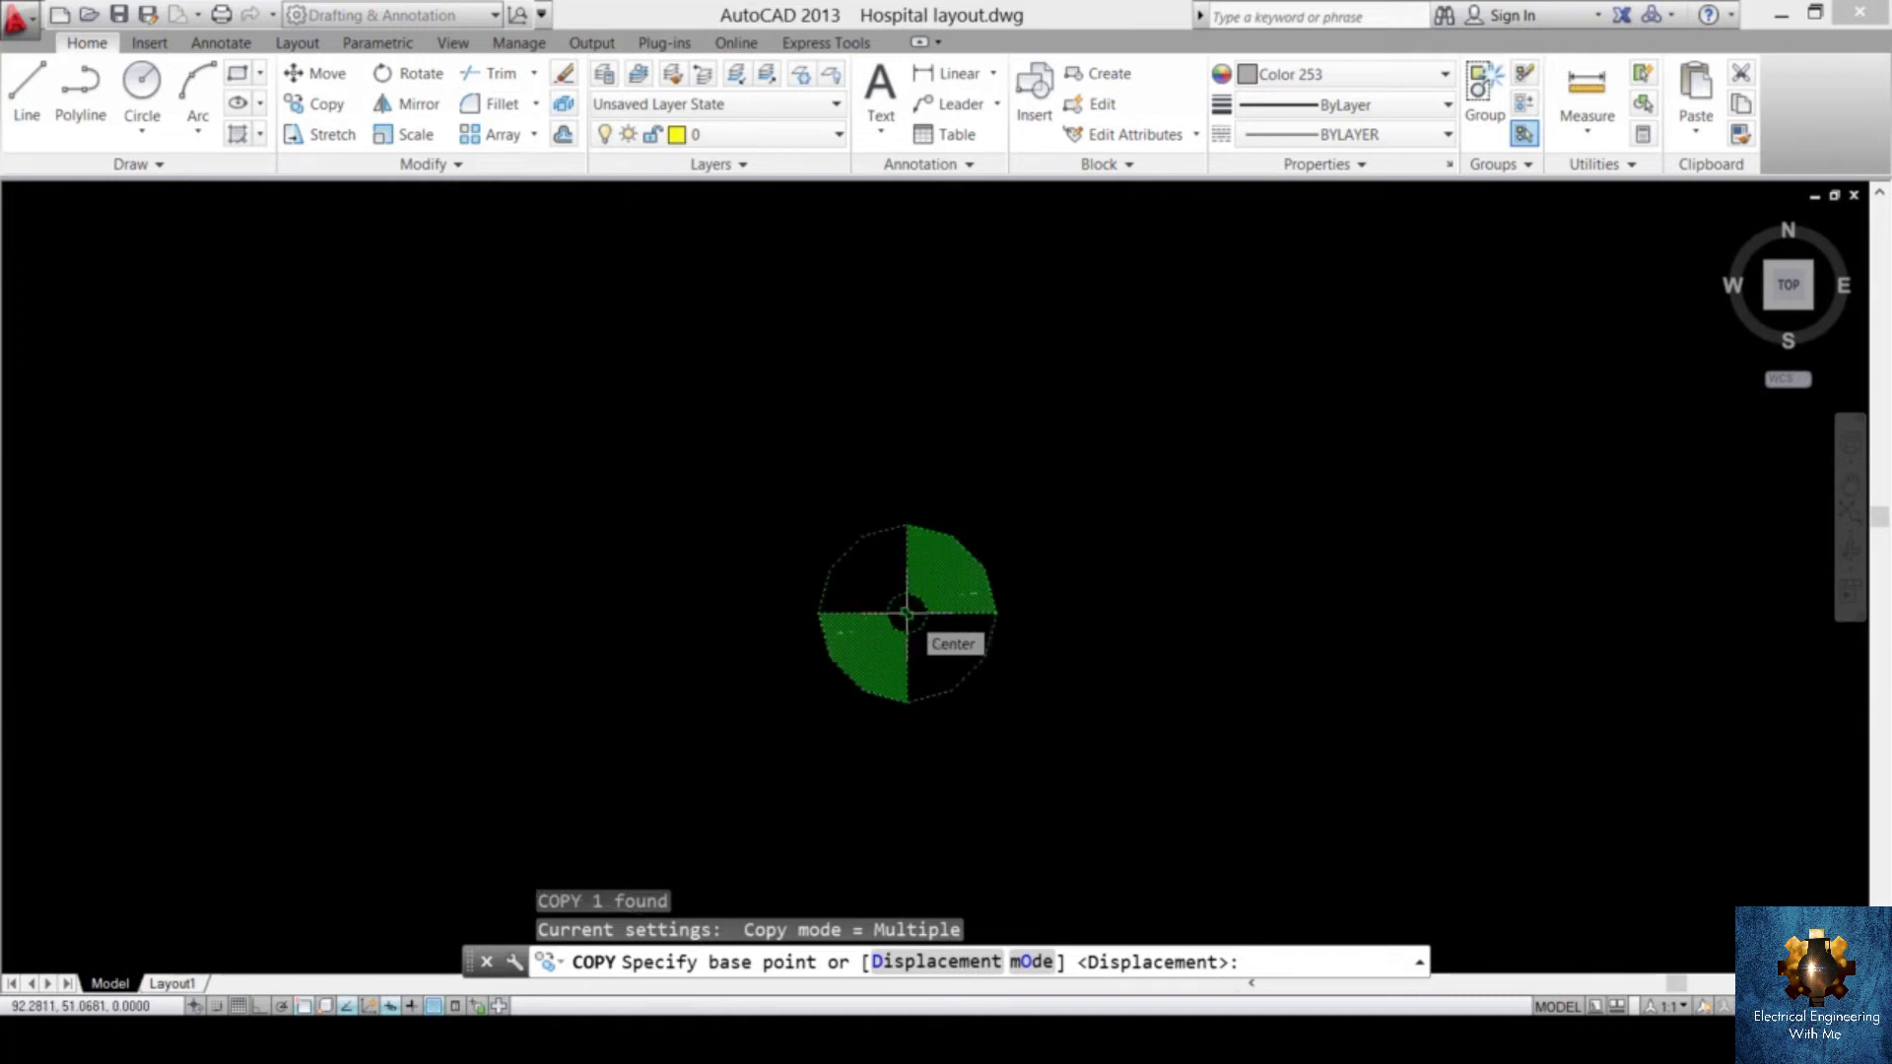
click(907, 613)
scroll(811, 528, down, 5)
scroll(789, 433, up, 6)
scroll(883, 638, down, 3)
scroll(844, 664, up, 6)
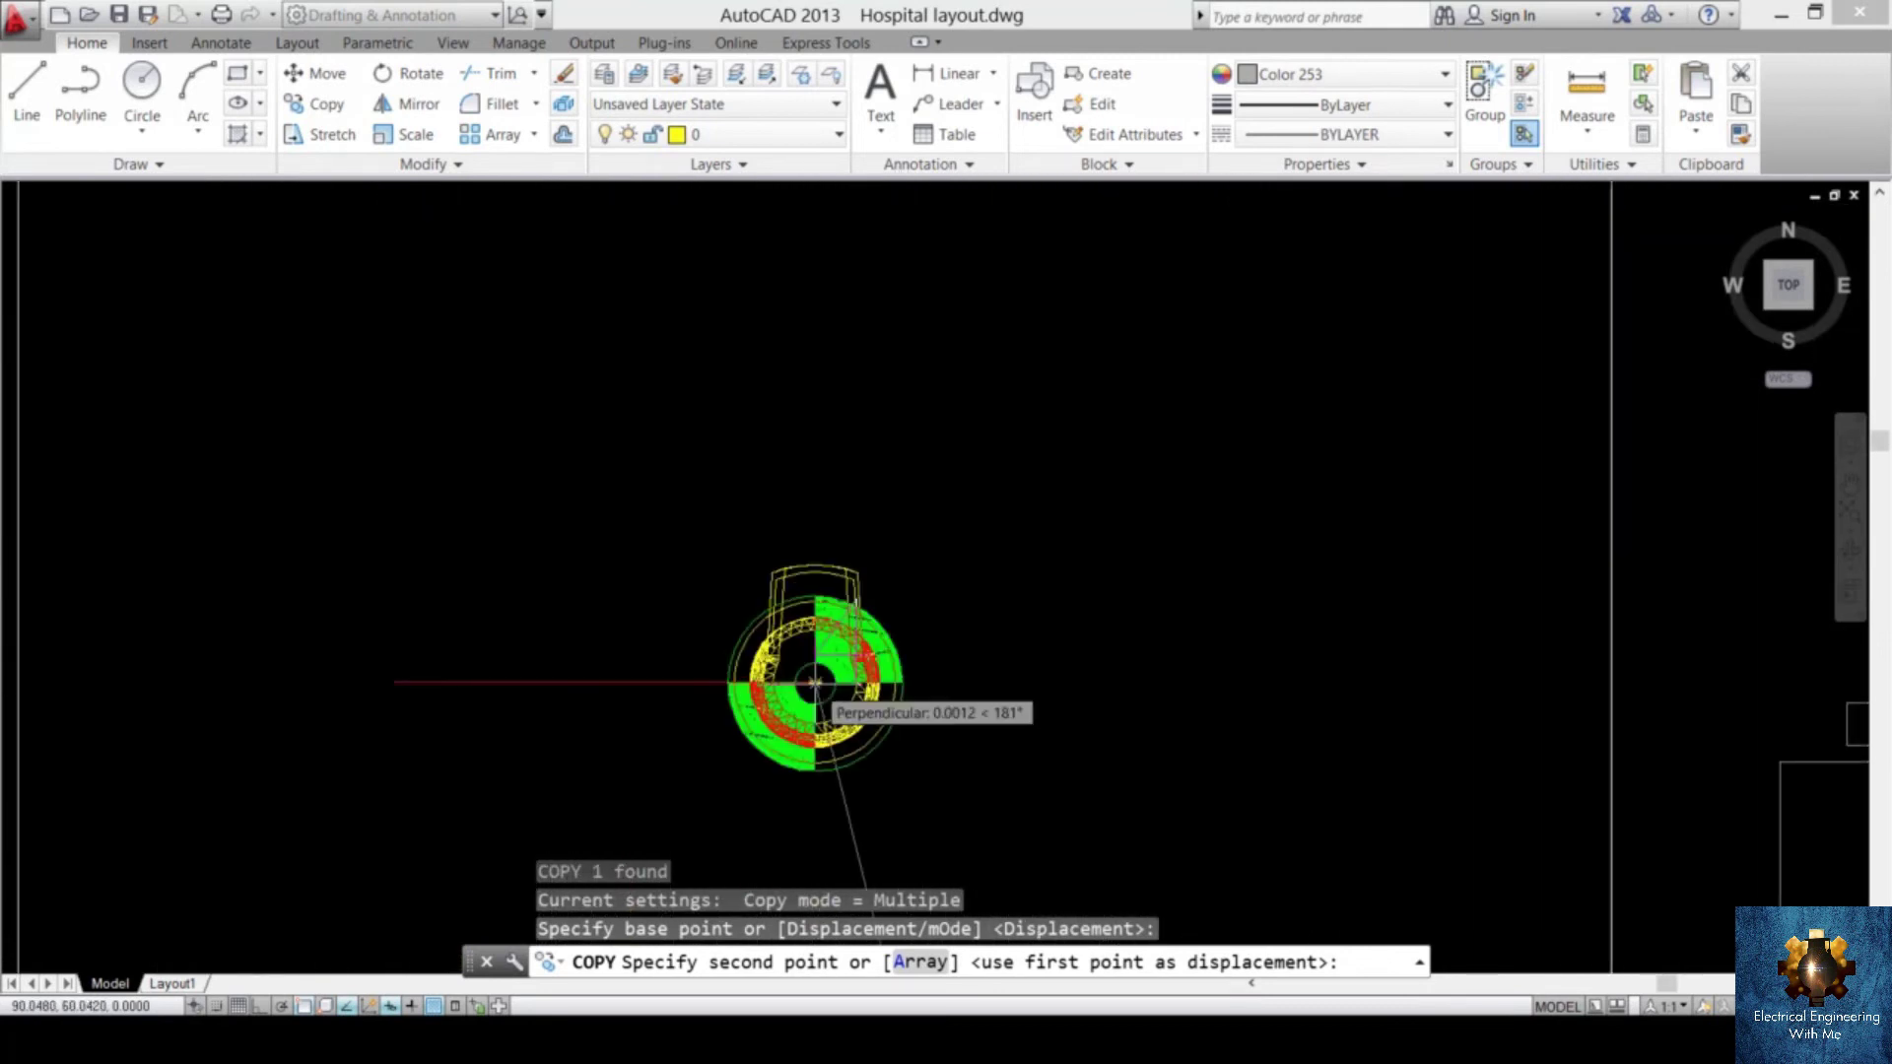
scroll(814, 682, down, 4)
click(892, 749)
- Place further copies of the symbol on the centres of the remaining luminaires down the corridor
scroll(892, 749, up, 3)
scroll(1022, 631, down, 1)
scroll(1022, 631, up, 5)
click(1015, 634)
scroll(1035, 636, down, 4)
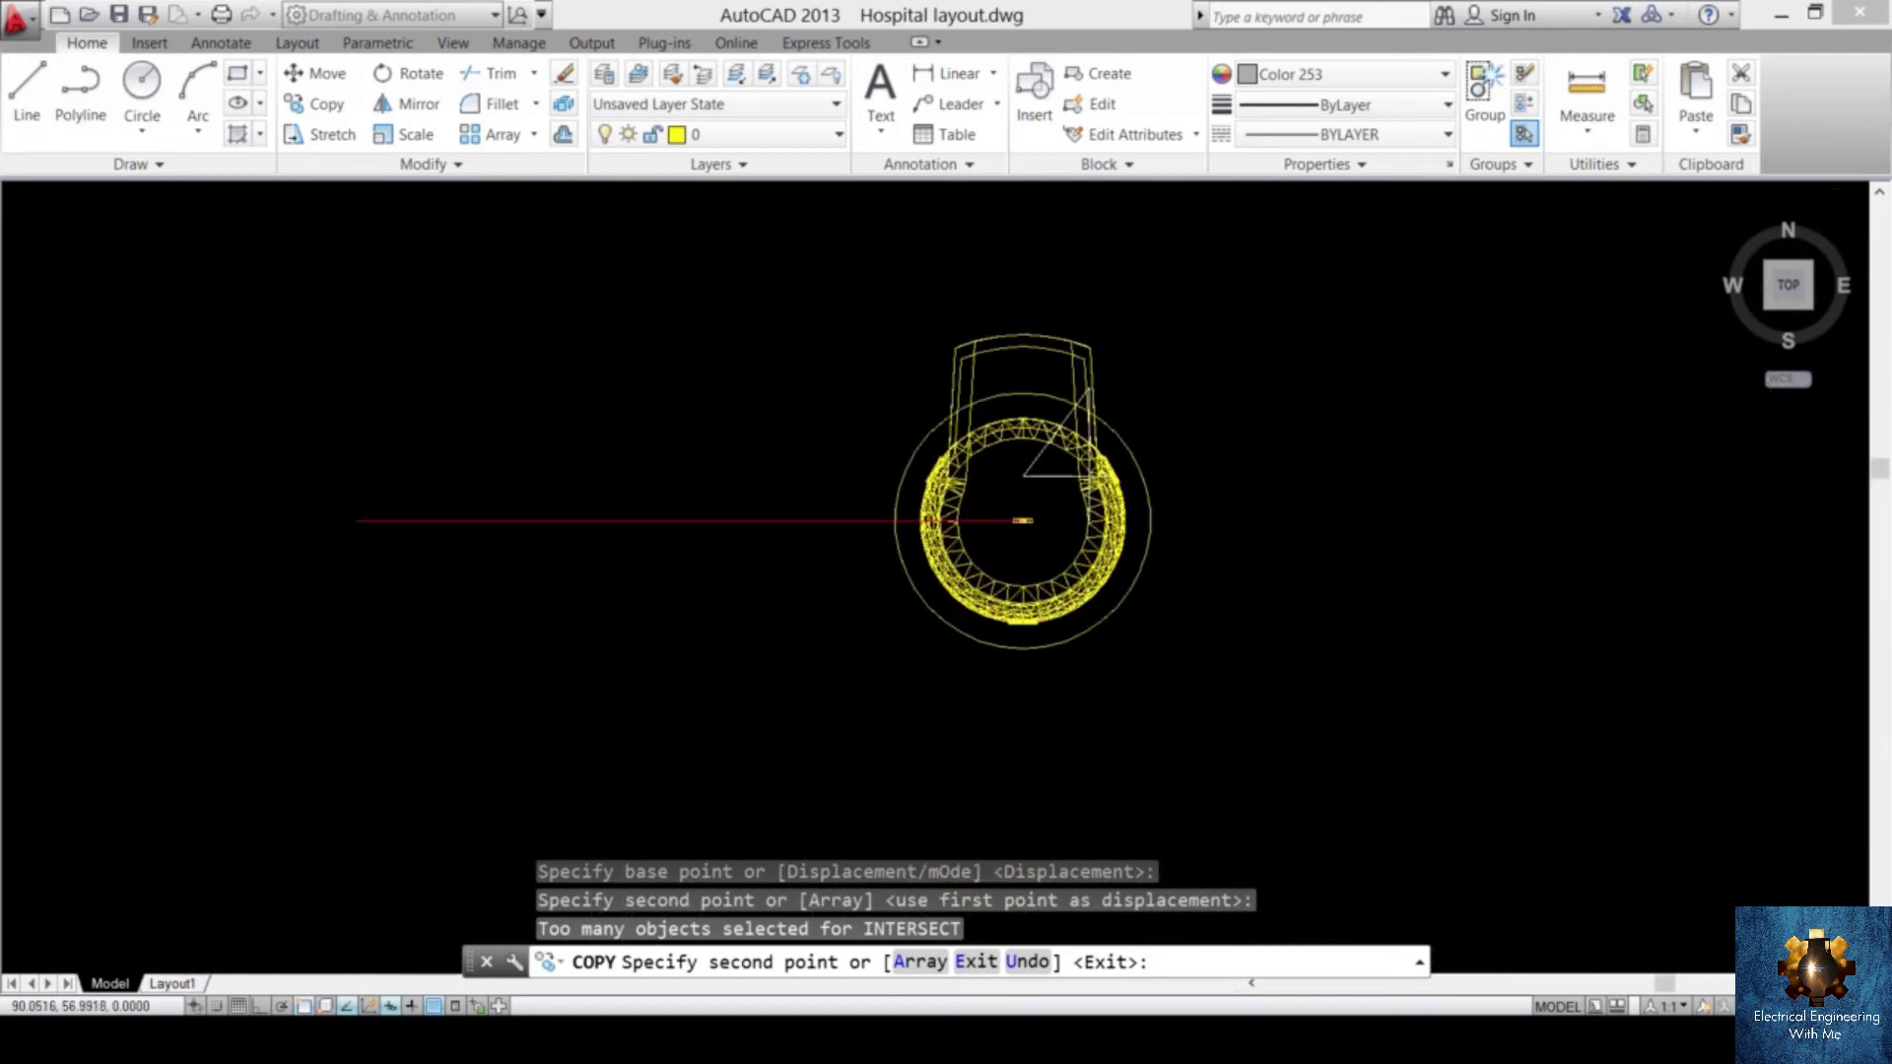
scroll(1039, 637, down, 3)
scroll(1048, 453, up, 5)
scroll(1074, 424, down, 4)
scroll(1089, 434, up, 4)
scroll(1085, 592, down, 6)
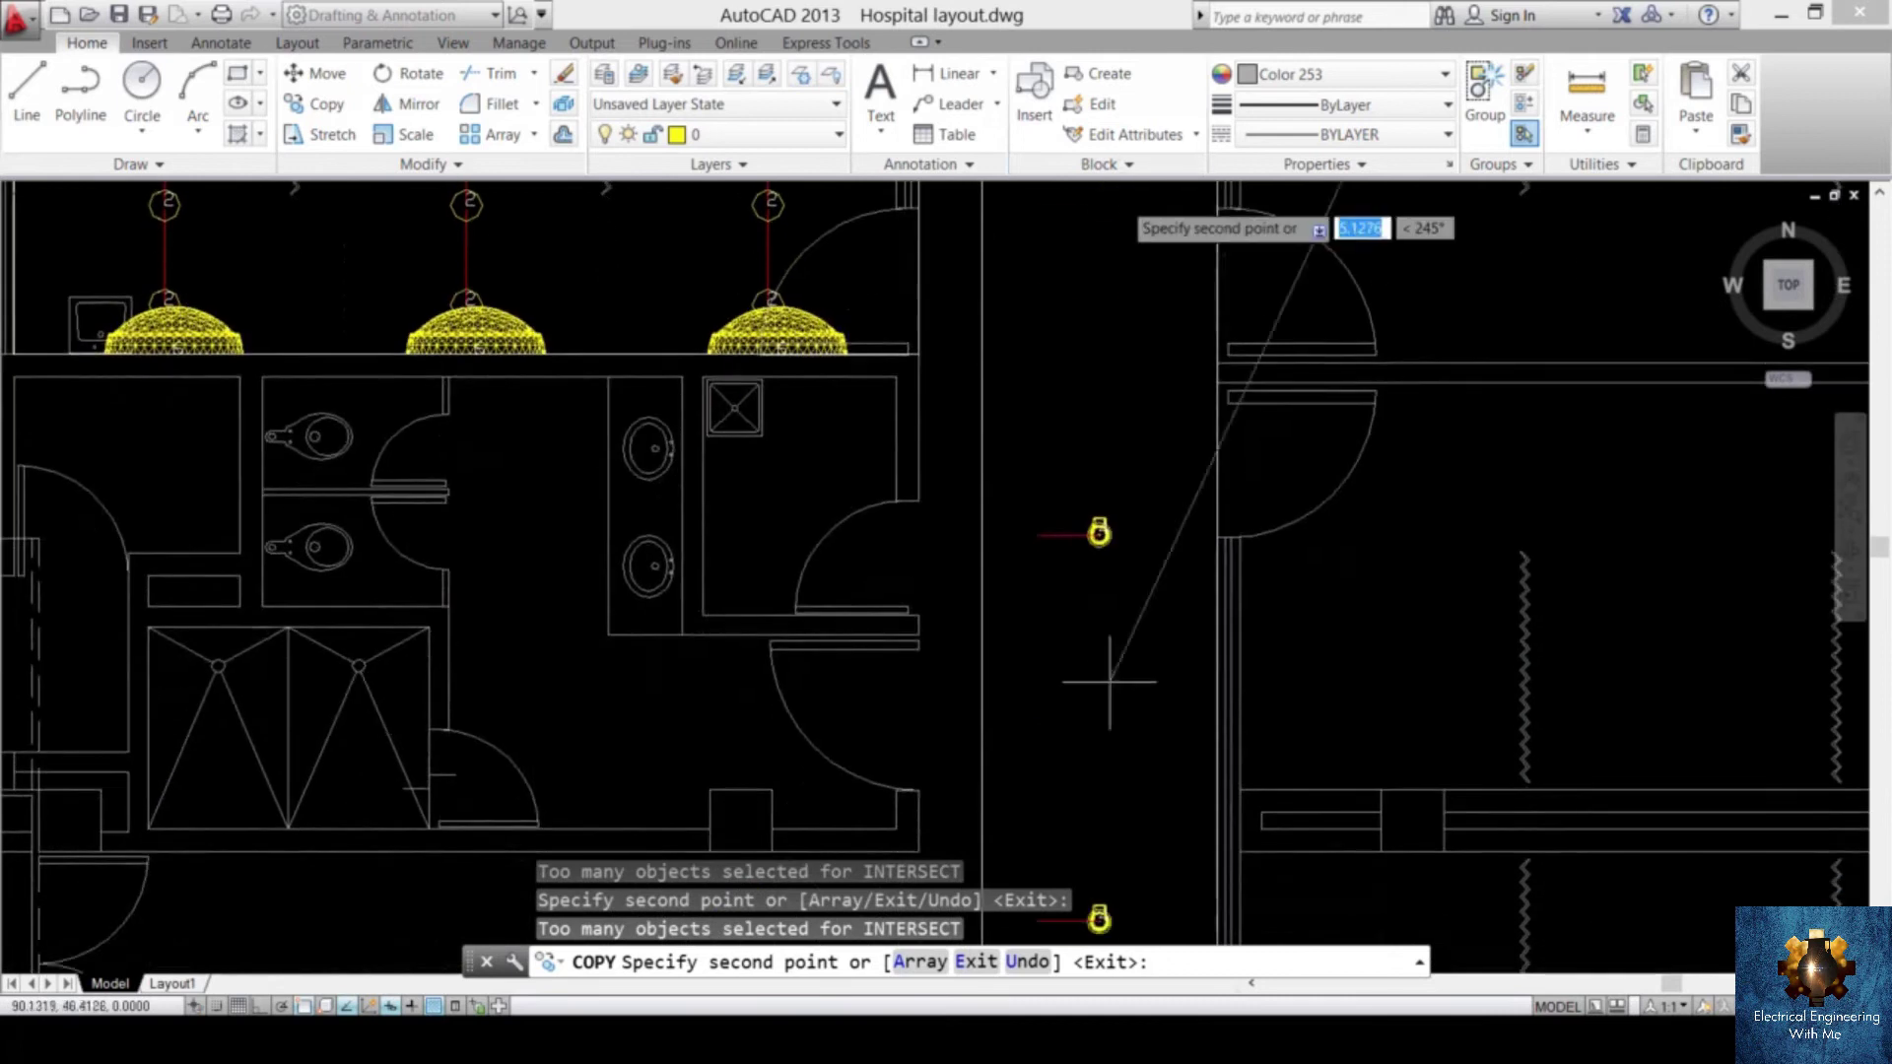
scroll(1107, 677, up, 5)
scroll(1115, 596, down, 5)
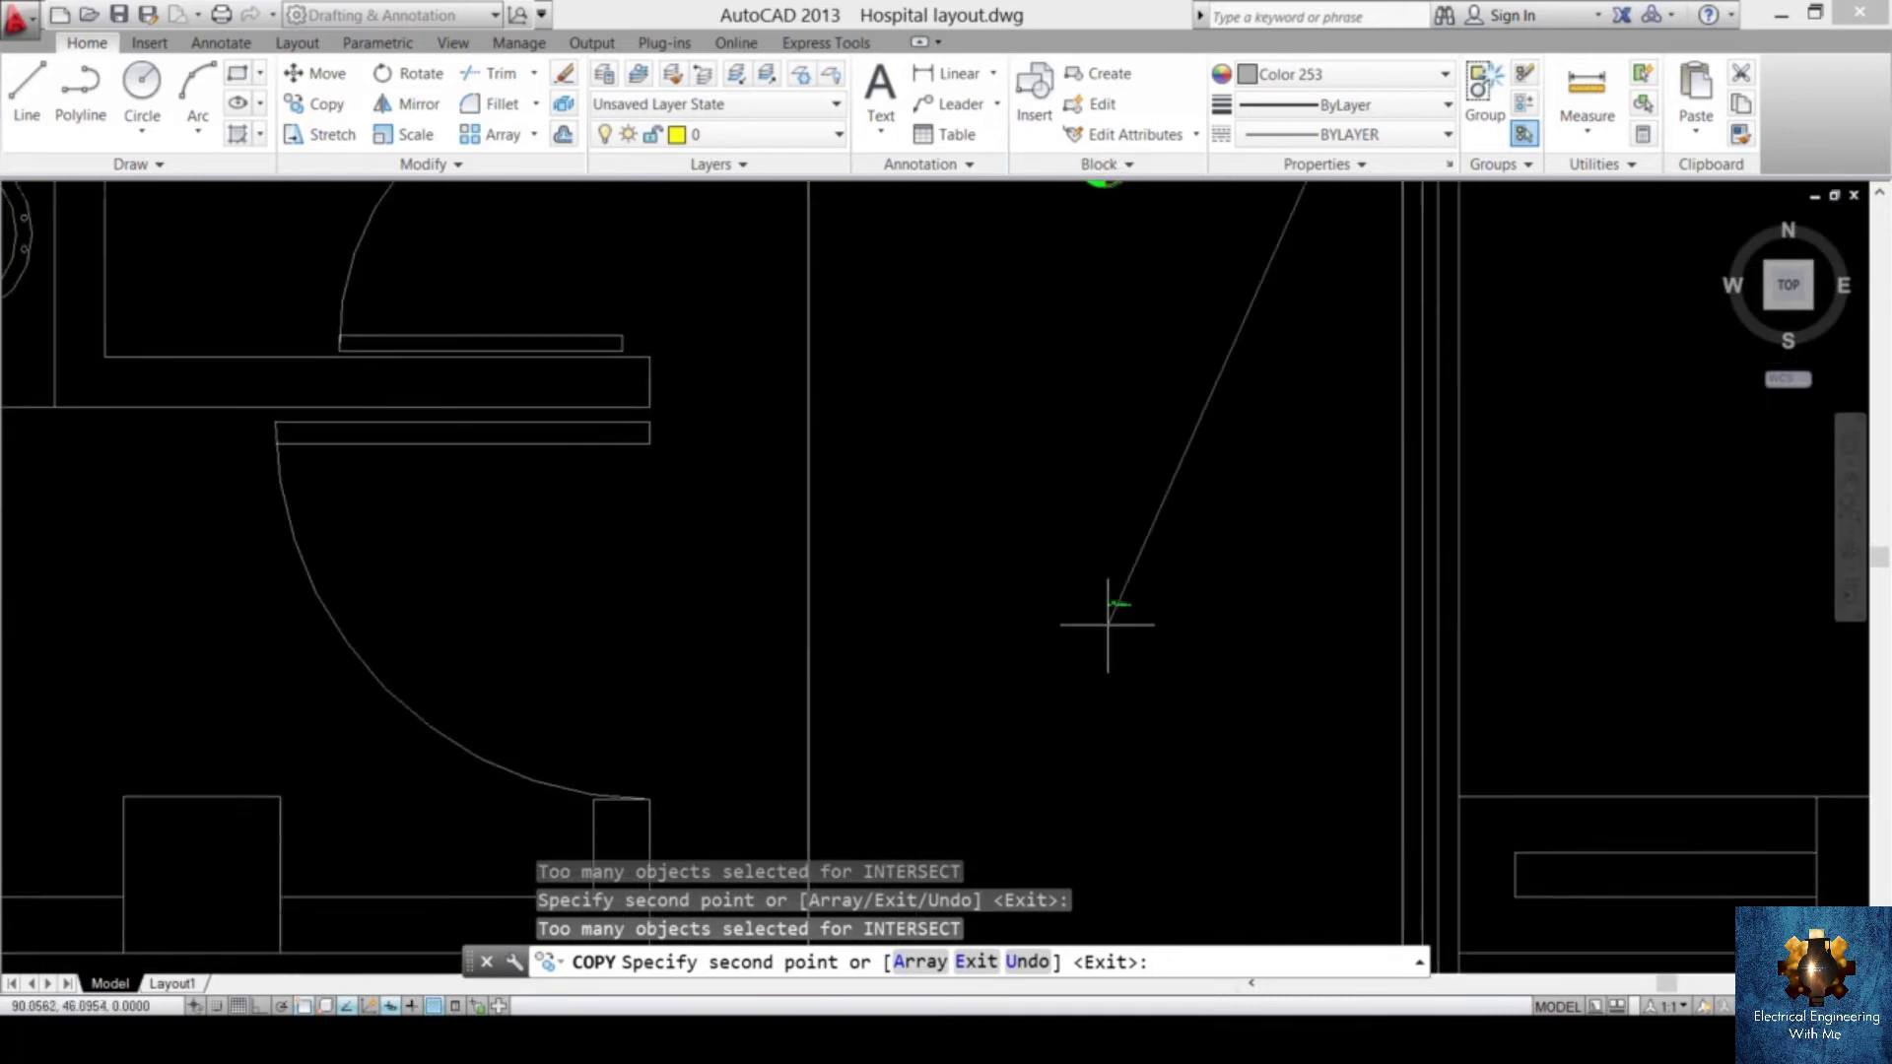
scroll(1132, 456, up, 4)
scroll(1134, 463, down, 6)
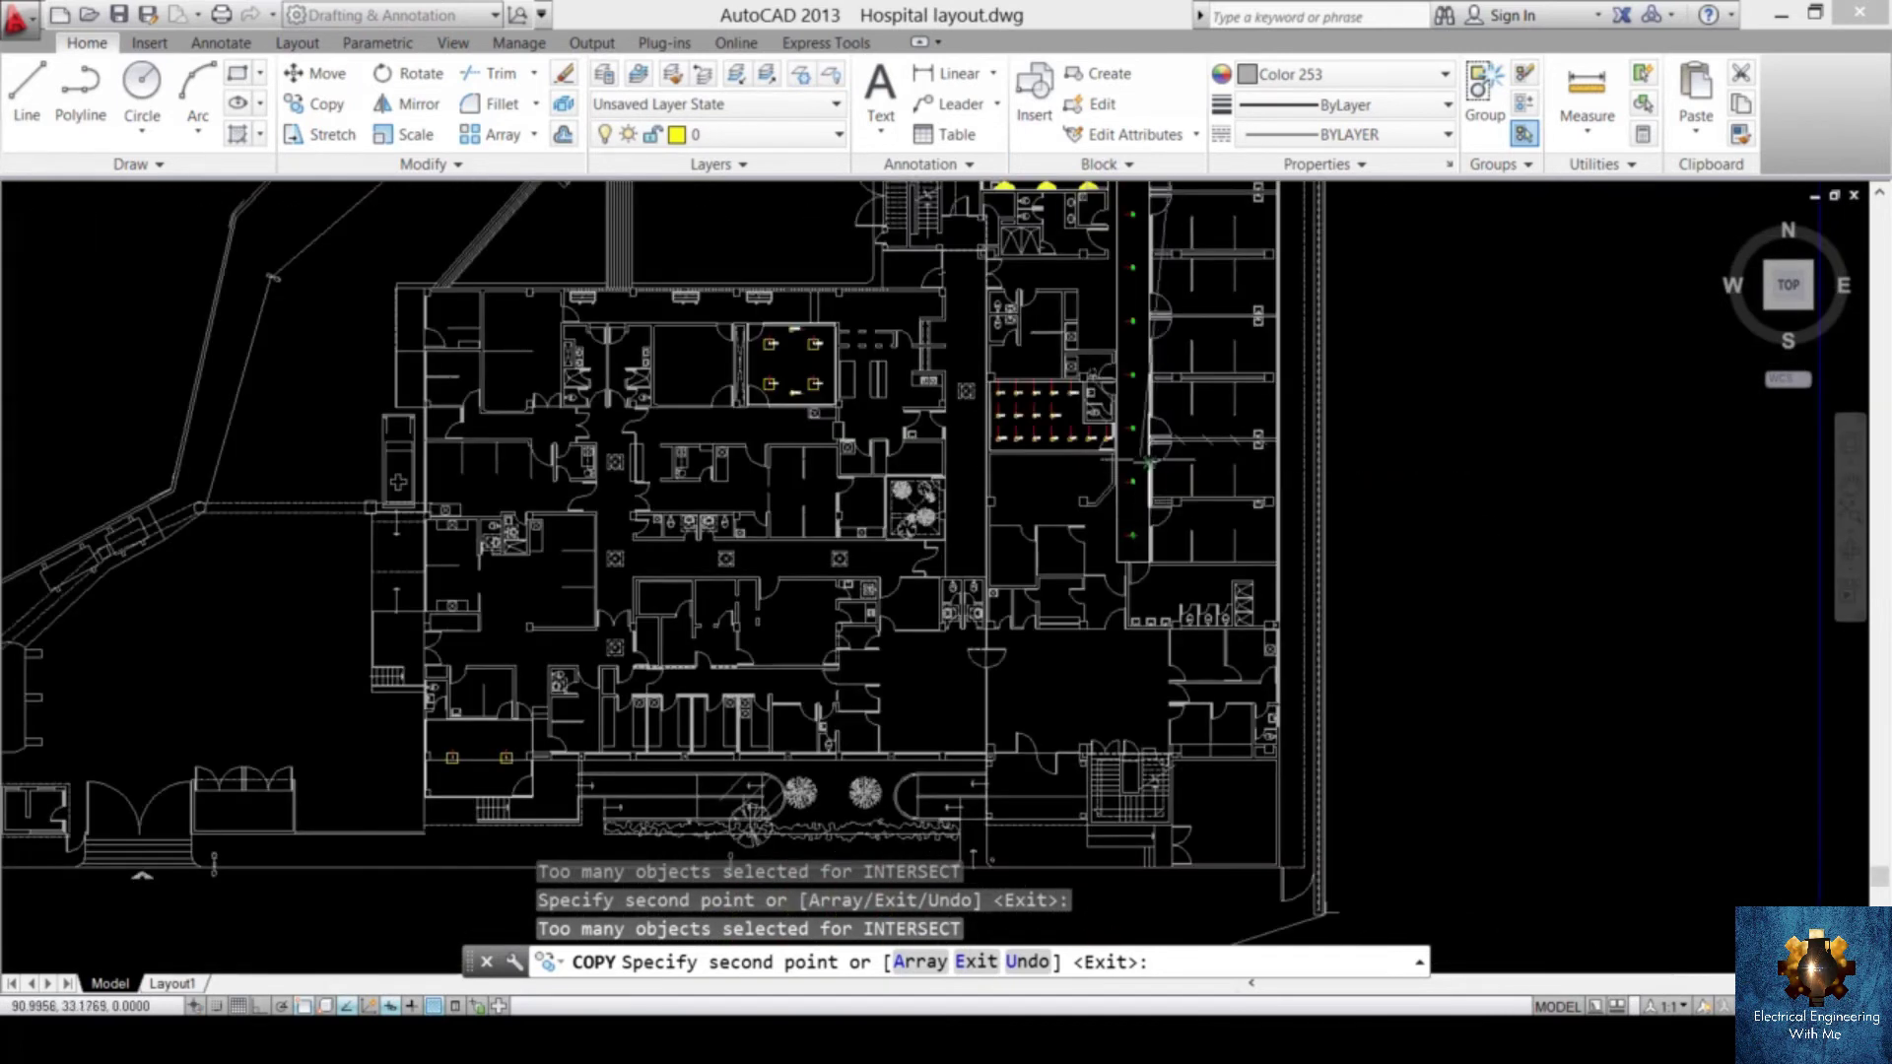
- Place copies of the symbol on the circular luminaires in the three columns of the curtained room beside the corridor
scroll(1143, 532, up, 3)
scroll(1138, 552, up, 5)
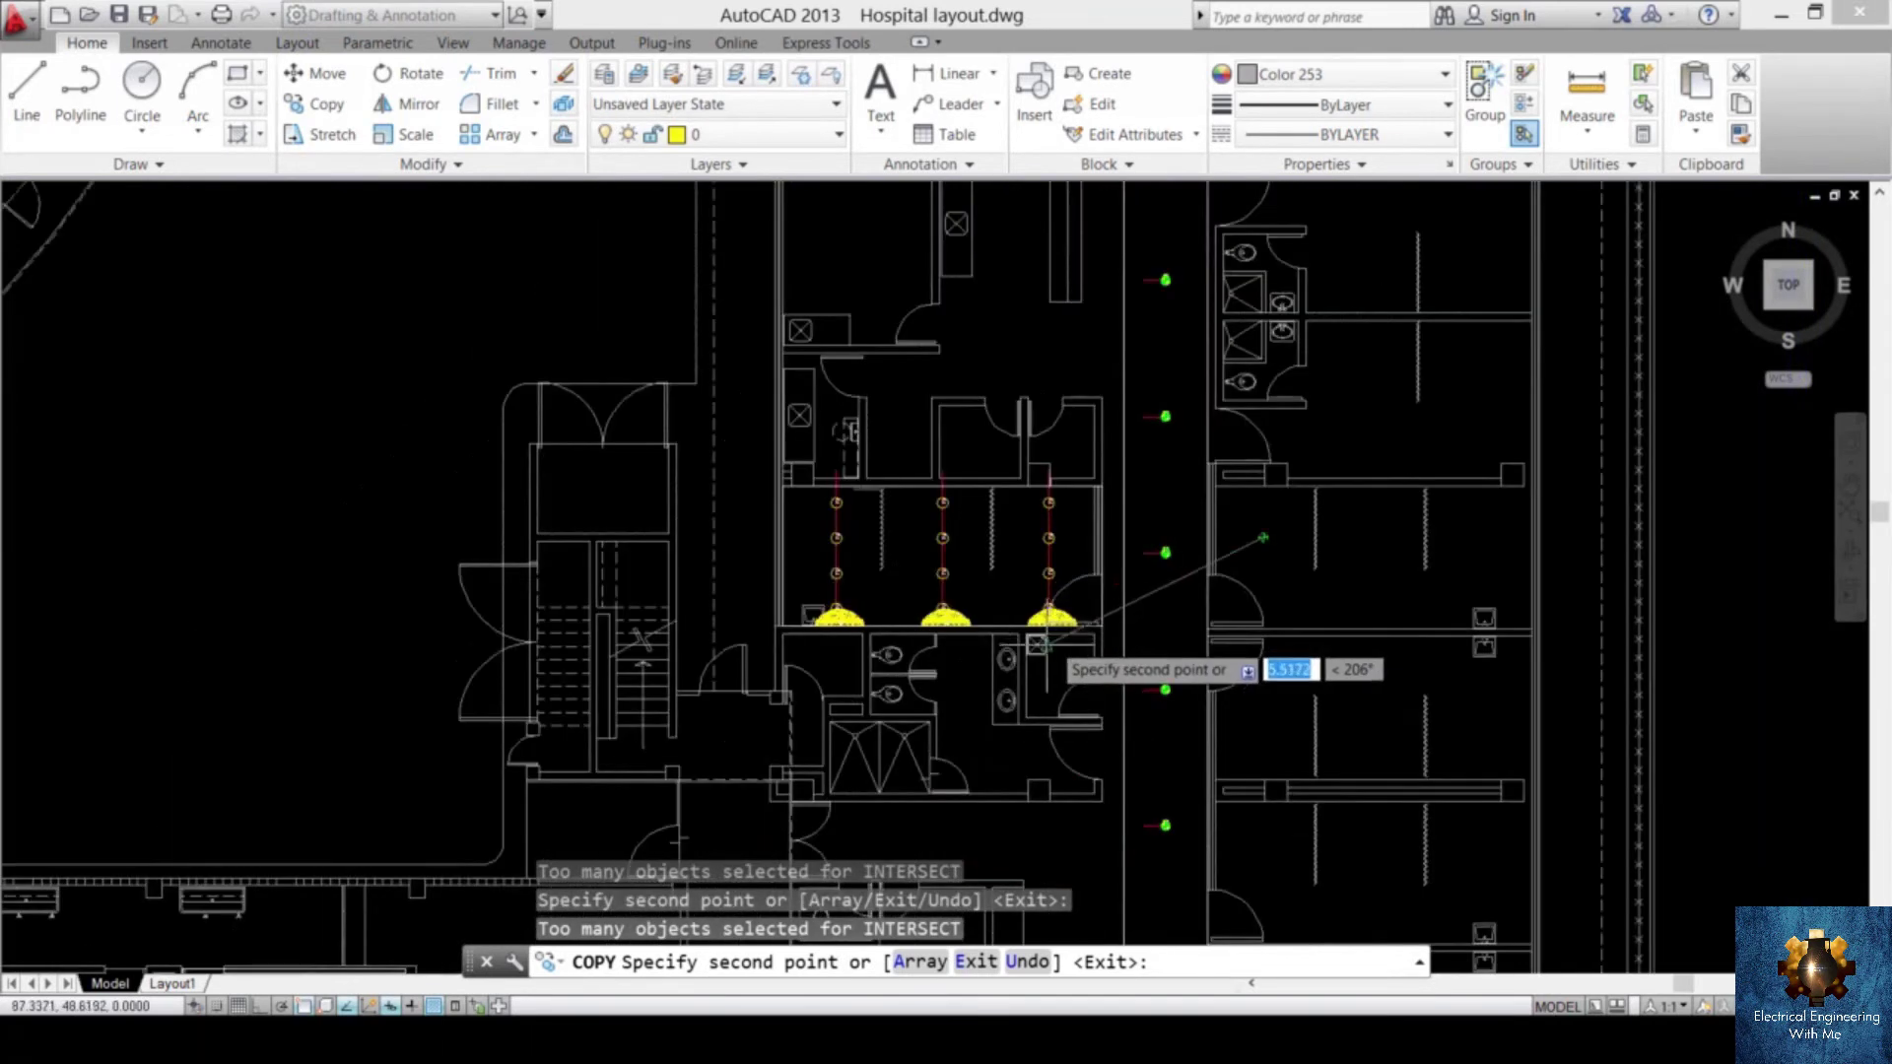
scroll(917, 552, up, 5)
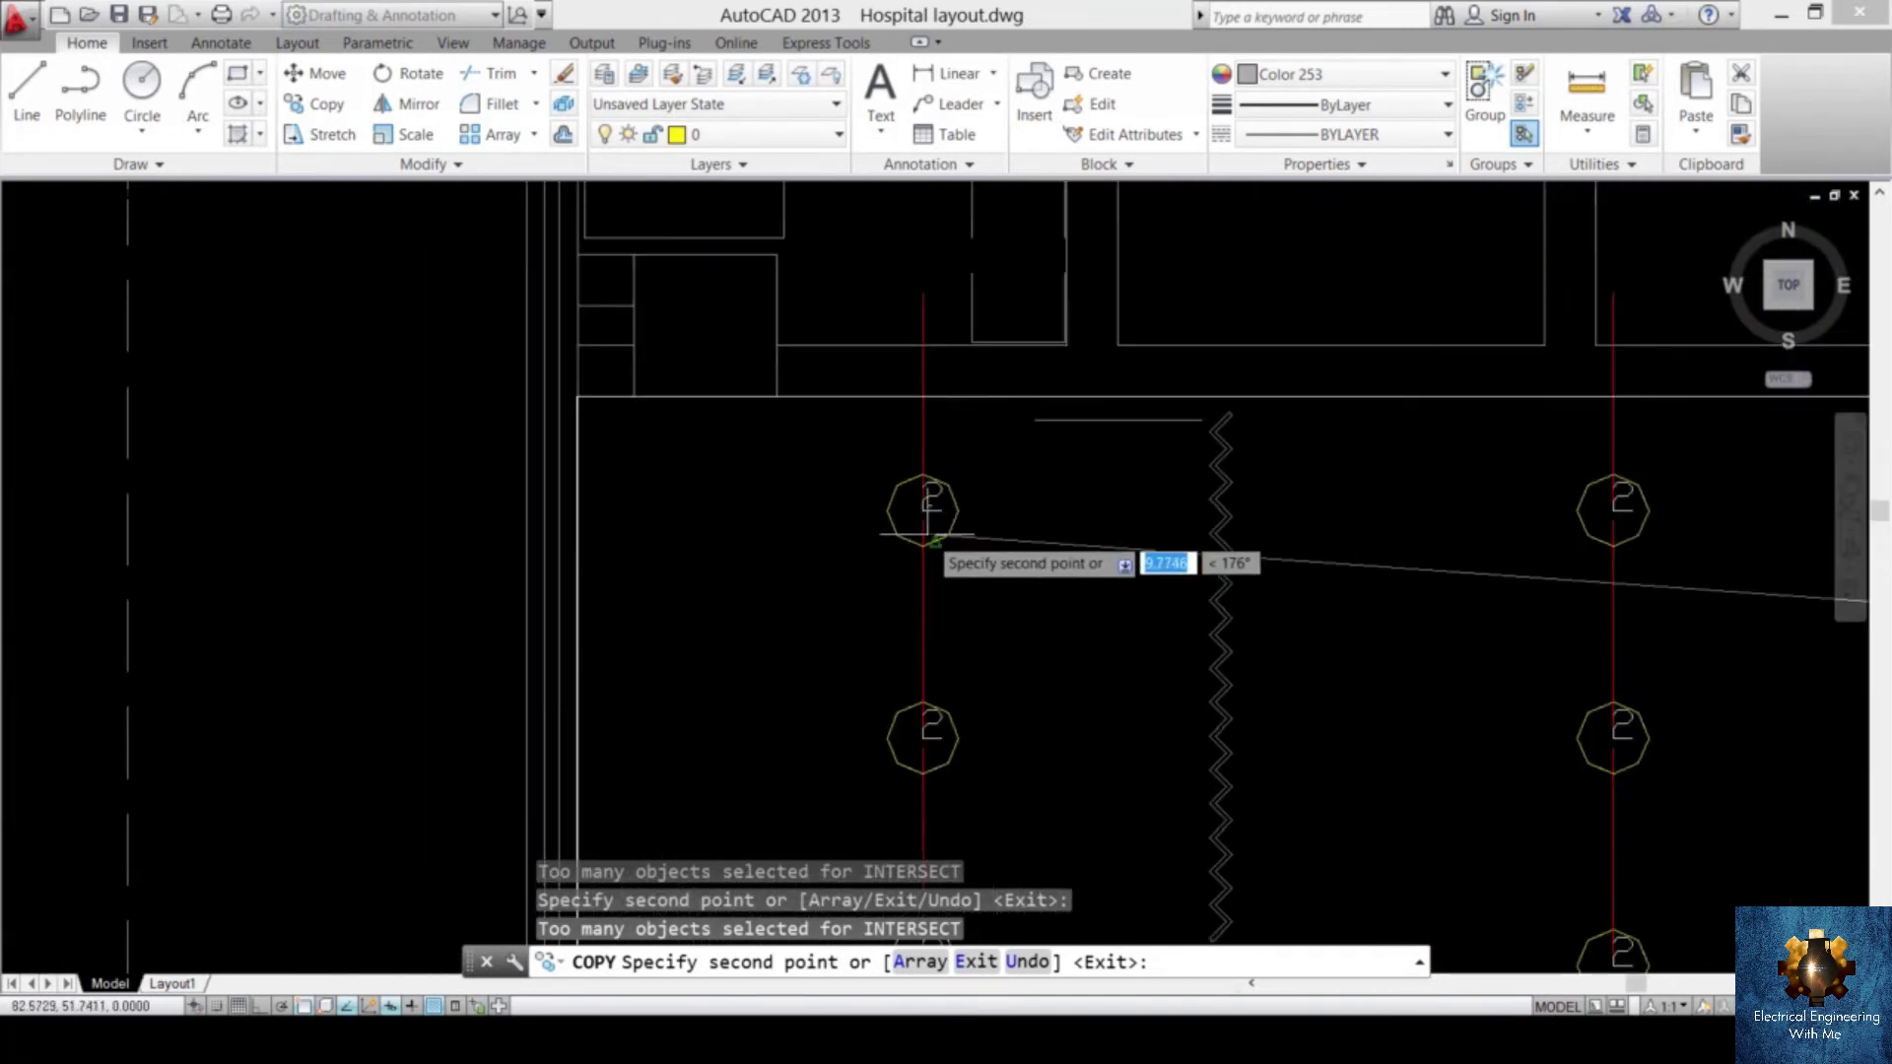
scroll(906, 503, up, 3)
scroll(976, 463, down, 5)
scroll(995, 424, up, 4)
scroll(989, 408, down, 5)
scroll(986, 537, up, 6)
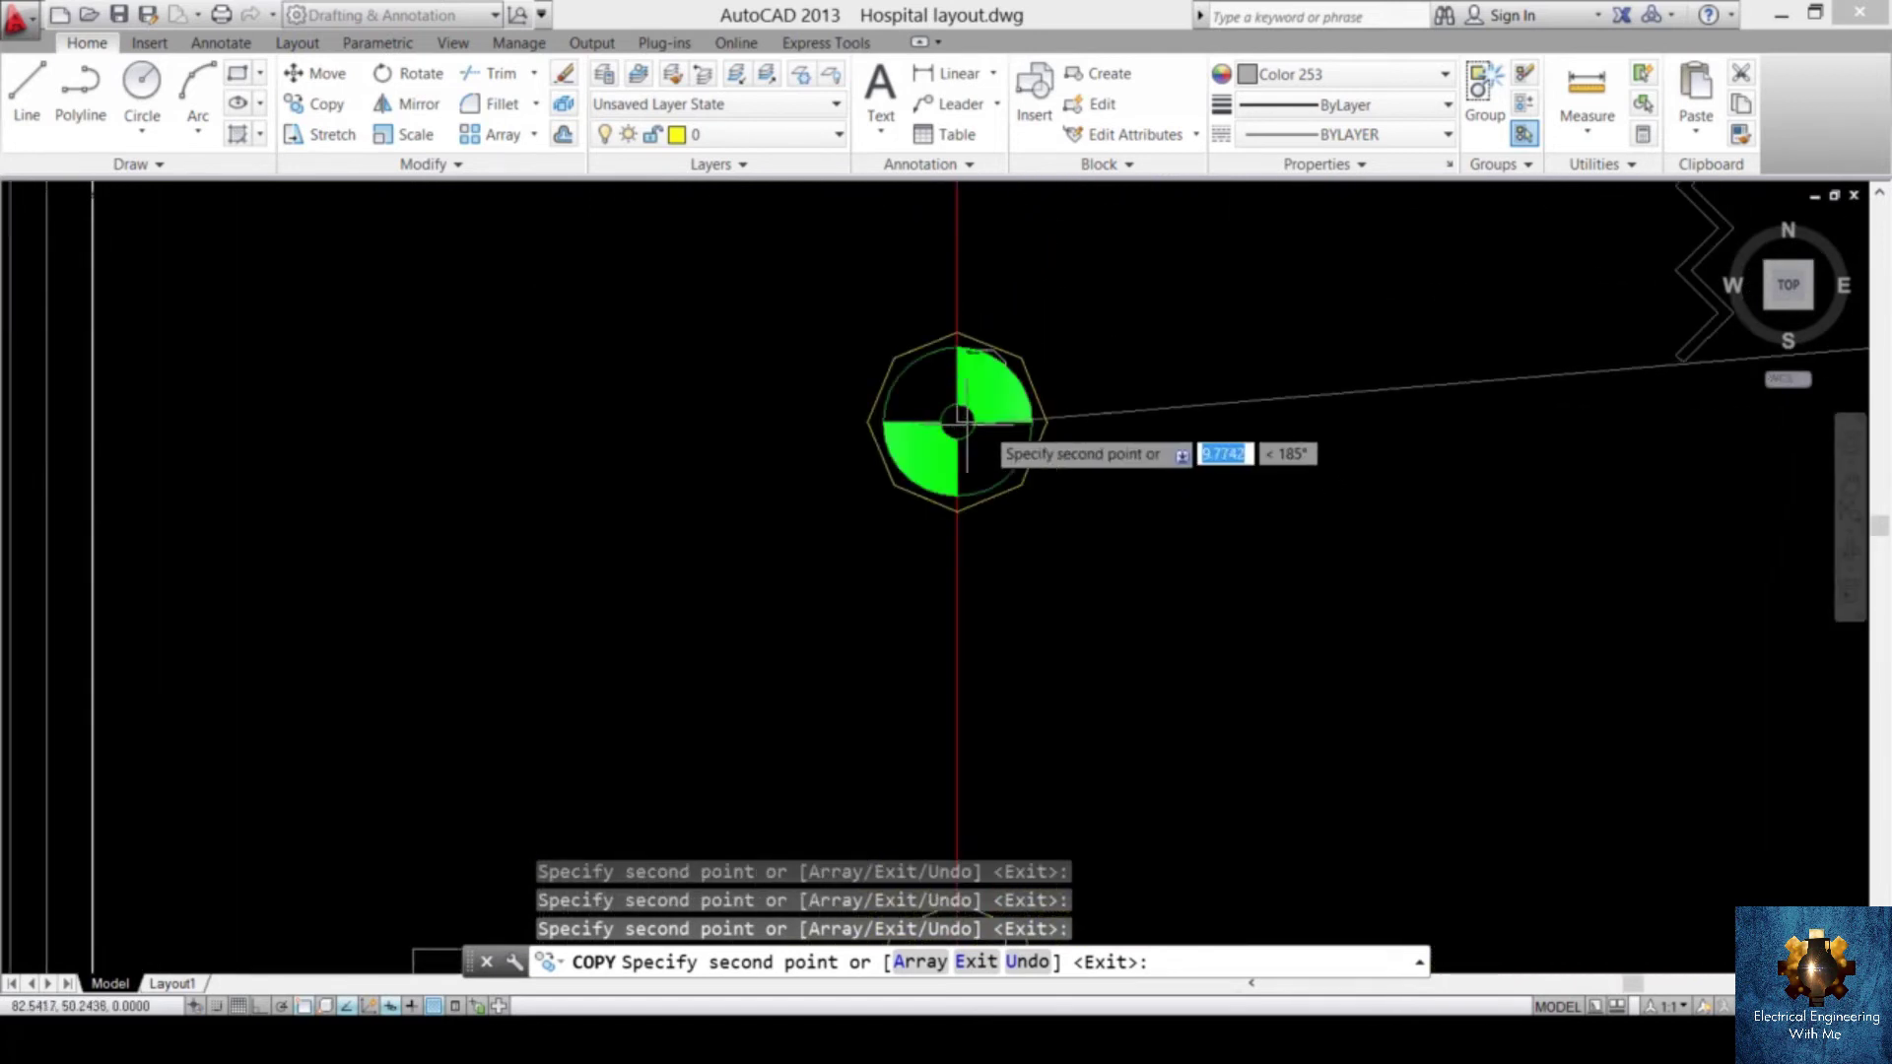
scroll(1064, 528, down, 4)
scroll(1067, 527, up, 3)
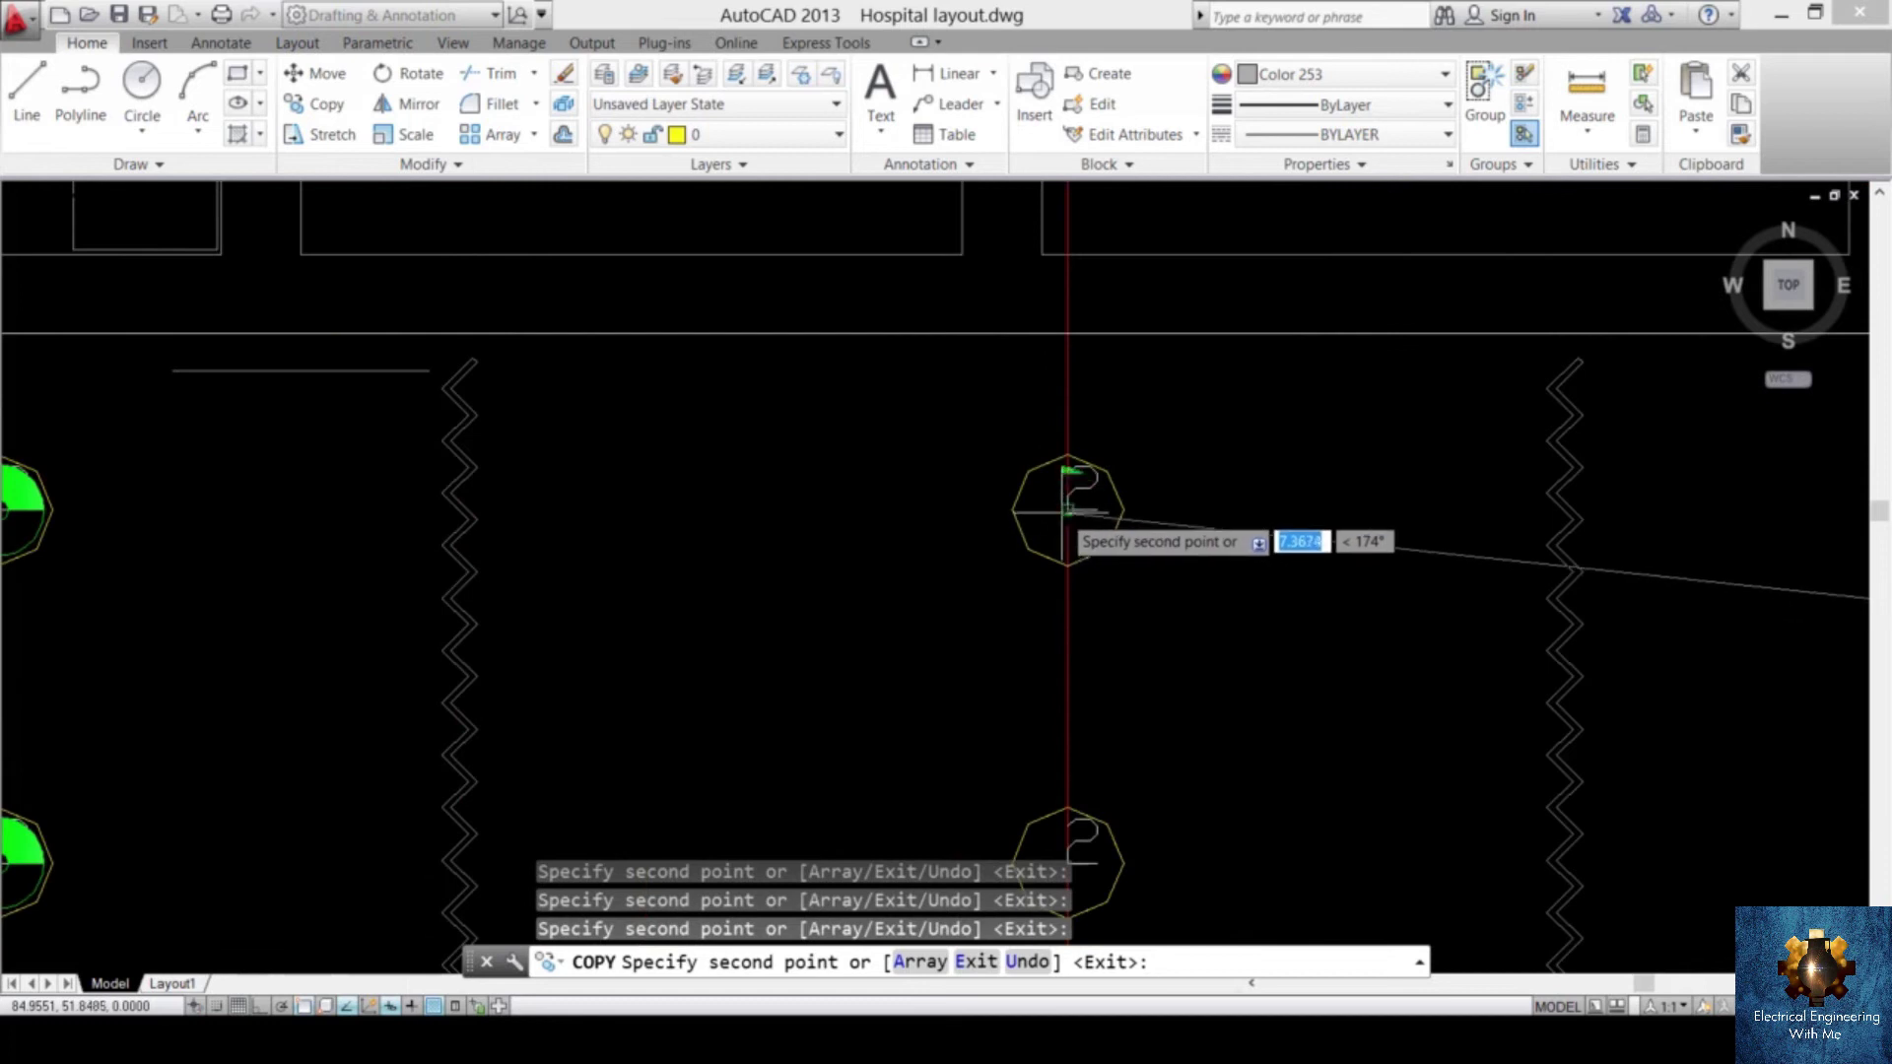
scroll(1067, 513, down, 4)
scroll(1074, 522, up, 4)
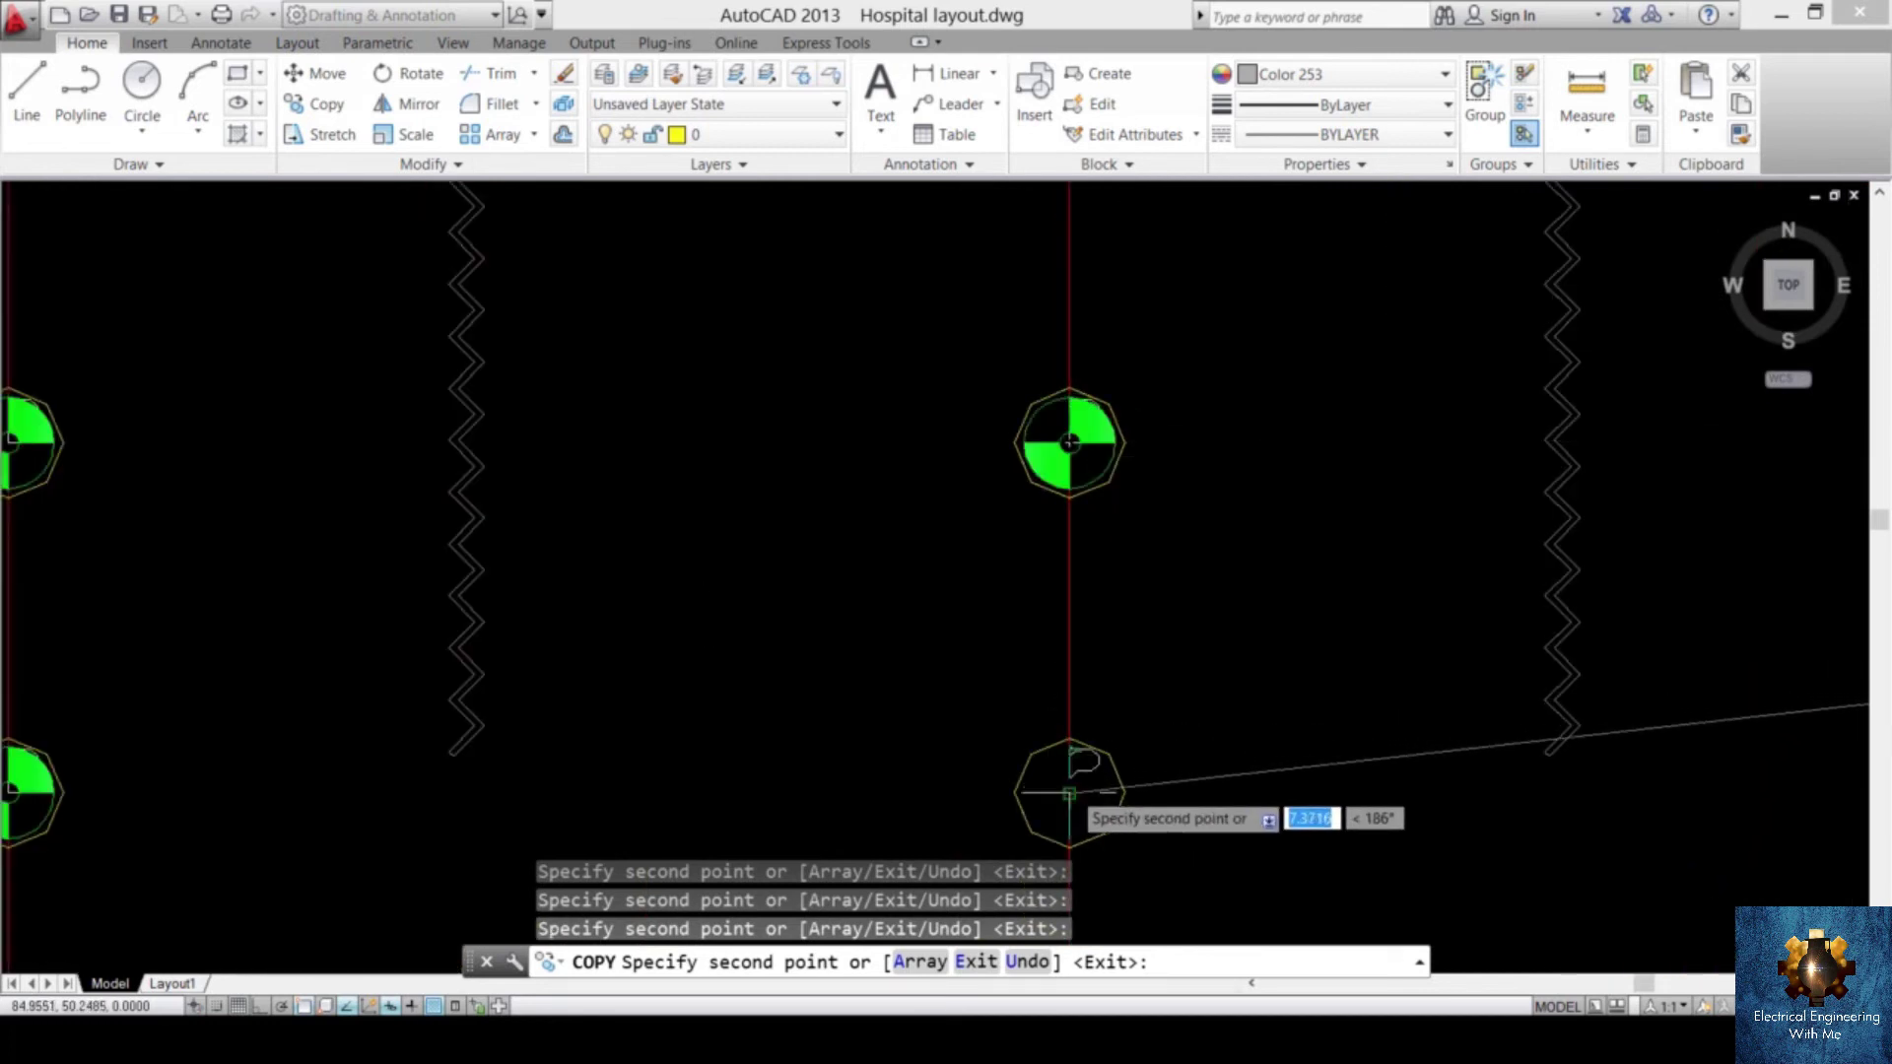
scroll(1069, 786, down, 4)
scroll(1201, 535, up, 4)
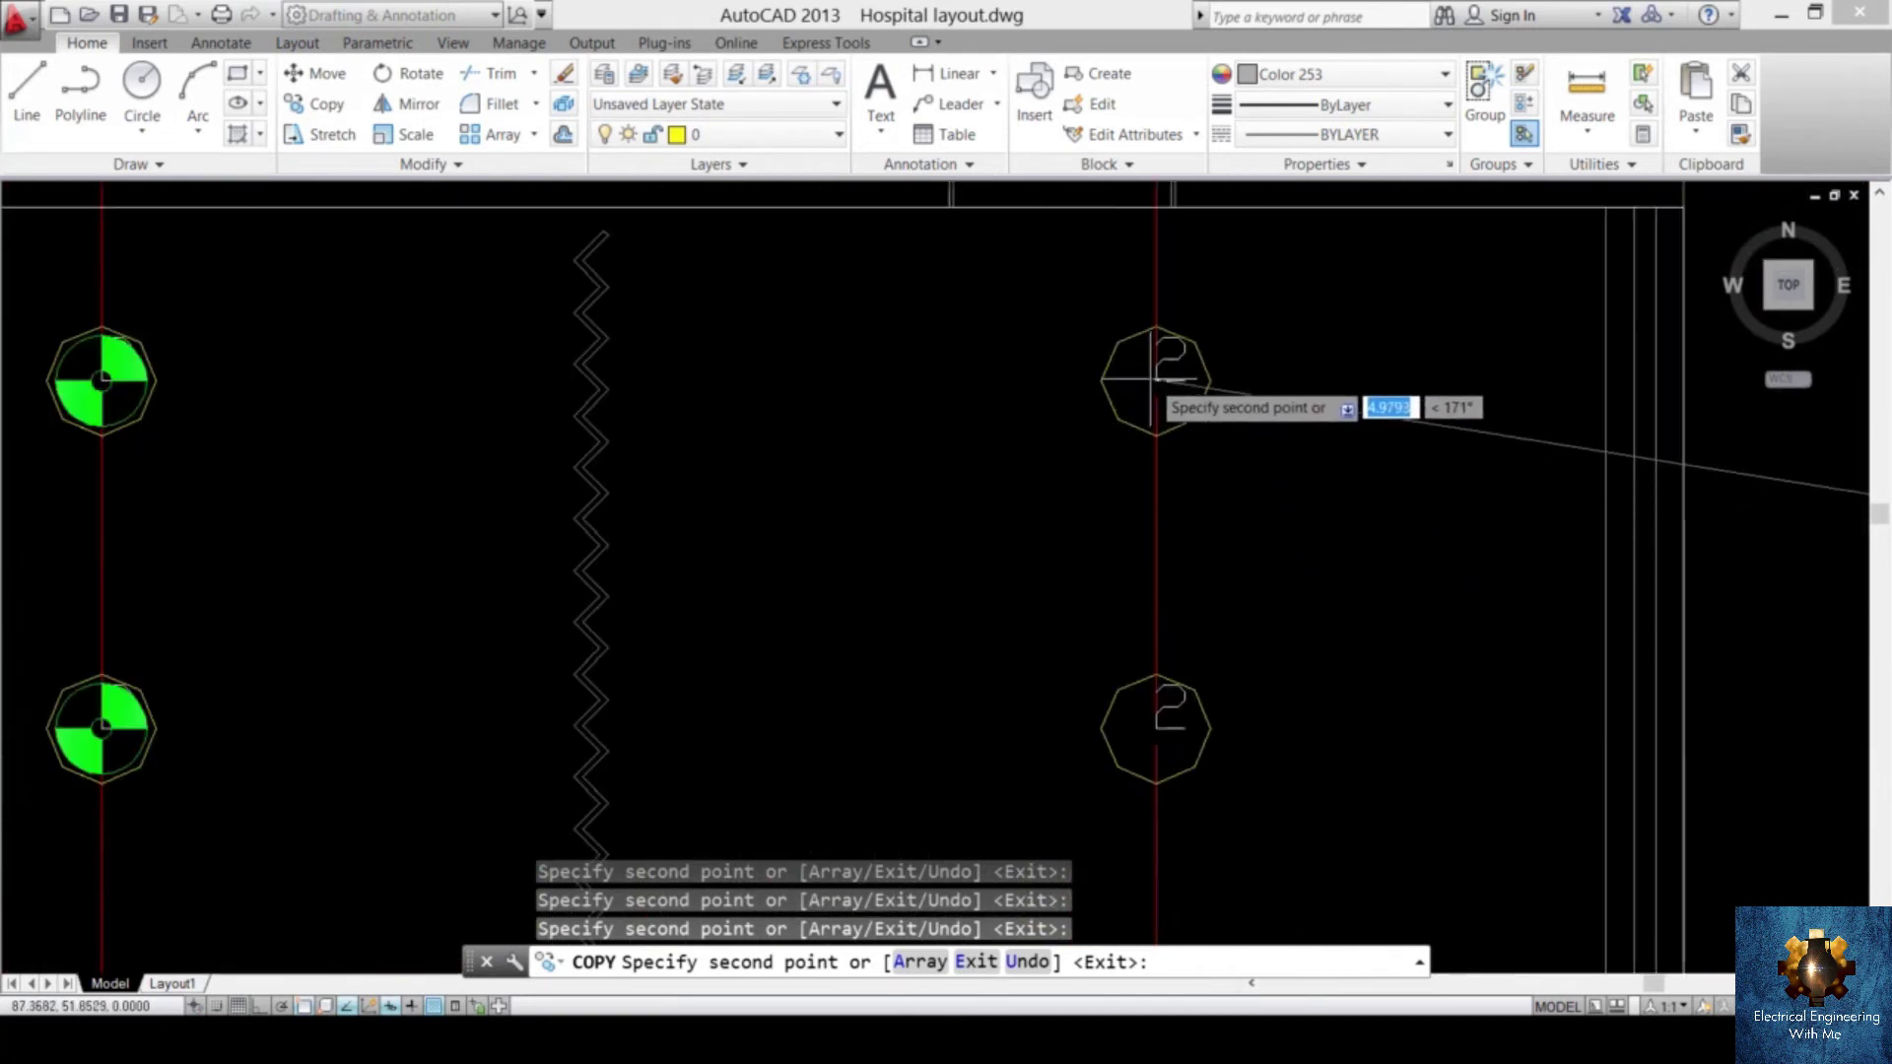
- Place copies of the symbol on the five luminaires in the upper row of the three-row room, and end the Copy command
scroll(1152, 360, down, 4)
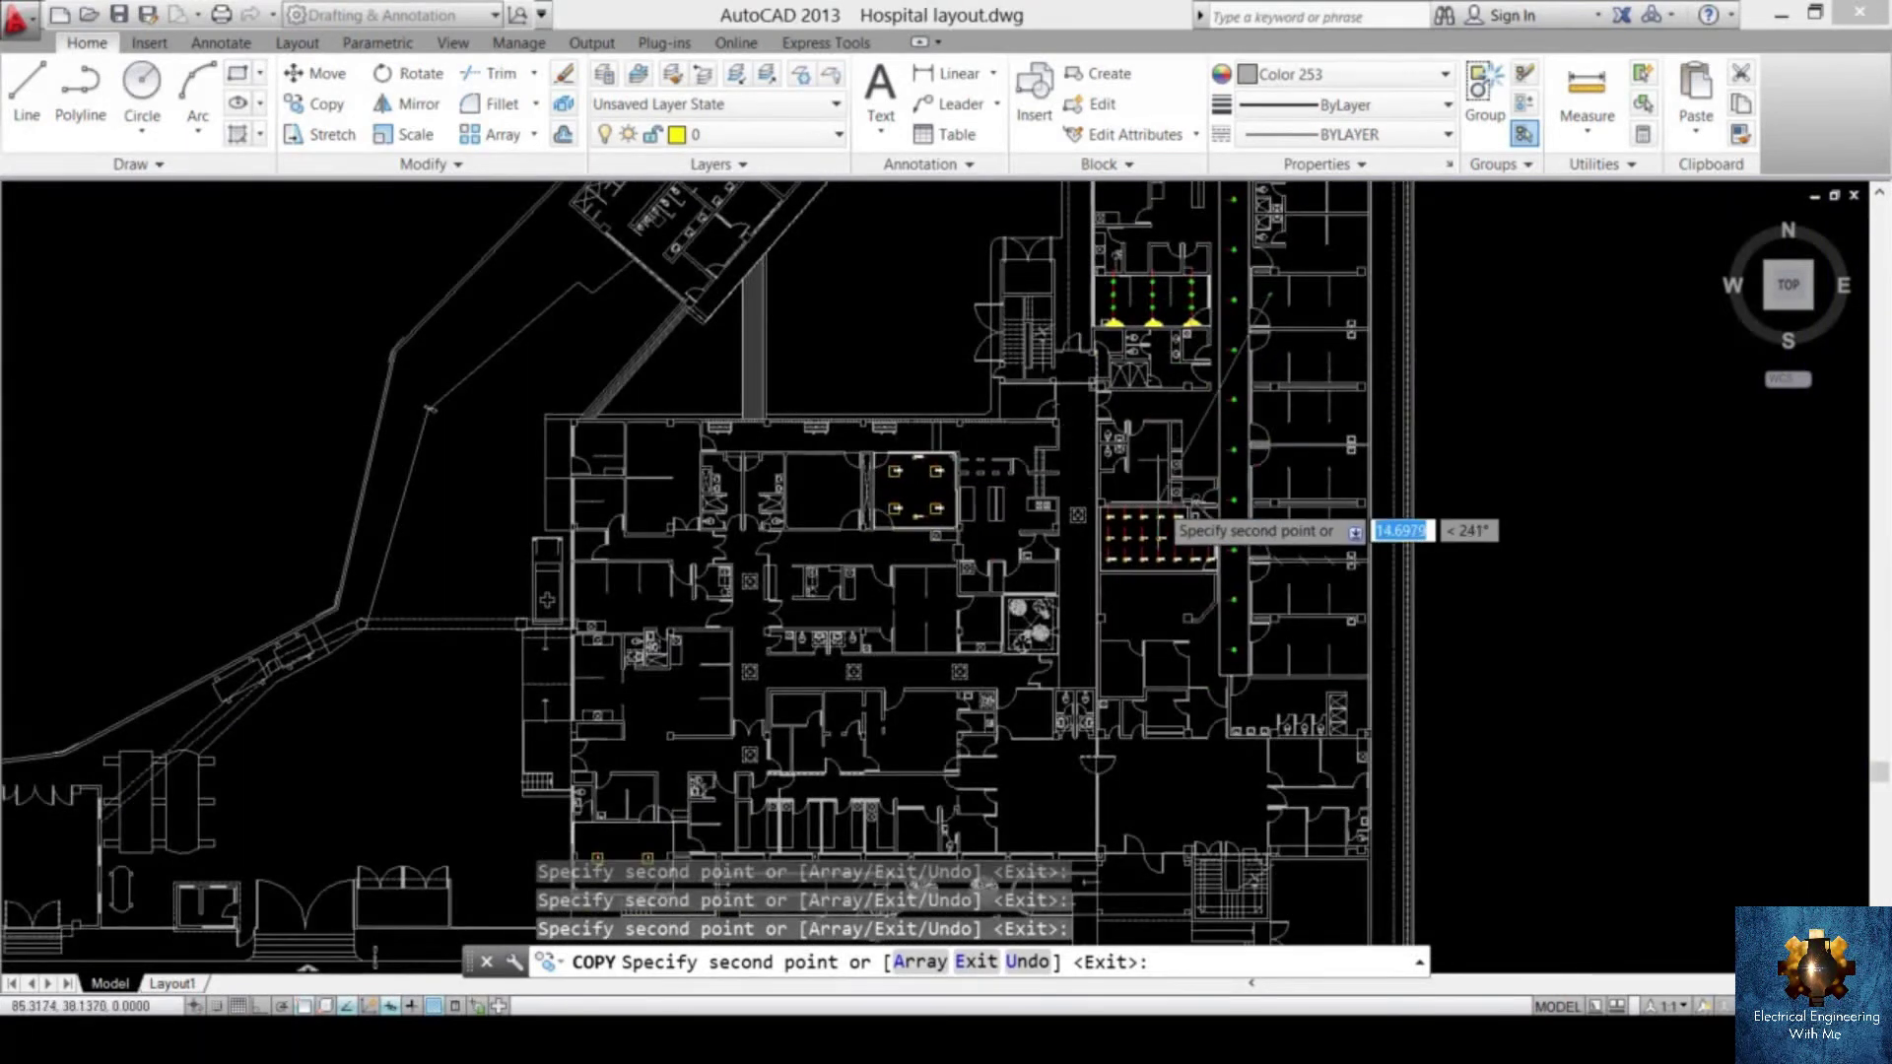
scroll(1121, 530, up, 6)
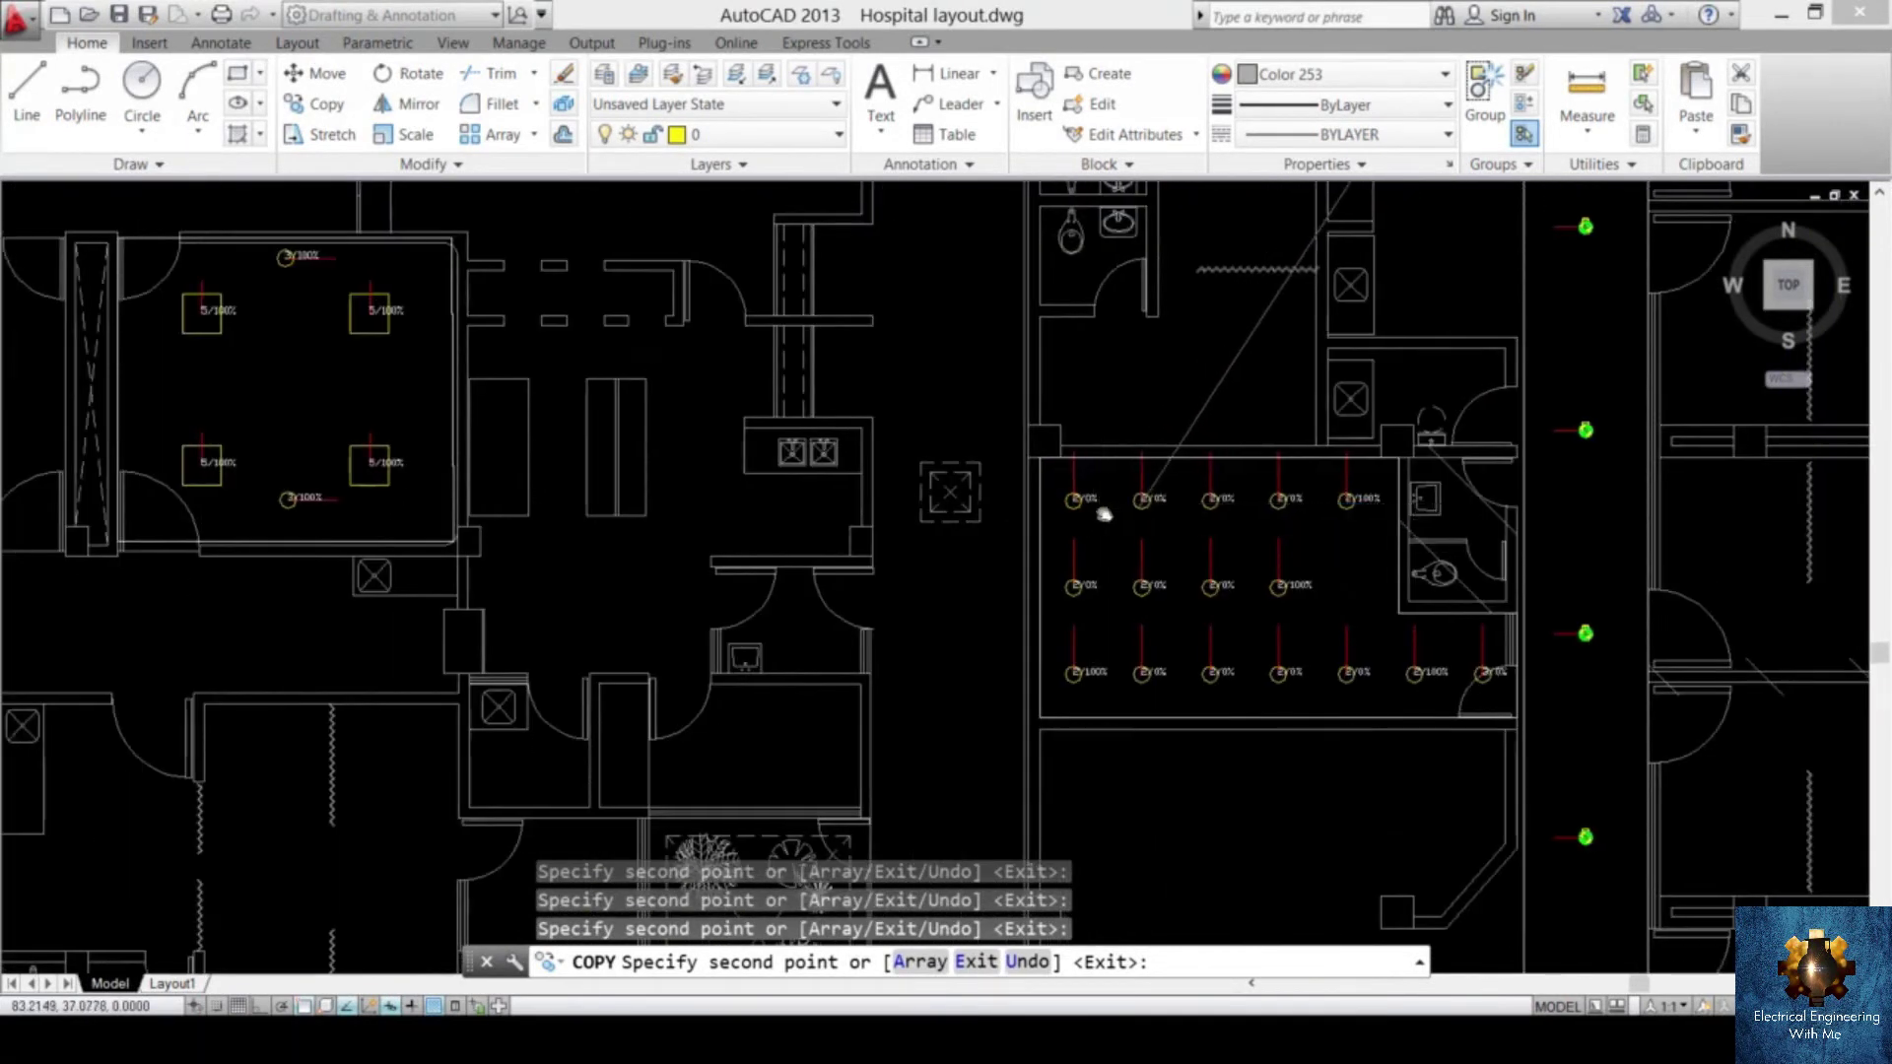
scroll(1015, 497, up, 4)
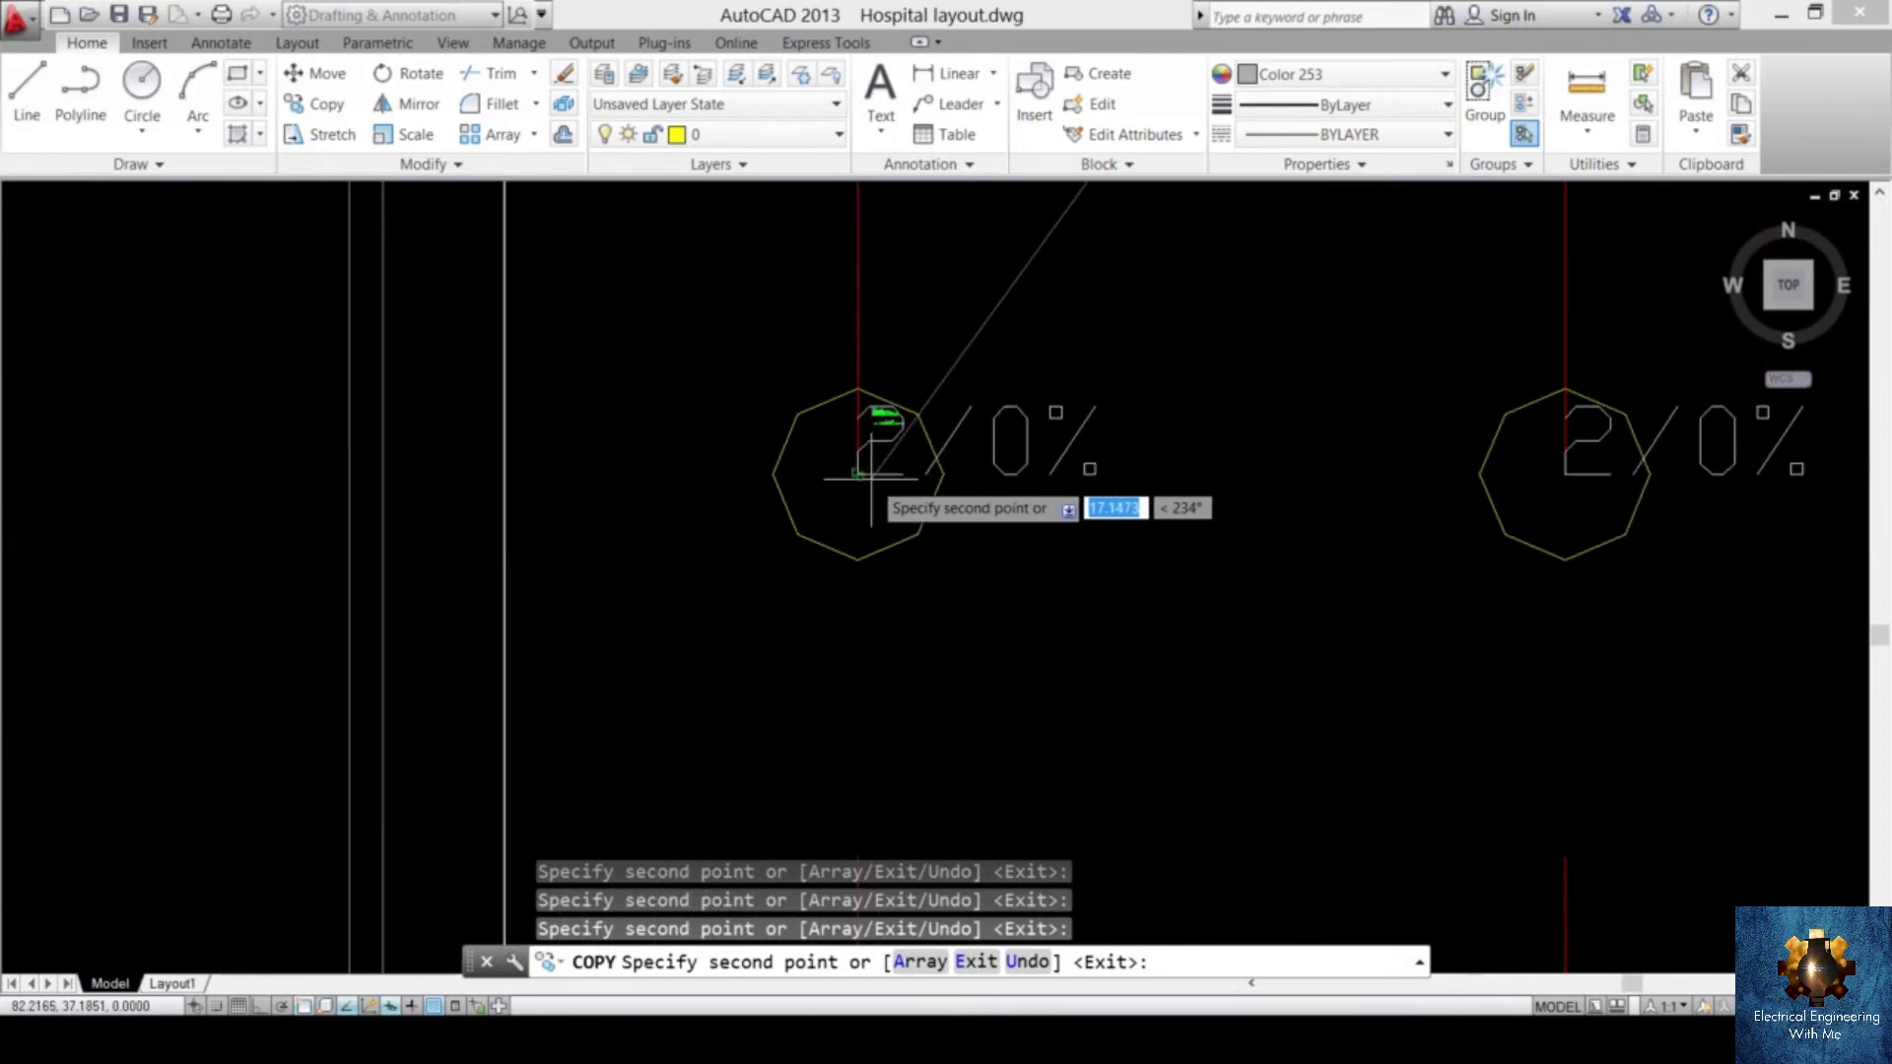
mouse_move(1430, 549)
middle_down()
mouse_move(1242, 487)
mouse_move(983, 502)
middle_up()
click(982, 502)
middle_drag(1547, 498, 1182, 512)
click(1183, 513)
scroll(1193, 518, down, 4)
scroll(1339, 522, up, 5)
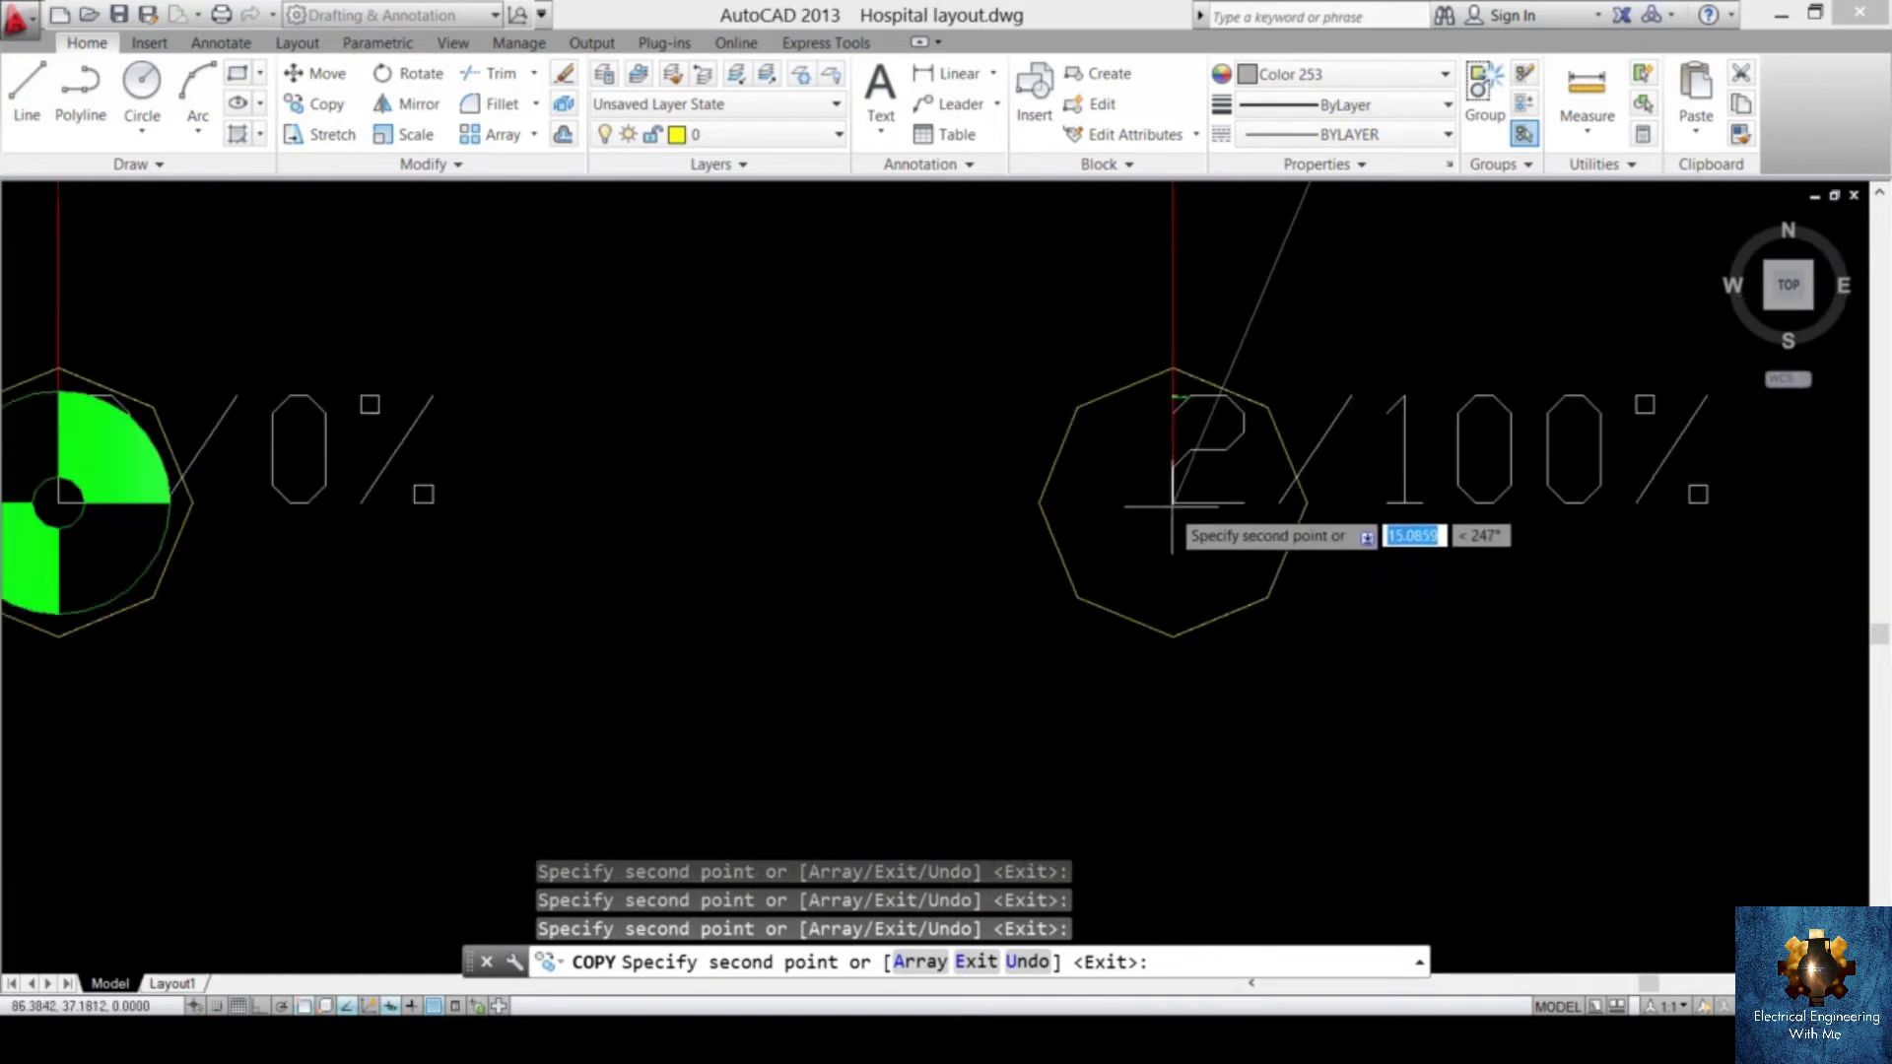
click(1173, 504)
scroll(1173, 505, down, 5)
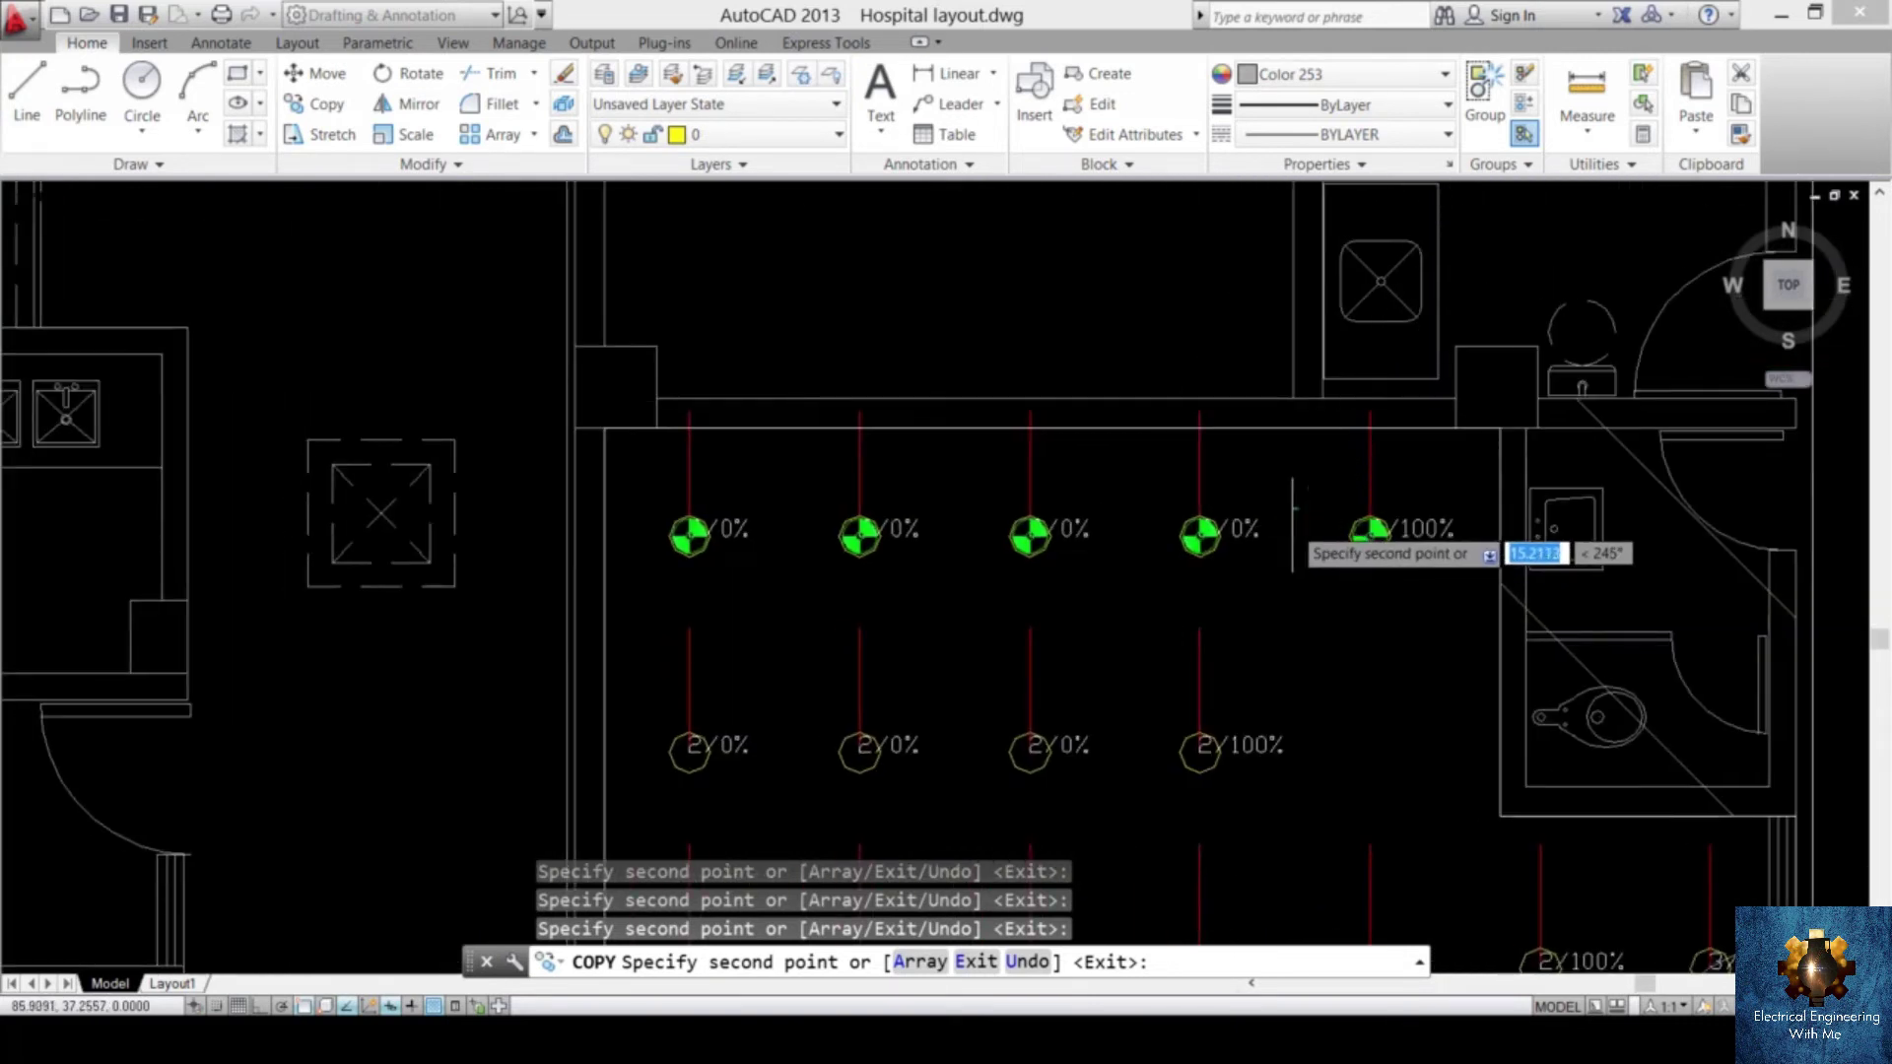
key(Escape)
- Copy the five green symbols of the three-row room's upper row onto the middle row, using the first symbol's centre as base point
middle_drag(726, 576, 754, 400)
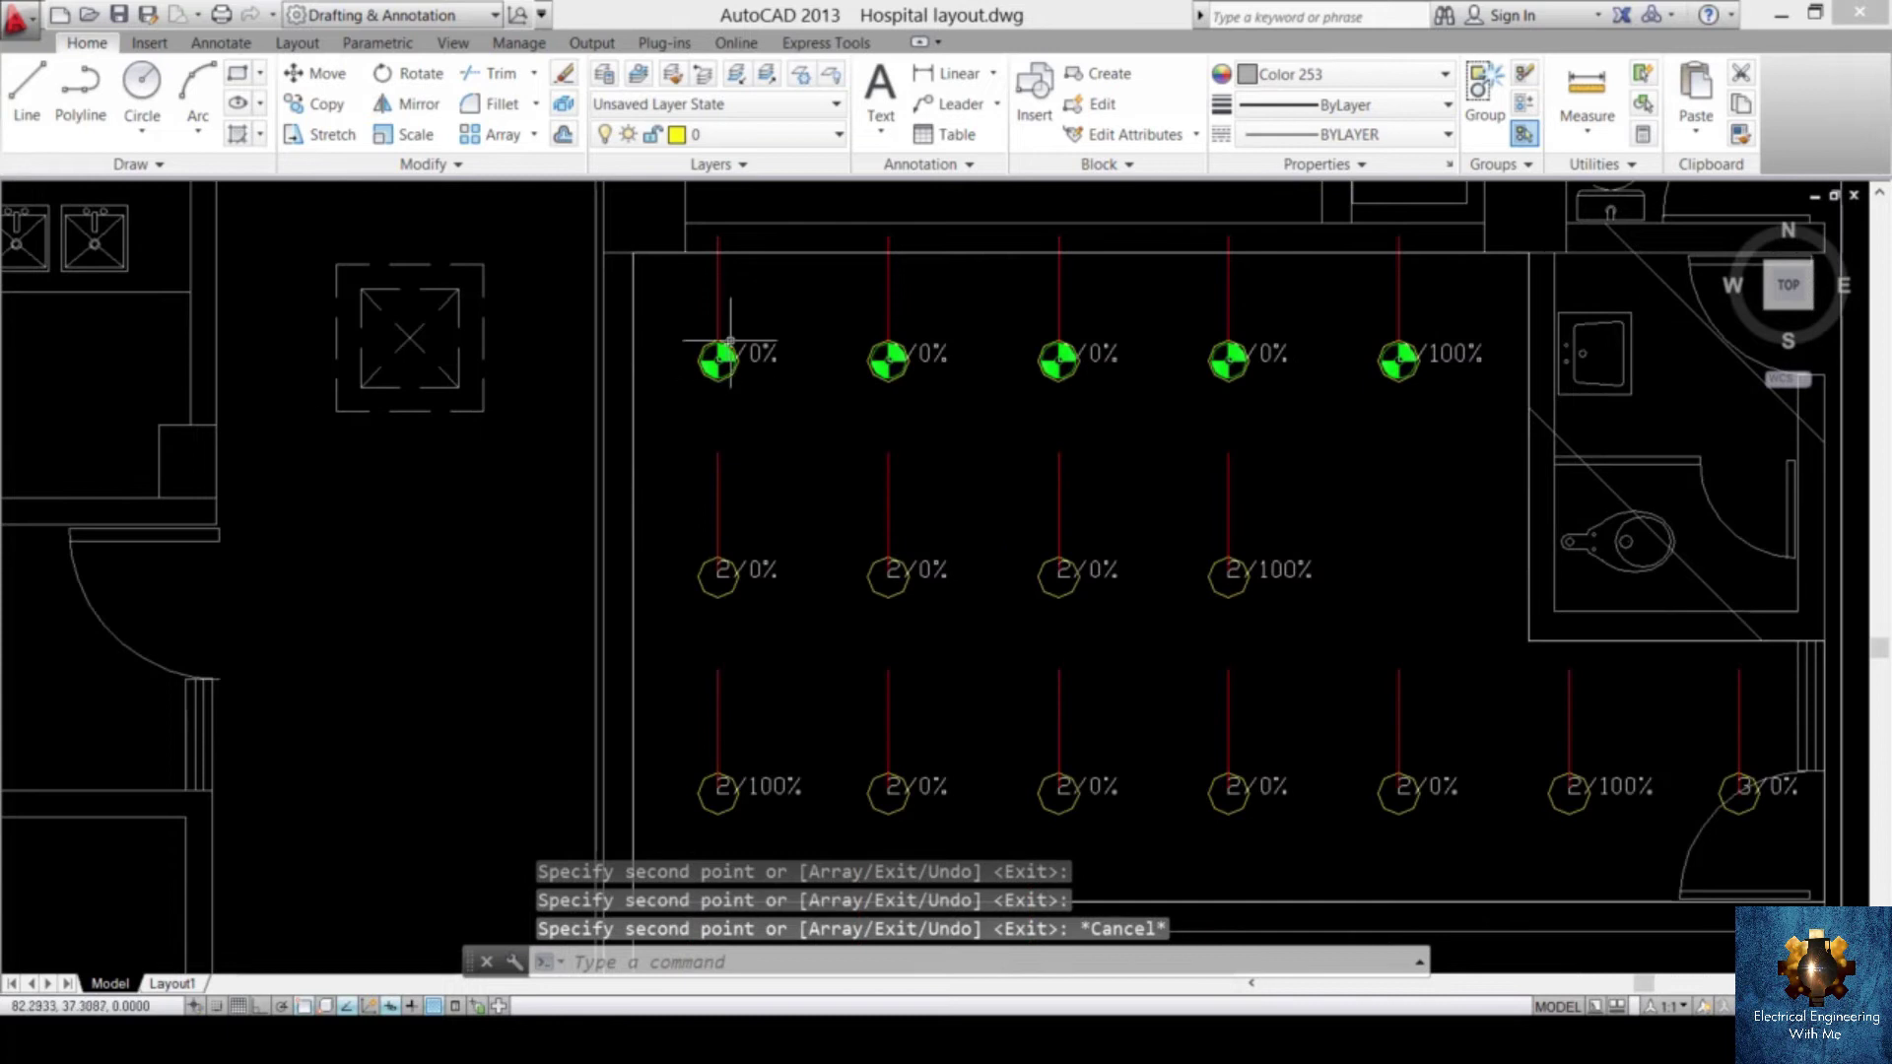
scroll(730, 340, up, 4)
click(738, 380)
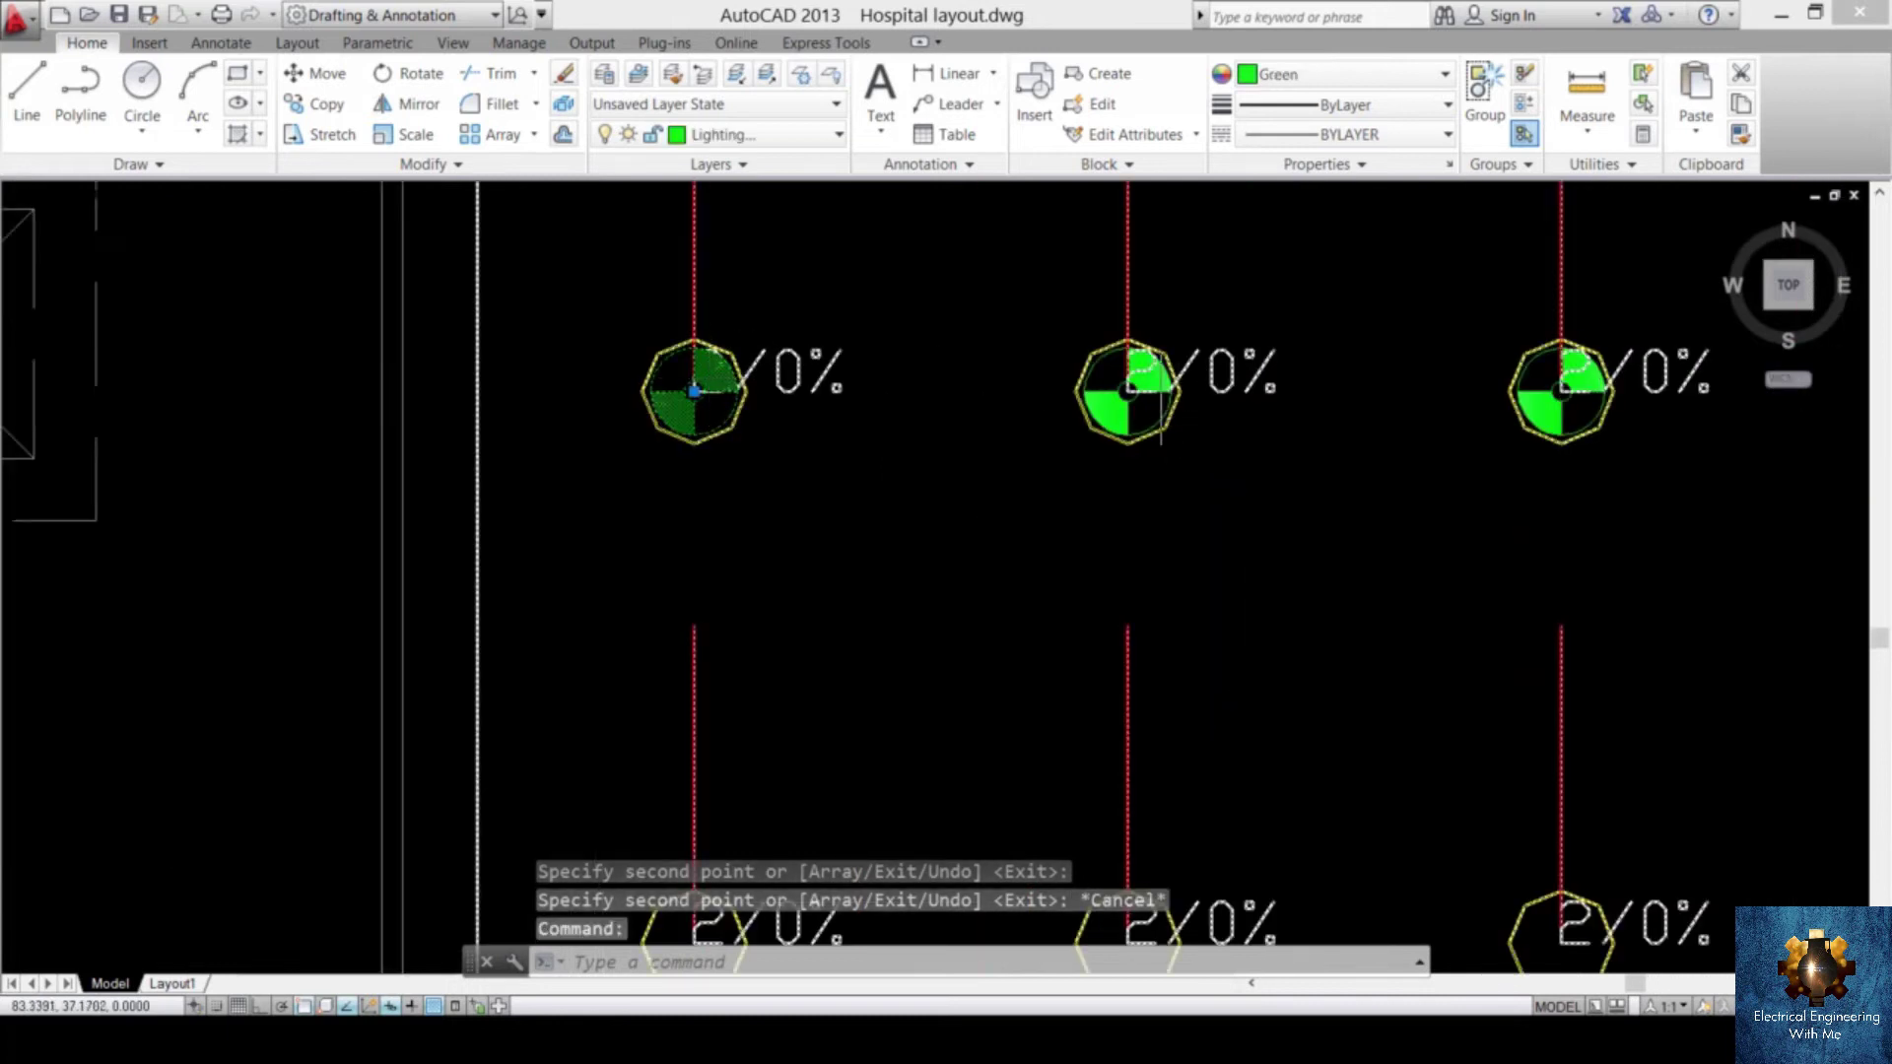
click(1132, 394)
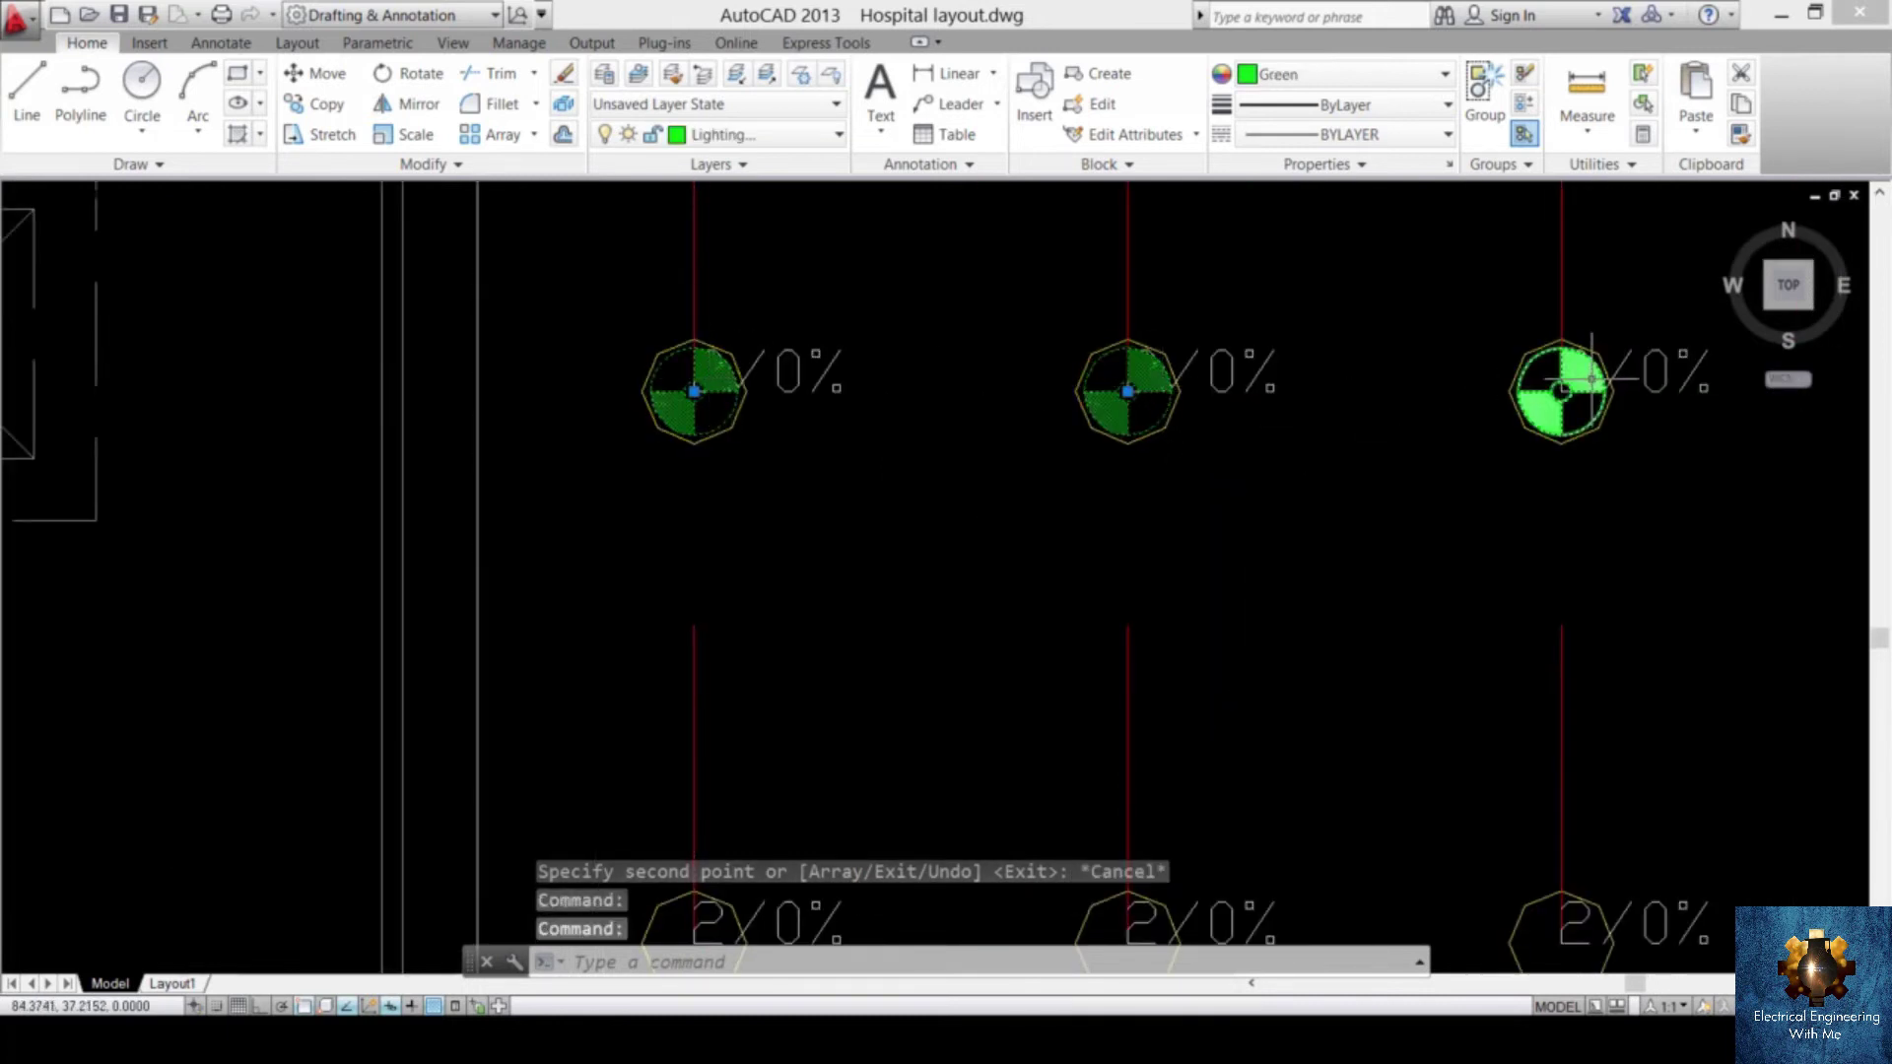
scroll(1592, 379, down, 2)
middle_drag(1591, 379, 1142, 417)
click(1075, 430)
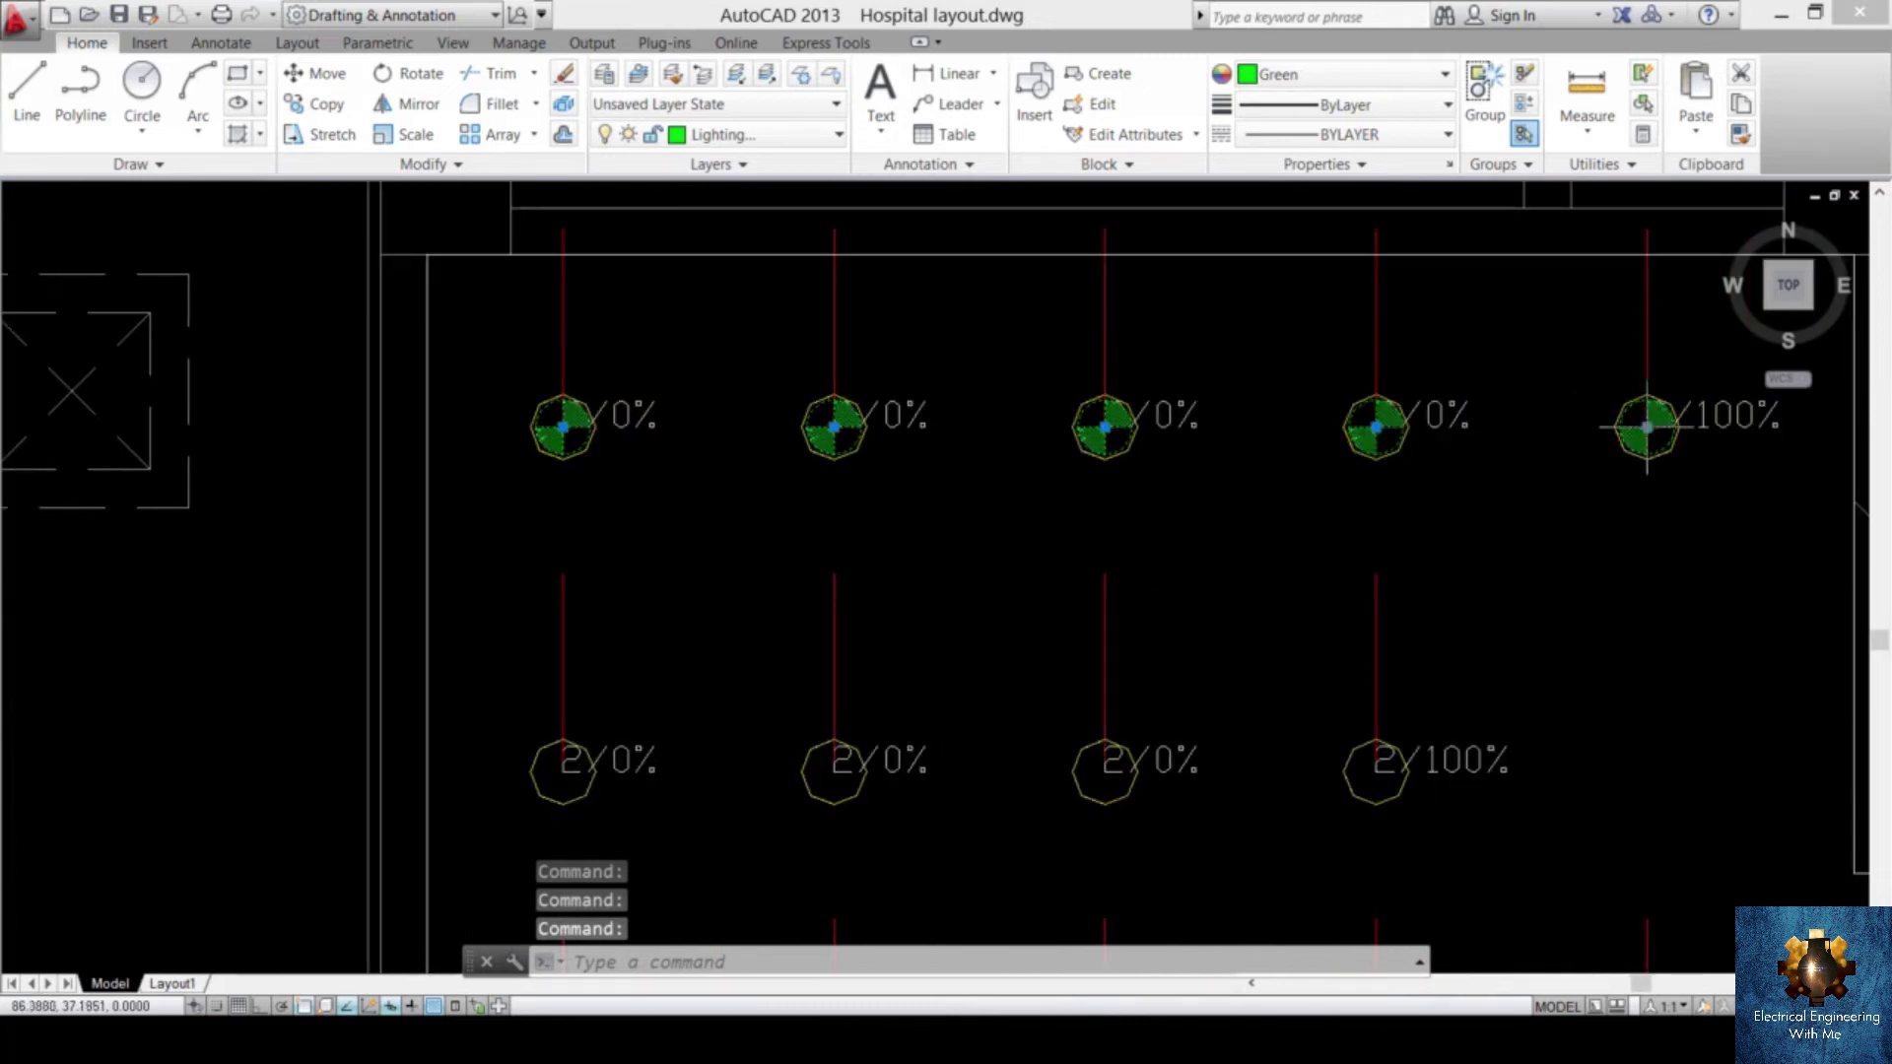
text(o)
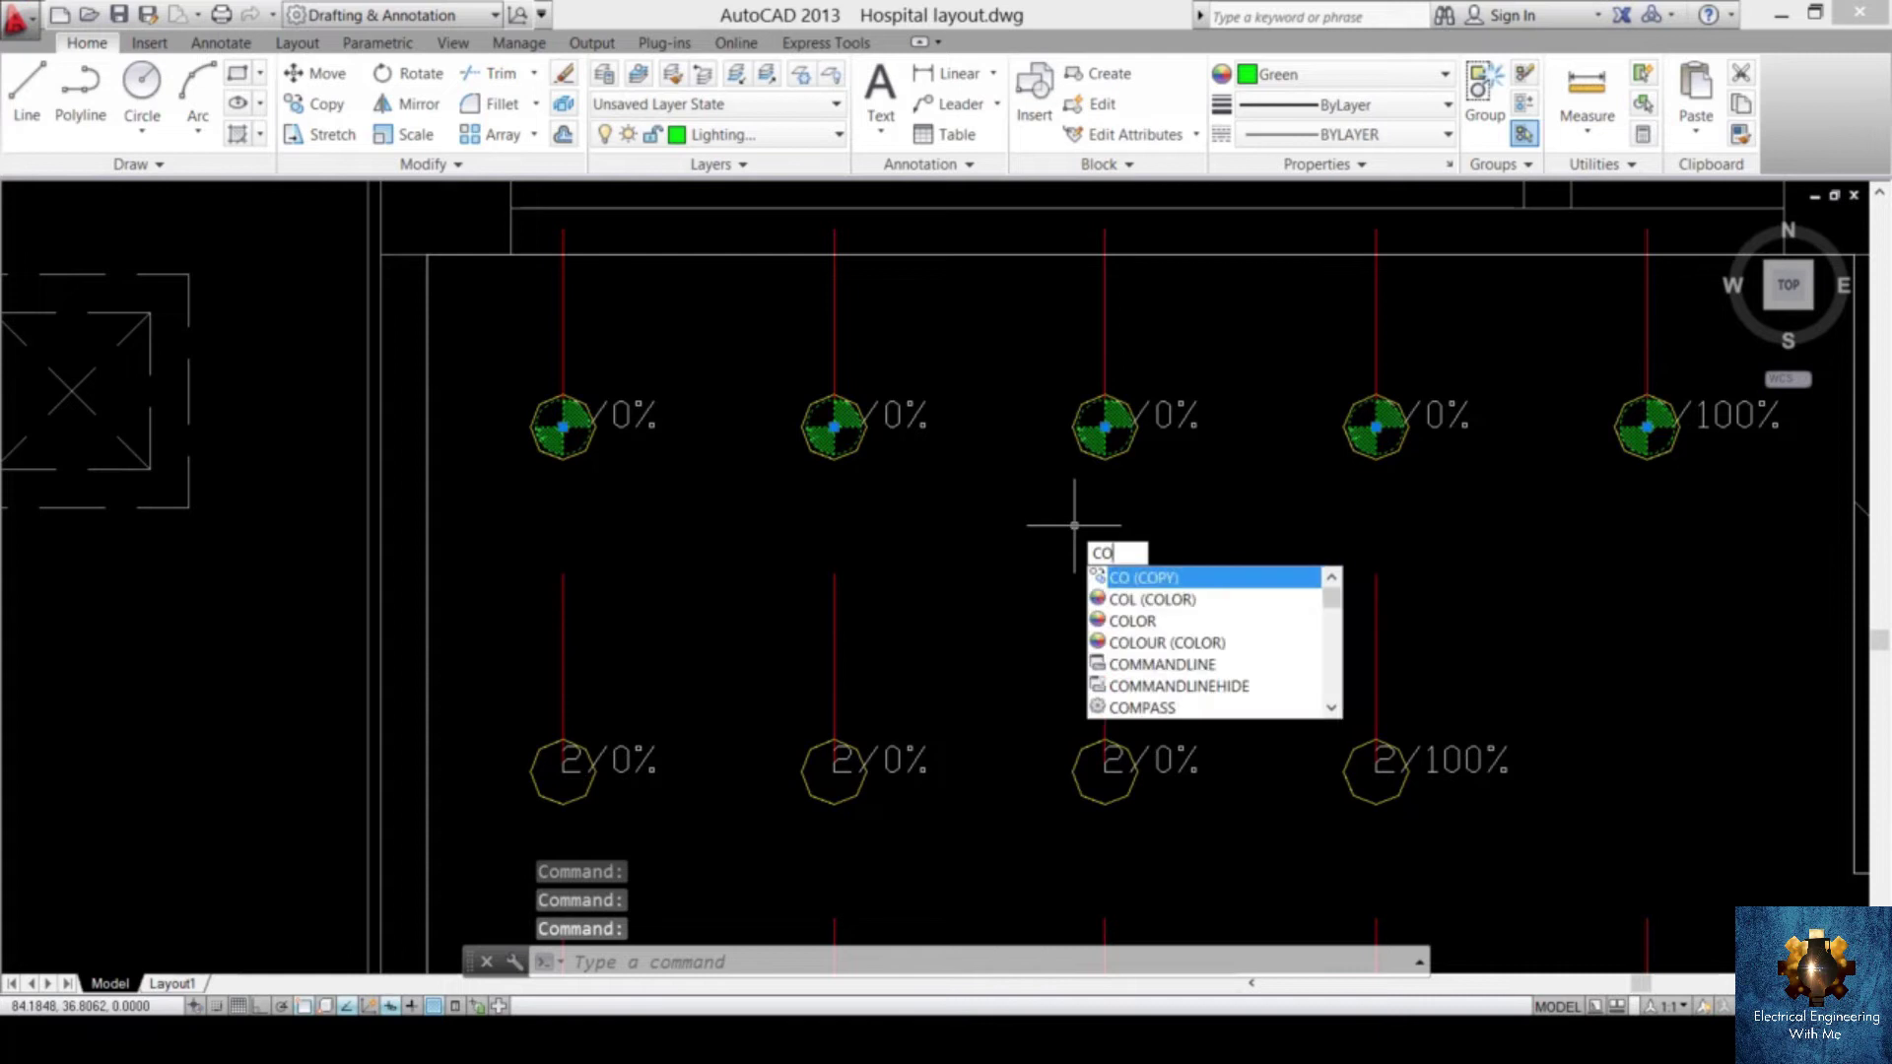
key(Return)
click(562, 425)
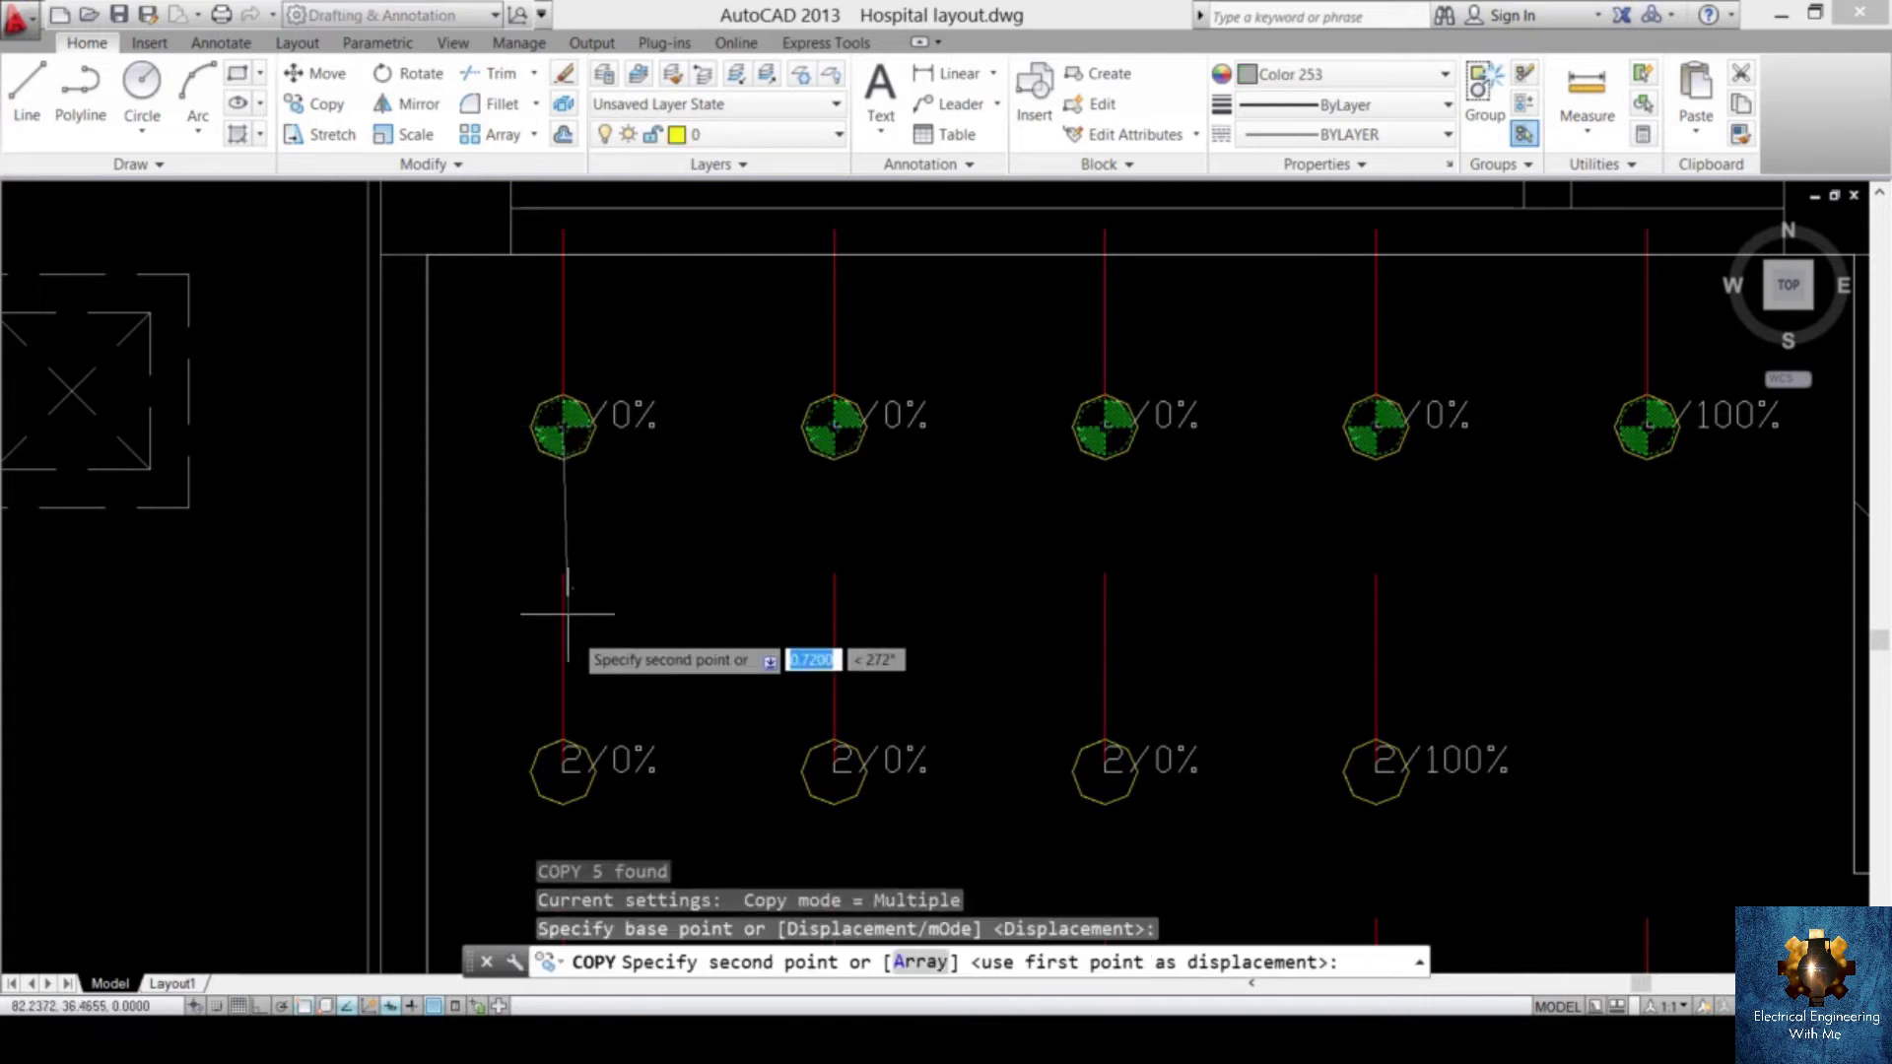
scroll(557, 767, up, 4)
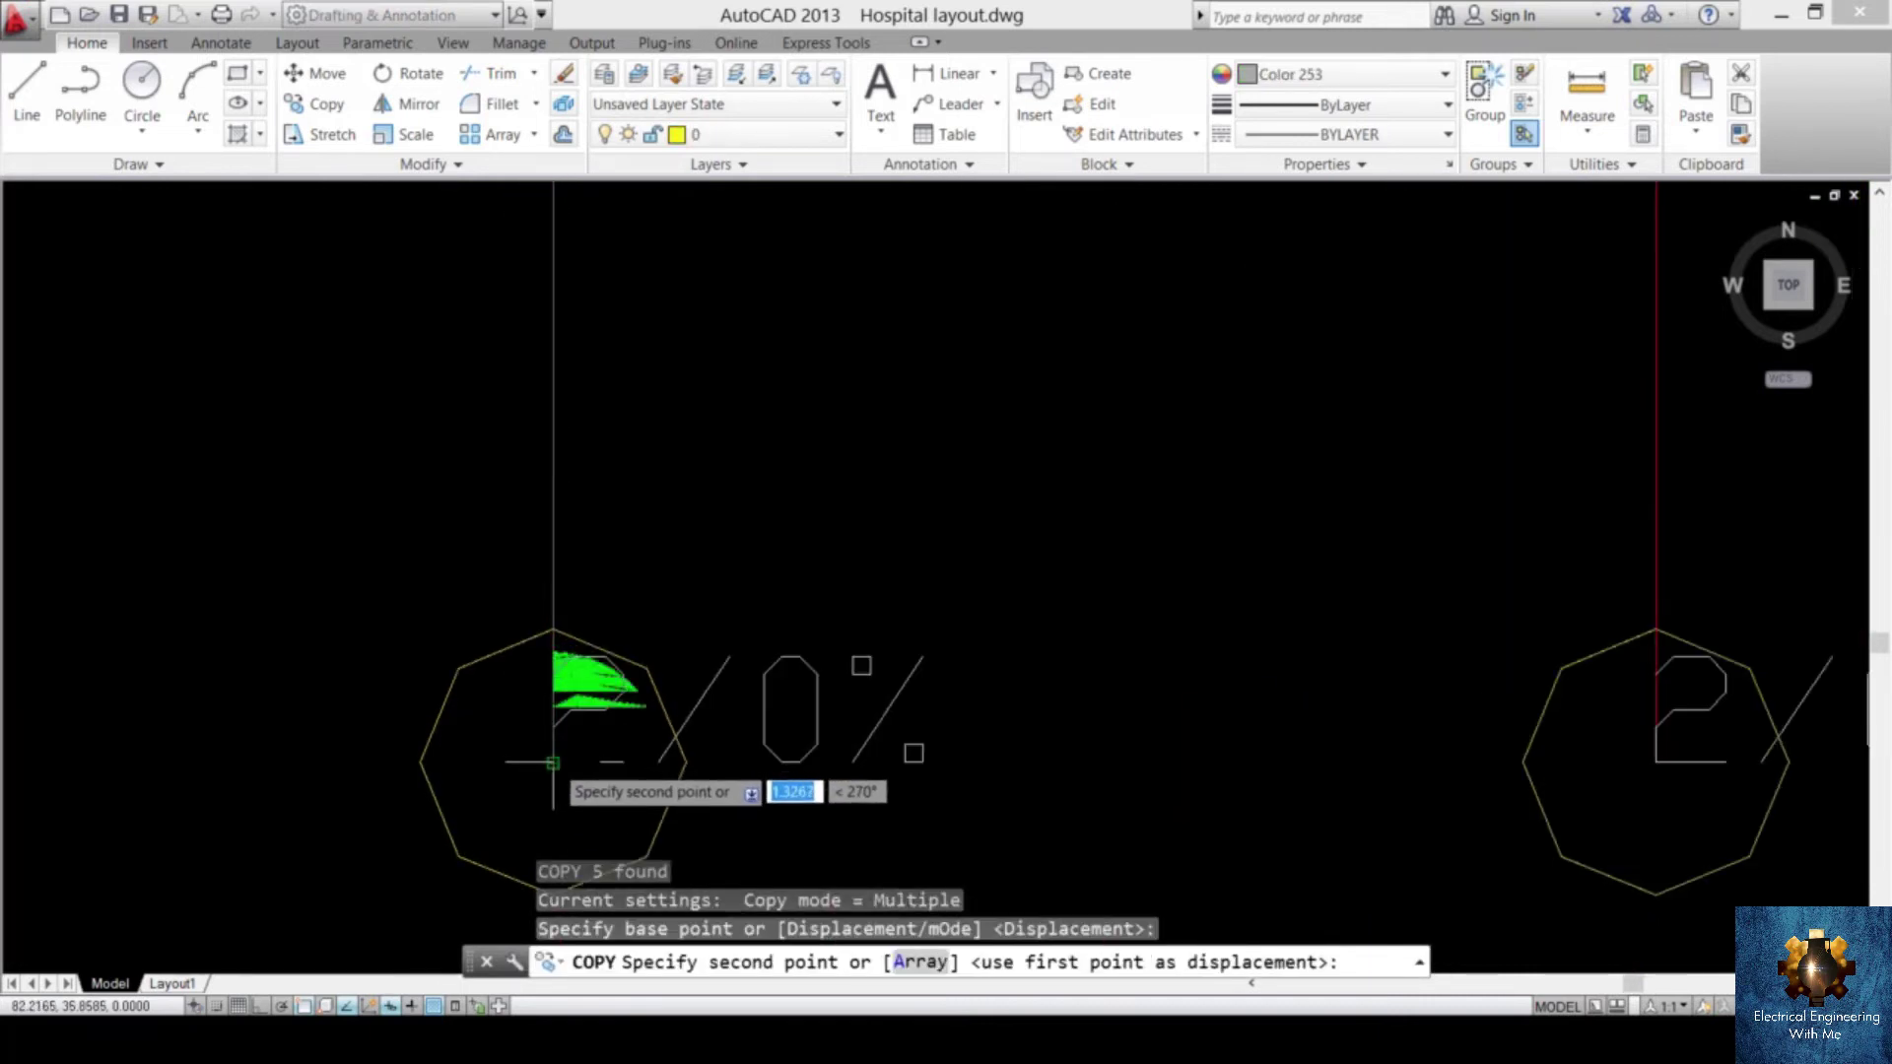
click(553, 759)
- Place another copy of the five-symbol row on the first five luminaires of the lower row, and end the Copy command
scroll(572, 779, down, 5)
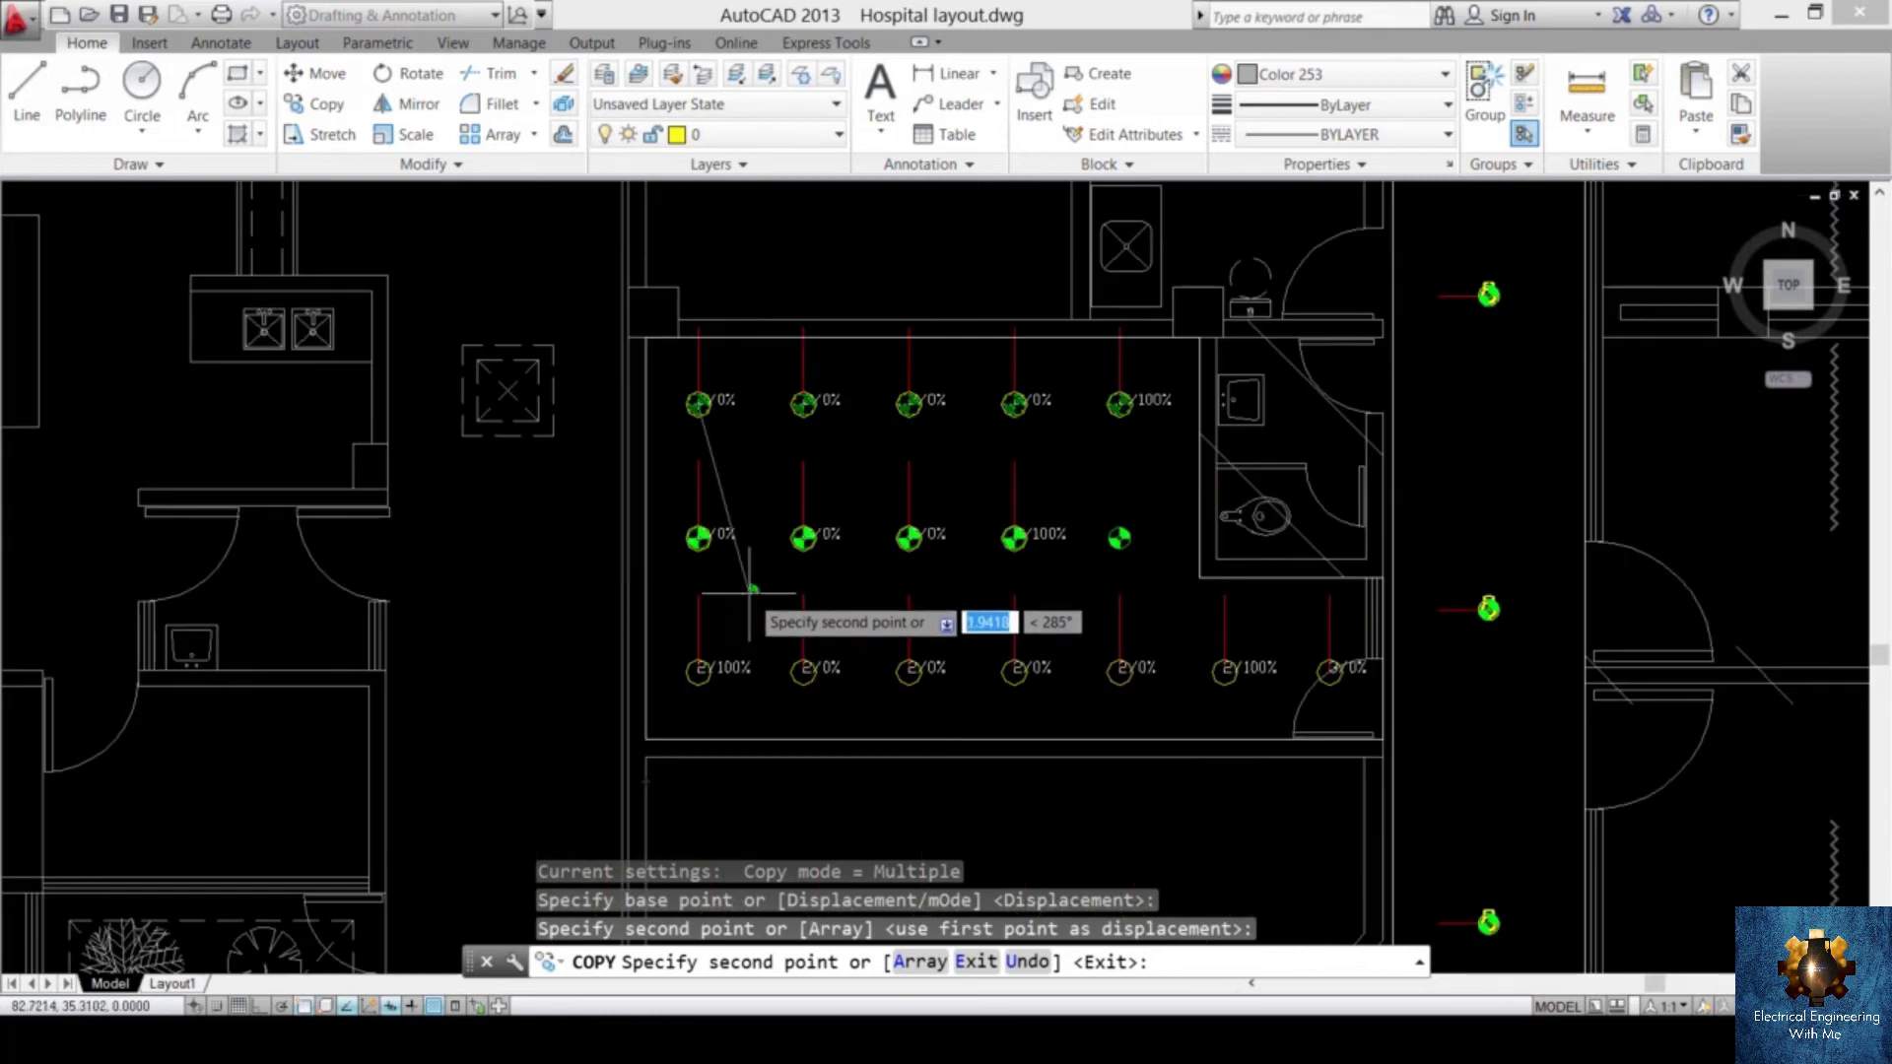
scroll(700, 673, up, 6)
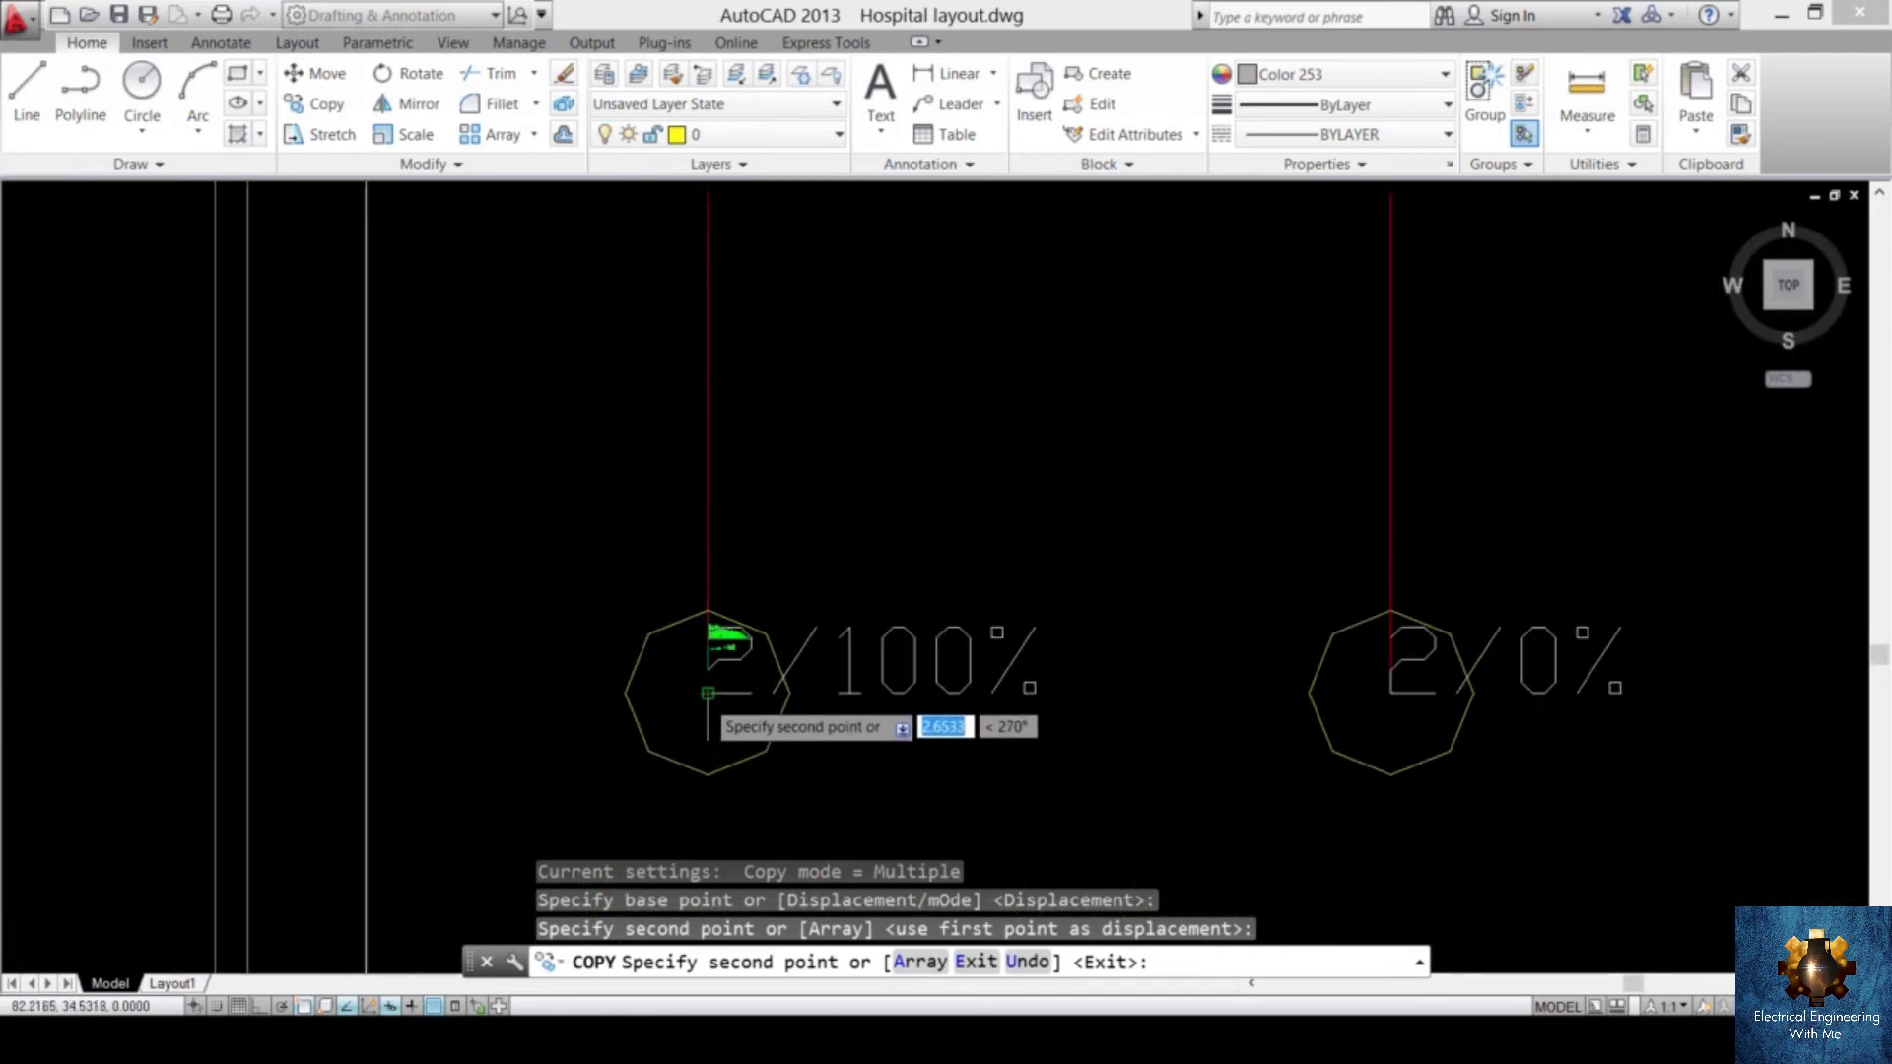
click(708, 693)
scroll(968, 559, down, 6)
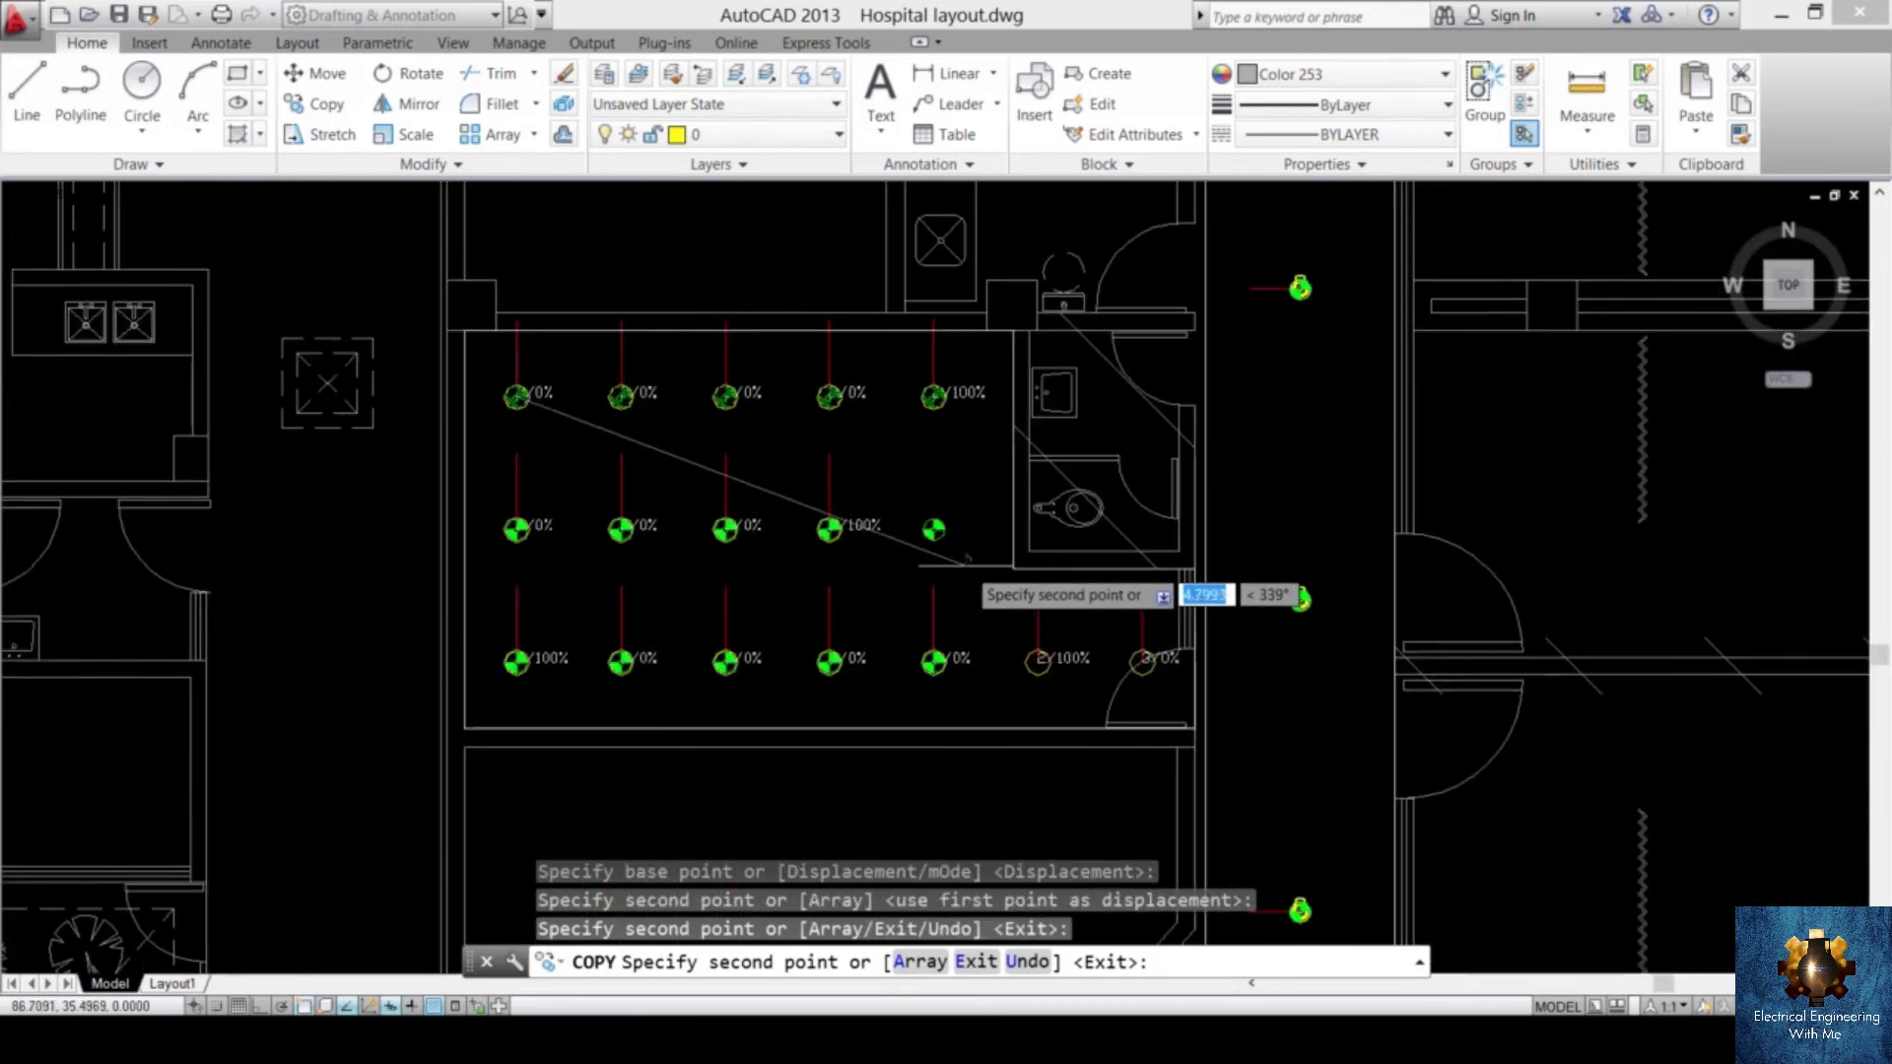
key(Escape)
- Copy the extra symbol at the end of the middle row onto the last two luminaires of the lower row
scroll(935, 532, up, 8)
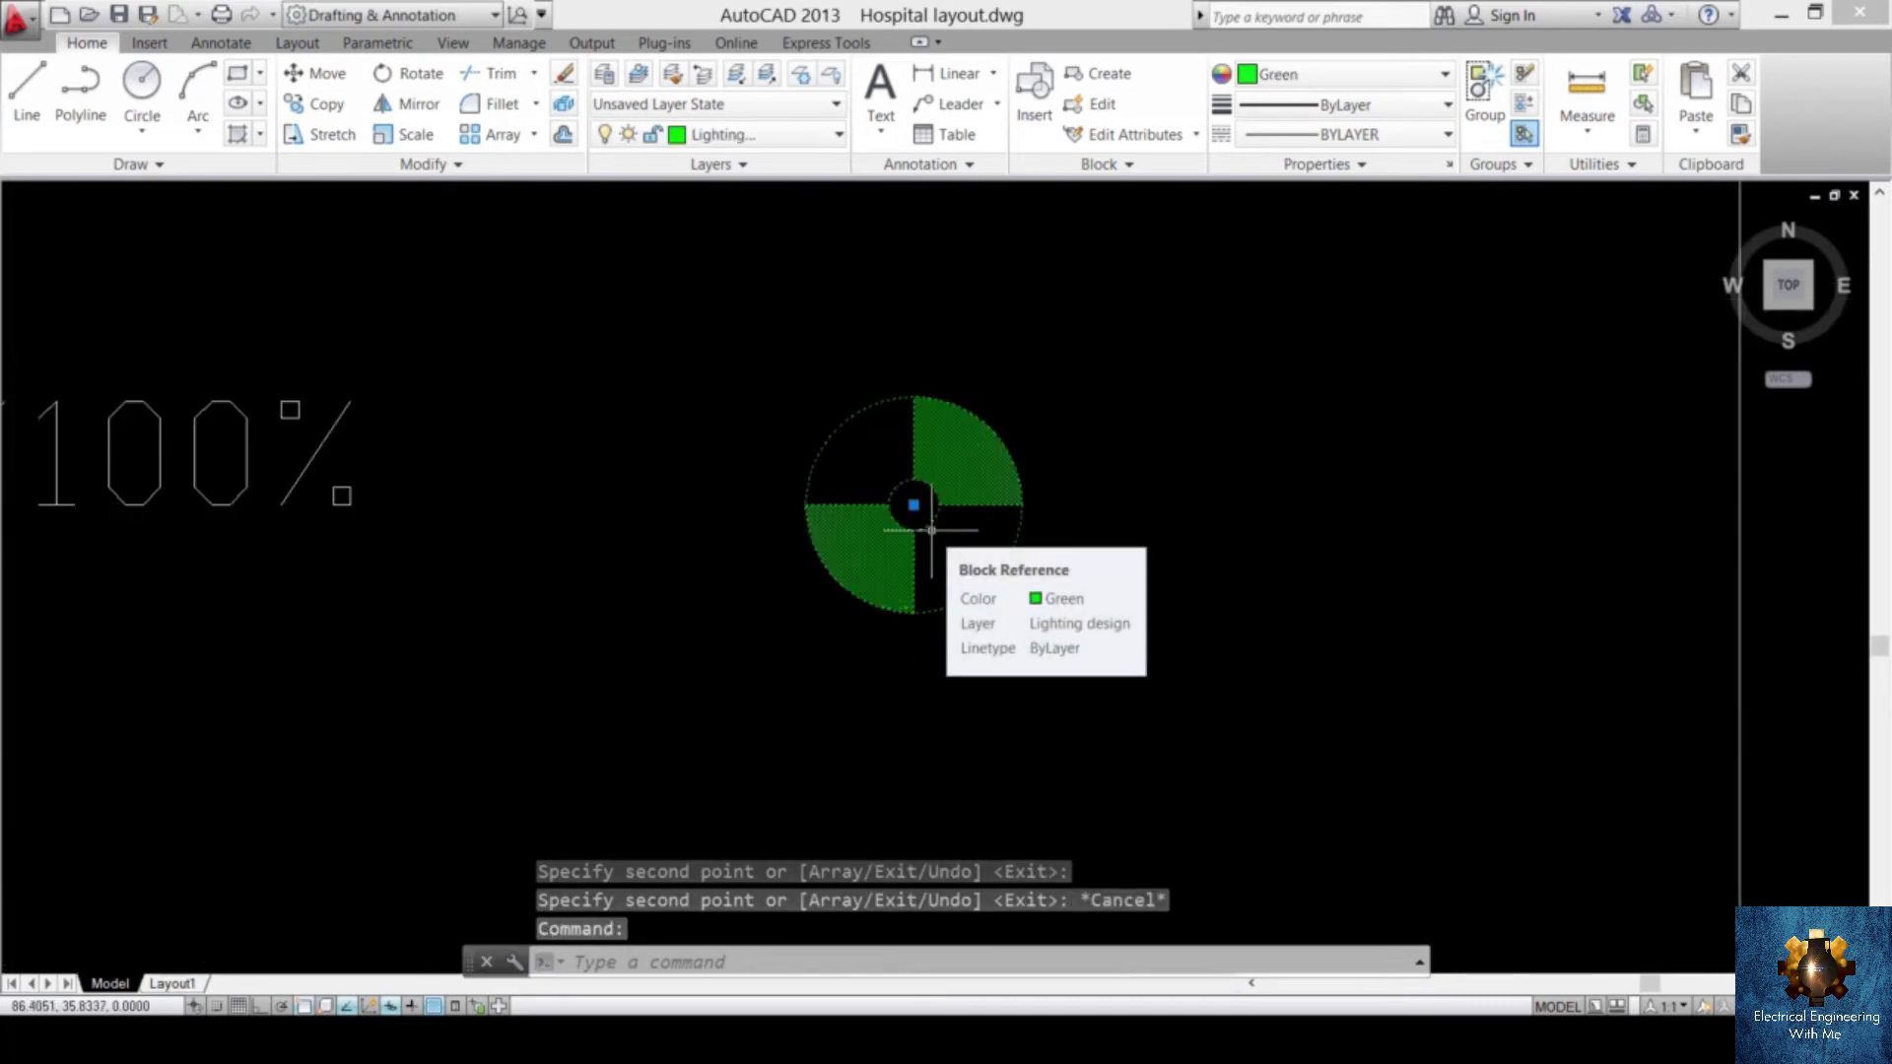
text(co)
key(Return)
click(931, 532)
scroll(964, 574, down, 6)
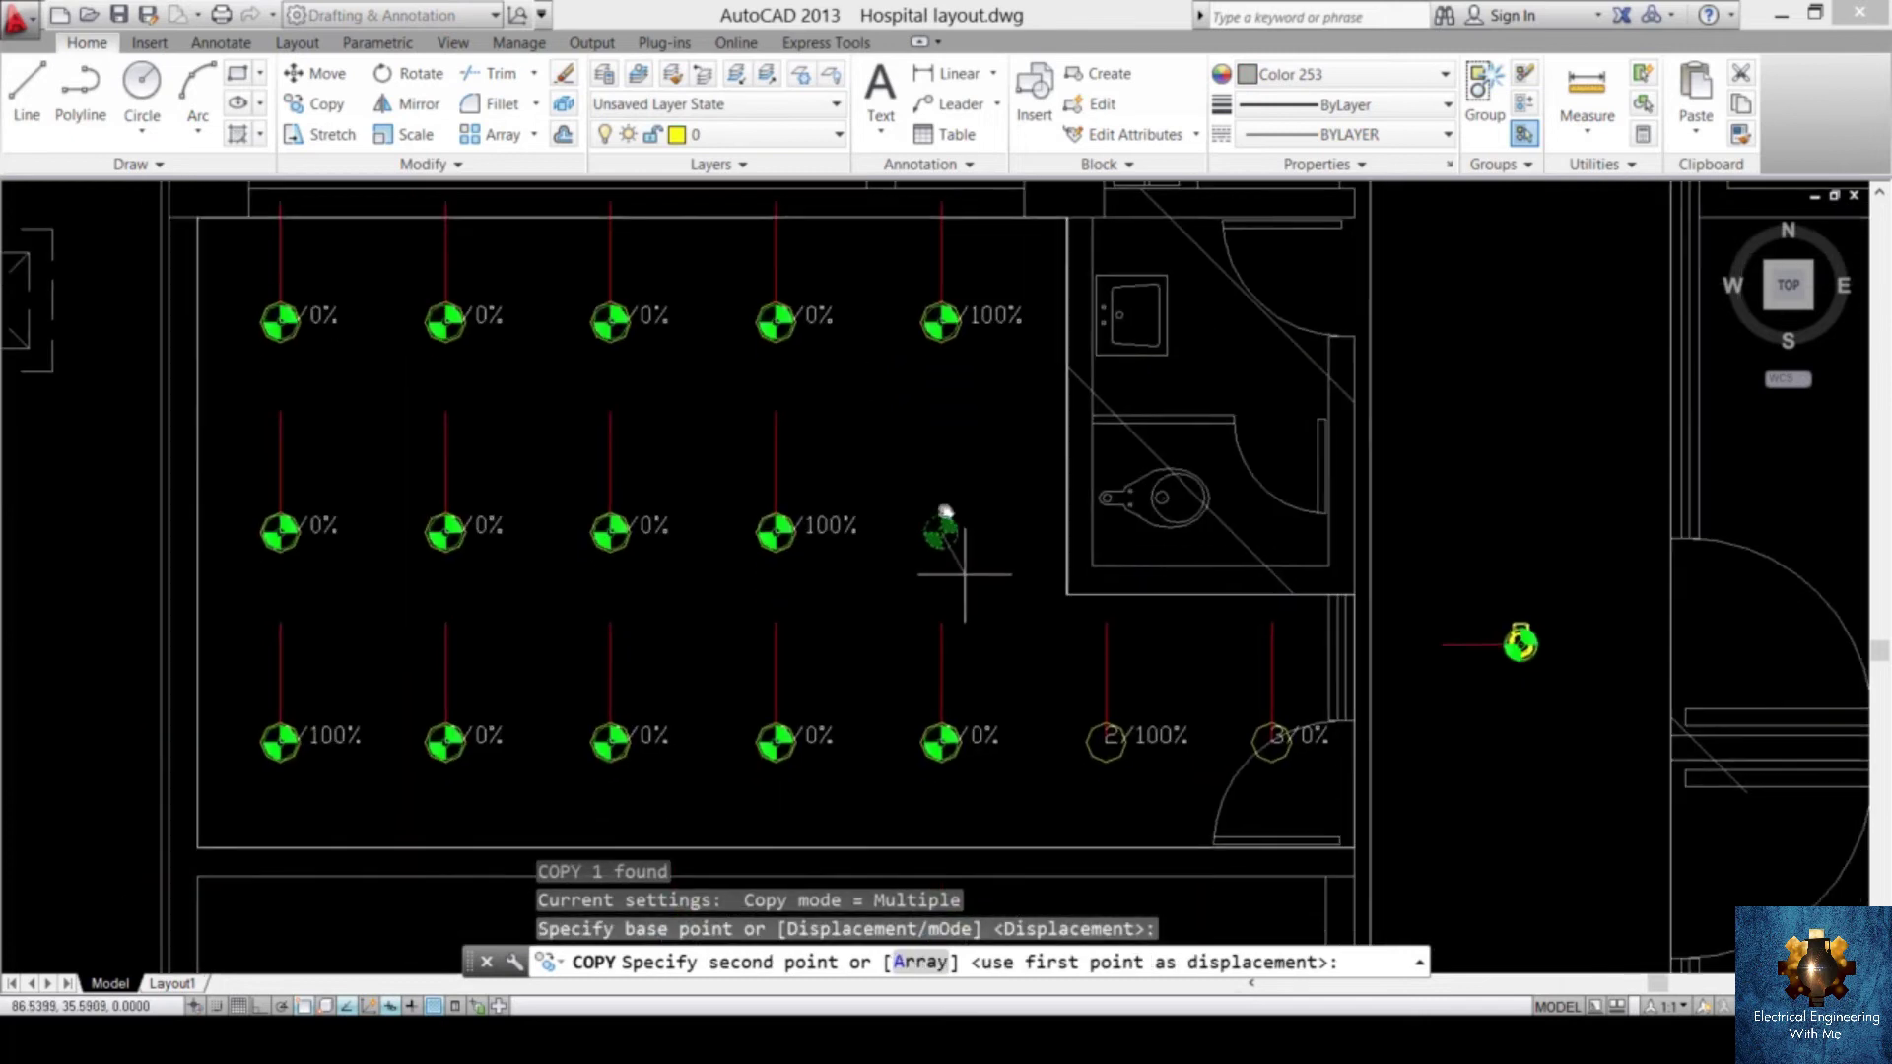
scroll(1072, 608, up, 8)
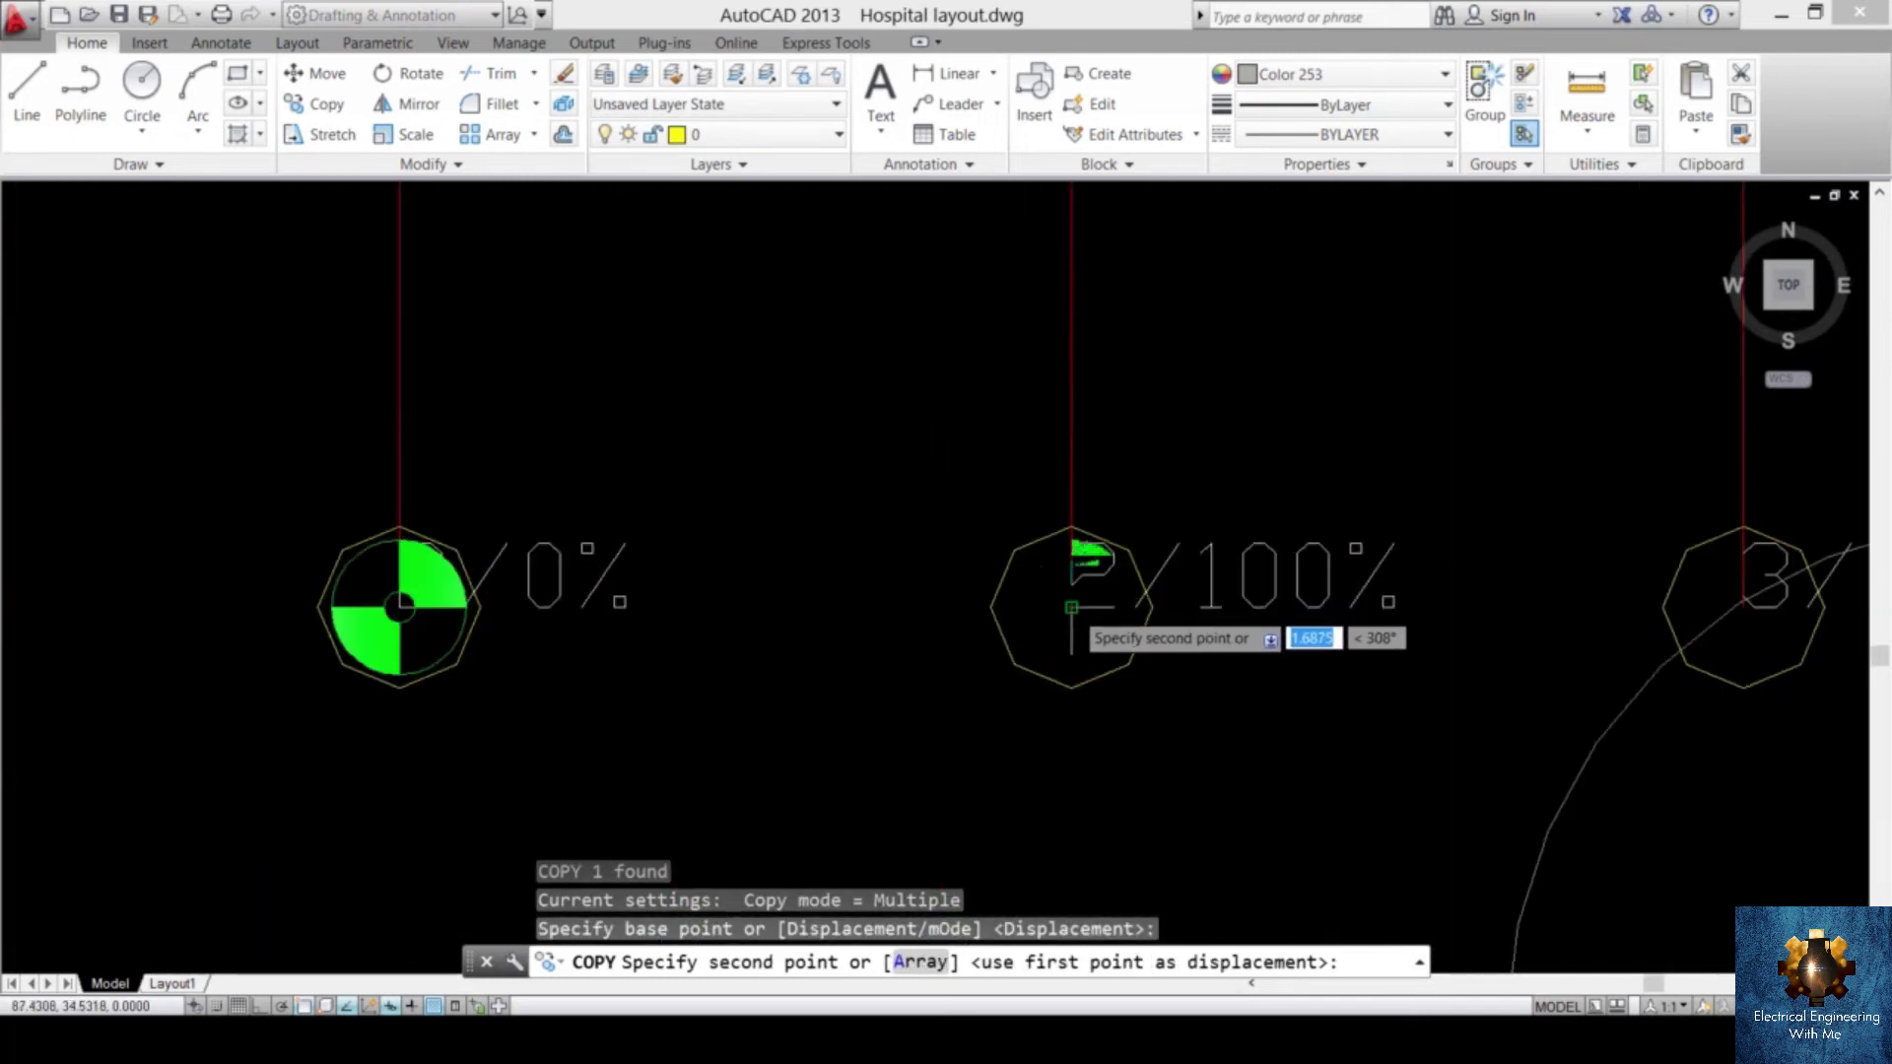
click(1071, 608)
middle_drag(1180, 617, 787, 633)
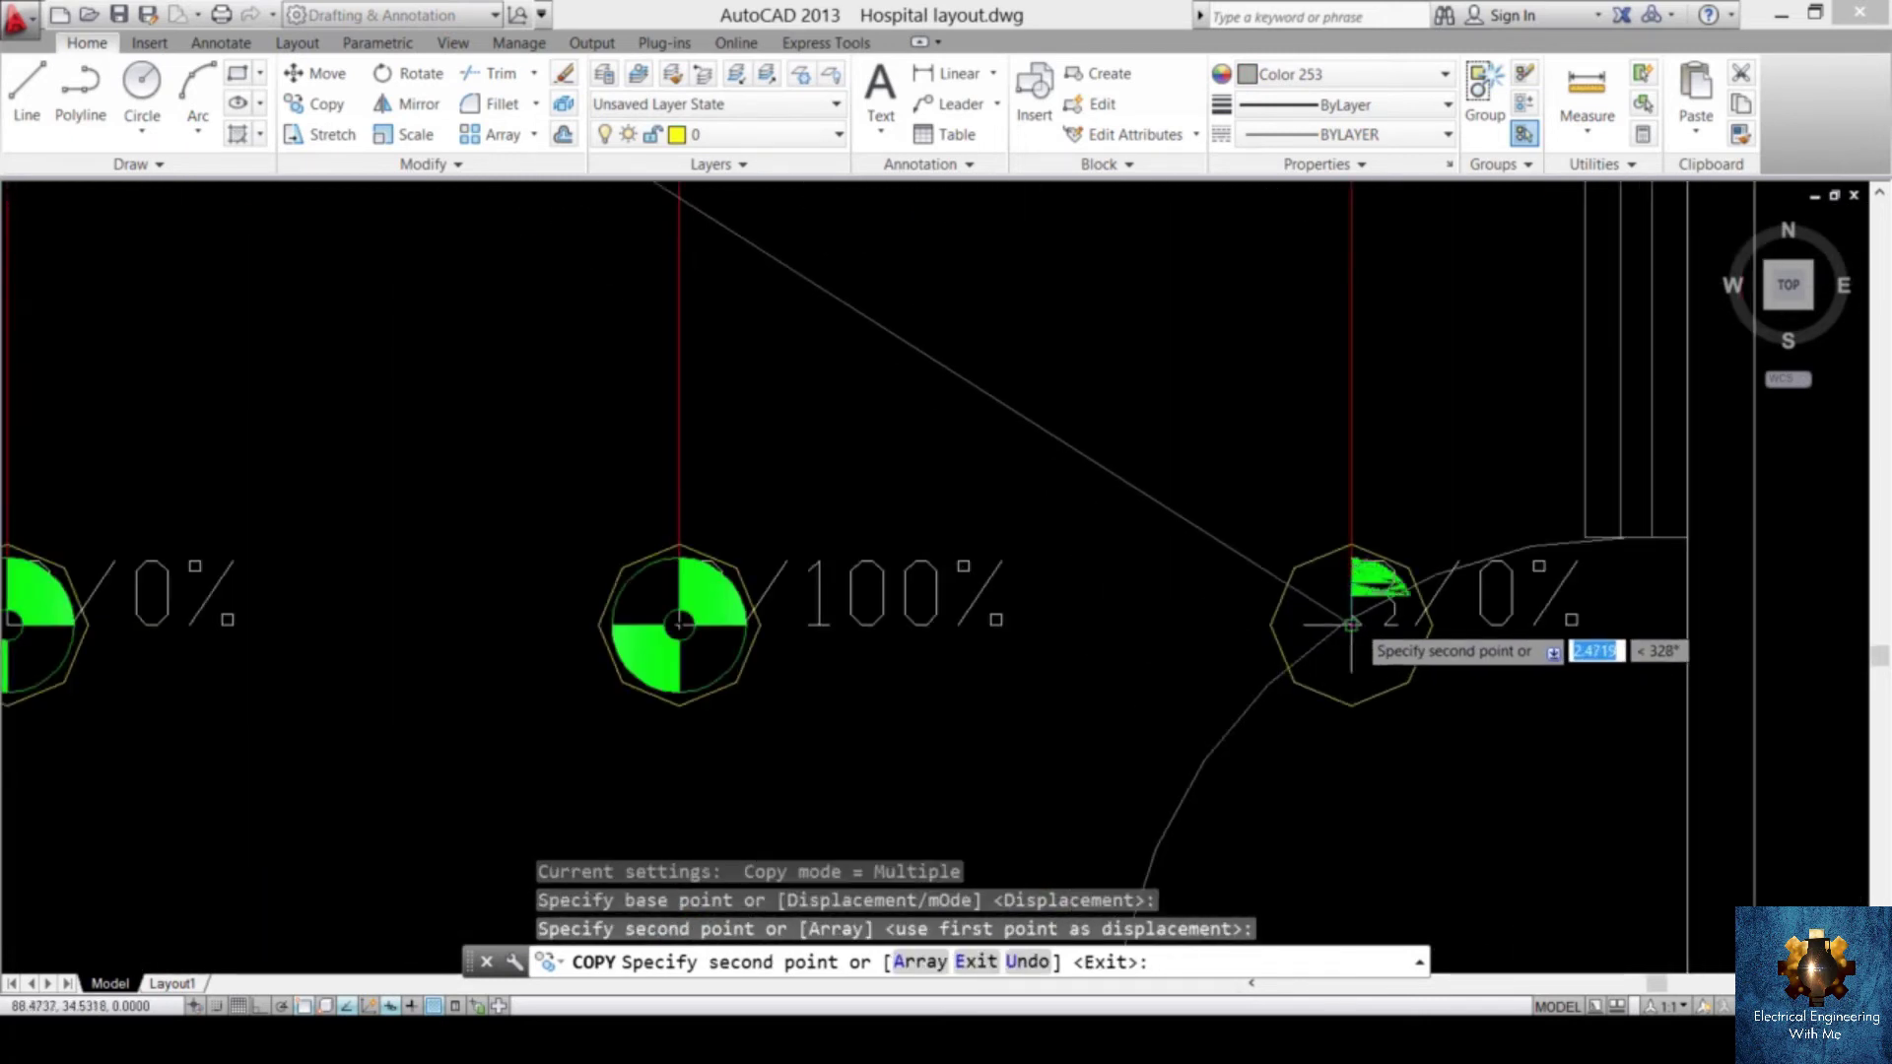
click(1351, 624)
scroll(1090, 527, down, 8)
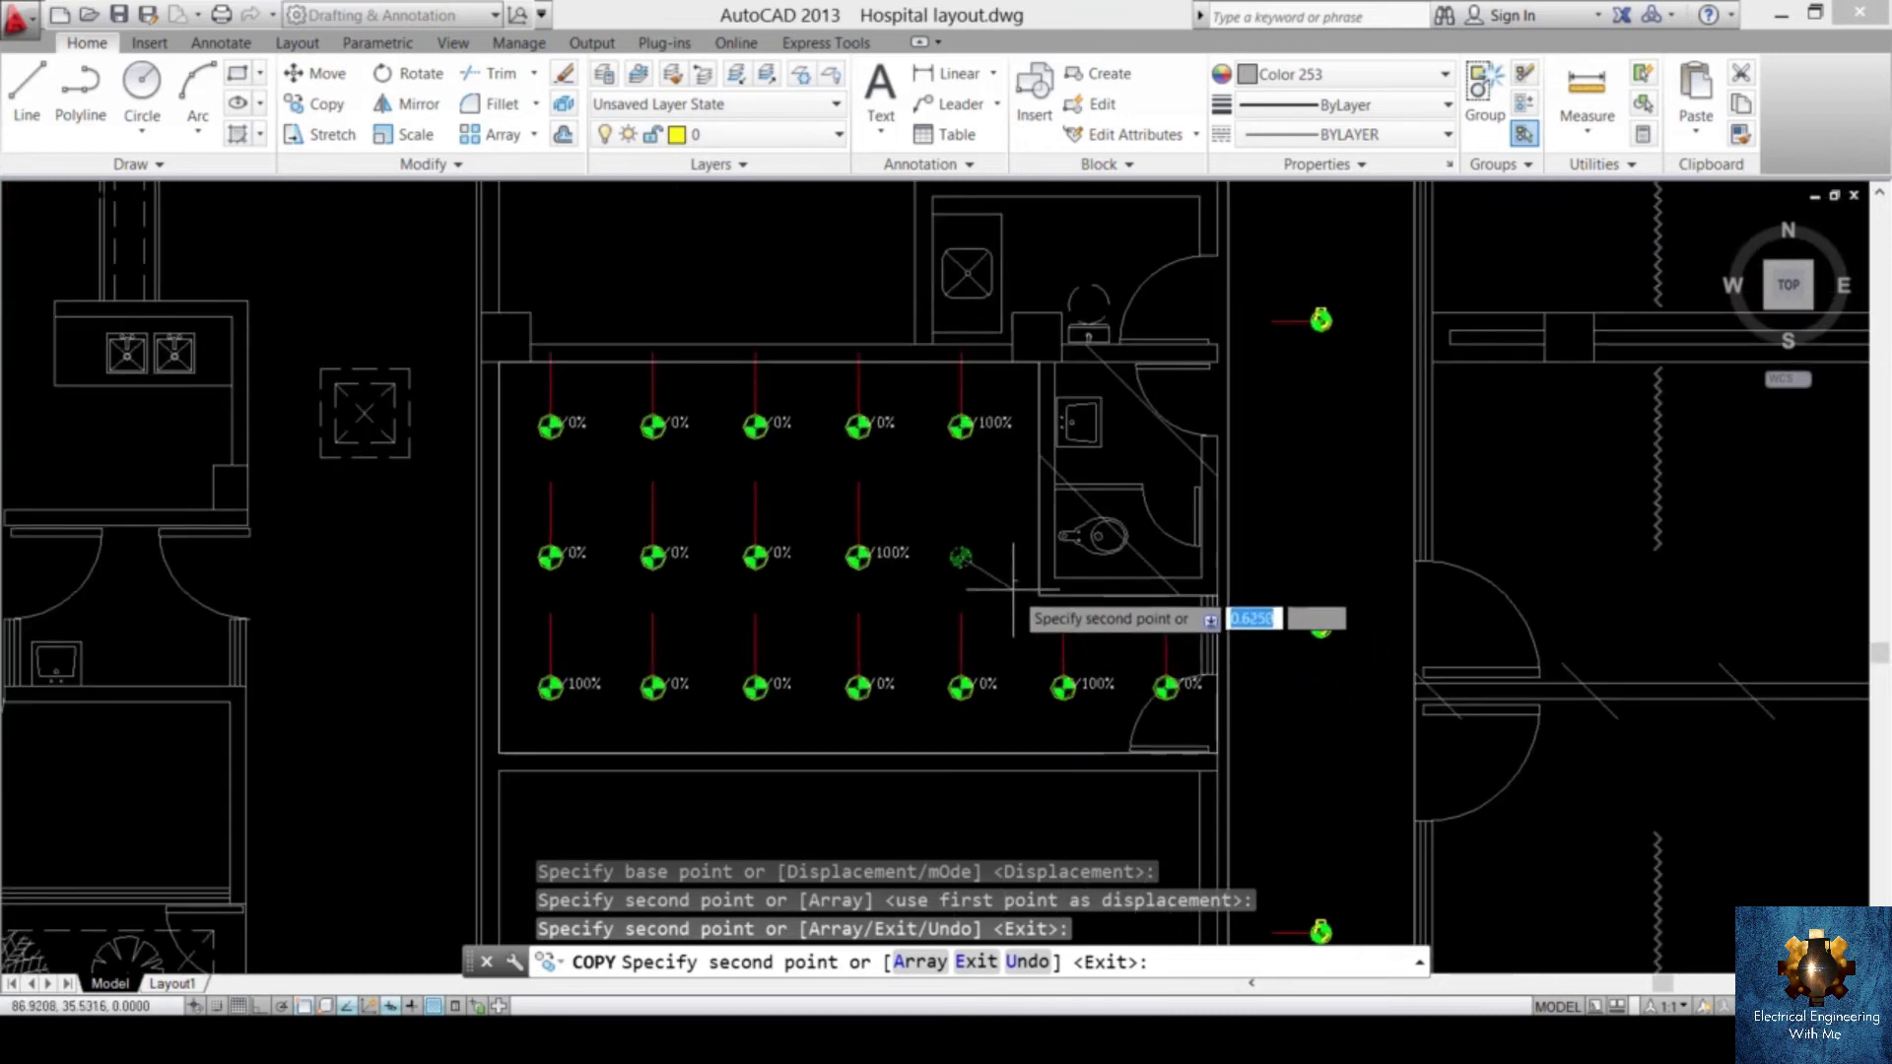
key(Escape)
- Delete the extra symbol at the end of the middle row, where no luminaire exists
click(1015, 538)
click(943, 589)
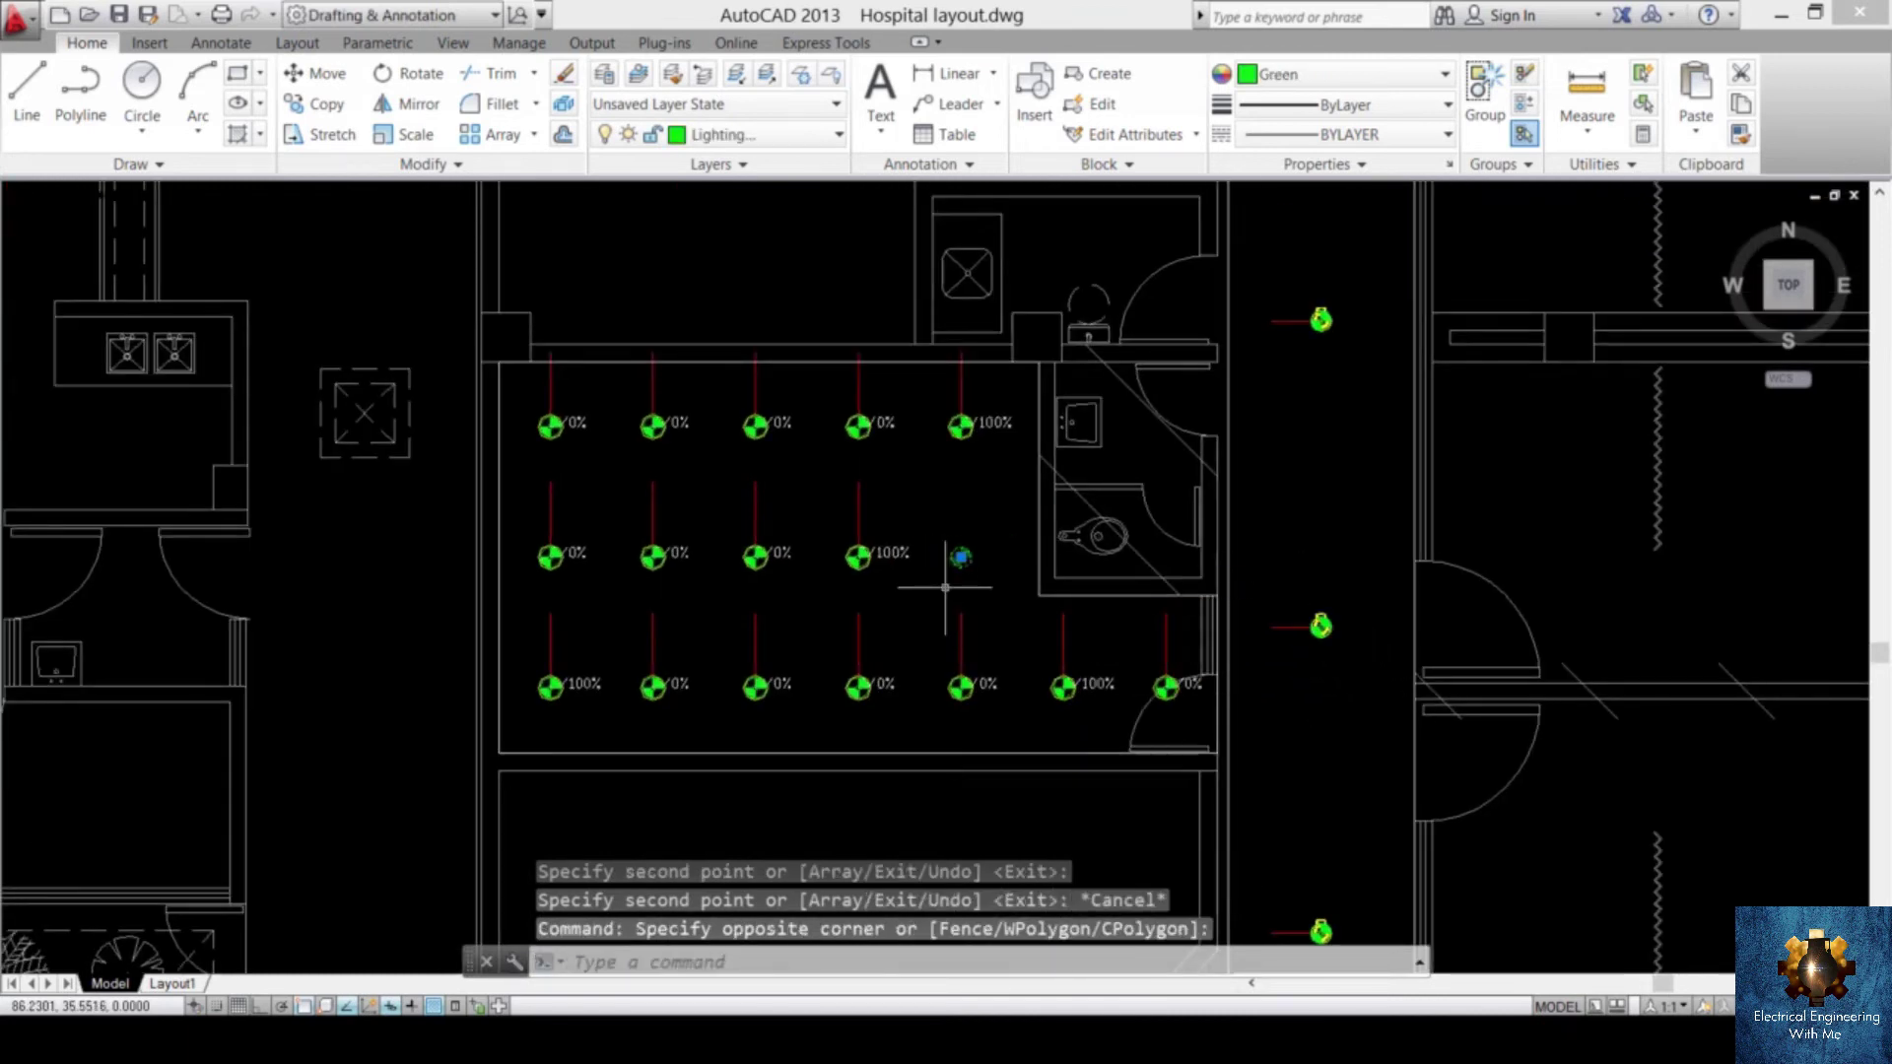
key(Delete)
- Select the imported DIALux drawing at the corridor wall to check which objects it covers, and clear the selection
scroll(1025, 567, down, 6)
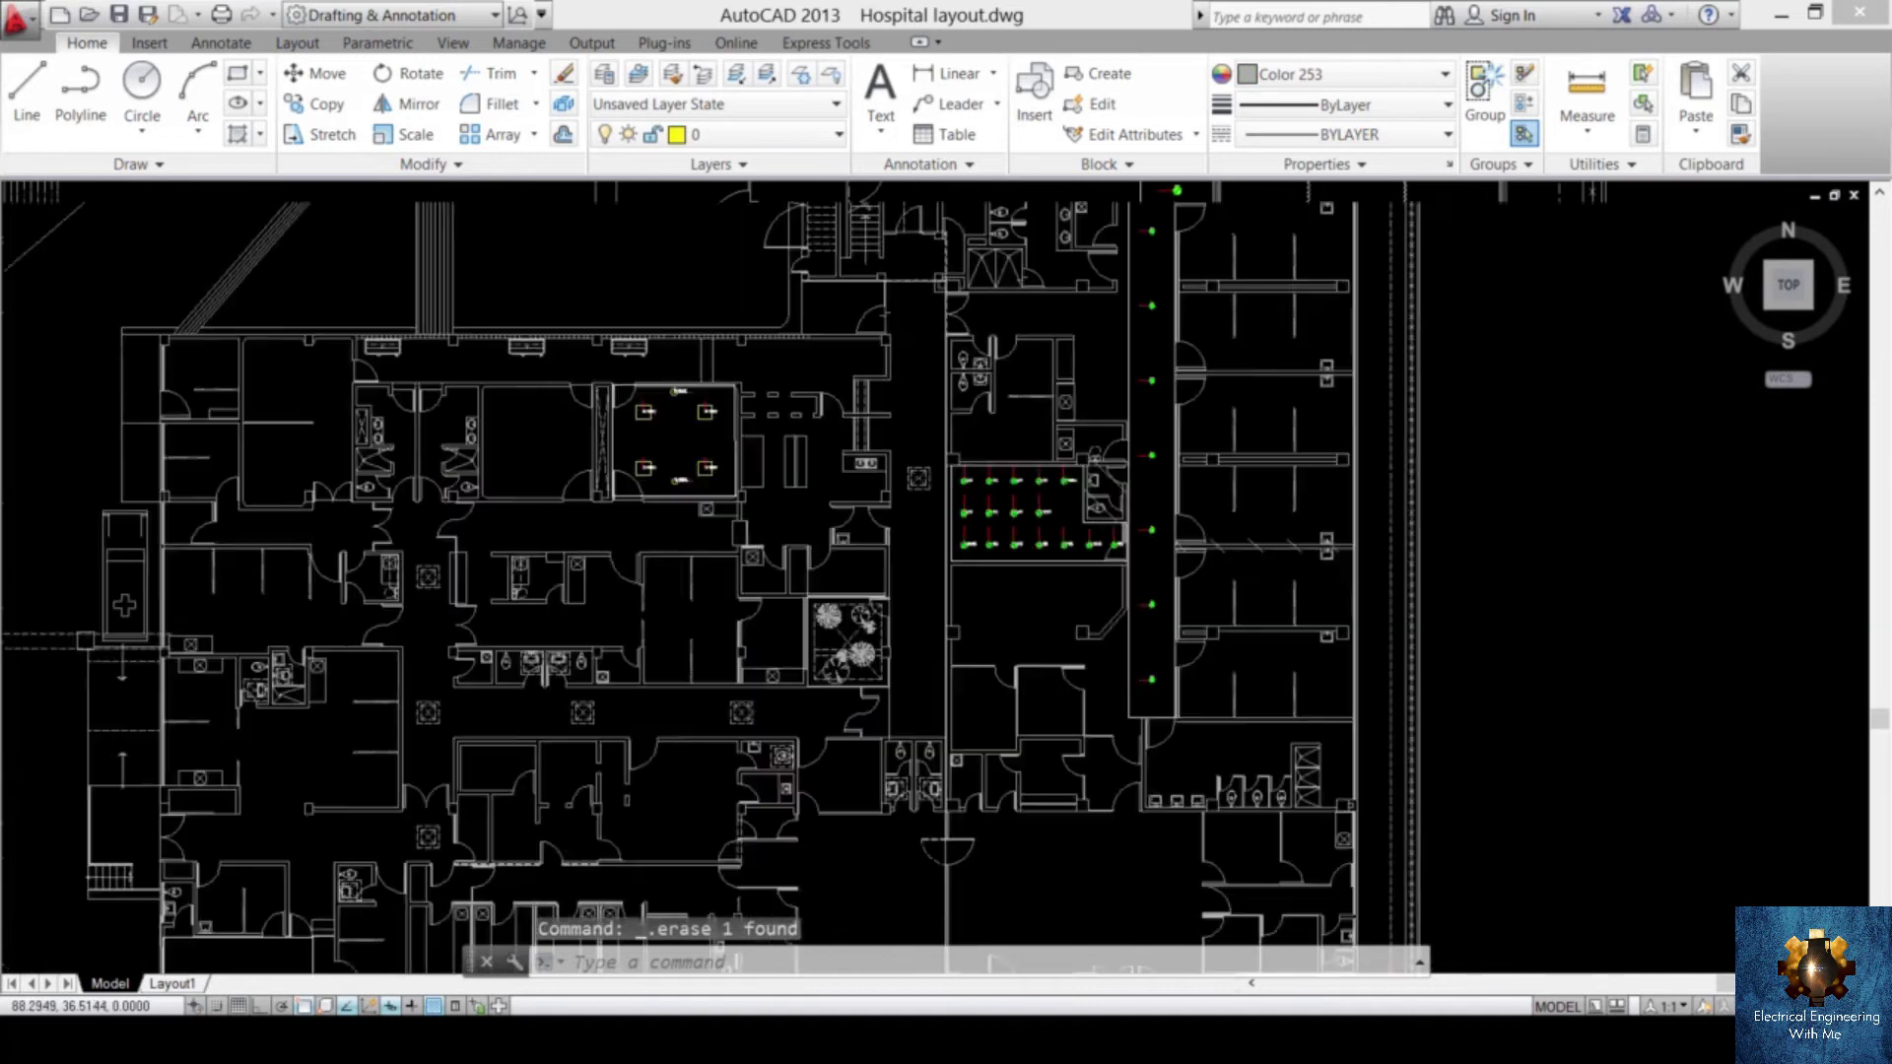
scroll(1073, 600, up, 2)
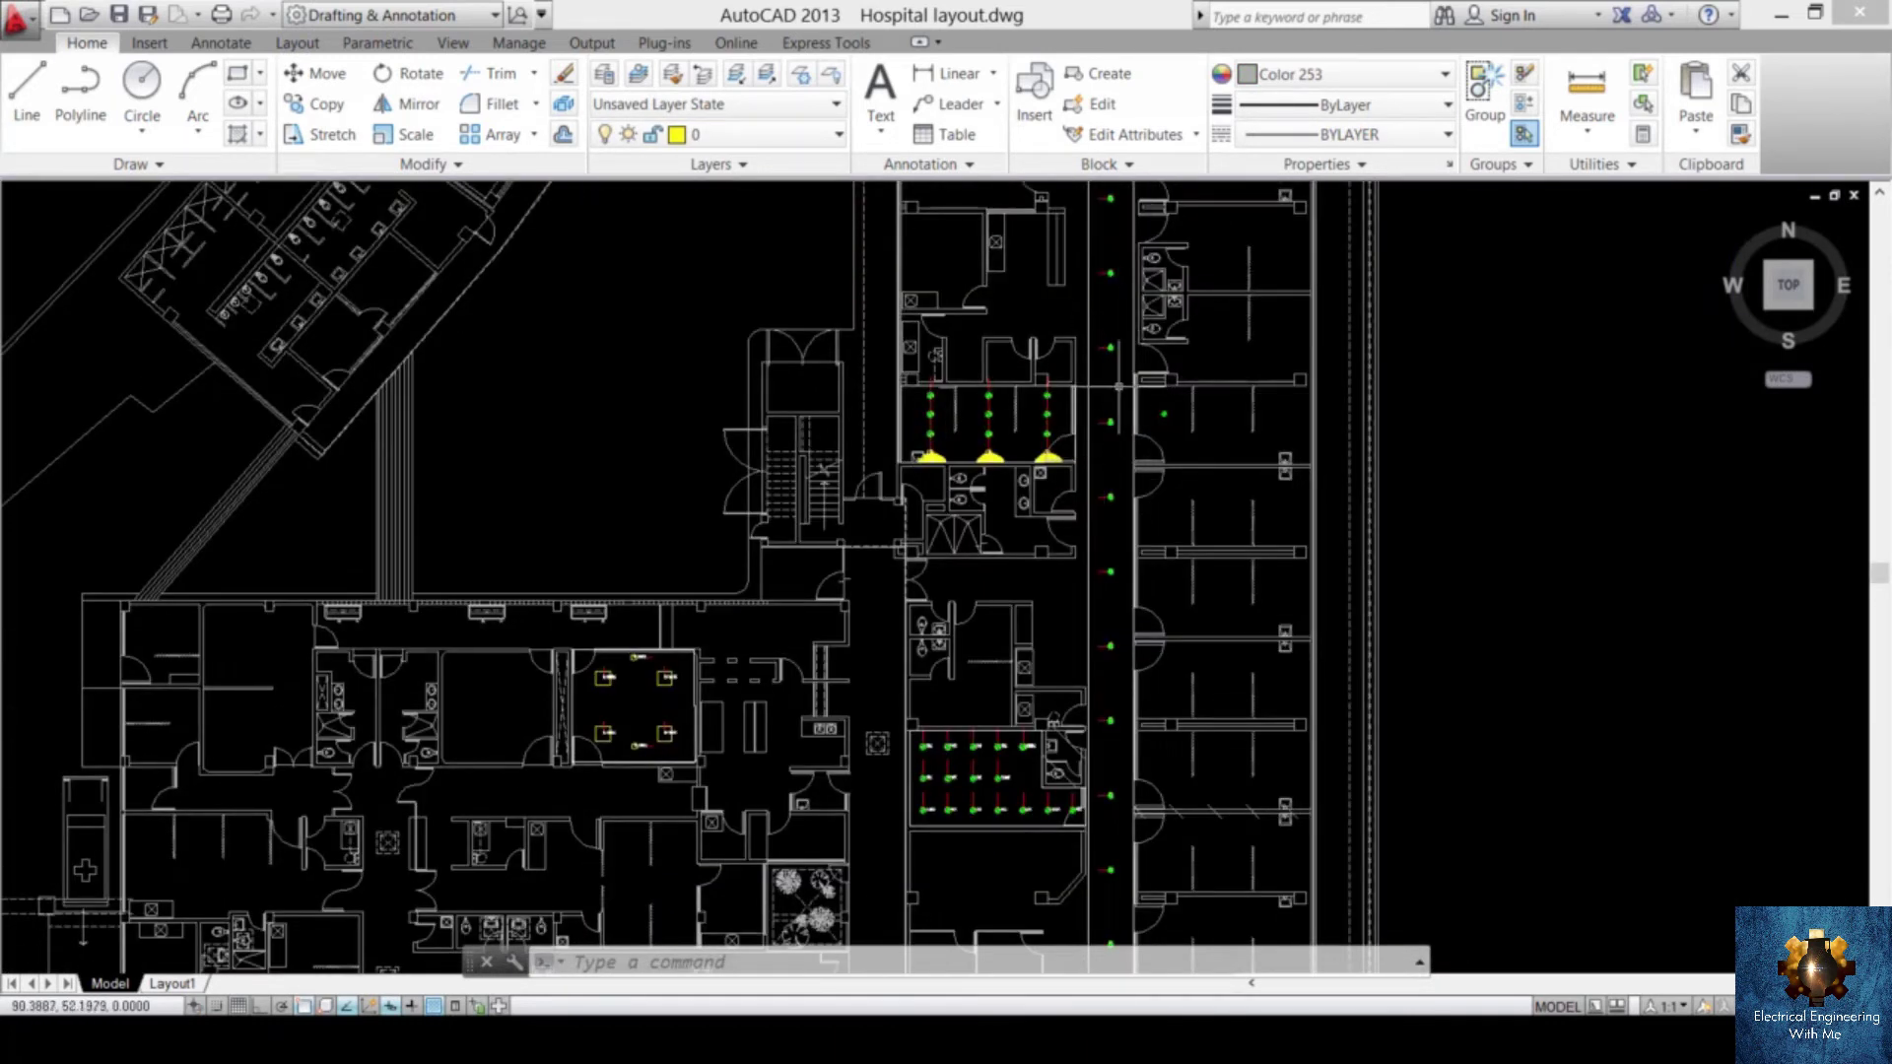
scroll(1119, 386, up, 1)
scroll(1122, 618, down, 1)
click(1122, 618)
key(Escape)
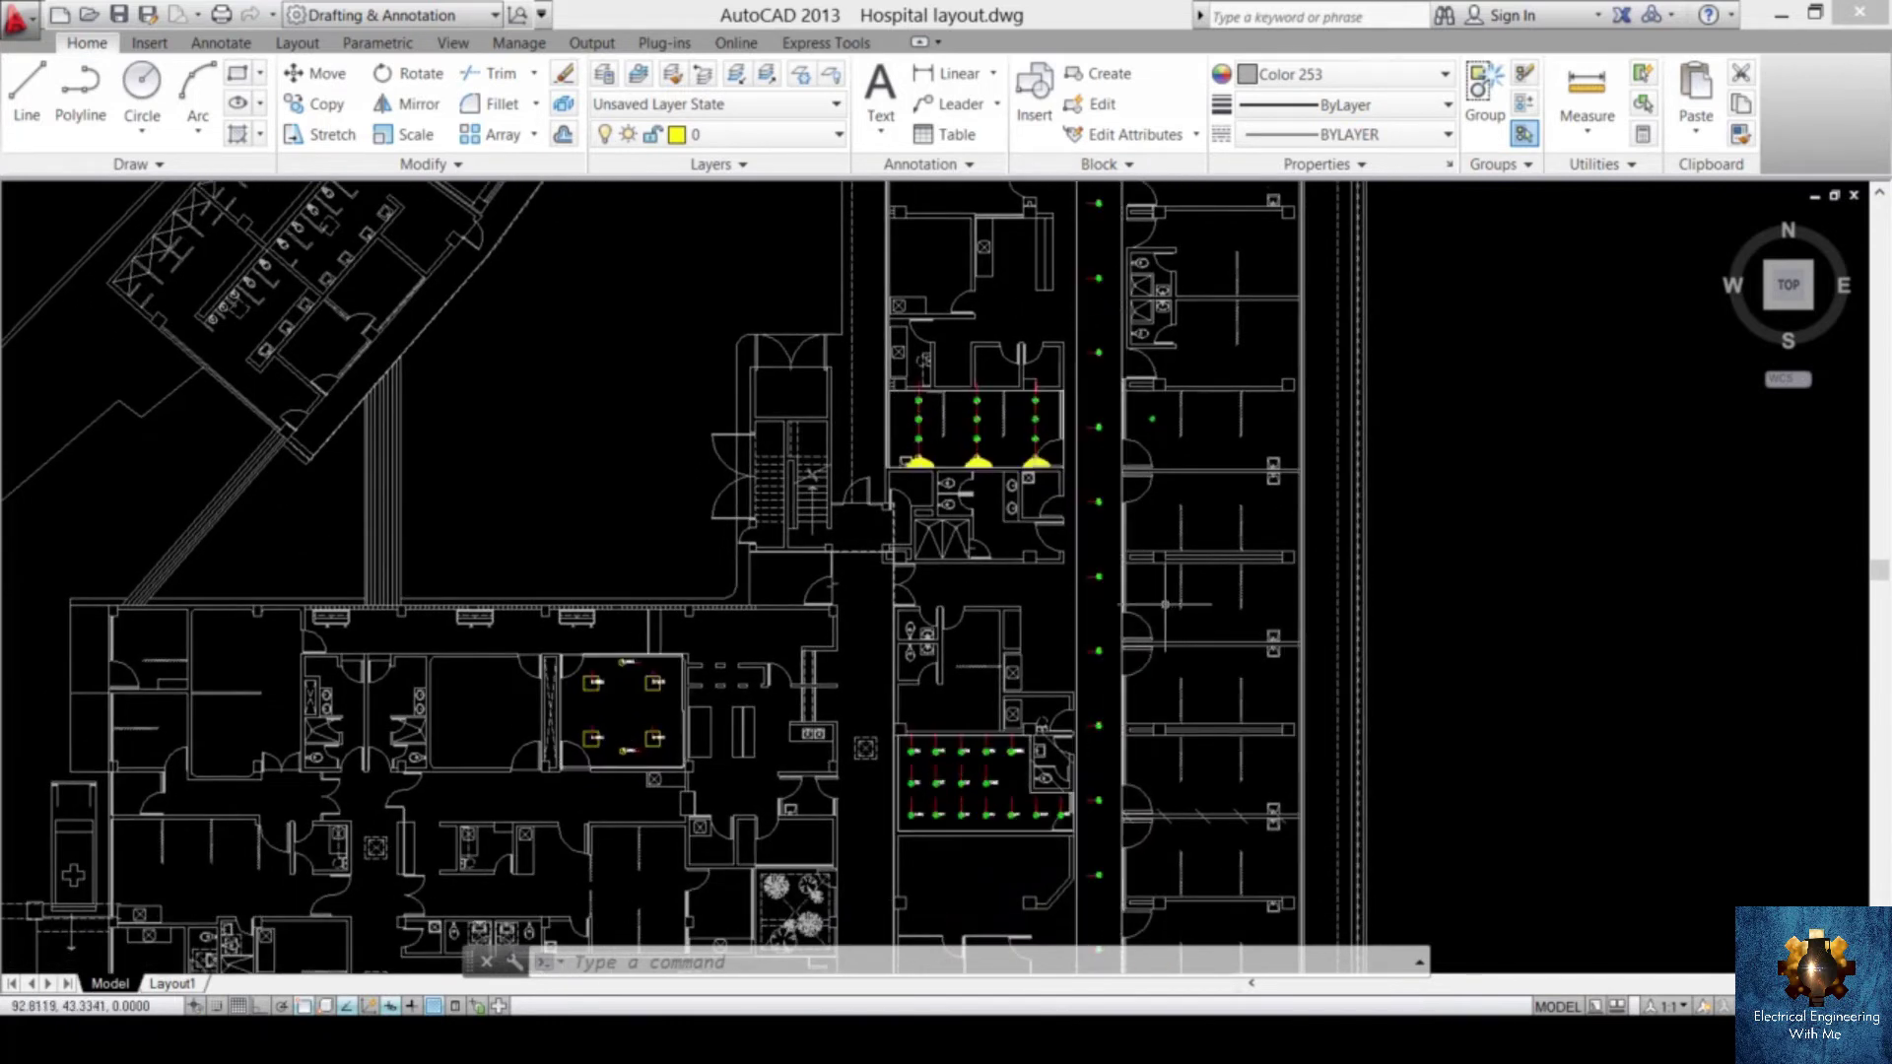
click(1124, 608)
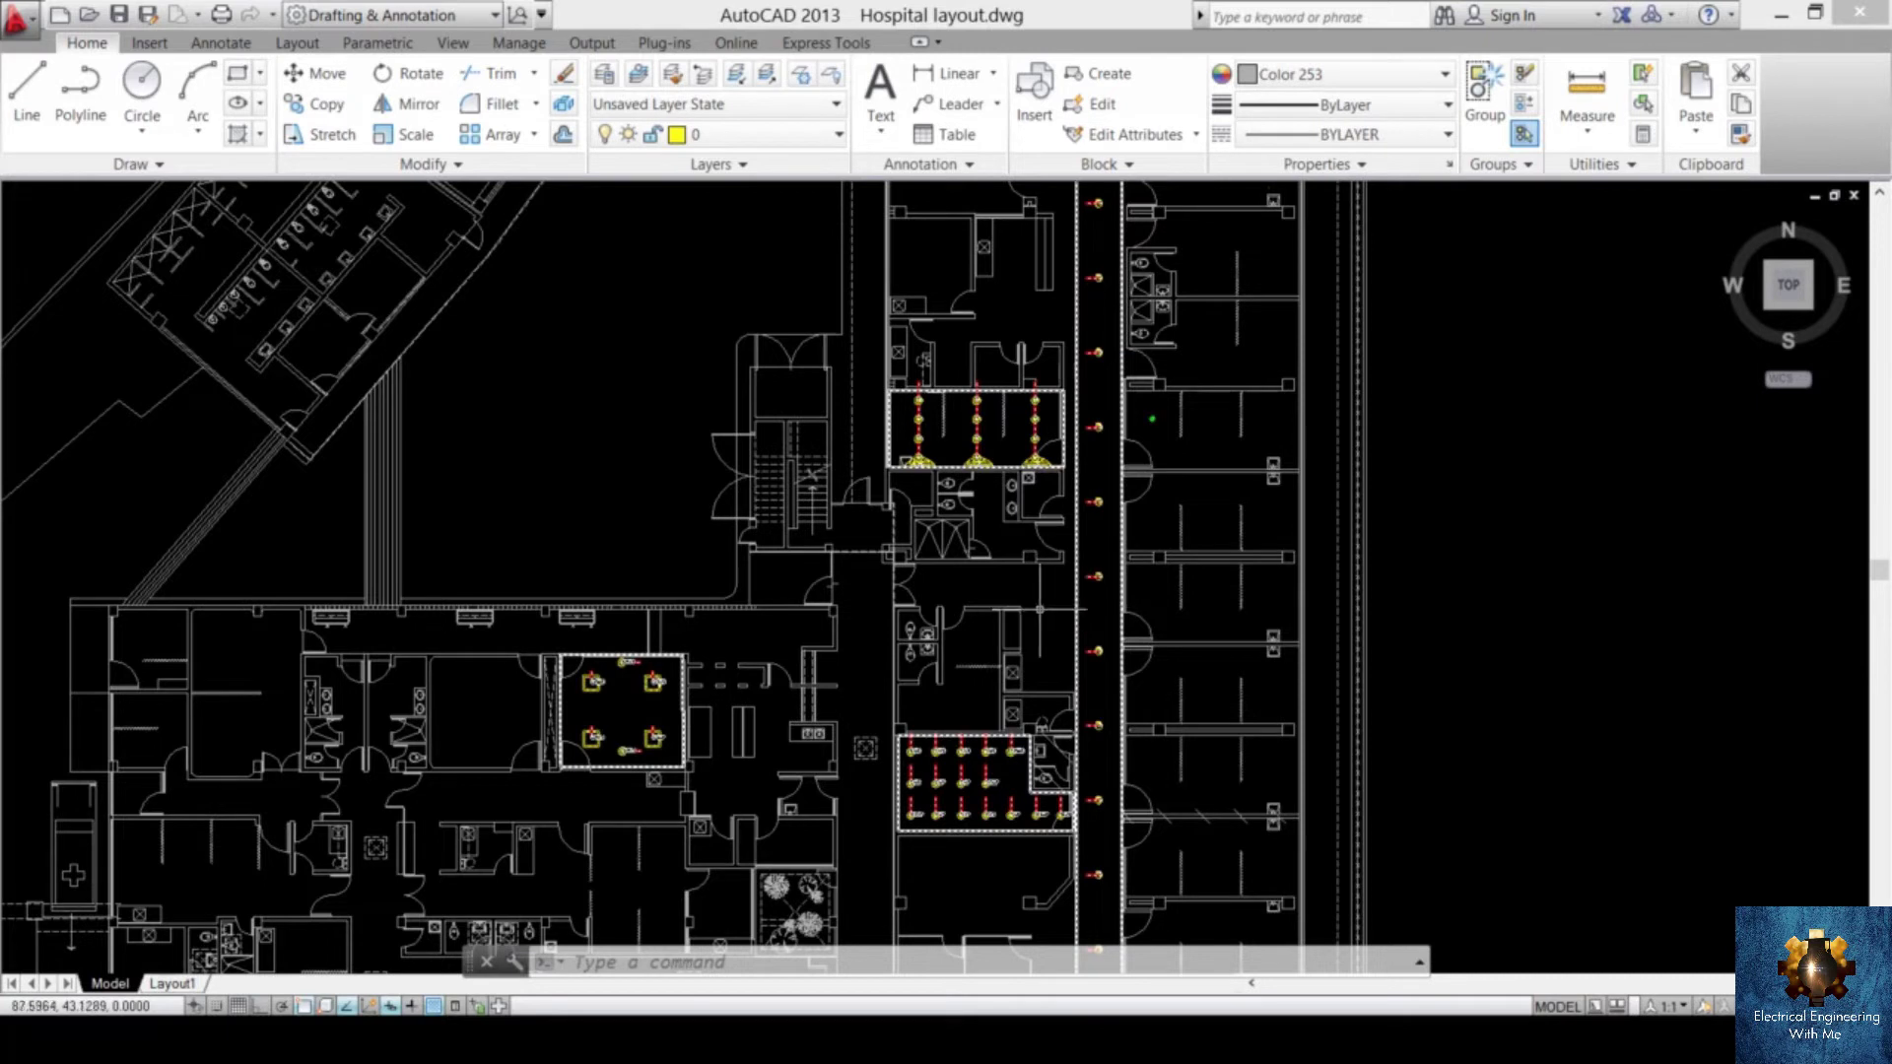
key(Escape)
- Review the luminaire symbols in the corridor, the curtained room and the three-row room, and examine the room with square luminaires
scroll(873, 676, down, 2)
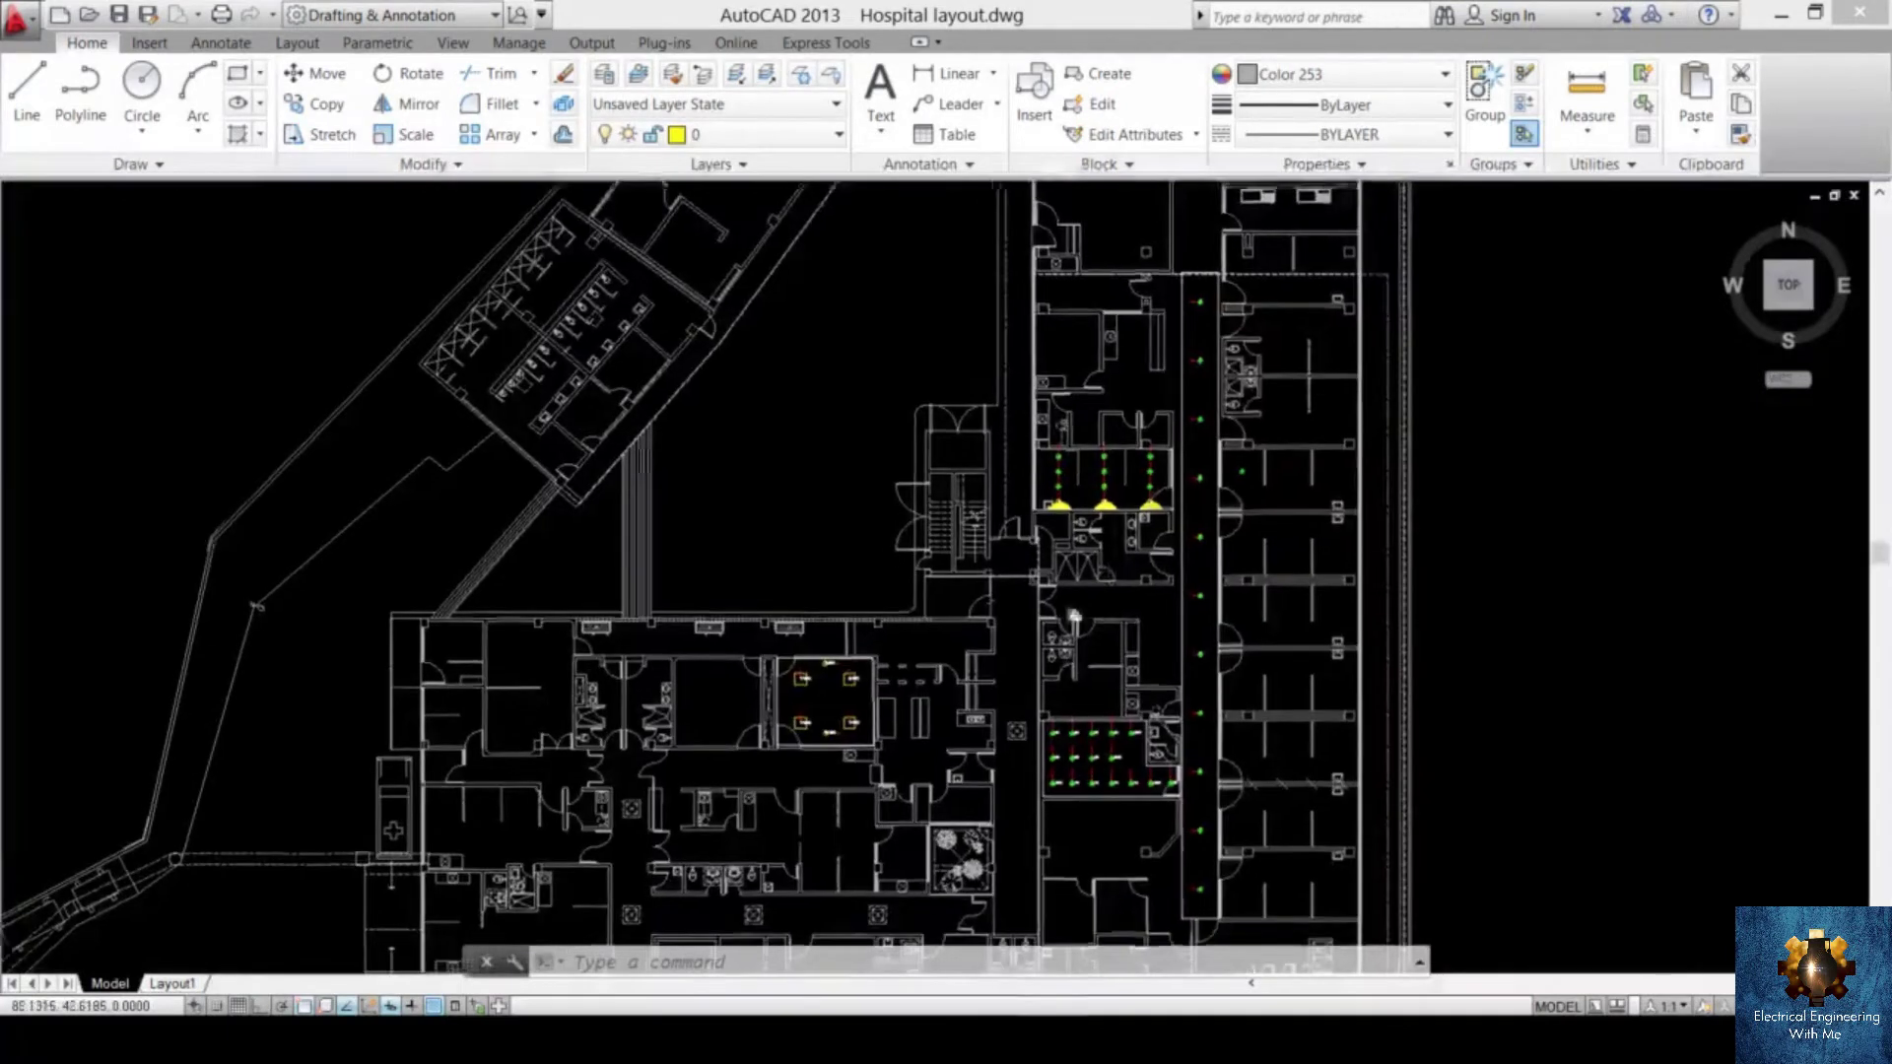
scroll(873, 677, up, 5)
scroll(880, 653, down, 4)
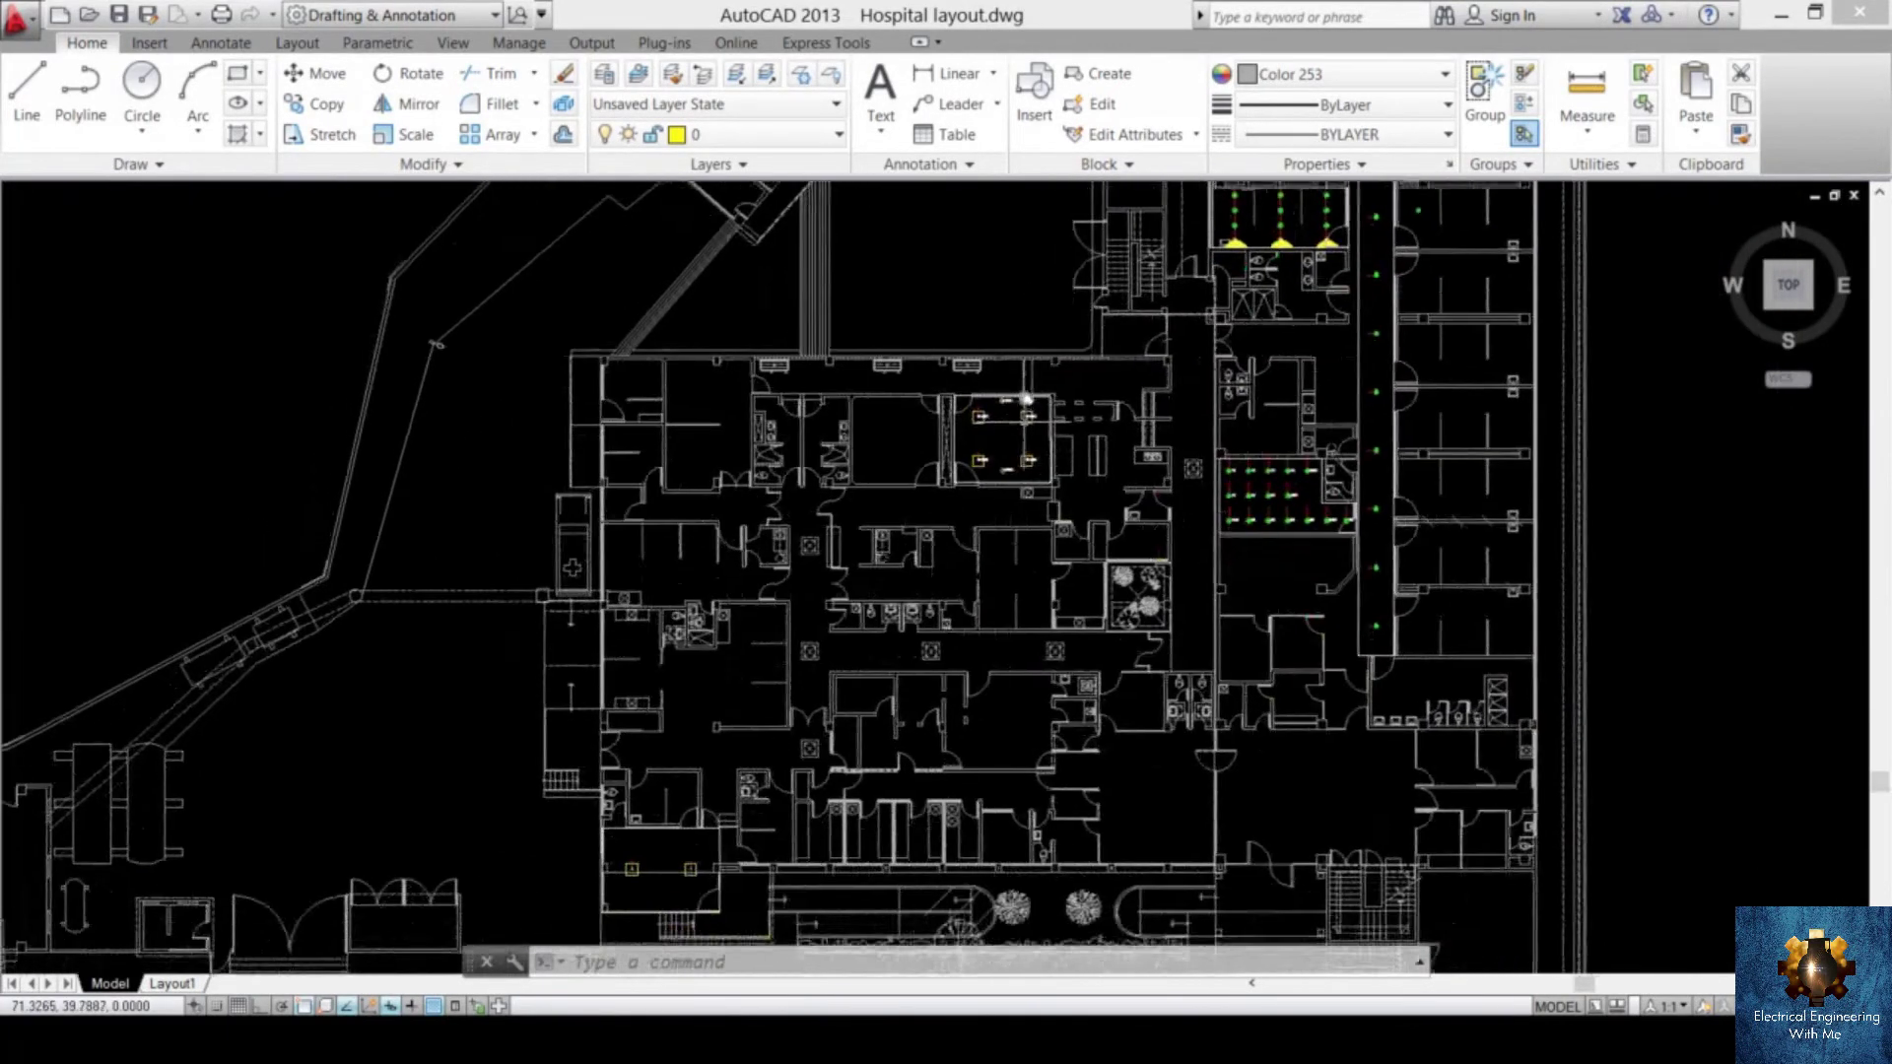
middle_drag(1133, 505, 916, 815)
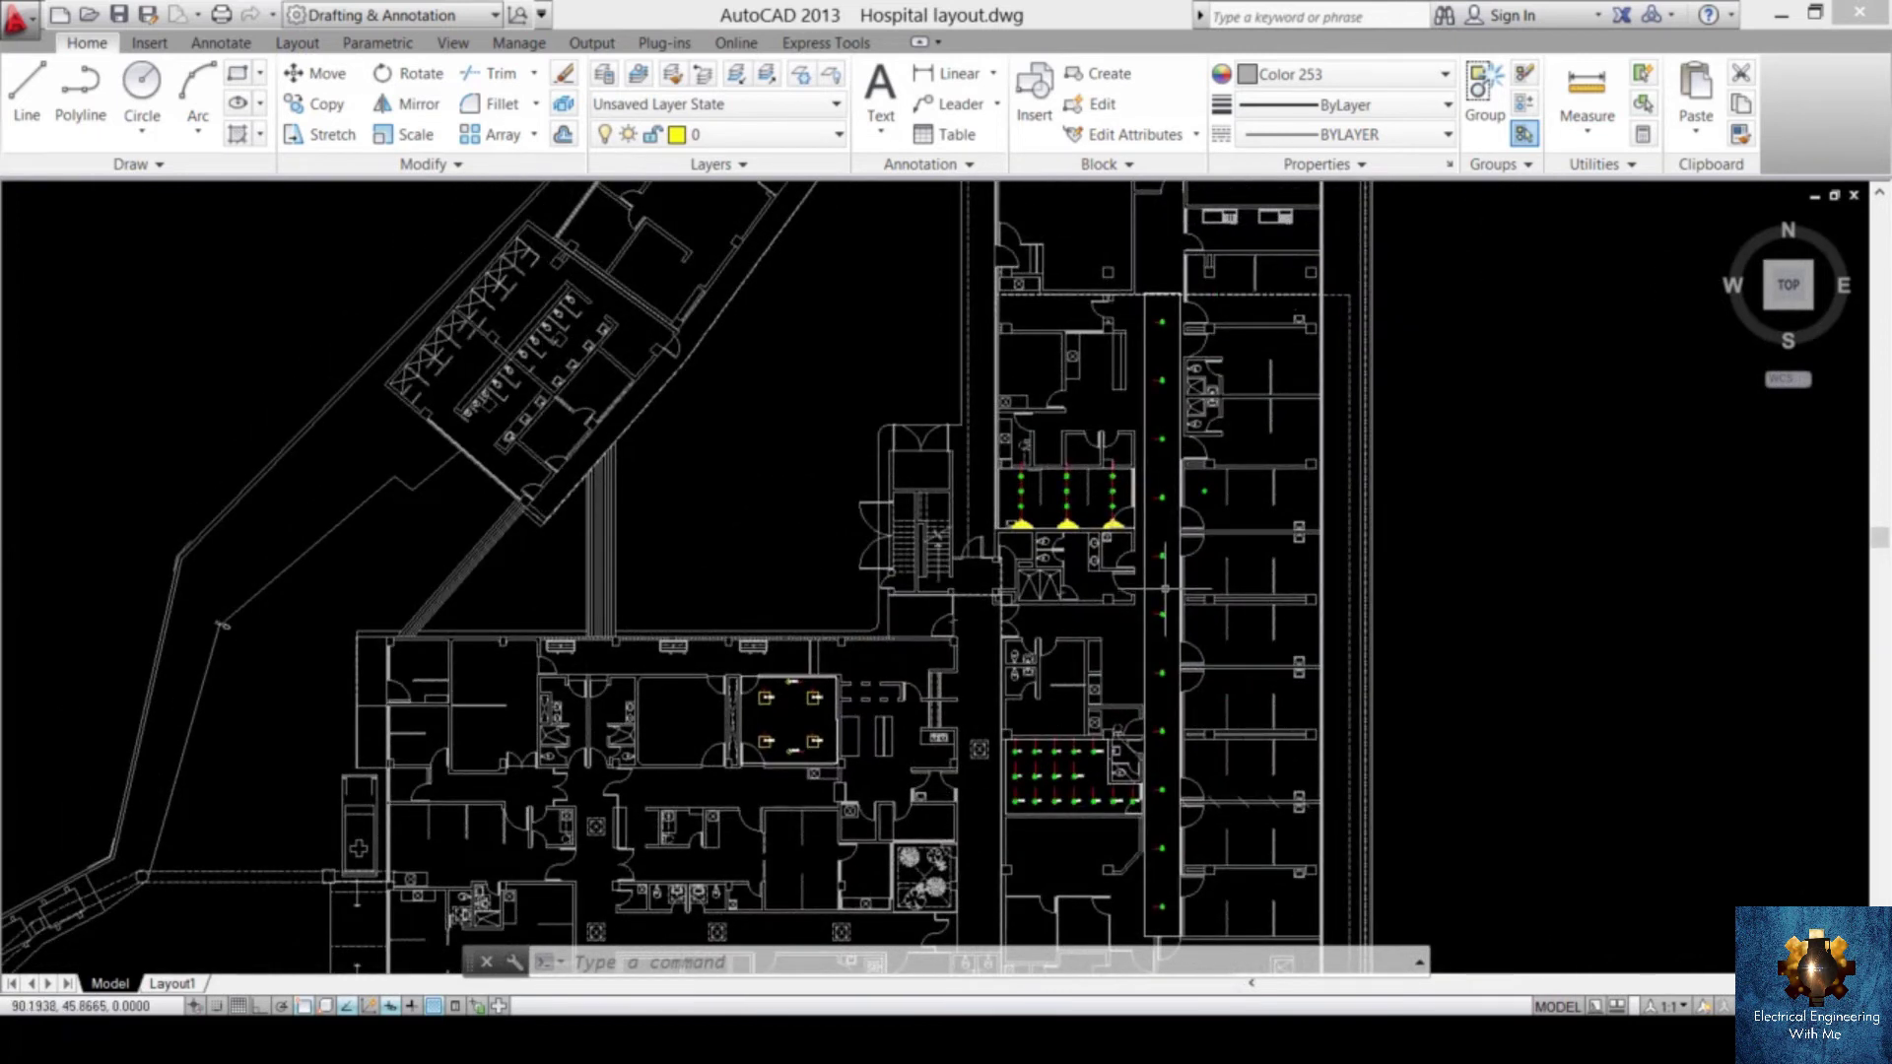
scroll(1165, 589, up, 4)
scroll(1155, 590, up, 4)
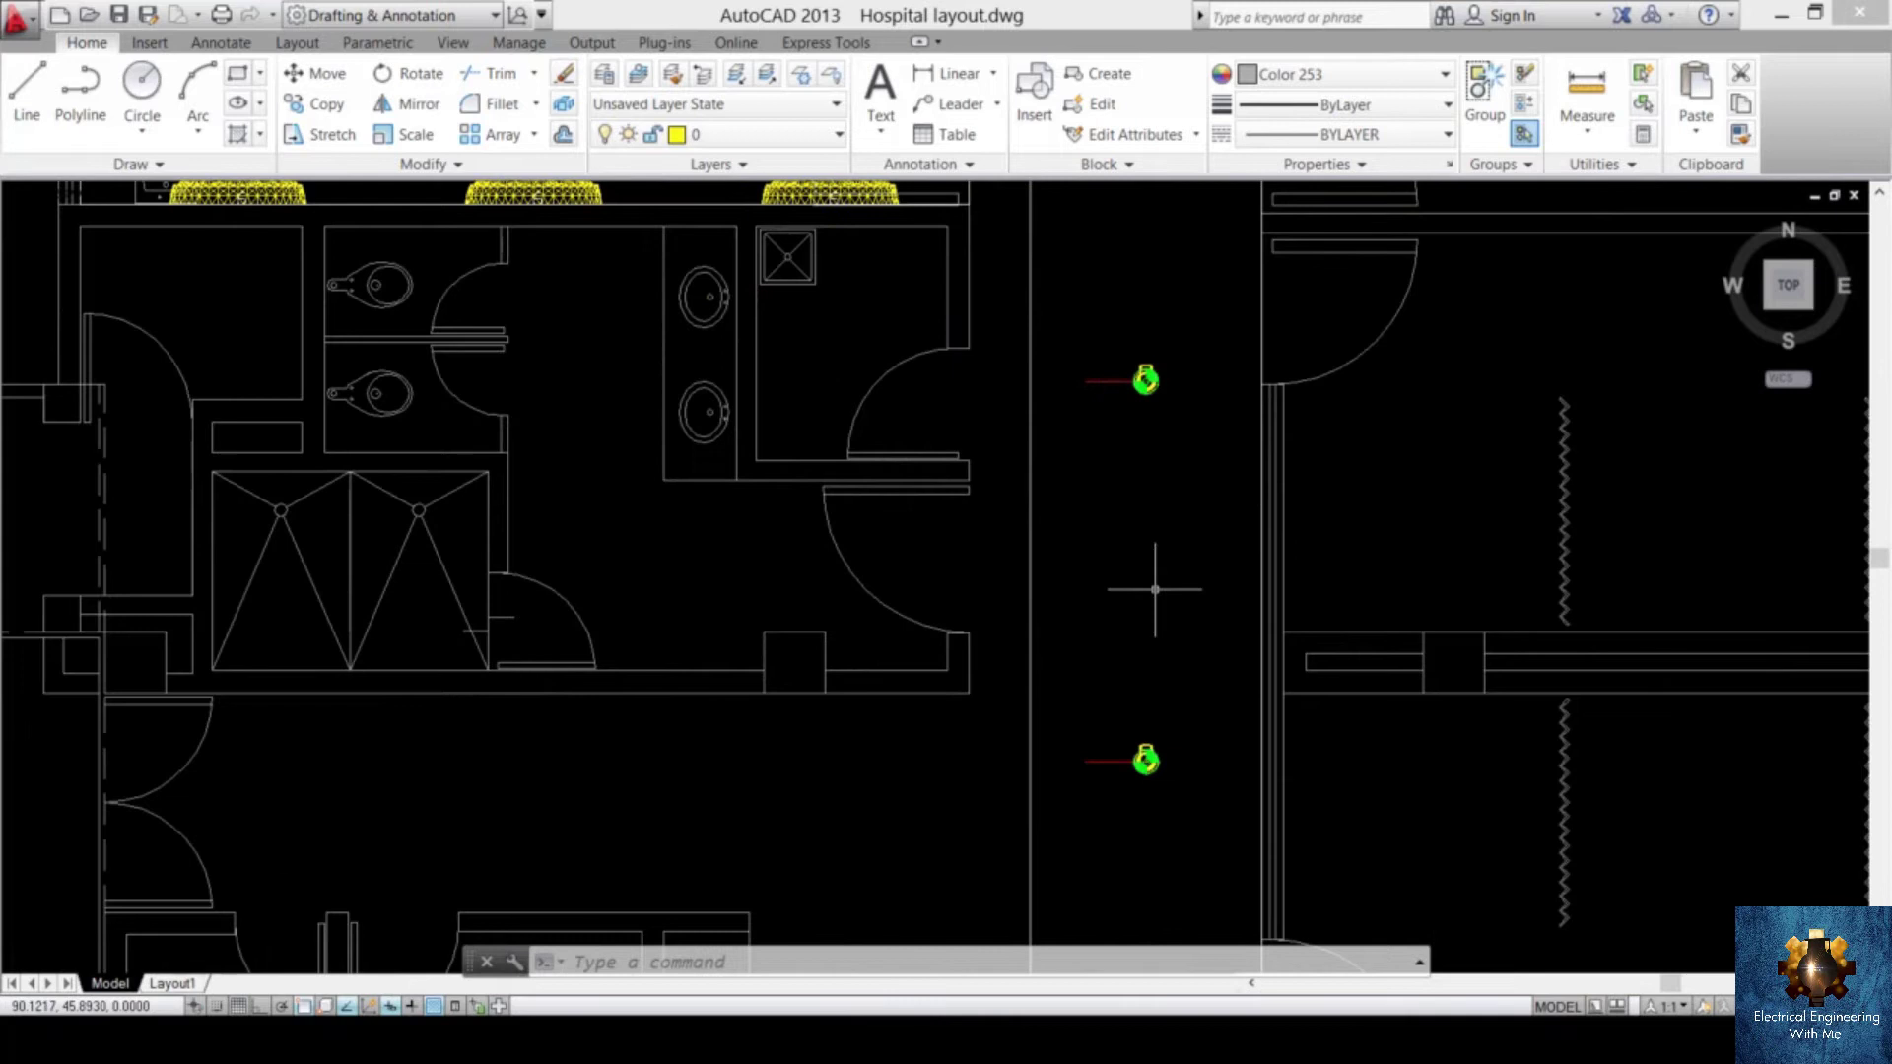
middle_click(1545, 631)
middle_click(1544, 631)
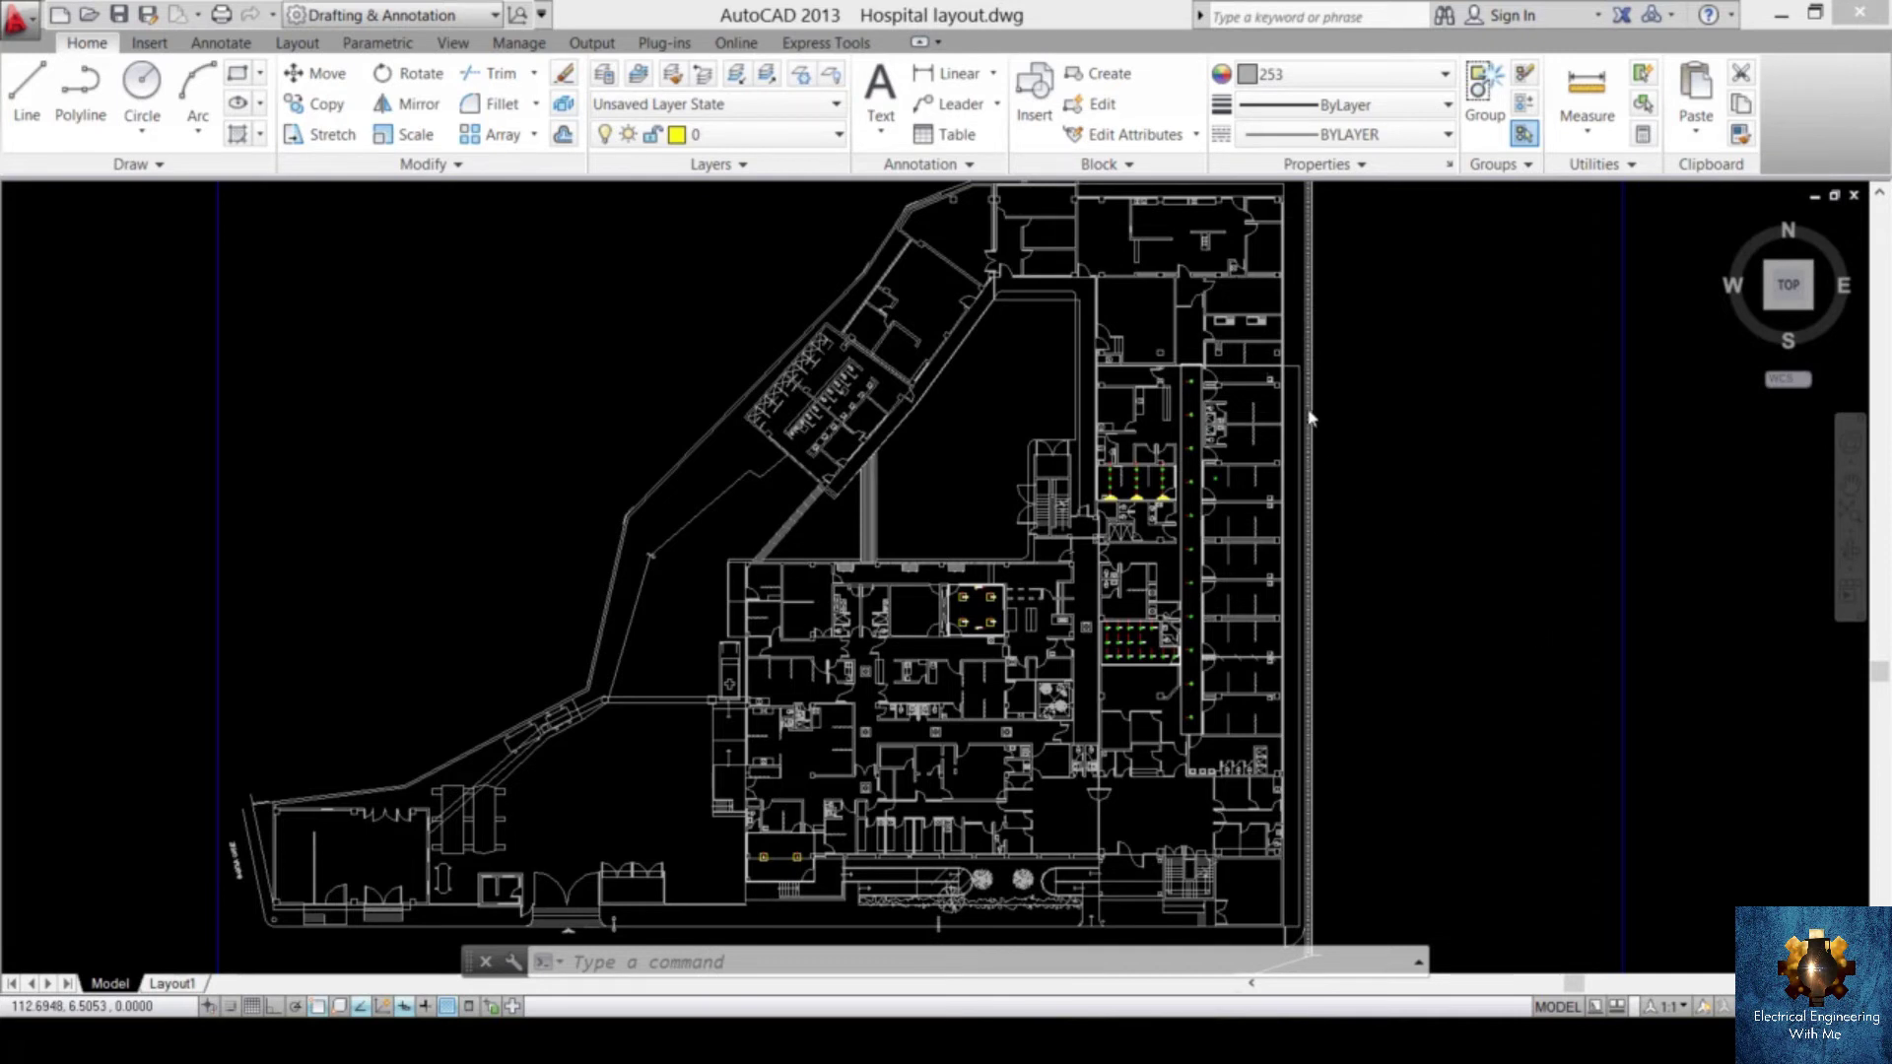
scroll(1231, 416, up, 5)
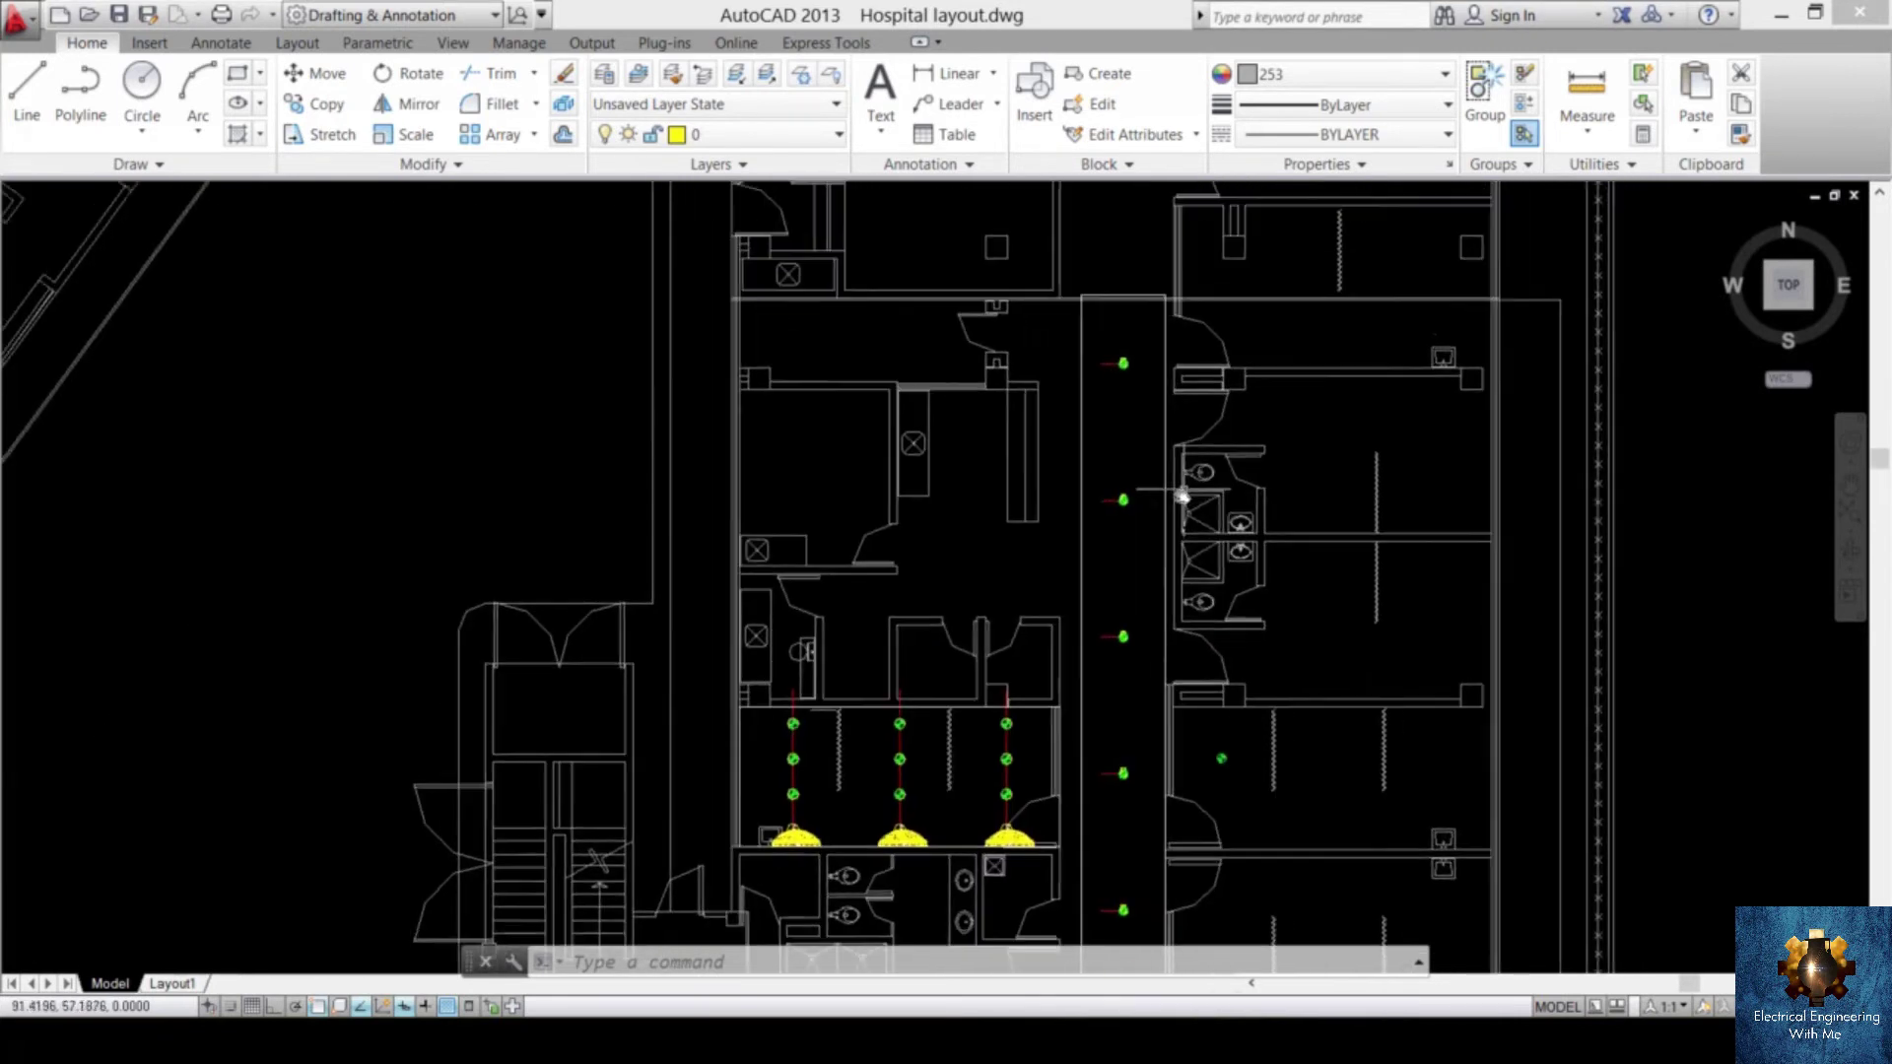
scroll(1093, 726, up, 4)
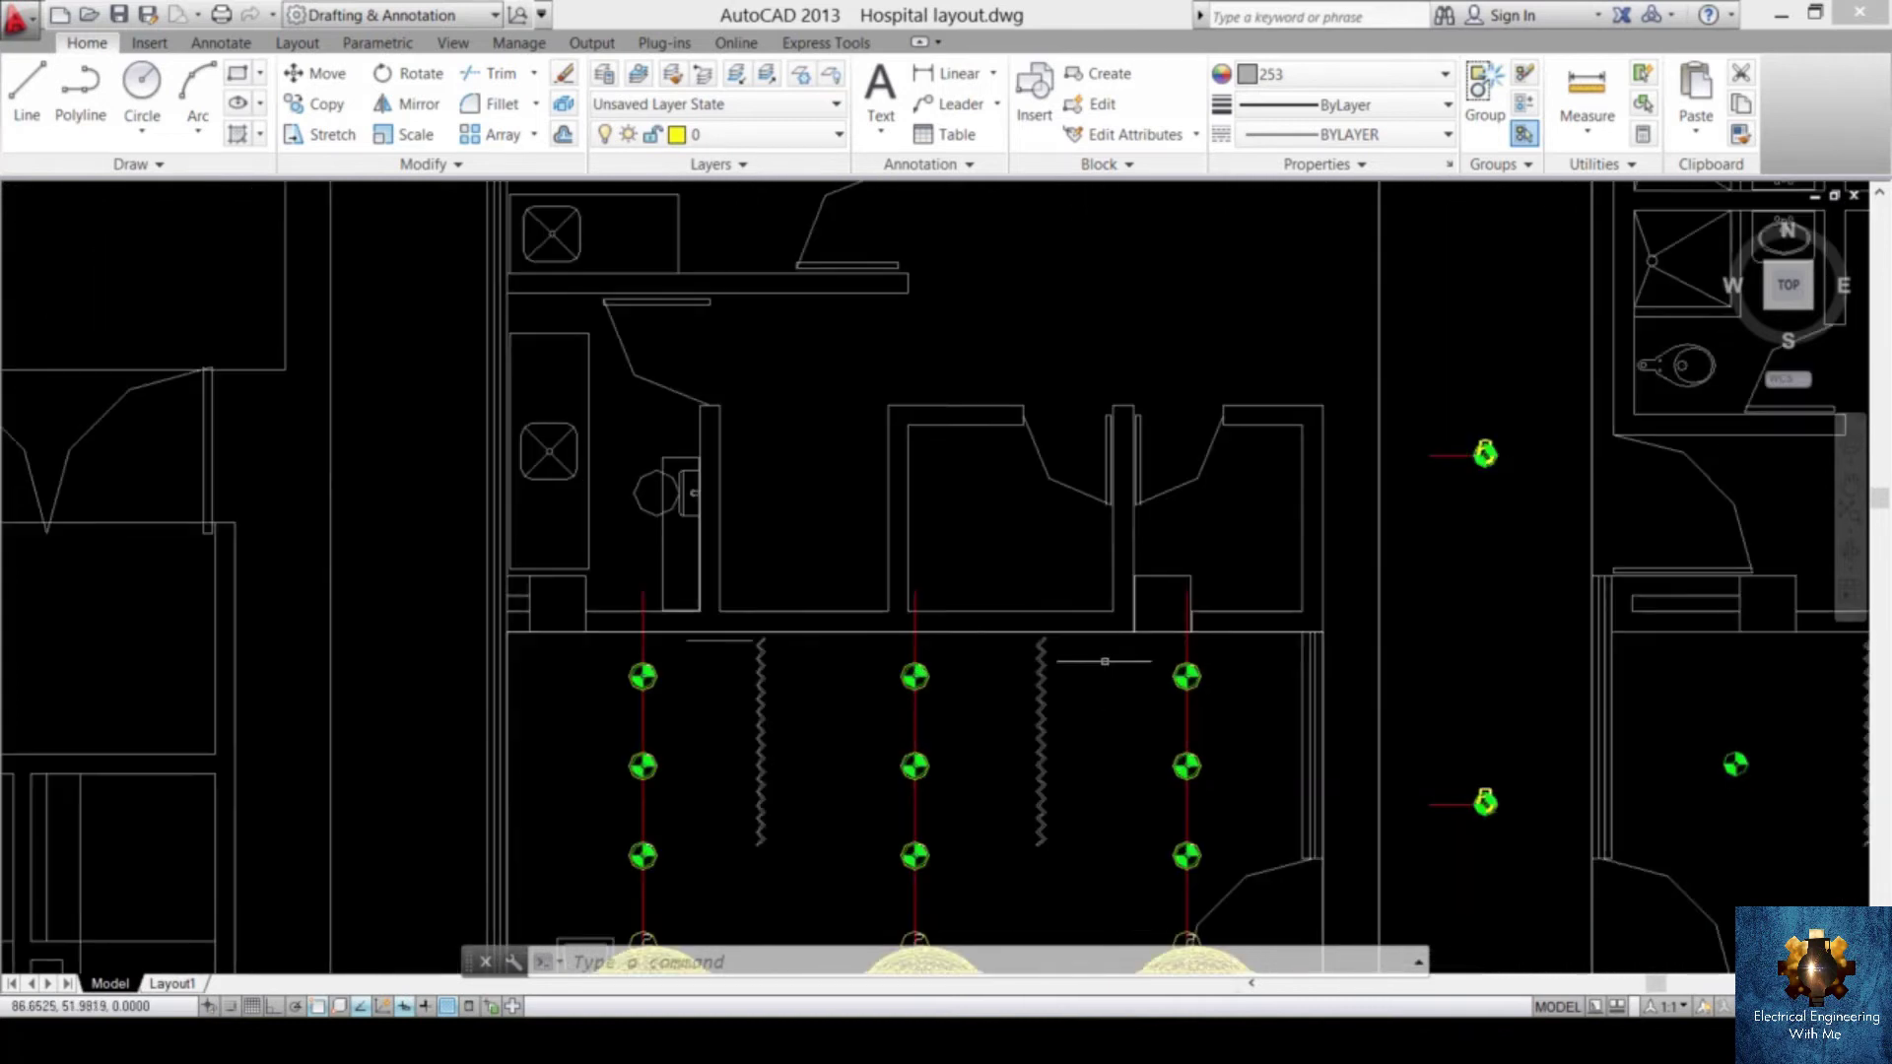
scroll(1093, 726, down, 6)
scroll(1093, 592, up, 4)
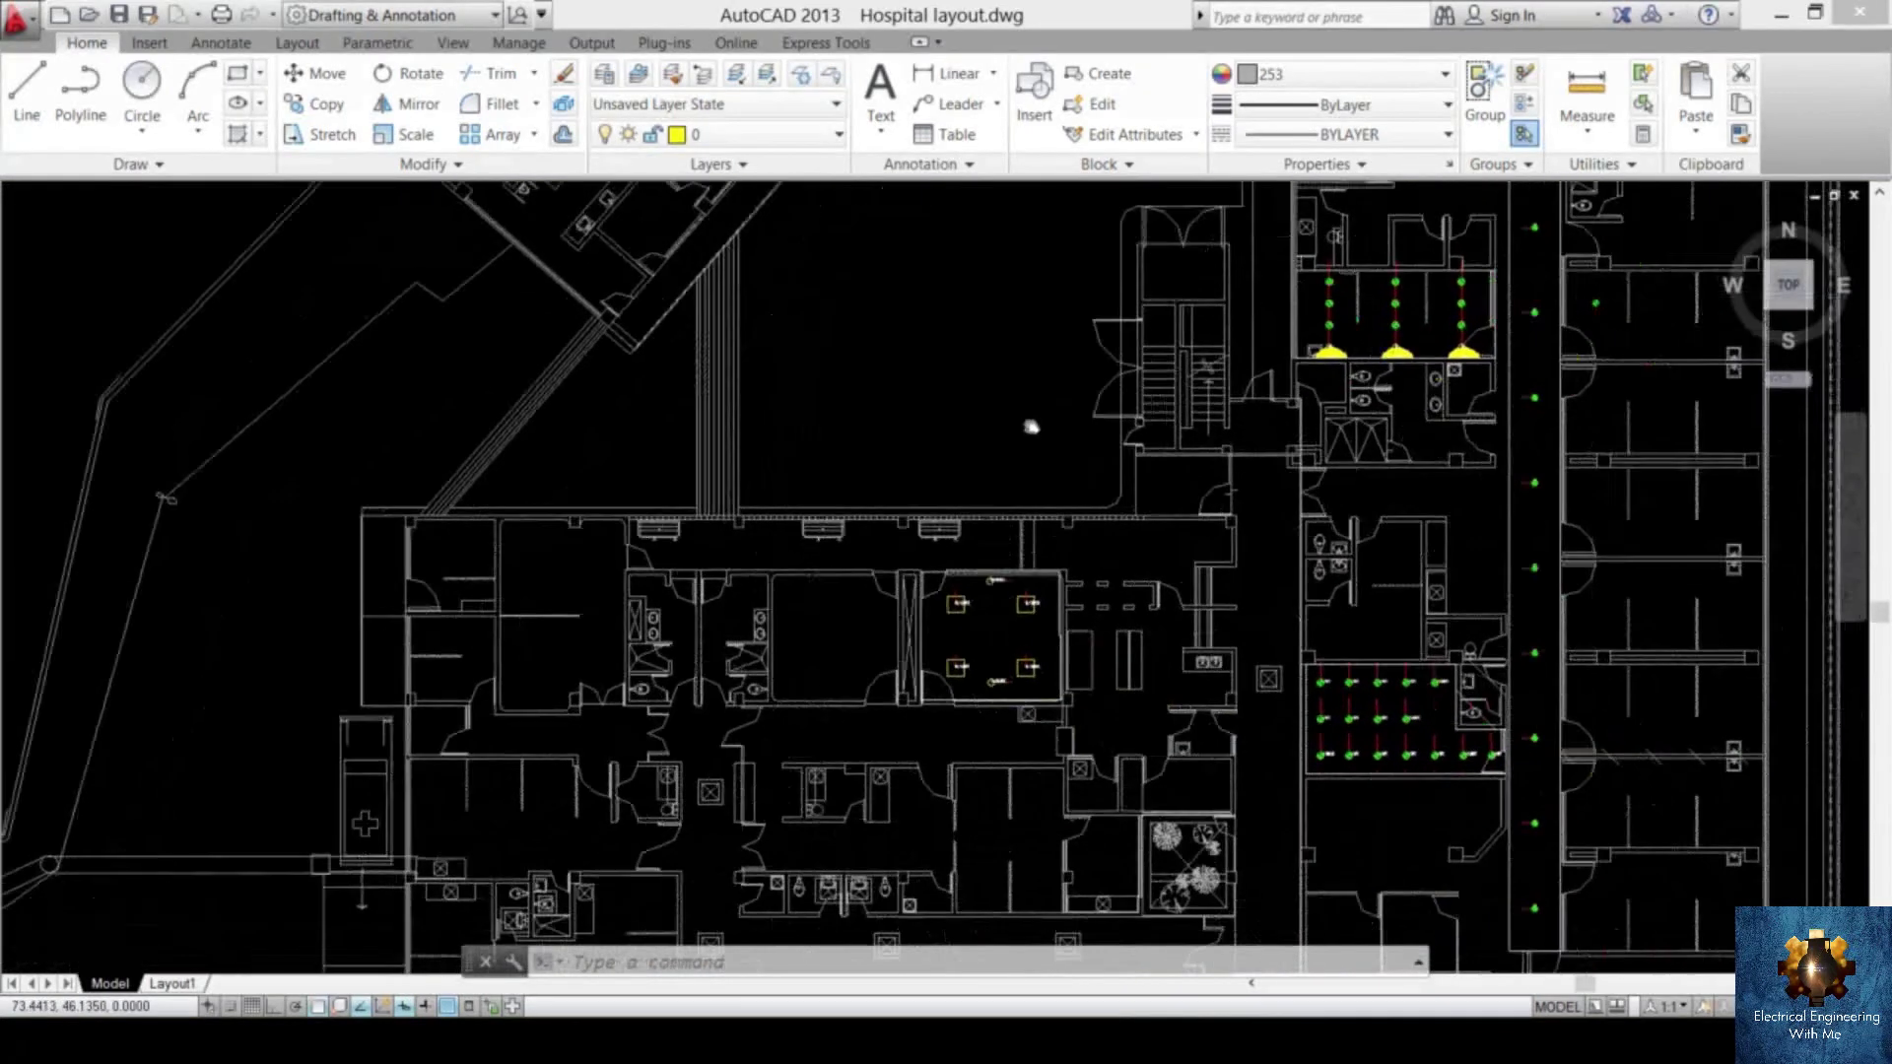
scroll(1360, 700, up, 3)
scroll(1281, 670, down, 6)
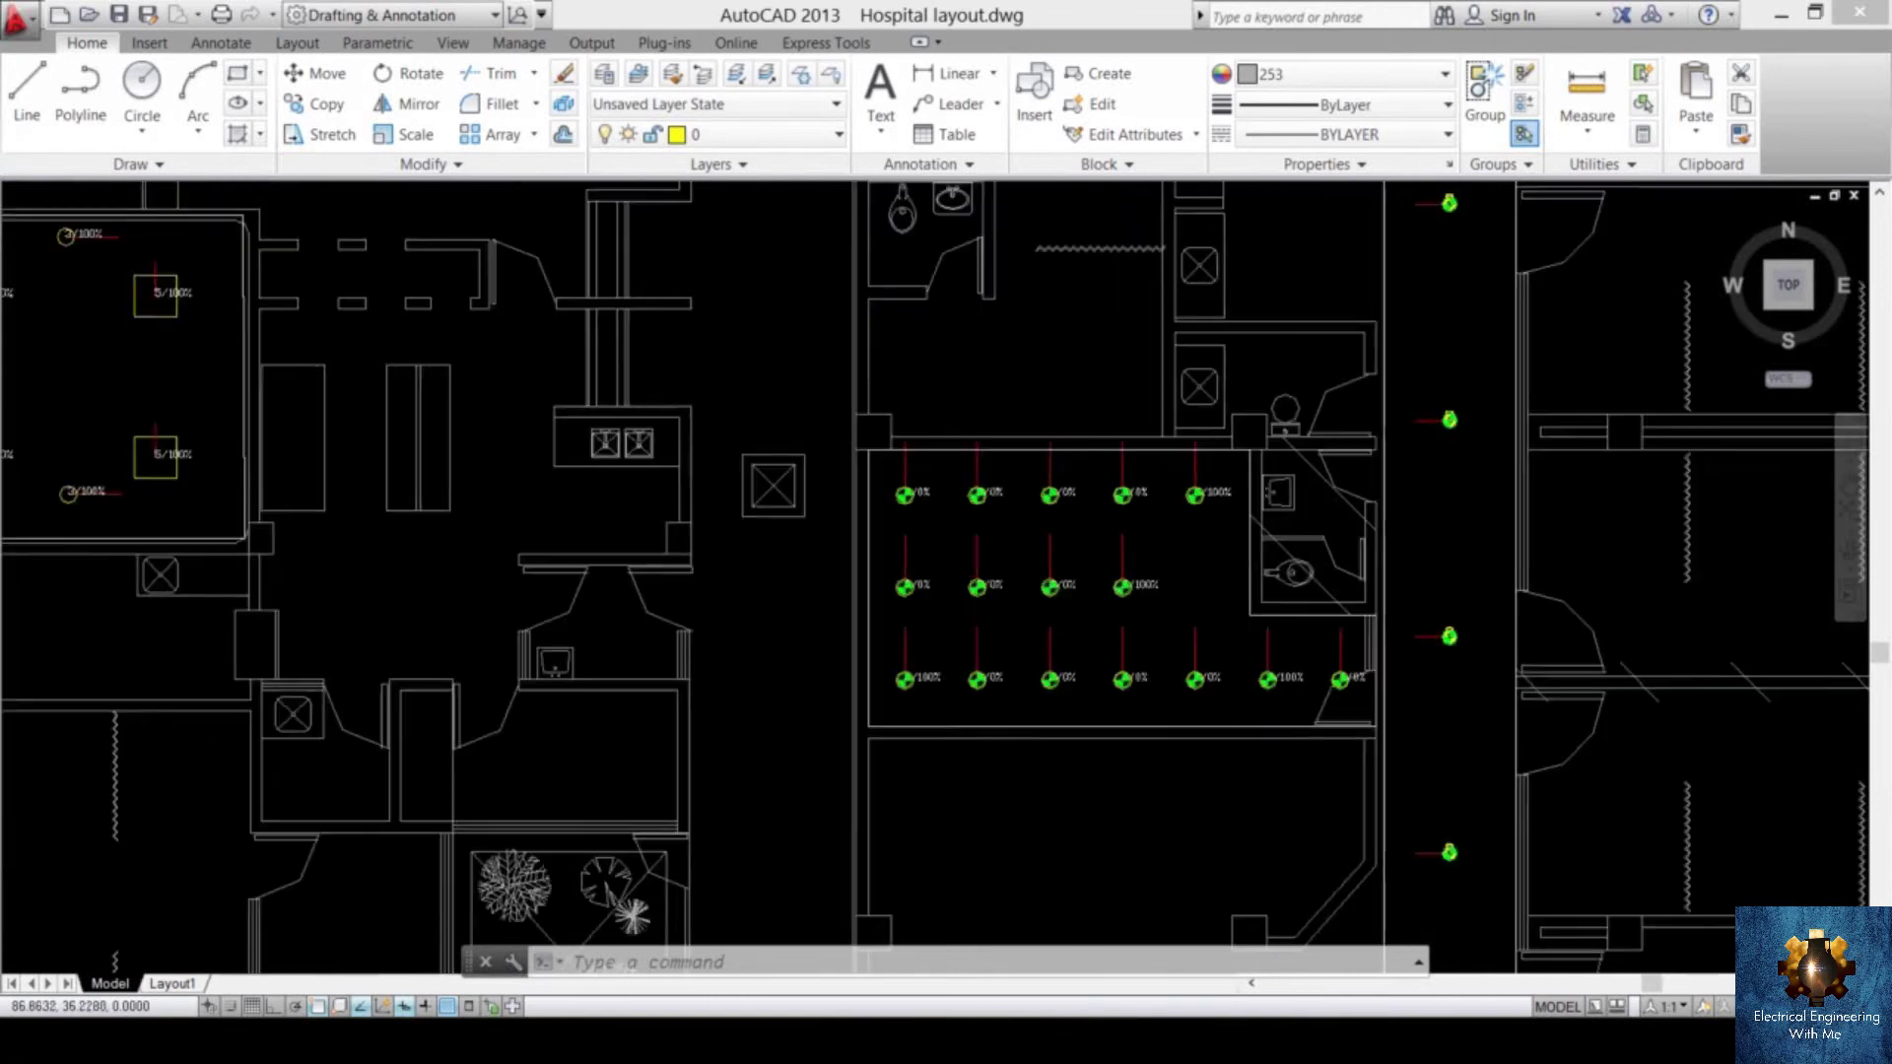
middle_drag(1265, 650, 1095, 887)
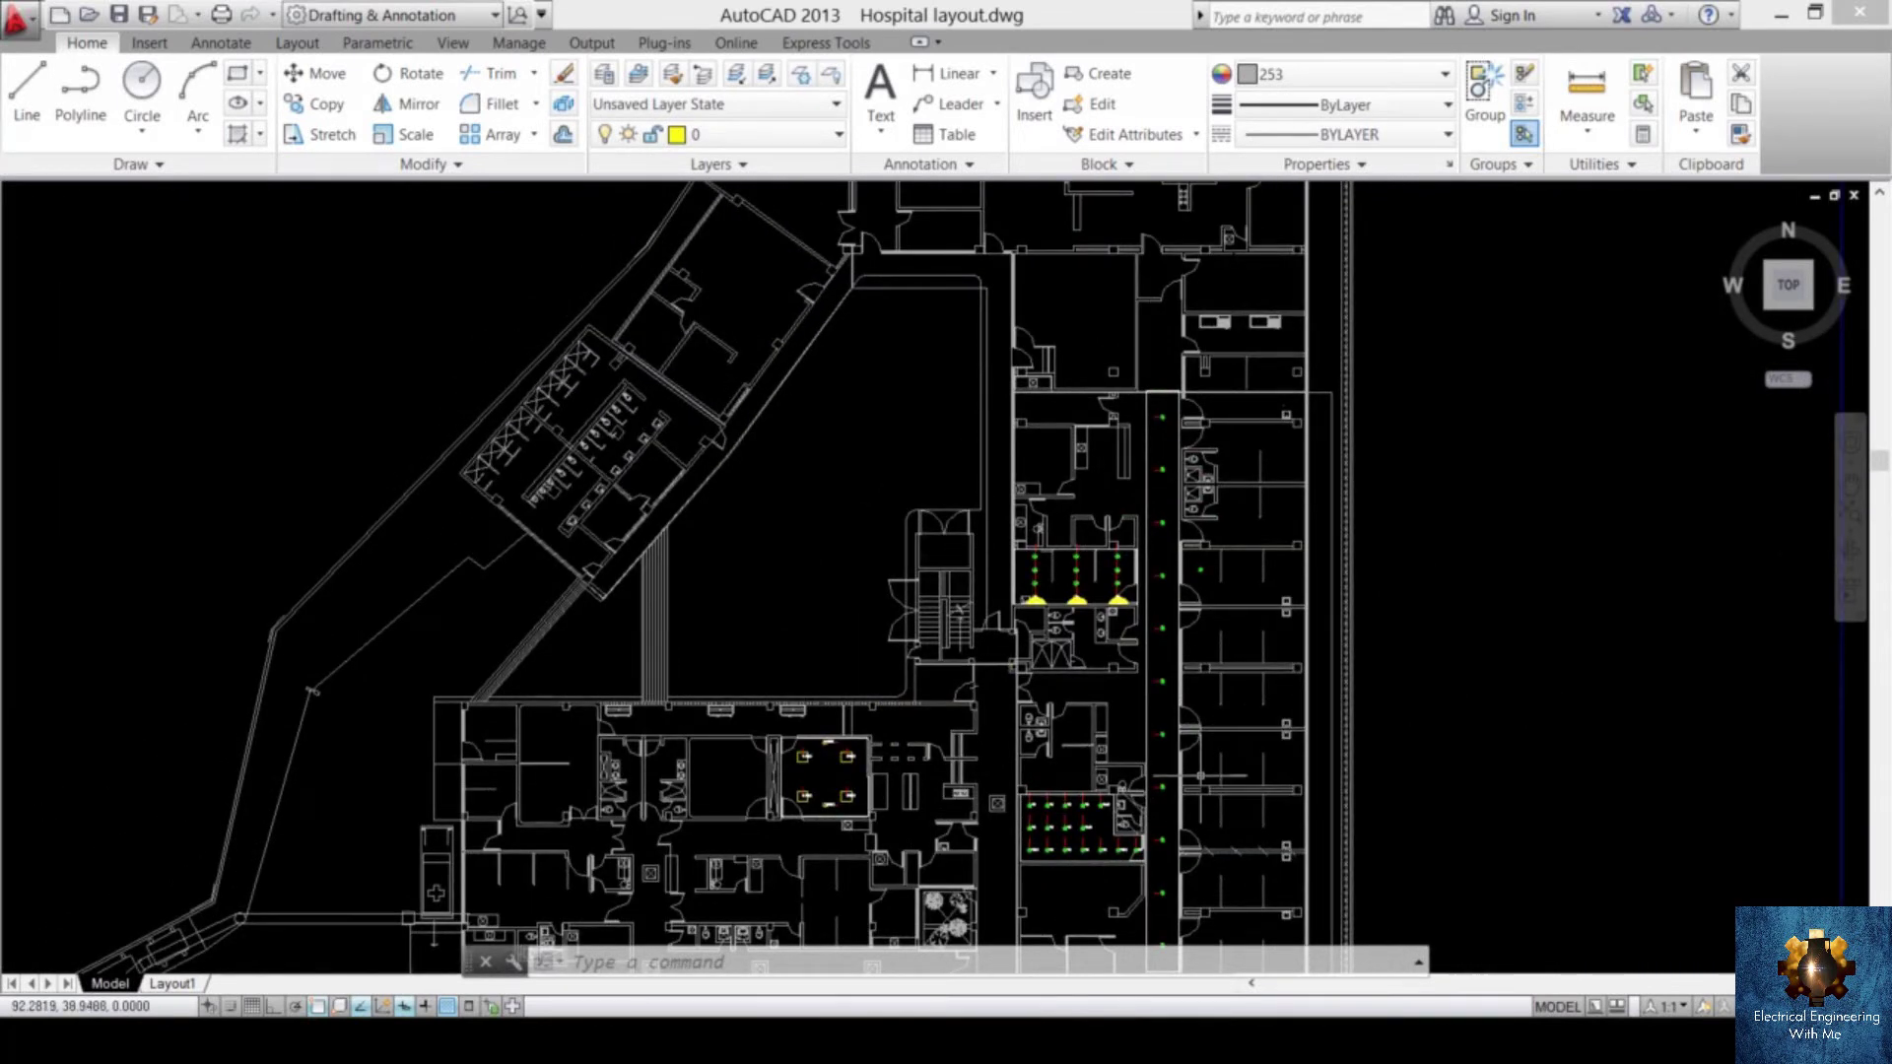
- Switch to the Full Electric Legend.dwg drawing and go to its first legend table
mouse_move(1201, 775)
key(ctrl+Tab)
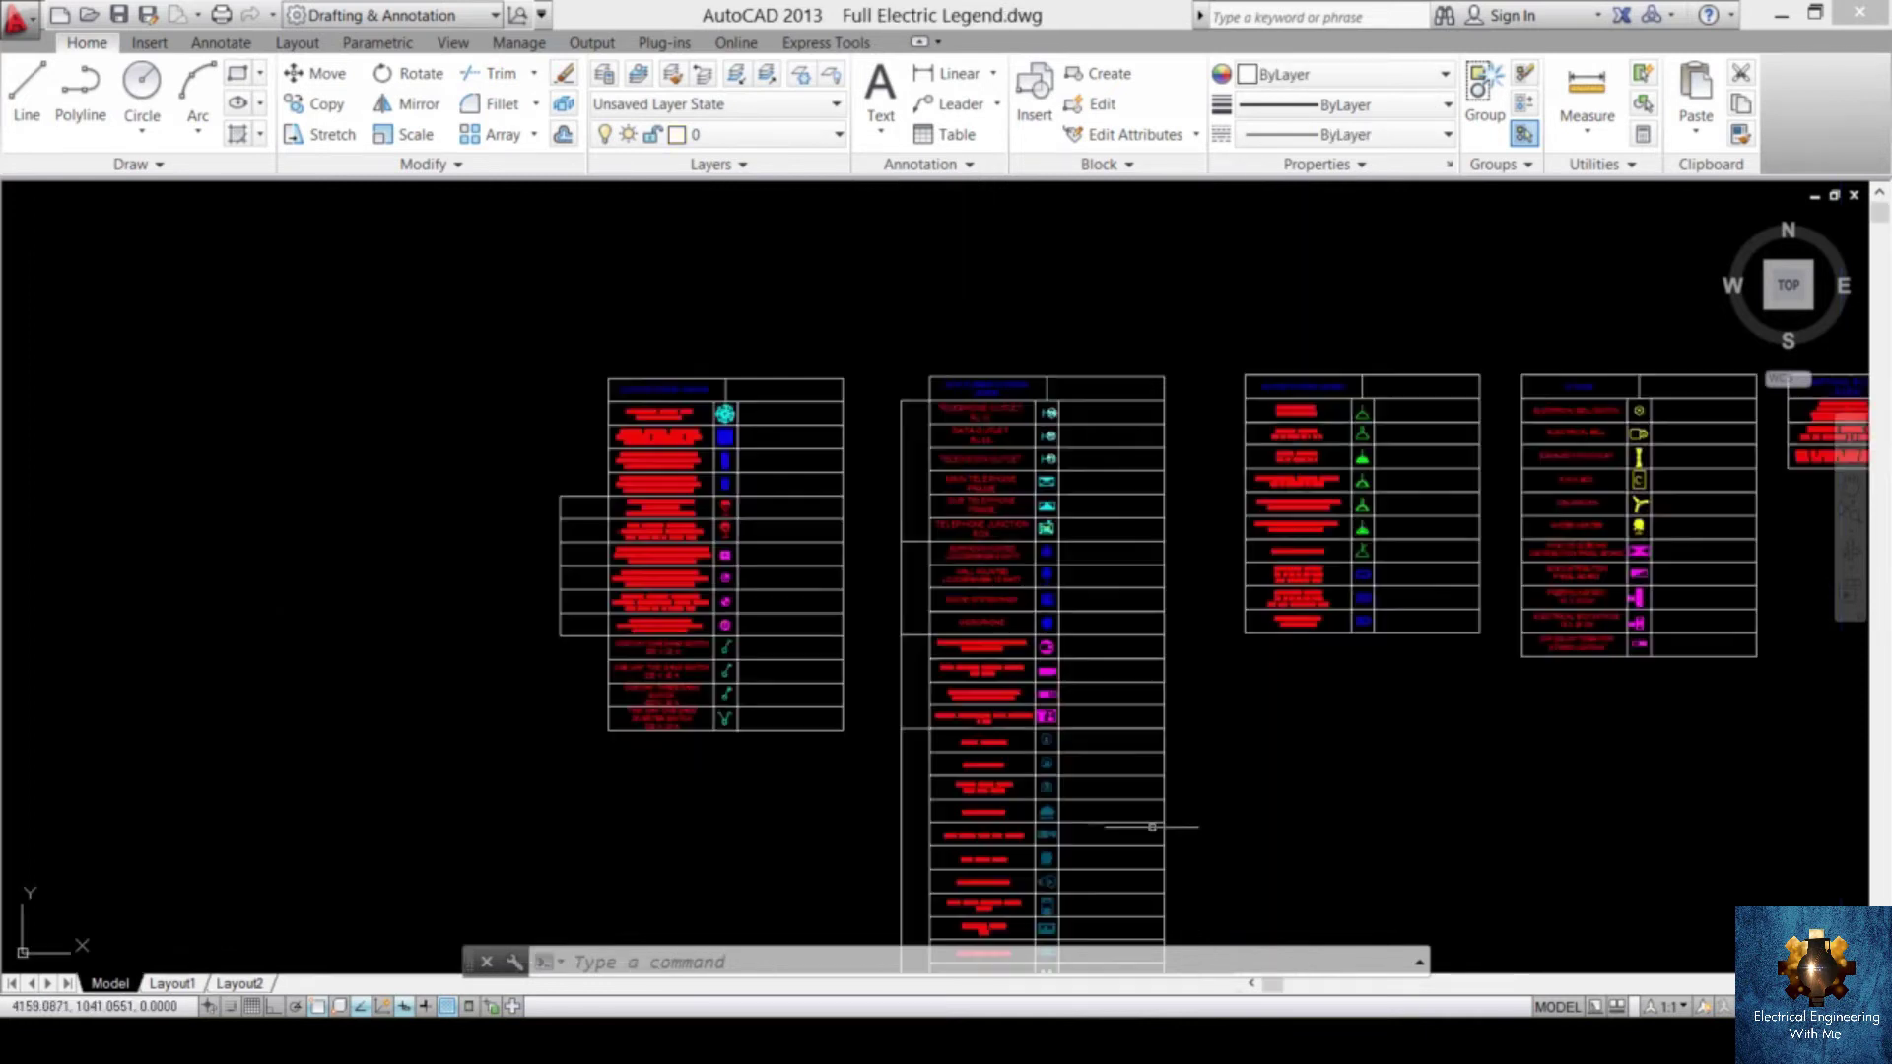
mouse_move(895, 588)
middle_down()
mouse_move(1043, 602)
mouse_move(1203, 748)
middle_up()
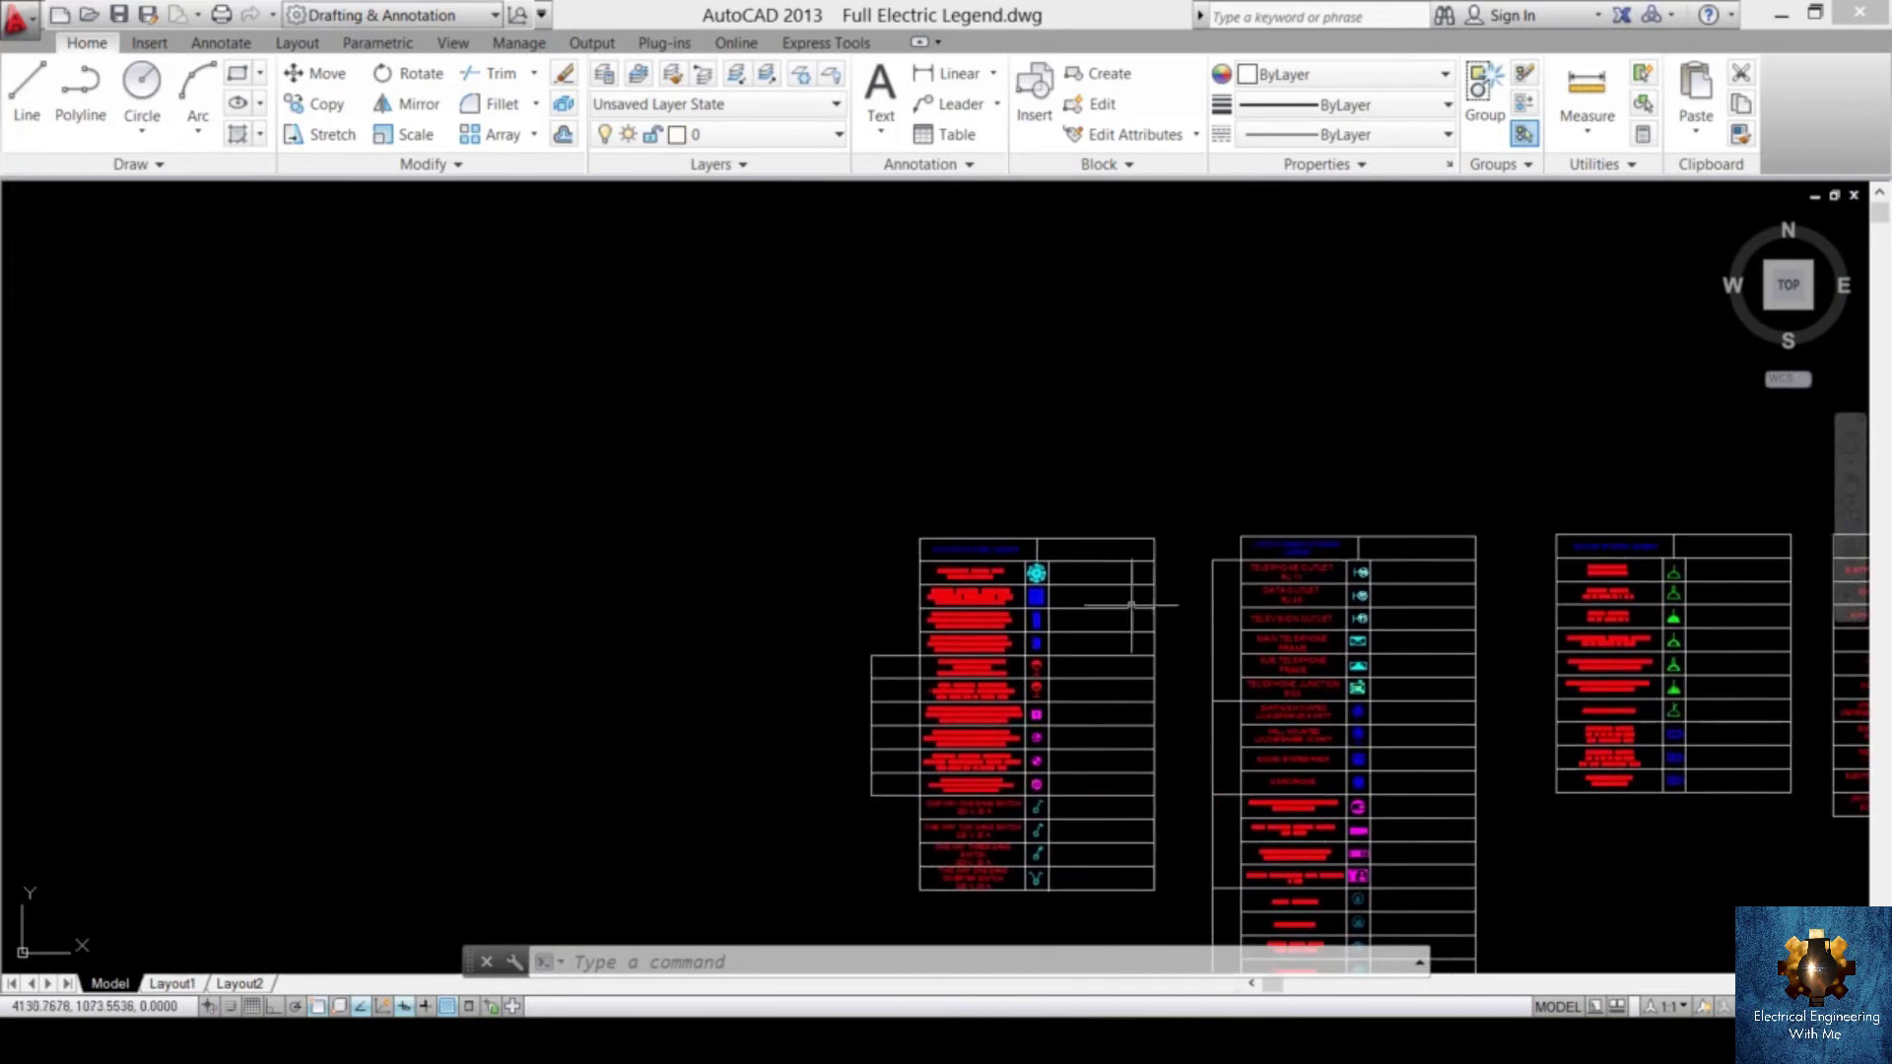
- Copy the 4*18 watt surface mounted luminaire symbol from the legend to the clipboard, using its centre as base point
scroll(1131, 605, up, 8)
mouse_move(812, 565)
middle_down()
mouse_move(1186, 565)
mouse_move(1277, 510)
middle_up()
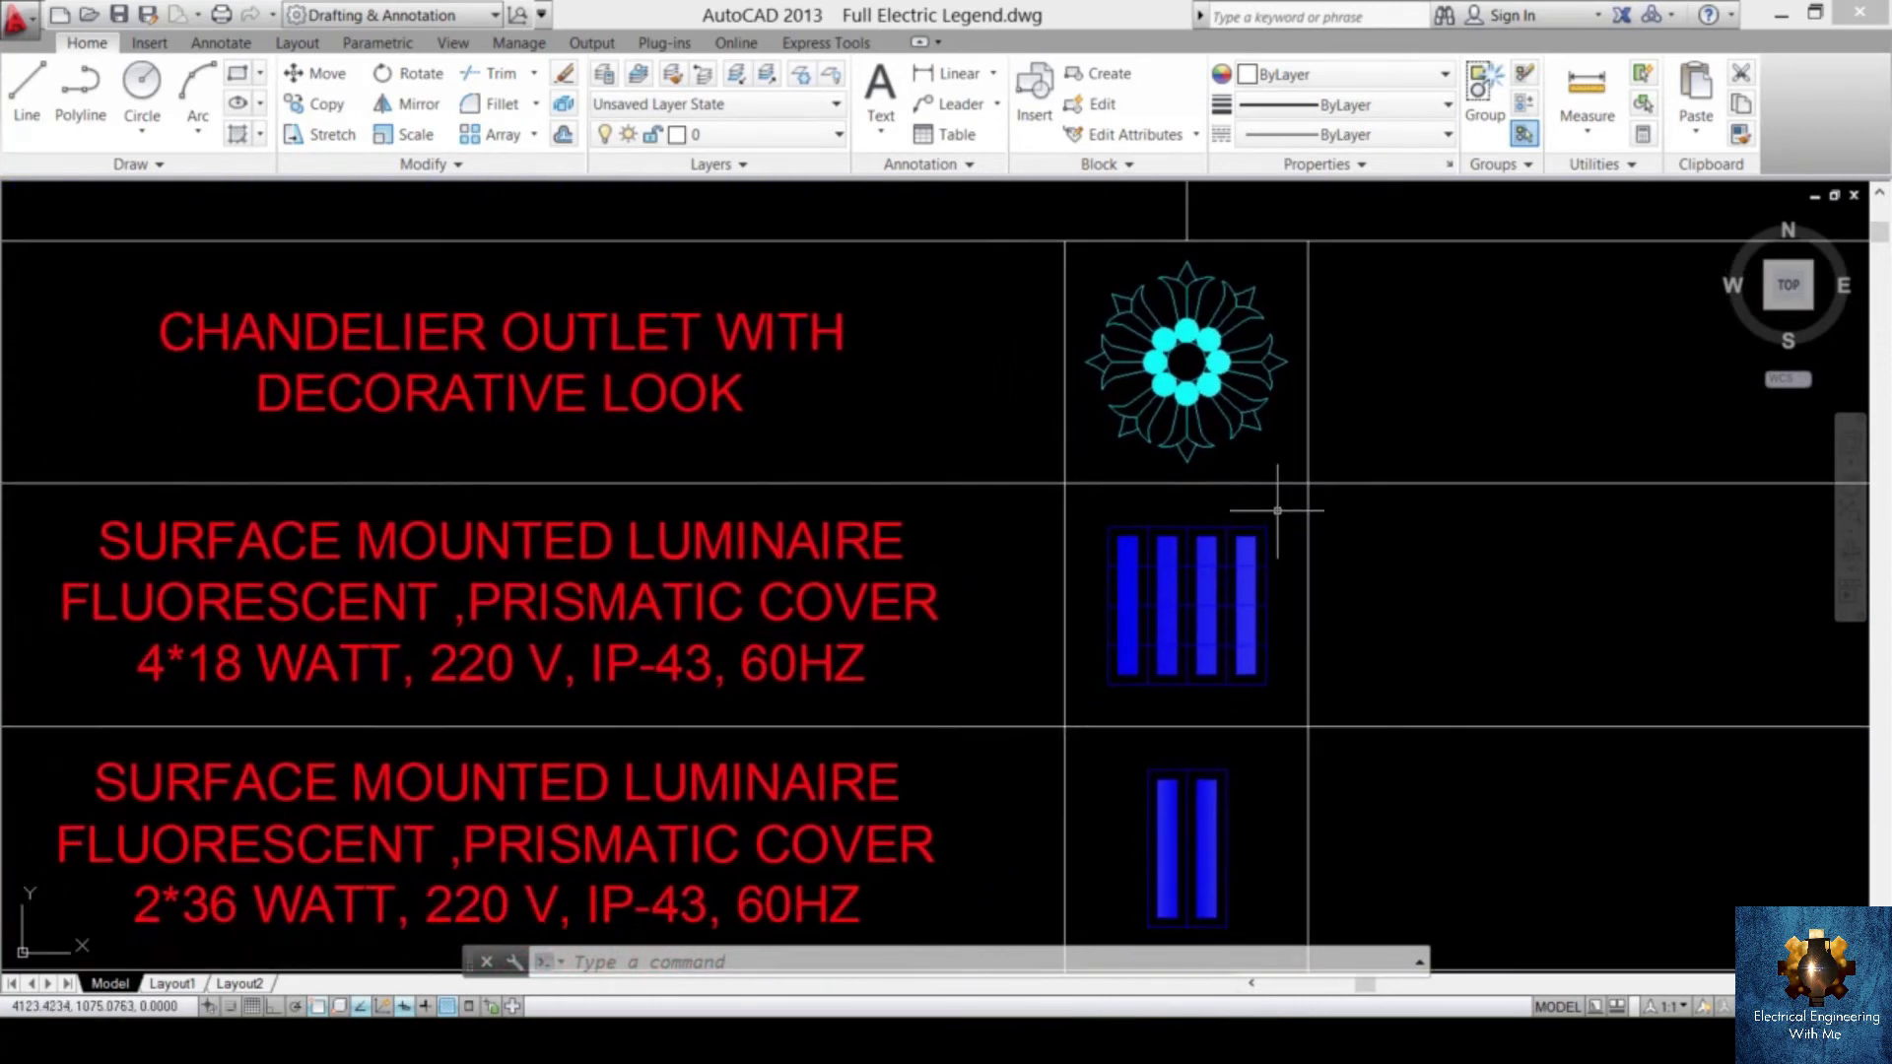
scroll(1277, 511, up, 4)
scroll(1281, 552, down, 2)
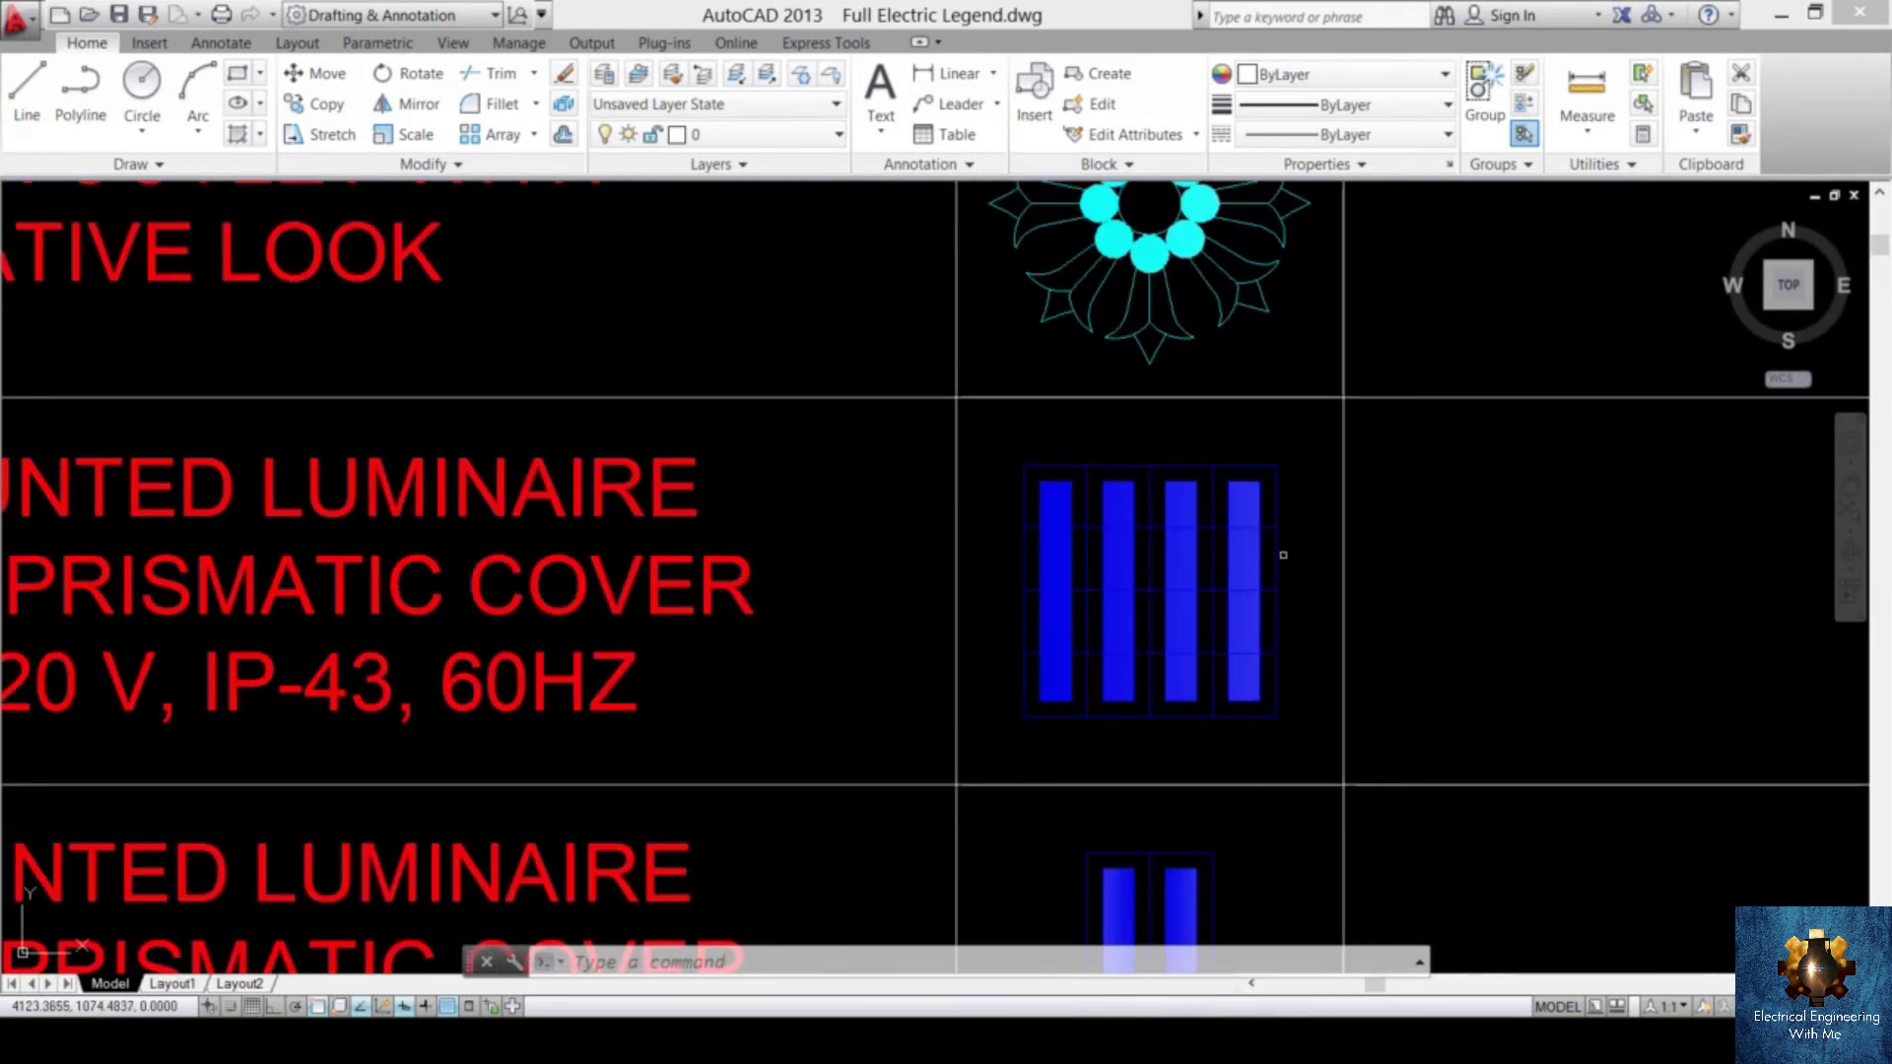
click(1311, 424)
click(975, 771)
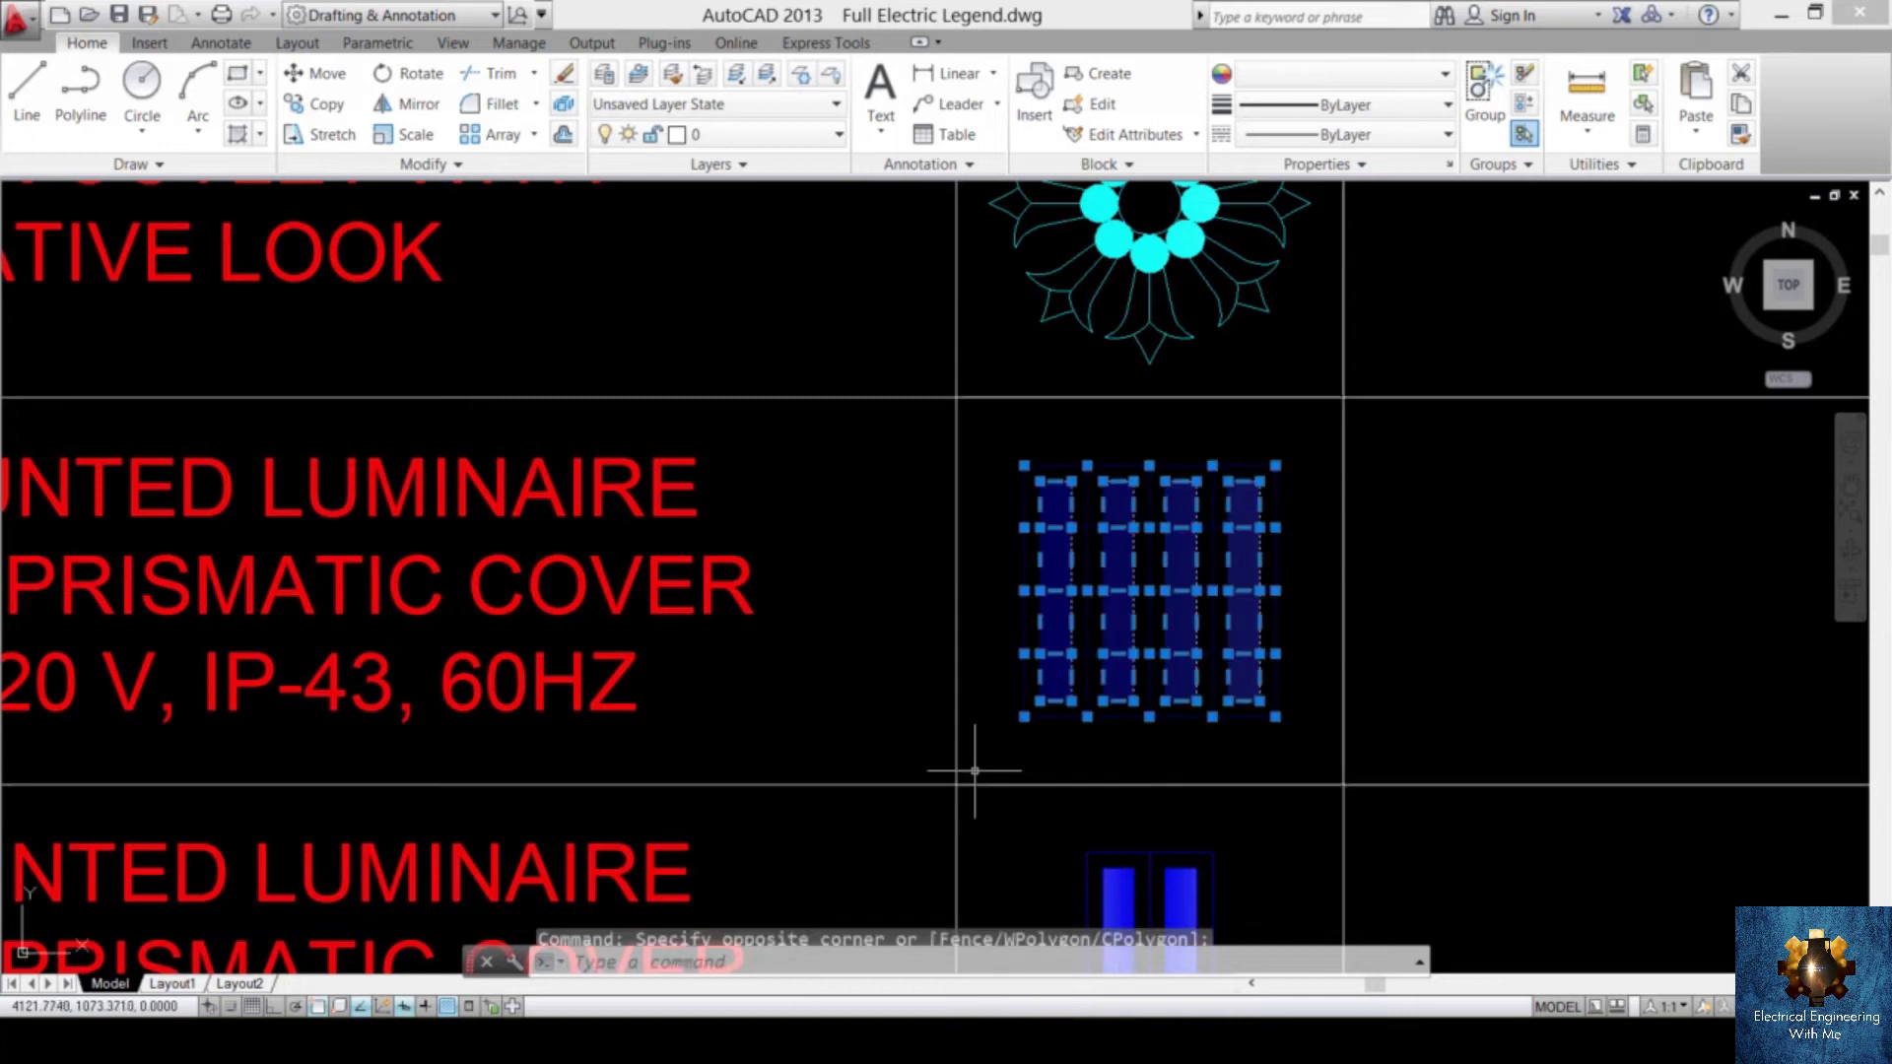
right_click(983, 596)
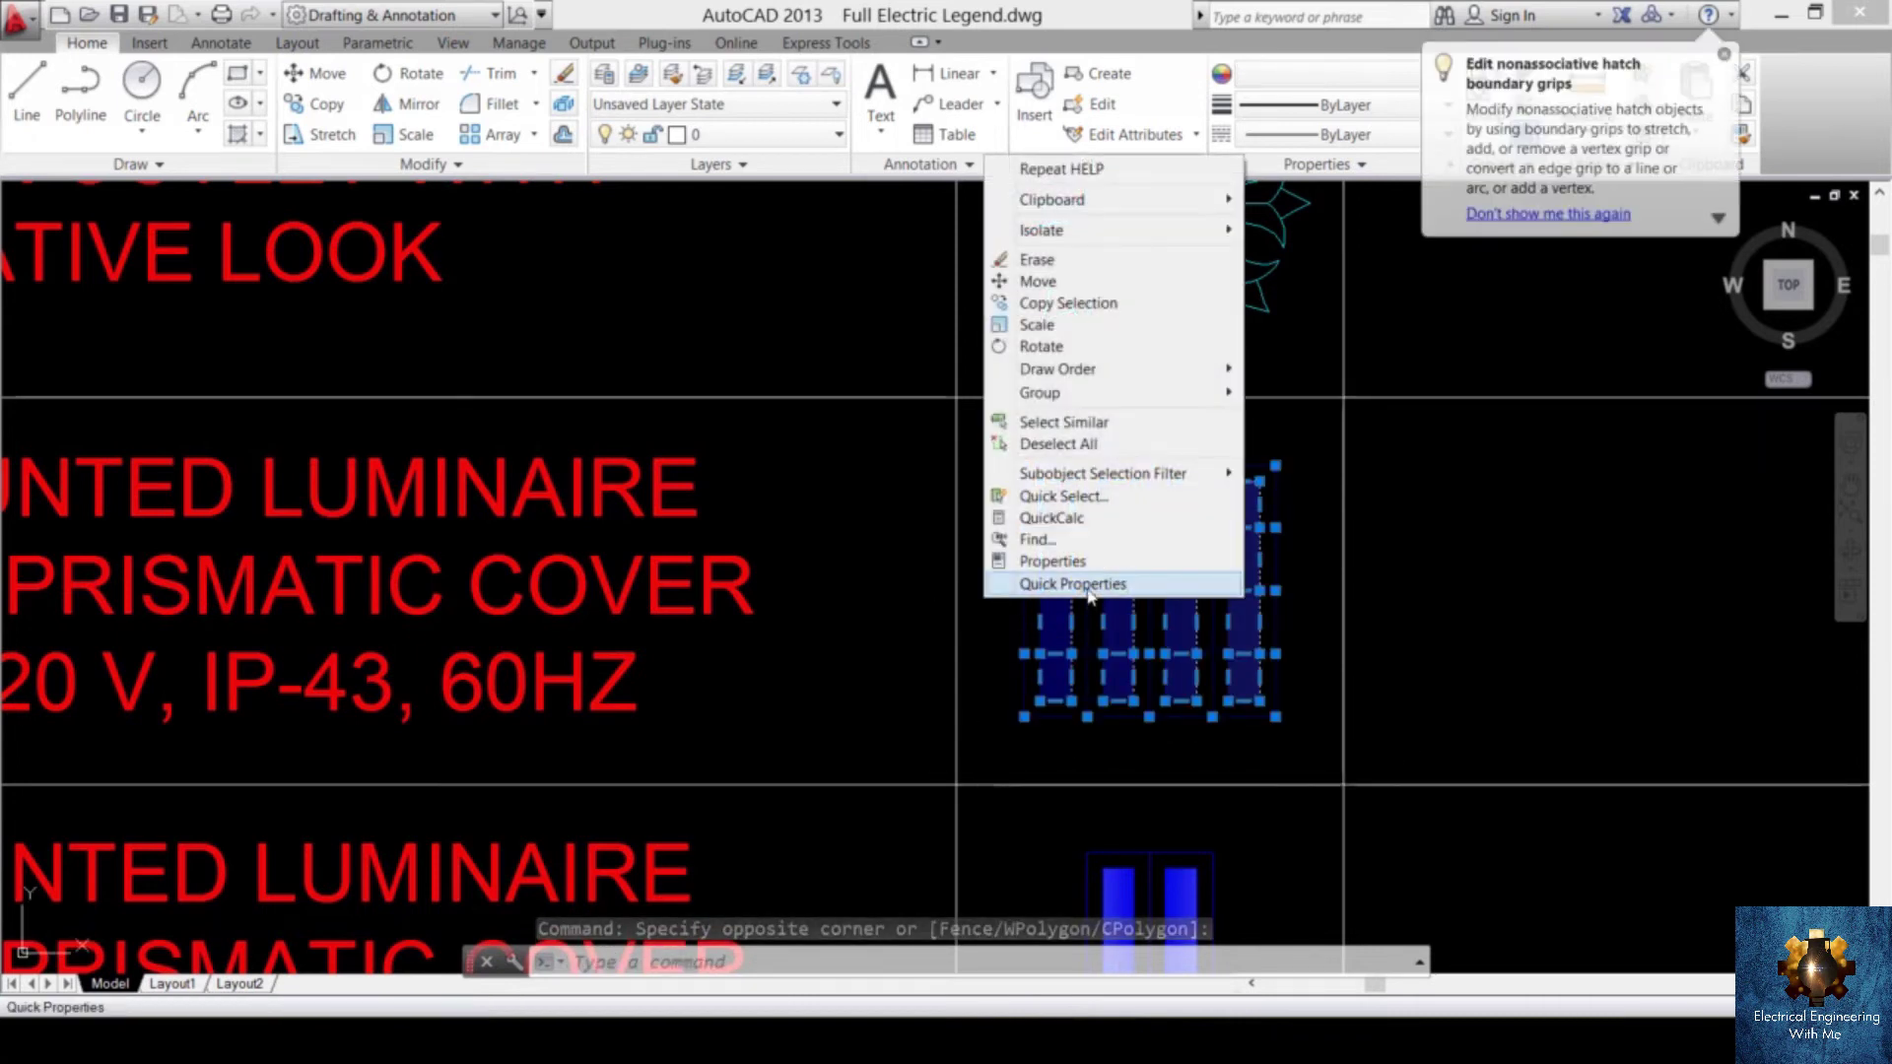
mouse_move(1196, 213)
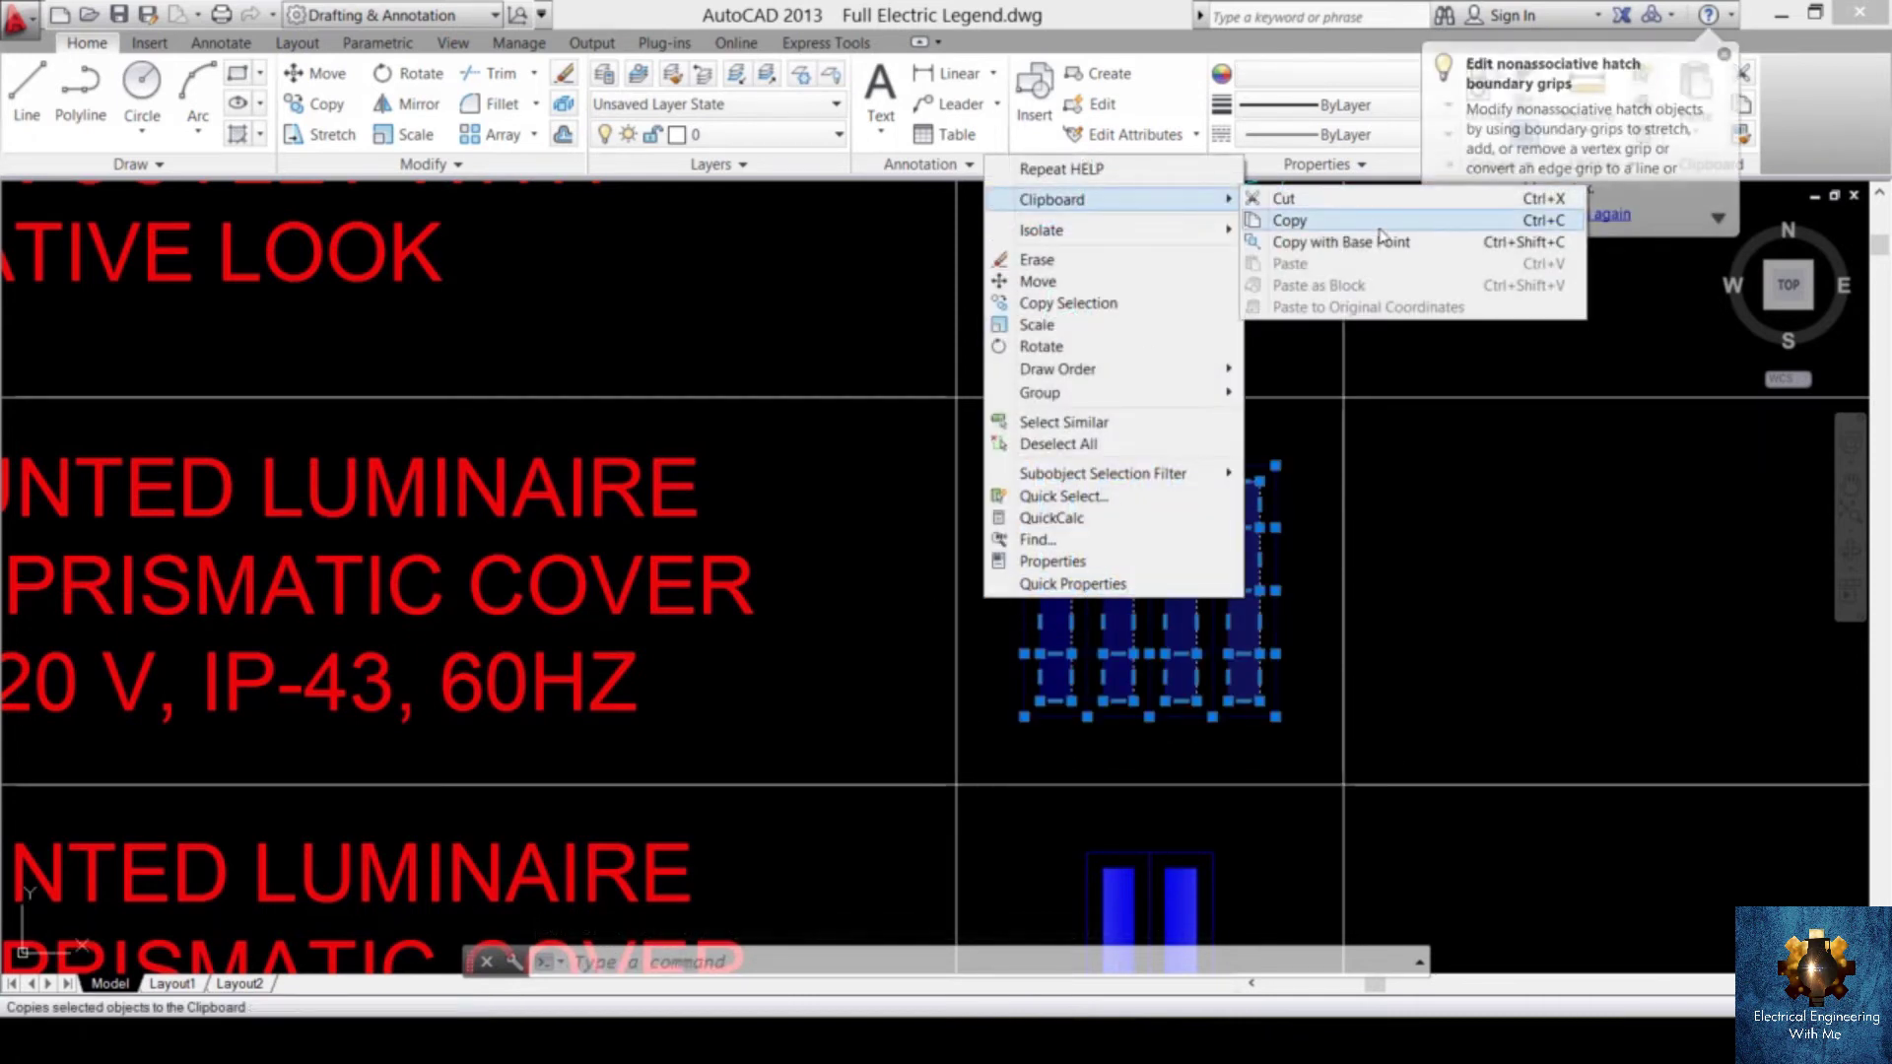
click(1380, 242)
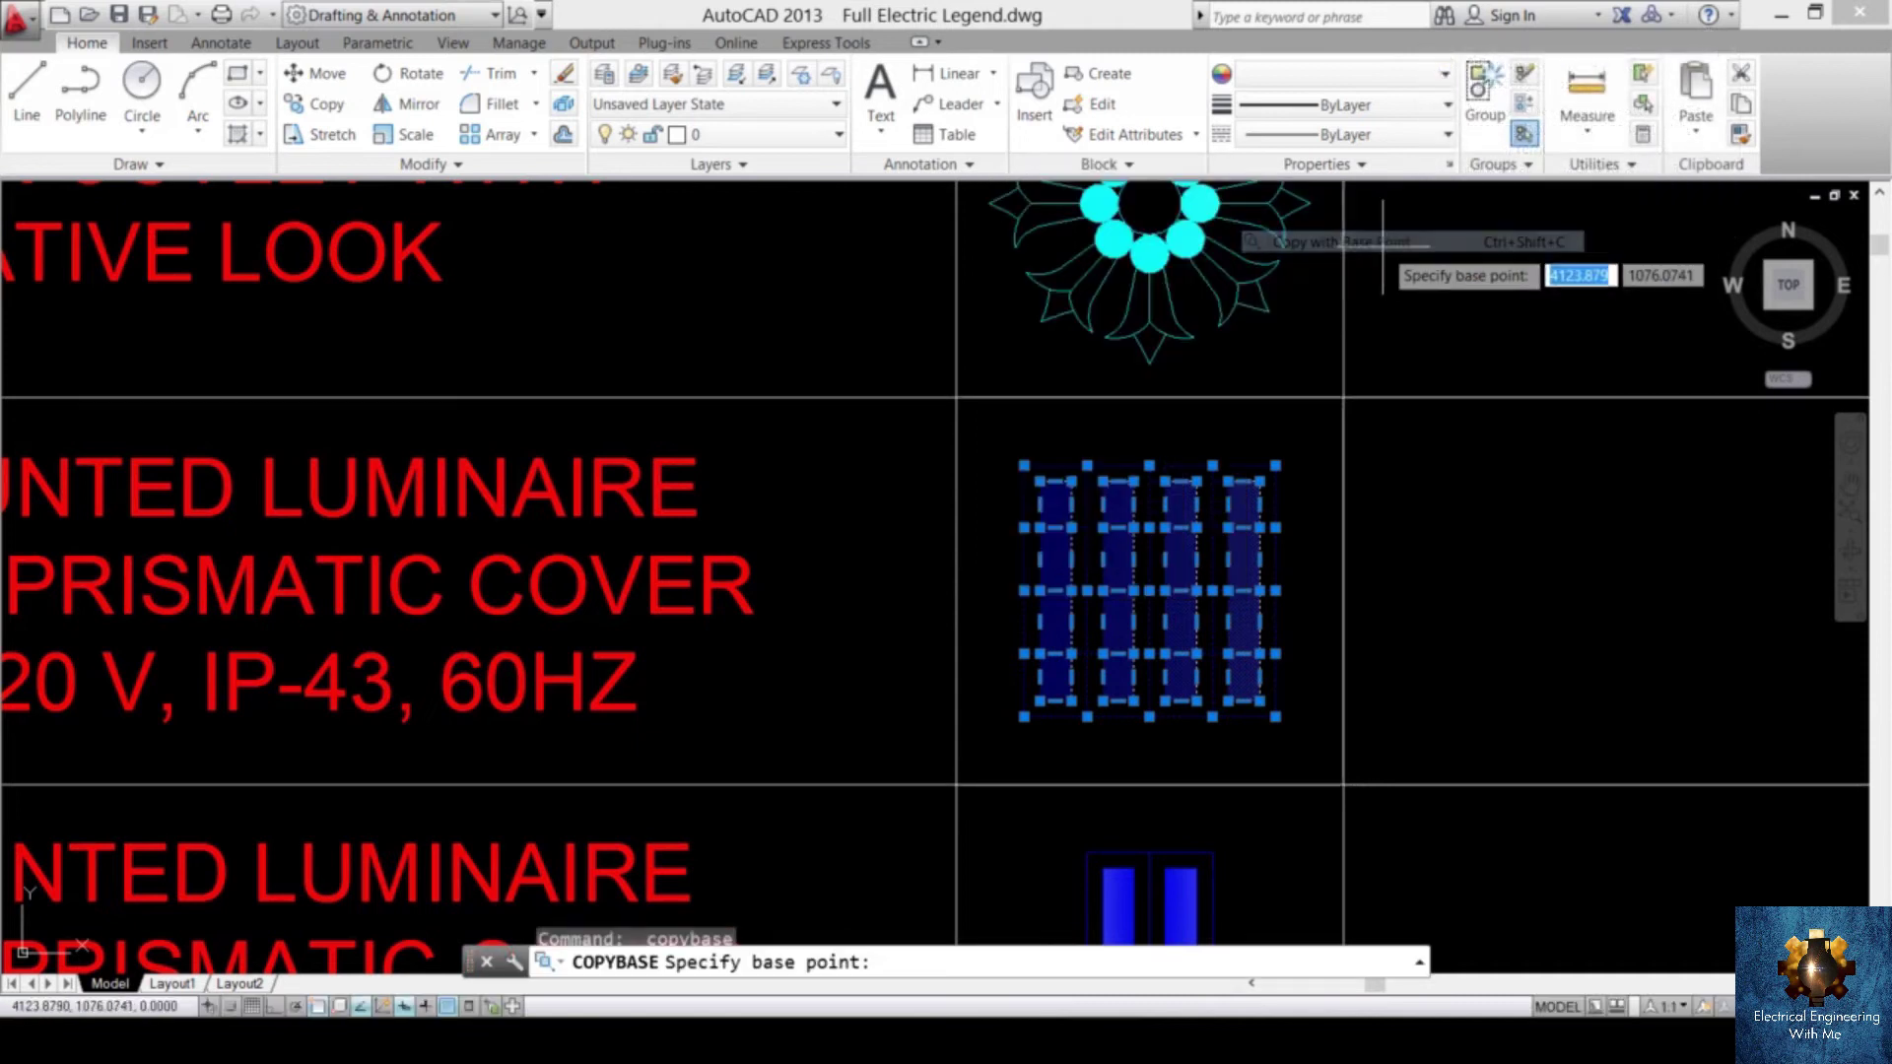
click(1149, 591)
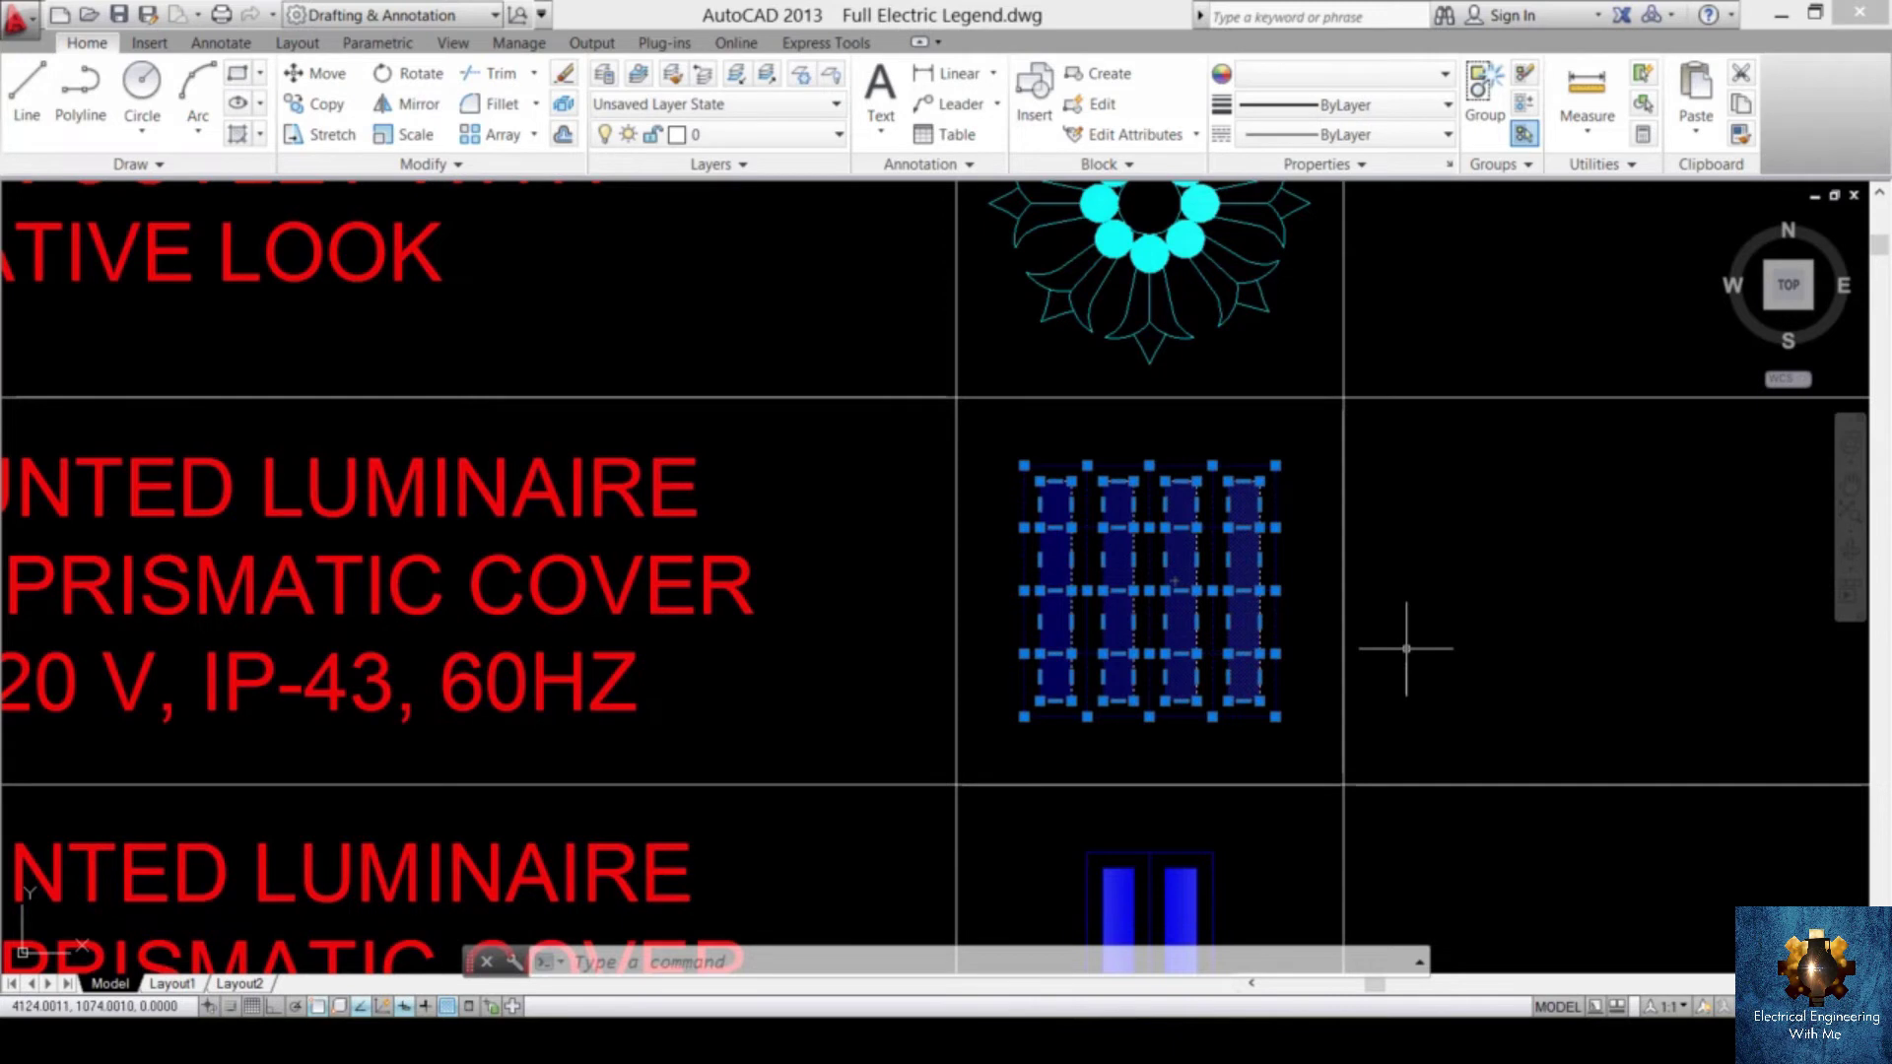
- Switch to Hospital layout.dwg and paste the luminaire symbol as a block in the space above the room with the 5/100% fixtures
key(ctrl+Tab)
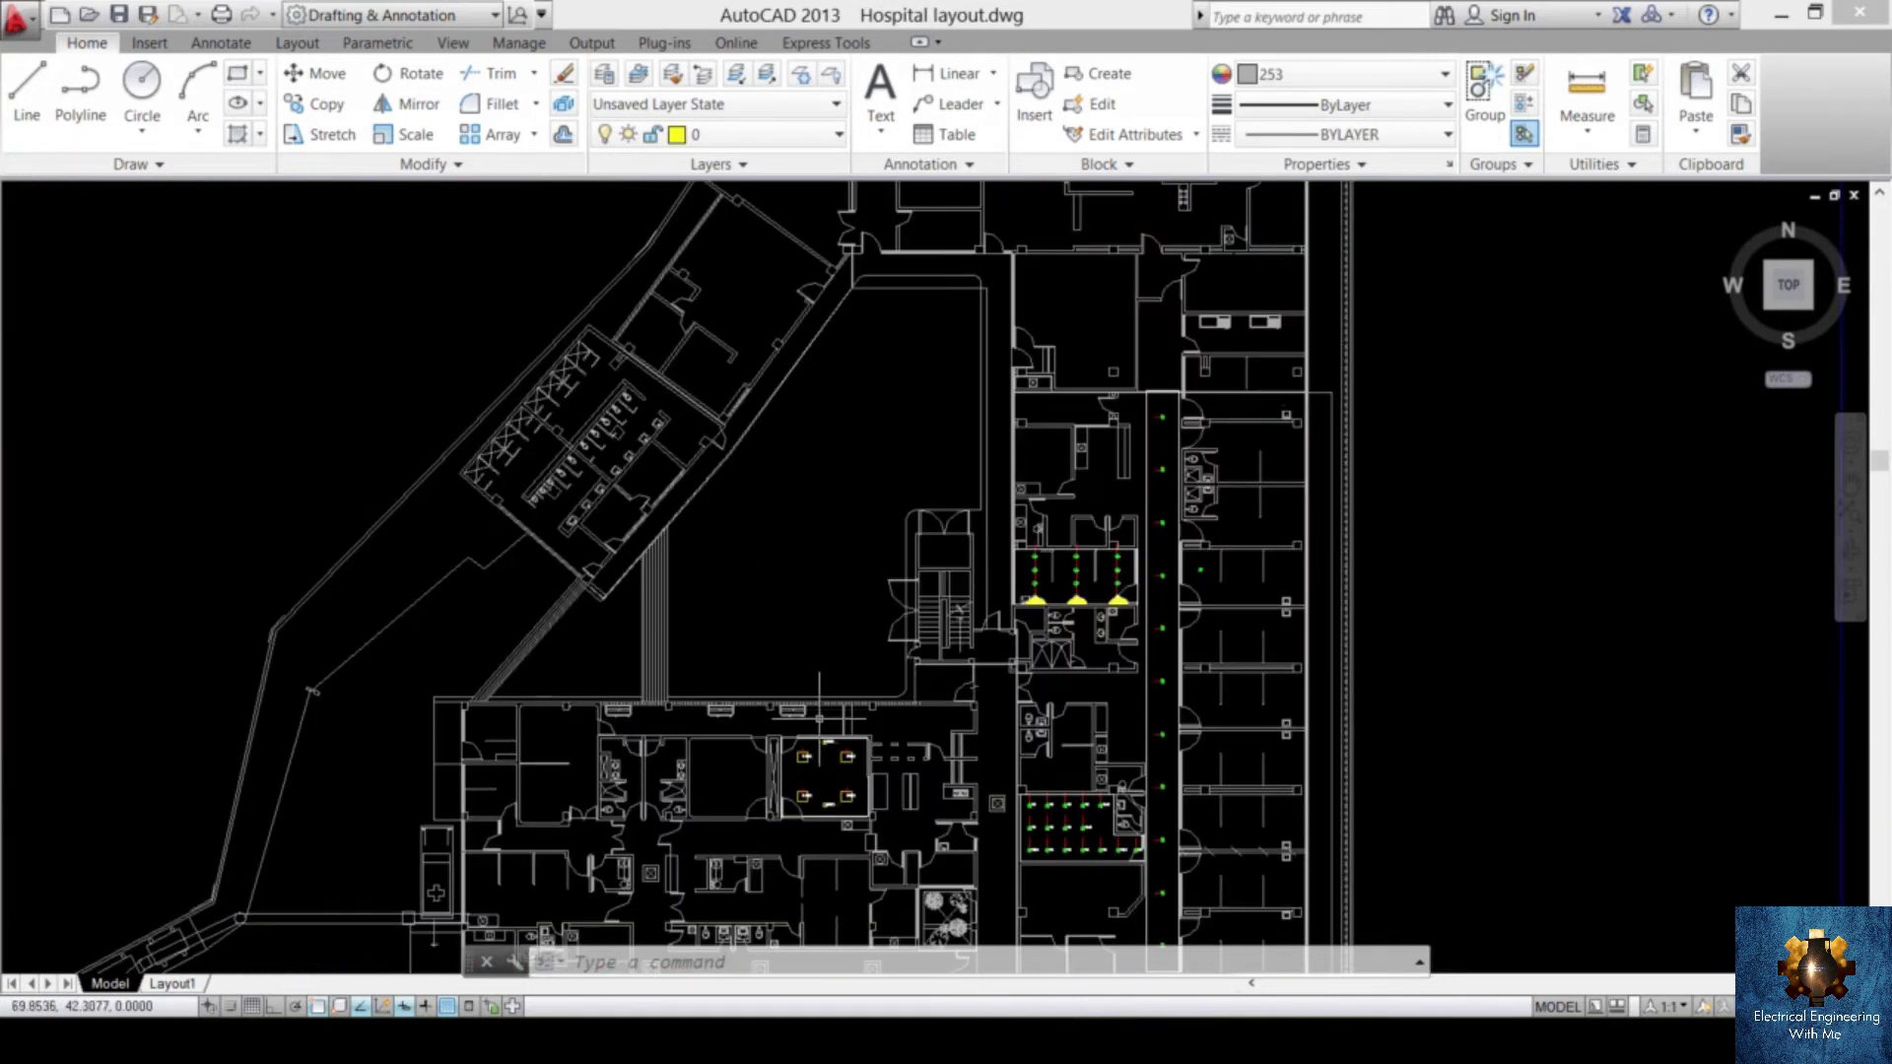
scroll(818, 726, up, 3)
scroll(818, 727, up, 6)
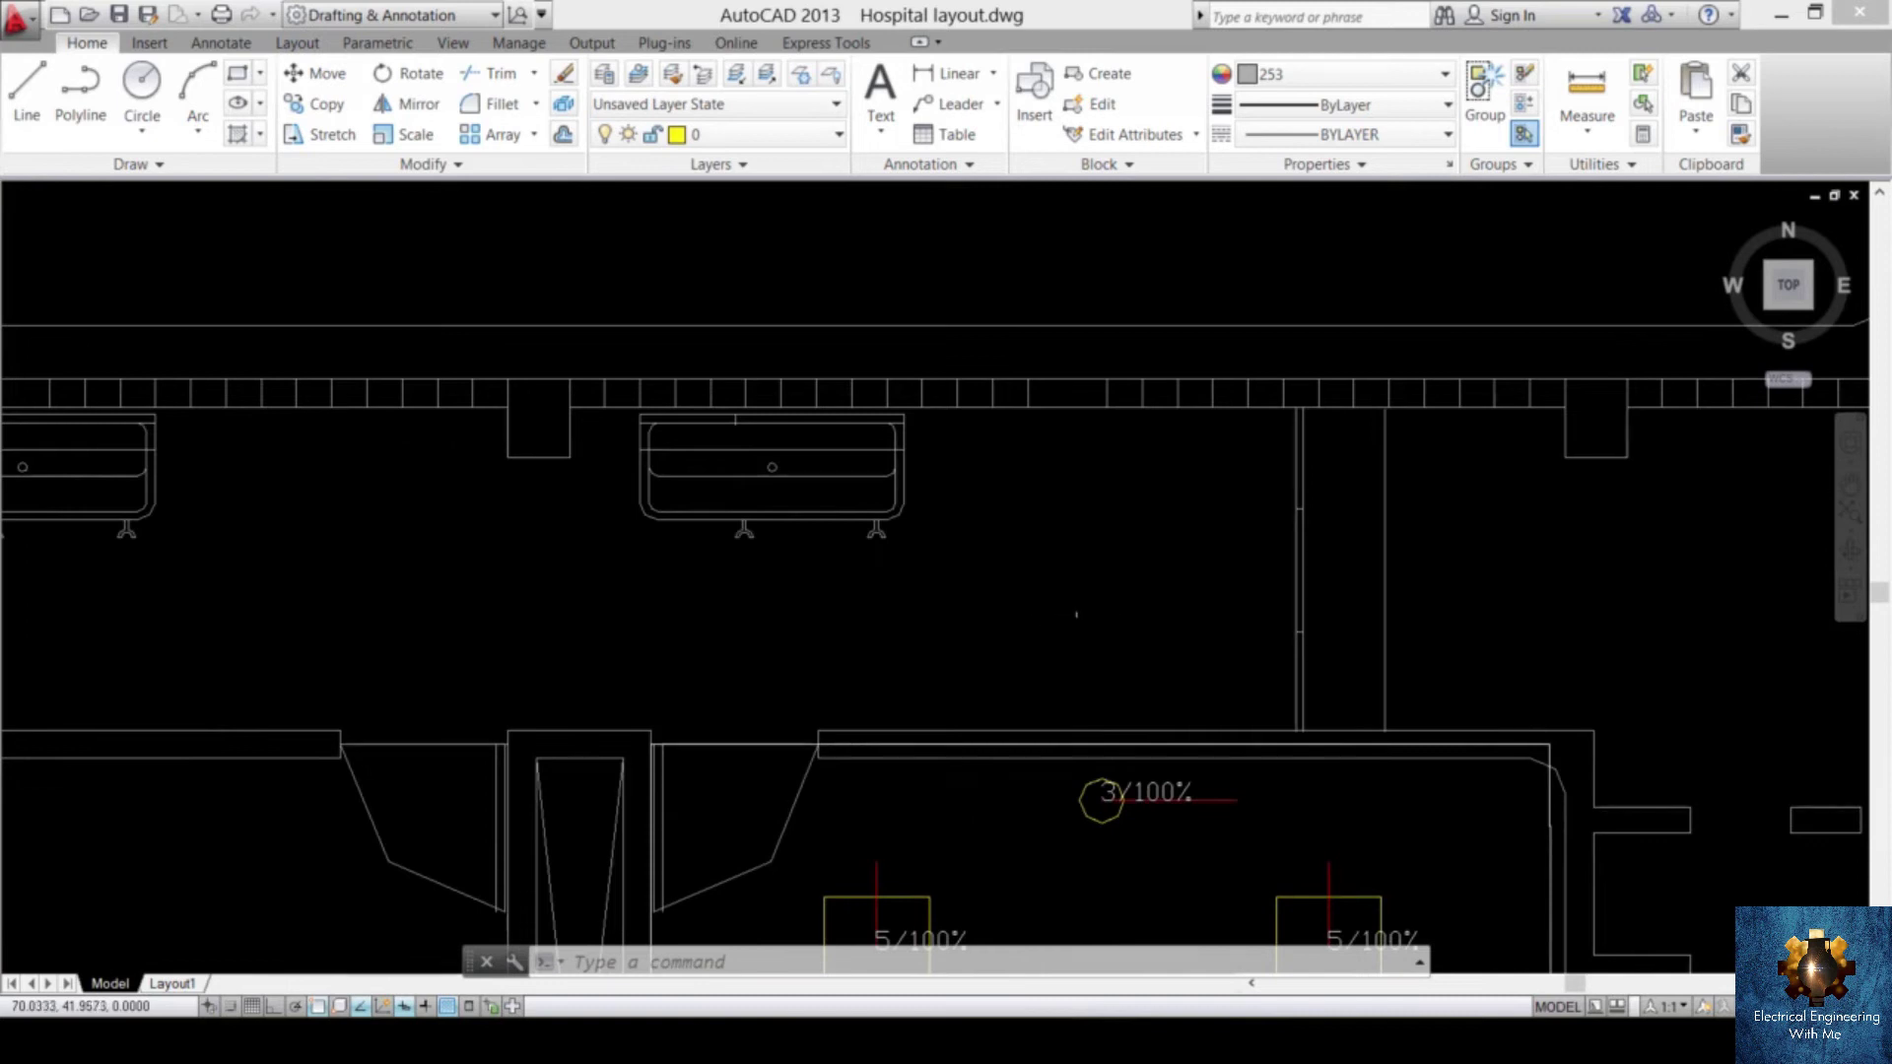
right_click(1082, 541)
mouse_move(1258, 617)
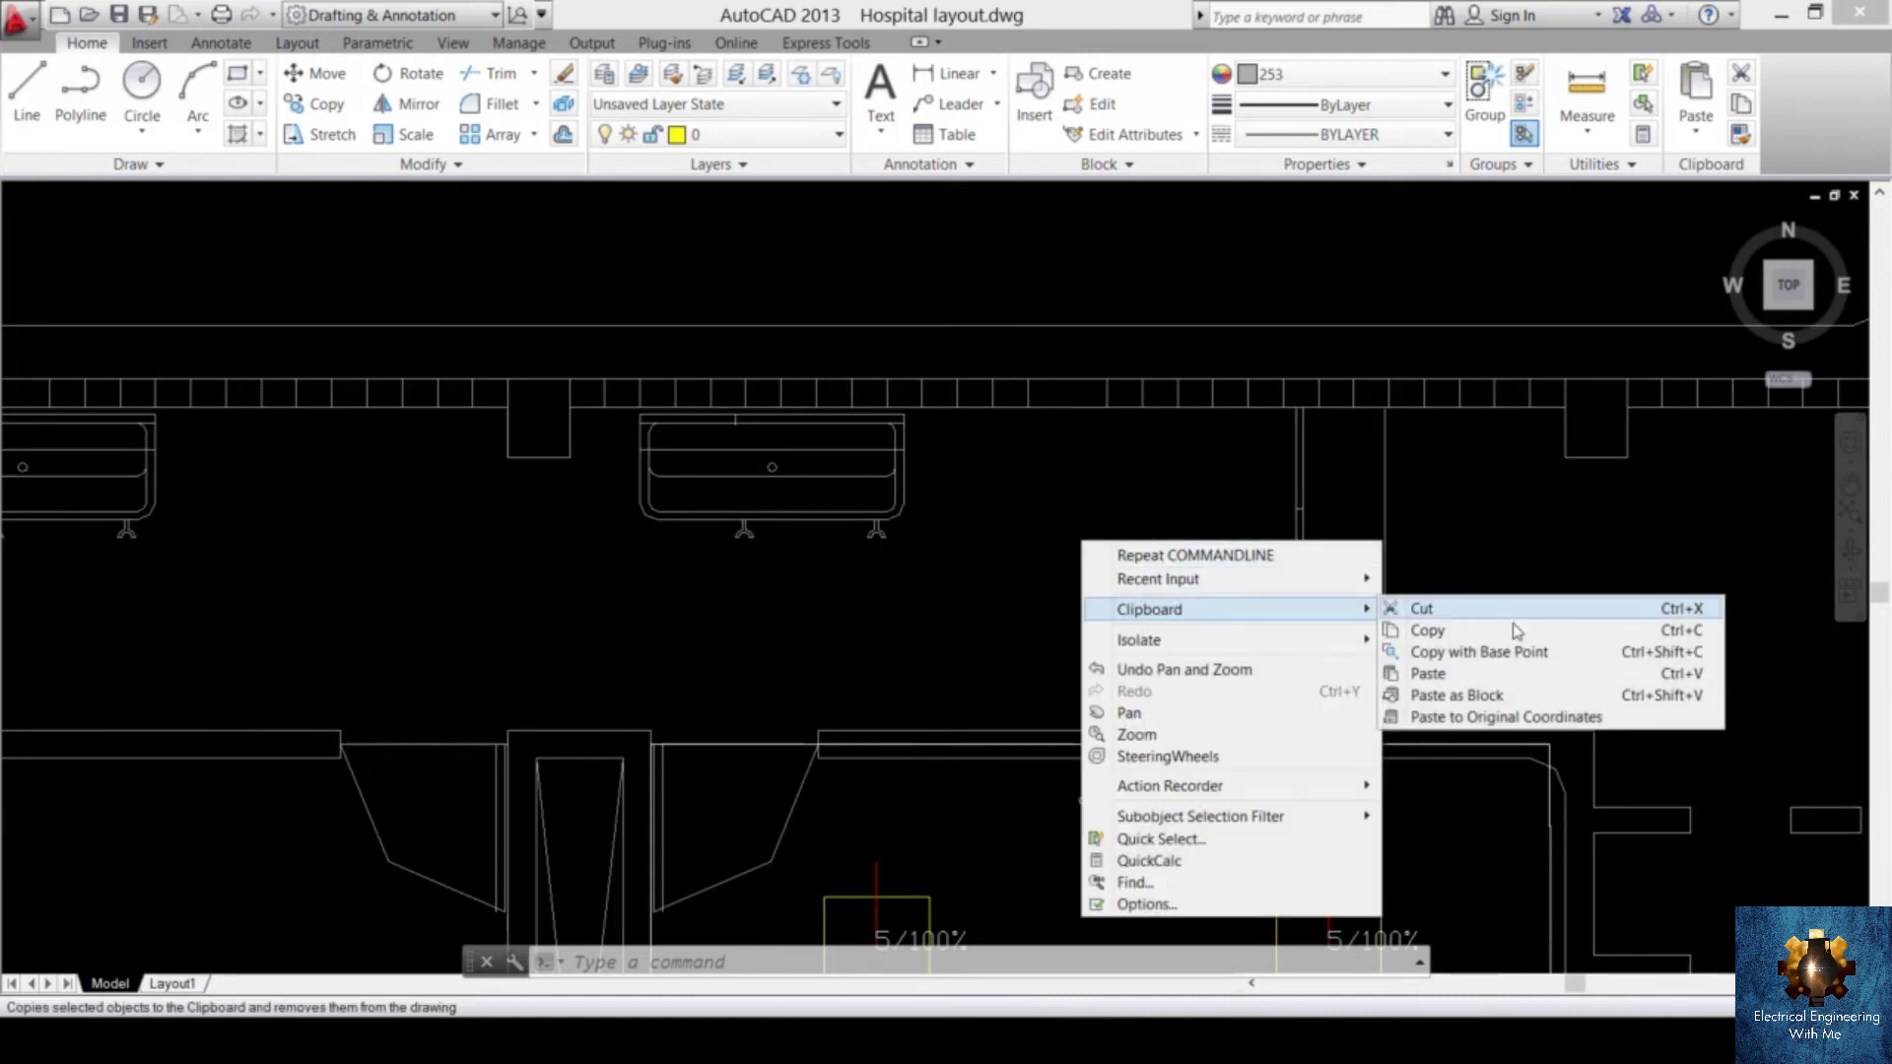
click(1491, 699)
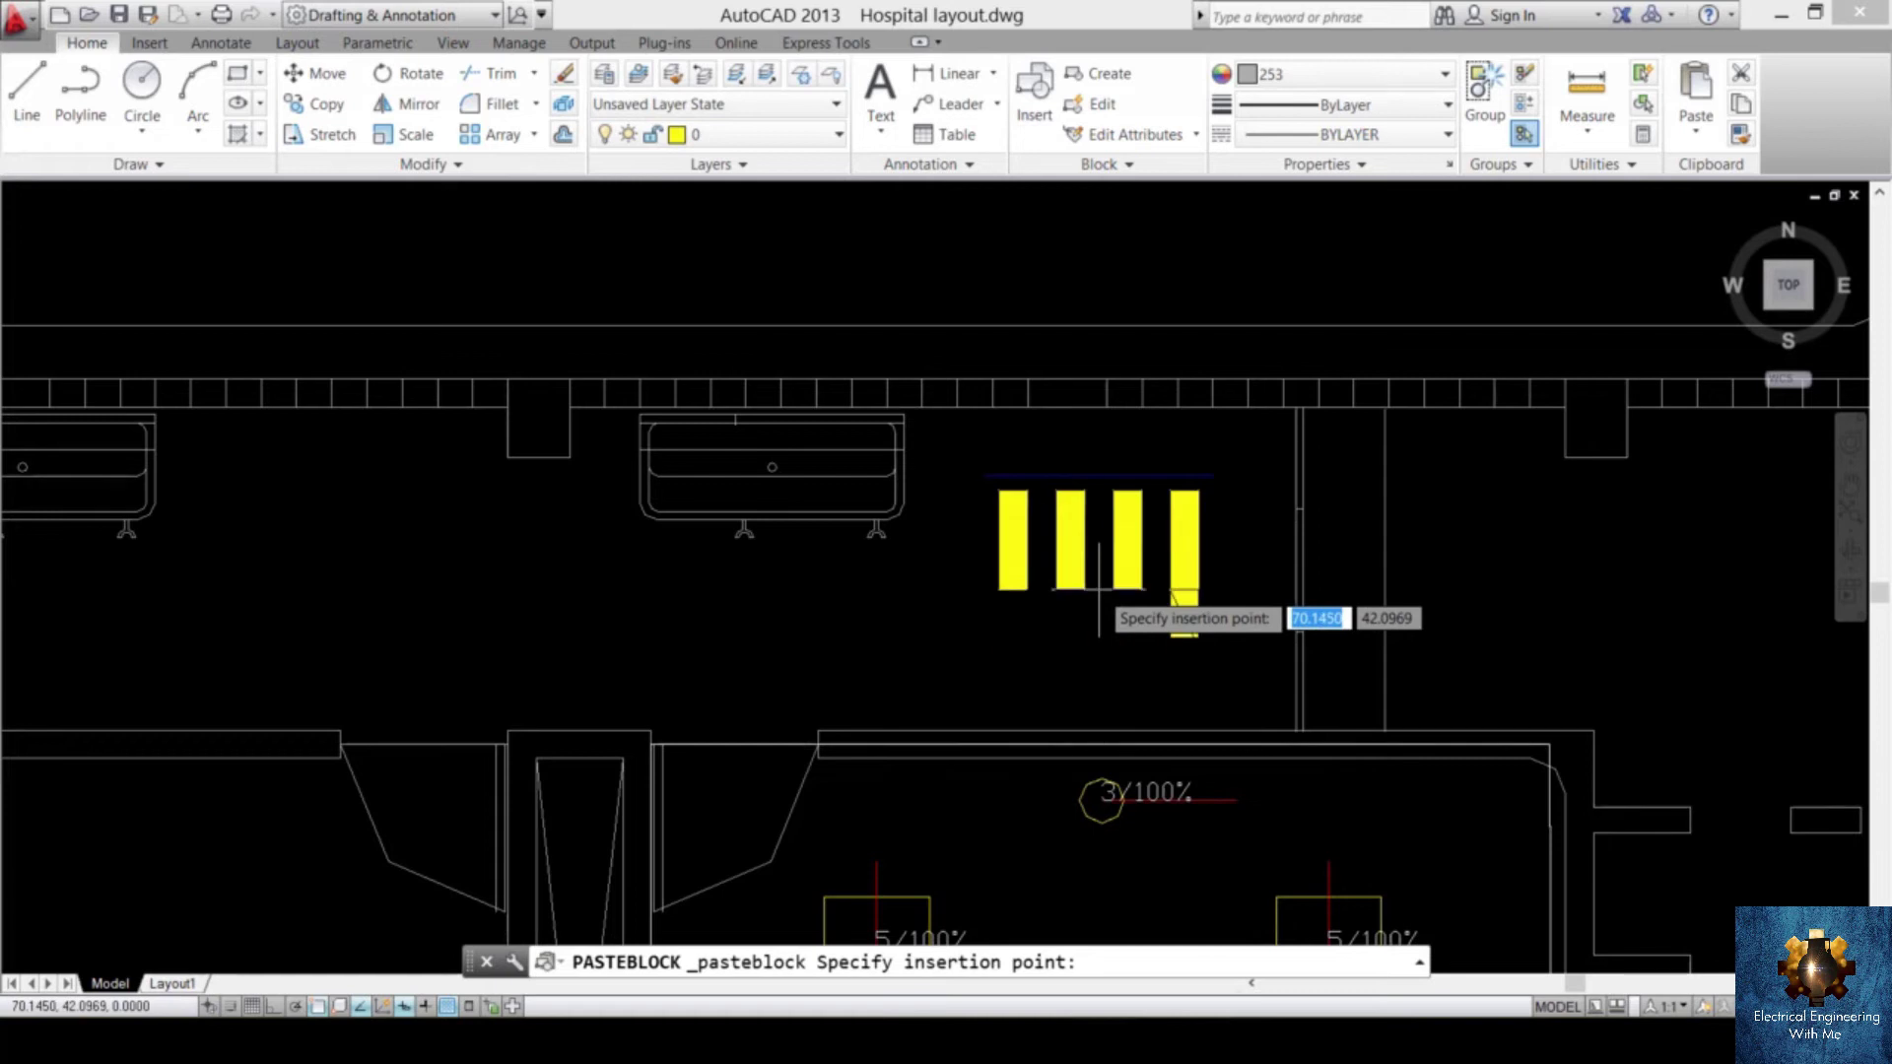
click(1103, 583)
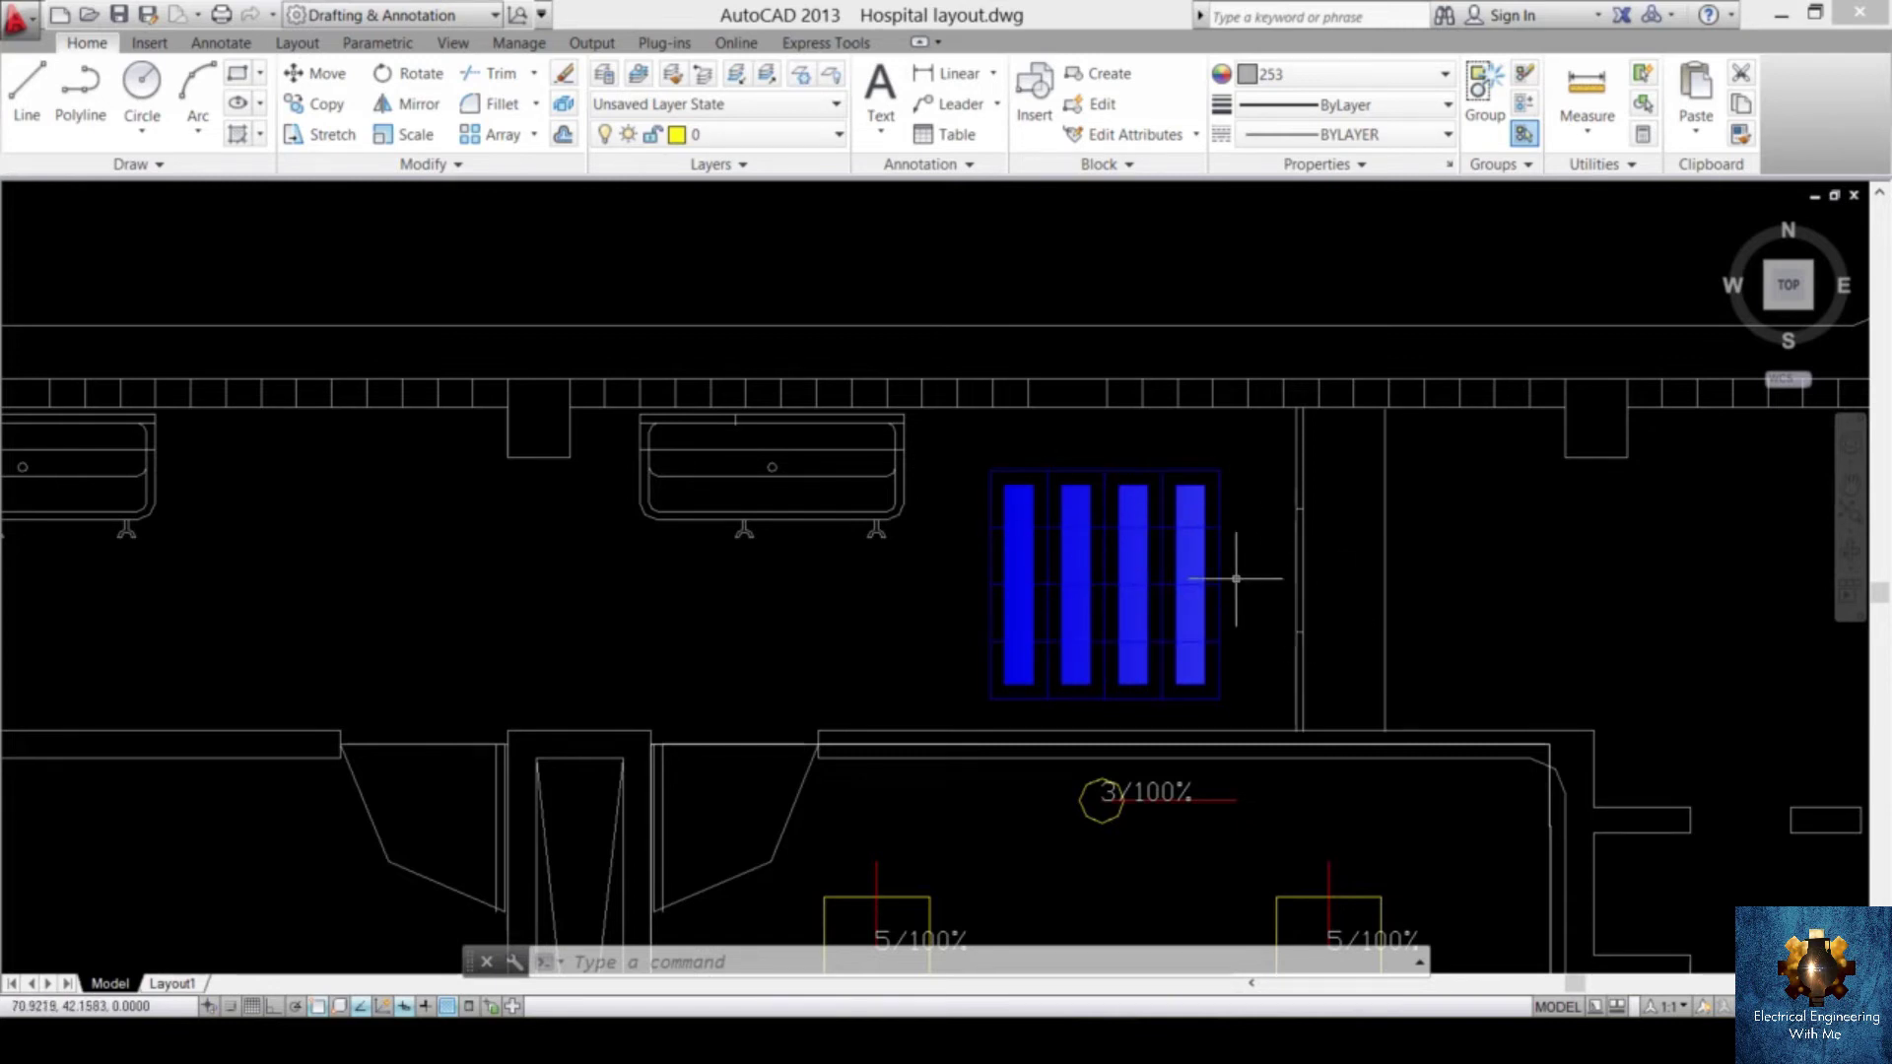
middle_drag(1281, 636, 1254, 568)
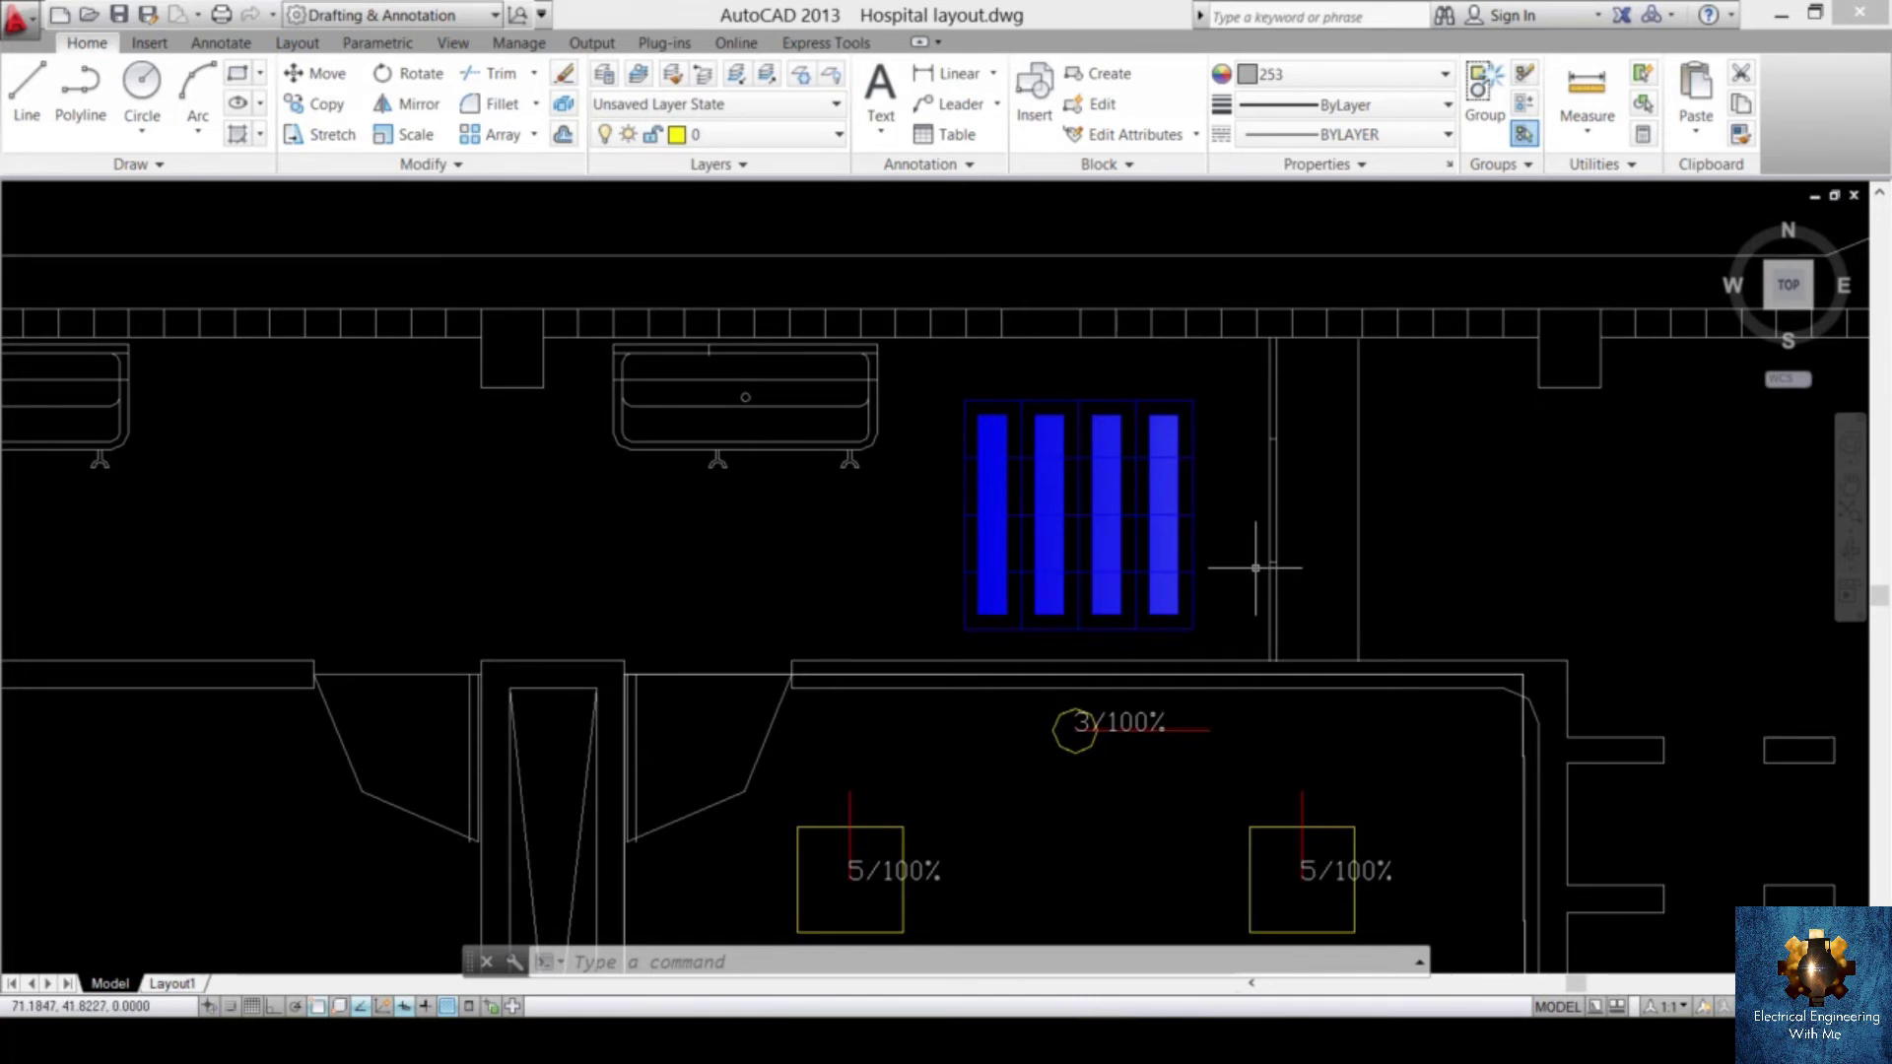
middle_drag(1255, 568, 1081, 504)
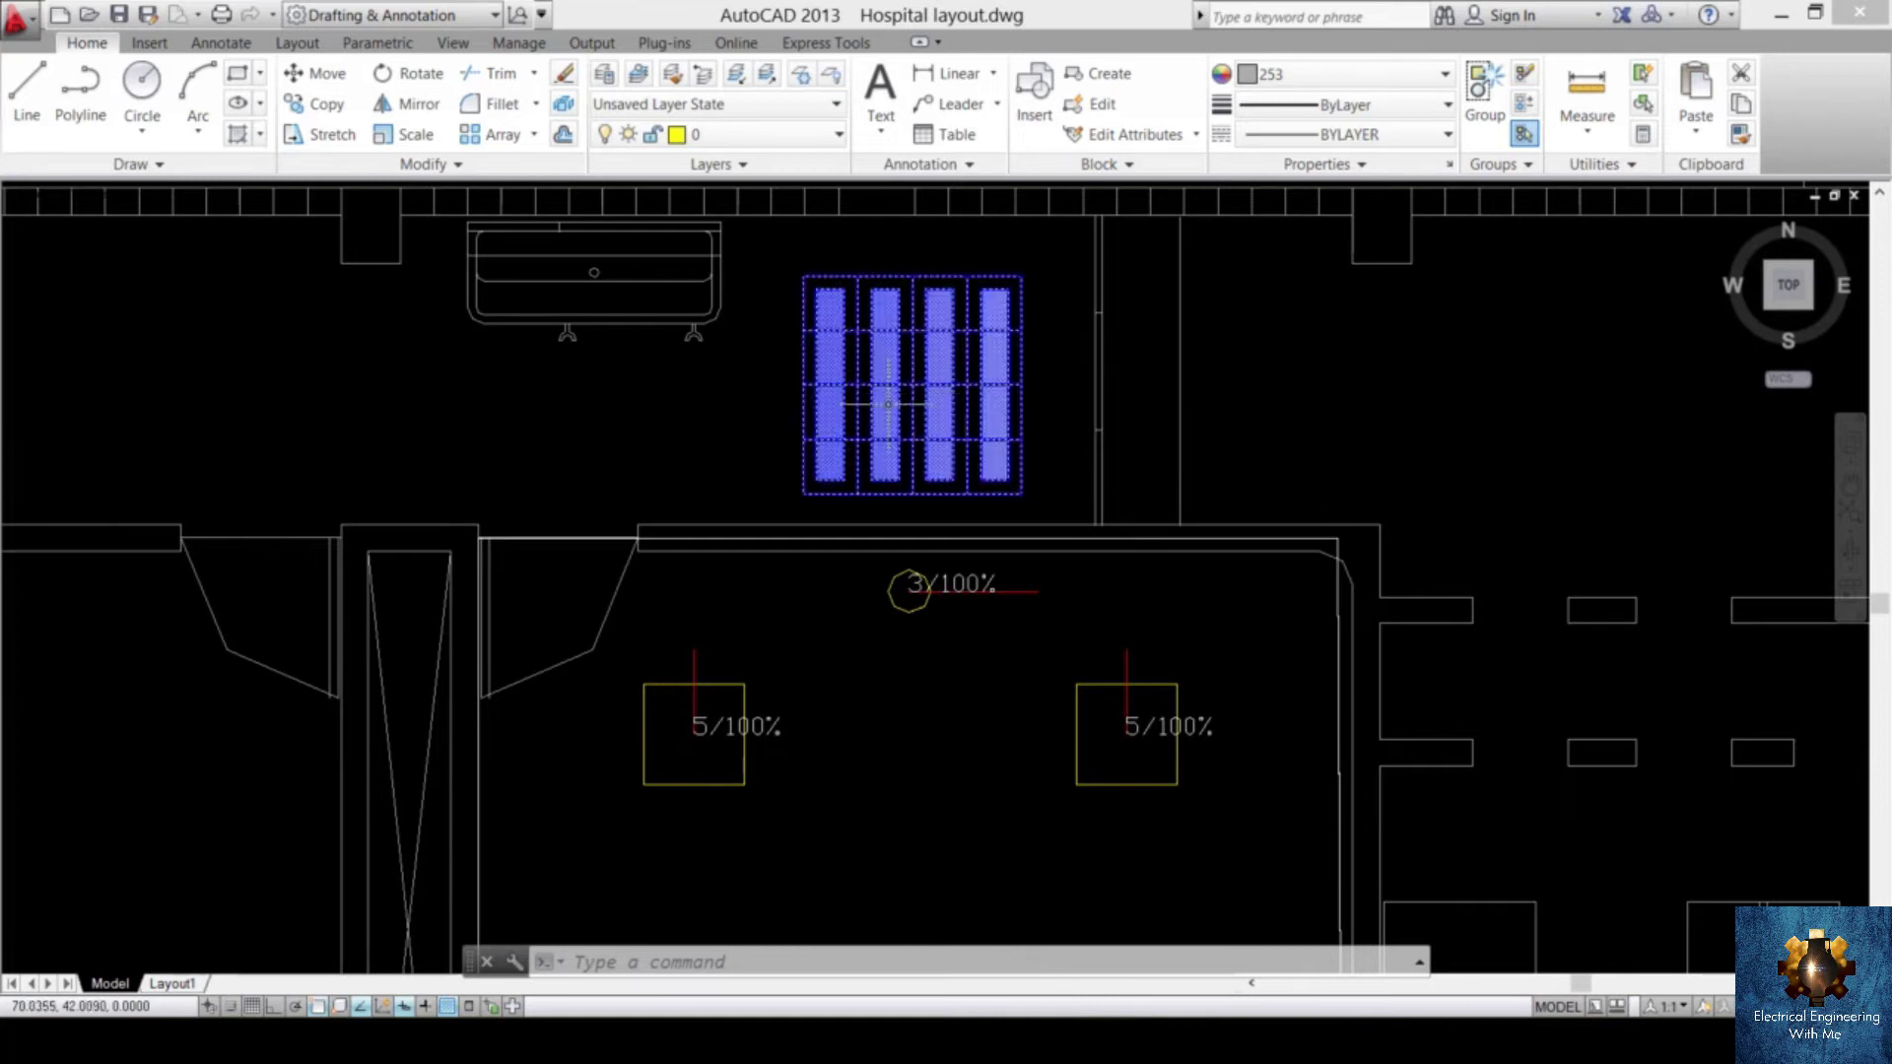
click(955, 451)
key(Escape)
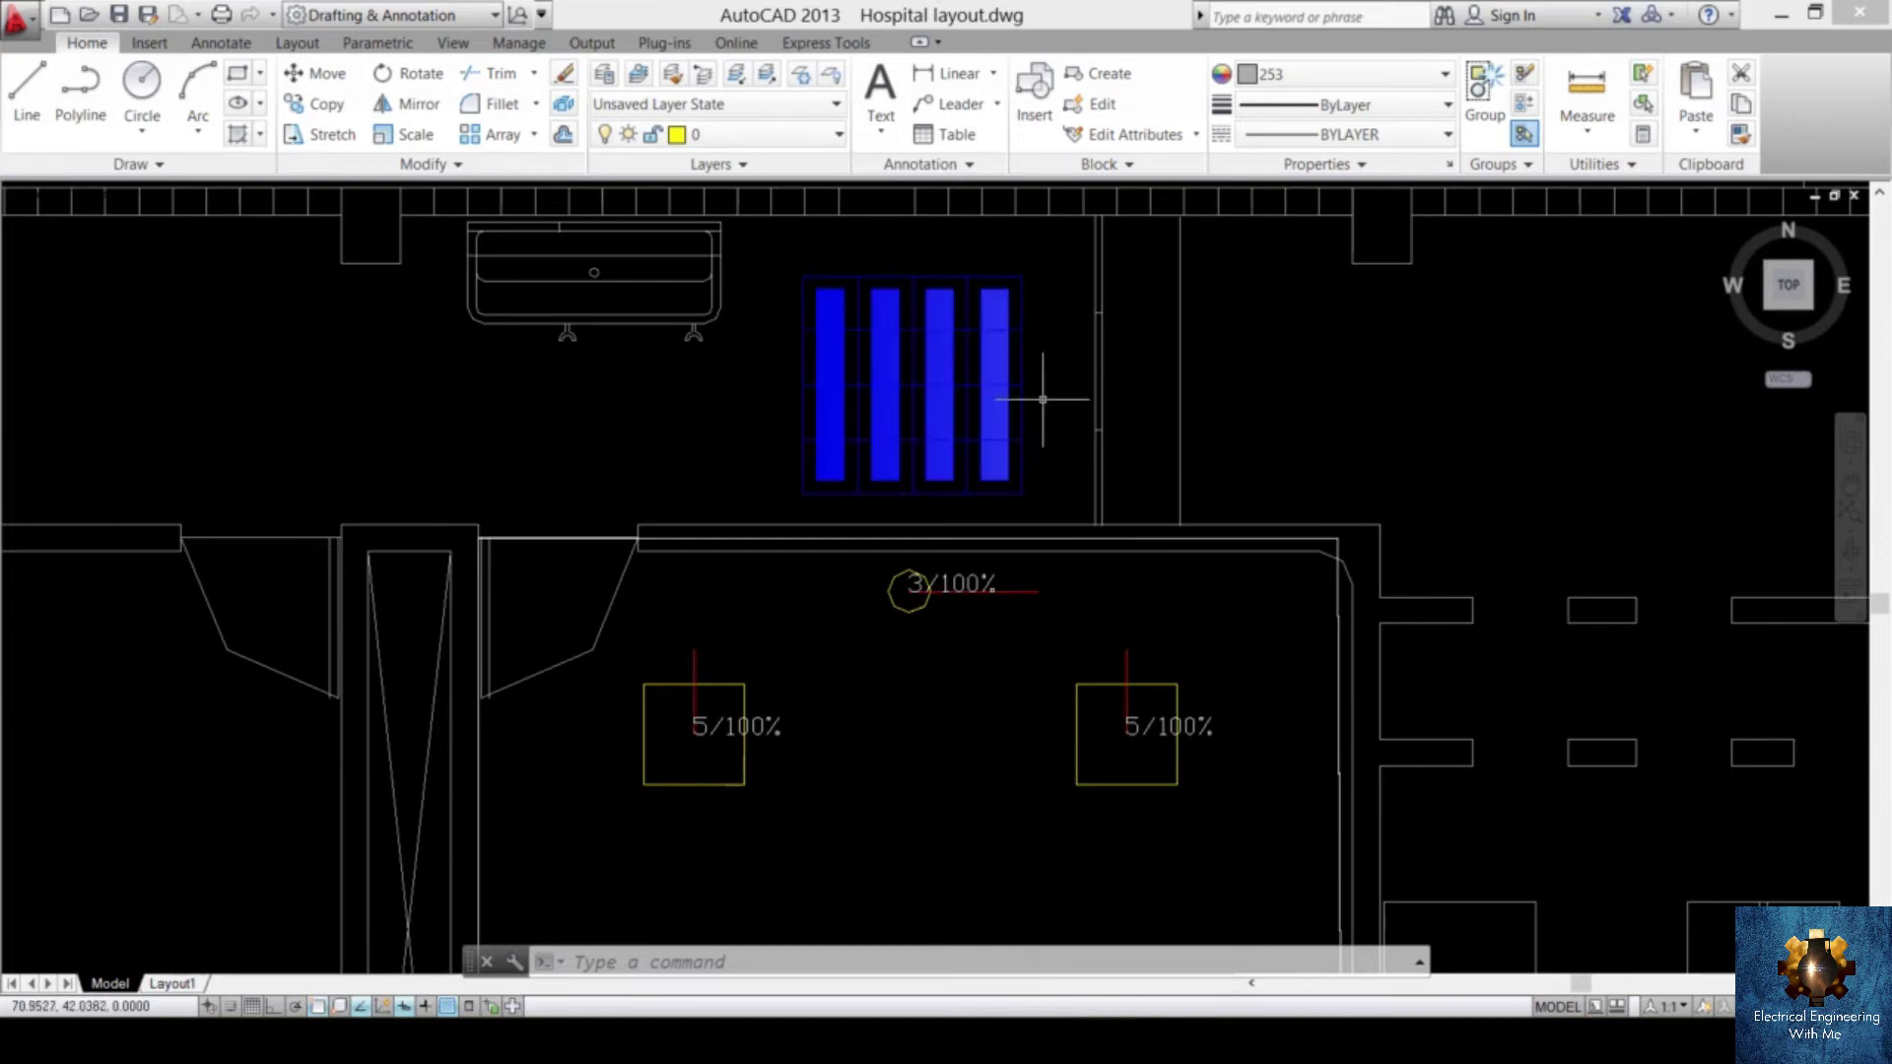
- Assign the pasted luminaire block to the Lighting design layer
middle_drag(1035, 401, 1126, 436)
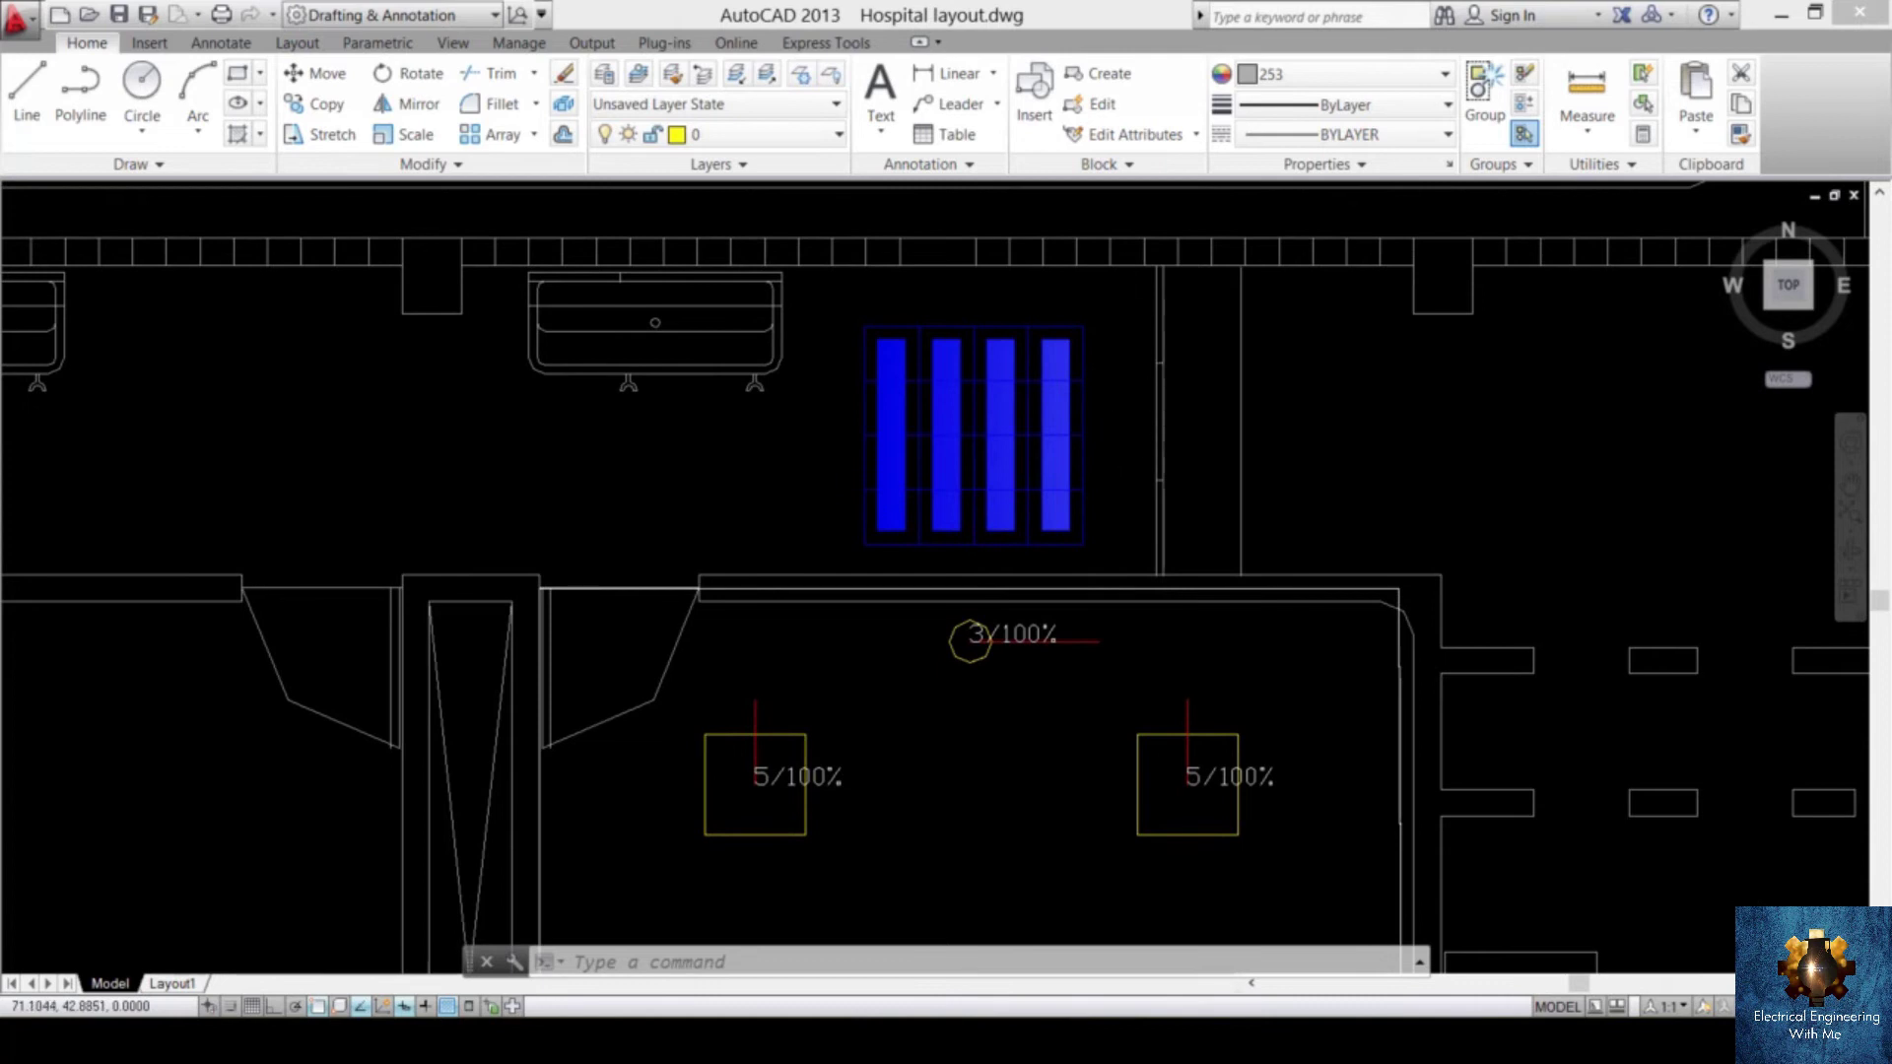
click(1131, 307)
click(806, 562)
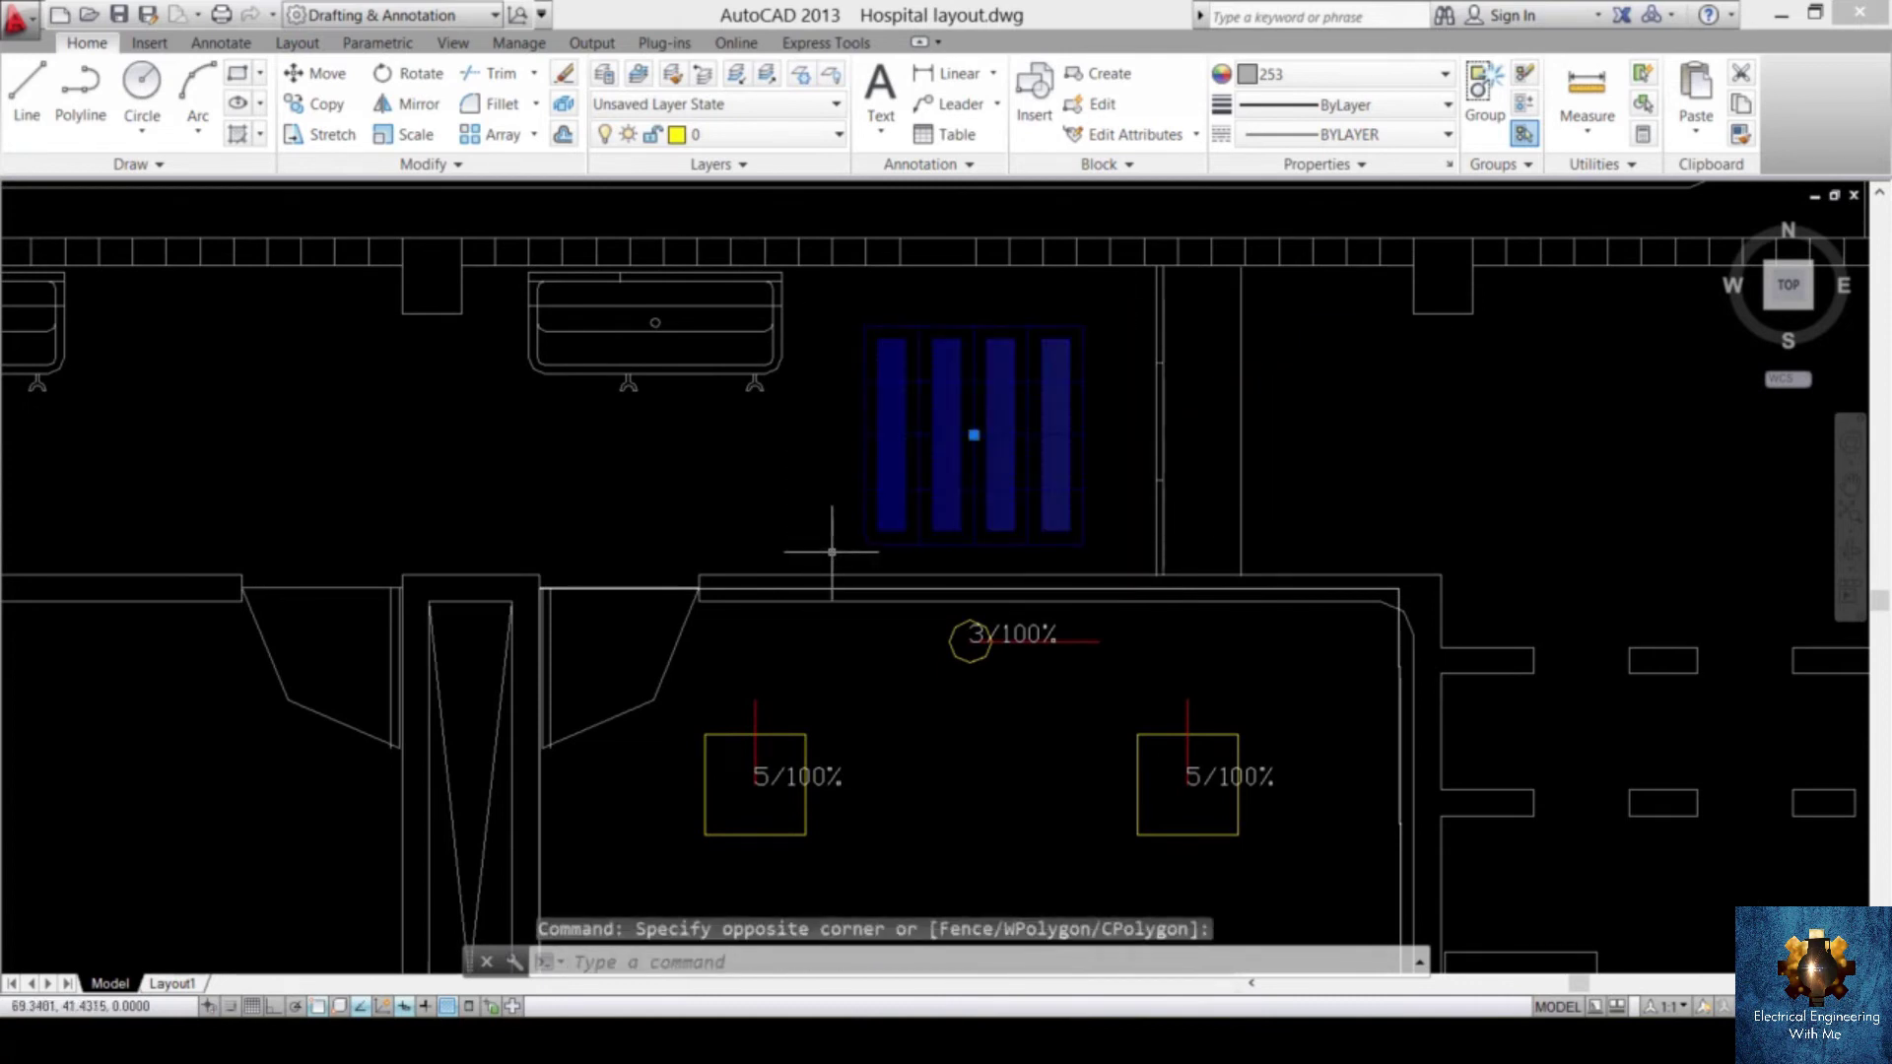
click(839, 138)
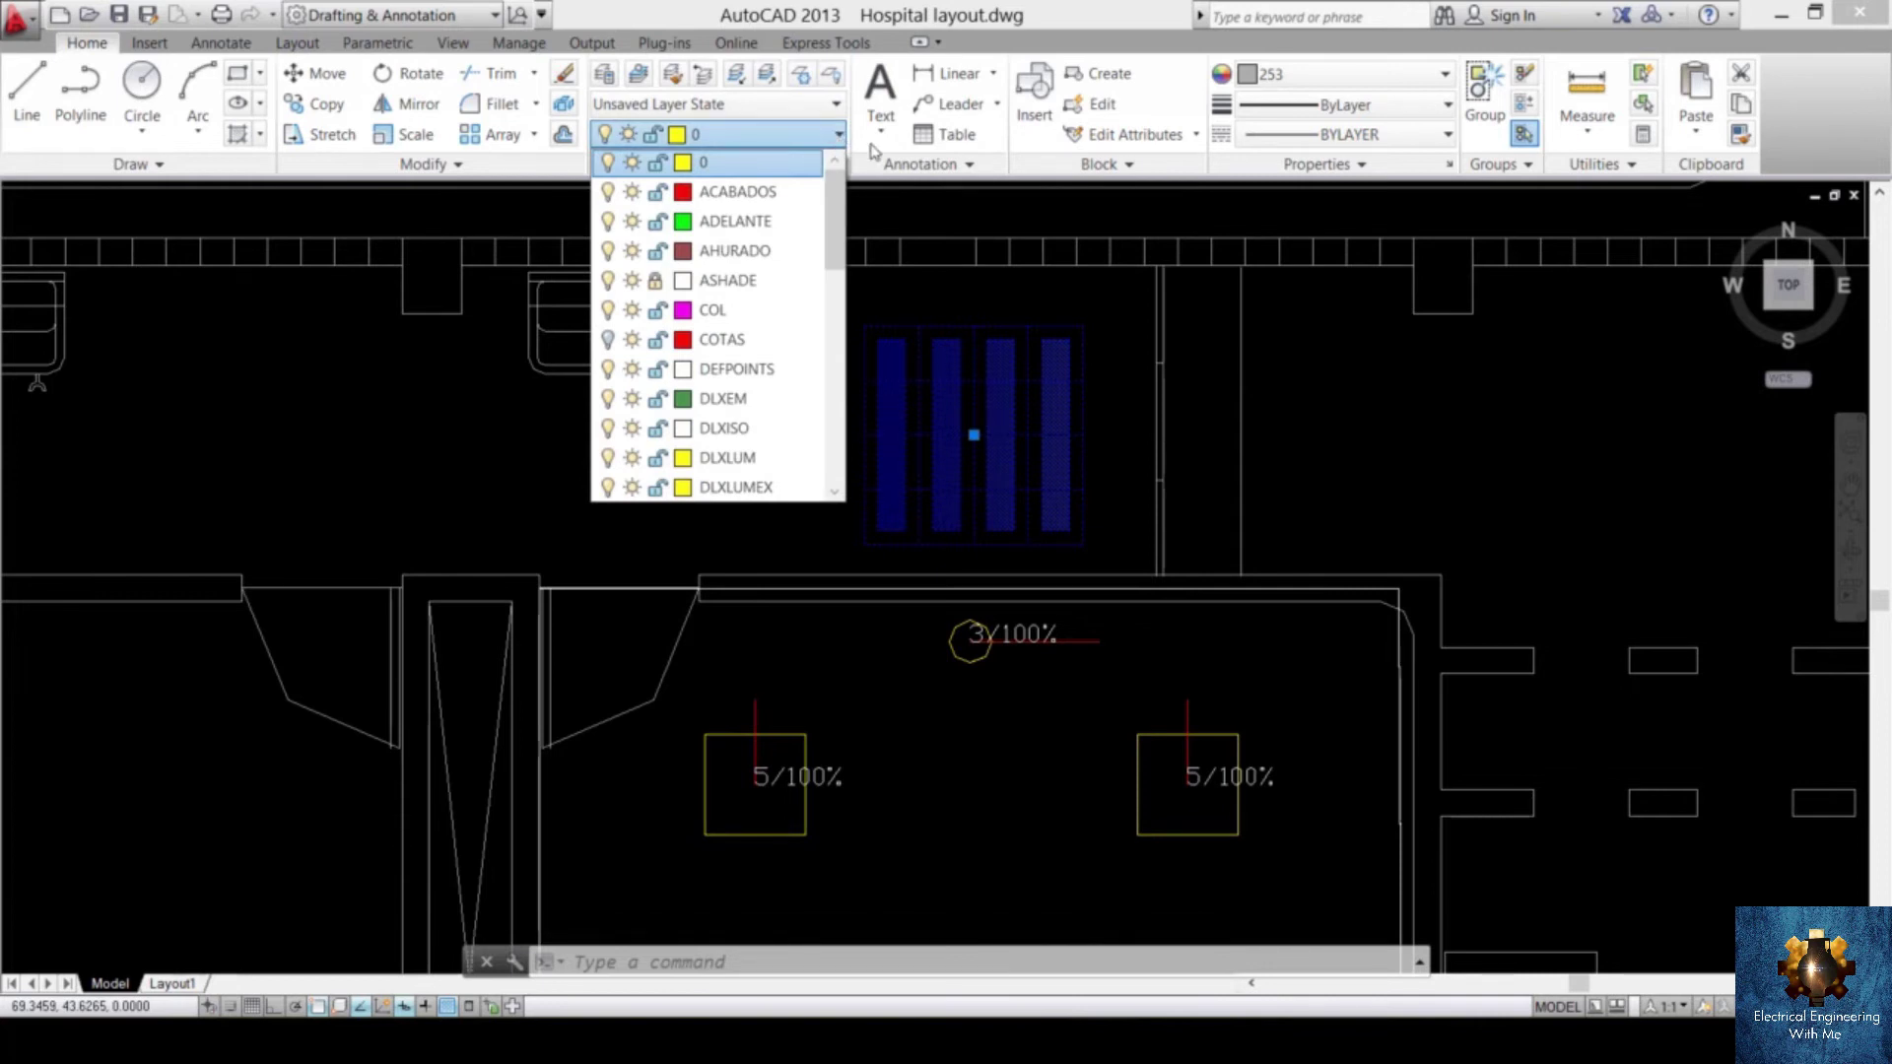
key(l)
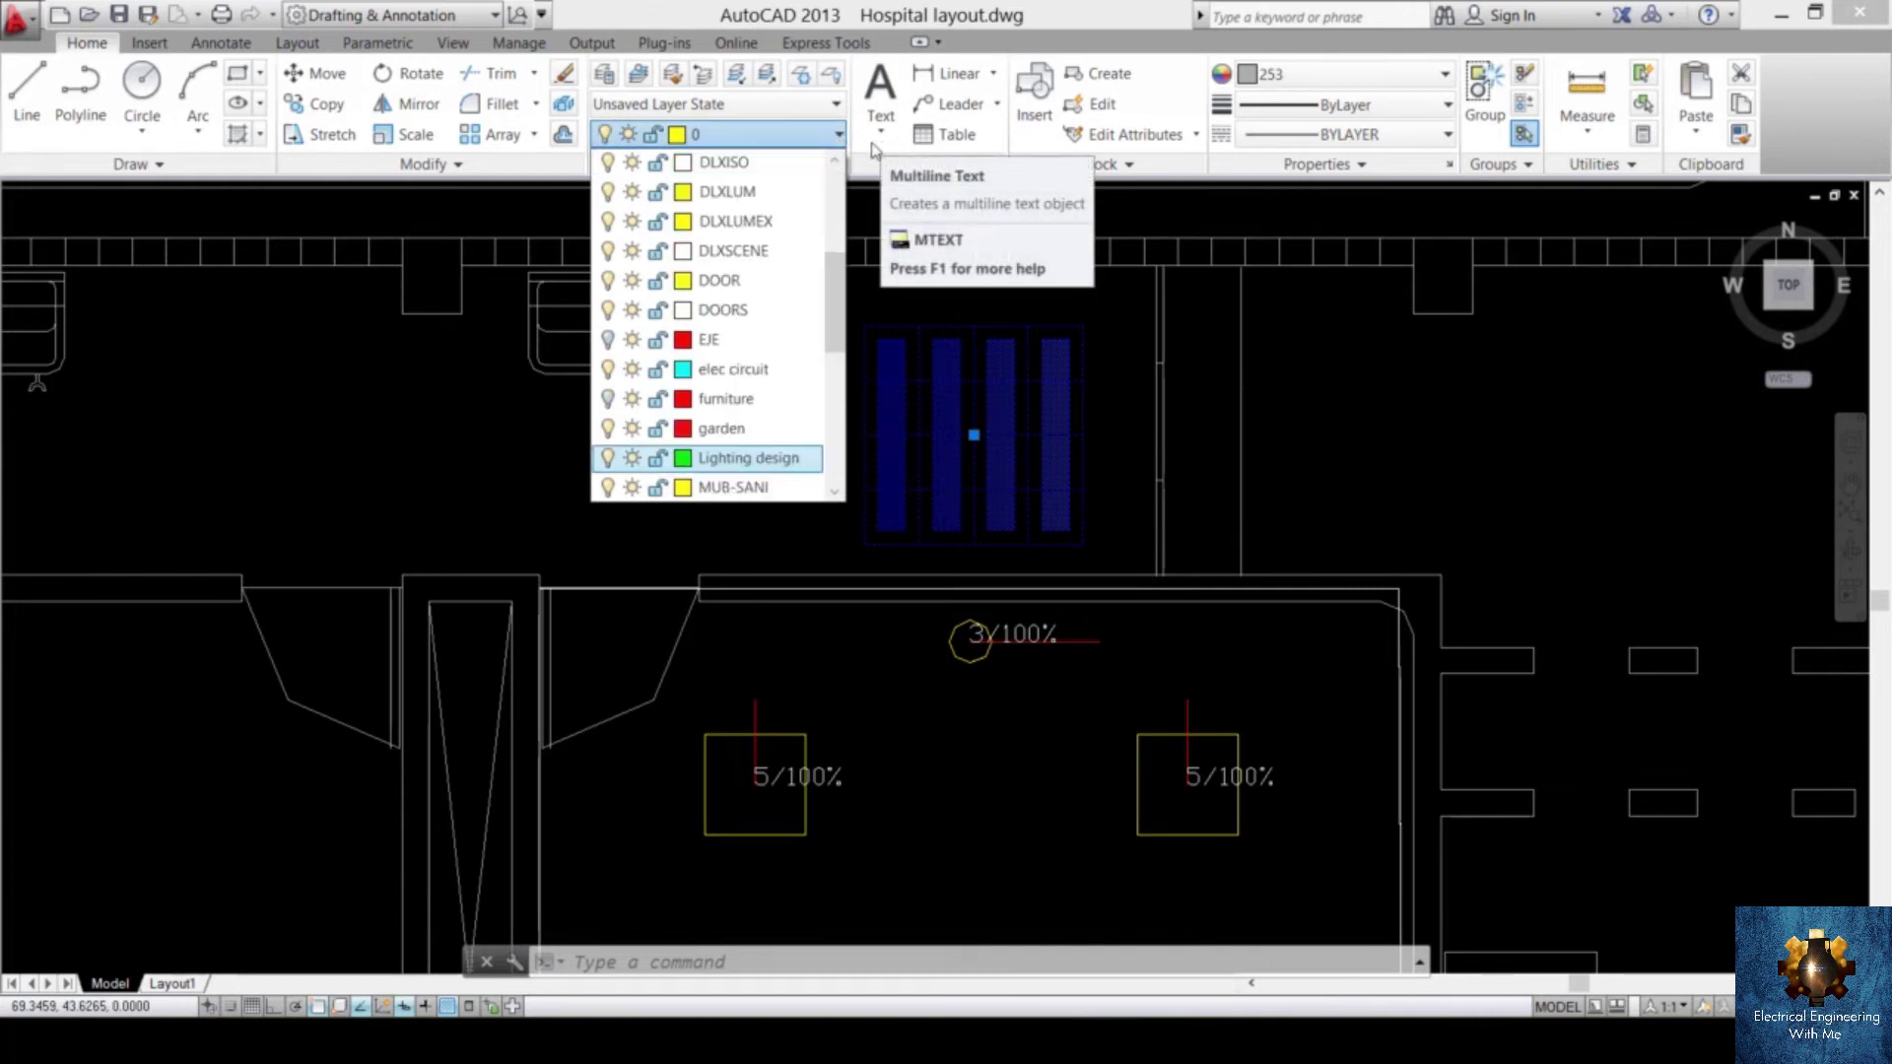
click(759, 457)
click(887, 424)
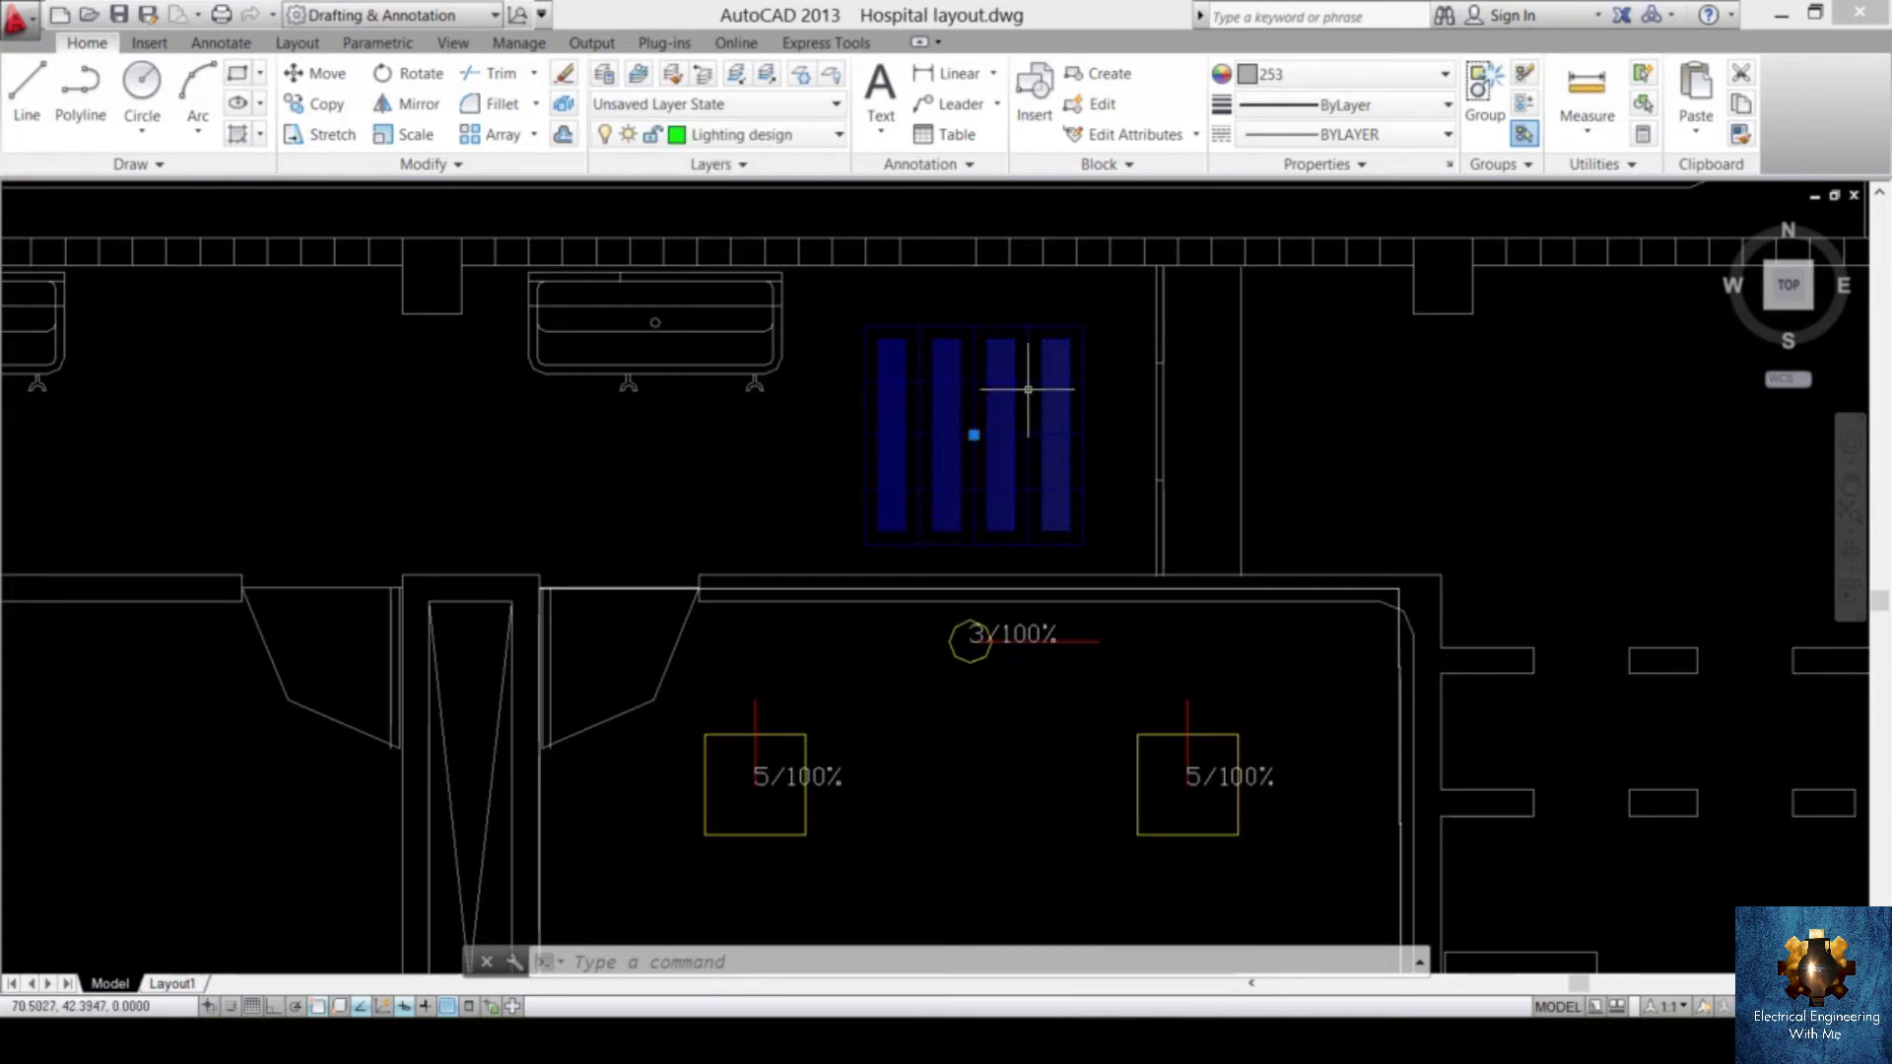
key(Escape)
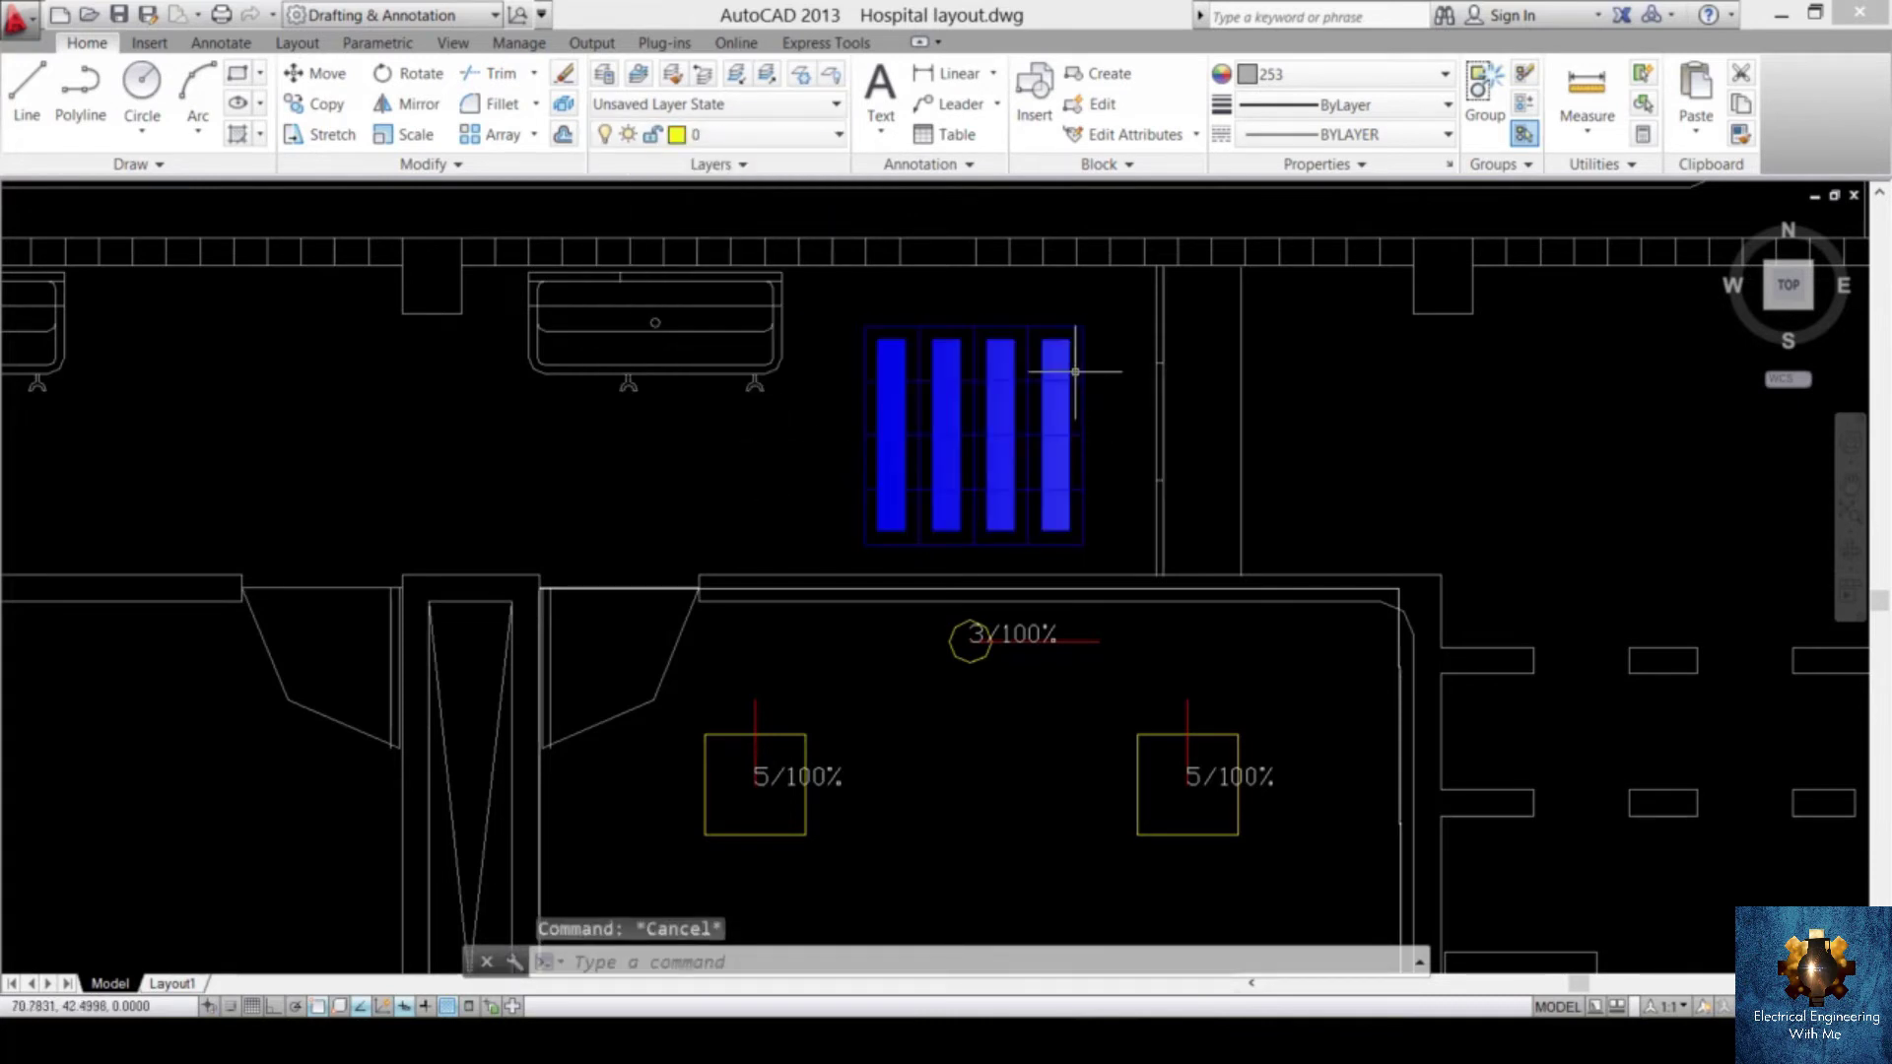
- Set the luminaire block's object color to Green
click(1070, 372)
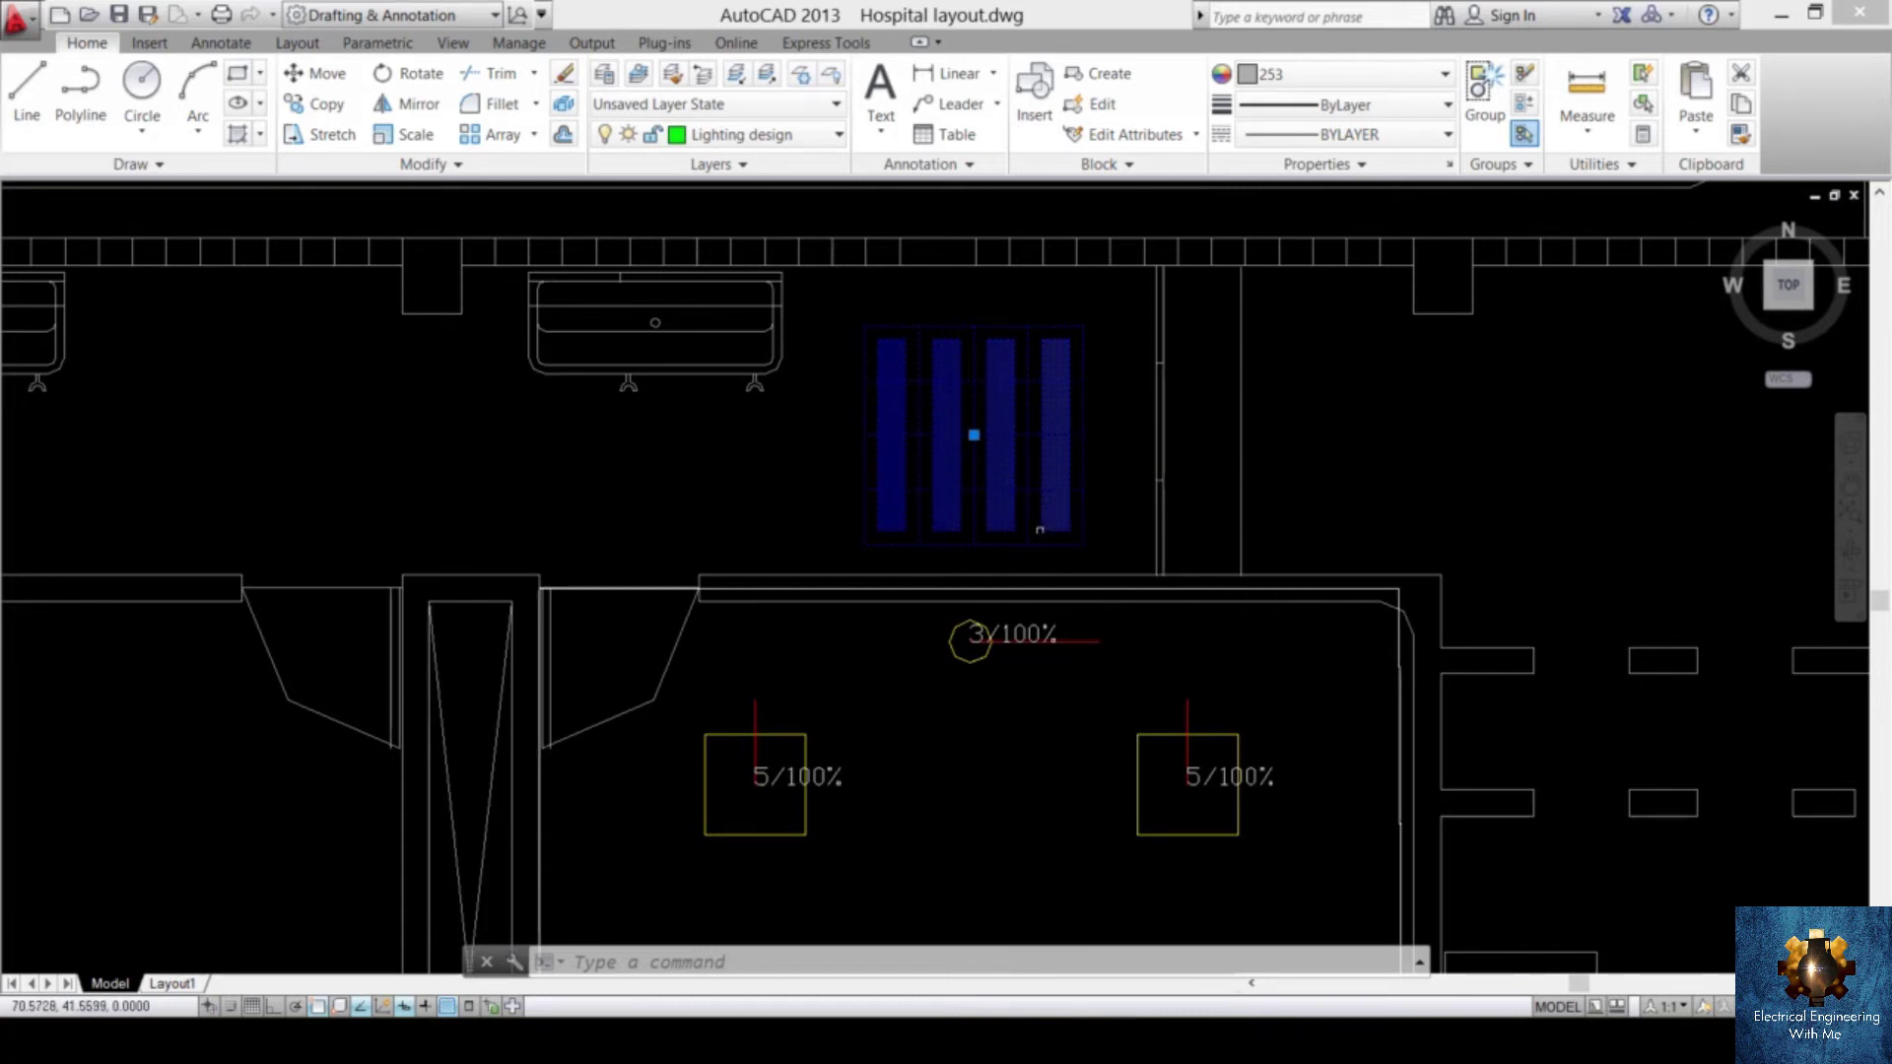
click(1442, 76)
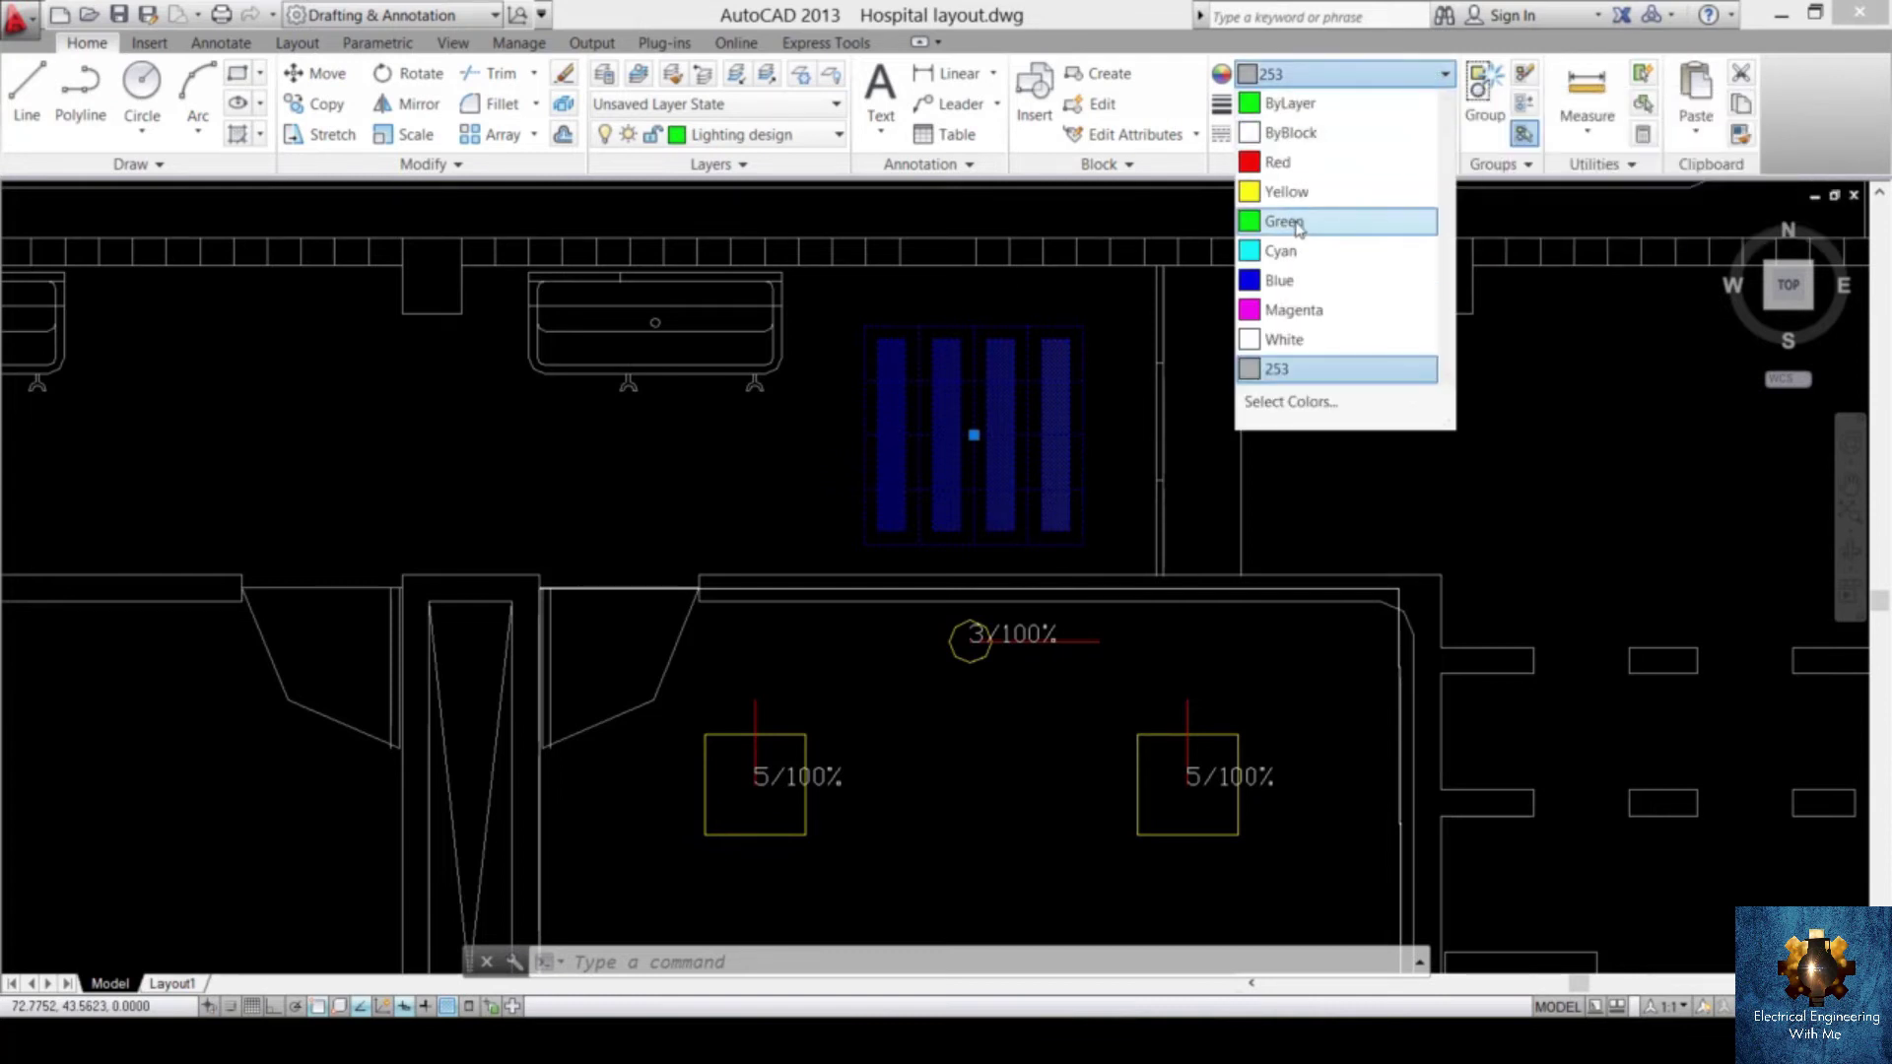
click(1246, 225)
key(Escape)
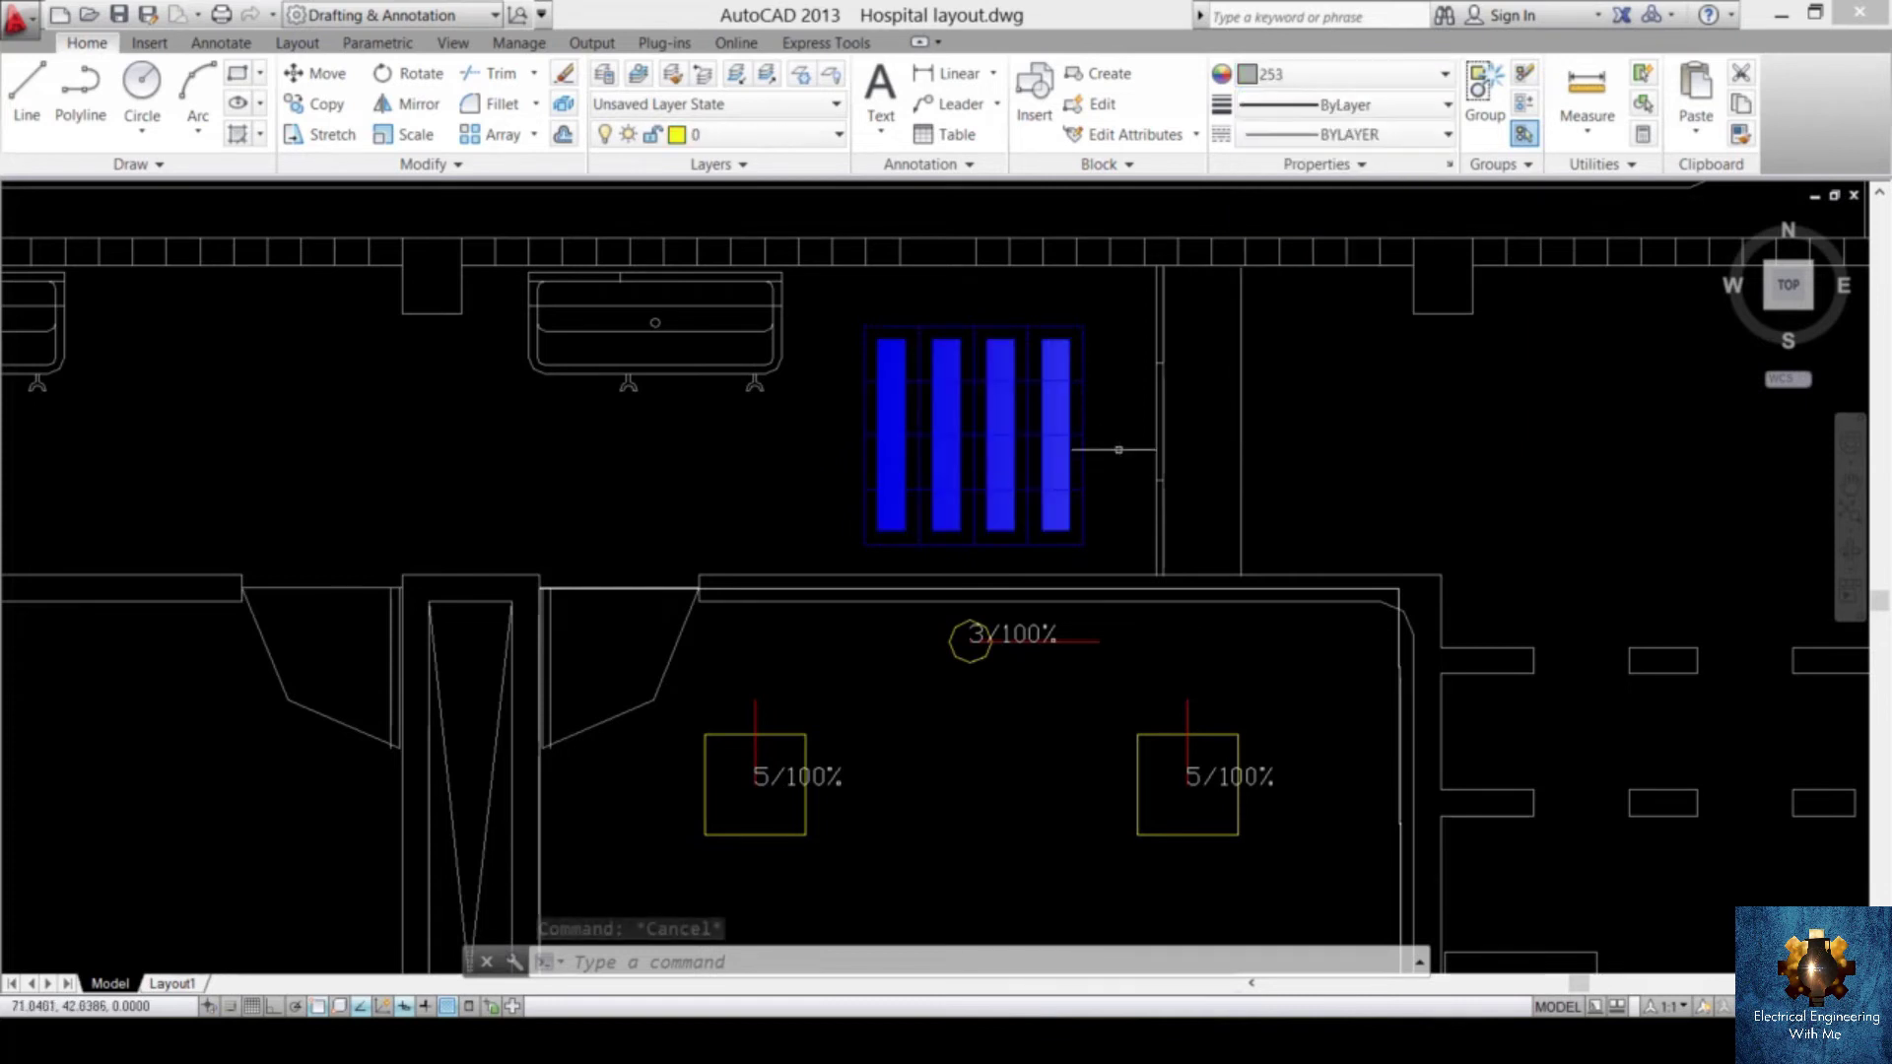
- Open the luminaire block's definition in the Block Editor
click(1024, 433)
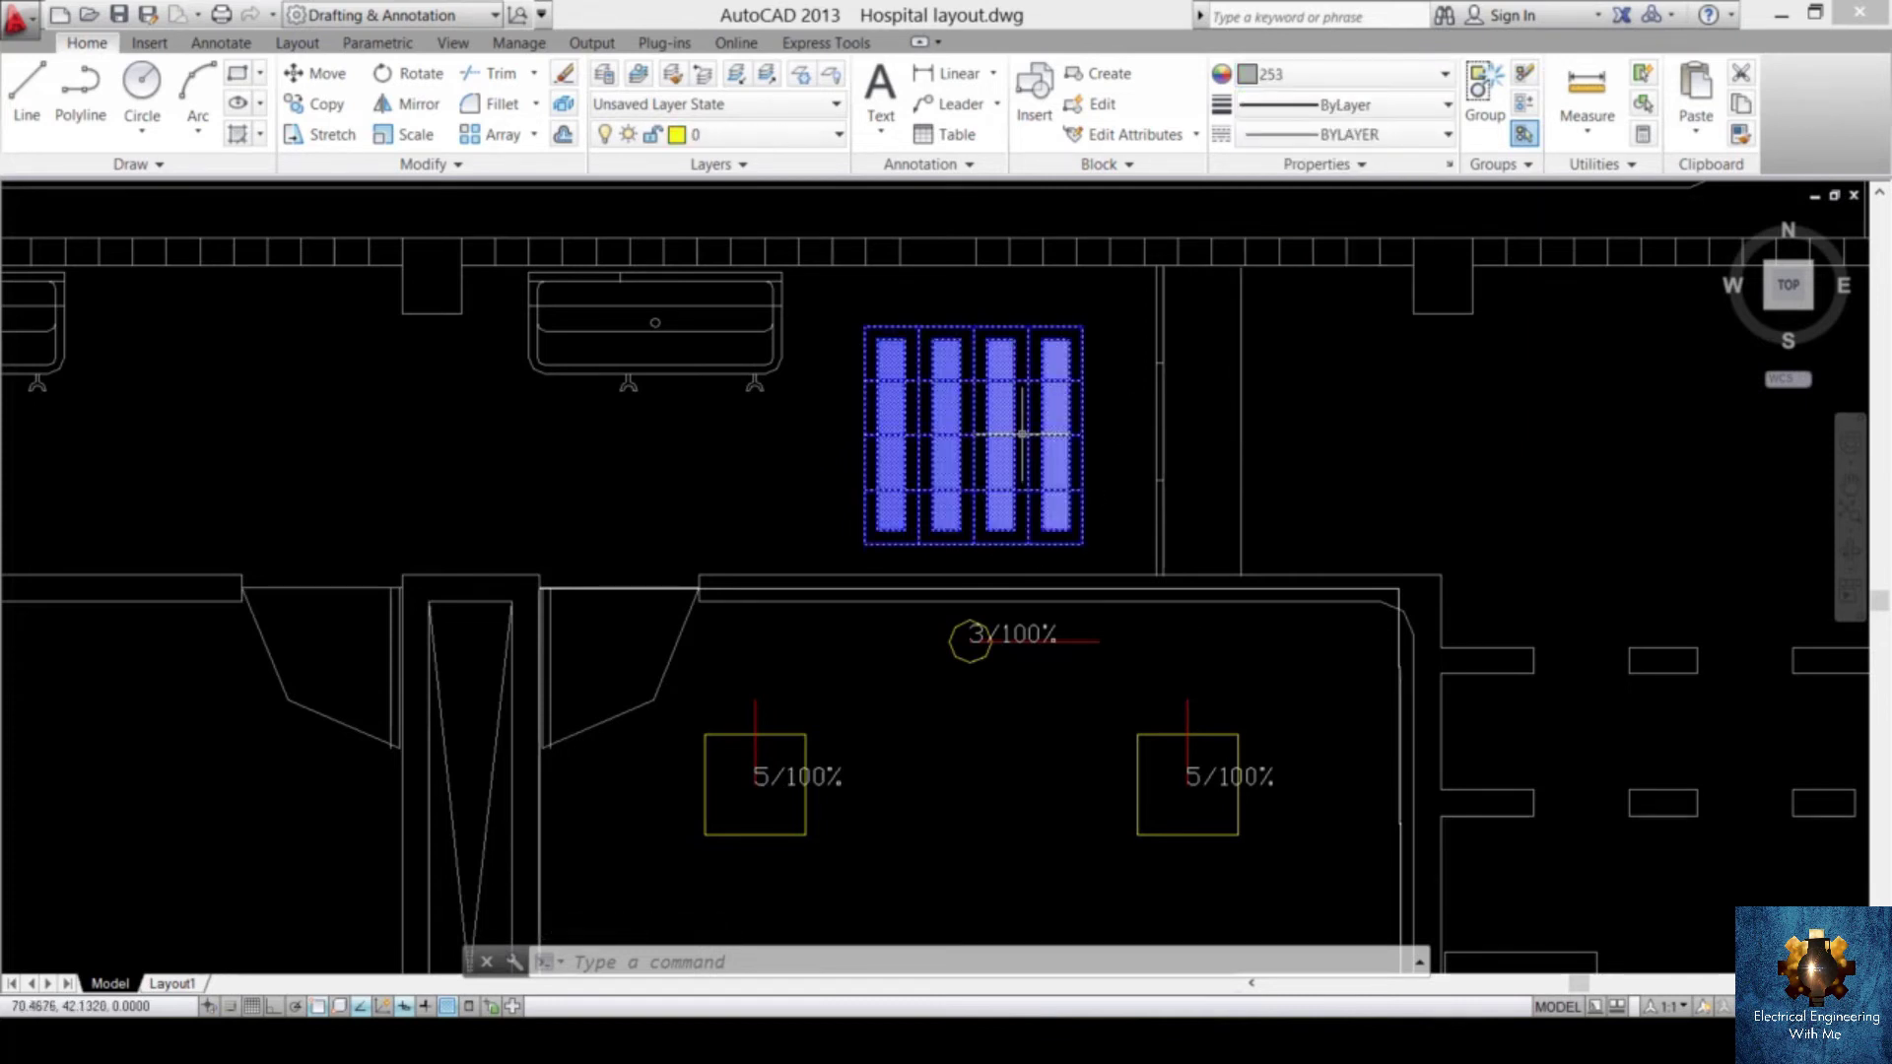
key(Escape)
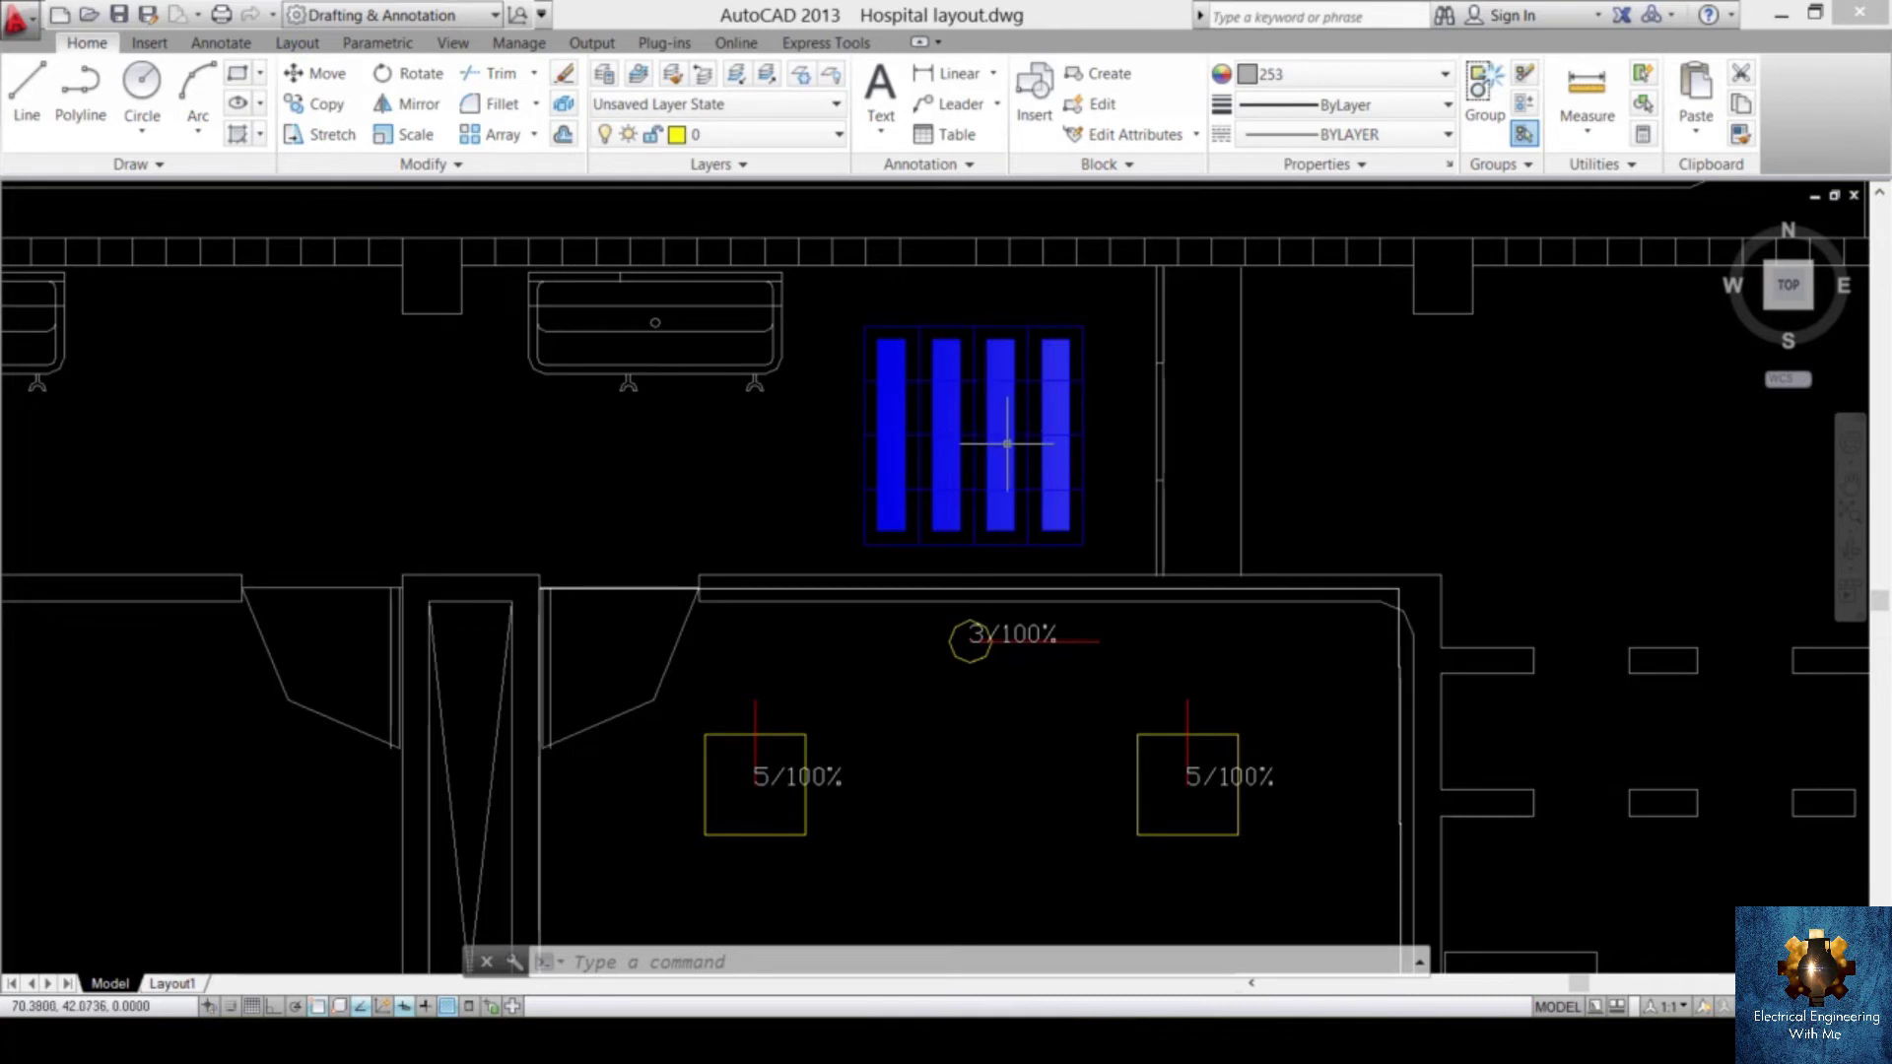
double_click(1010, 442)
click(928, 684)
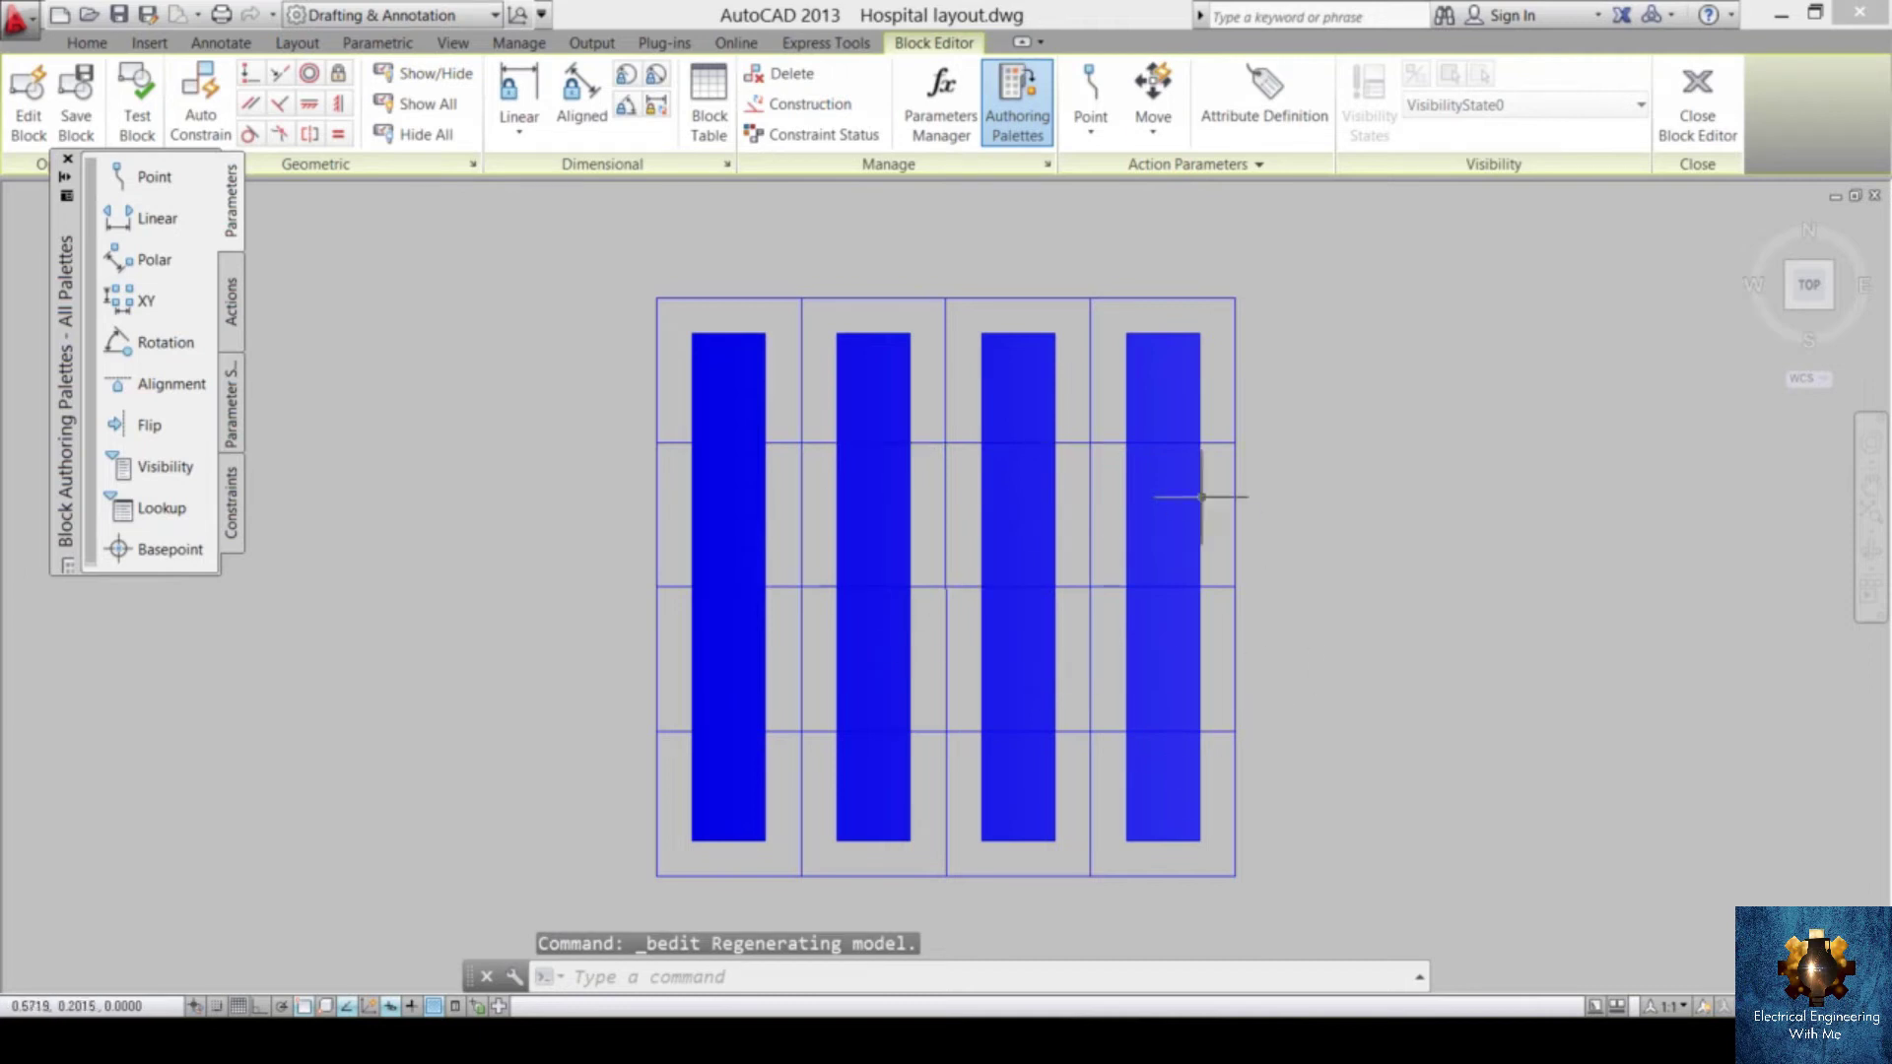
- Set the color of all objects inside the luminaire block to Green
click(1378, 235)
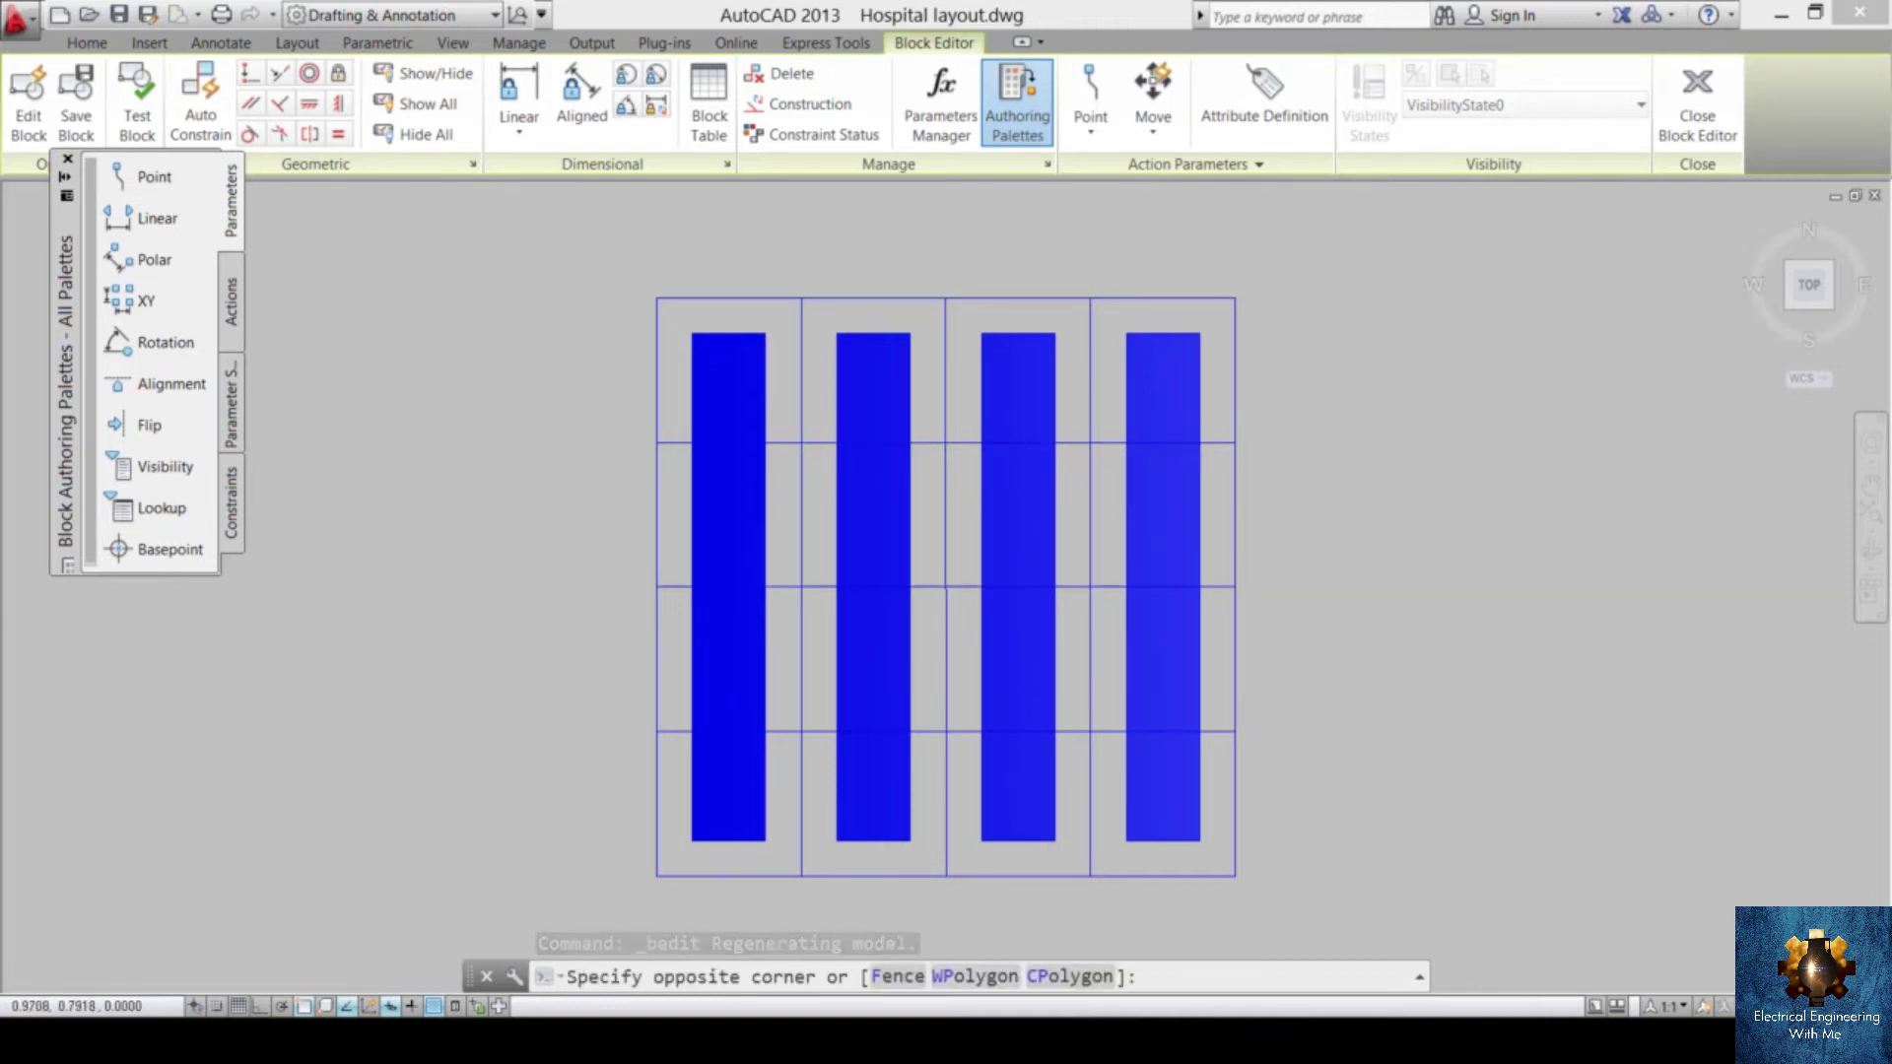
click(473, 961)
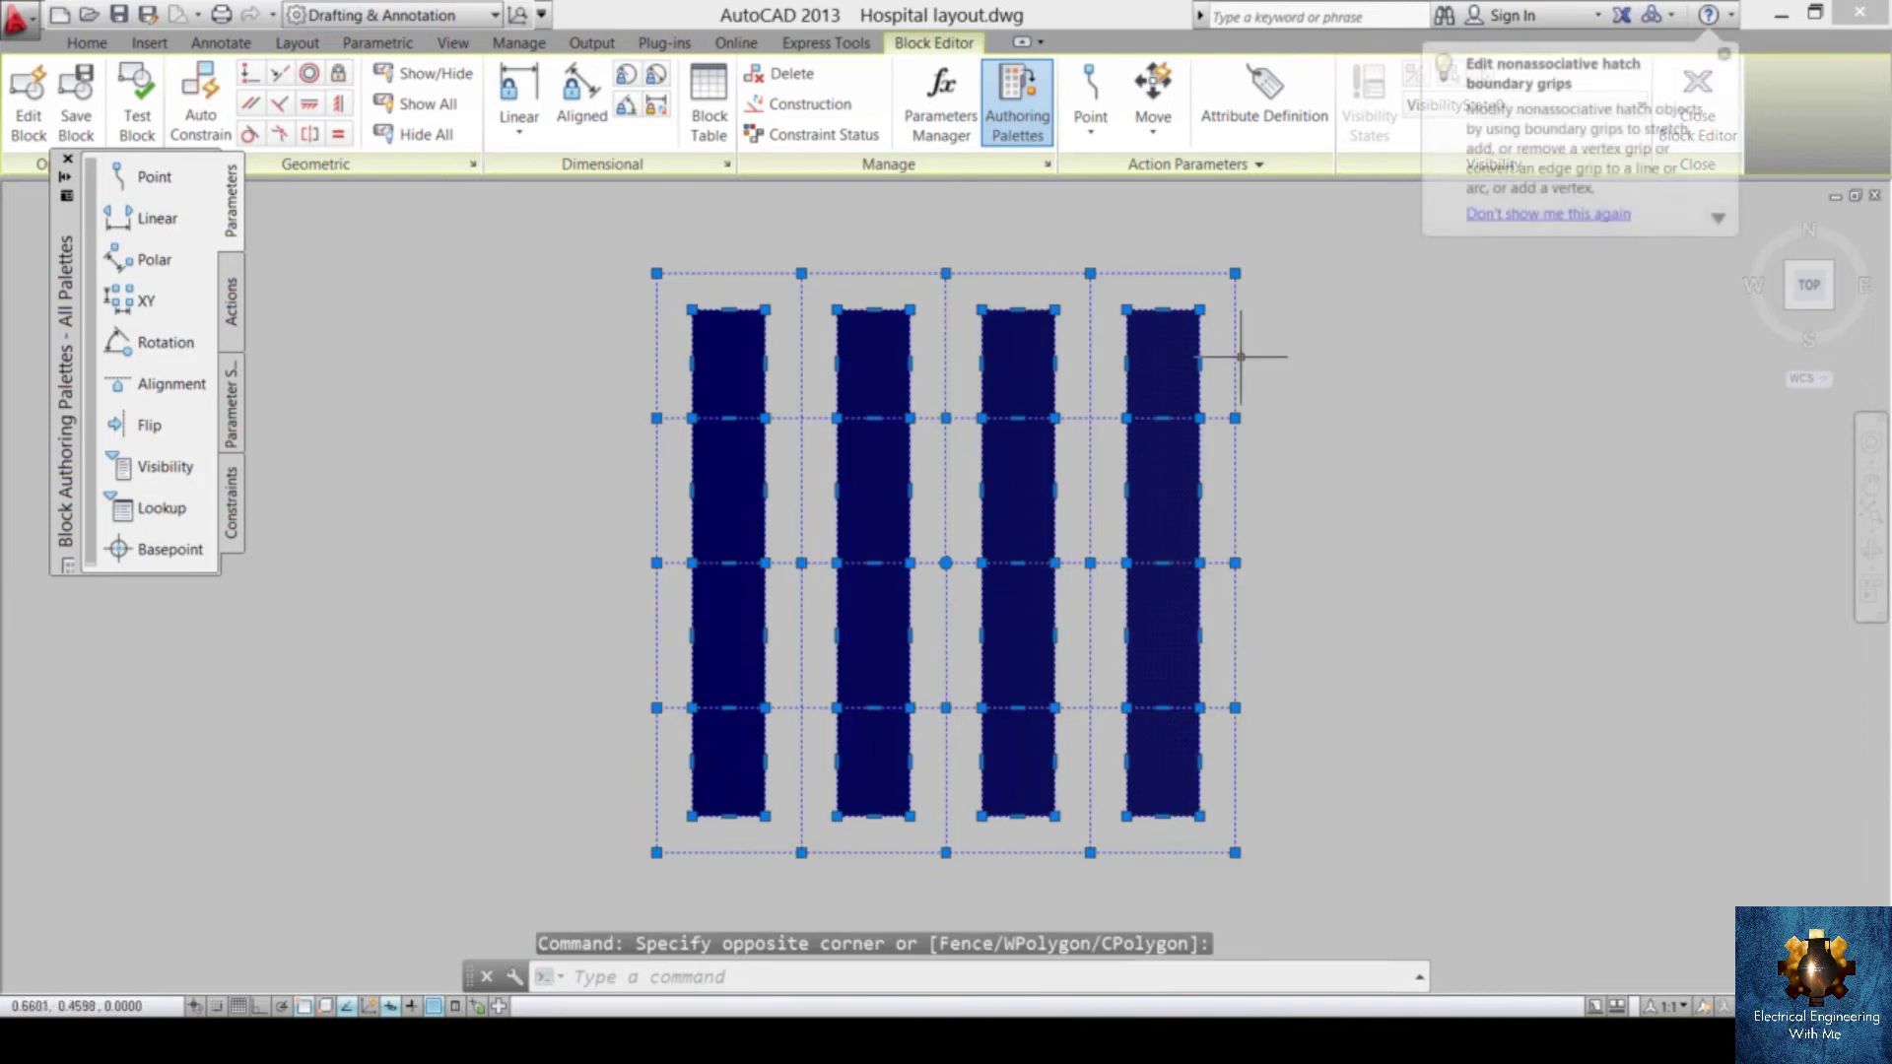
click(87, 42)
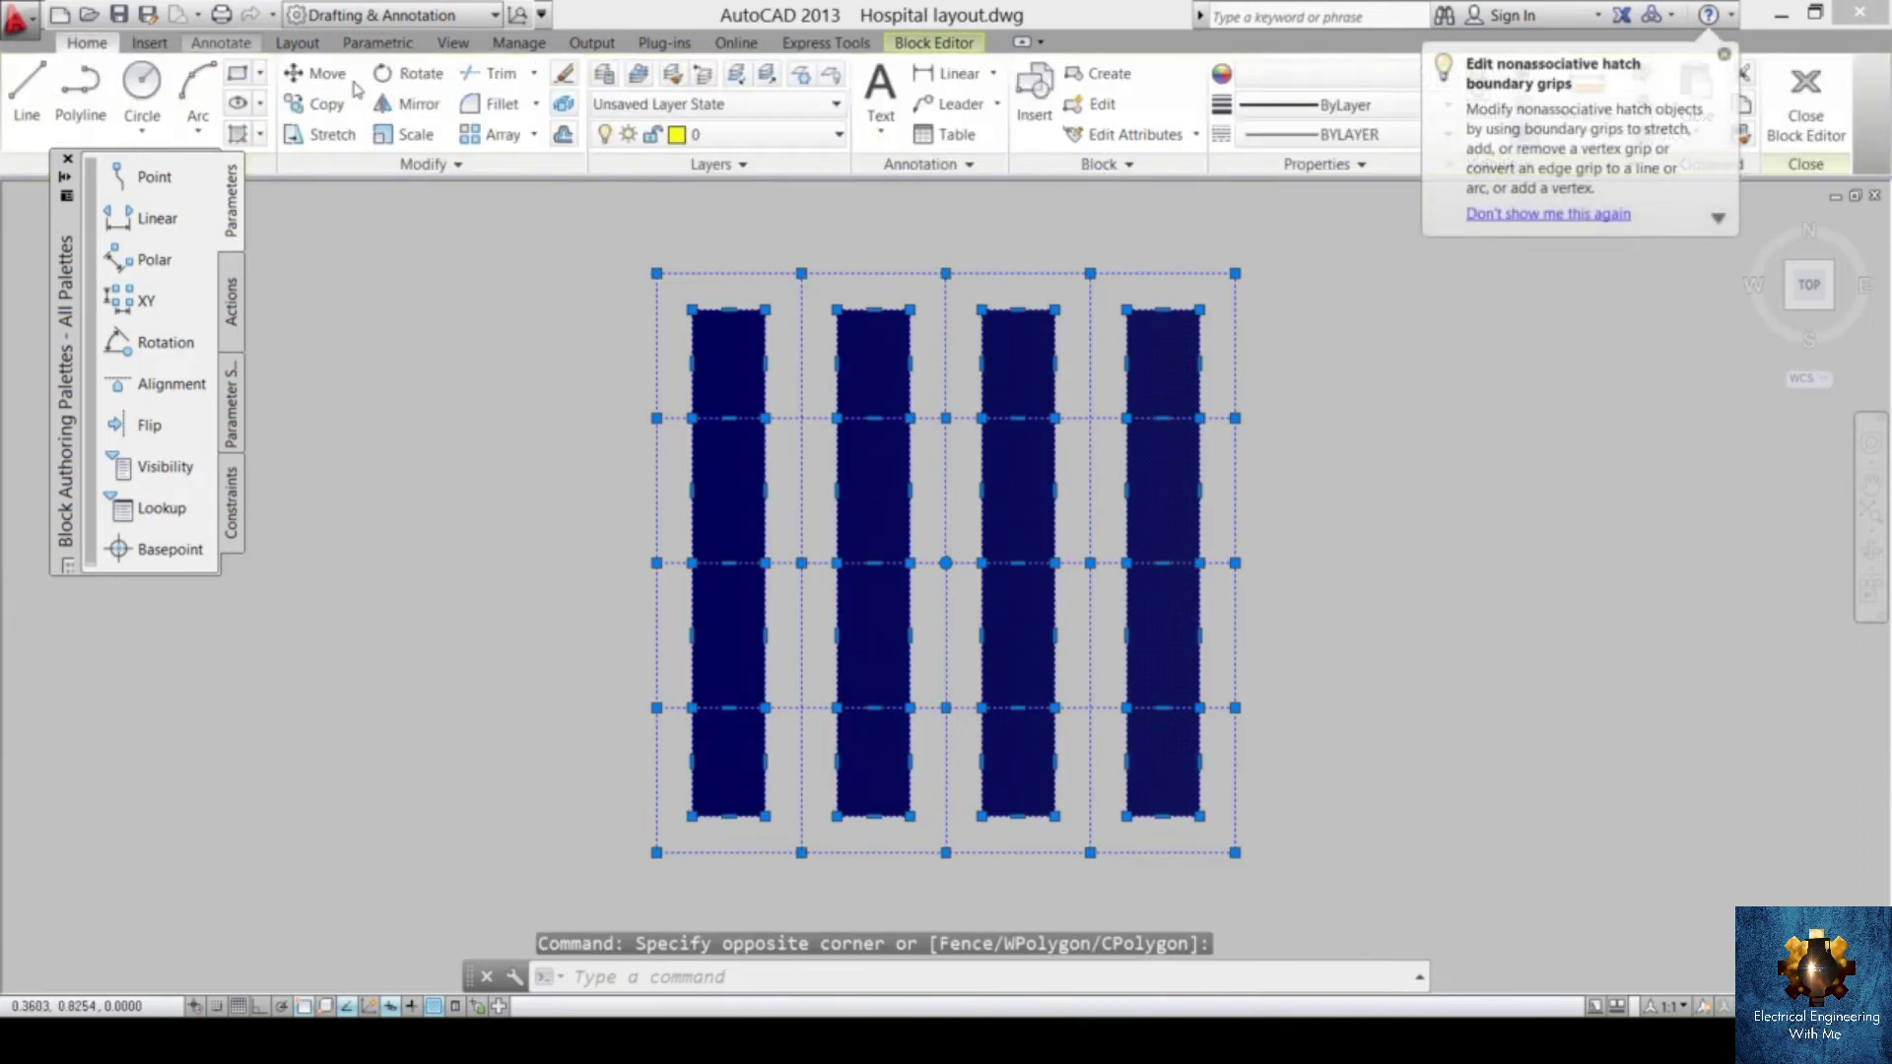
click(1301, 76)
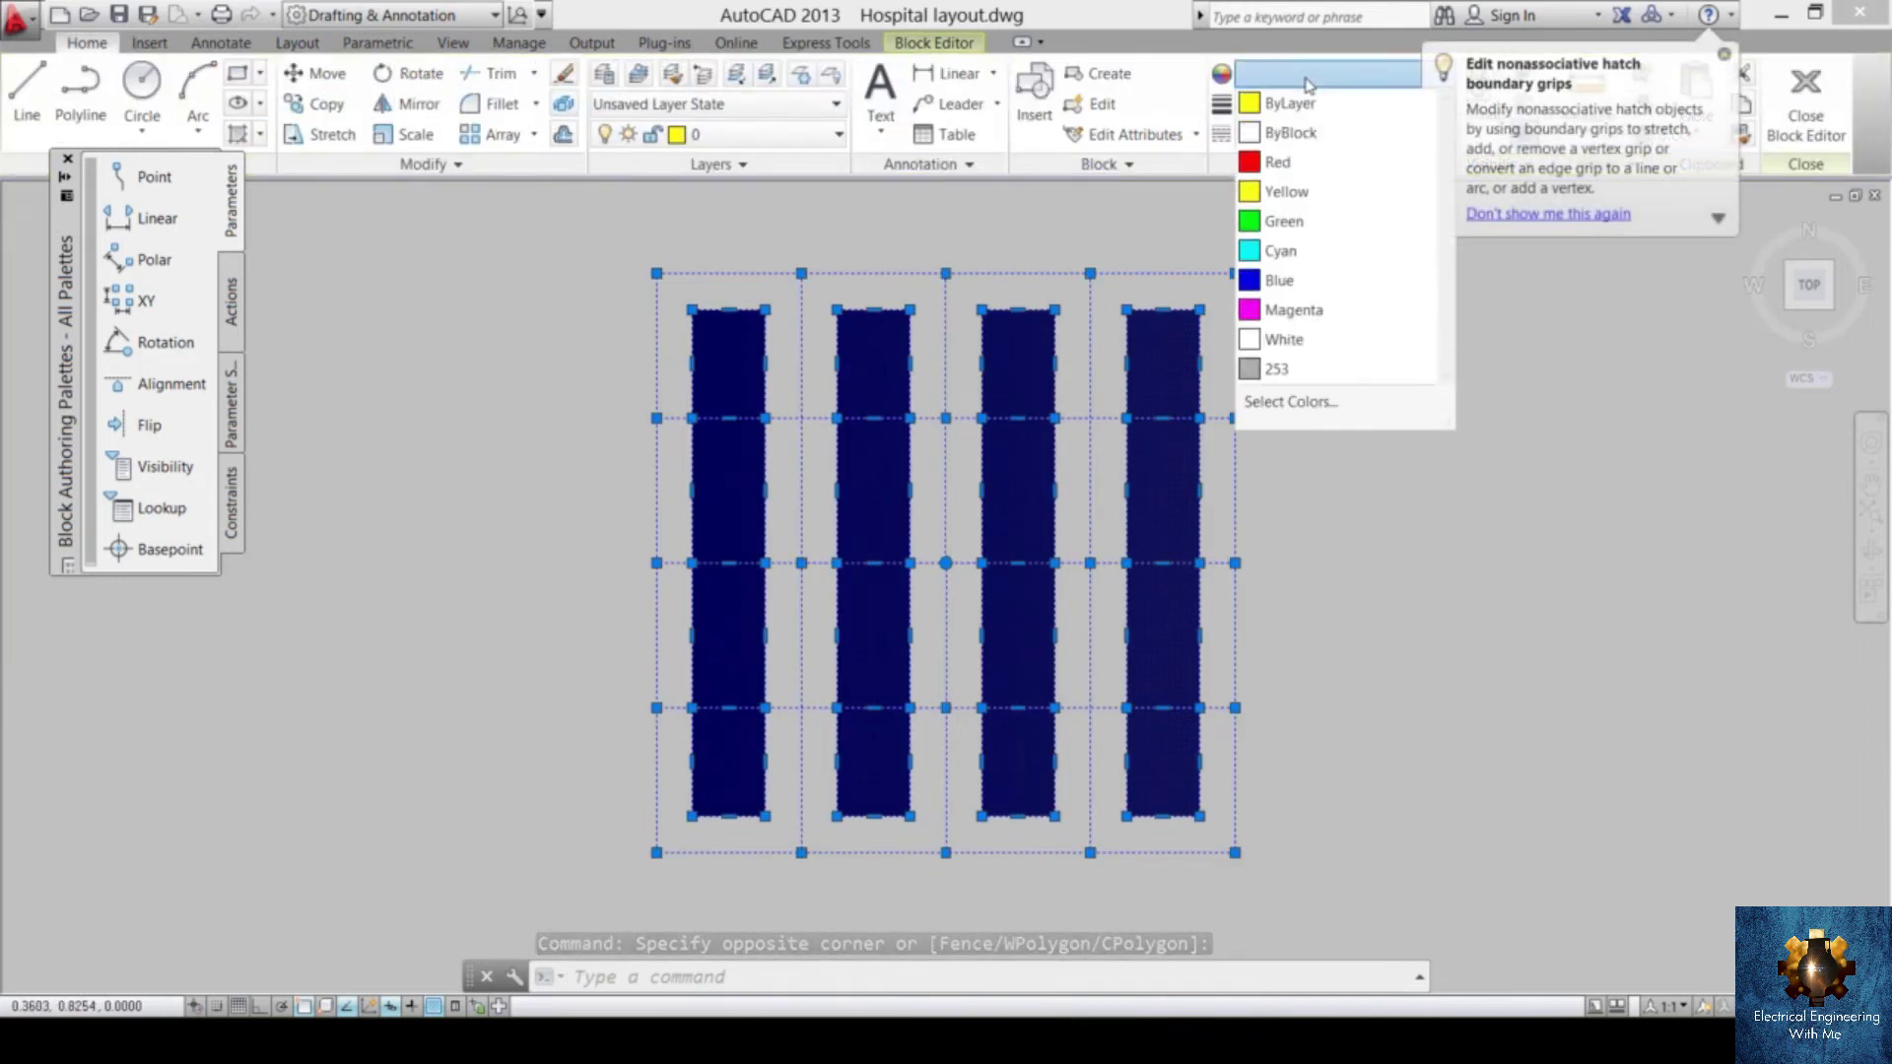
click(1284, 220)
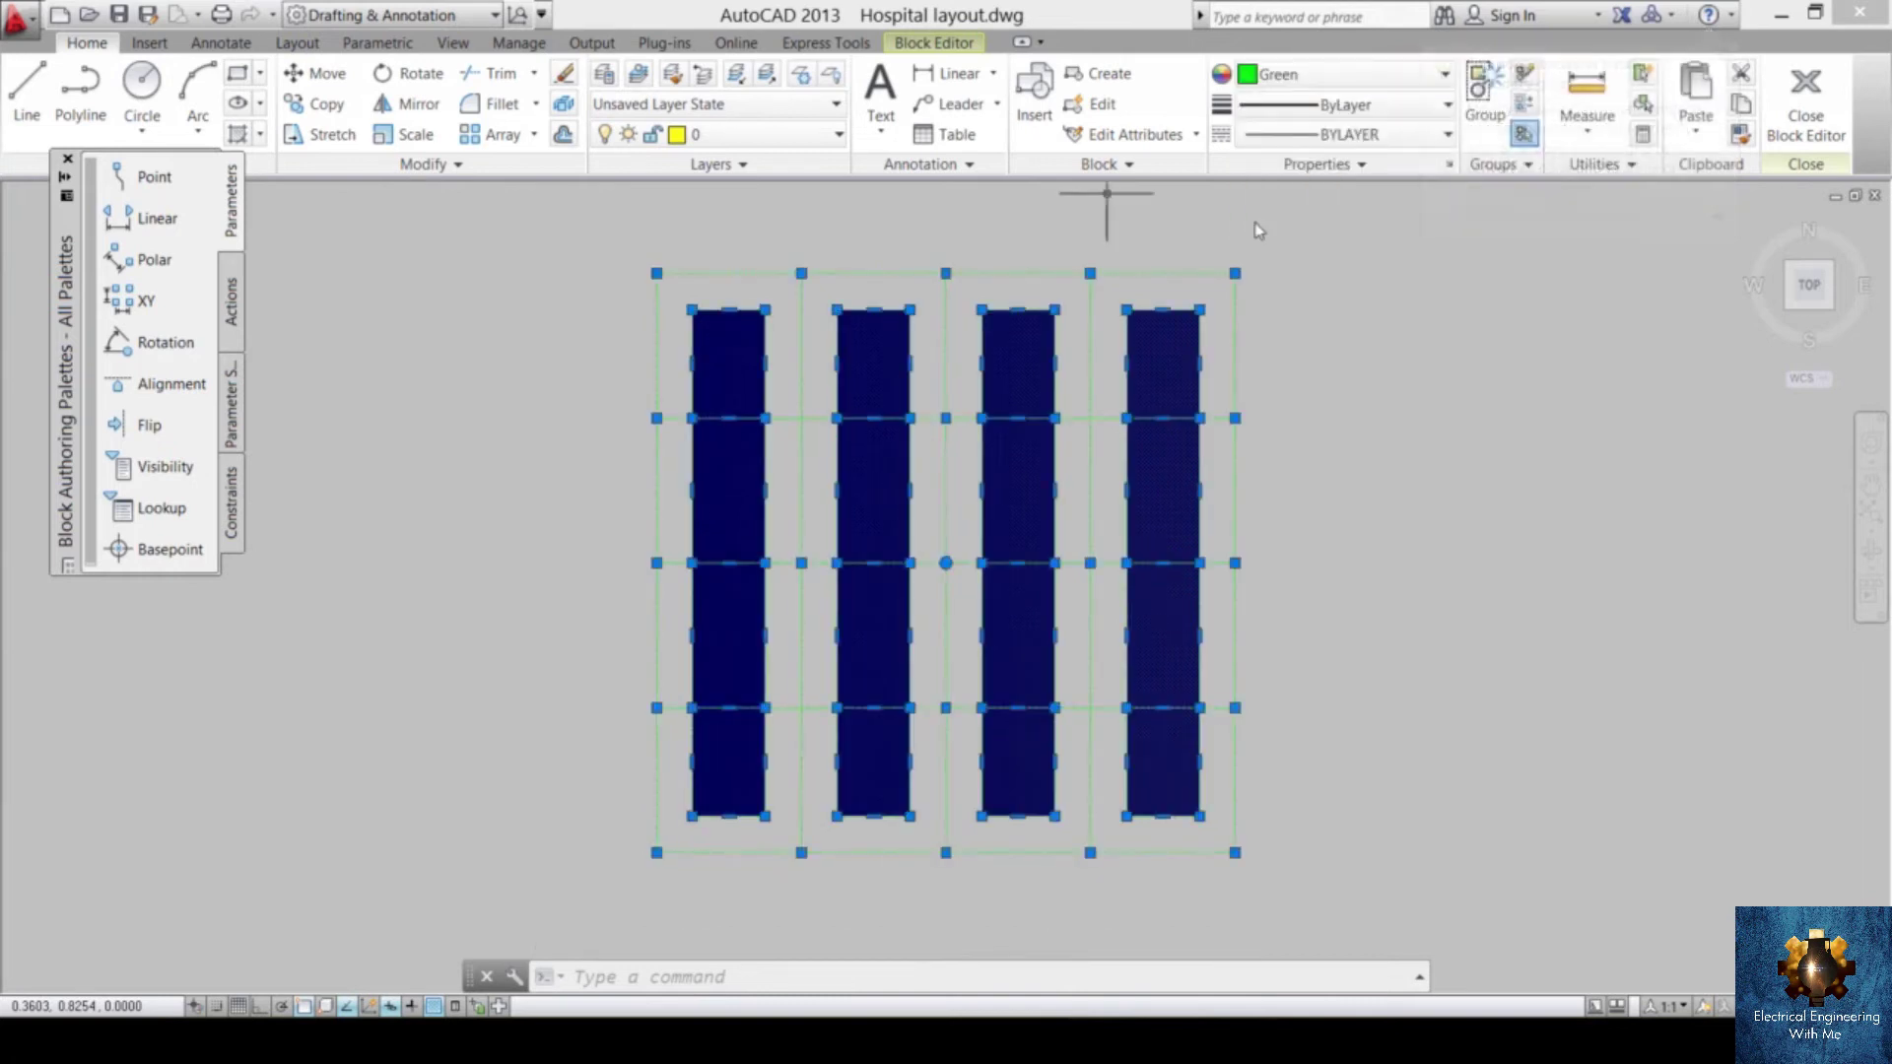
click(878, 372)
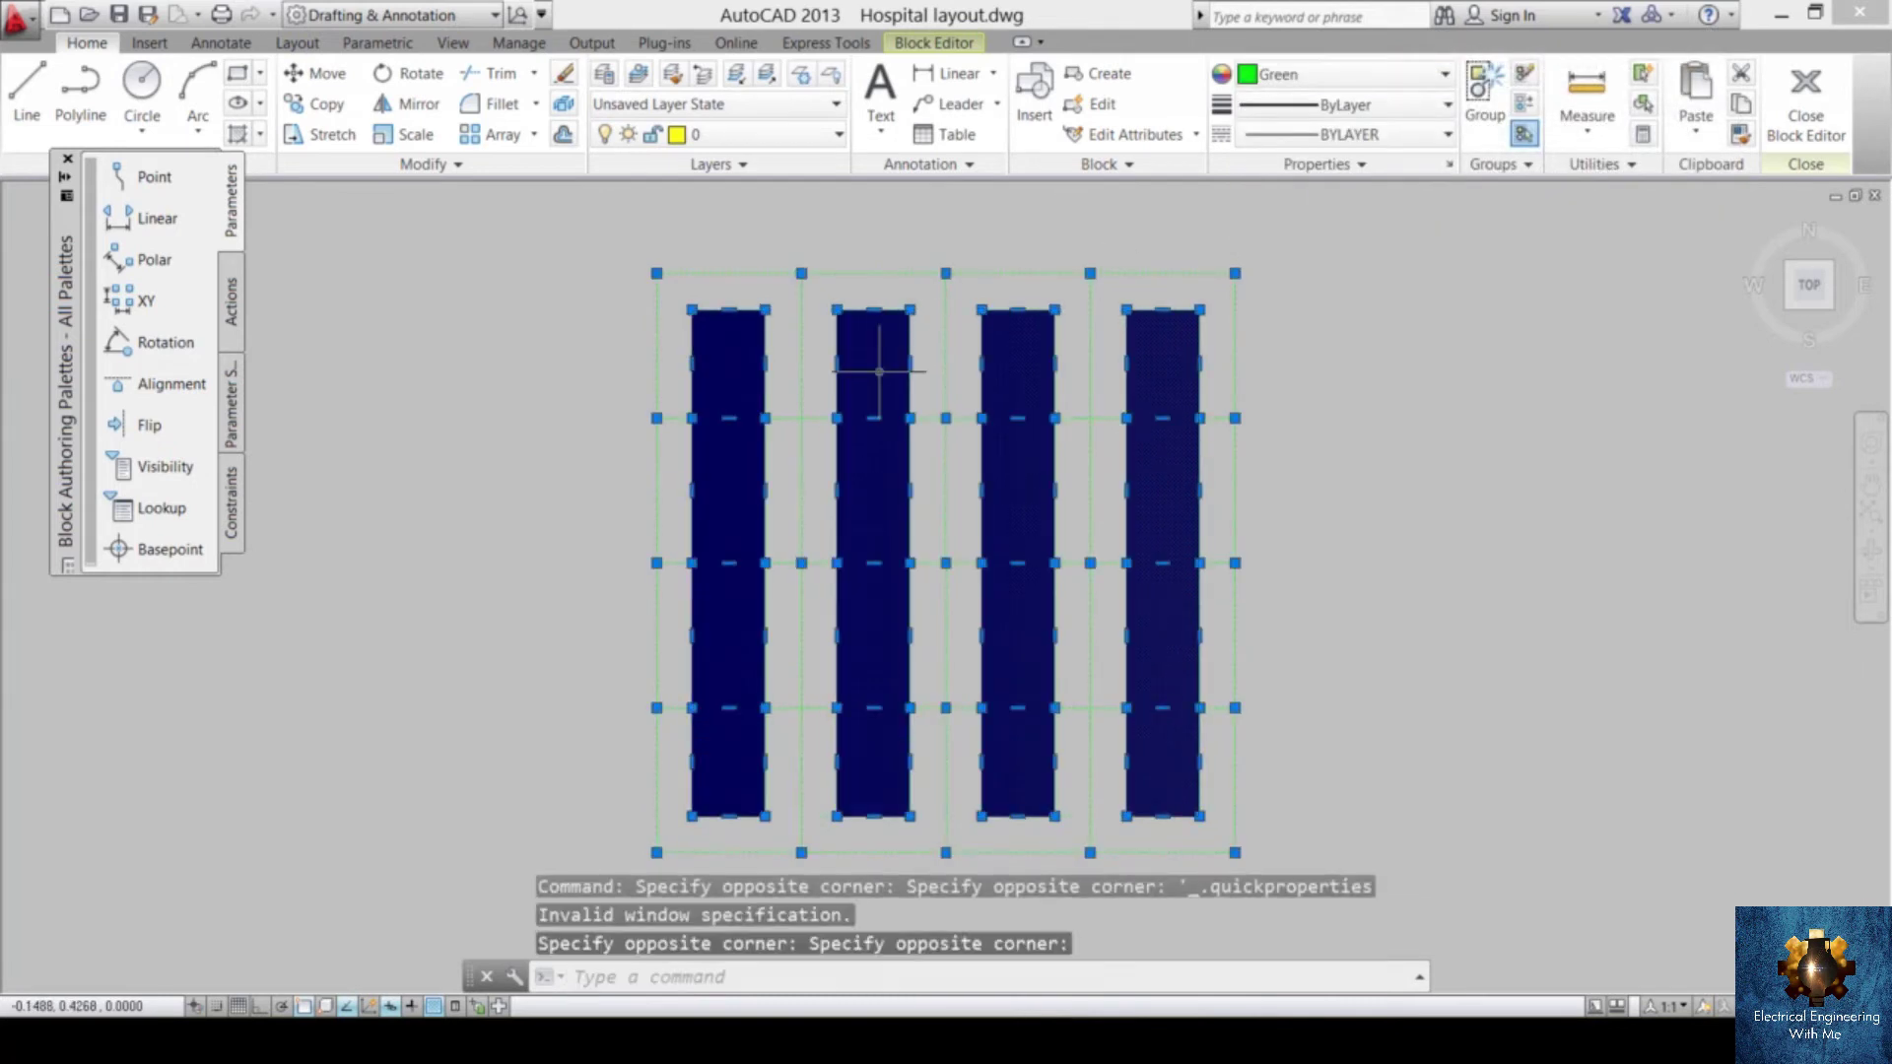
key(Escape)
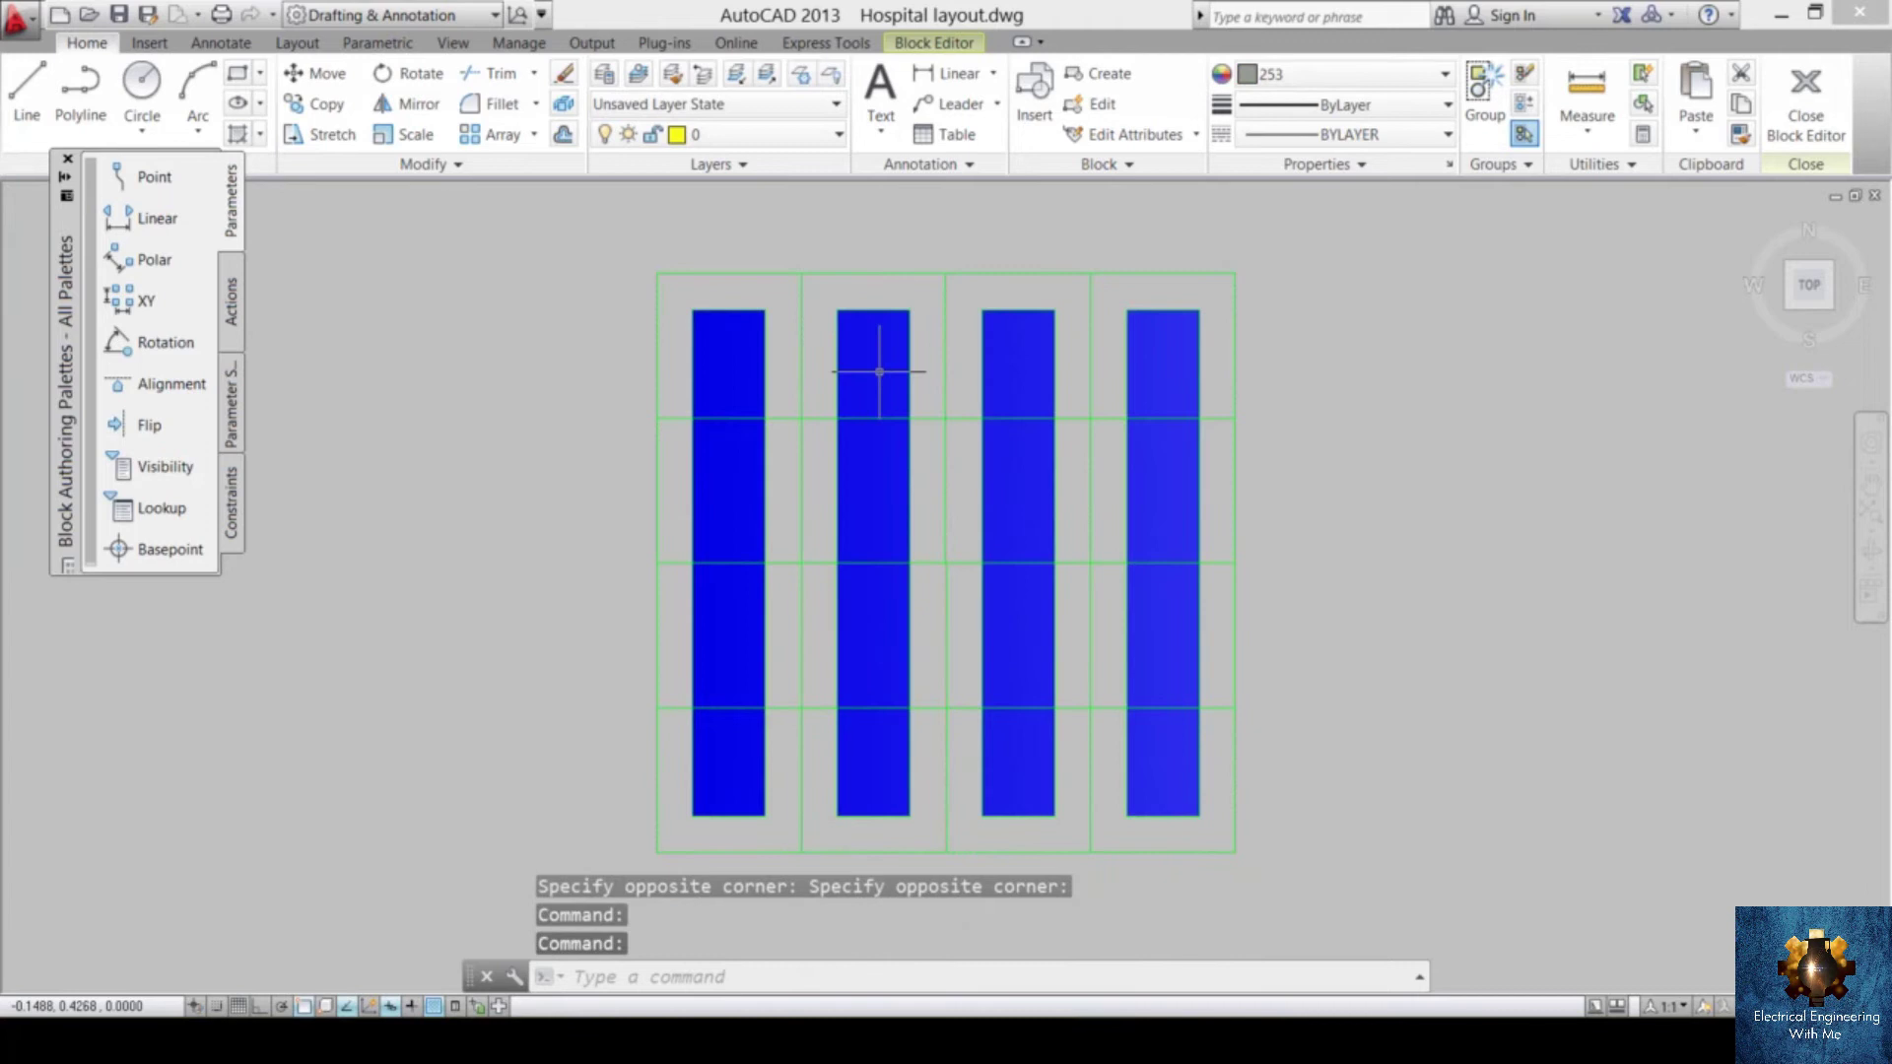
- Set the first gradient color of the four bar hatches to Green, and close the Block Editor, saving the changes to the luminaire block
drag(631, 256, 1272, 877)
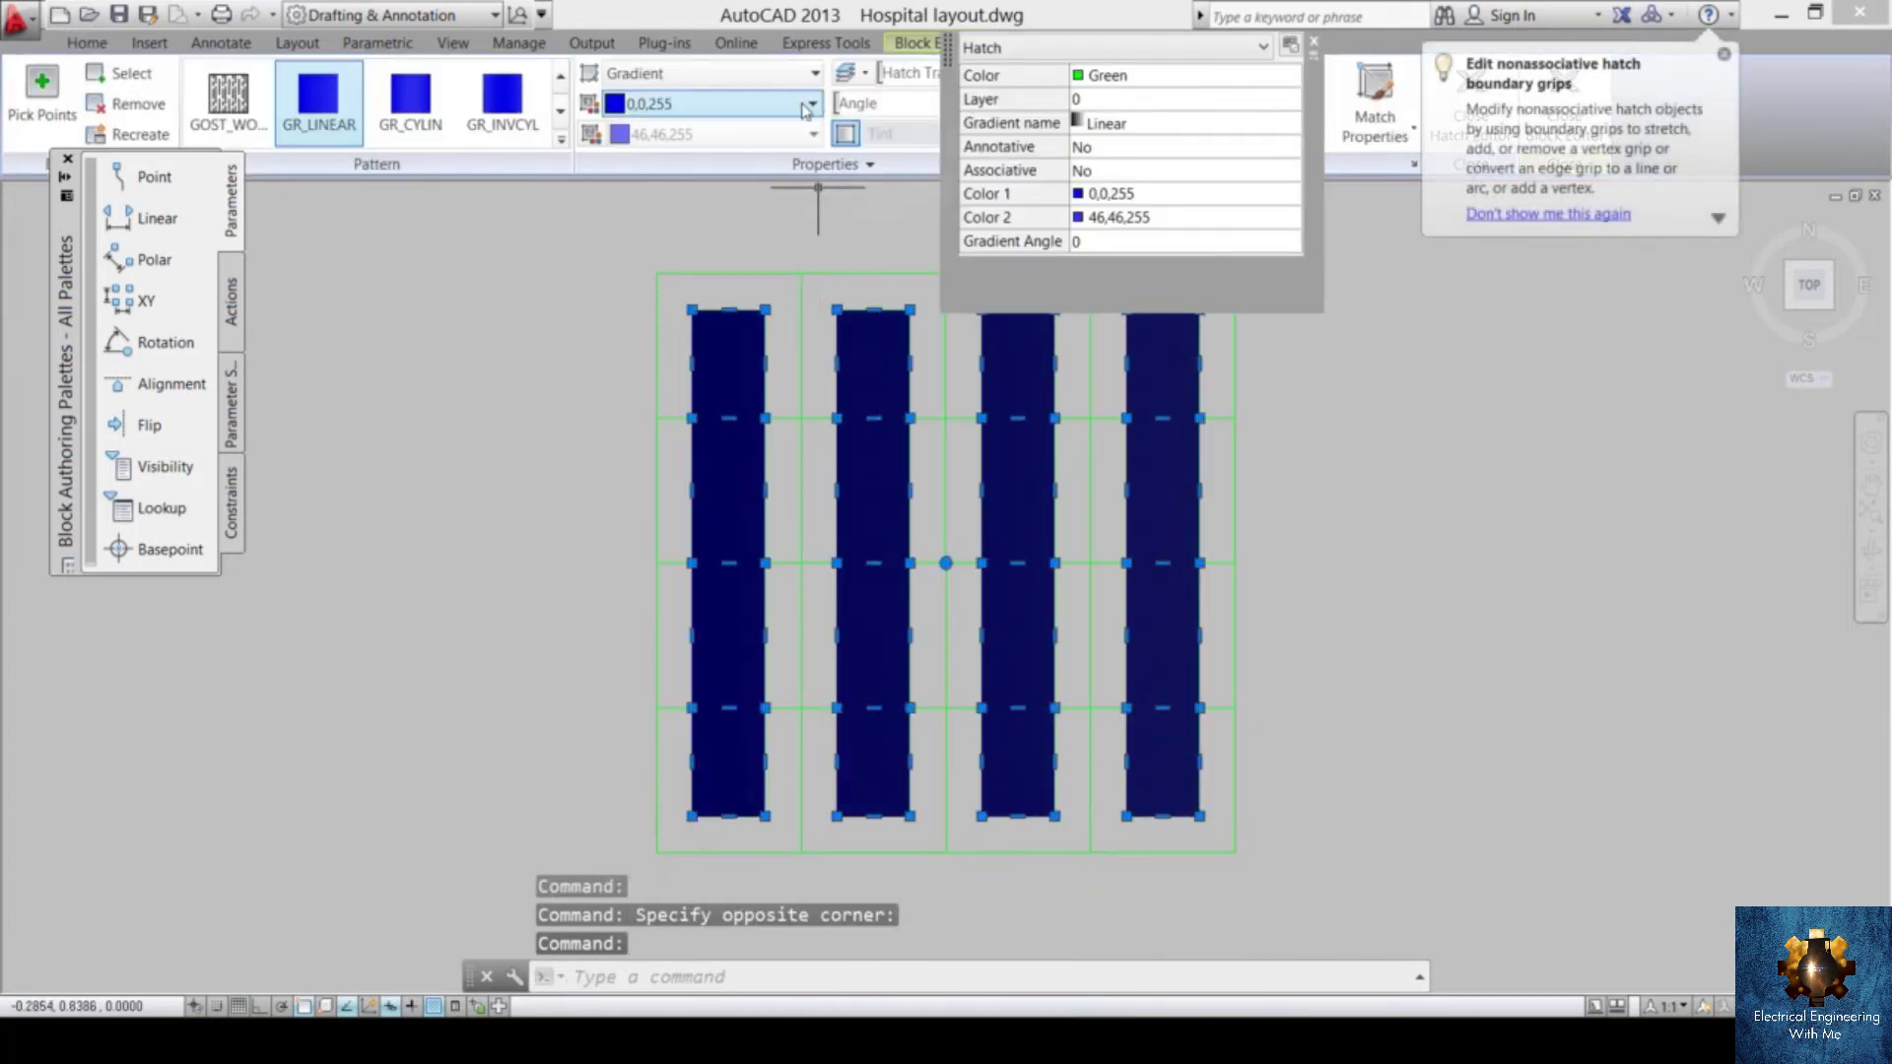
click(694, 103)
click(681, 191)
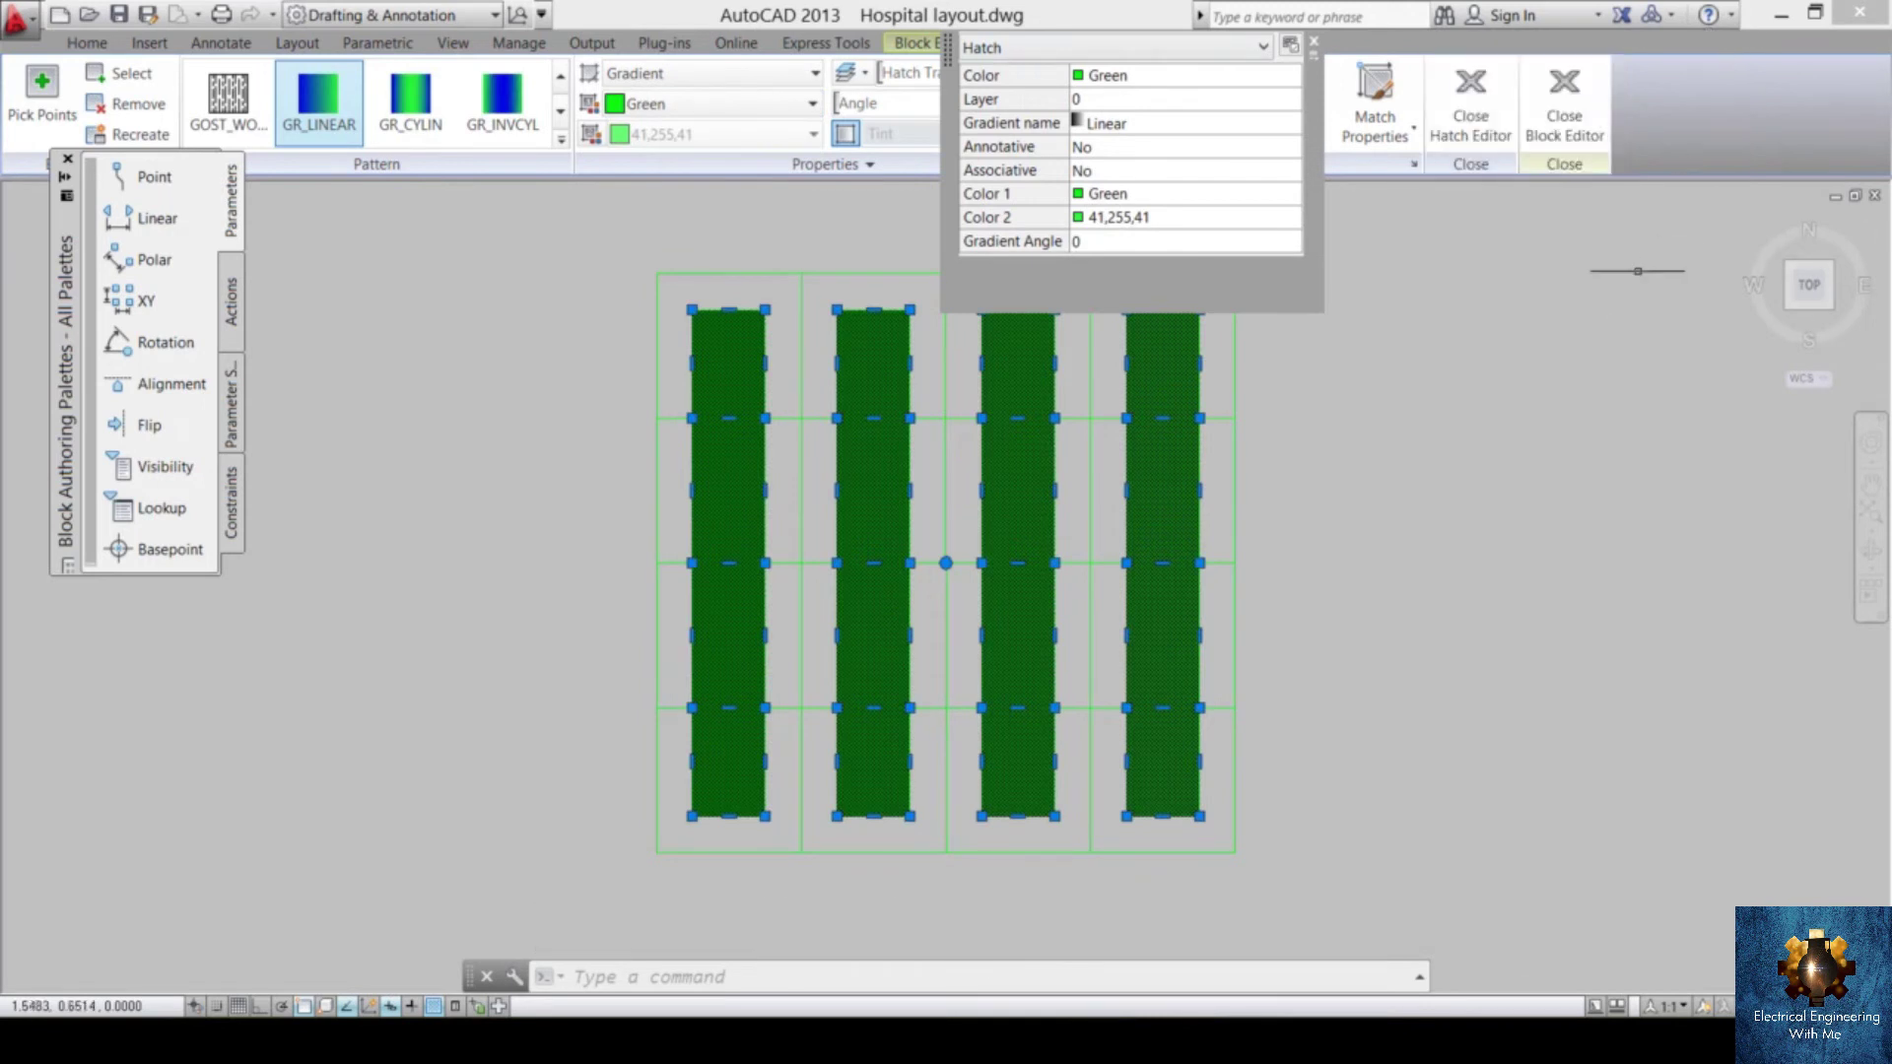
click(1565, 99)
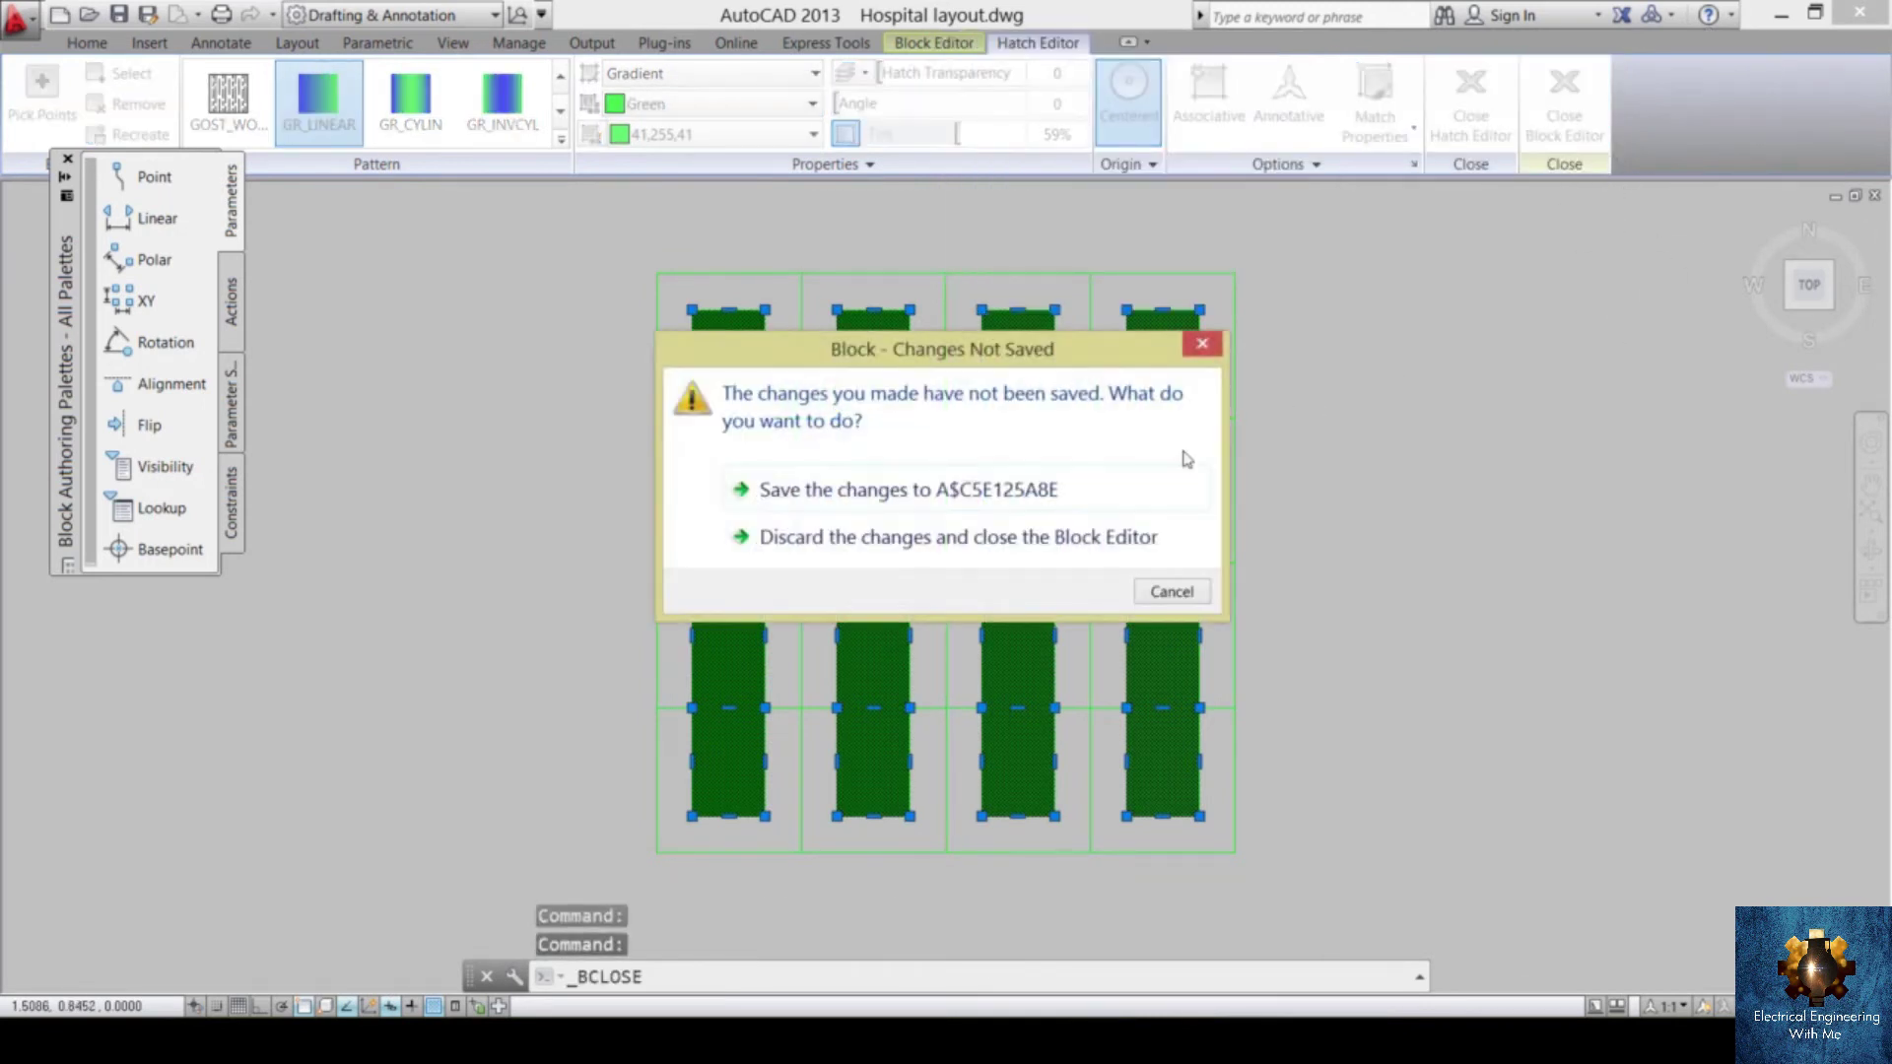
click(1096, 490)
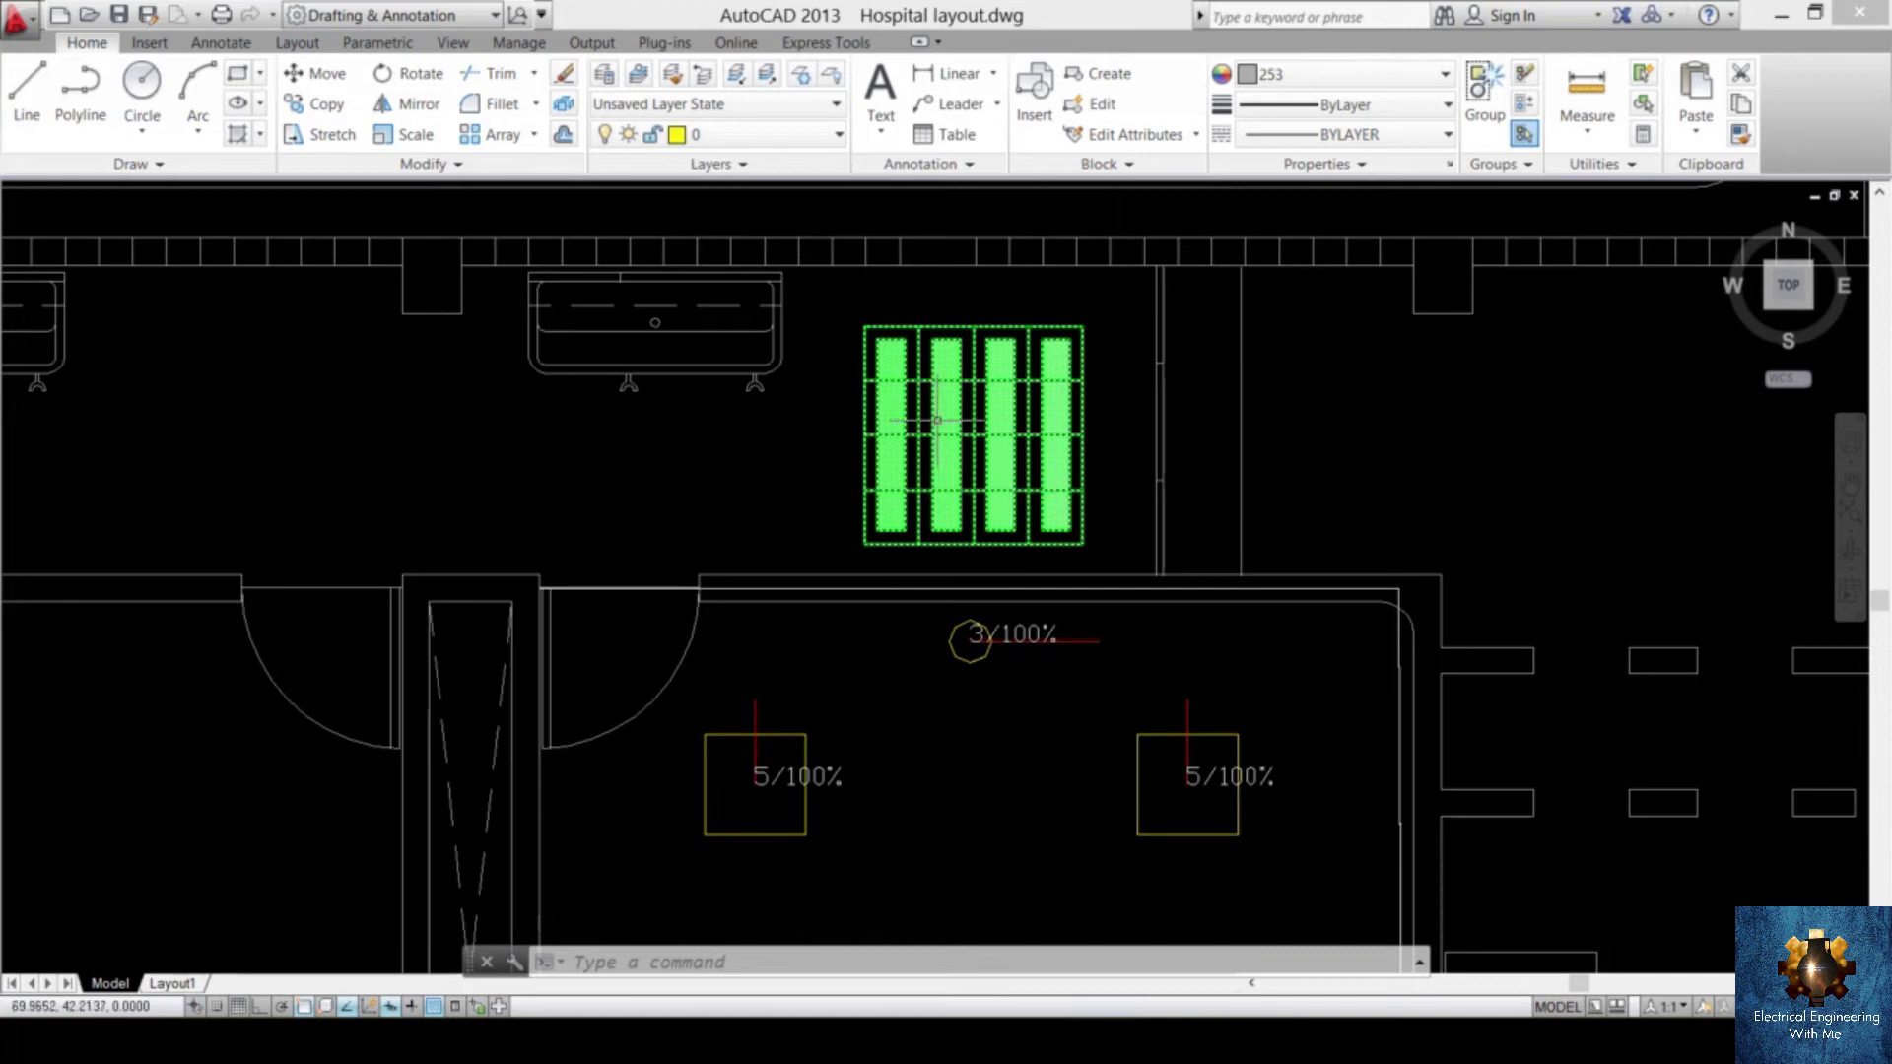
- Copy the green luminaire block from its center point onto the center of the room's upper-right 5/100% square
middle_drag(1270, 578, 1283, 484)
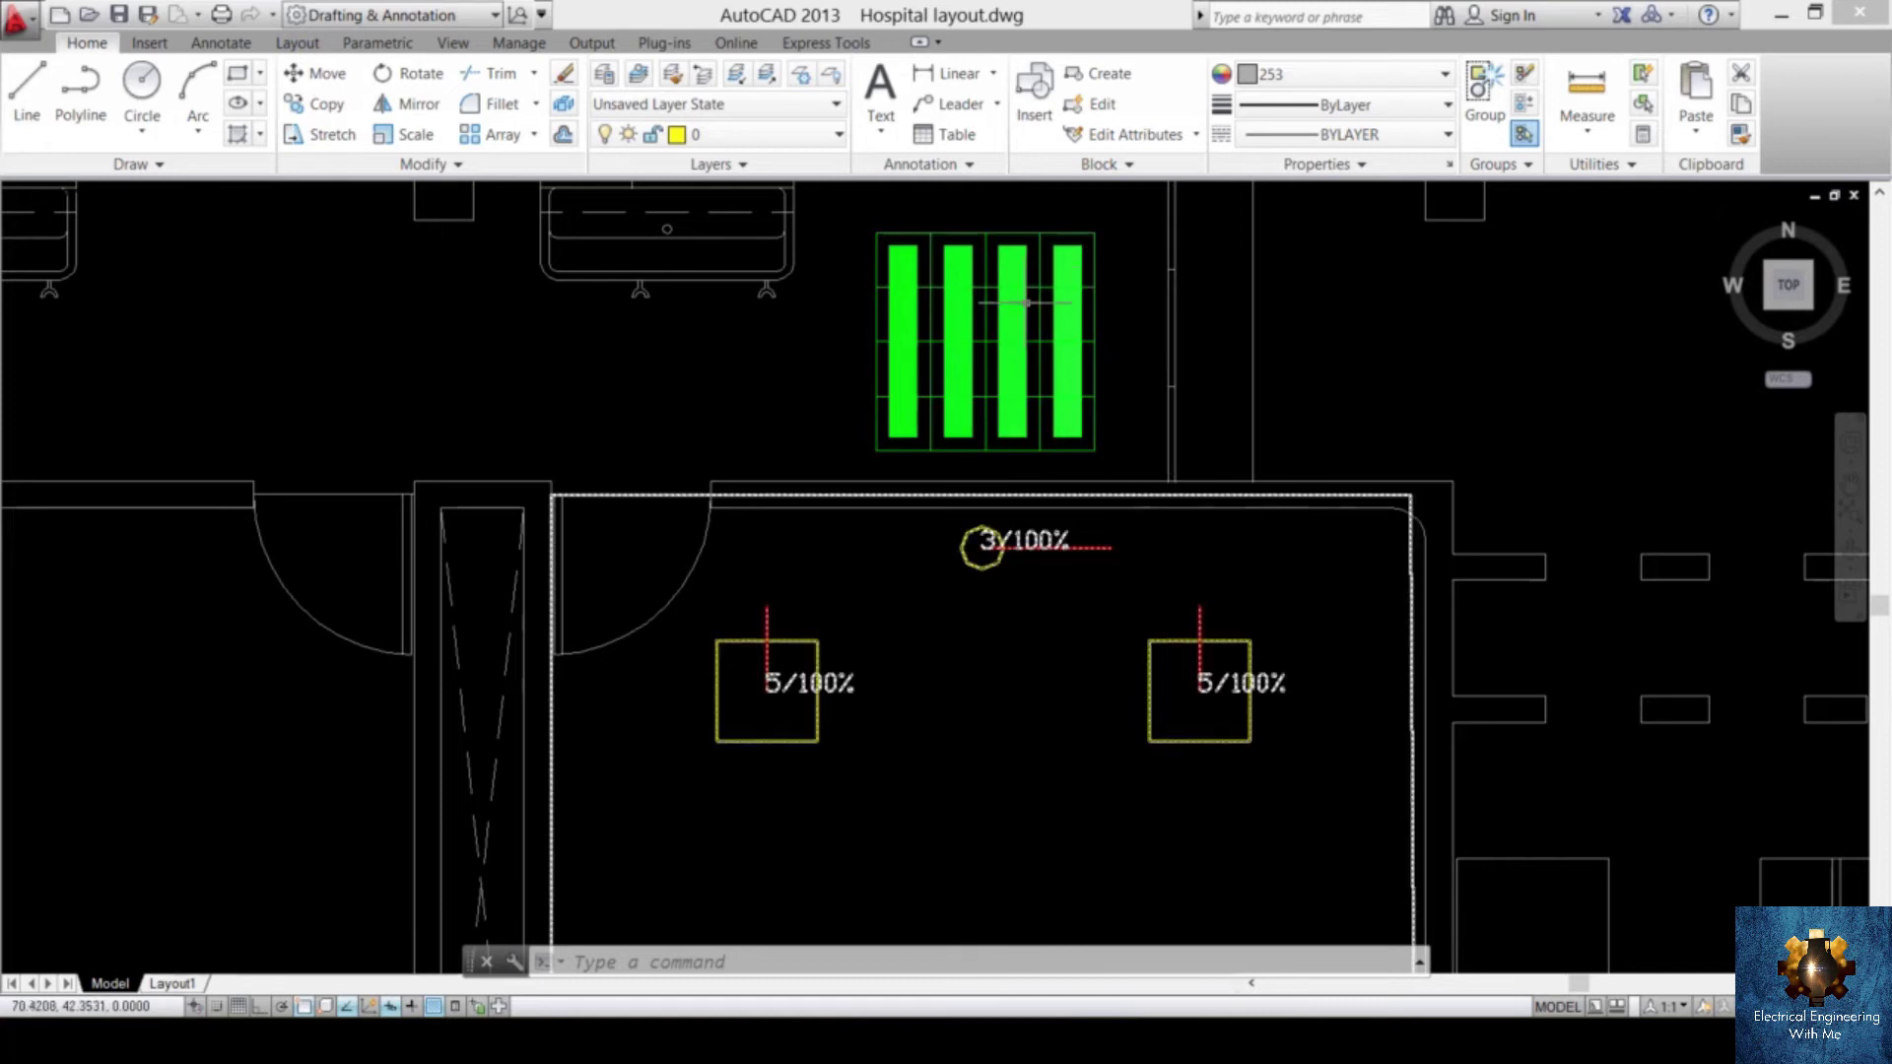
middle_drag(946, 352, 902, 399)
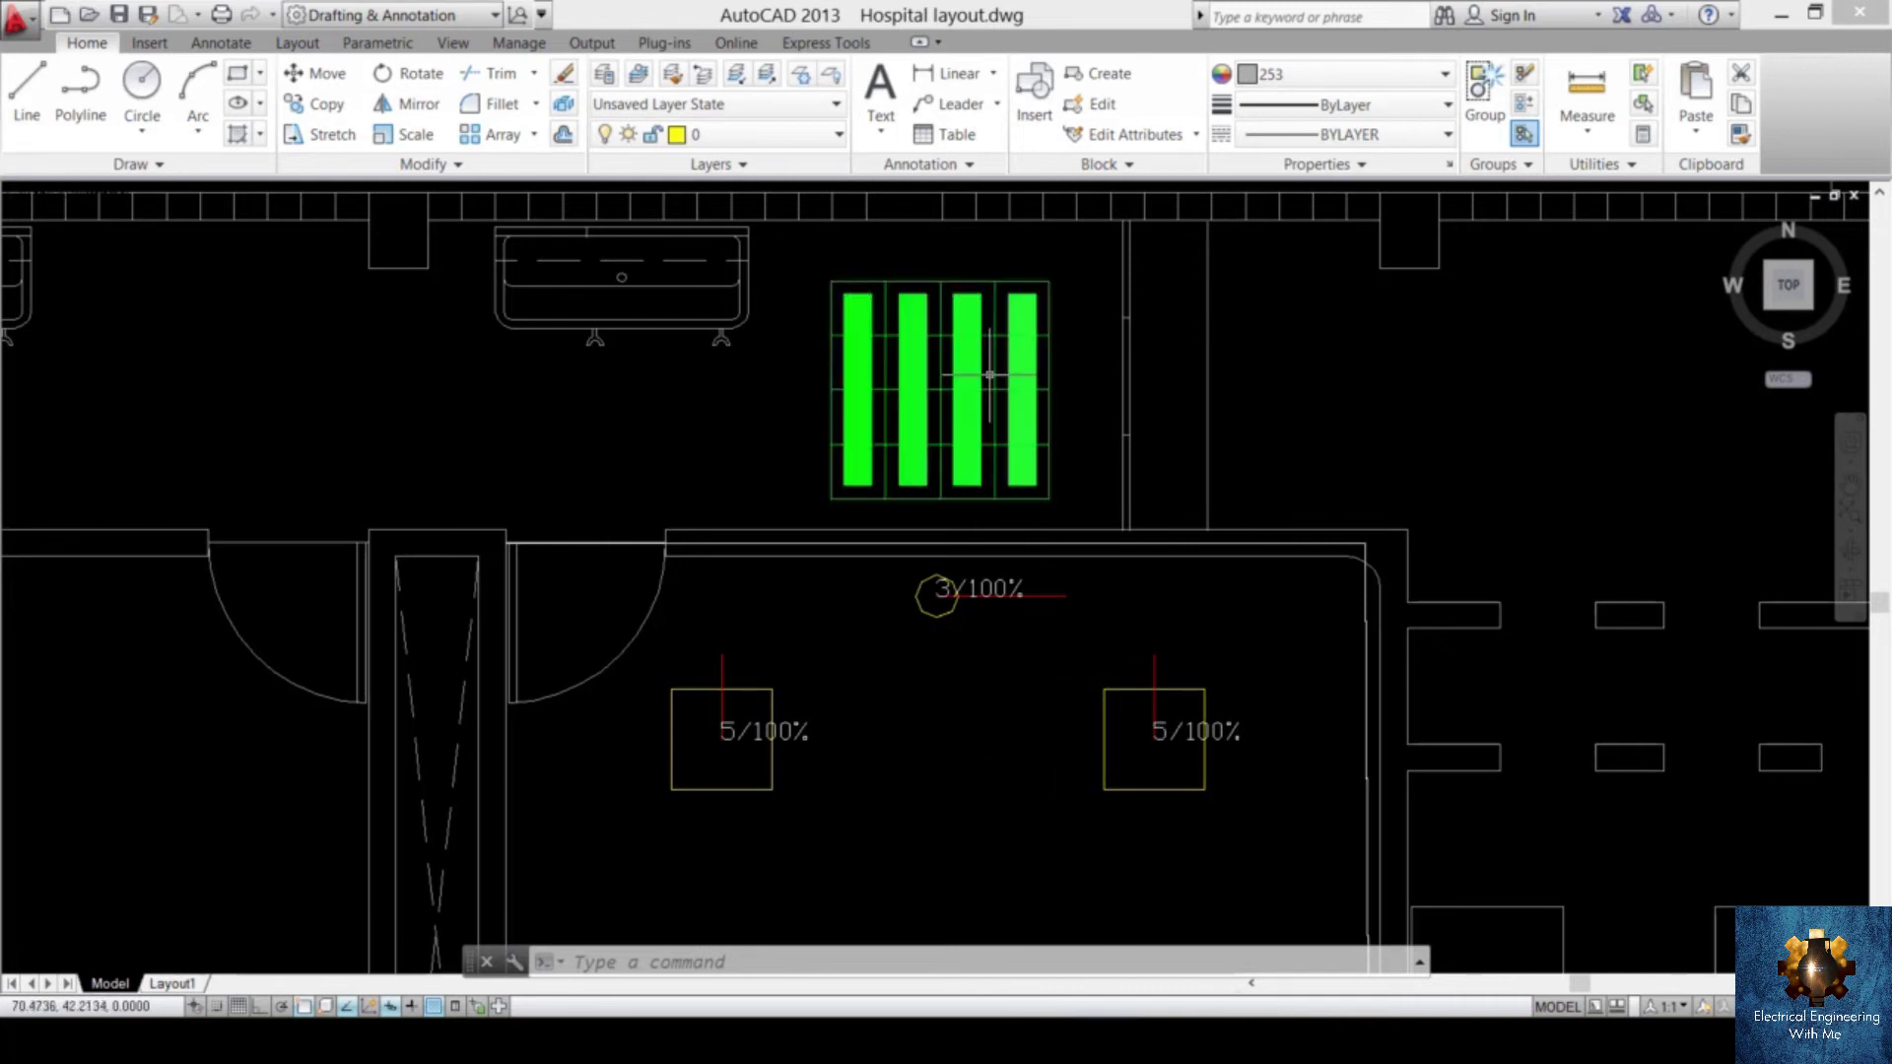
click(1079, 258)
click(792, 509)
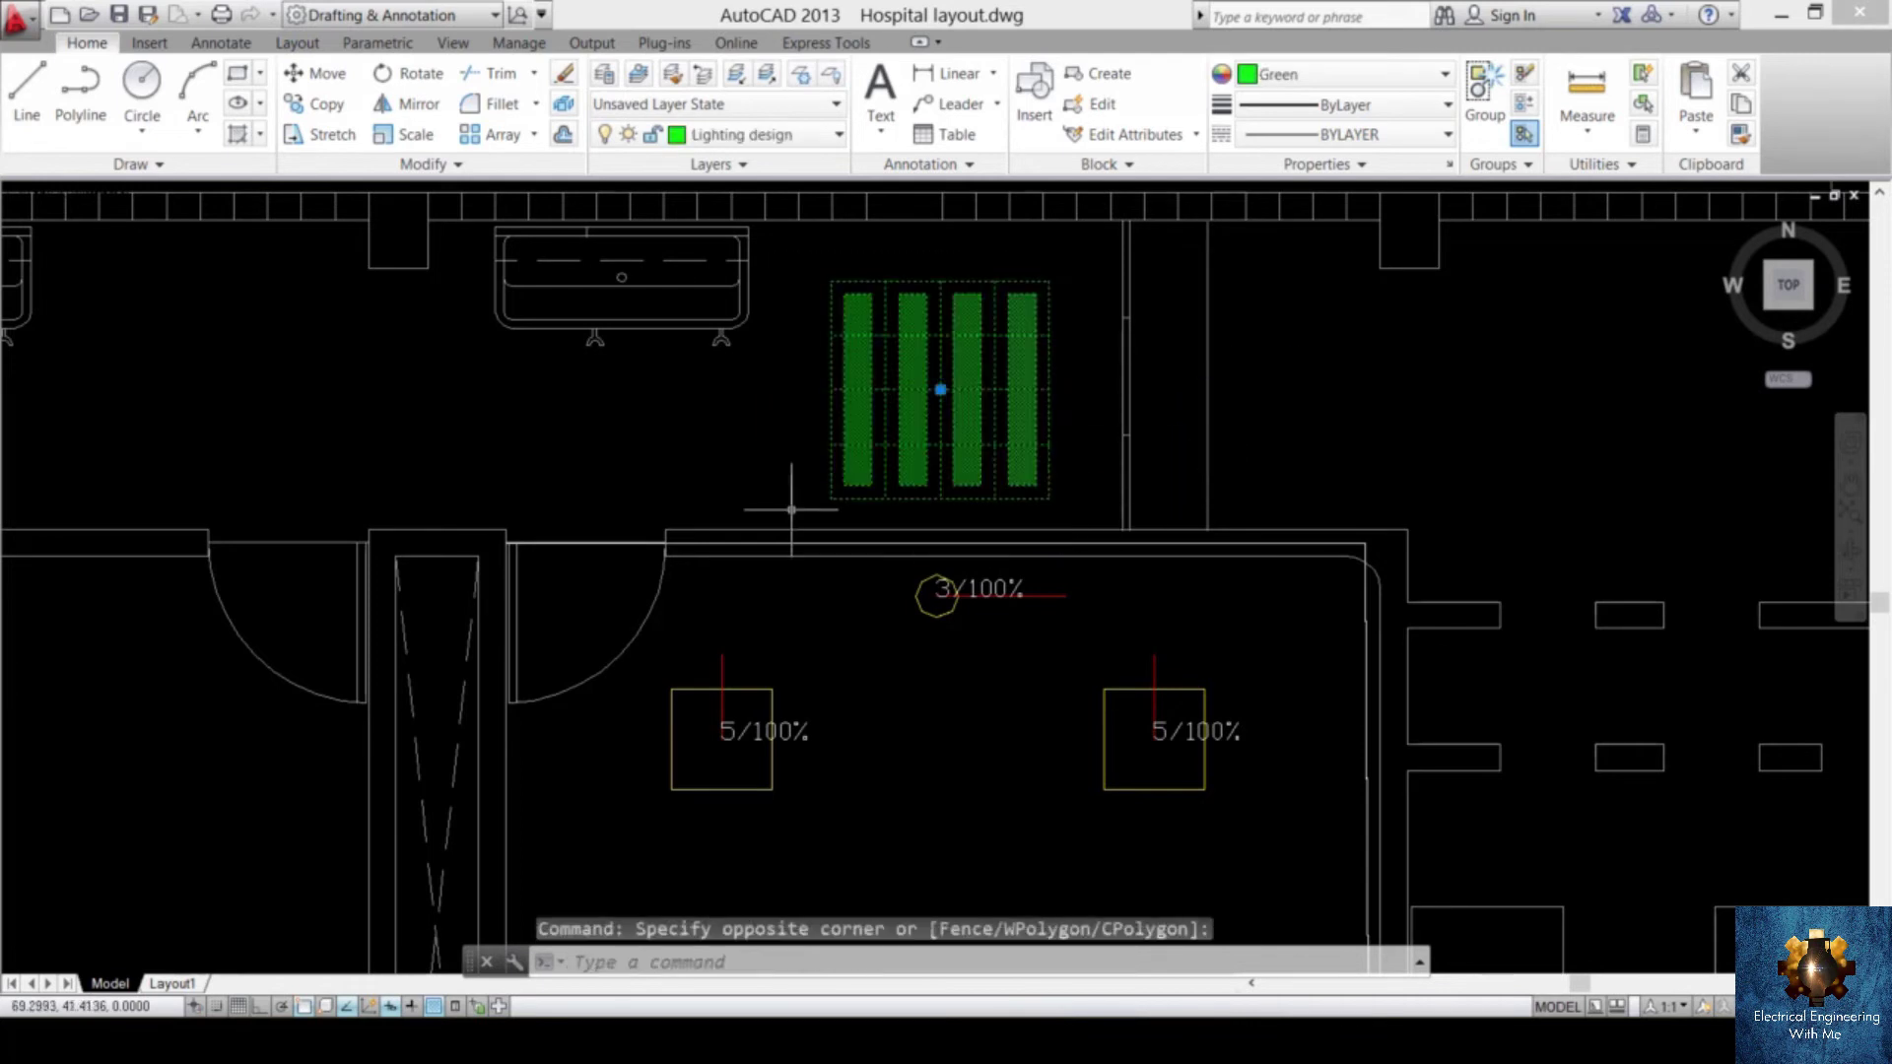
text(co)
key(Return)
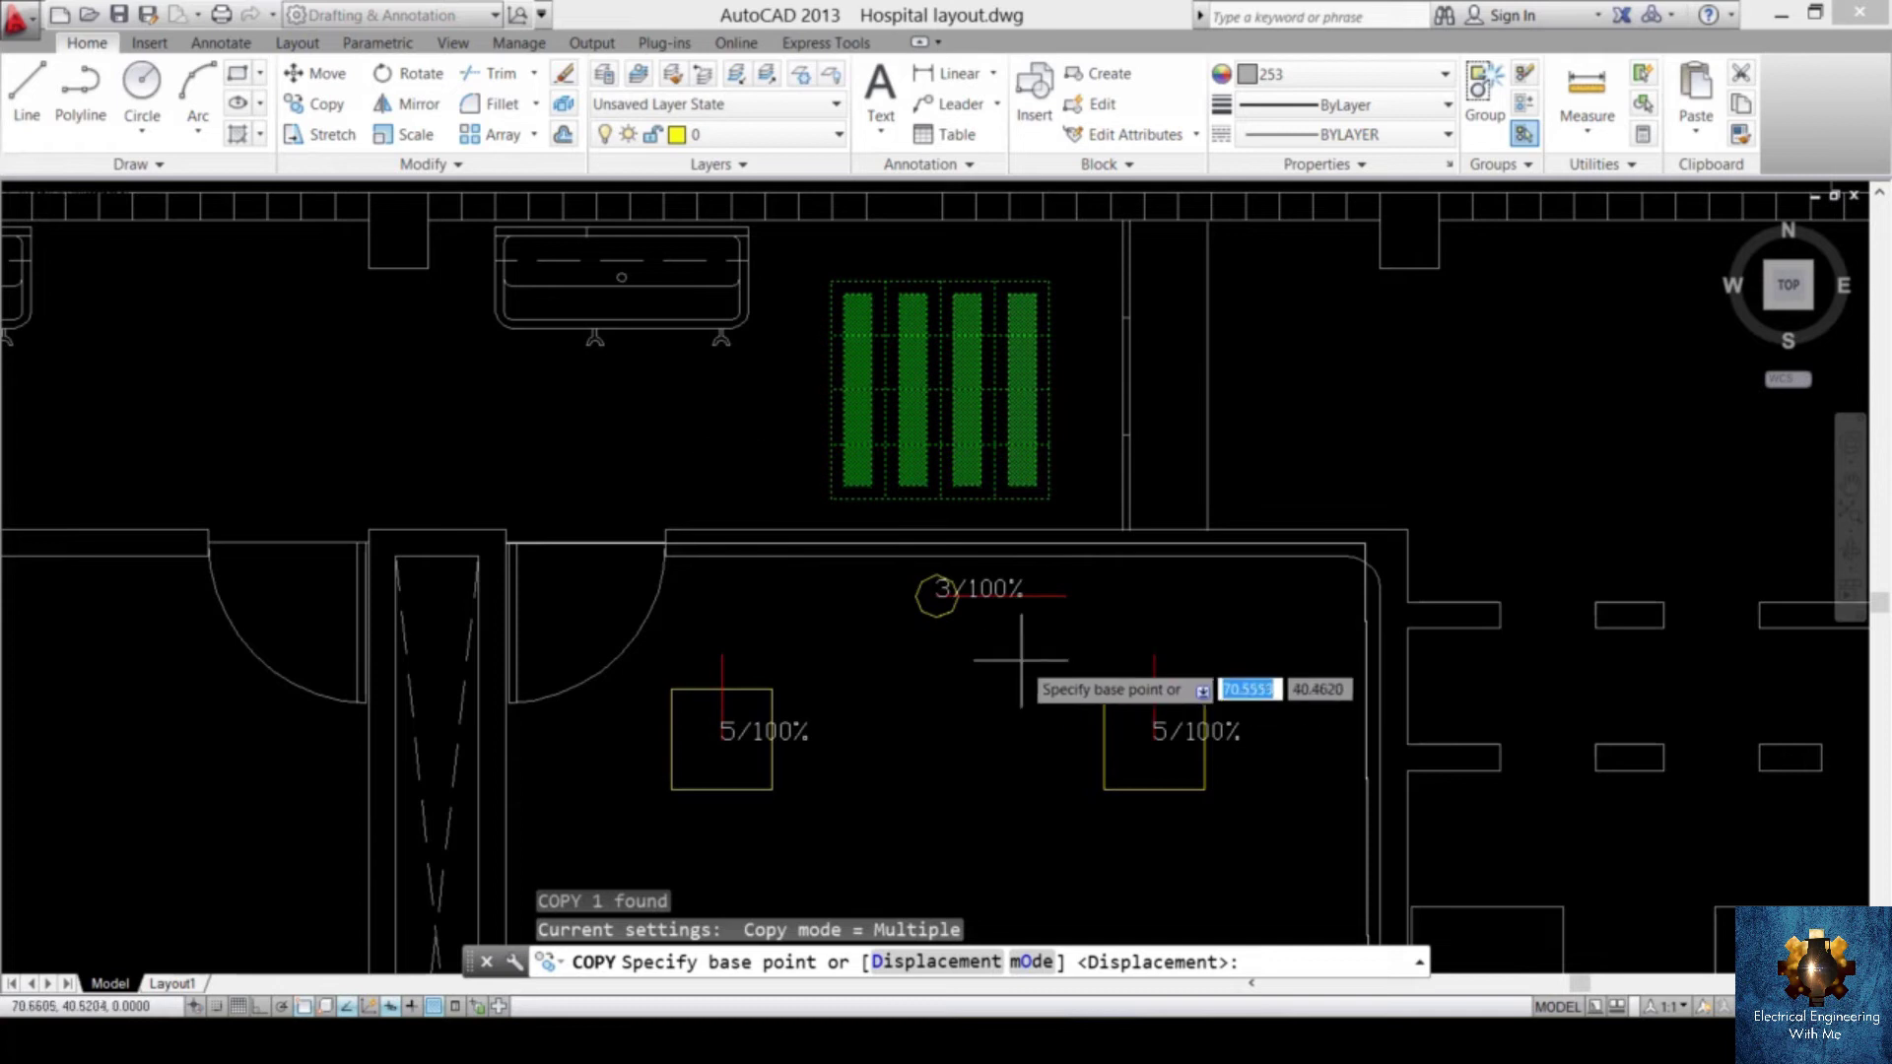
click(942, 390)
middle_drag(1099, 638, 1099, 549)
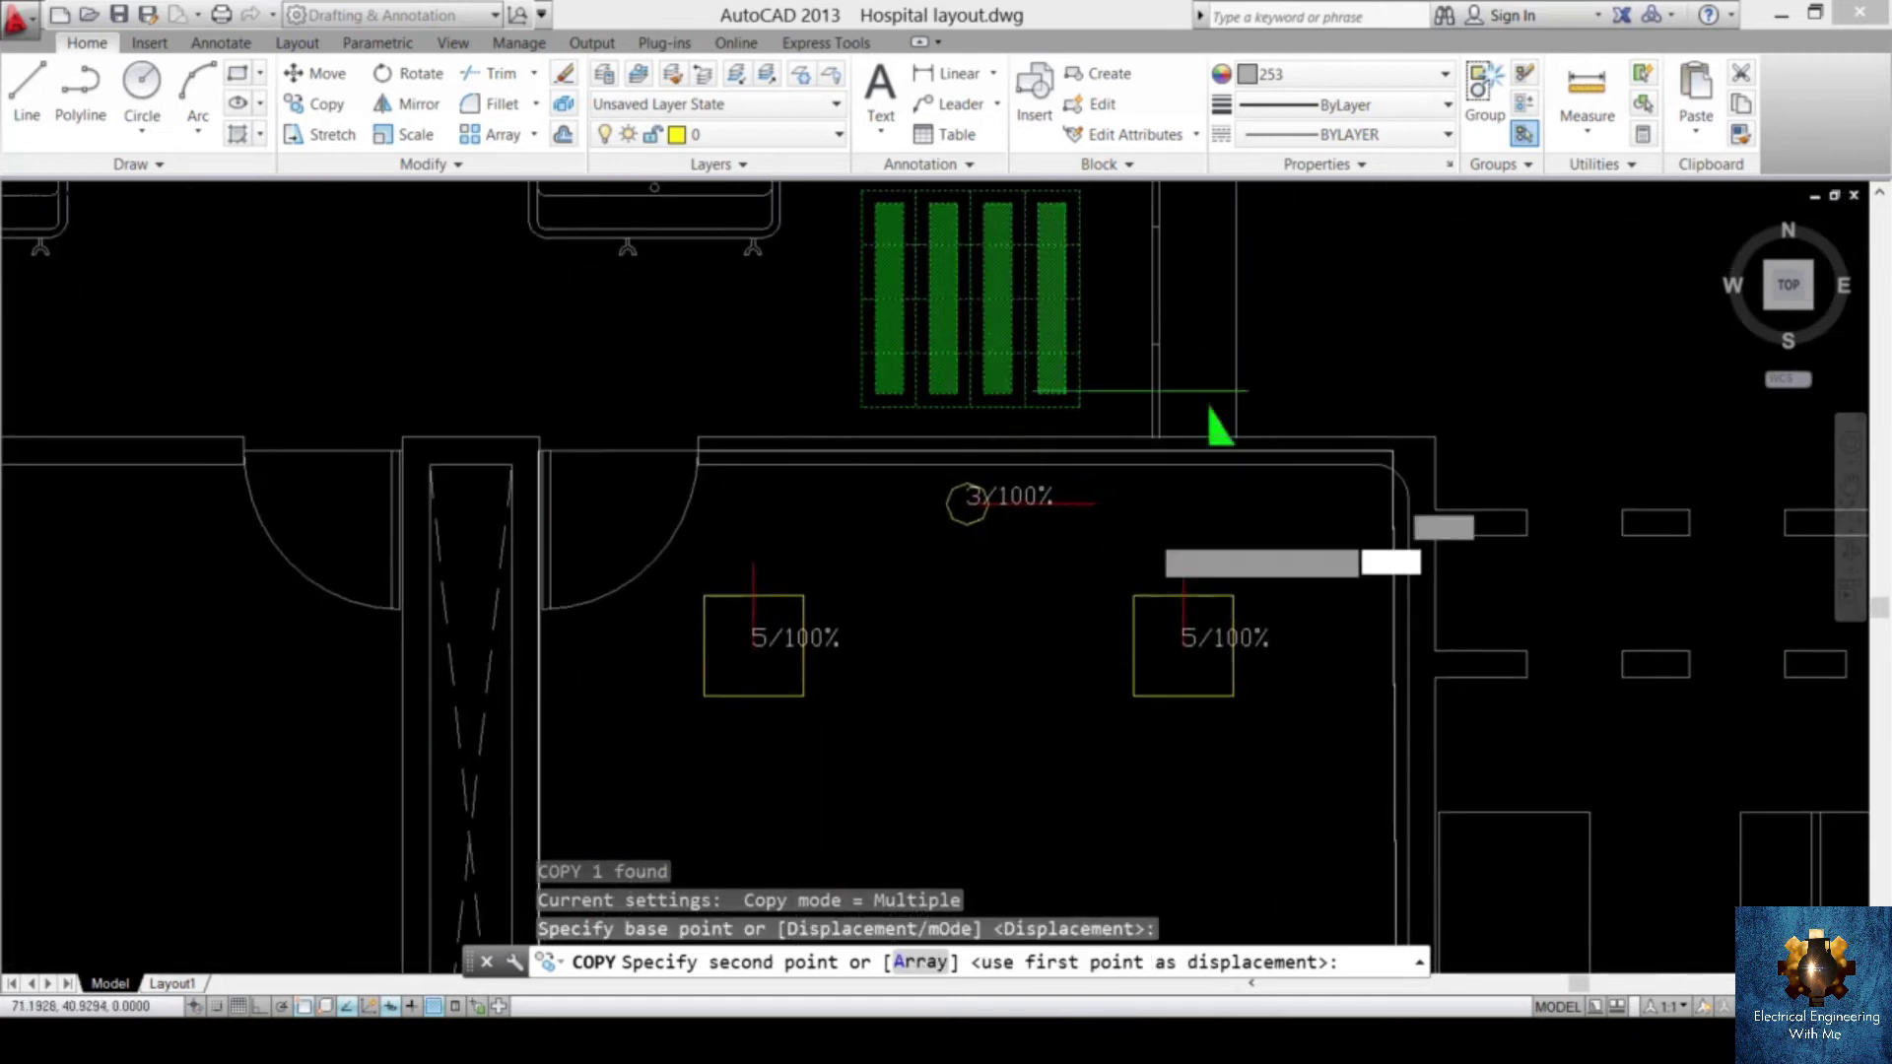
scroll(1161, 685, up, 5)
scroll(1161, 685, up, 4)
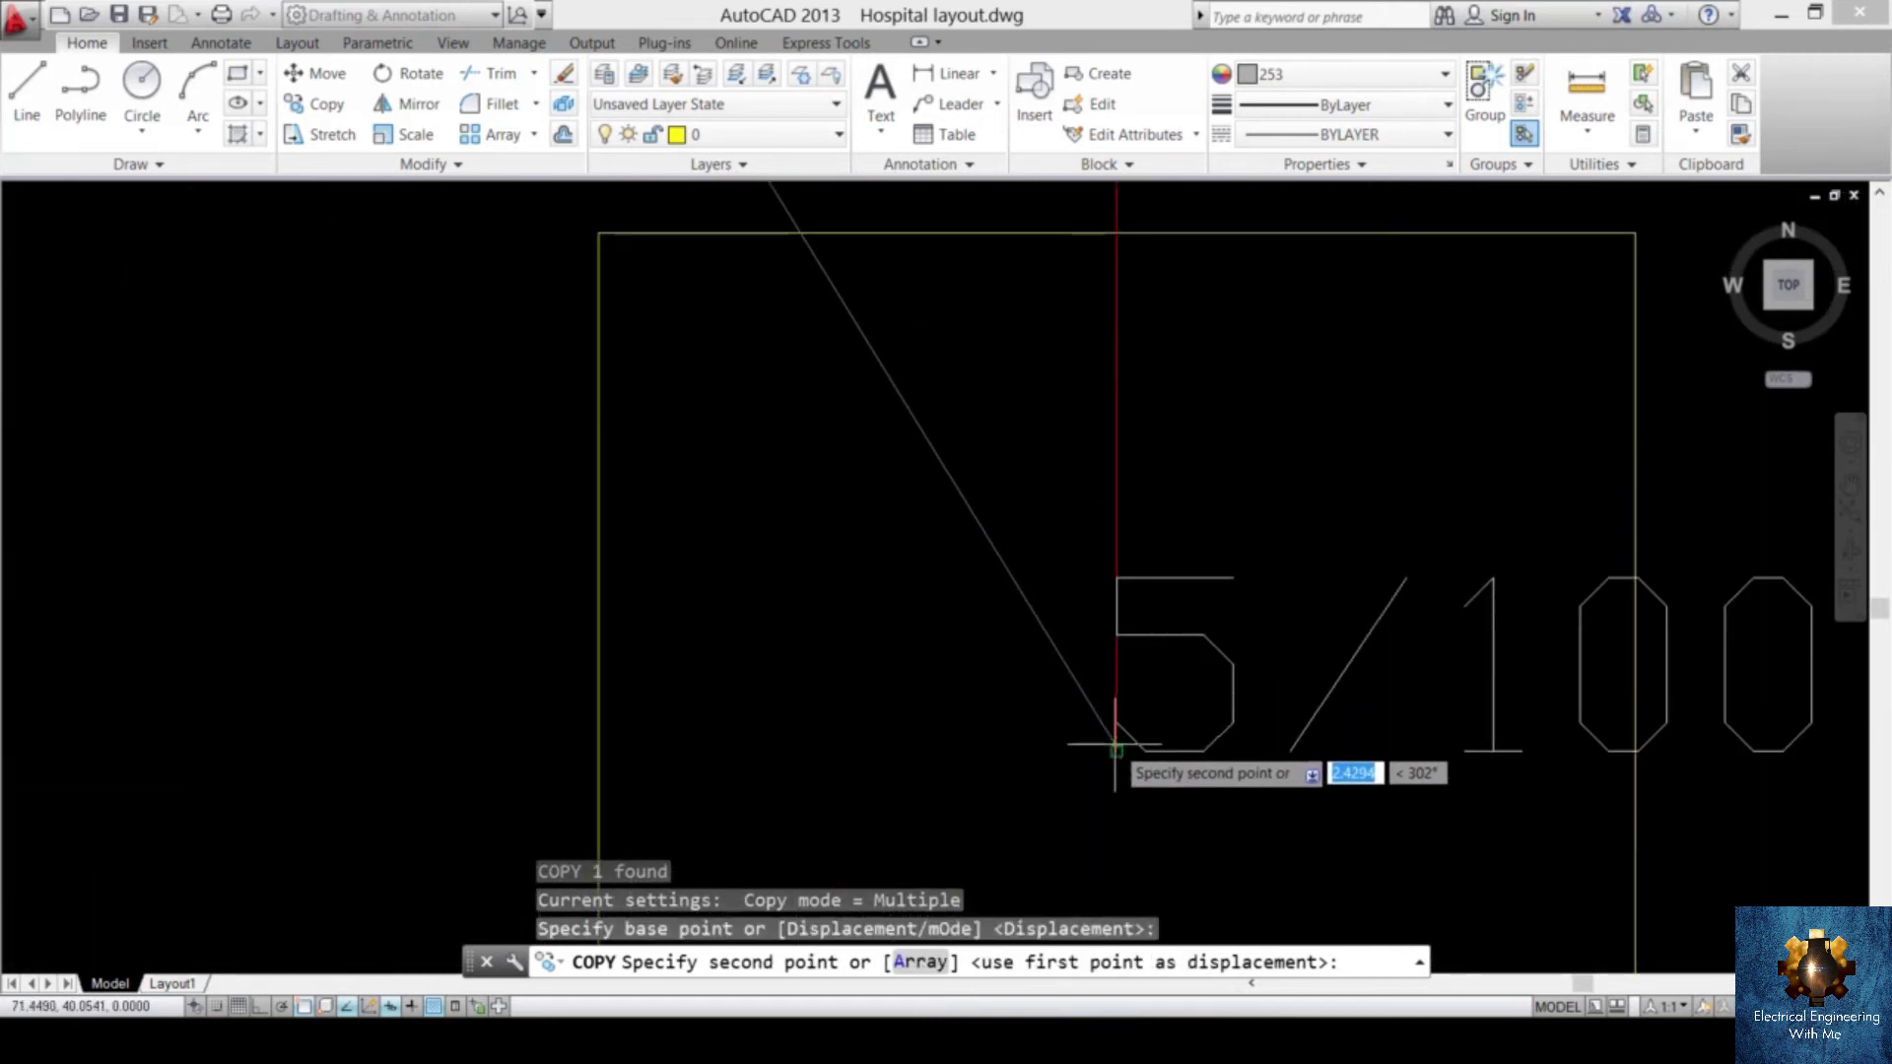
click(1117, 726)
scroll(1117, 727, down, 6)
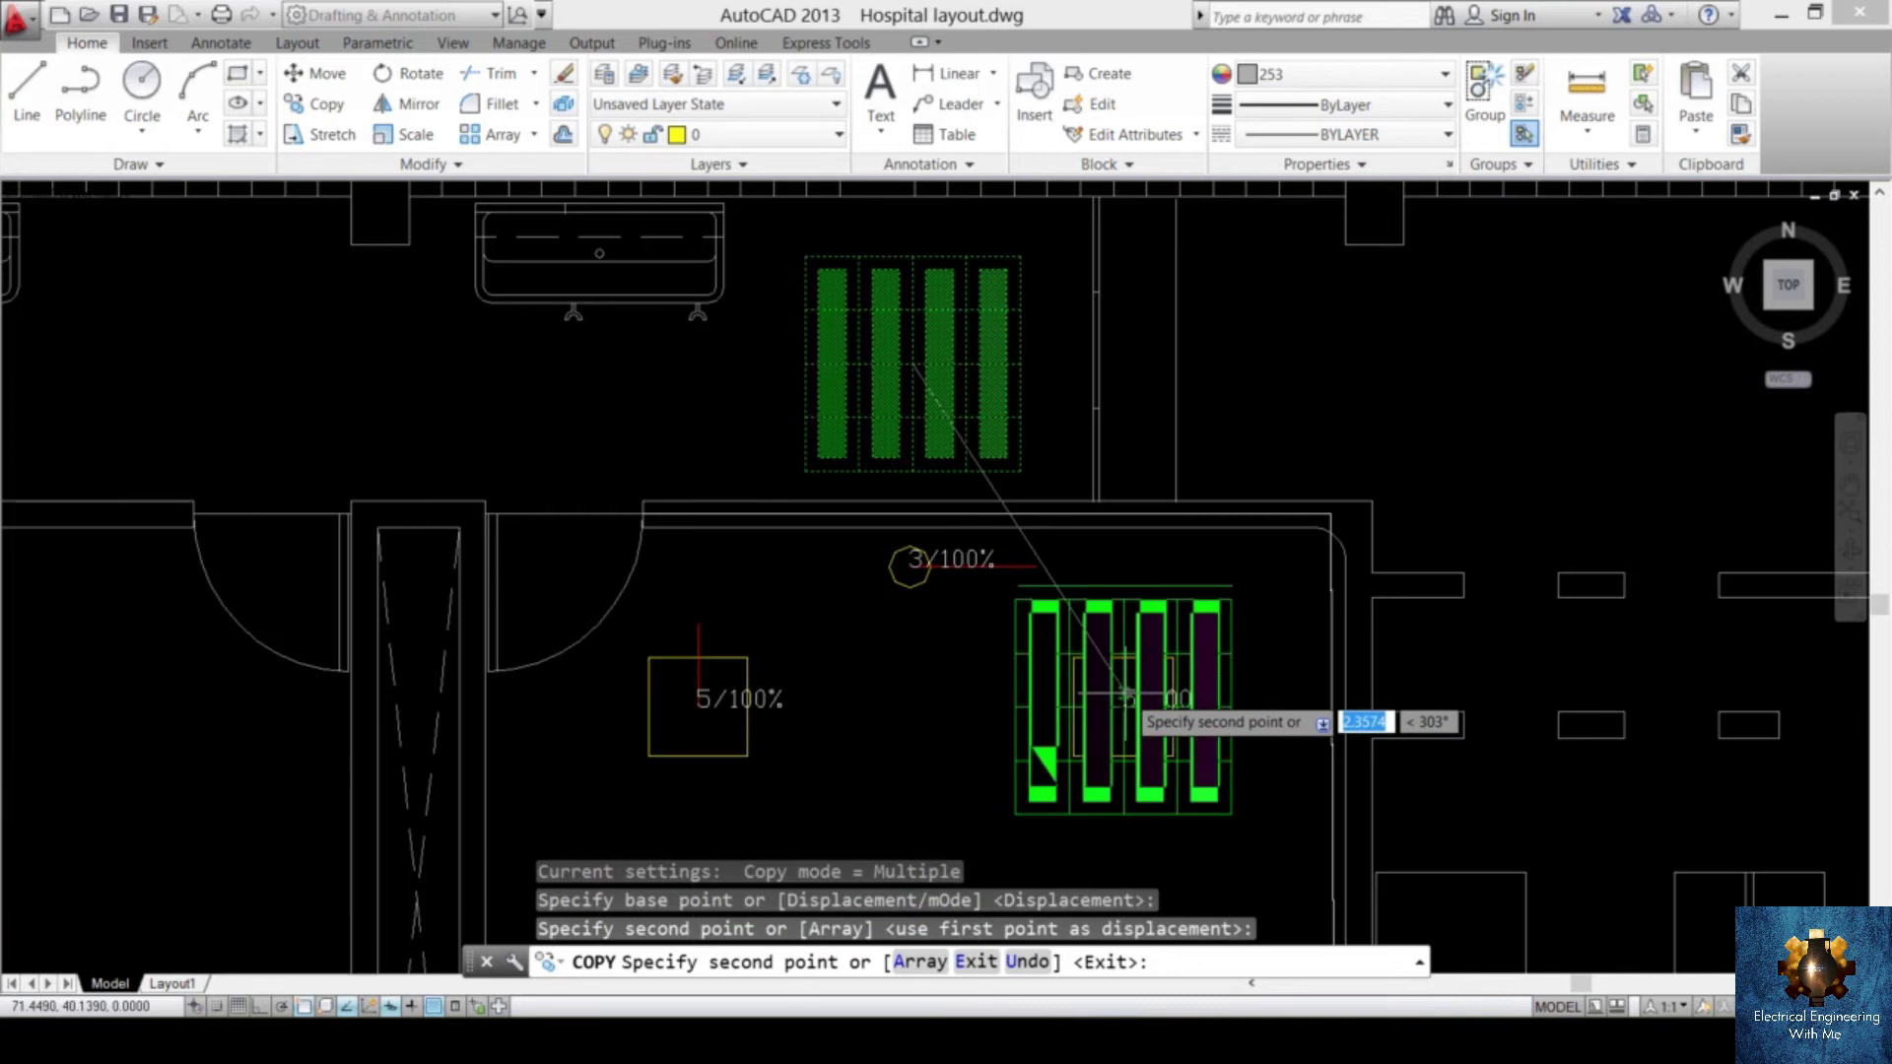
key(Escape)
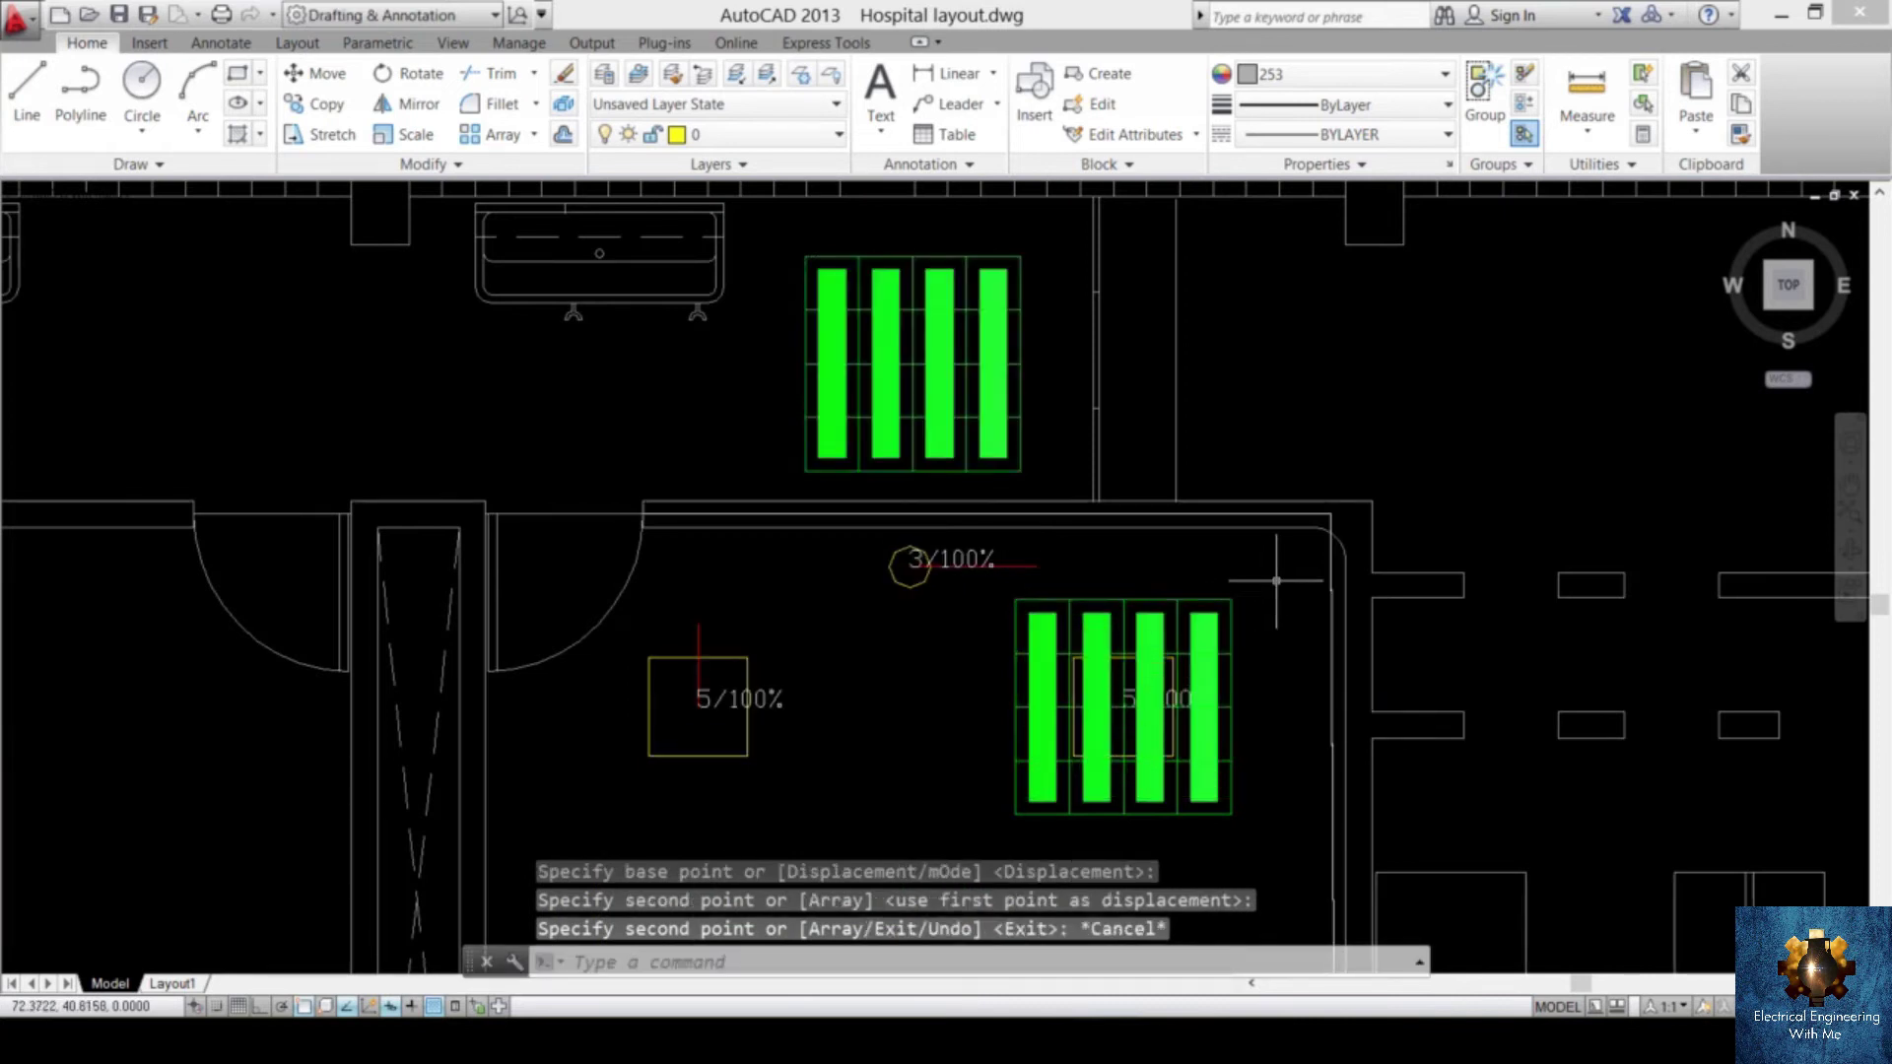
- Scale the copied luminaire block about its center so that its outline fits the yellow 5/100% square
click(1258, 583)
click(1120, 640)
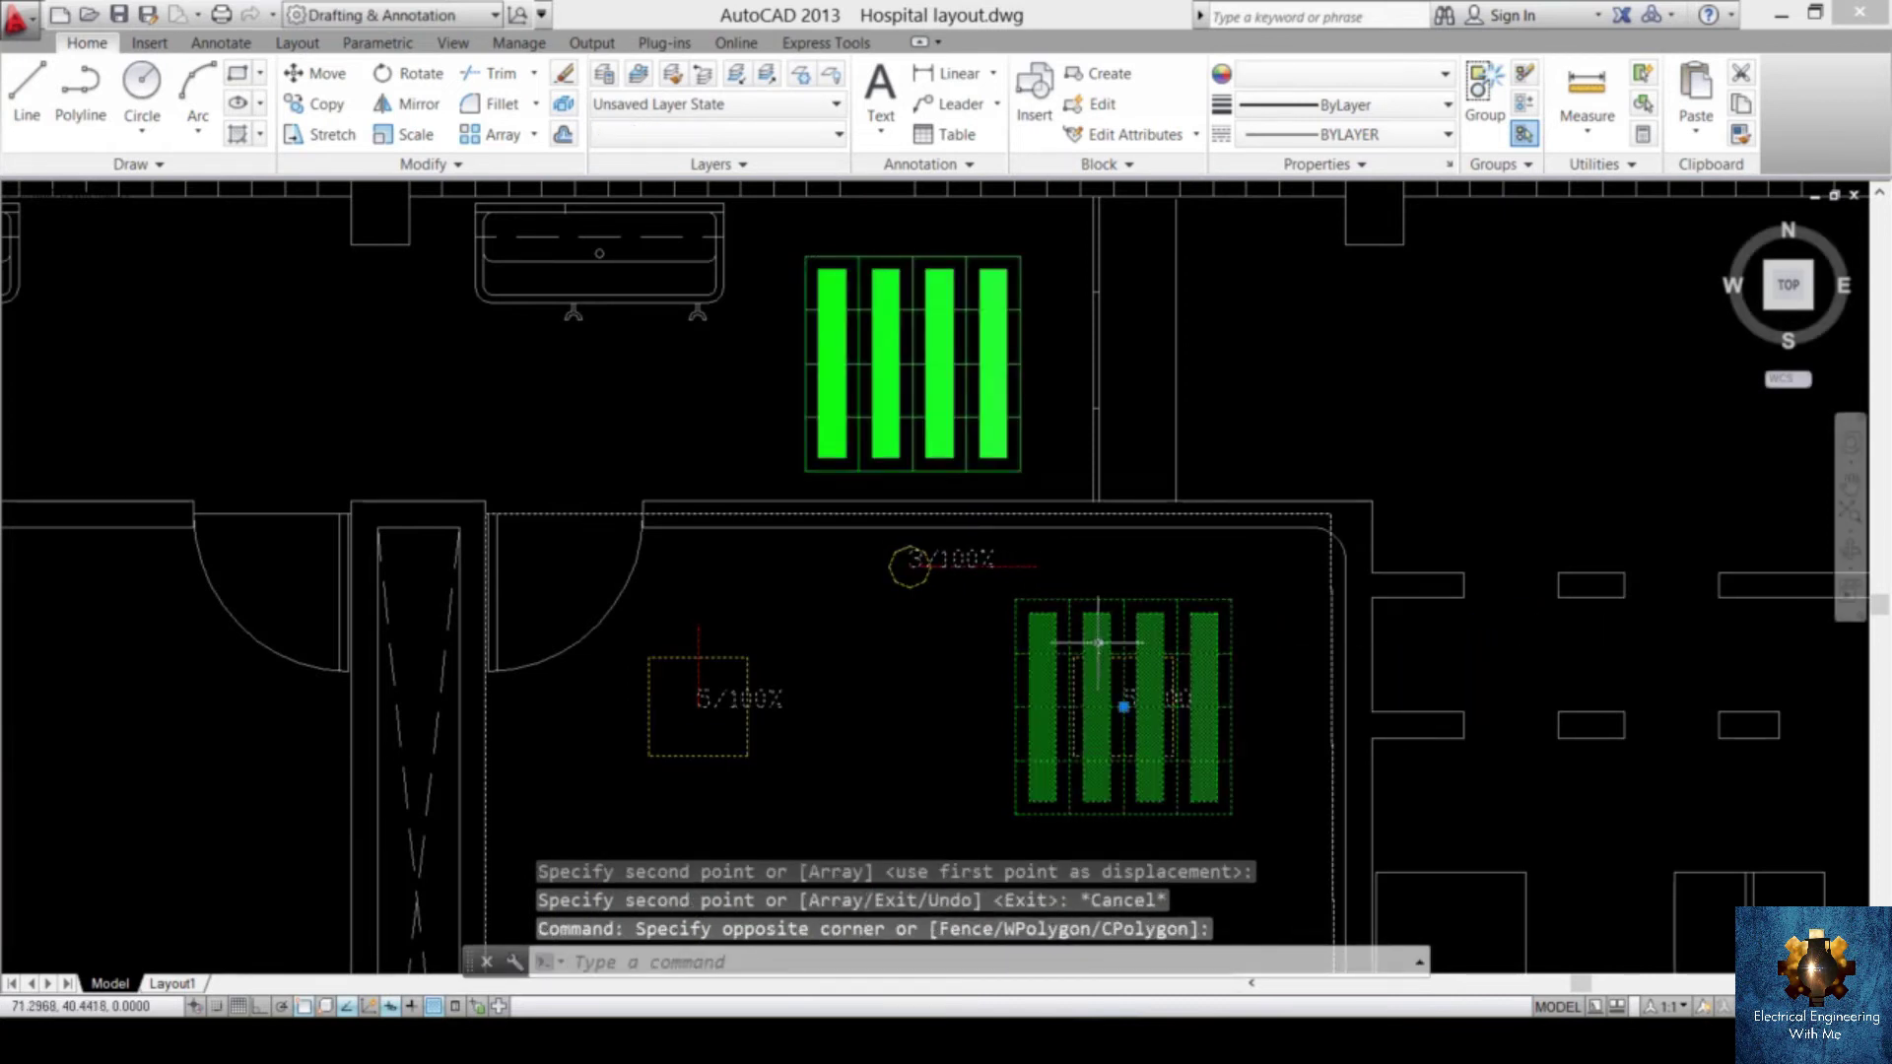
text(sc)
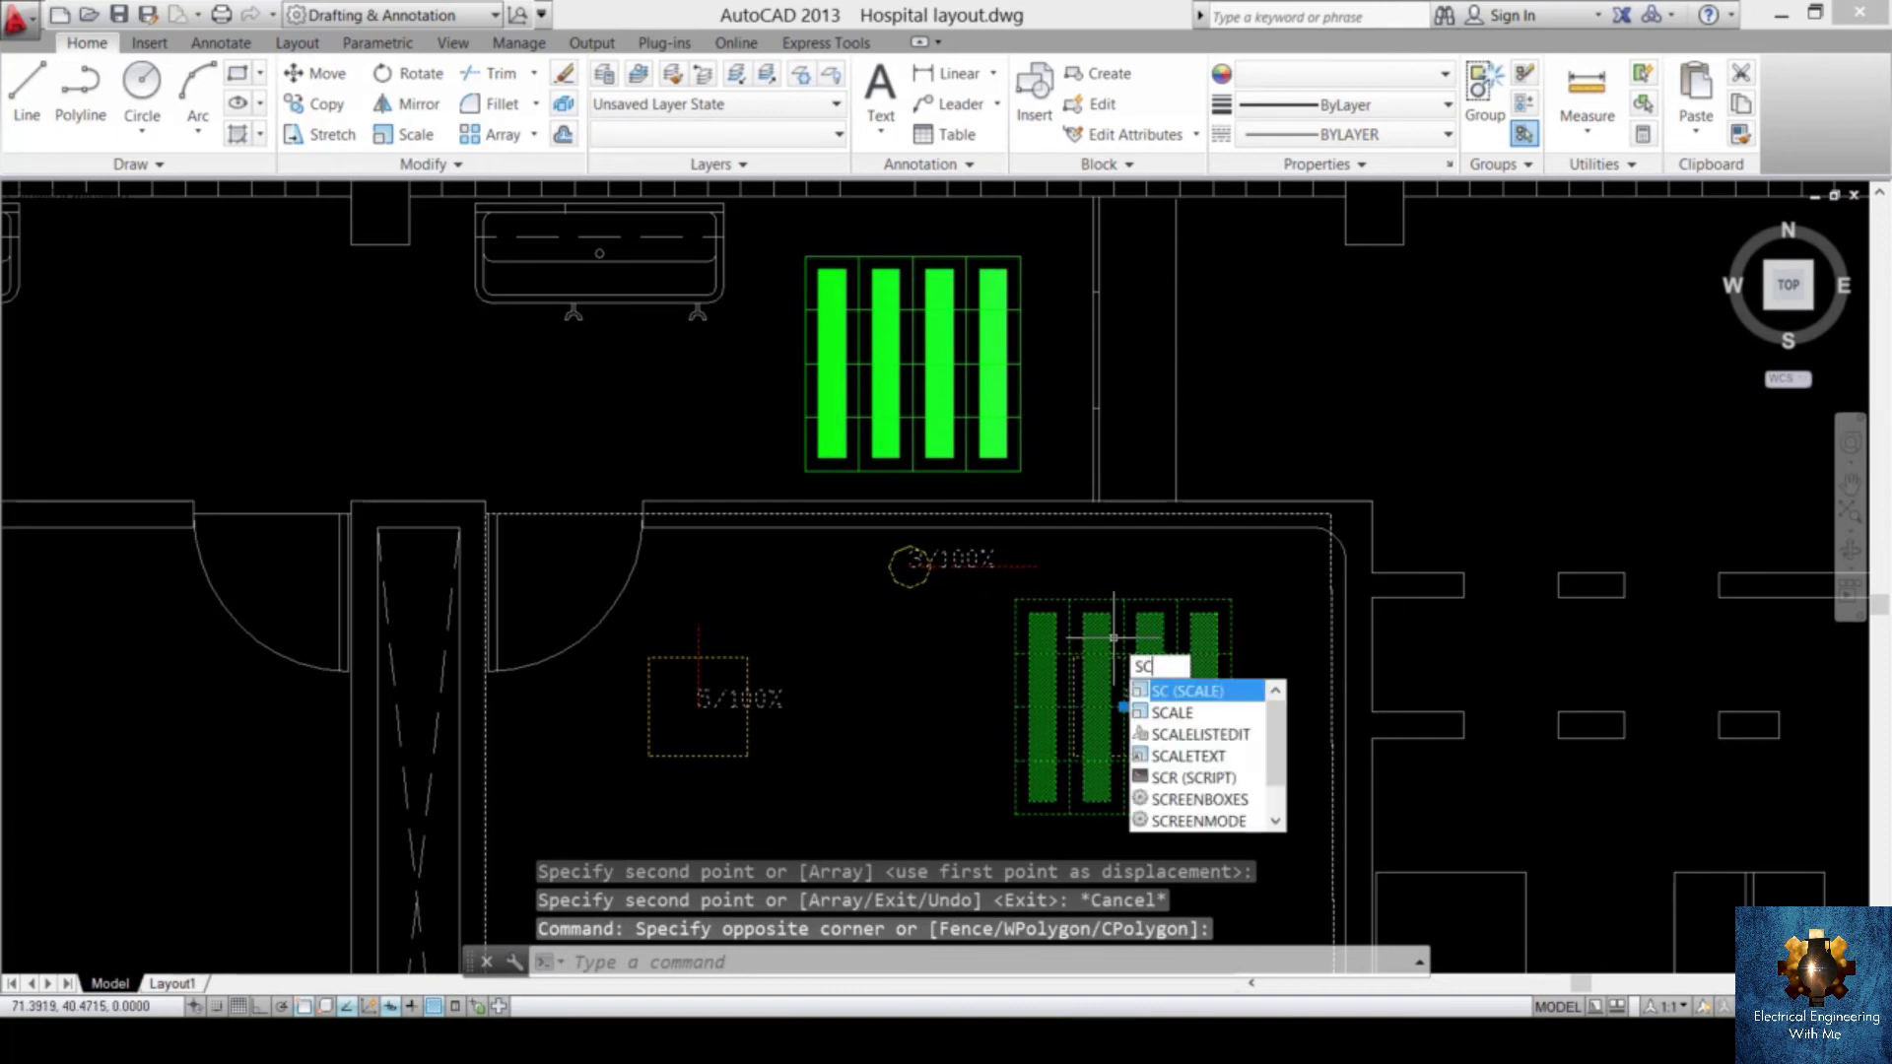
key(Return)
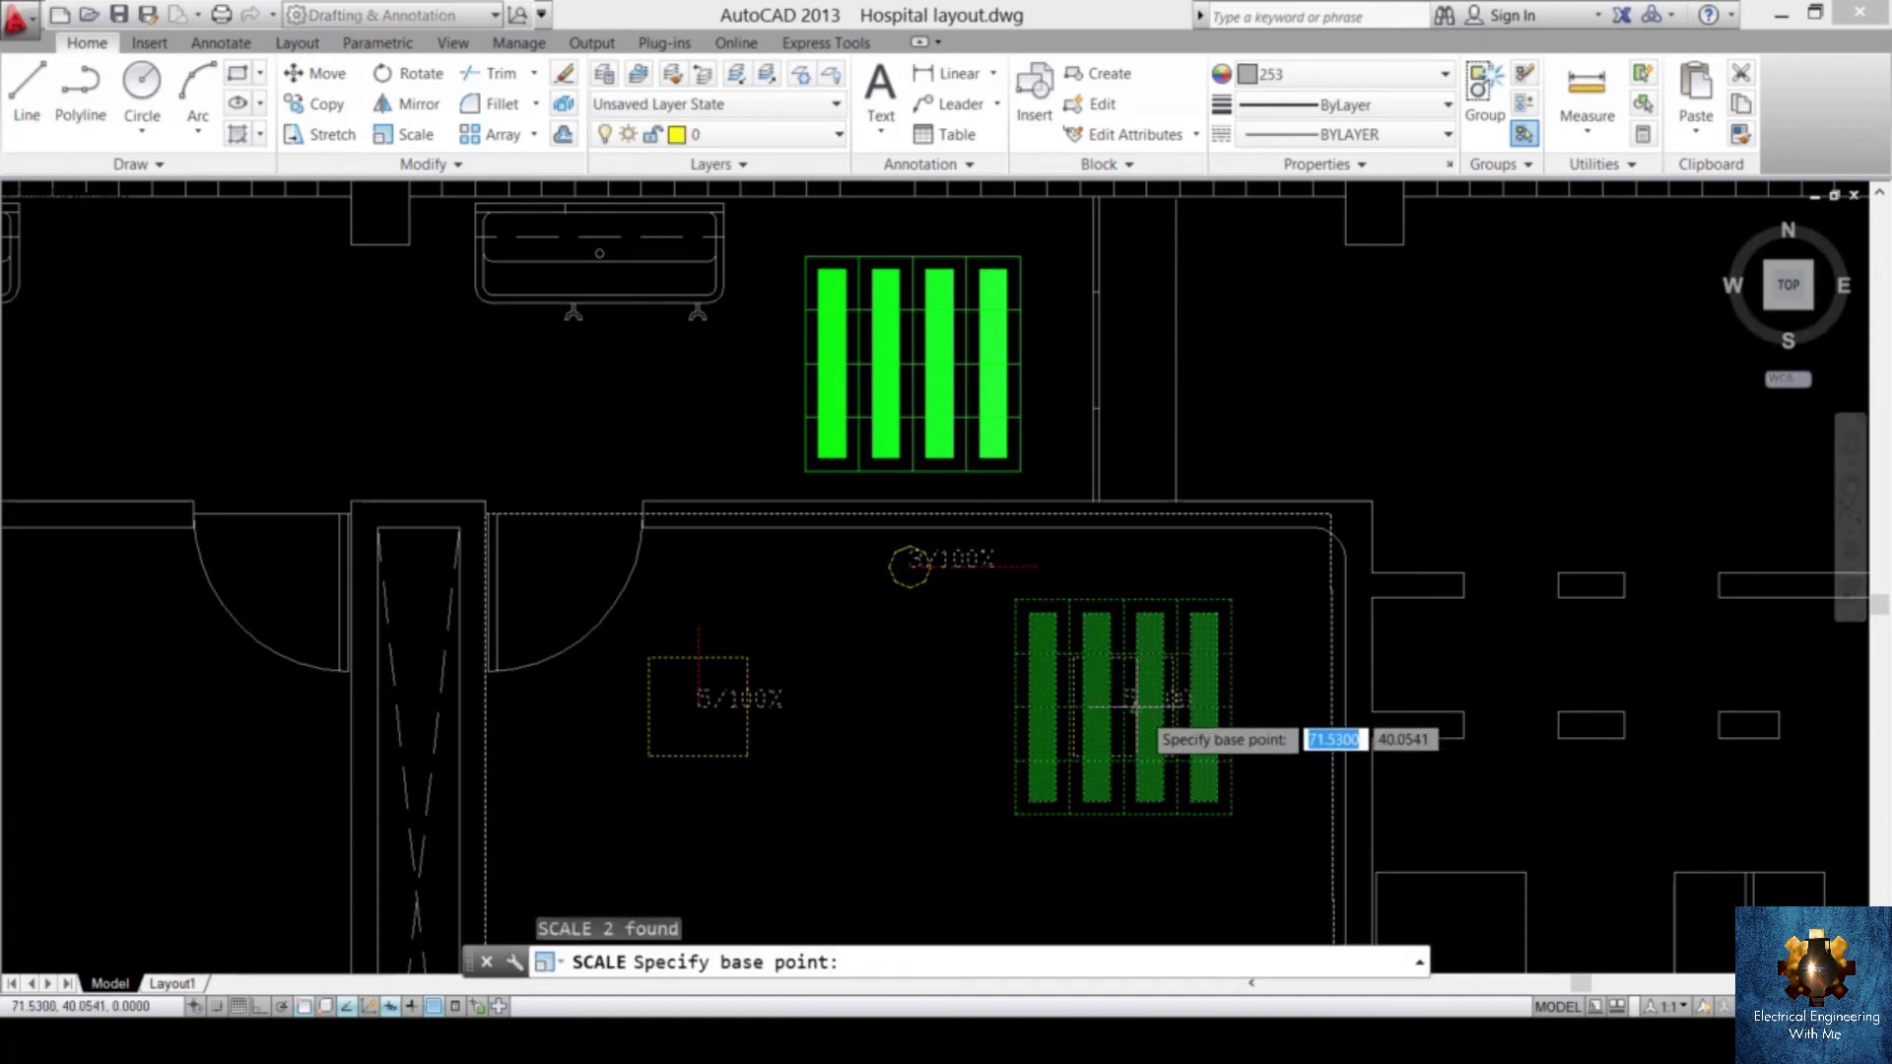
click(1125, 705)
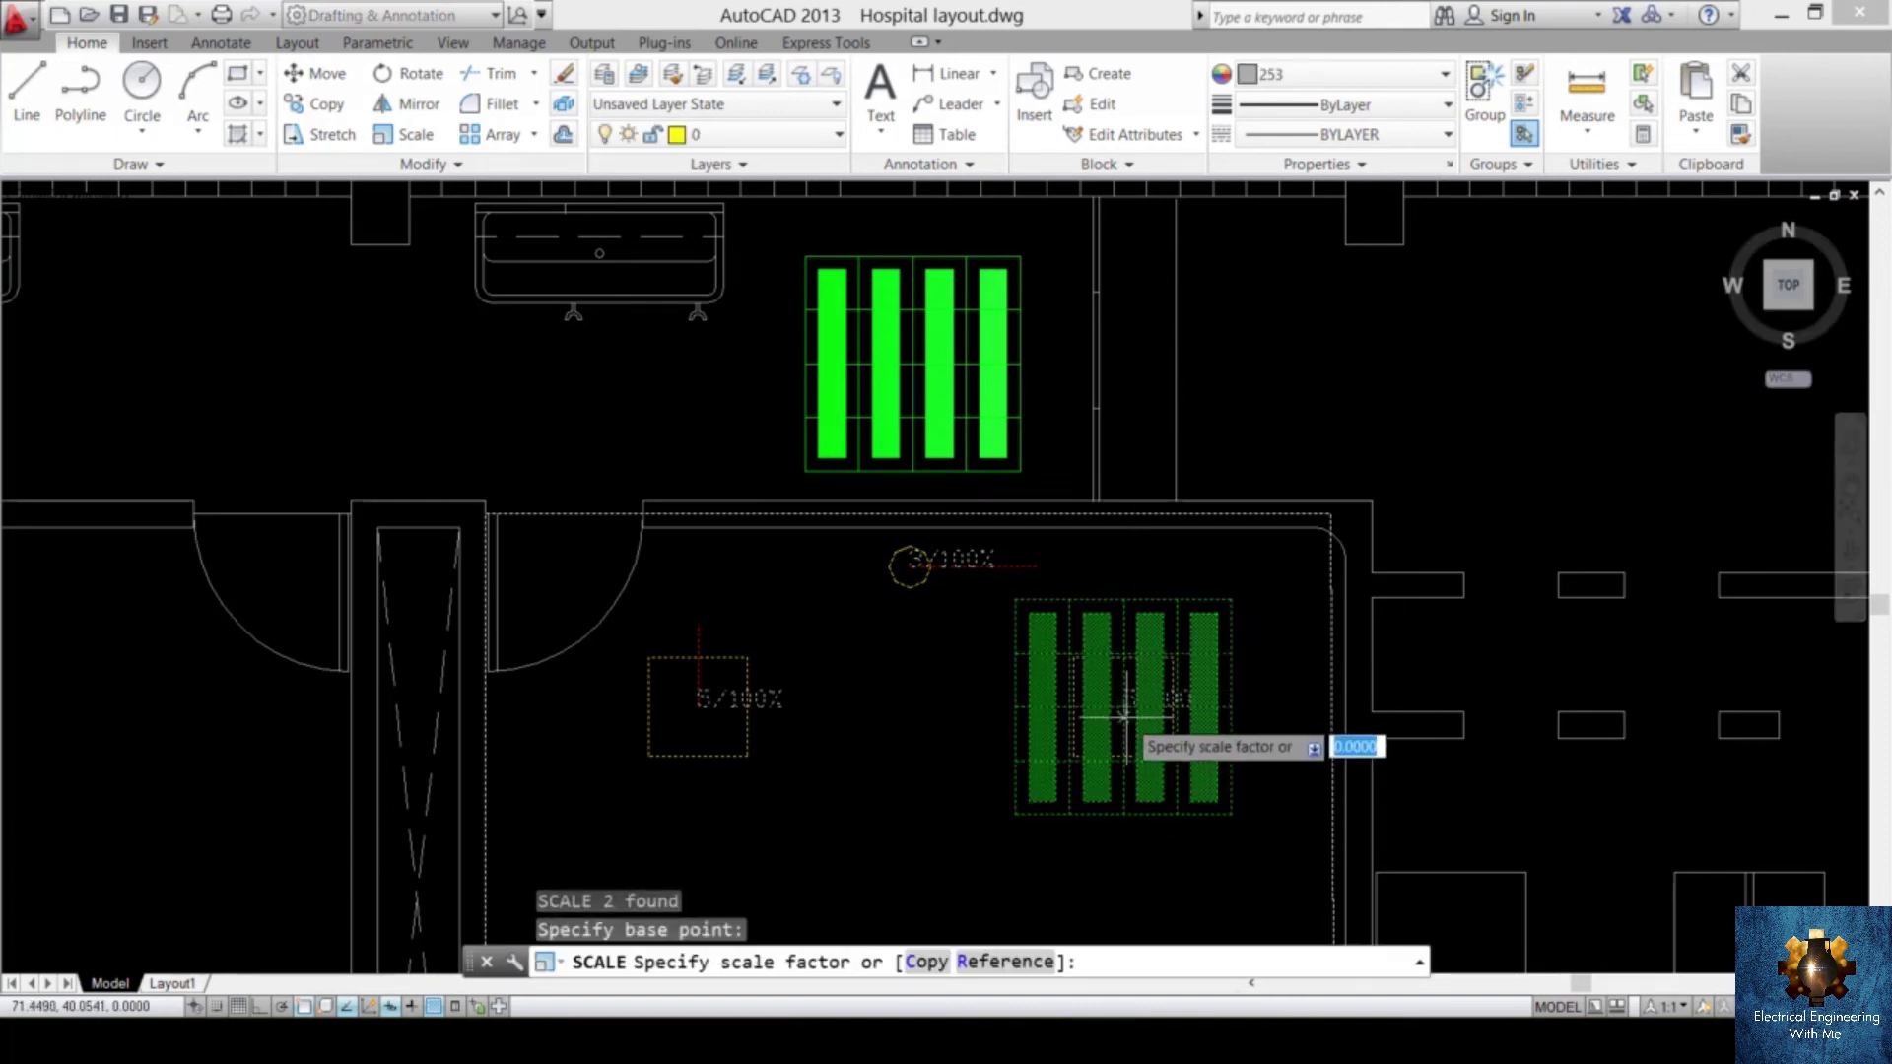
scroll(1220, 788, up, 4)
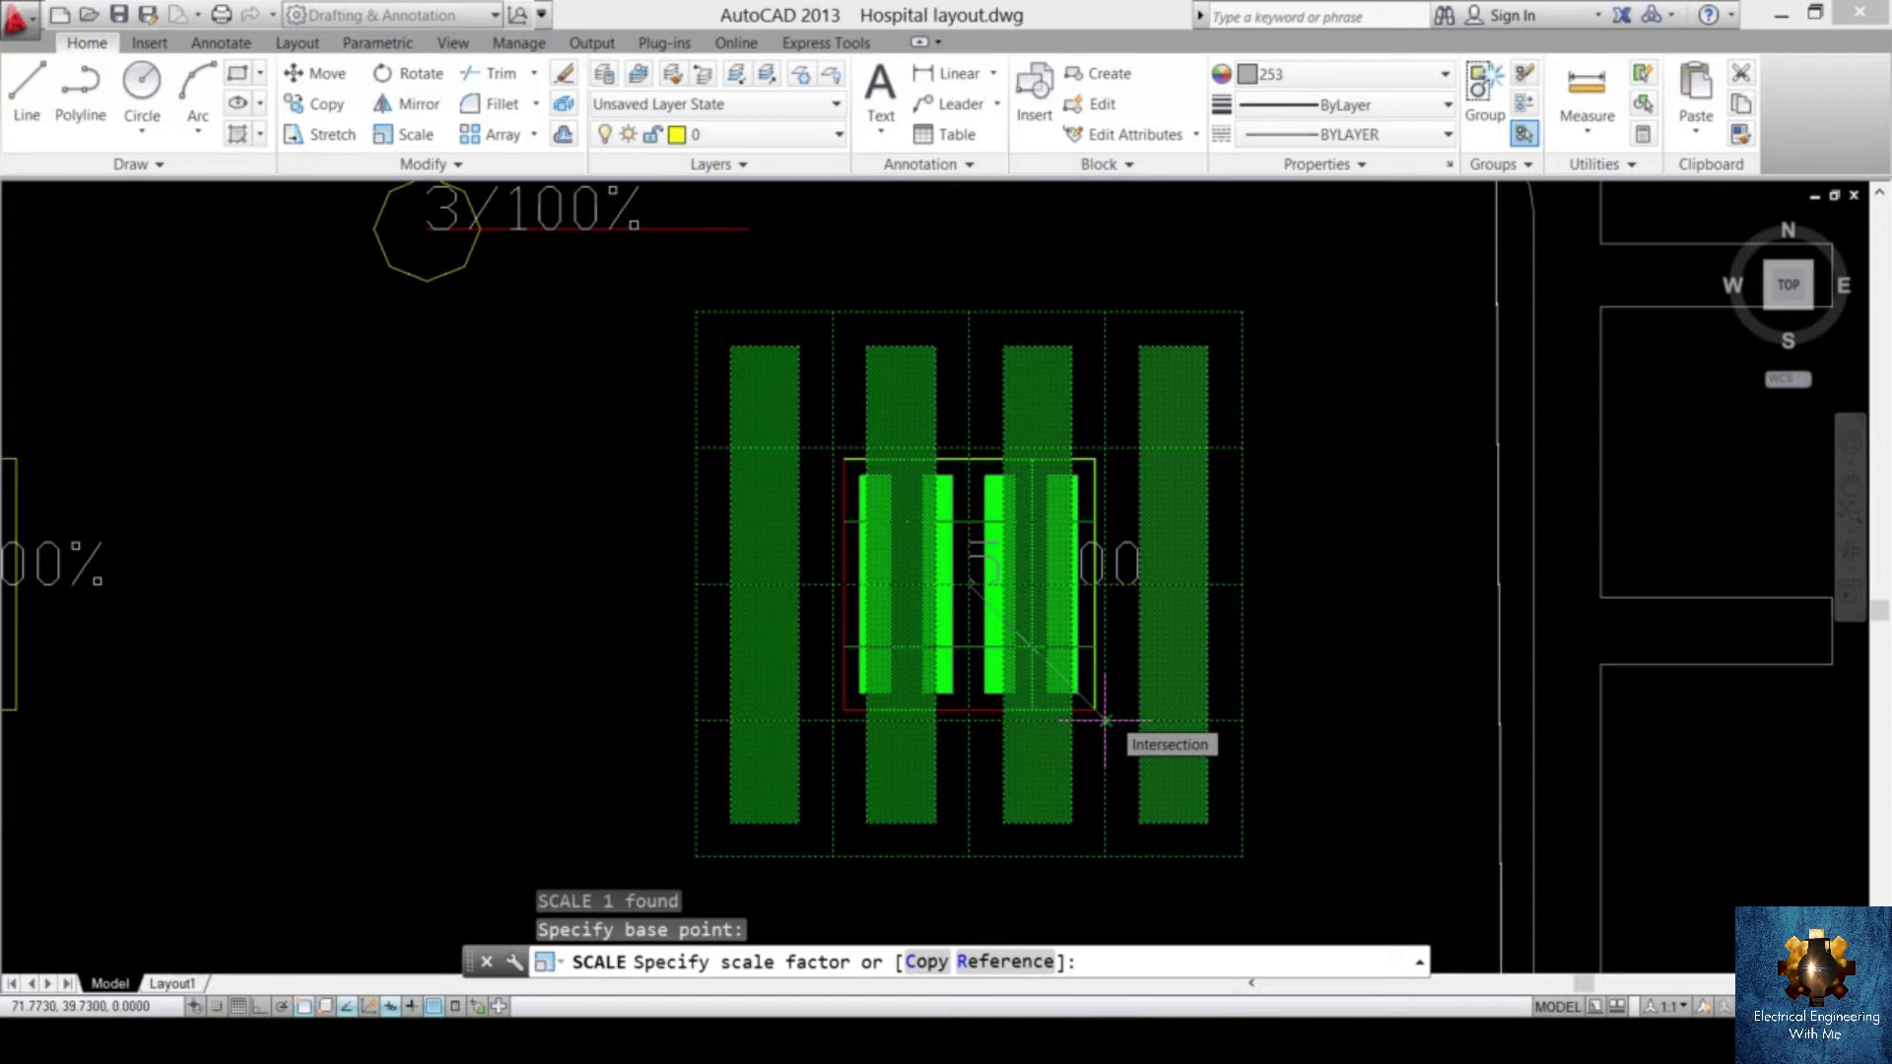
click(1105, 721)
scroll(997, 471, up, 4)
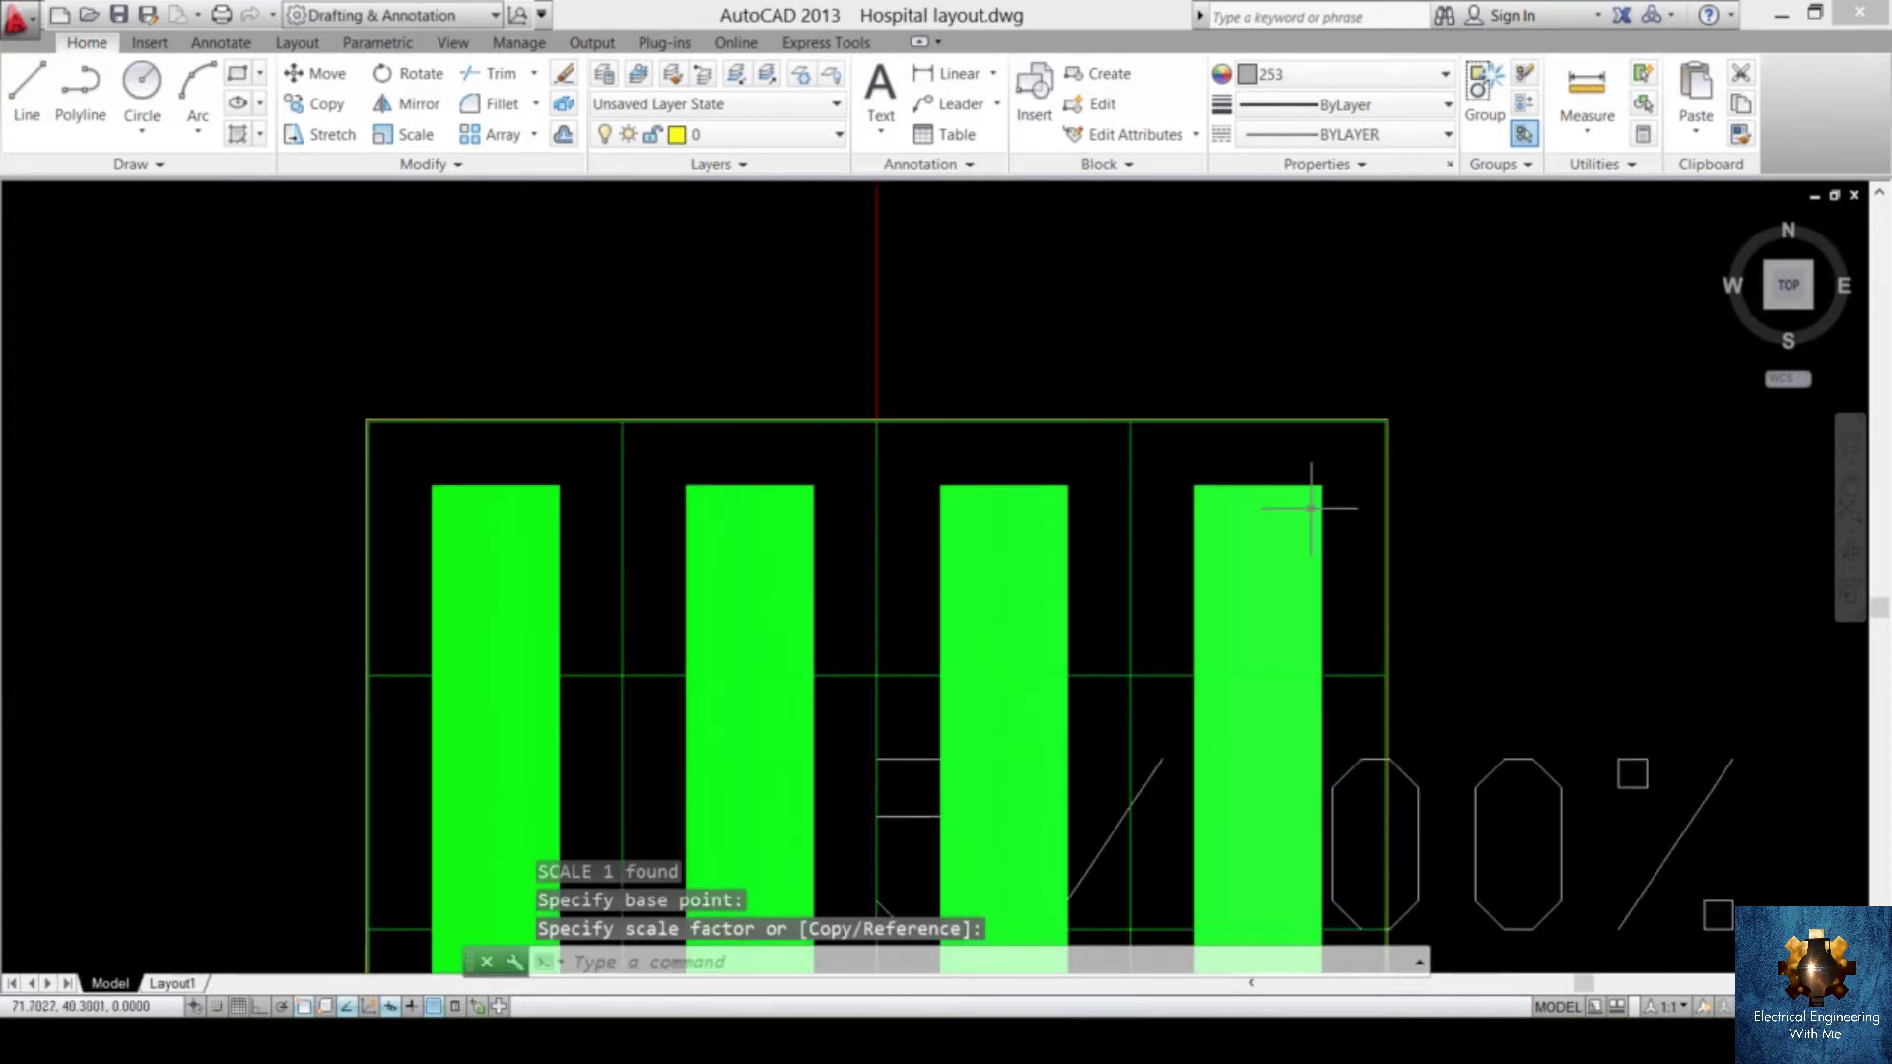
scroll(1135, 529, down, 4)
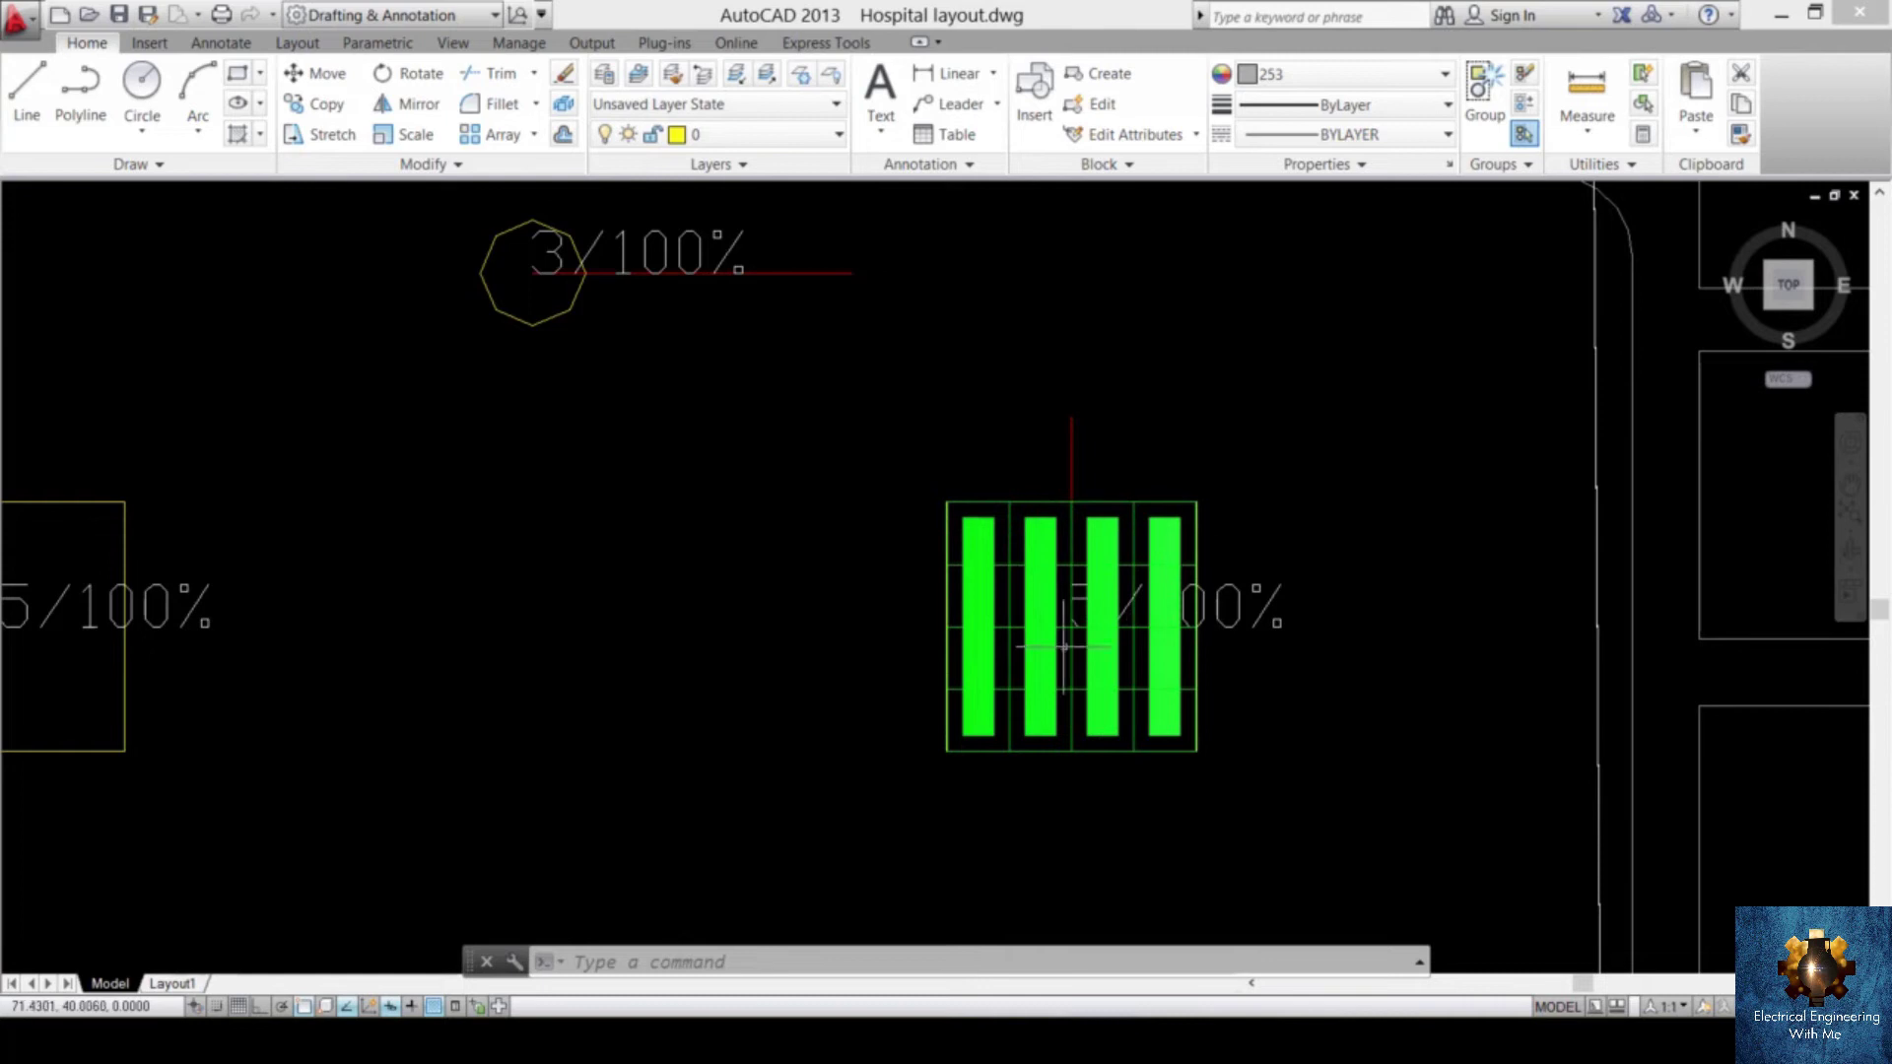
- Copy the scaled luminaire block from its center onto the center of the room's upper-left 5/100% square
click(1084, 561)
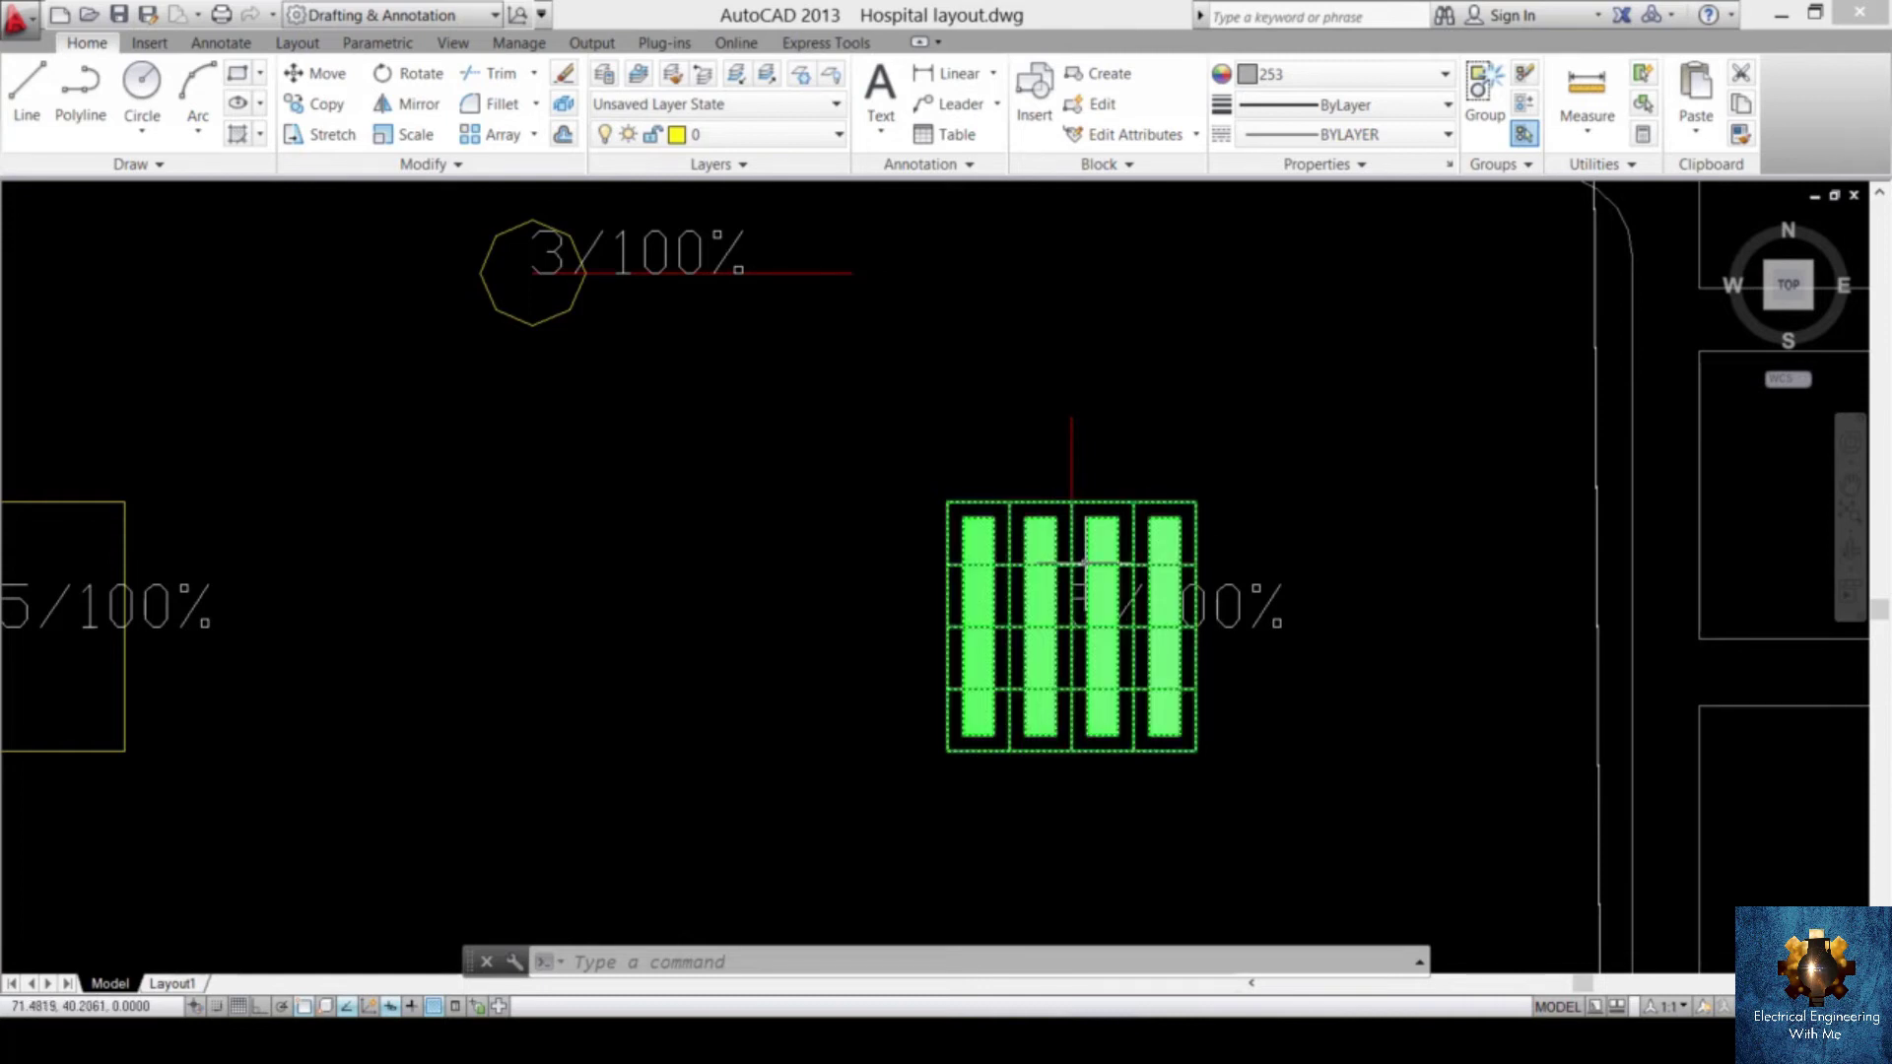
key(Escape)
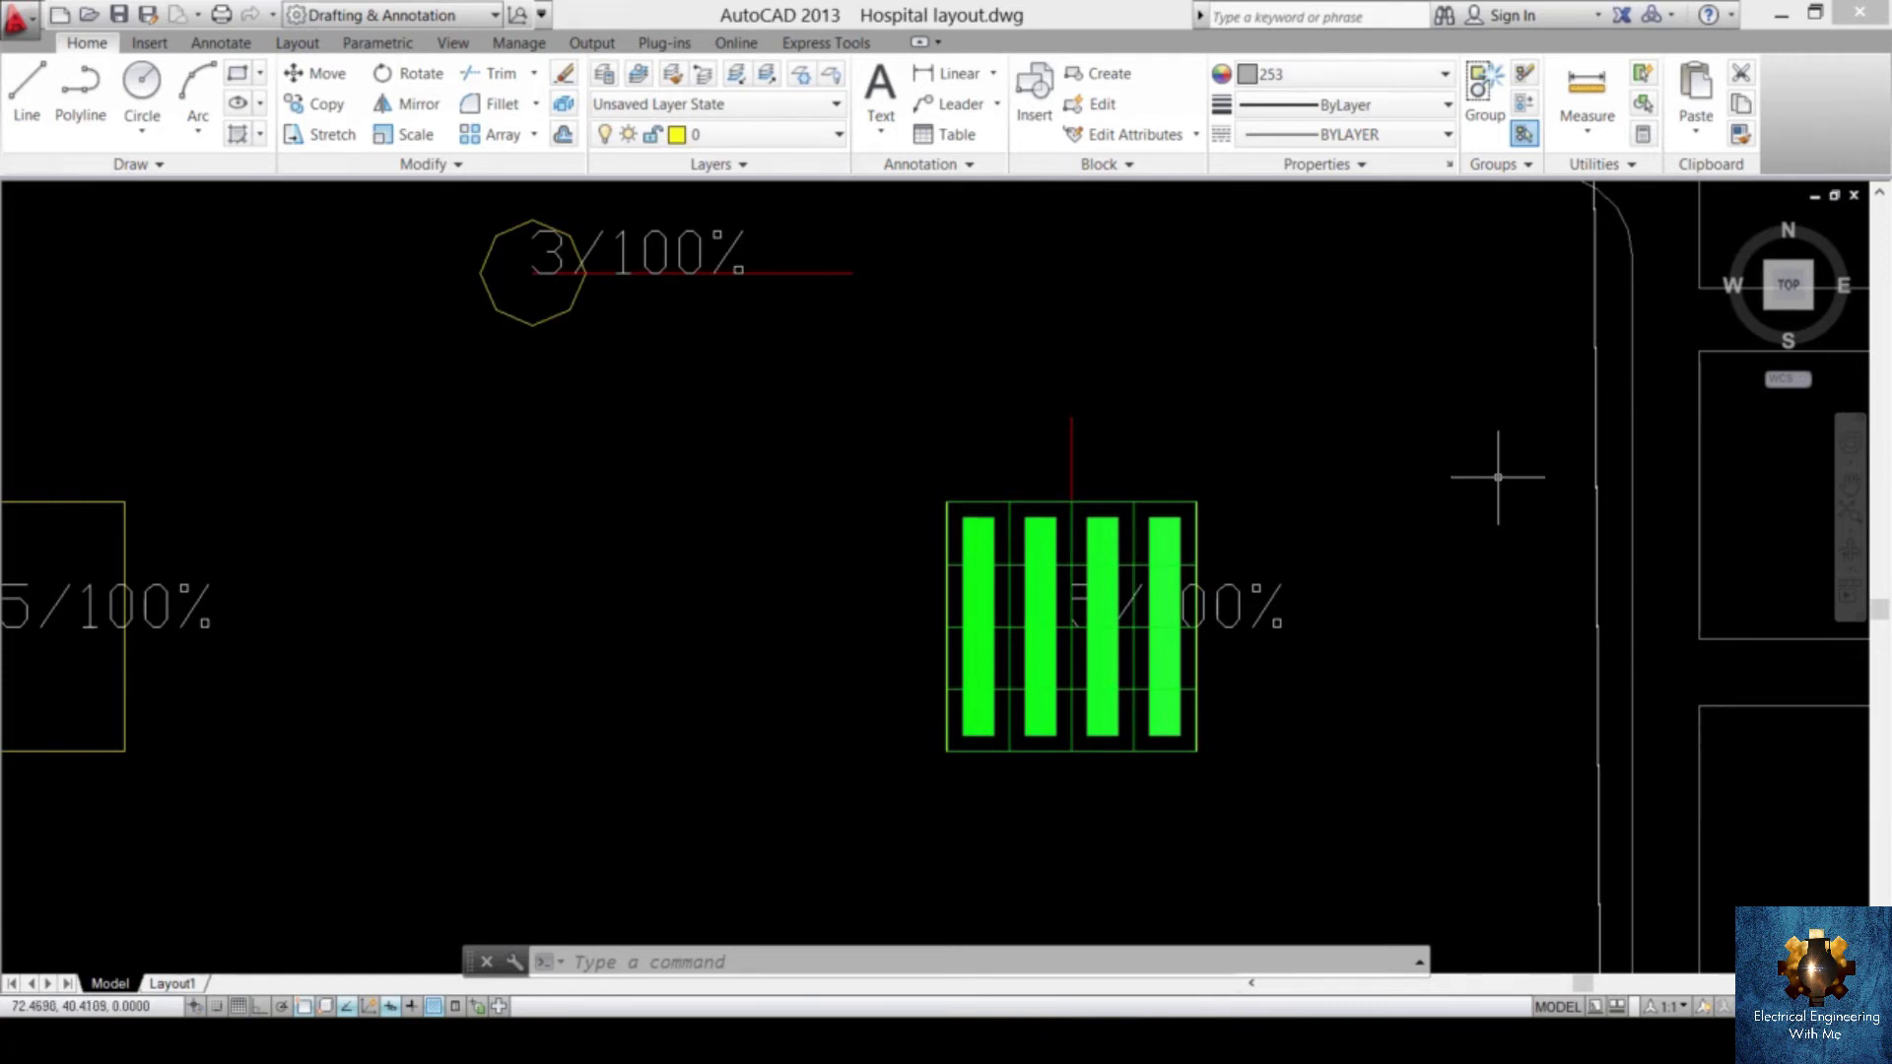
click(1112, 555)
text(co)
key(Return)
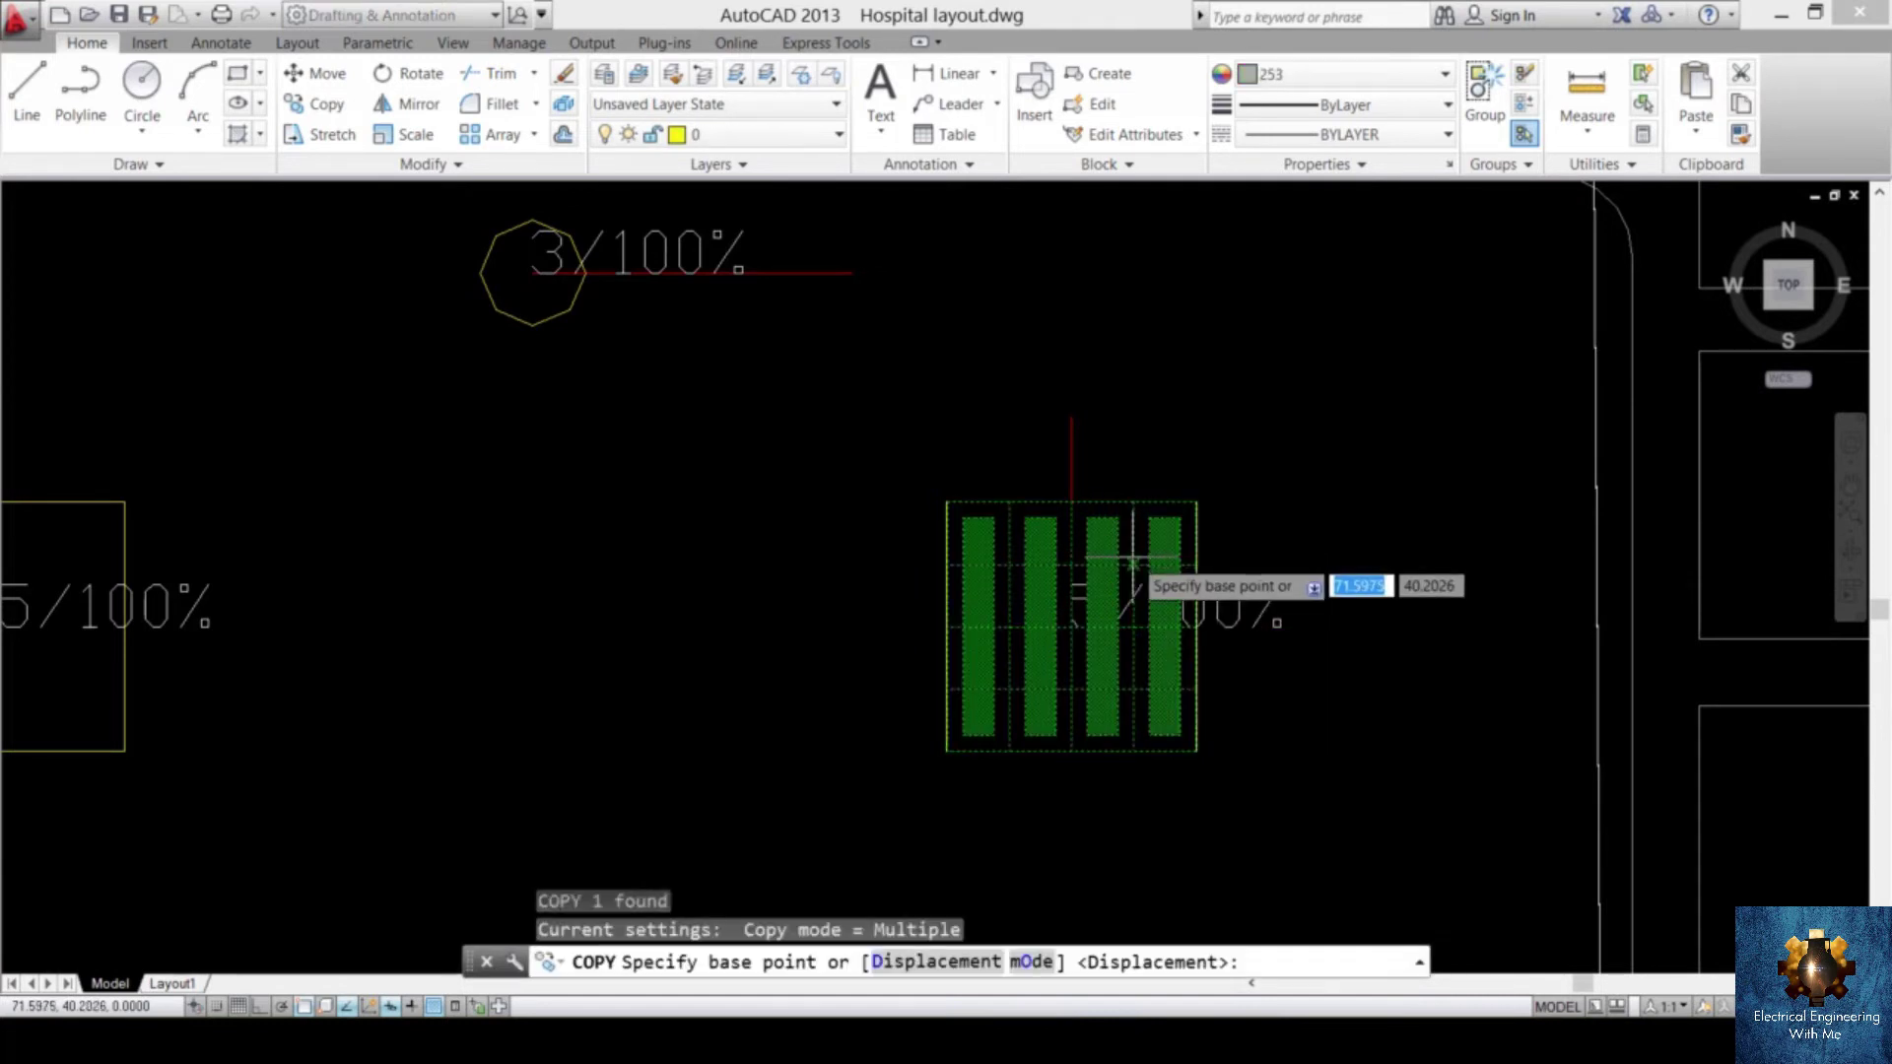
click(1072, 631)
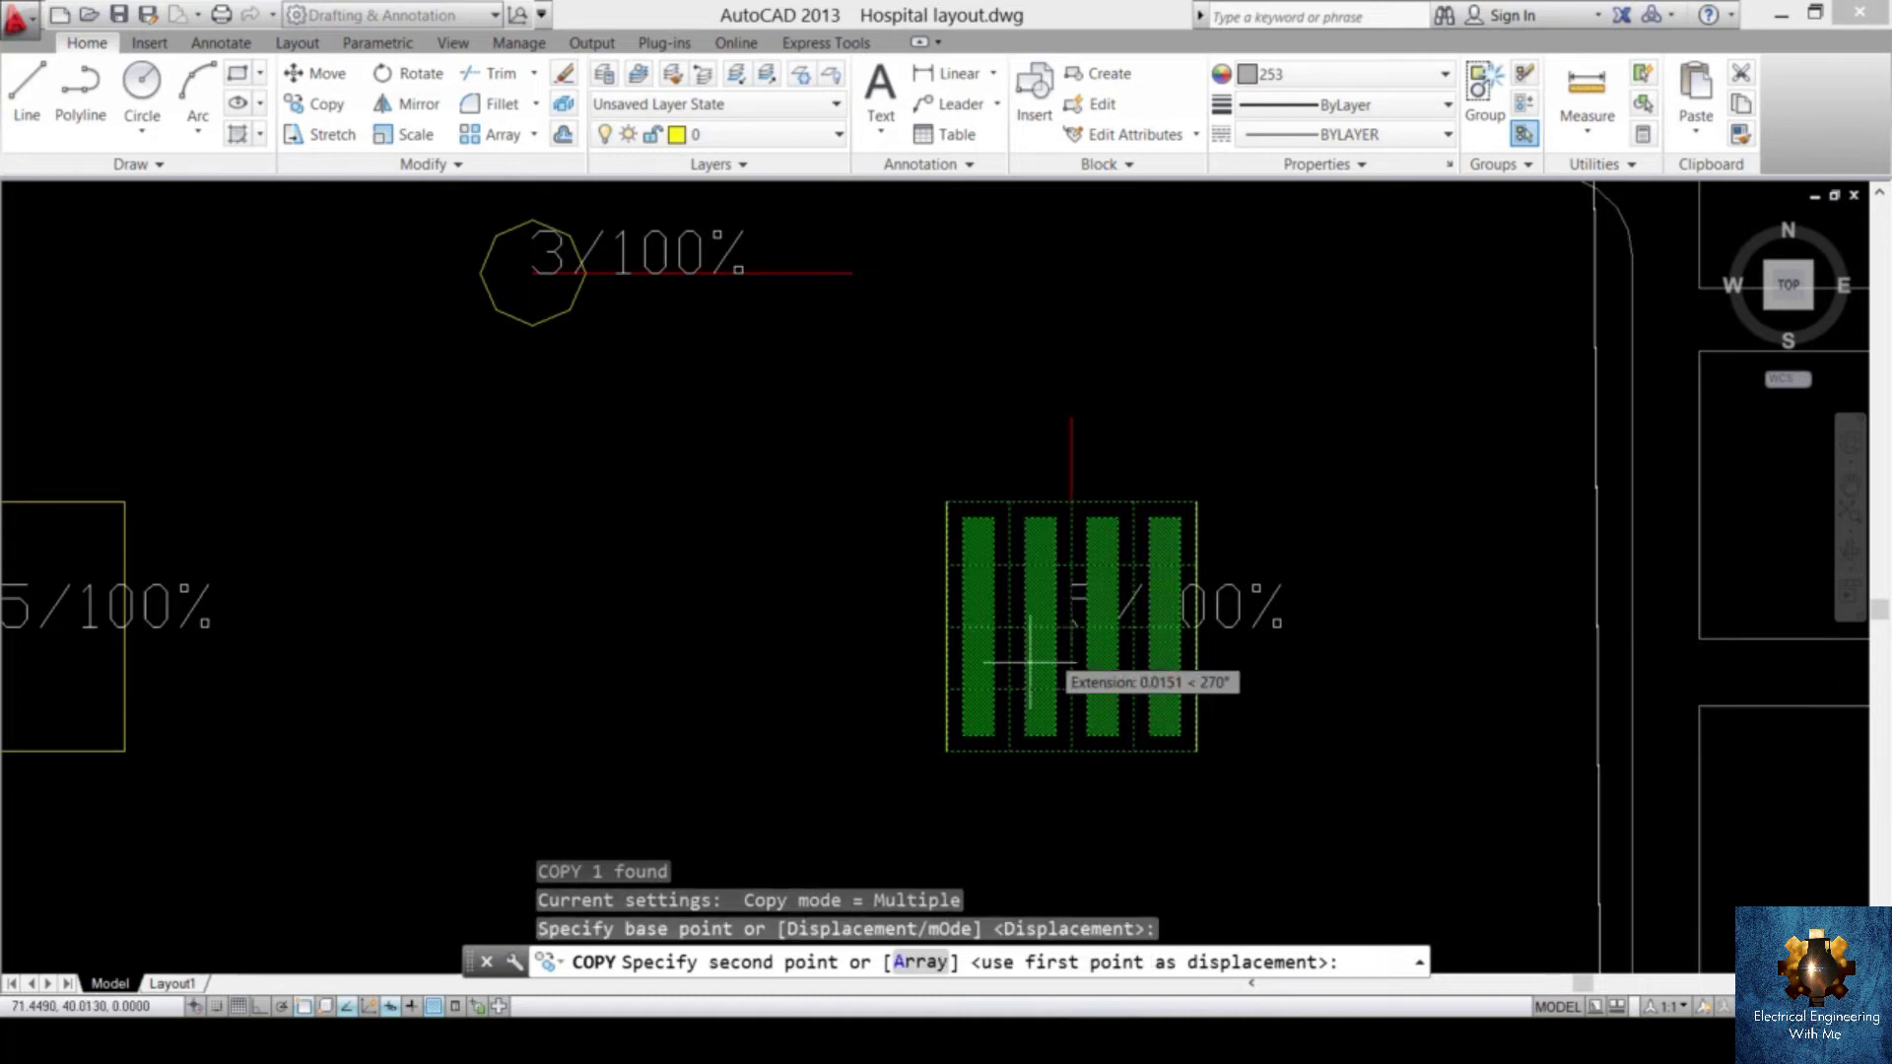
scroll(828, 636, down, 5)
scroll(831, 636, down, 3)
scroll(843, 587, up, 10)
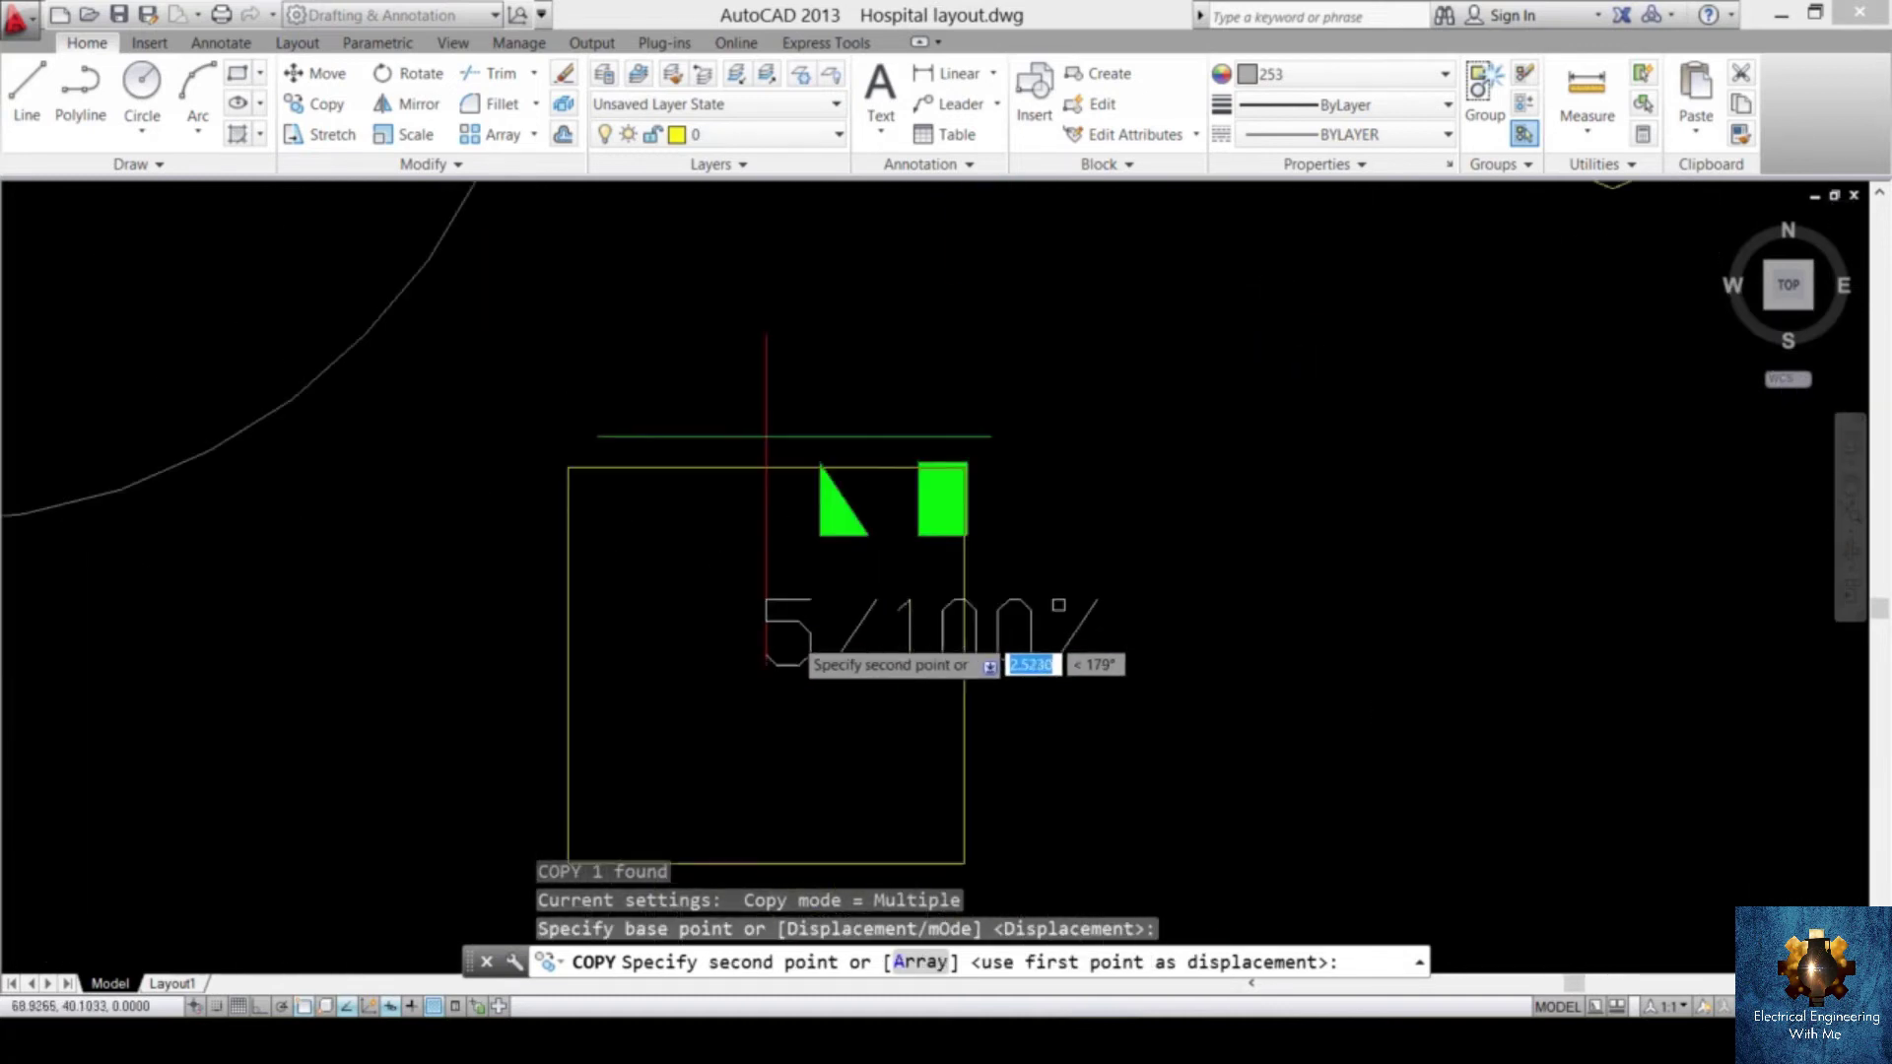
click(769, 662)
scroll(788, 592, down, 6)
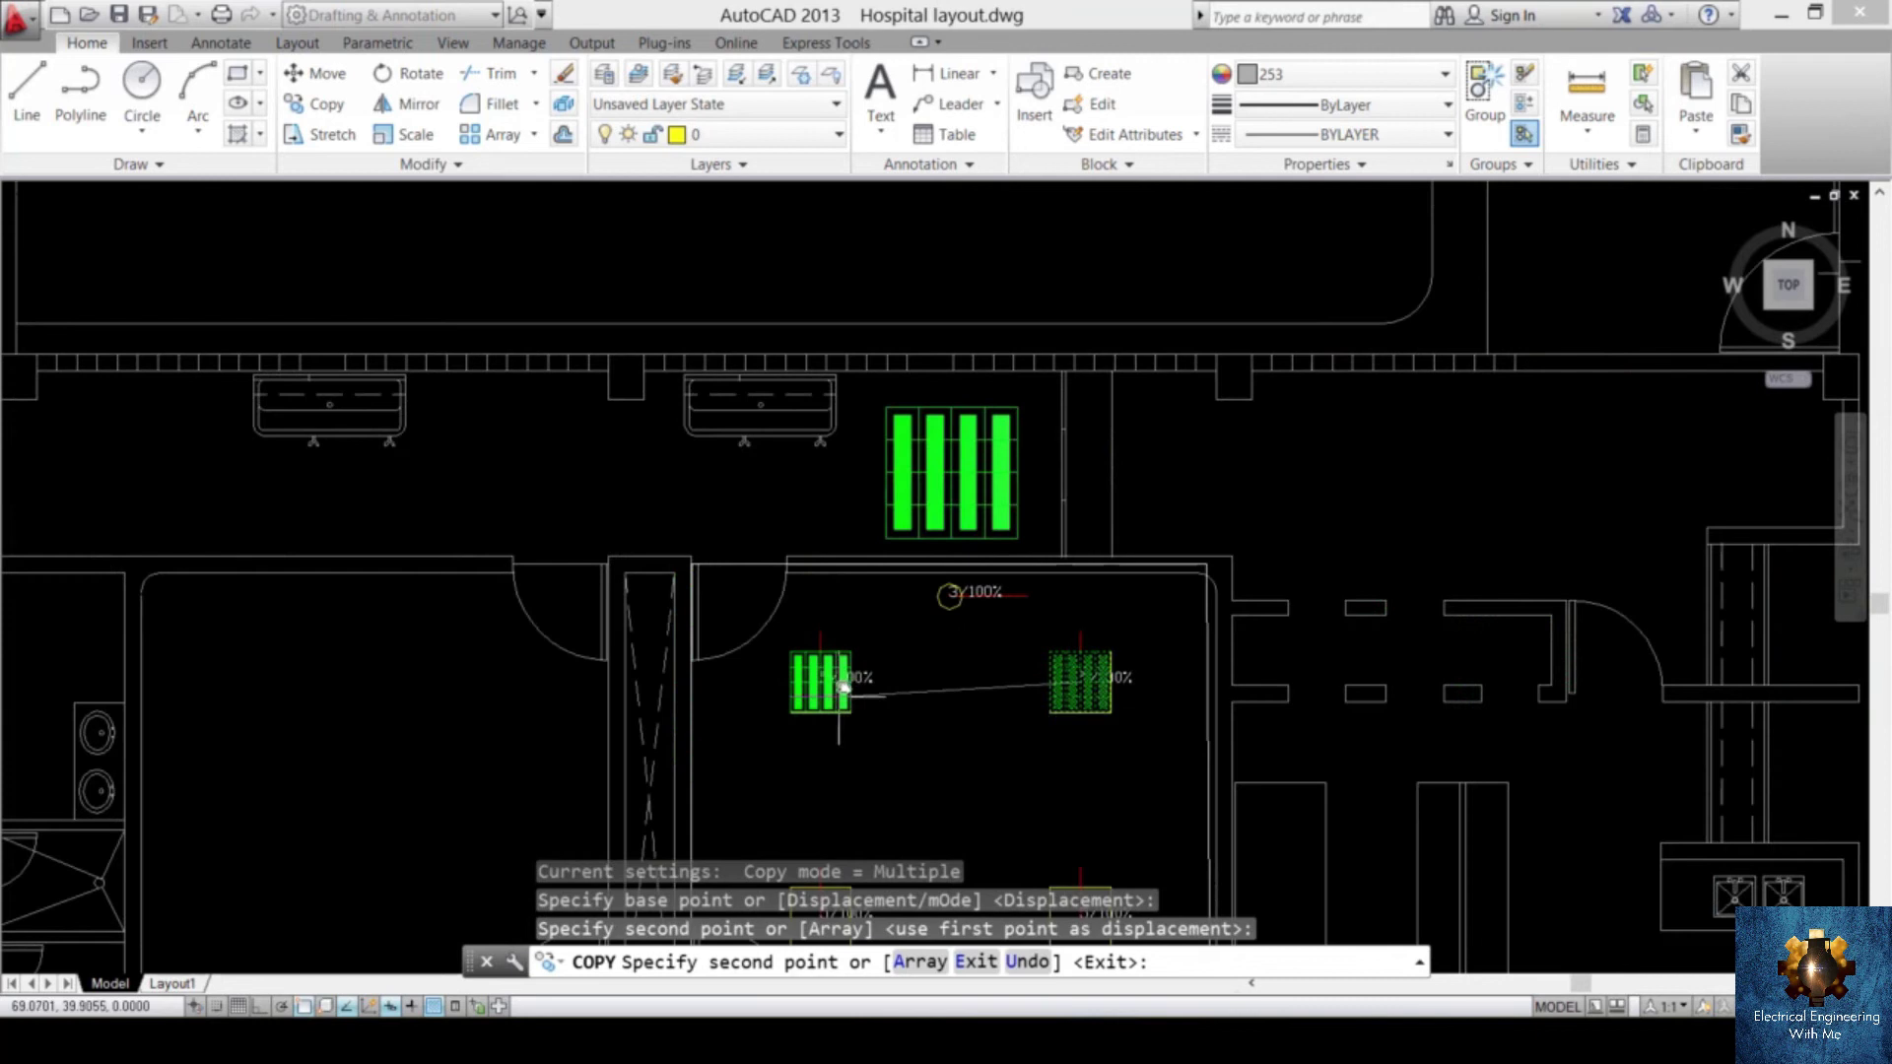
- Place further copies of the scaled luminaire on the centers of the lower-left and lower-right 5/100% squares, and end the Copy command
scroll(808, 556, up, 4)
scroll(901, 532, up, 6)
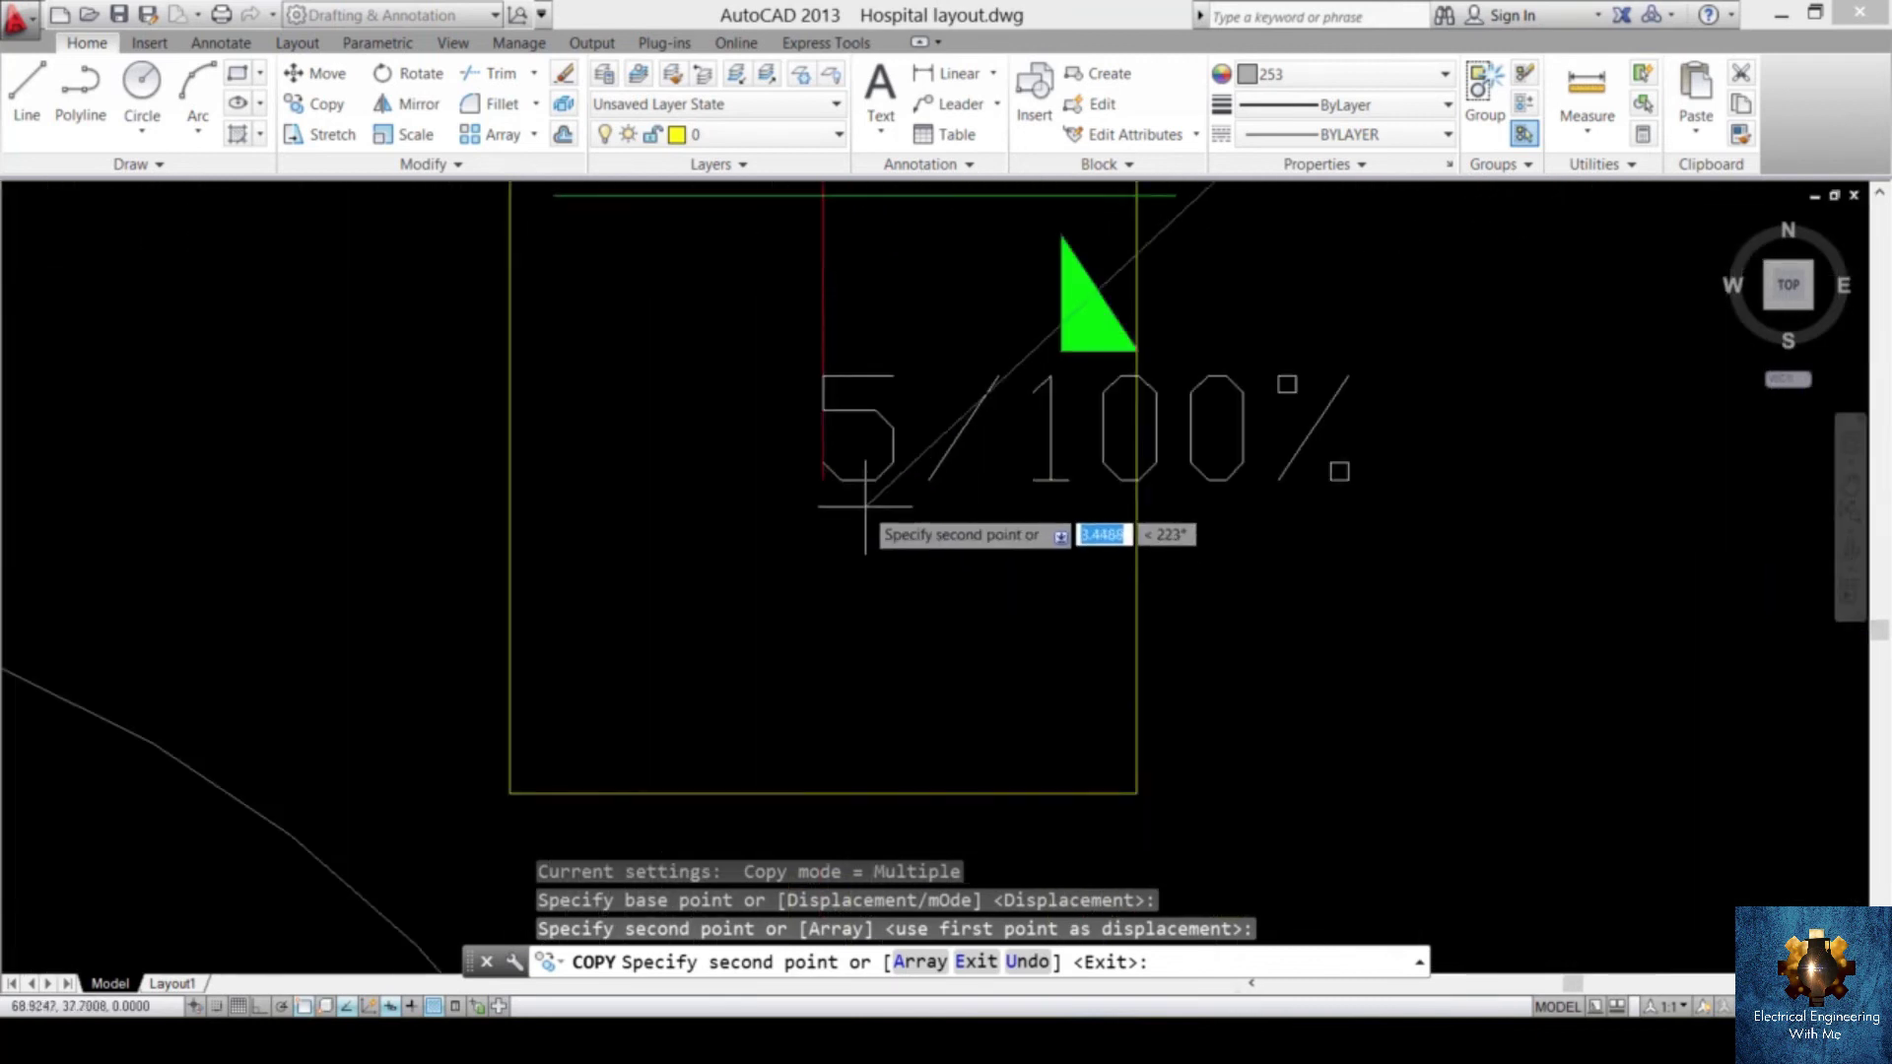
click(823, 480)
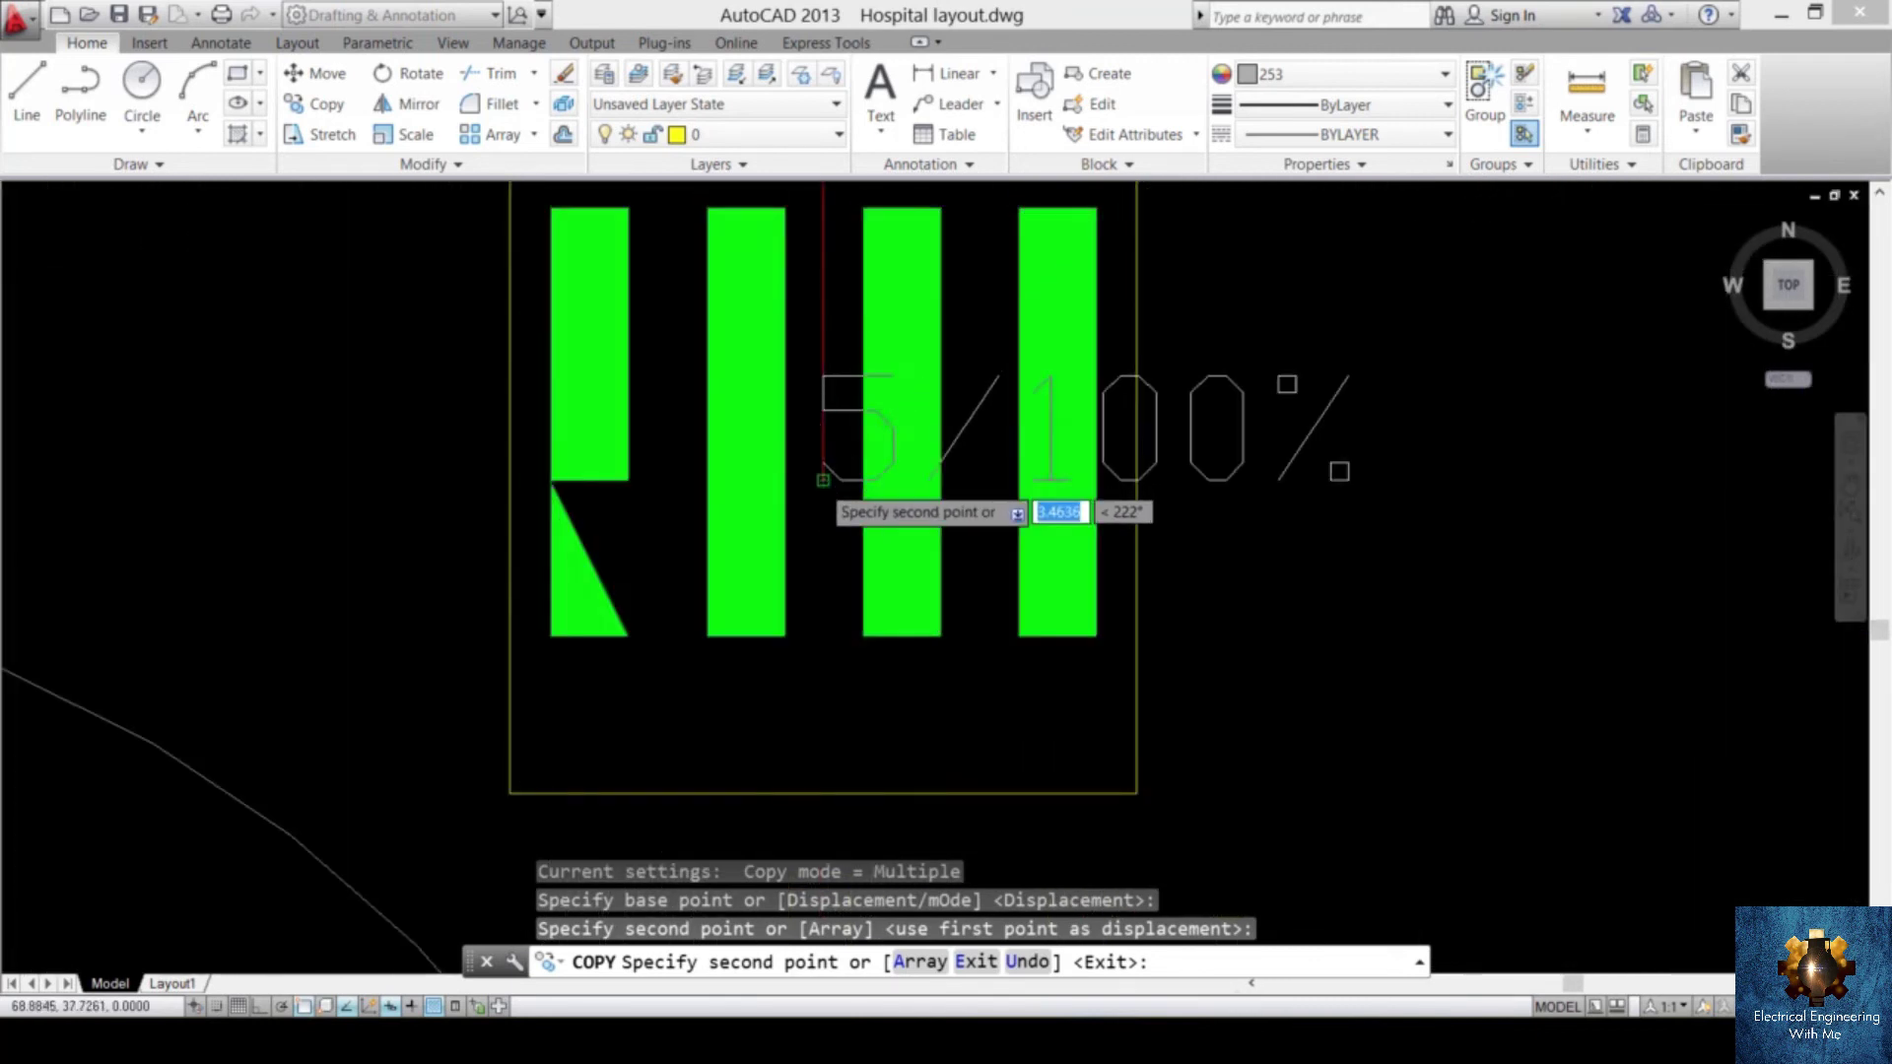
scroll(823, 480, down, 8)
scroll(1027, 558, up, 7)
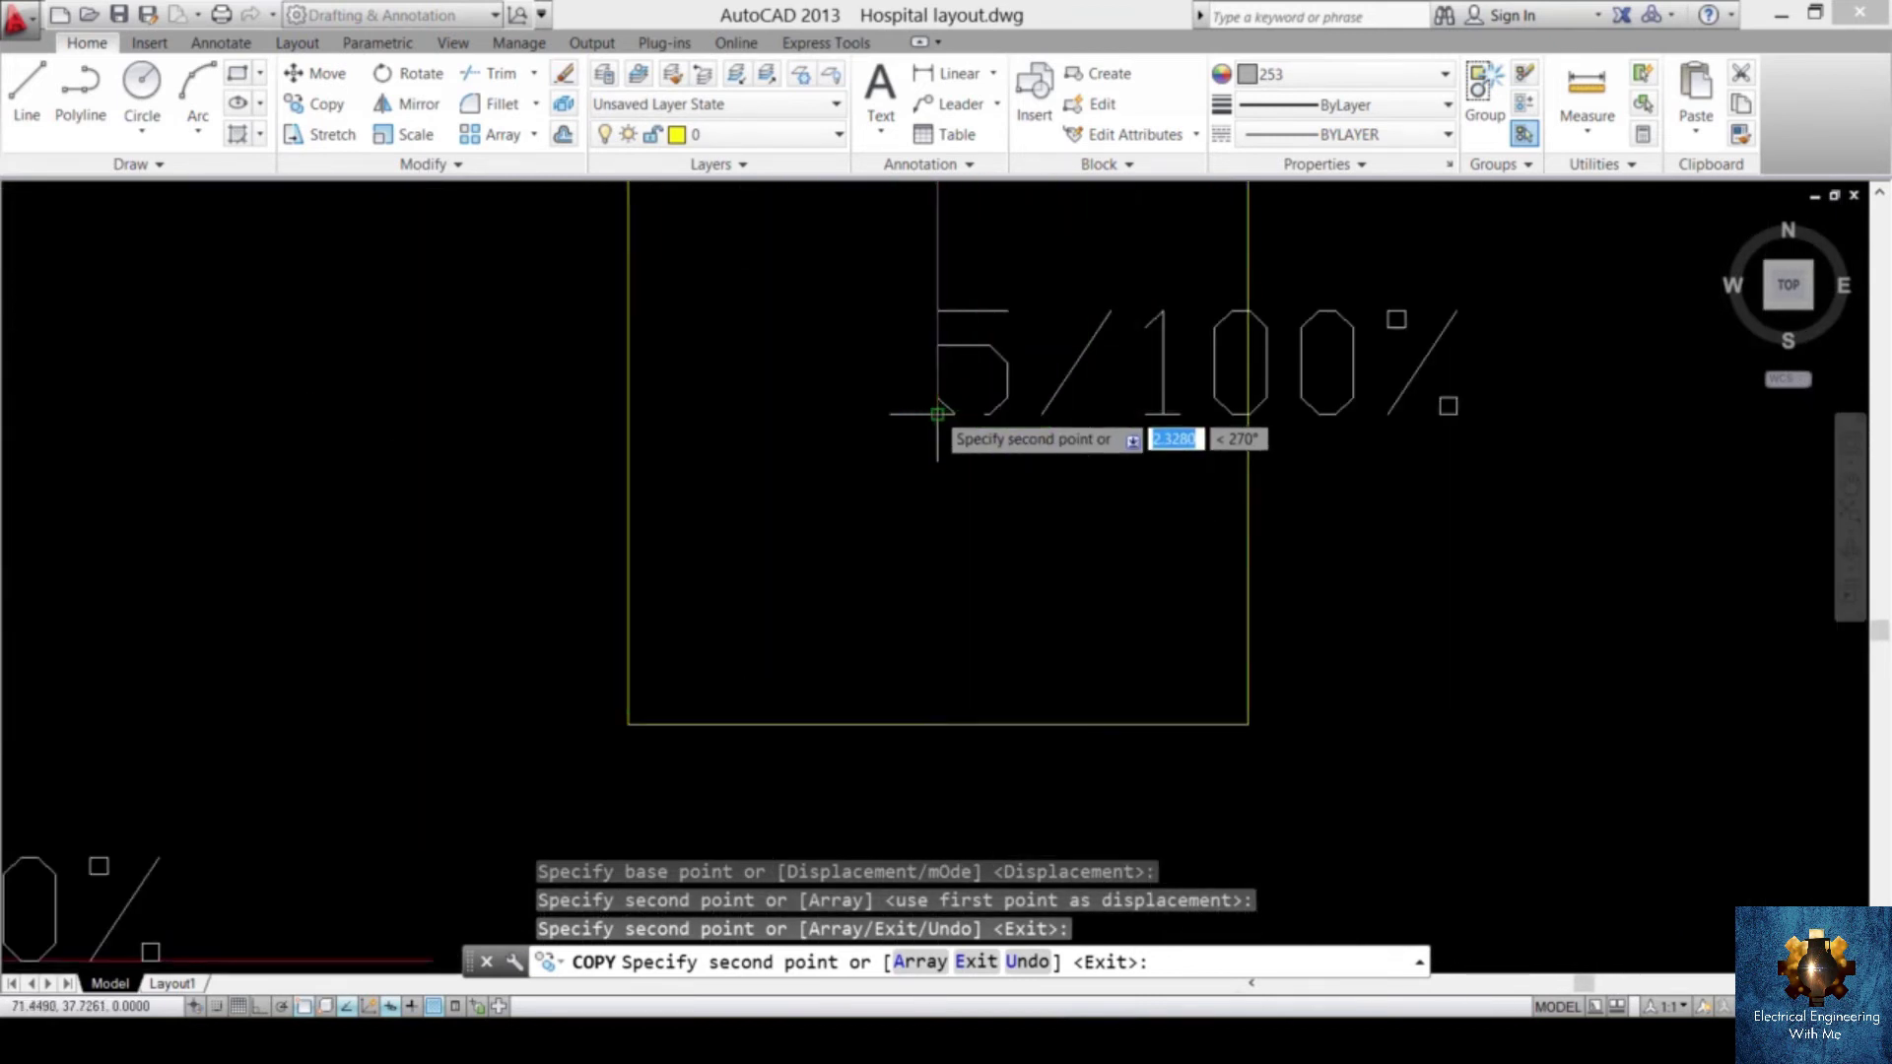
click(937, 410)
scroll(937, 410, down, 7)
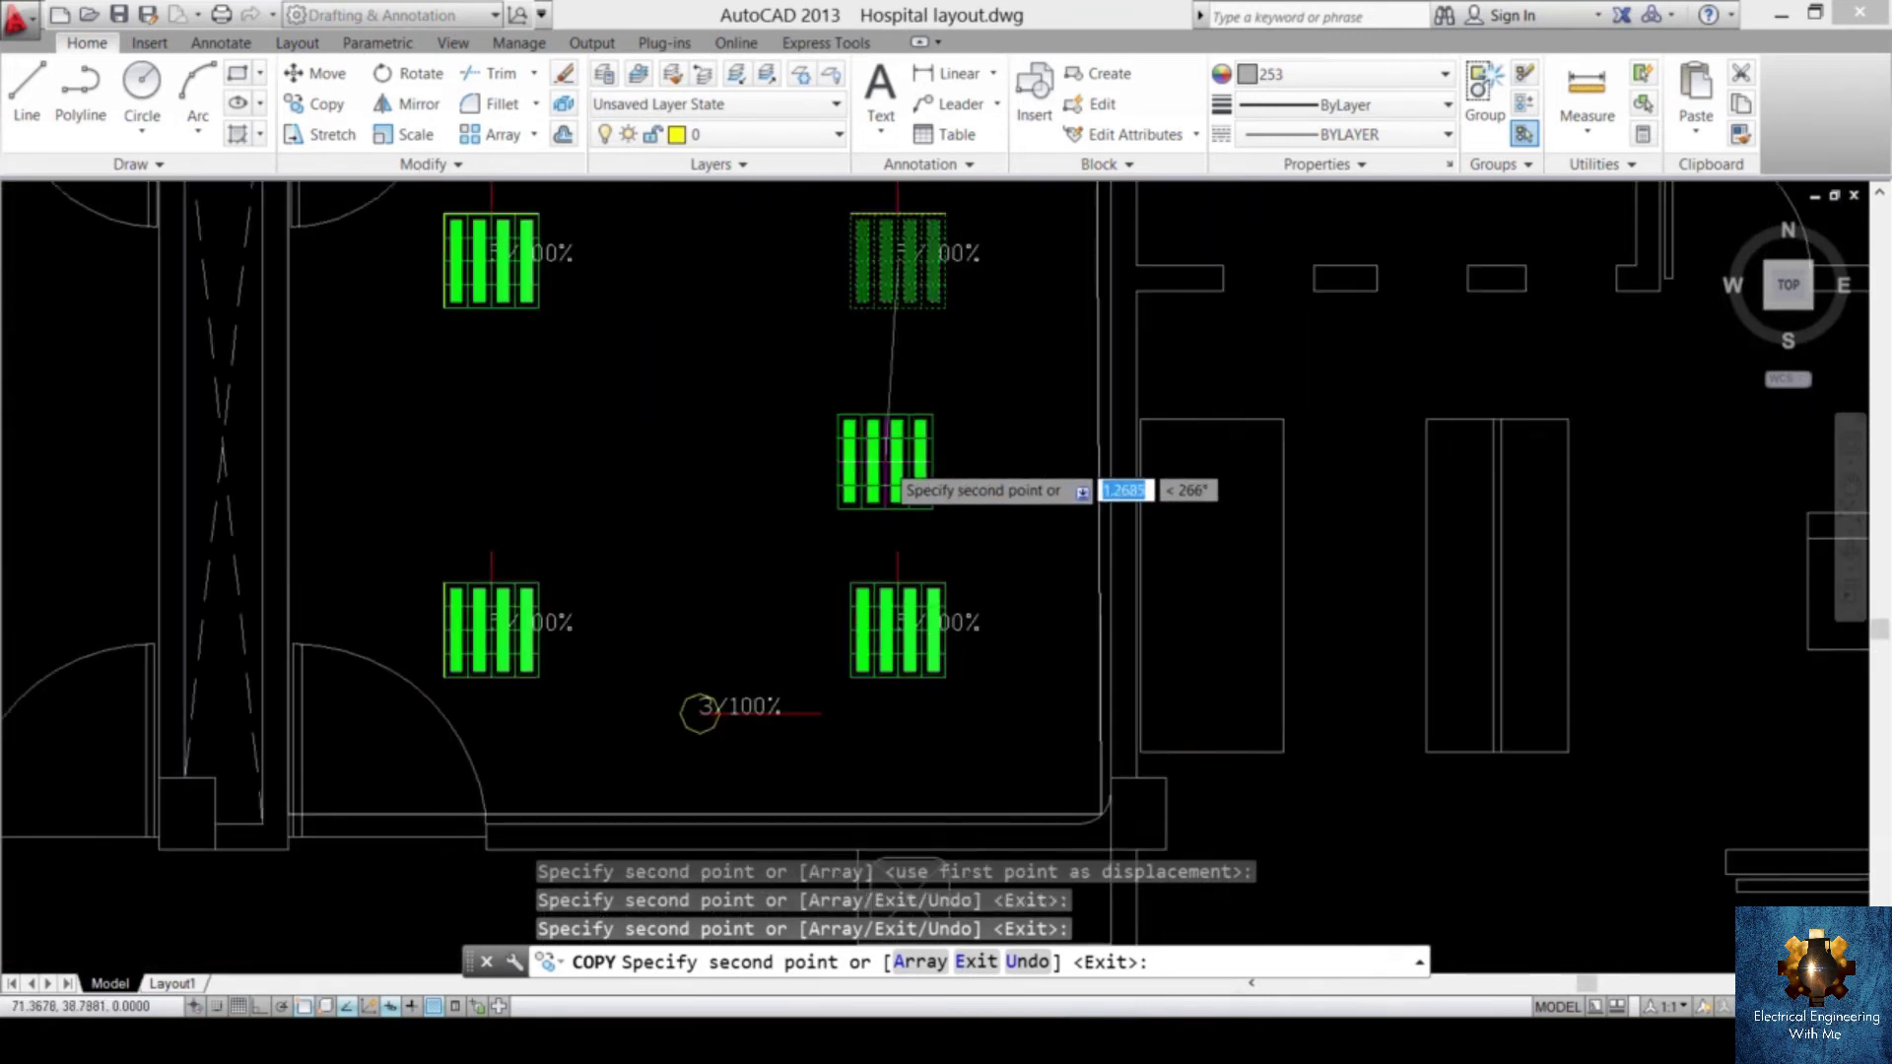
key(Escape)
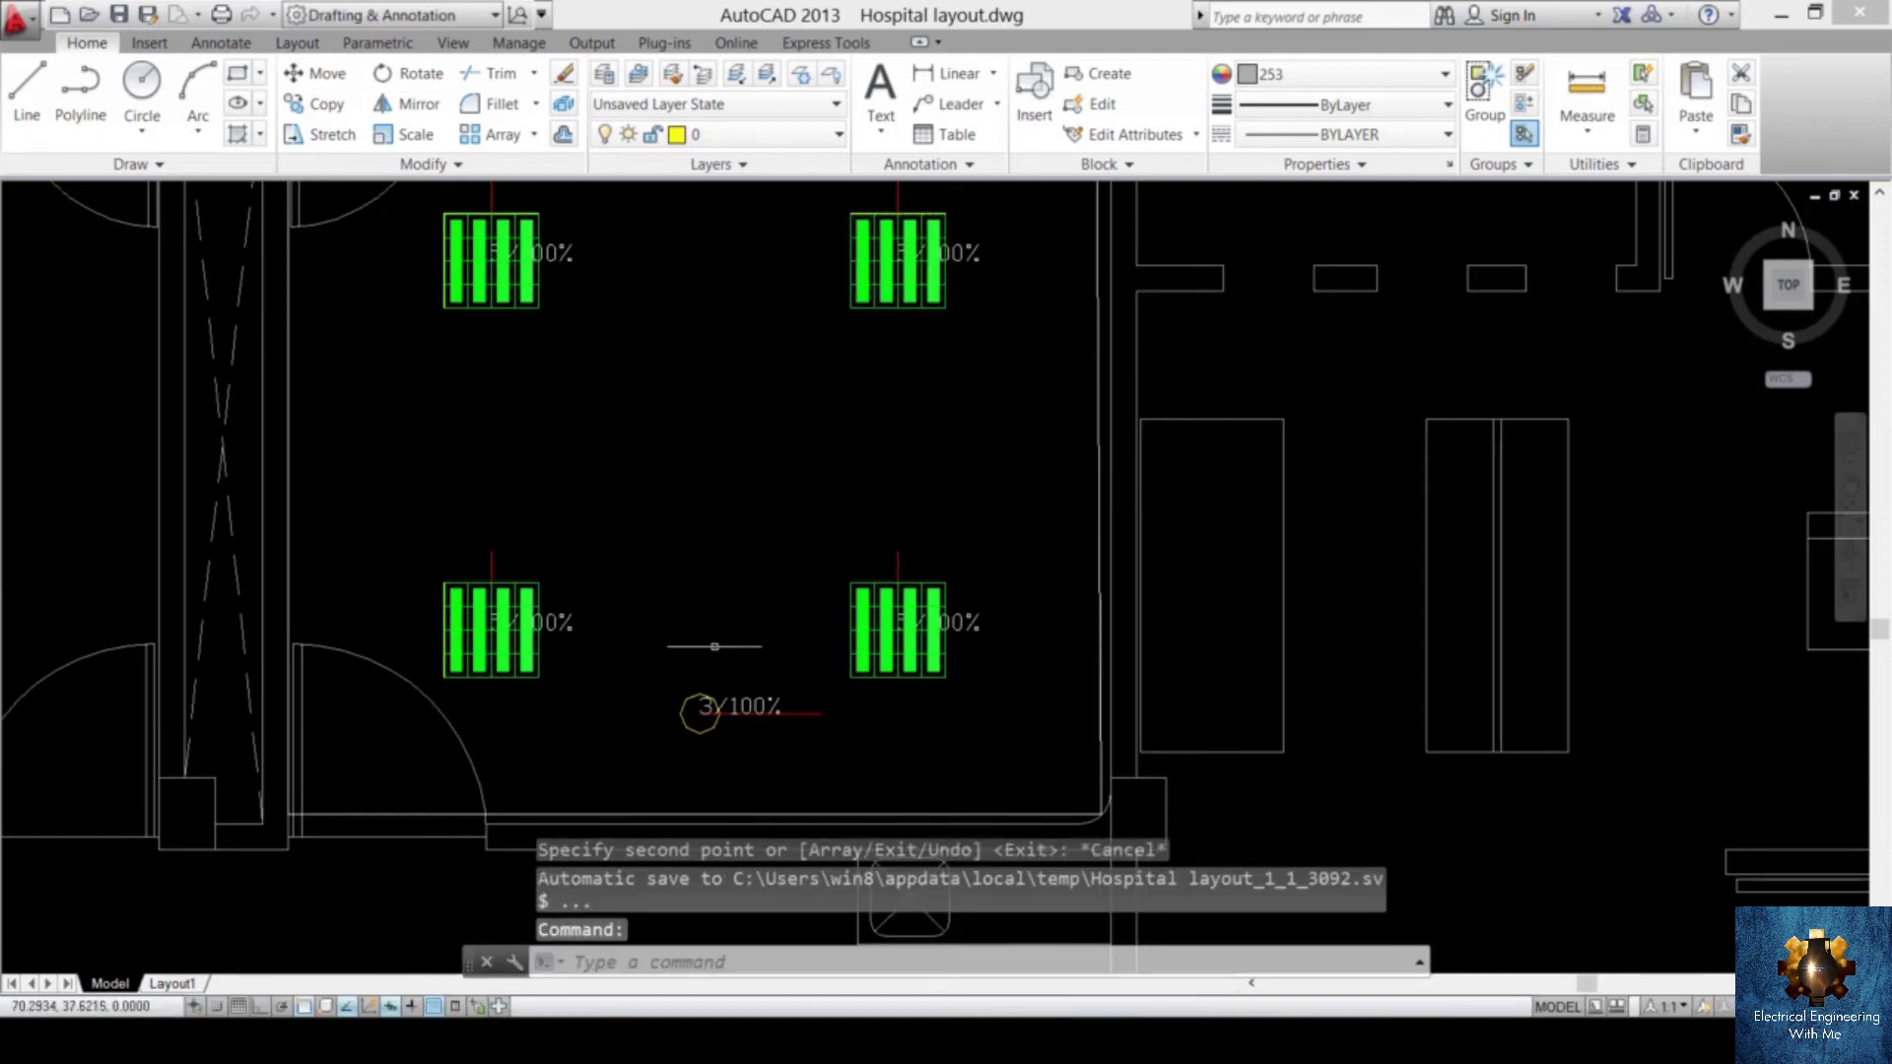
key(Escape)
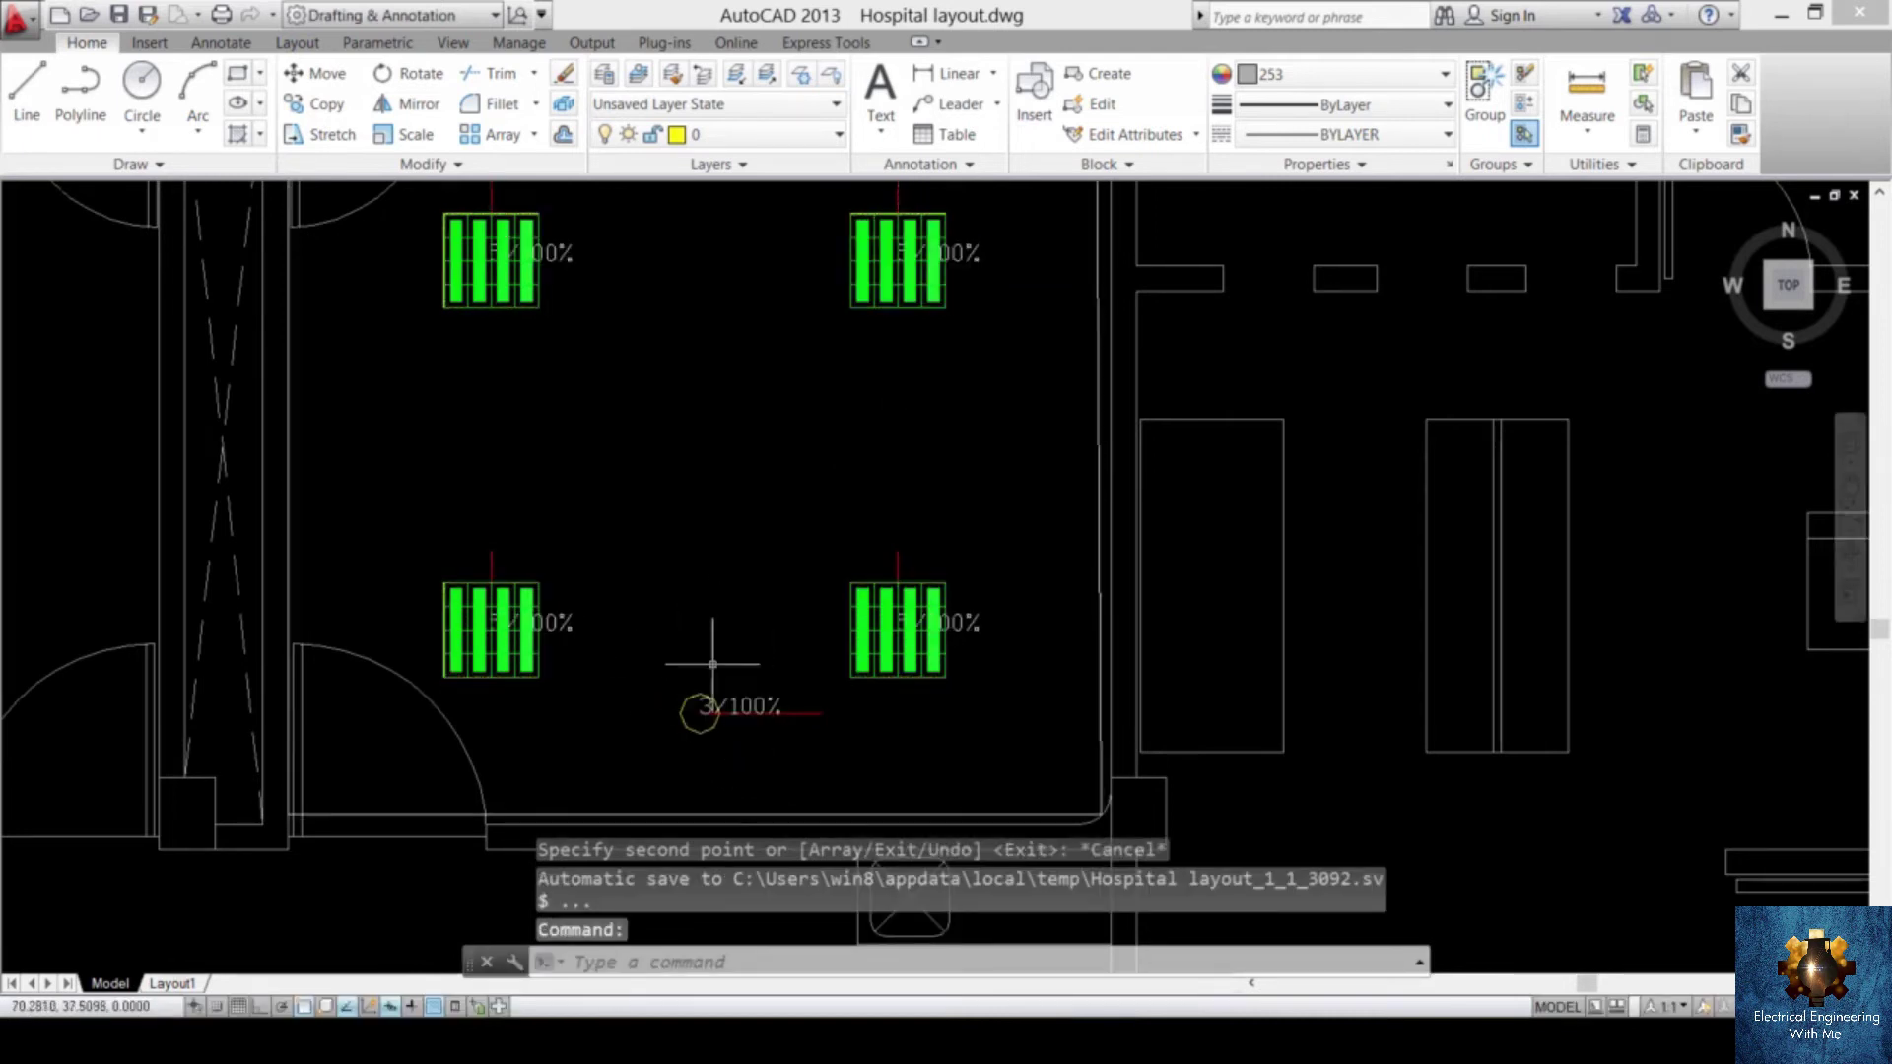
- Copy the round green luminaire block from its center onto the center of the room's upper 3/100% circle
middle_drag(736, 433, 642, 642)
scroll(502, 545, down, 6)
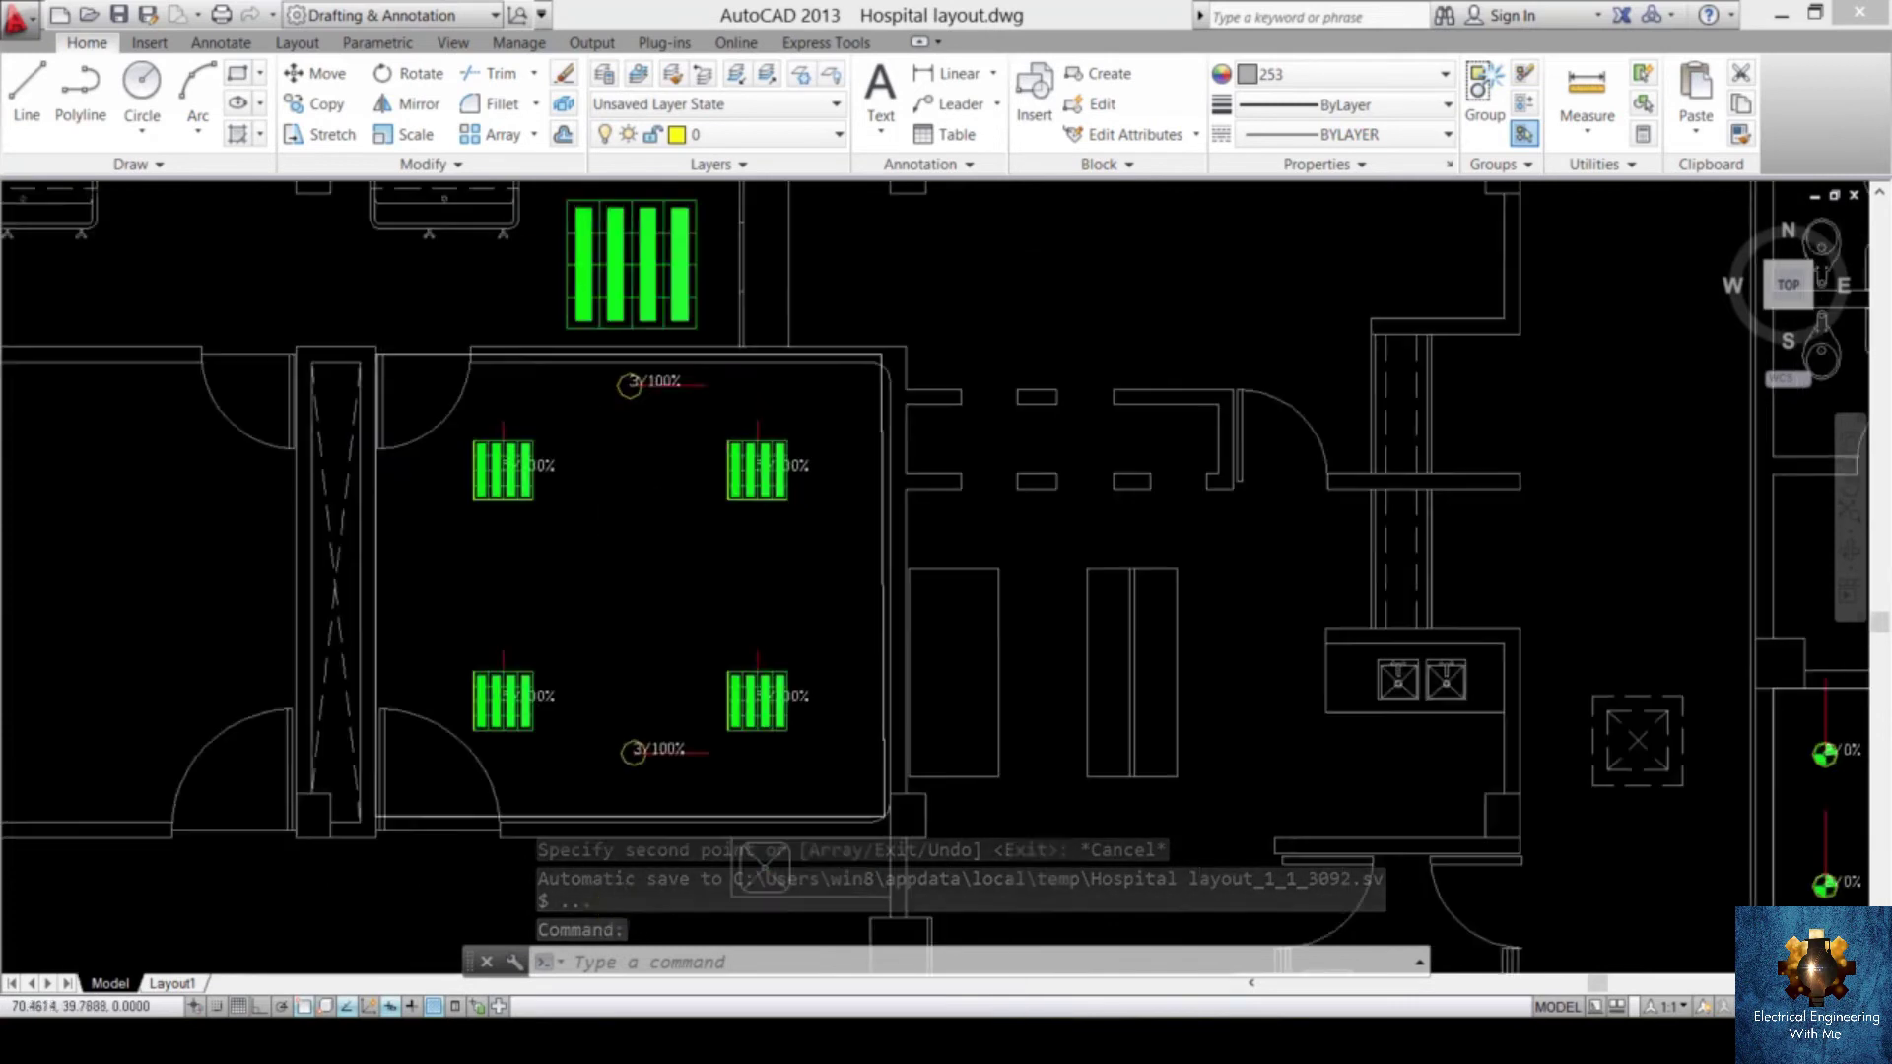
middle_drag(502, 545, 387, 553)
middle_drag(591, 542, 559, 560)
middle_drag(1133, 552, 1133, 783)
middle_drag(1183, 345, 1072, 563)
scroll(1073, 564, up, 6)
click(1034, 441)
click(697, 603)
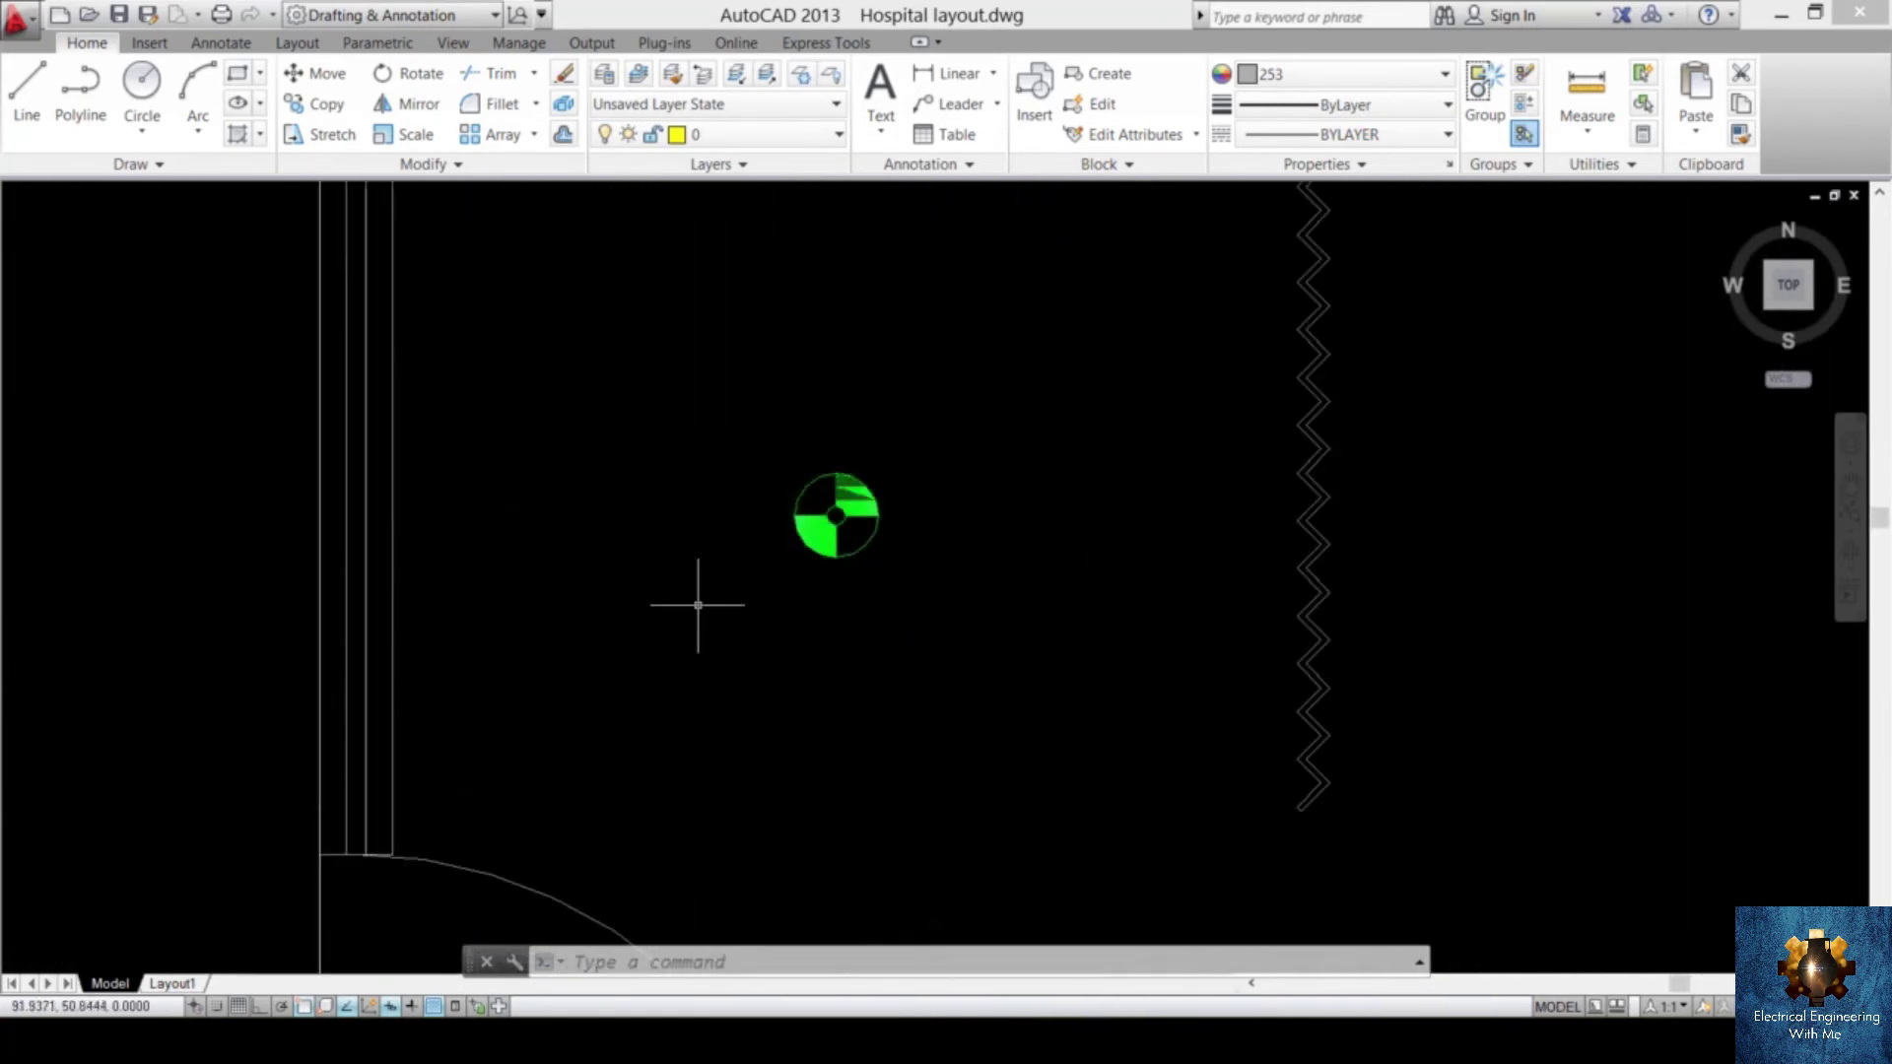
text(co)
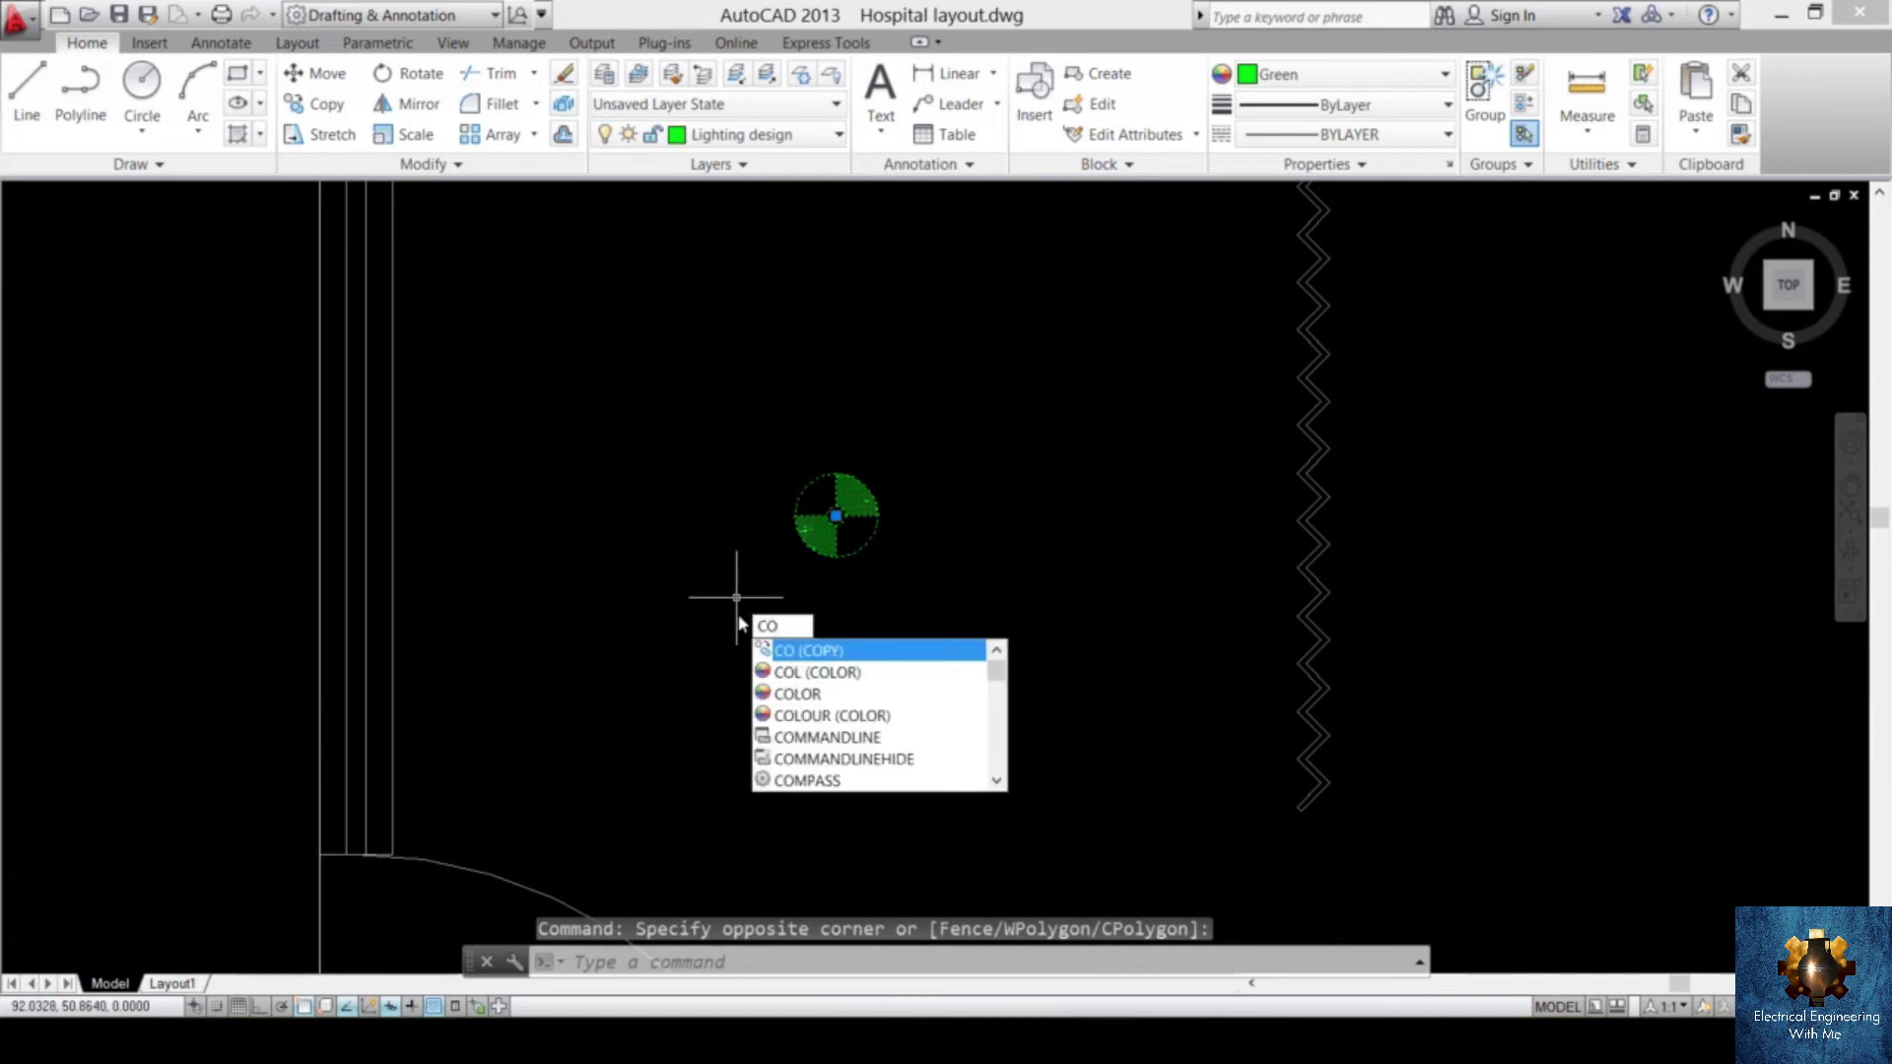
key(Return)
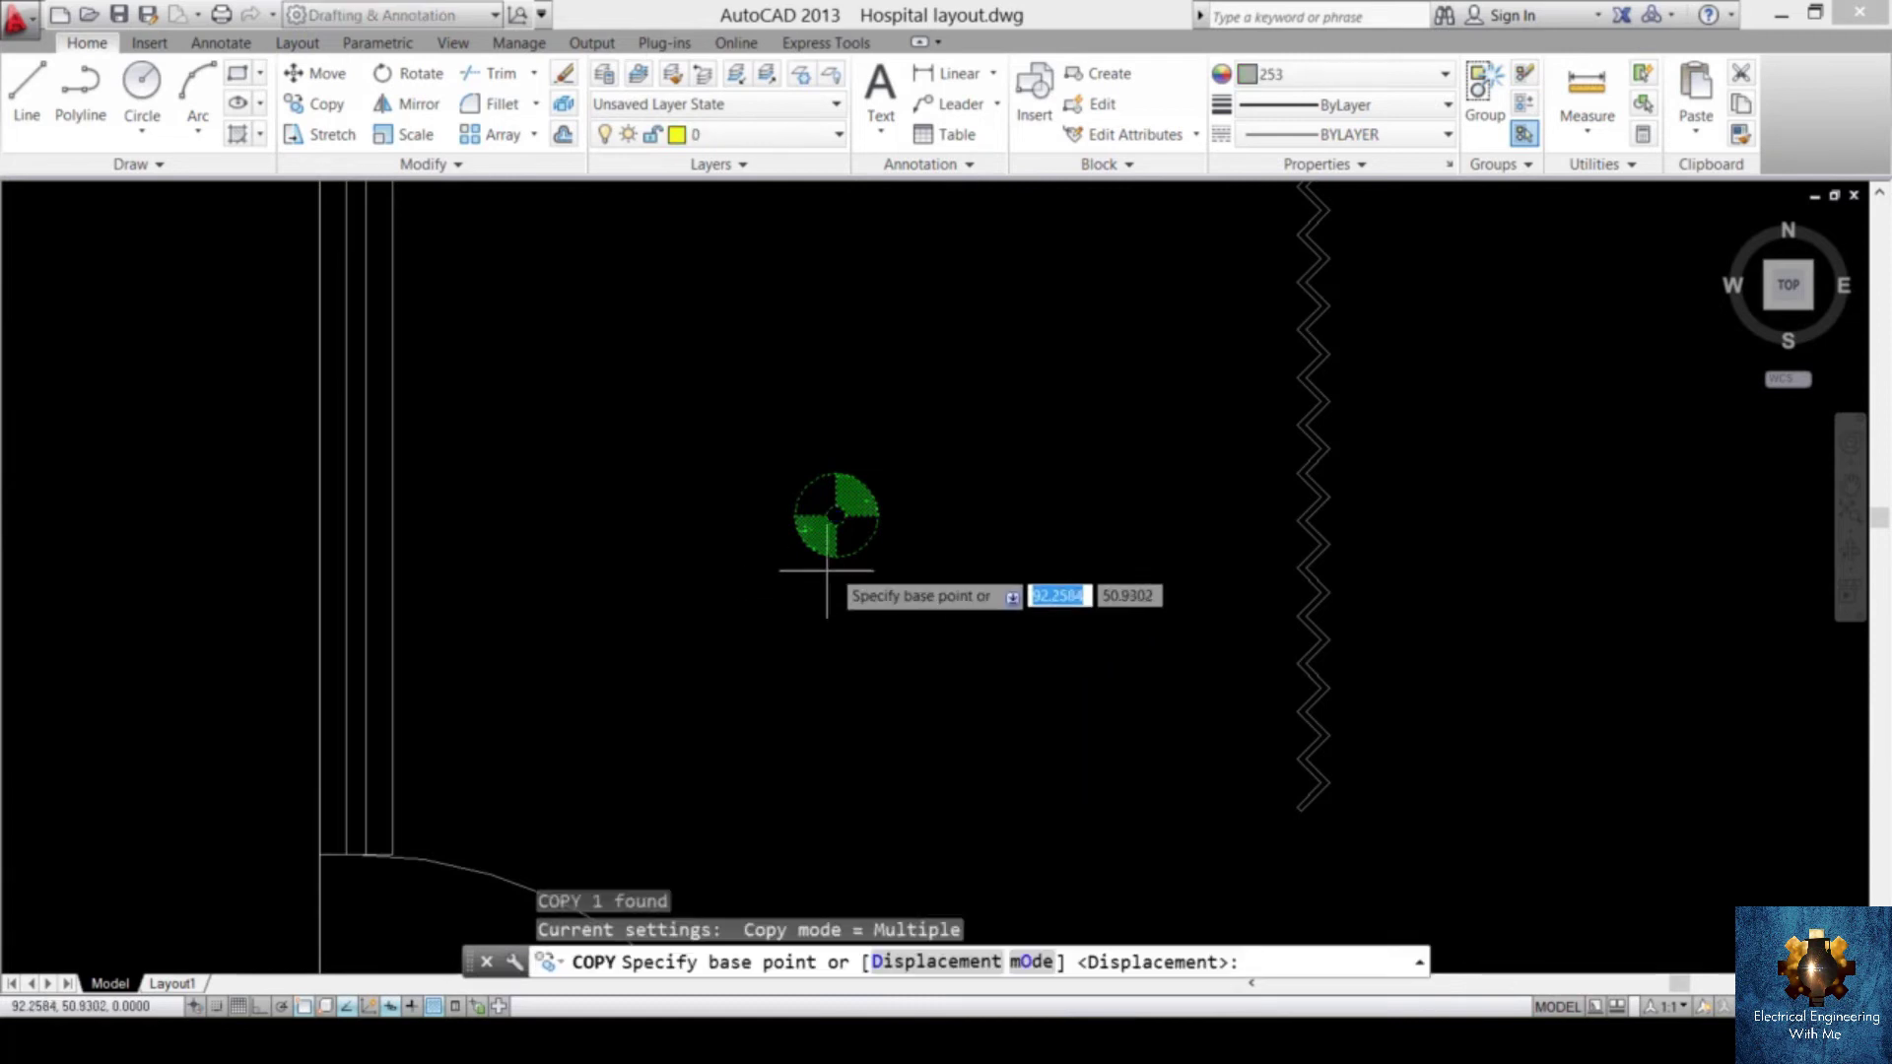
click(837, 514)
scroll(837, 514, down, 4)
middle_drag(456, 712, 703, 588)
scroll(703, 588, up, 5)
click(690, 541)
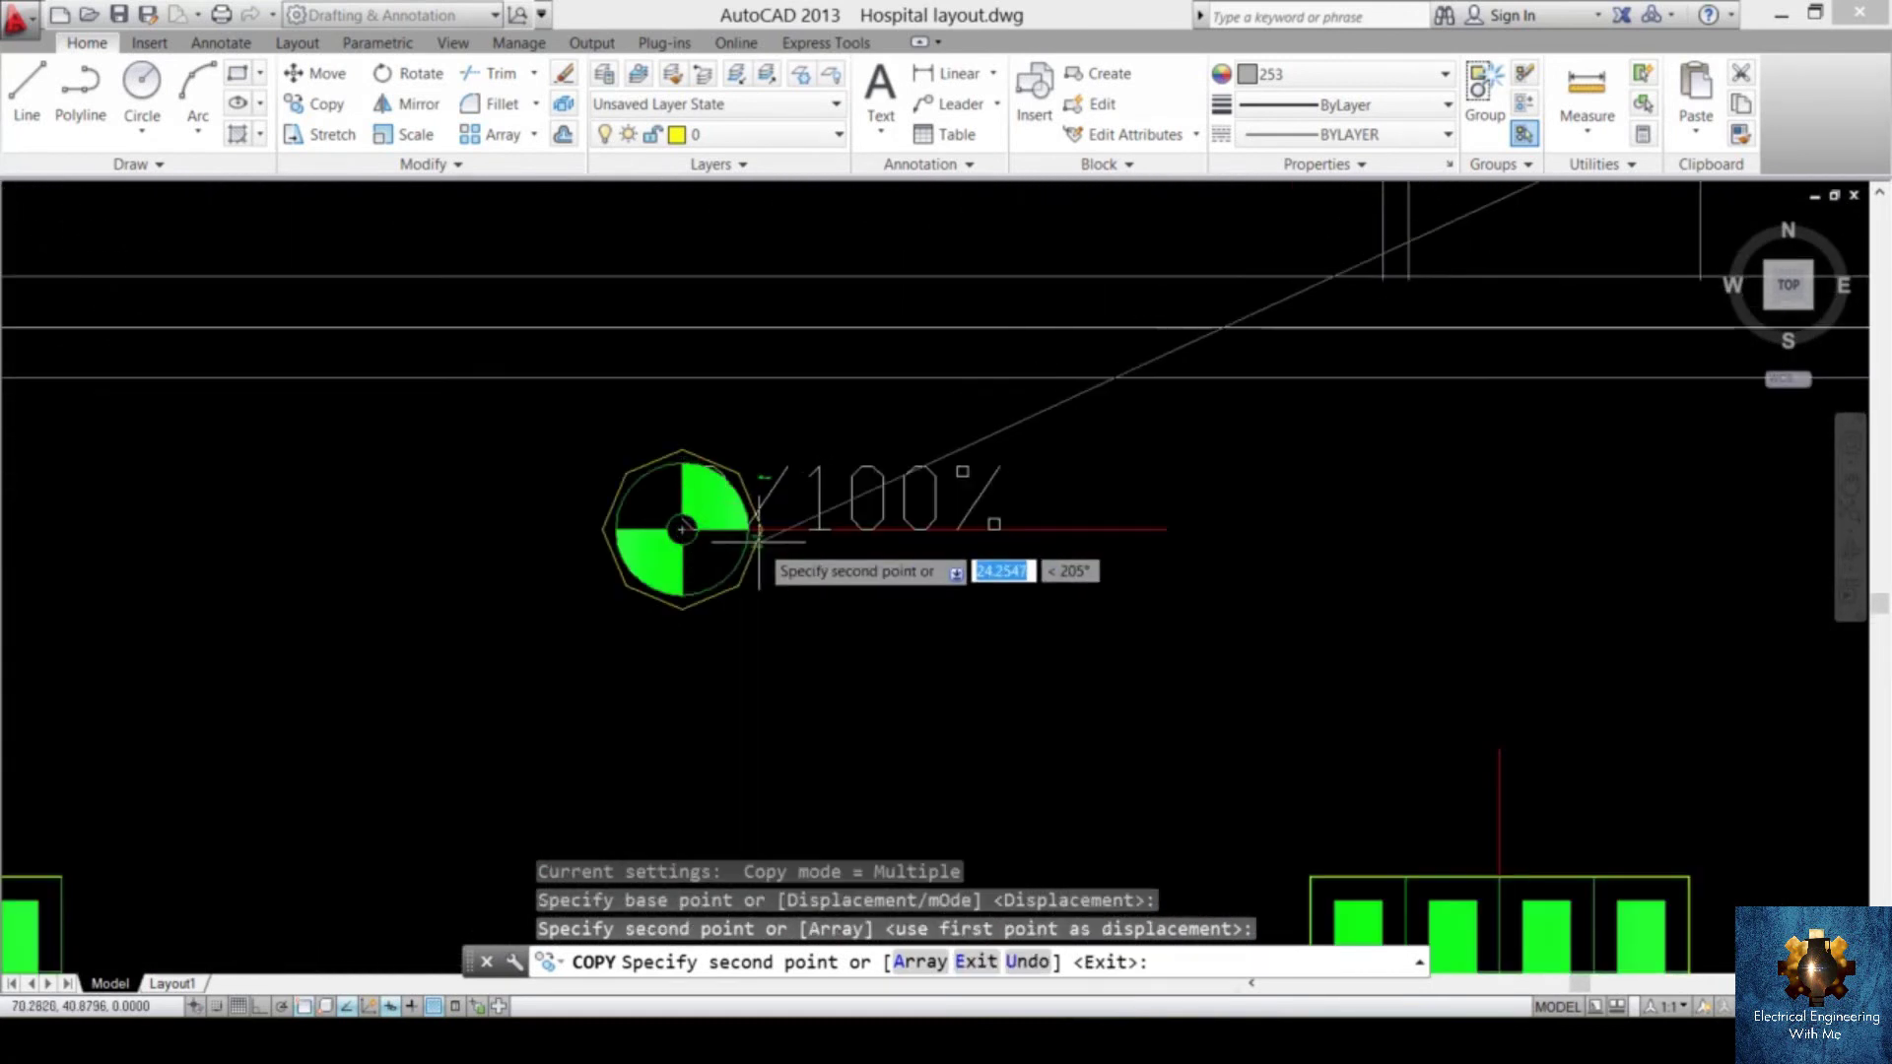
- Place another copy of the round luminaire on the center of the lower 3/100% circle and end the Copy command
scroll(813, 301, down, 2)
middle_drag(813, 301, 824, 262)
scroll(803, 592, up, 5)
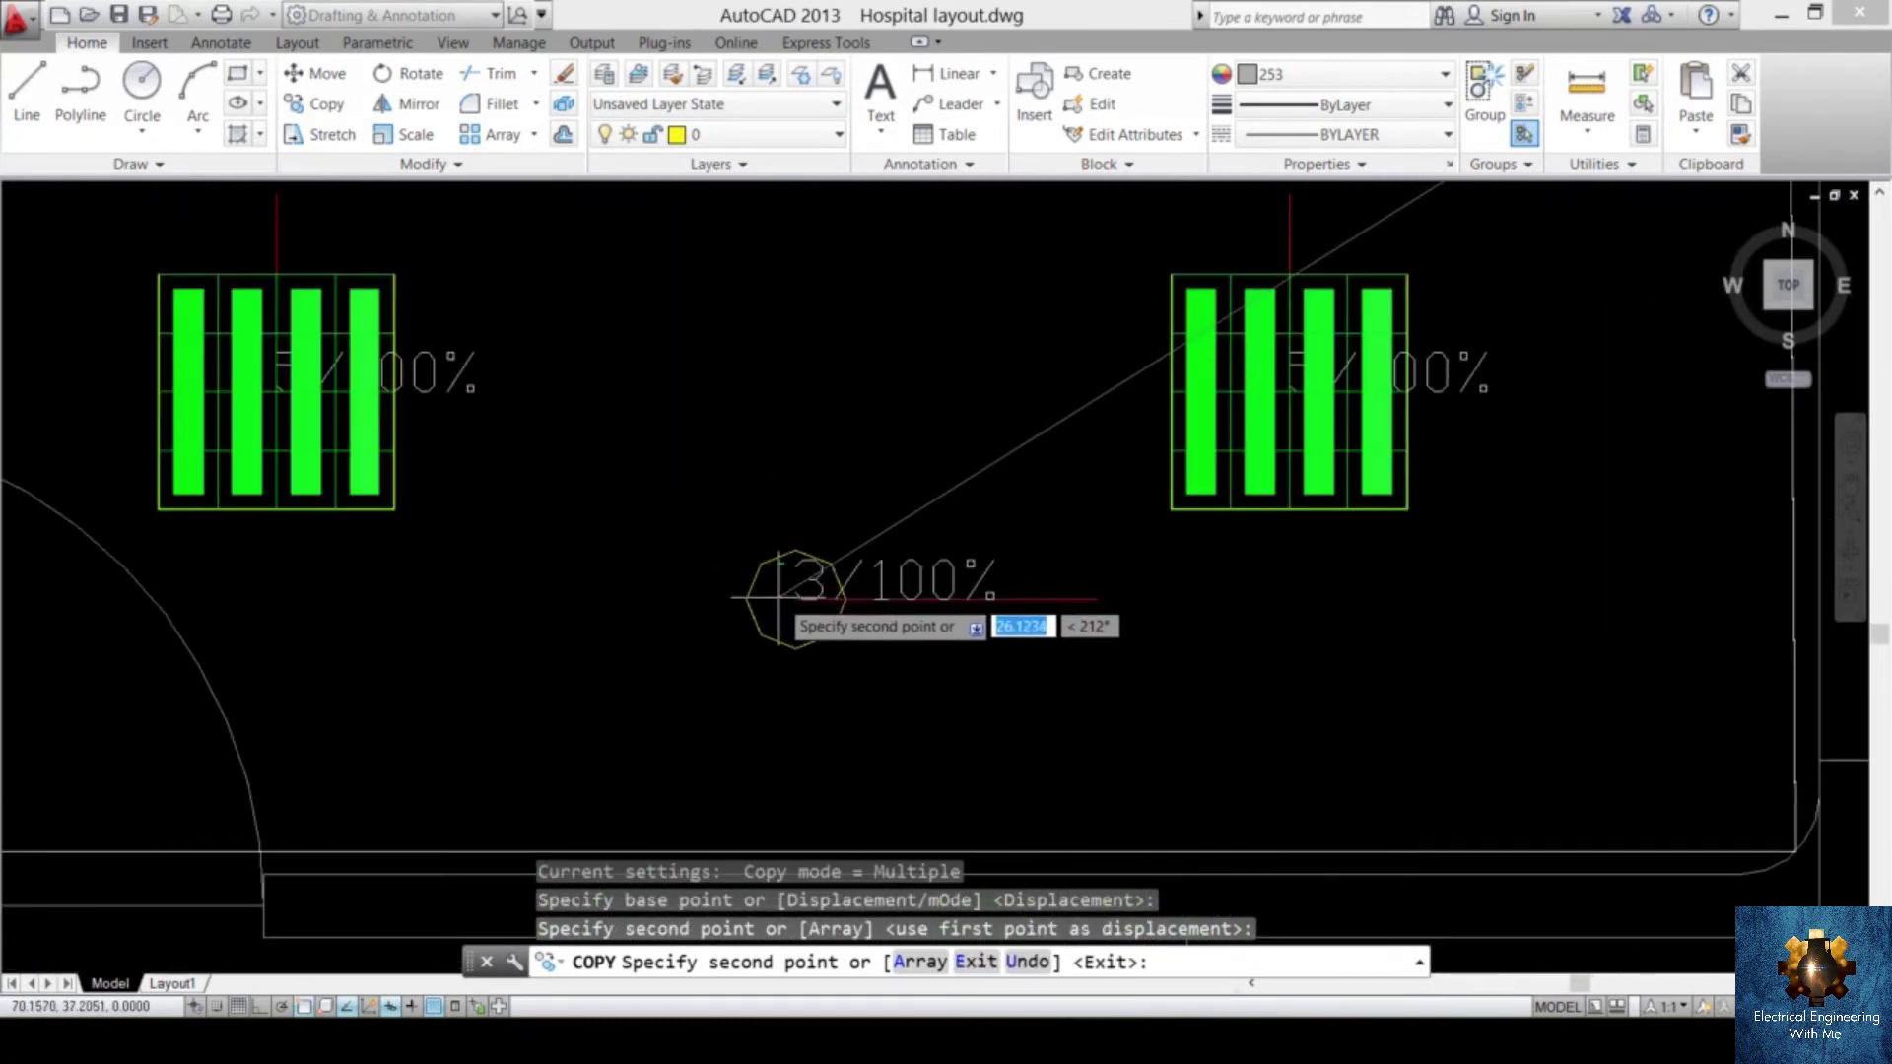
click(796, 598)
scroll(865, 422, down, 5)
middle_drag(965, 396, 901, 536)
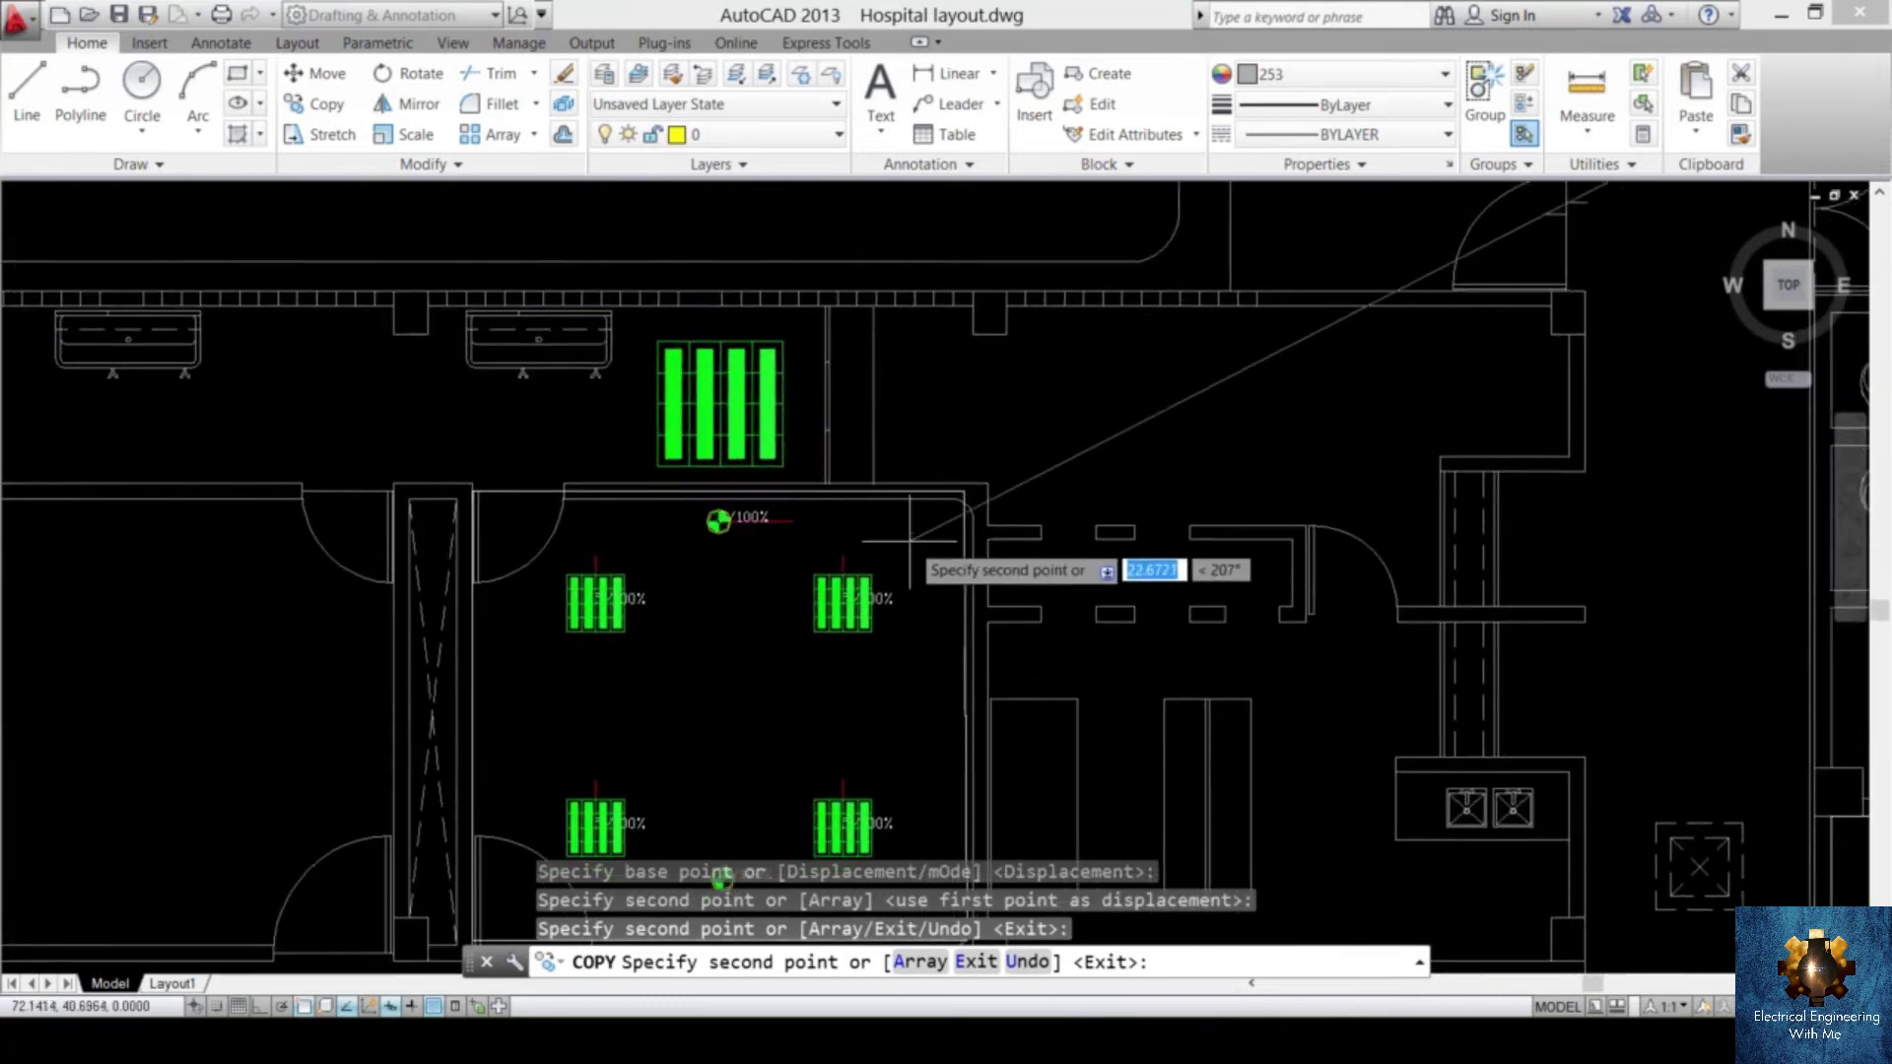
key(Escape)
- Delete the oversized square green luminaire block located just above the room
scroll(817, 387, up, 3)
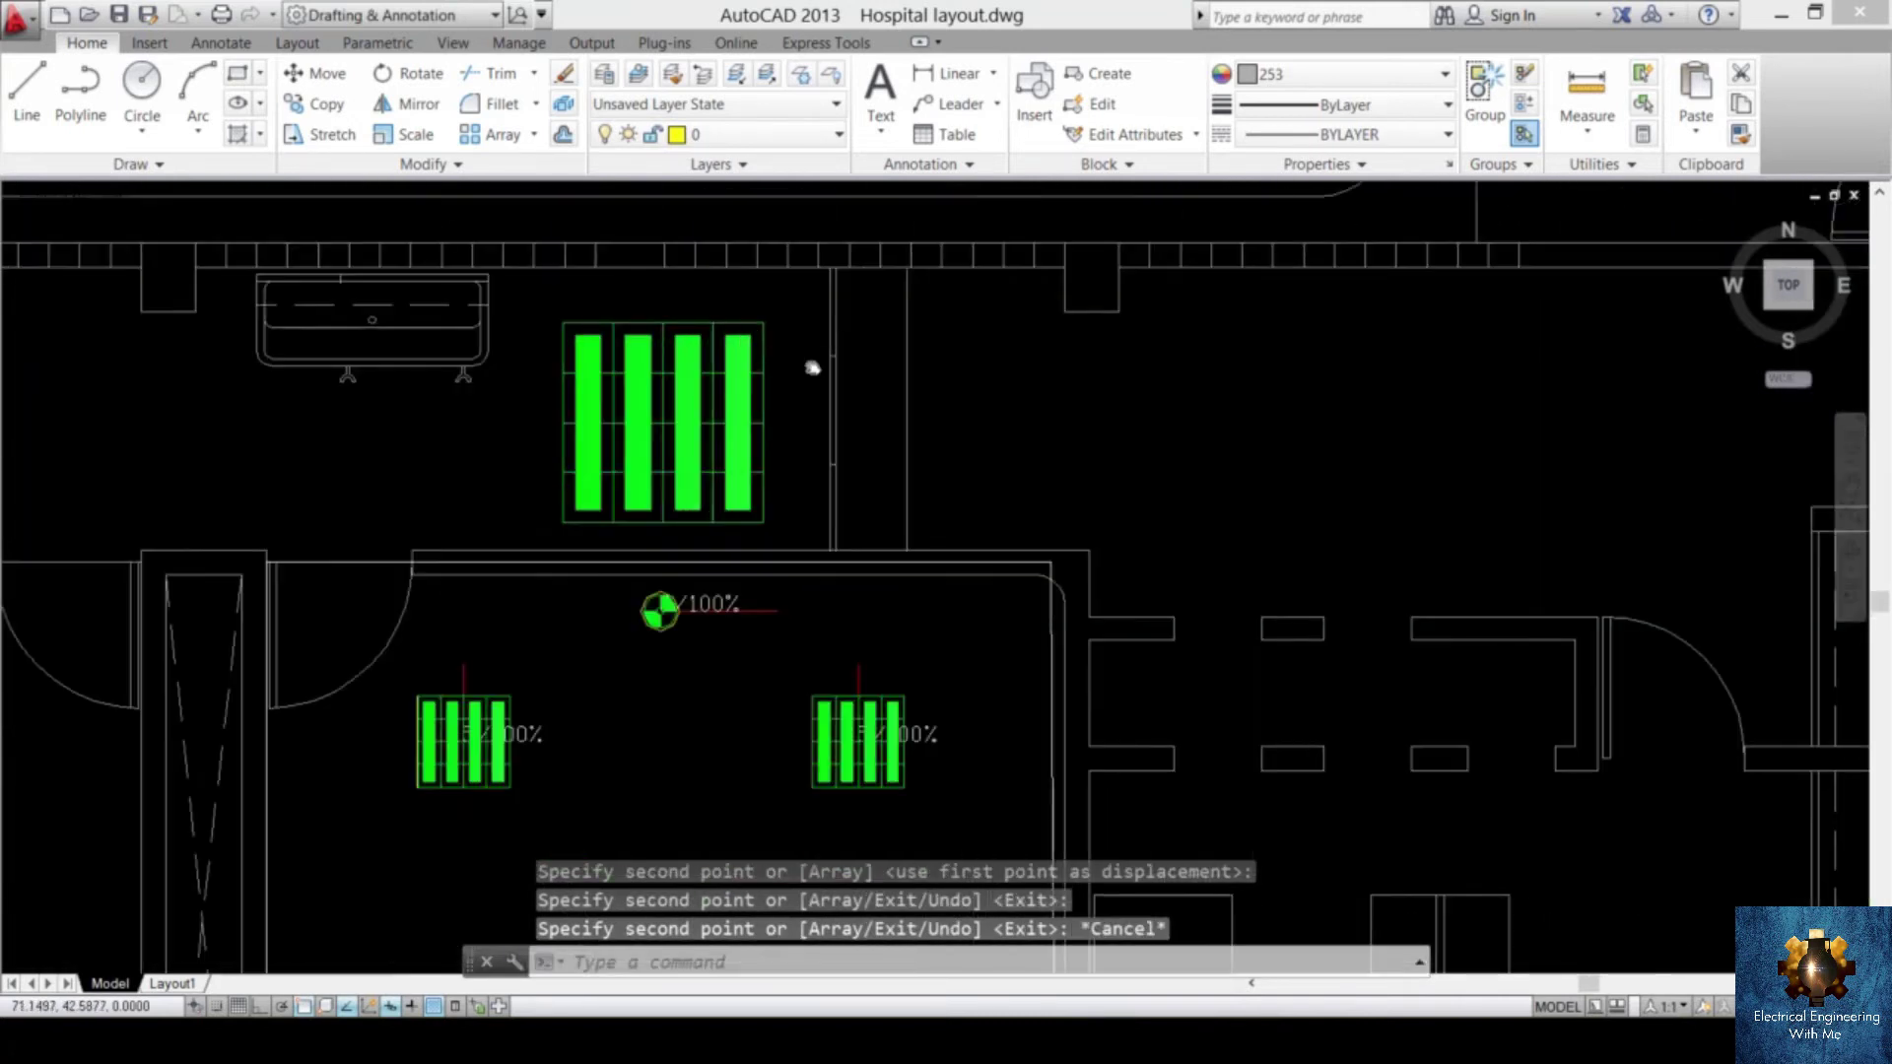
middle_drag(813, 306, 813, 344)
click(813, 344)
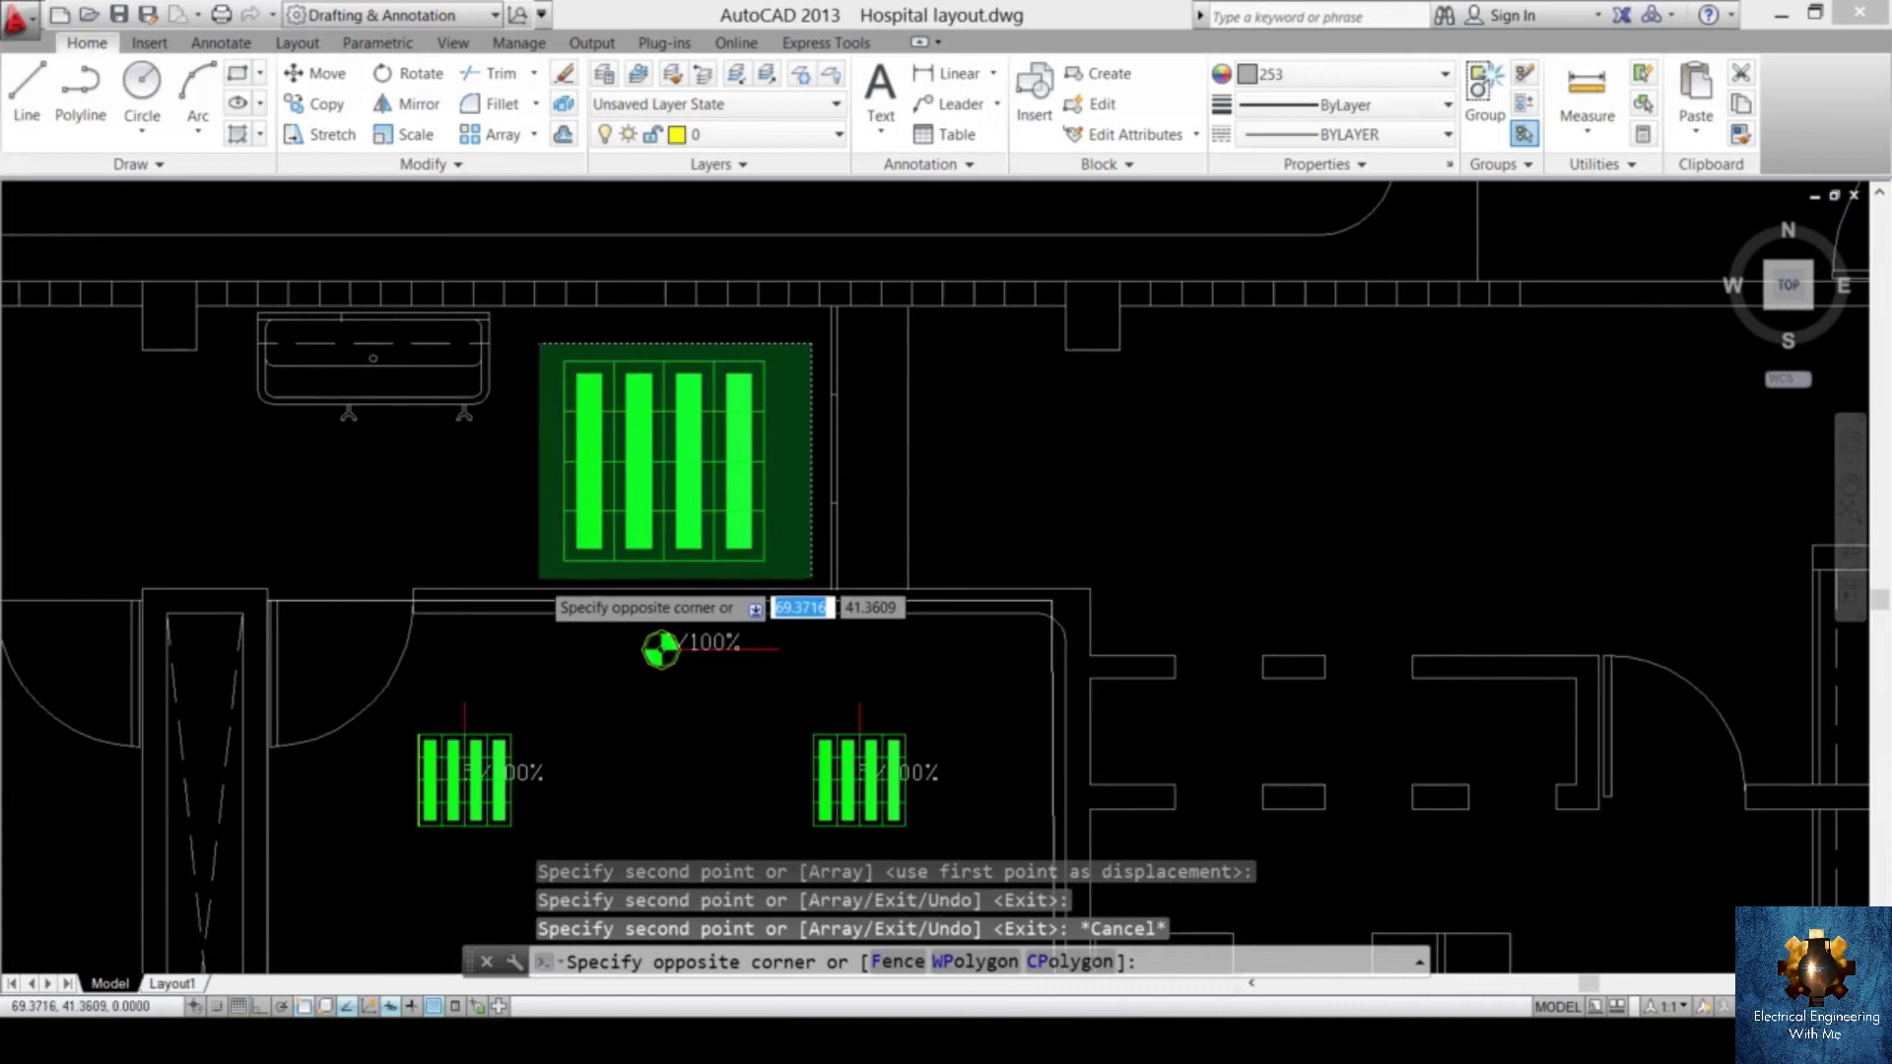
click(538, 580)
key(Delete)
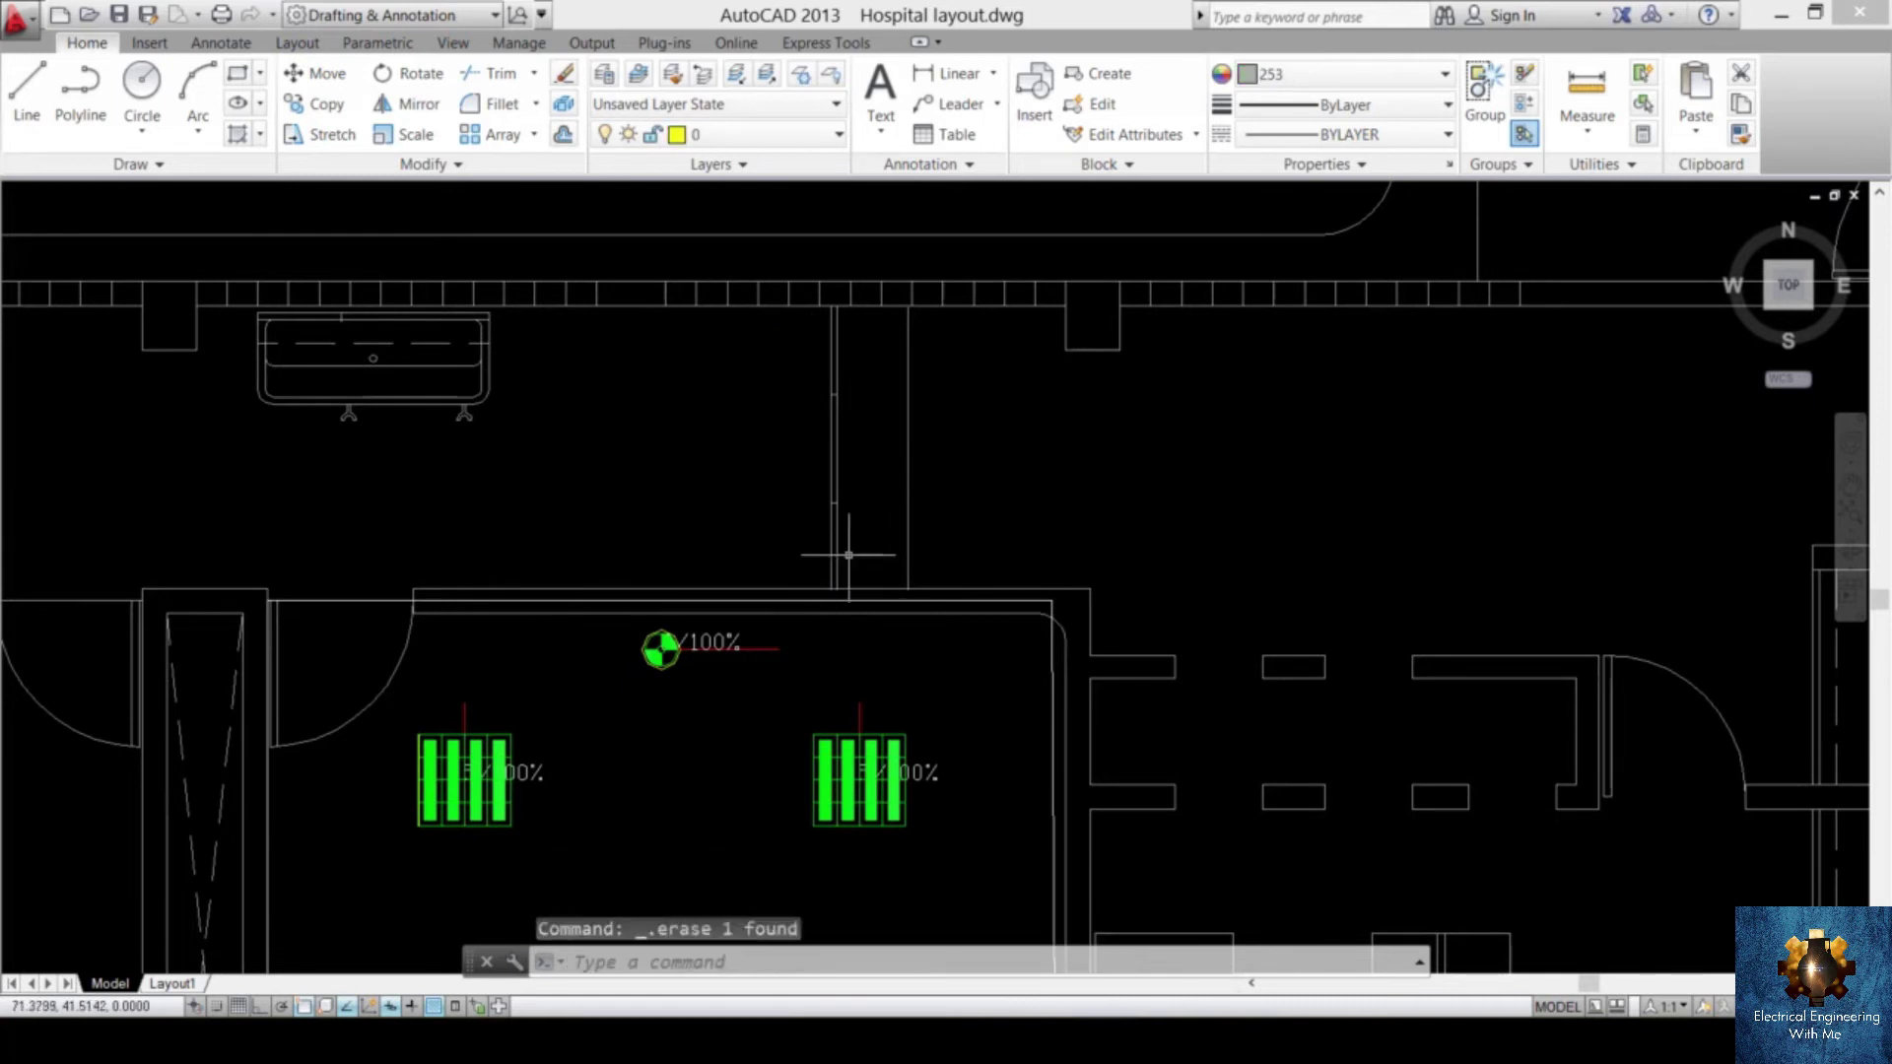
- Examine the green luminaire symbols placed over the yellow fixtures along the corridor and in the neighbouring rooms
scroll(832, 594, down, 3)
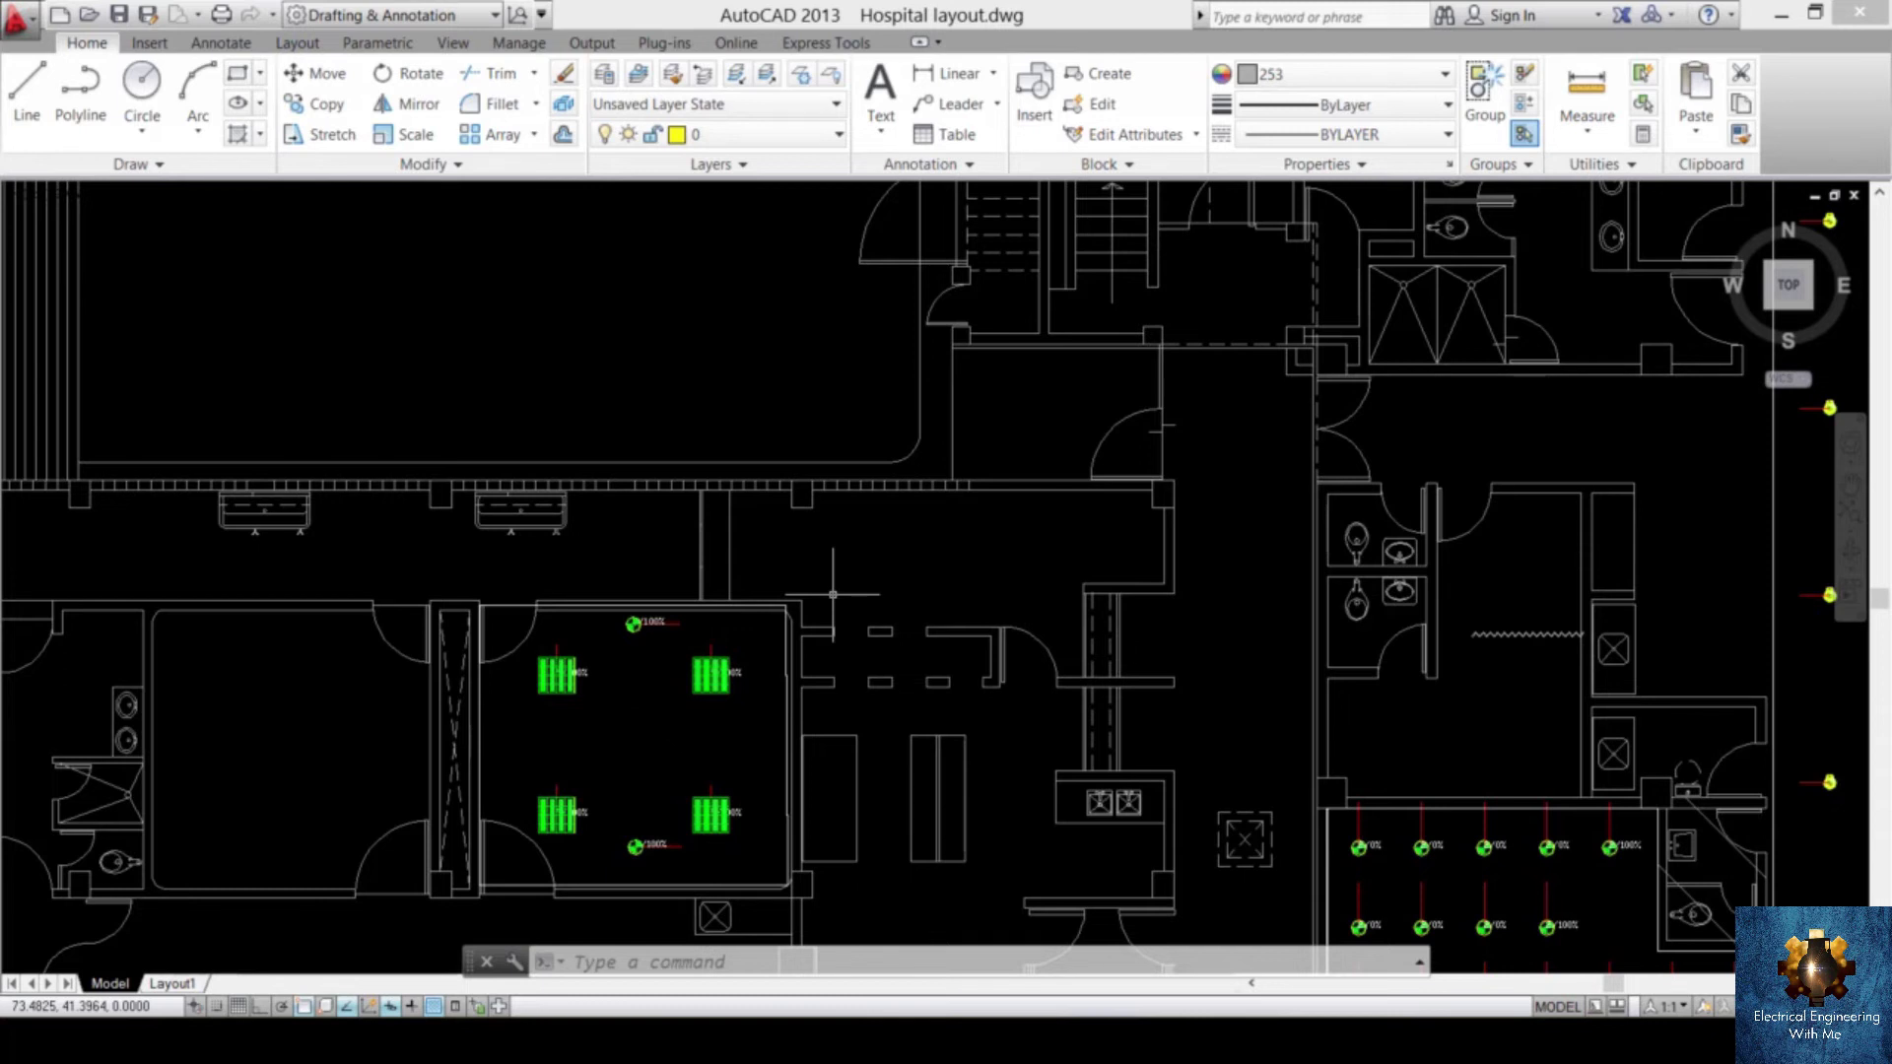
scroll(833, 594, down, 4)
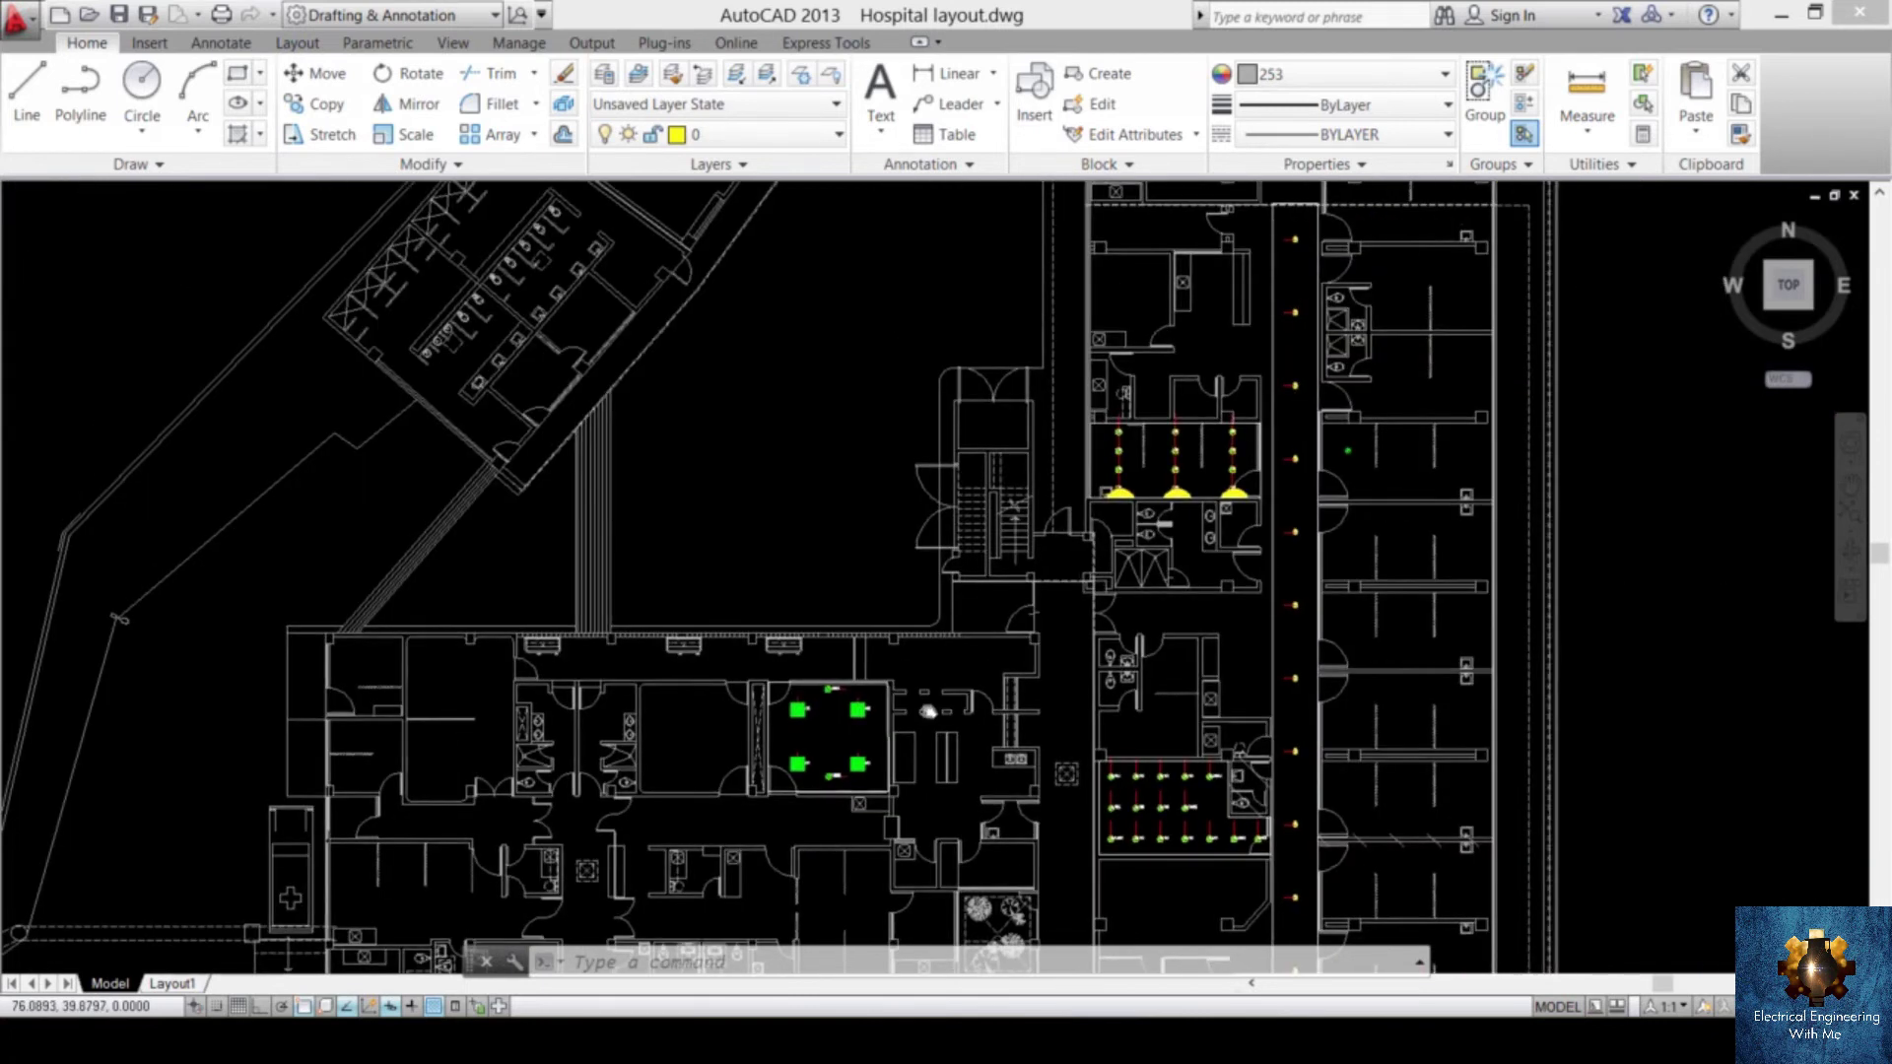
mouse_move(849, 628)
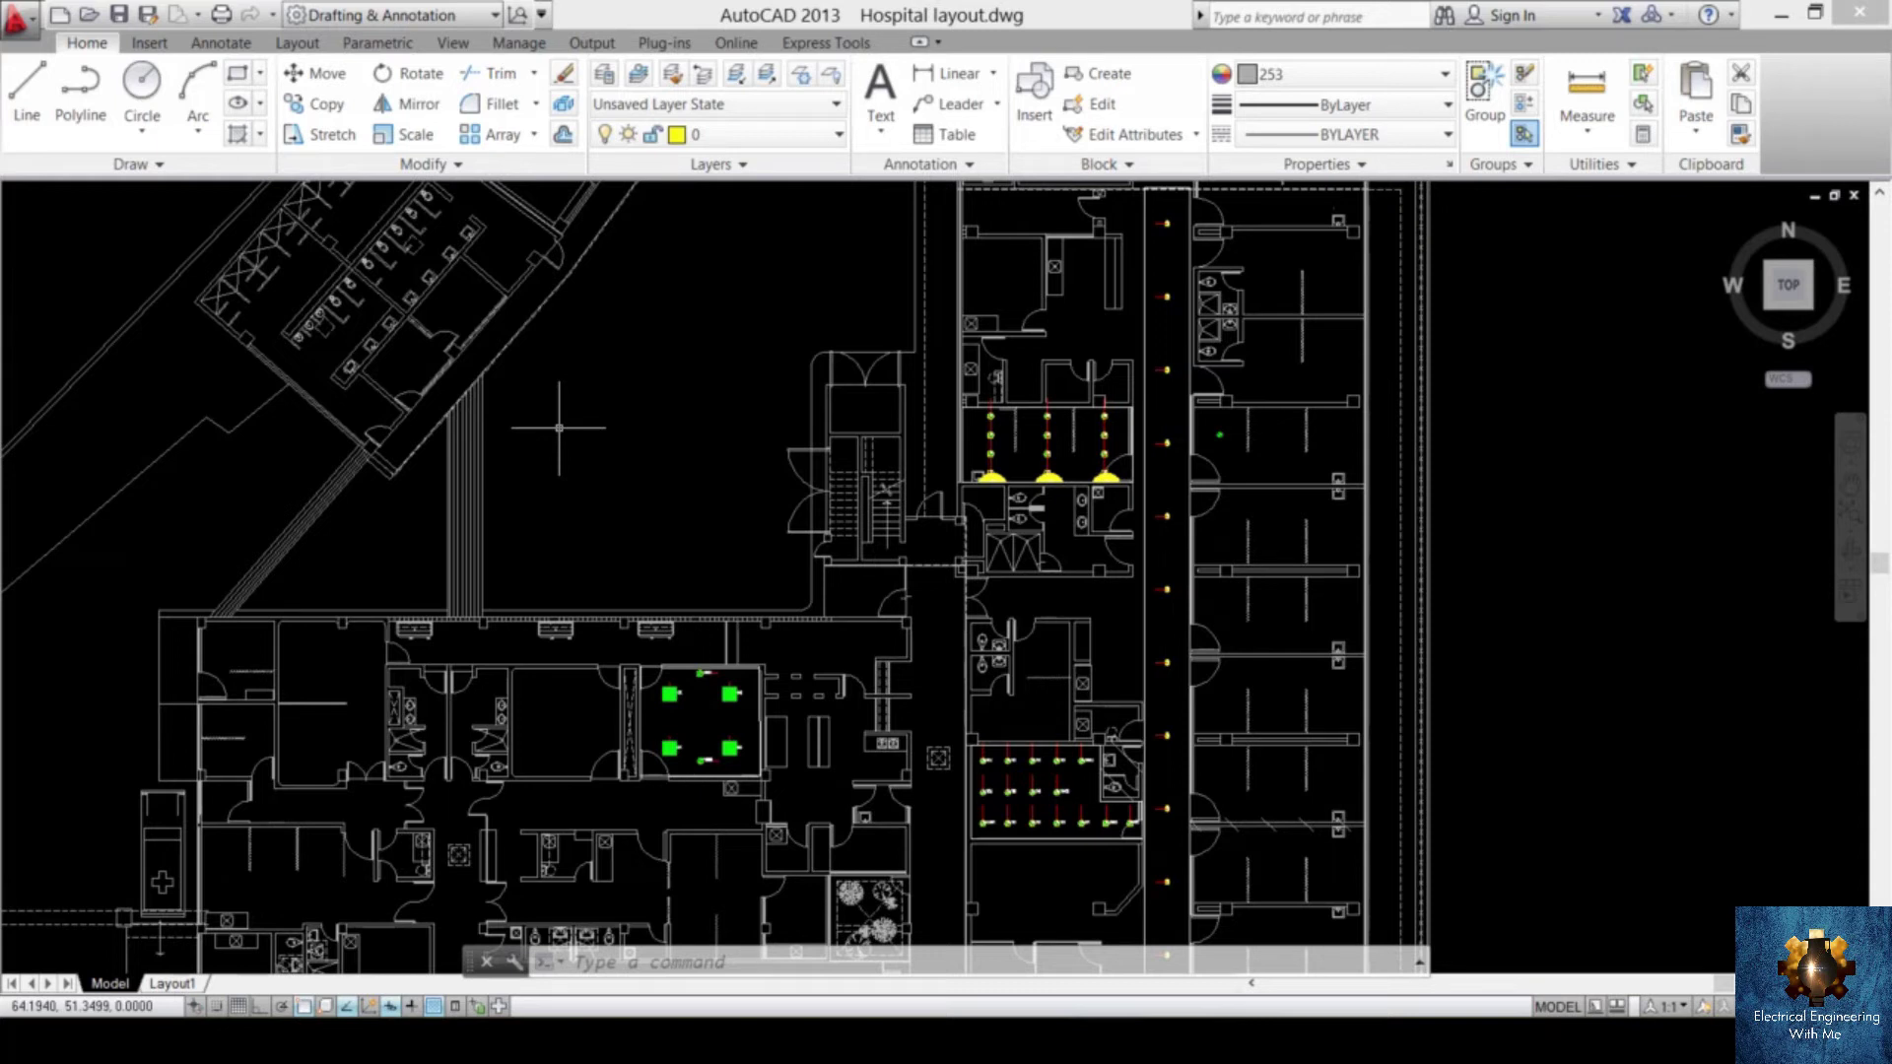
middle_drag(1151, 637, 1027, 631)
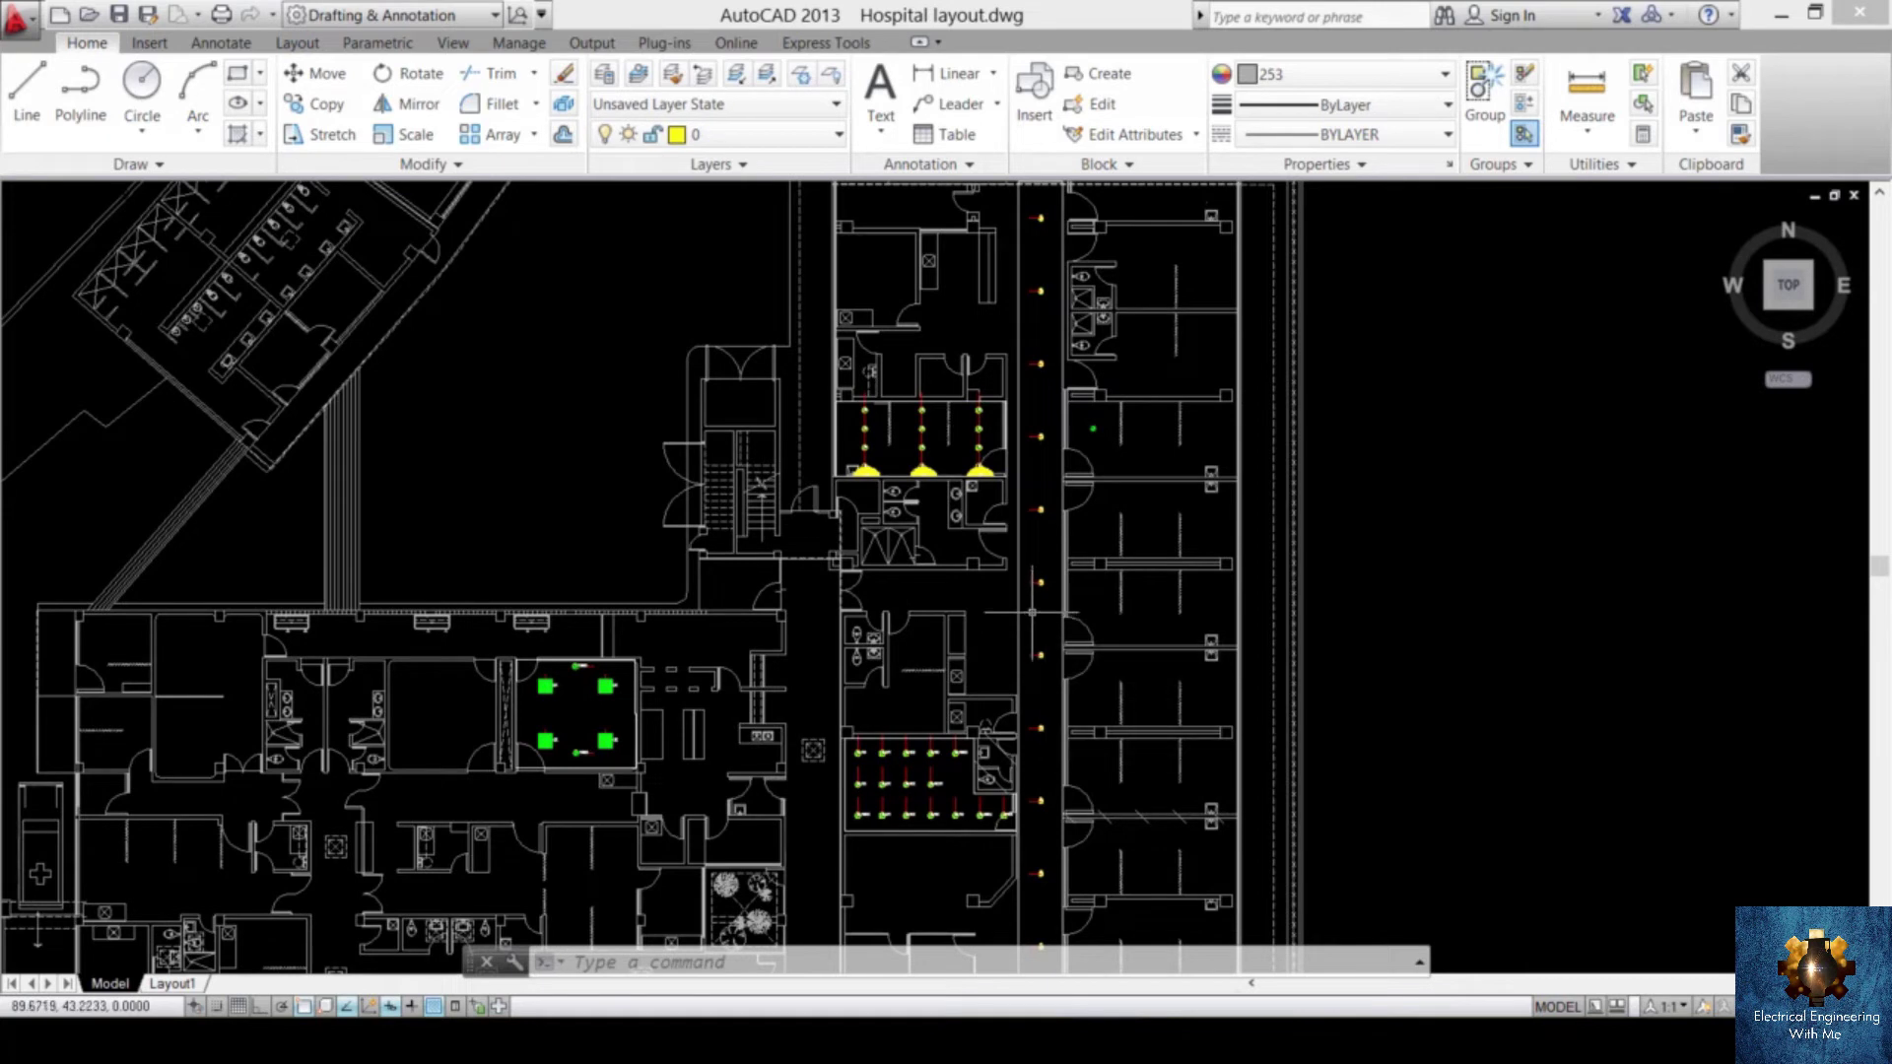
scroll(1034, 586, up, 4)
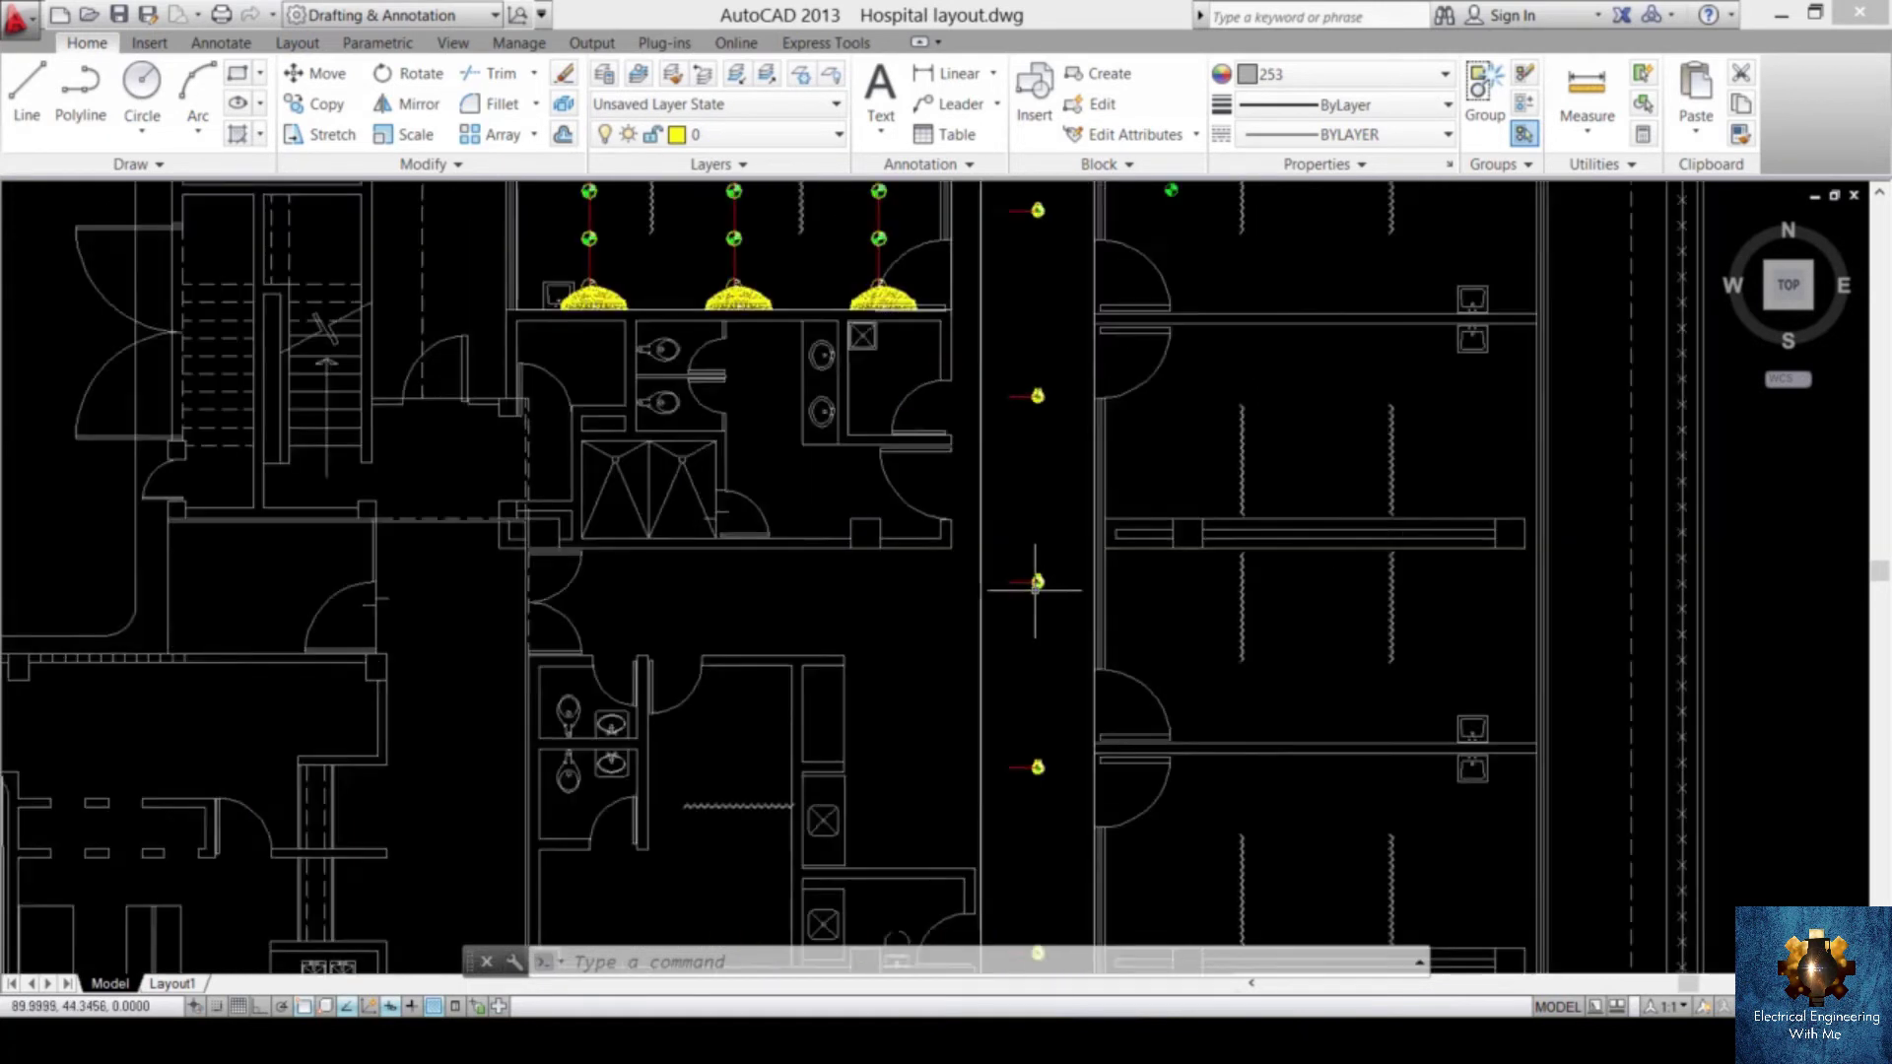
scroll(1035, 590, up, 2)
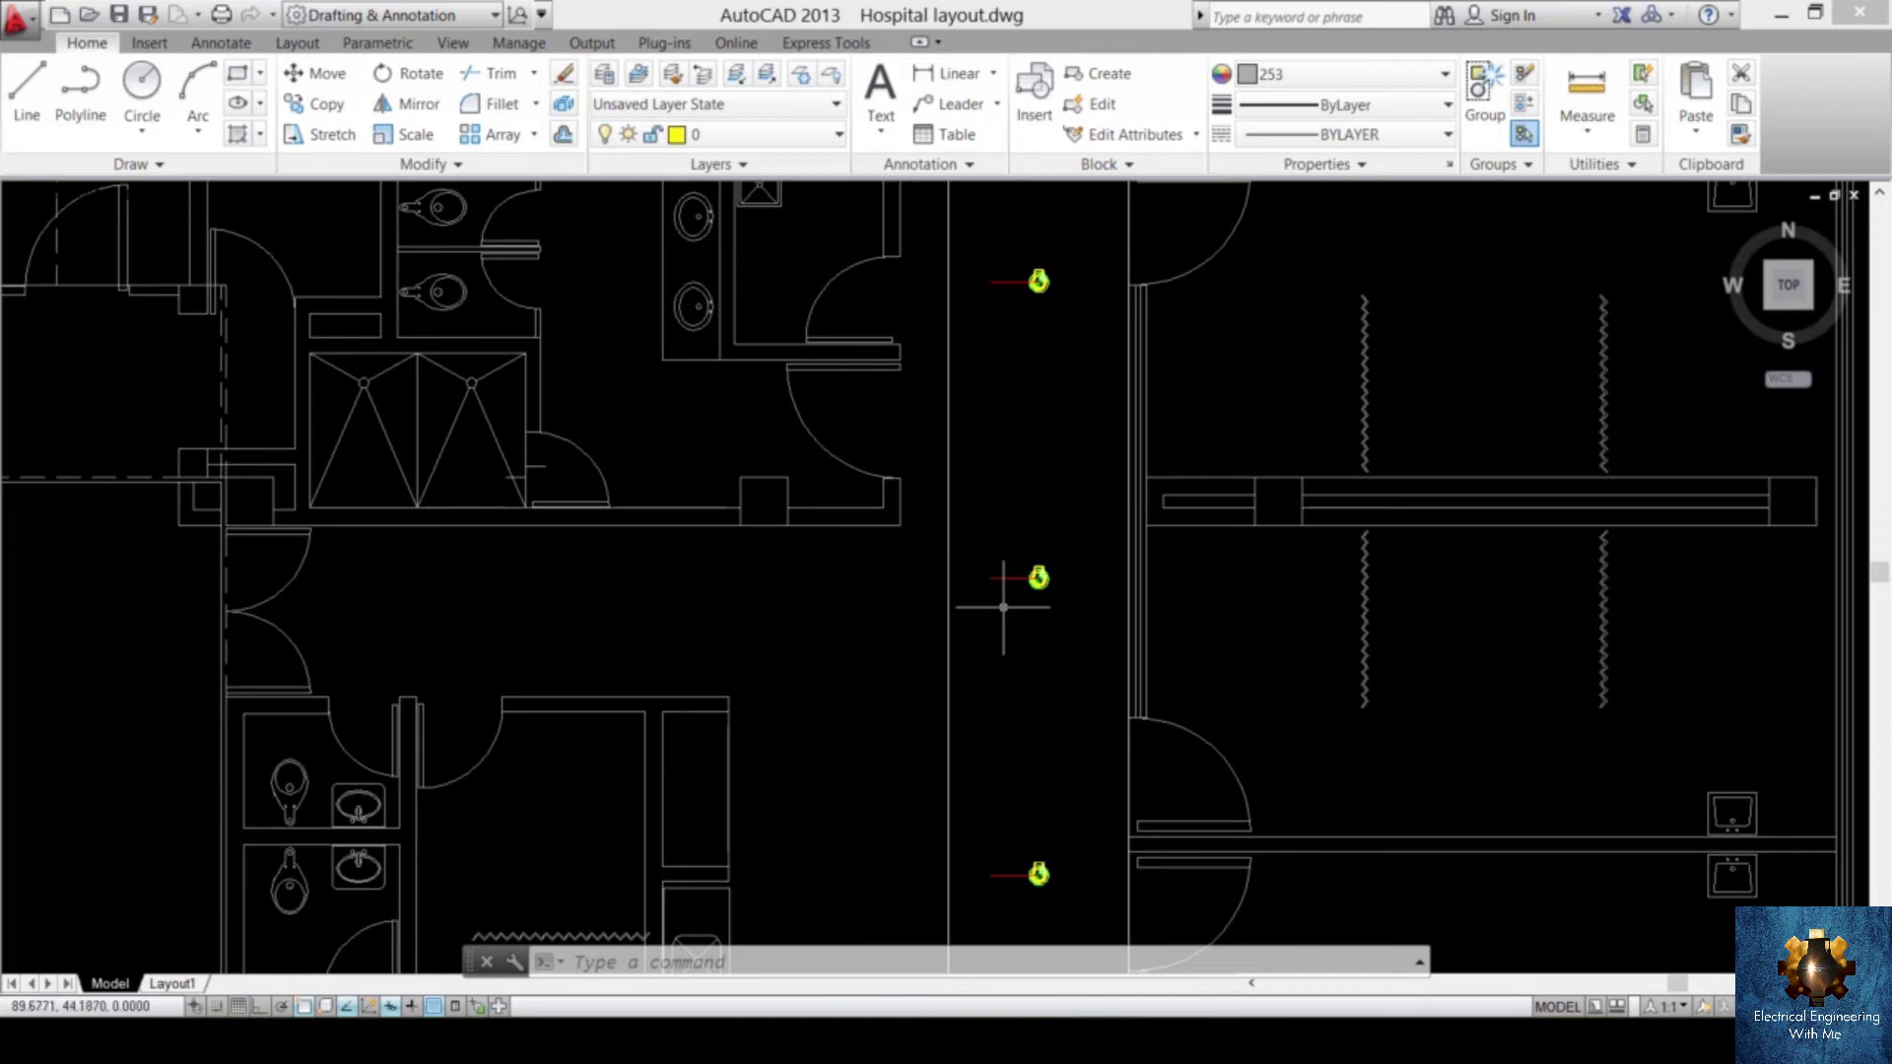
scroll(1005, 587, up, 3)
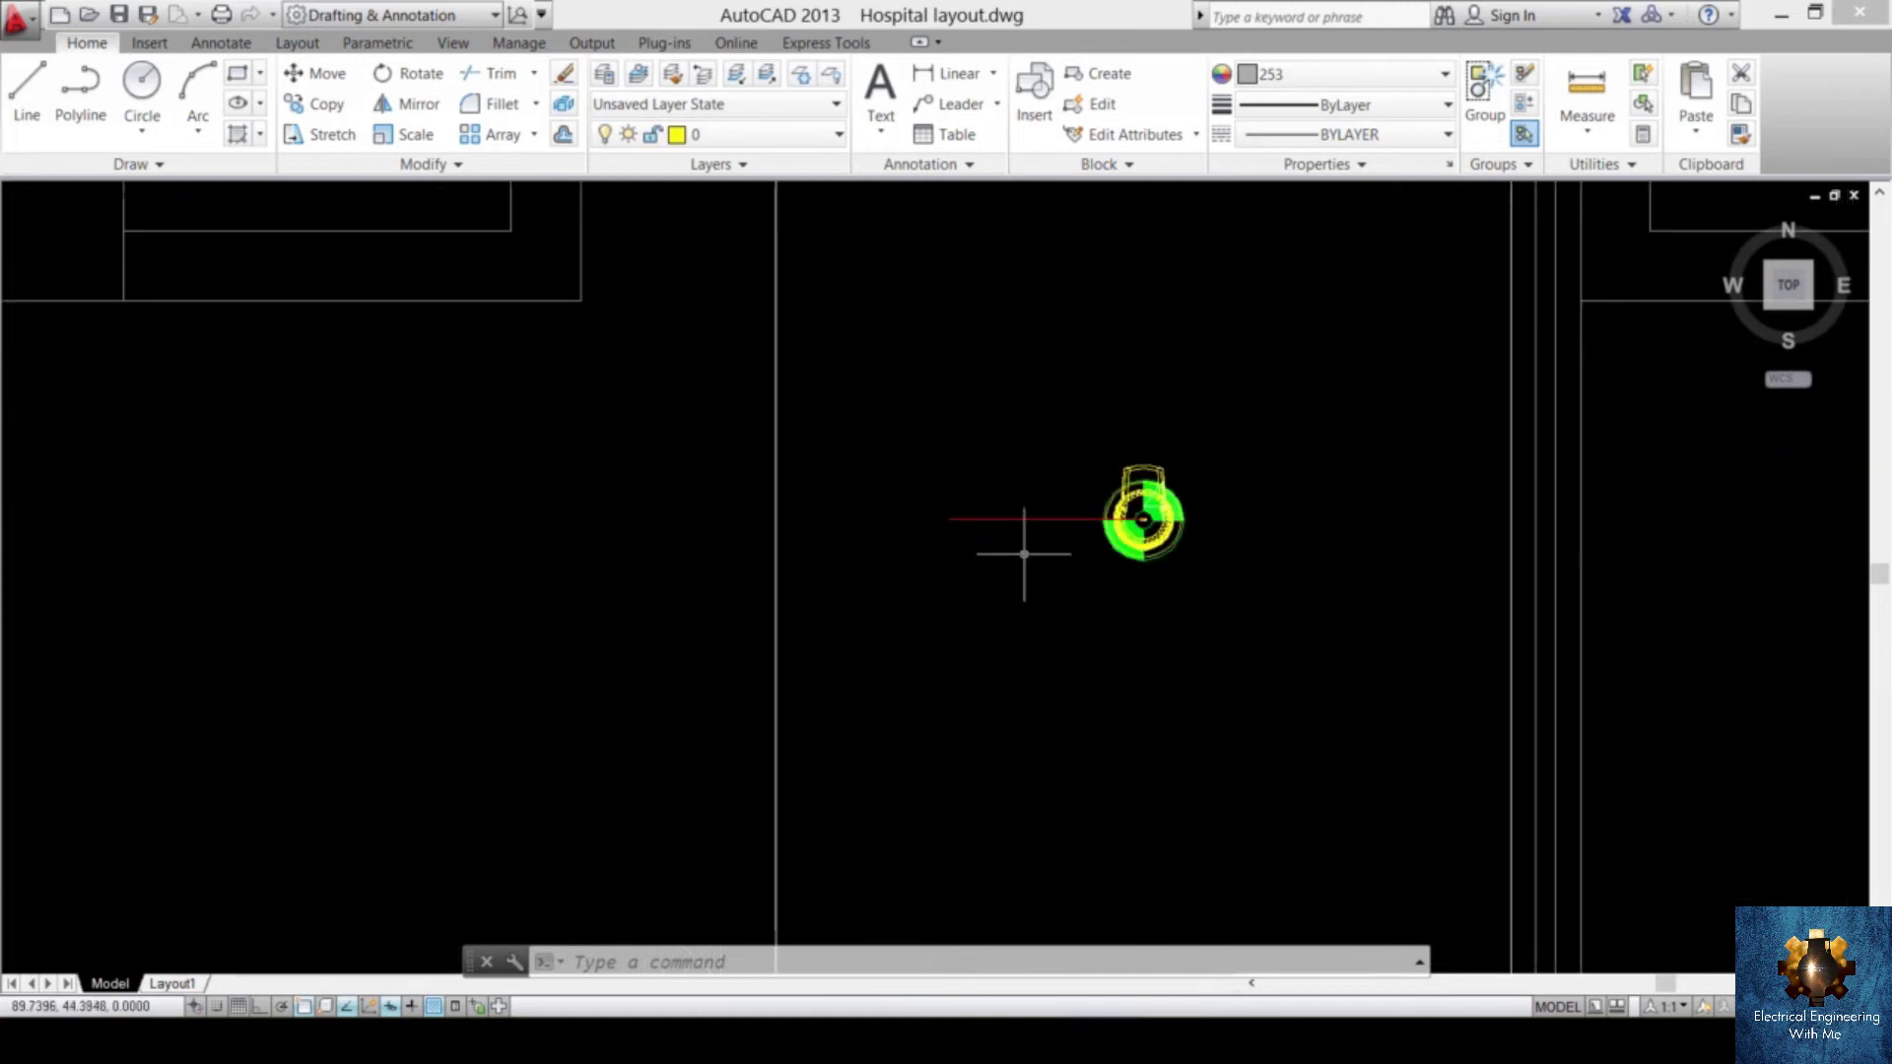
scroll(1022, 562, down, 6)
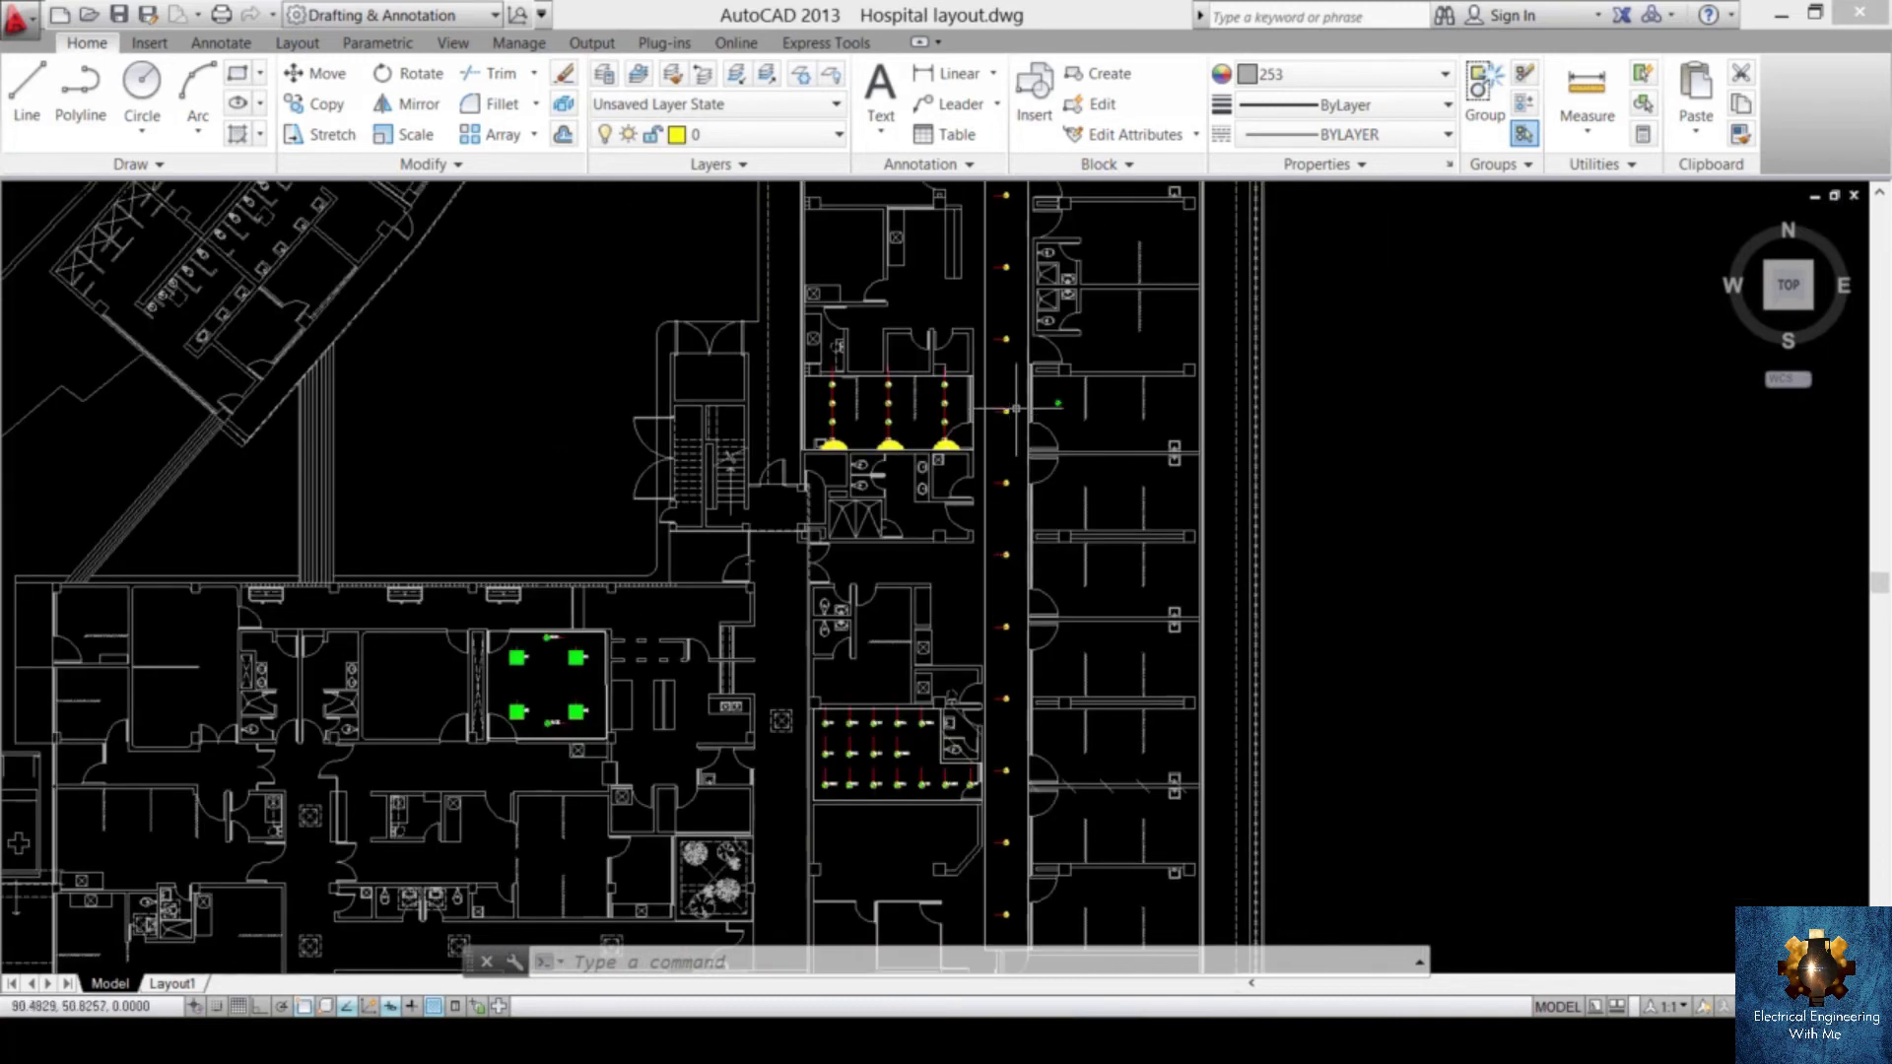
scroll(1010, 414, up, 10)
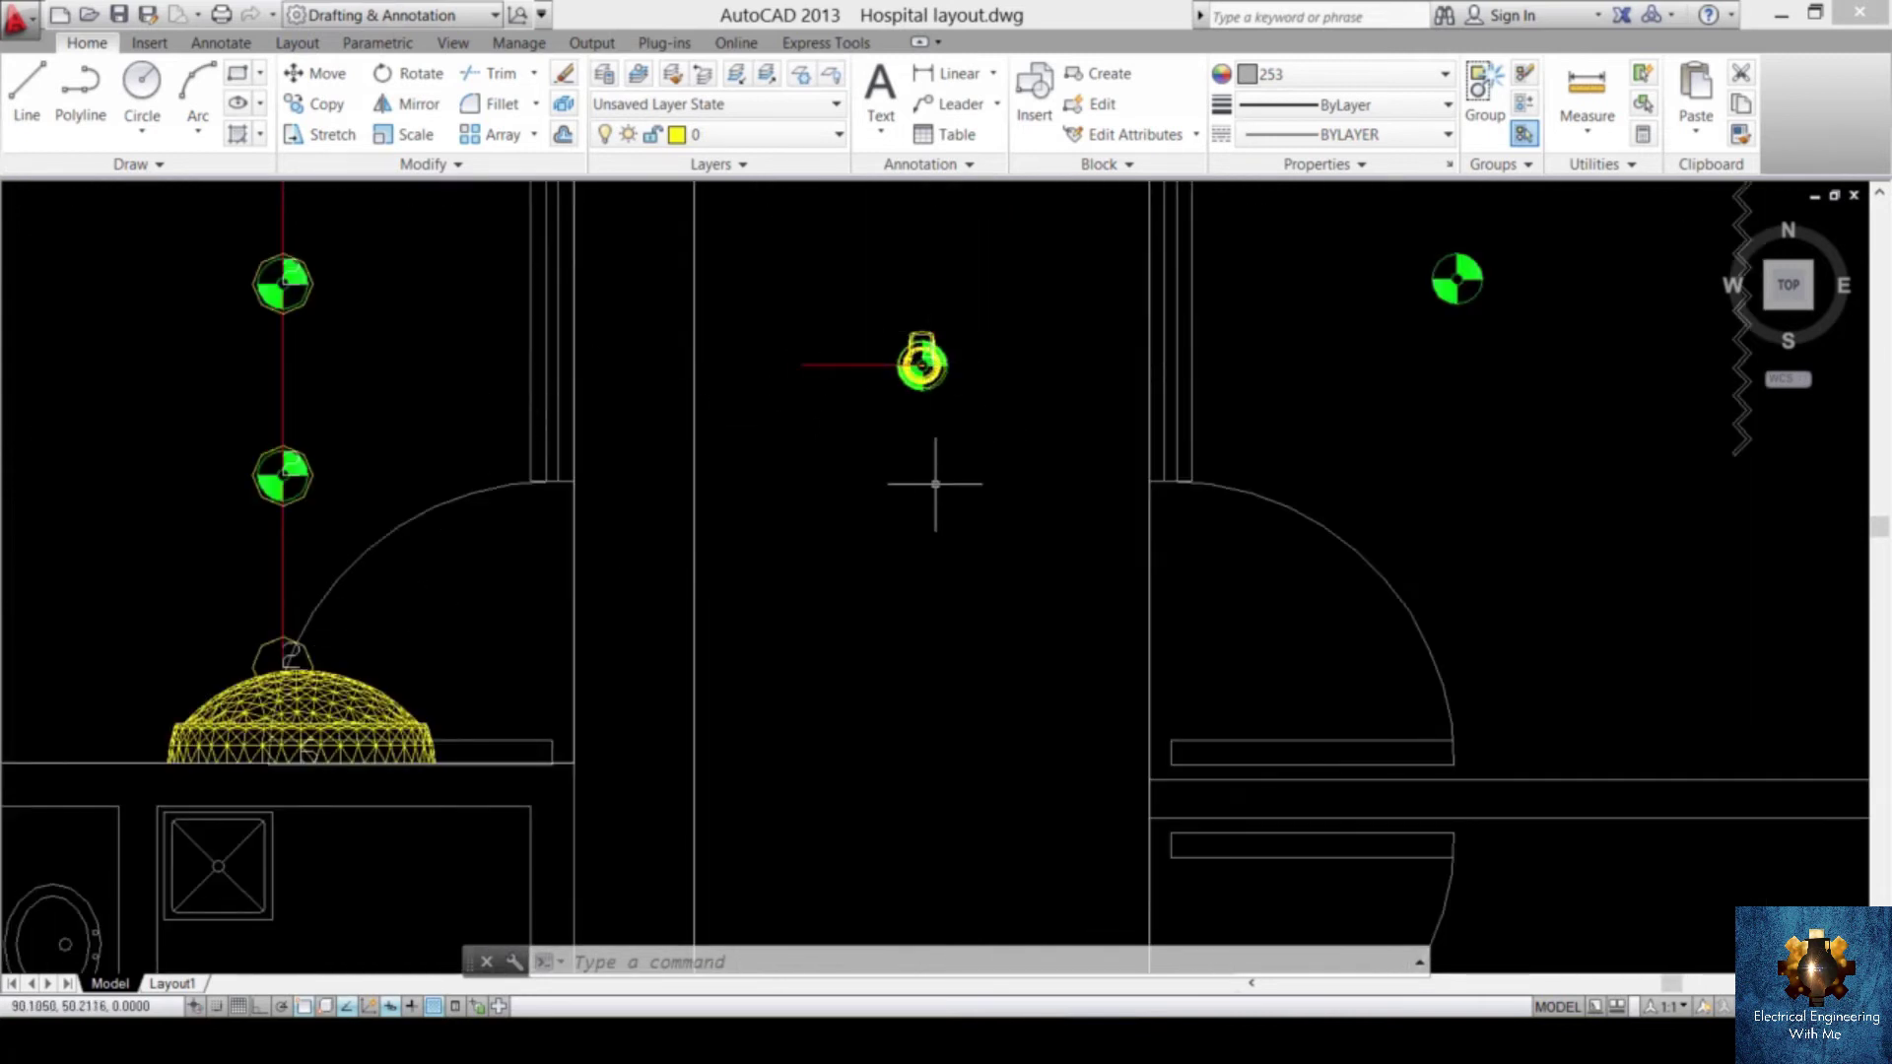
scroll(929, 478, down, 4)
scroll(897, 431, down, 3)
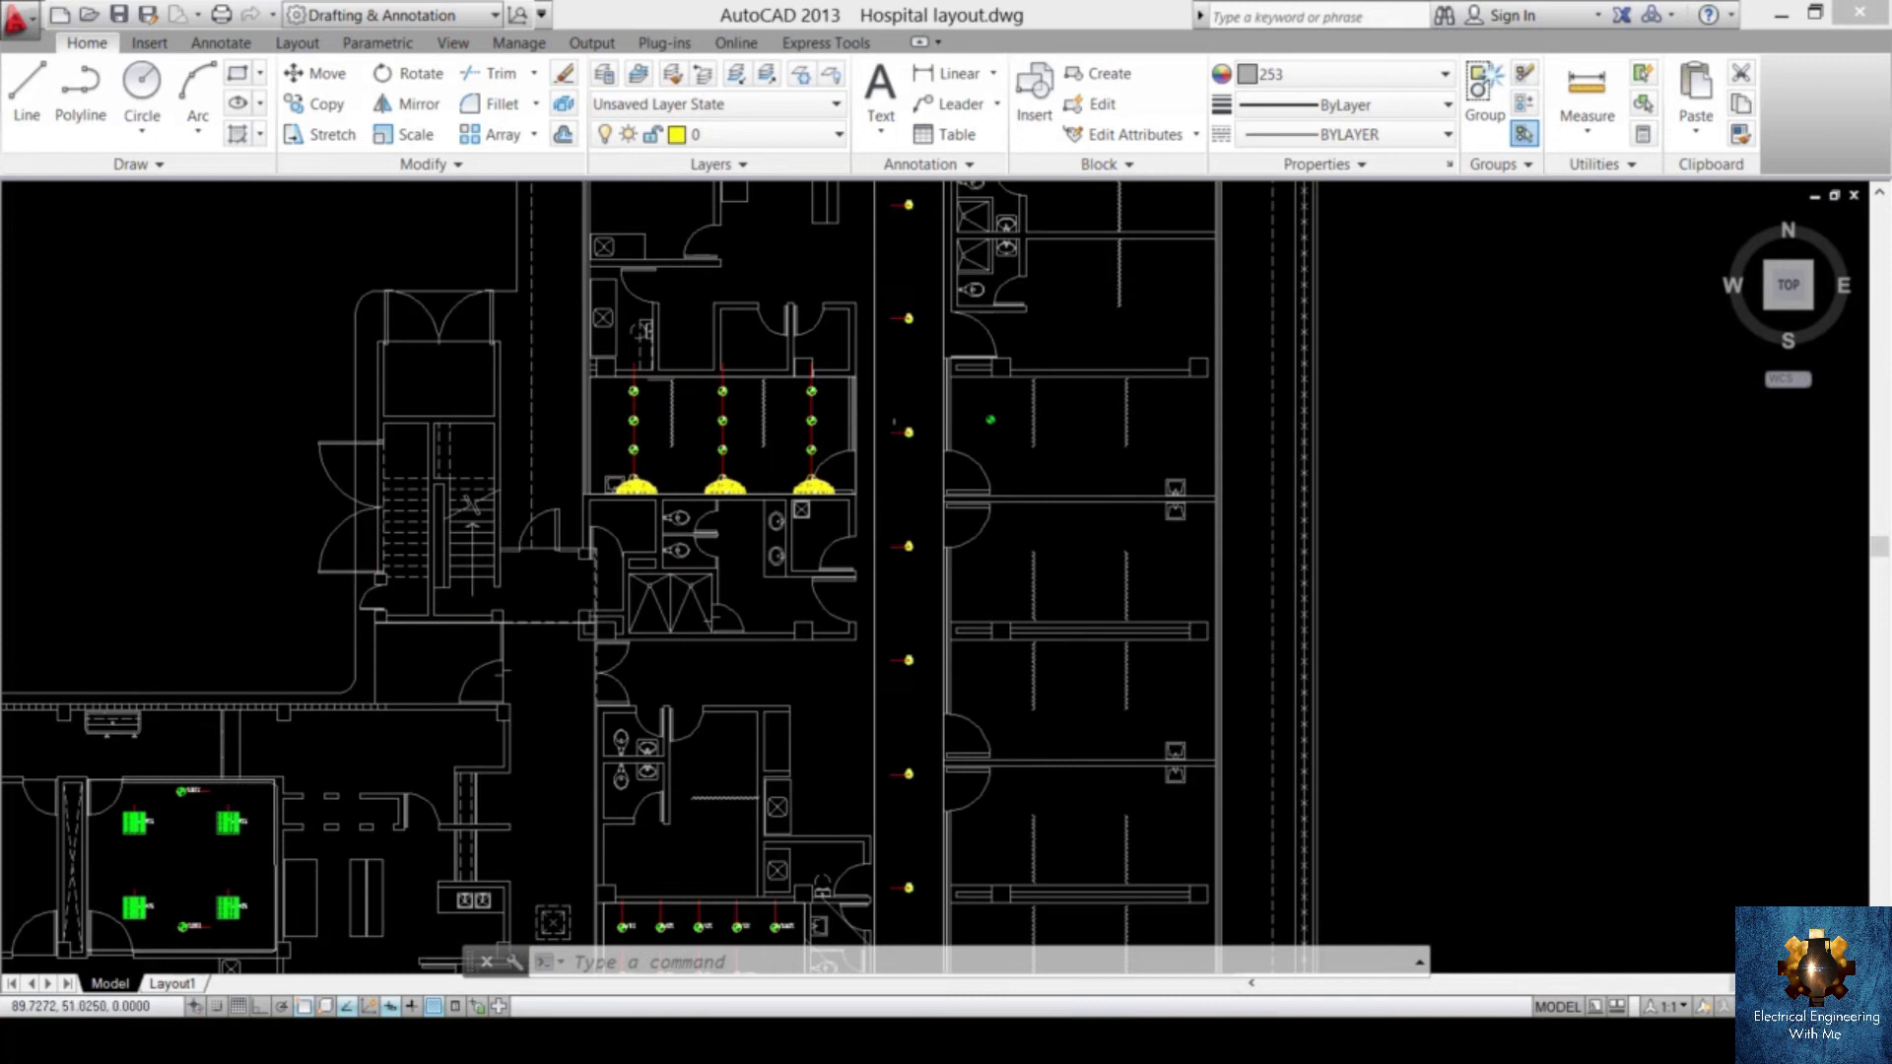
- Delete the underlying lighting reference object that holds the yellow fixtures, red lines and percentage labels across the rooms and corridor
scroll(897, 431, up, 3)
click(889, 406)
click(866, 423)
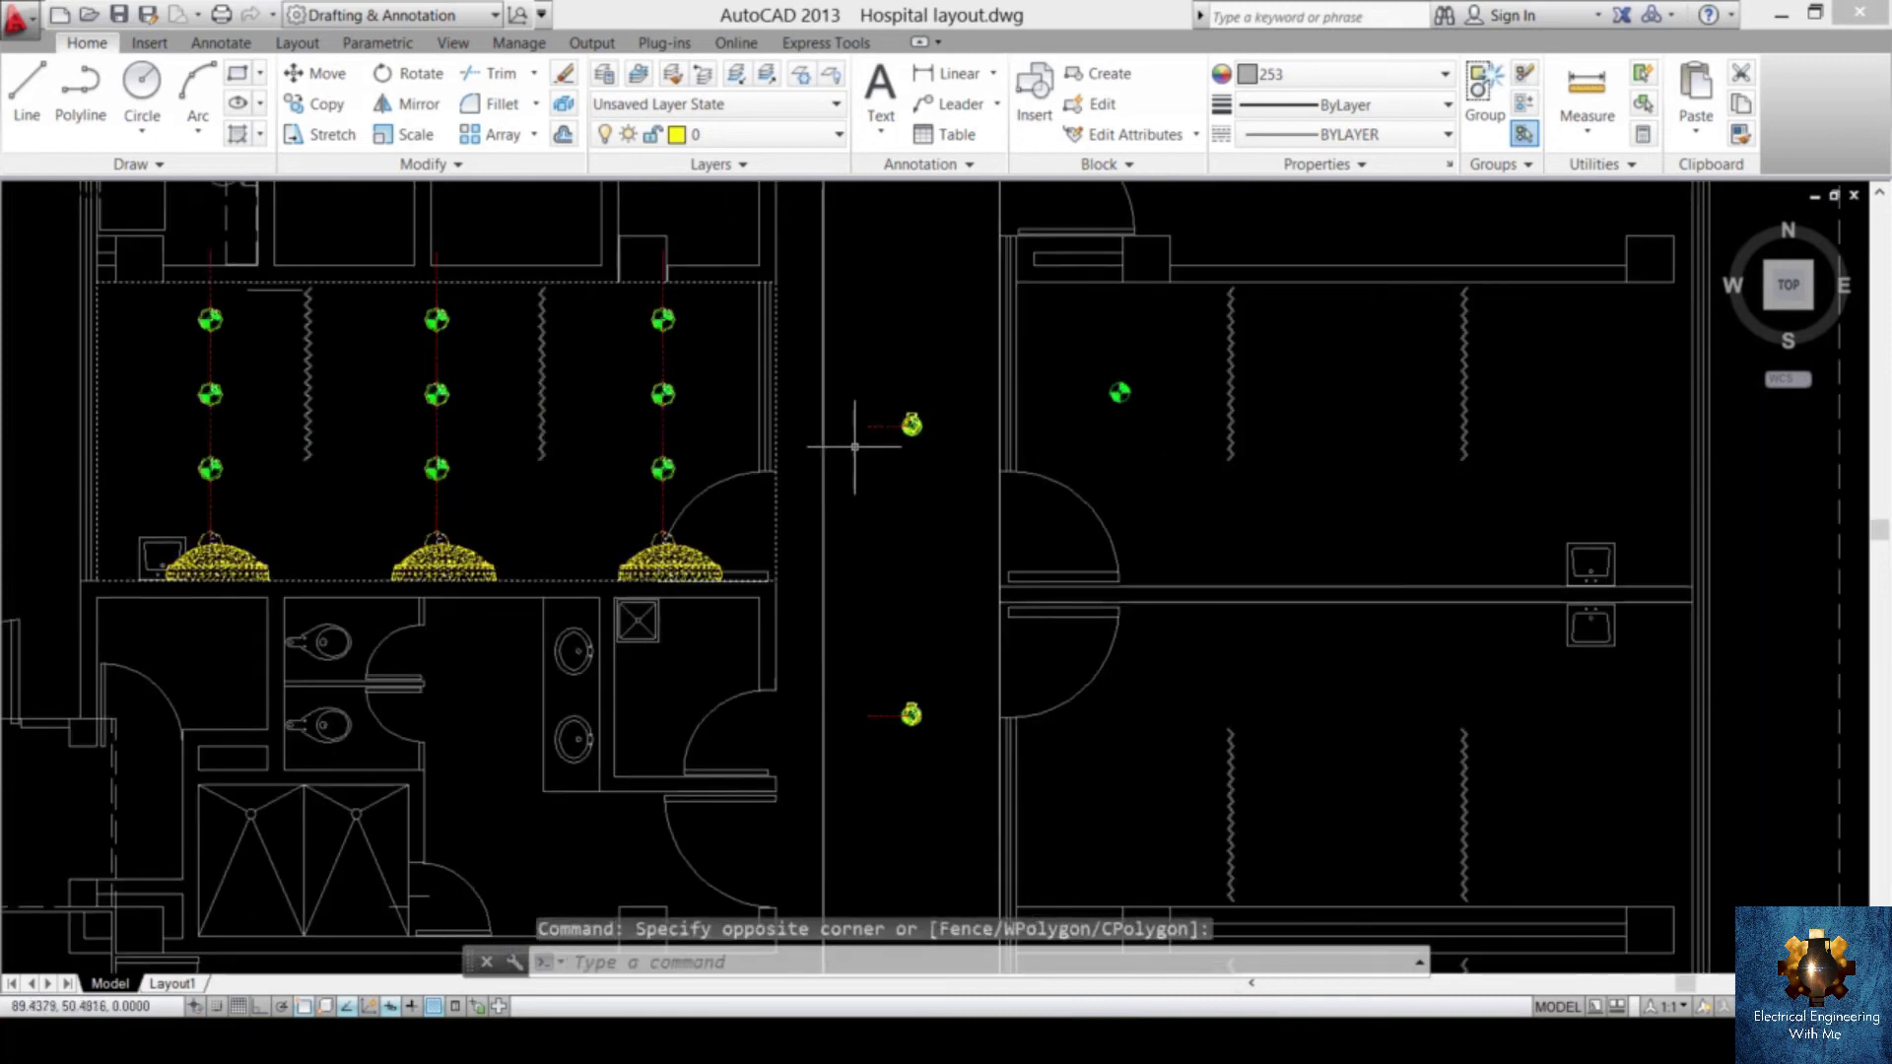
scroll(858, 446, down, 5)
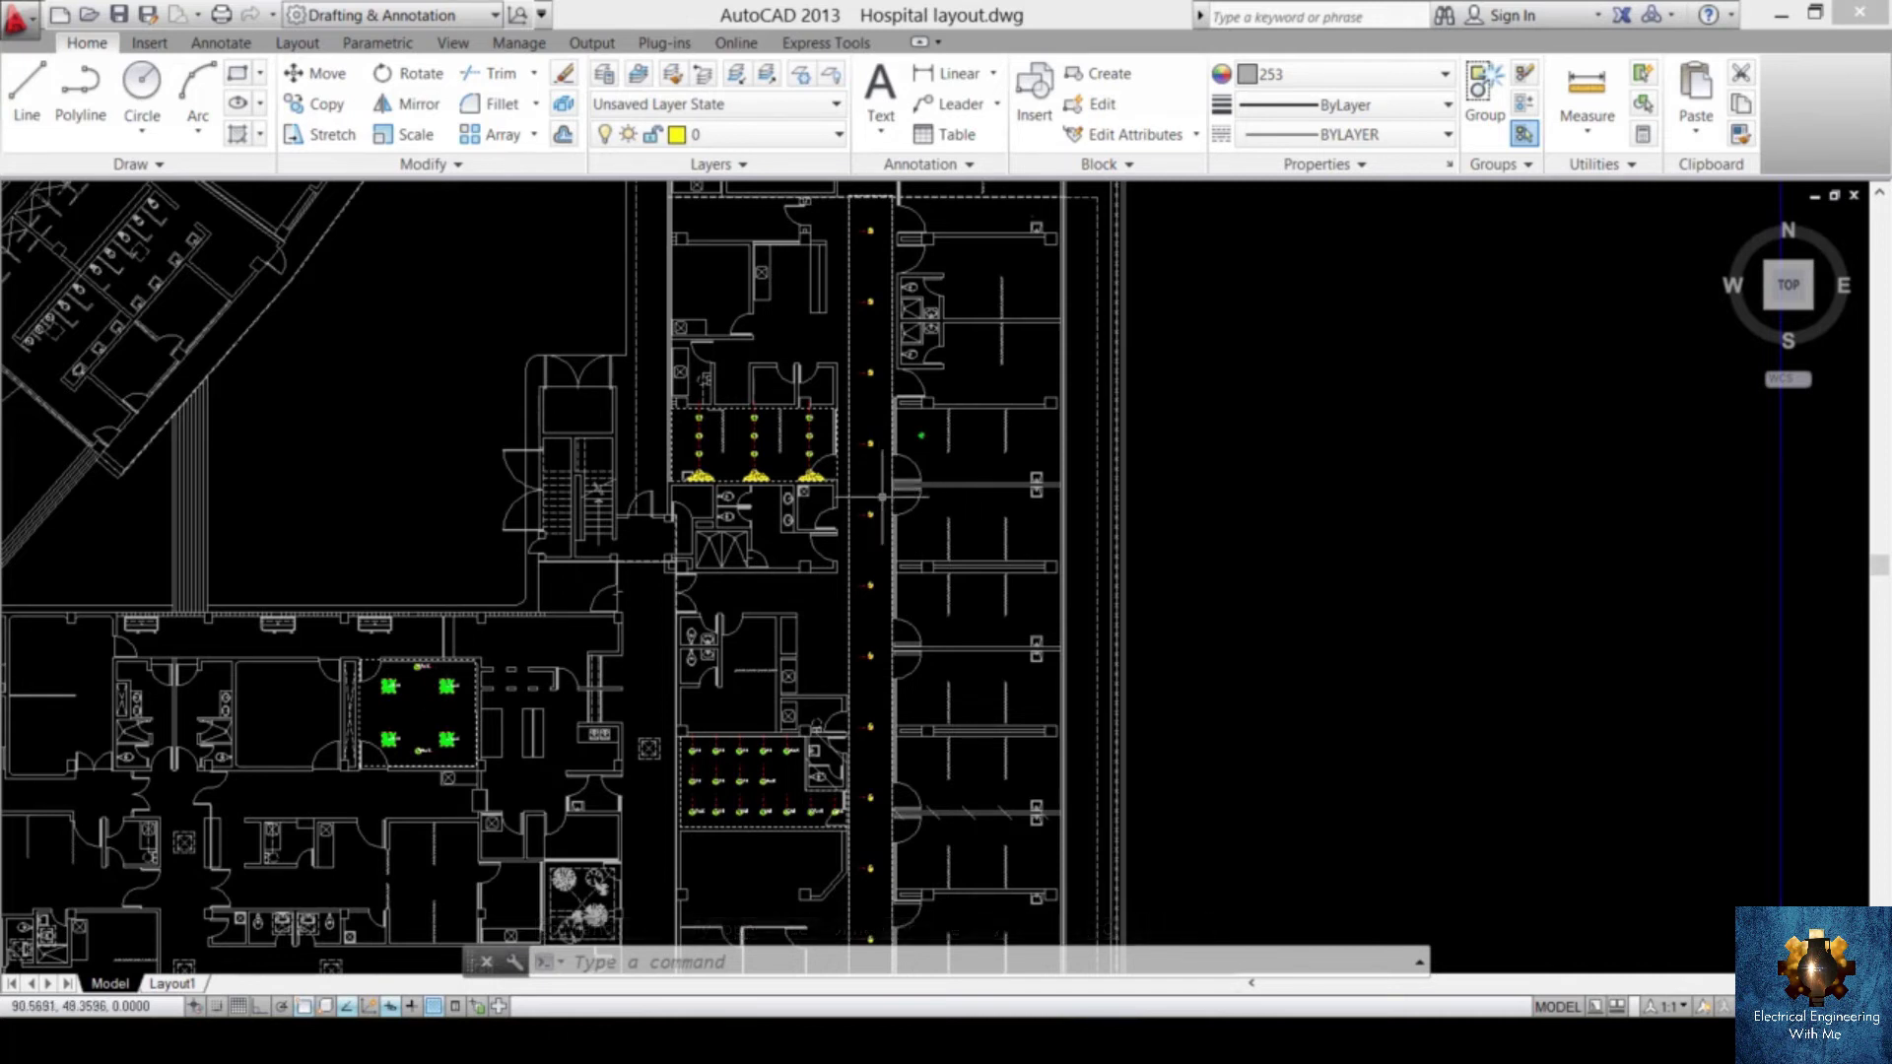
scroll(854, 450, up, 4)
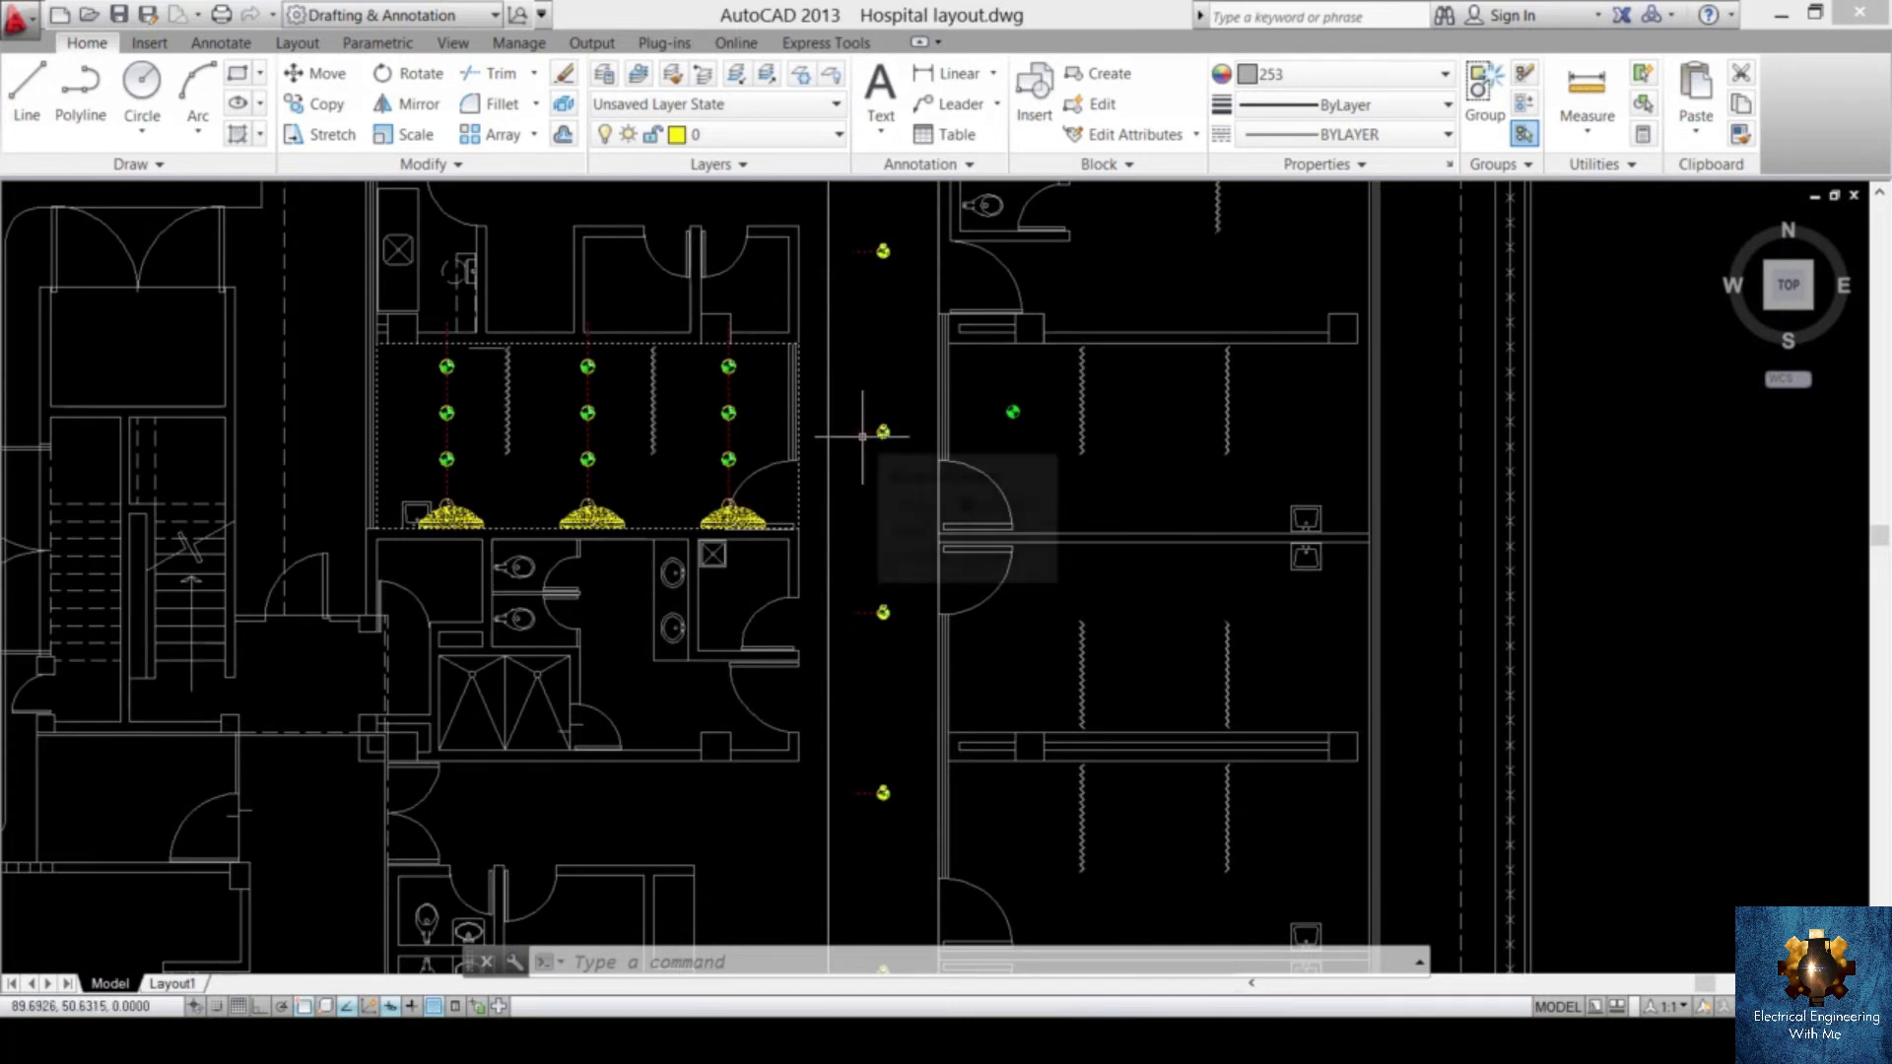
click(864, 436)
key(Delete)
scroll(864, 437, down, 4)
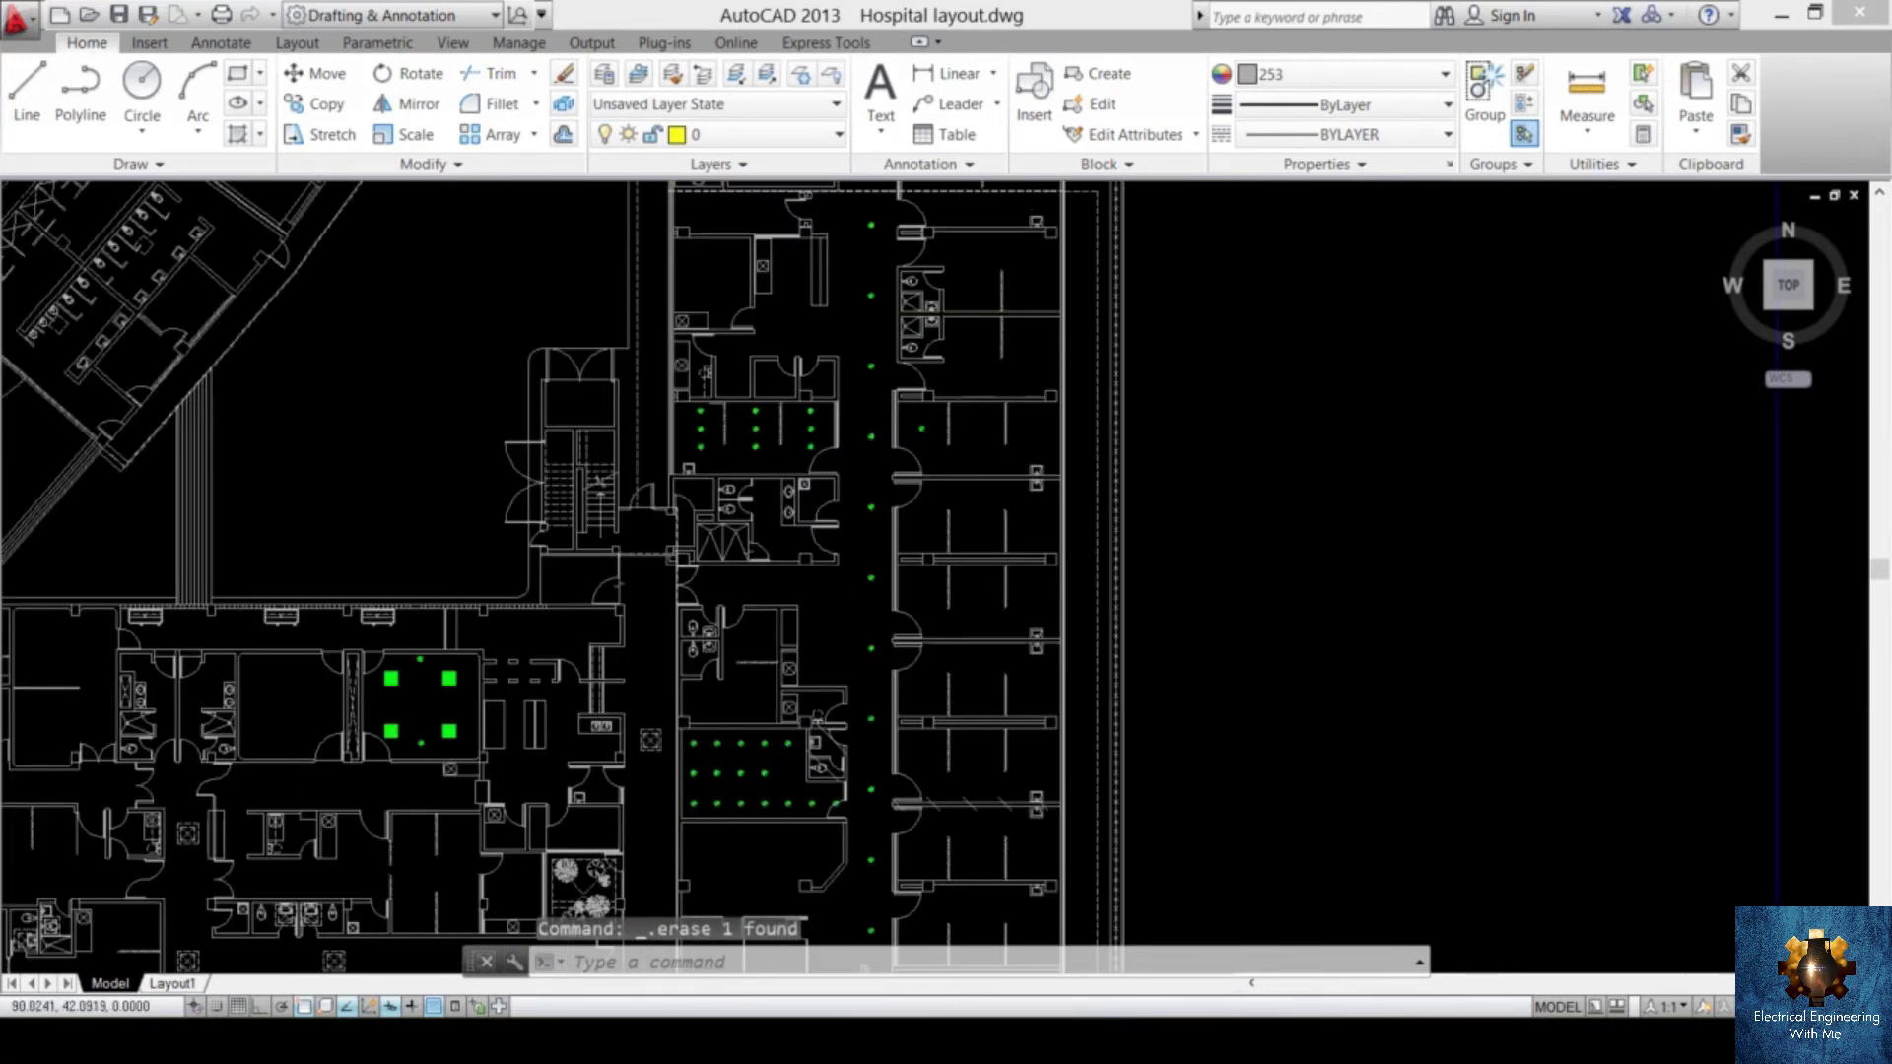
- Delete the spare round green luminaire in the room east of the corridor
middle_drag(893, 538, 911, 509)
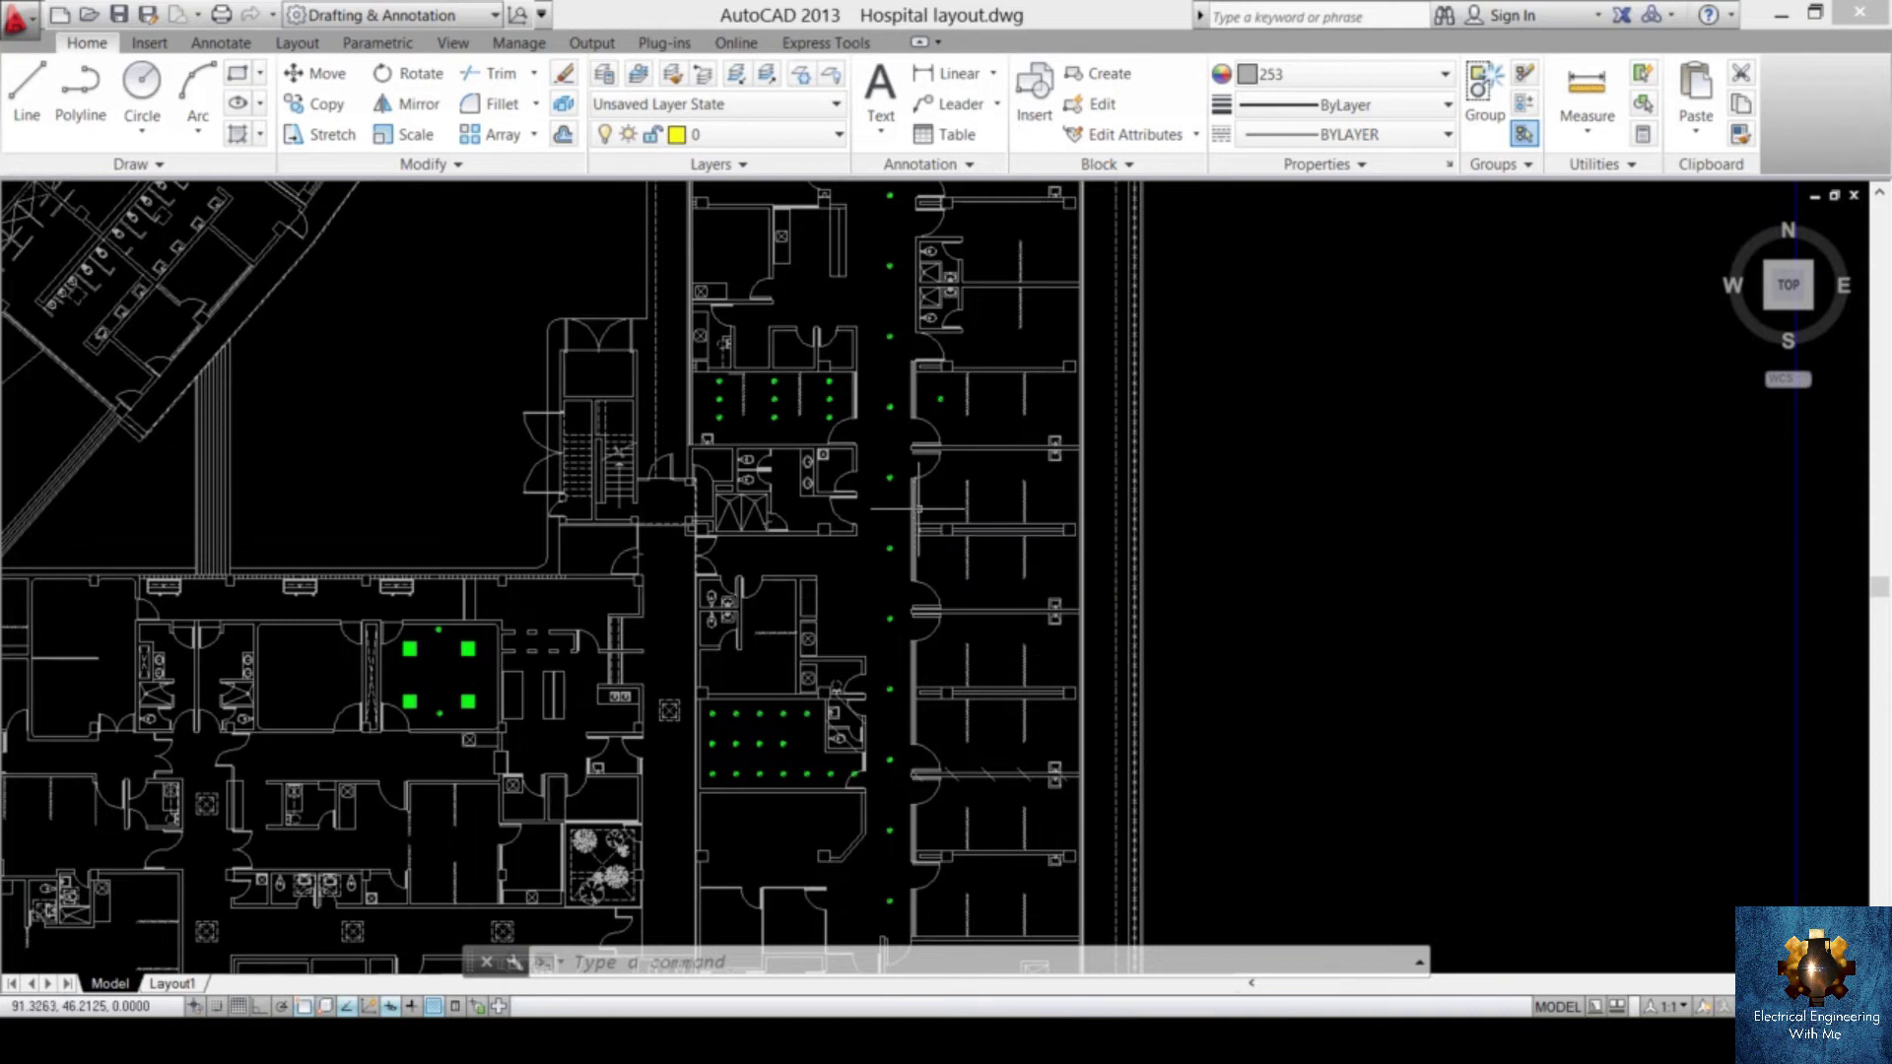
scroll(922, 569, down, 5)
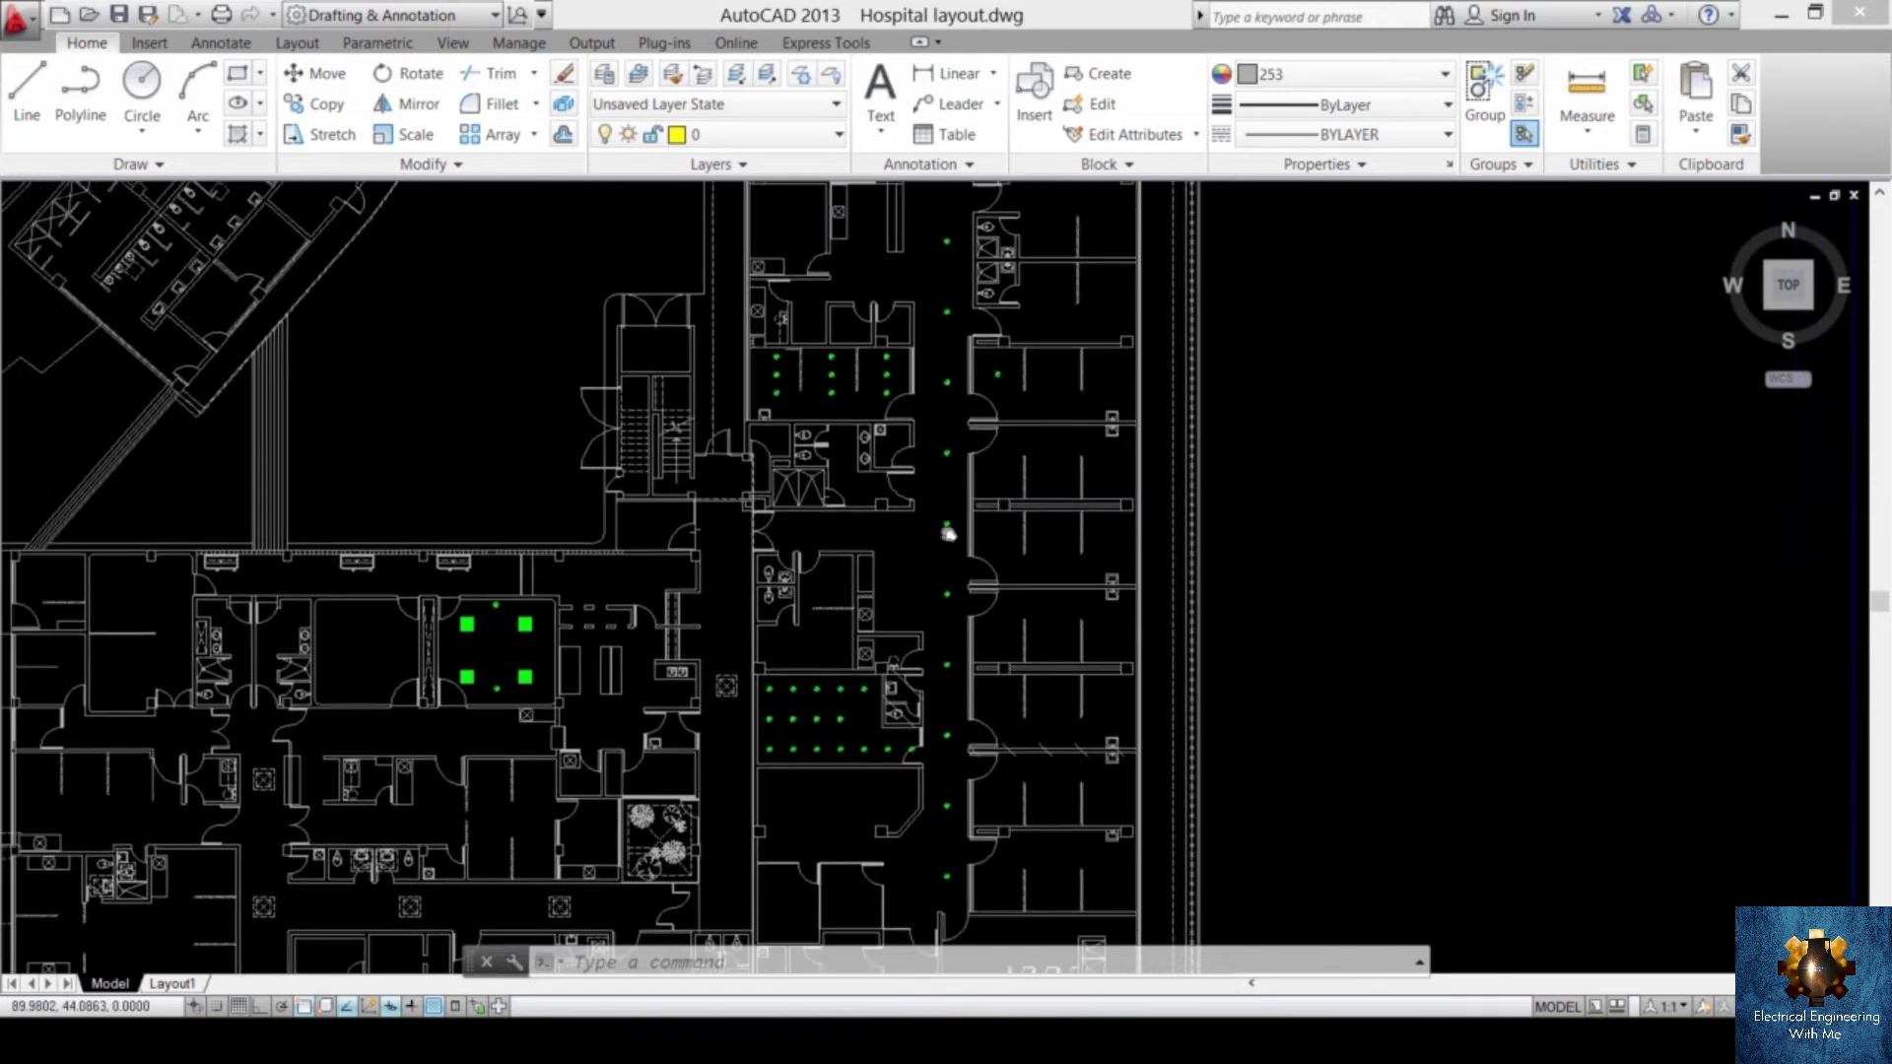
scroll(921, 570, up, 5)
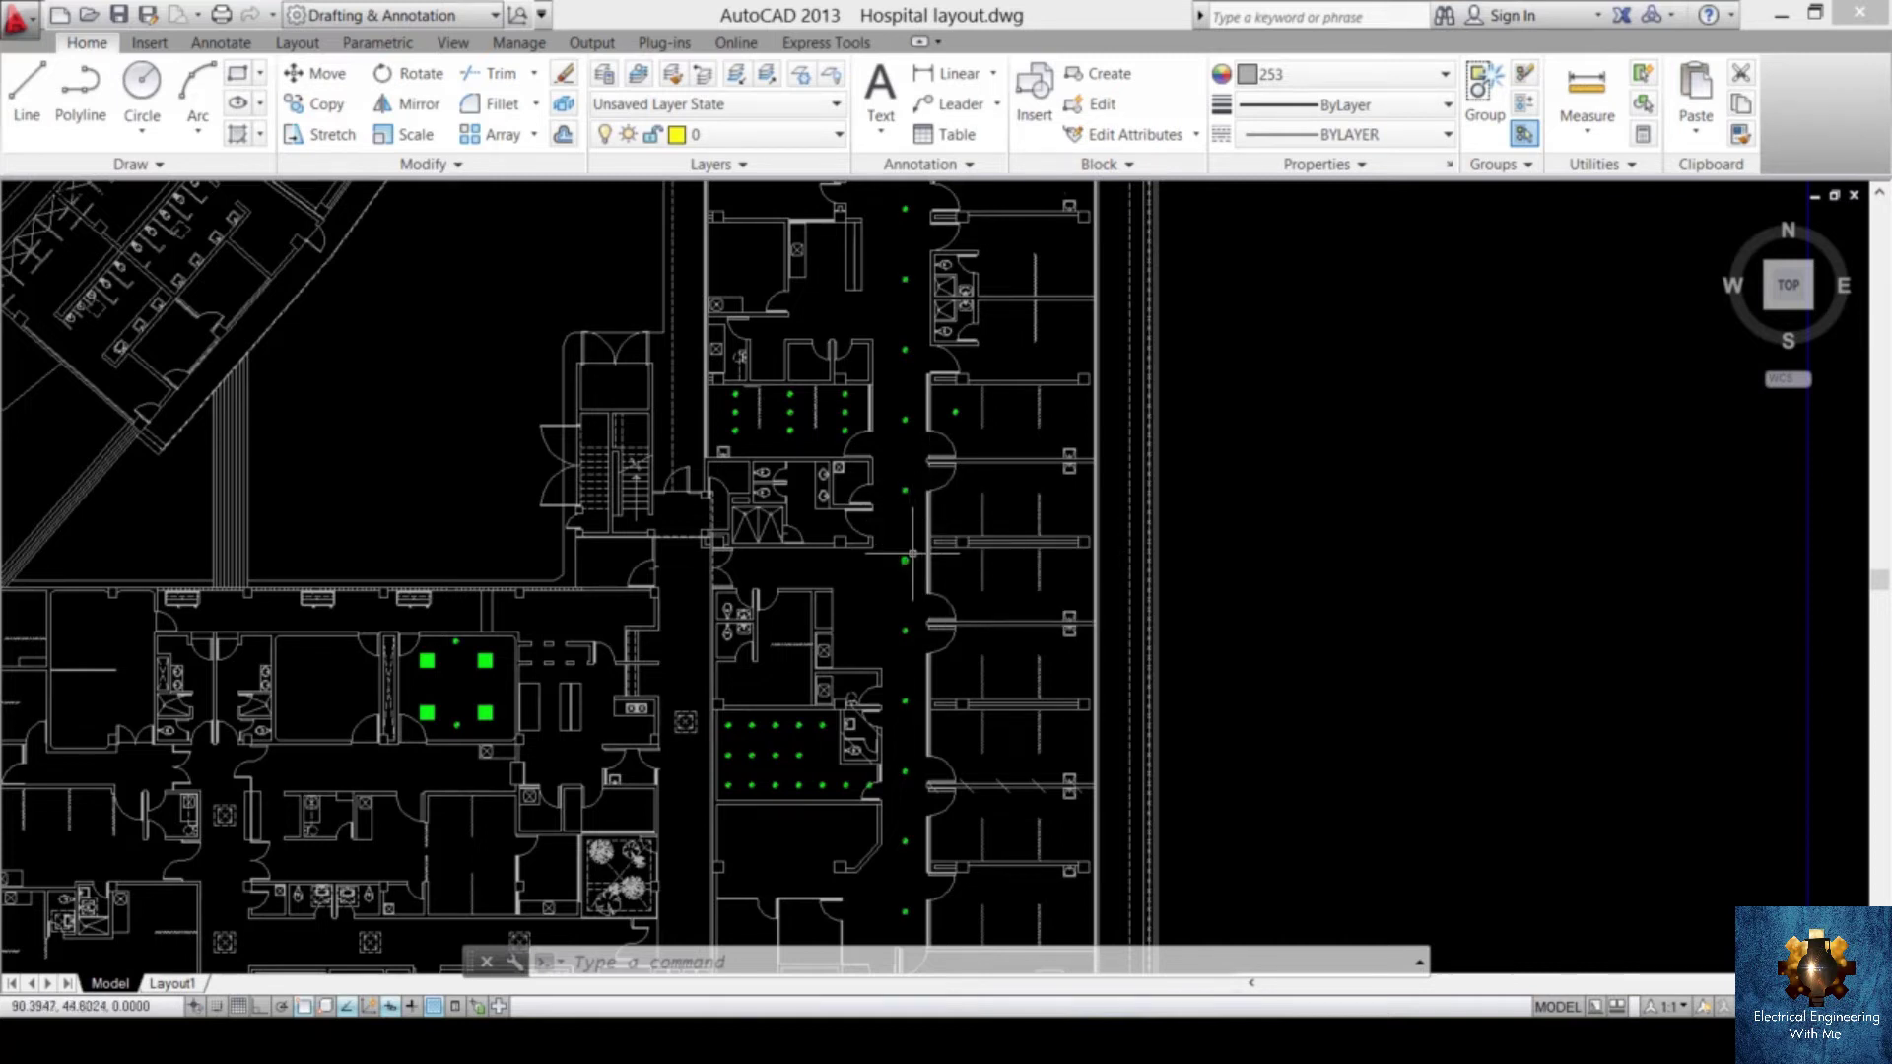
mouse_move(919, 548)
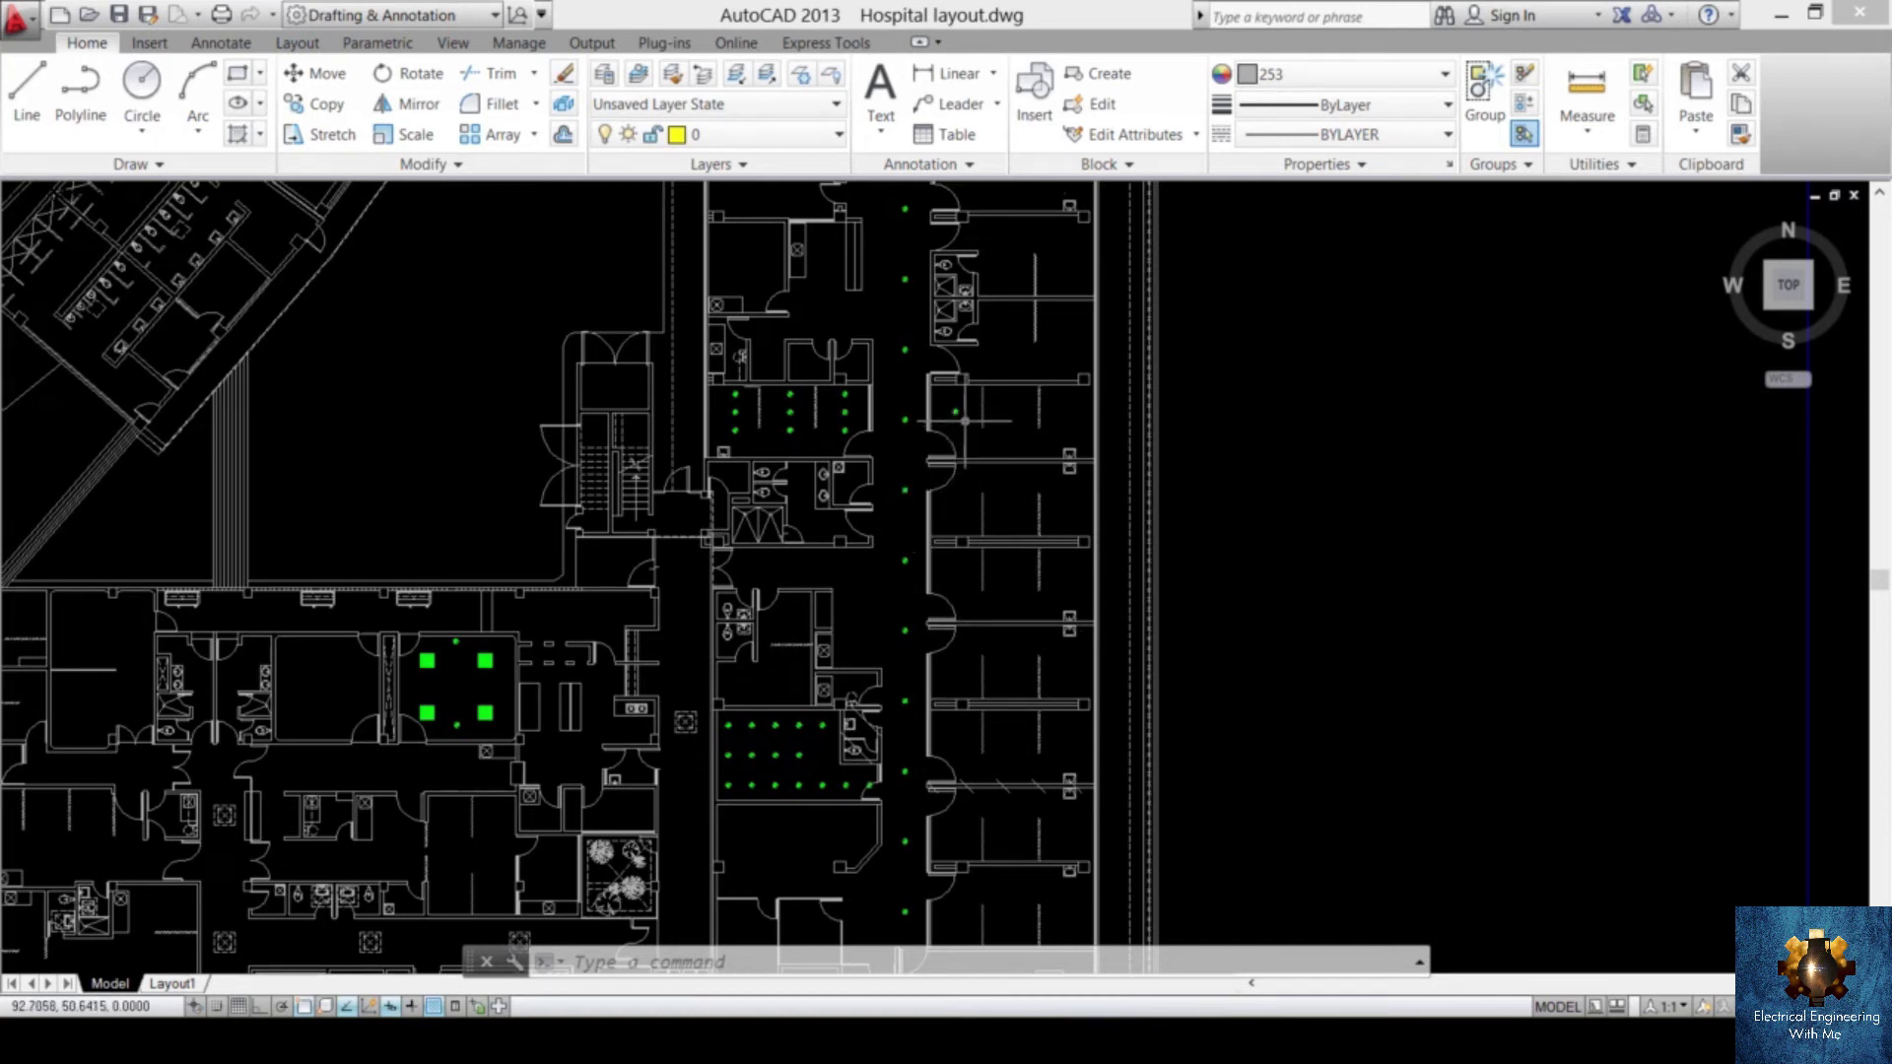
scroll(956, 431, up, 3)
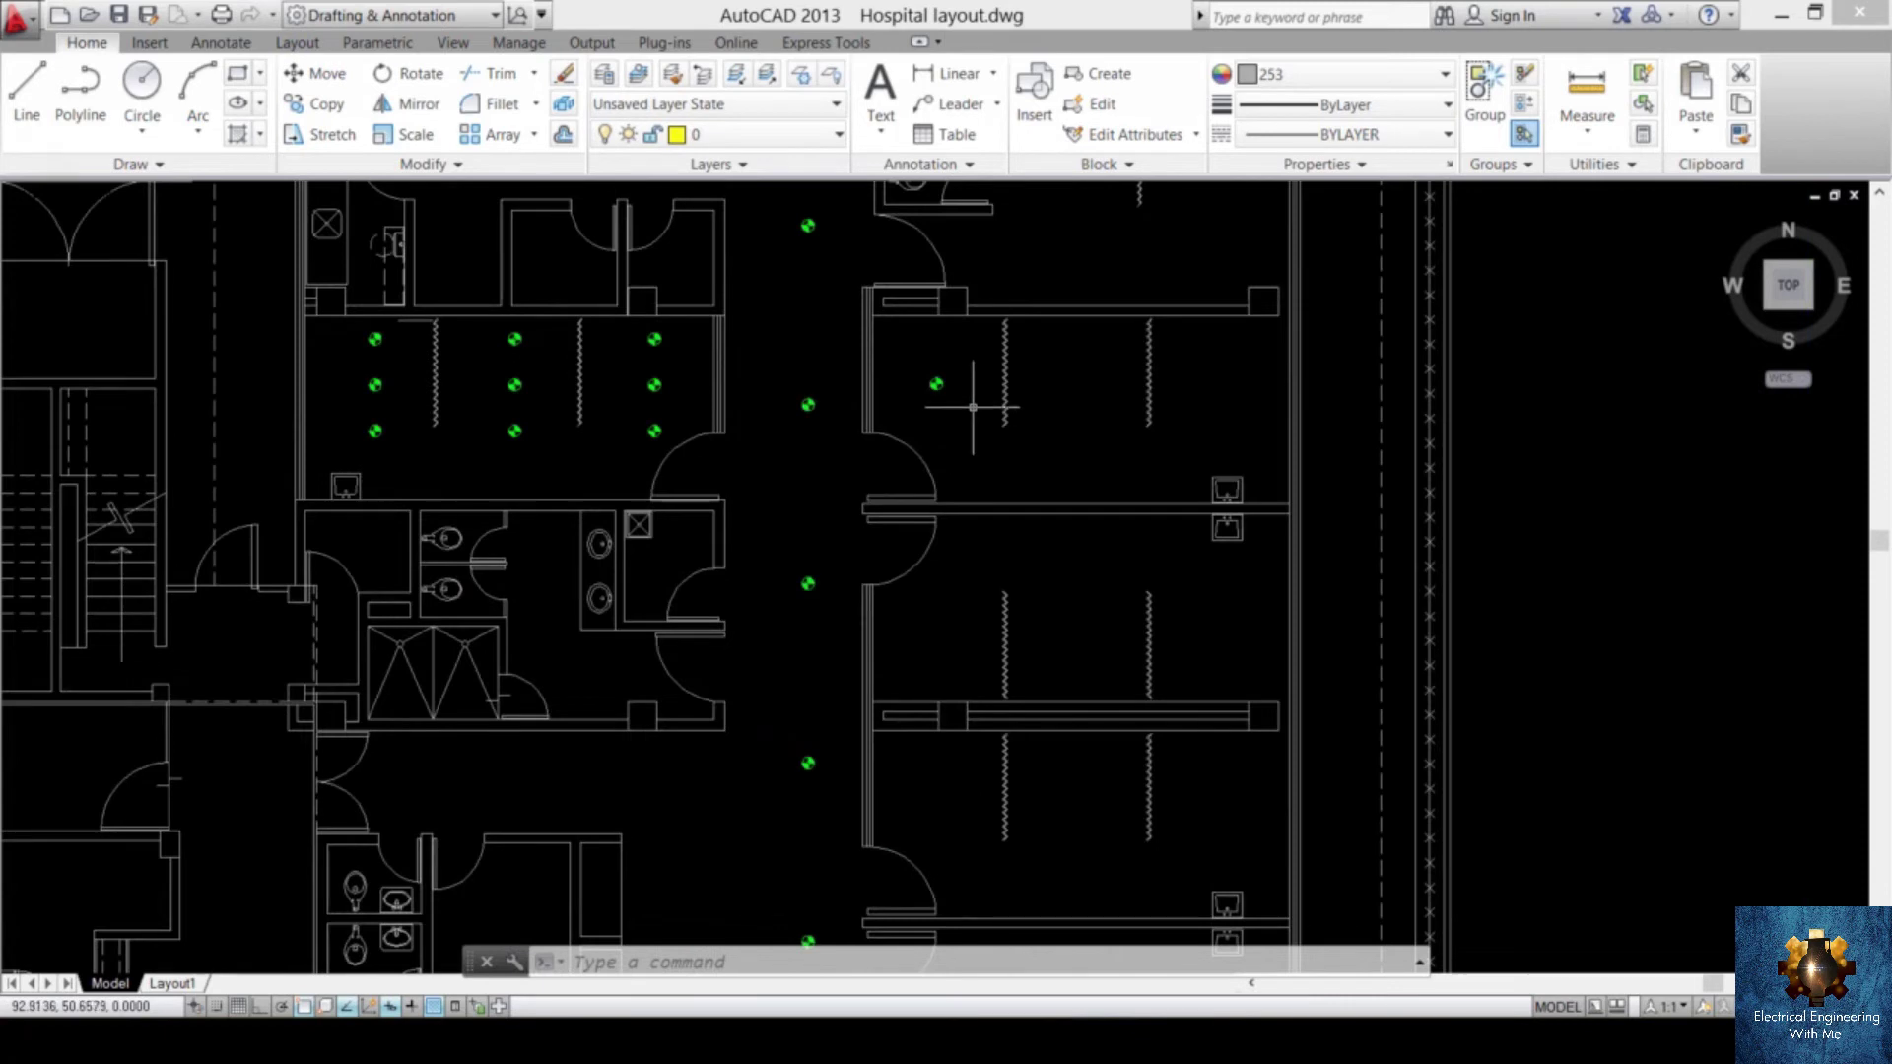
click(965, 361)
click(936, 384)
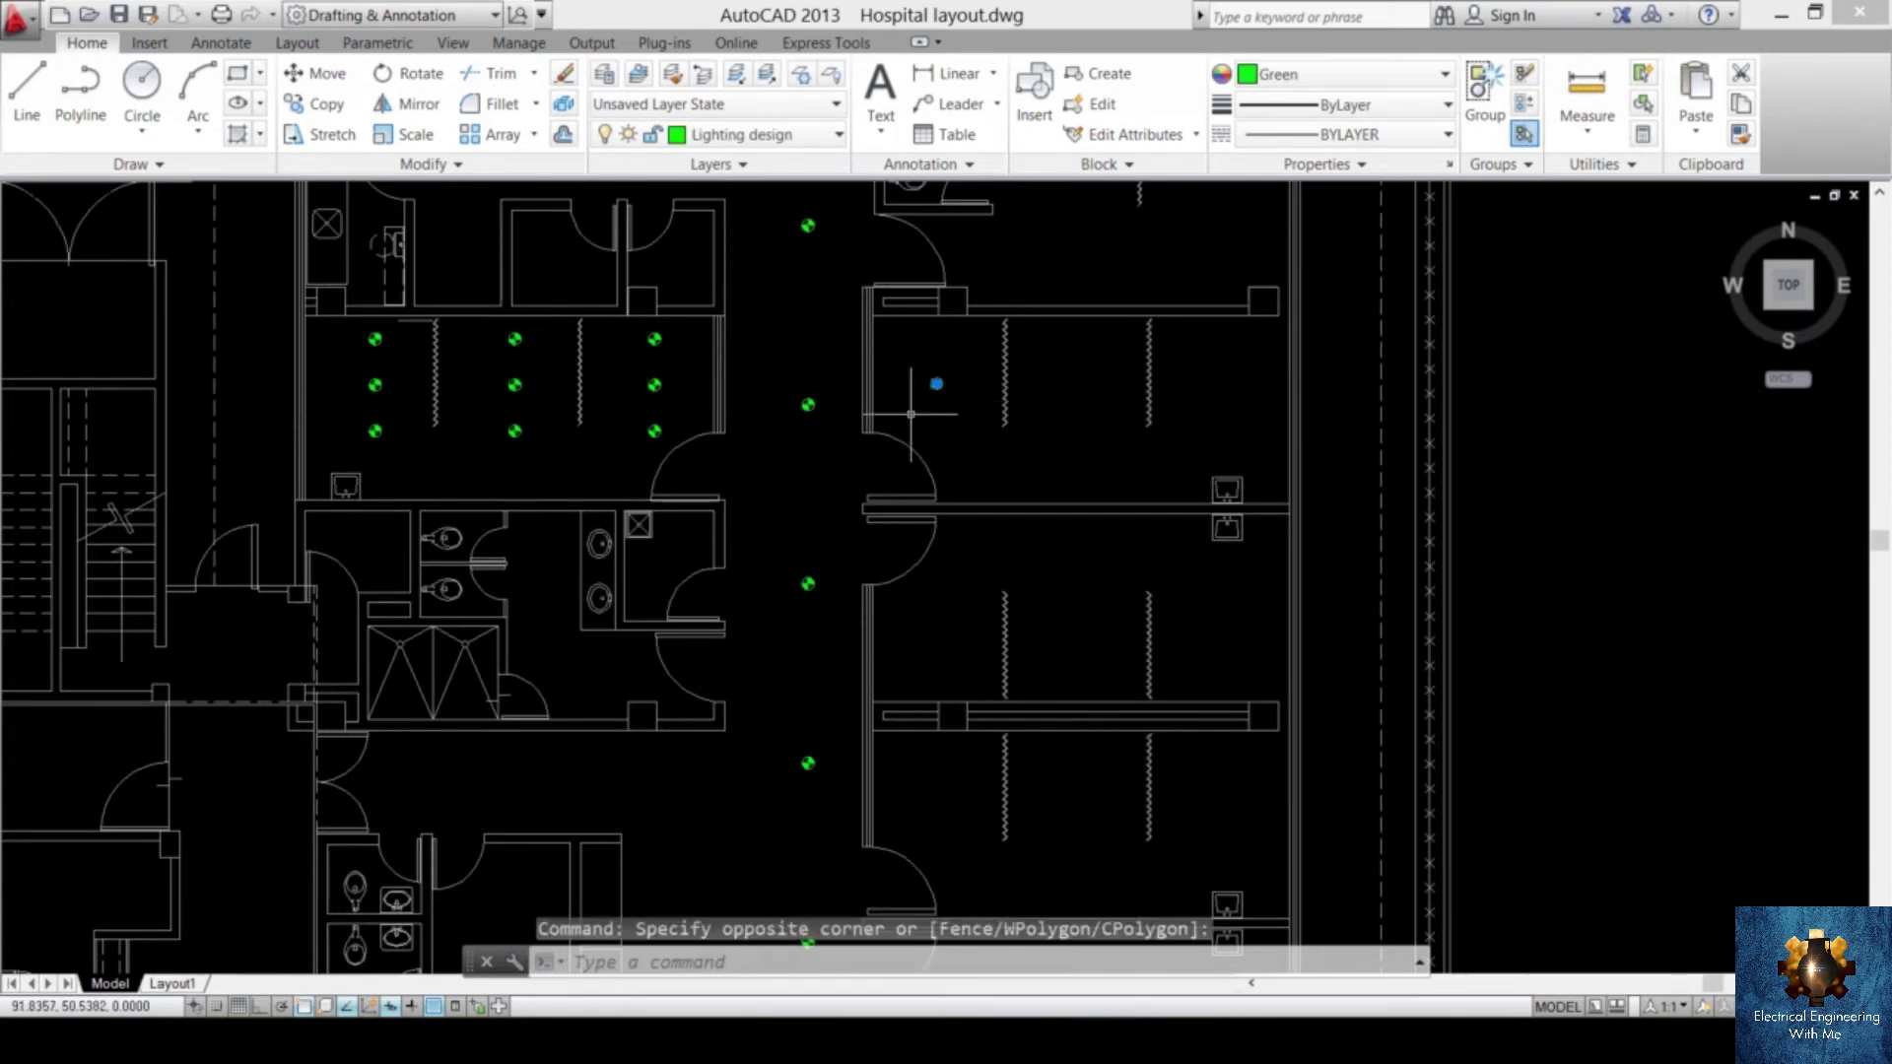
key(Delete)
- Review the remaining green luminaire symbols across the corridor and rooms of the hospital layout
scroll(950, 411, down, 4)
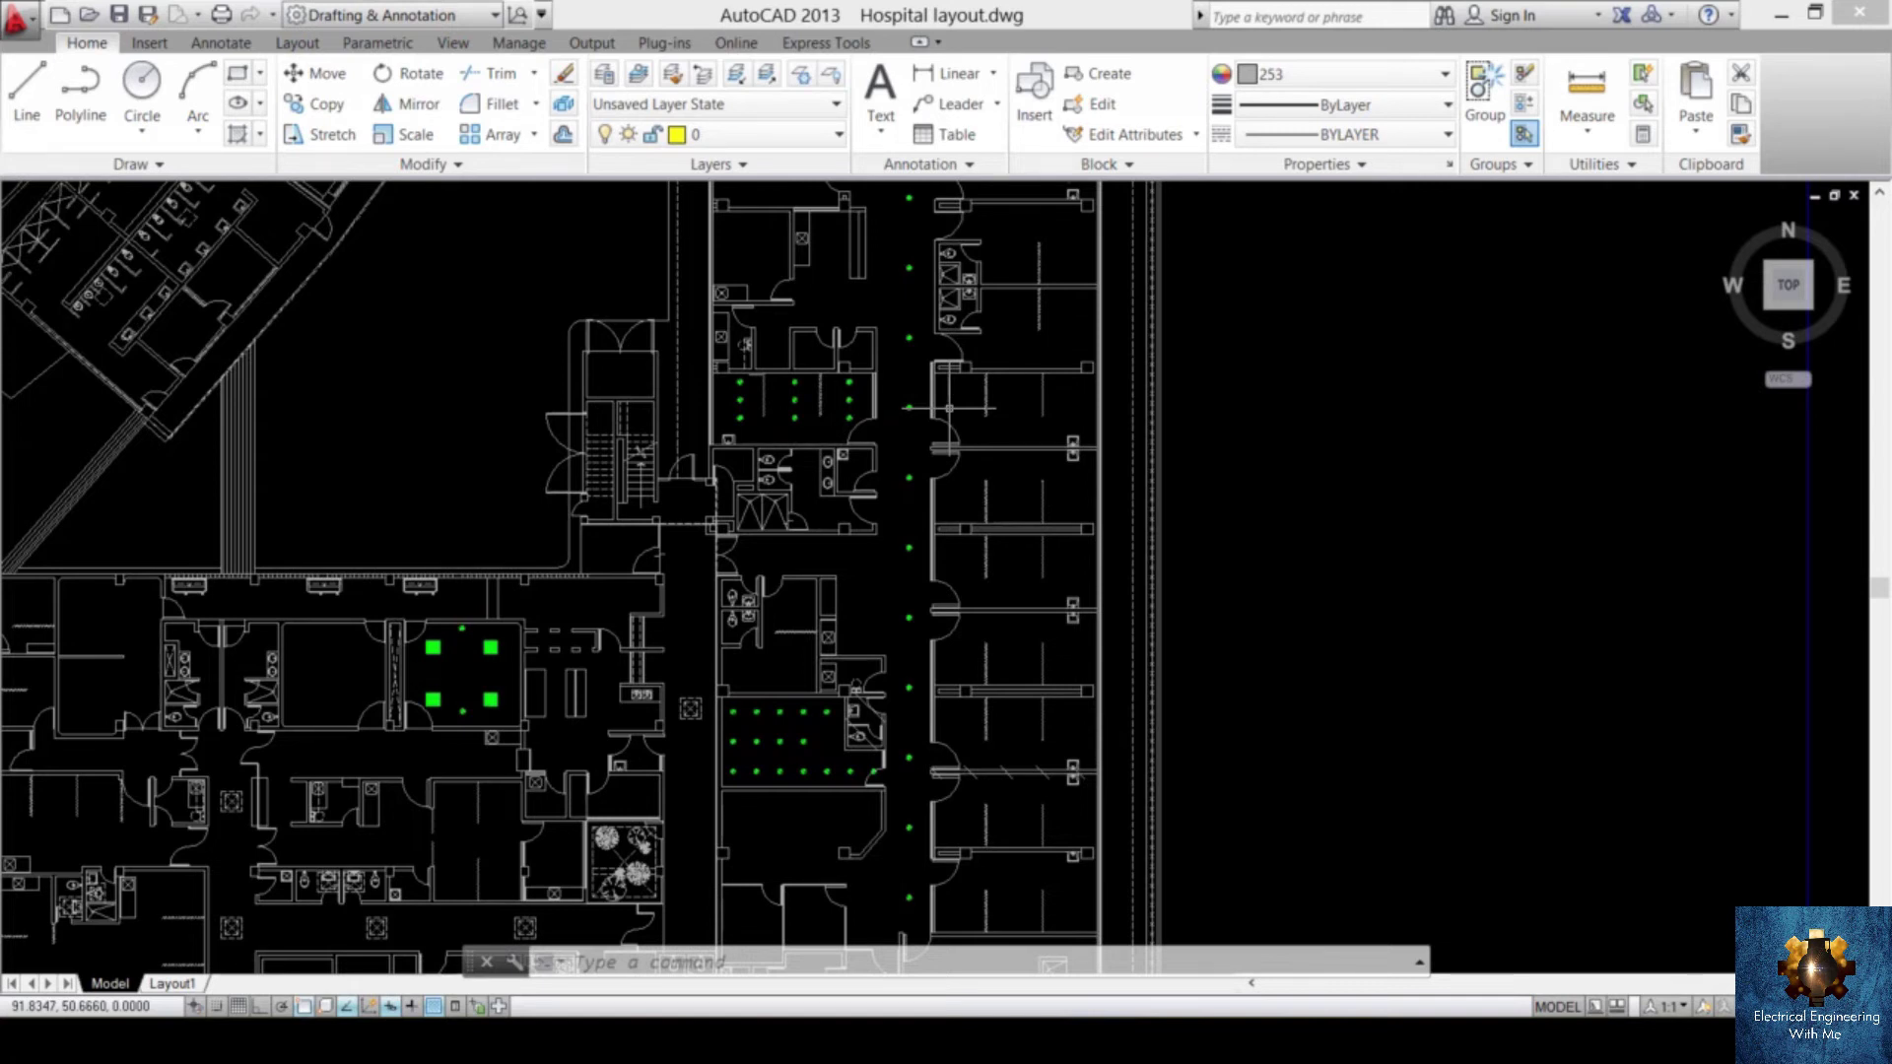
scroll(948, 407, down, 2)
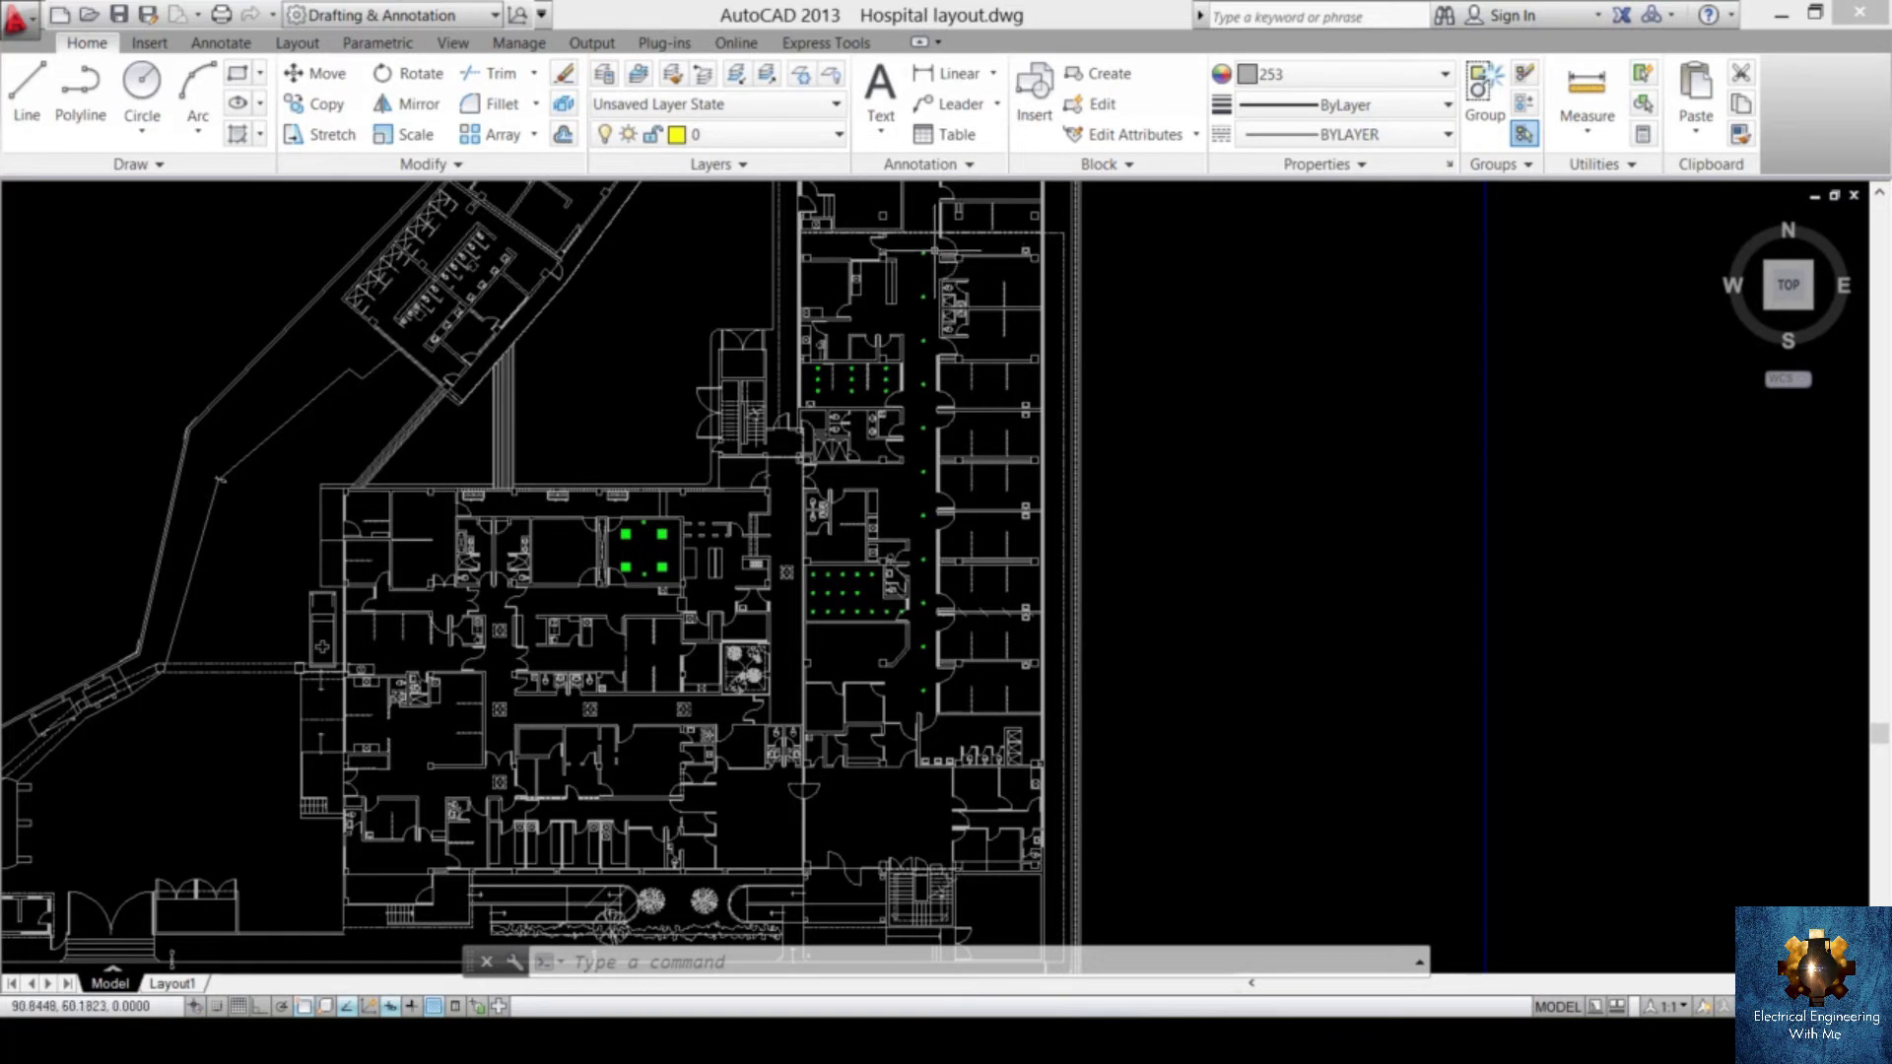
mouse_move(964, 373)
middle_down()
mouse_move(966, 396)
mouse_move(778, 609)
mouse_move(770, 417)
middle_up()
scroll(779, 608, up, 3)
scroll(779, 608, down, 3)
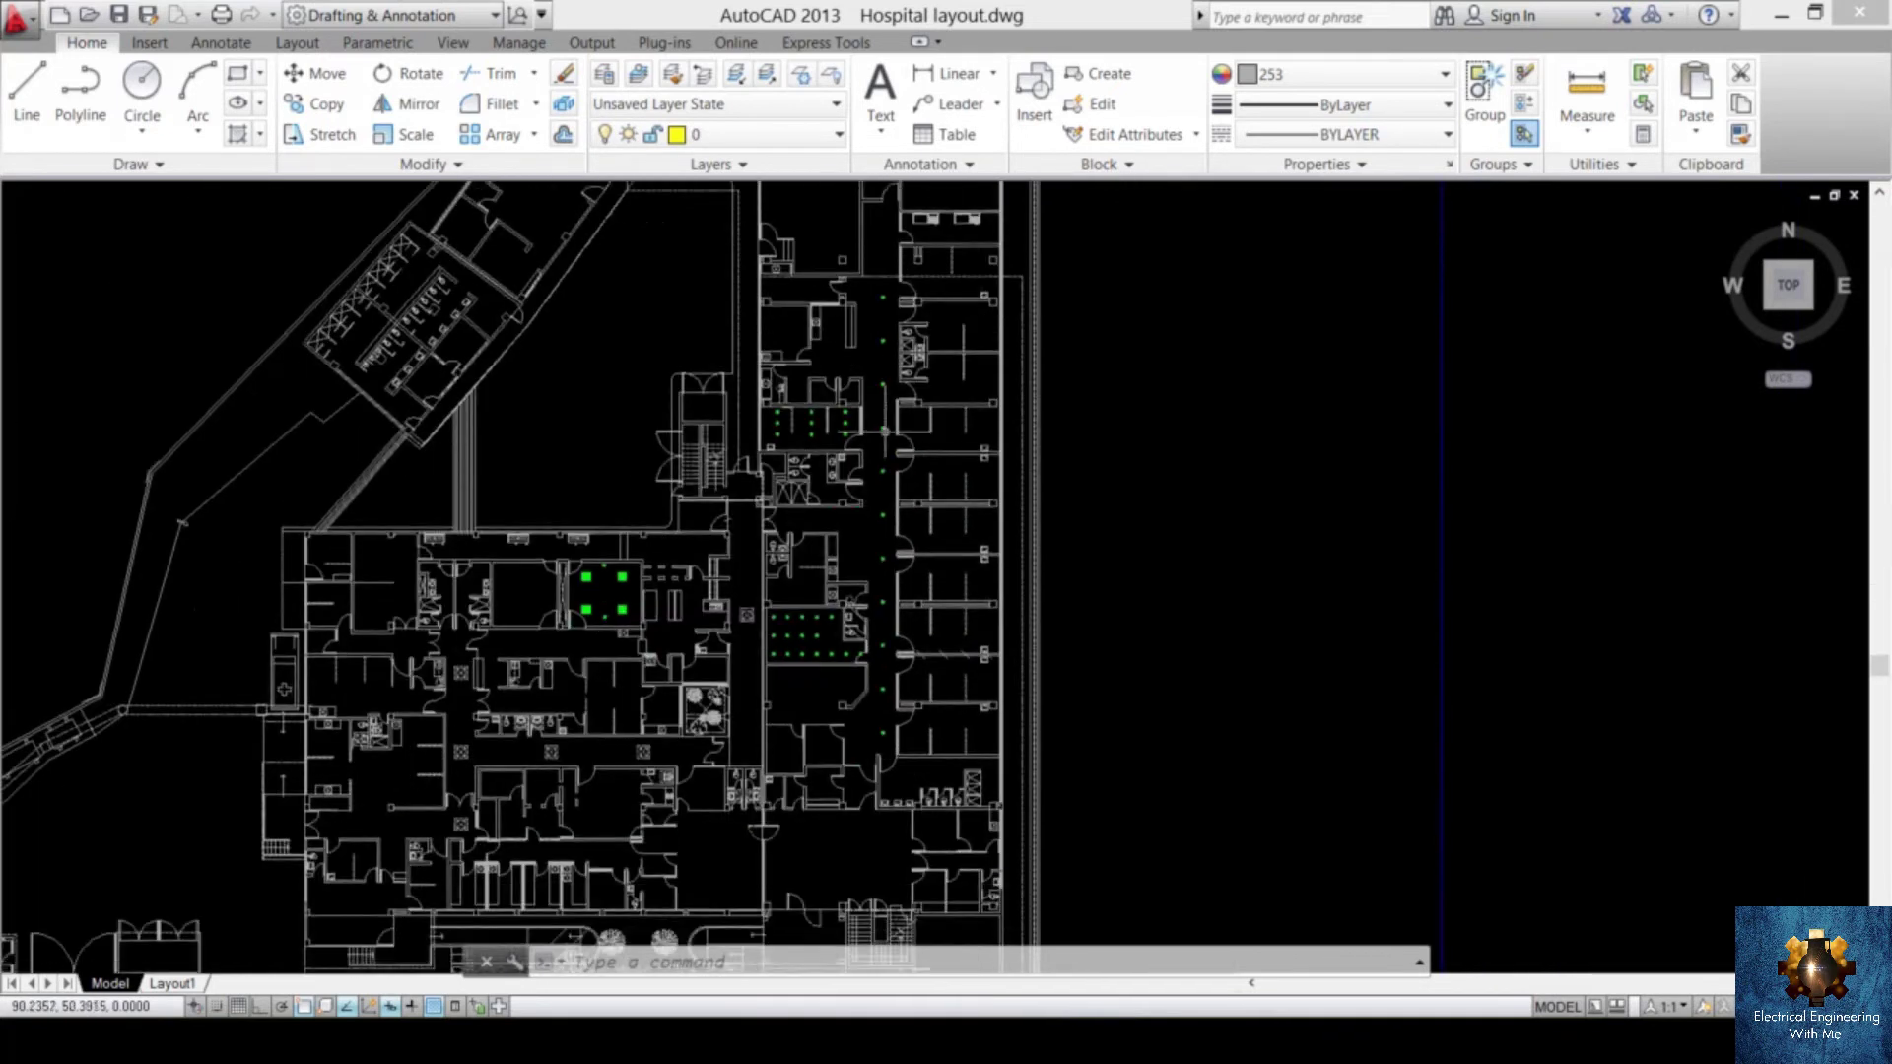
scroll(901, 475, up, 2)
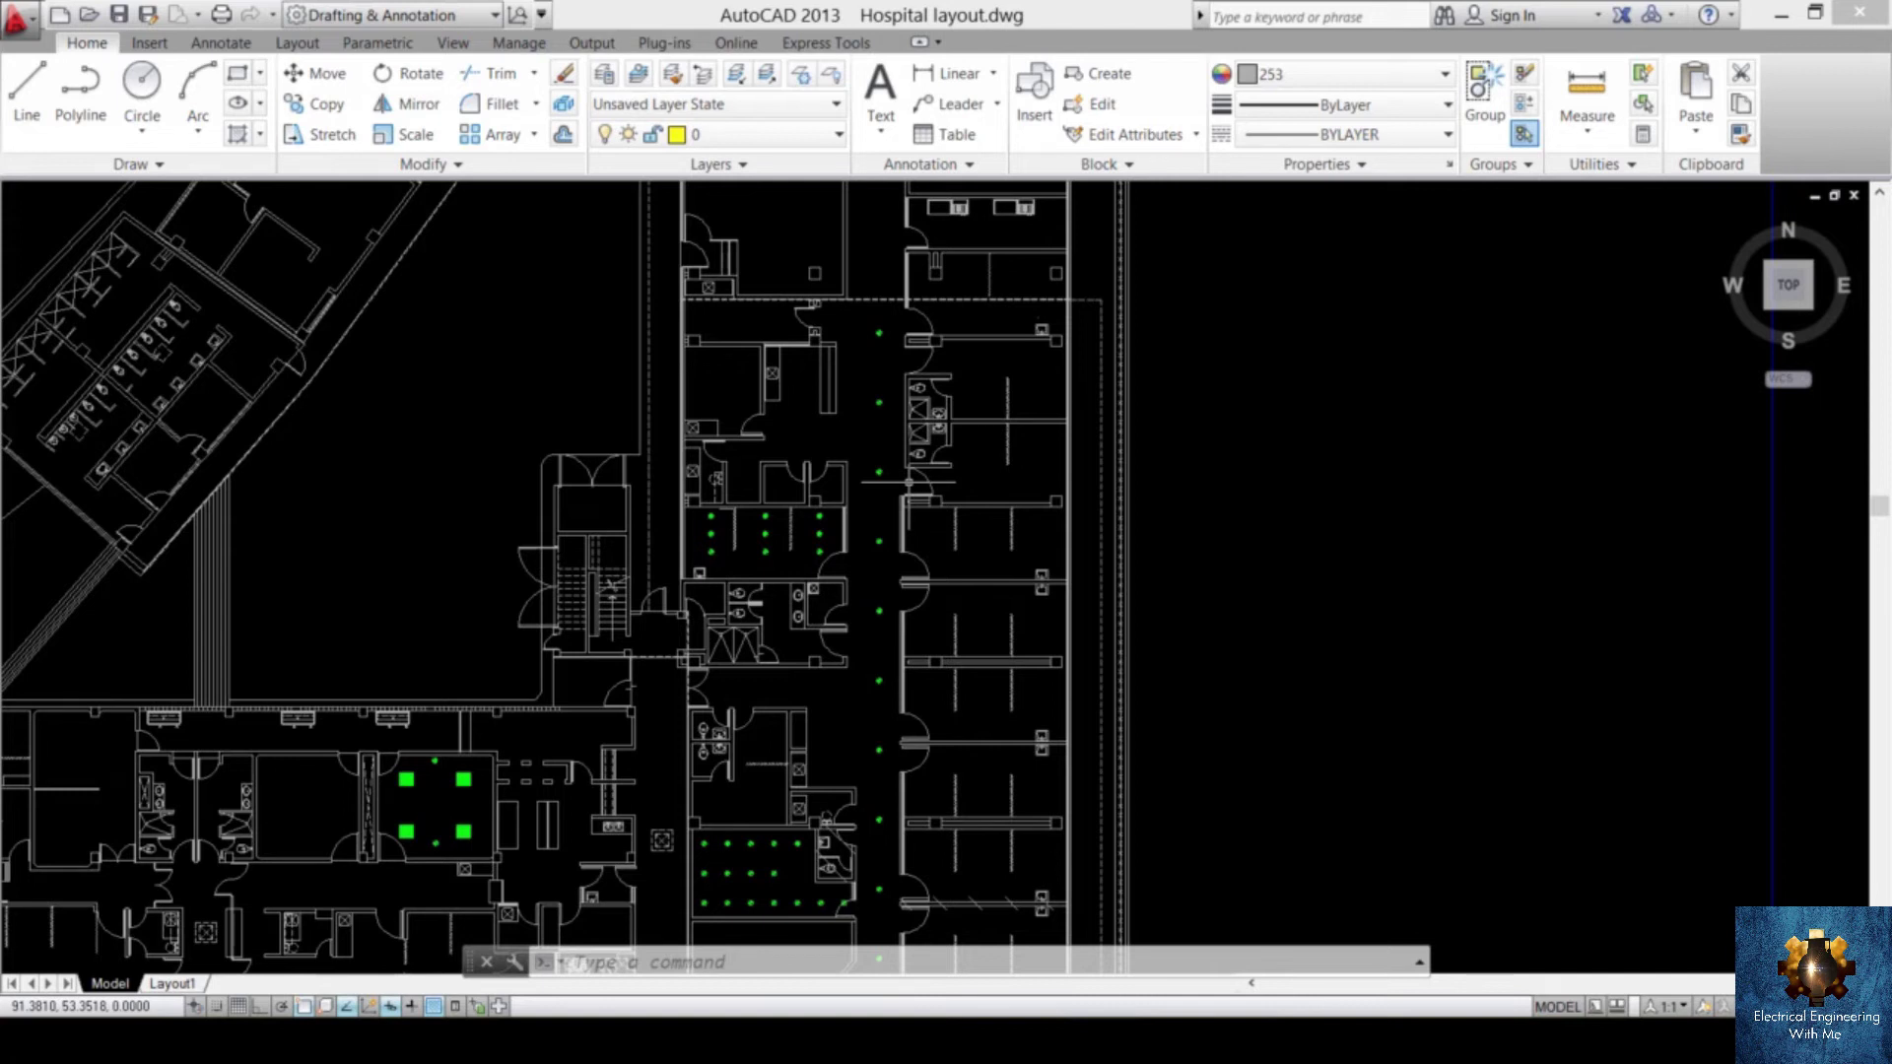
middle_drag(882, 817, 885, 798)
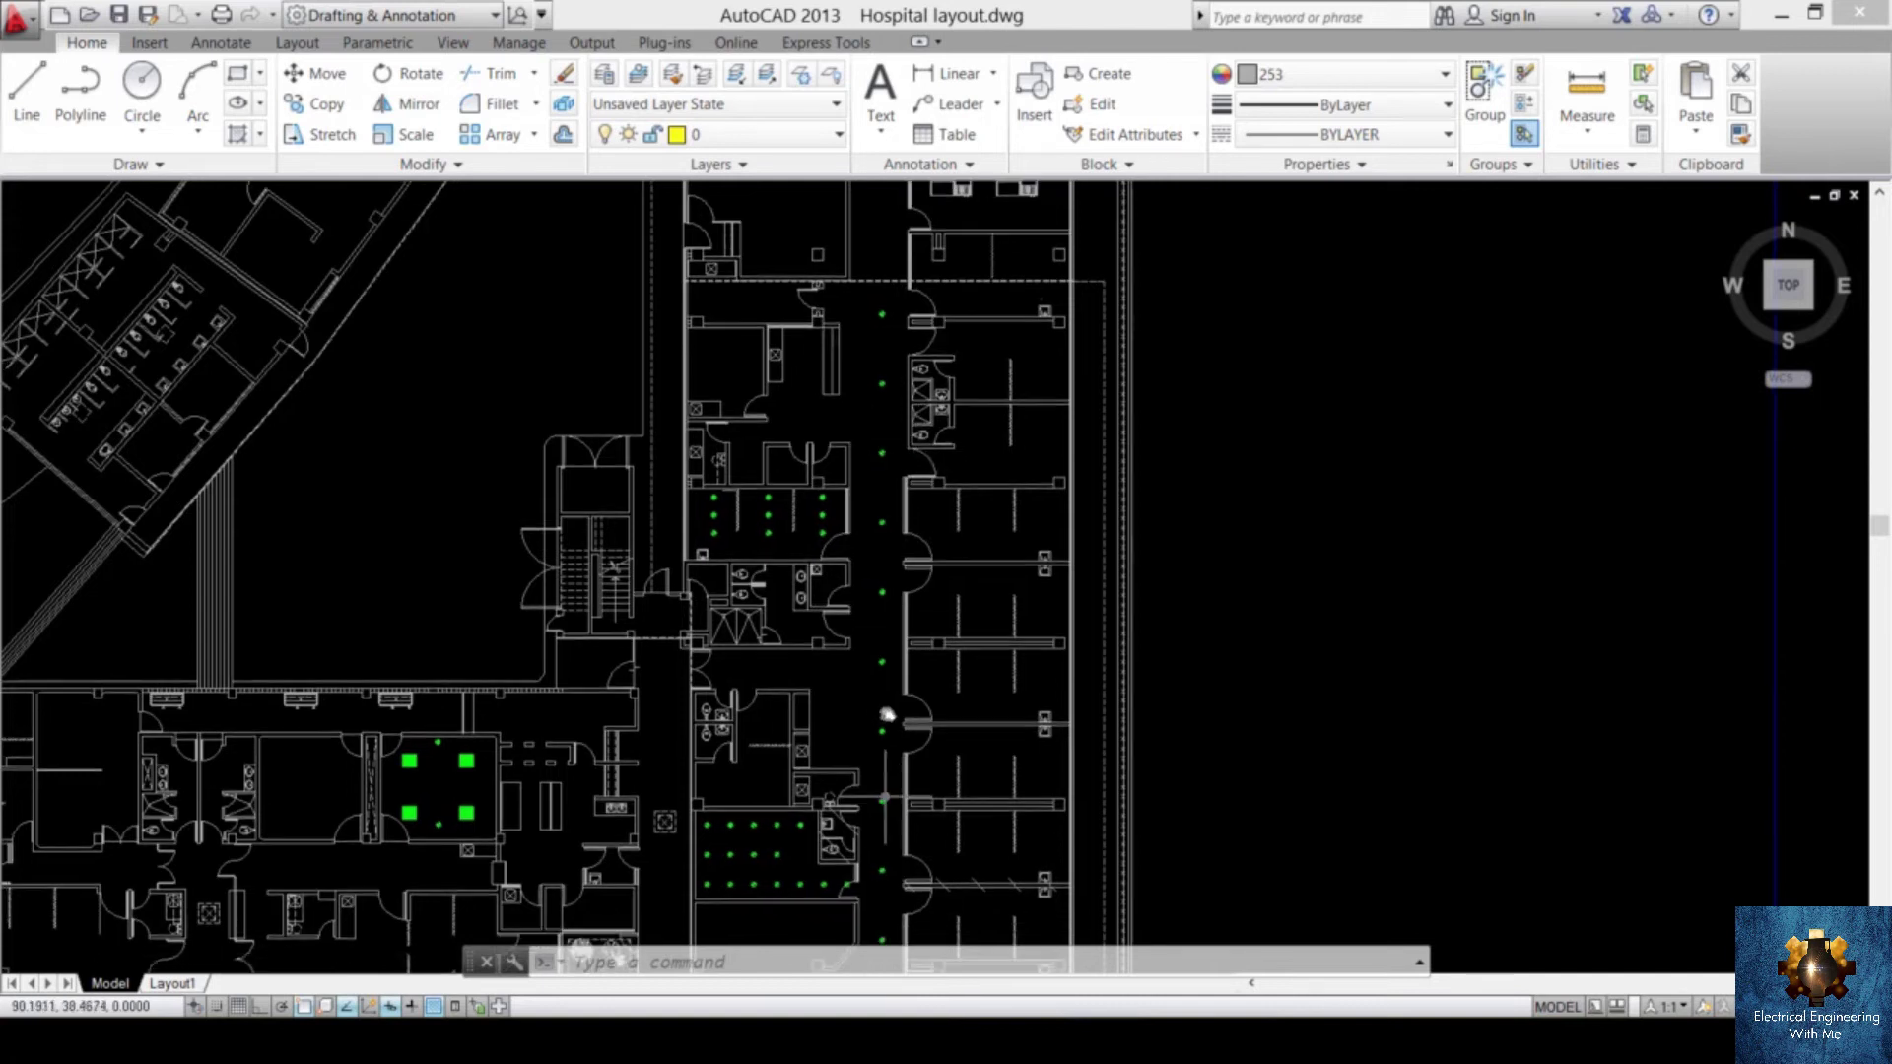
middle_drag(887, 714, 889, 576)
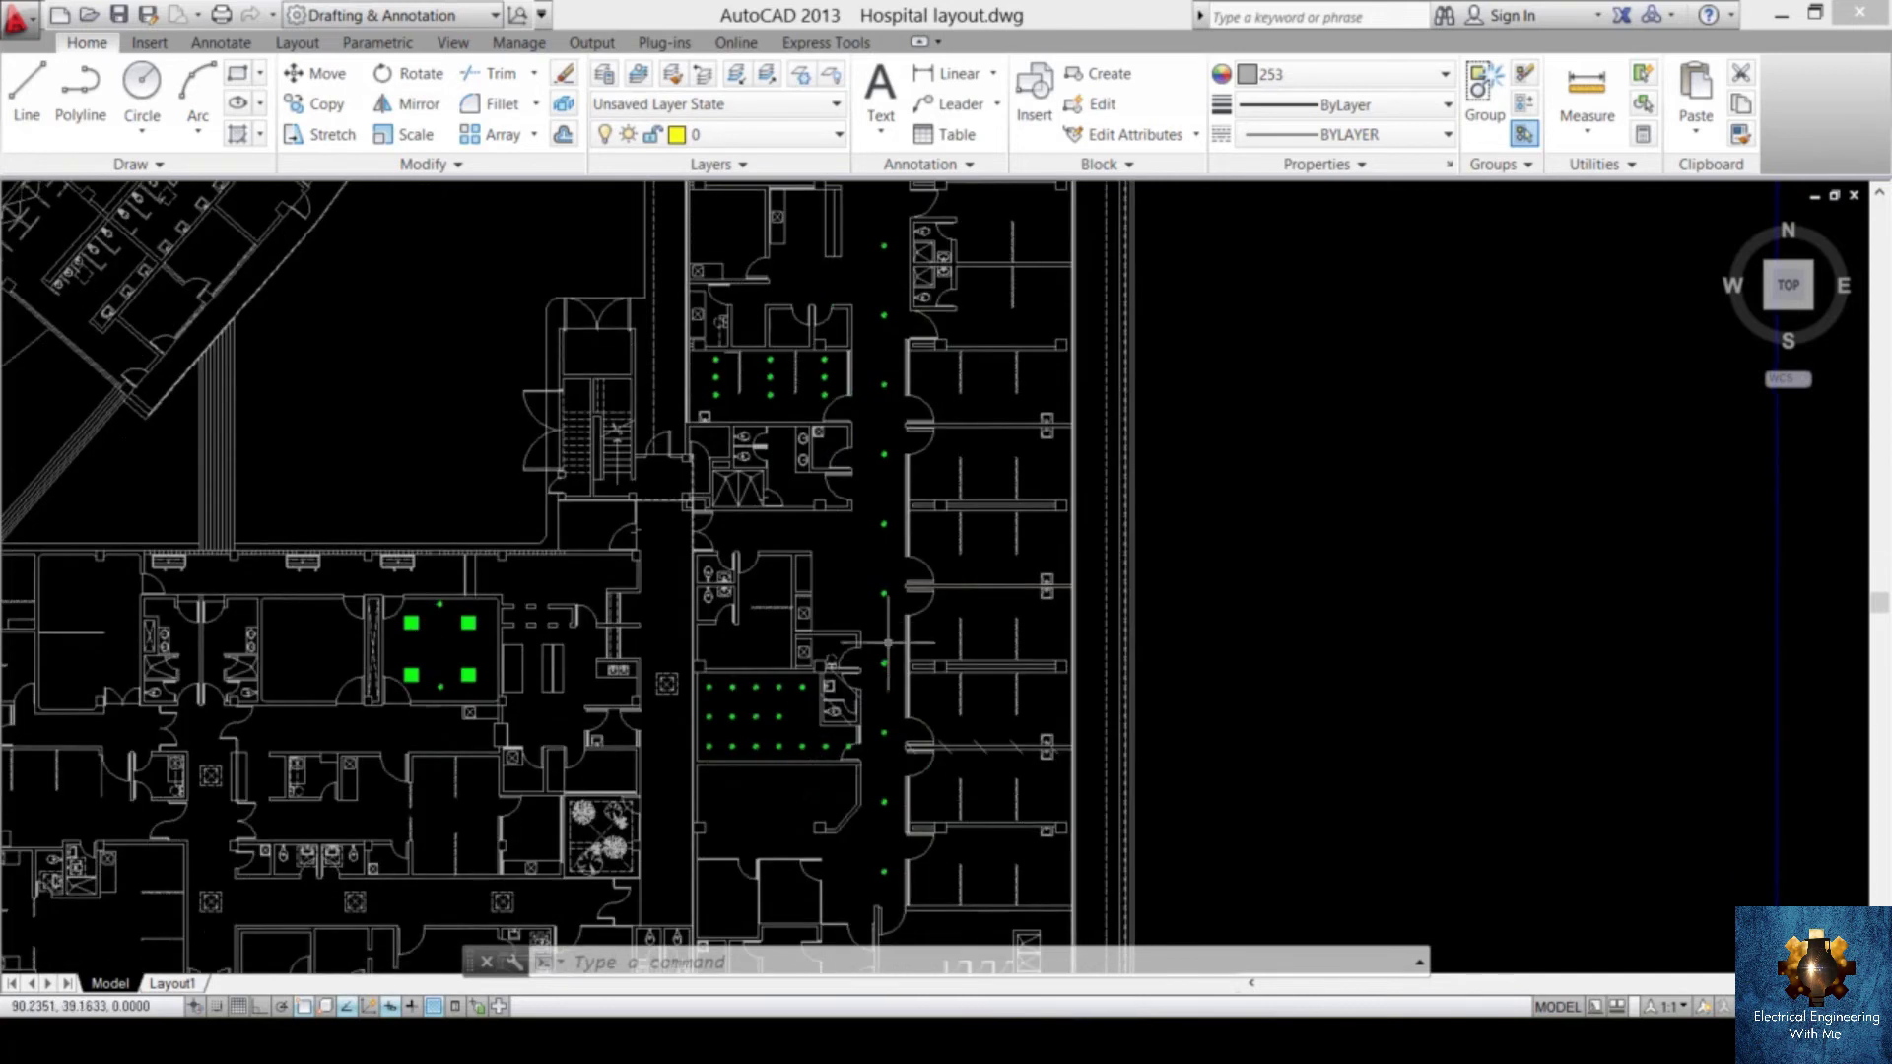
scroll(890, 532, down, 3)
right_click(890, 535)
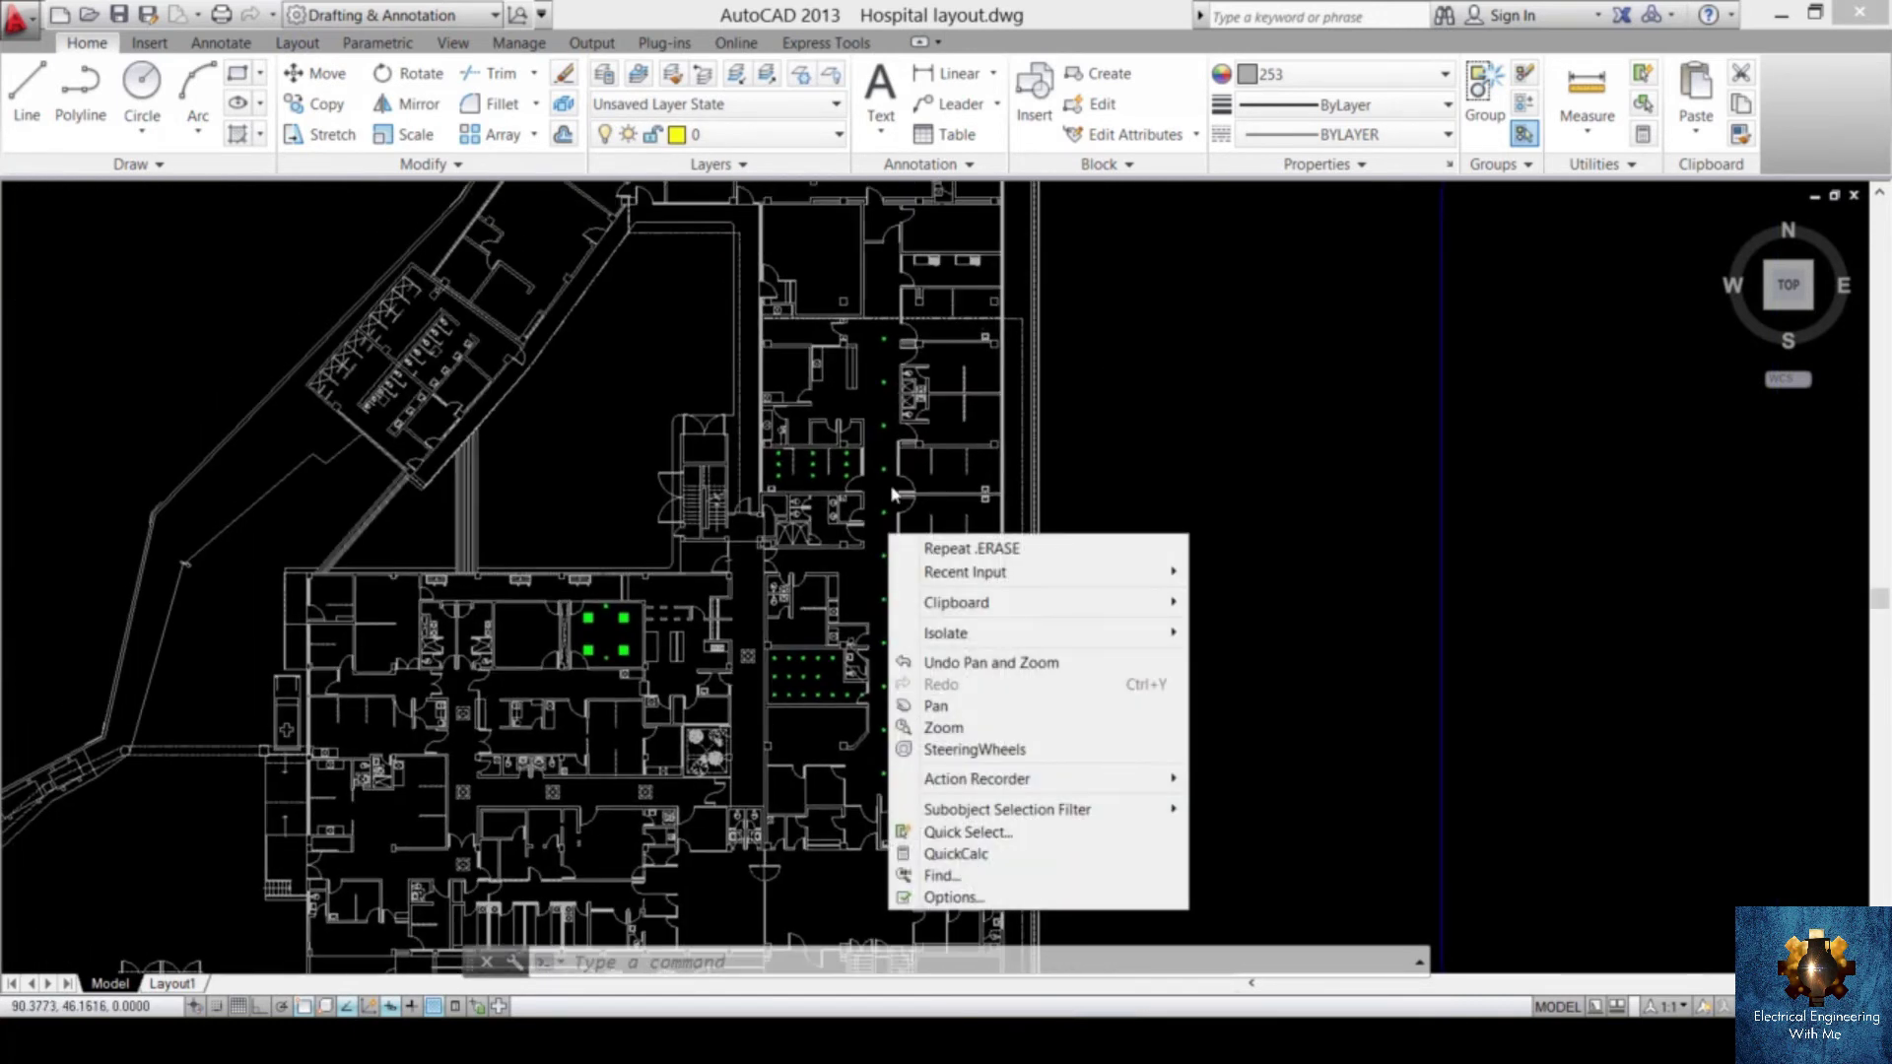
key(Escape)
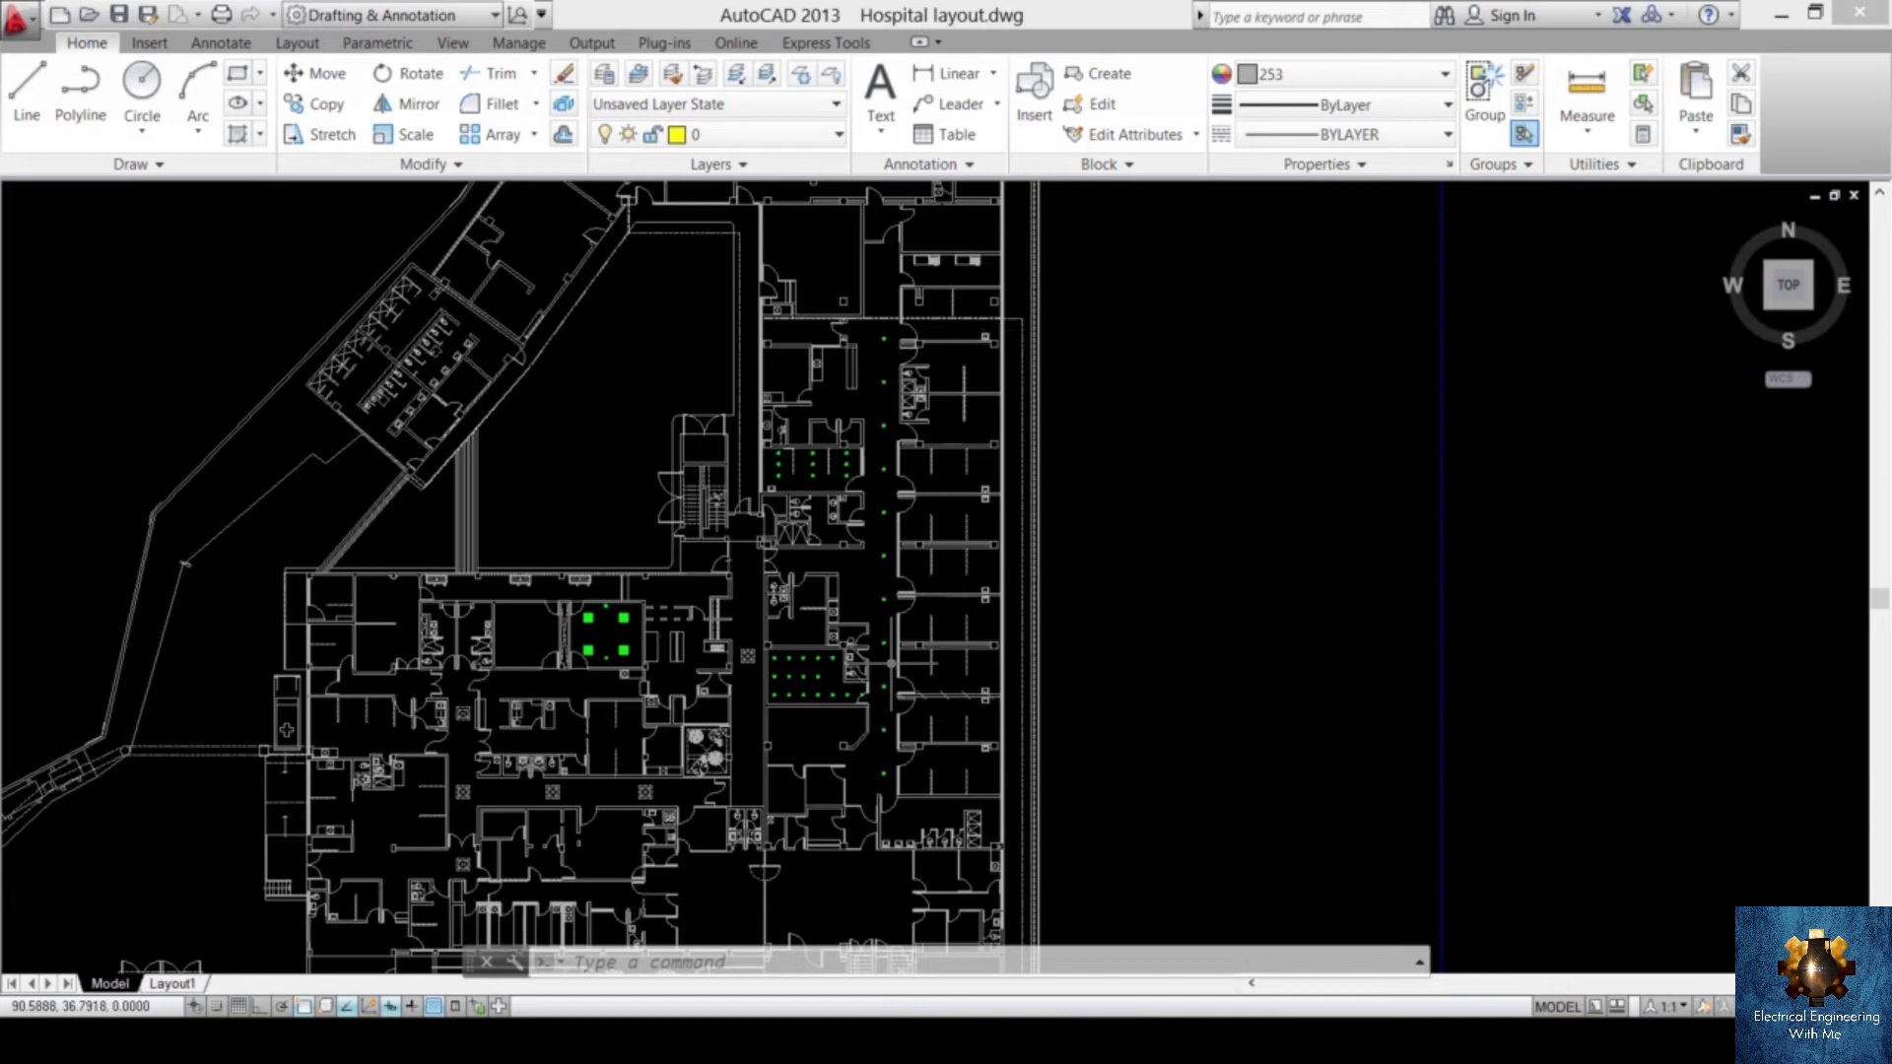
- Draw an arc bowing west from the centre of the corridor's northernmost green luminaire to the centre of the next luminaire south
scroll(891, 481, up, 5)
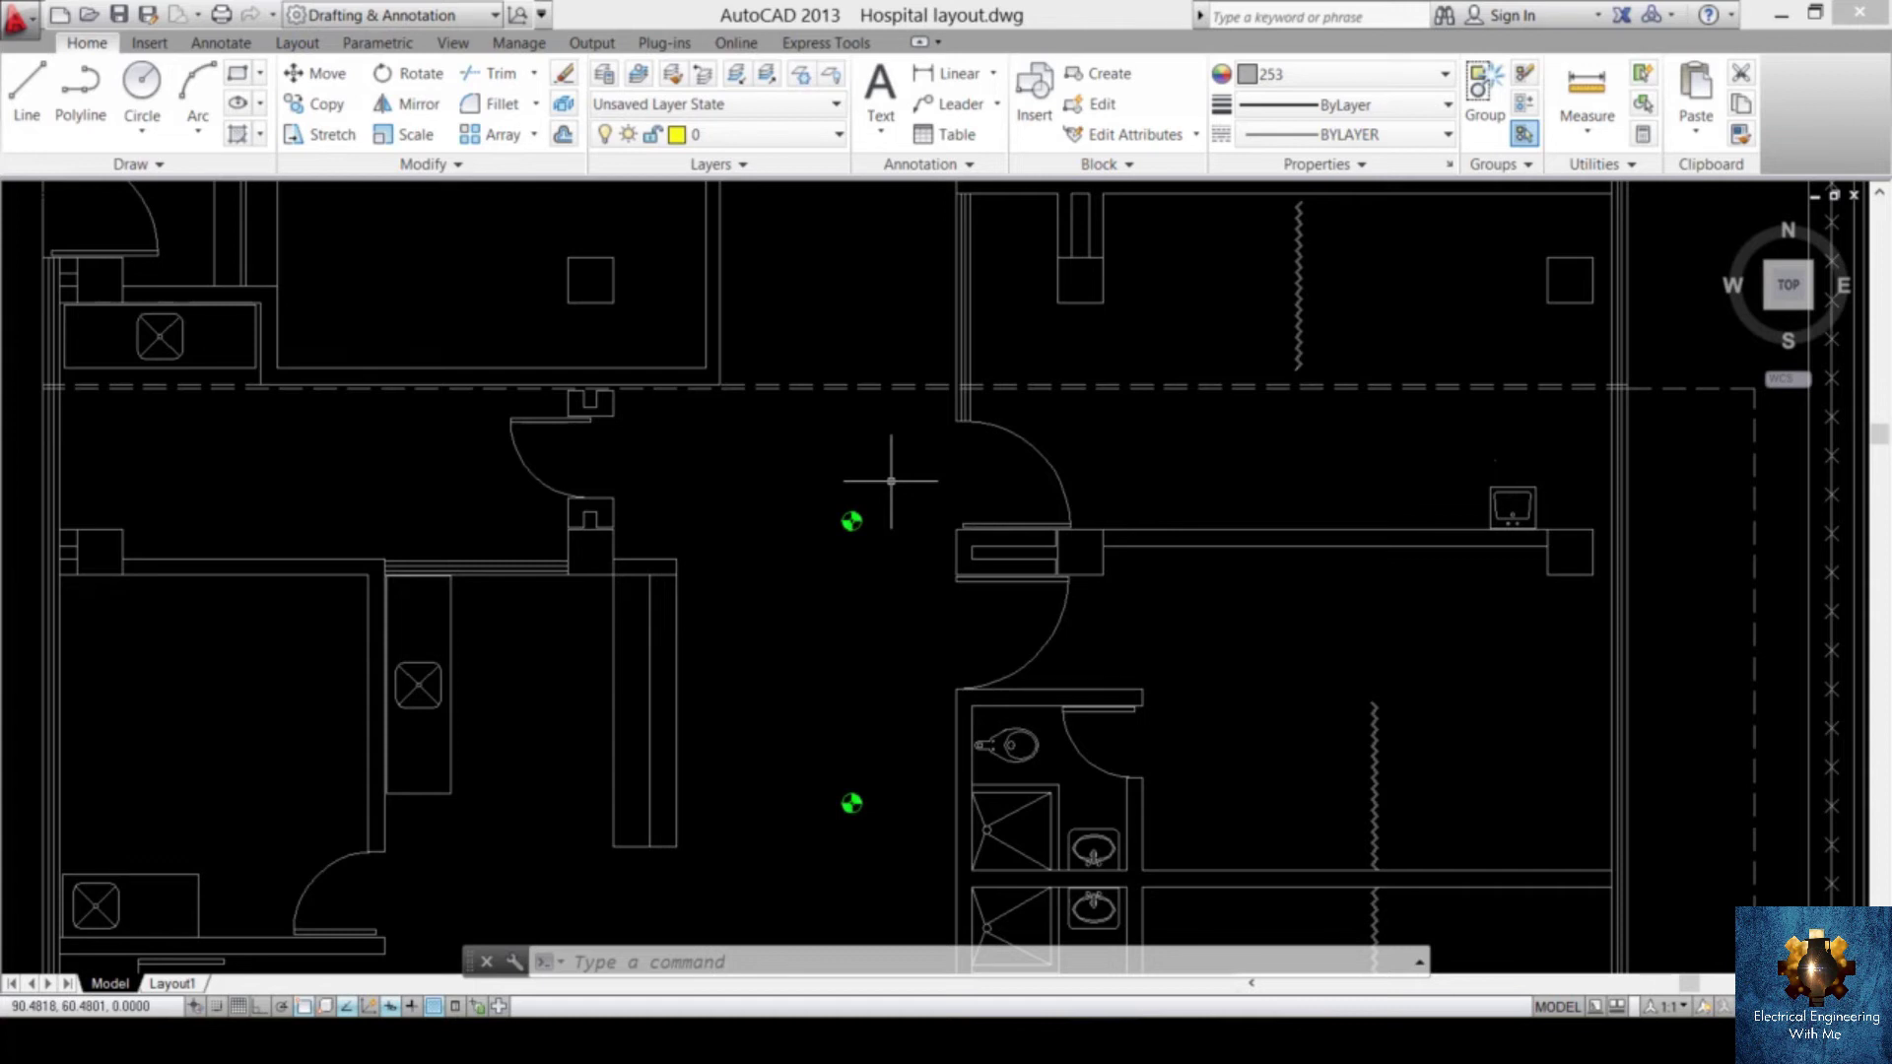
text(A)
key(Return)
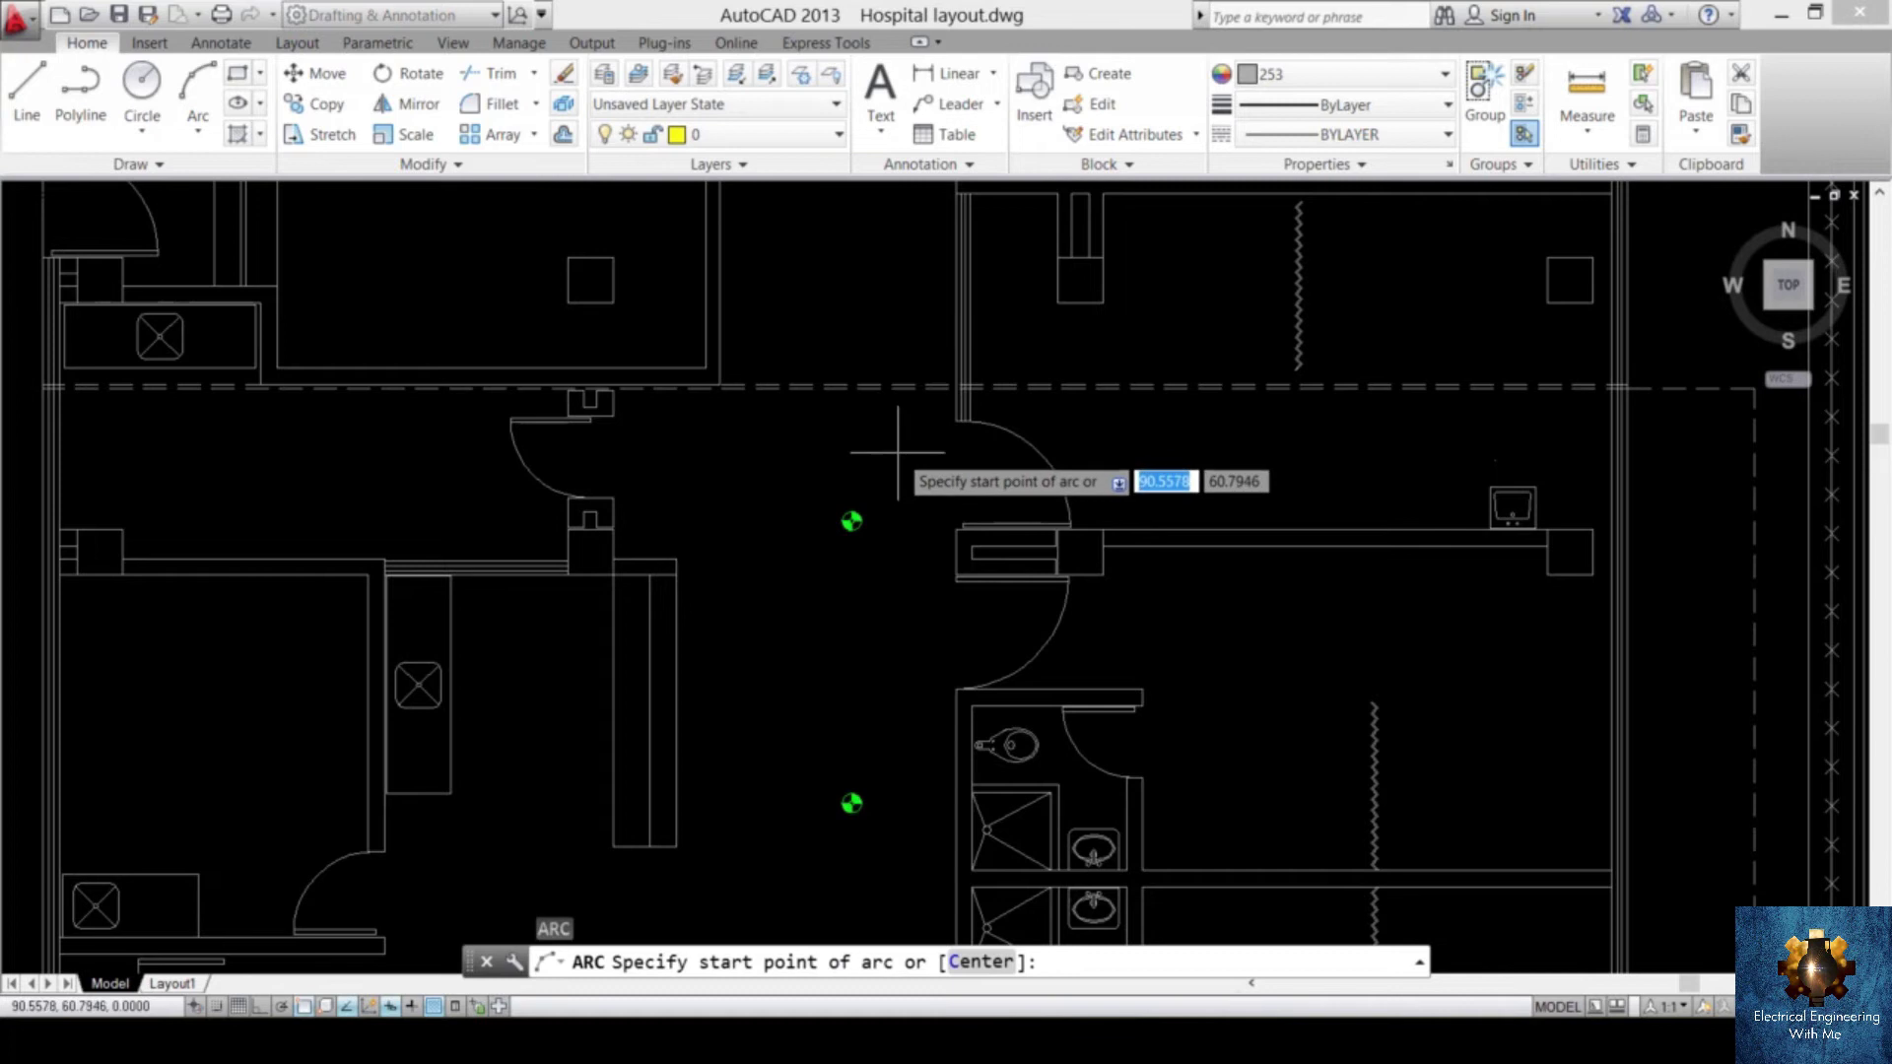
scroll(845, 512, up, 3)
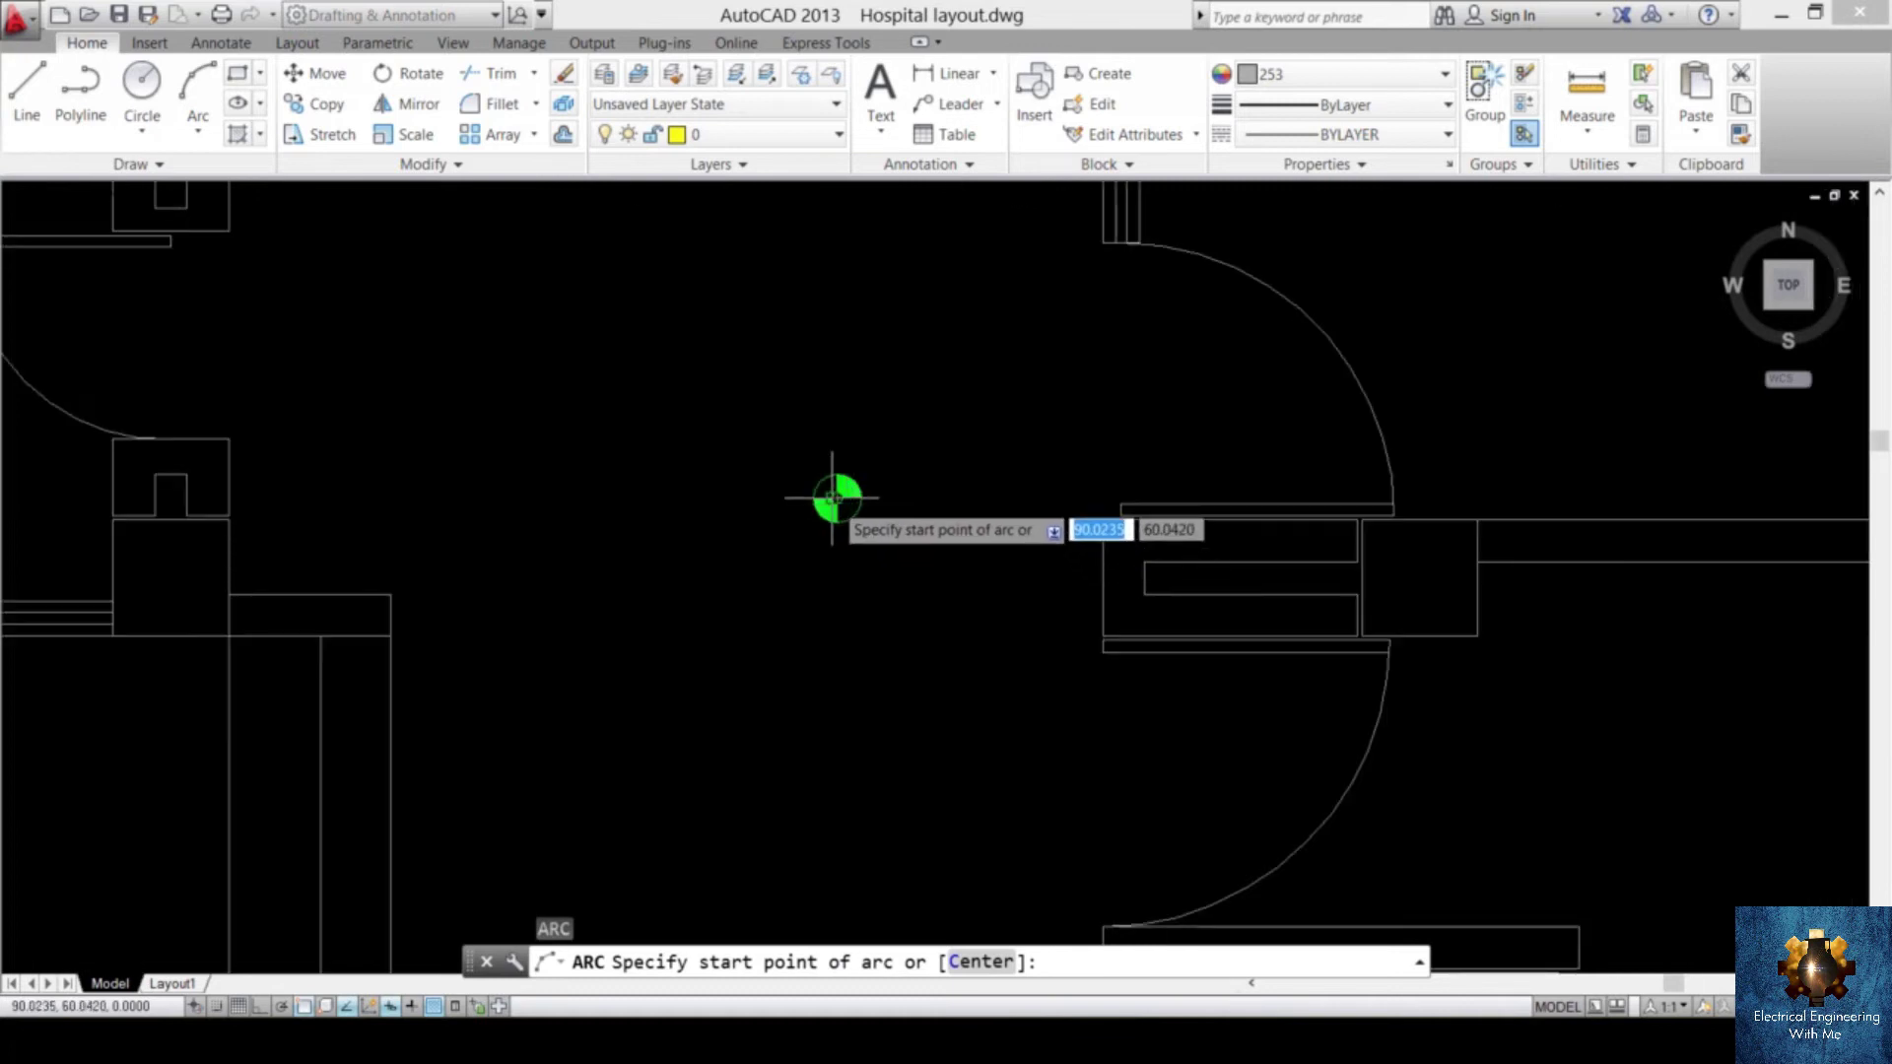
scroll(836, 493, up, 2)
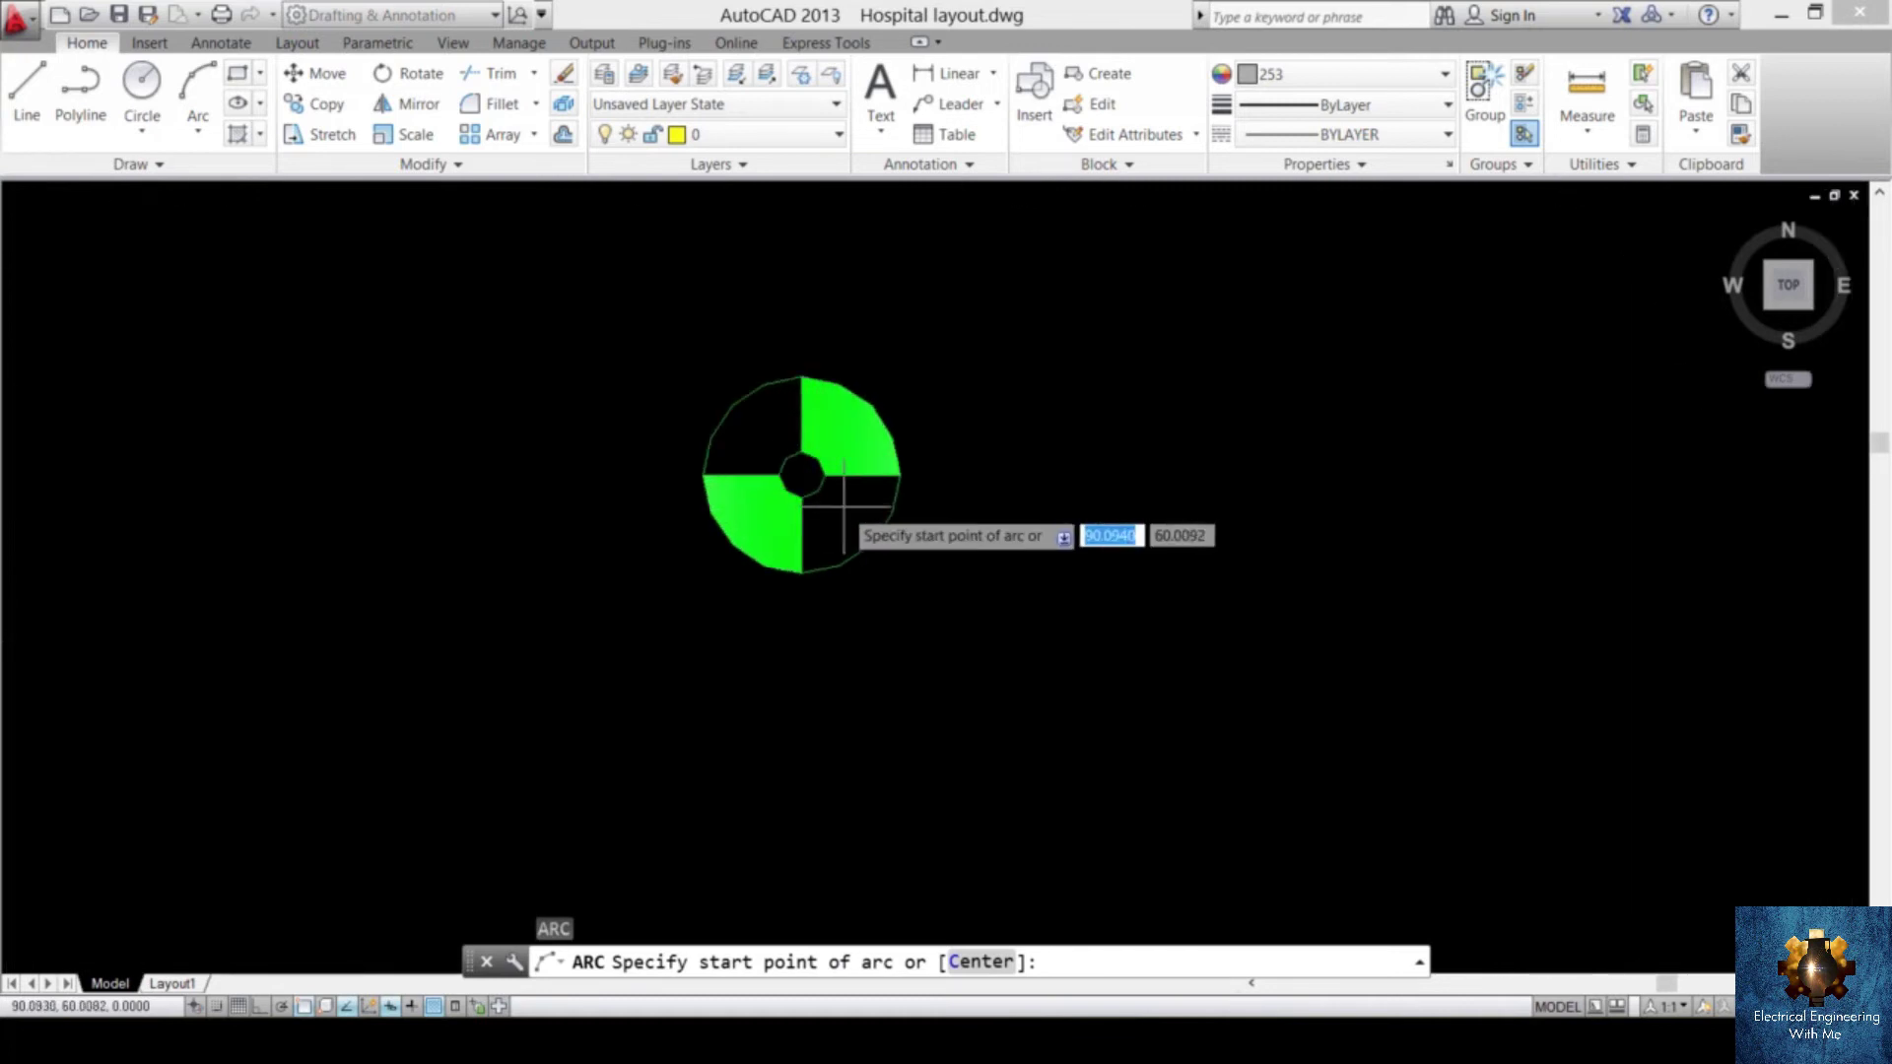
click(837, 493)
scroll(751, 506, down, 3)
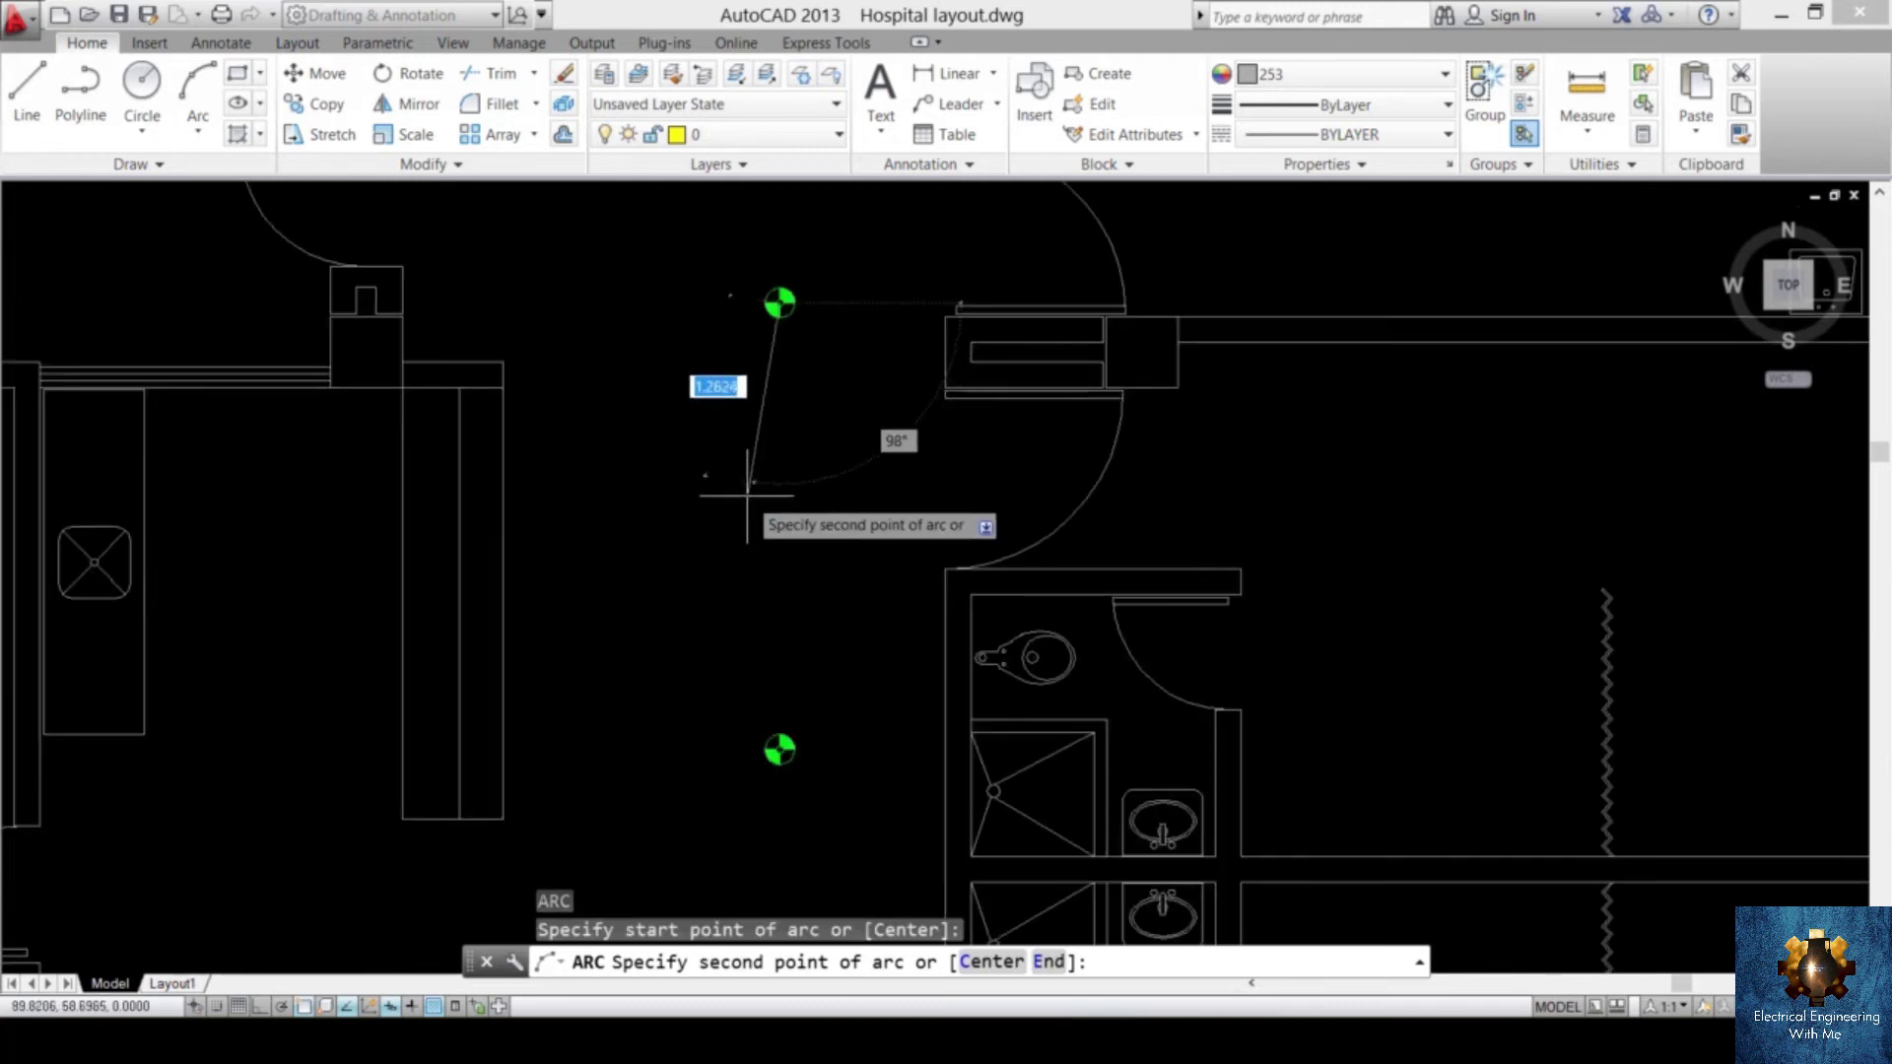
click(748, 508)
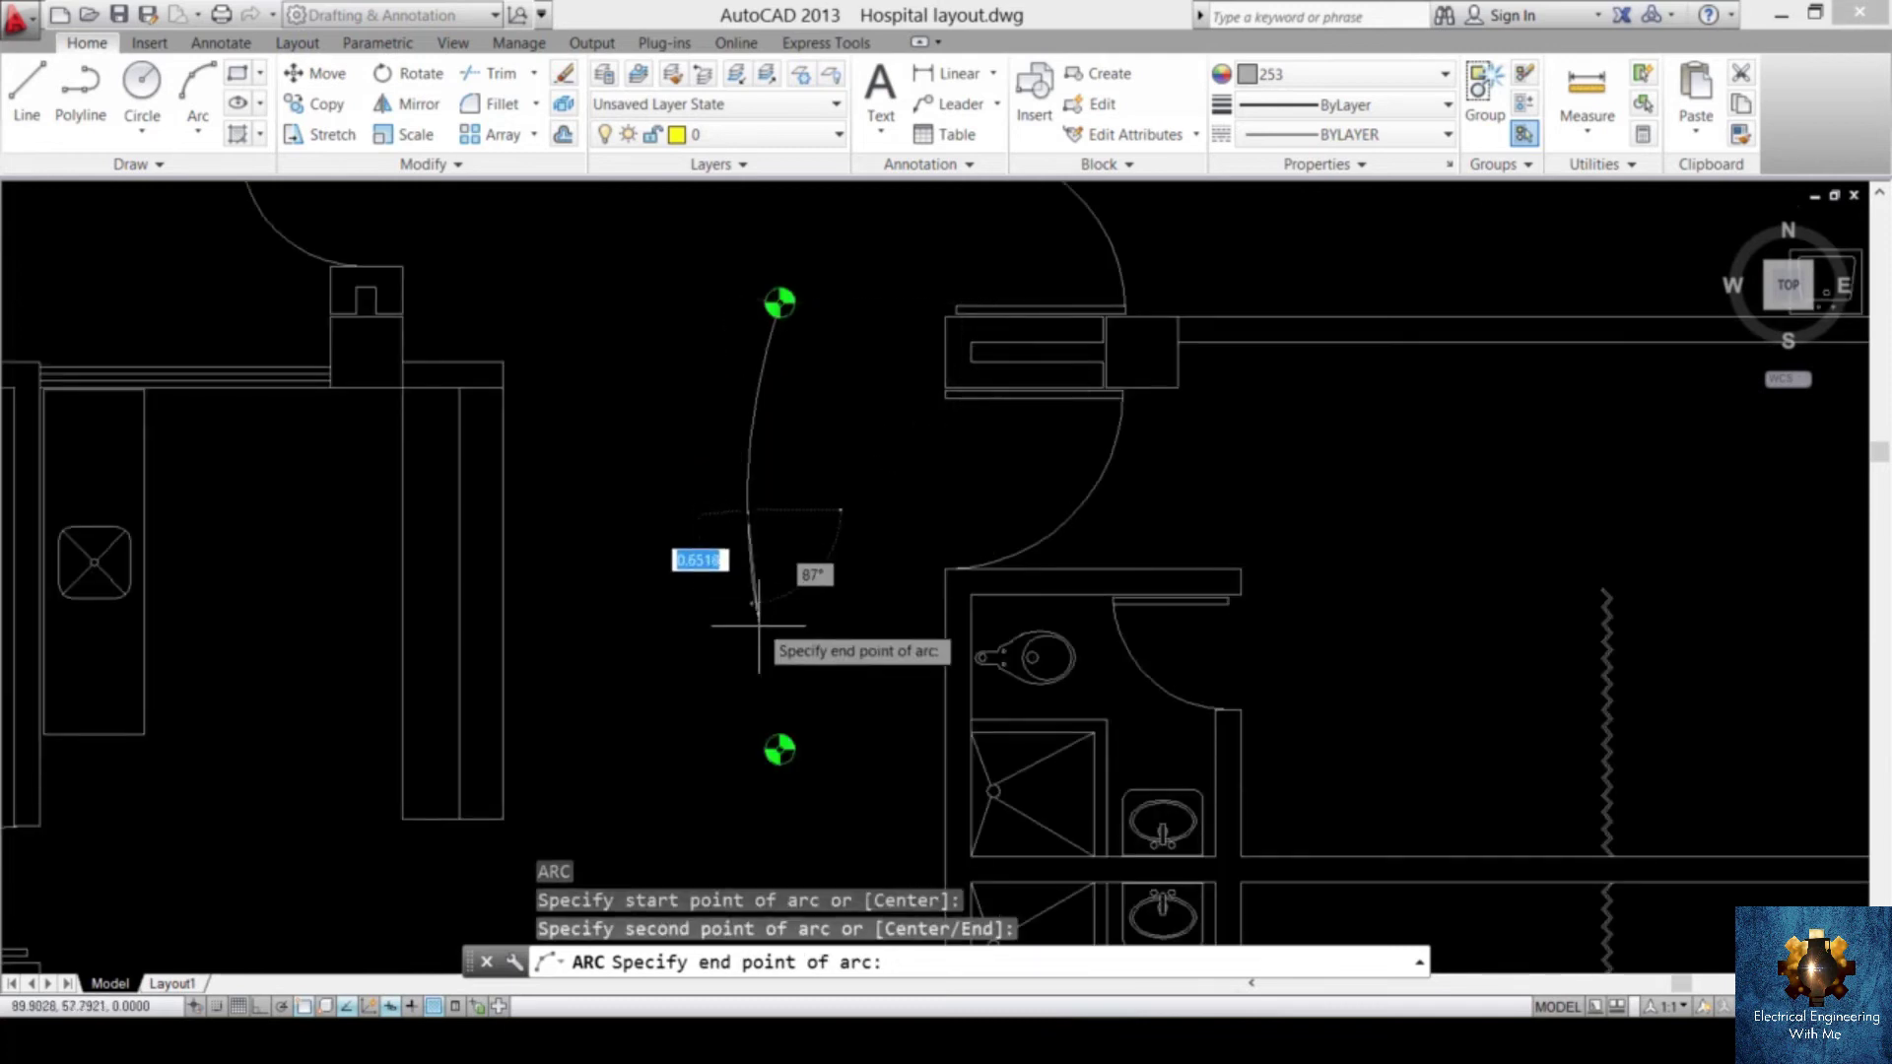
middle_drag(752, 719, 741, 628)
scroll(768, 660, up, 6)
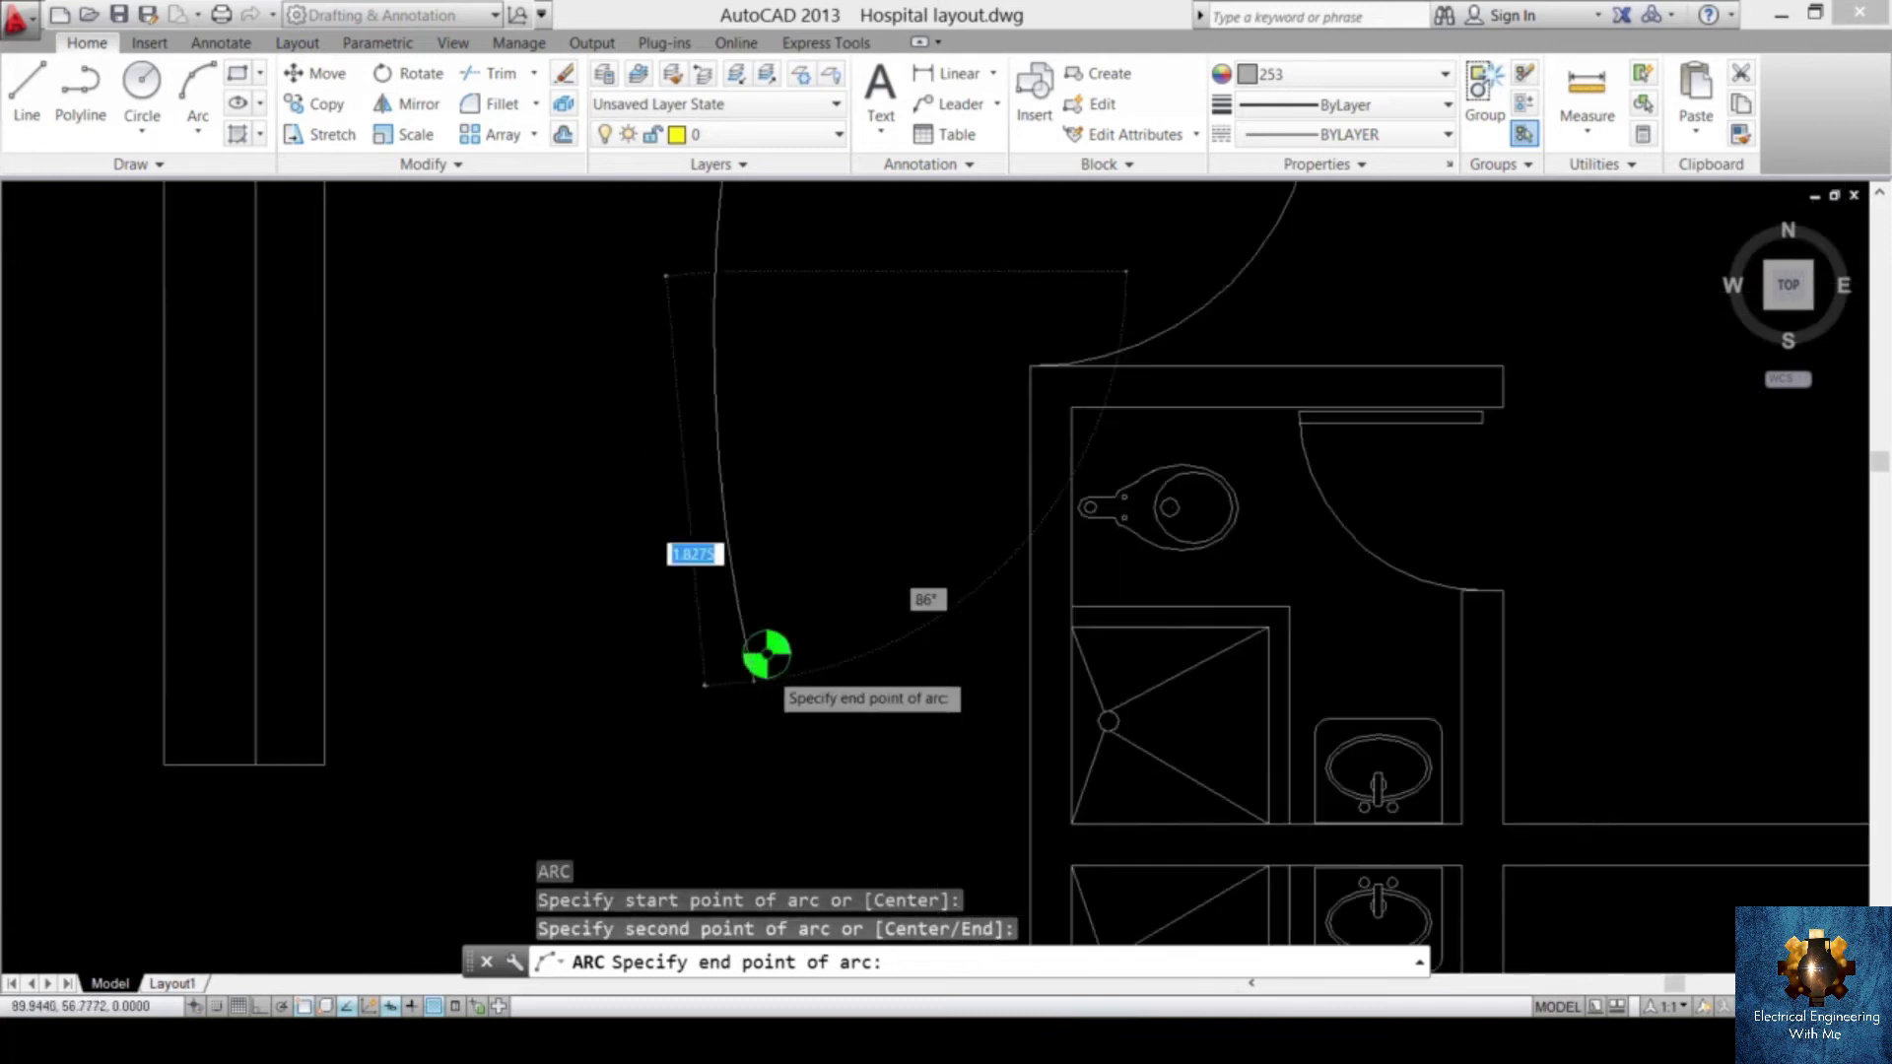
scroll(738, 673, up, 2)
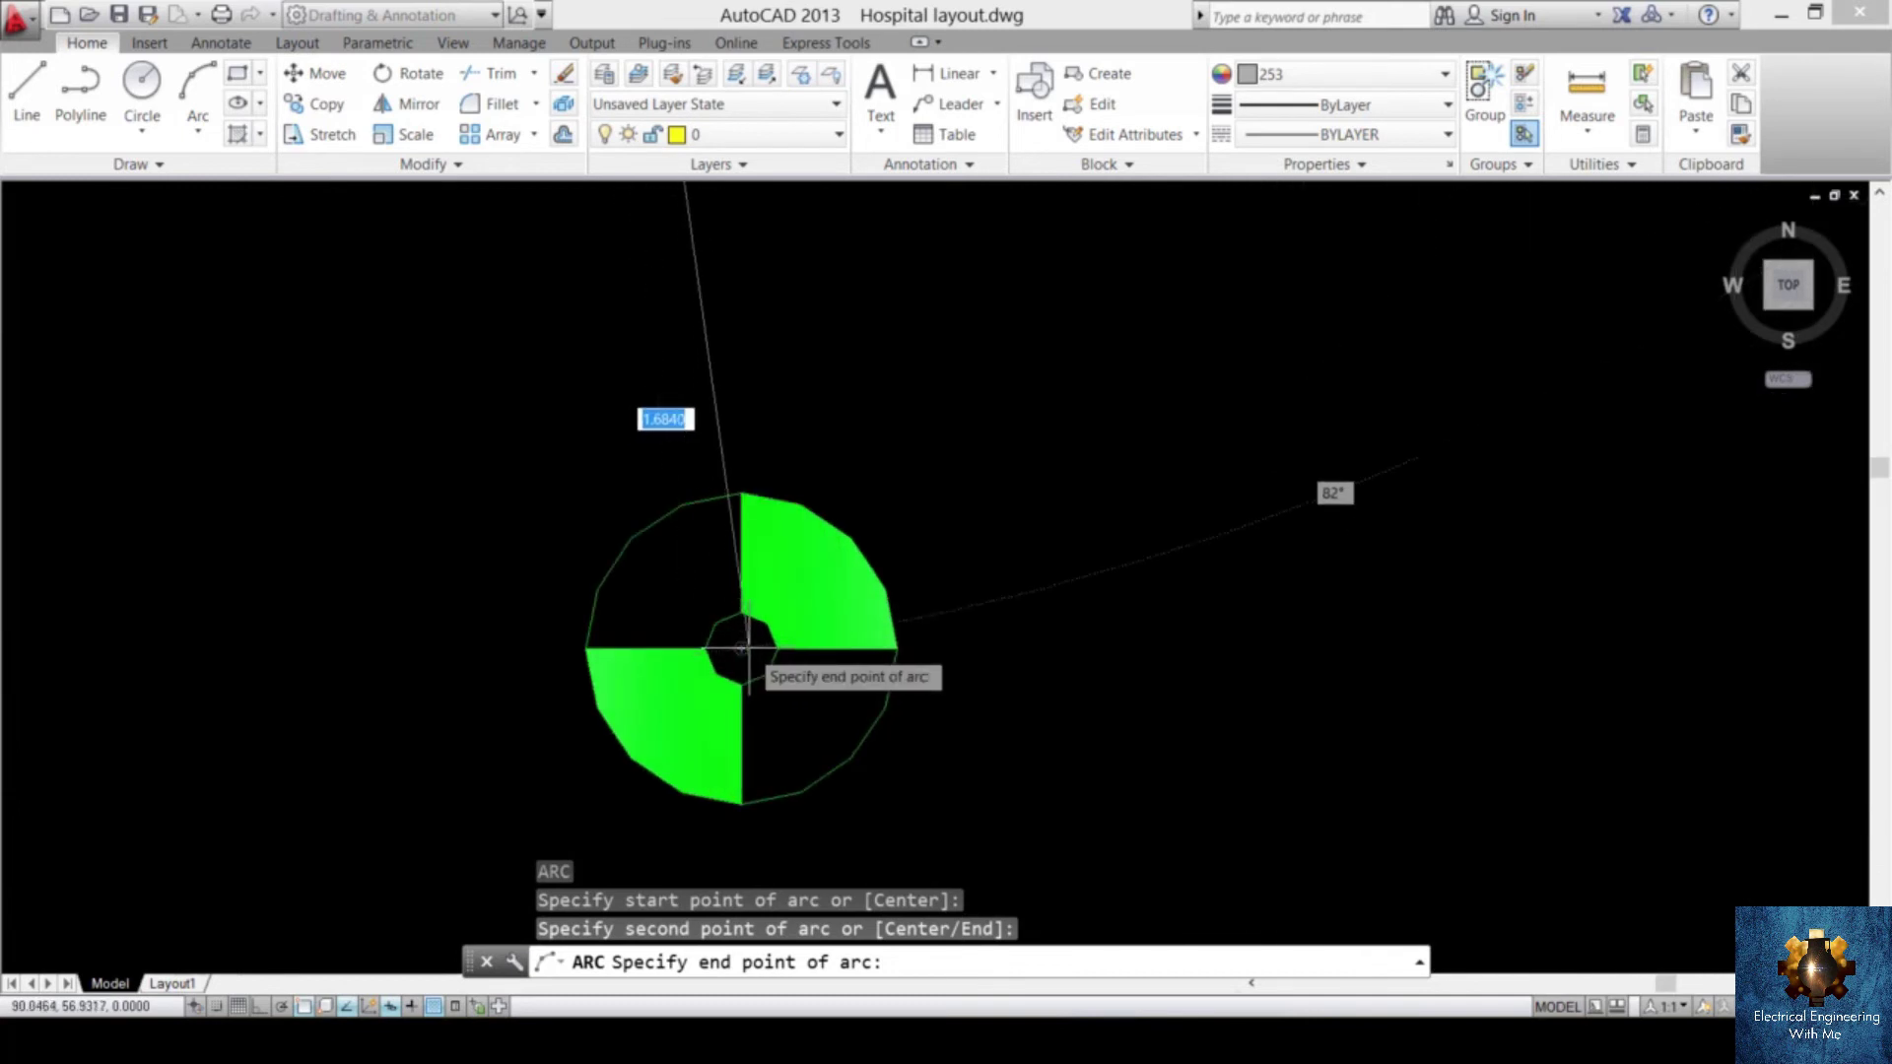
click(741, 649)
scroll(818, 650, down, 8)
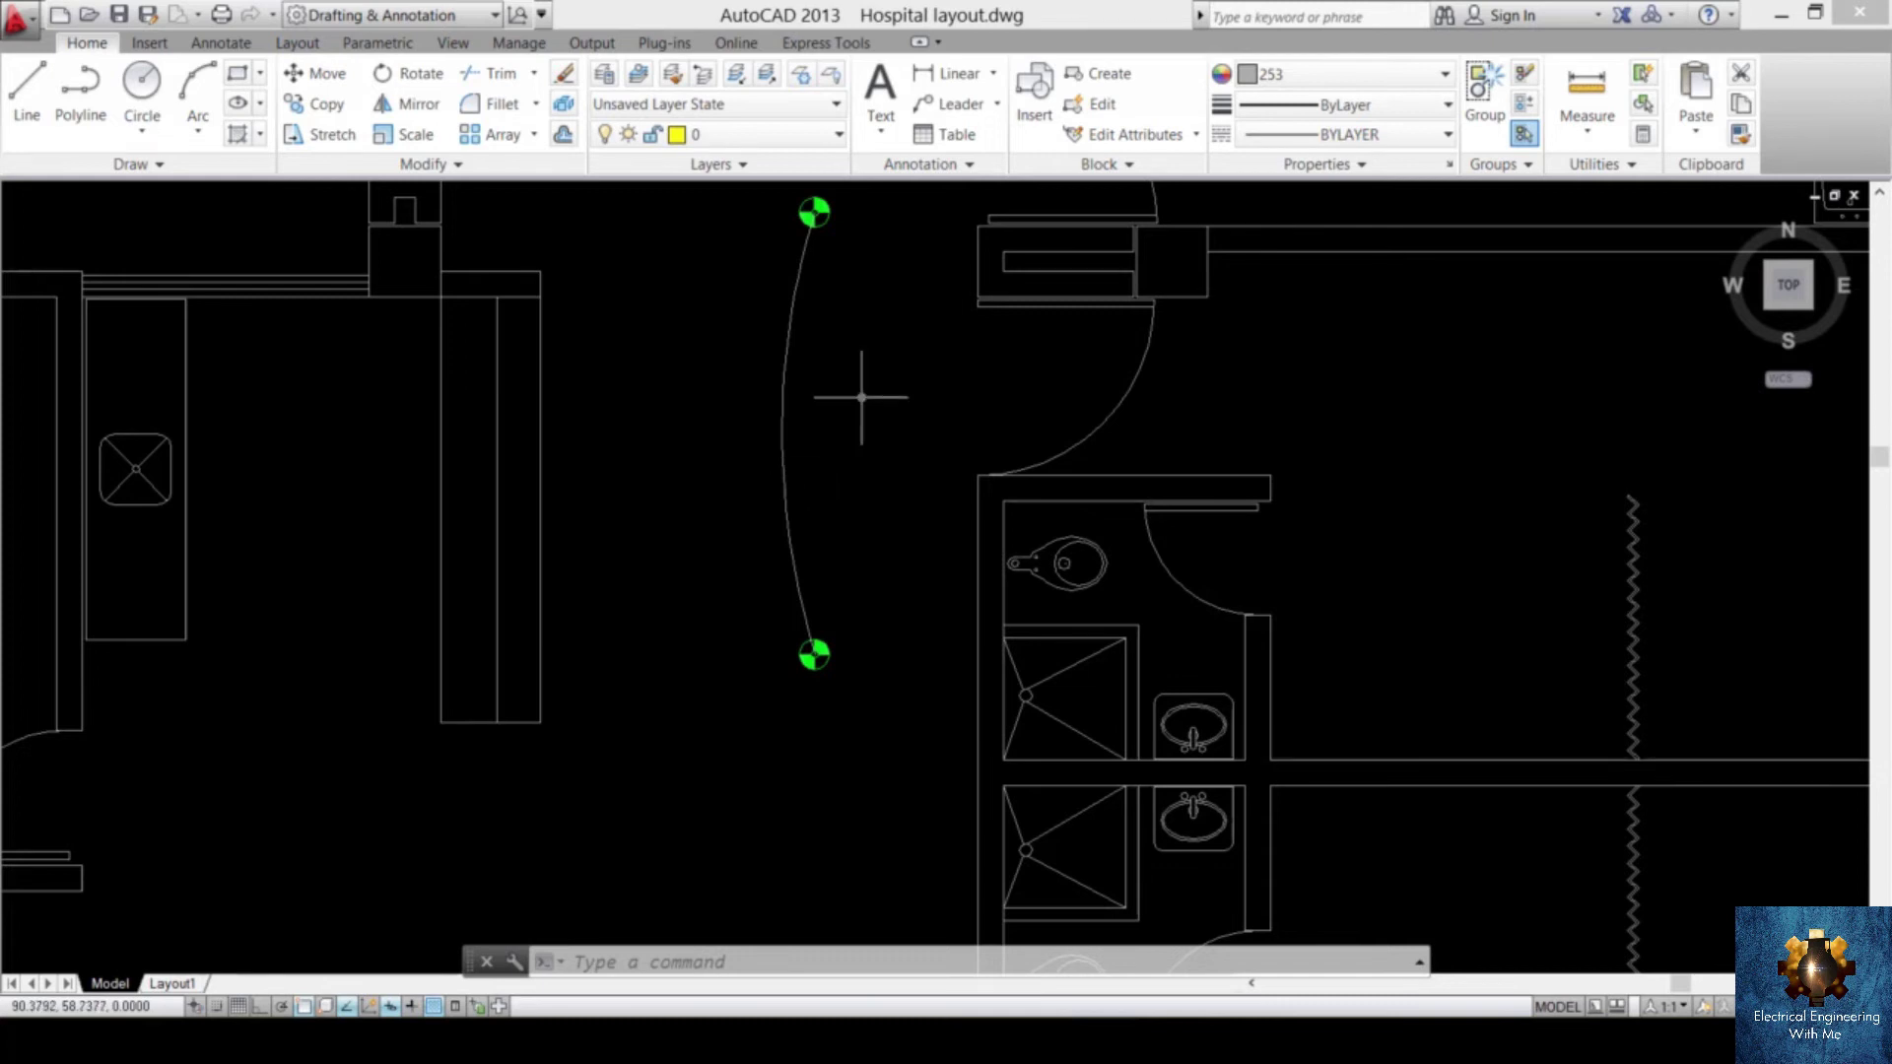
- Create a new layer named "wiring design" and close the layer manager
text(LA)
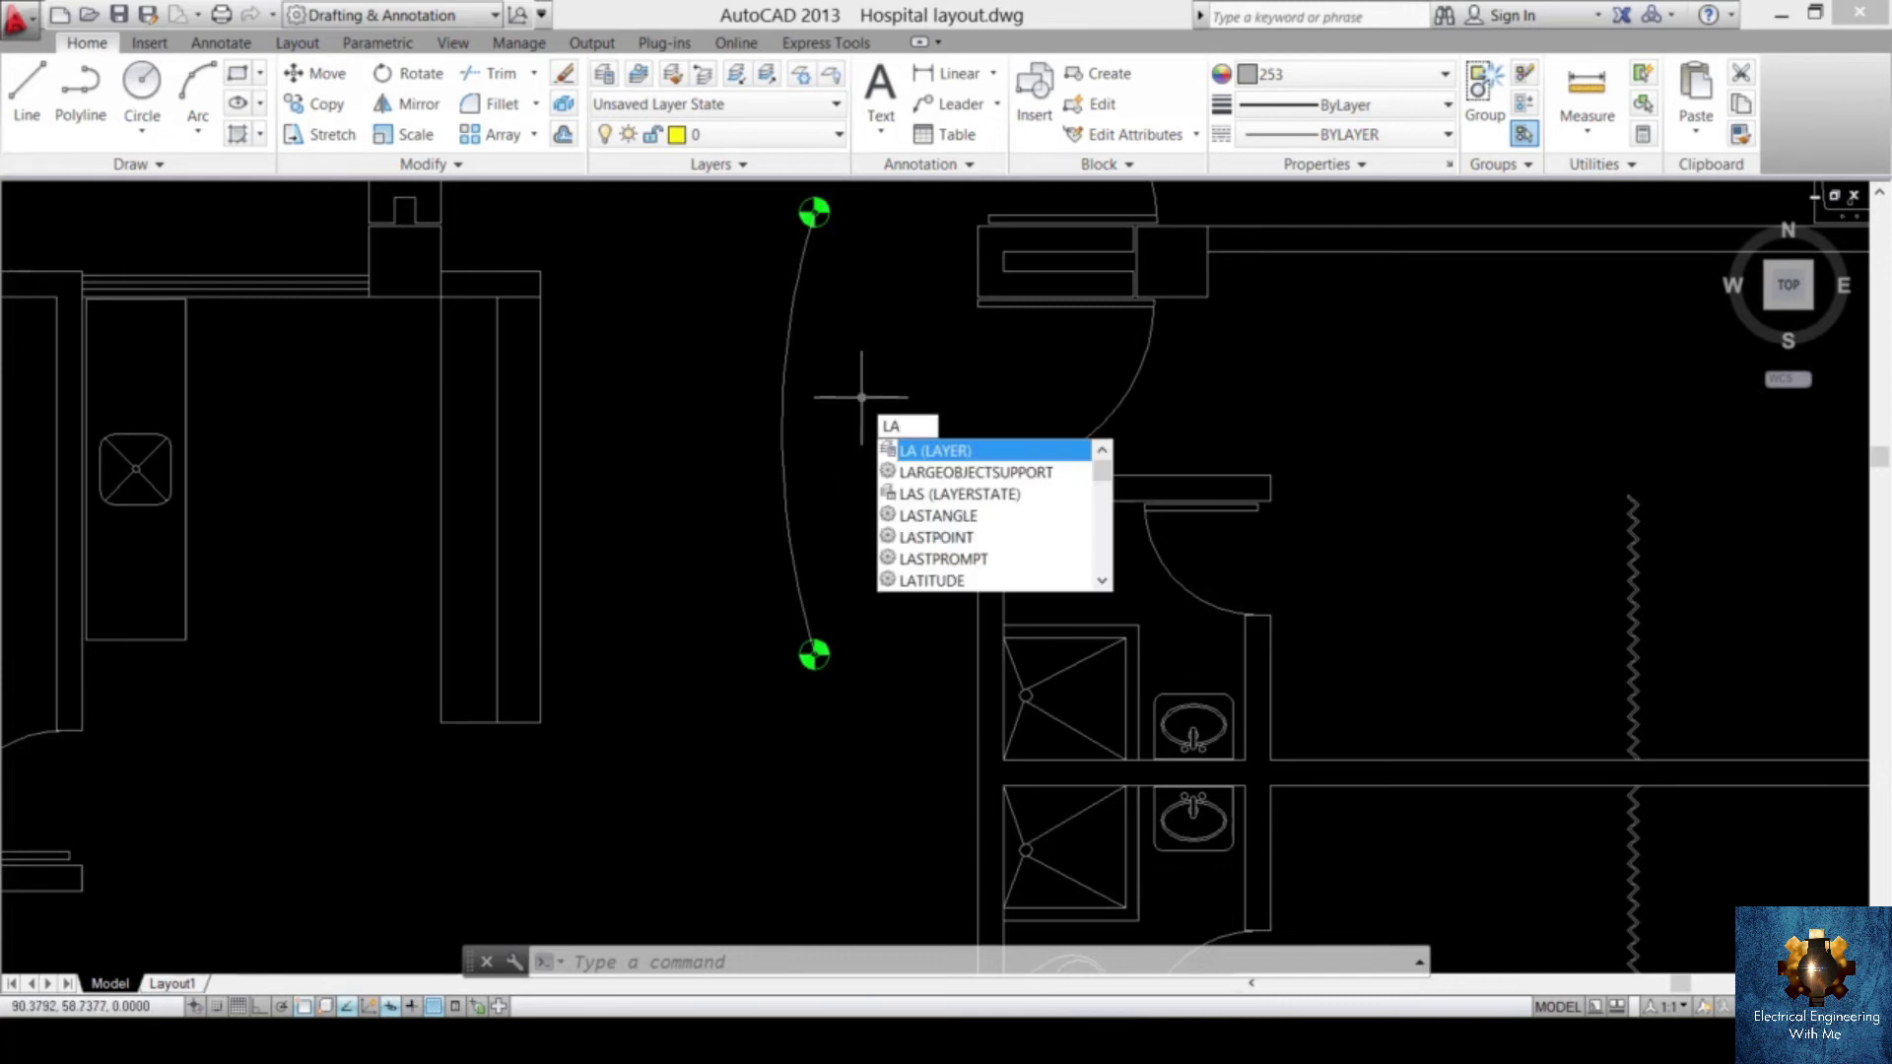
key(Return)
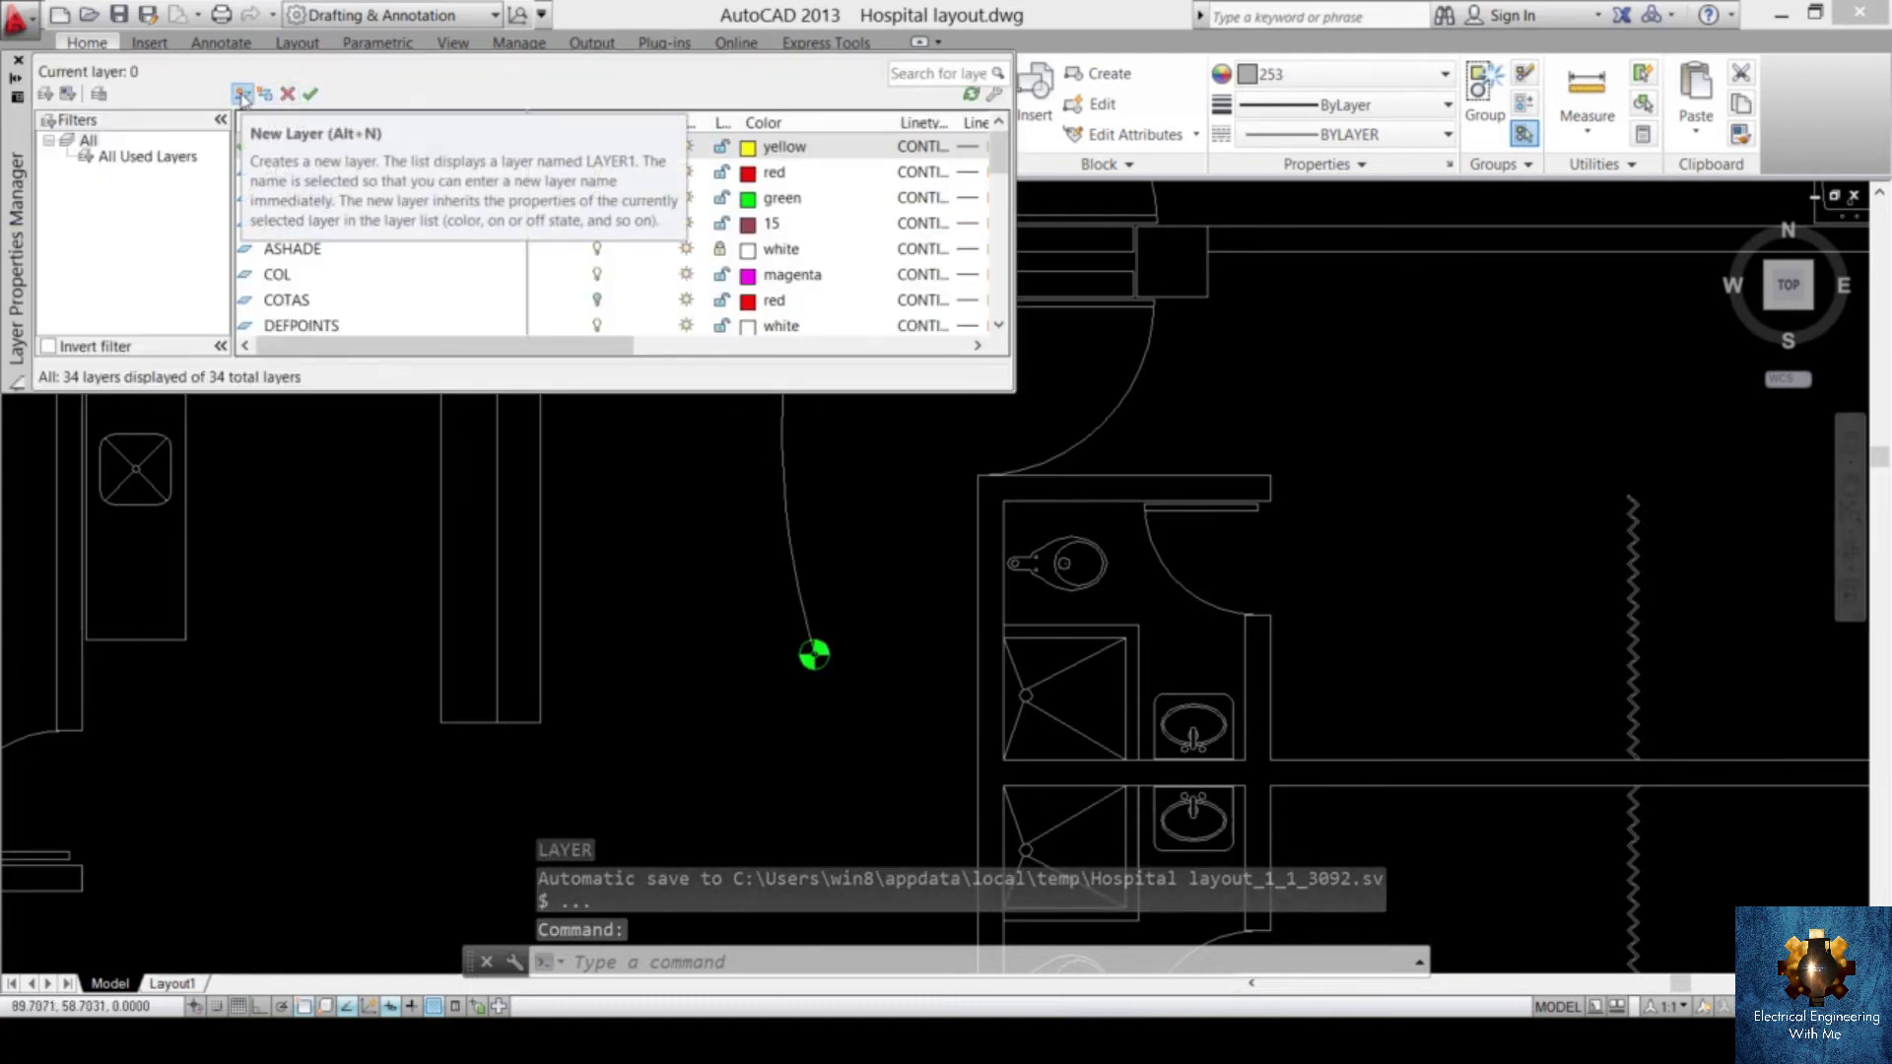
click(242, 96)
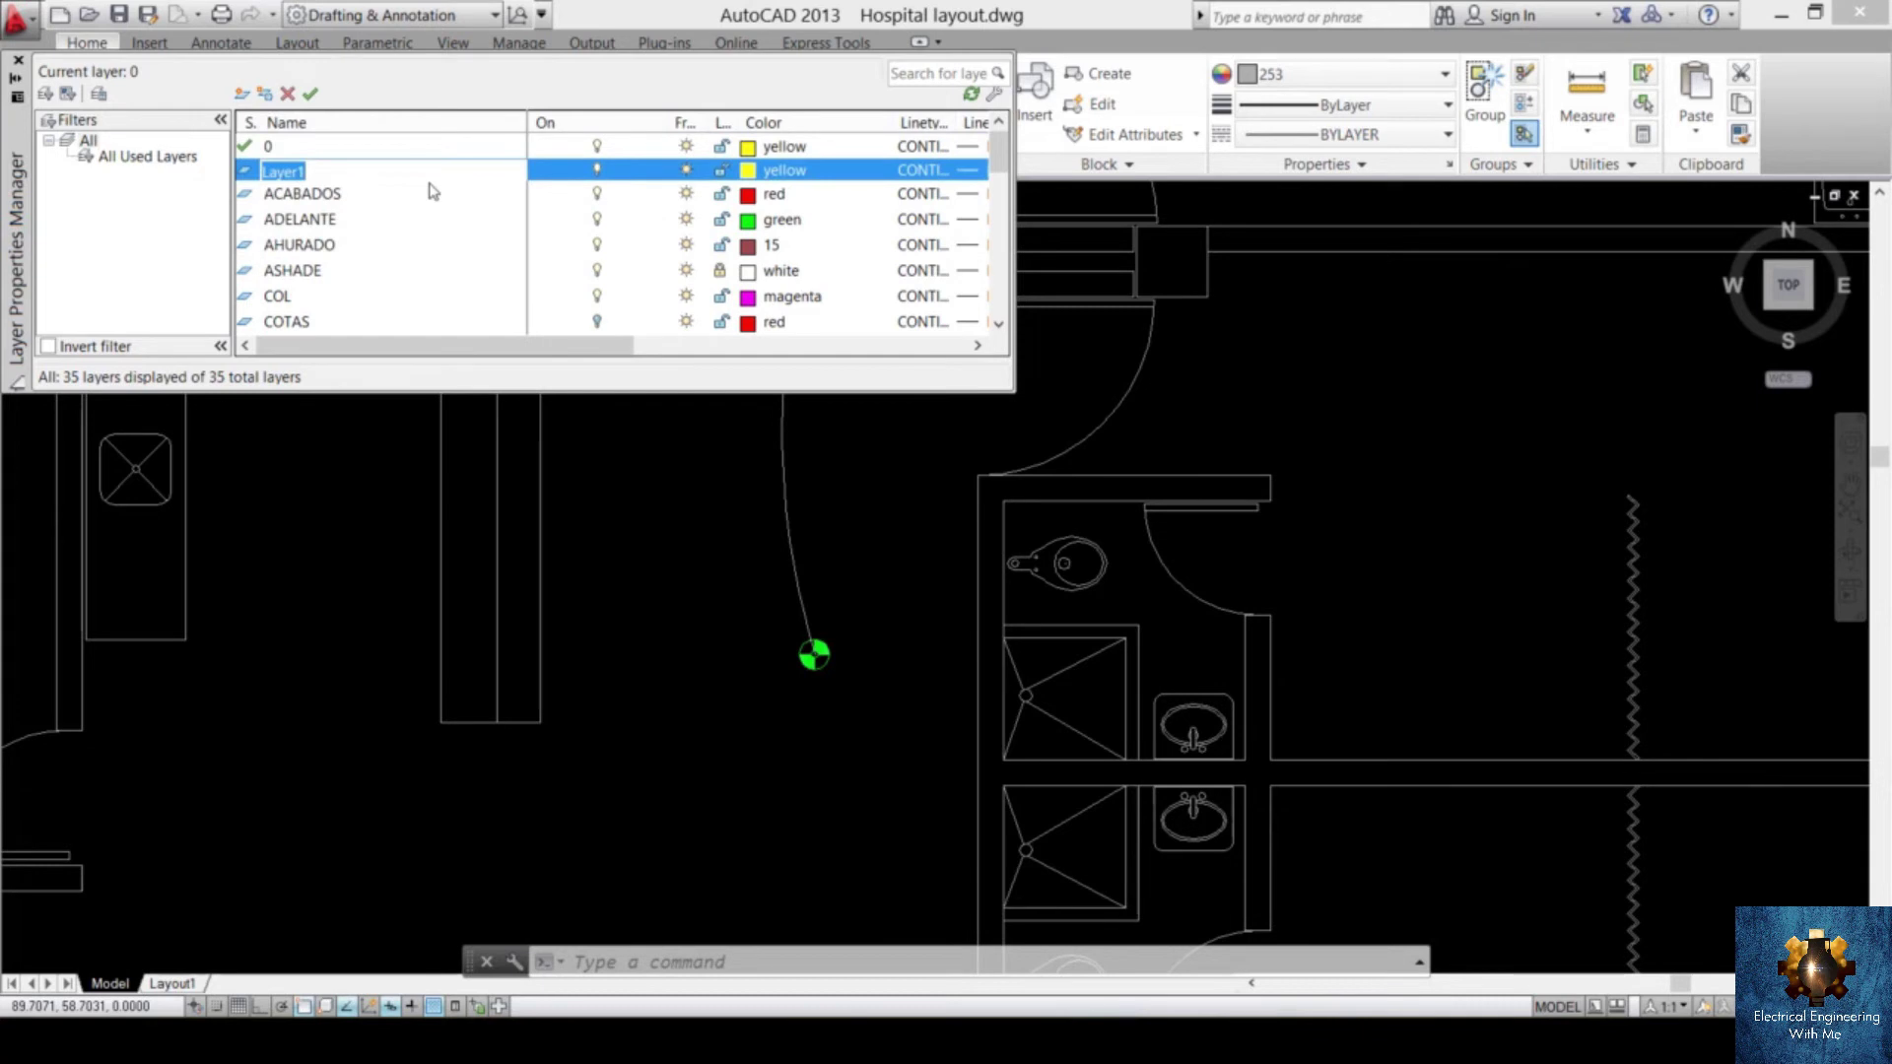
text(wiring design)
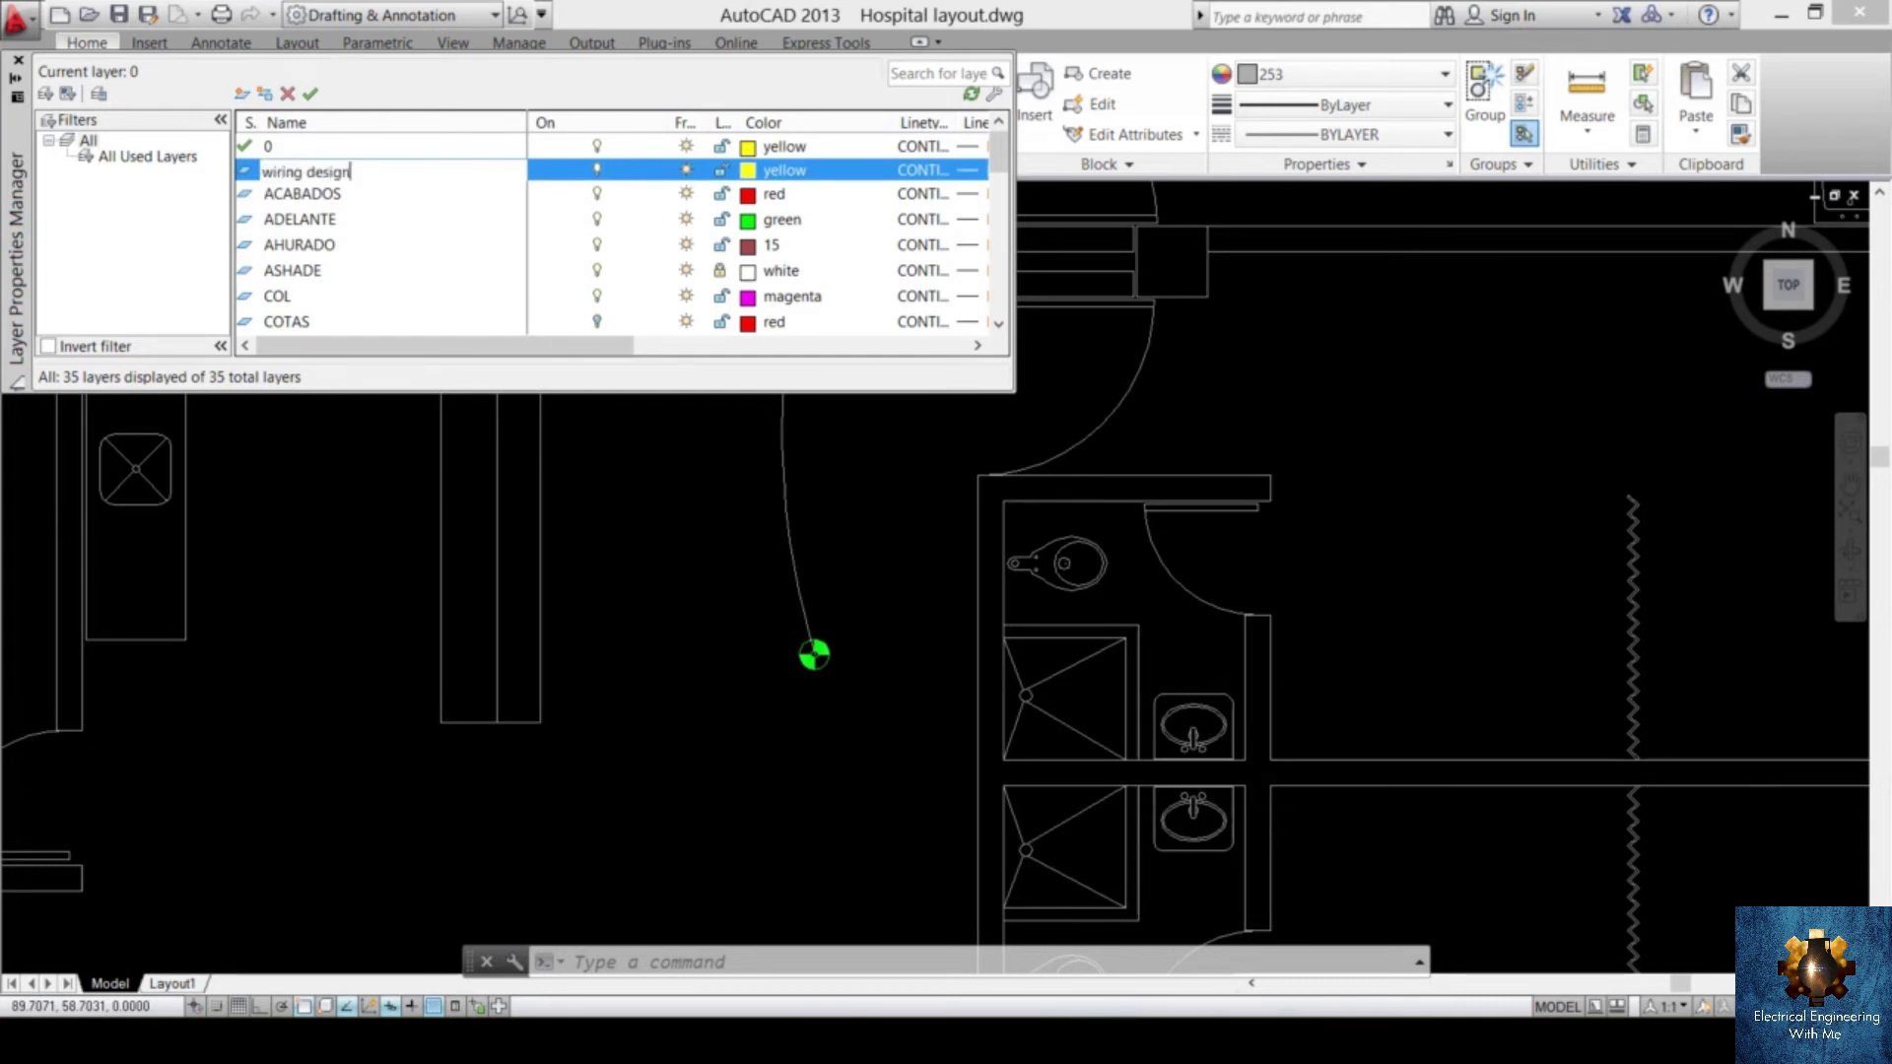
key(Return)
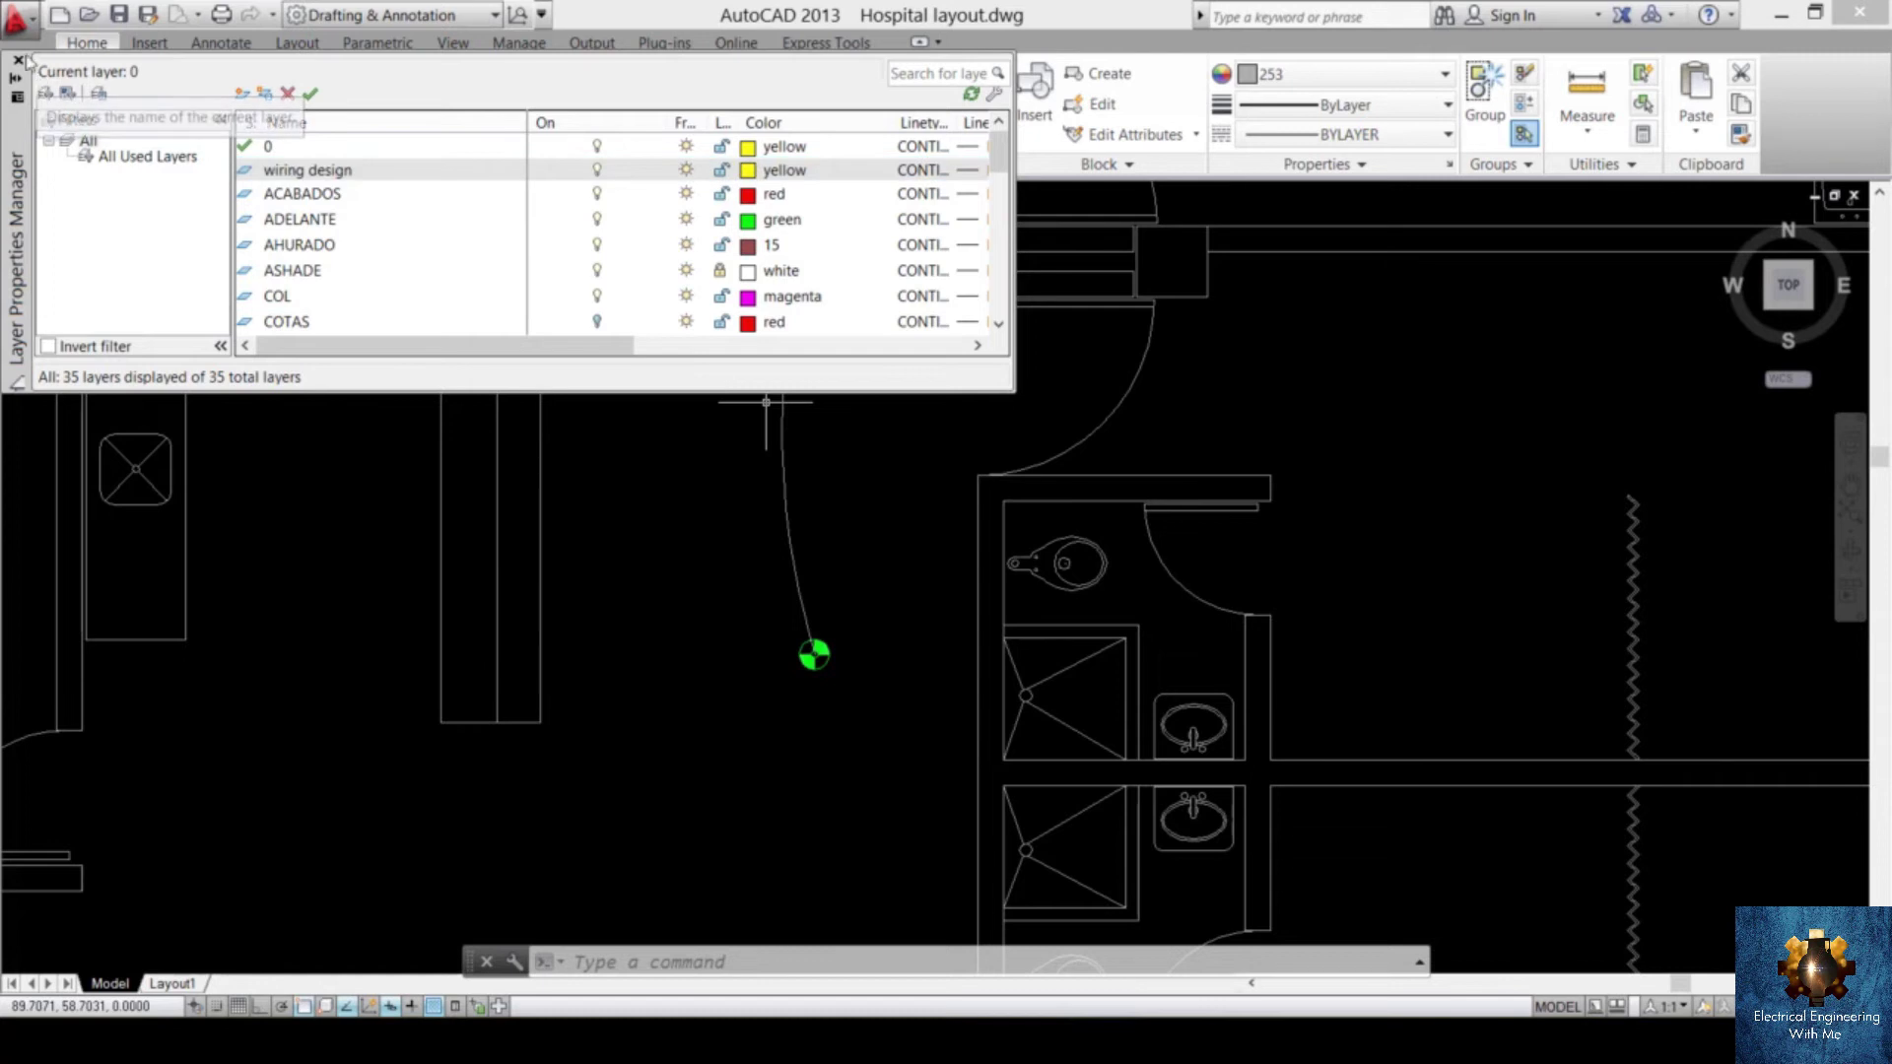
click(18, 60)
- Set the corridor wiring arc's colour to Yellow and assign it to the wiring design layer
click(832, 375)
click(752, 465)
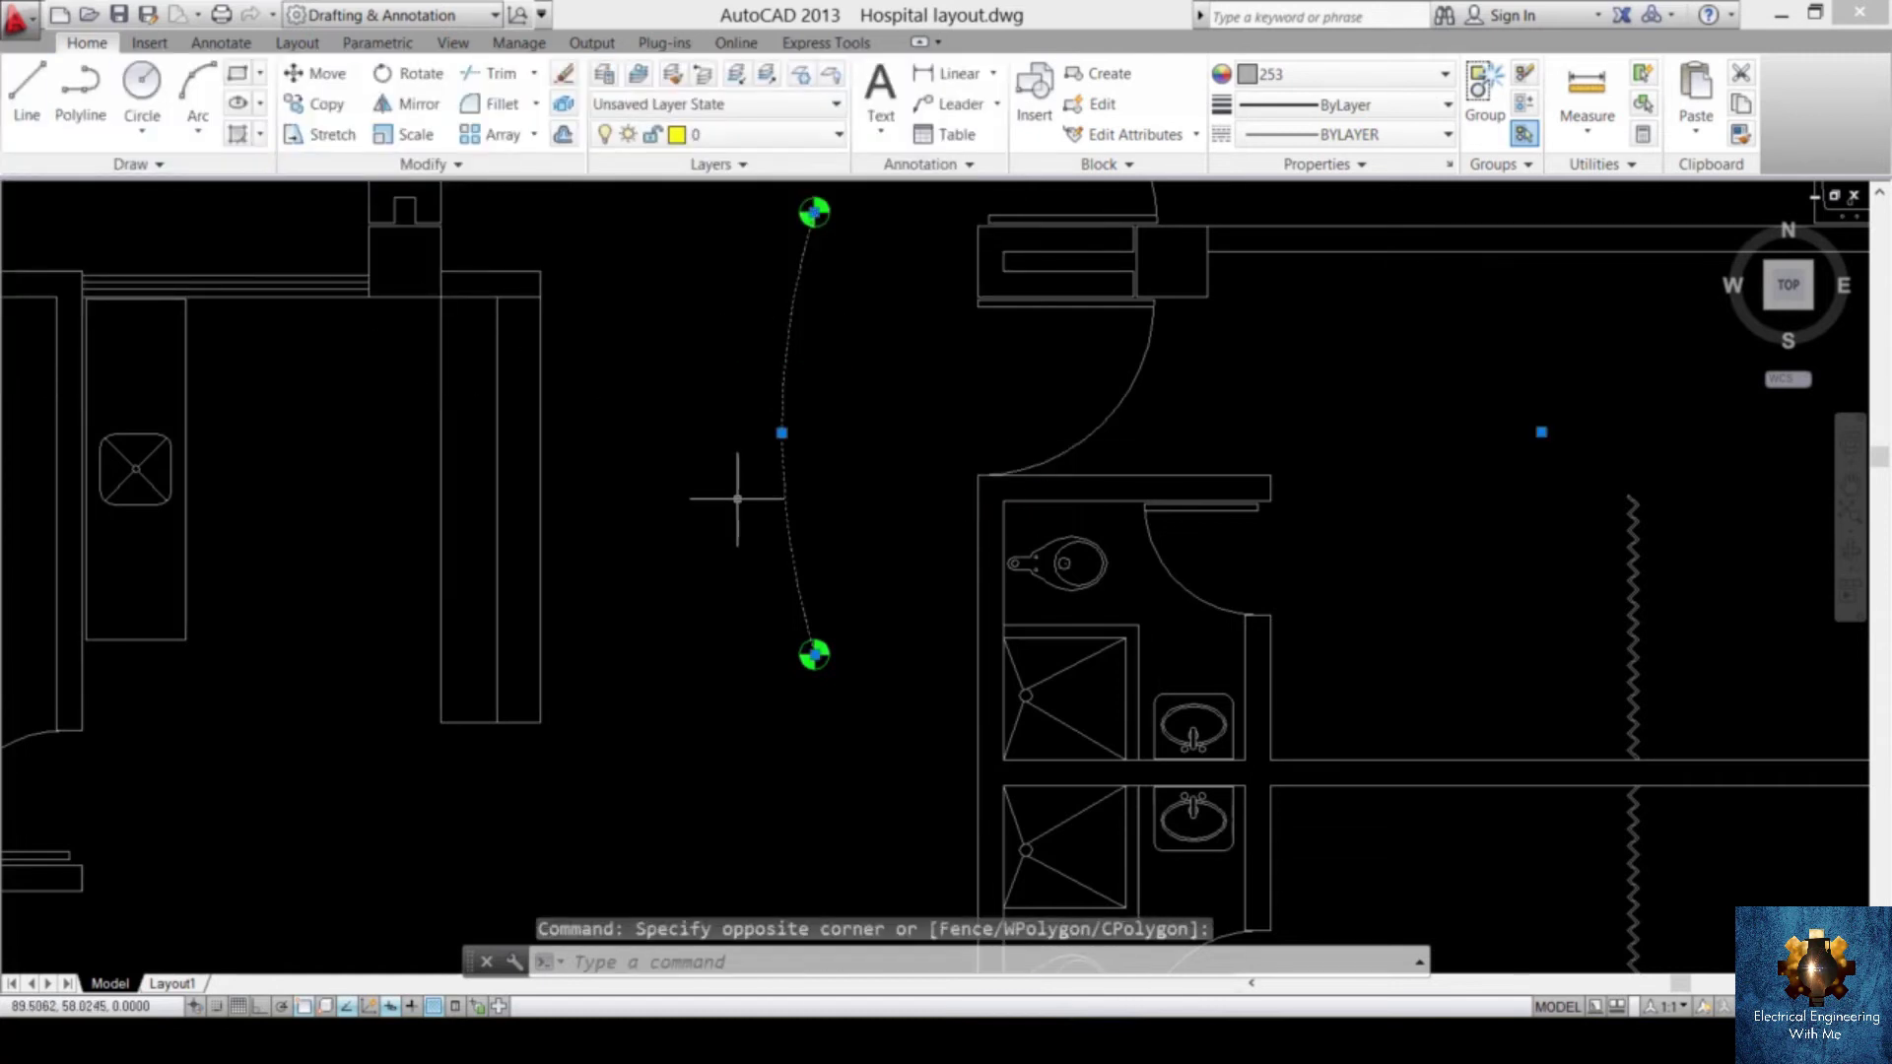
click(1400, 74)
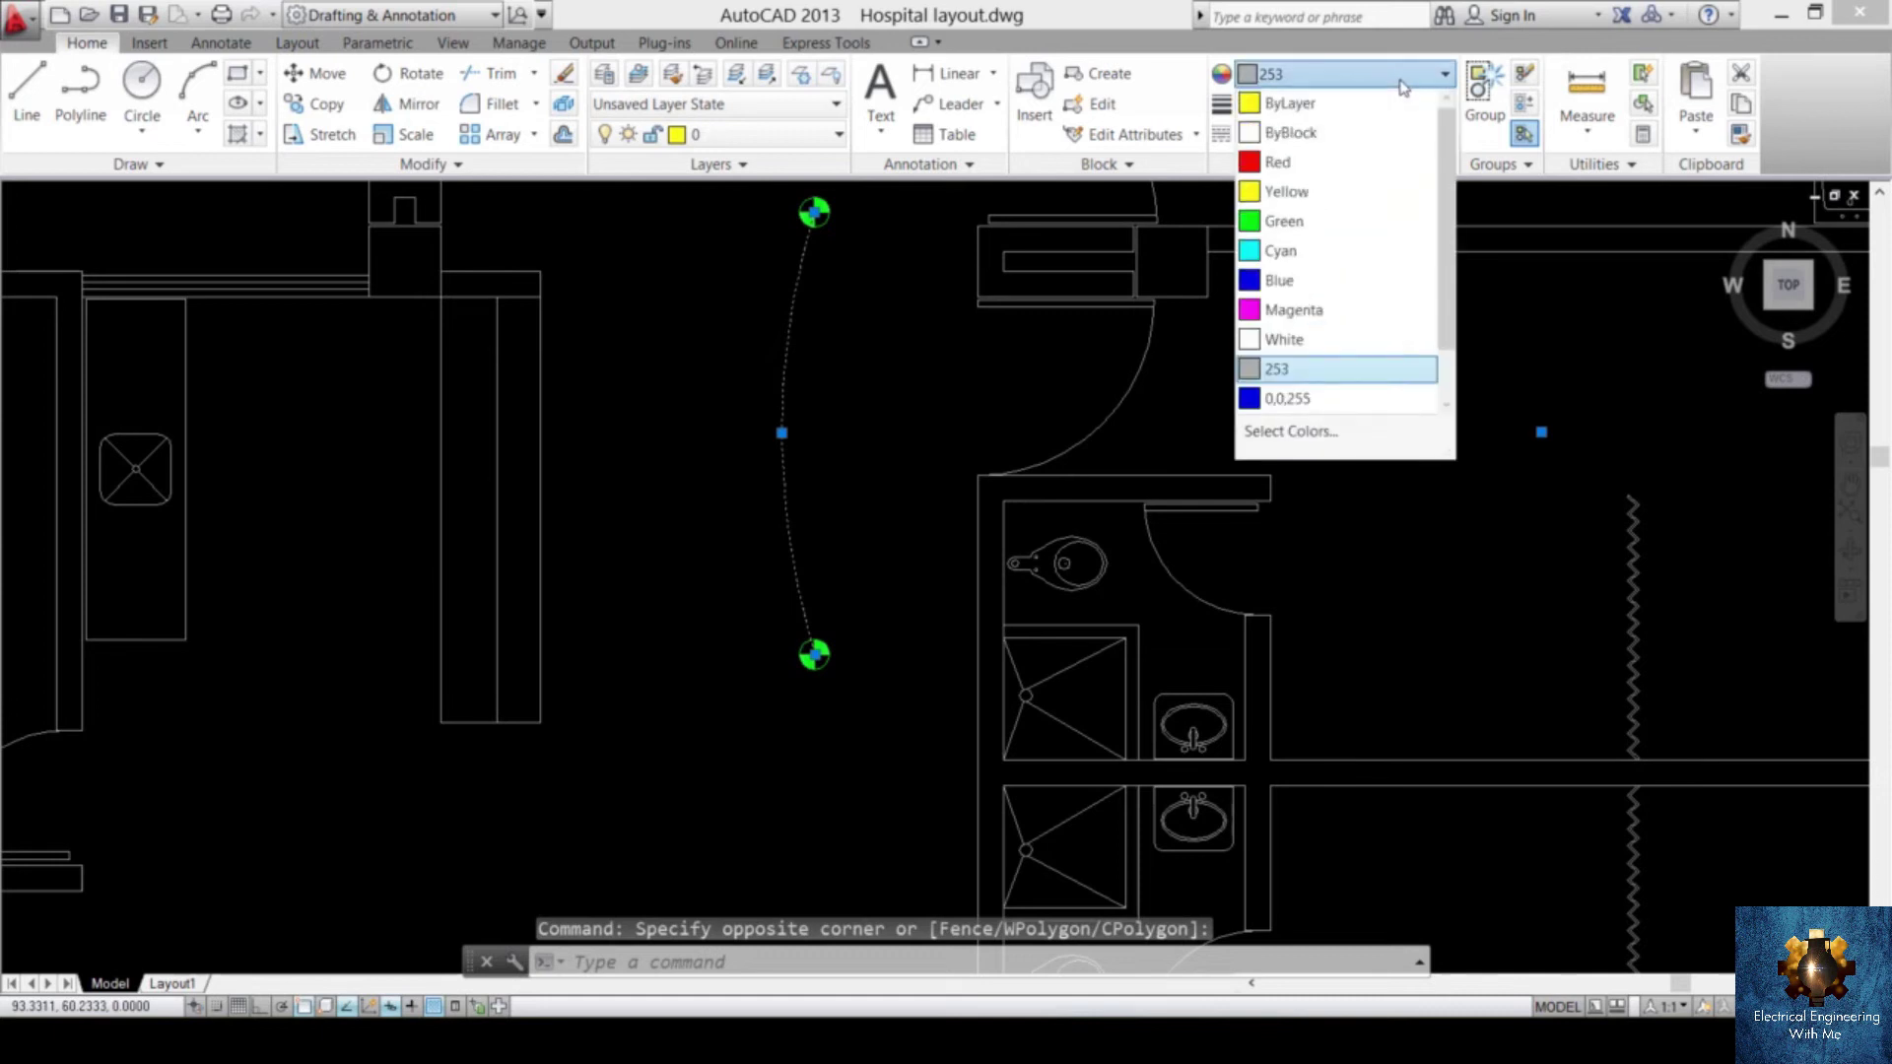
click(1282, 191)
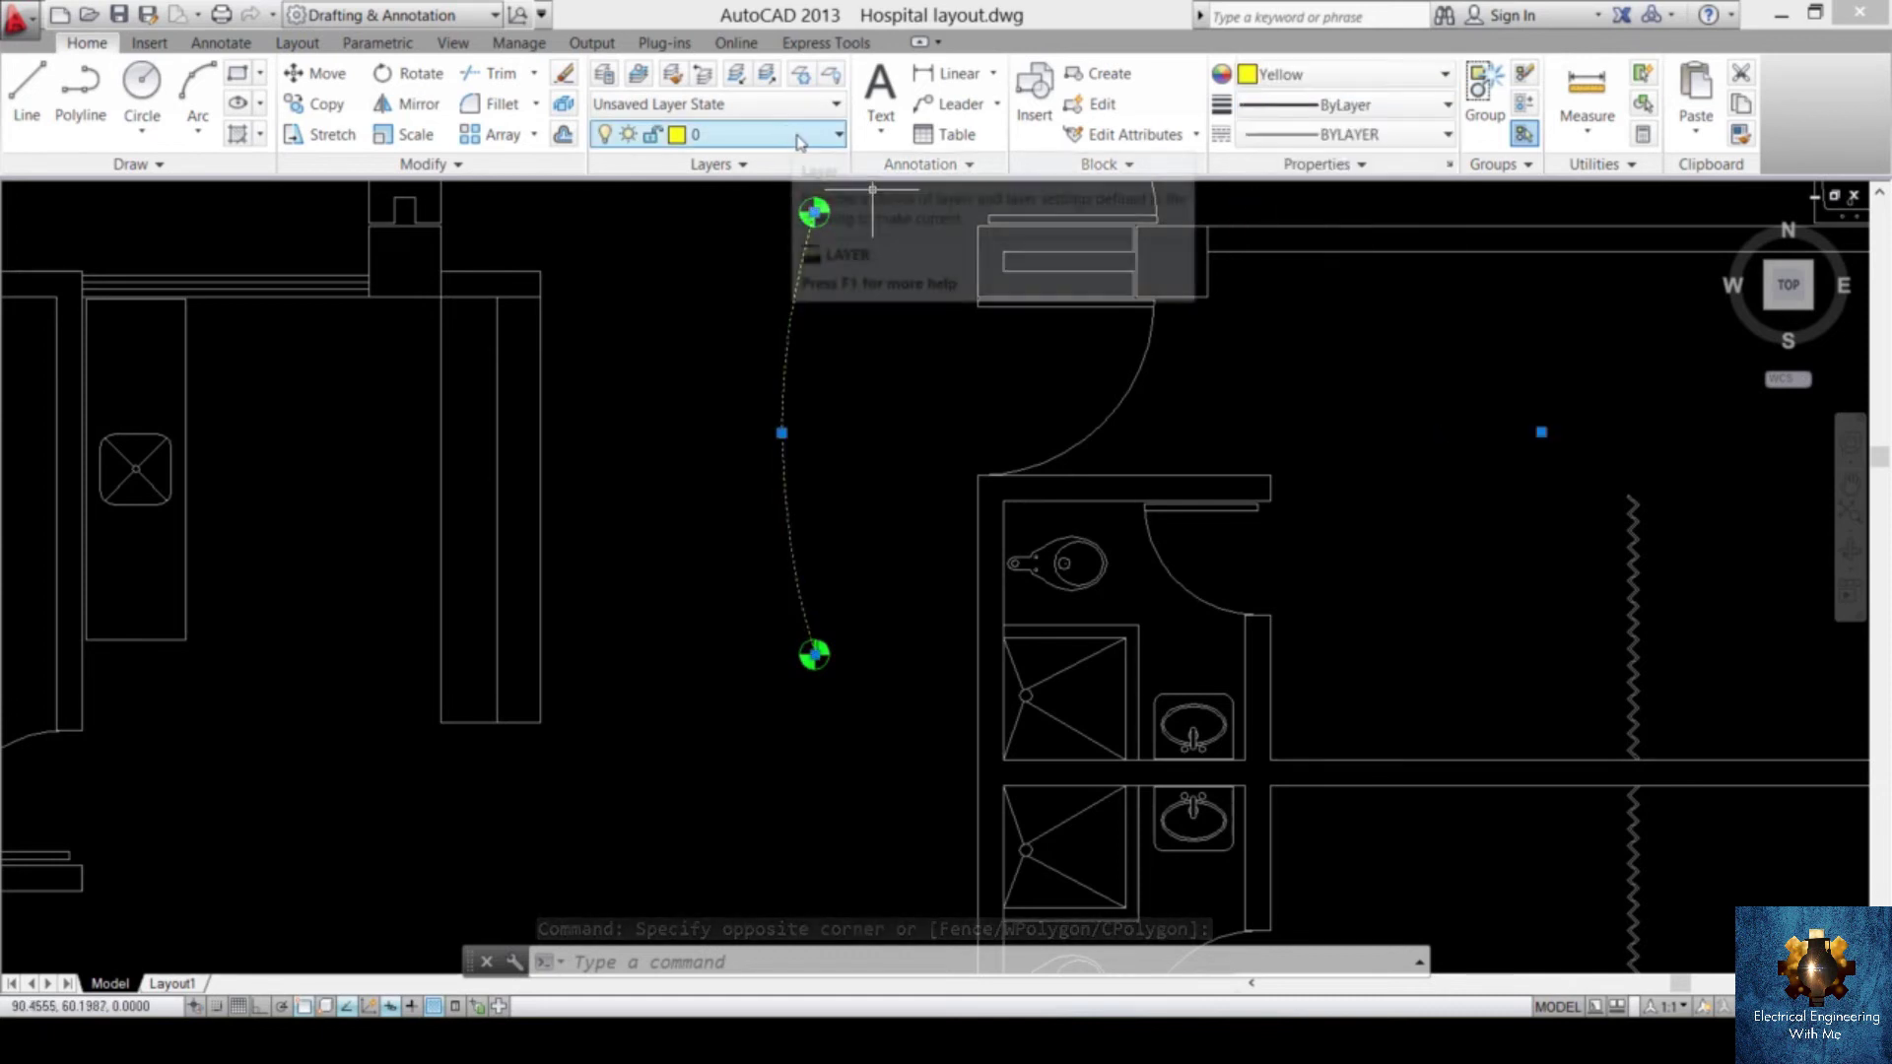
click(799, 143)
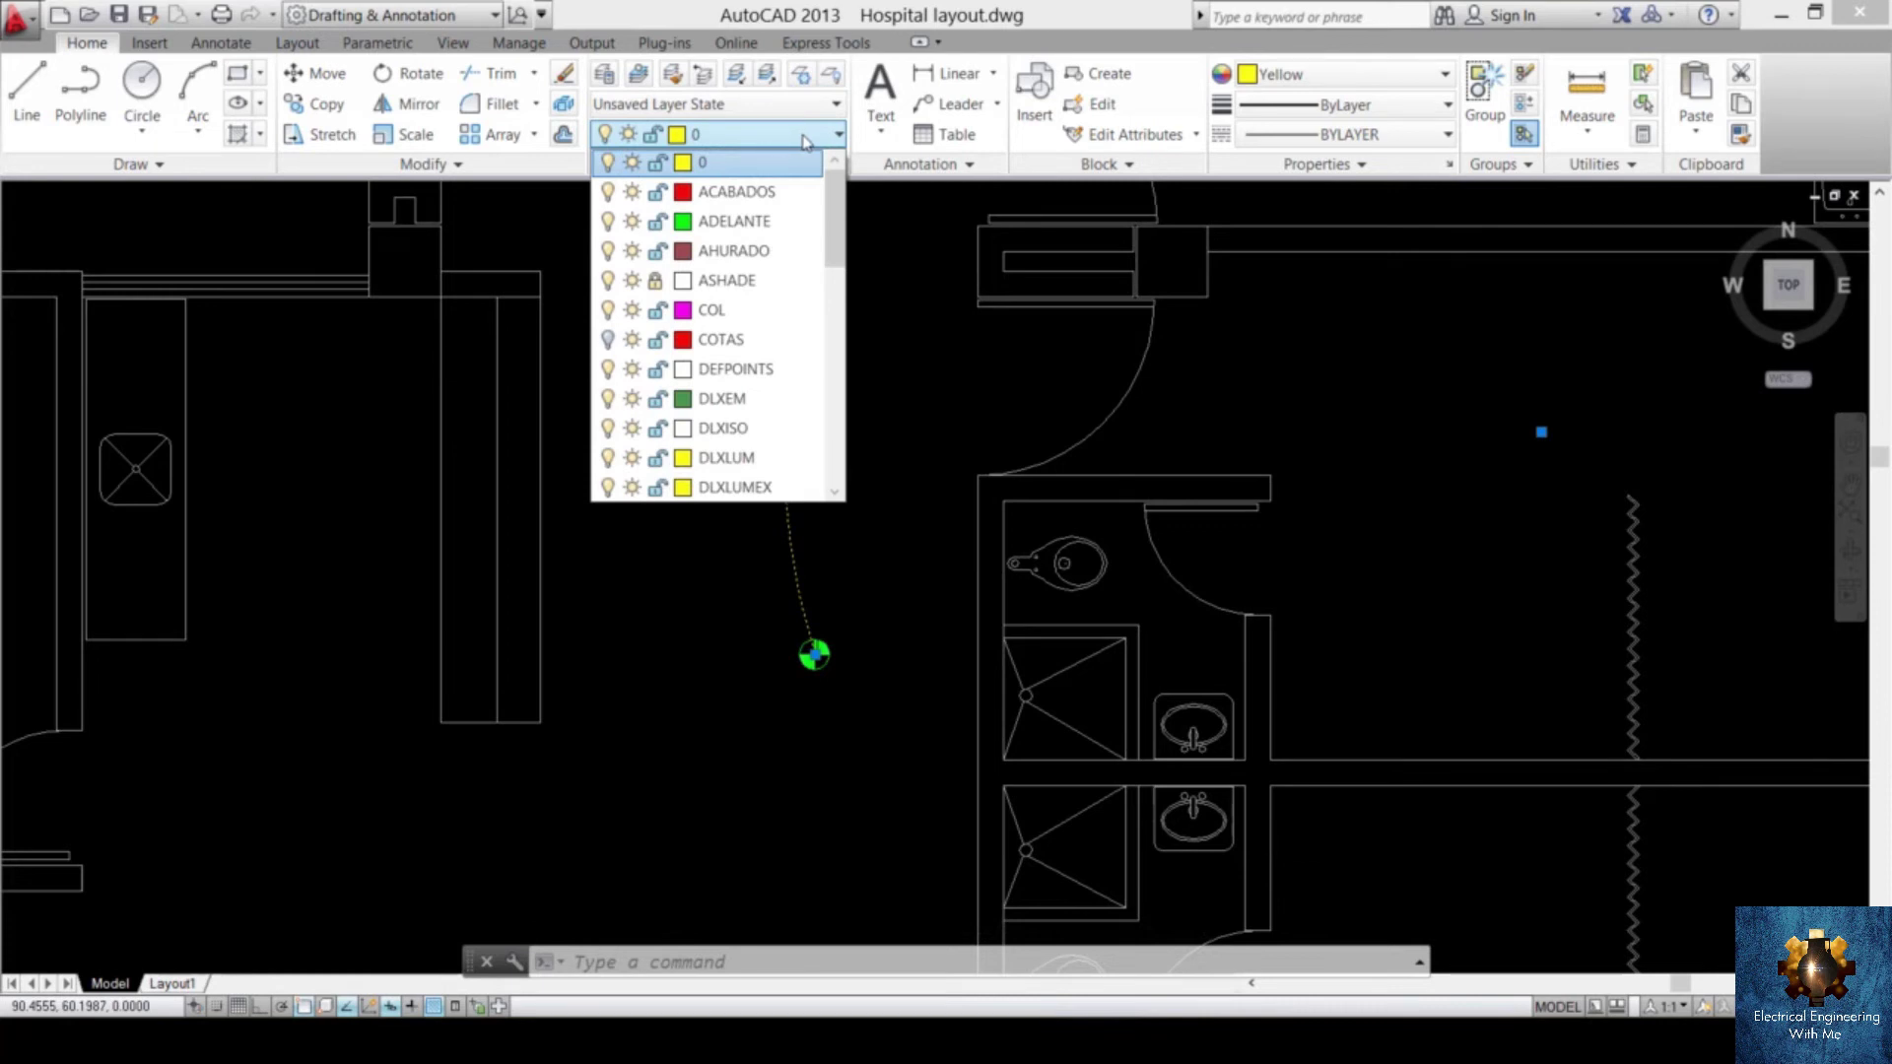
key(w)
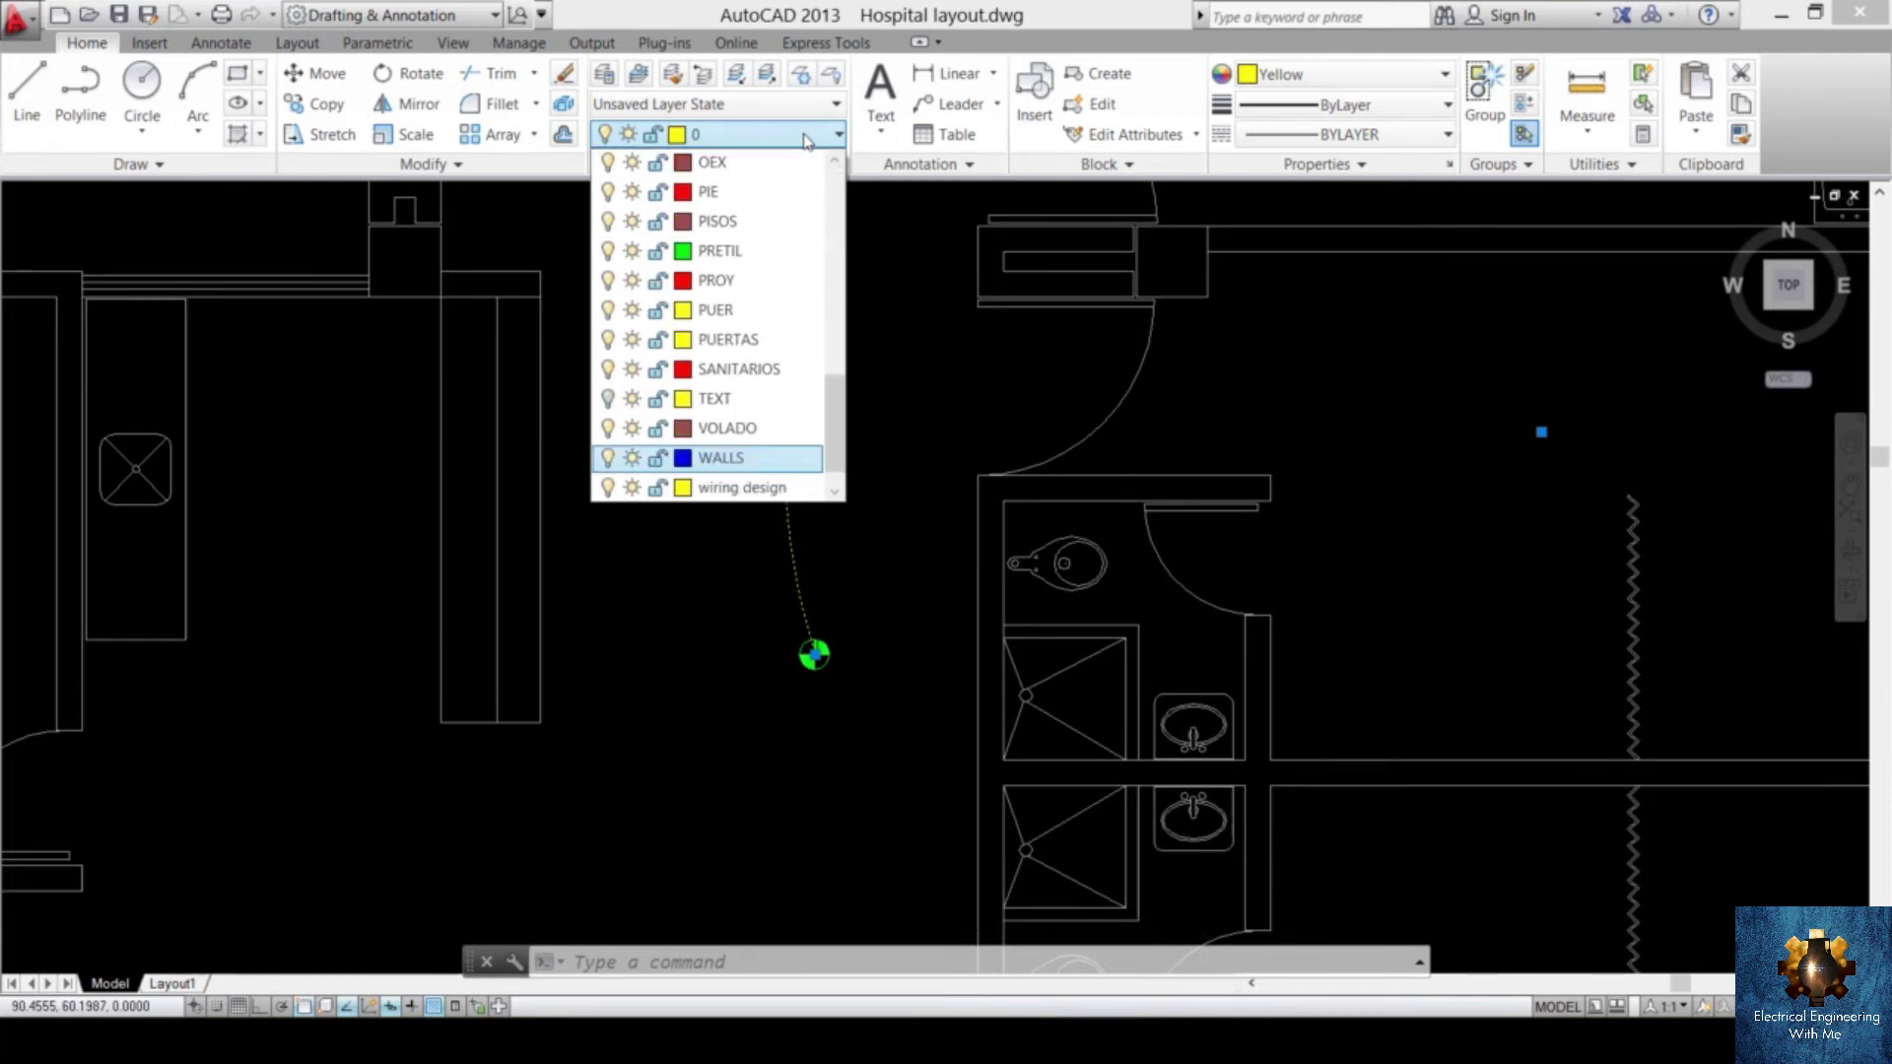
click(803, 141)
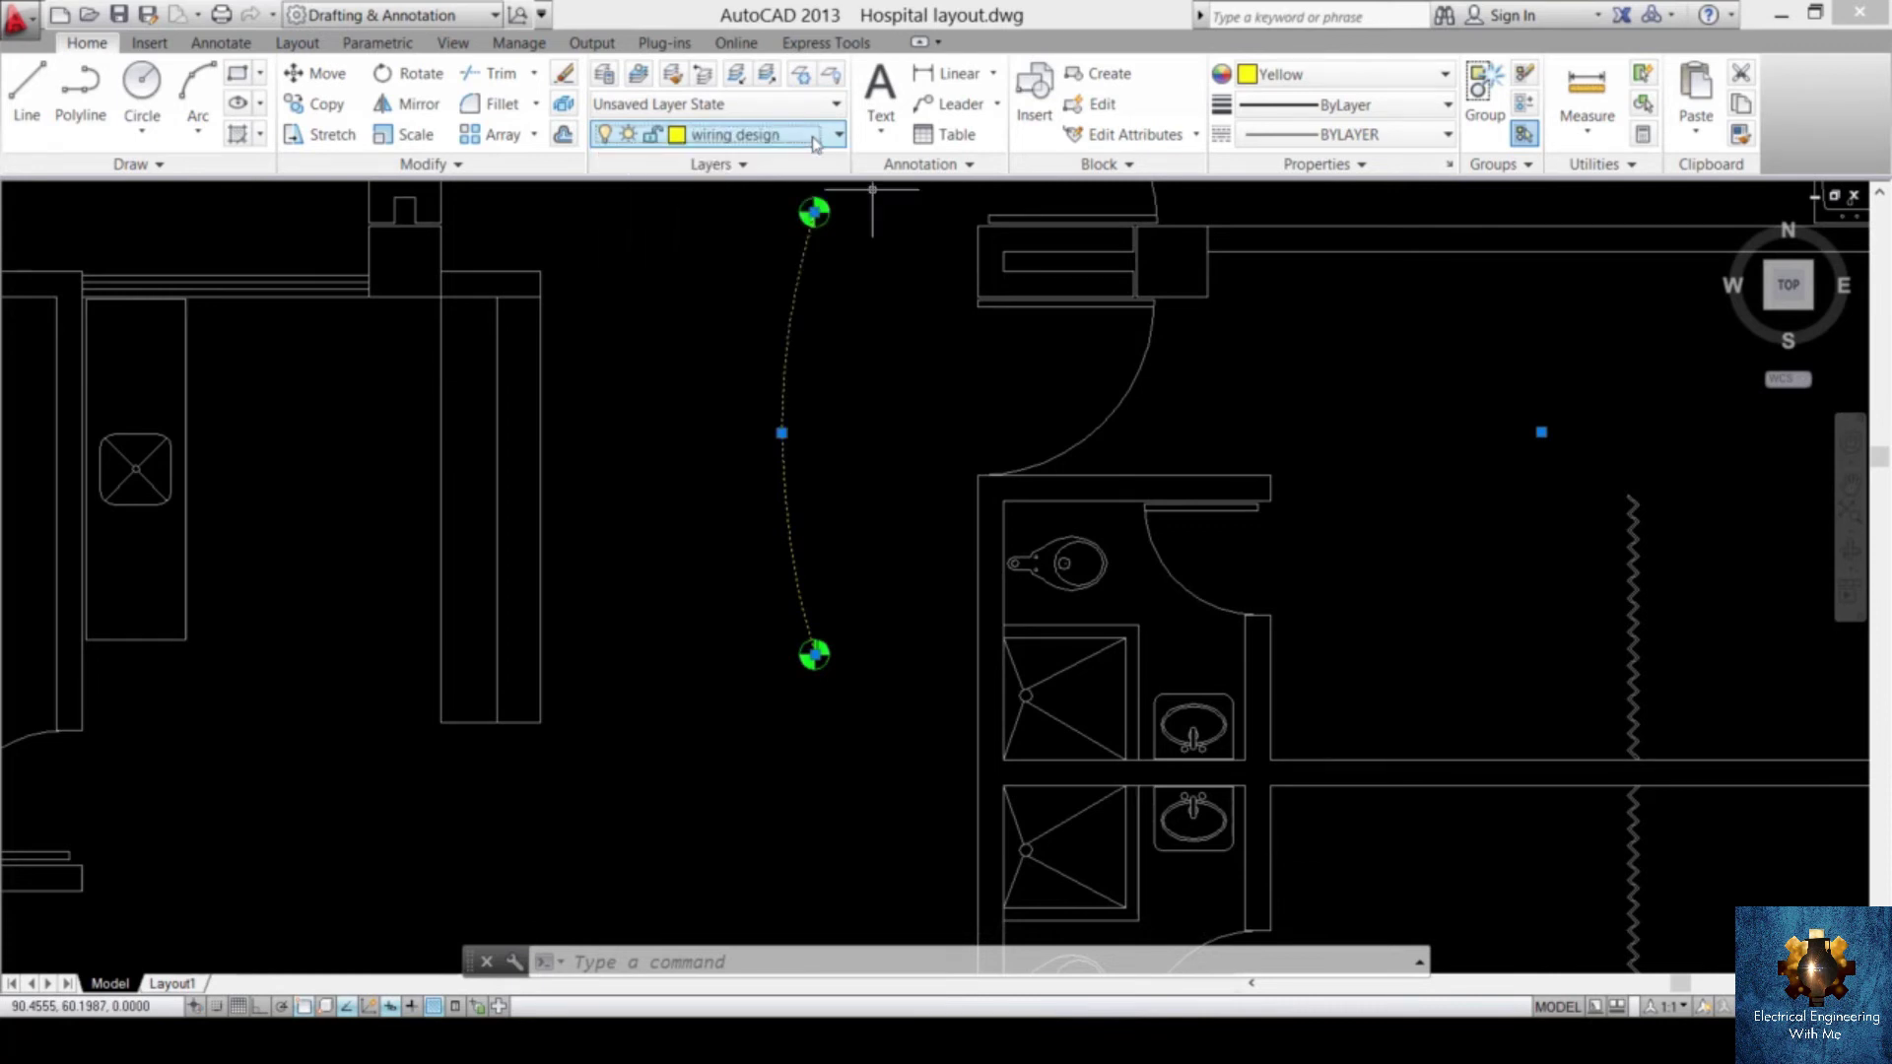
key(Escape)
- Copy the yellow wiring arc from the northernmost corridor luminaire's centre to the centre of the second luminaire
click(866, 326)
click(754, 408)
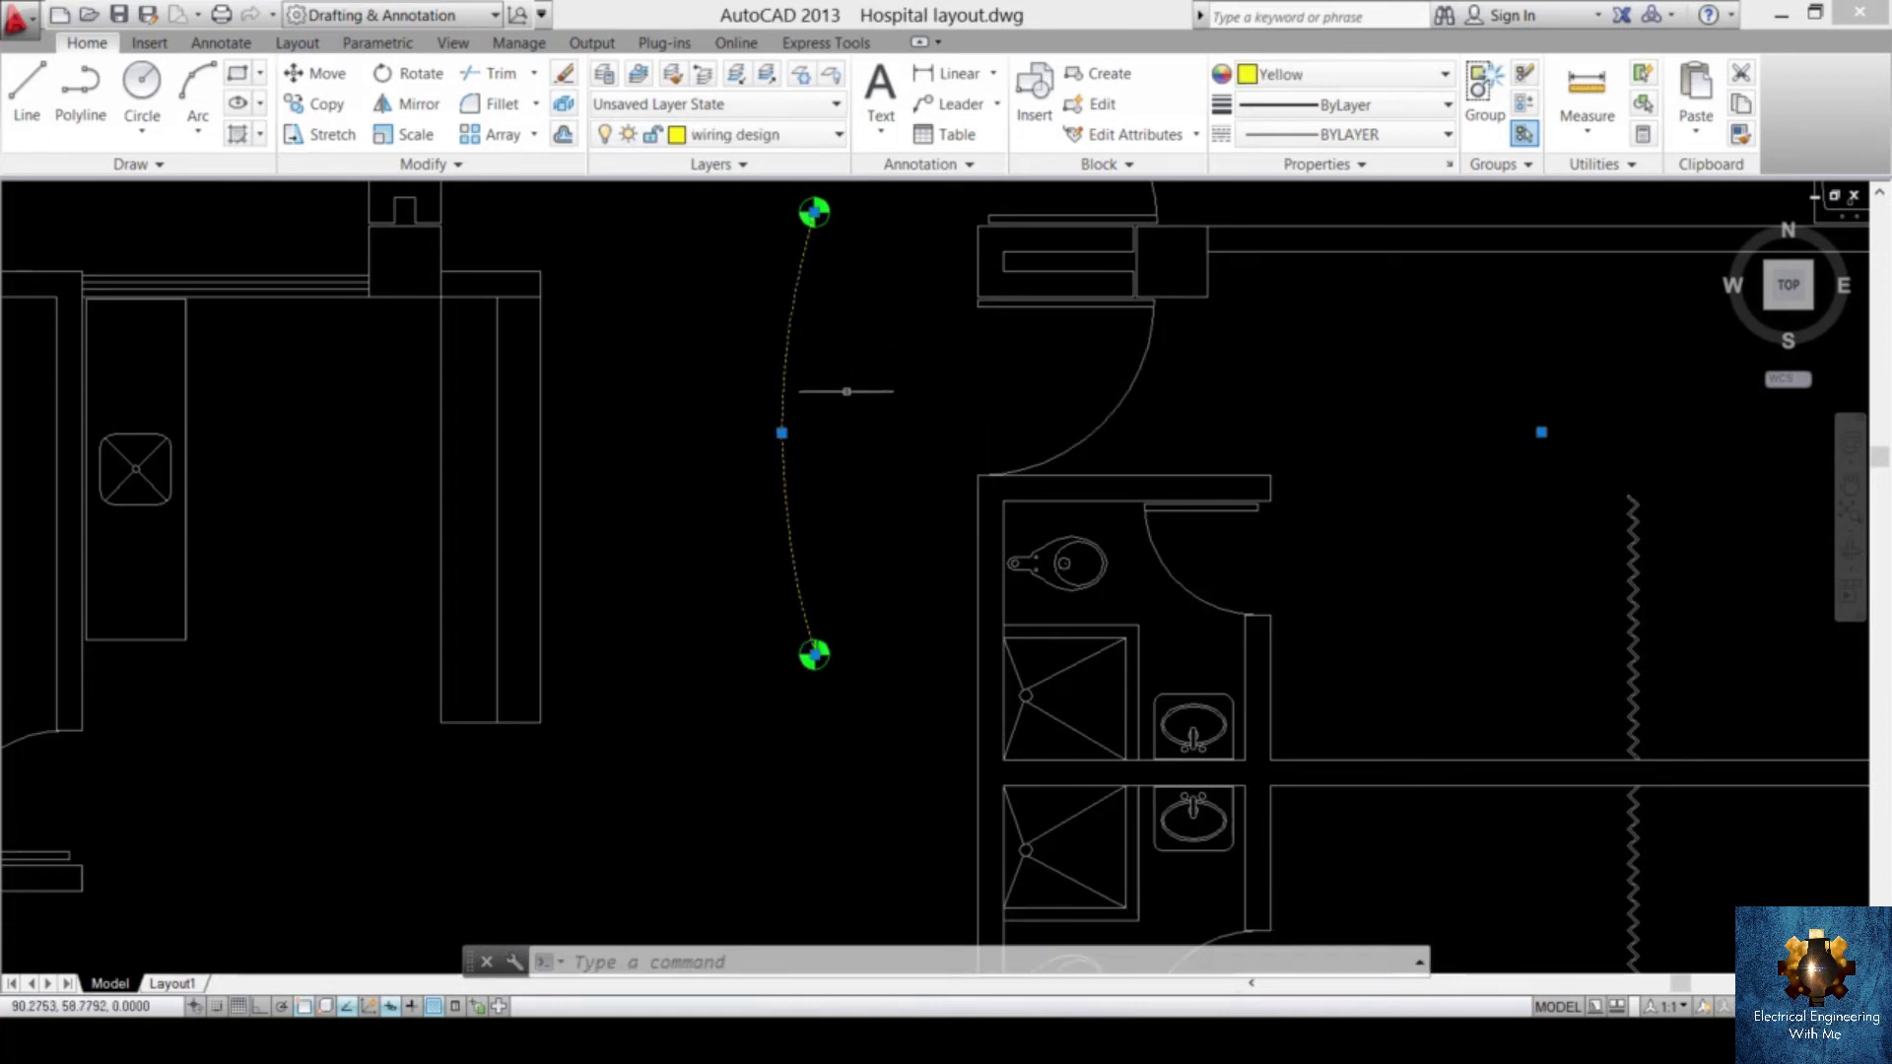
mouse_move(850, 411)
middle_down()
mouse_move(829, 468)
mouse_move(838, 453)
middle_up()
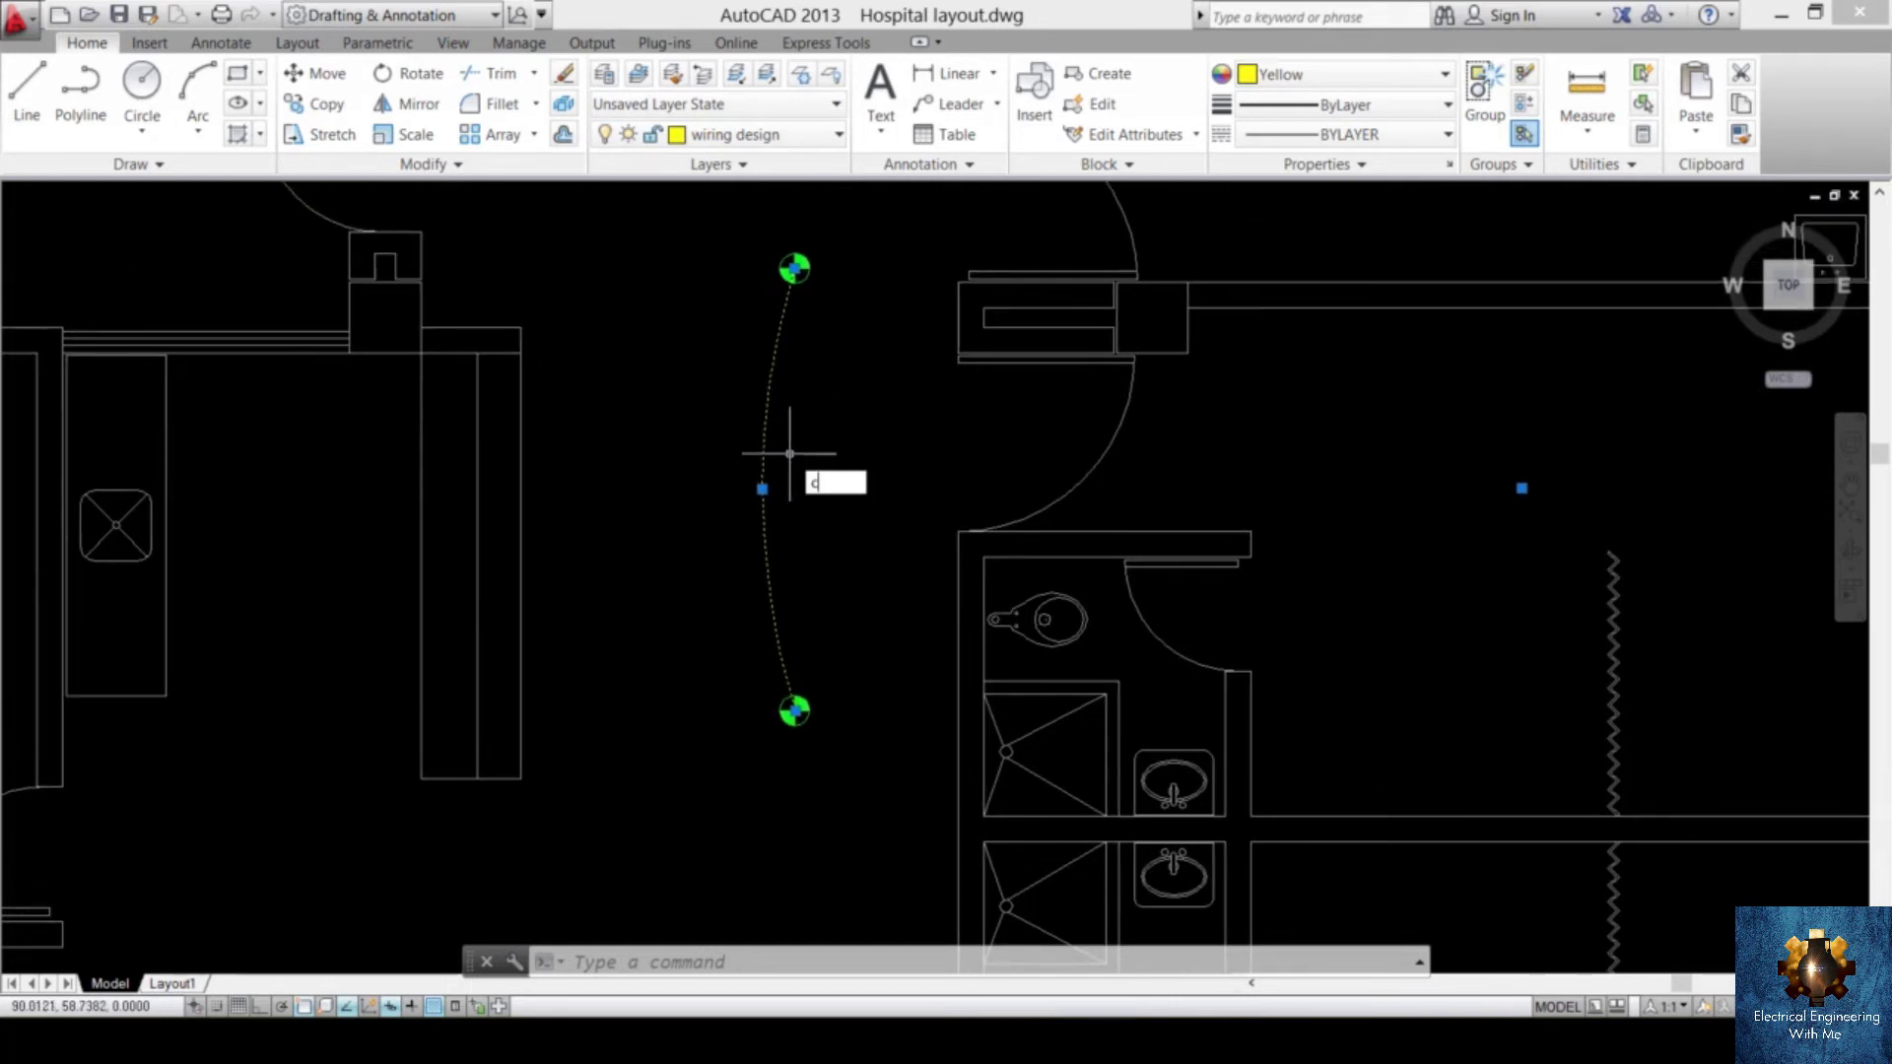
text(o)
key(Return)
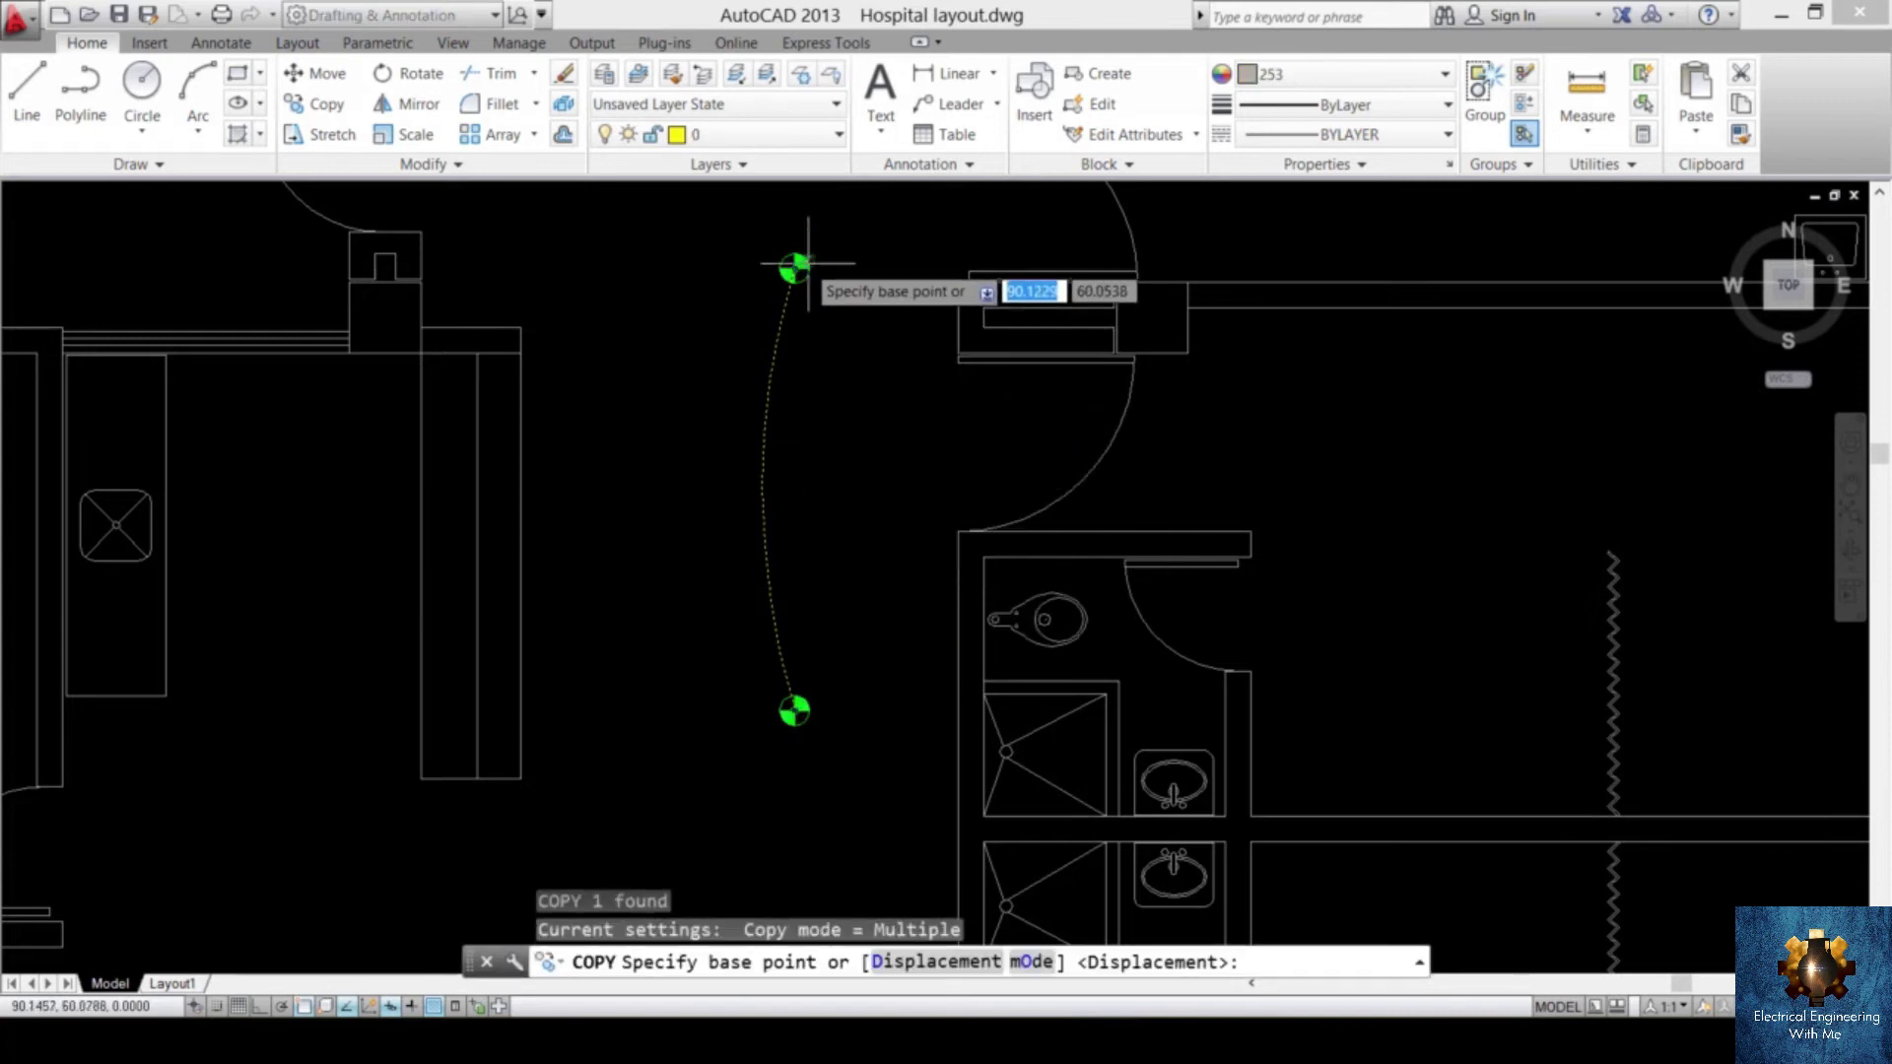
scroll(800, 271, up, 2)
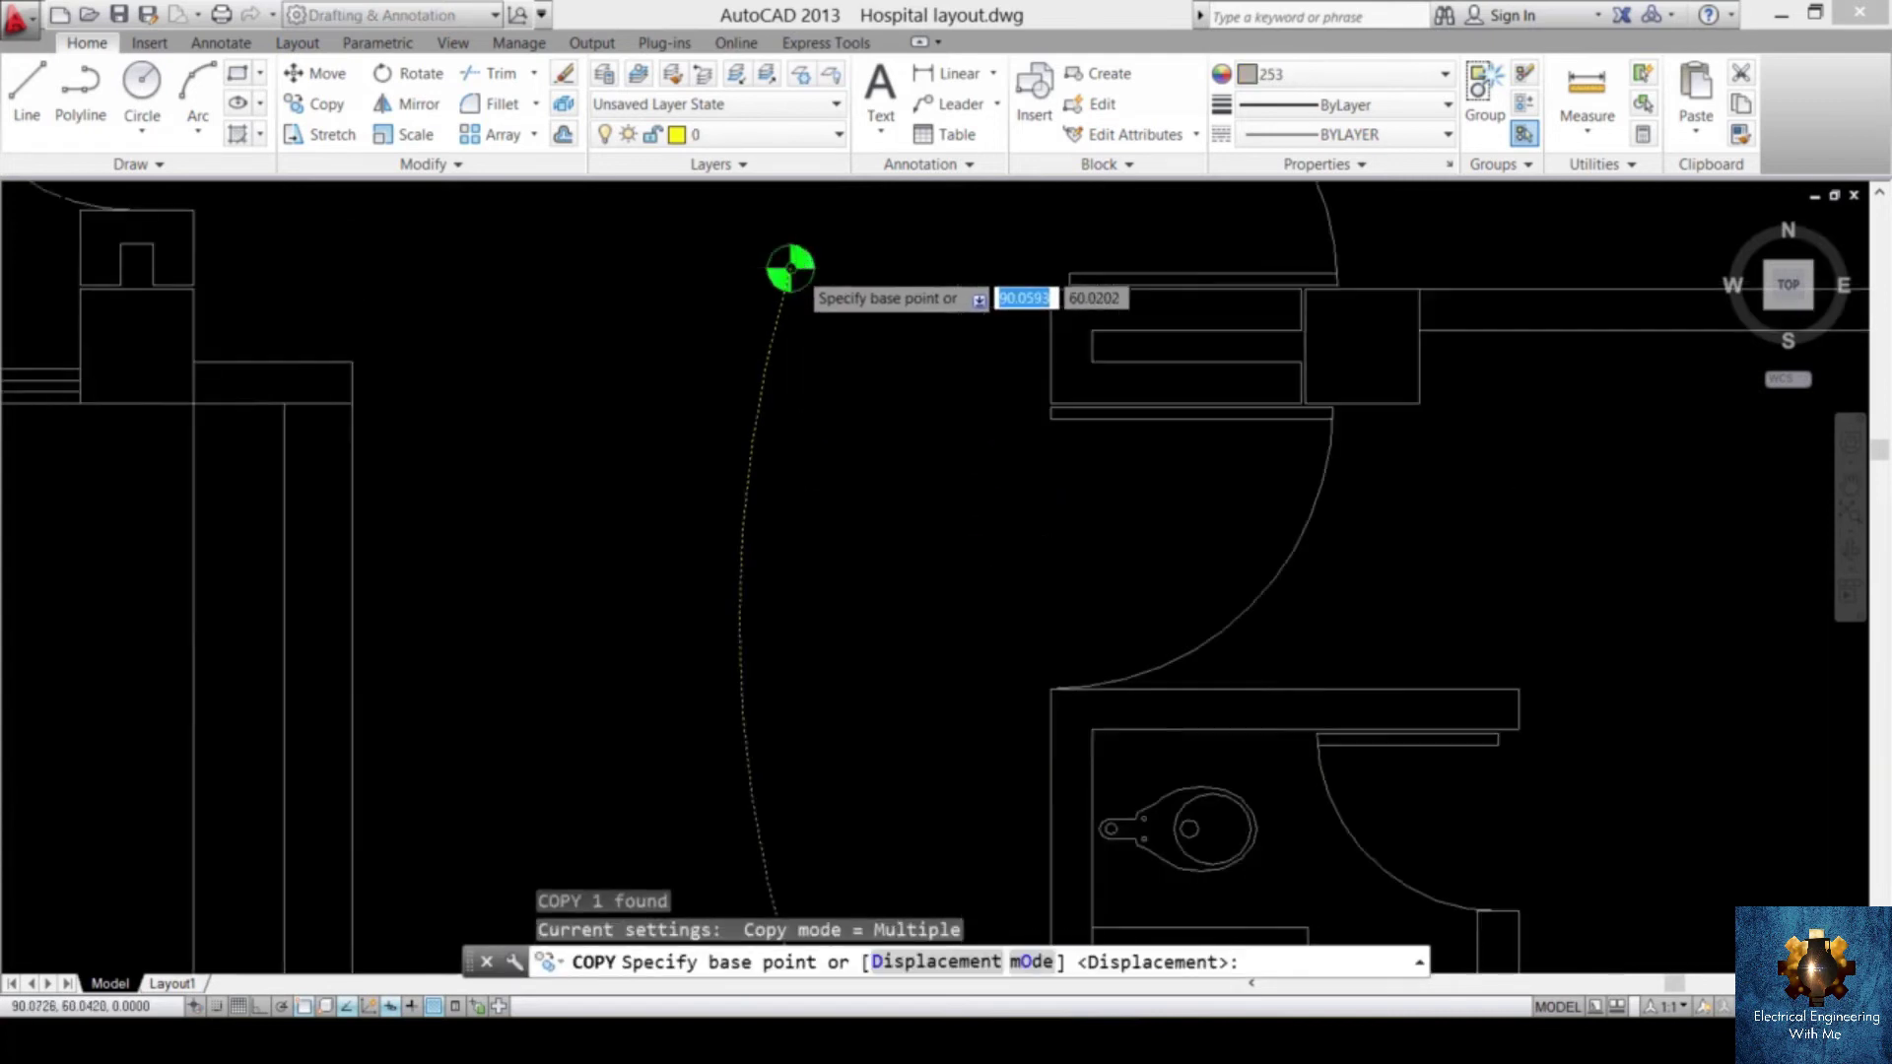
scroll(789, 267, up, 2)
click(732, 267)
scroll(735, 410, down, 2)
scroll(789, 292, up, 2)
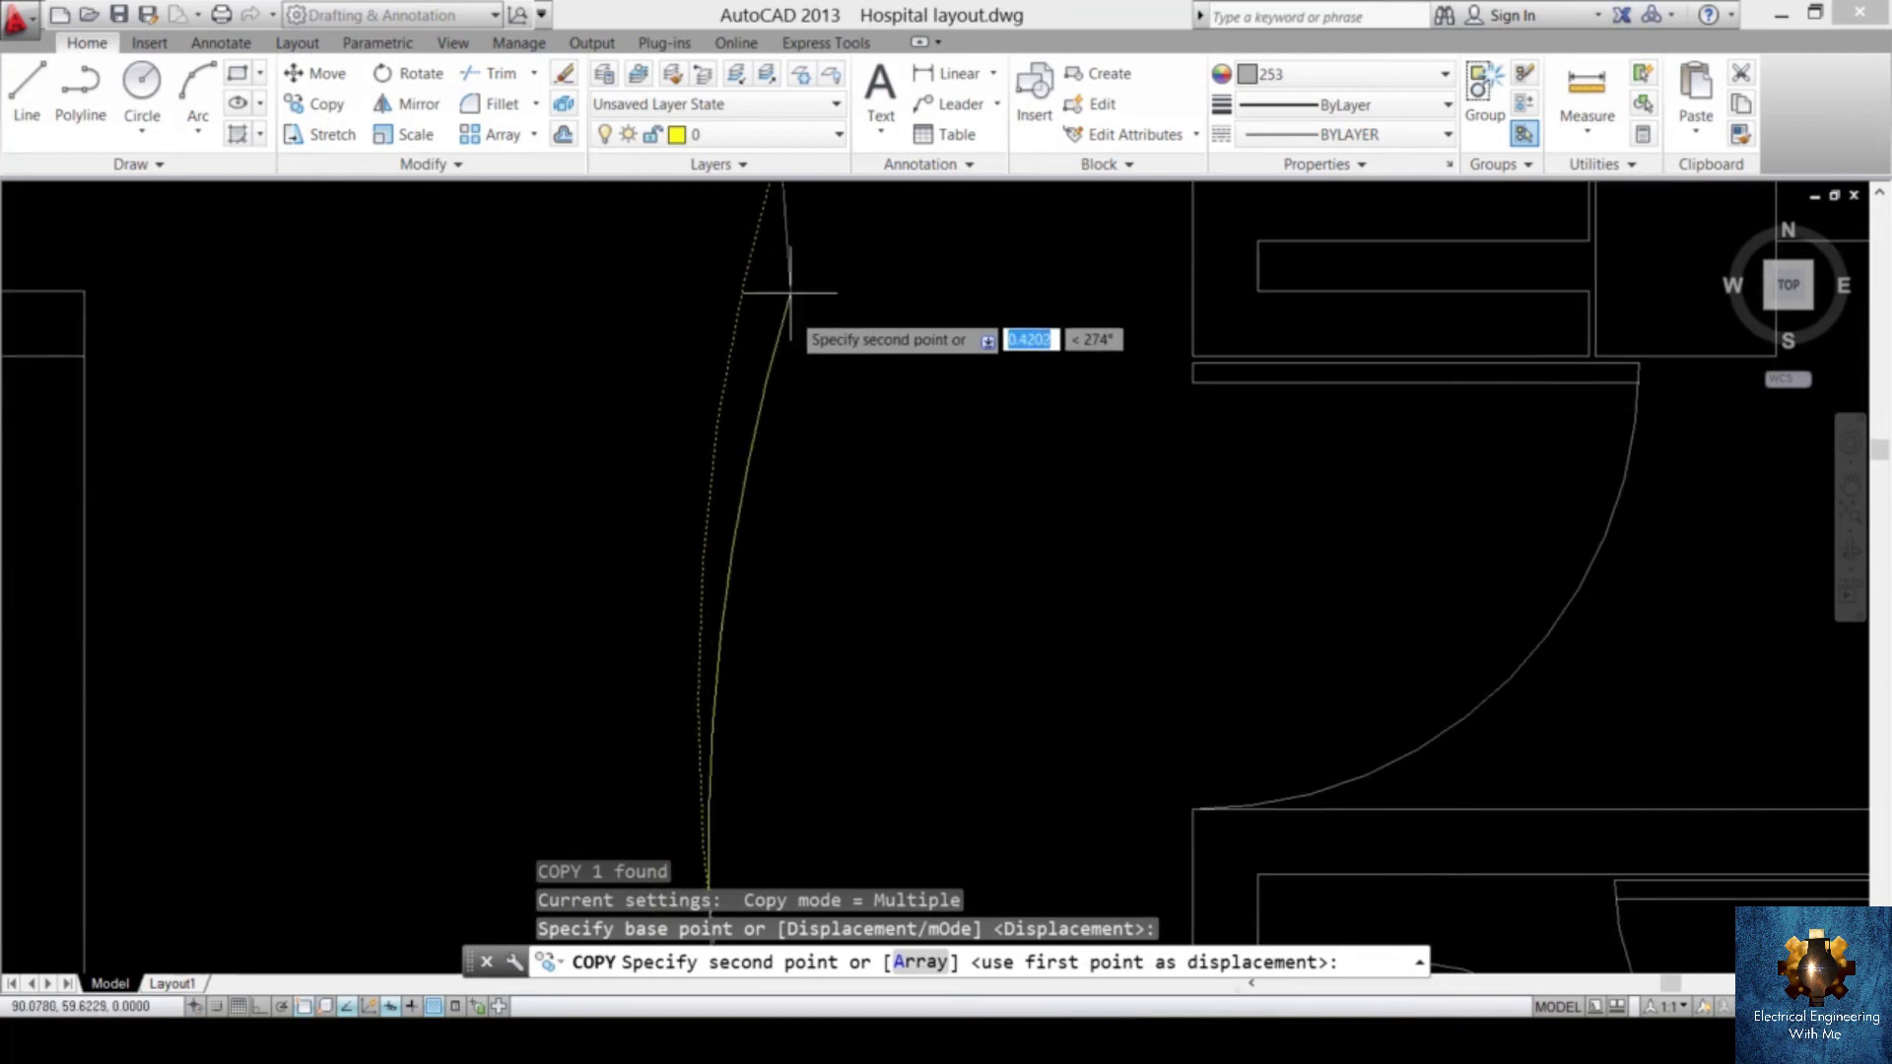
scroll(789, 292, down, 3)
scroll(783, 365, up, 4)
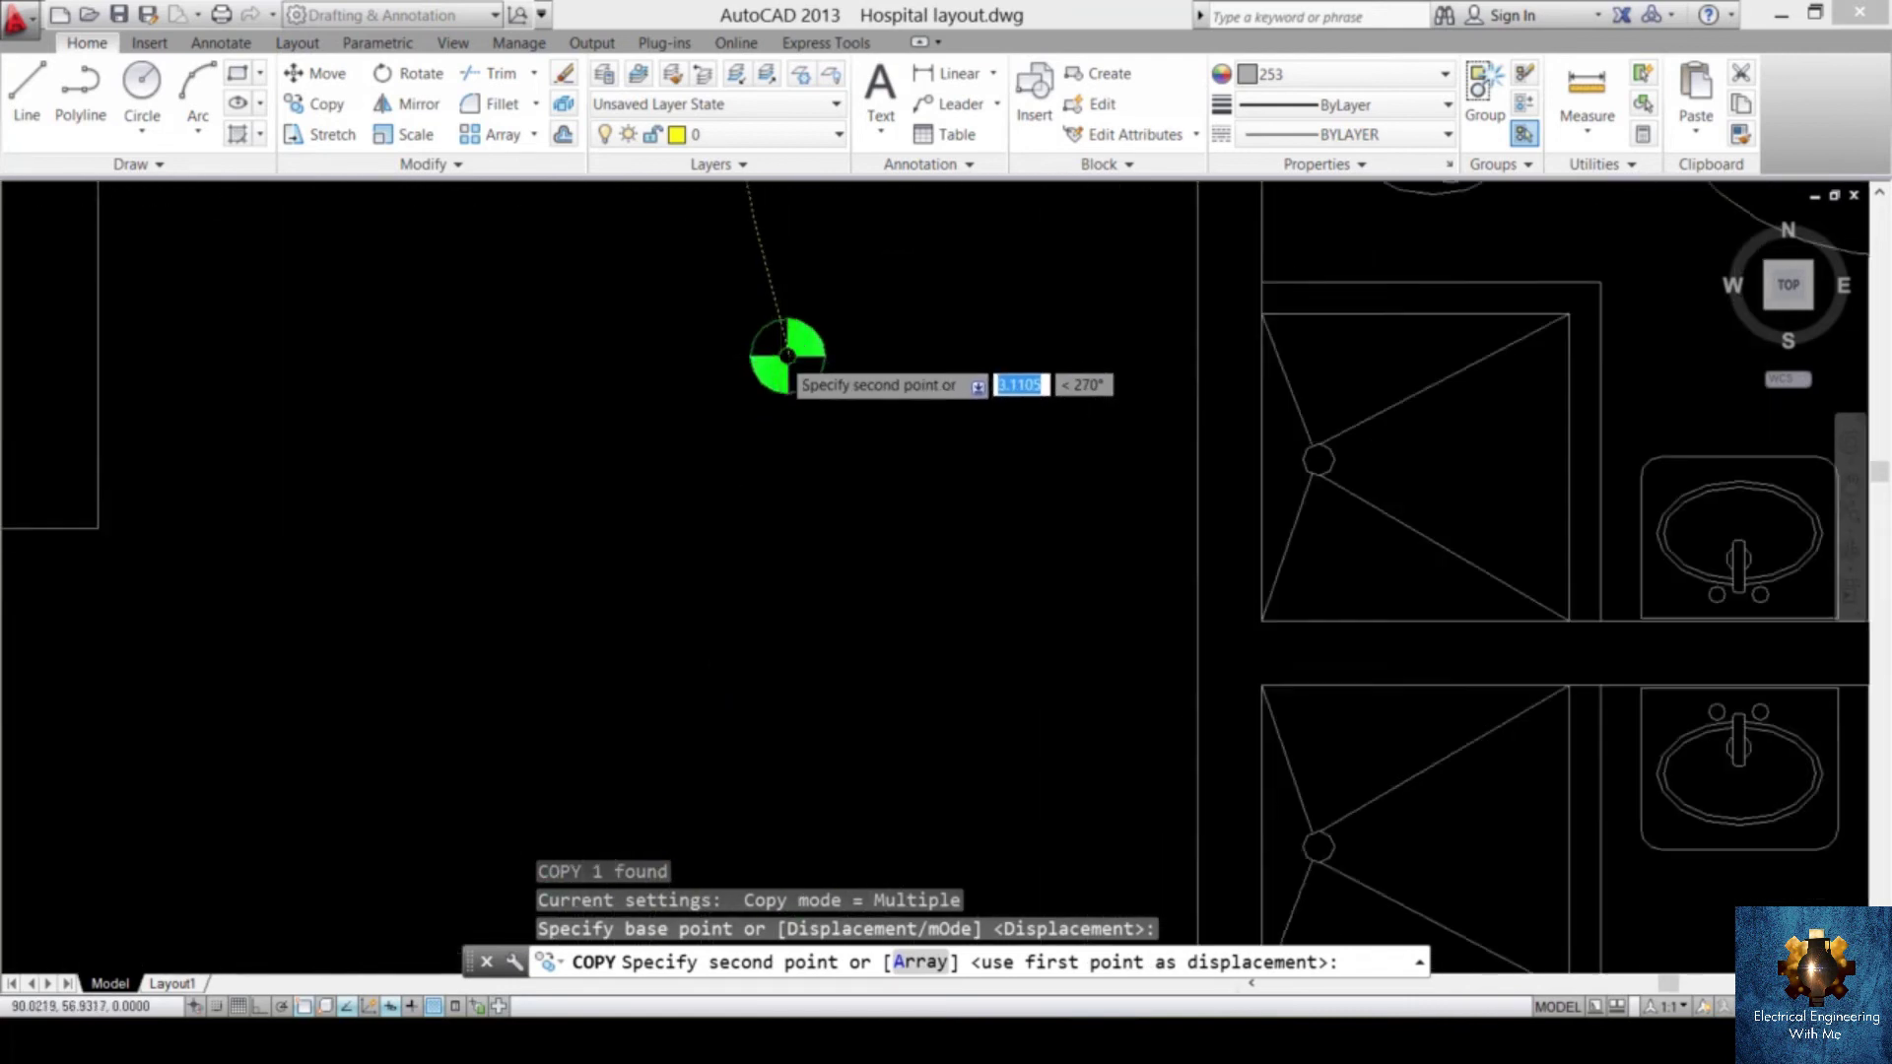
scroll(789, 357, up, 2)
click(785, 359)
- Place two more copies of the wiring arc, starting at the centres of the third and fourth corridor luminaires
scroll(785, 359, down, 3)
scroll(806, 445, up, 2)
scroll(806, 445, up, 5)
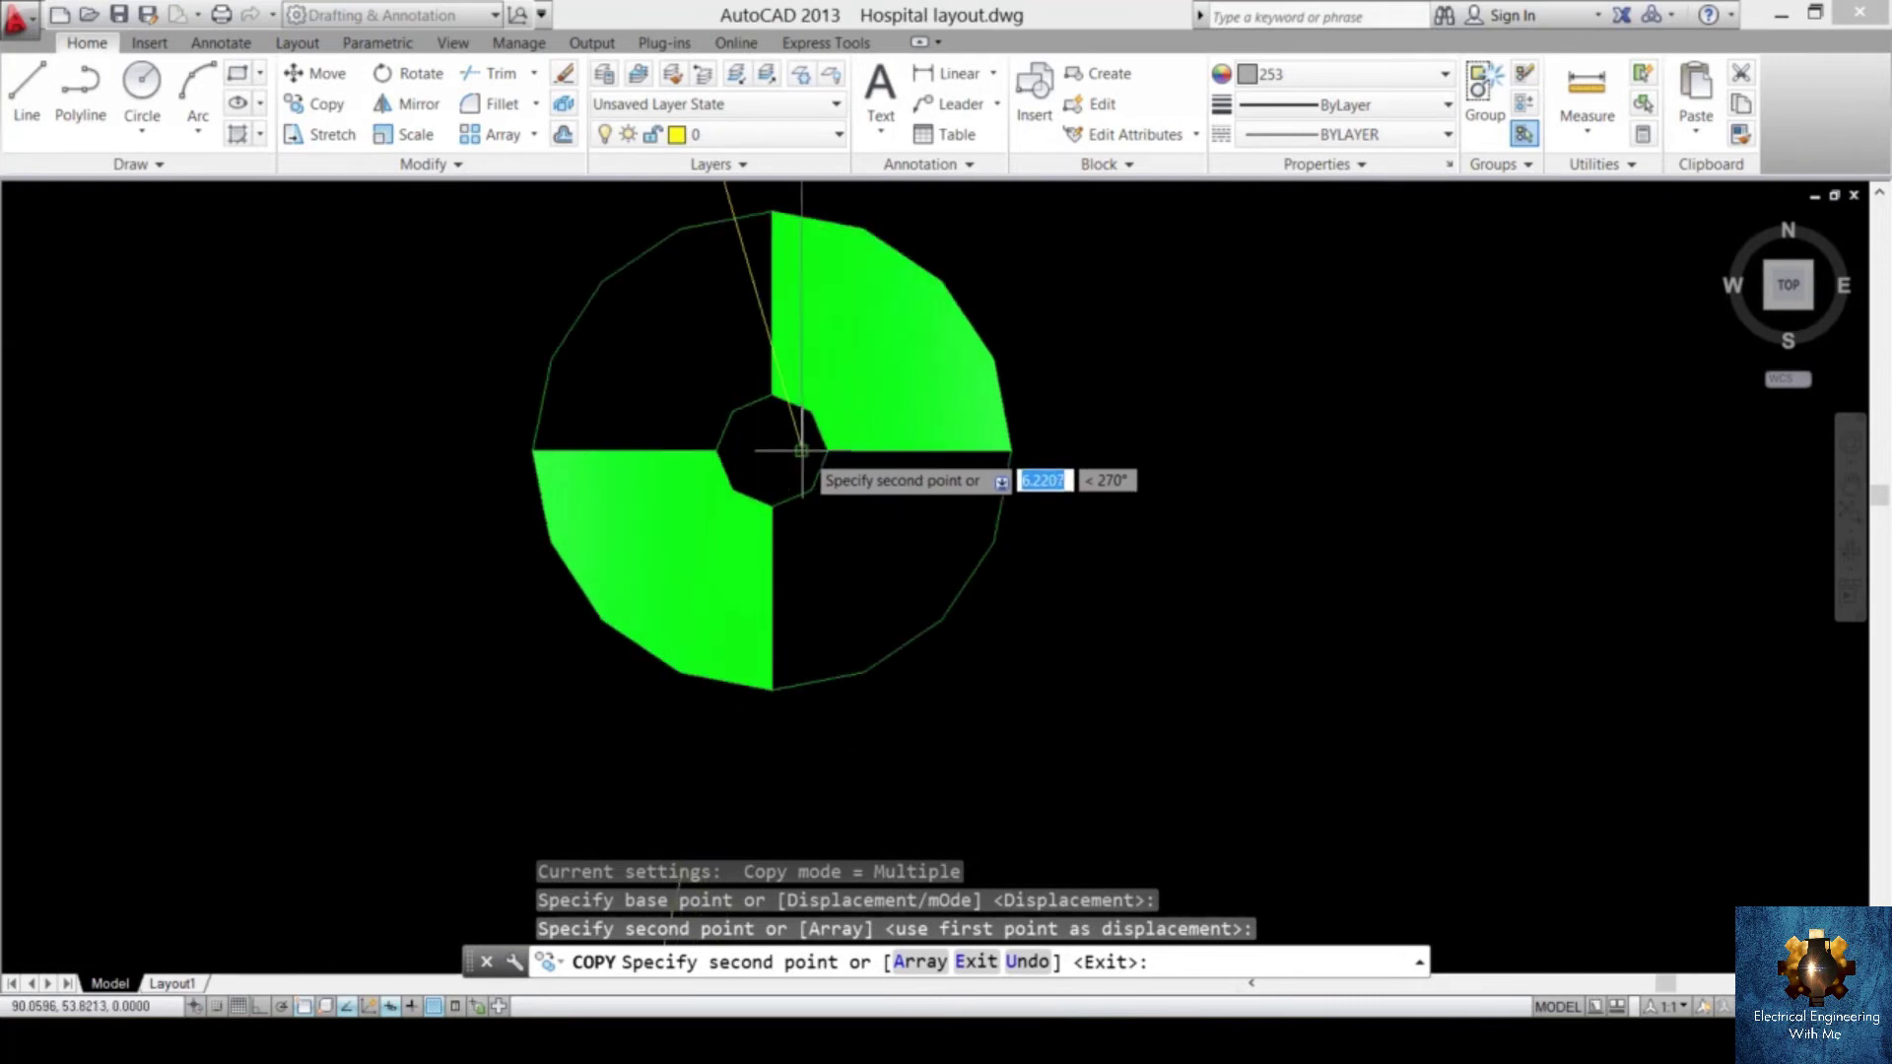
click(802, 451)
scroll(818, 492, down, 5)
scroll(803, 424, up, 4)
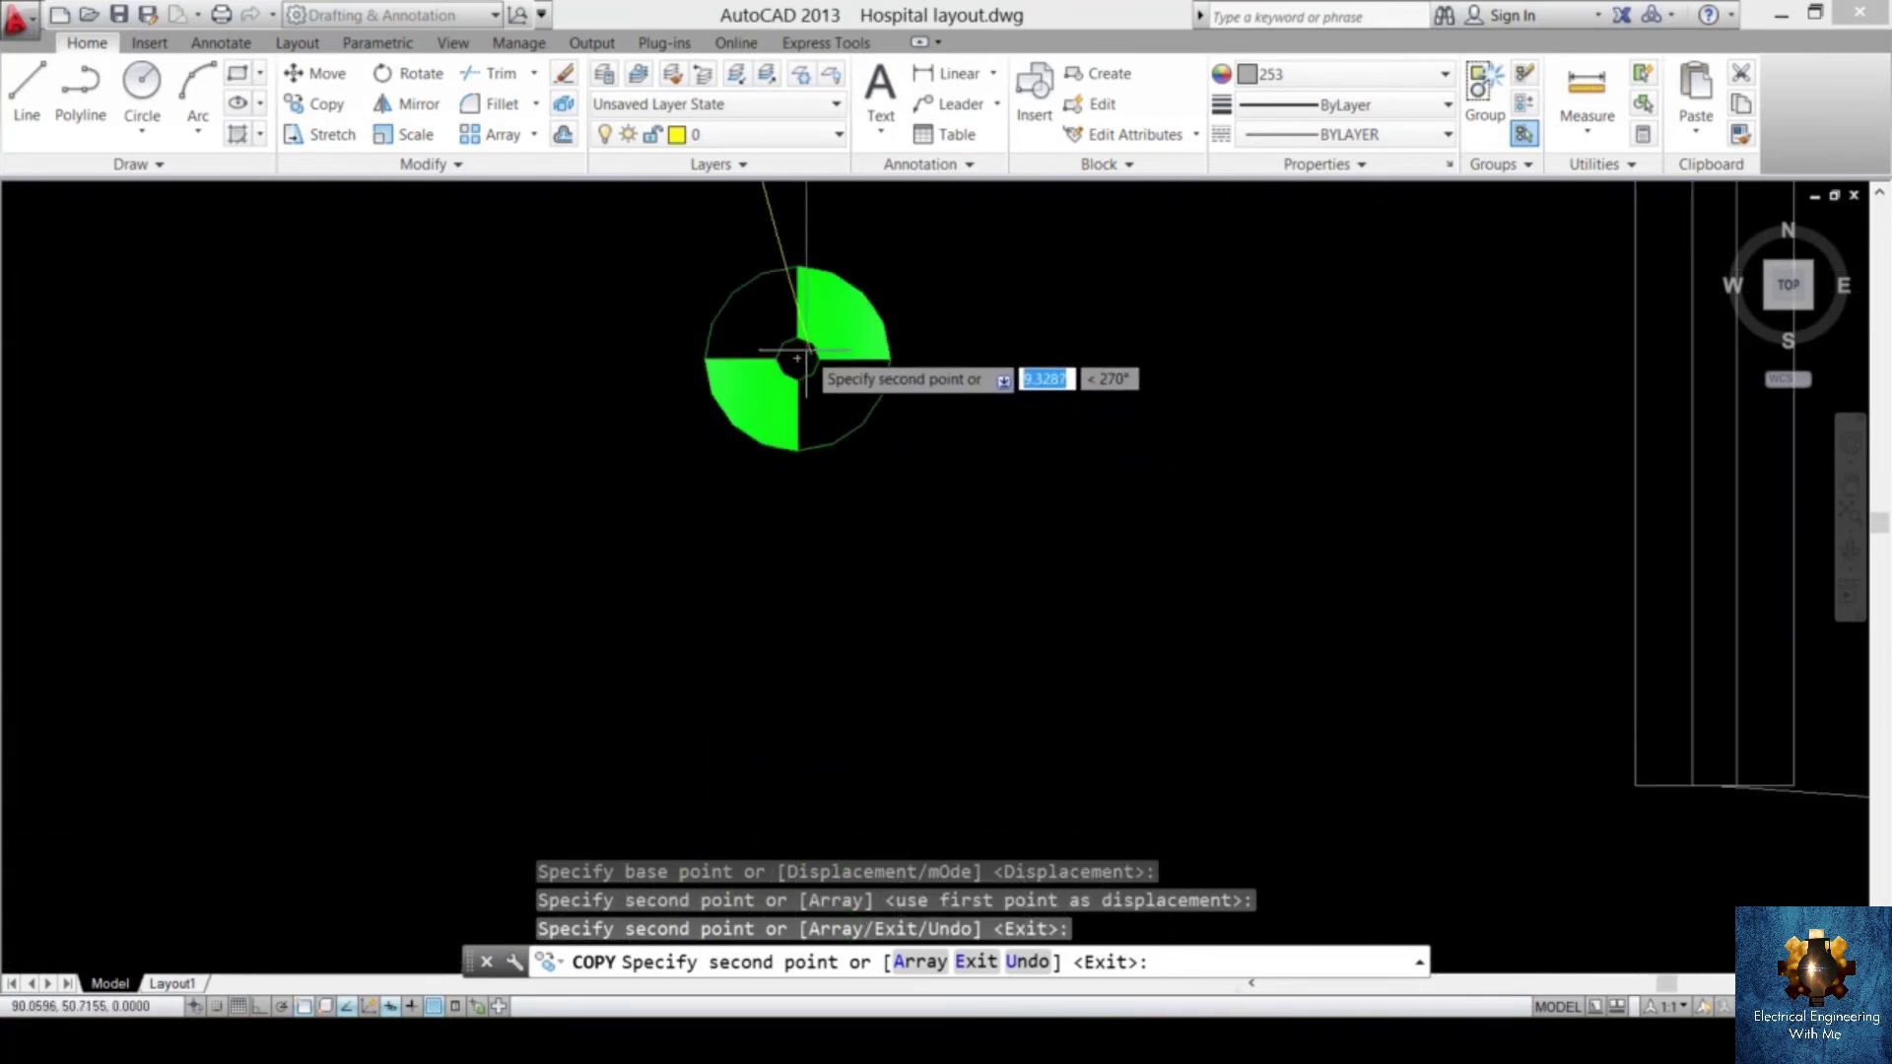
click(797, 358)
- Place copies of the yellow wiring arc starting at the centres of the fifth and sixth corridor luminaires
scroll(797, 358, down, 4)
scroll(812, 456, up, 6)
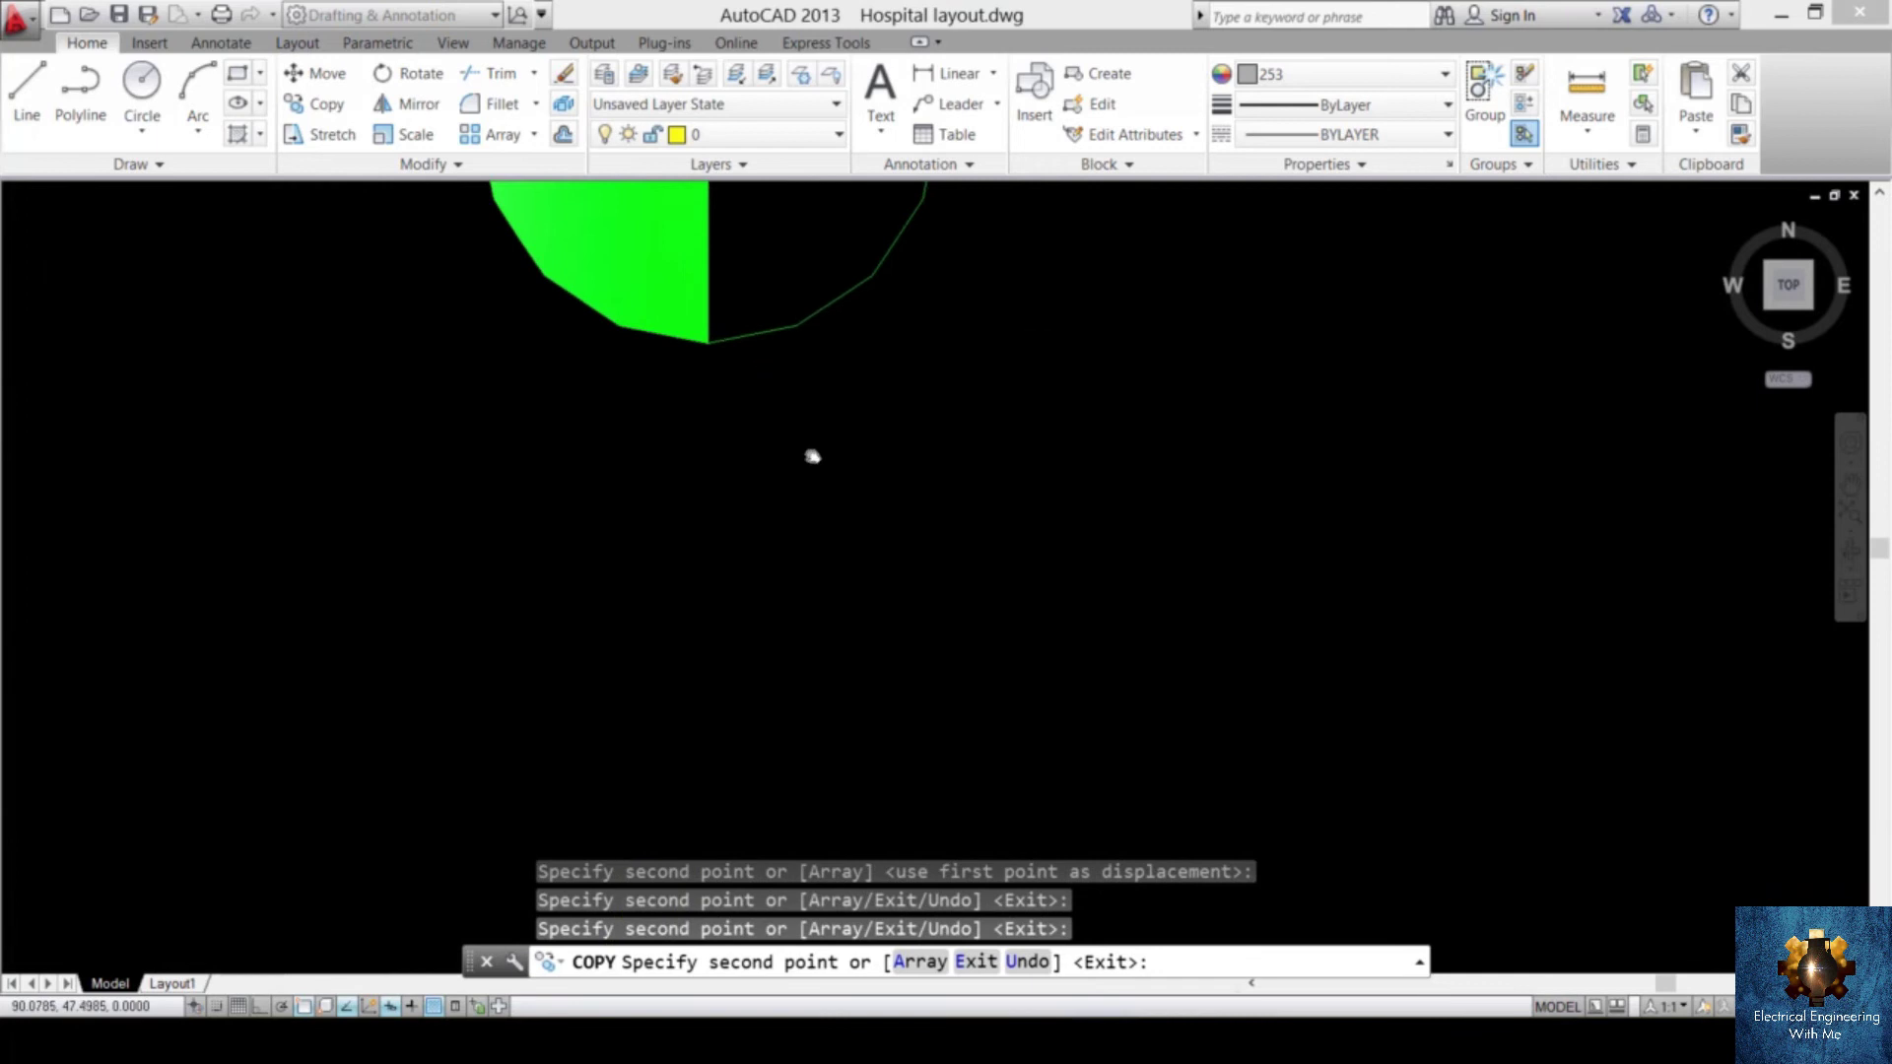
click(812, 457)
scroll(812, 456, down, 4)
scroll(719, 389, up, 6)
click(687, 374)
scroll(687, 375, down, 5)
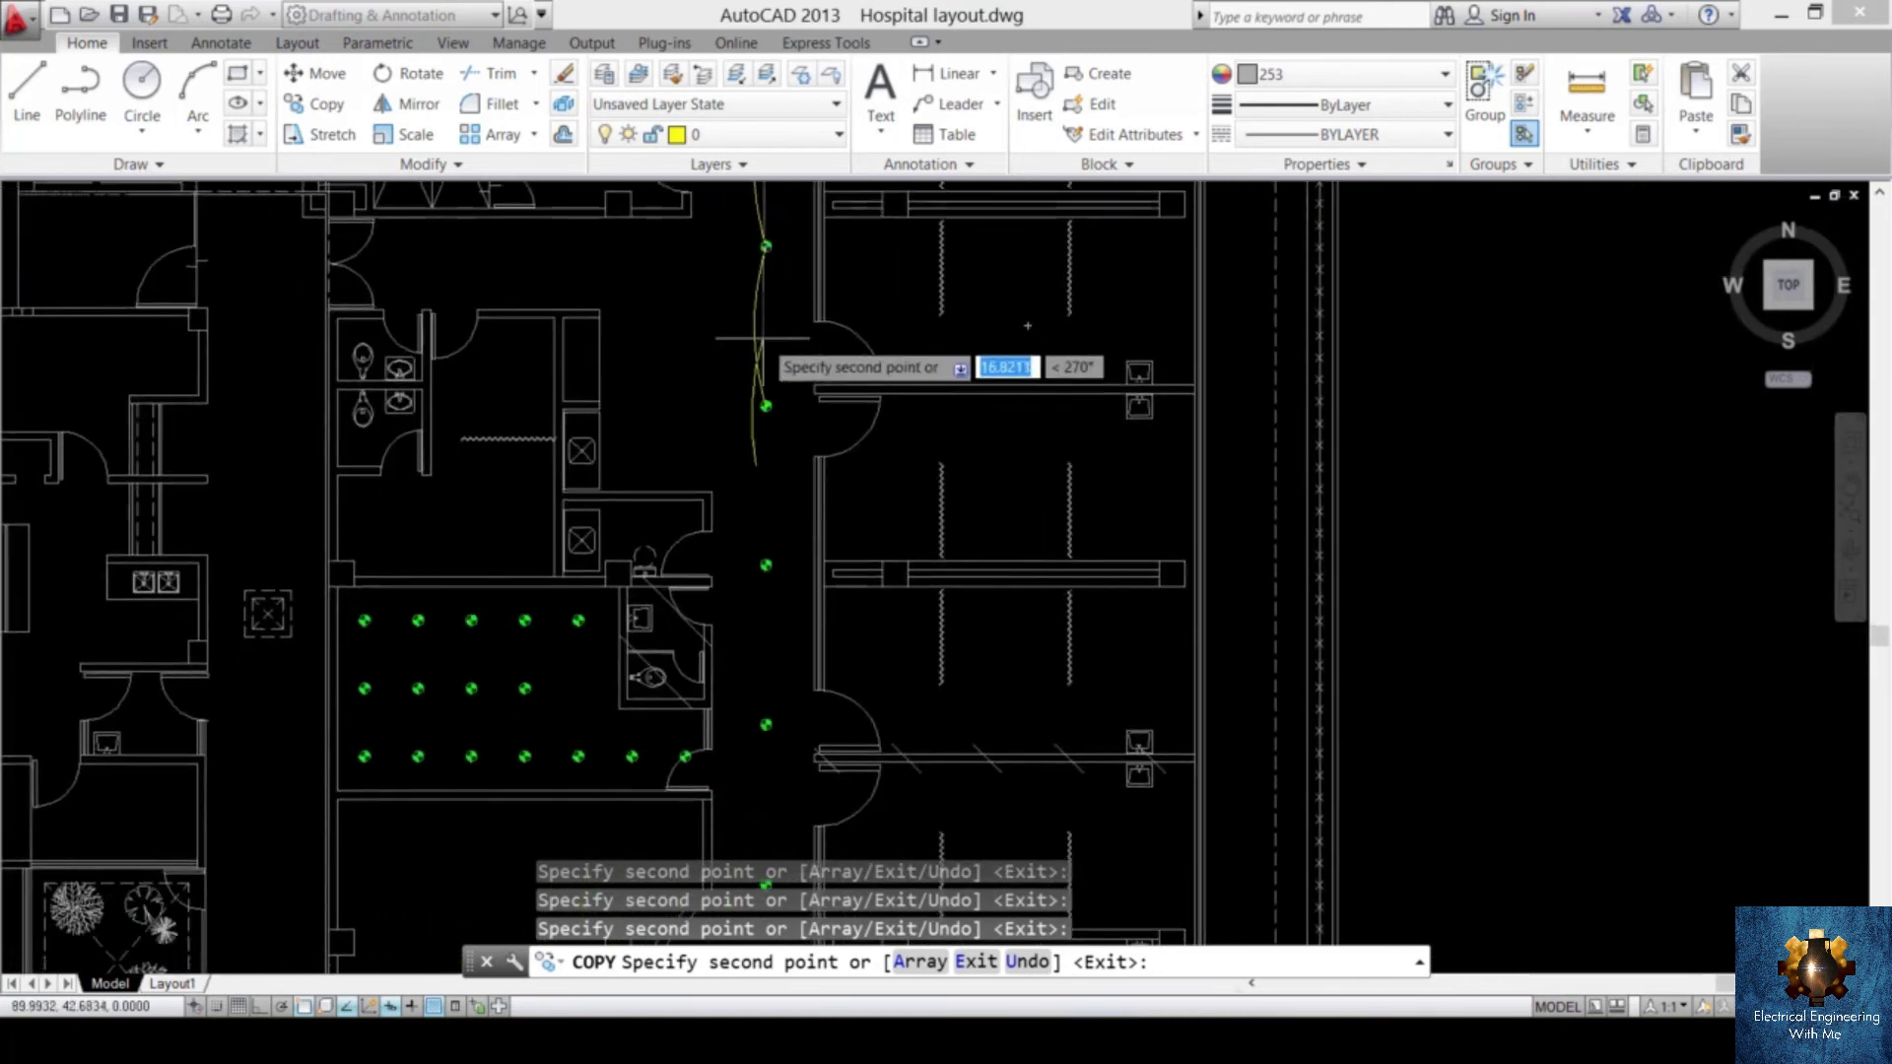
- Place the remaining wiring arc copies from the seventh corridor luminaire down to the southernmost one, and finish copying
scroll(754, 409, up, 6)
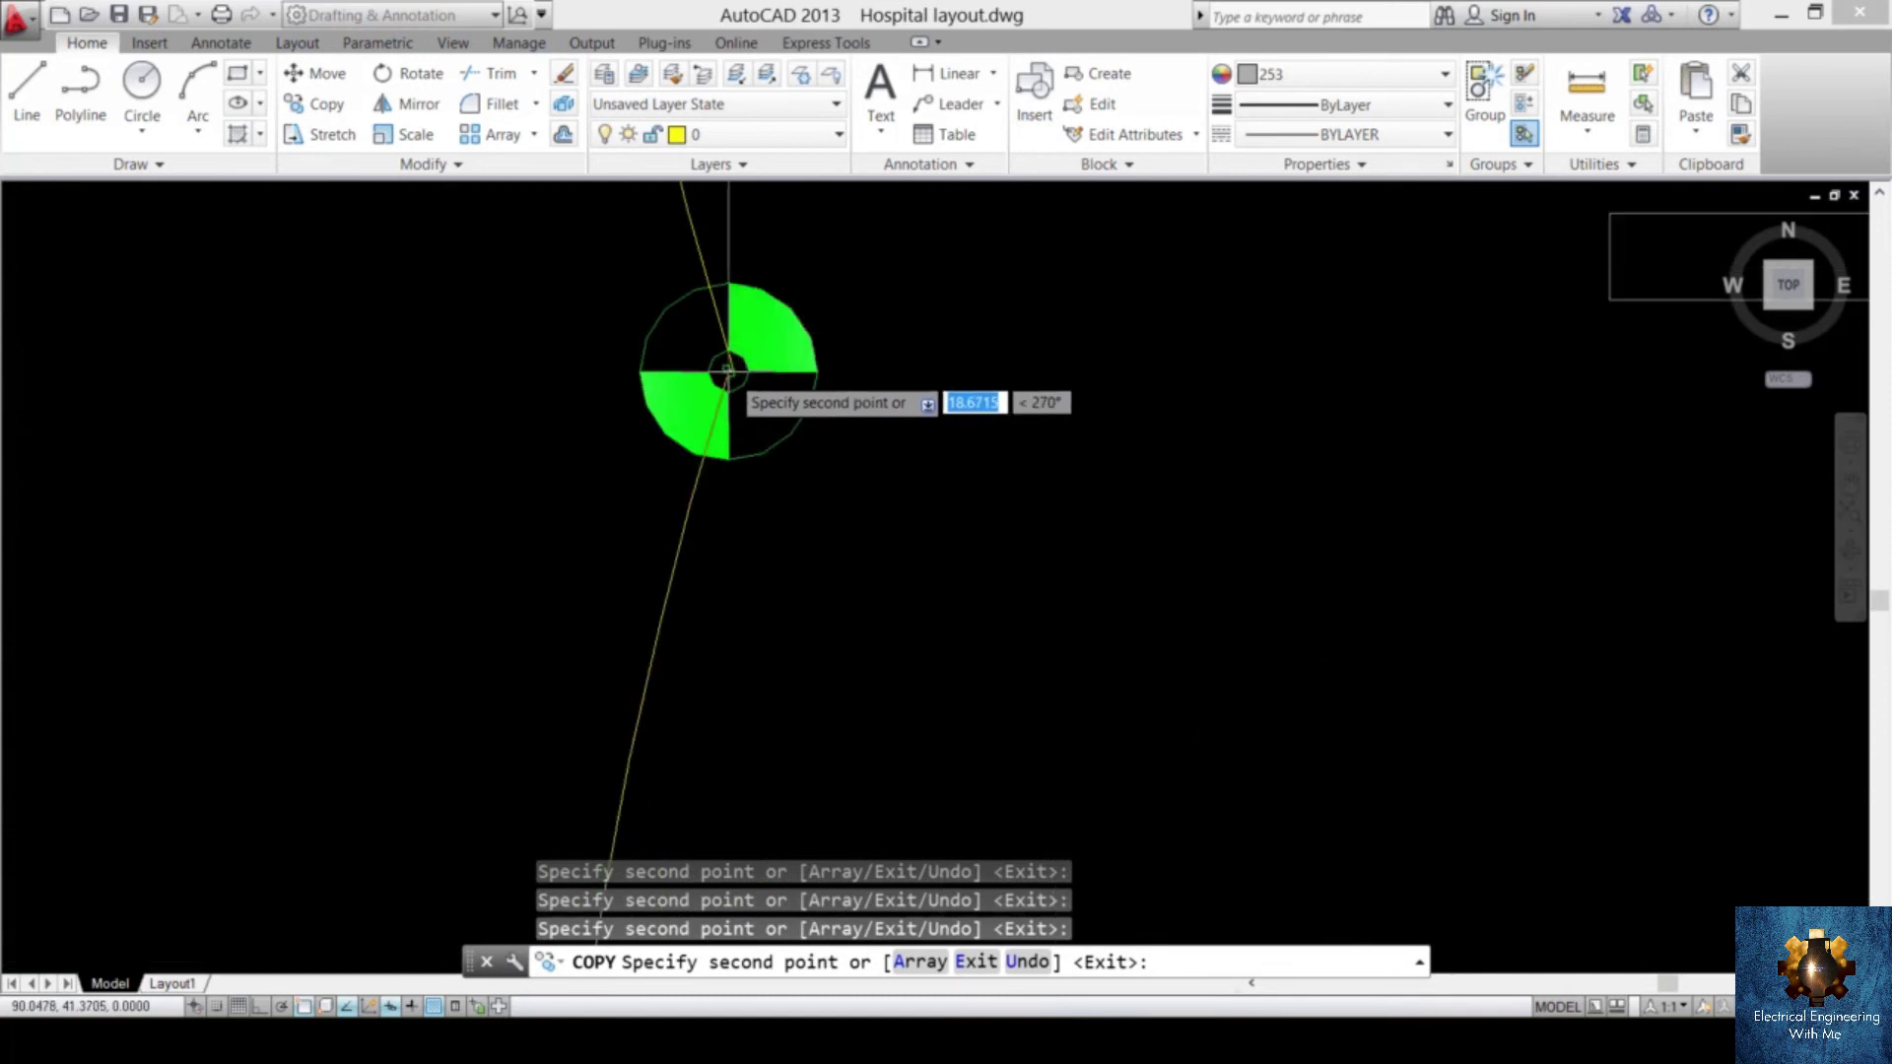
scroll(727, 370, down, 5)
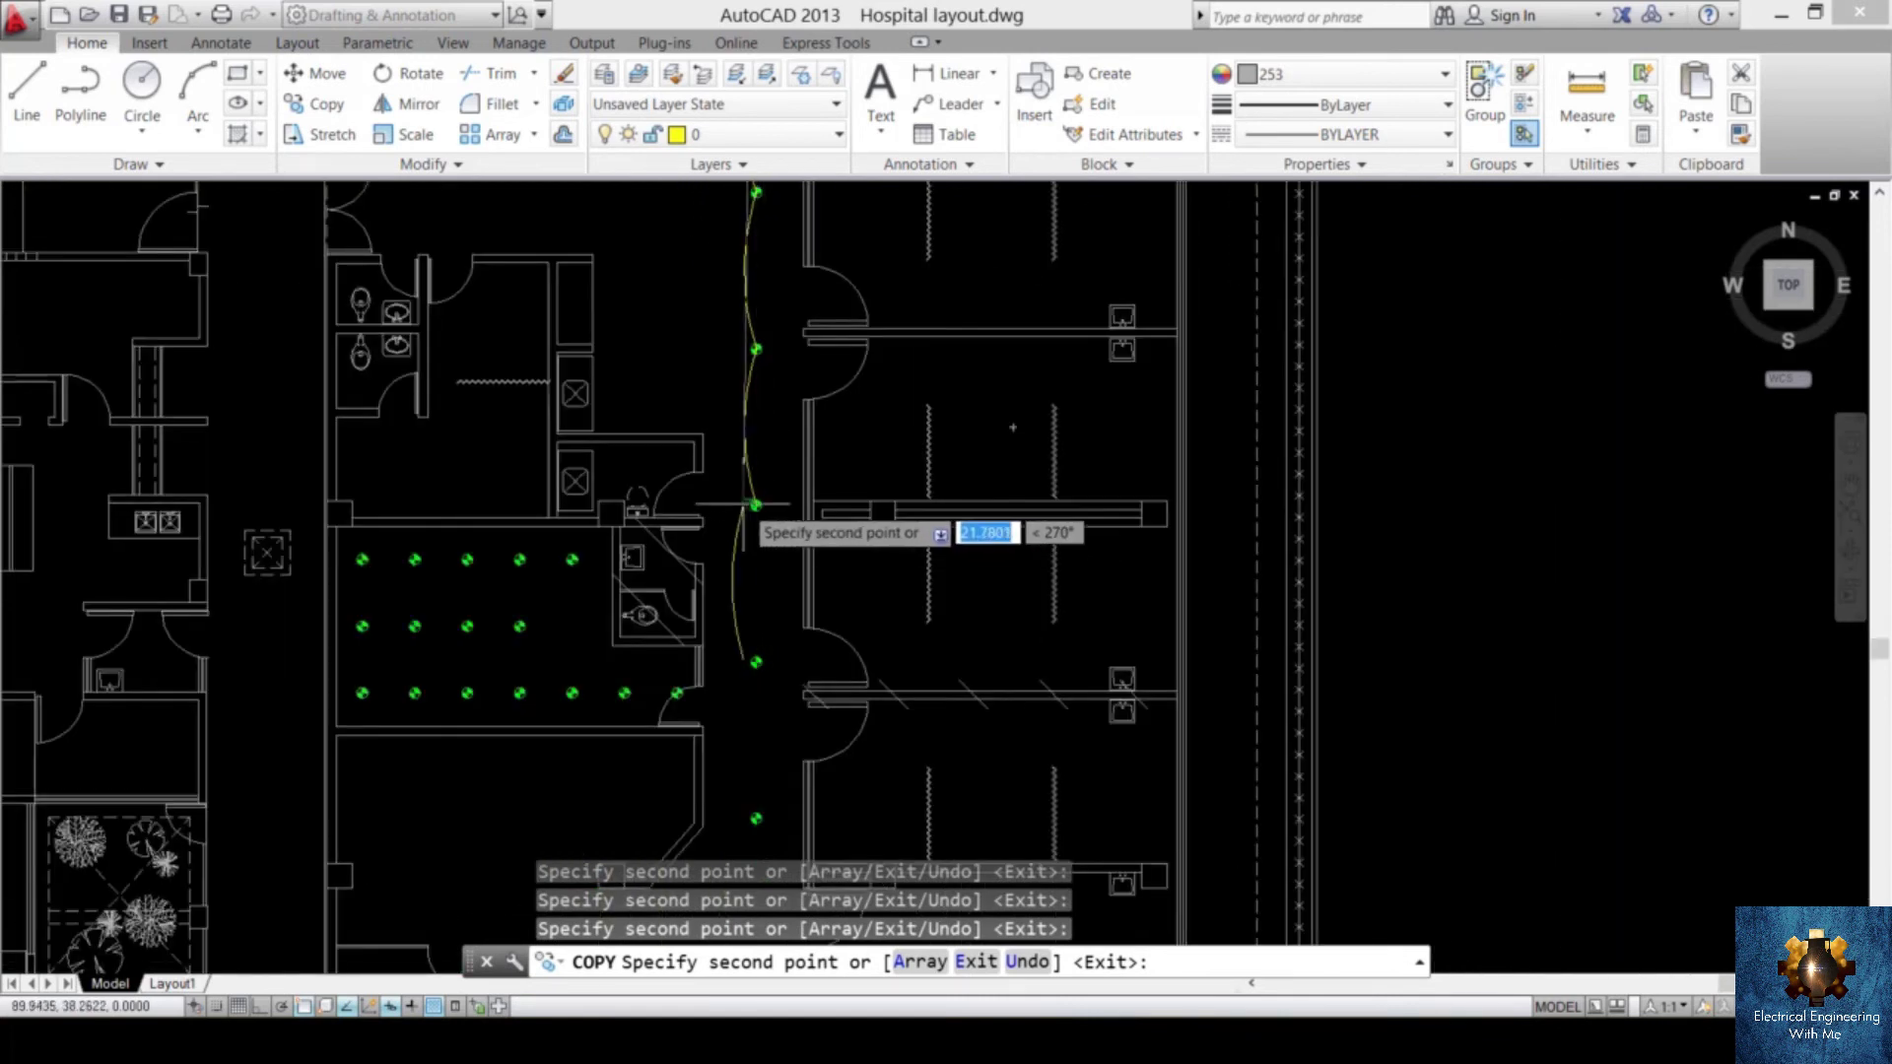
scroll(749, 510, up, 2)
scroll(749, 404, down, 4)
scroll(743, 422, up, 7)
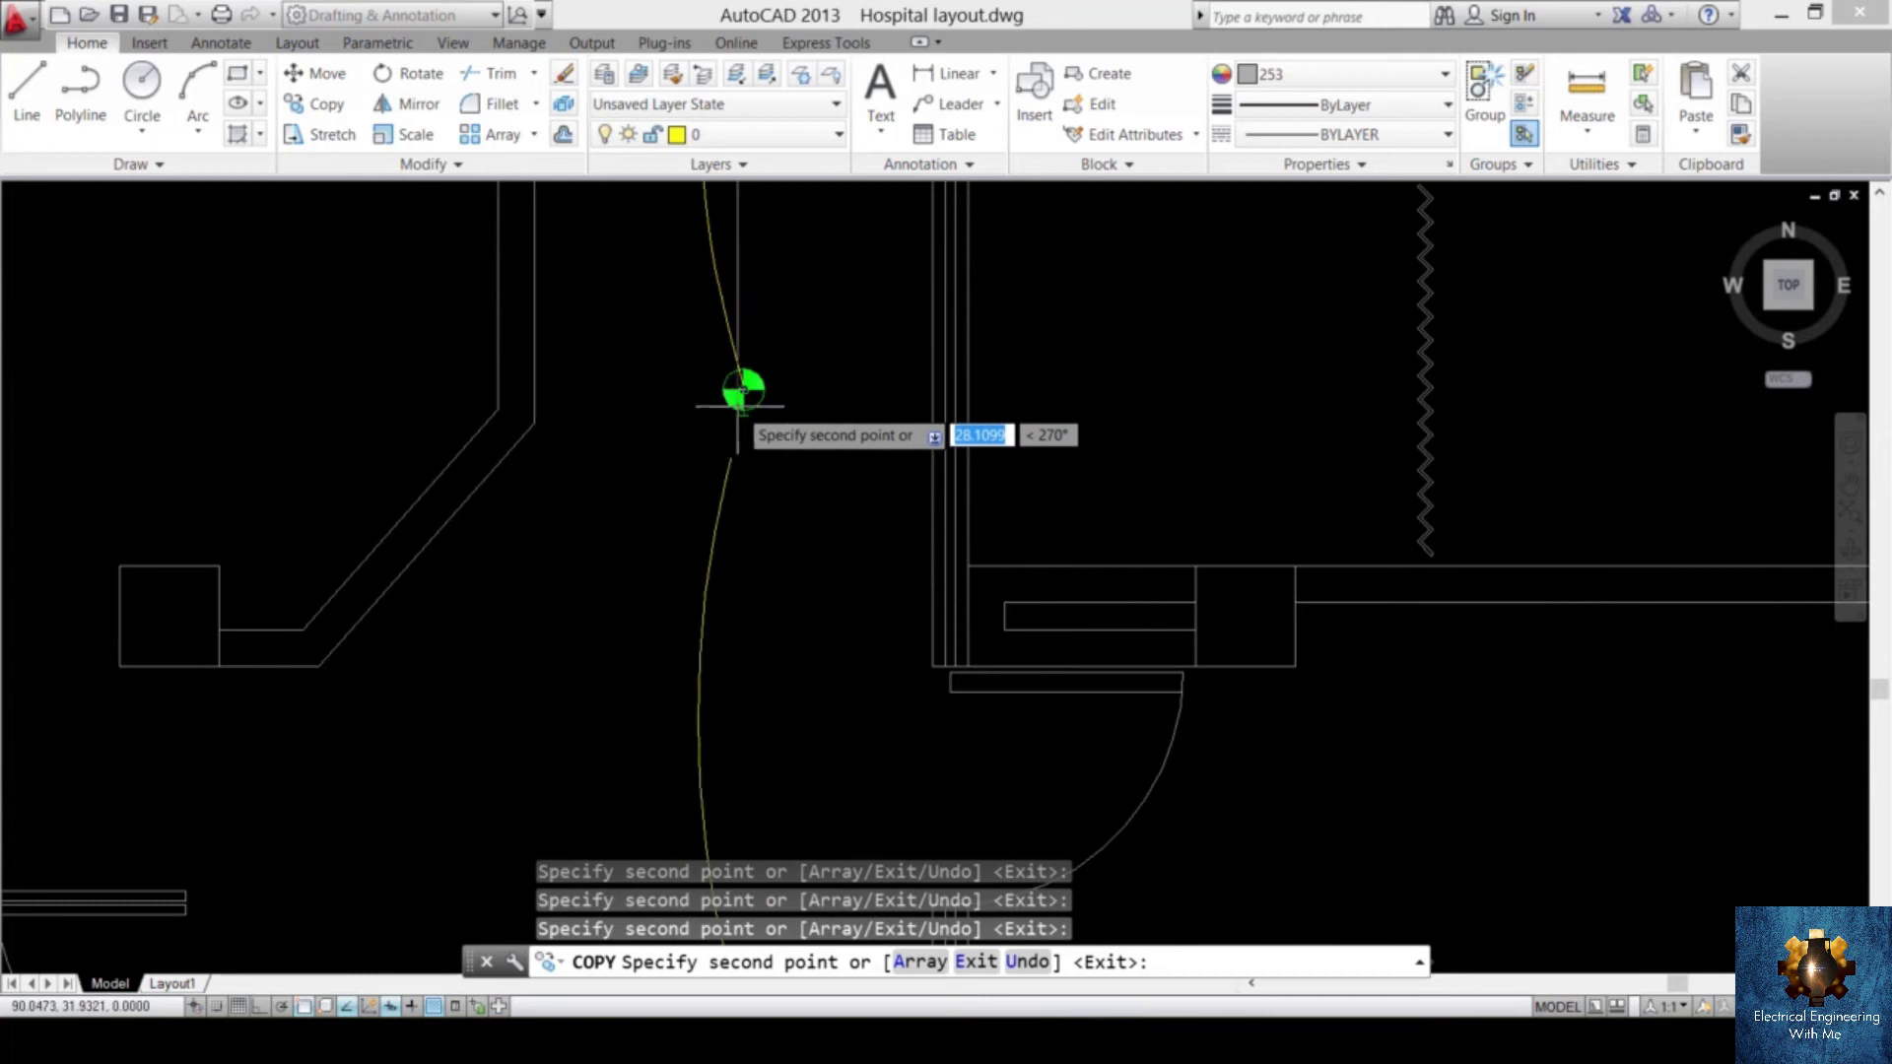
scroll(743, 394, up, 2)
scroll(735, 360, down, 8)
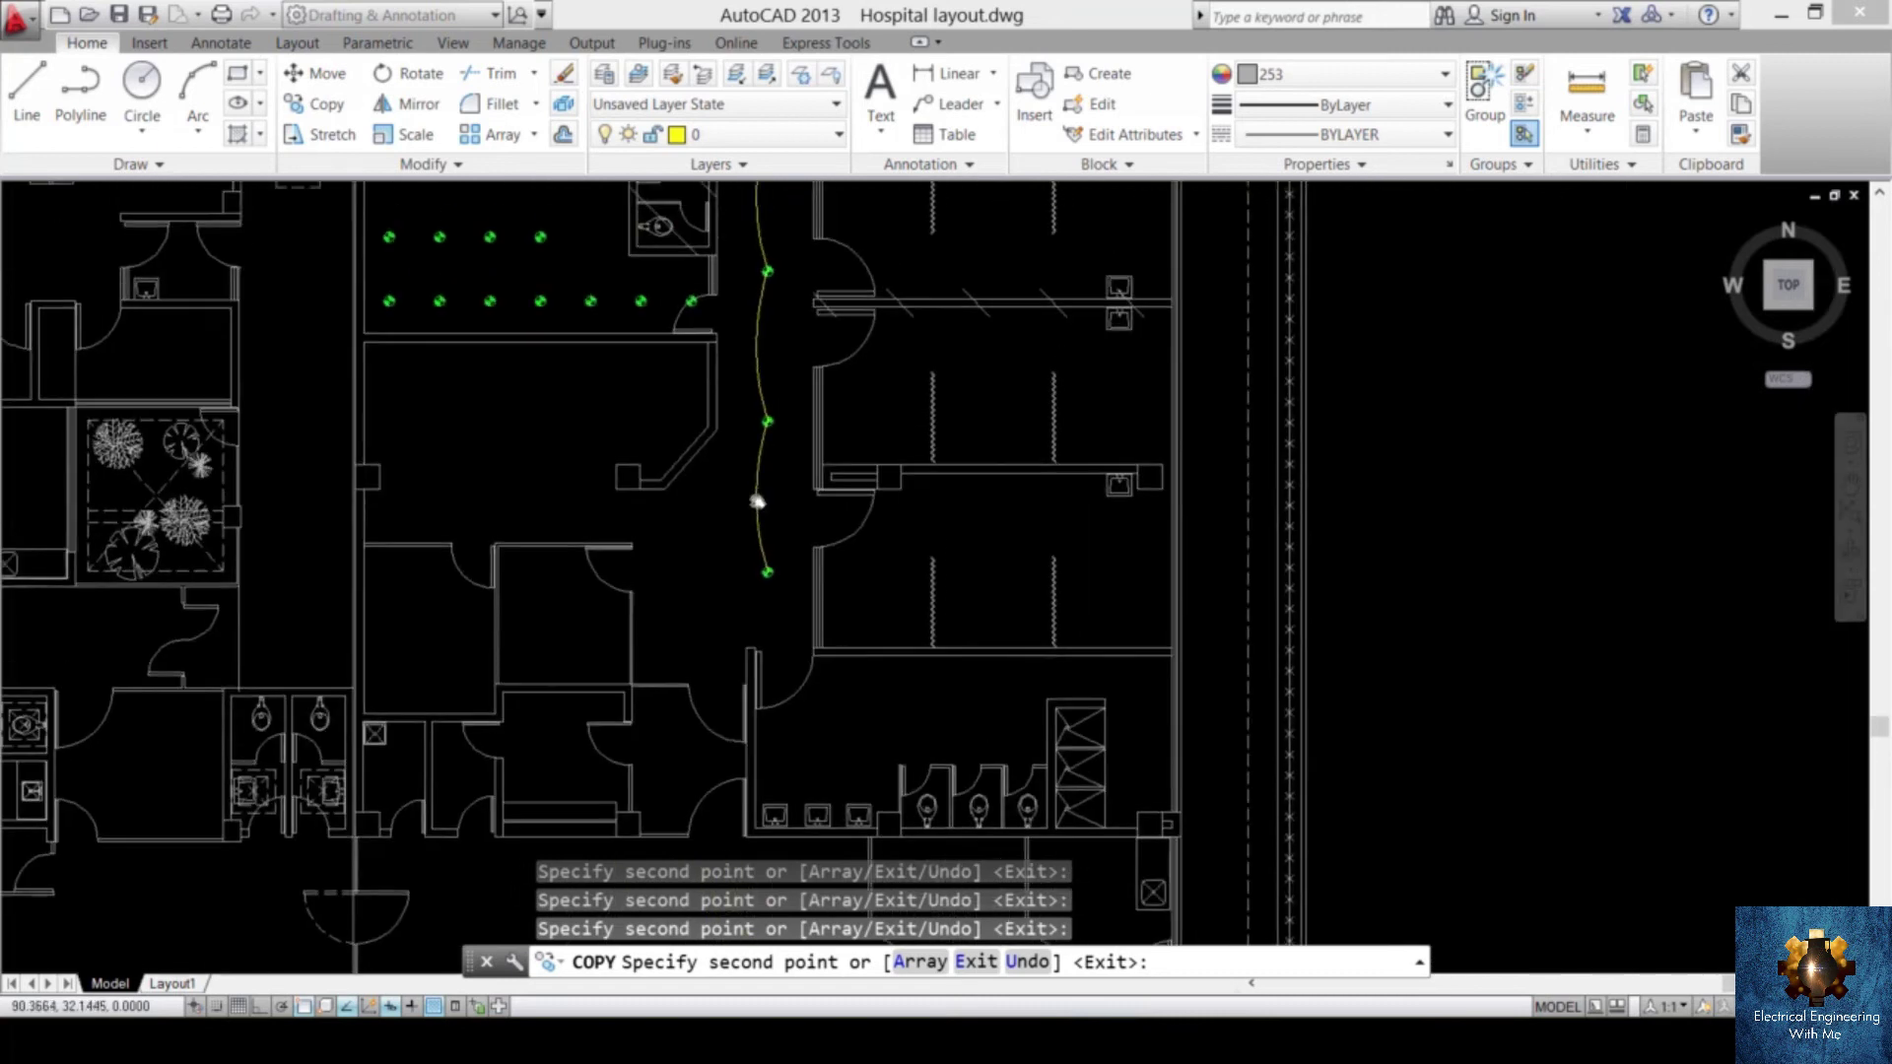
key(Escape)
- Examine the wiring along the corridor and the nine-luminaire room on its west side
middle_drag(761, 502, 739, 596)
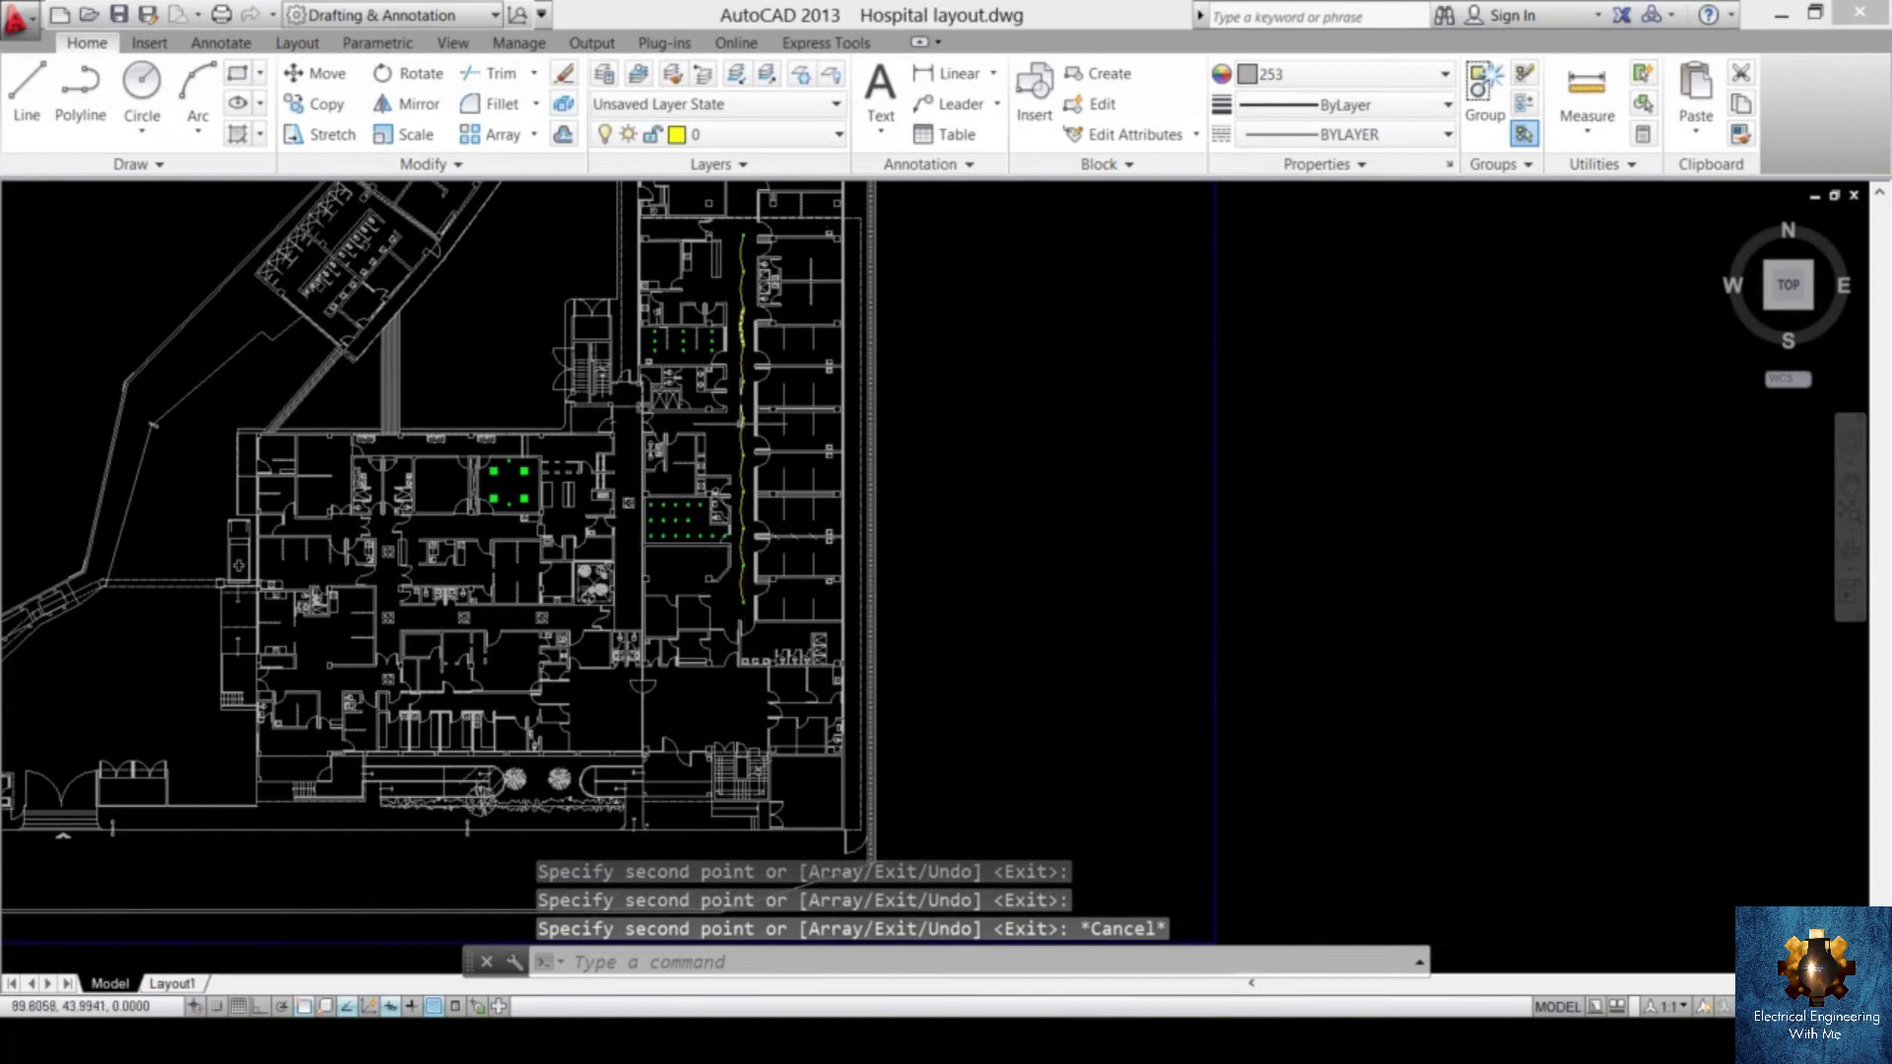
scroll(736, 434, up, 4)
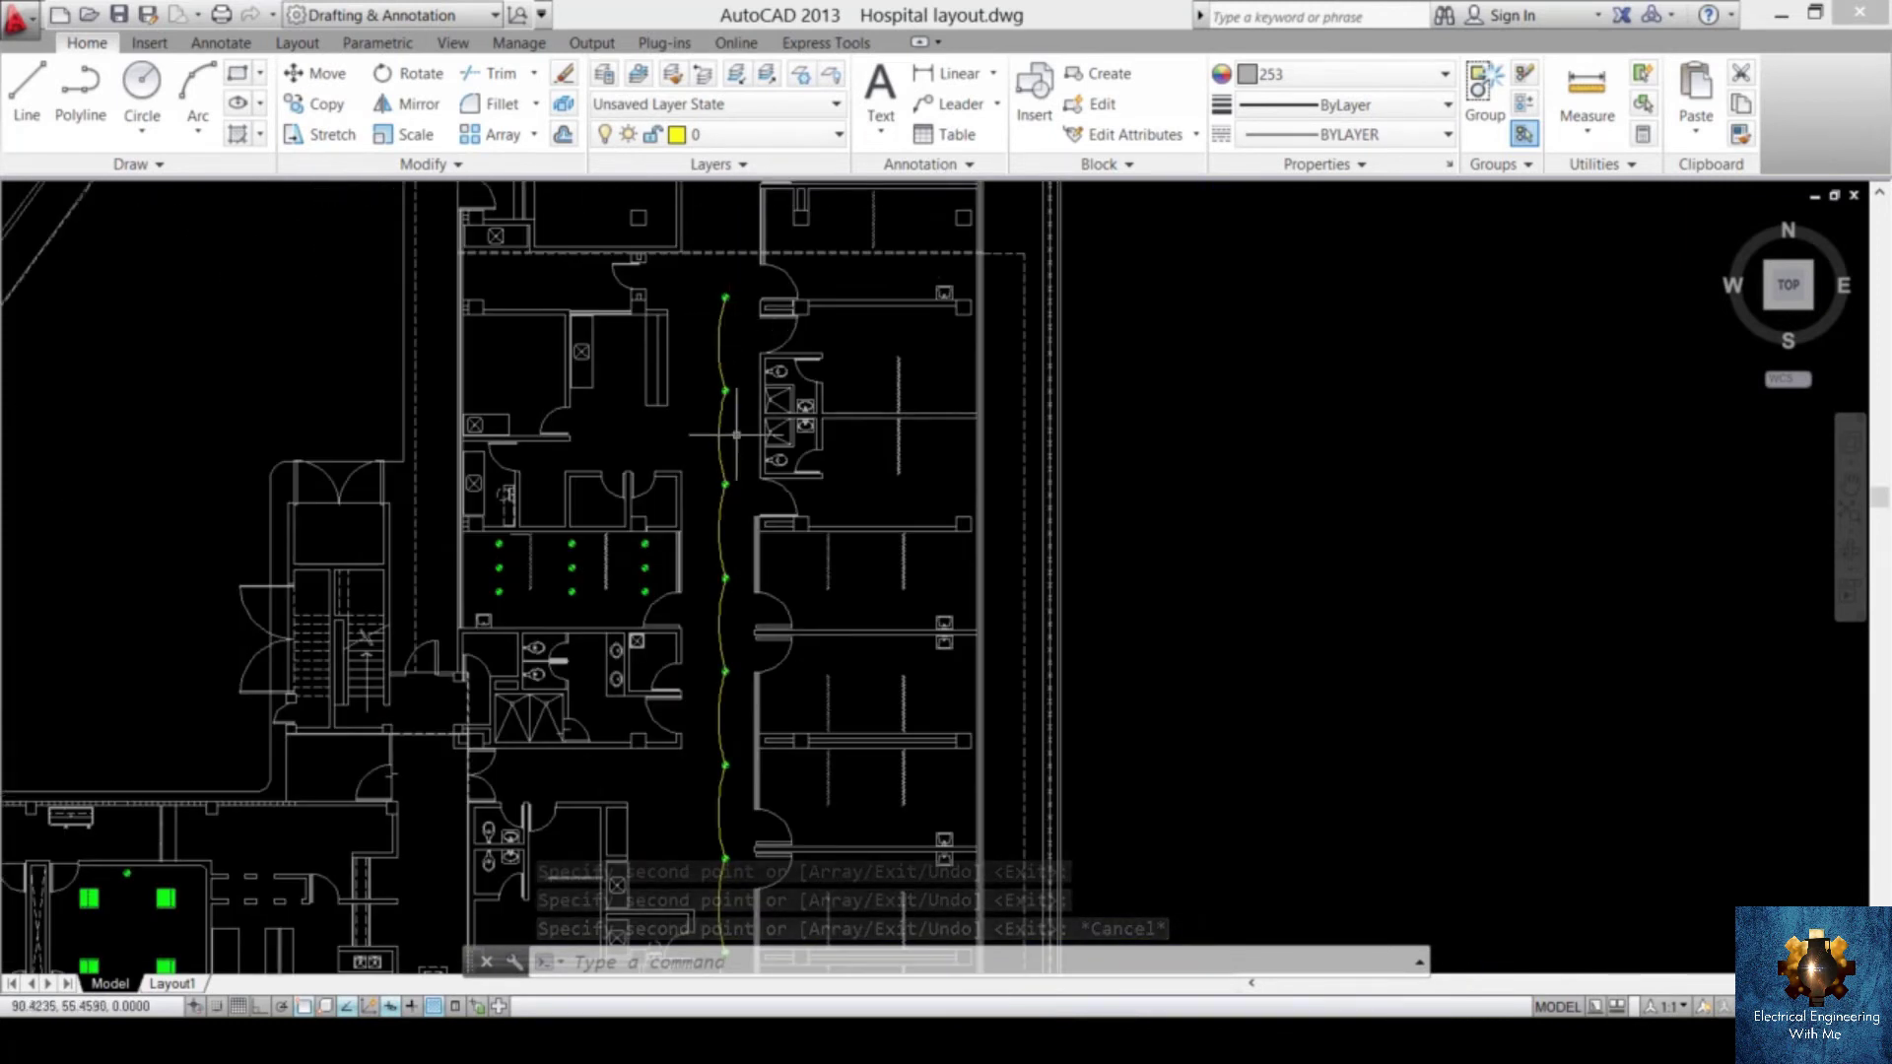
scroll(737, 434, up, 4)
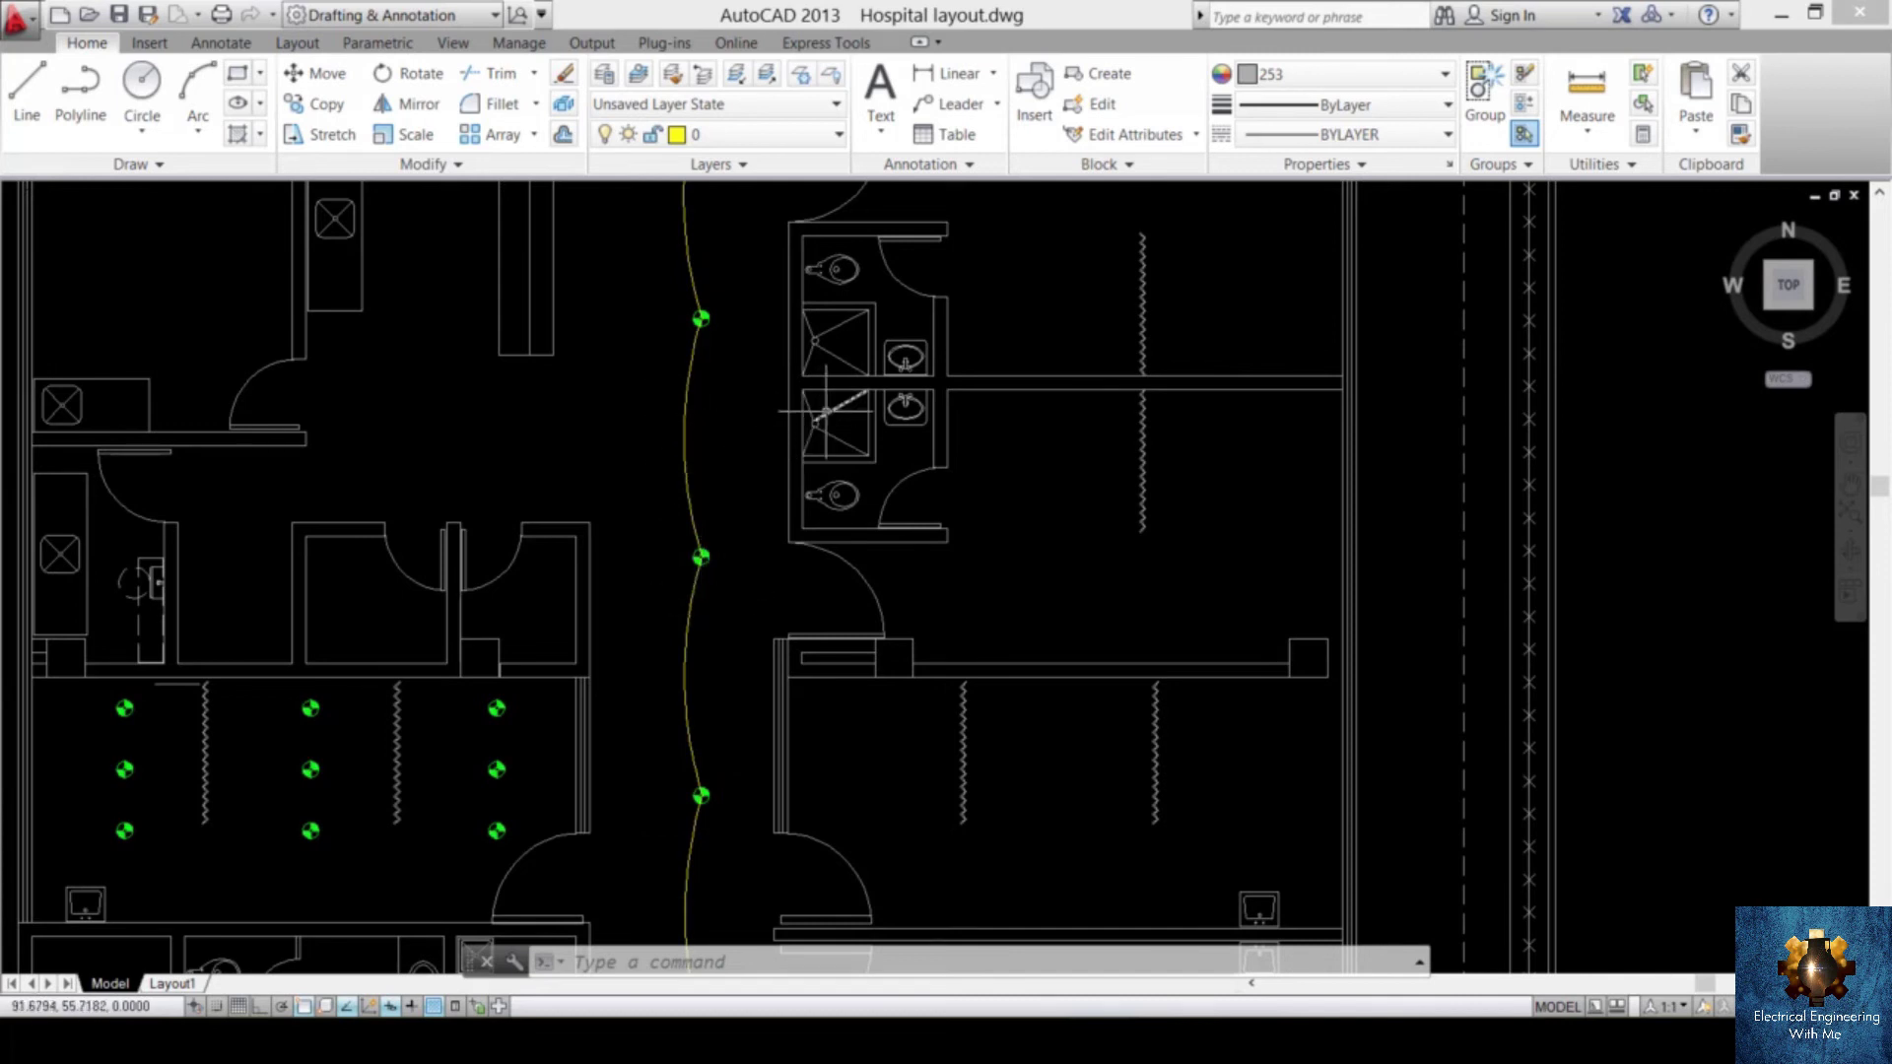
scroll(826, 412, down, 8)
scroll(871, 443, up, 8)
scroll(740, 543, down, 5)
scroll(1065, 454, up, 3)
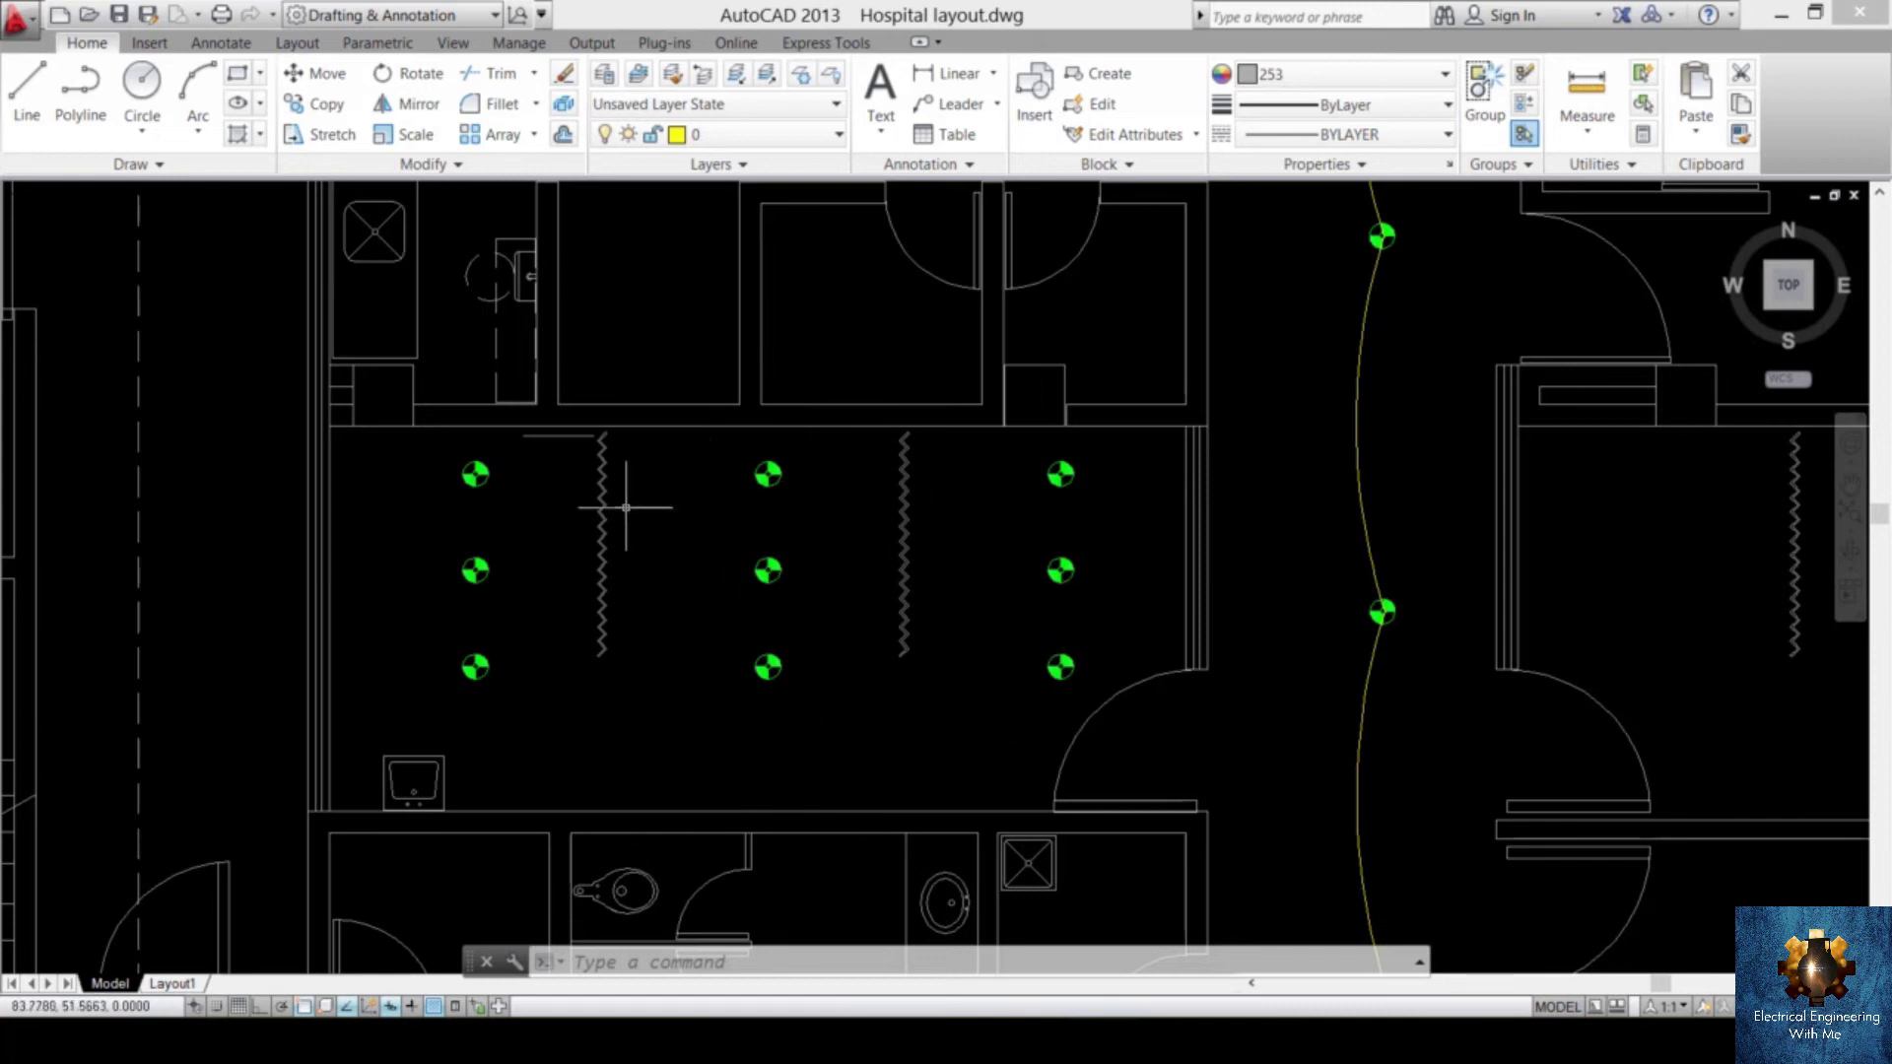
click(661, 707)
key(Escape)
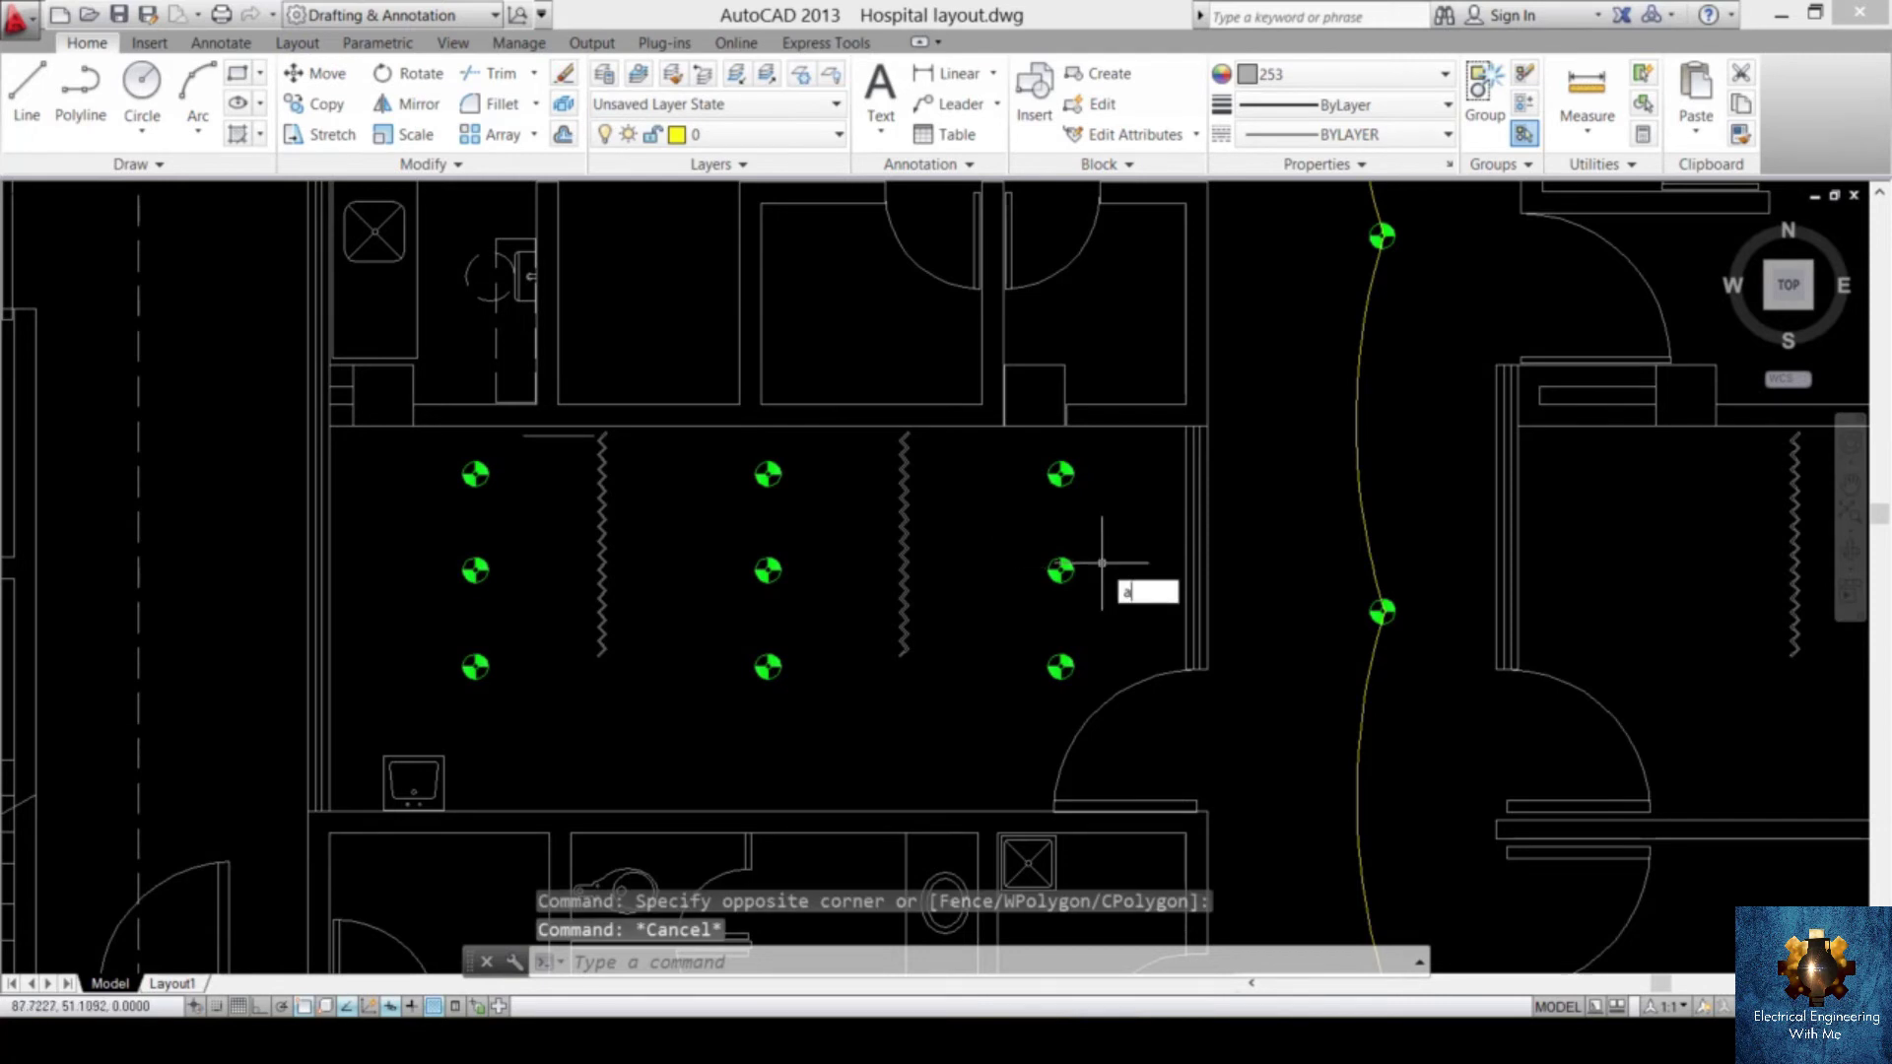
- Draw an arc in the nine-luminaire room from the centre of the north row's east luminaire to the centre of its middle luminaire
key(Return)
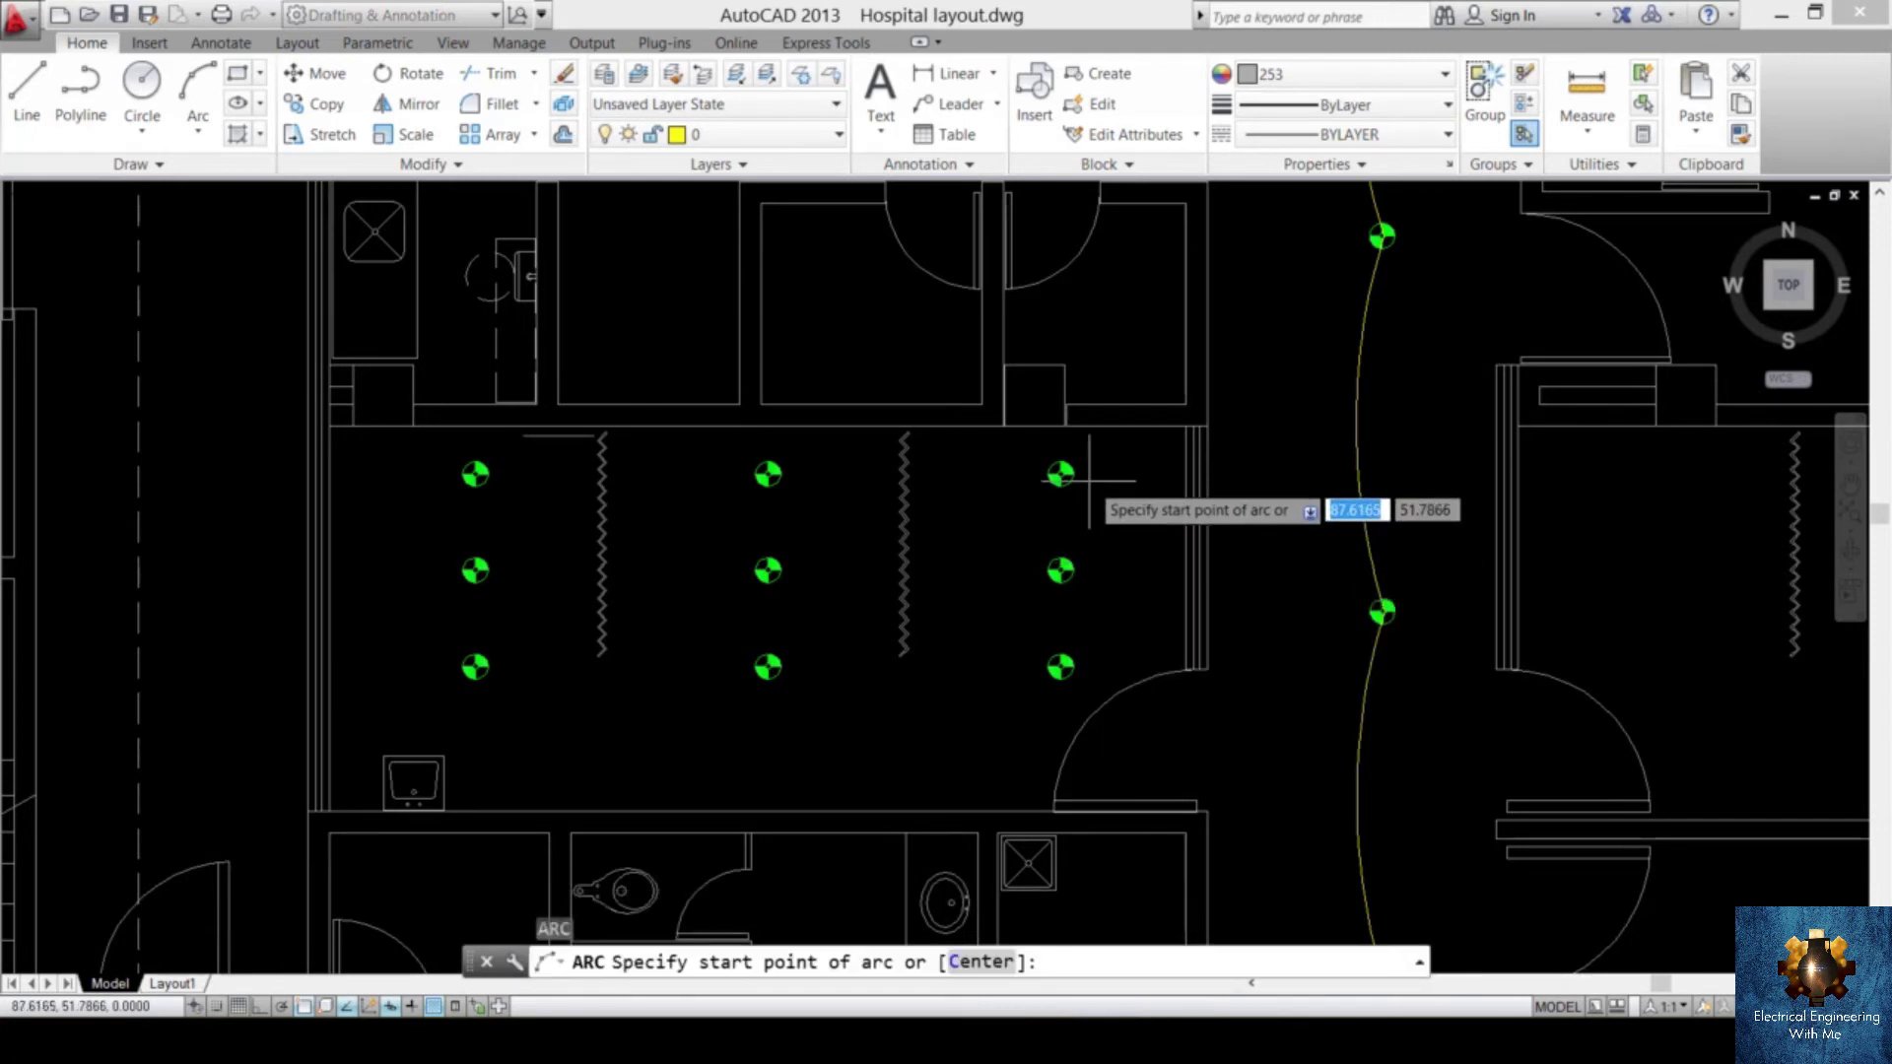
scroll(1089, 481, up, 1)
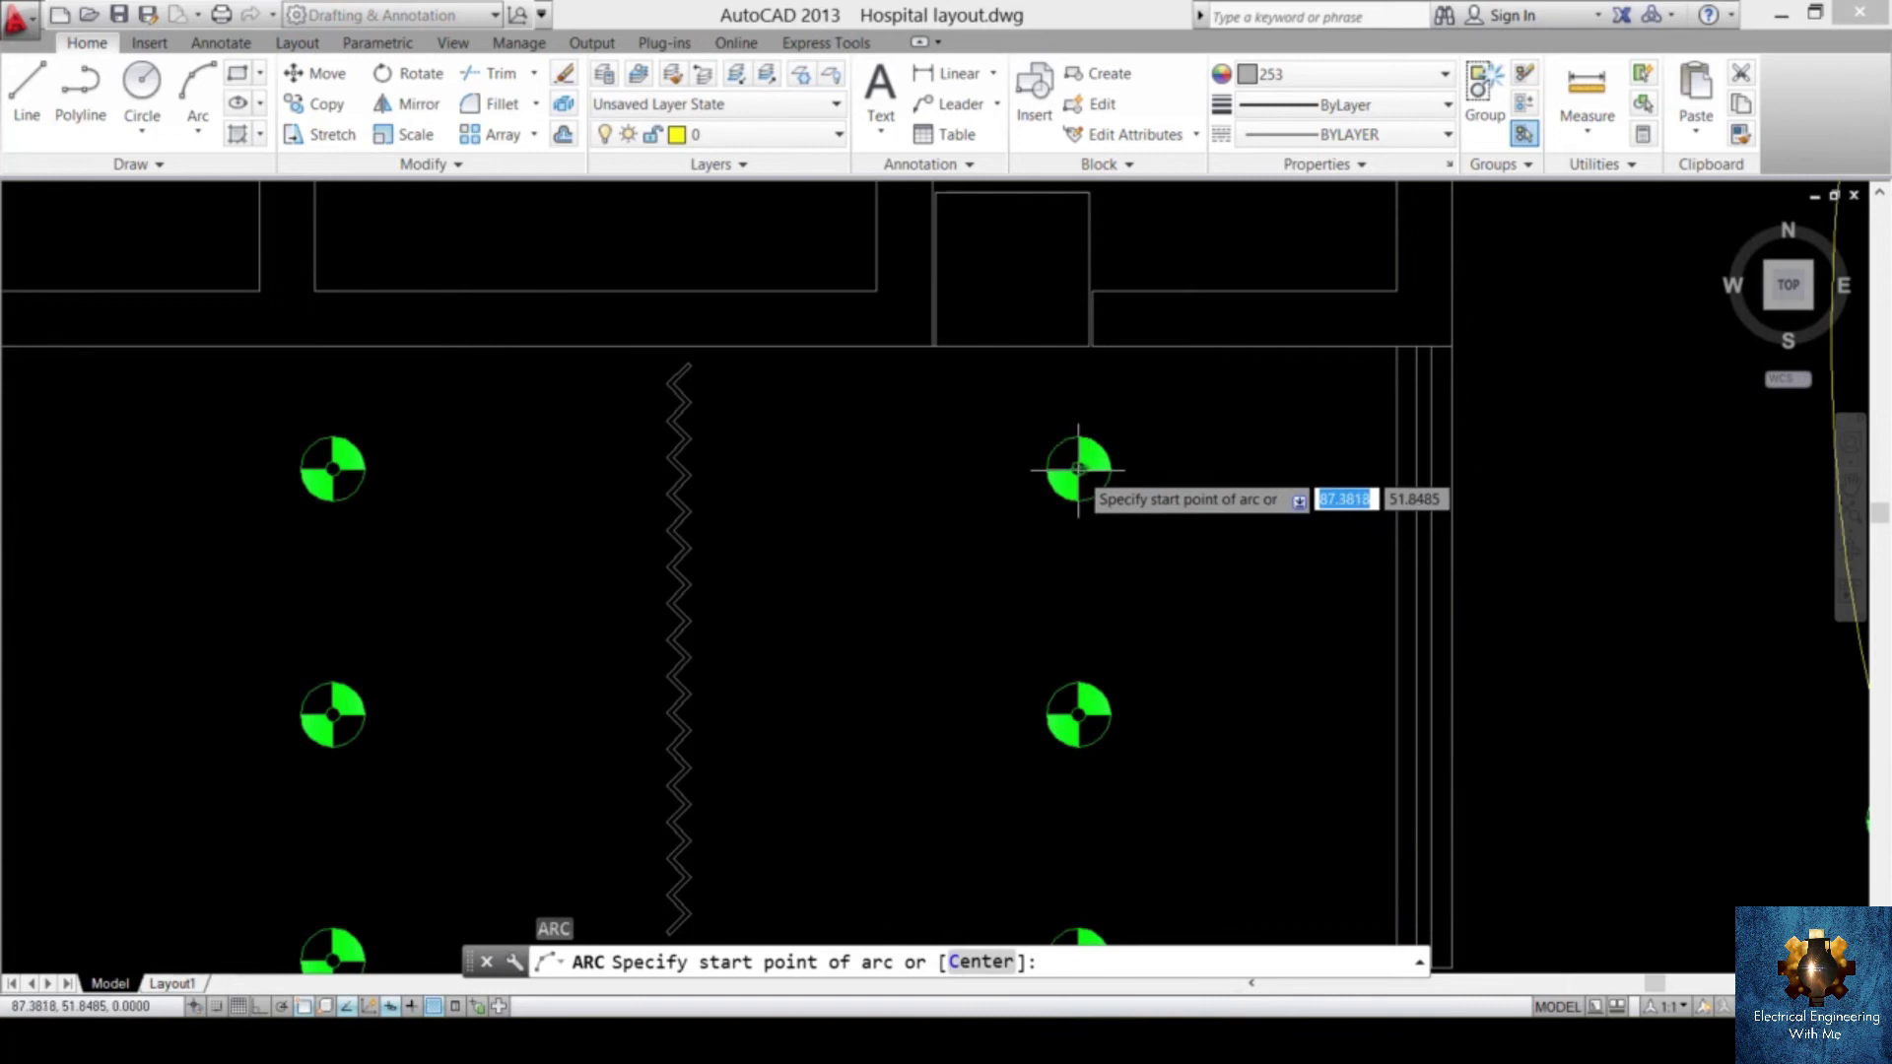
click(1061, 474)
mouse_move(825, 444)
middle_down()
mouse_move(973, 537)
mouse_move(955, 543)
middle_up()
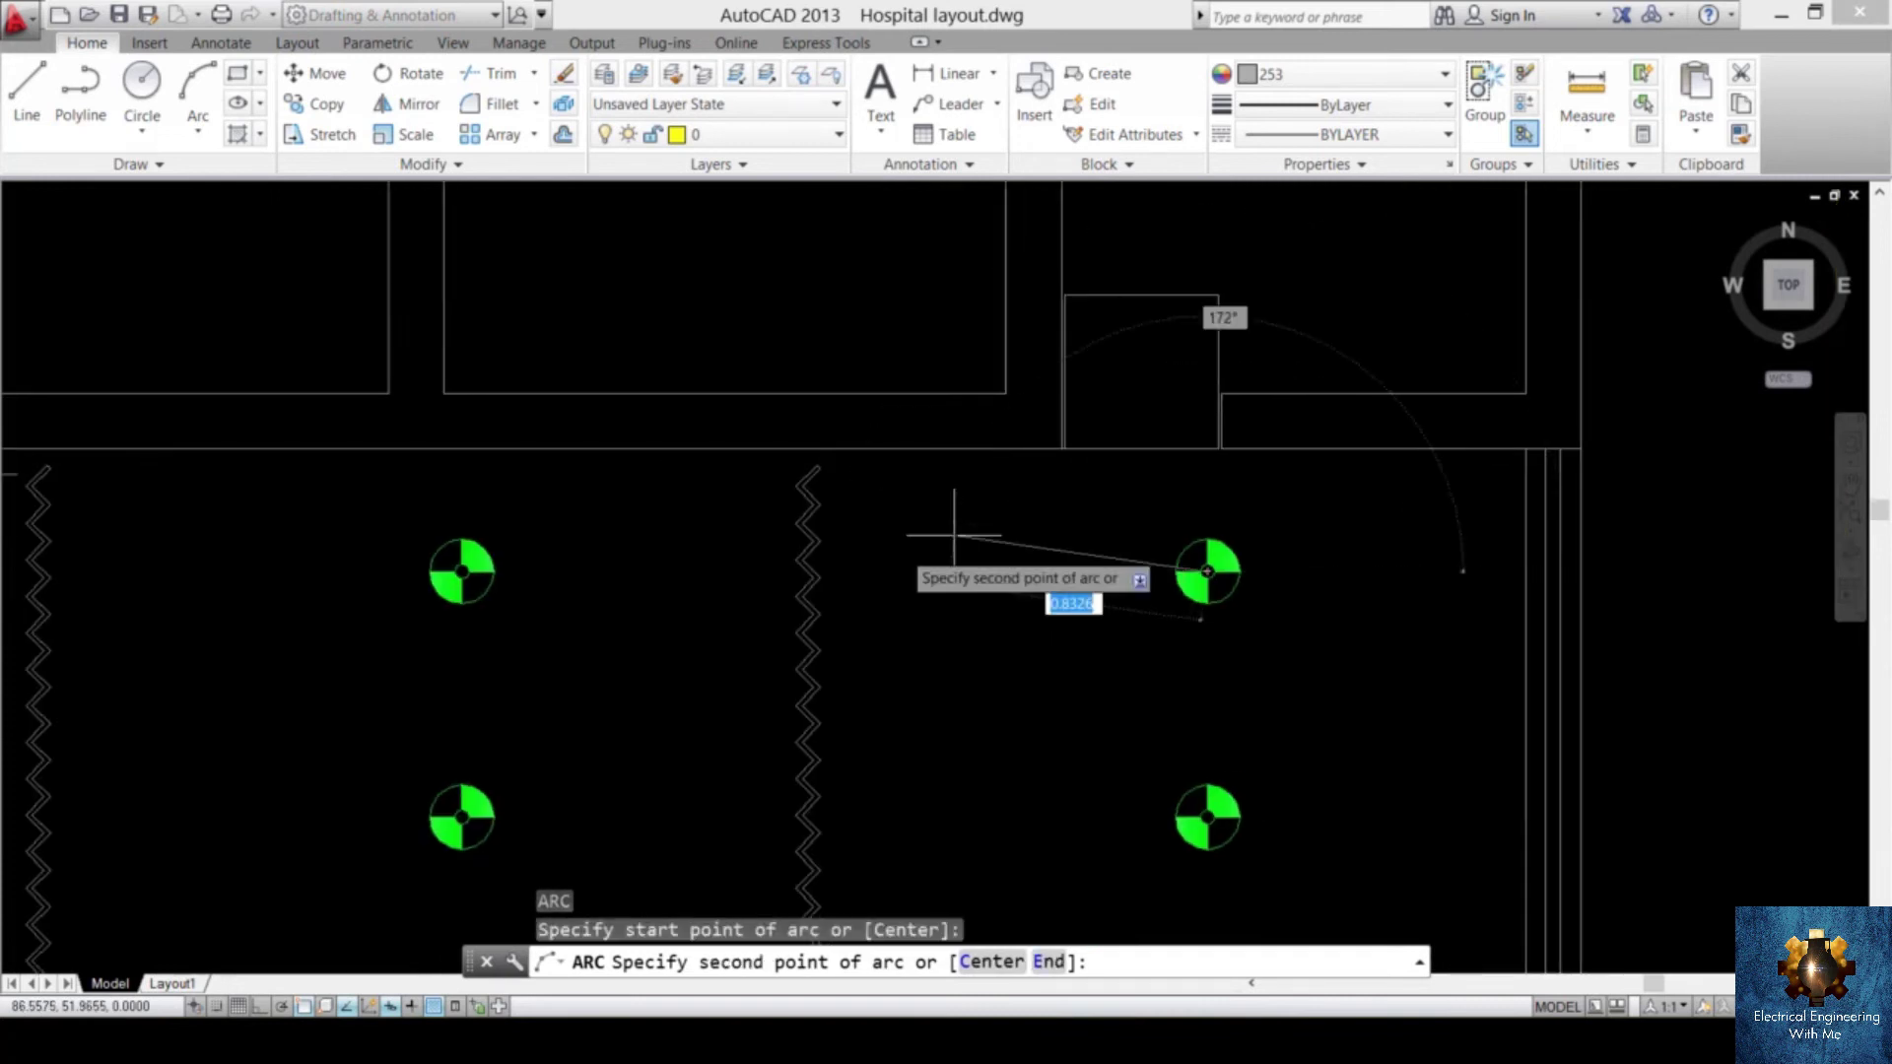
click(844, 552)
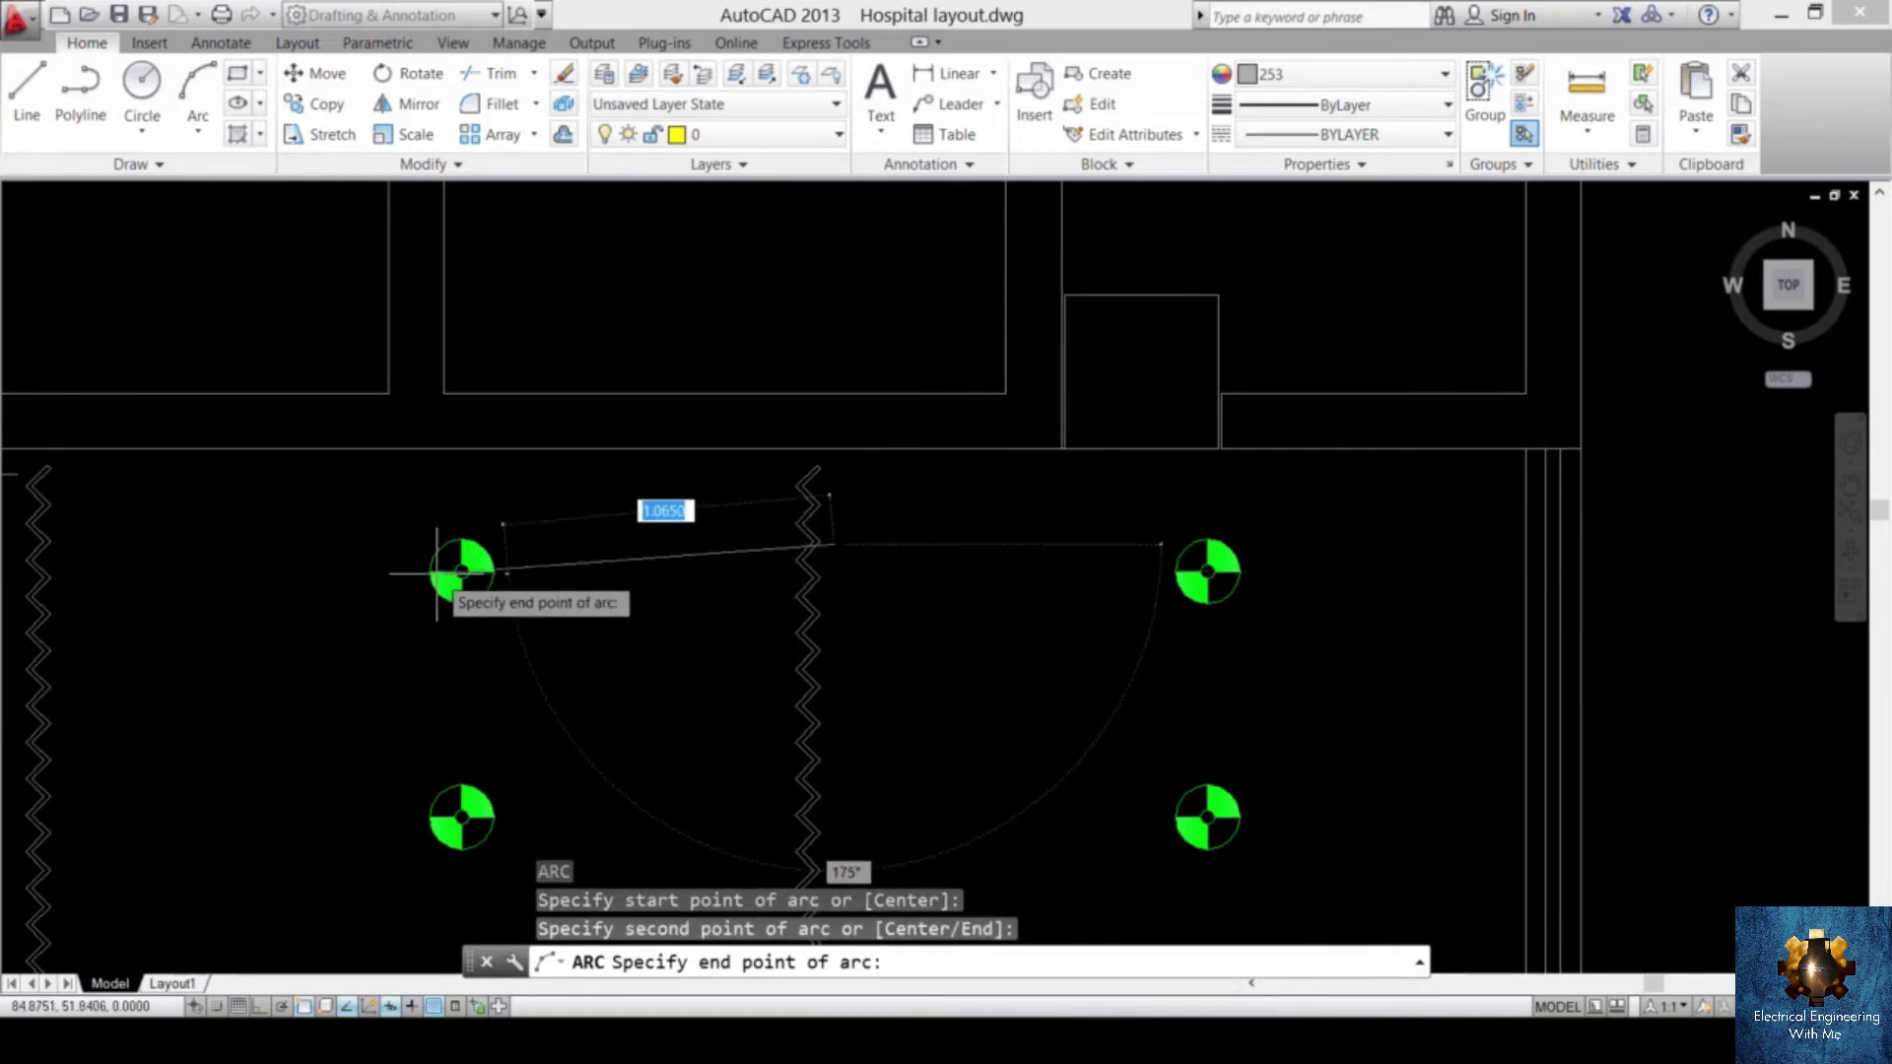
scroll(431, 581, up, 2)
scroll(471, 573, up, 4)
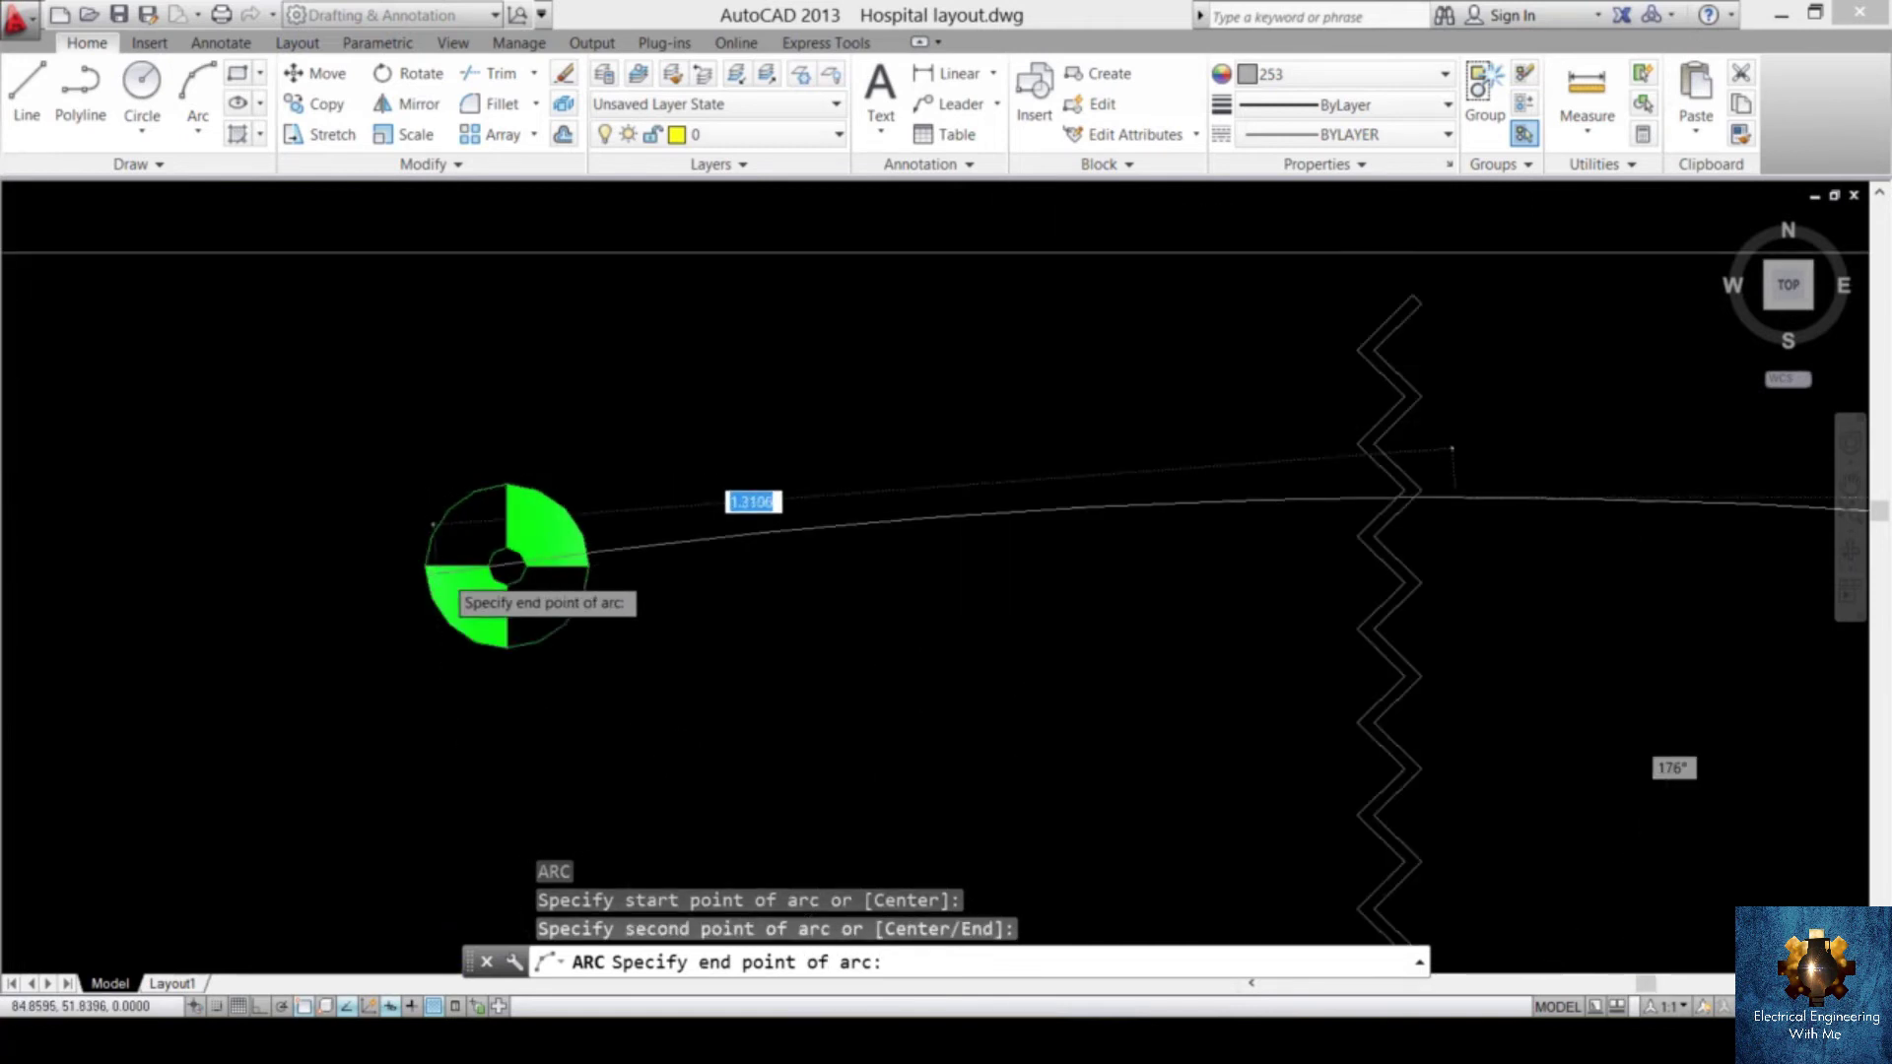
click(504, 561)
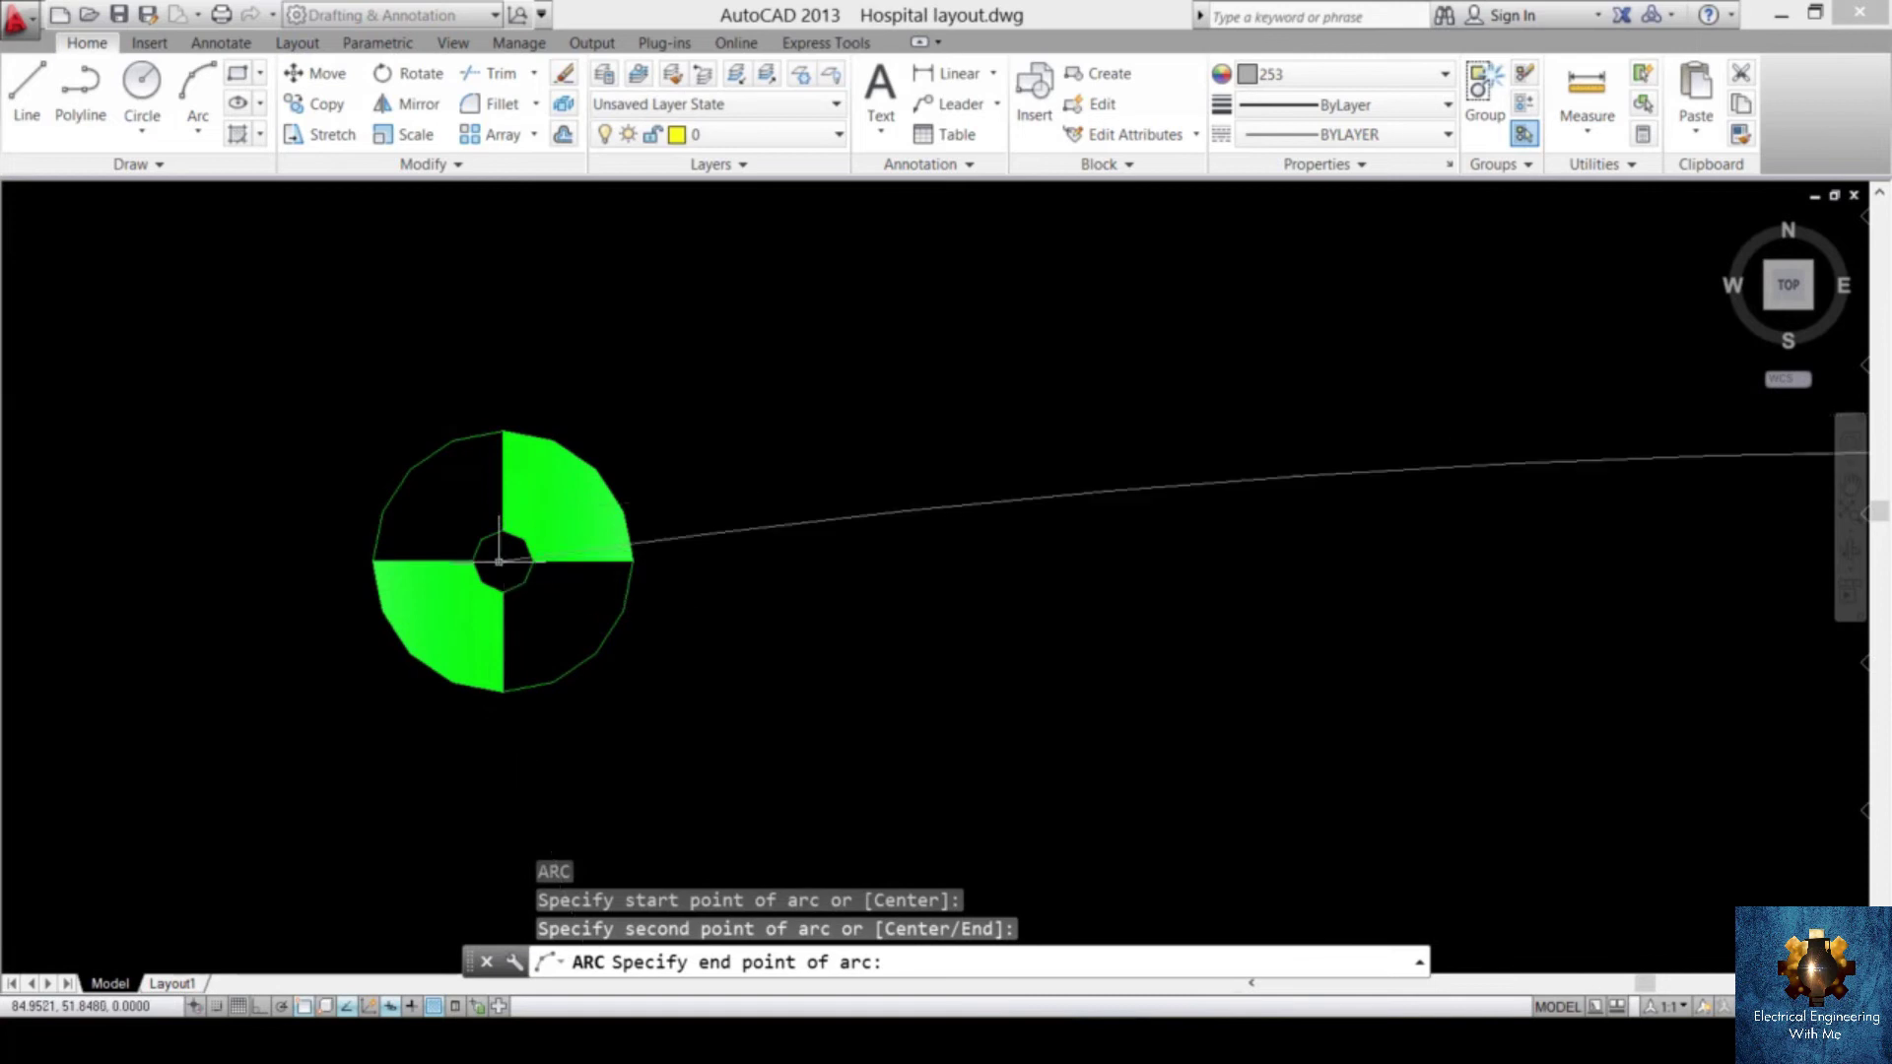
scroll(642, 535, down, 6)
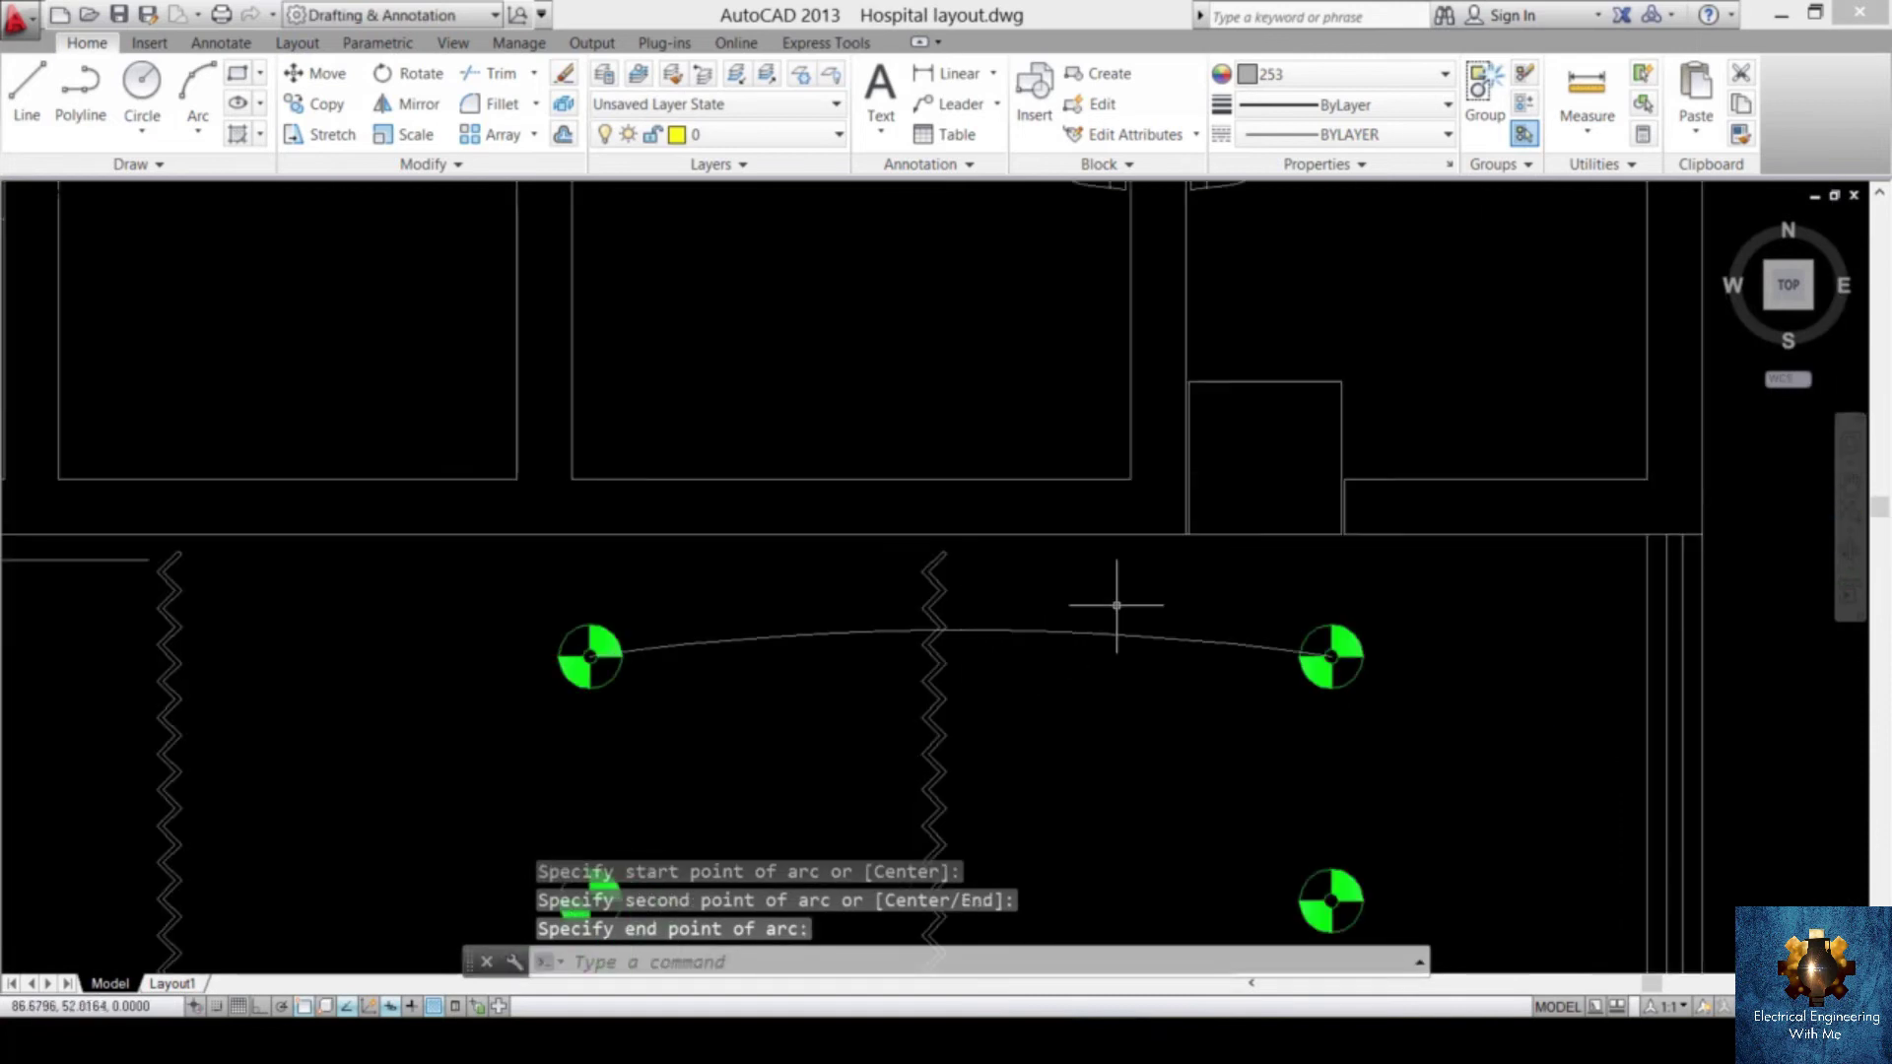
- Set the new room arc's colour to Yellow and assign it to the wiring design layer
click(1141, 602)
click(1106, 676)
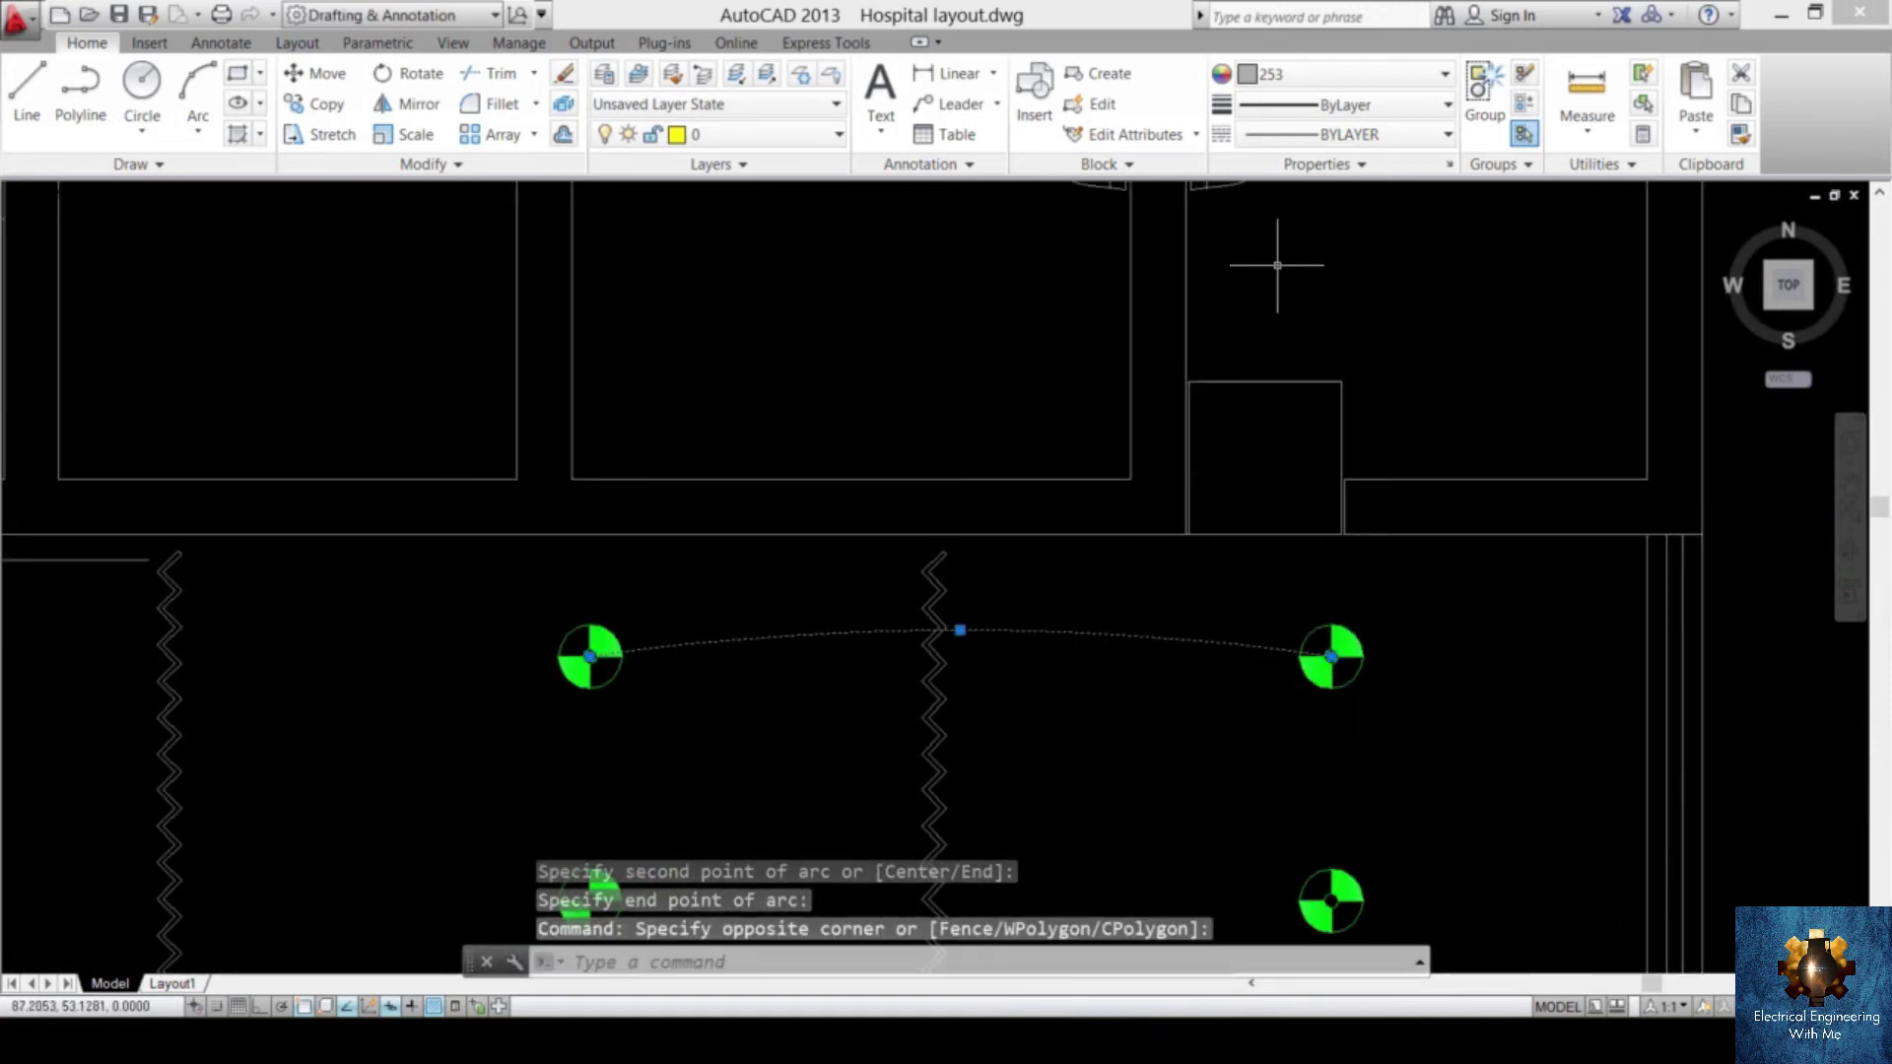
click(1415, 79)
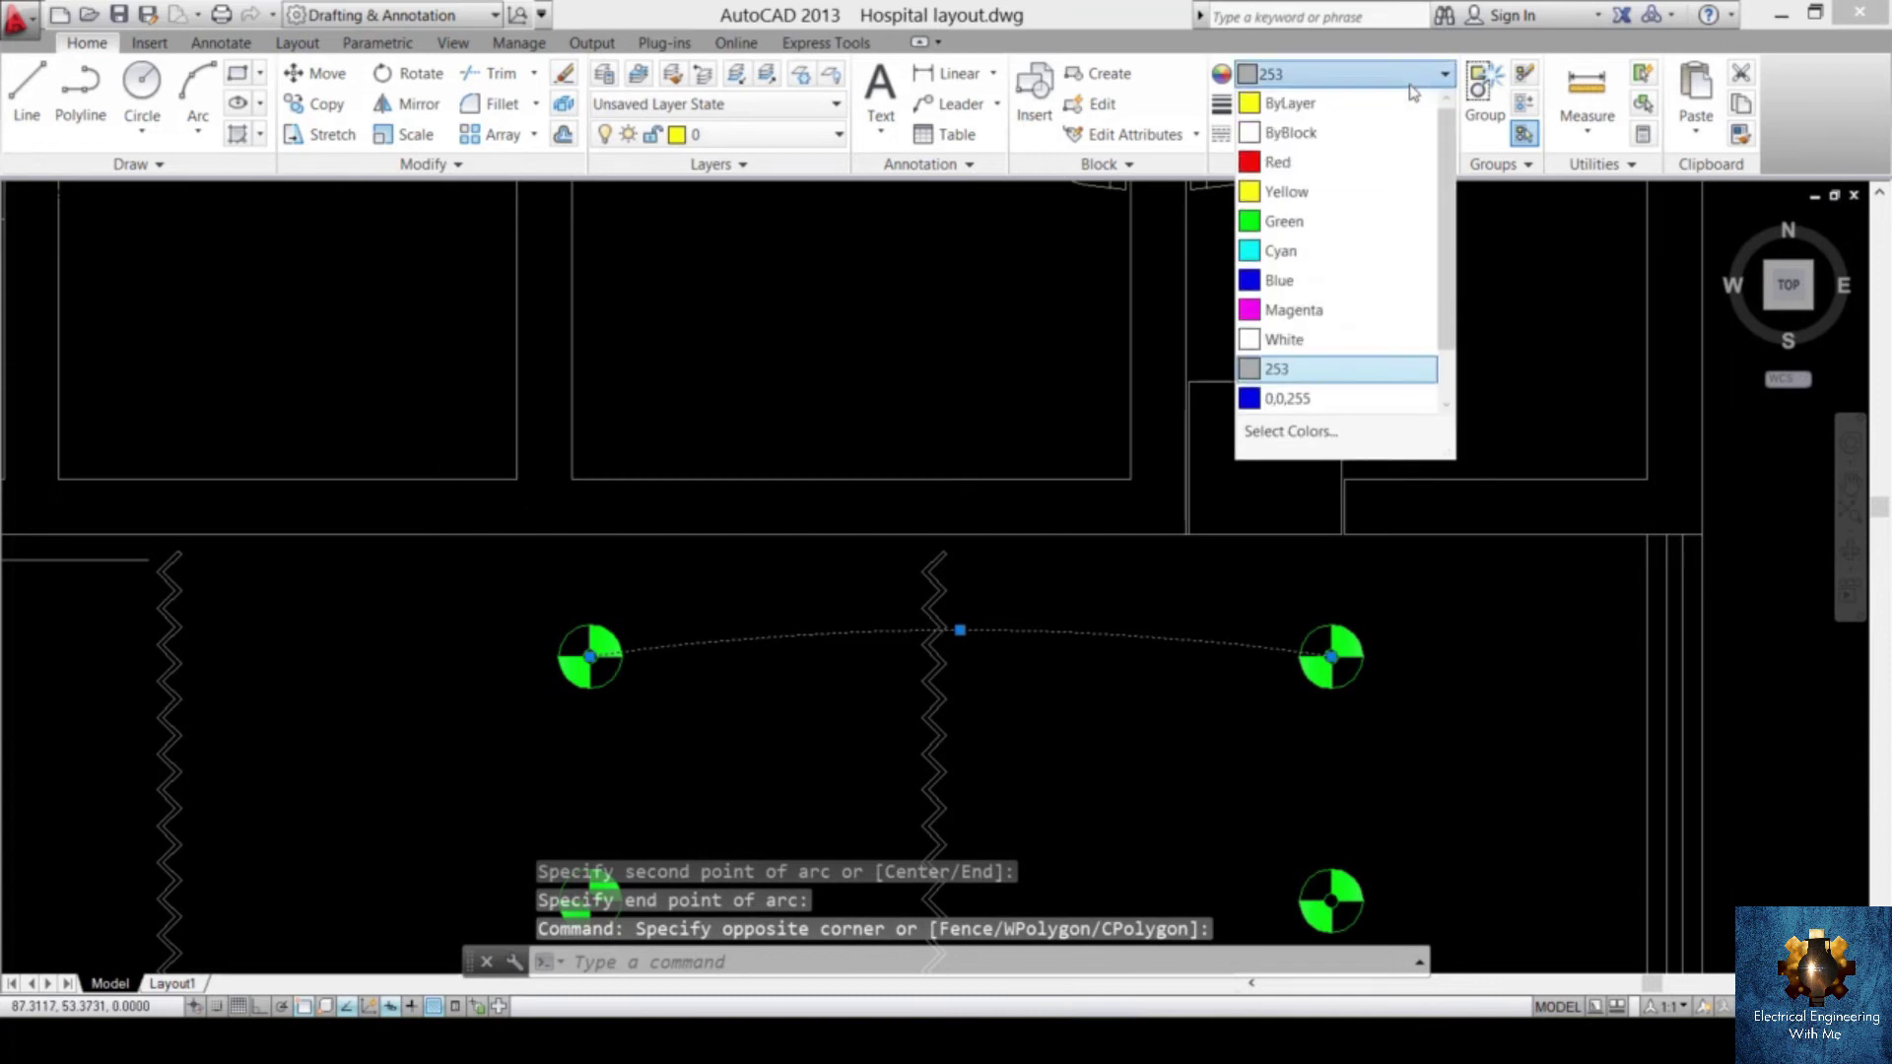
click(1282, 192)
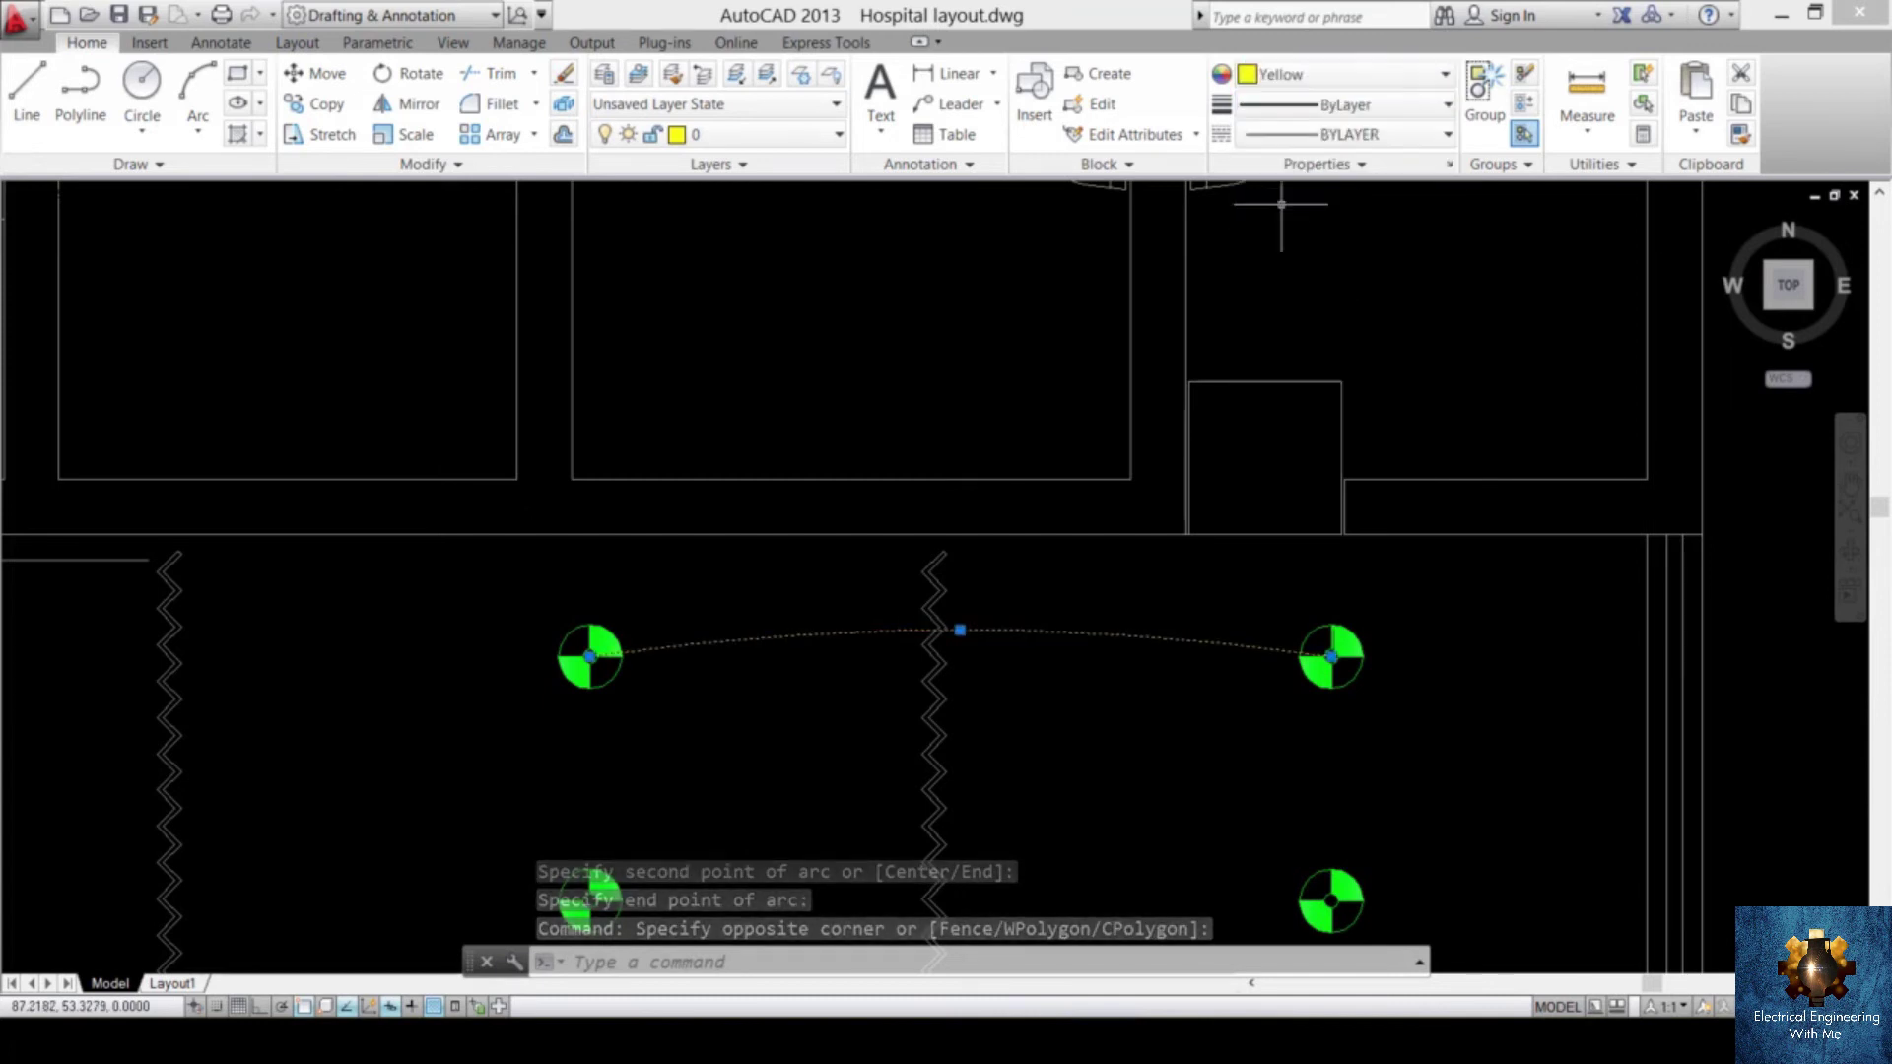
click(802, 136)
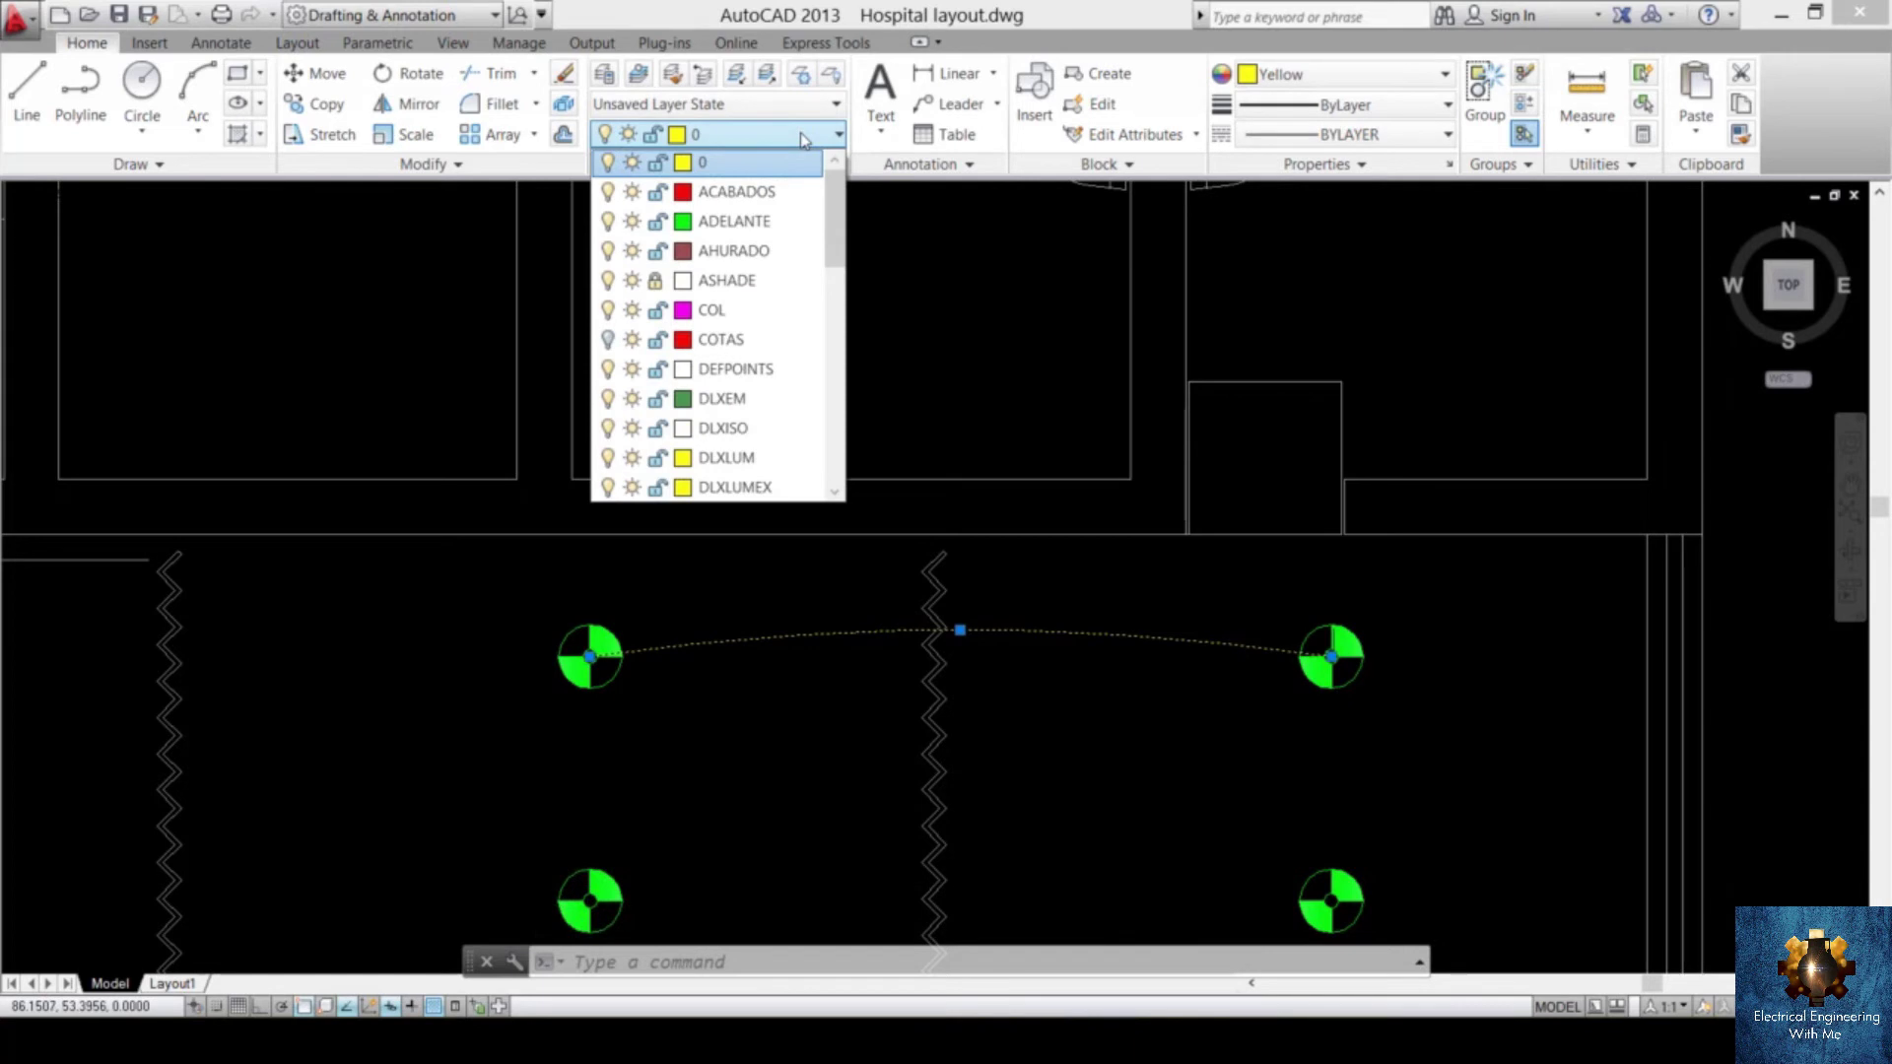
scroll(729, 414, down, 3)
click(735, 487)
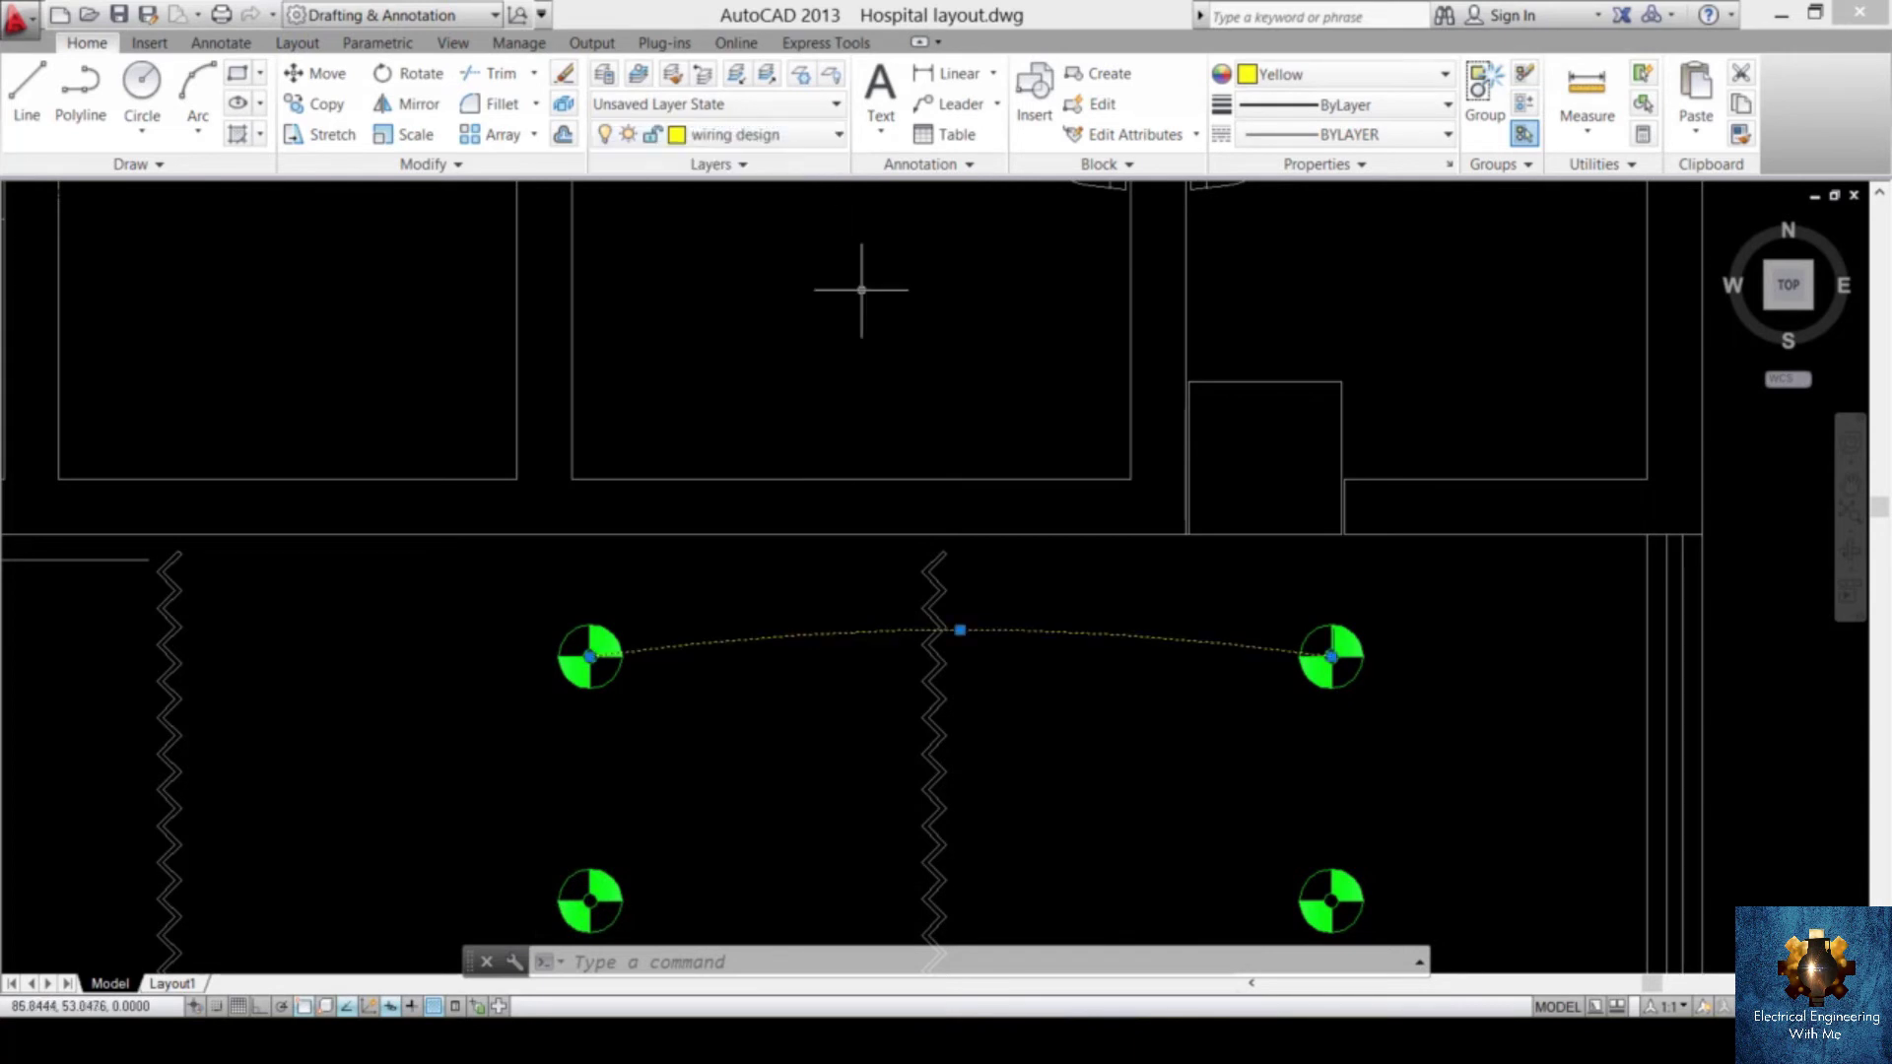
scroll(1049, 649, down, 3)
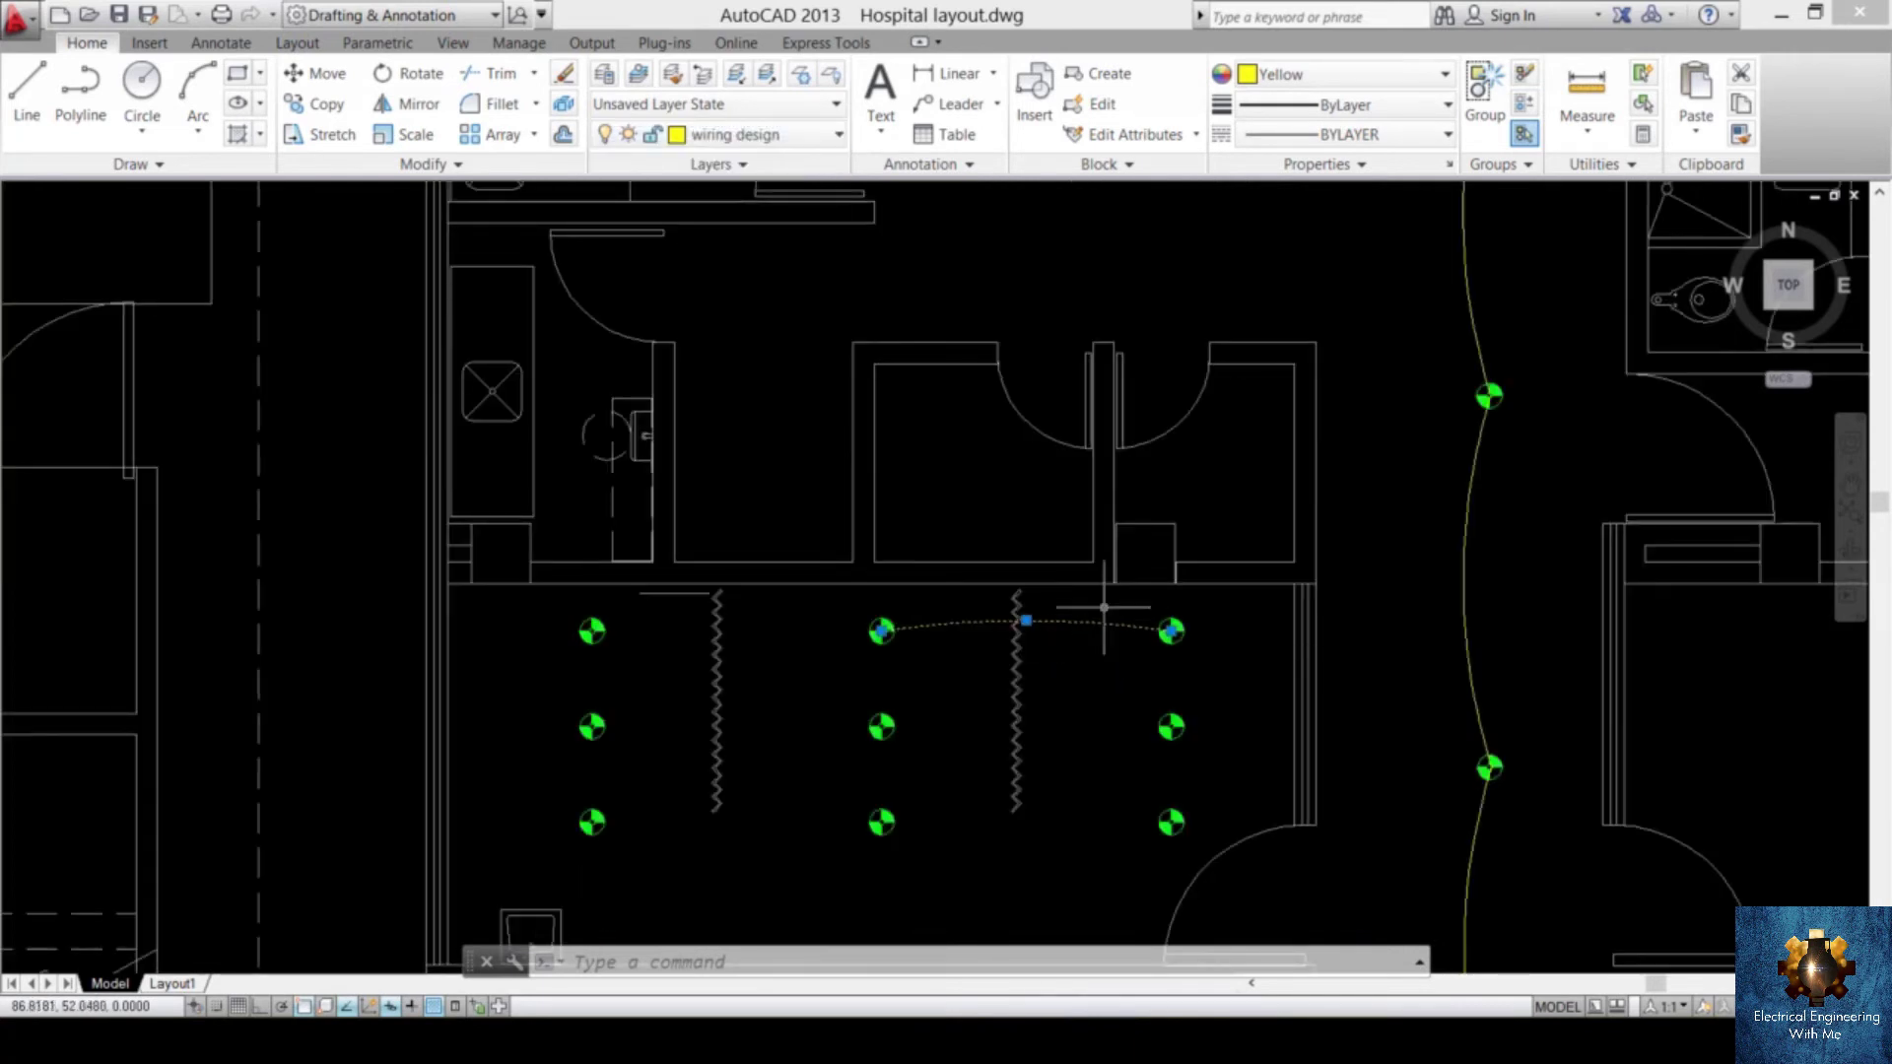
key(Escape)
- Copy the room's yellow arc from the north row's east luminaire centre to that row's middle luminaire centre
click(1092, 635)
click(1076, 663)
text(co)
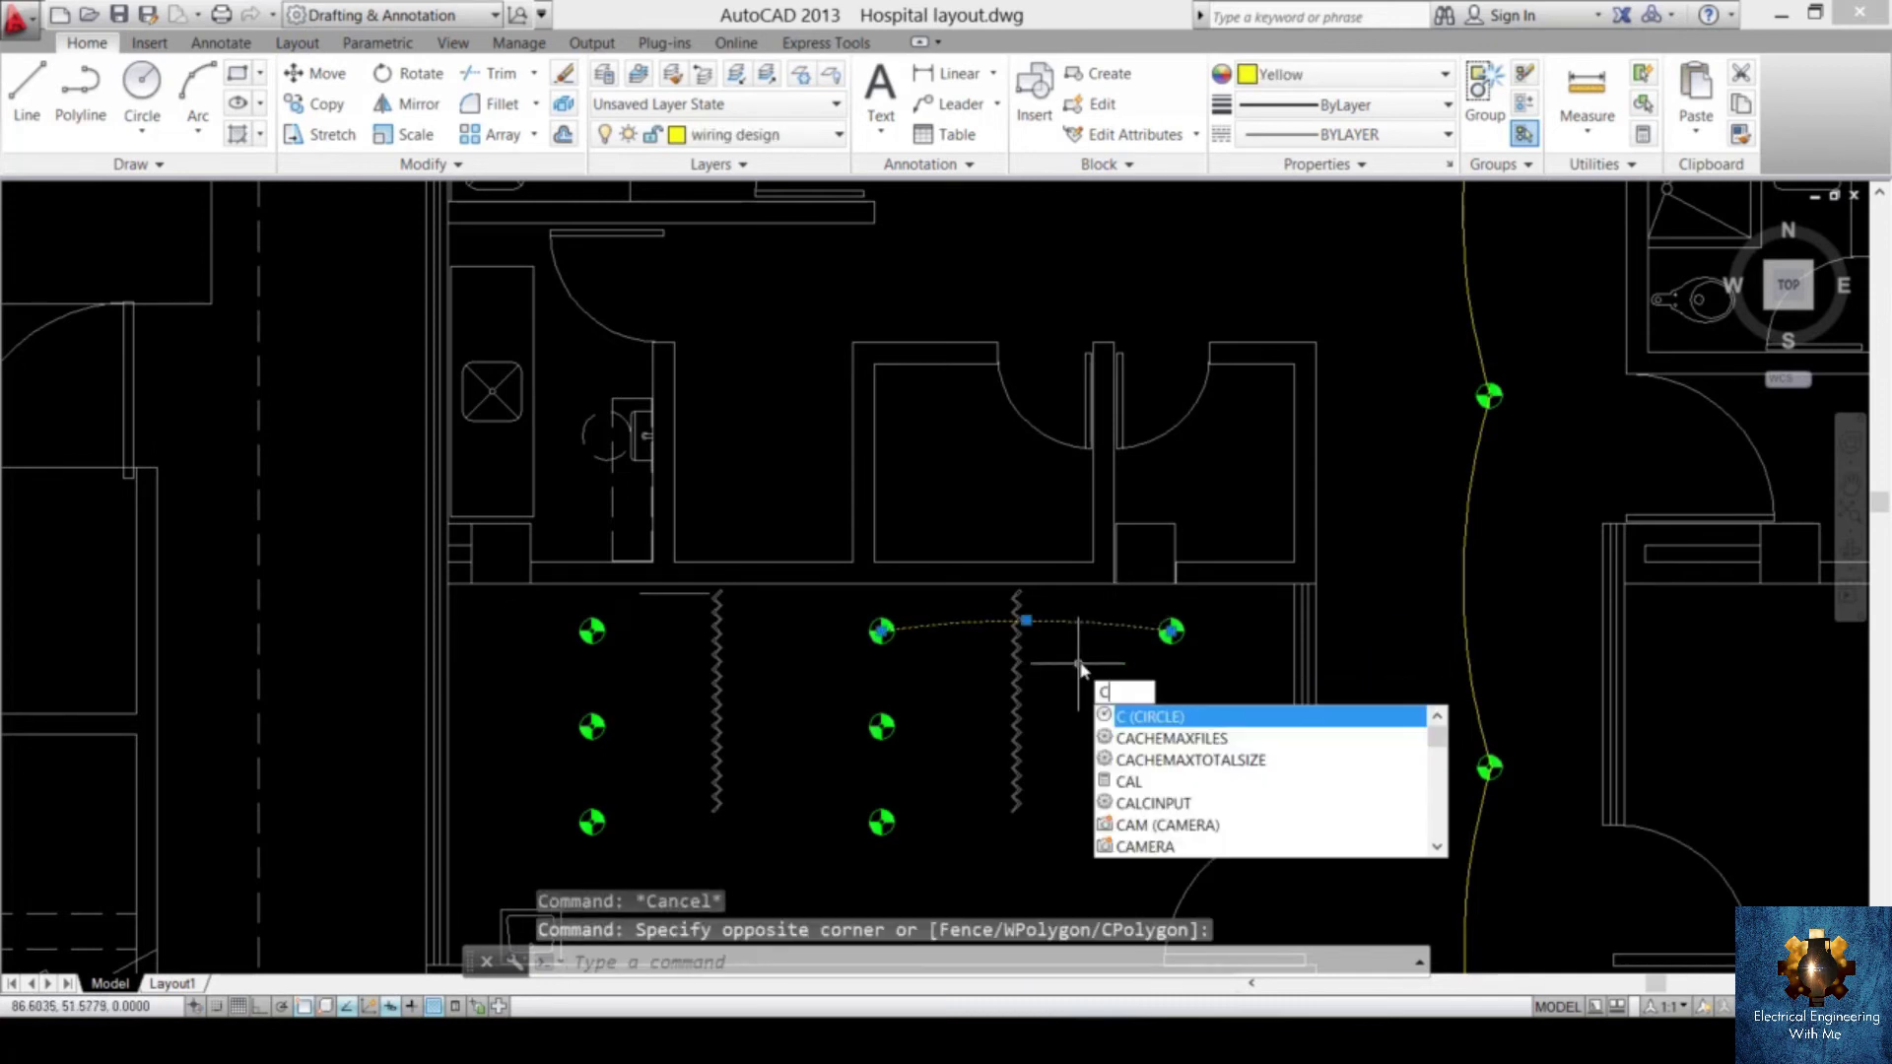
key(Return)
scroll(1168, 635, up, 2)
scroll(1171, 631, up, 8)
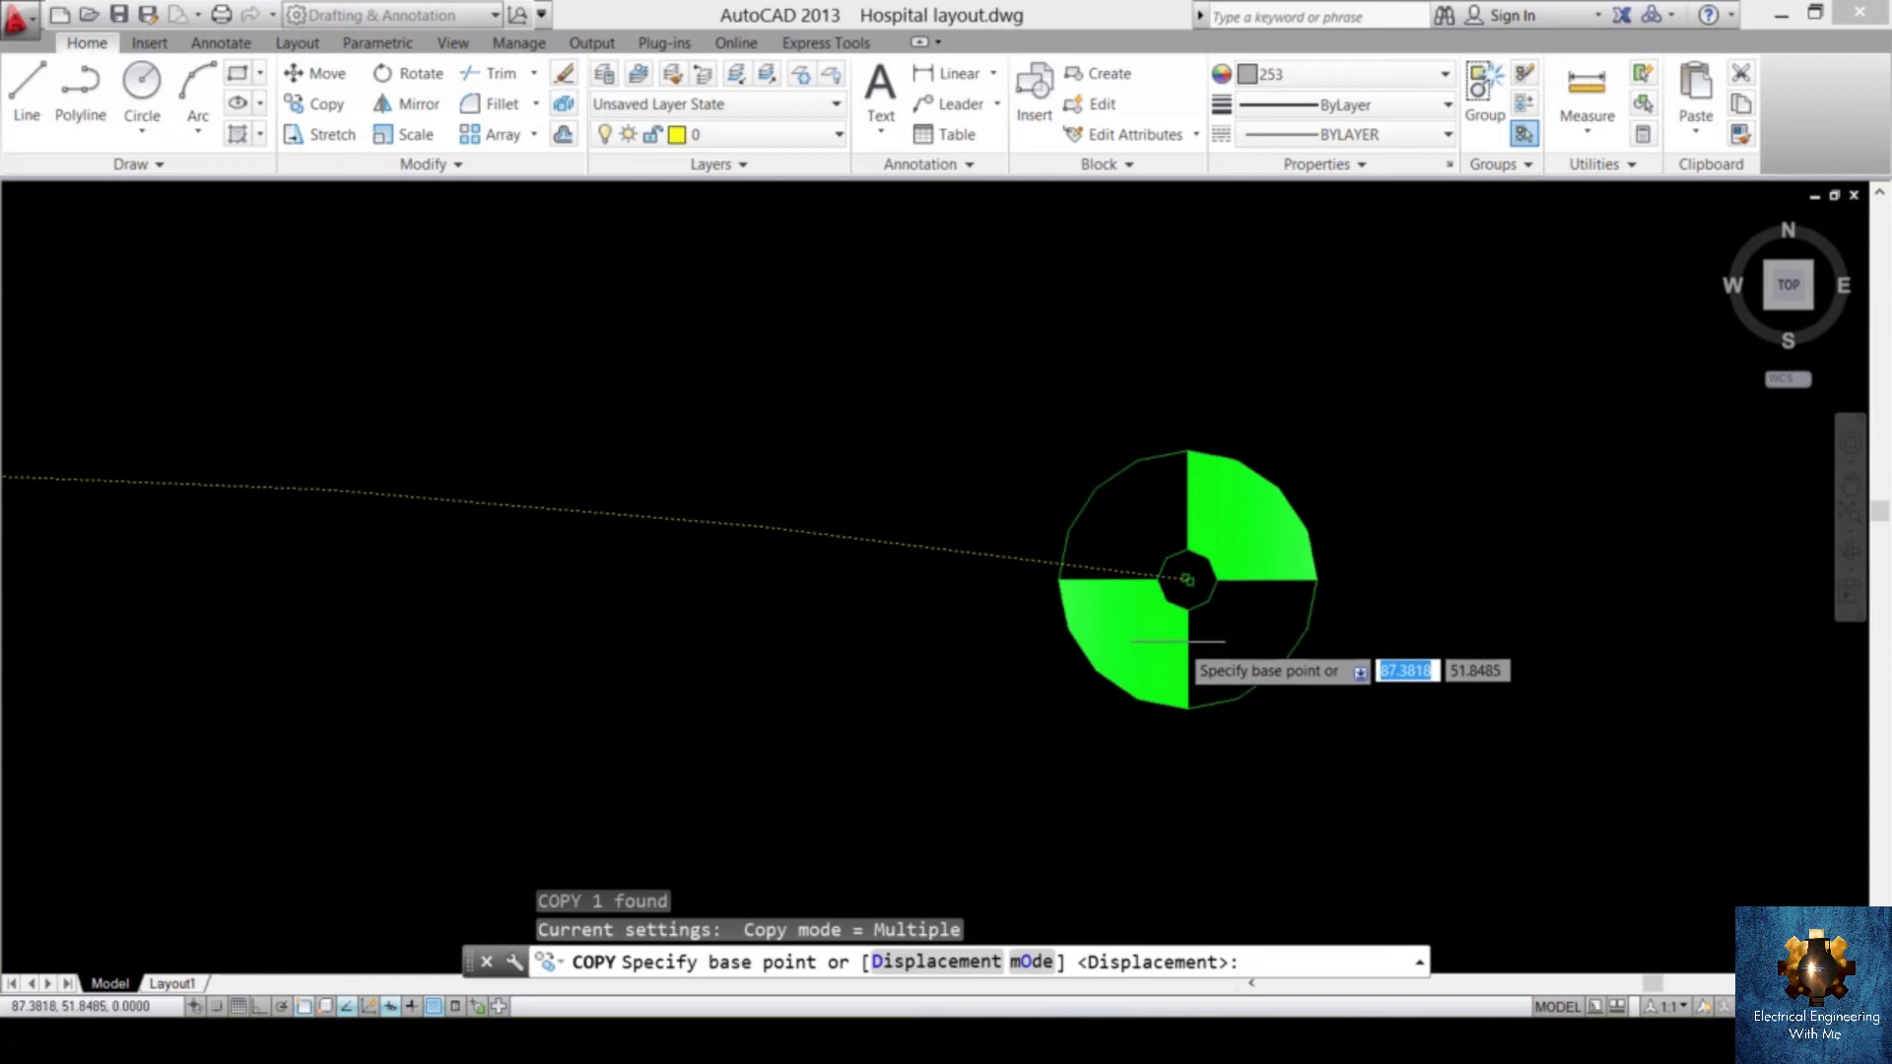
click(1187, 584)
scroll(1187, 584, down, 5)
scroll(1163, 656, up, 6)
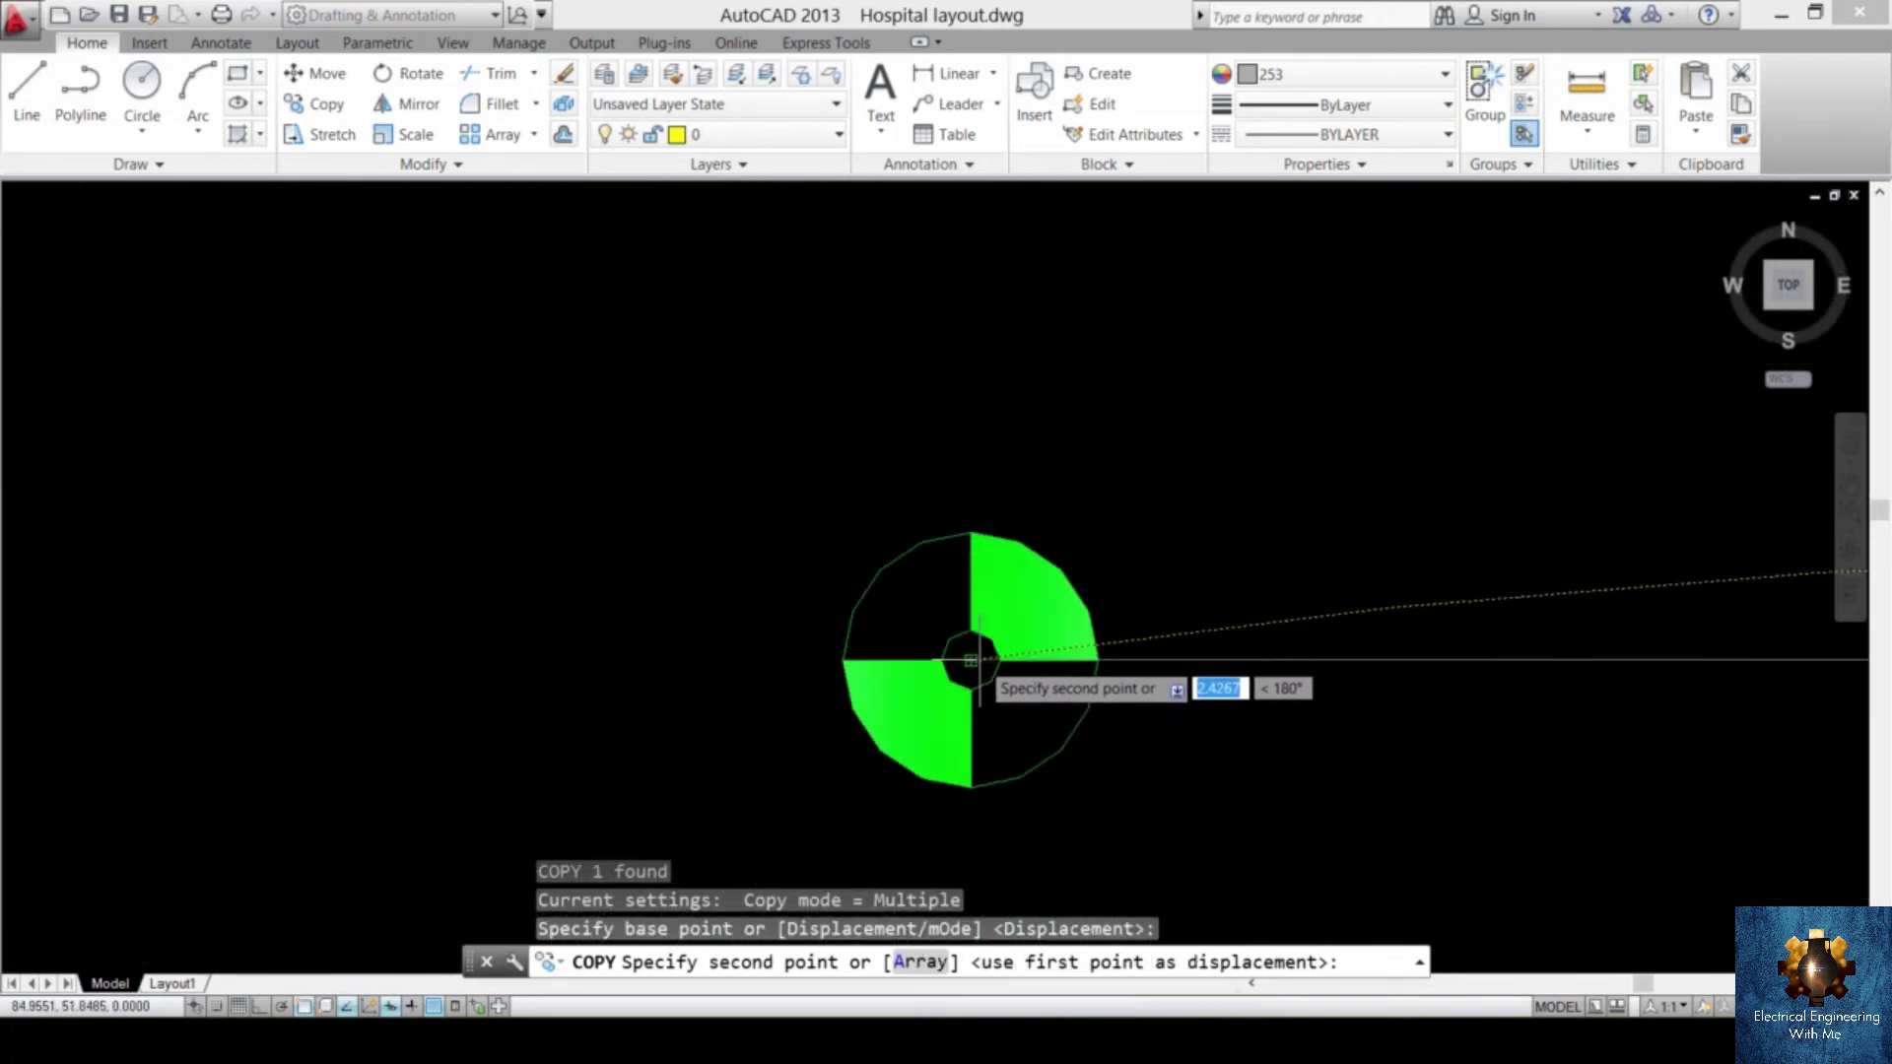
click(998, 679)
scroll(1013, 680, down, 3)
middle_drag(1014, 680, 1014, 513)
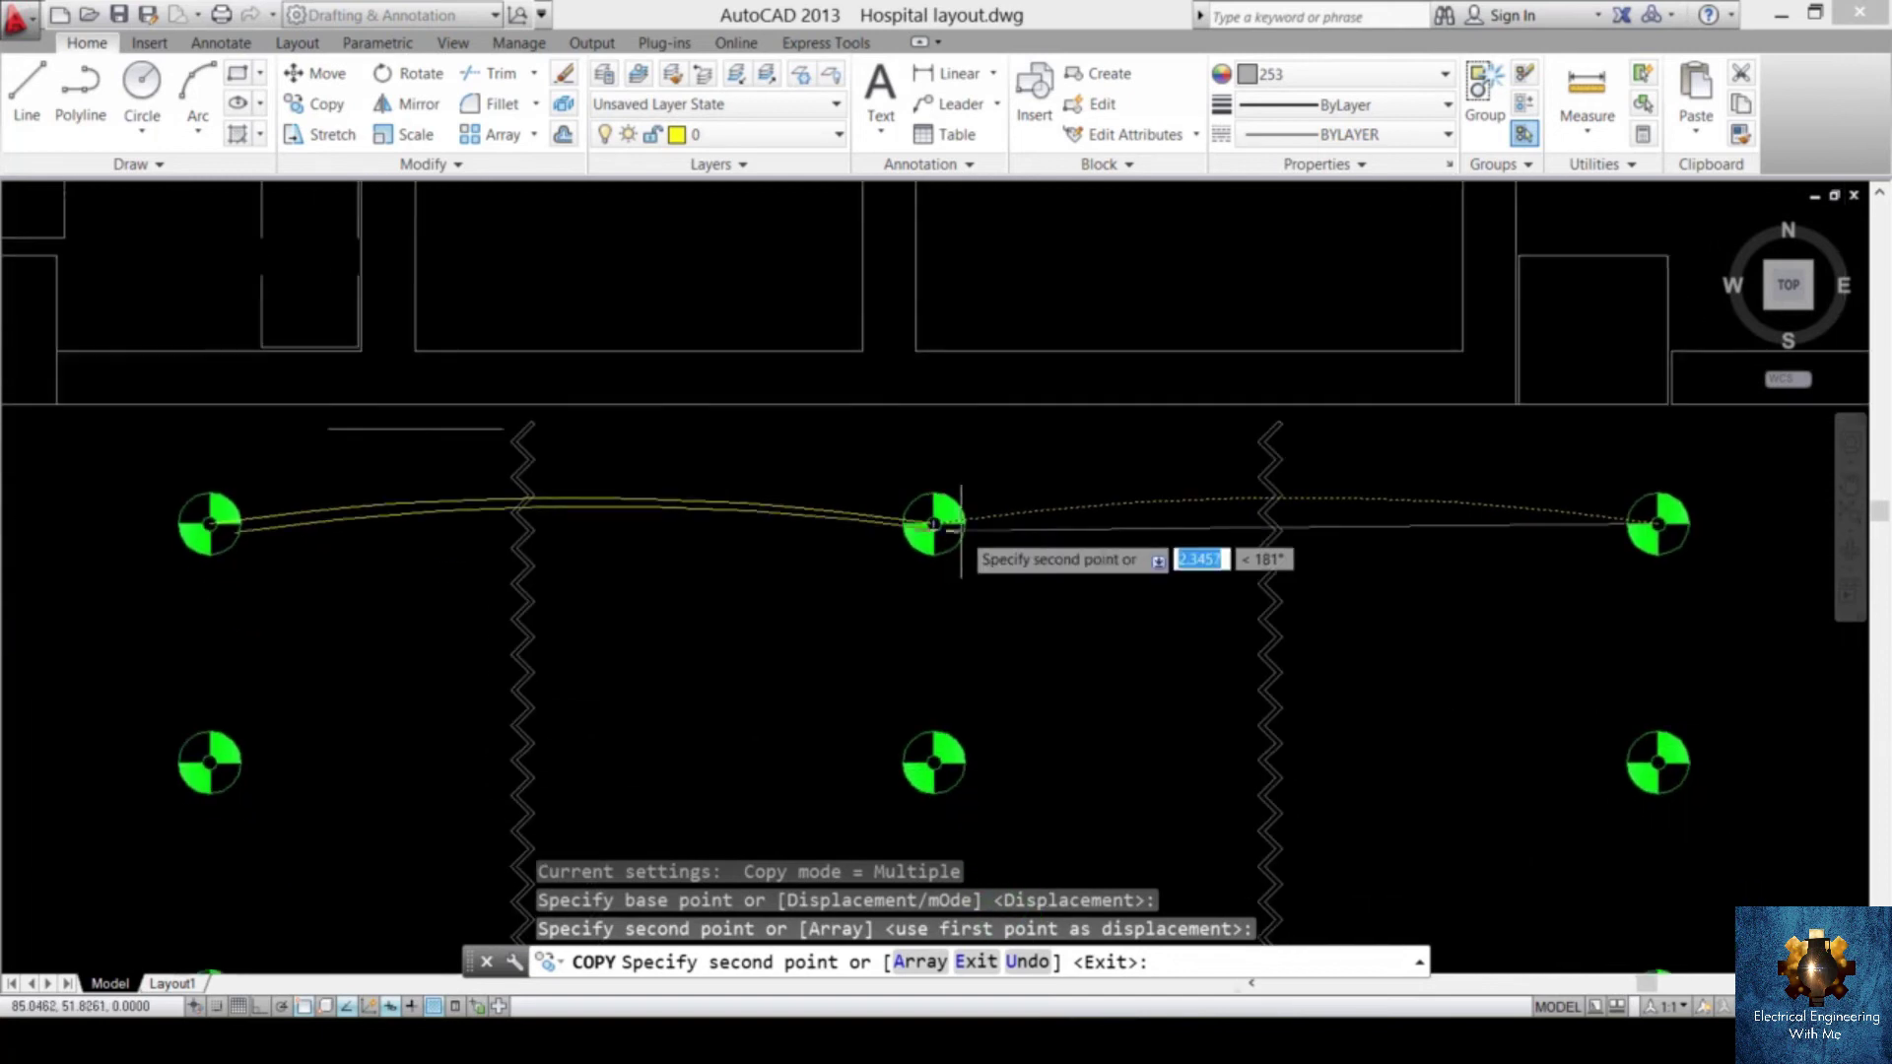
- Place two copies of the wiring arc in the room's middle row, starting at the east and middle luminaire centres
scroll(1104, 582, down, 5)
scroll(1135, 593, up, 6)
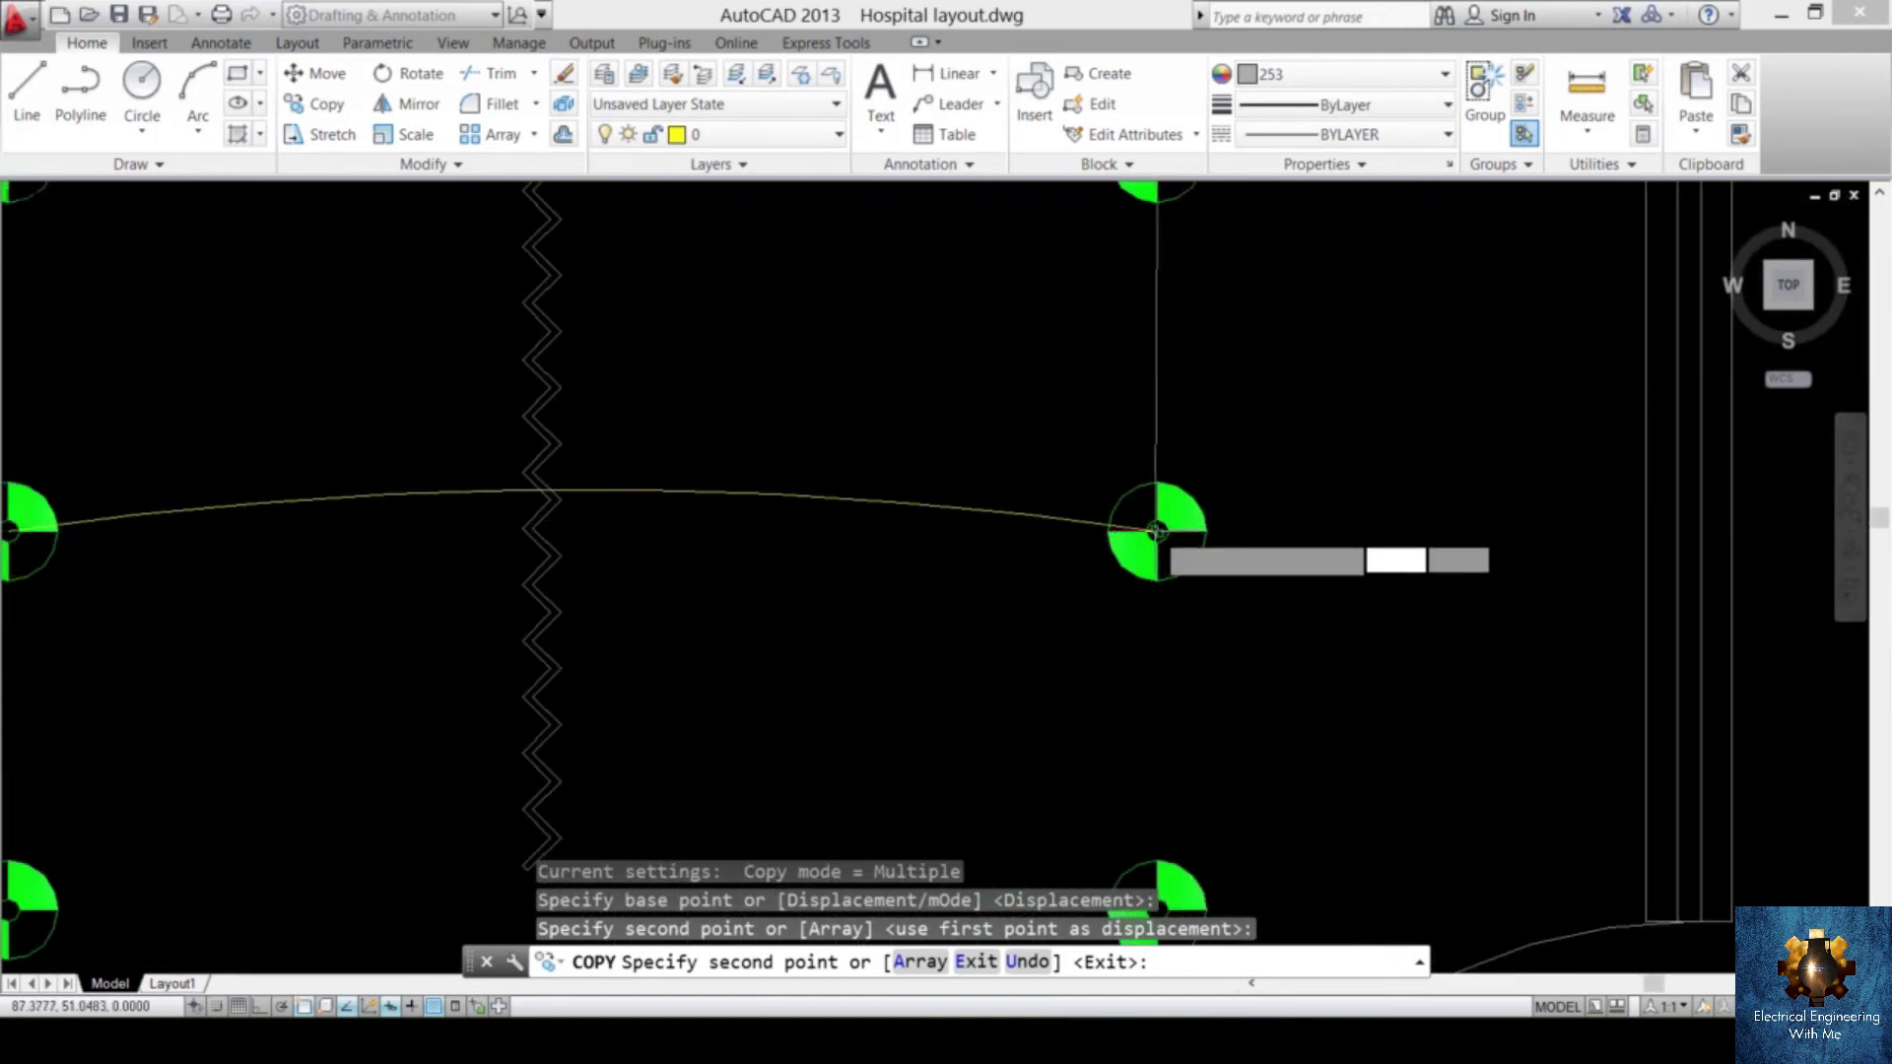
click(1156, 530)
scroll(986, 591, down, 5)
scroll(1045, 552, up, 6)
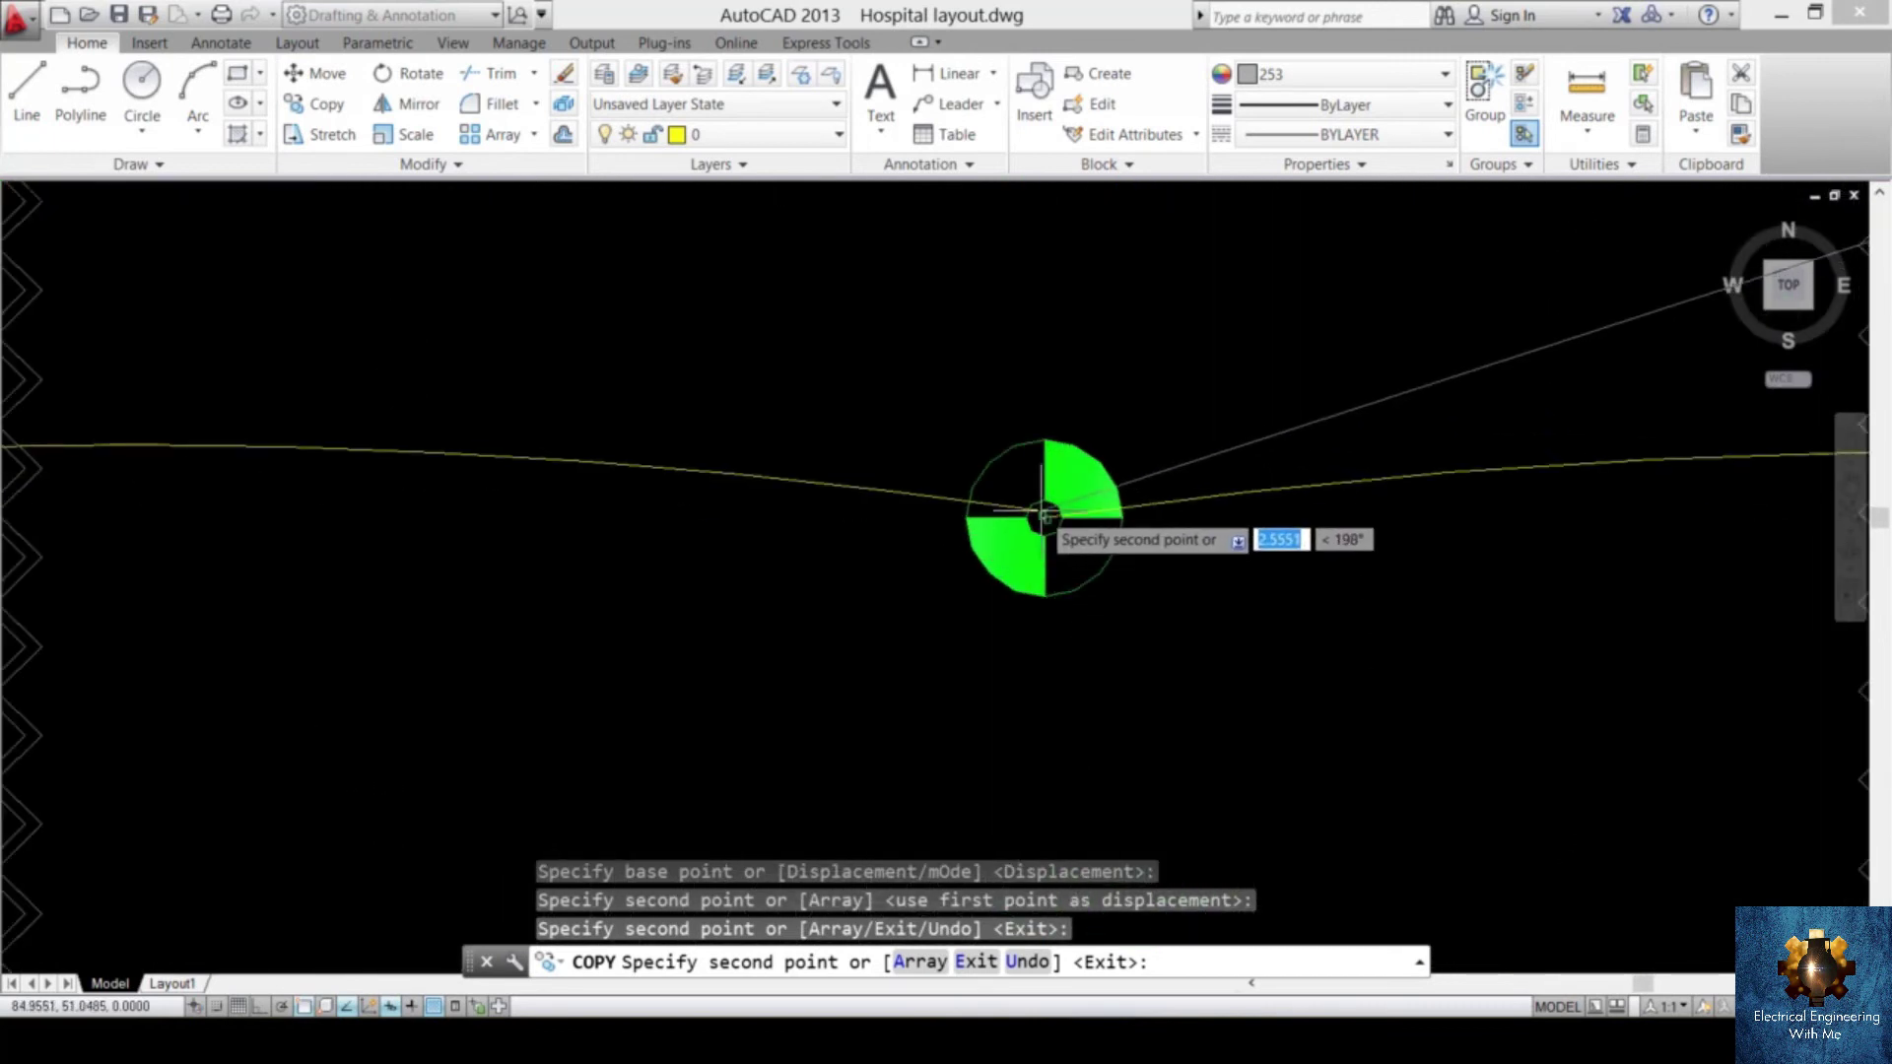
click(1045, 515)
- Place two copies of the wiring arc in the room's south row, starting at the east and middle luminaire centres, and finish copying
scroll(1045, 514, down, 5)
scroll(1223, 552, up, 6)
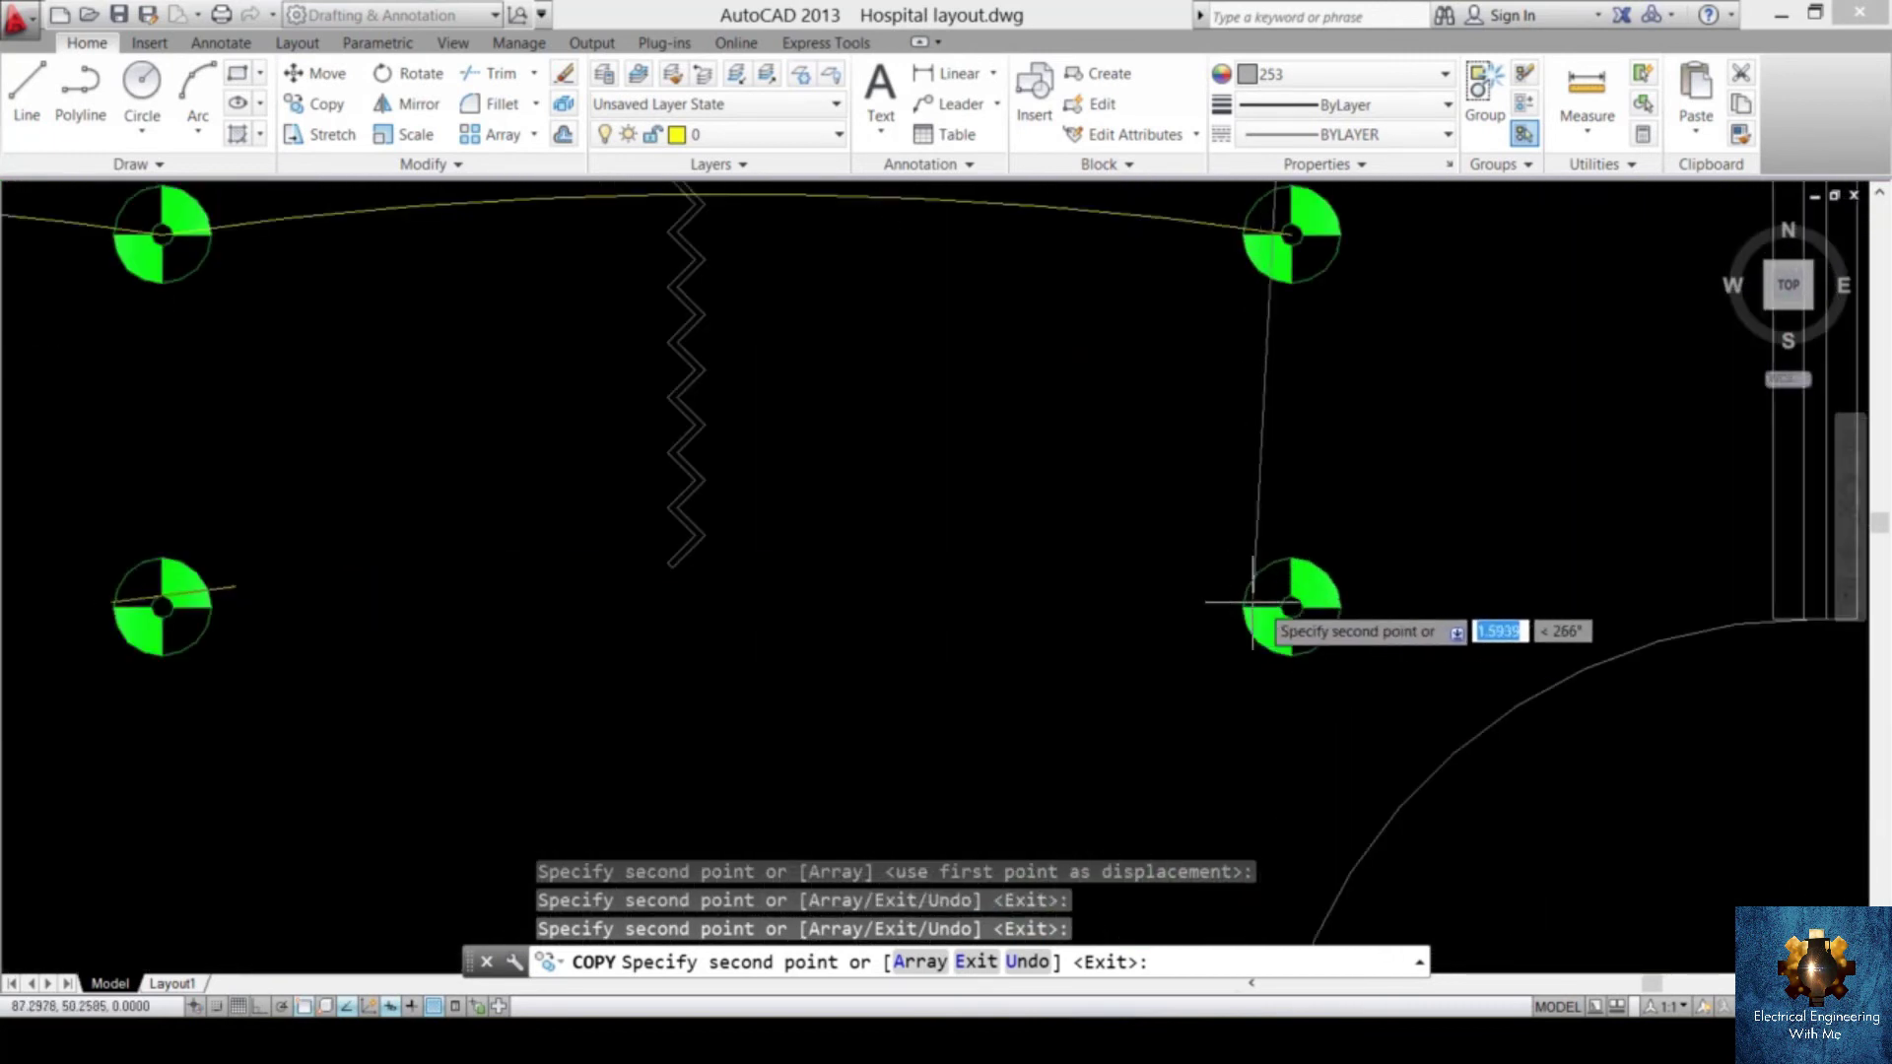
scroll(1253, 602, up, 6)
click(1151, 589)
scroll(986, 621, down, 5)
scroll(1084, 651, up, 6)
click(886, 641)
scroll(986, 640, down, 5)
scroll(1084, 631, down, 4)
key(Escape)
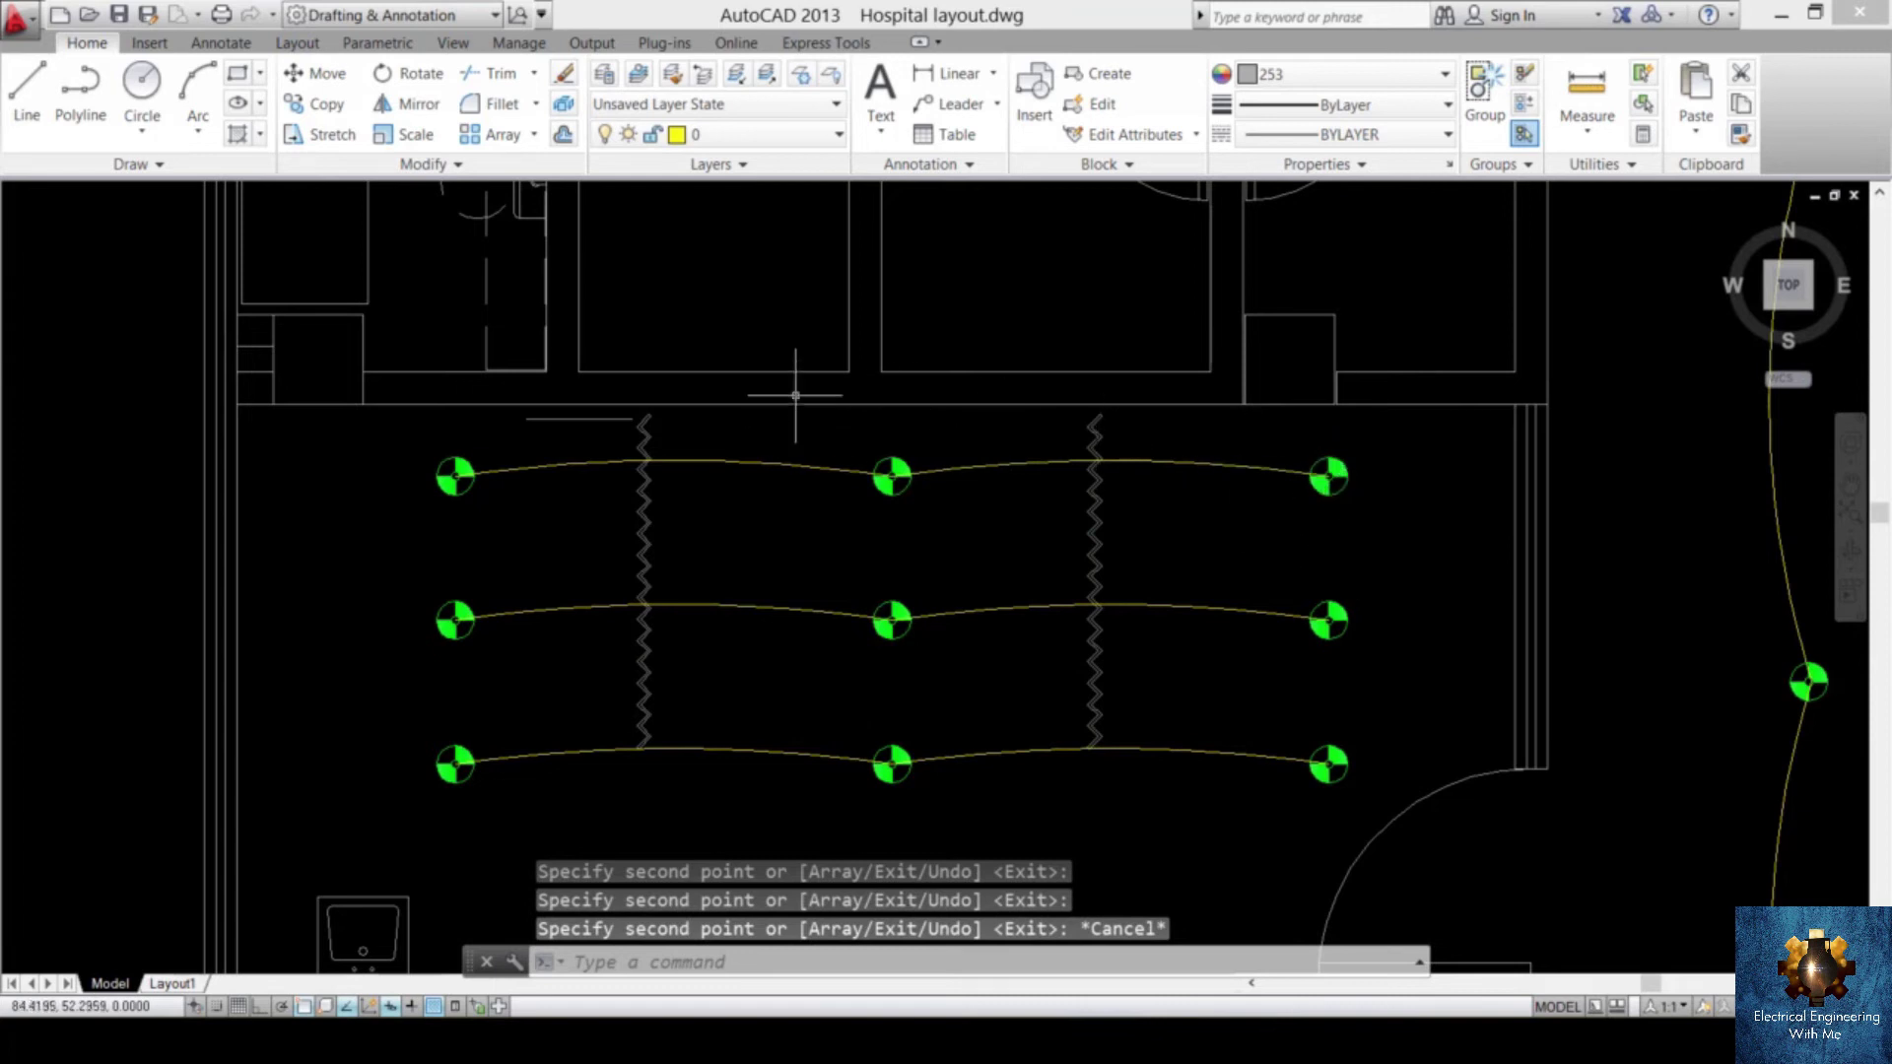
- Make wiring design the current layer
click(1342, 528)
key(Escape)
middle_drag(1342, 528, 1456, 522)
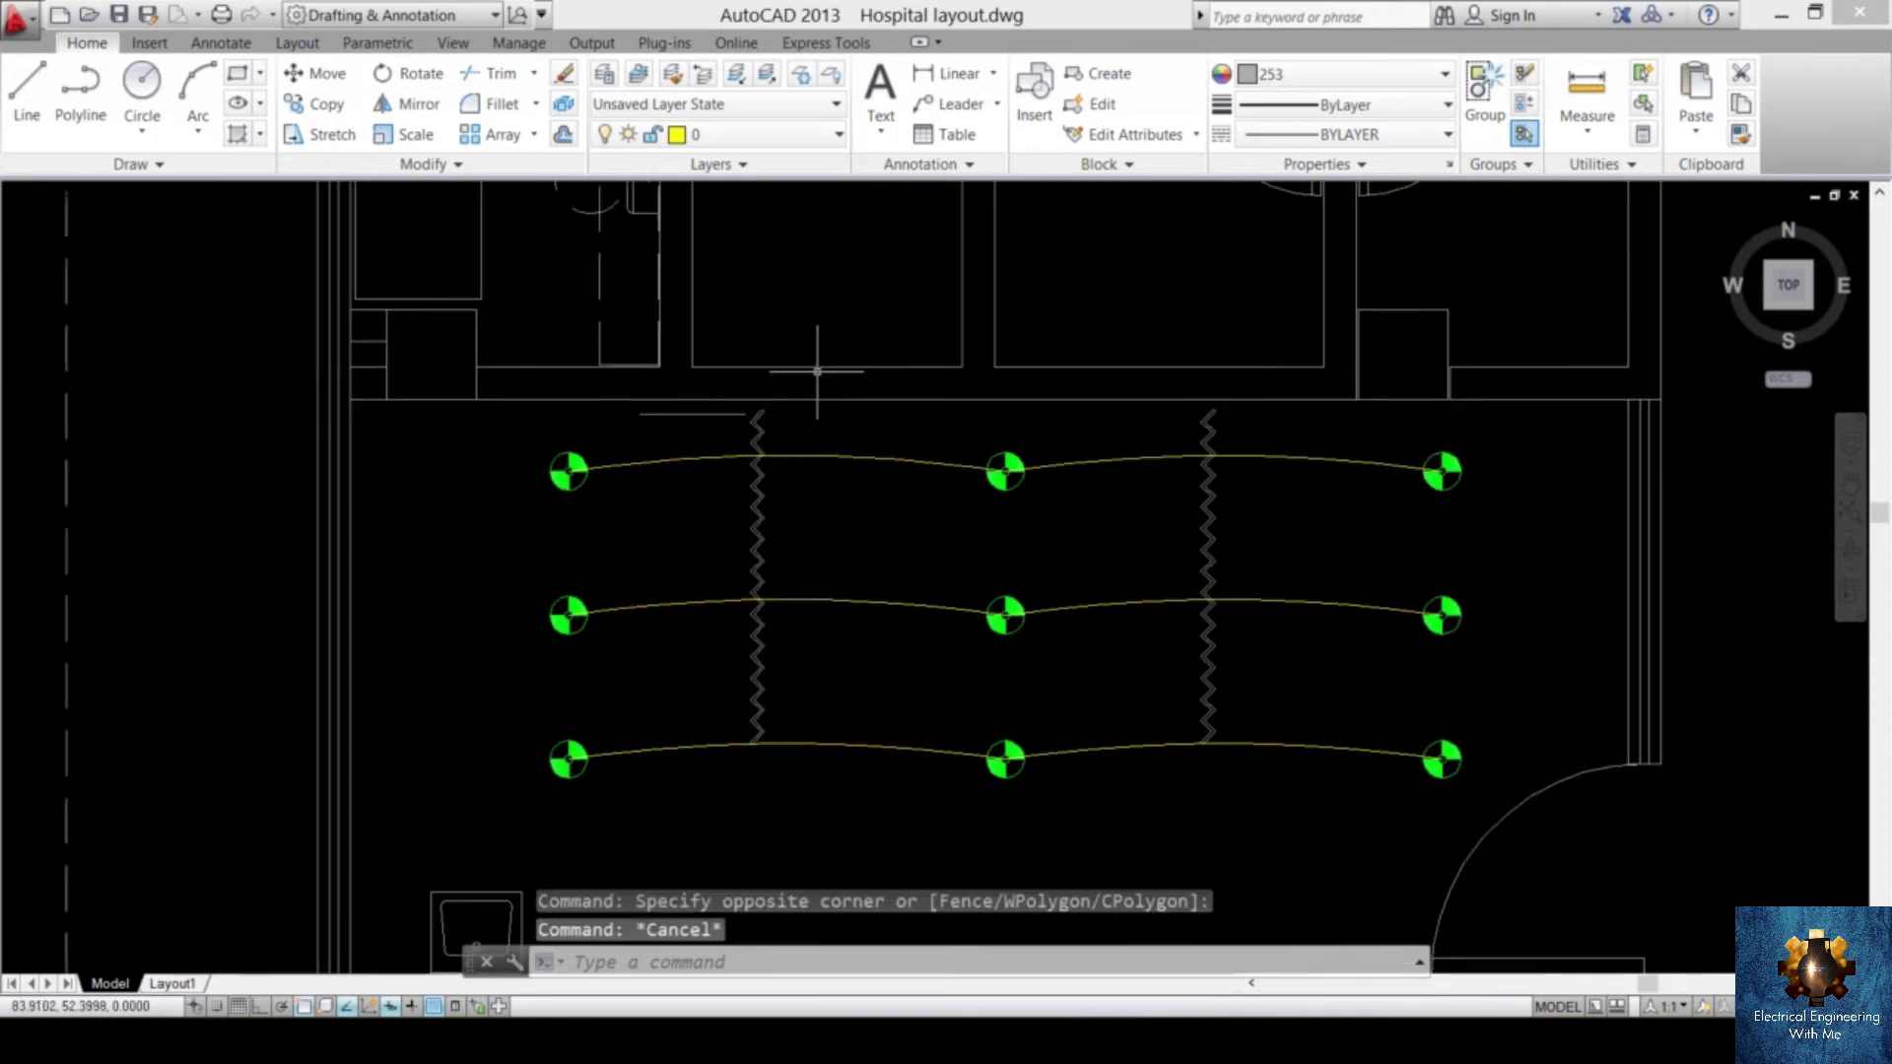
click(808, 141)
click(710, 228)
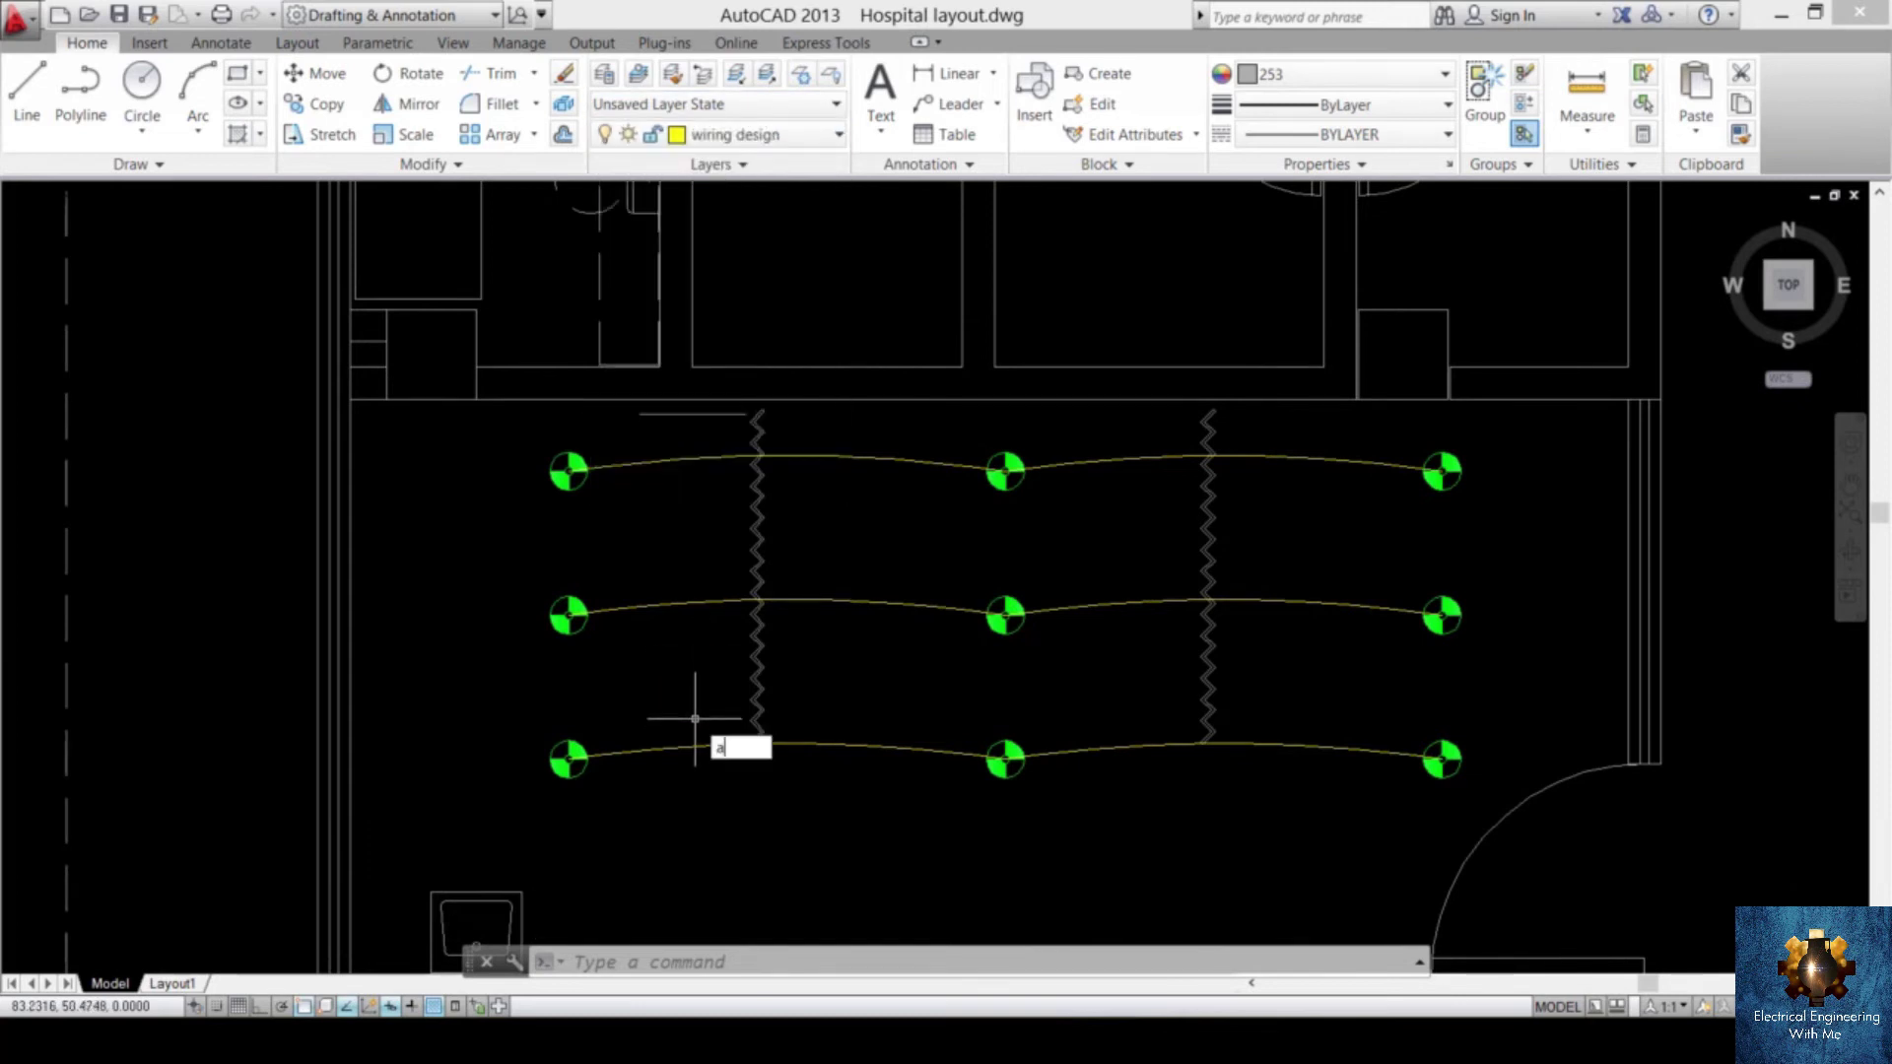
- Draw a three-point arc linking the south row's west luminaire to the middle row's west luminaire, bulging slightly west
key(Return)
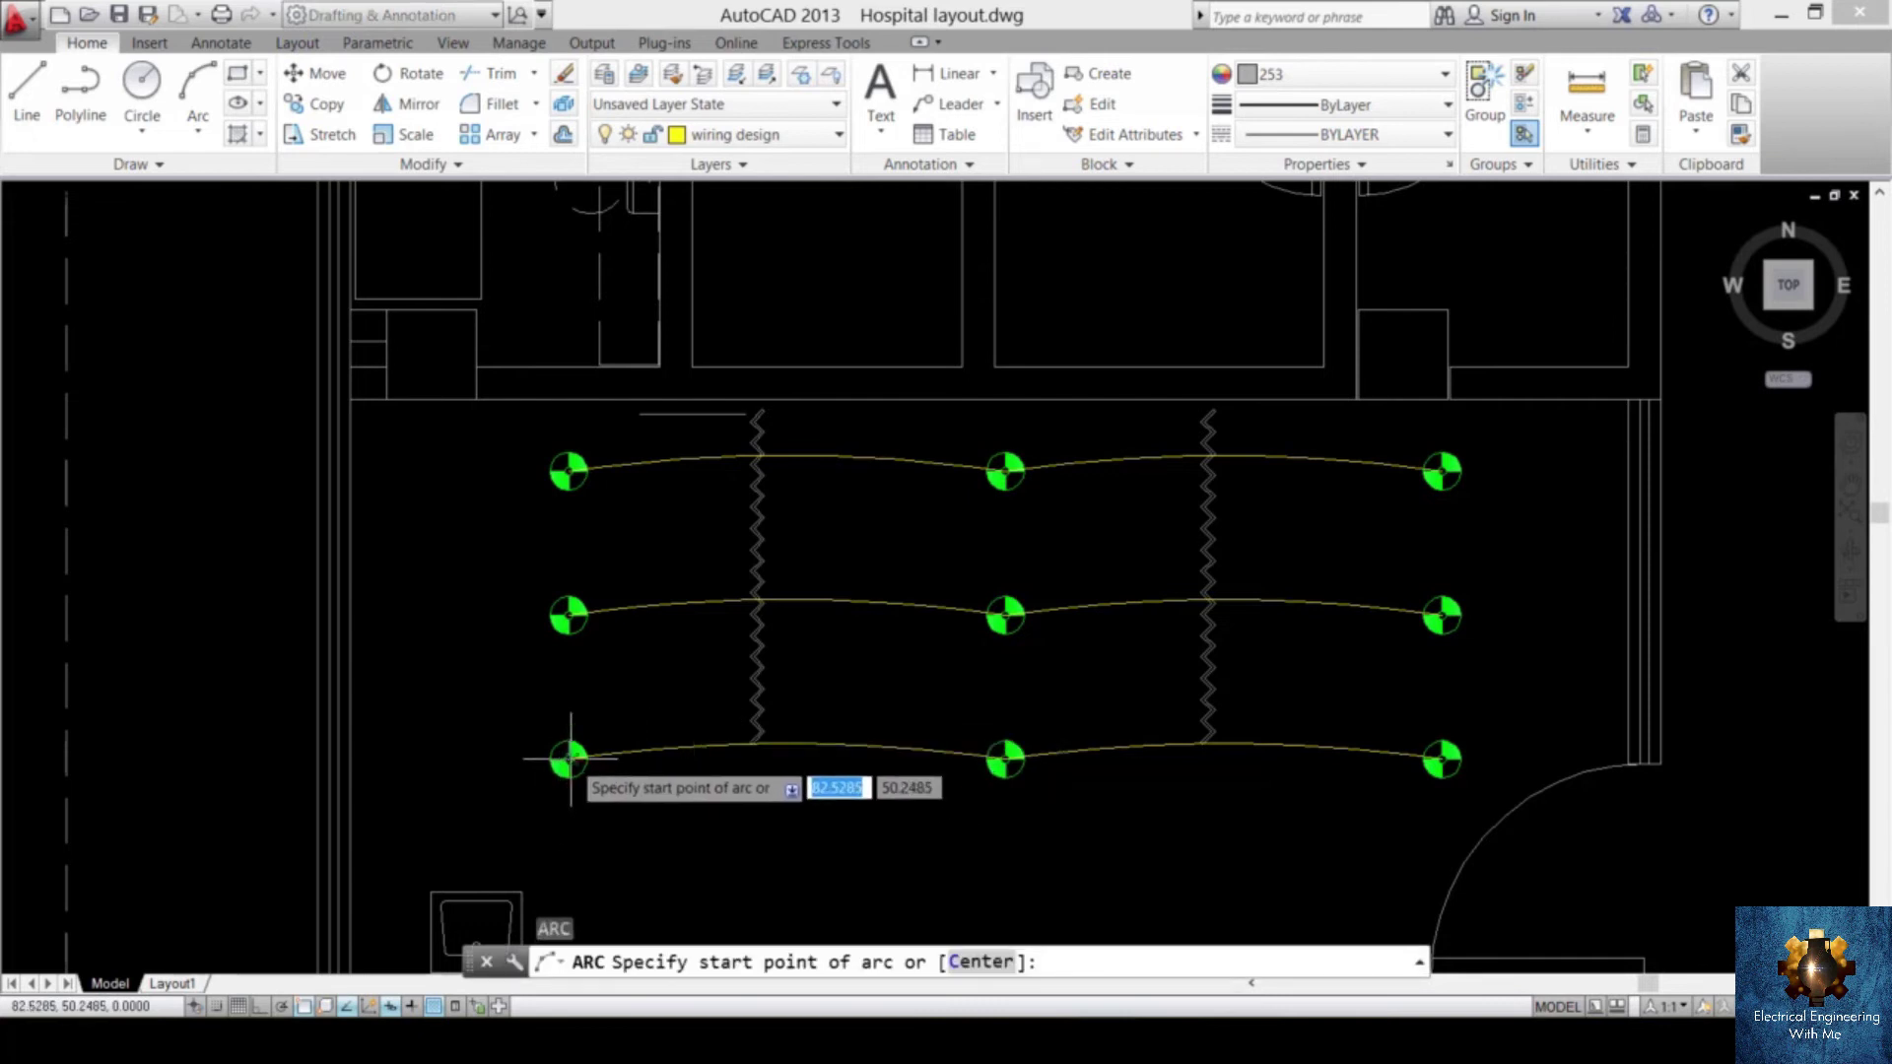
click(569, 759)
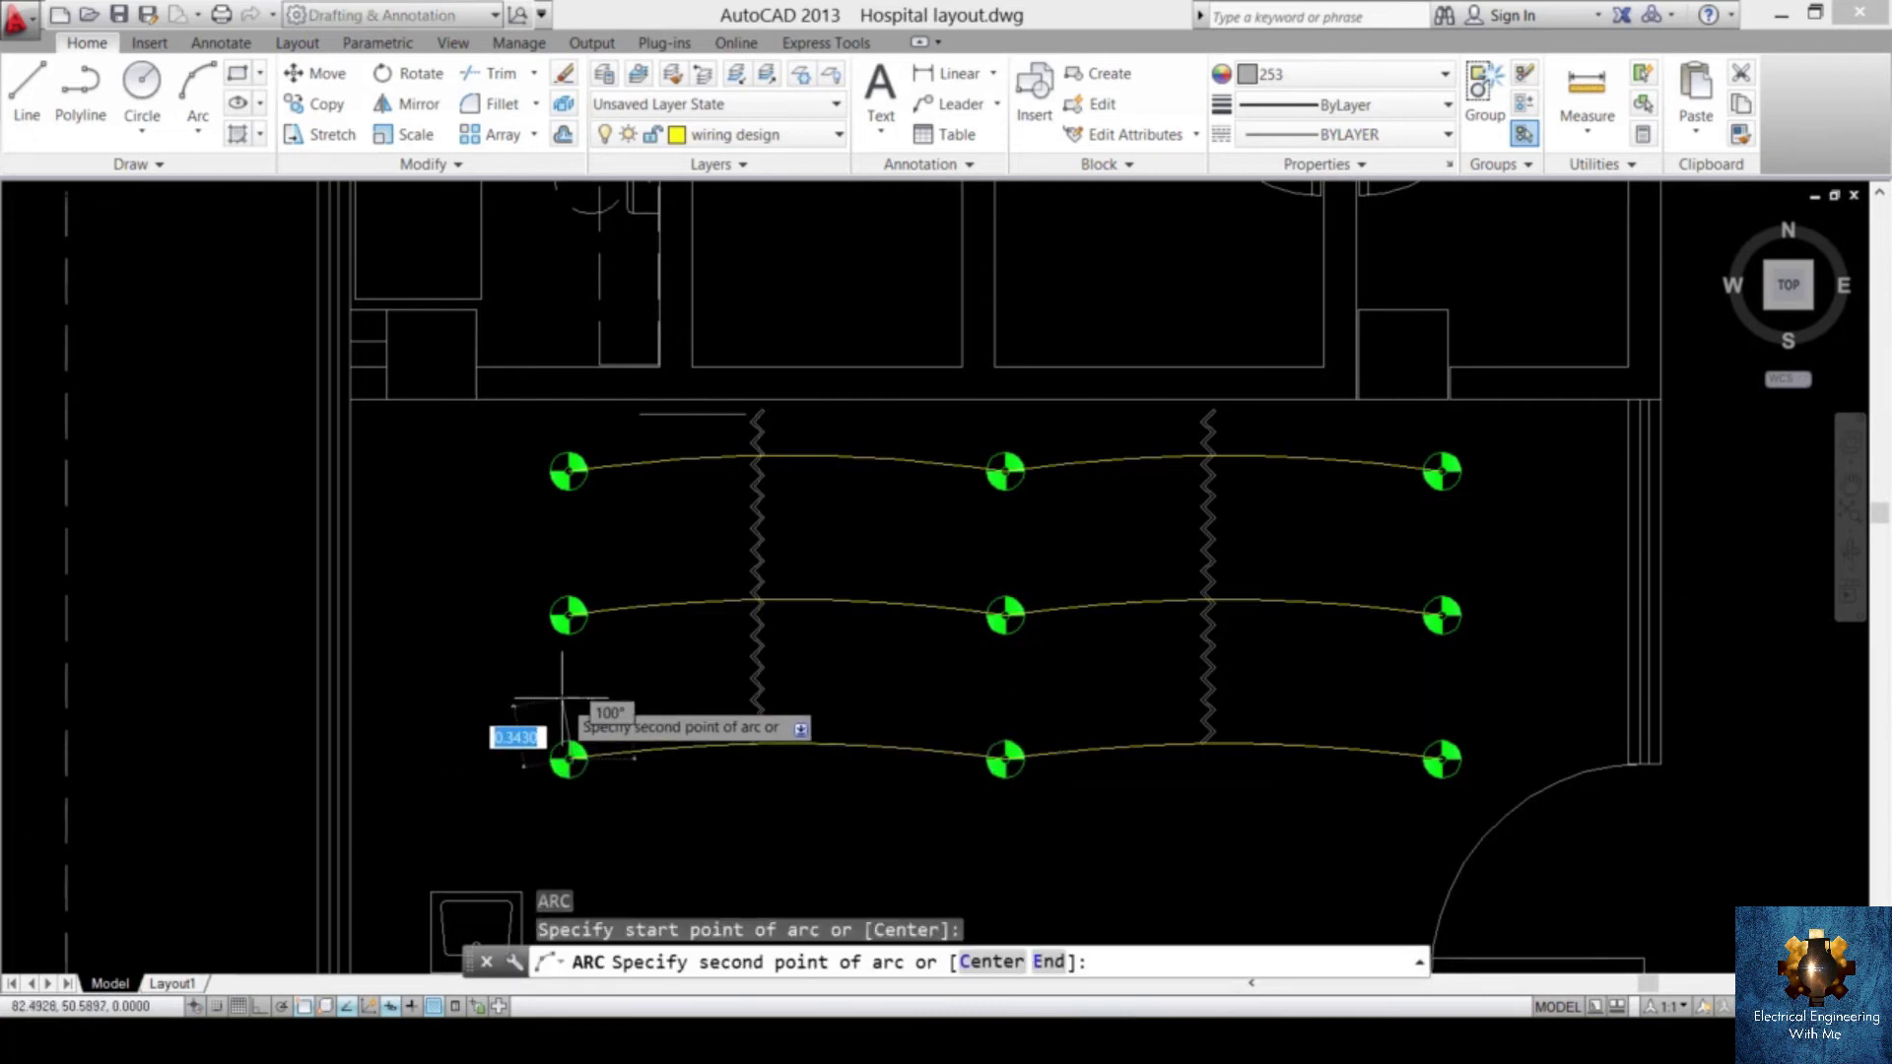
click(561, 690)
scroll(560, 613, up, 4)
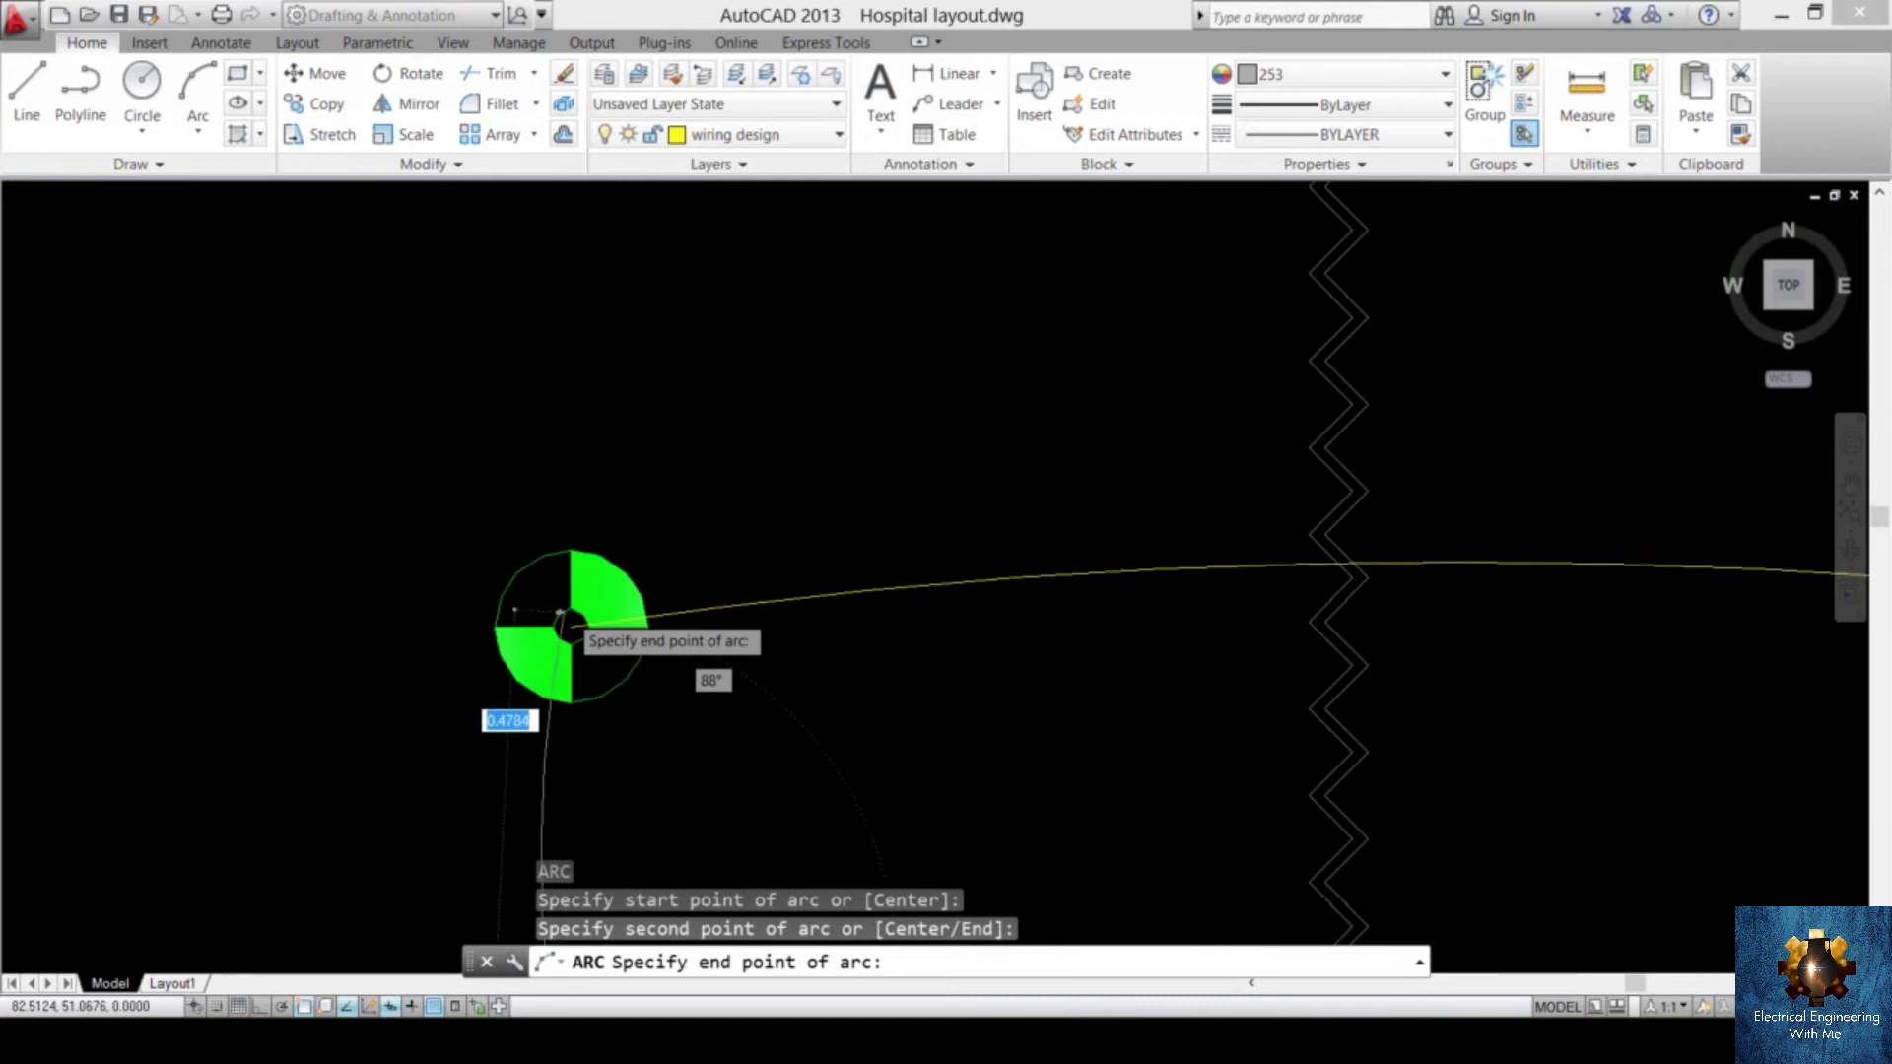
click(560, 613)
scroll(611, 640, down, 6)
- Change the colour of the arc between the two west luminaires to Yellow
click(677, 677)
click(563, 727)
click(1403, 81)
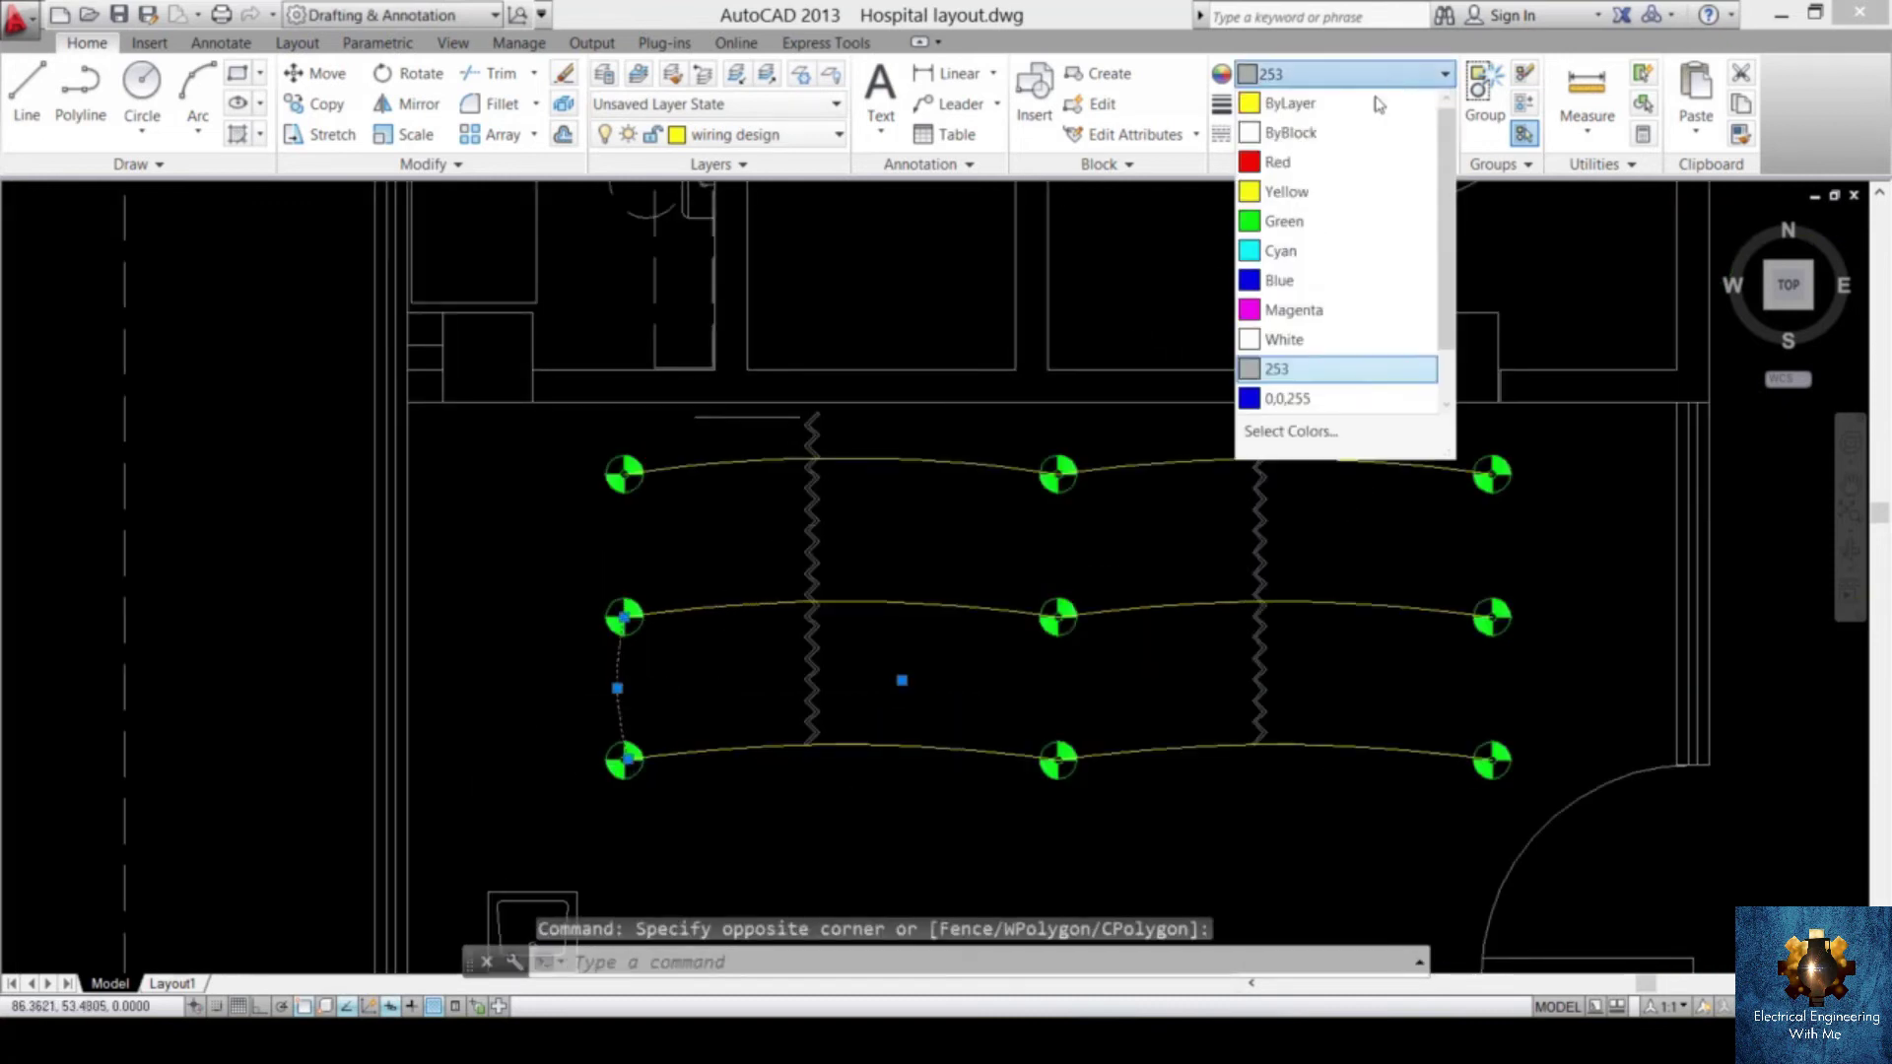
click(1291, 191)
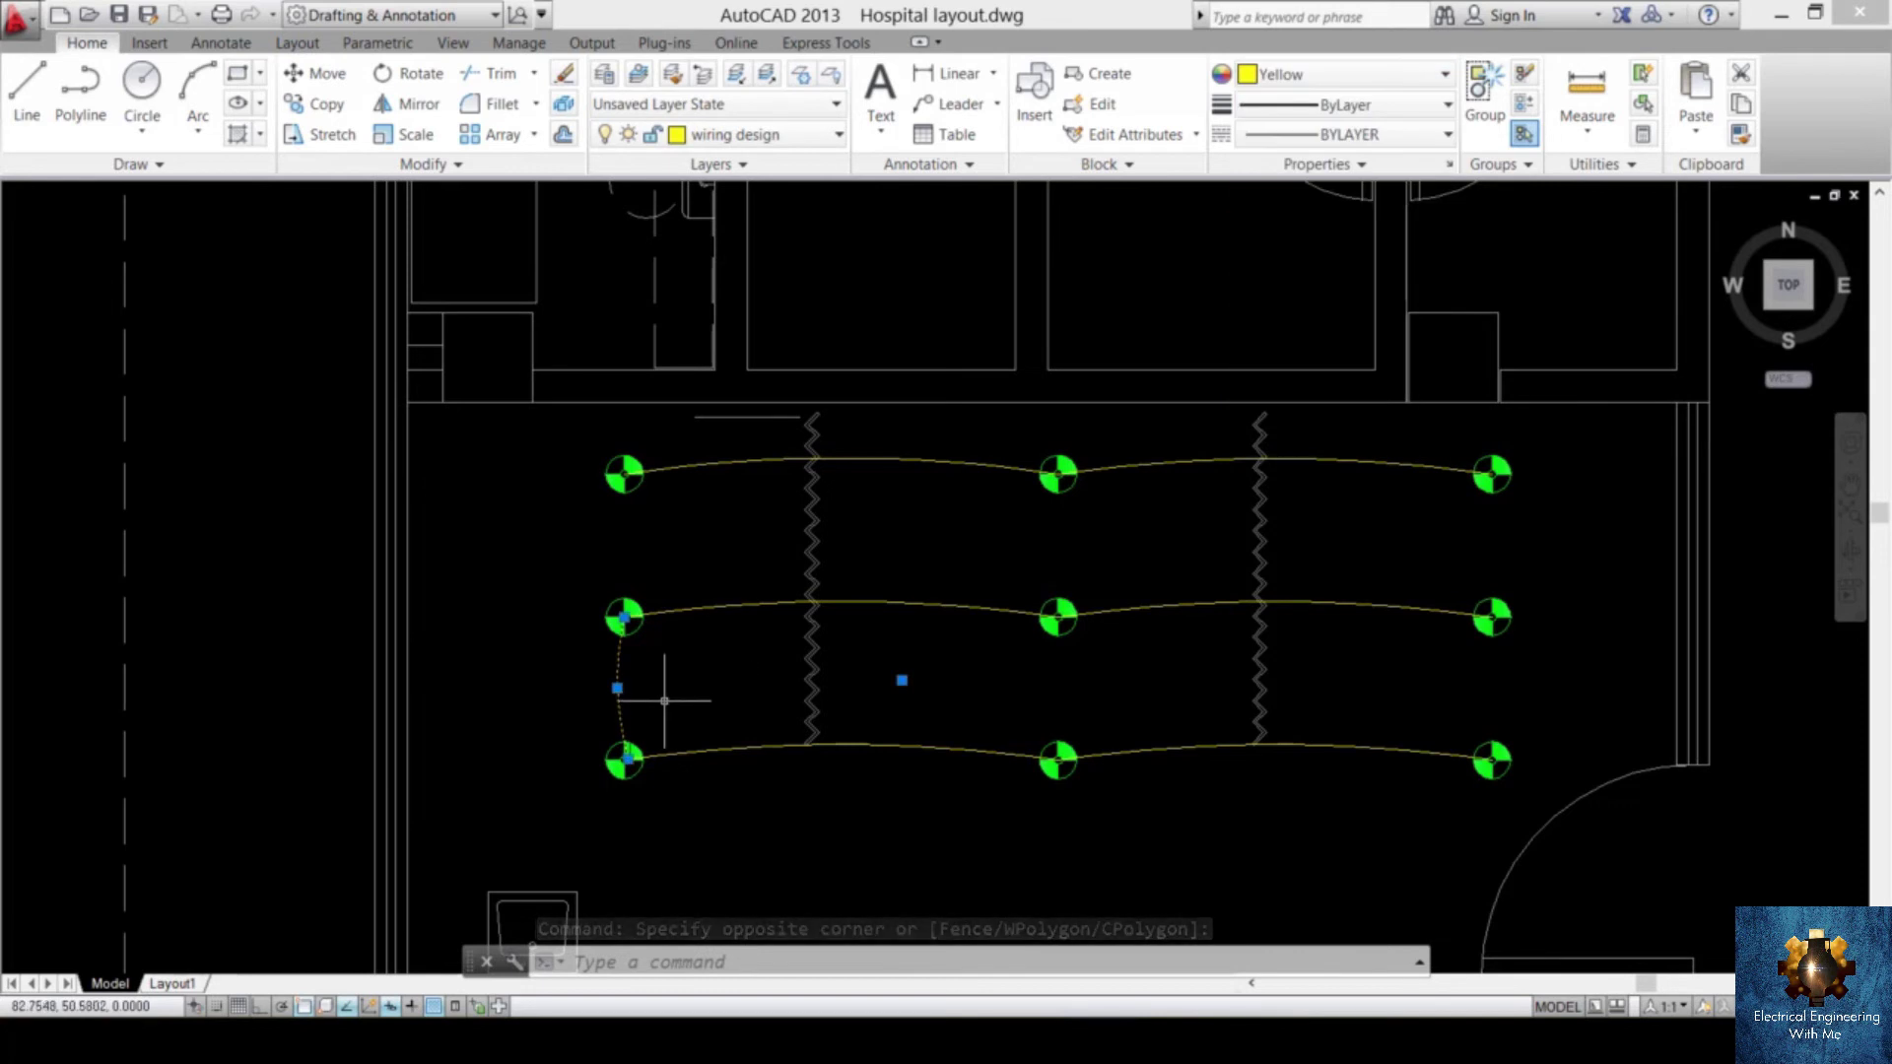
- Copy the yellow arc from the middle row's west luminaire centre to the north row's east luminaire centre and finish copying
text(co)
key(Return)
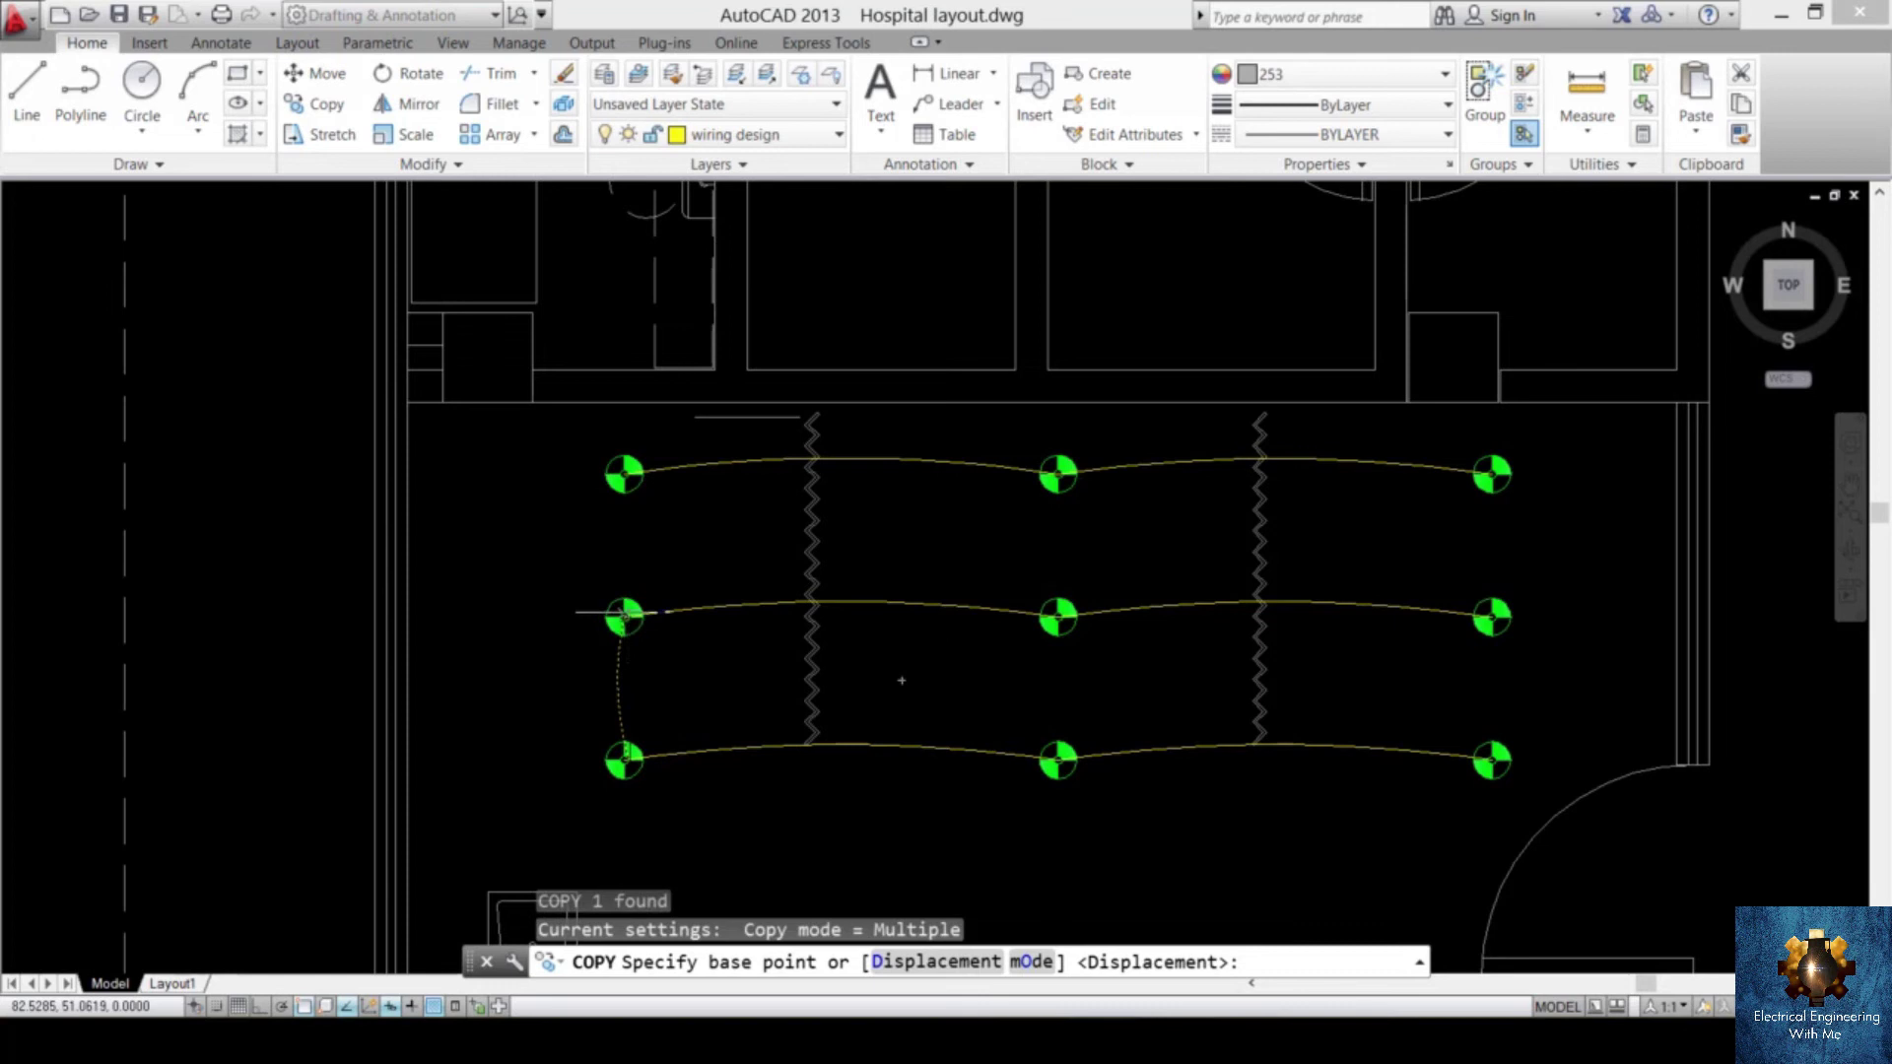
scroll(623, 618, up, 5)
click(622, 618)
scroll(623, 618, down, 7)
scroll(1074, 560, up, 10)
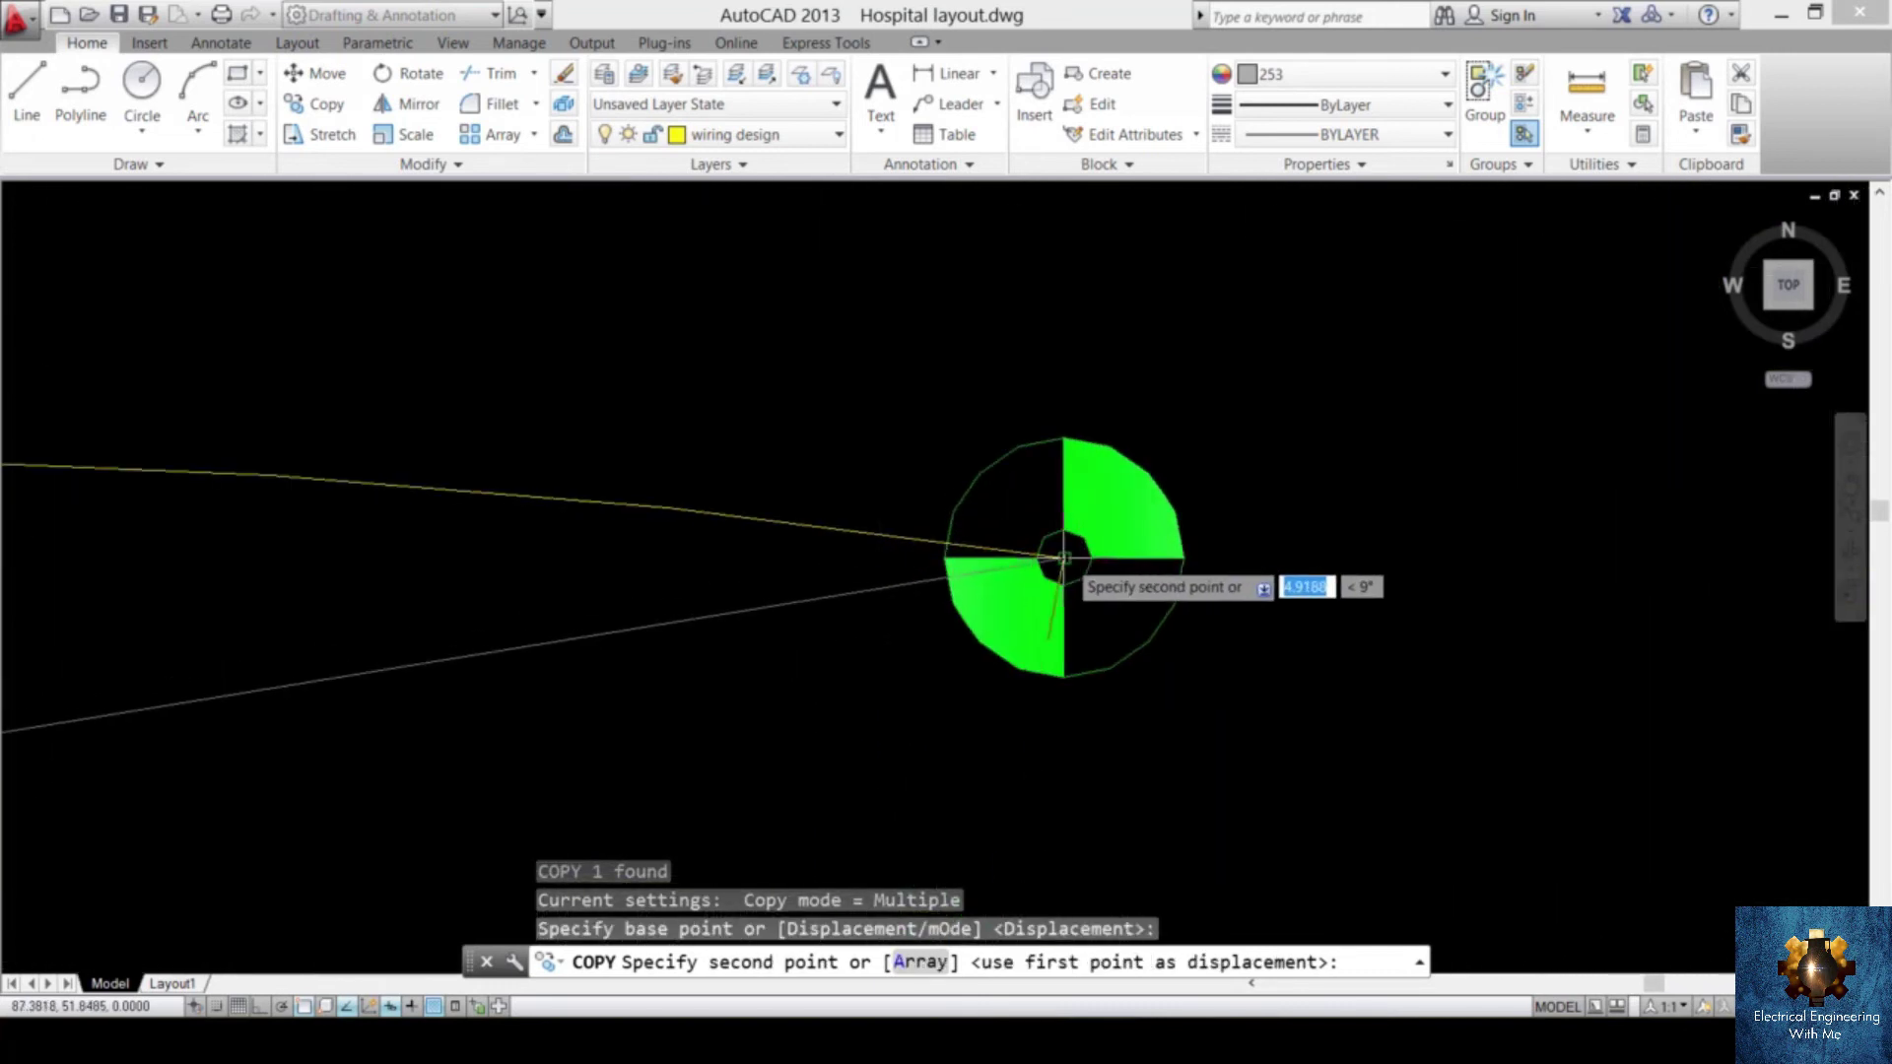
click(1085, 559)
scroll(1084, 559, down, 10)
key(Escape)
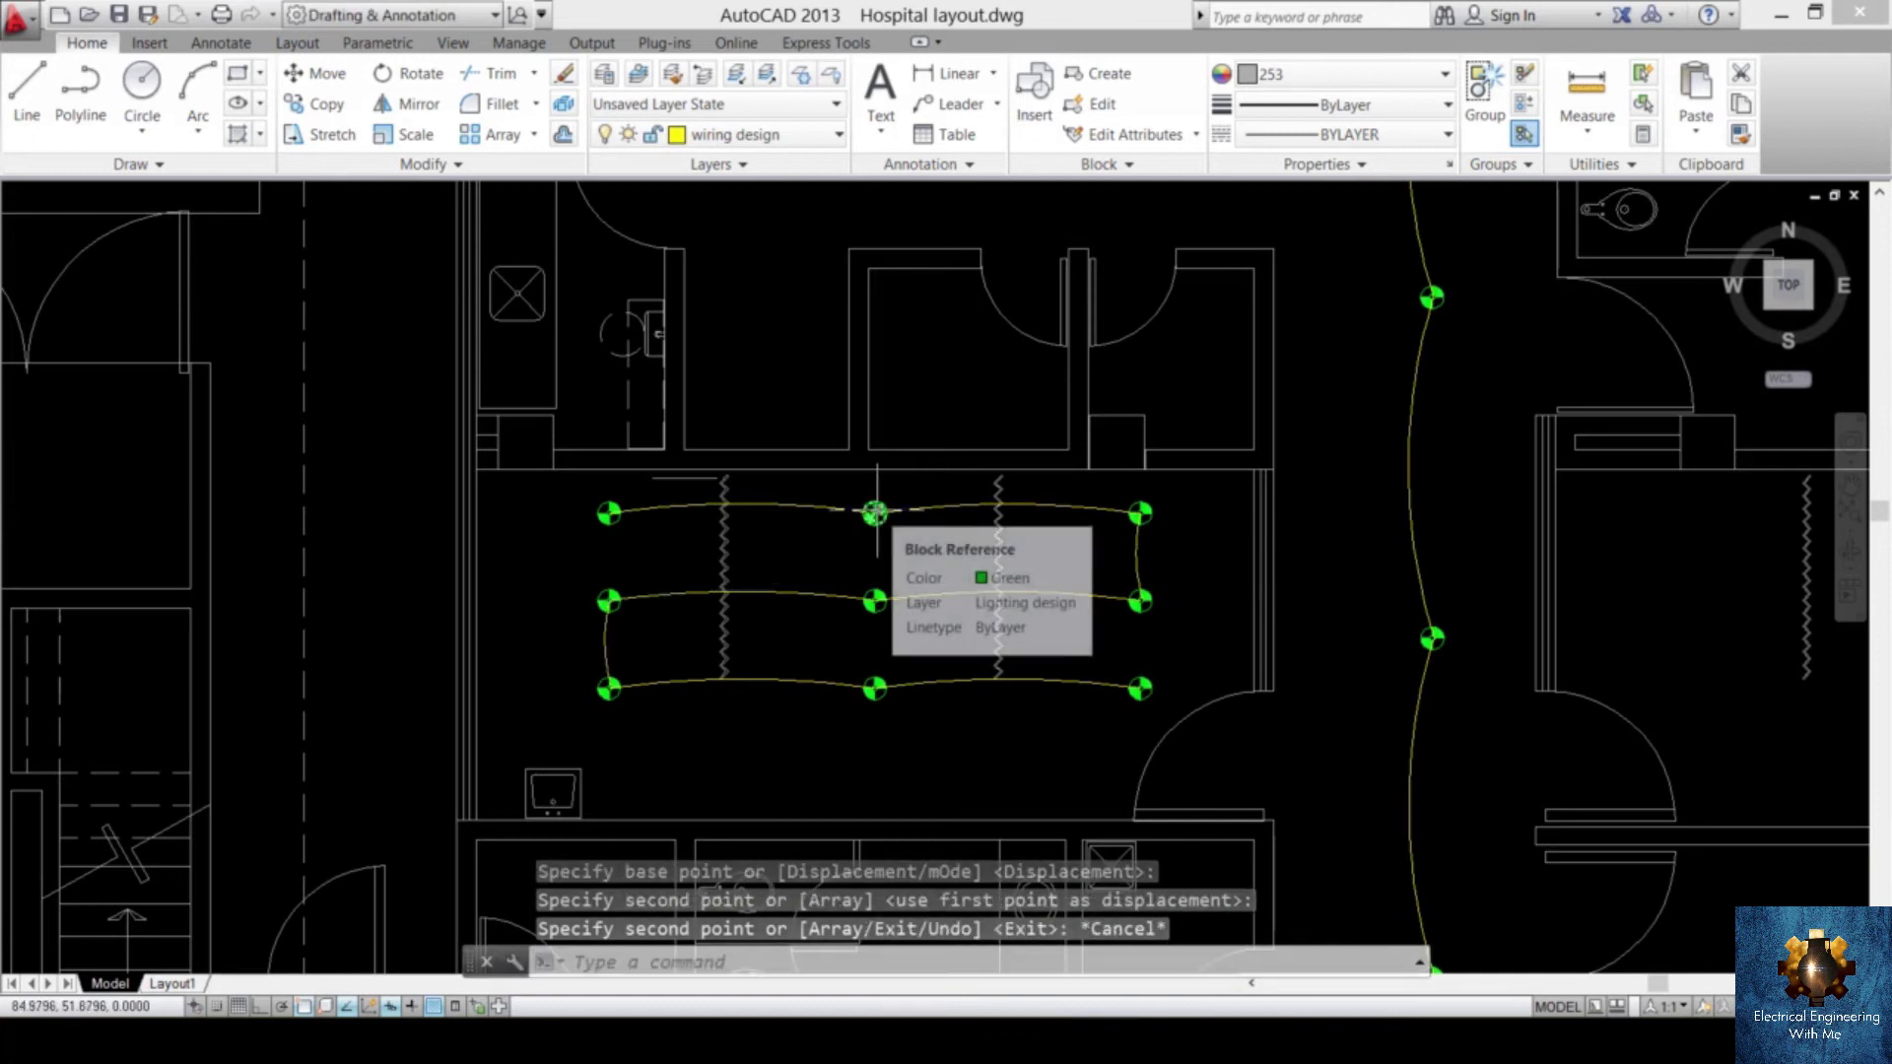
click(611, 512)
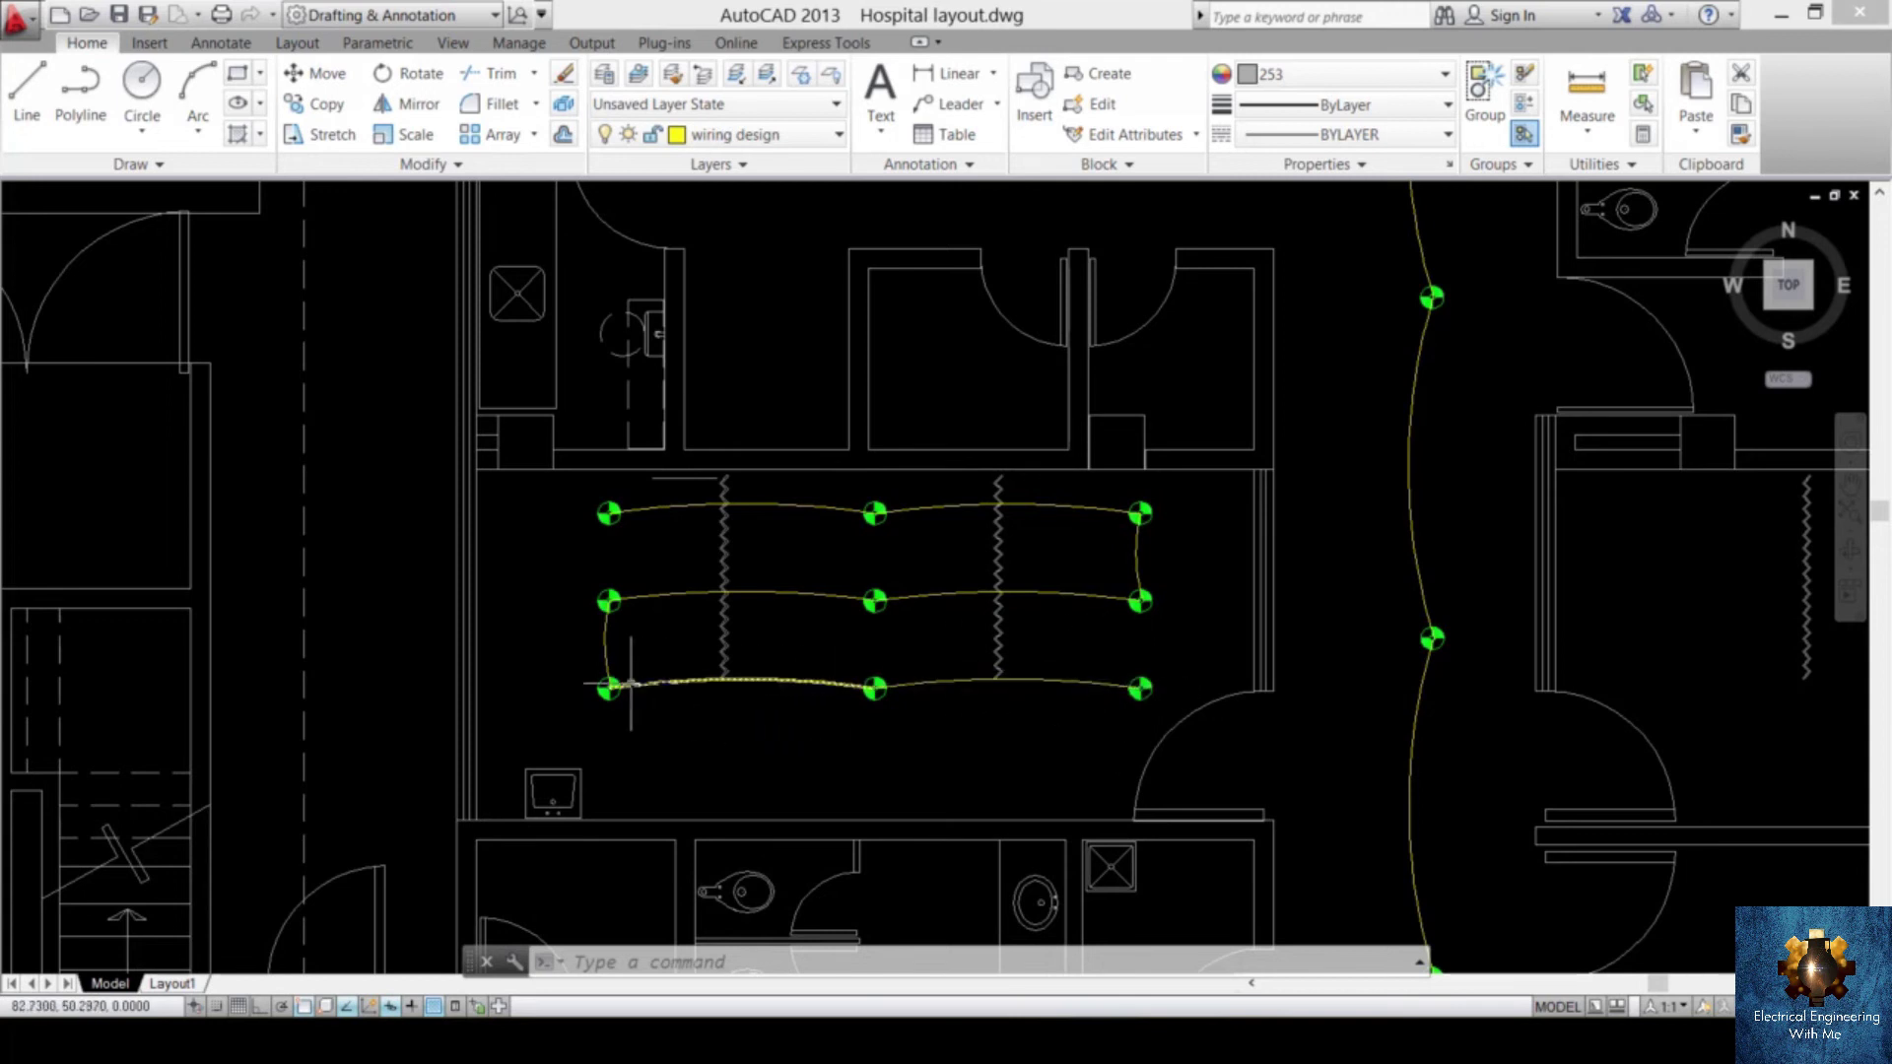
click(607, 603)
click(1140, 513)
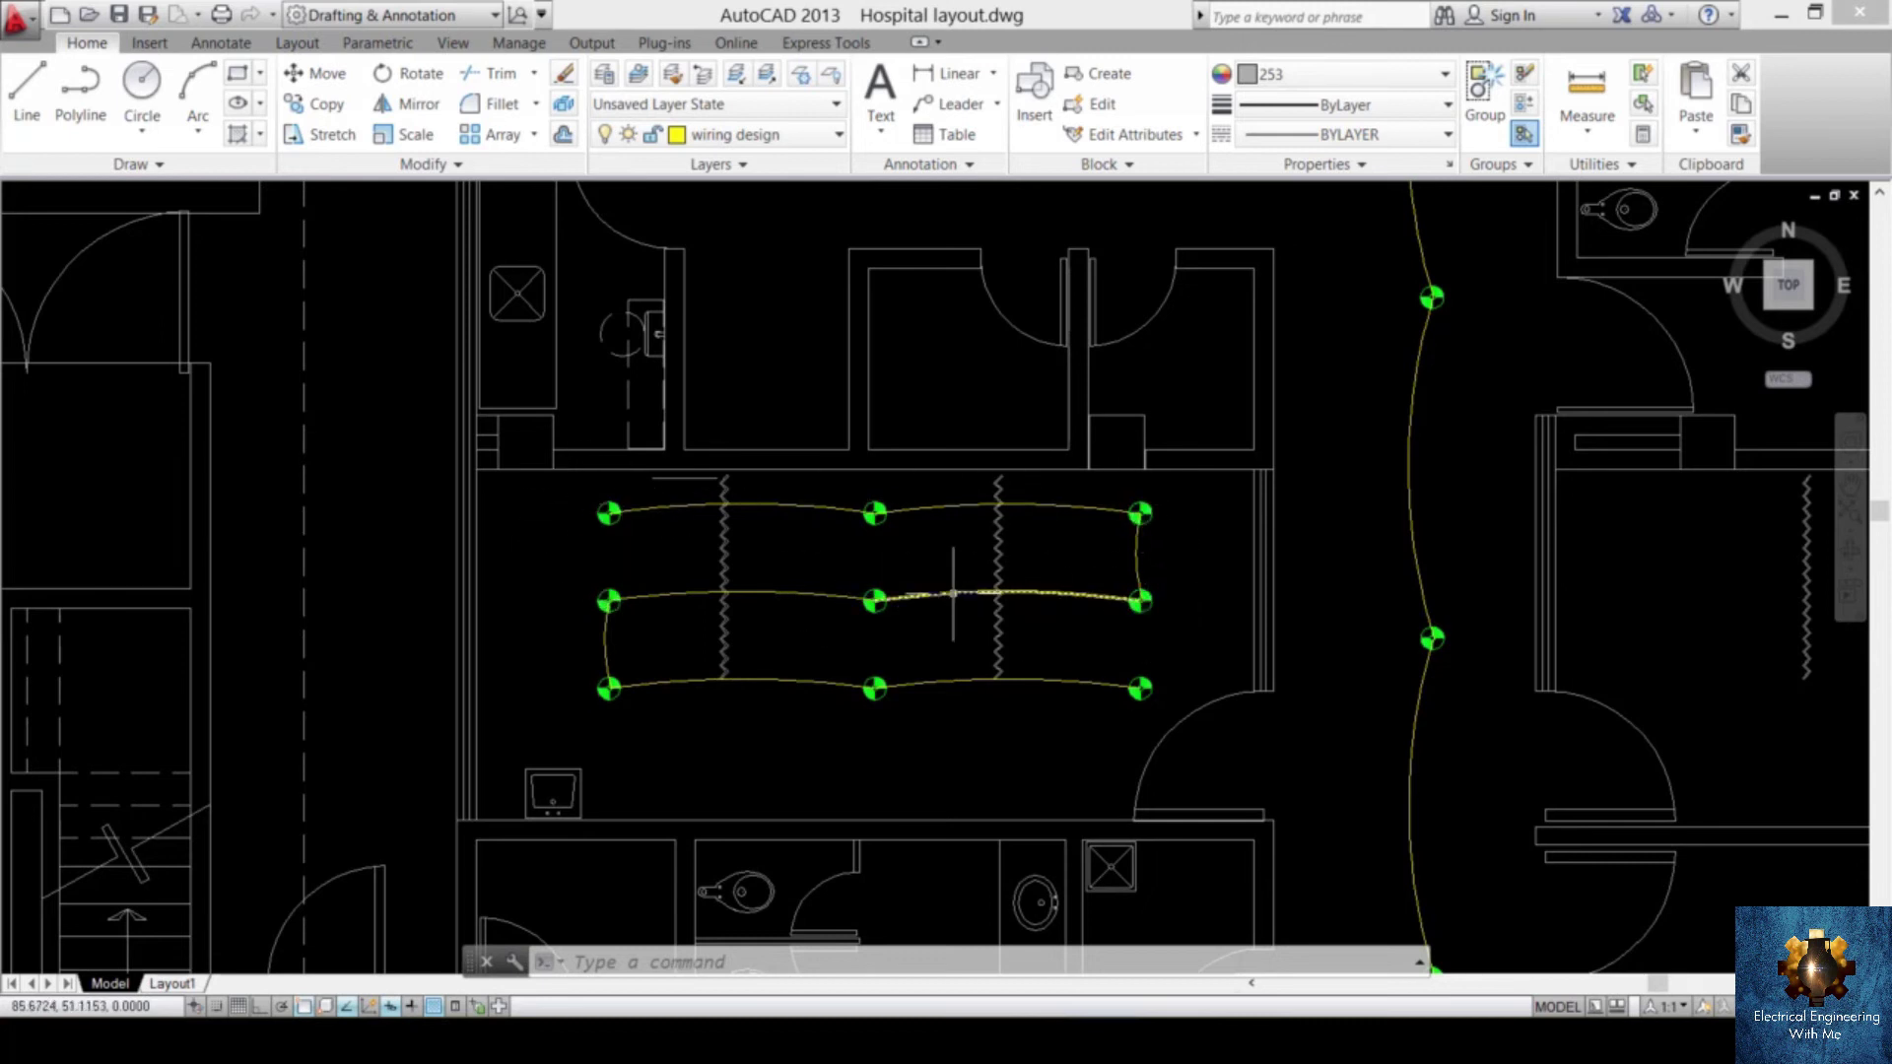
- In the unwired three-row room farther south, draw an arc linking the north row's first two luminaires from the west, bulging north
scroll(953, 593, down, 6)
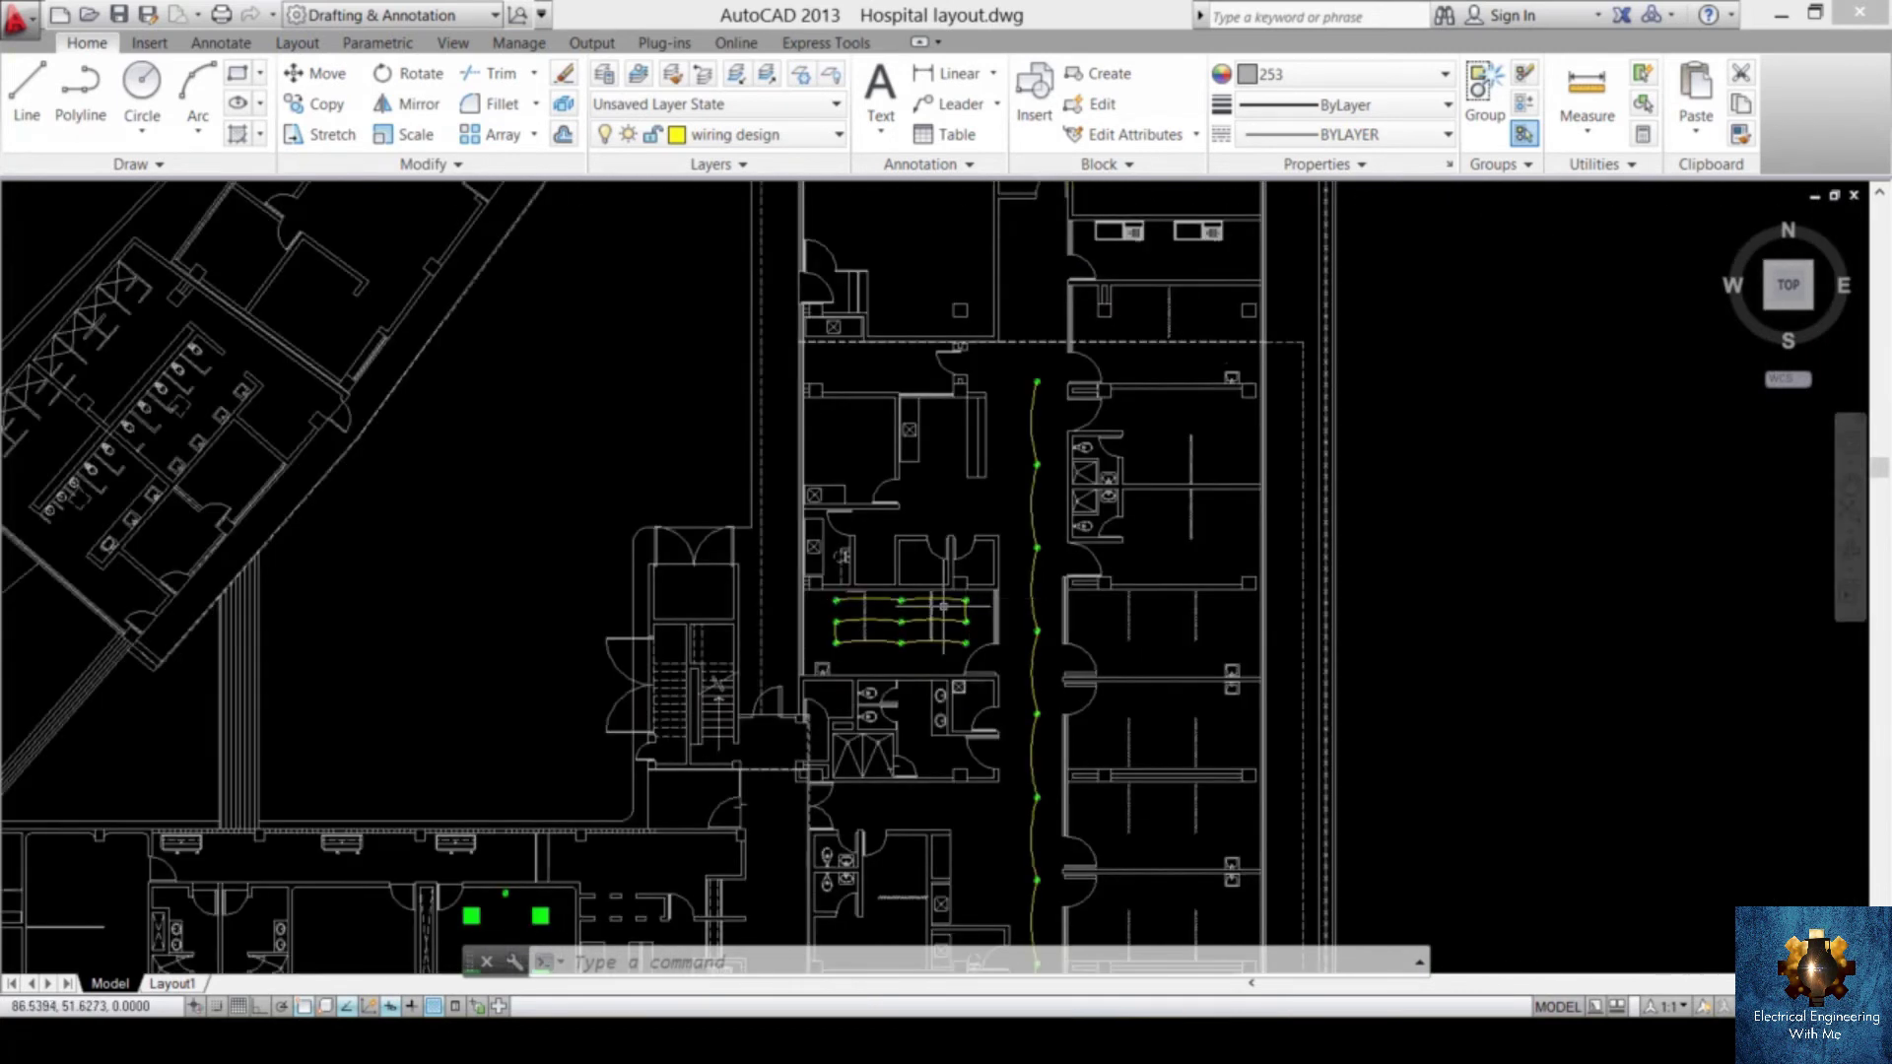
scroll(951, 616, up, 2)
middle_drag(921, 749, 914, 499)
scroll(946, 631, up, 4)
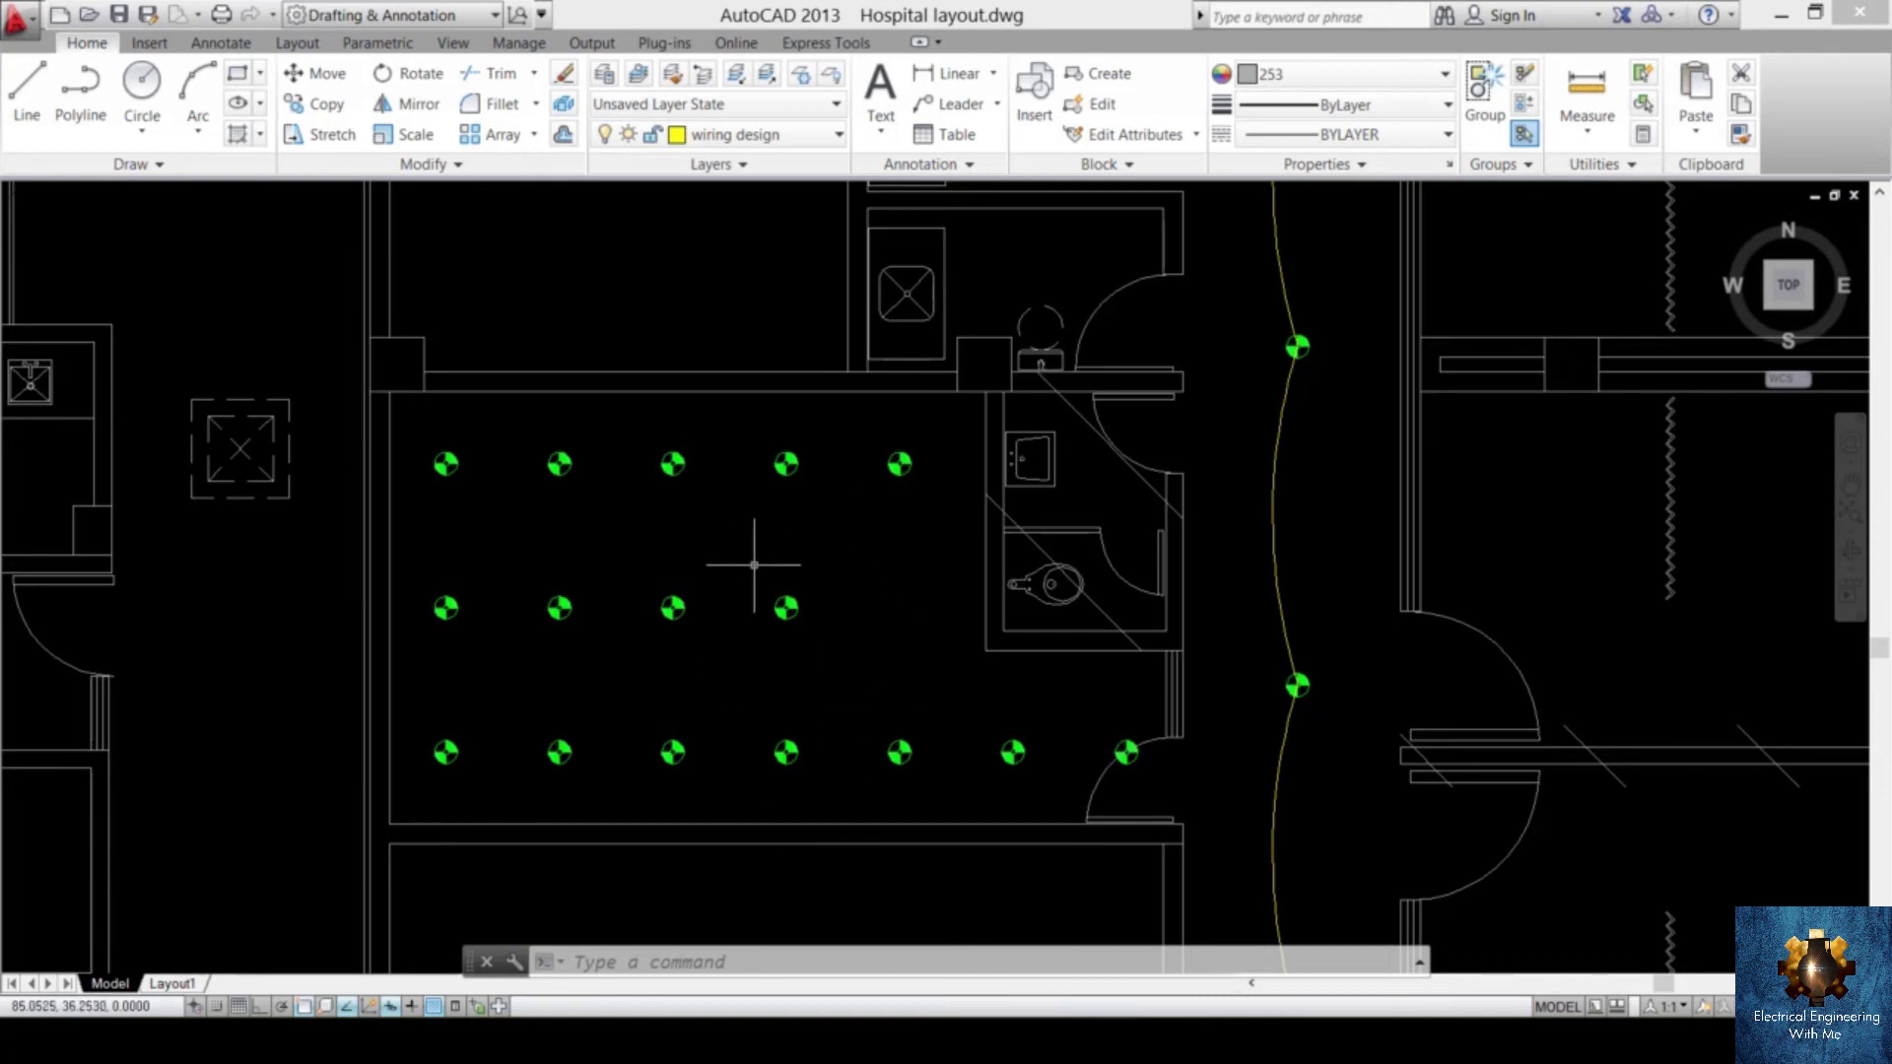
text(a)
key(Return)
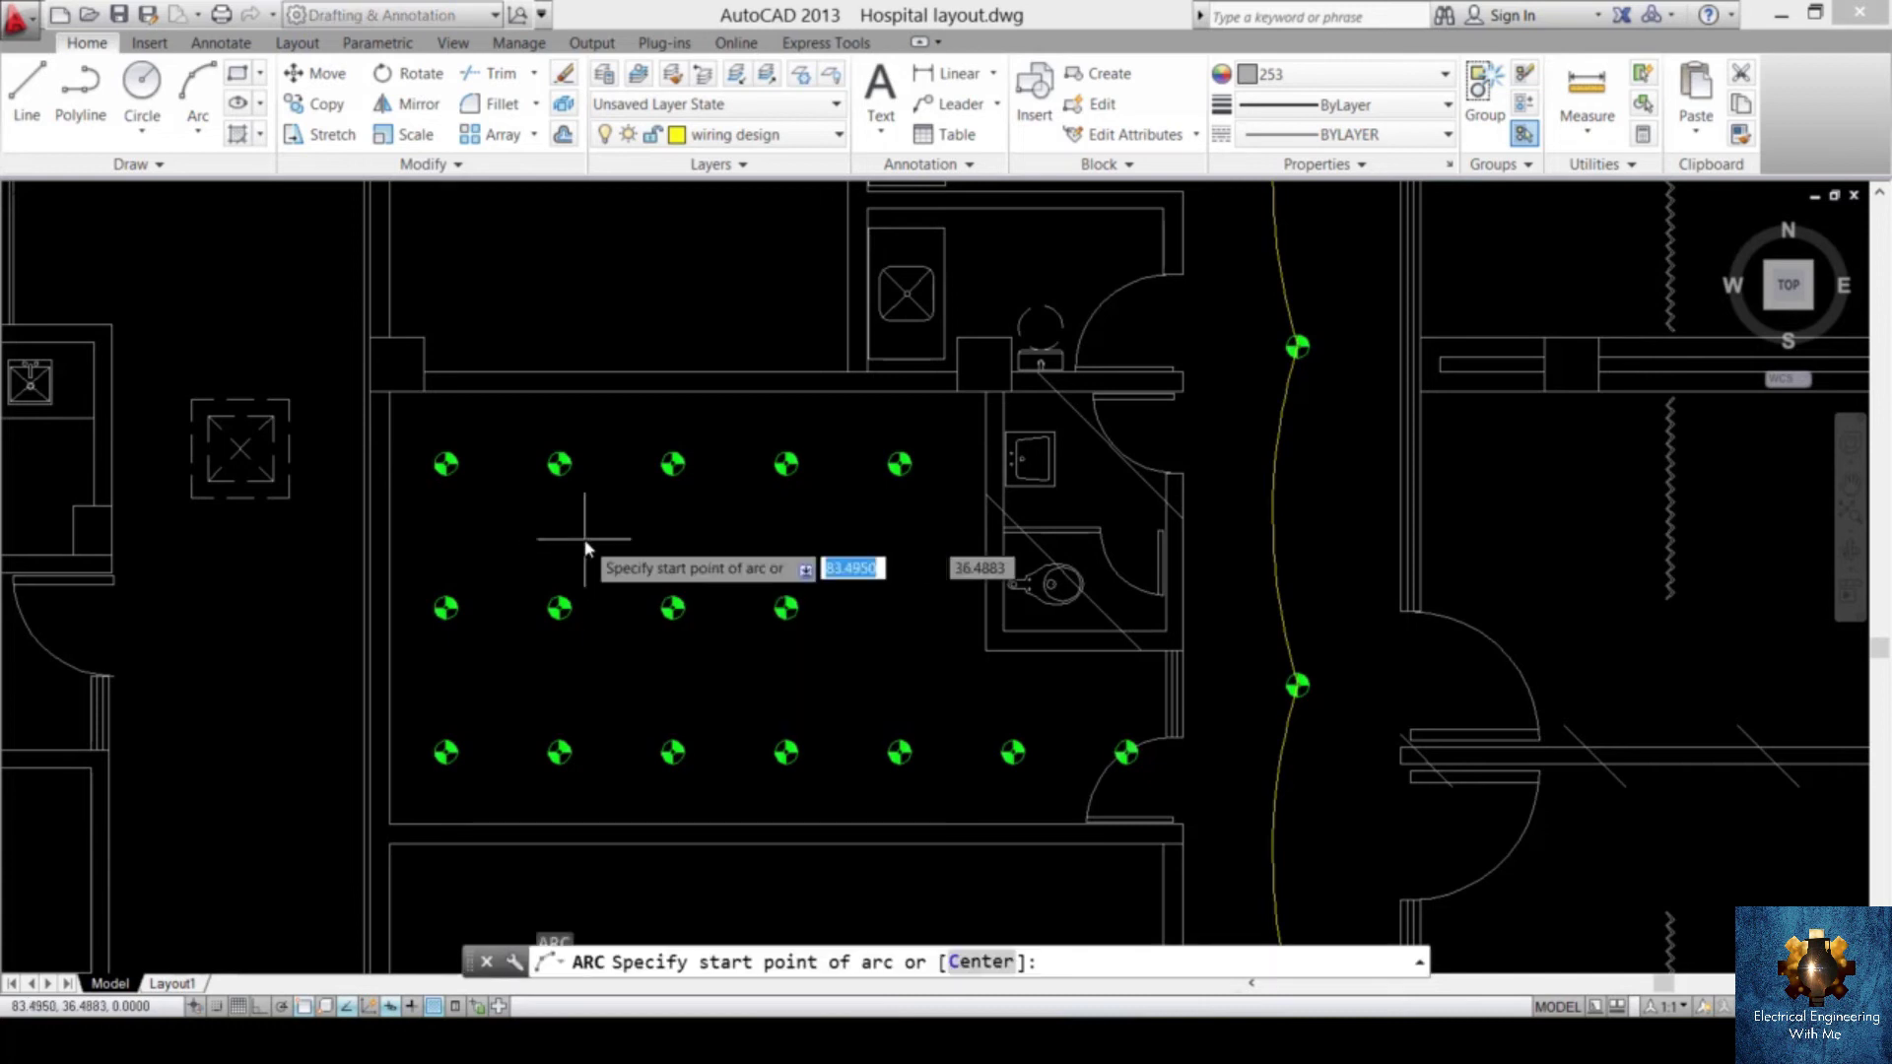
scroll(444, 464, up, 4)
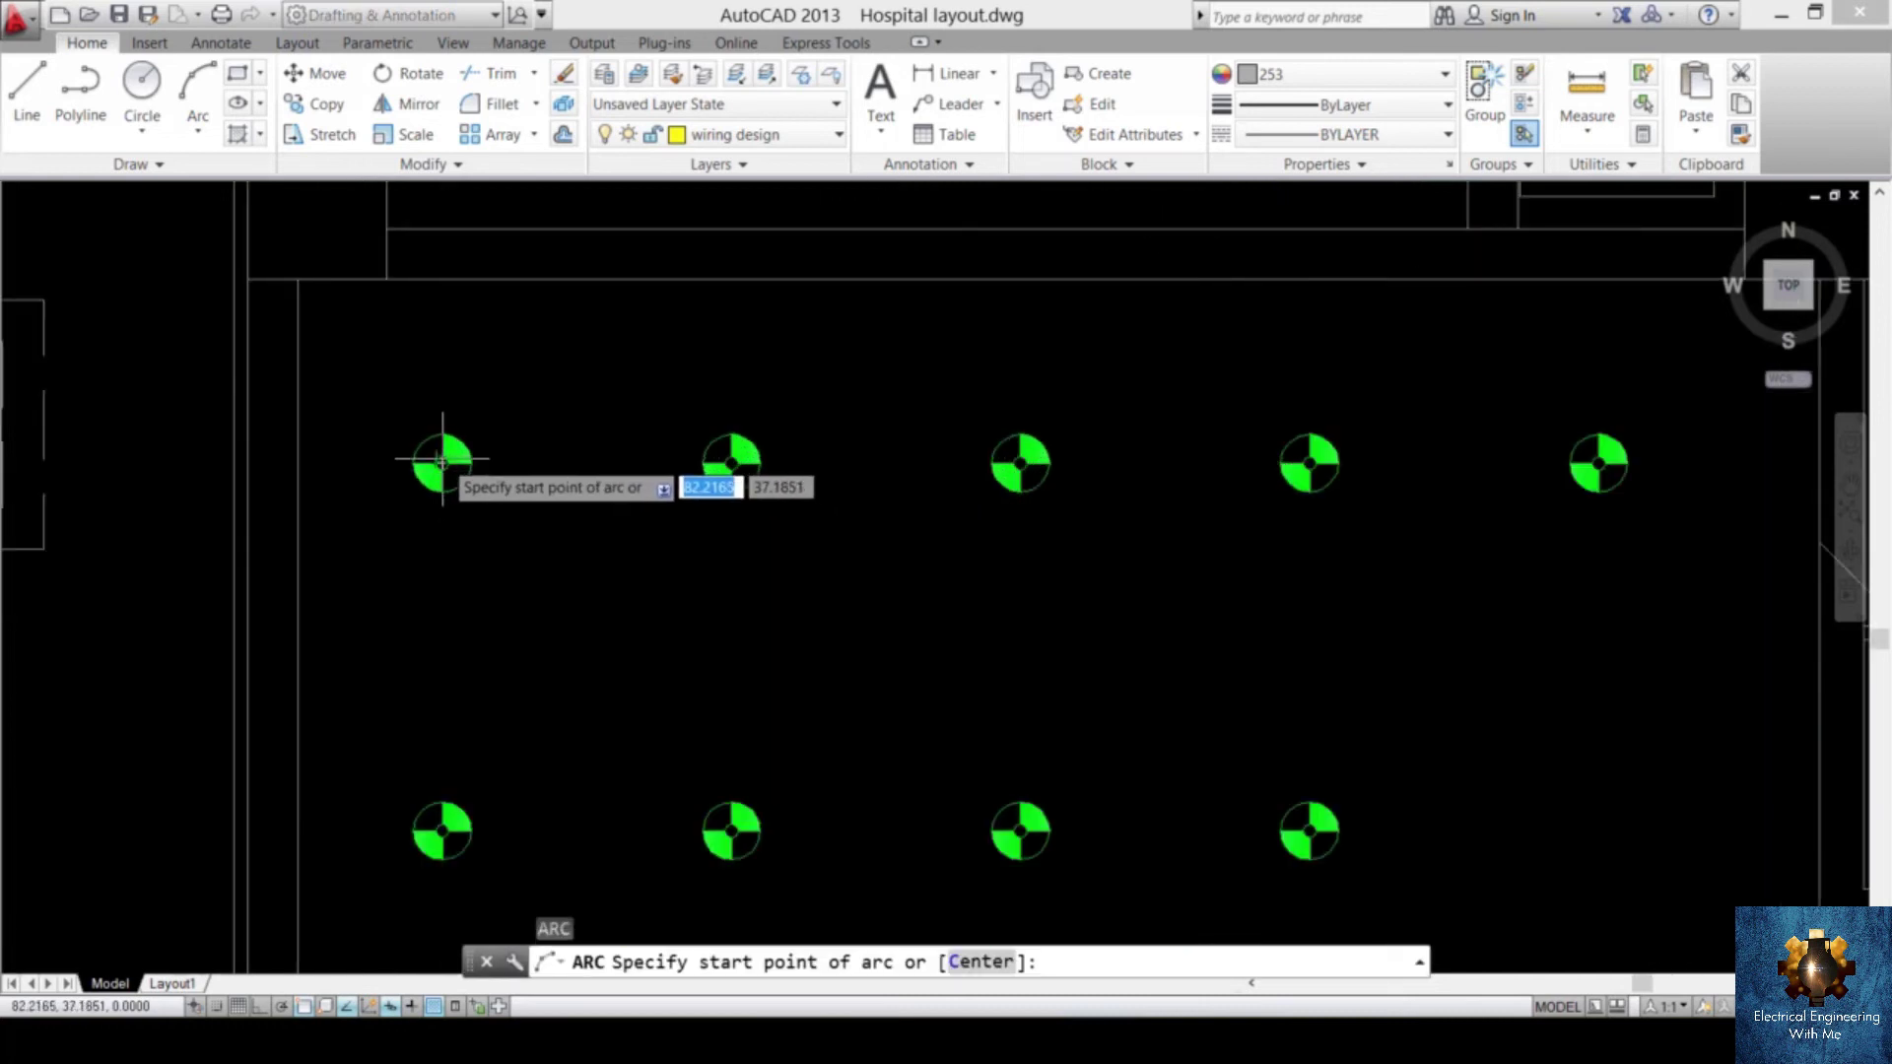
click(442, 461)
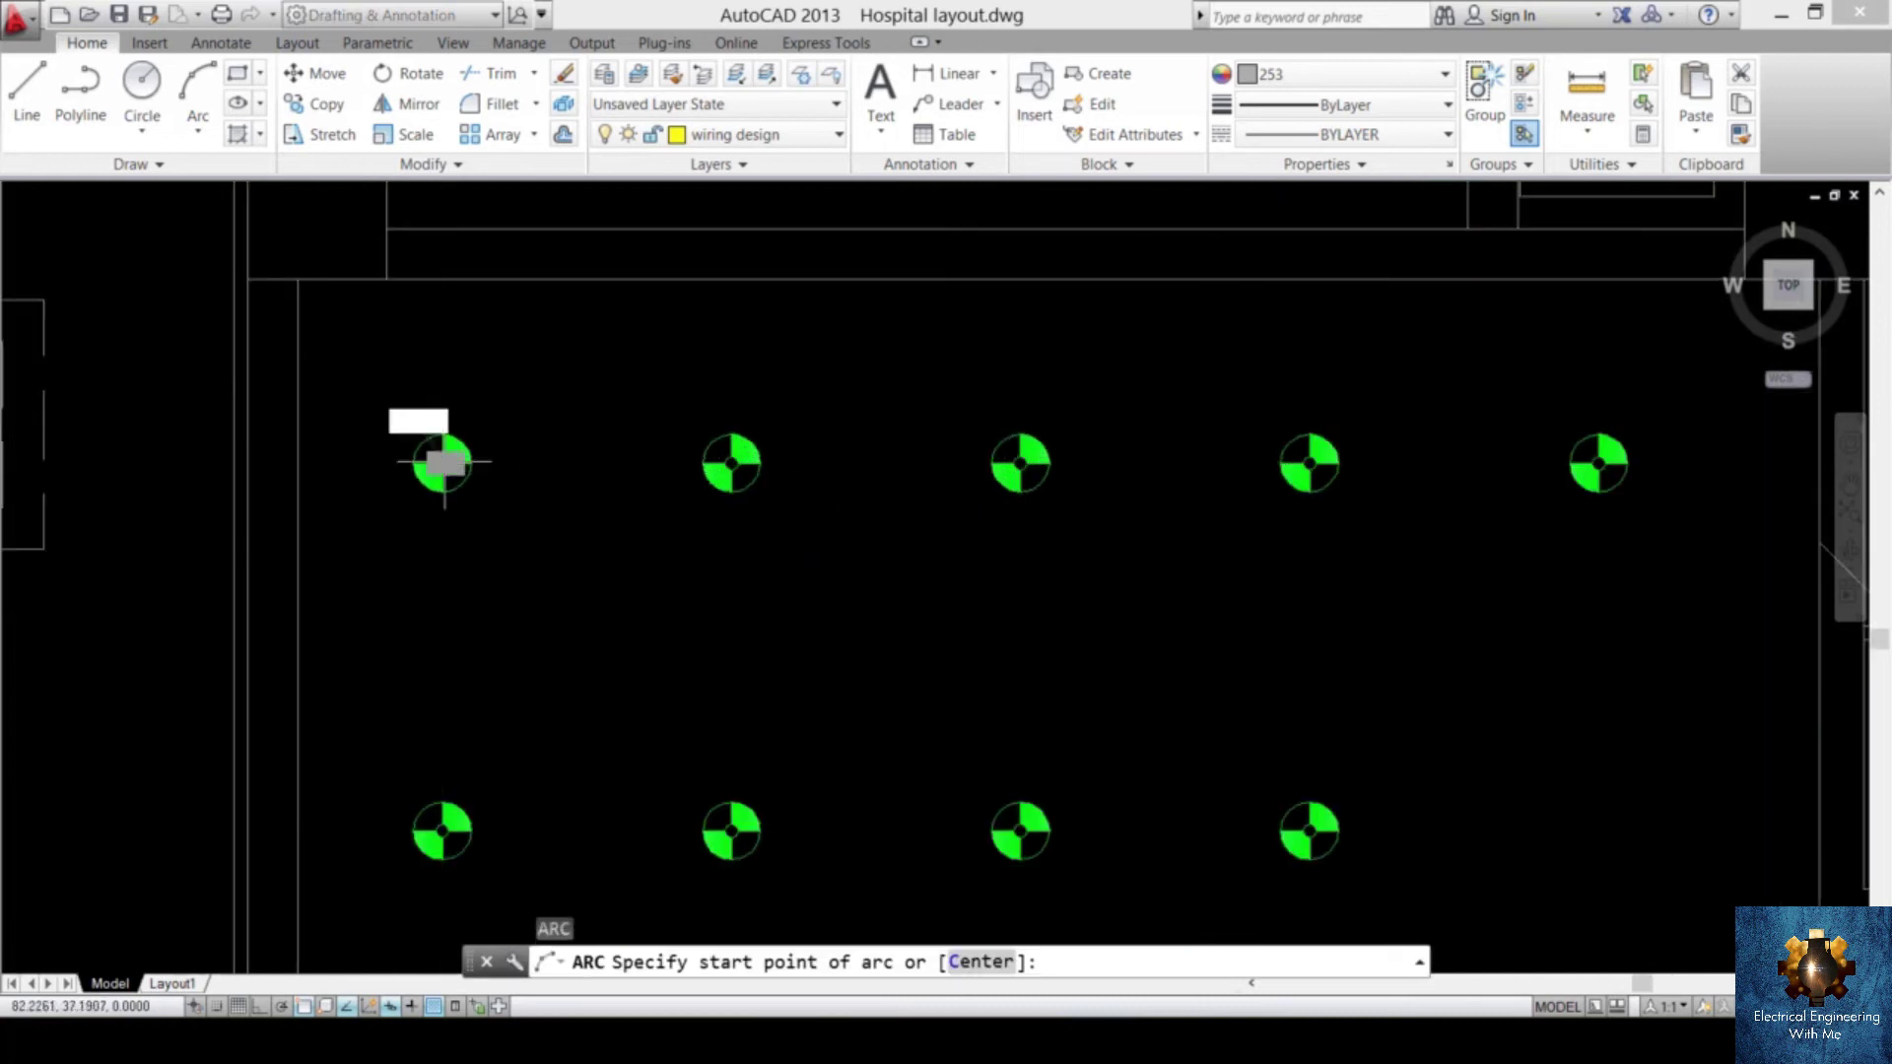
click(582, 437)
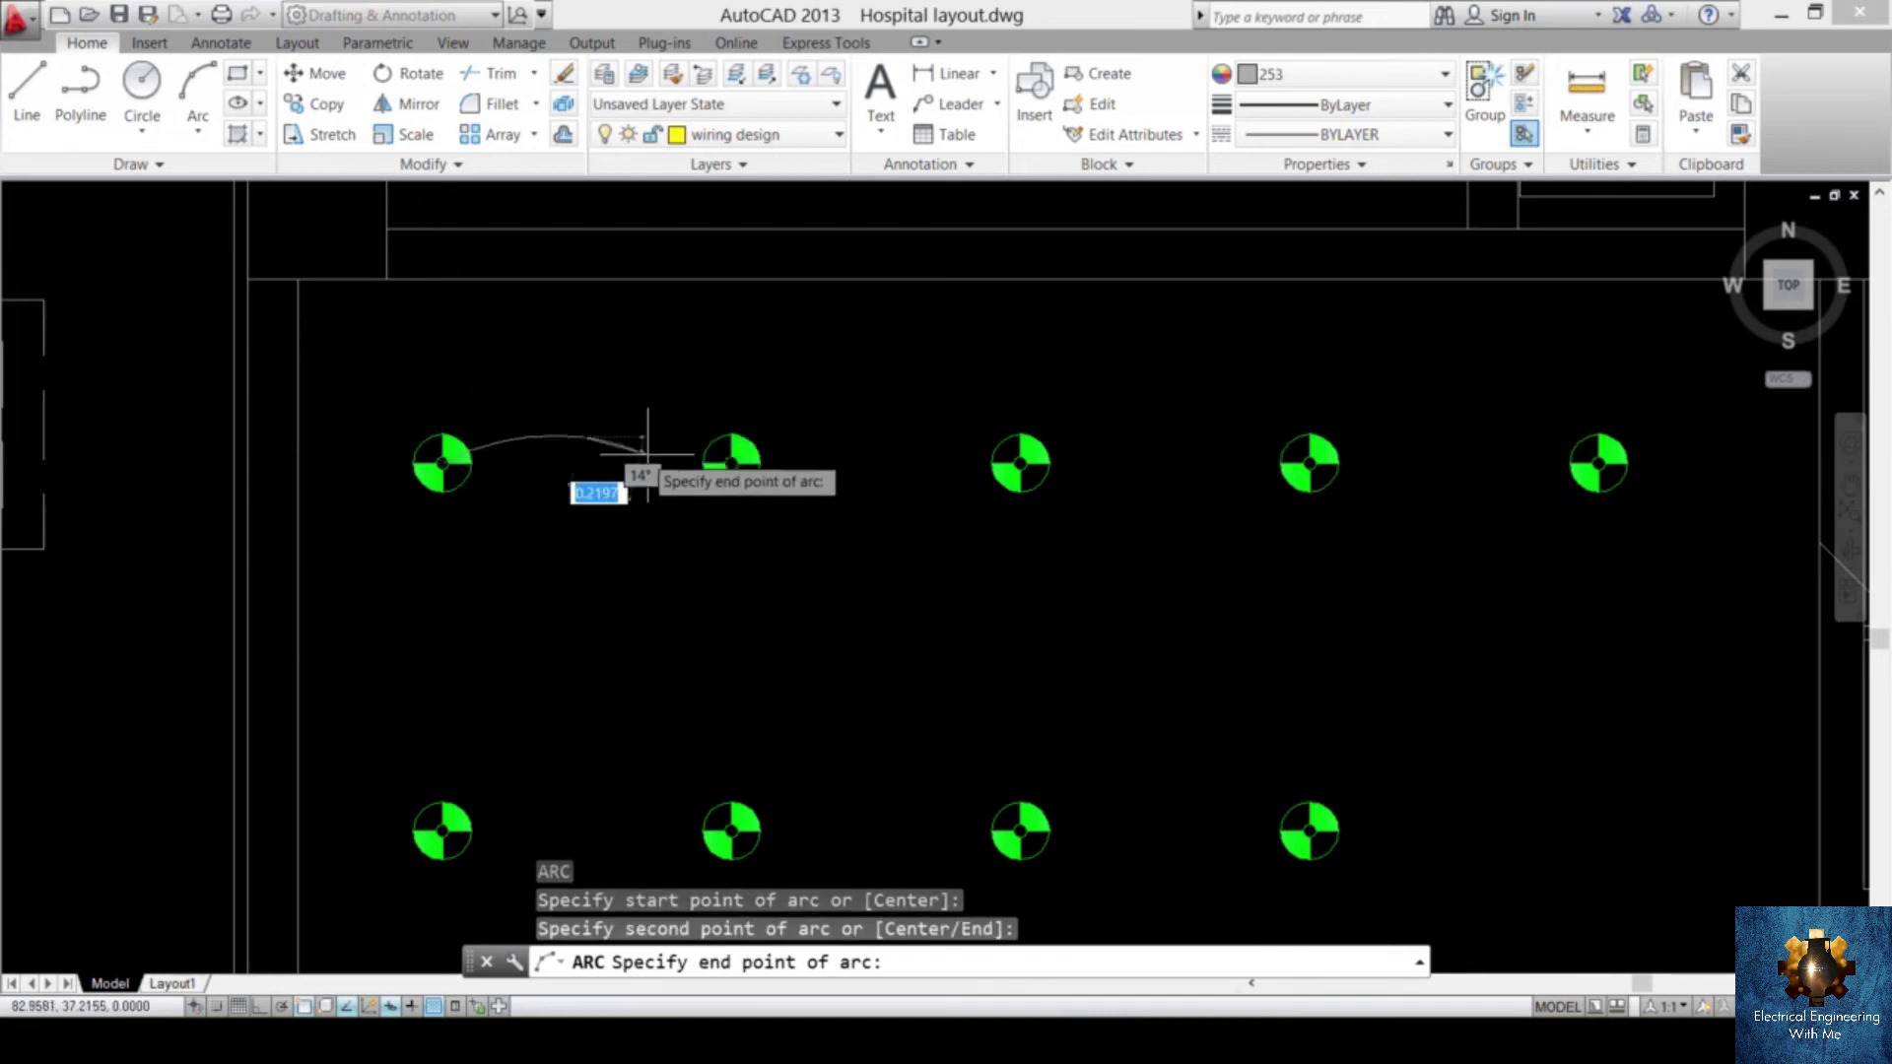
scroll(742, 460, up, 4)
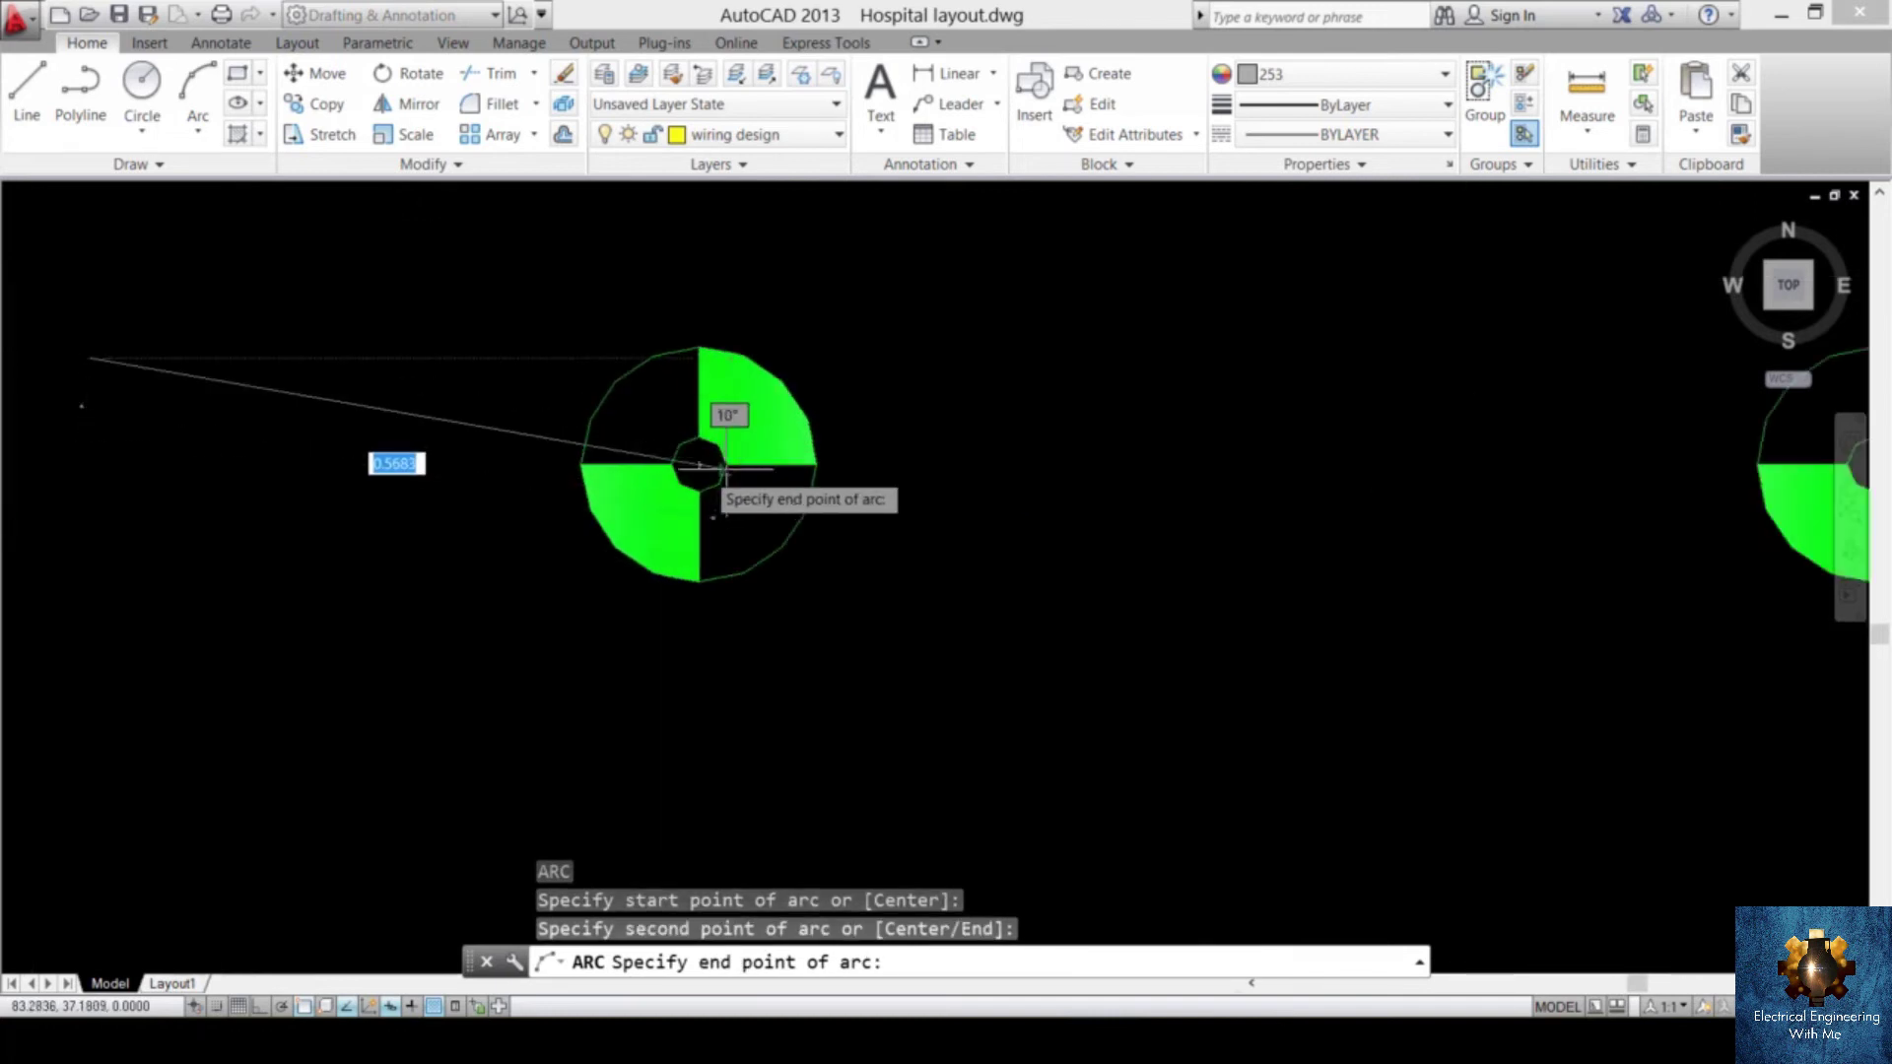
click(688, 467)
scroll(687, 469, down, 5)
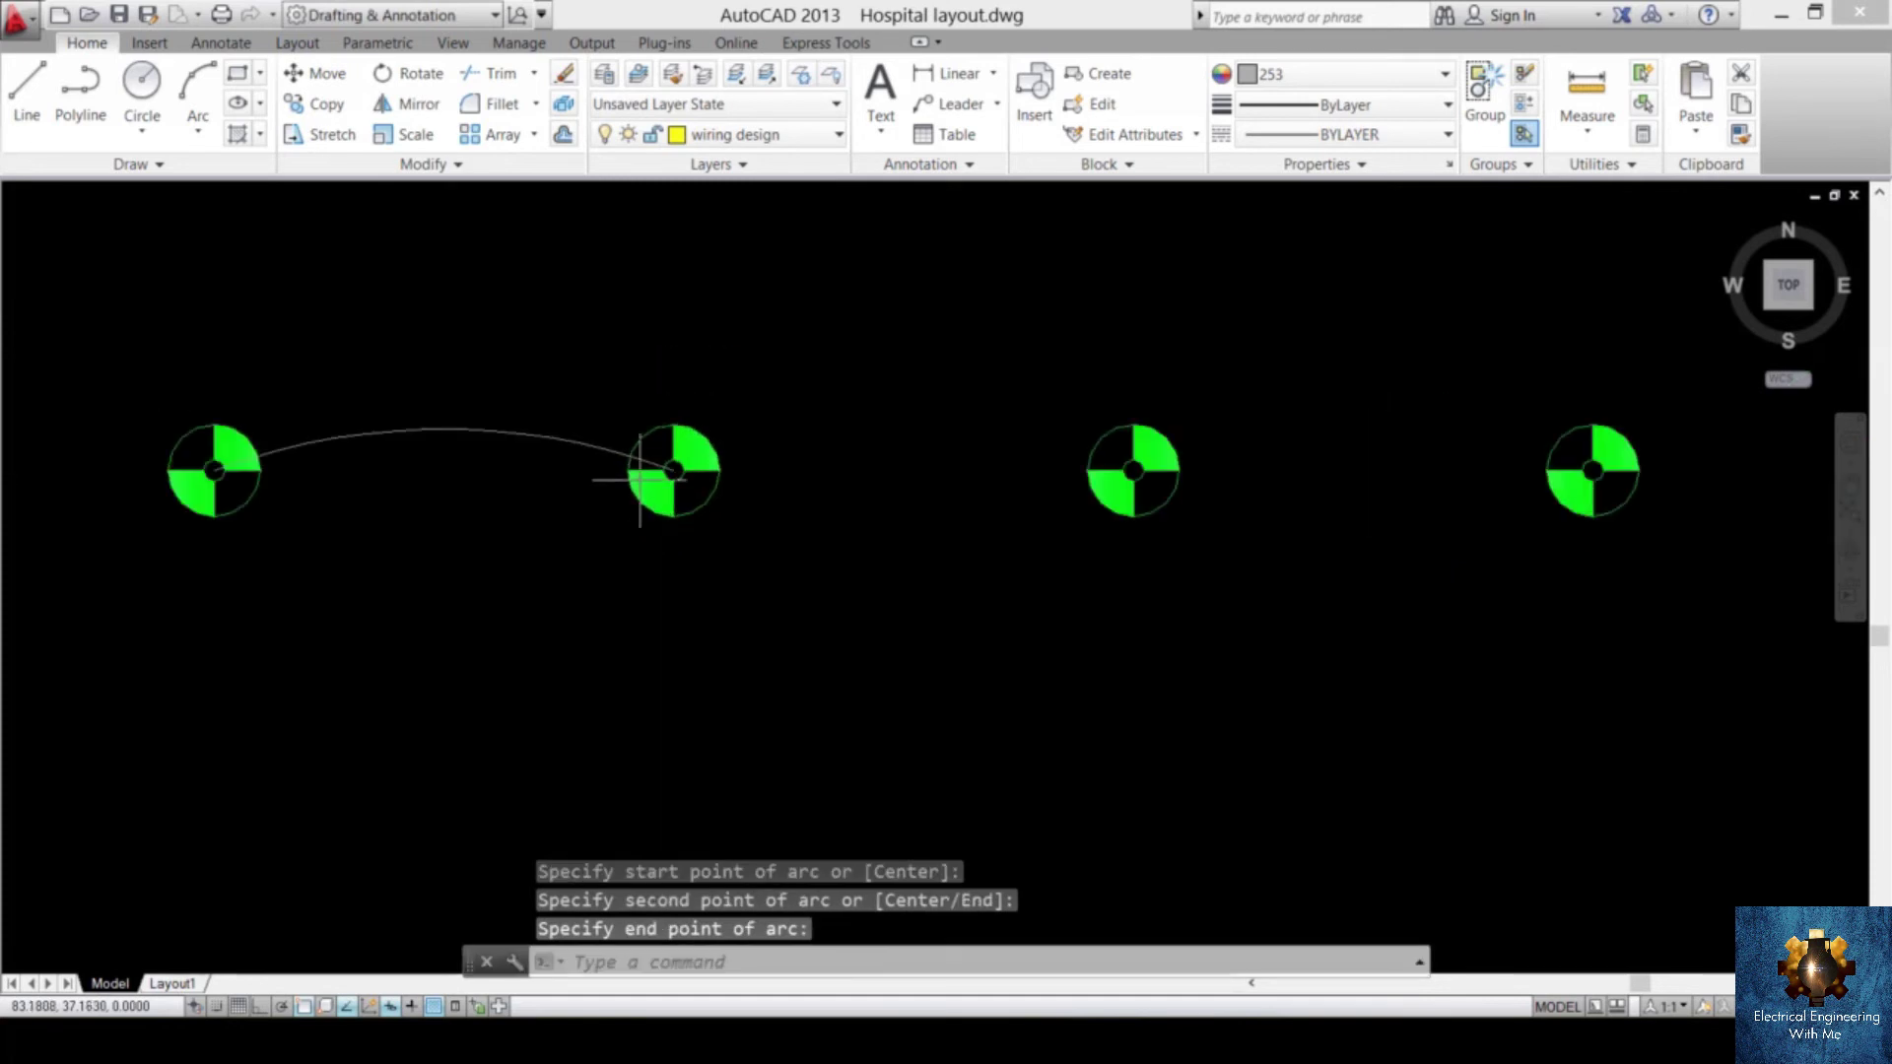
- Change the colour of the arc between the north row's first two luminaires to Yellow
click(634, 401)
click(499, 528)
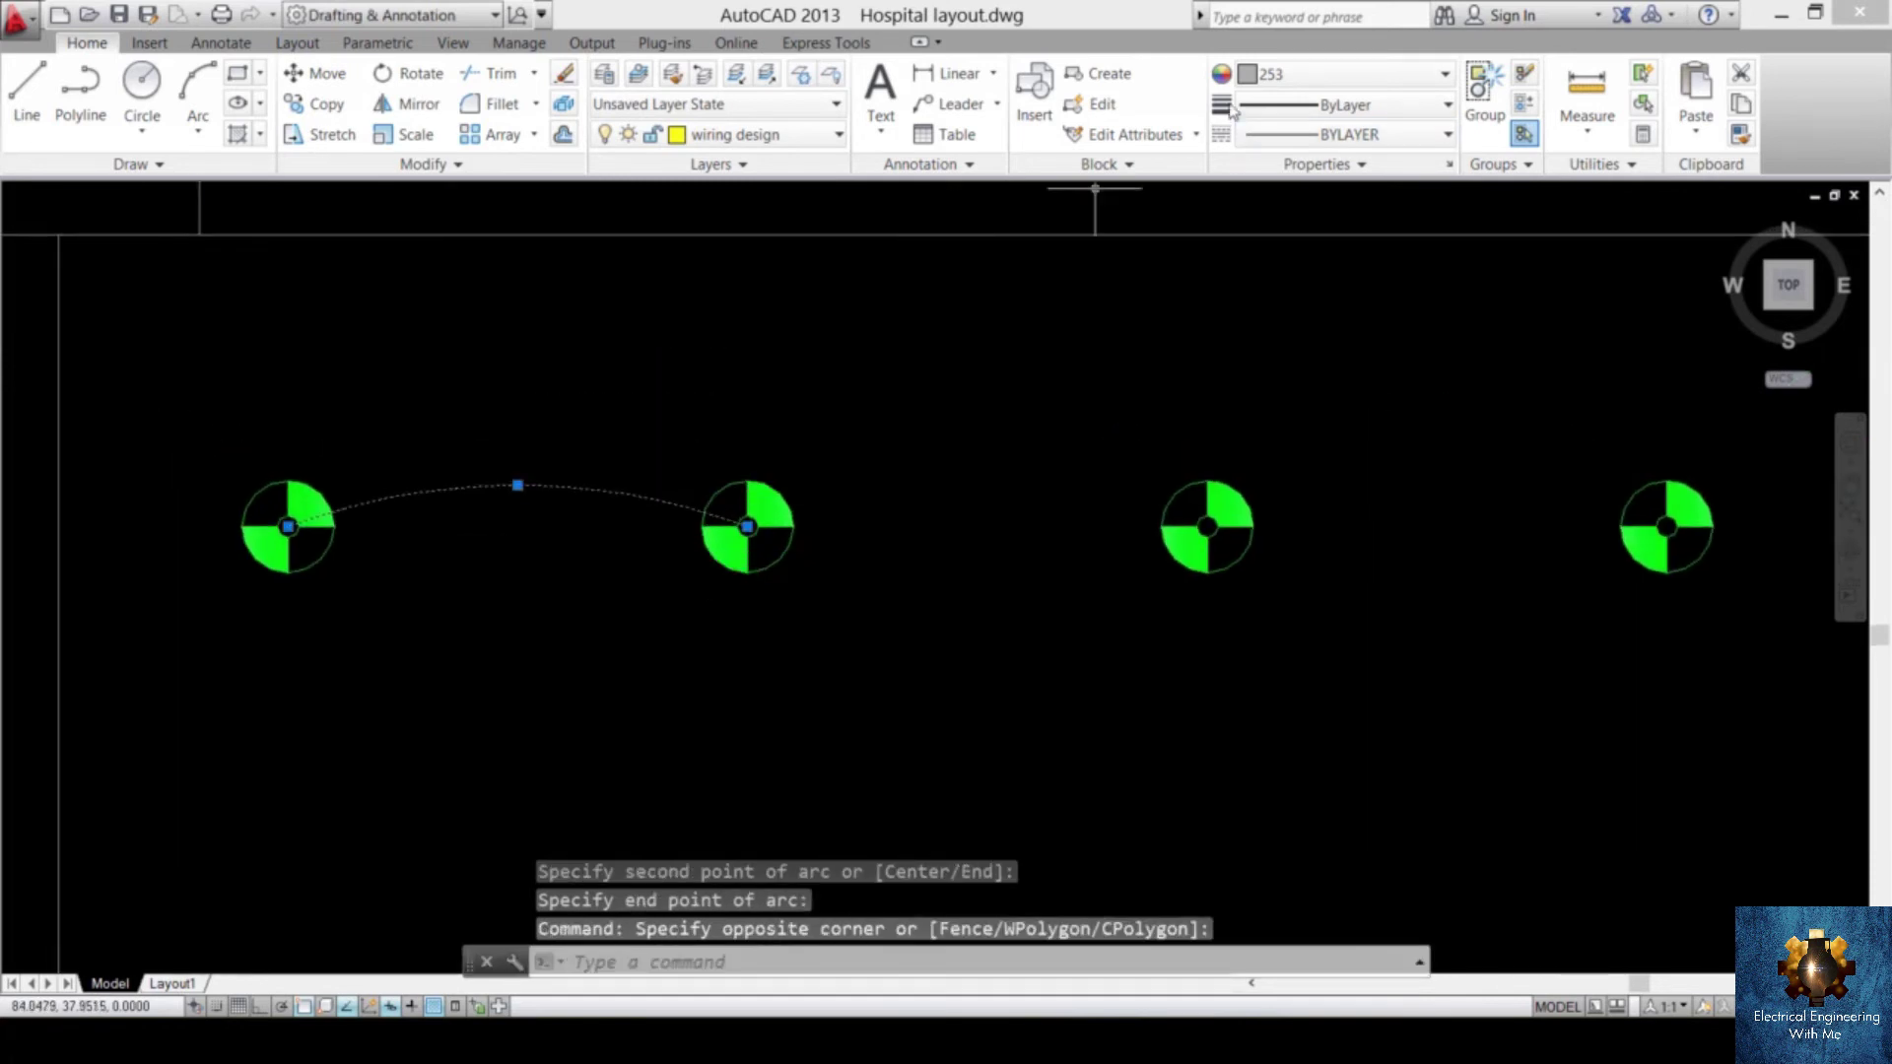
click(1331, 77)
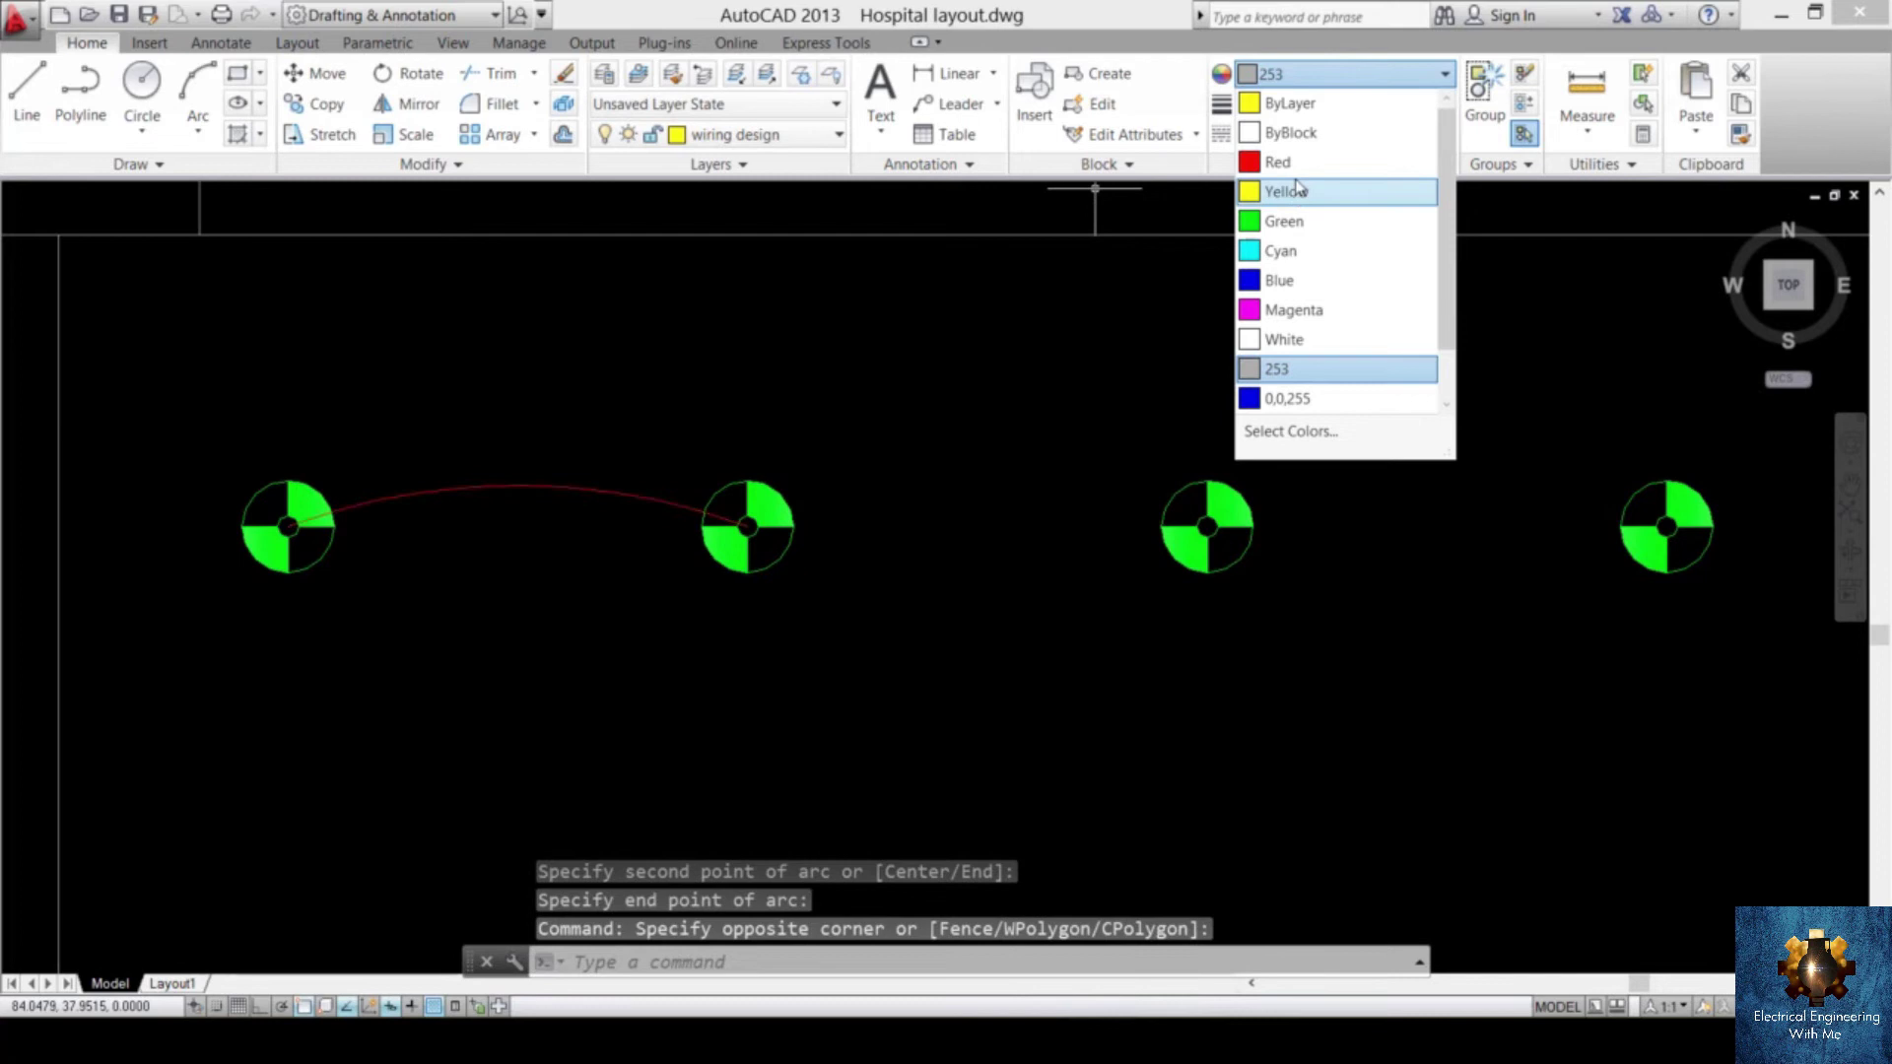
click(1282, 191)
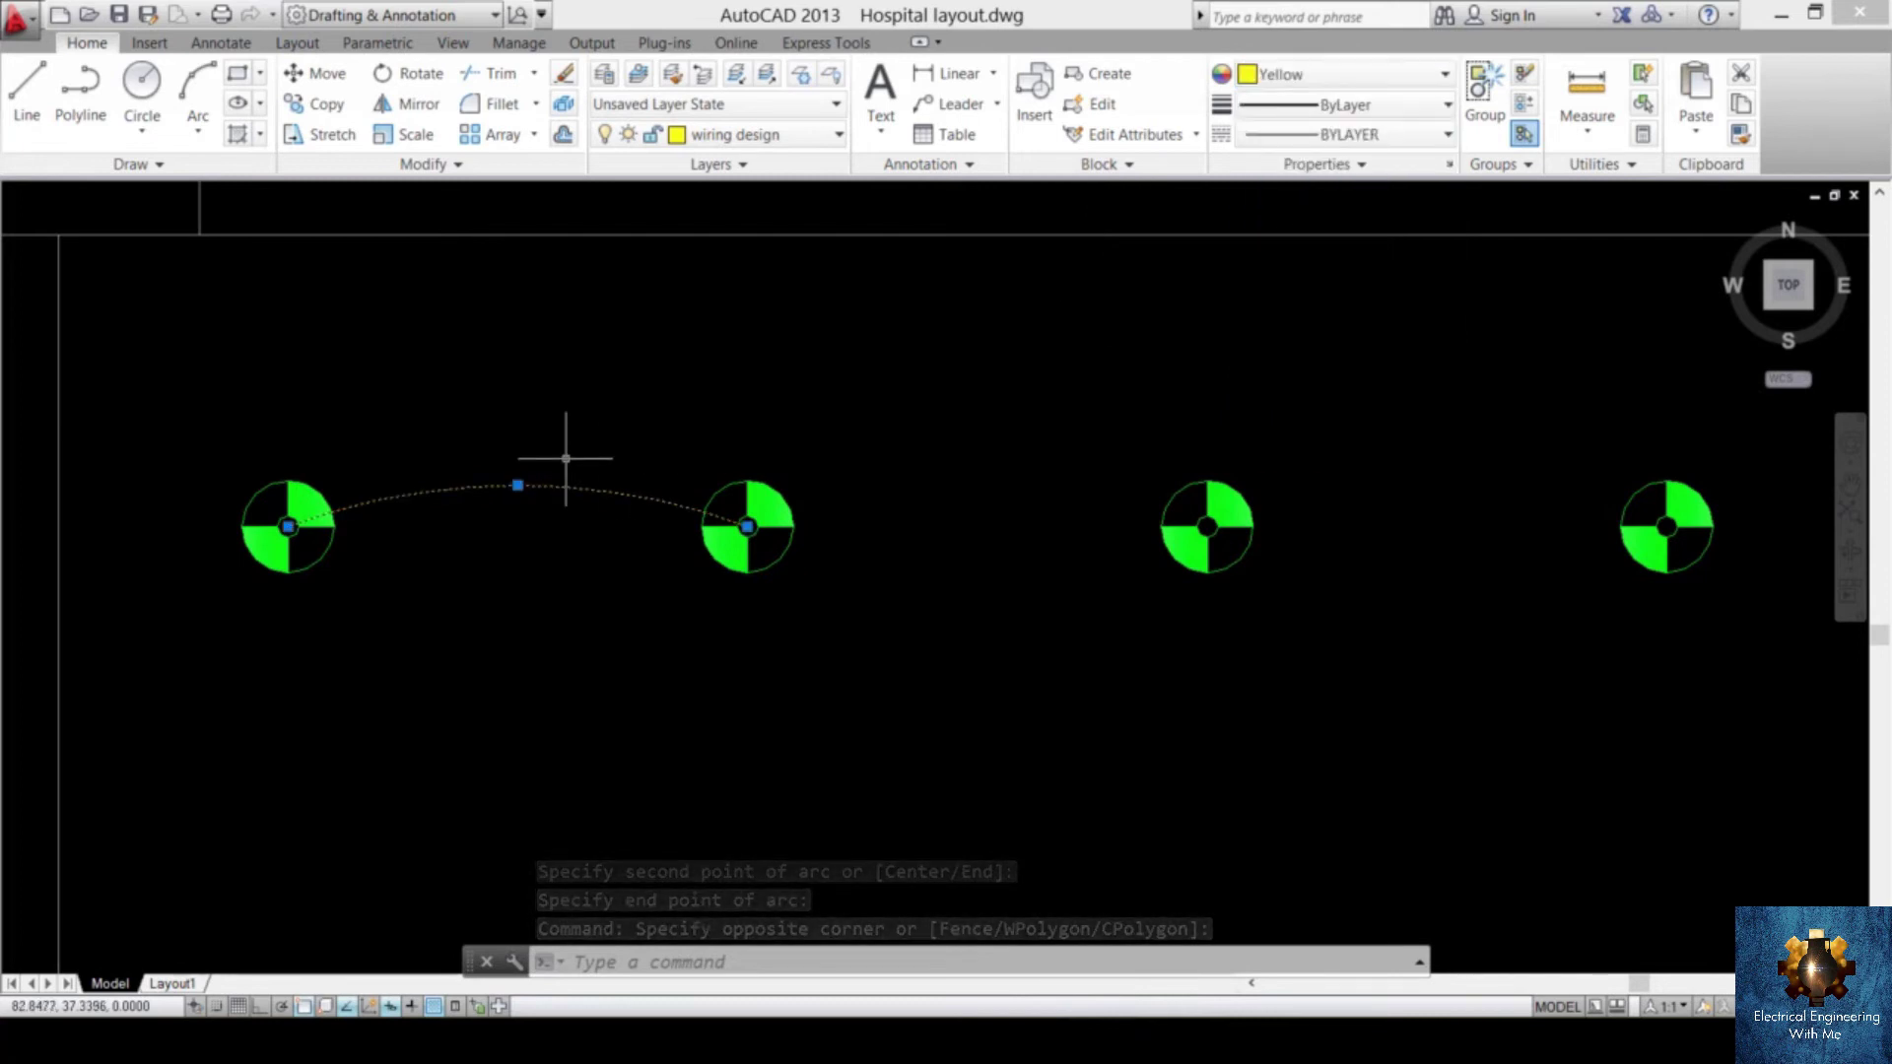
- Copy the yellow arc from the north row's west luminaire centre to the second luminaire's centre in that row
text(co)
key(Return)
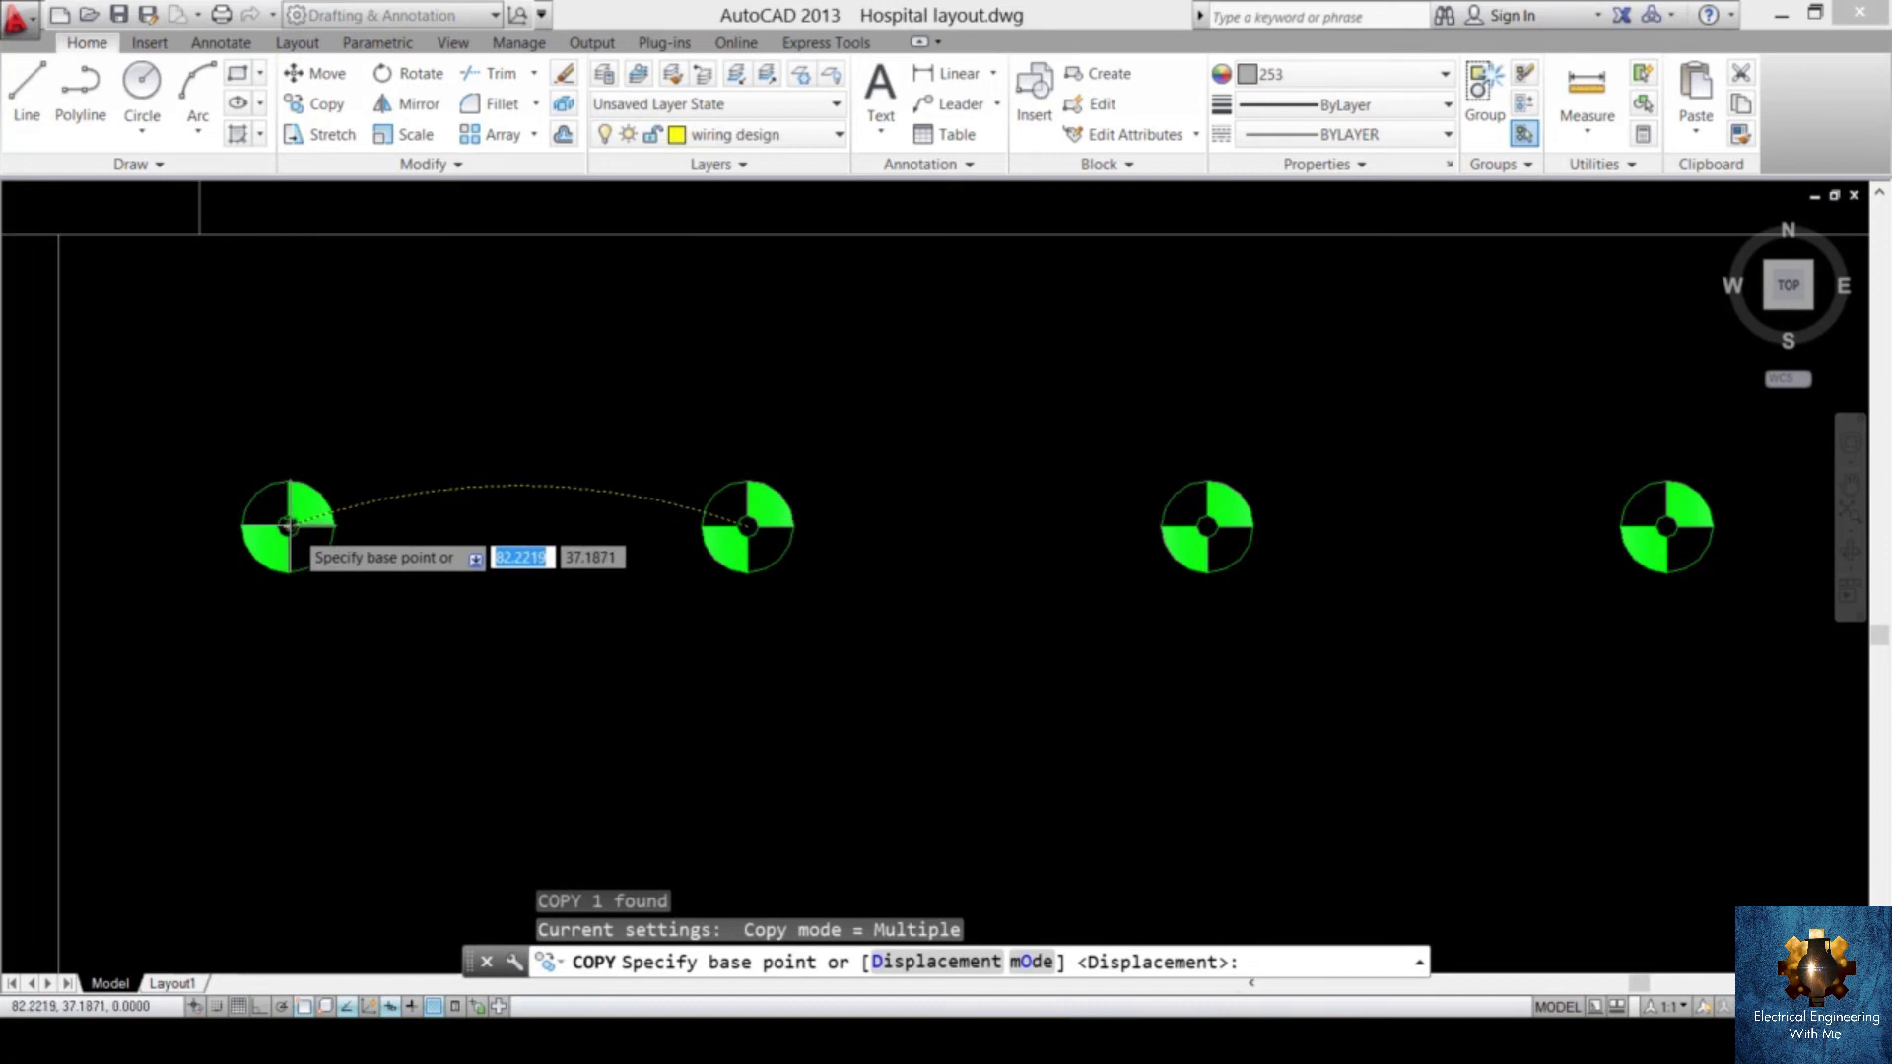
click(286, 525)
scroll(746, 522, up, 2)
scroll(749, 522, up, 4)
click(723, 514)
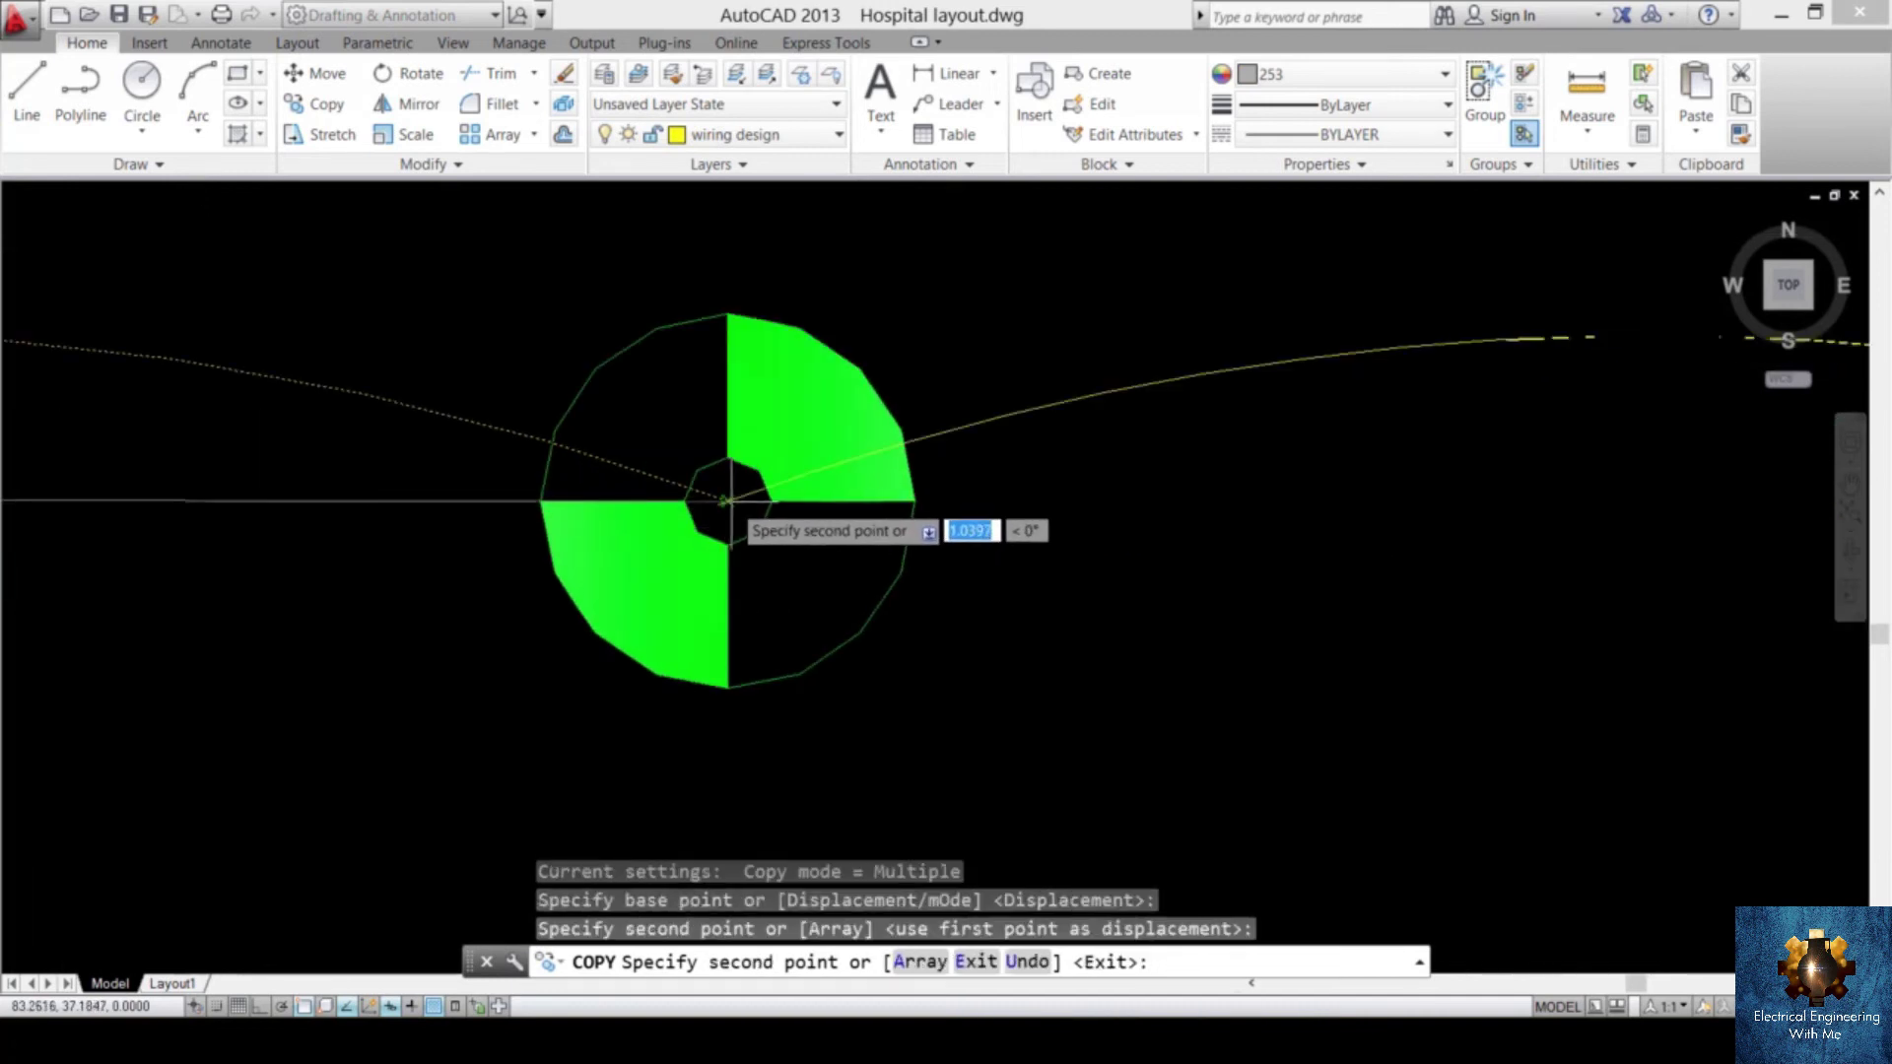
- Place two more copies of the arc in the north row, starting at the third and fourth luminaire centres
scroll(887, 492, down, 4)
scroll(837, 502, up, 5)
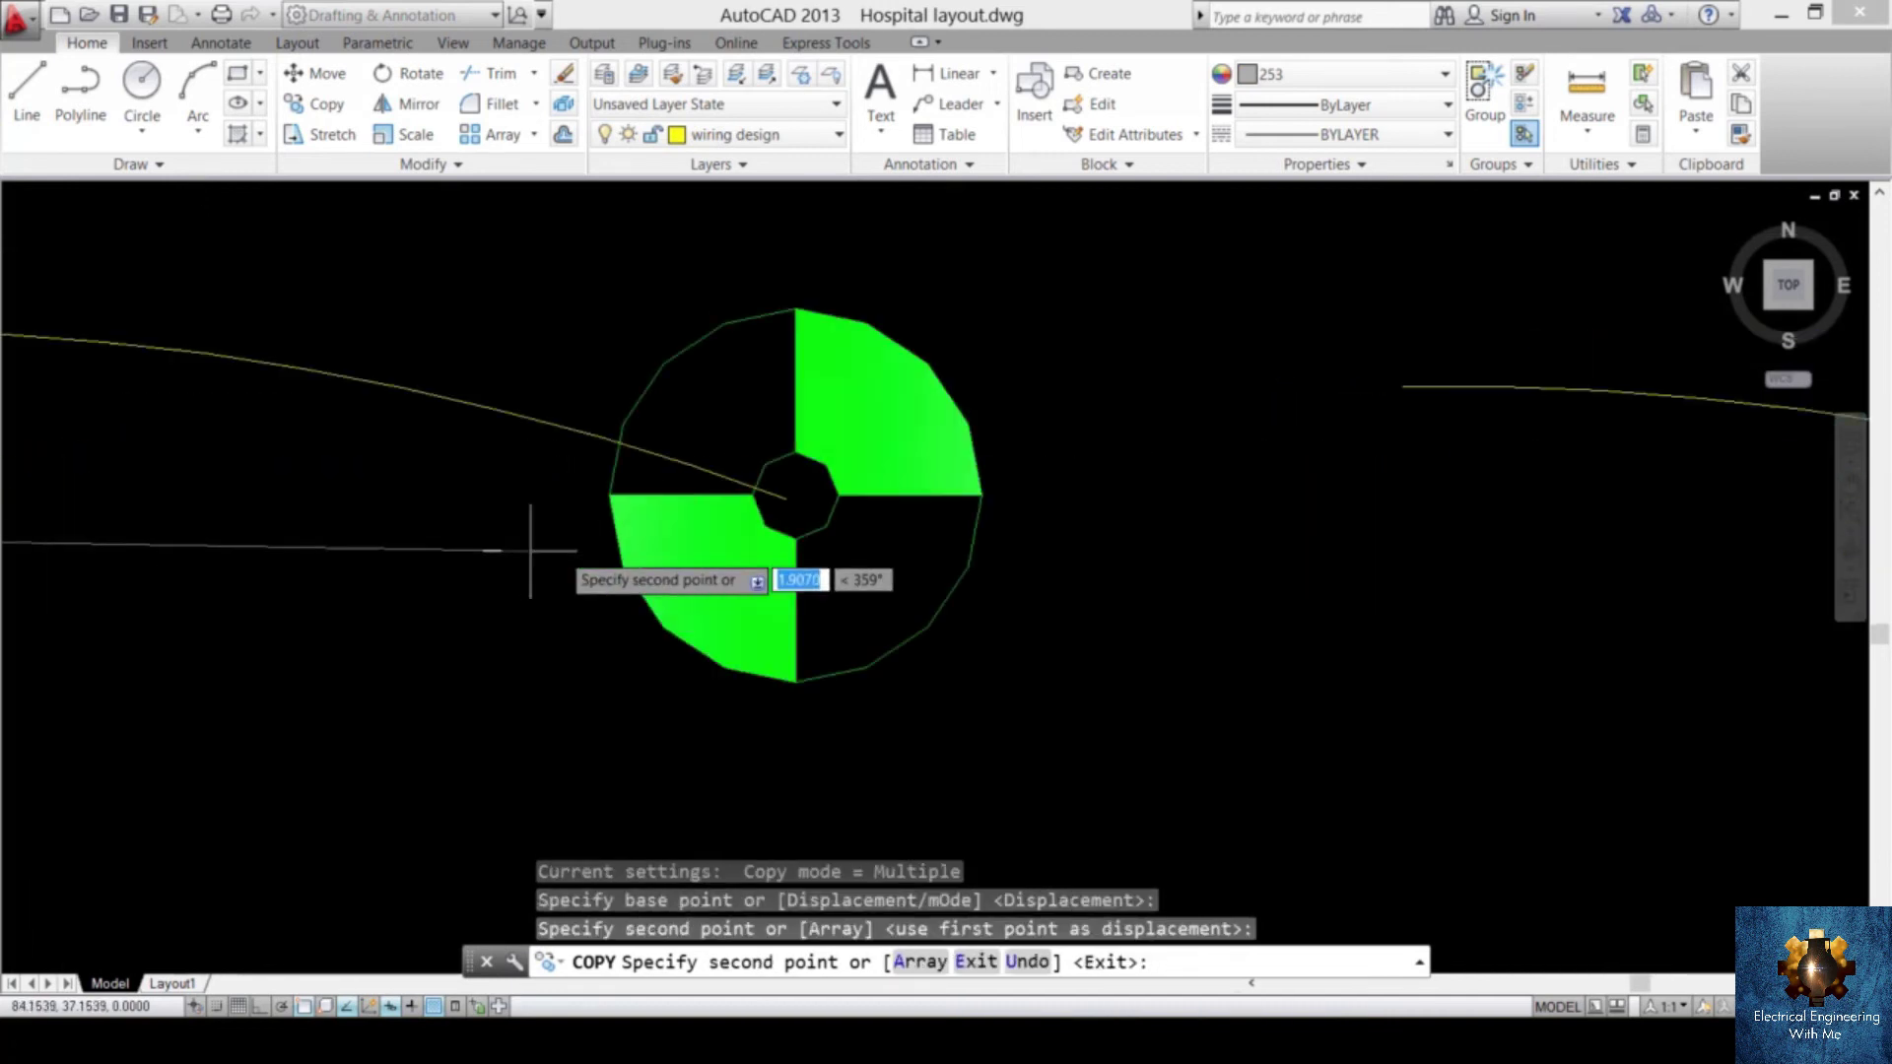
click(796, 498)
scroll(796, 498, down, 3)
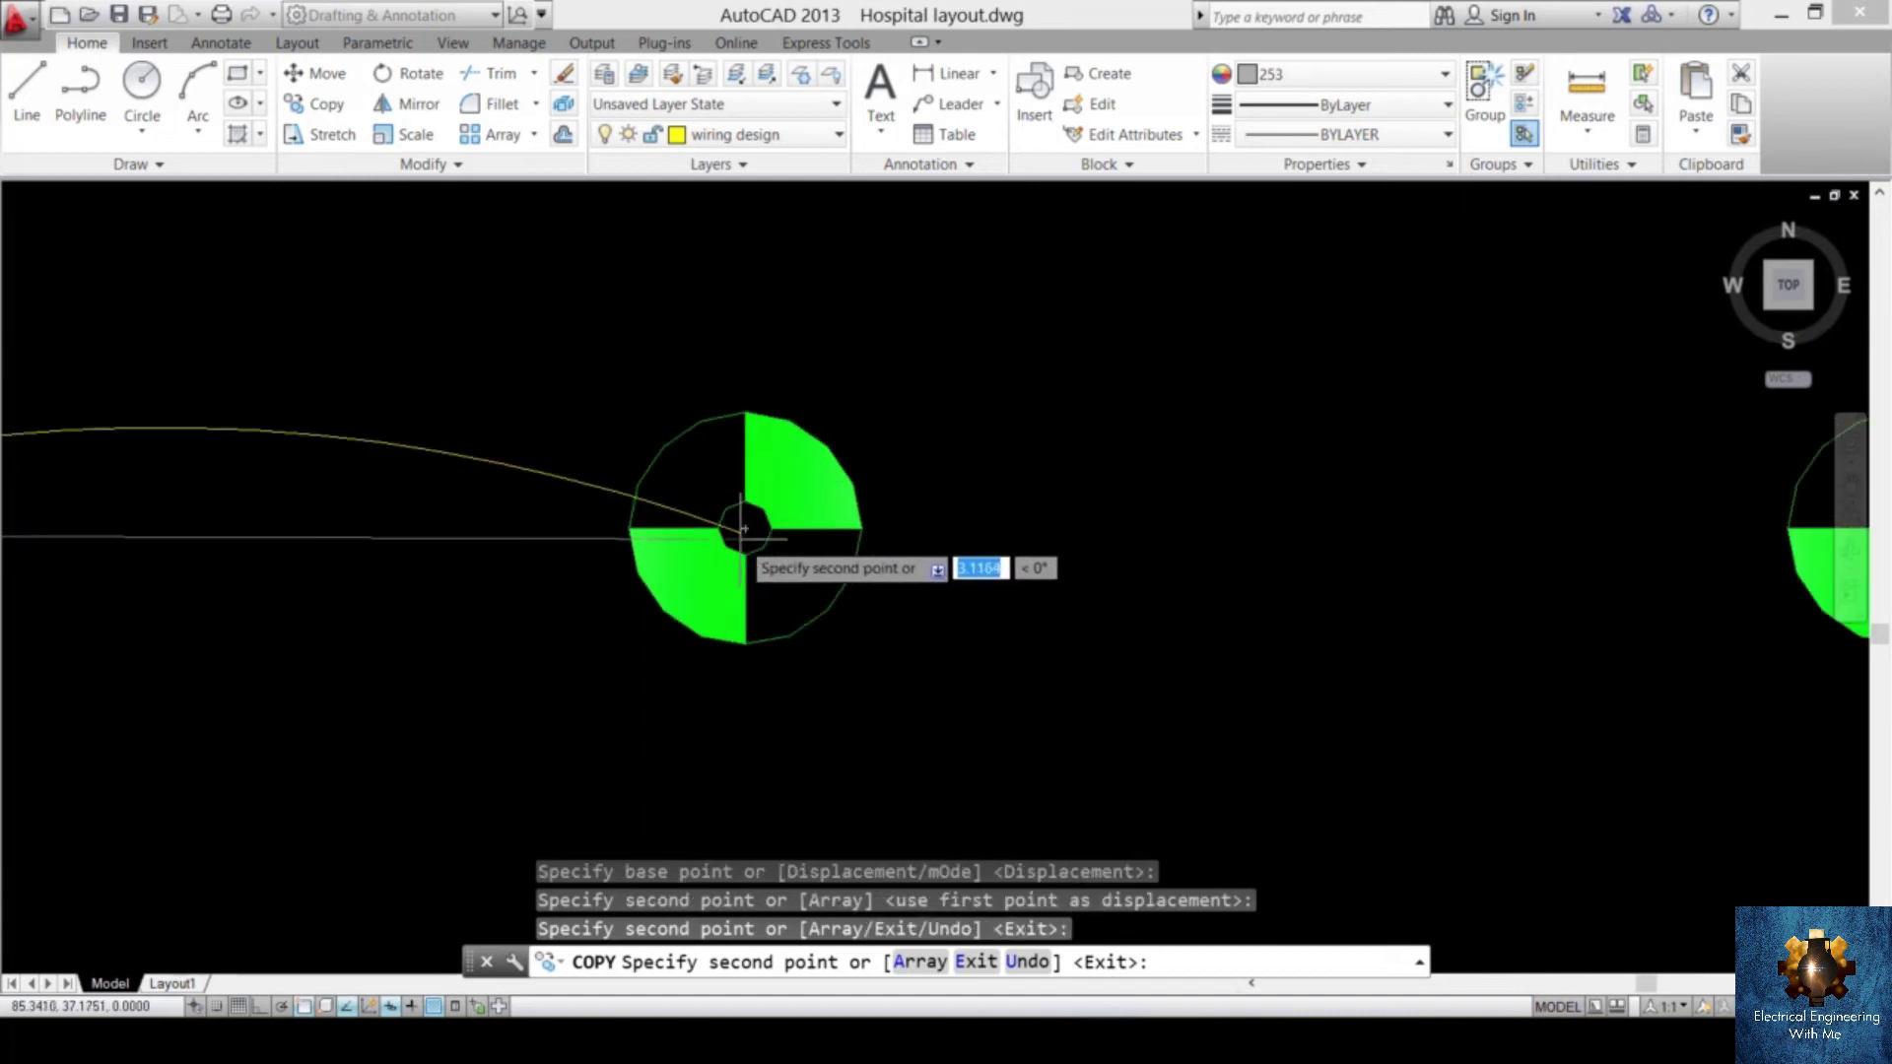
click(779, 528)
- Place three copies of the arc in the middle row, starting at the first, second and third luminaire centres from the west
scroll(778, 527, down, 3)
scroll(634, 627, up, 2)
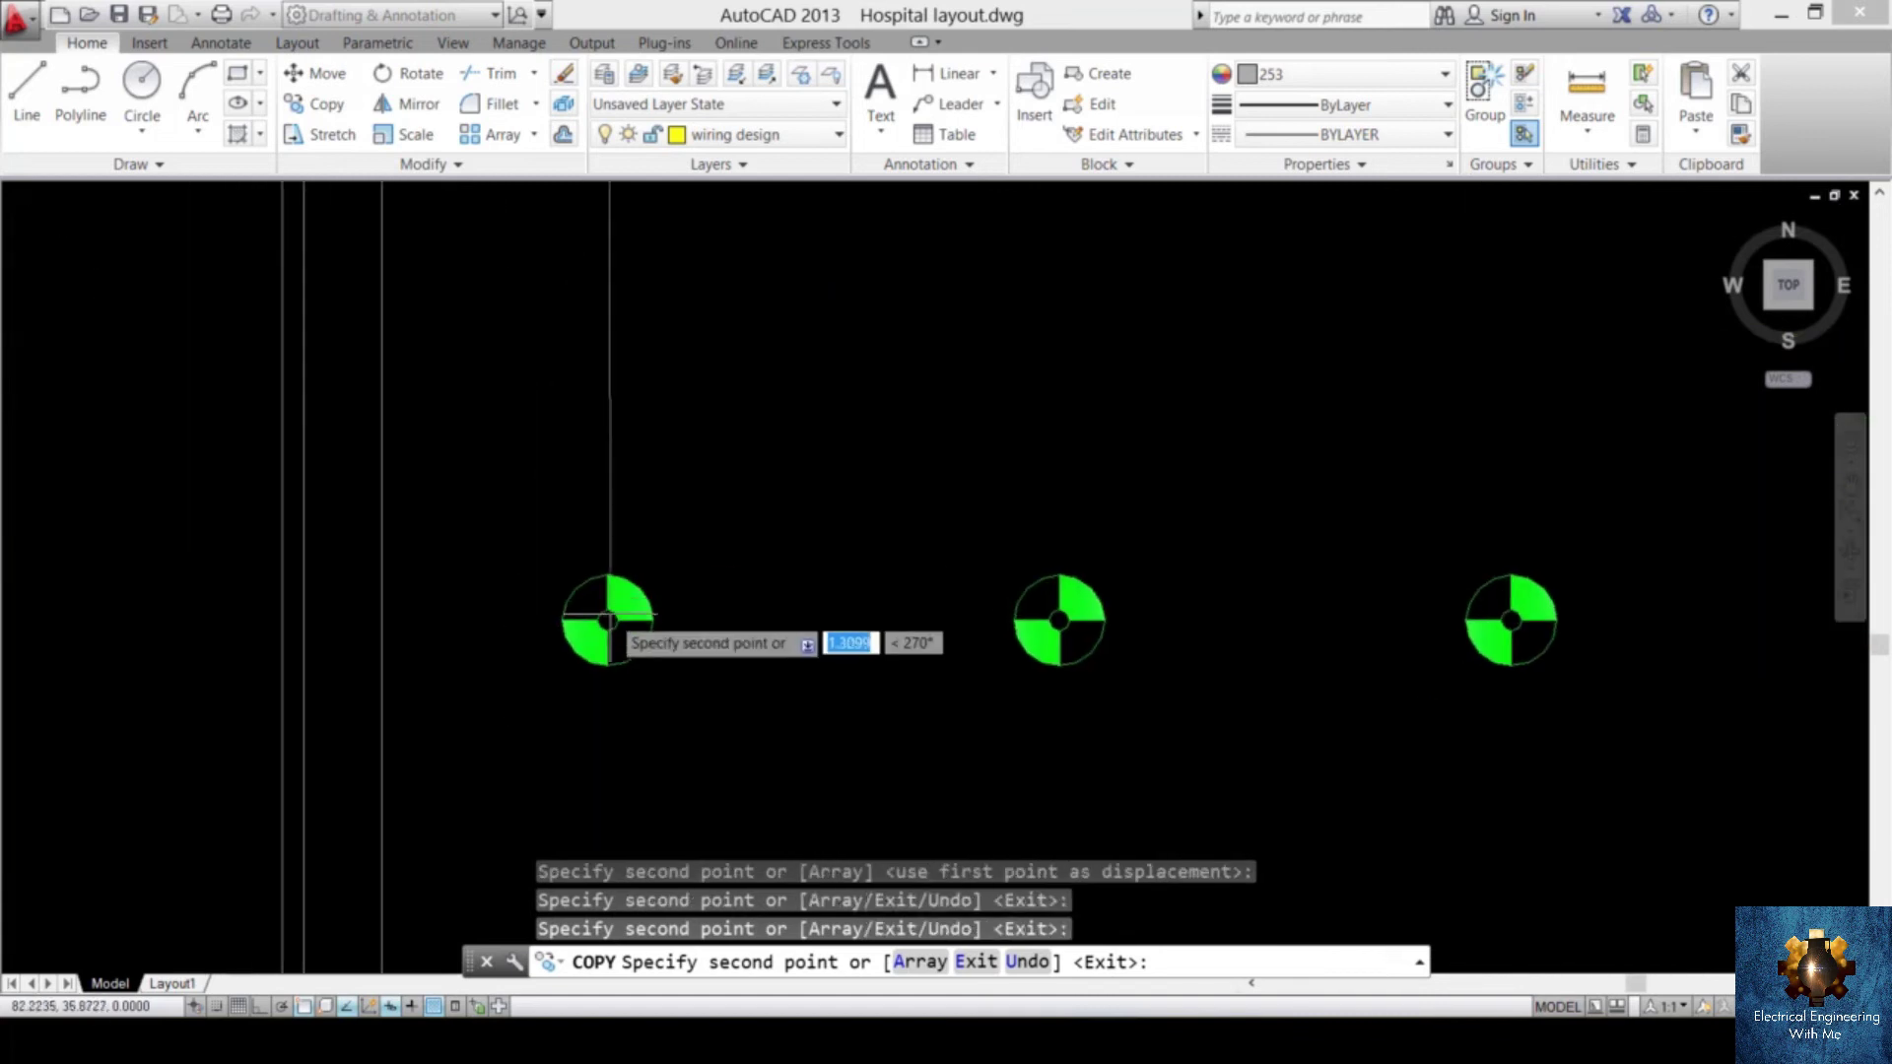
click(1060, 619)
scroll(1059, 619, up, 4)
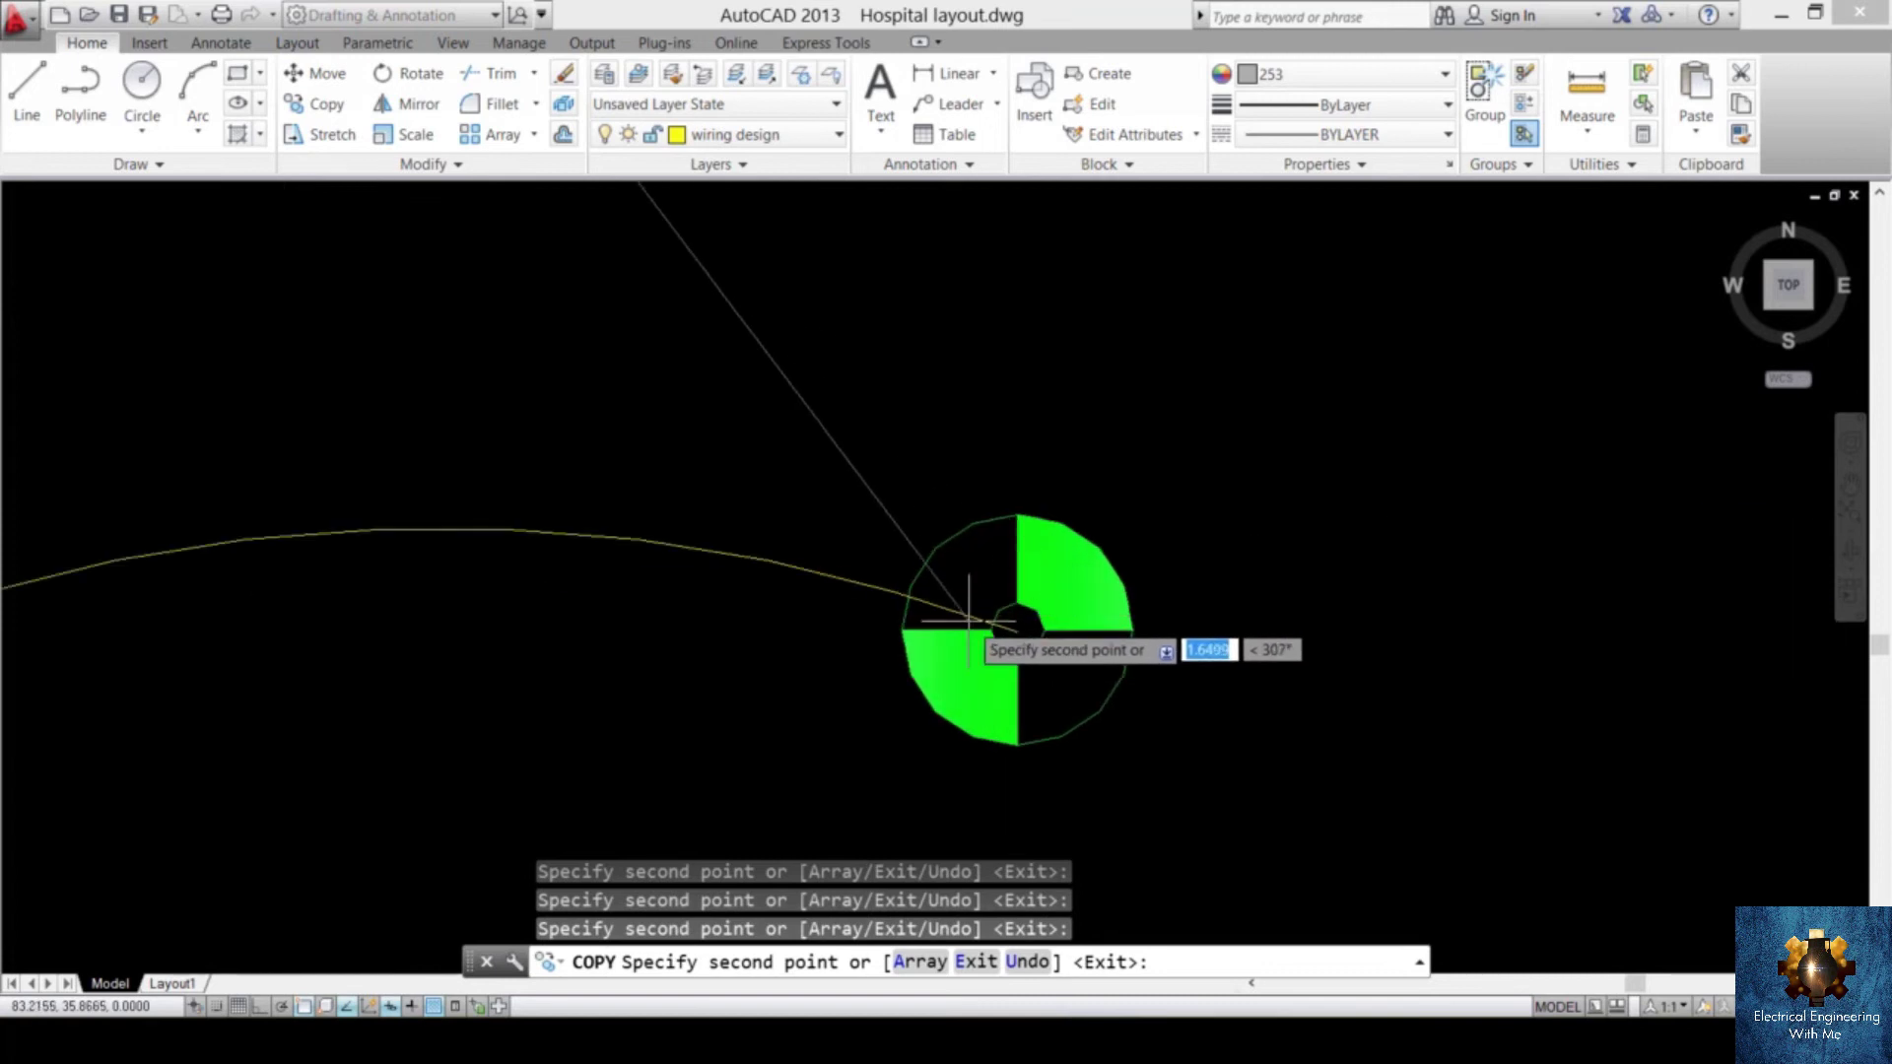
scroll(1017, 629, down, 3)
scroll(996, 552, up, 4)
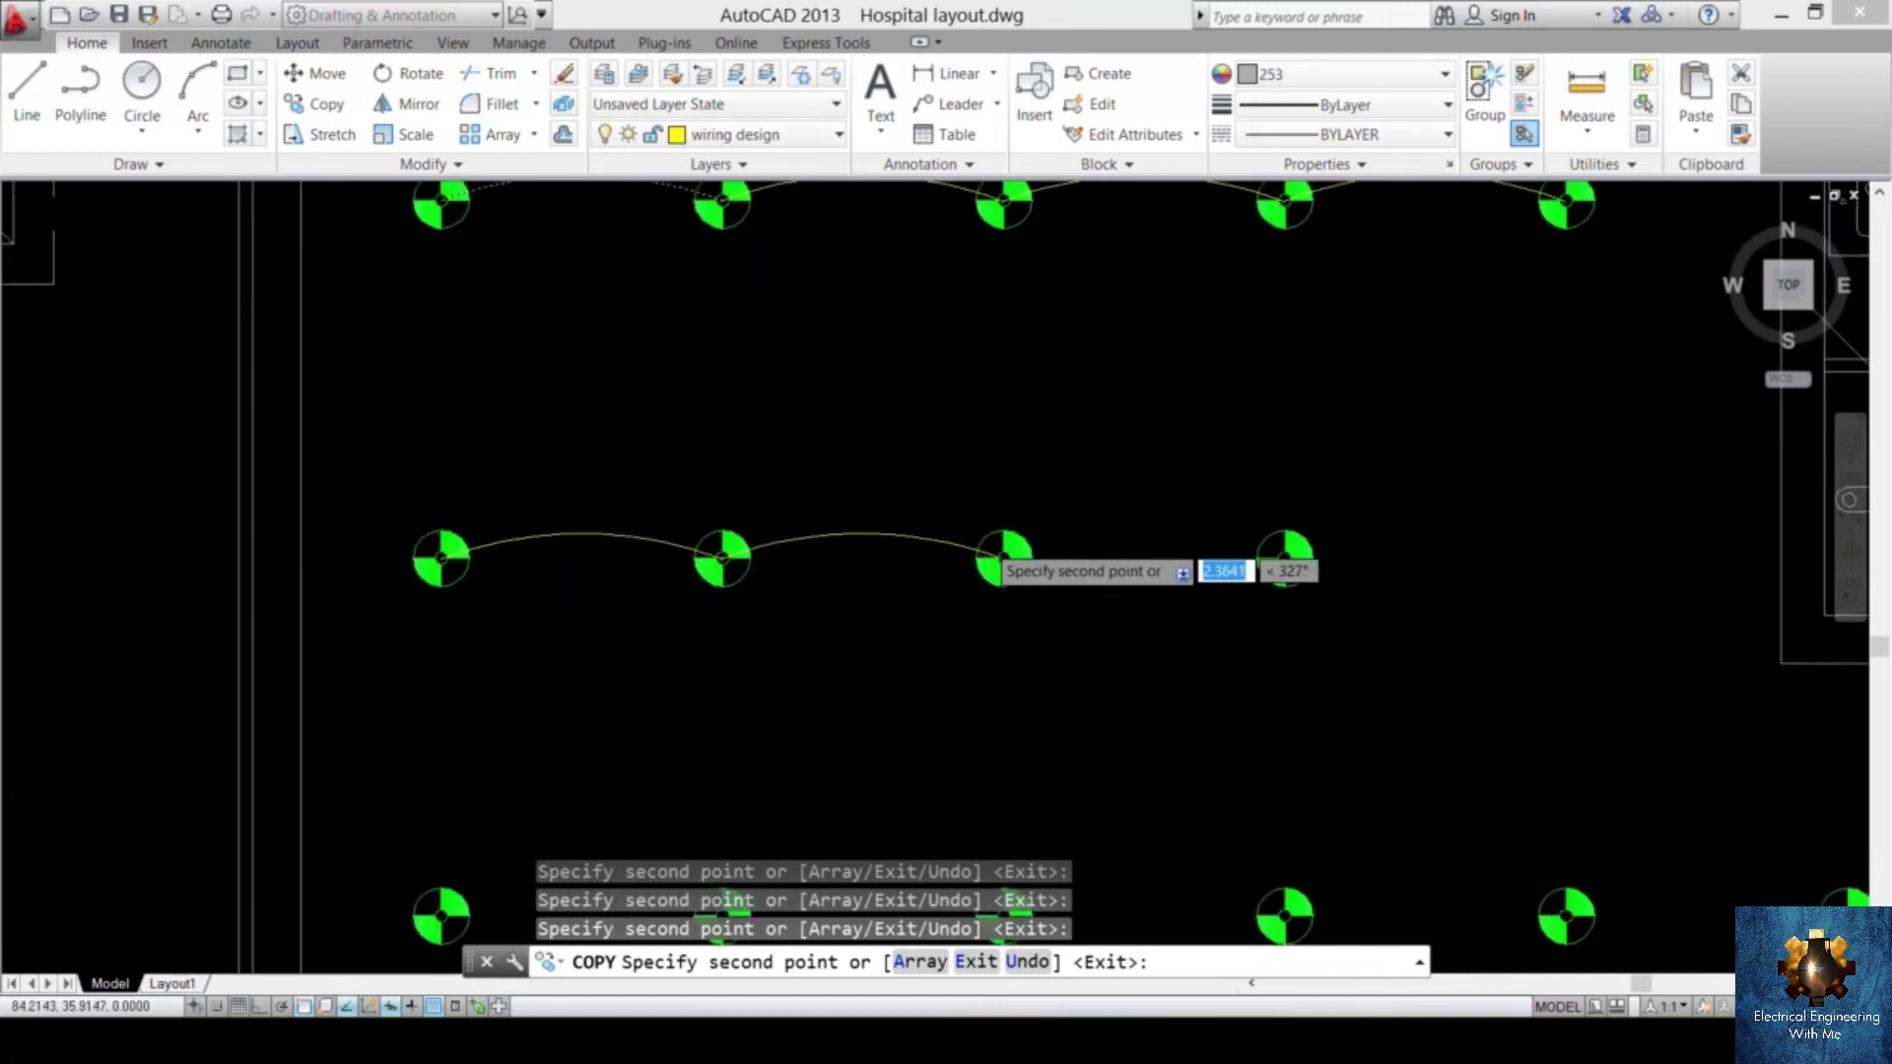
scroll(1030, 589, down, 3)
- Place three copies of the arc in the south row, starting at the first, second and third luminaire centres from the west
scroll(824, 541, up, 4)
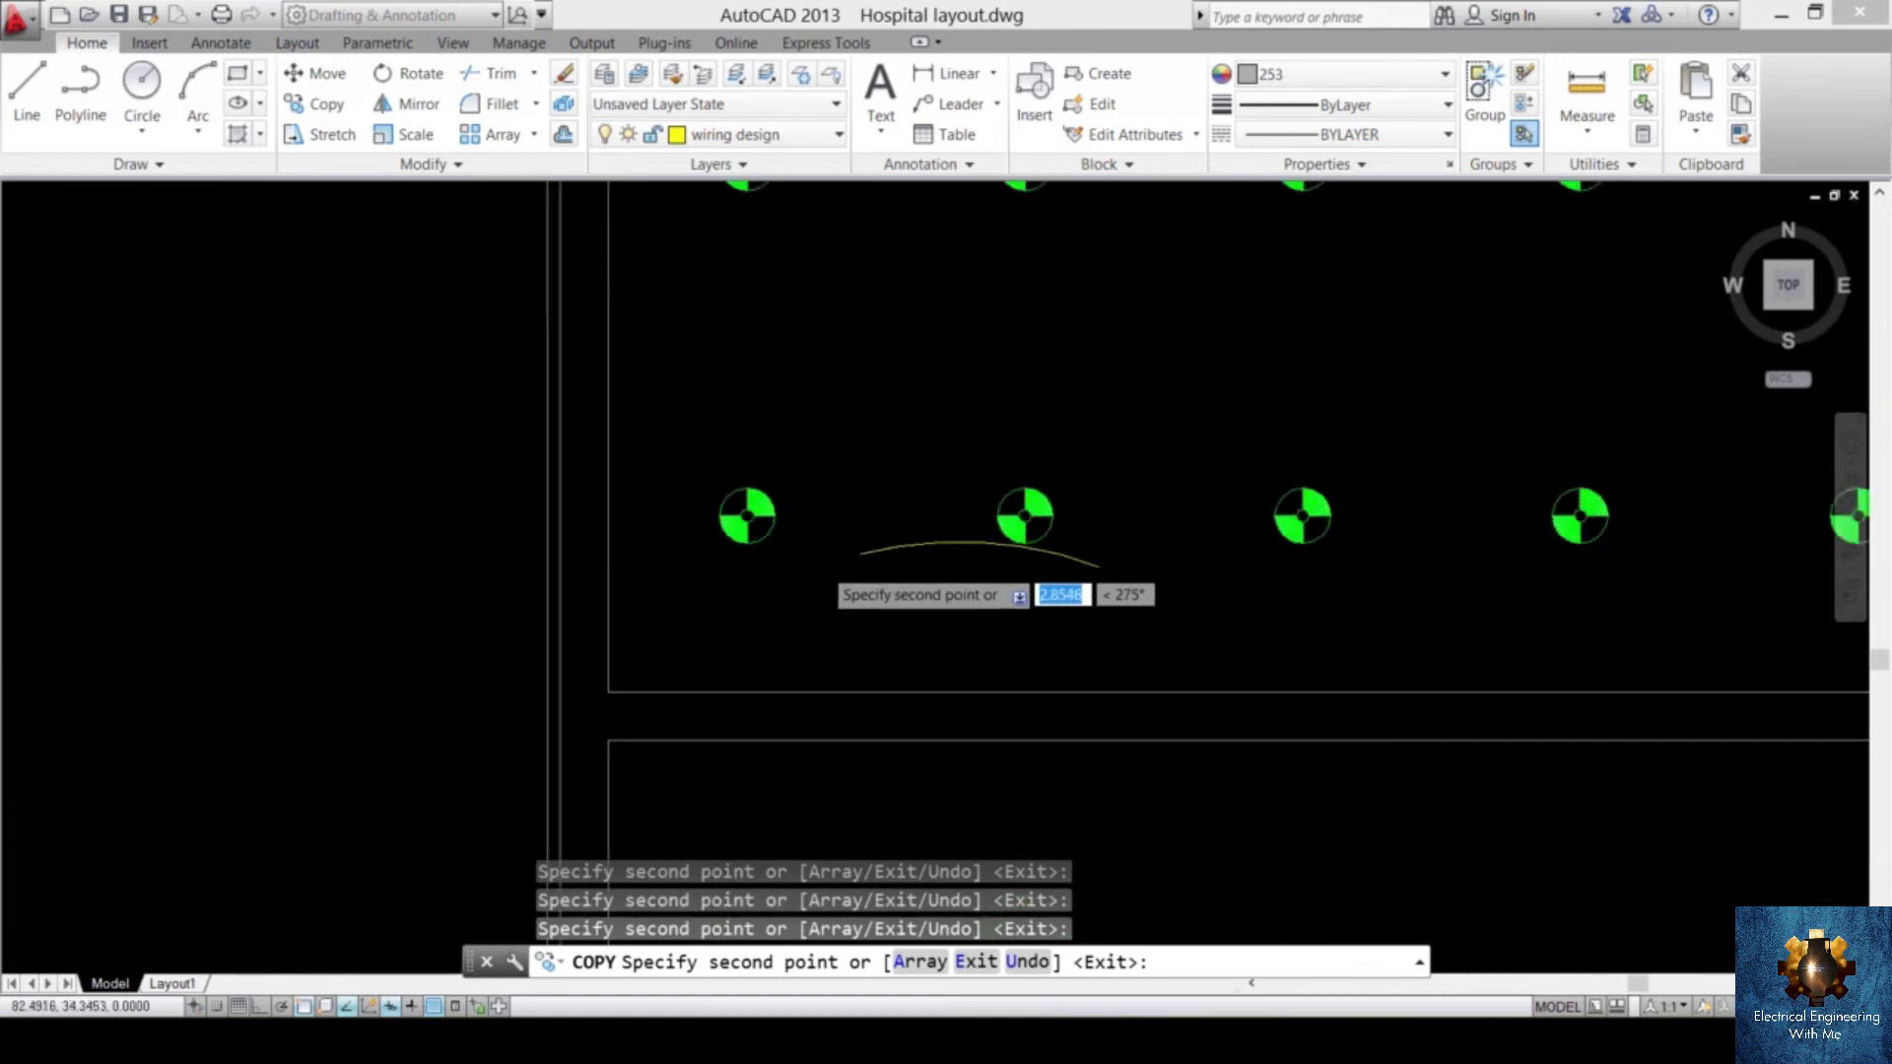
scroll(946, 523, down, 3)
scroll(765, 515, up, 4)
scroll(722, 555, up, 4)
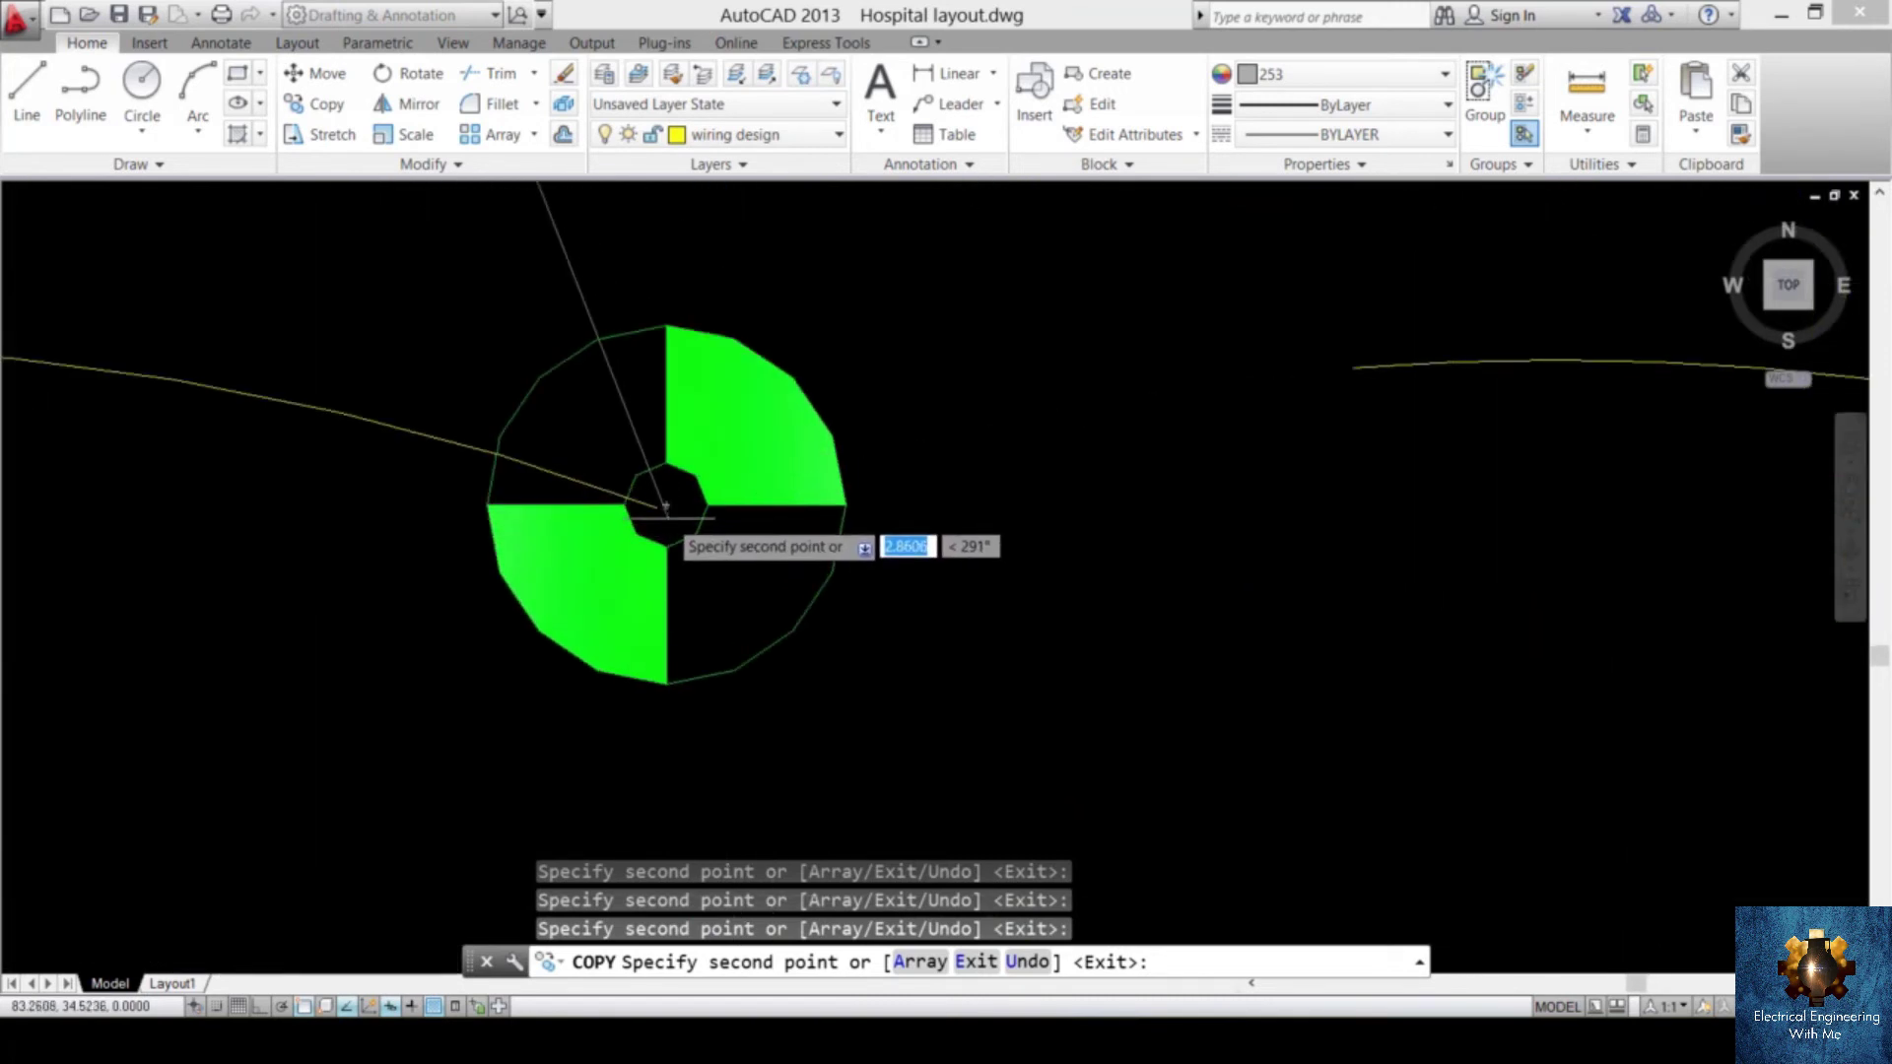
scroll(680, 518, down, 6)
scroll(547, 543, up, 5)
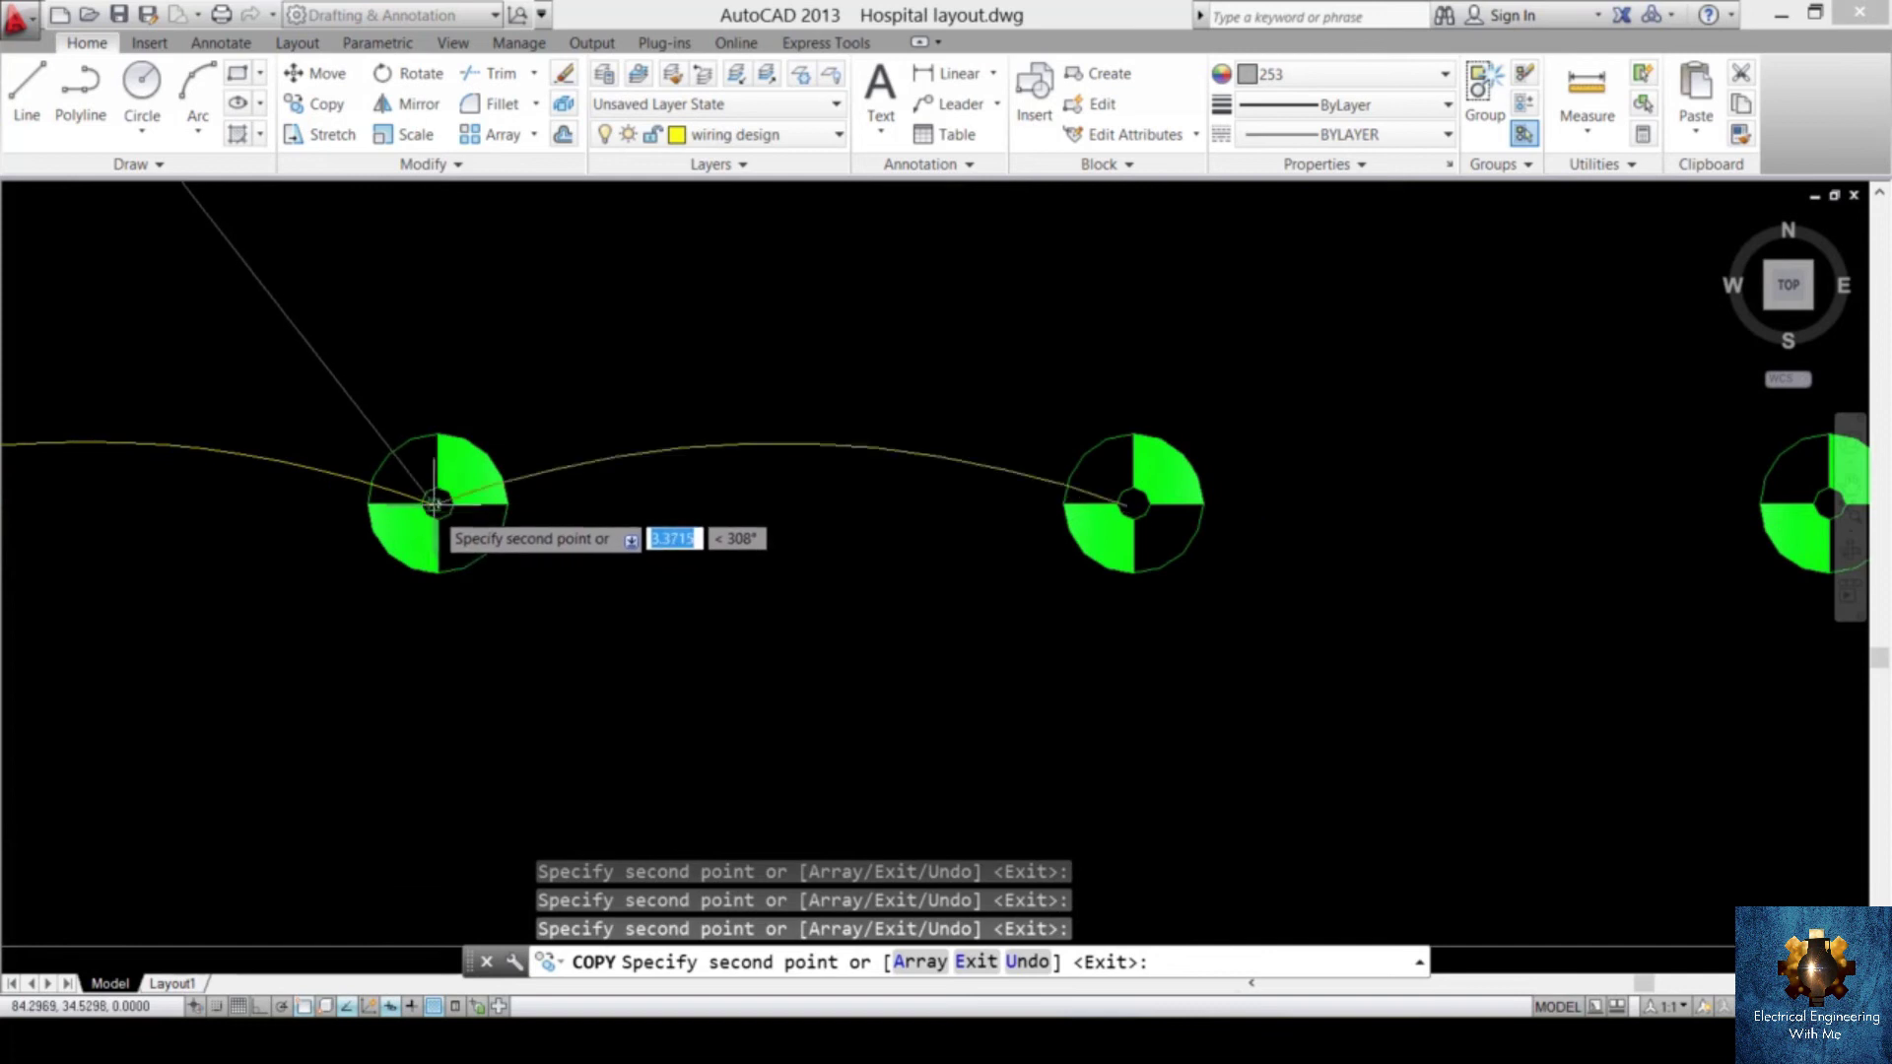
- Place copies of the arc at the south row's fourth, fifth and sixth luminaire centres from the west, and finish copying
scroll(825, 523, down, 4)
scroll(825, 523, up, 5)
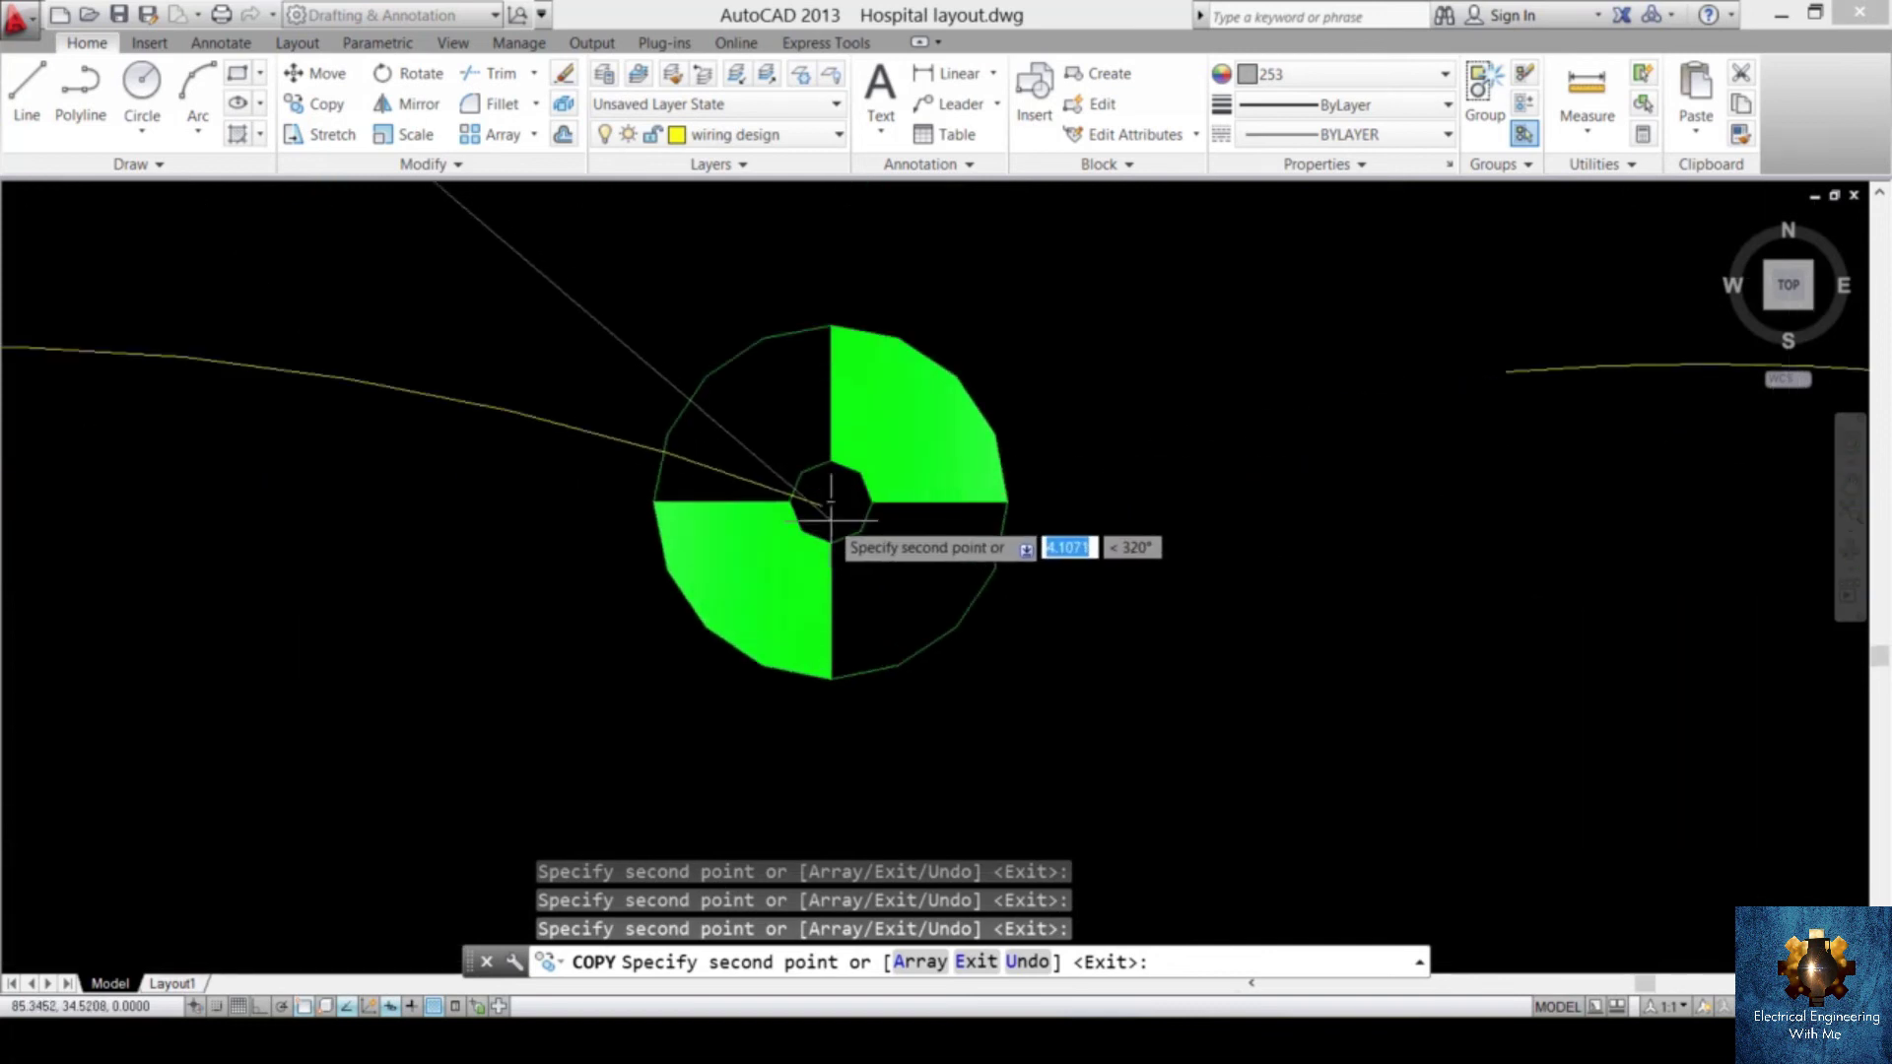
scroll(976, 542, down, 5)
scroll(977, 537, up, 1)
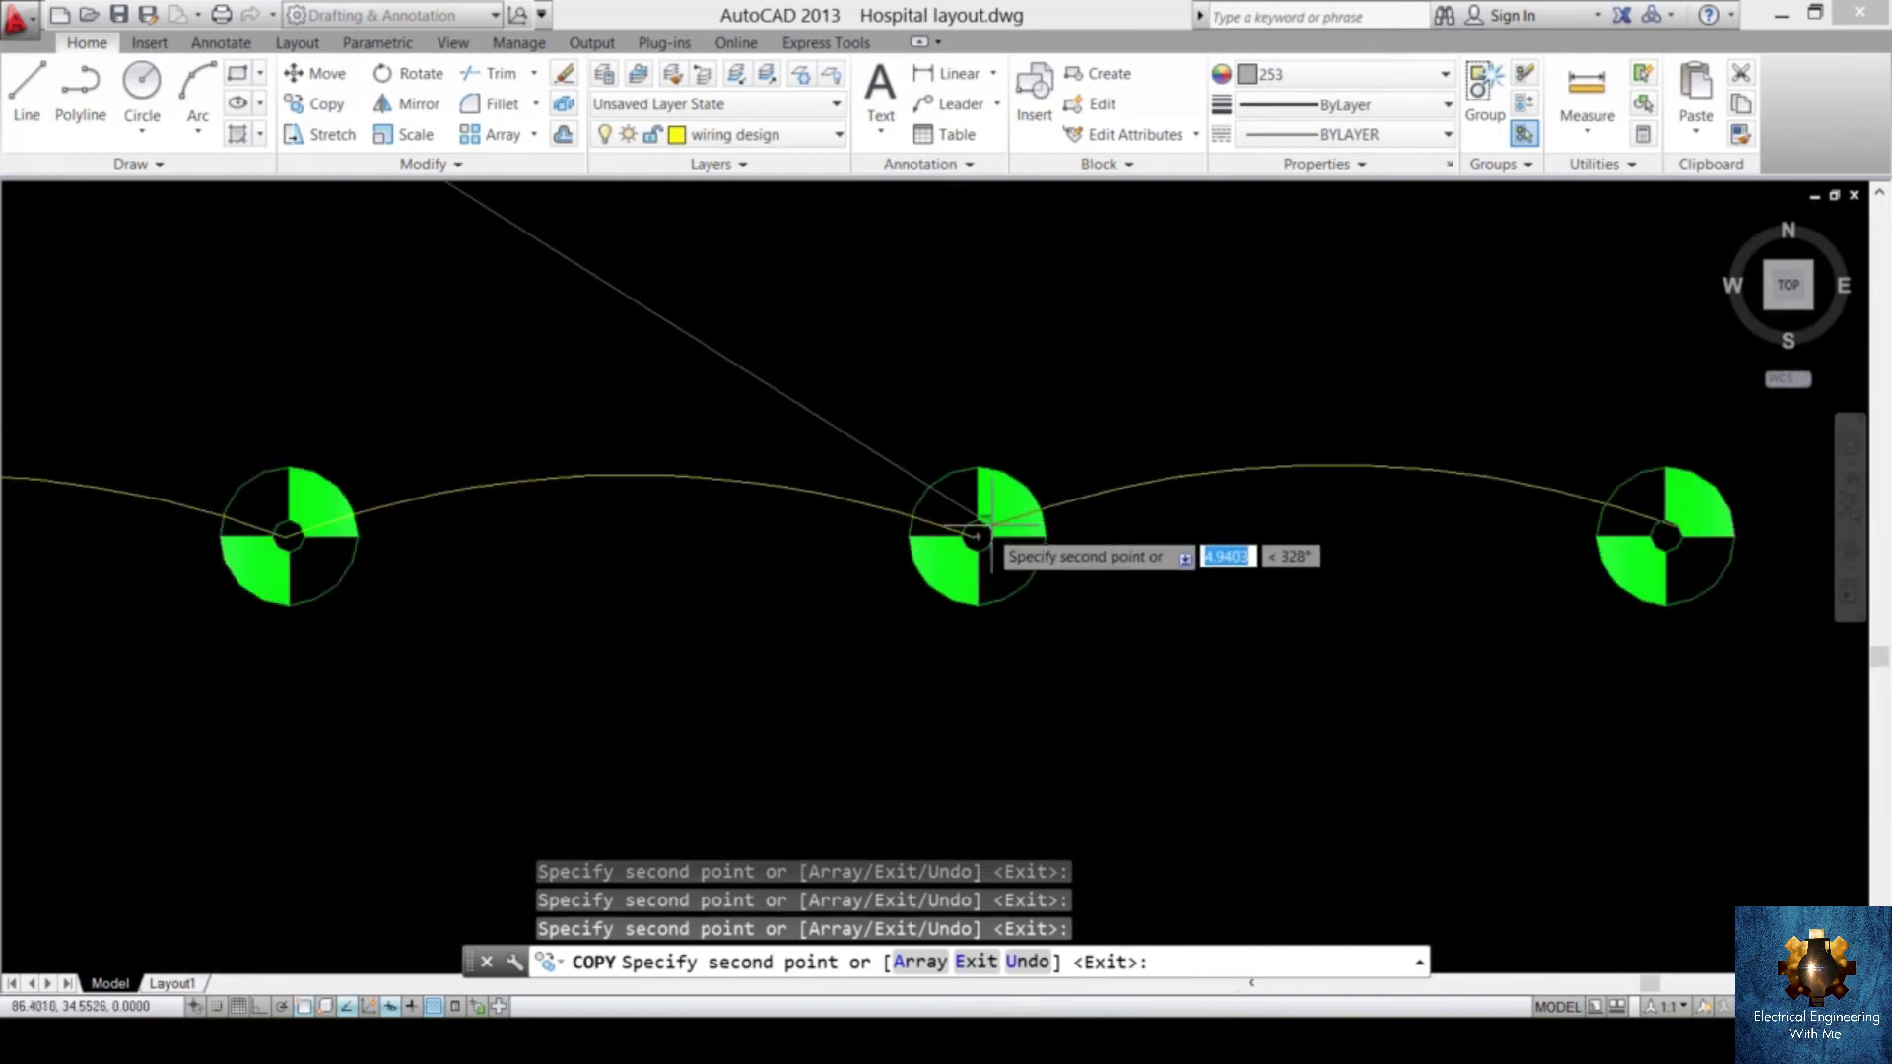
scroll(977, 537, down, 5)
scroll(867, 552, up, 5)
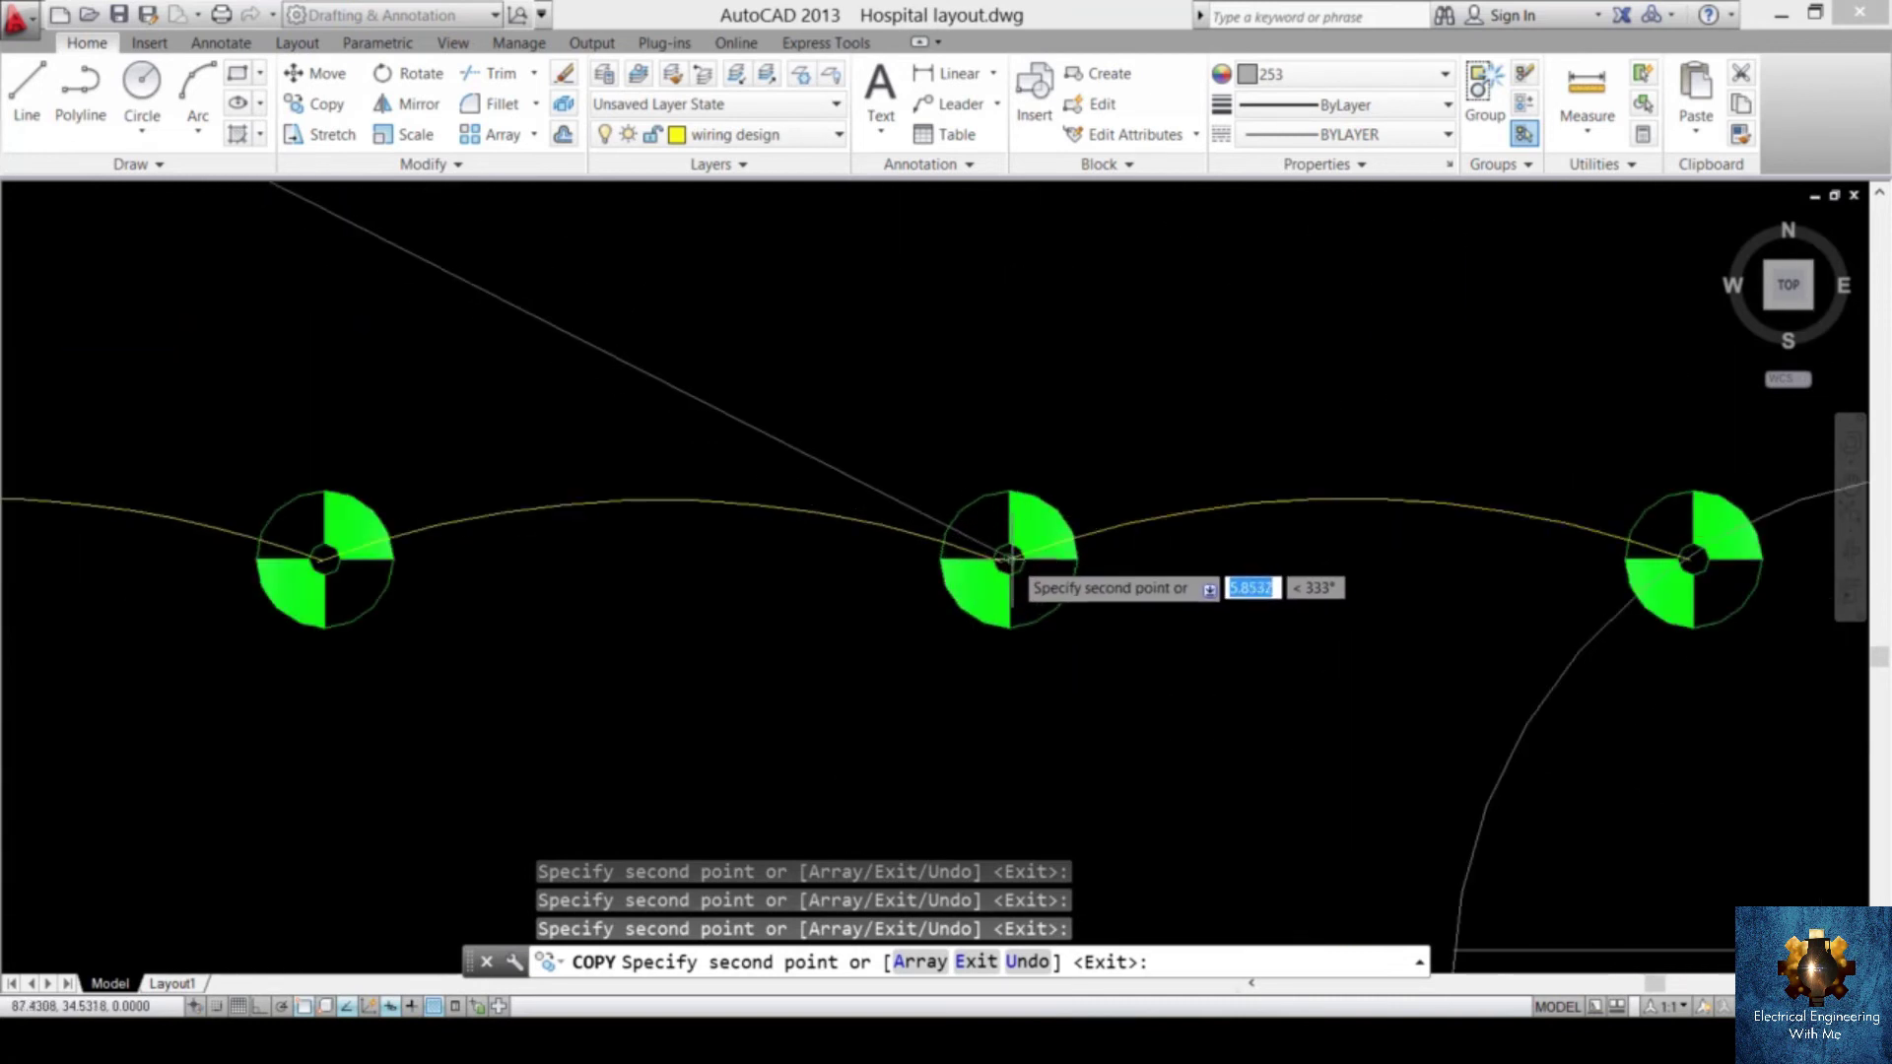
scroll(1005, 547, down, 6)
key(Escape)
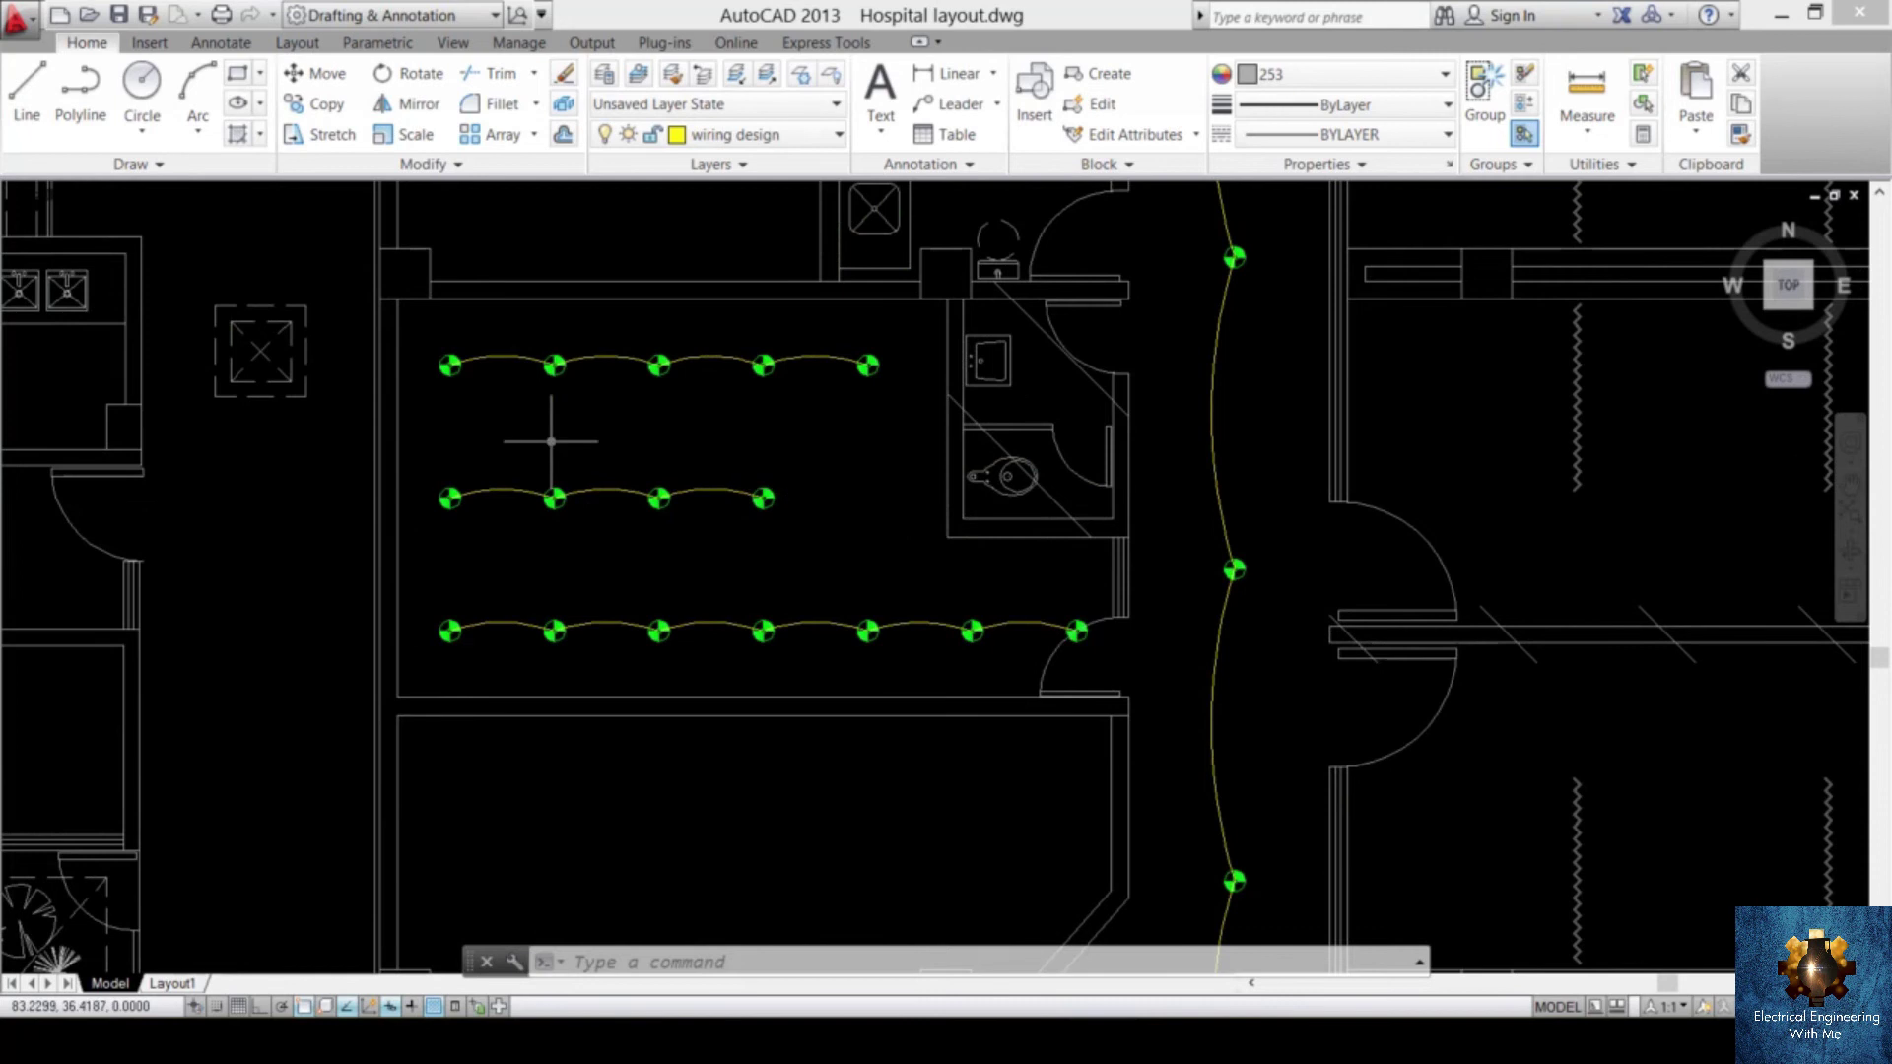
- Draw a slightly west-bowed arc from the centre of the middle row's westernmost luminaire to the south row's westernmost luminaire
scroll(576, 504, up, 4)
text(A)
key(Return)
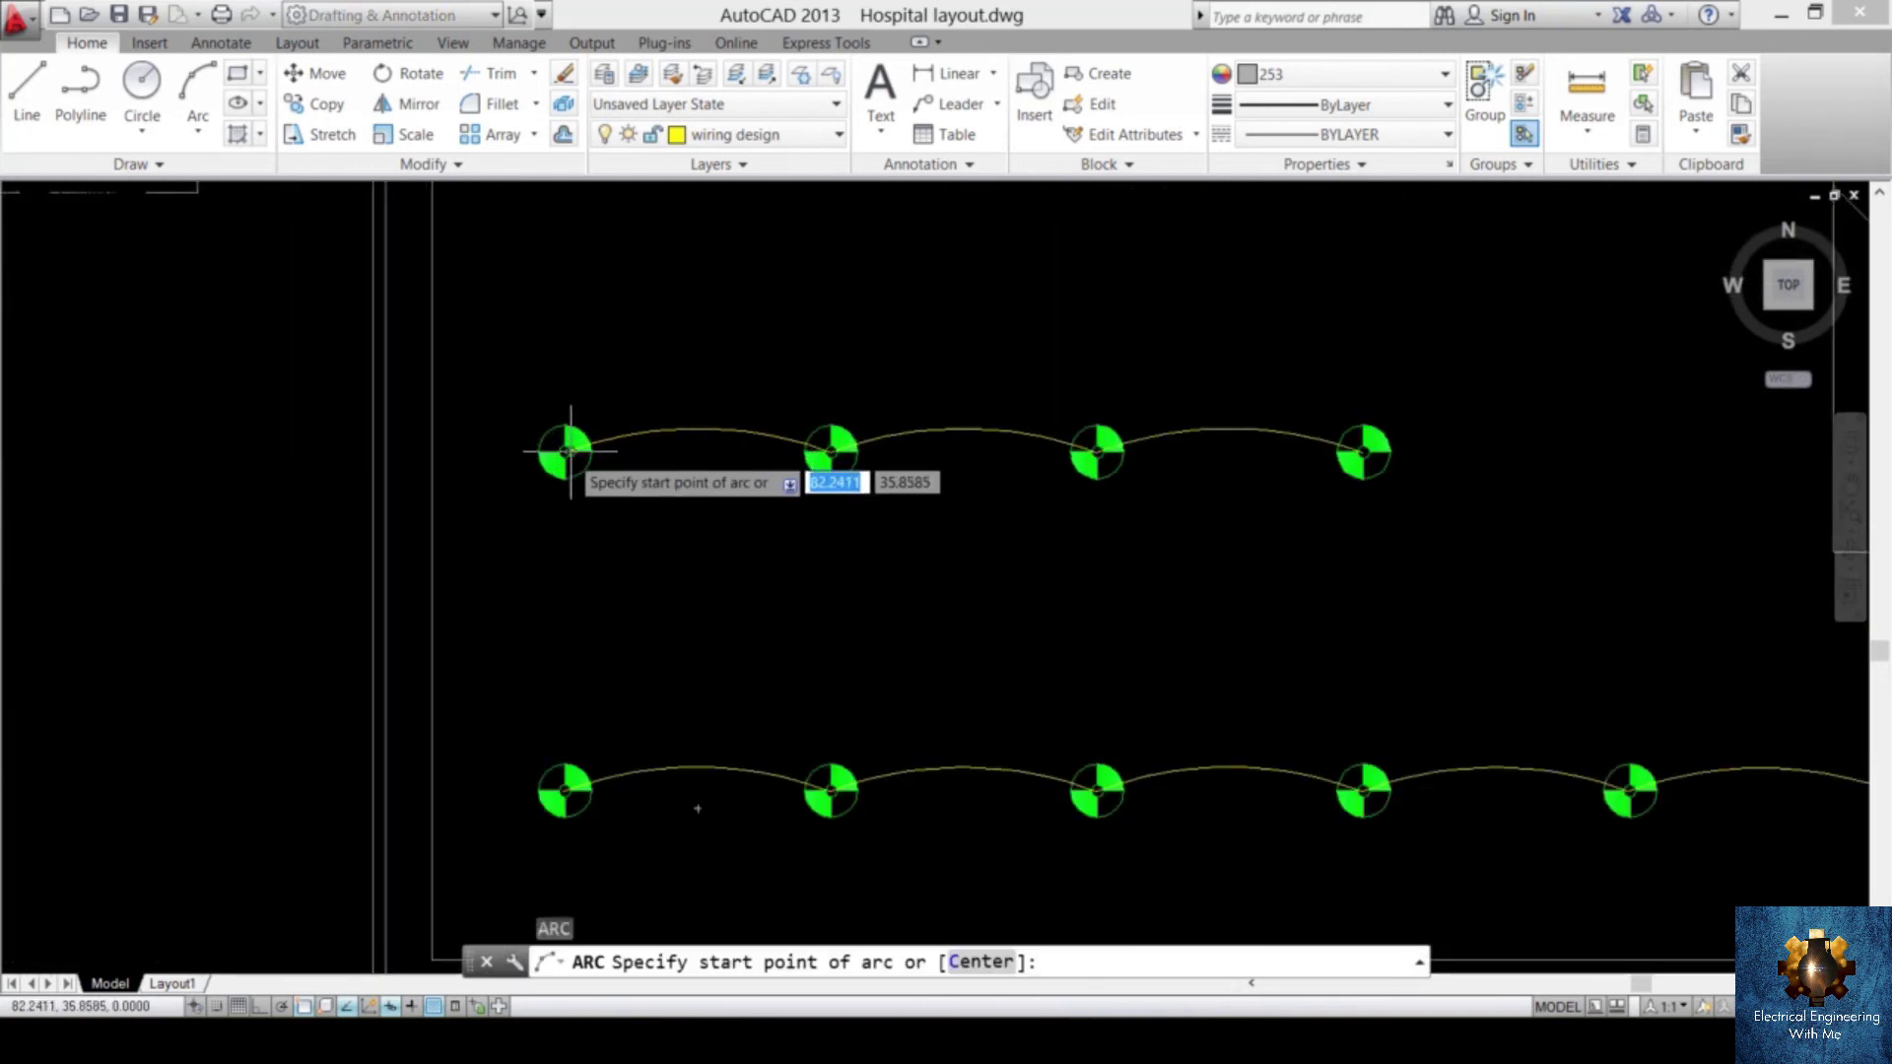
scroll(566, 450, up, 5)
click(567, 451)
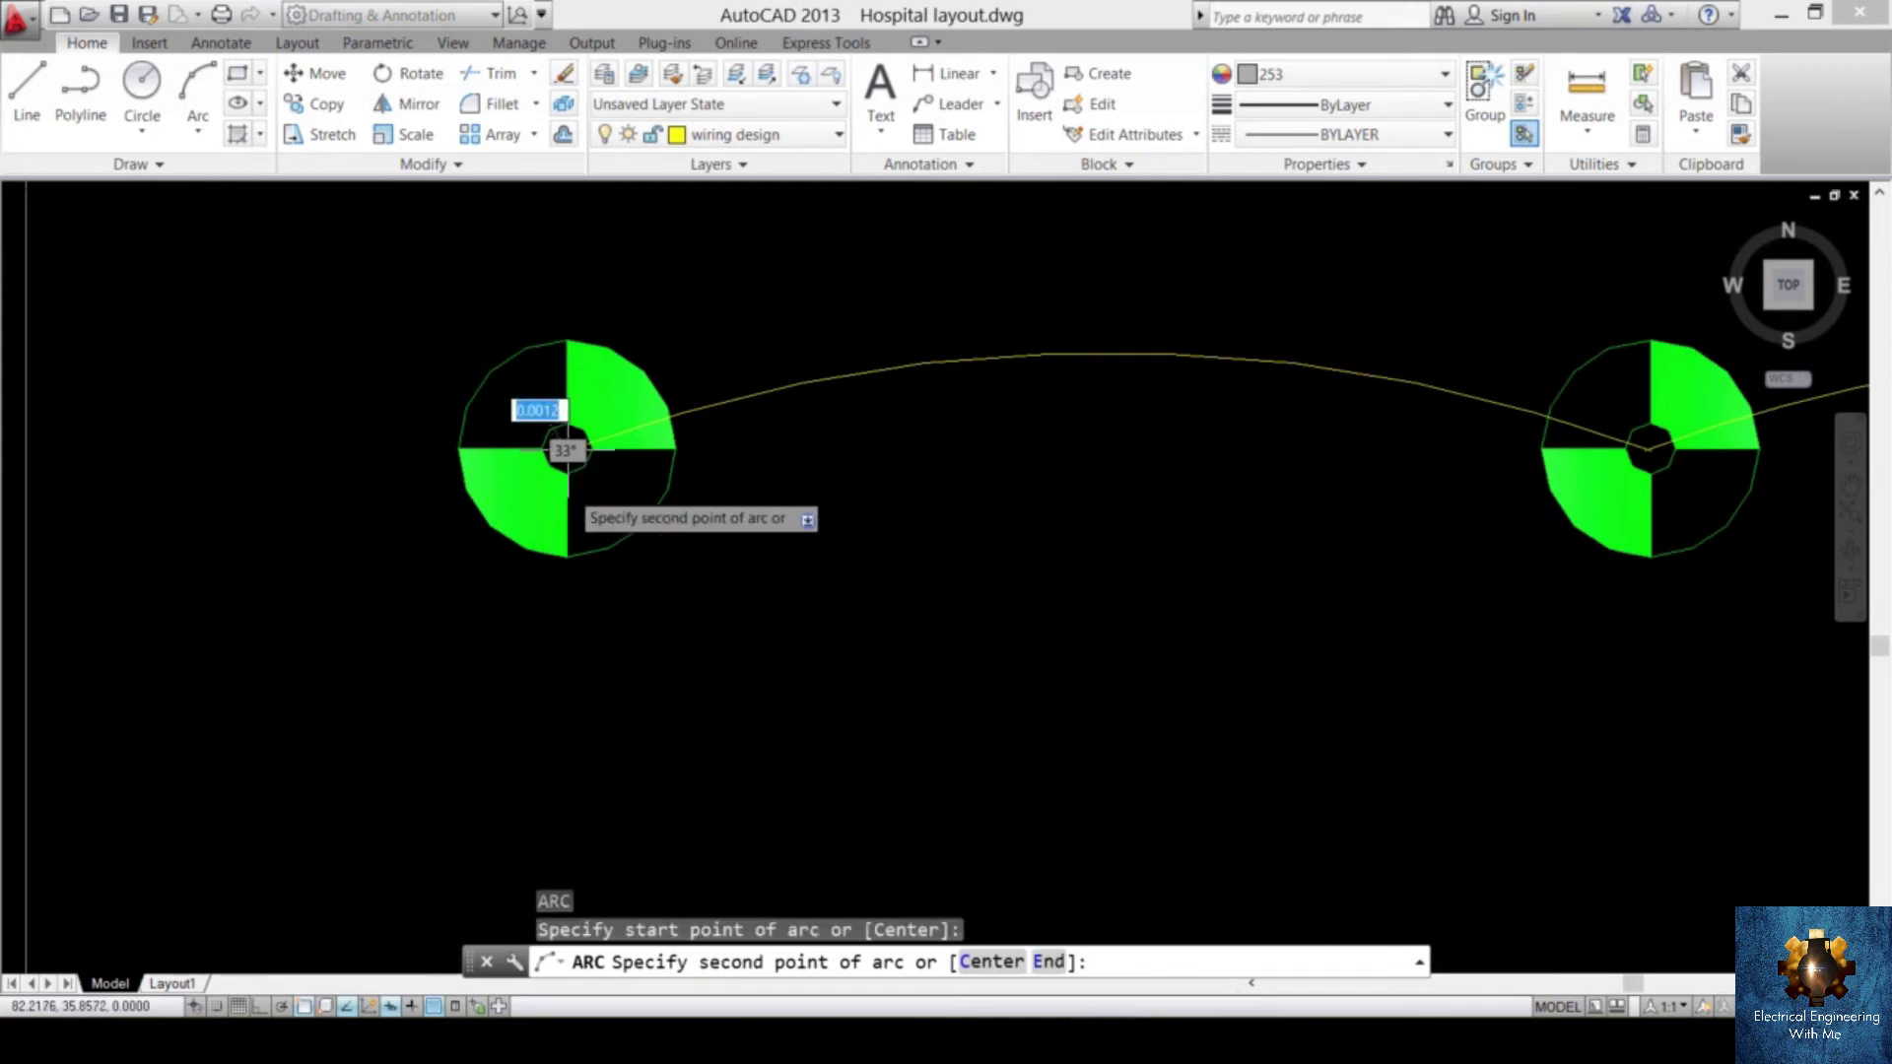
scroll(567, 459, down, 4)
click(562, 505)
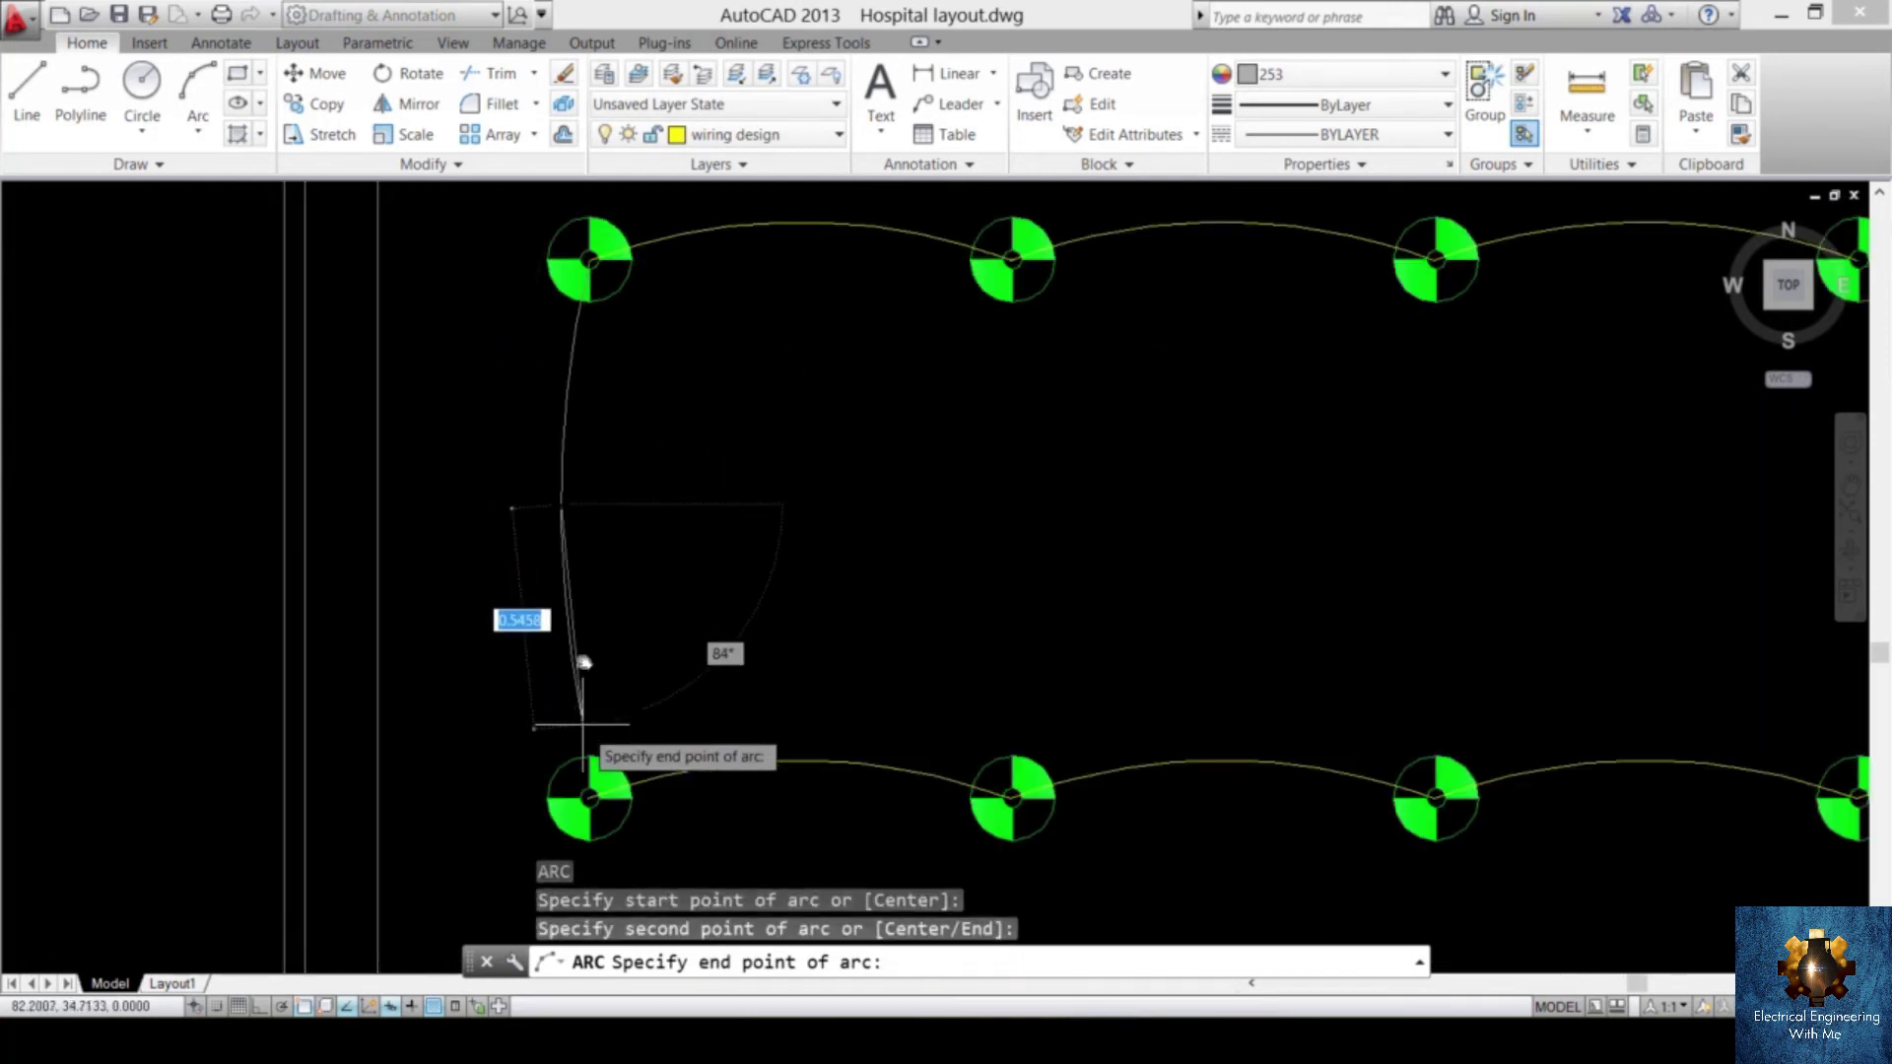
middle_drag(589, 797, 590, 653)
click(590, 652)
- Set the colour of the new arc joining the middle and south rows to Yellow and deselect it
scroll(589, 652, down, 3)
click(463, 863)
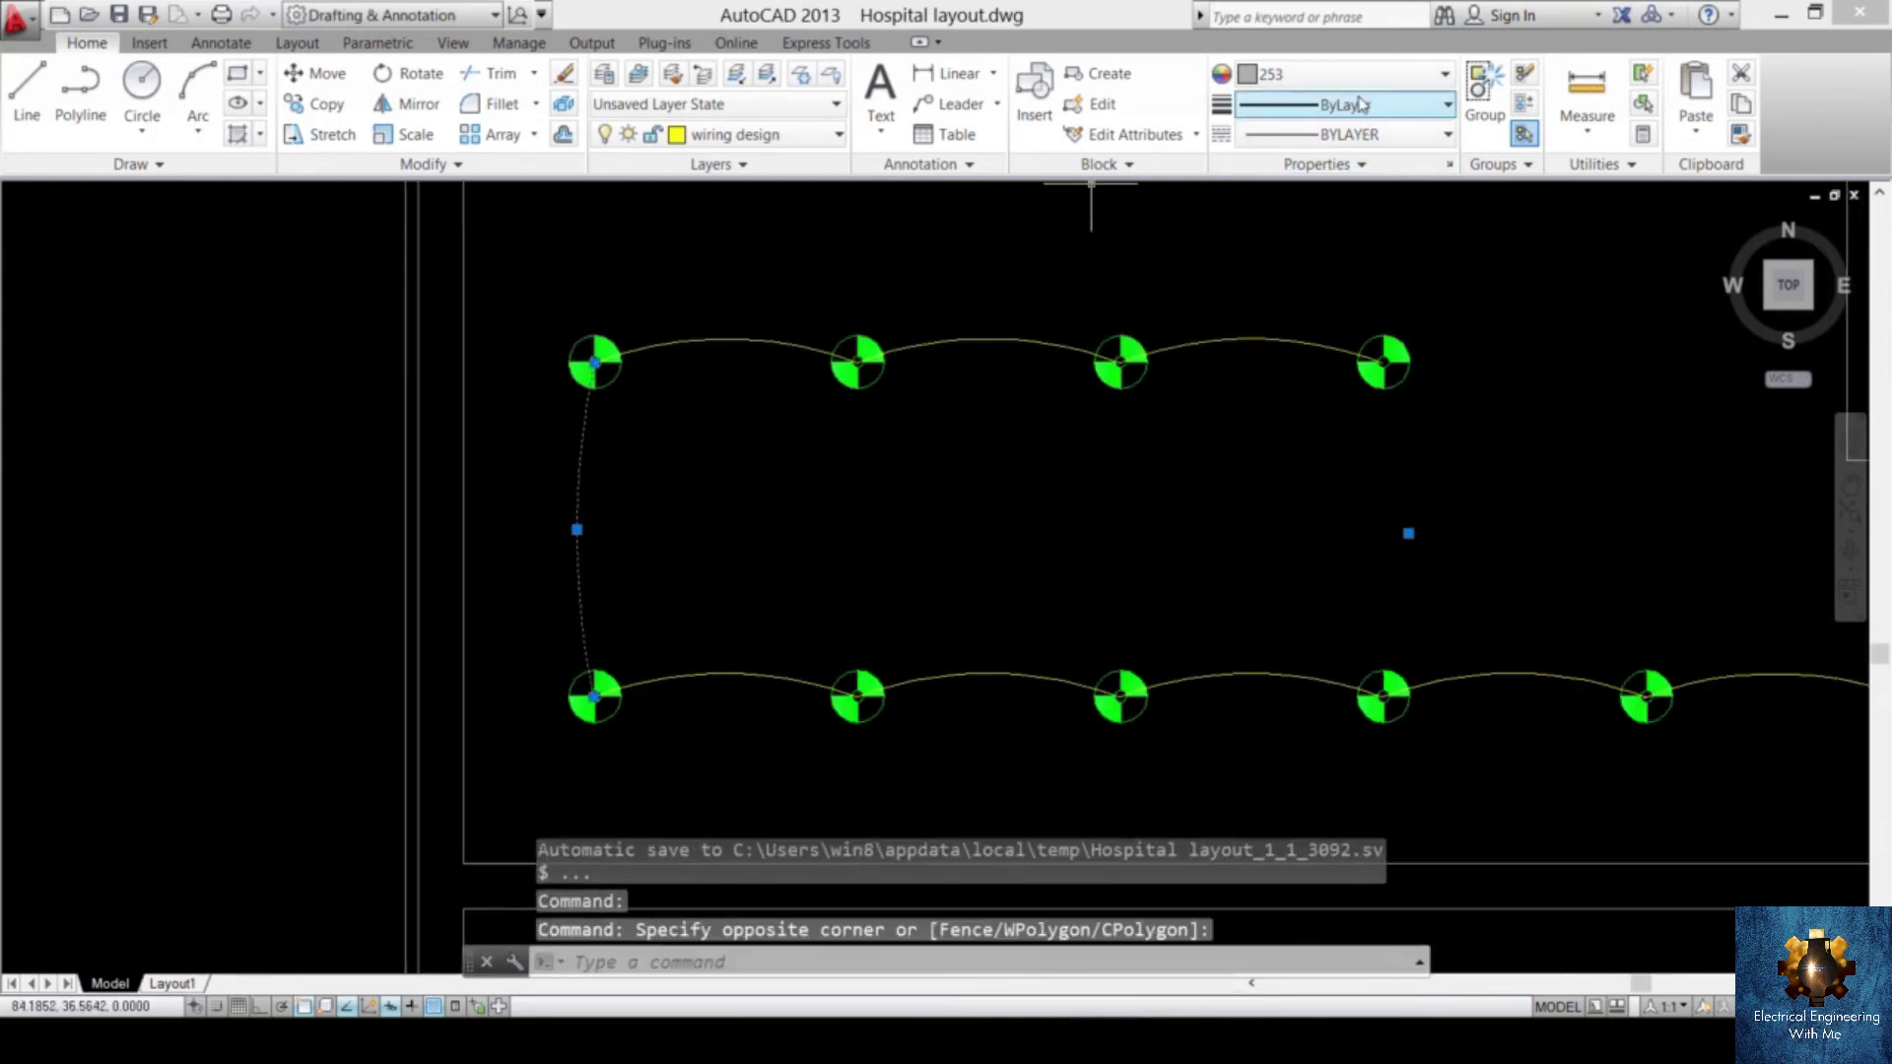
click(1331, 74)
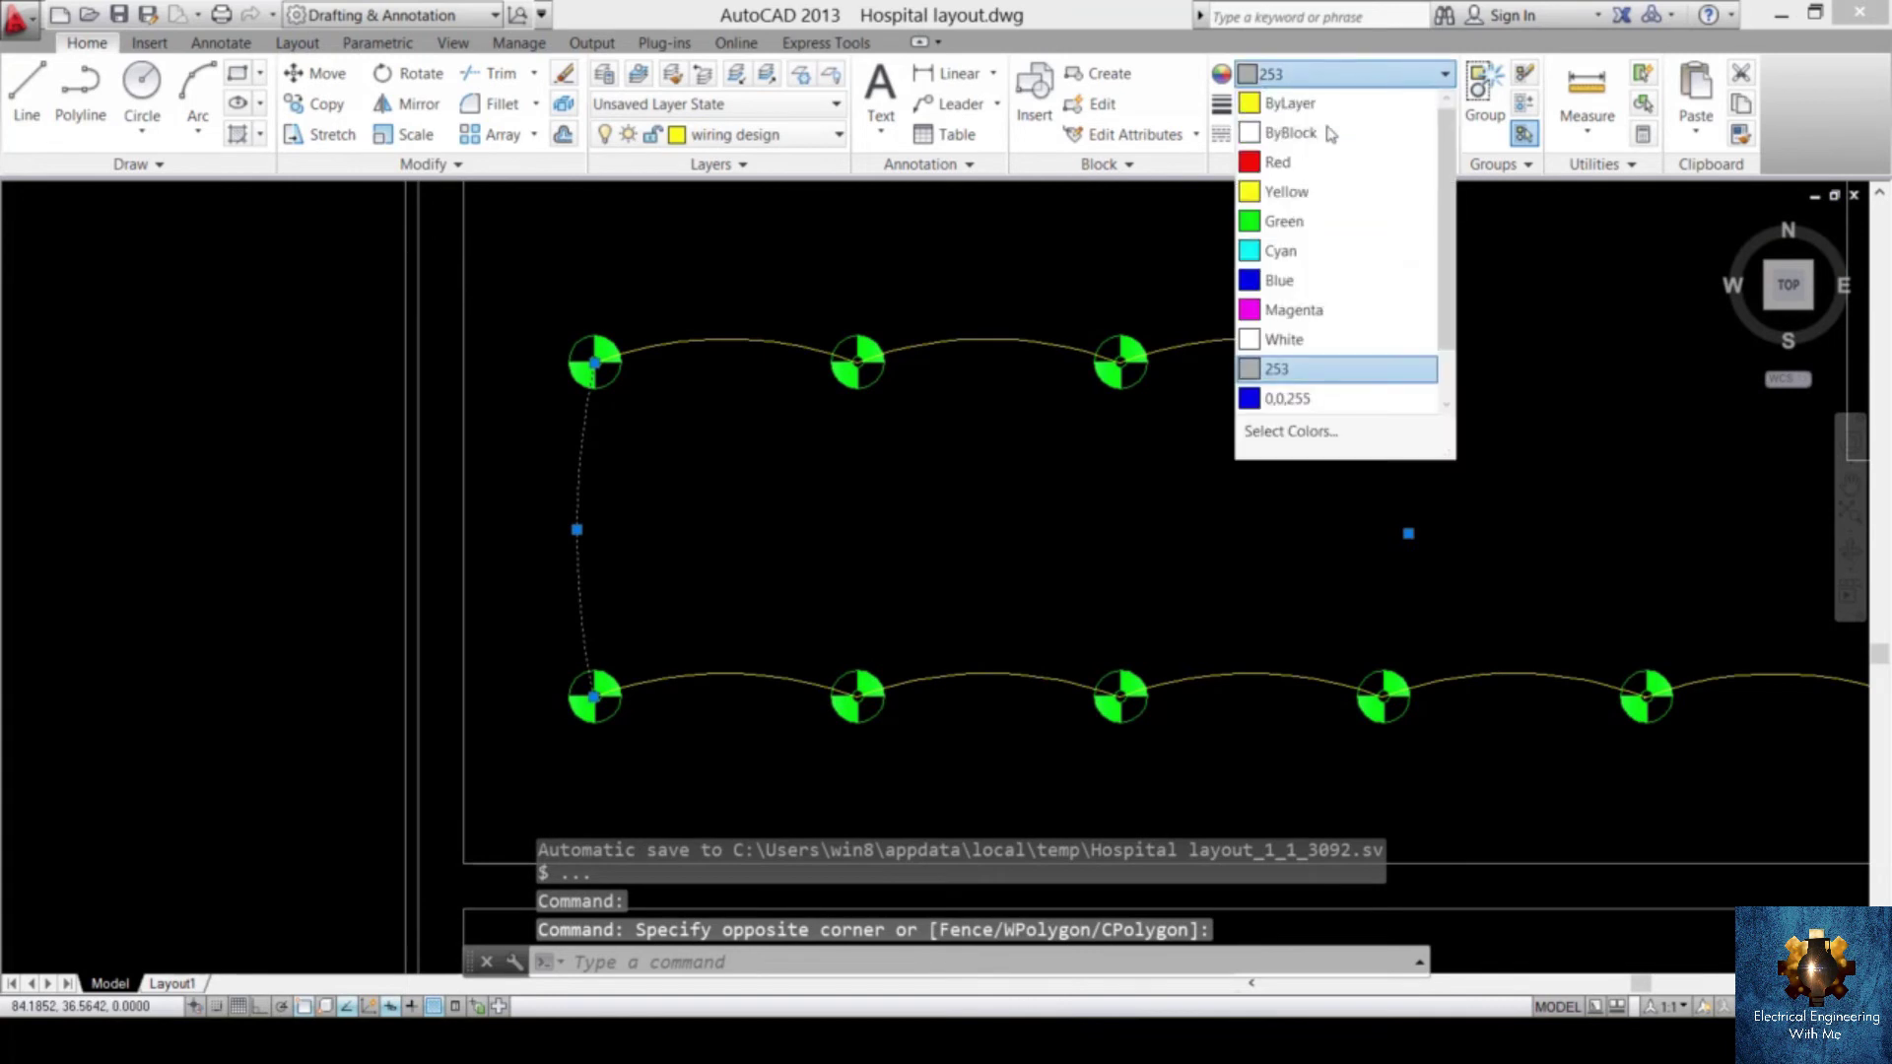
click(1281, 191)
scroll(1045, 515, down, 3)
scroll(1103, 493, up, 2)
middle_drag(1104, 492, 988, 571)
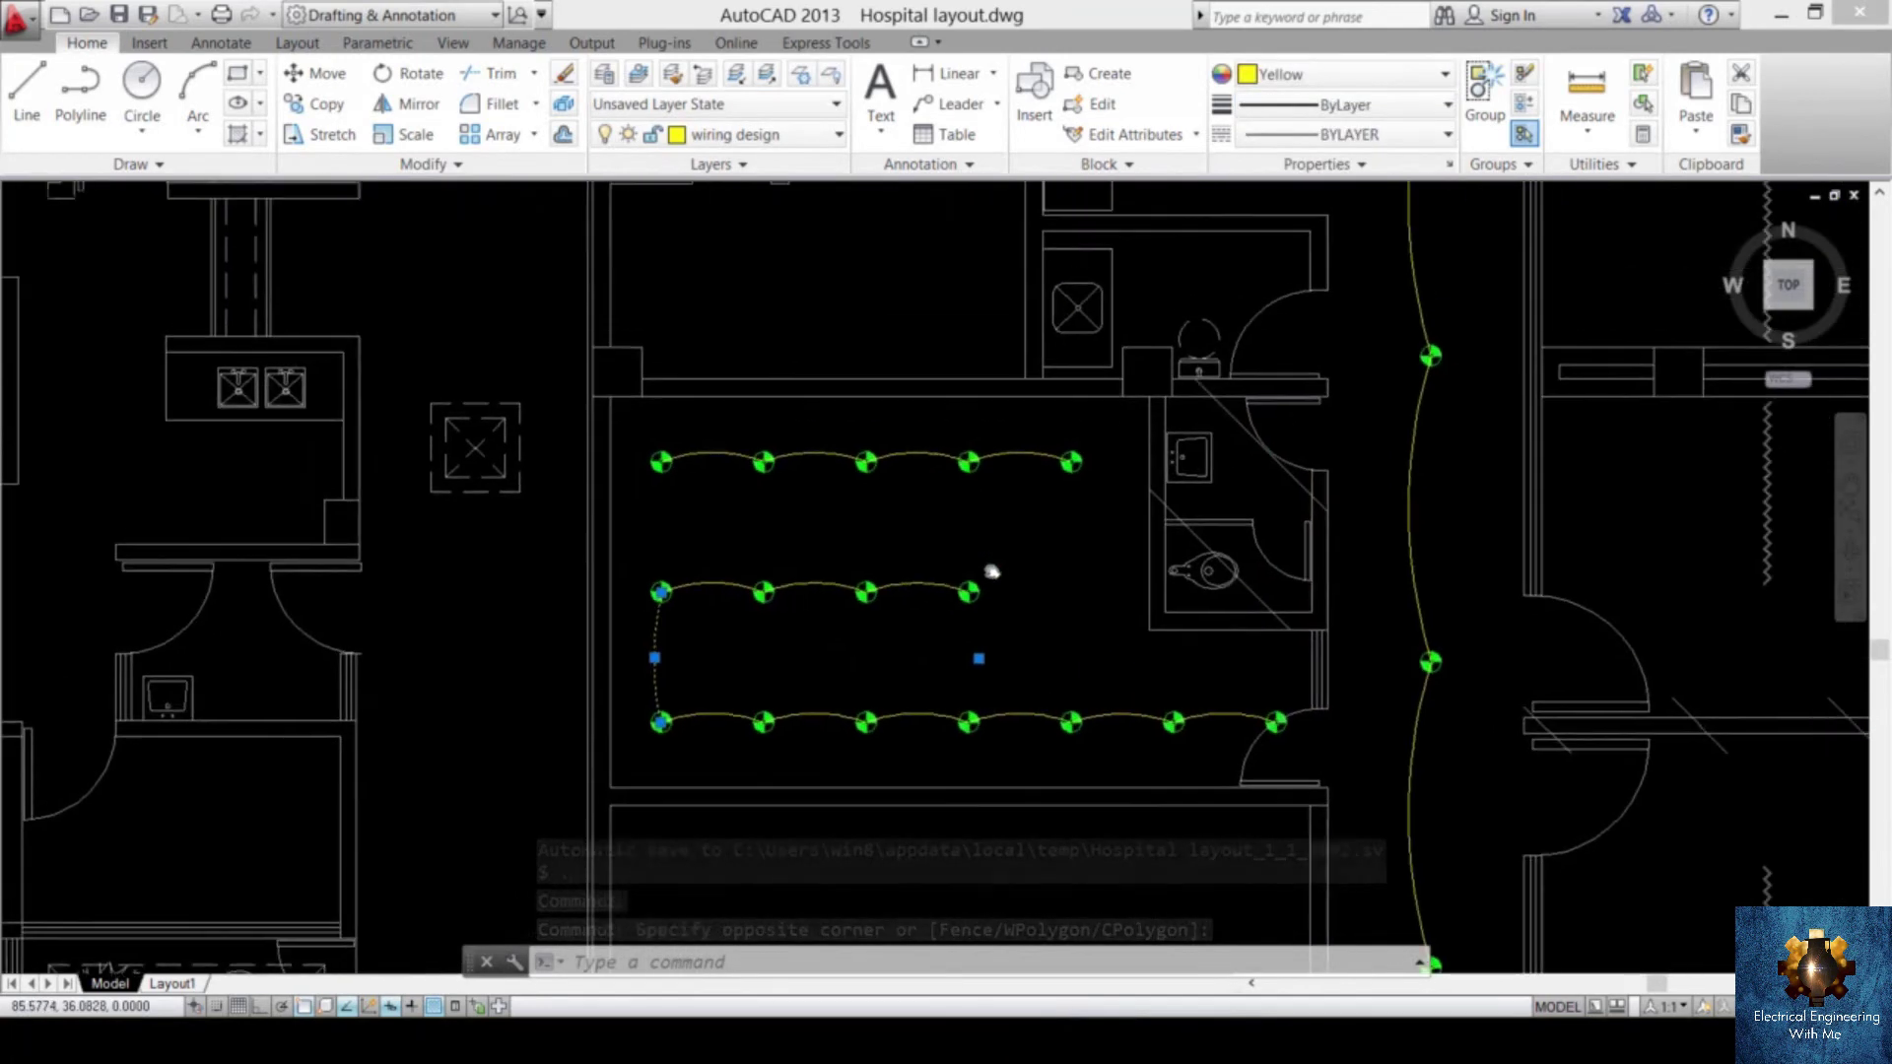
key(Escape)
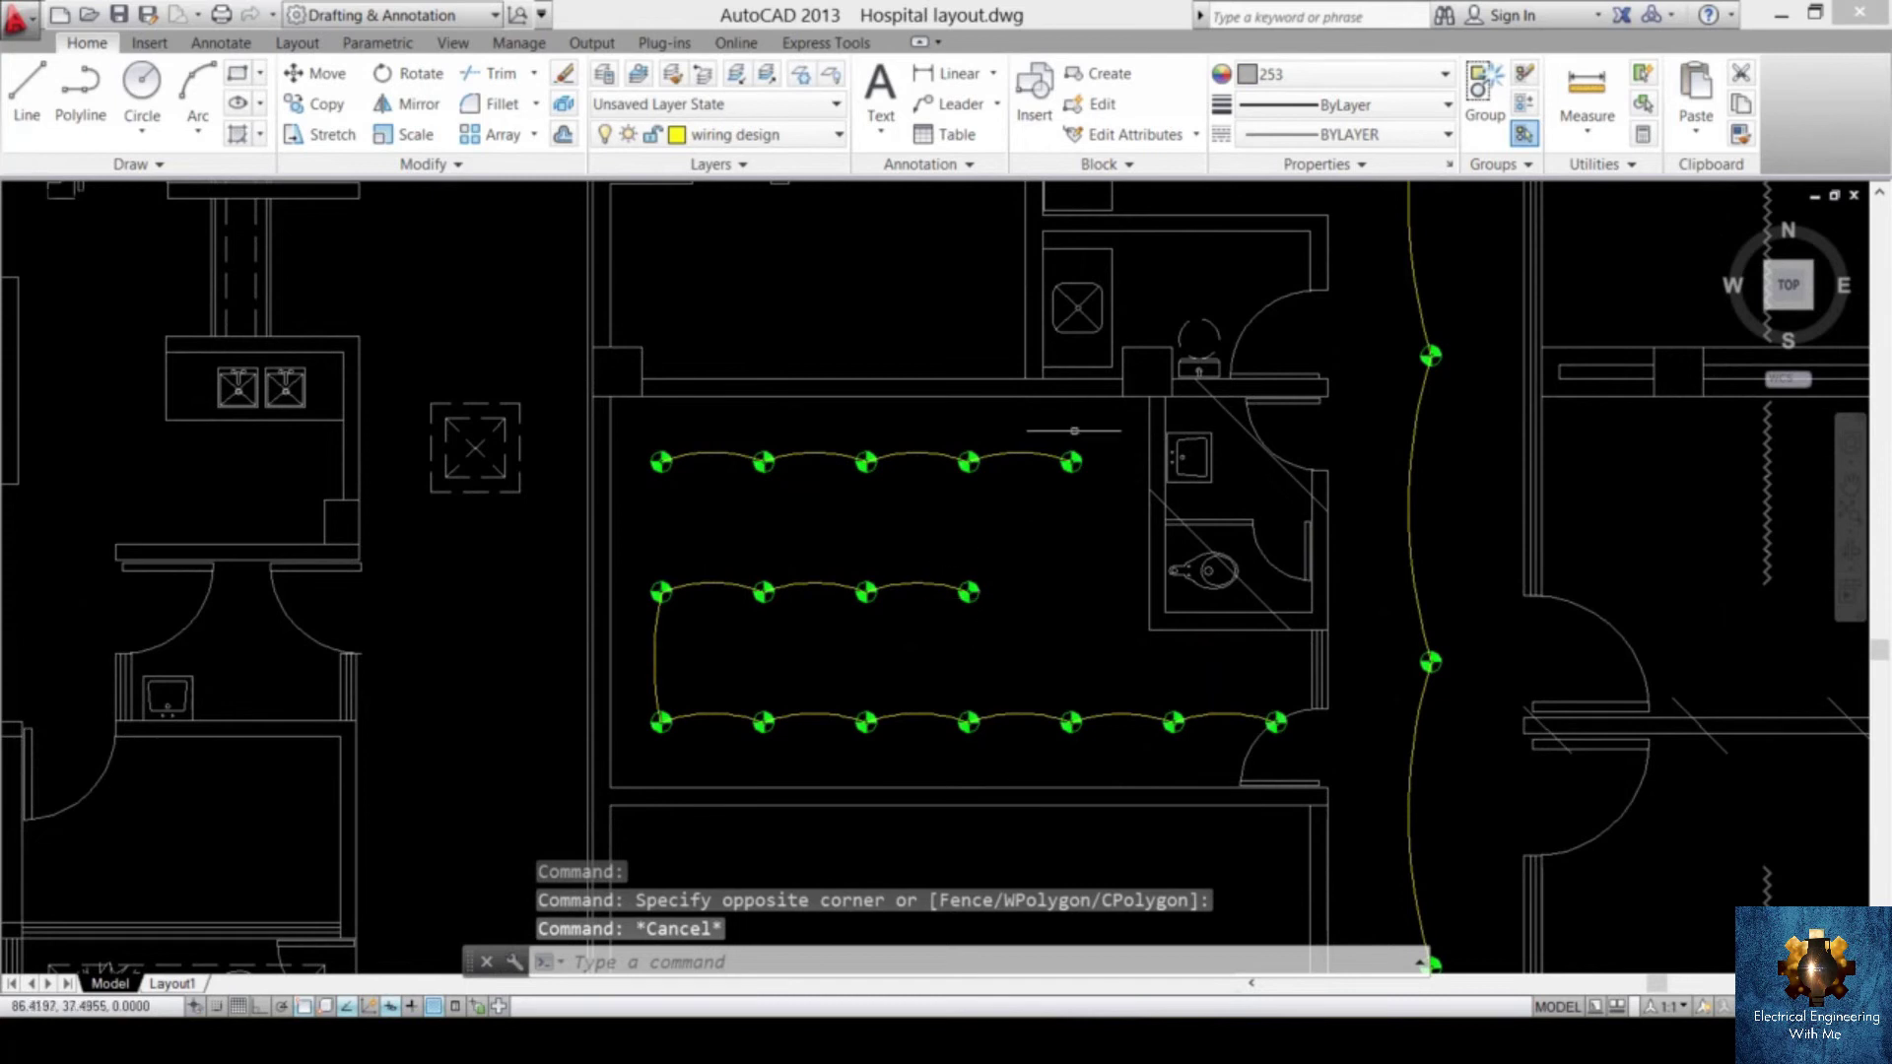
- Draw an arc from the centre of the north row's easternmost luminaire diagonally to the middle row's easternmost luminaire
scroll(1065, 483, up, 4)
text(a)
key(Return)
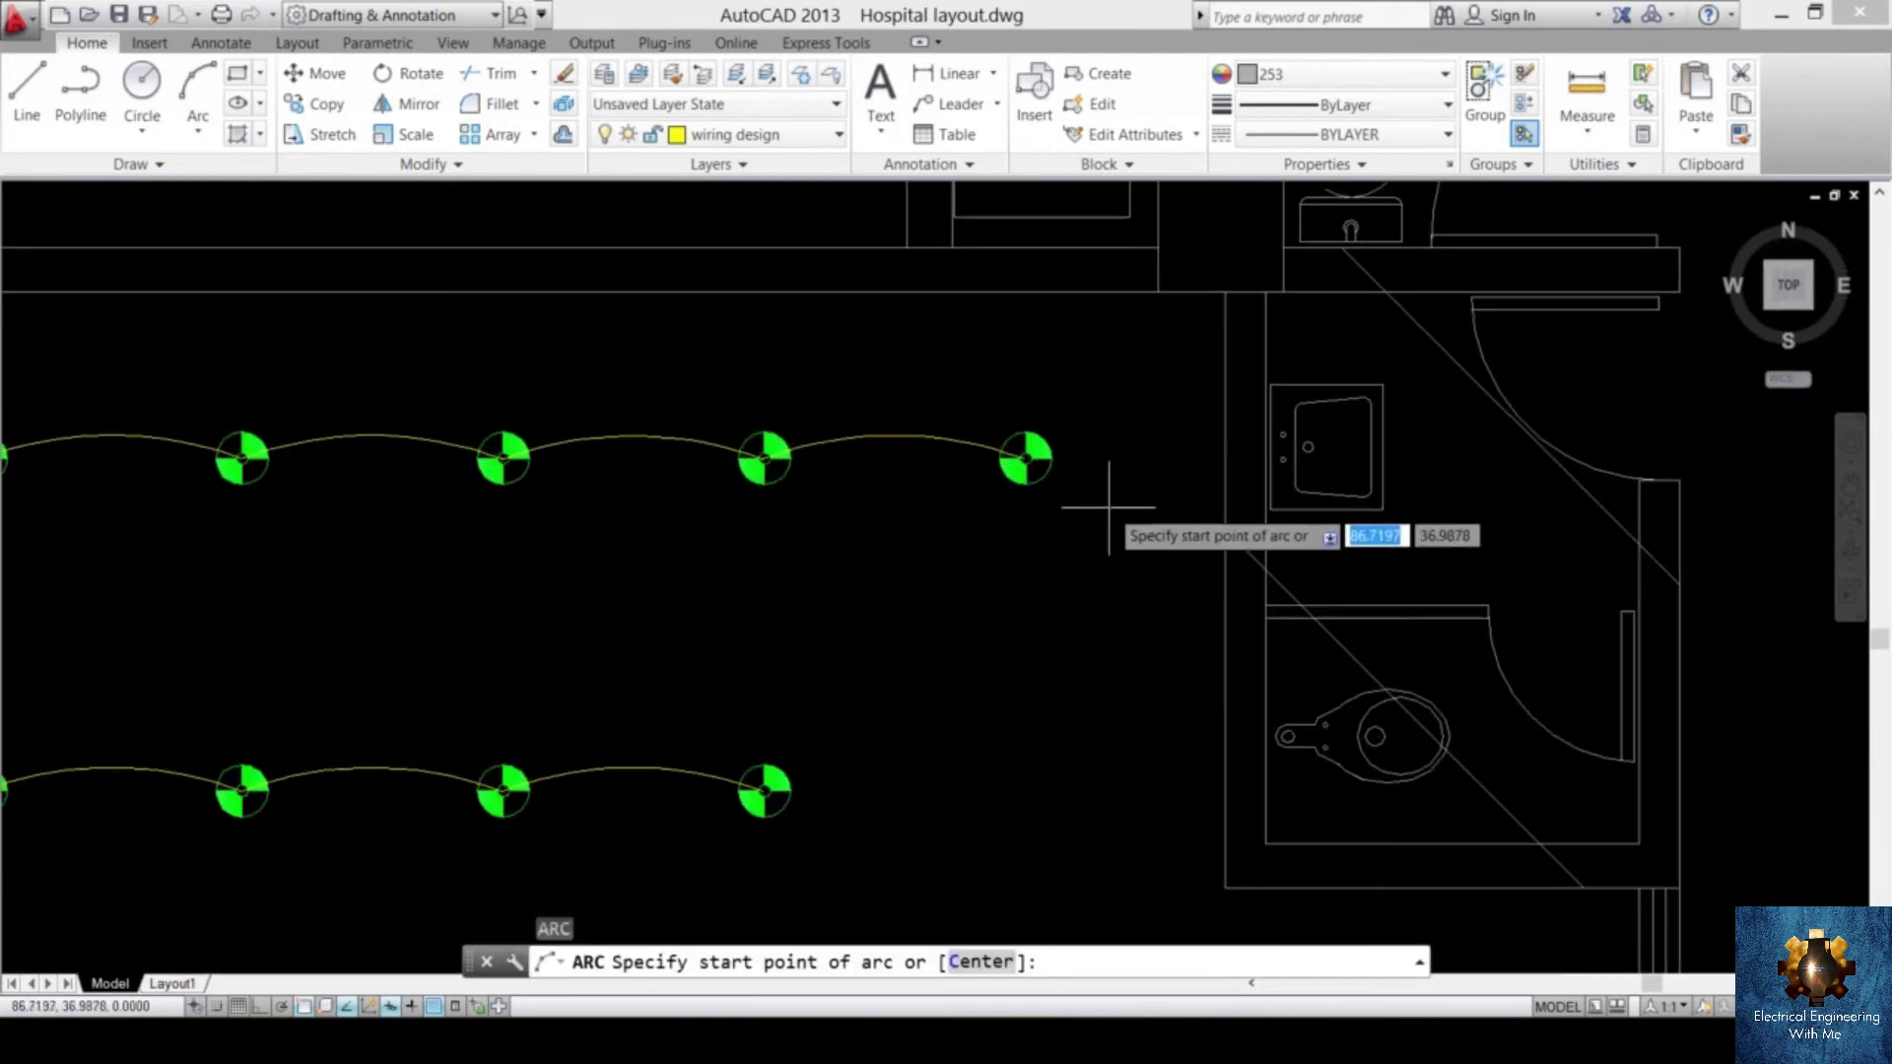
scroll(1026, 462, up, 6)
click(1025, 468)
scroll(986, 435, down, 6)
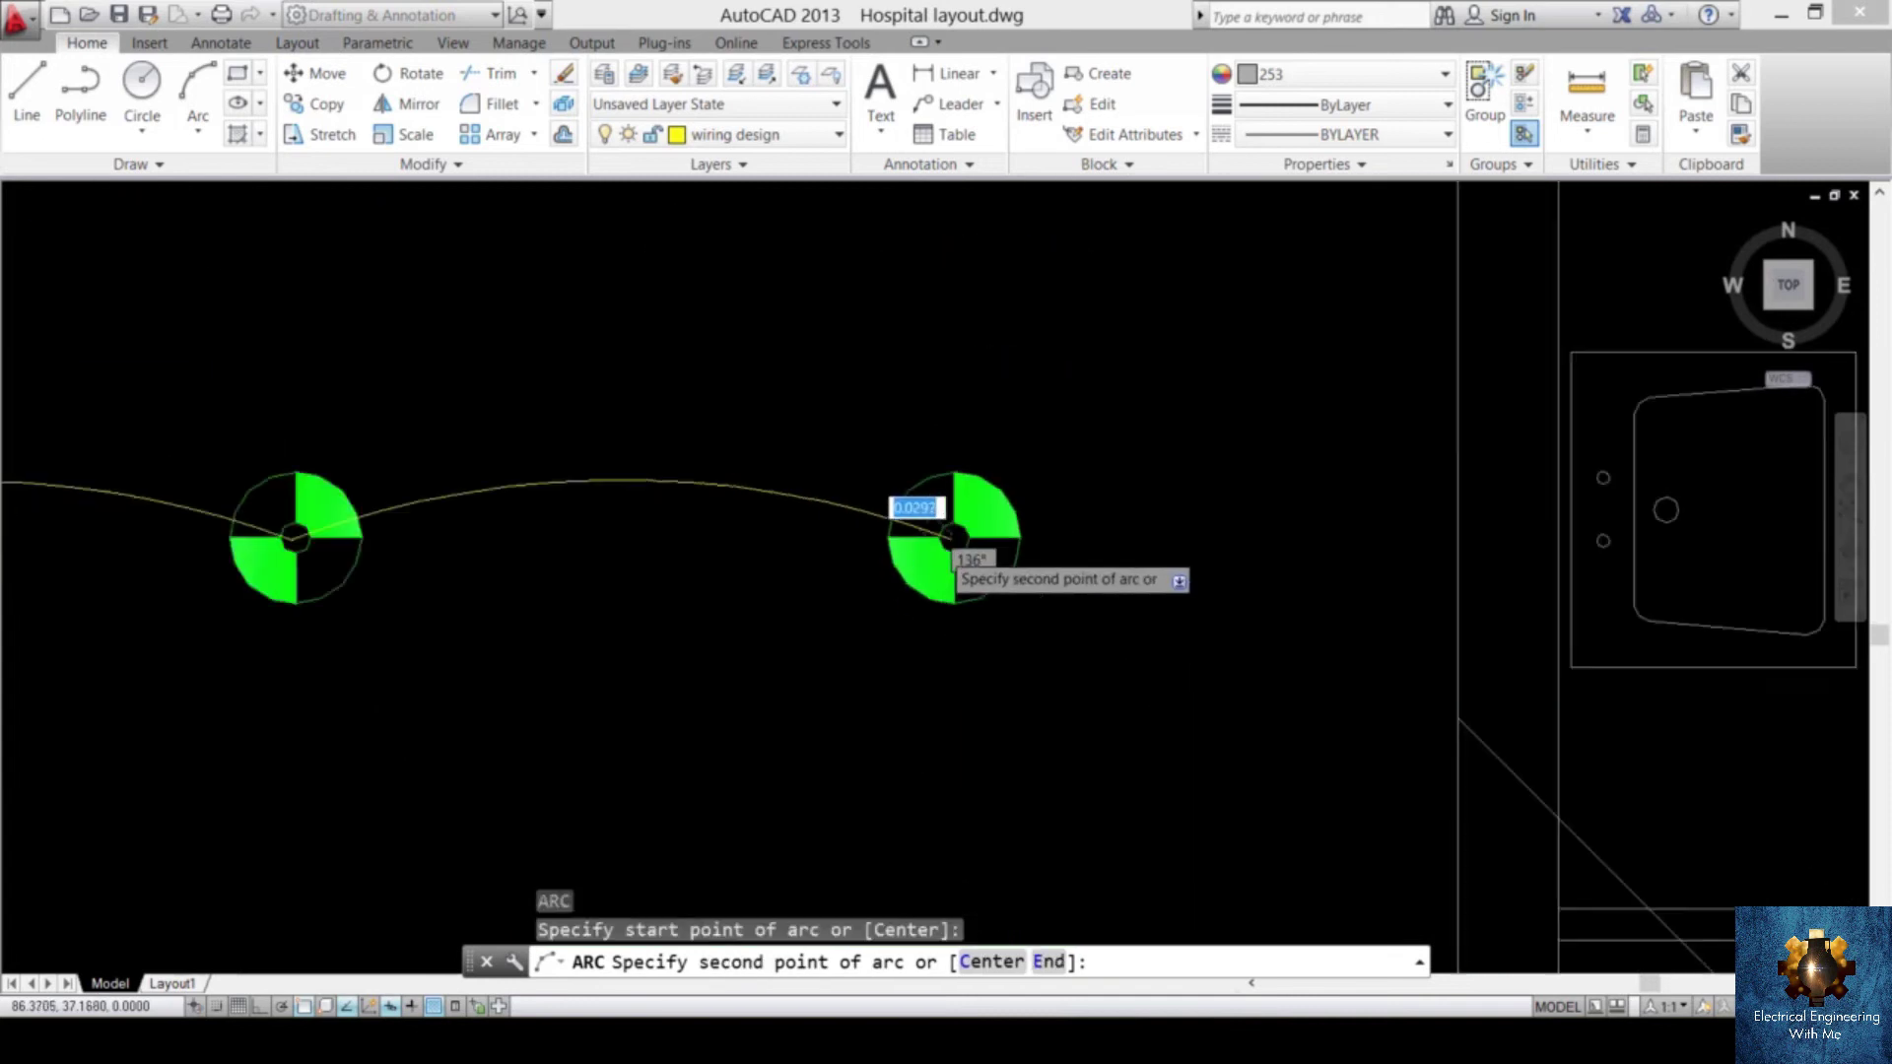
scroll(986, 435, down, 3)
click(867, 549)
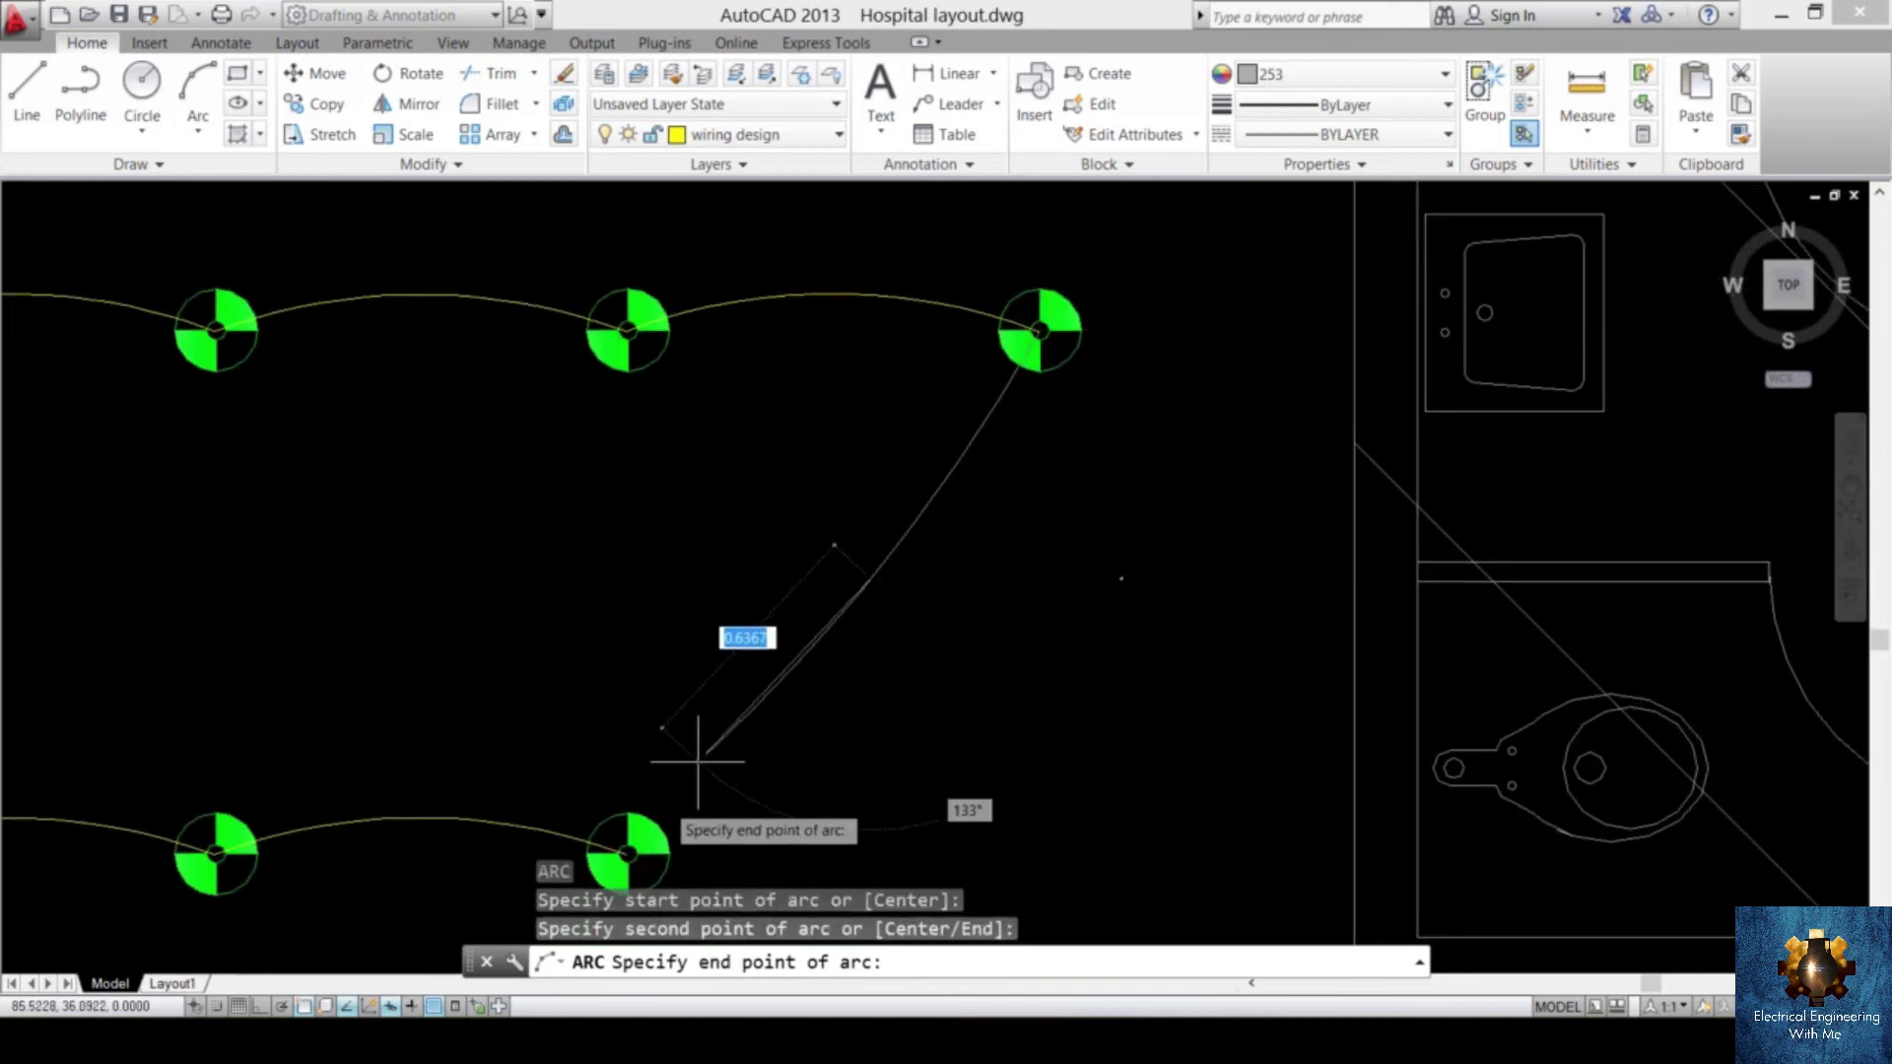
scroll(574, 708, up, 5)
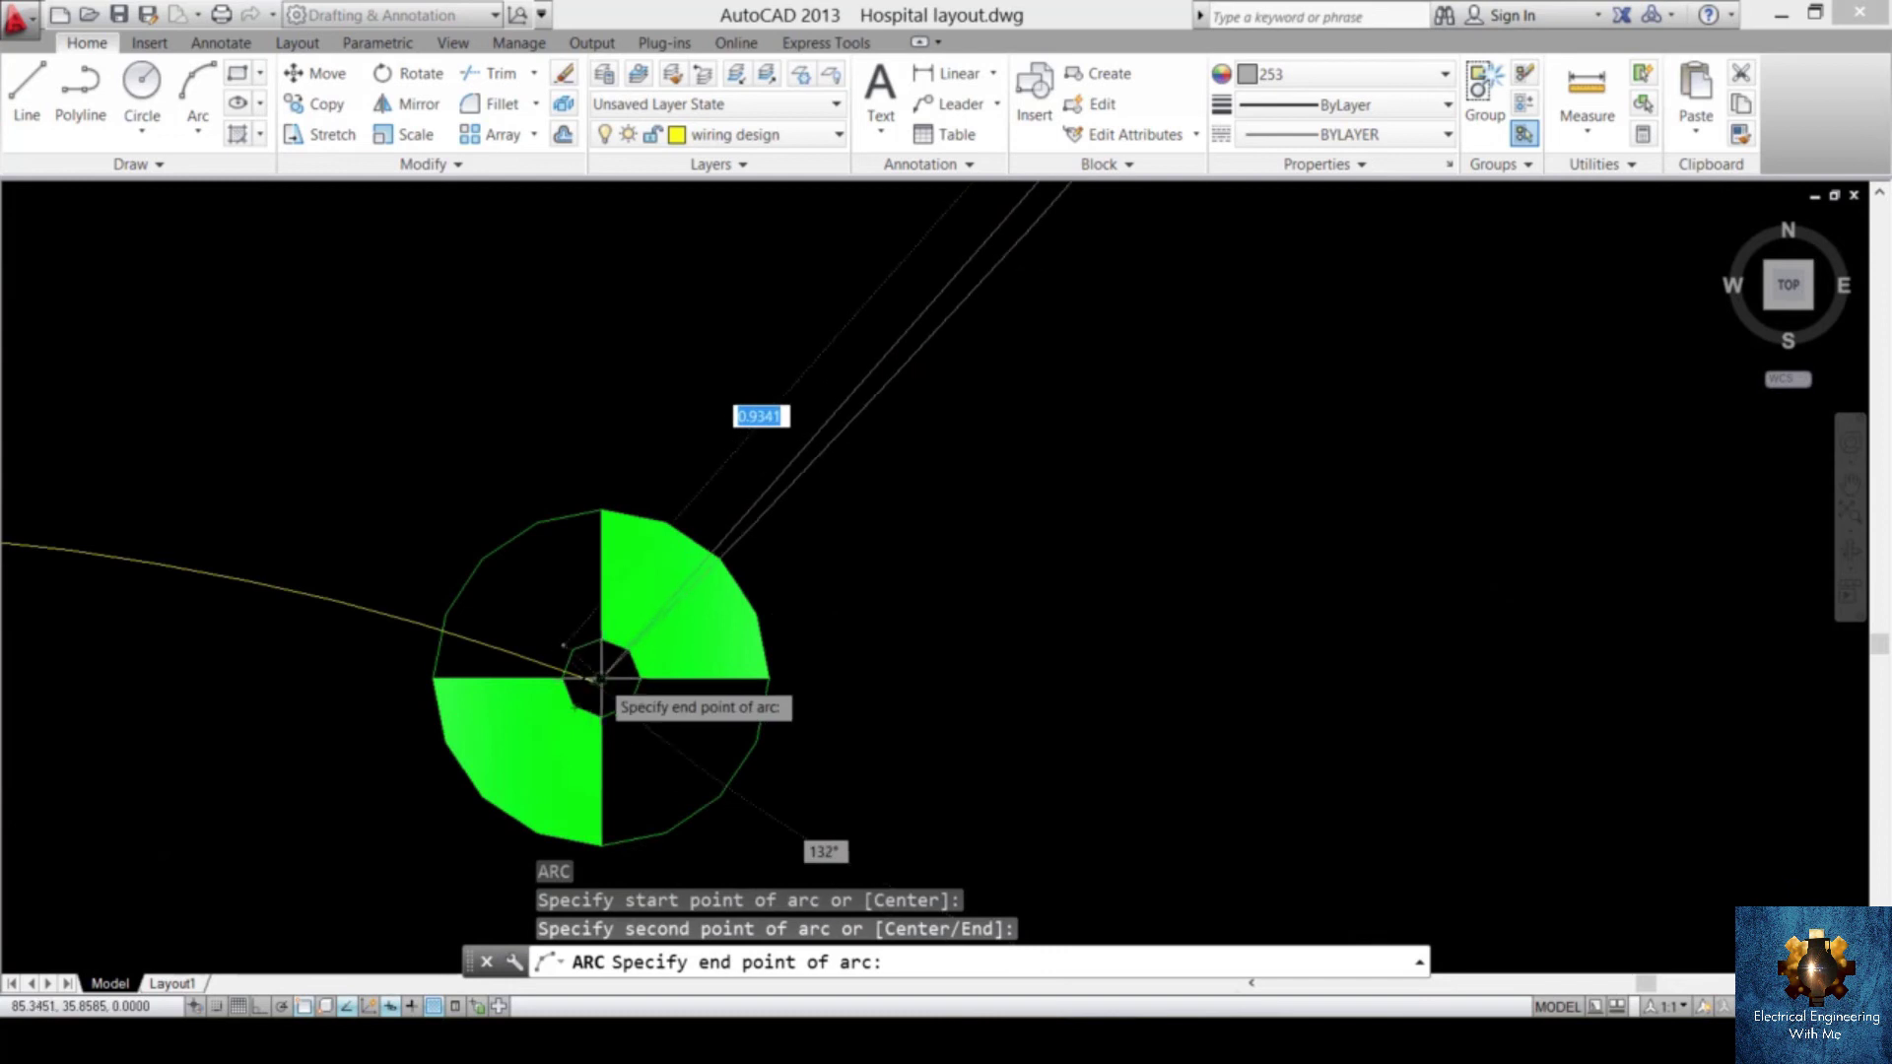
click(602, 678)
scroll(601, 679, down, 6)
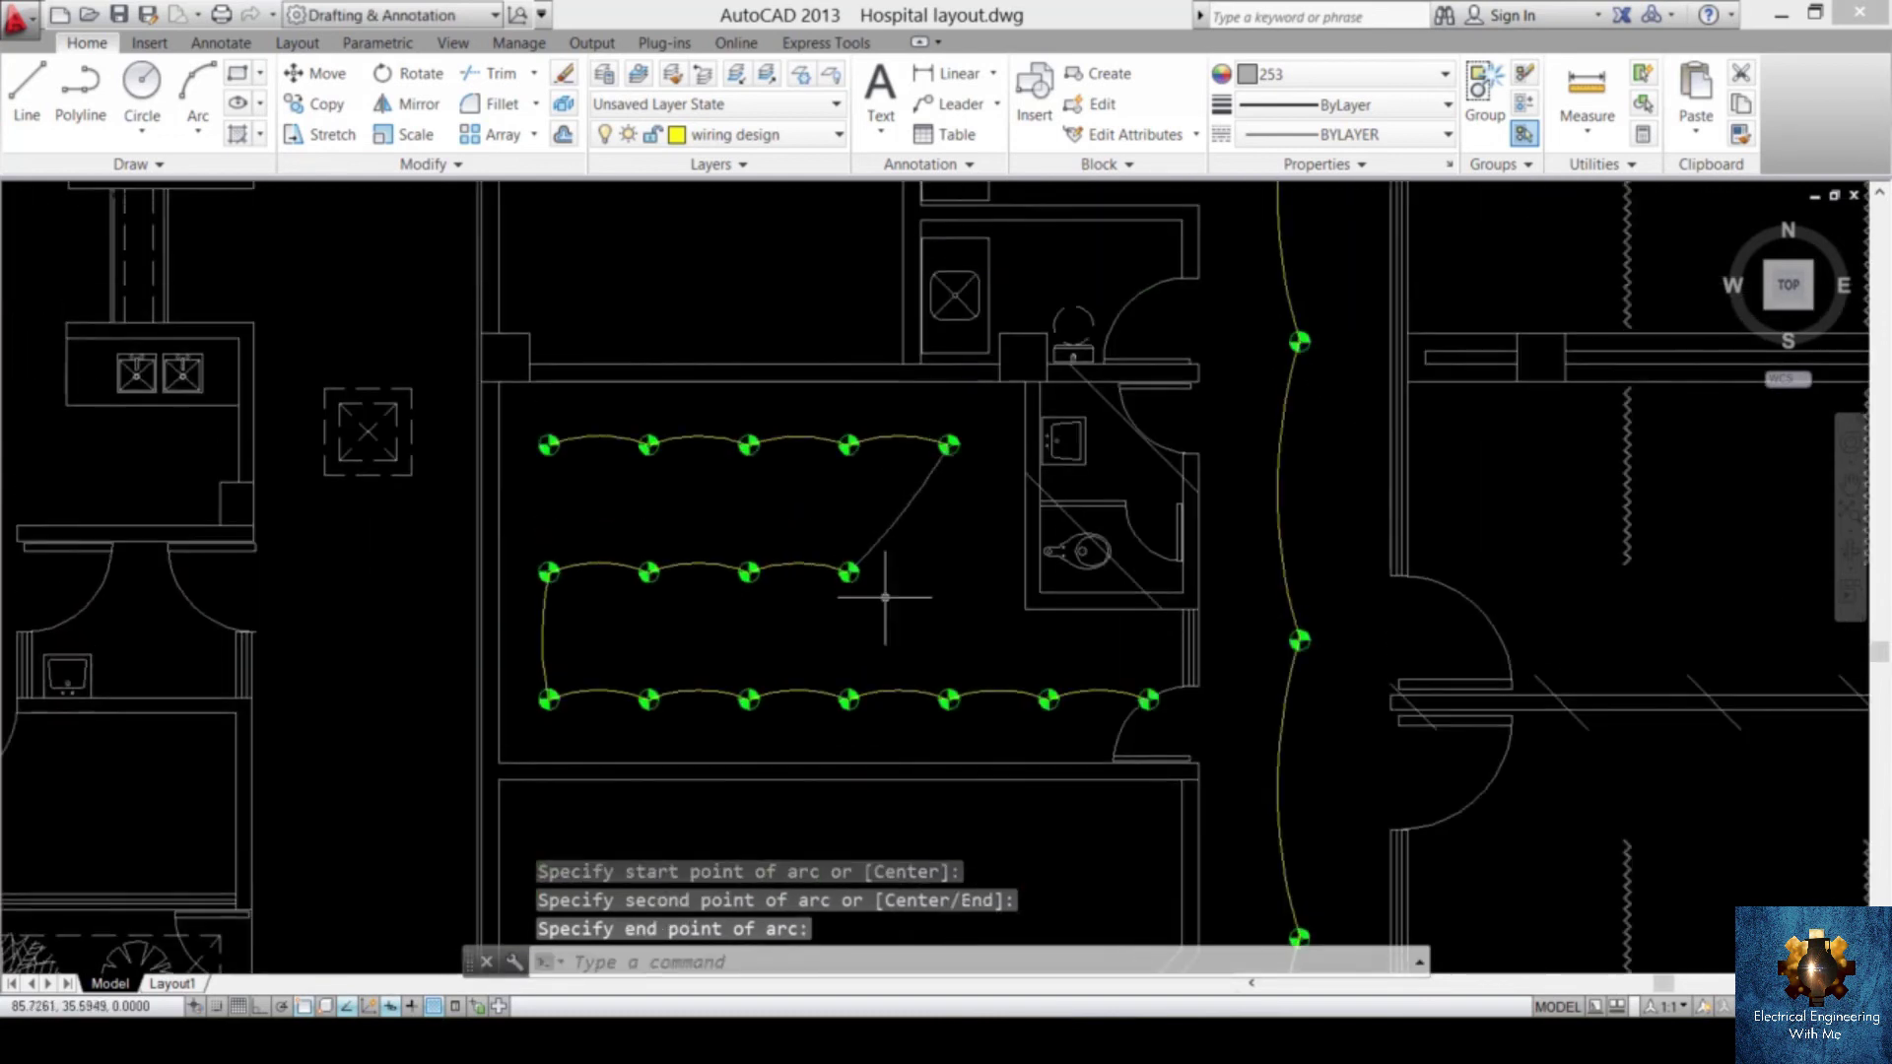
- Set the colour of the diagonal arc between the north and middle rows to ByLayer and deselect it
click(929, 507)
click(877, 532)
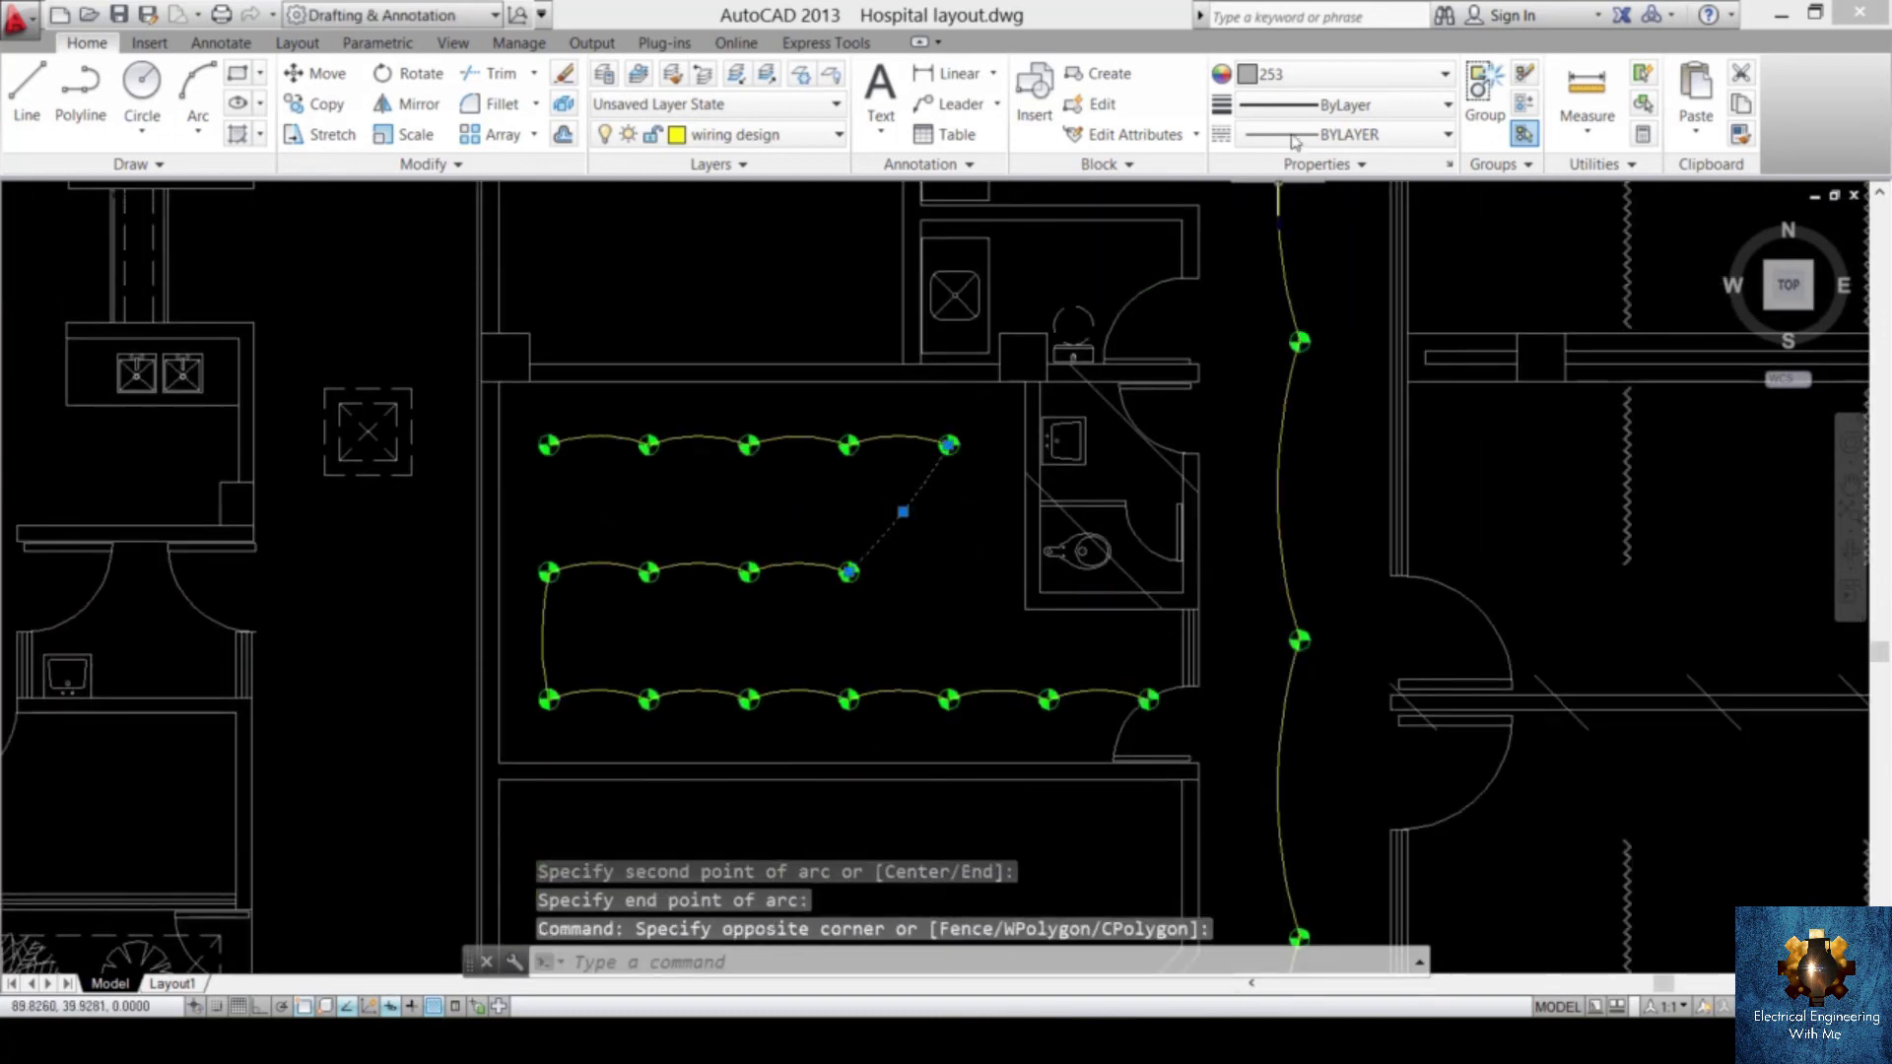
click(1318, 74)
click(1301, 104)
key(Escape)
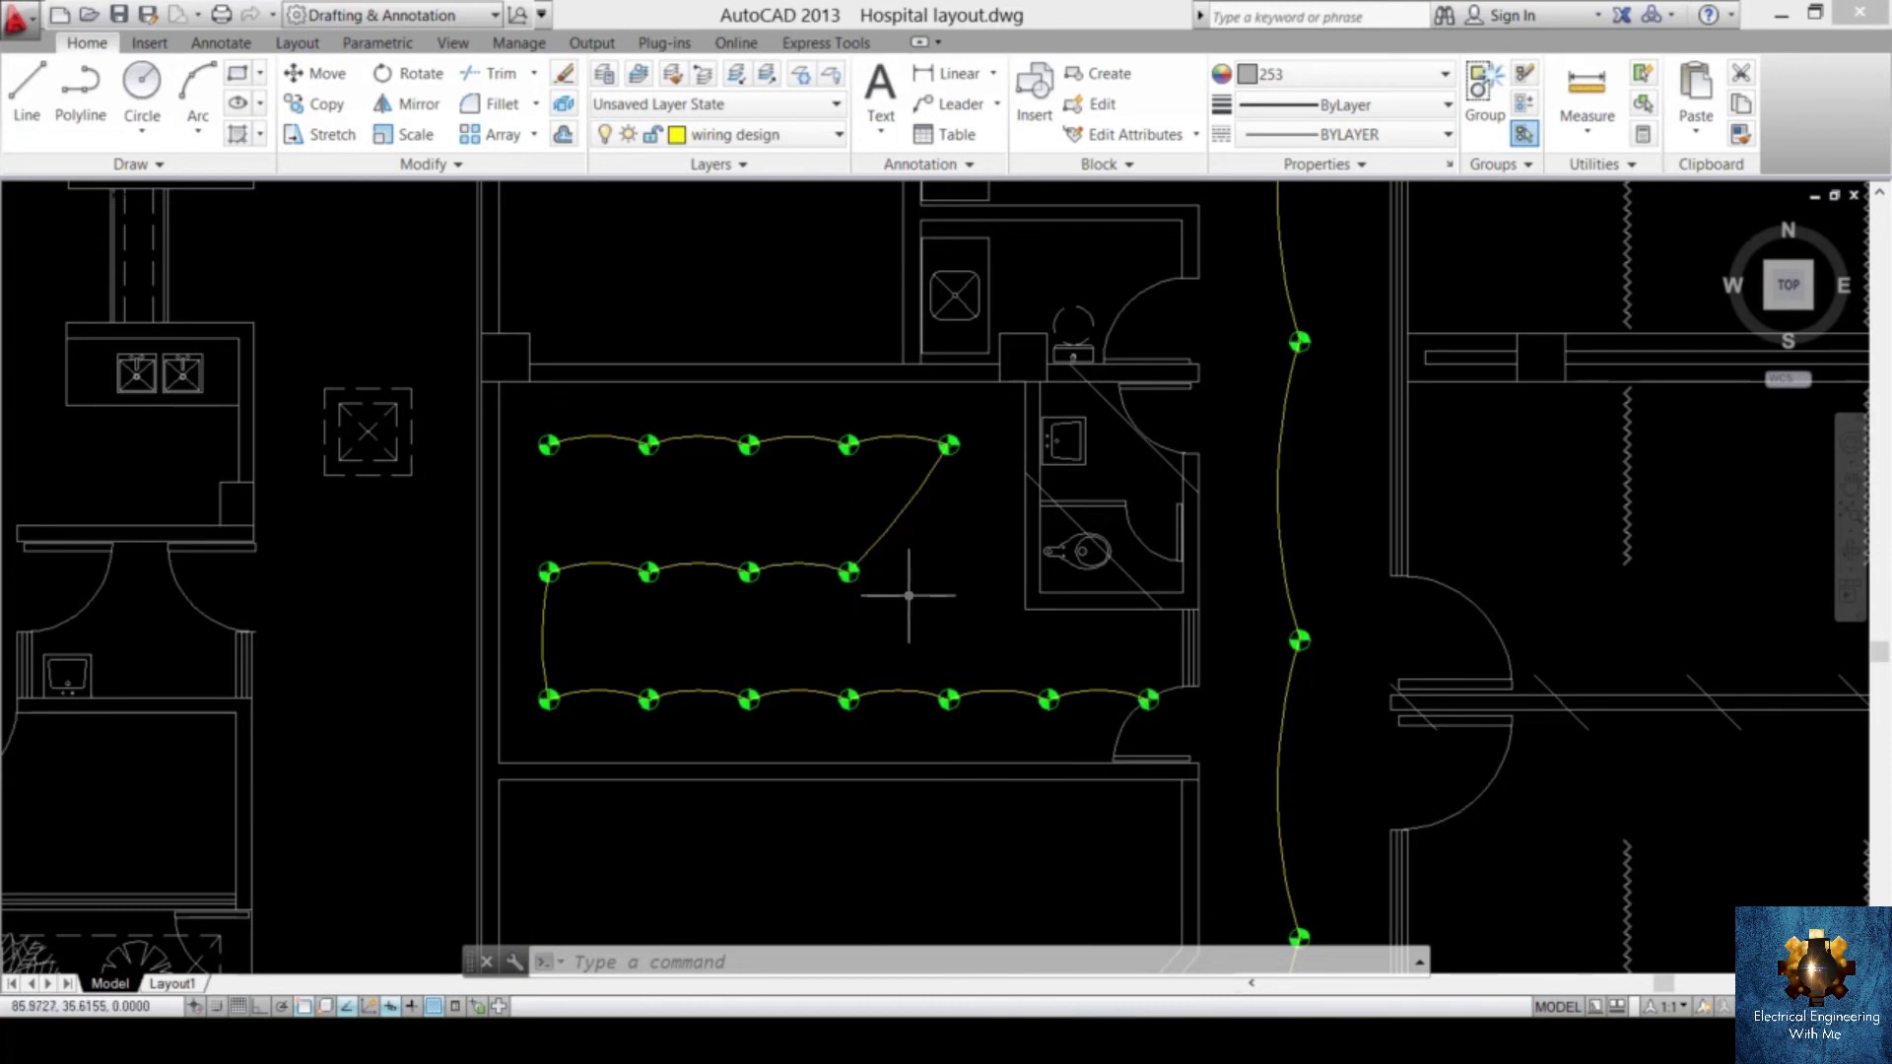
- Examine the lighting wiring drawn in the two rooms and along the corridor
scroll(892, 570, down, 4)
scroll(890, 570, down, 2)
middle_drag(896, 571, 865, 673)
middle_drag(988, 404, 957, 434)
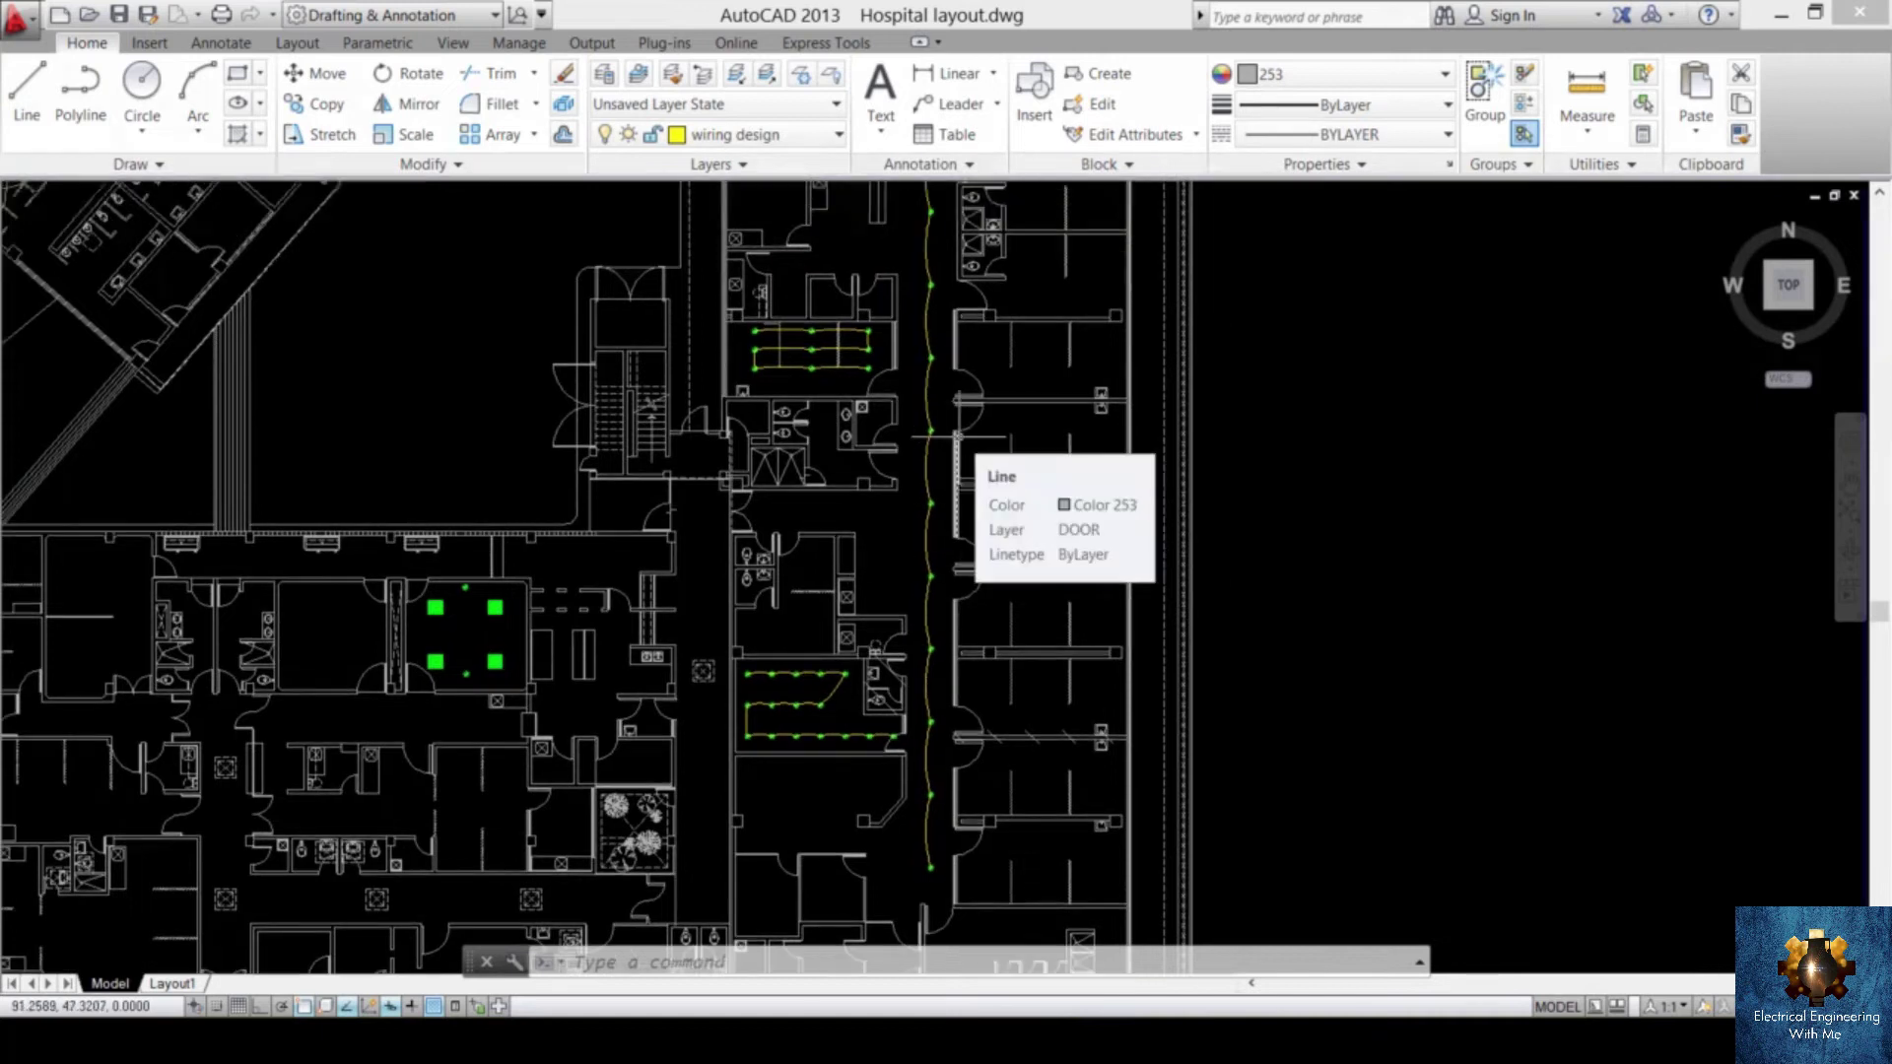
scroll(961, 434, down, 2)
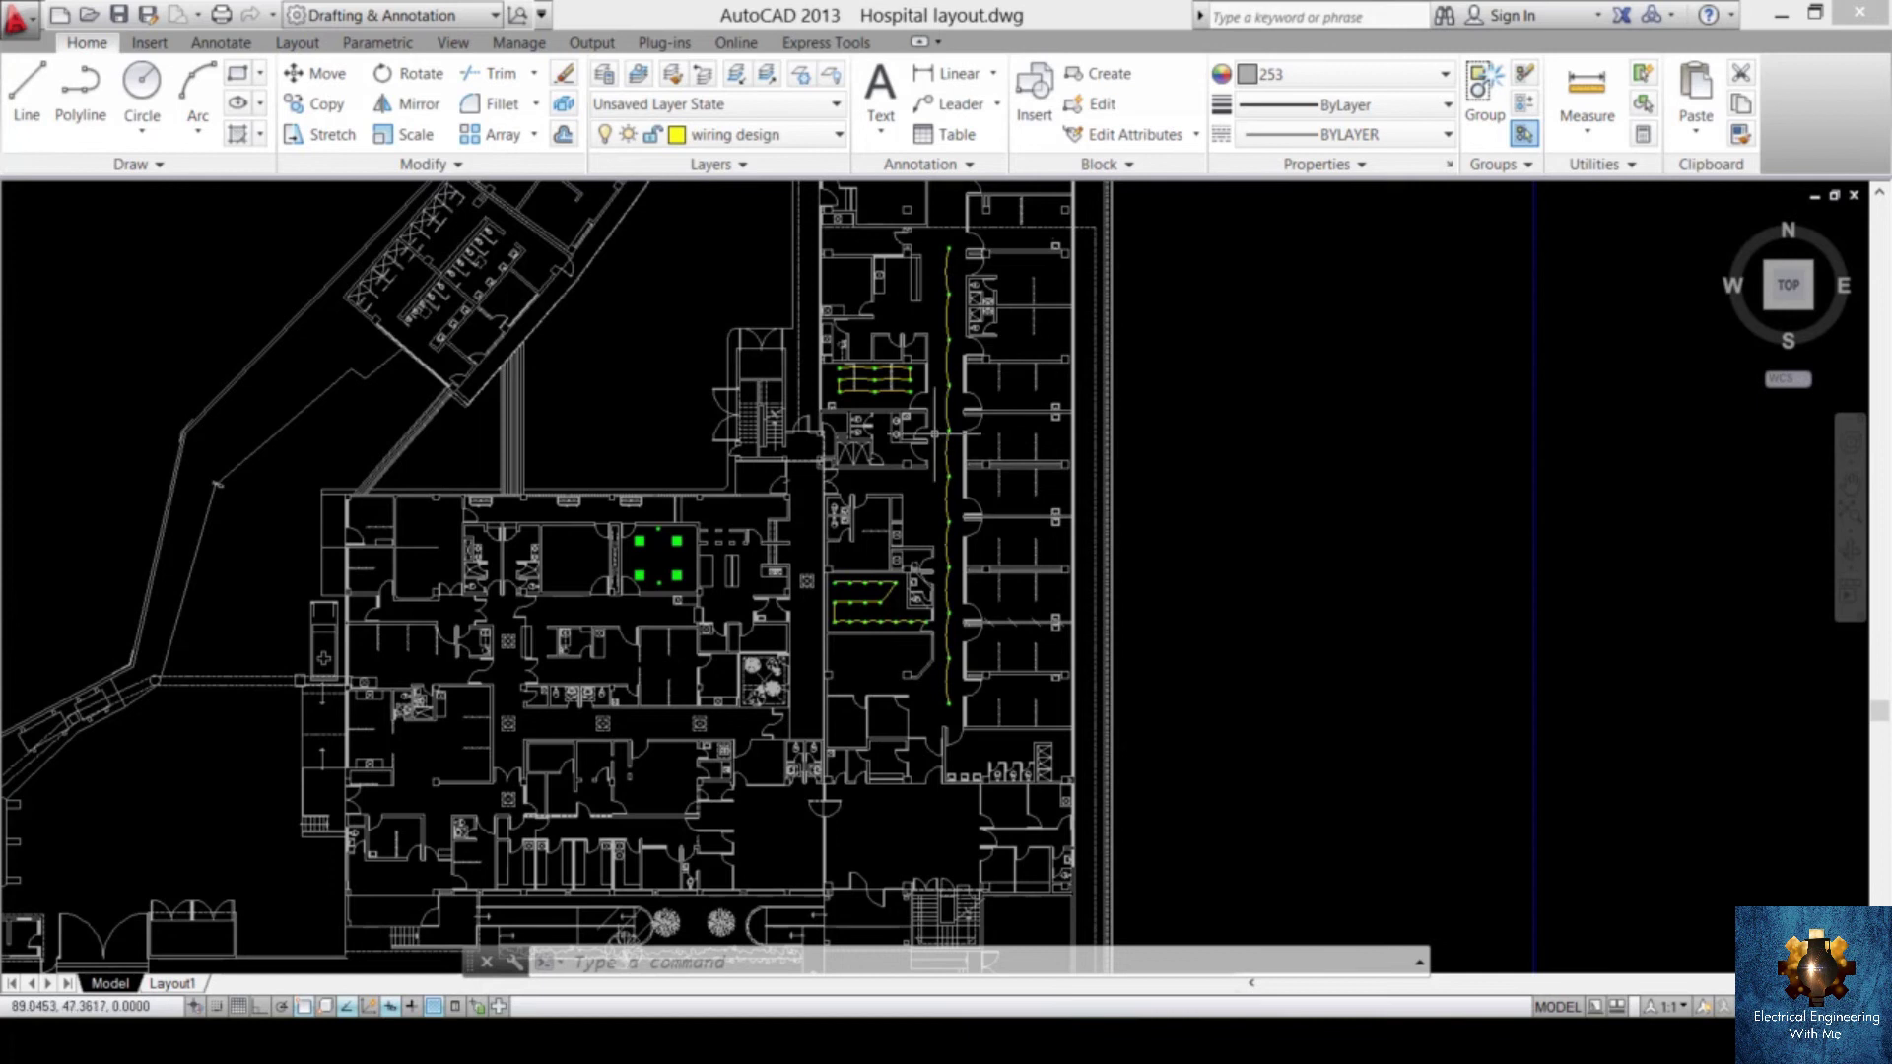
scroll(883, 381, up, 6)
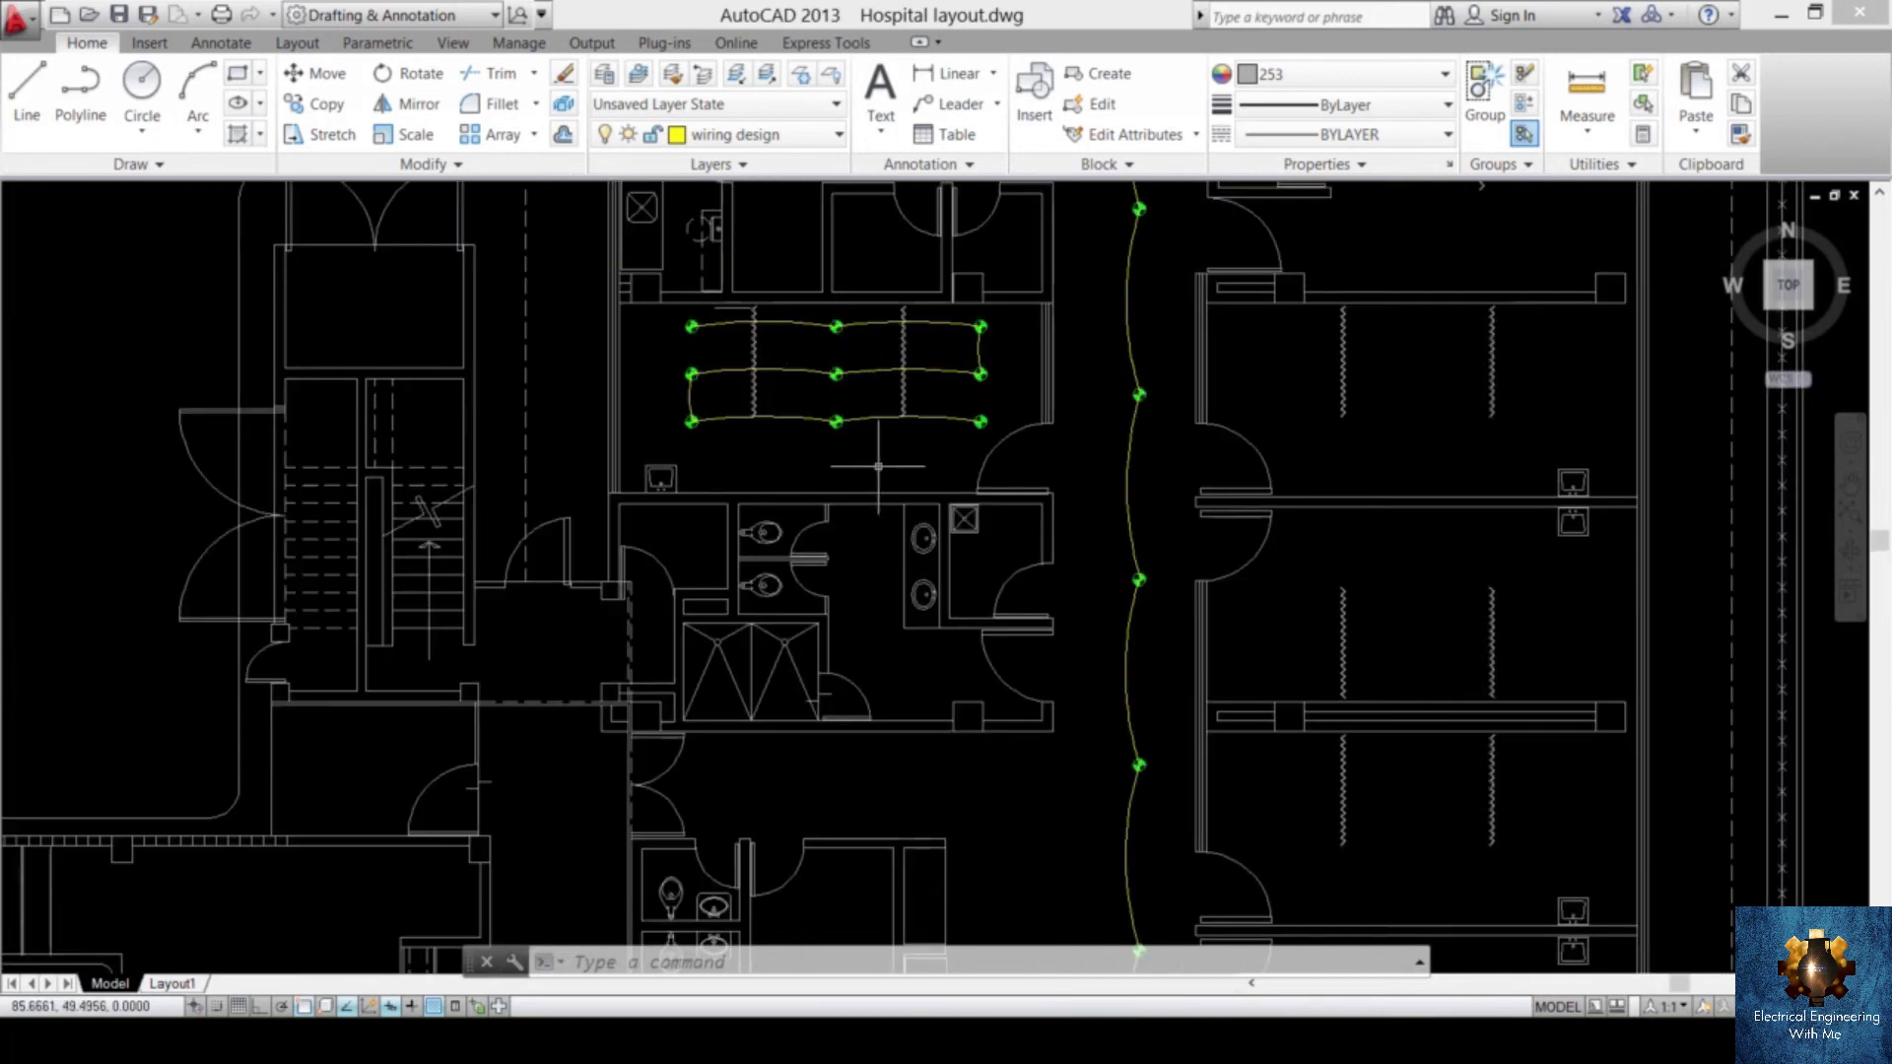
scroll(835, 462, down, 4)
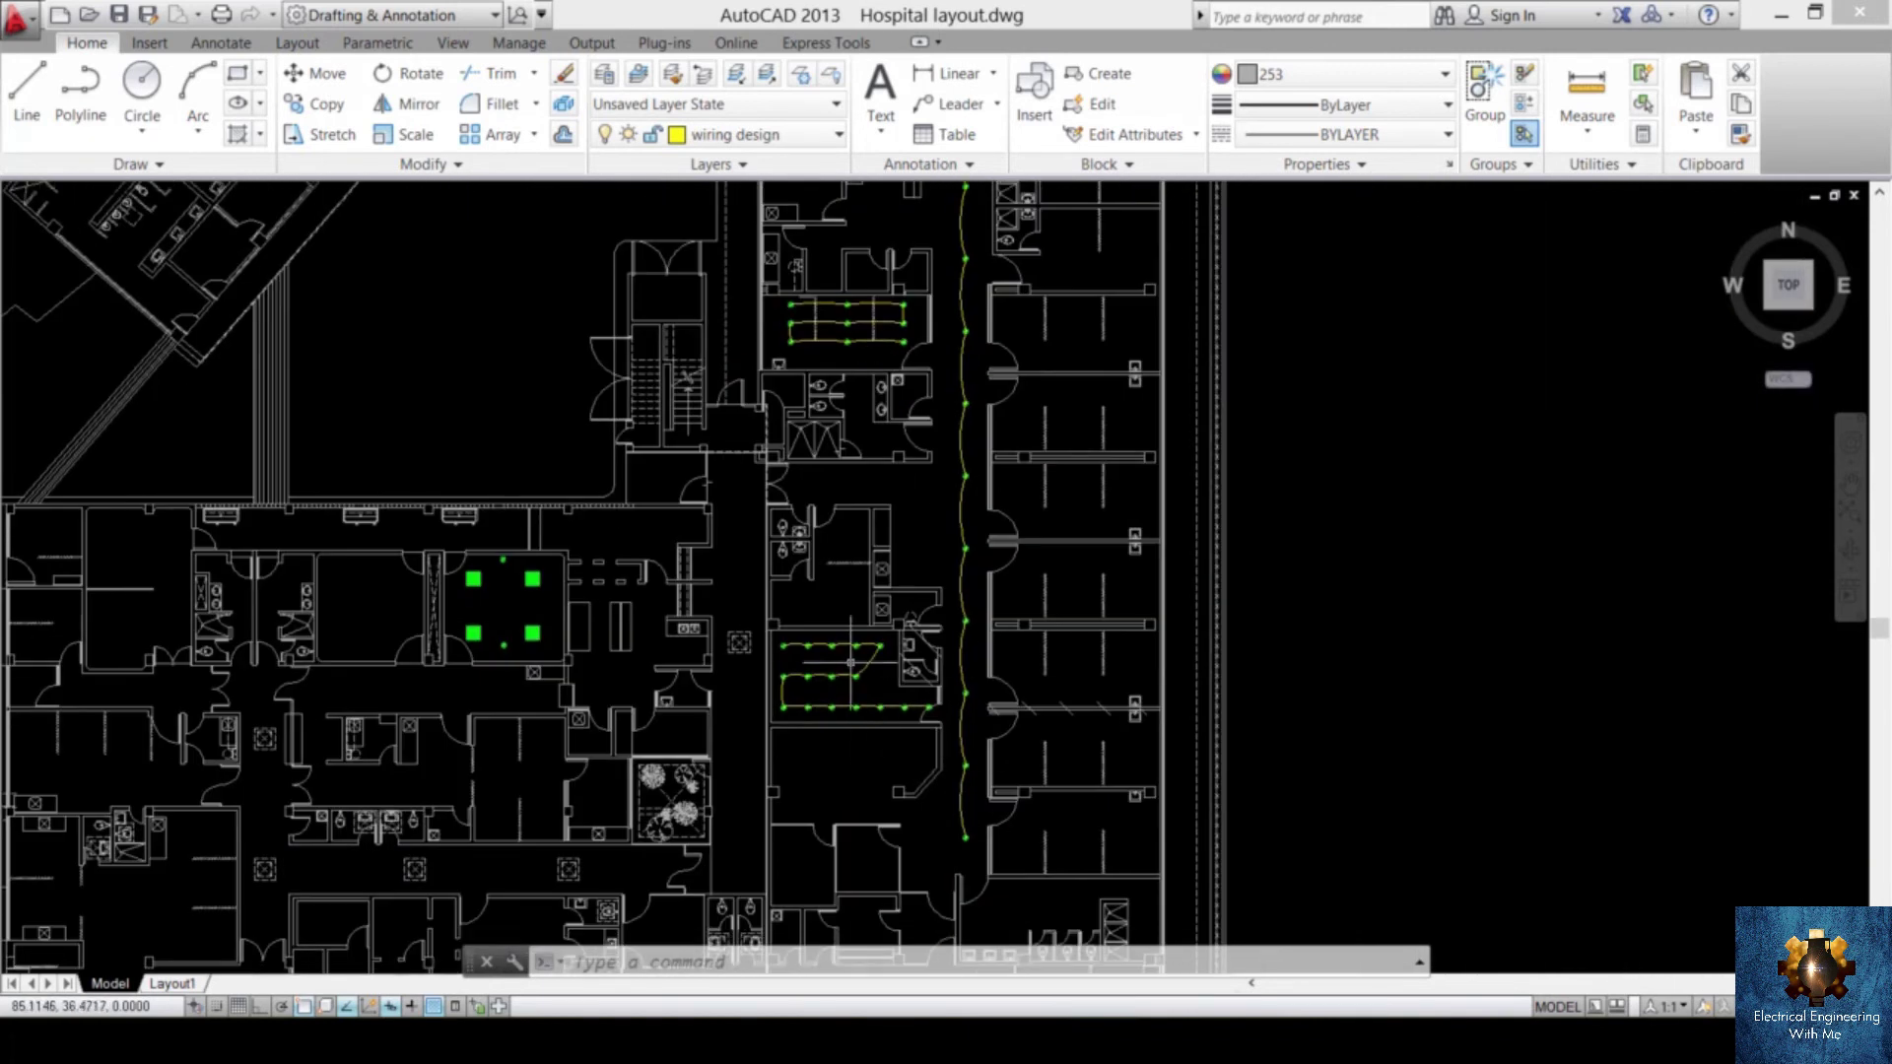
mouse_move(951, 586)
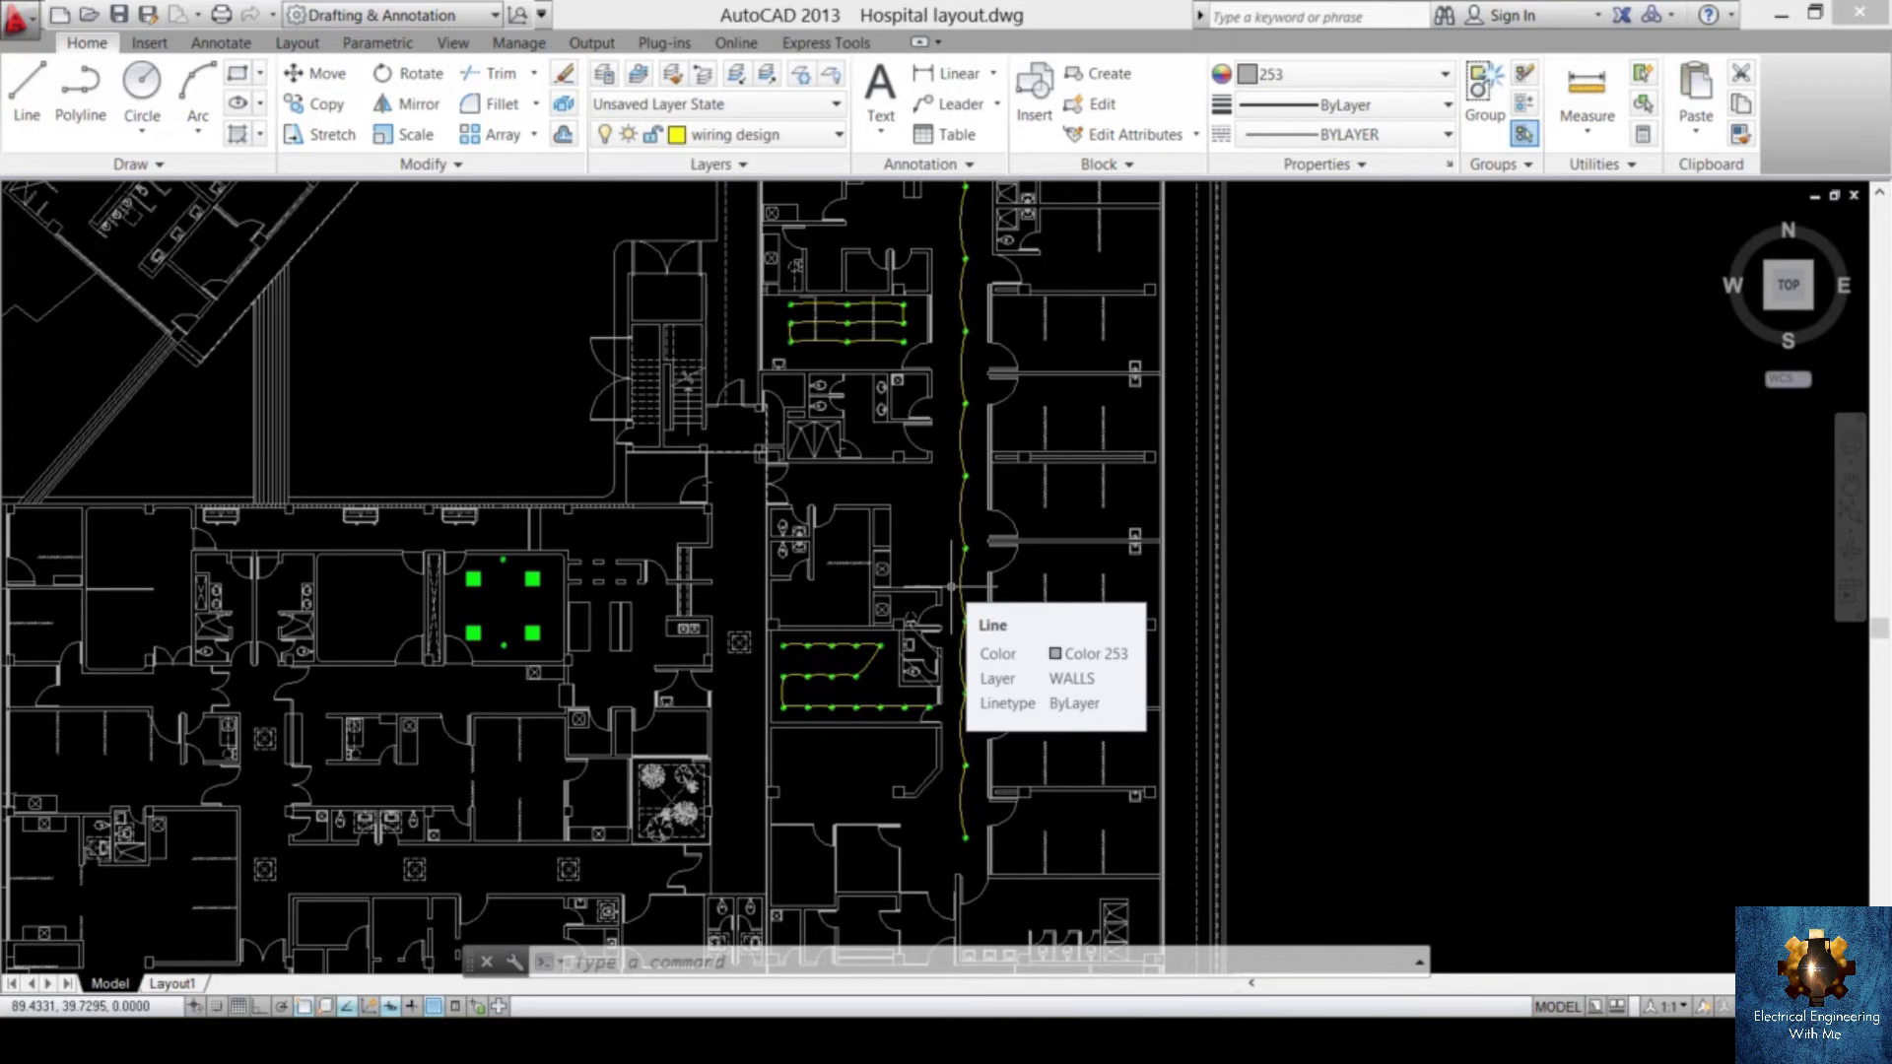
middle_drag(951, 587, 951, 661)
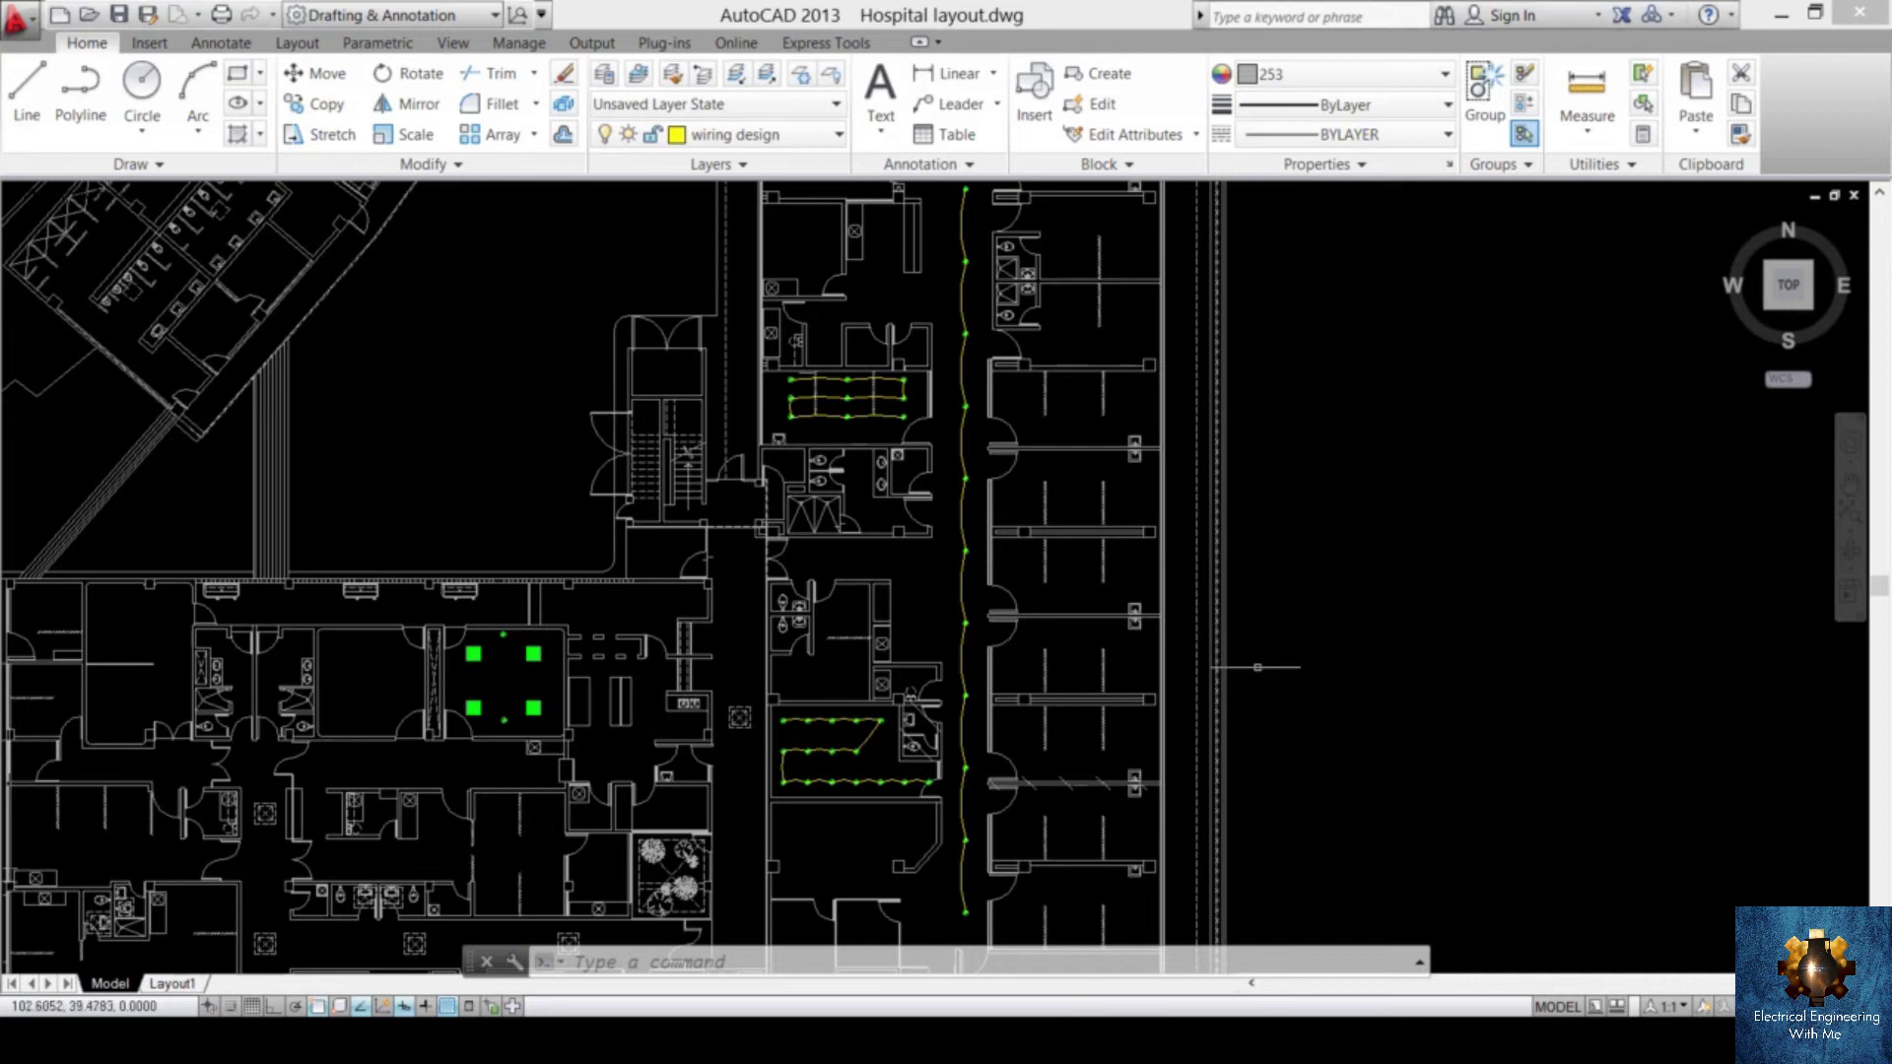
- In the room with four square luminaires, draw an arc from the northeast square luminaire's centre to the north round luminaire's centre
middle_drag(1227, 680, 1417, 696)
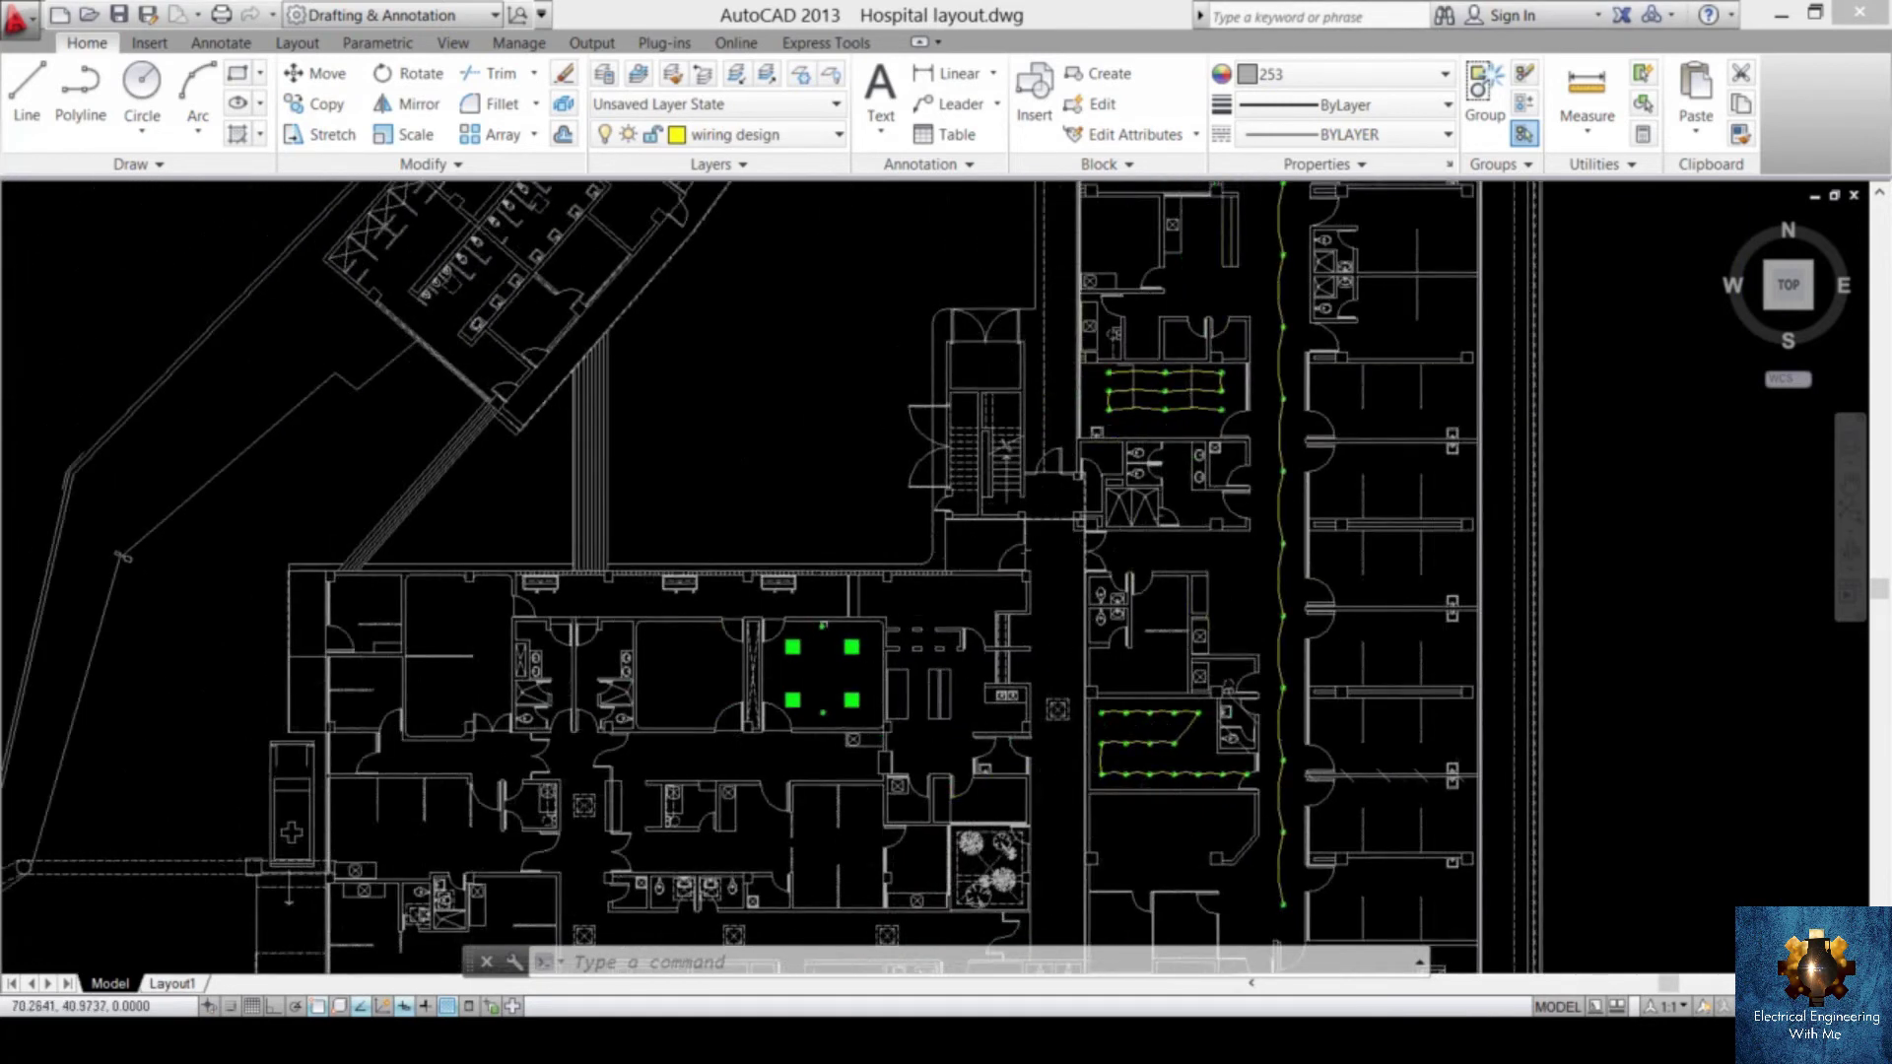
scroll(823, 674, up, 5)
middle_drag(845, 642, 963, 566)
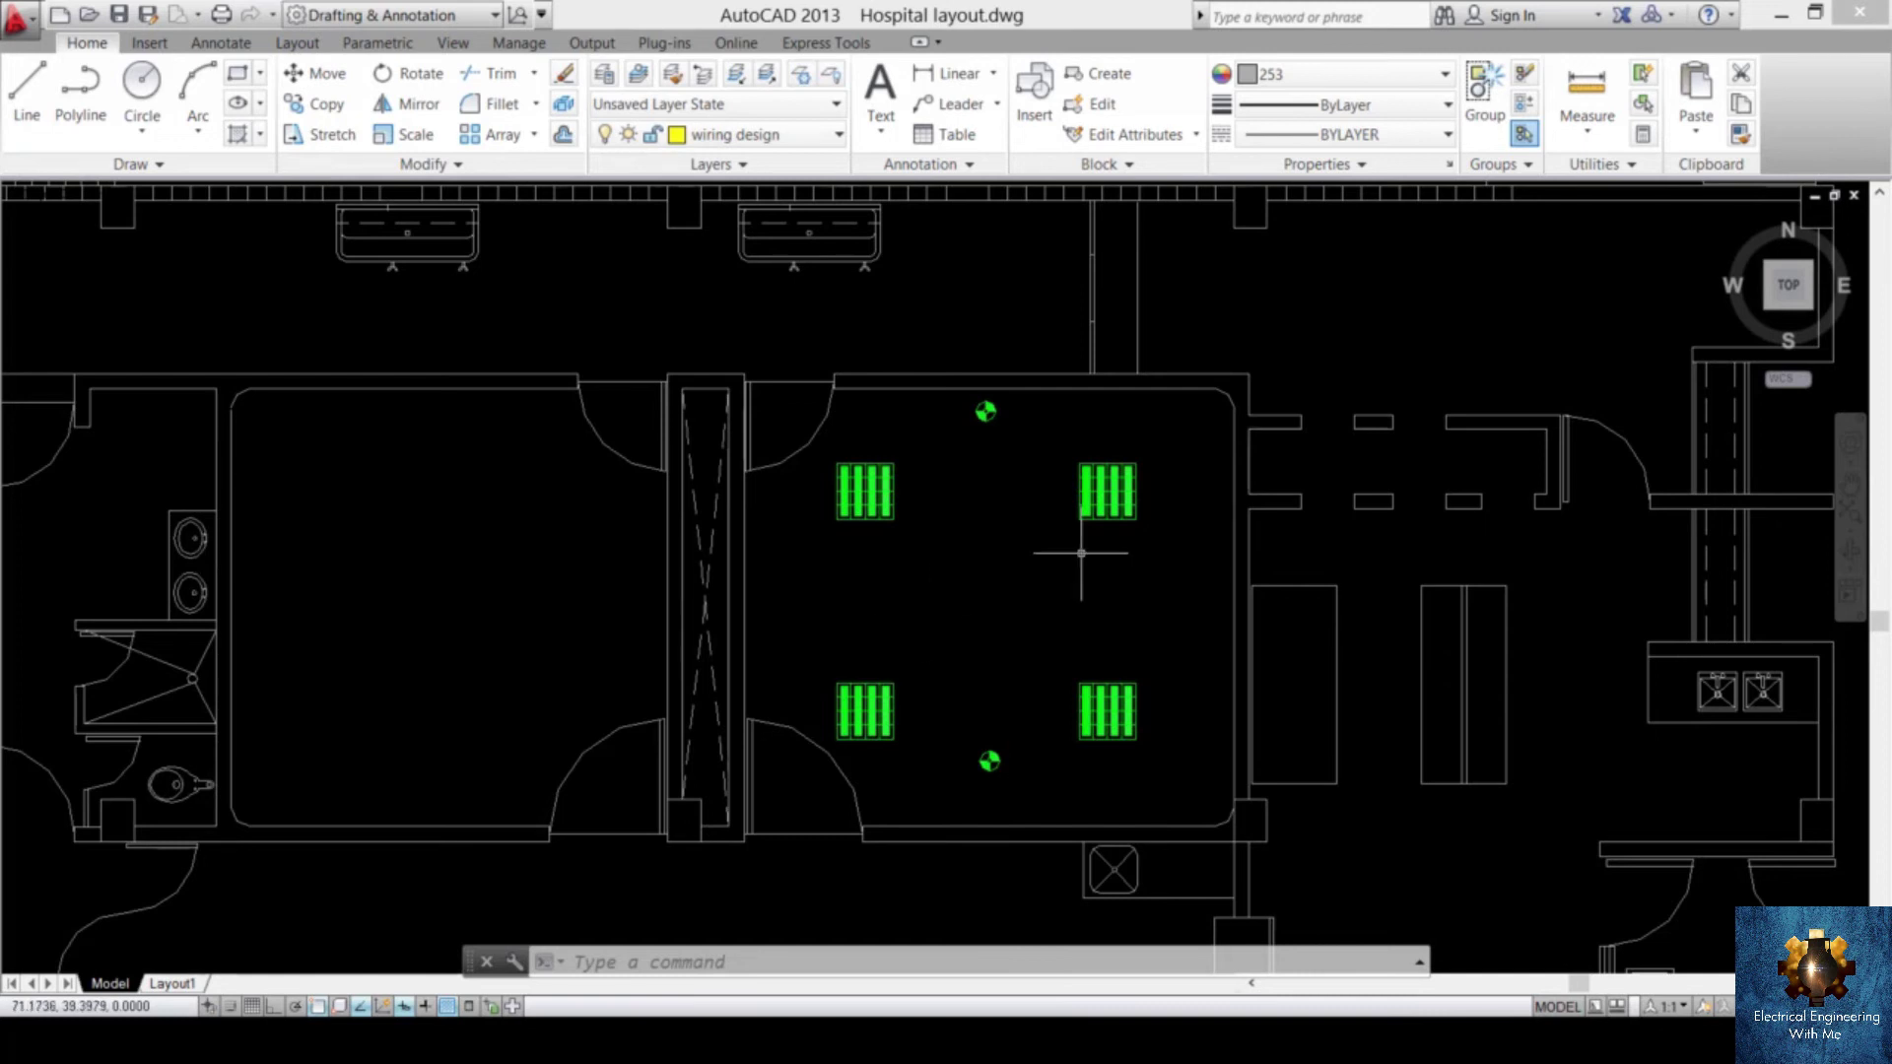
scroll(1108, 431, up, 3)
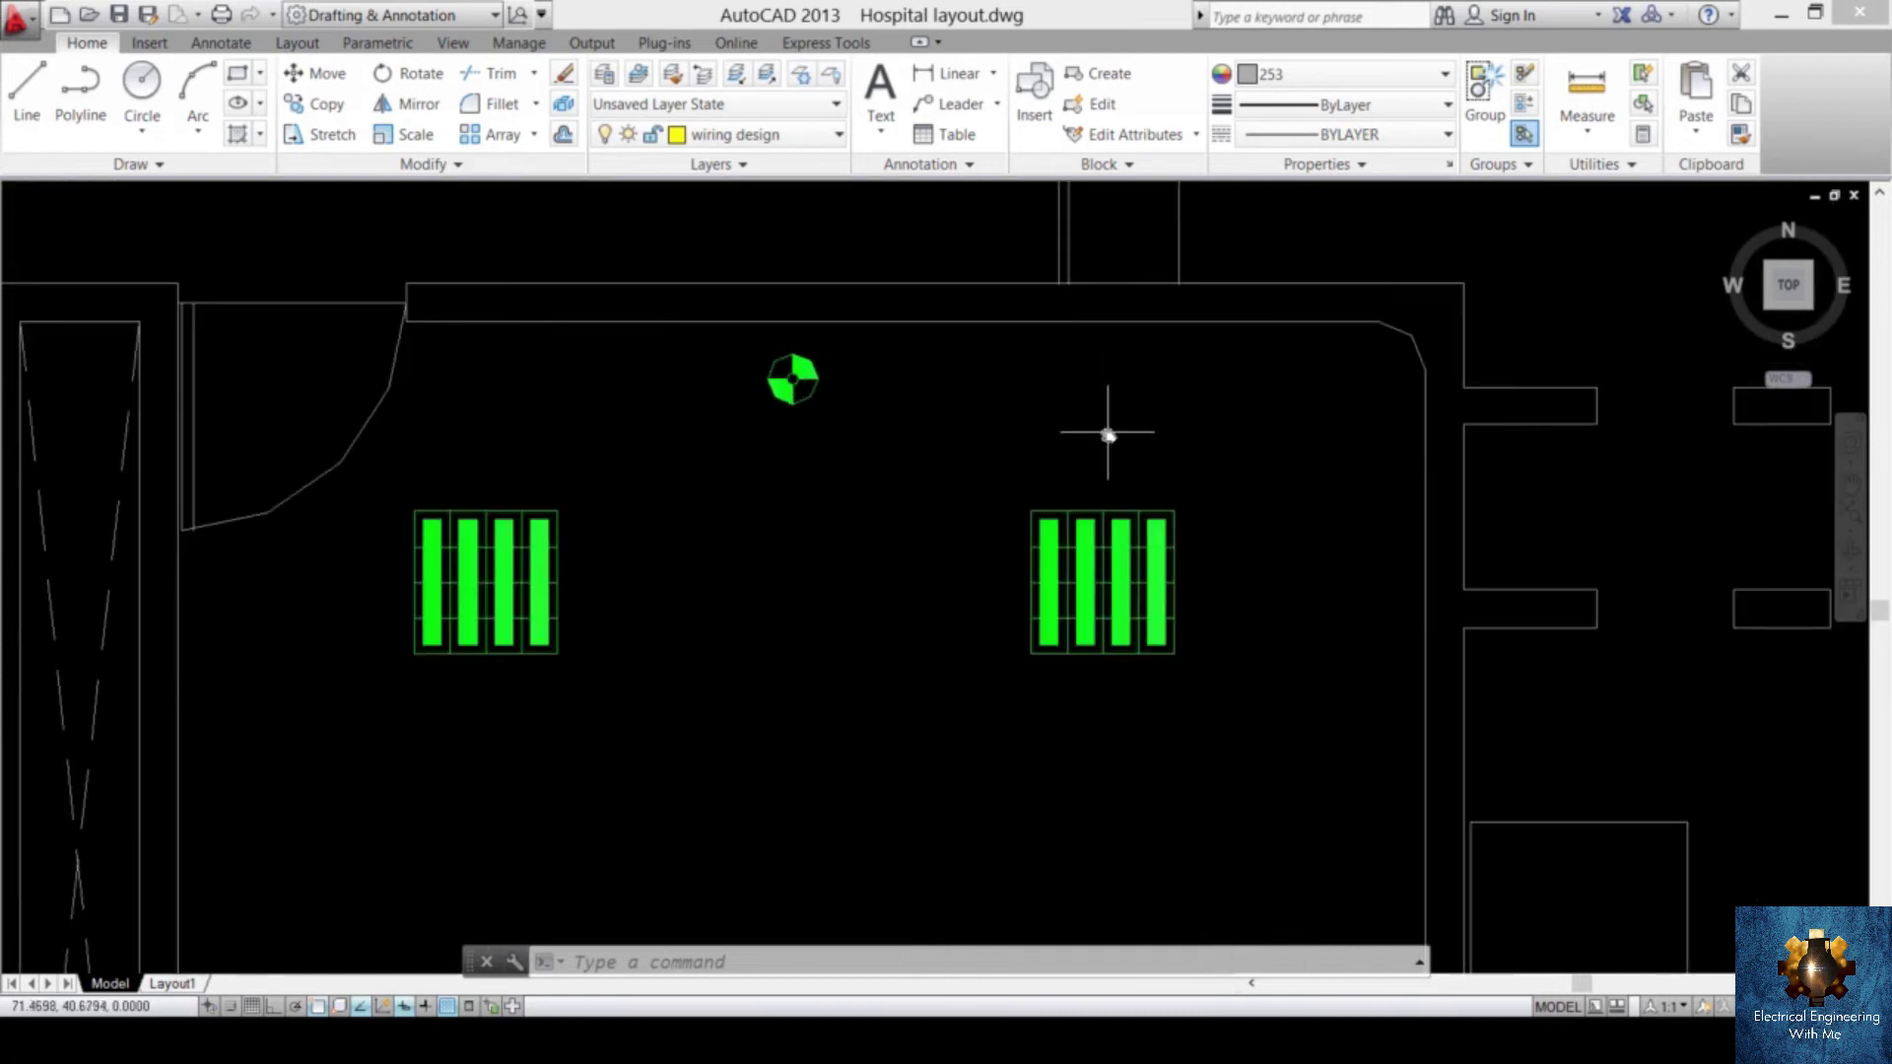
middle_drag(1111, 427, 1109, 471)
text(a)
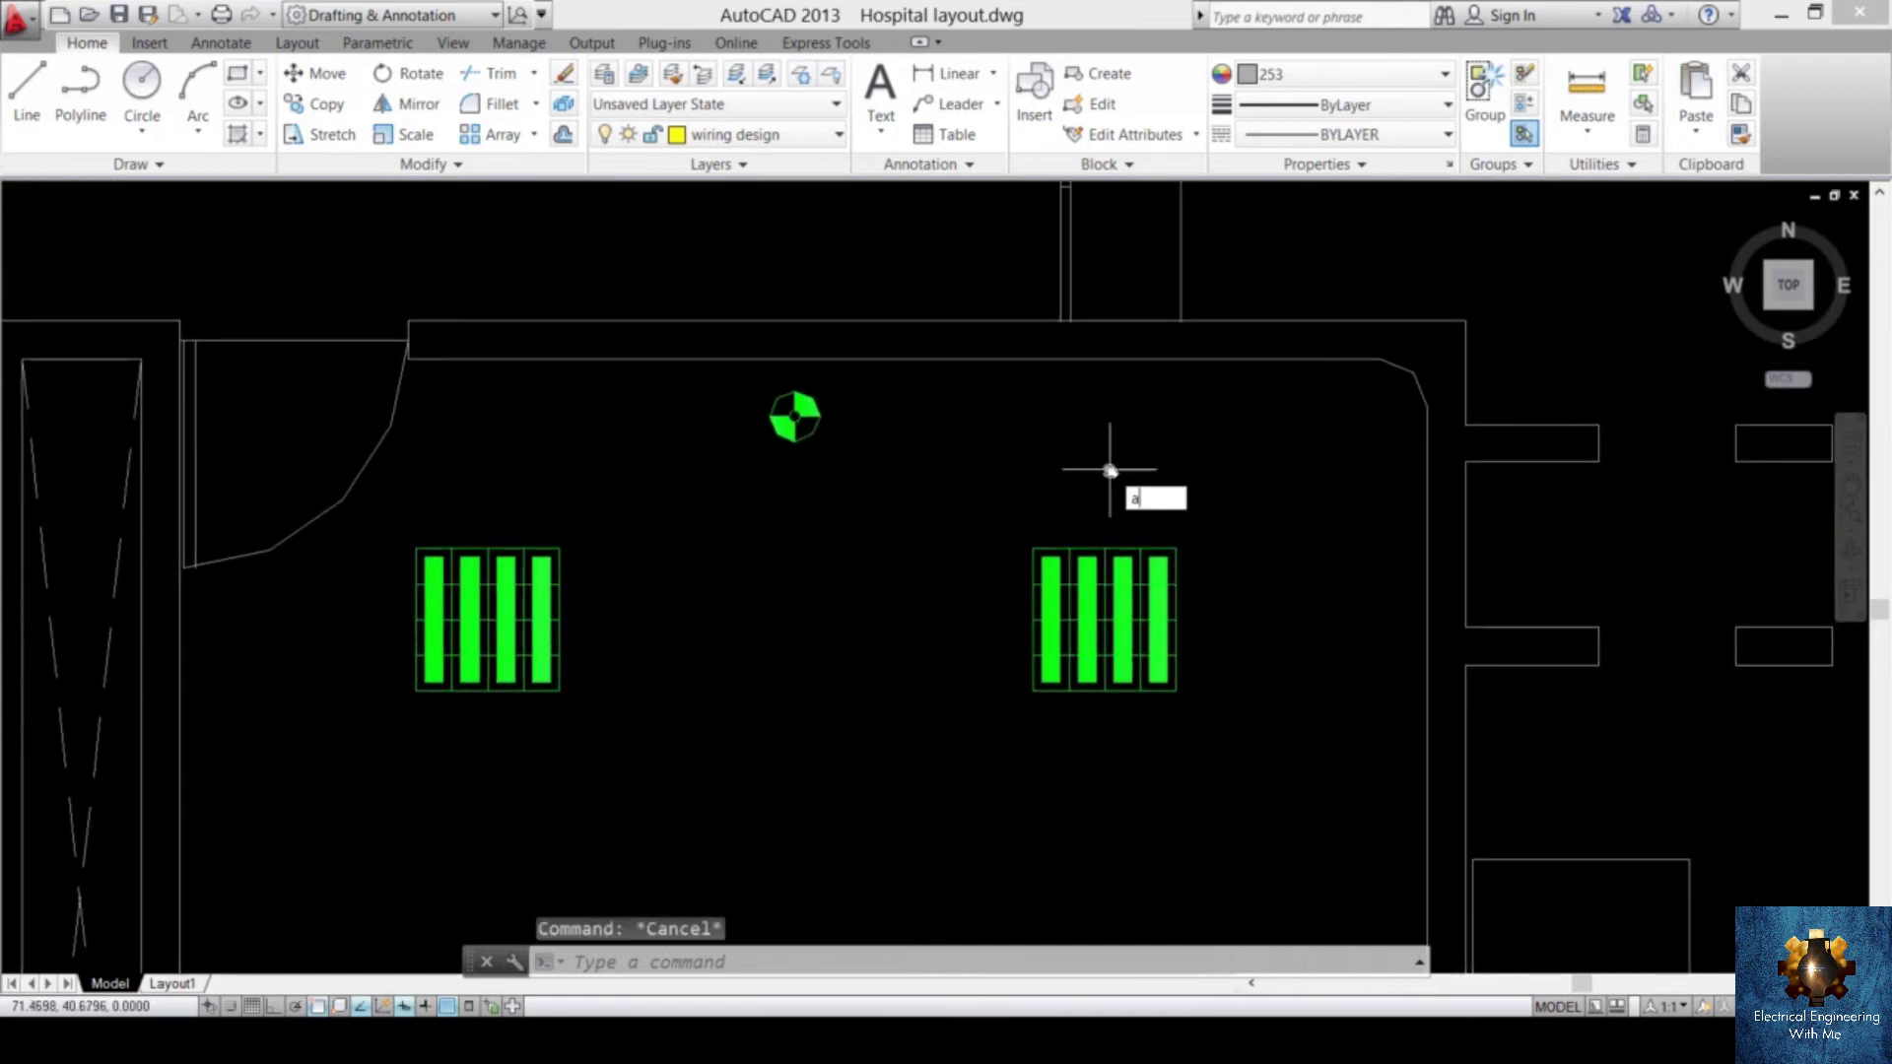
key(Return)
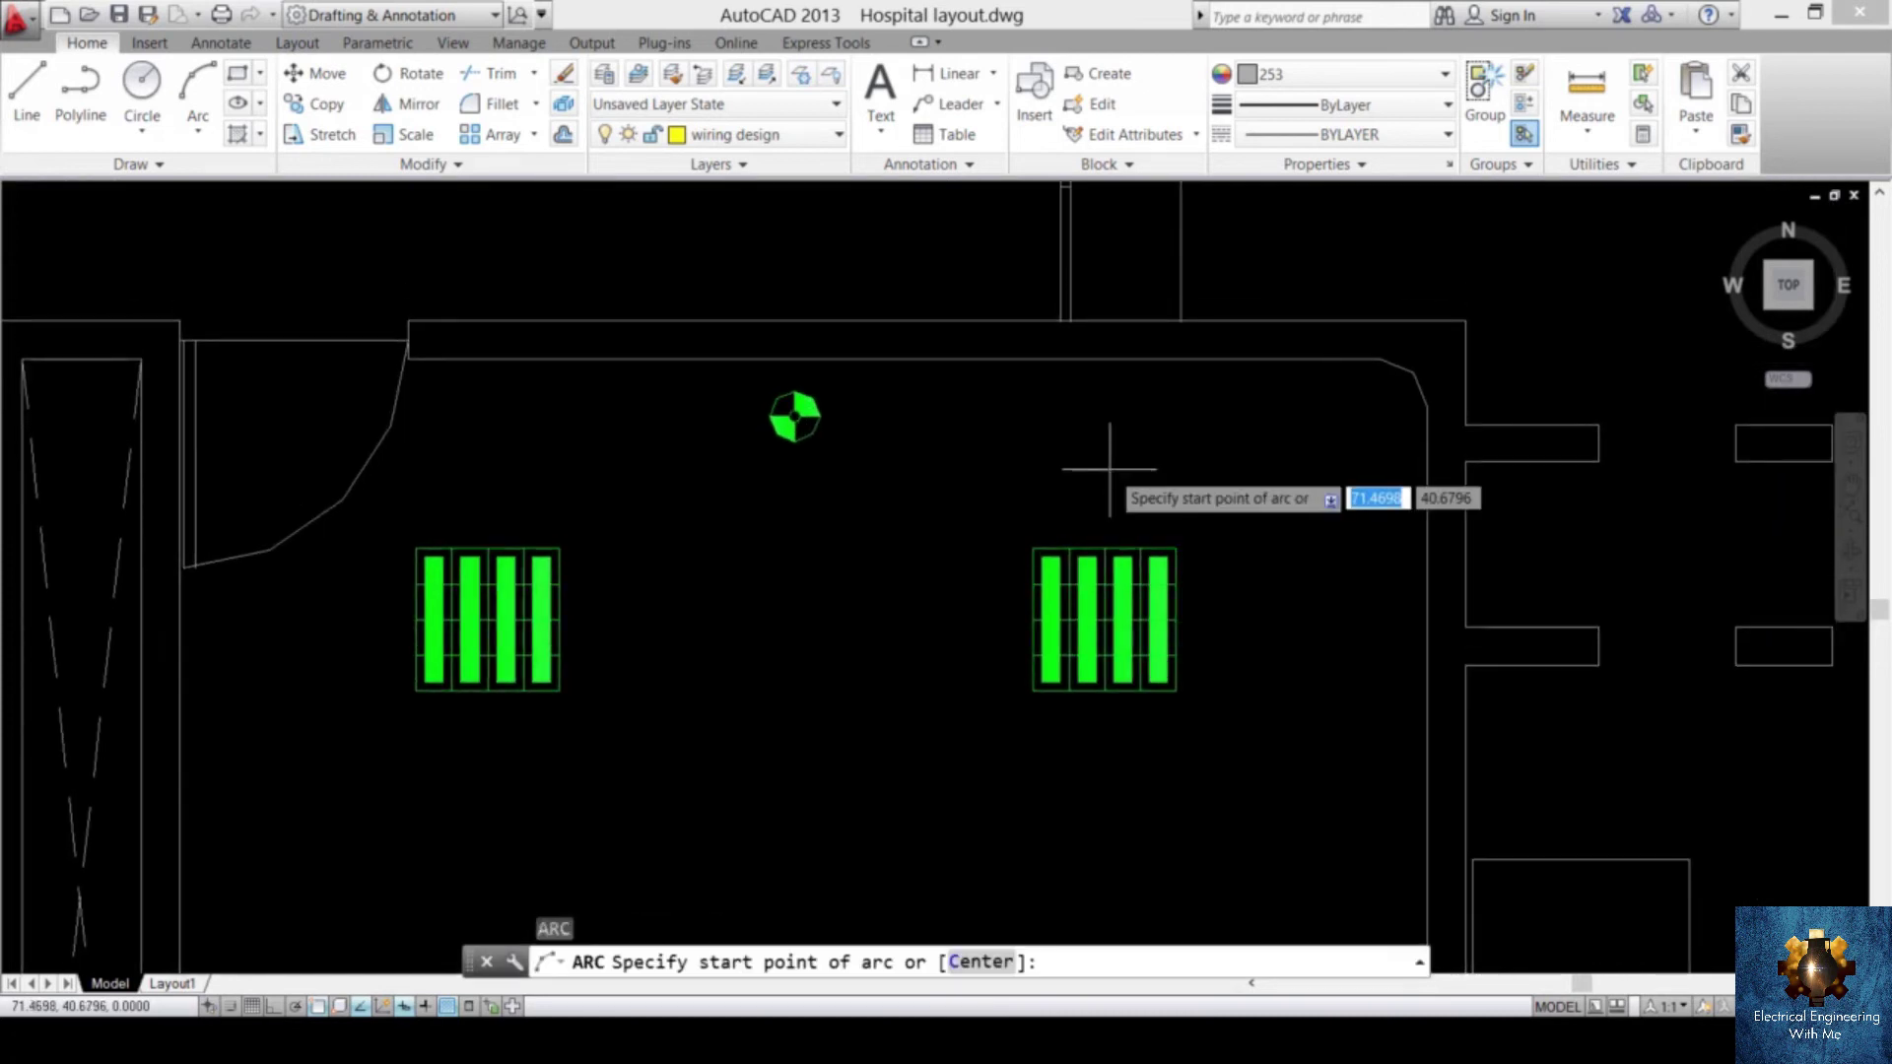
click(1105, 619)
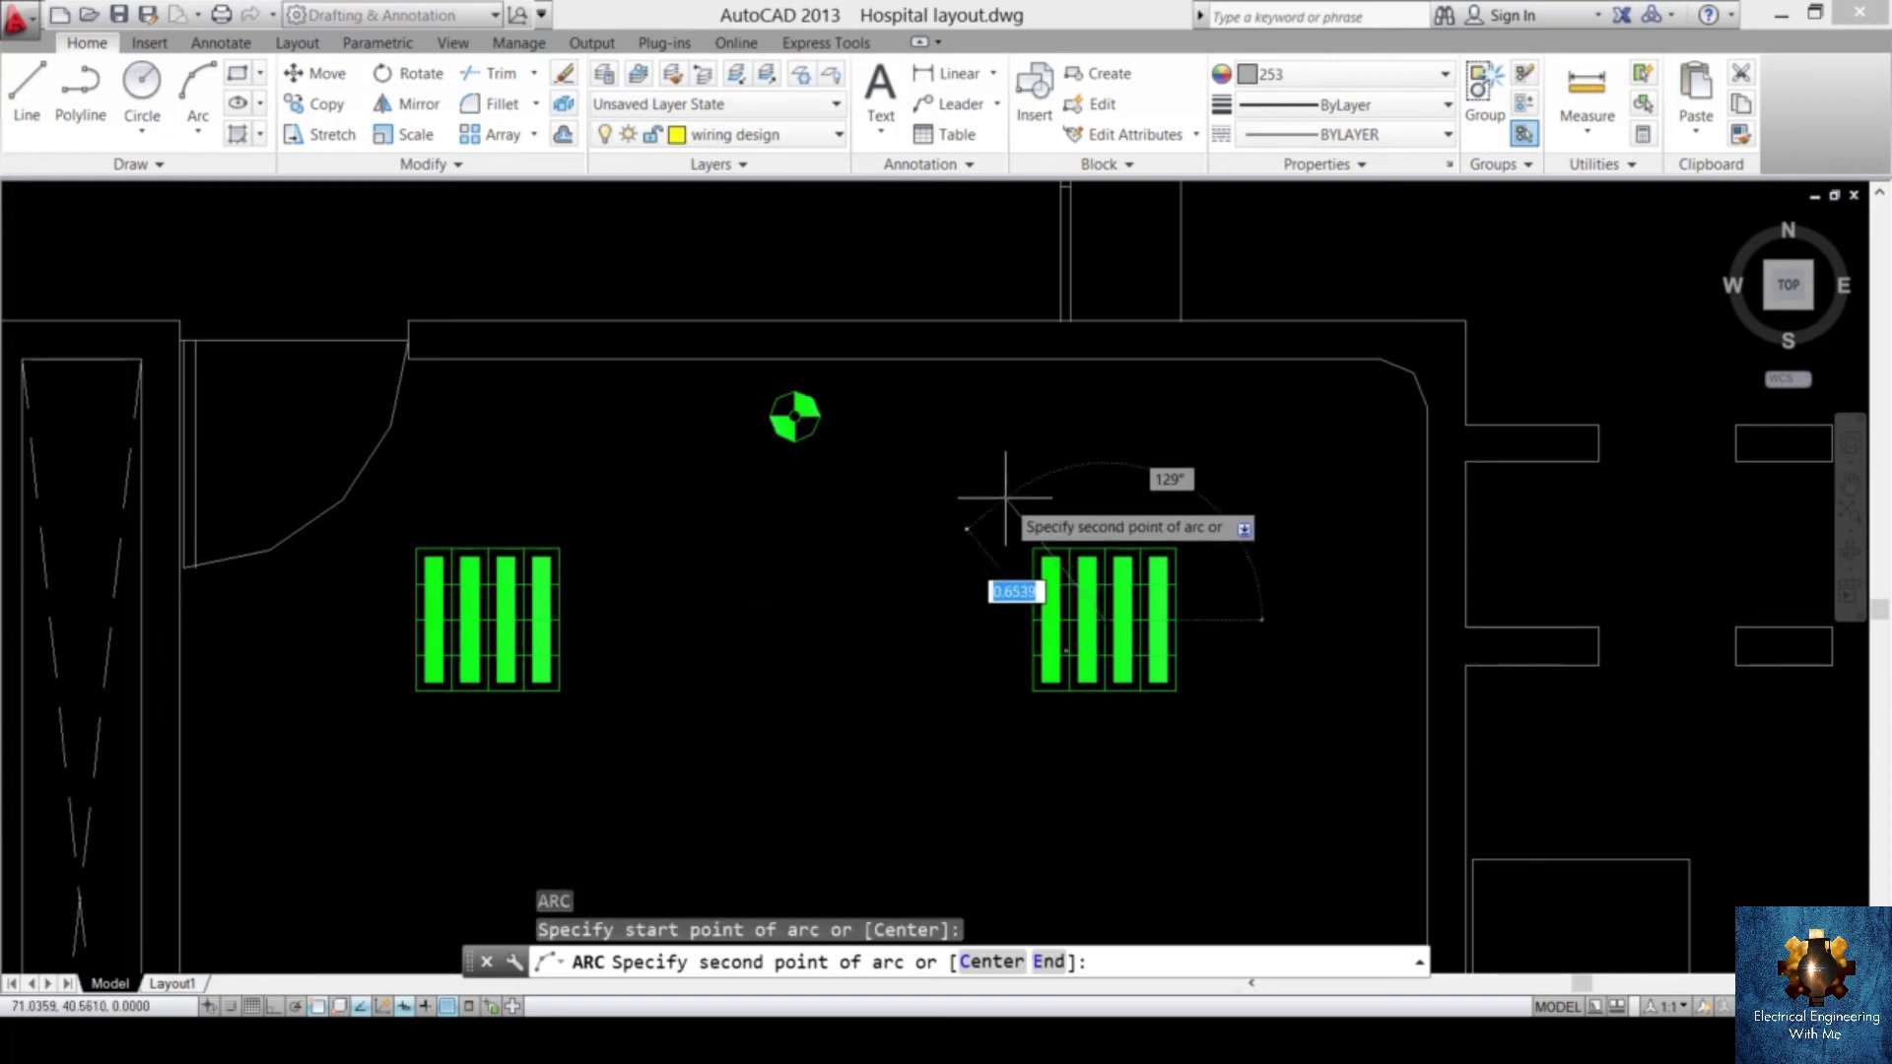
click(1006, 498)
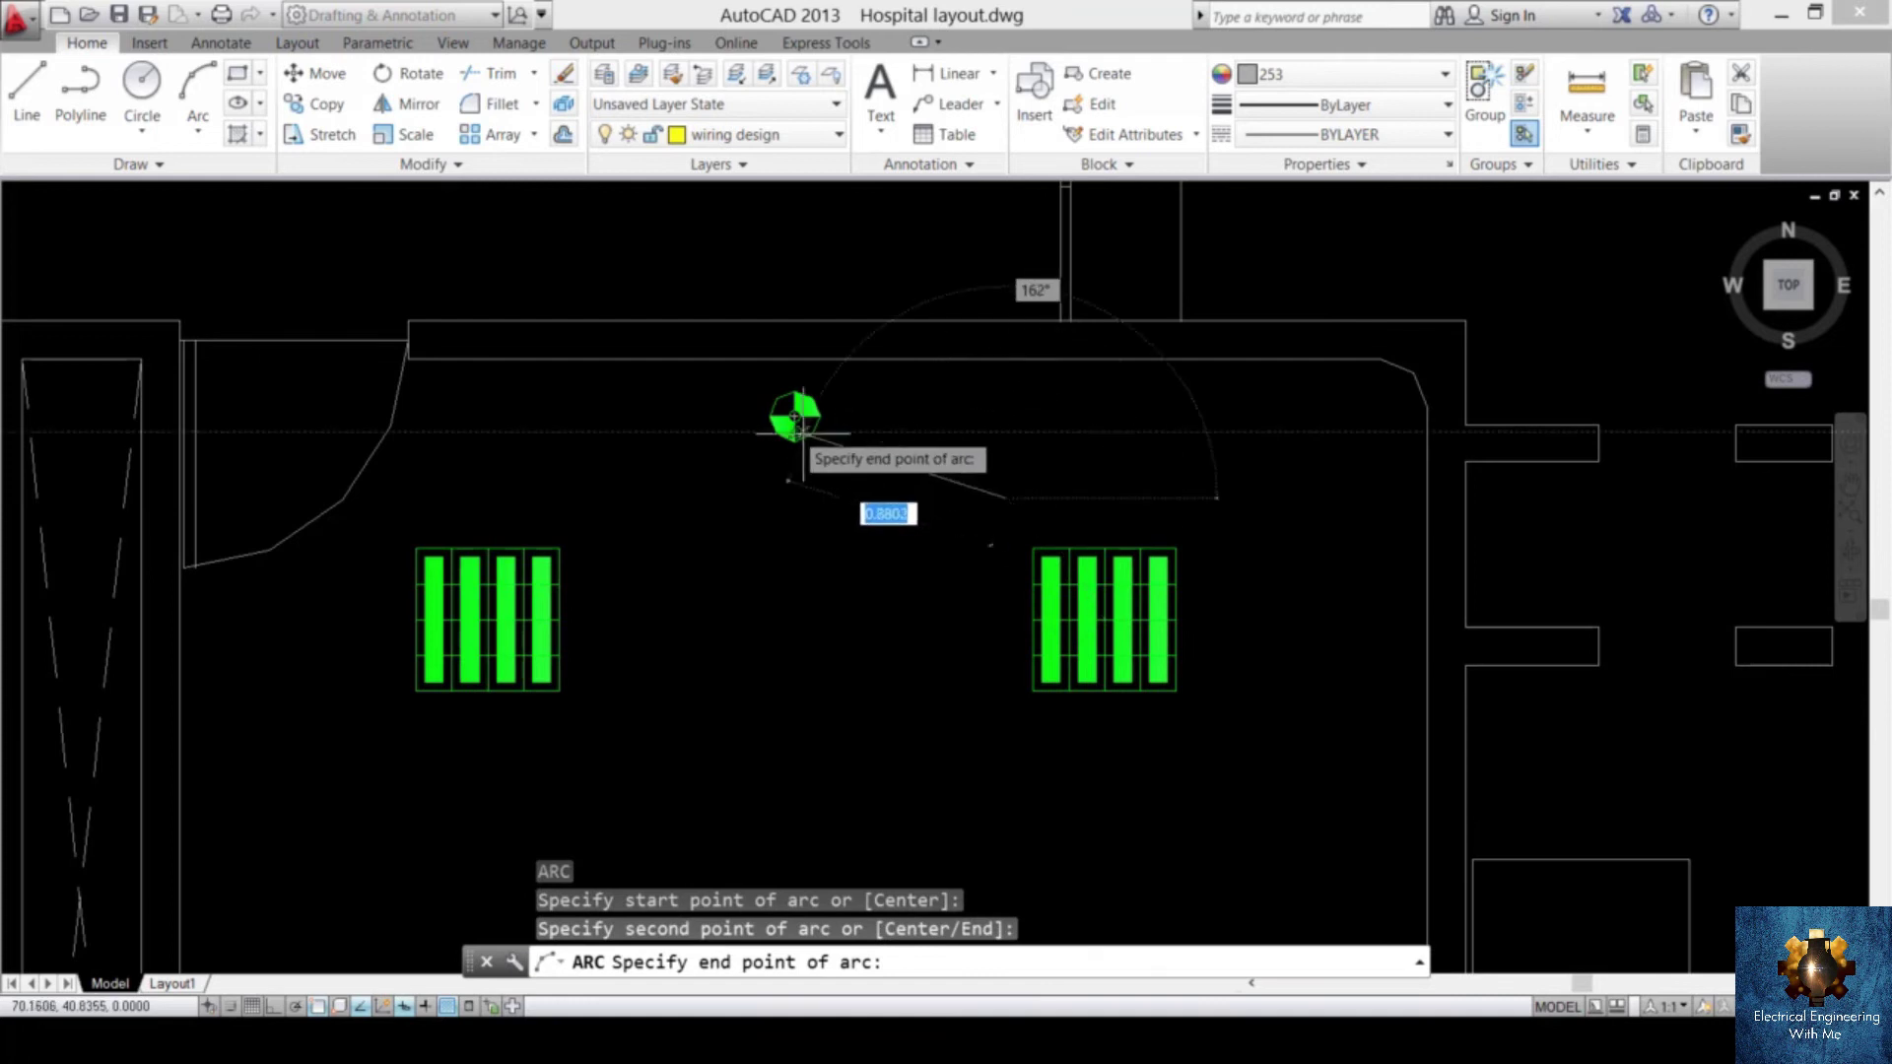
scroll(797, 416, up, 5)
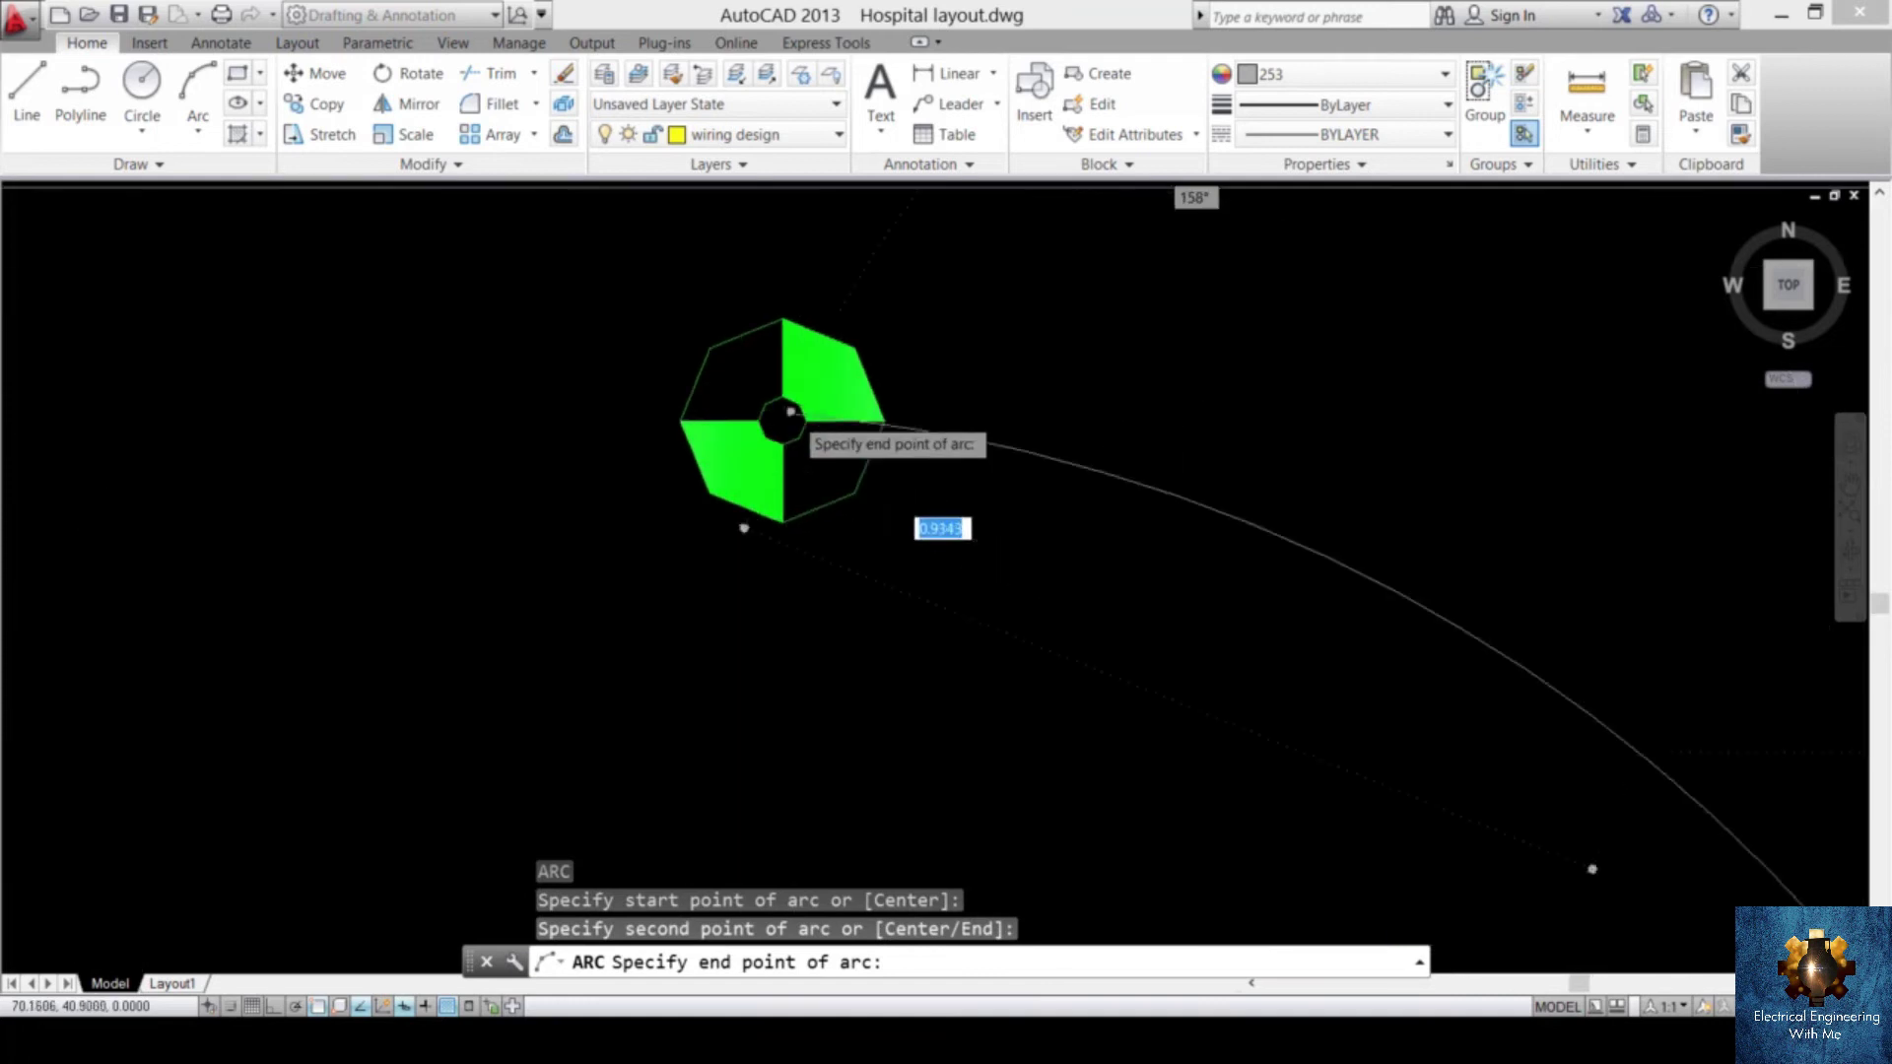
click(783, 418)
scroll(1225, 536, down, 5)
- Recolour the new arc yellow, deselect it, and make Yellow the current colour for new objects
middle_drag(1225, 536, 1033, 462)
click(1198, 445)
click(1081, 572)
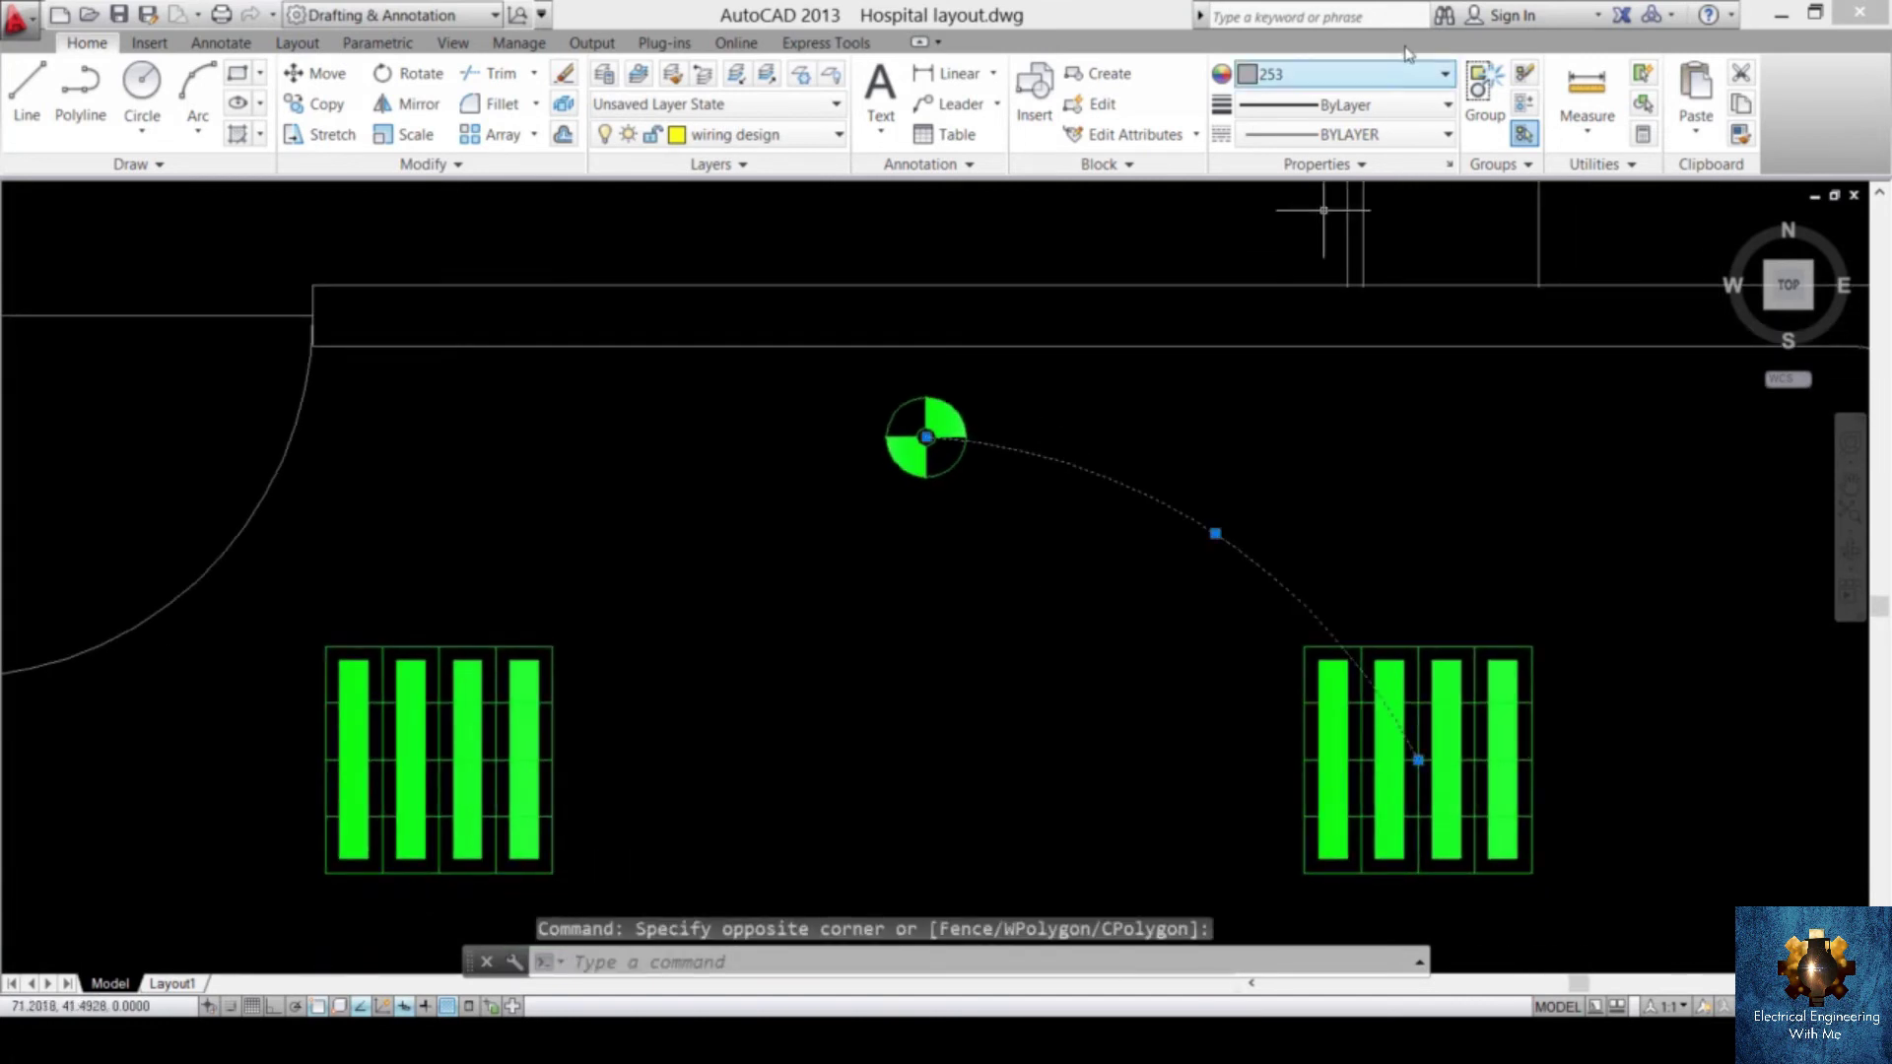
click(1368, 78)
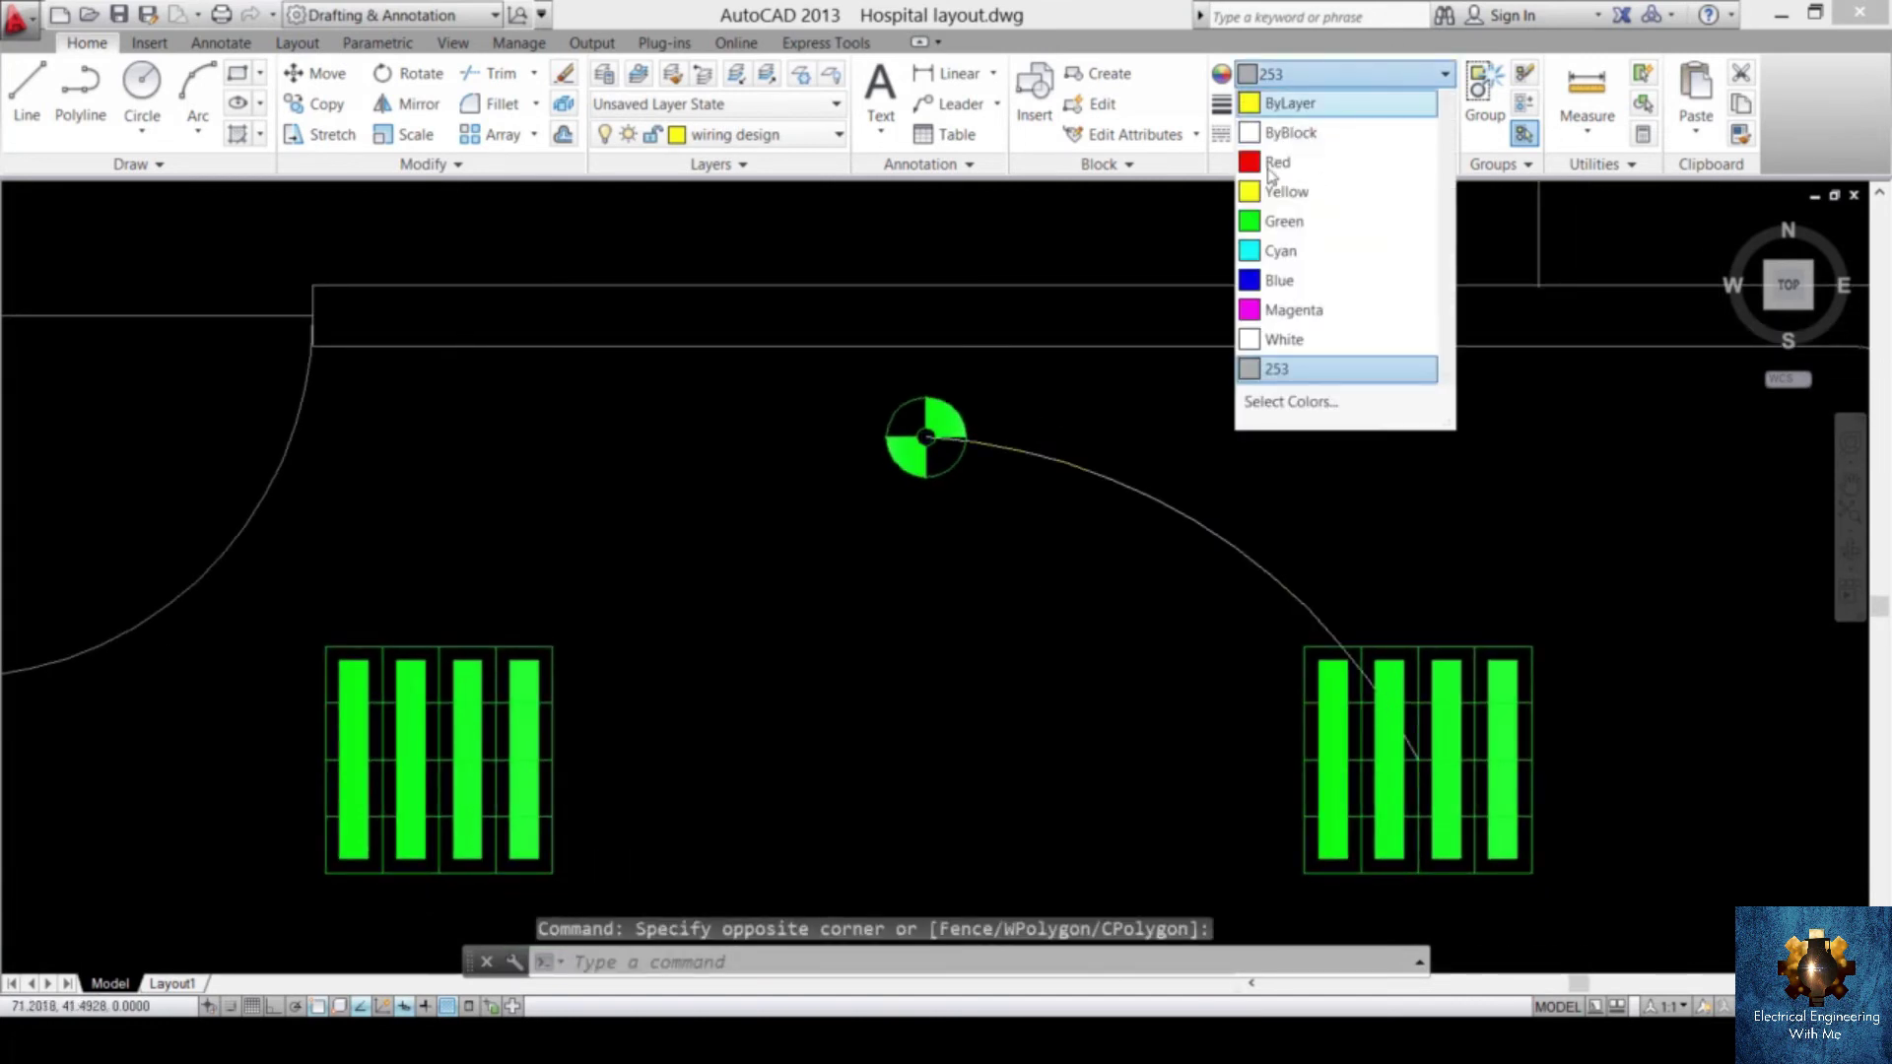
key(Escape)
click(1311, 75)
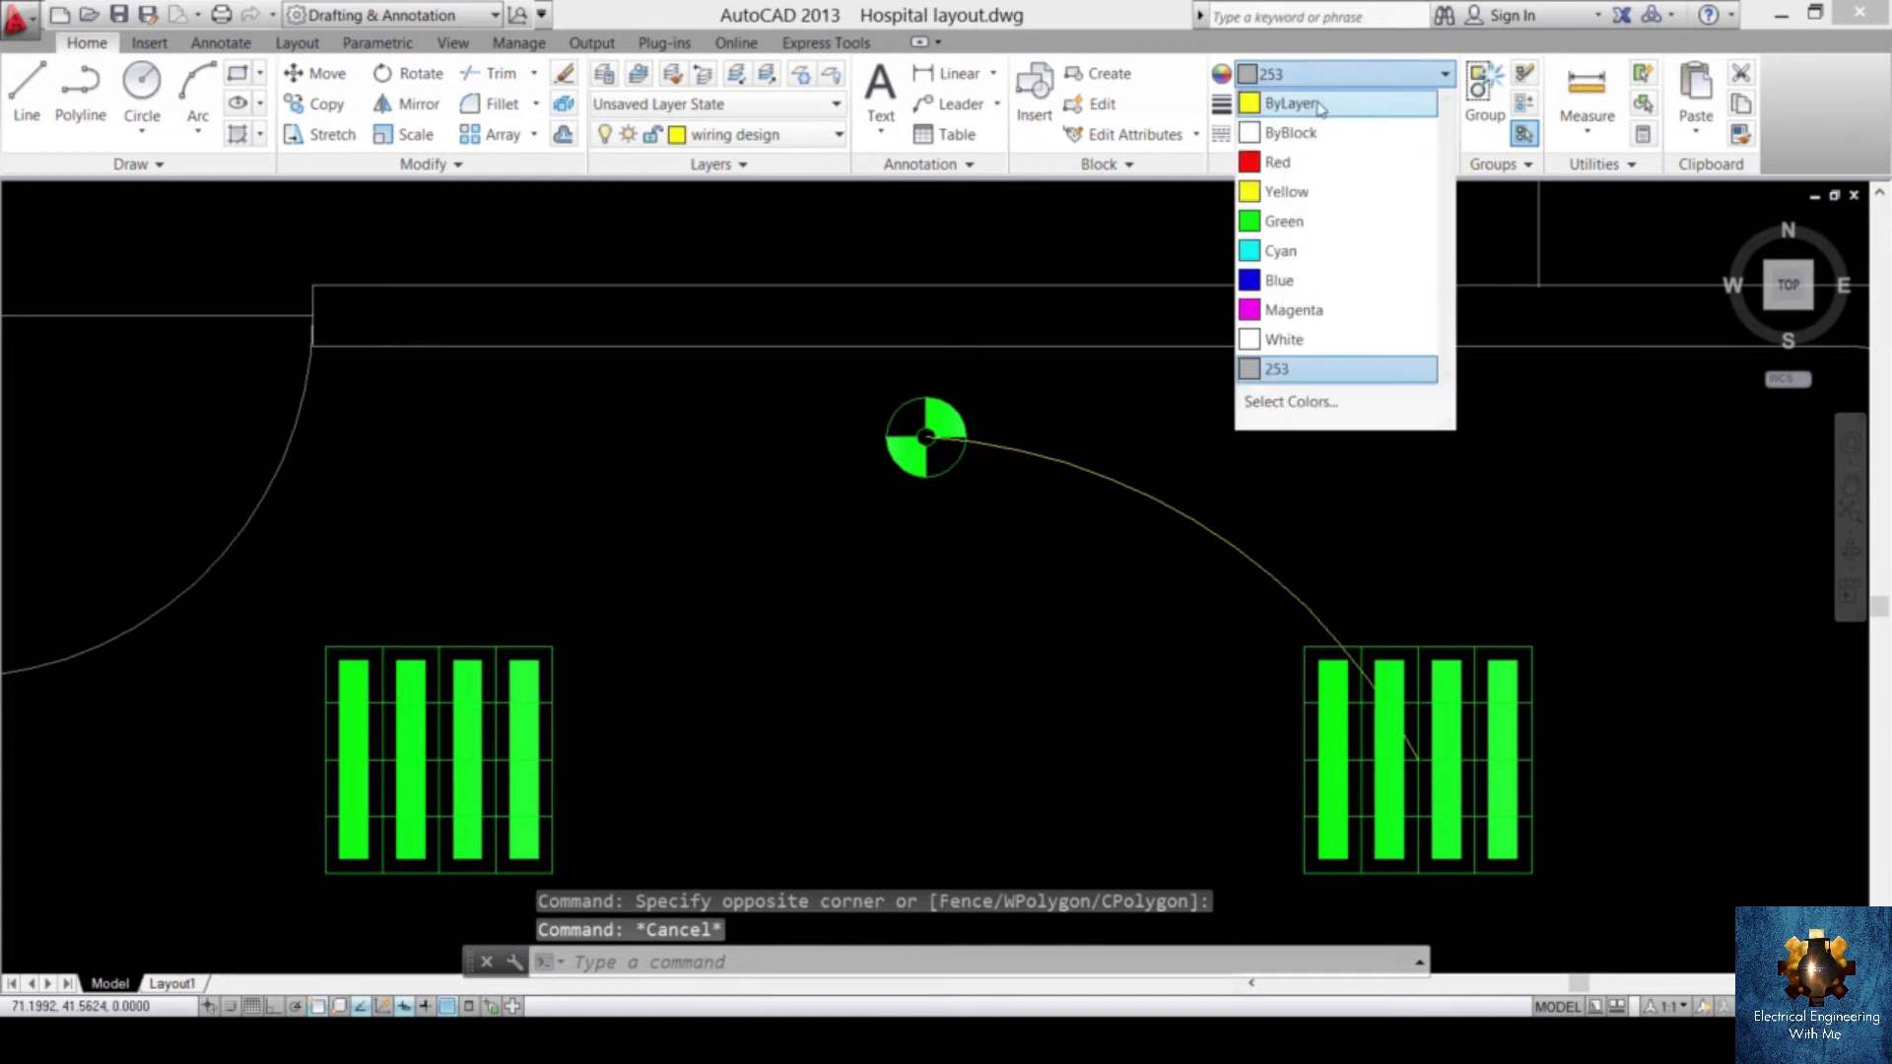
click(1286, 191)
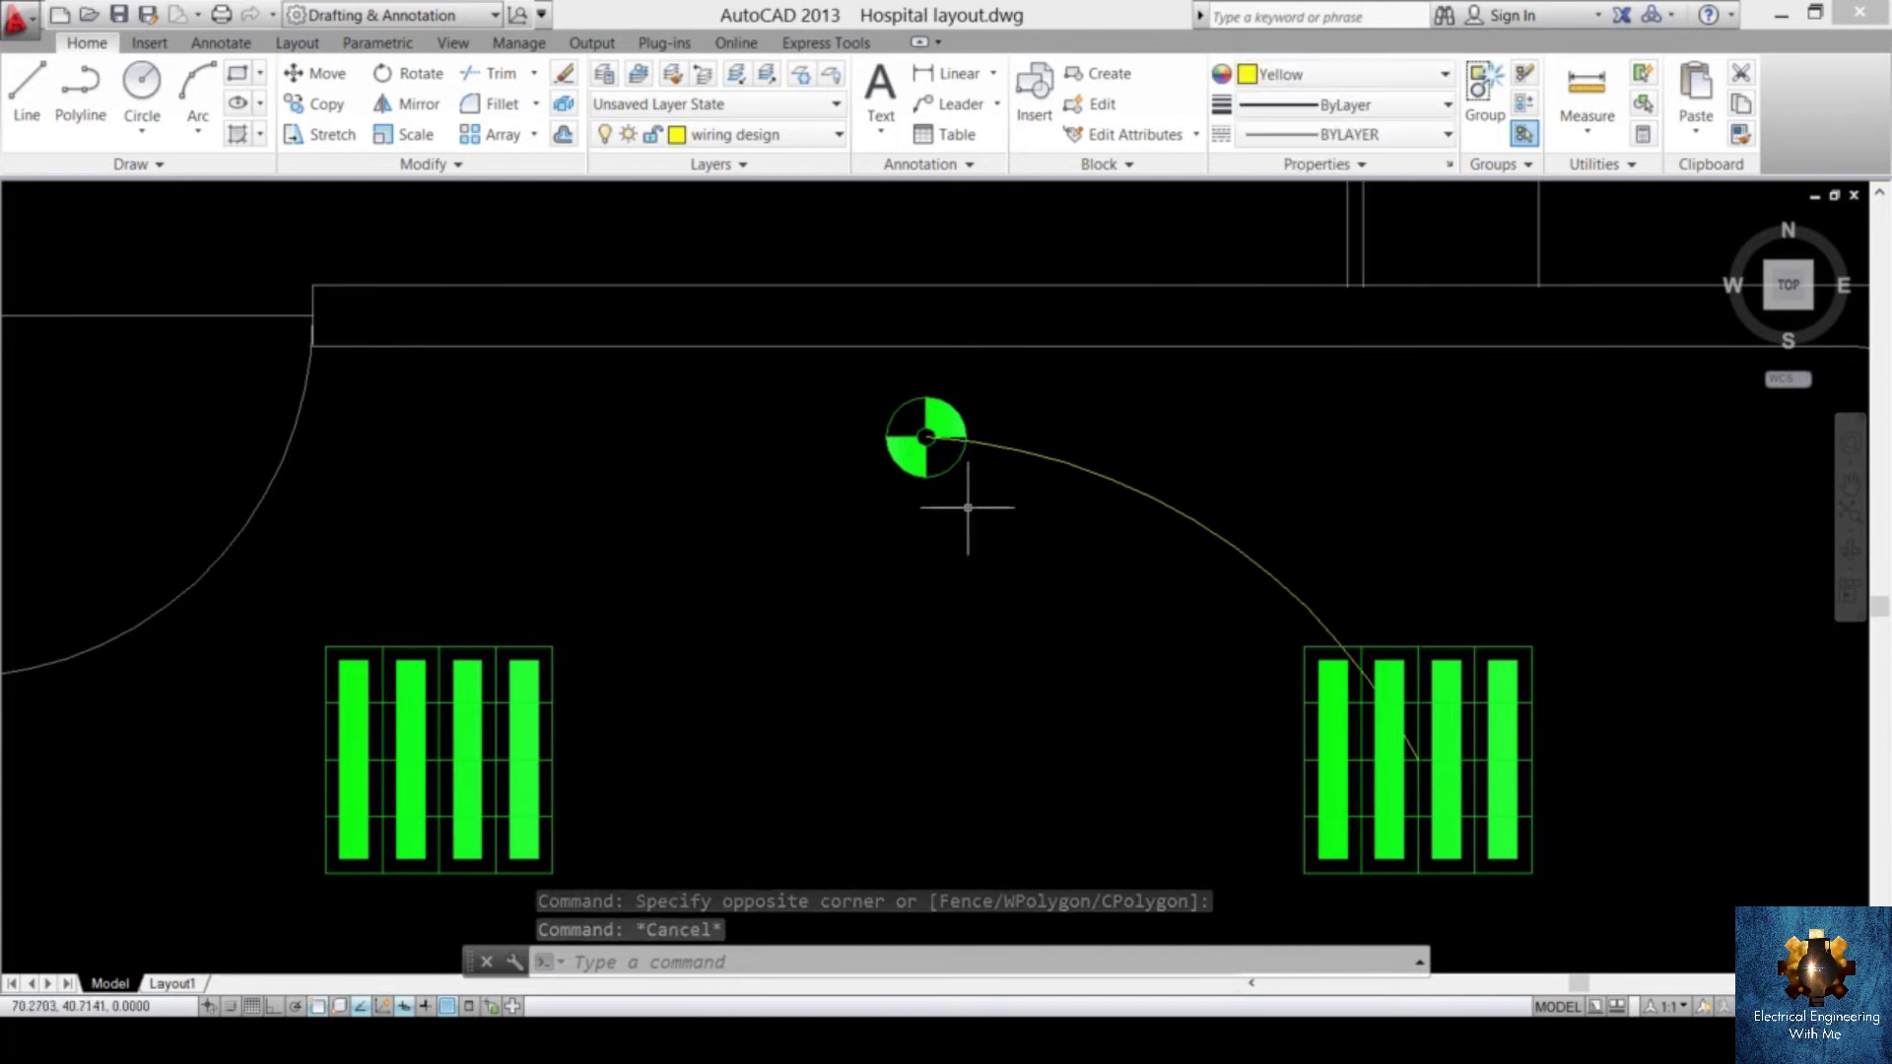
- Draw an arc from the north round luminaire's centre to the northwest square luminaire's centre
text(A)
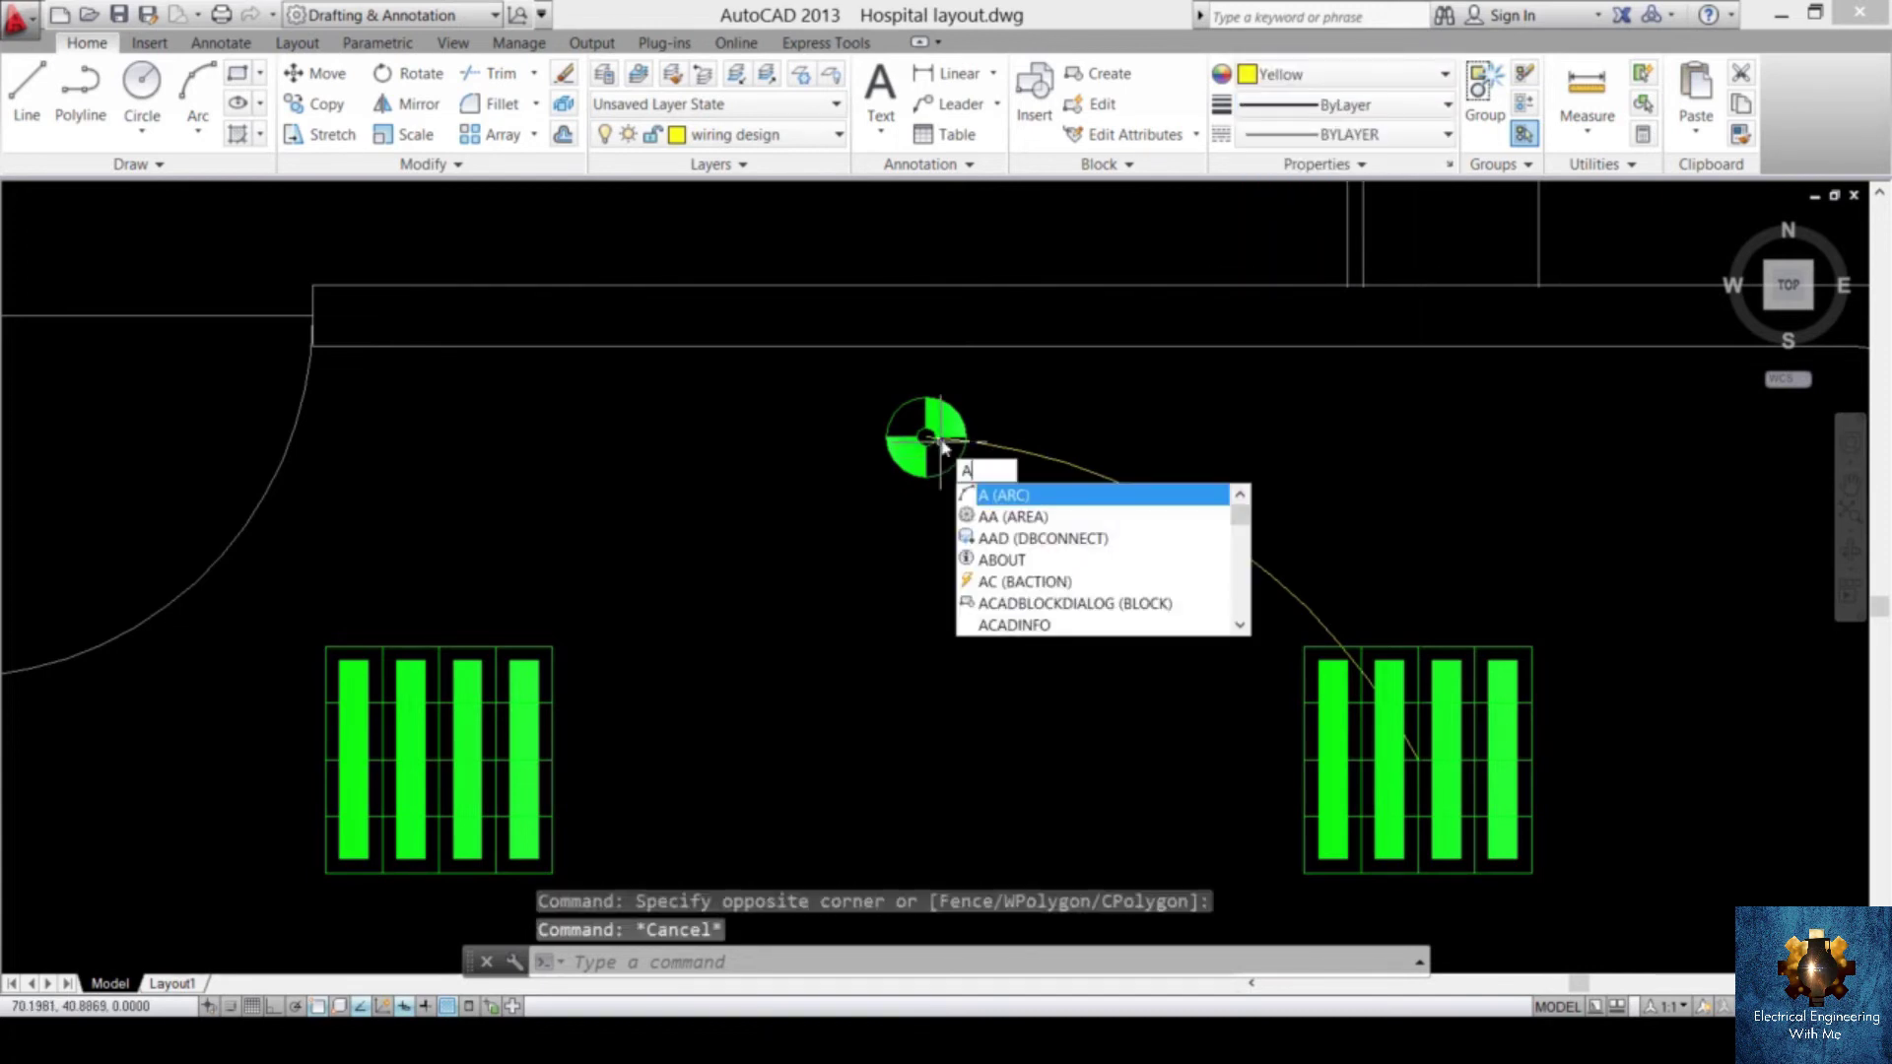
key(Return)
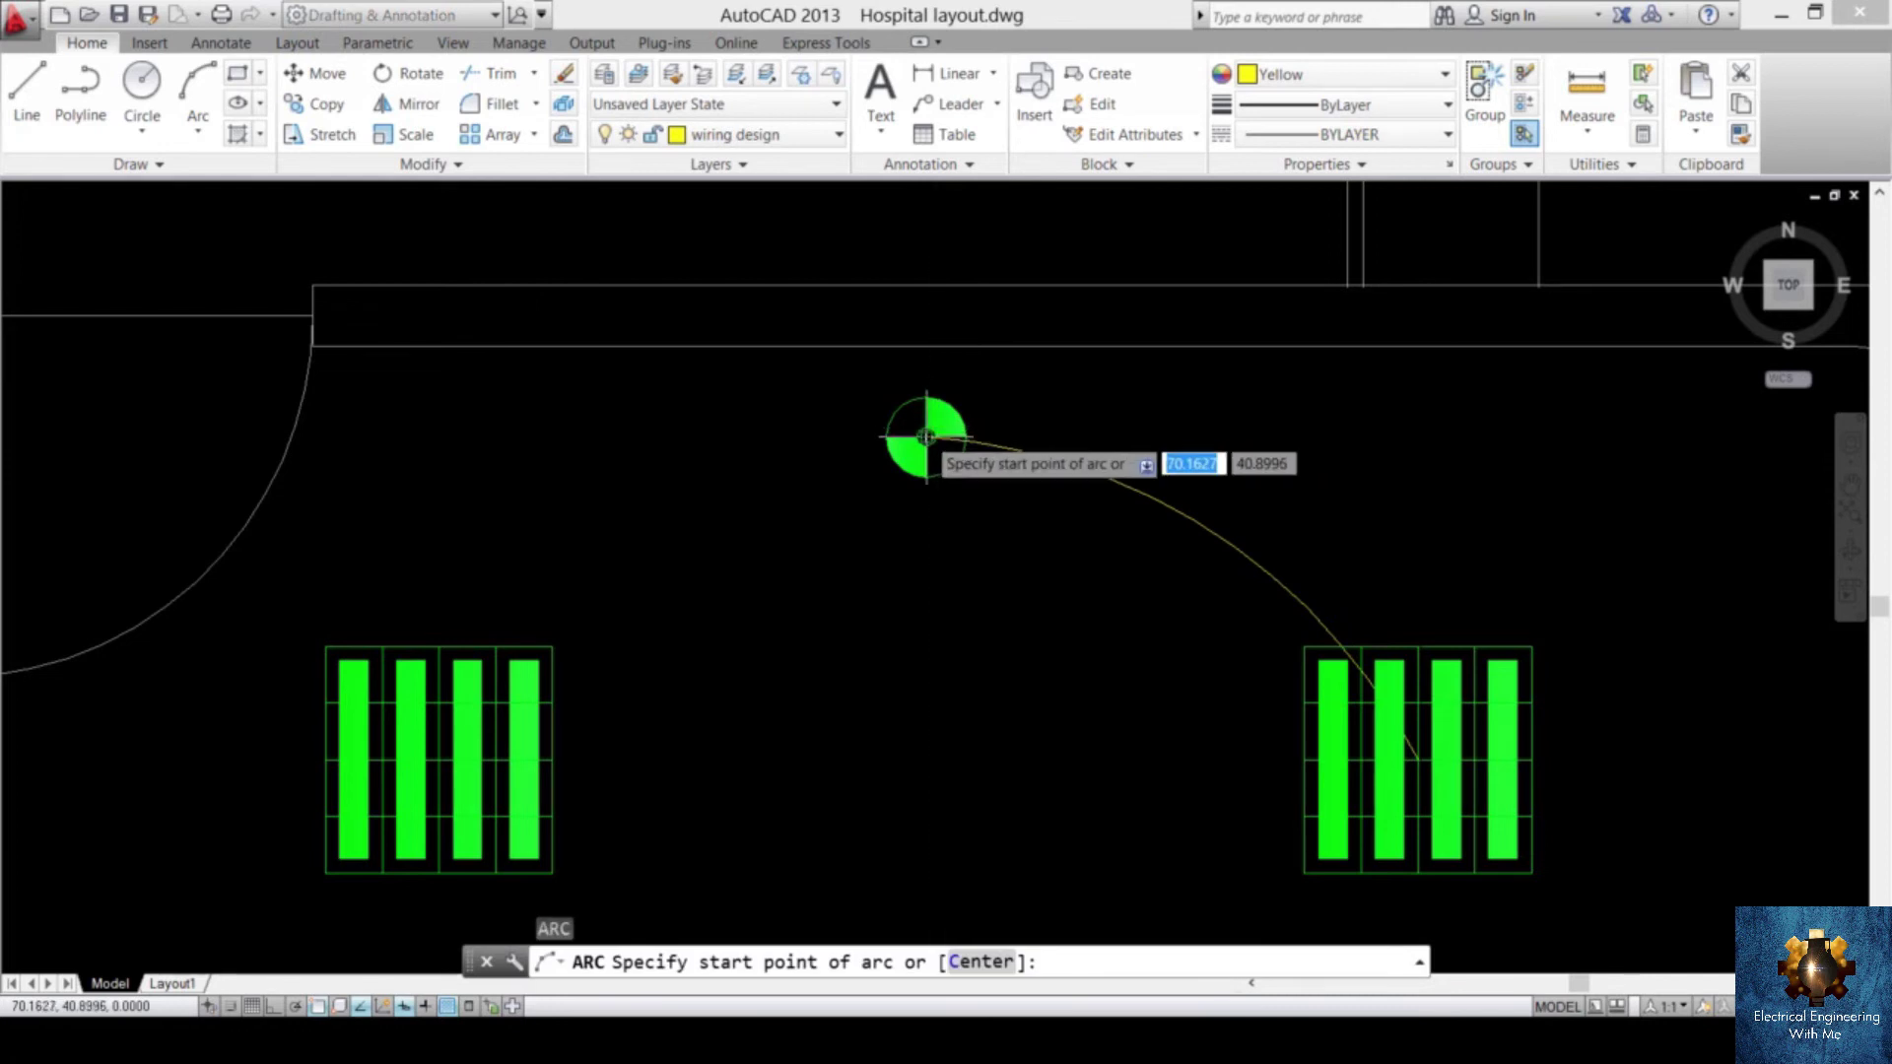
click(926, 437)
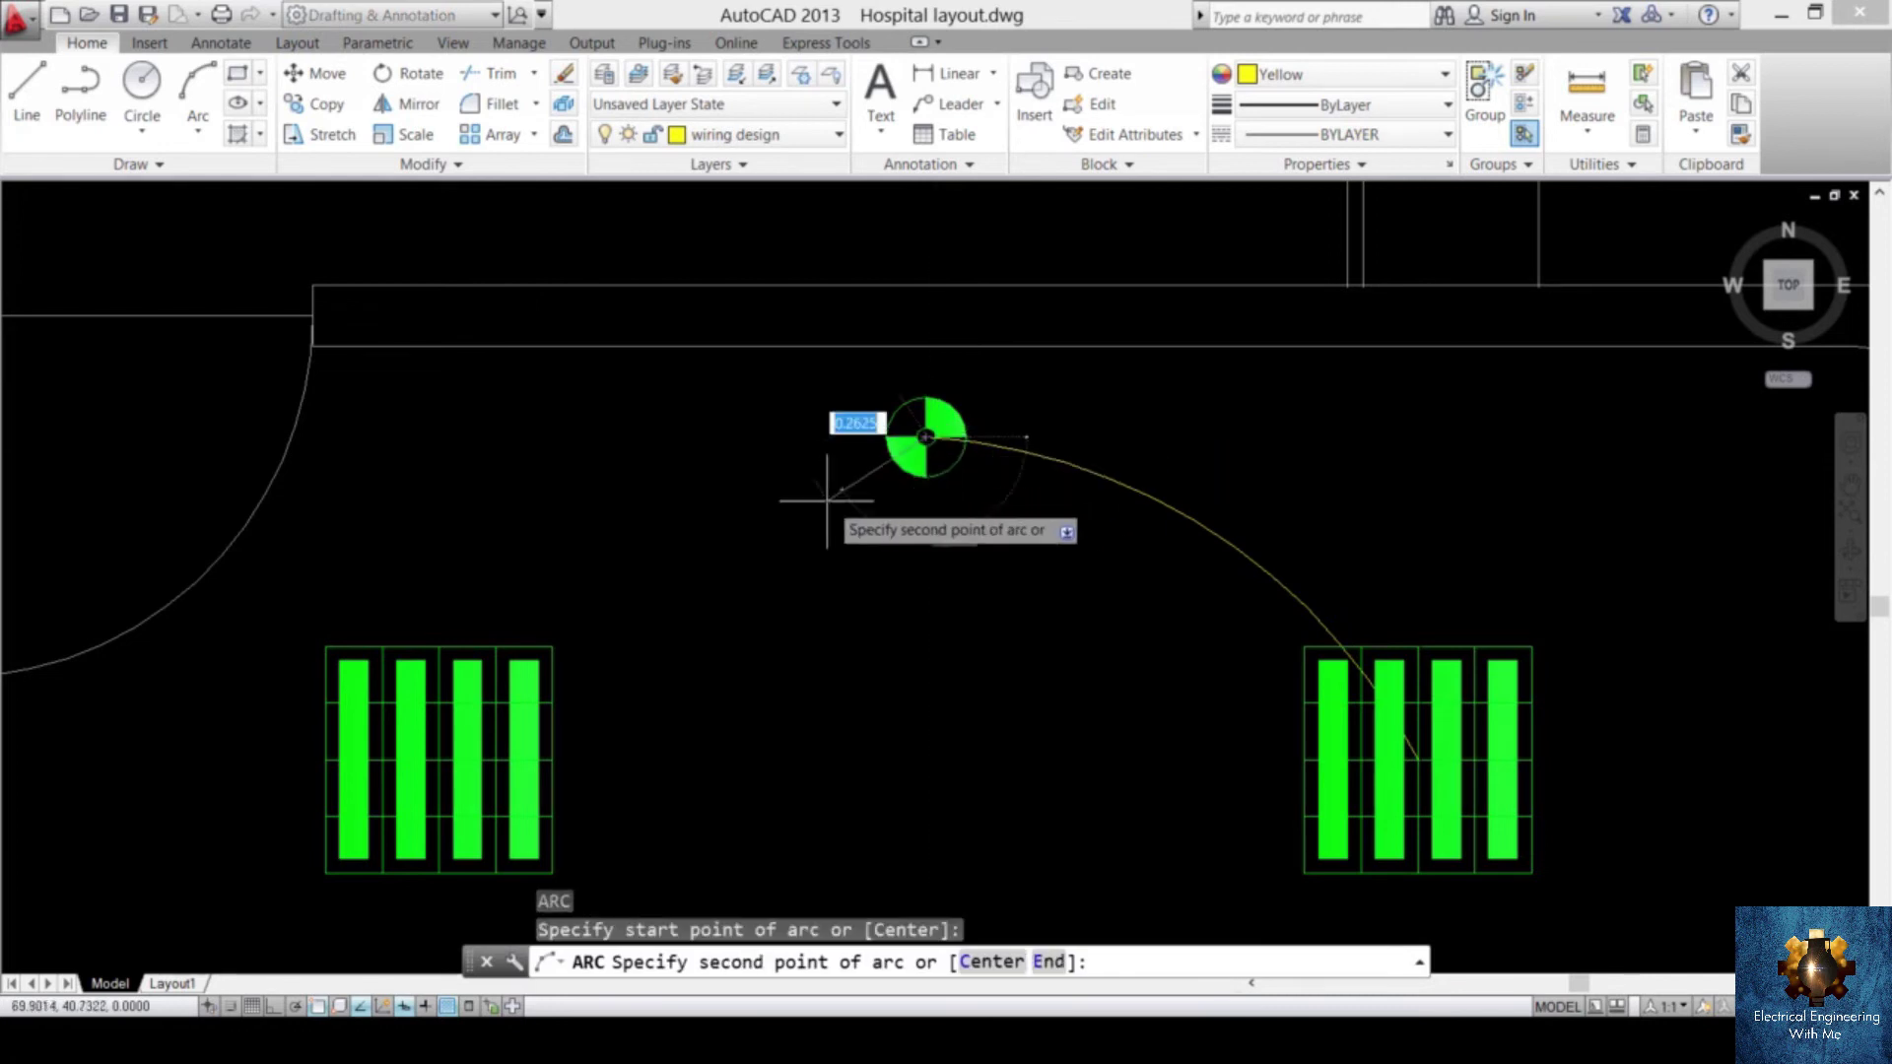
click(681, 569)
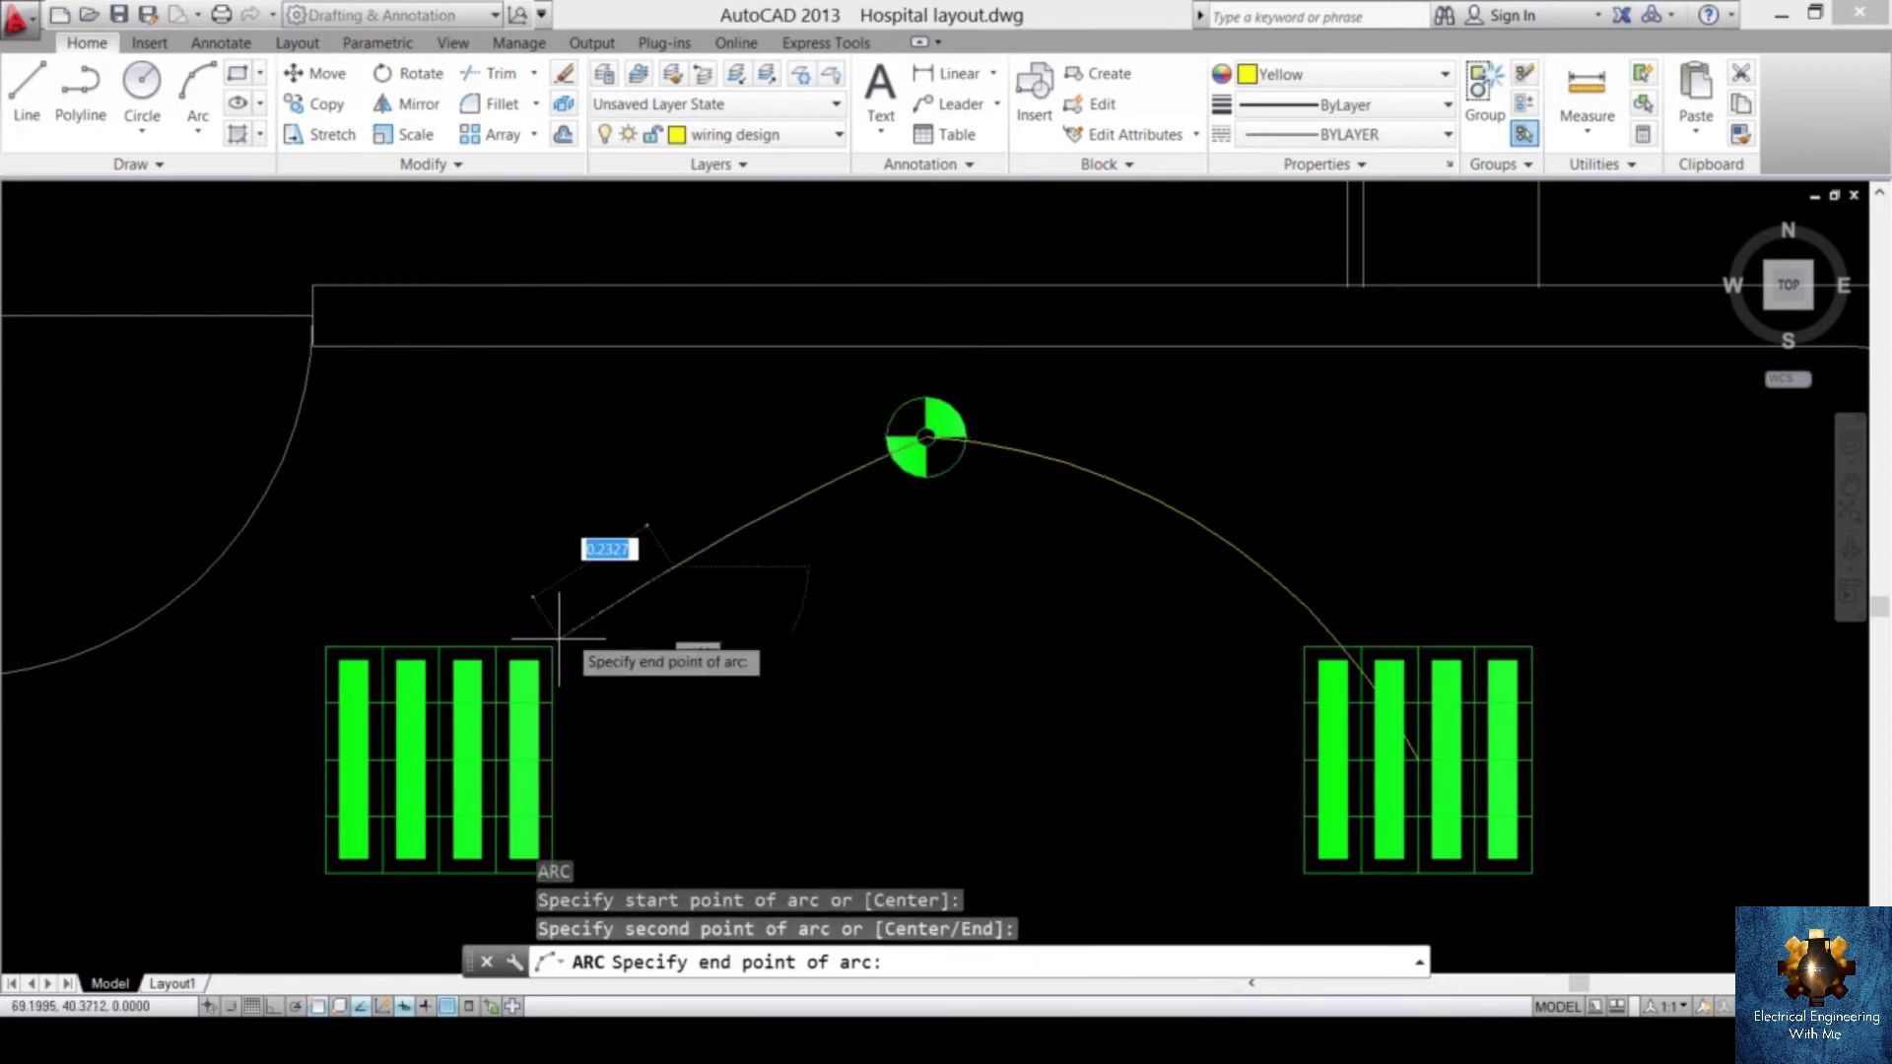
click(422, 779)
scroll(887, 286, down, 3)
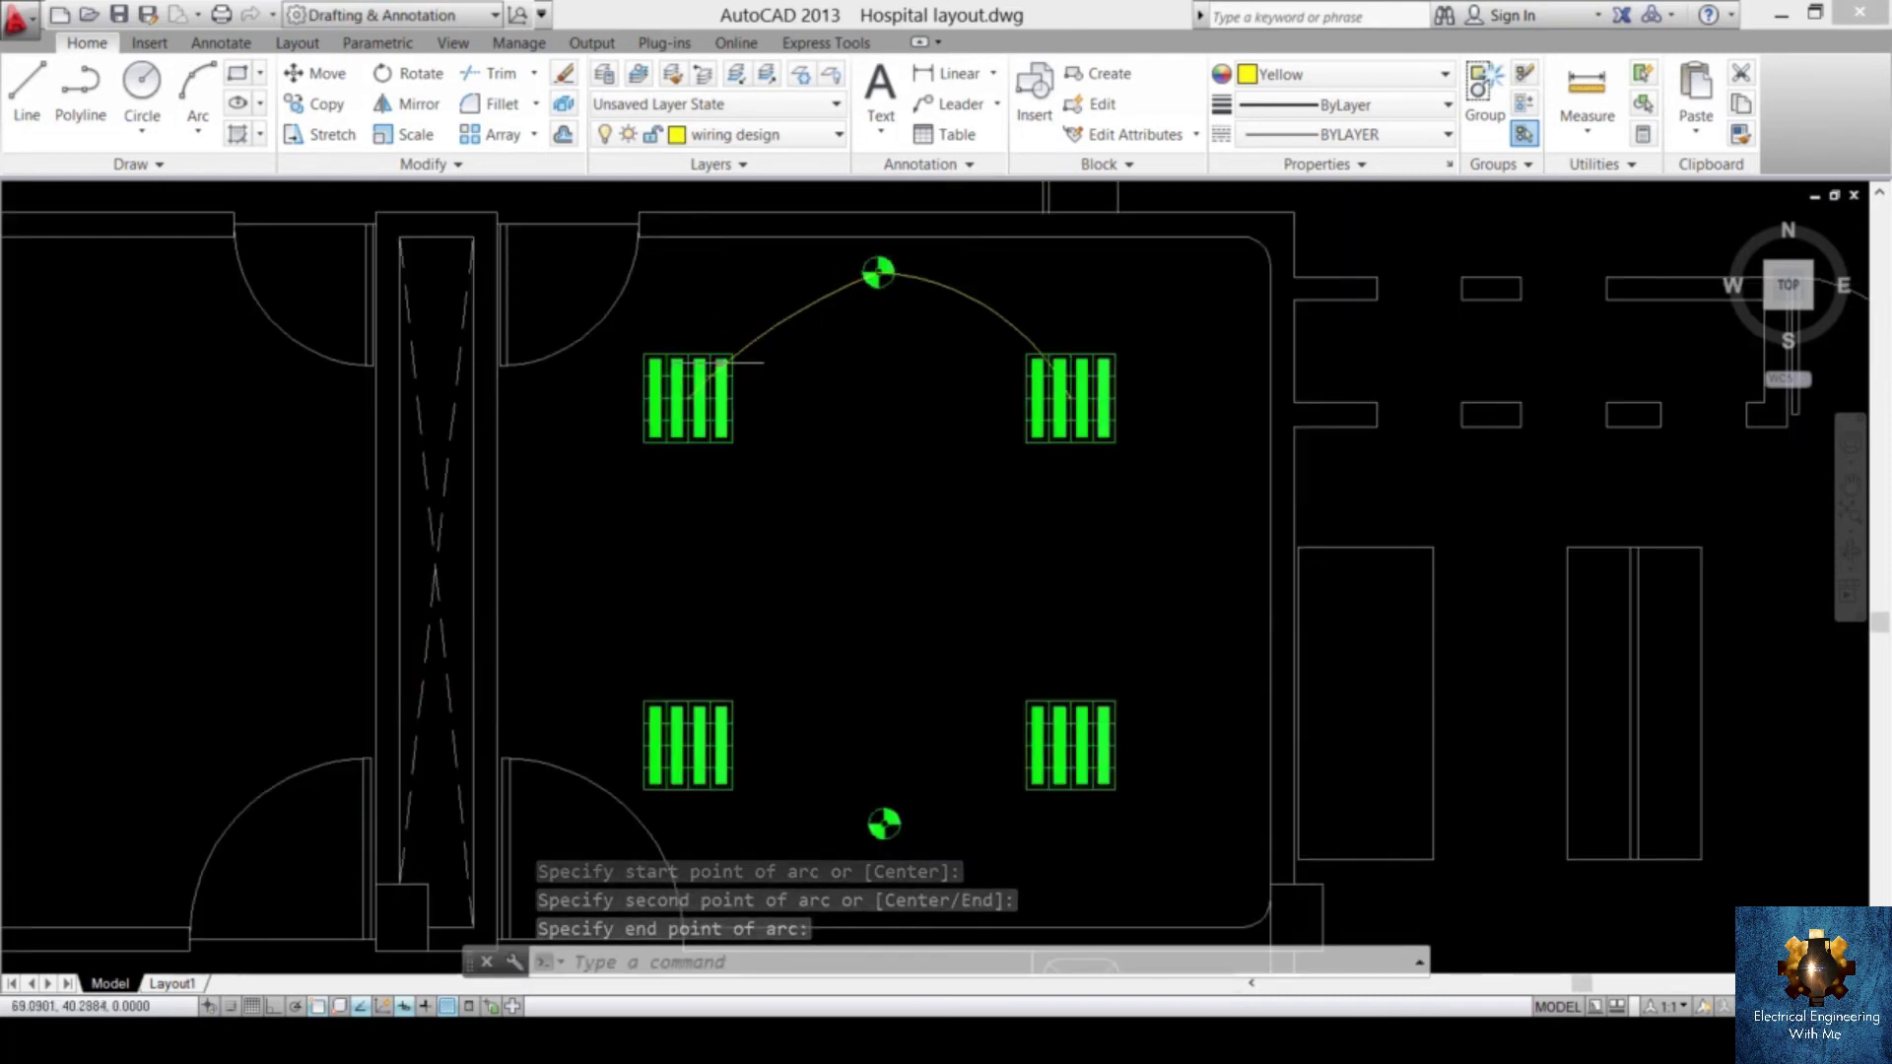
- Draw an arc bowed to the west from the northwest square luminaire's centre to the southwest square luminaire's centre
click(688, 397)
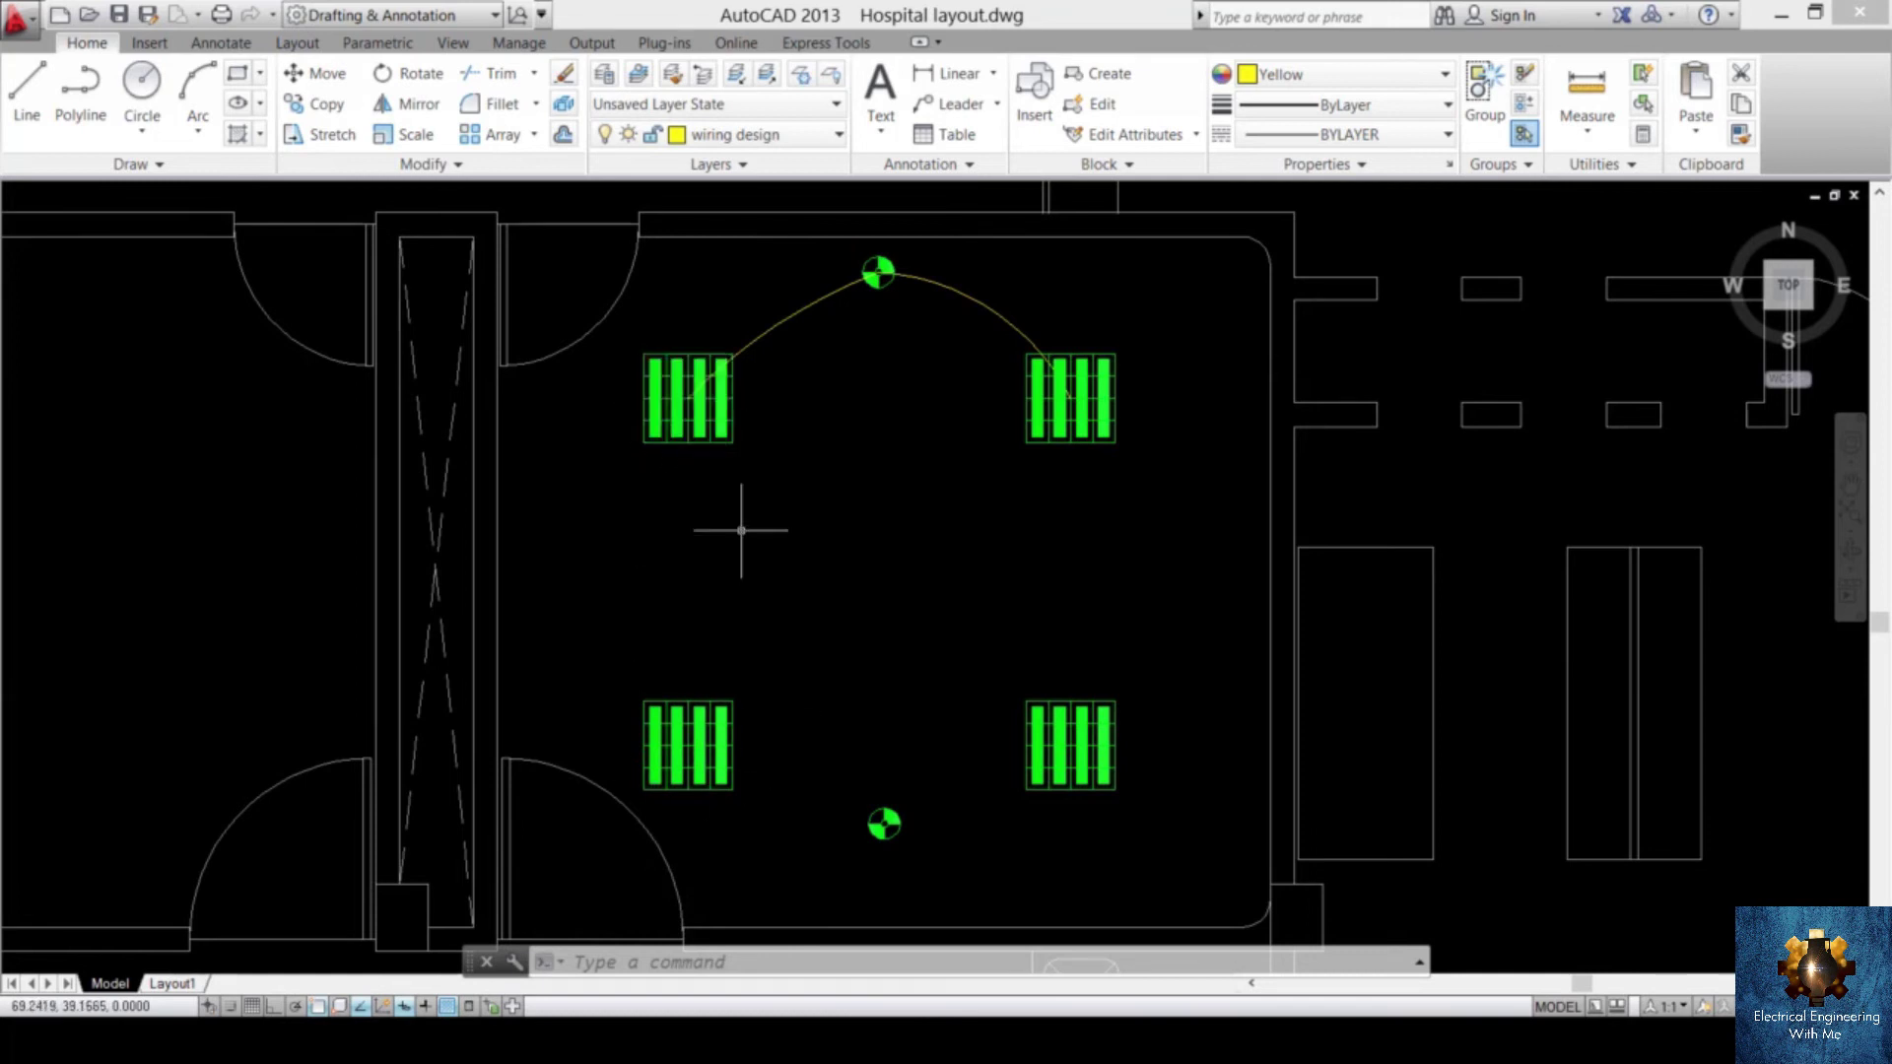
key(Return)
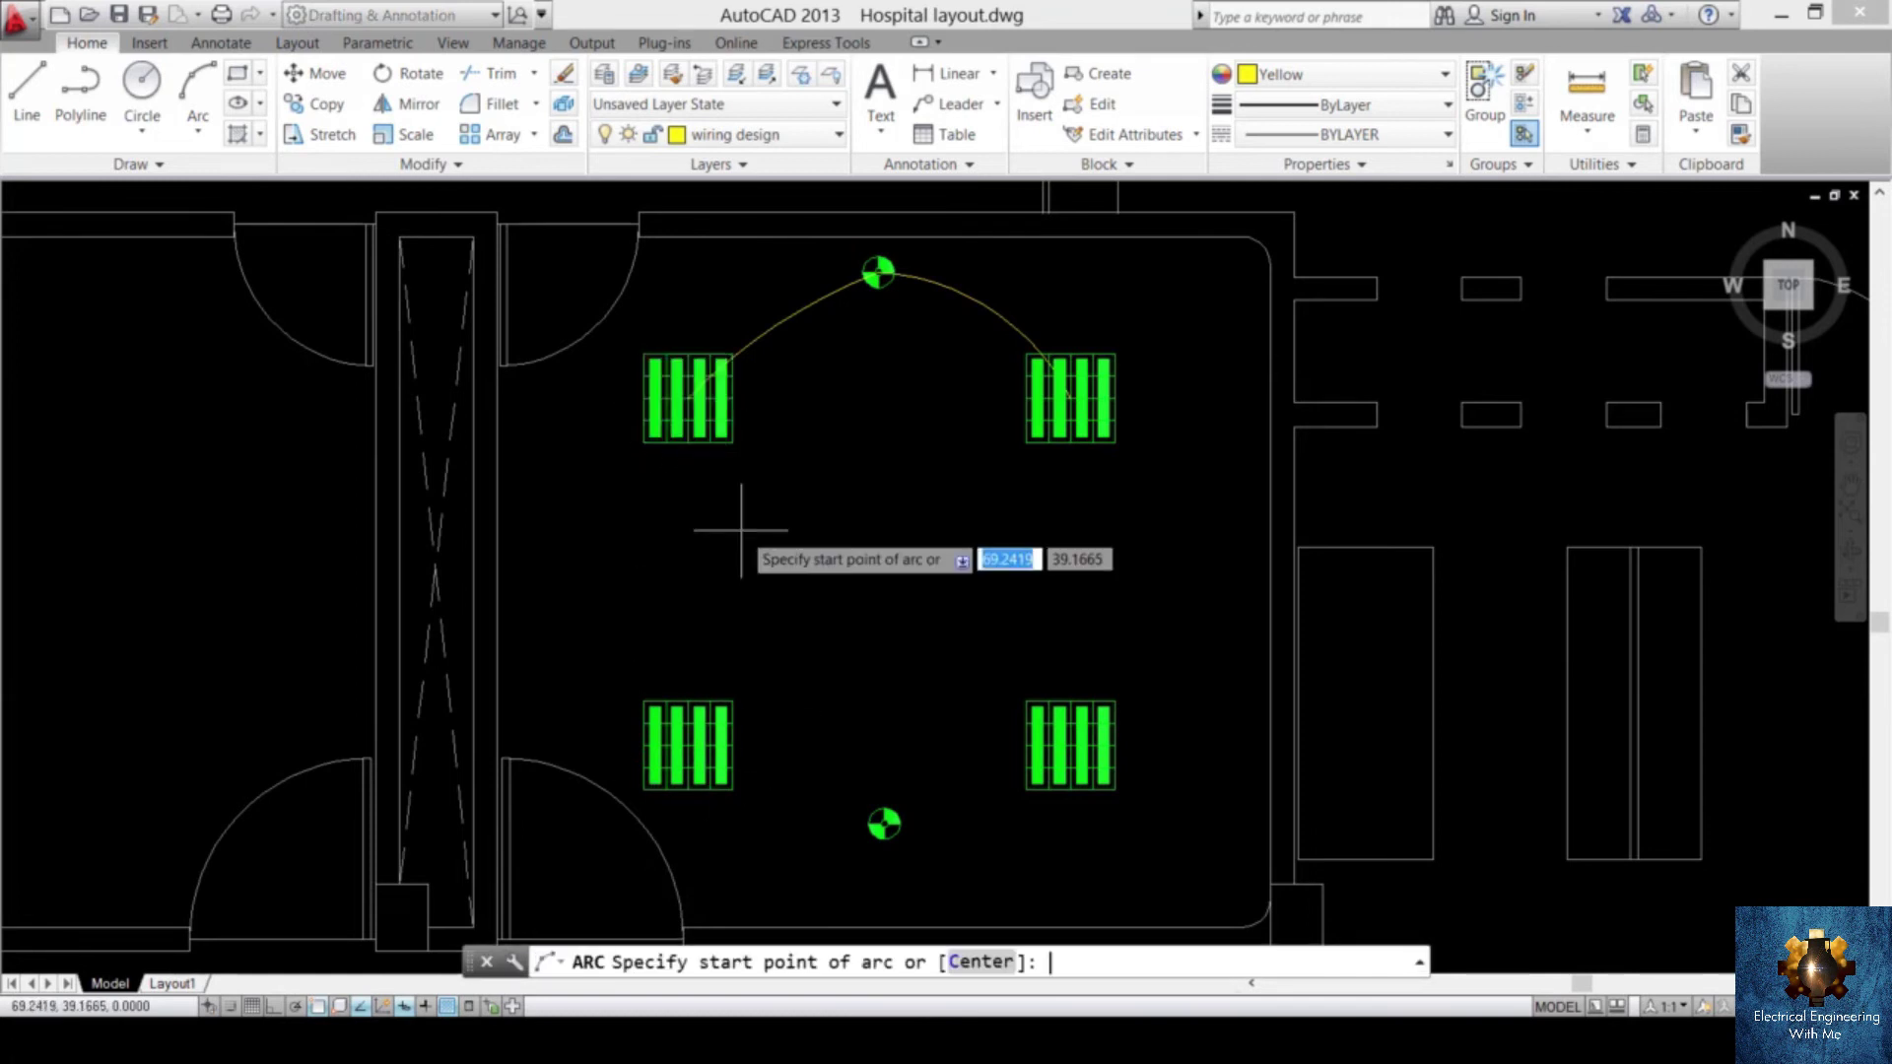
click(695, 393)
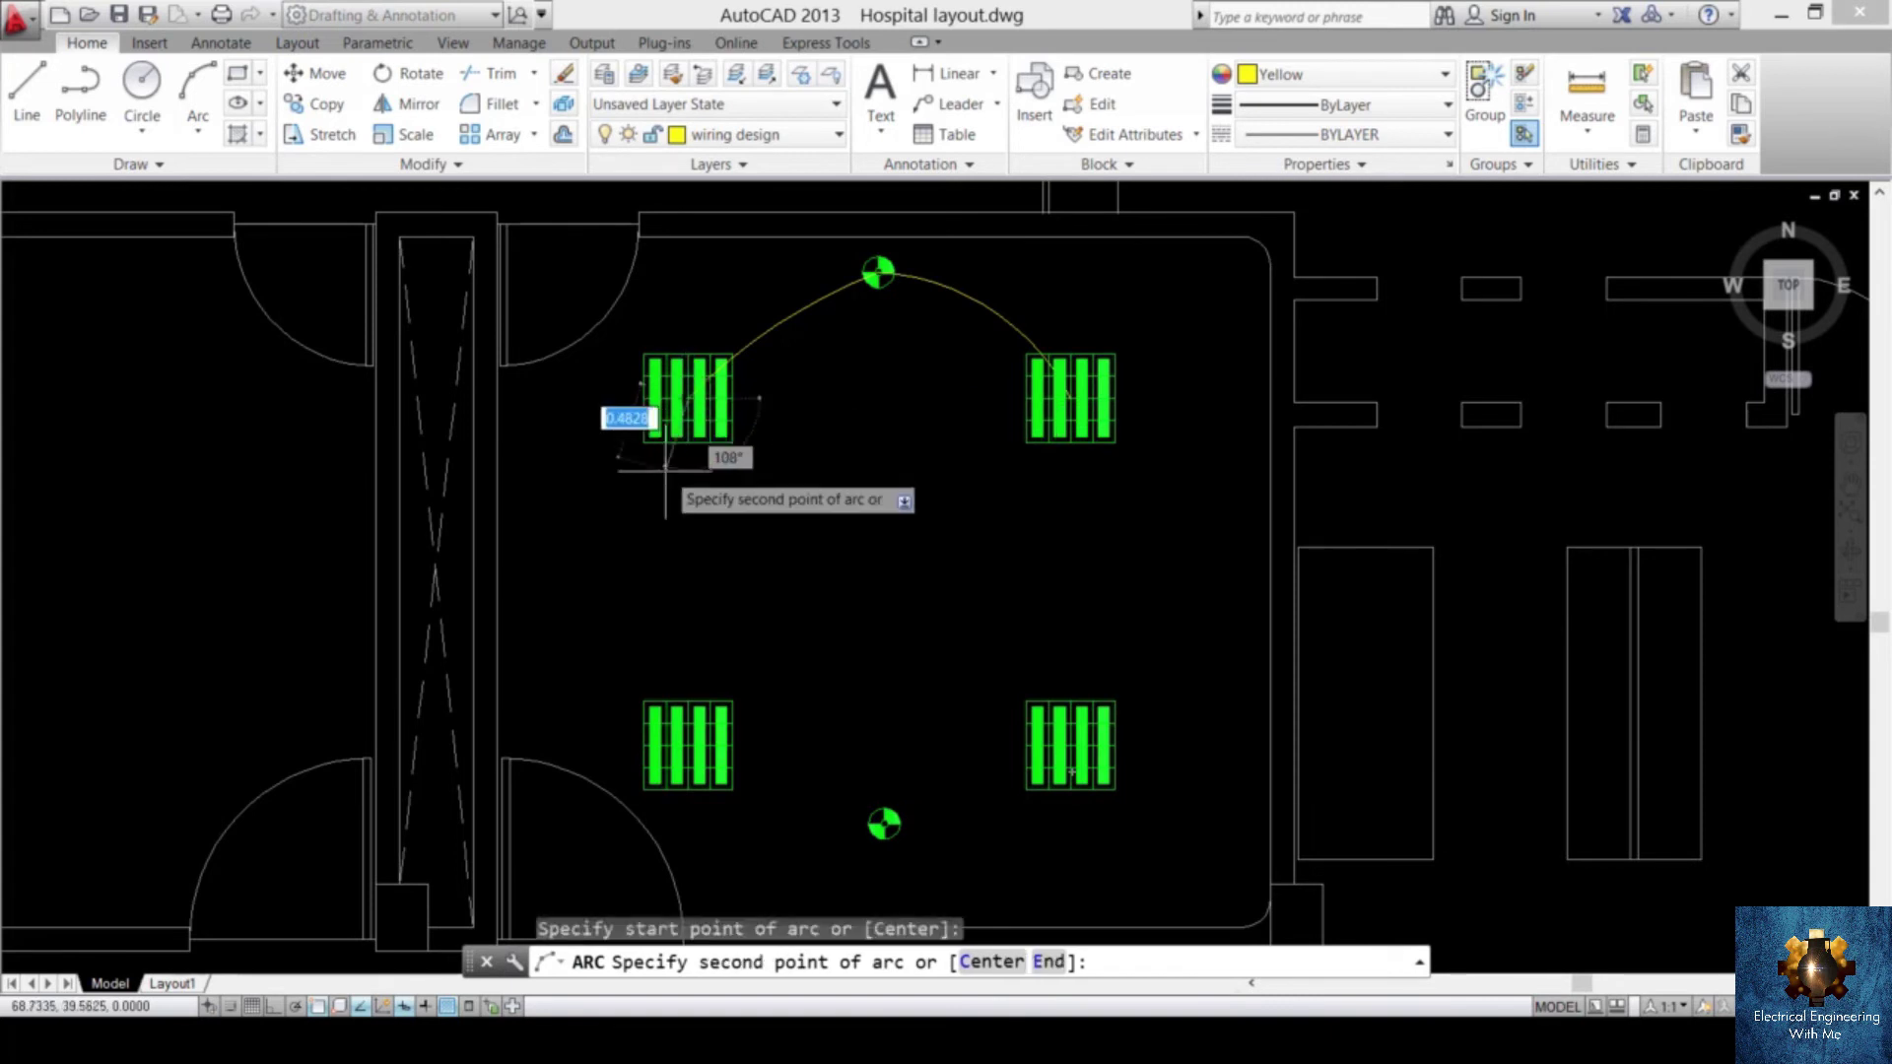
click(671, 532)
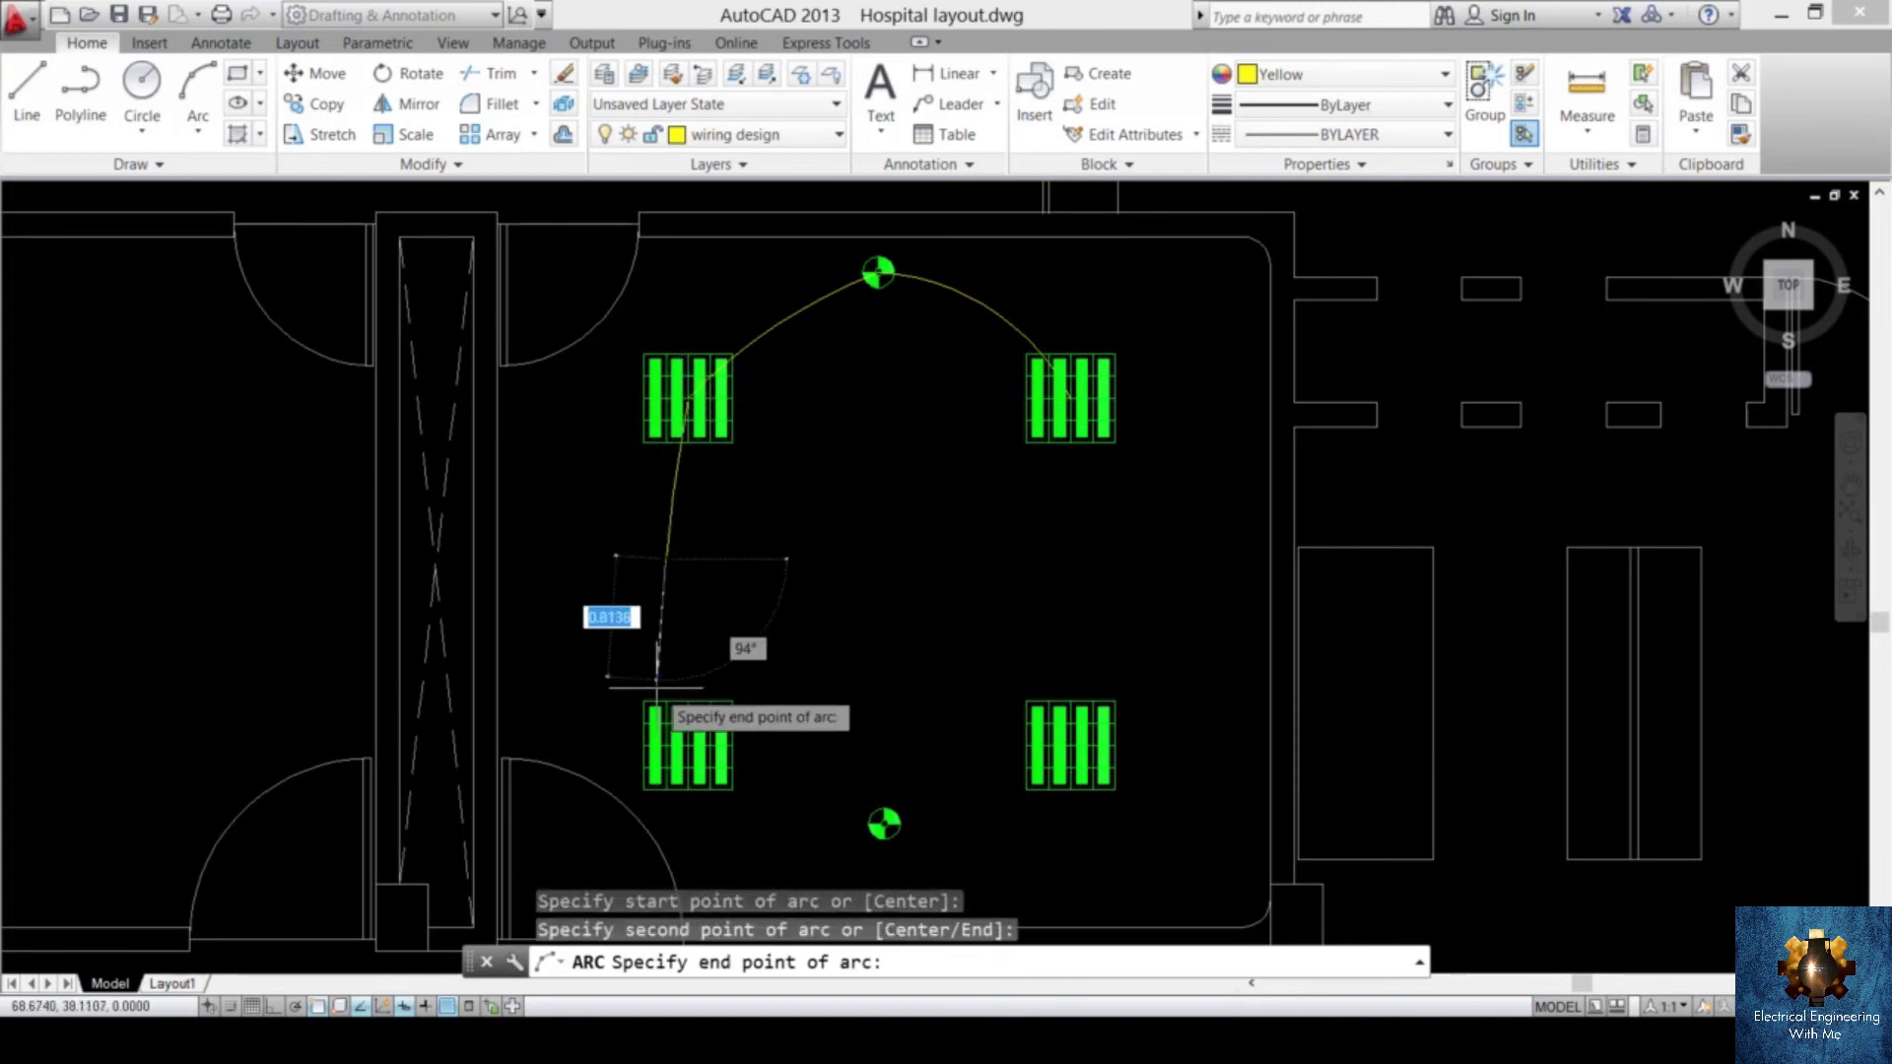
scroll(685, 747, up, 5)
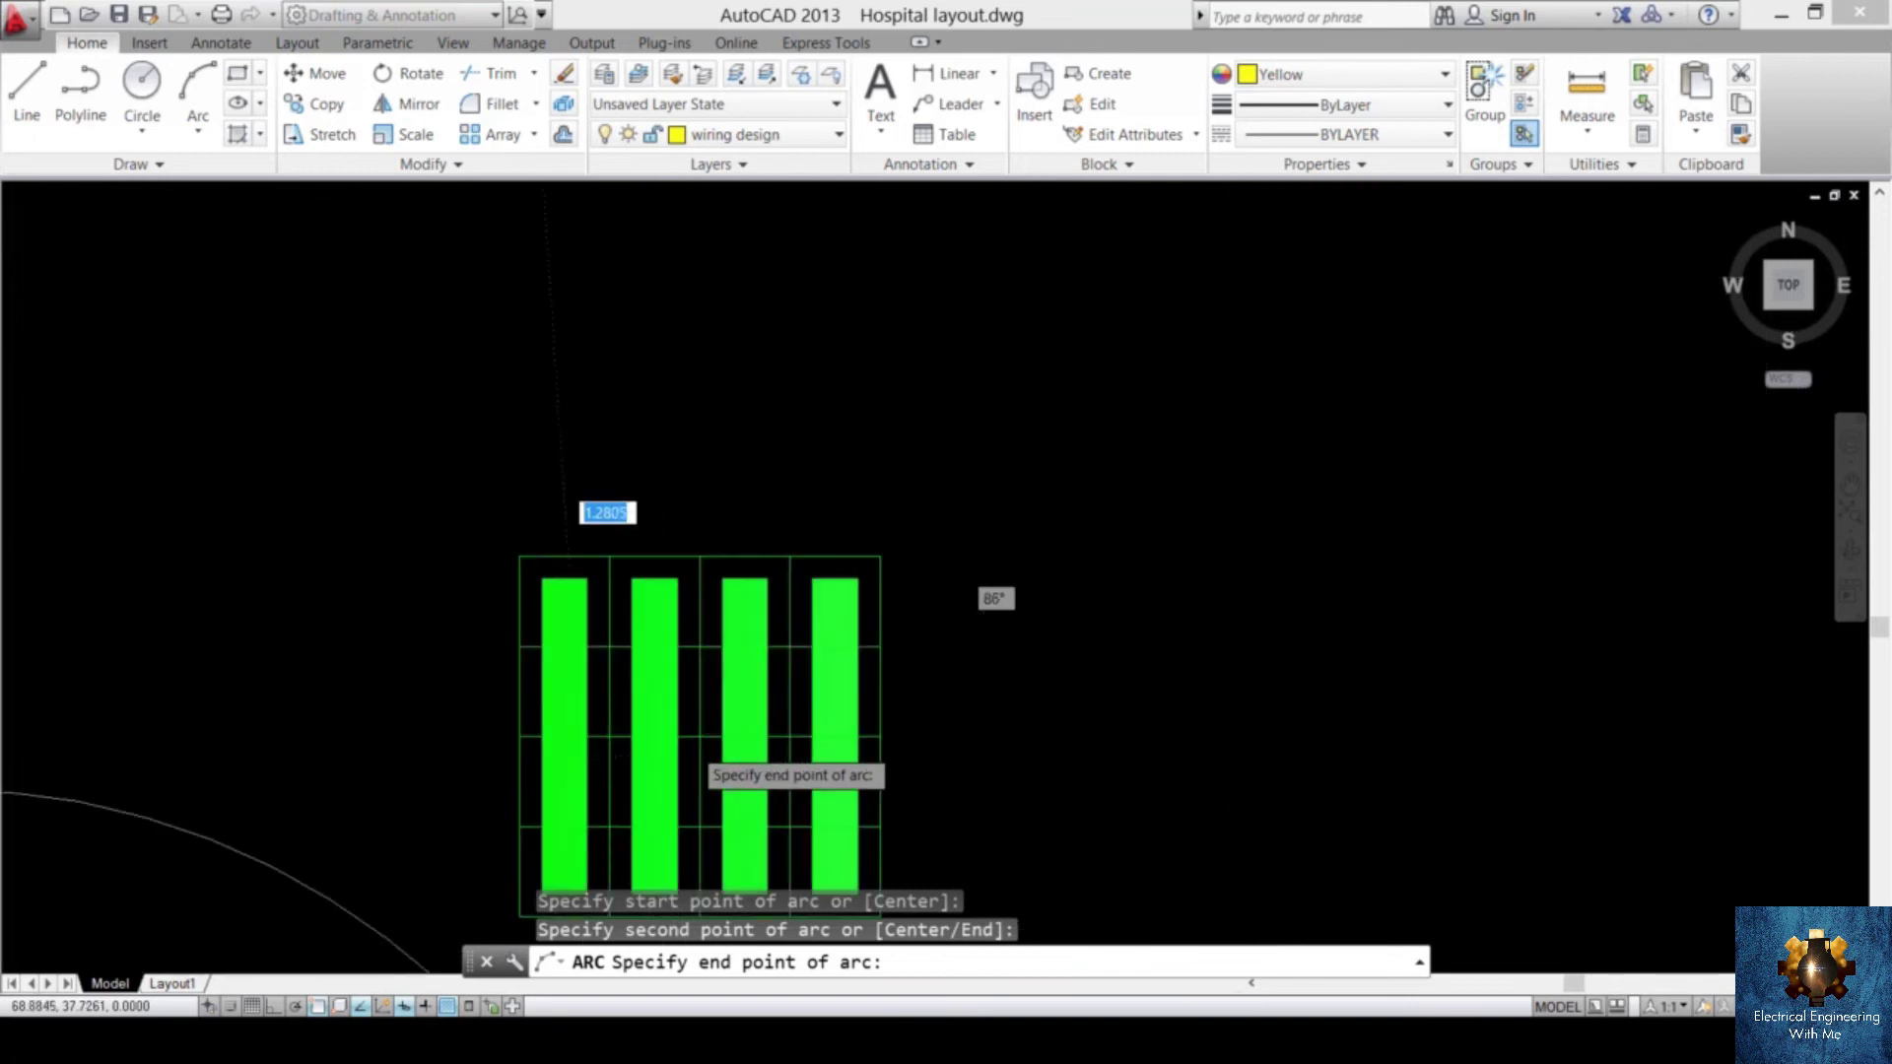
click(701, 757)
scroll(702, 756, down, 5)
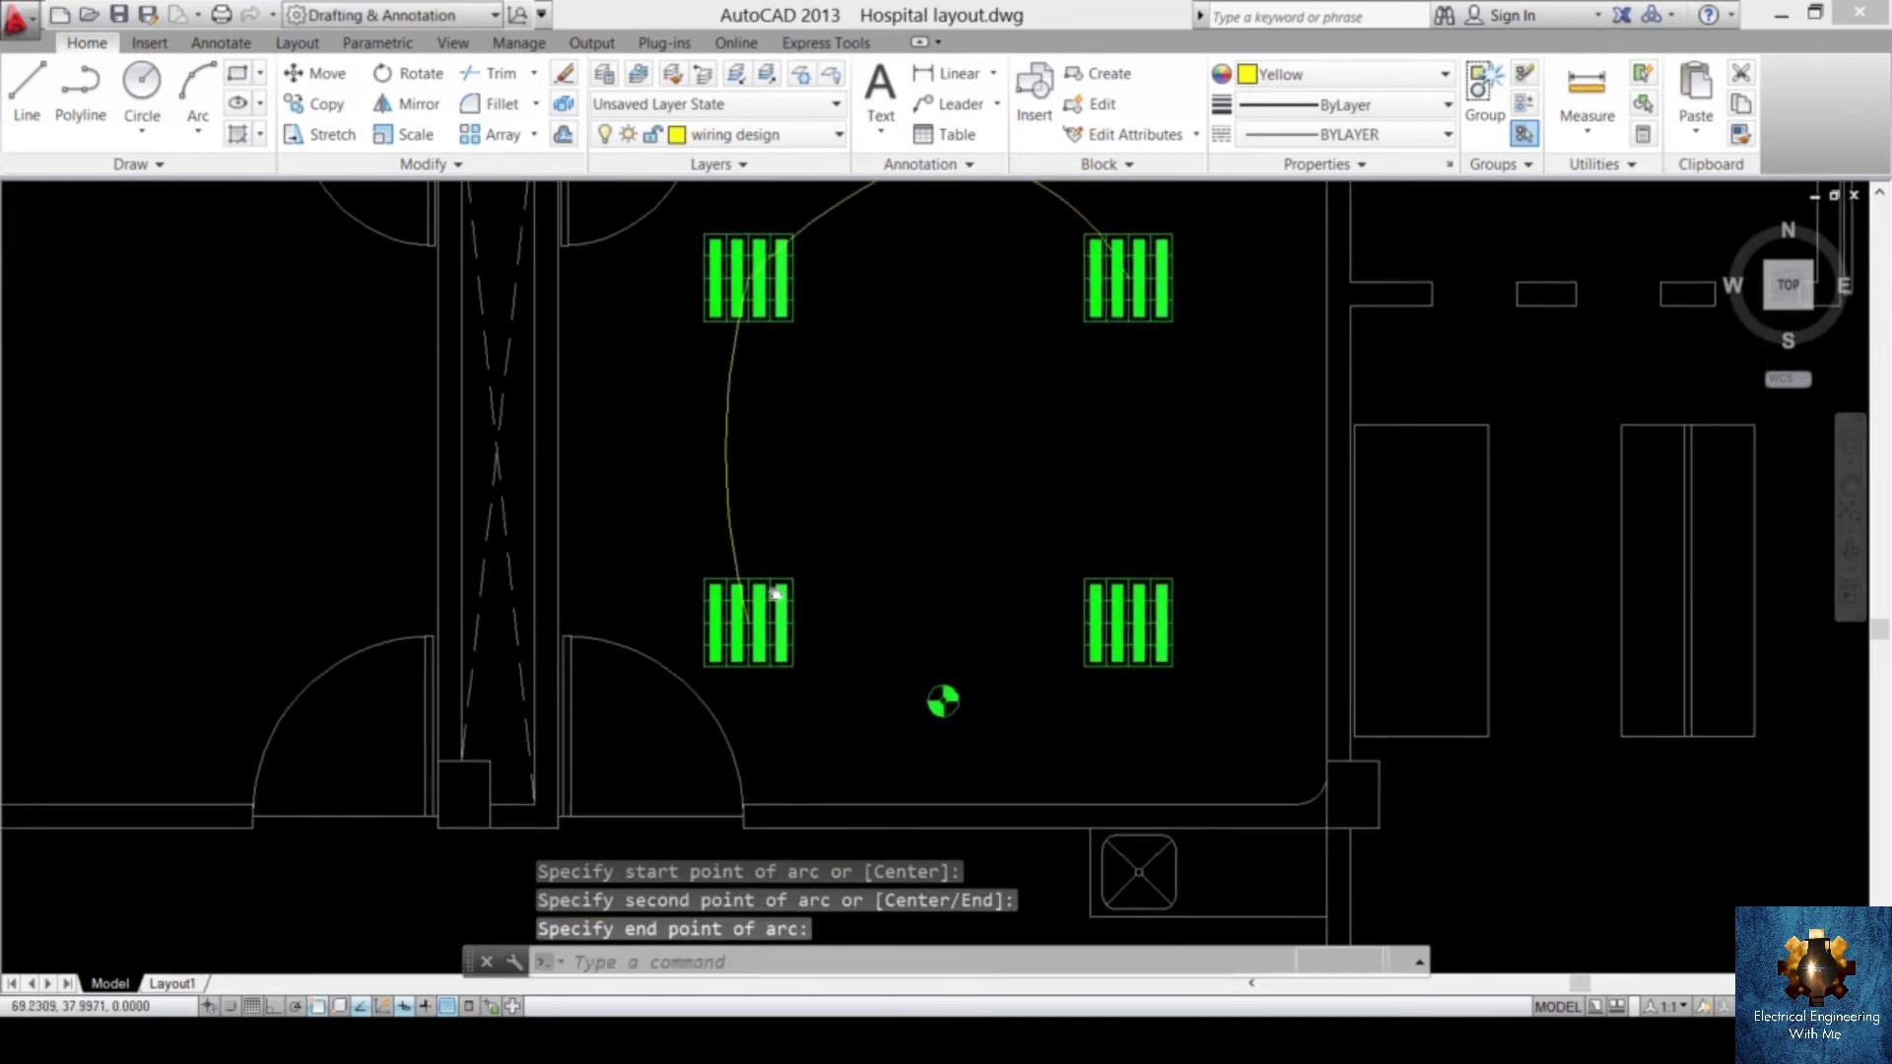
middle_drag(773, 591, 690, 651)
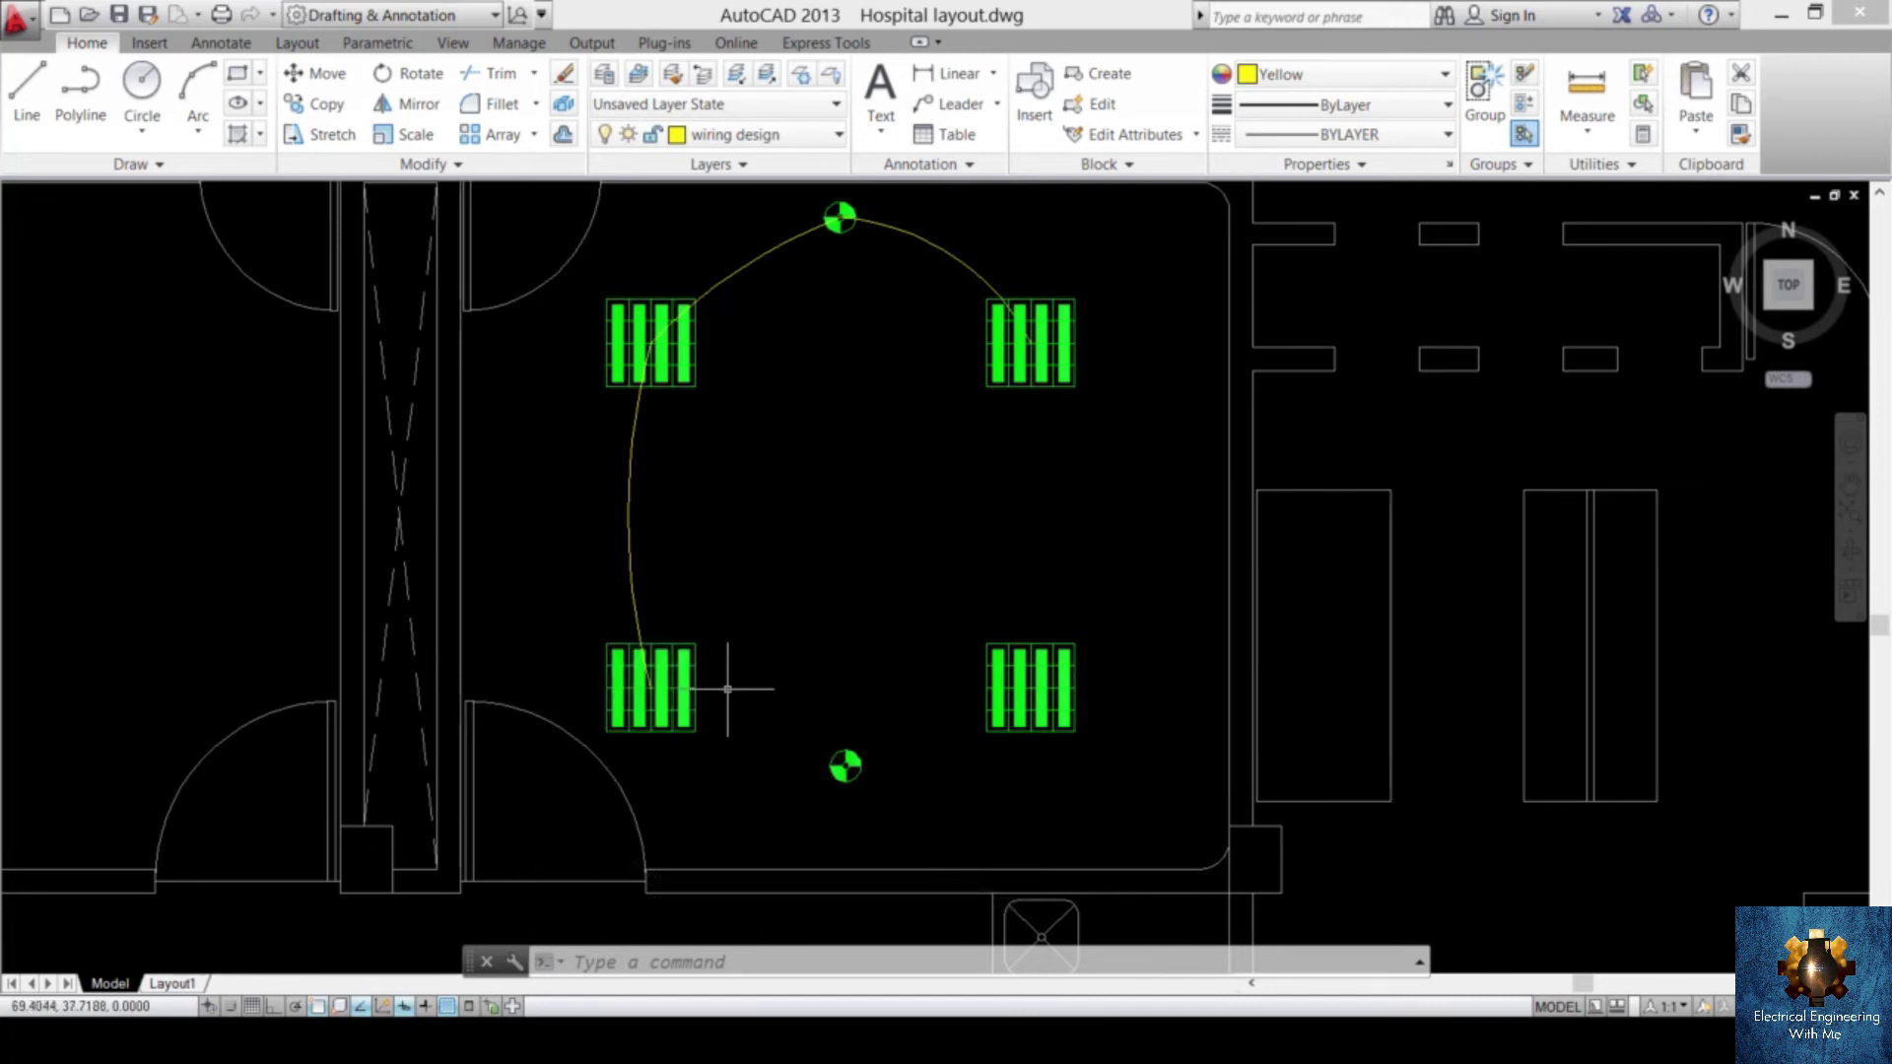
- Draw an arc from the southwest square luminaire's centre to the centre of the south round luminaire
key(Return)
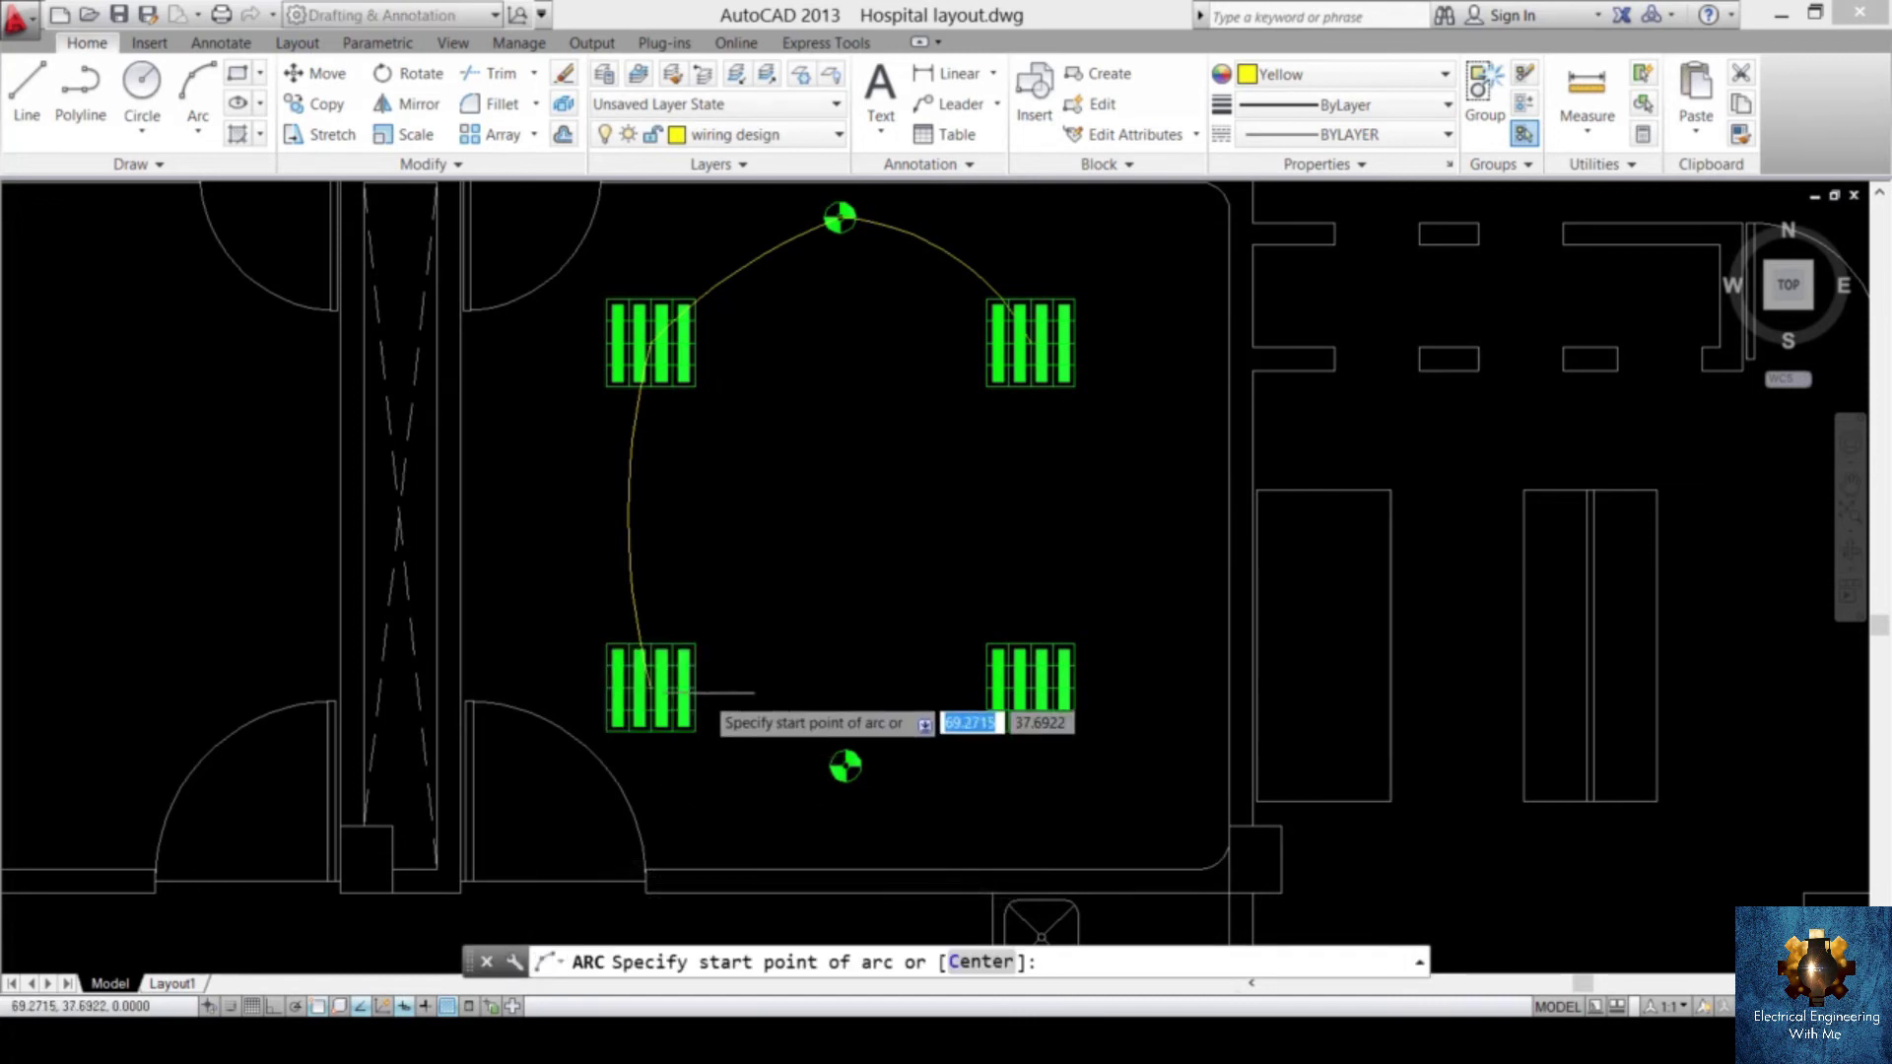
click(648, 685)
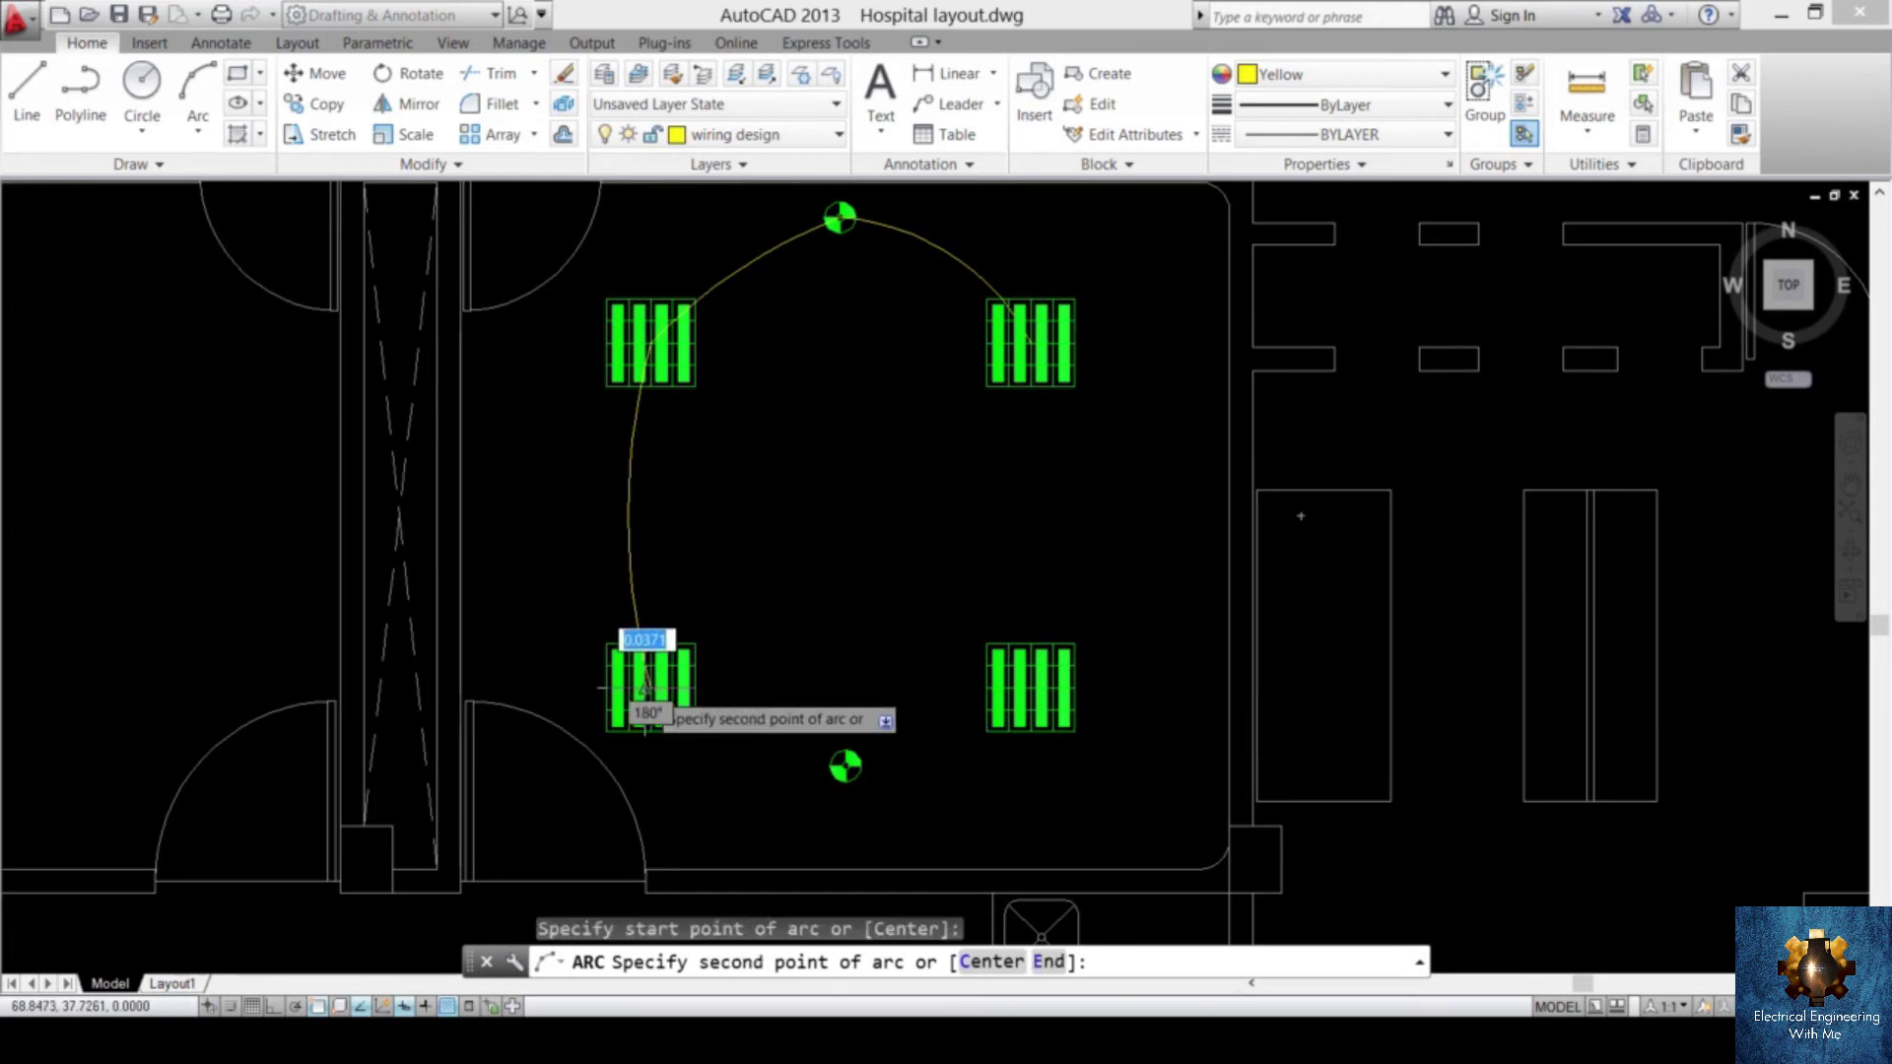
click(744, 754)
scroll(828, 759, up, 5)
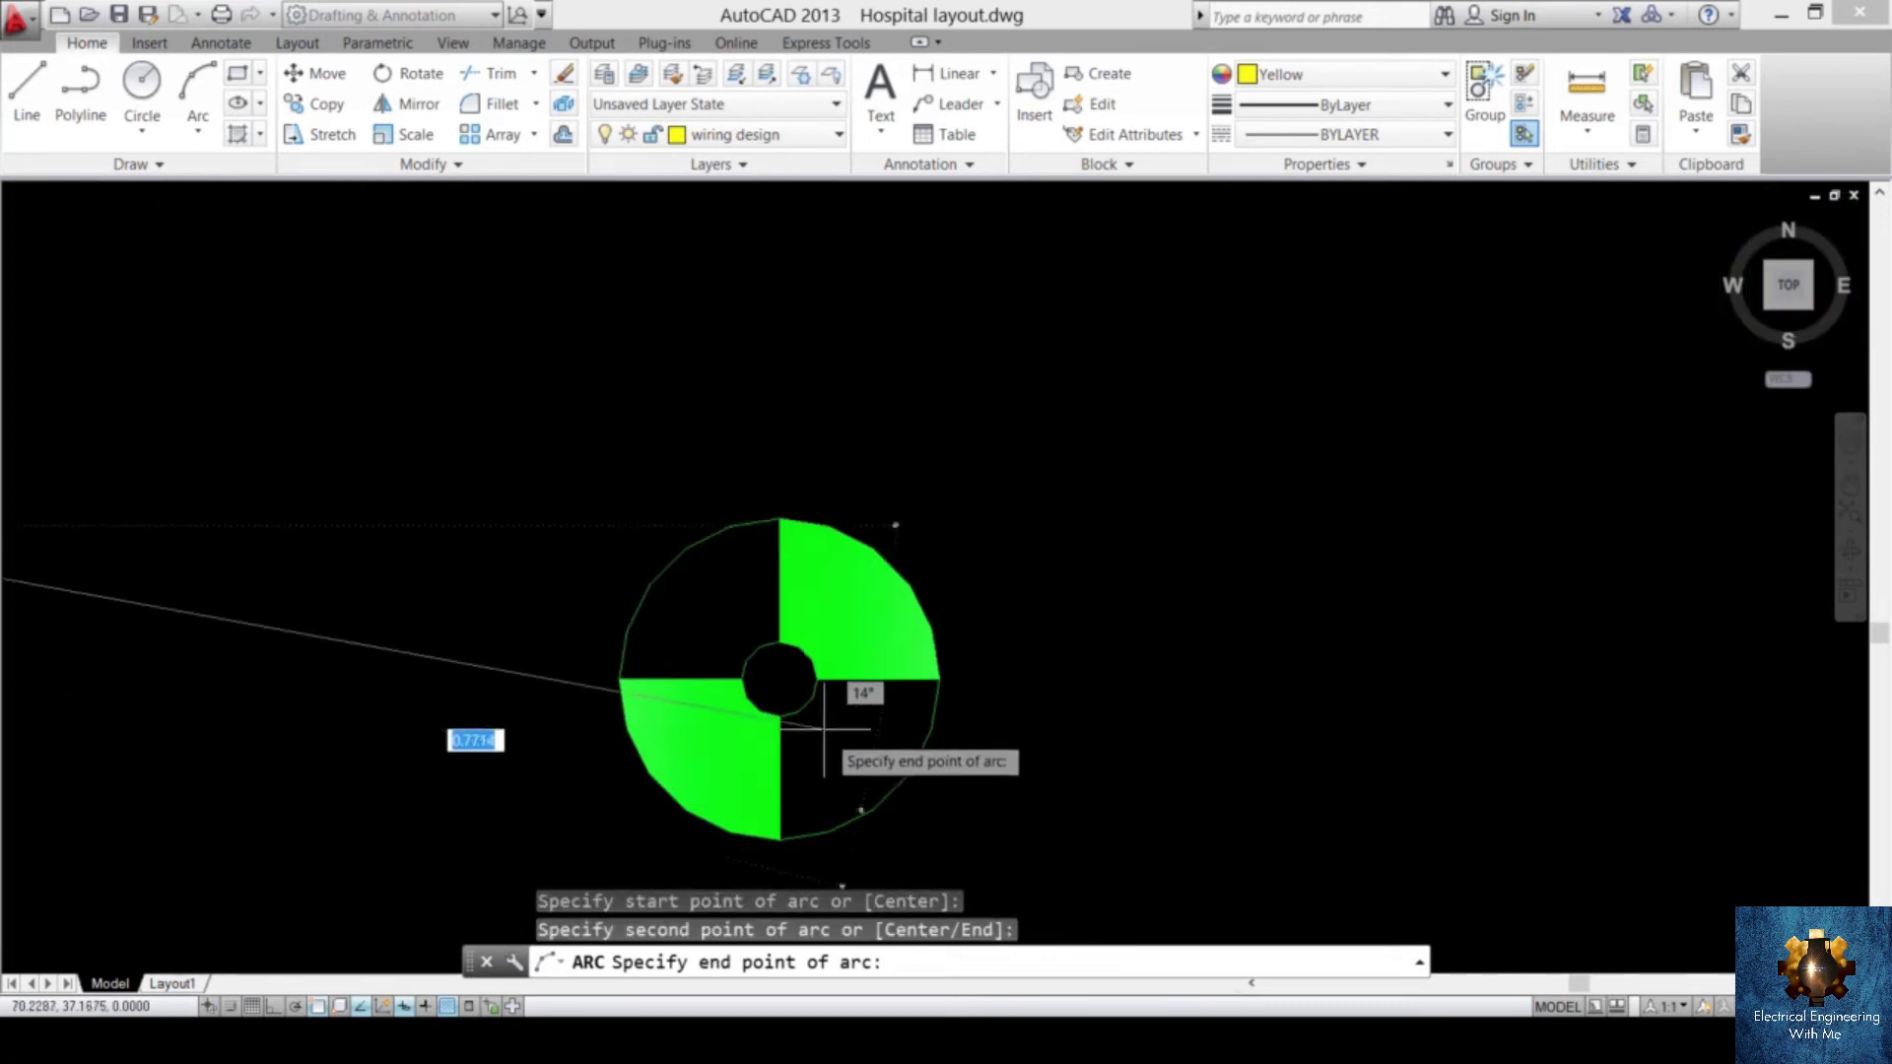
click(778, 678)
scroll(782, 512, down, 4)
scroll(781, 511, down, 6)
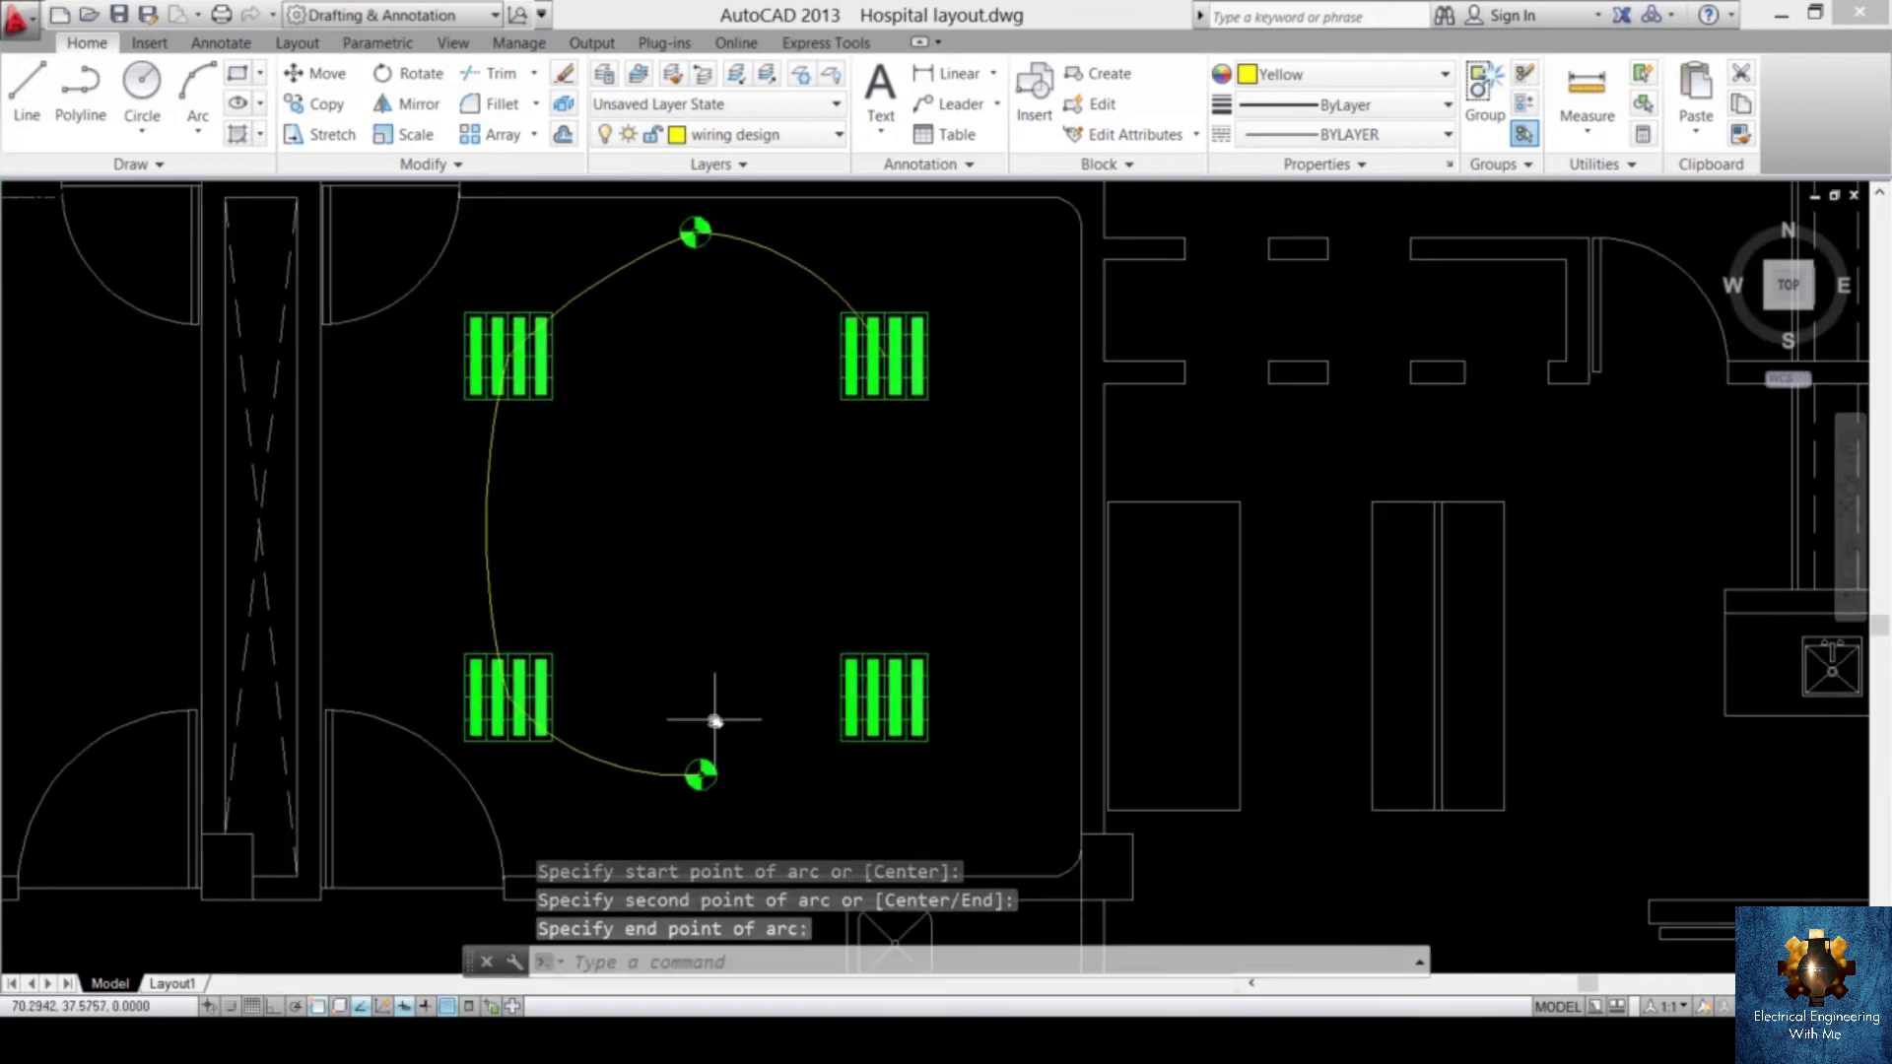
- Draw an arc from the south round luminaire's centre to the southeast square luminaire's centre
key(space)
click(701, 775)
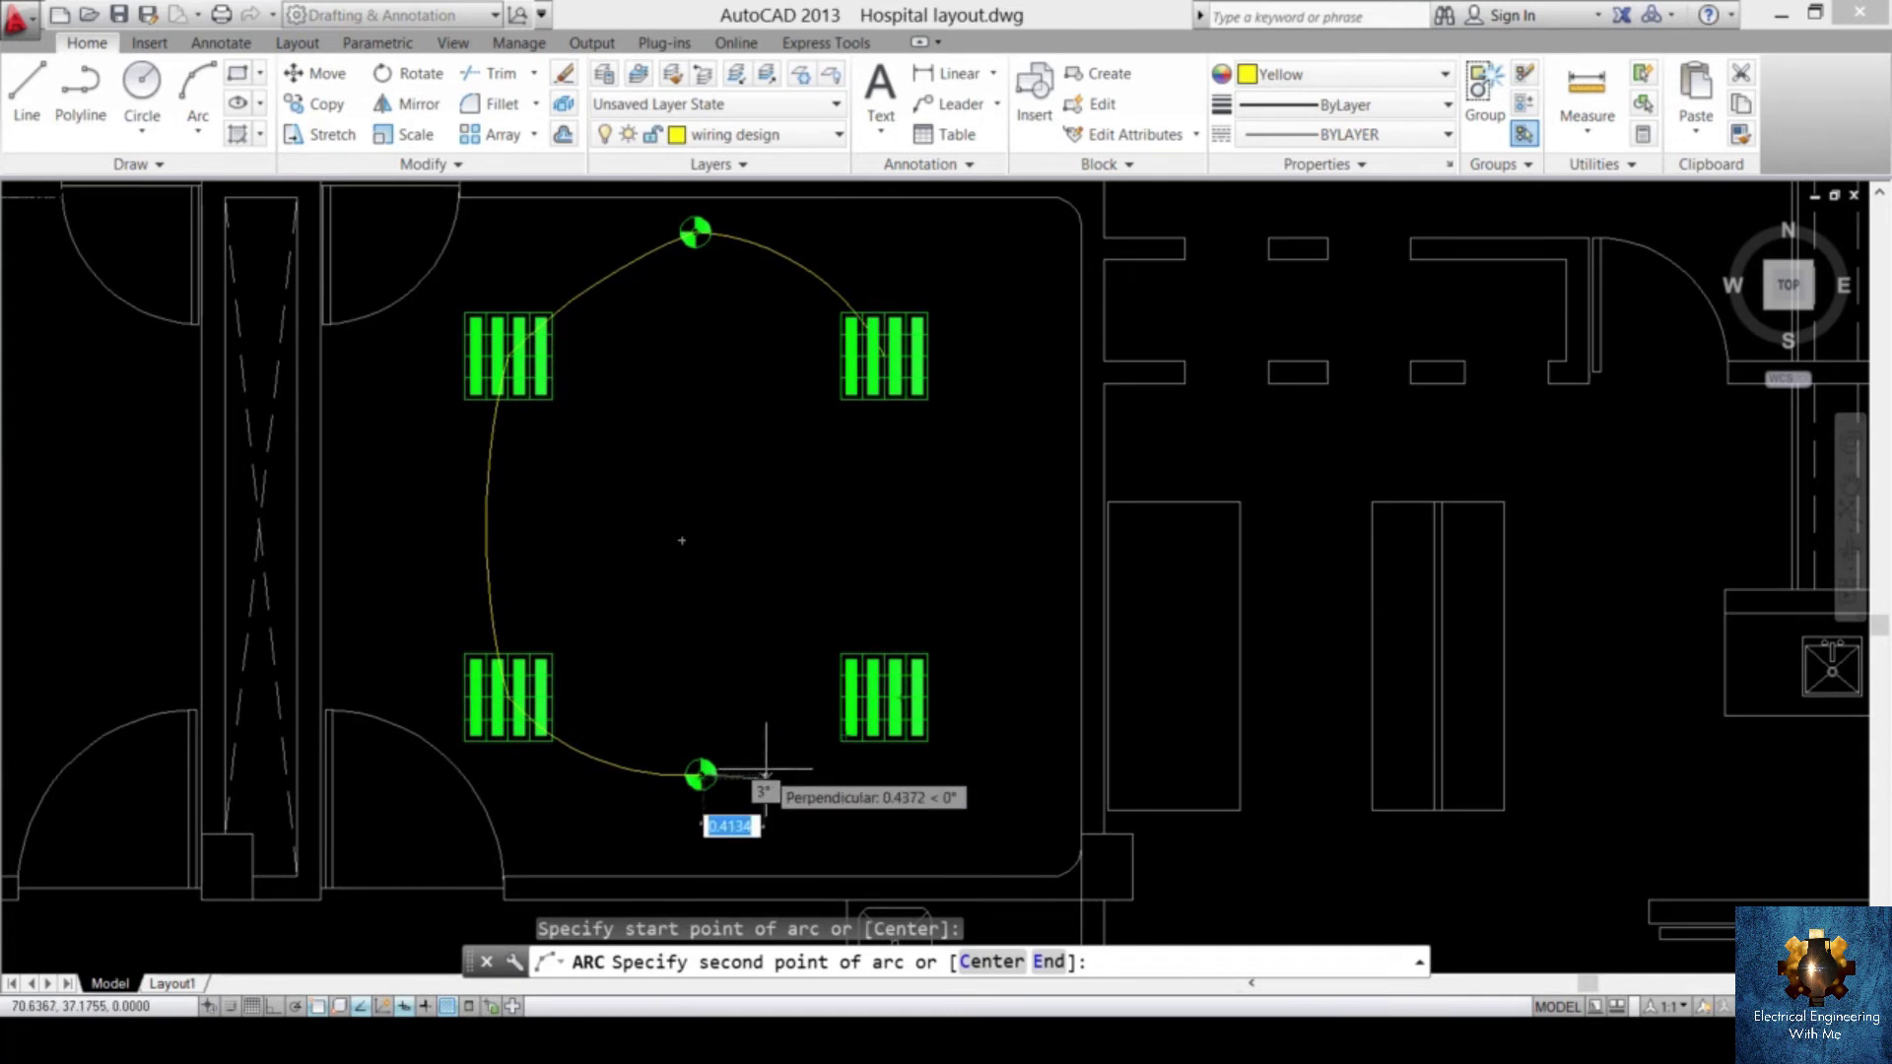
scroll(766, 769, up, 3)
click(784, 770)
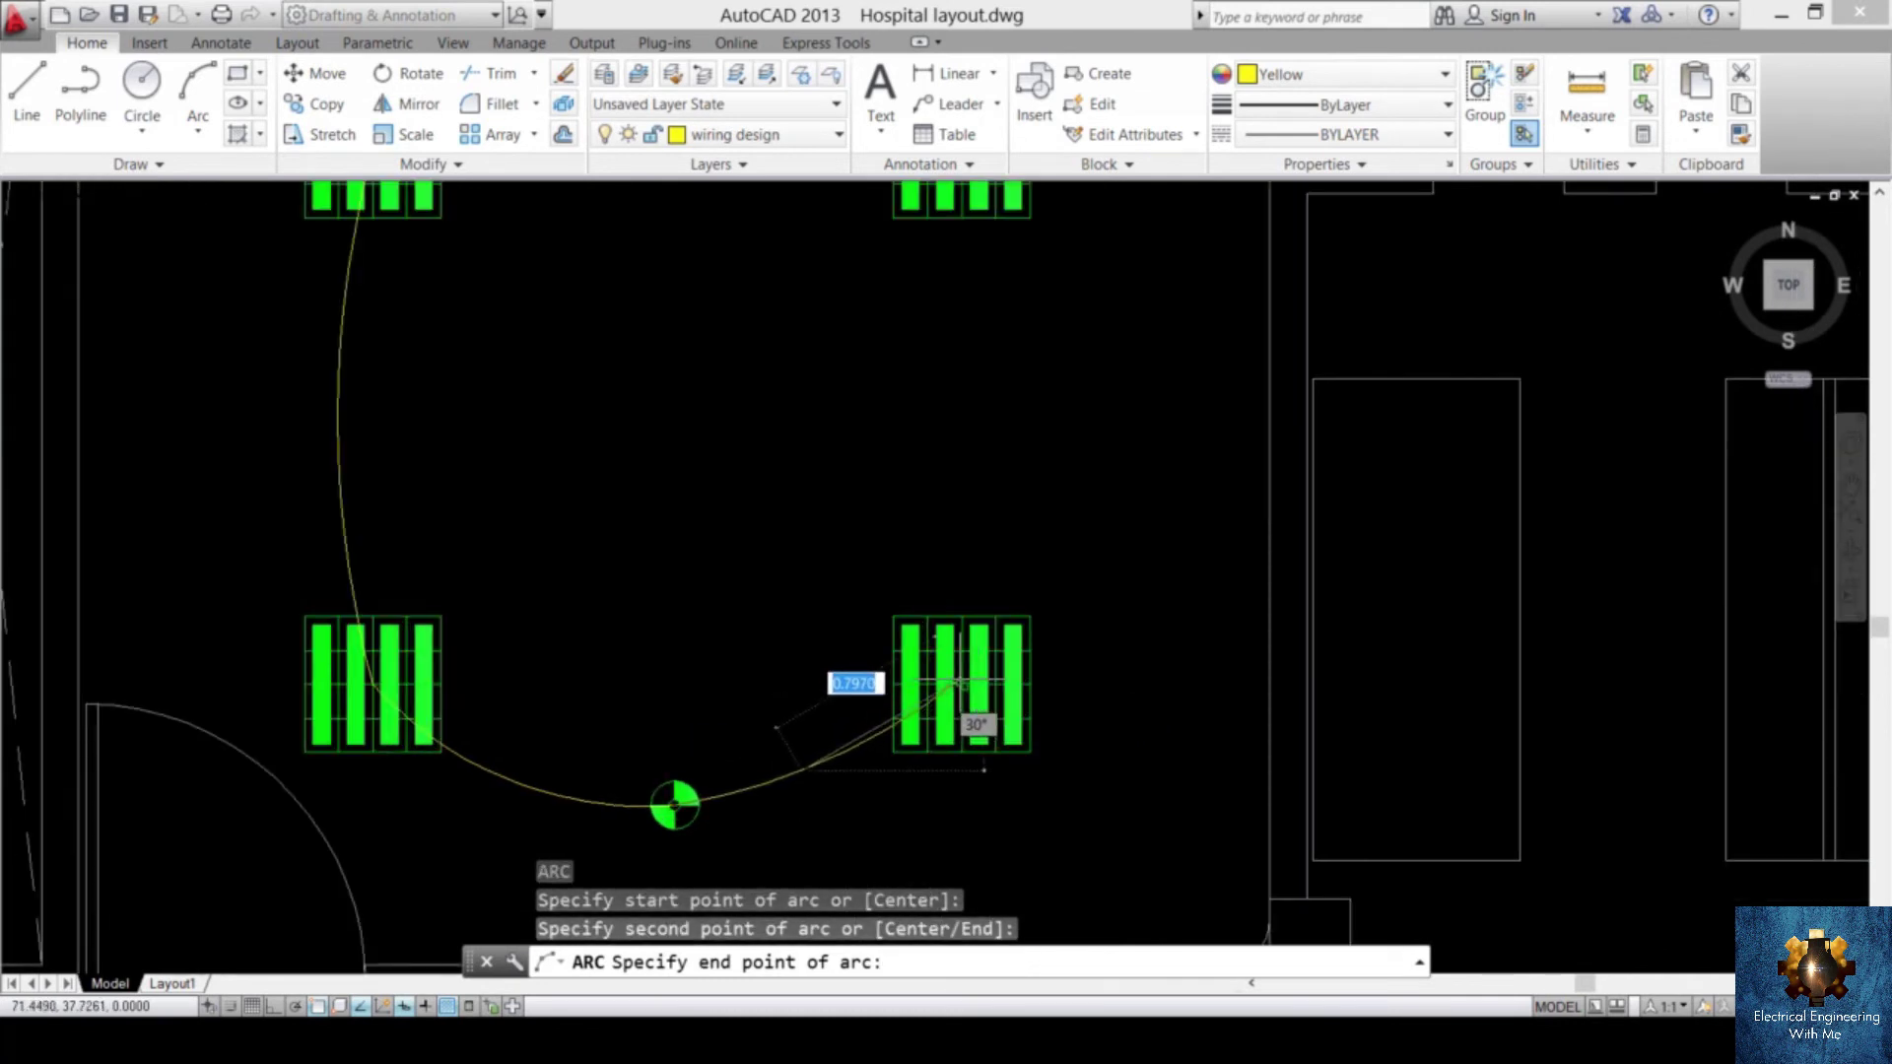
click(960, 691)
scroll(900, 722, down, 4)
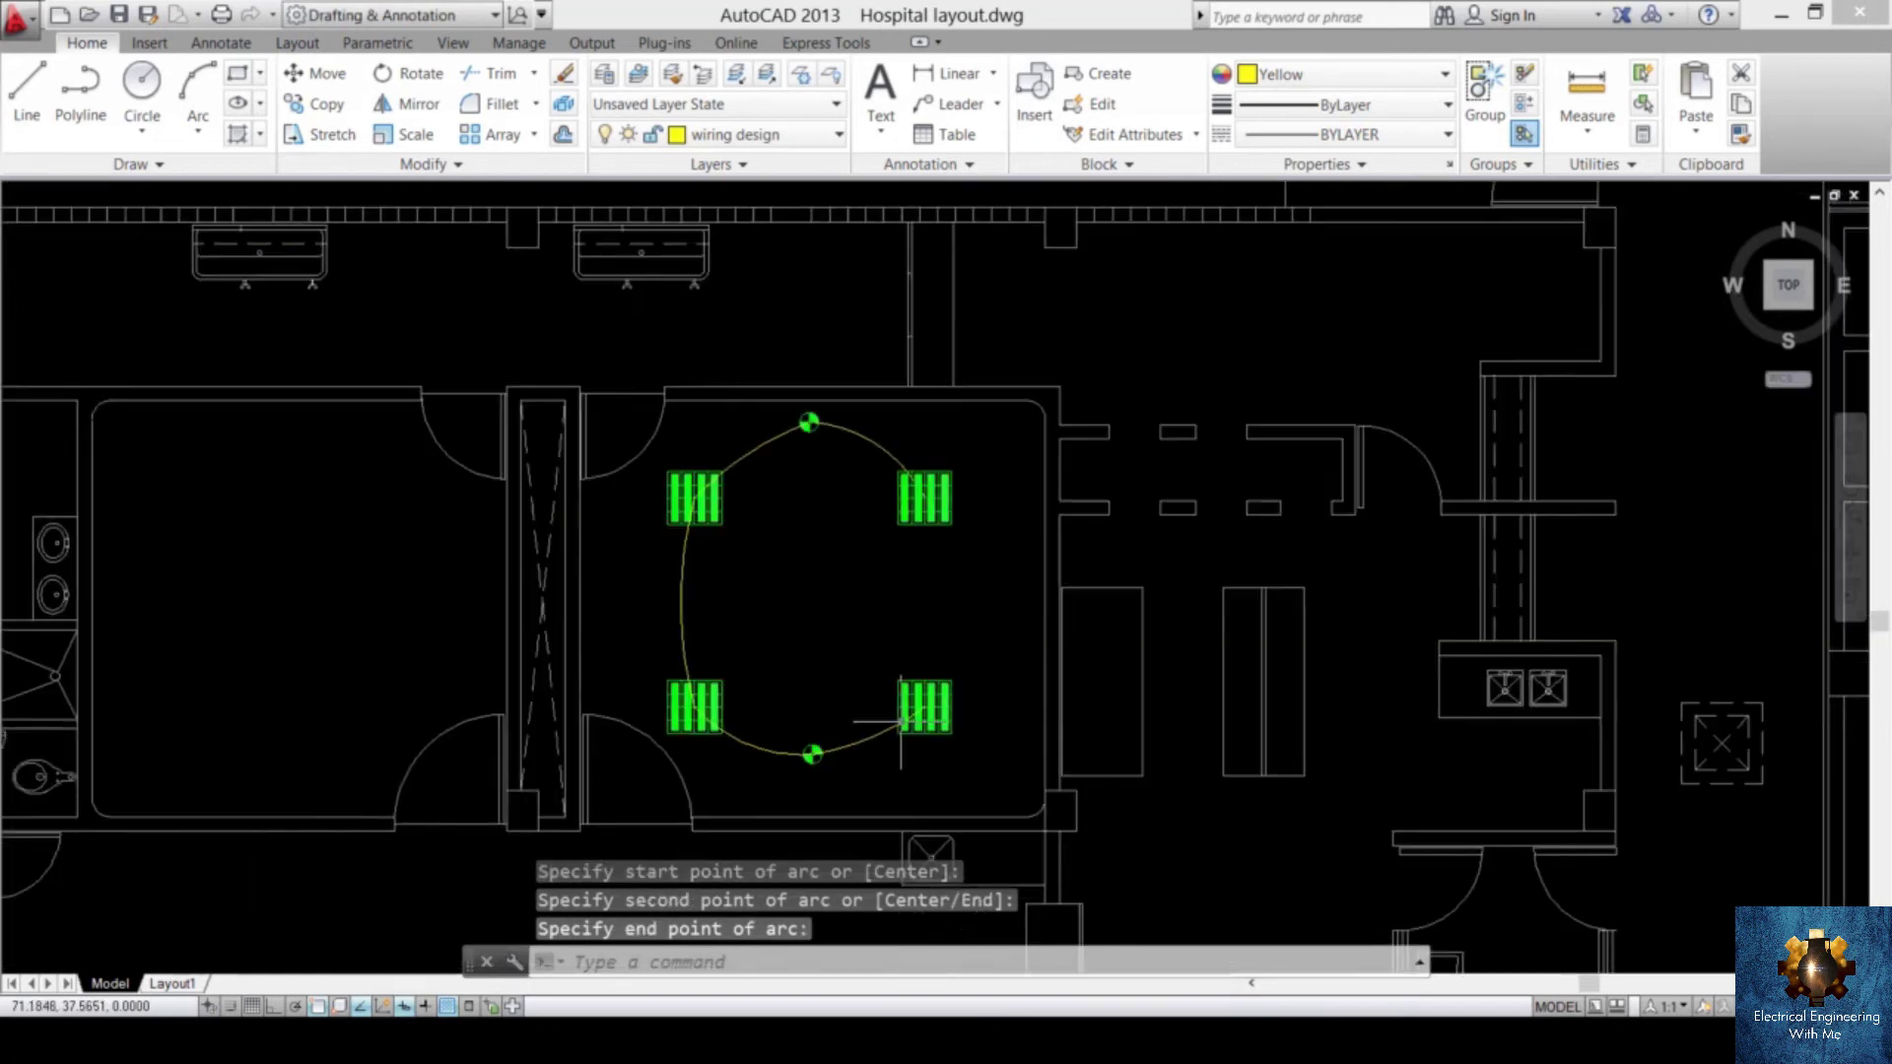
- Examine the lighting wiring across the hospital floor plan and the small room south of the staircase
scroll(900, 722, down, 2)
scroll(932, 670, down, 2)
scroll(790, 718, down, 3)
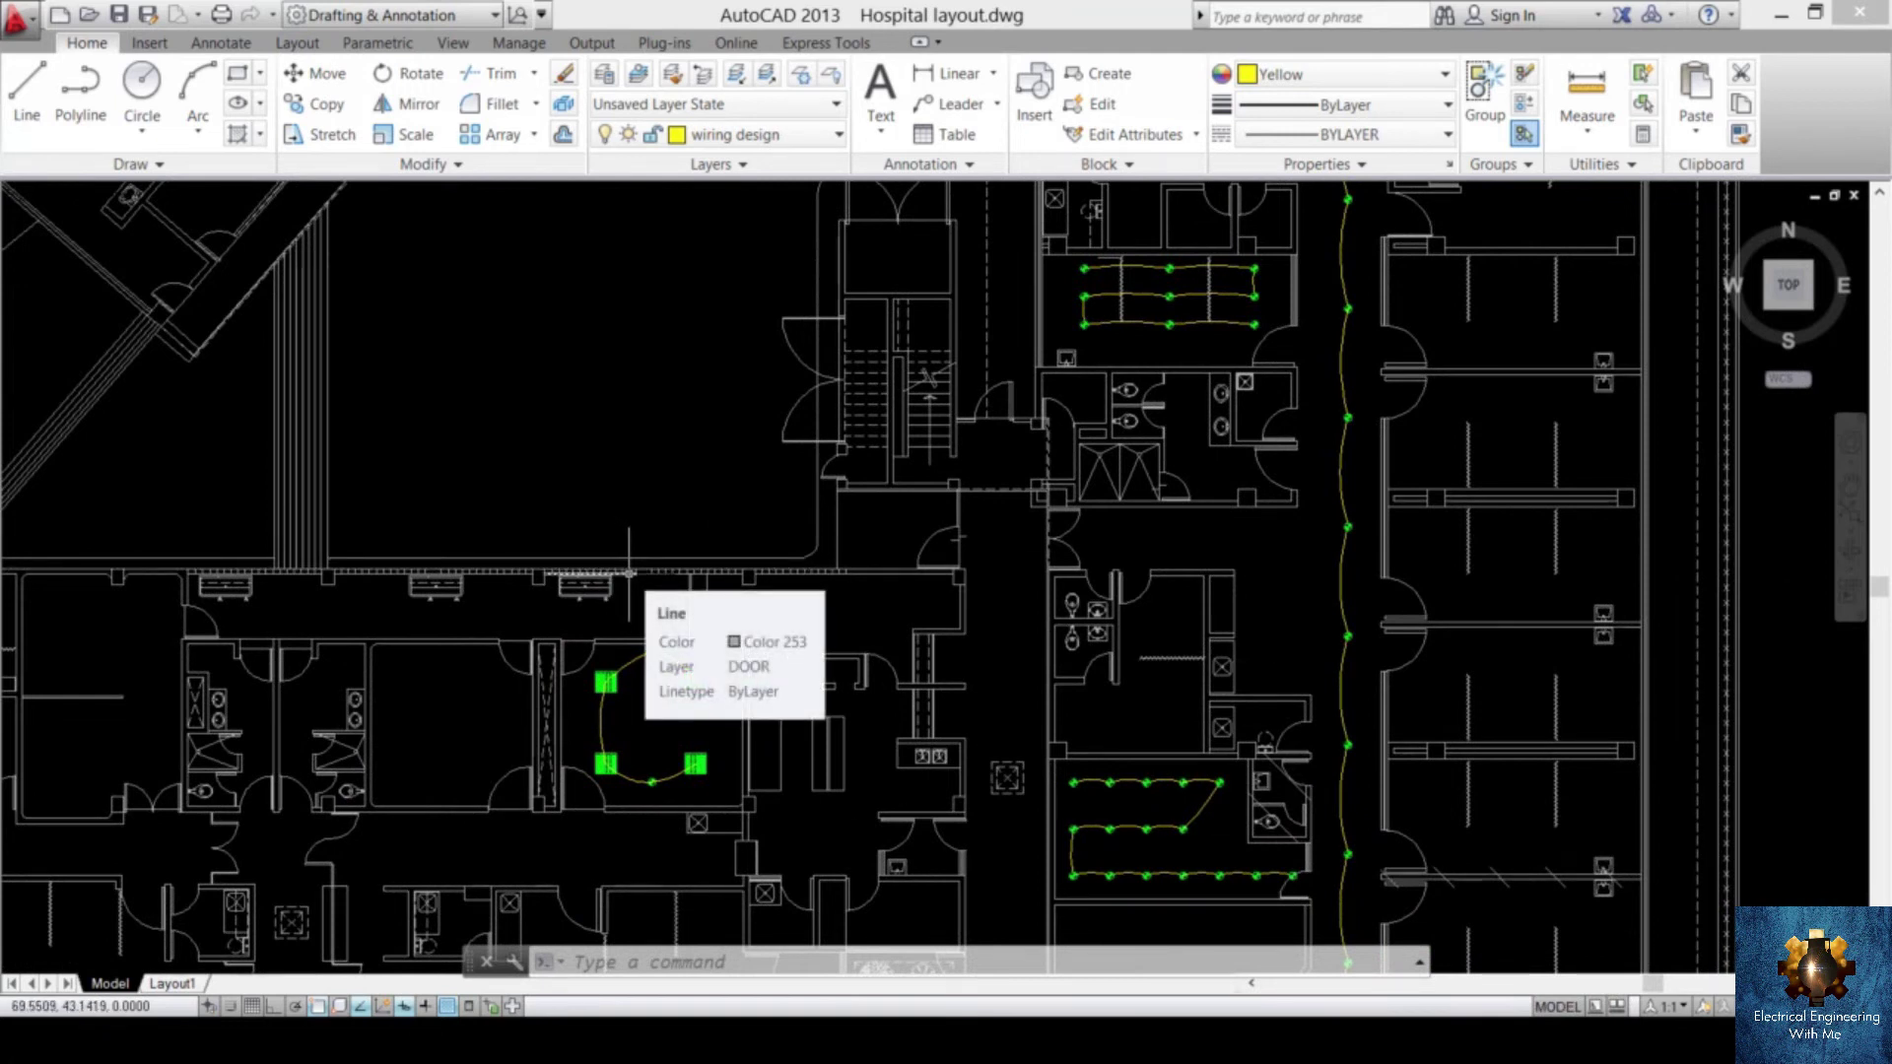
mouse_move(695, 555)
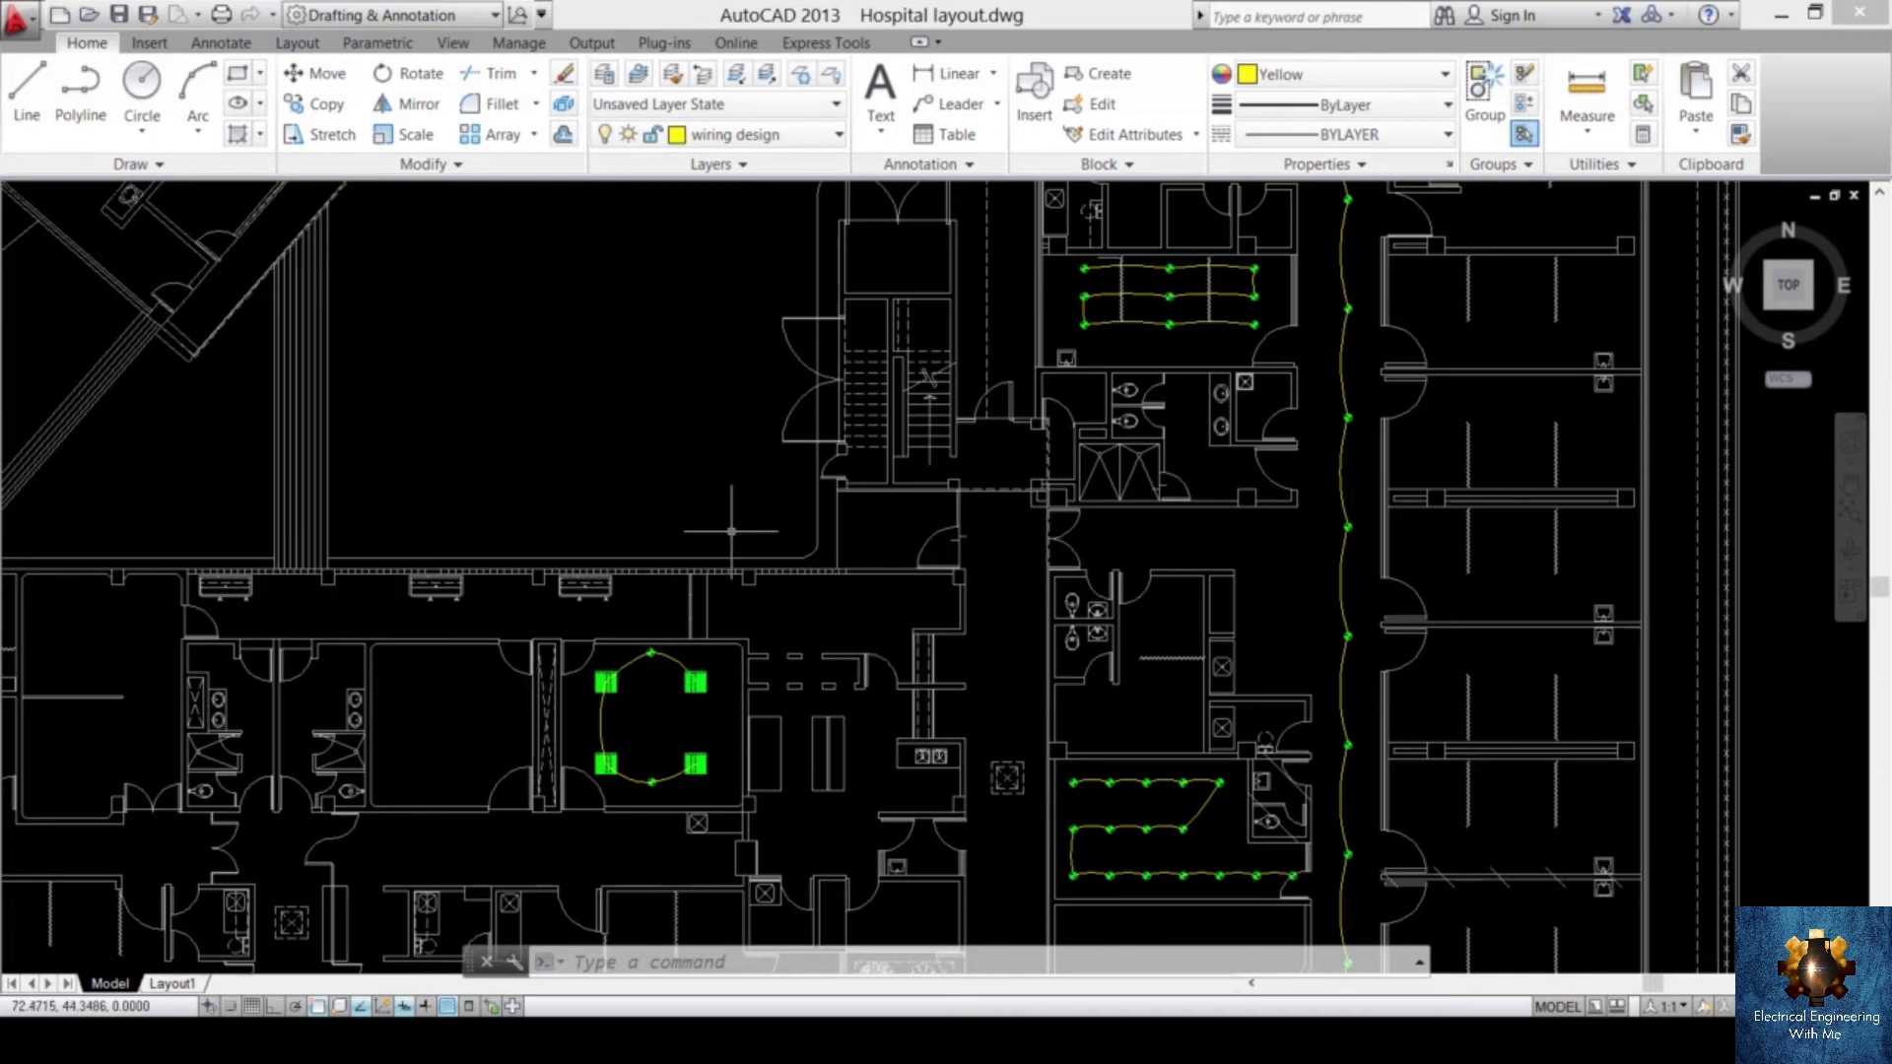
middle_drag(731, 531, 665, 551)
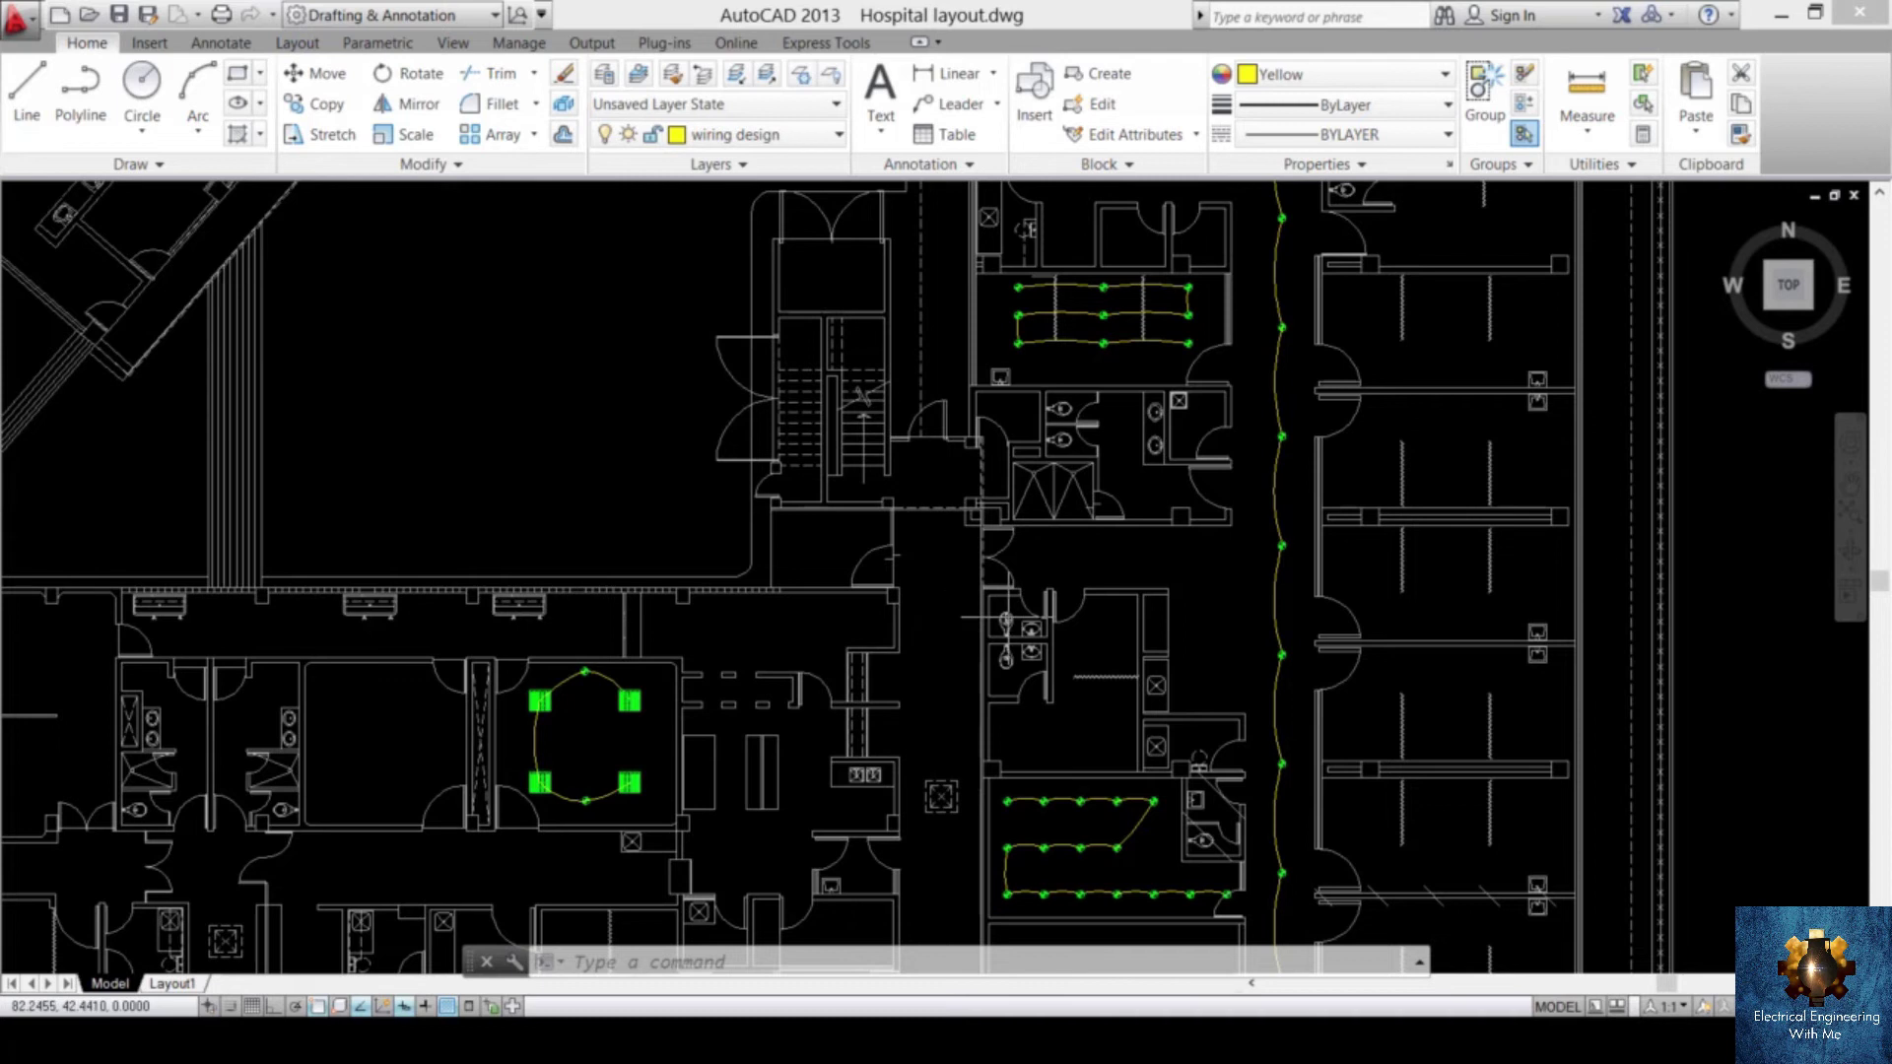
mouse_move(992, 629)
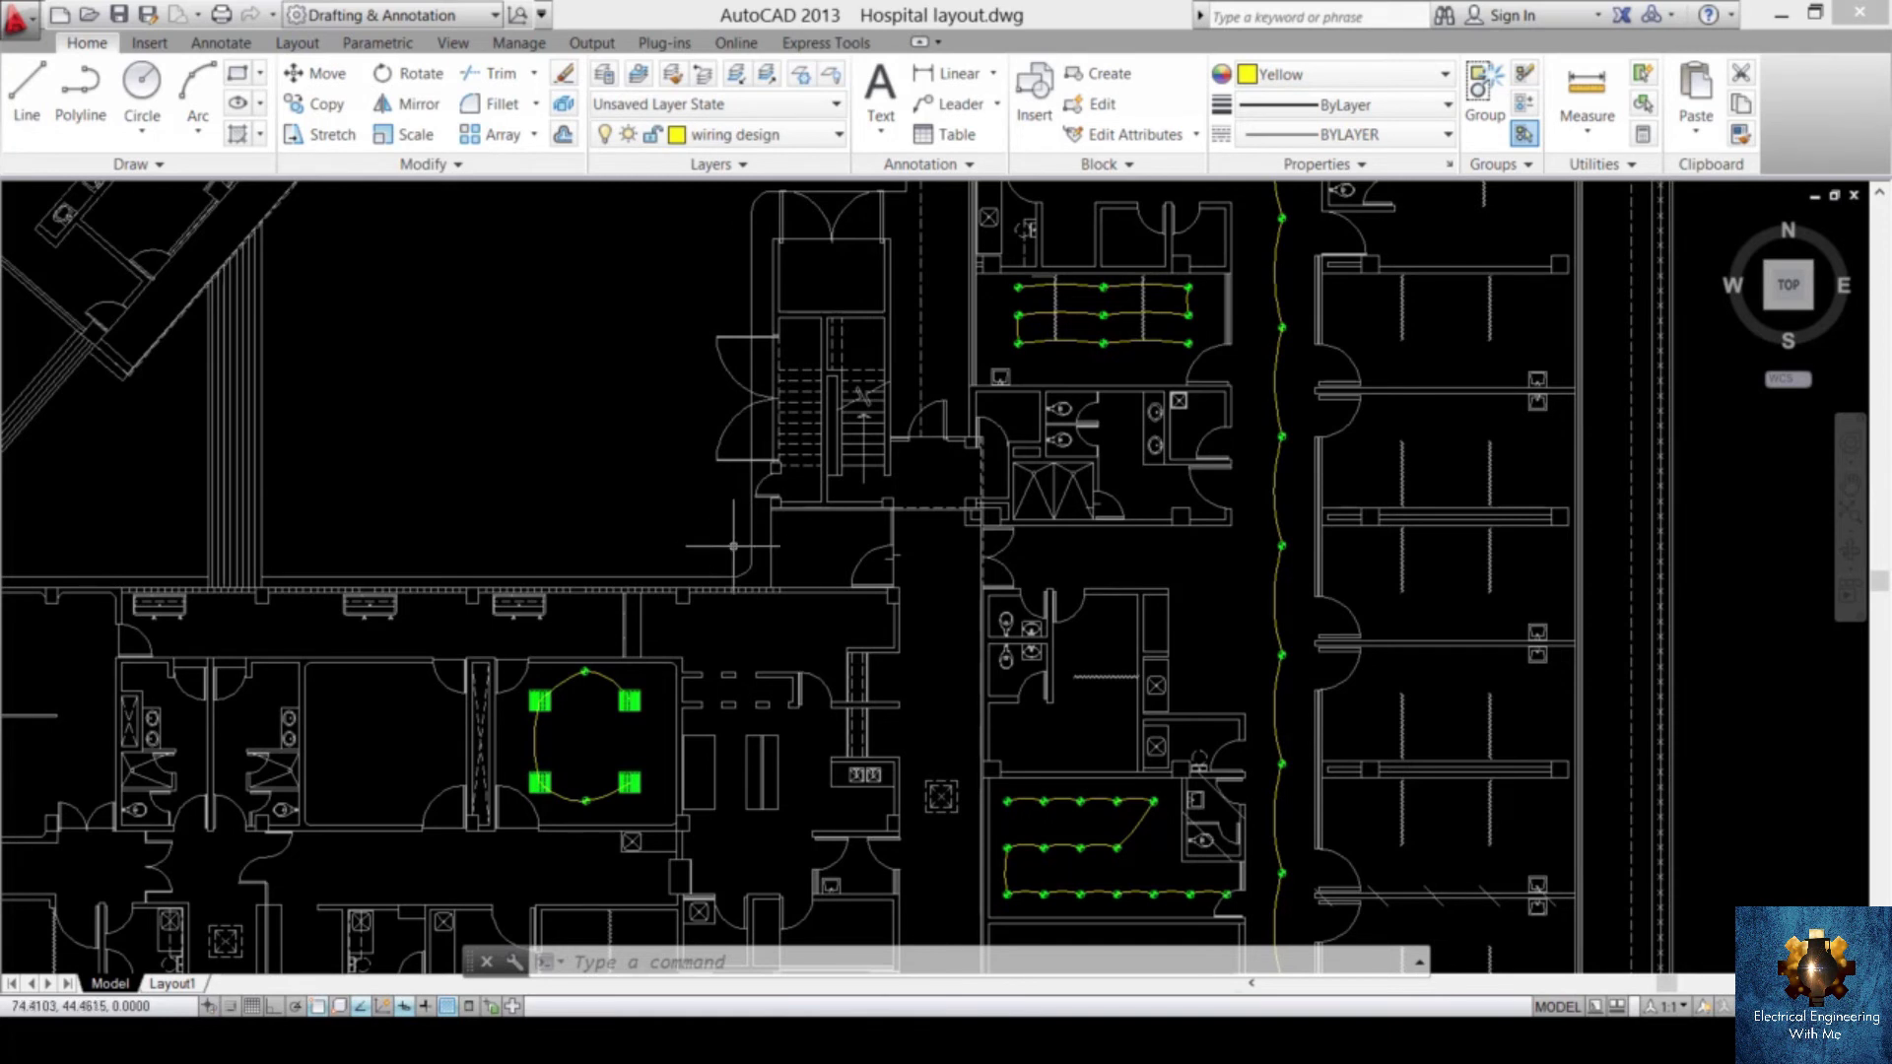
scroll(730, 537, down, 3)
middle_drag(807, 619, 773, 681)
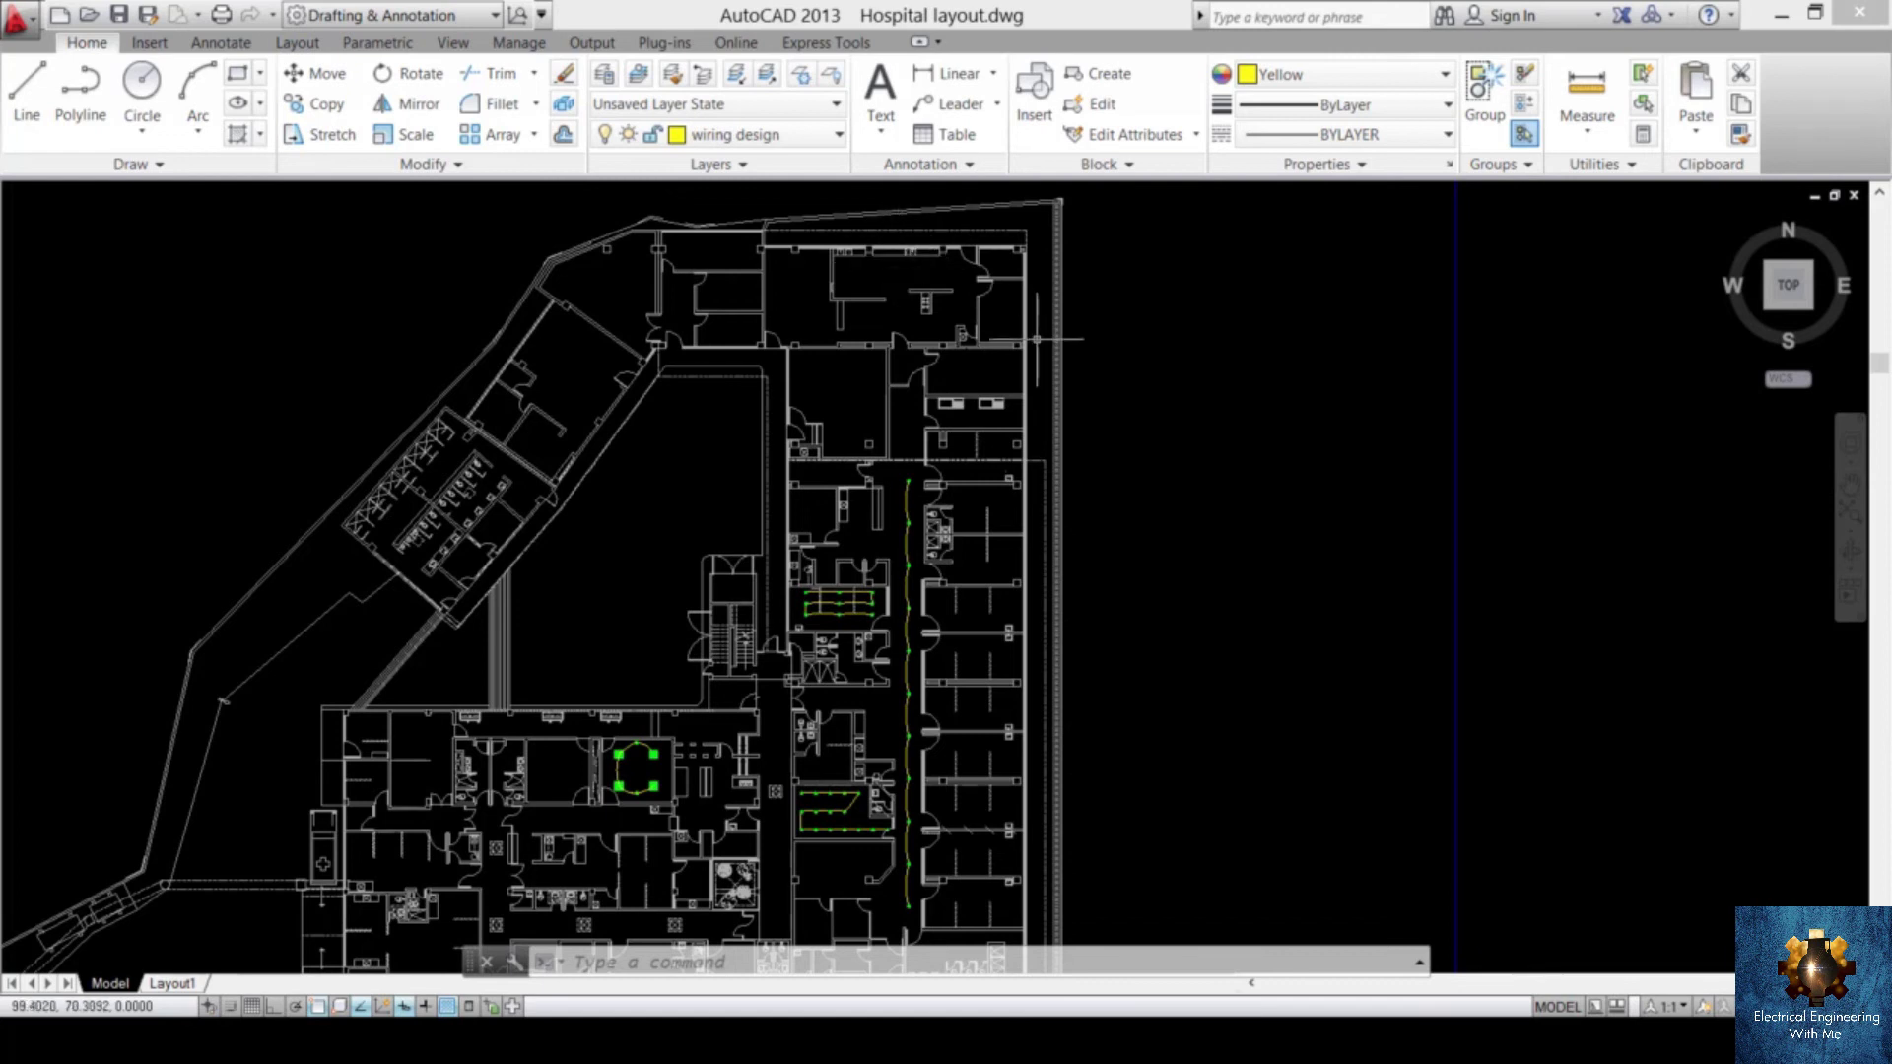
middle_drag(629, 731, 669, 485)
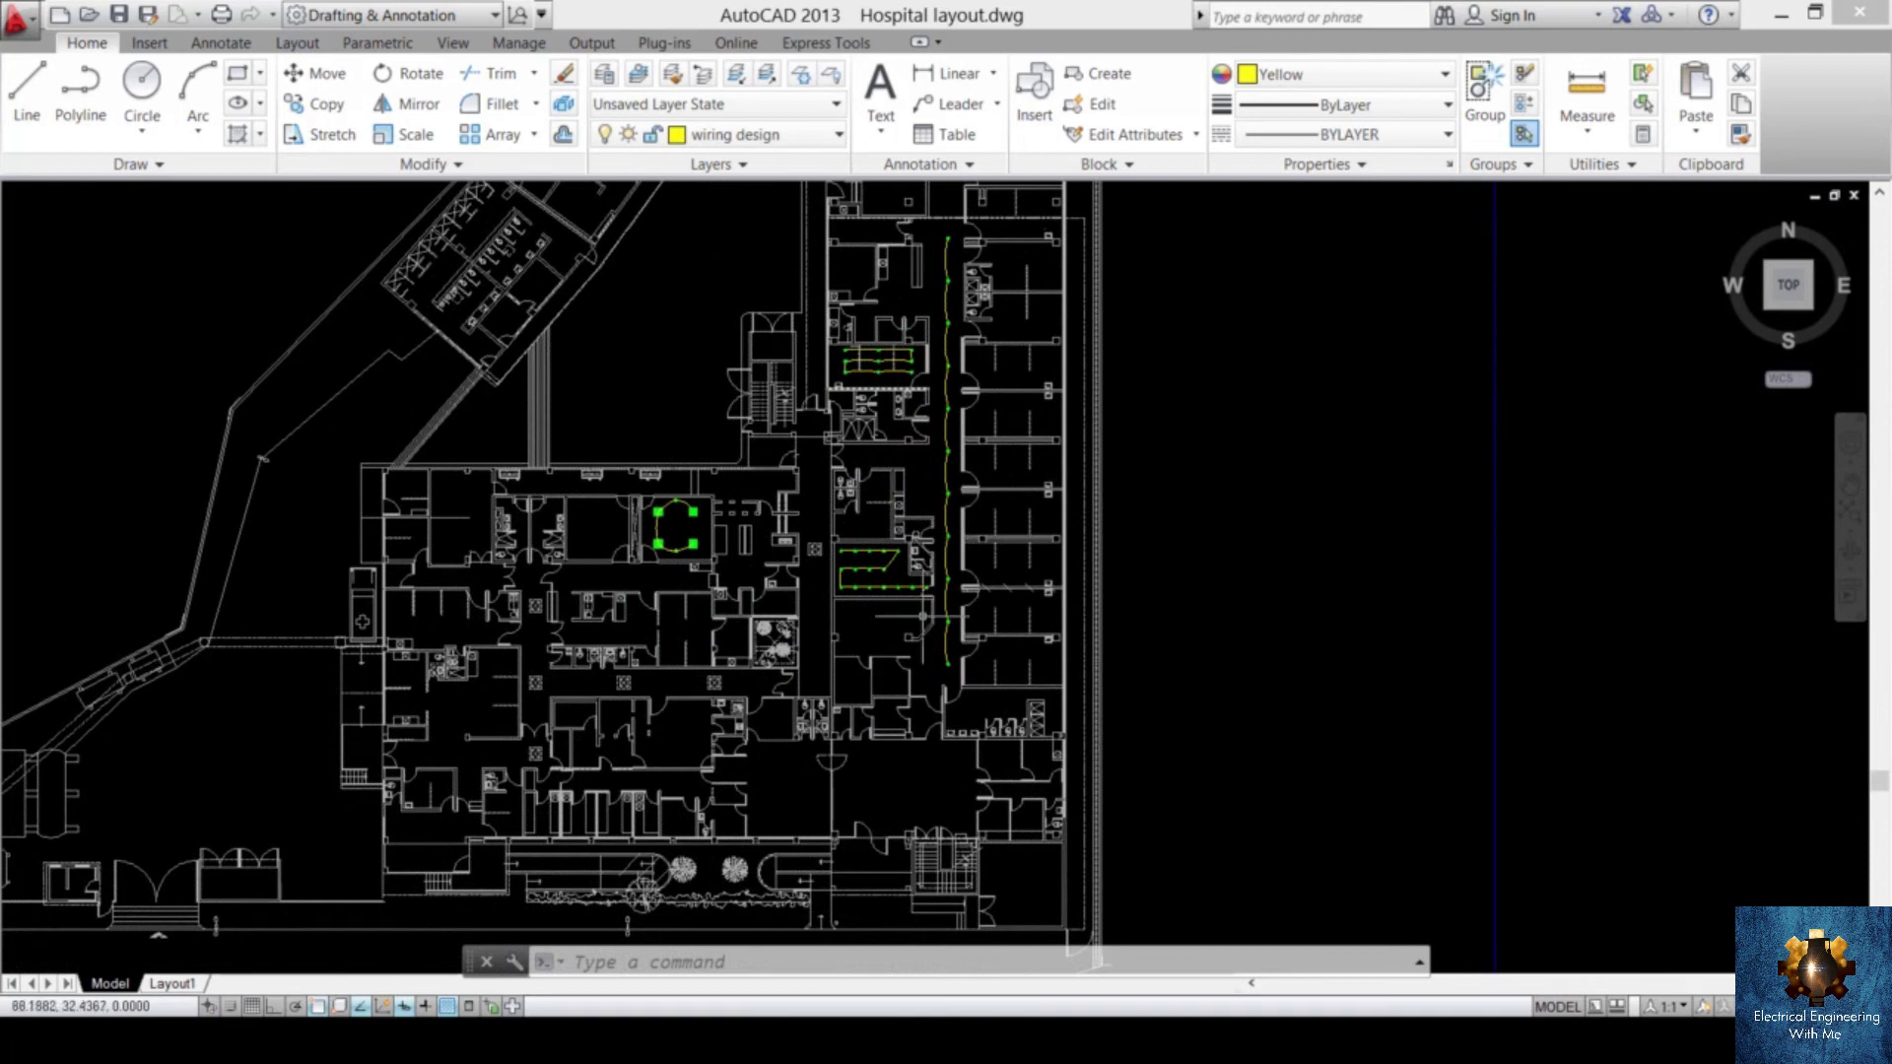
middle_drag(890, 381, 808, 546)
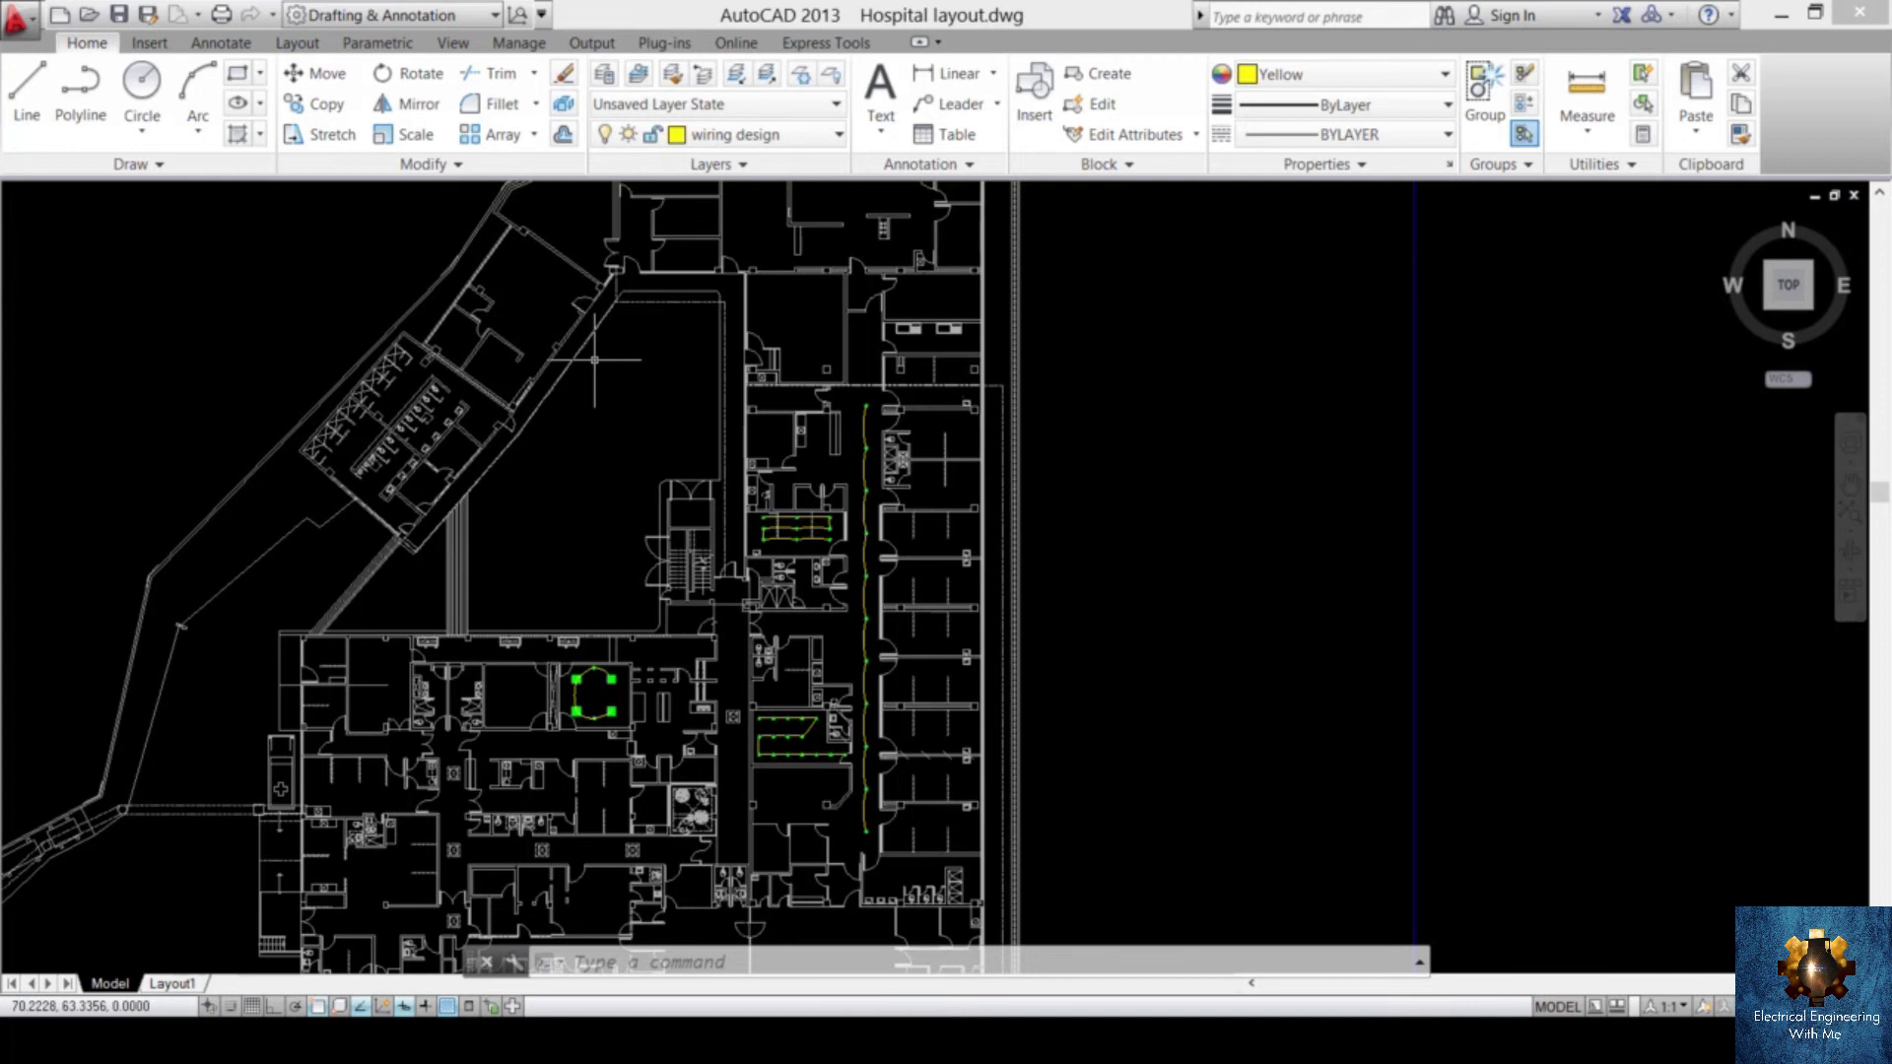
scroll(782, 450, up, 1)
scroll(628, 479, down, 3)
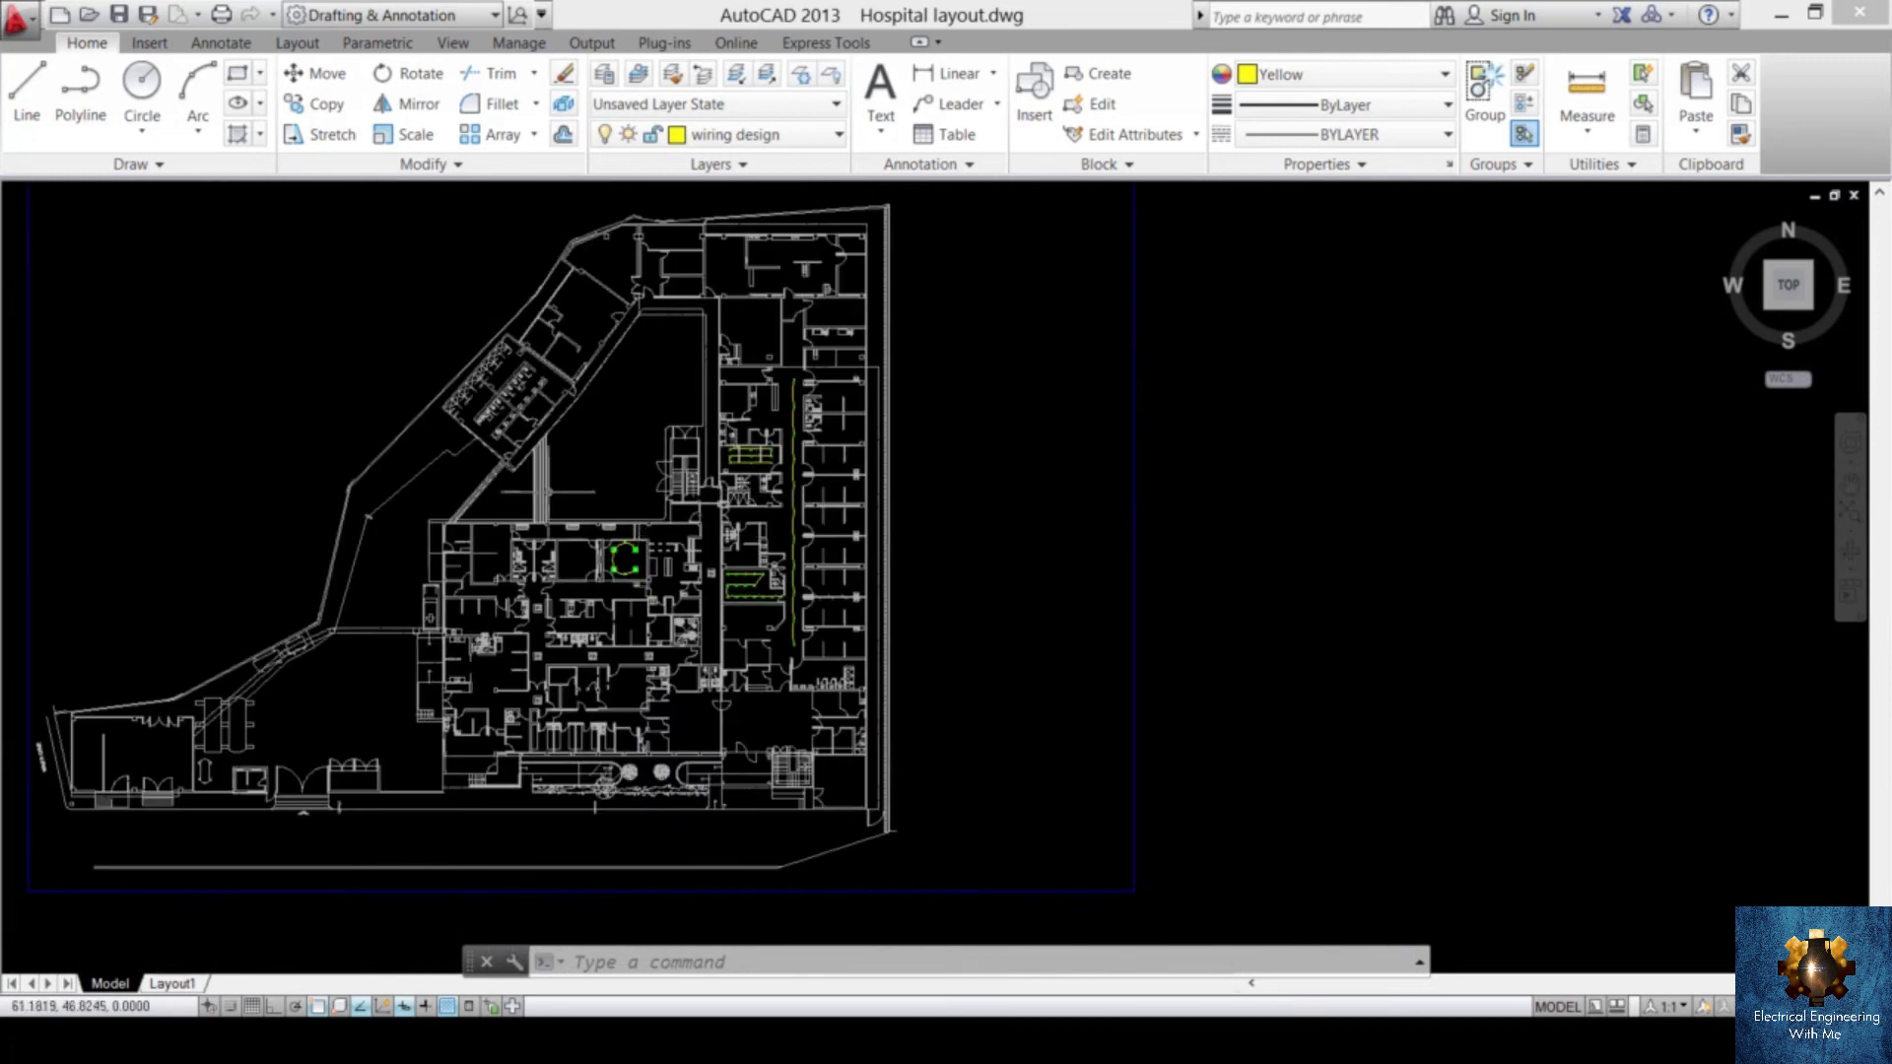
middle_drag(581, 473, 640, 503)
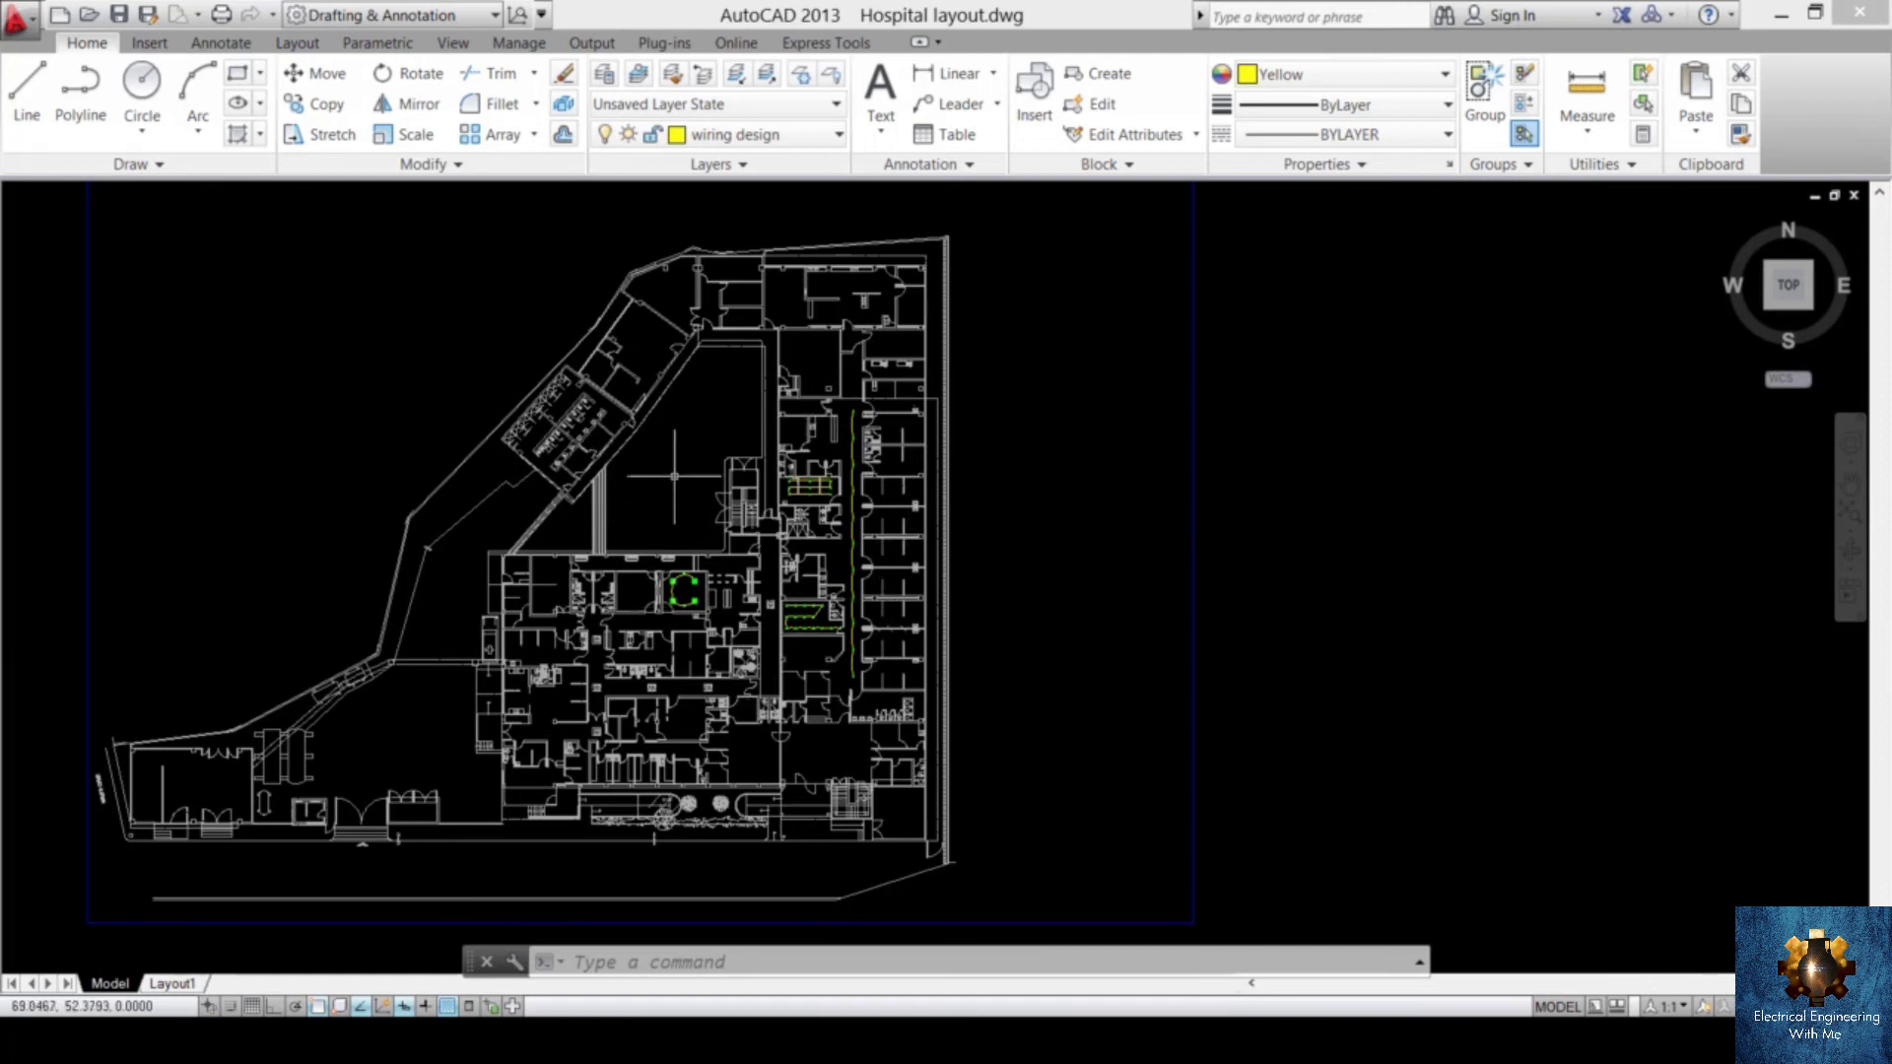
scroll(530, 600, up, 2)
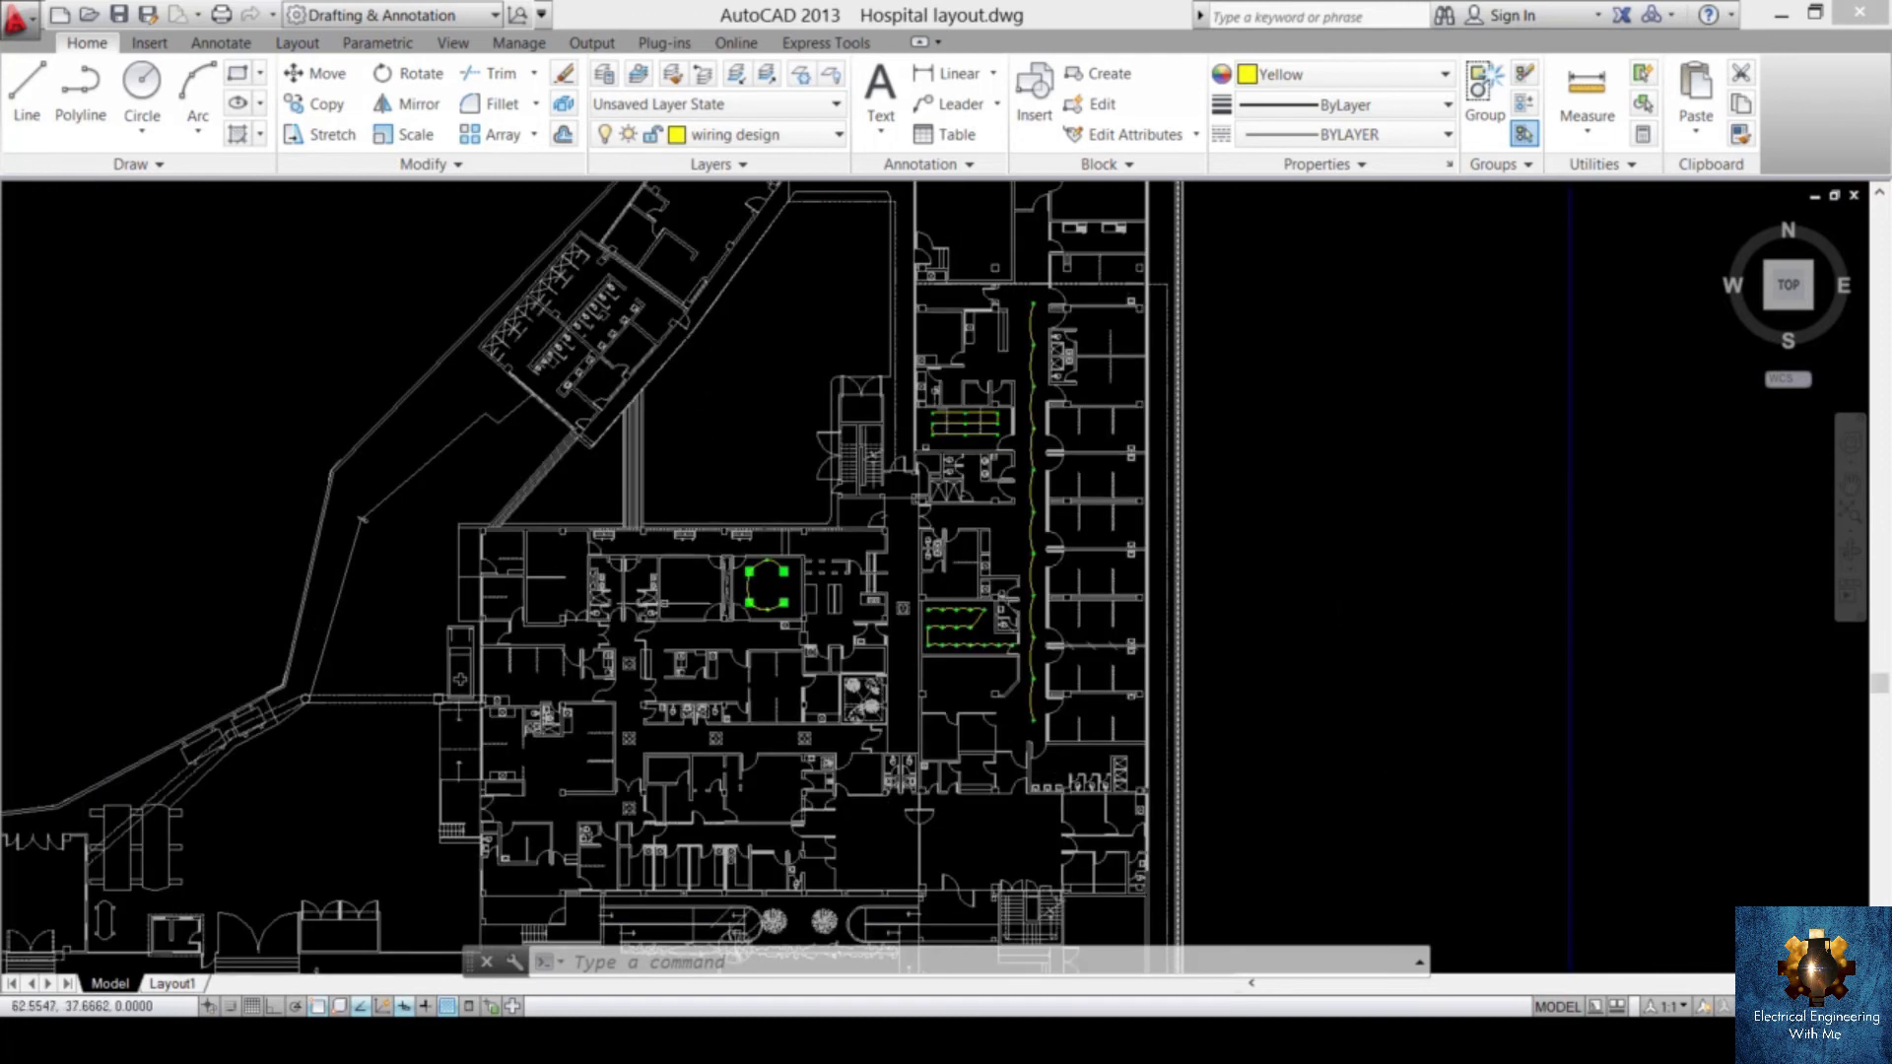
scroll(844, 478, up, 6)
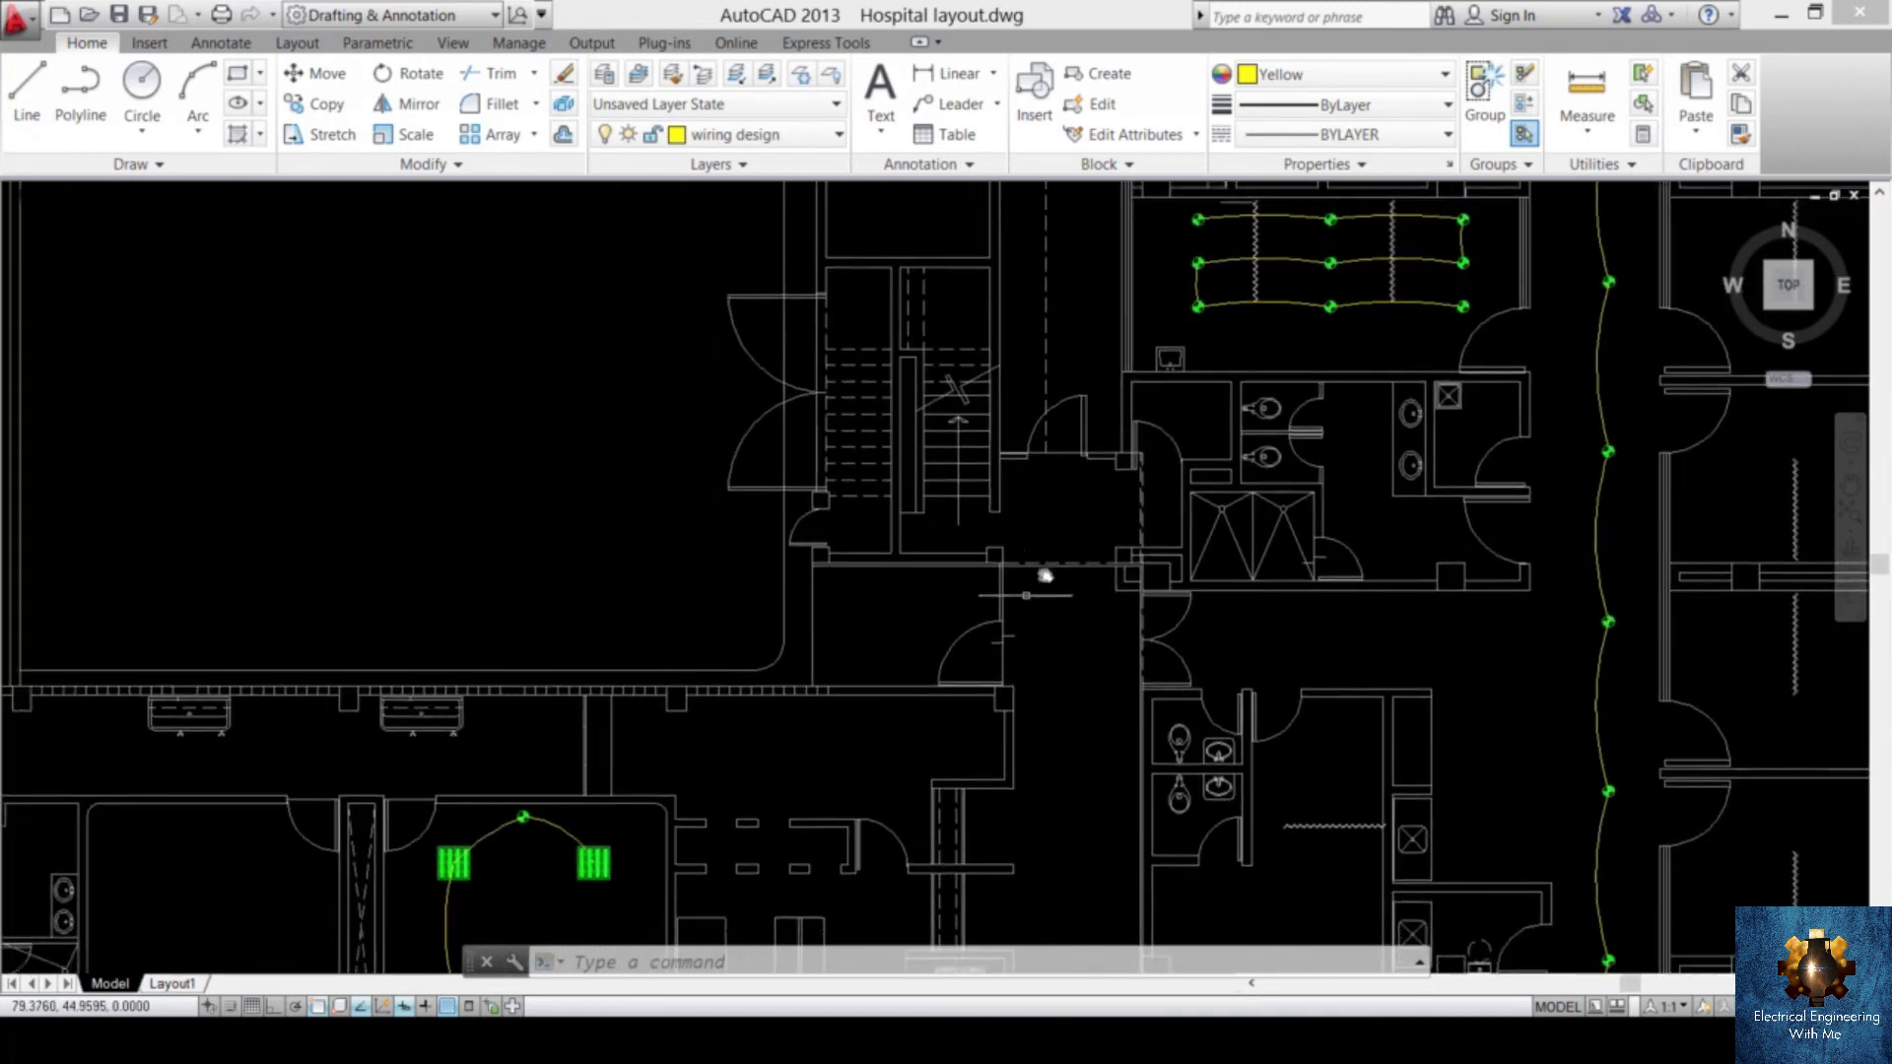
scroll(1026, 595, up, 4)
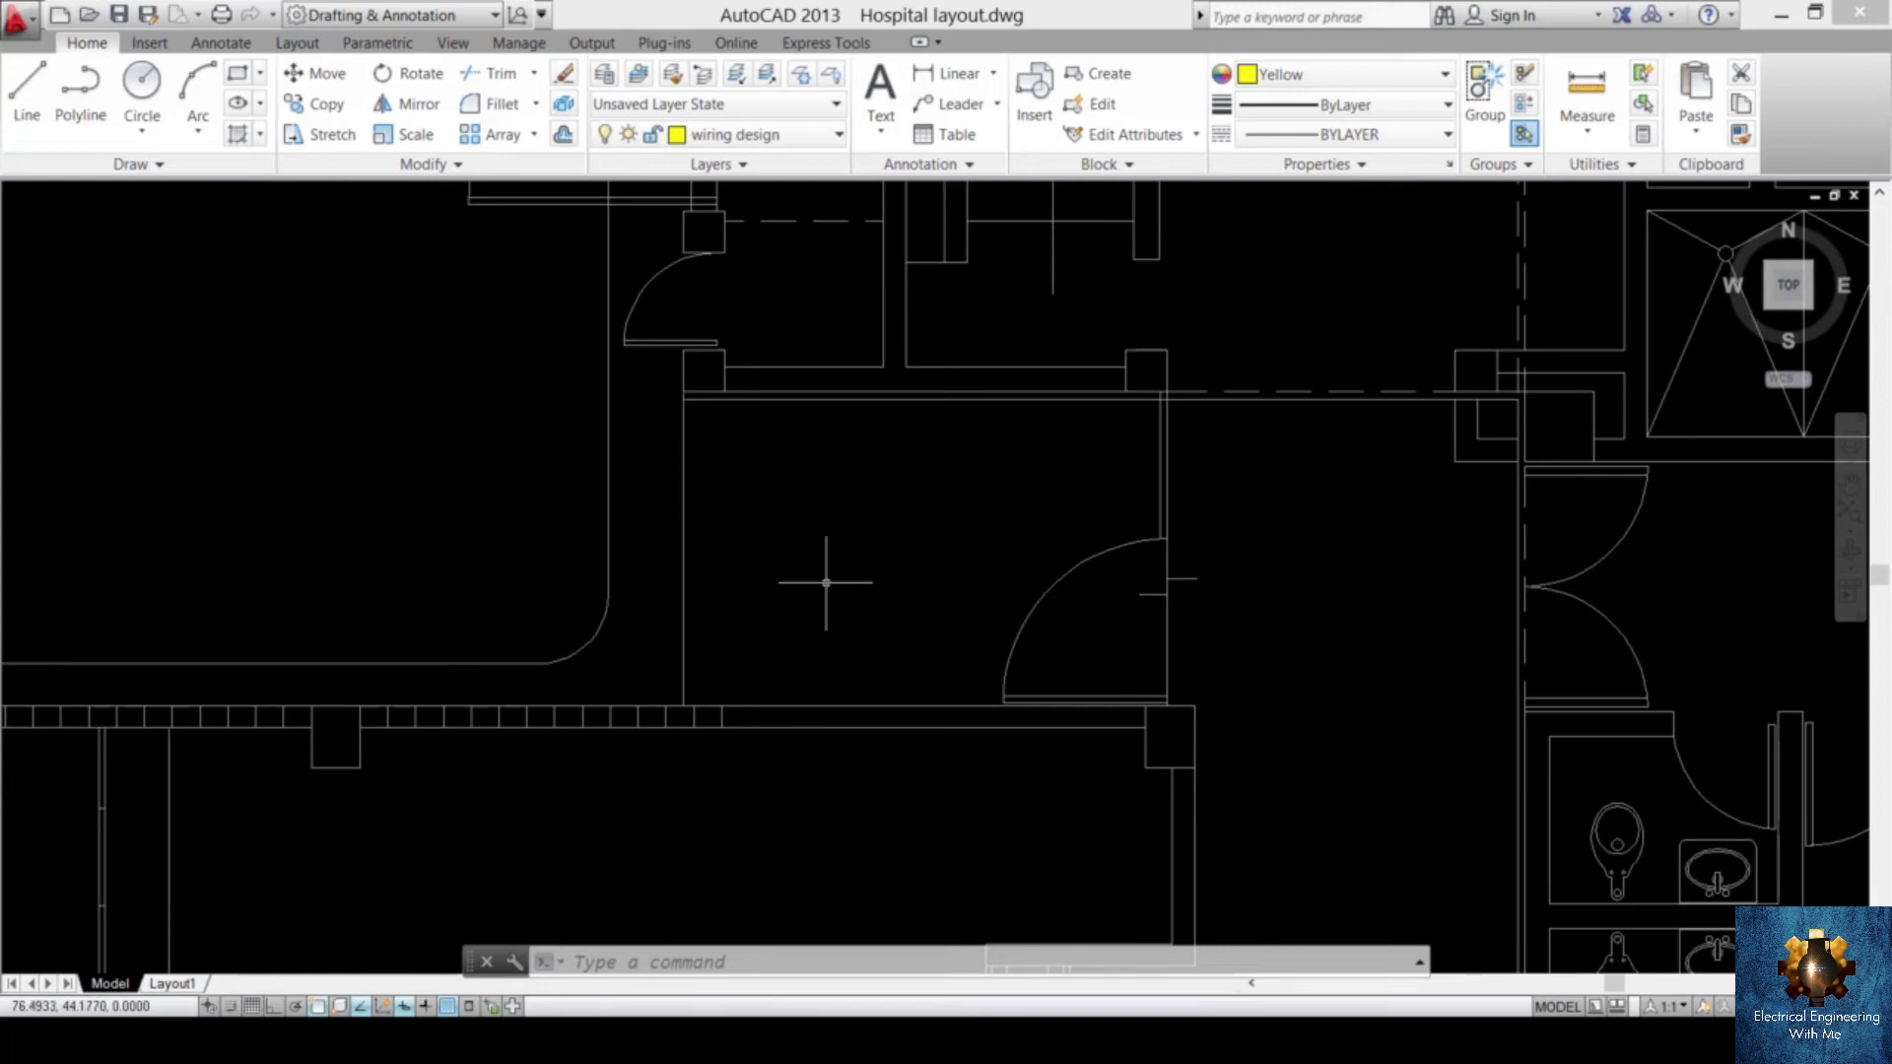
scroll(828, 569, down, 2)
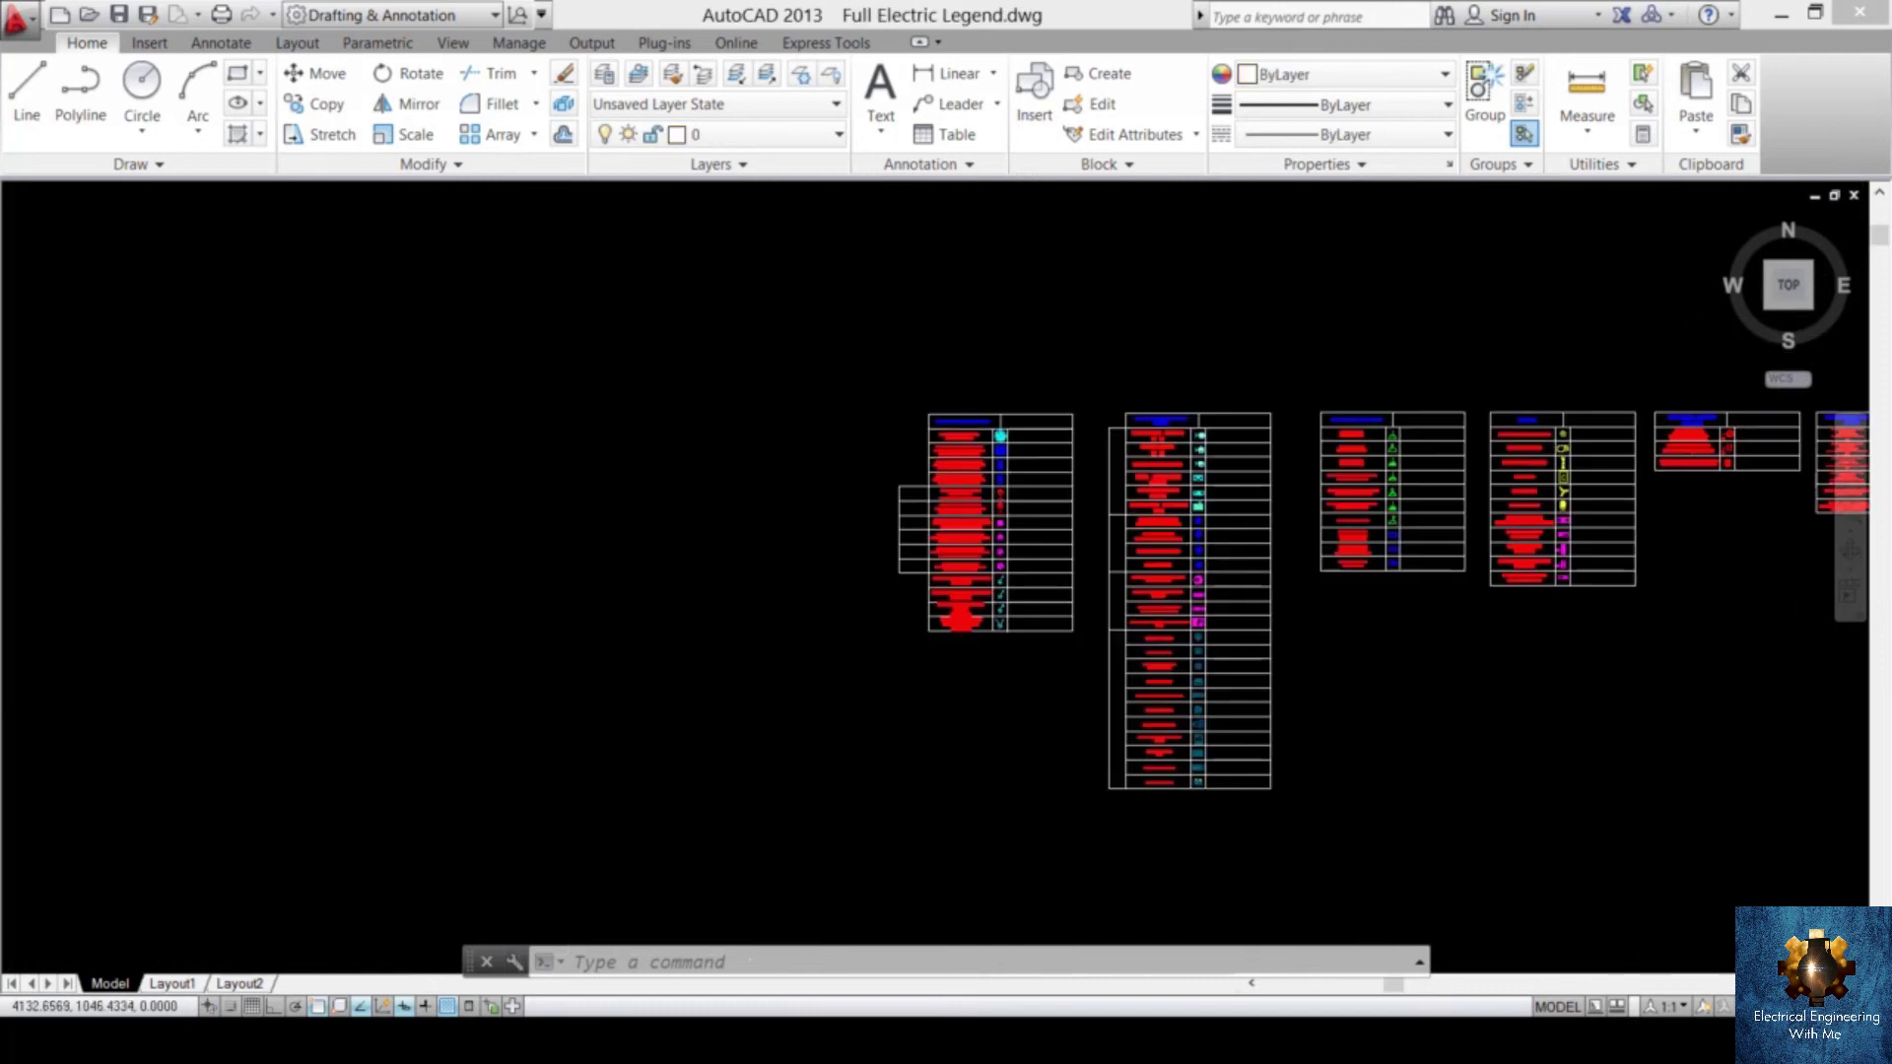
- In the Full Electric Legend drawing, locate the main or submain and sub distribution panel board symbols
scroll(1005, 663, down, 3)
middle_drag(1005, 663, 868, 663)
scroll(951, 690, up, 2)
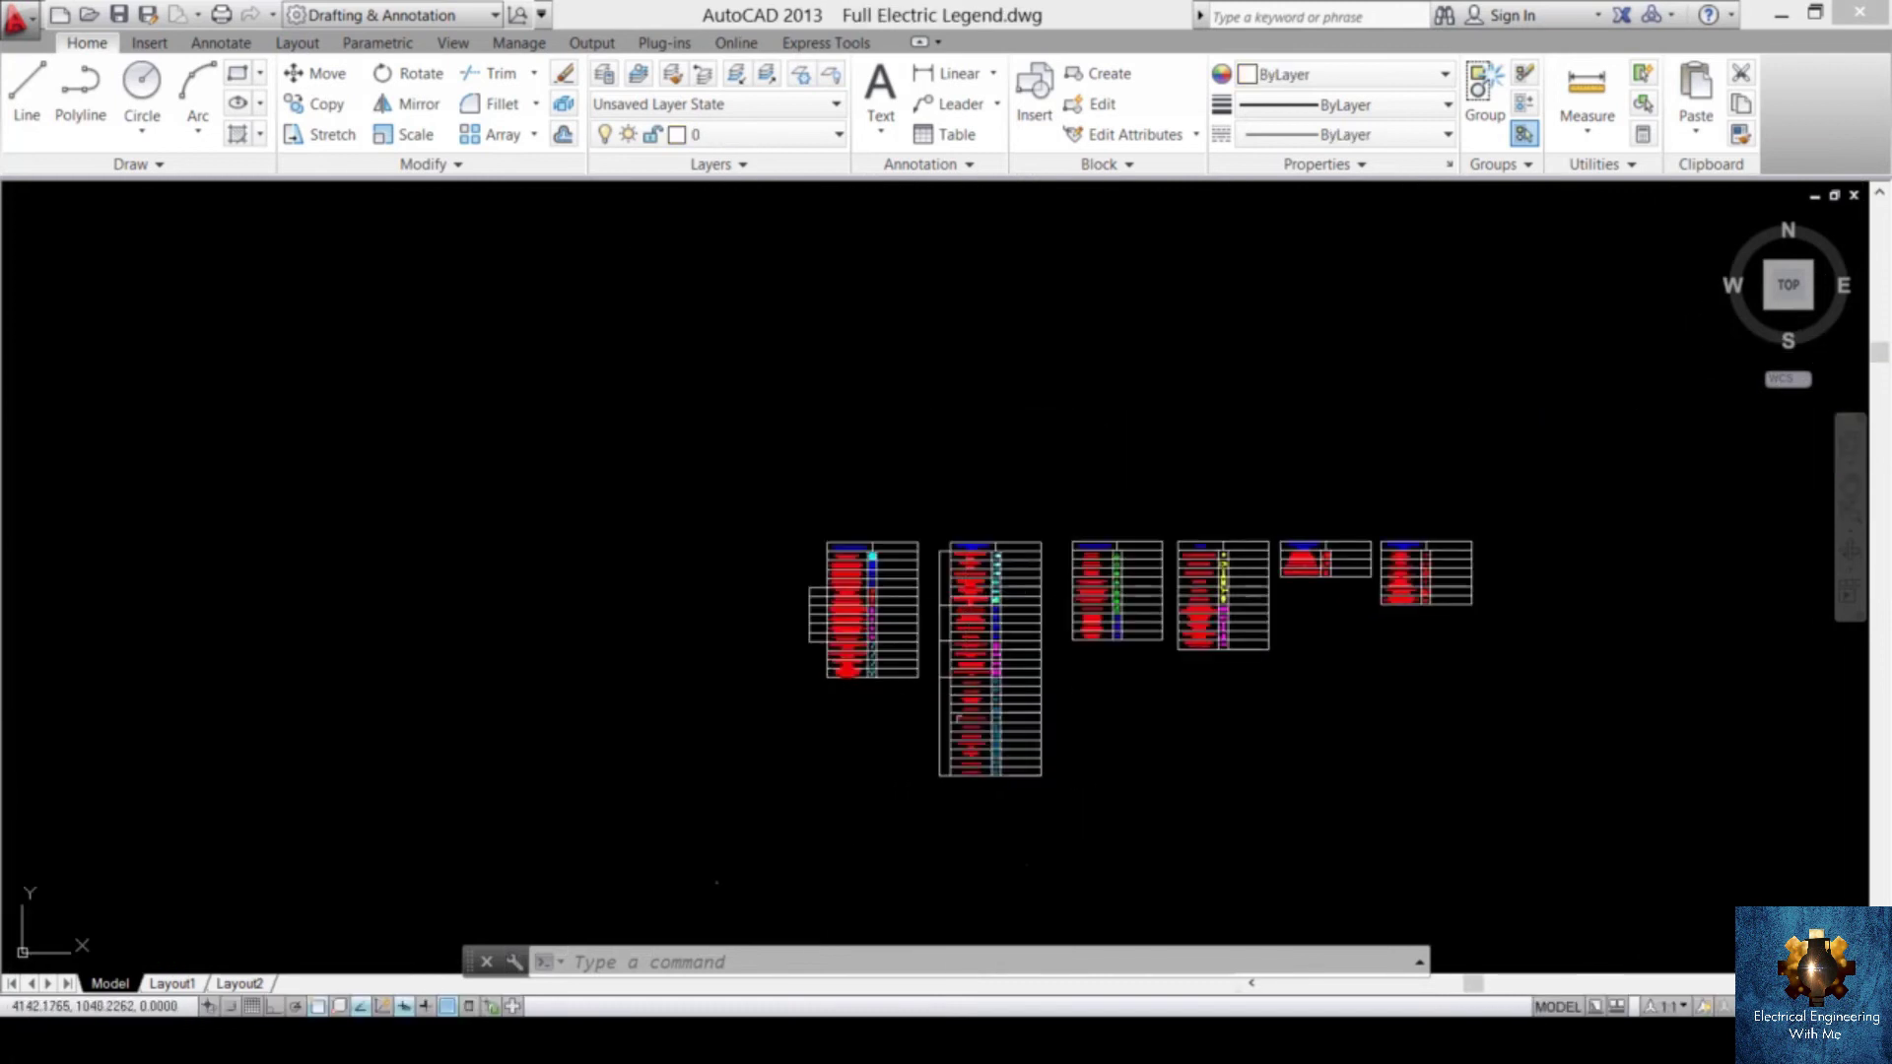
scroll(1035, 613, up, 3)
middle_drag(1248, 552, 1318, 530)
scroll(1223, 490, up, 3)
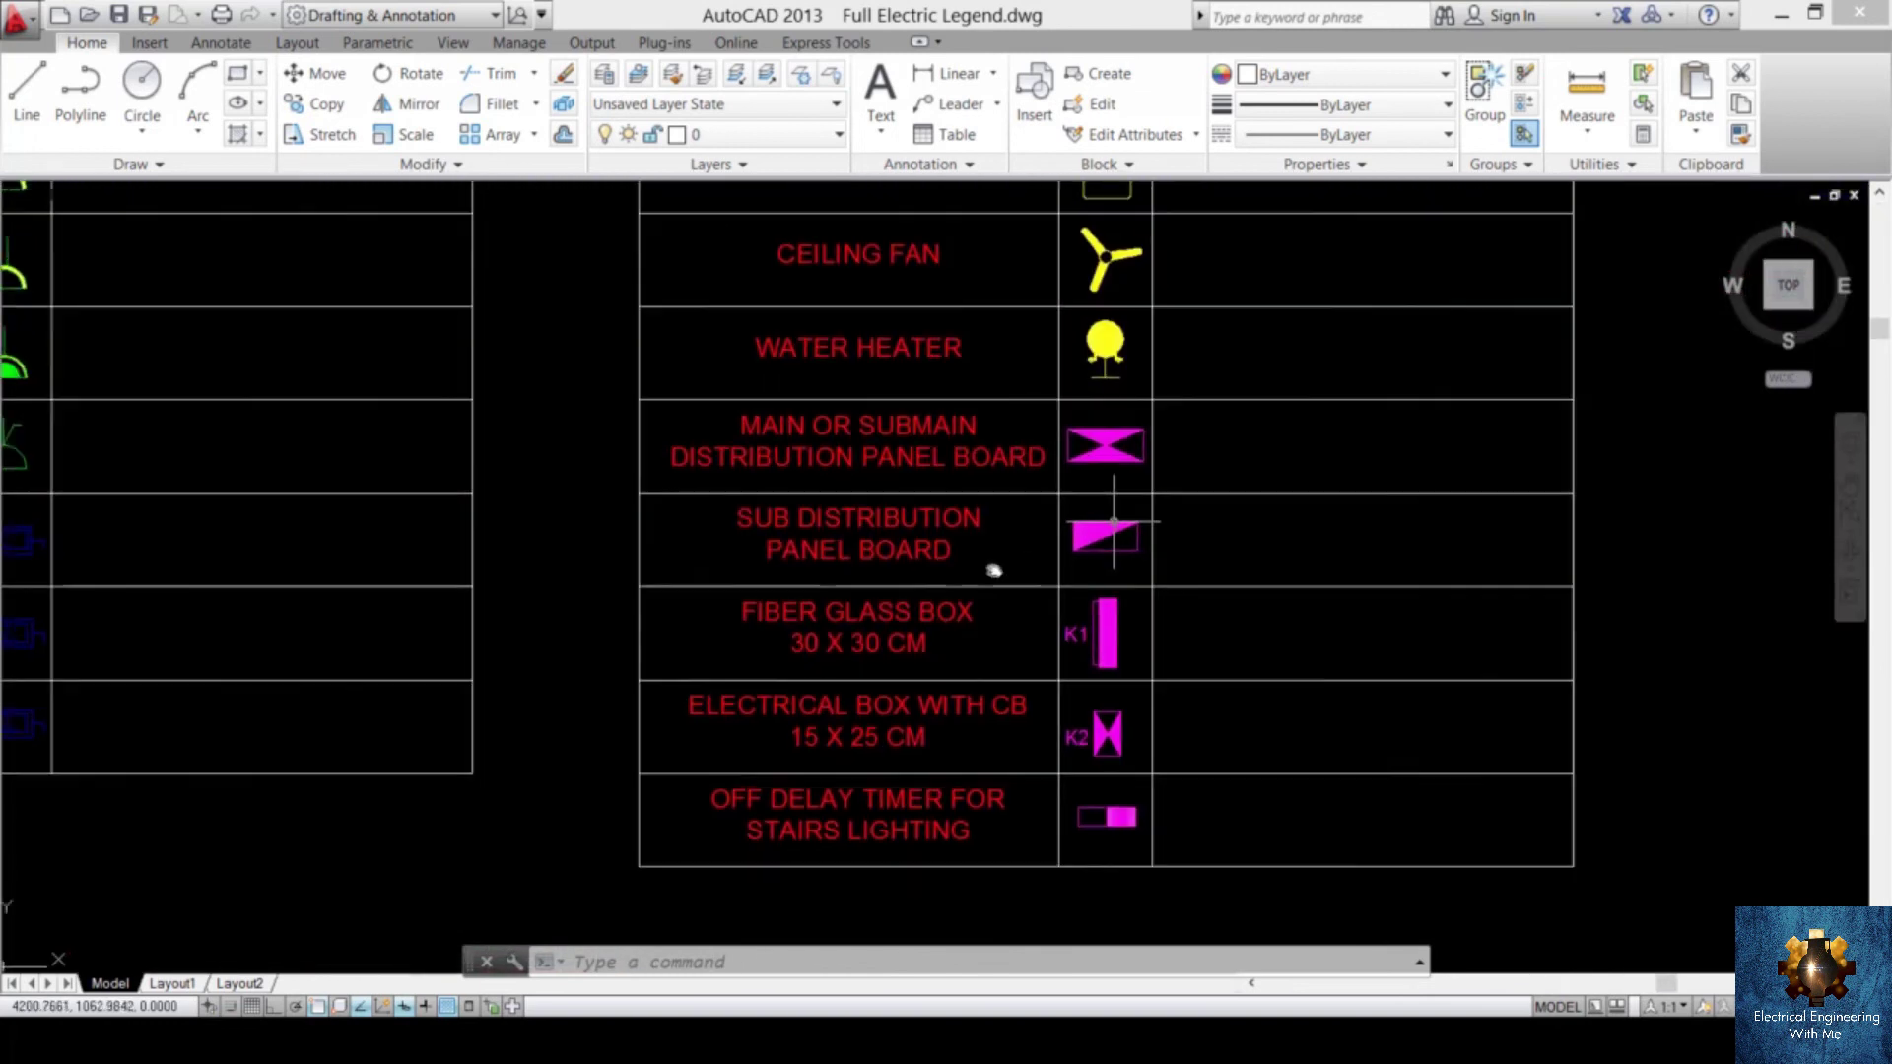
scroll(989, 565, up, 2)
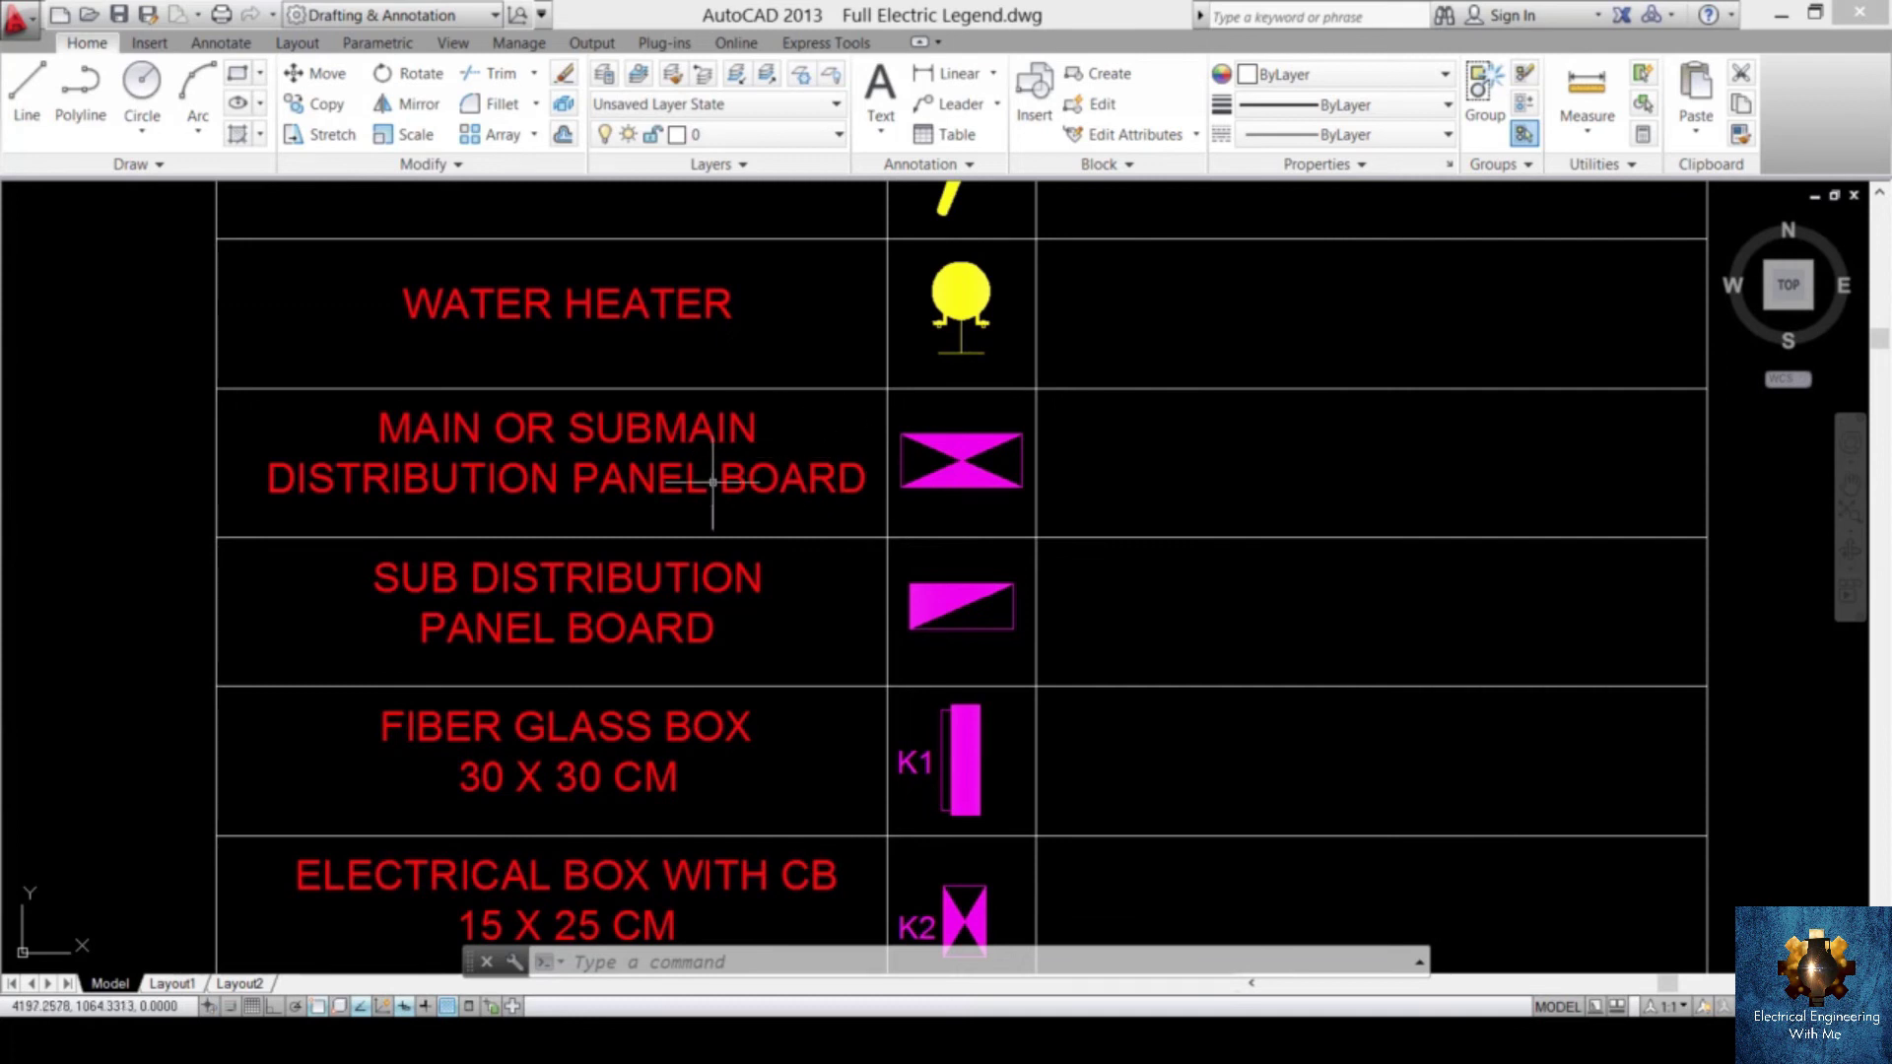
- Copy the sub distribution panel board symbol to the clipboard with its northeast corner as base point
scroll(847, 601, up, 2)
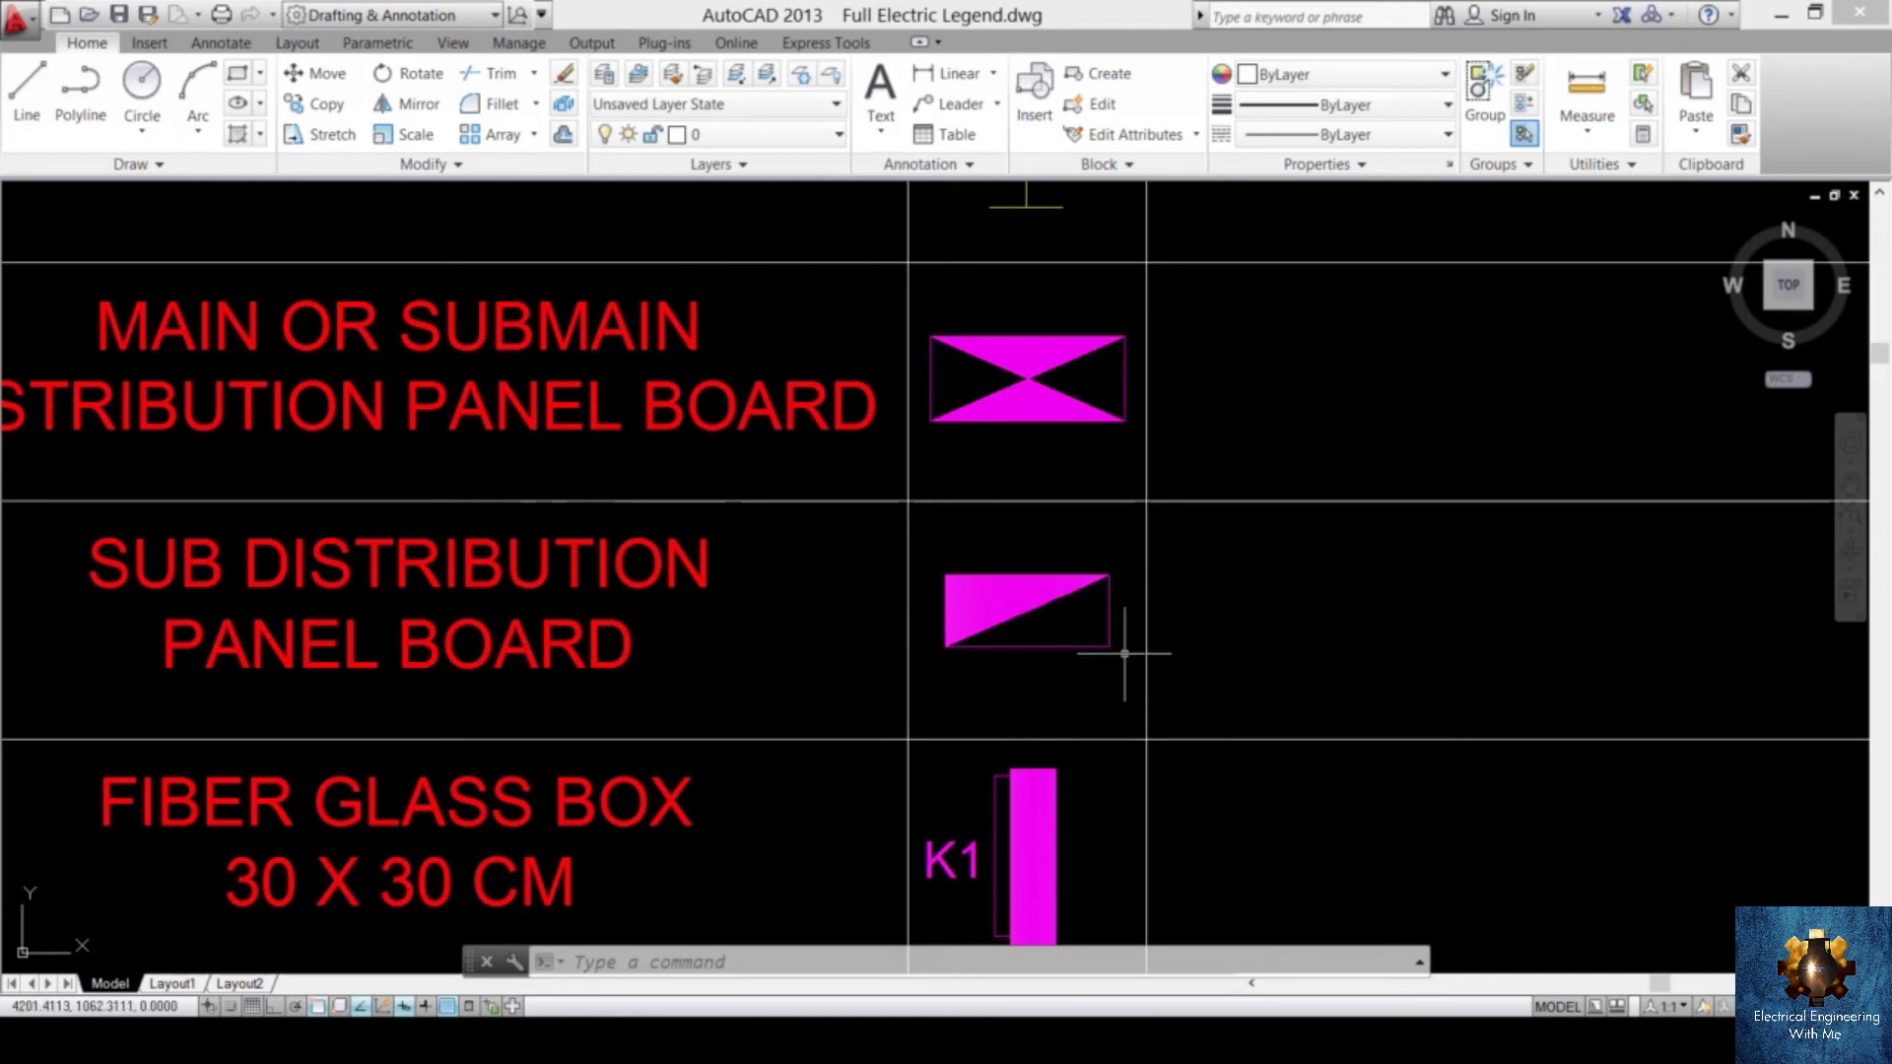
click(1127, 548)
click(976, 656)
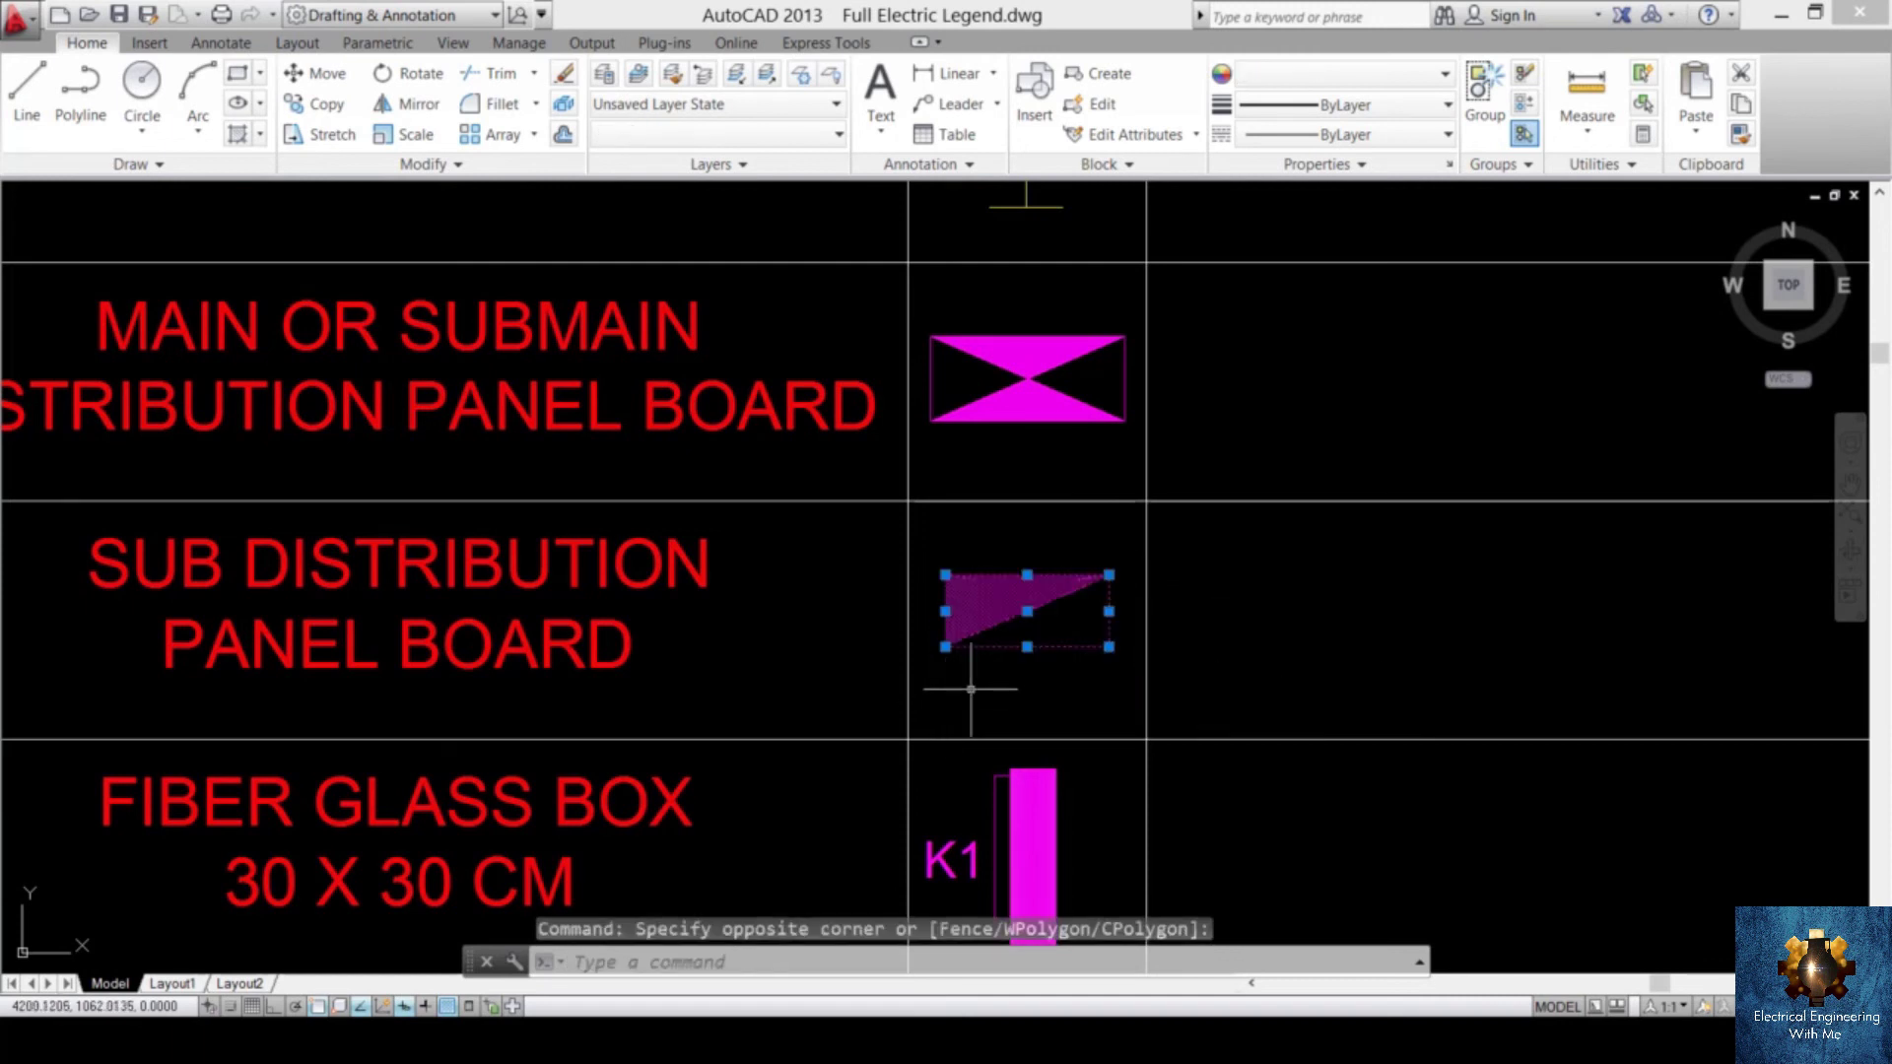
right_click(973, 687)
mouse_move(1133, 287)
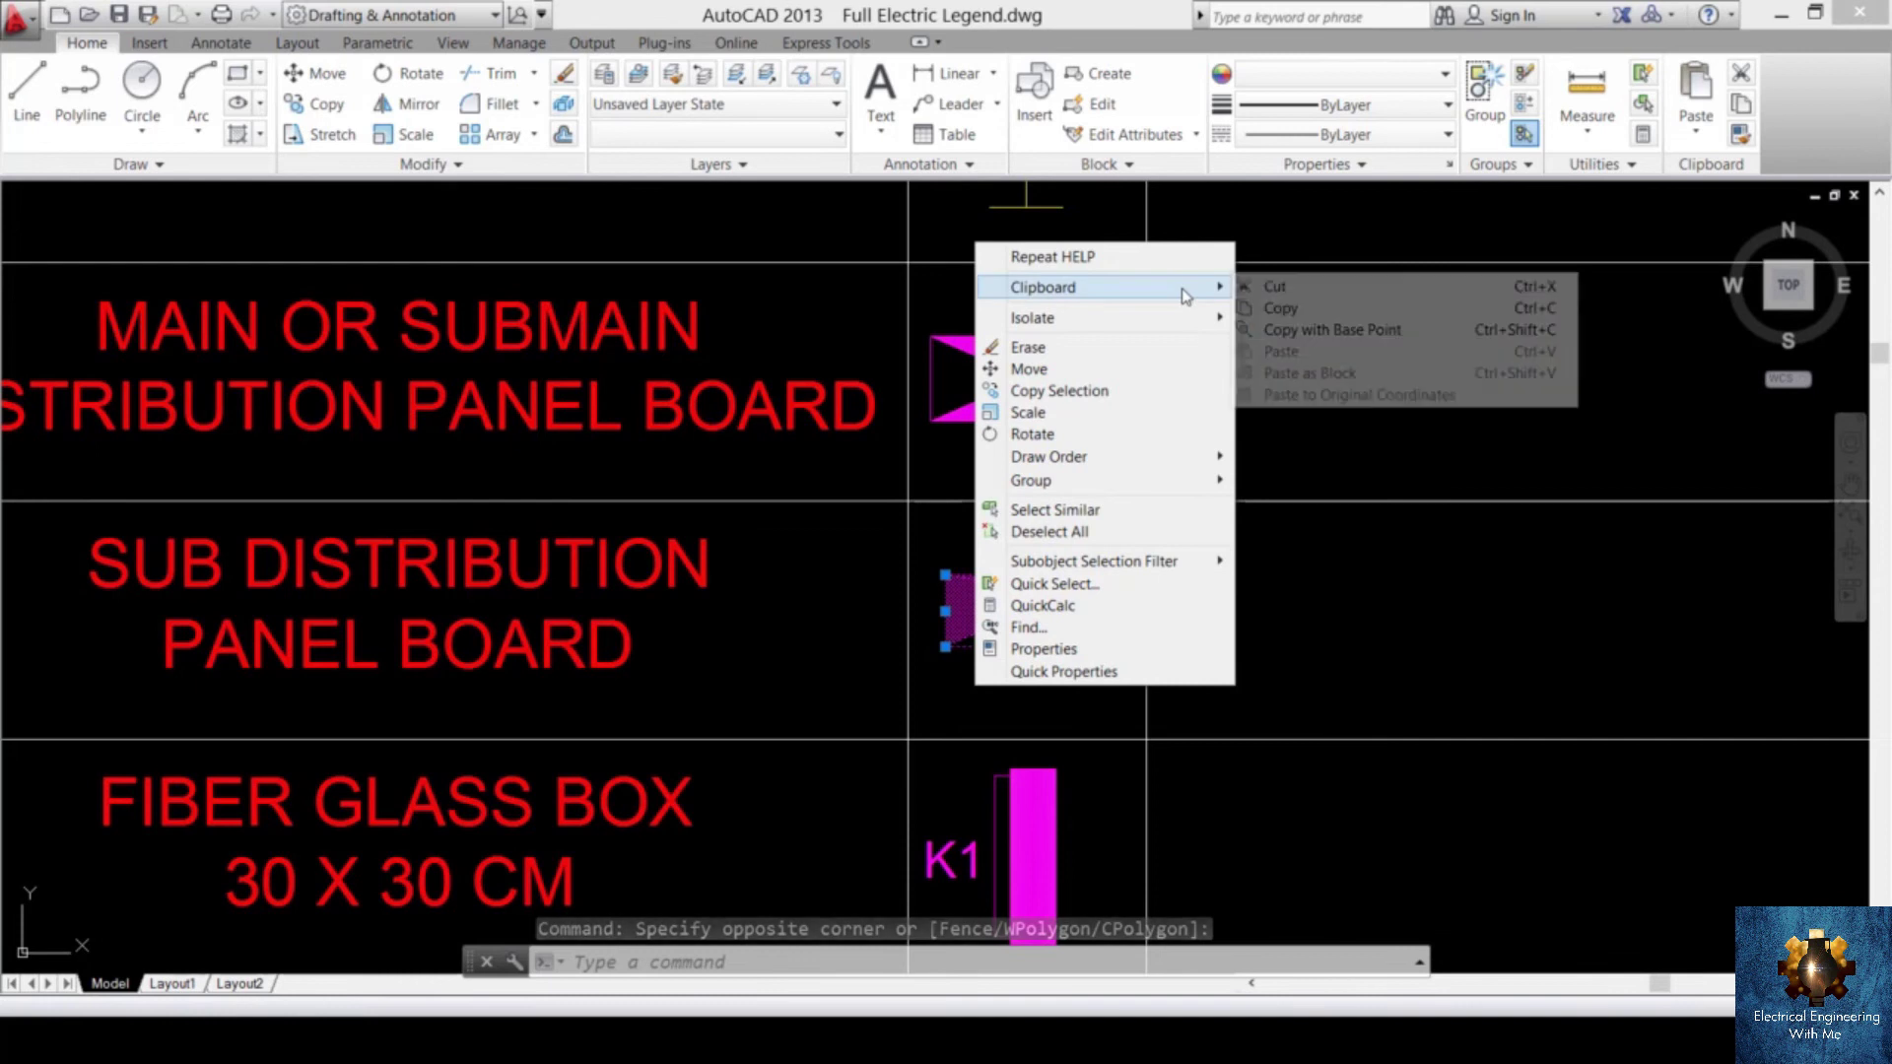
click(1360, 340)
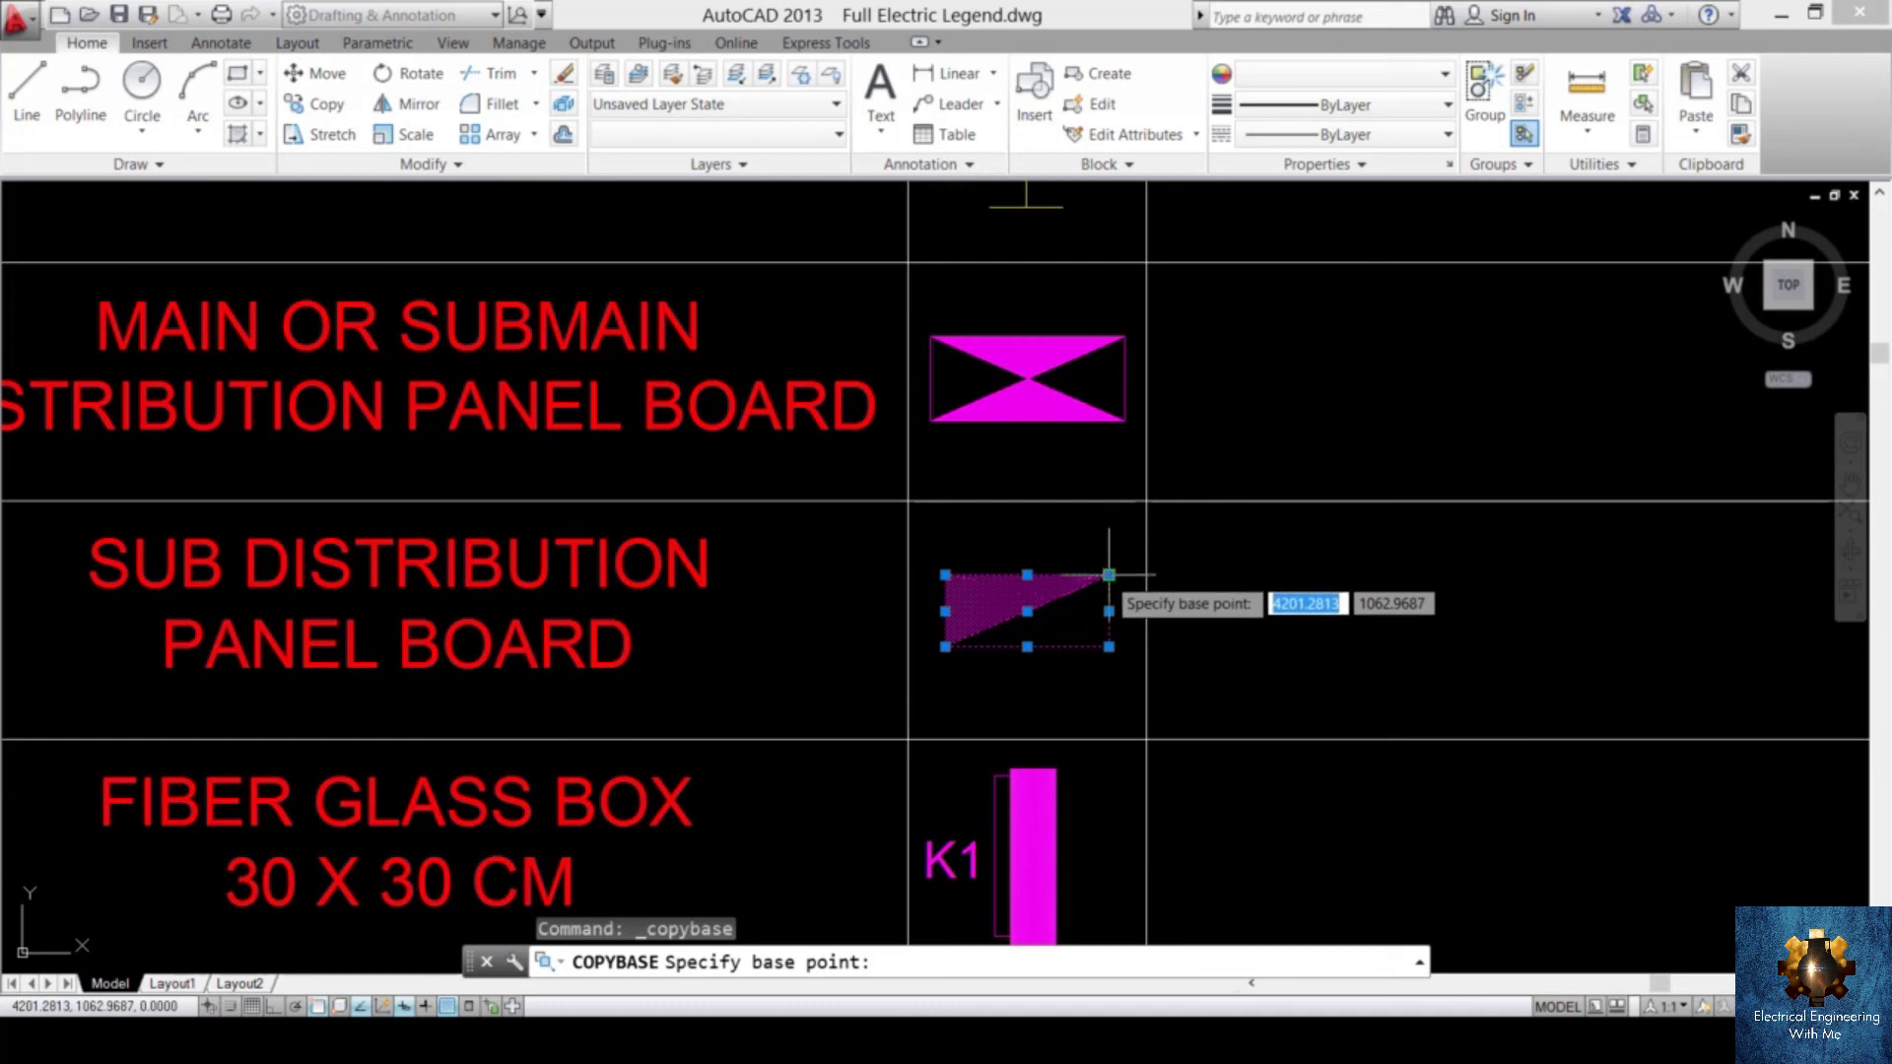
click(1115, 574)
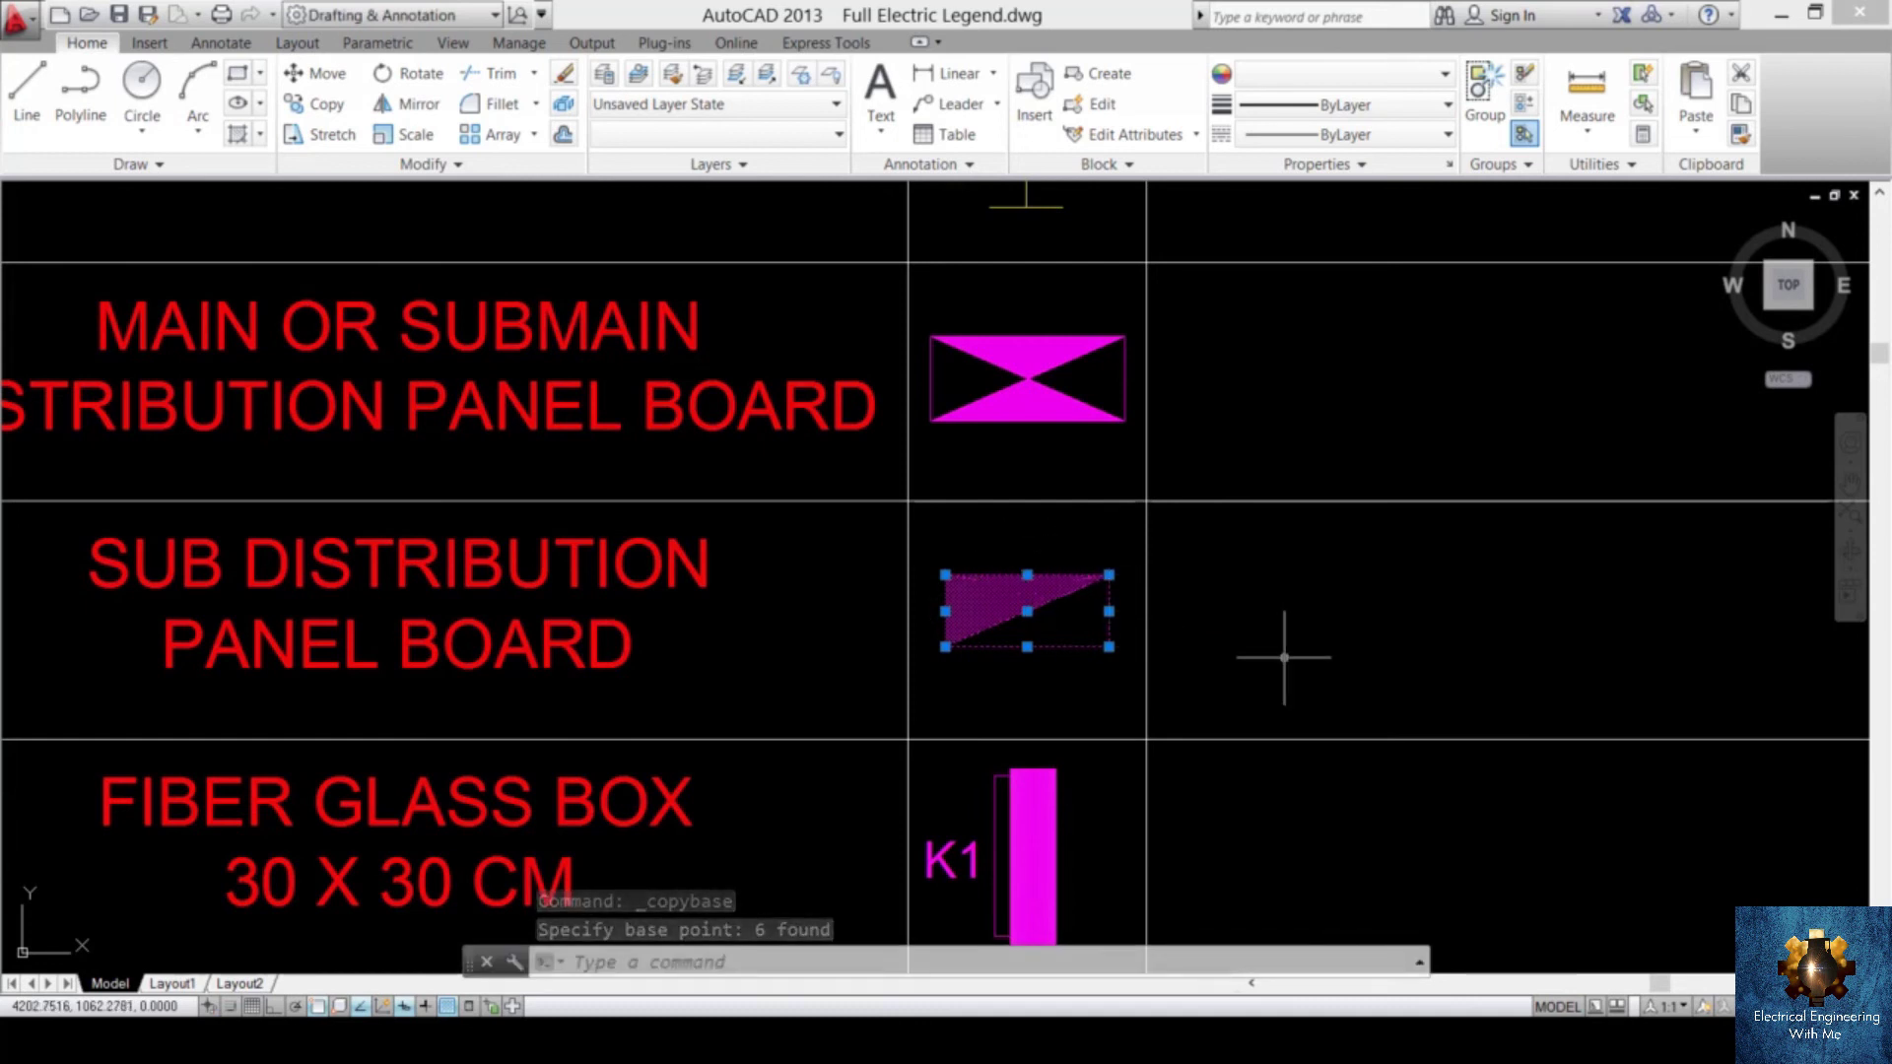
- Paste the sub distribution panel board symbol into the small room south of the staircase in the Hospital layout drawing
key(ctrl+Tab)
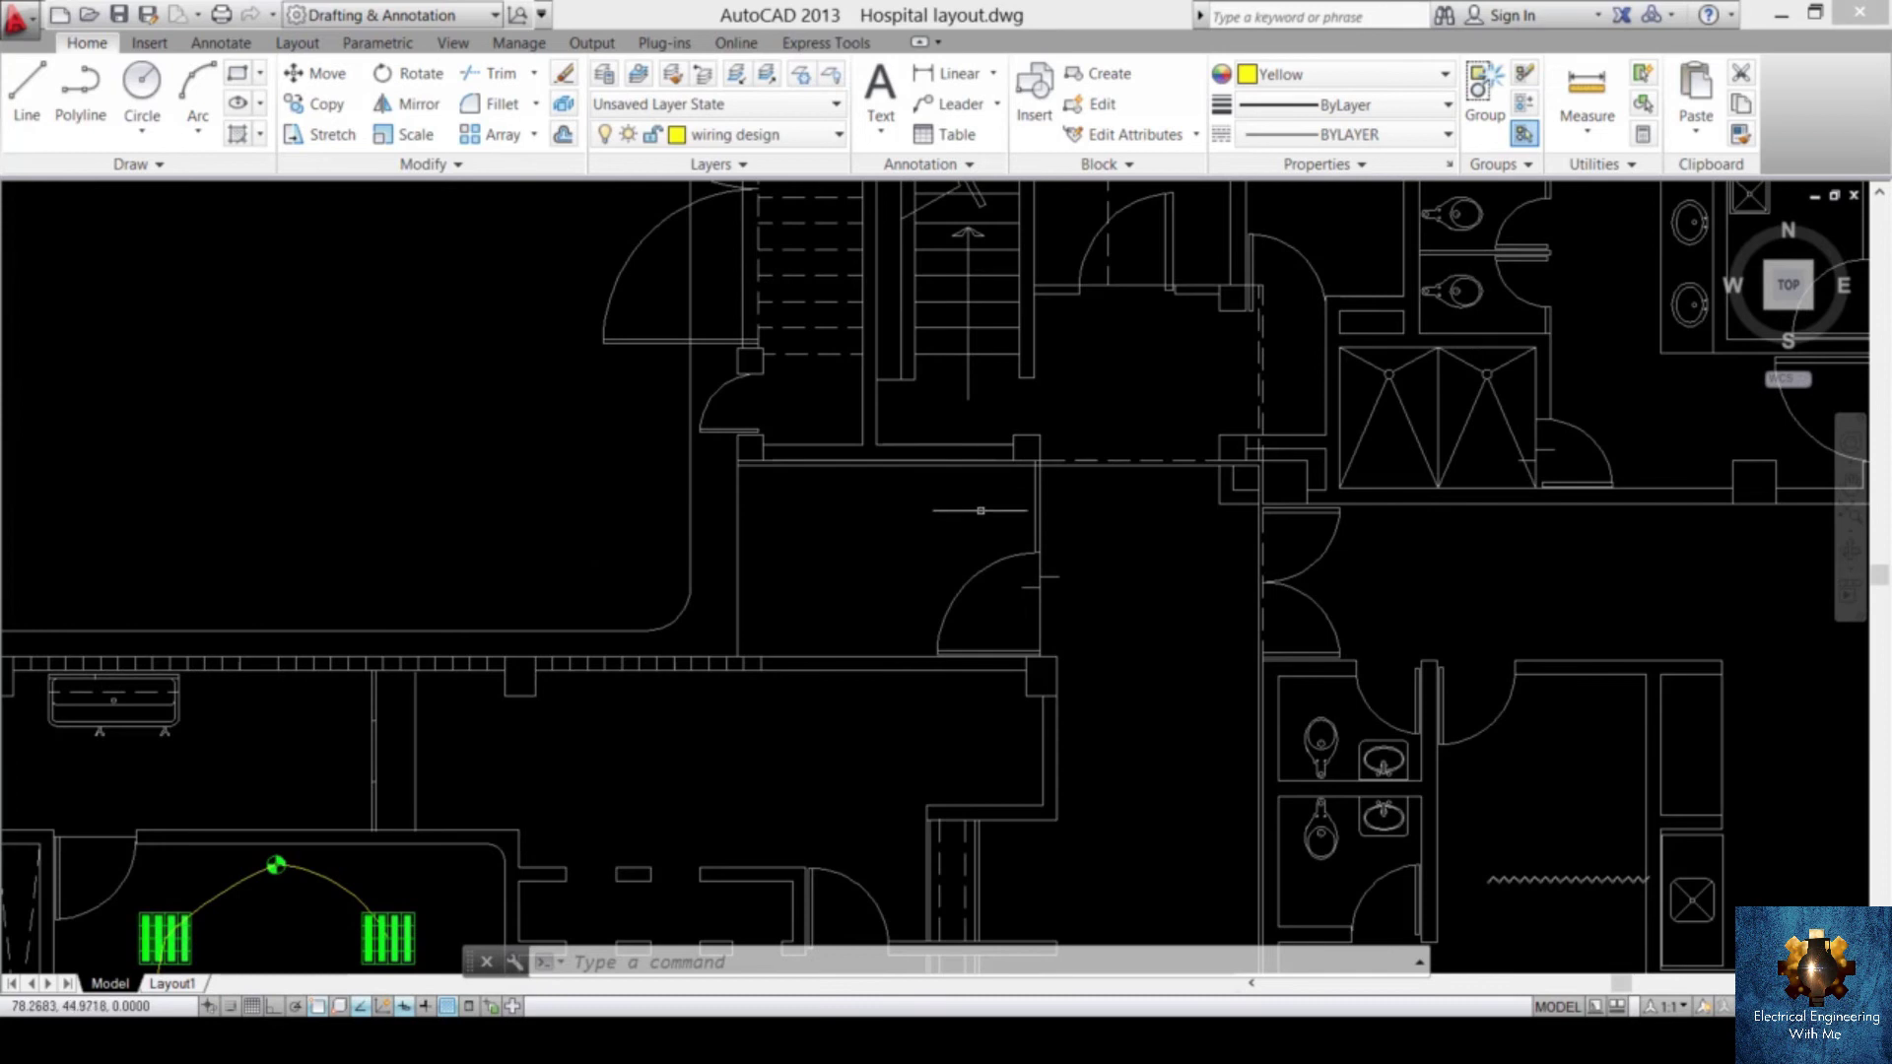
right_click(900, 528)
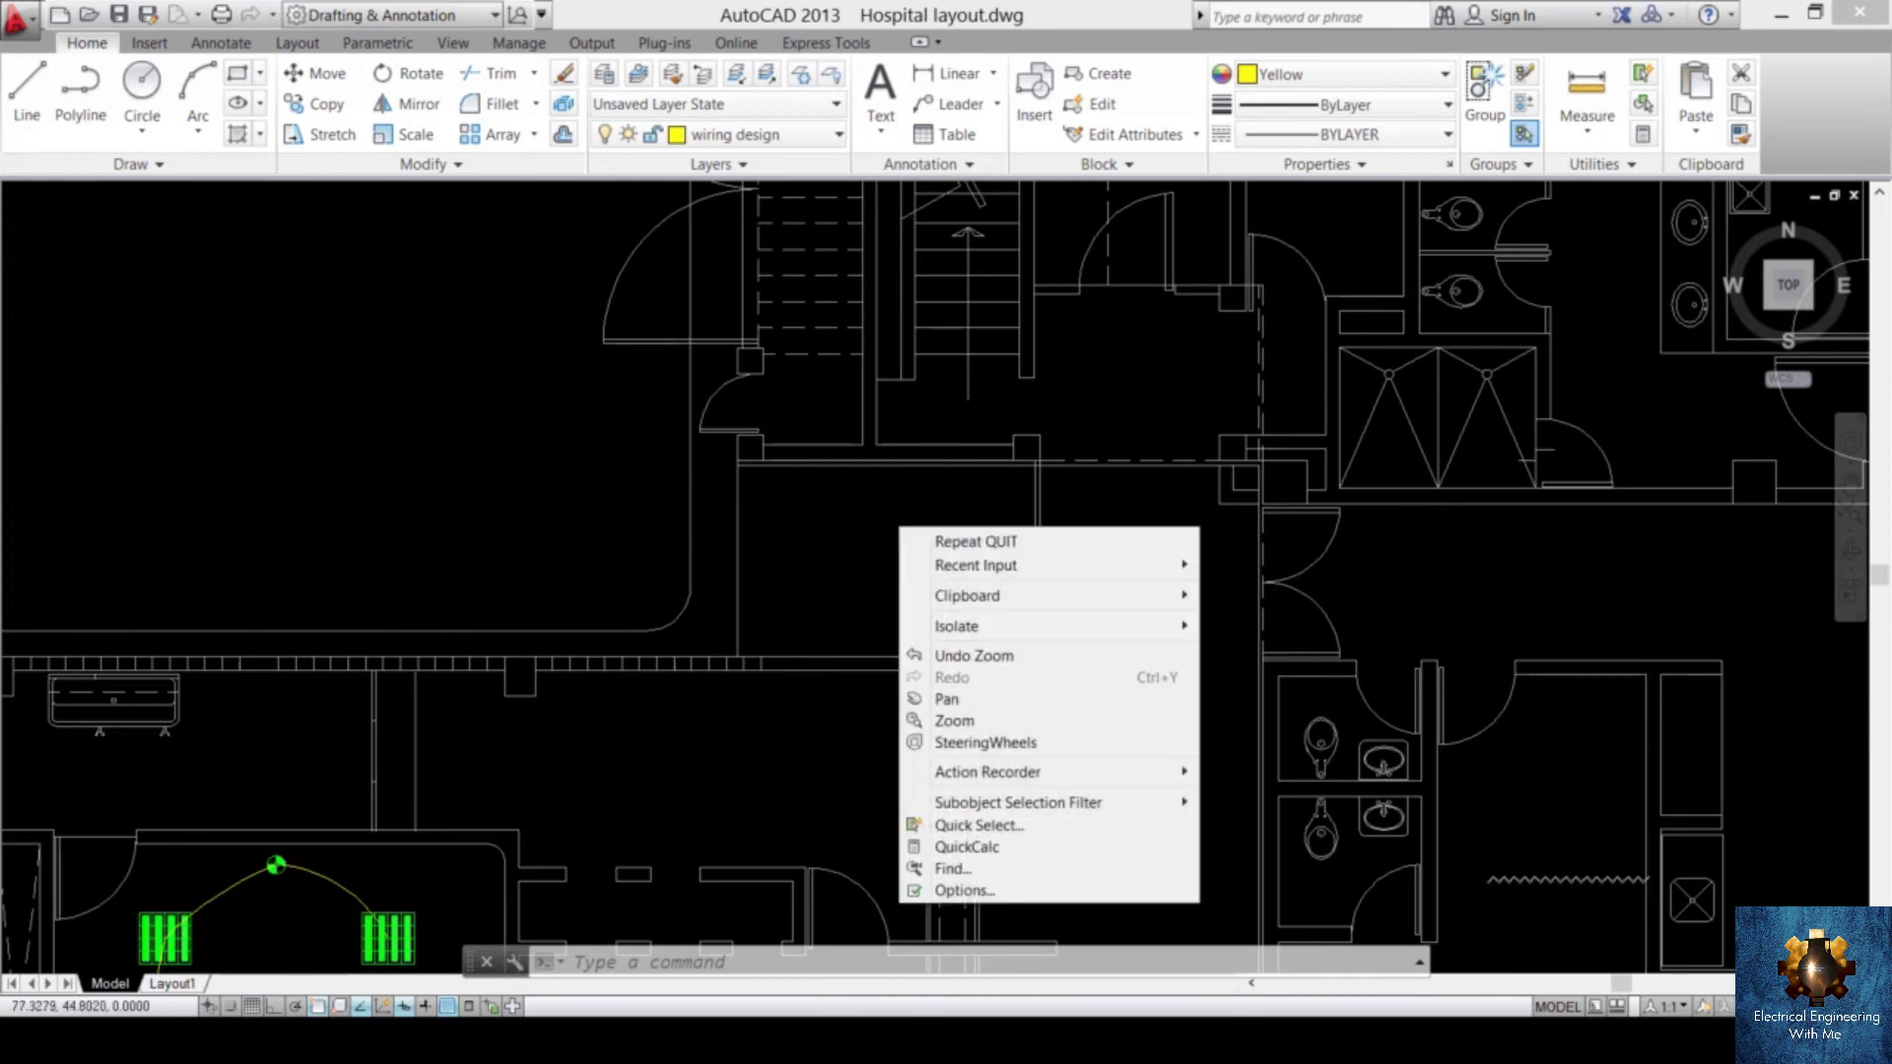
mouse_move(1065, 603)
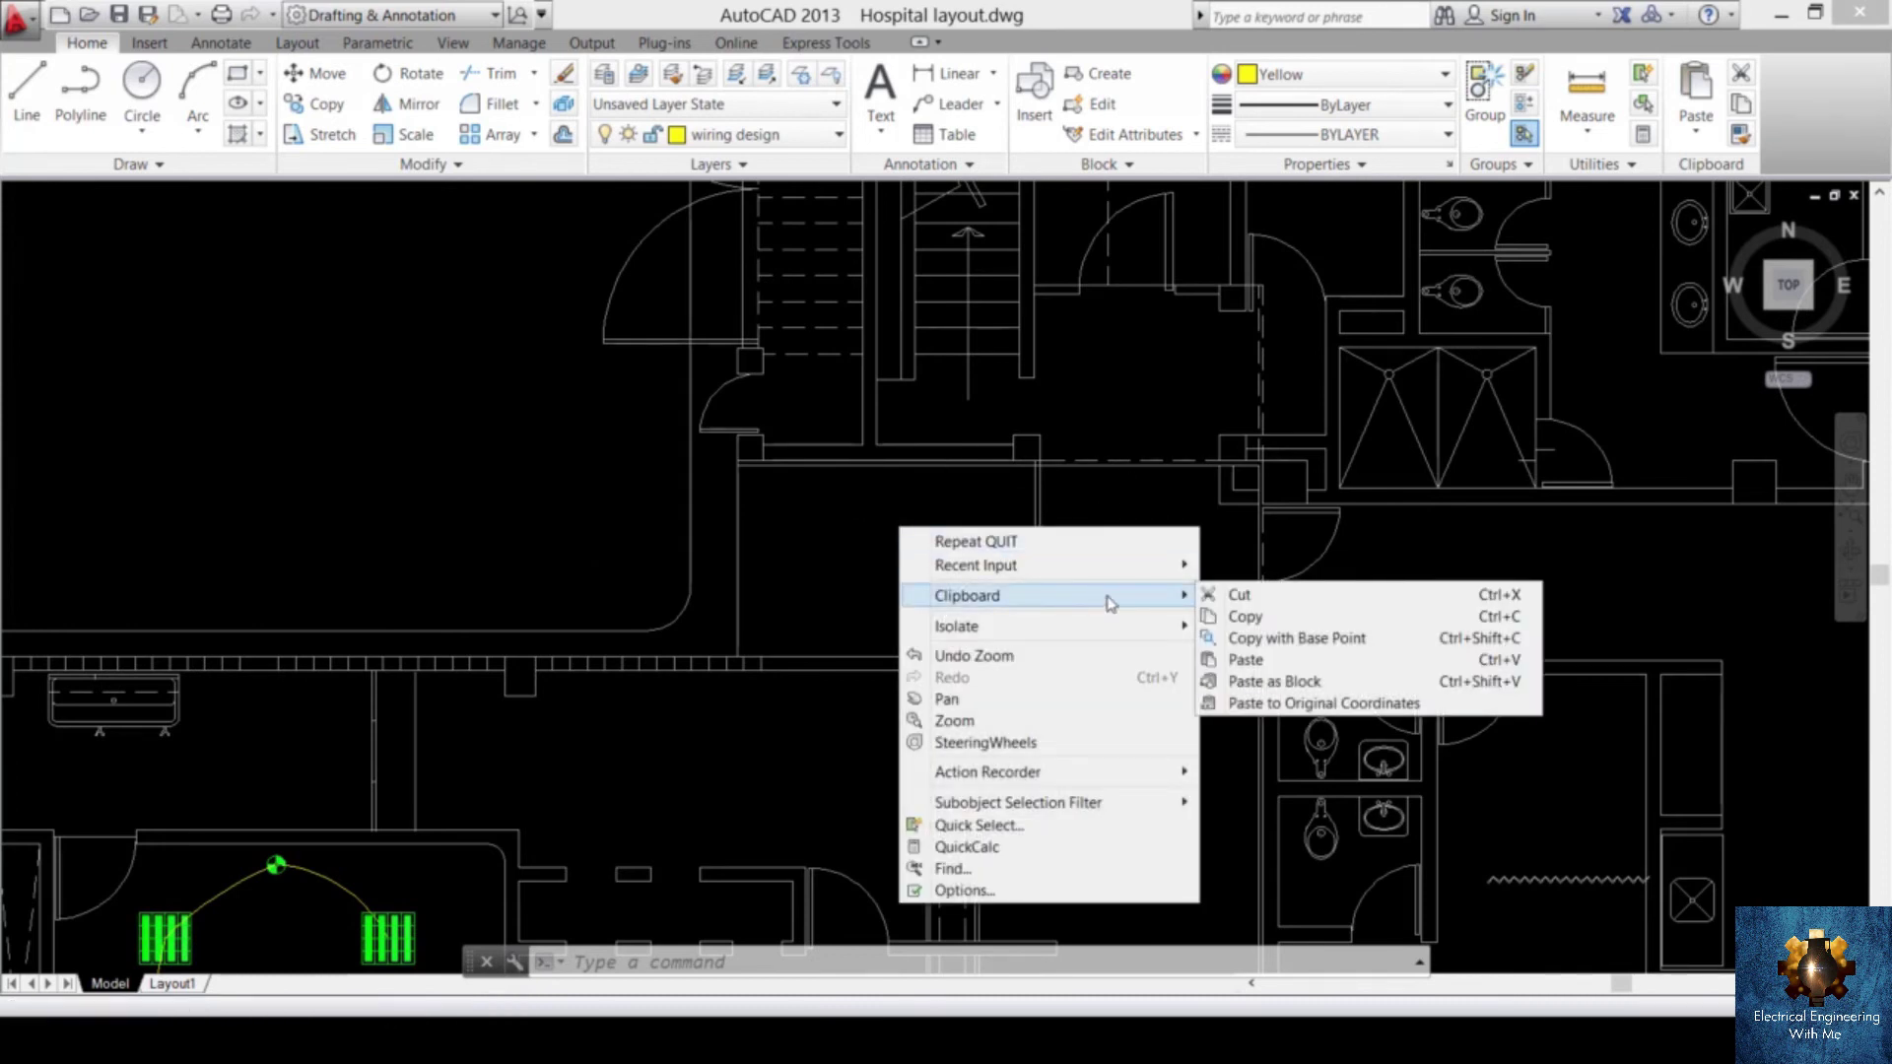
click(1330, 660)
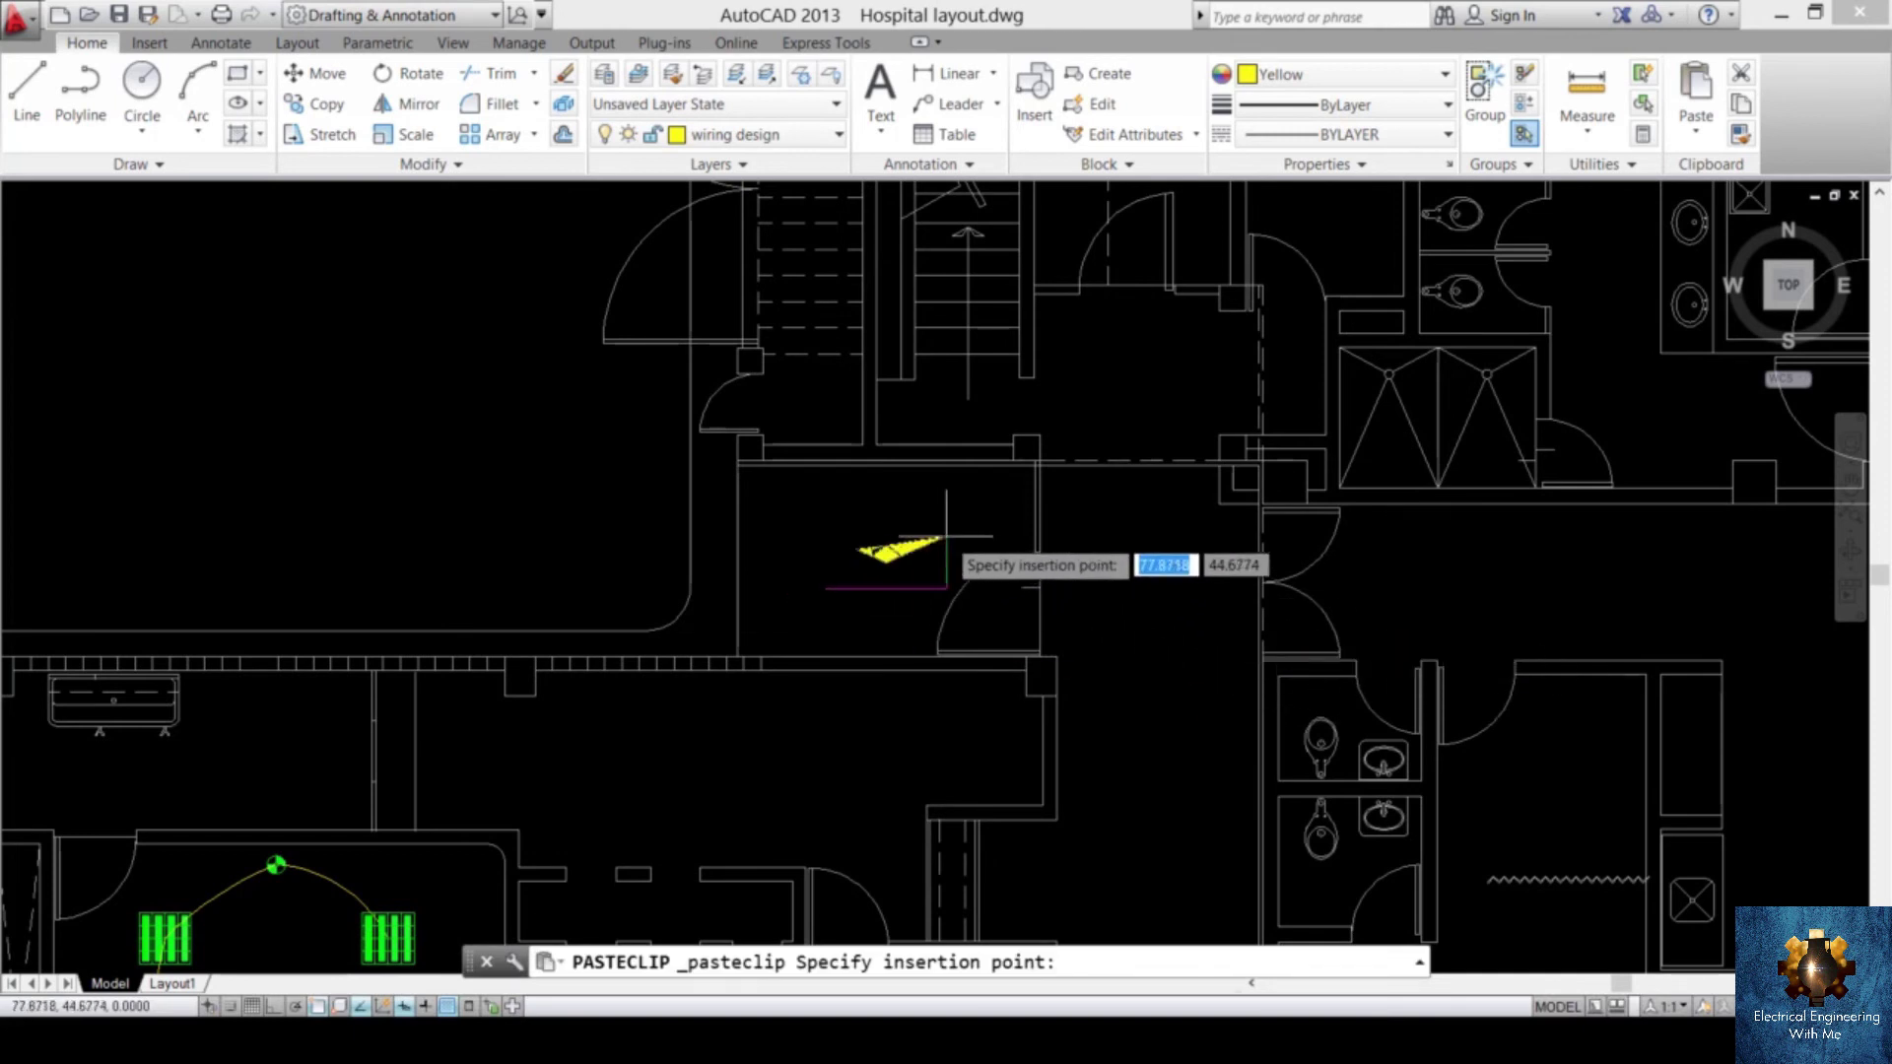
click(956, 509)
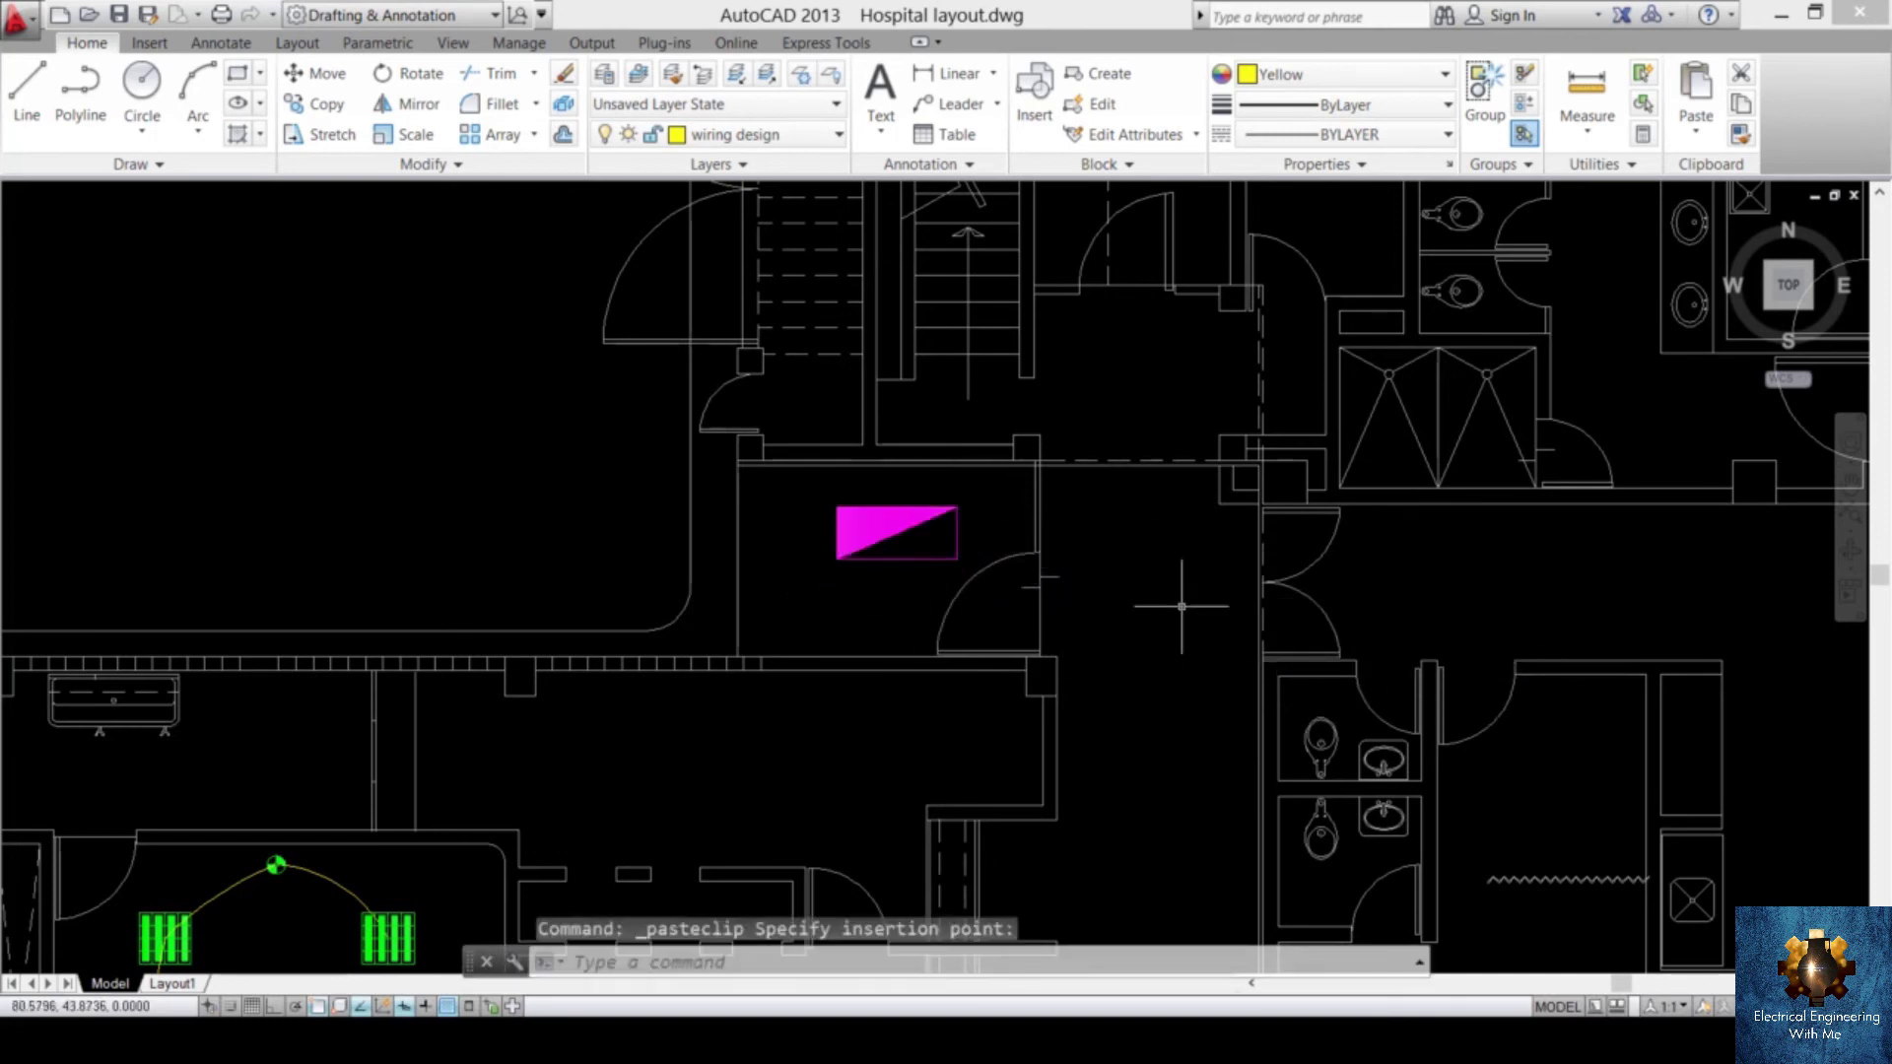
- Assign the whole pasted panel board symbol to the wiring design layer
scroll(927, 712, up, 4)
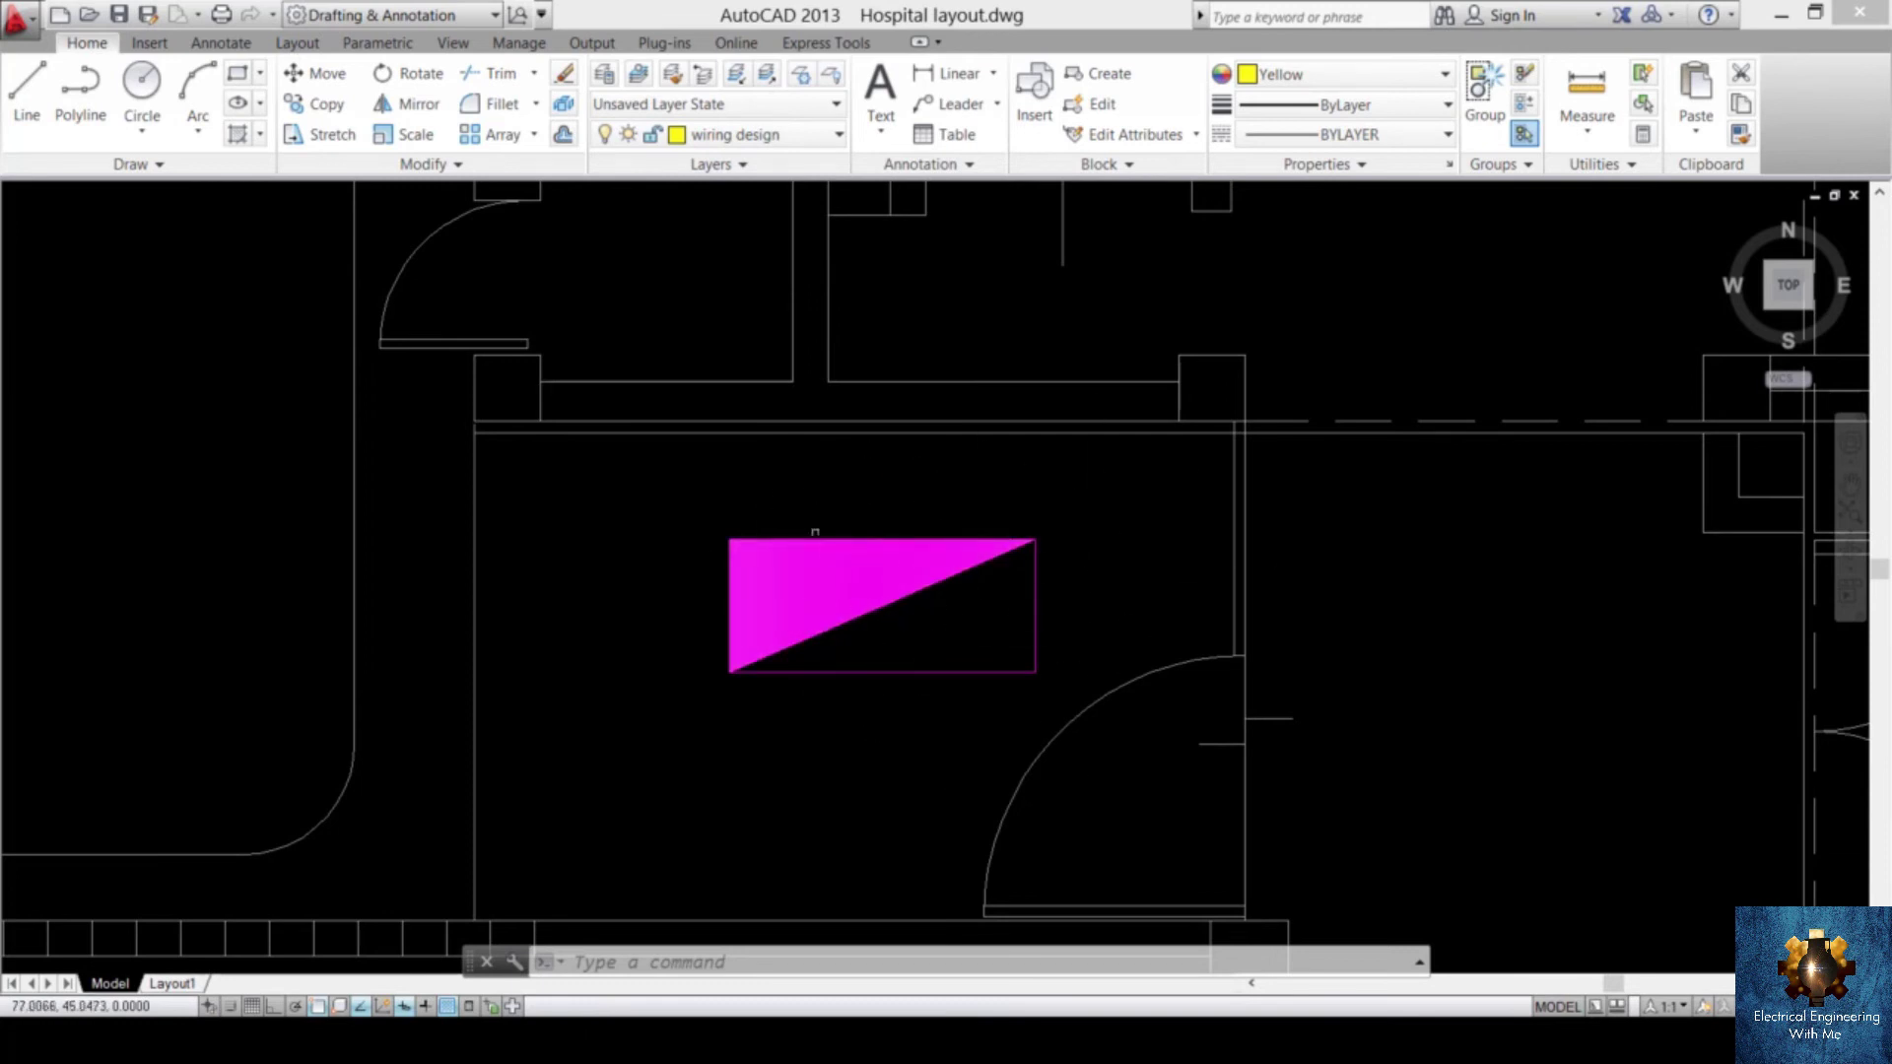
click(687, 483)
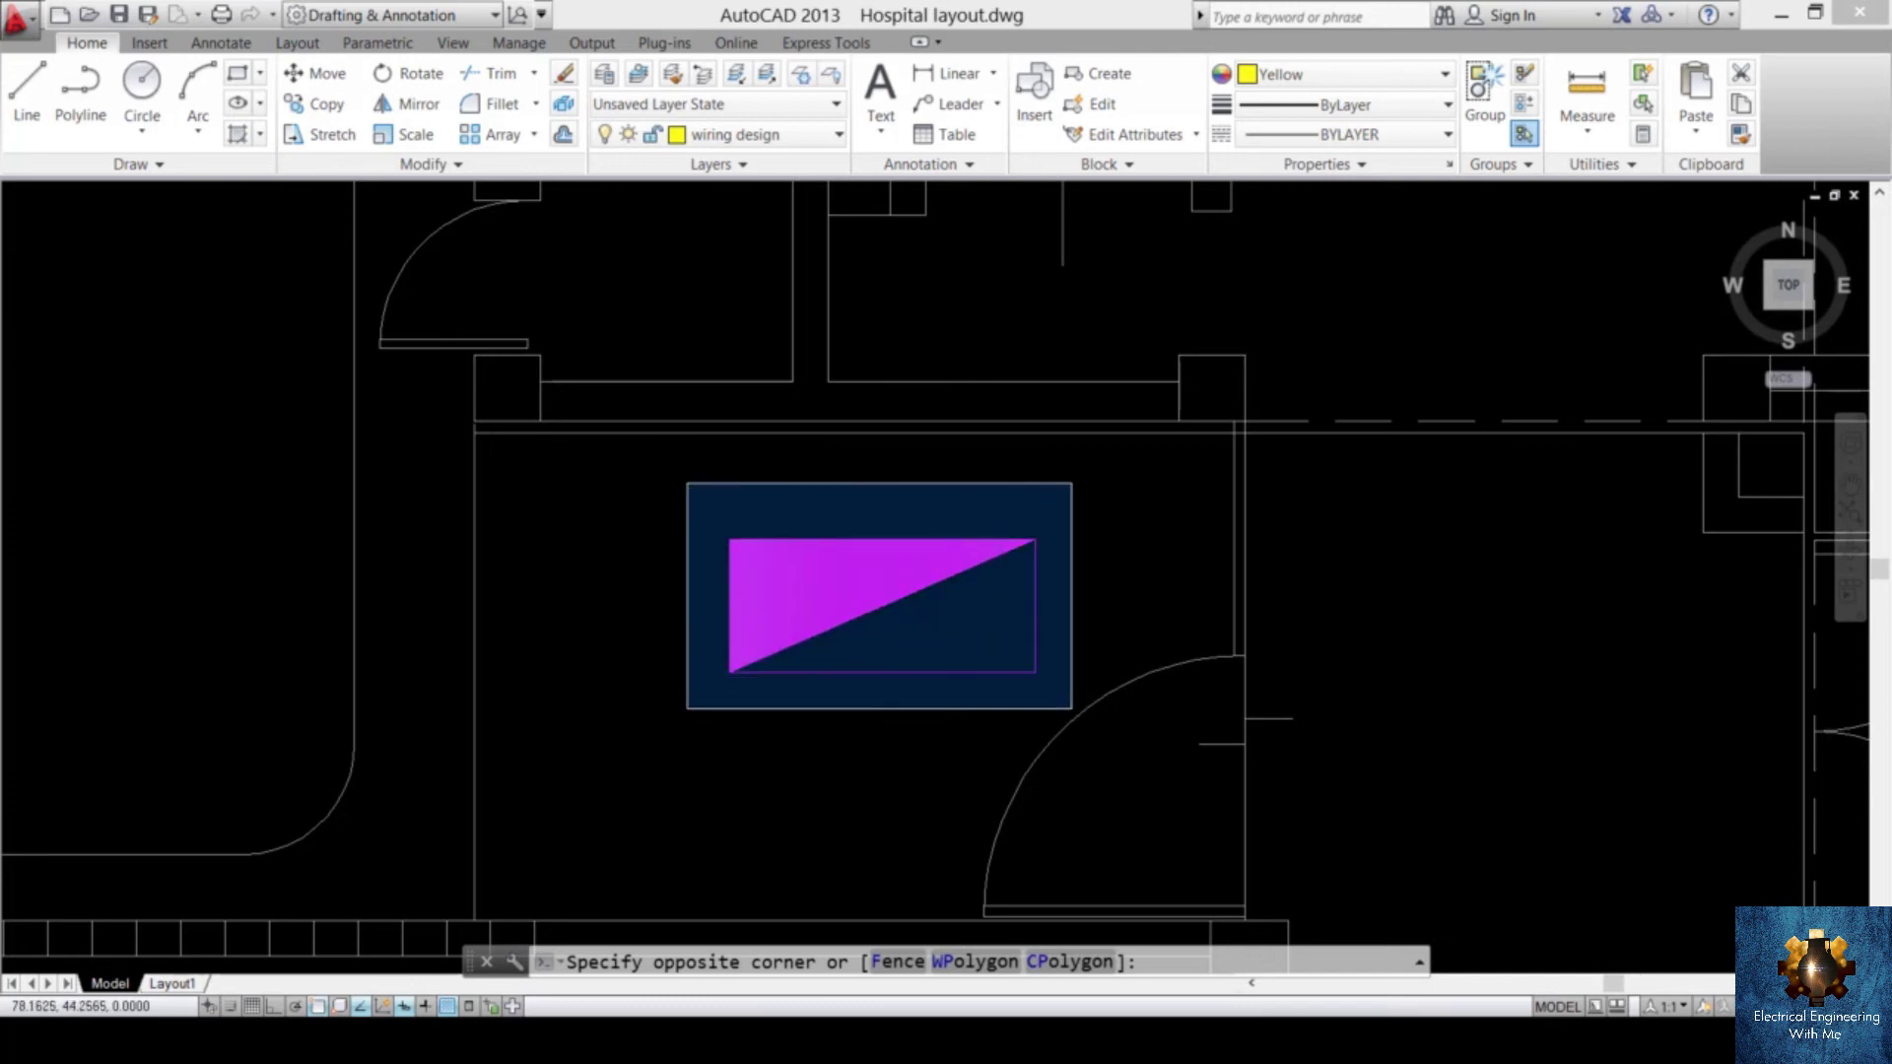
click(1073, 708)
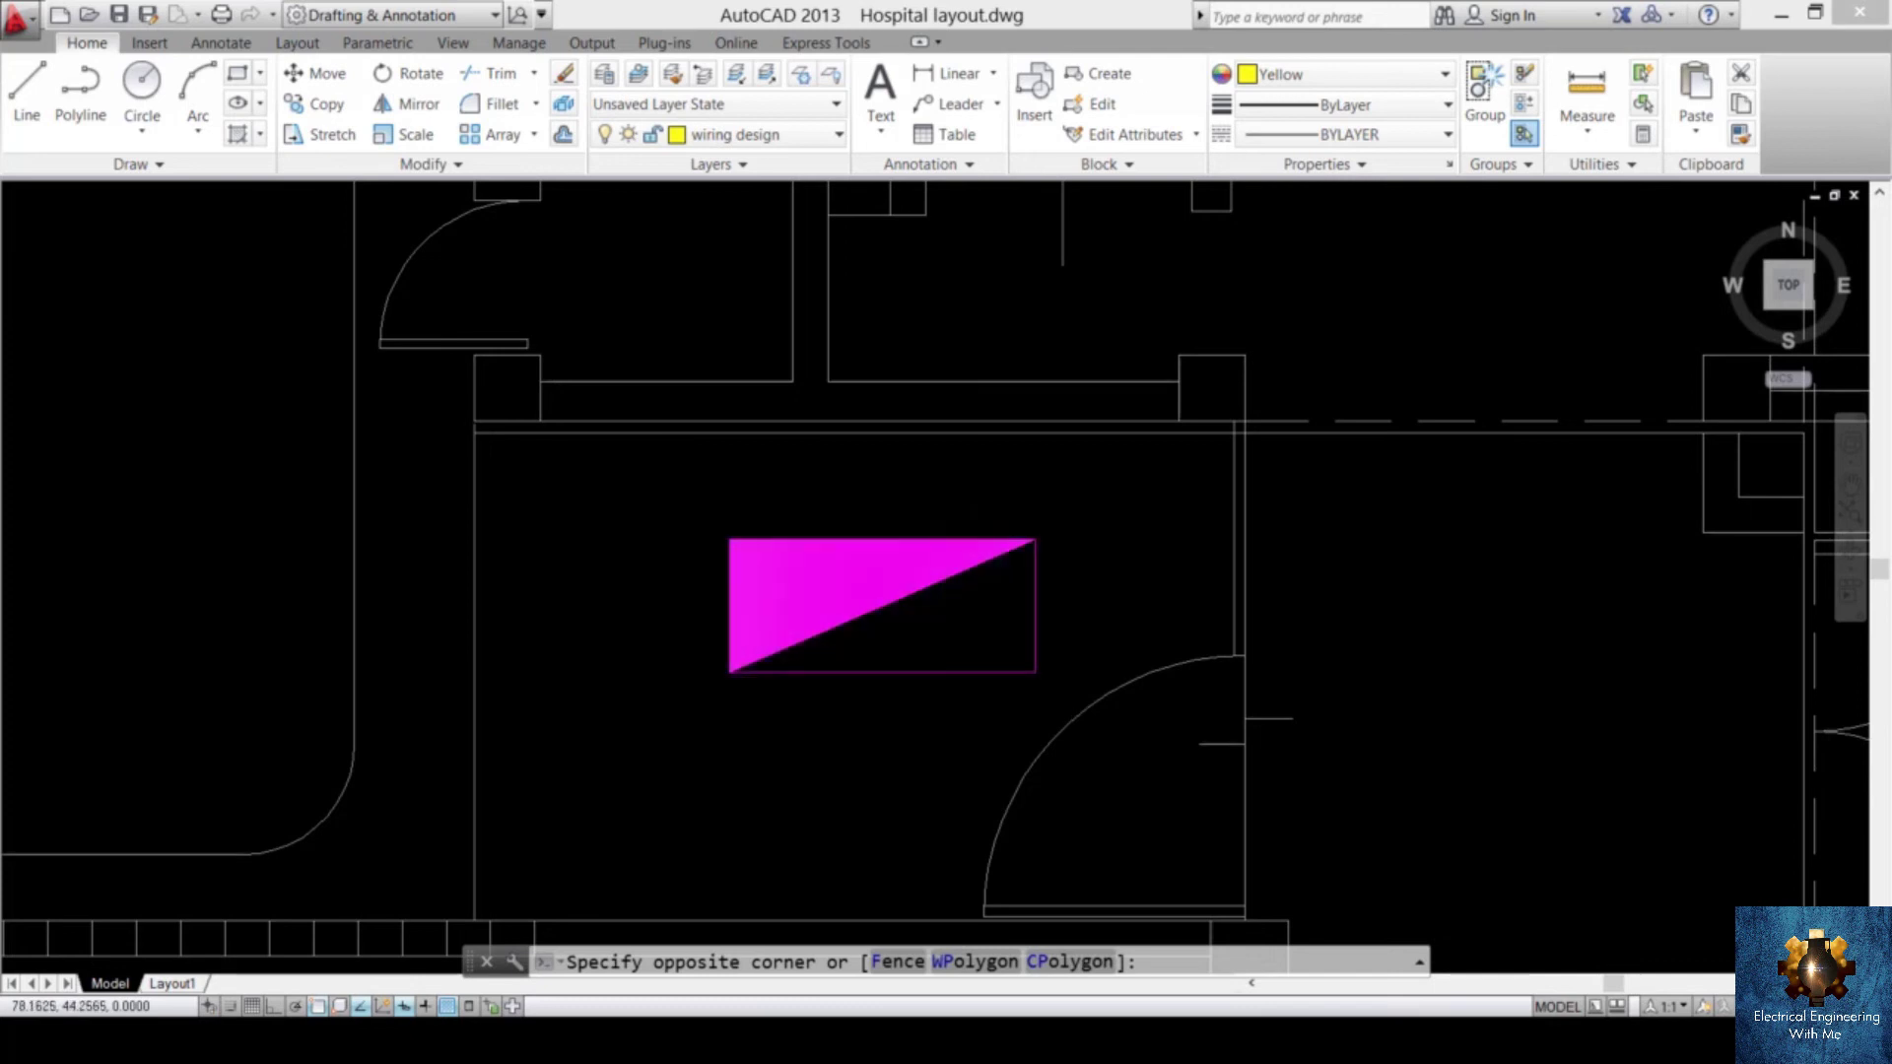
click(816, 133)
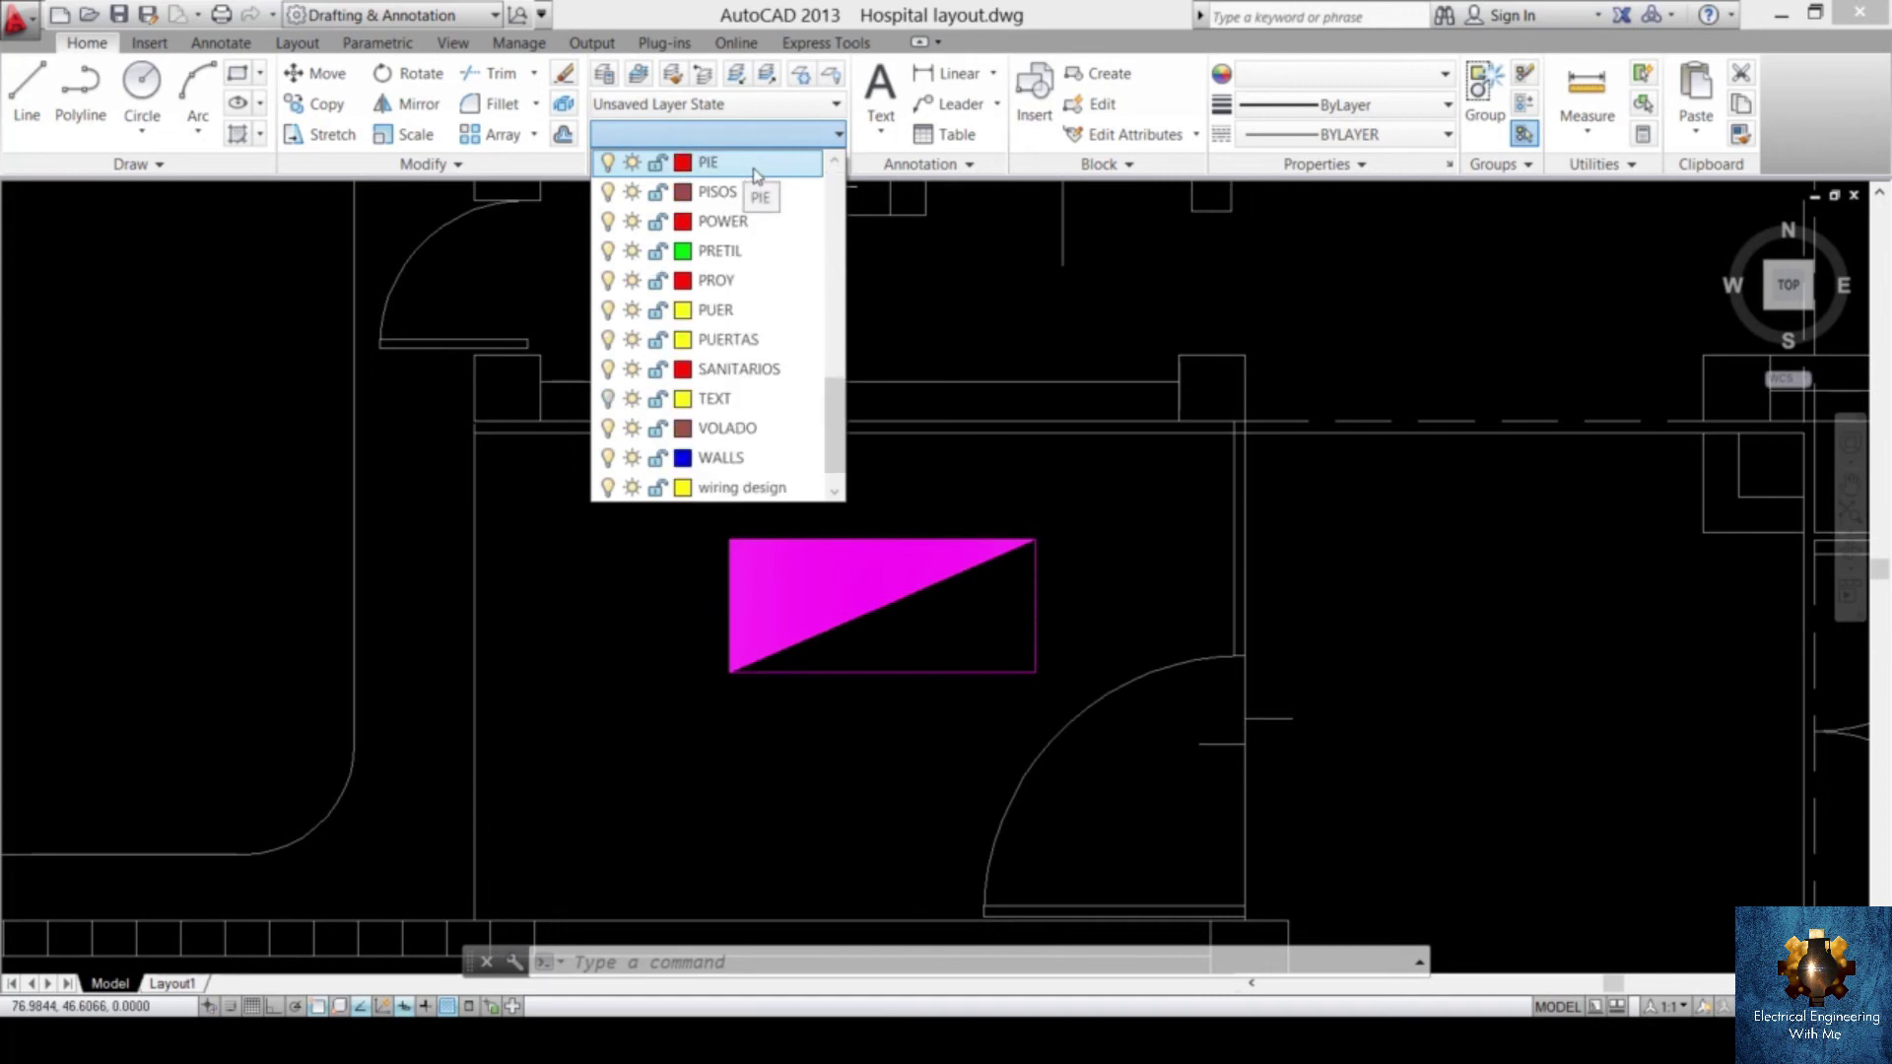
scroll(779, 449, down, 1)
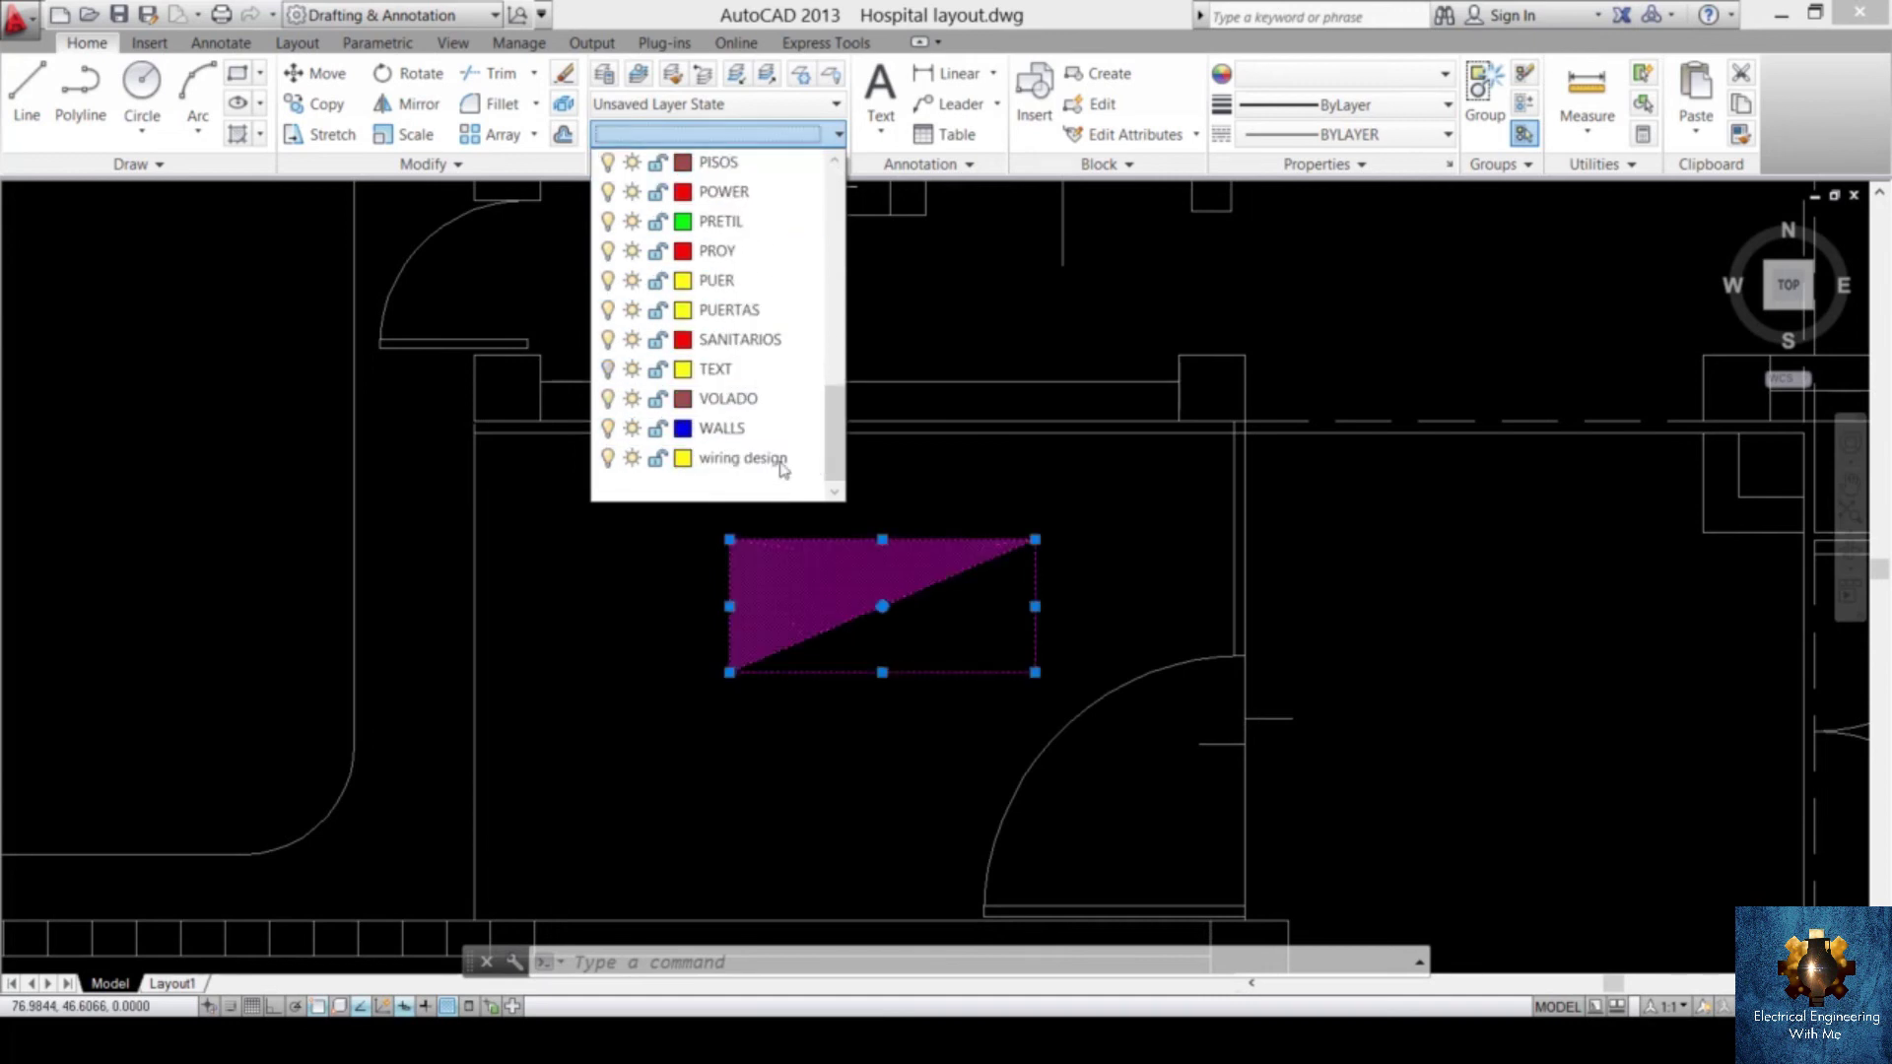
click(747, 458)
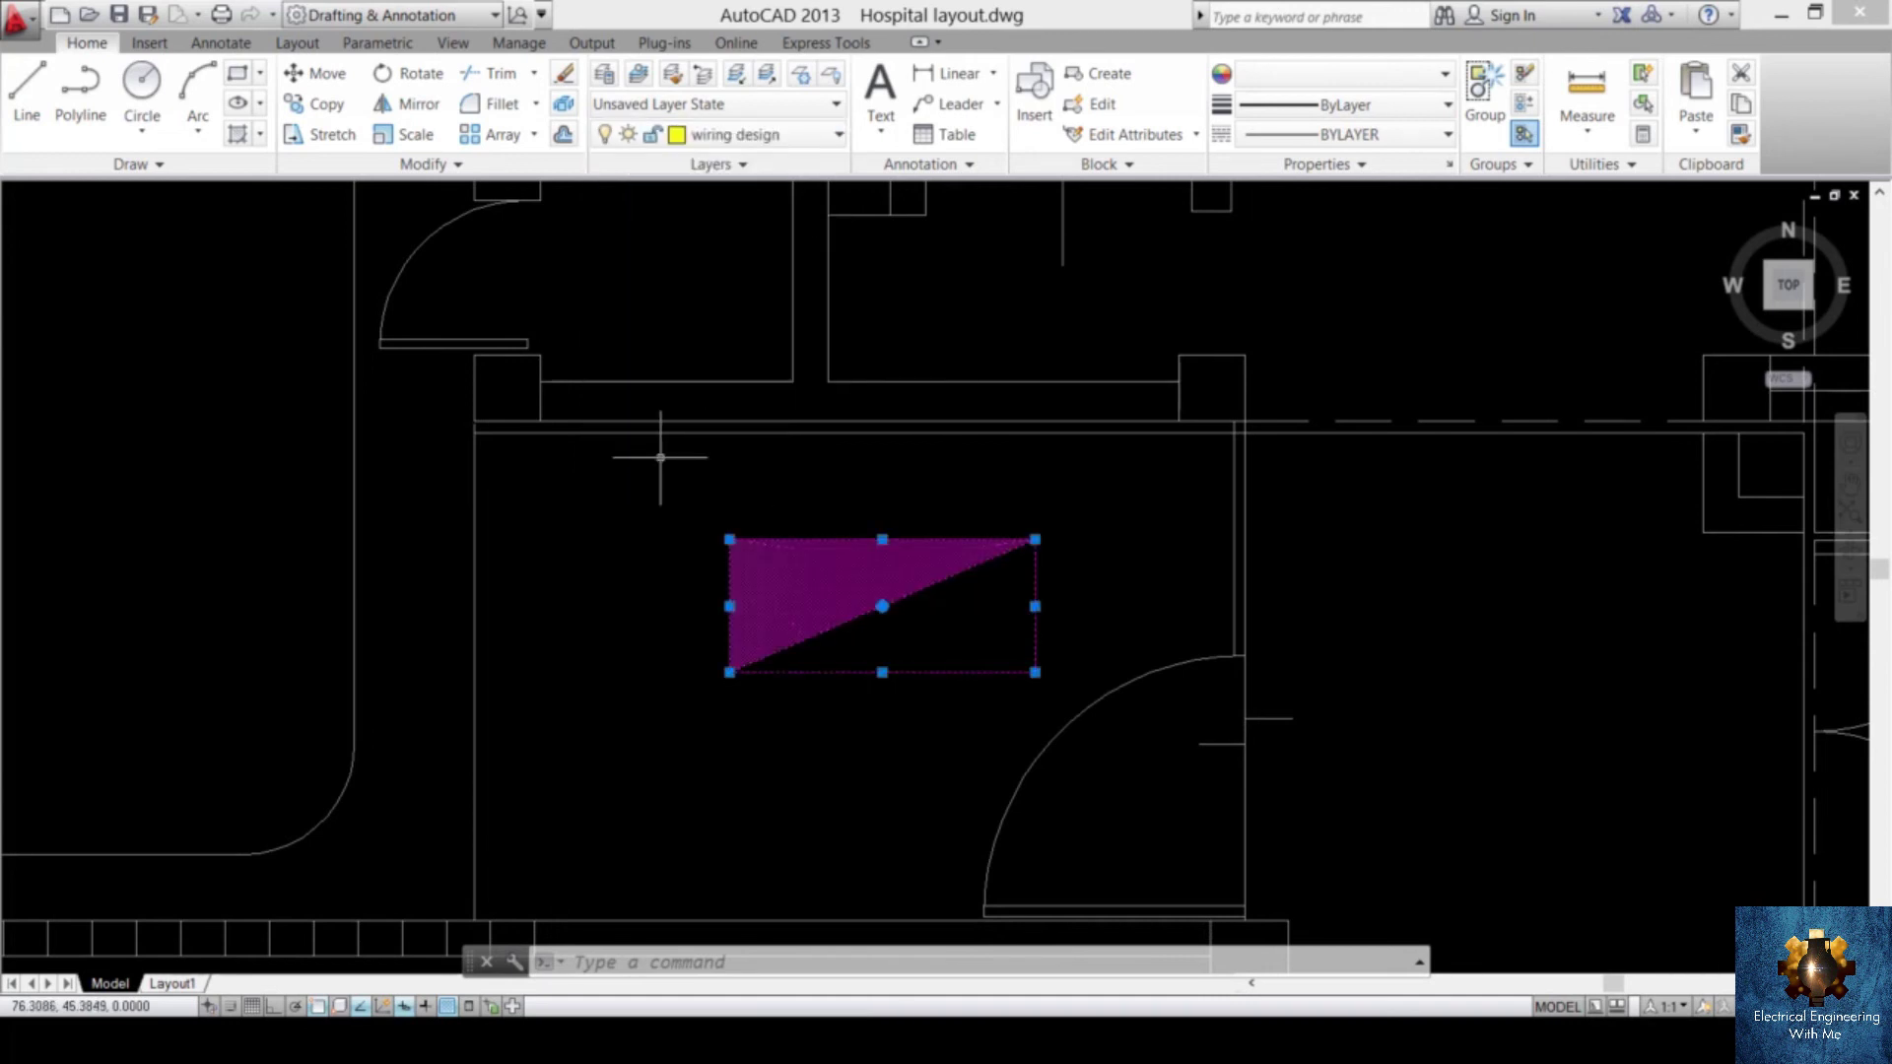
key(Escape)
click(634, 477)
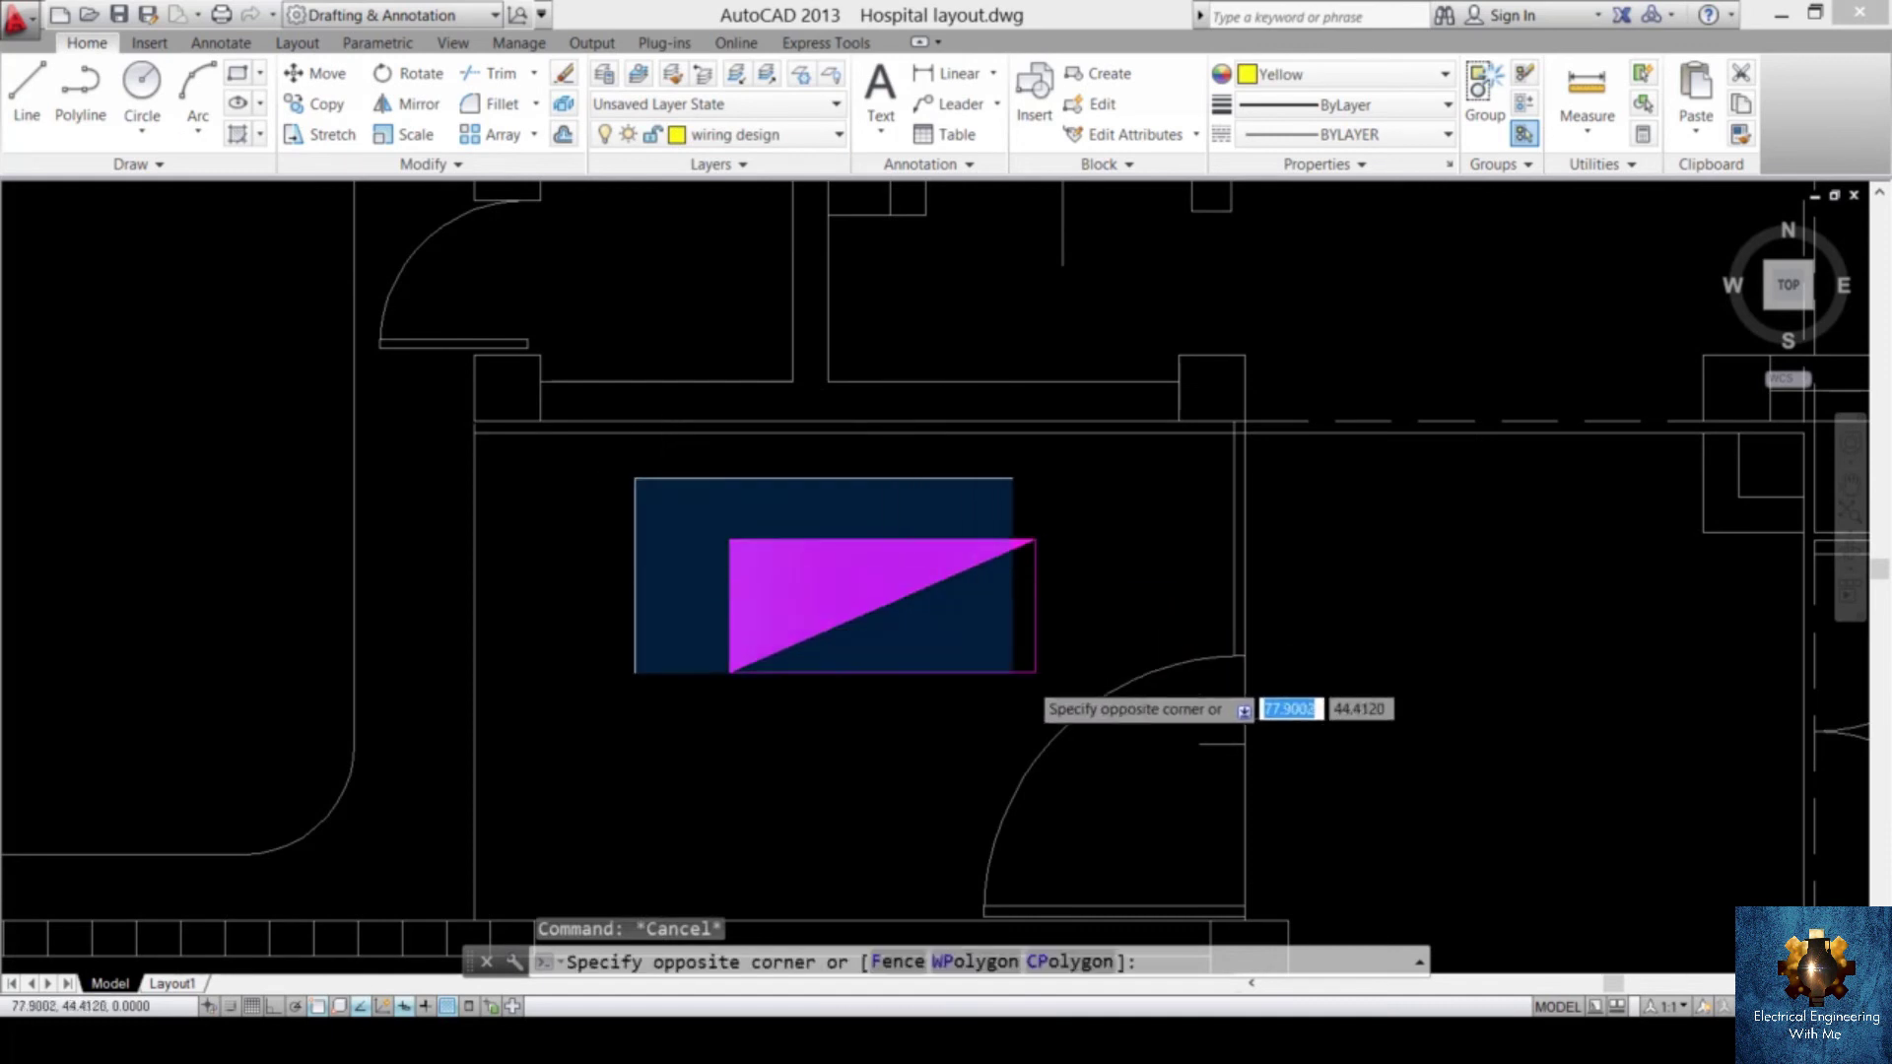
click(1062, 676)
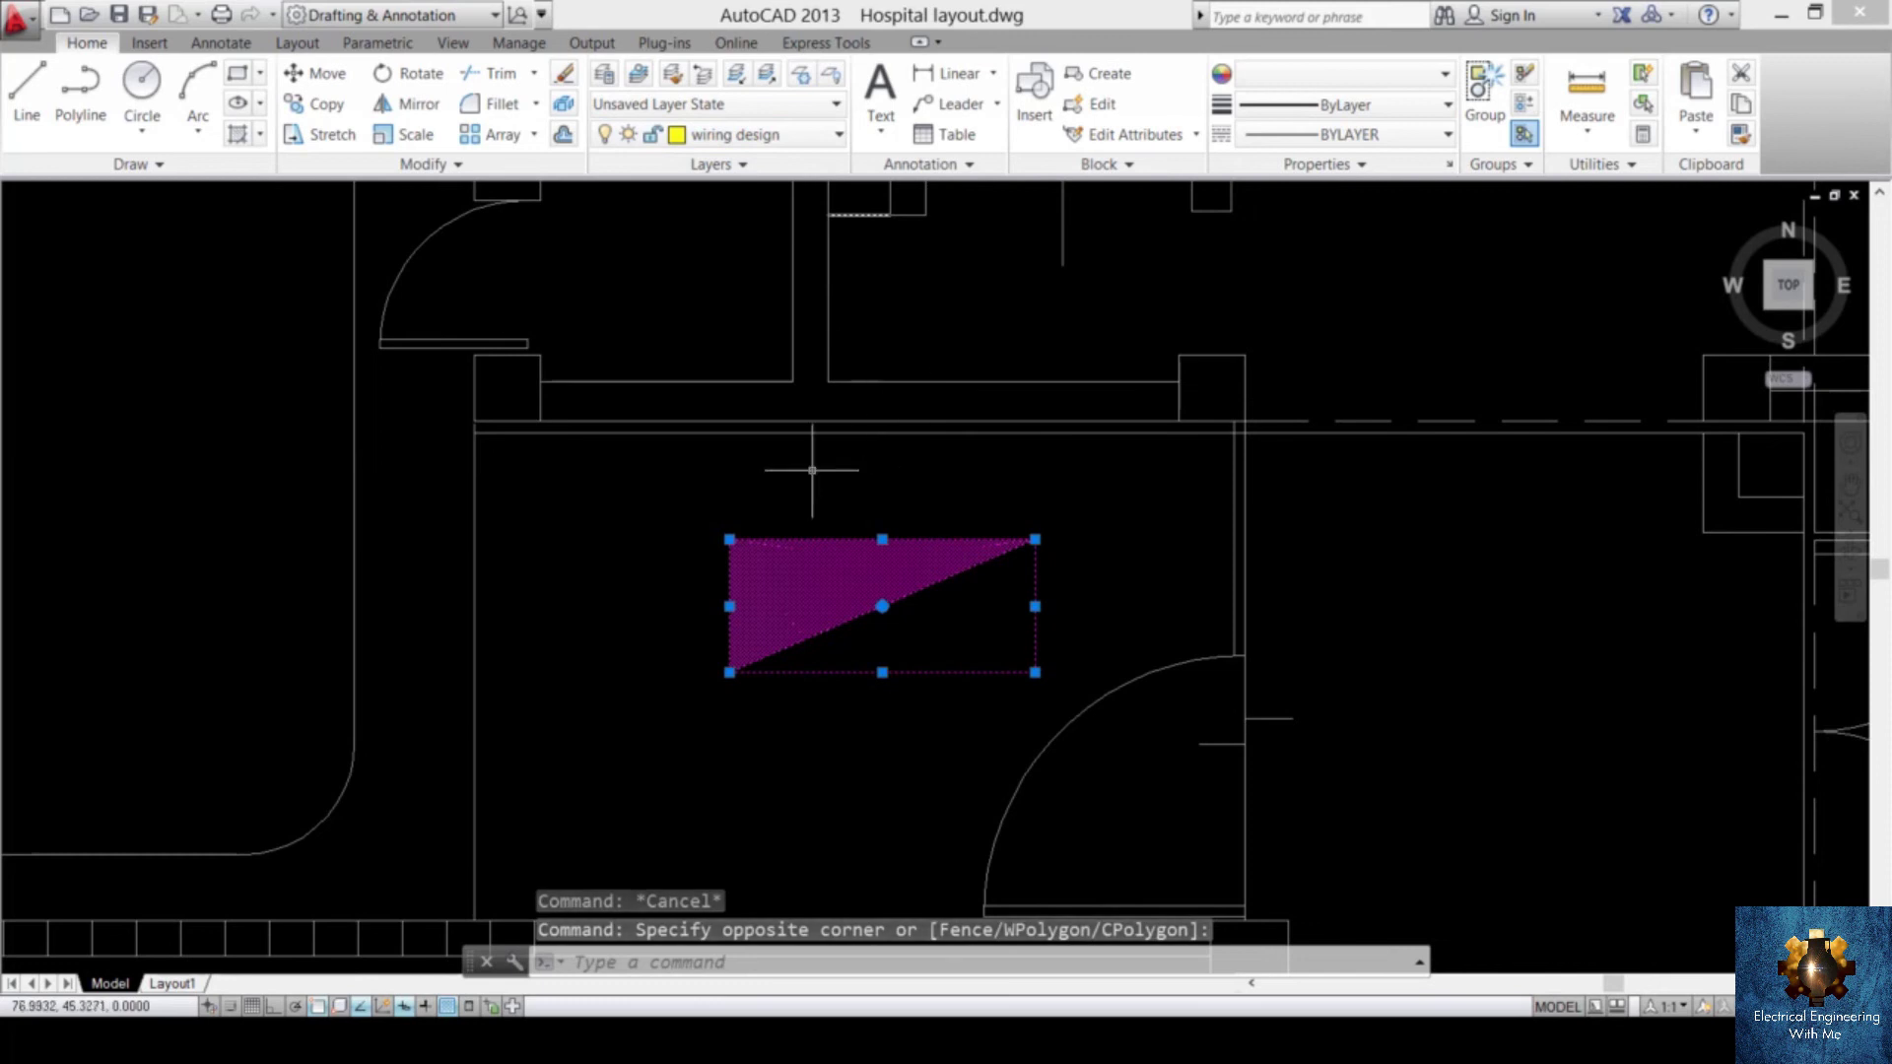
scroll(900, 548, down, 4)
key(Escape)
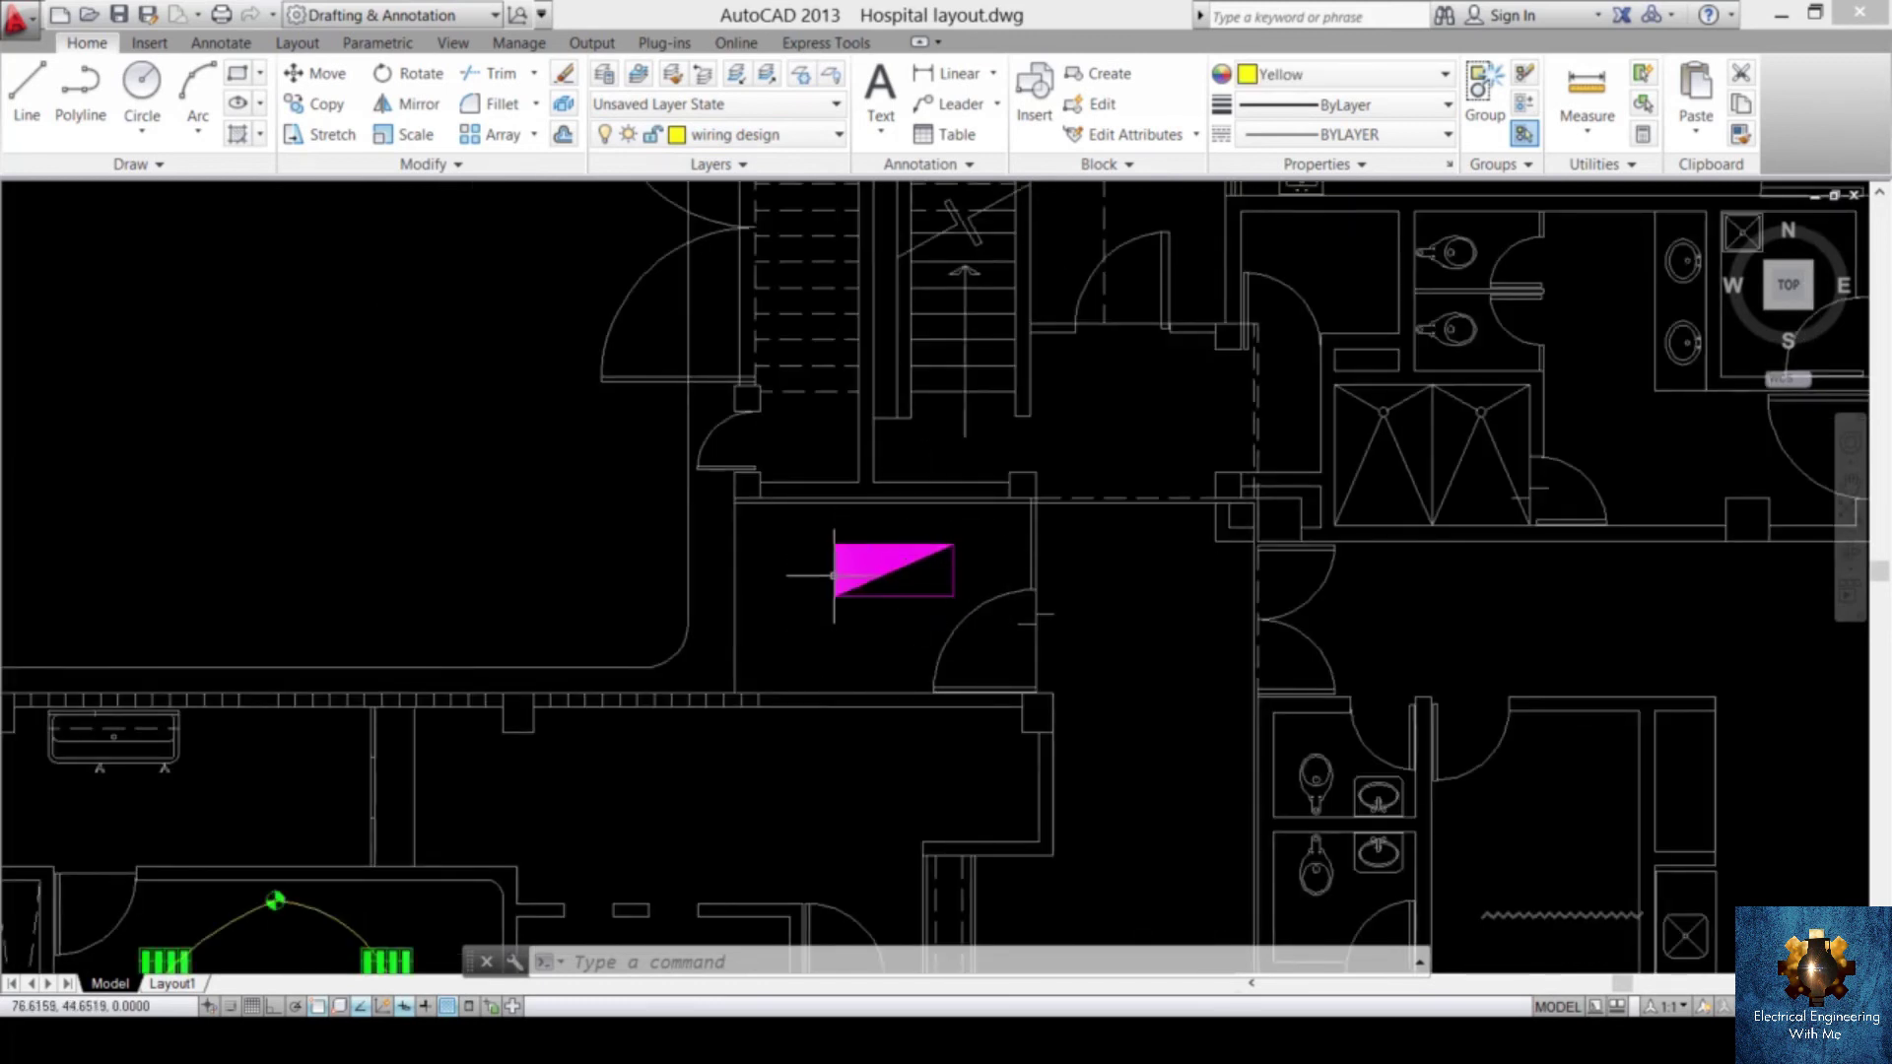
scroll(941, 535, up, 4)
scroll(937, 535, down, 4)
- Scale the panel board symbol down to under half its size, using its northwest corner as base point
scroll(887, 552, up, 4)
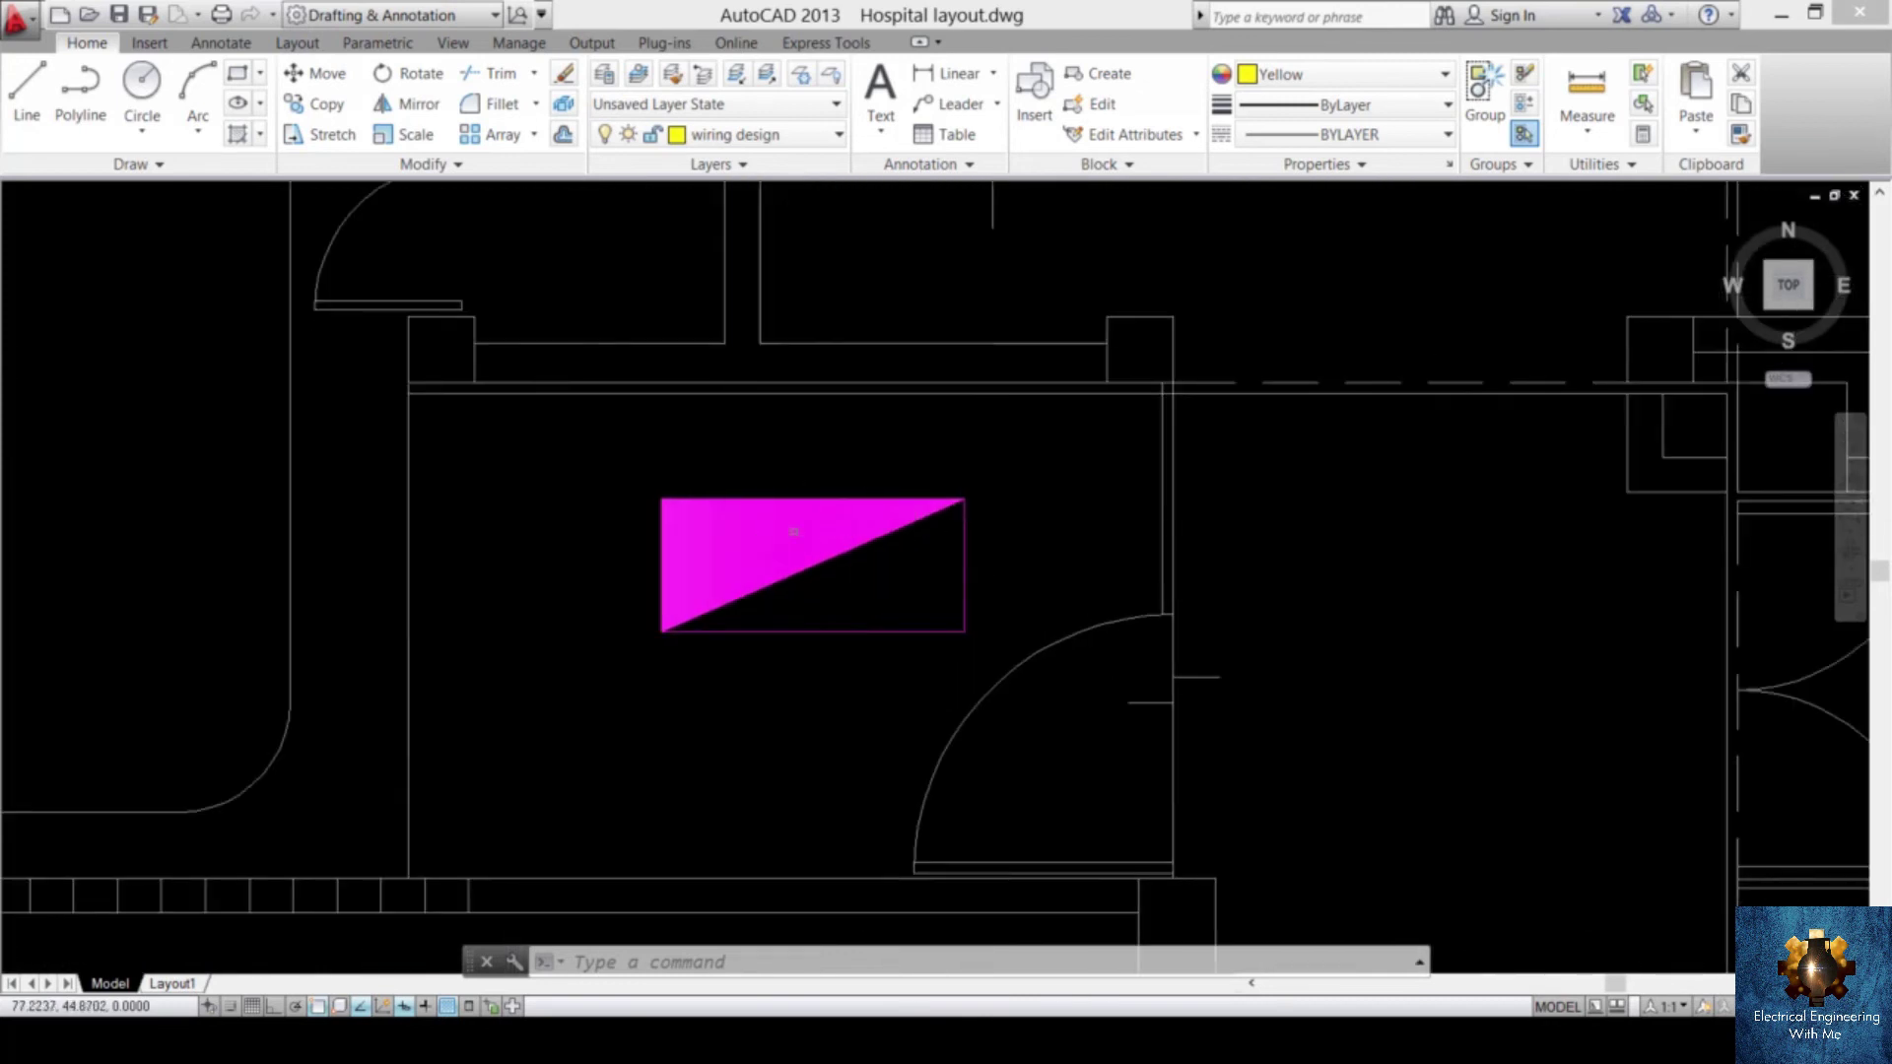
click(626, 458)
click(986, 651)
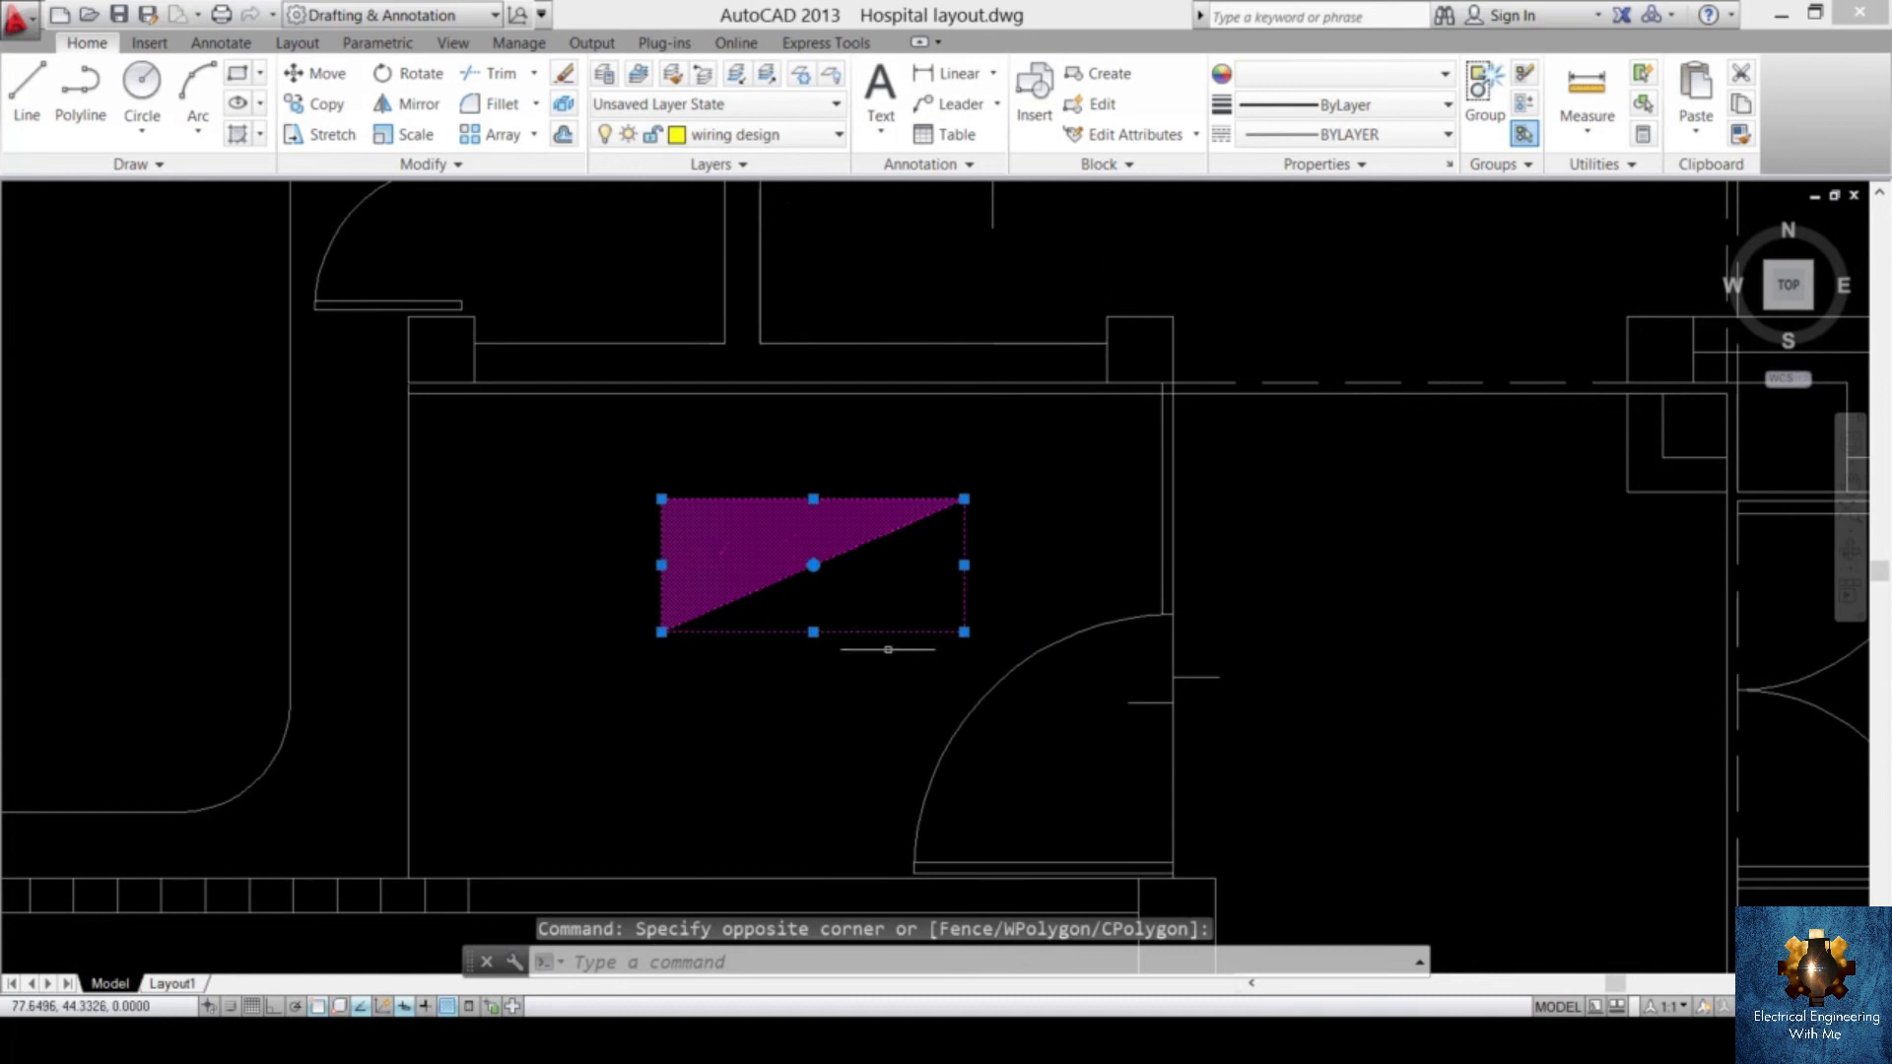
text(SC)
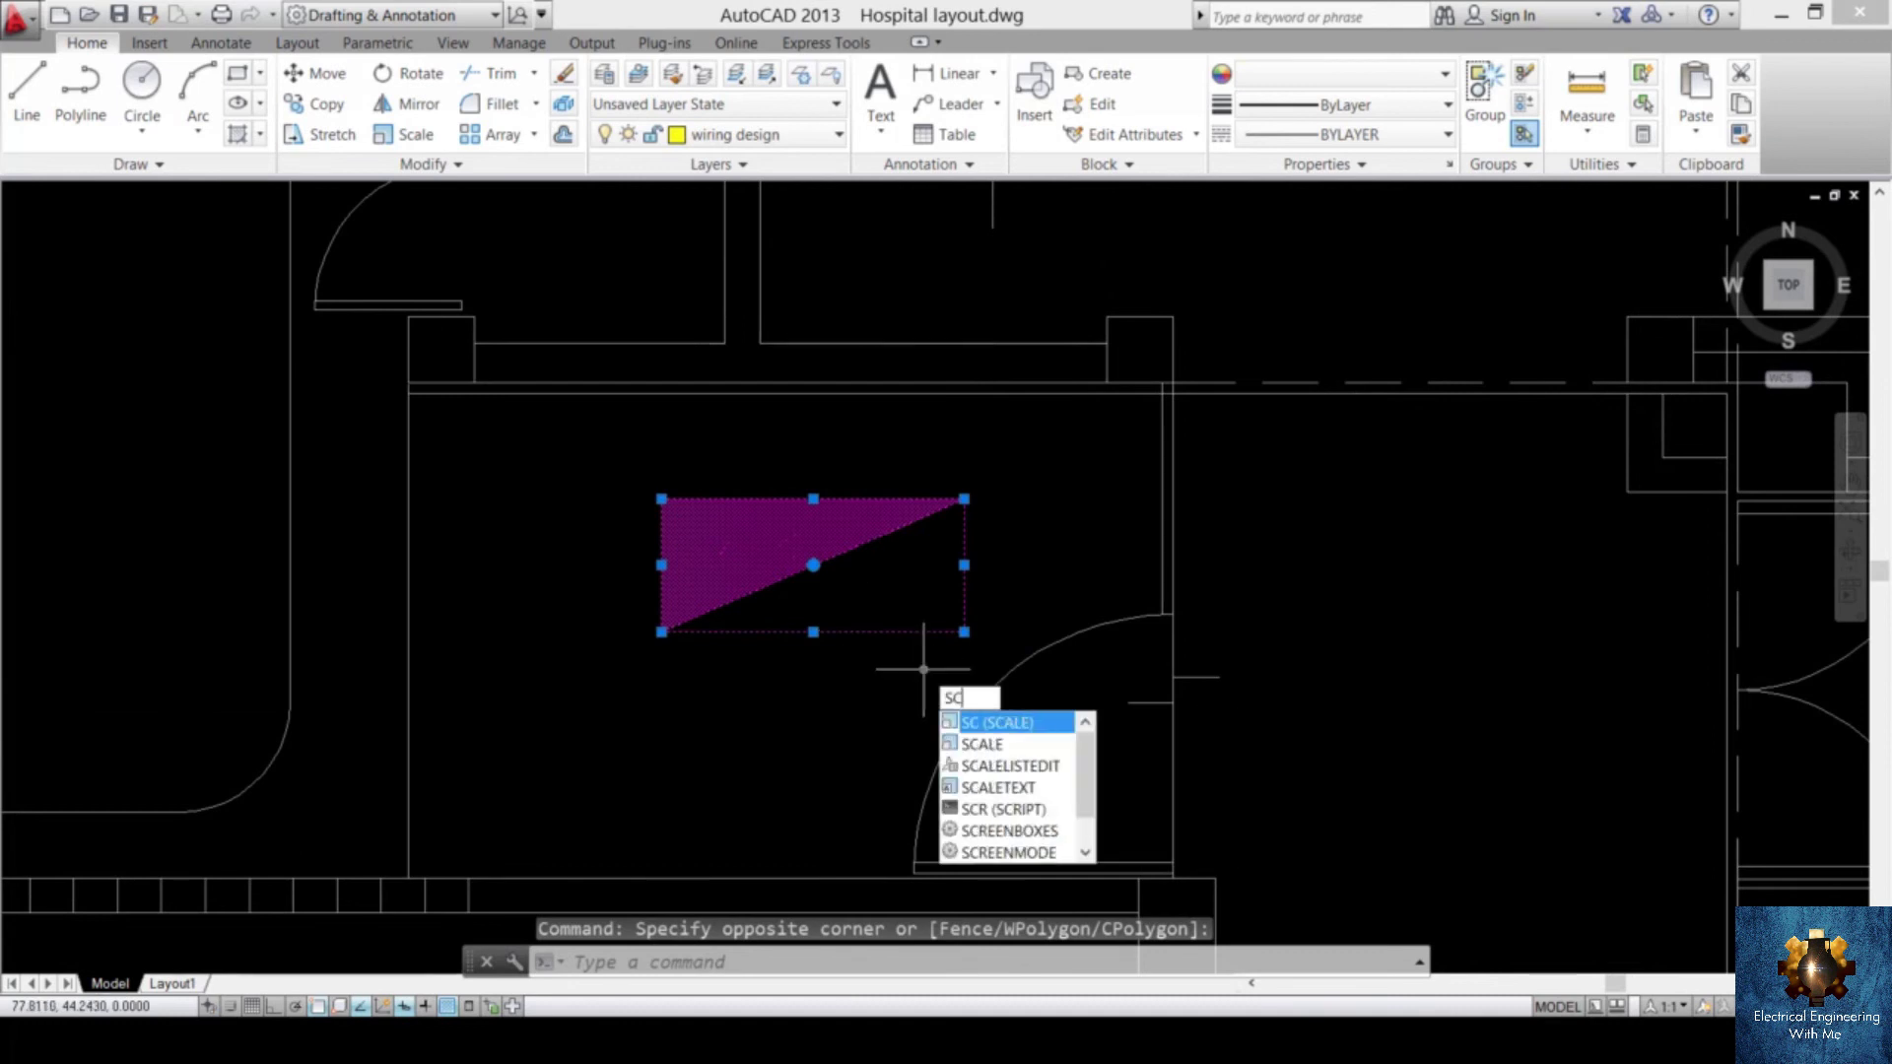
key(Return)
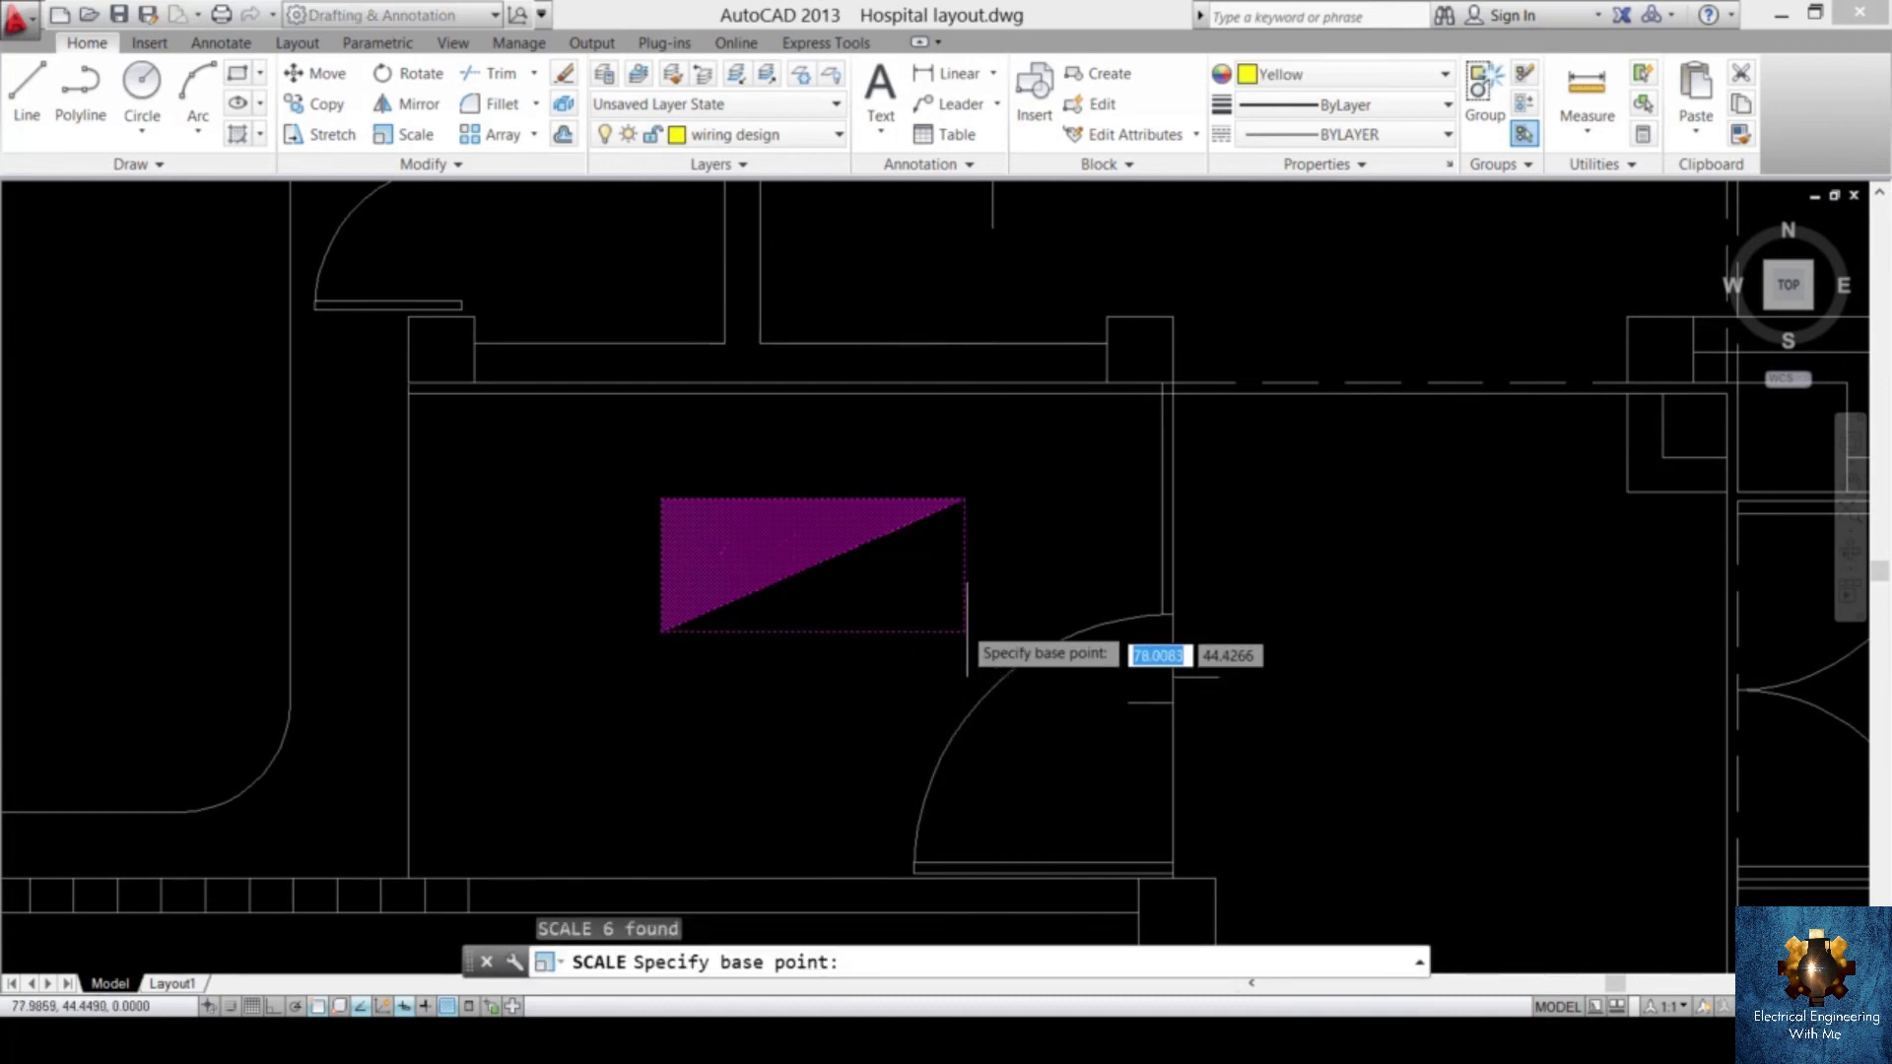
click(661, 499)
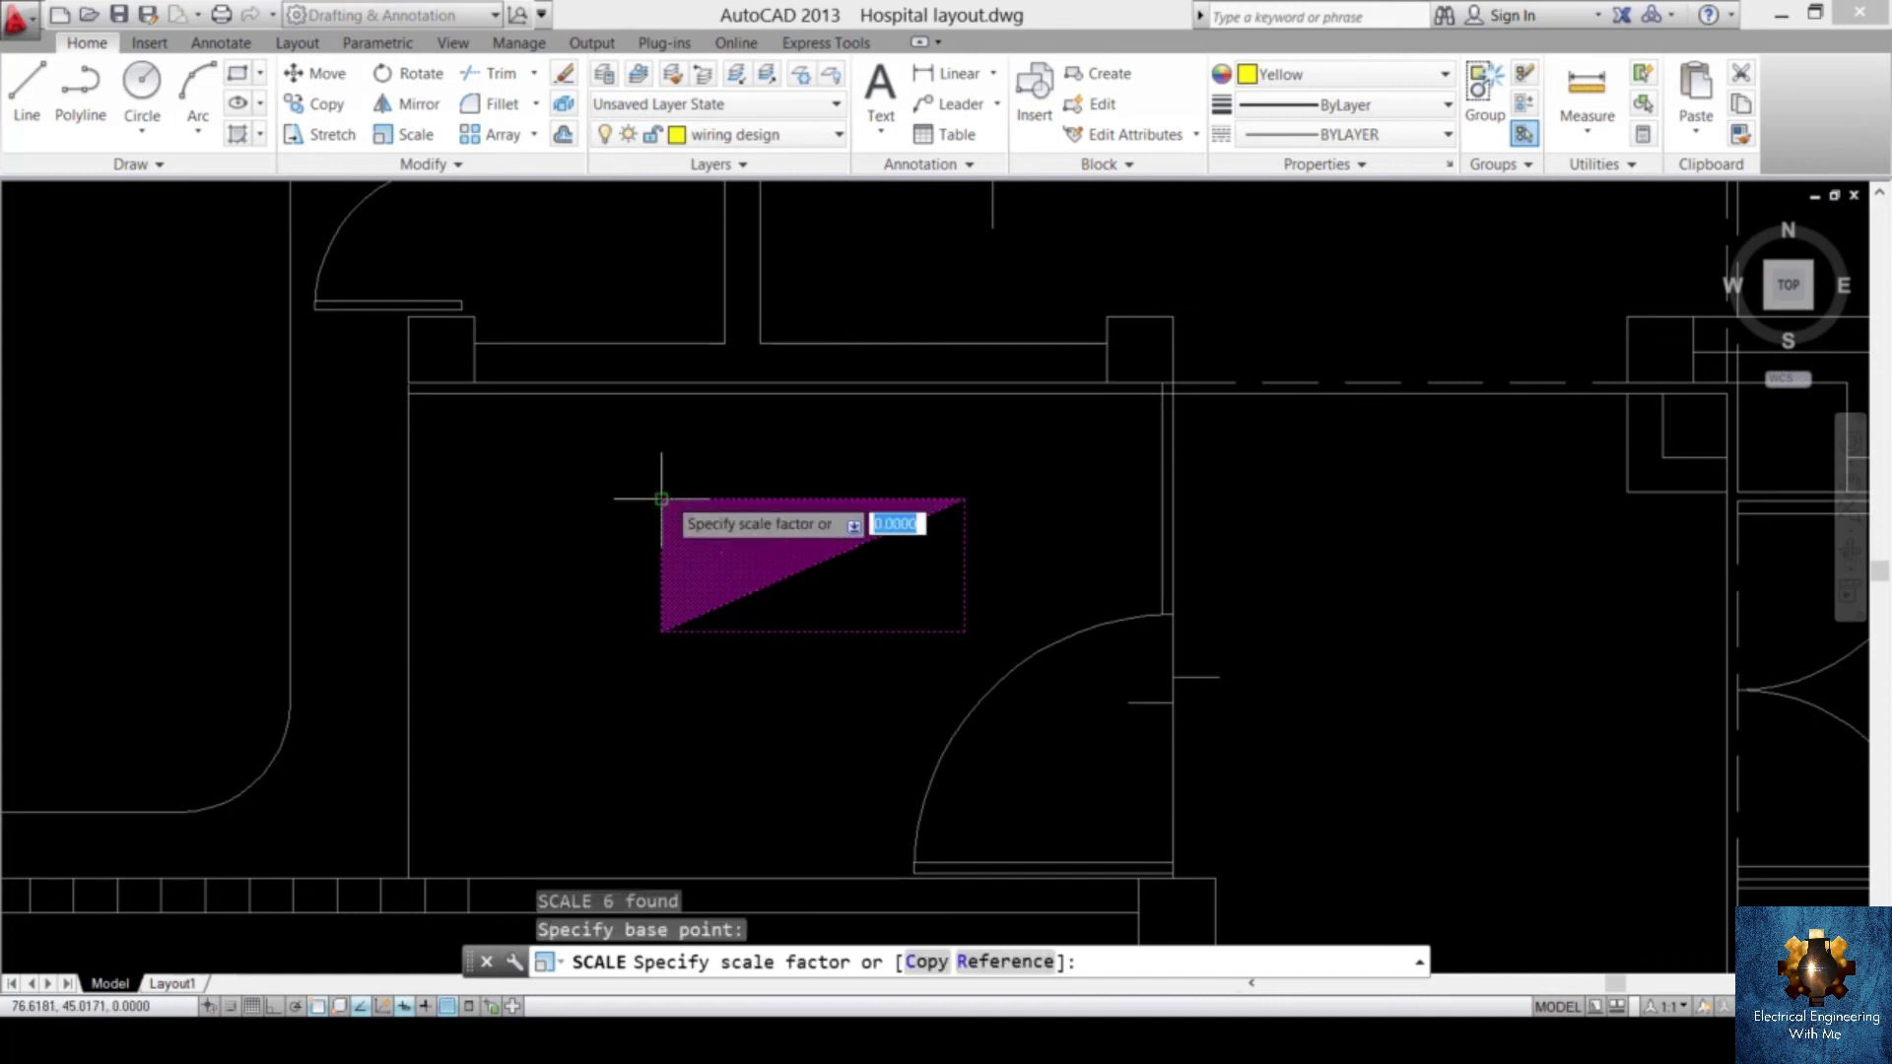
click(592, 566)
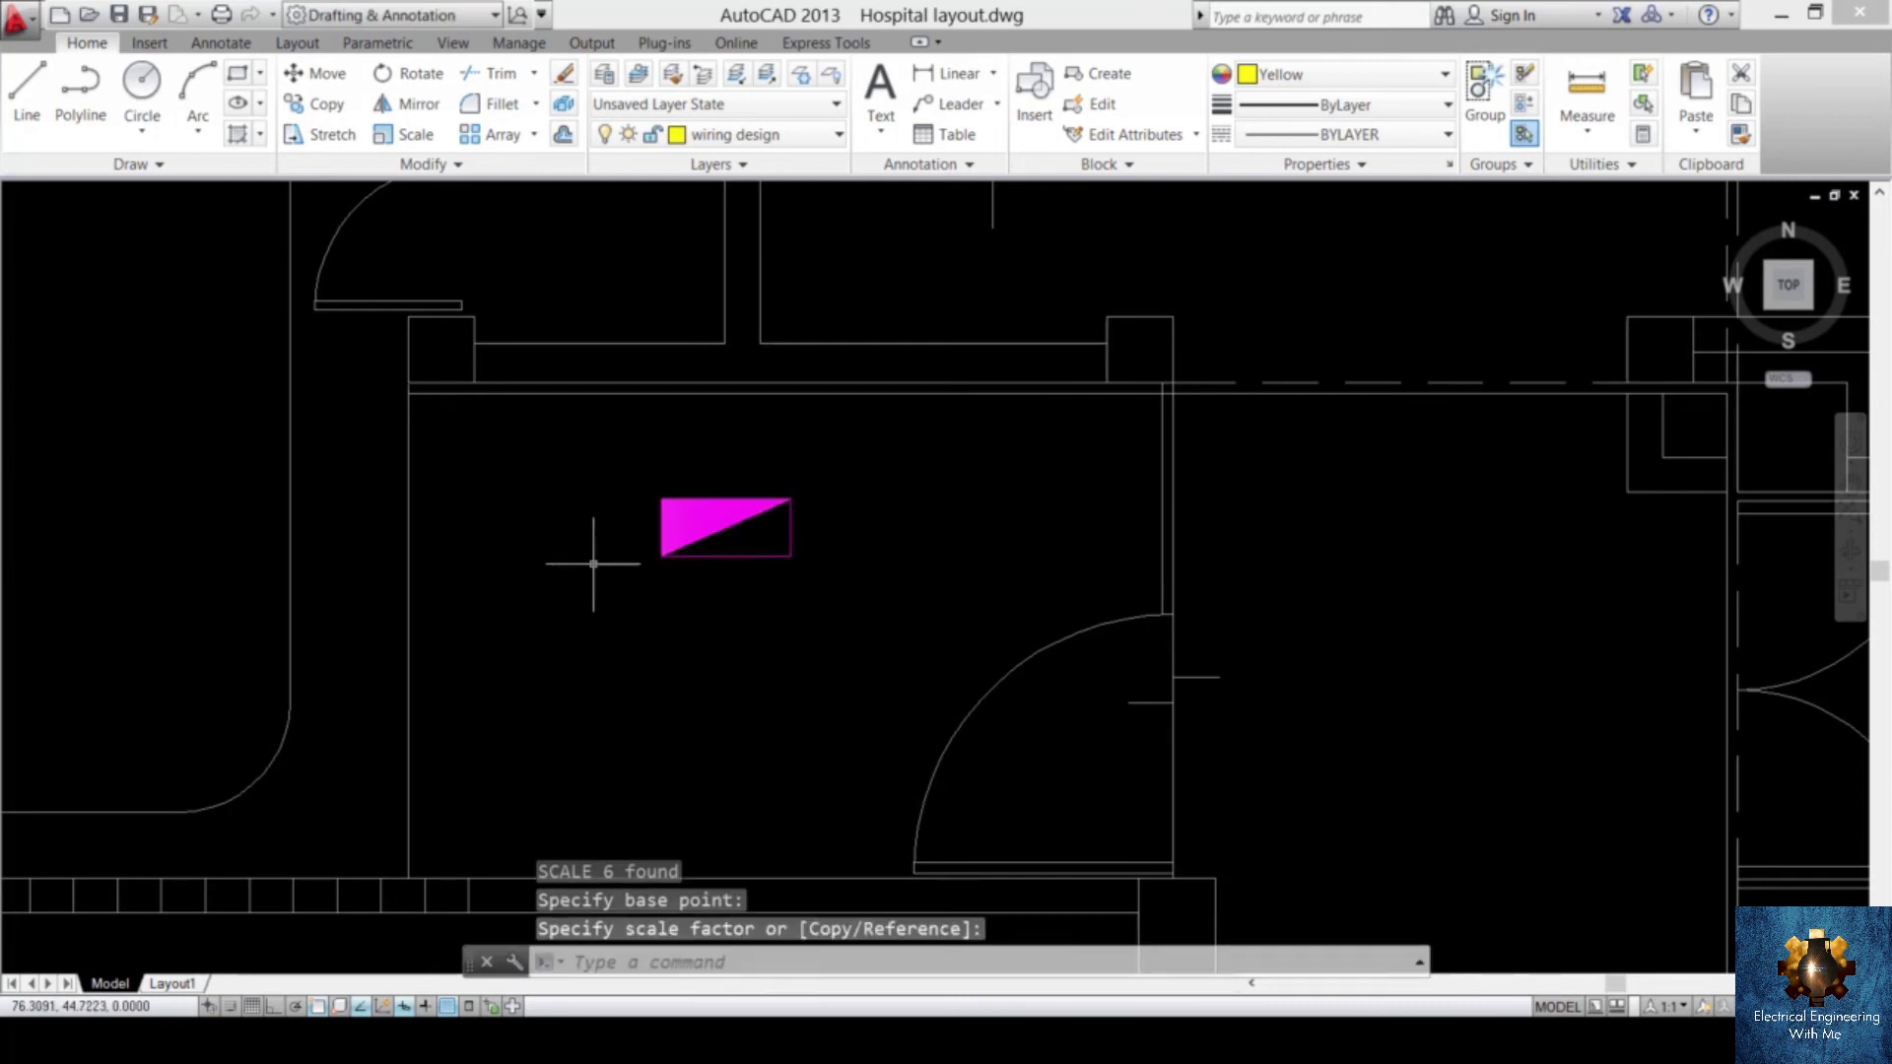
- Set the object colour of the entire panel board symbol to Green
click(869, 467)
click(652, 587)
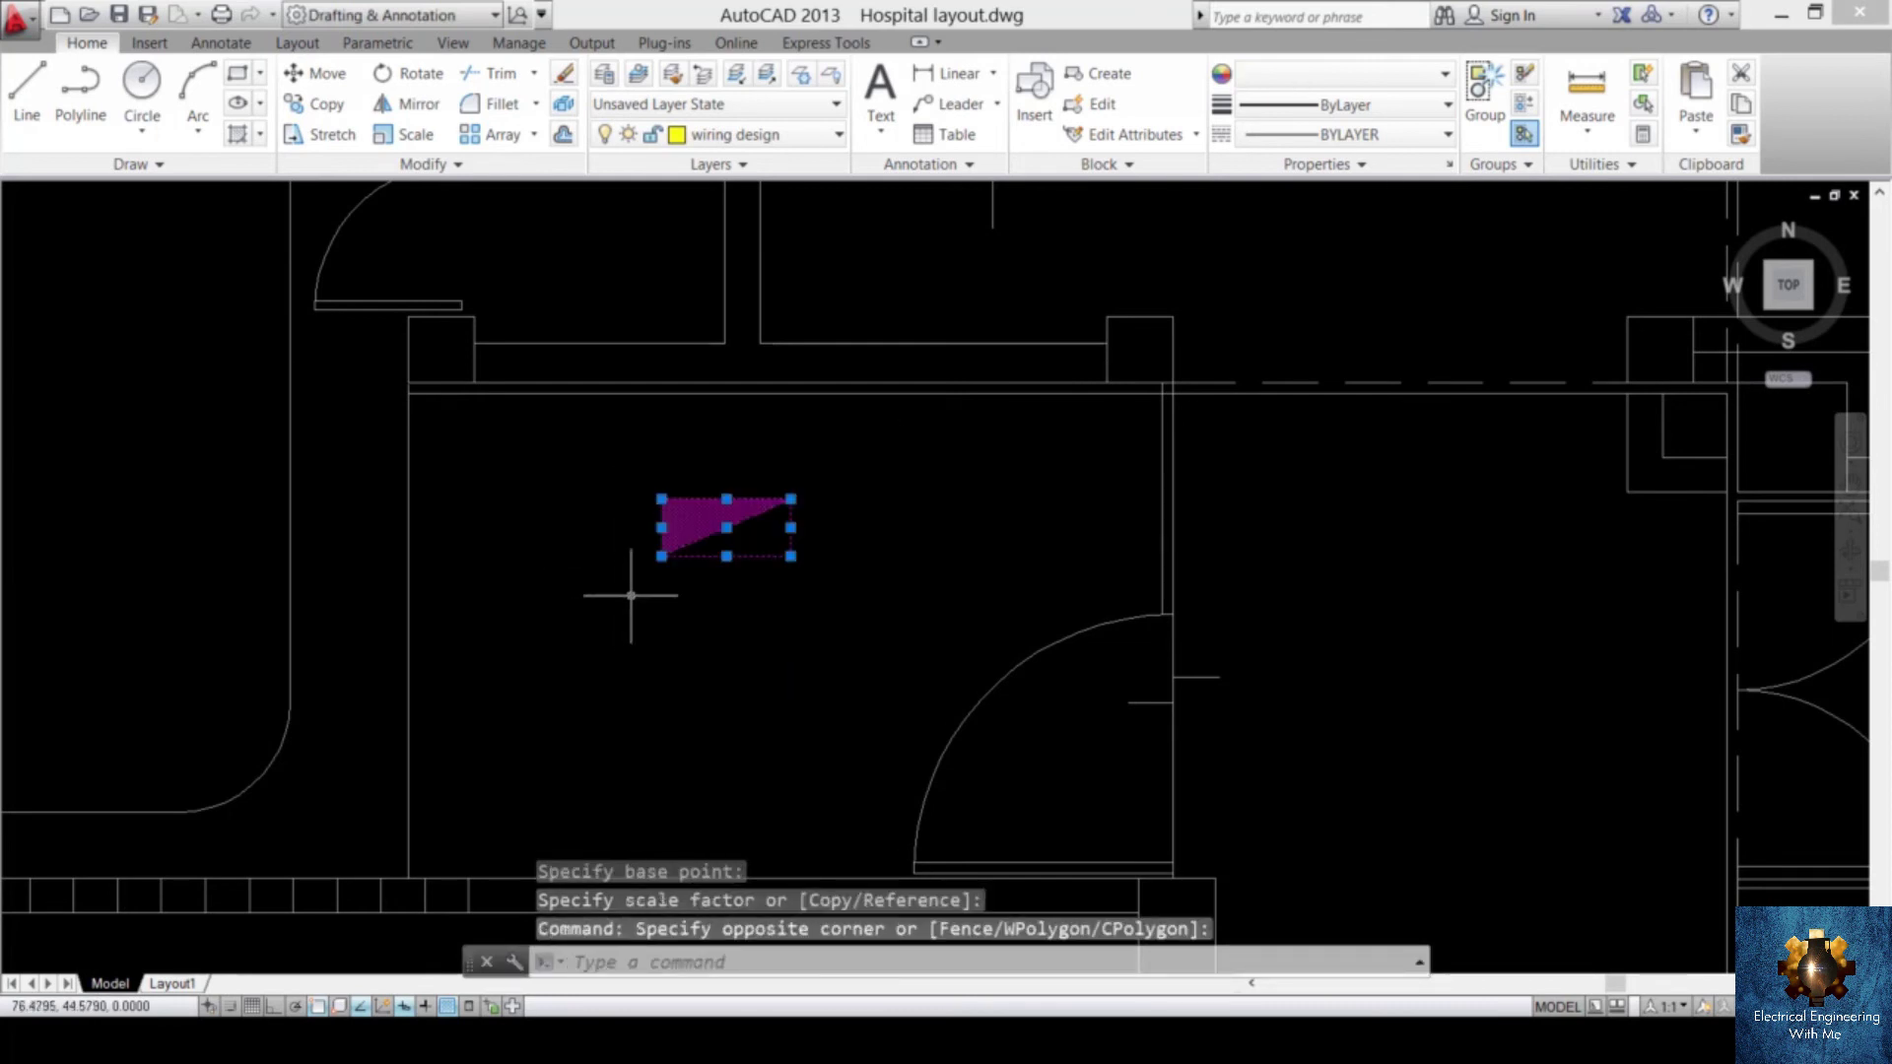
click(1415, 76)
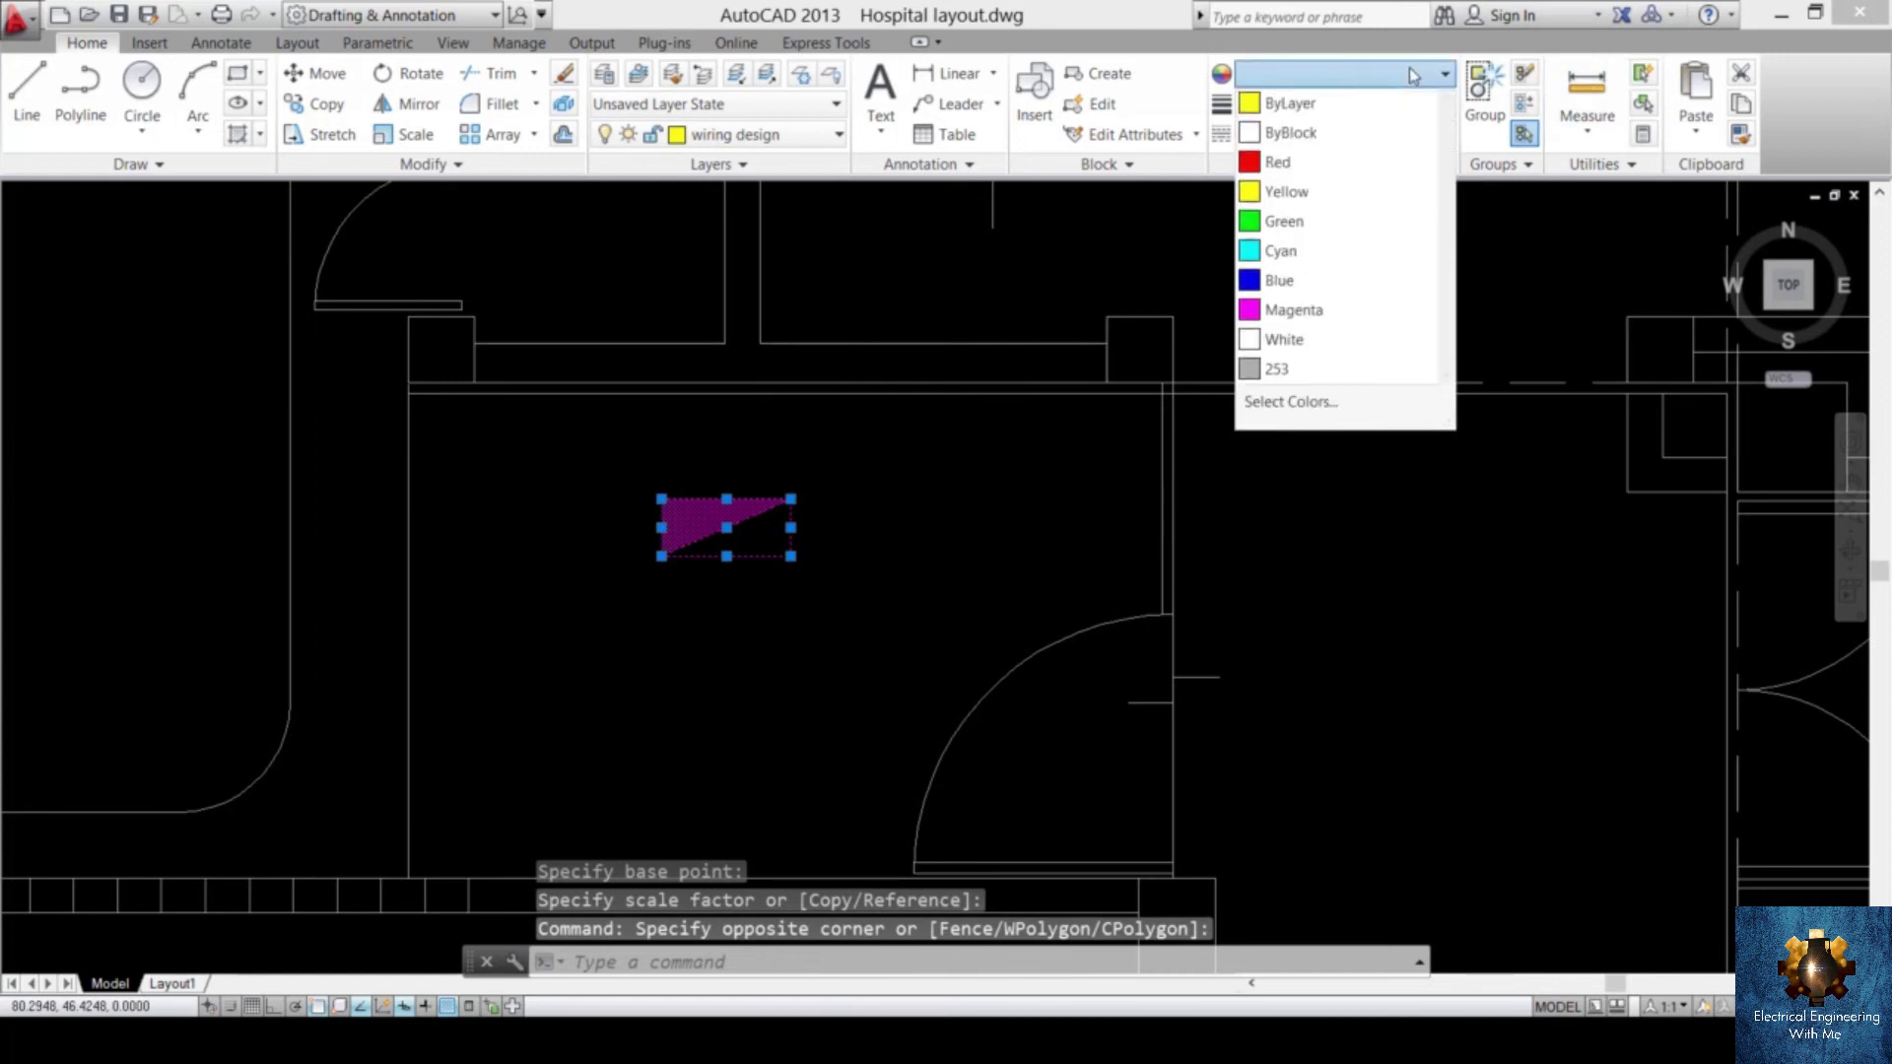
click(1291, 223)
right_click(787, 515)
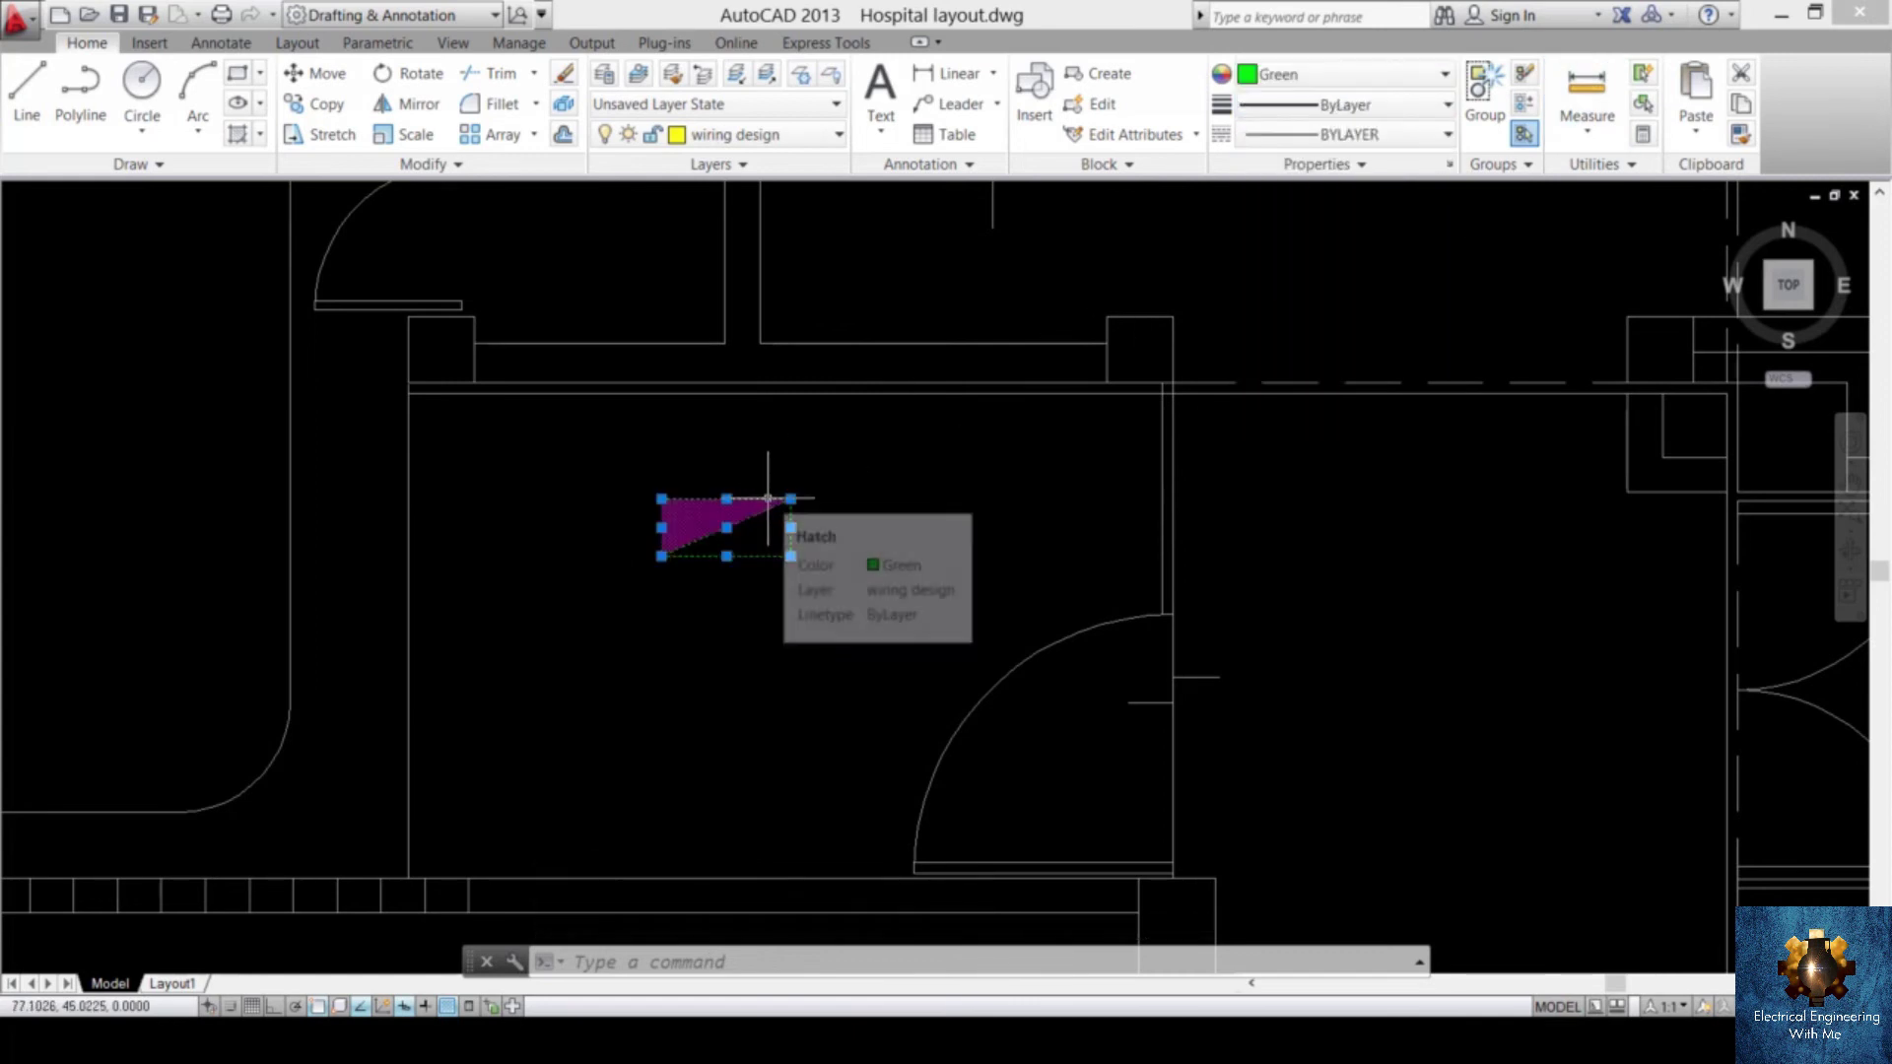
key(Escape)
- Set the first gradient colour of the panel board symbol's triangular hatch to Green
click(719, 514)
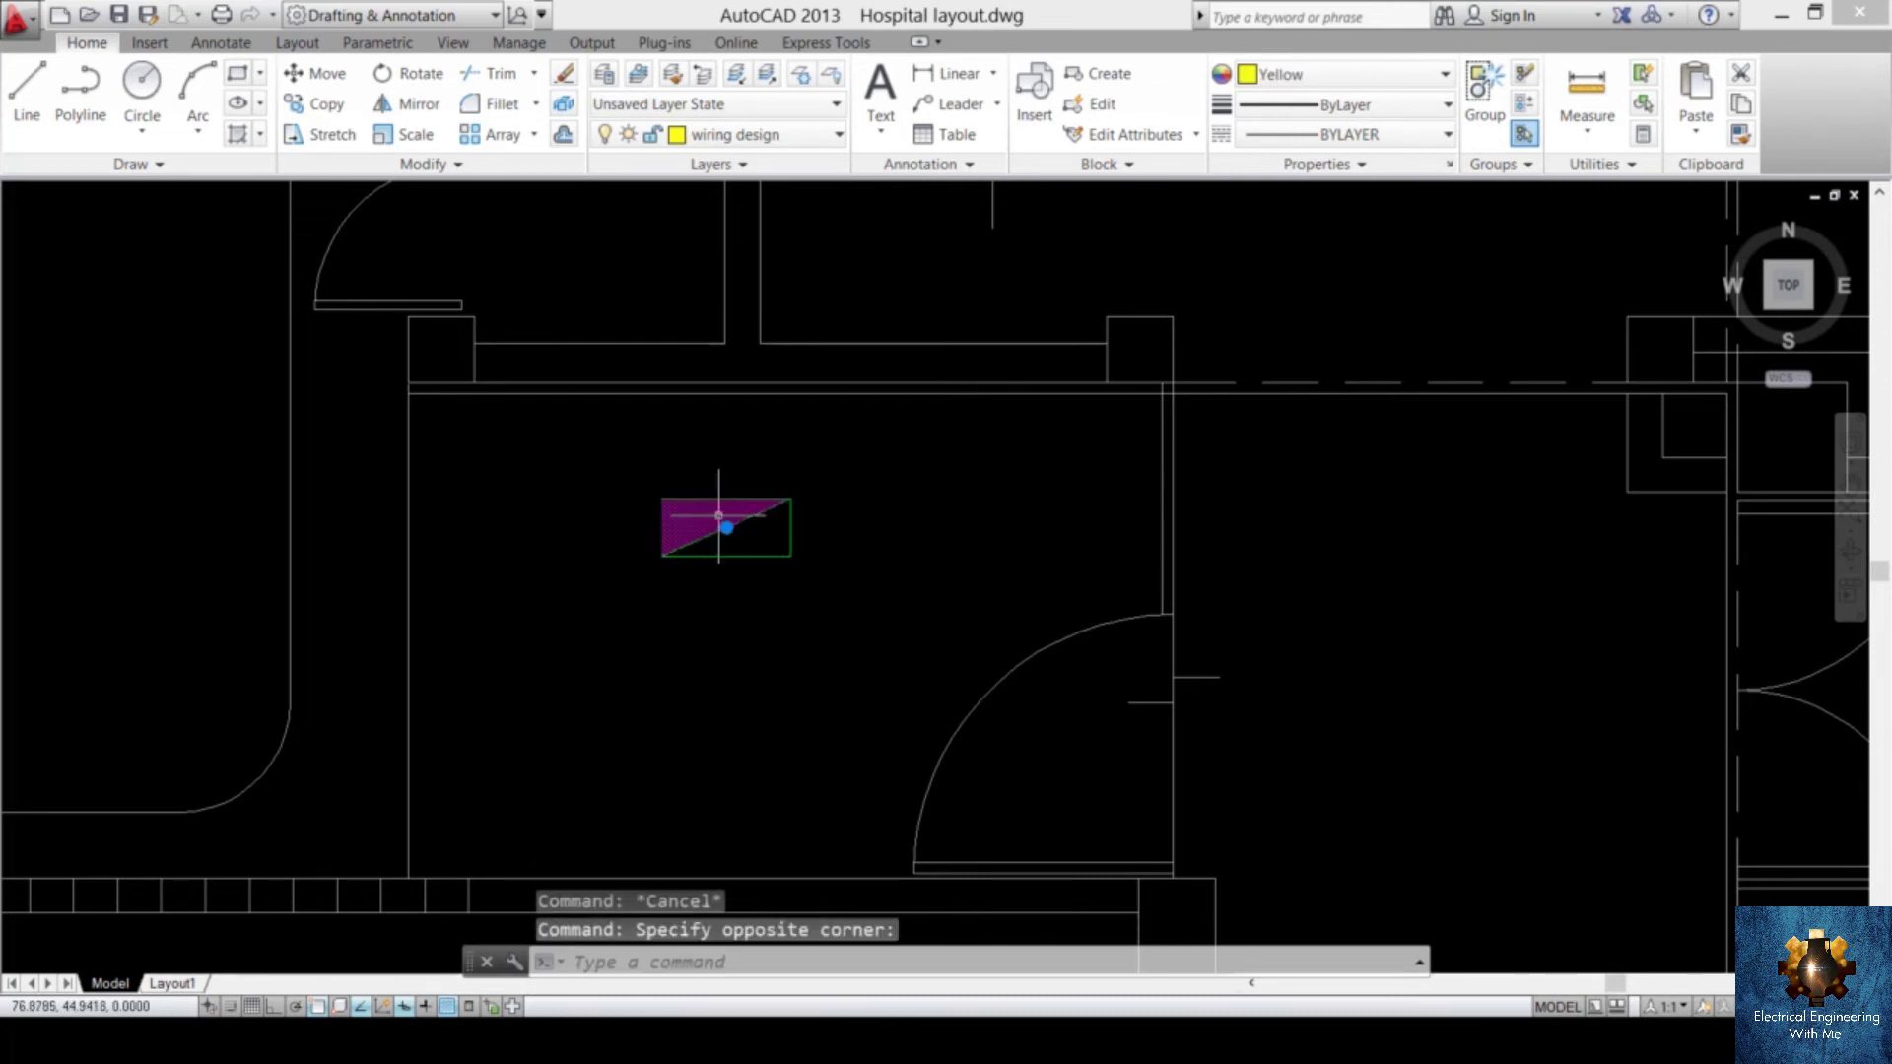
click(723, 516)
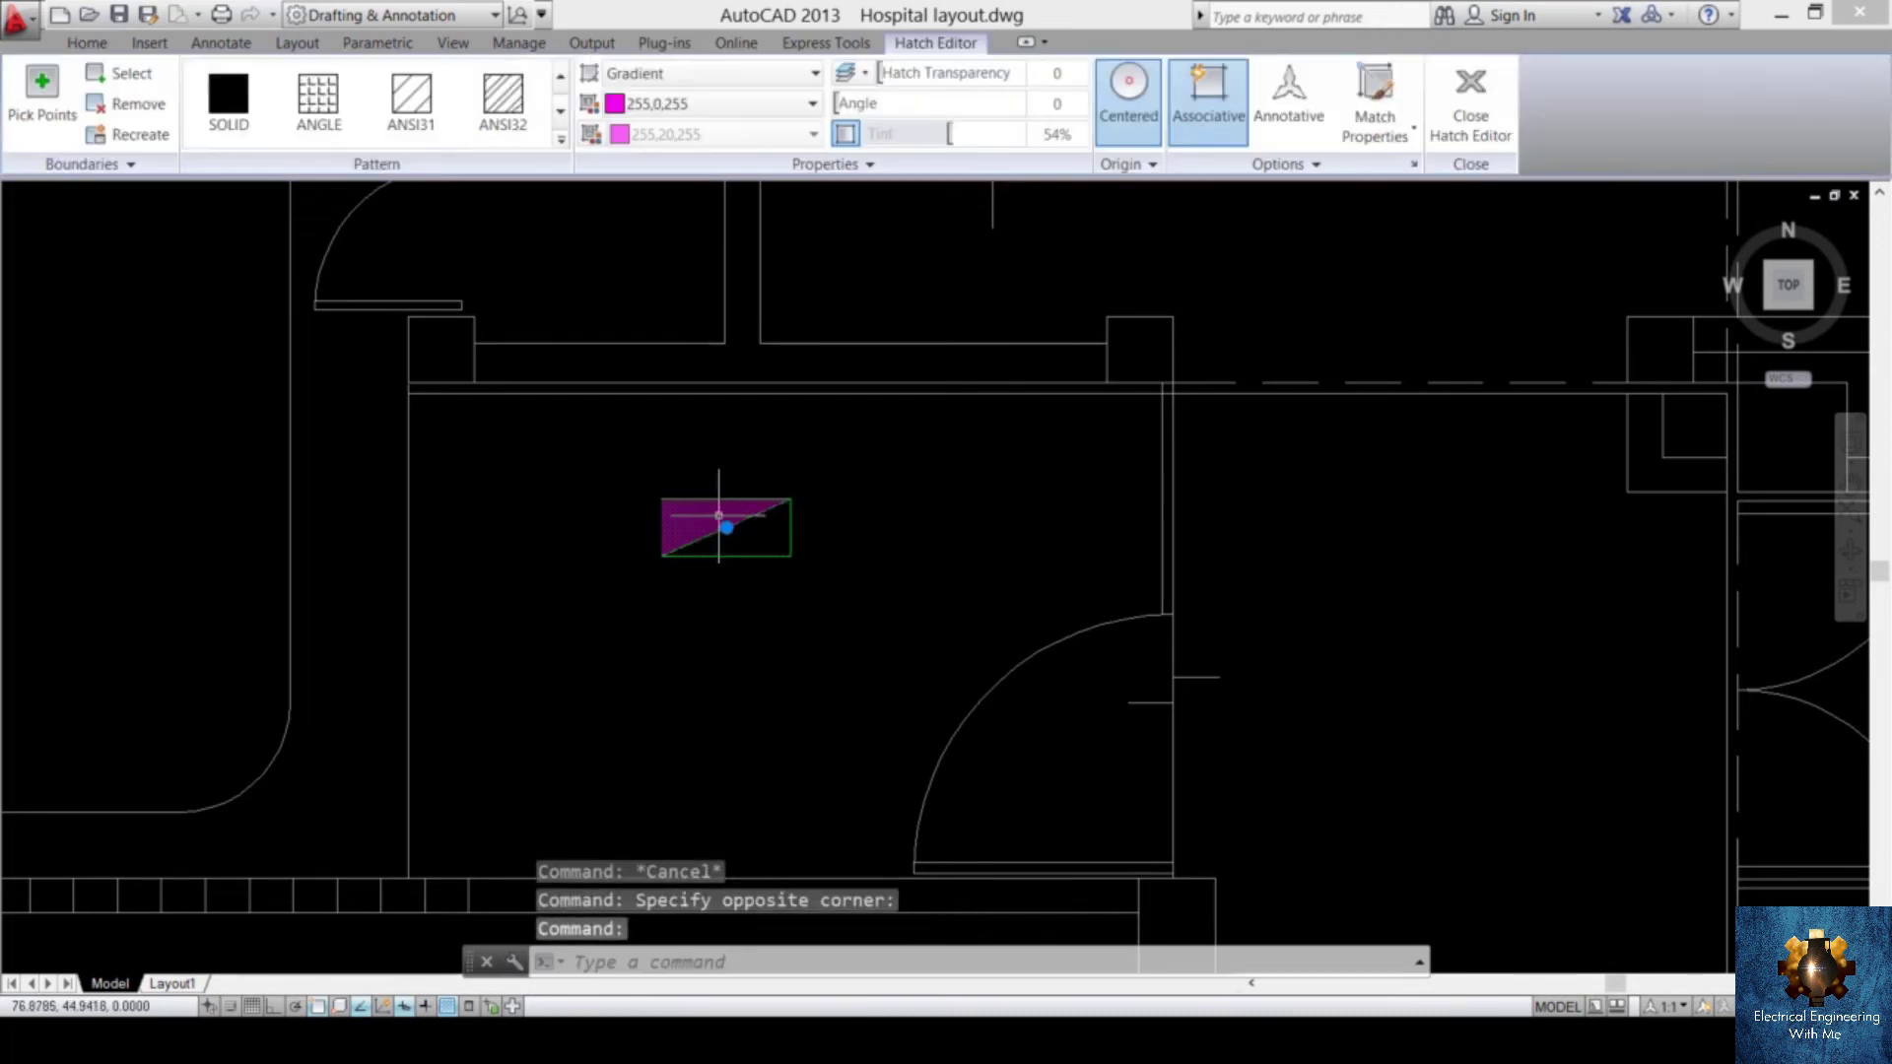
click(813, 103)
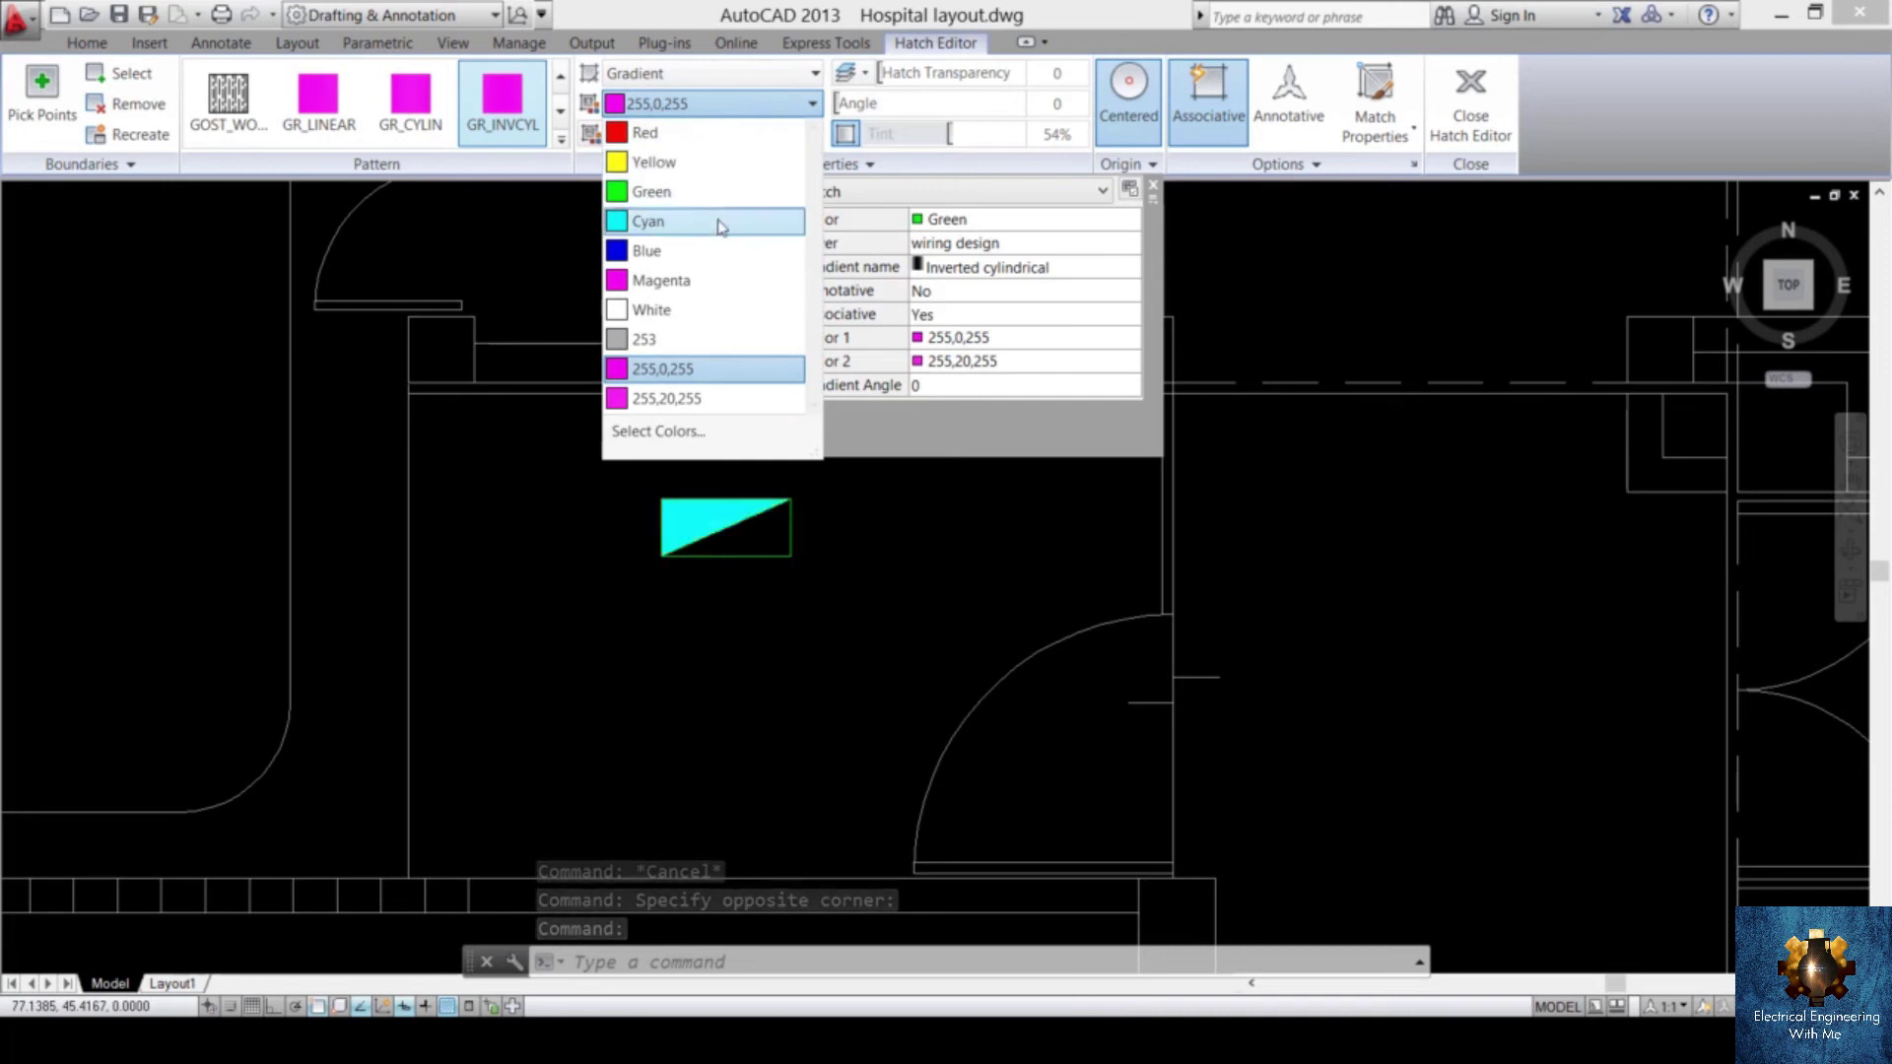
click(695, 191)
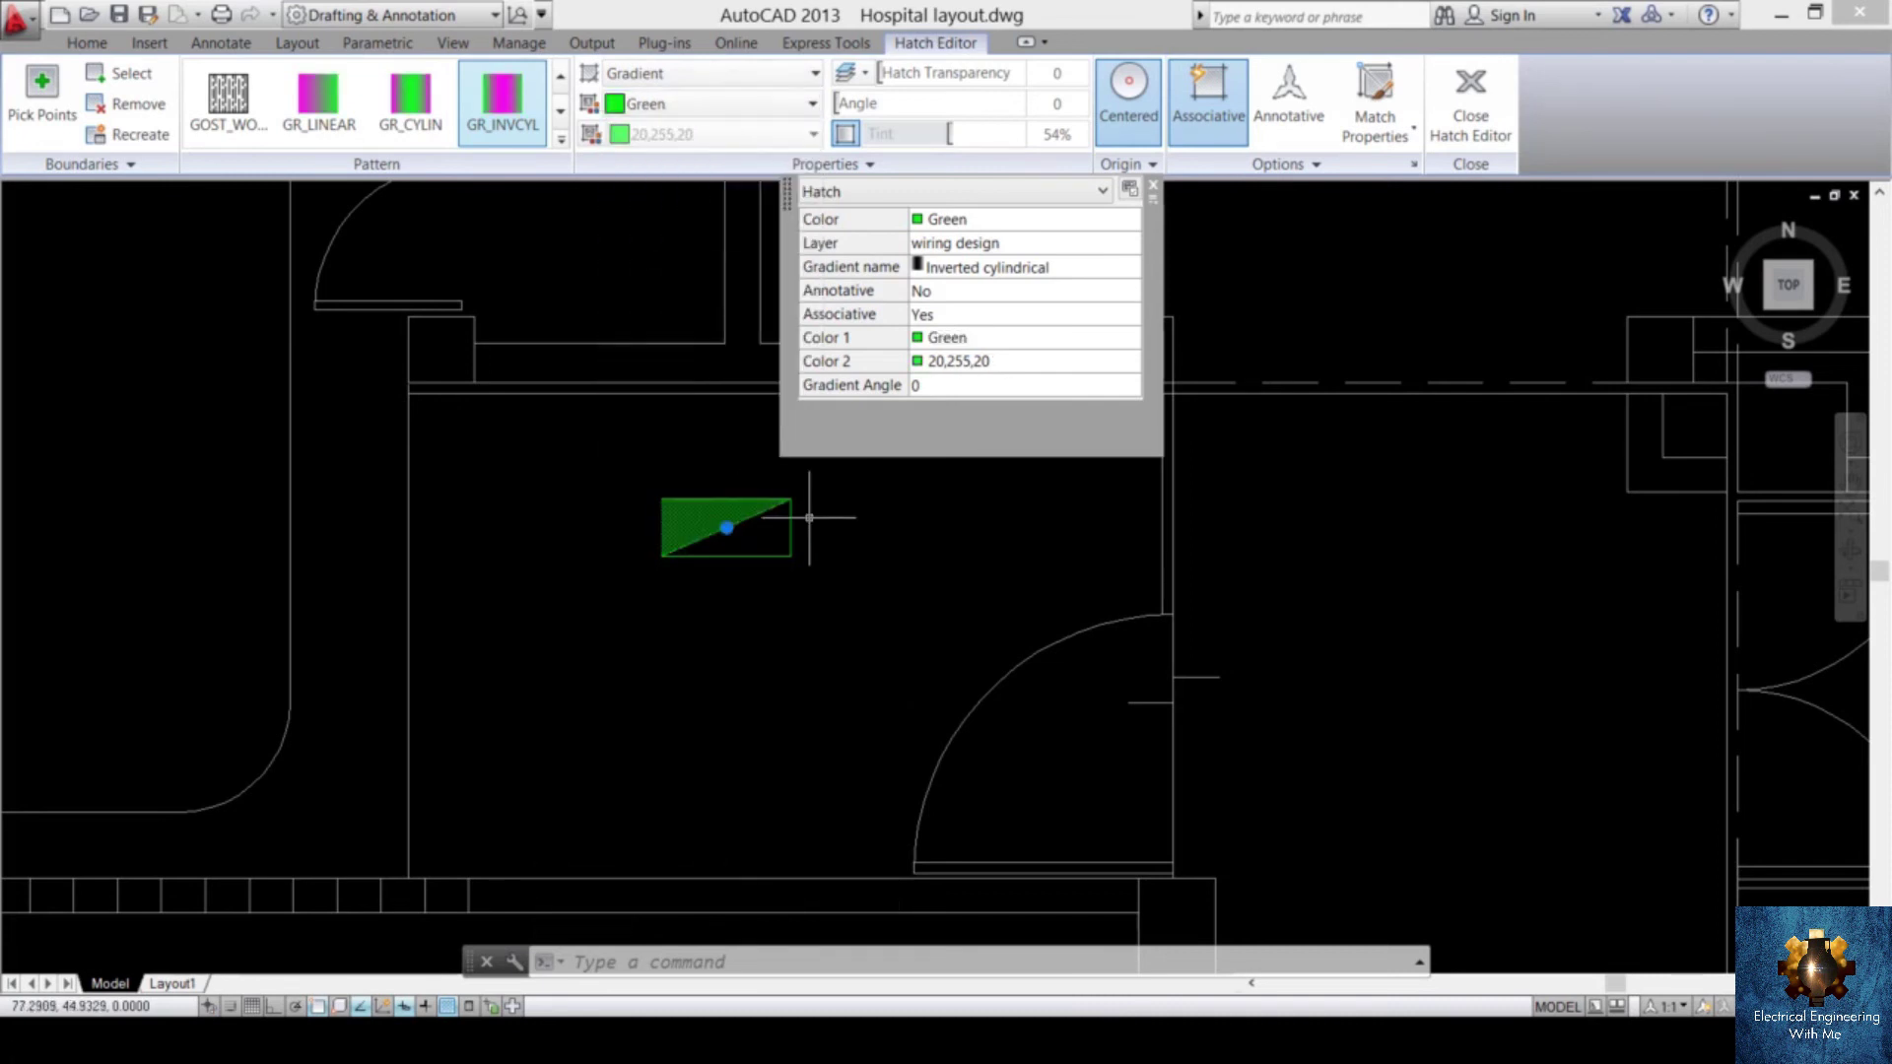
key(Escape)
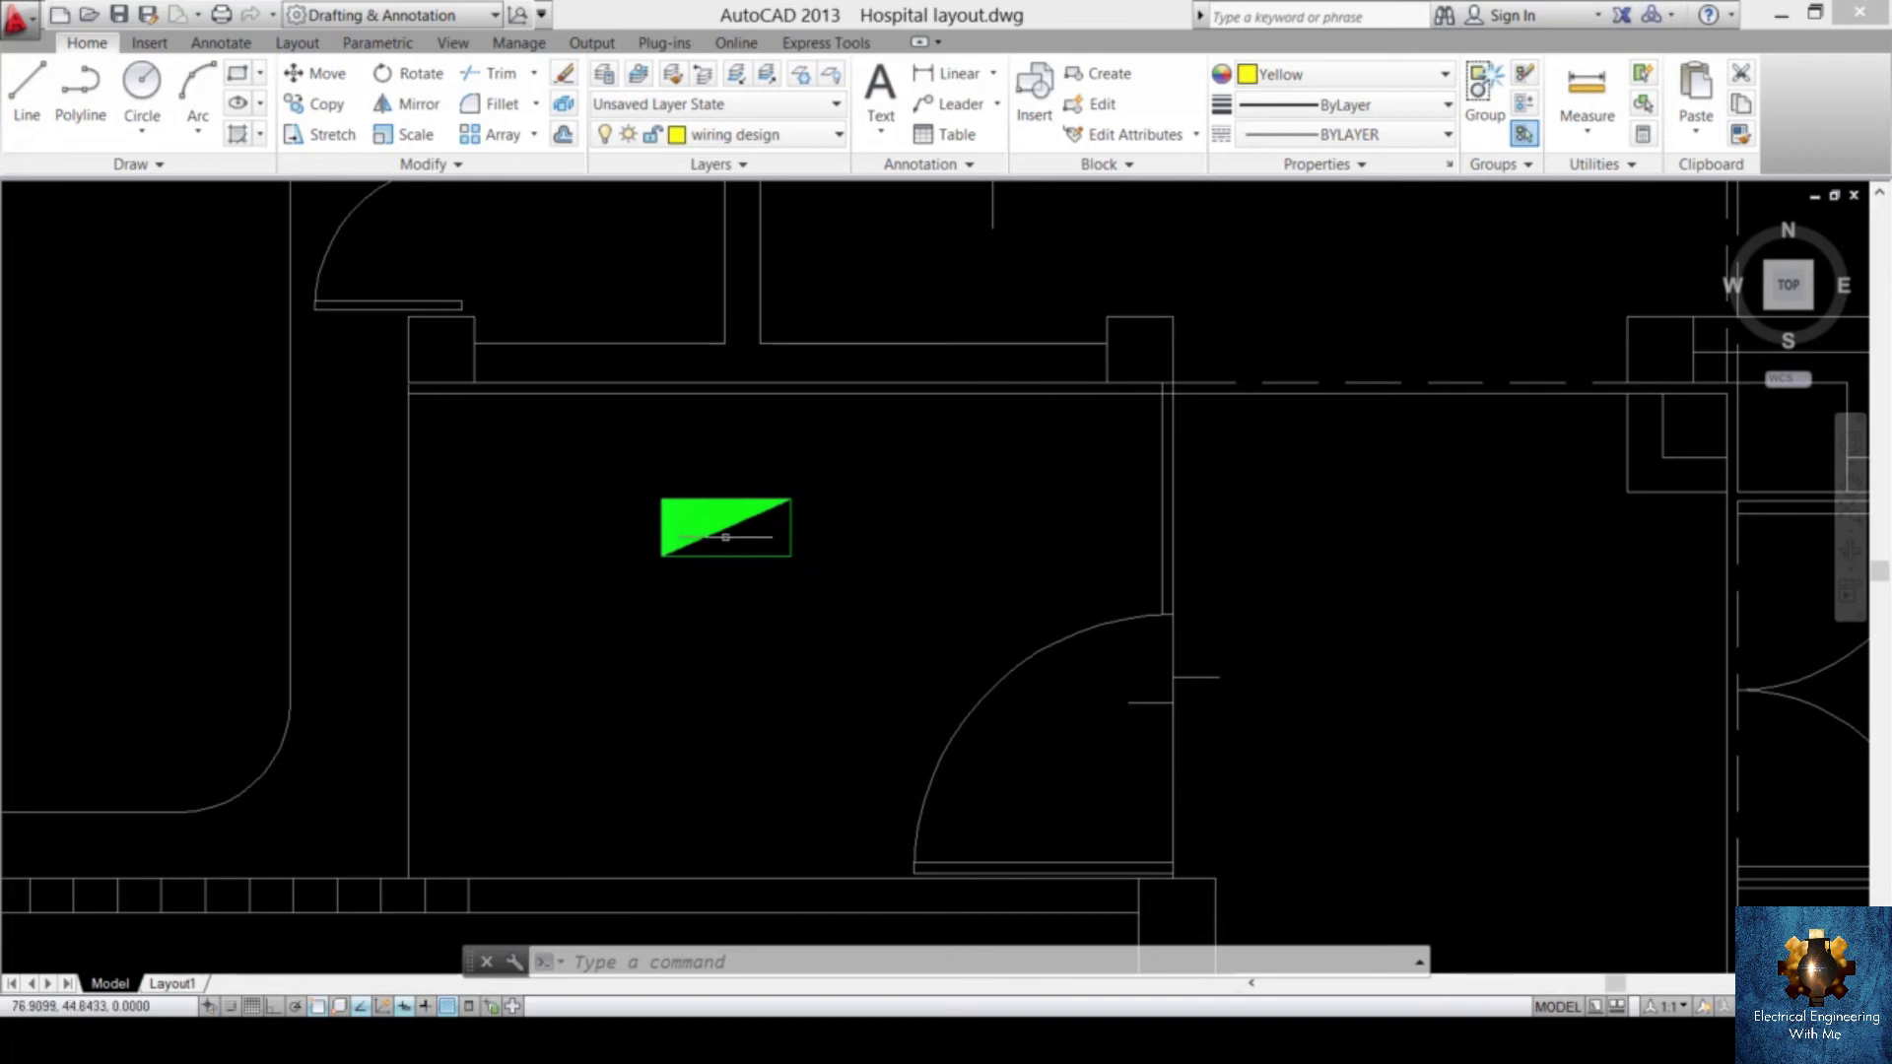
- Create a multiline text box just below the panel board symbol and set its text style to CITB
text(t)
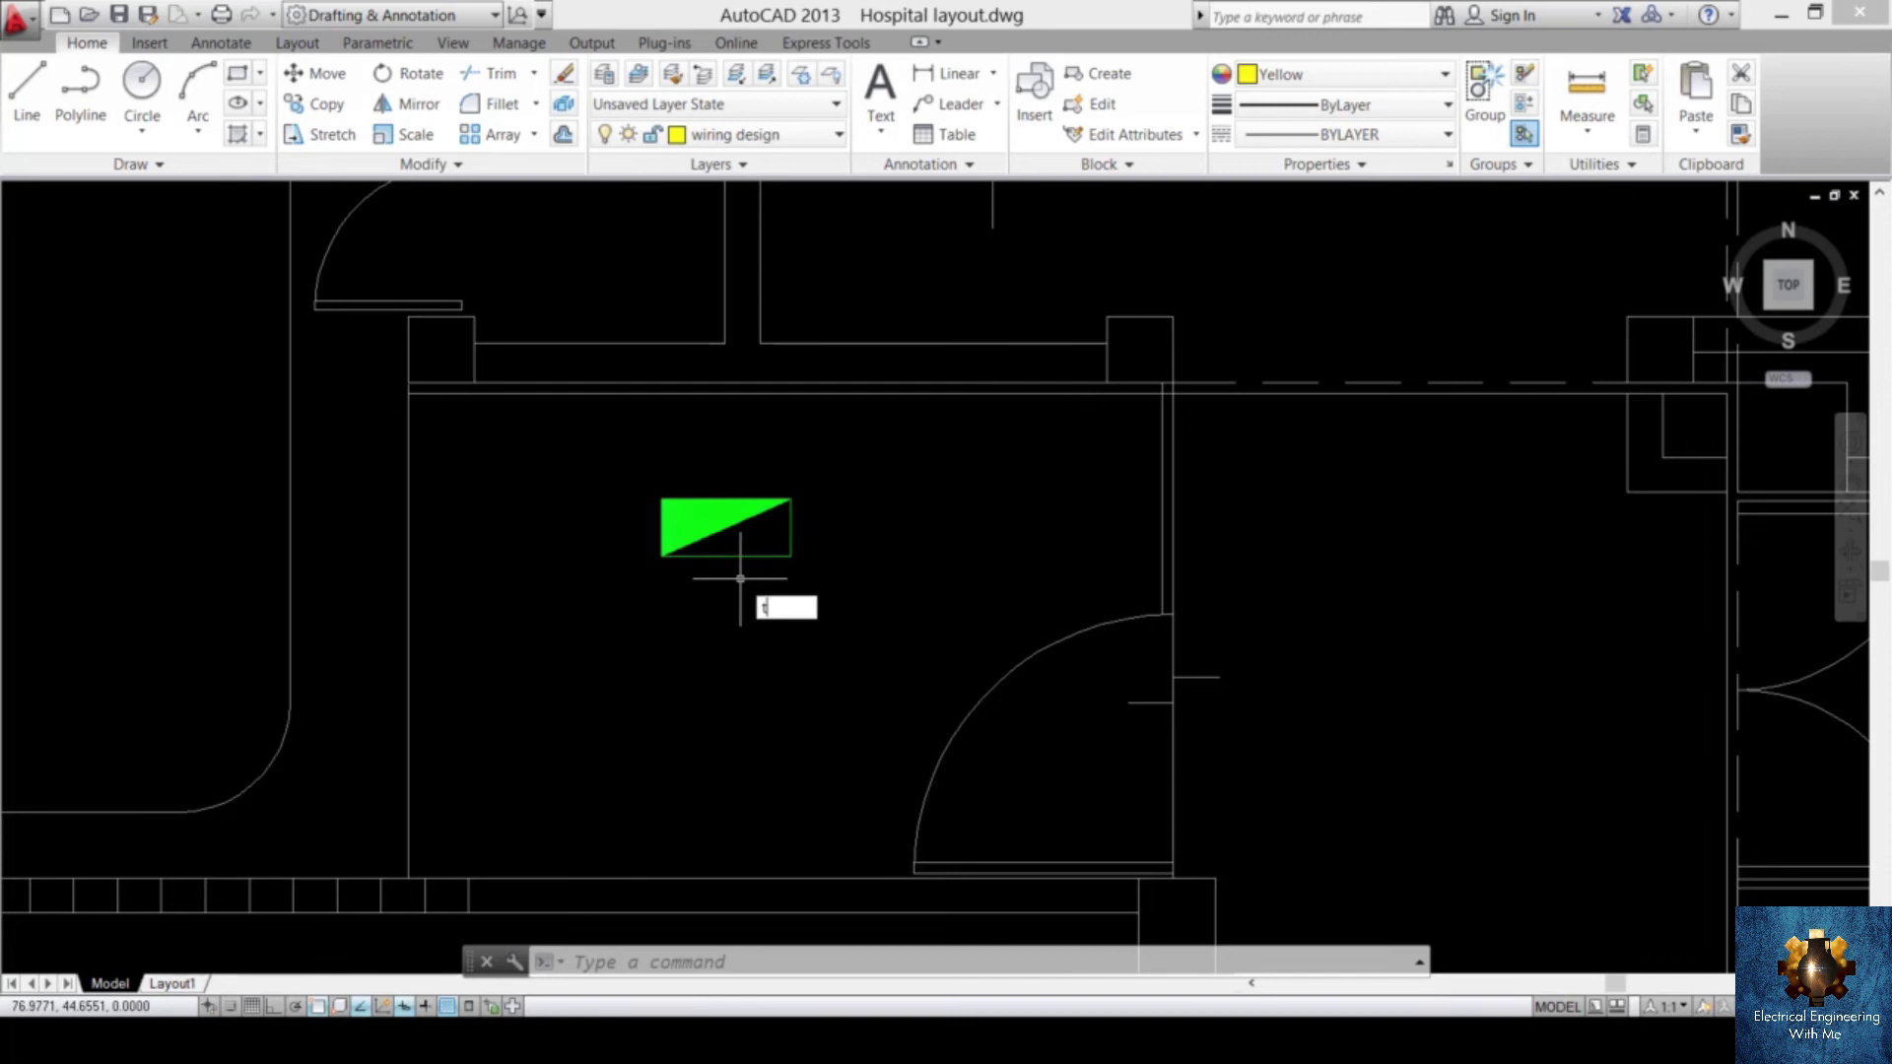
key(Return)
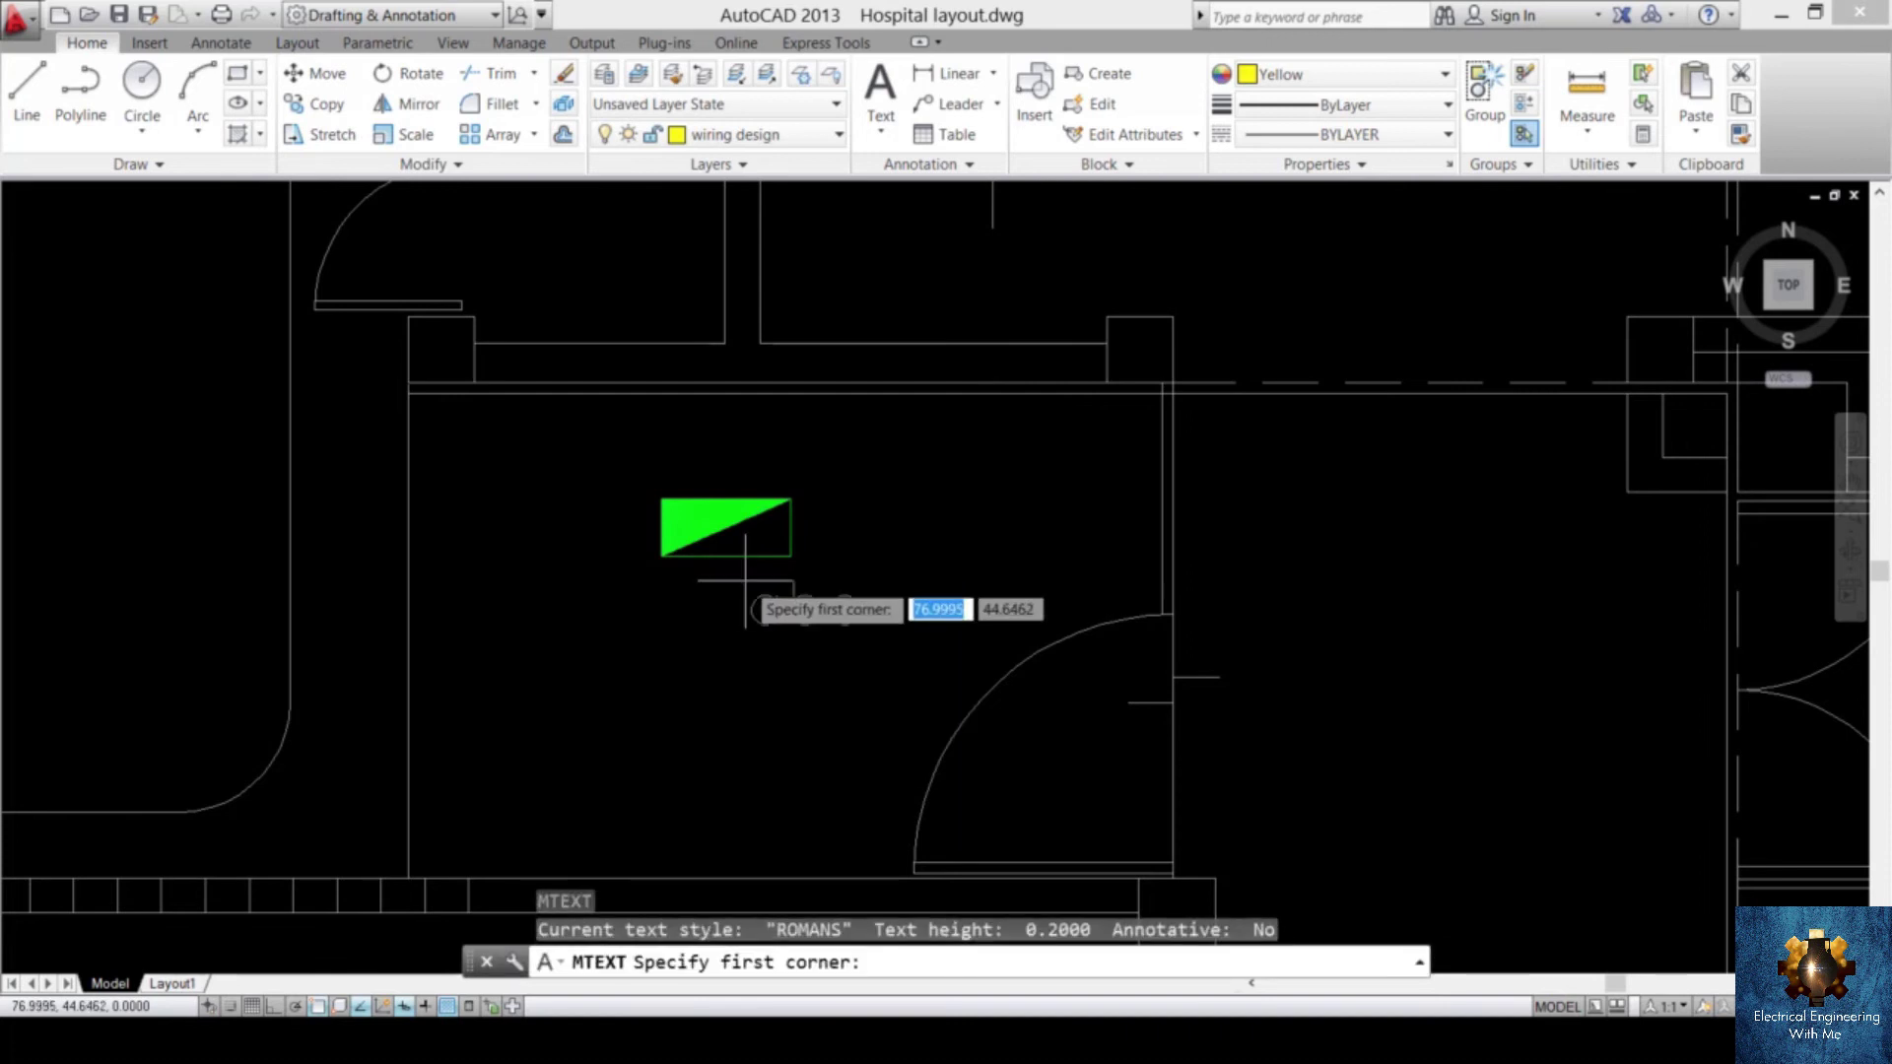
click(791, 583)
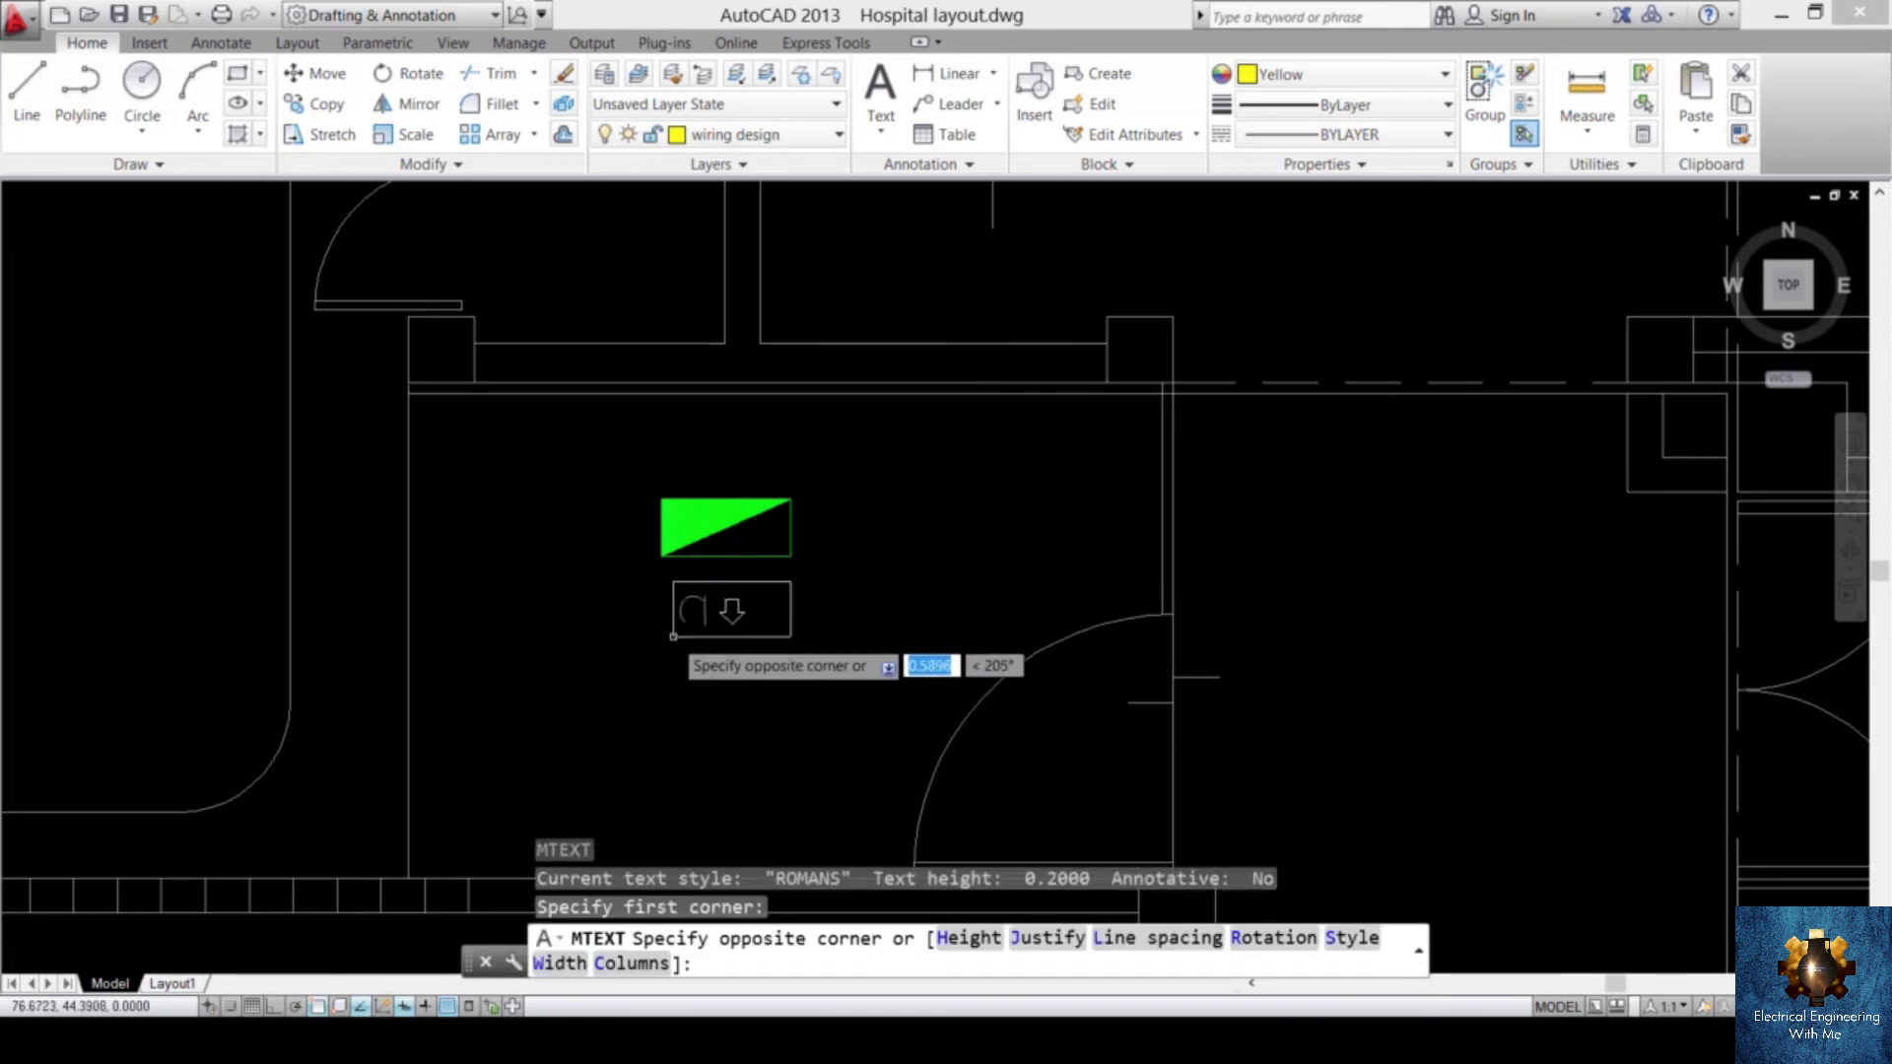
click(607, 635)
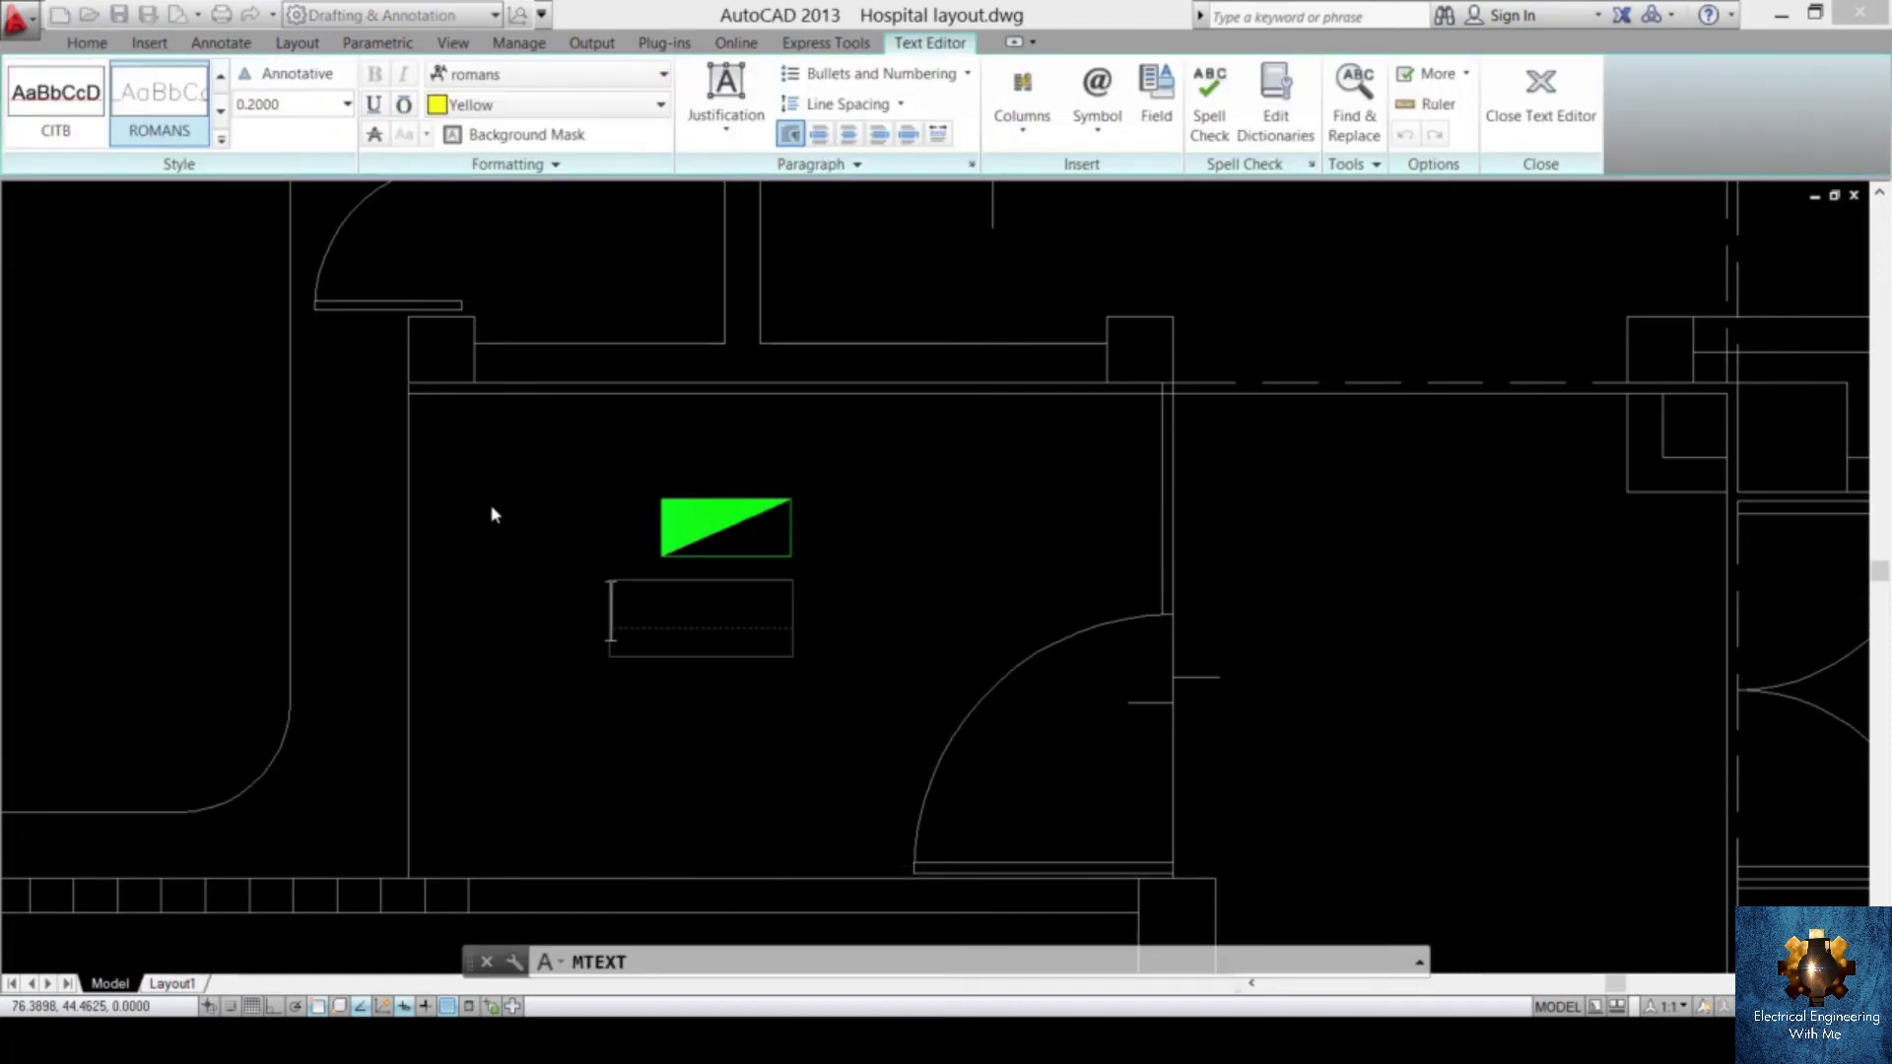
click(74, 116)
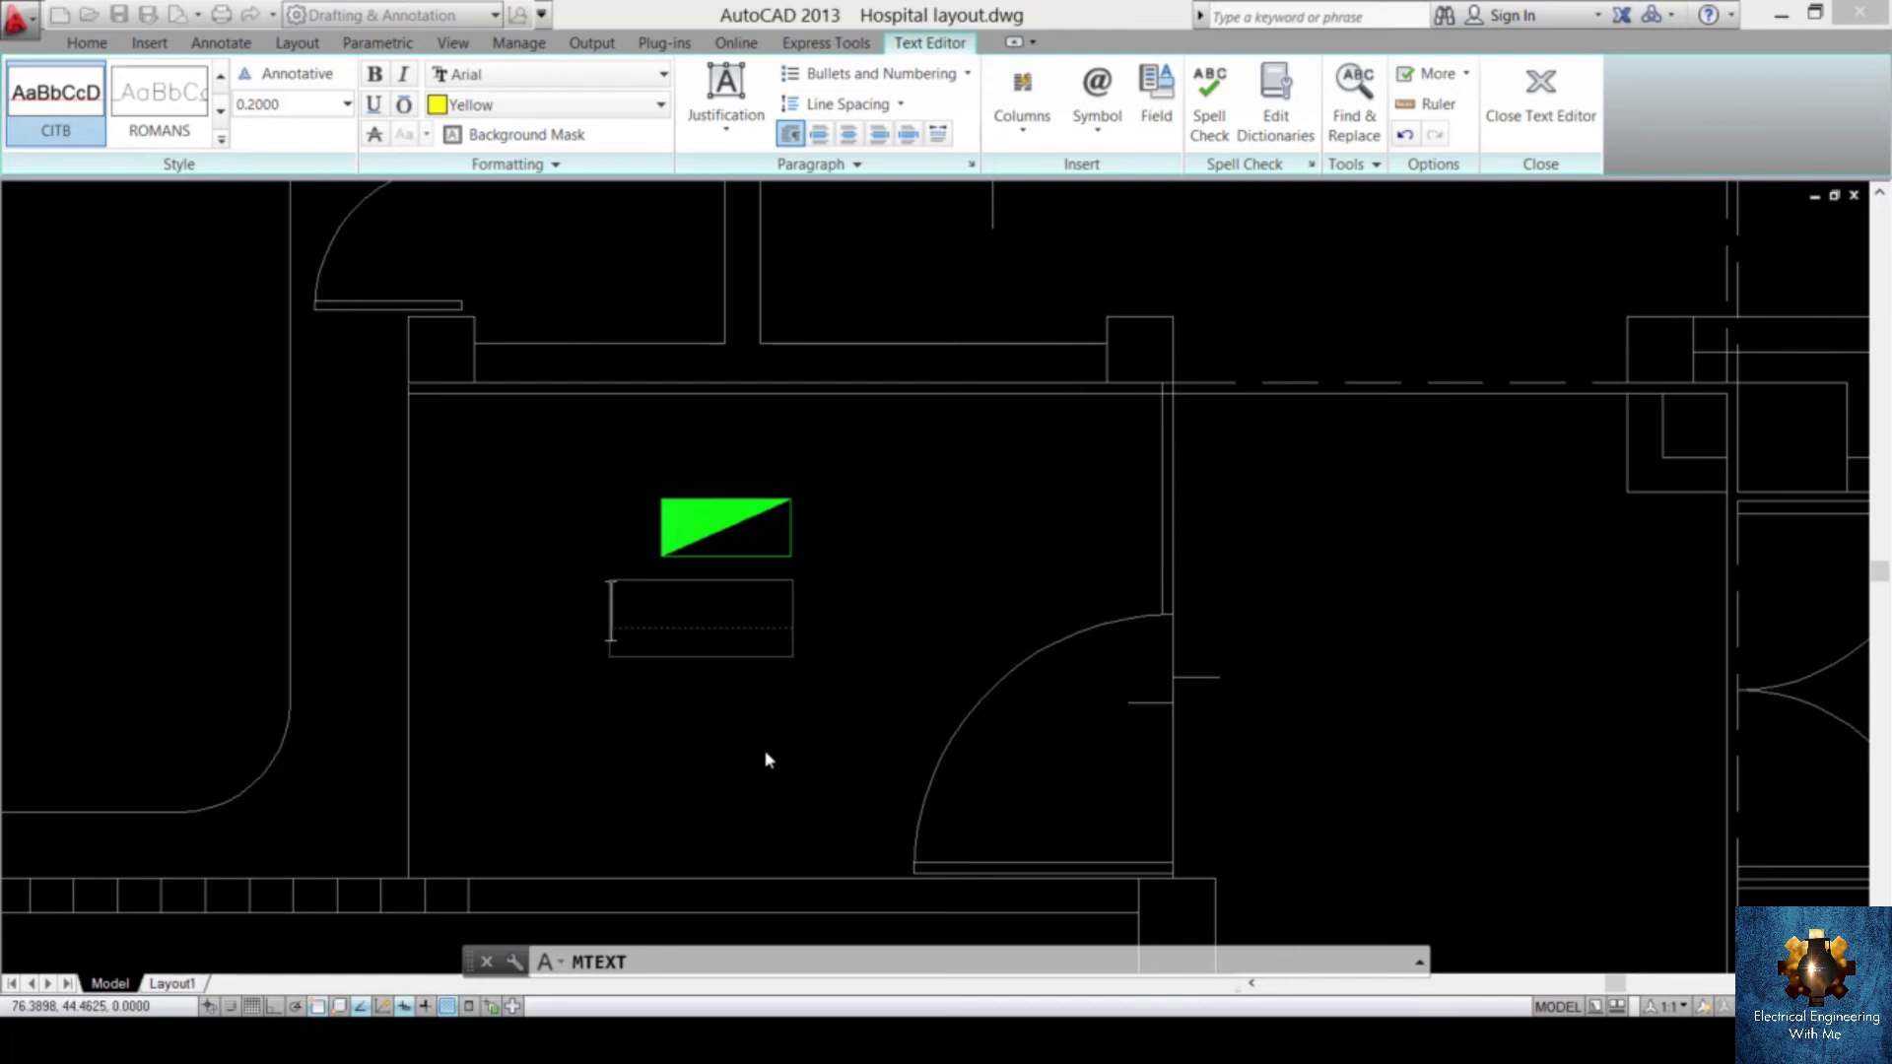
- Enter SF/SMLDP as the panel board's label and save the text changes
text(SF)
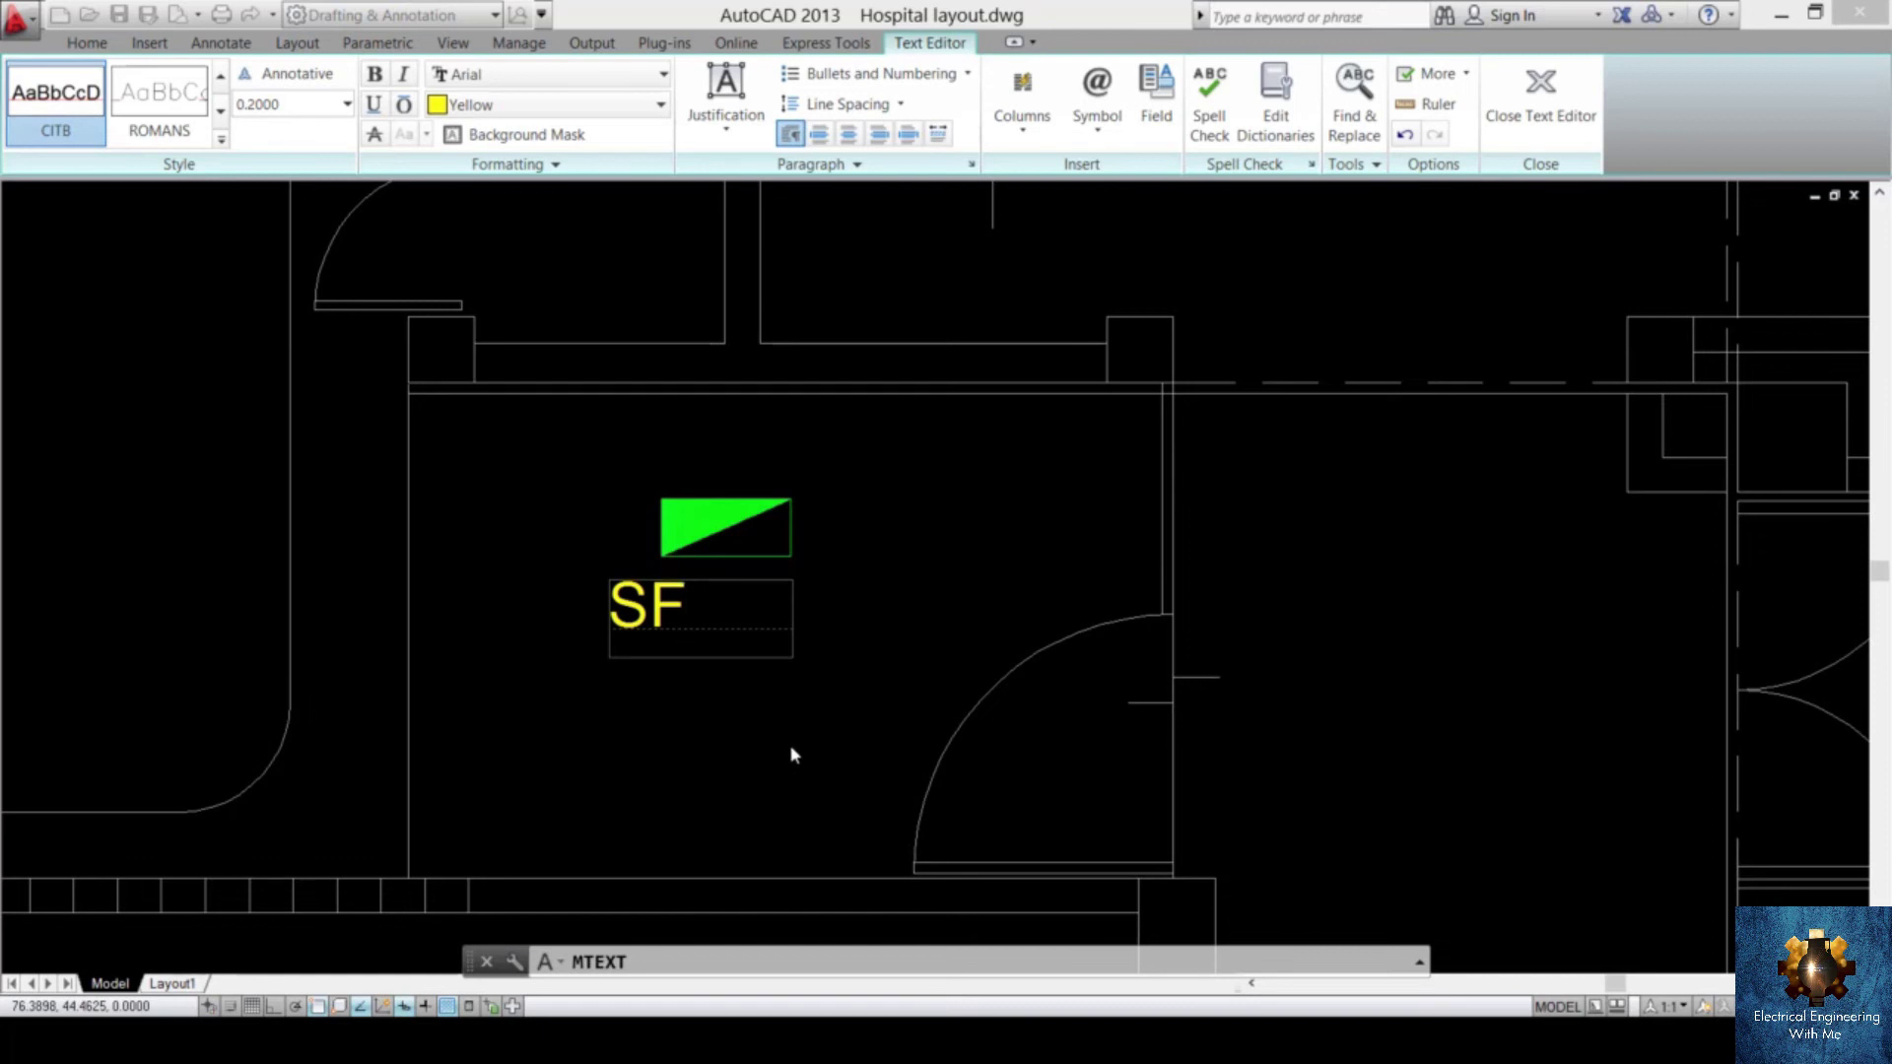
text(/SM)
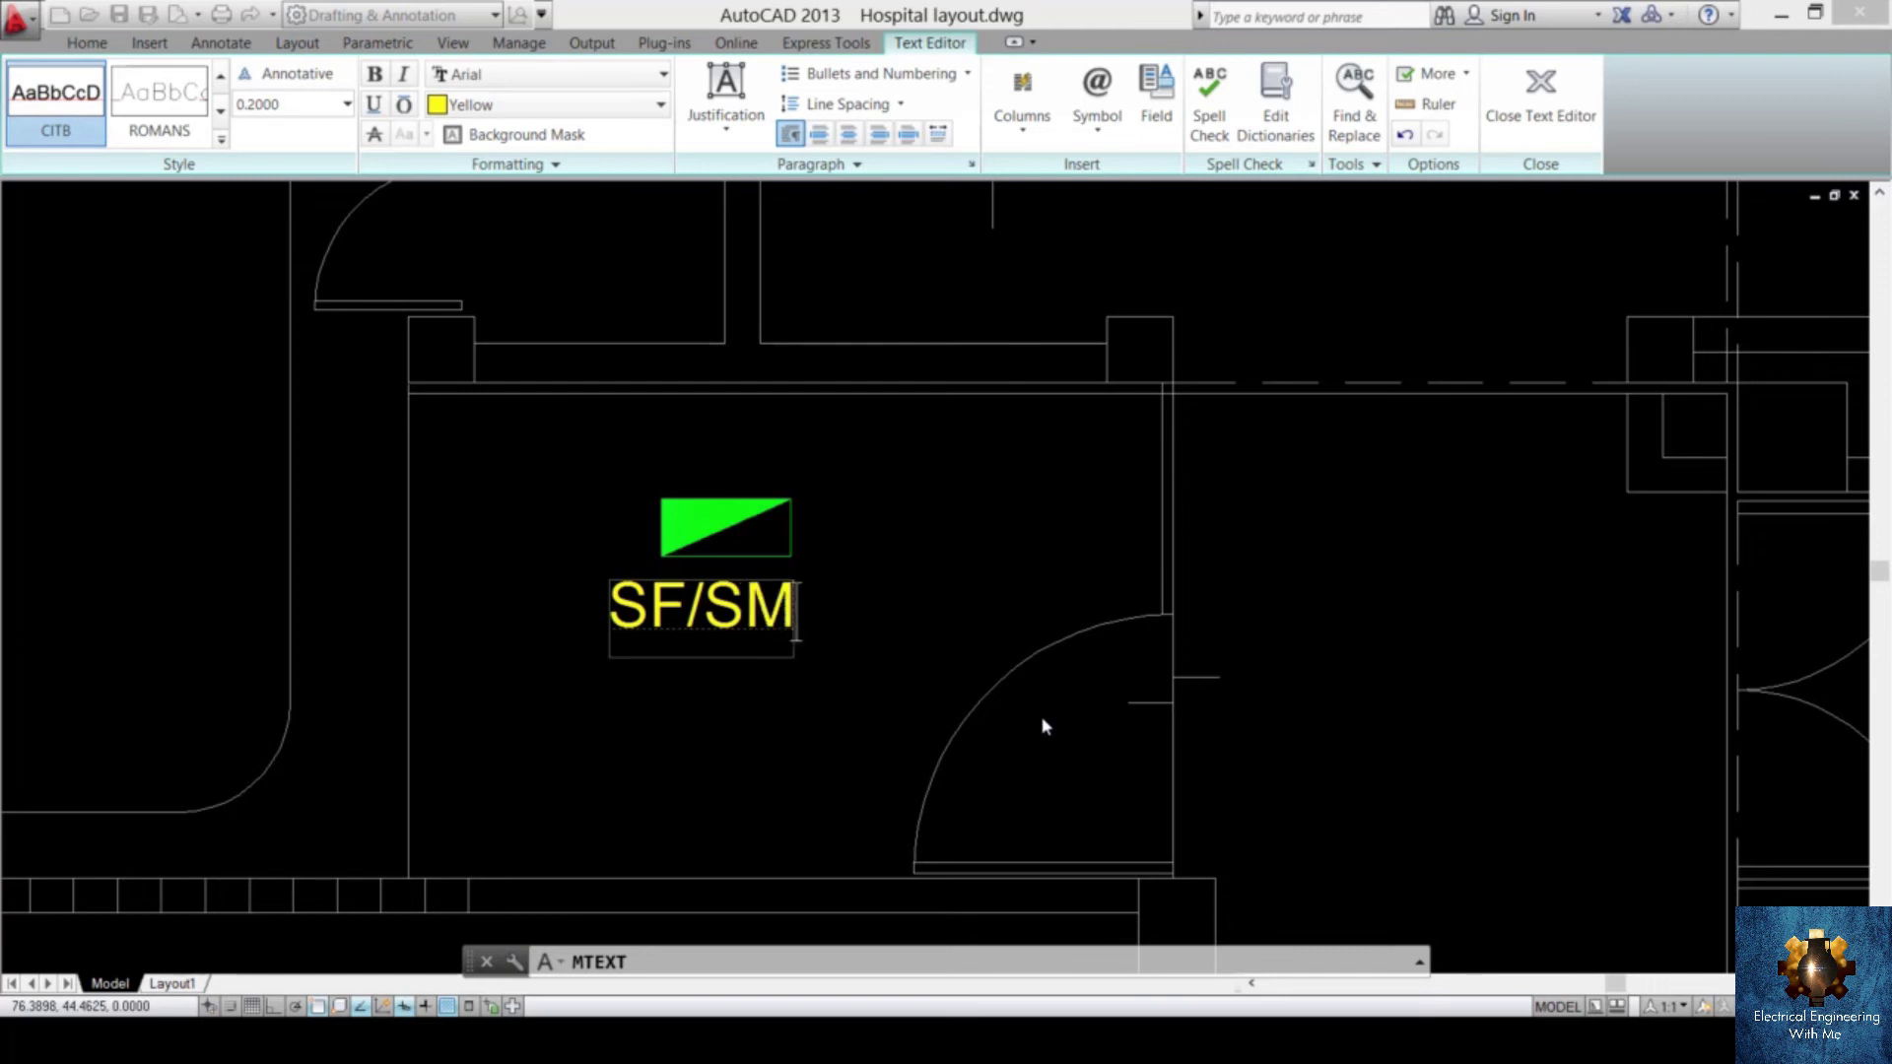
text(DP)
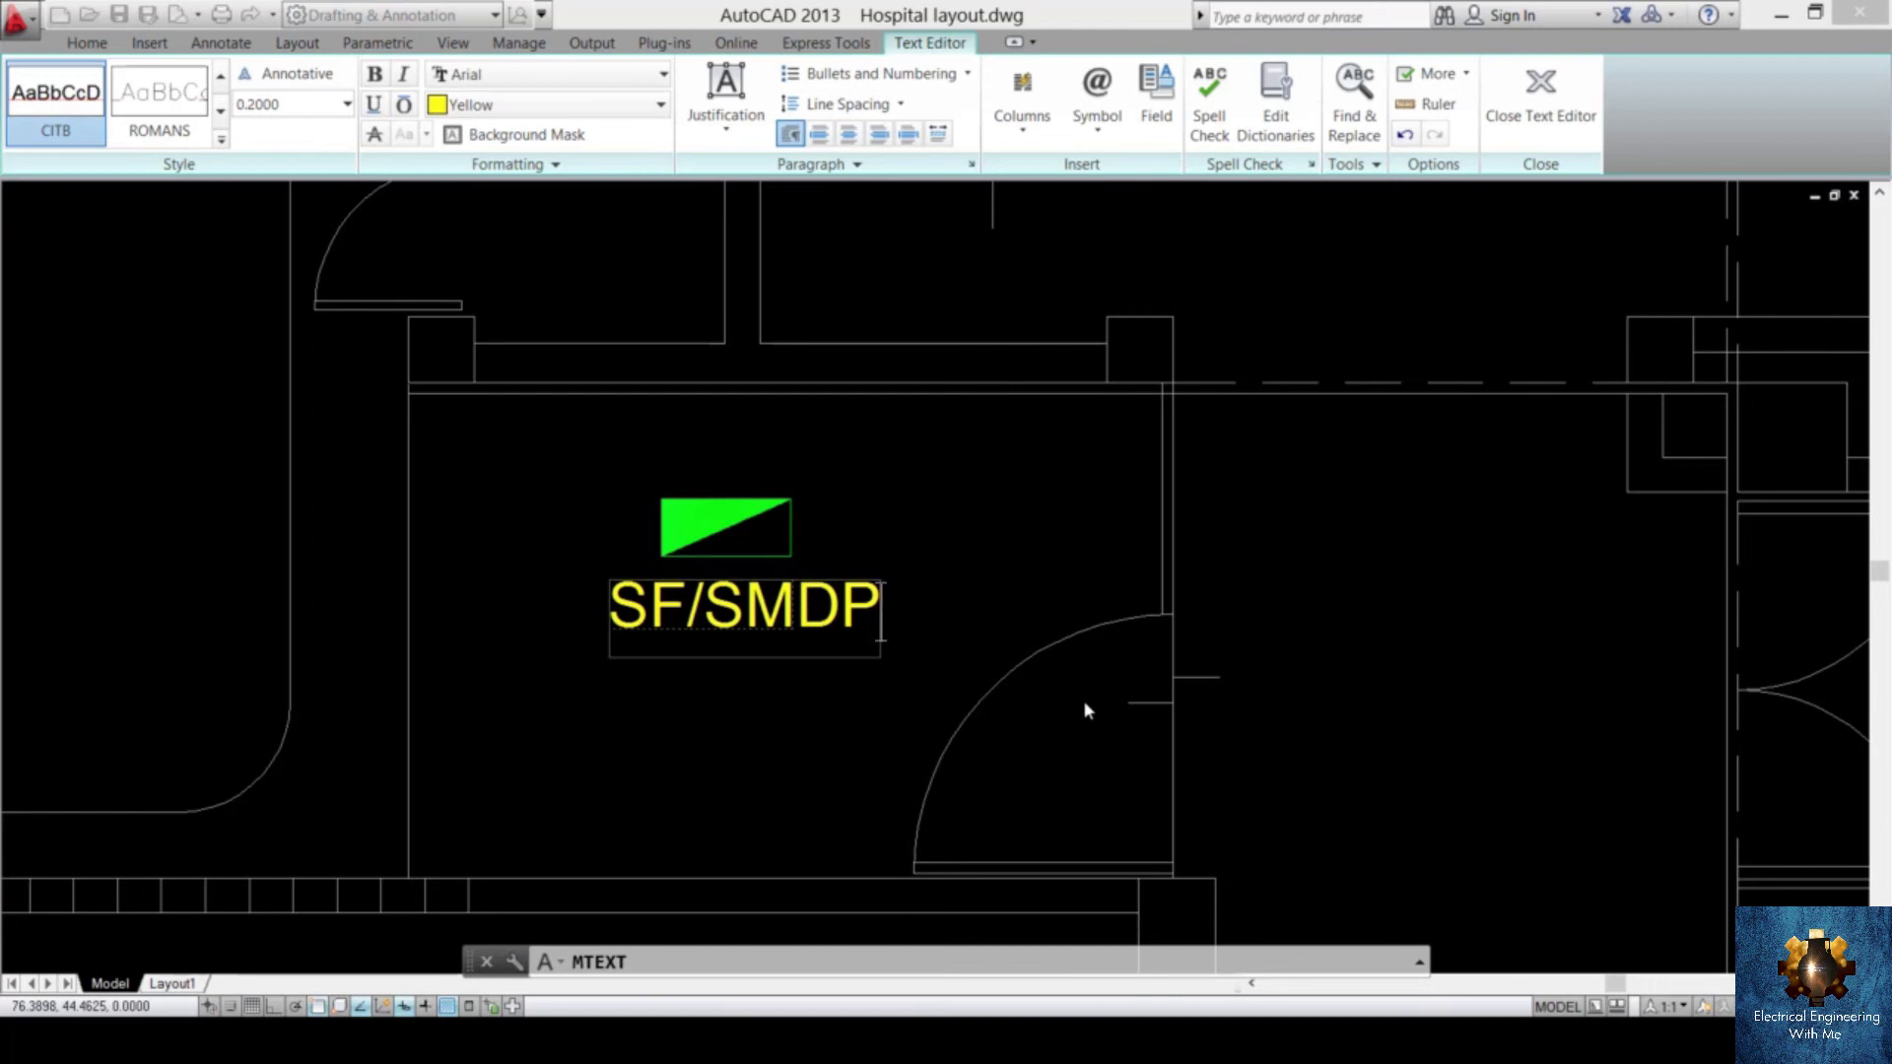
key(BackSpace)
key(BackSpace)
text(L)
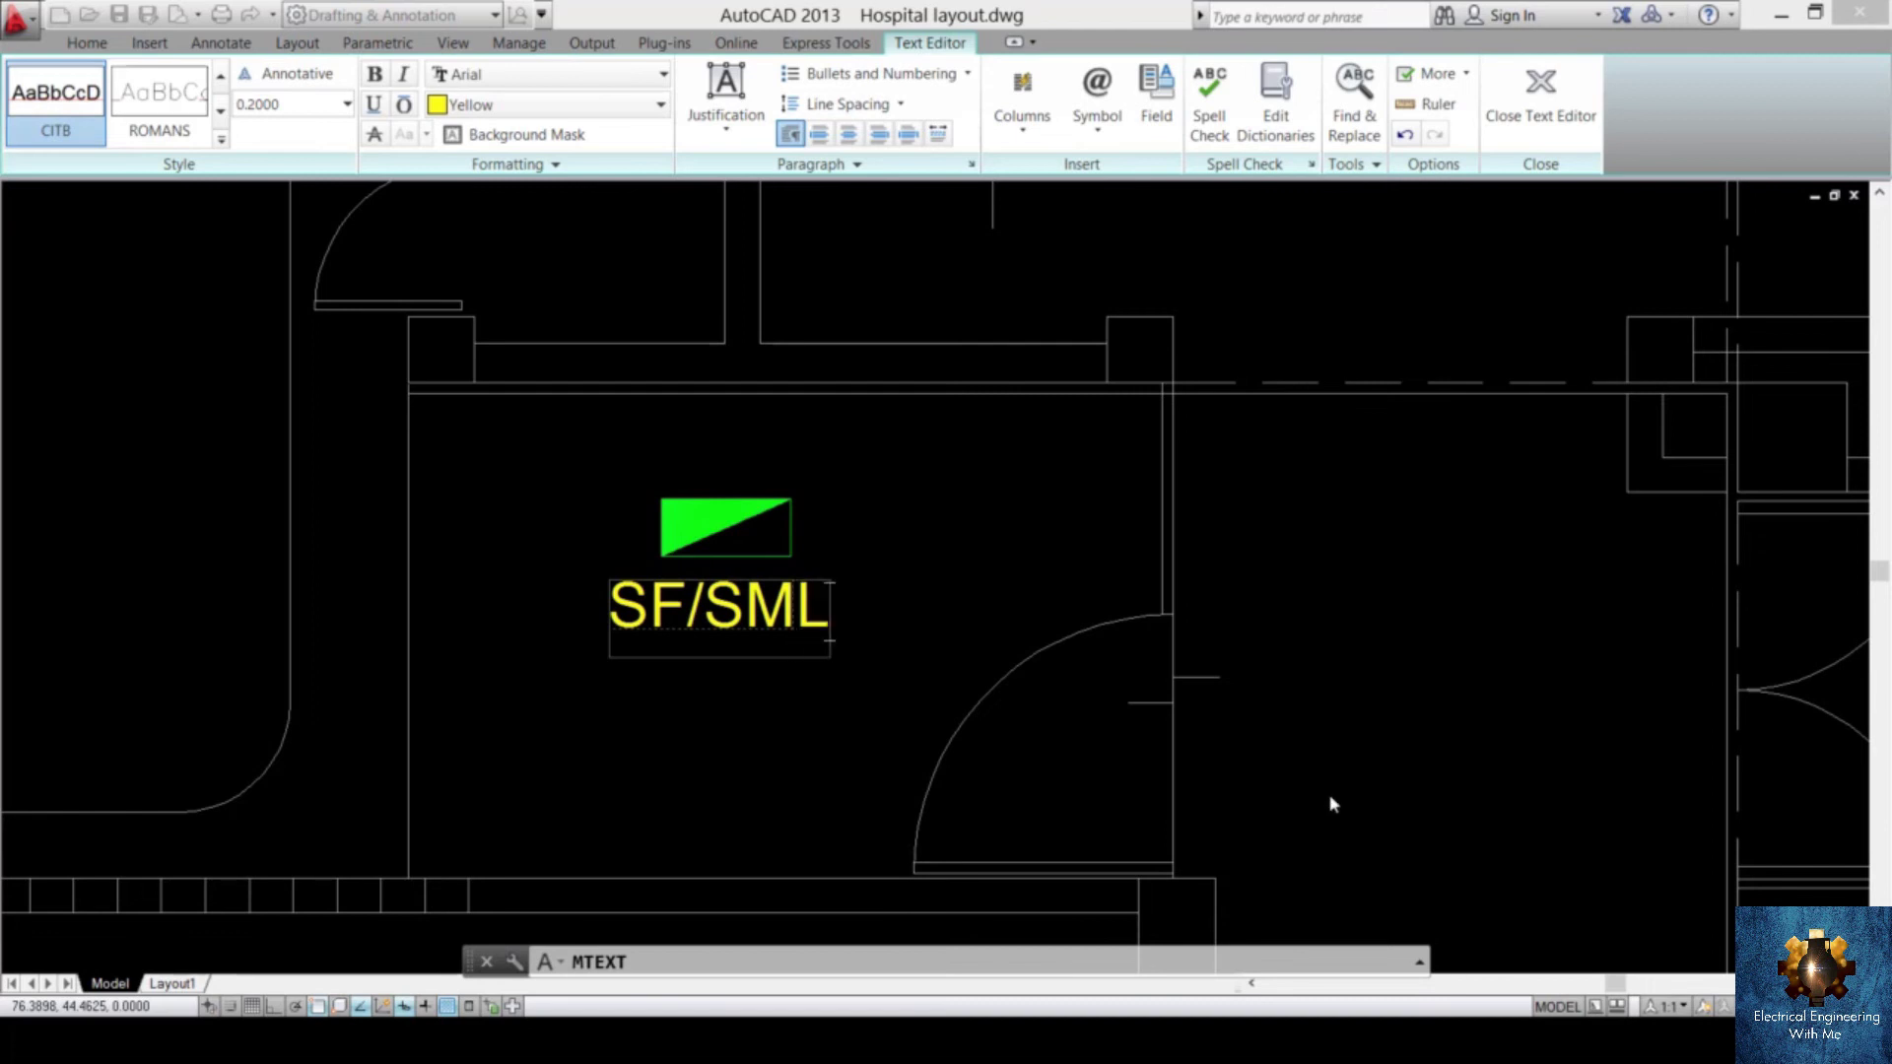
text(DP)
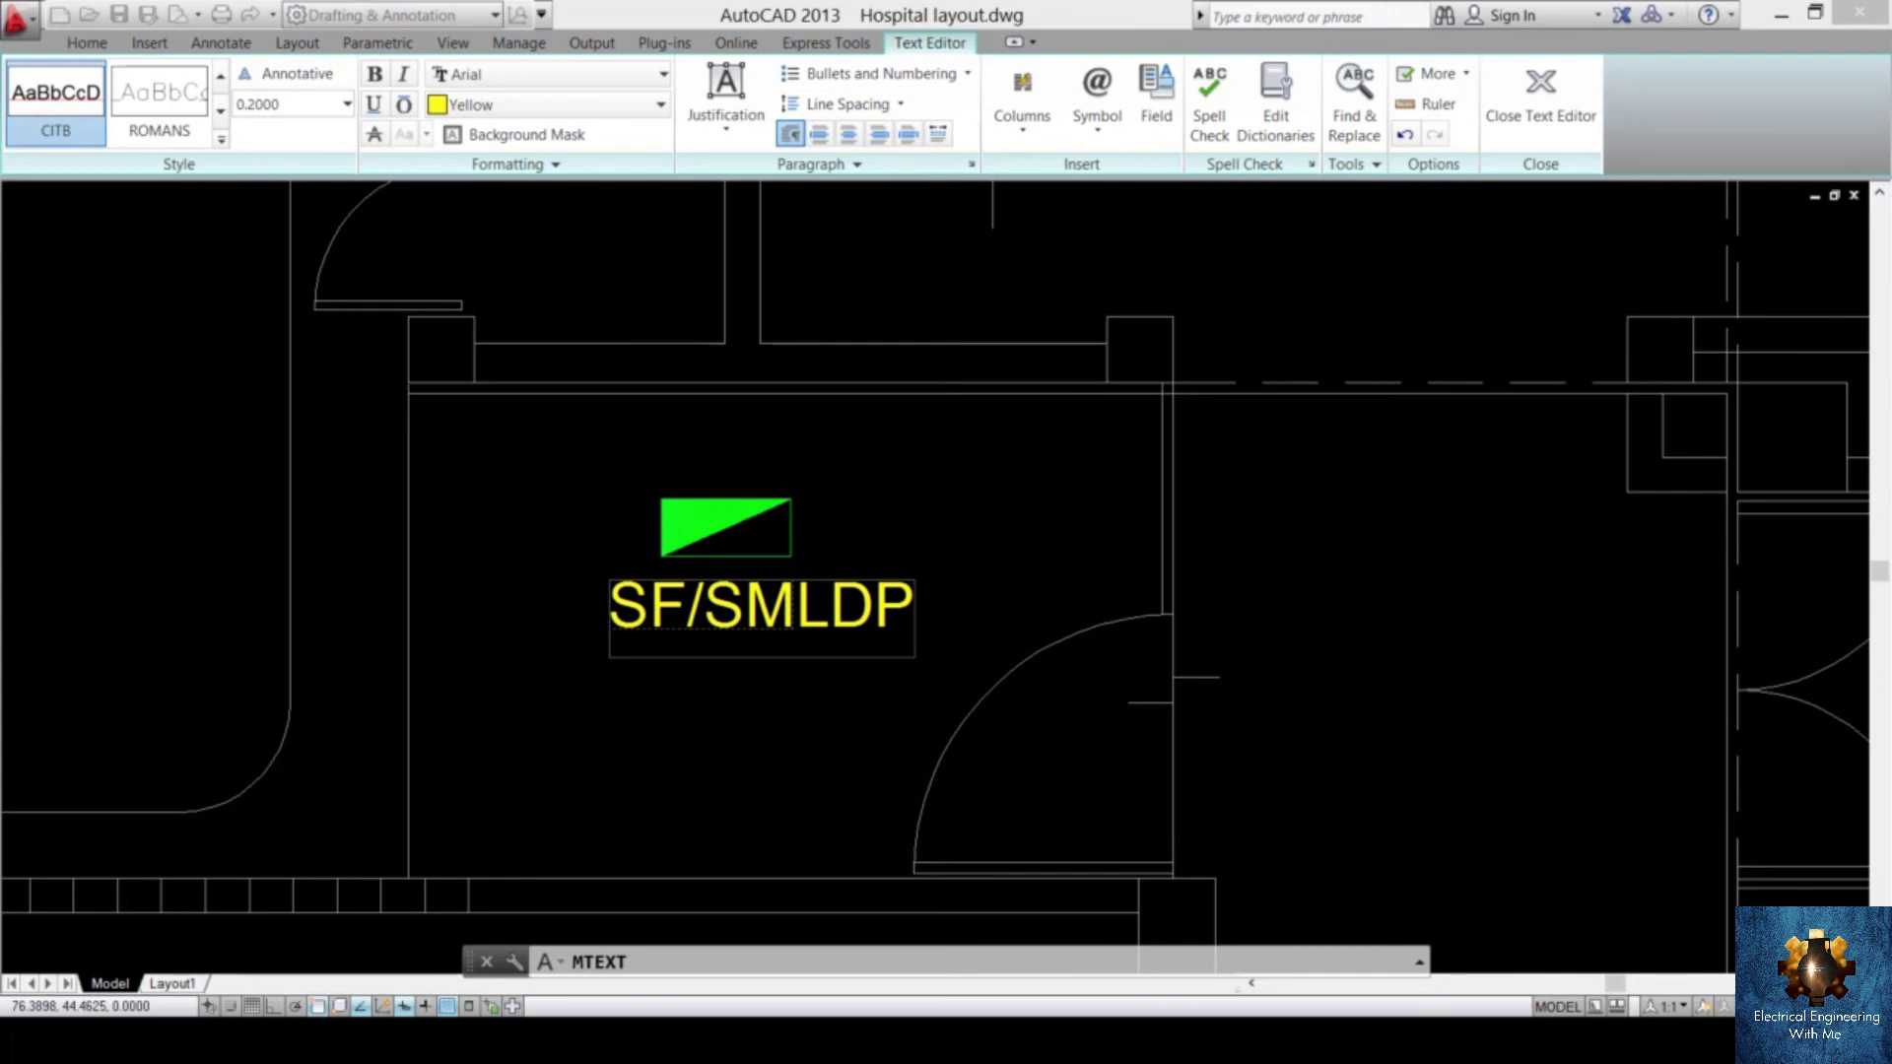
key(Escape)
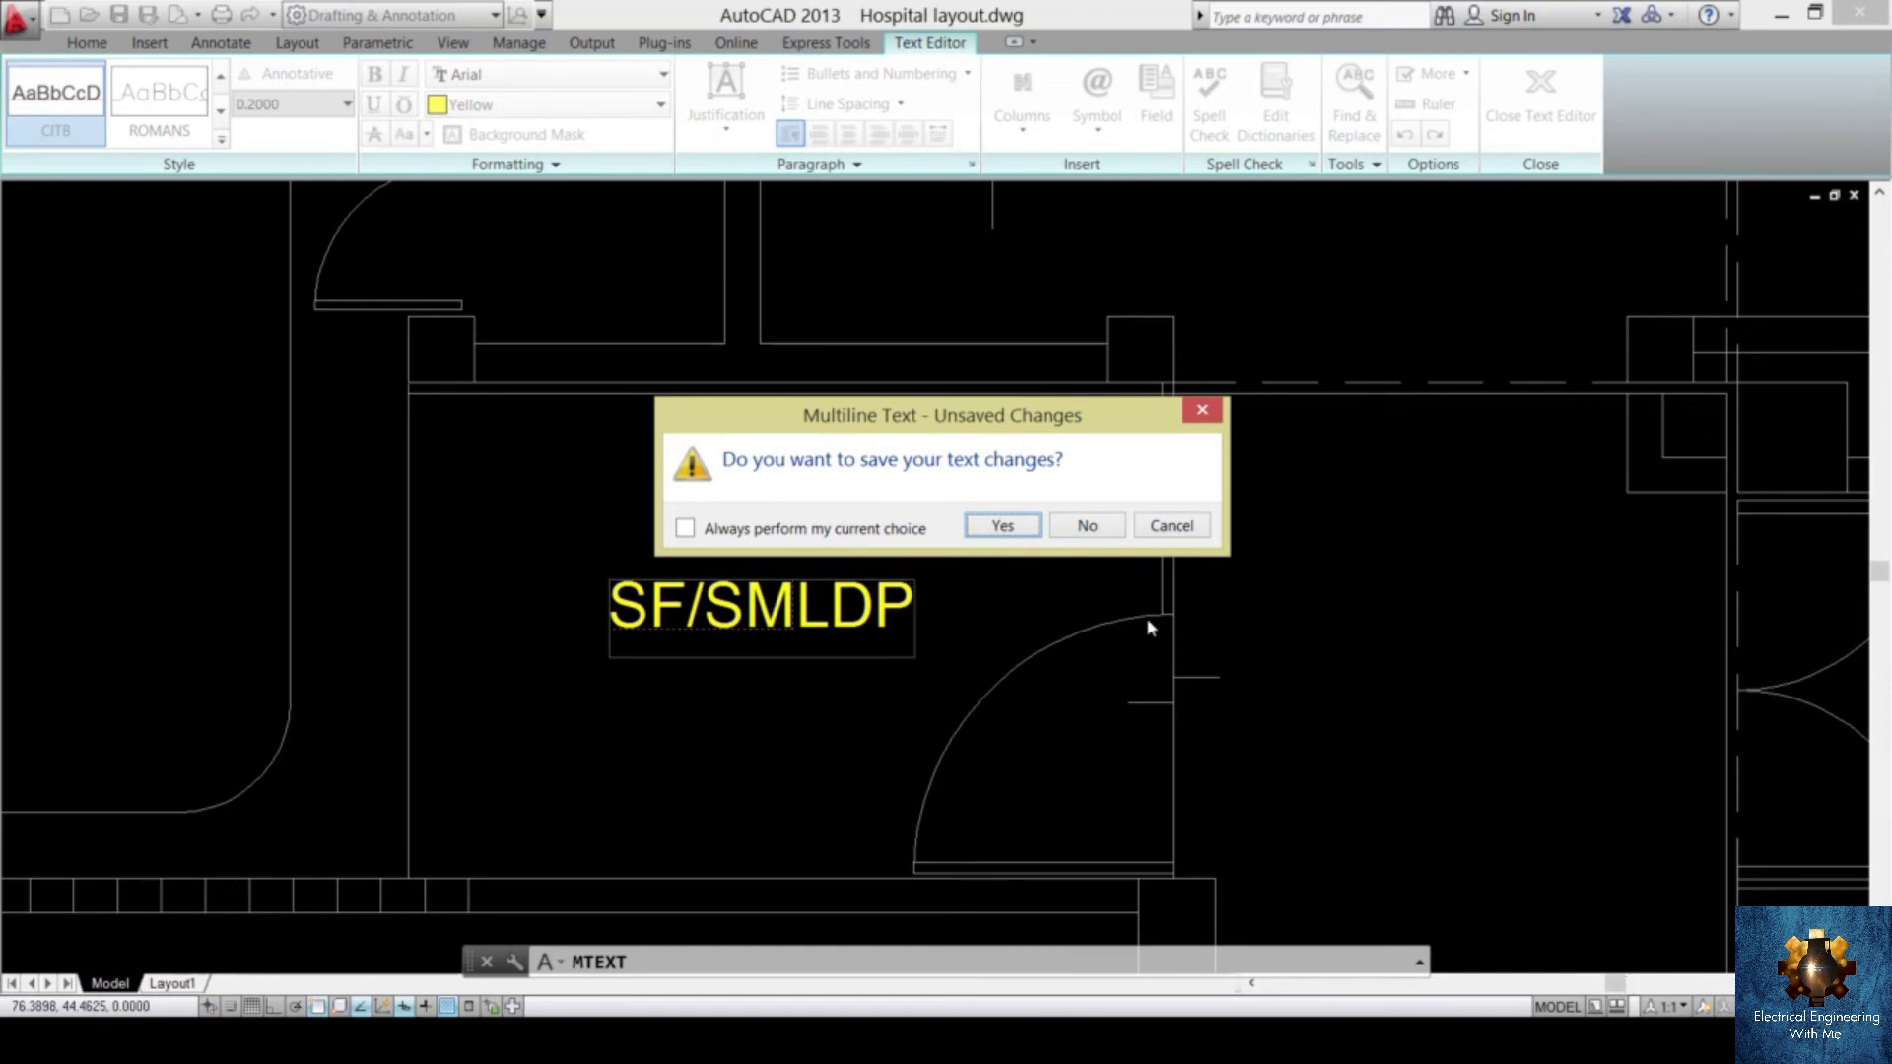
click(1003, 525)
- Scale the SF/SMLDP label to about 0.43 of its size so it matches the panel board symbol's width
click(791, 500)
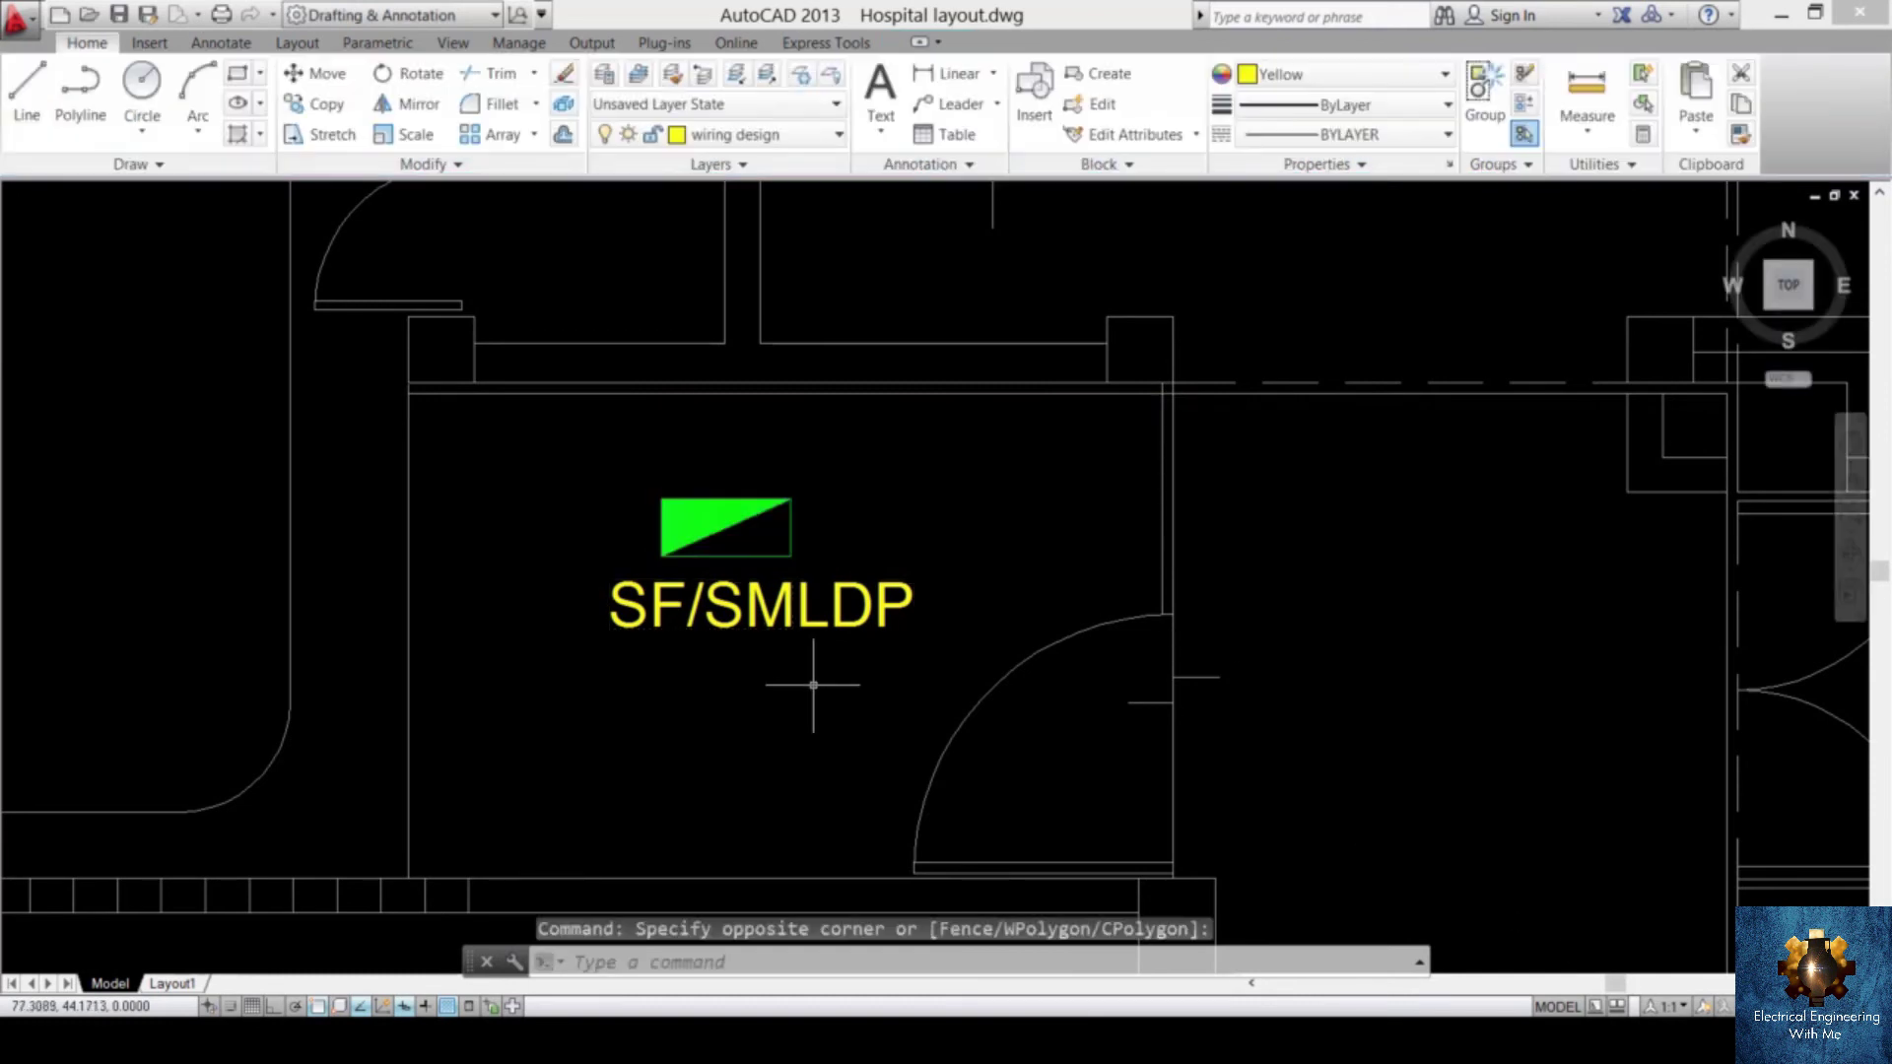
click(660, 557)
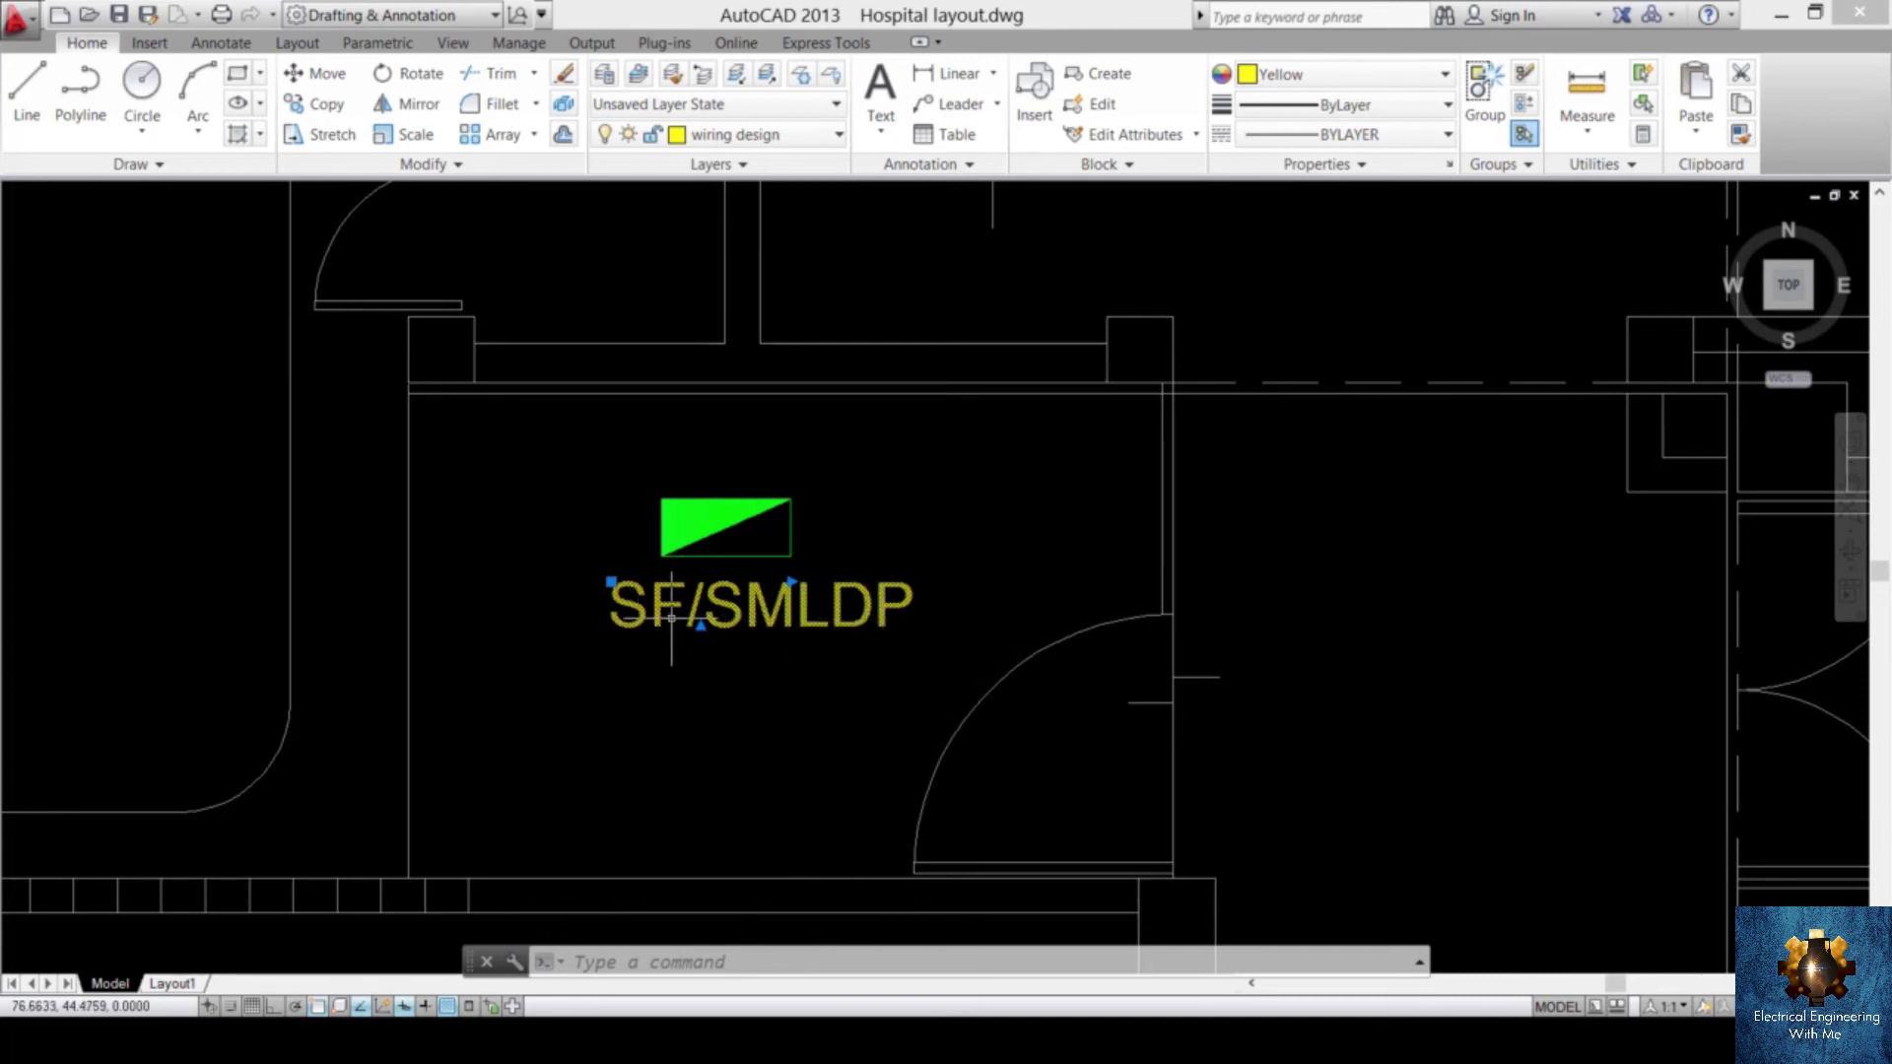
key(Return)
click(815, 605)
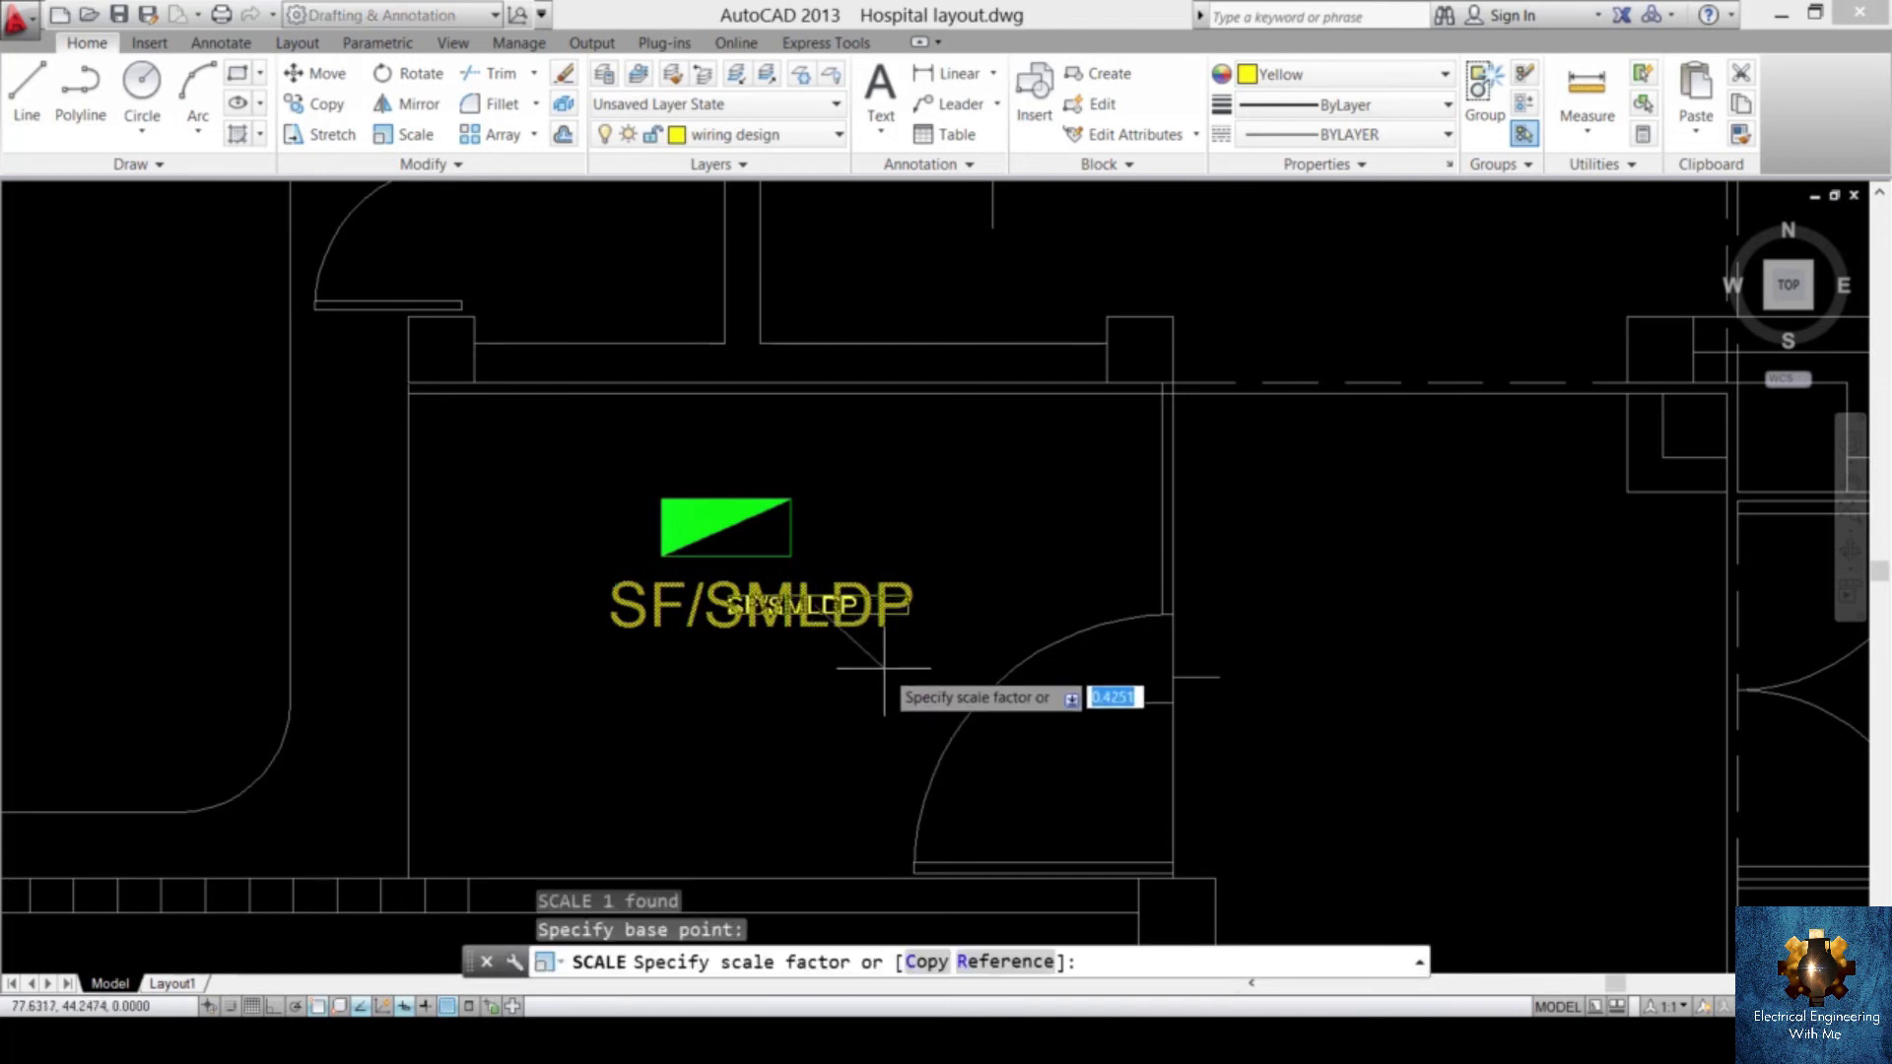
key(Escape)
click(934, 540)
key(Escape)
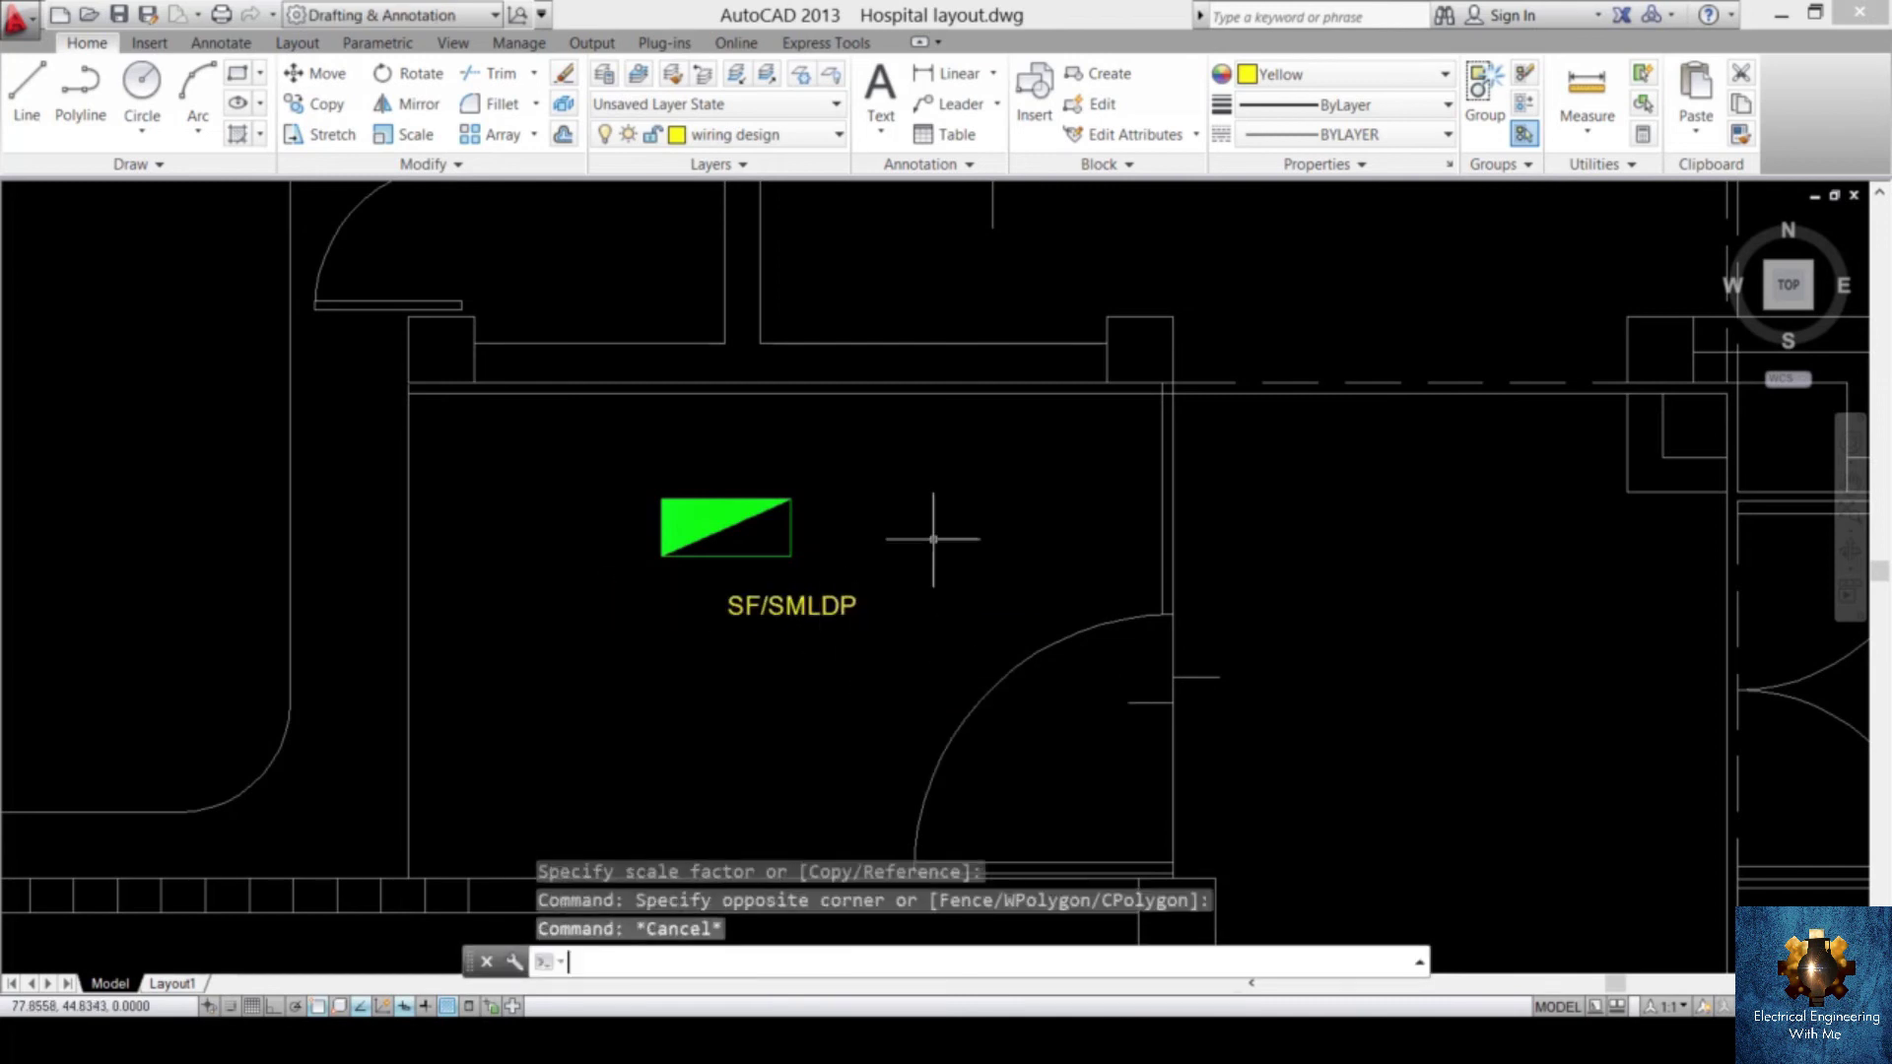
- Set the object colour of the SF/SMLDP label to Green
click(820, 606)
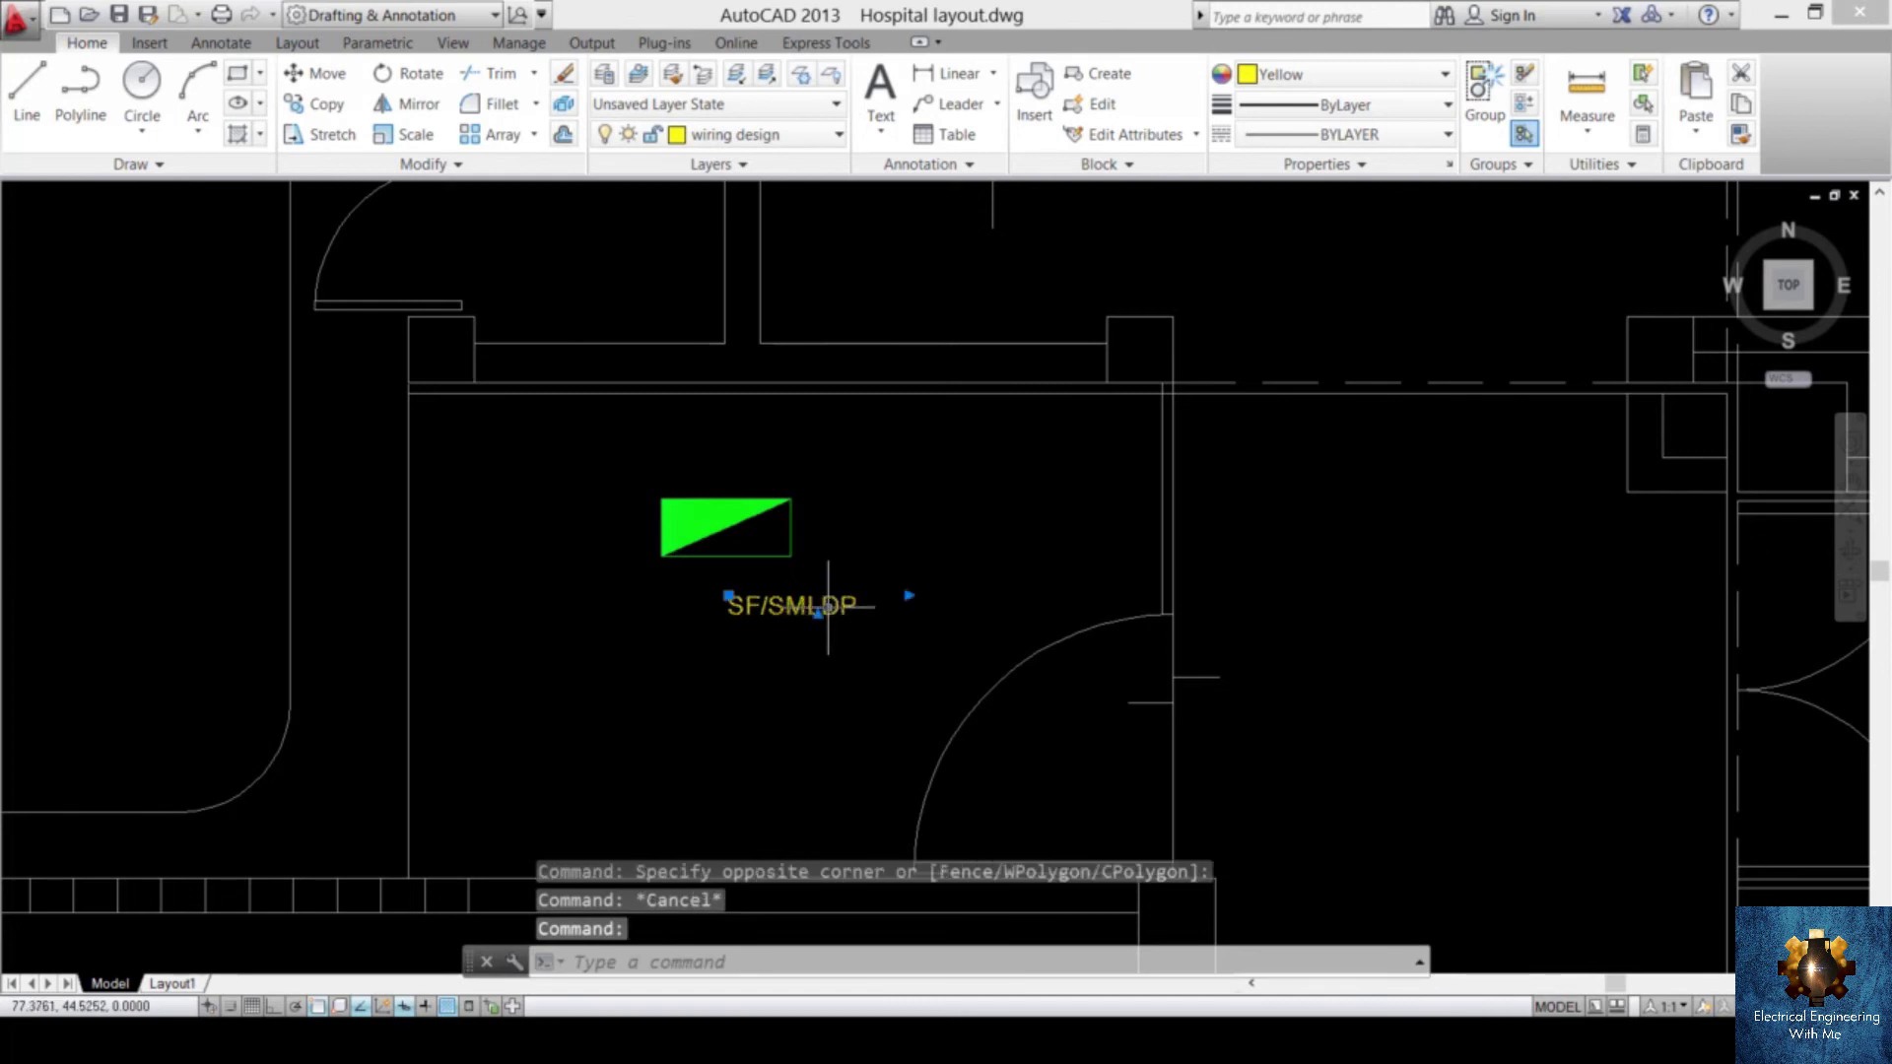
click(1414, 76)
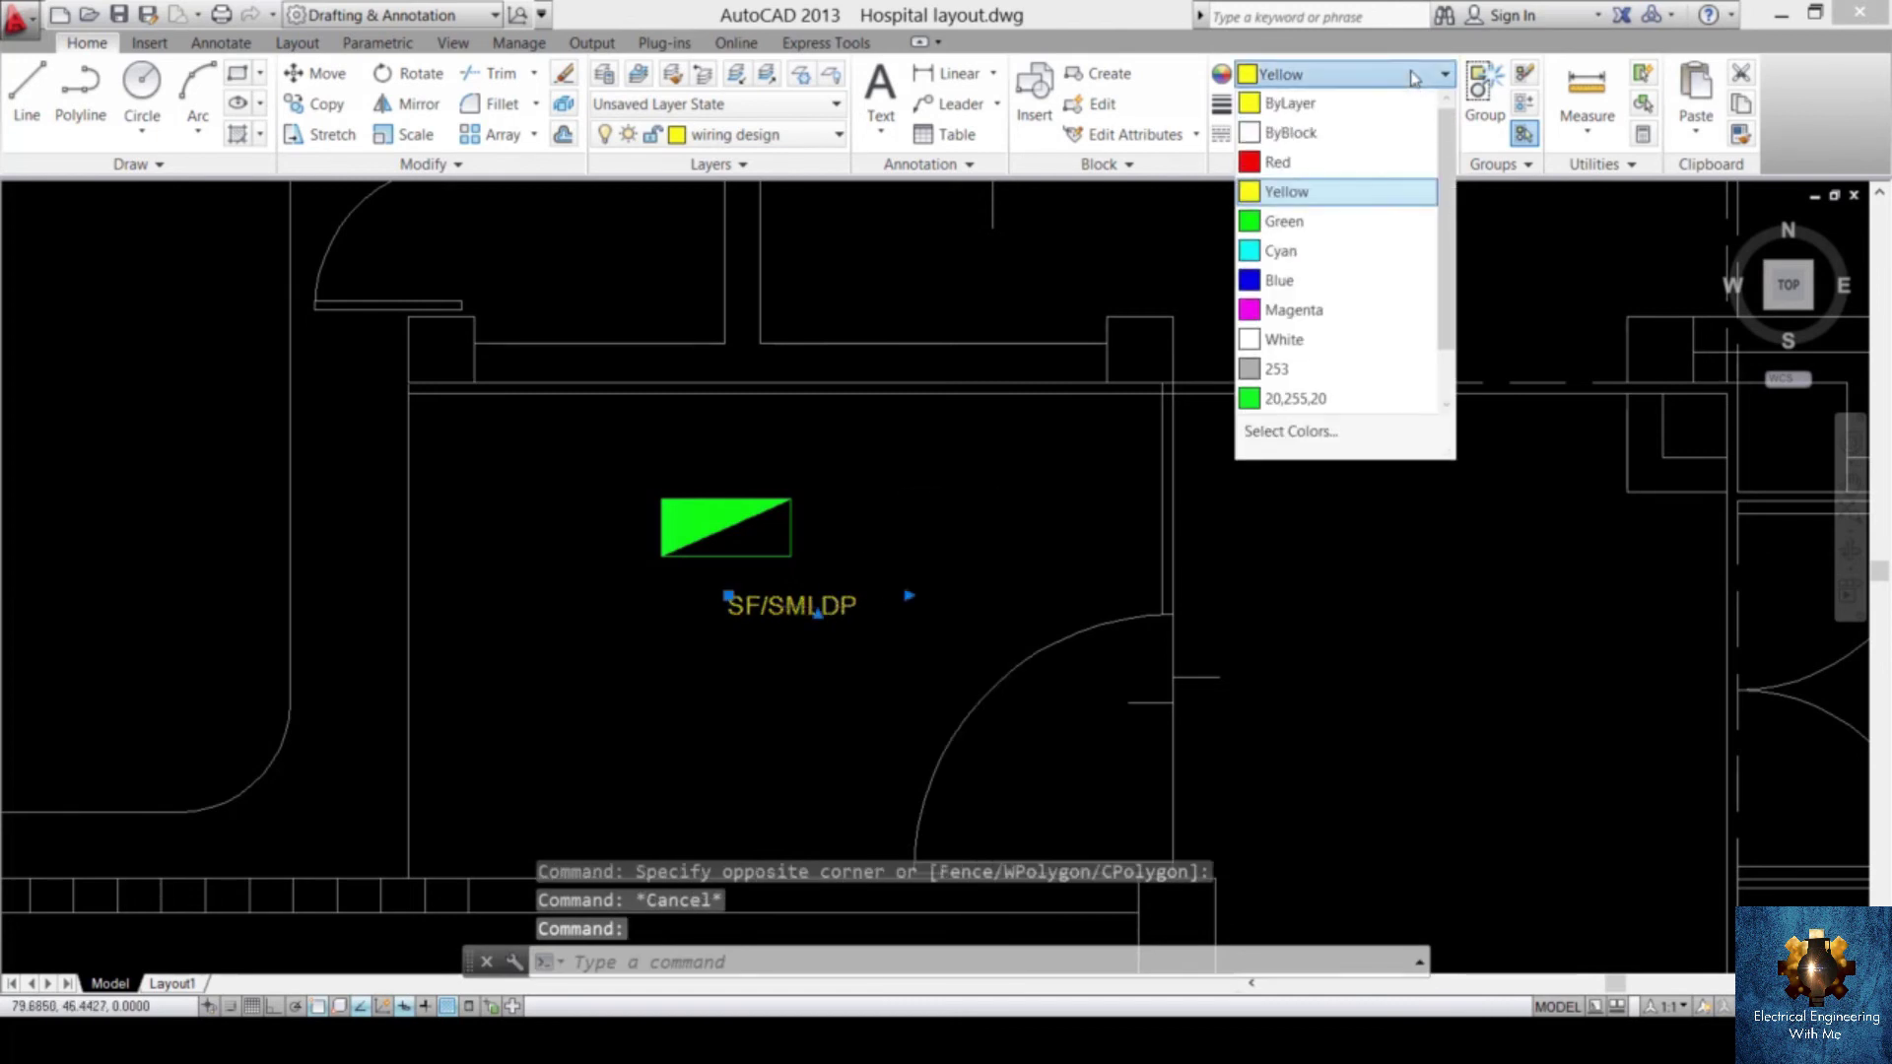
click(1284, 221)
- Move the panel board symbol and label up against the room's north wall, and place the label directly beneath the symbol
click(844, 477)
click(727, 474)
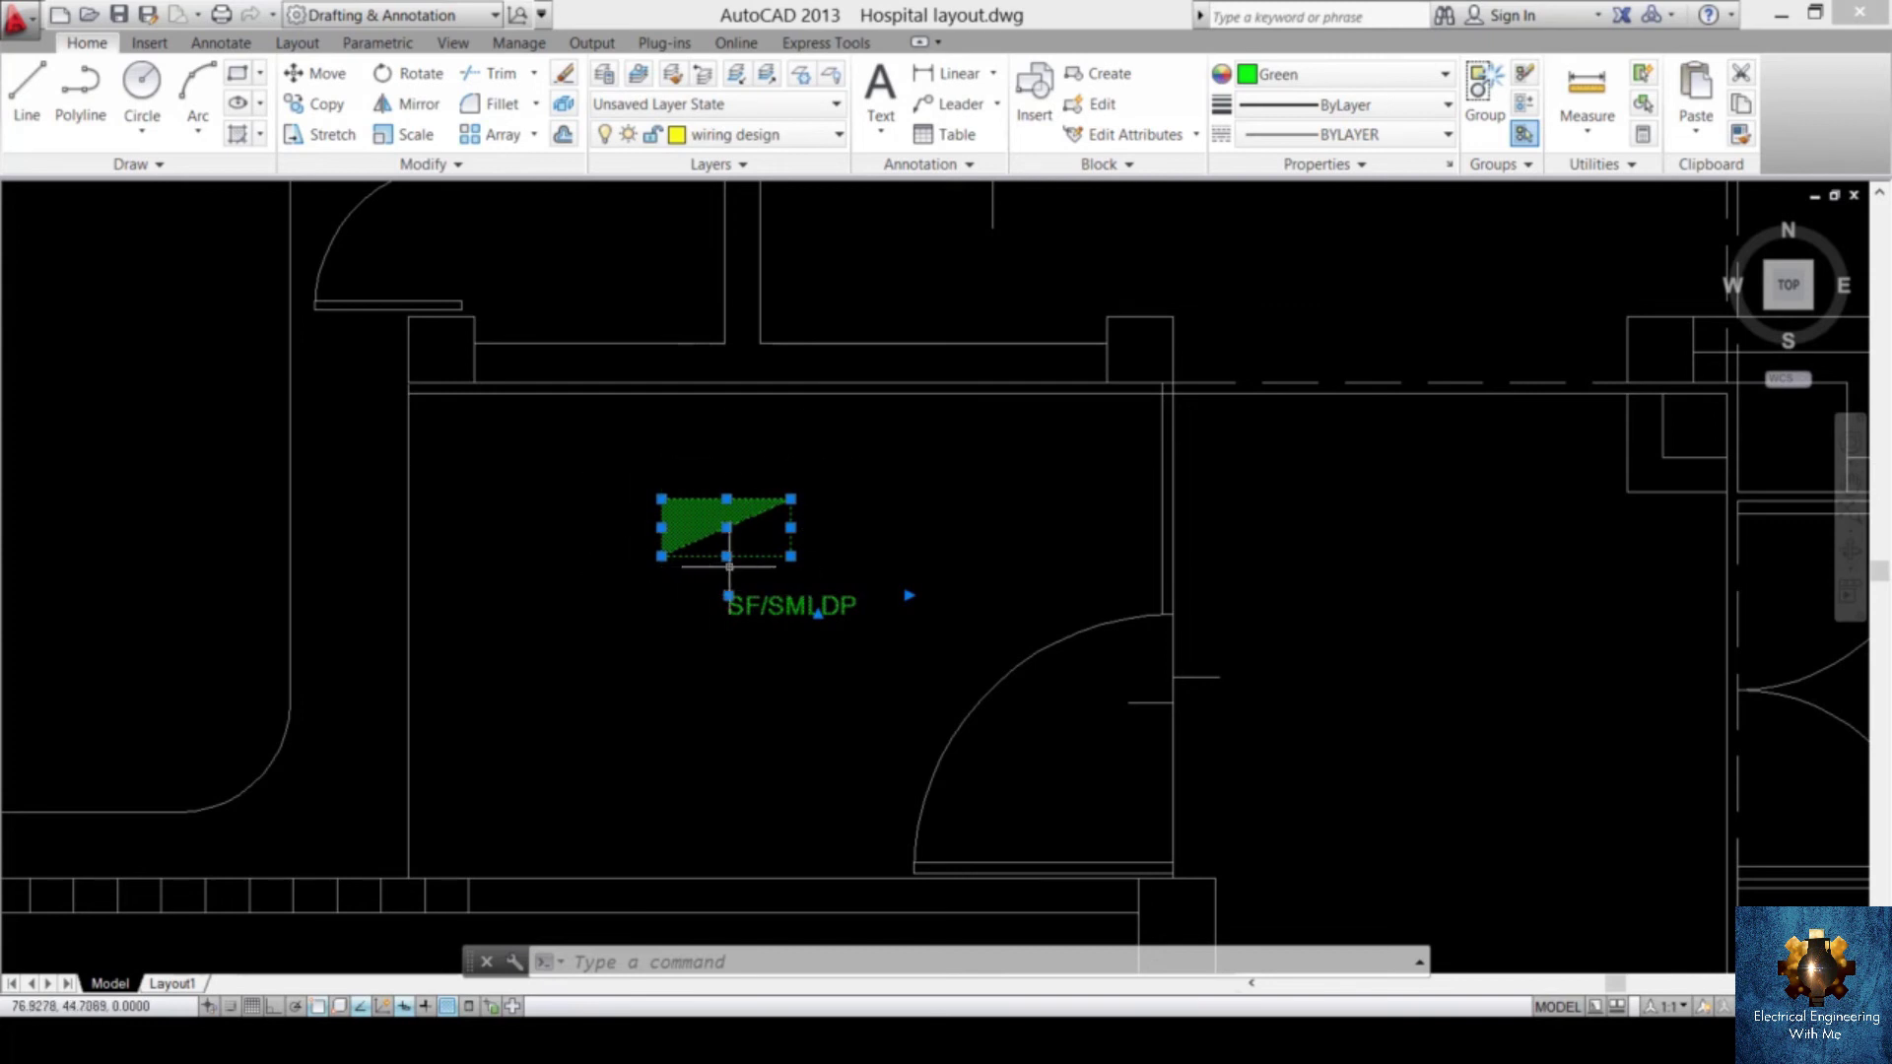
text(m)
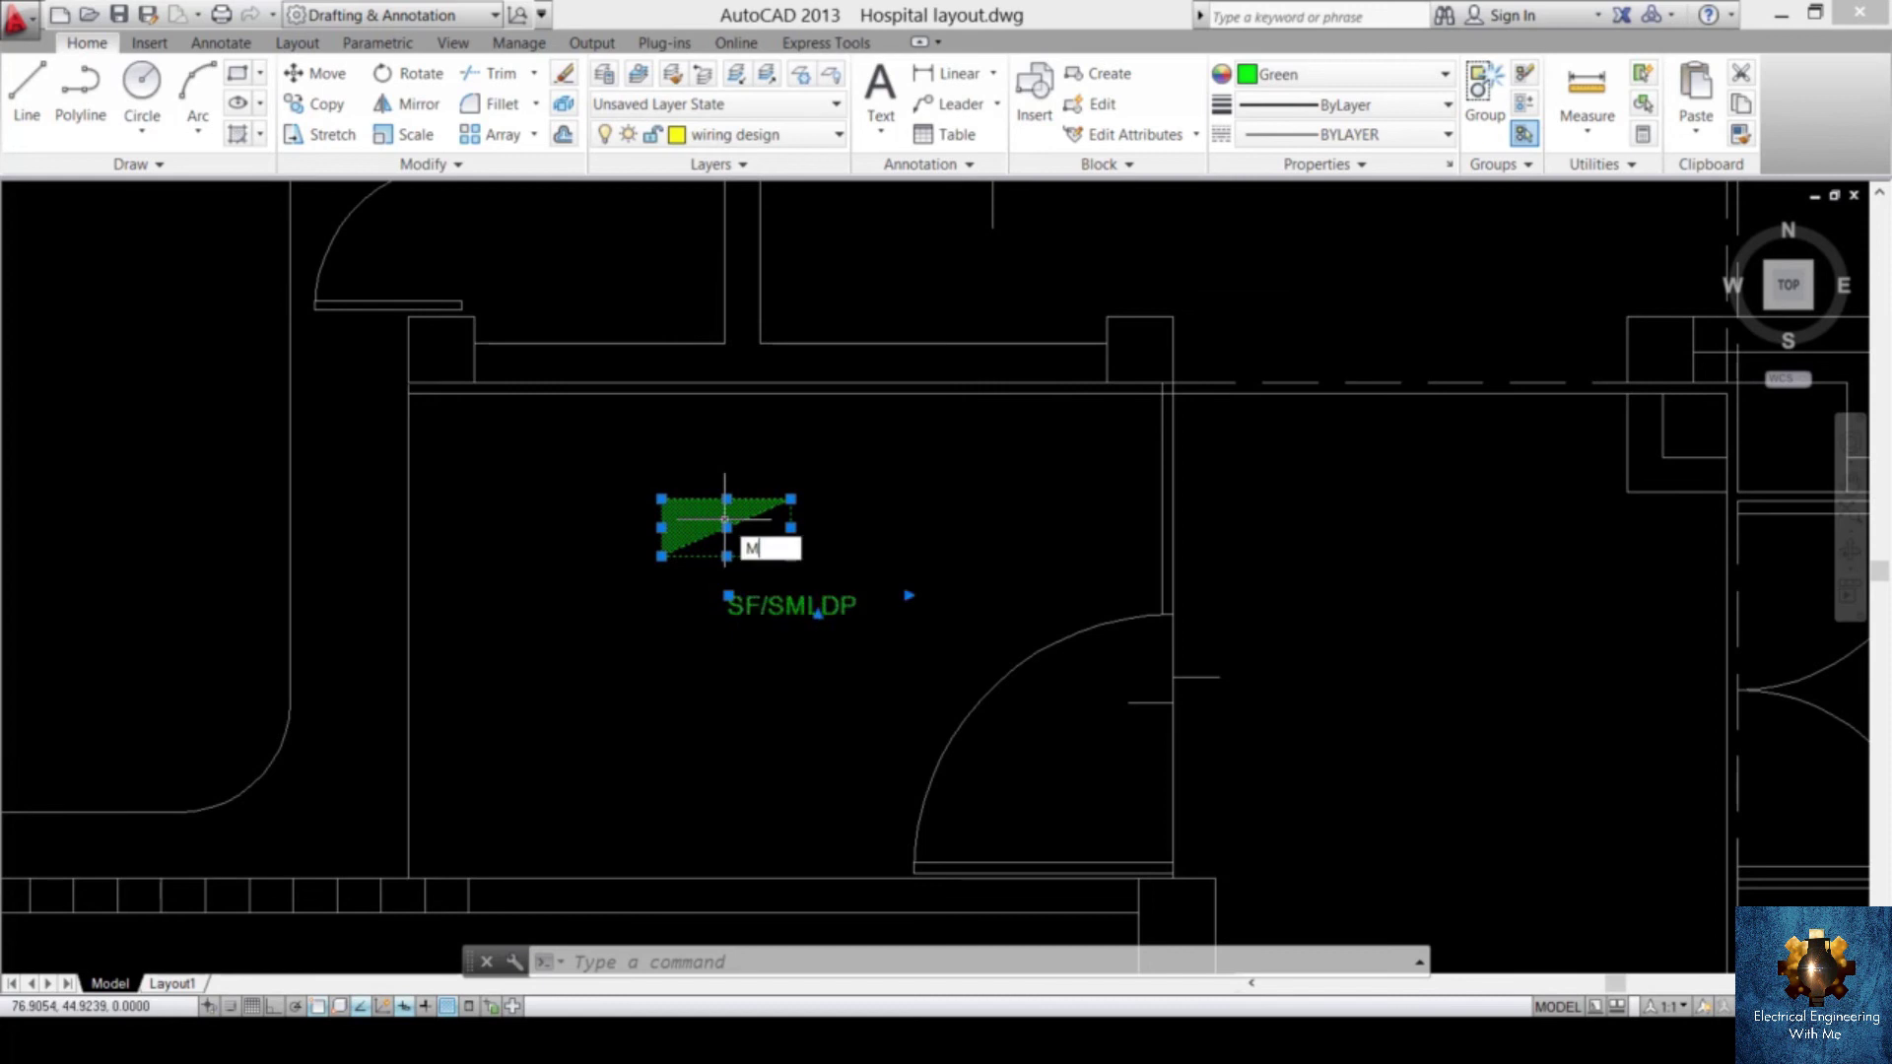
key(Return)
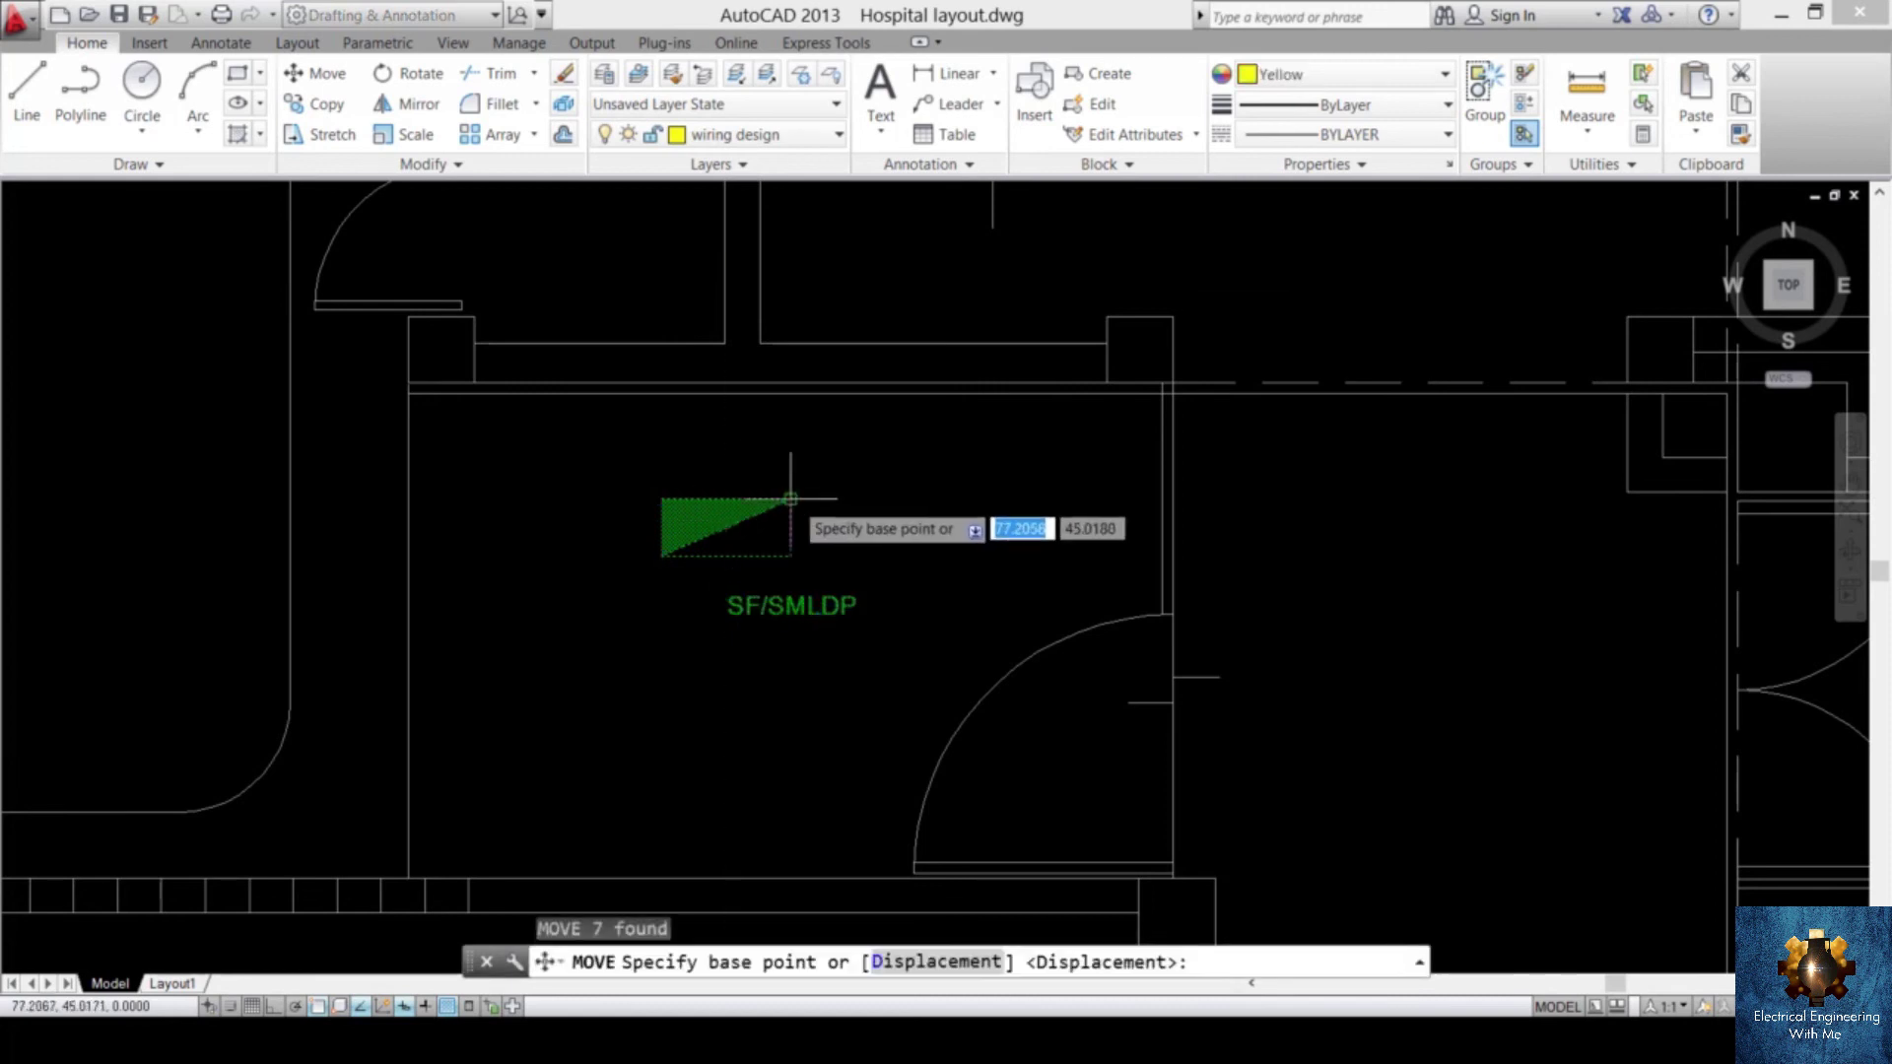
click(726, 500)
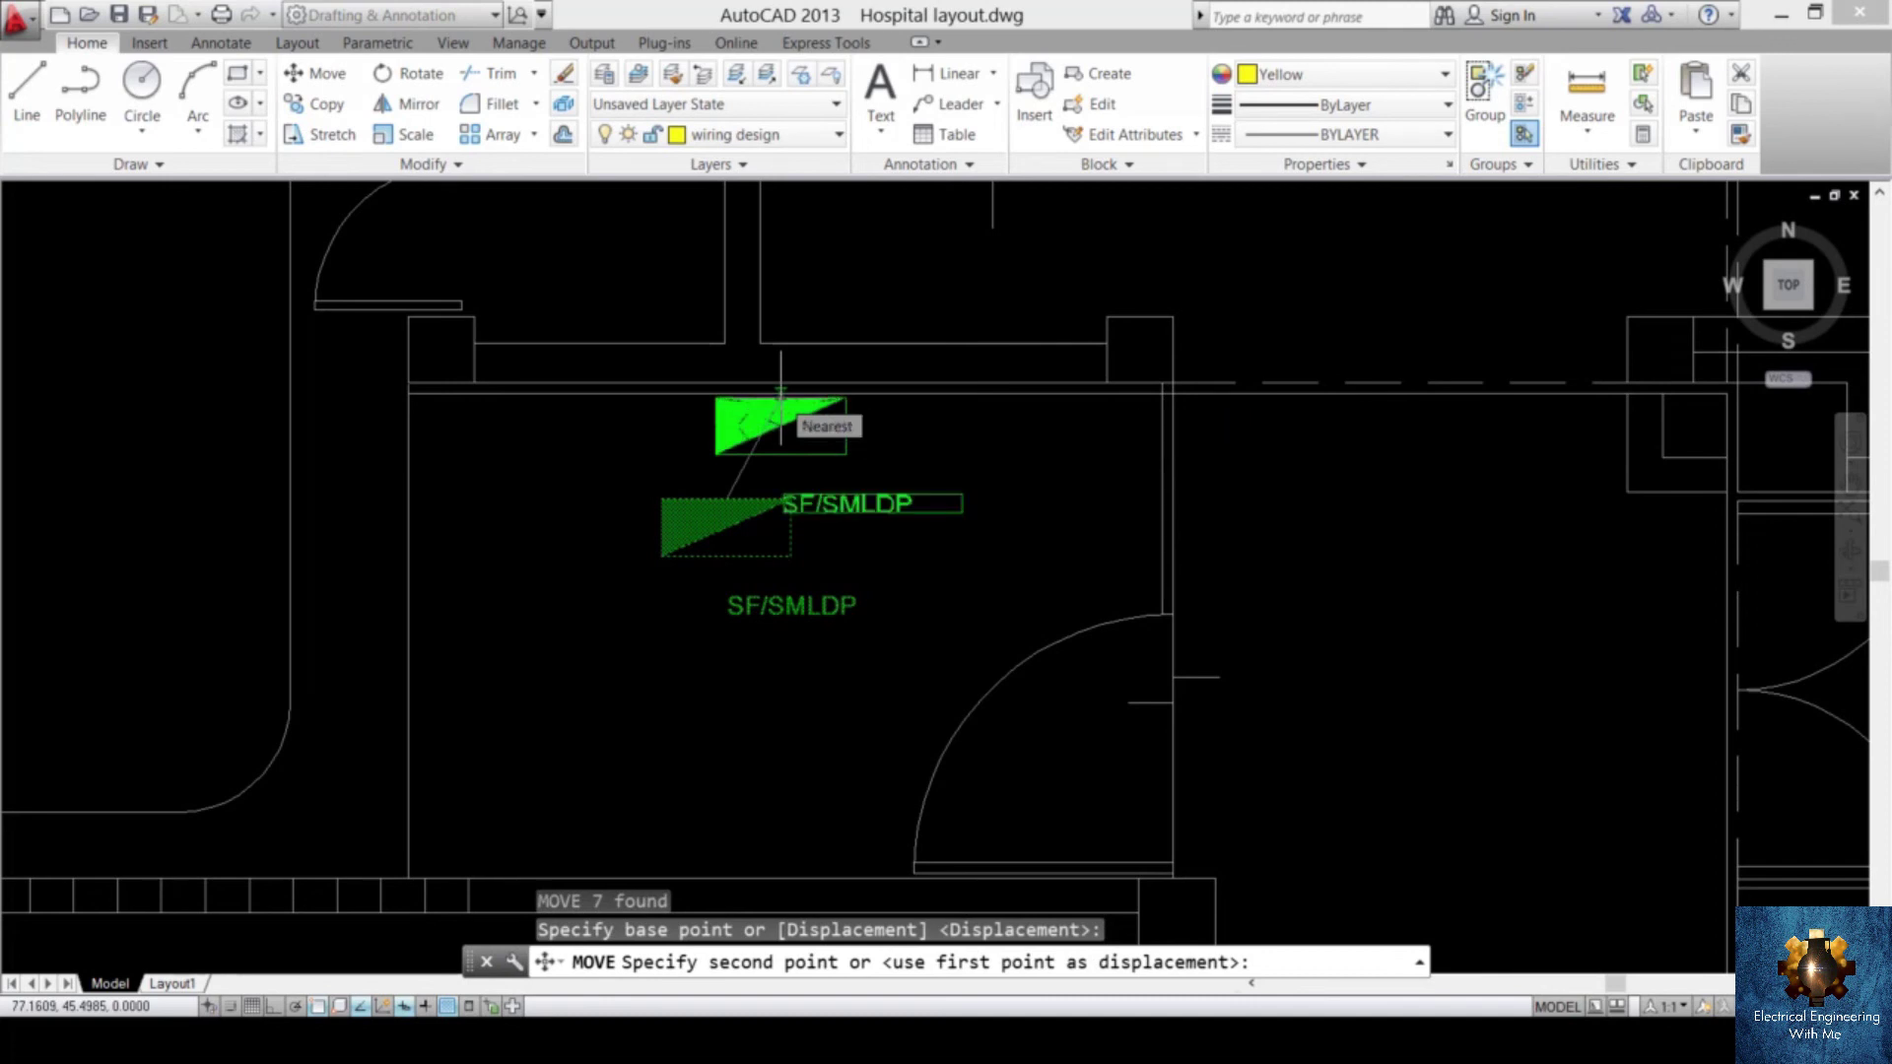
scroll(781, 392, up, 6)
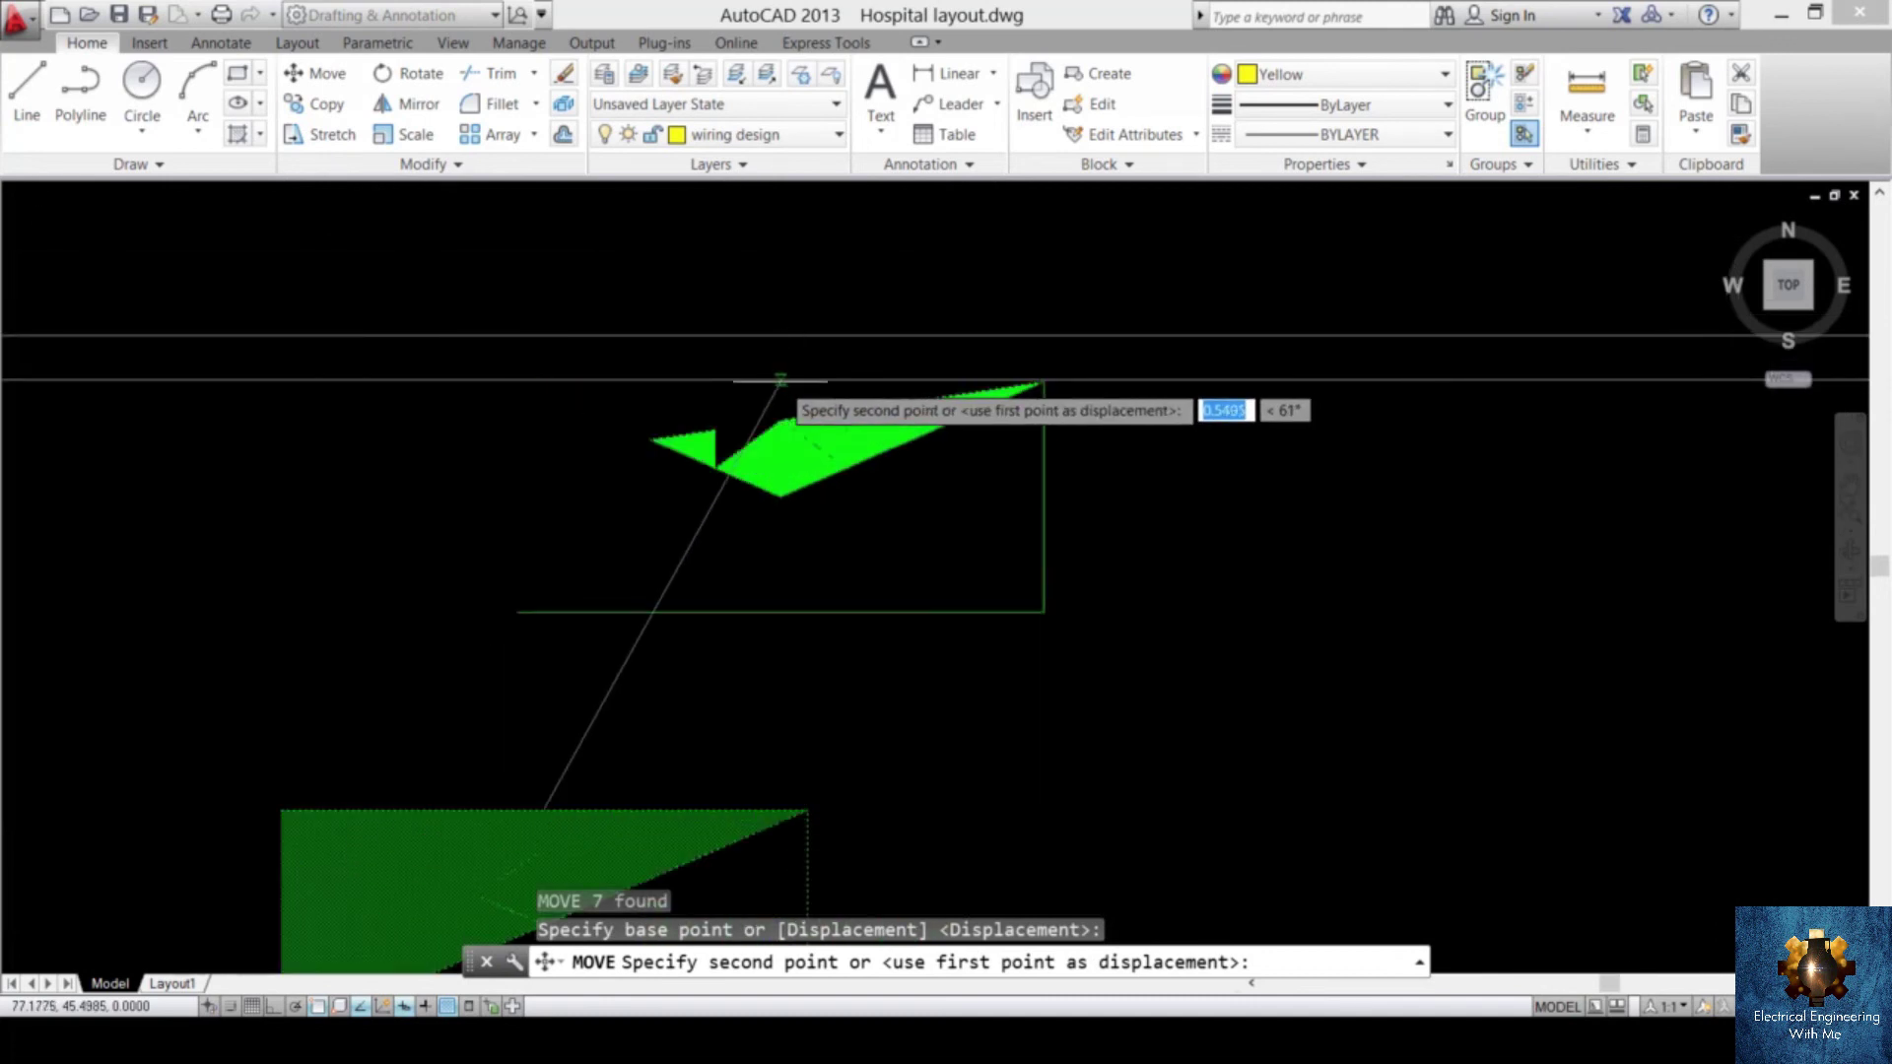
scroll(781, 380, down, 6)
click(941, 596)
click(941, 597)
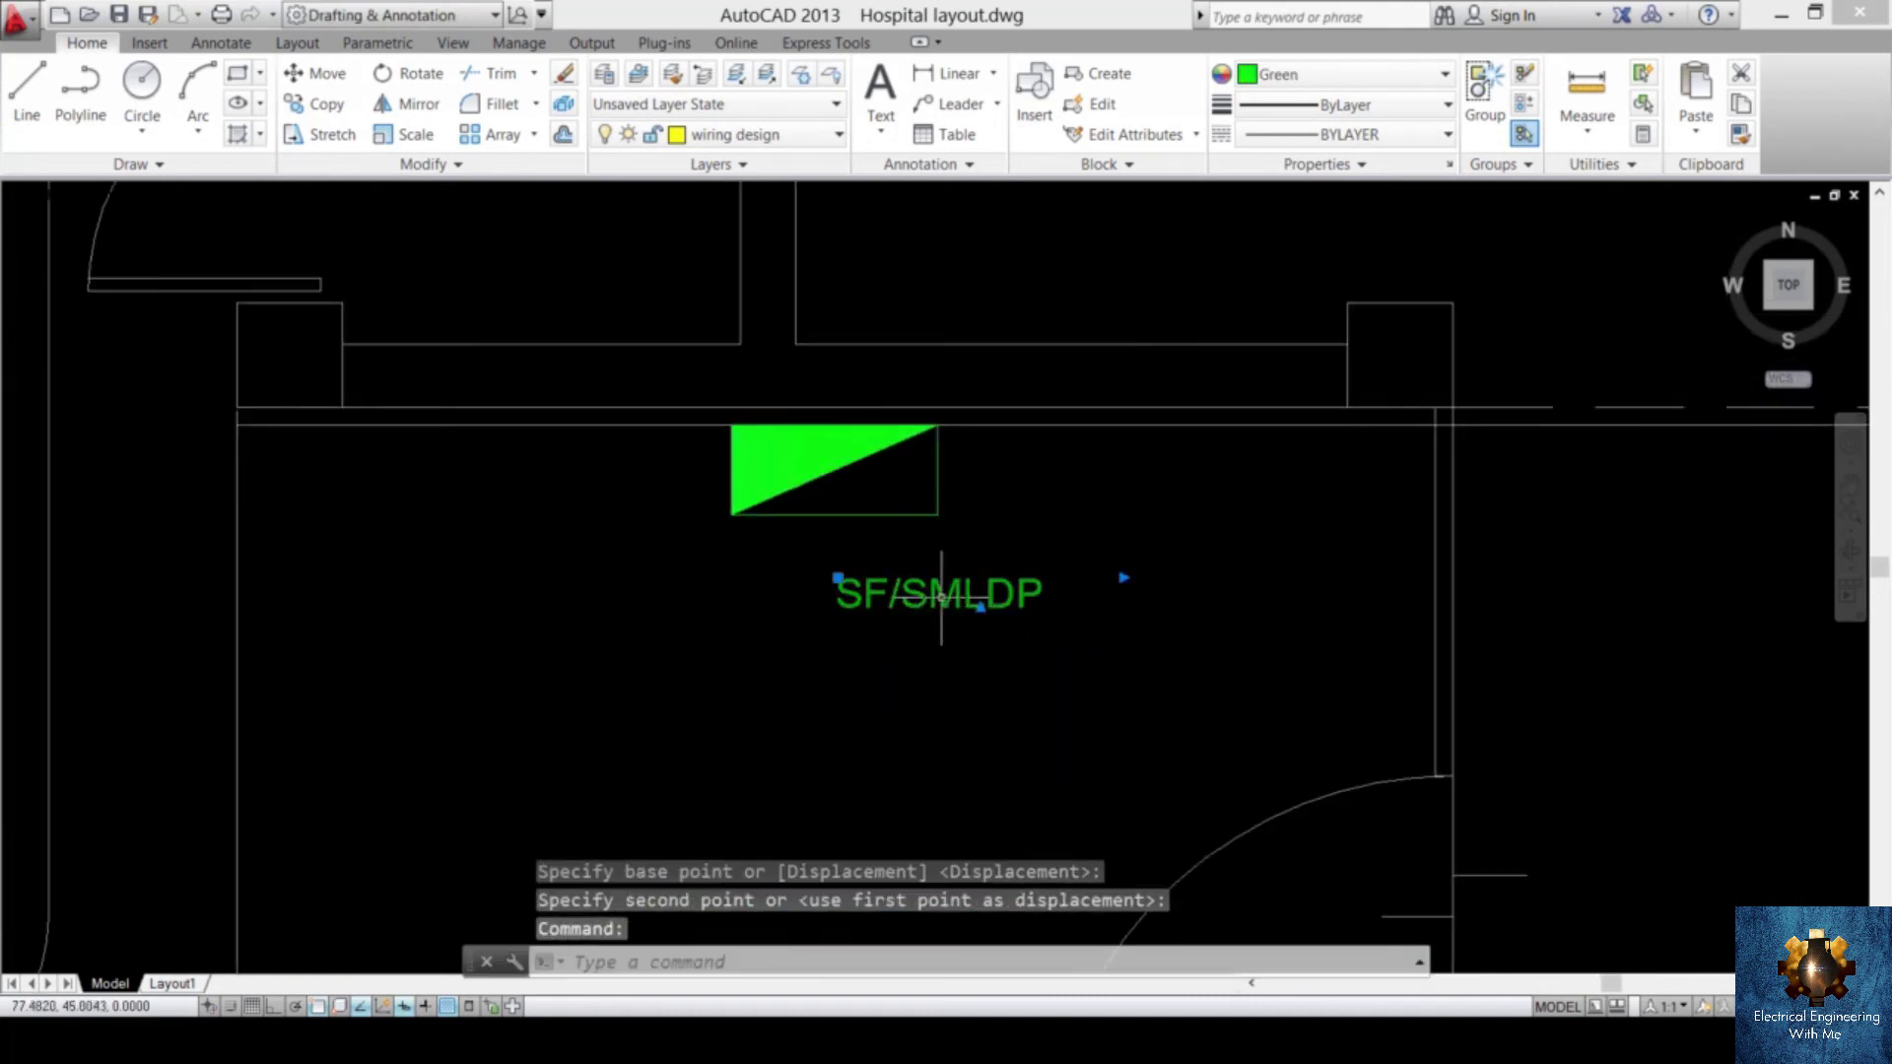
drag(941, 596, 830, 549)
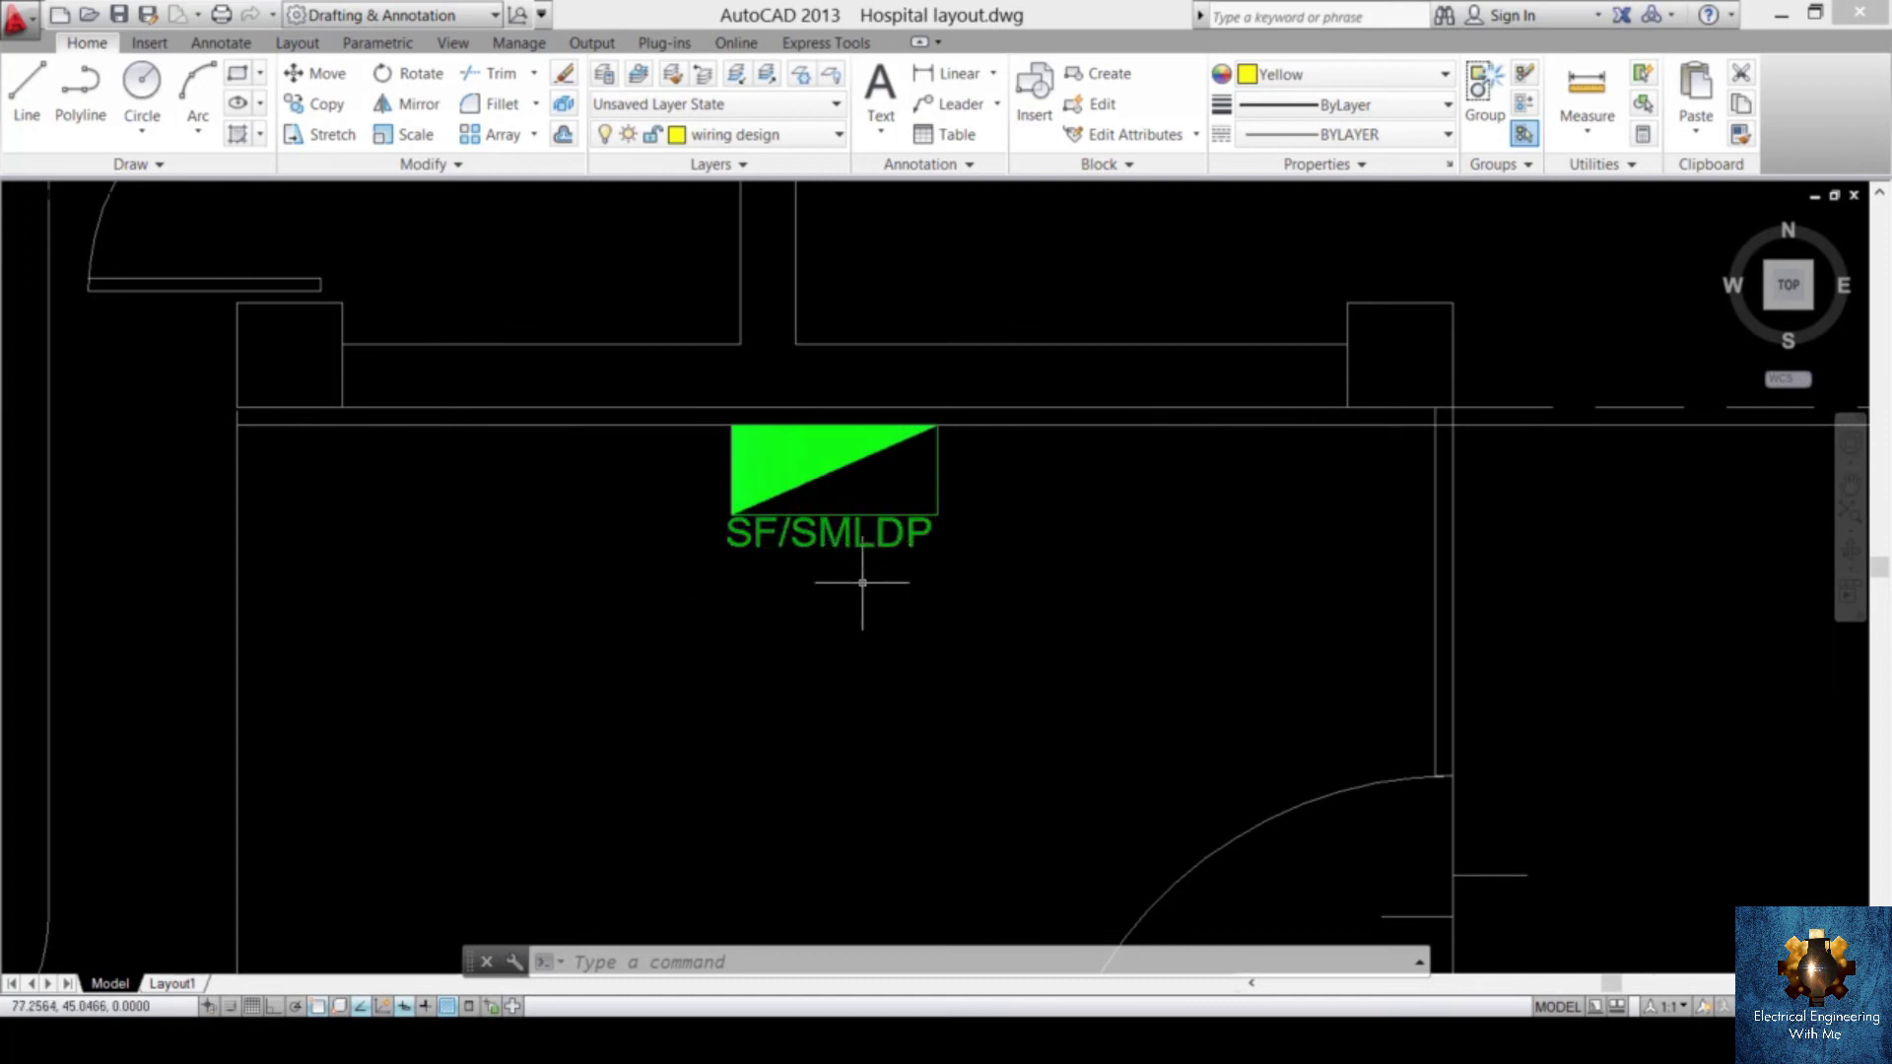
- Convert the panel board symbol and its label into a block named SFSMLDP
click(652, 587)
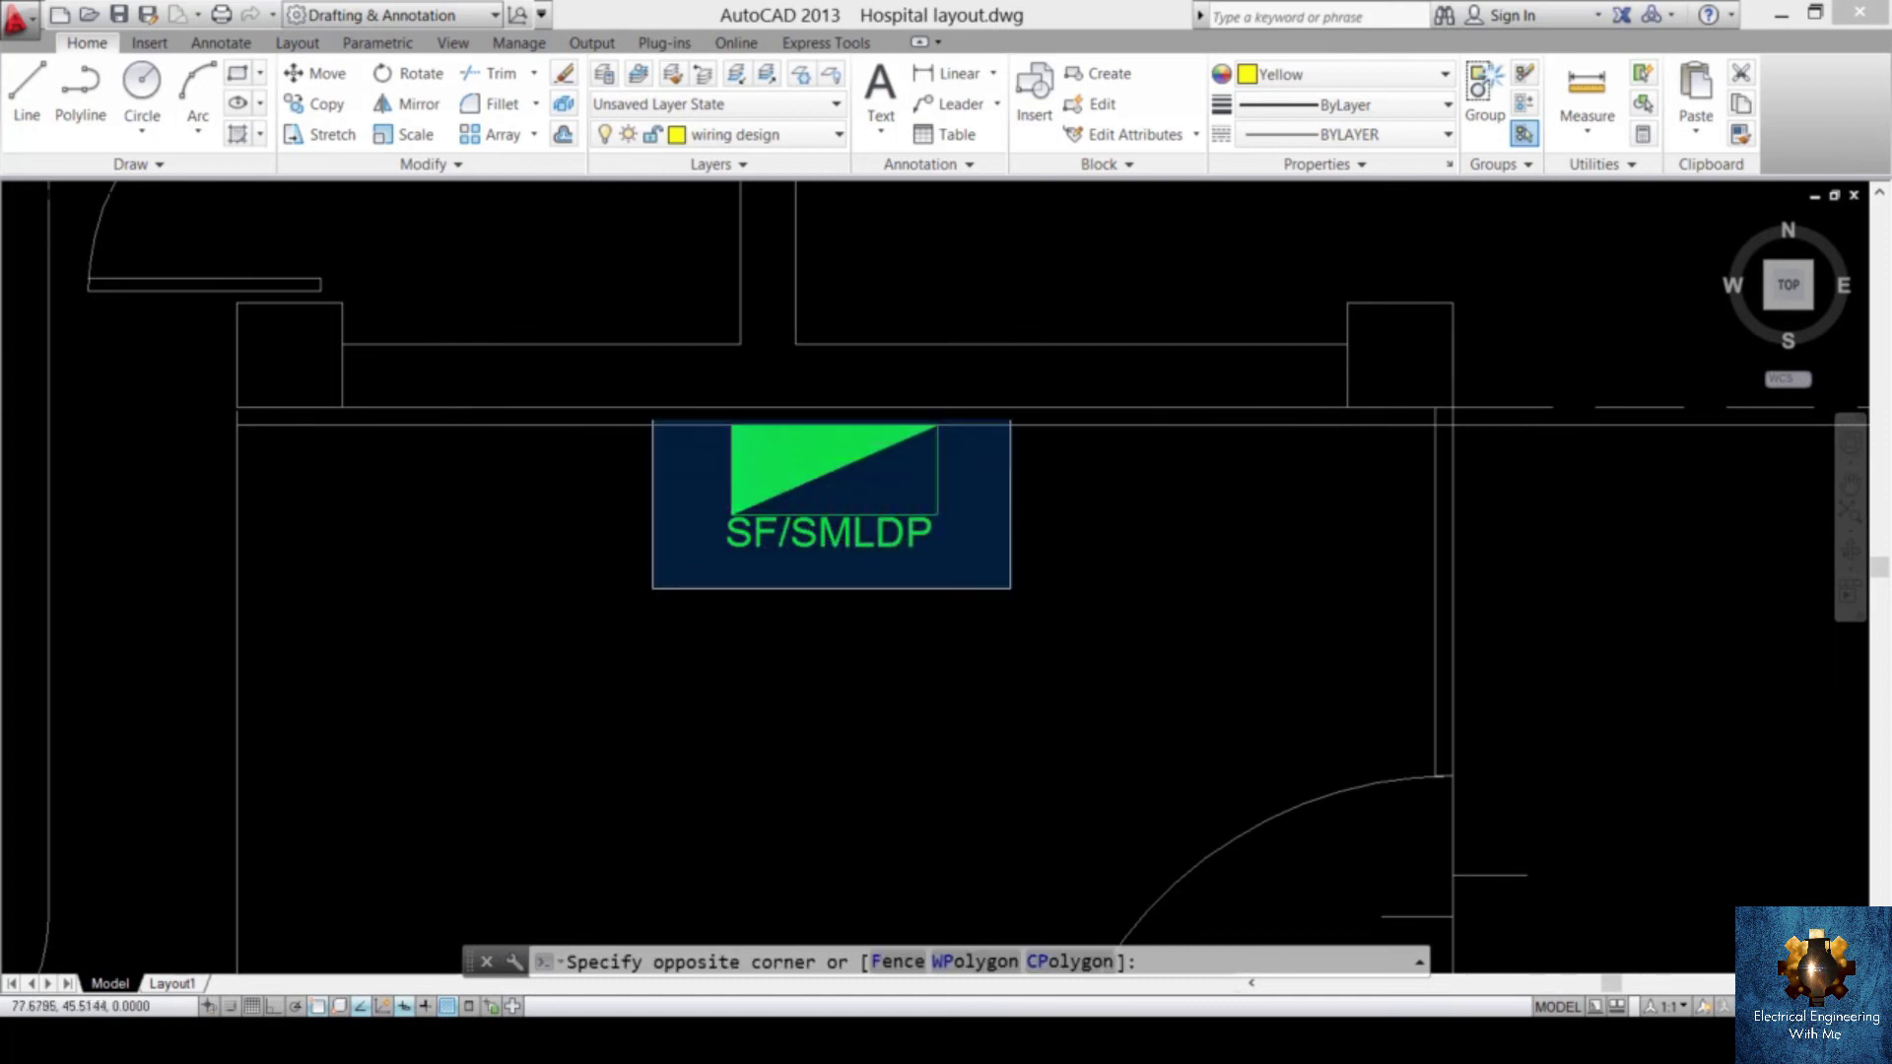
click(1043, 383)
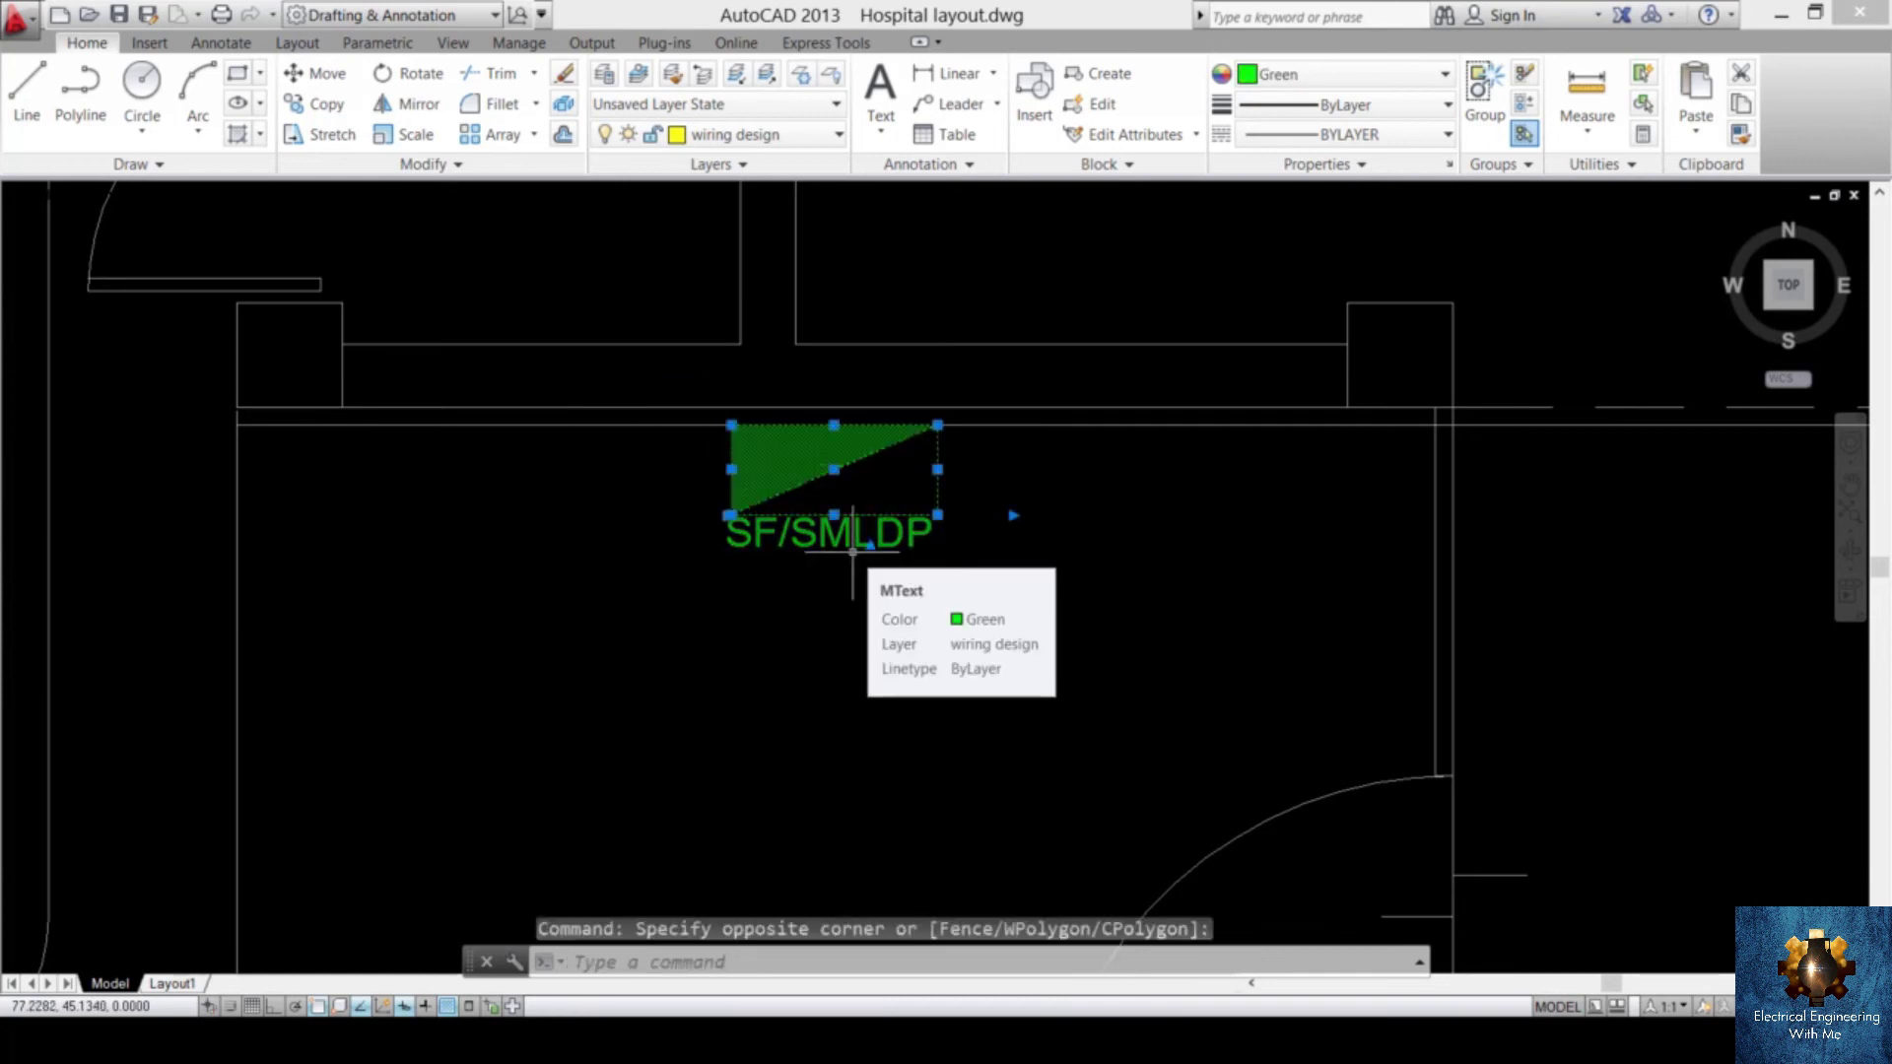
text(b)
key(Return)
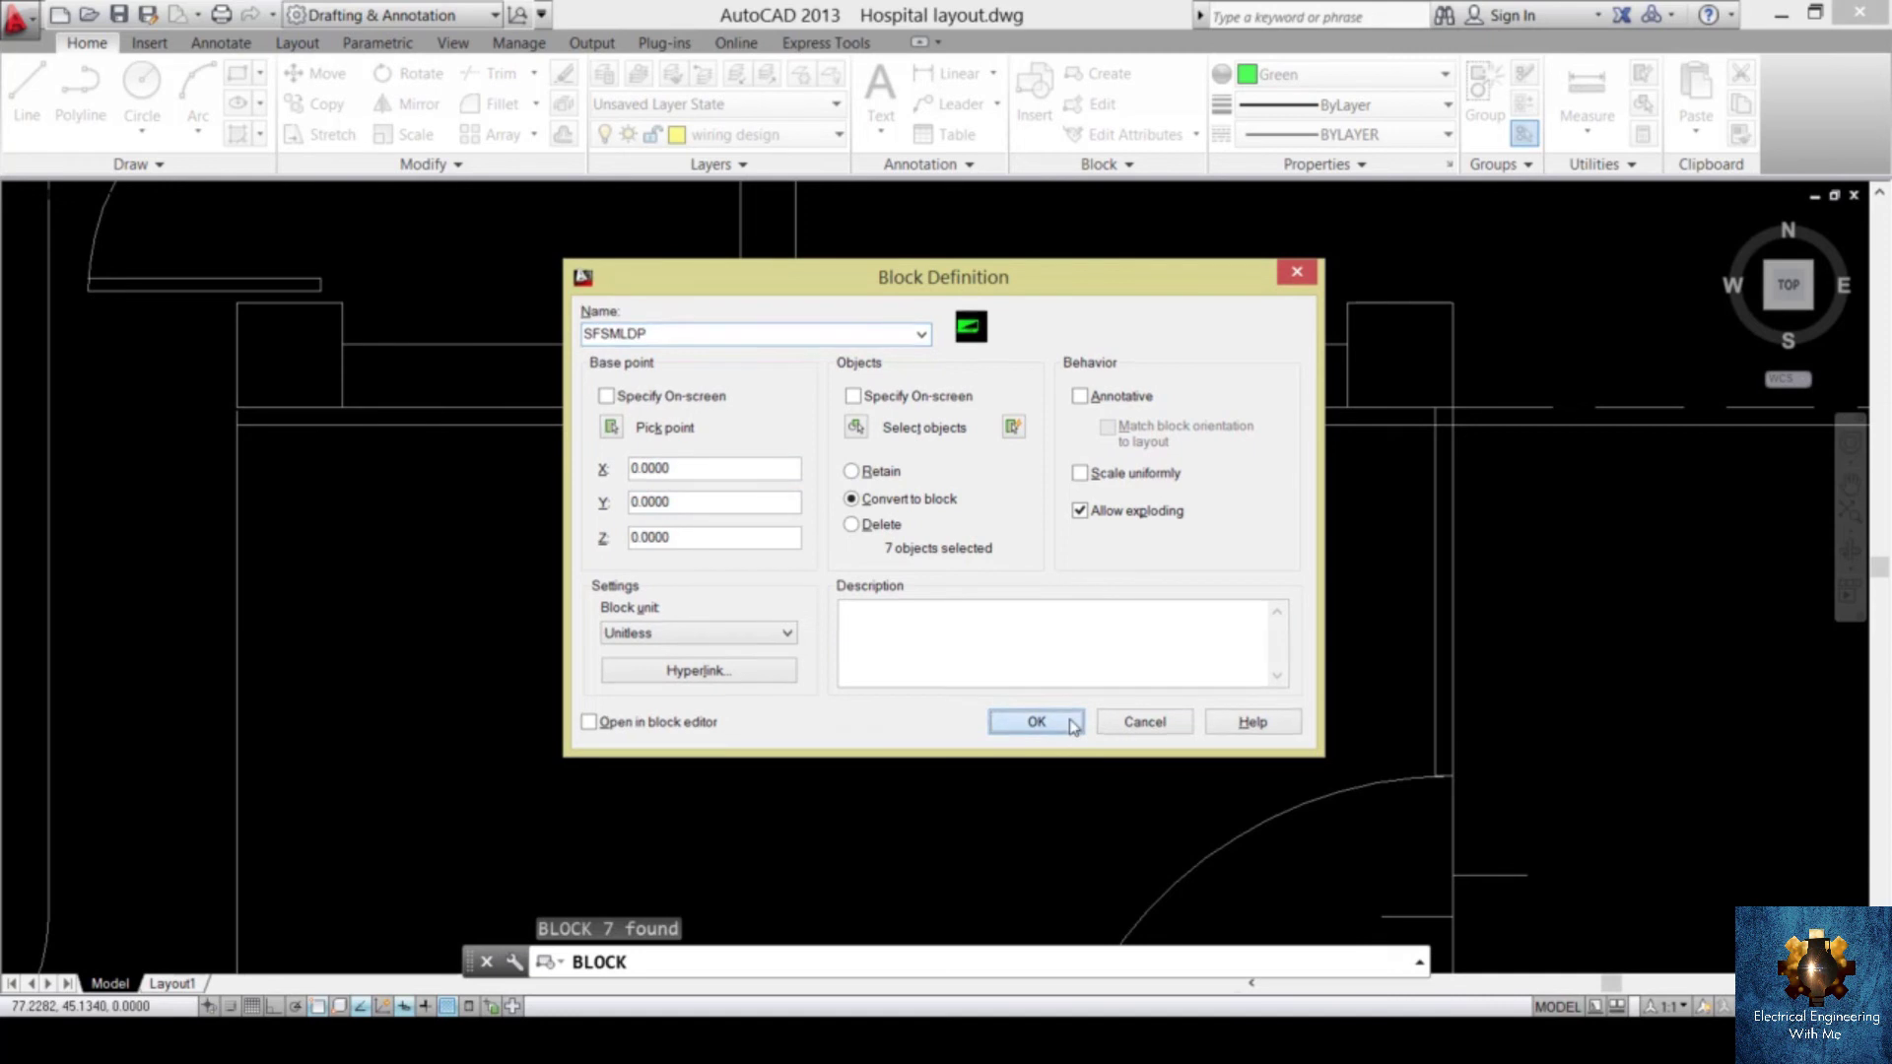
click(1036, 722)
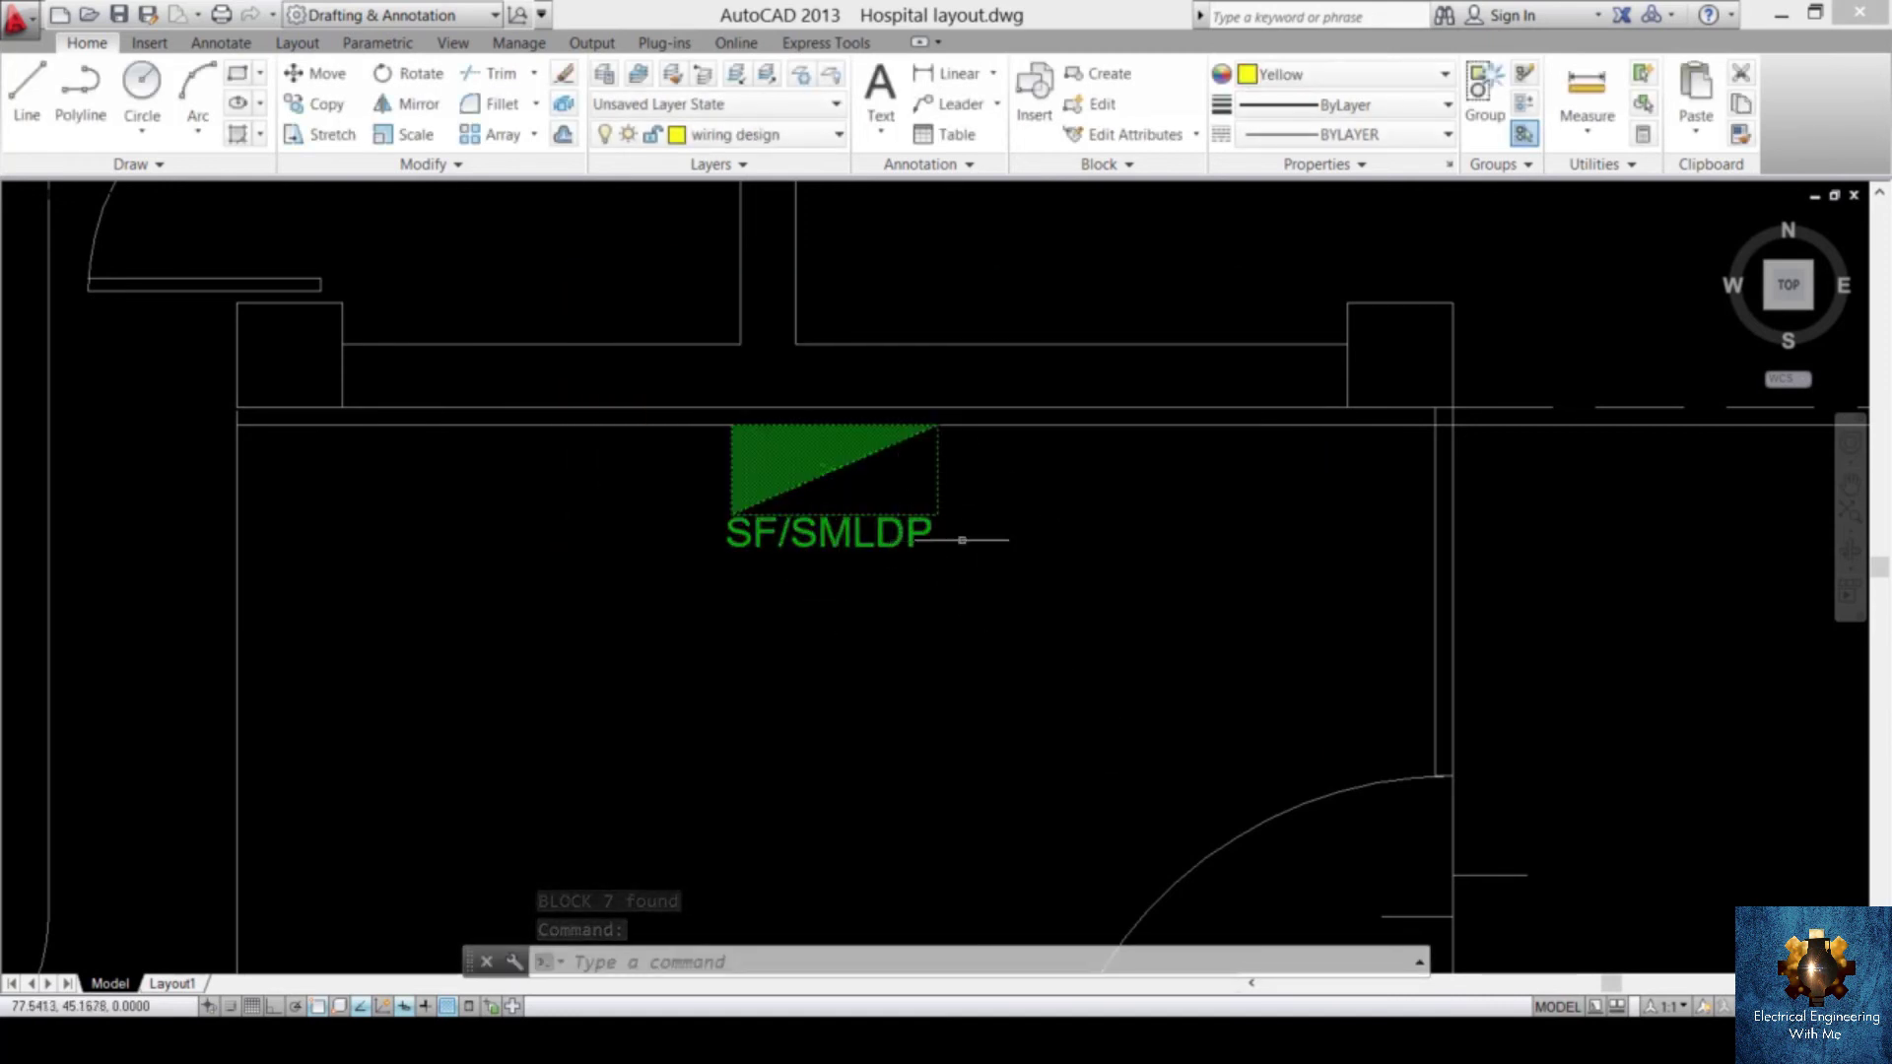
key(Escape)
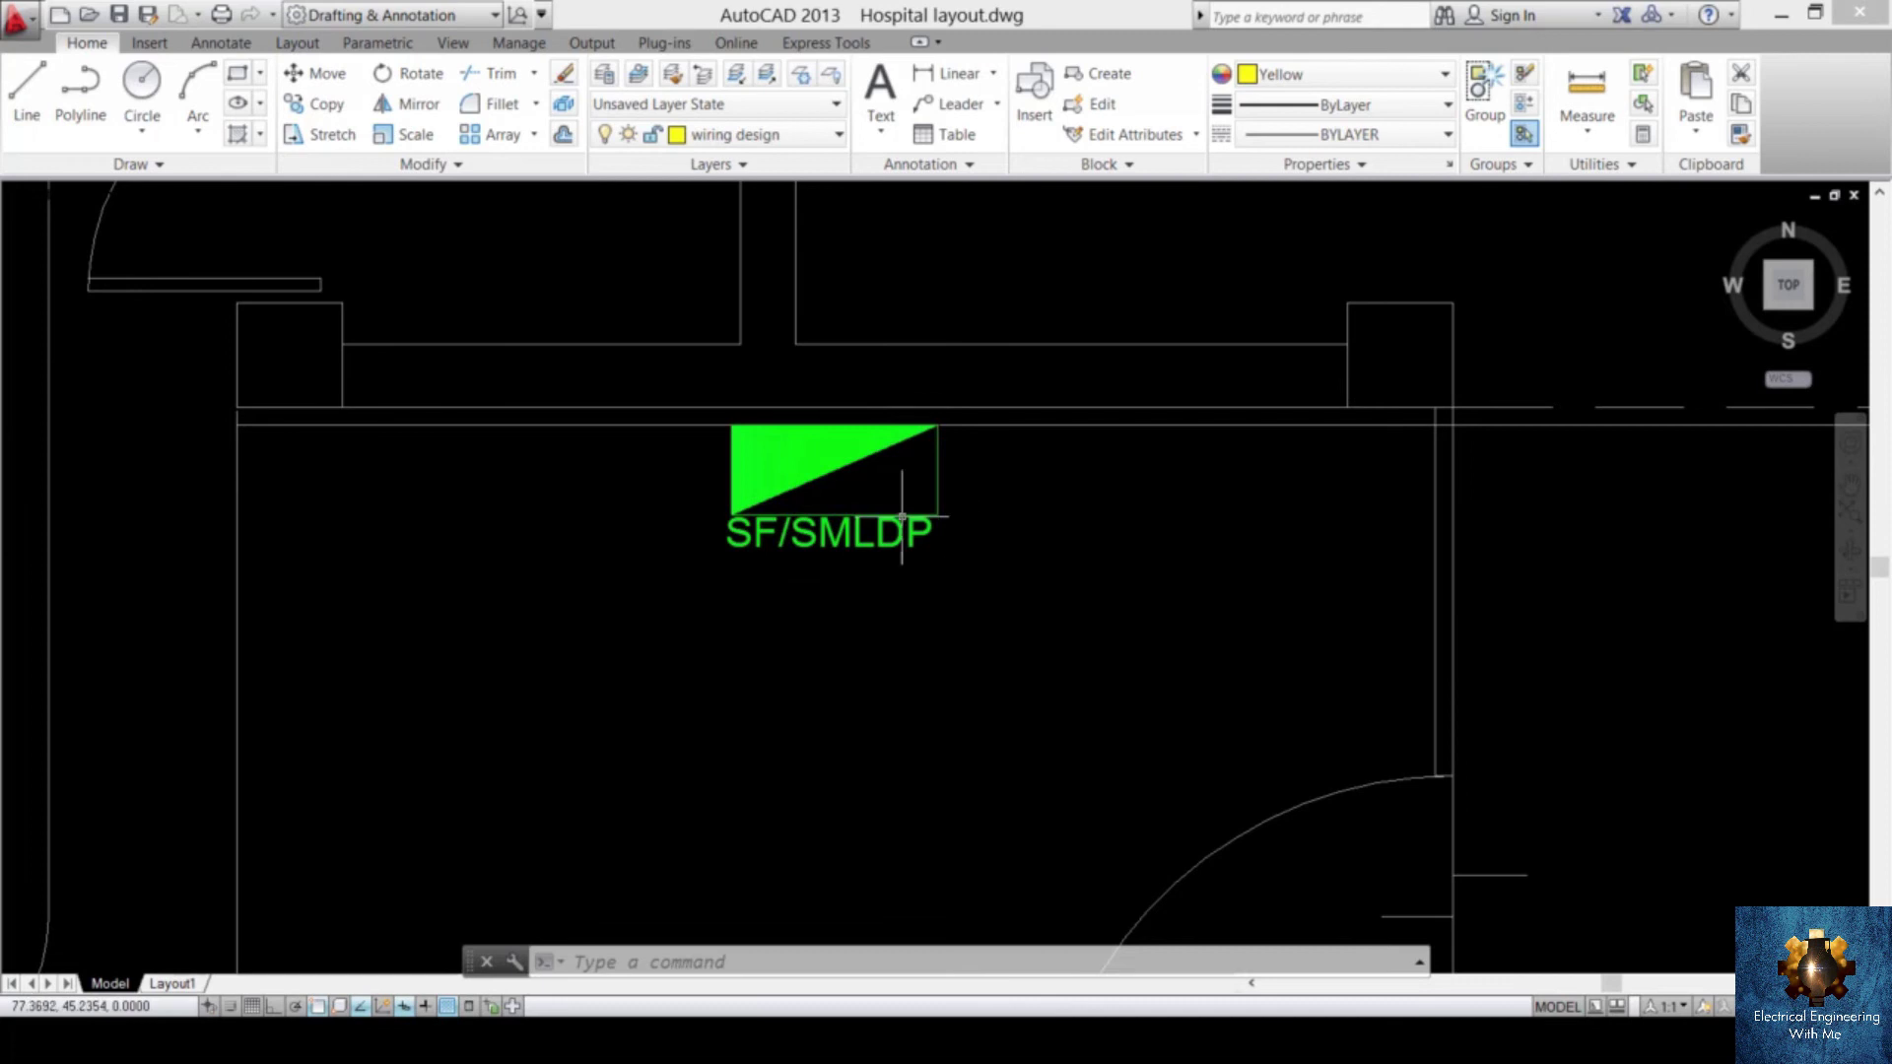
- Draw a 45° circuit line about 1.09 long from the four-luminaire room's north-east luminaire, plus a short arrowhead edge folding back from its end
scroll(902, 516, down, 6)
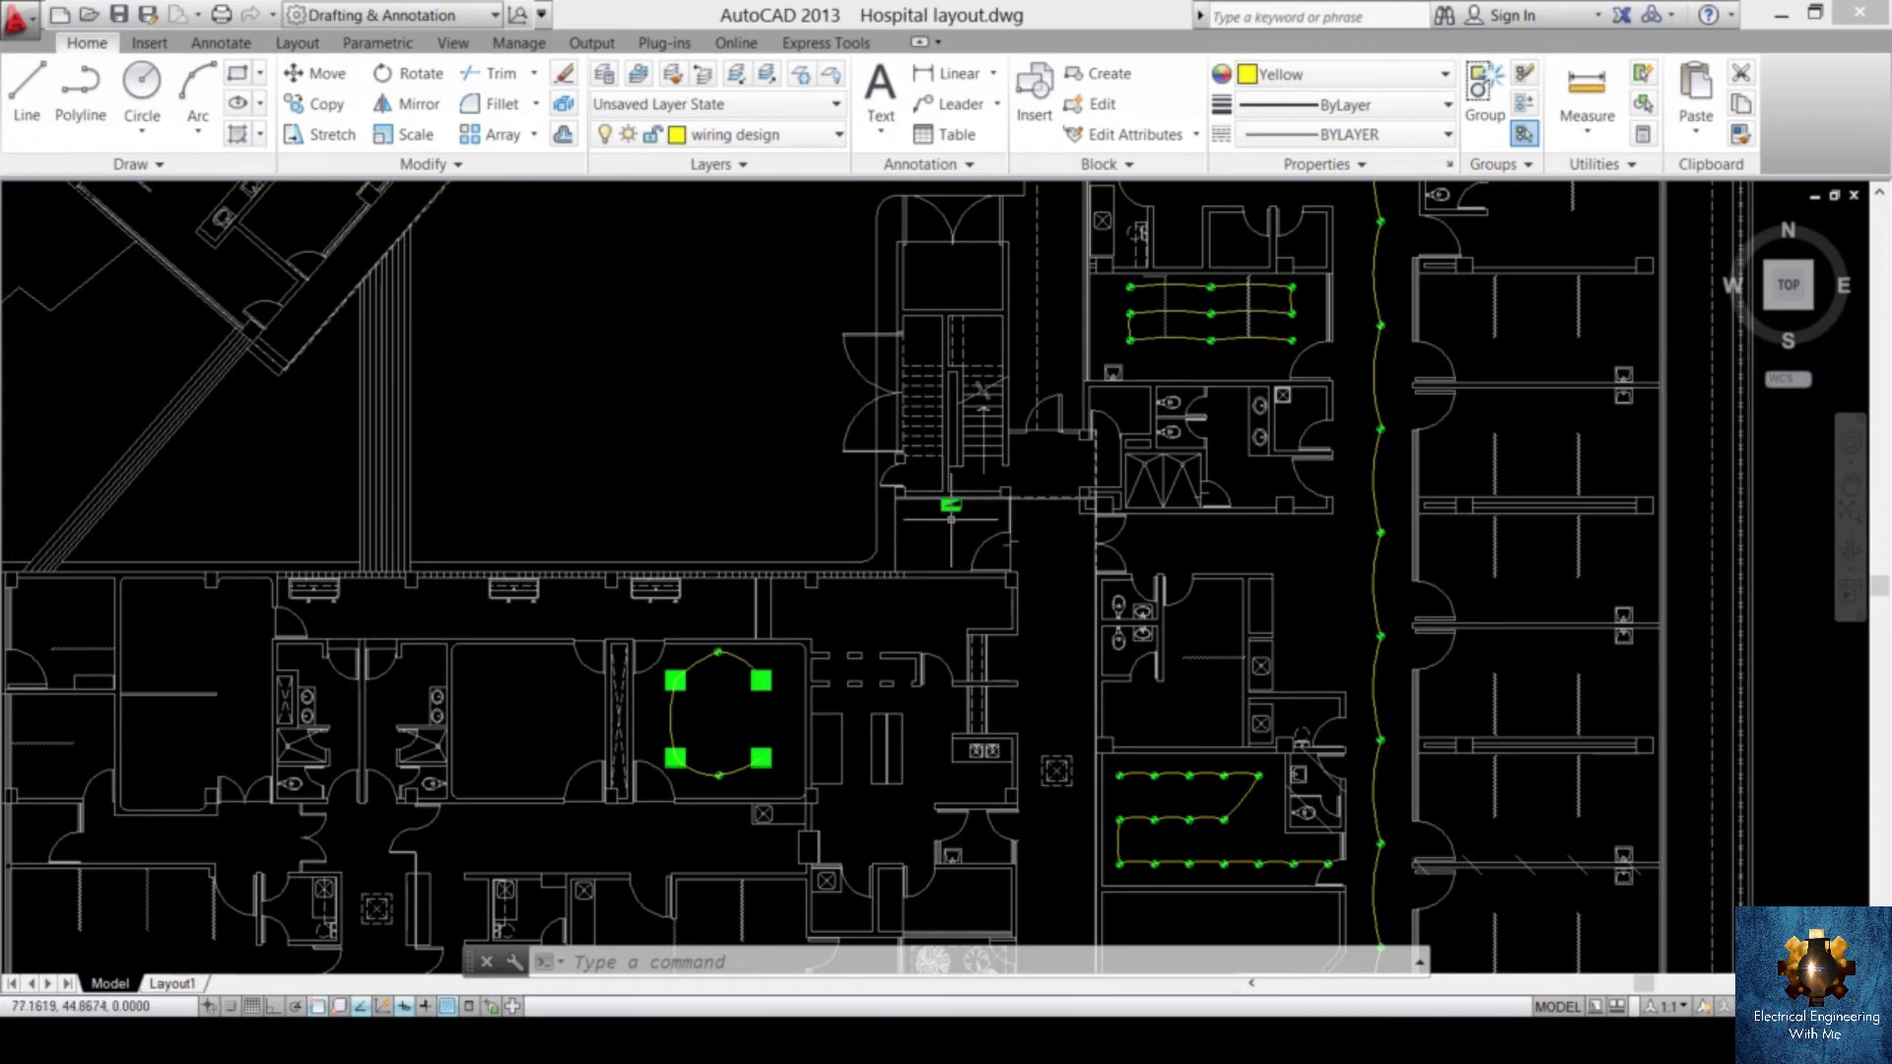
middle_drag(887, 552, 805, 647)
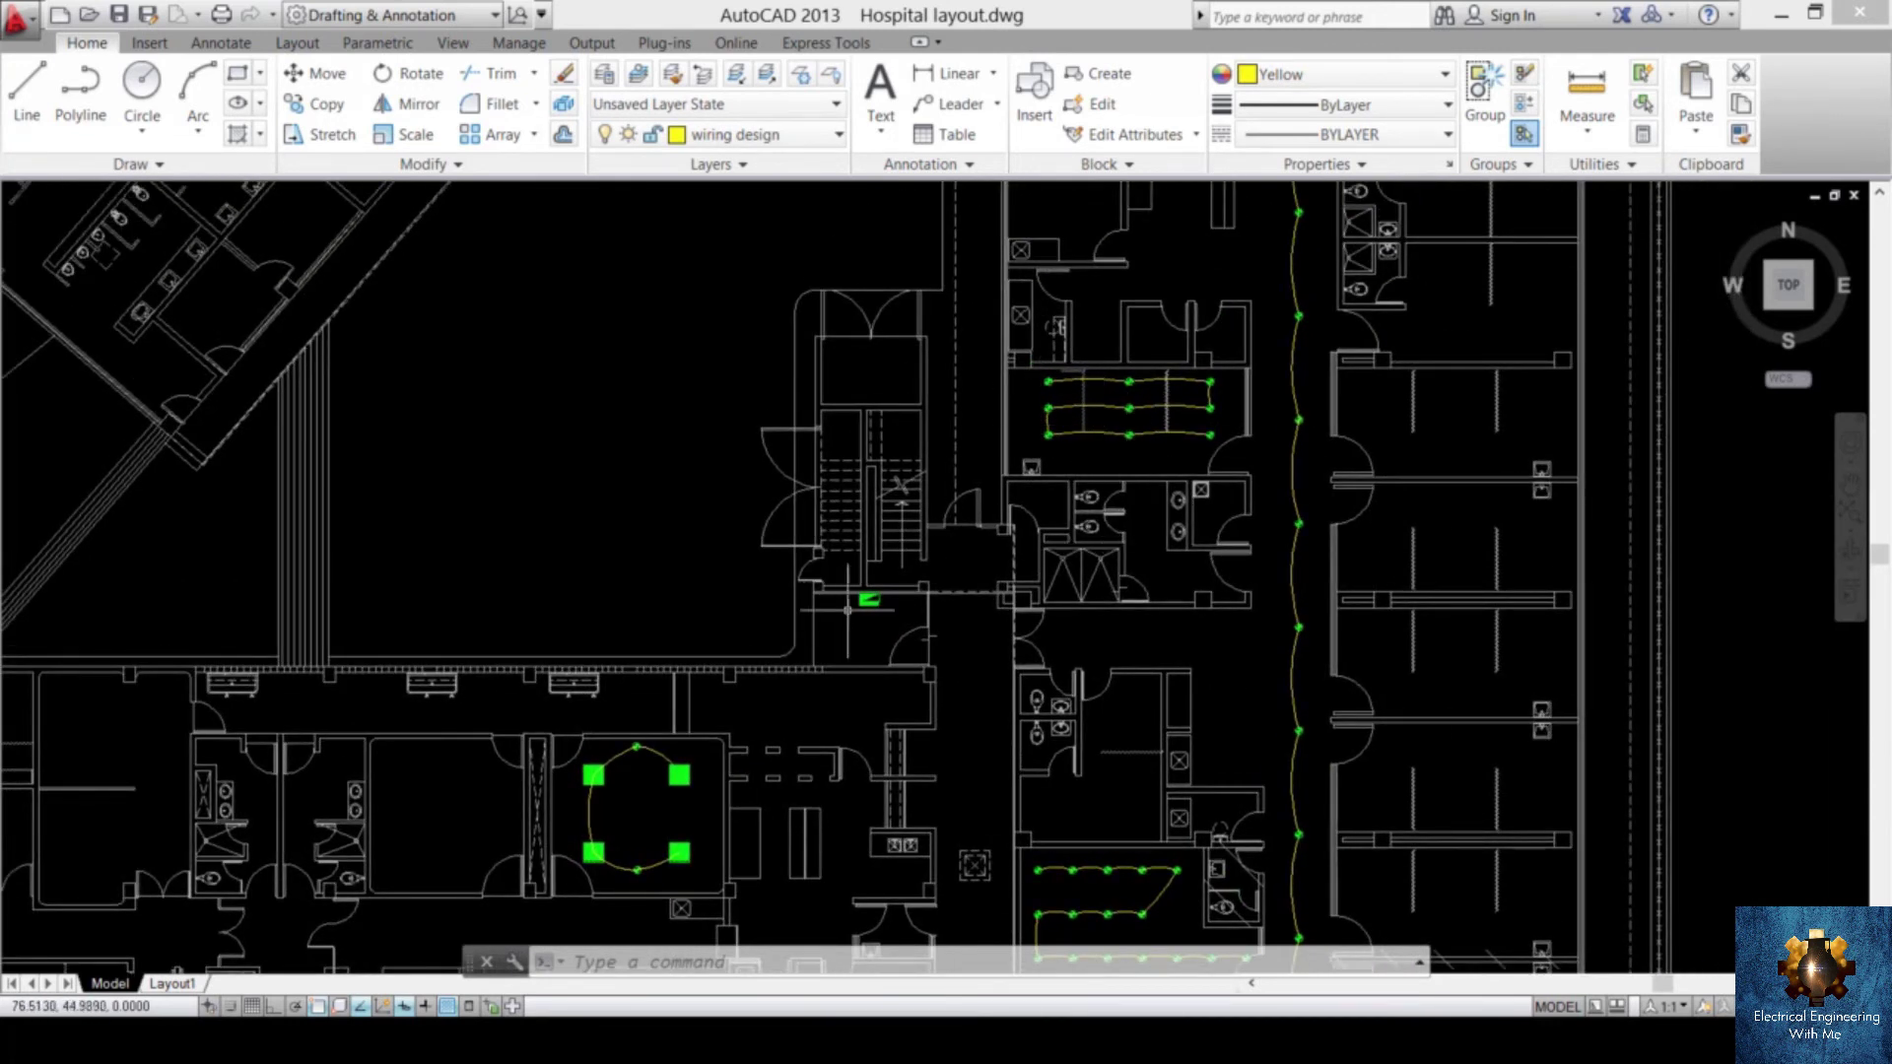
scroll(1119, 537, down, 2)
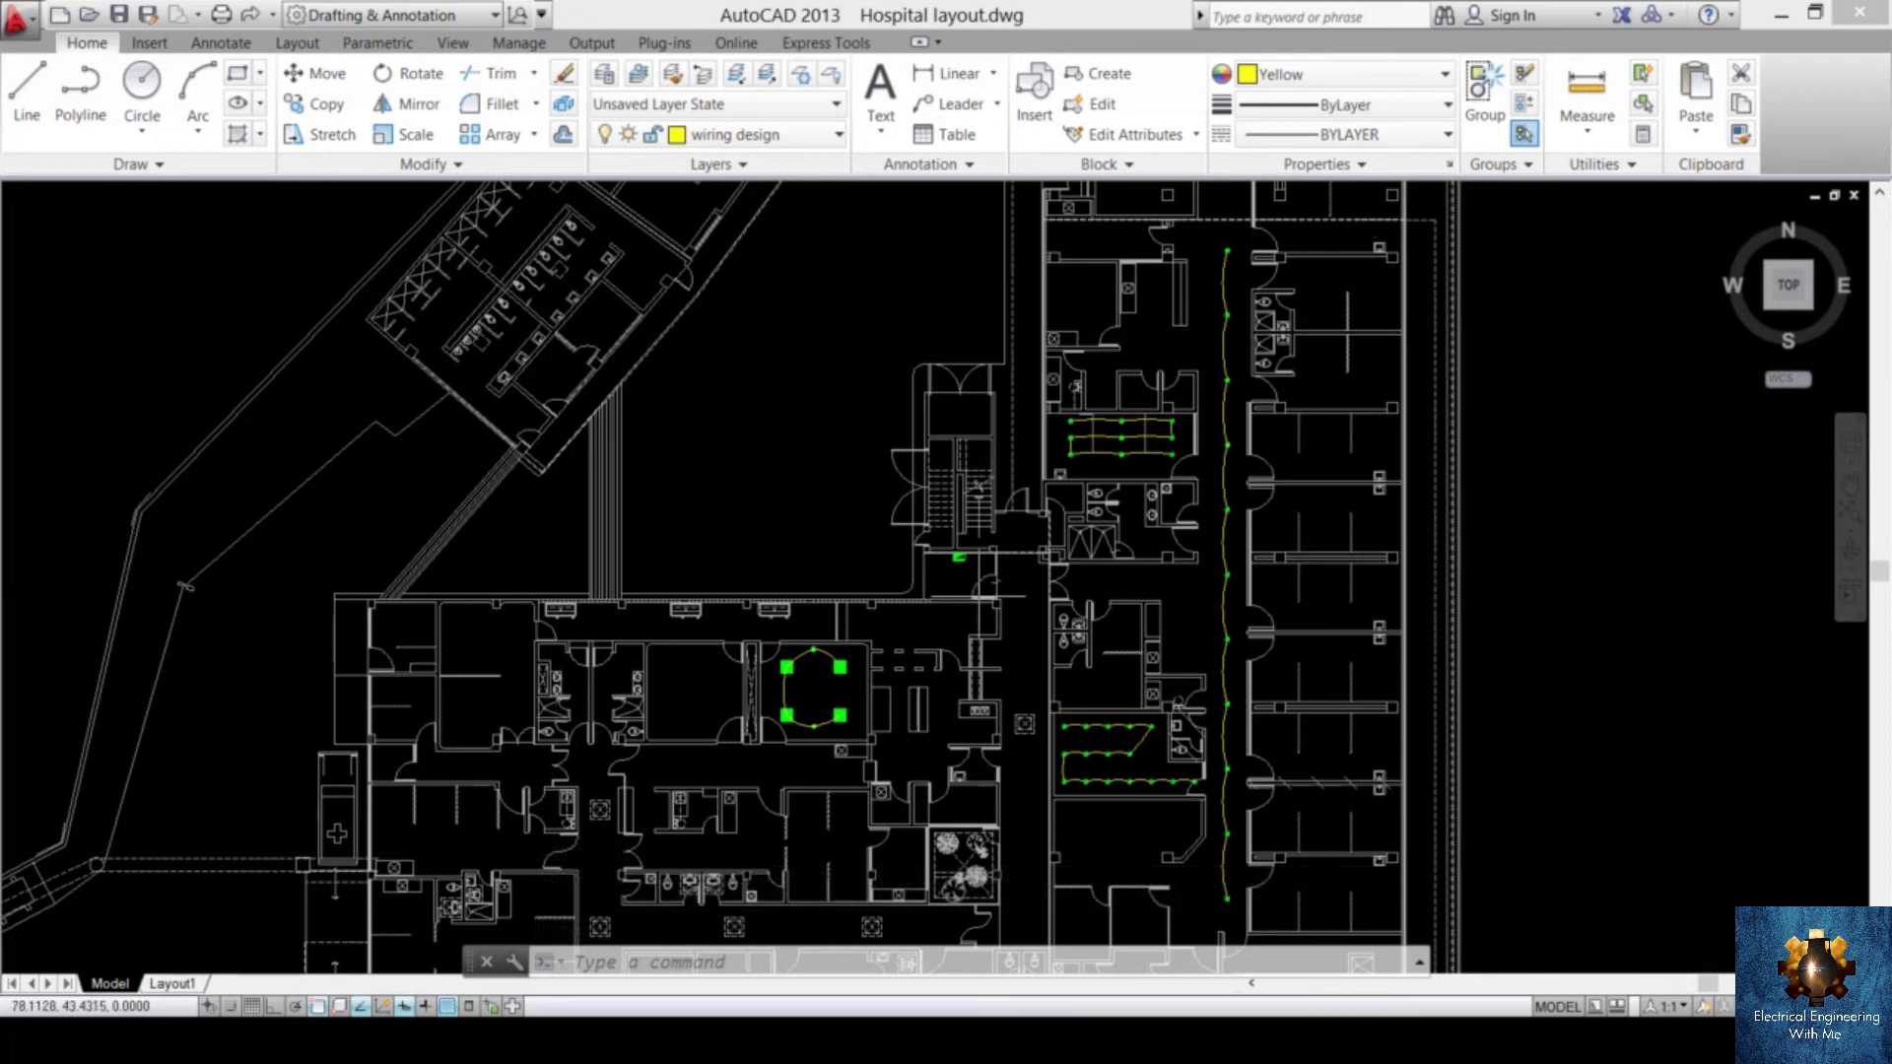
mouse_move(941, 595)
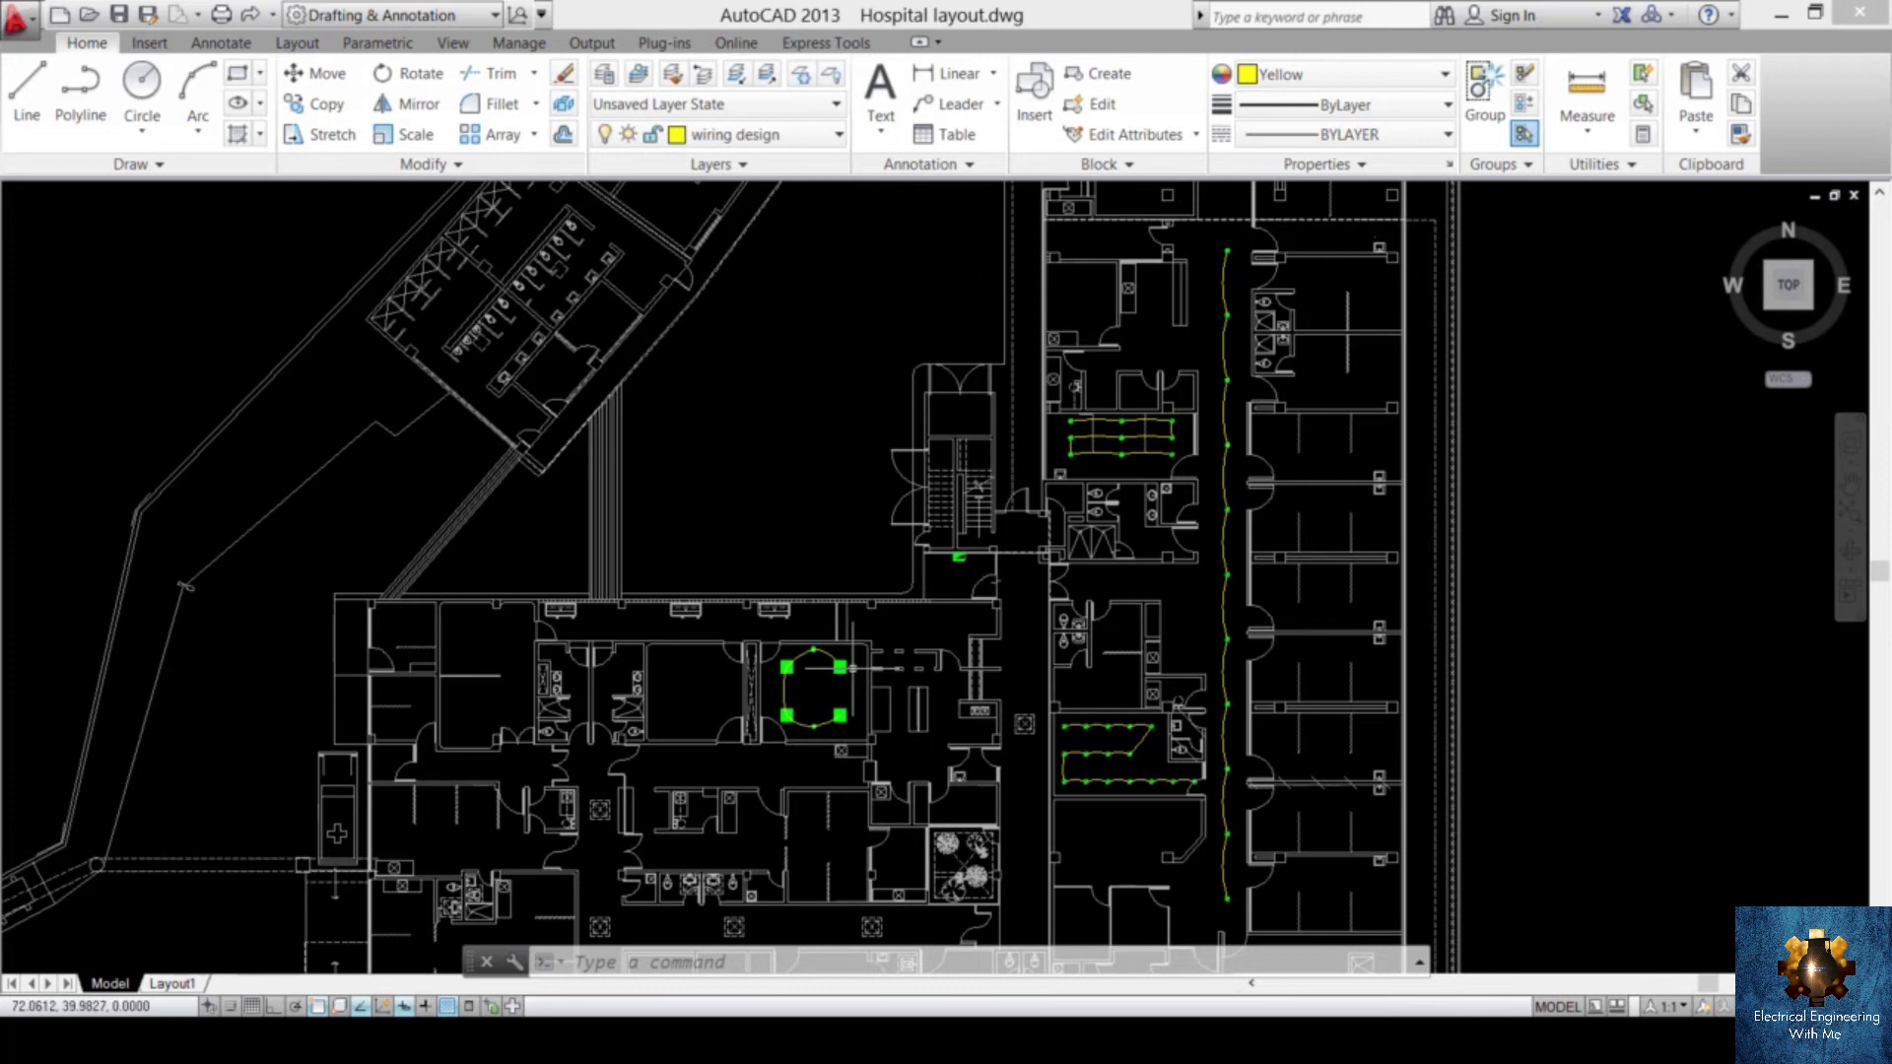
scroll(852, 653, up, 8)
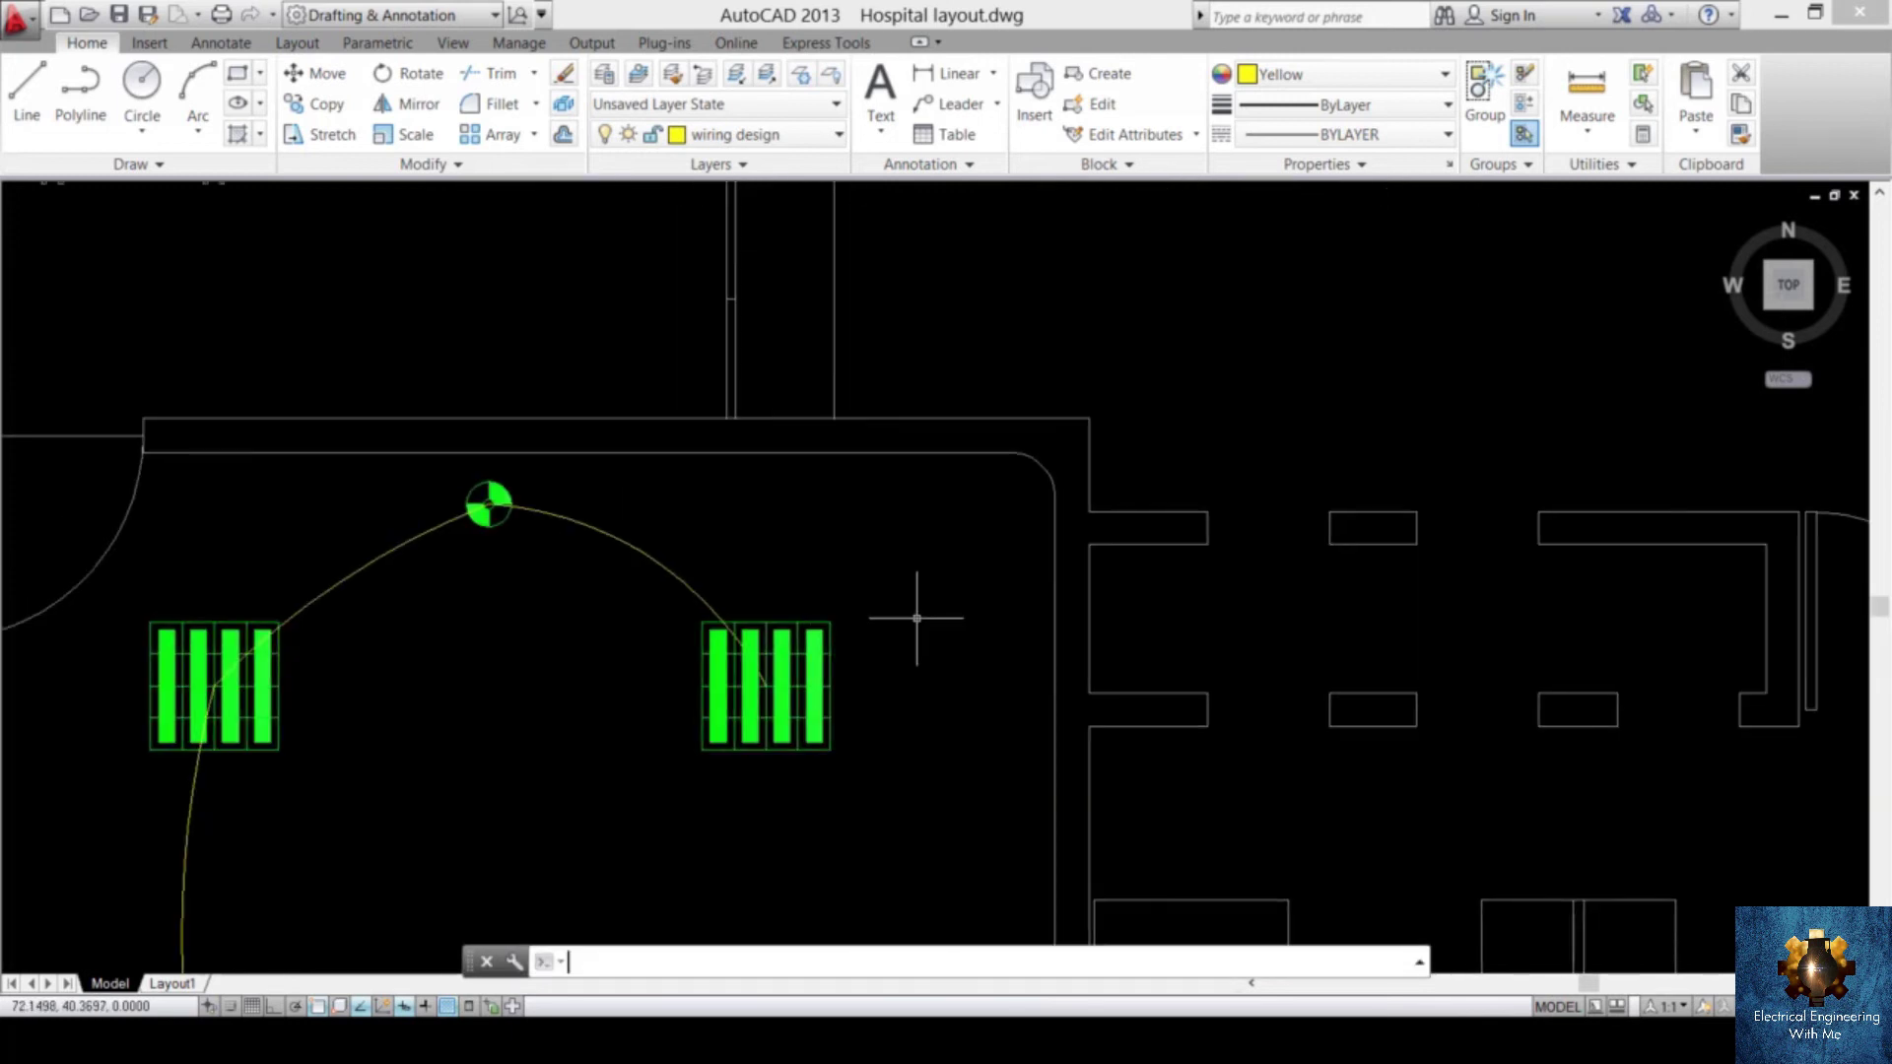
text(l)
key(Return)
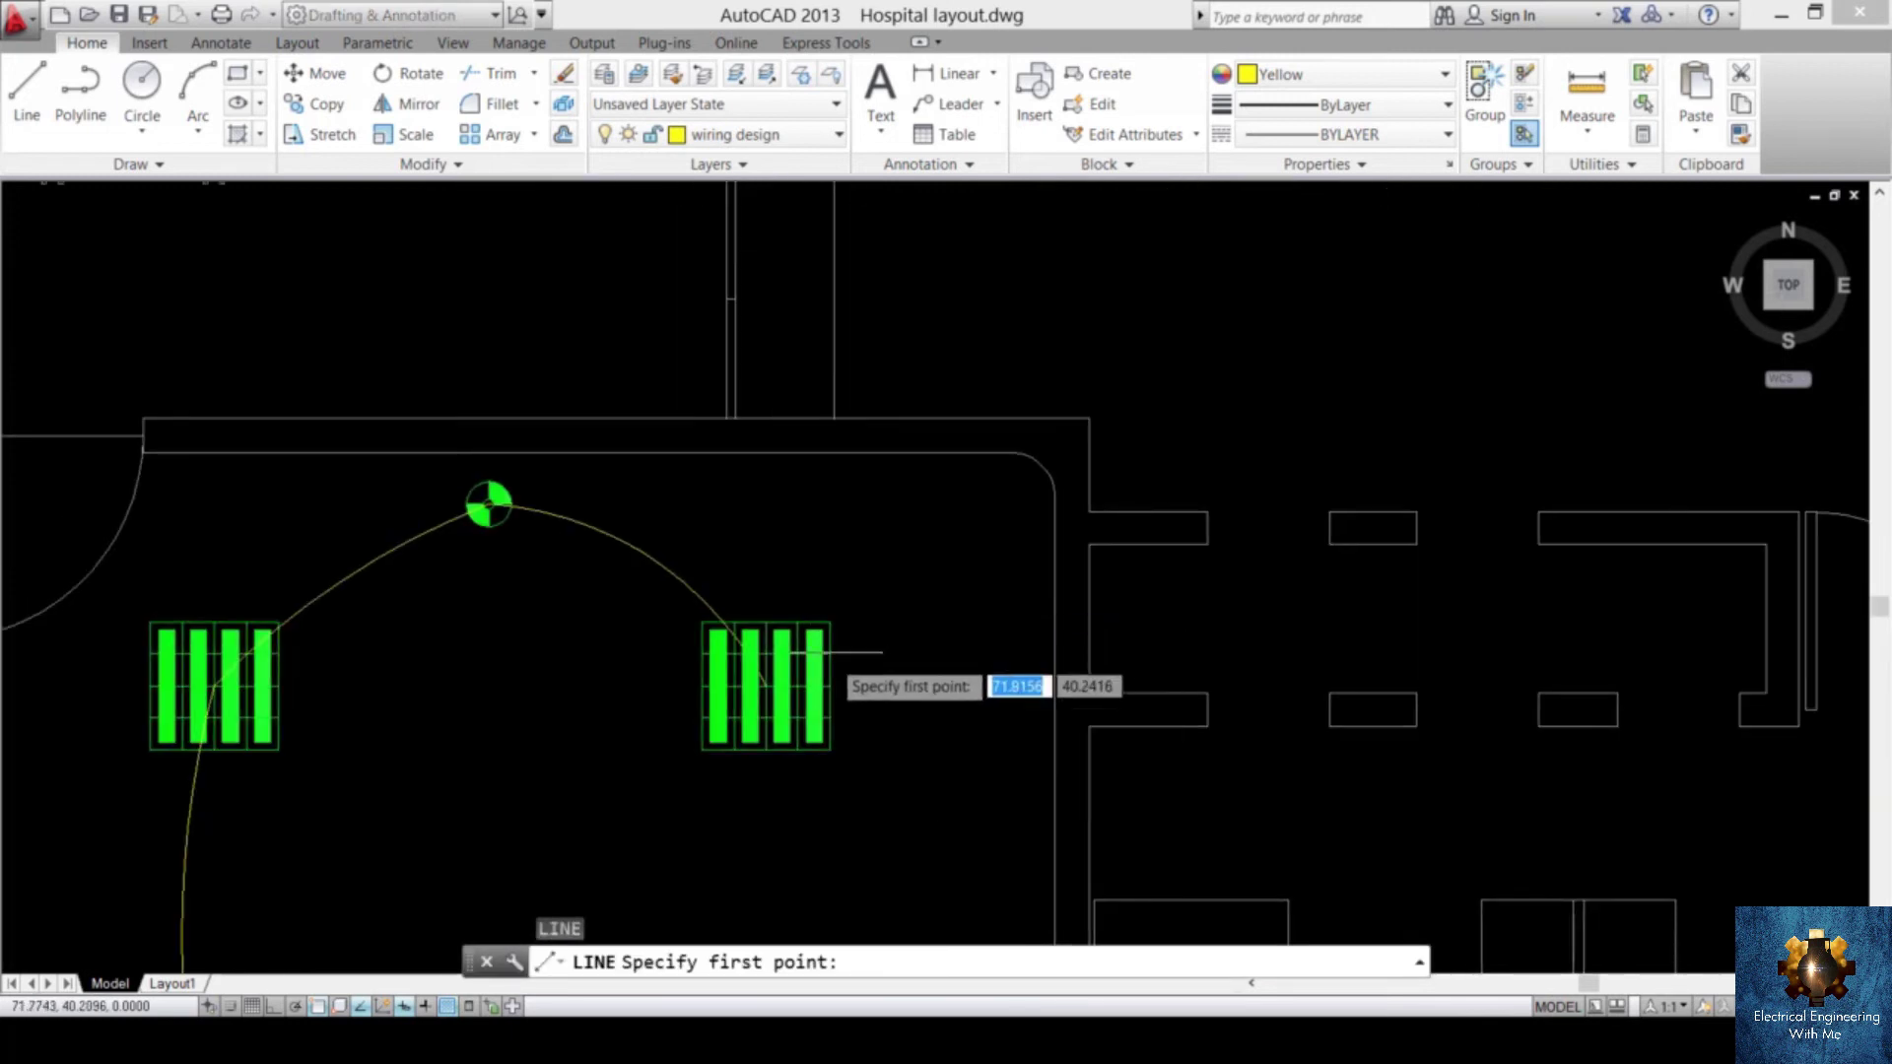
click(774, 688)
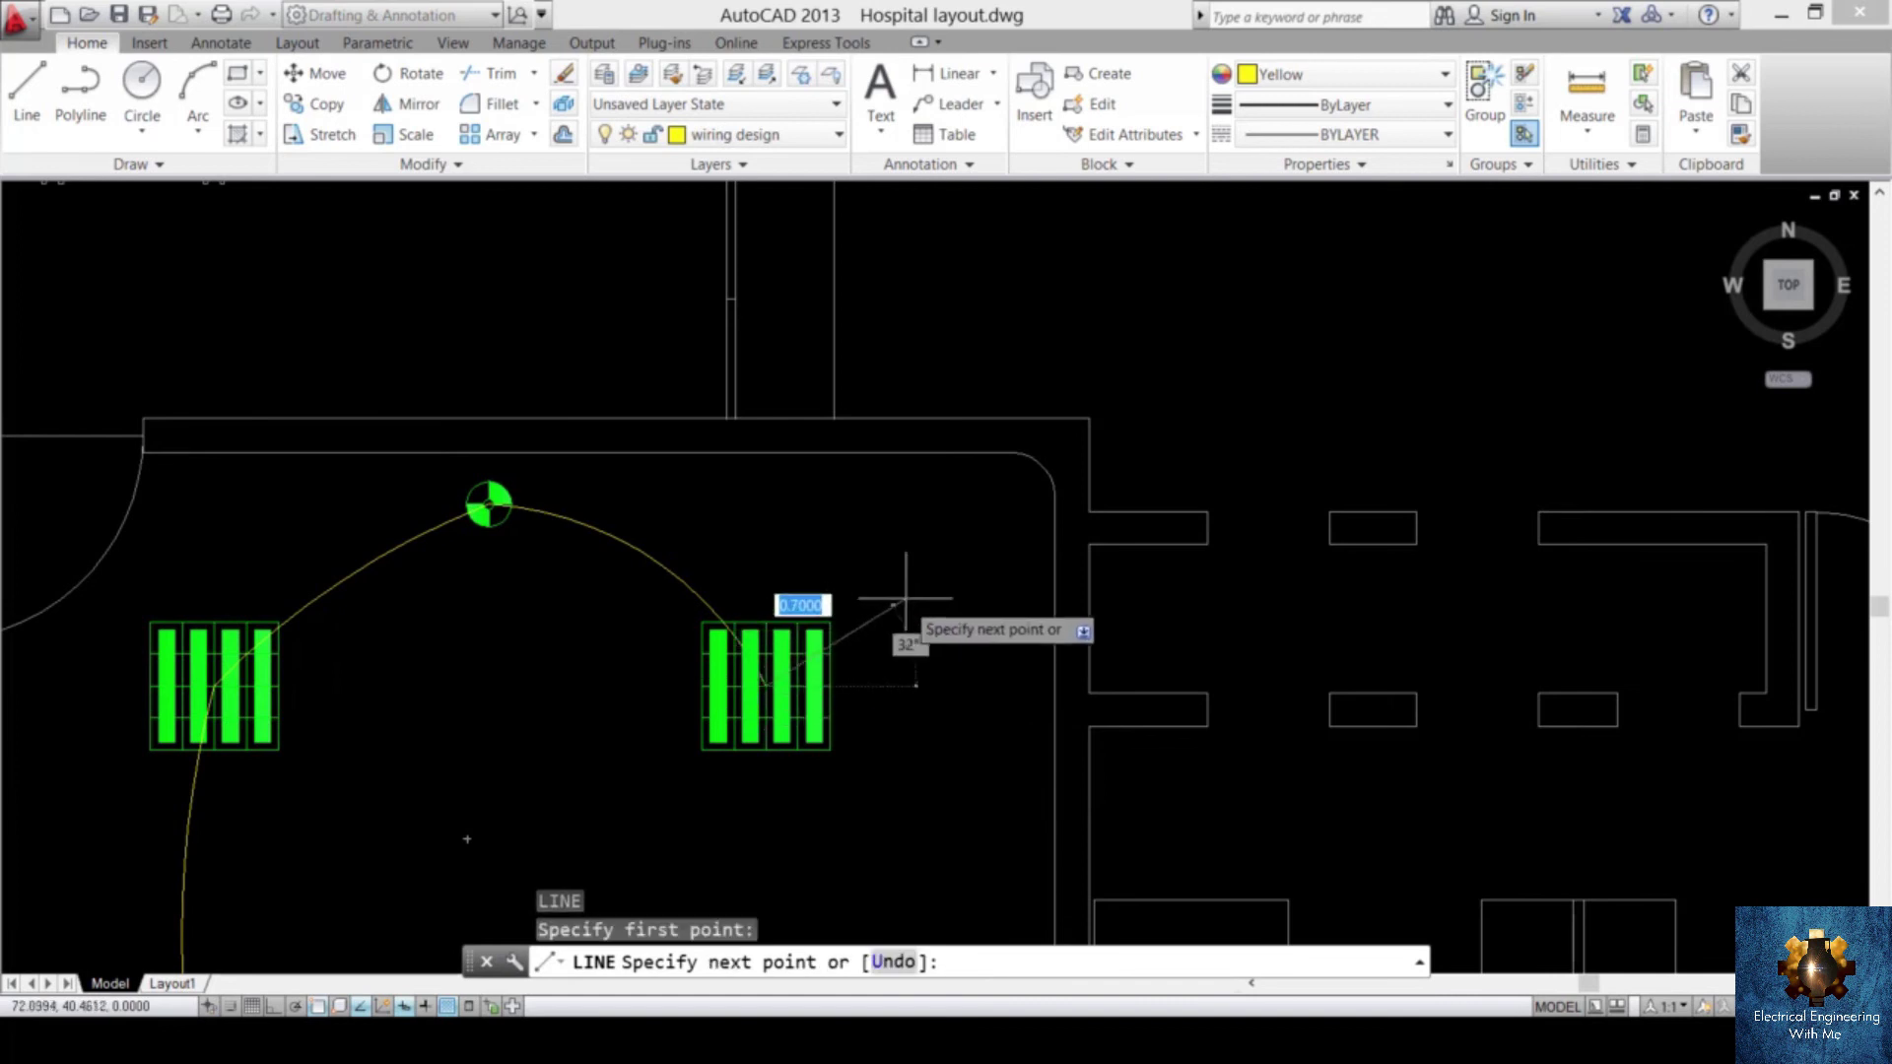
scroll(831, 656, down, 4)
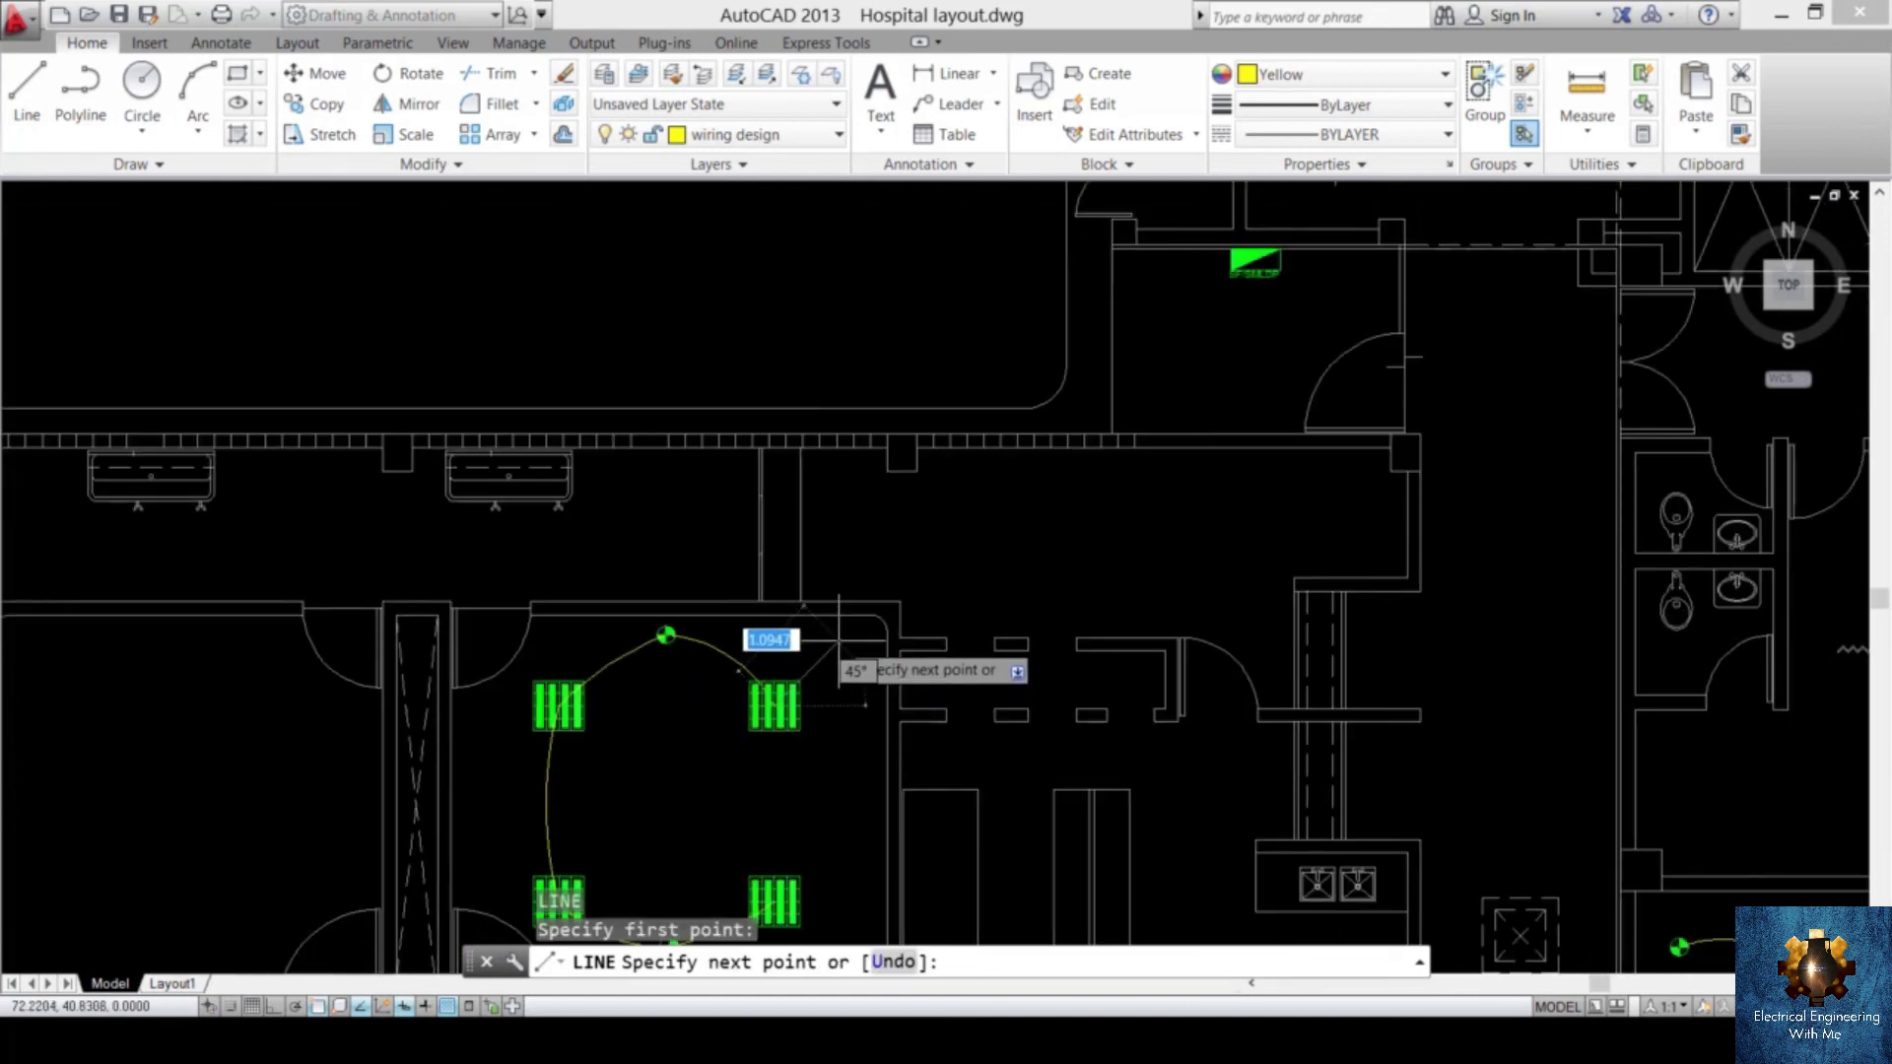
scroll(839, 656, up, 8)
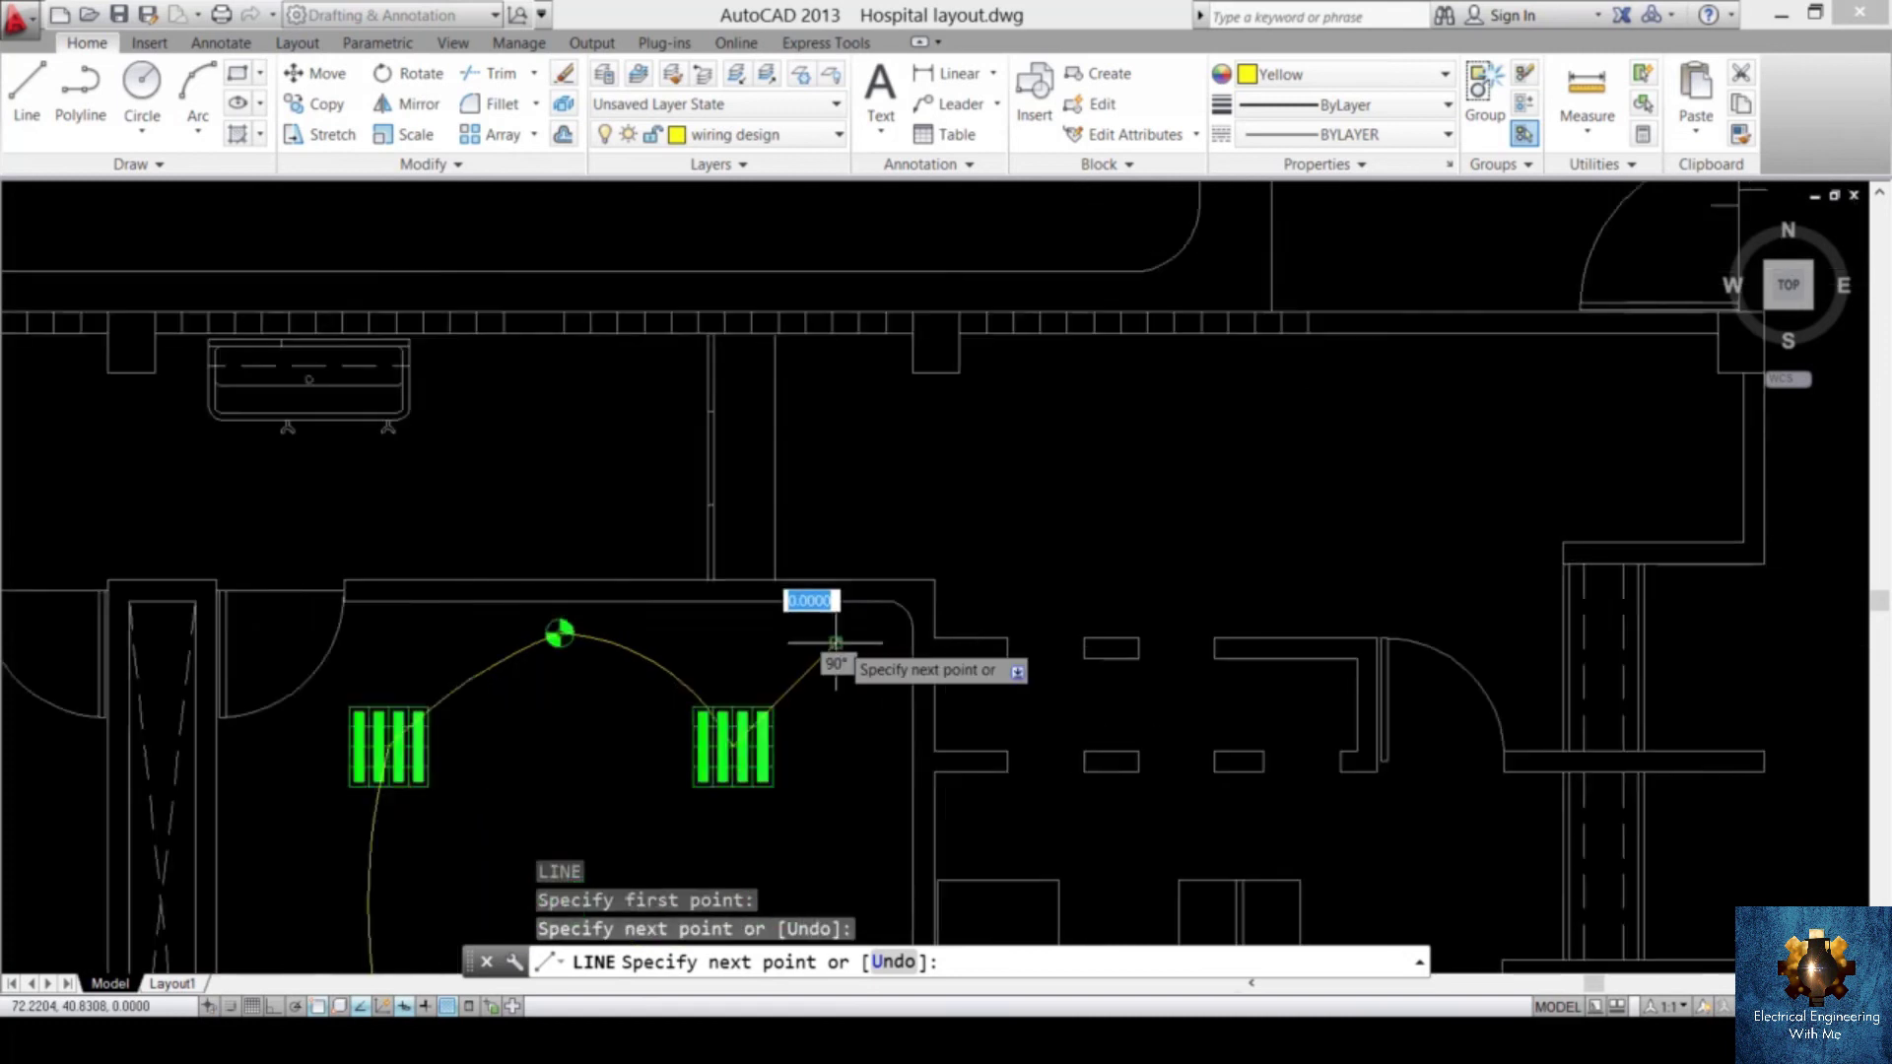
click(806, 716)
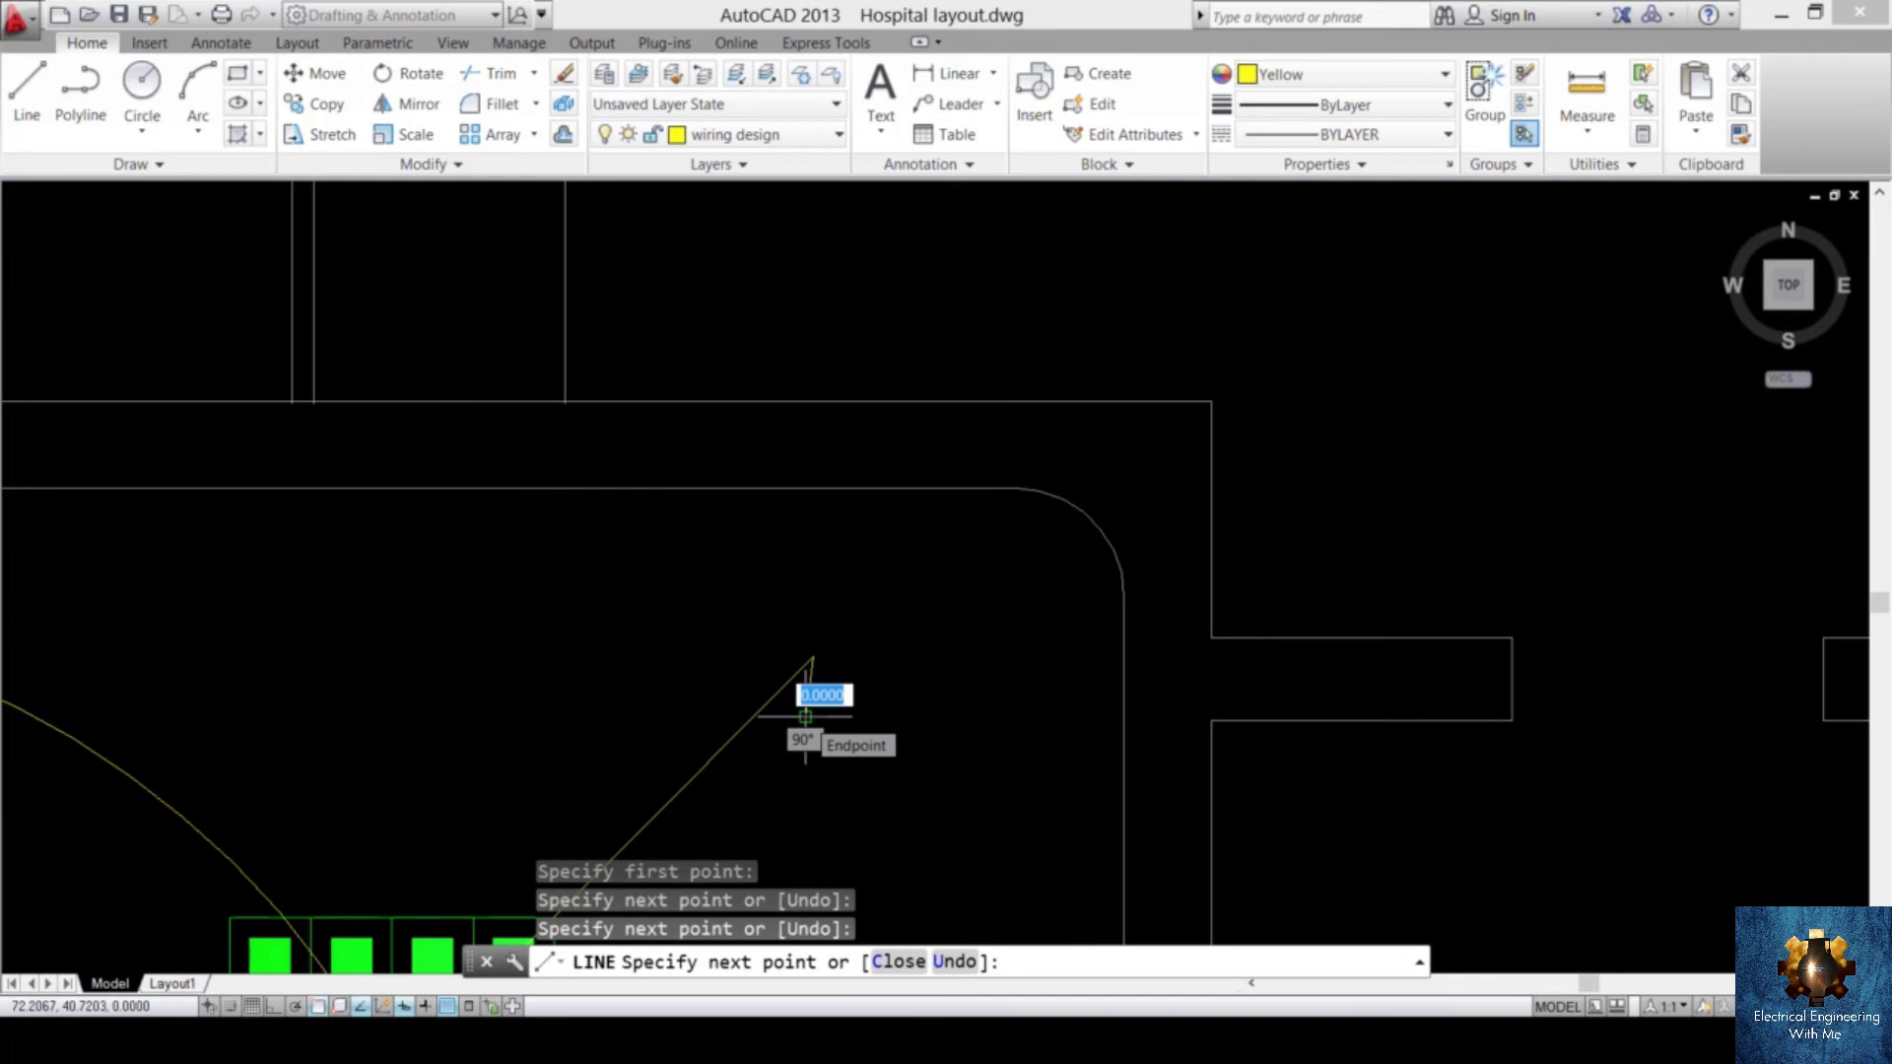
key(Escape)
- Mirror the short arrowhead edge across the circuit line and keep the original edge
scroll(844, 698, up, 2)
click(846, 668)
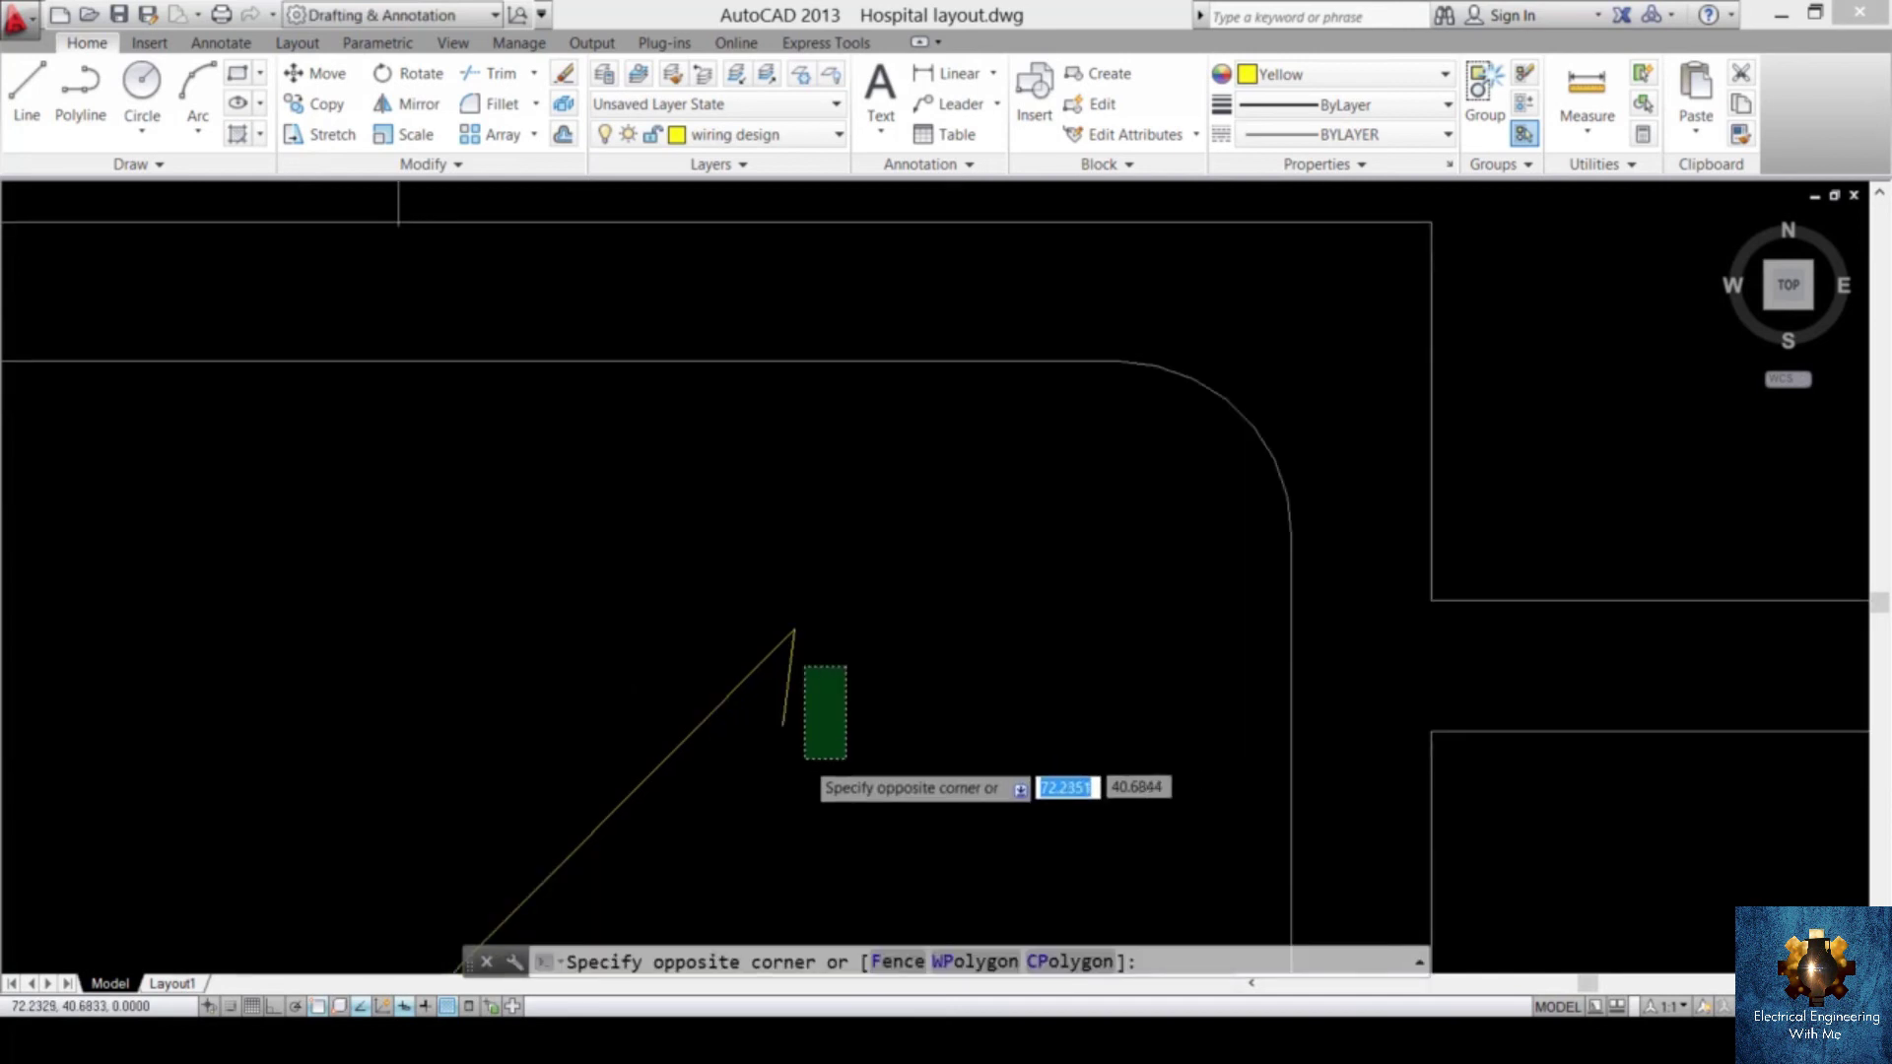
click(777, 772)
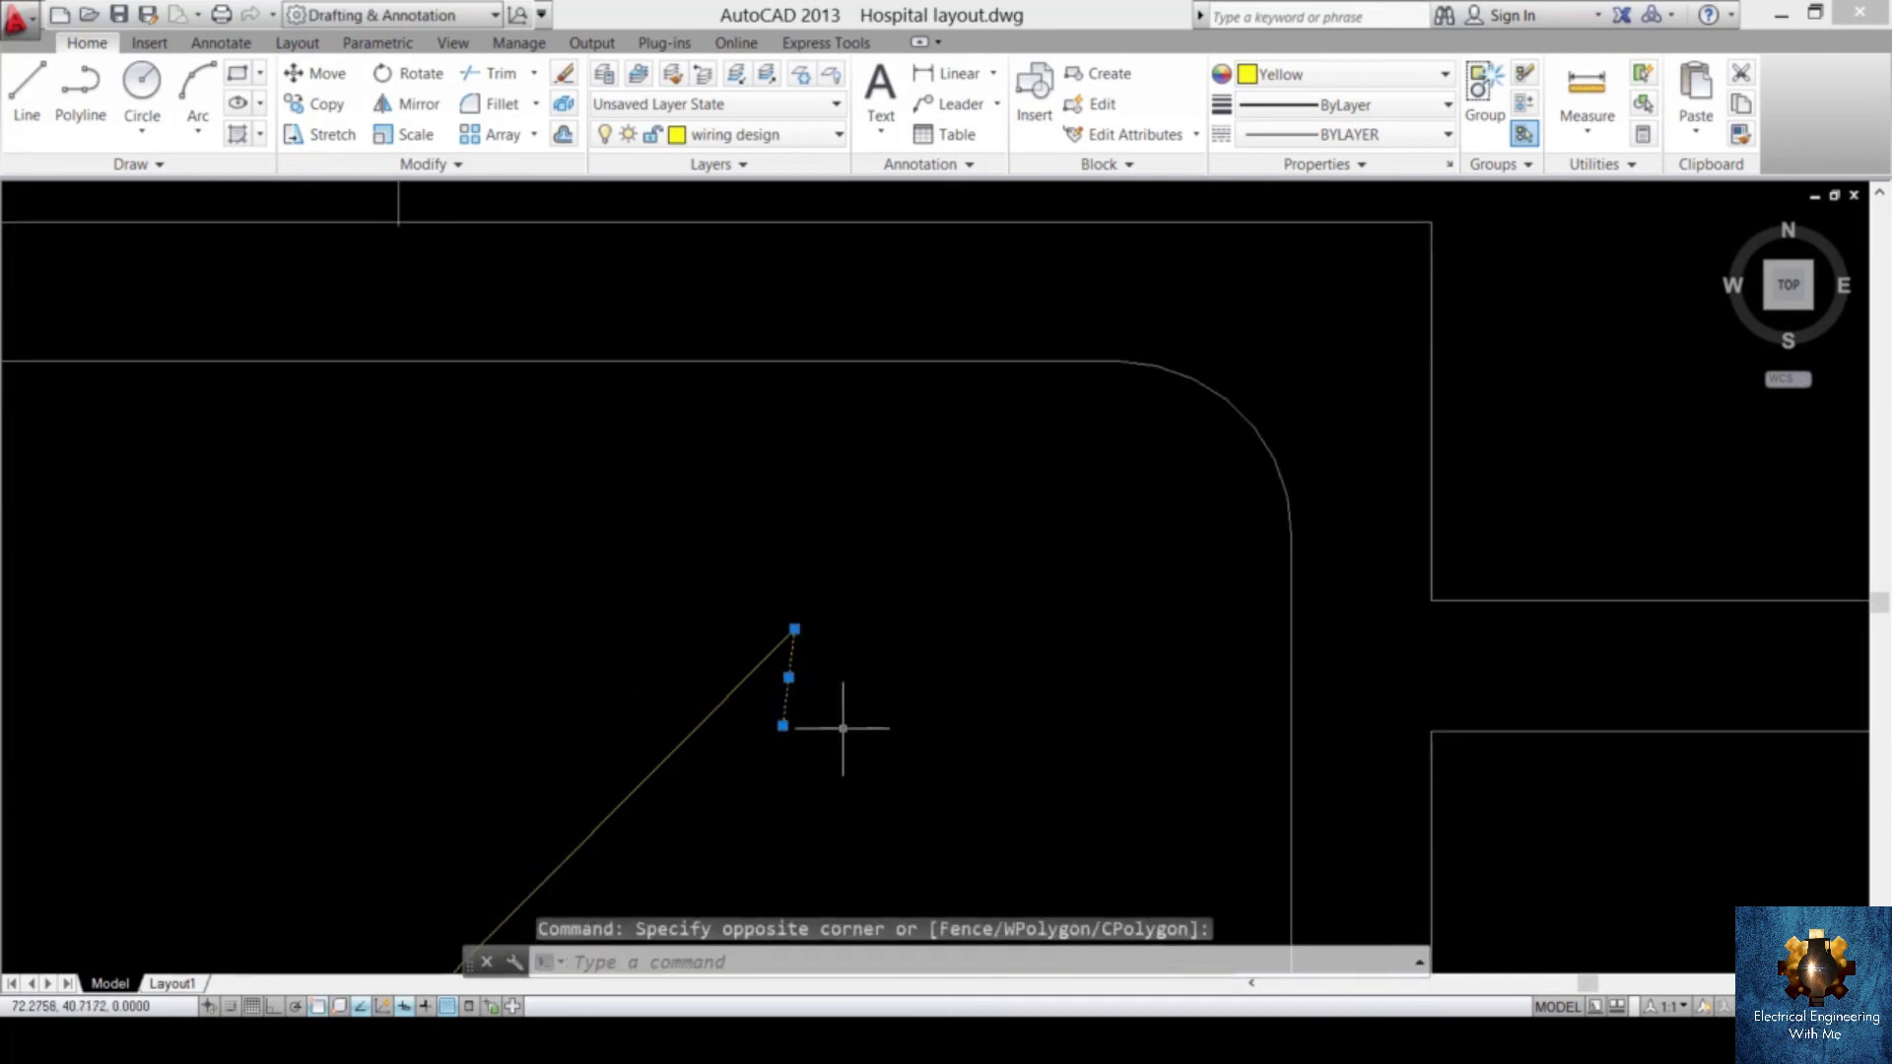
text(MI)
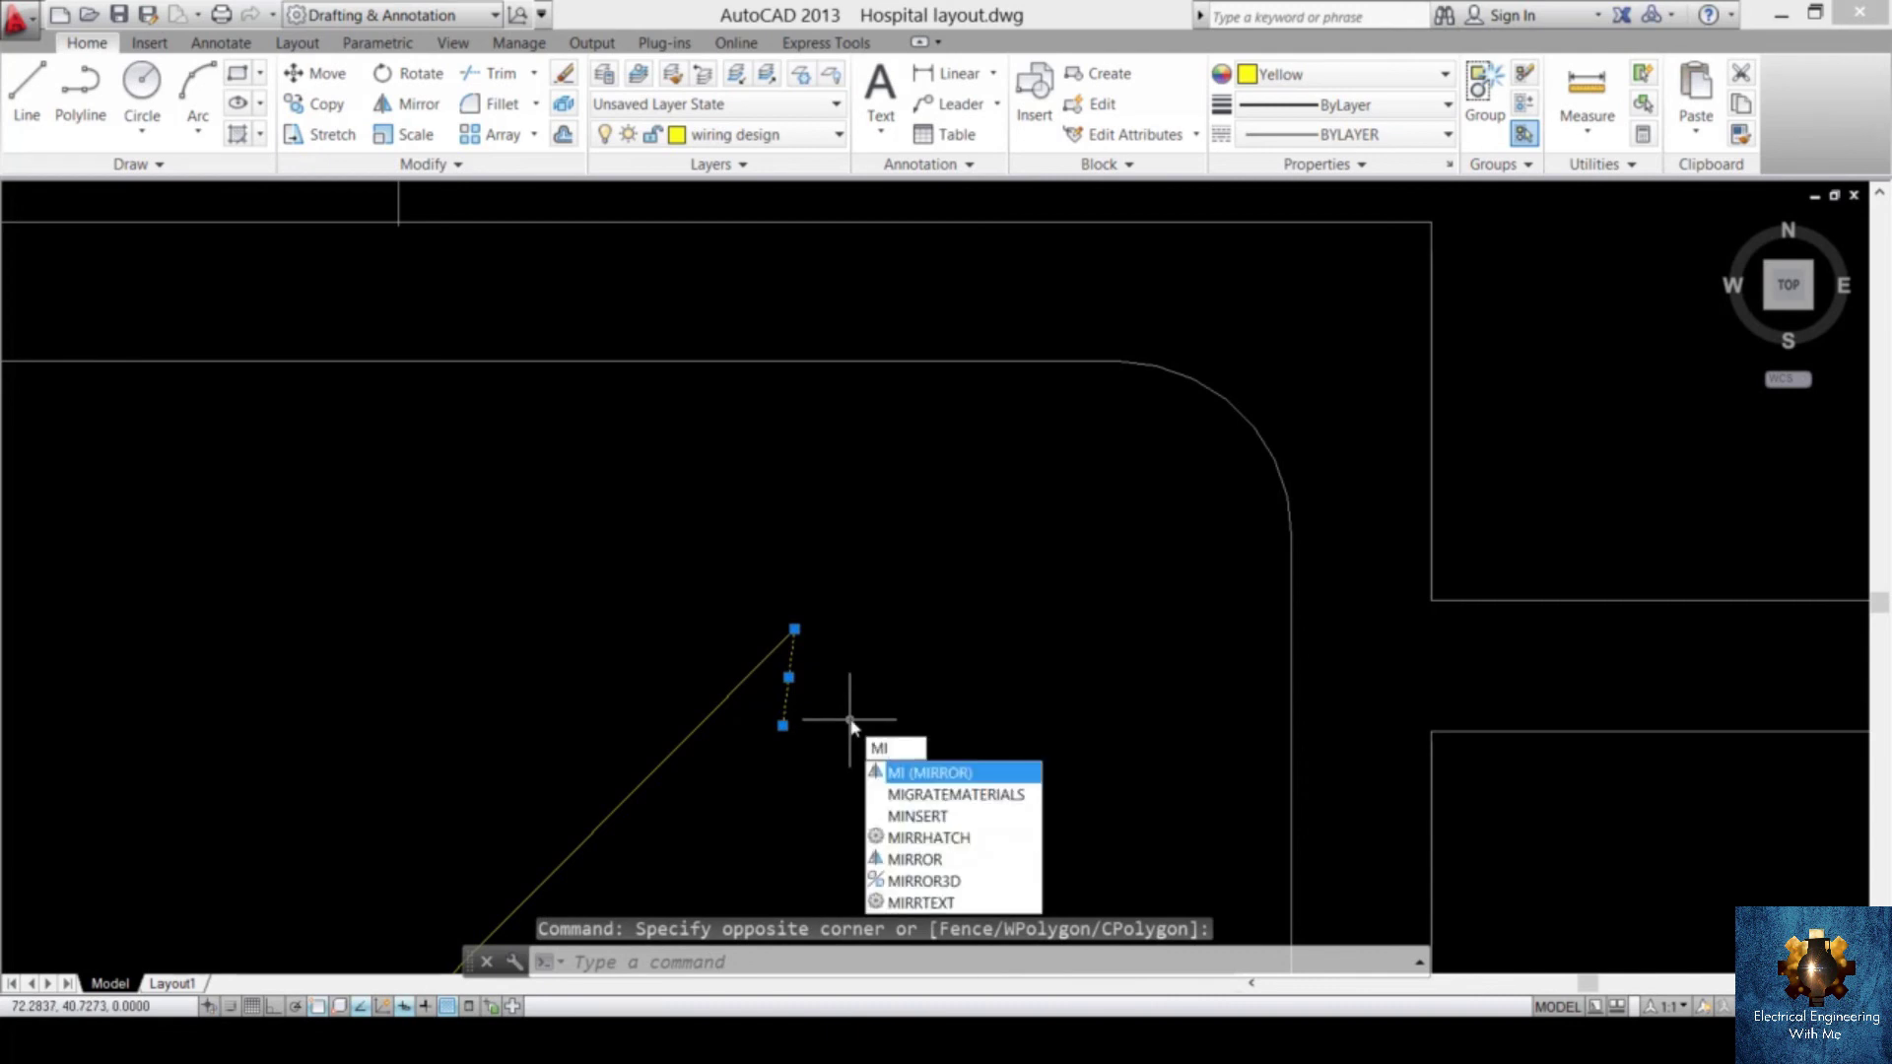
key(Return)
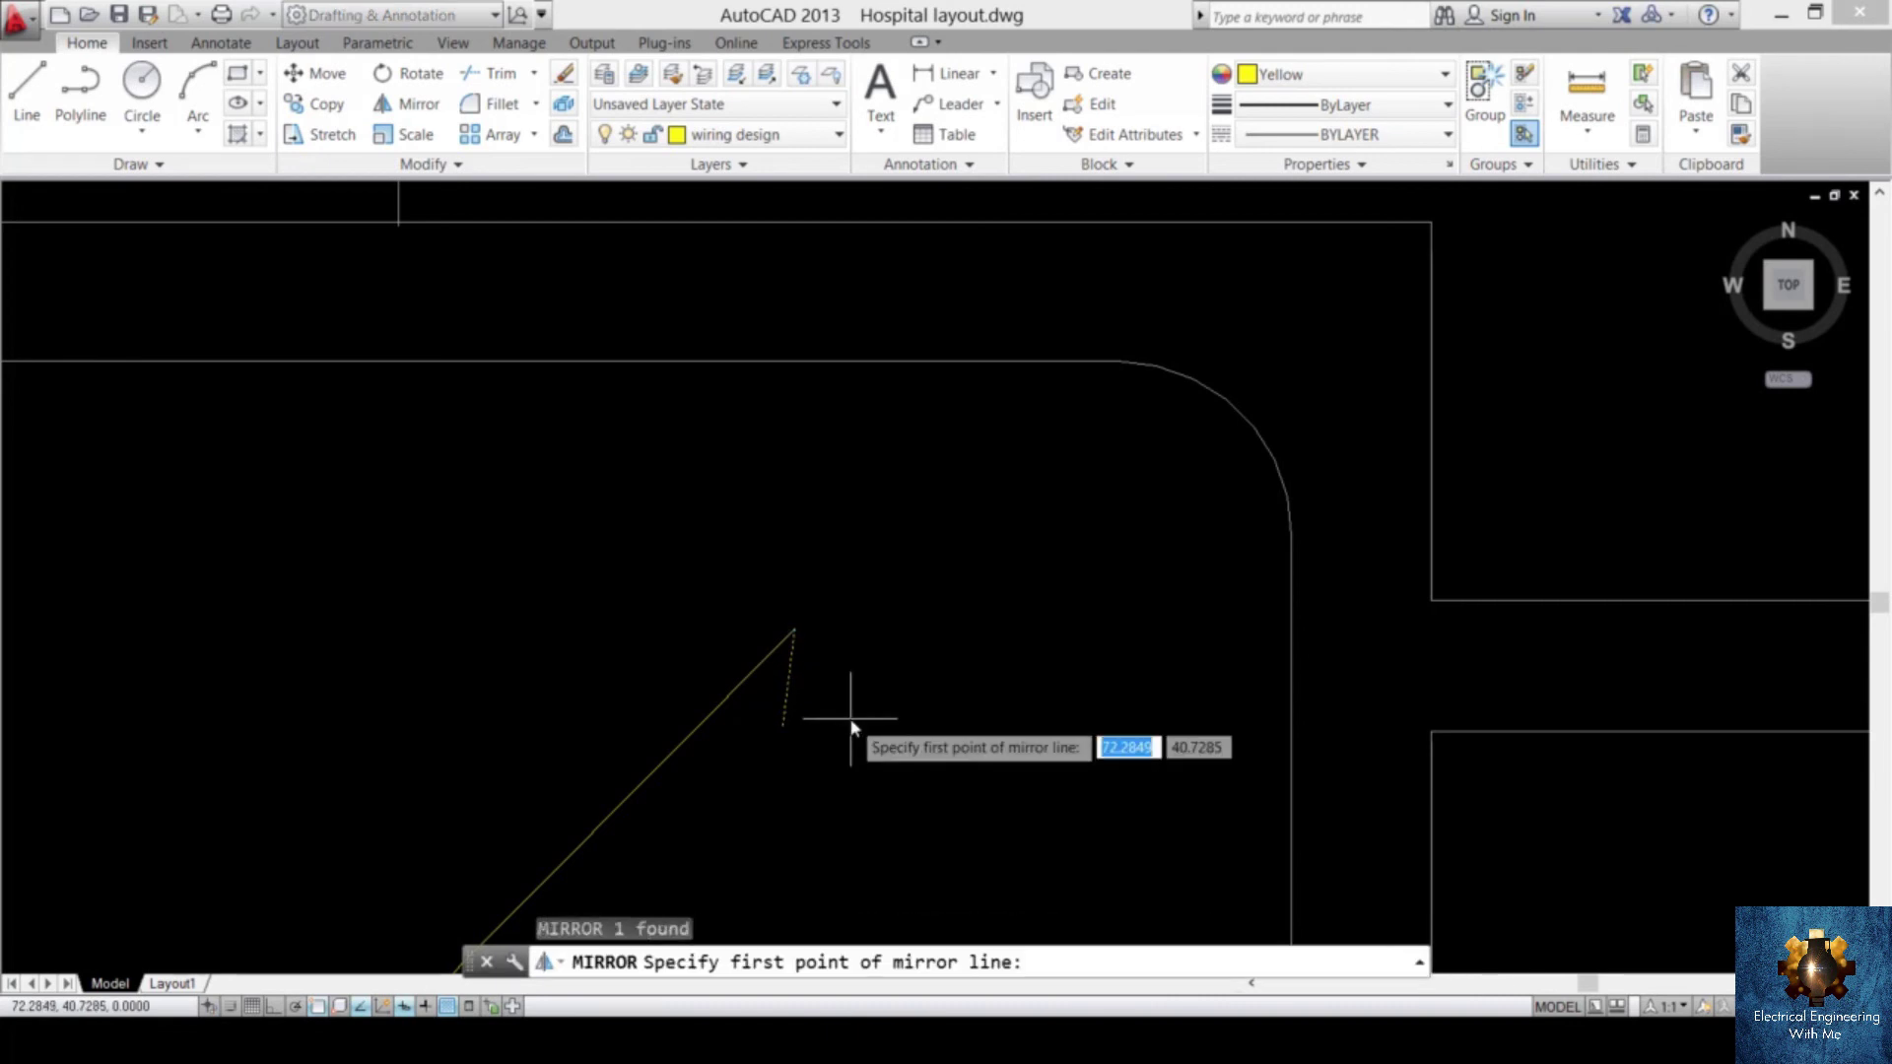
click(794, 628)
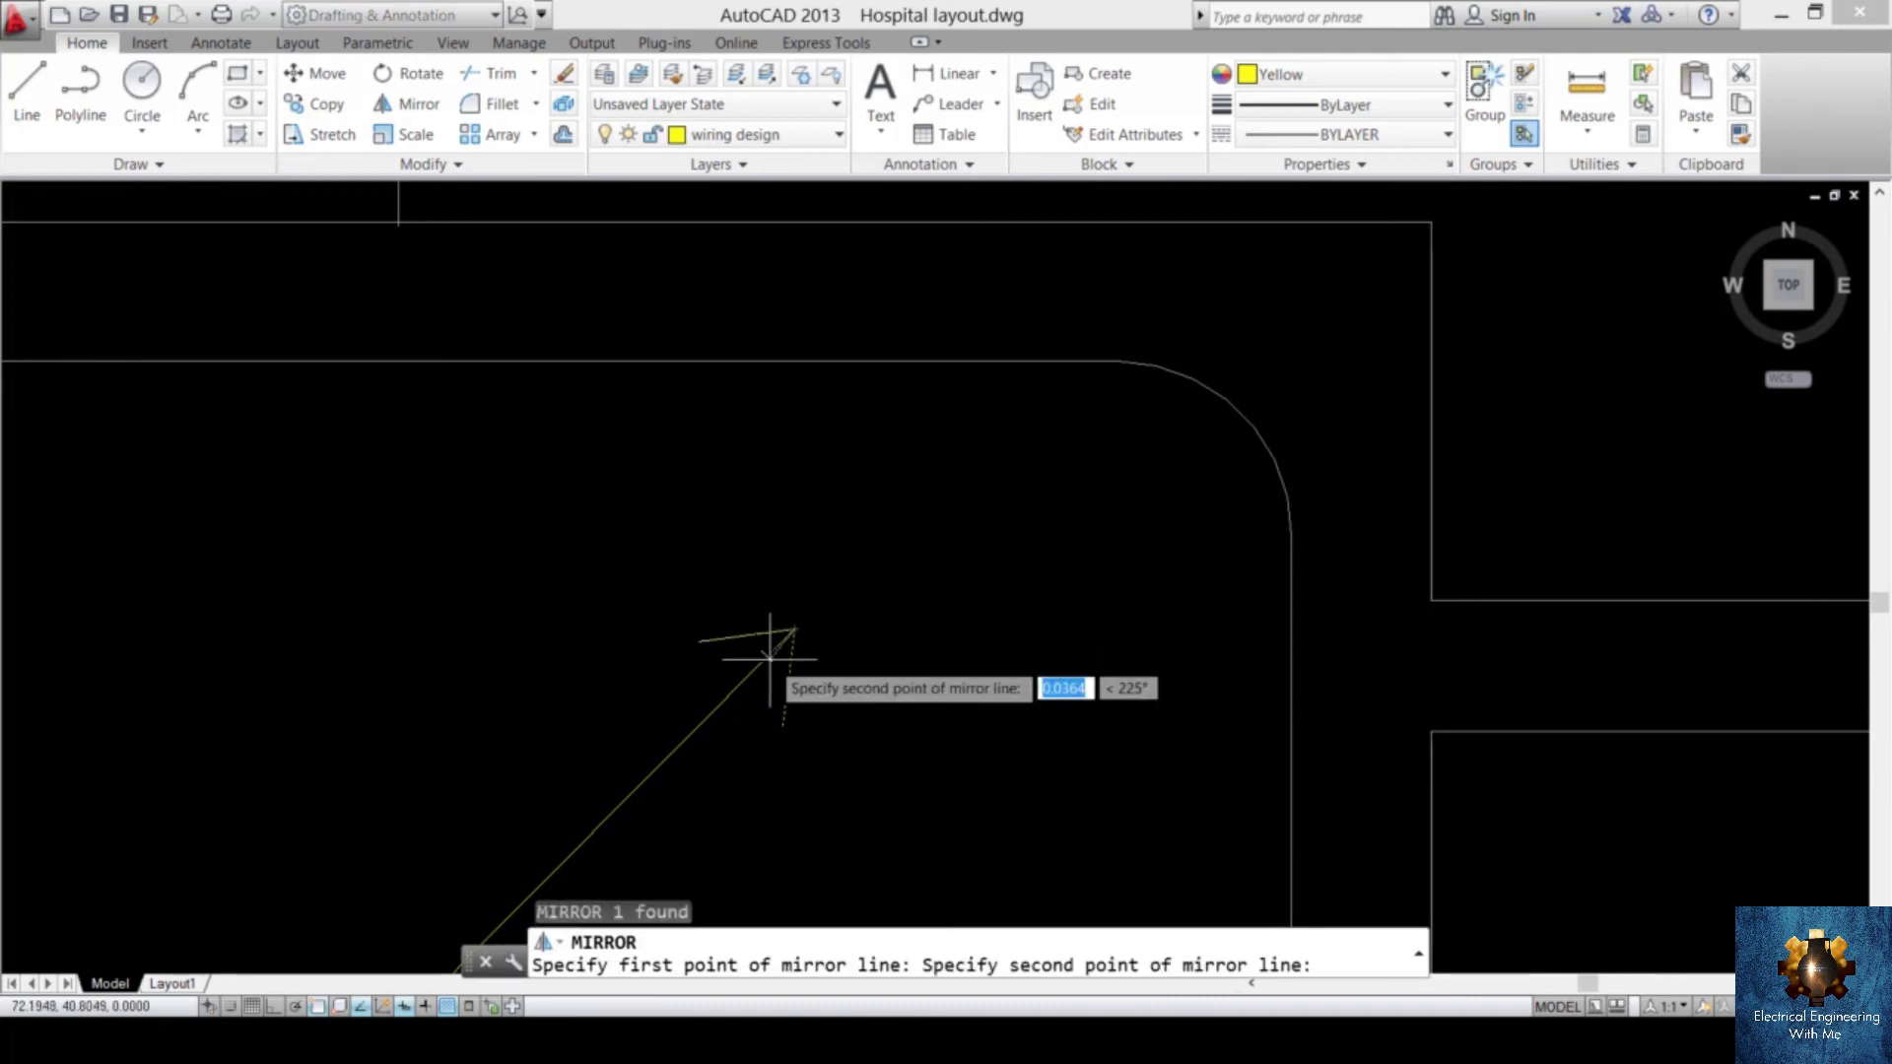
click(723, 701)
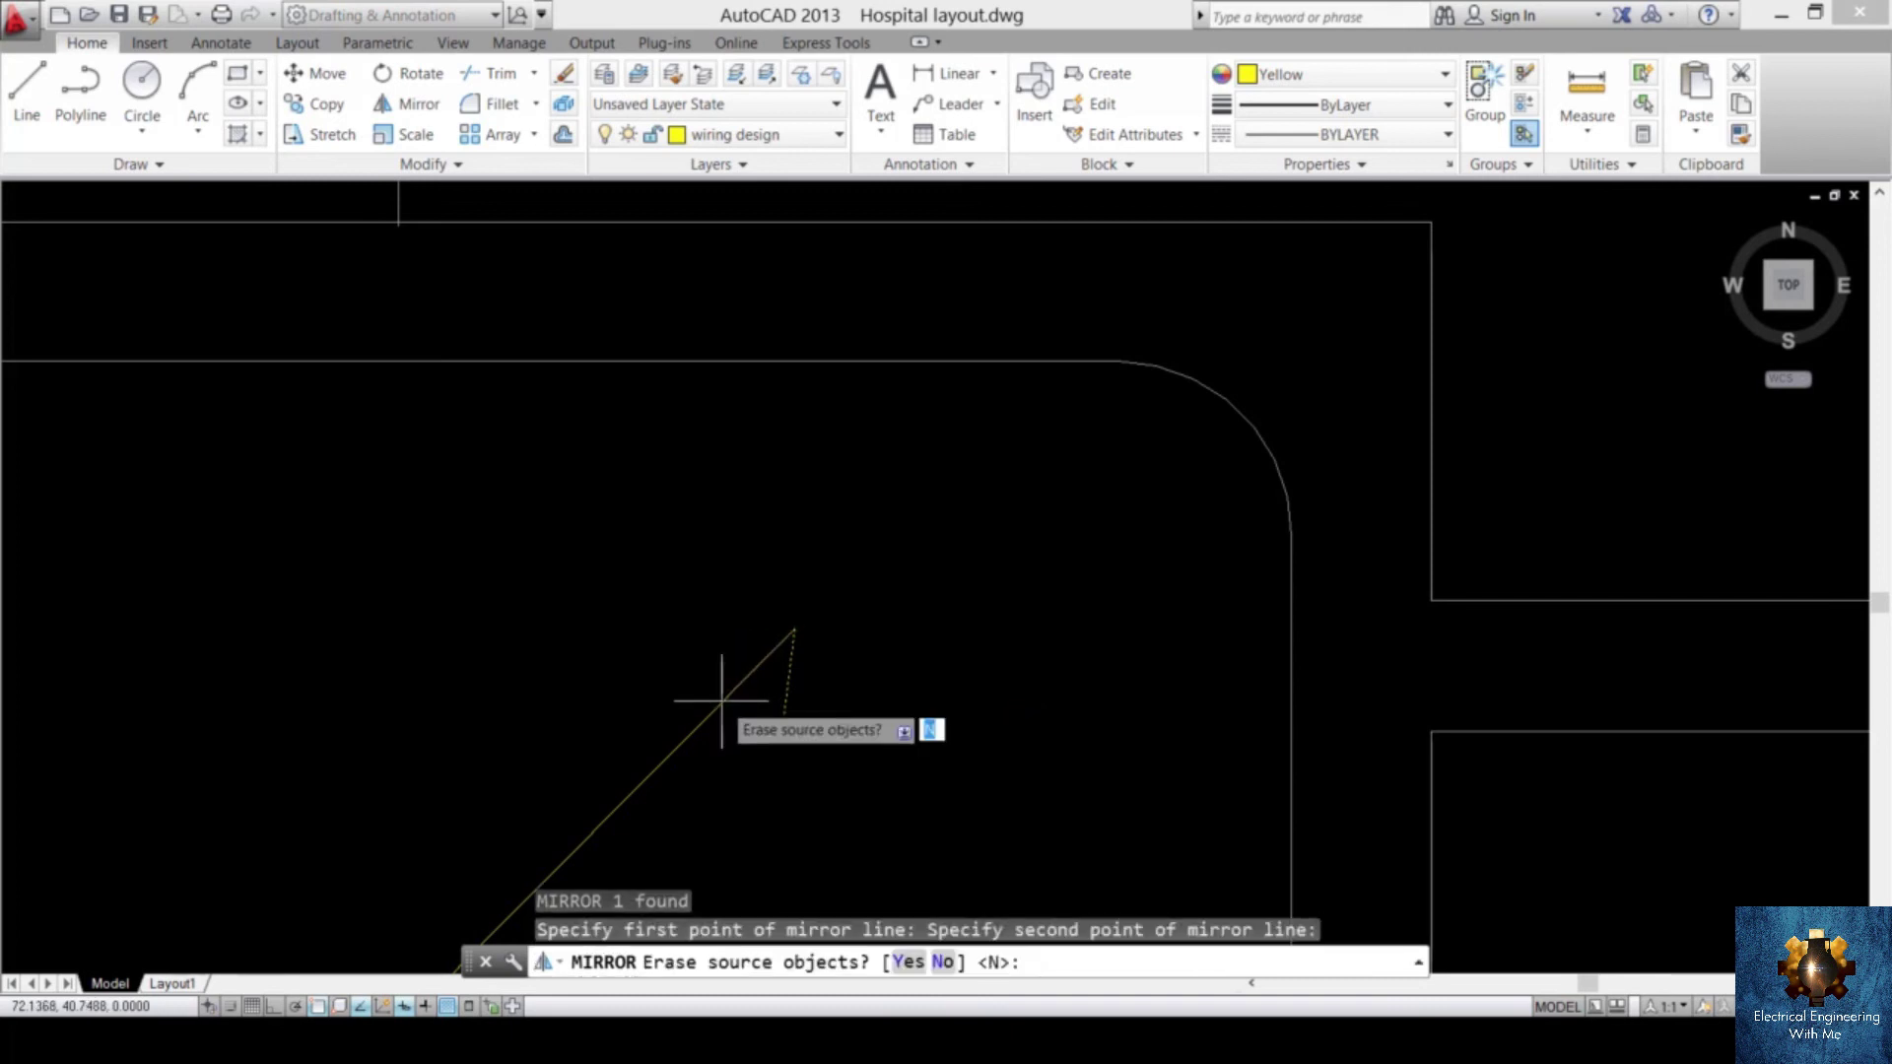
key(Return)
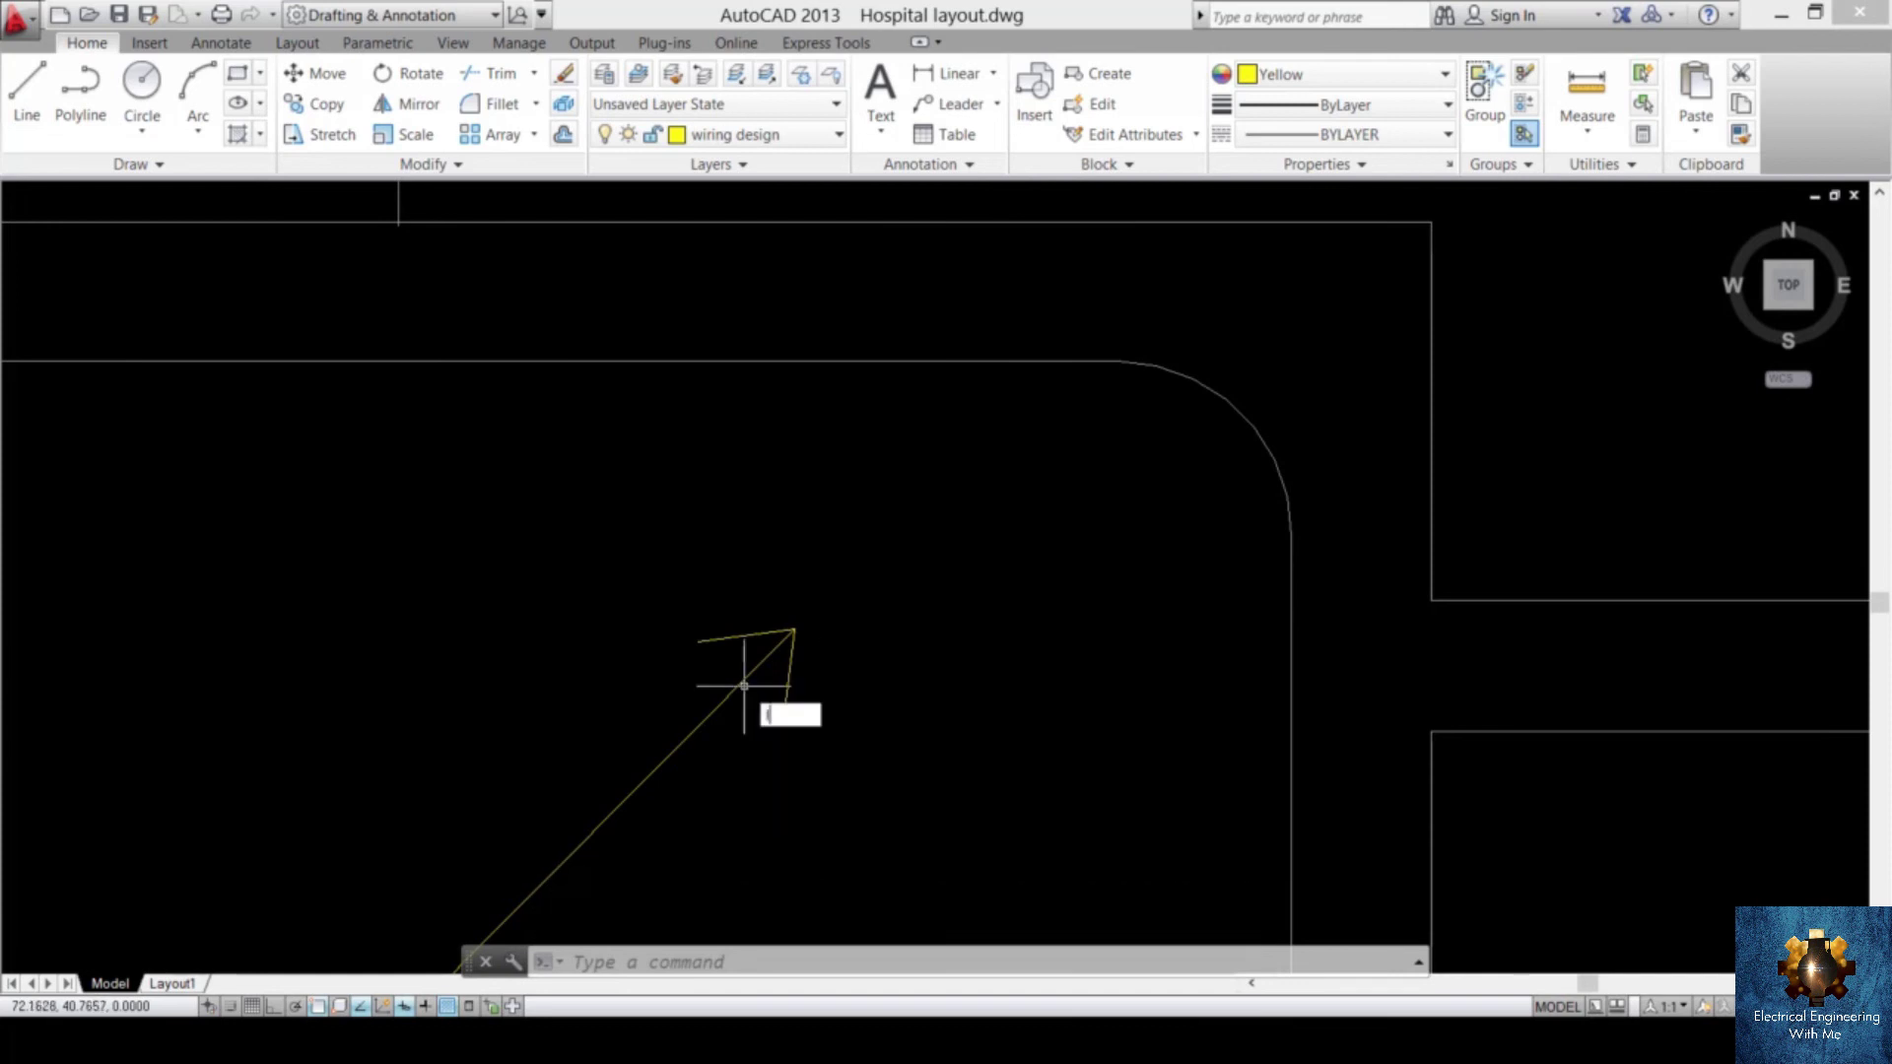
- Close the arrowhead by drawing a line between the free ends of its two edges
text(l)
key(Return)
click(783, 725)
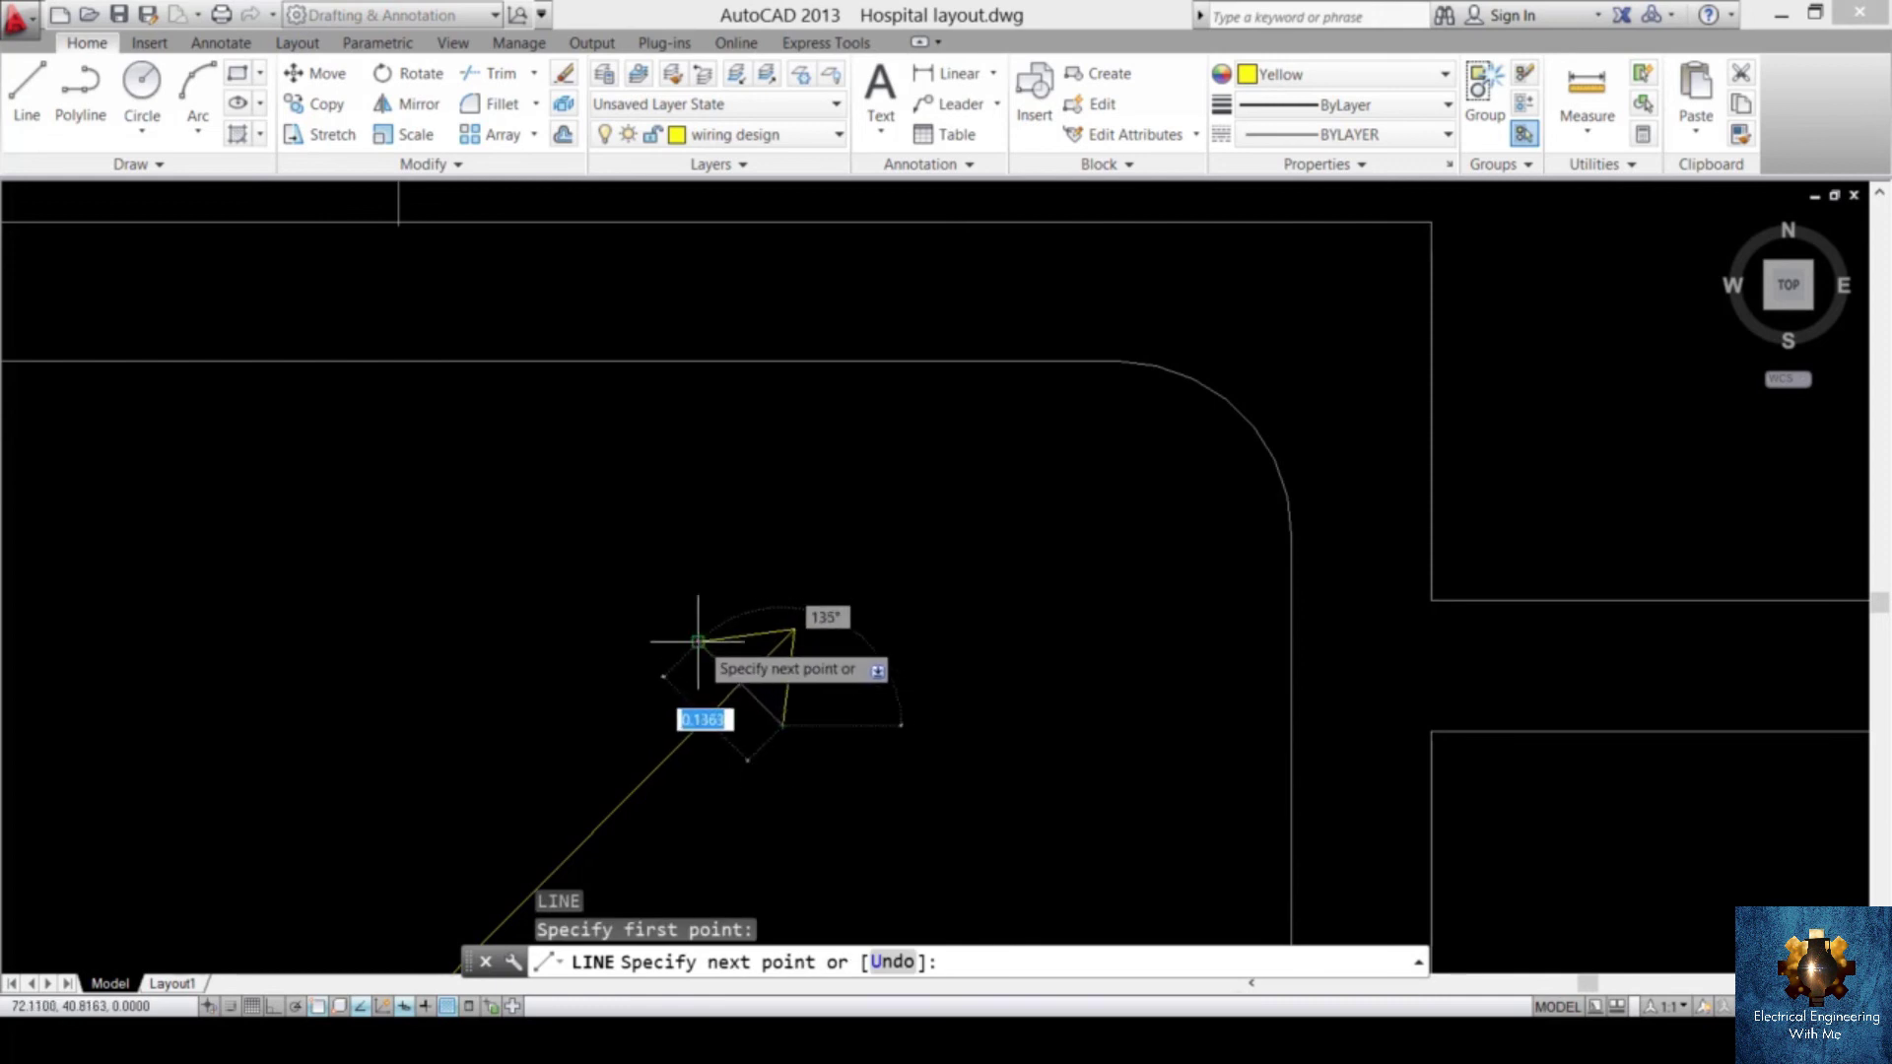
key(Escape)
- Fill the arrowhead triangle at the circuit line's end with a SOLID yellow hatch
scroll(789, 652, up, 4)
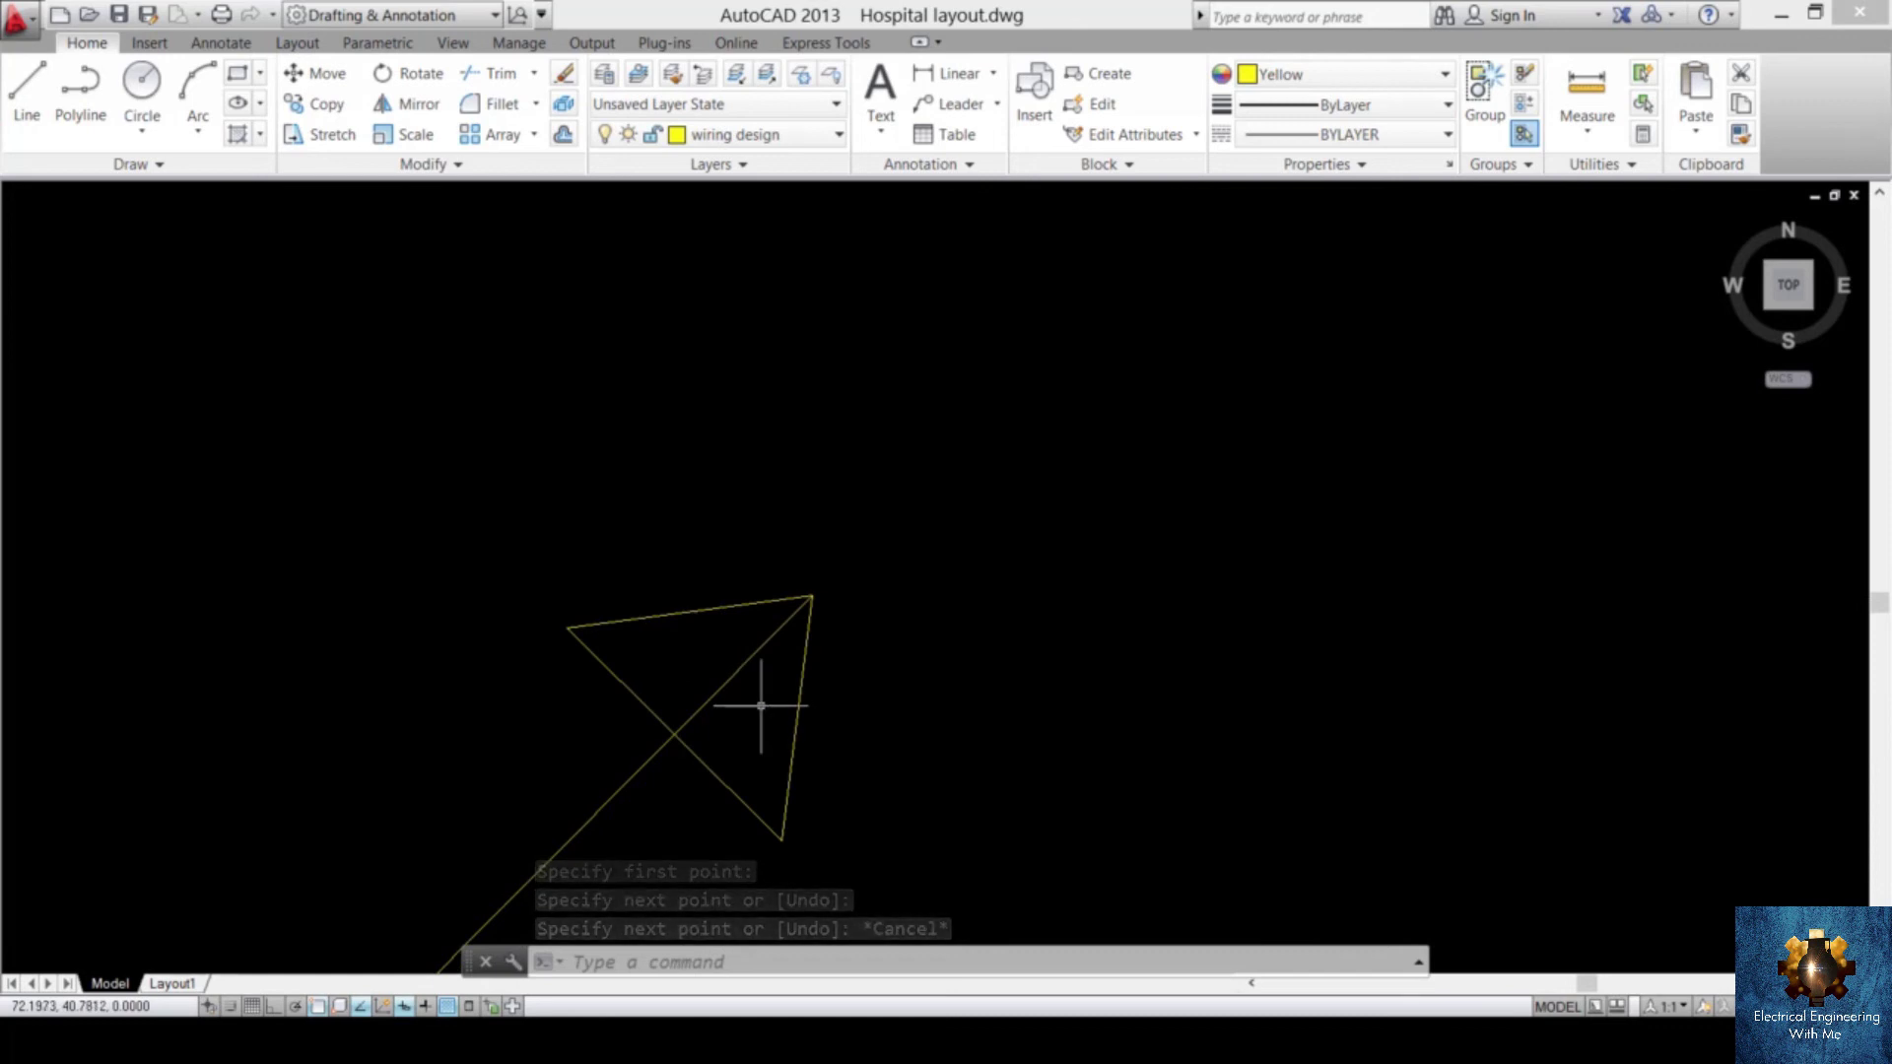
text(H)
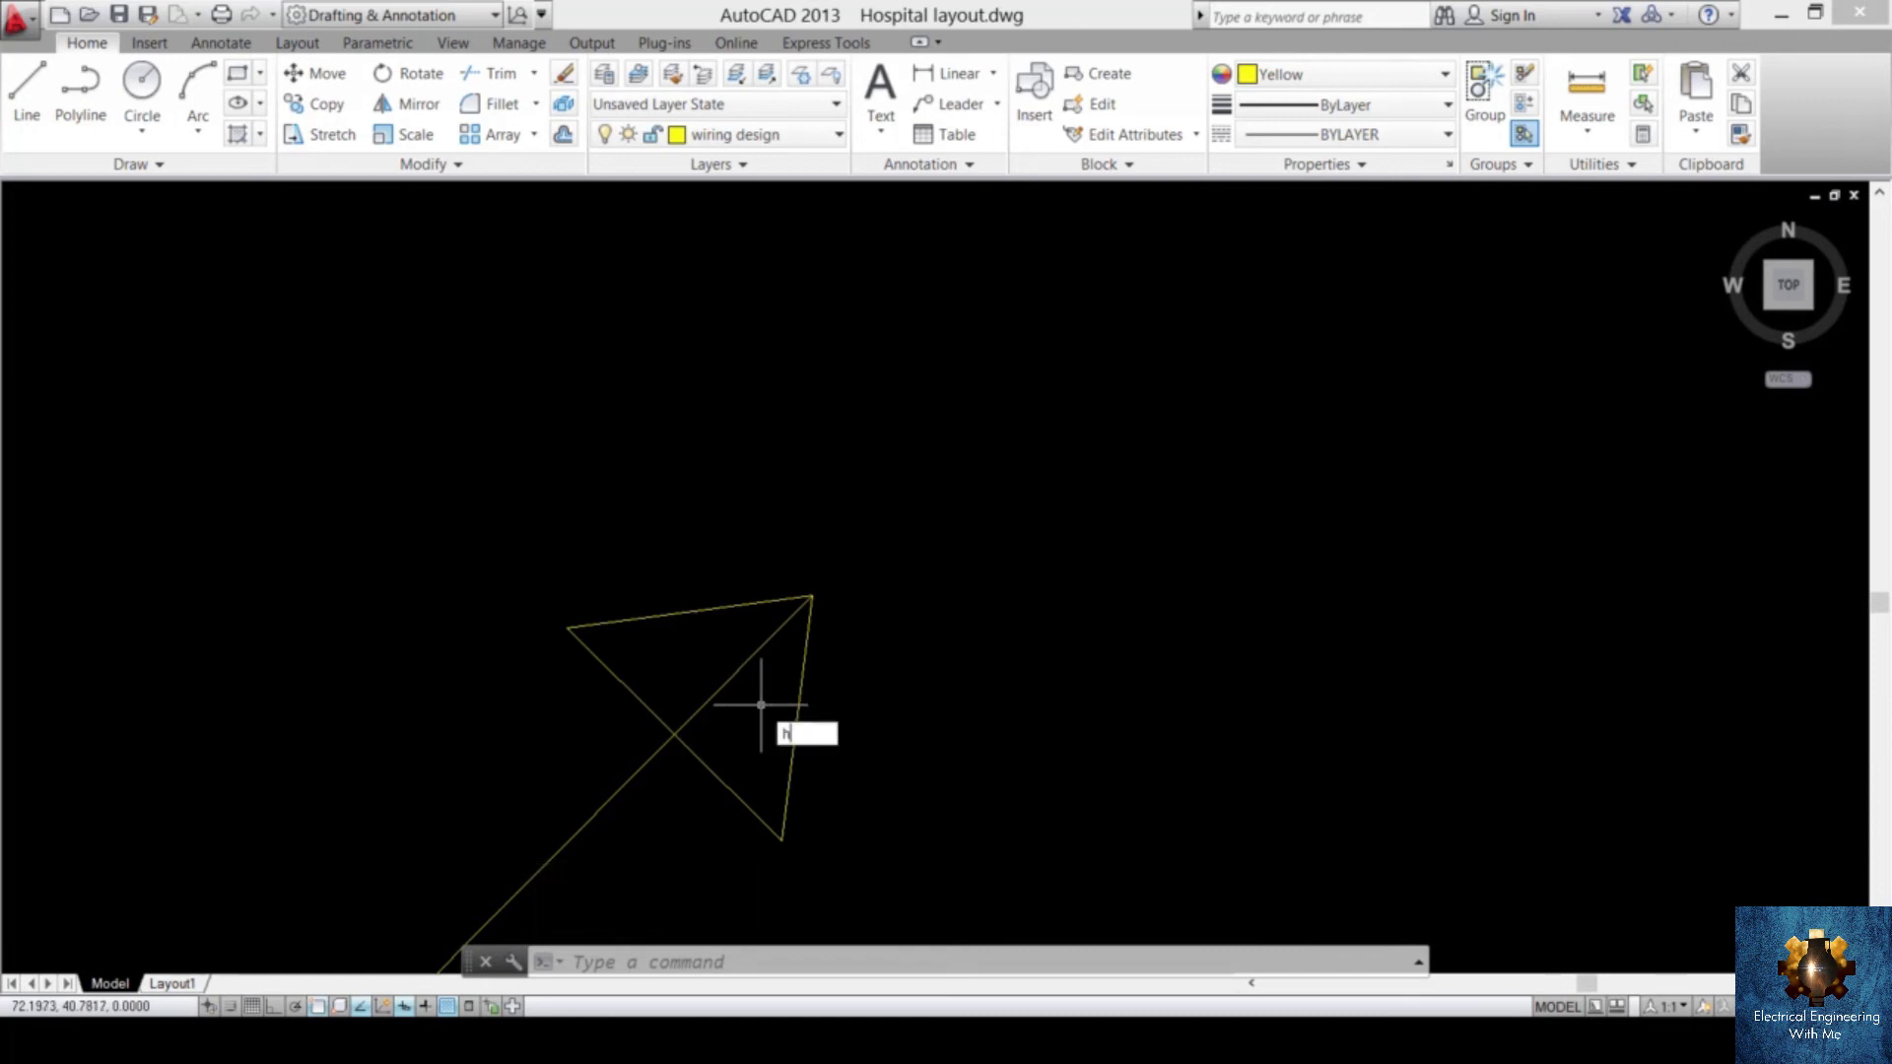
key(Return)
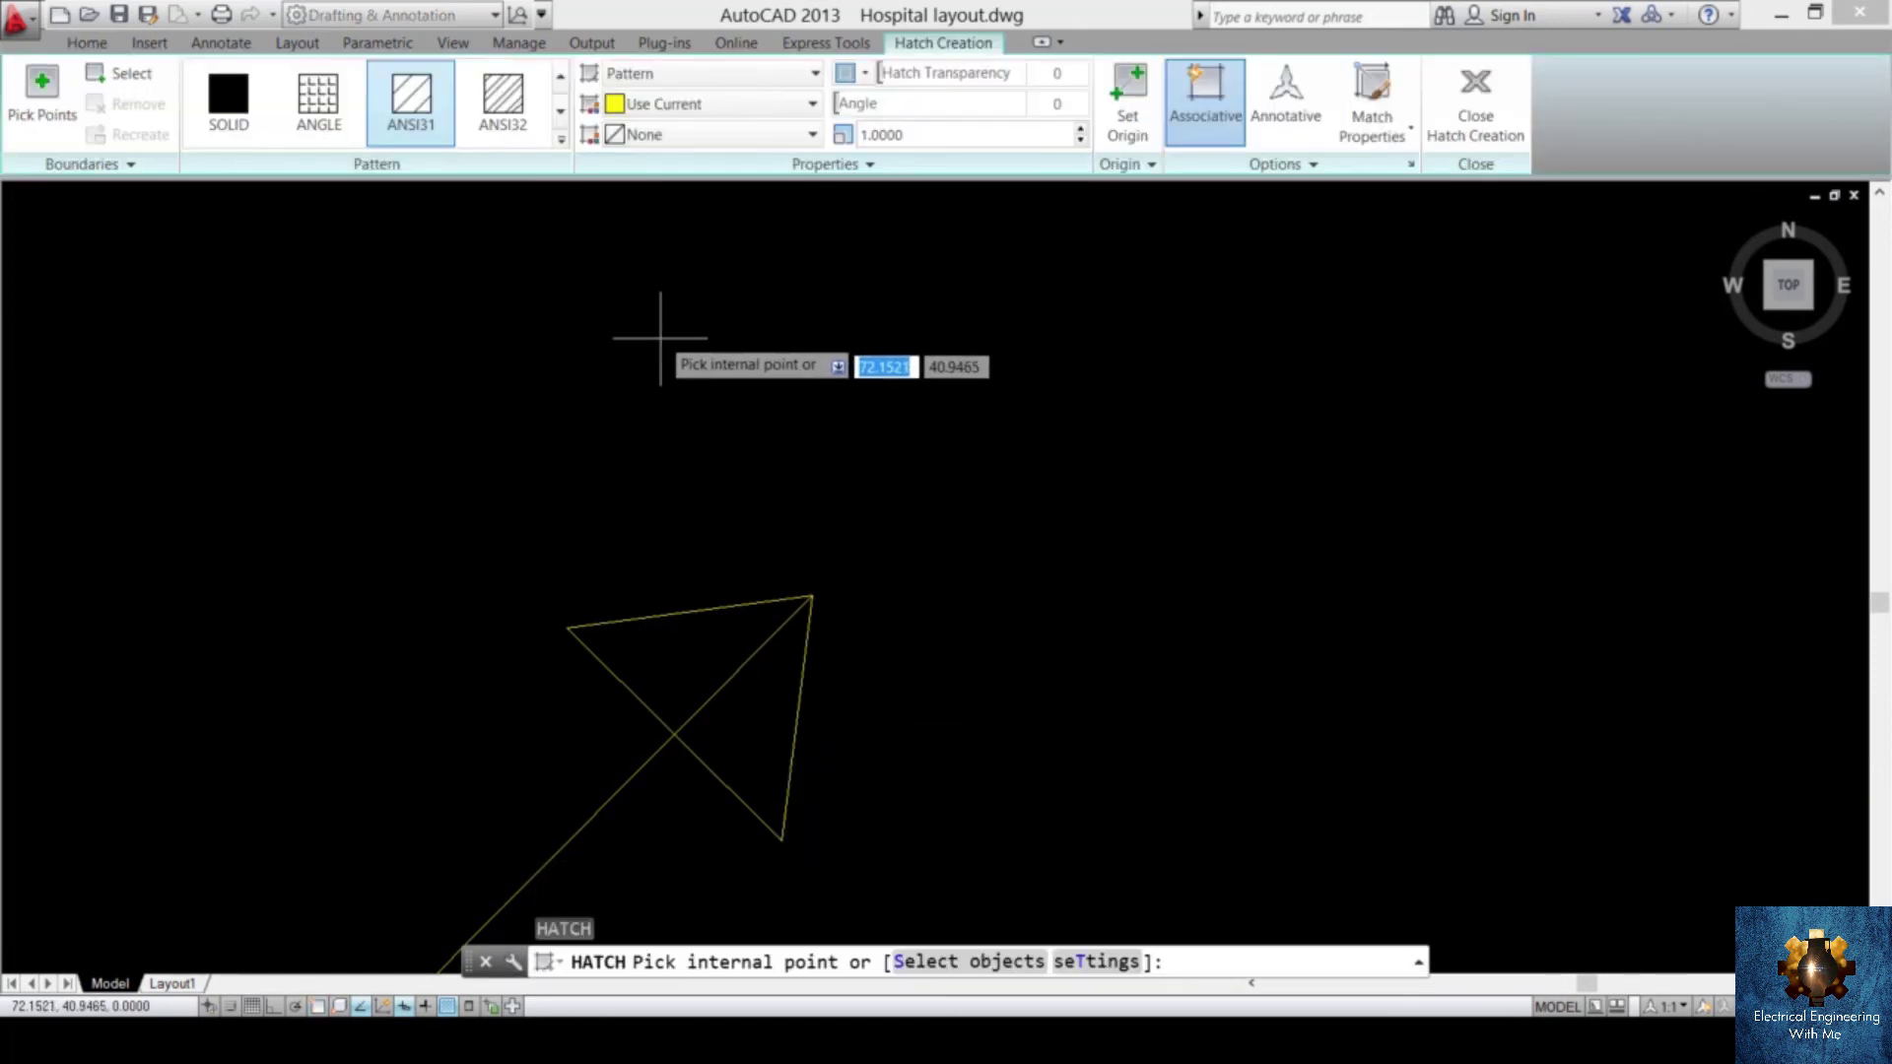
click(232, 104)
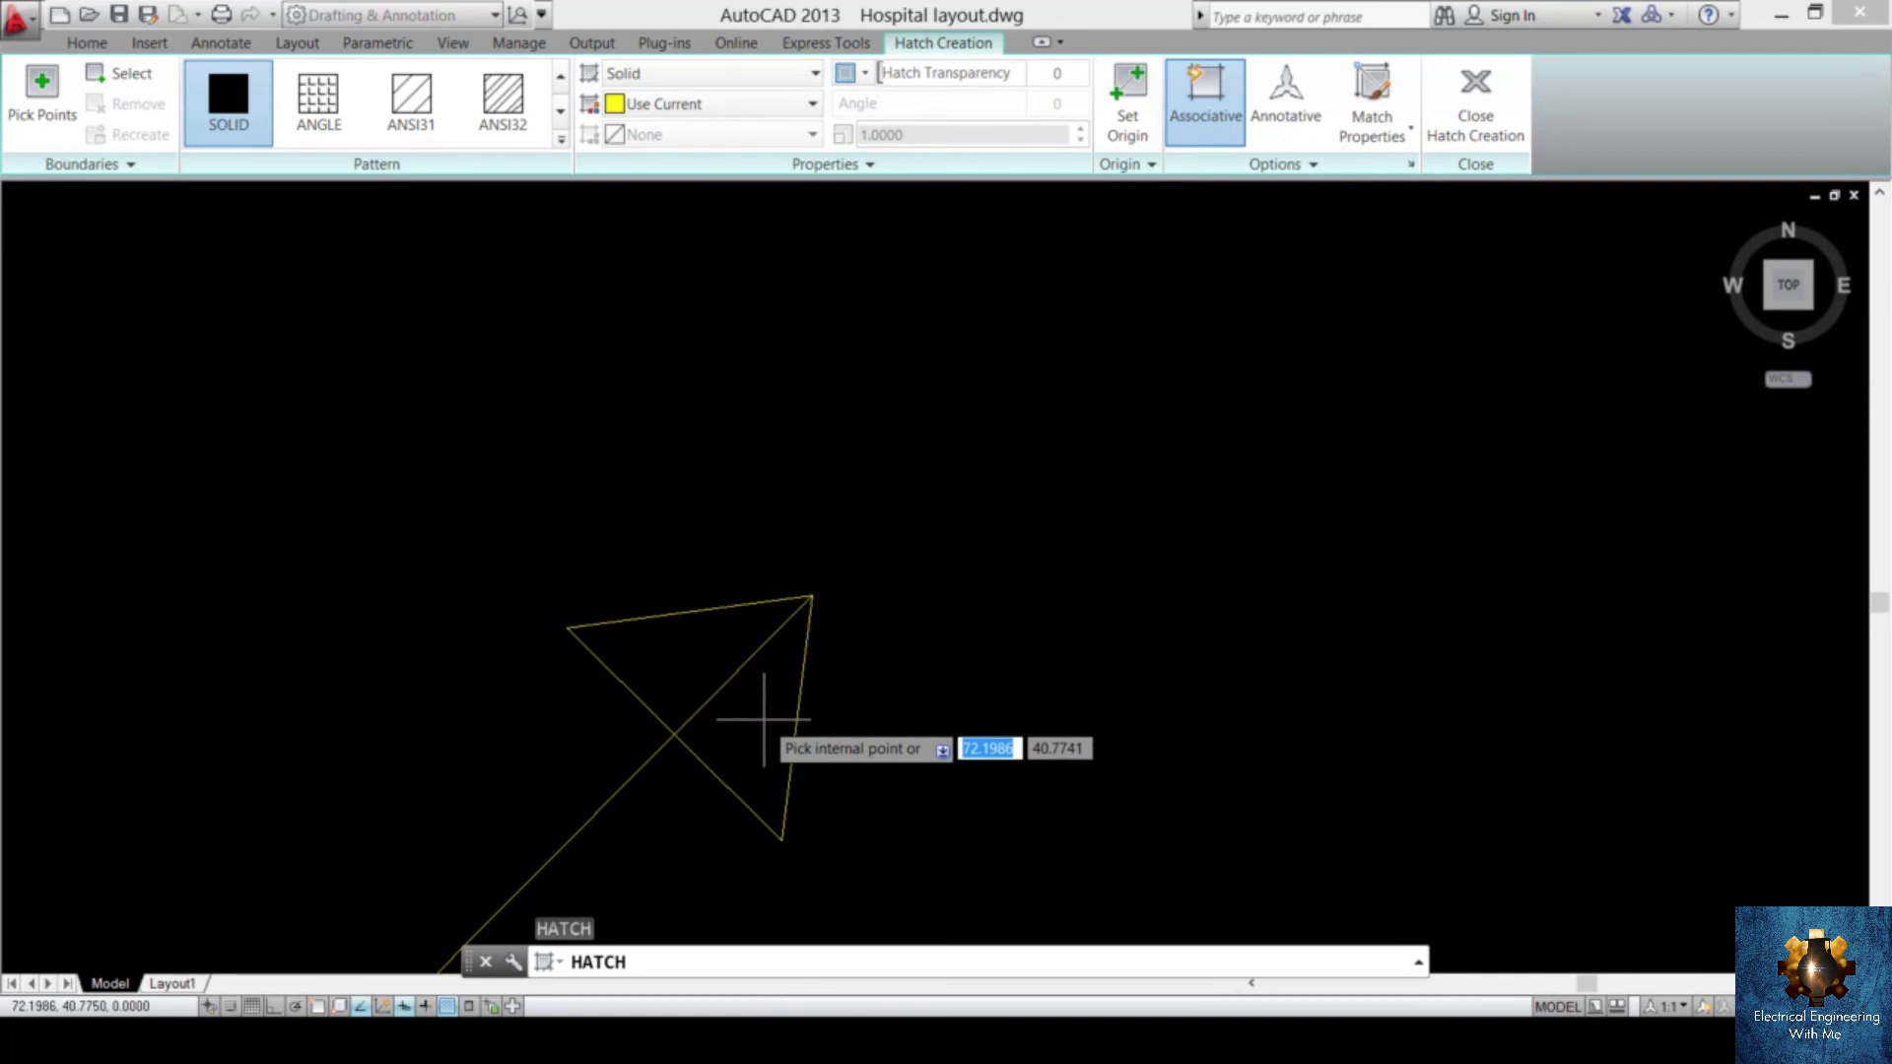
click(692, 682)
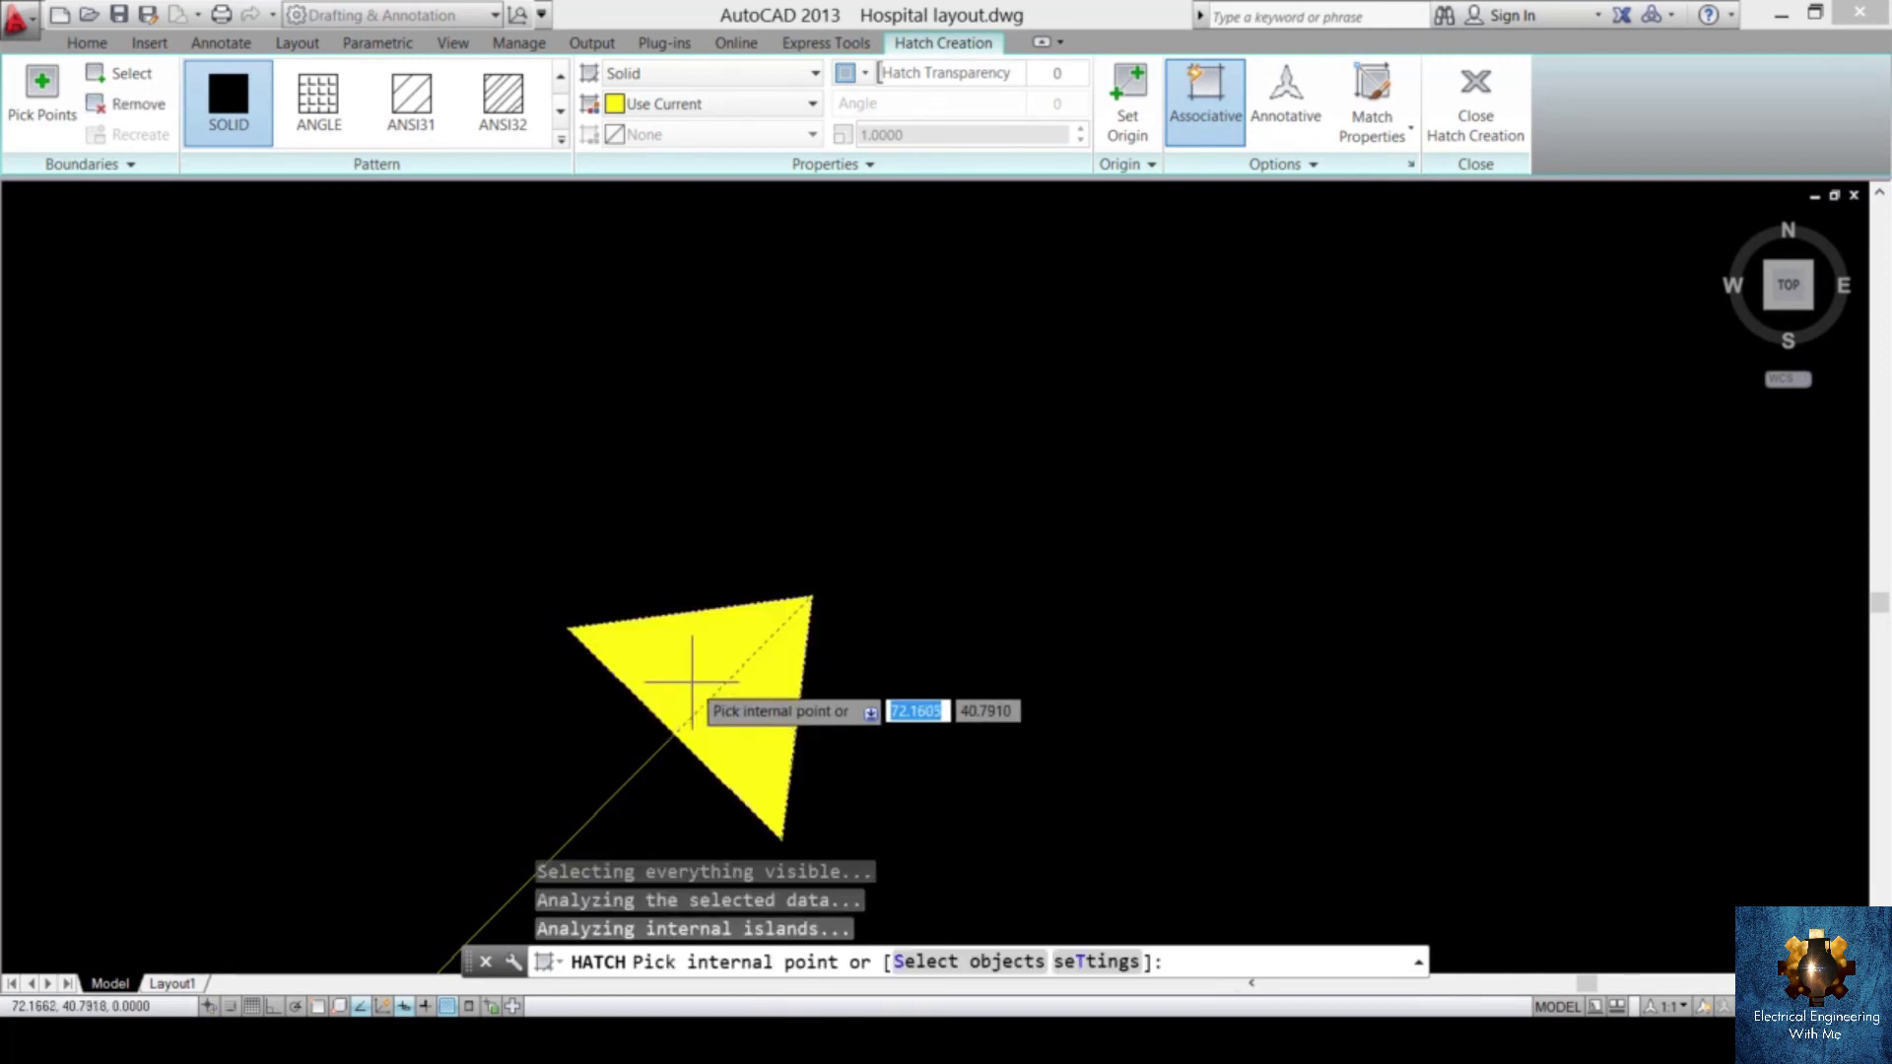
key(Return)
scroll(921, 703, down, 5)
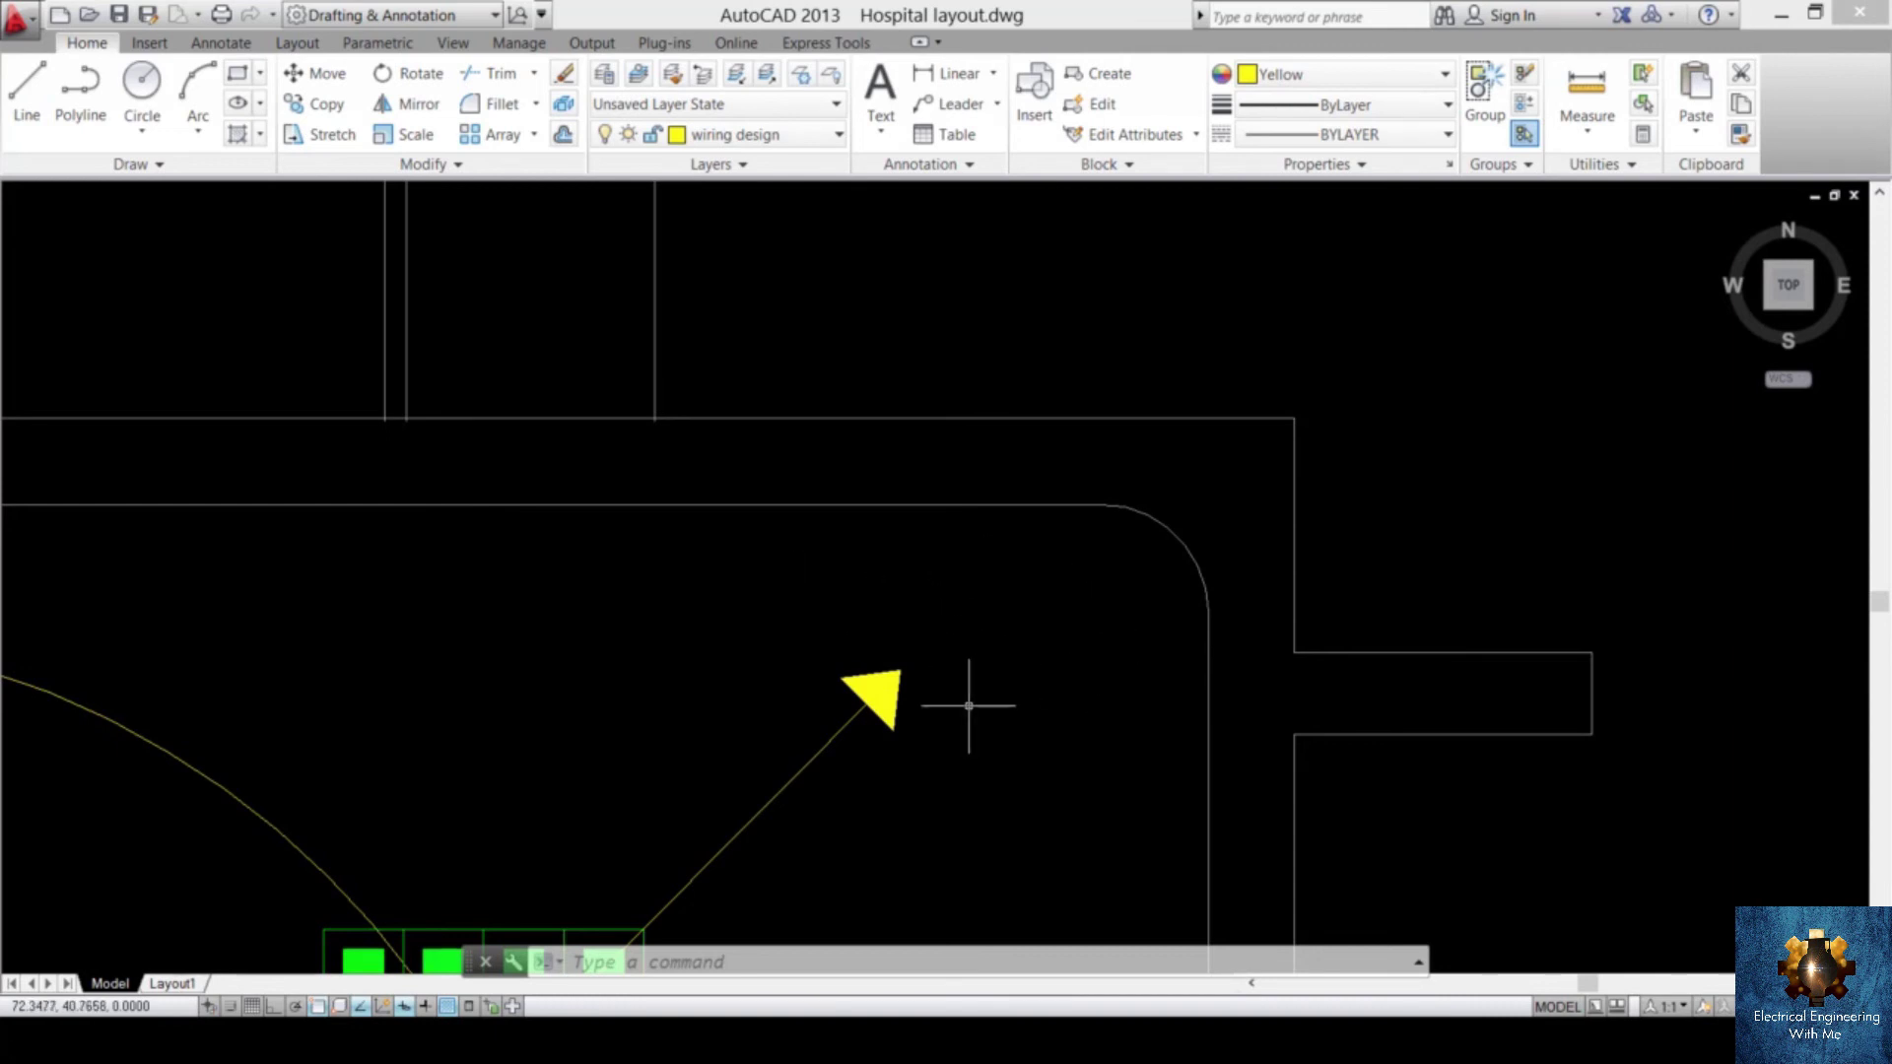
- Add the multiline text S1-SM/LDP in the CITB style at the arrowhead of the circuit line
scroll(969, 706, down, 4)
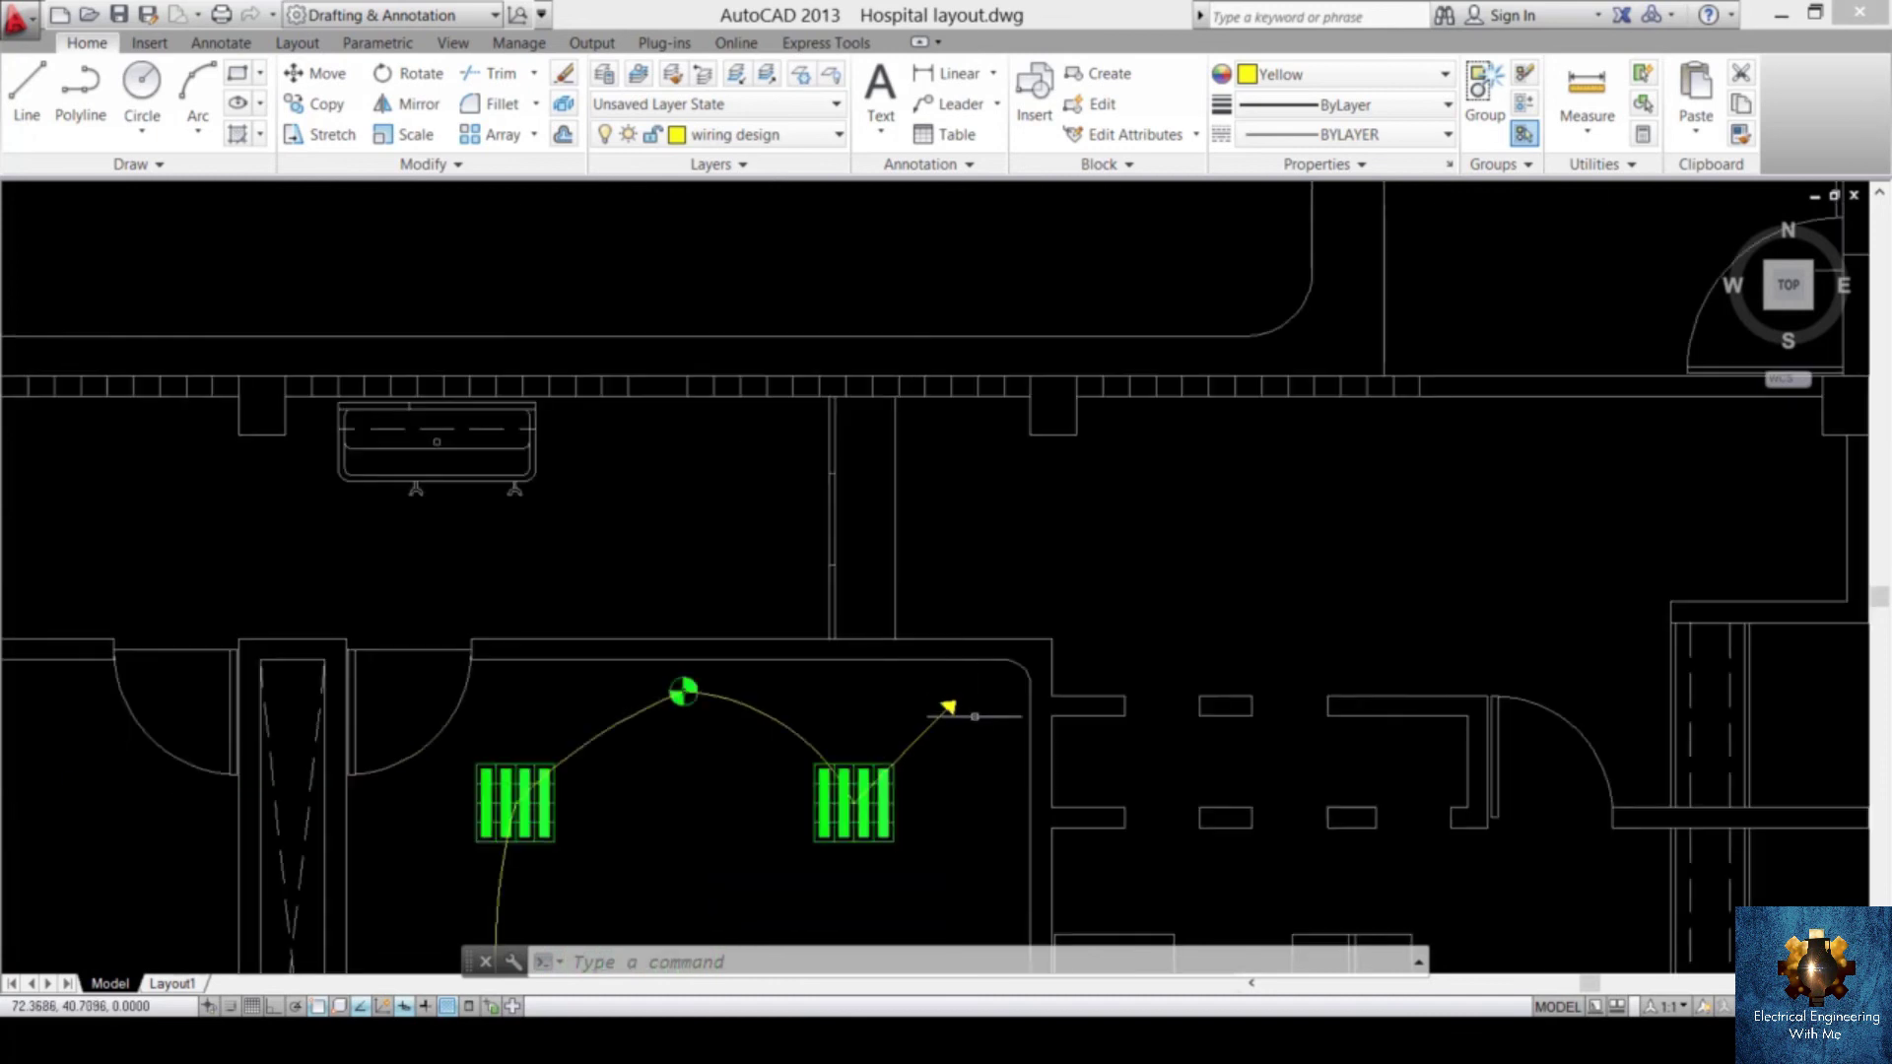
scroll(1056, 625, down, 3)
middle_drag(1342, 348, 1275, 456)
scroll(887, 752, up, 8)
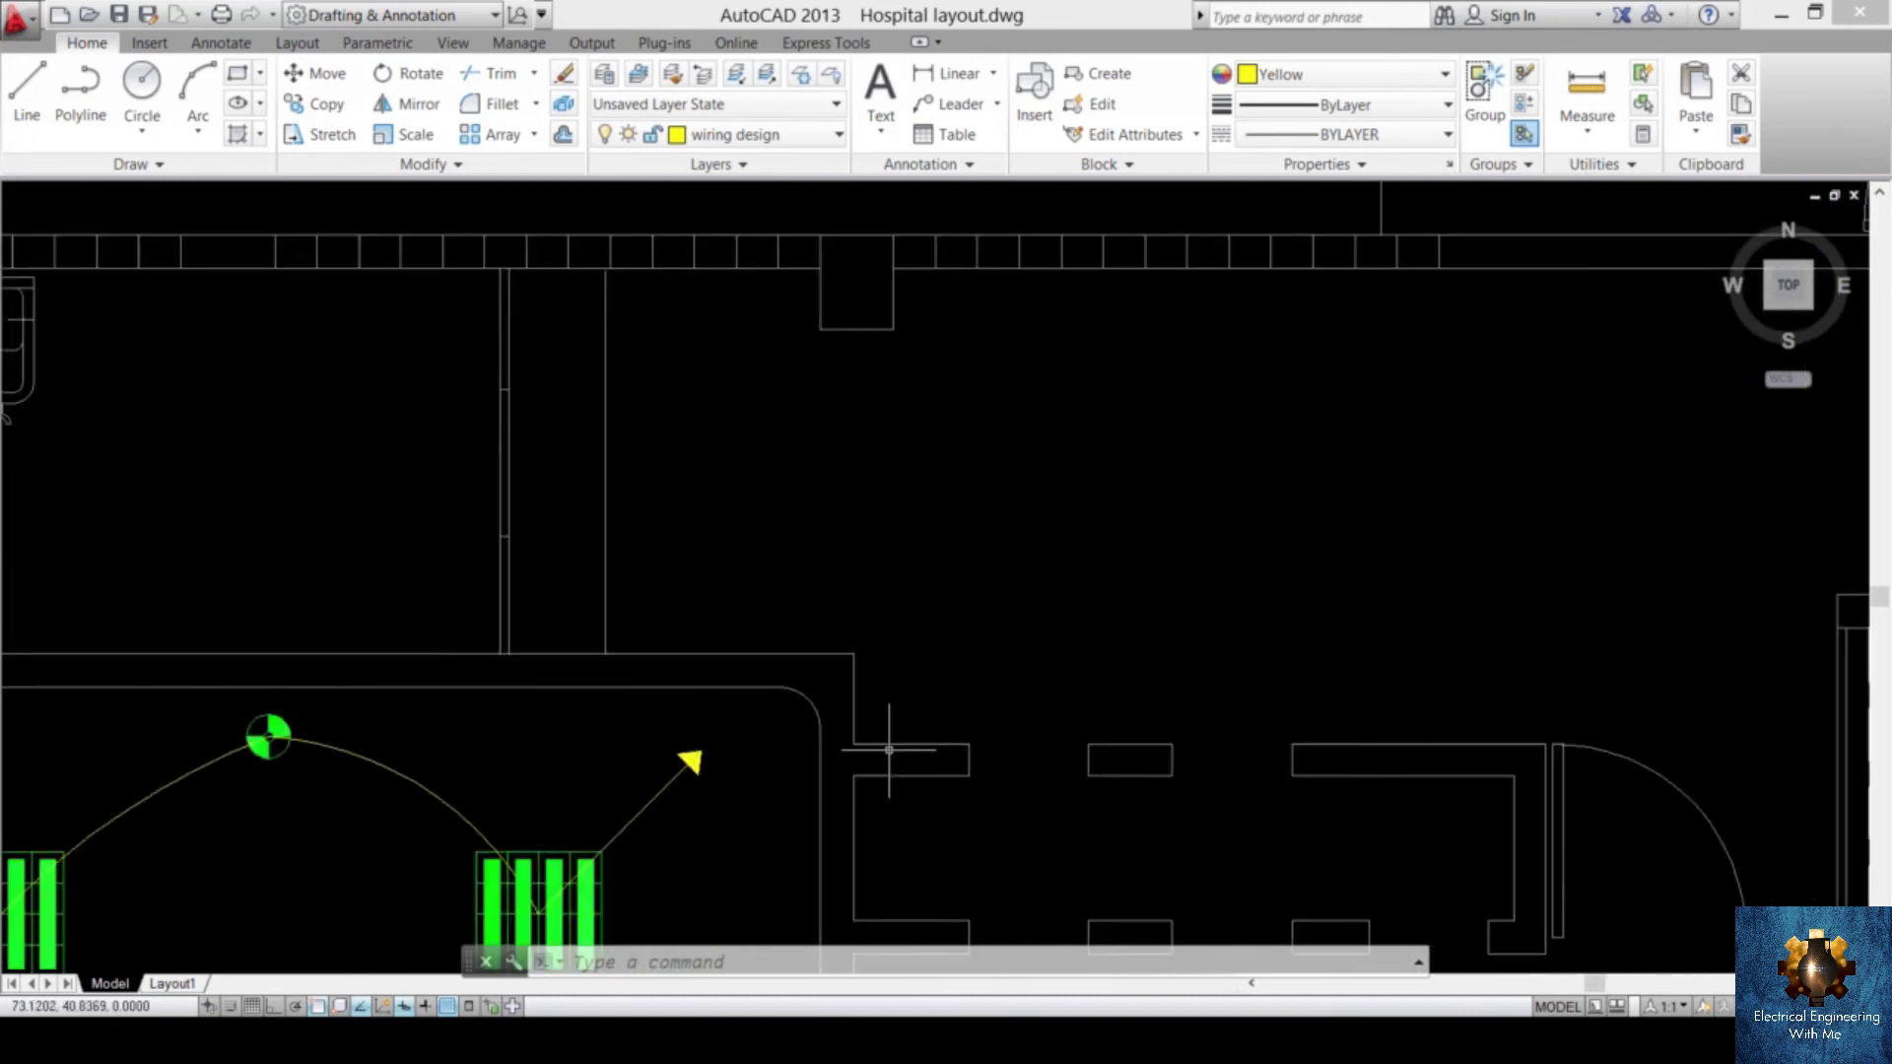
middle_drag(760, 760, 1096, 706)
scroll(1096, 705, down, 5)
text(T)
key(Return)
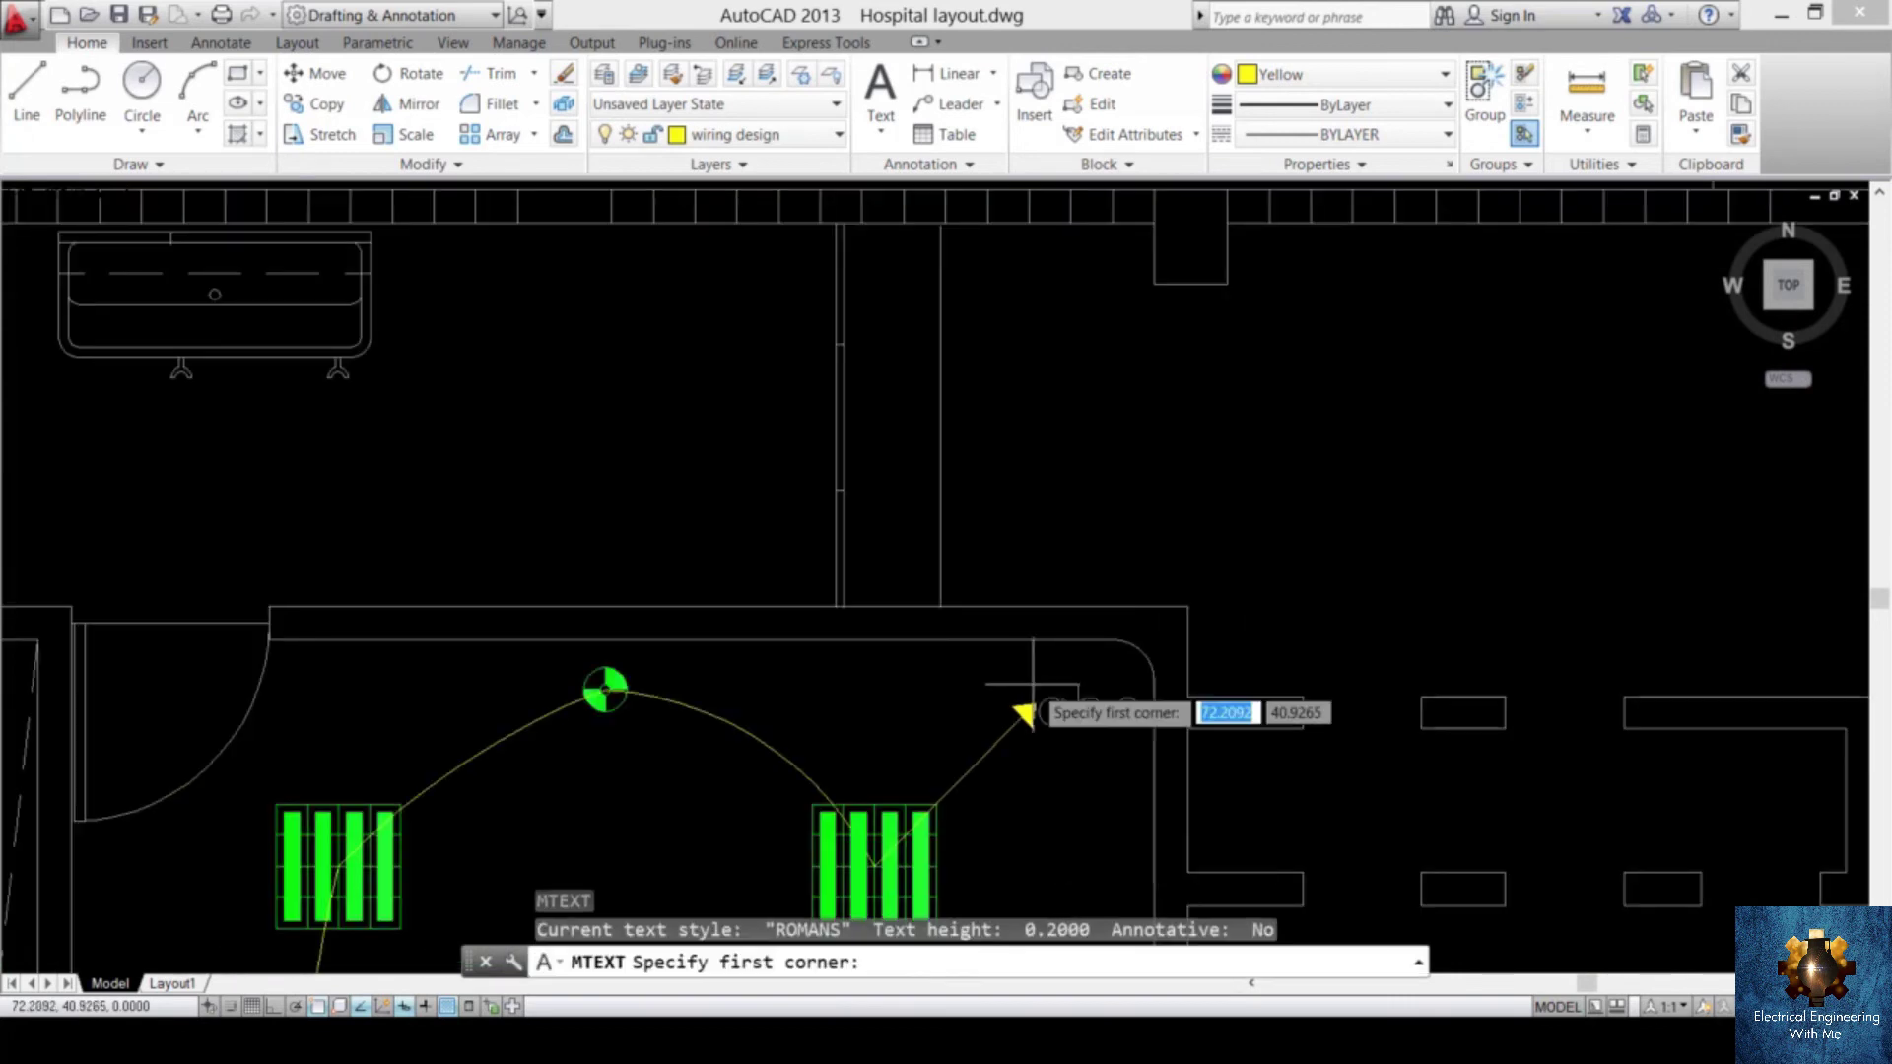
click(1029, 682)
click(863, 690)
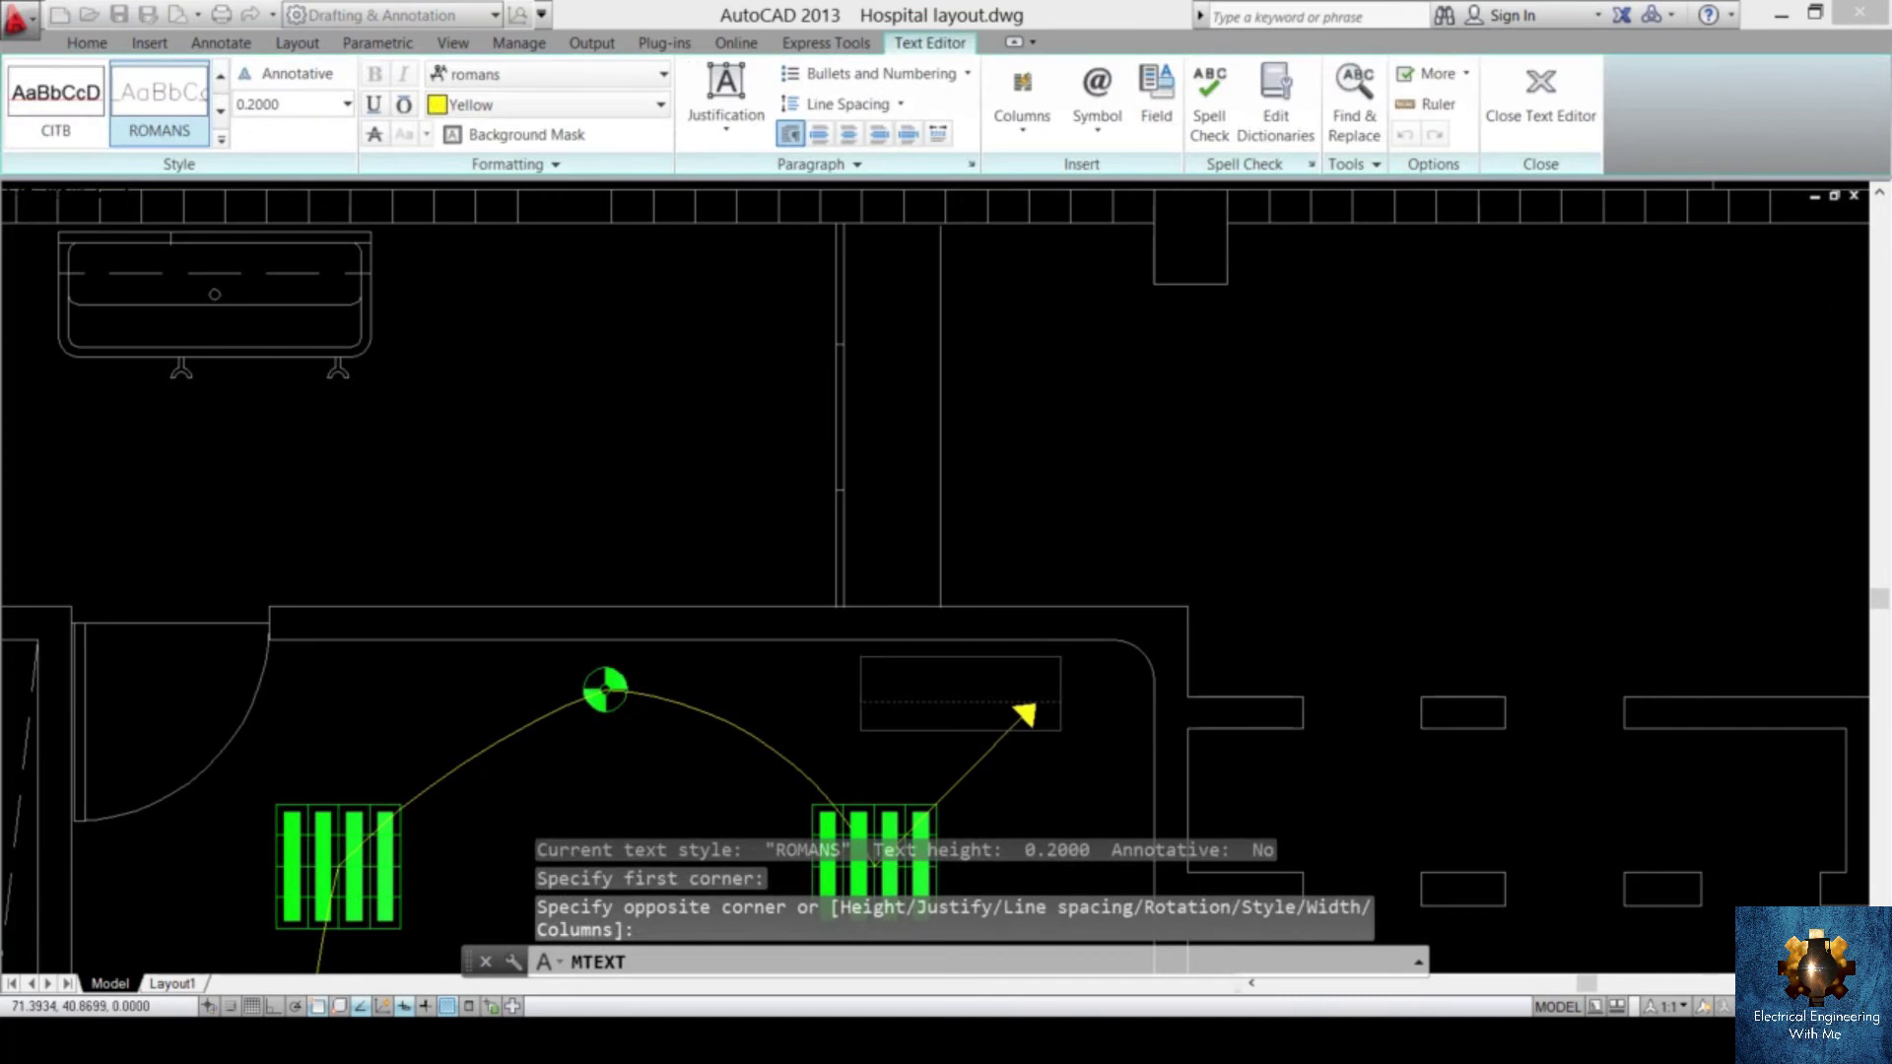
click(82, 118)
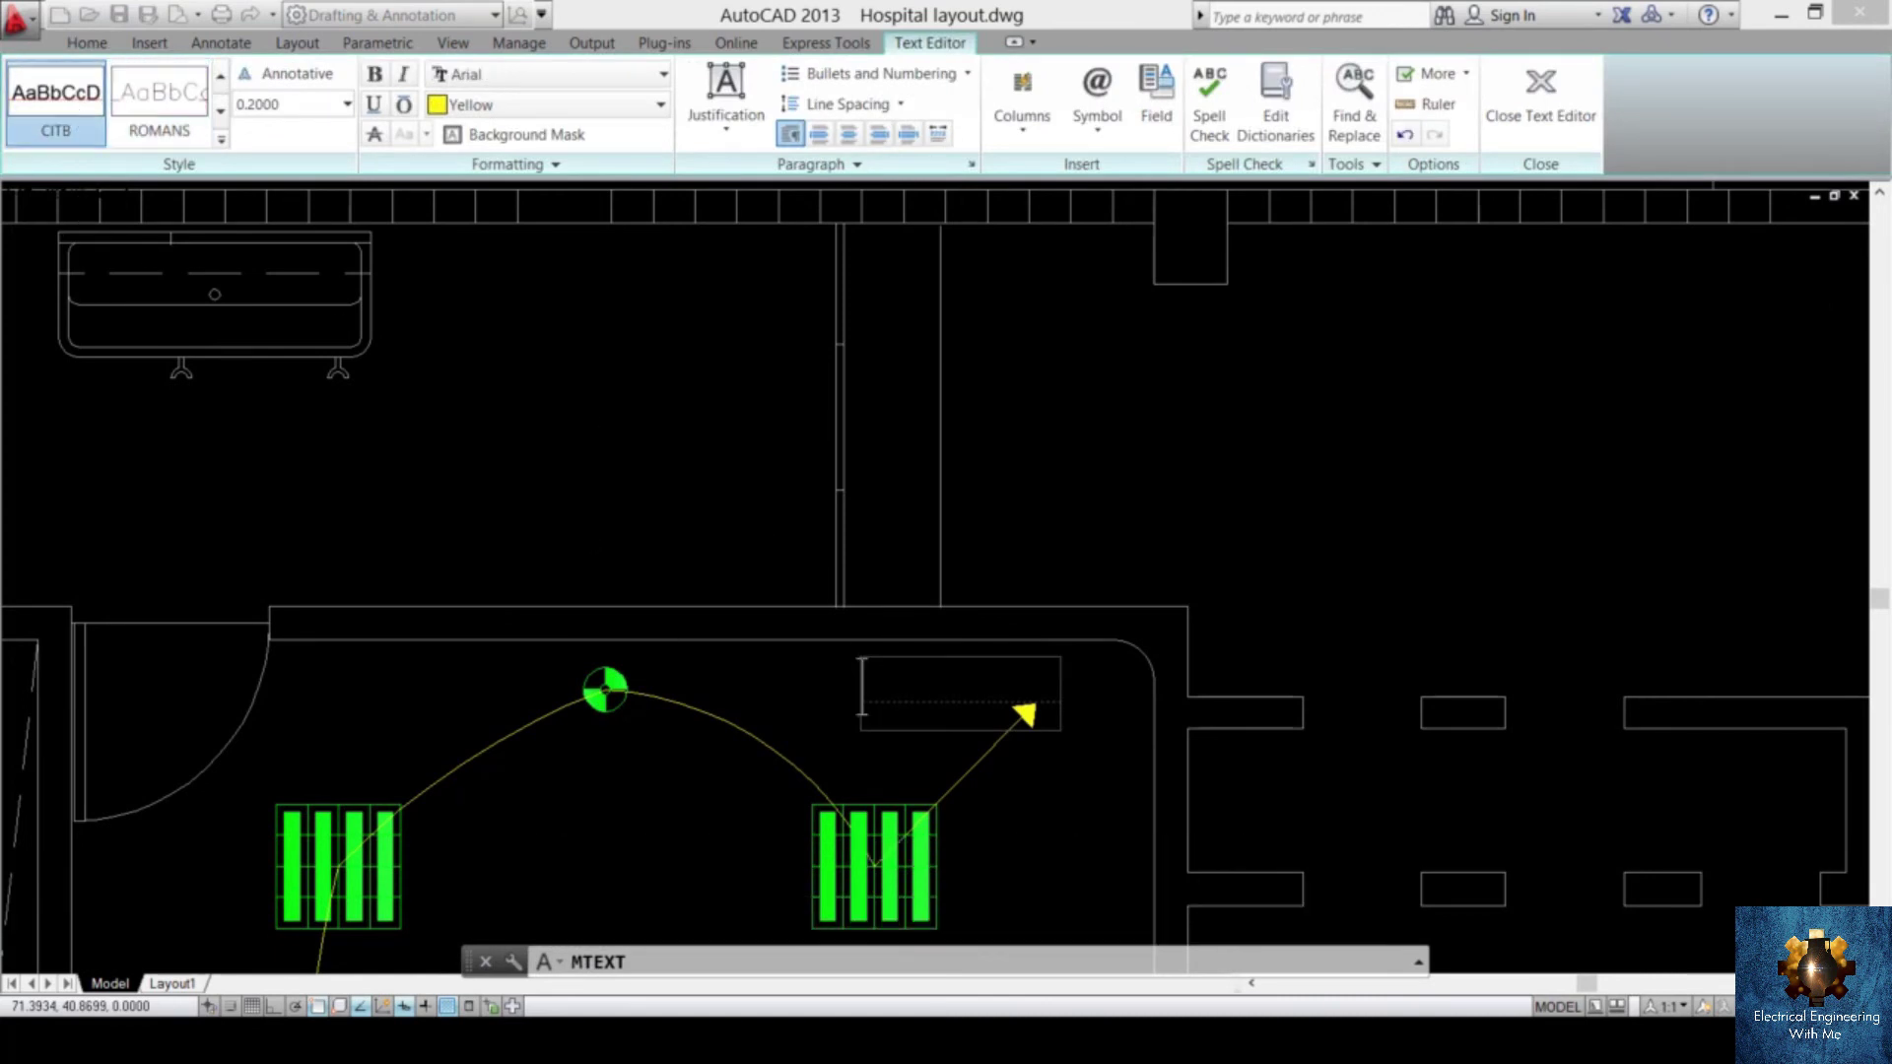
text(S1-SM/LDP)
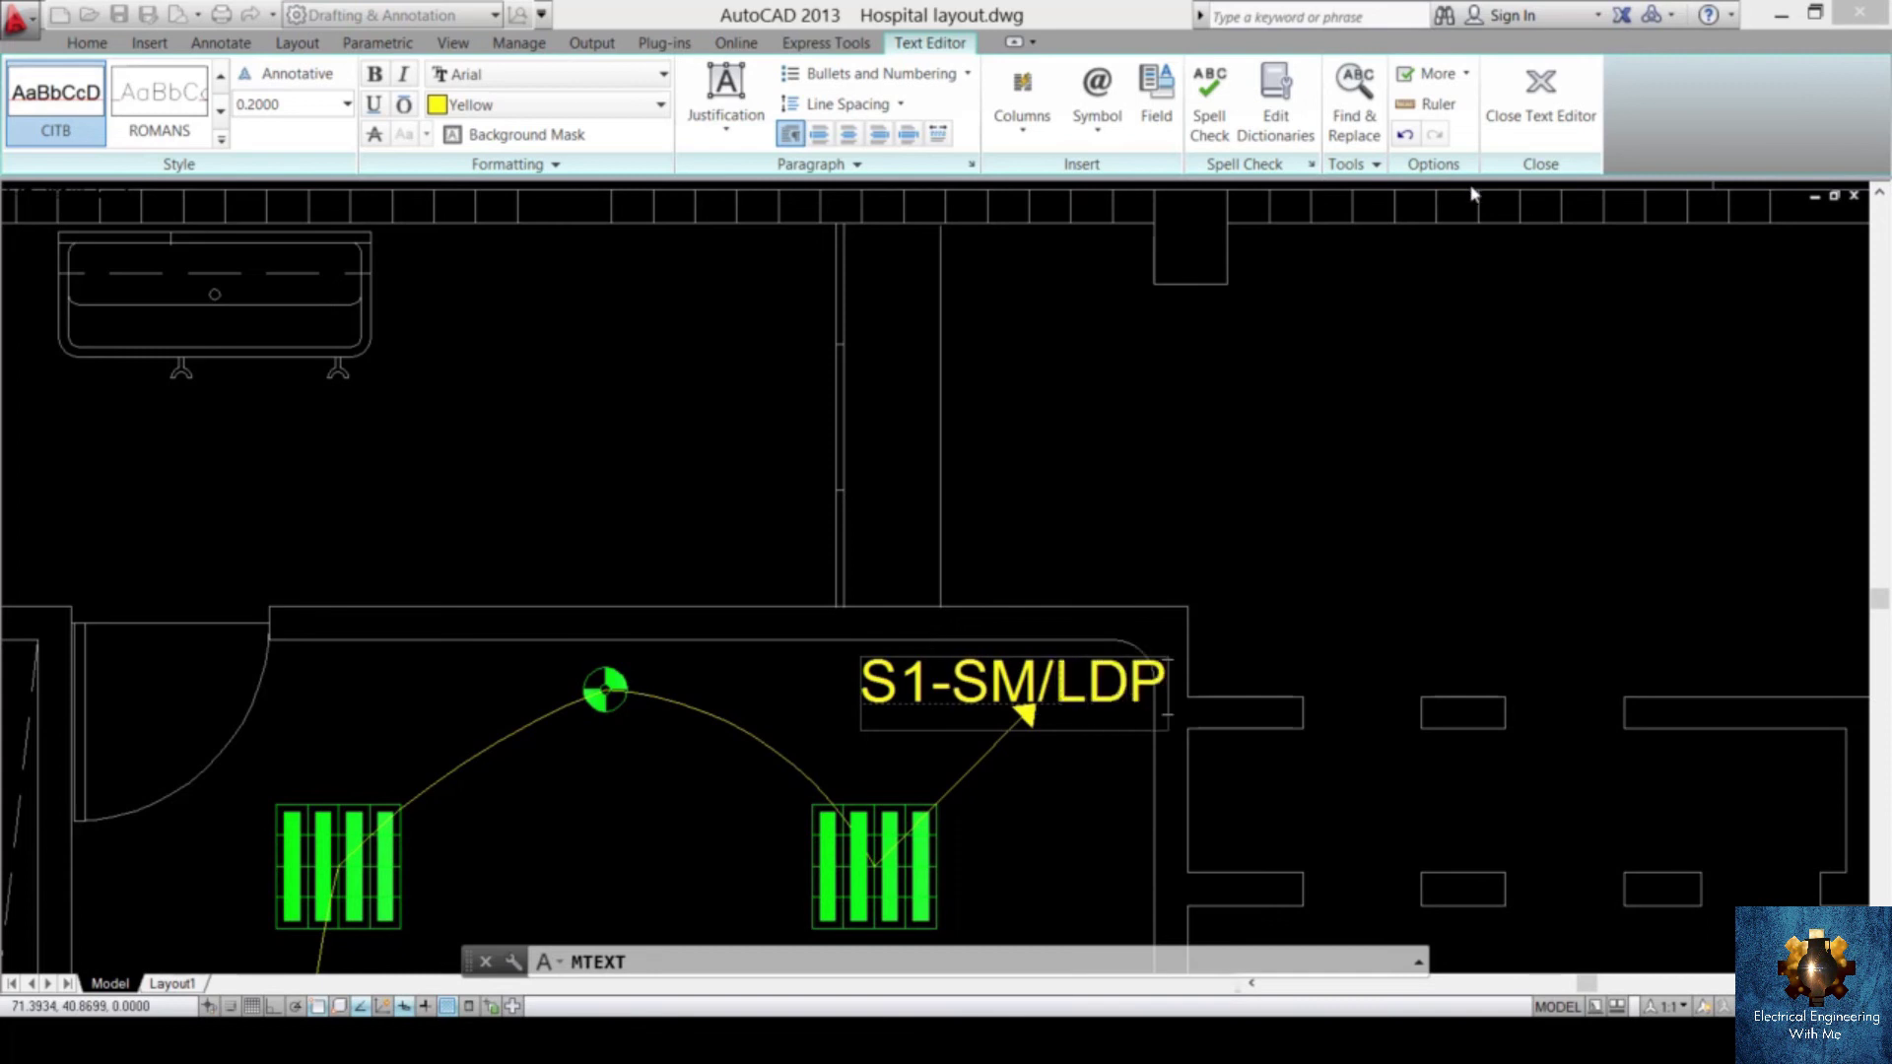
click(1527, 95)
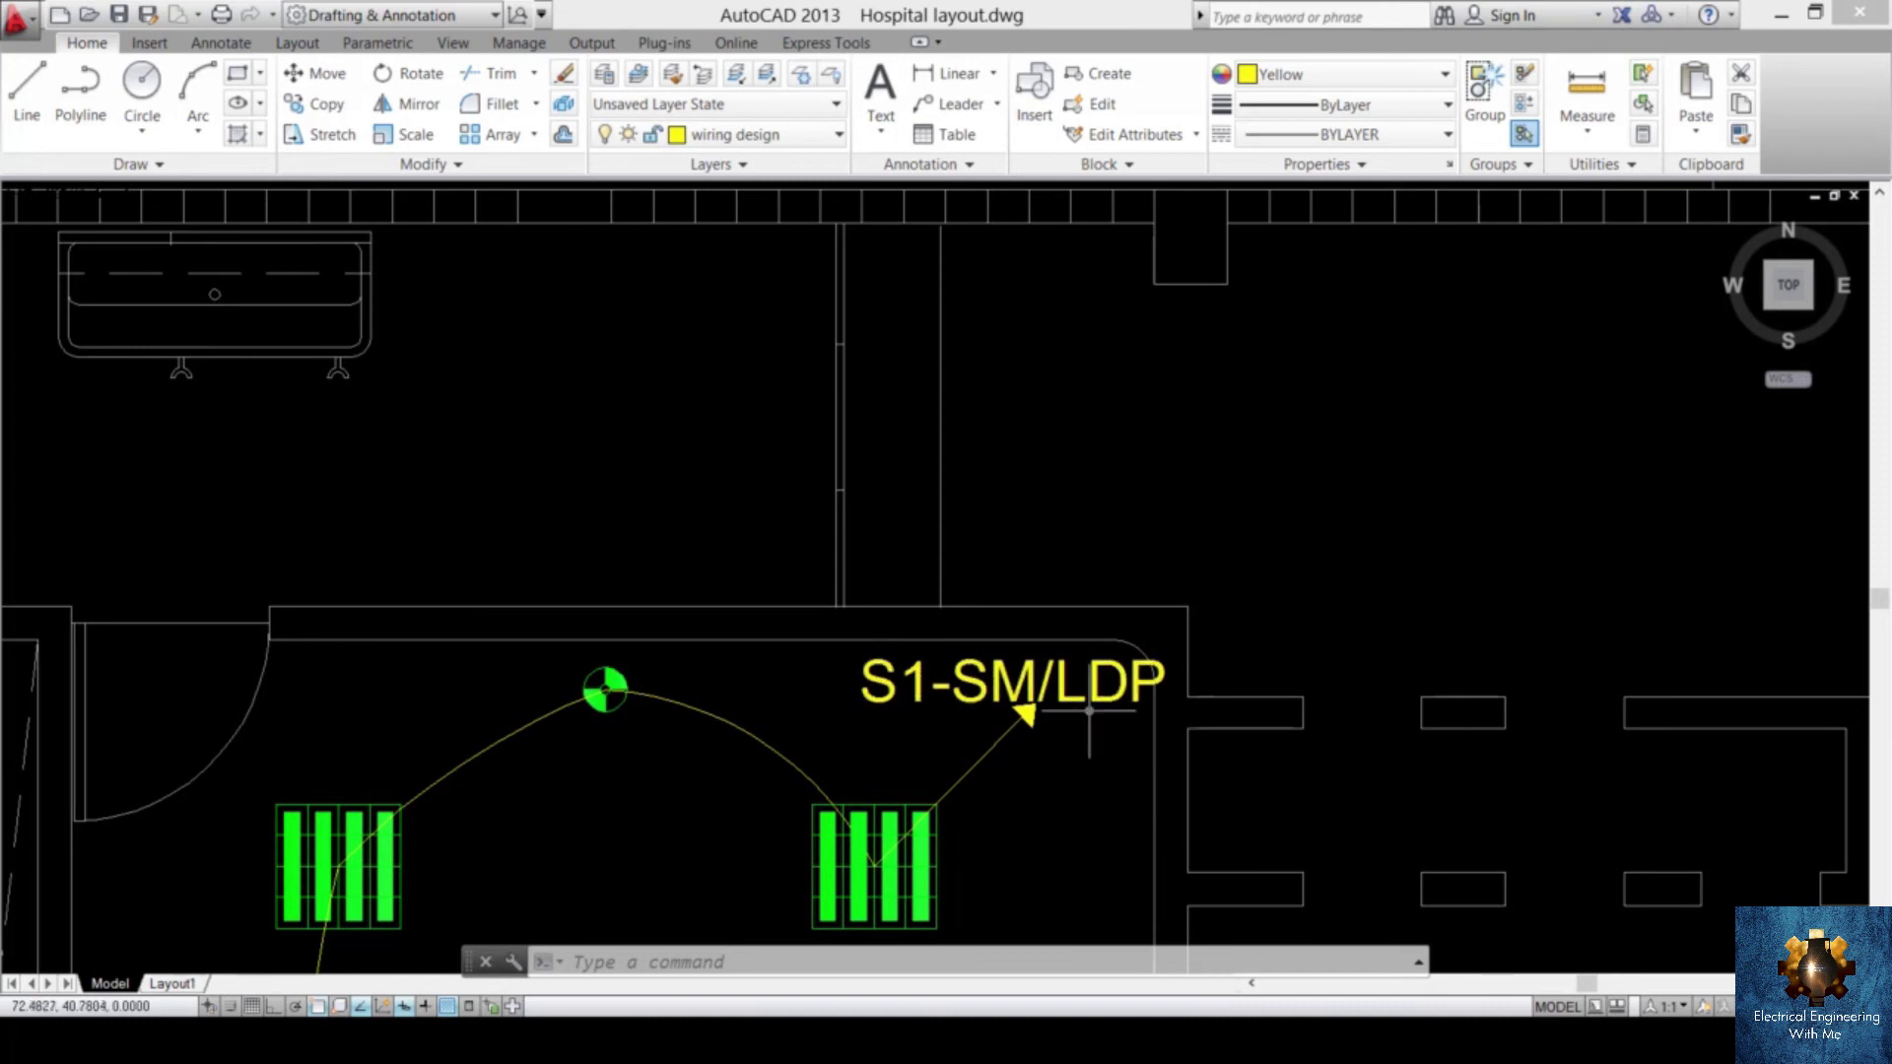
- Scale the S1-SM/LDP label to slightly over half its size and shift it east so it sits above the arrowhead
scroll(1130, 723, down, 4)
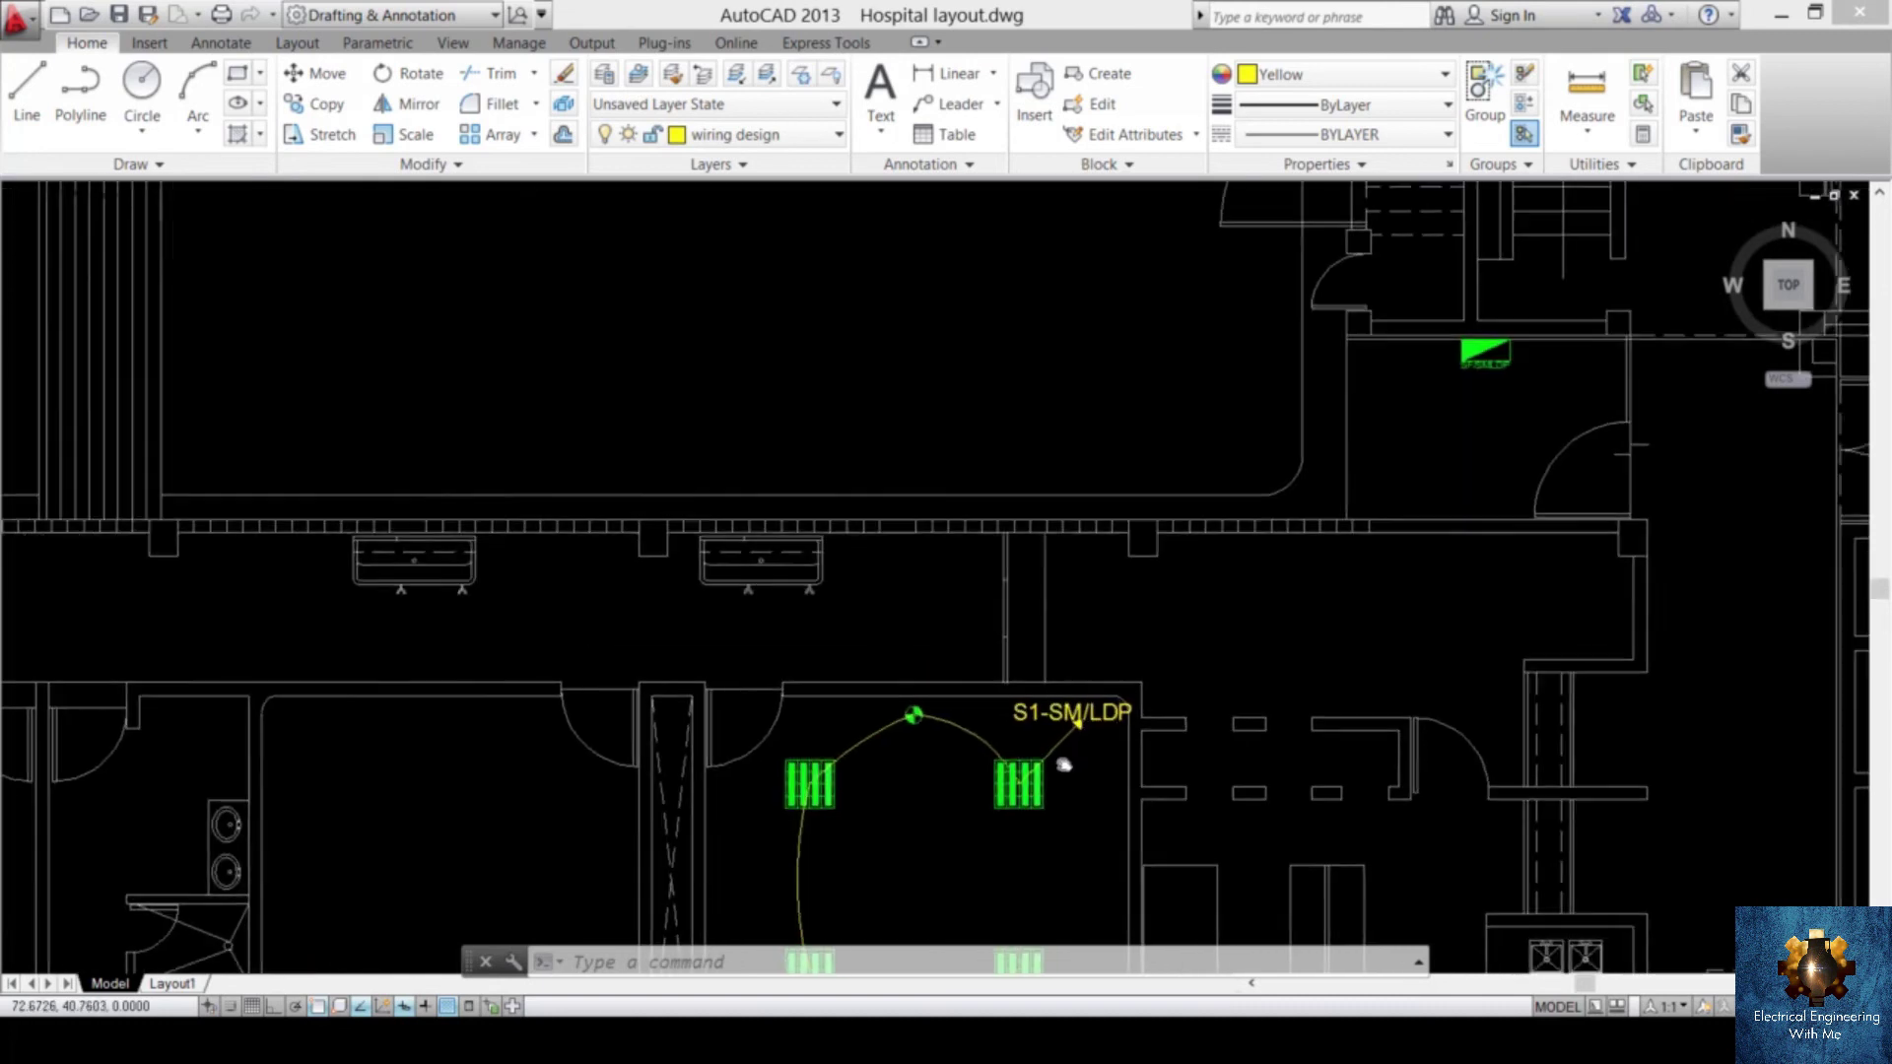
scroll(982, 833, up, 4)
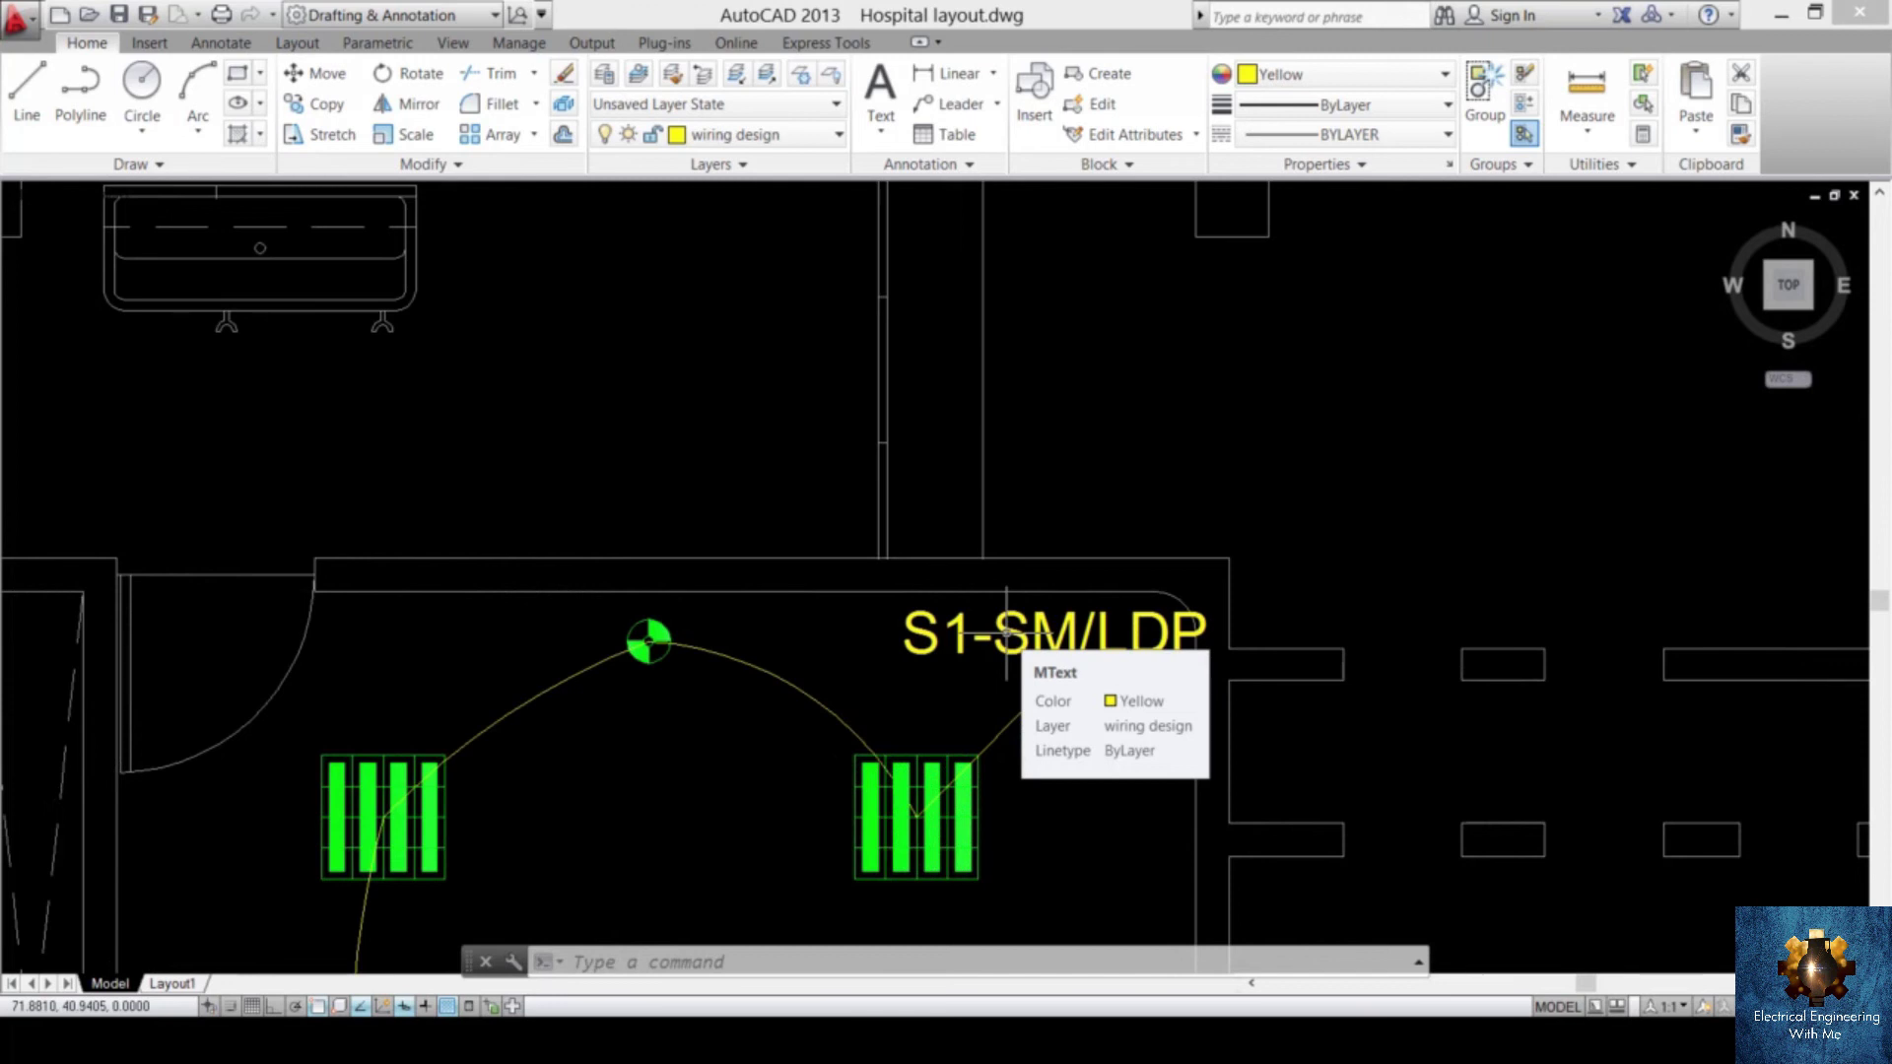
click(1007, 632)
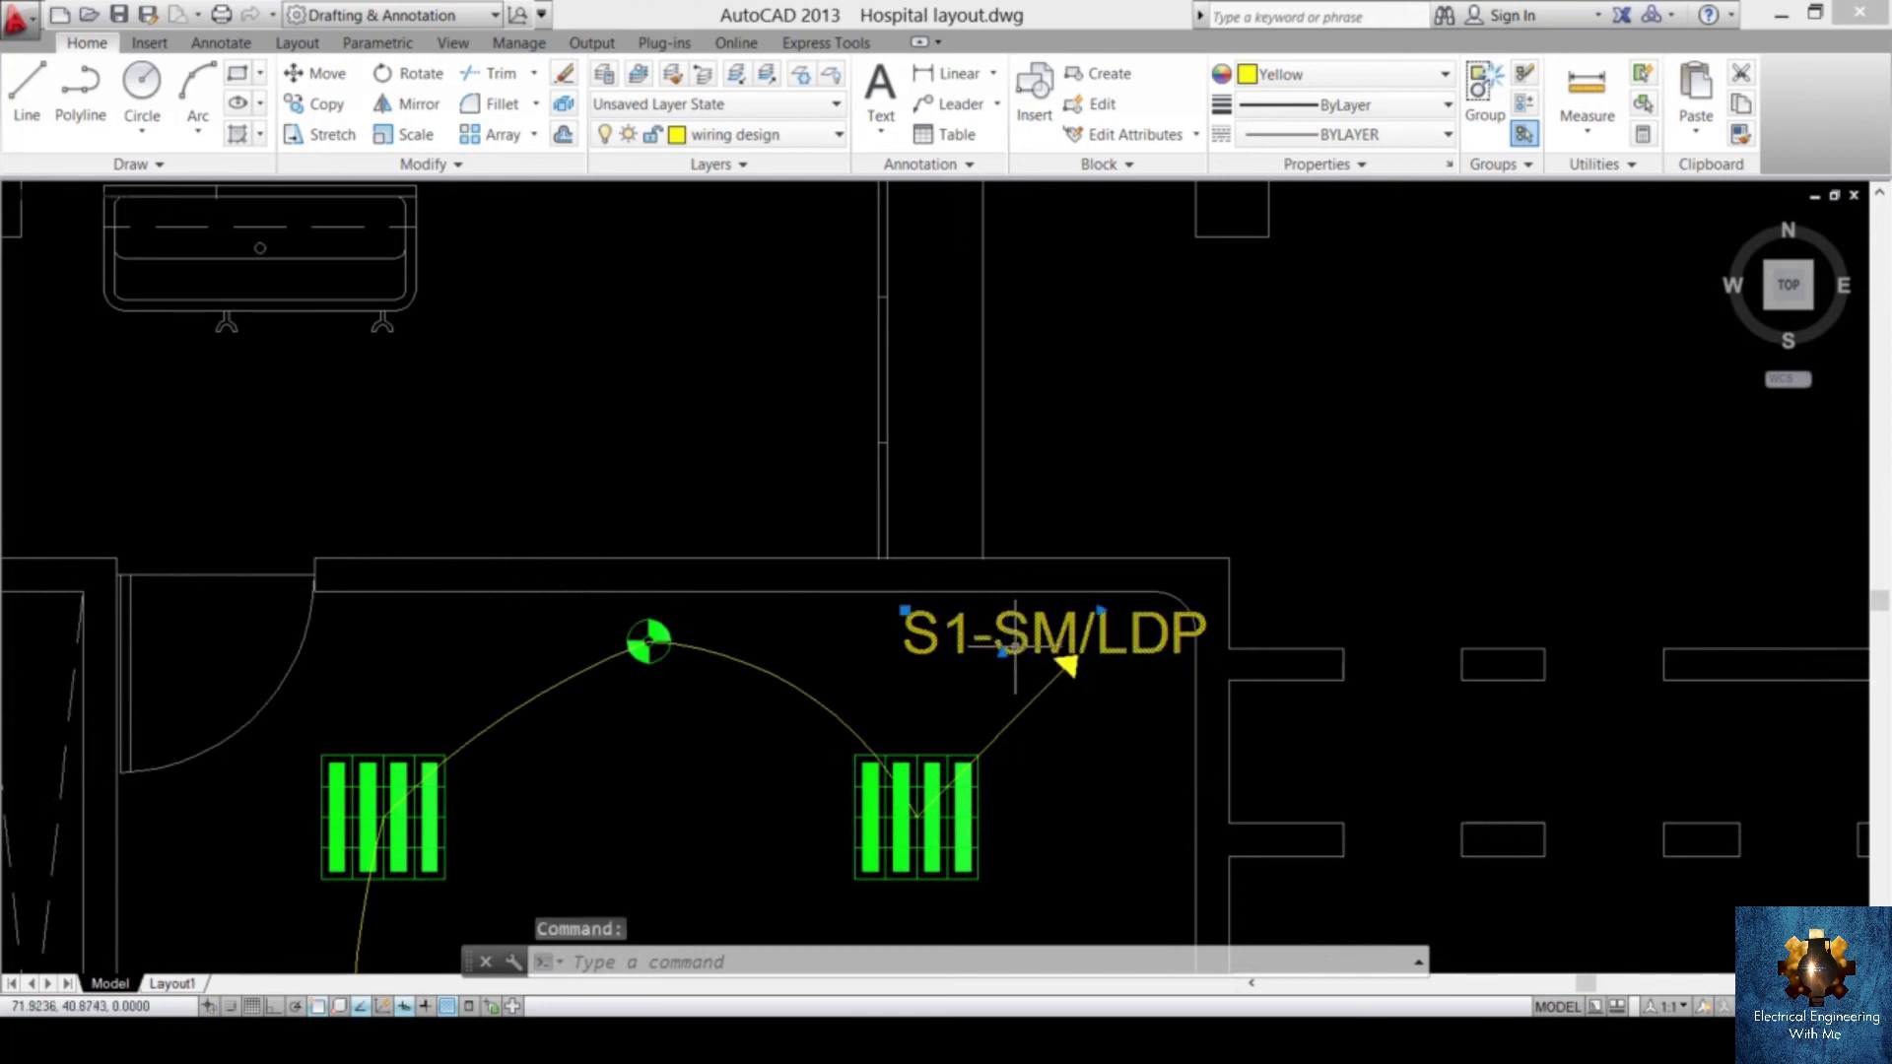
text(sc)
key(Return)
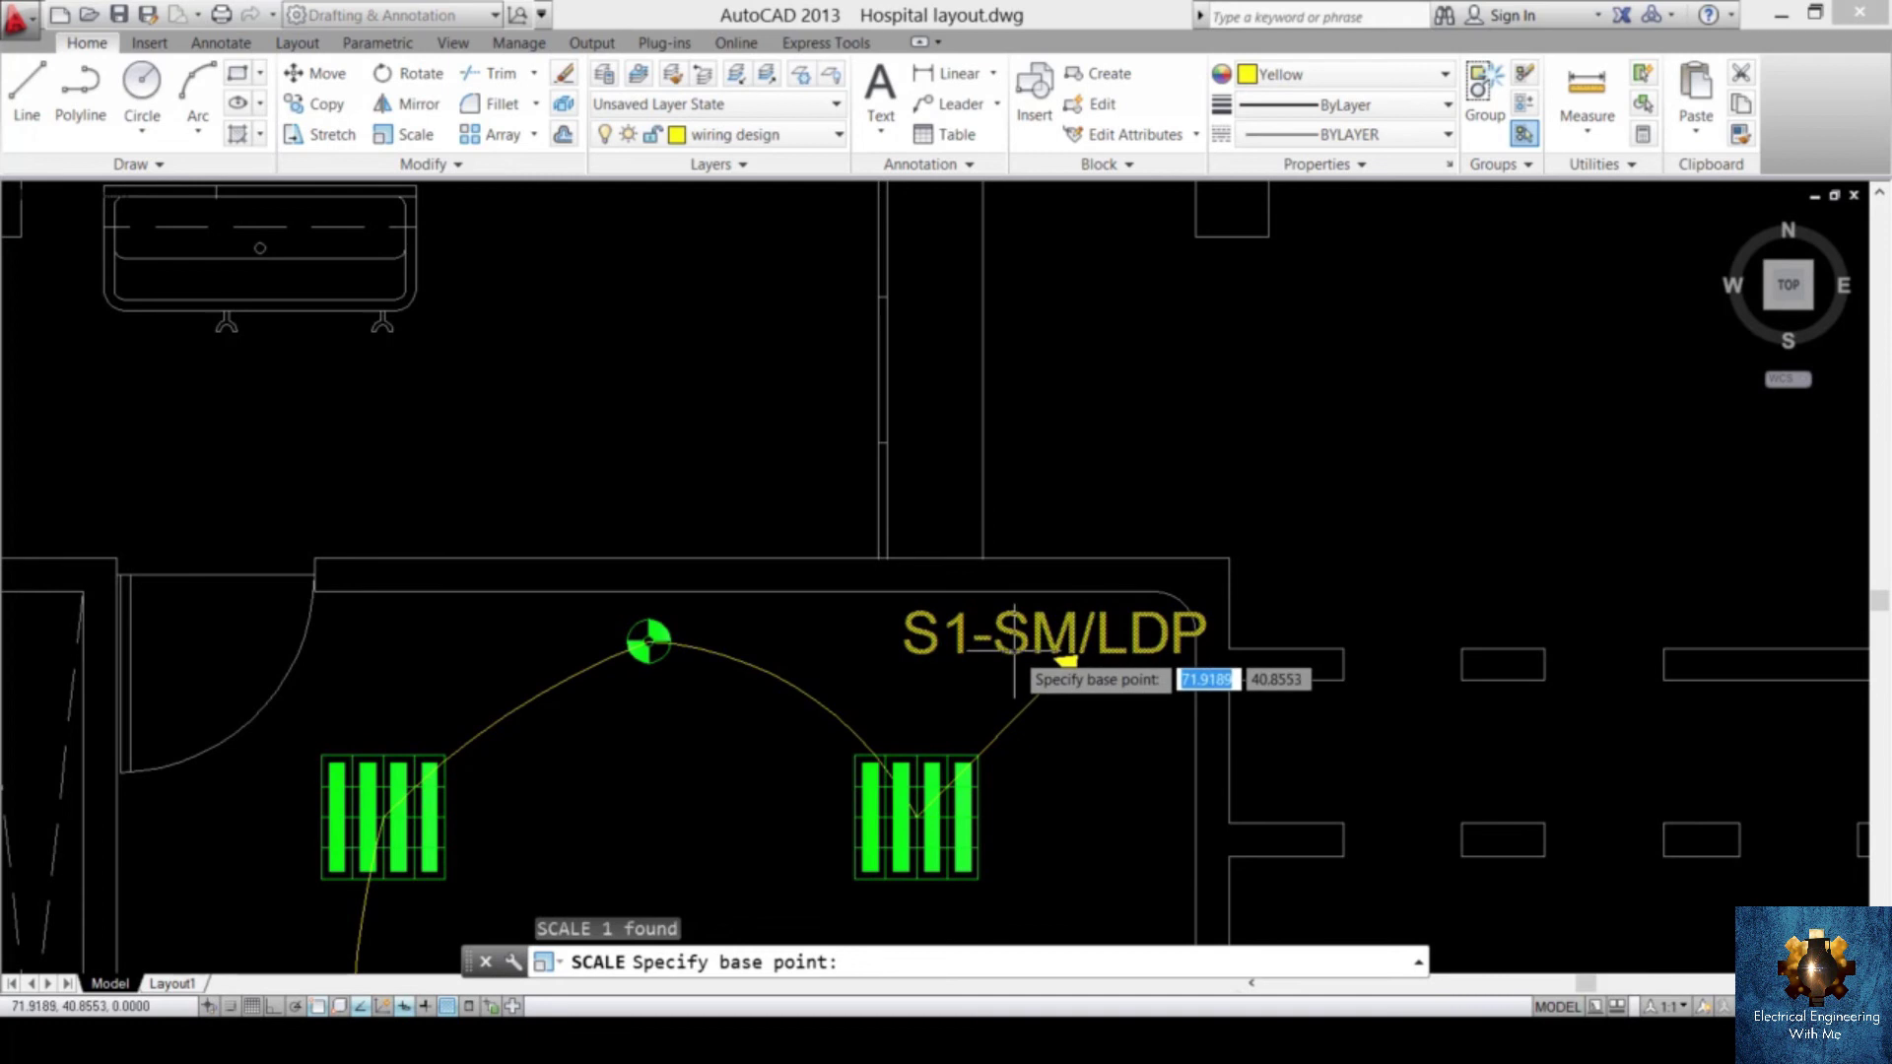
click(1016, 660)
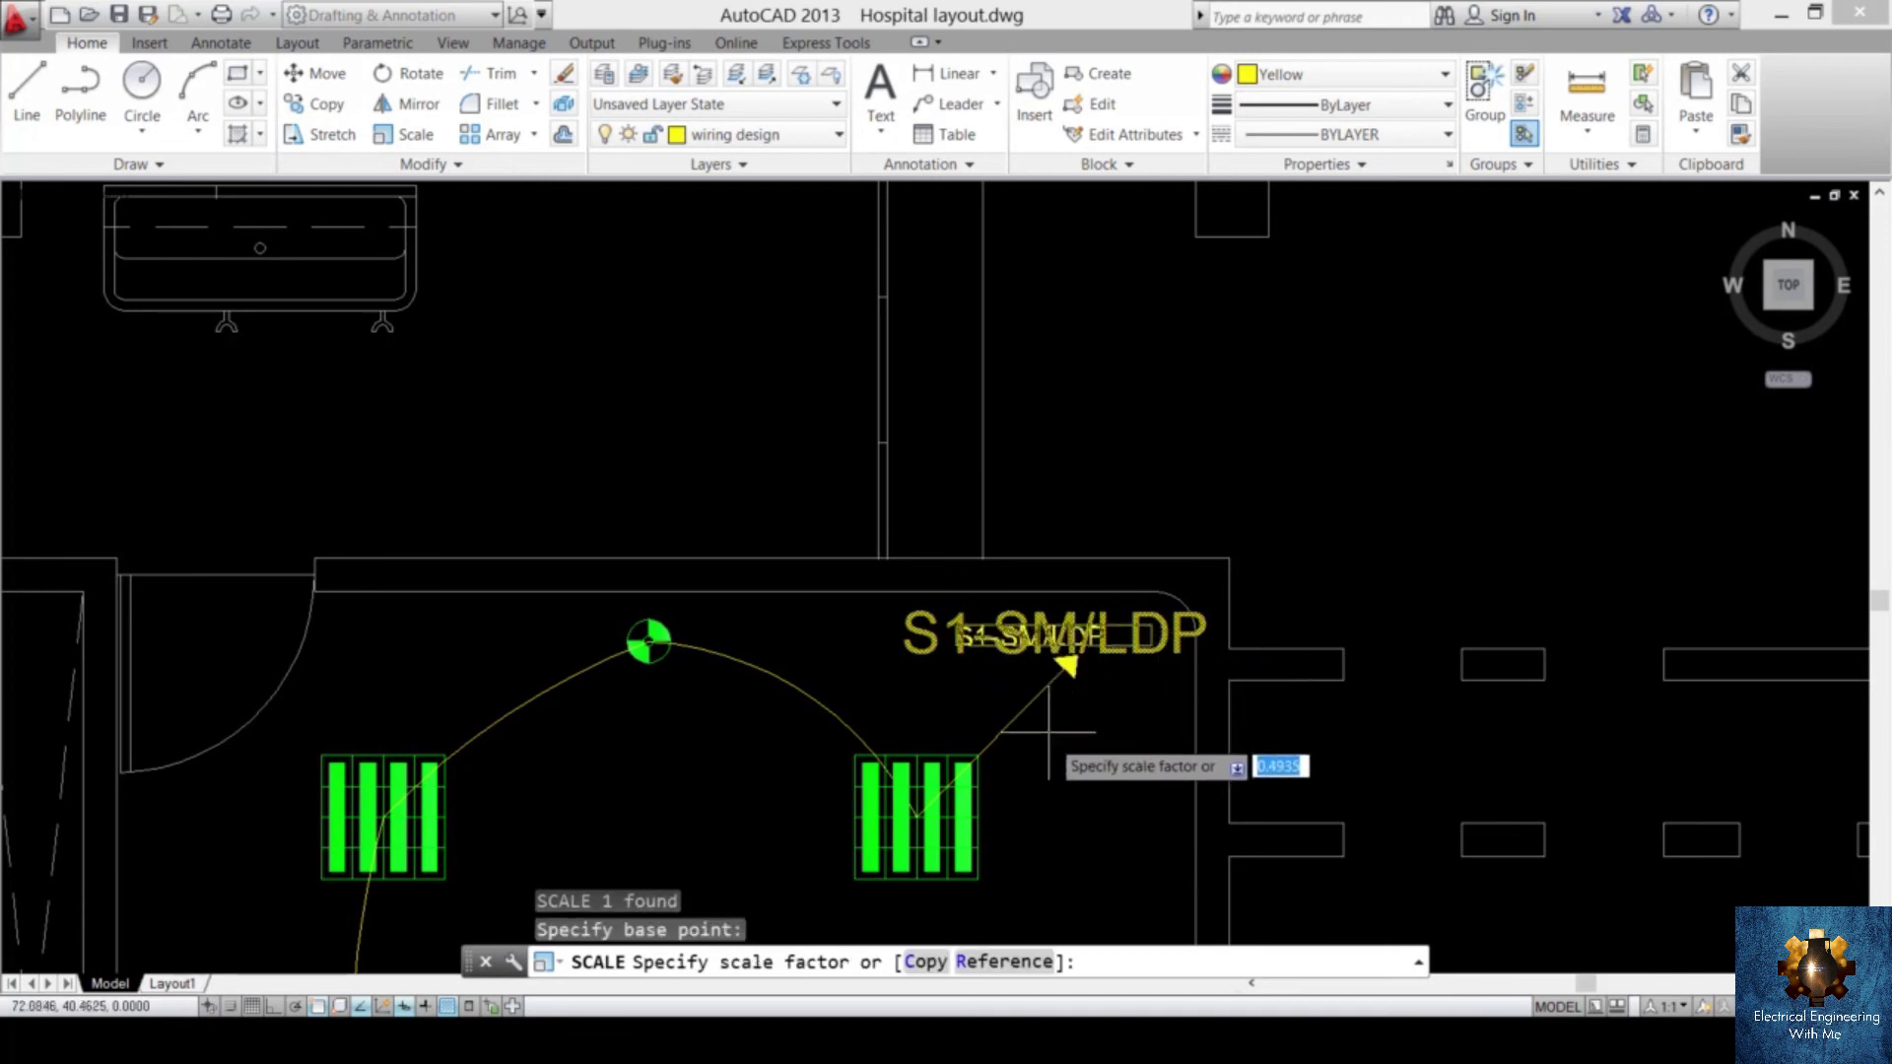
key(Return)
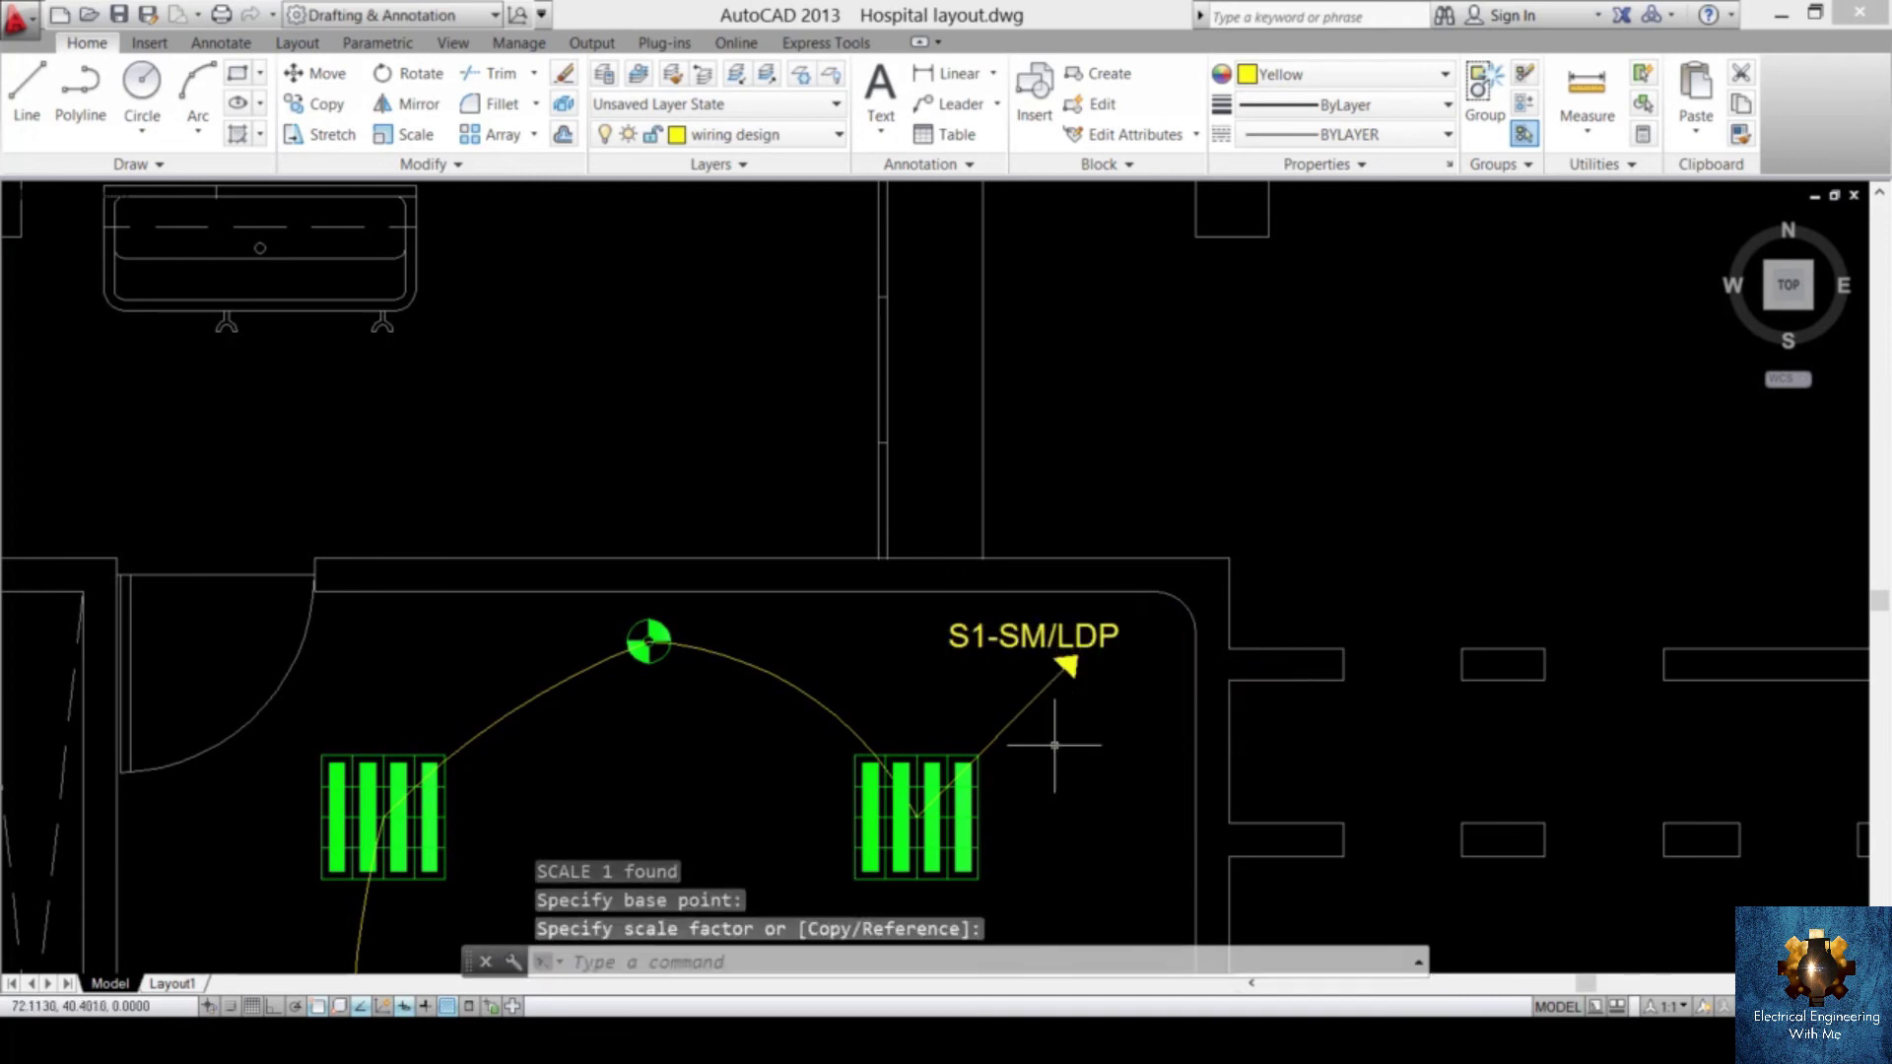
key(Escape)
drag(1059, 666, 1112, 668)
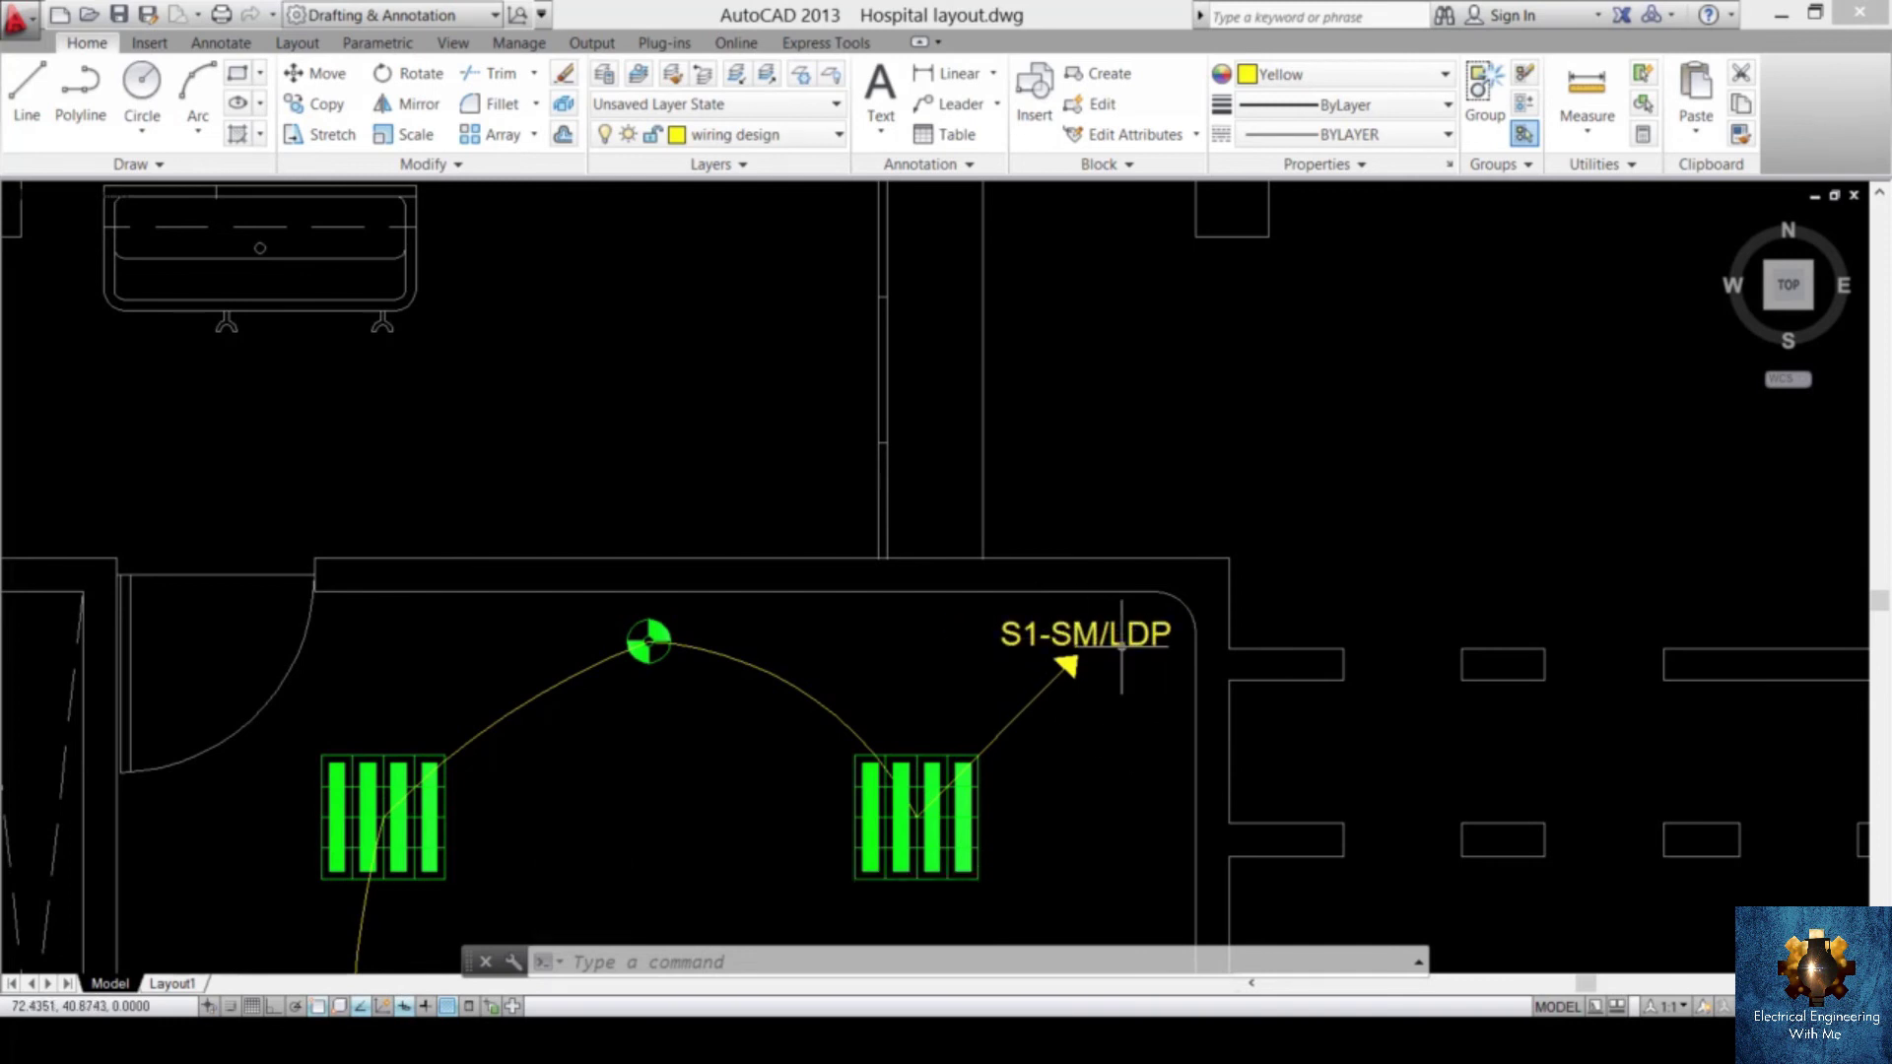
- Copy the S1-SM/LDP label with its arrowhead and leader line from the four-fixture room to the first light of the lower ward room
scroll(1119, 653, down, 4)
middle_drag(1168, 681, 1079, 707)
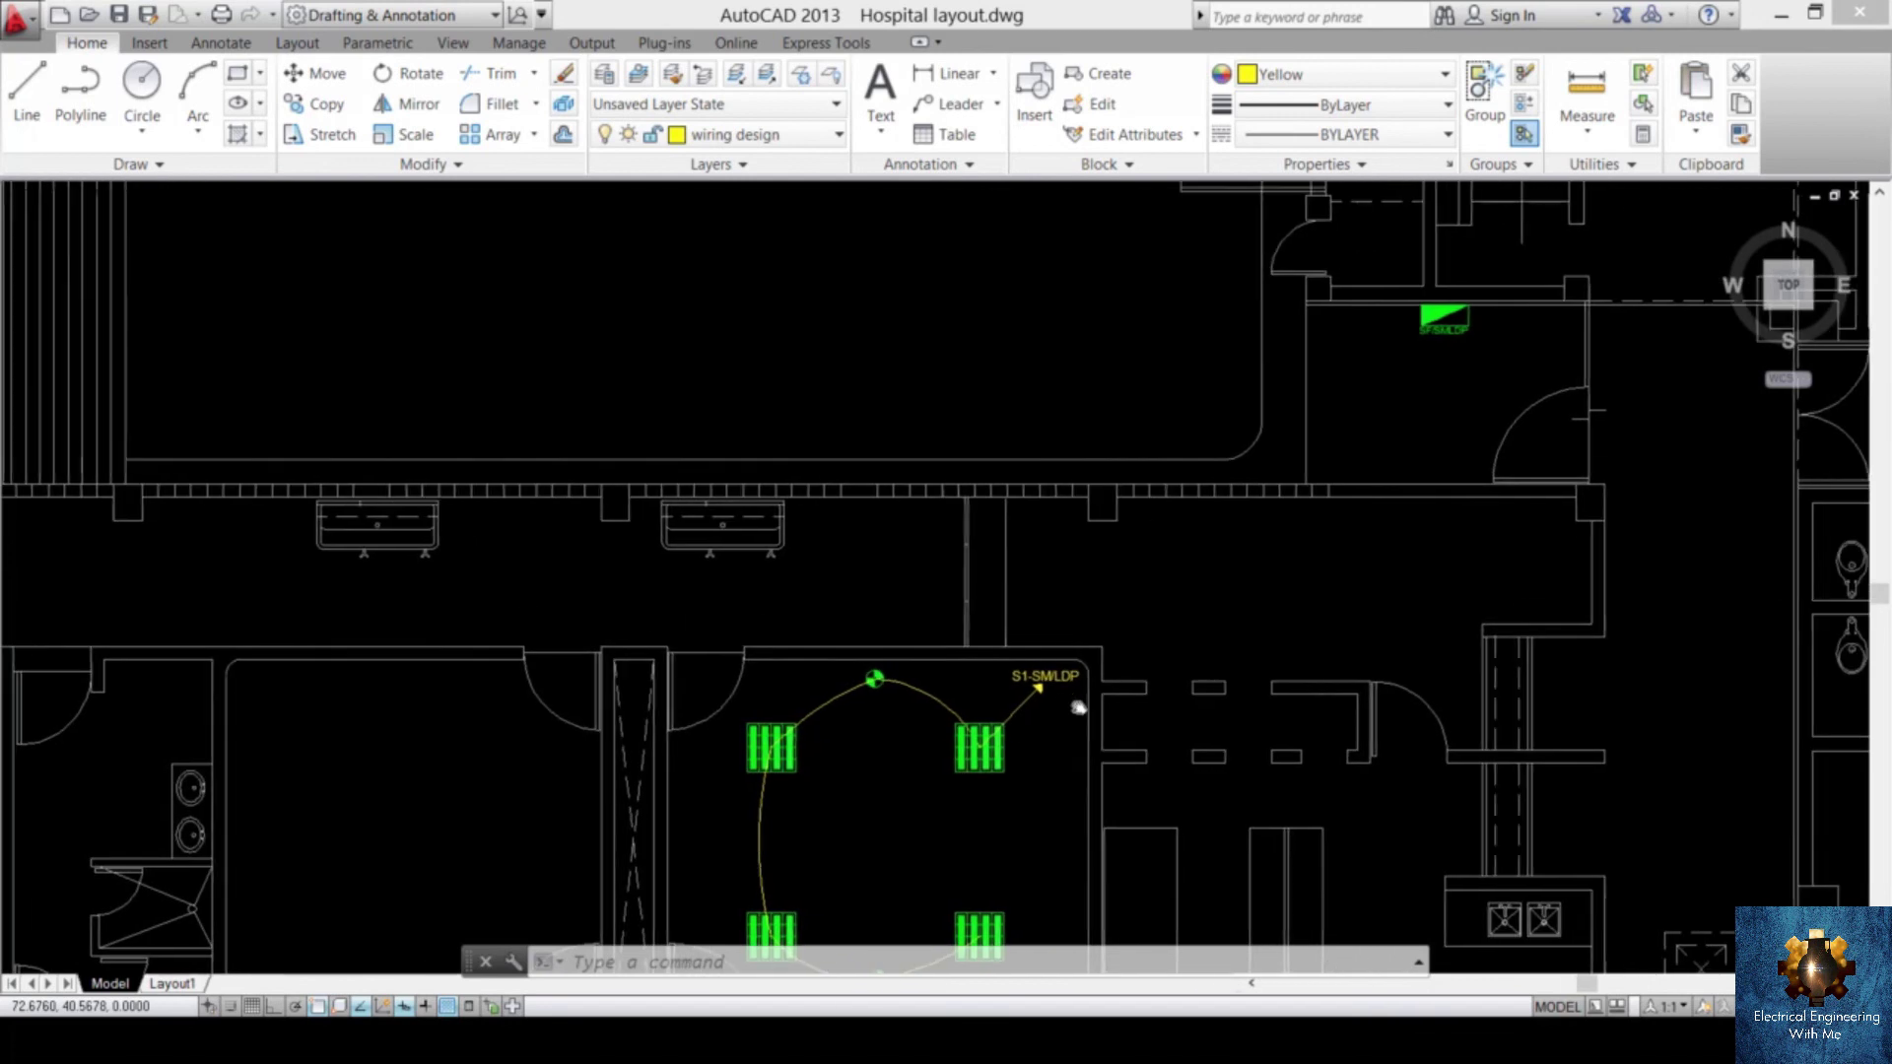
scroll(1043, 699, up, 4)
scroll(999, 639, up, 4)
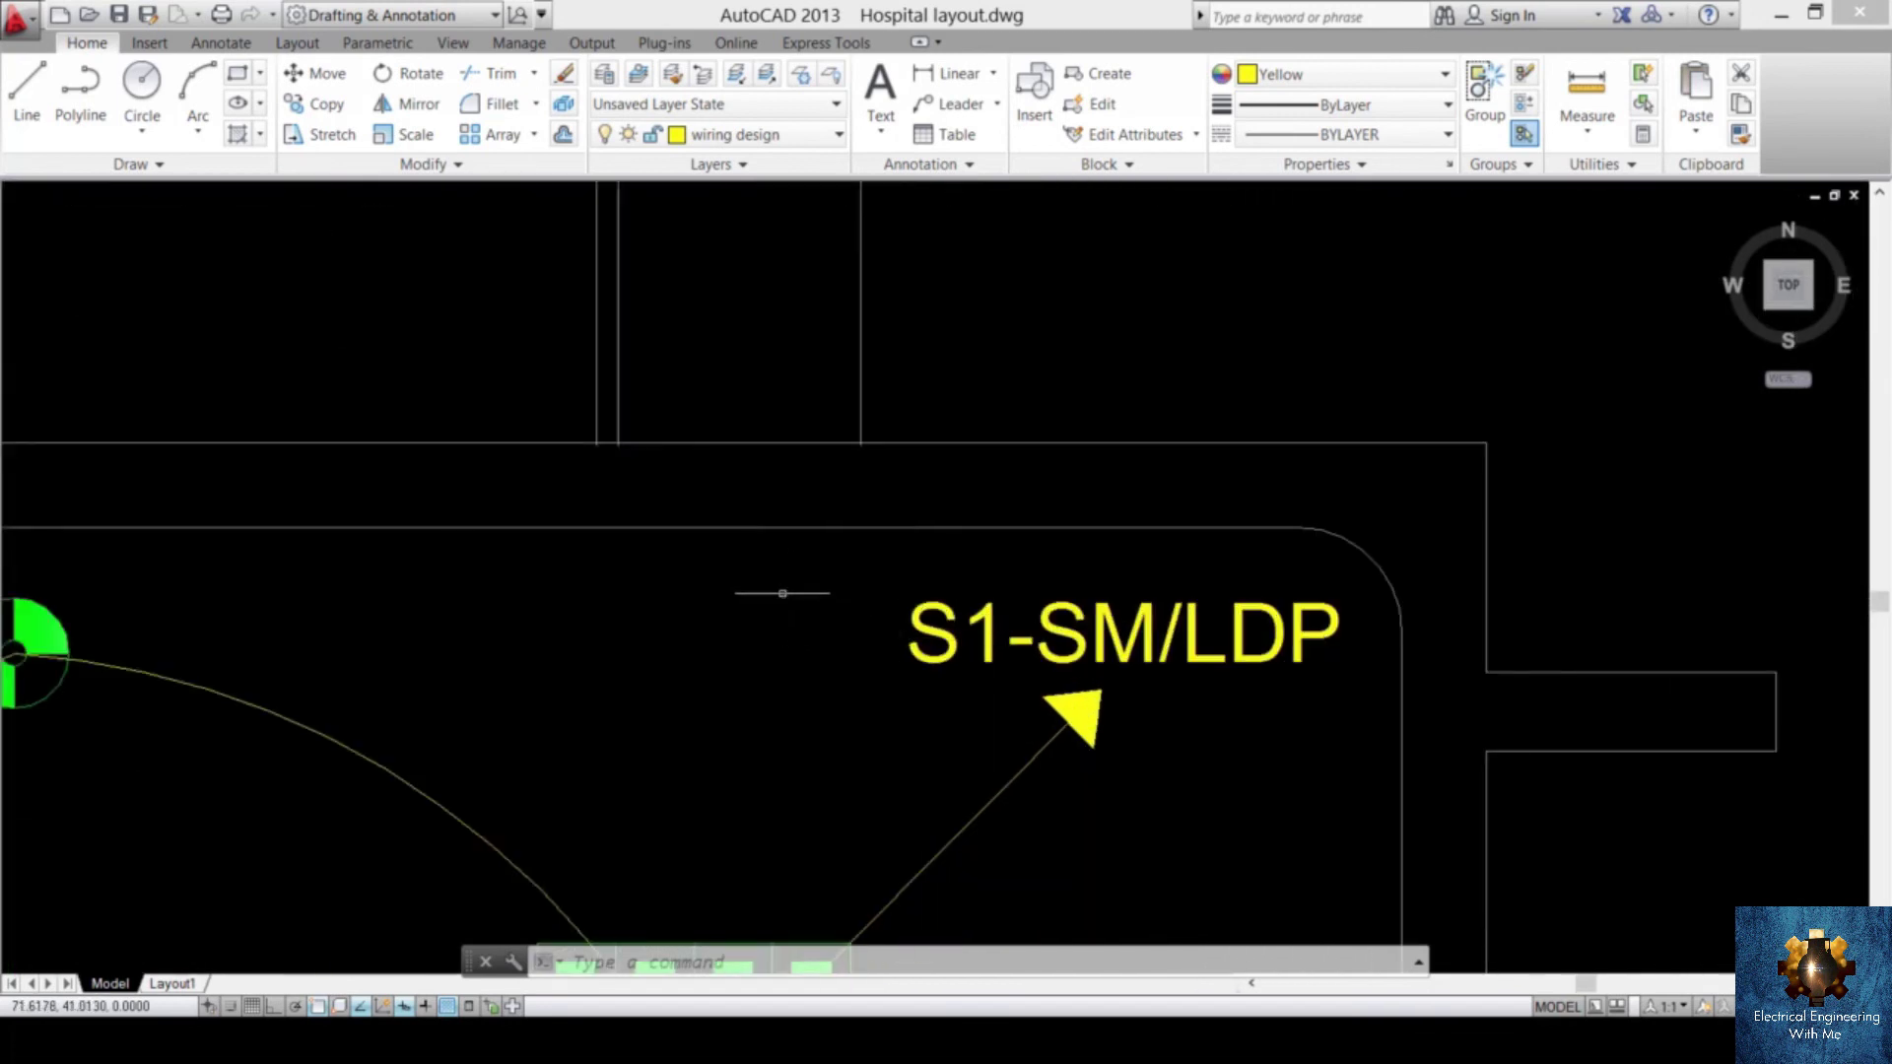
click(782, 594)
click(1240, 826)
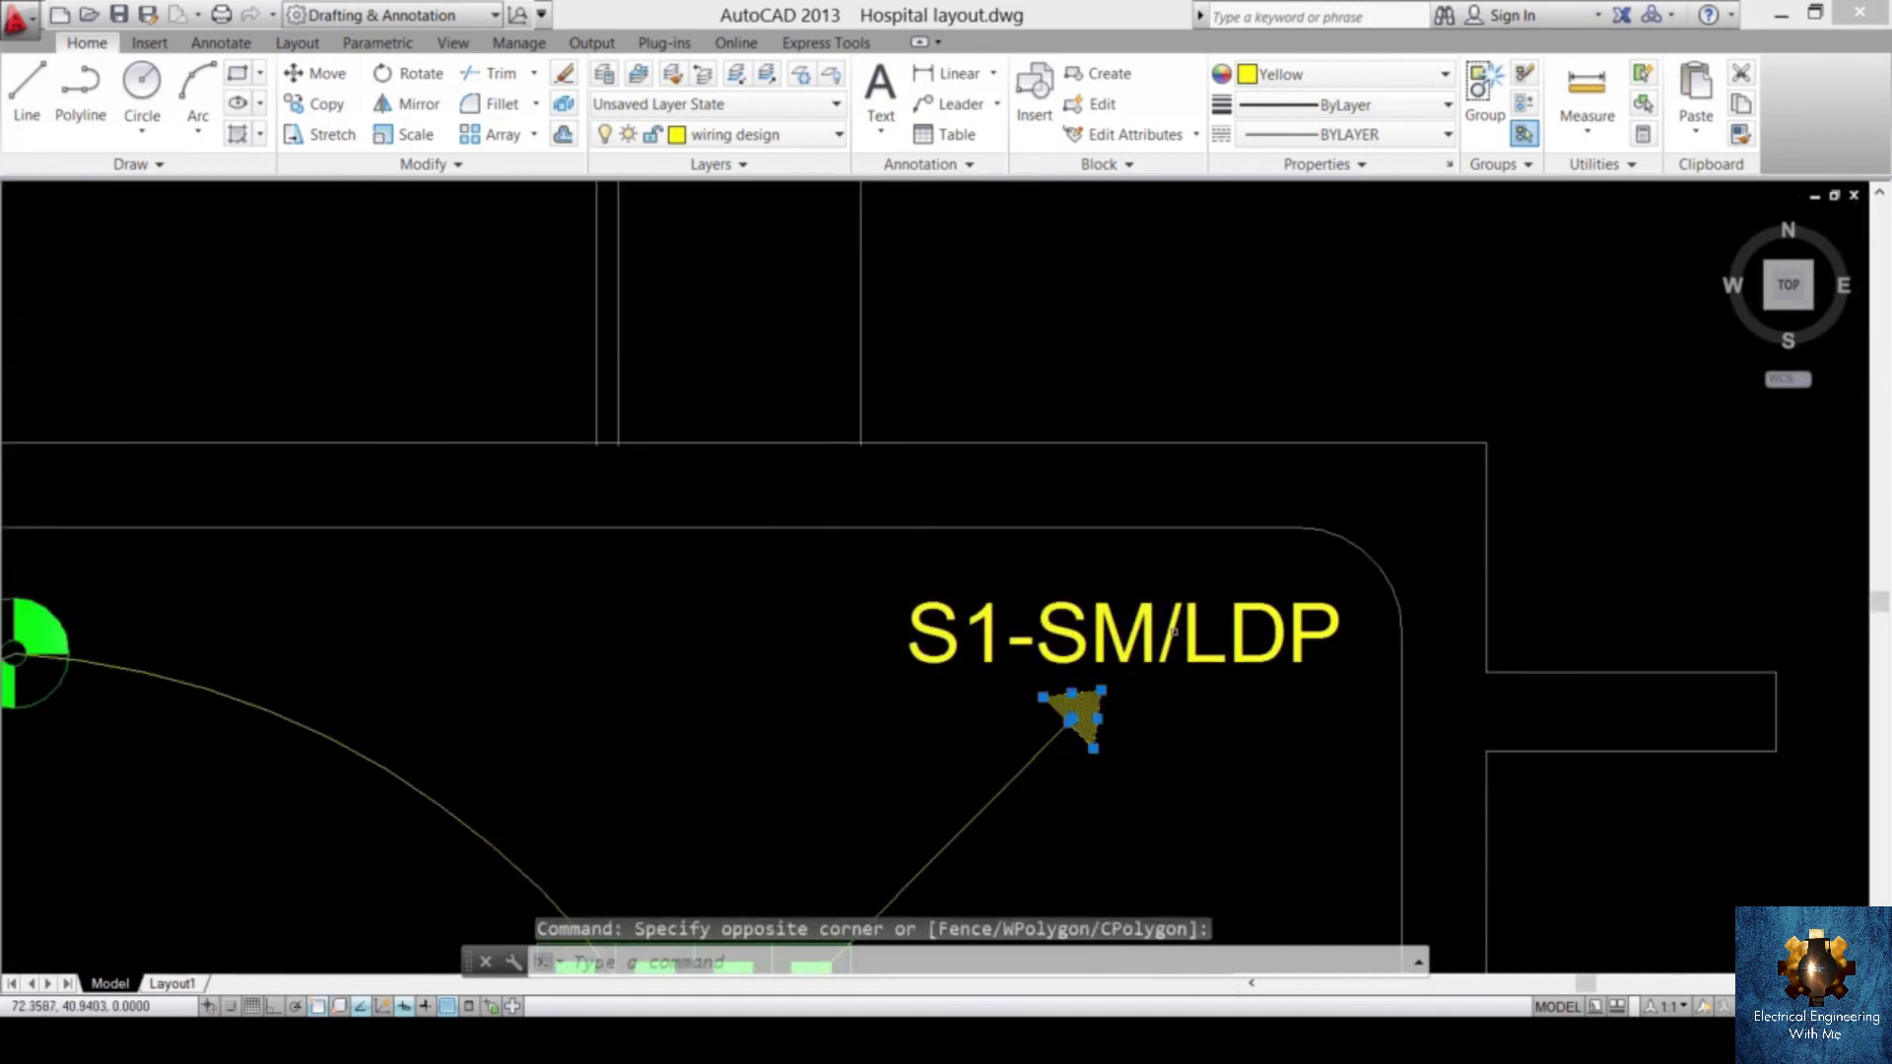
click(1141, 616)
scroll(1140, 790, down, 4)
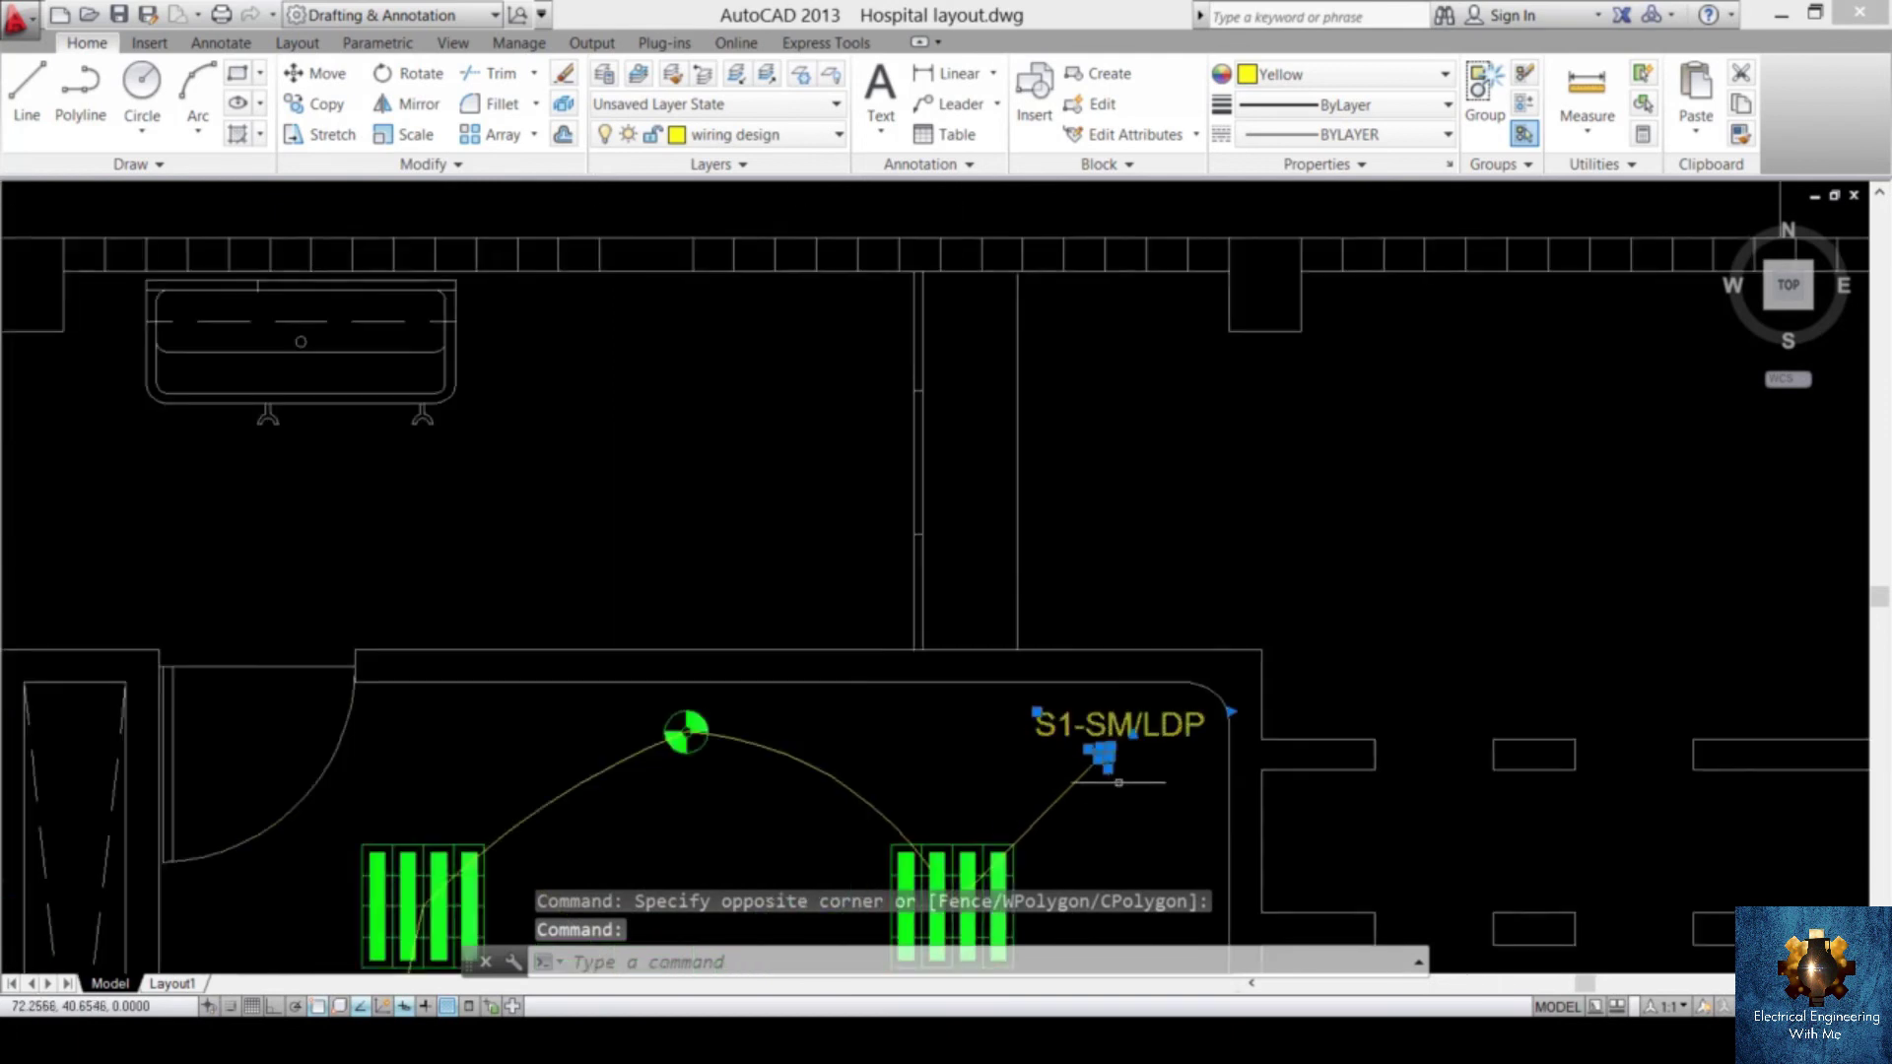
click(1108, 764)
click(966, 818)
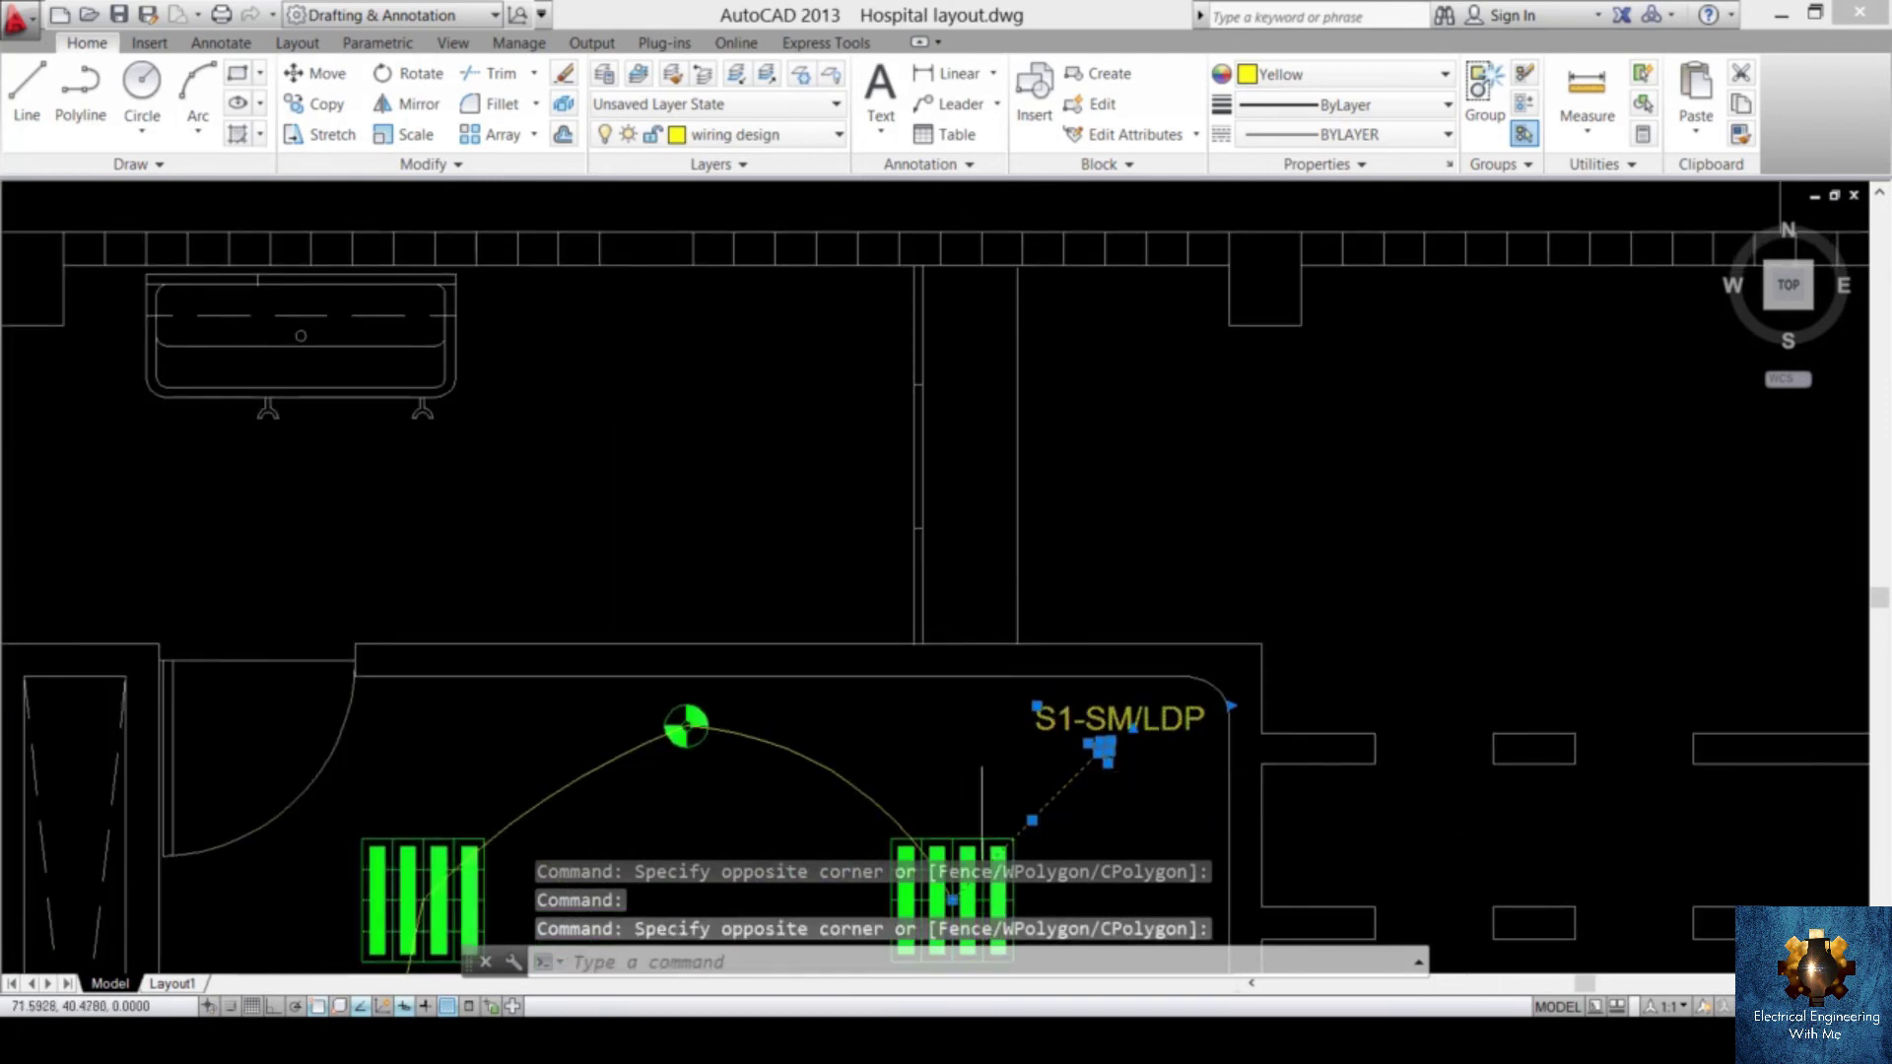
key(Escape)
text(o)
key(Return)
middle_drag(1020, 877, 1032, 749)
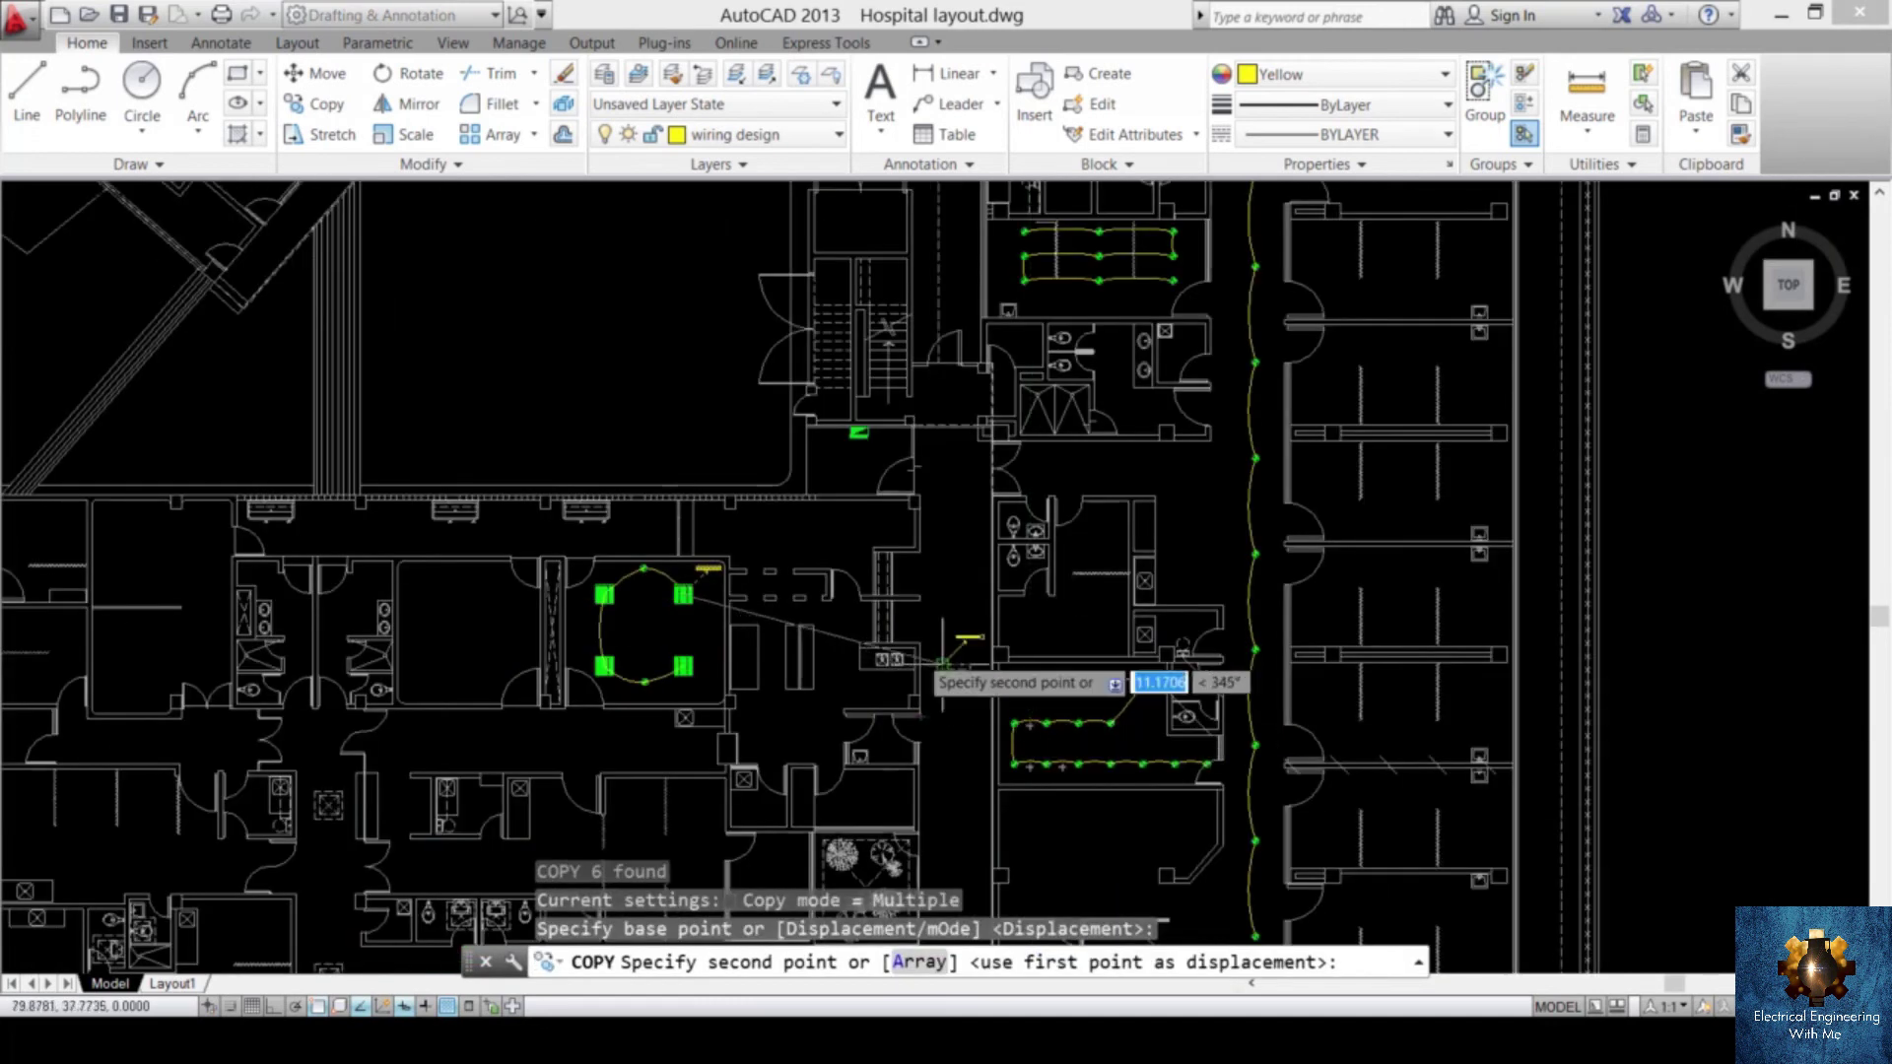
scroll(890, 609, up, 5)
scroll(898, 643, up, 2)
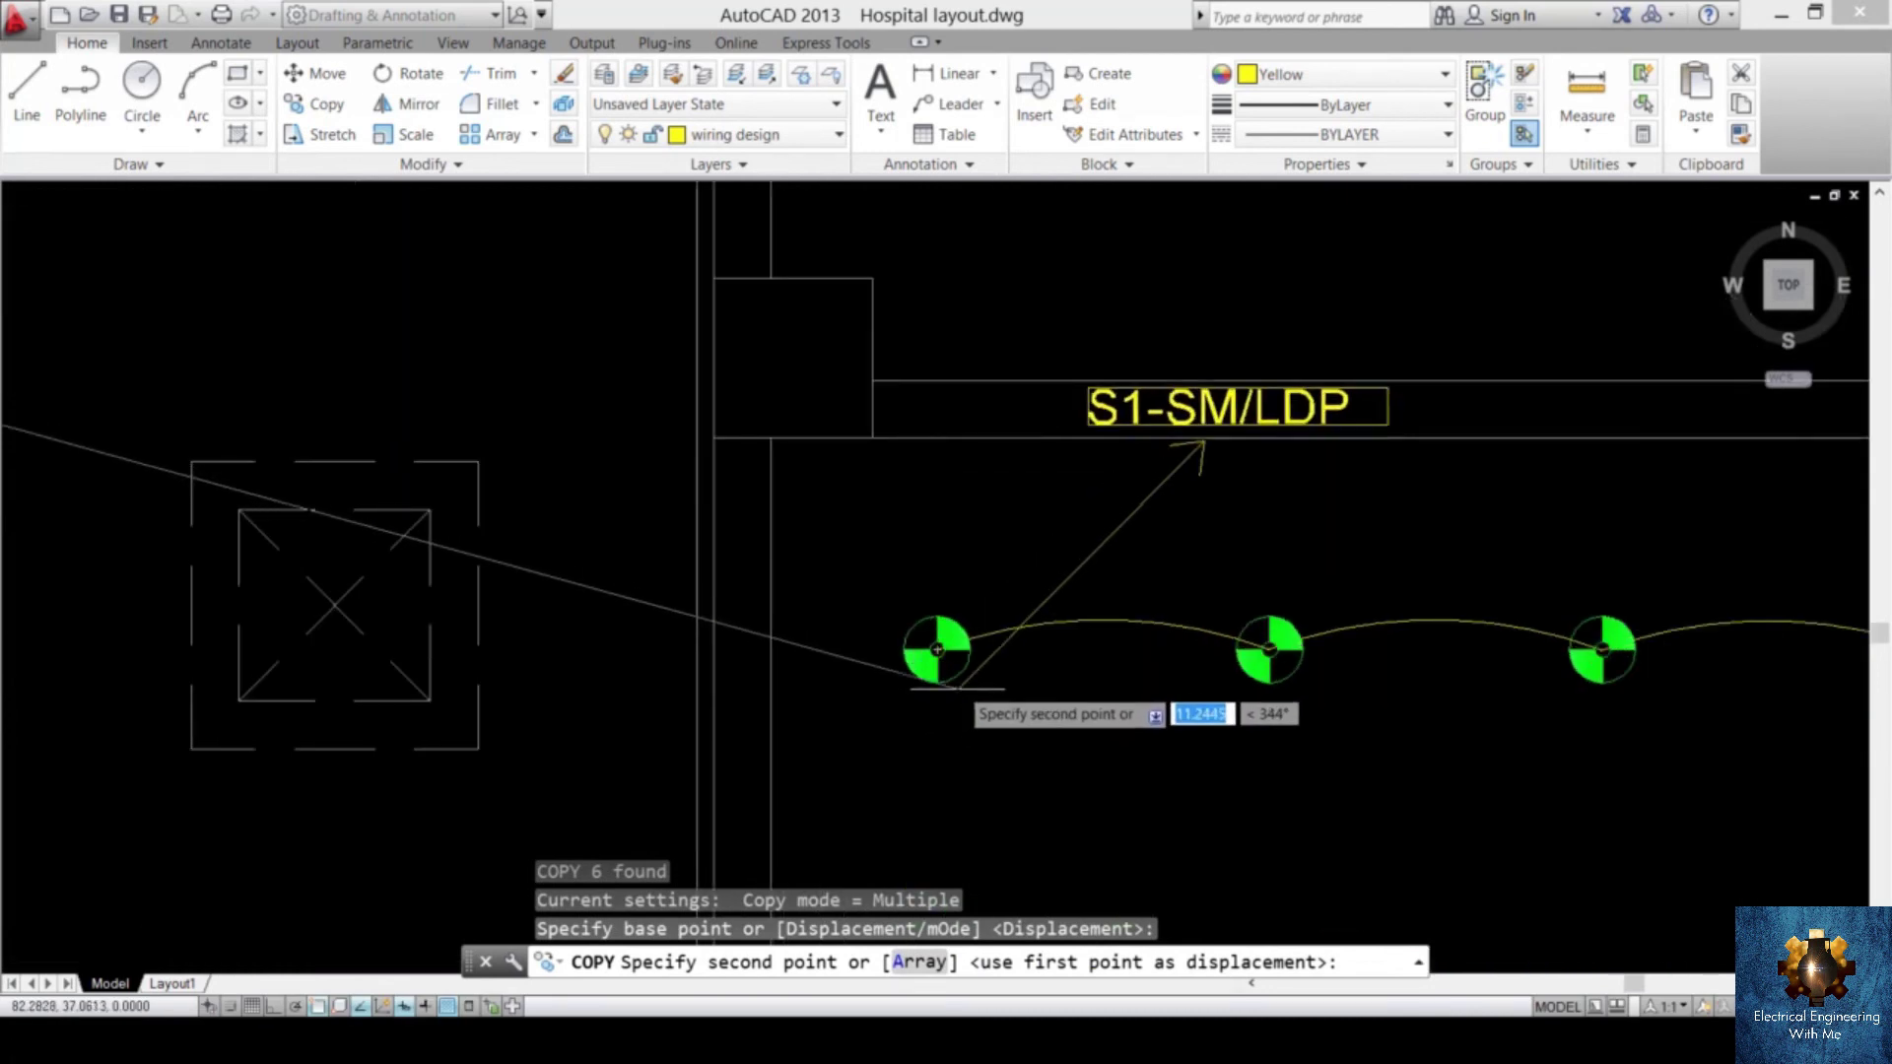
click(937, 650)
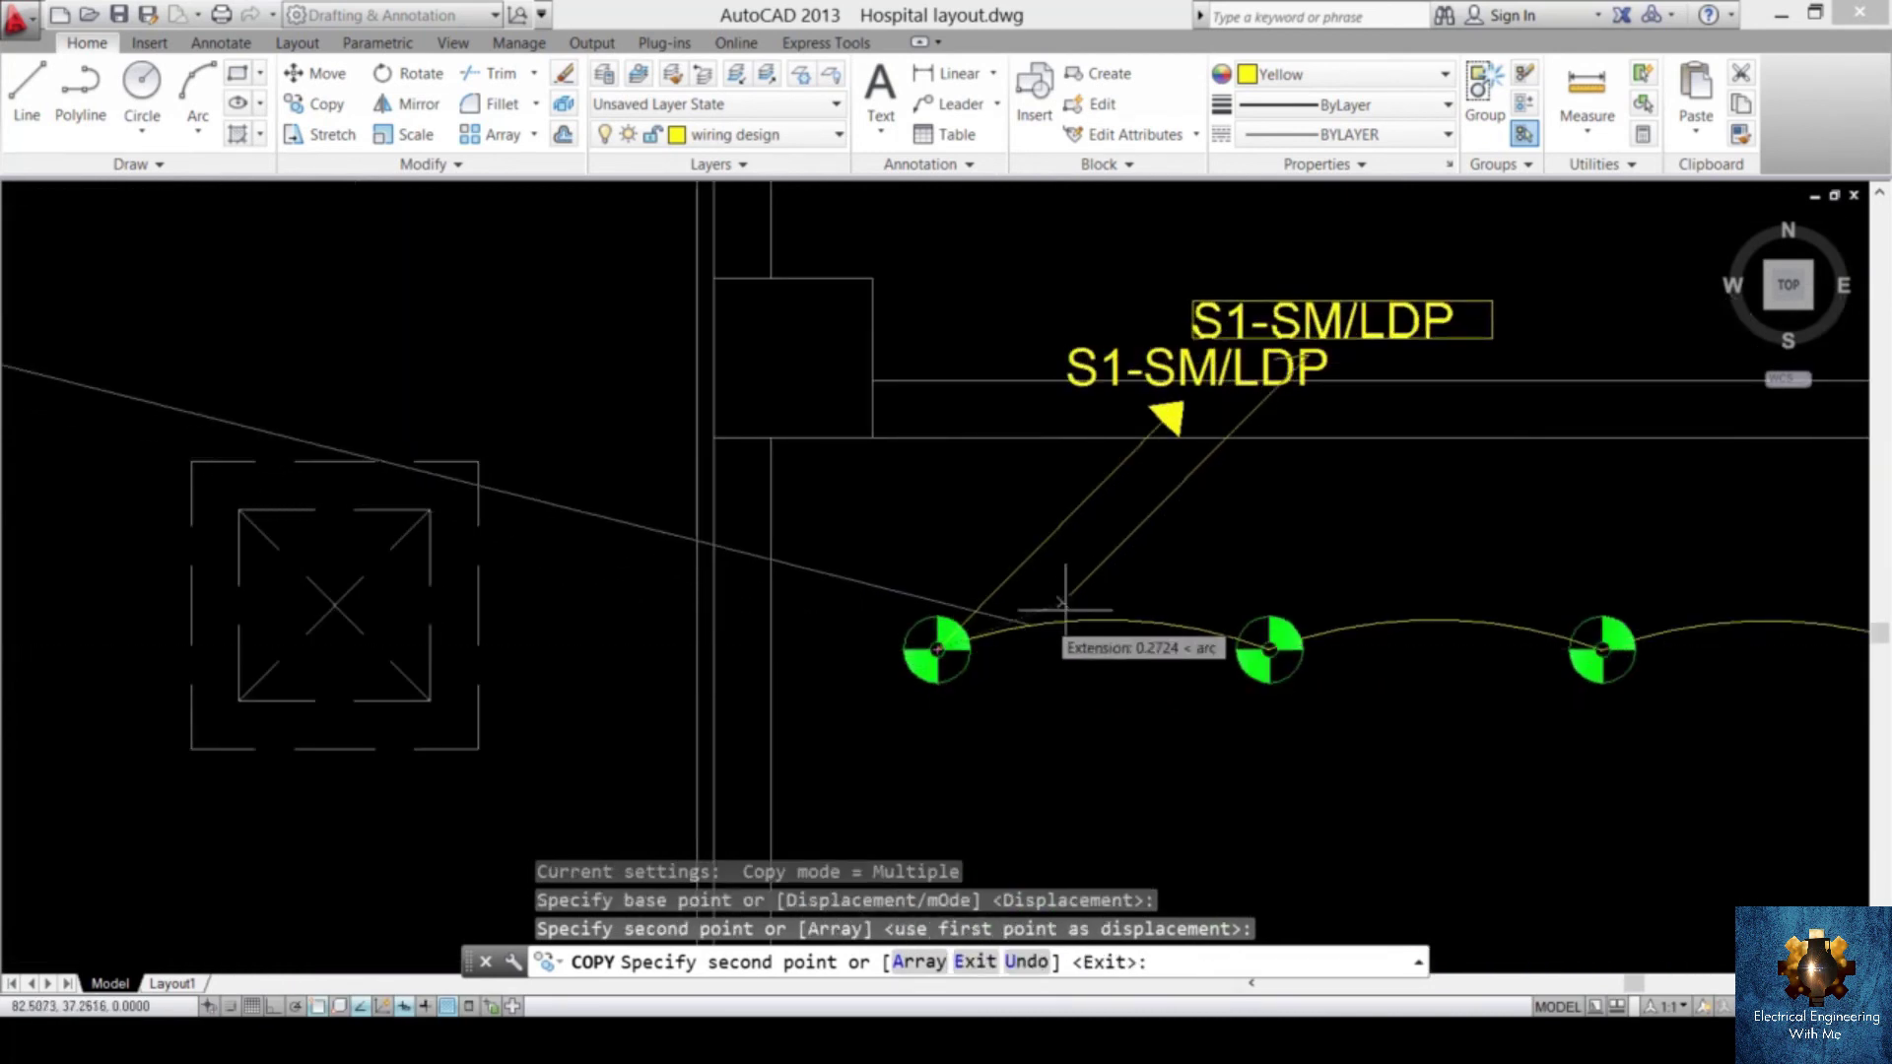
- Place another copy of the S1-SM/LDP label and arrow at the uppermost light of the corridor lighting run
scroll(1133, 557, down, 4)
scroll(1148, 560, down, 5)
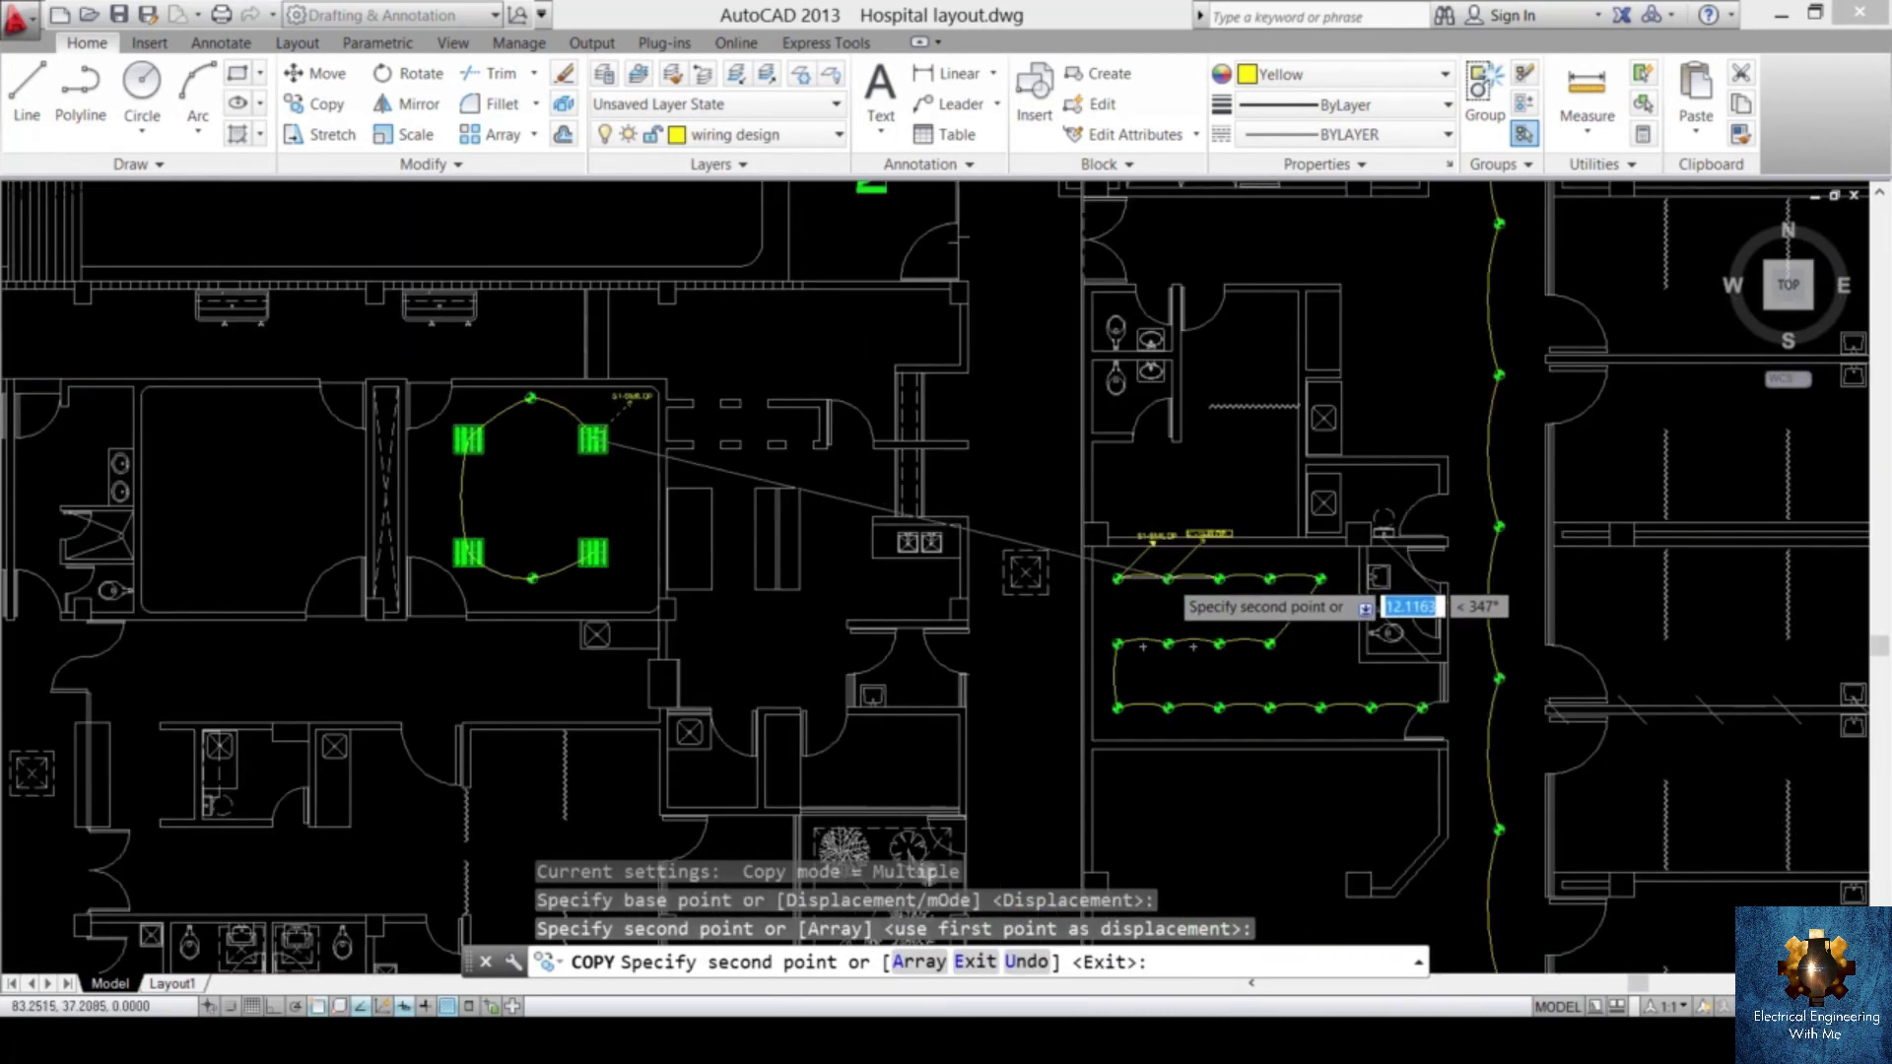
mouse_move(1116, 508)
middle_down()
mouse_move(996, 178)
mouse_move(995, 281)
middle_up()
scroll(1025, 390, up, 5)
scroll(1025, 375, up, 4)
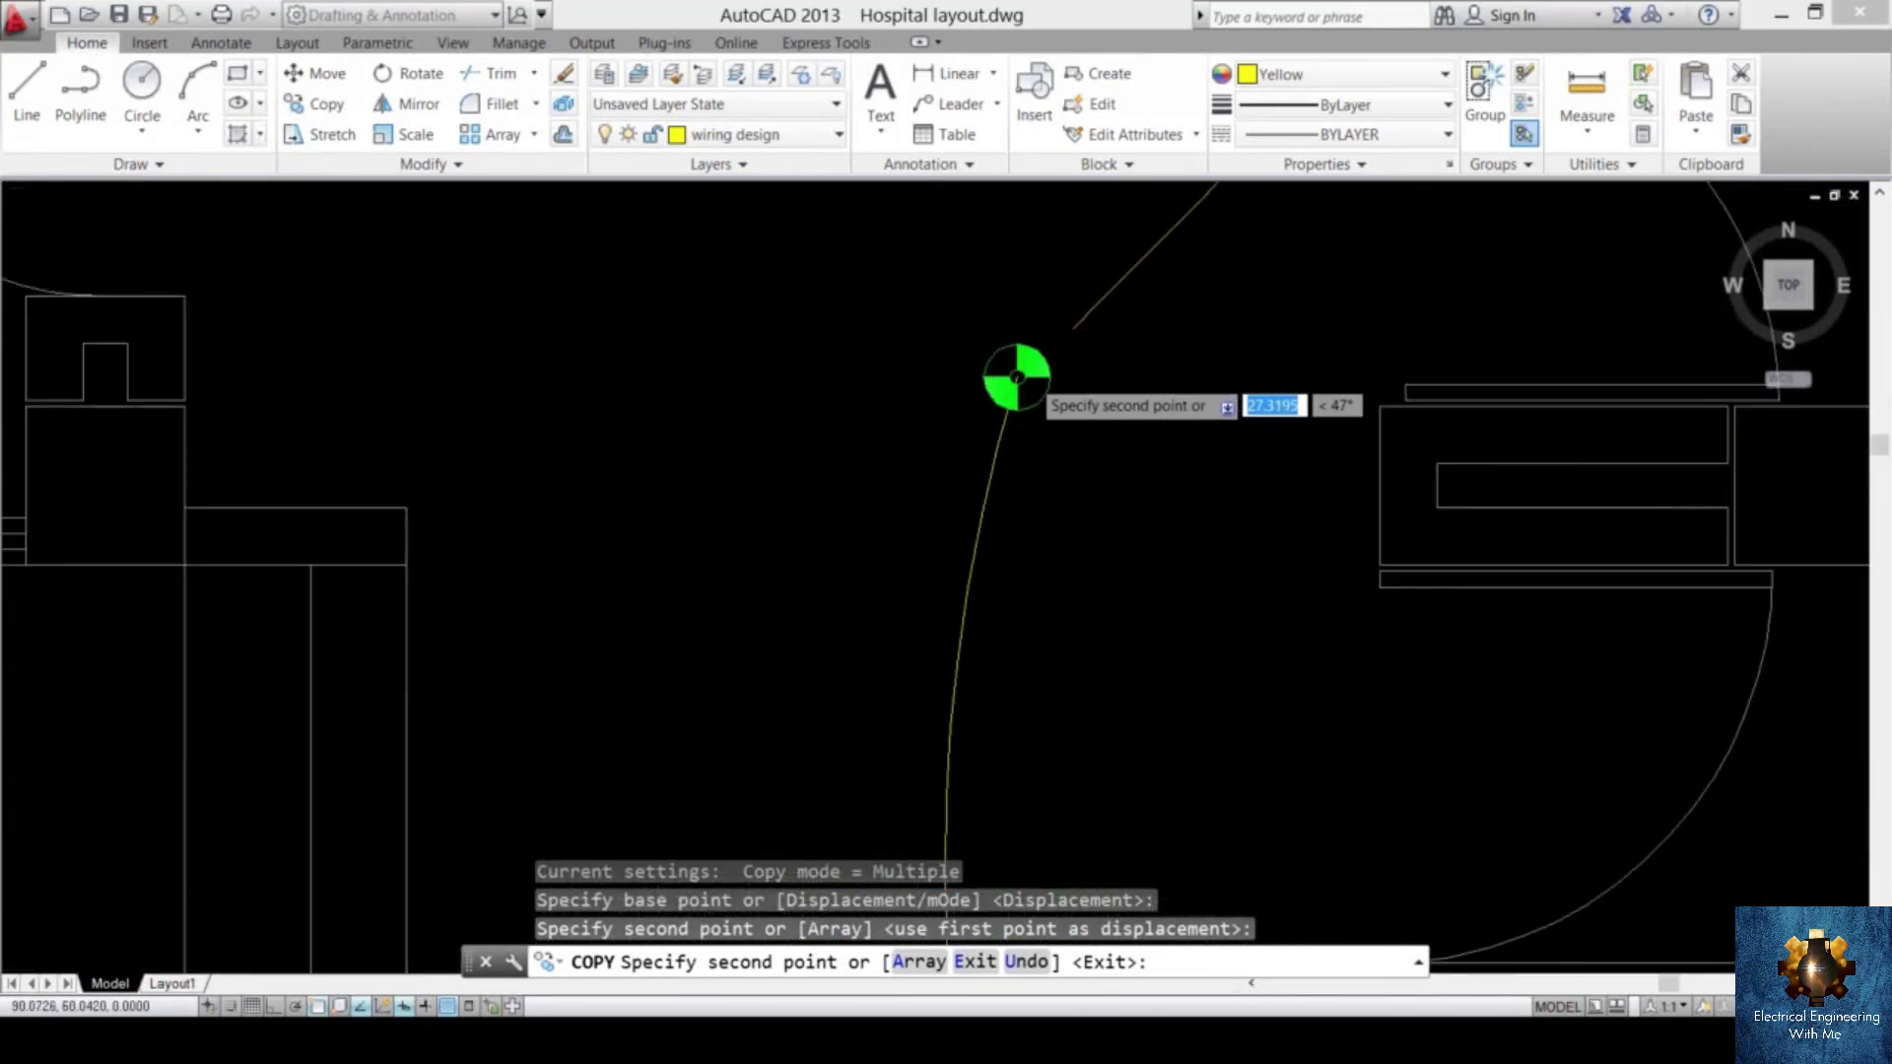
click(987, 400)
- Place a copy of the S1-SM/LDP label and arrow at the upper-left light of the nine-light room and finish copying
scroll(987, 400, down, 8)
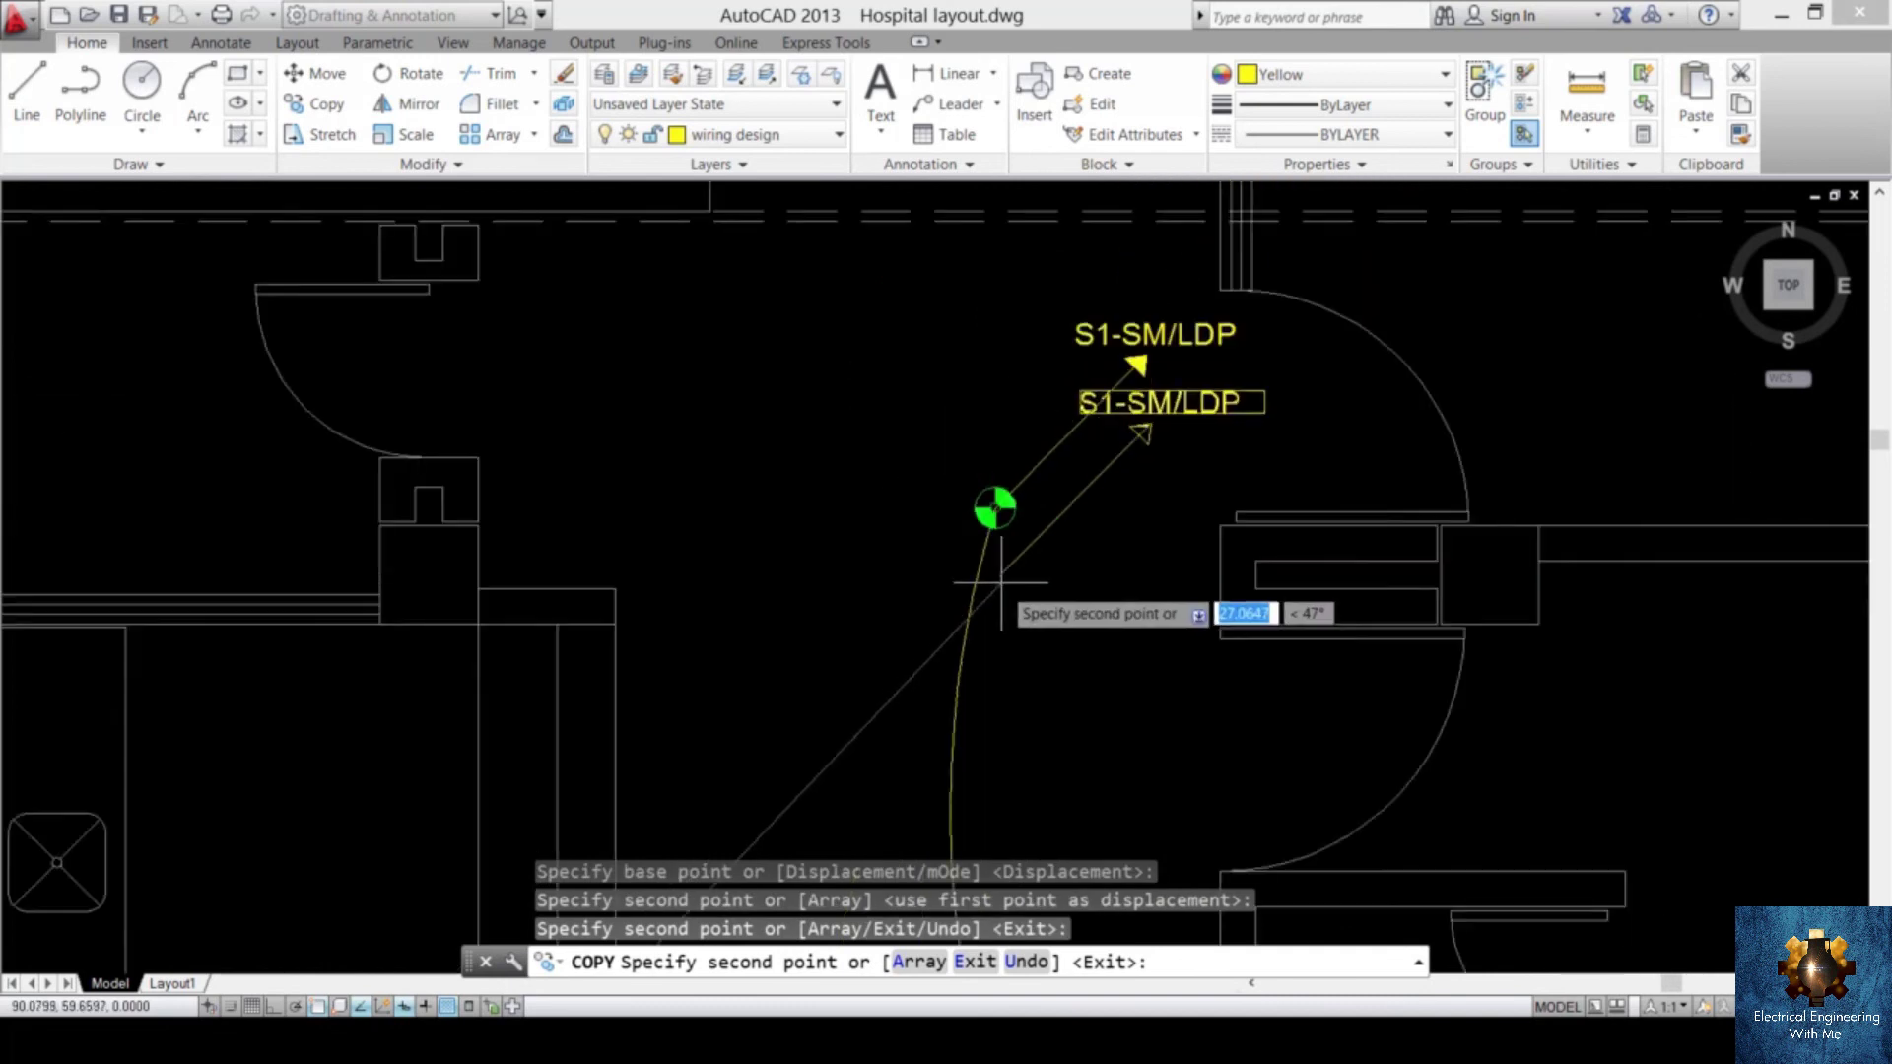
scroll(915, 562, up, 9)
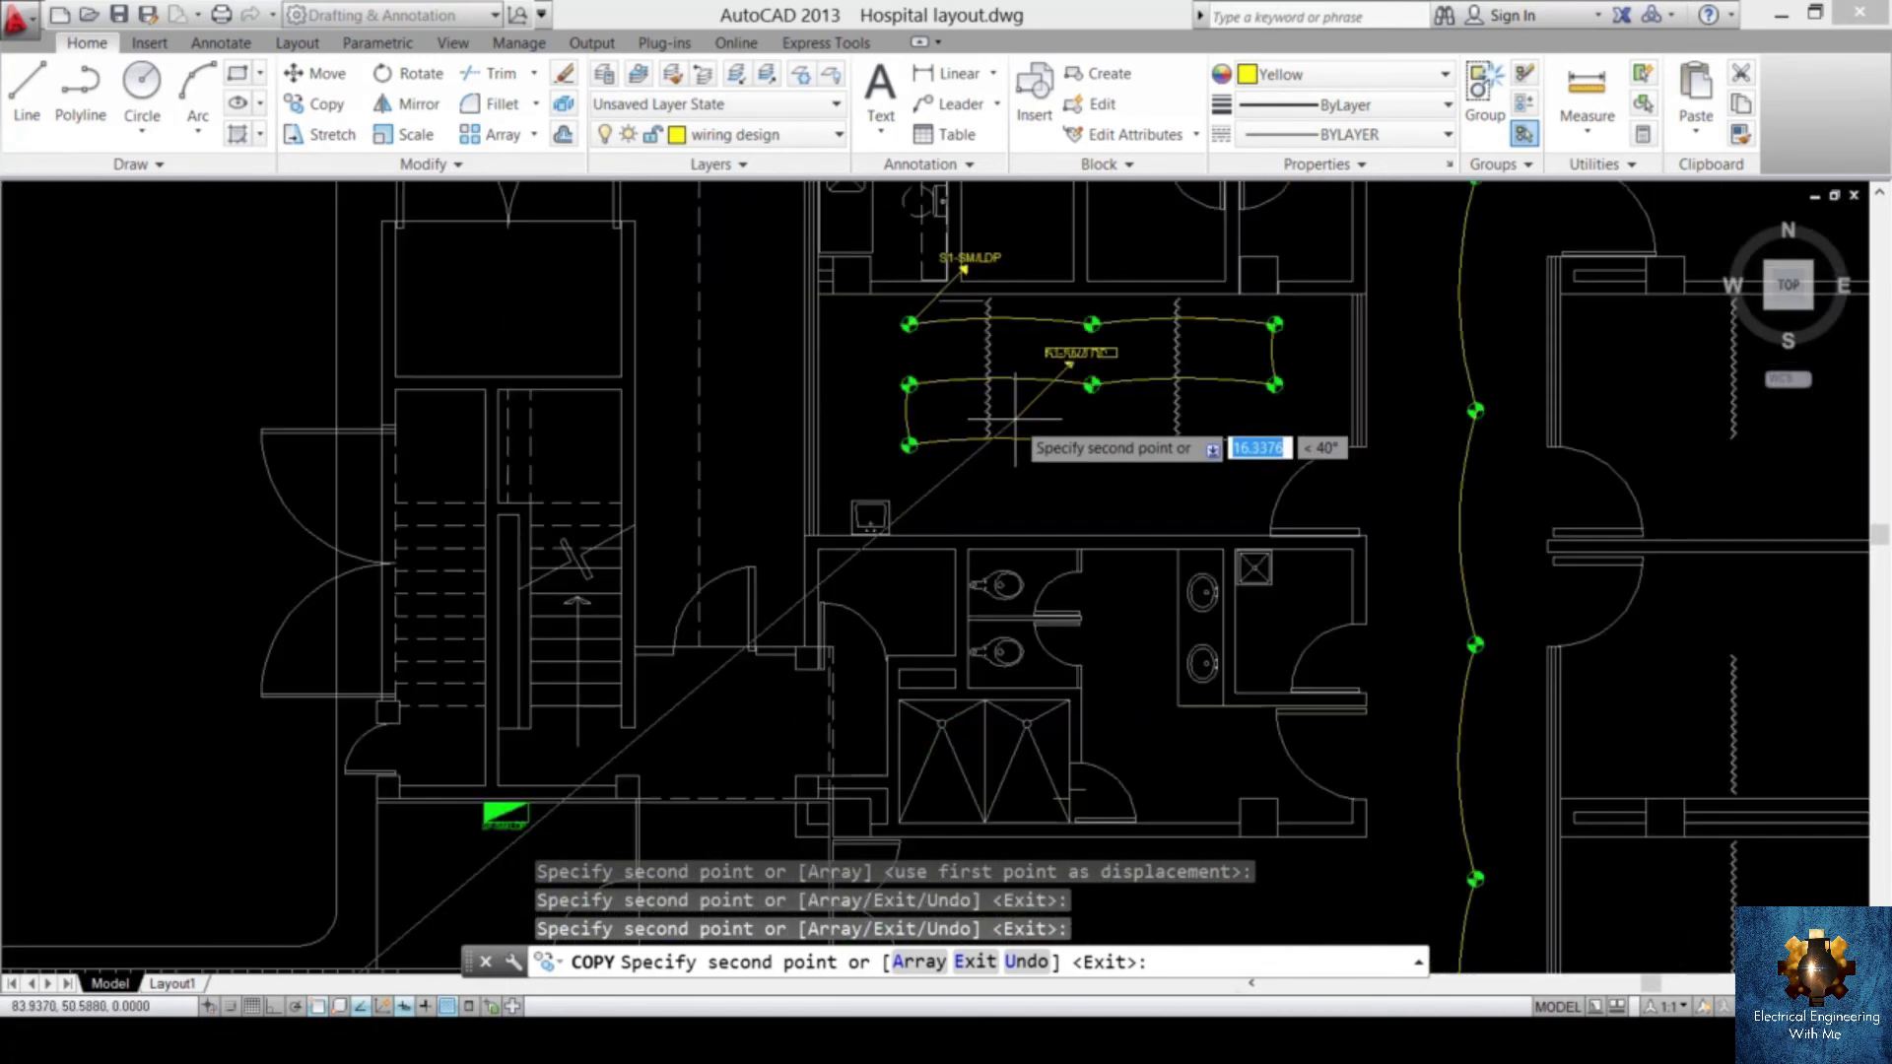
key(Escape)
- Rotate the nine-light room's label, arrowhead and leader line about 166° around its upper-left light so the arrow points down and left
scroll(1010, 419, down, 3)
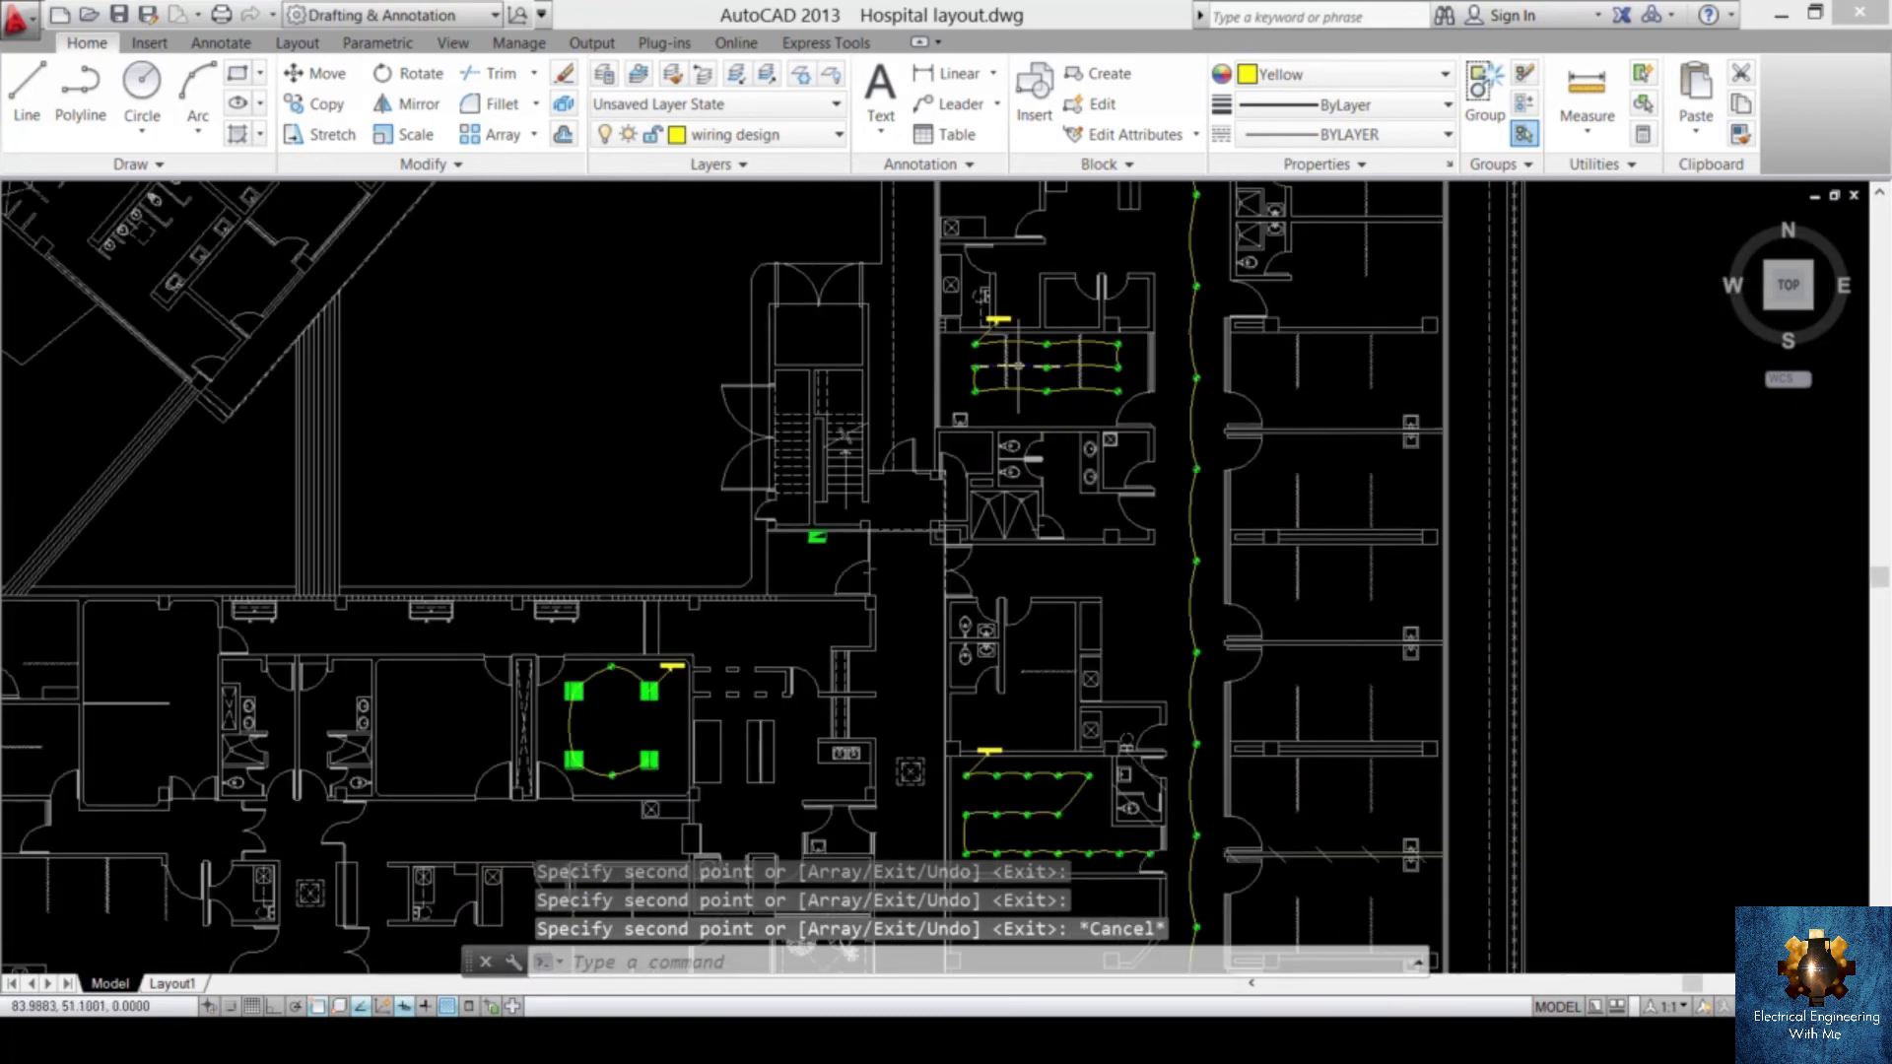
scroll(1010, 418, up, 1)
scroll(986, 434, up, 4)
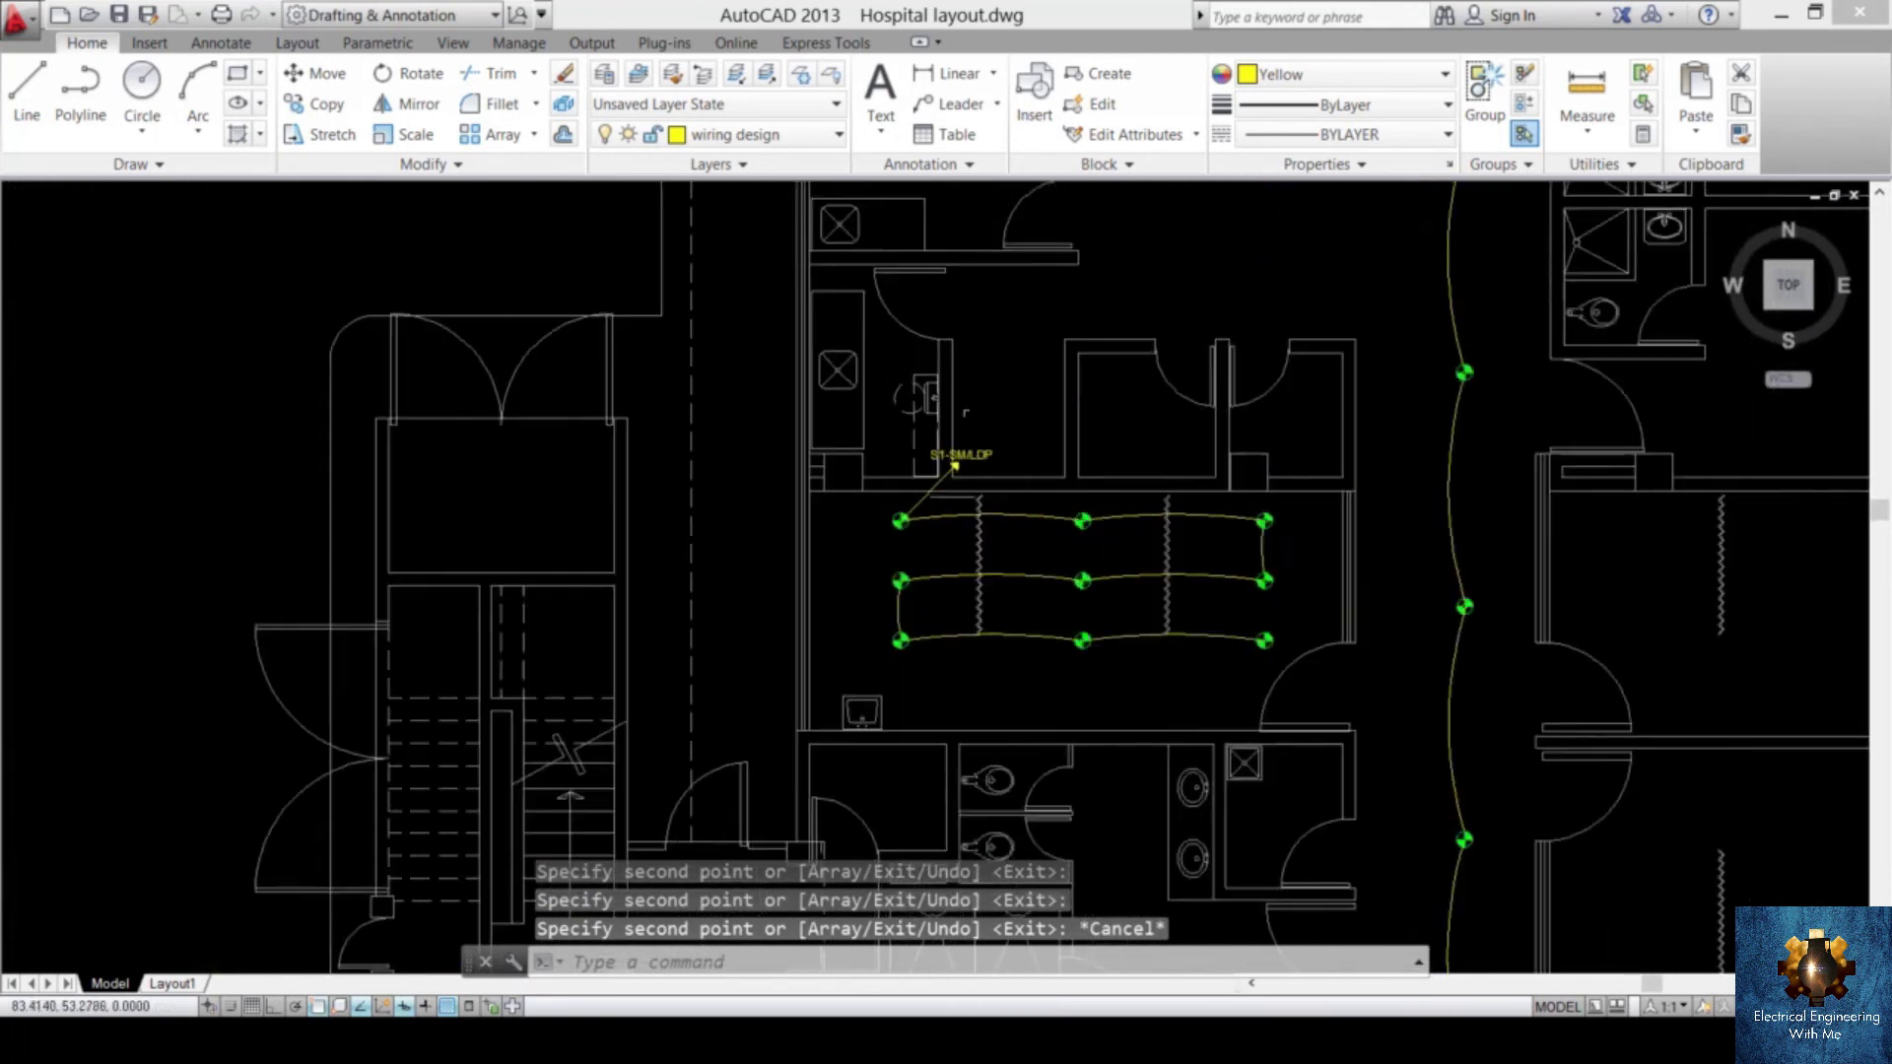
scroll(947, 533, up, 5)
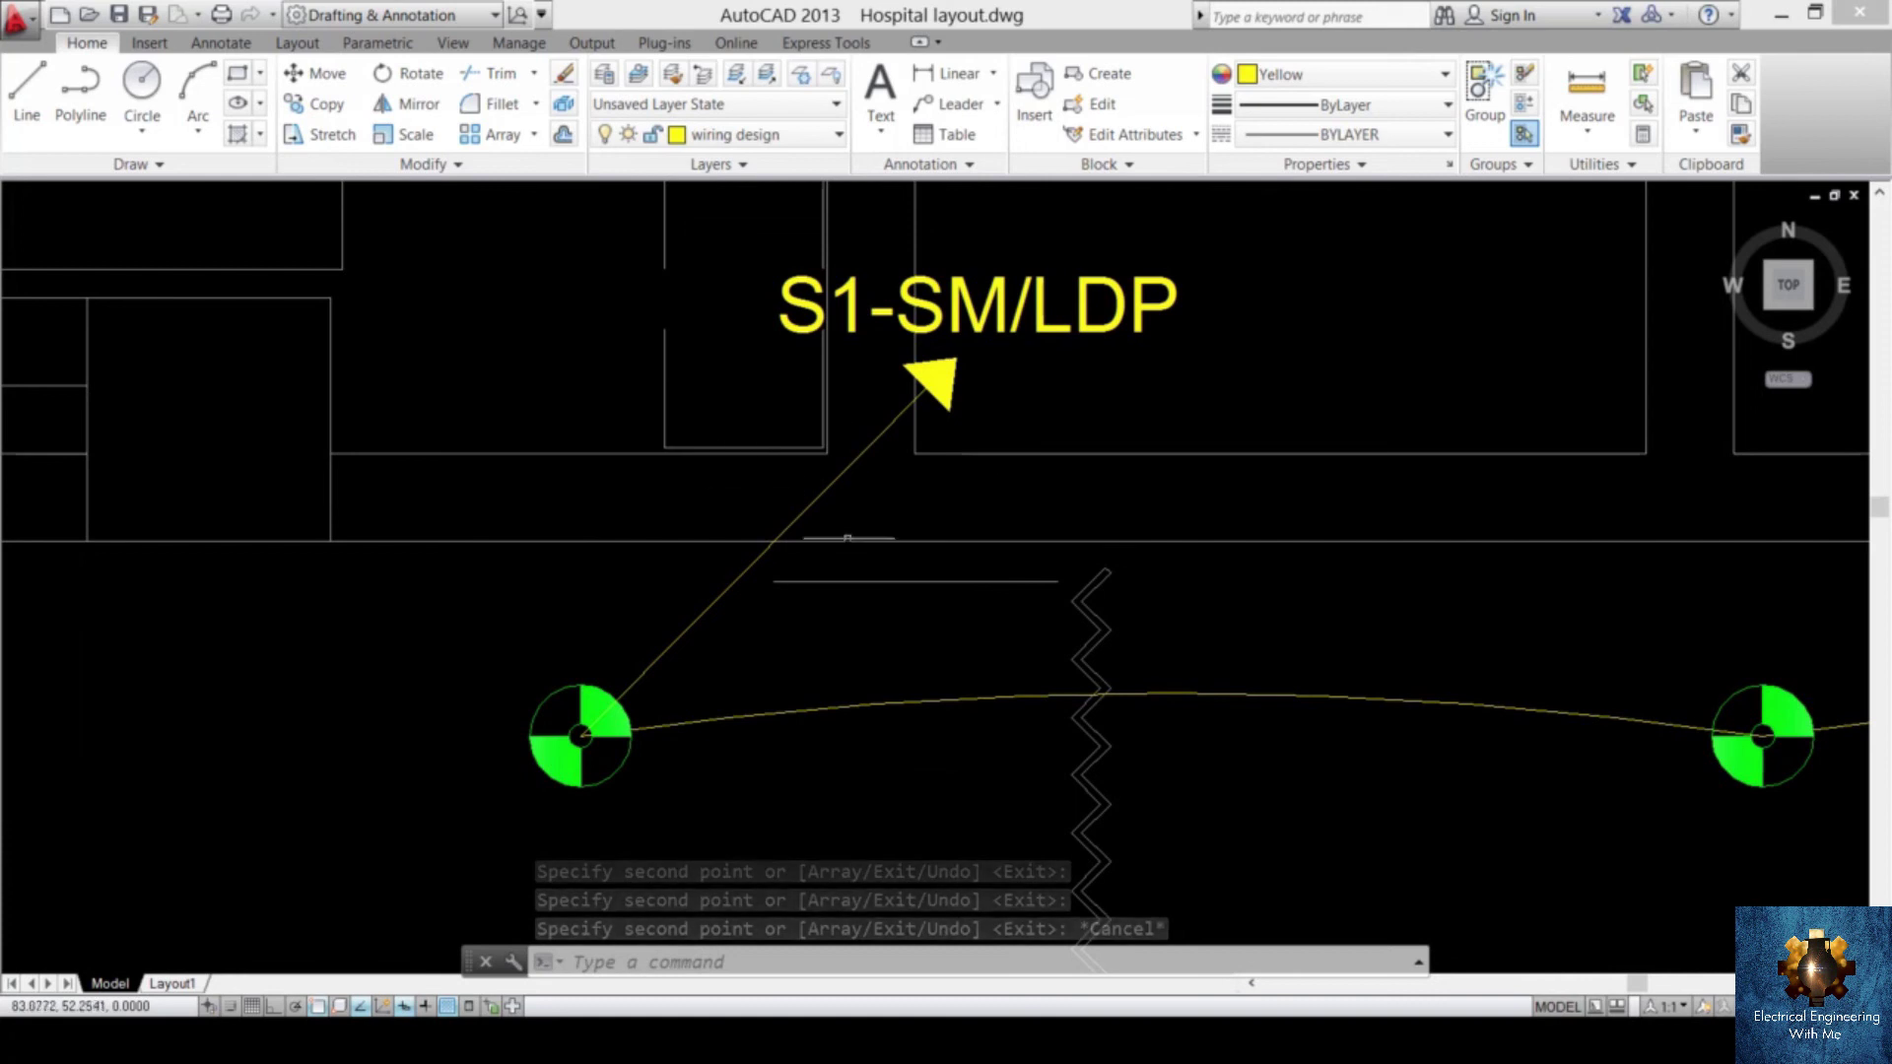
click(758, 606)
click(697, 591)
click(994, 384)
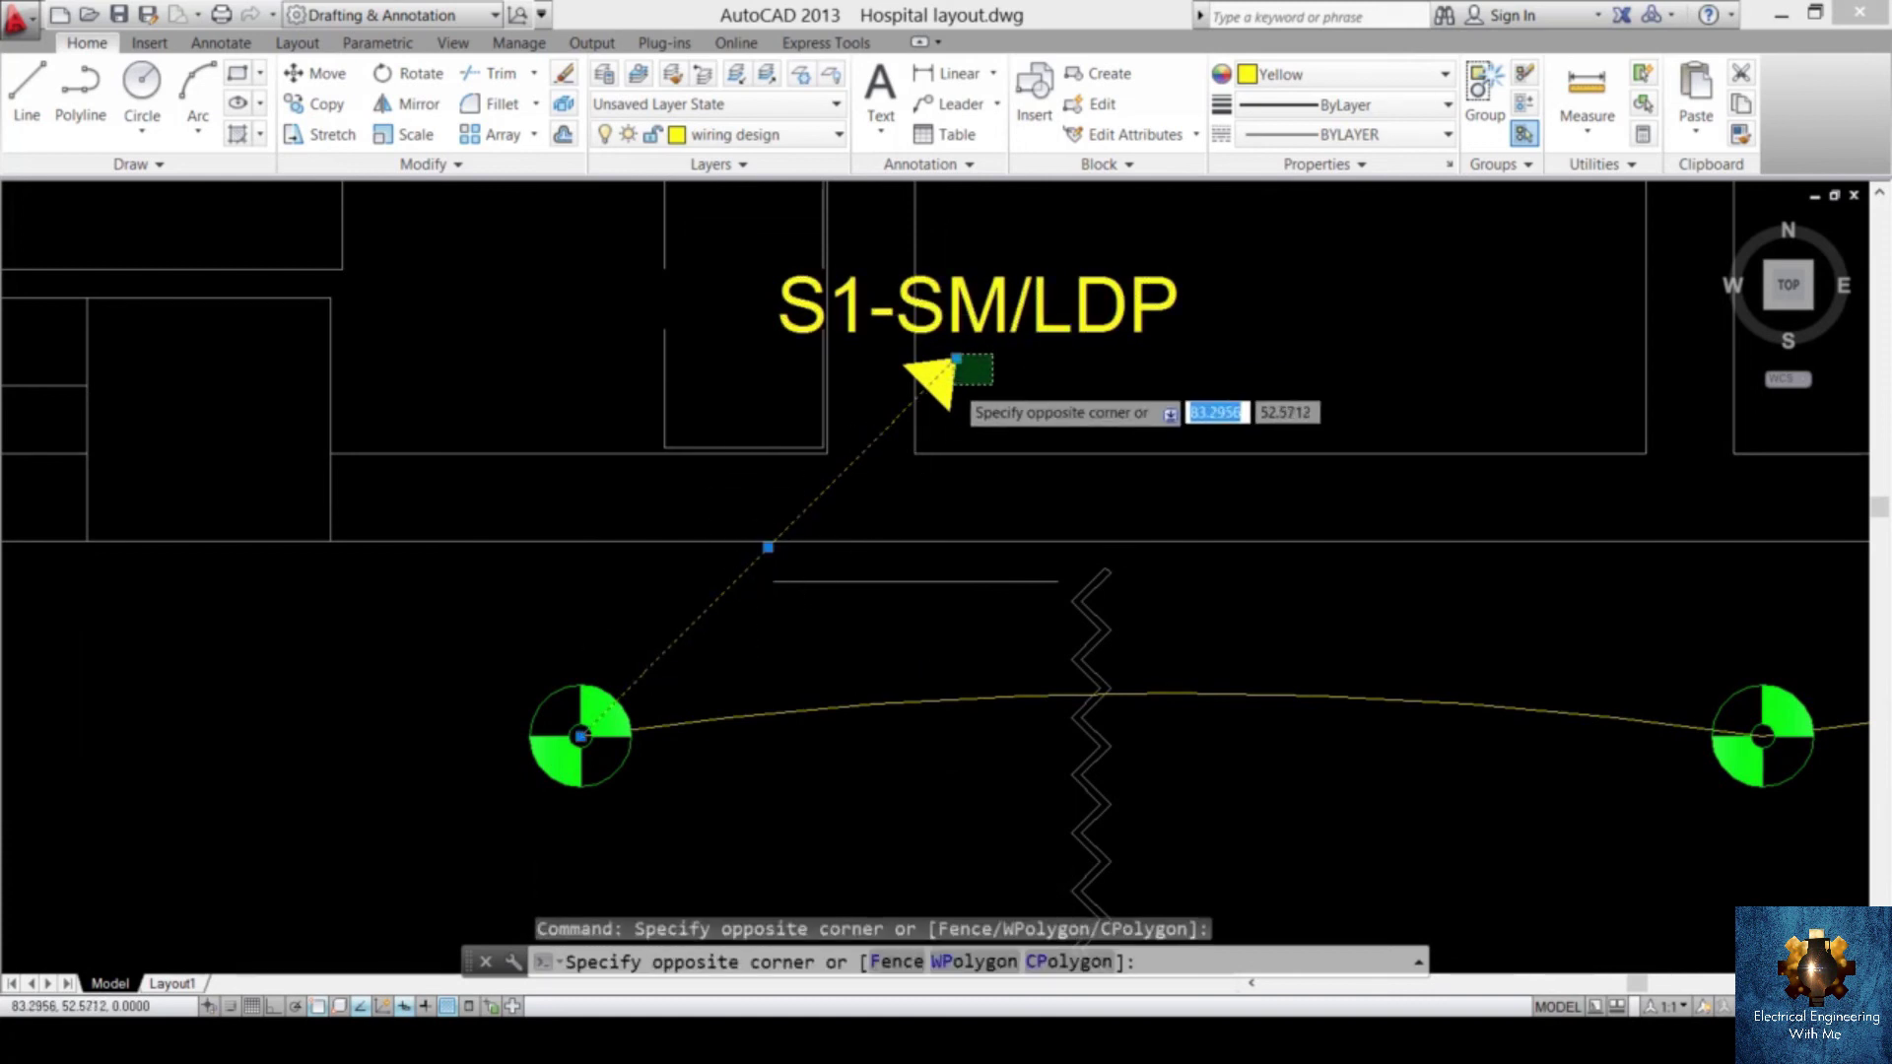
click(922, 354)
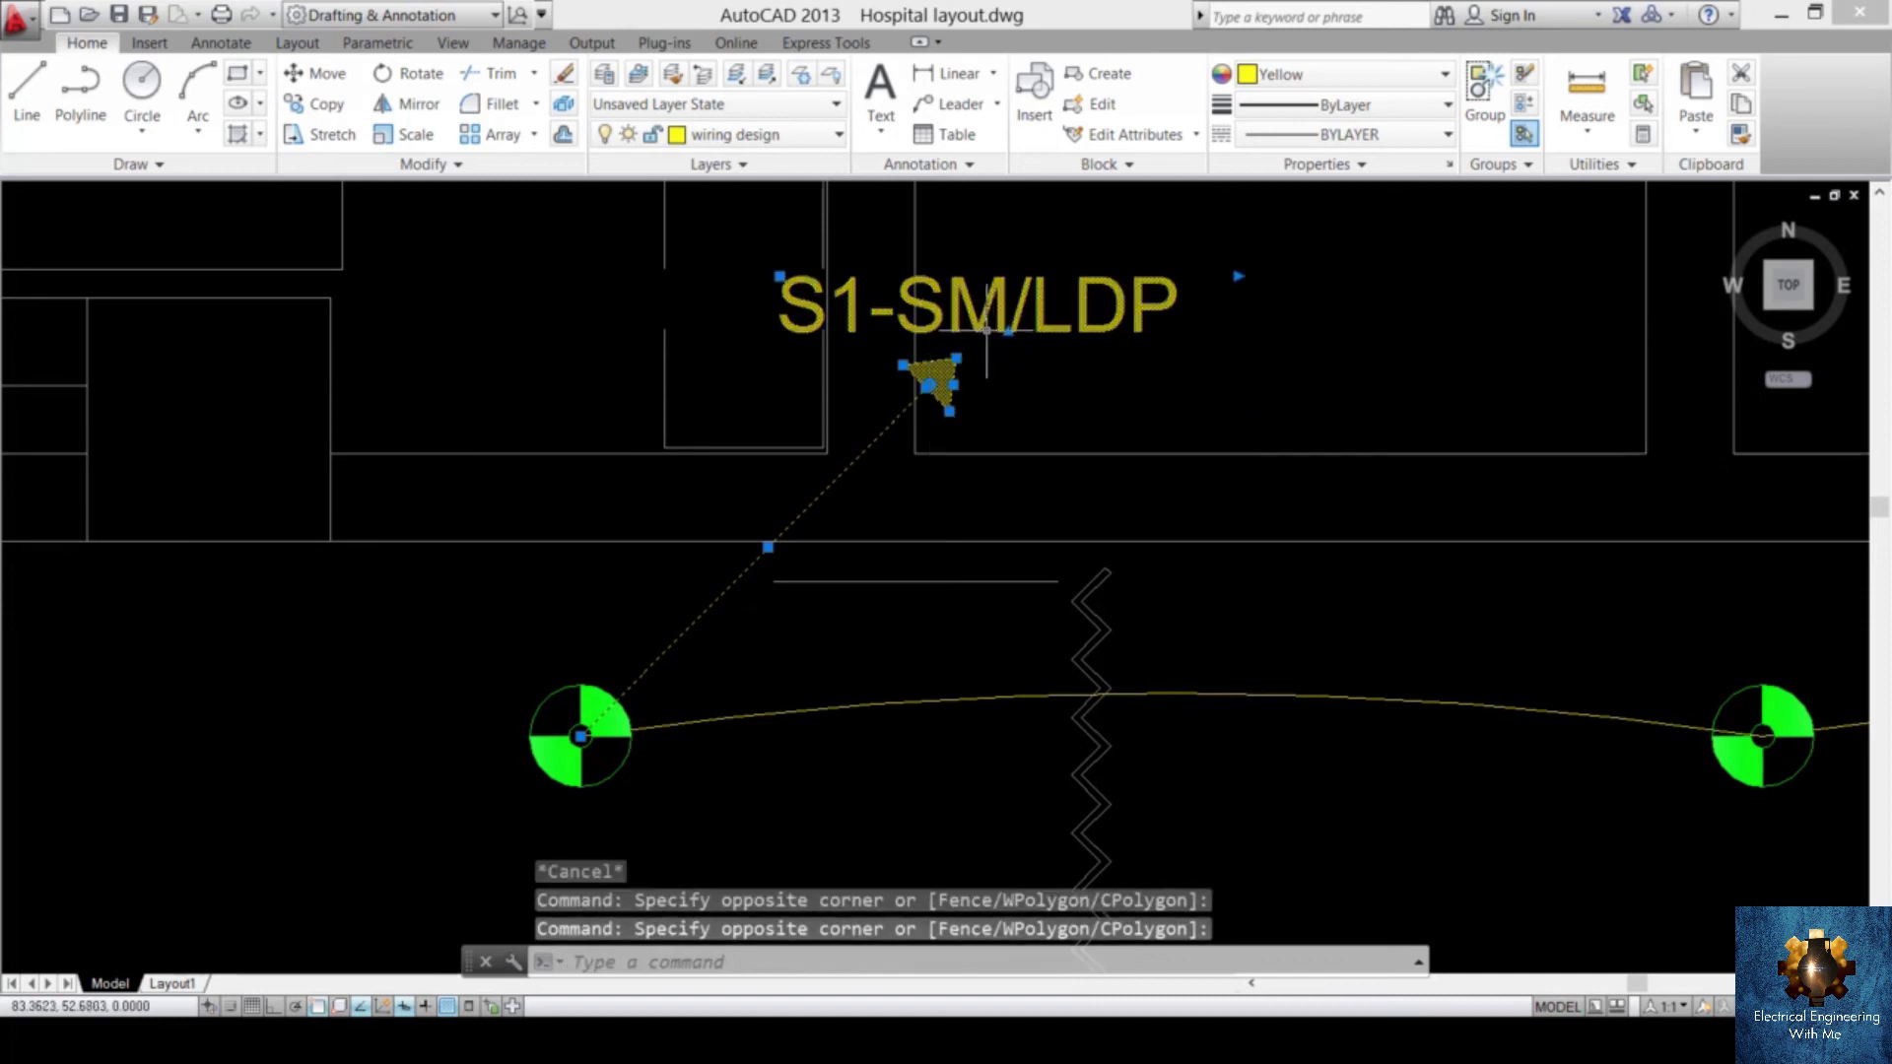
text(RO)
key(Return)
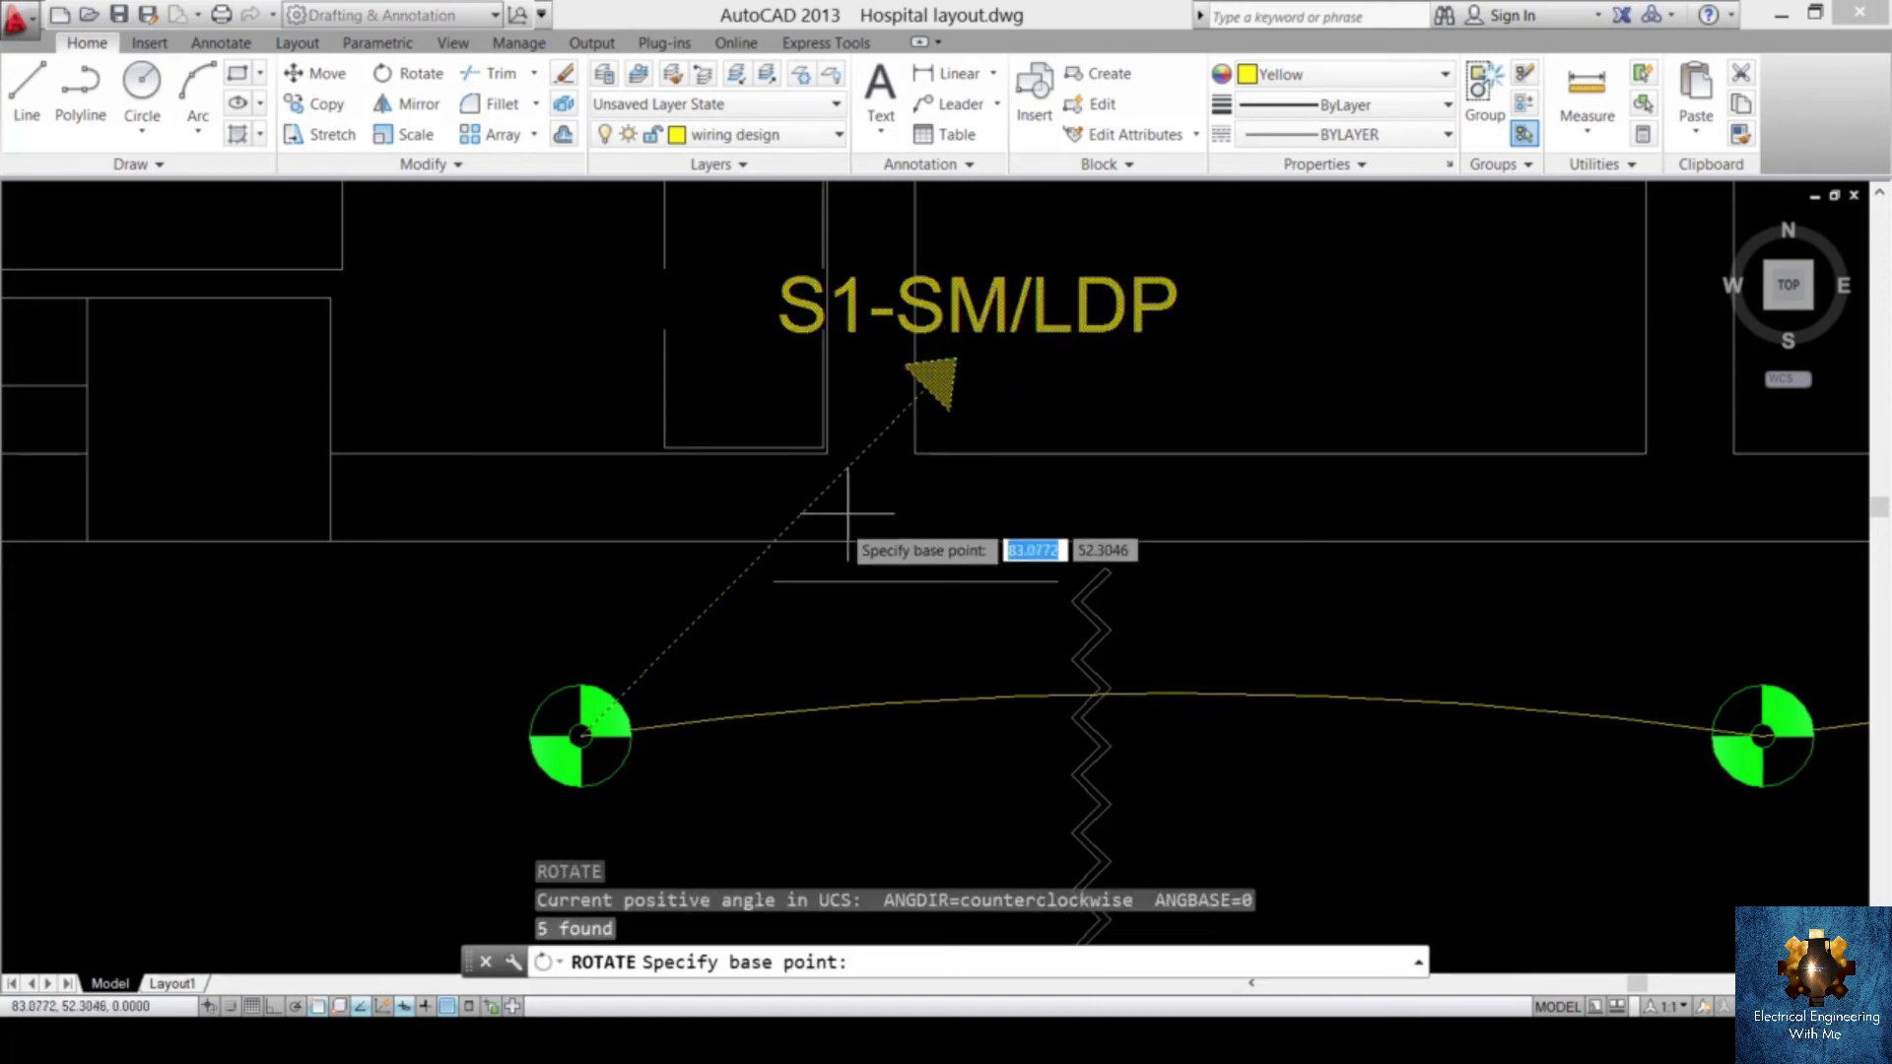
click(583, 735)
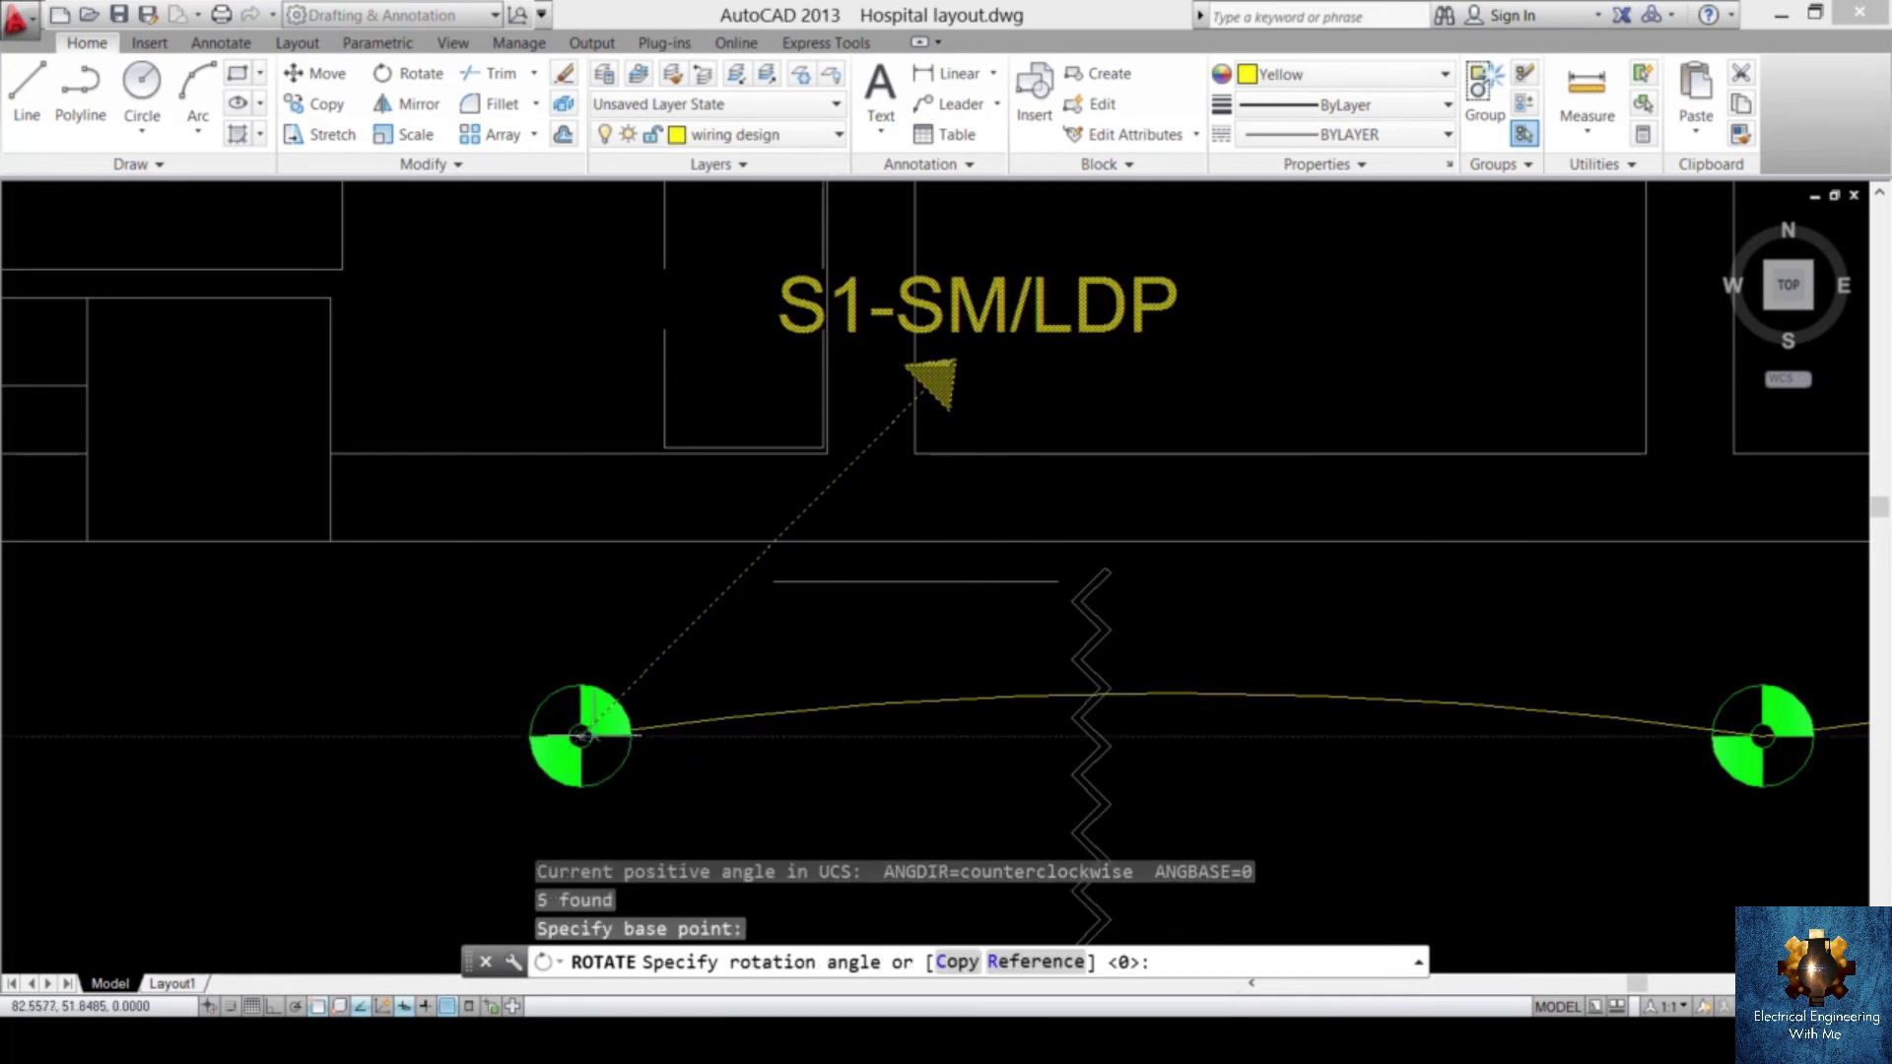
scroll(601, 562, down, 6)
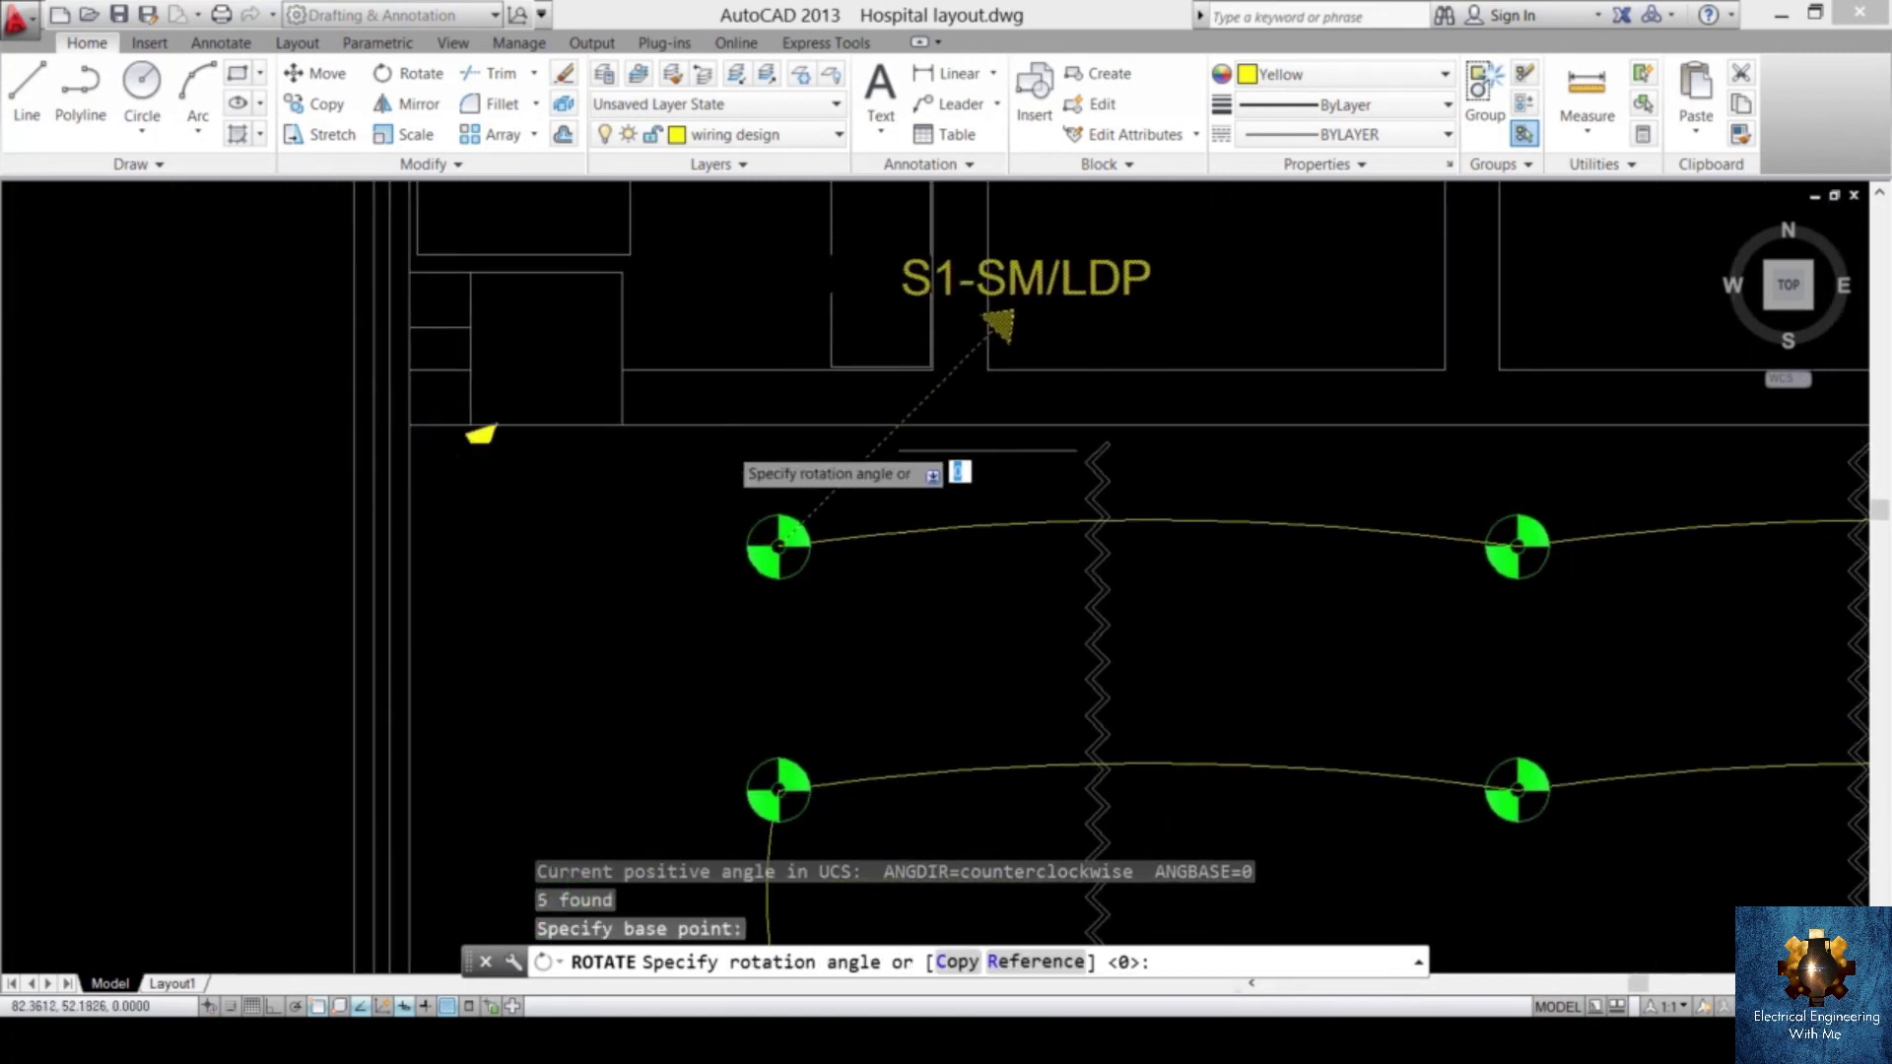
scroll(779, 373, down, 5)
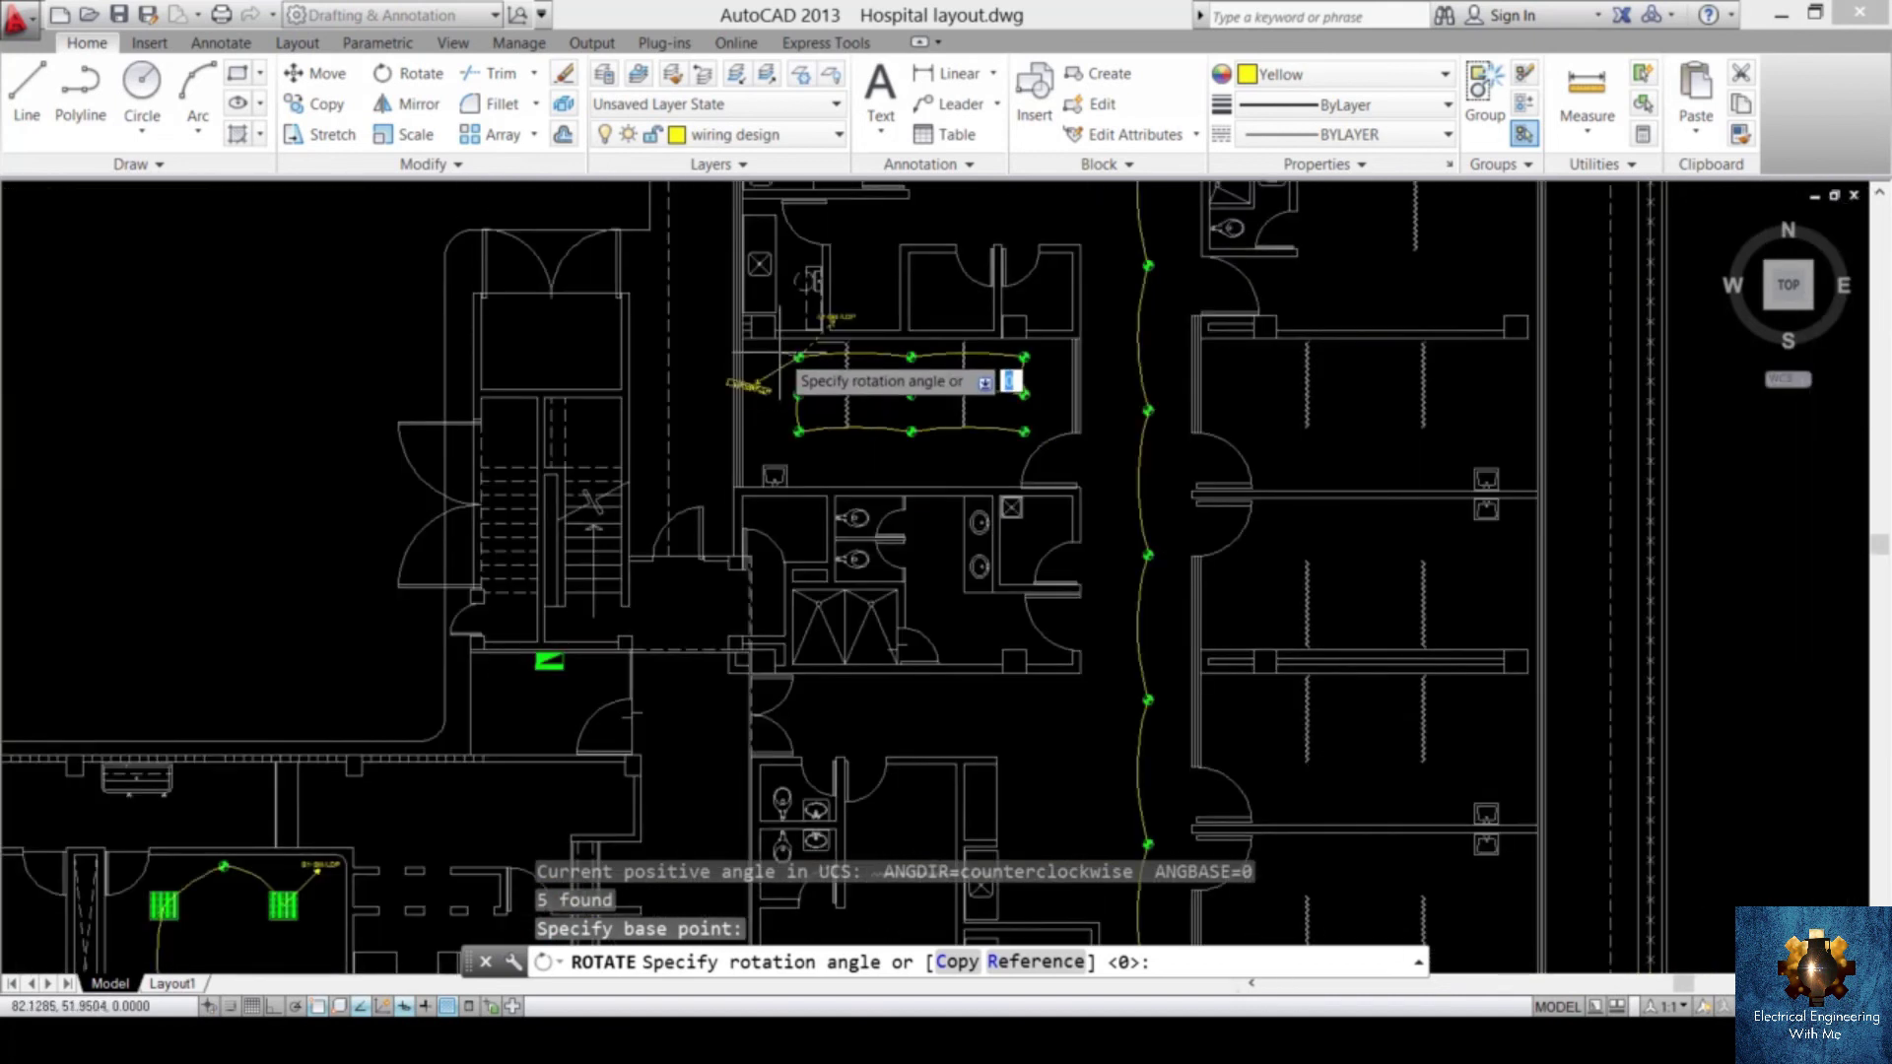
click(775, 389)
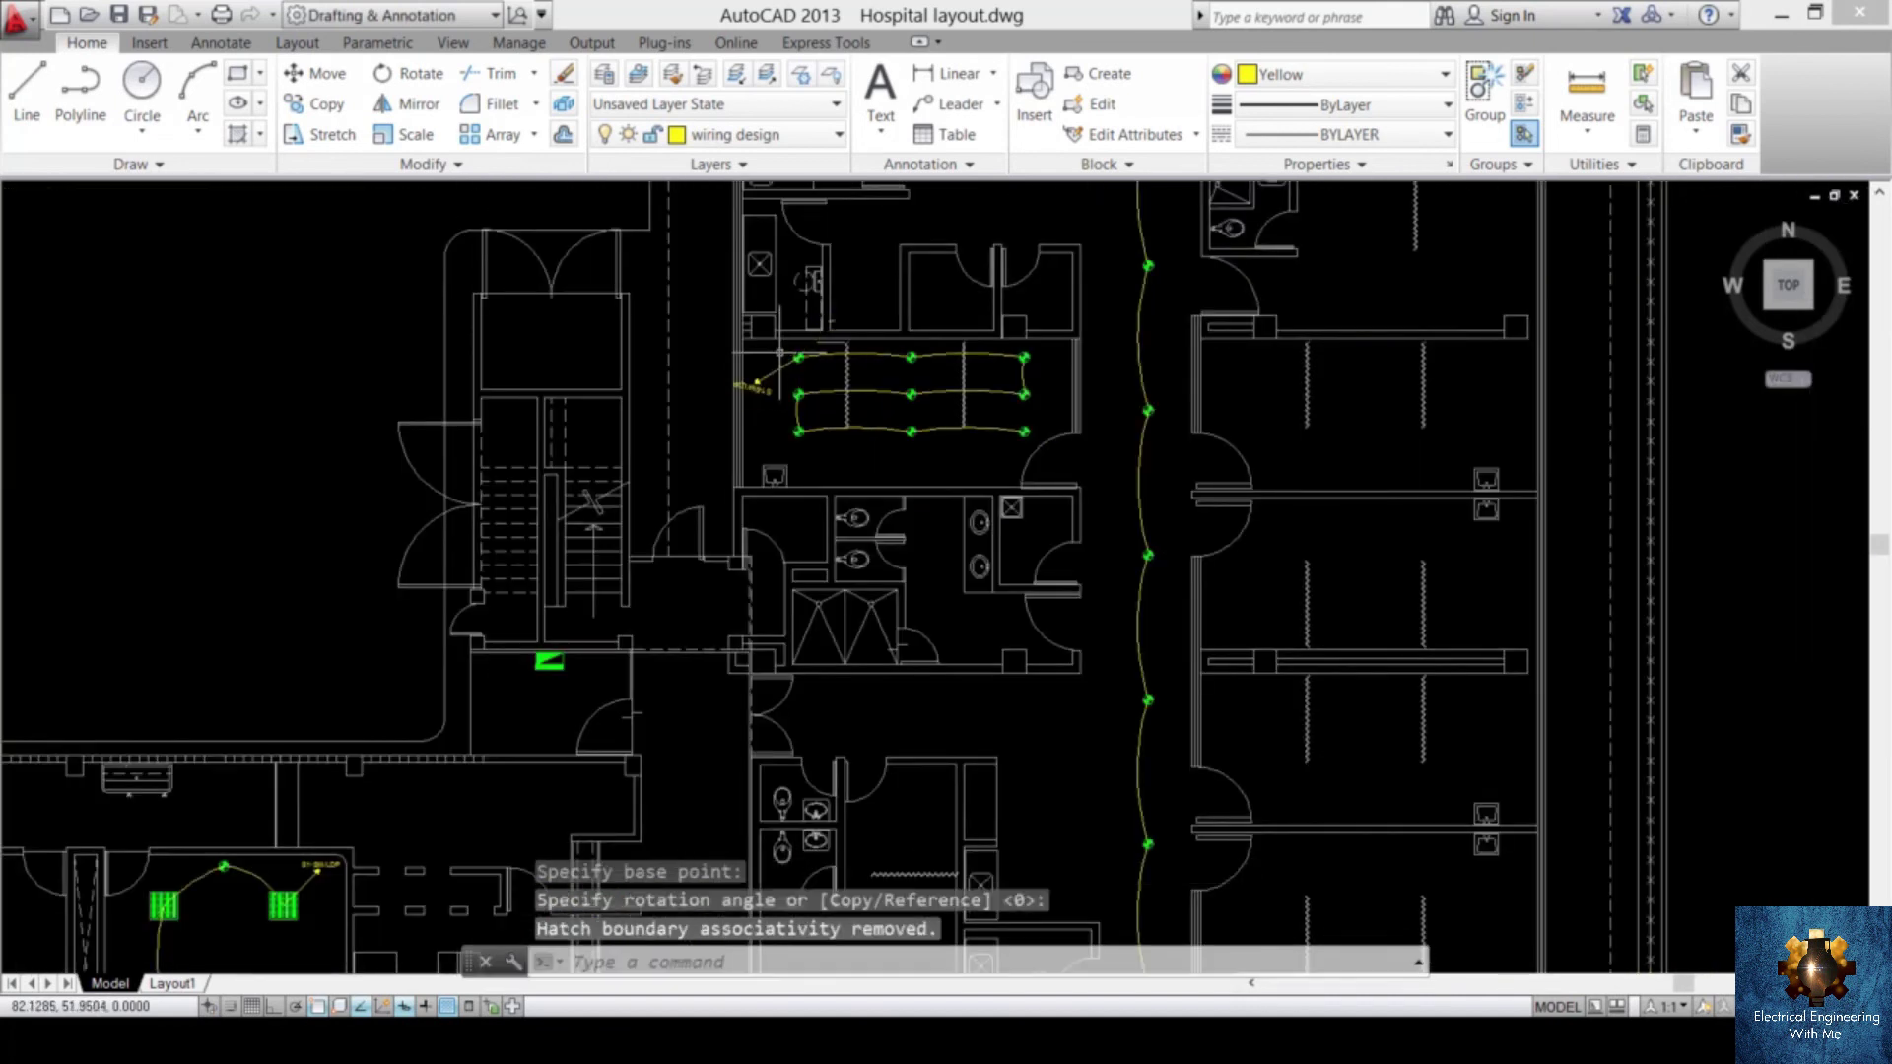
- Rotate the upside-down S1-SM/LDP label in the nine-light room on its own so that it reads horizontally
scroll(776, 391, up, 8)
click(782, 404)
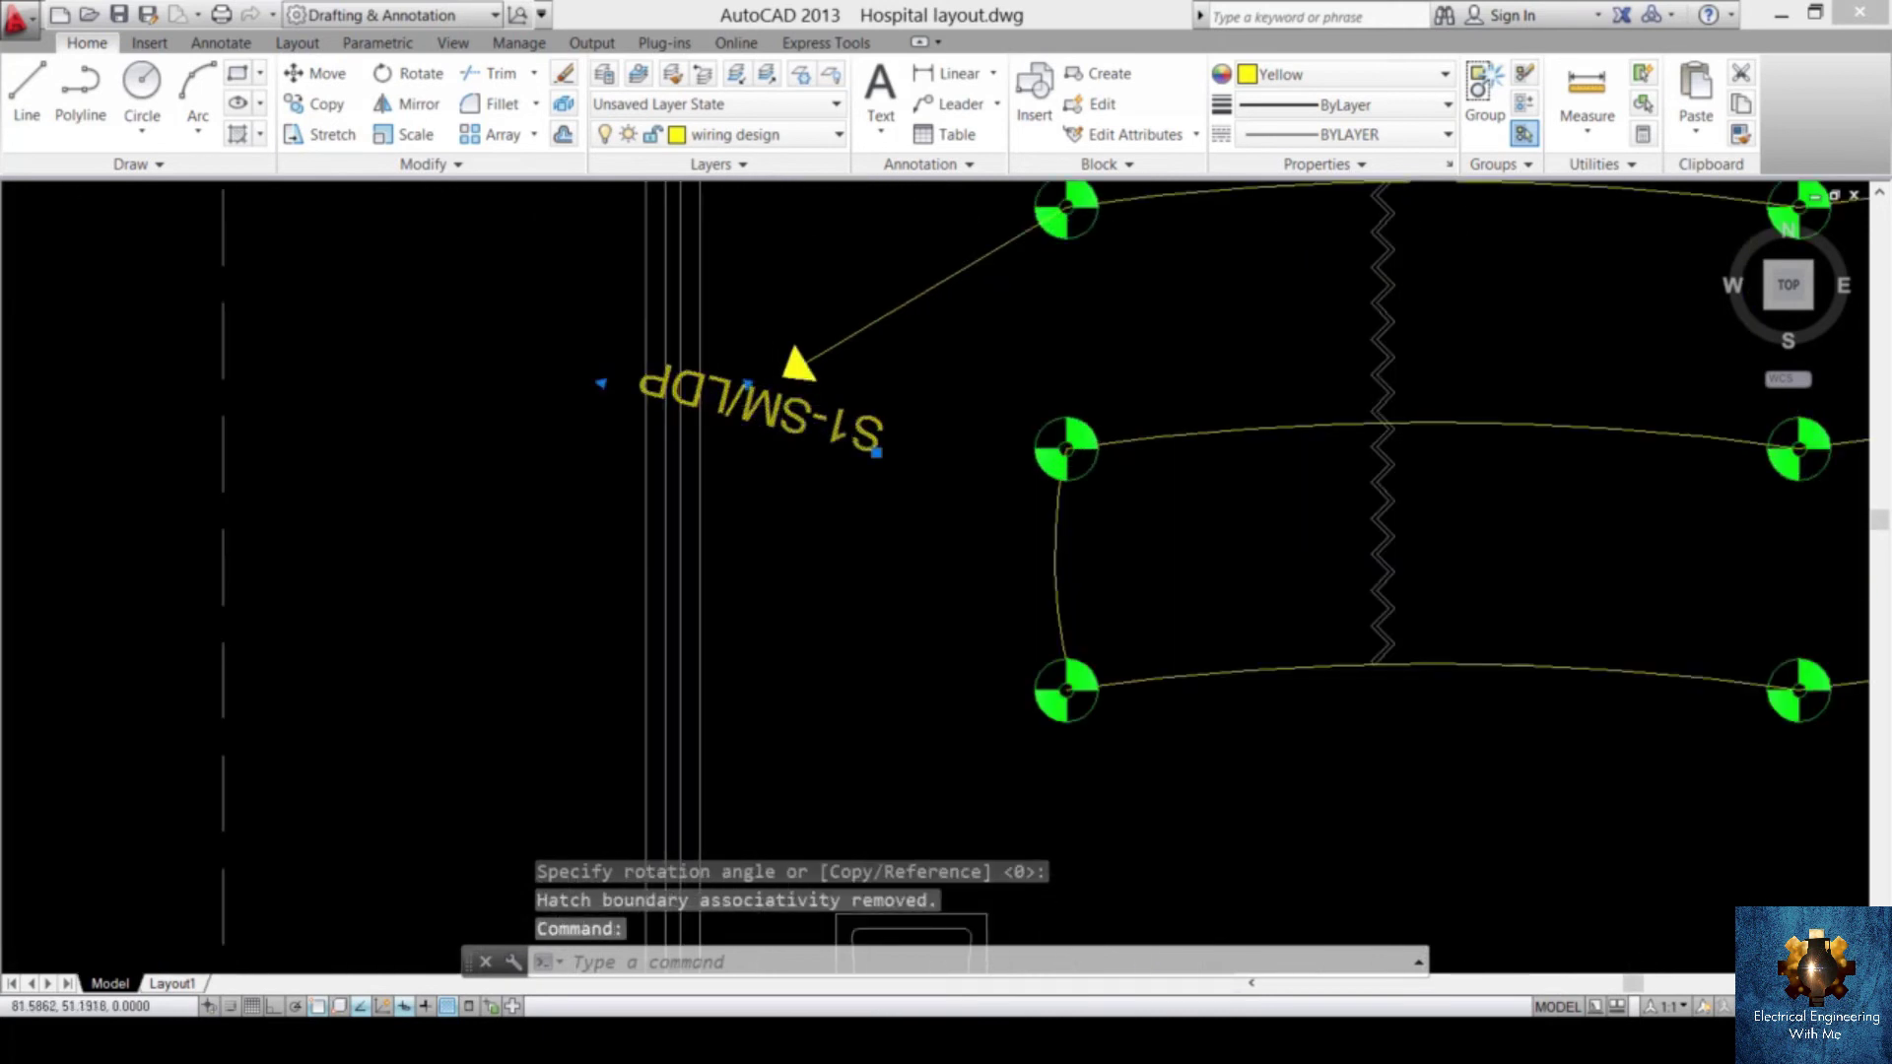
key(Return)
click(780, 412)
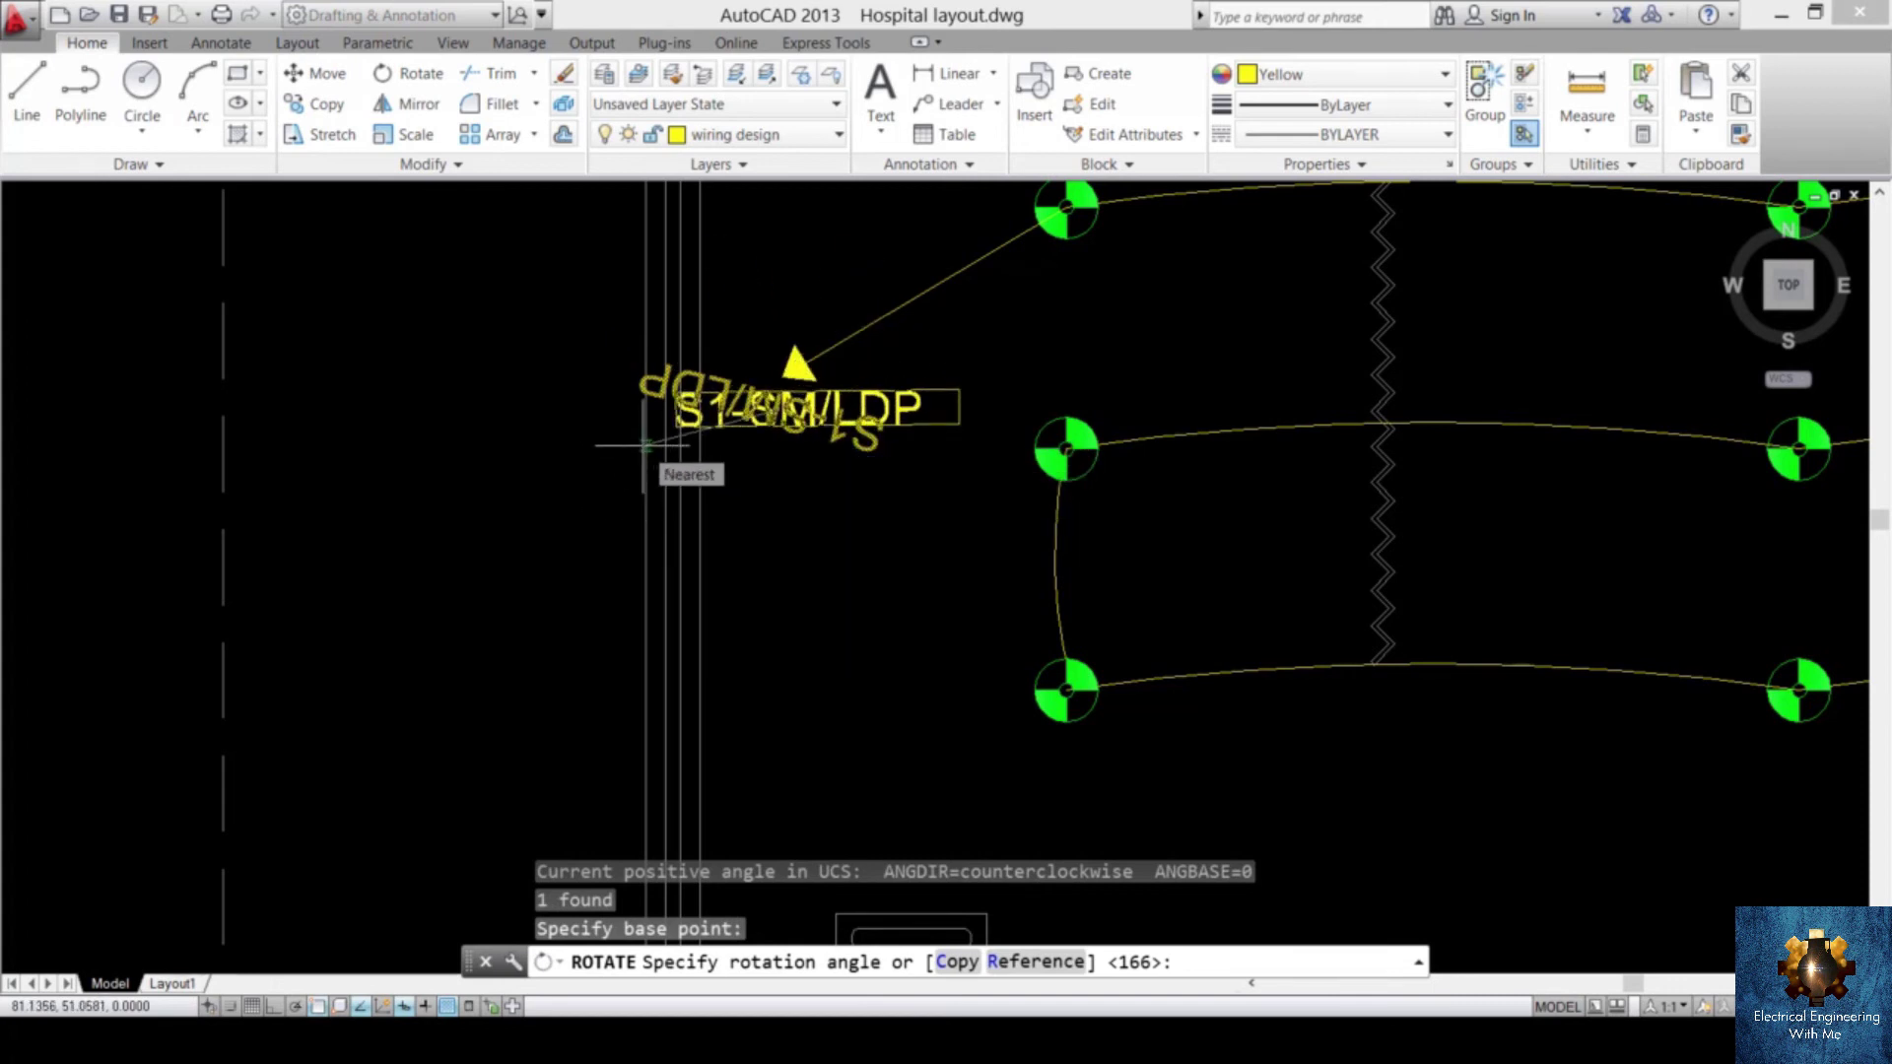
key(Escape)
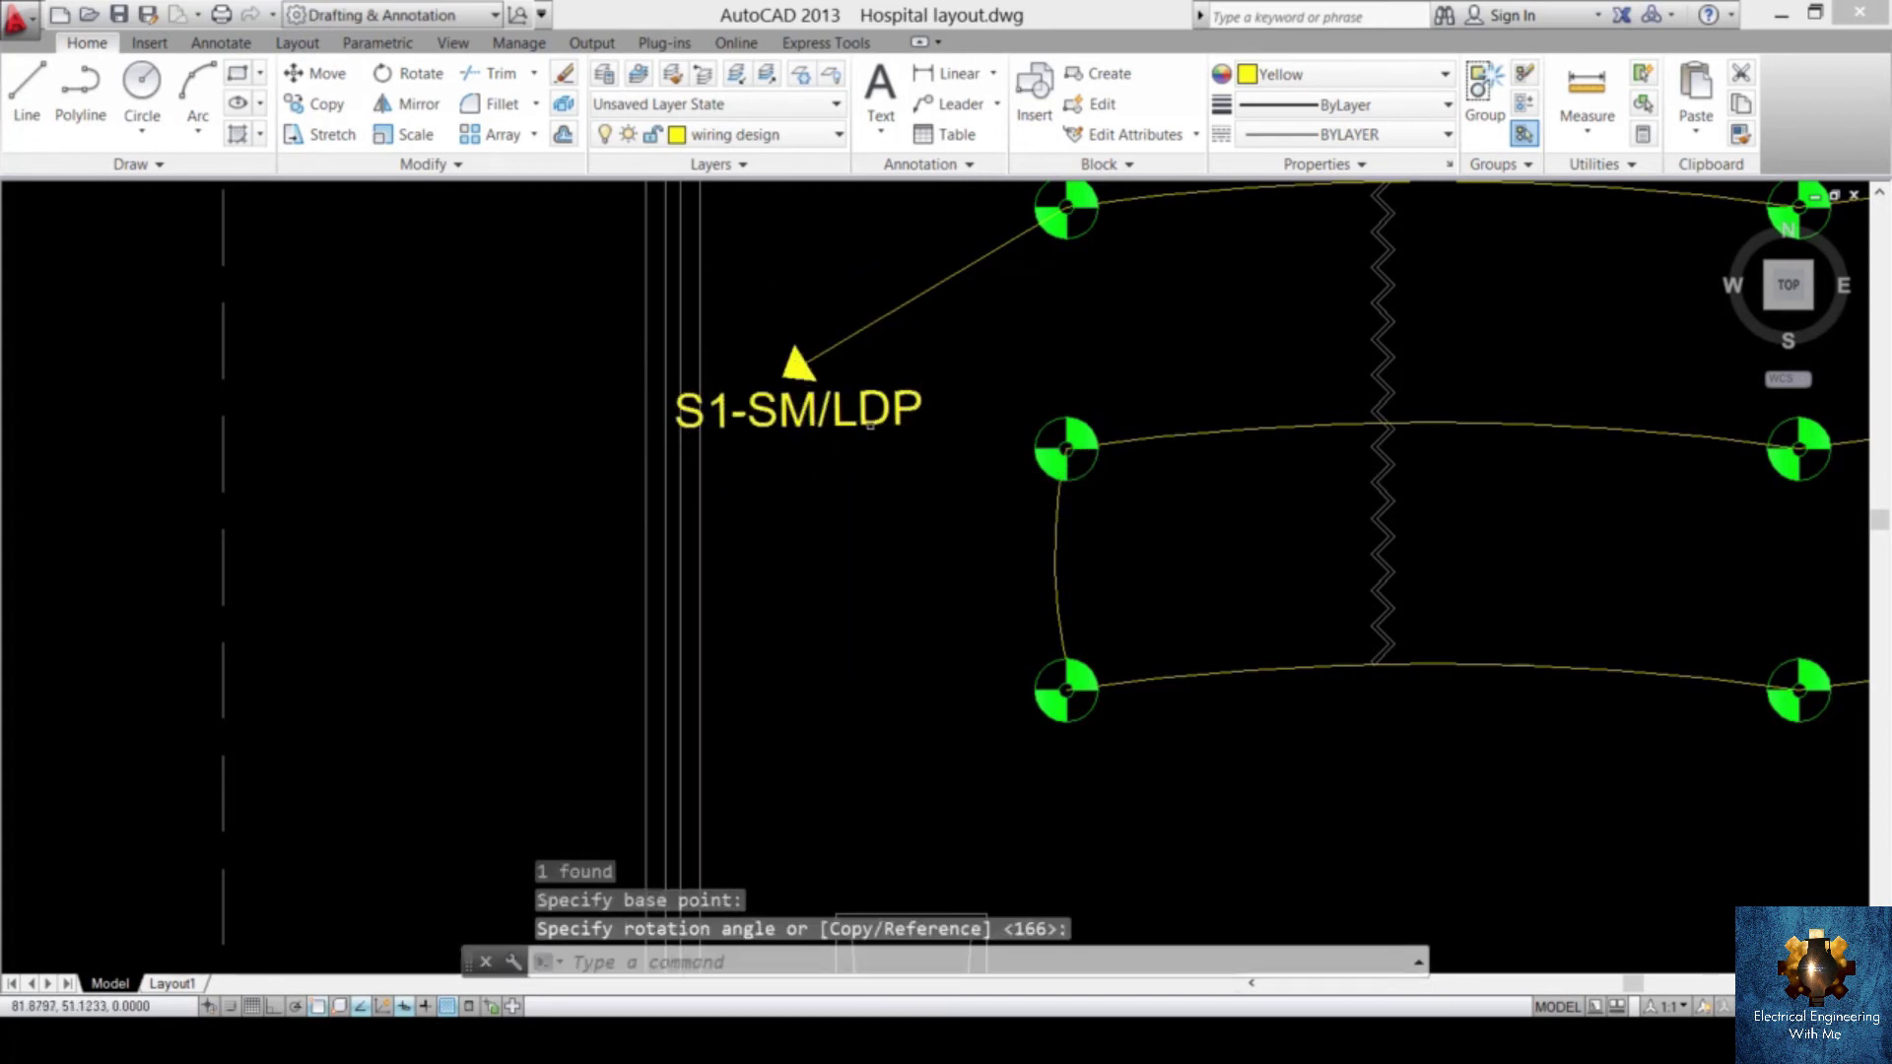
- Change the nine-light room's circuit label to S2-SM/LDP and save the text change
double_click(955, 394)
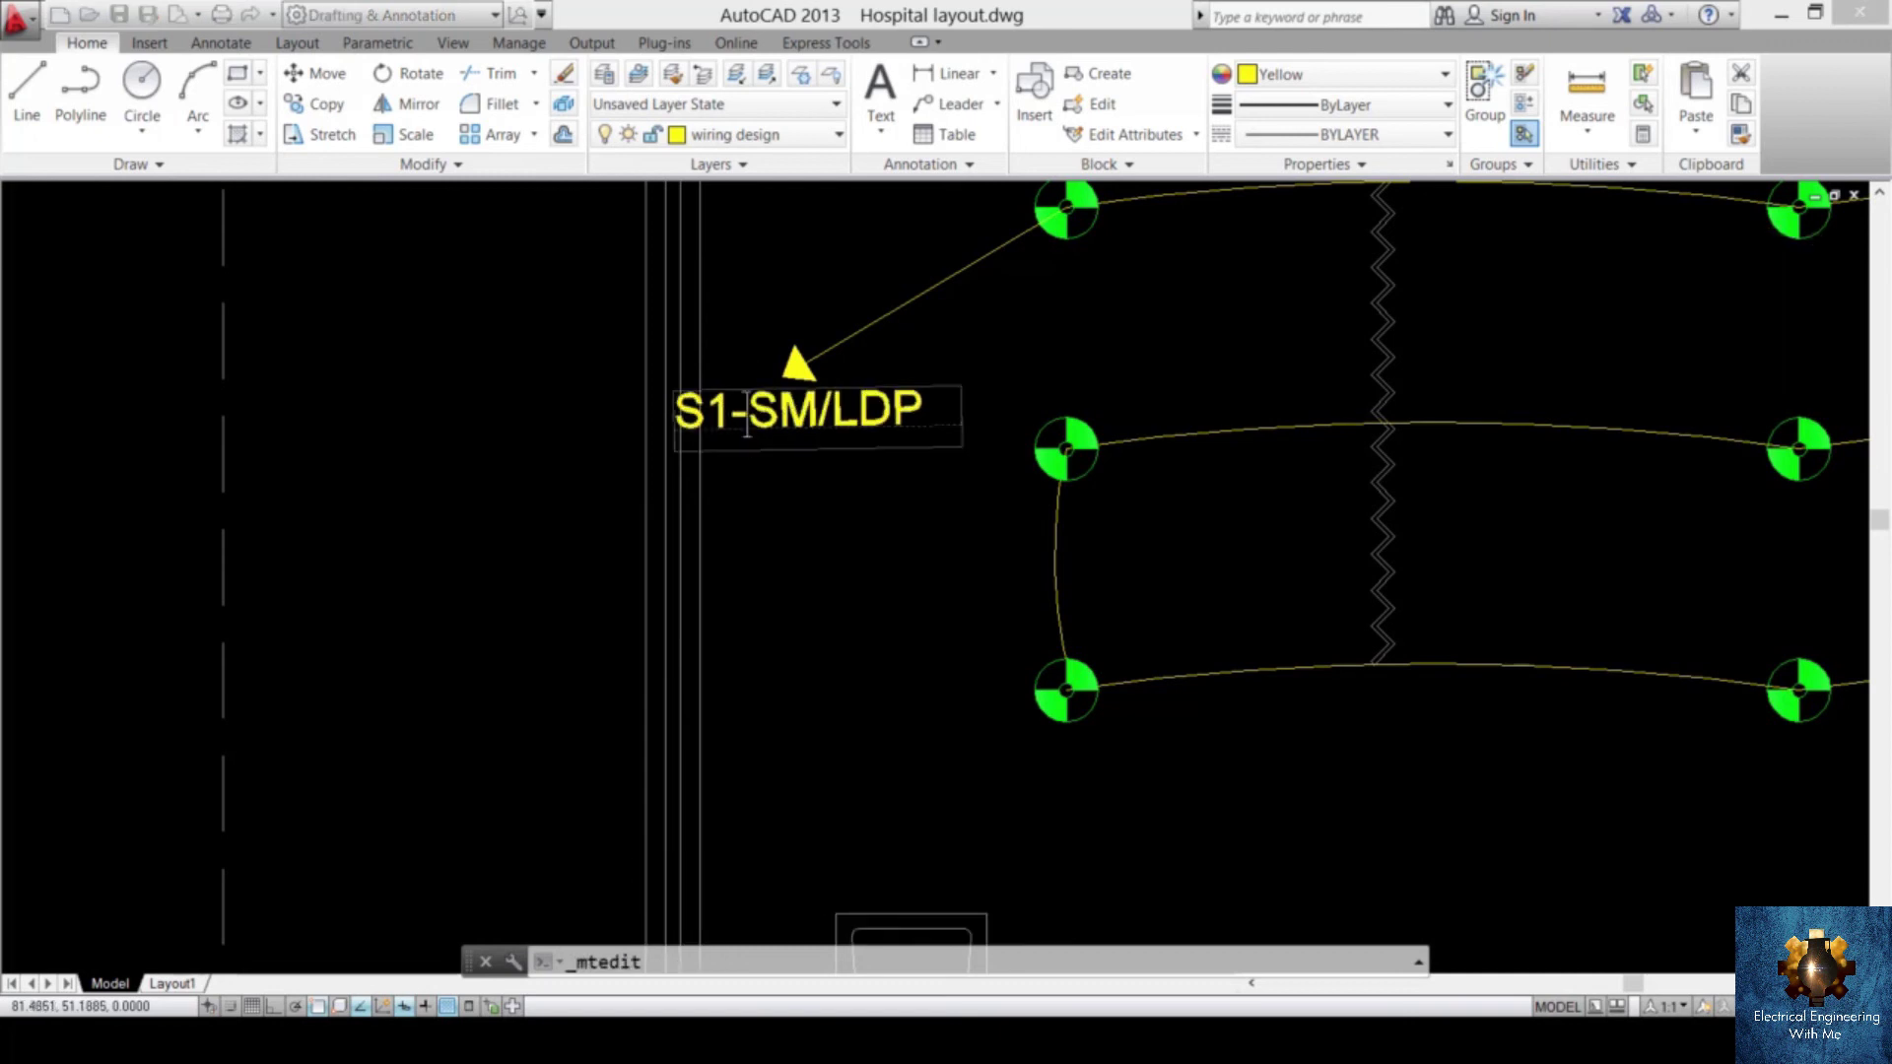
drag(730, 424, 705, 424)
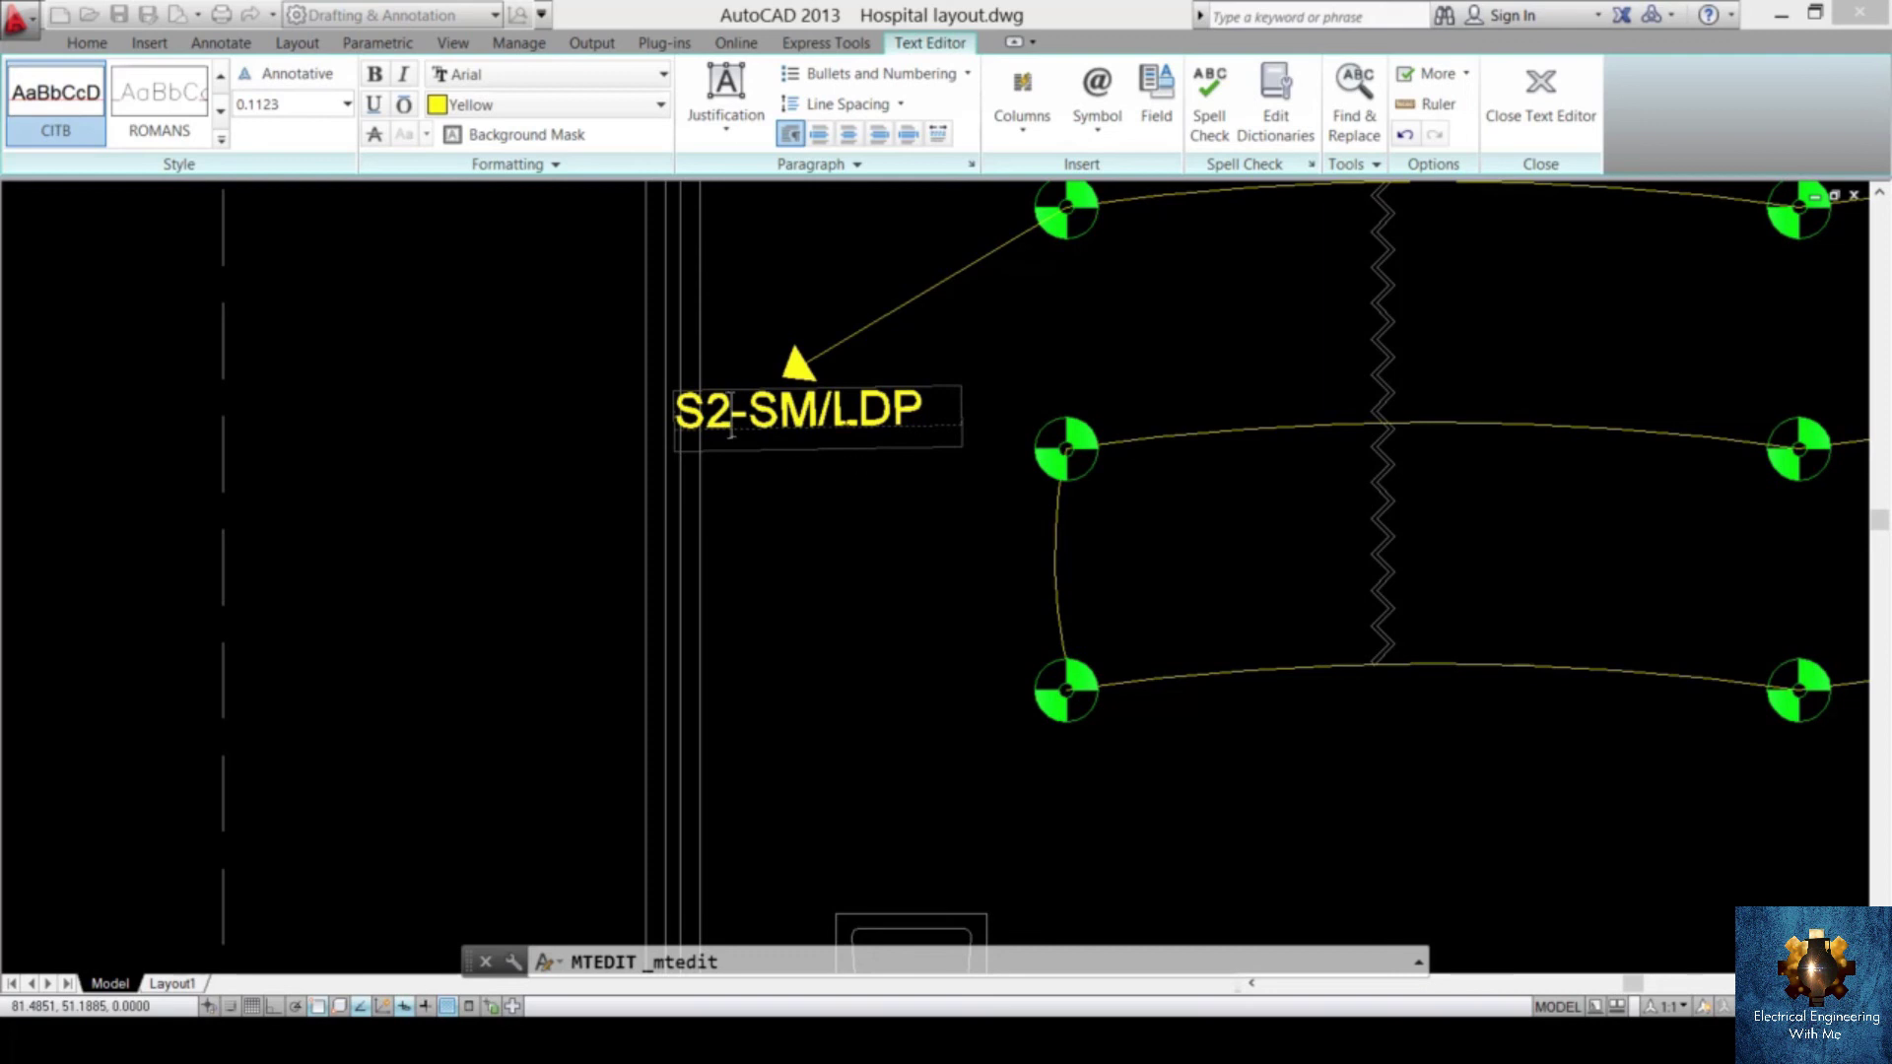
key(Escape)
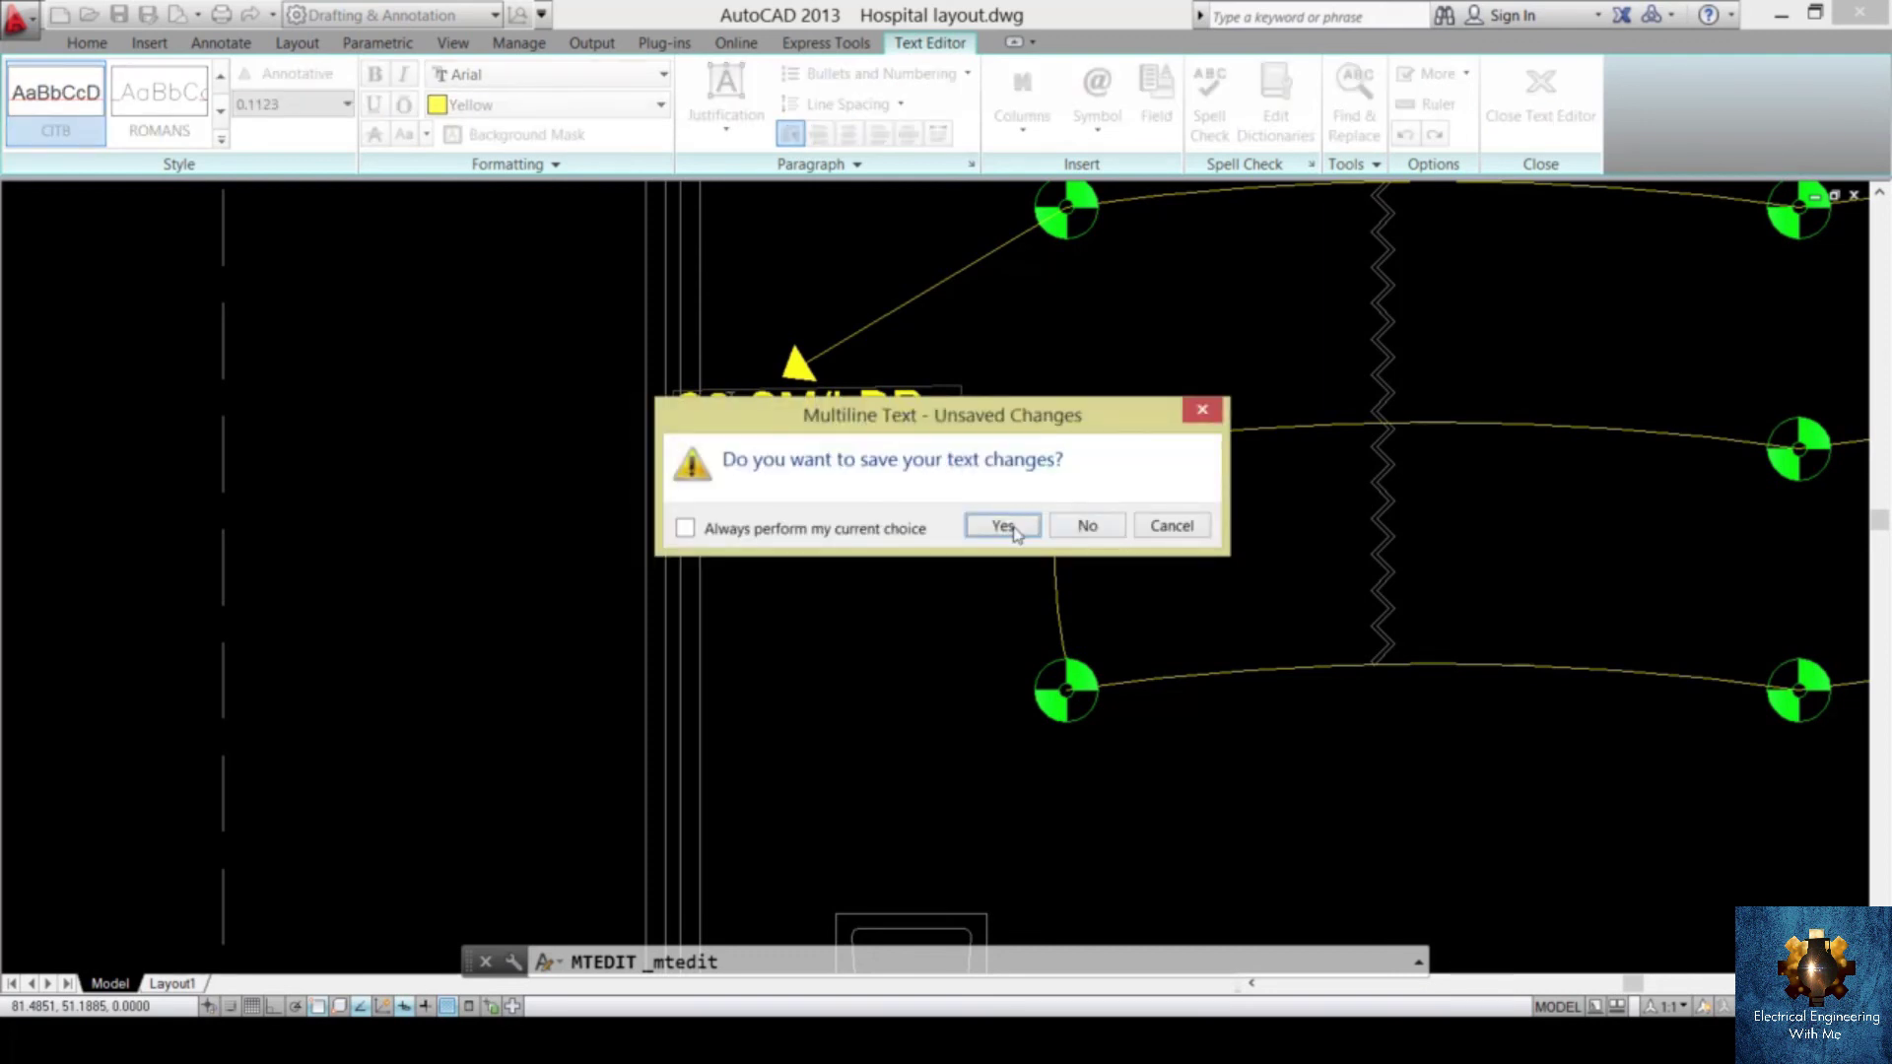
click(1002, 525)
- Check where the SF/SMLDP panel lies relative to the nine-light room's home-run arrow
scroll(1013, 528, down, 2)
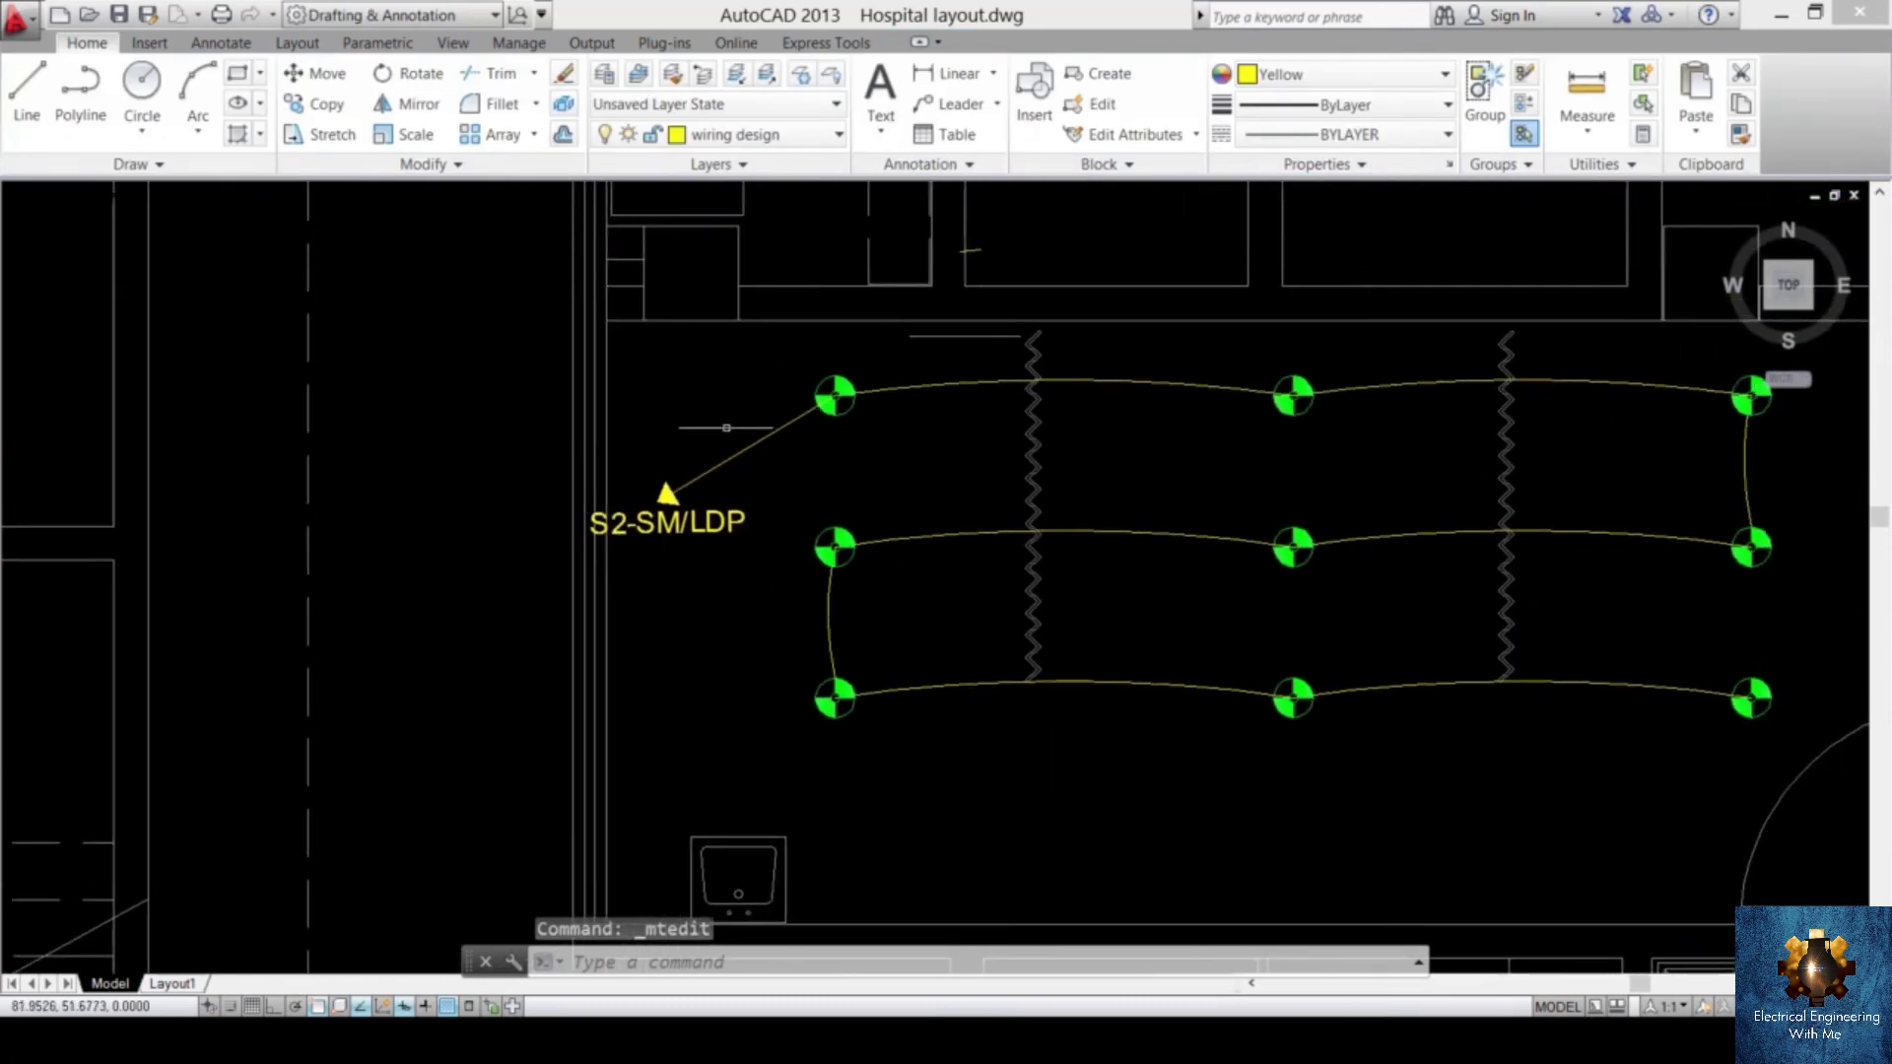
scroll(798, 453, down, 4)
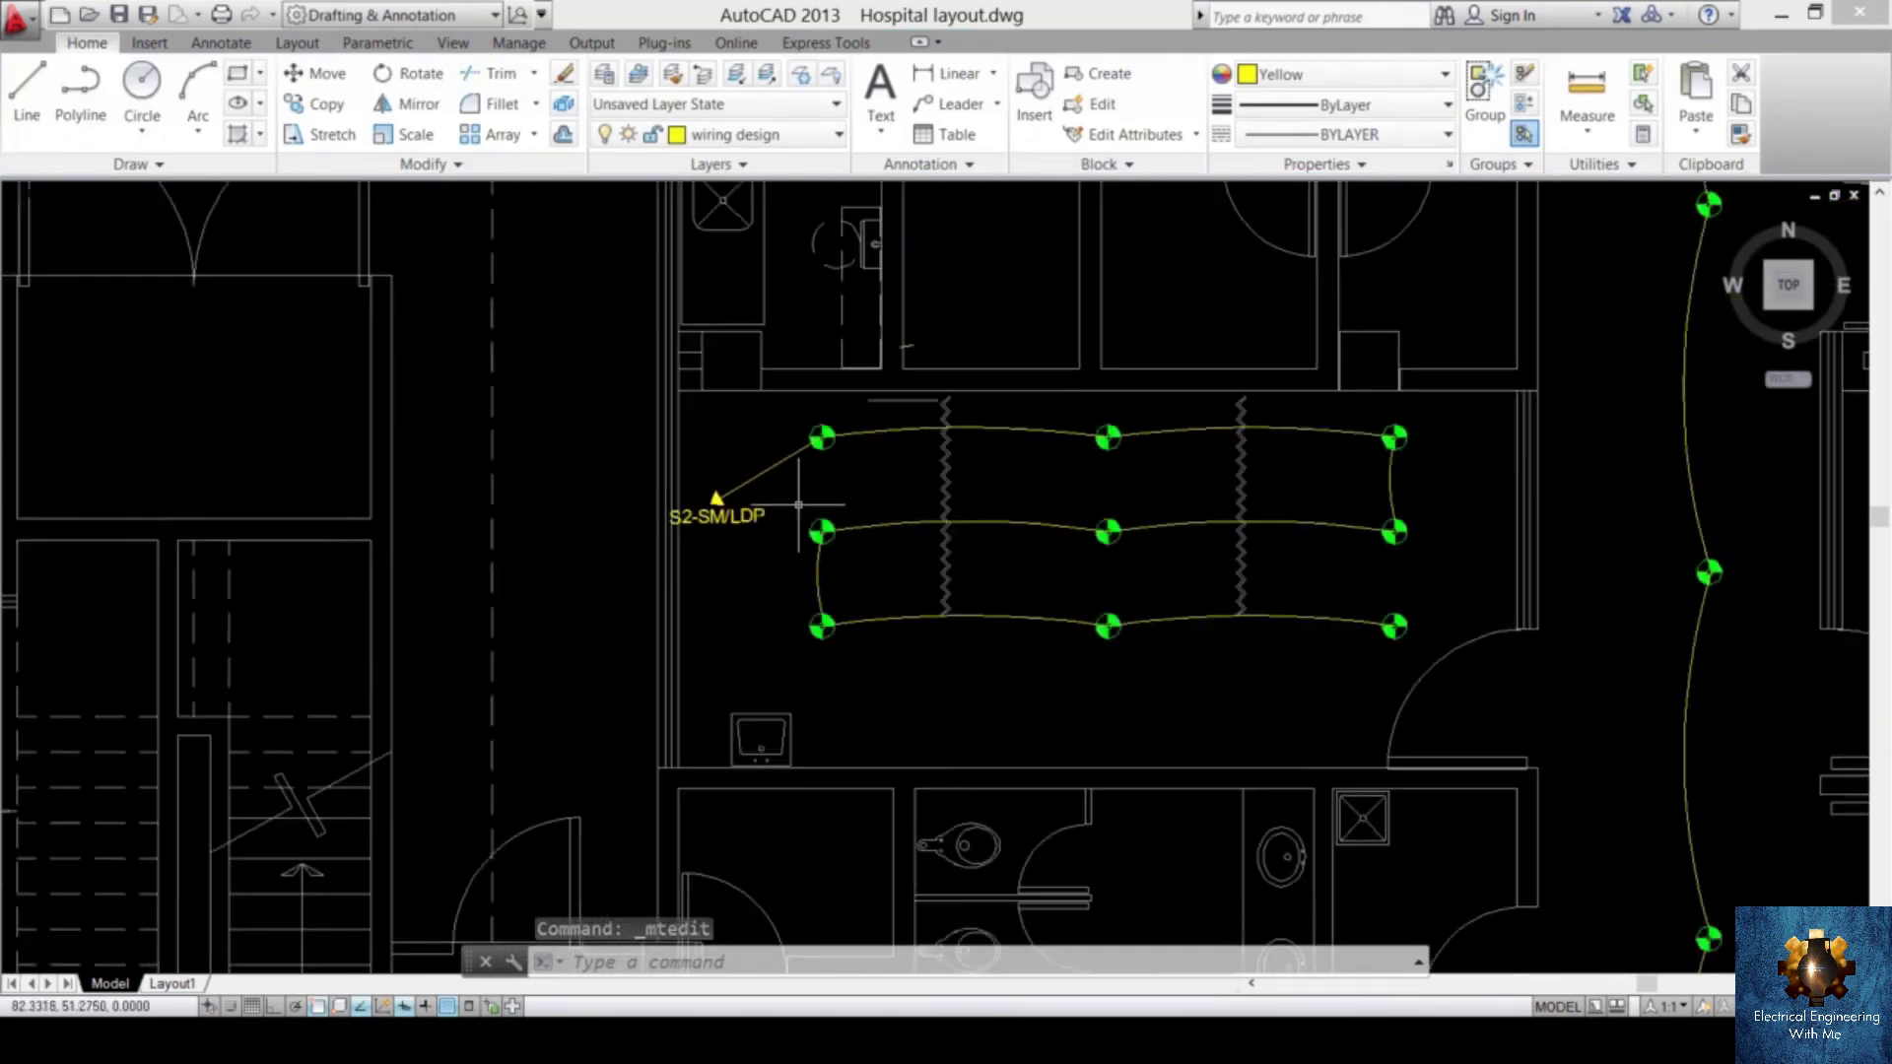
middle_drag(430, 975, 430, 791)
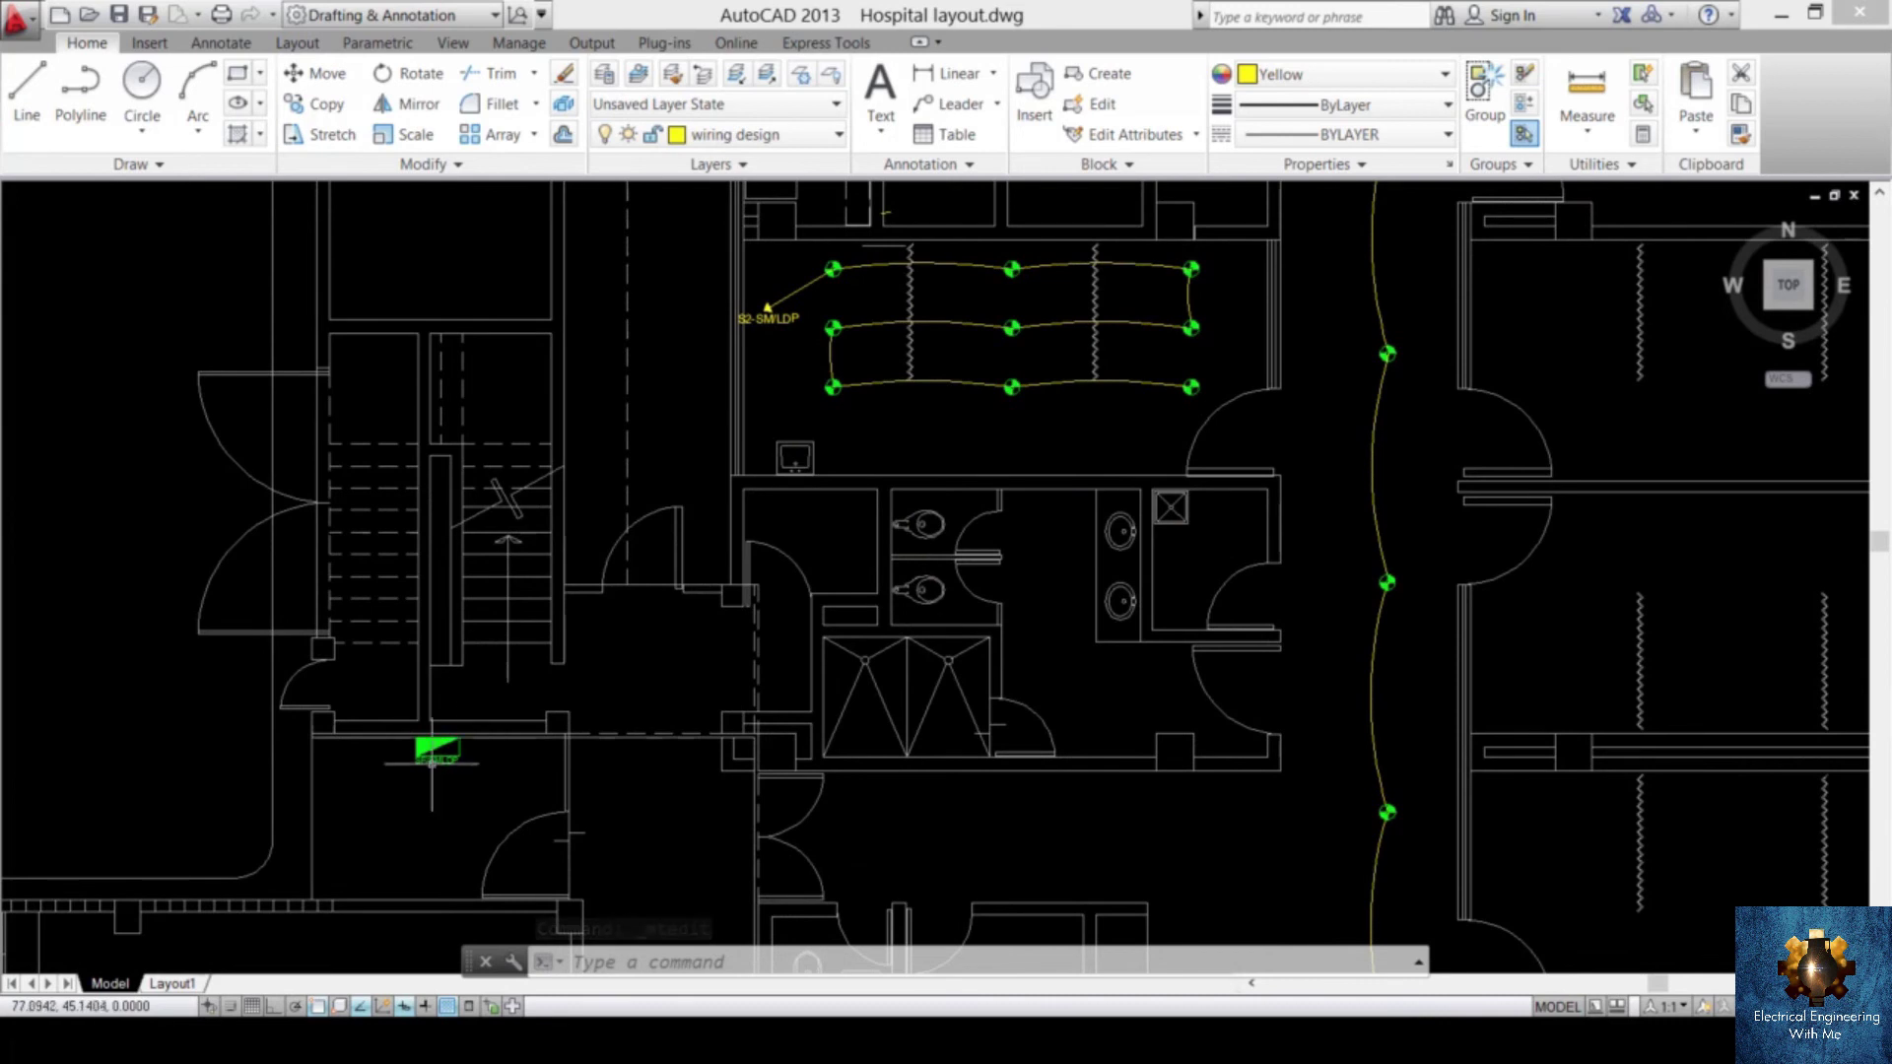
scroll(429, 784, up, 8)
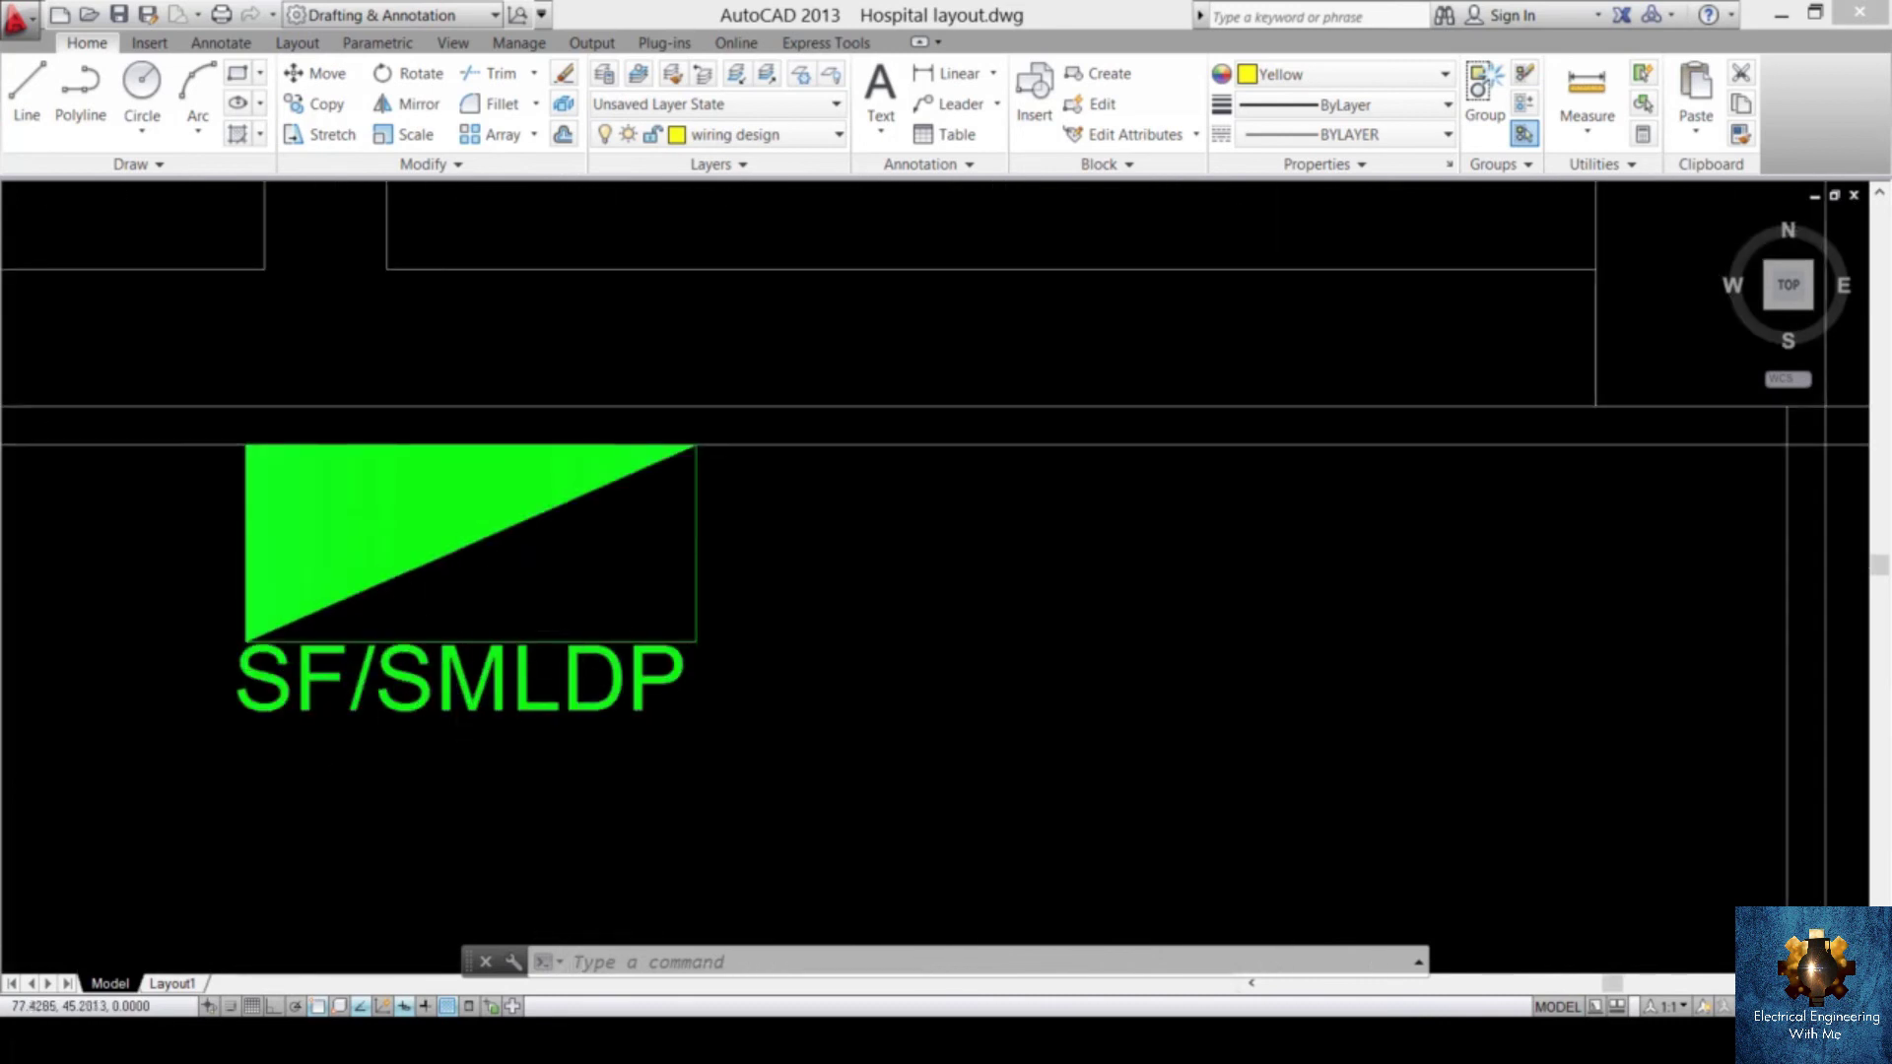
scroll(581, 623, down, 8)
scroll(623, 699, up, 8)
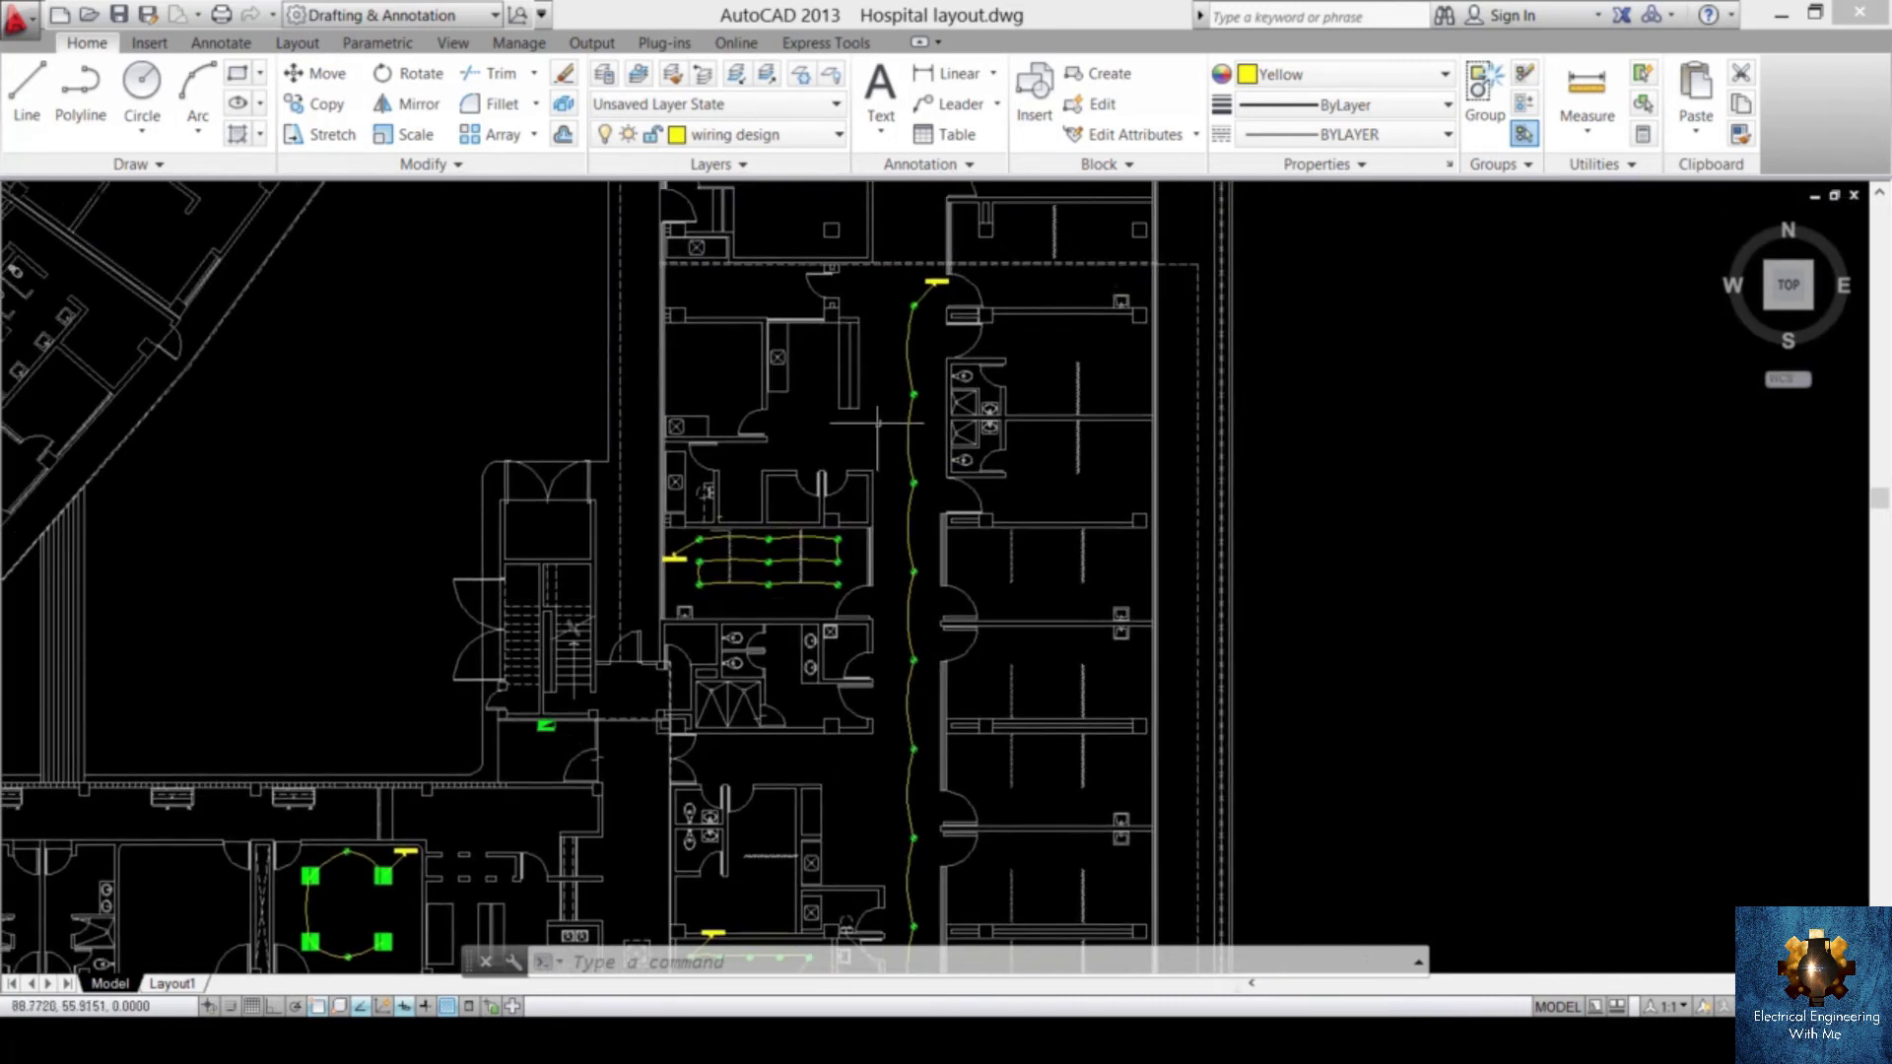
- Rotate the corridor circuit's arrowhead and leader line about 167° around its northernmost light so the arrow points down and left
scroll(946, 520, up, 5)
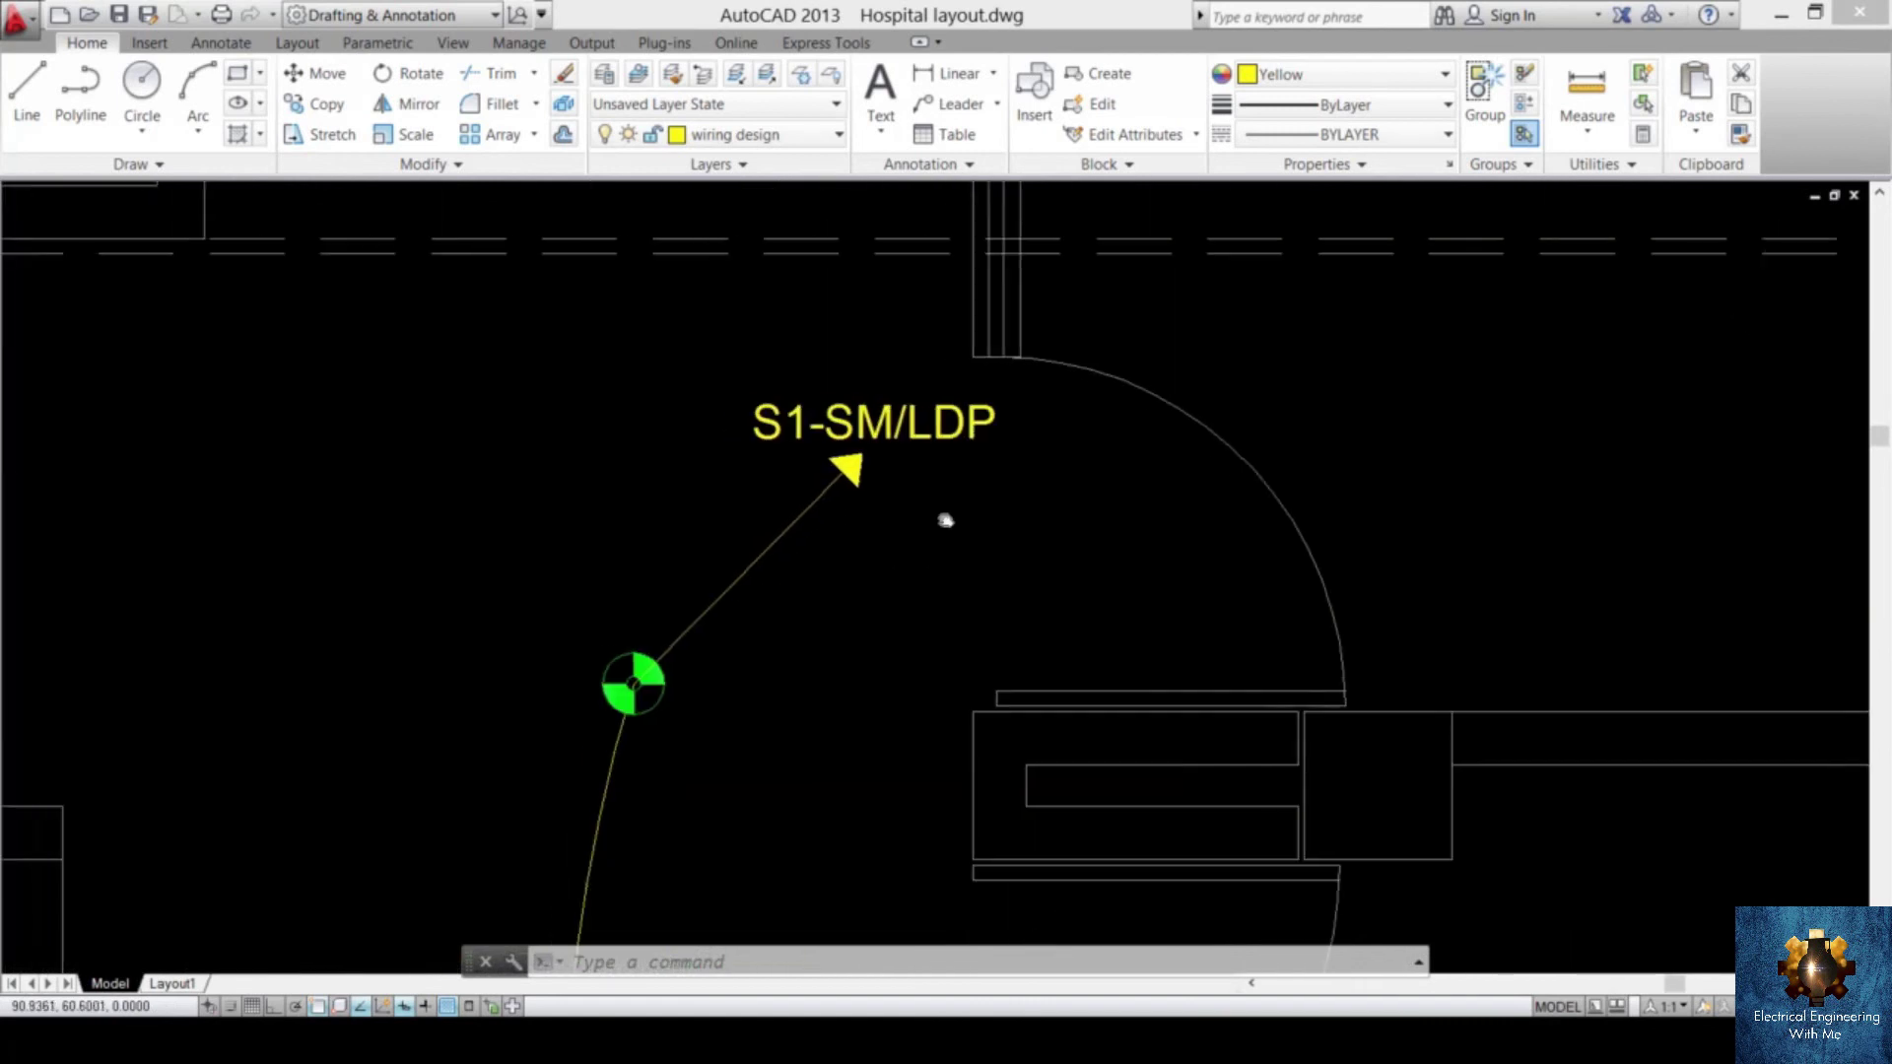
click(954, 455)
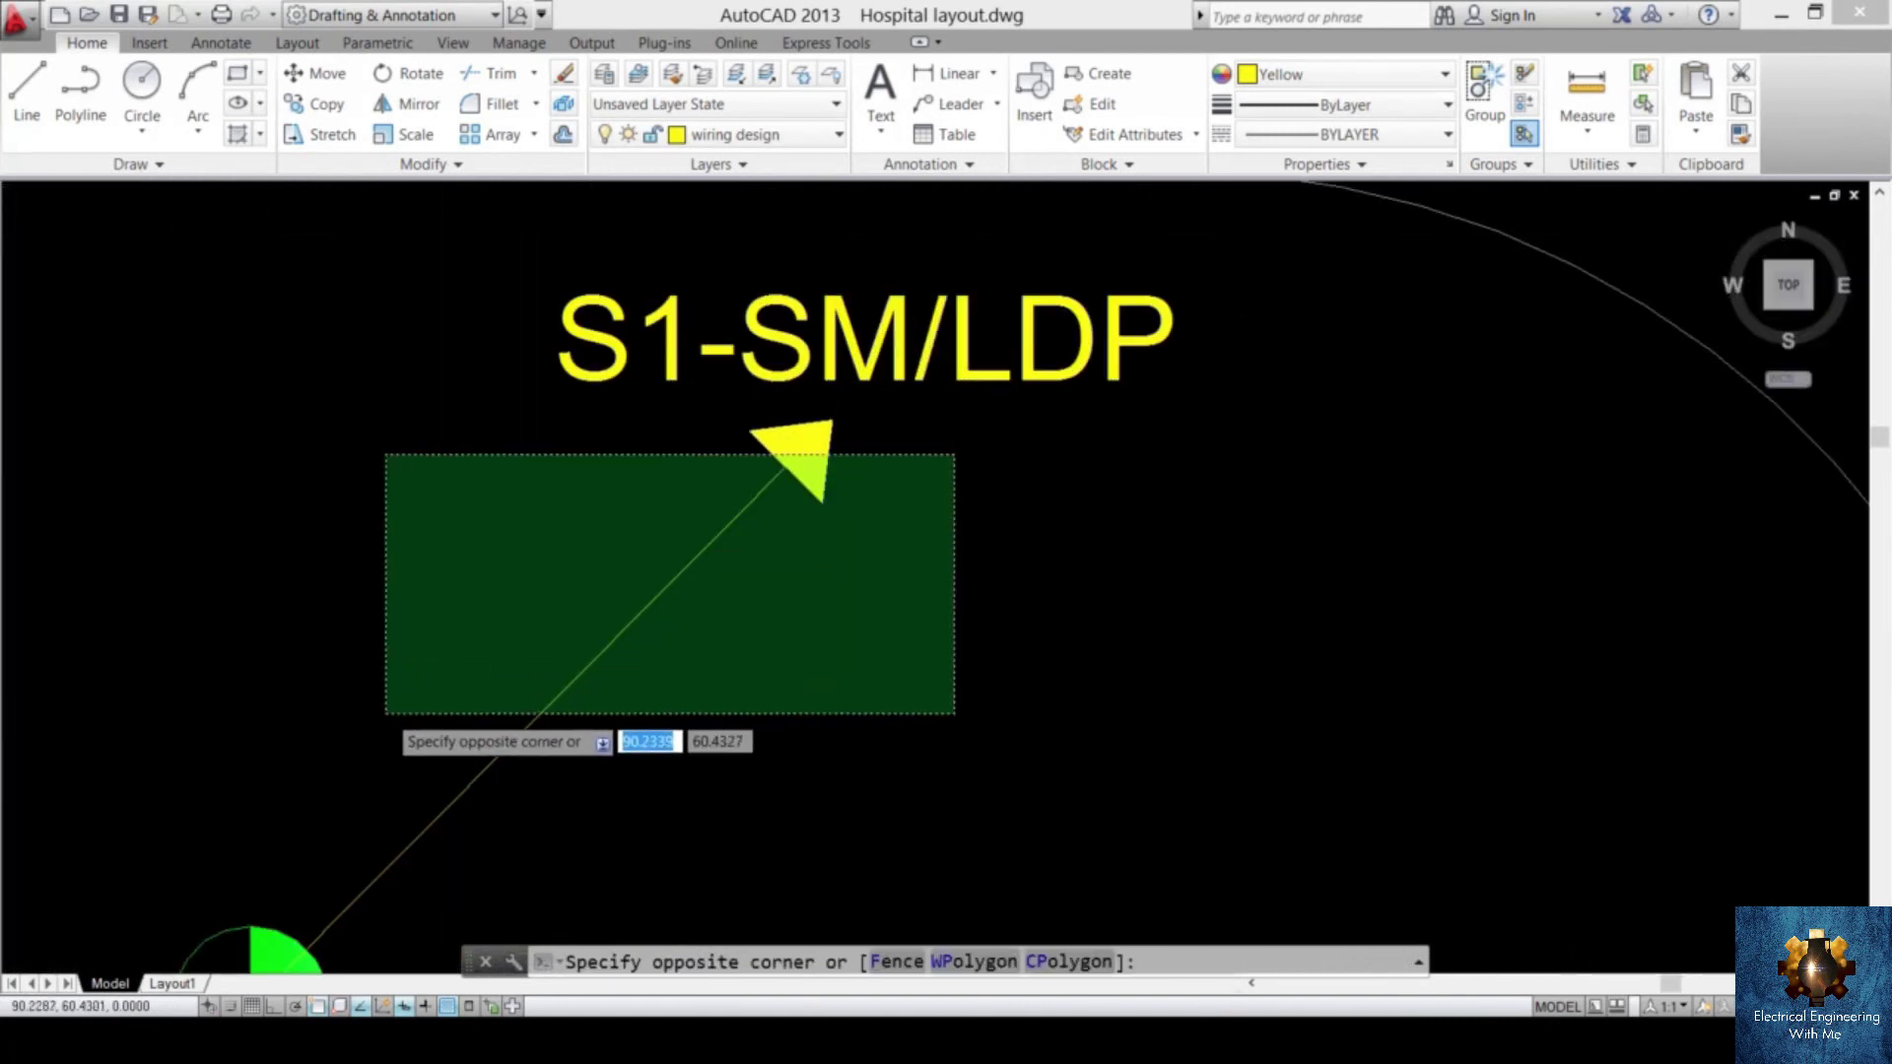
click(384, 718)
scroll(772, 536, down, 5)
middle_drag(767, 548, 773, 591)
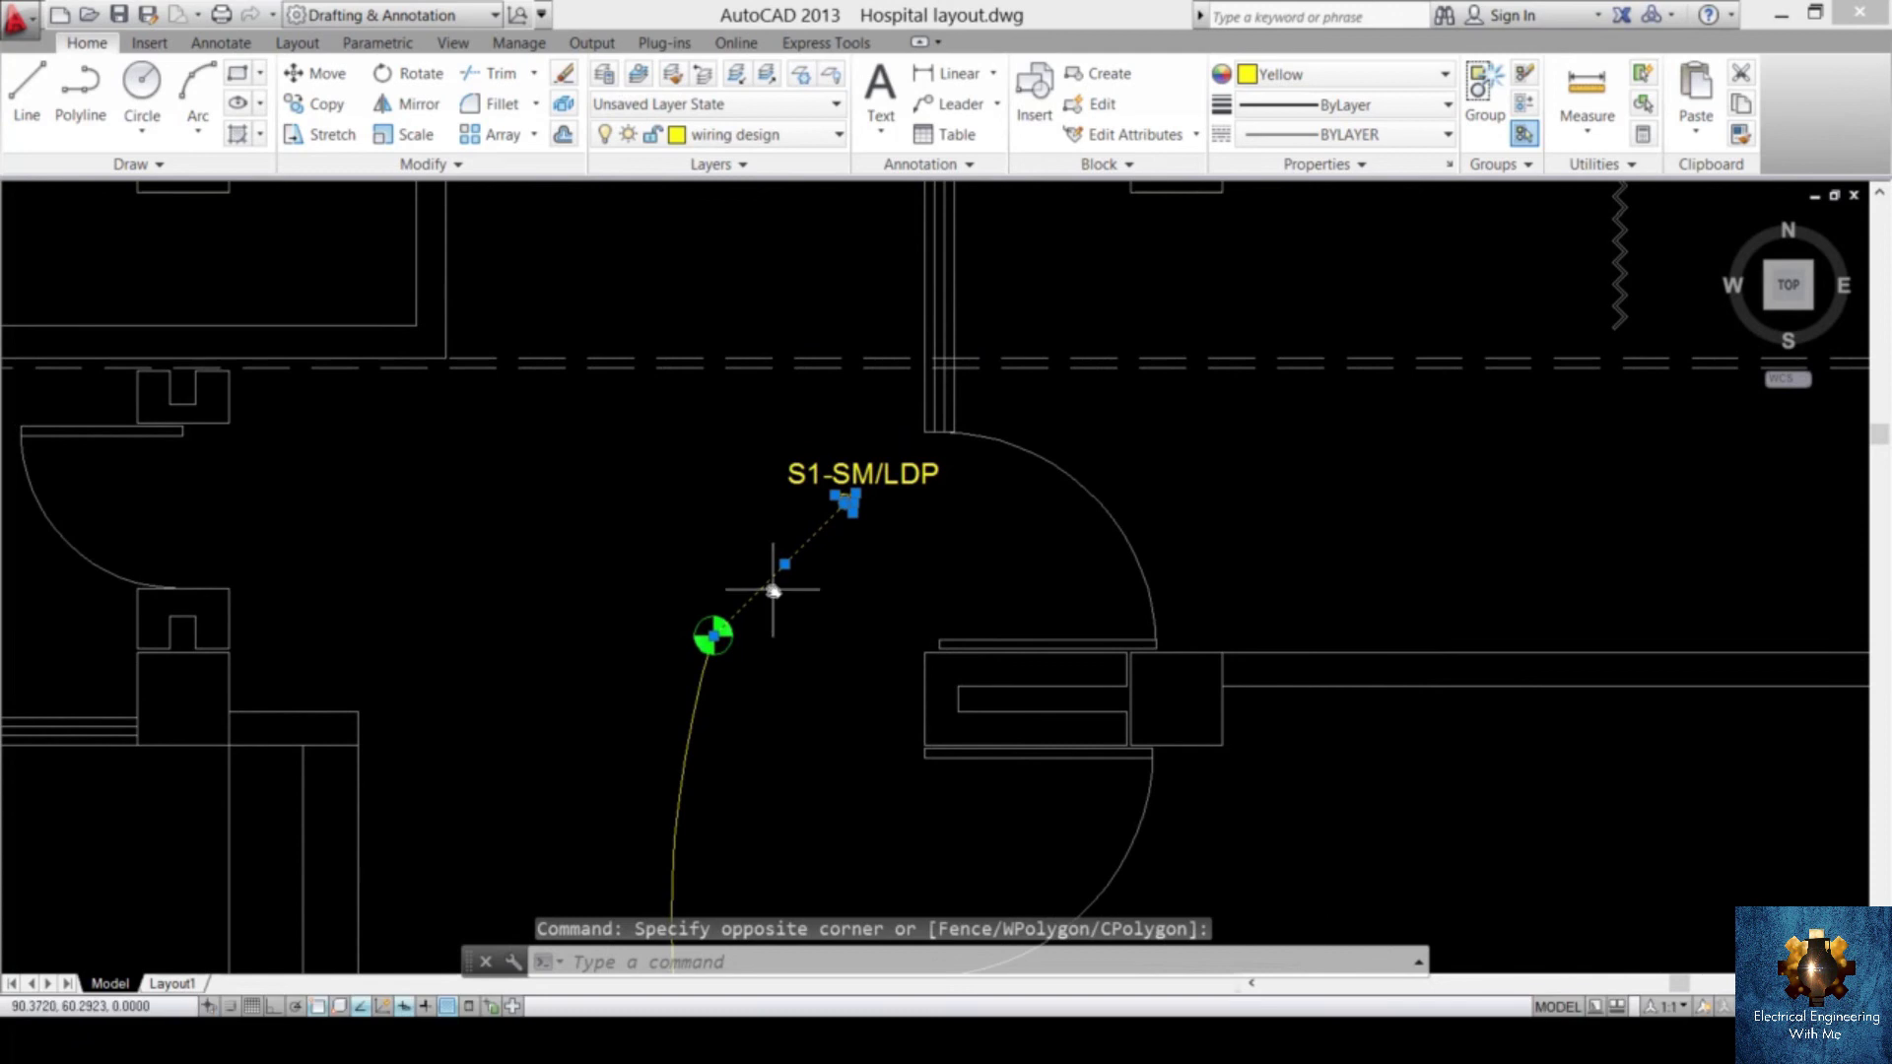
text(RO)
key(Return)
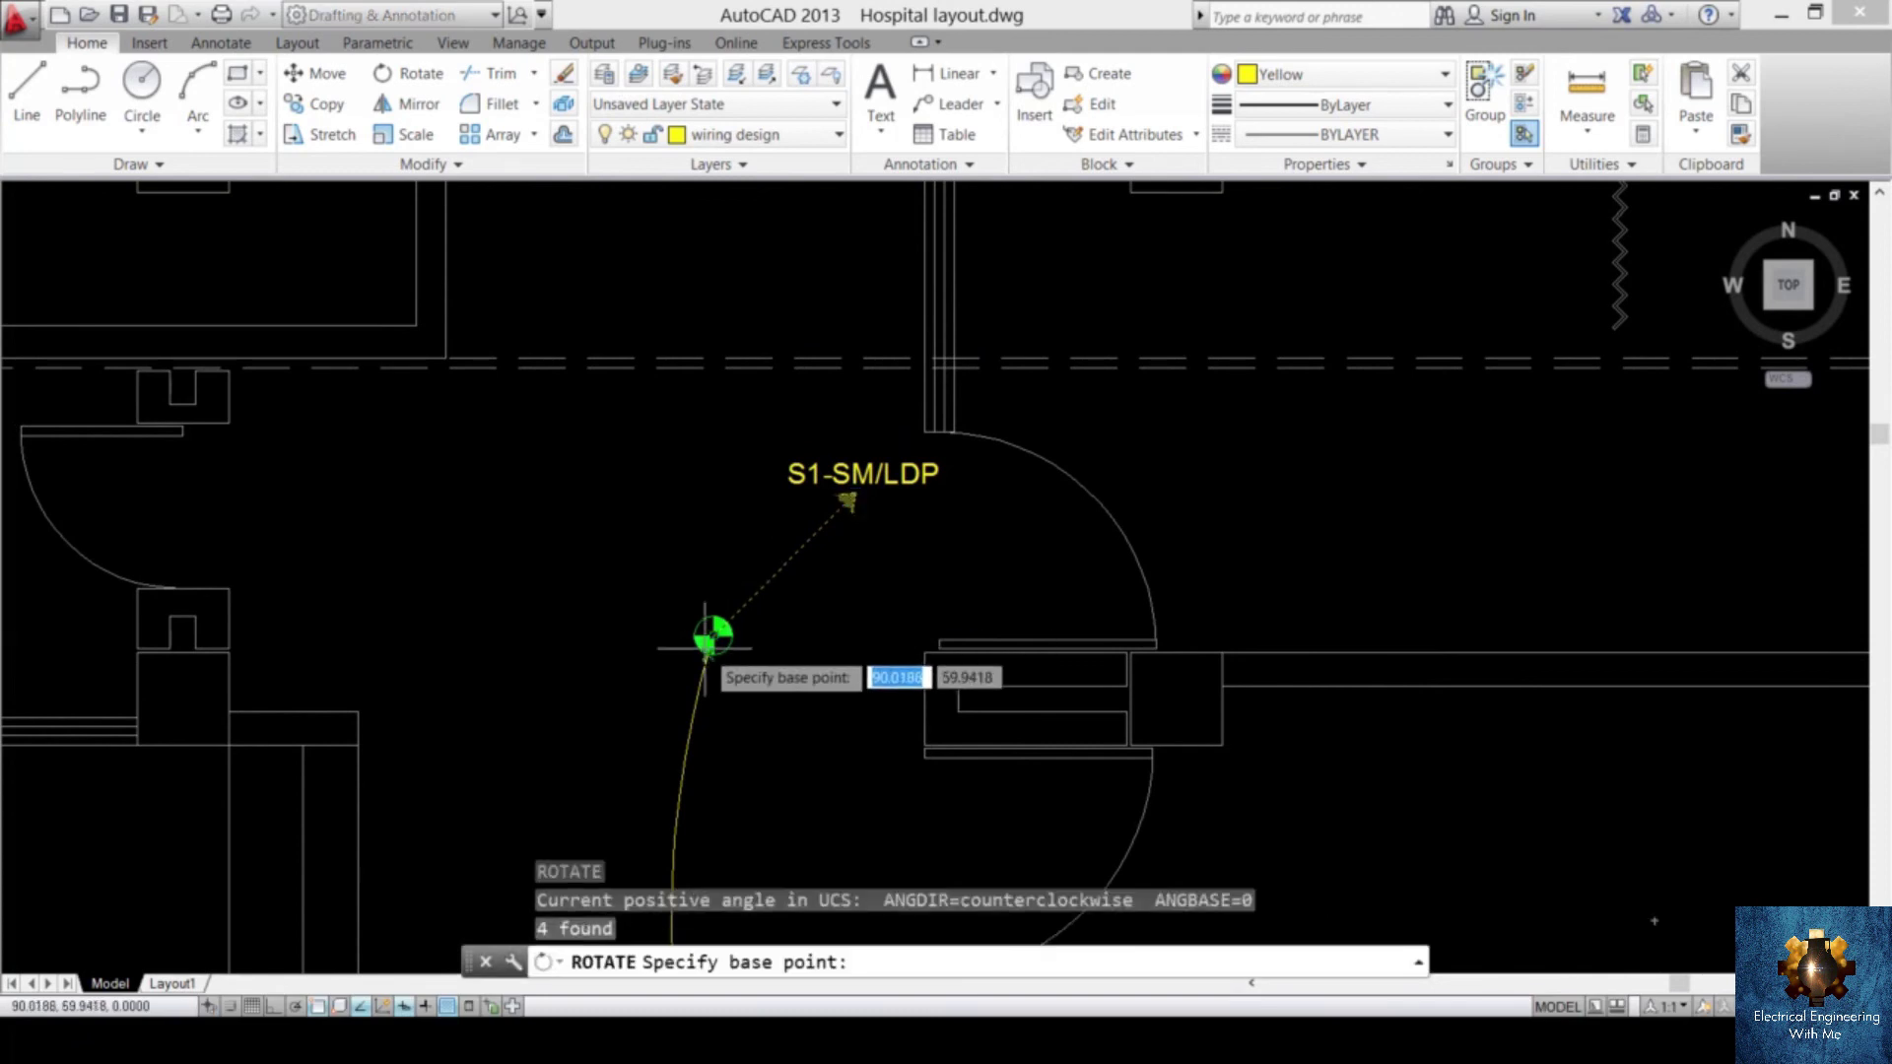
scroll(713, 630, up, 2)
scroll(713, 631, up, 3)
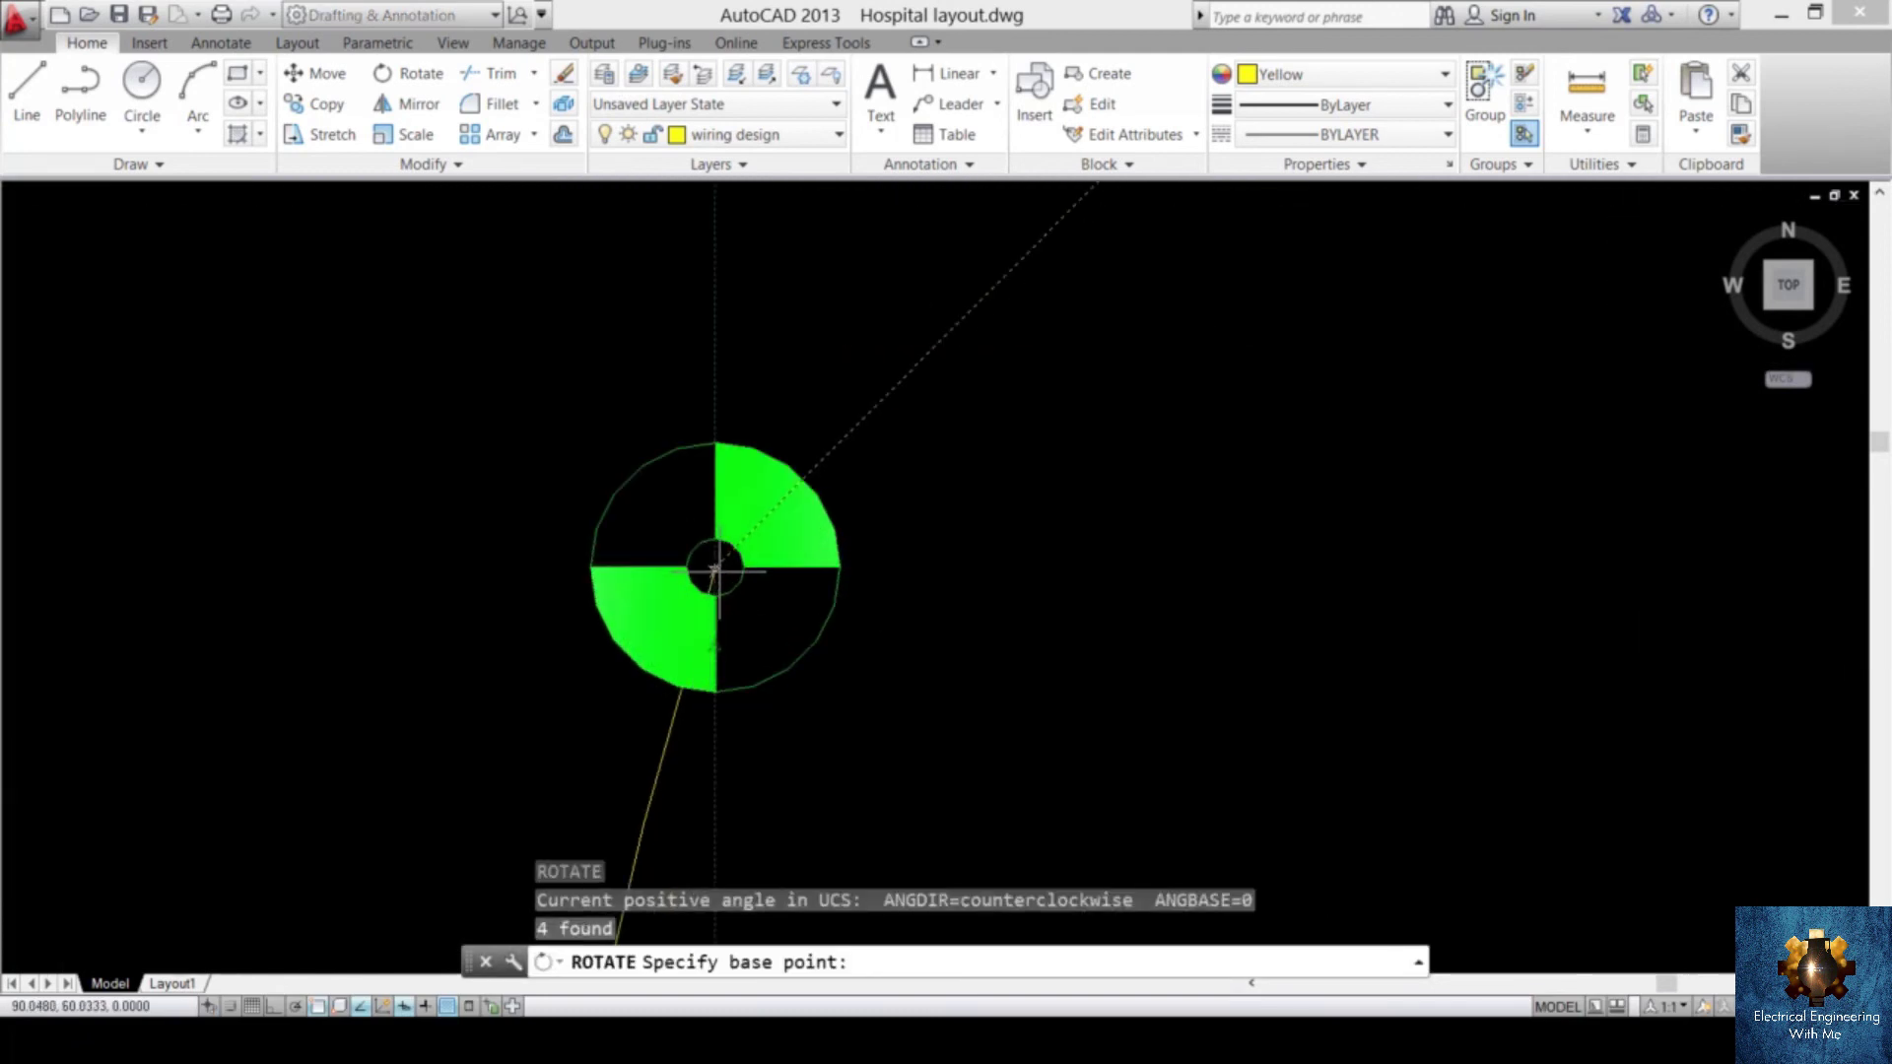
click(719, 562)
scroll(771, 445, down, 2)
scroll(770, 445, down, 5)
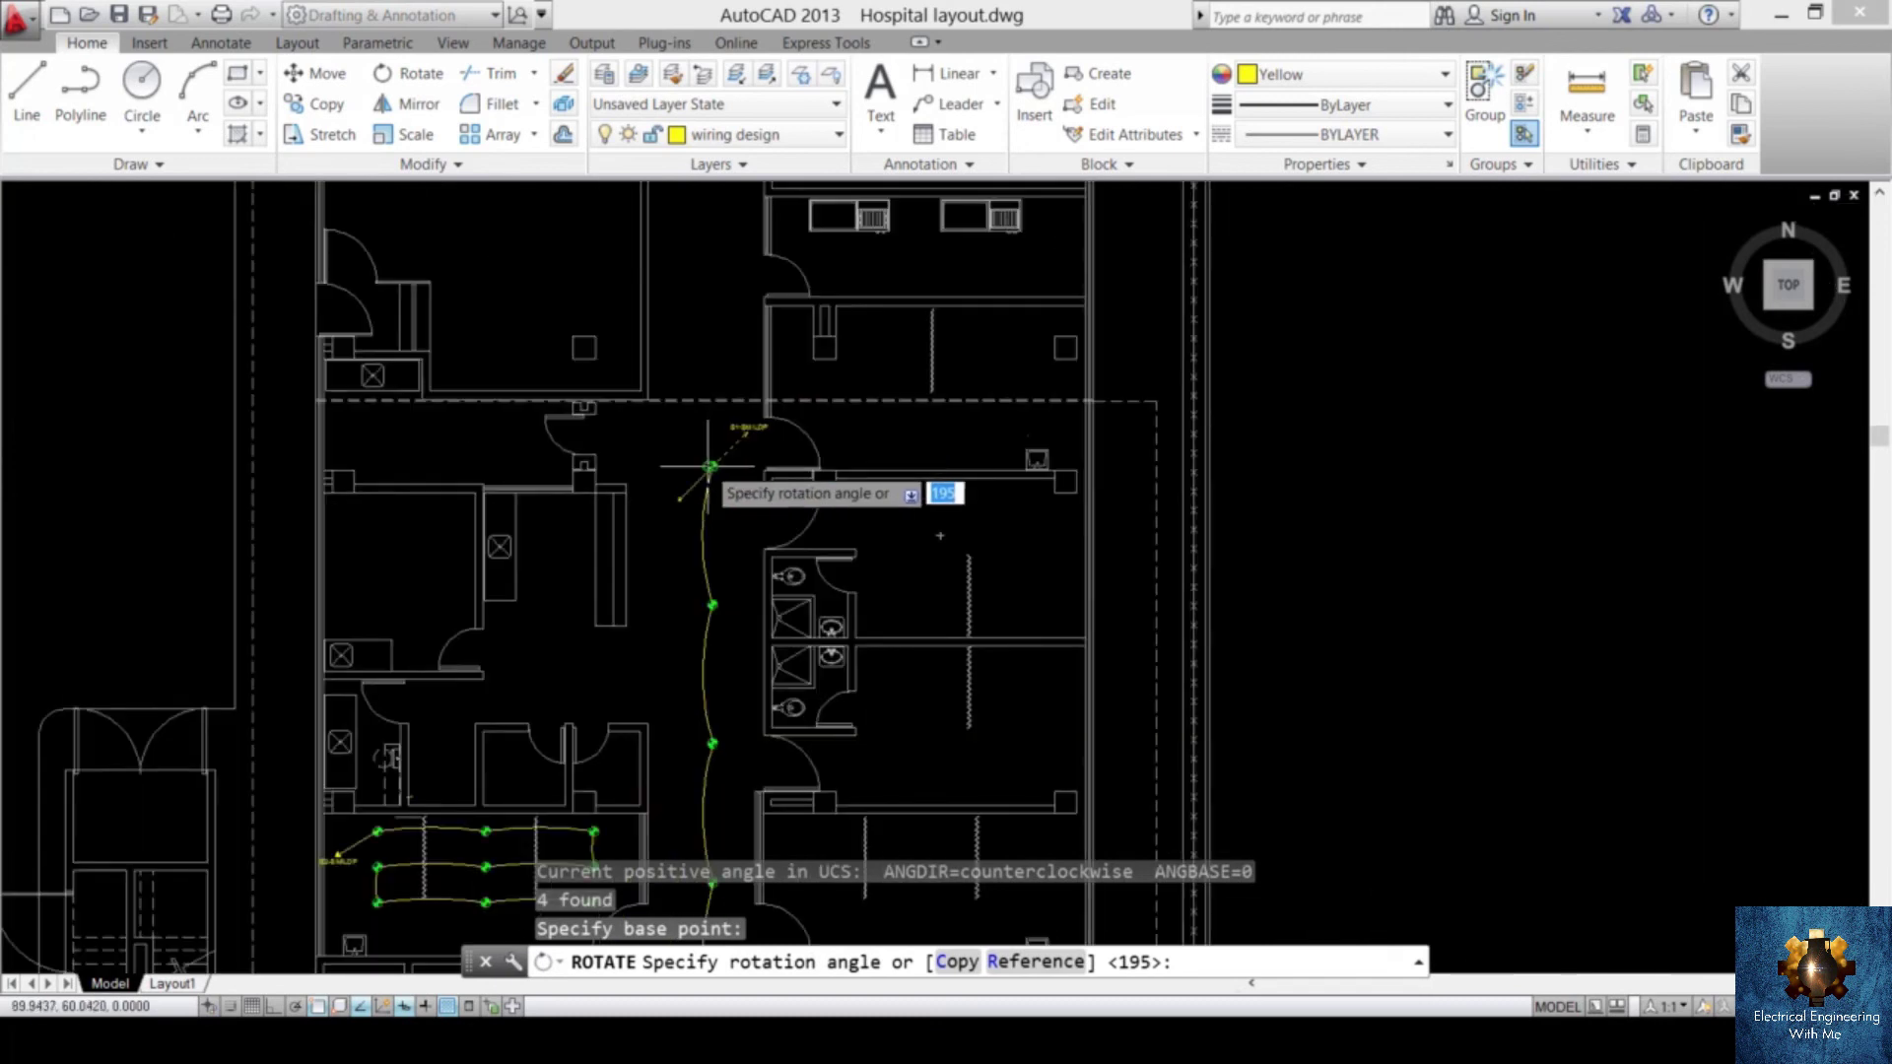
scroll(708, 465, down, 2)
scroll(708, 465, up, 2)
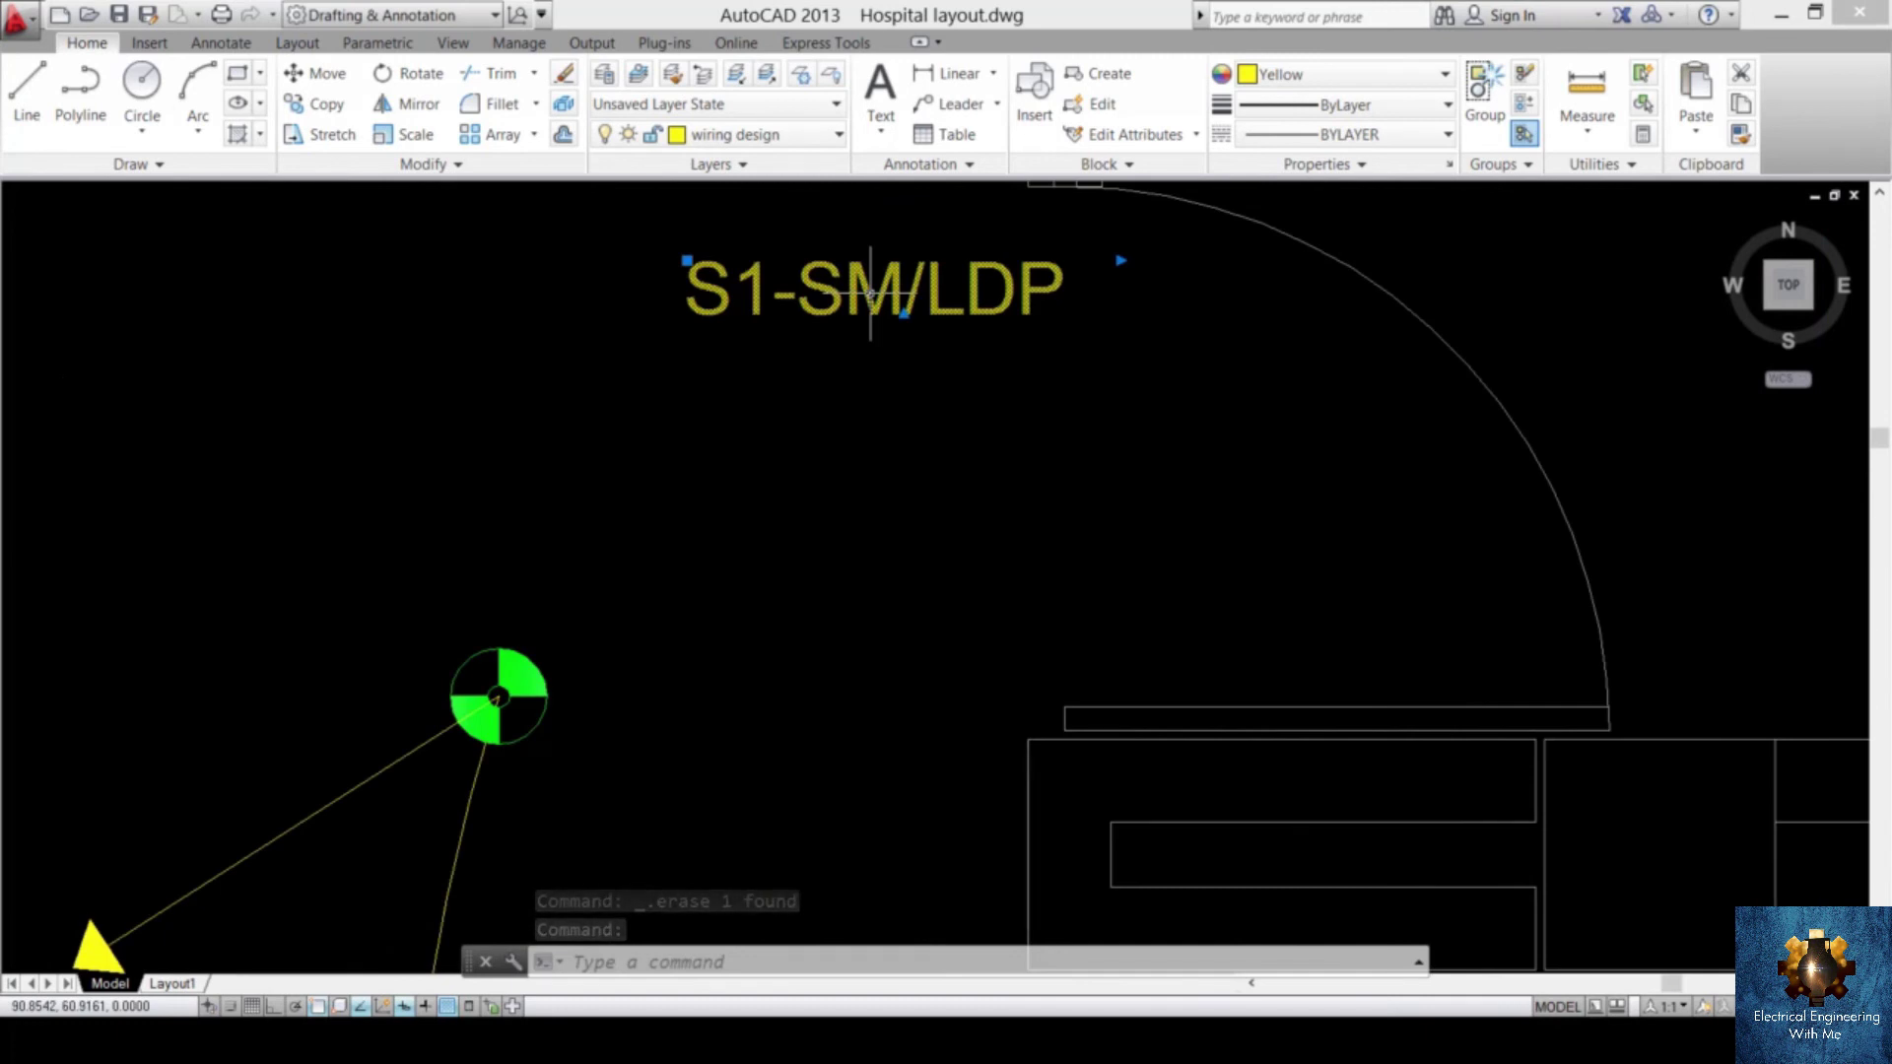
- Move the corridor circuit's S1-SM/LDP label to just below its rotated arrowhead
text(m)
key(Return)
click(871, 293)
scroll(776, 497, down, 3)
middle_drag(777, 494, 985, 370)
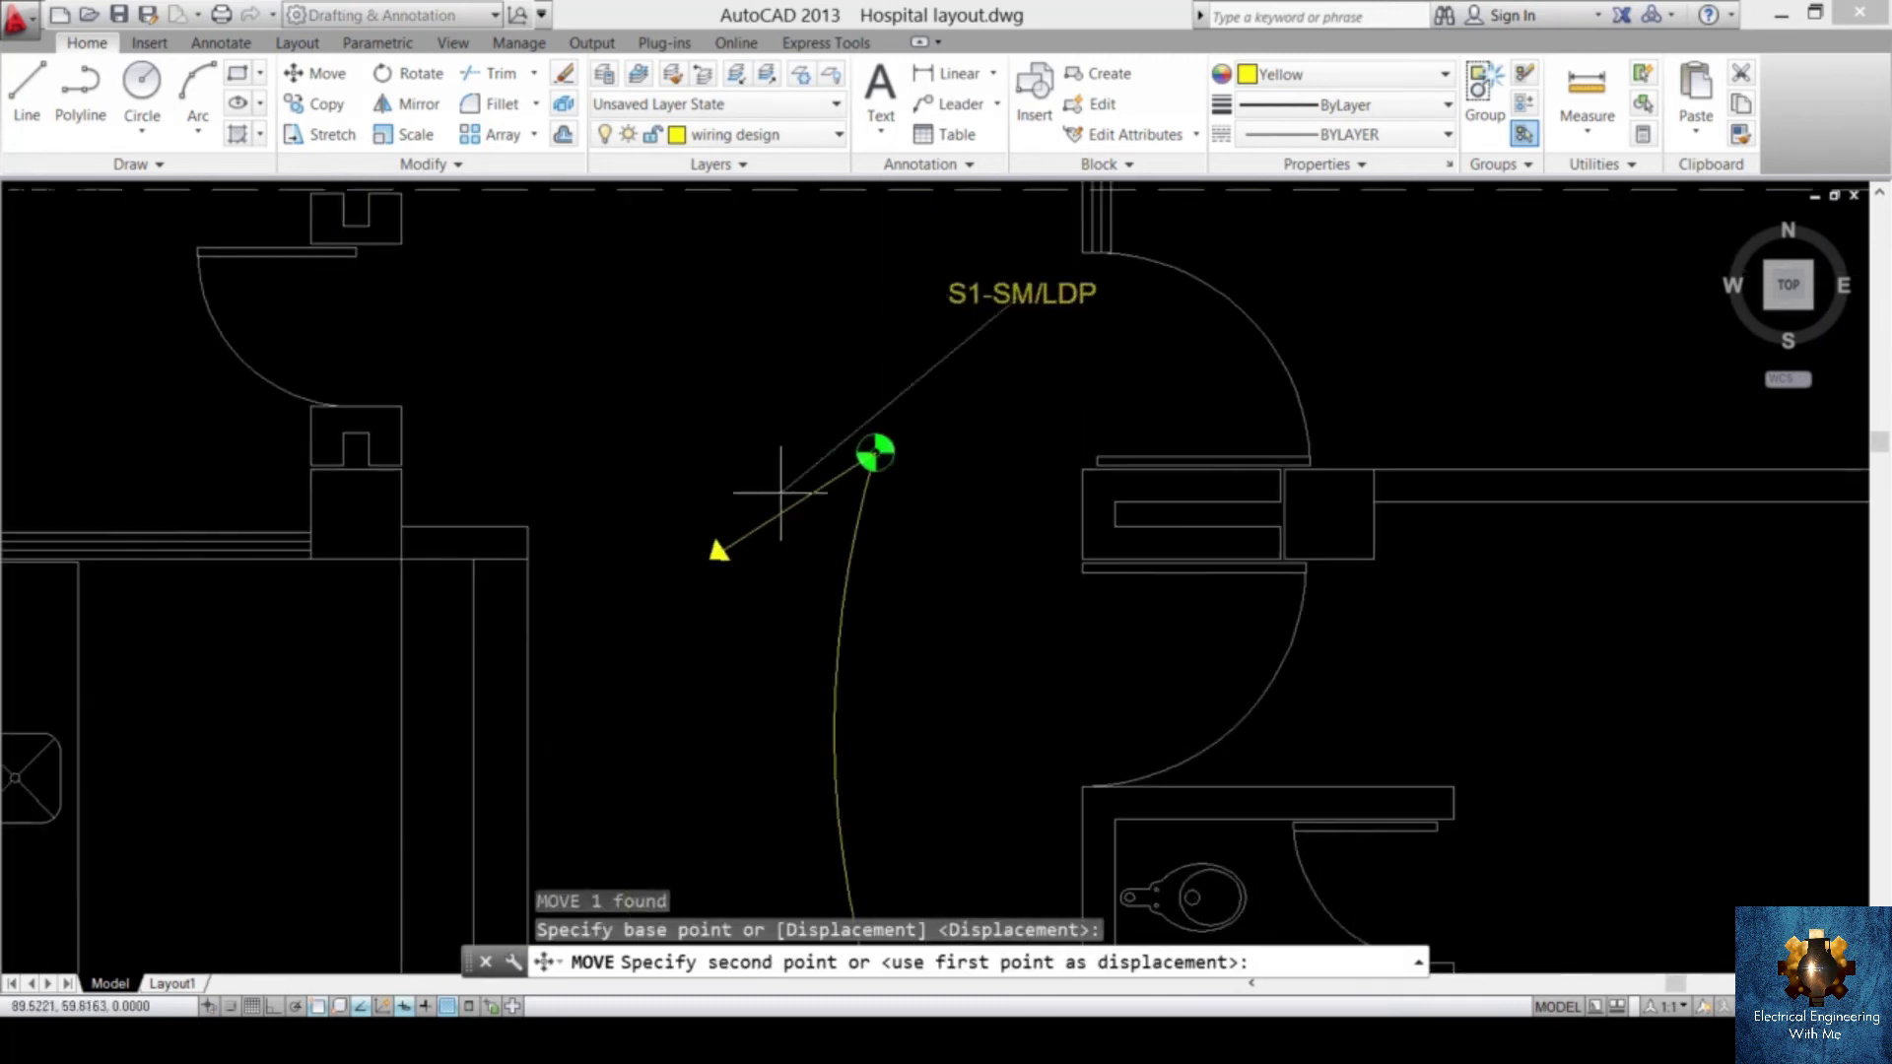
scroll(689, 583, up, 3)
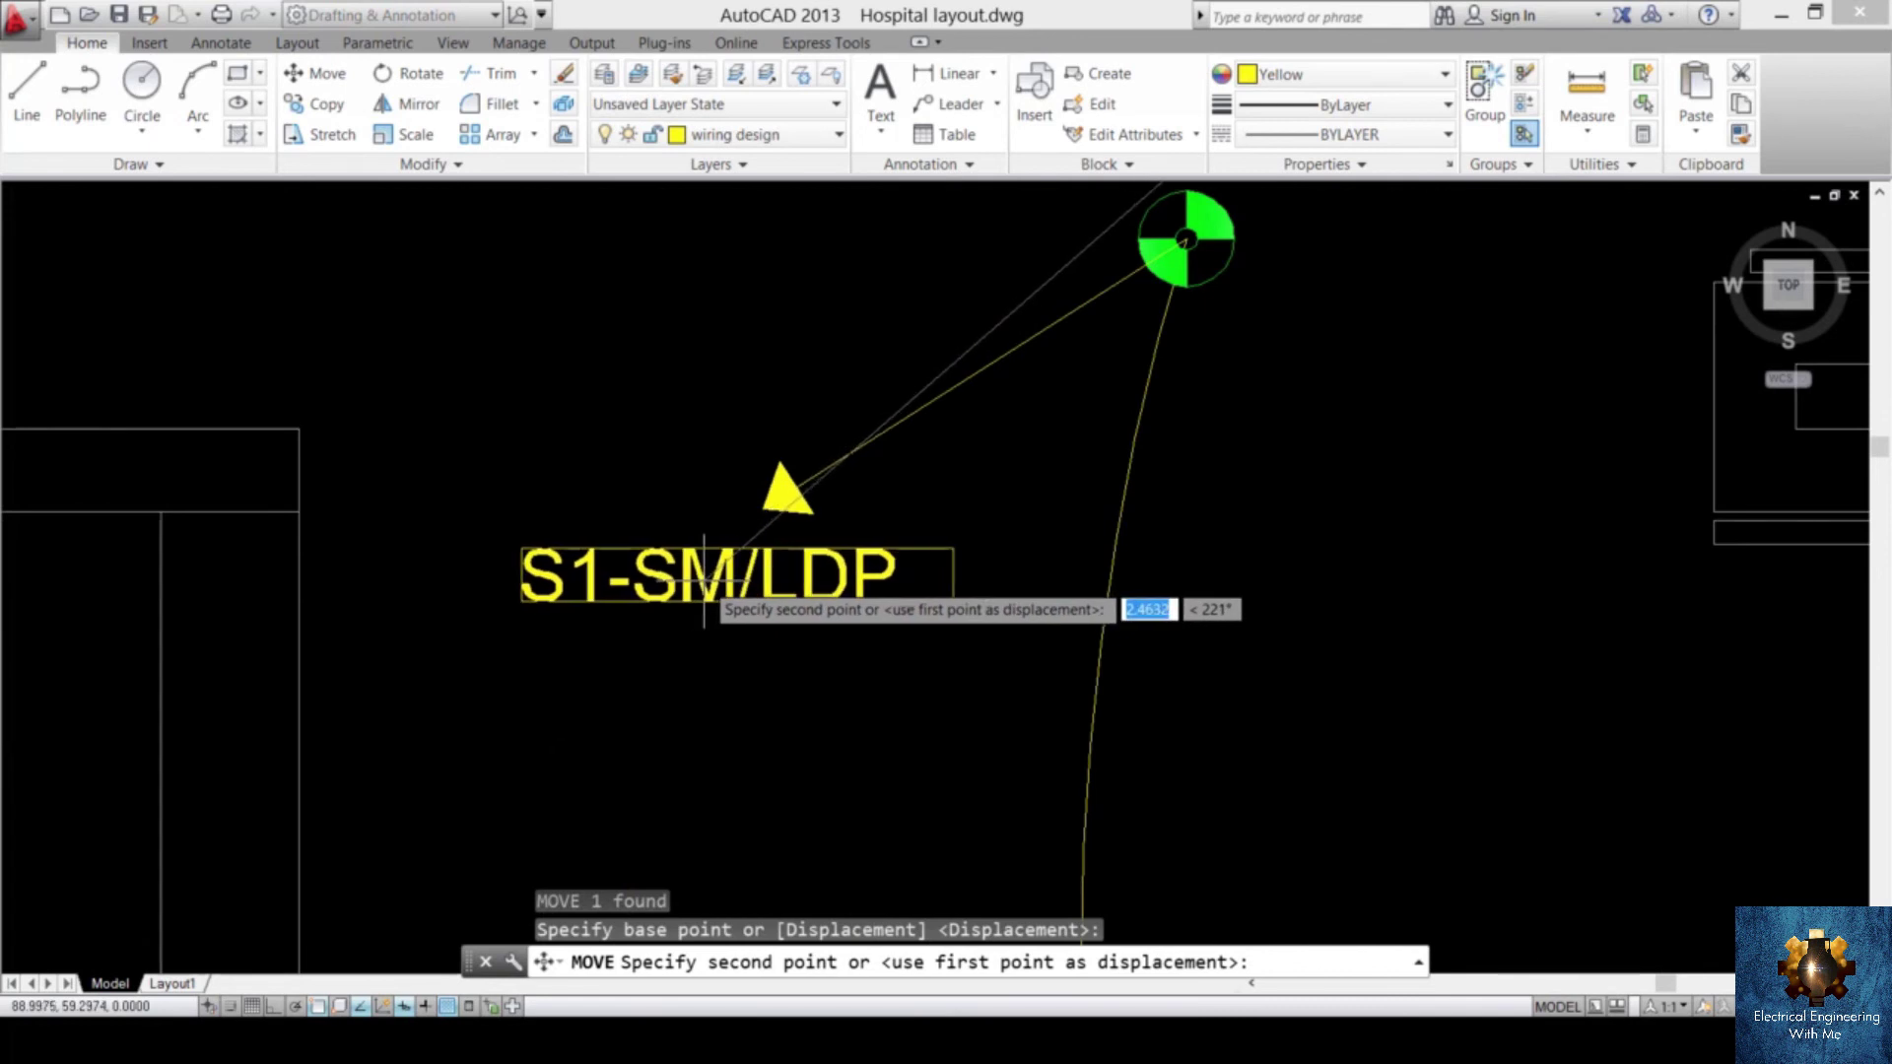
click(704, 583)
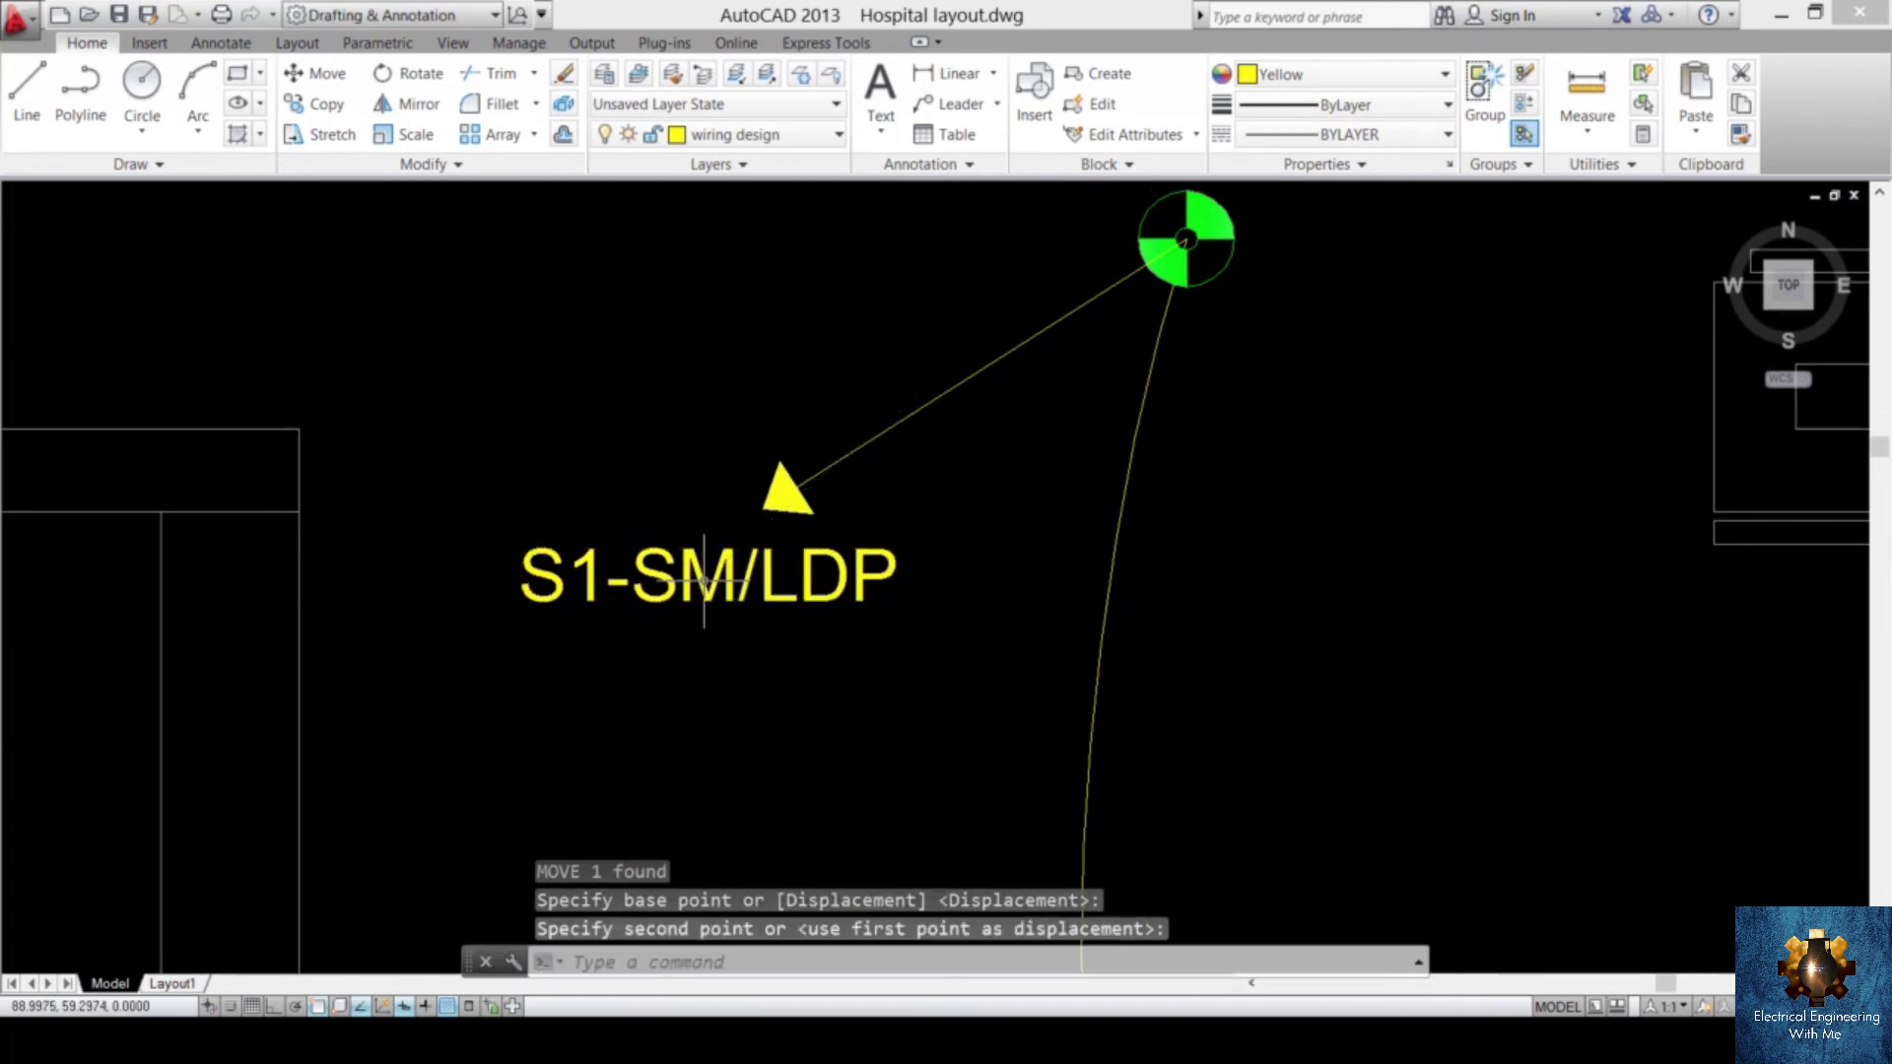
- Change the corridor circuit's label to S3-SM/LDP and save the text change
double_click(594, 569)
key(shift+Left)
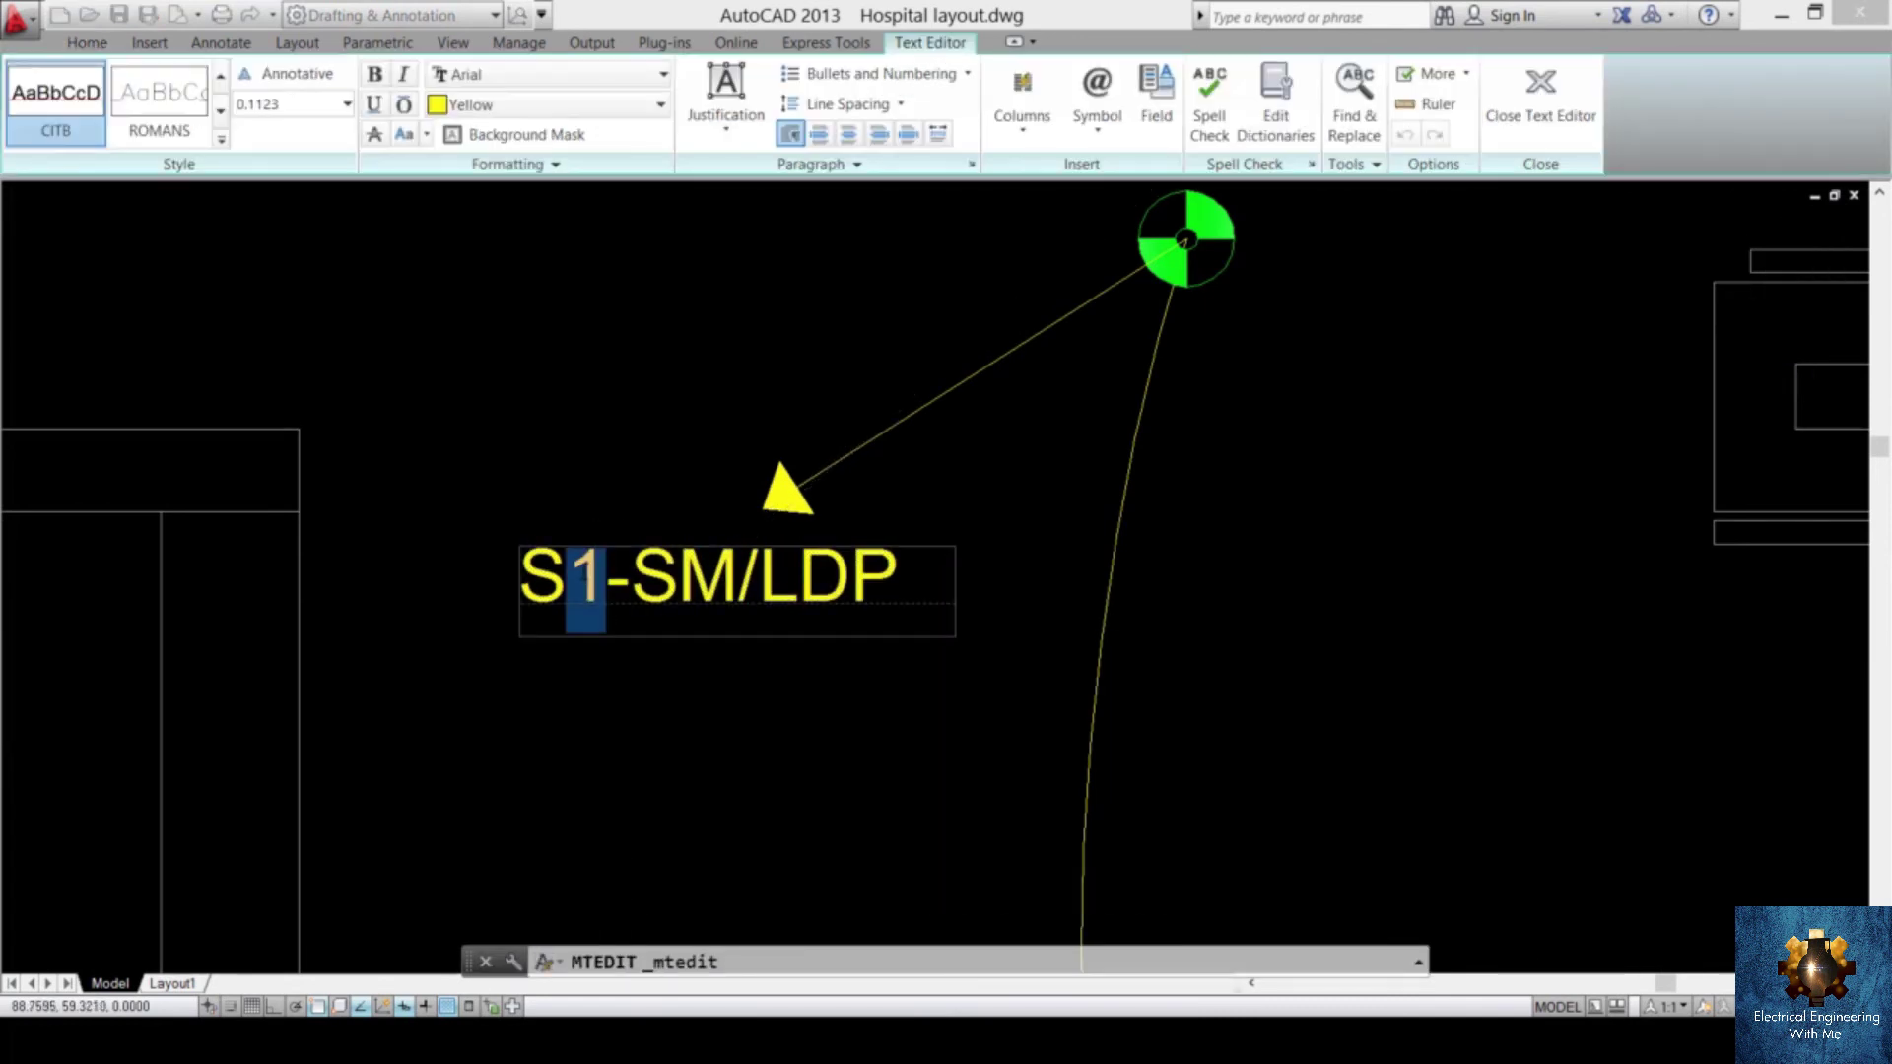
text(3)
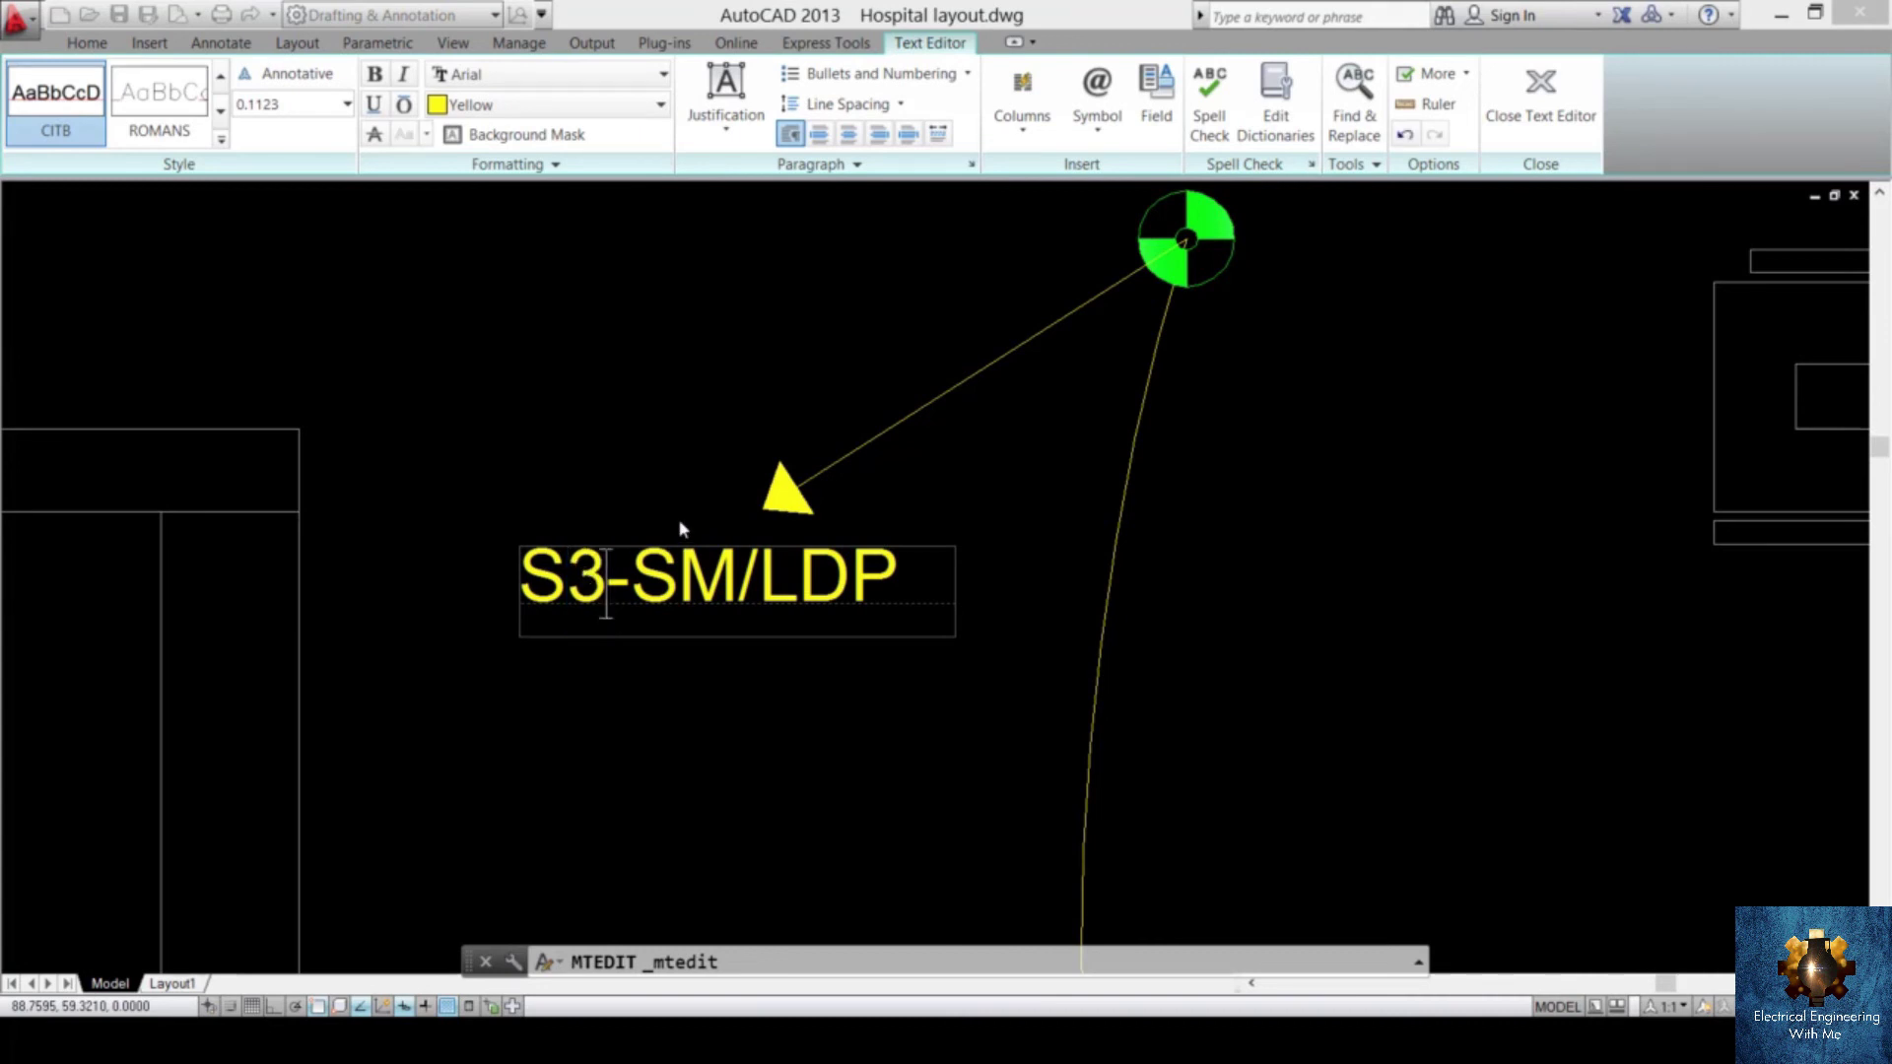
key(Escape)
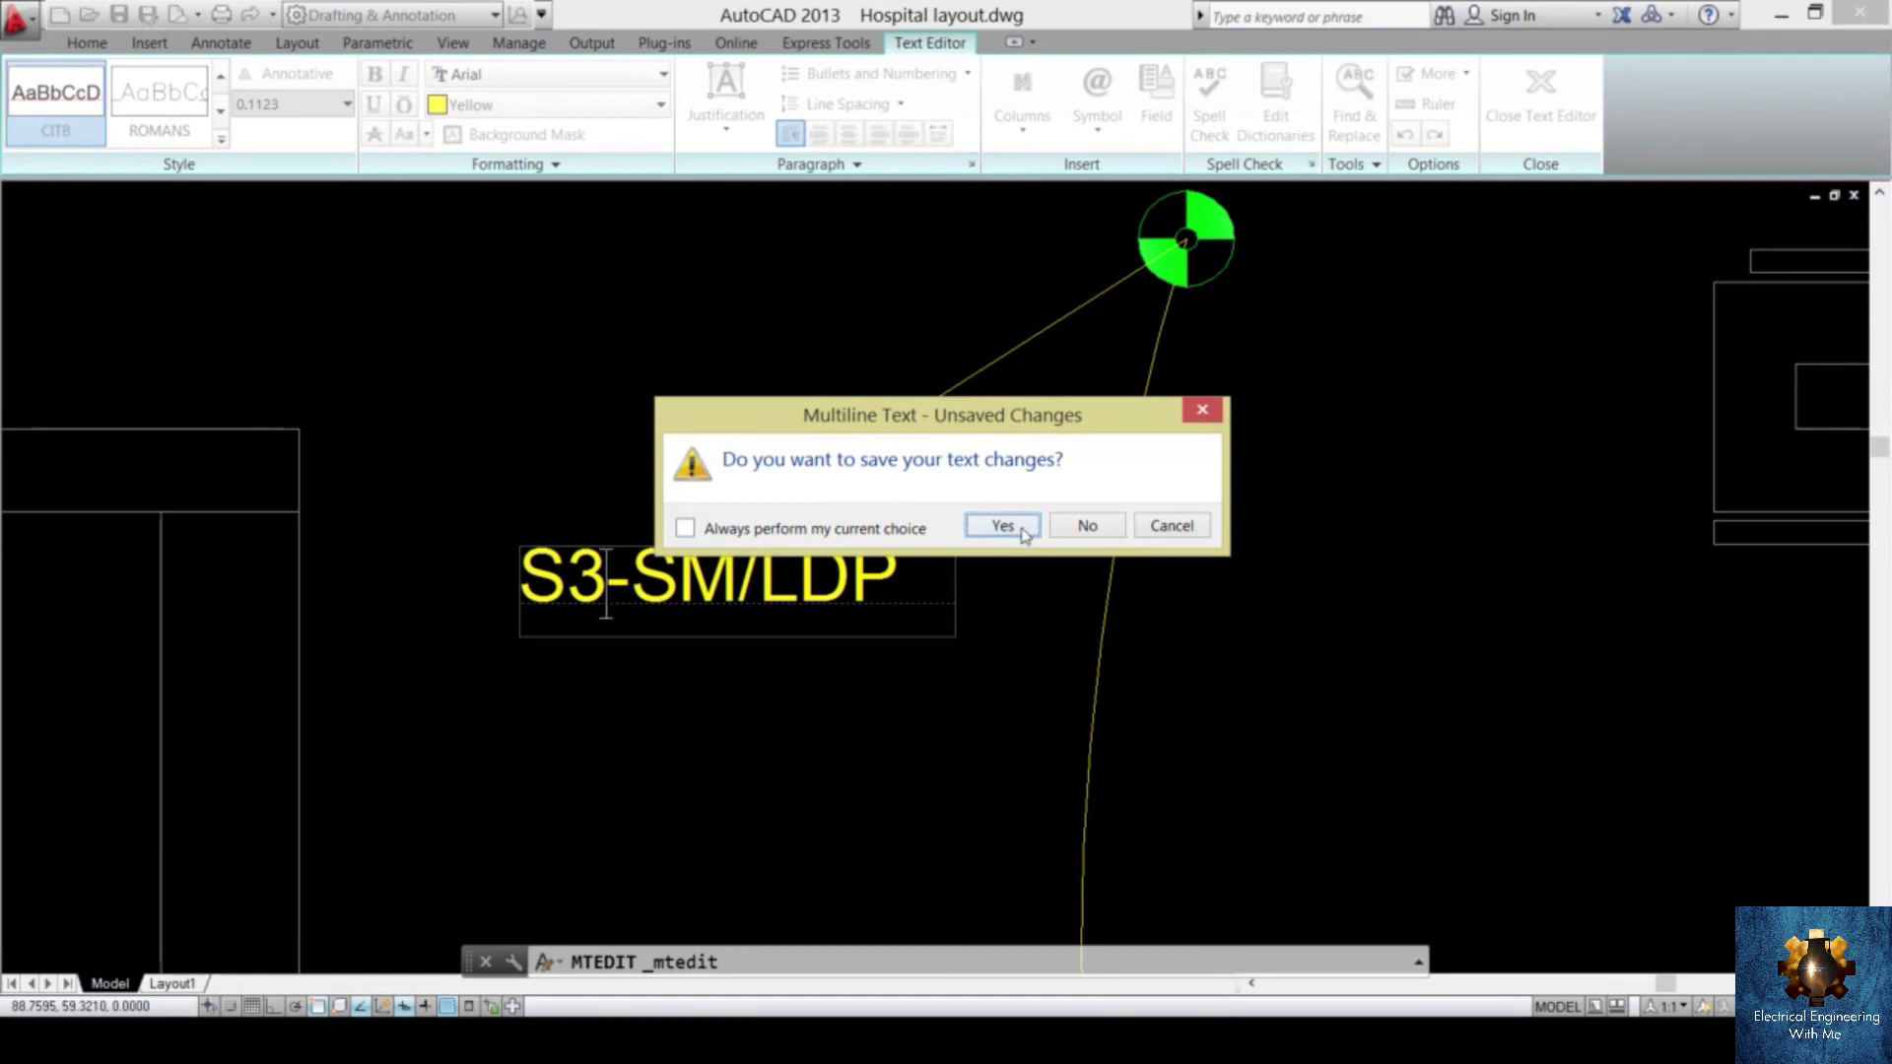
click(1021, 530)
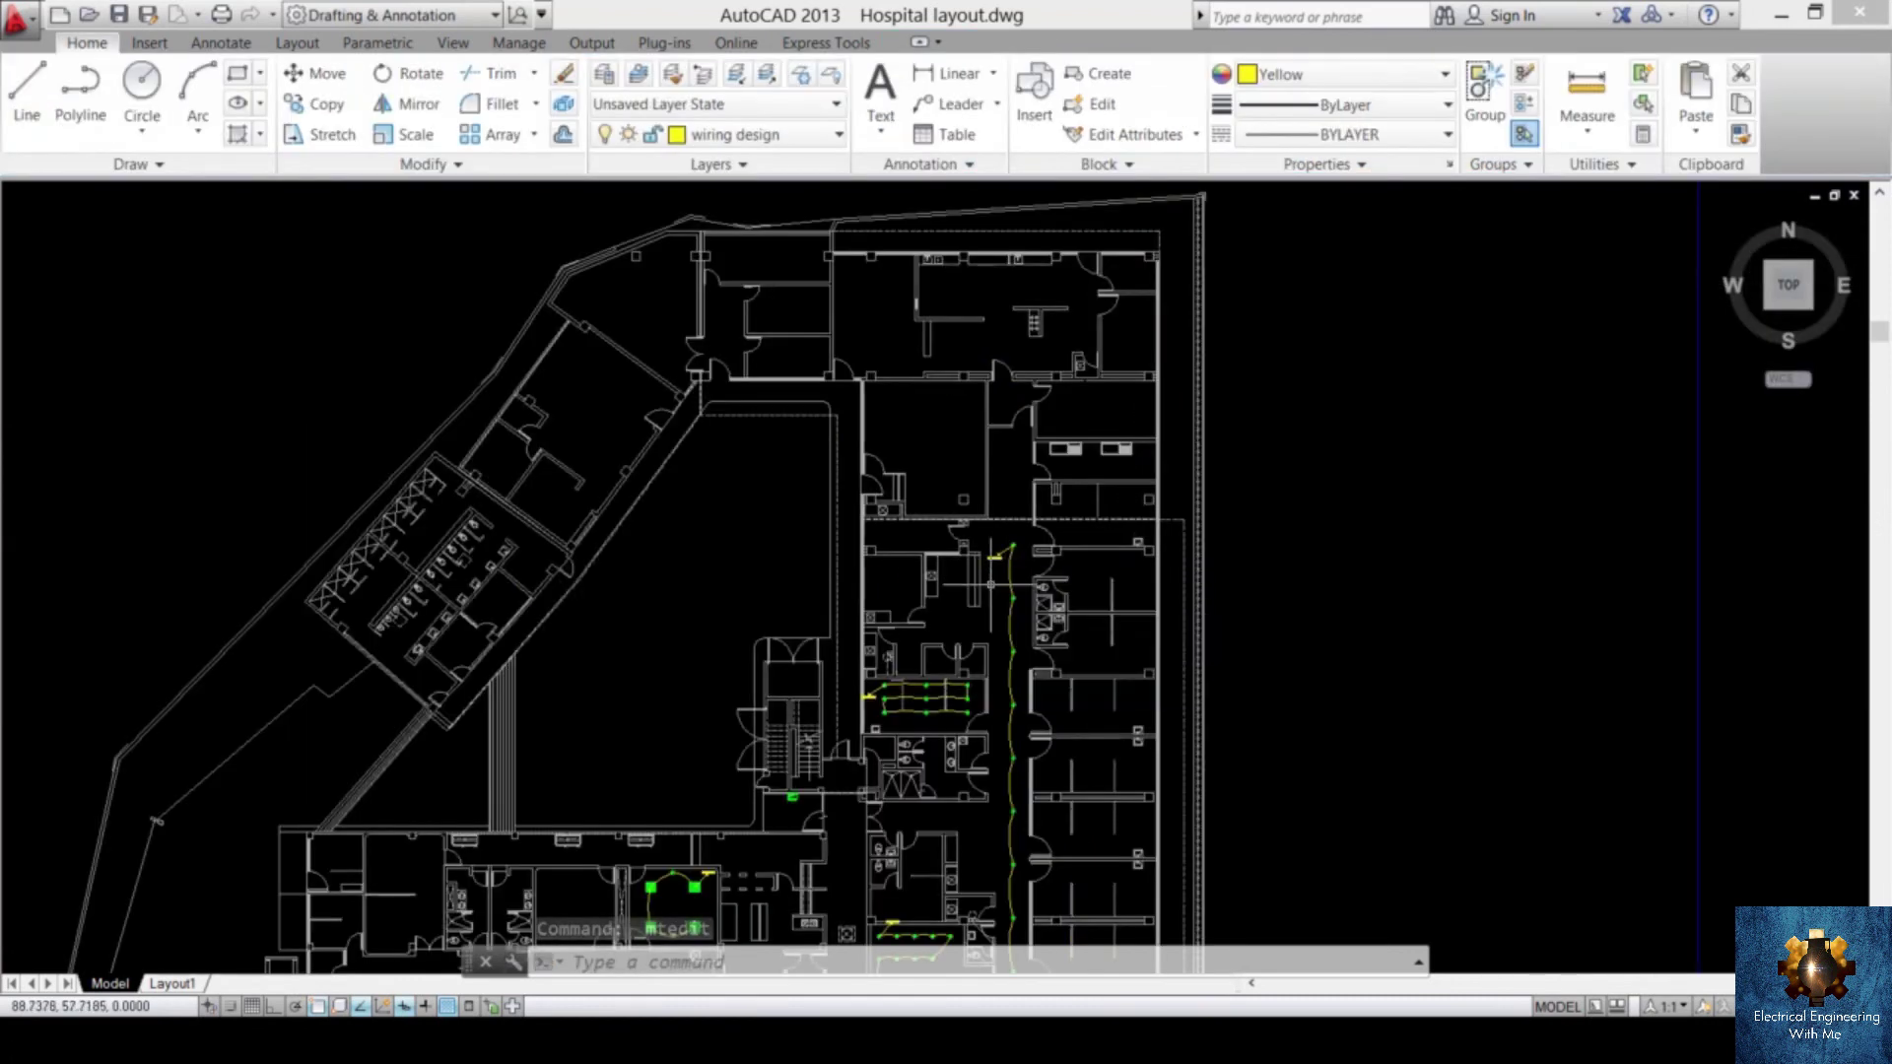
- Rotate the arrowhead and leader line of the lower three-row room around its upper-left light so the arrow points up and left
scroll(1026, 486, up, 3)
scroll(971, 630, up, 8)
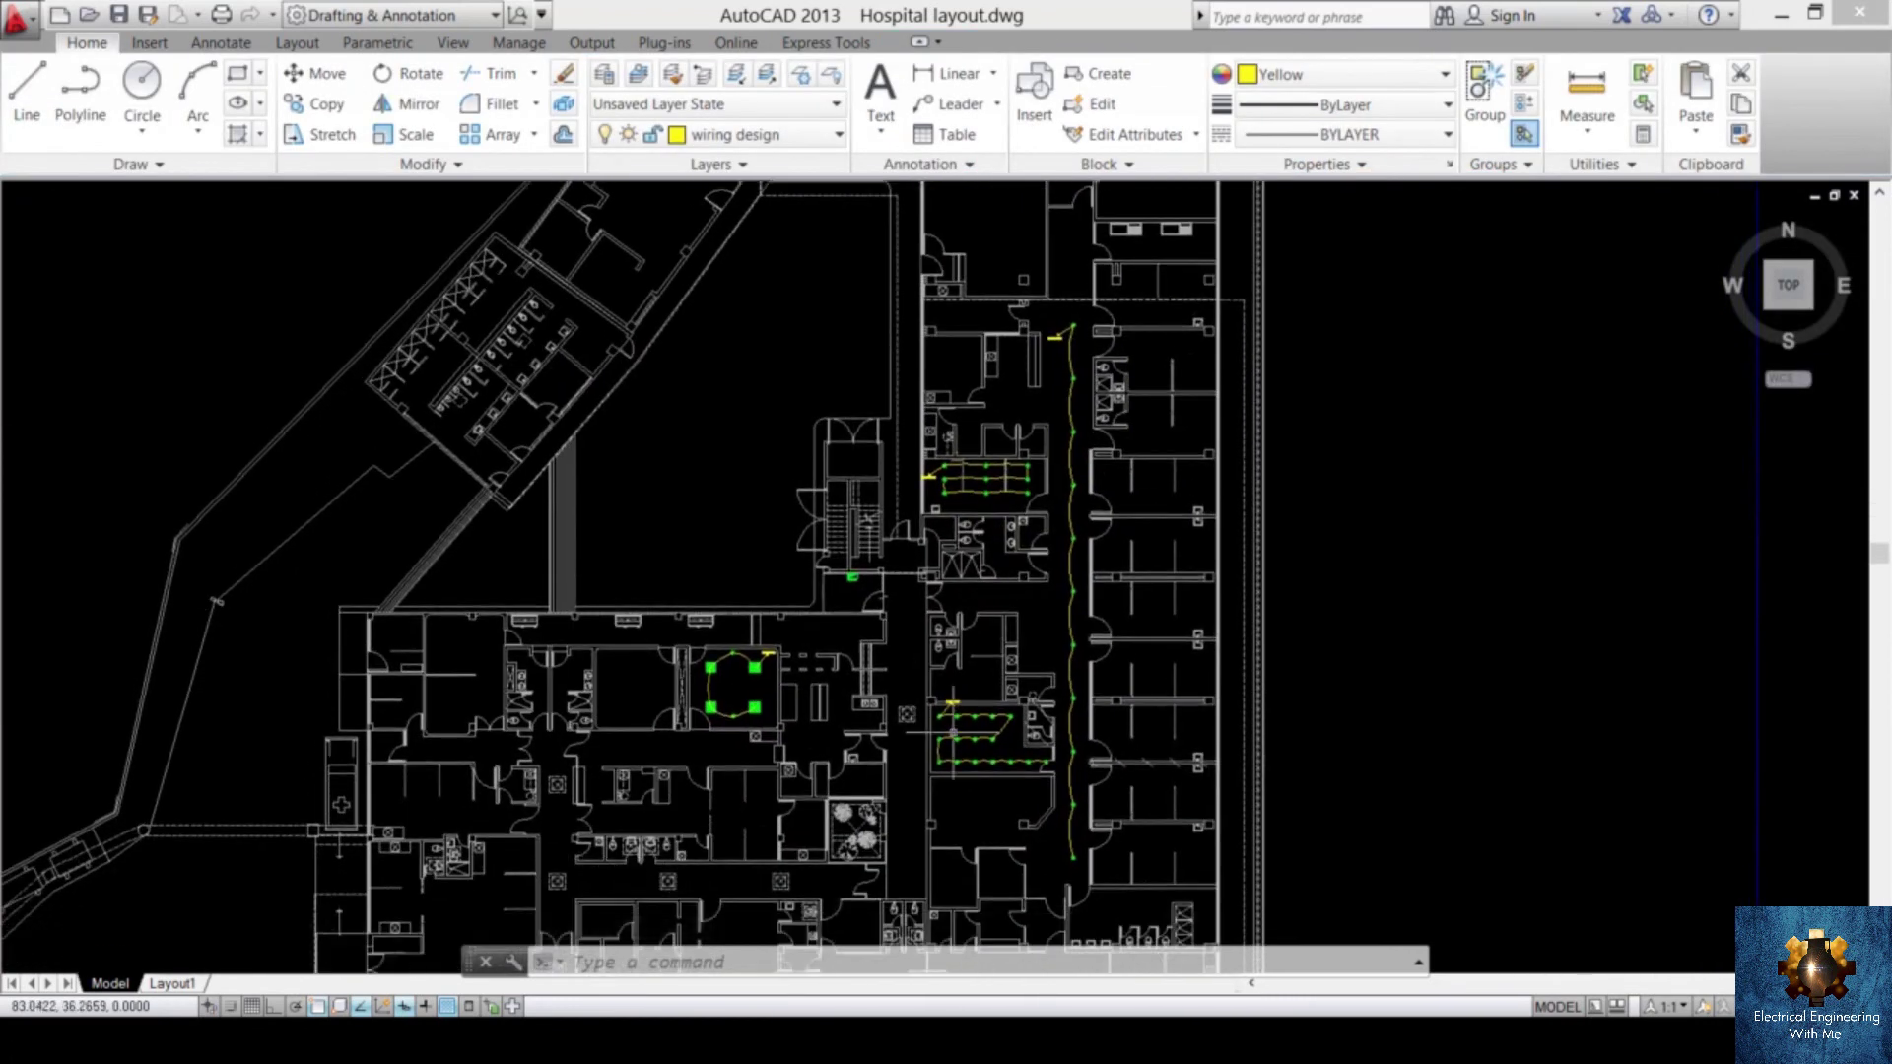
scroll(931, 554, up, 4)
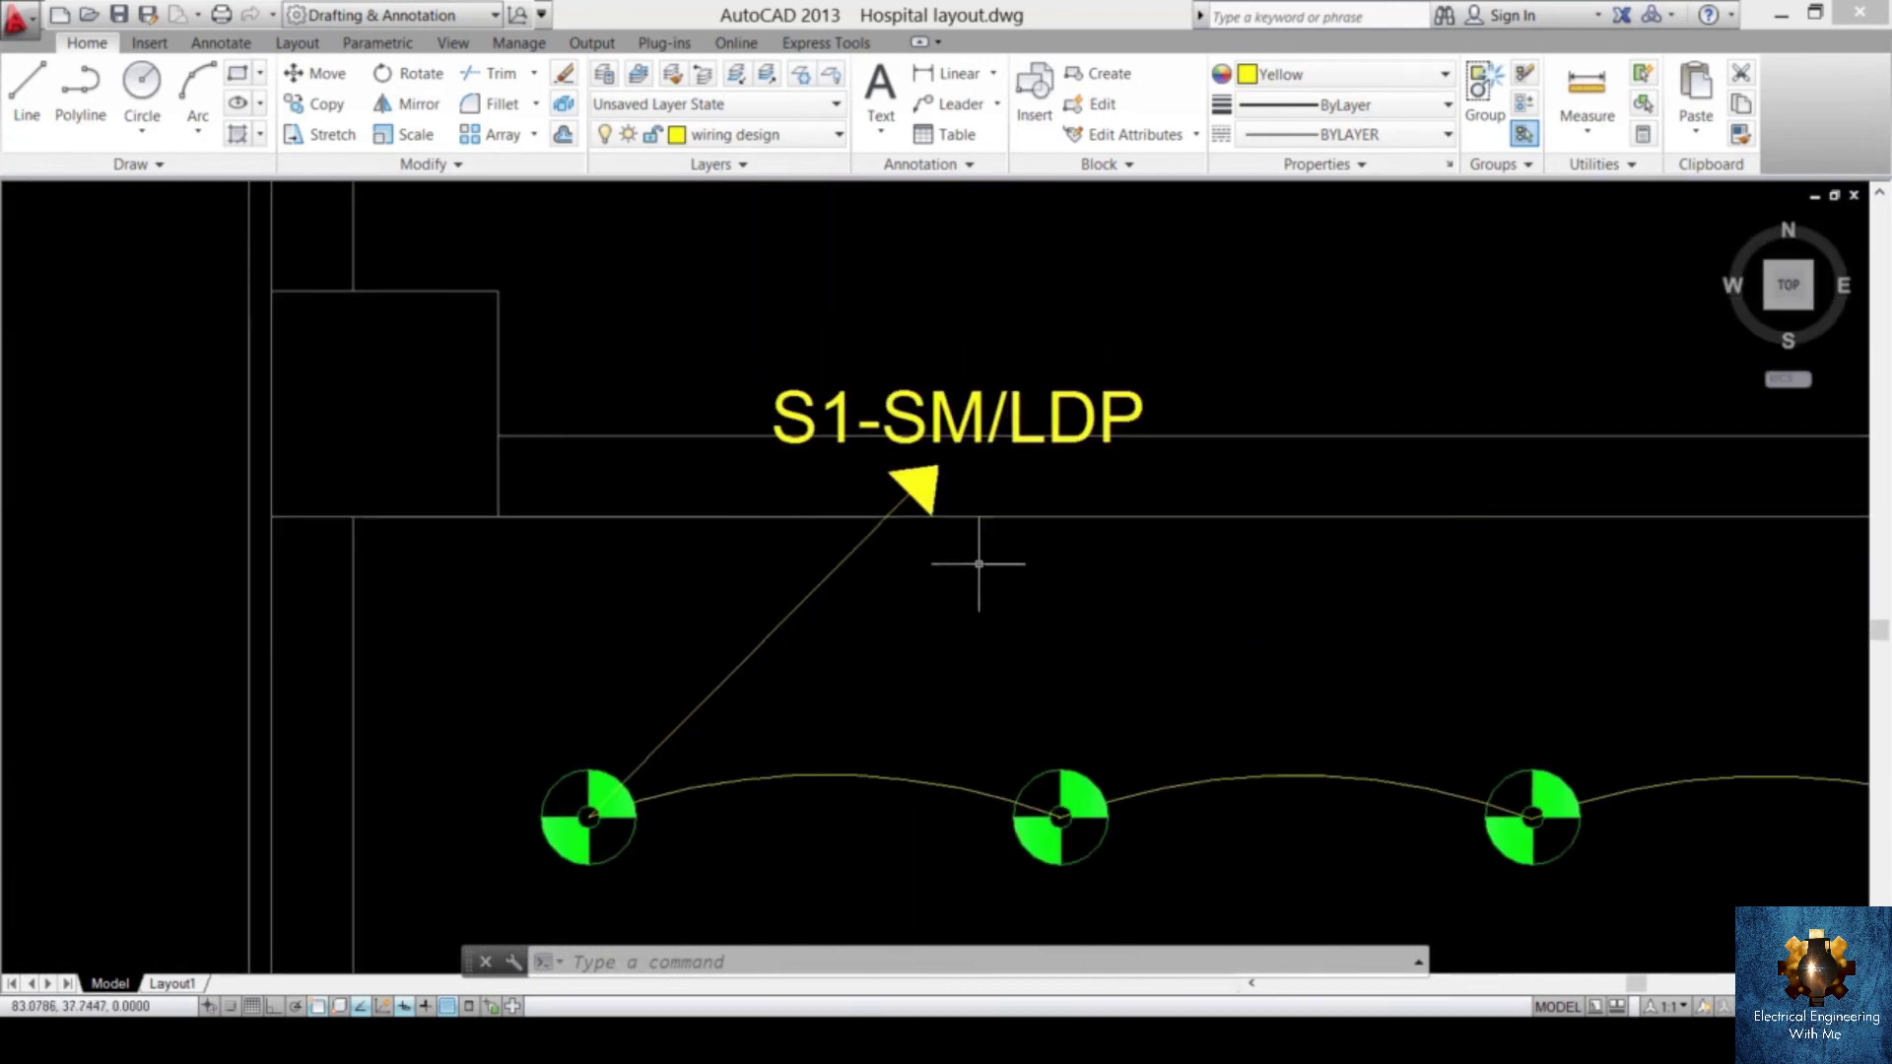
click(989, 466)
click(887, 504)
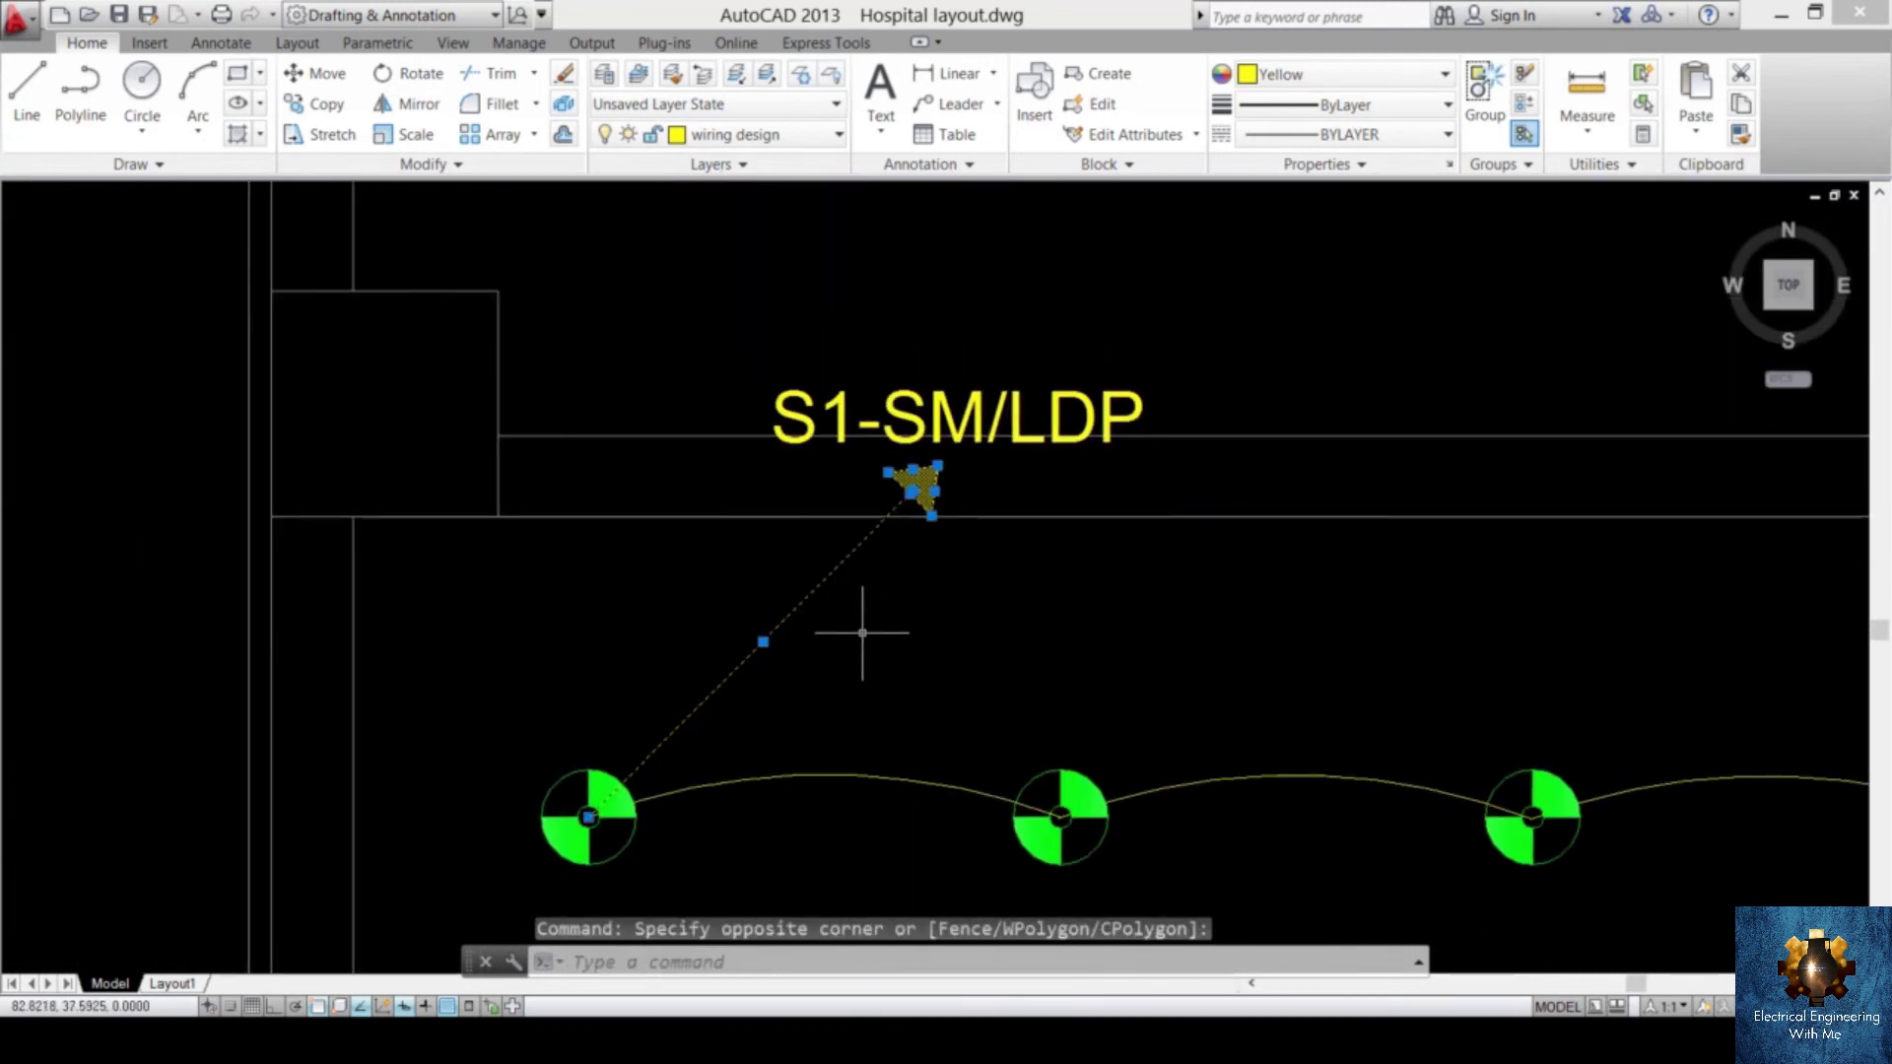
text(ro)
key(Return)
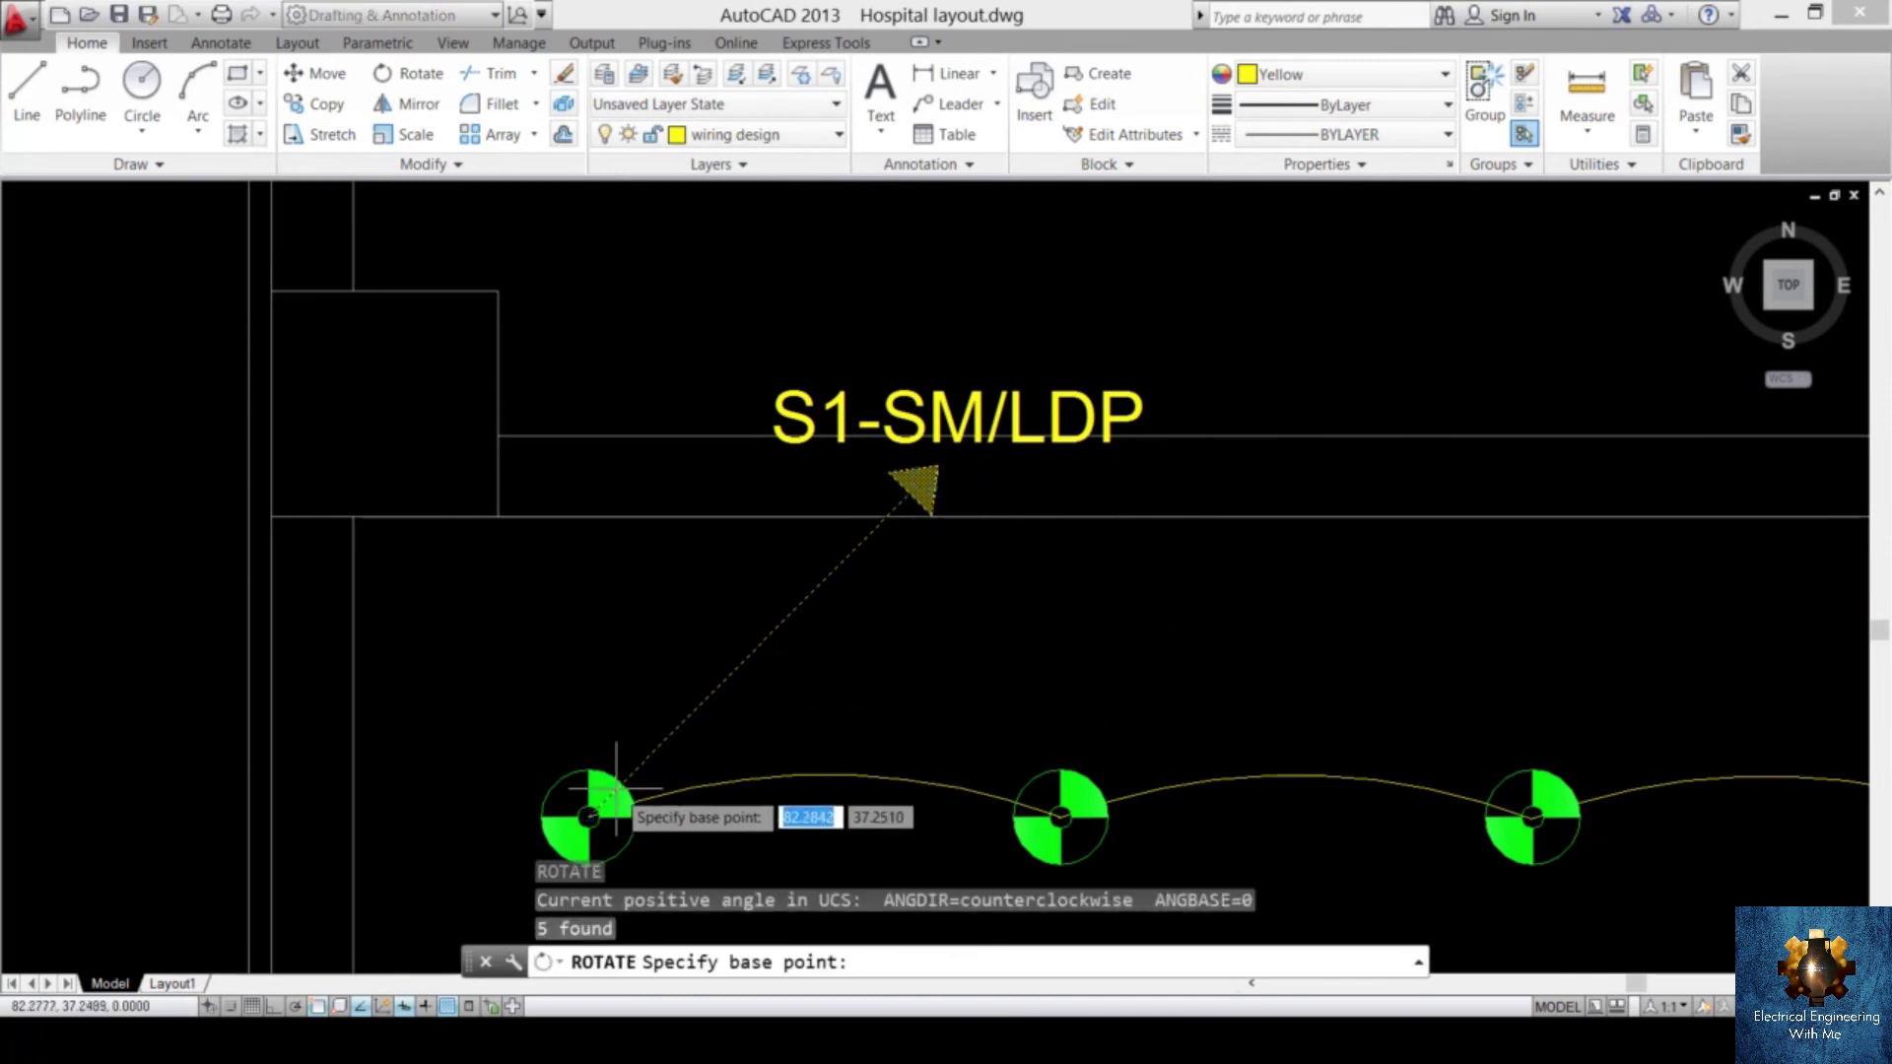
click(590, 814)
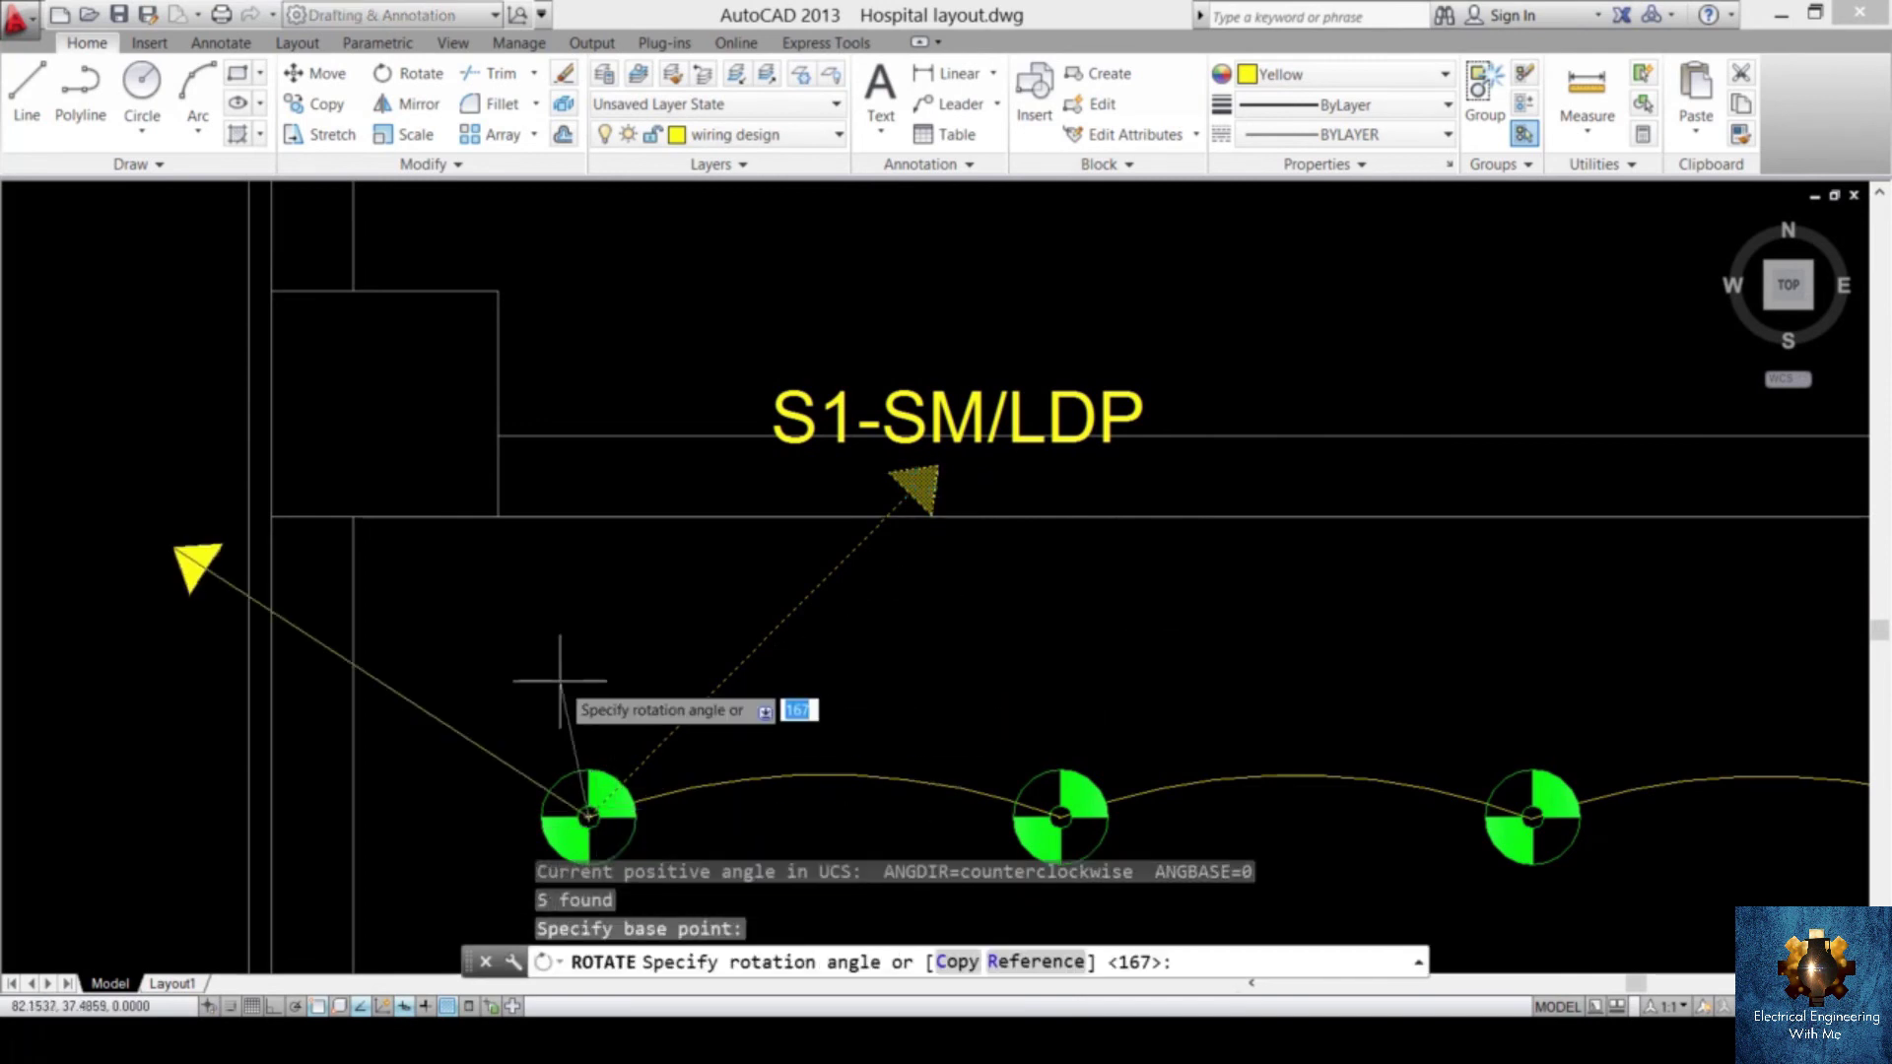
scroll(557, 680, down, 10)
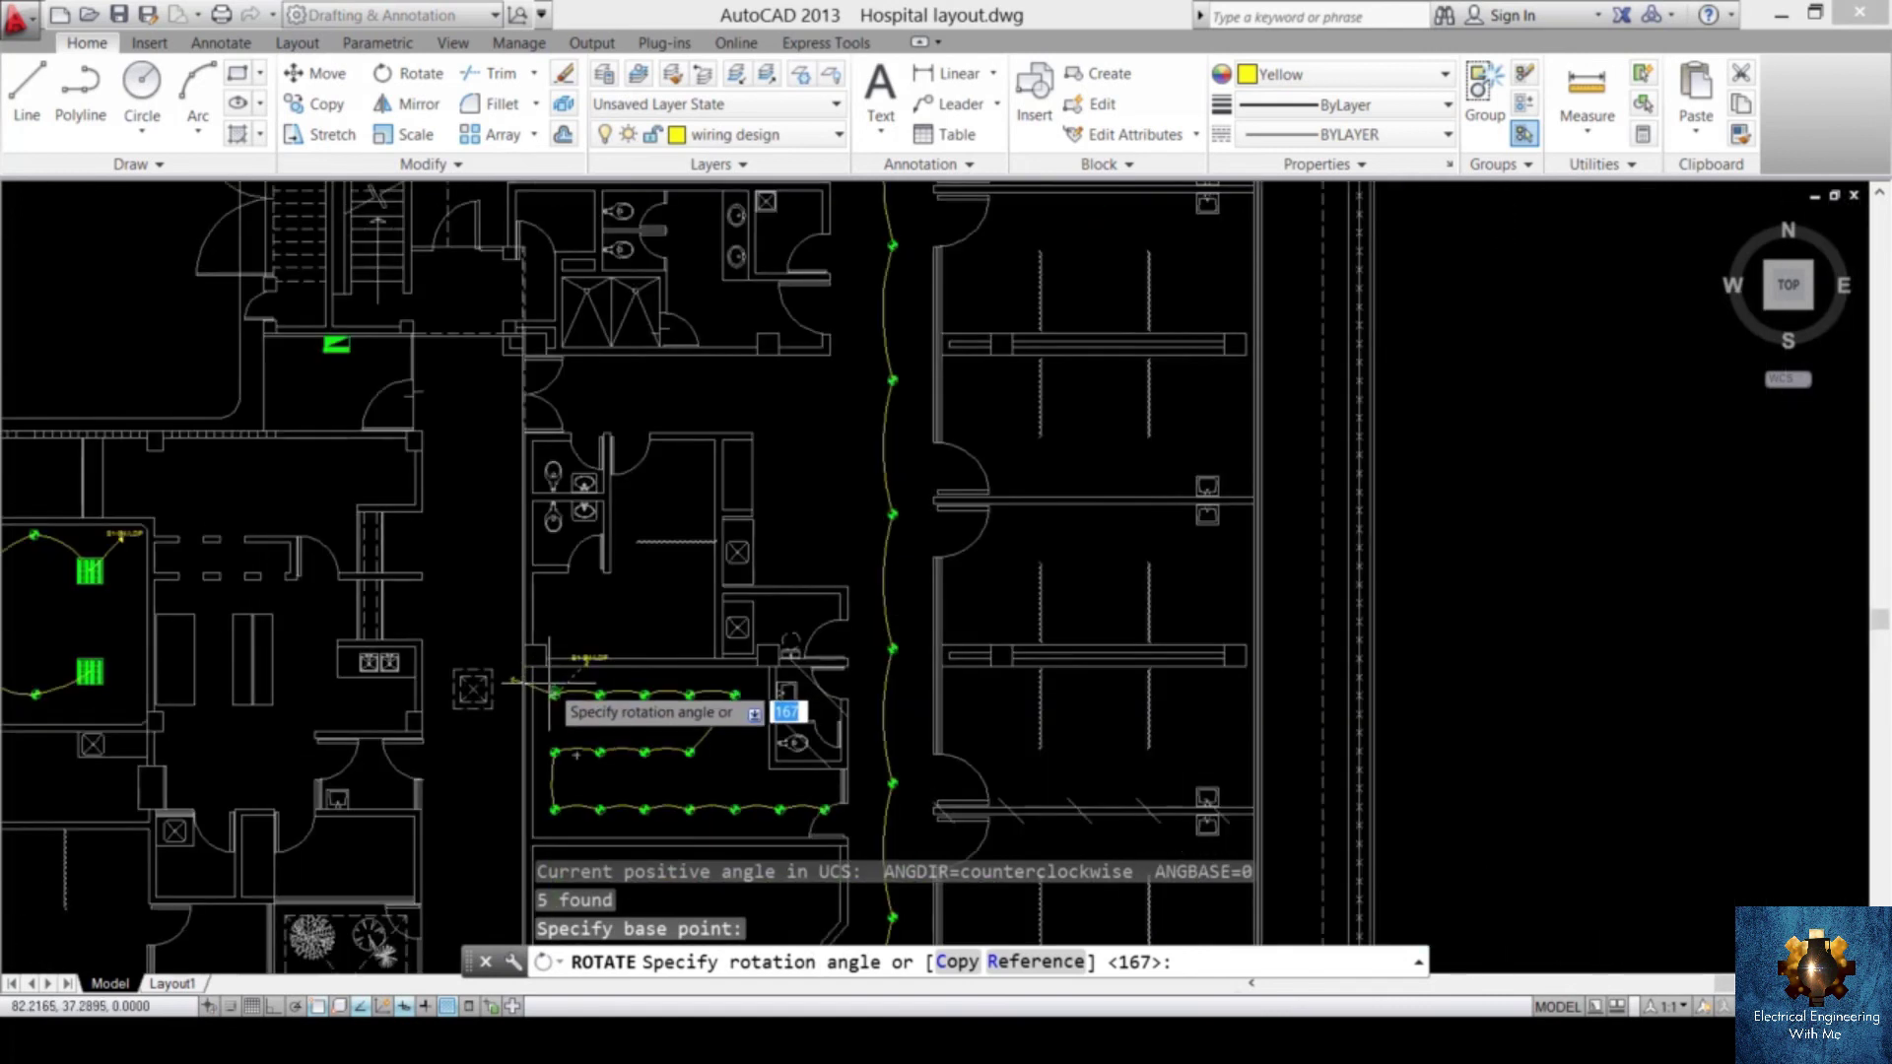
key(Return)
scroll(550, 683, up, 6)
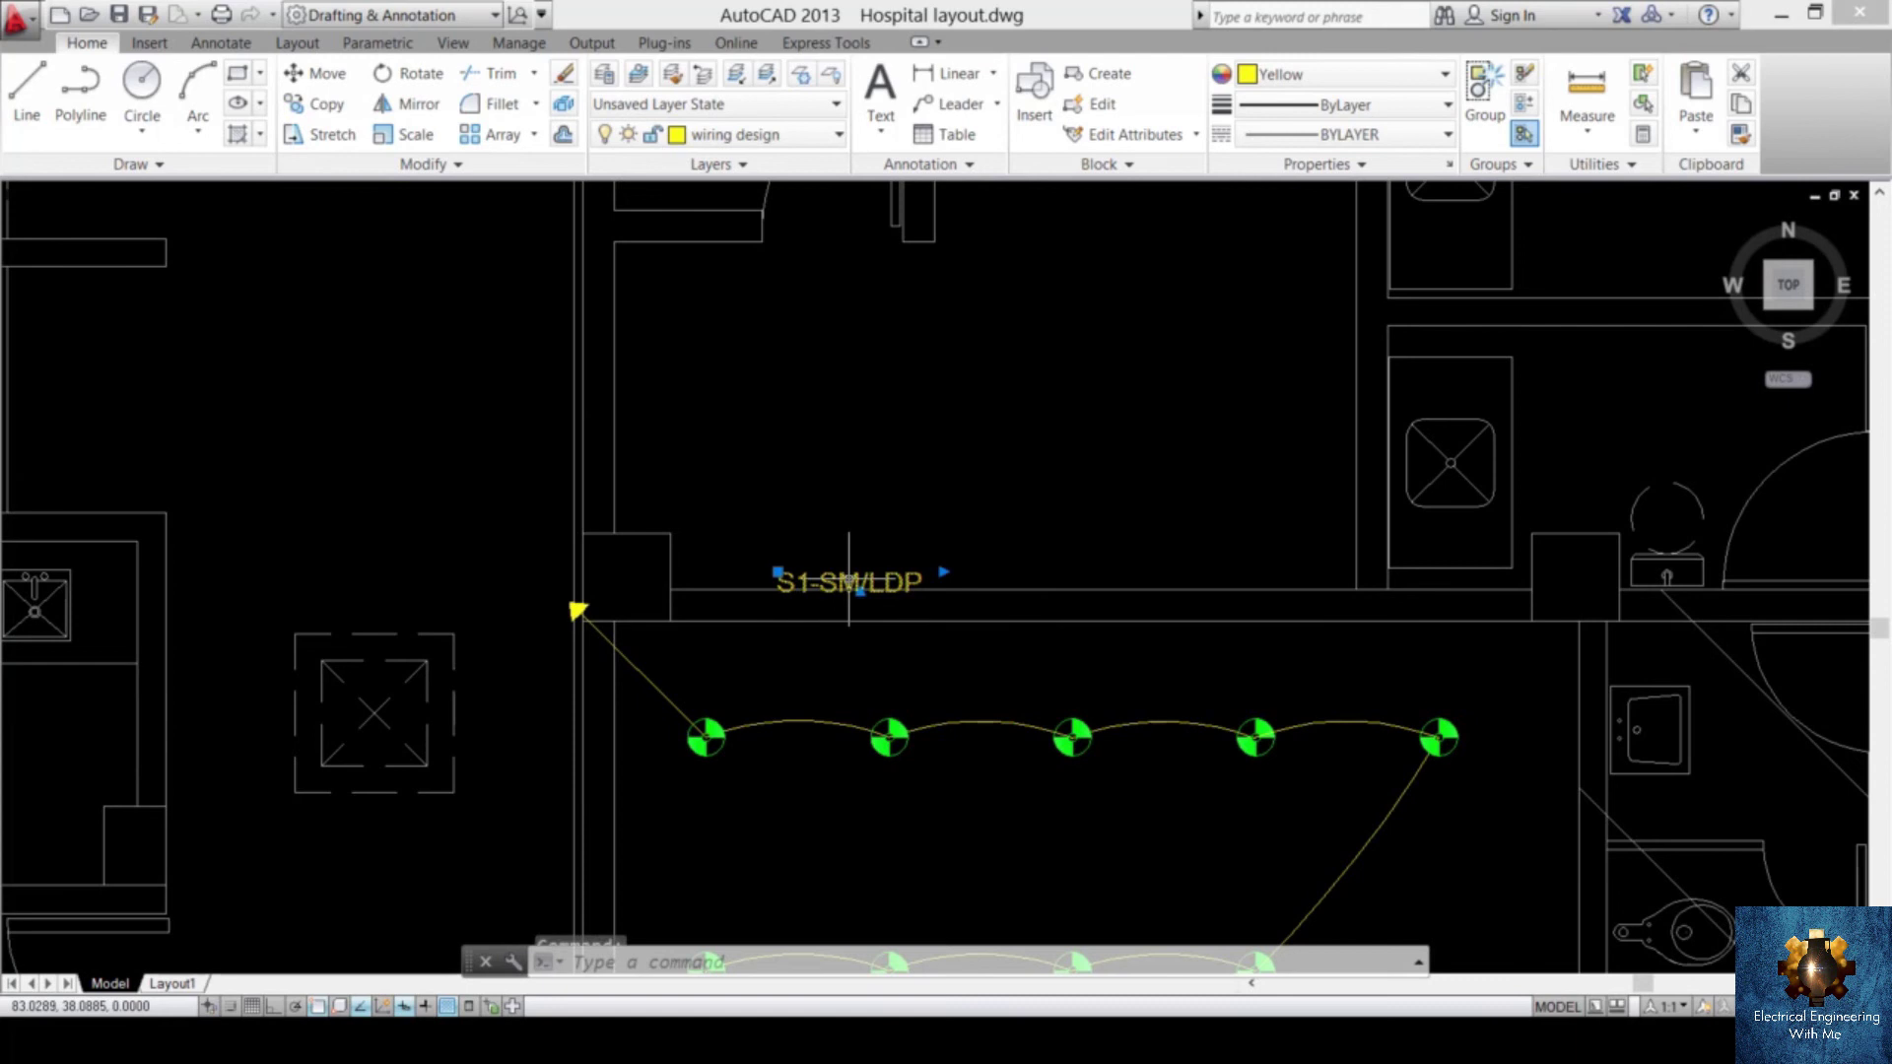
- Move the lower three-row room's S1-SM/LDP label to the left of its rotated arrowhead, outside the wall
text(m)
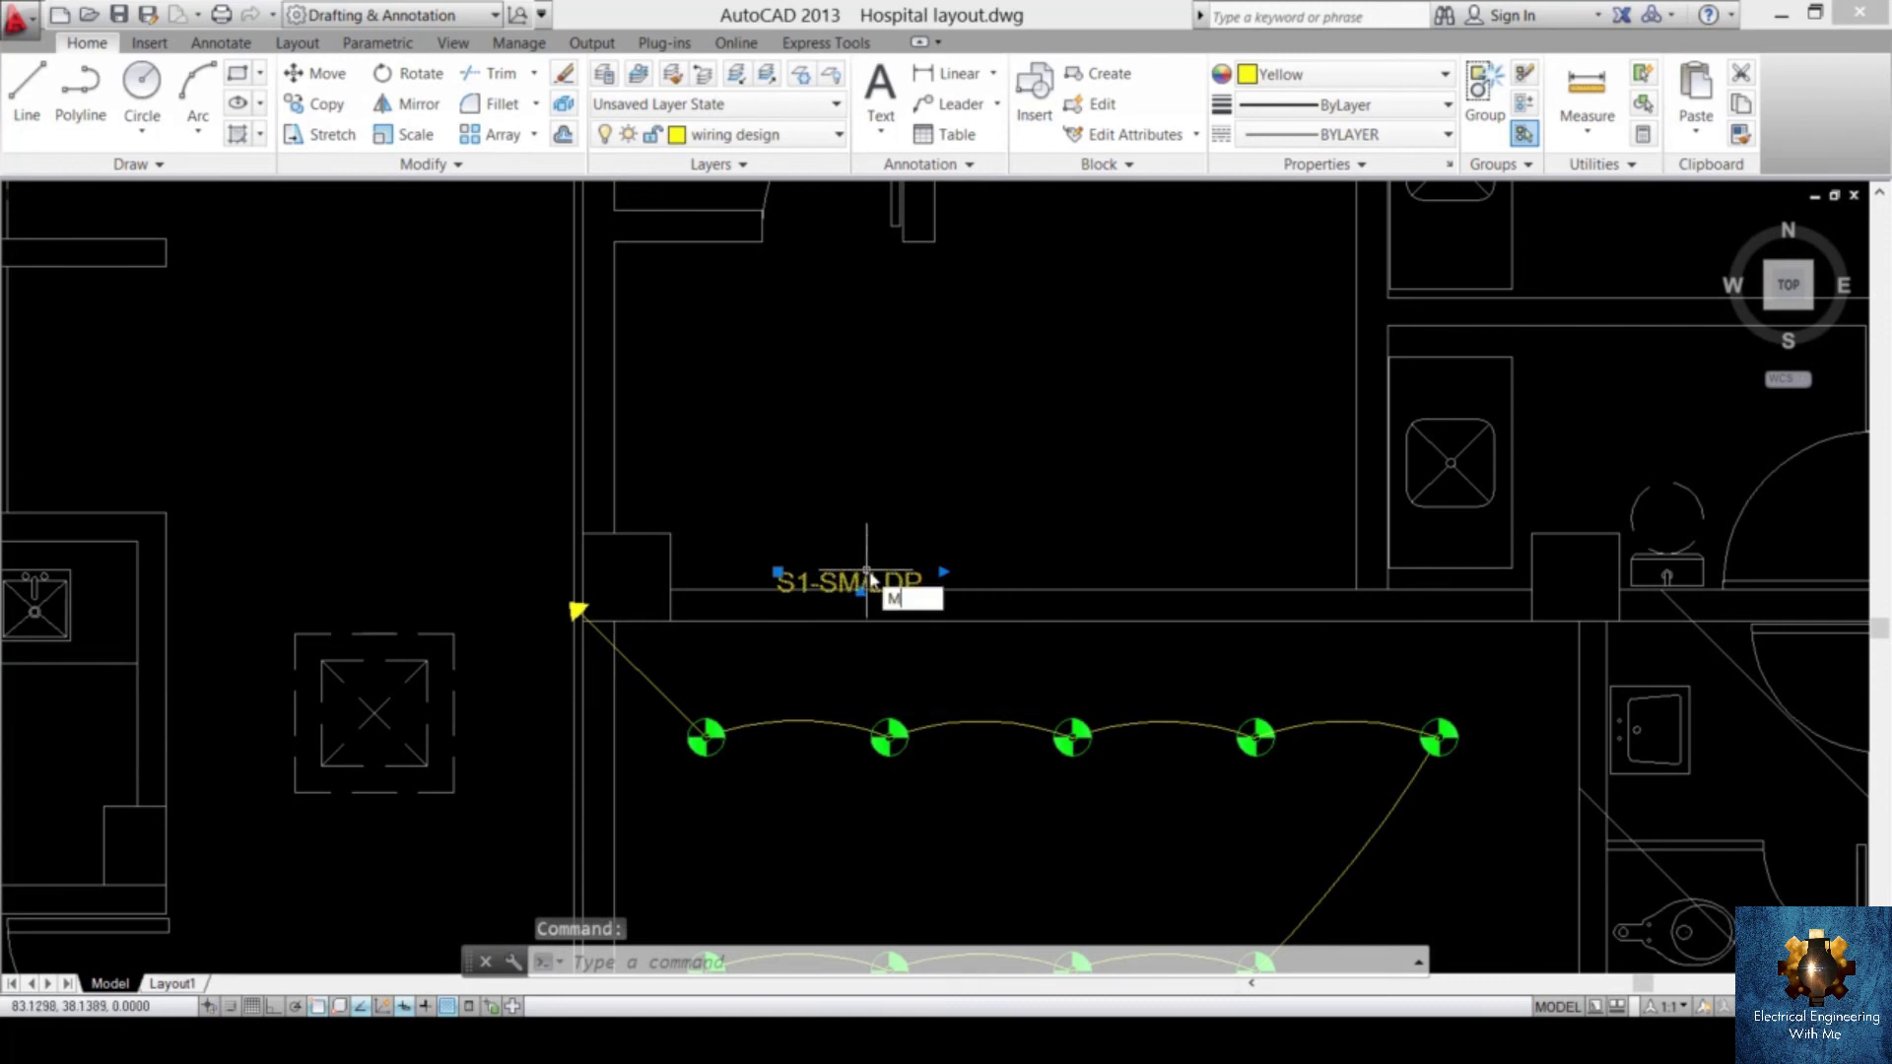
key(Return)
click(776, 573)
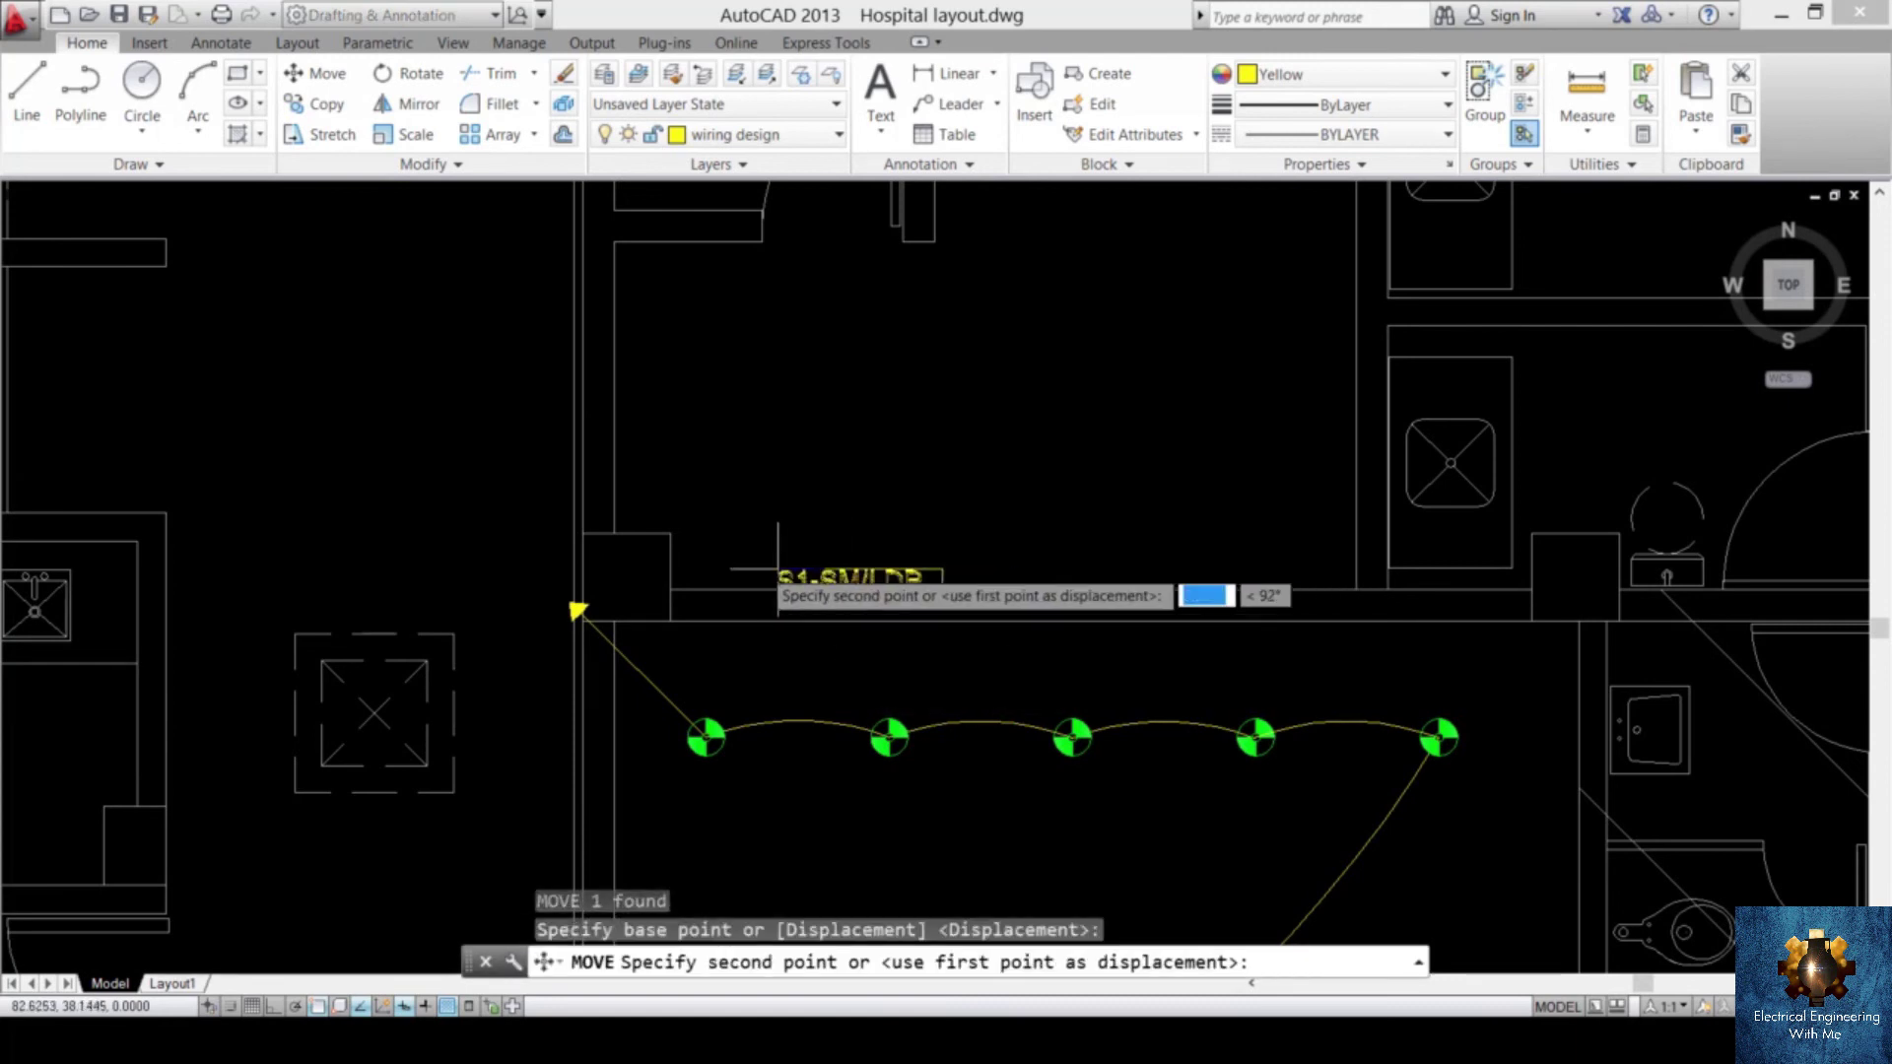
click(421, 570)
middle_drag(424, 572, 775, 682)
- Change the lower three-row room's circuit label to S4-SM/LDP and save the text change
double_click(774, 682)
scroll(775, 682, up, 4)
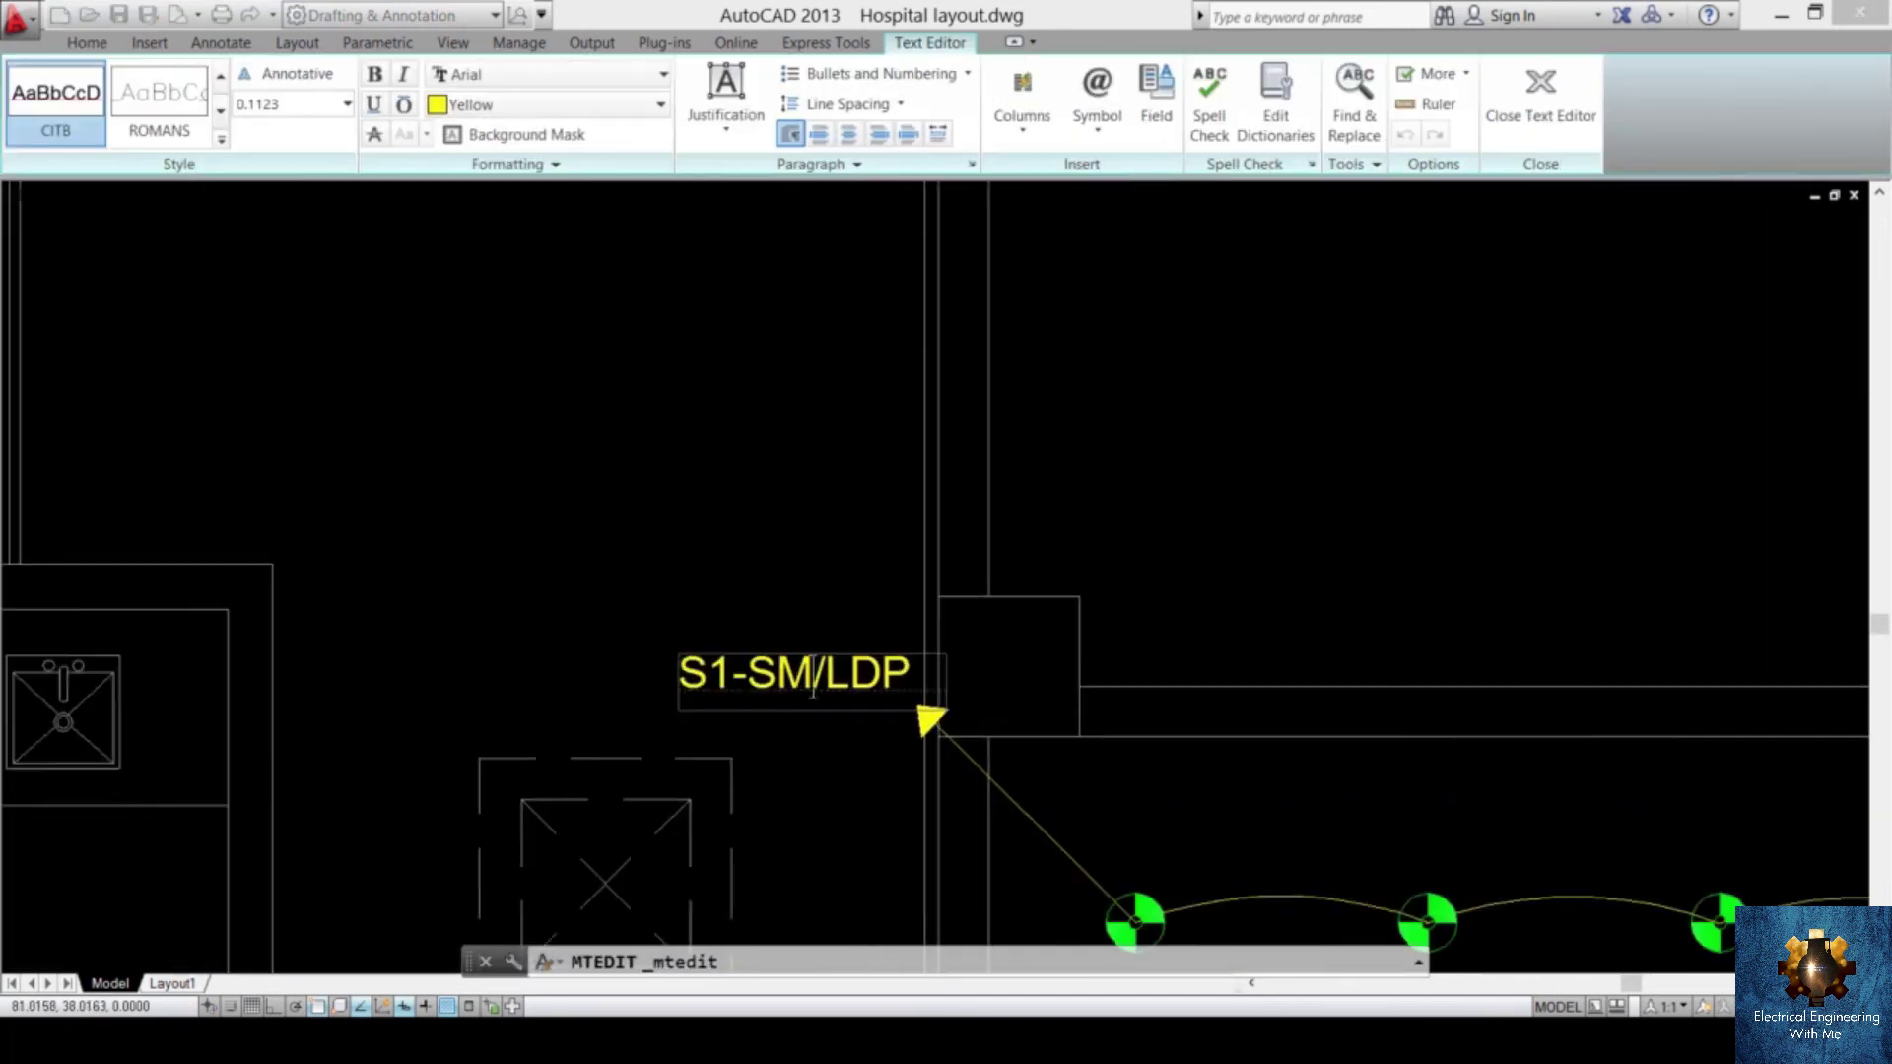
drag(727, 689, 697, 657)
text(4)
key(Escape)
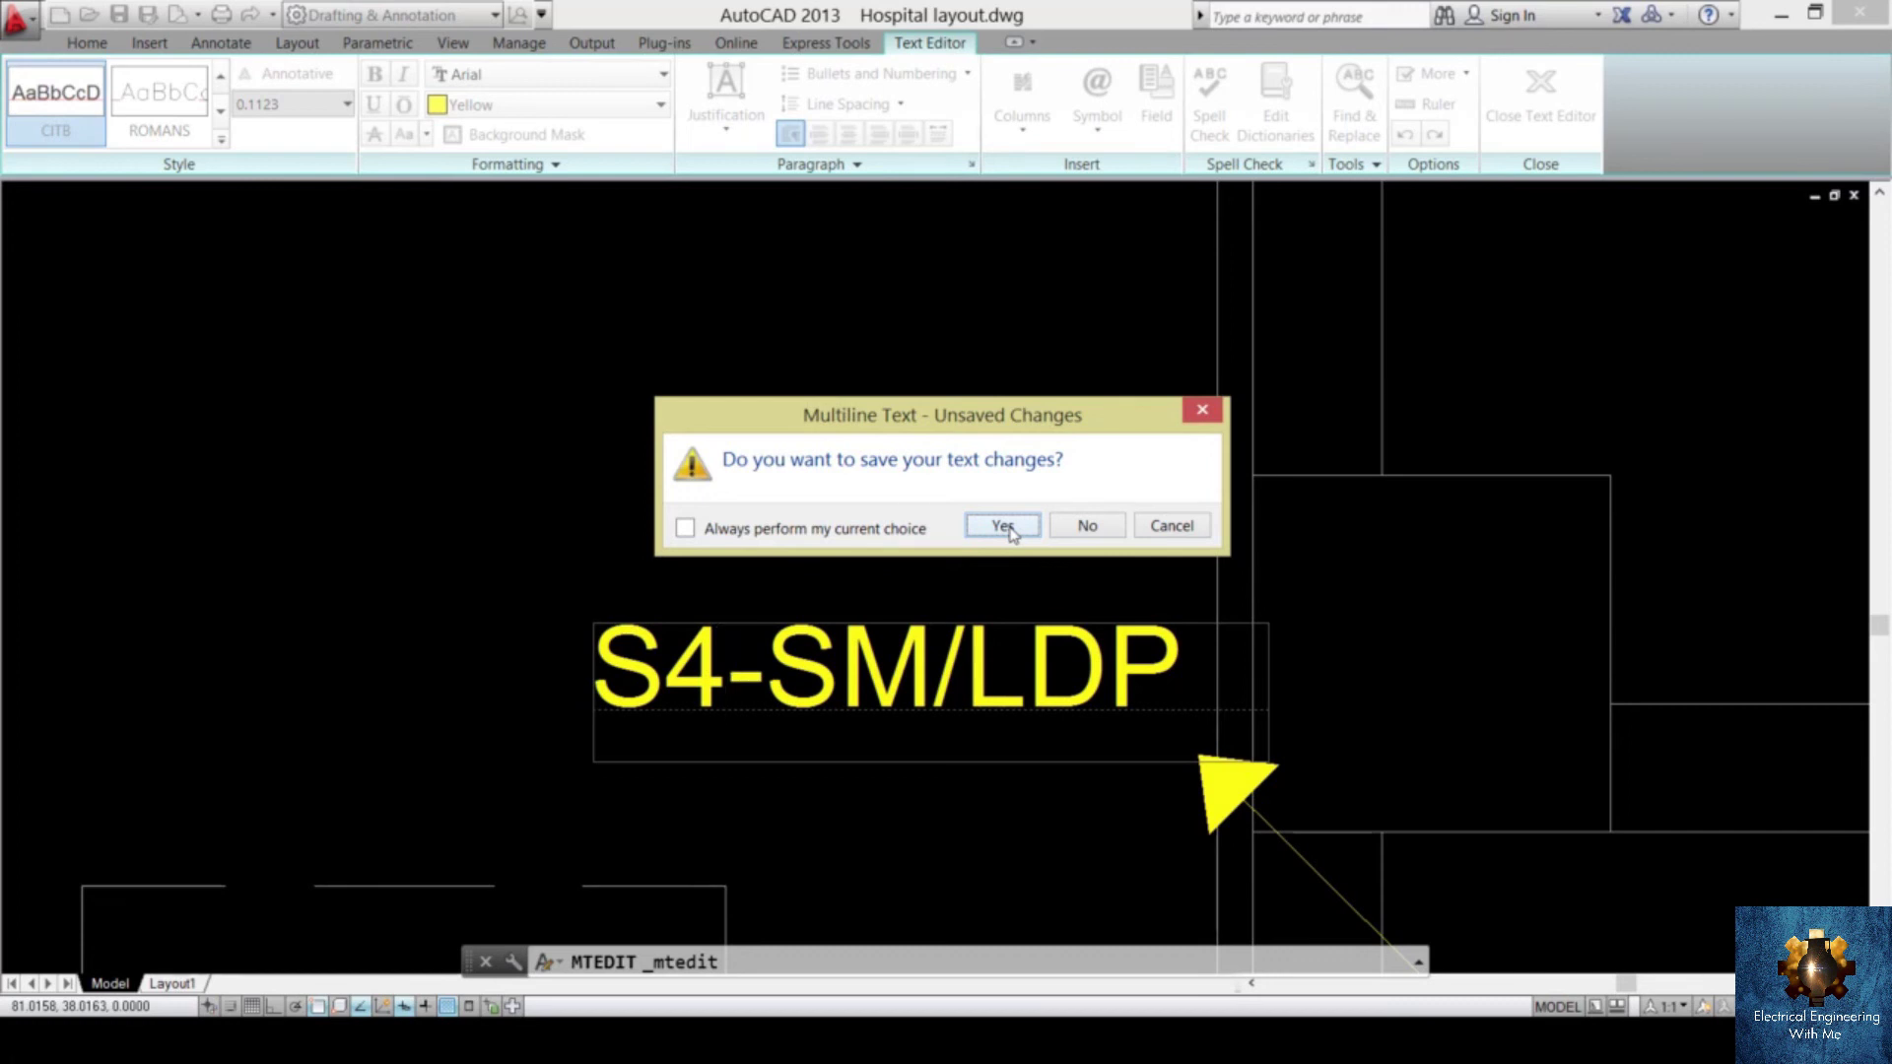
click(1003, 525)
- Review the labelled circuits, their home-run arrows and the SF/SMLDP panel across the layout
scroll(853, 641, down, 4)
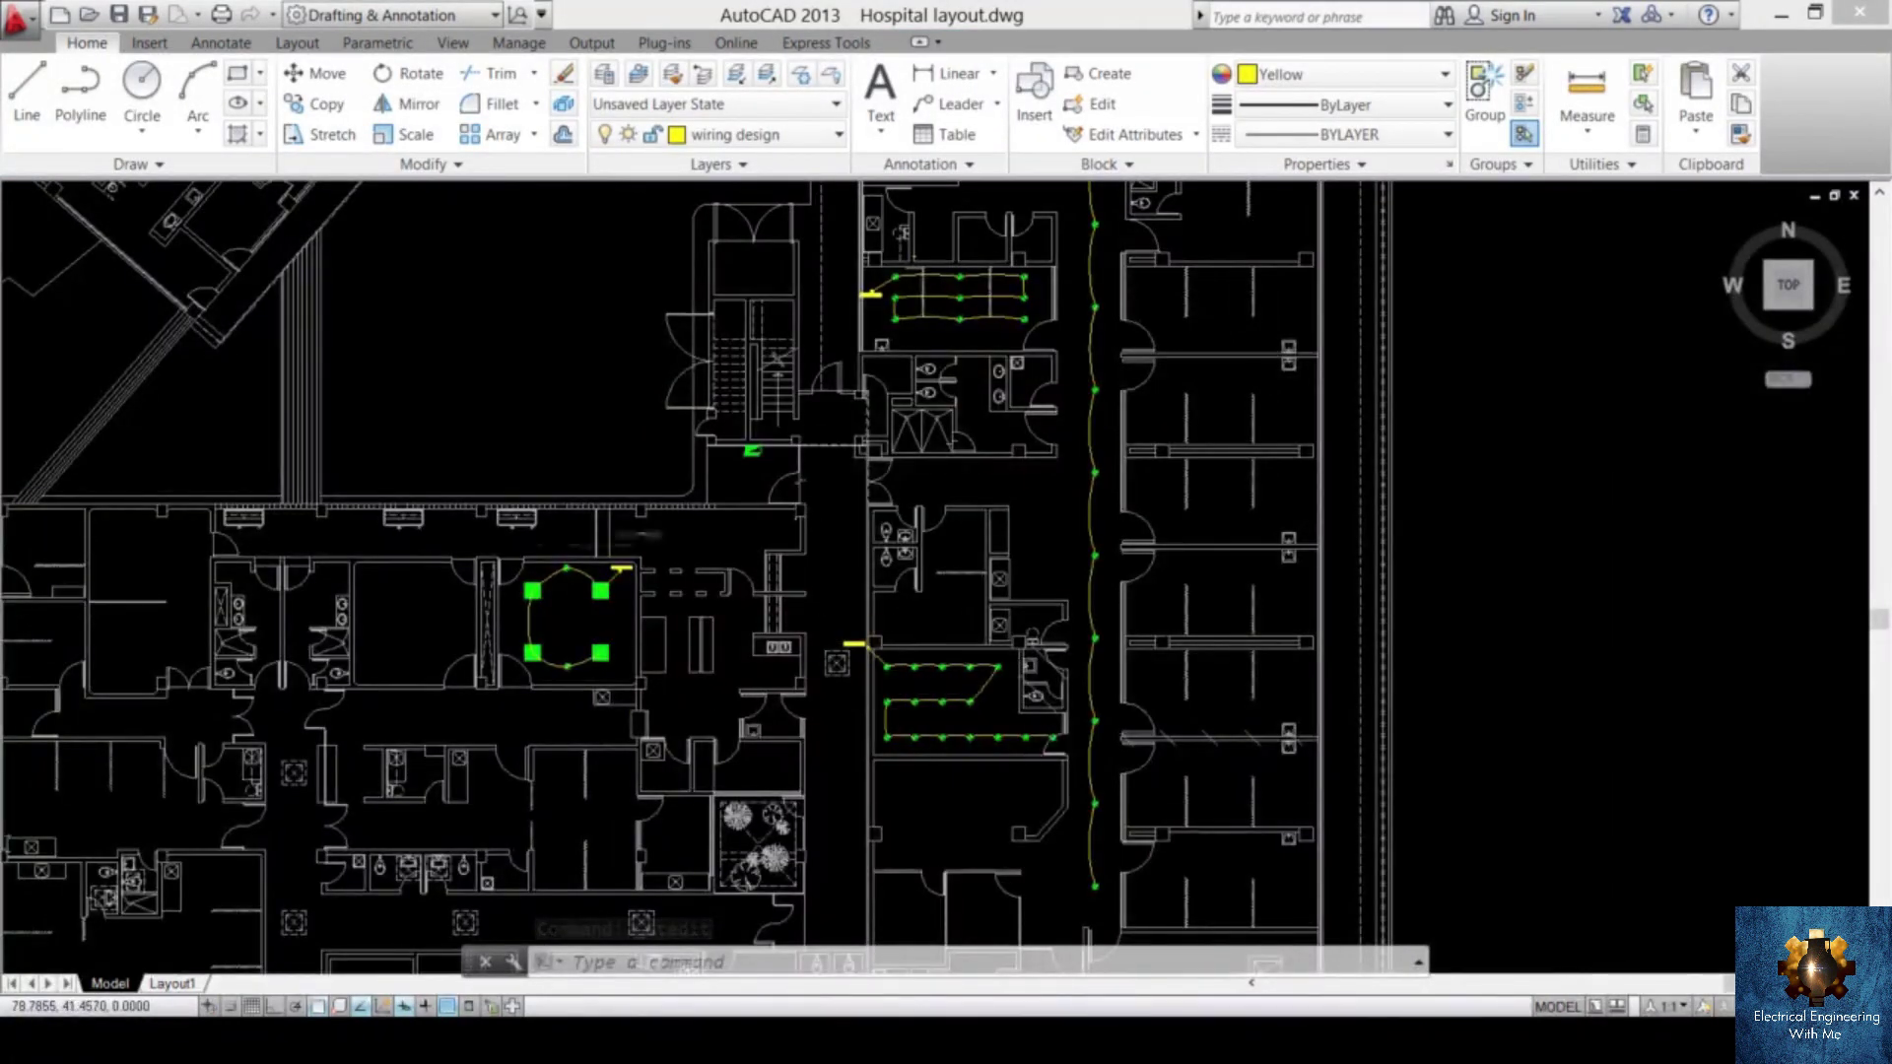
middle_drag(897, 621, 848, 692)
scroll(689, 528, up, 6)
scroll(853, 582, down, 6)
scroll(916, 670, up, 8)
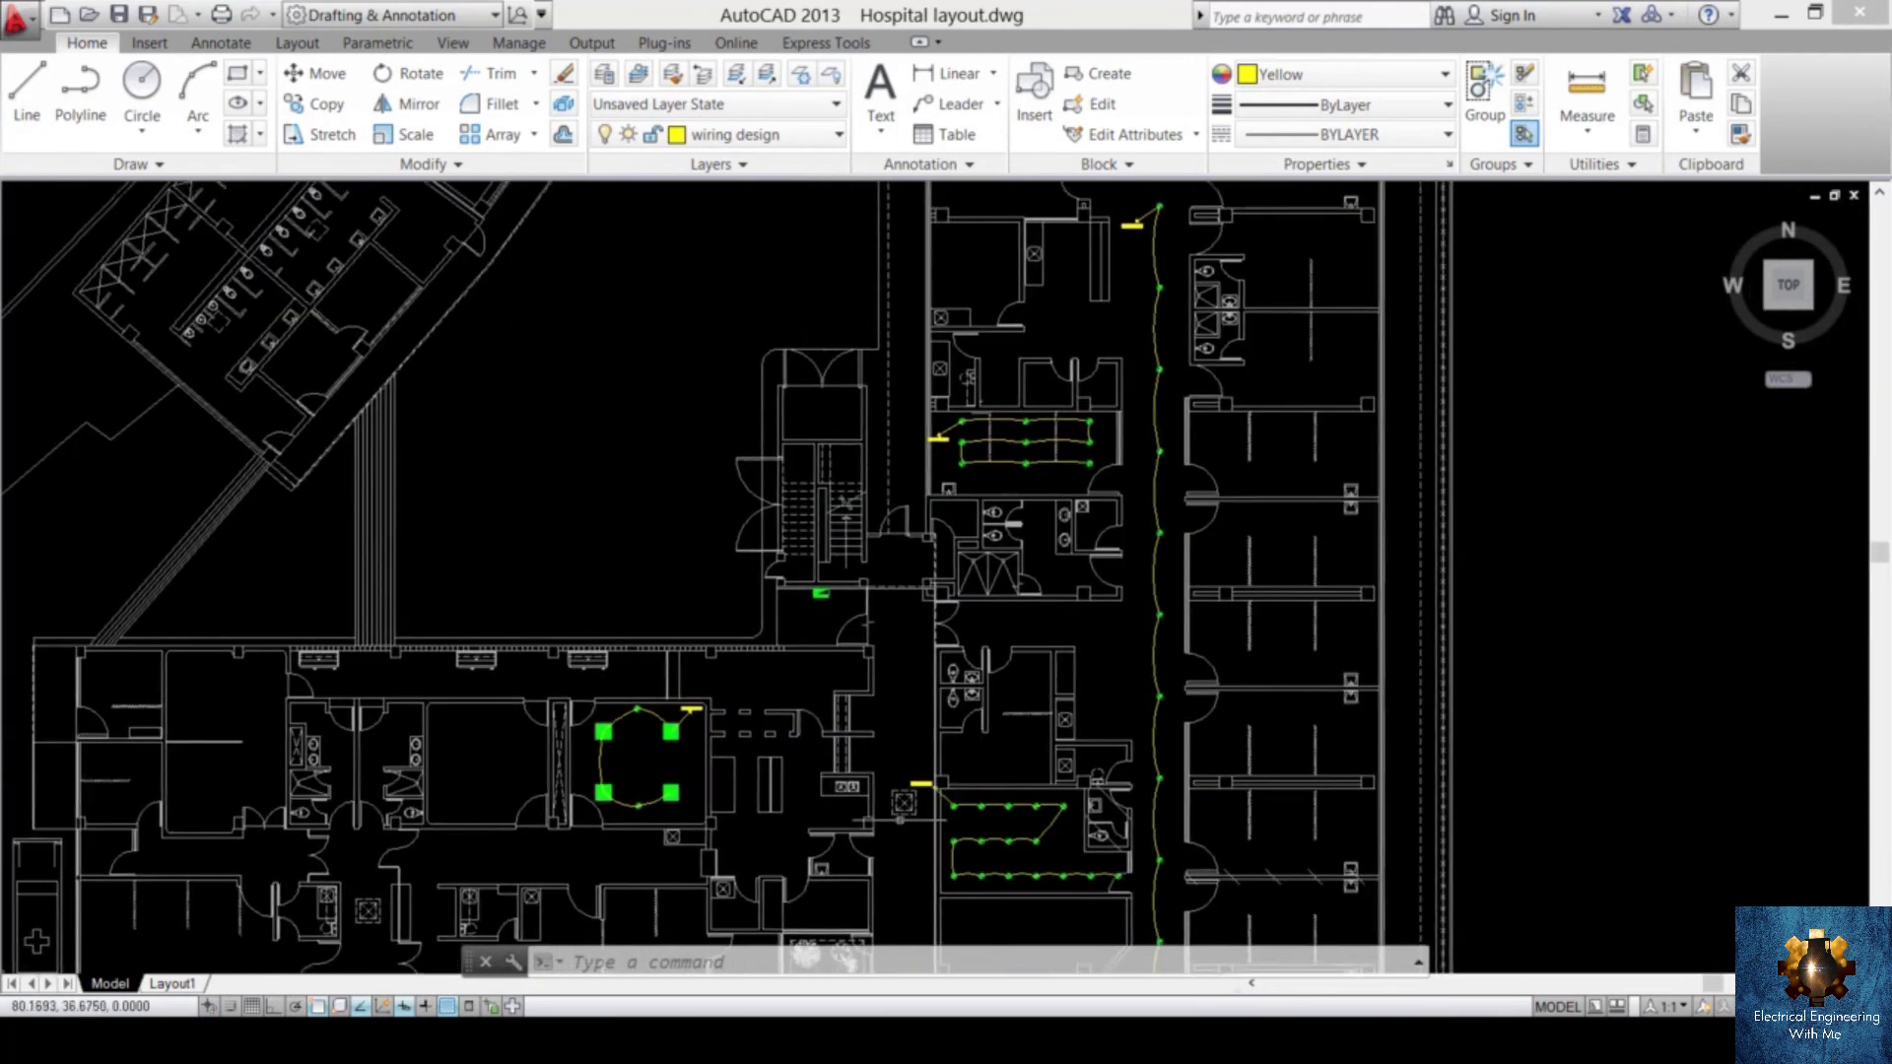
scroll(946, 703, down, 10)
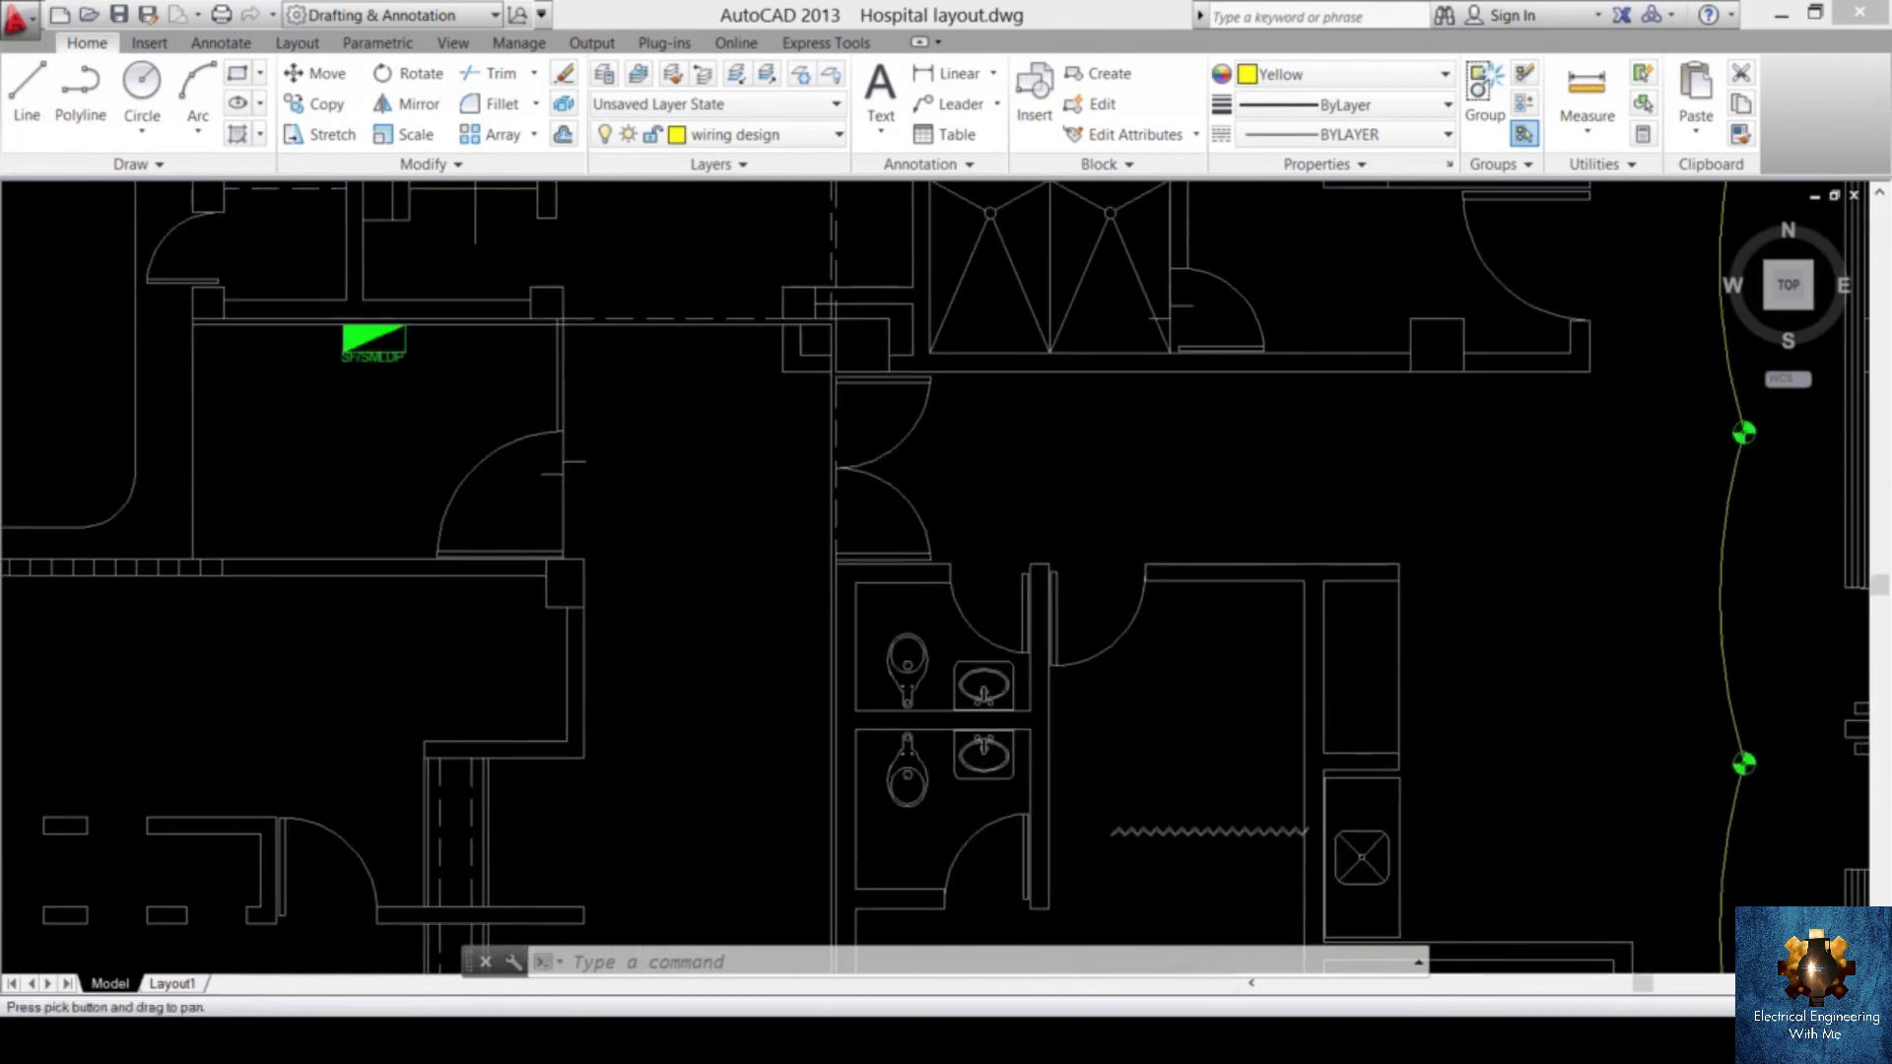
scroll(1107, 582, up, 8)
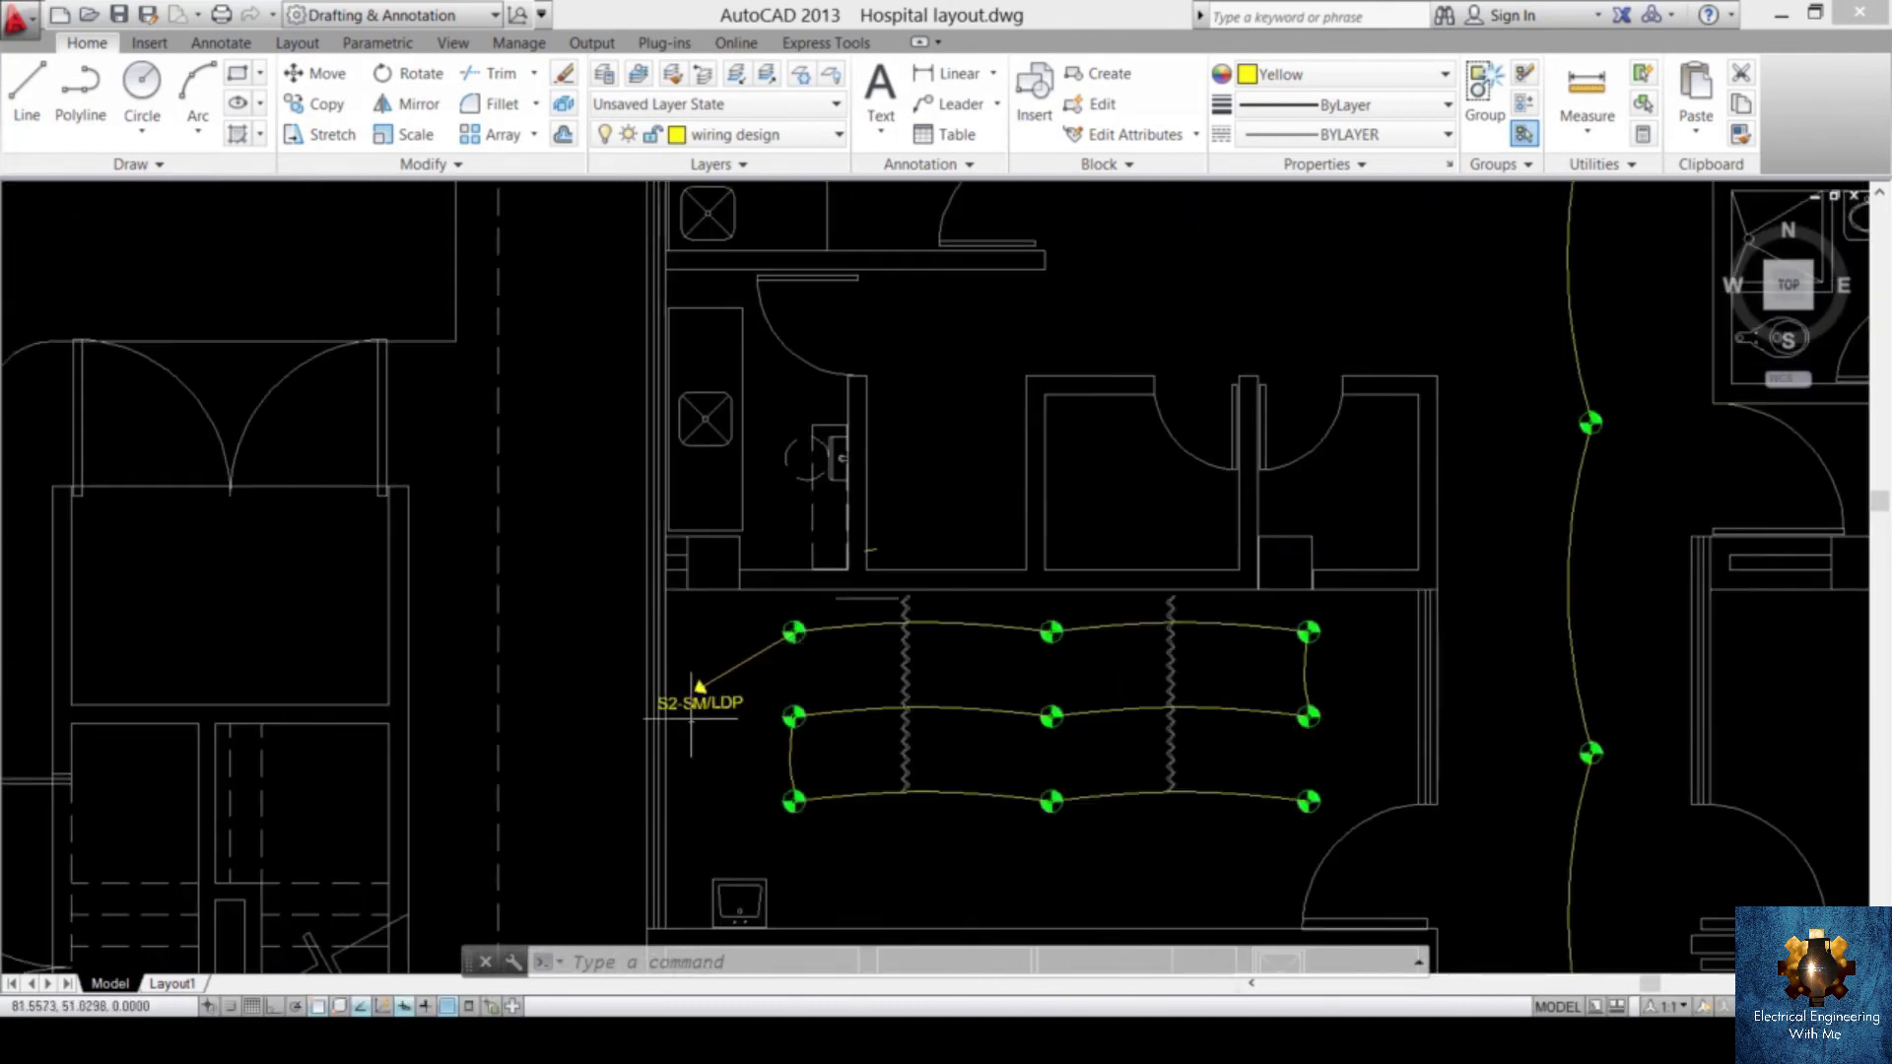
scroll(808, 616, down, 2)
scroll(807, 616, down, 3)
scroll(1005, 453, up, 8)
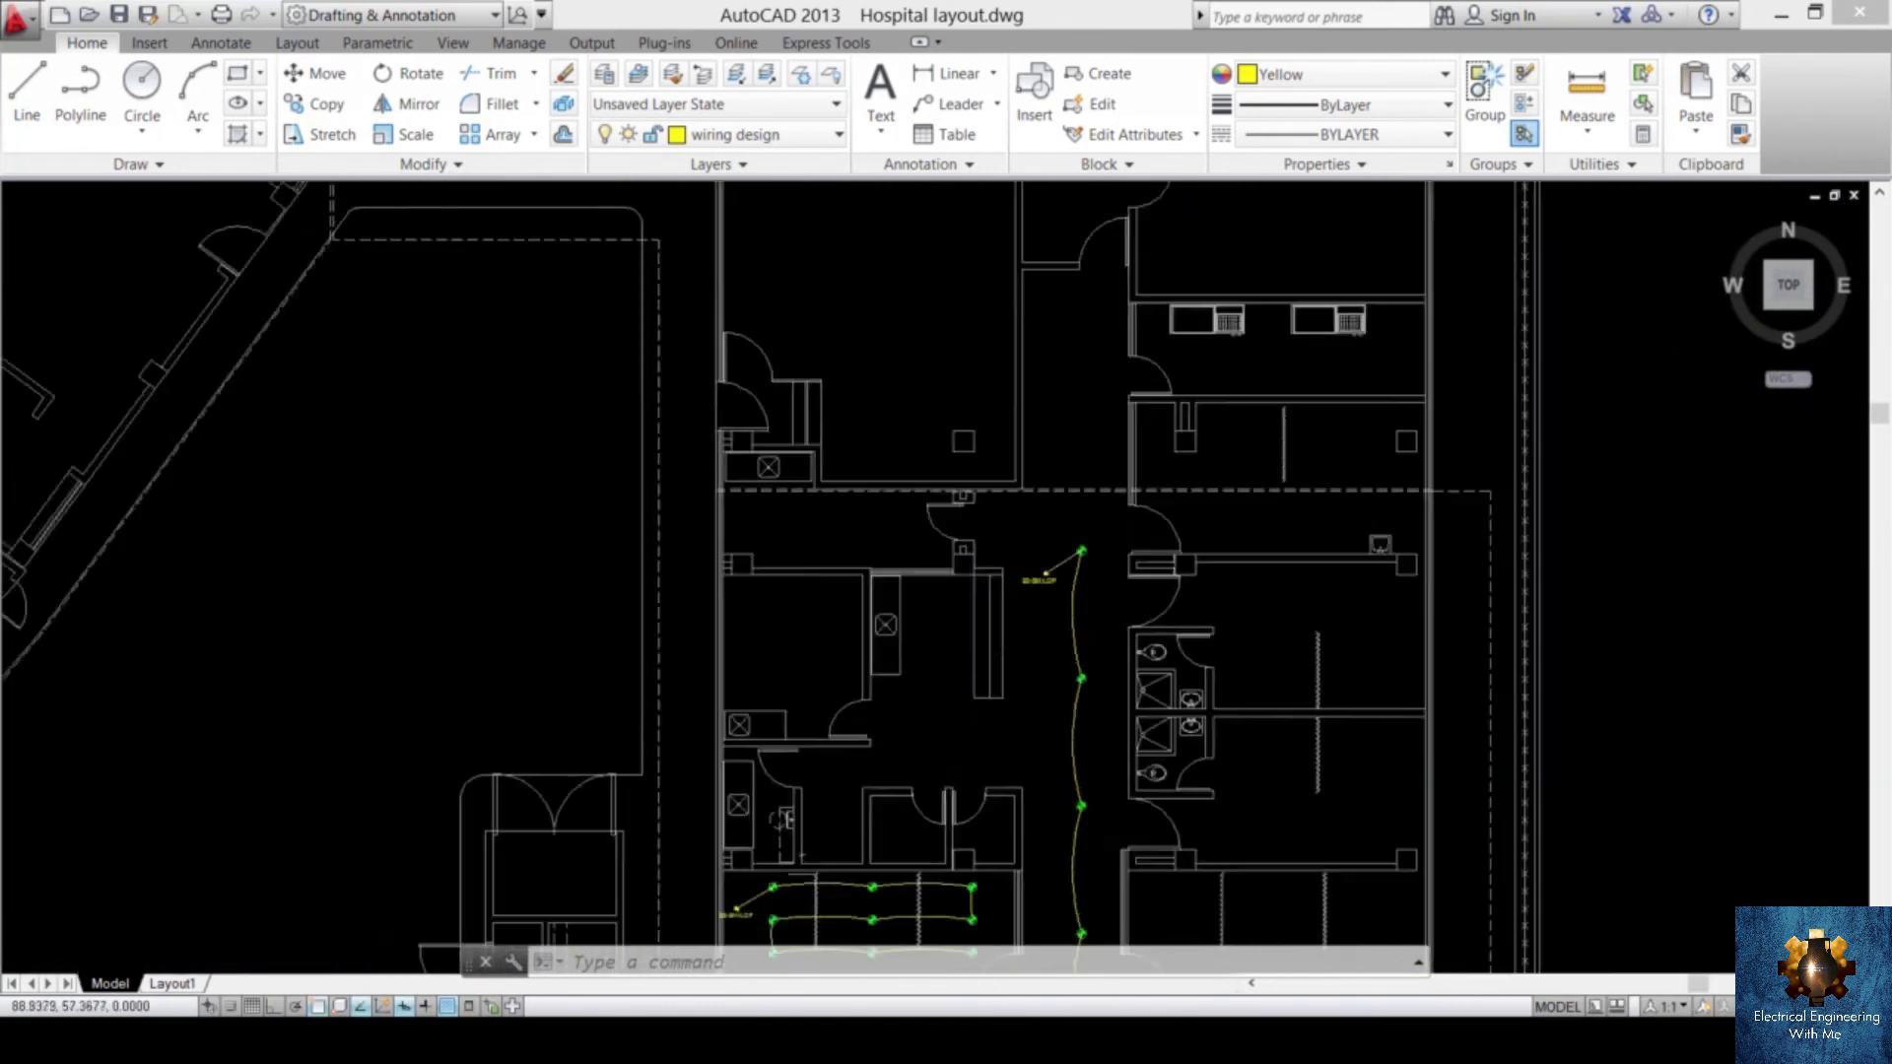
- Survey the wired lighting circuits and their home-run arrows across the whole hospital layout
scroll(1005, 453, down, 8)
scroll(1006, 454, up, 6)
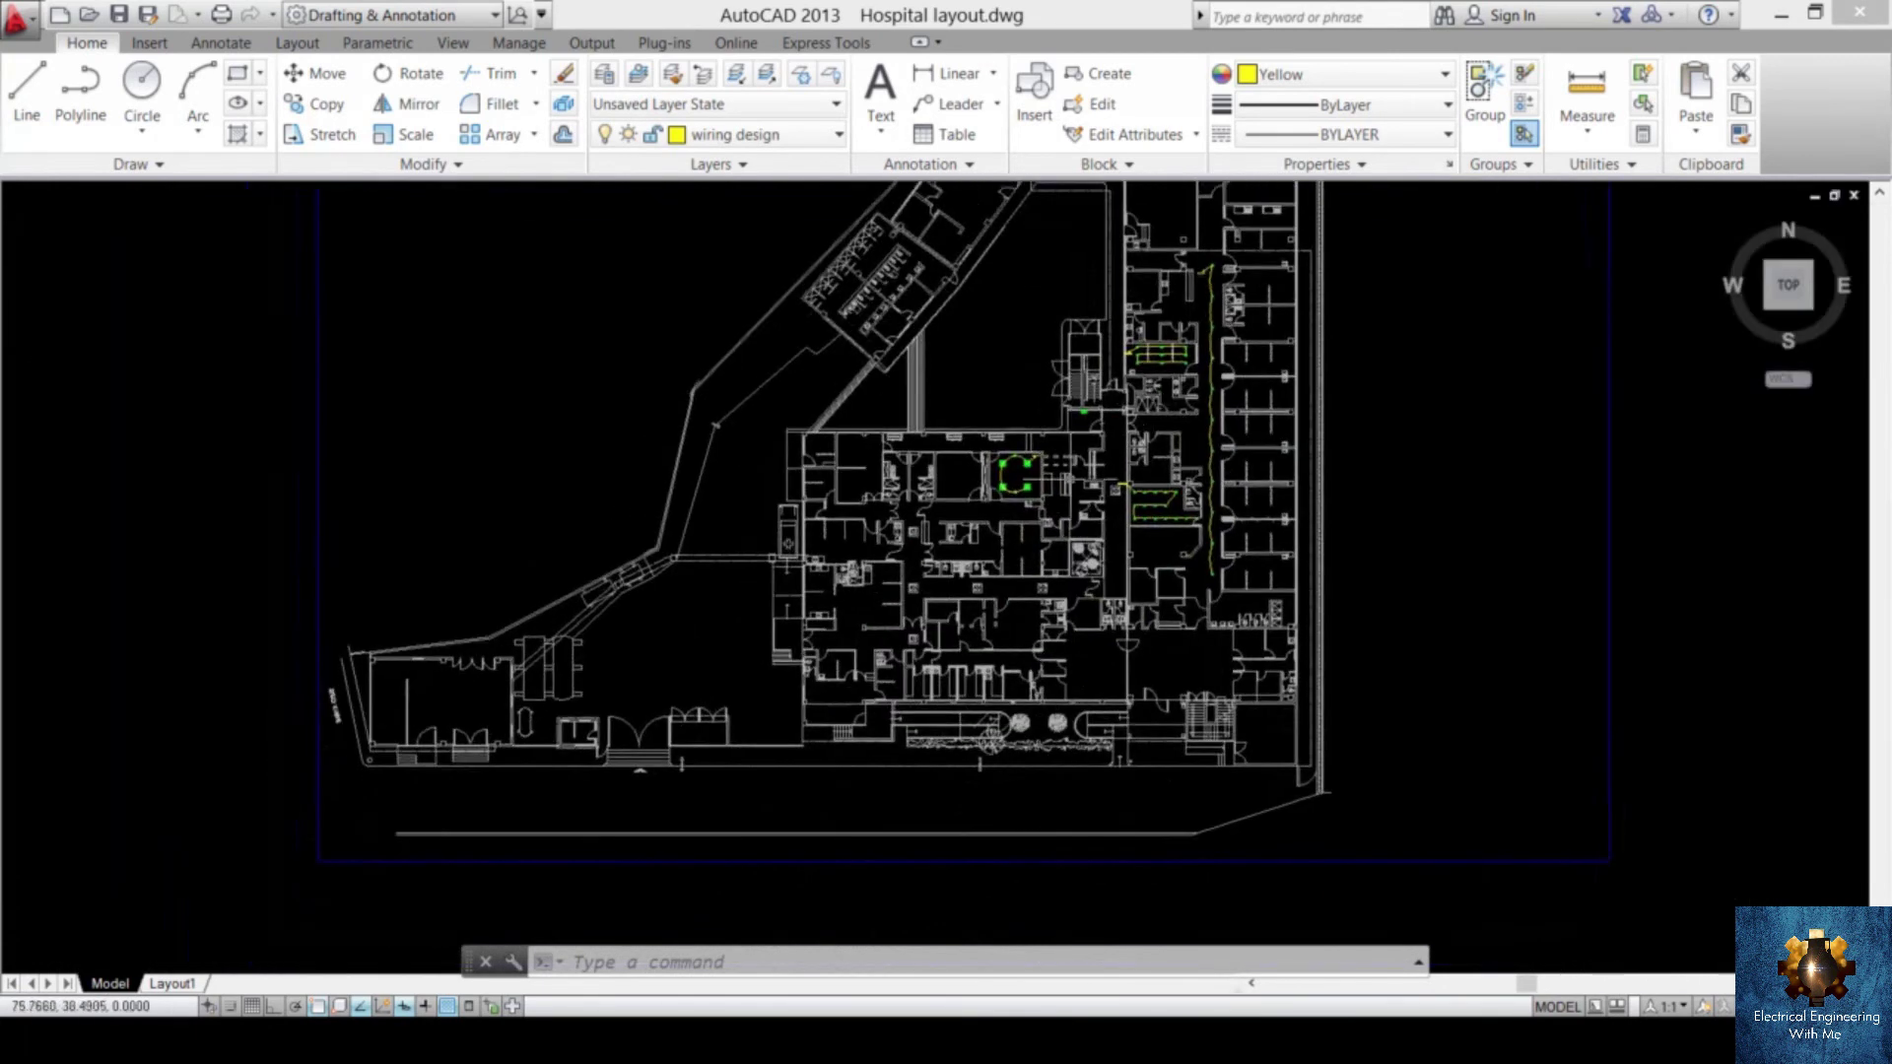
scroll(912, 557, up, 6)
scroll(912, 557, down, 9)
middle_drag(986, 492, 788, 640)
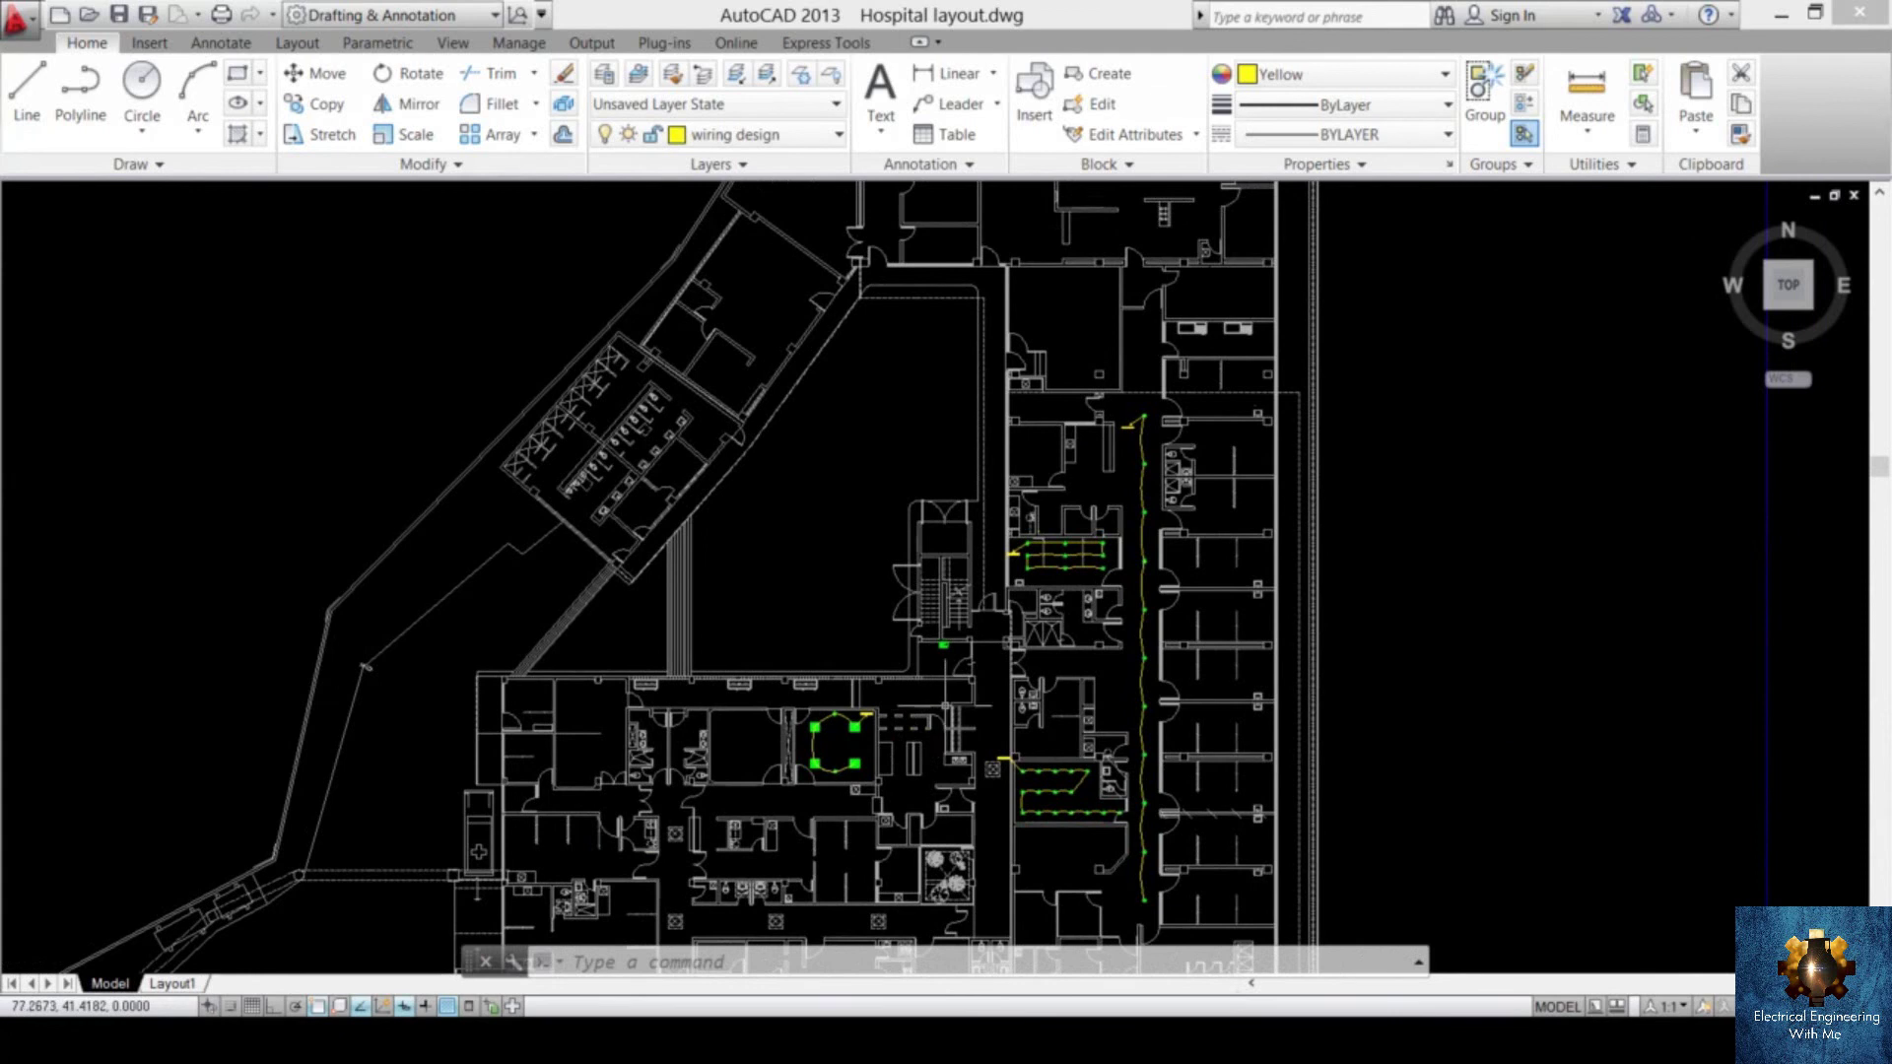
middle_drag(952, 704, 996, 631)
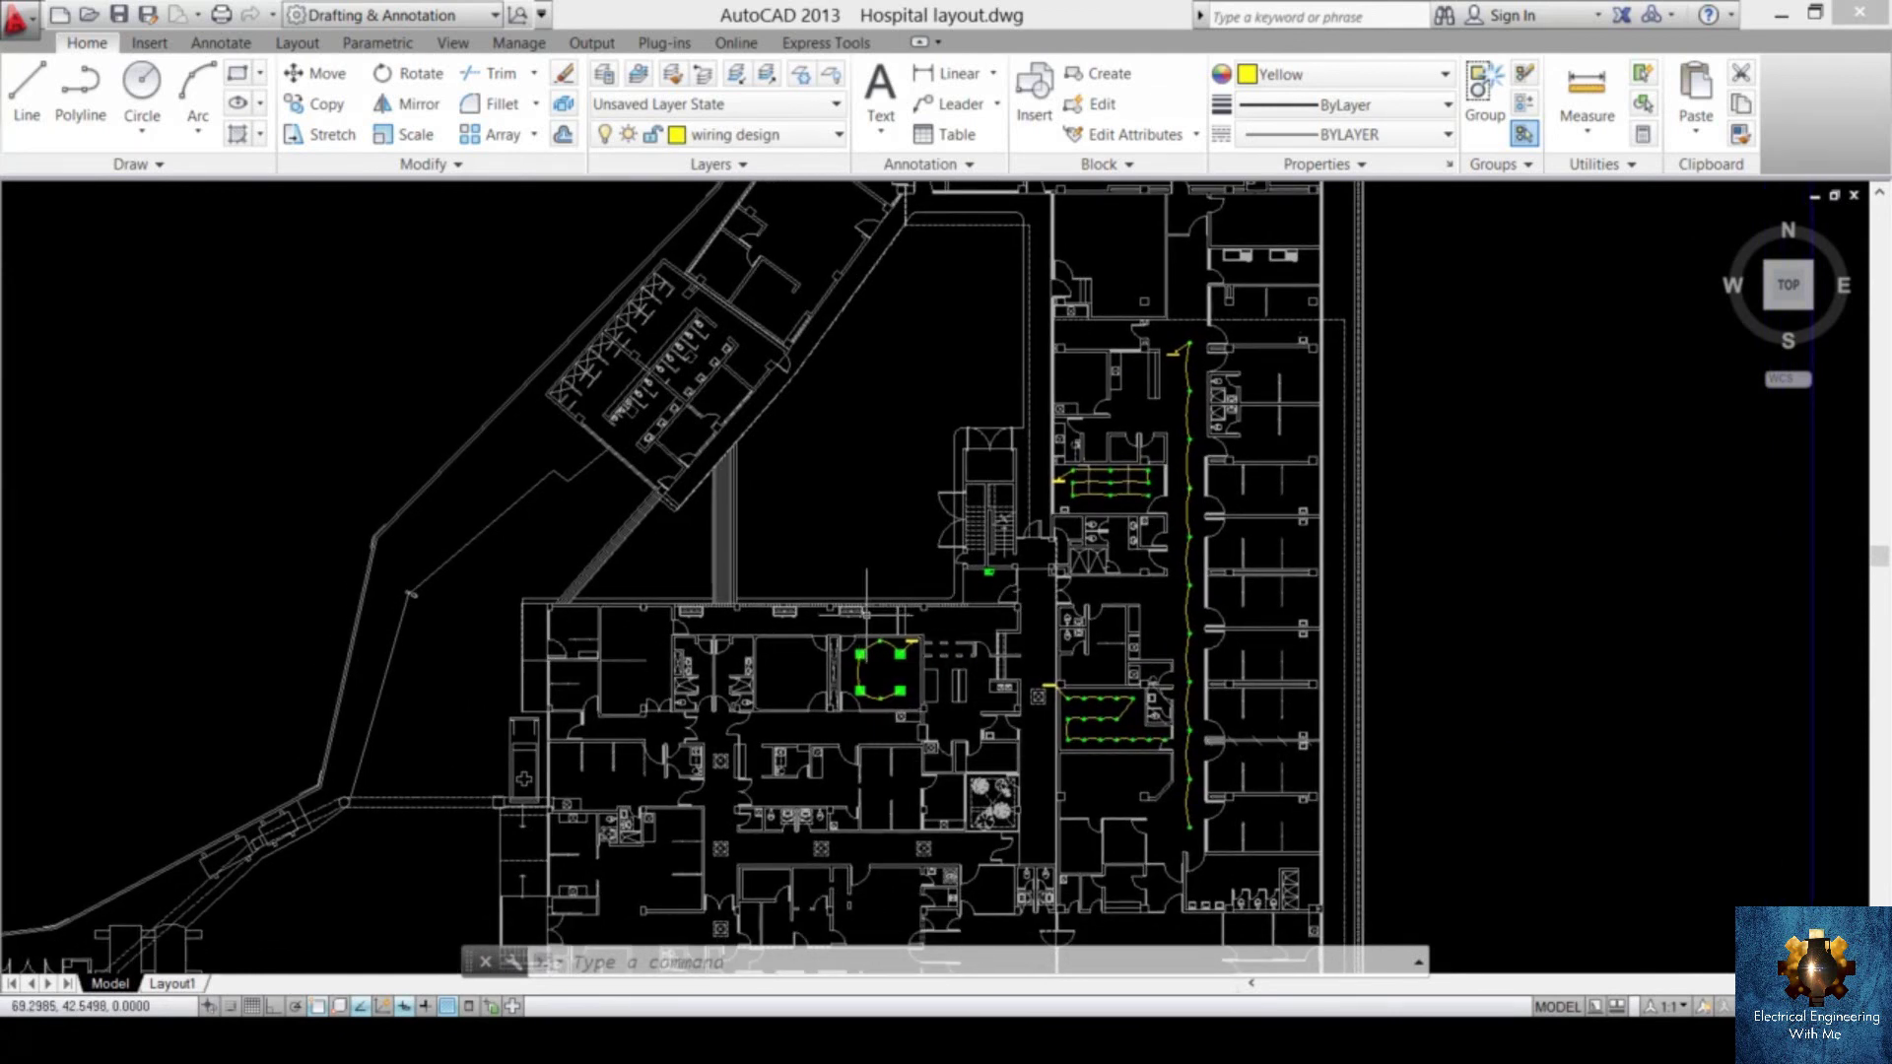
scroll(971, 581, up, 2)
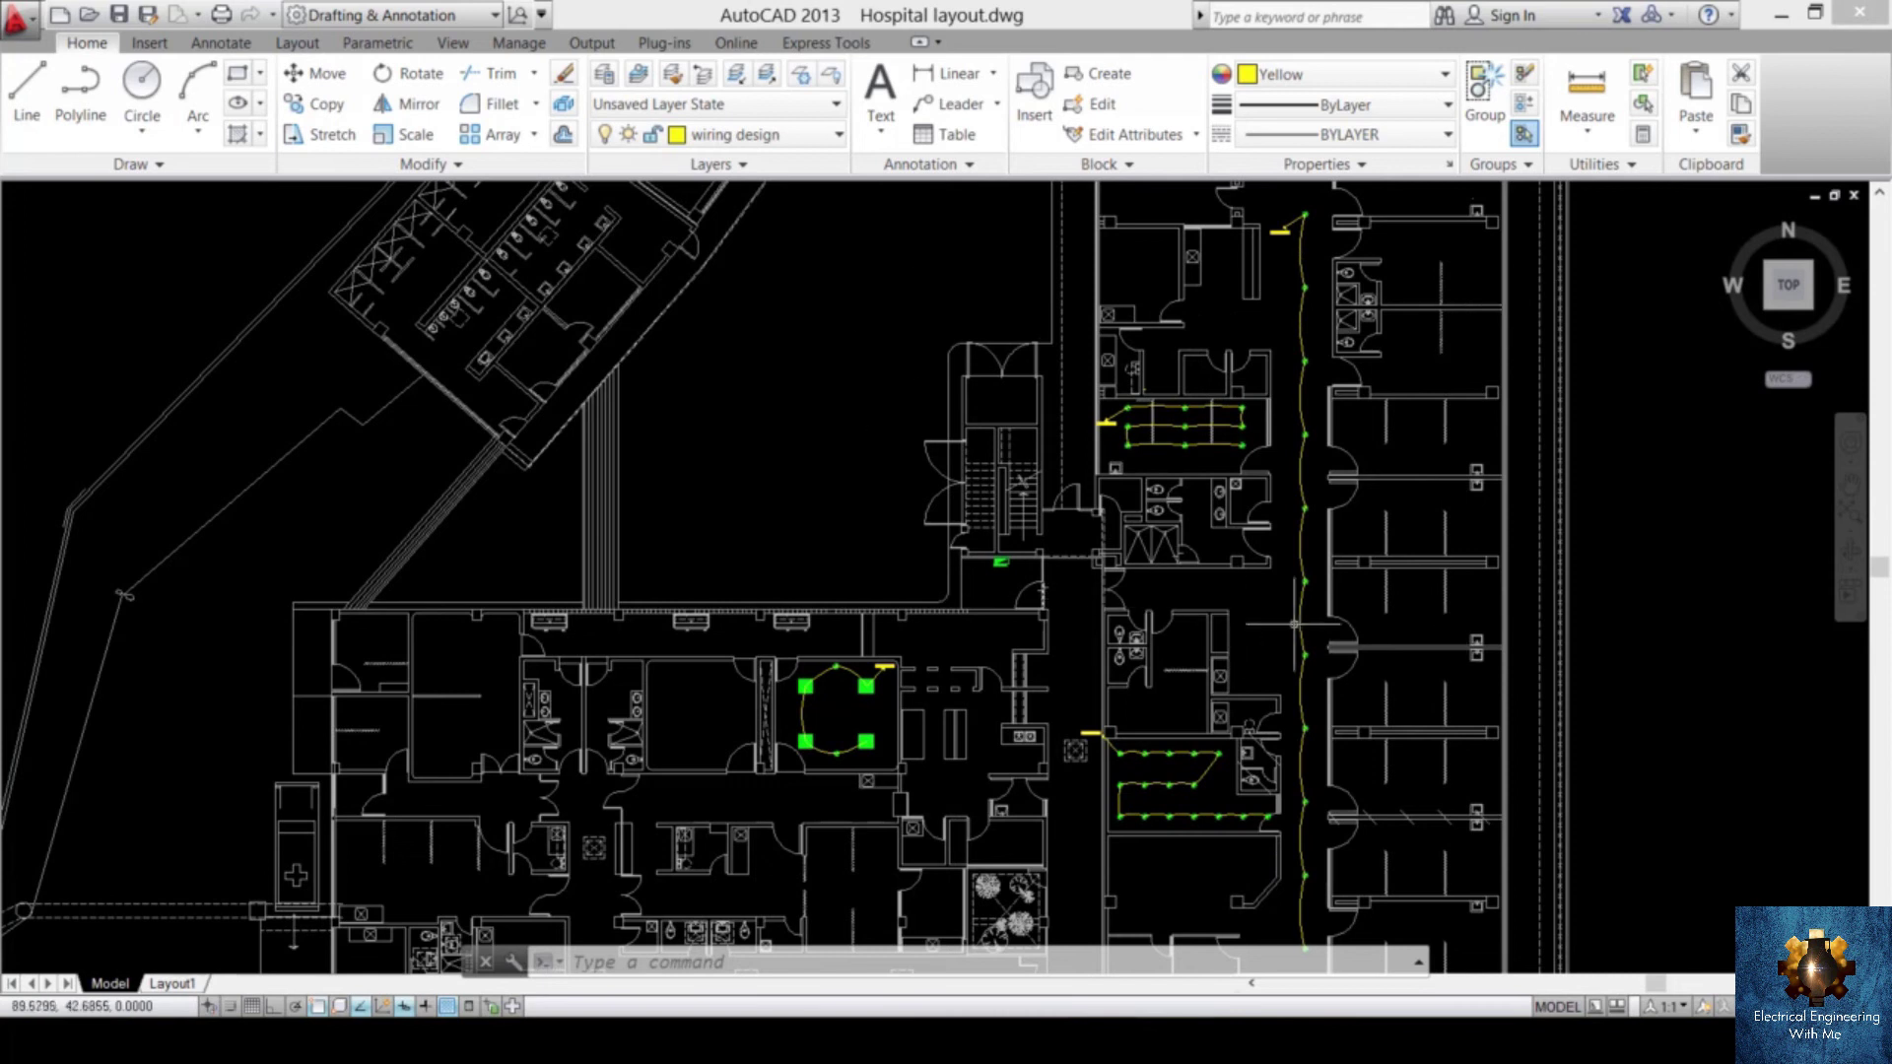
mouse_move(1298, 600)
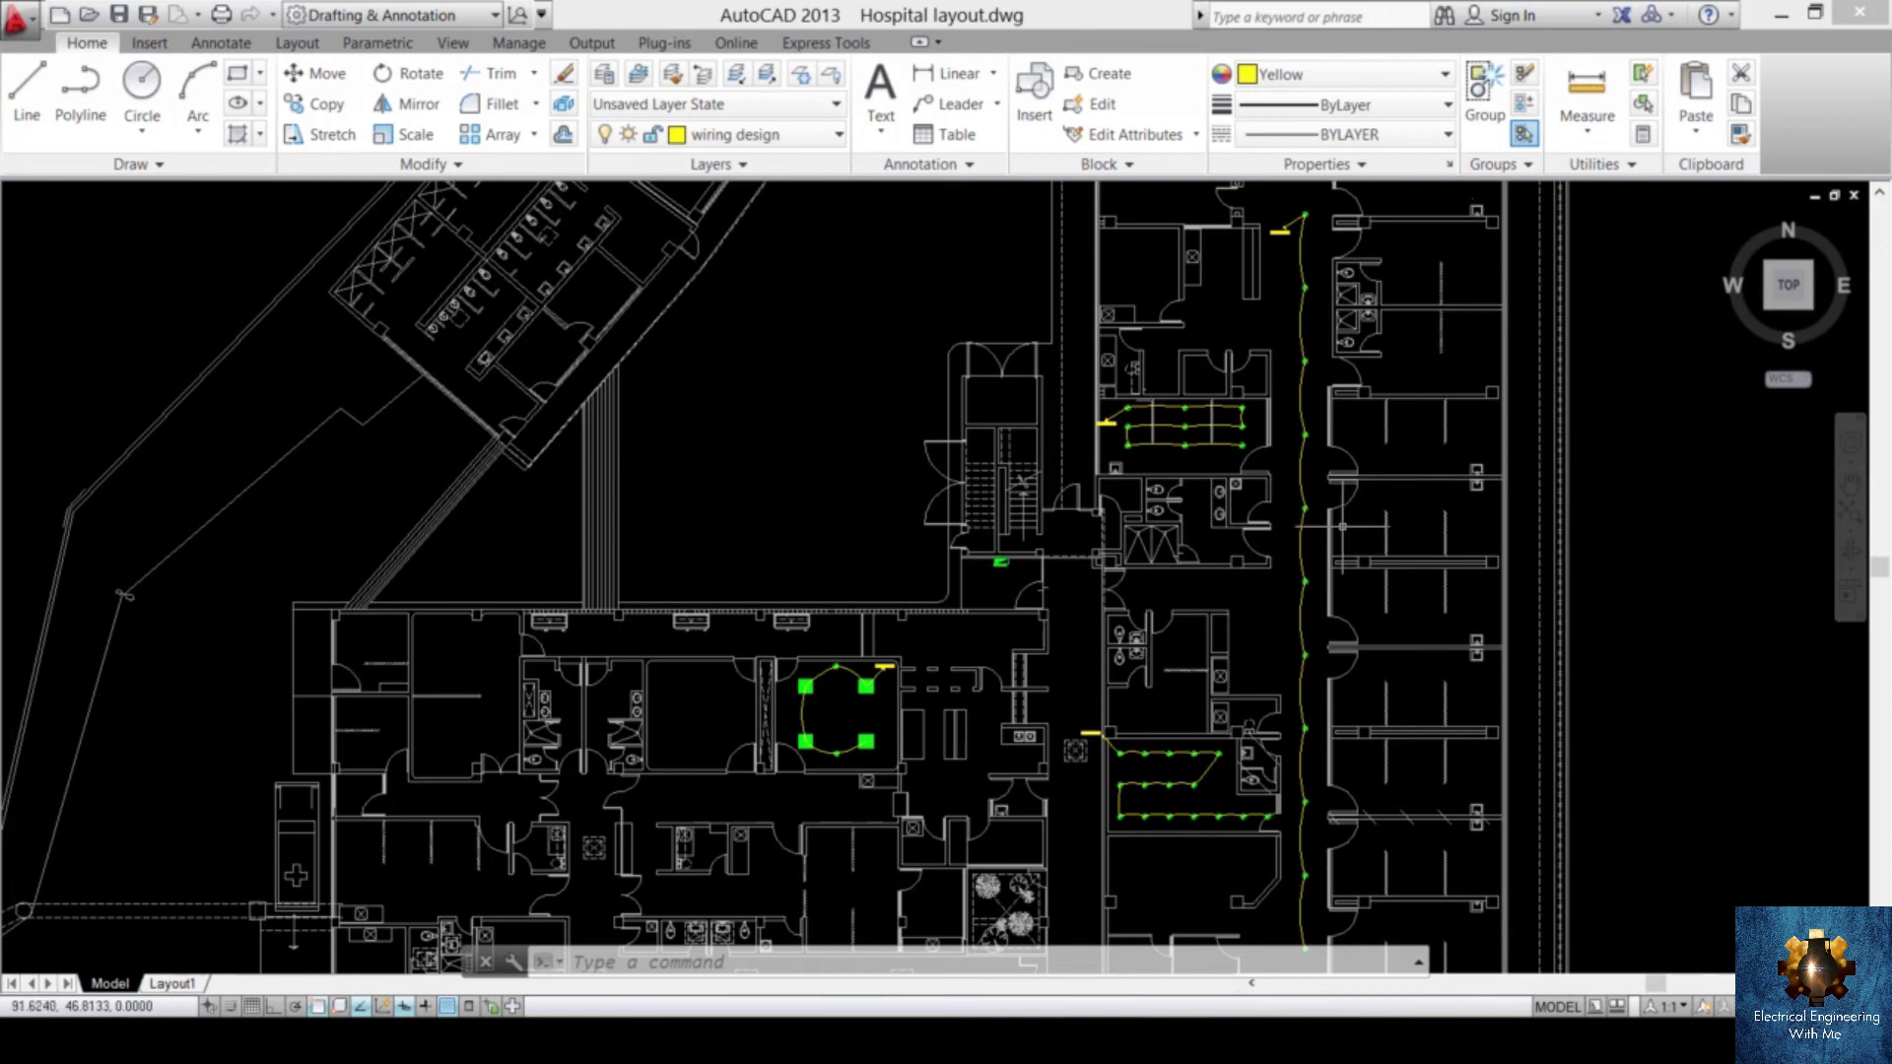
- Examine the nine-light room's S2-SM/LDP circuit and the long corridor lighting circuit beside it
scroll(1200, 442, up, 5)
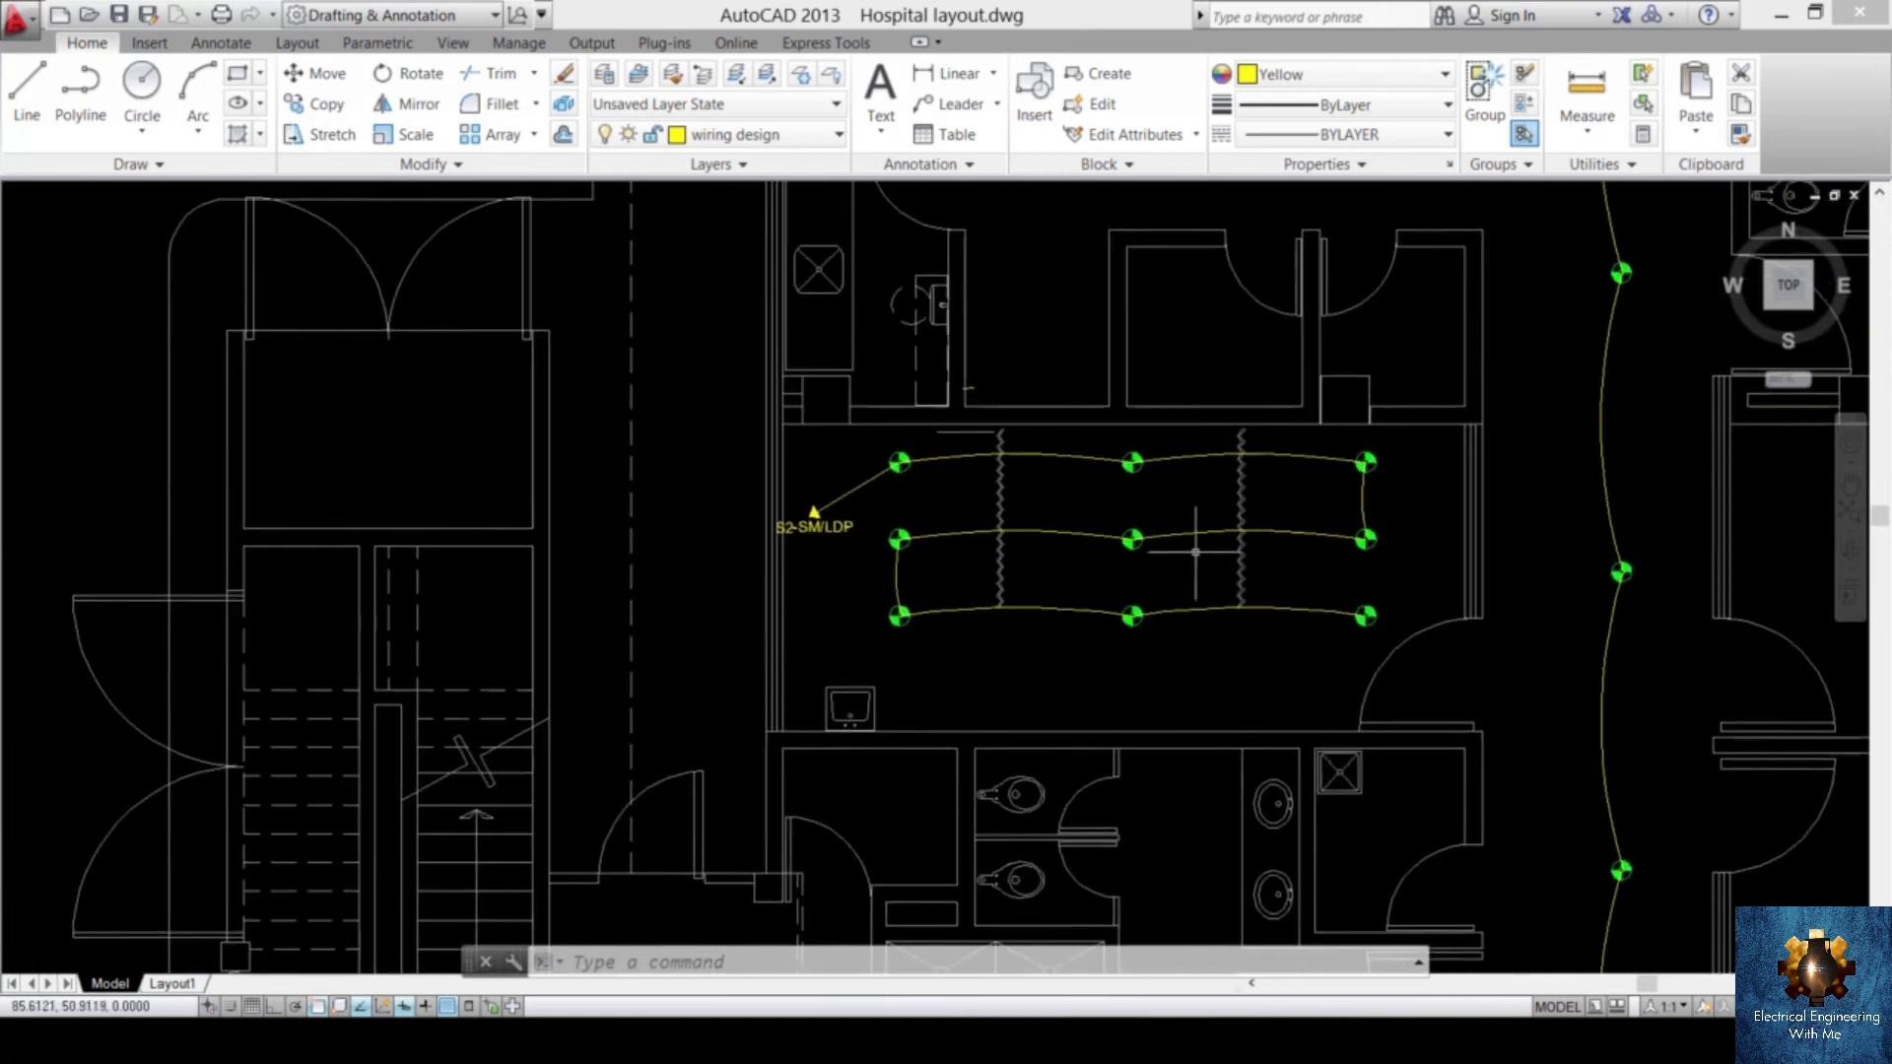
scroll(1195, 552, up, 2)
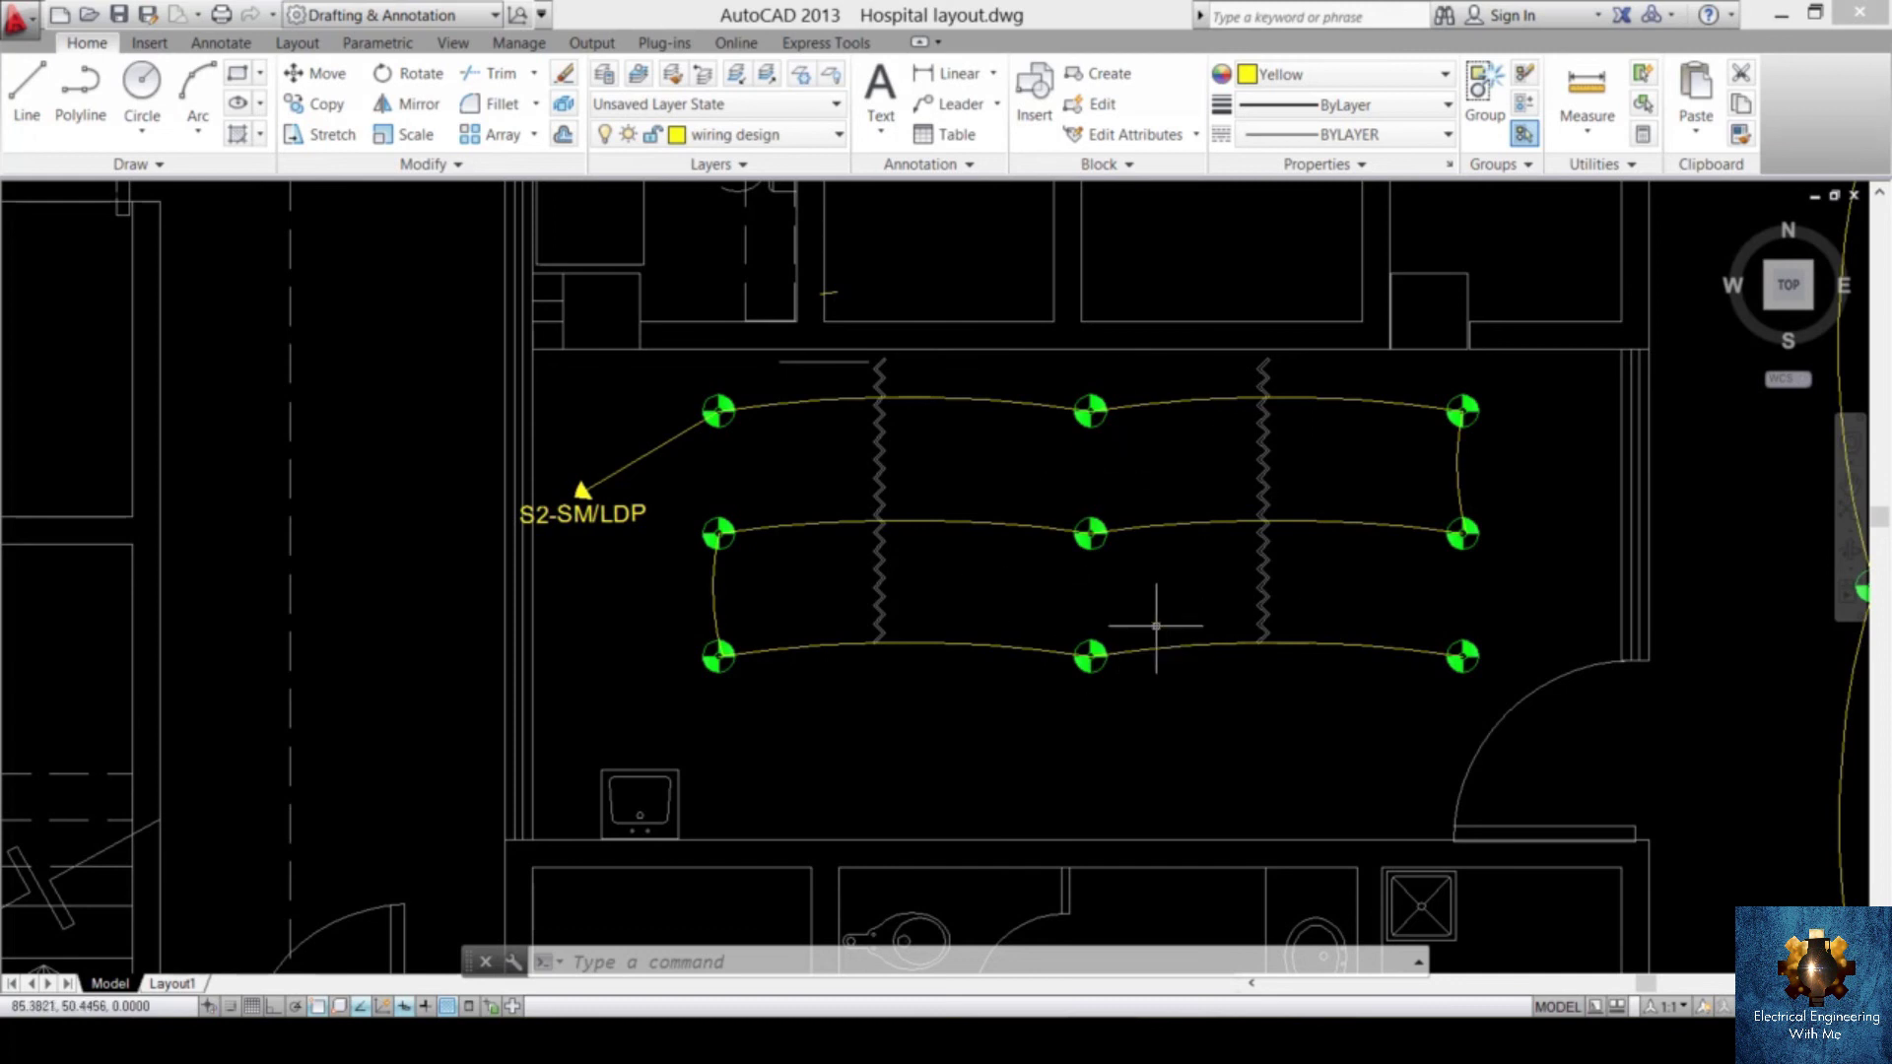
scroll(1254, 595, down, 5)
scroll(963, 456, up, 5)
scroll(1163, 430, down, 4)
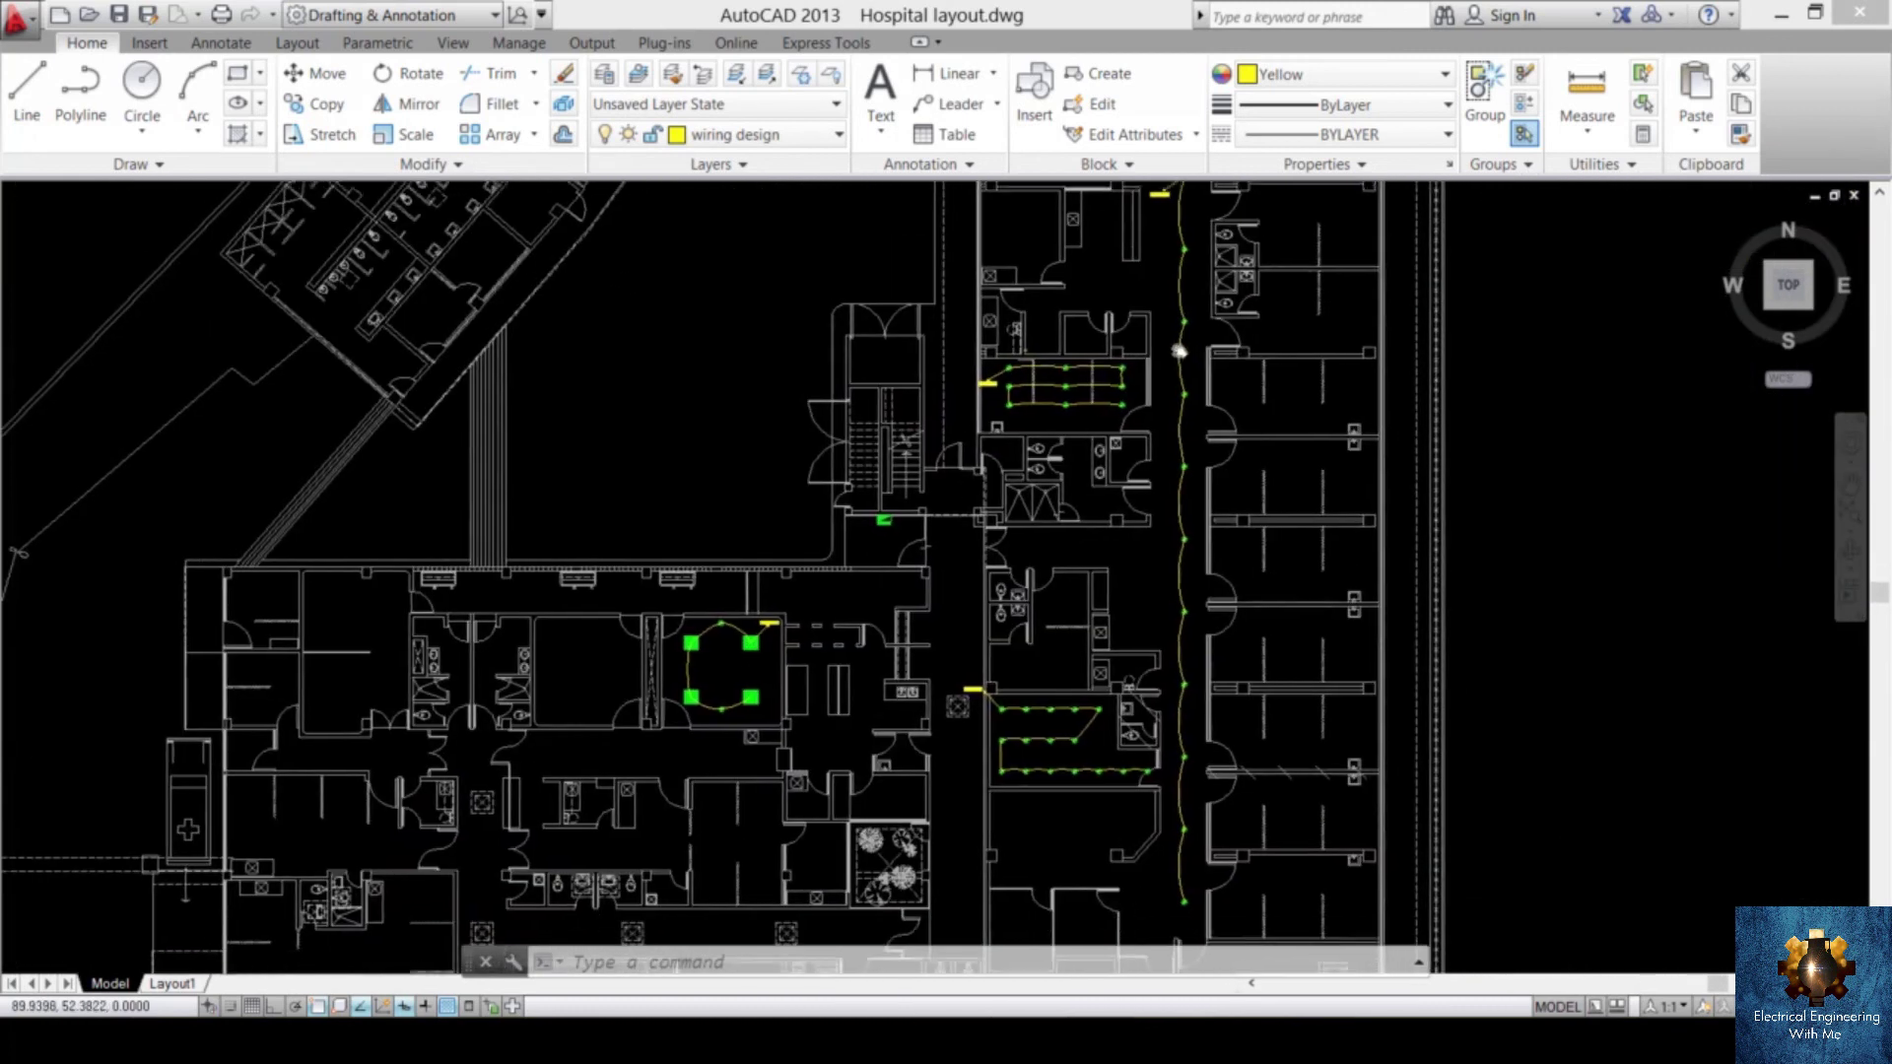
scroll(1144, 286, down, 3)
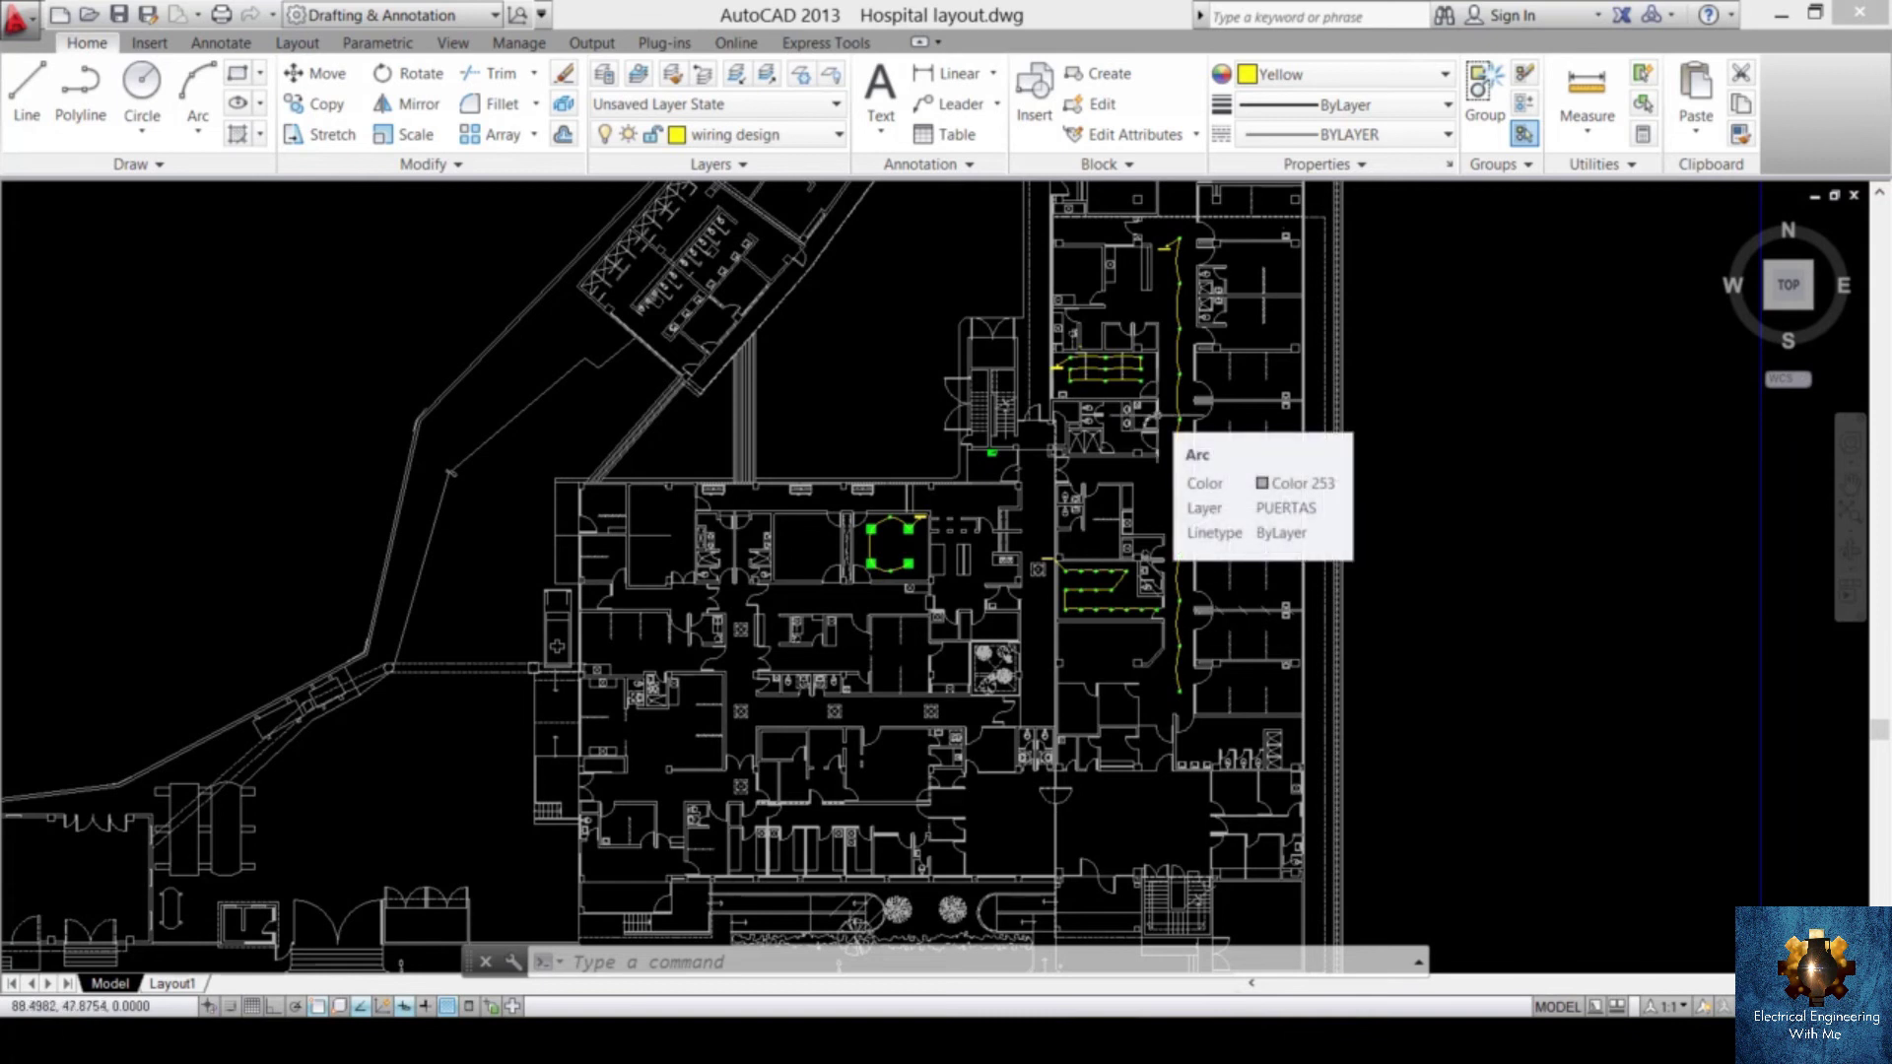
mouse_move(1173, 392)
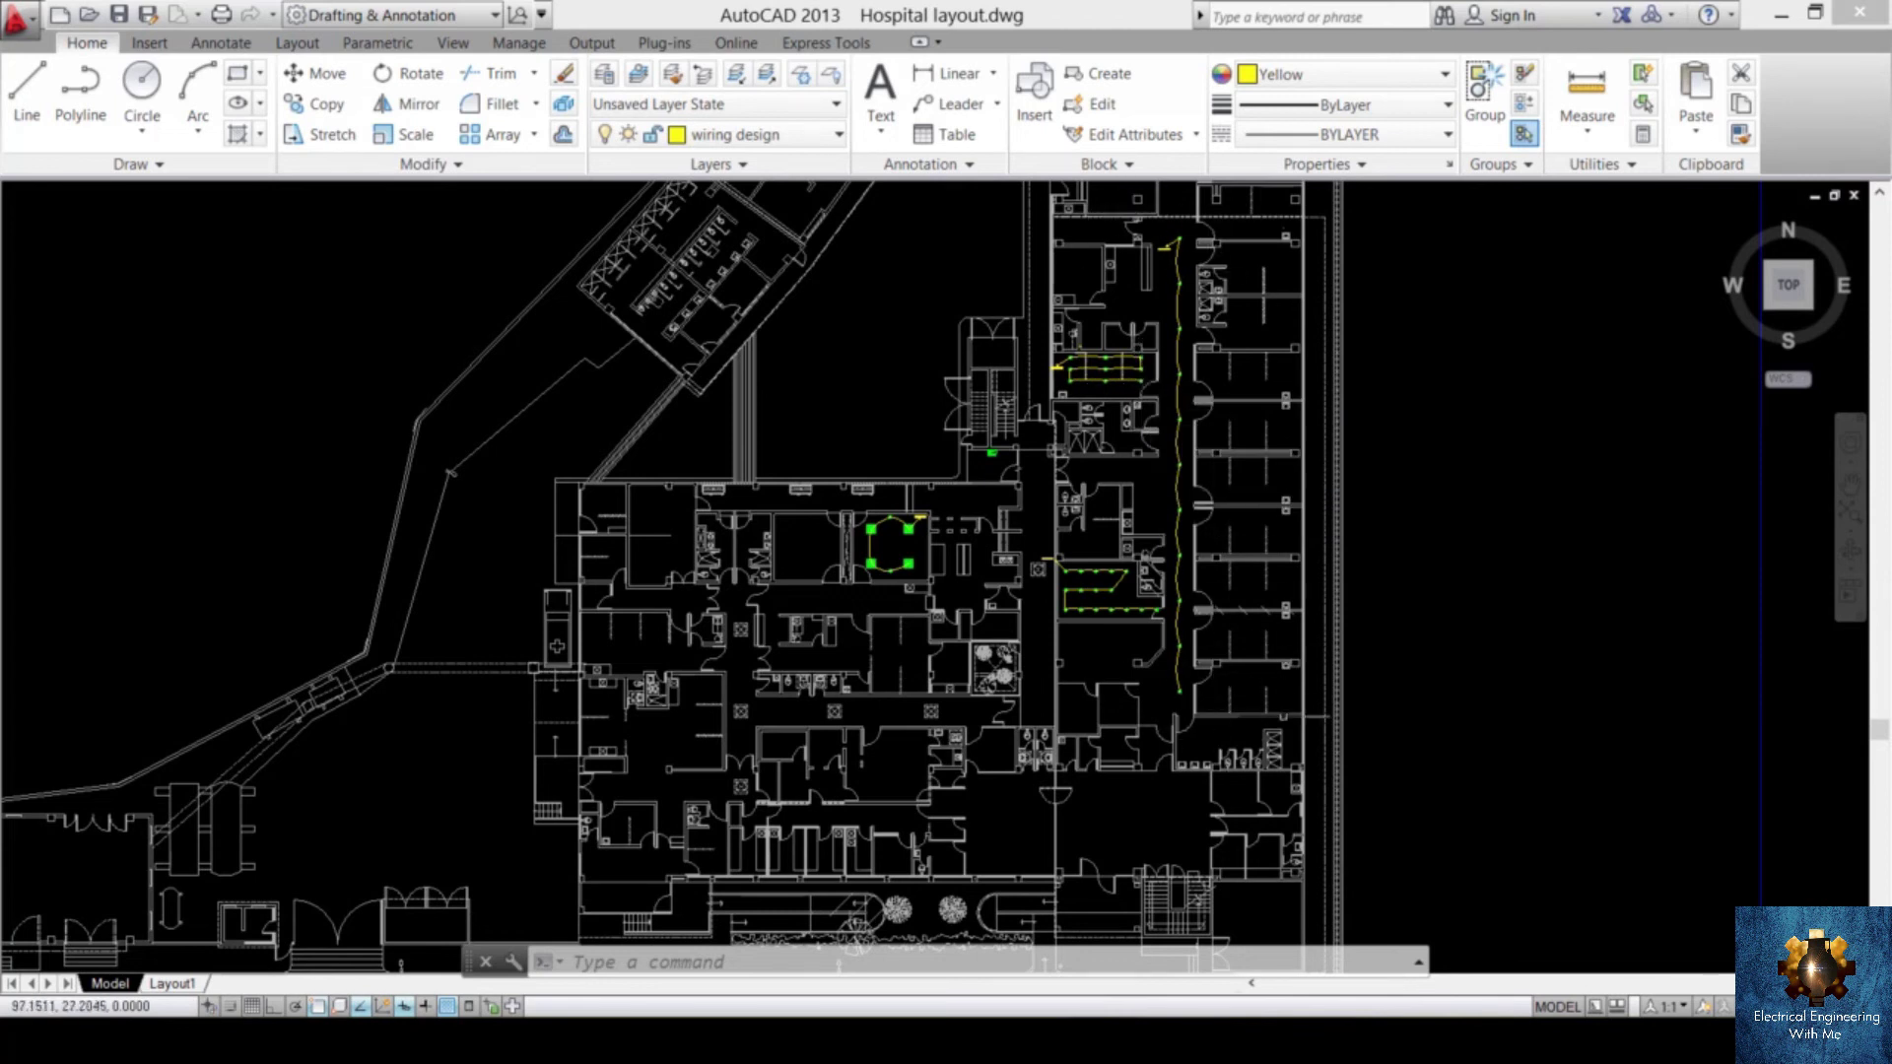
scroll(1214, 678, up, 5)
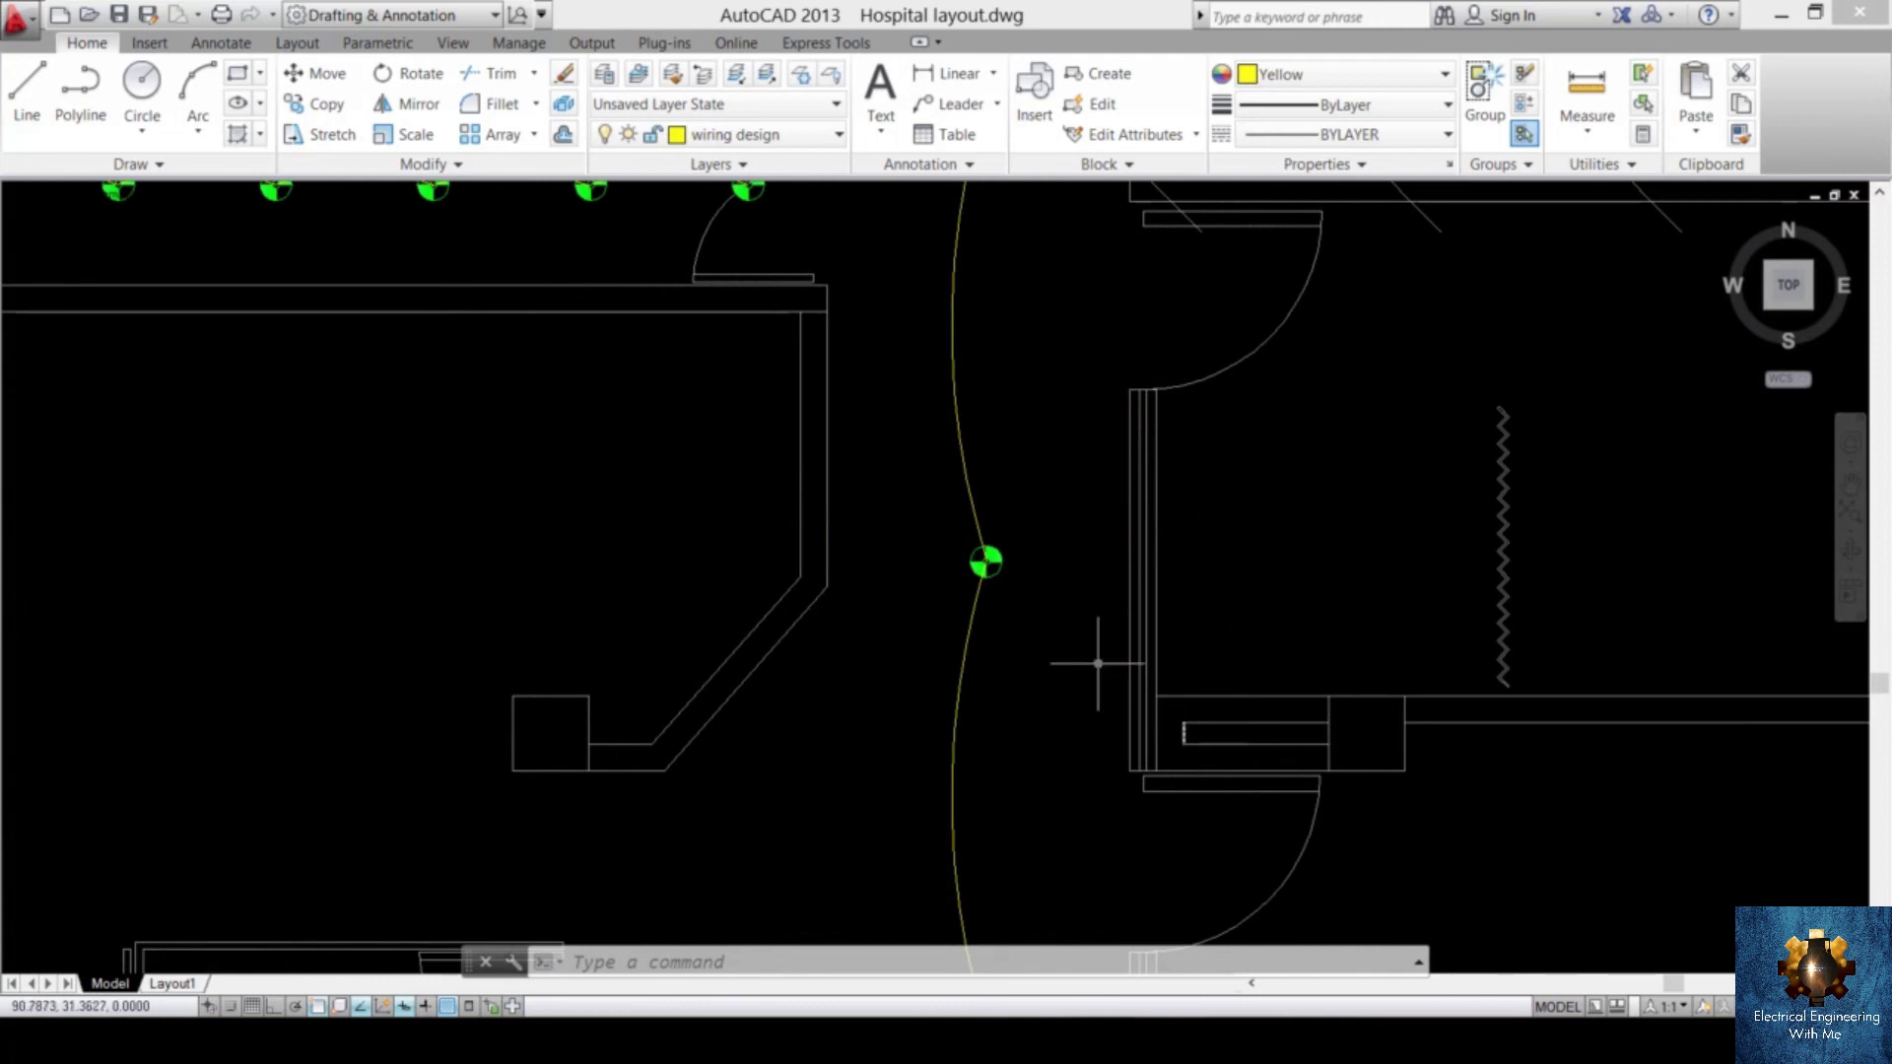
scroll(1098, 664, down, 5)
scroll(1098, 663, up, 6)
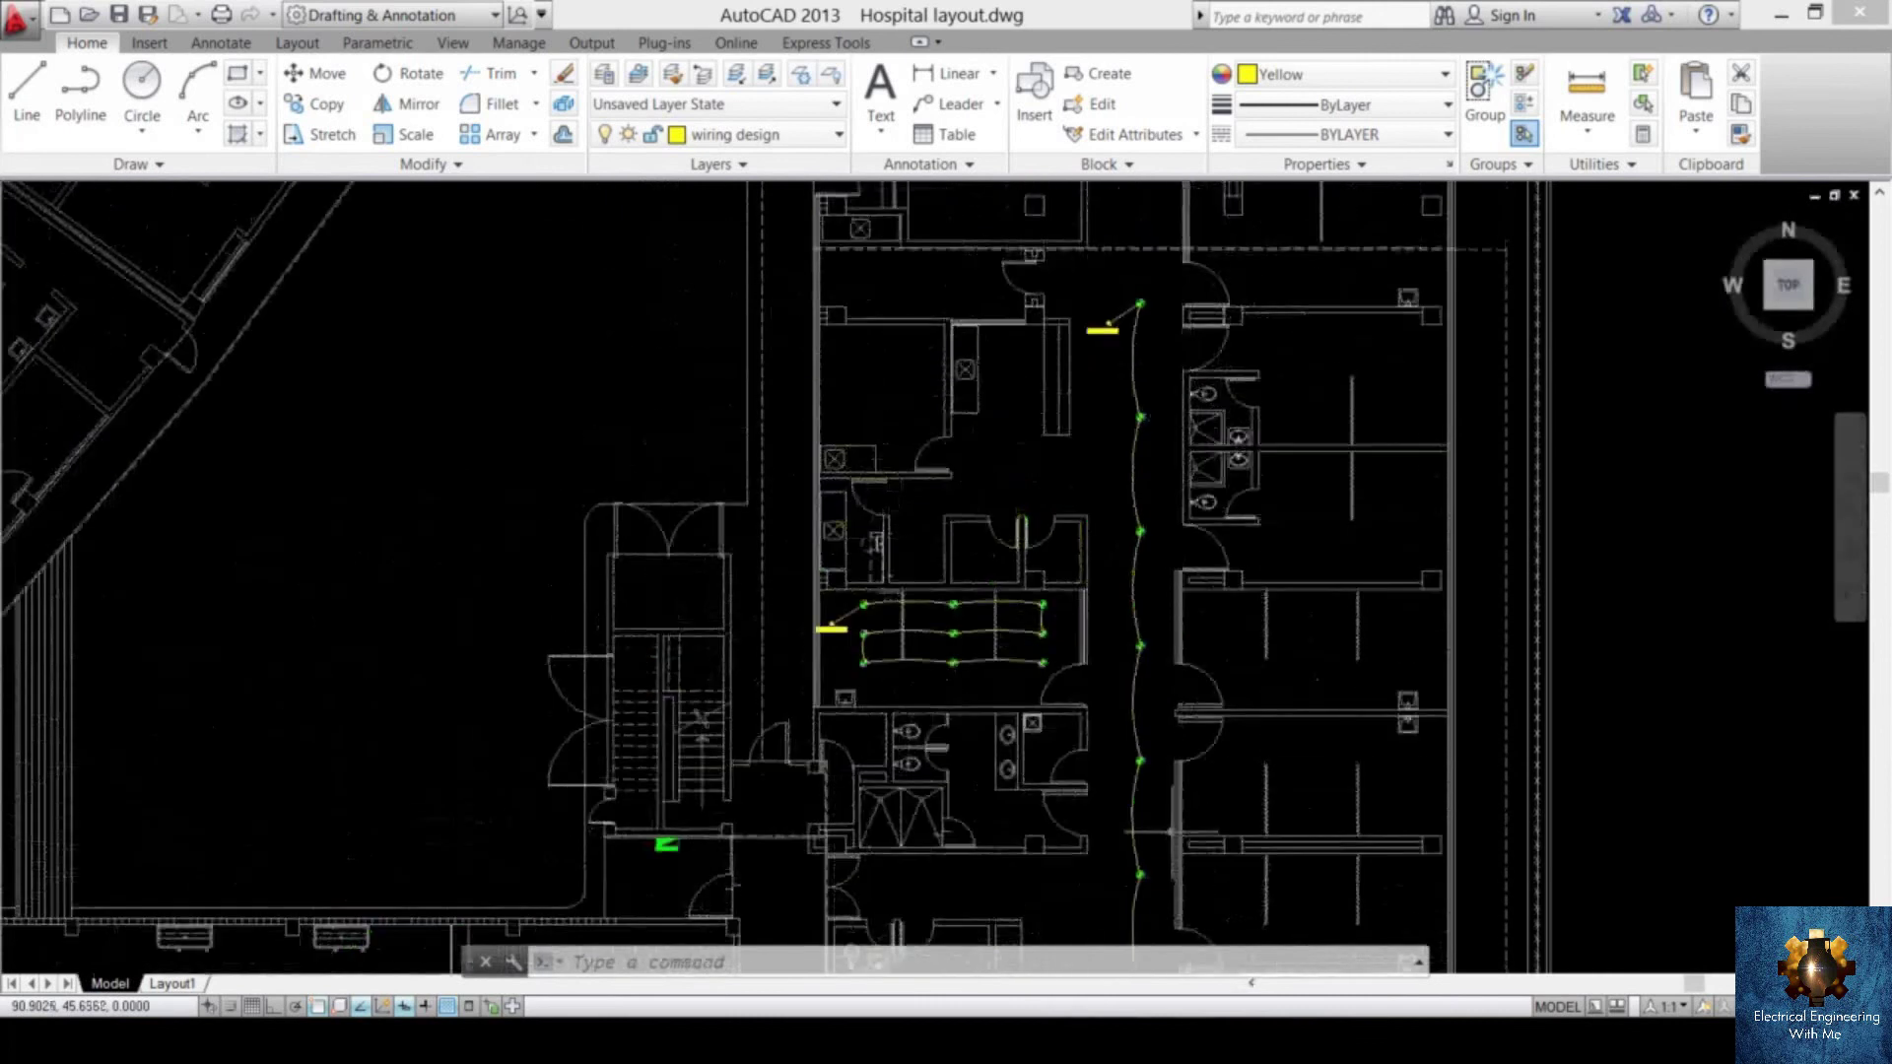
scroll(1222, 394, up, 6)
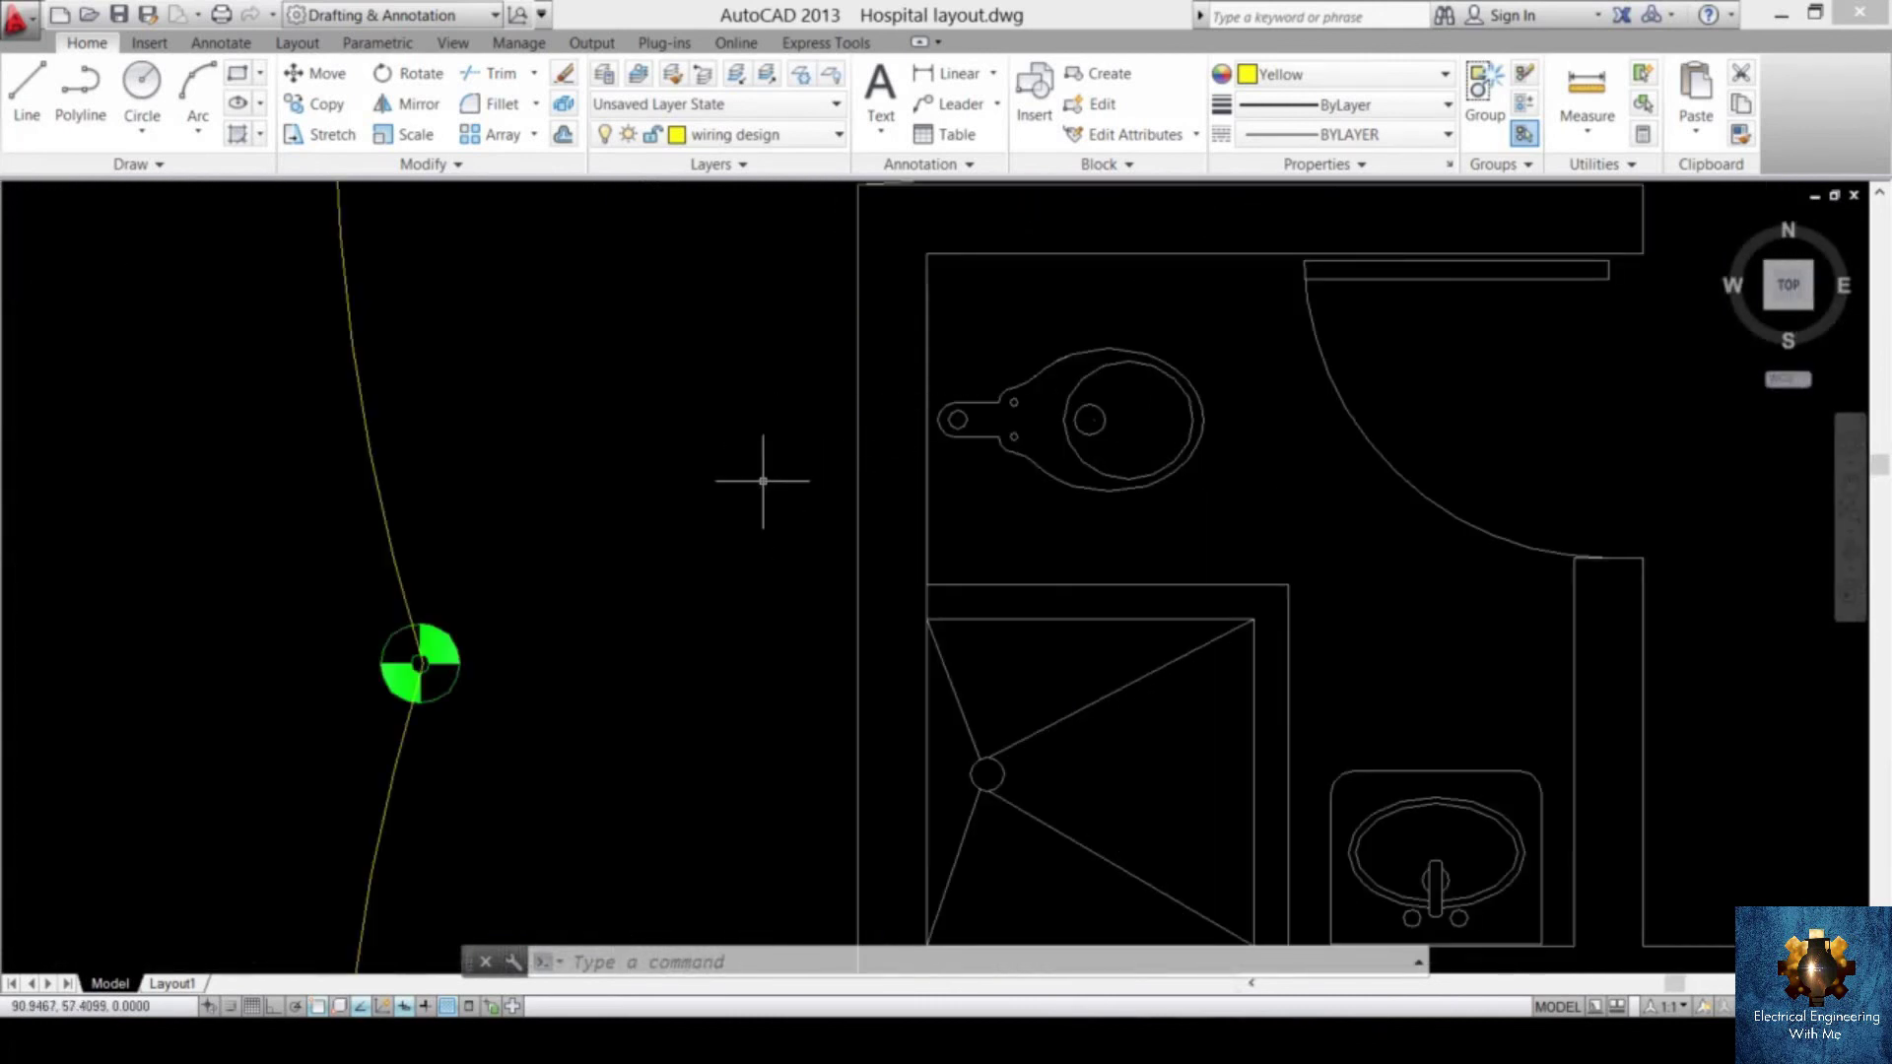
scroll(774, 490, down, 10)
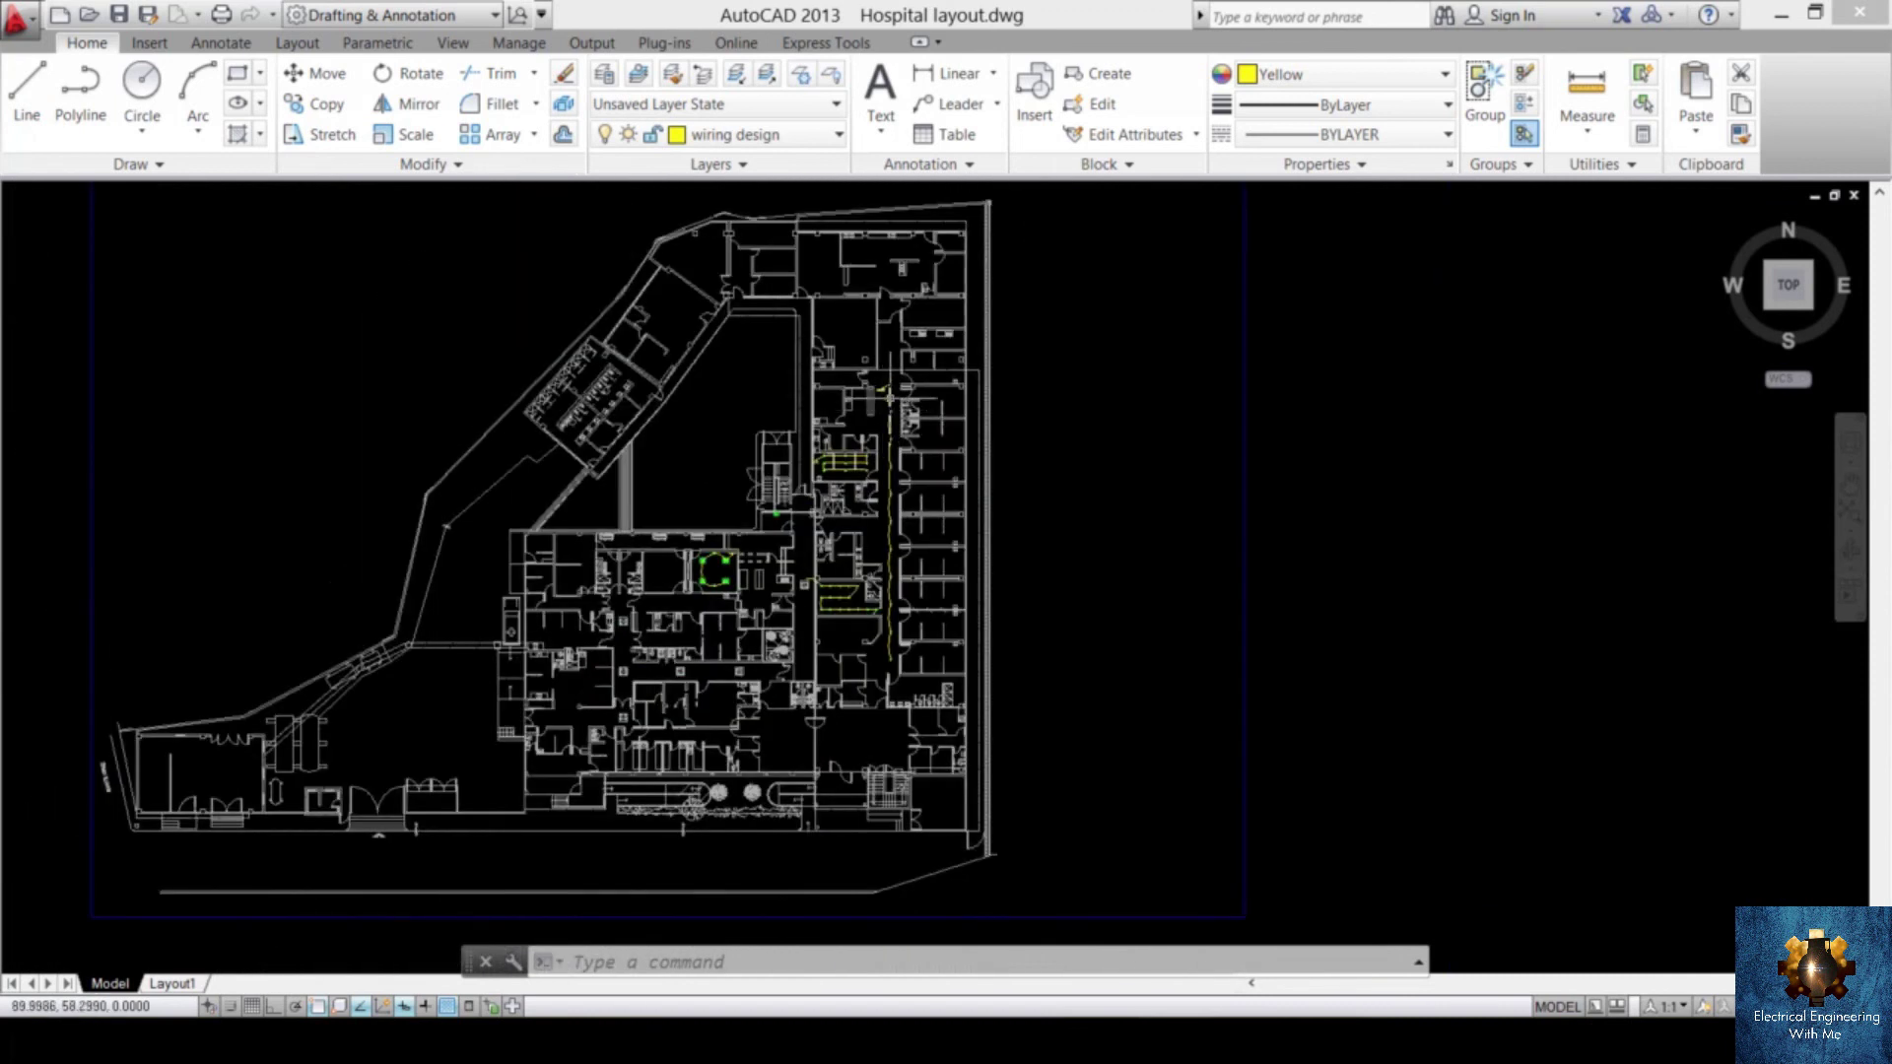
scroll(865, 498, up, 5)
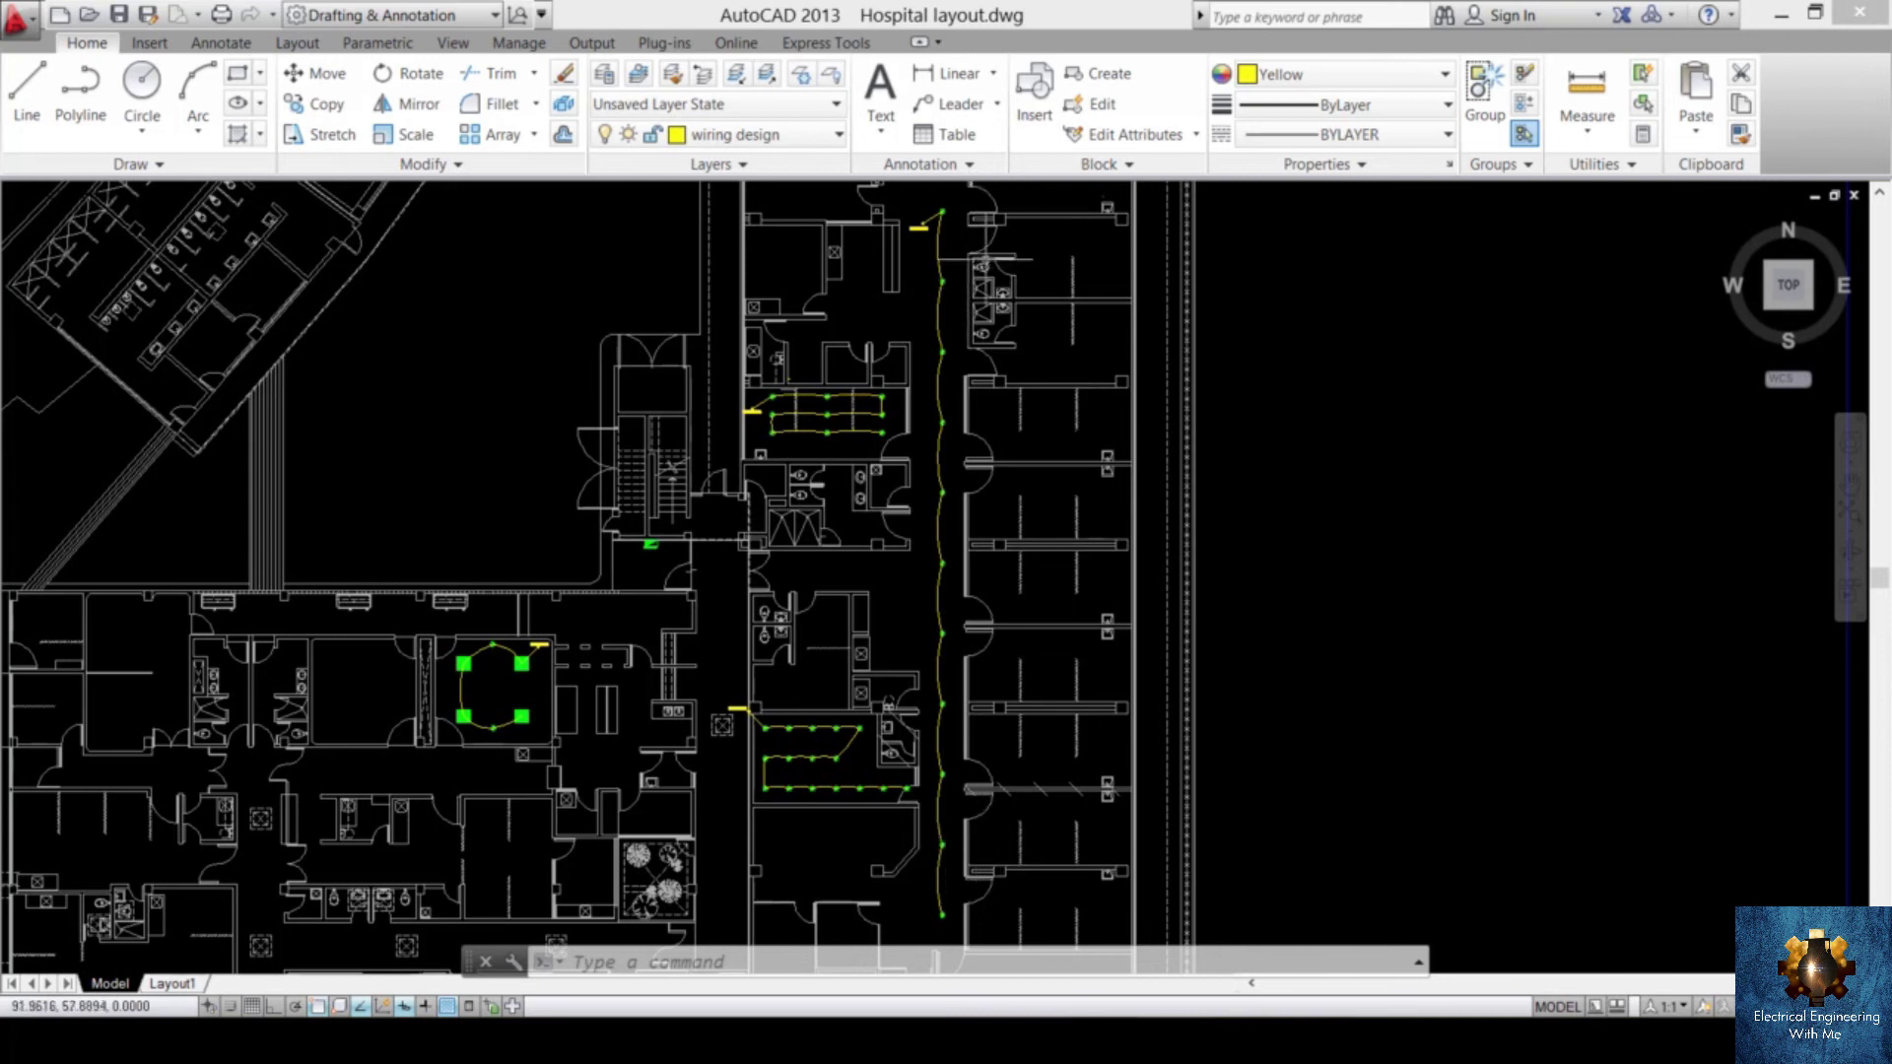
mouse_move(986, 262)
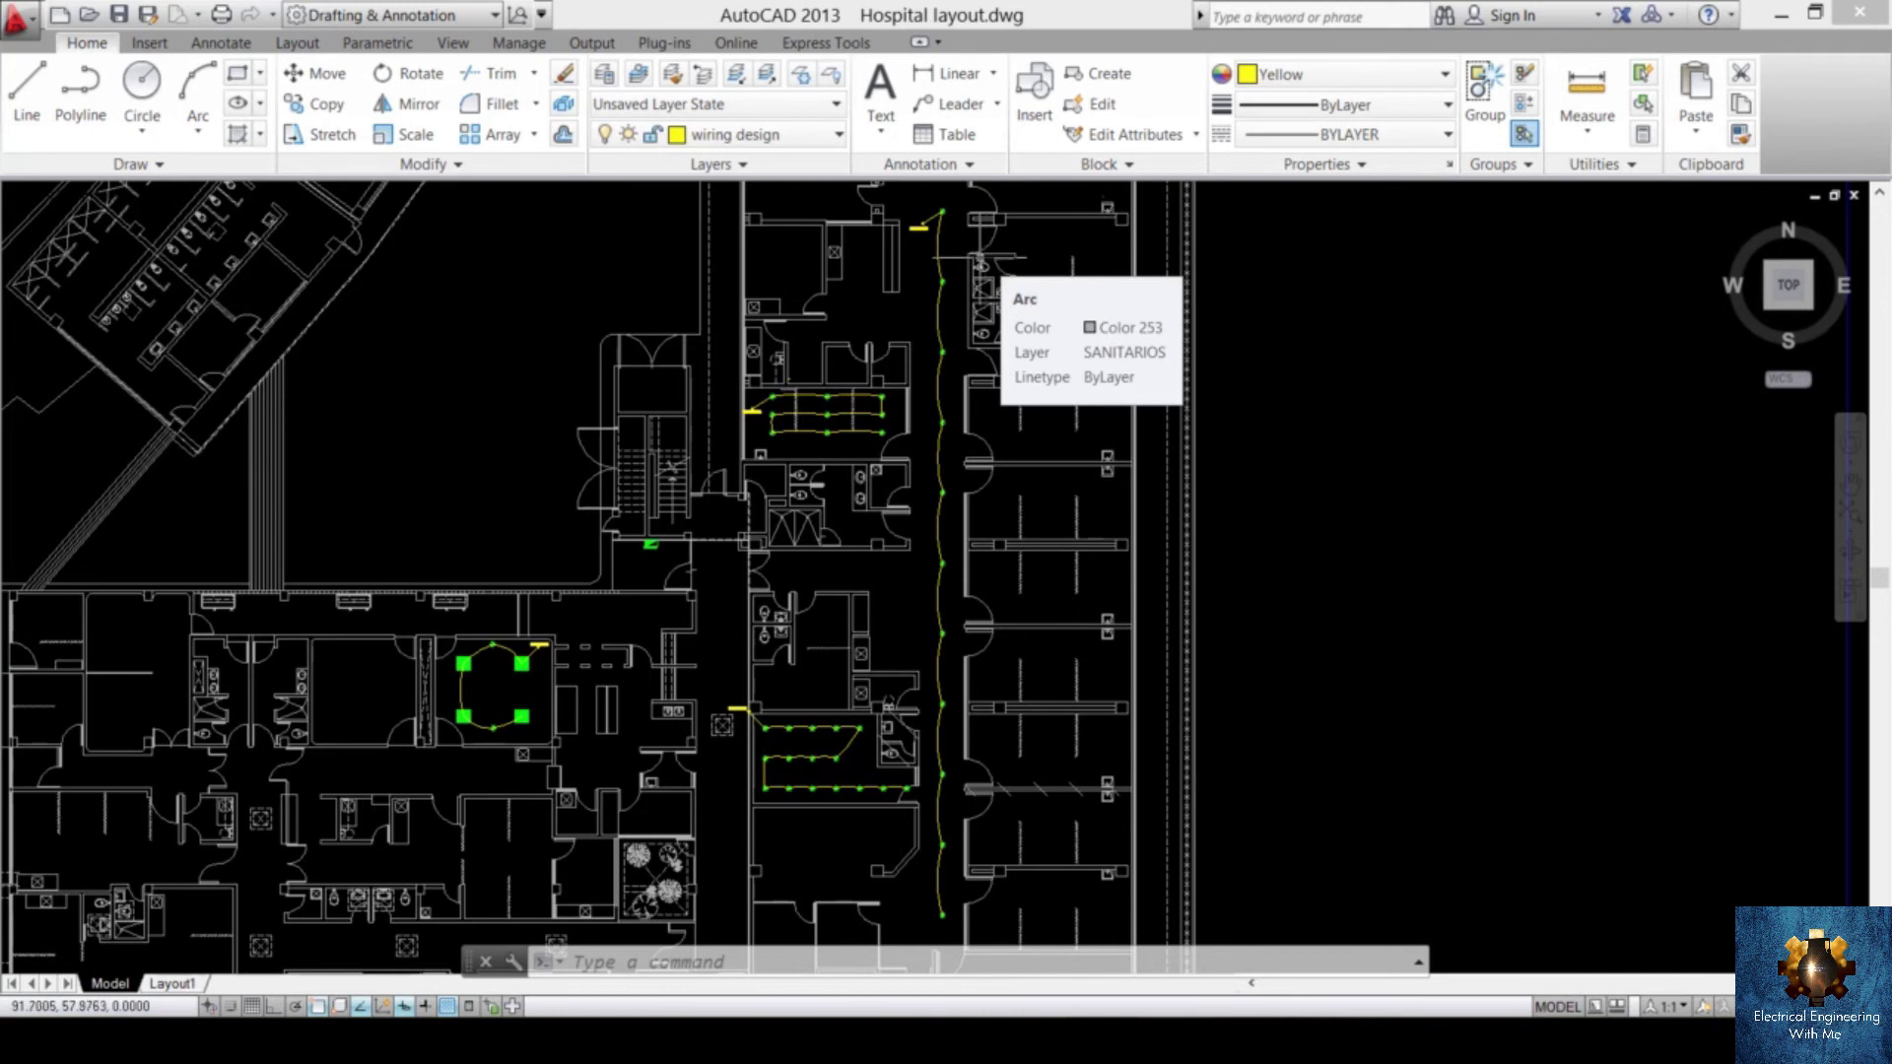
- Examine the three-row room's S4-SM/LDP circuit, following the wiring between its lights to the home-run arrow
scroll(747, 825, up, 4)
scroll(1040, 627, up, 4)
middle_drag(1035, 634, 1174, 570)
scroll(1187, 528, down, 4)
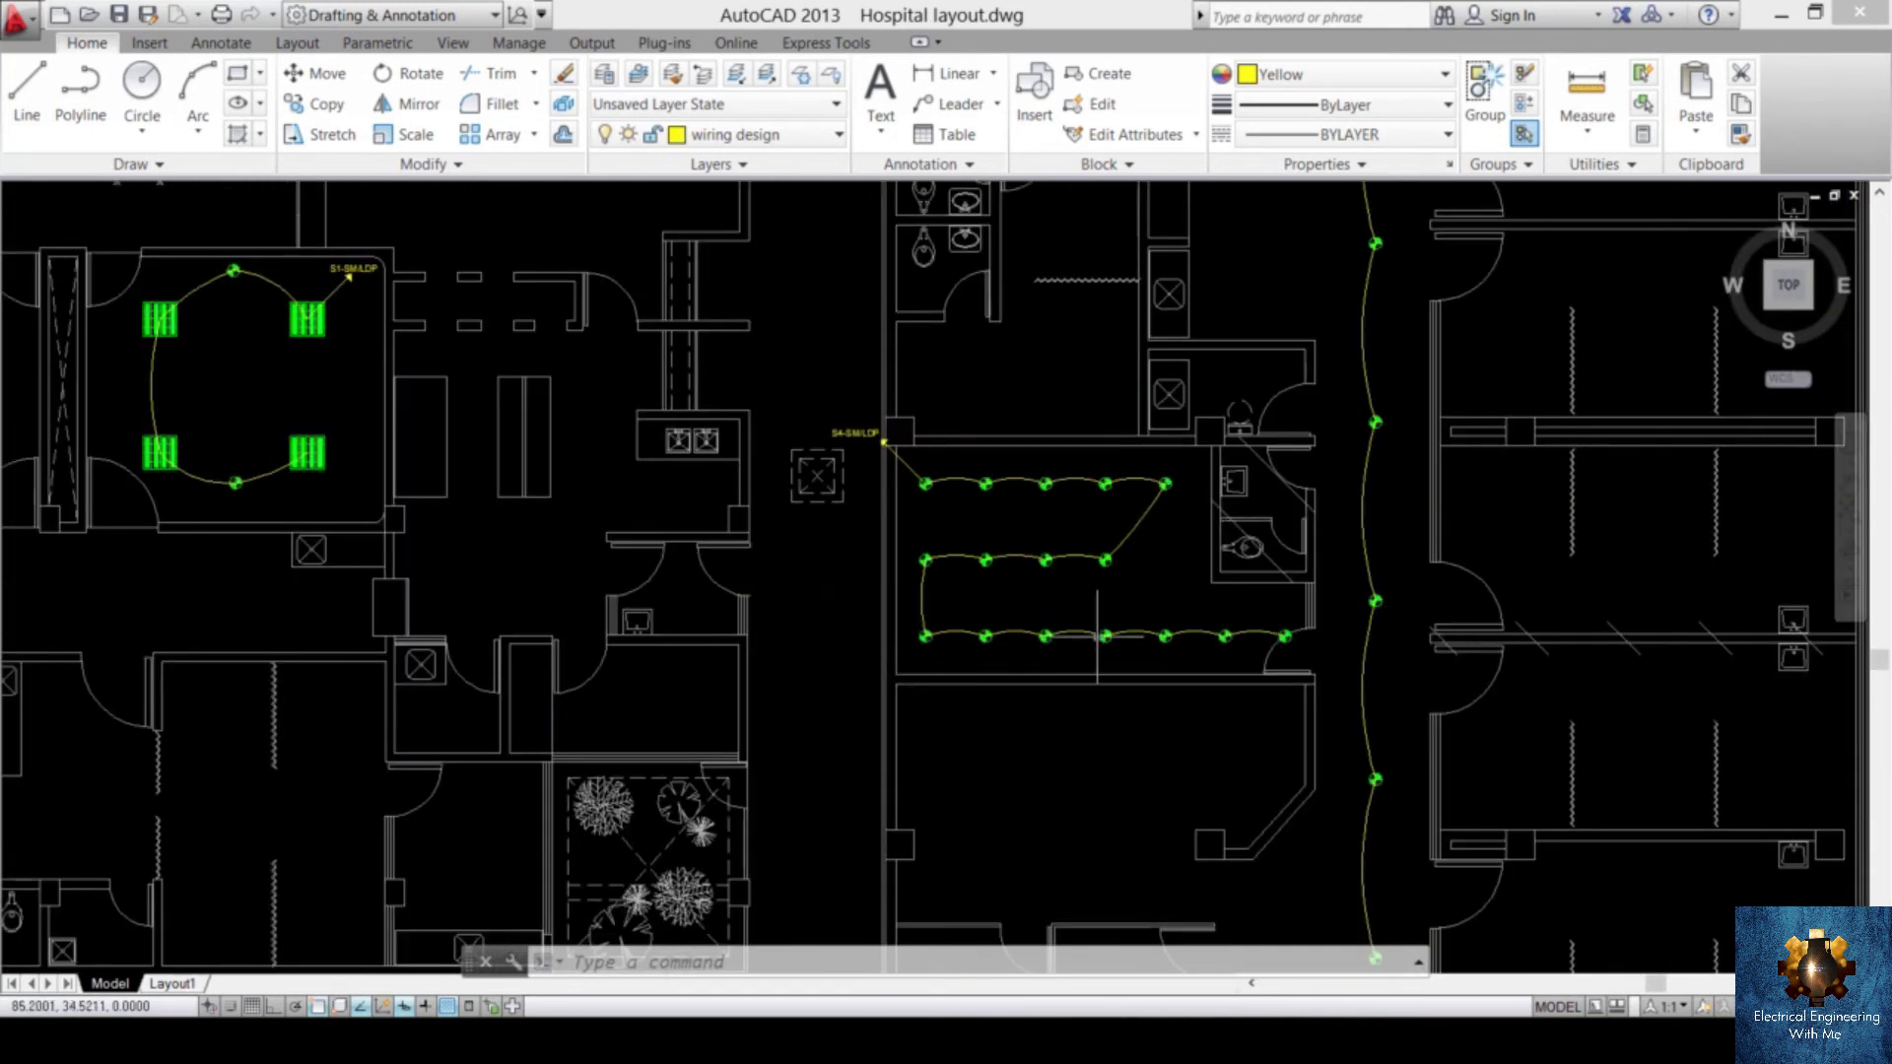
scroll(1097, 636, down, 2)
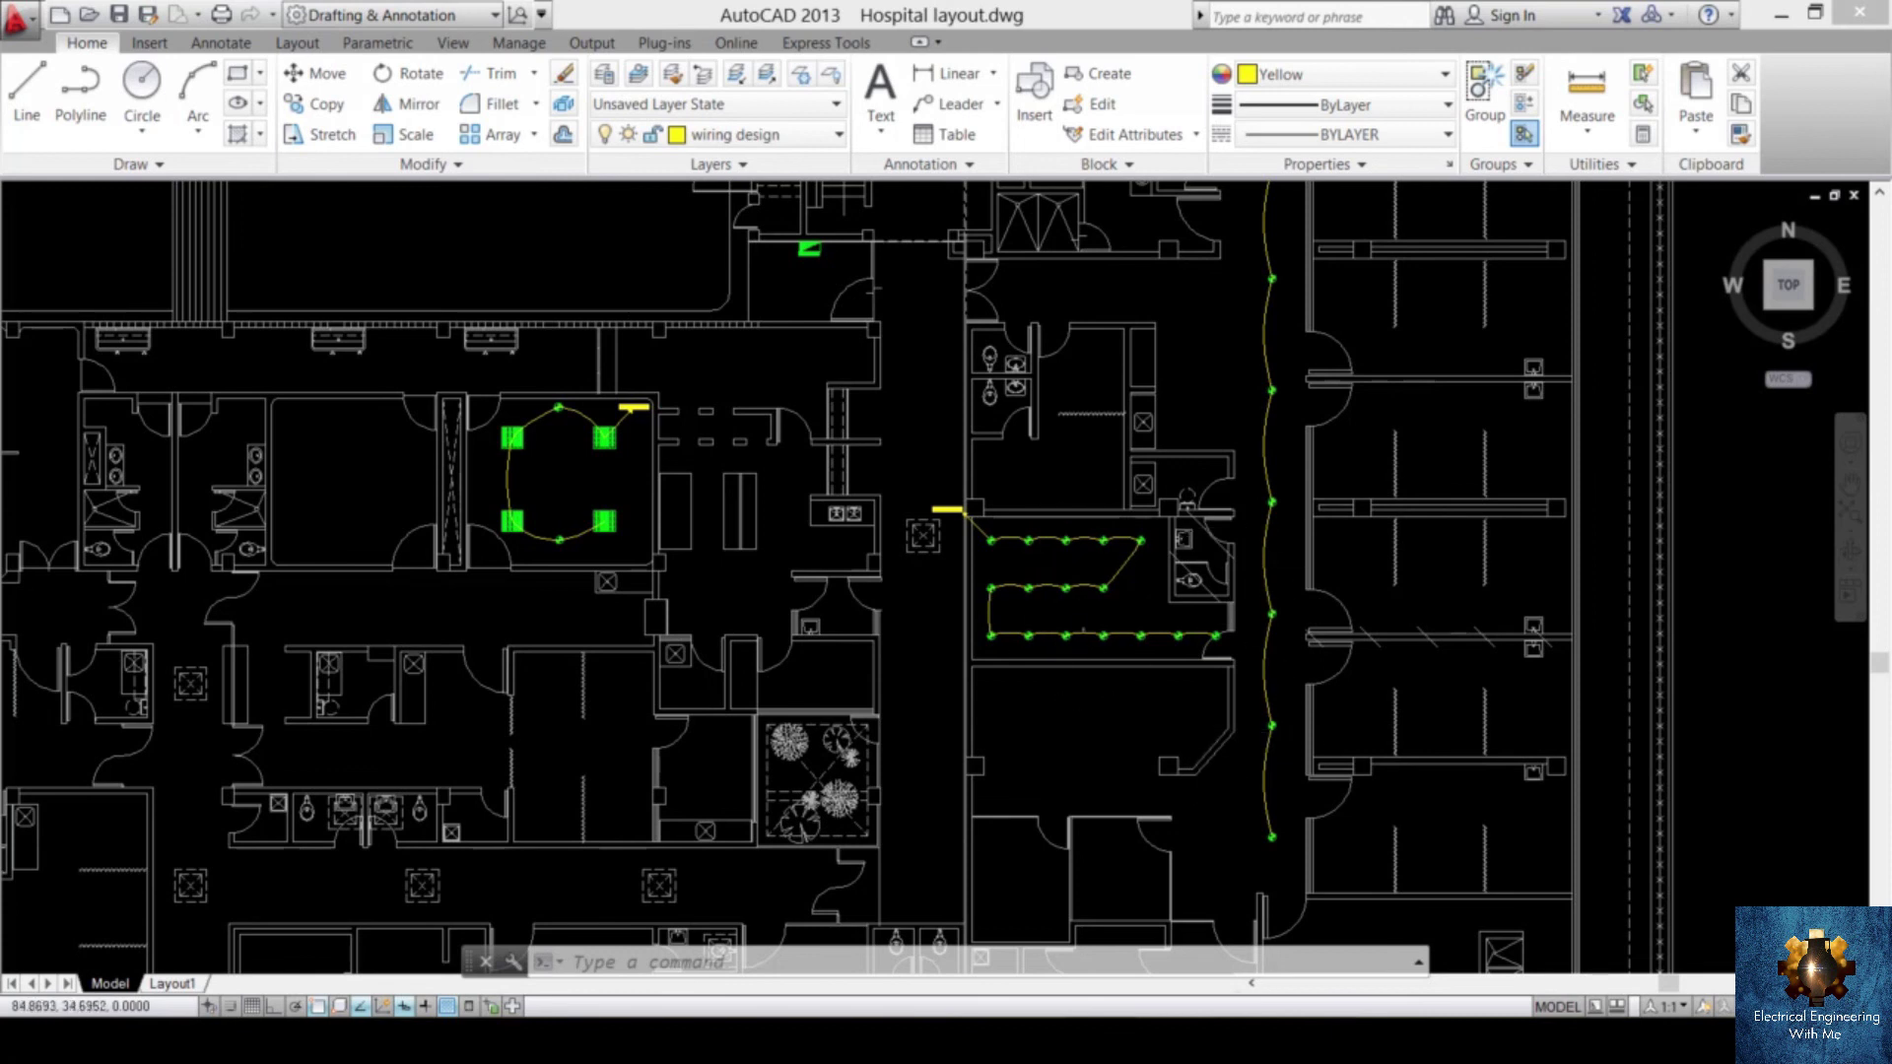
scroll(1034, 599, up, 4)
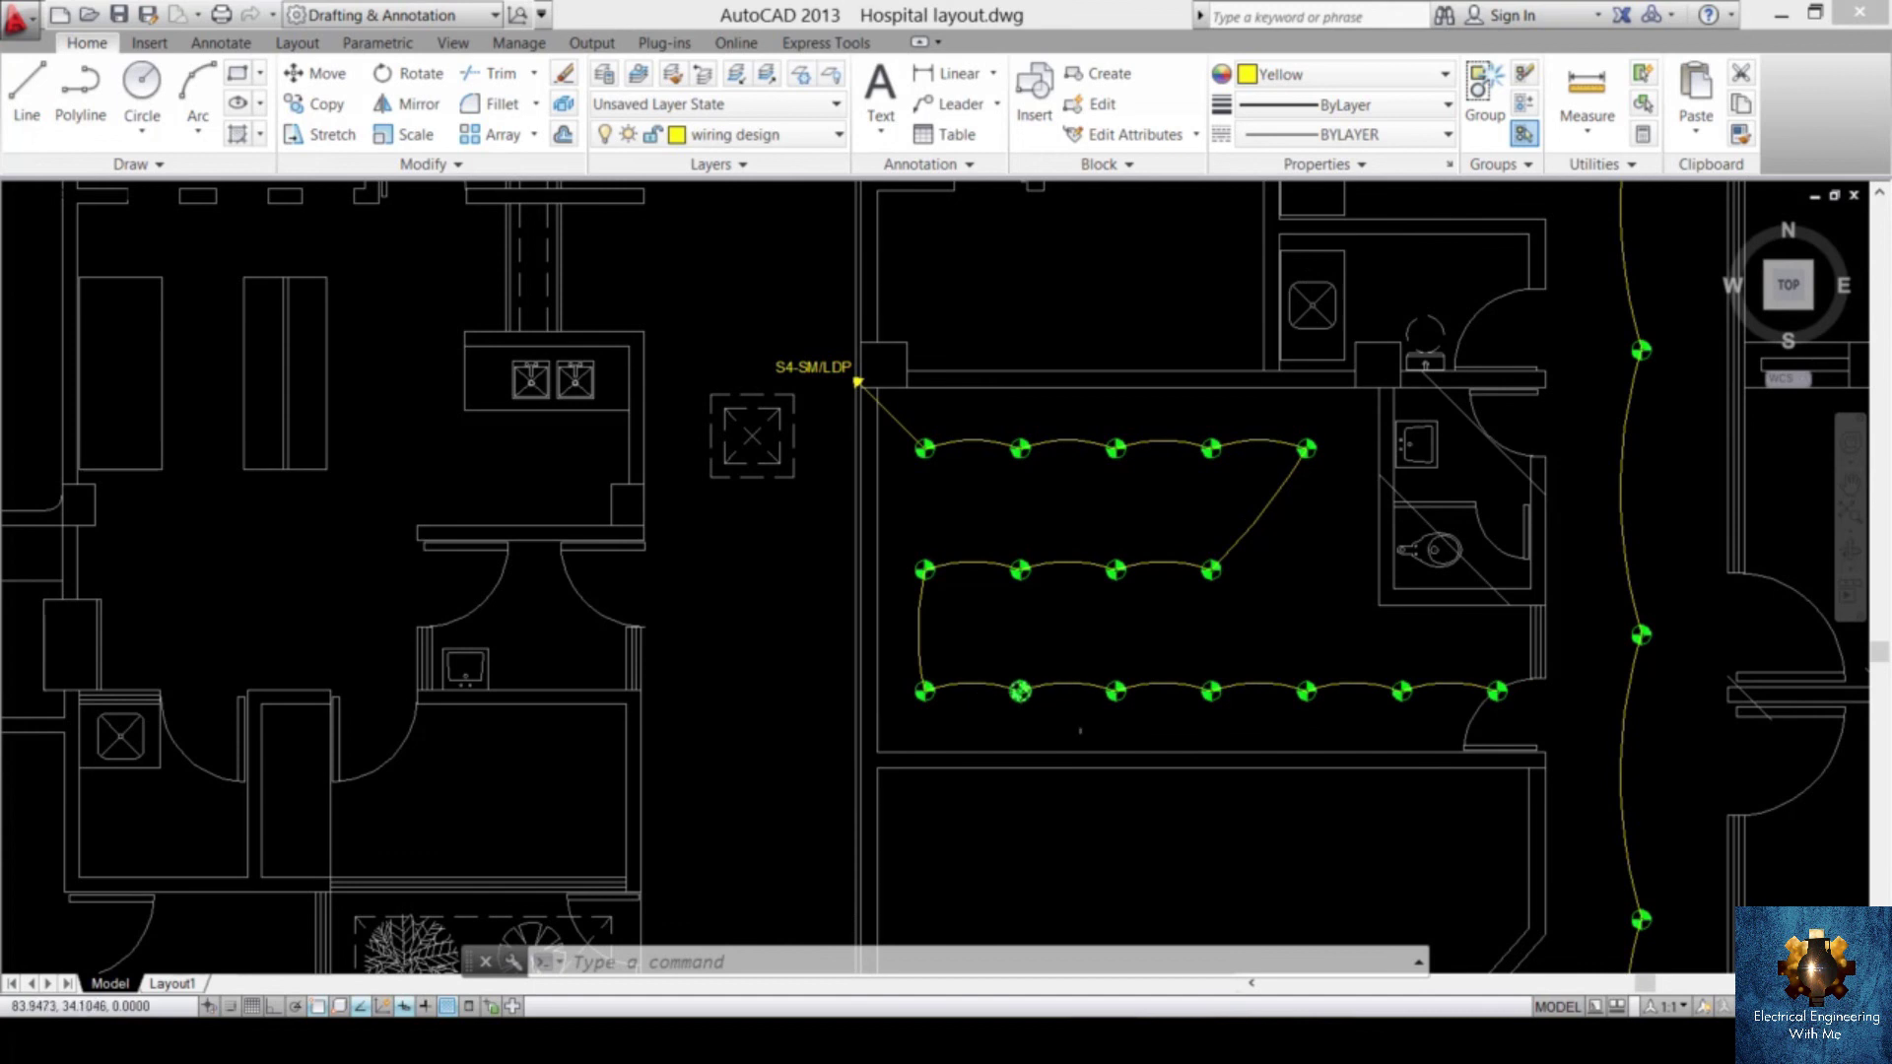
middle_drag(1373, 570, 1208, 666)
right_click(1315, 670)
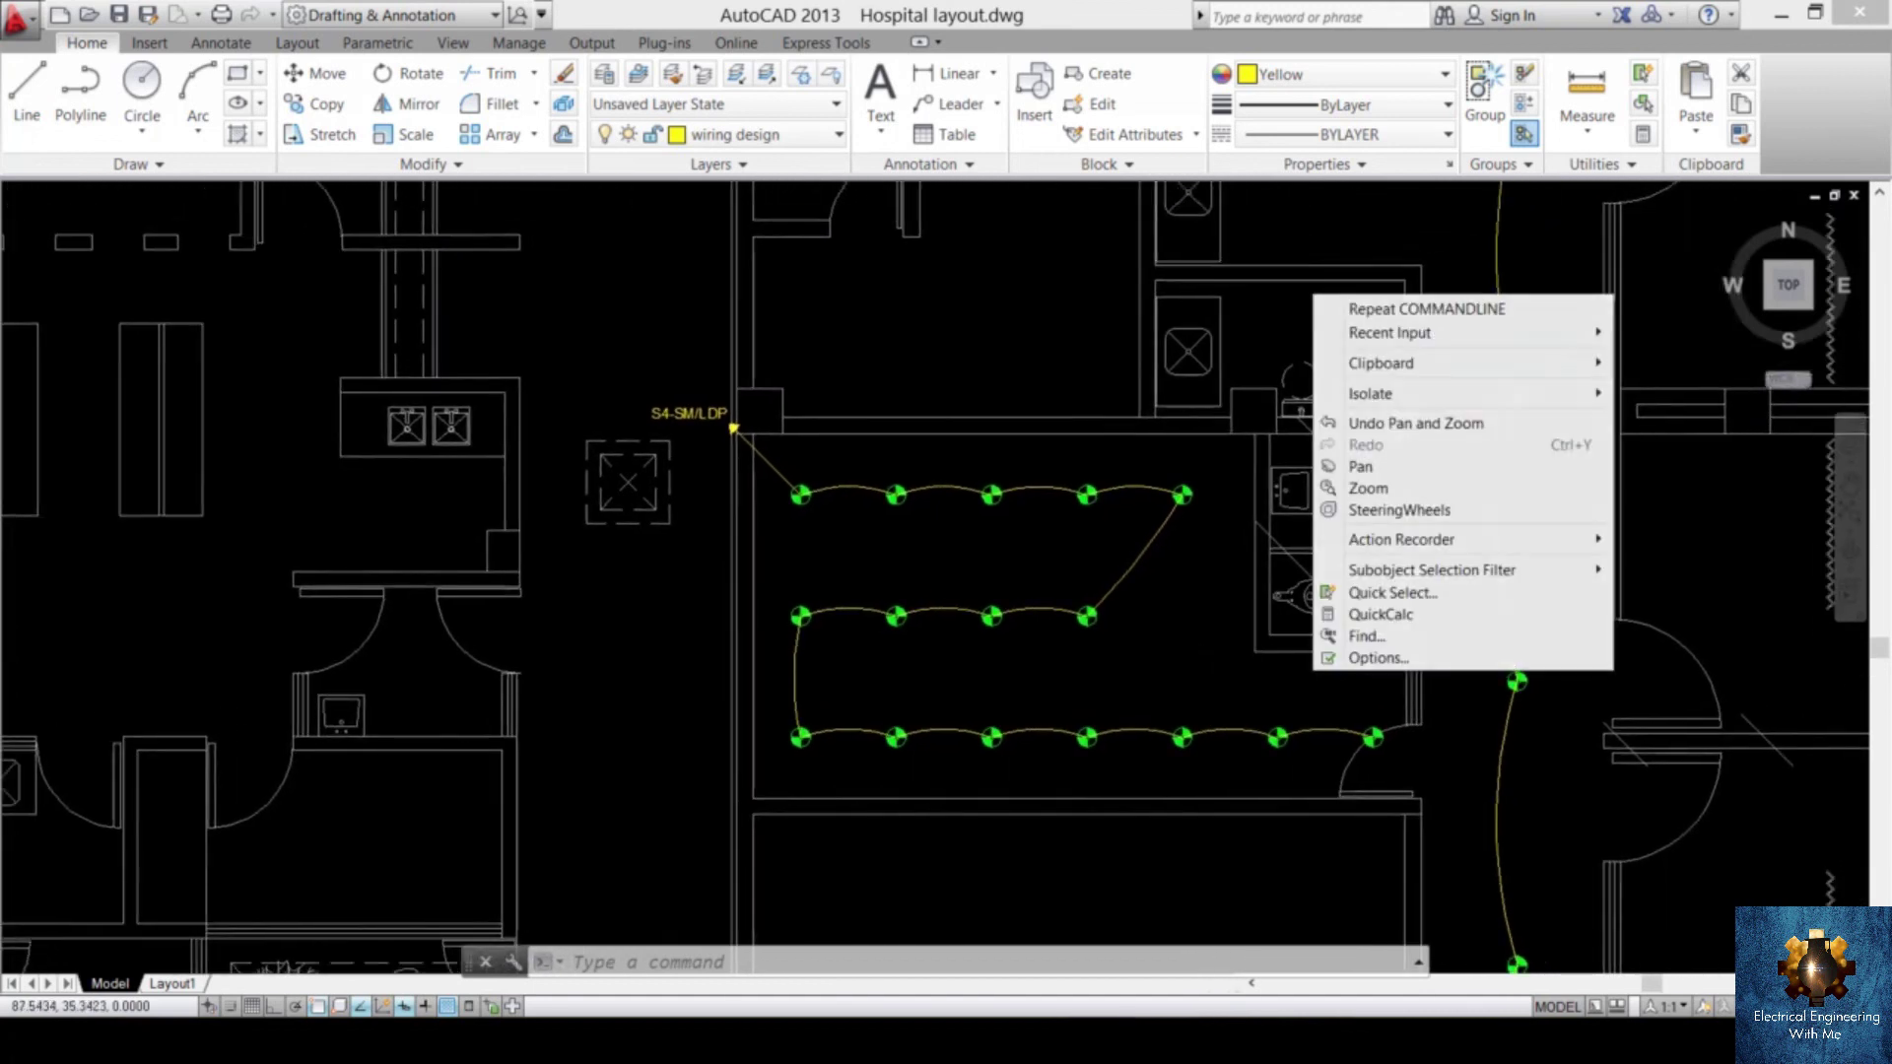
click(1225, 642)
scroll(1183, 627, up, 4)
scroll(1133, 606, down, 2)
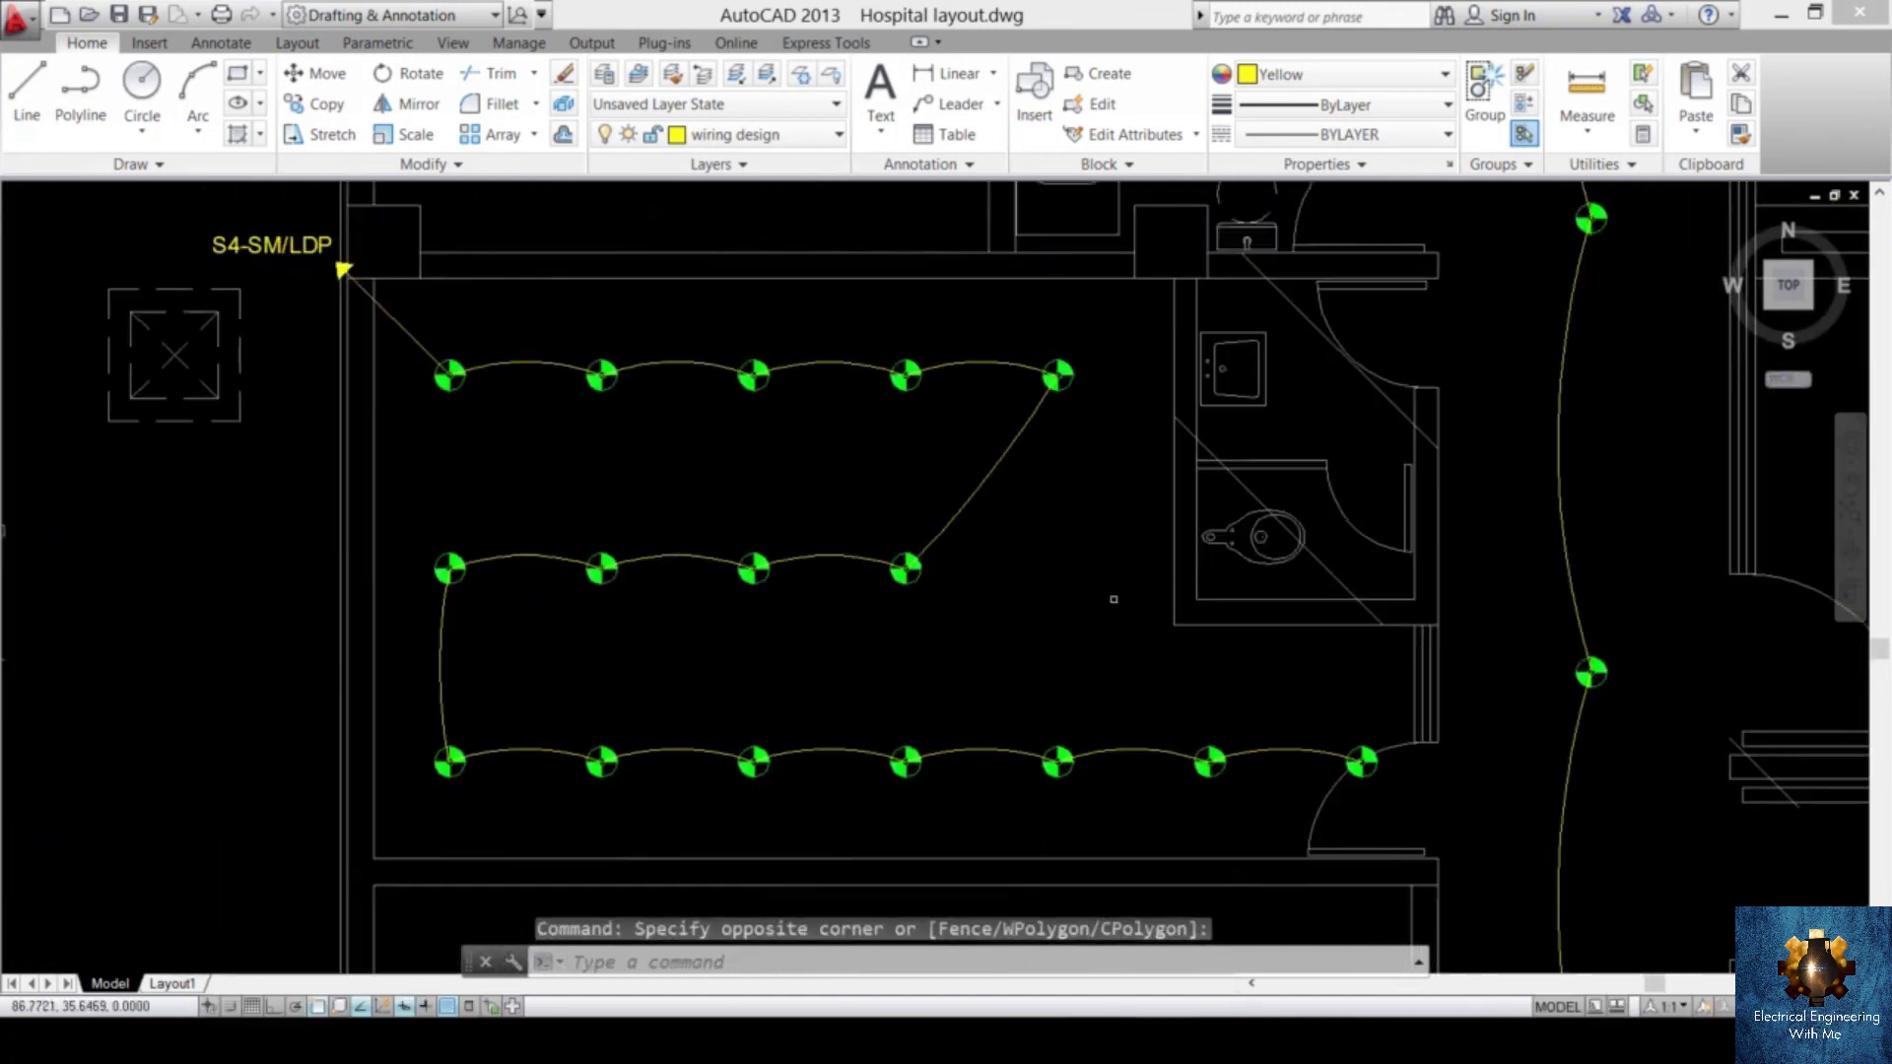
scroll(1114, 599, down, 2)
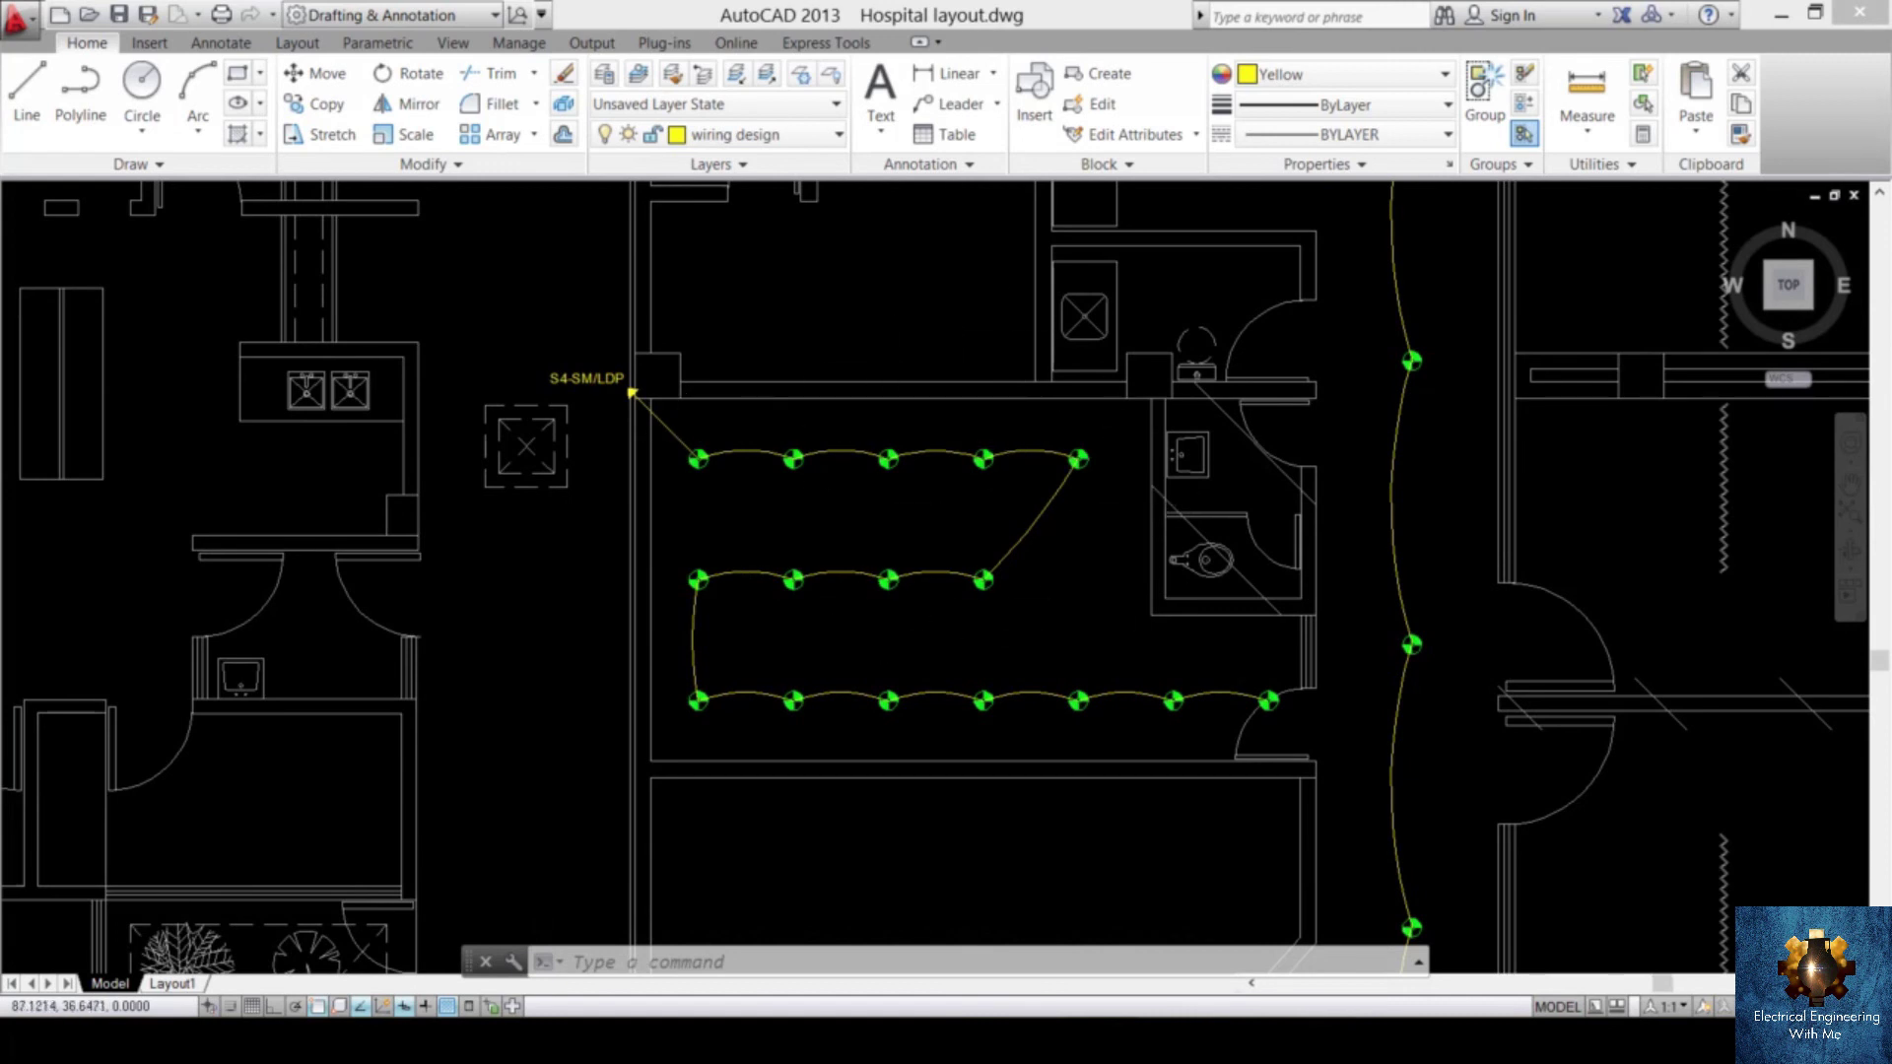
- Examine the S1-SM/LDP circuit in the room with four square luminaires and two round lights
scroll(1127, 501, down, 5)
scroll(1126, 501, up, 2)
scroll(1005, 567, up, 10)
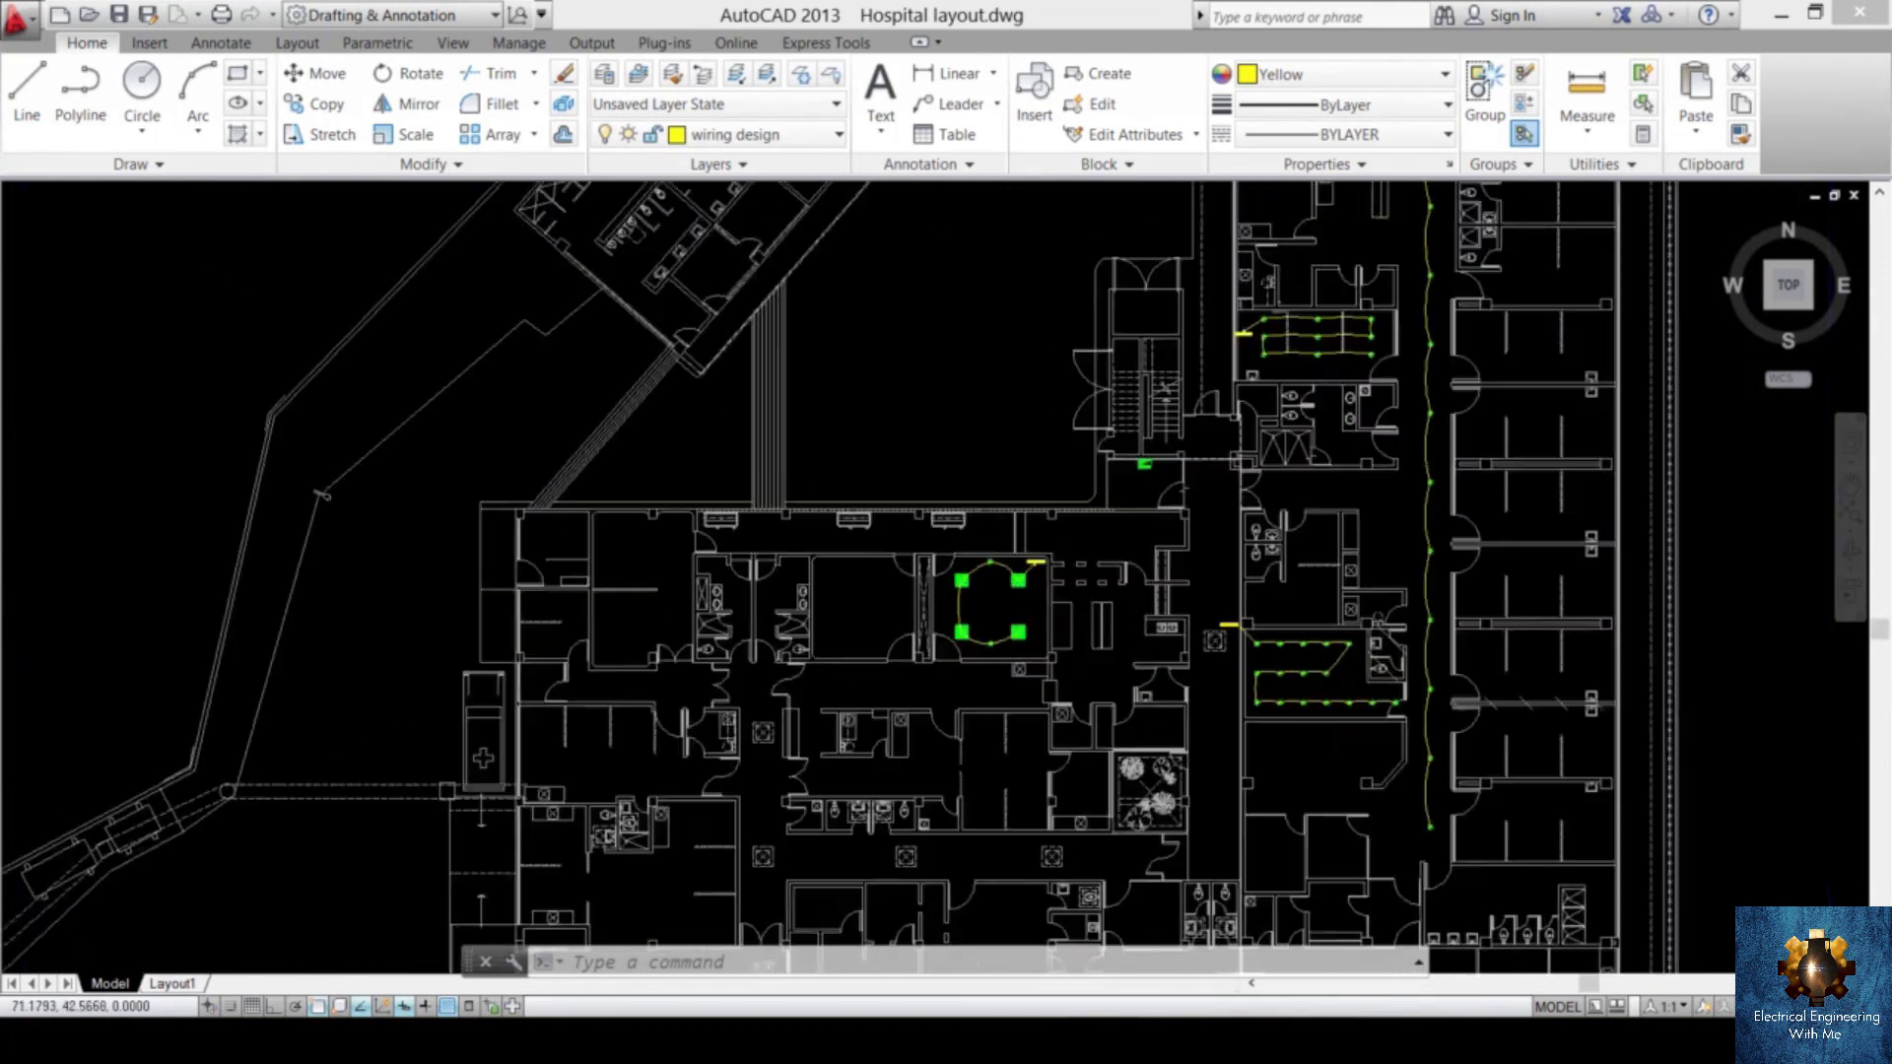
scroll(1098, 418, down, 5)
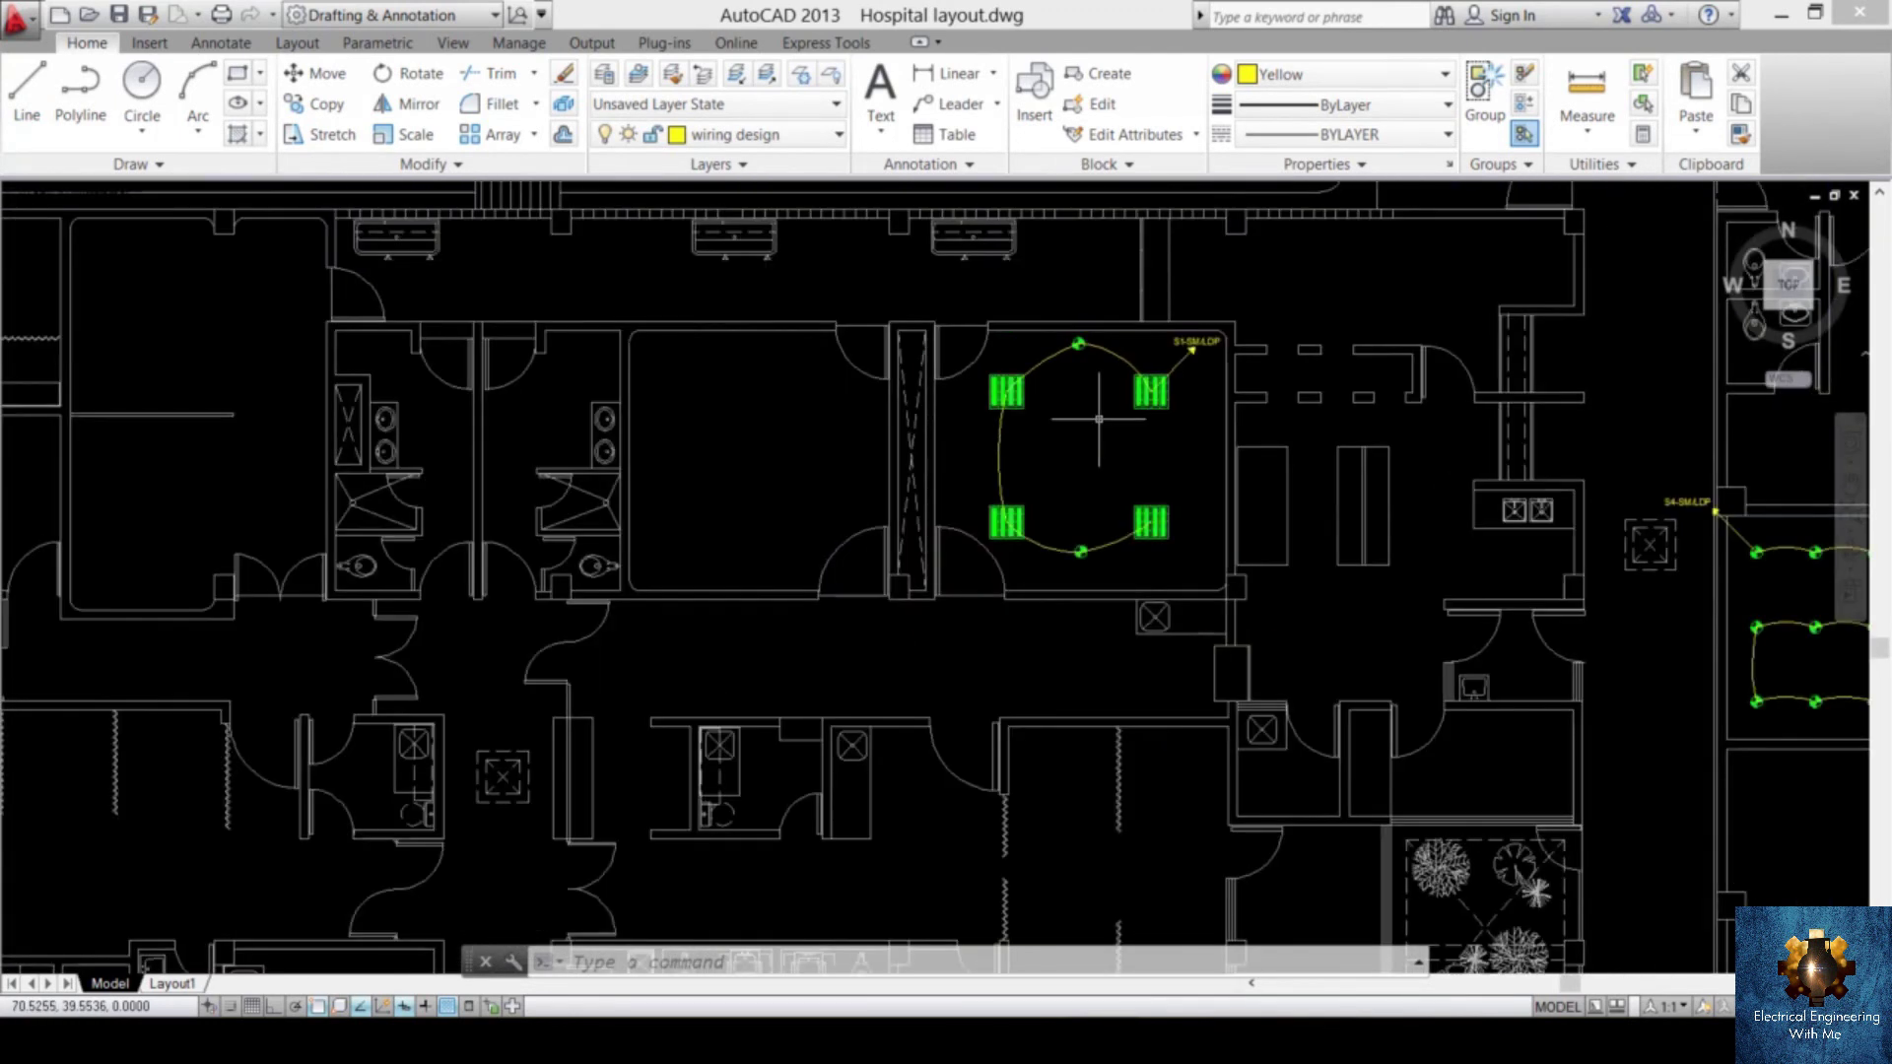
scroll(1055, 586, up, 2)
scroll(1143, 501, up, 4)
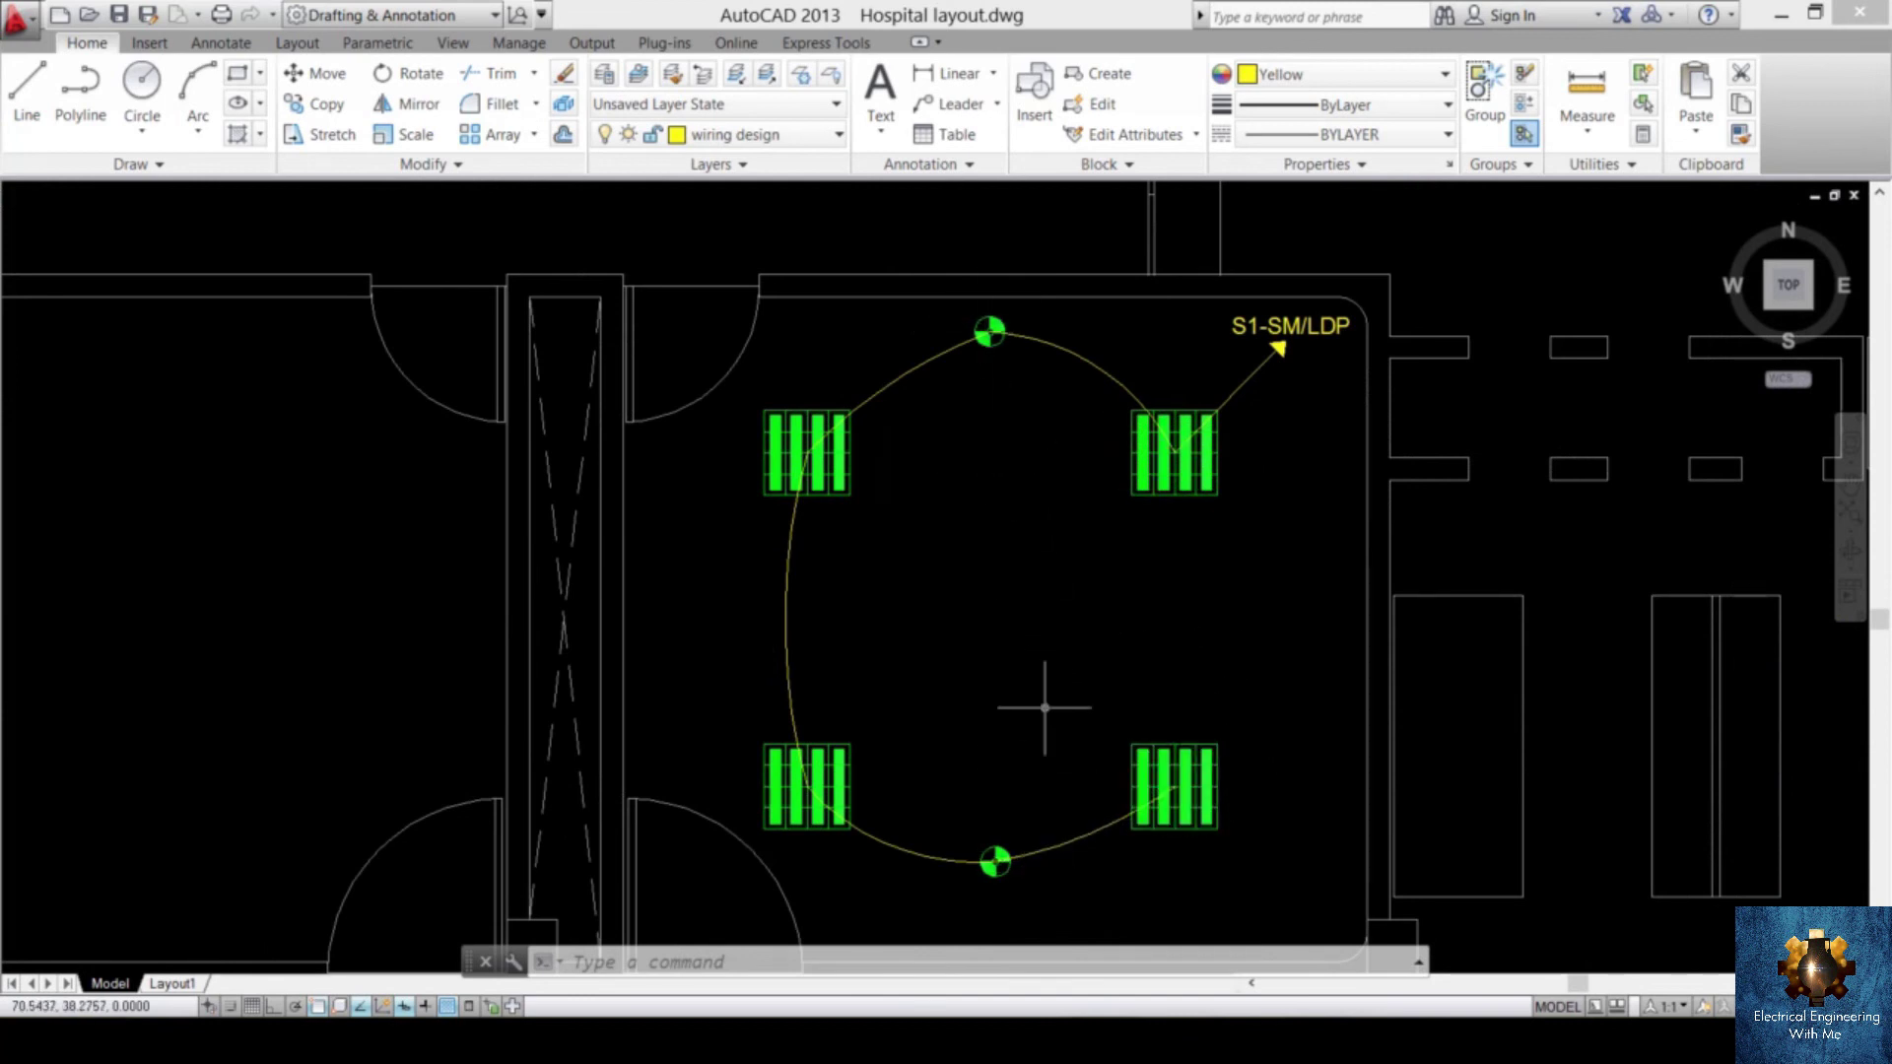
click(1172, 784)
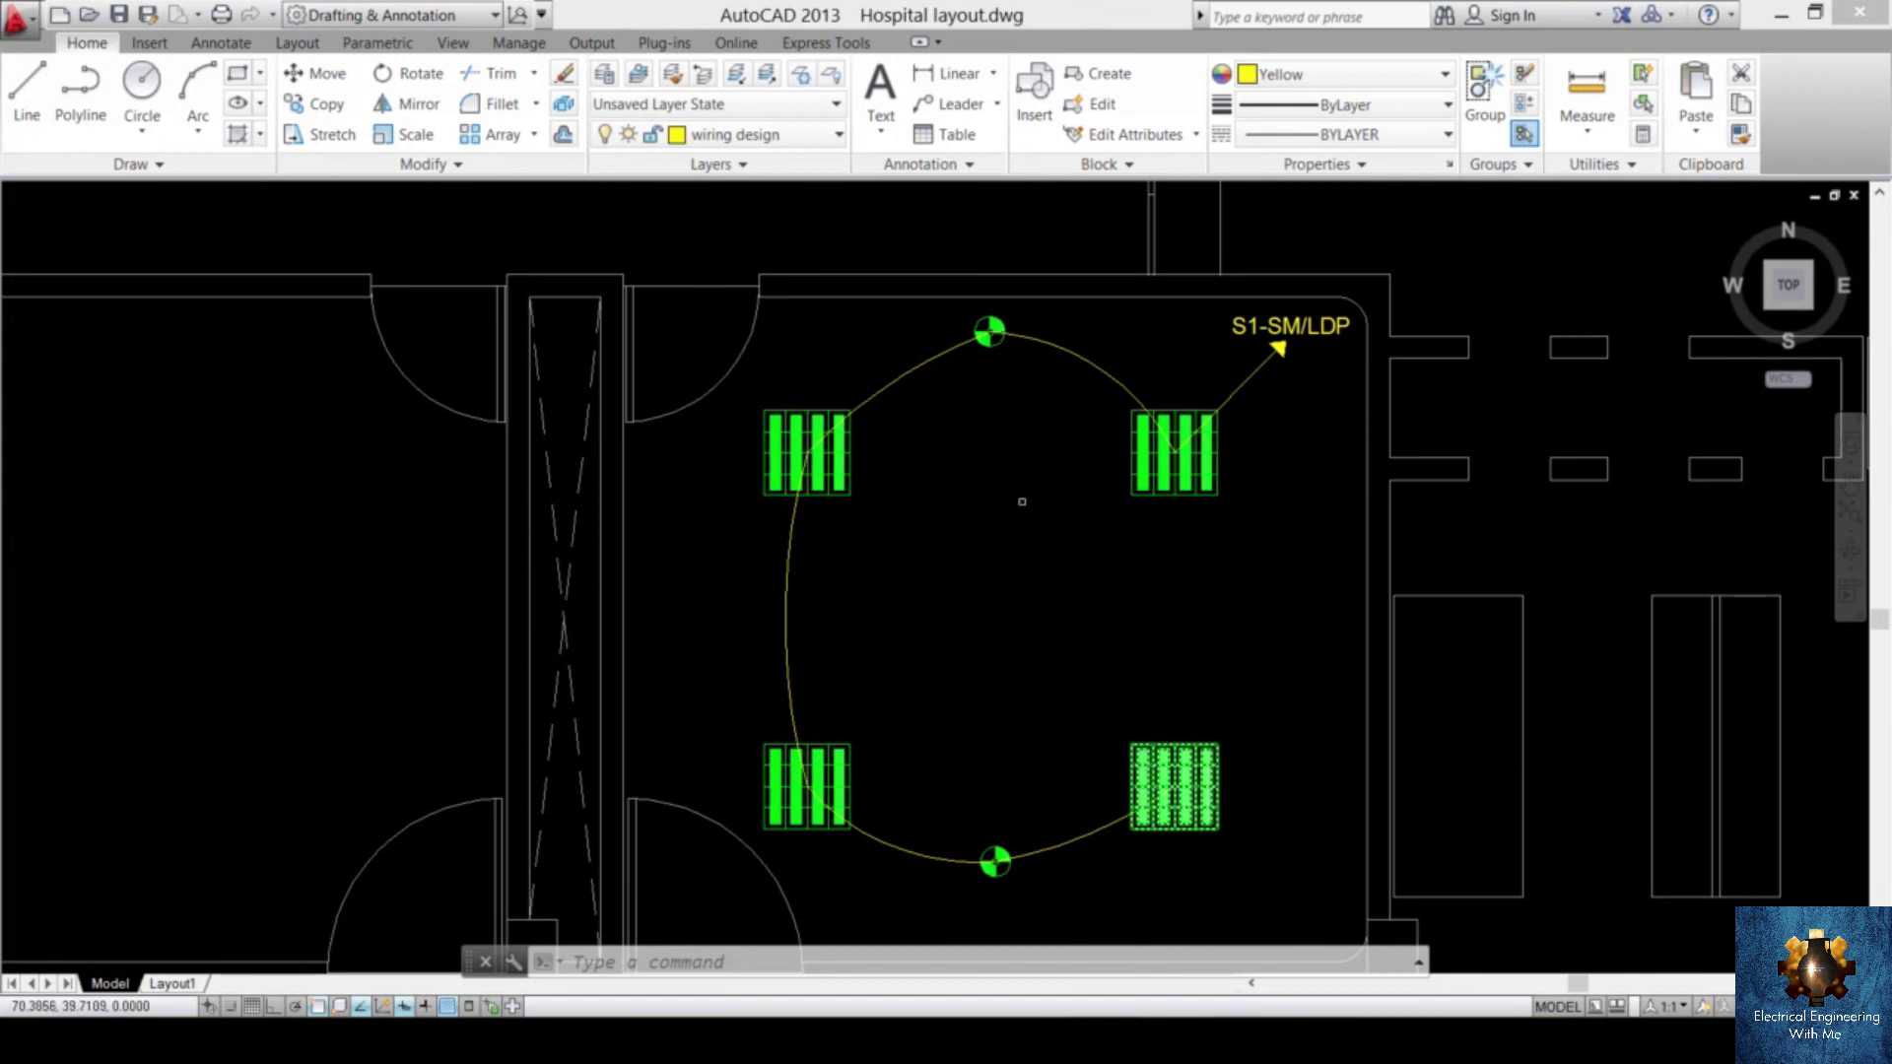
key(Escape)
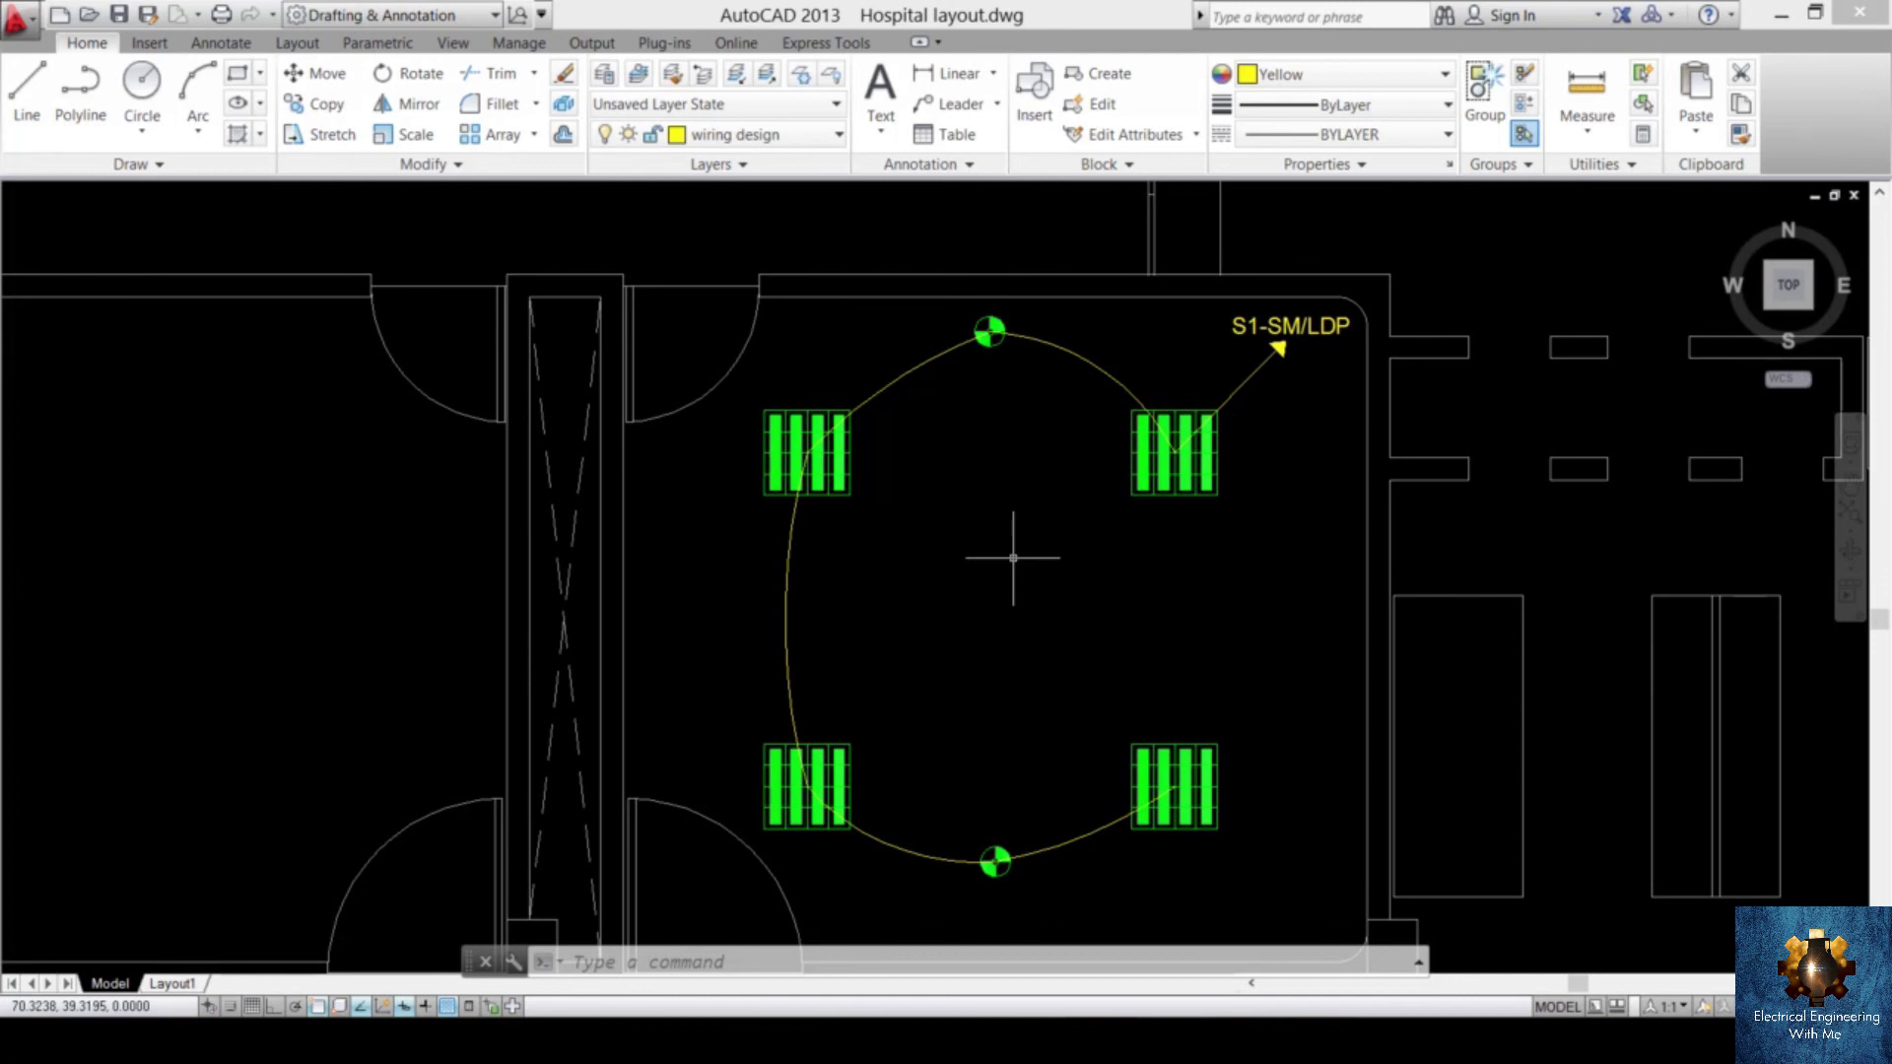
- Switch to the Full Electric Legend.dwg drawing and locate the switch symbols at the end of the lighting legend
key(ctrl+Tab)
scroll(1069, 680, up, 4)
scroll(772, 655, up, 5)
scroll(773, 654, down, 5)
scroll(917, 676, up, 5)
middle_drag(917, 676, 996, 632)
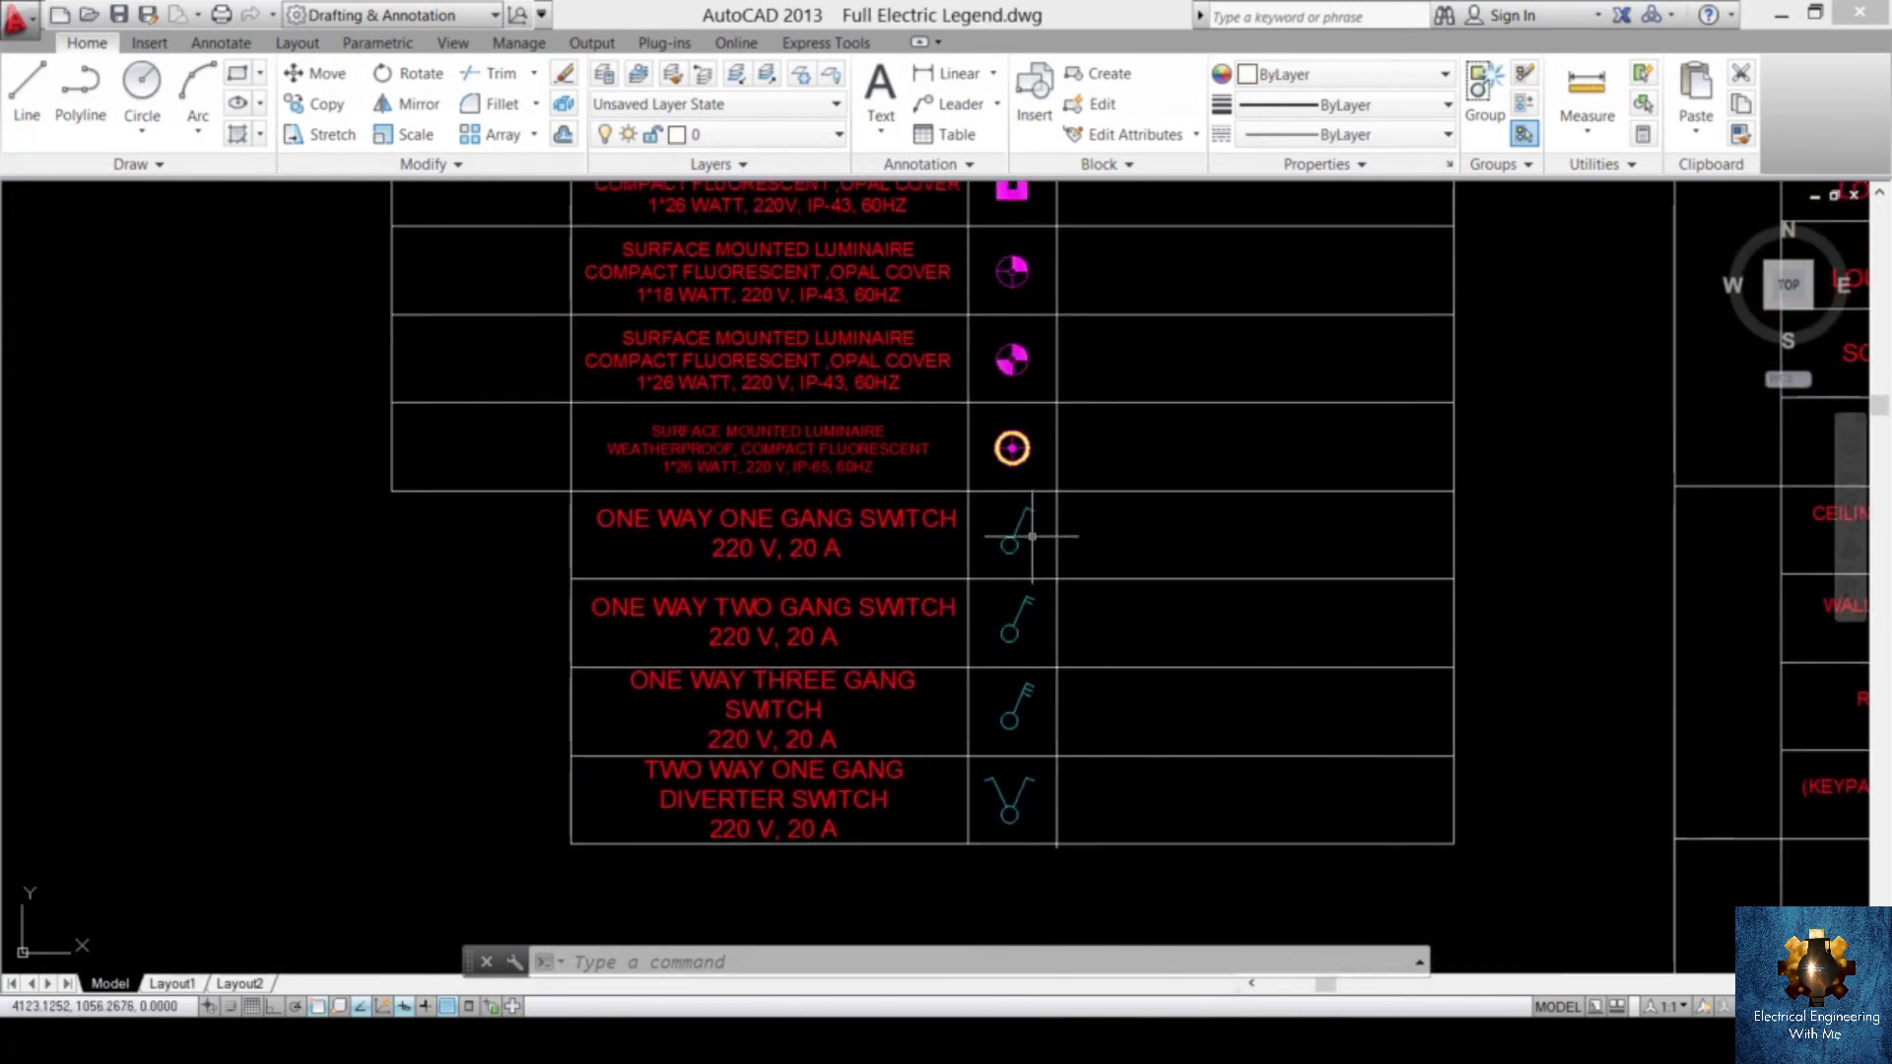
- Compare the legend symbols for the one-way one, two and three gang switches and the two-way one gang diverter switch
scroll(1035, 536, up, 2)
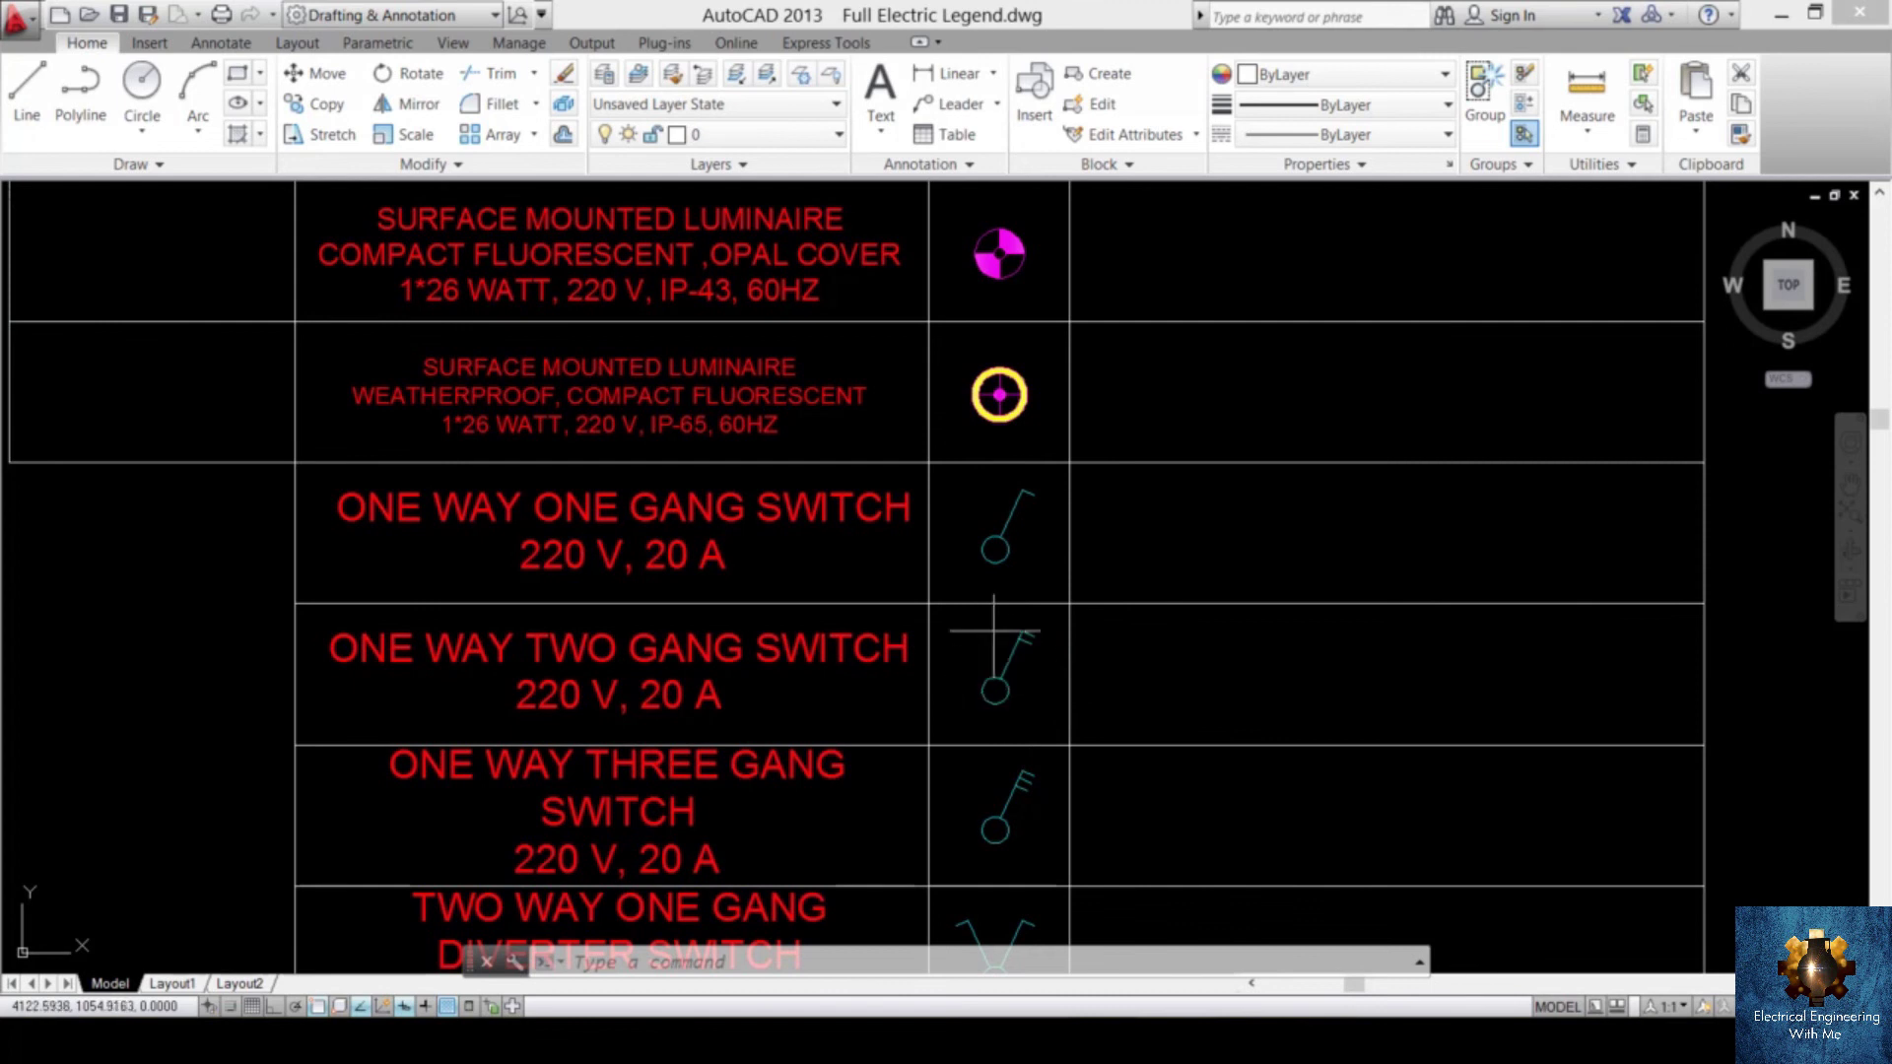
scroll(993, 631, up, 5)
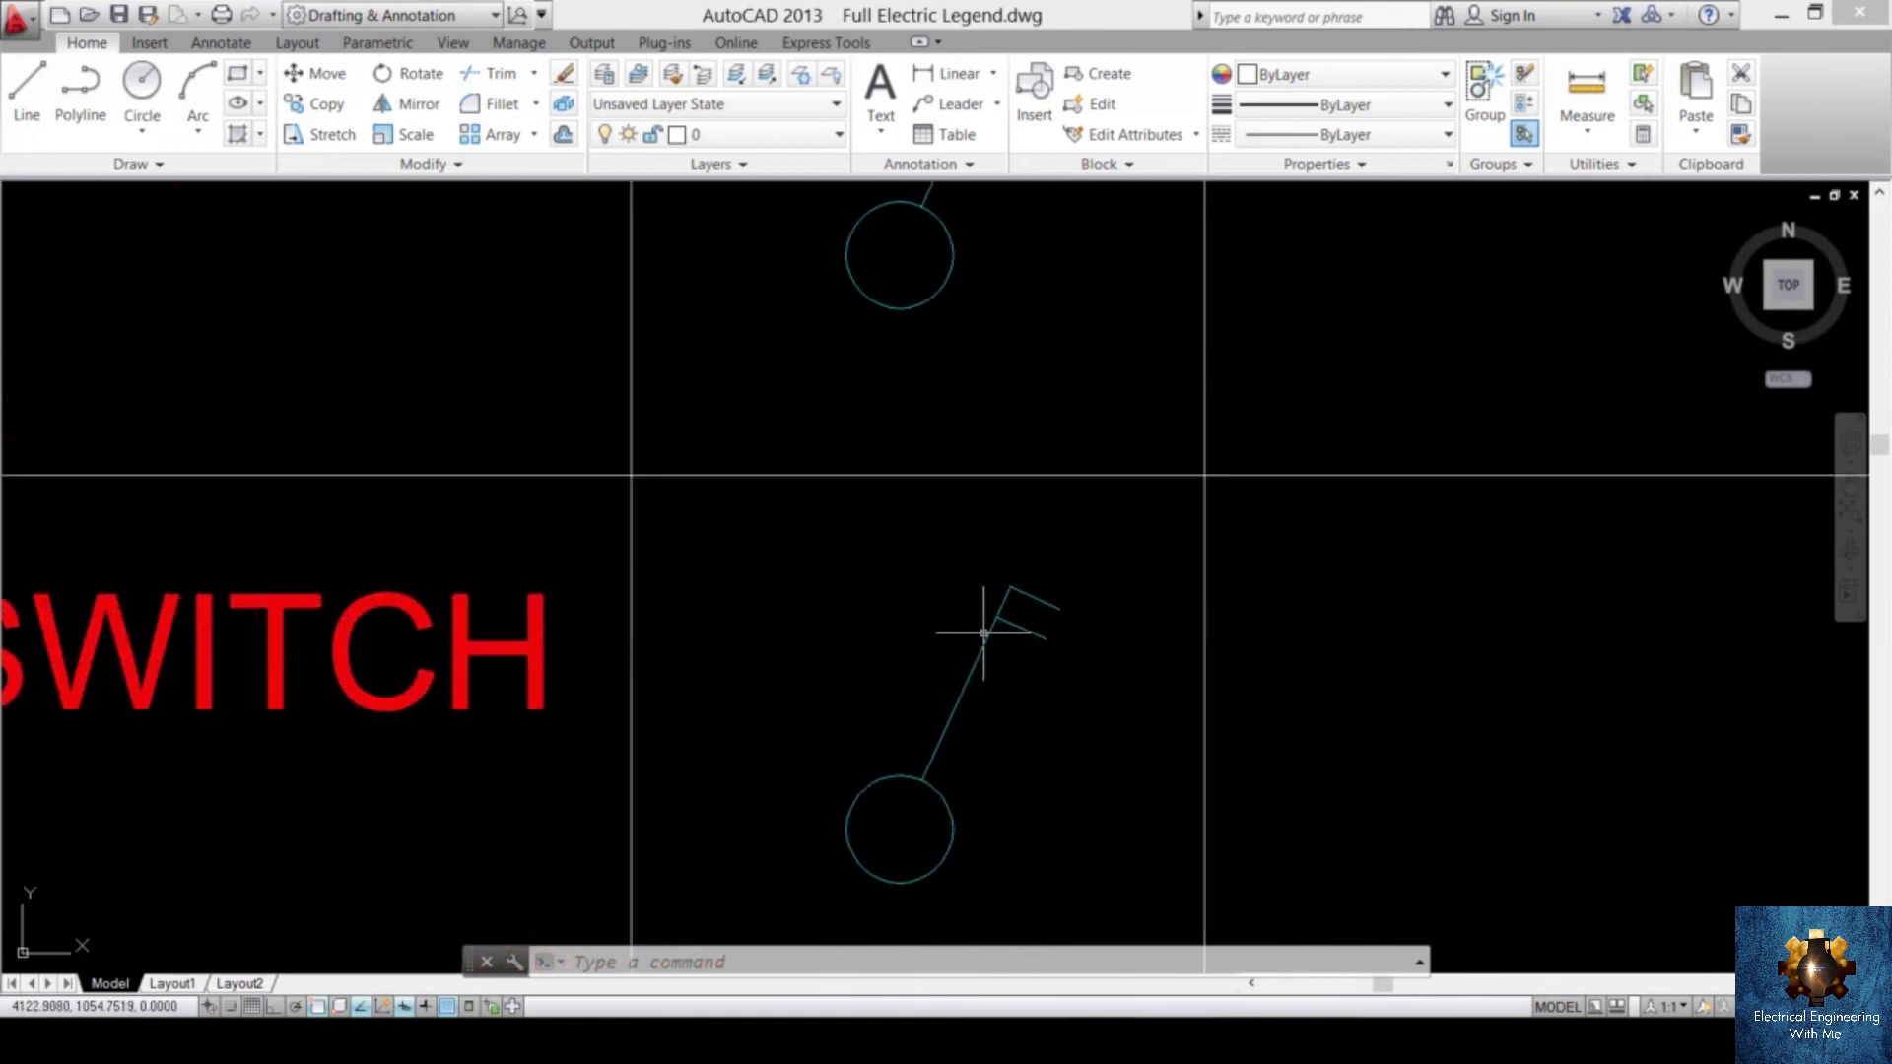
scroll(1055, 587, down, 4)
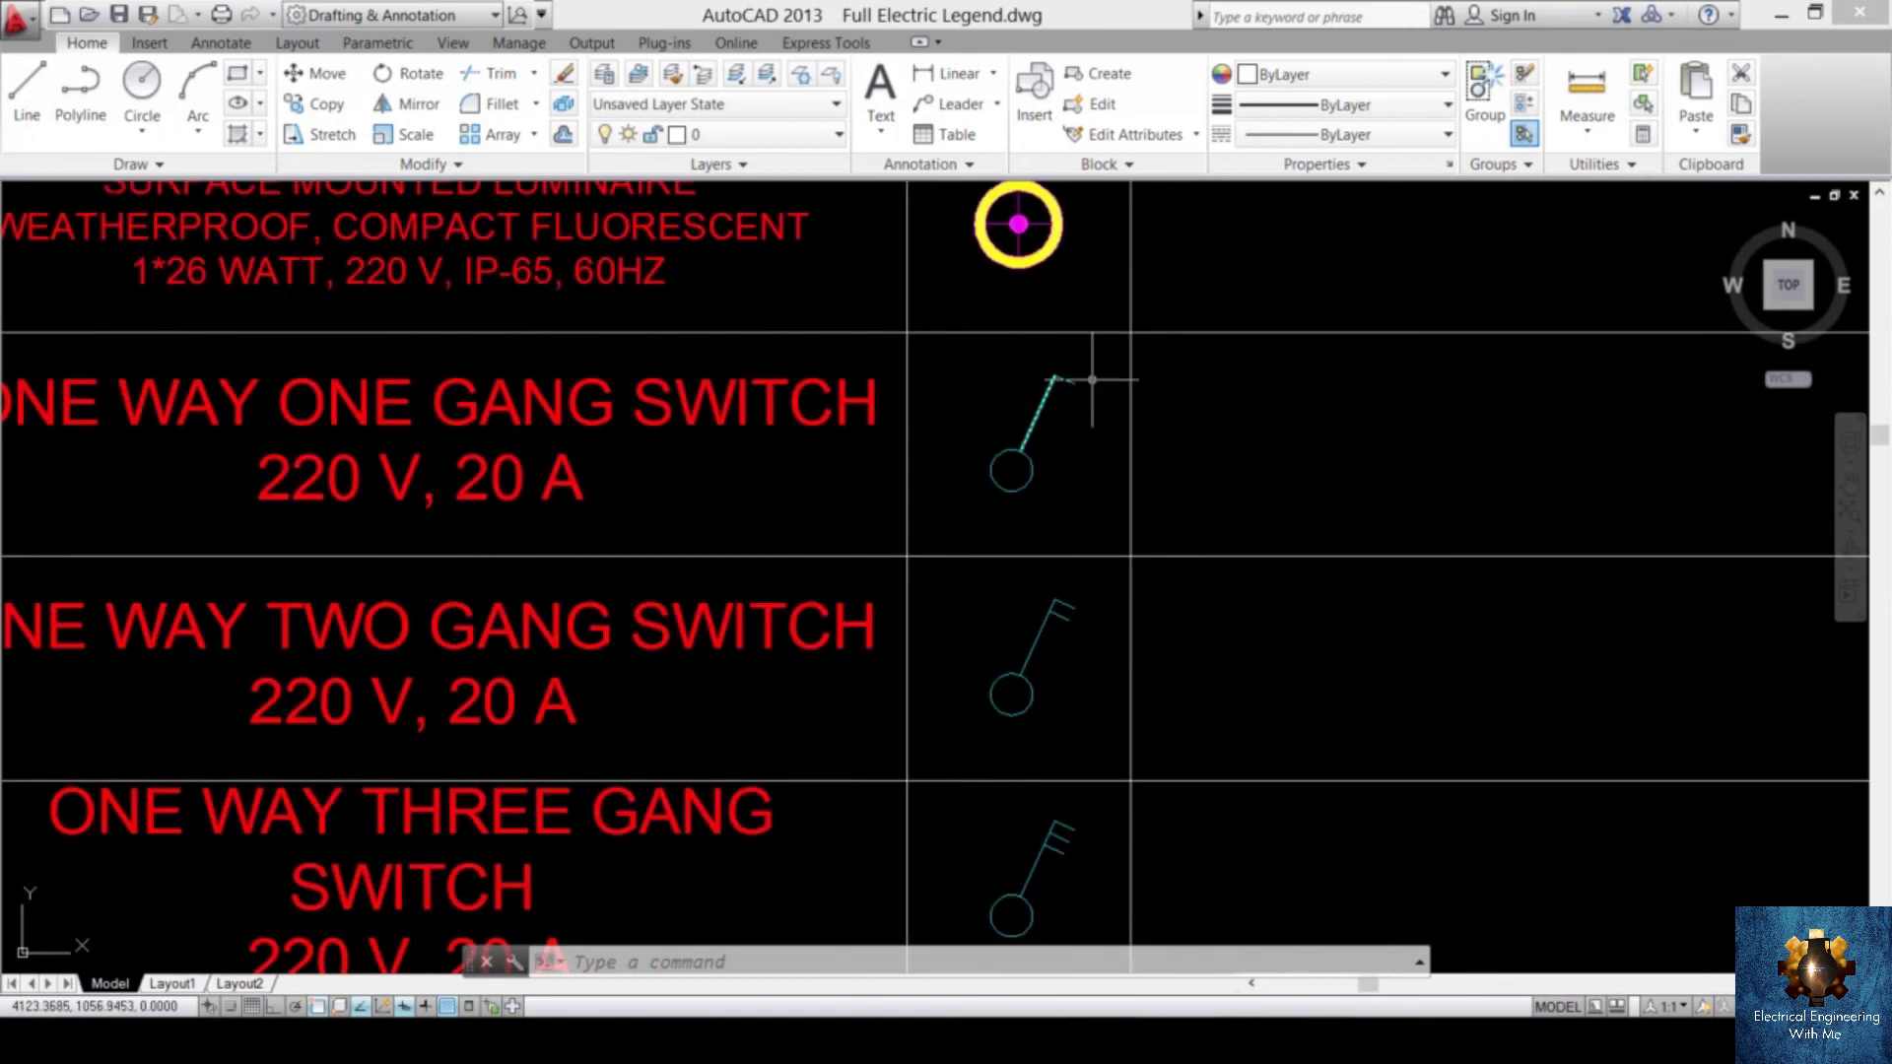
scroll(1110, 542, down, 3)
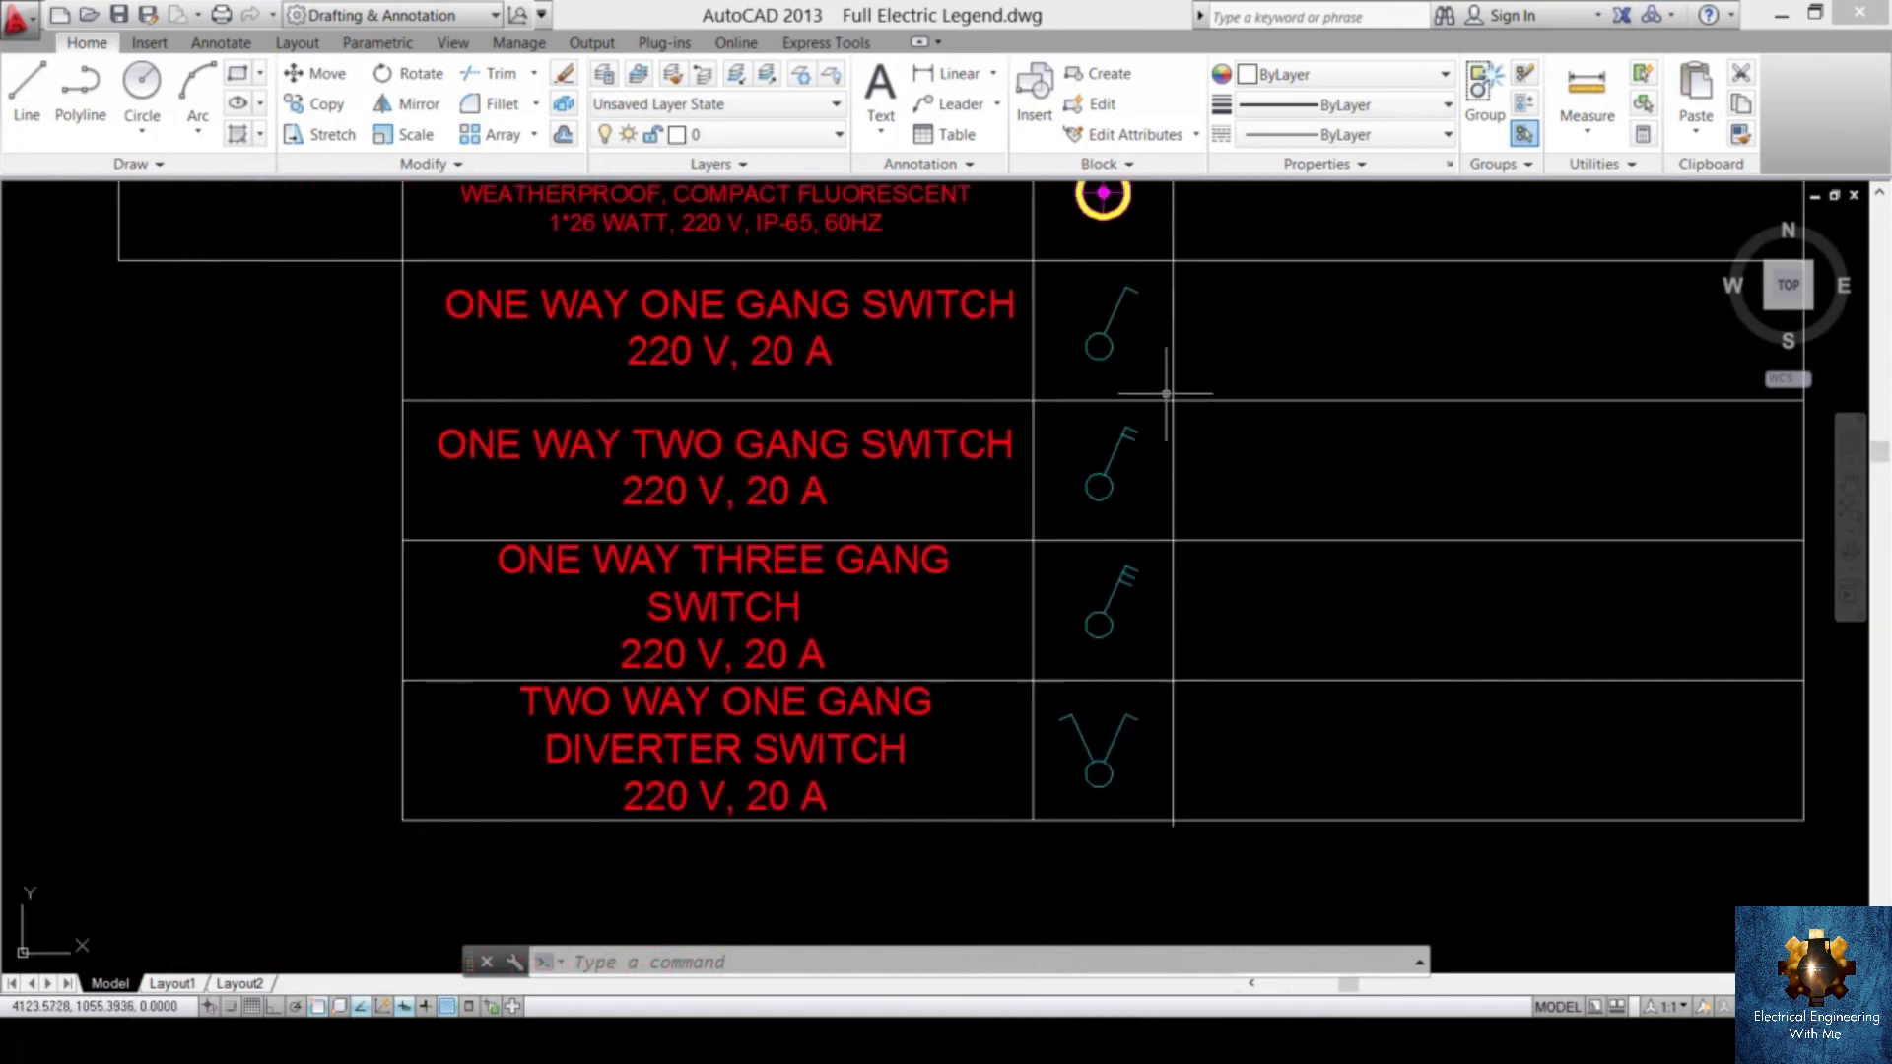
scroll(1126, 577, up, 4)
scroll(1126, 578, down, 3)
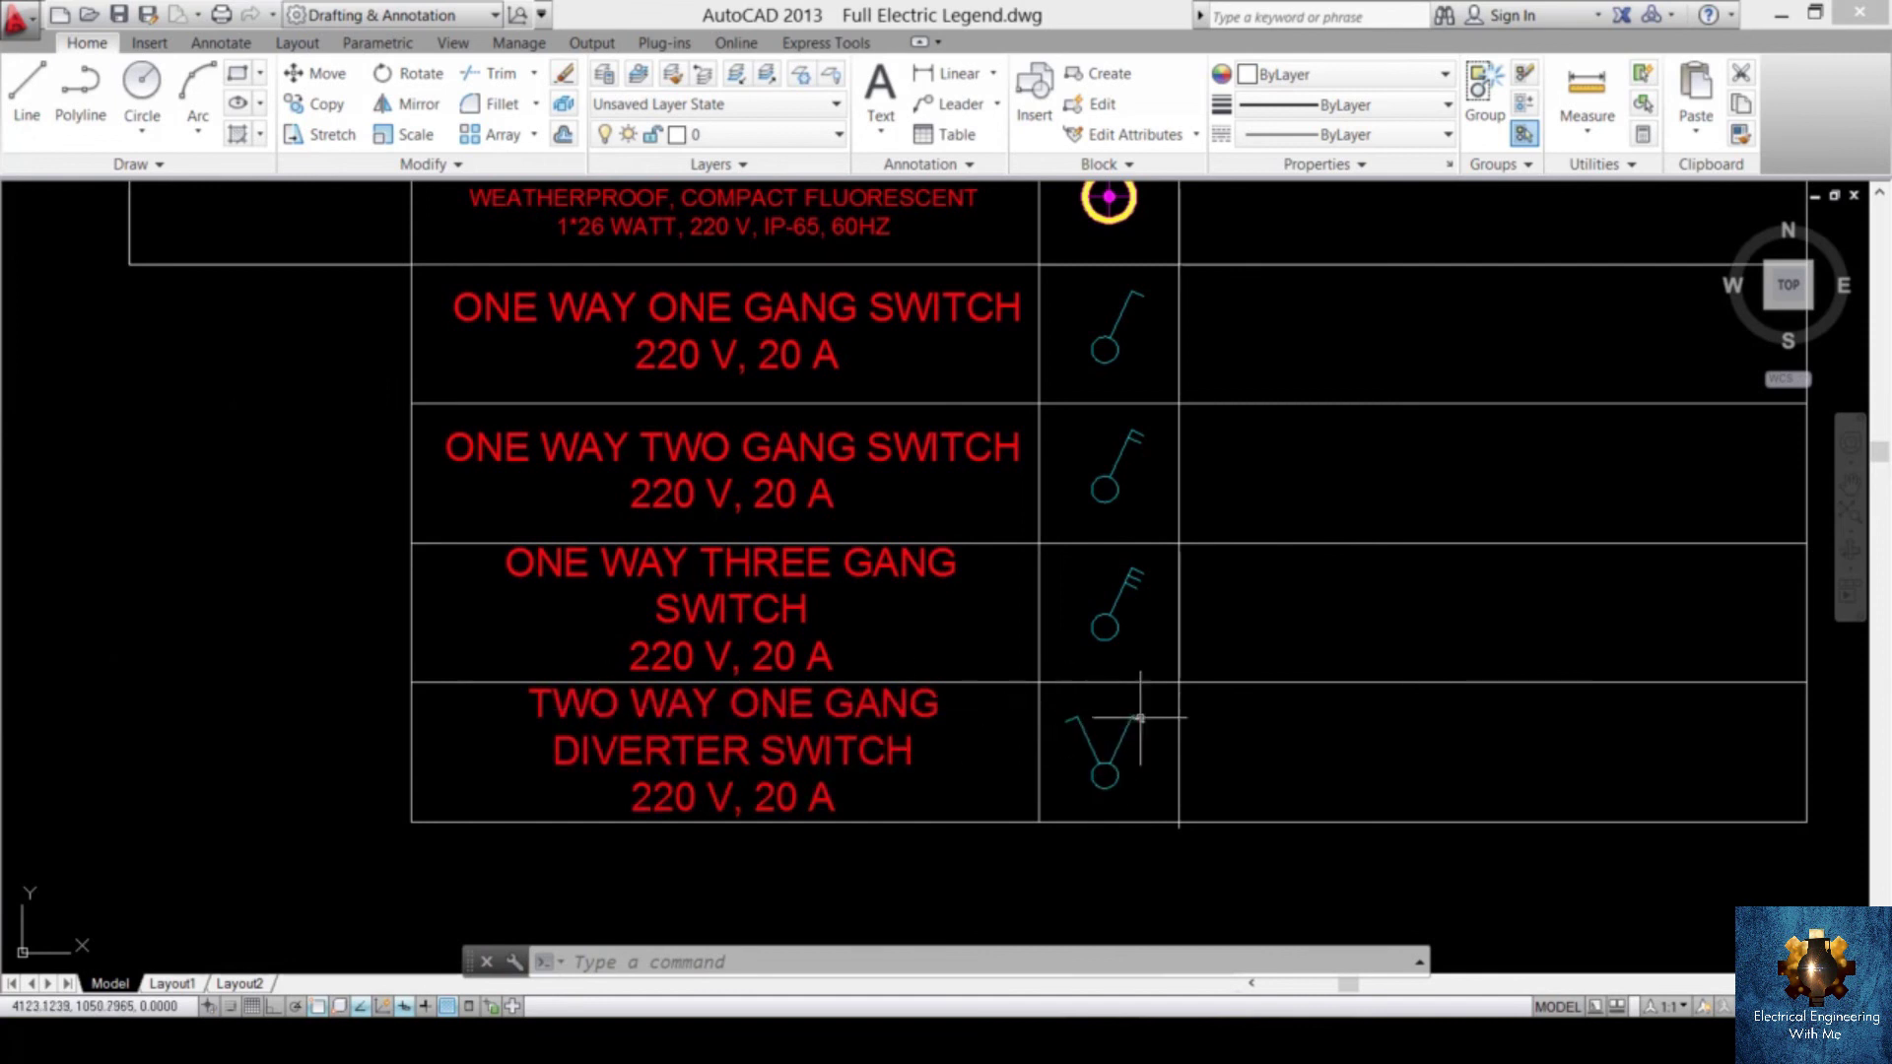
scroll(1119, 752, up, 8)
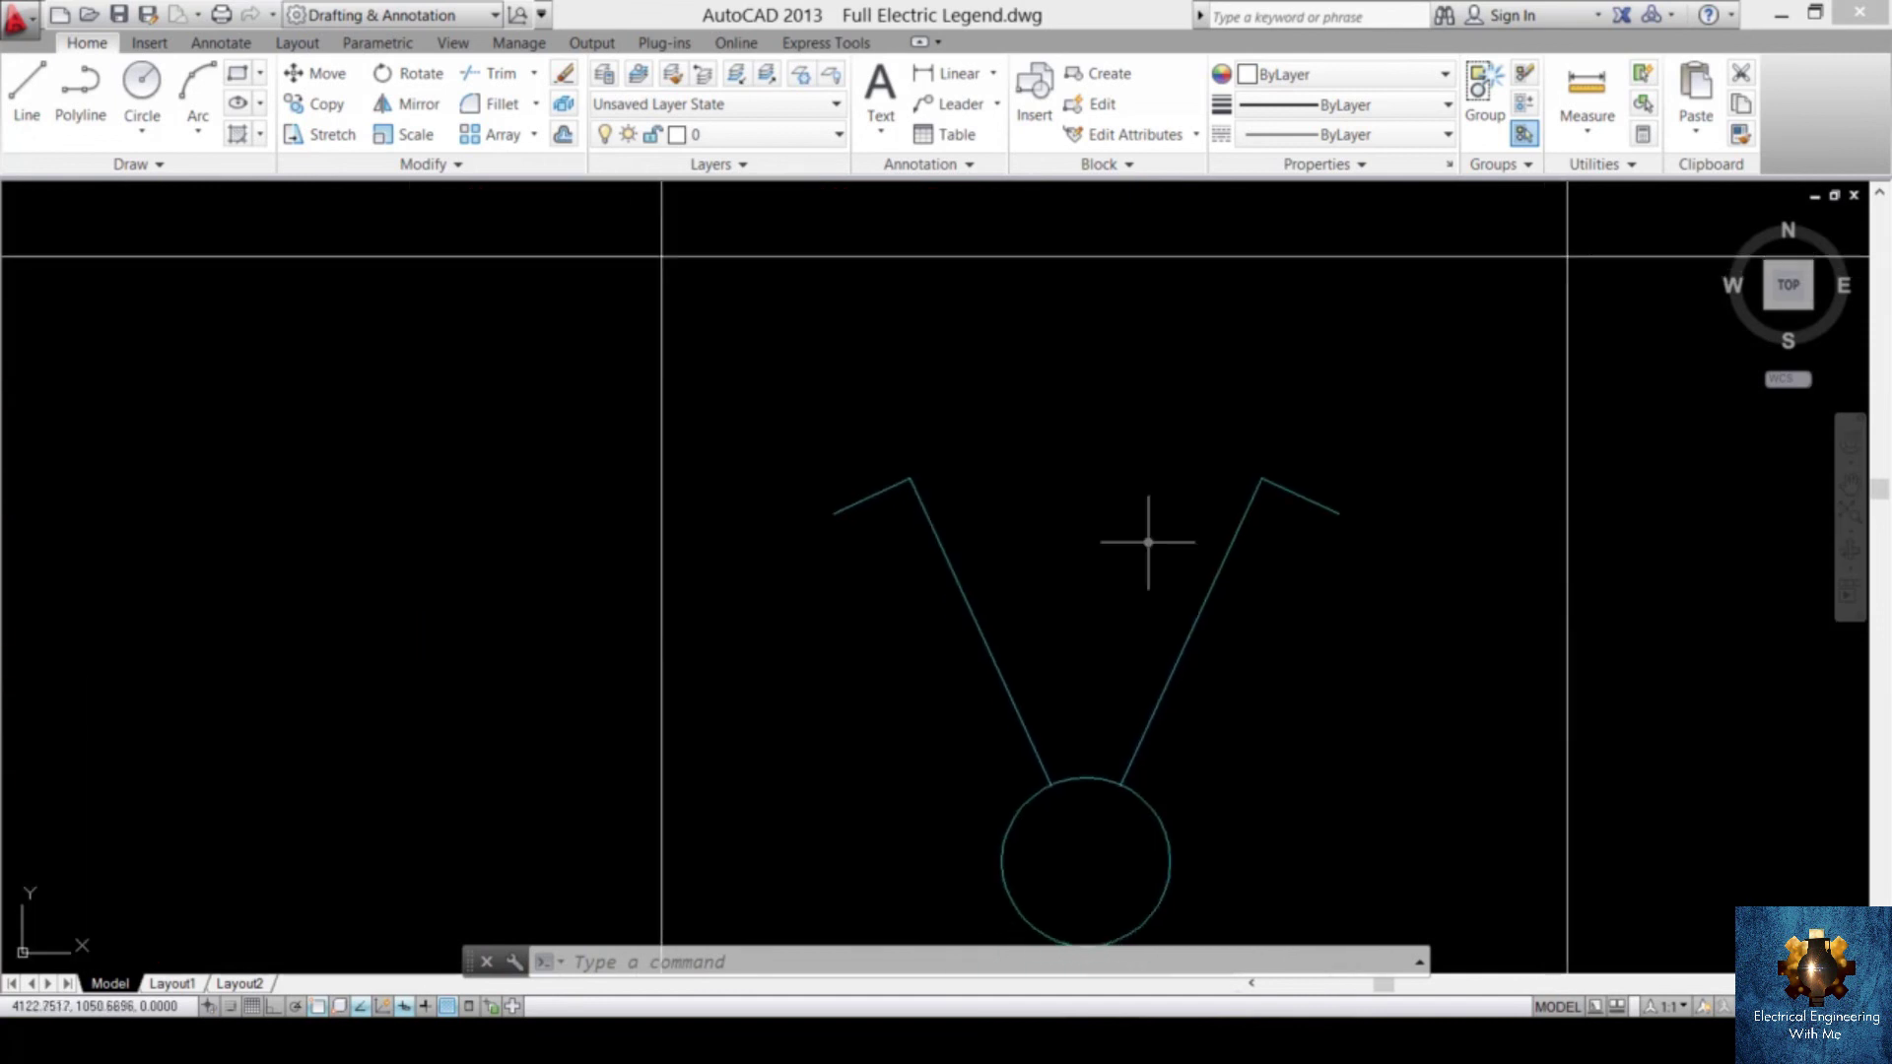
scroll(1149, 541, down, 6)
scroll(1138, 523, down, 8)
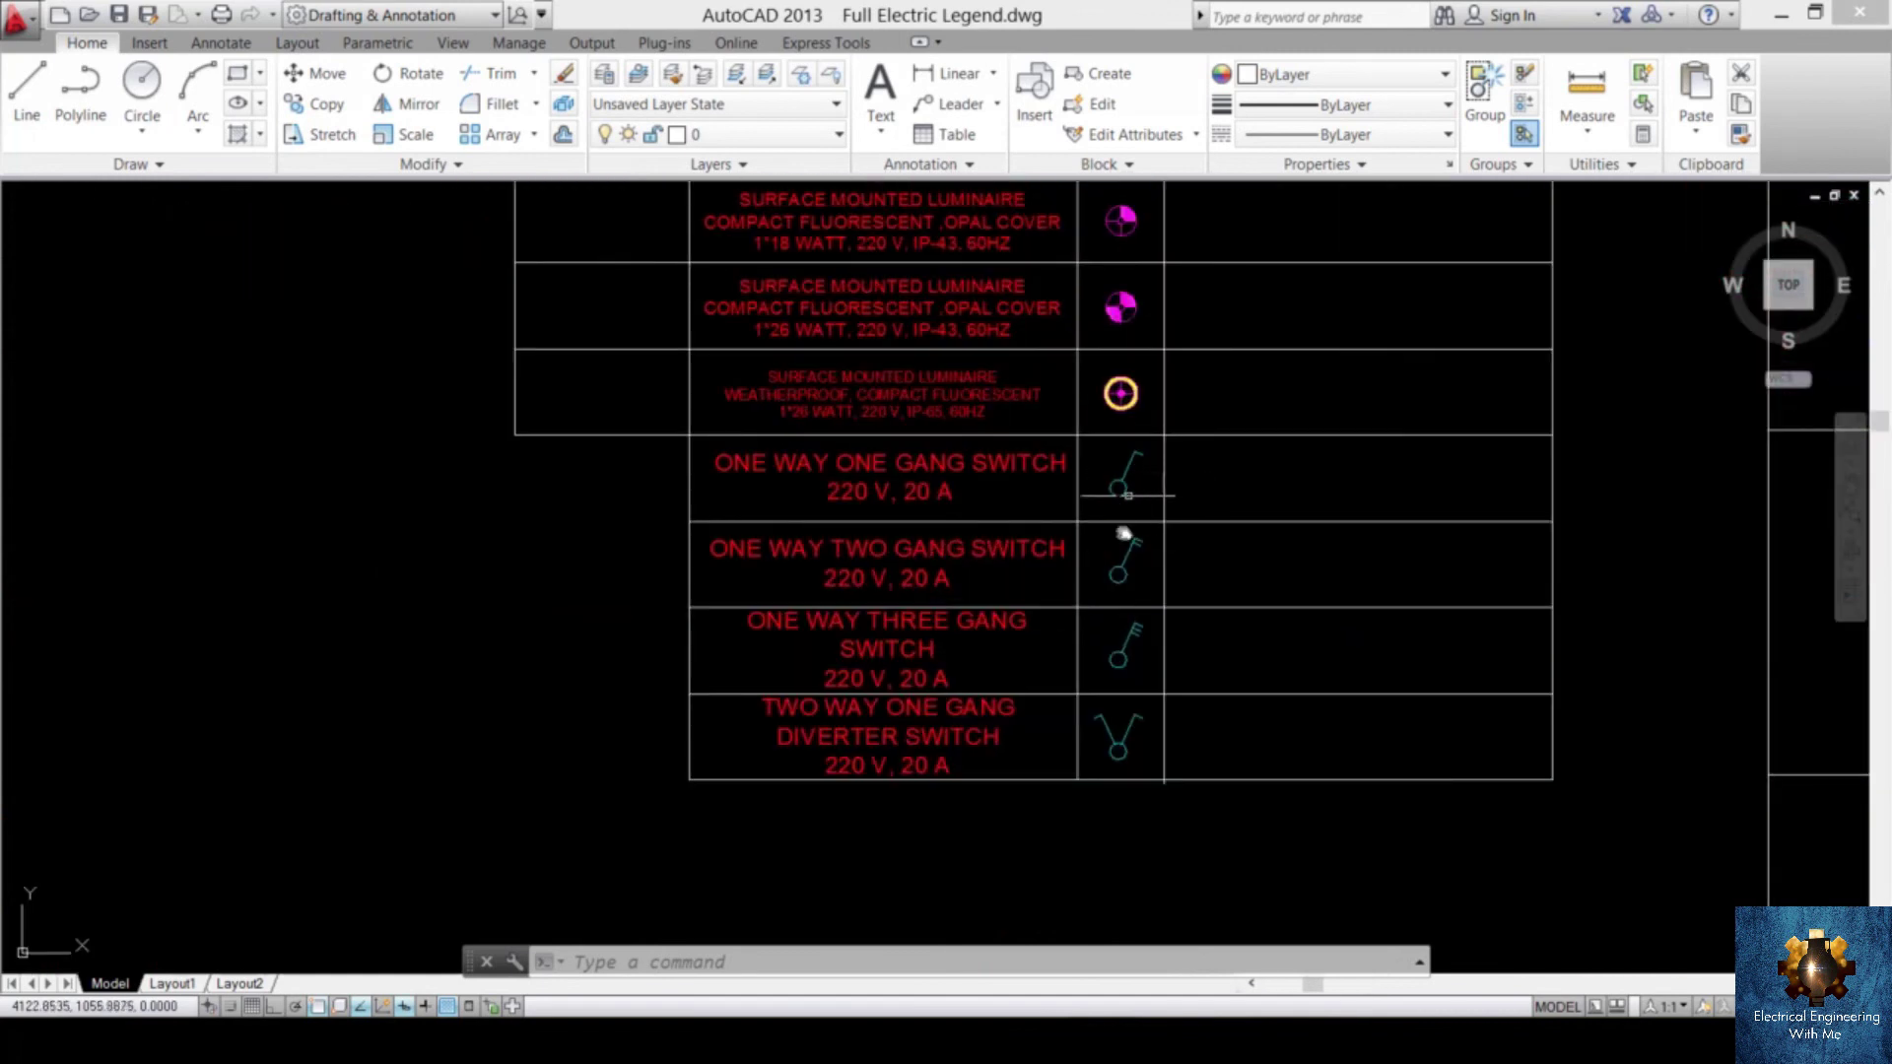
- Select the legend symbols for the one-way one gang, one-way two gang and two-way one gang diverter switches
scroll(1128, 495, down, 2)
scroll(1134, 532, up, 7)
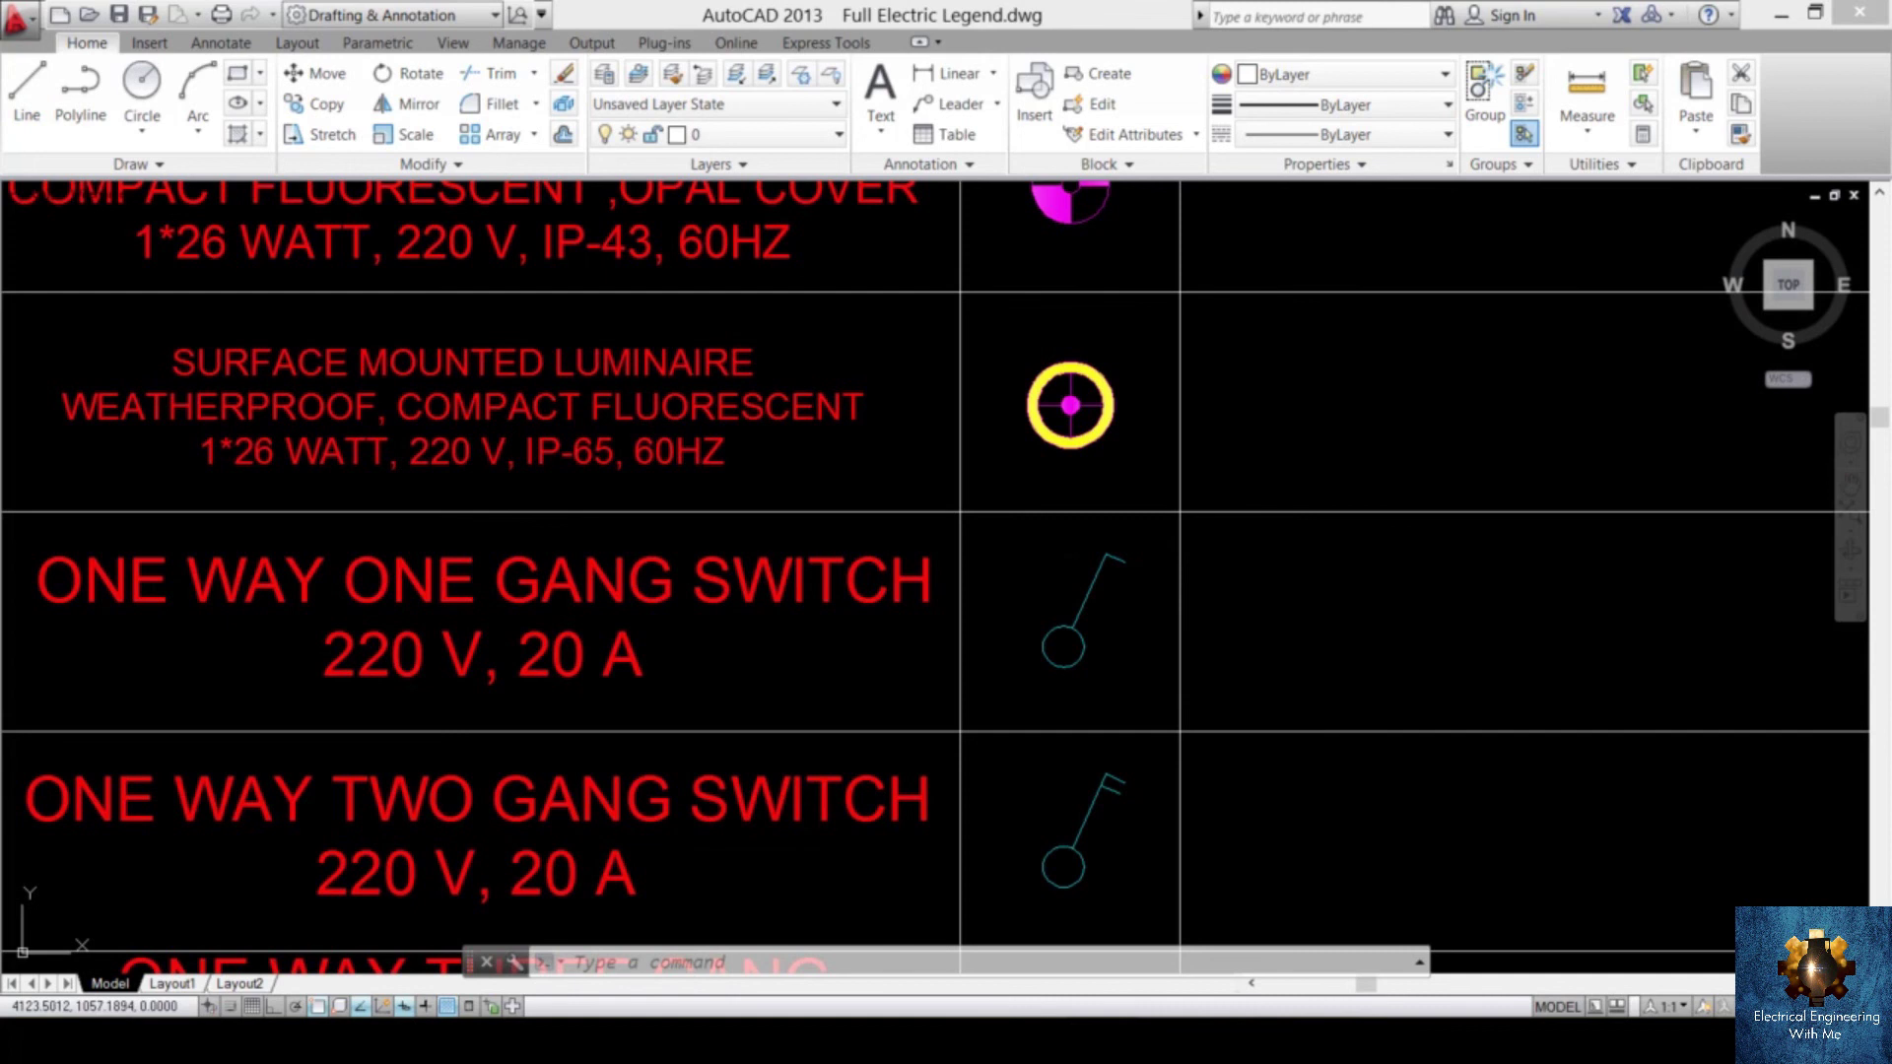
click(1153, 538)
scroll(1084, 496, down, 5)
scroll(1084, 495, up, 1)
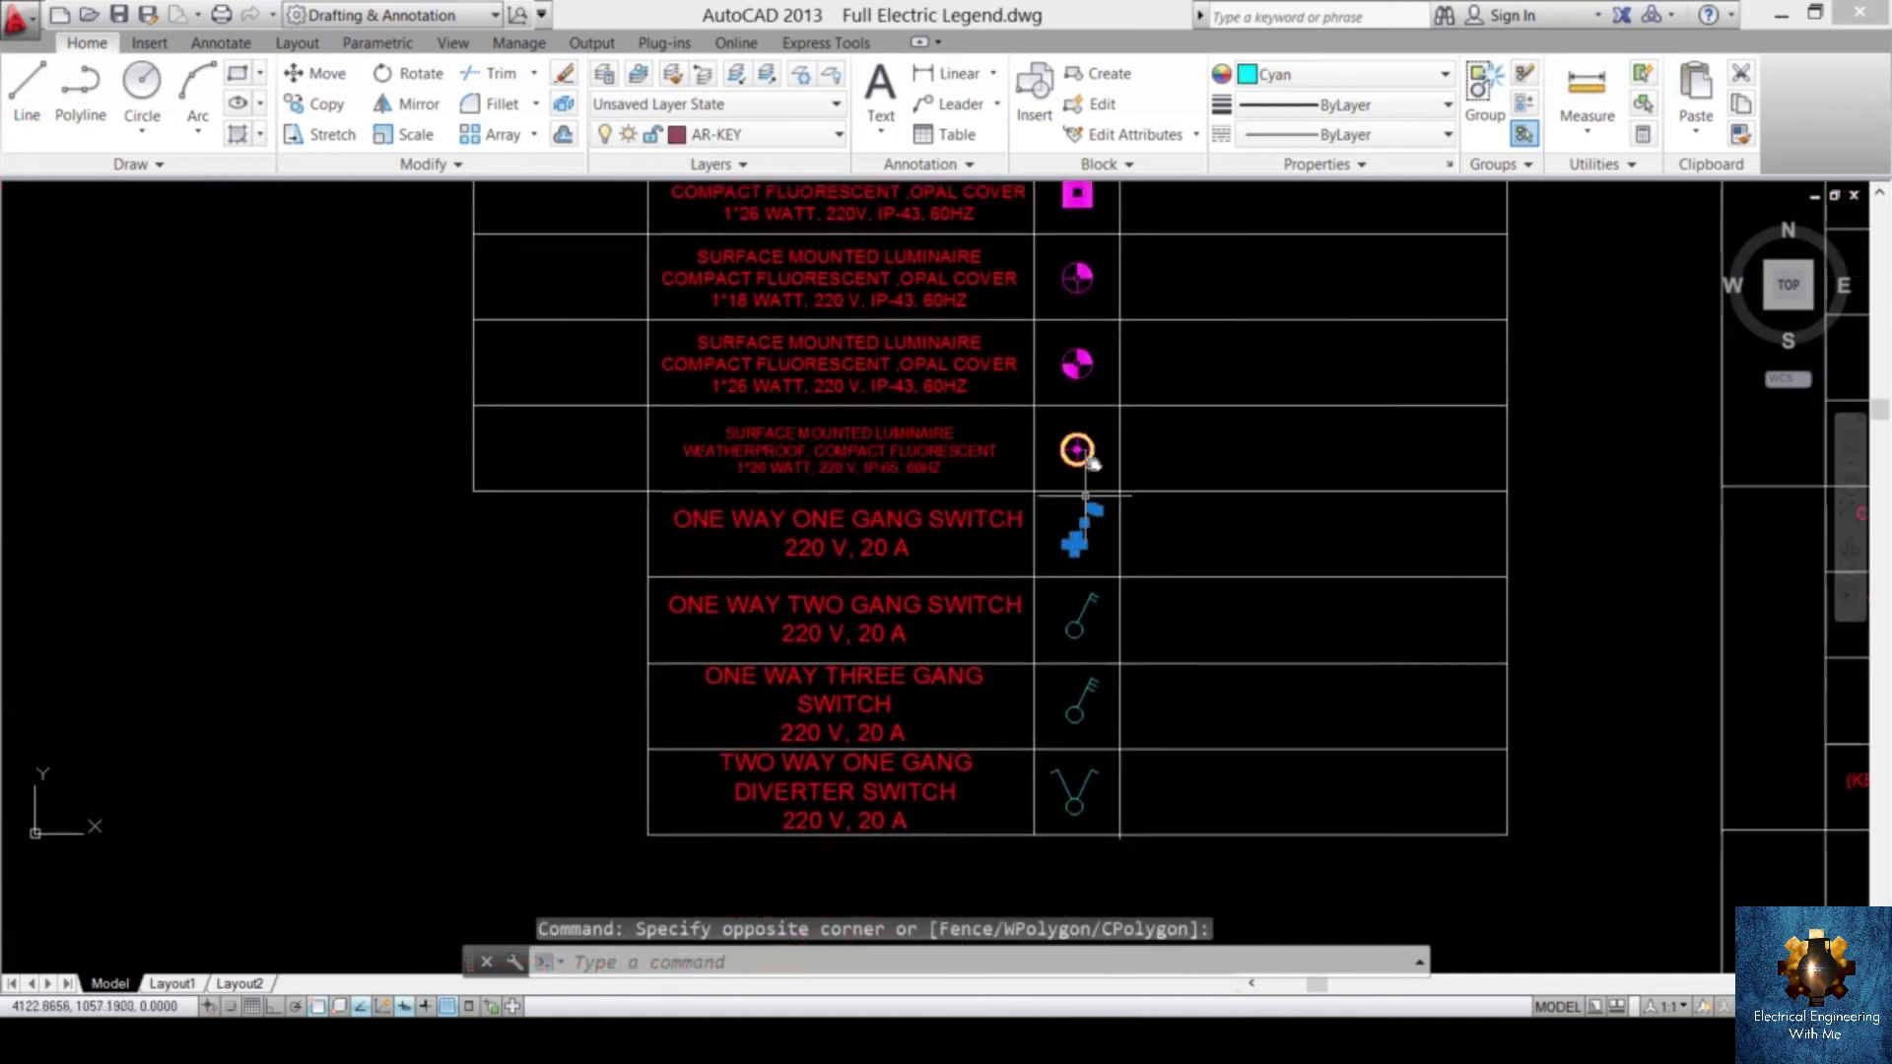
scroll(1089, 532, up, 6)
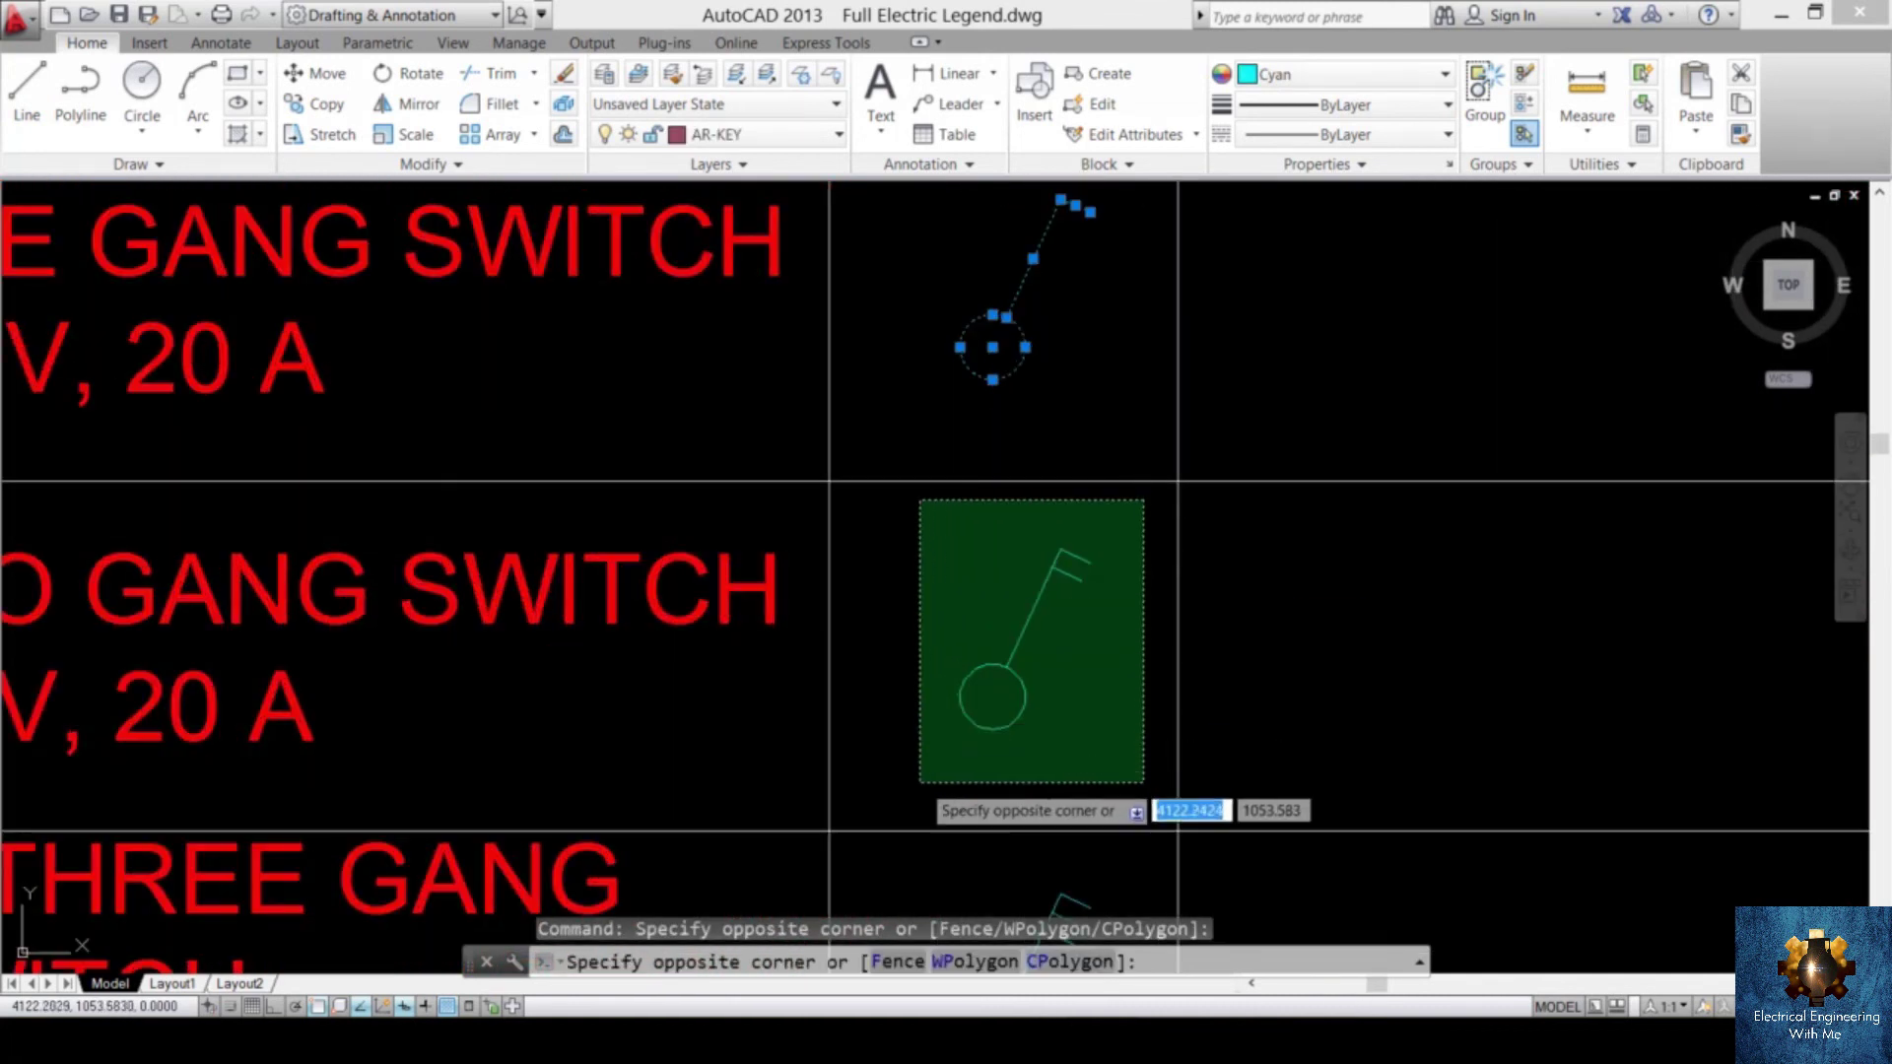
click(920, 784)
scroll(985, 709, down, 5)
scroll(1027, 630, up, 4)
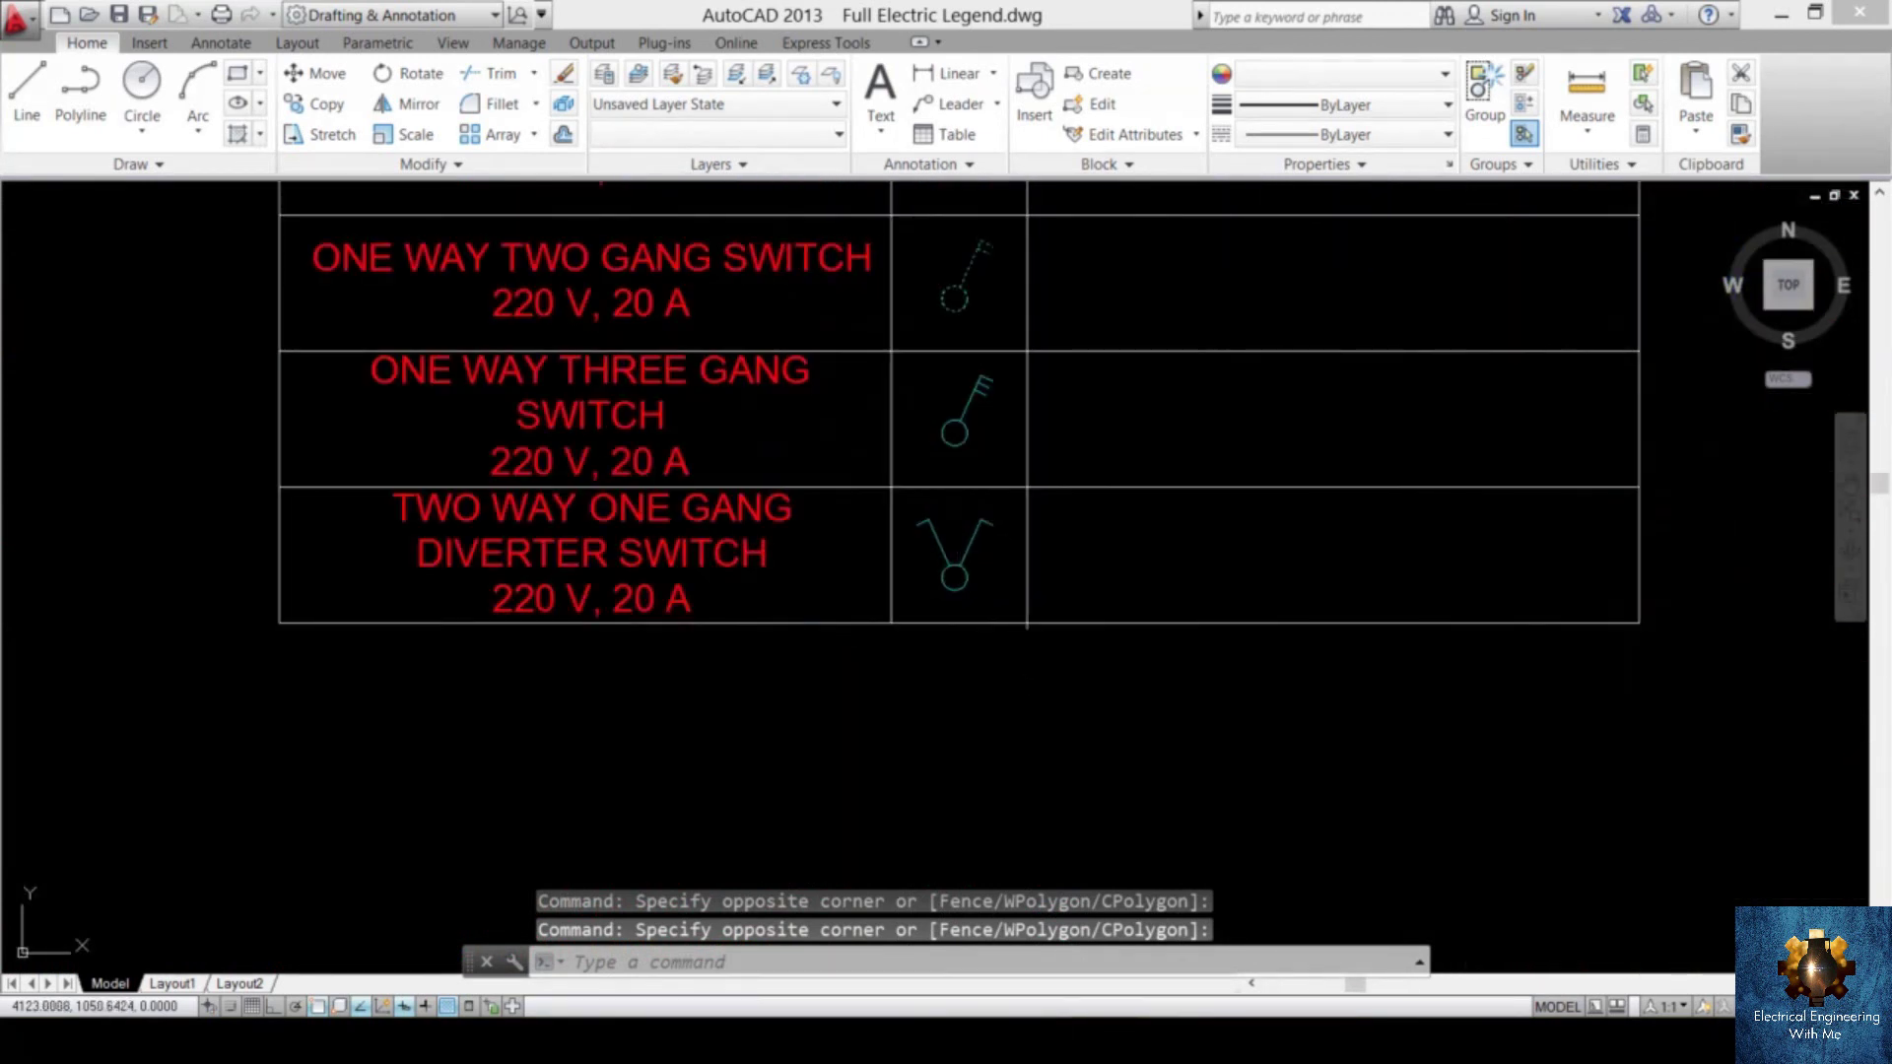
click(1013, 498)
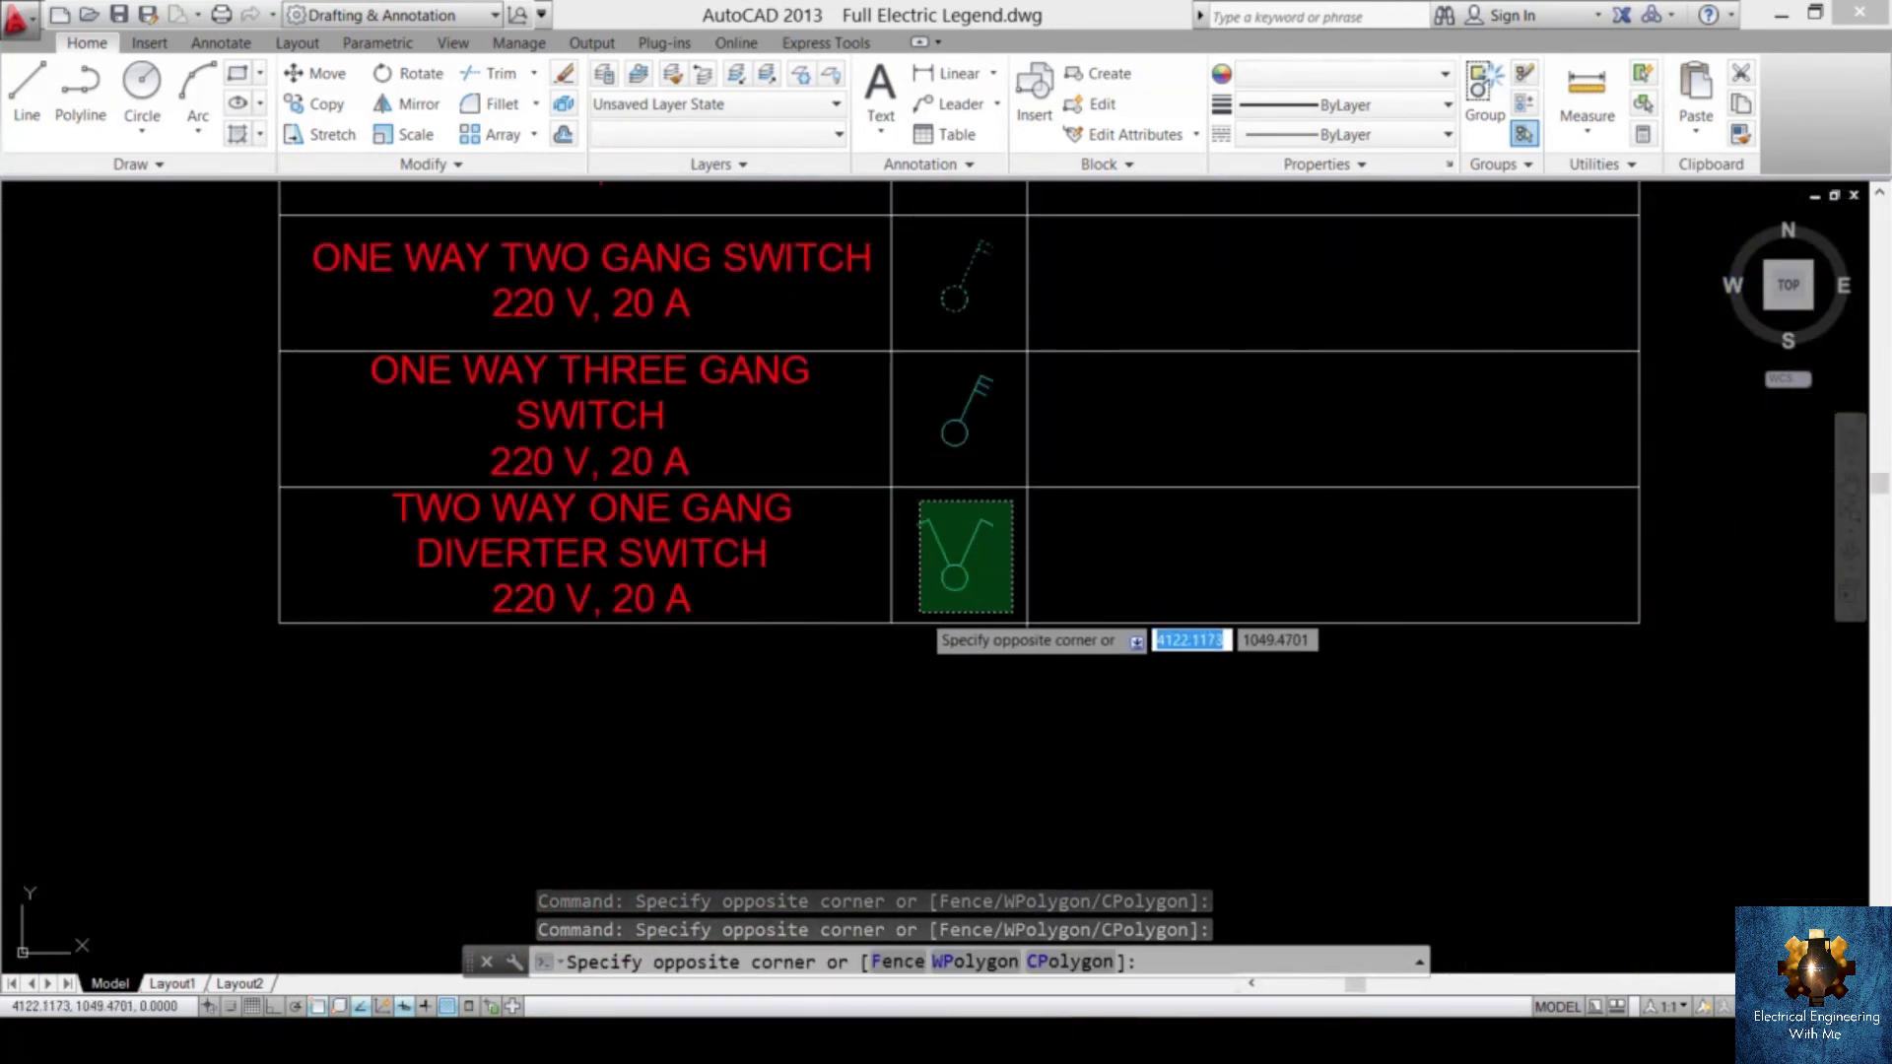
click(904, 608)
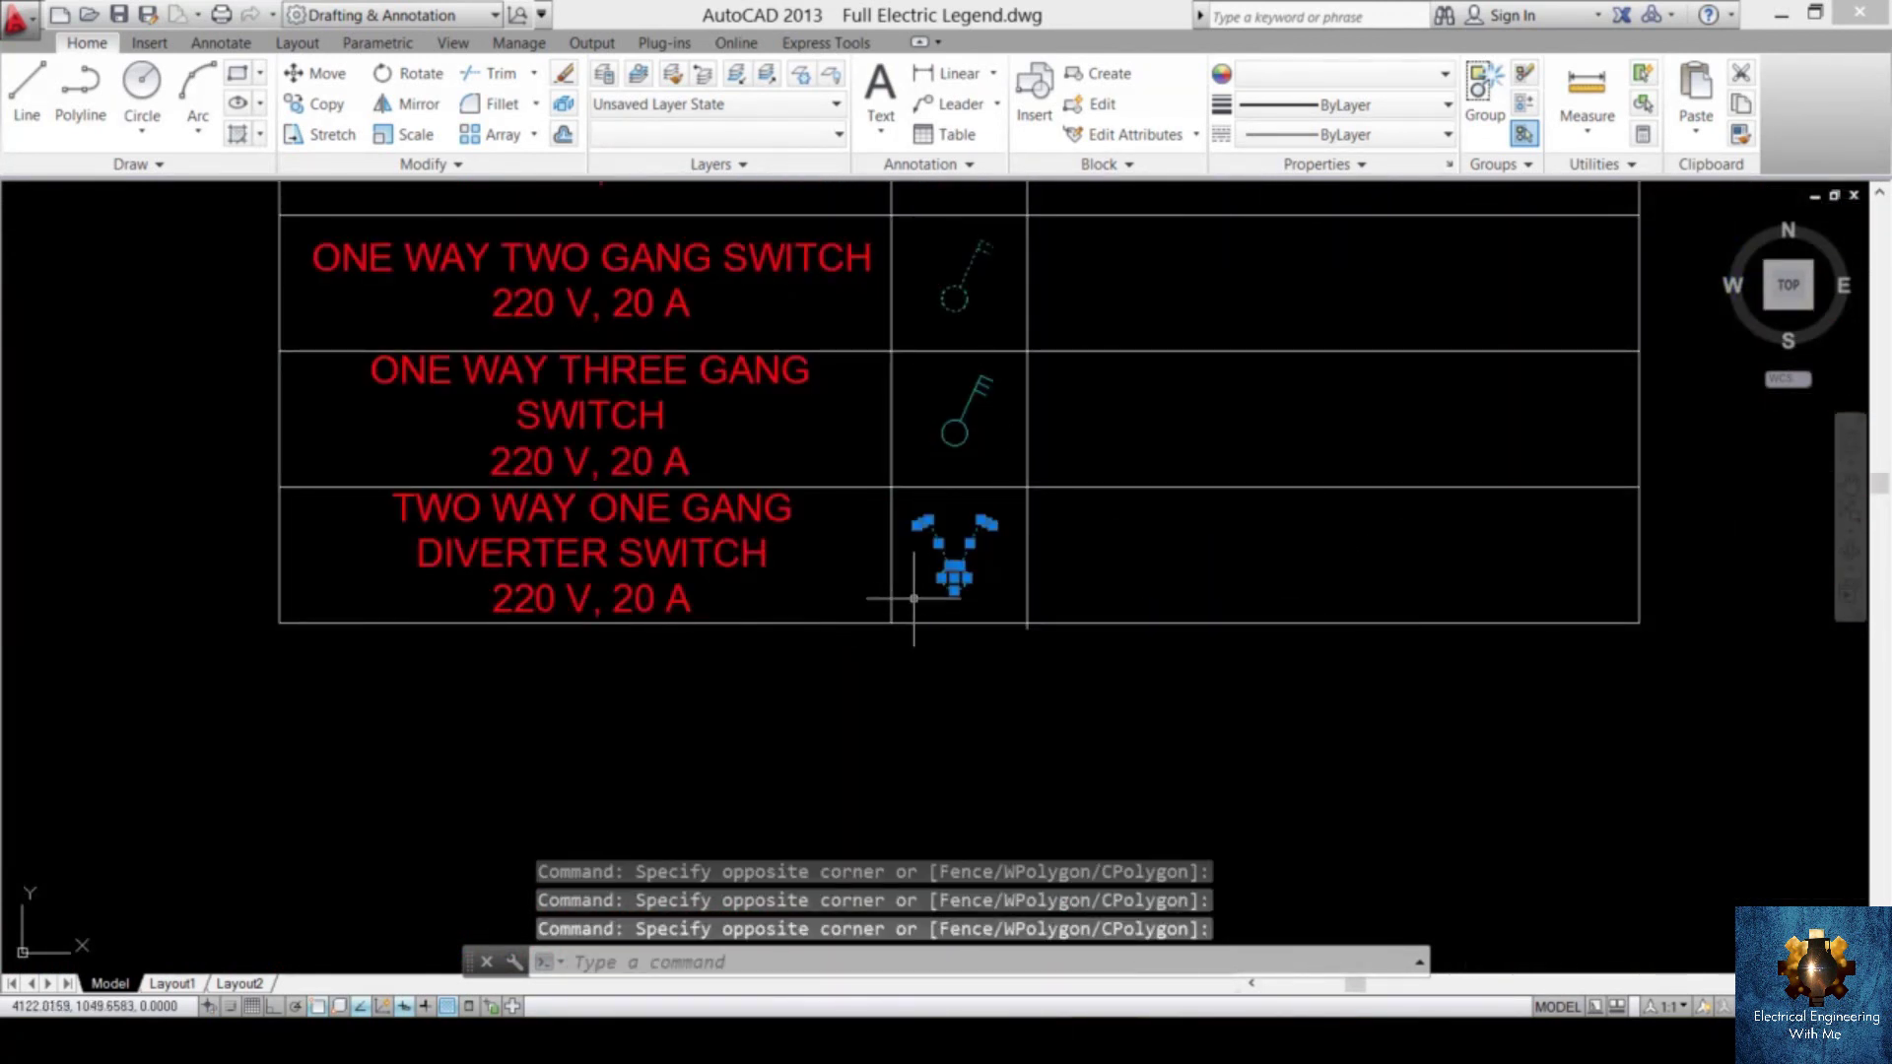
- Copy the selected switch symbols with a base point just beside the diverter switch's circle
right_click(915, 598)
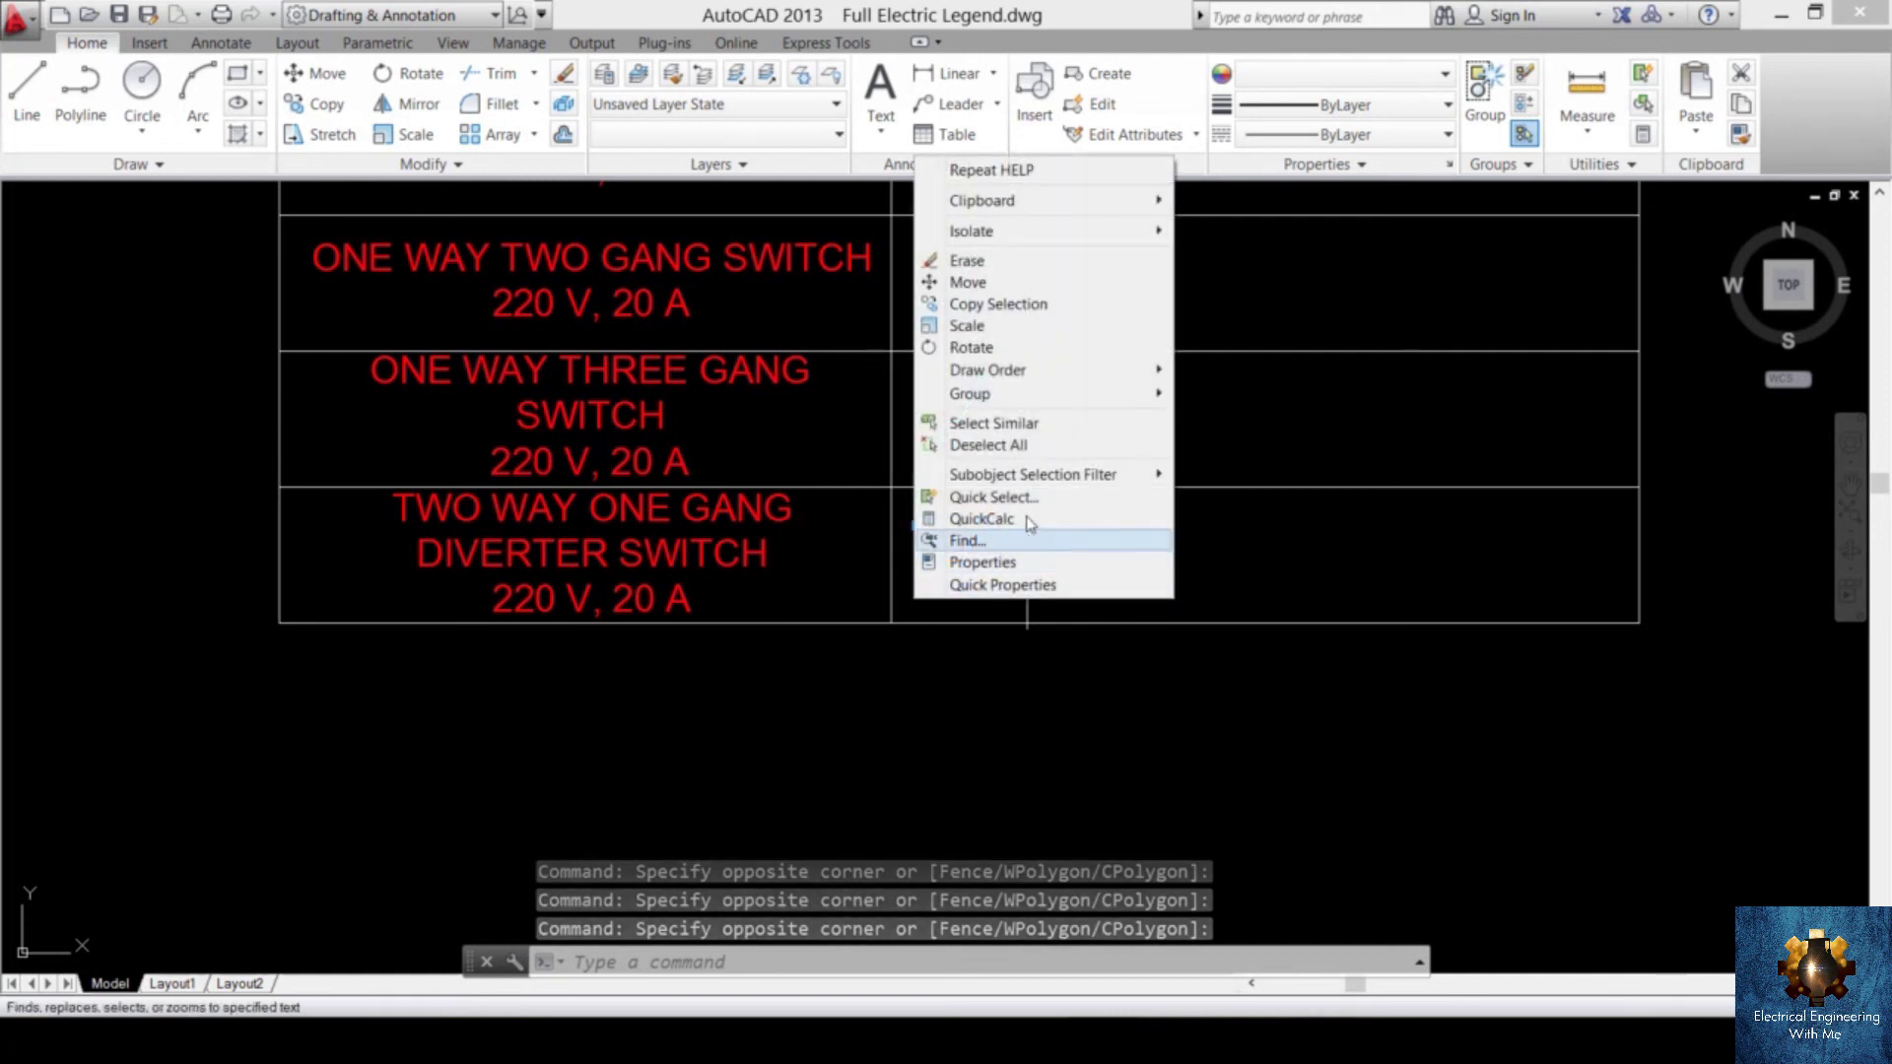
mouse_move(1102, 206)
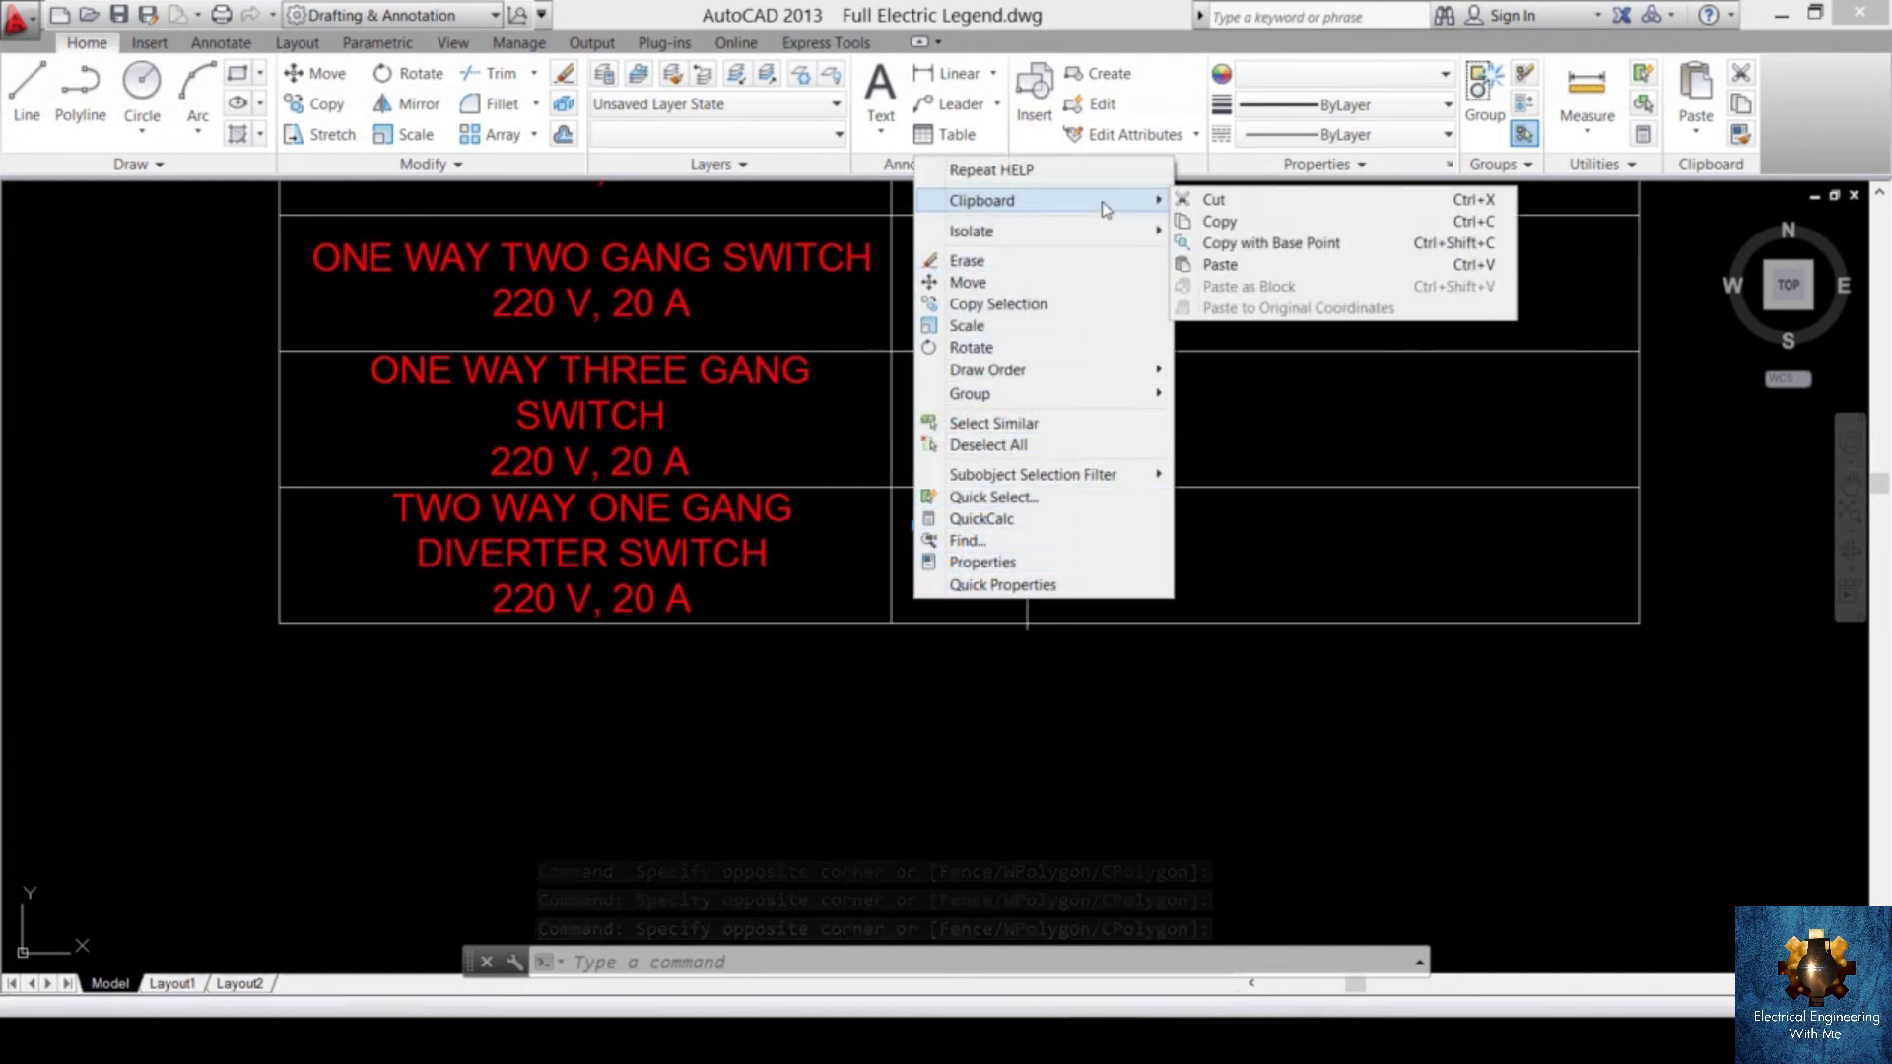
click(1303, 243)
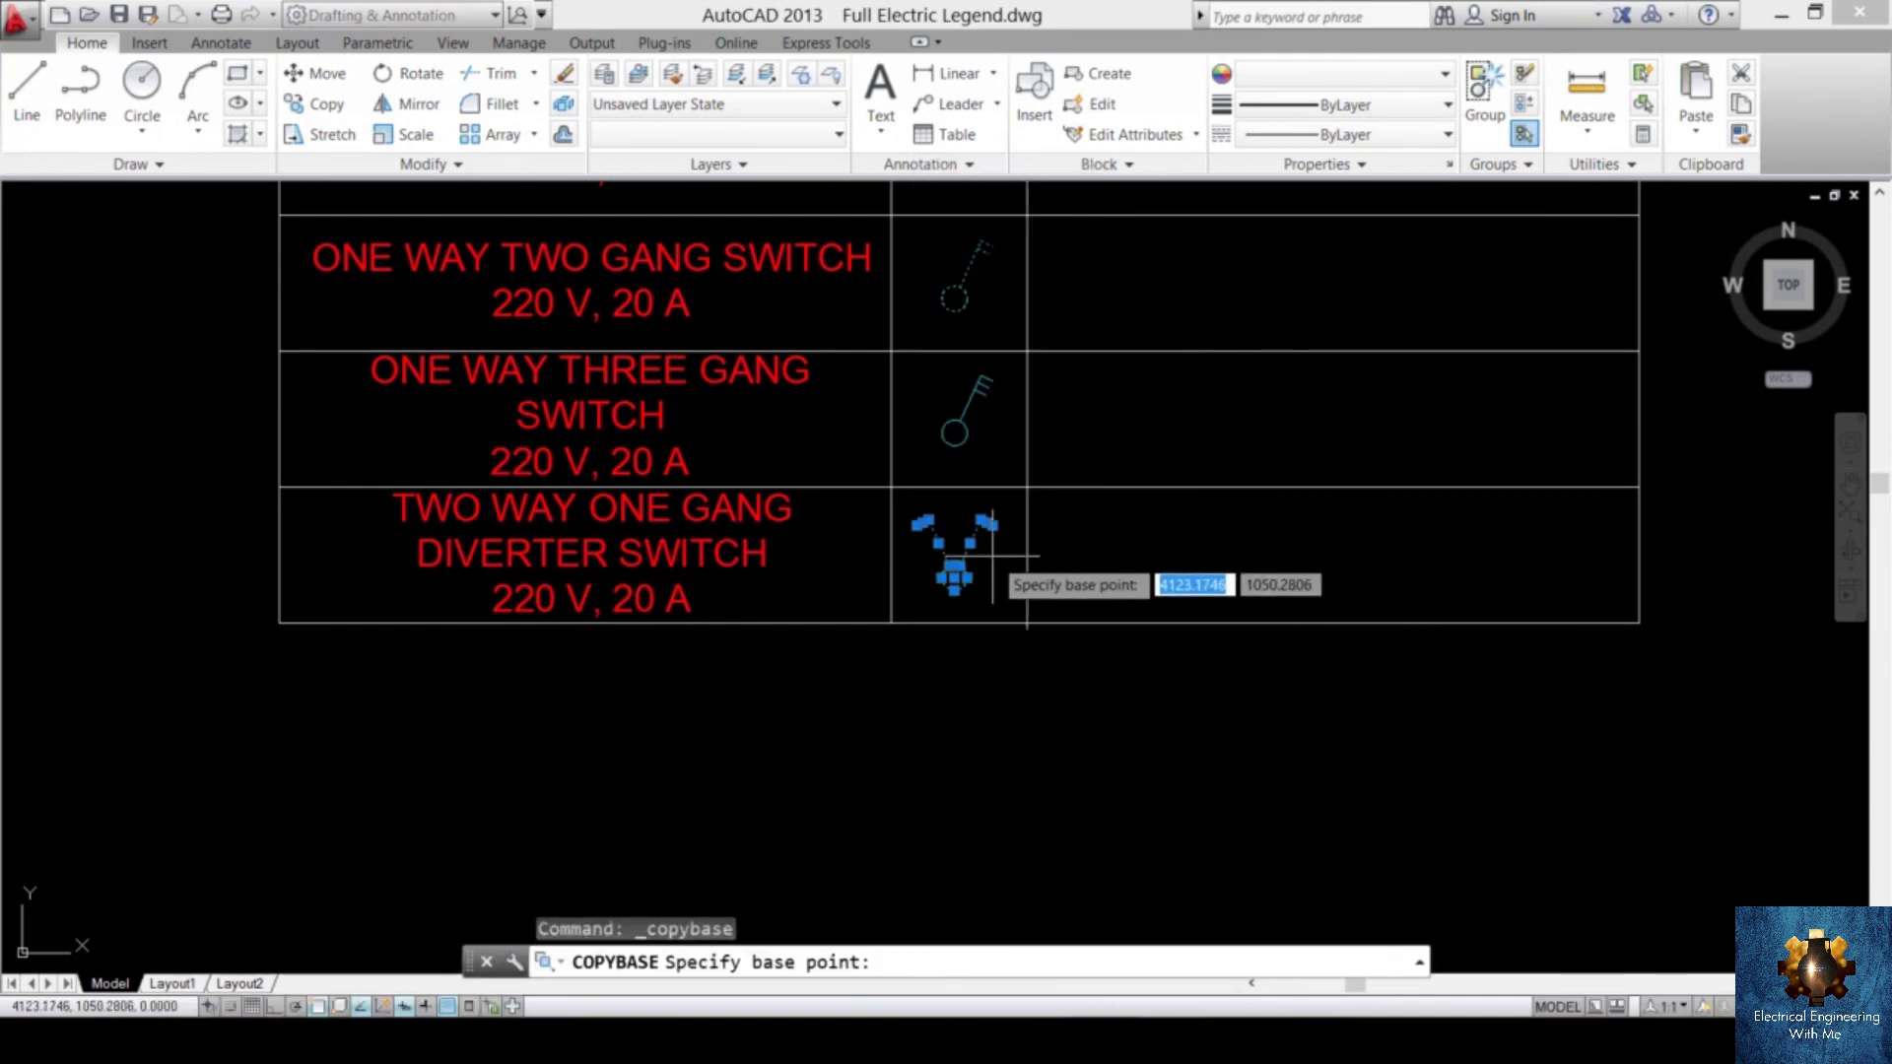
scroll(955, 537, up, 6)
scroll(1127, 626, down, 6)
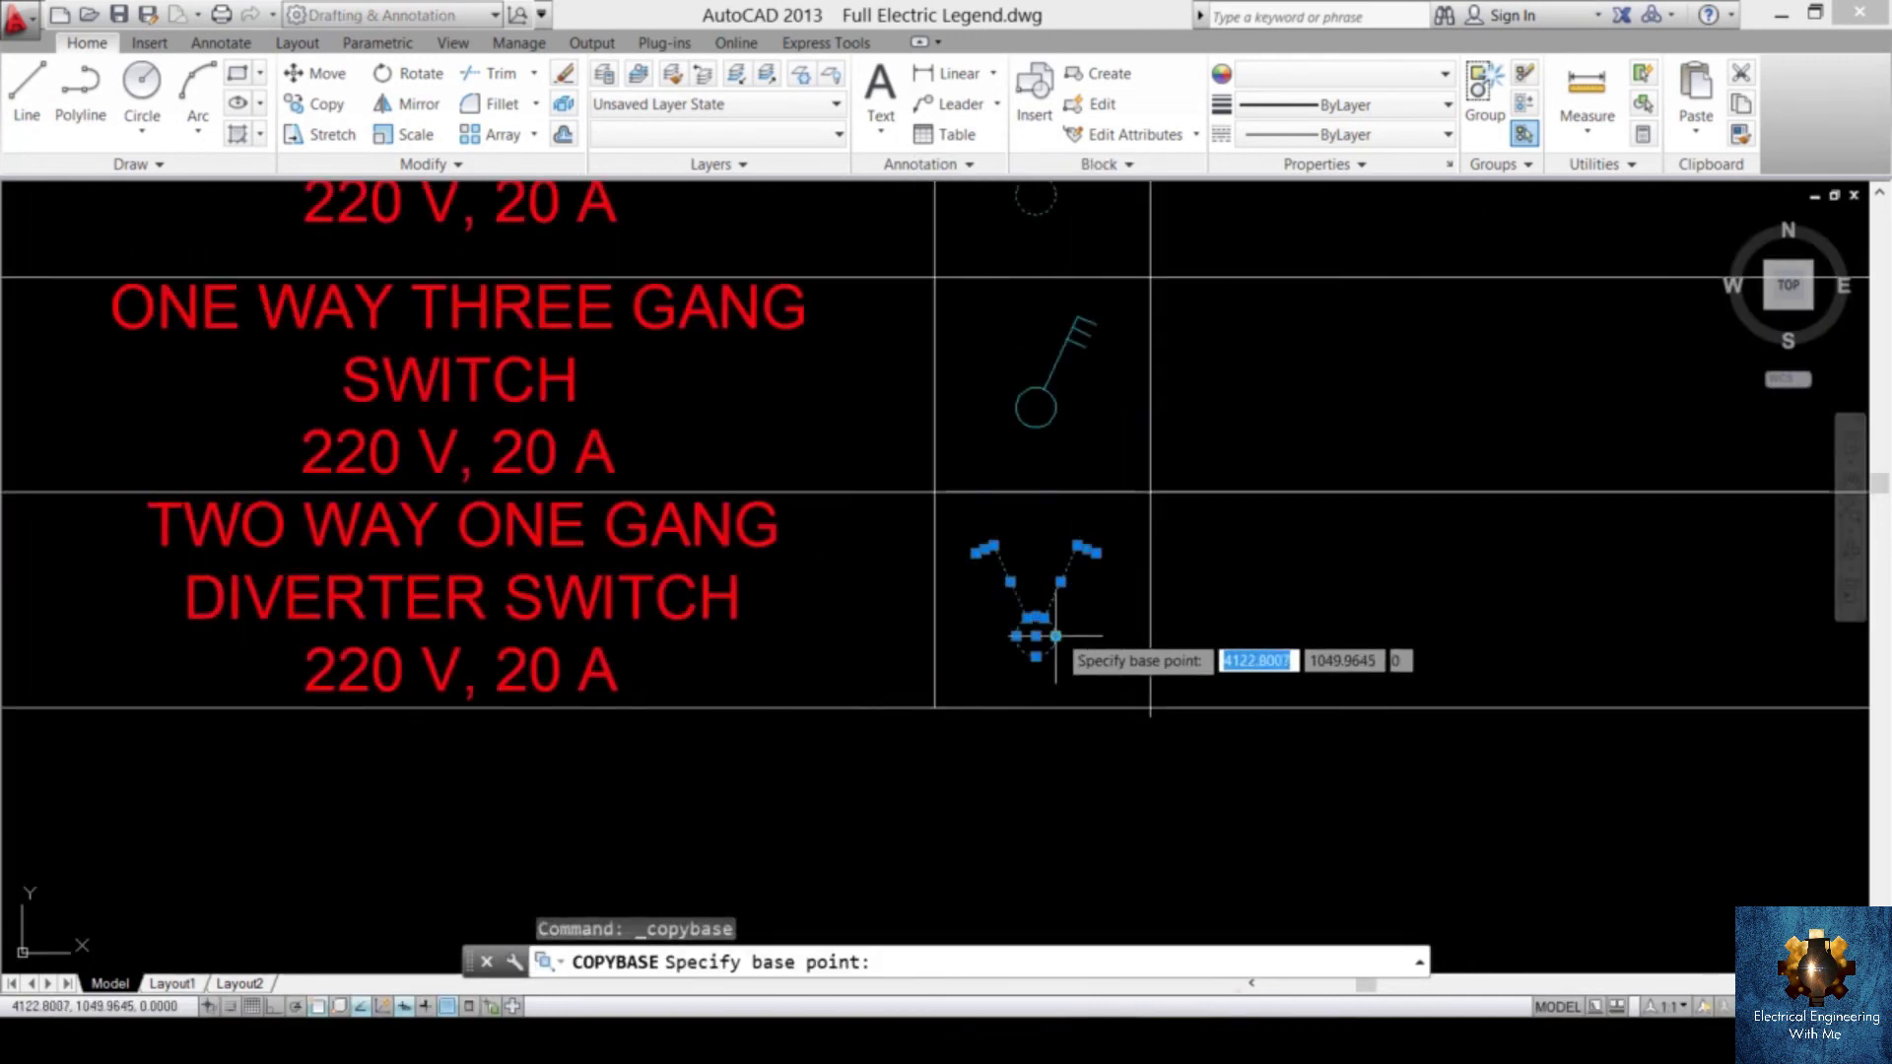
click(1083, 631)
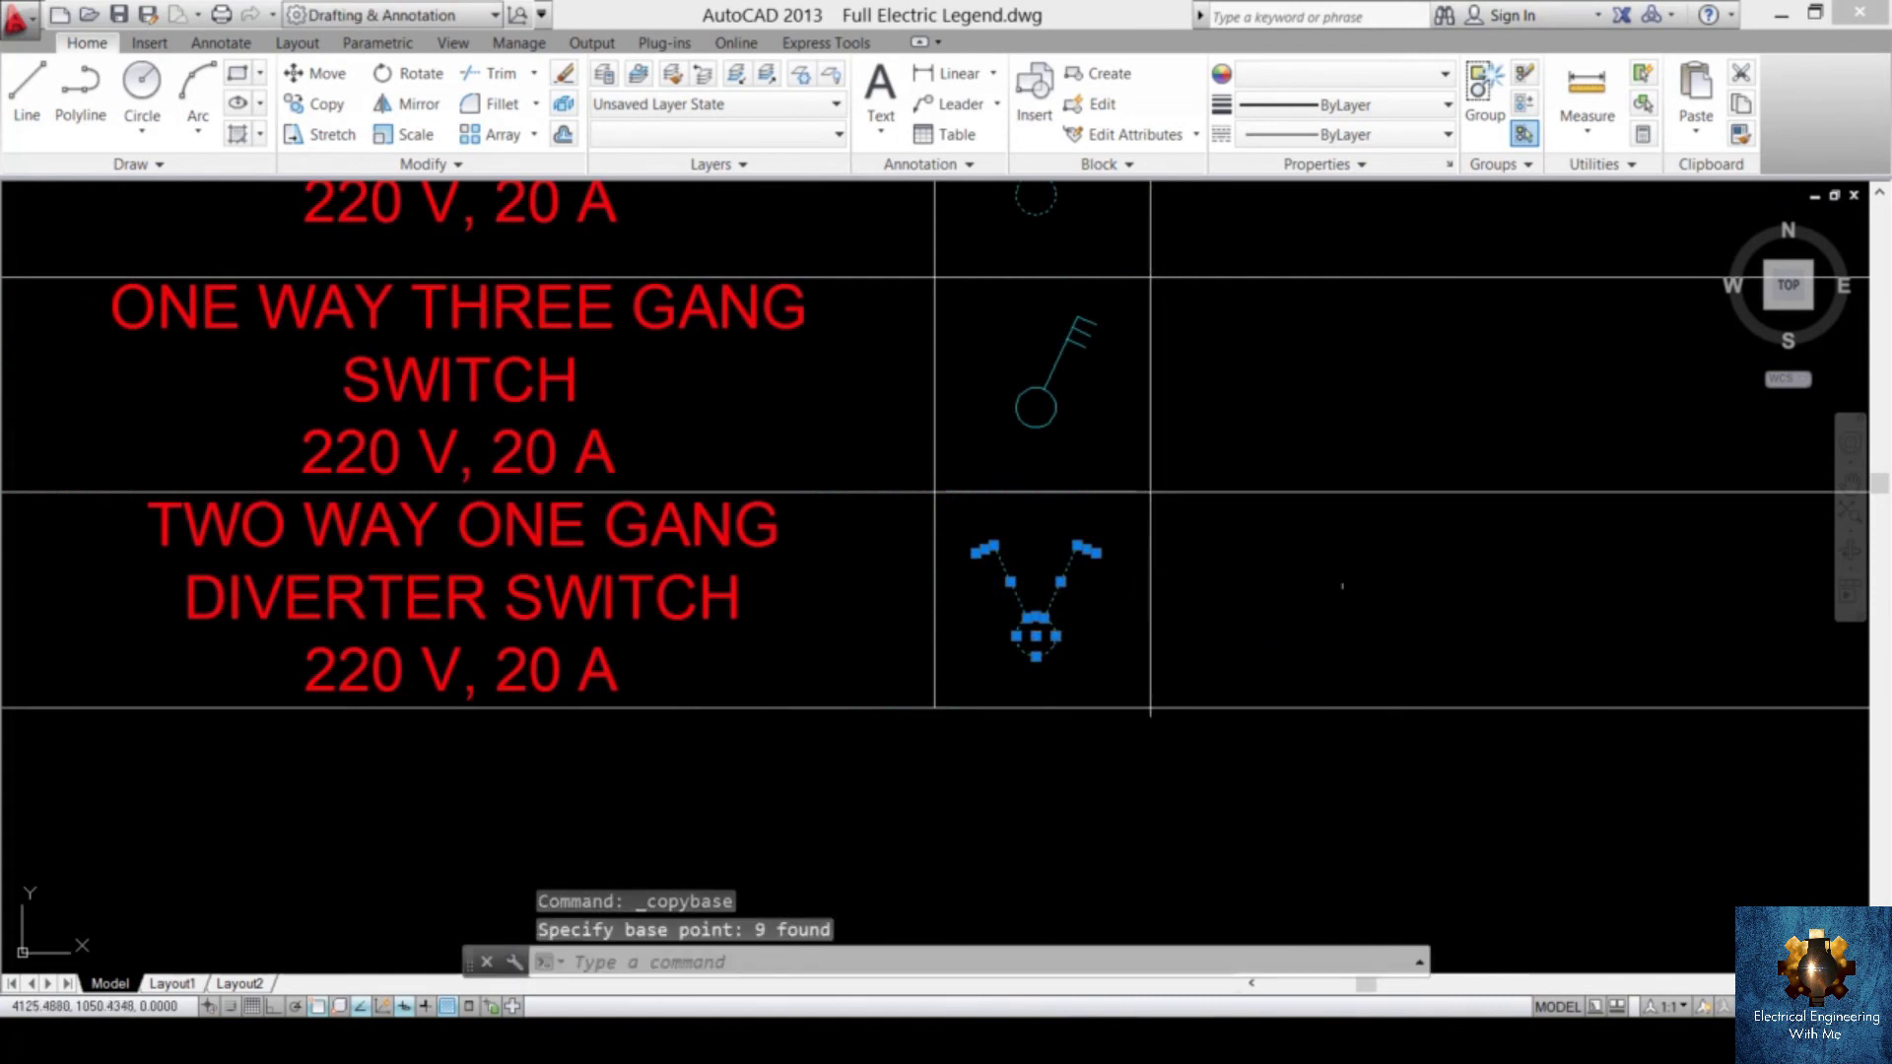
scroll(1177, 557, down, 4)
scroll(1163, 612, up, 1)
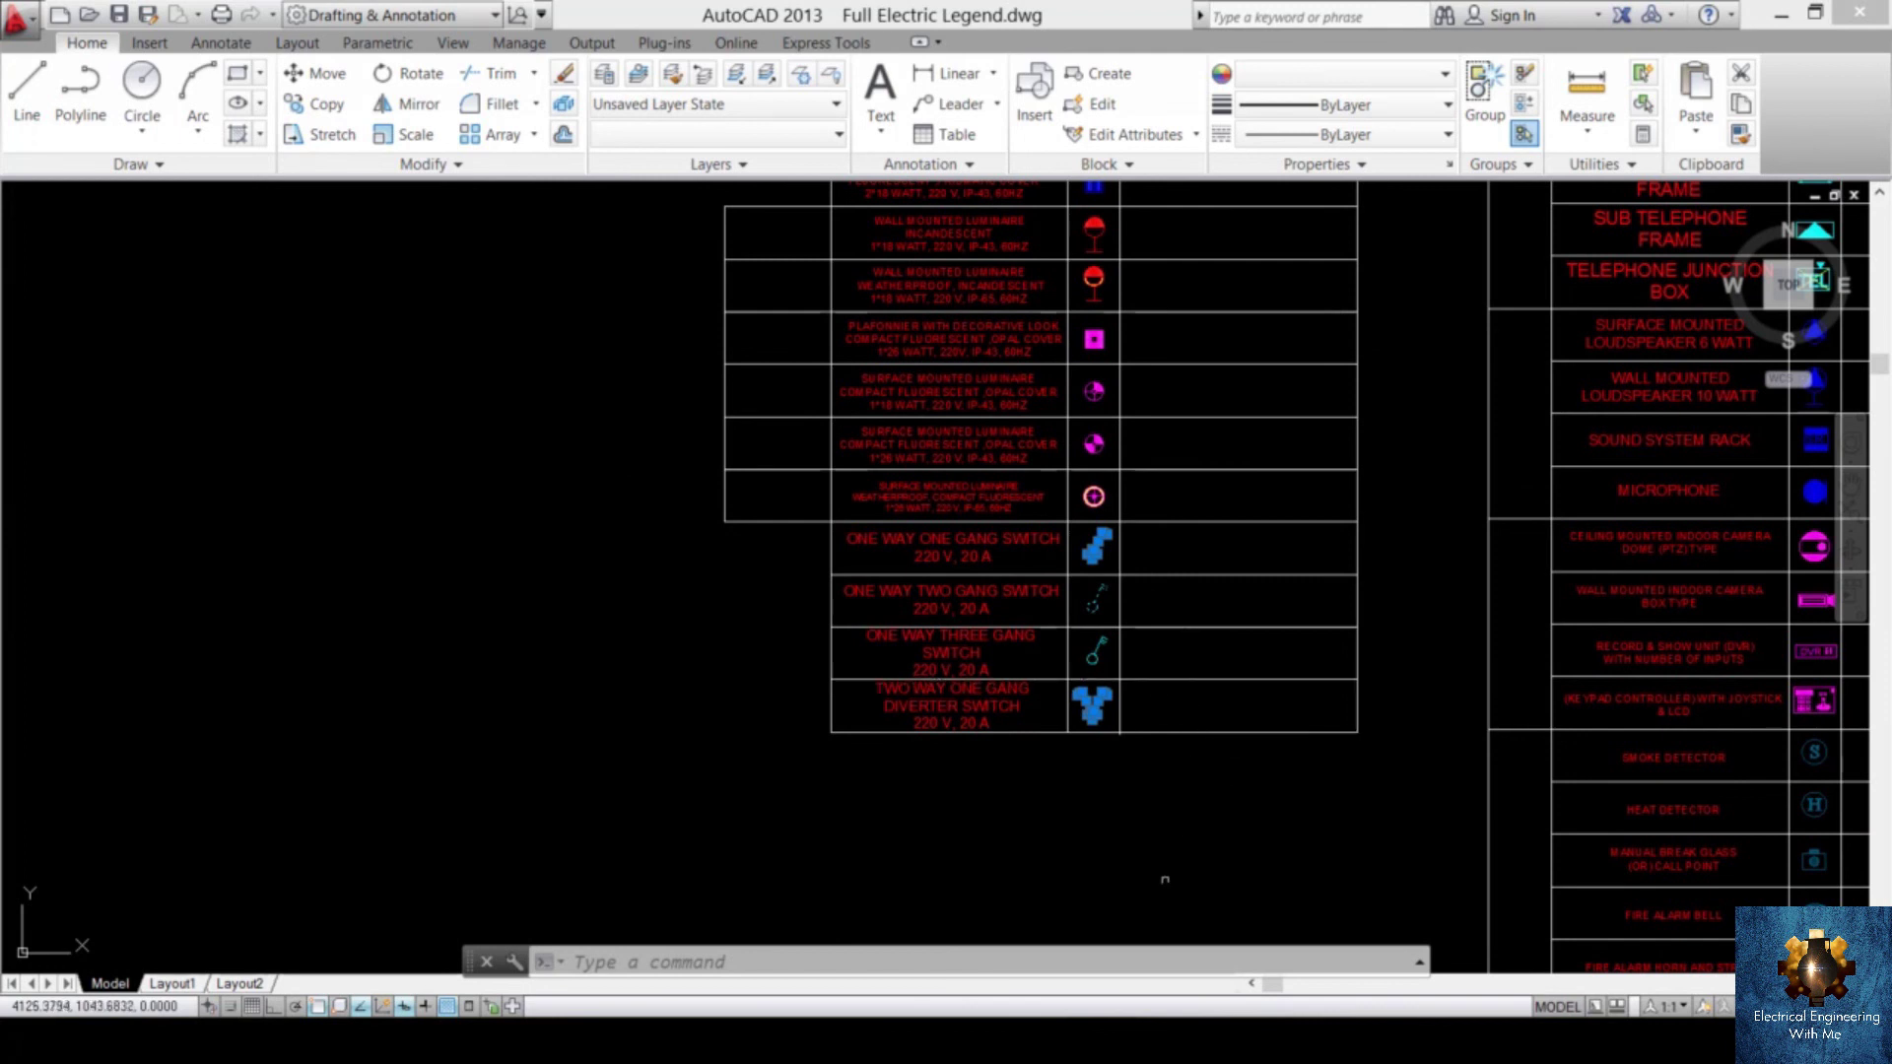
- Switch to Hospital layout.dwg and paste the copied switch symbols in the empty area outside the building's outer wall
key(ctrl+Tab)
scroll(1577, 581, down, 4)
scroll(1348, 604, up, 3)
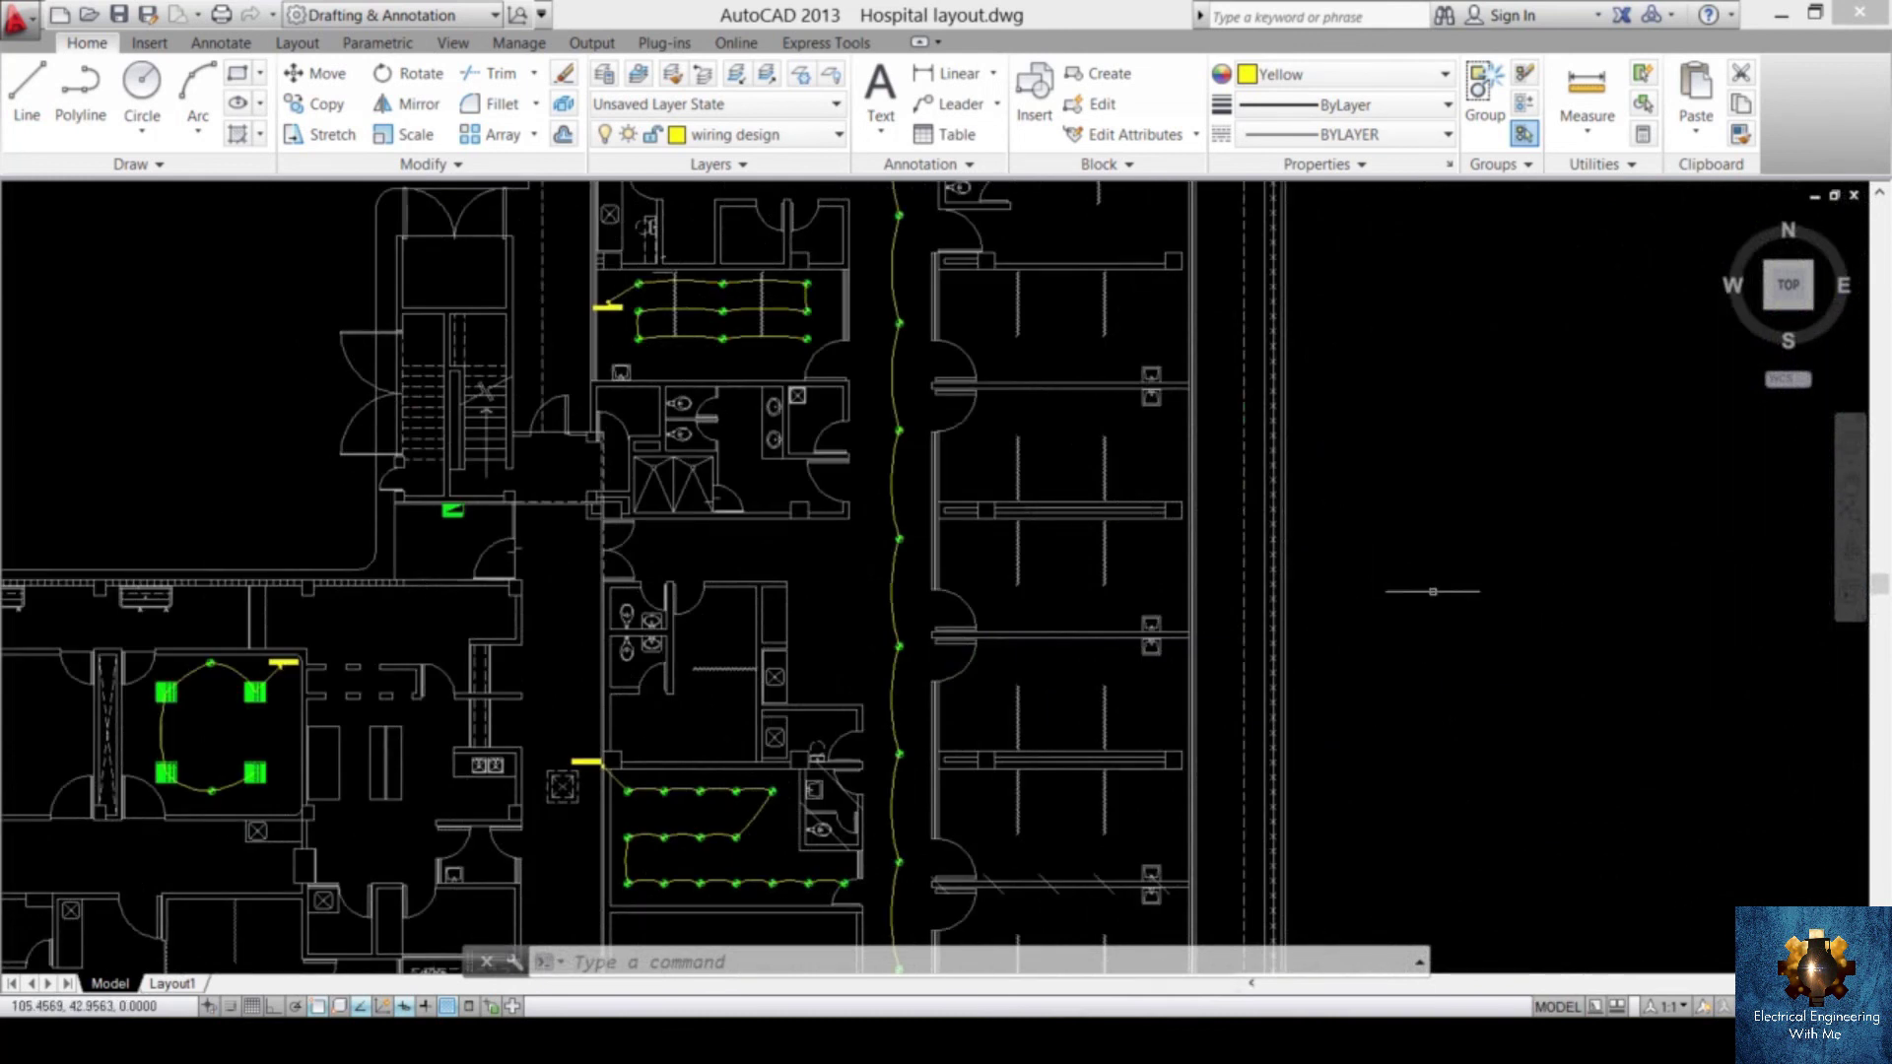
scroll(1436, 592, up, 2)
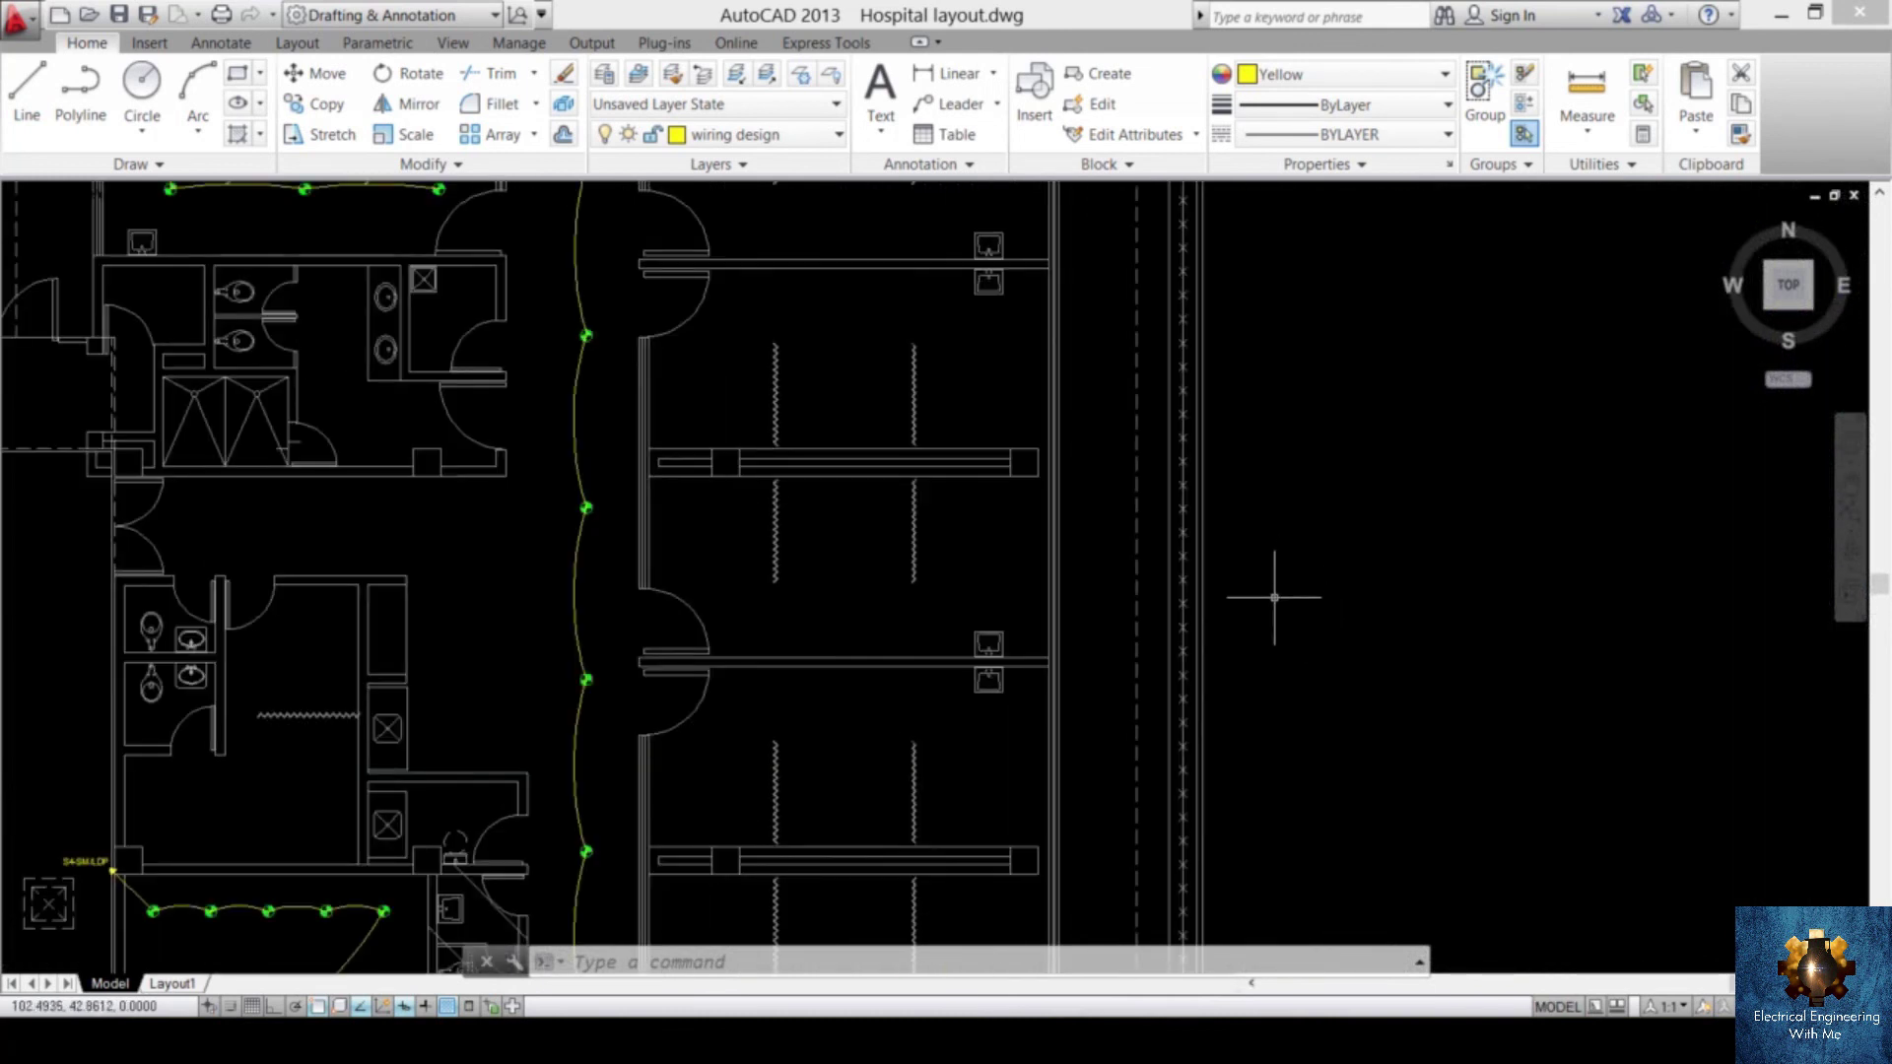
right_click(1276, 599)
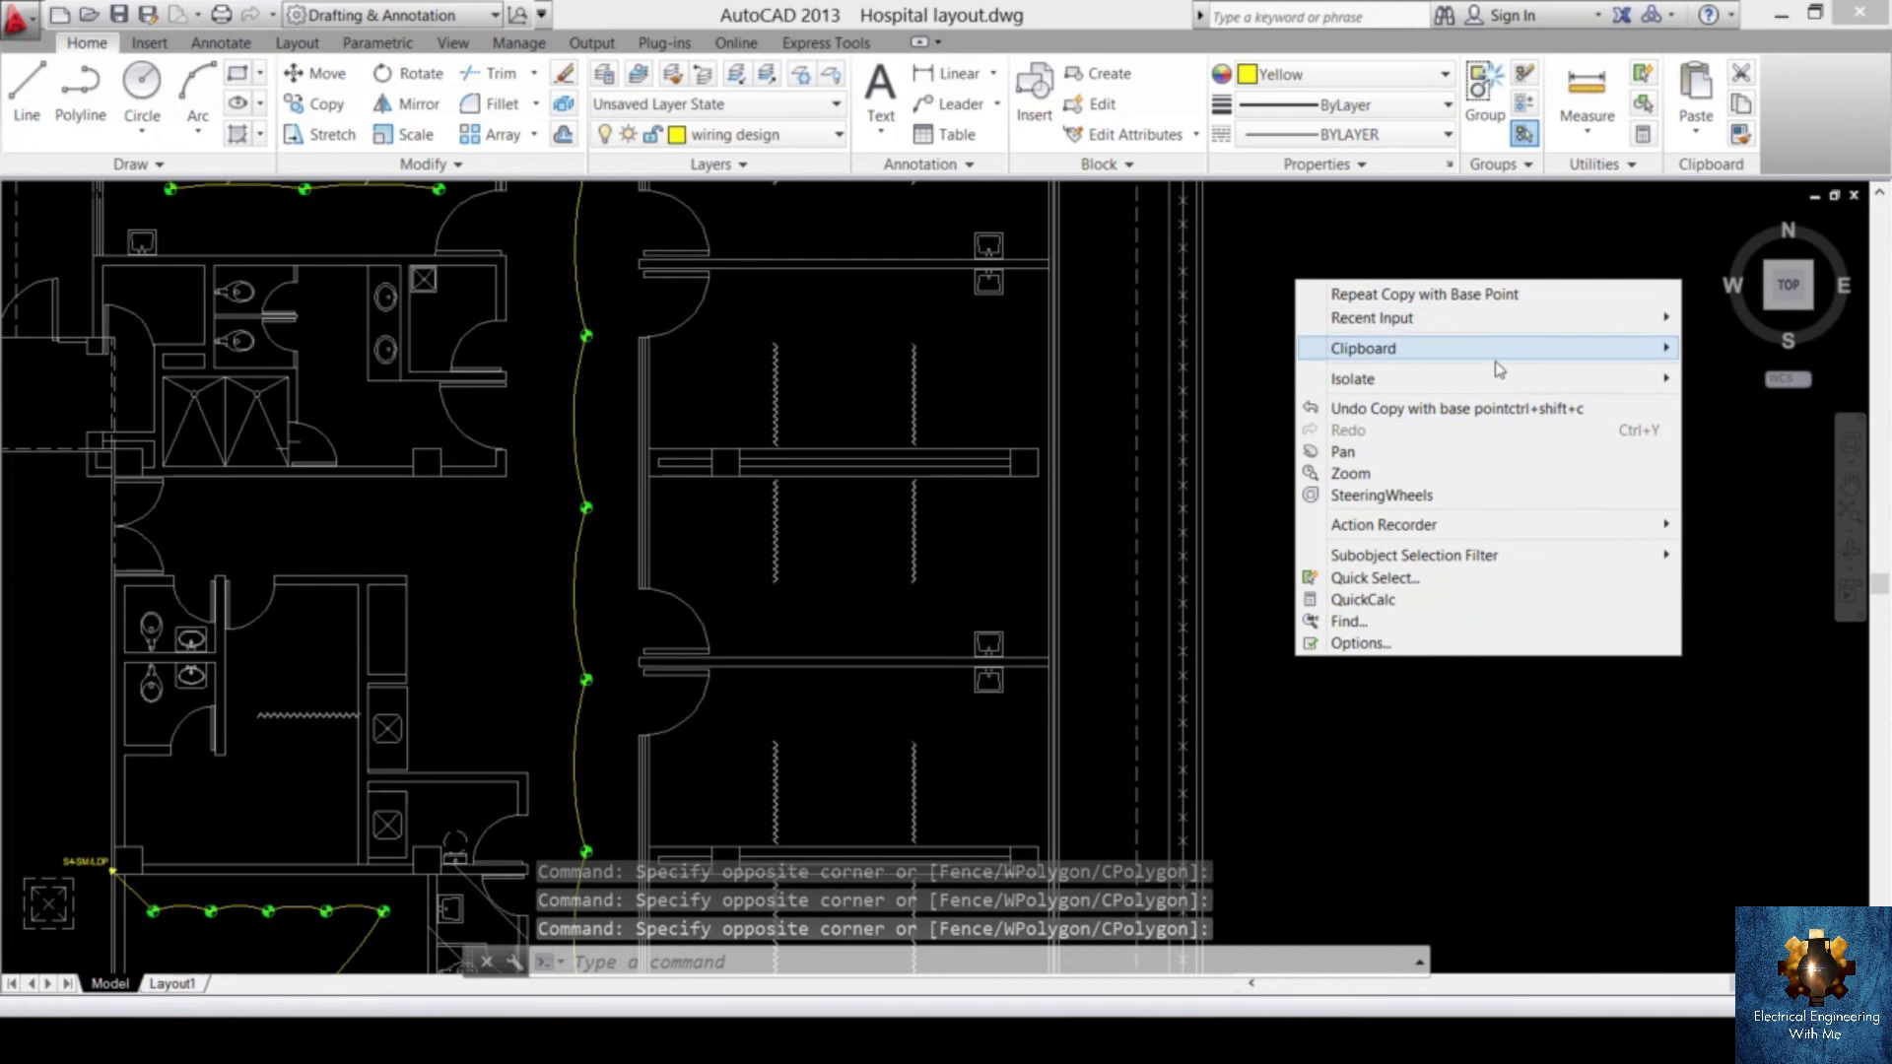
mouse_move(1389, 350)
click(1149, 414)
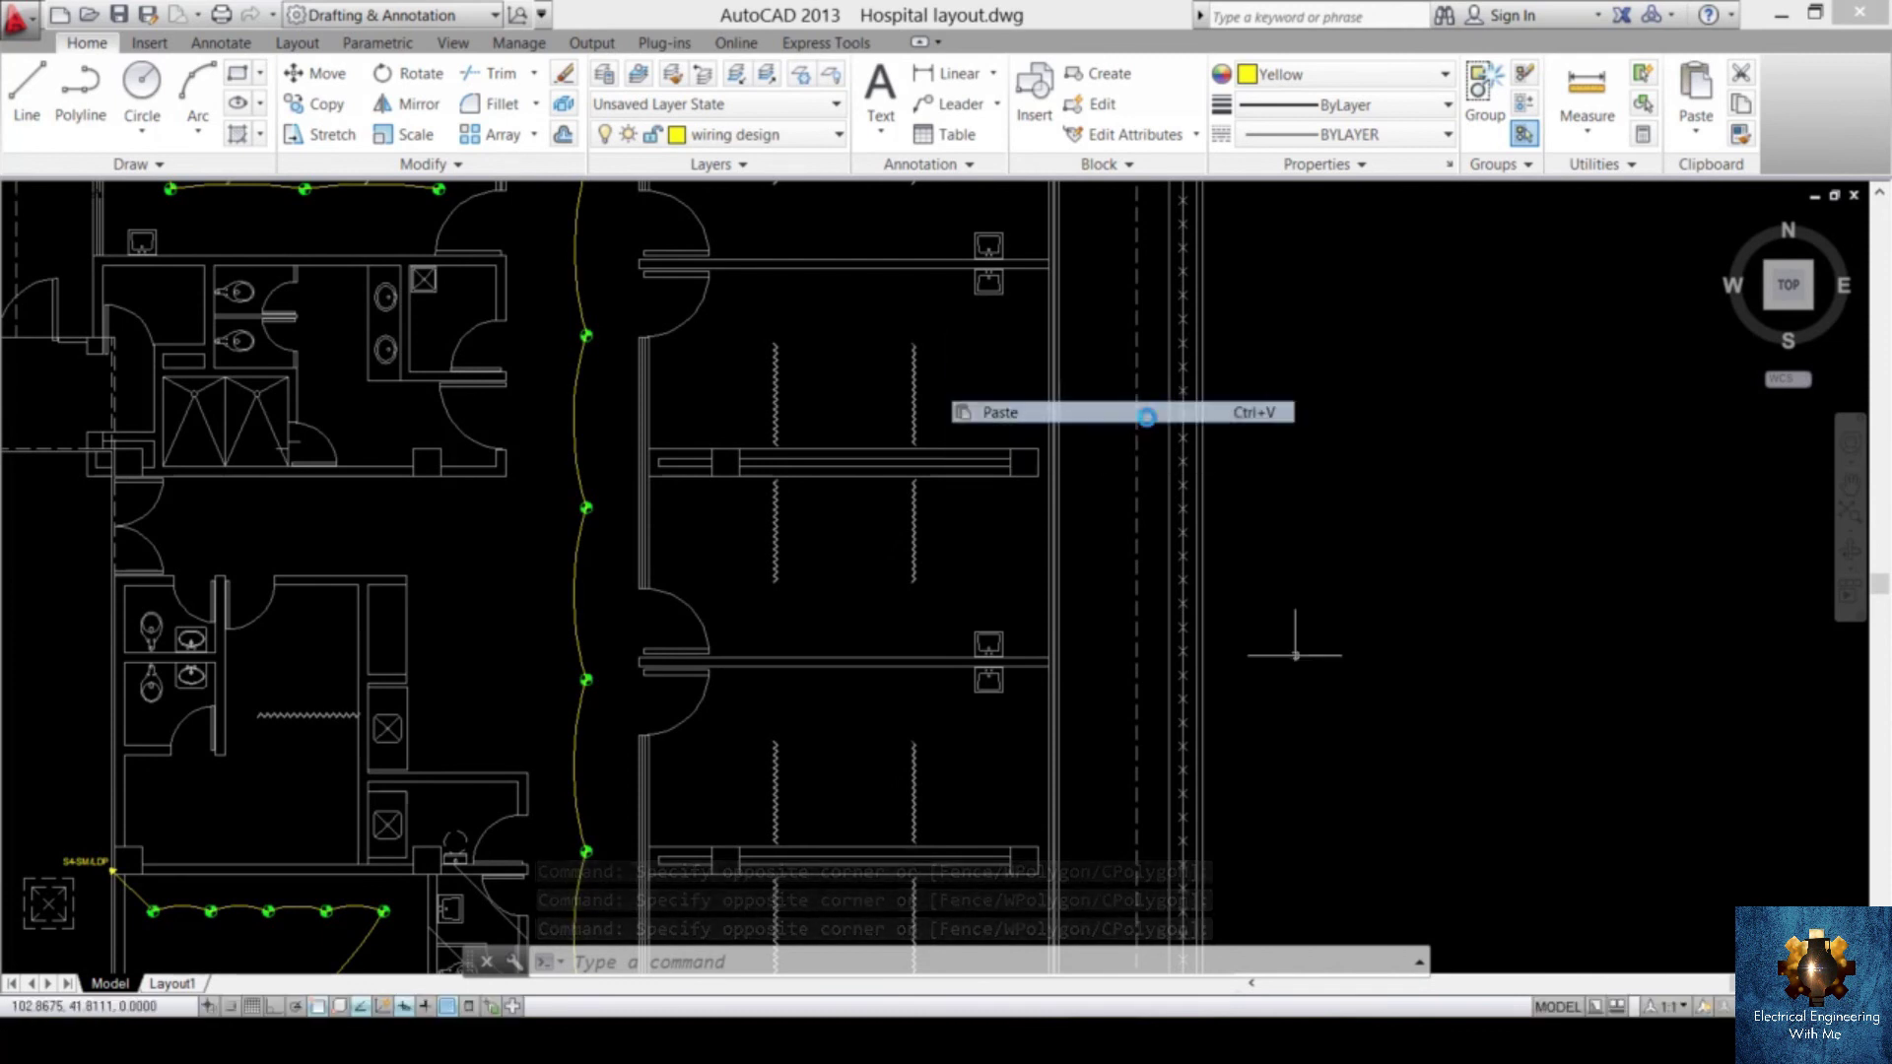
click(1338, 832)
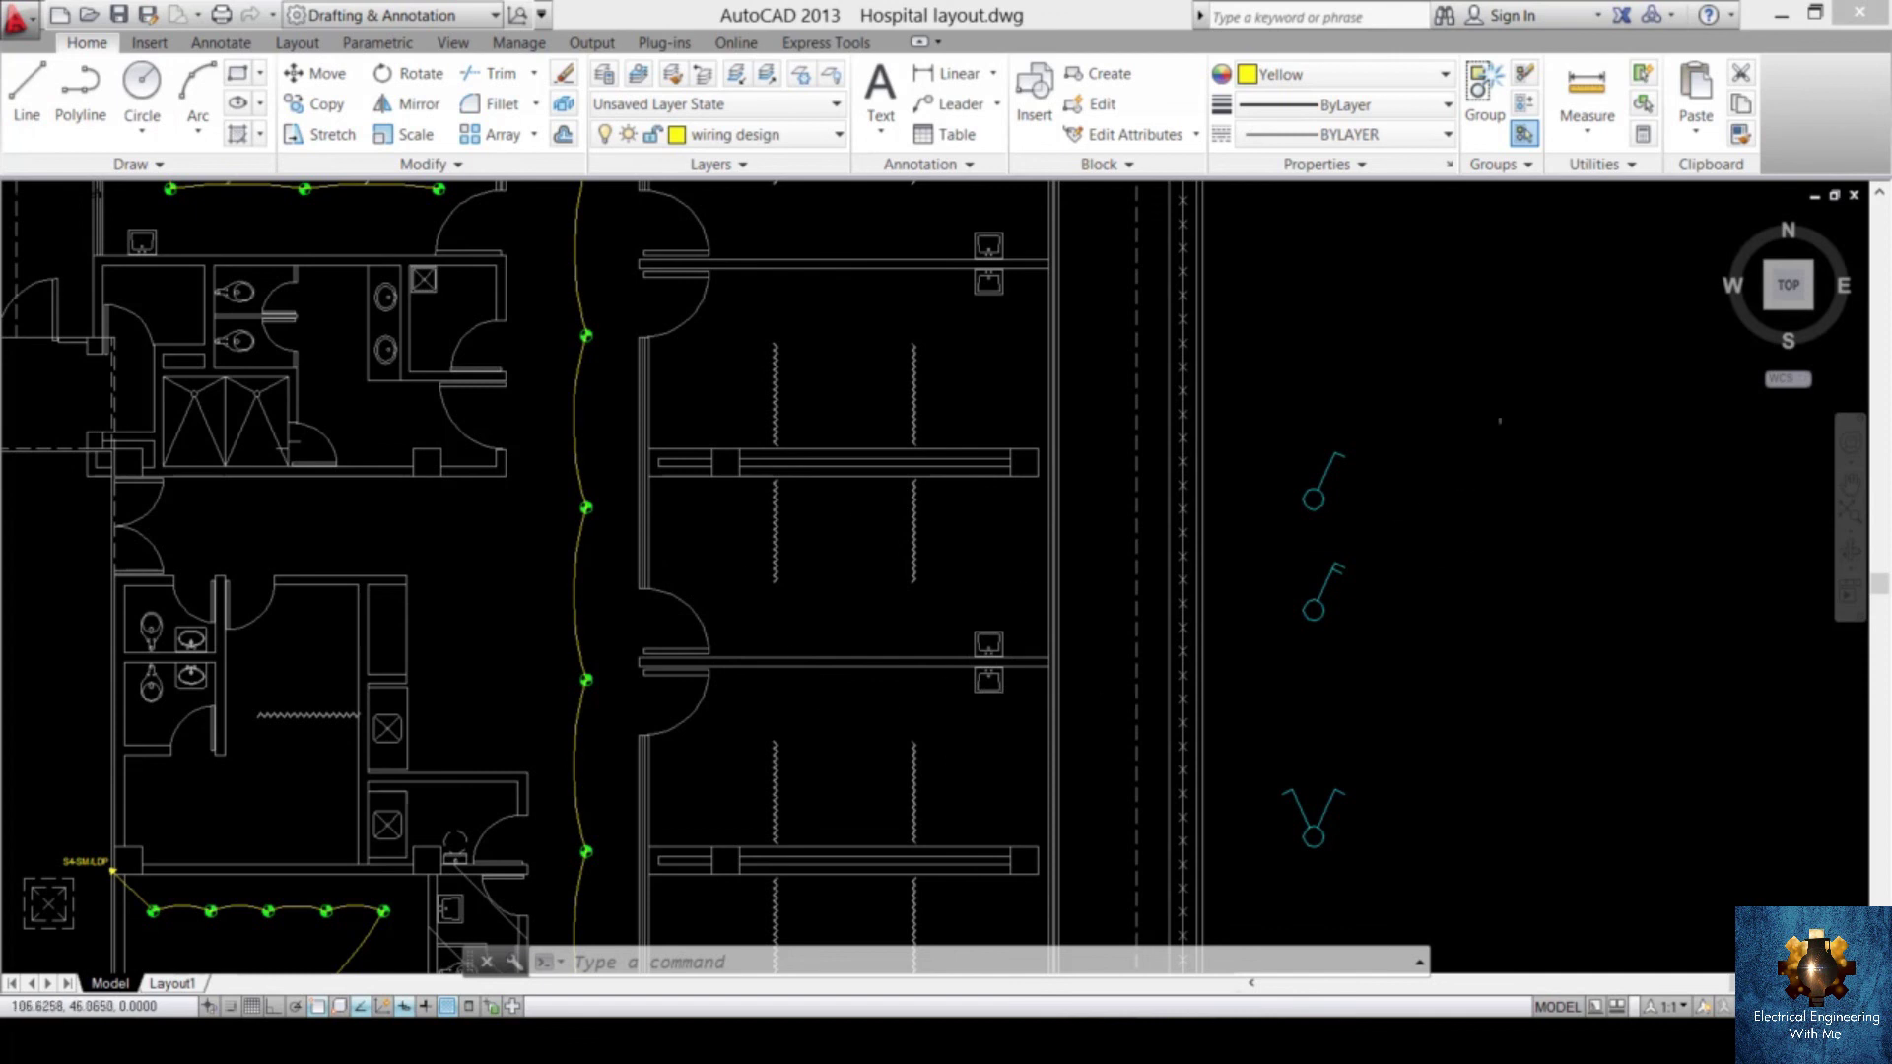
- Scale the three pasted switch symbols by a factor of 0.3 about a point between the two gang and diverter switches
click(1499, 371)
click(1246, 886)
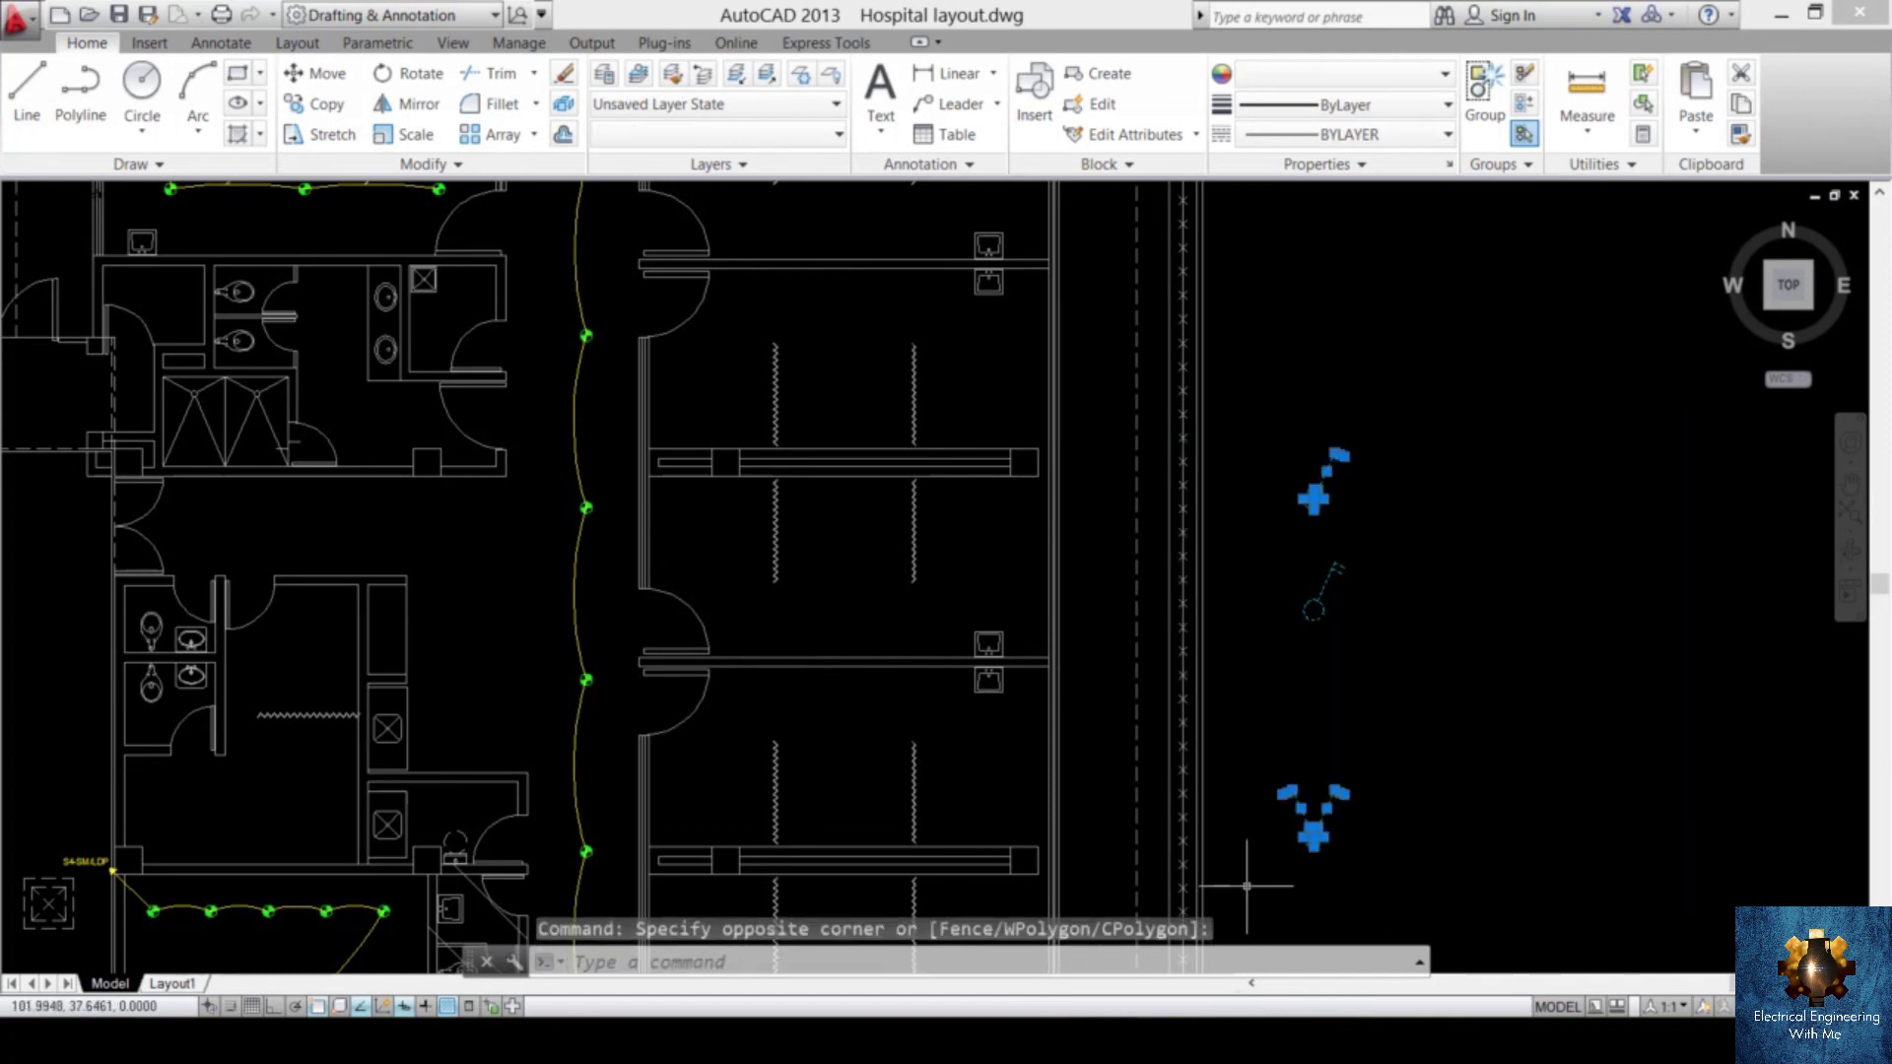
text(SC)
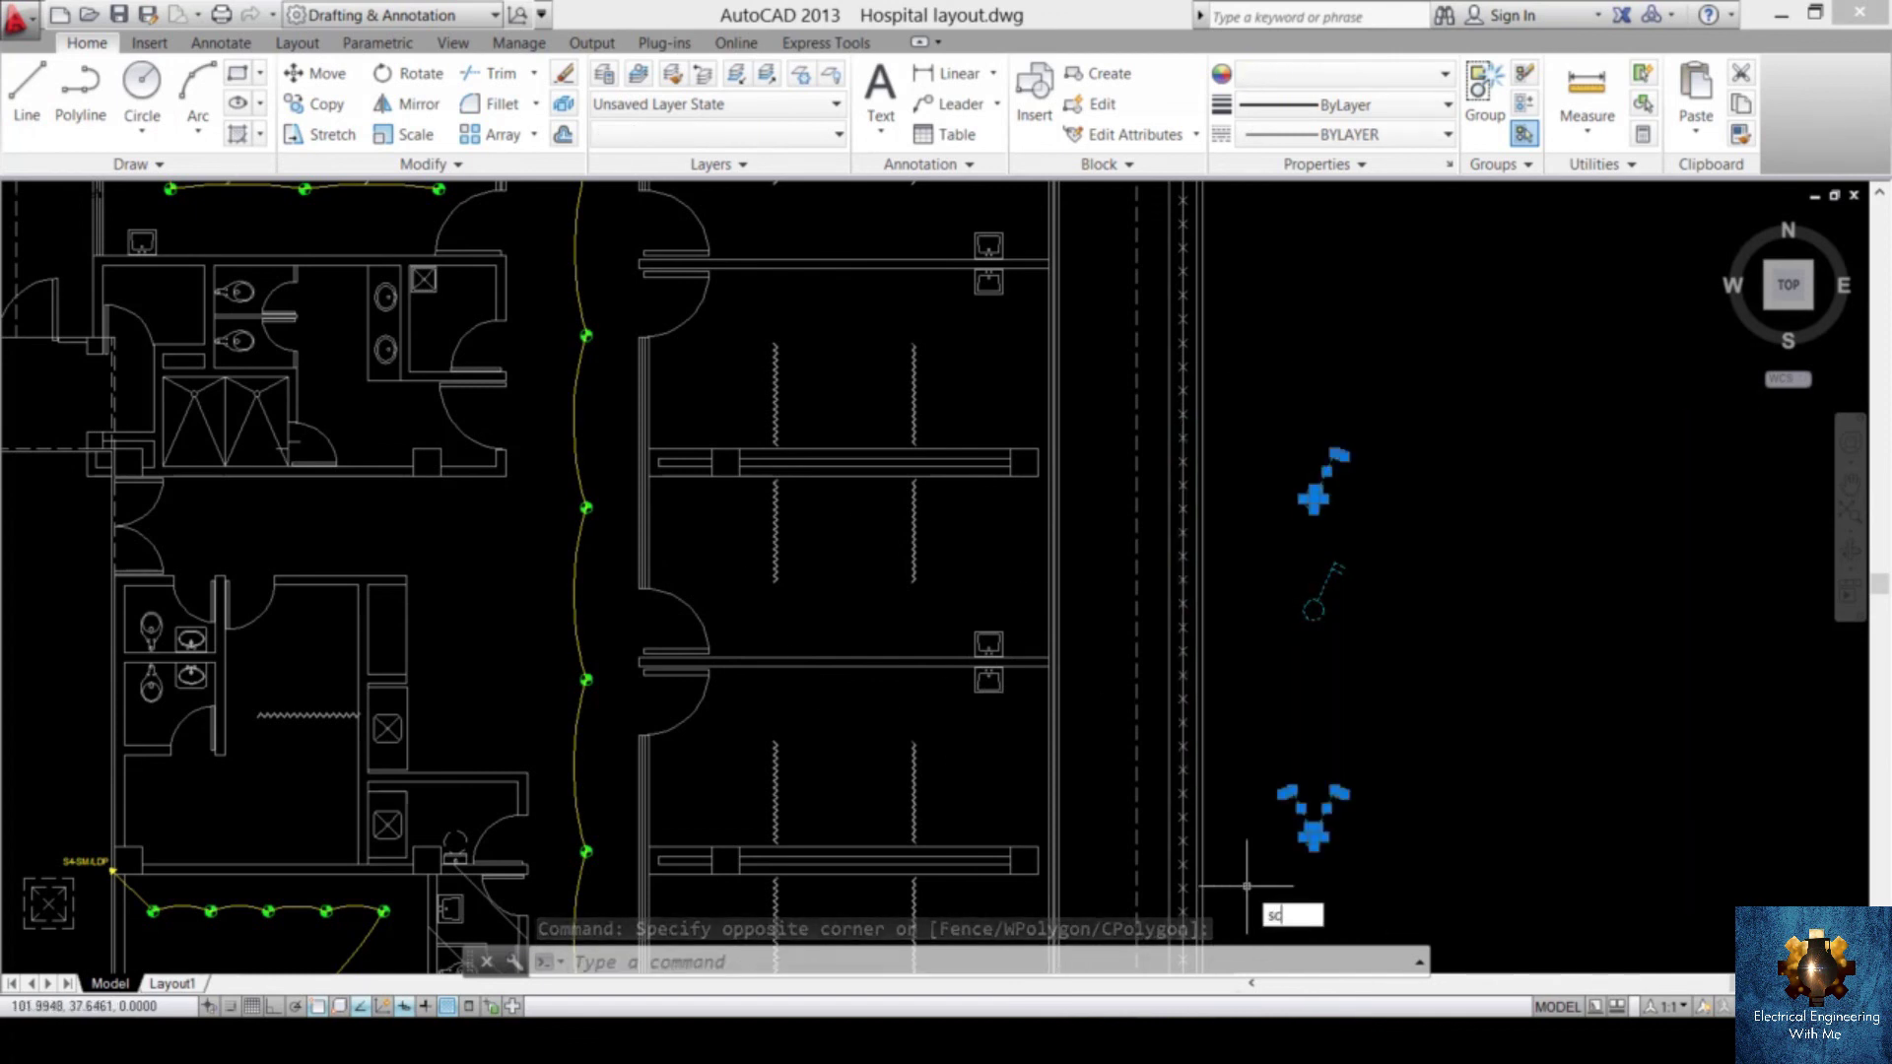
key(Return)
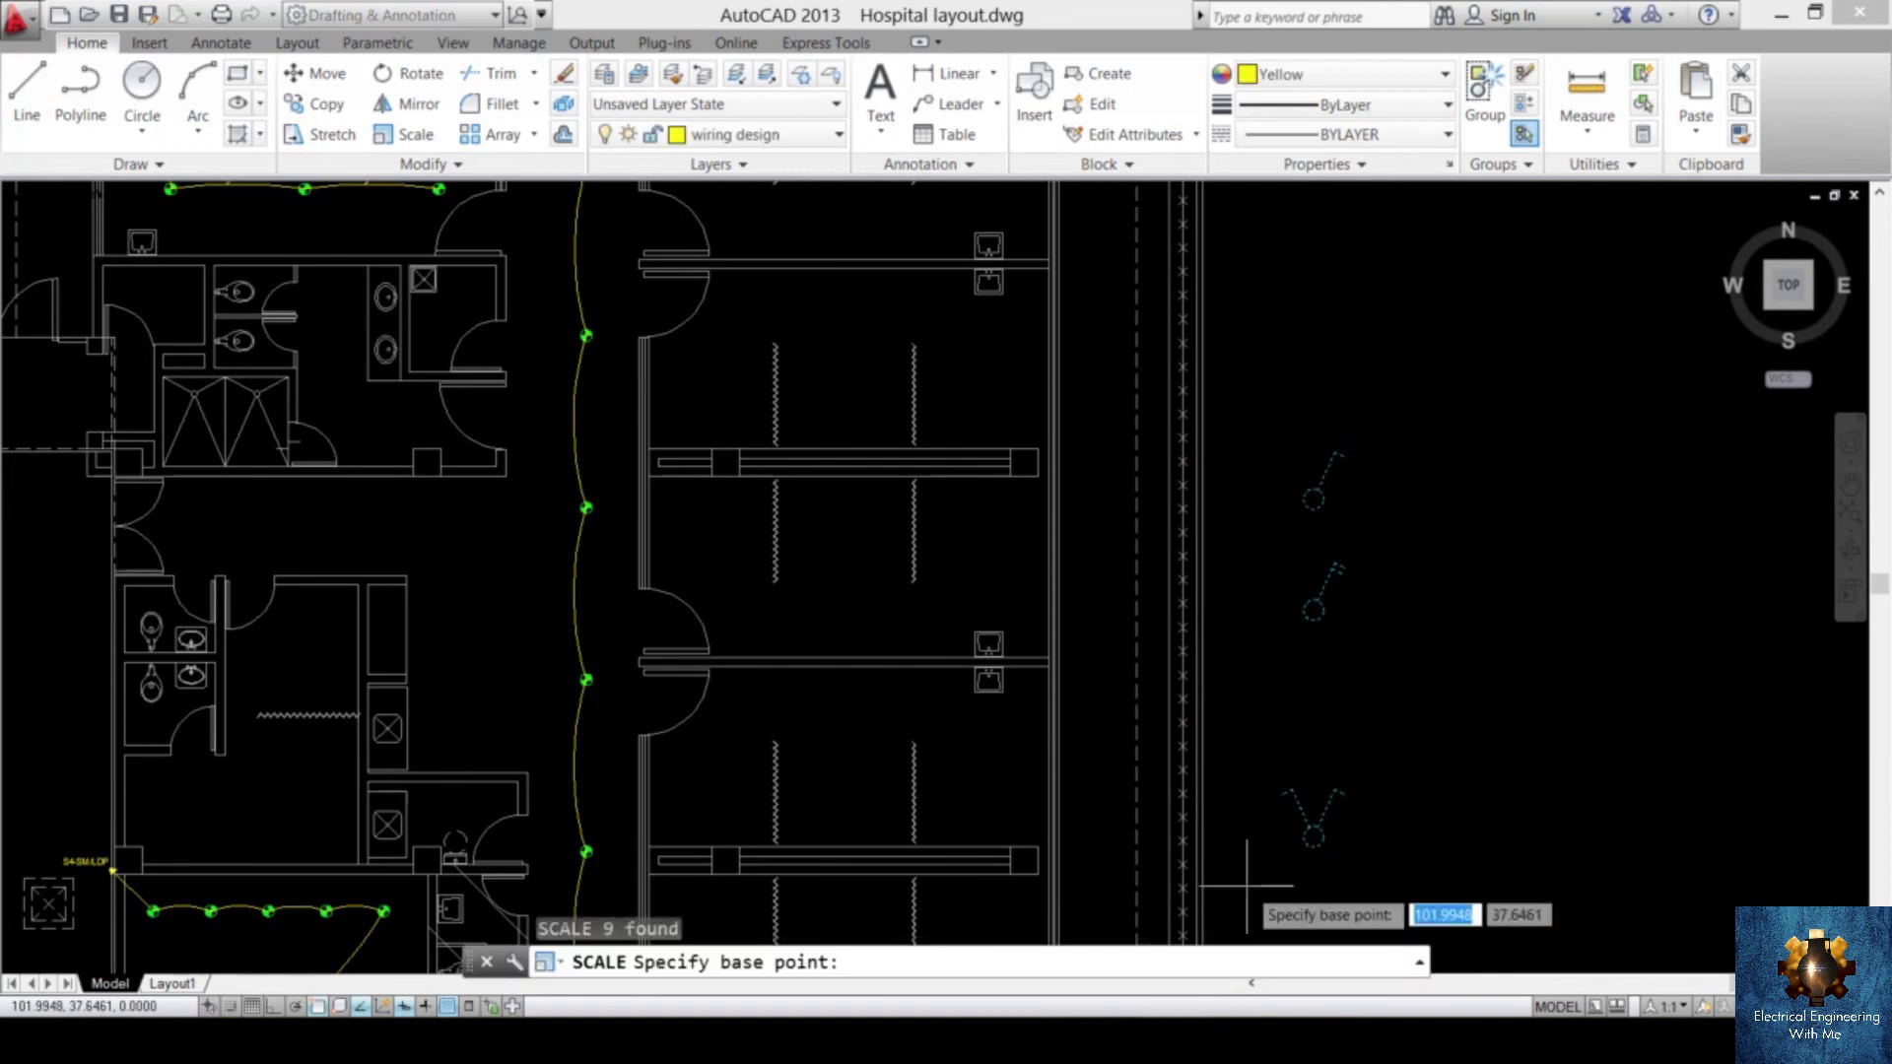
click(1334, 721)
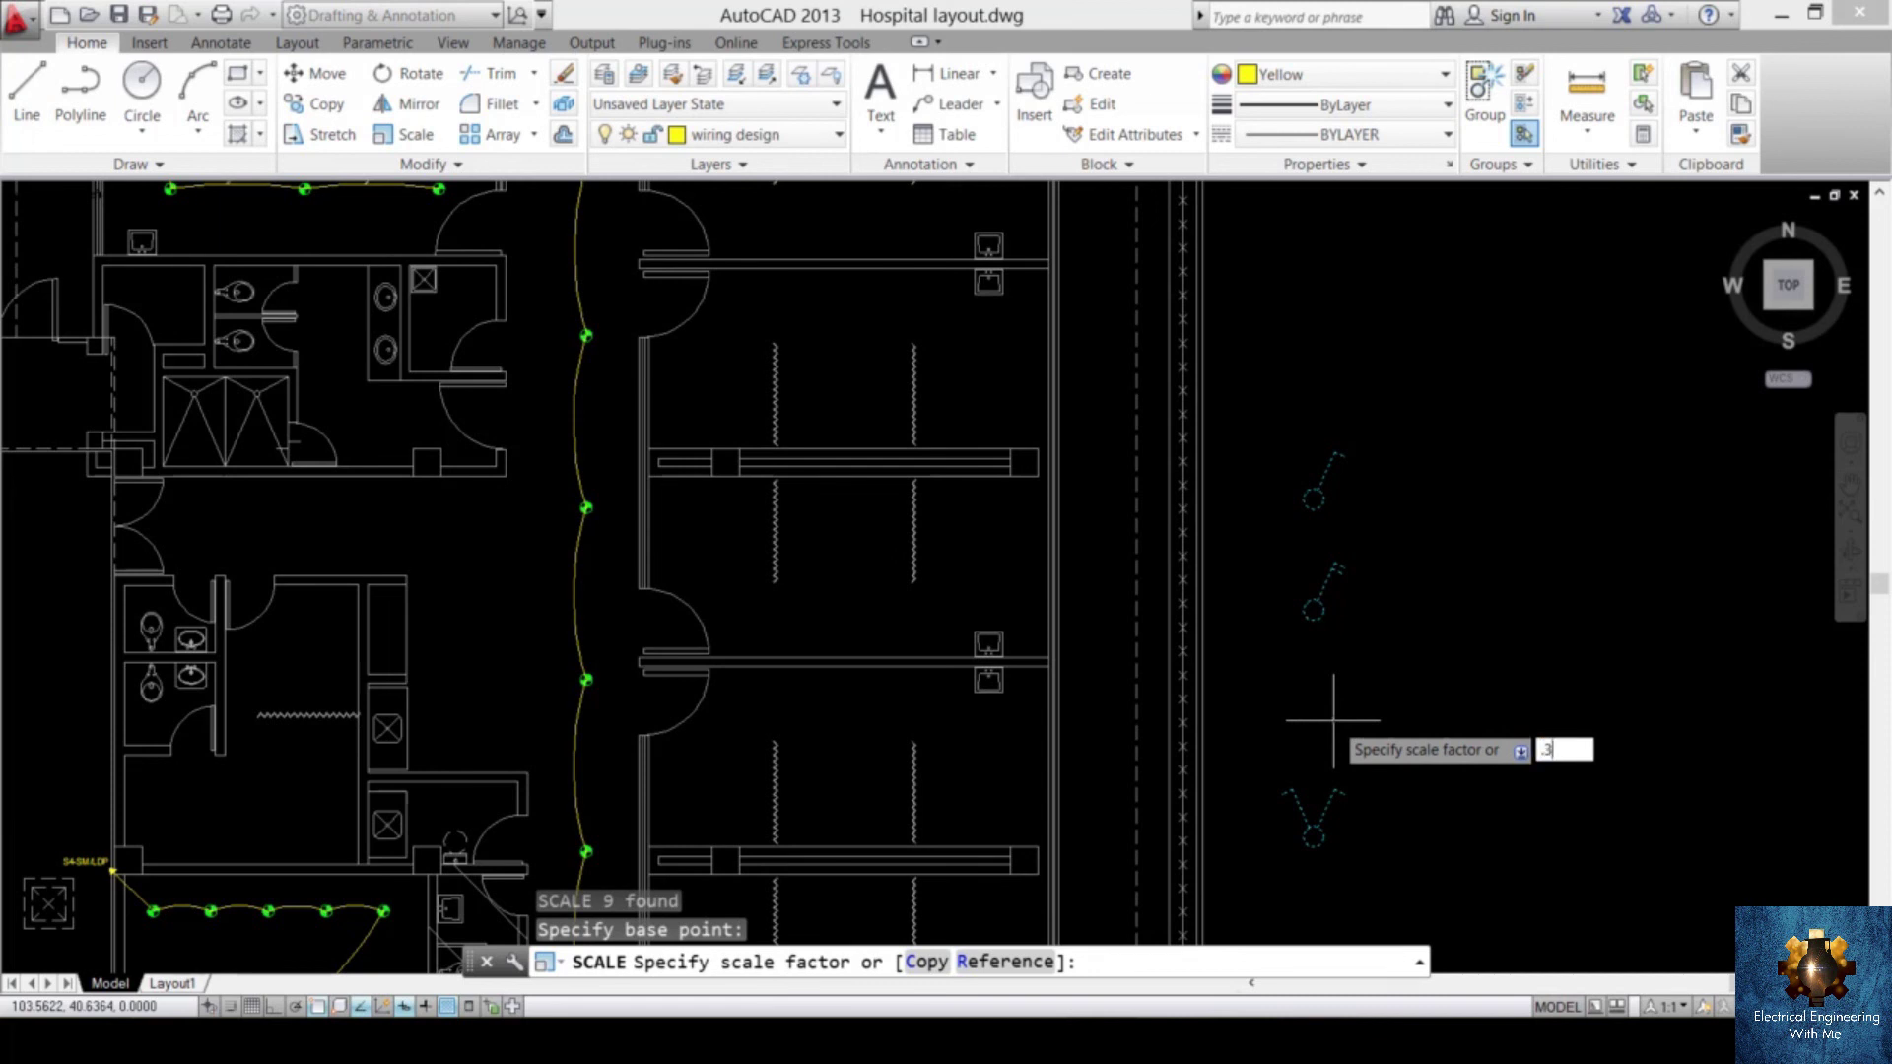
text(.3)
key(Return)
scroll(1449, 649, up, 6)
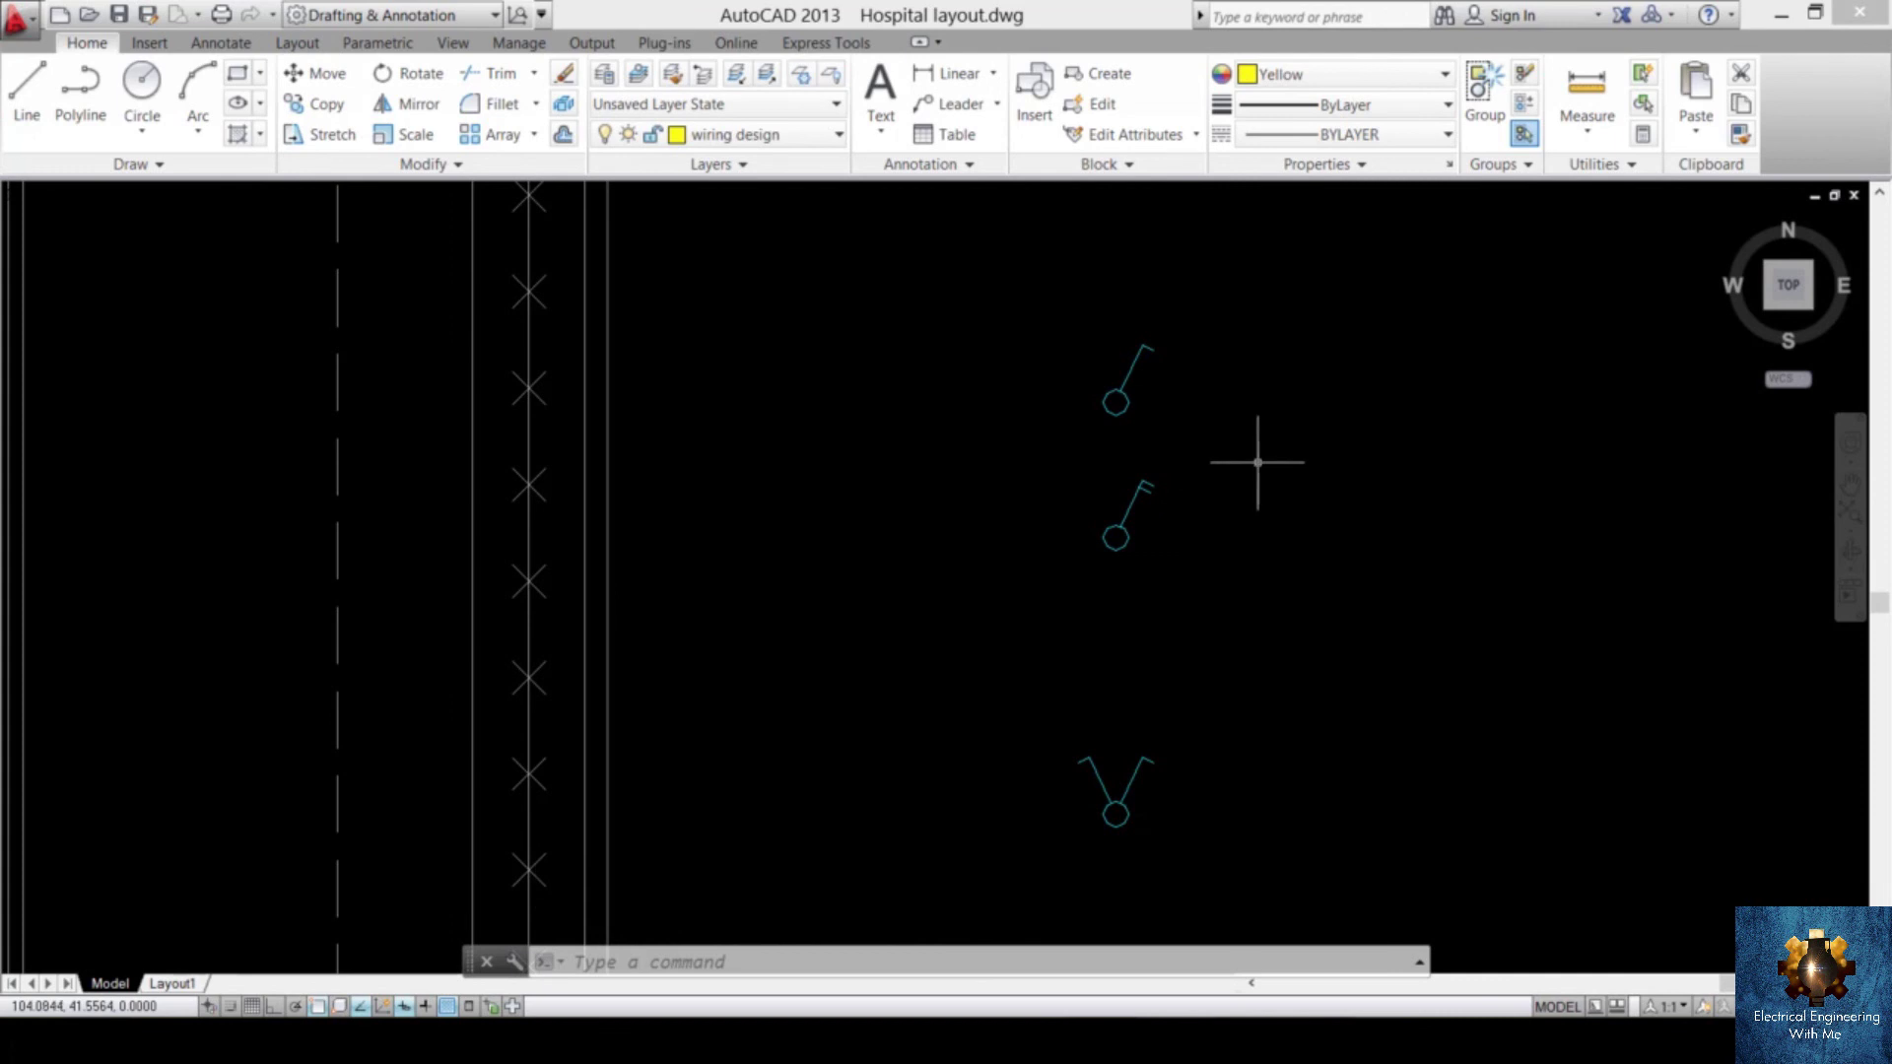
- Set the colour of all three pasted switch symbols to Yellow and clear the selection
click(1319, 272)
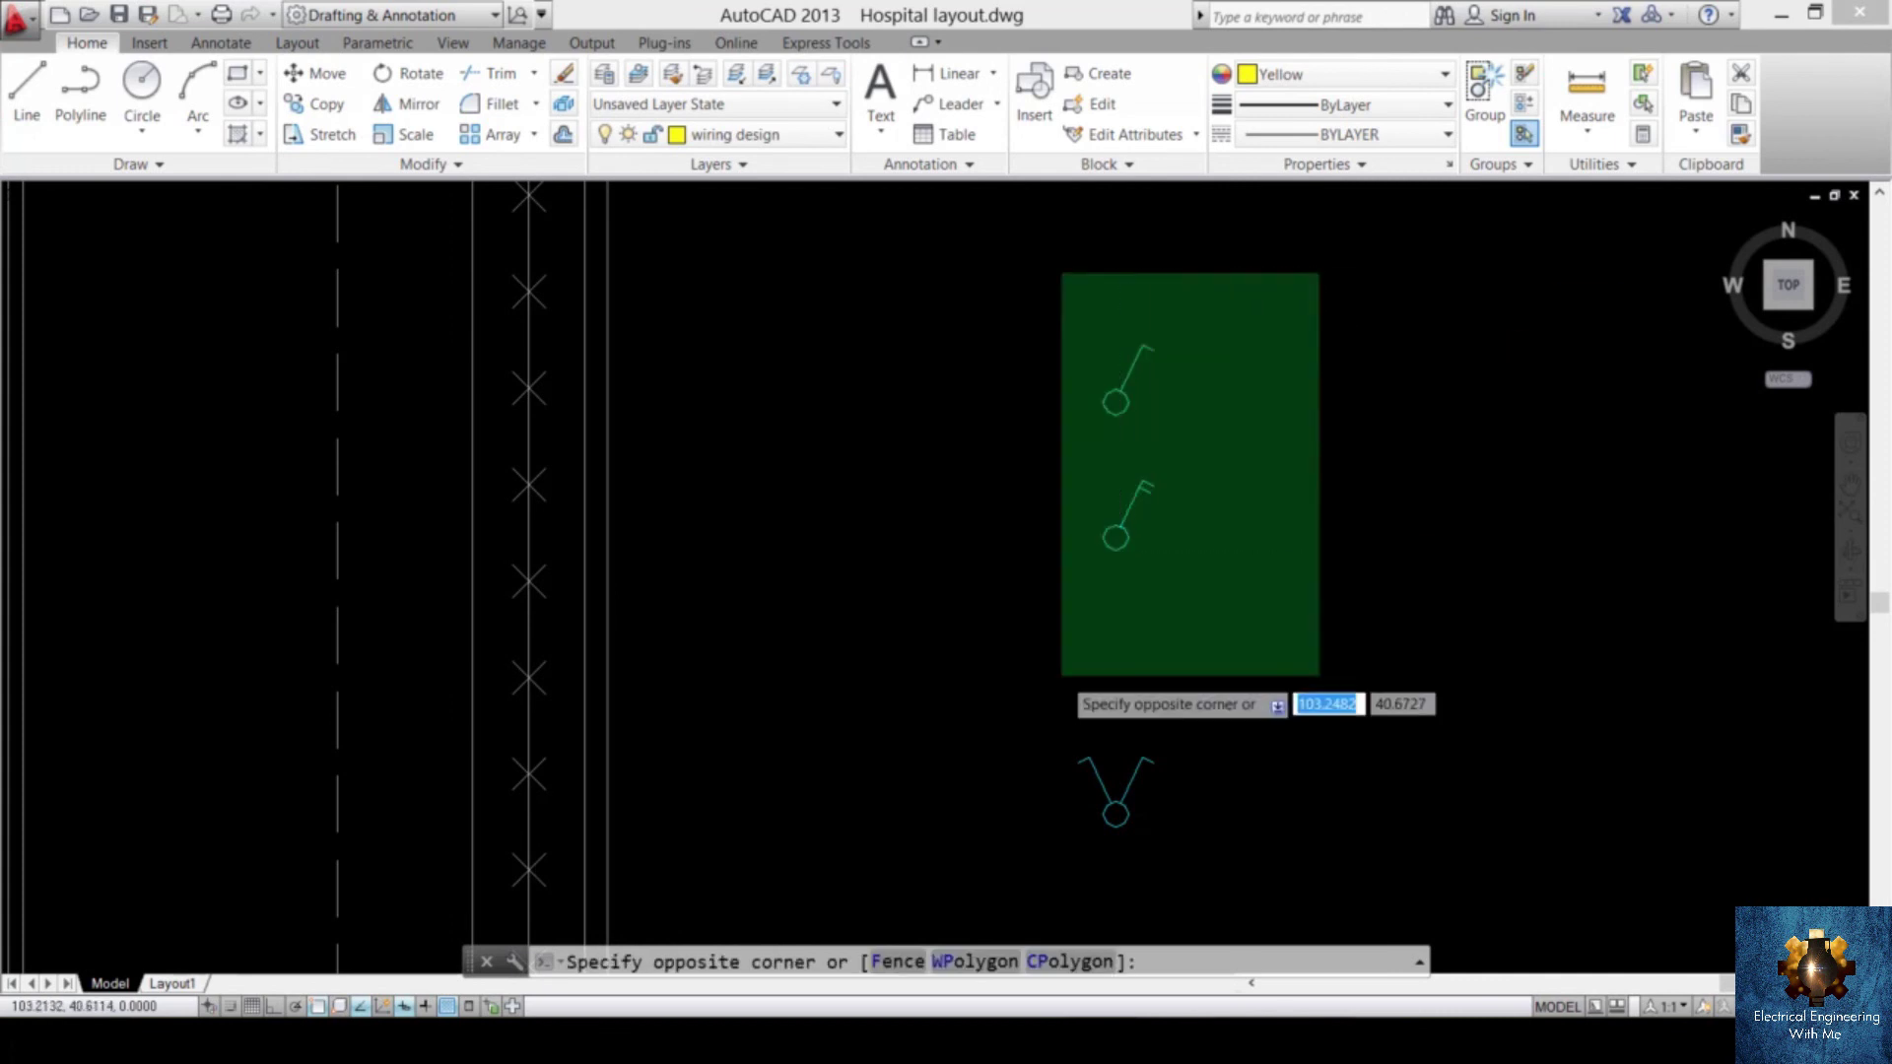
click(963, 896)
click(1401, 76)
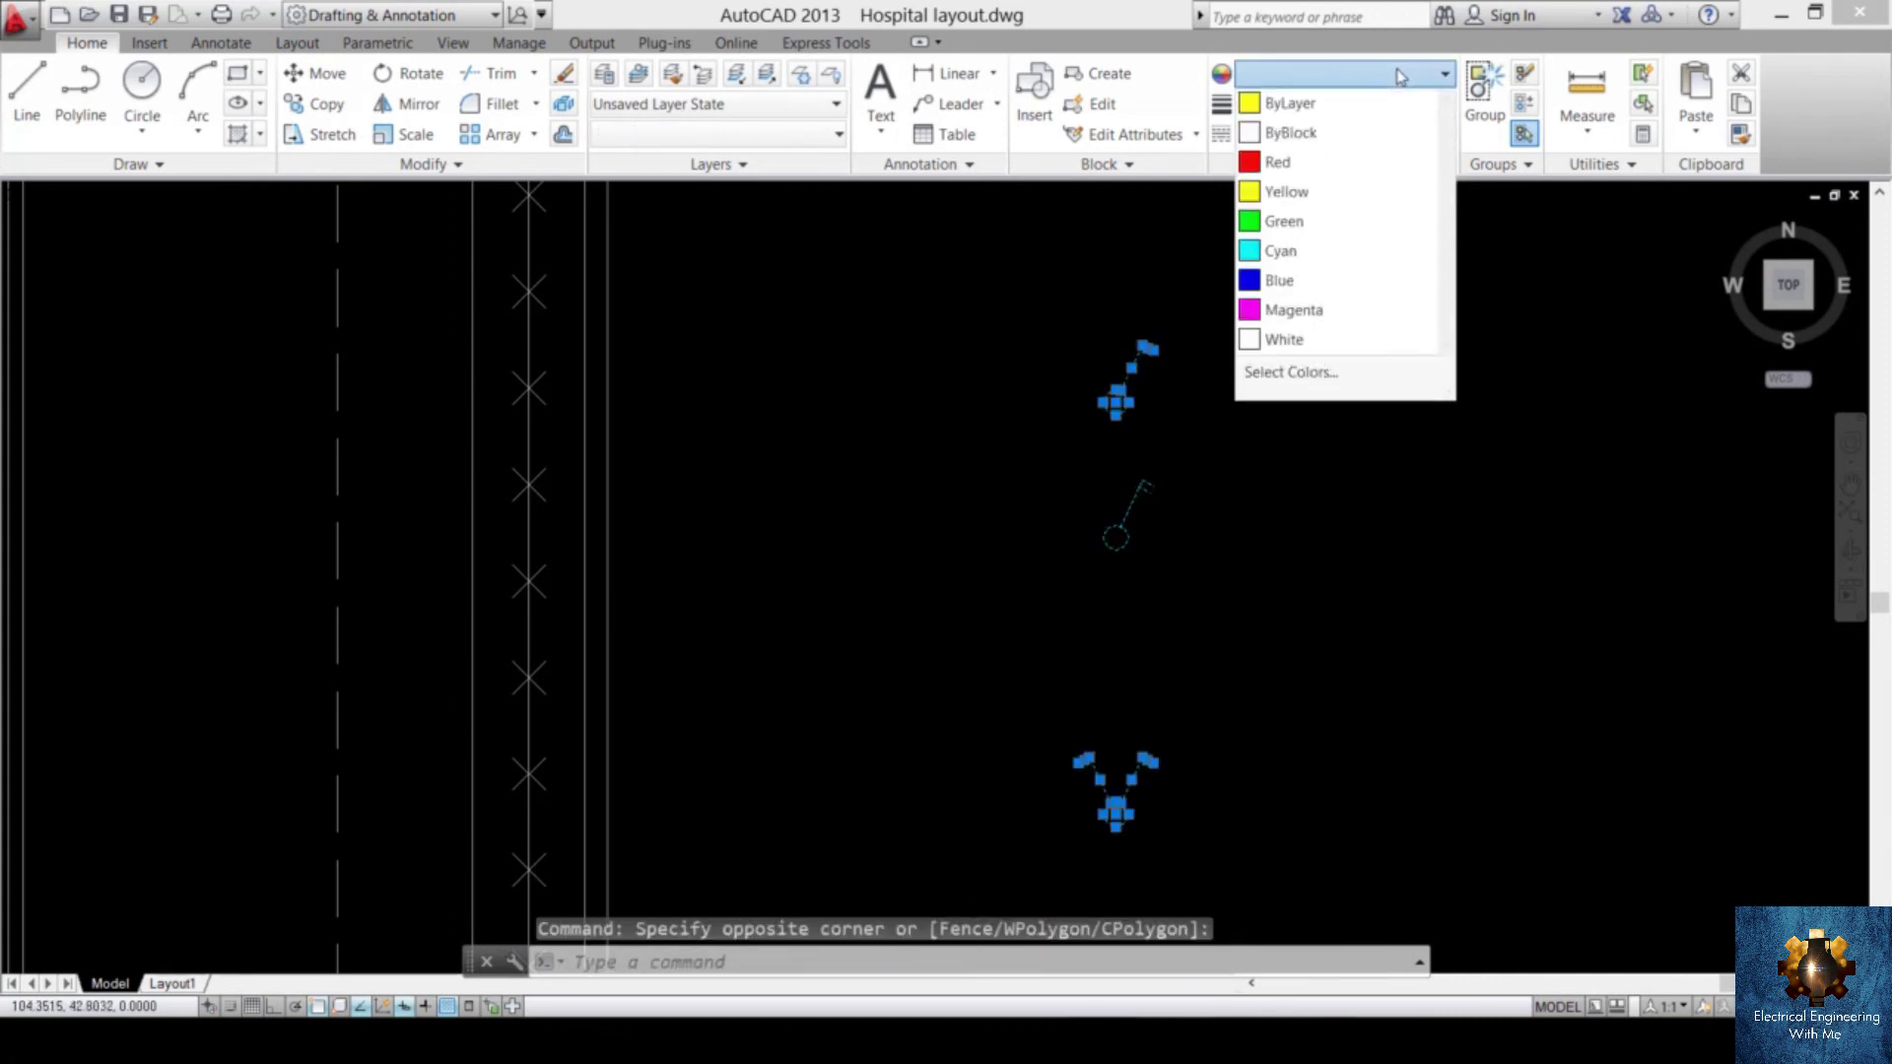
click(1276, 192)
key(Escape)
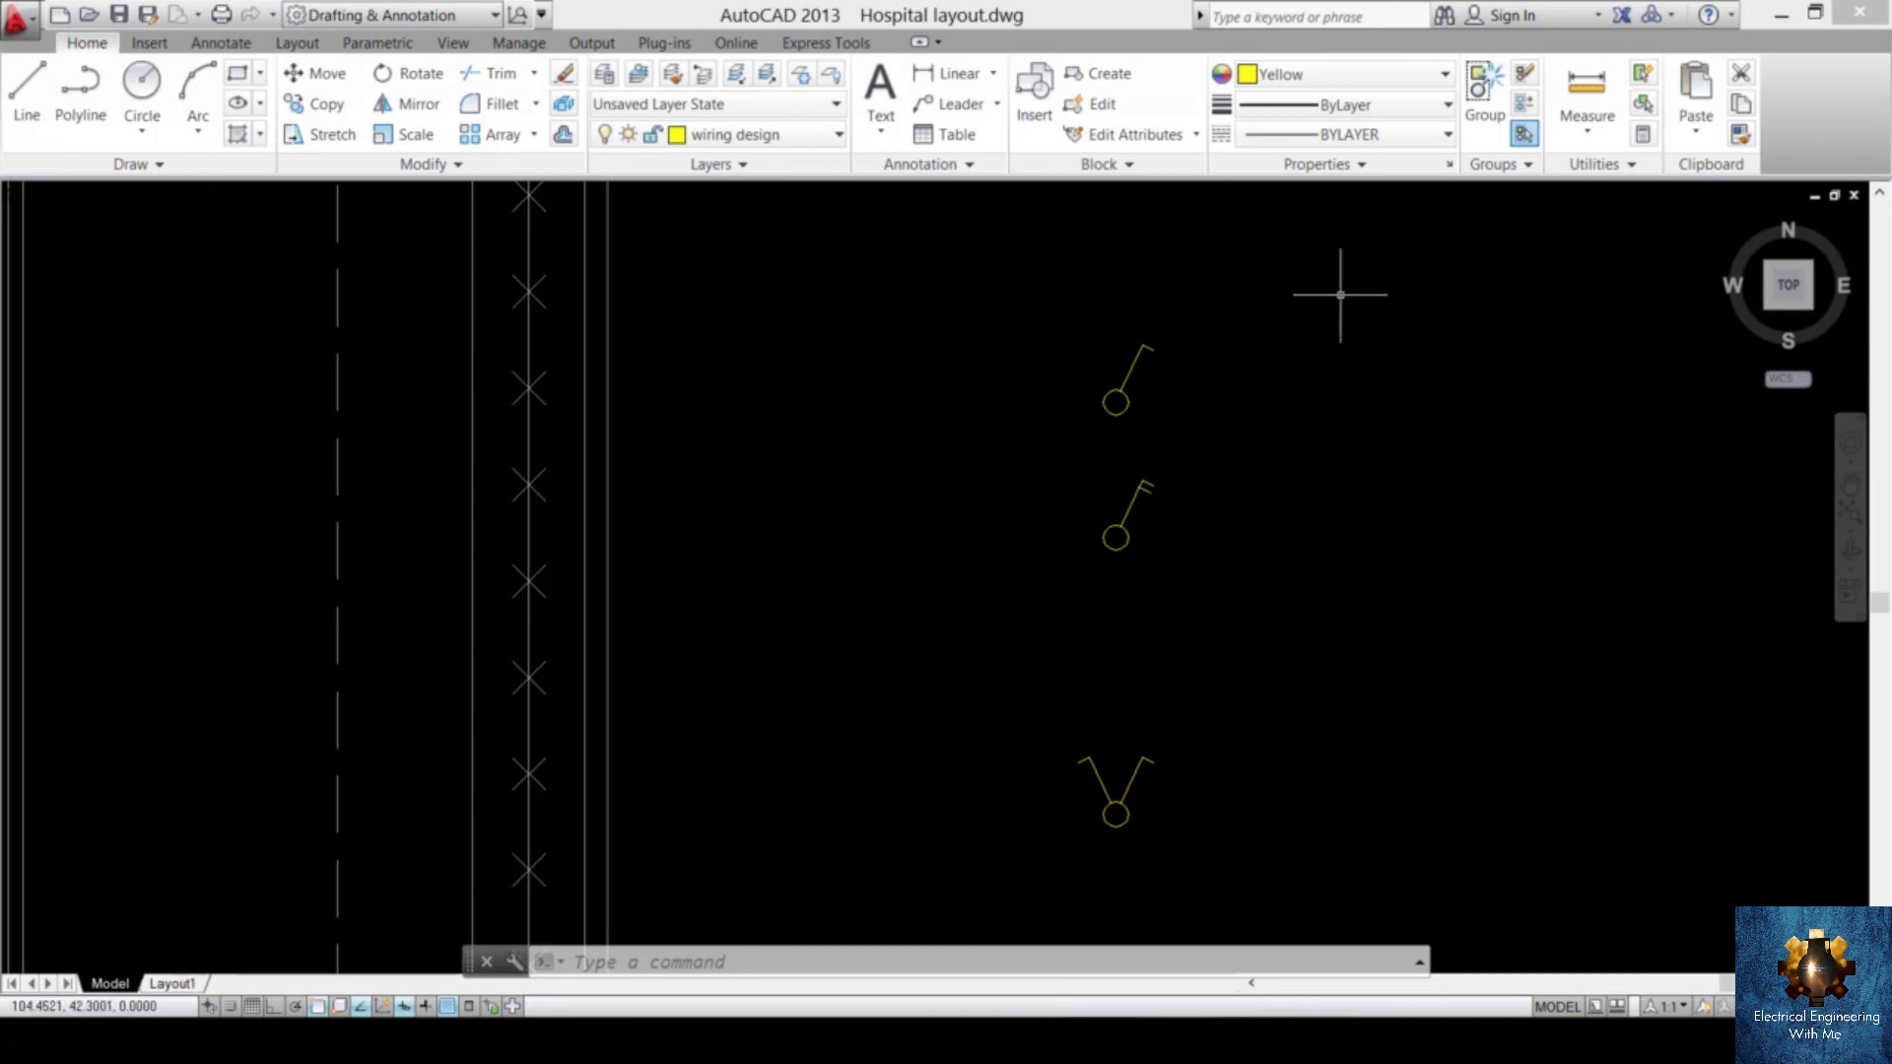
key(Escape)
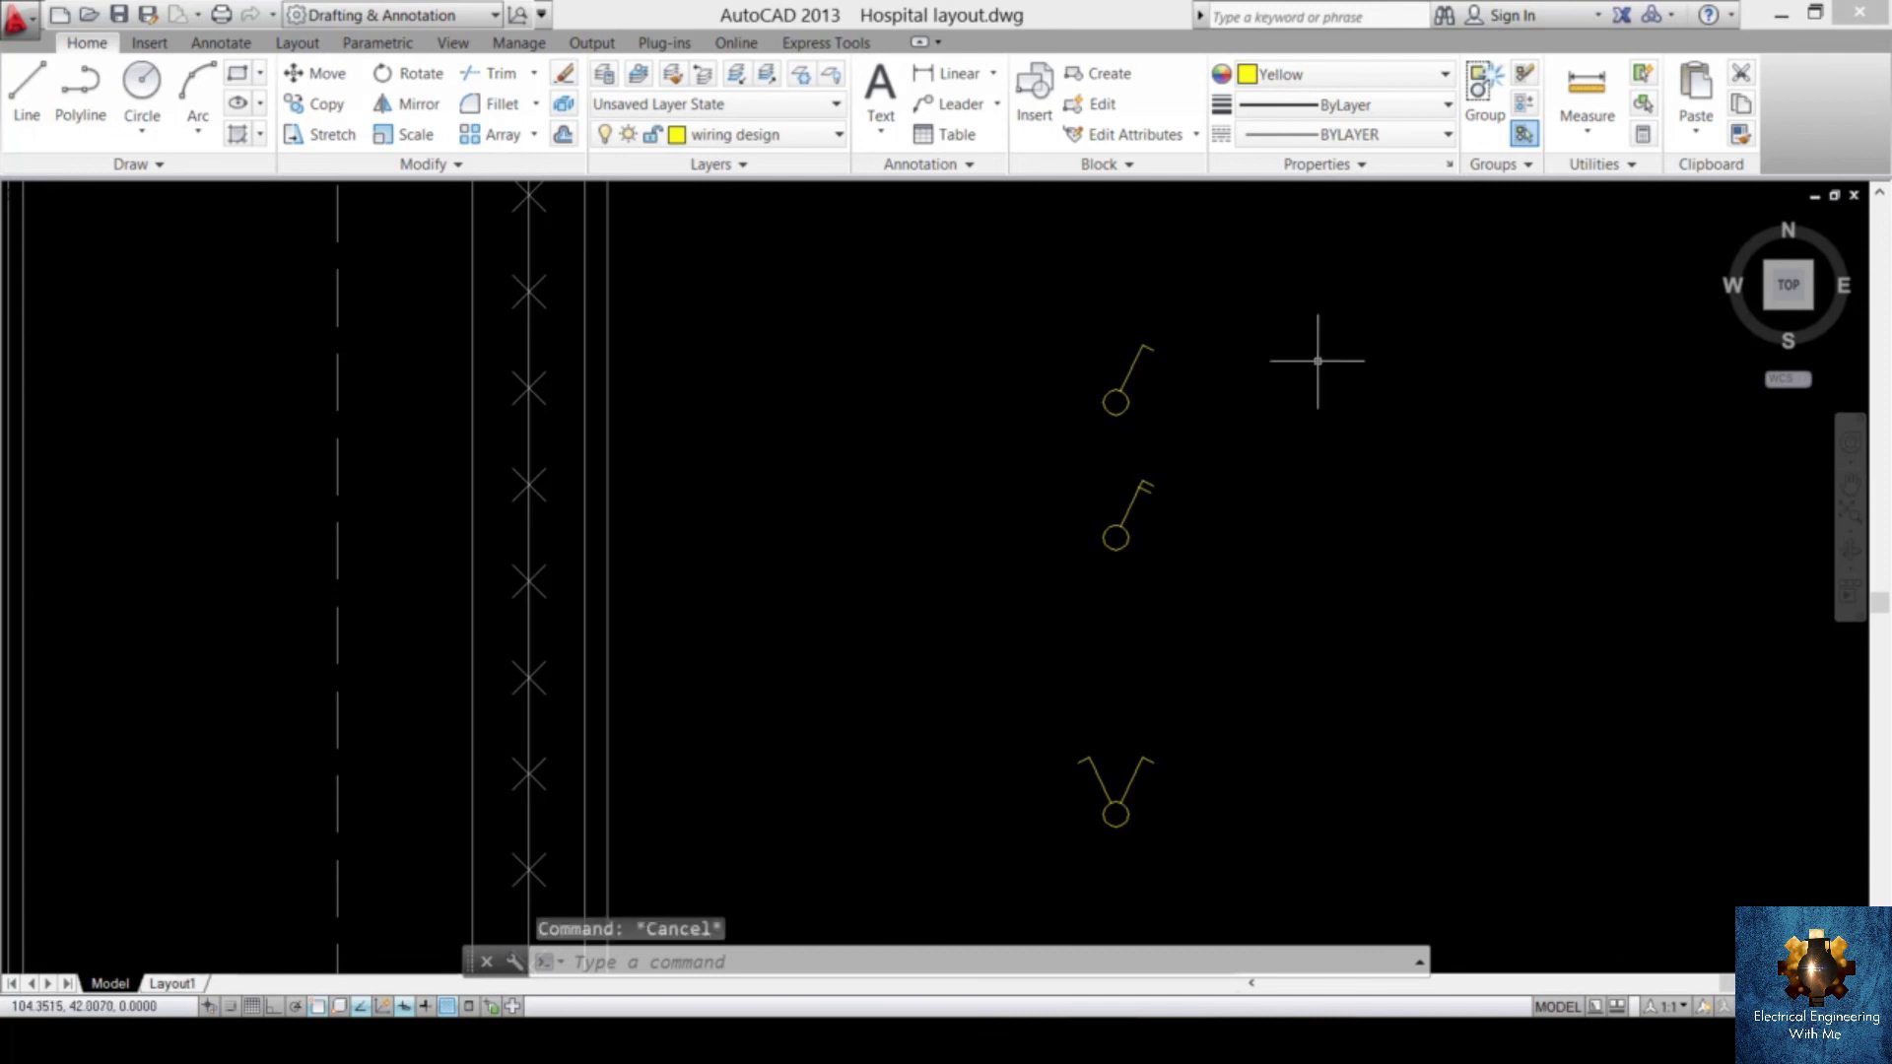
- Create a new layer named switches and close the layer manager
text(LA)
key(Return)
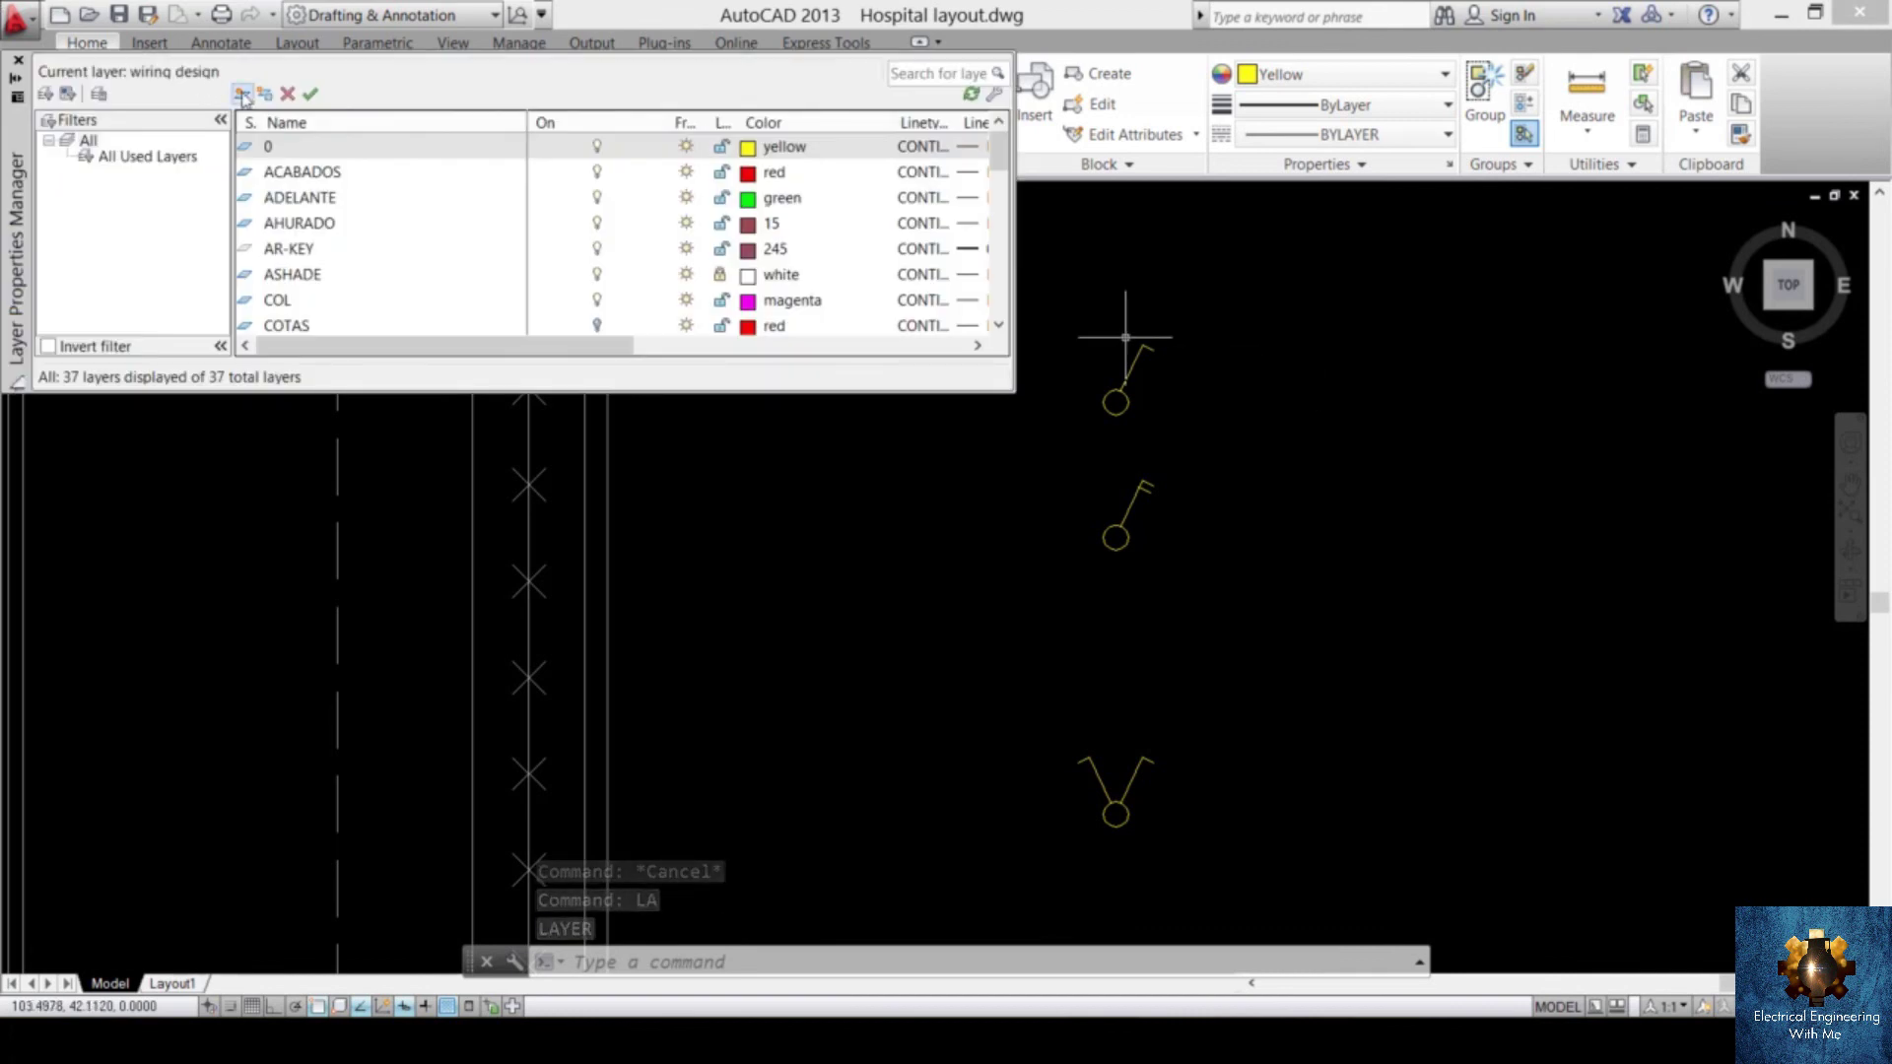
click(242, 96)
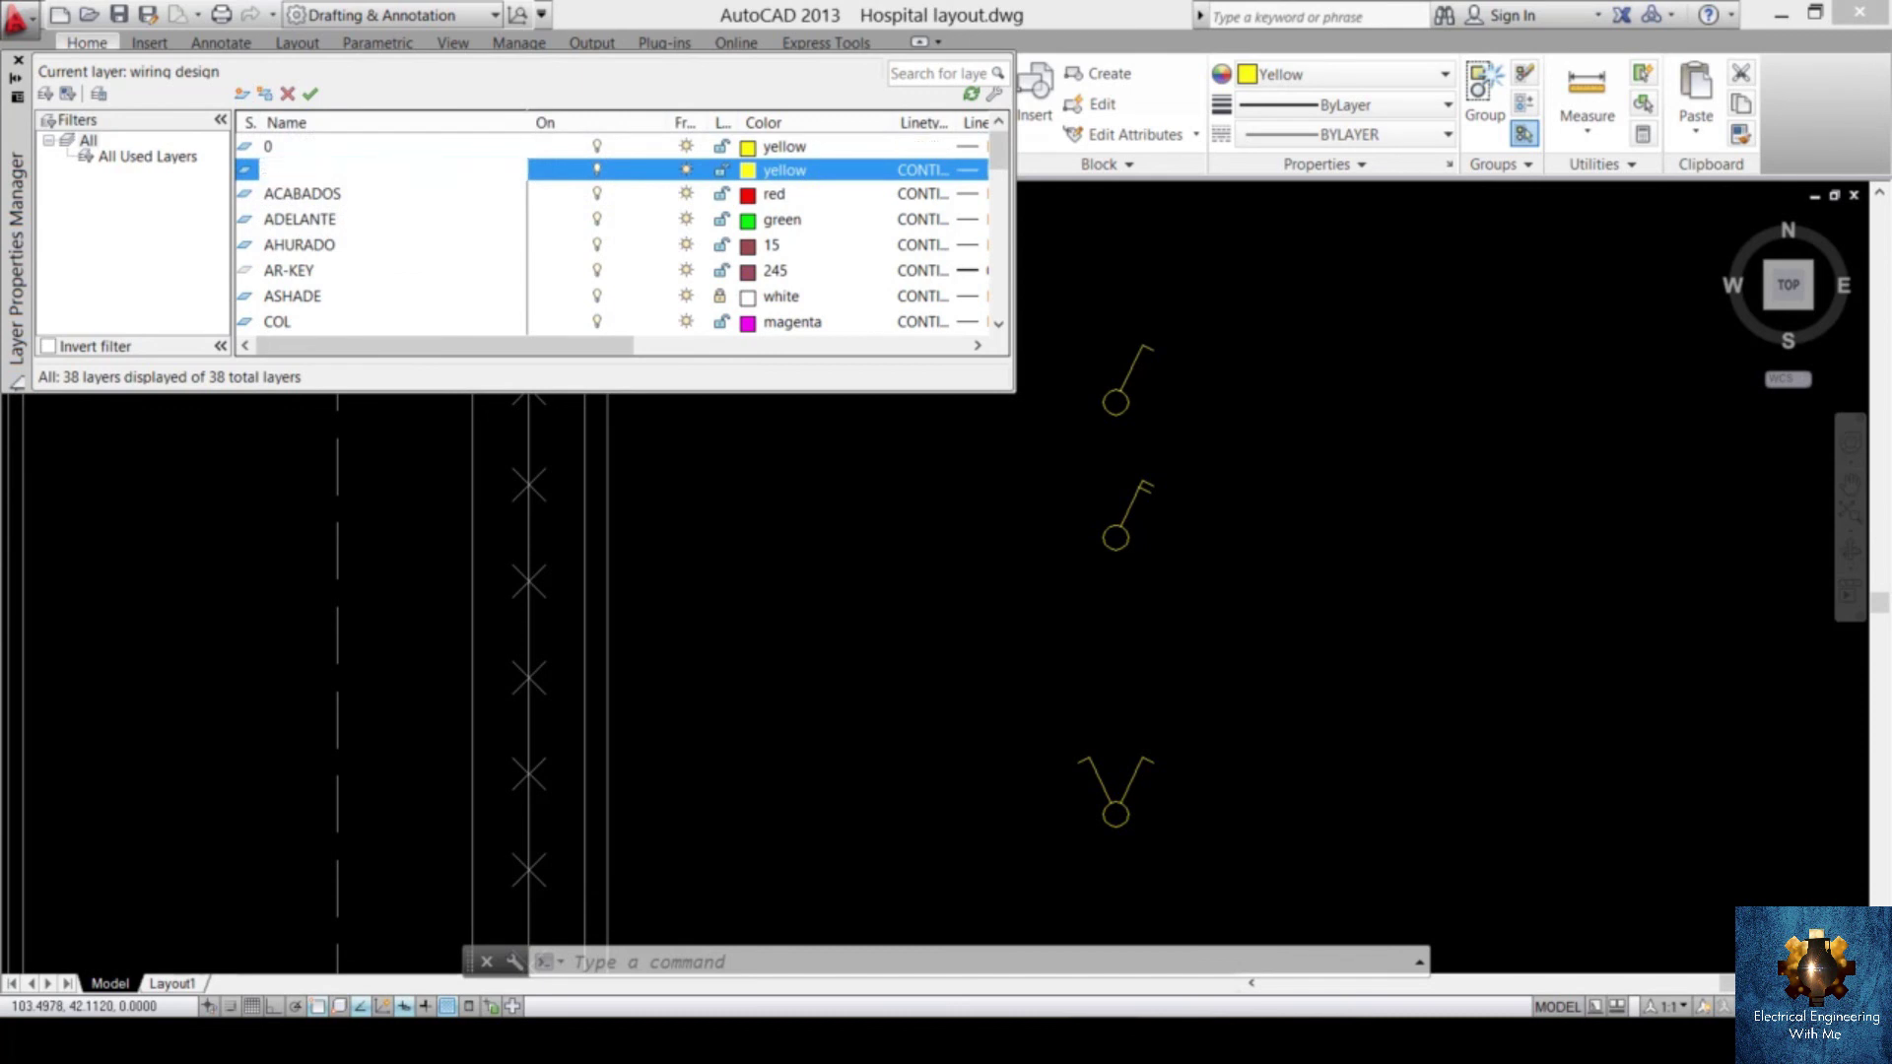
key(Return)
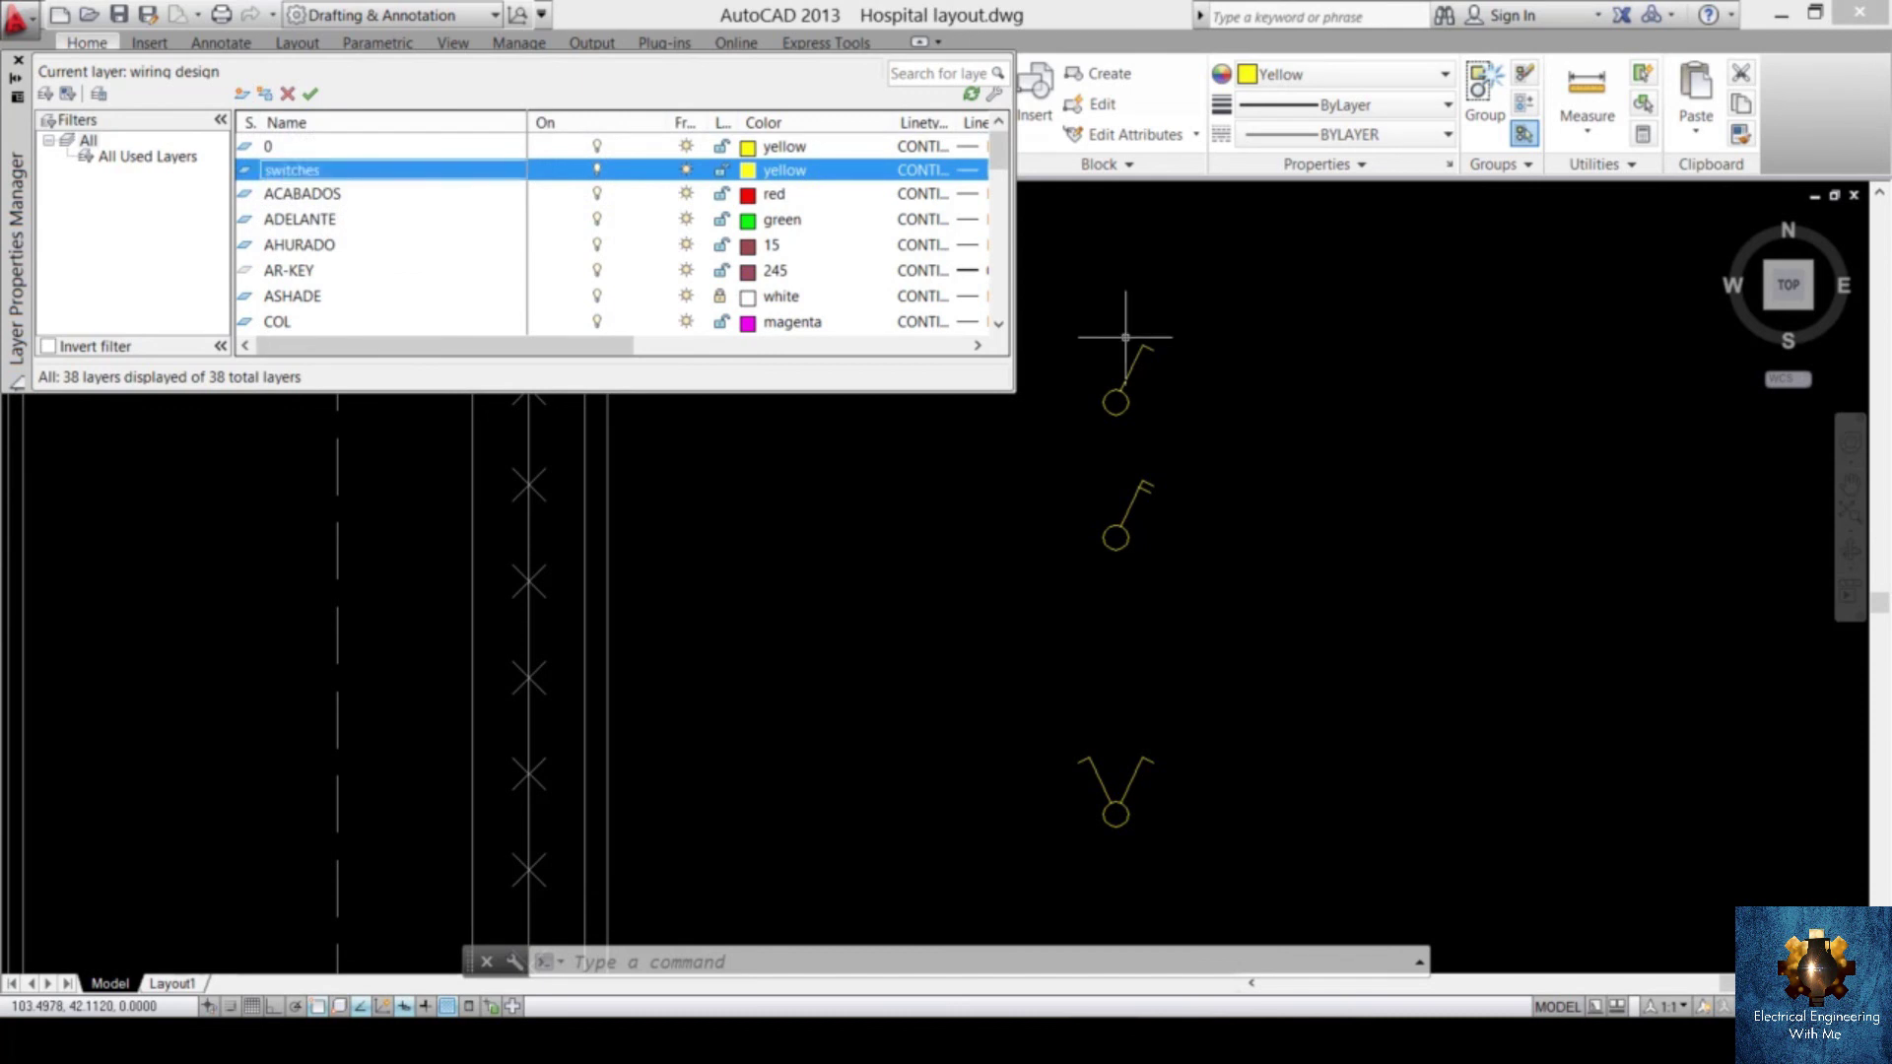
click(17, 61)
- Assign the three pasted switch symbols to the switches layer and clear the selection
click(697, 211)
click(1417, 298)
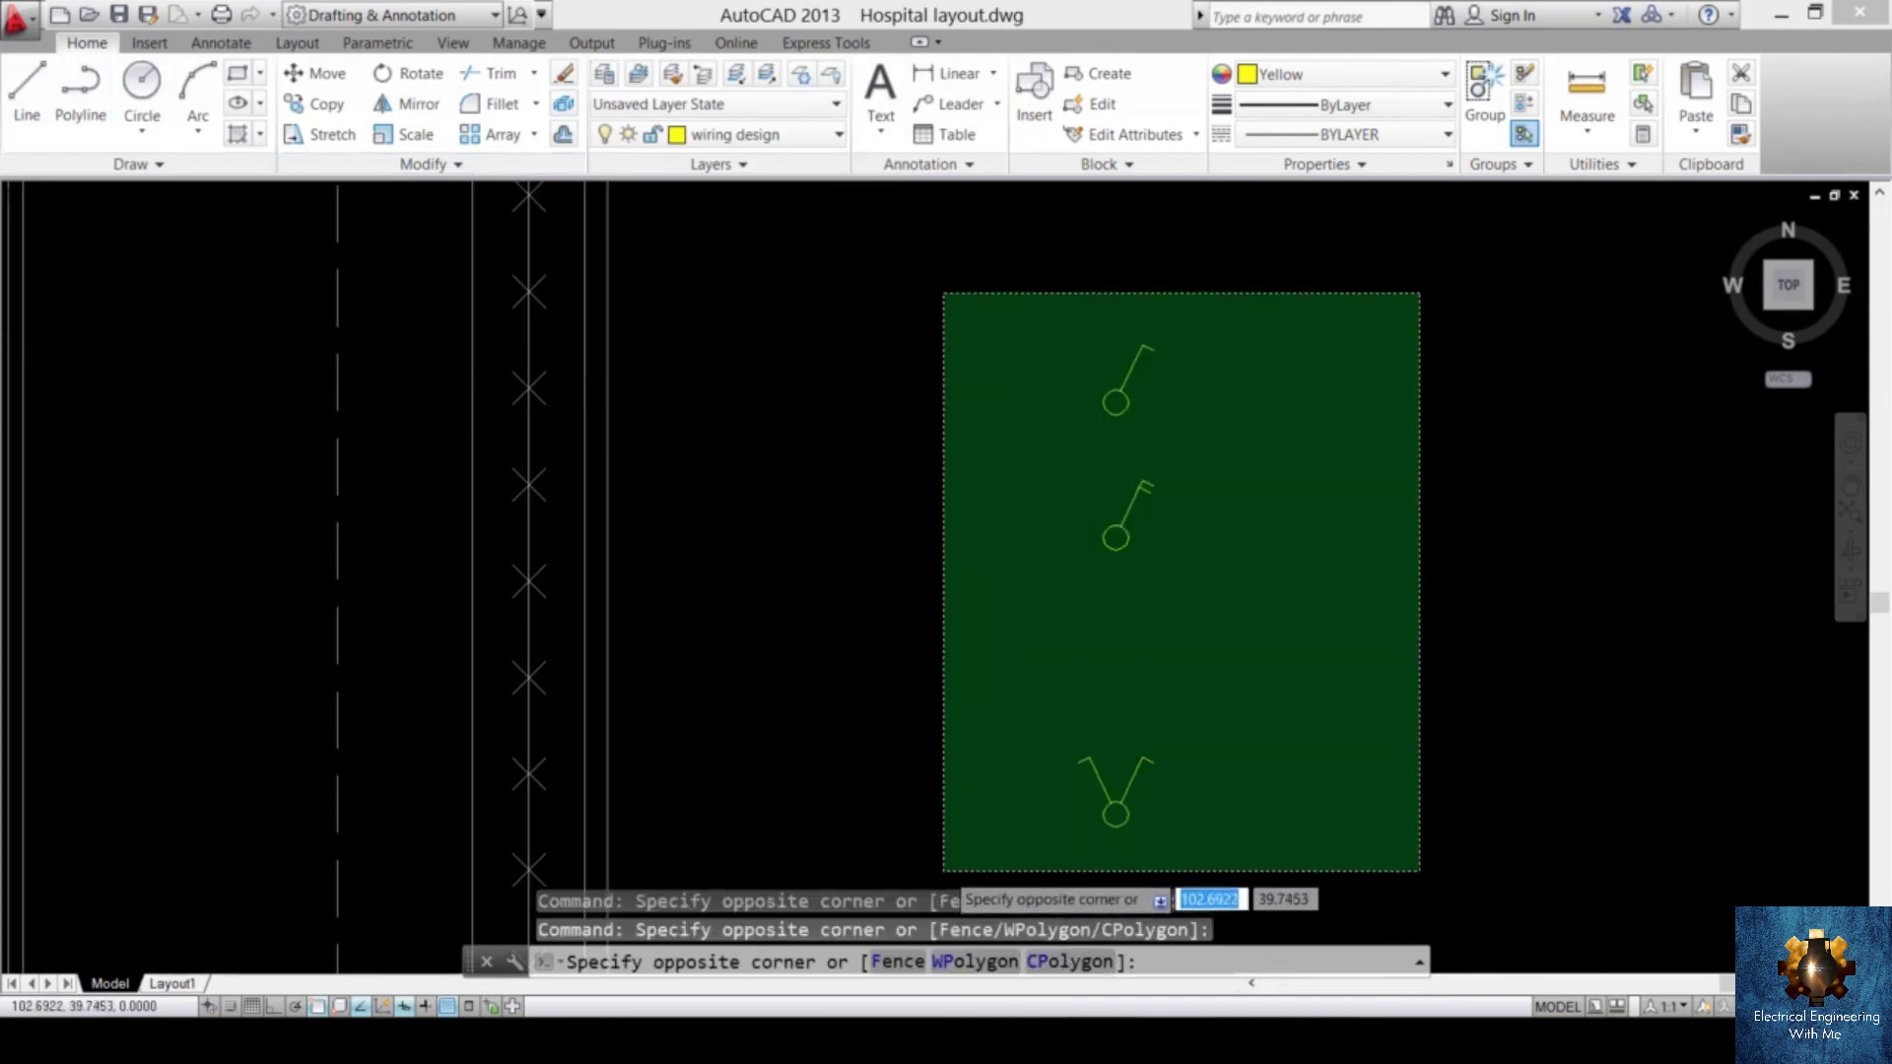
click(937, 876)
click(835, 138)
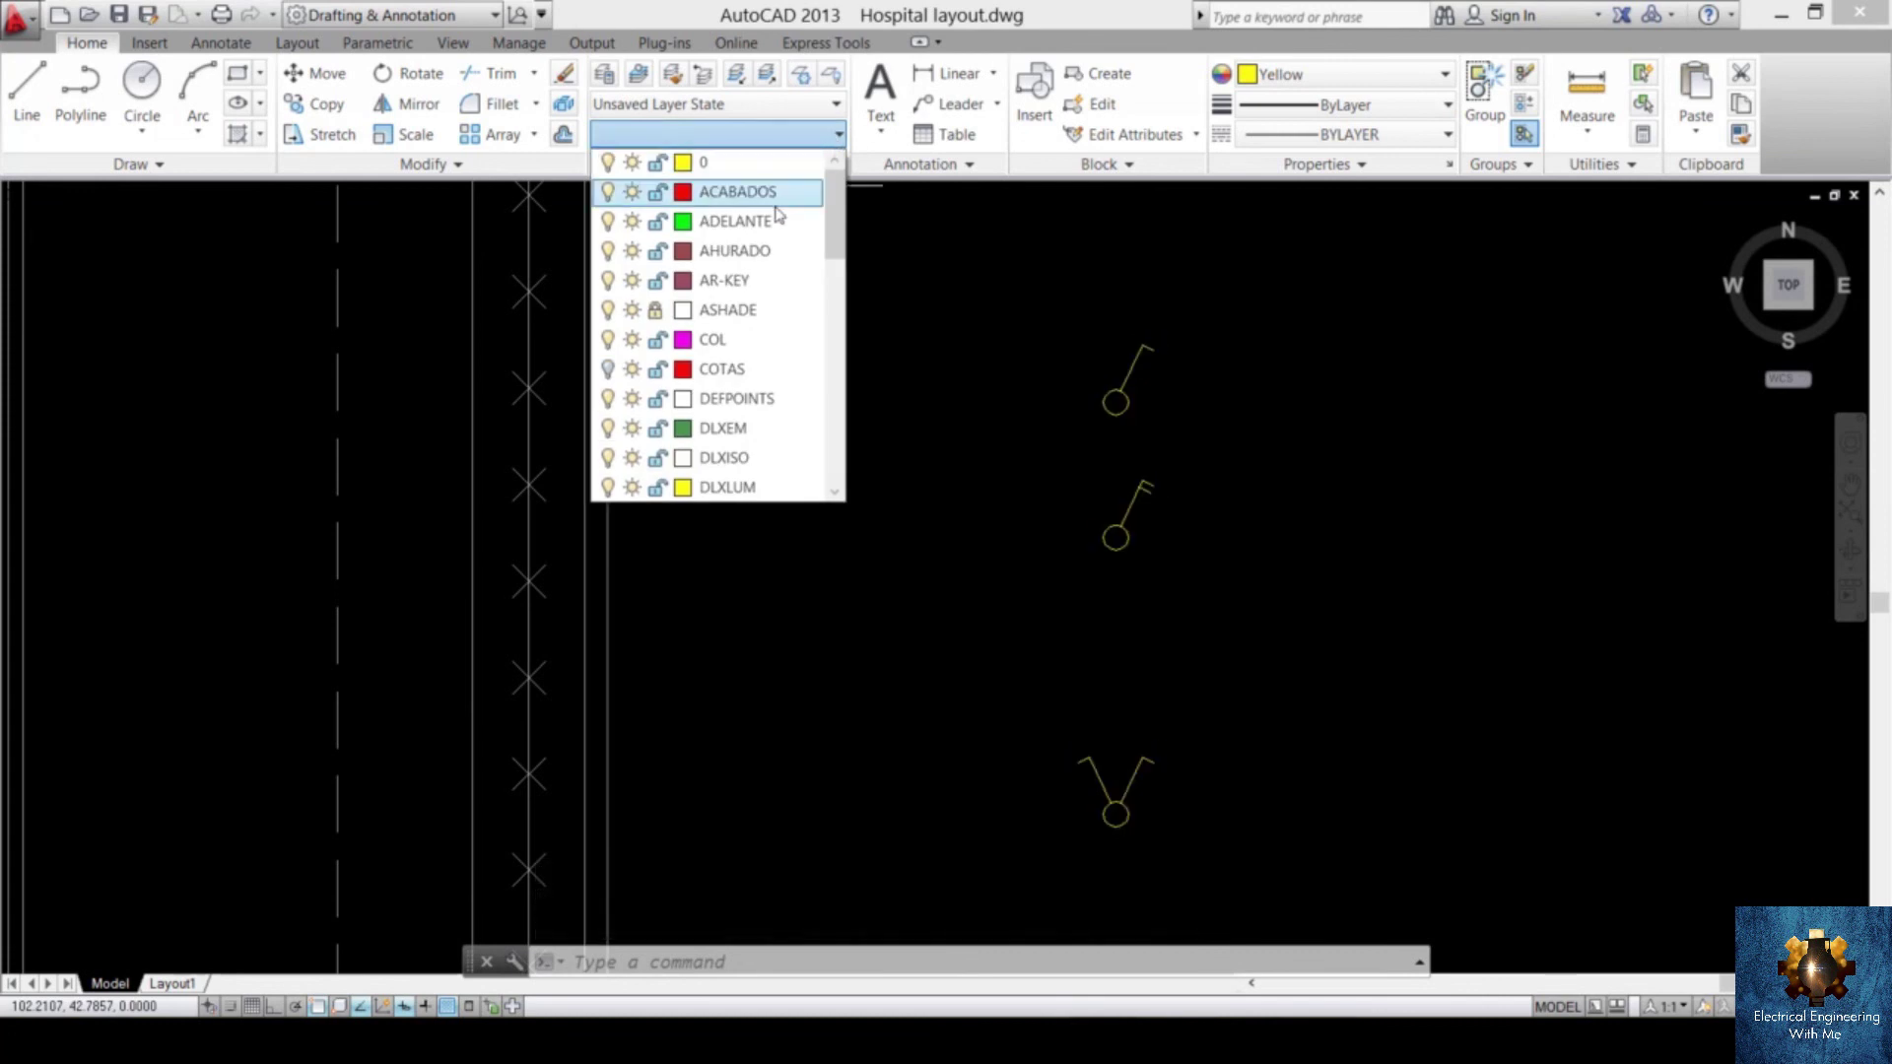
scroll(779, 215, down, 8)
scroll(779, 215, down, 1)
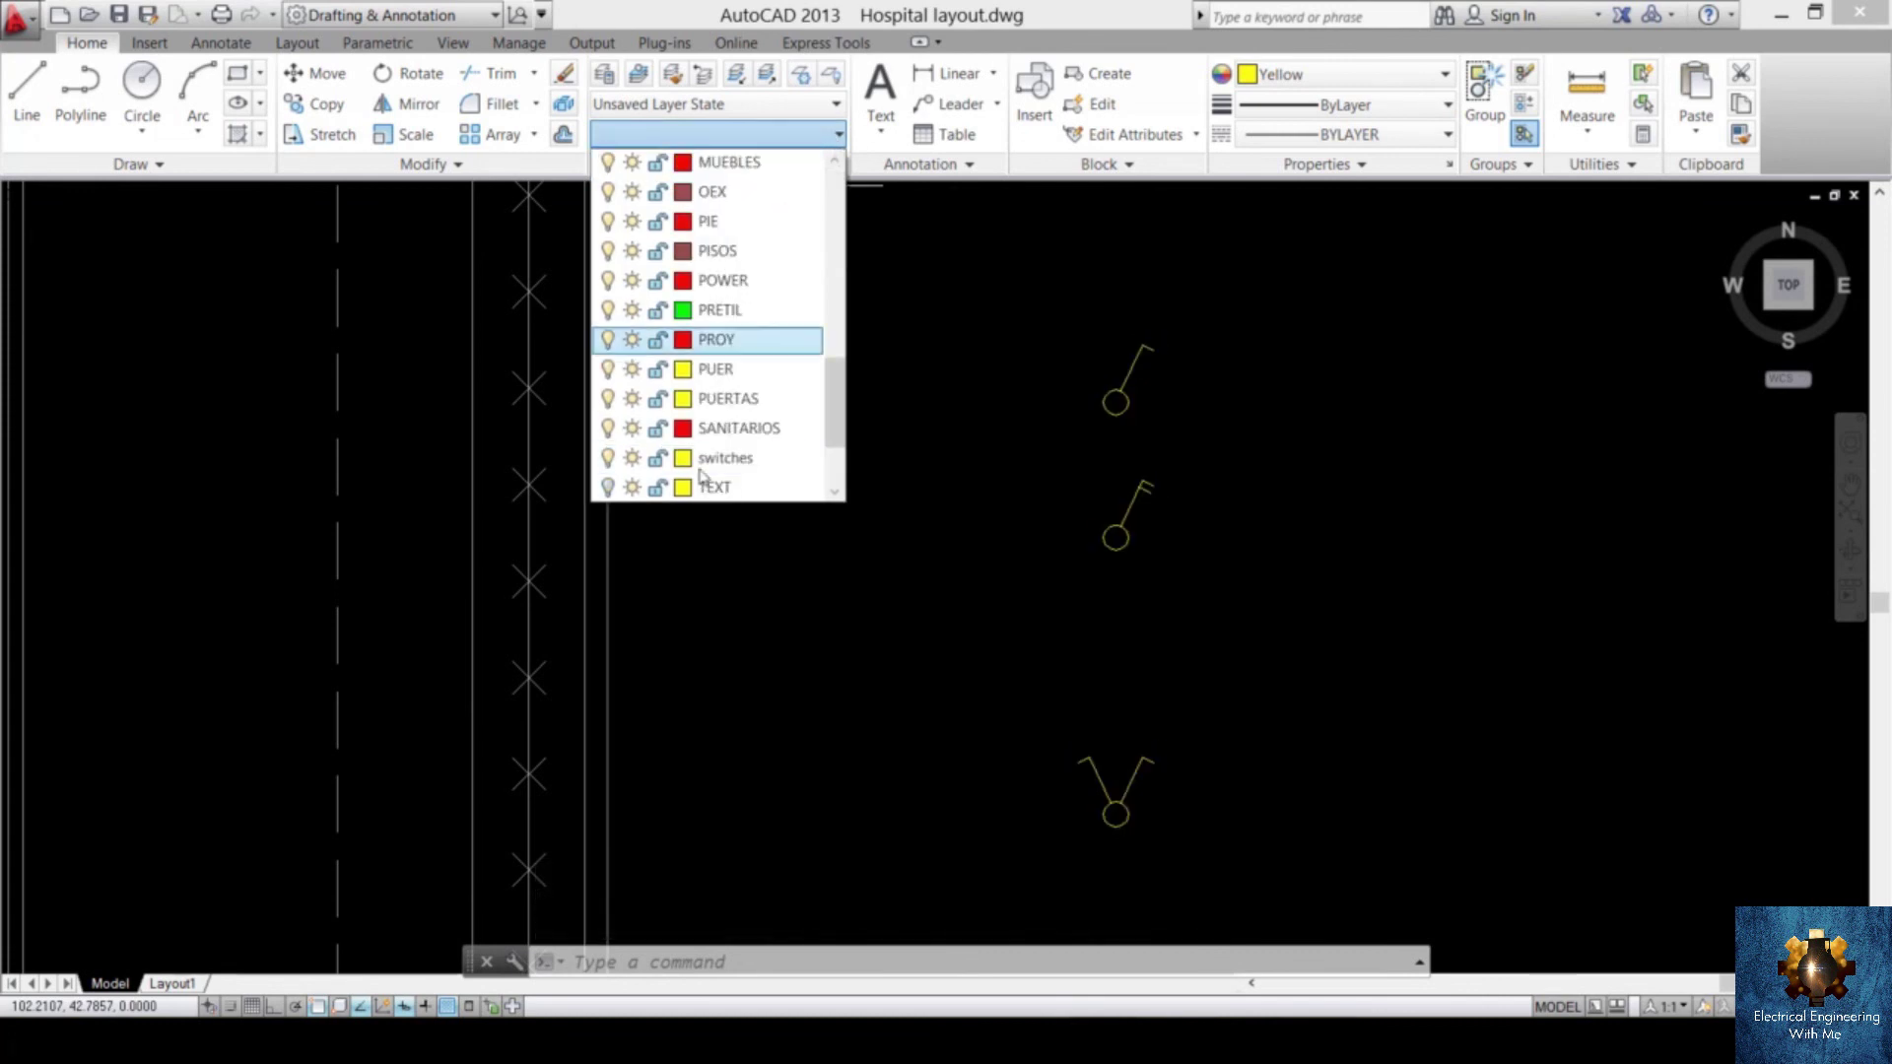
scroll(774, 399, down, 4)
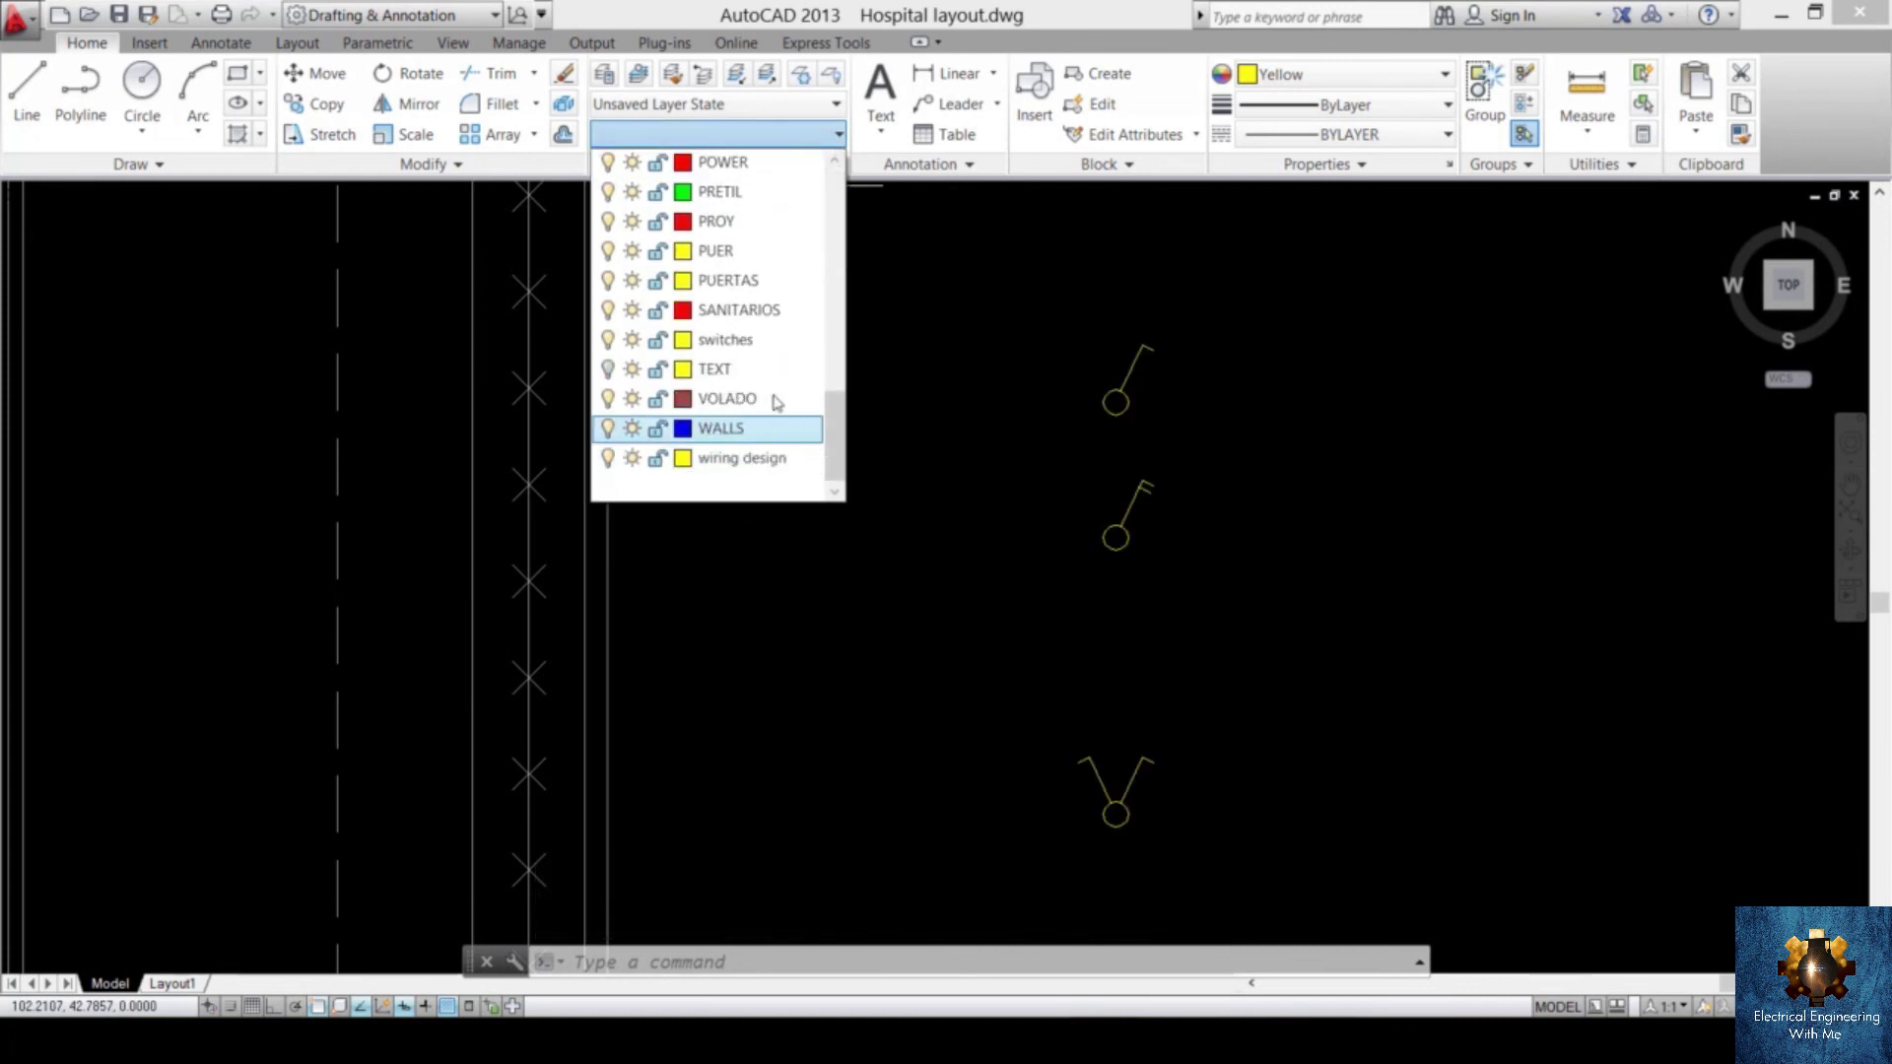
click(767, 340)
key(Escape)
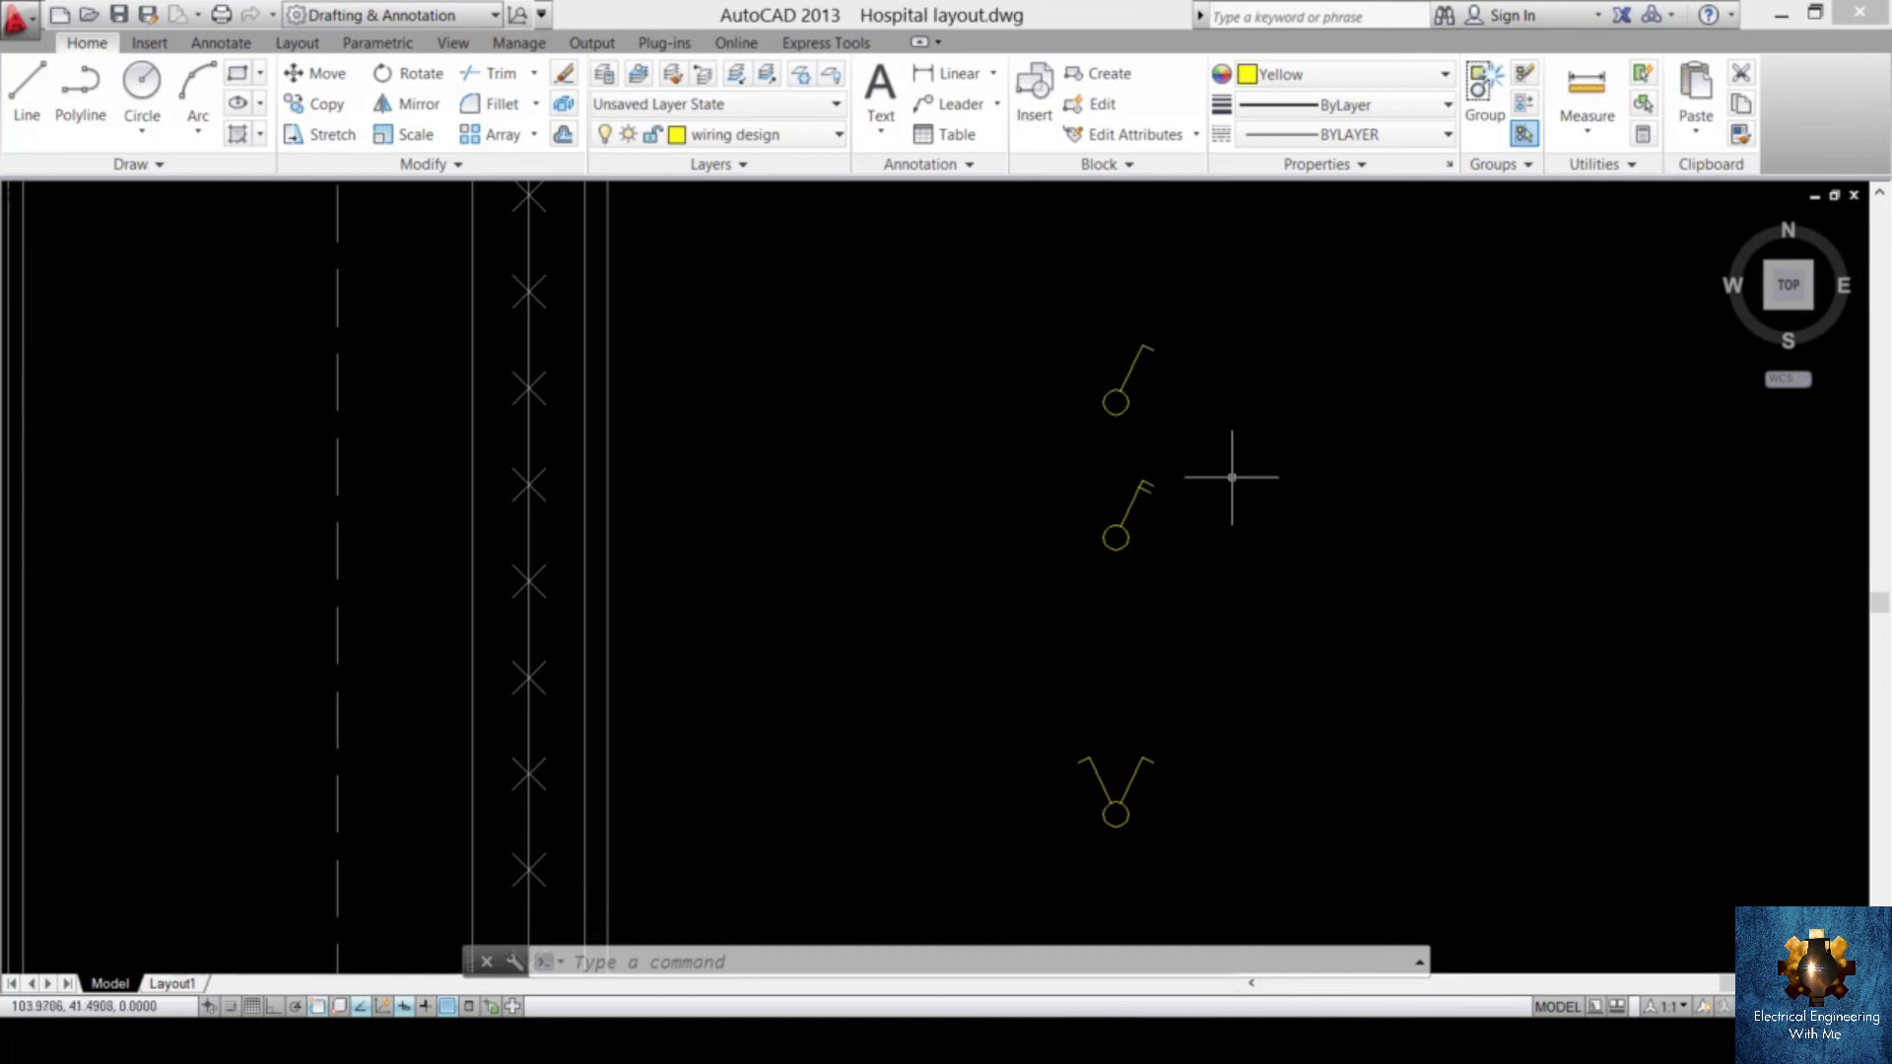
- Copy the single-lever switch symbol by its circle's bottom quadrant to the inner wall face above the door of the S2-SM/LDP room
click(1277, 303)
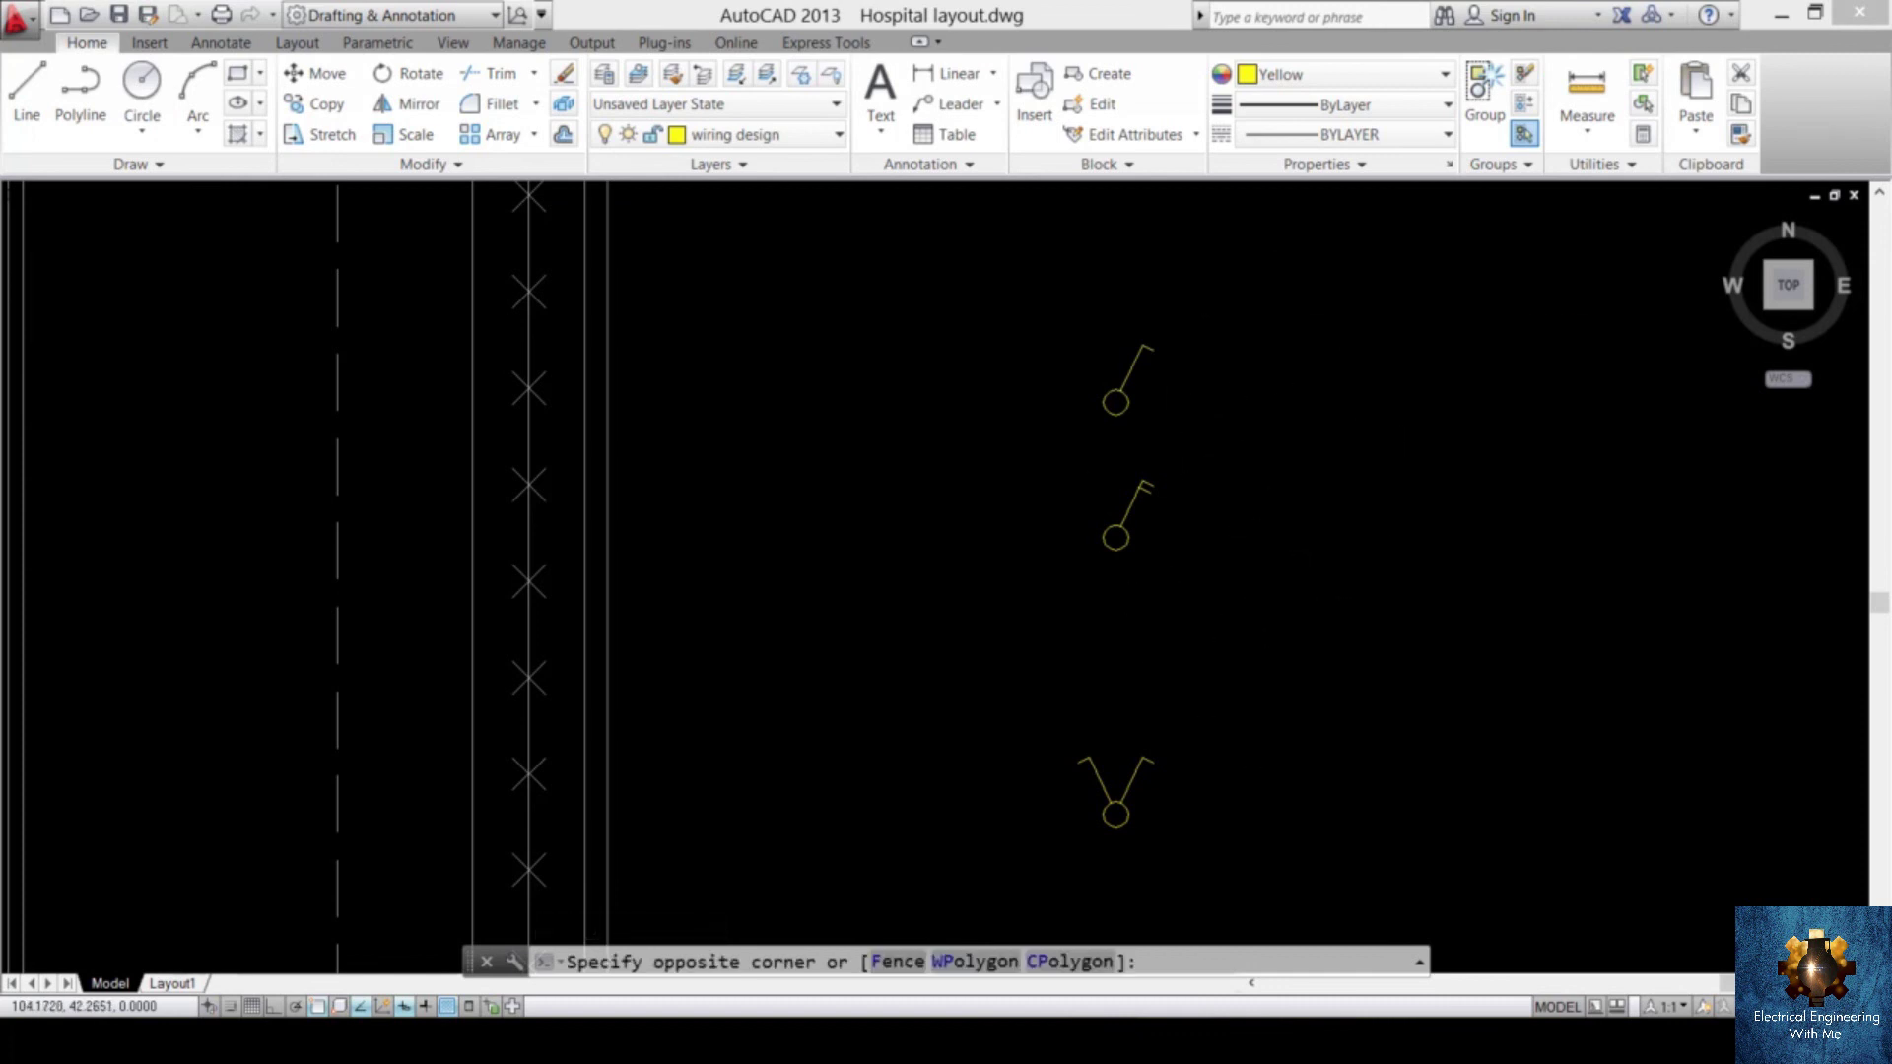
click(949, 433)
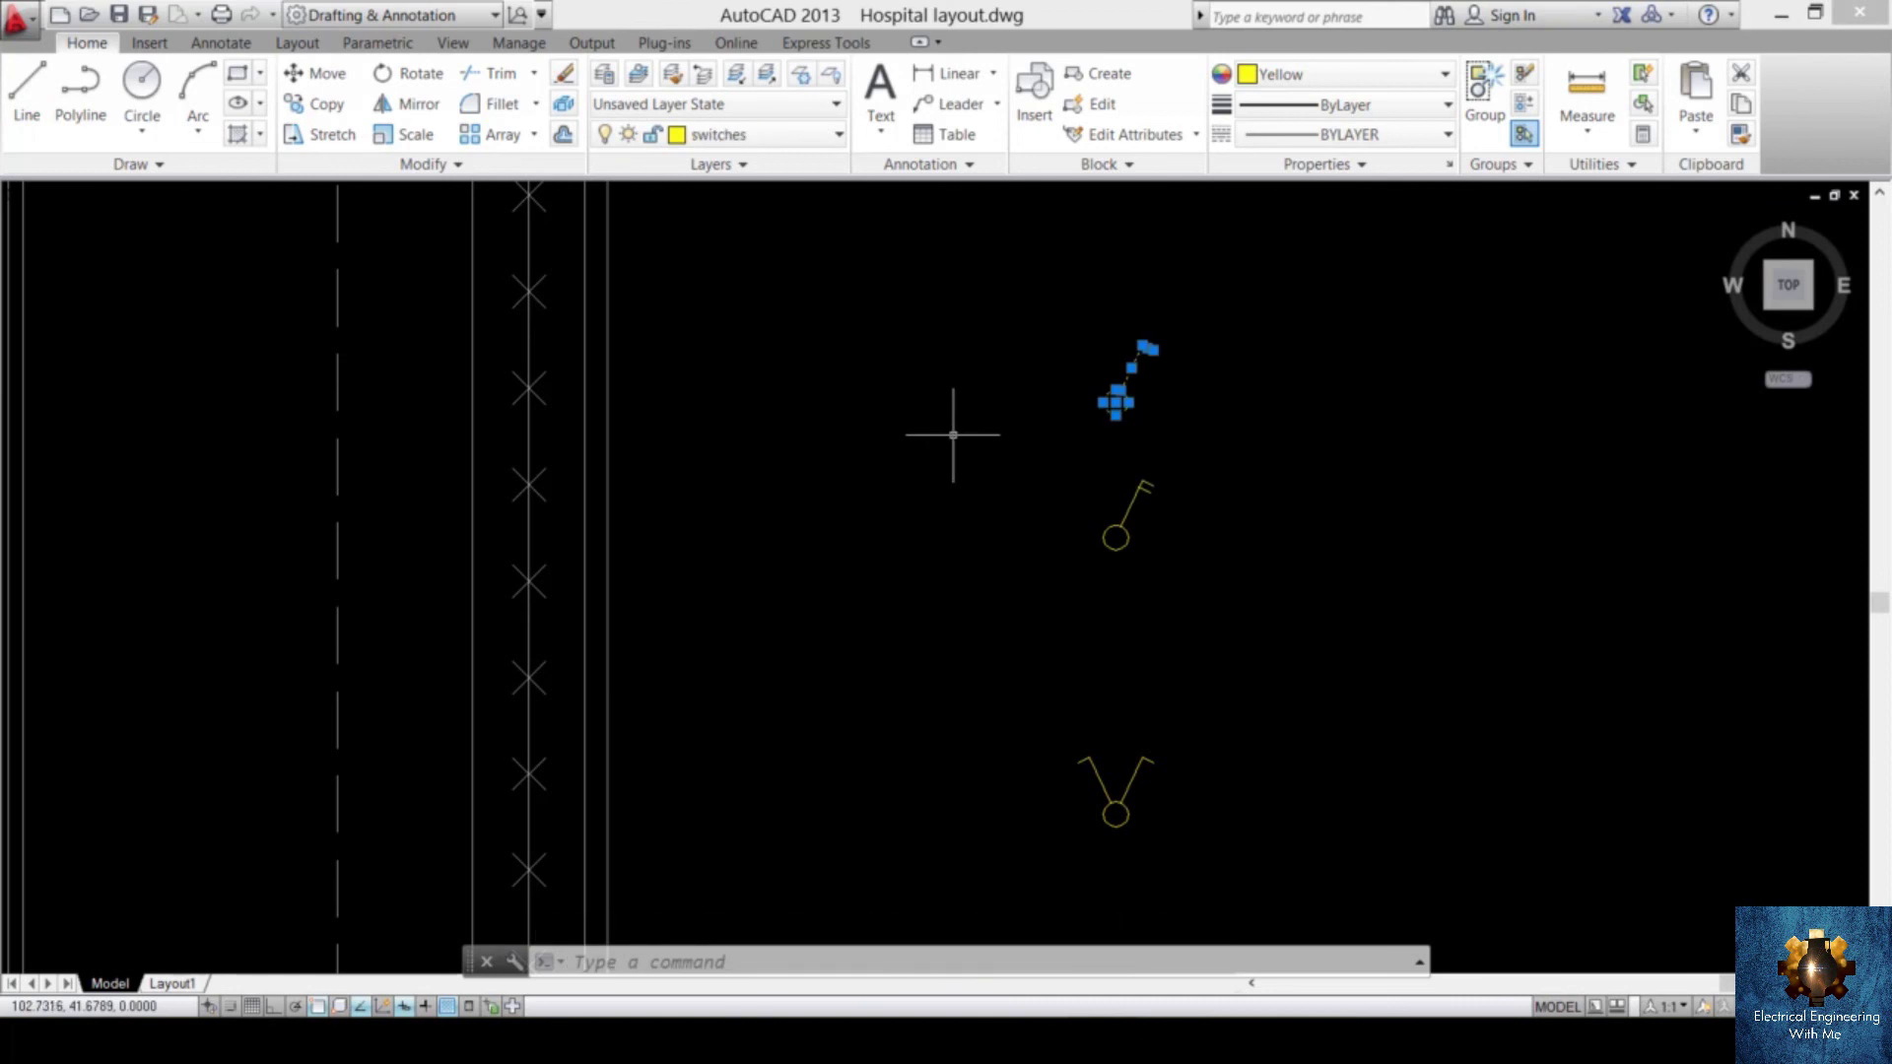
text(co)
key(Return)
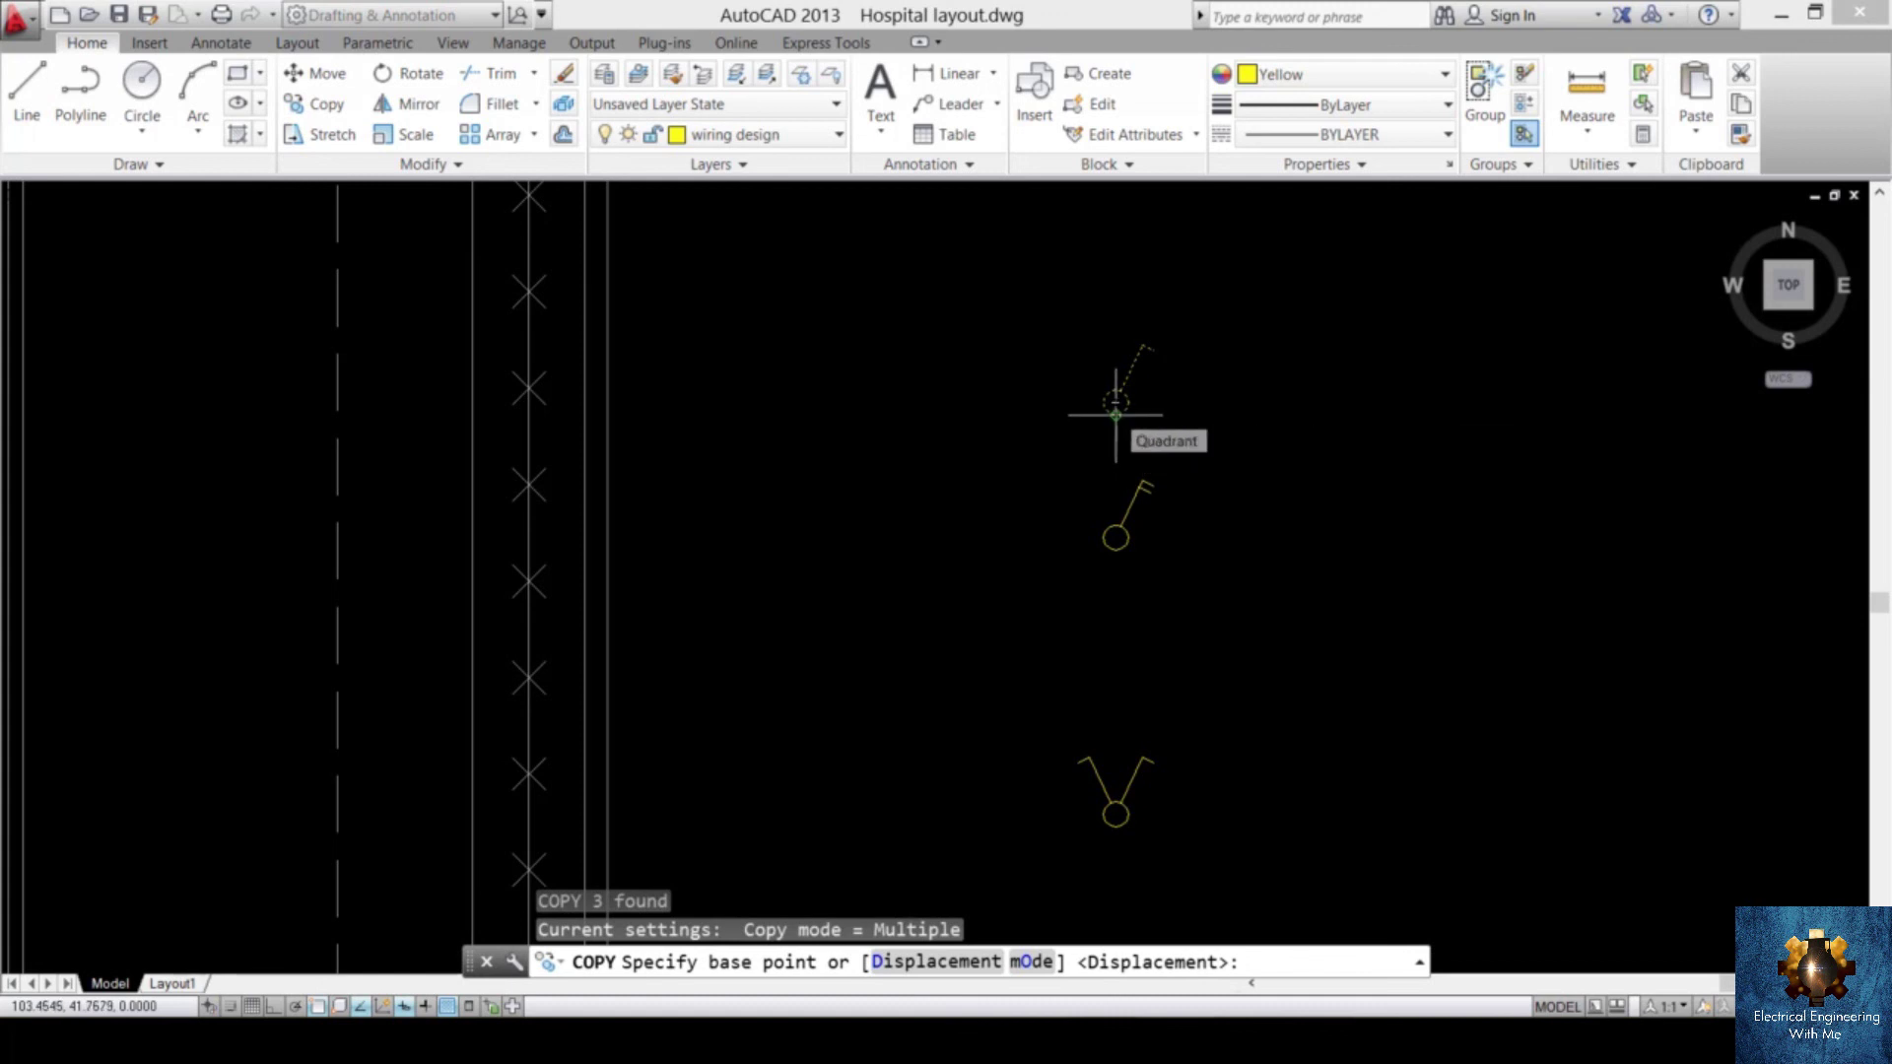
click(1116, 414)
scroll(963, 459, down, 5)
scroll(1281, 503, down, 3)
scroll(1205, 754, up, 3)
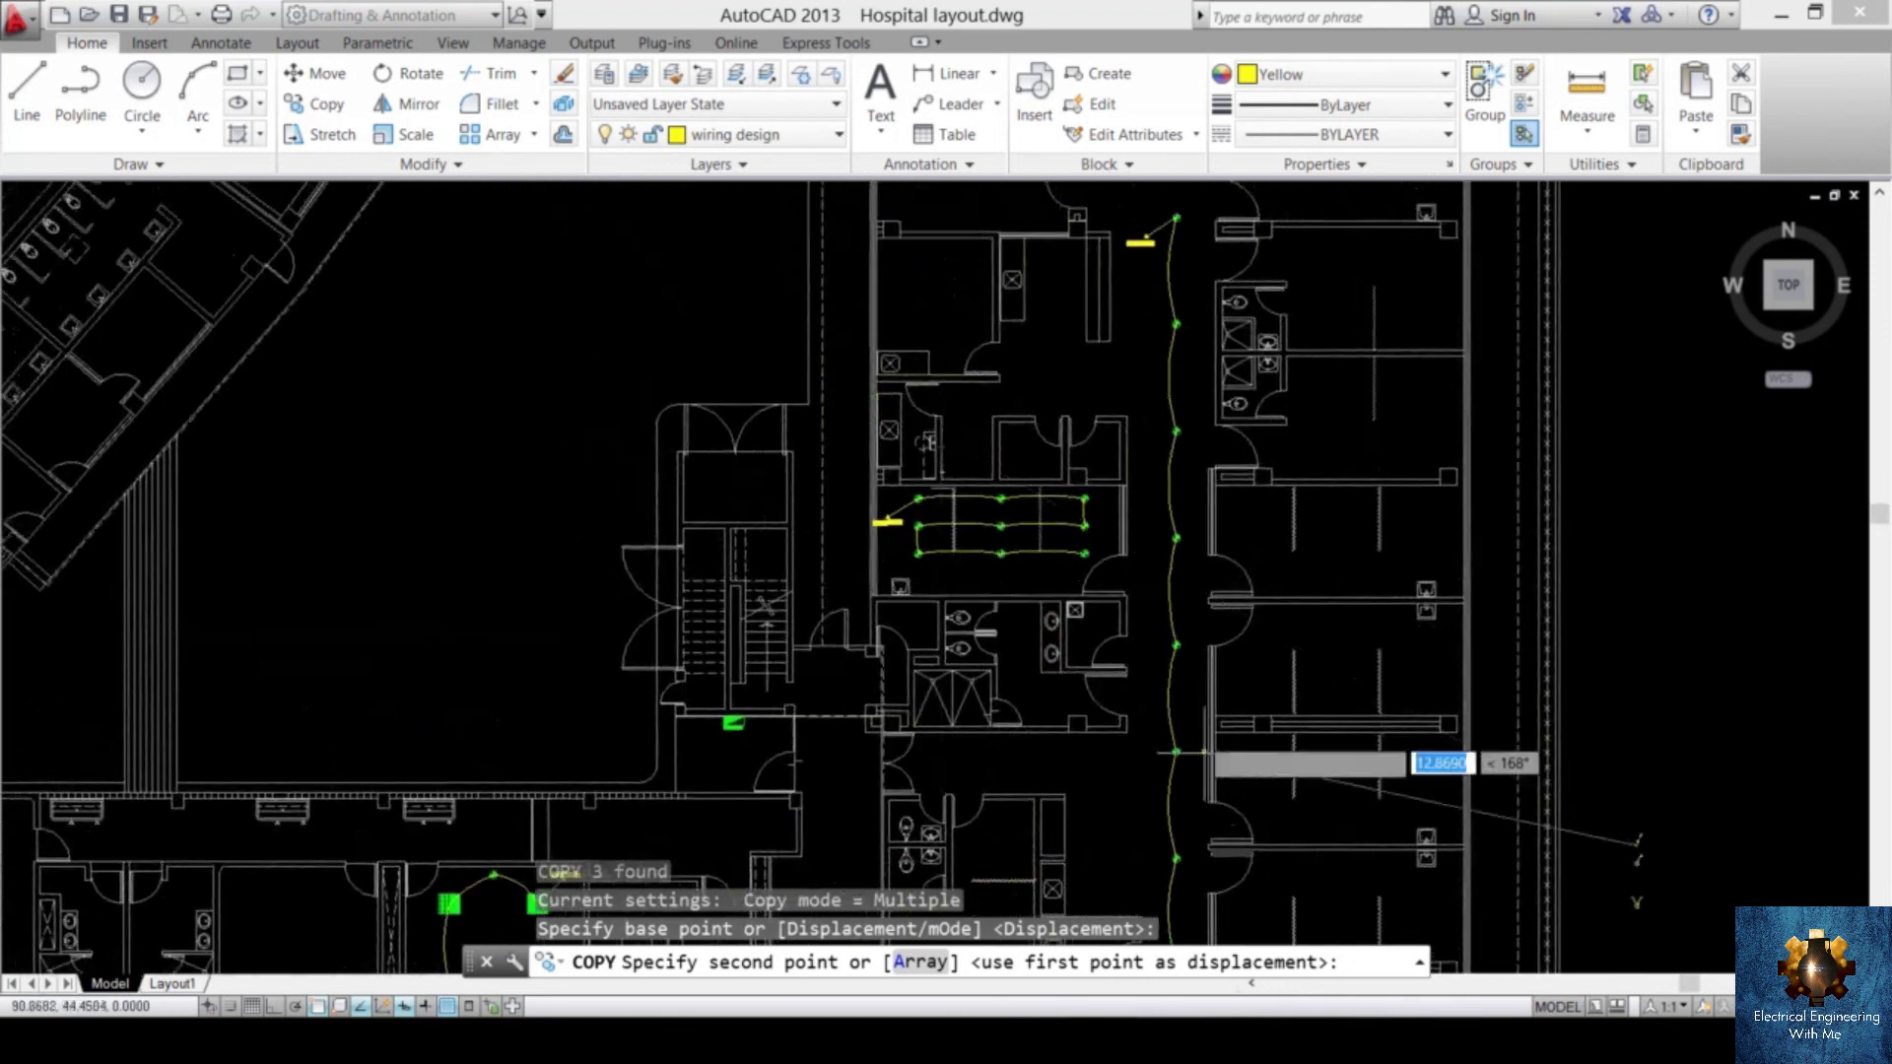
scroll(1059, 532, up, 5)
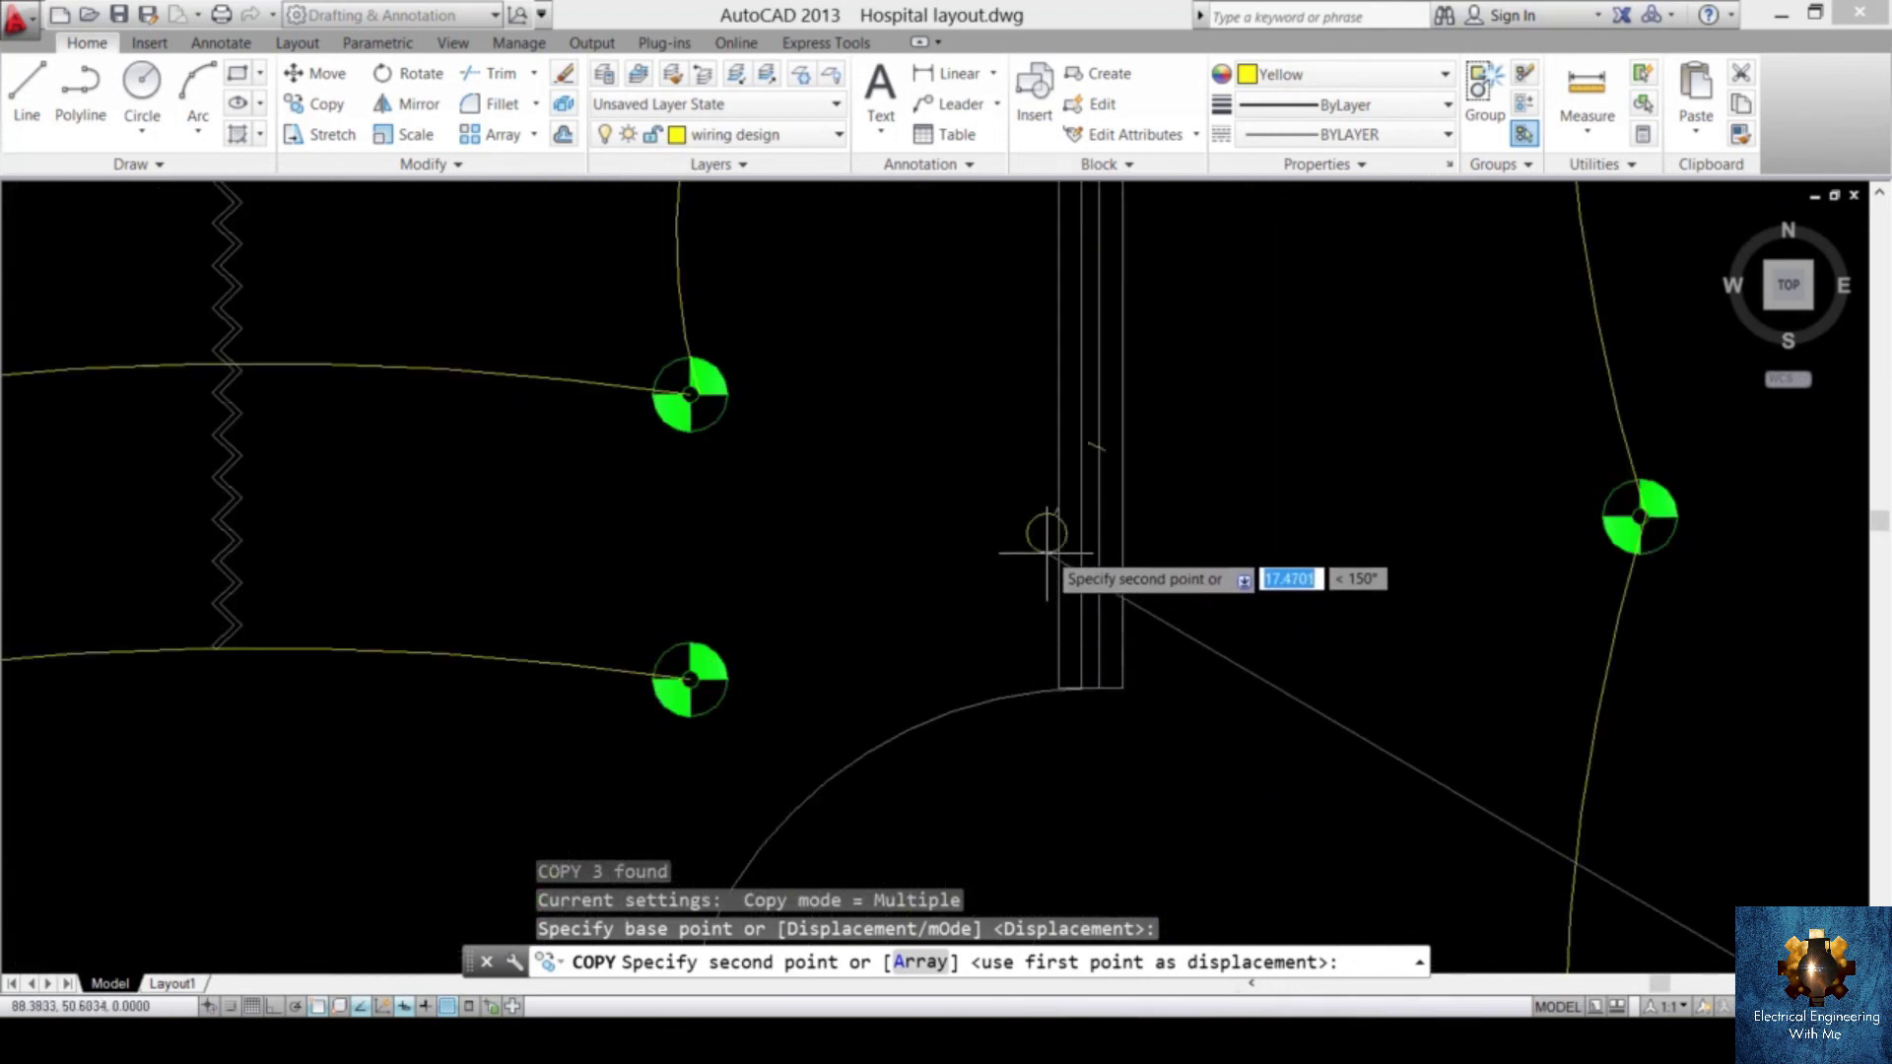
click(1039, 519)
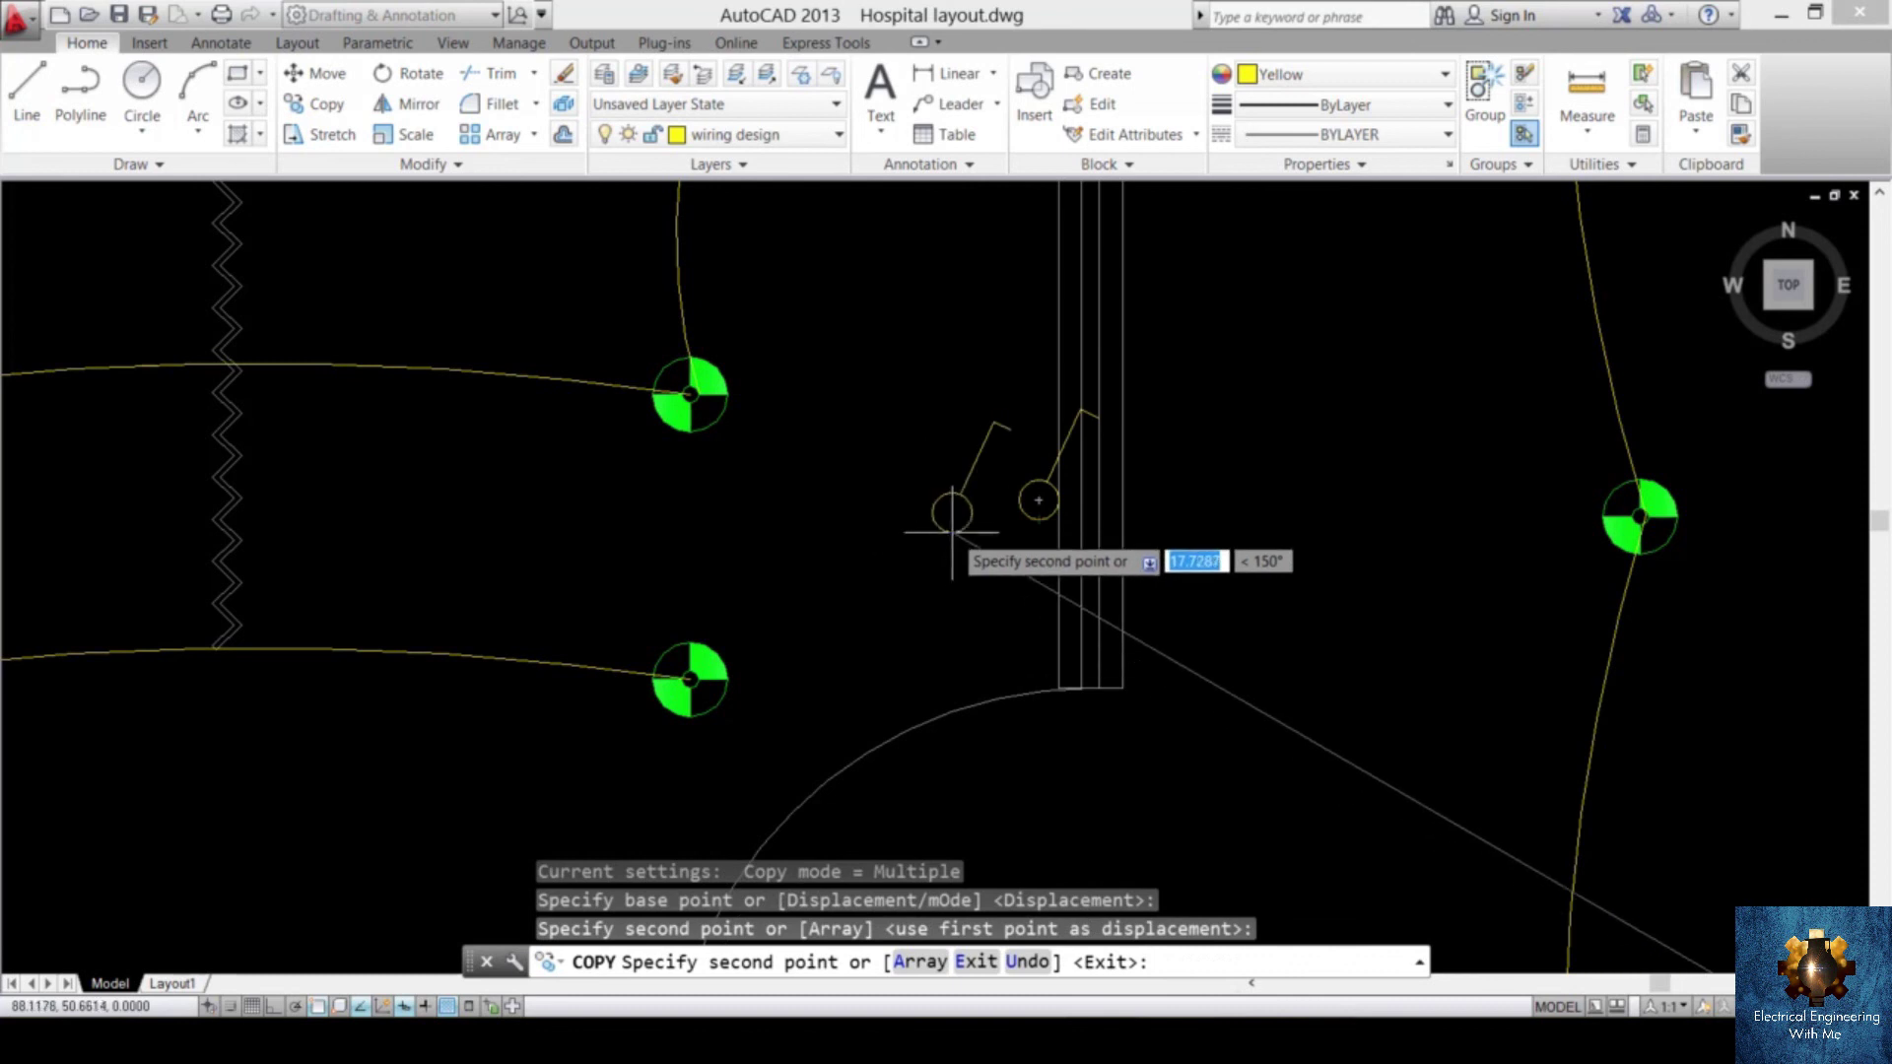
key(Escape)
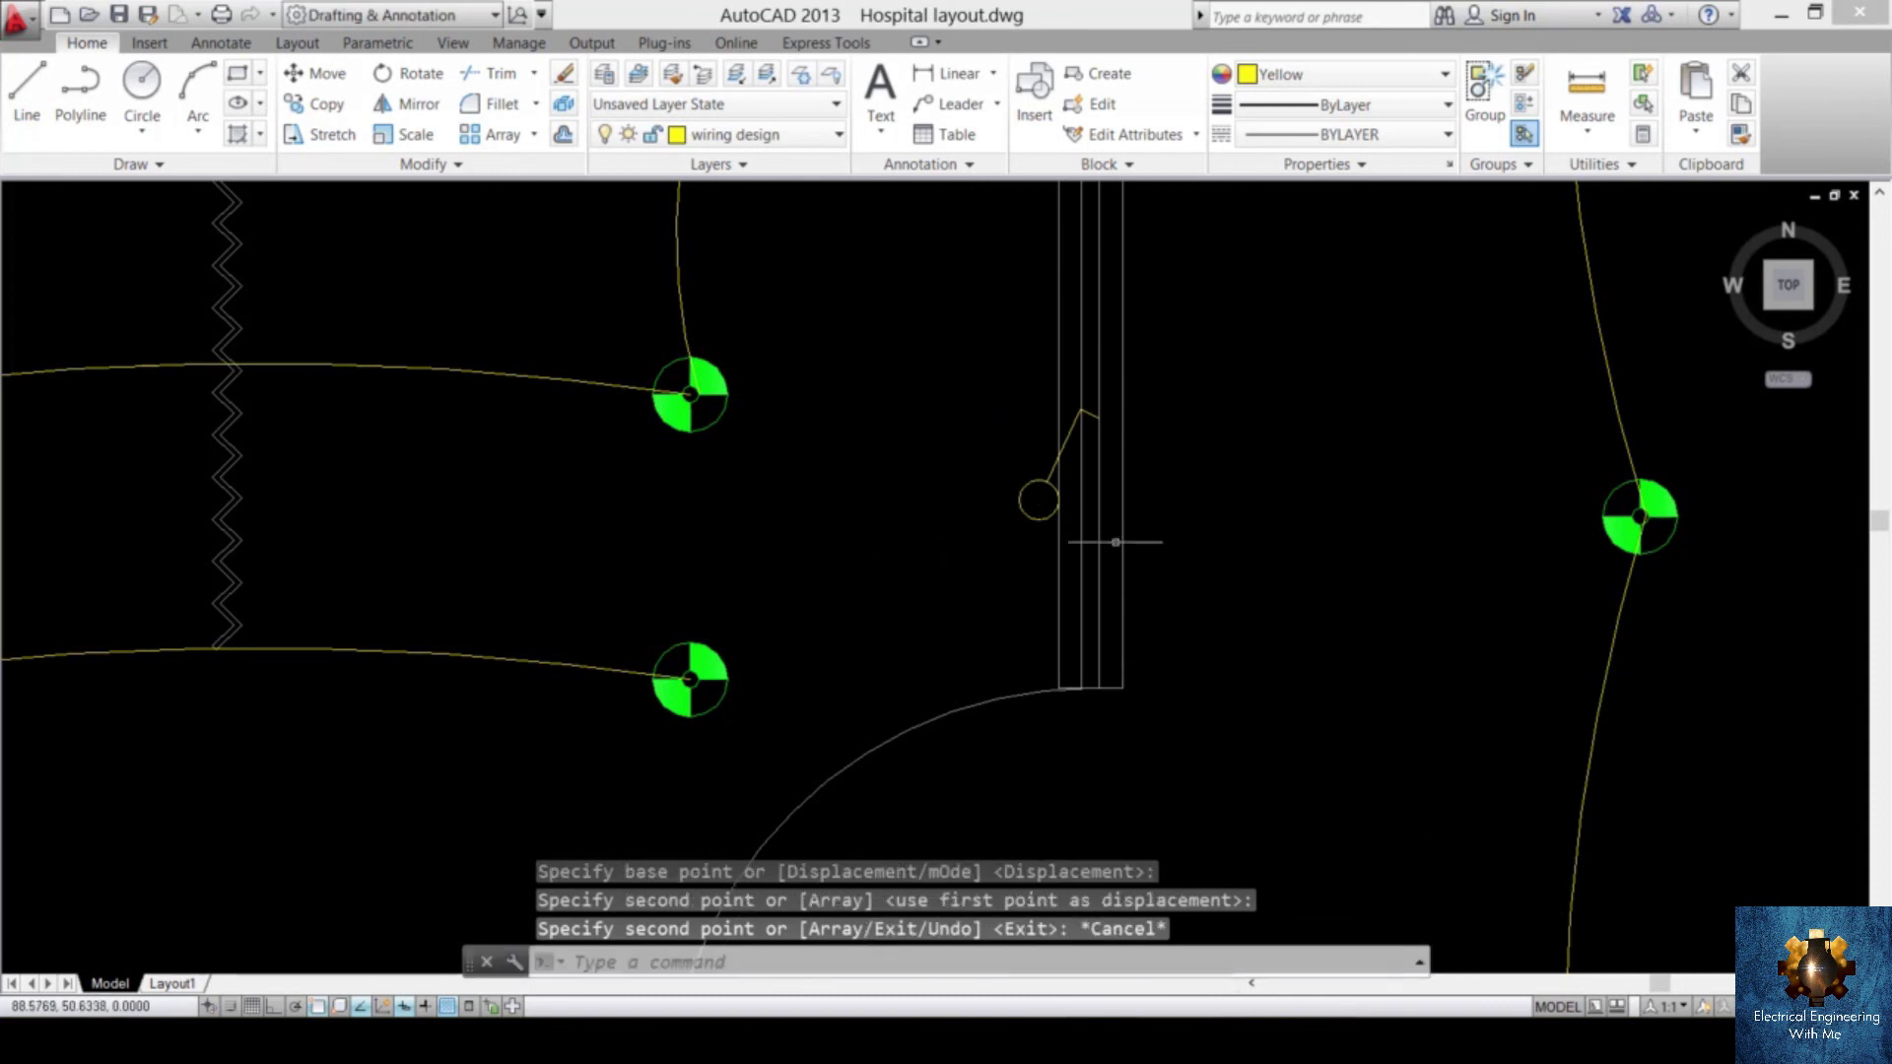
- Mirror the copied switch symbol about a vertical line through its circle's outer quadrant, away from the wall, keeping the source objects
middle_drag(1014, 381, 1028, 387)
click(937, 338)
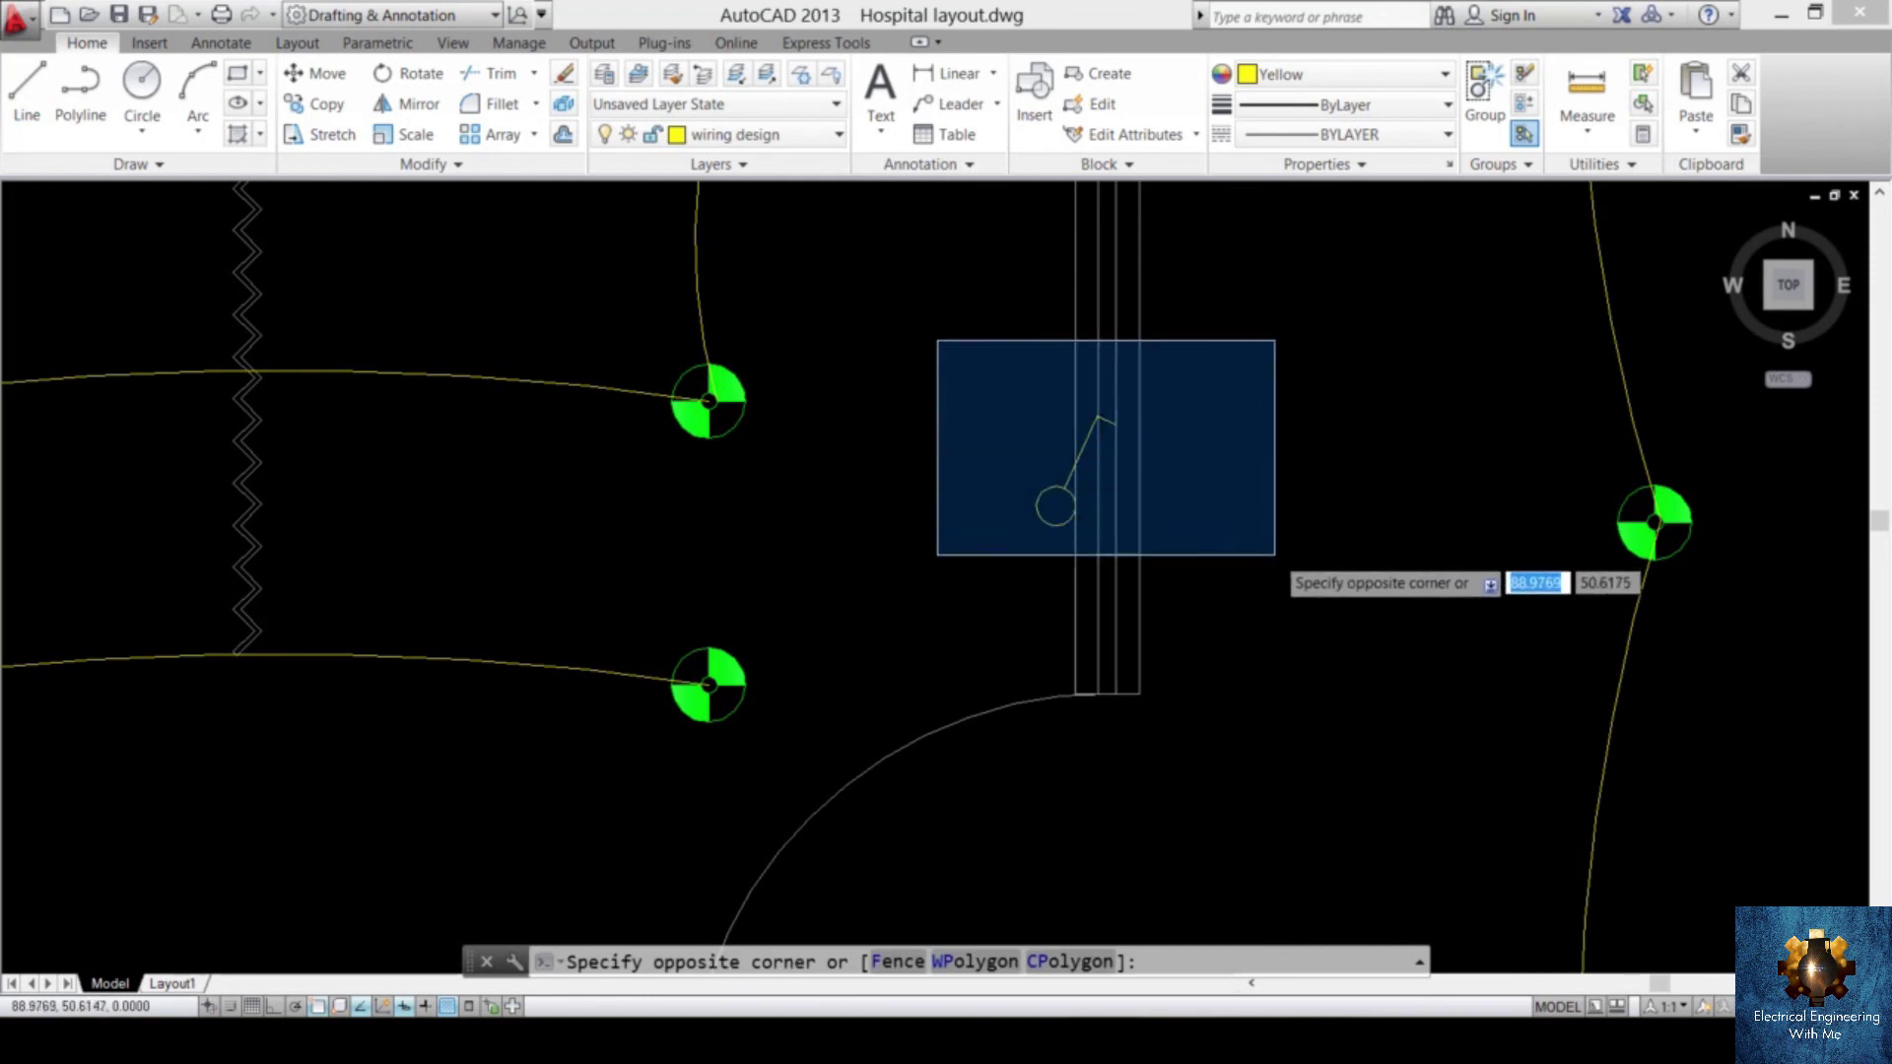
click(1275, 549)
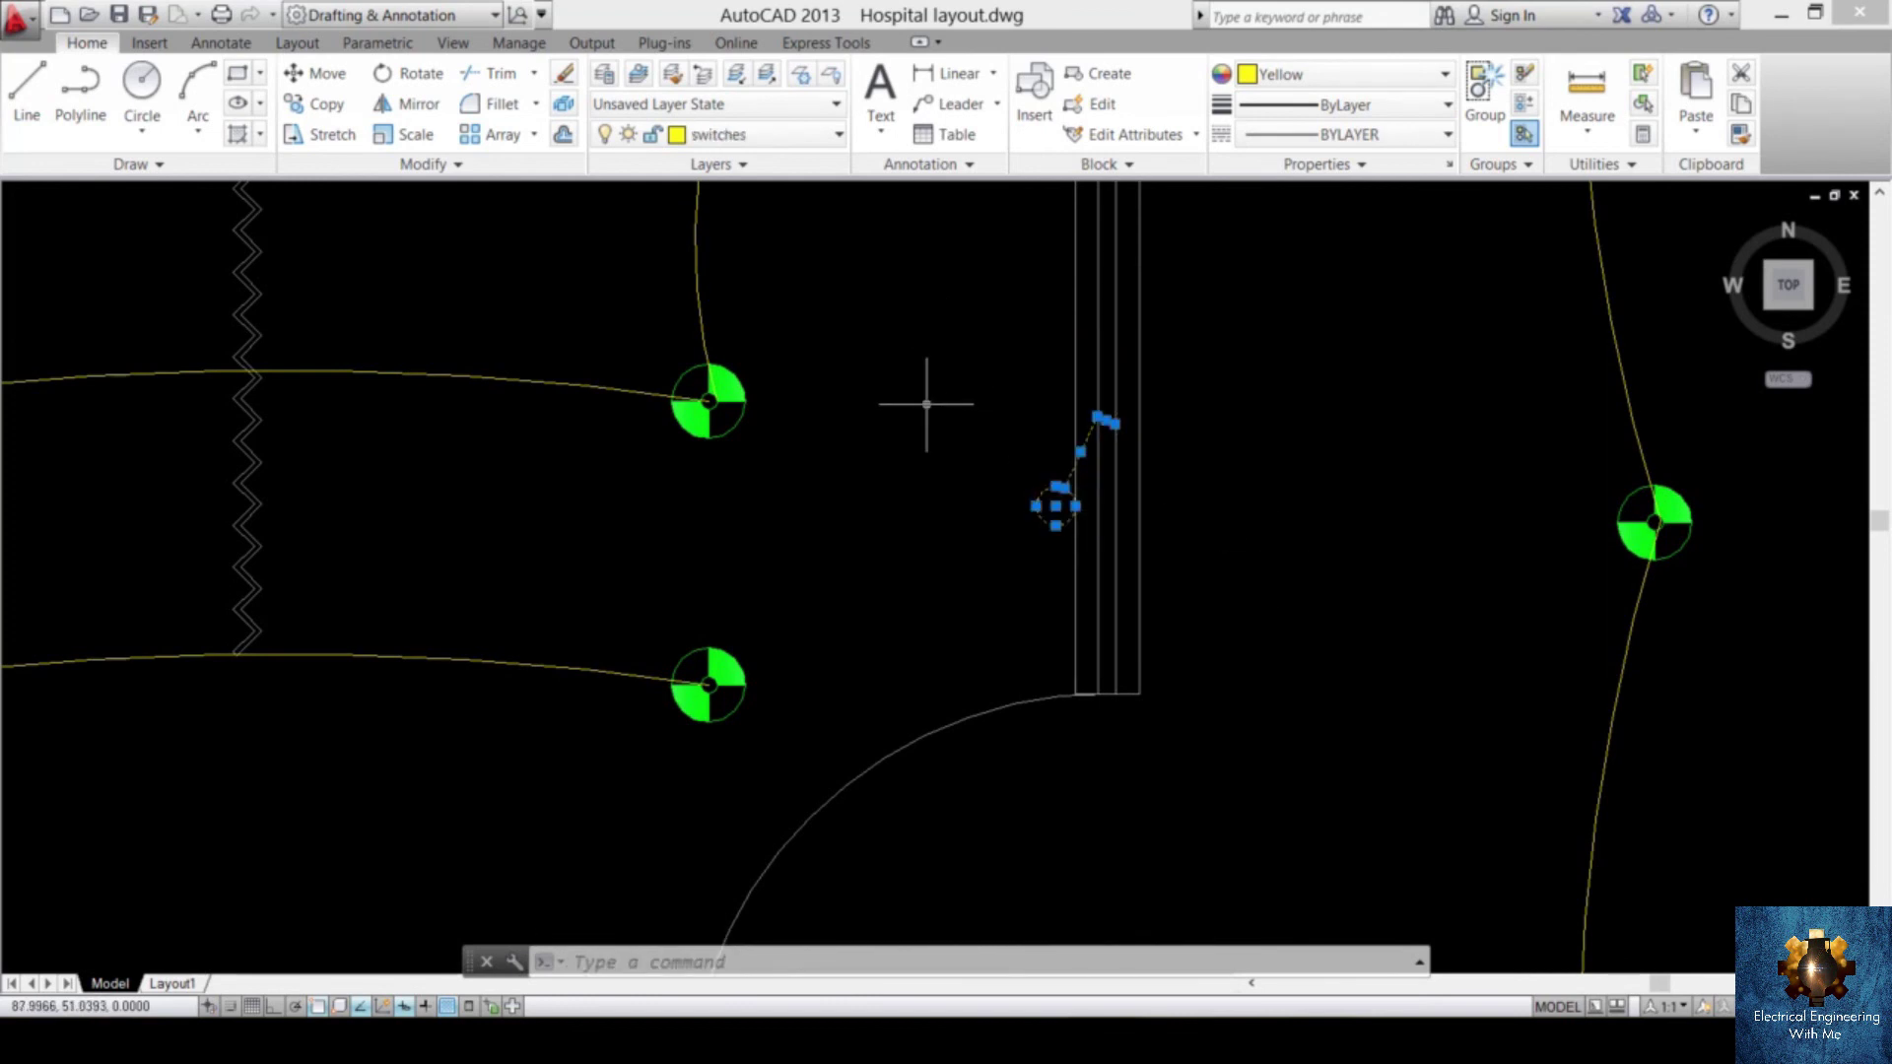
text(mi)
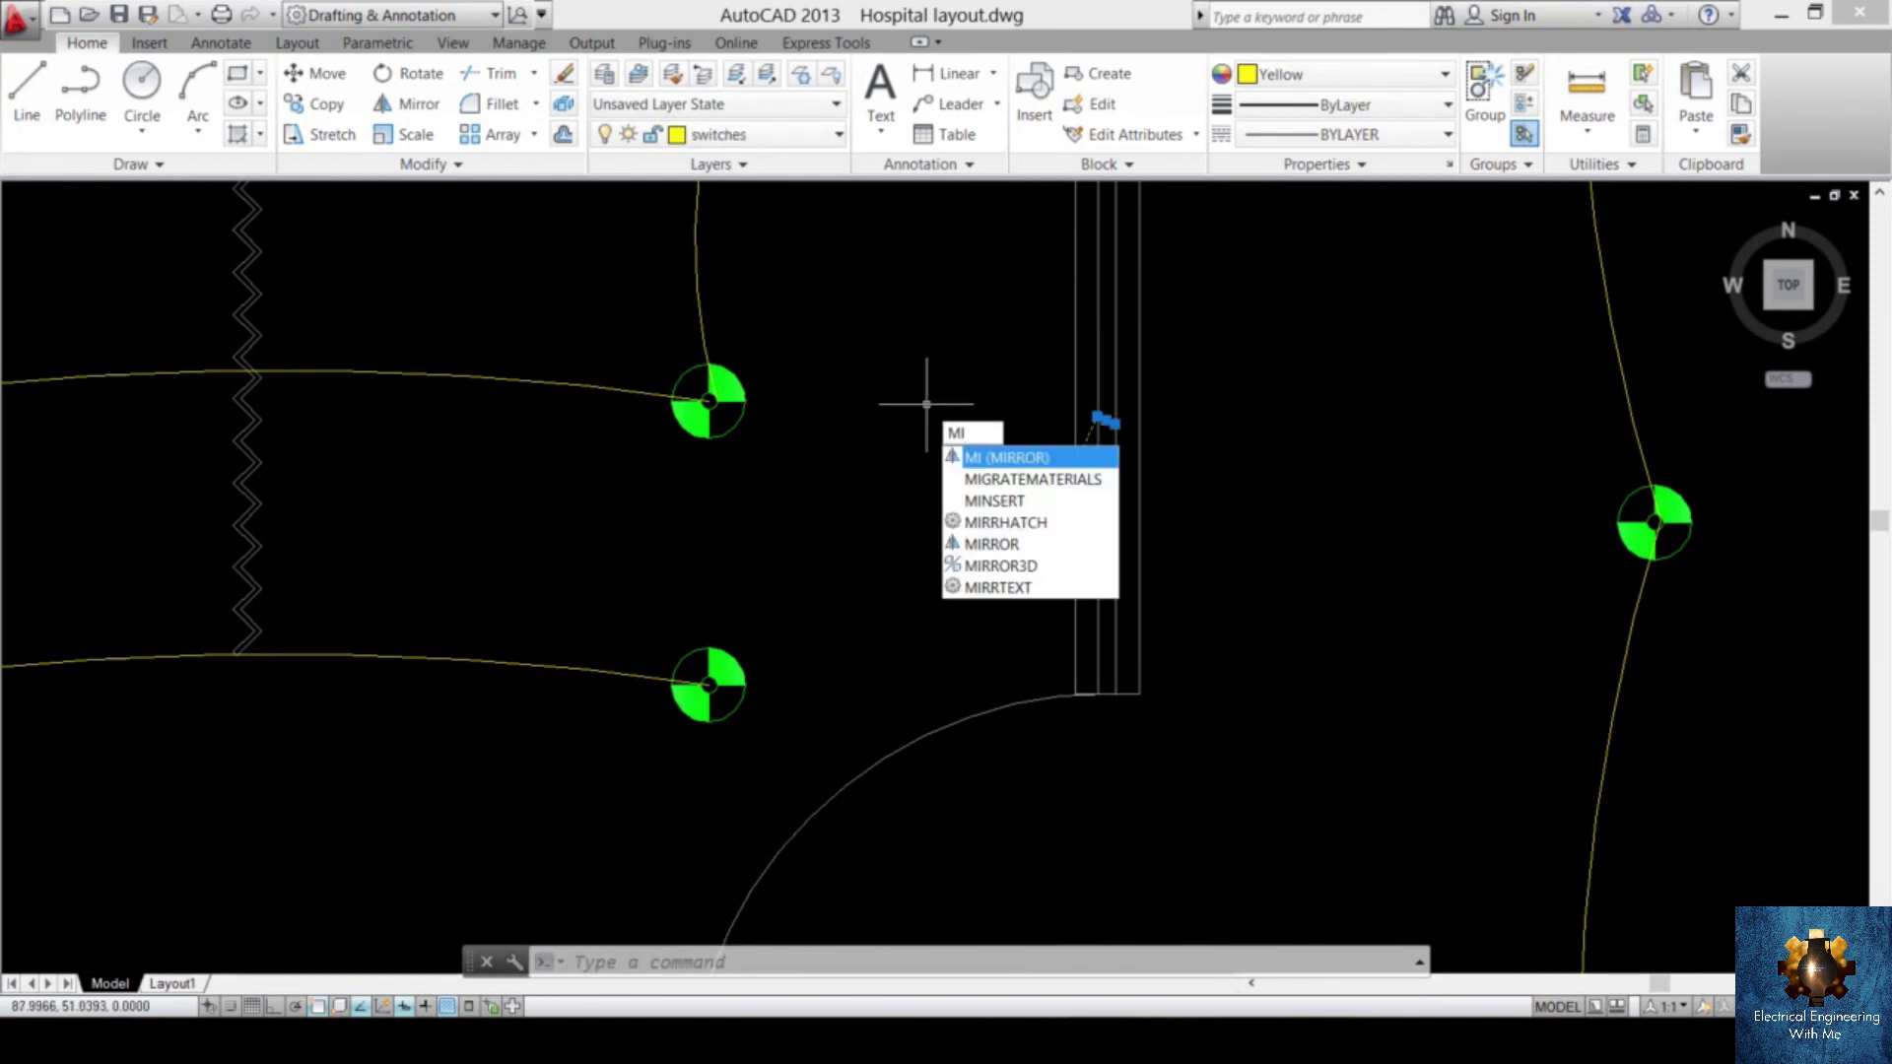
key(Return)
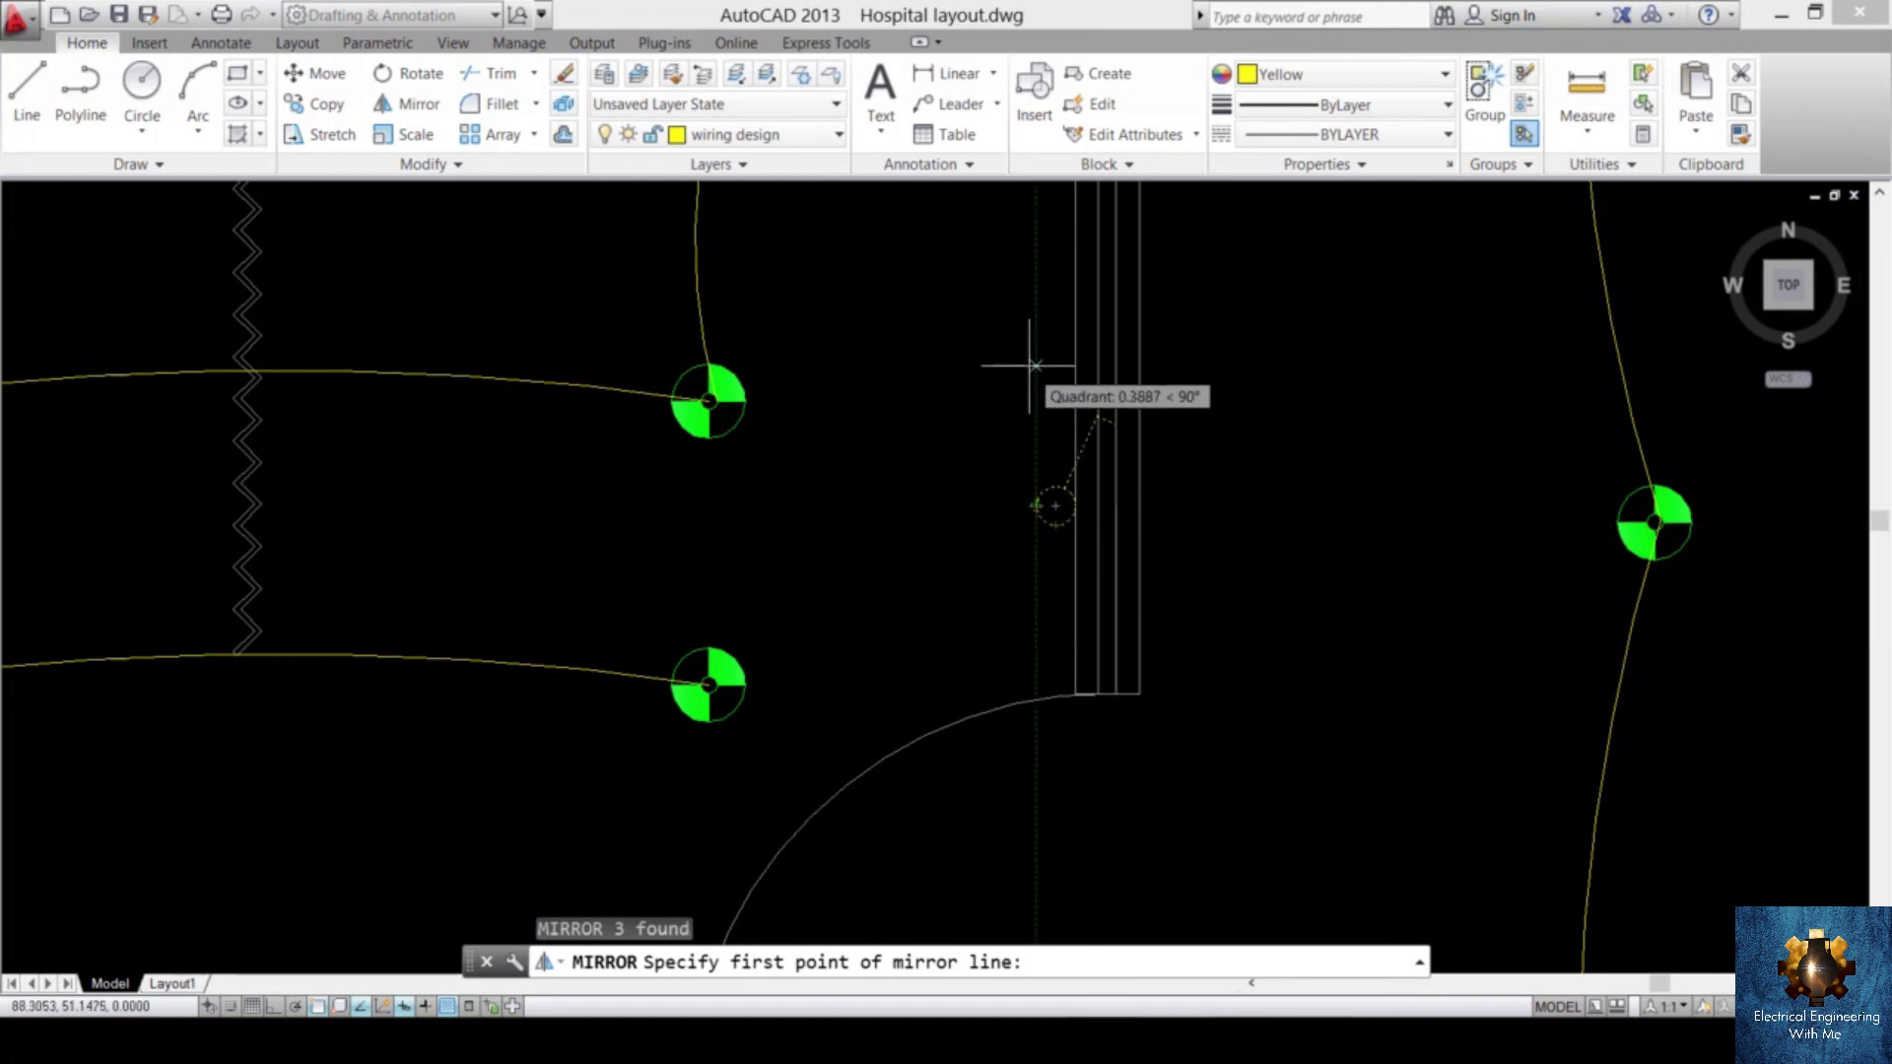
click(1034, 365)
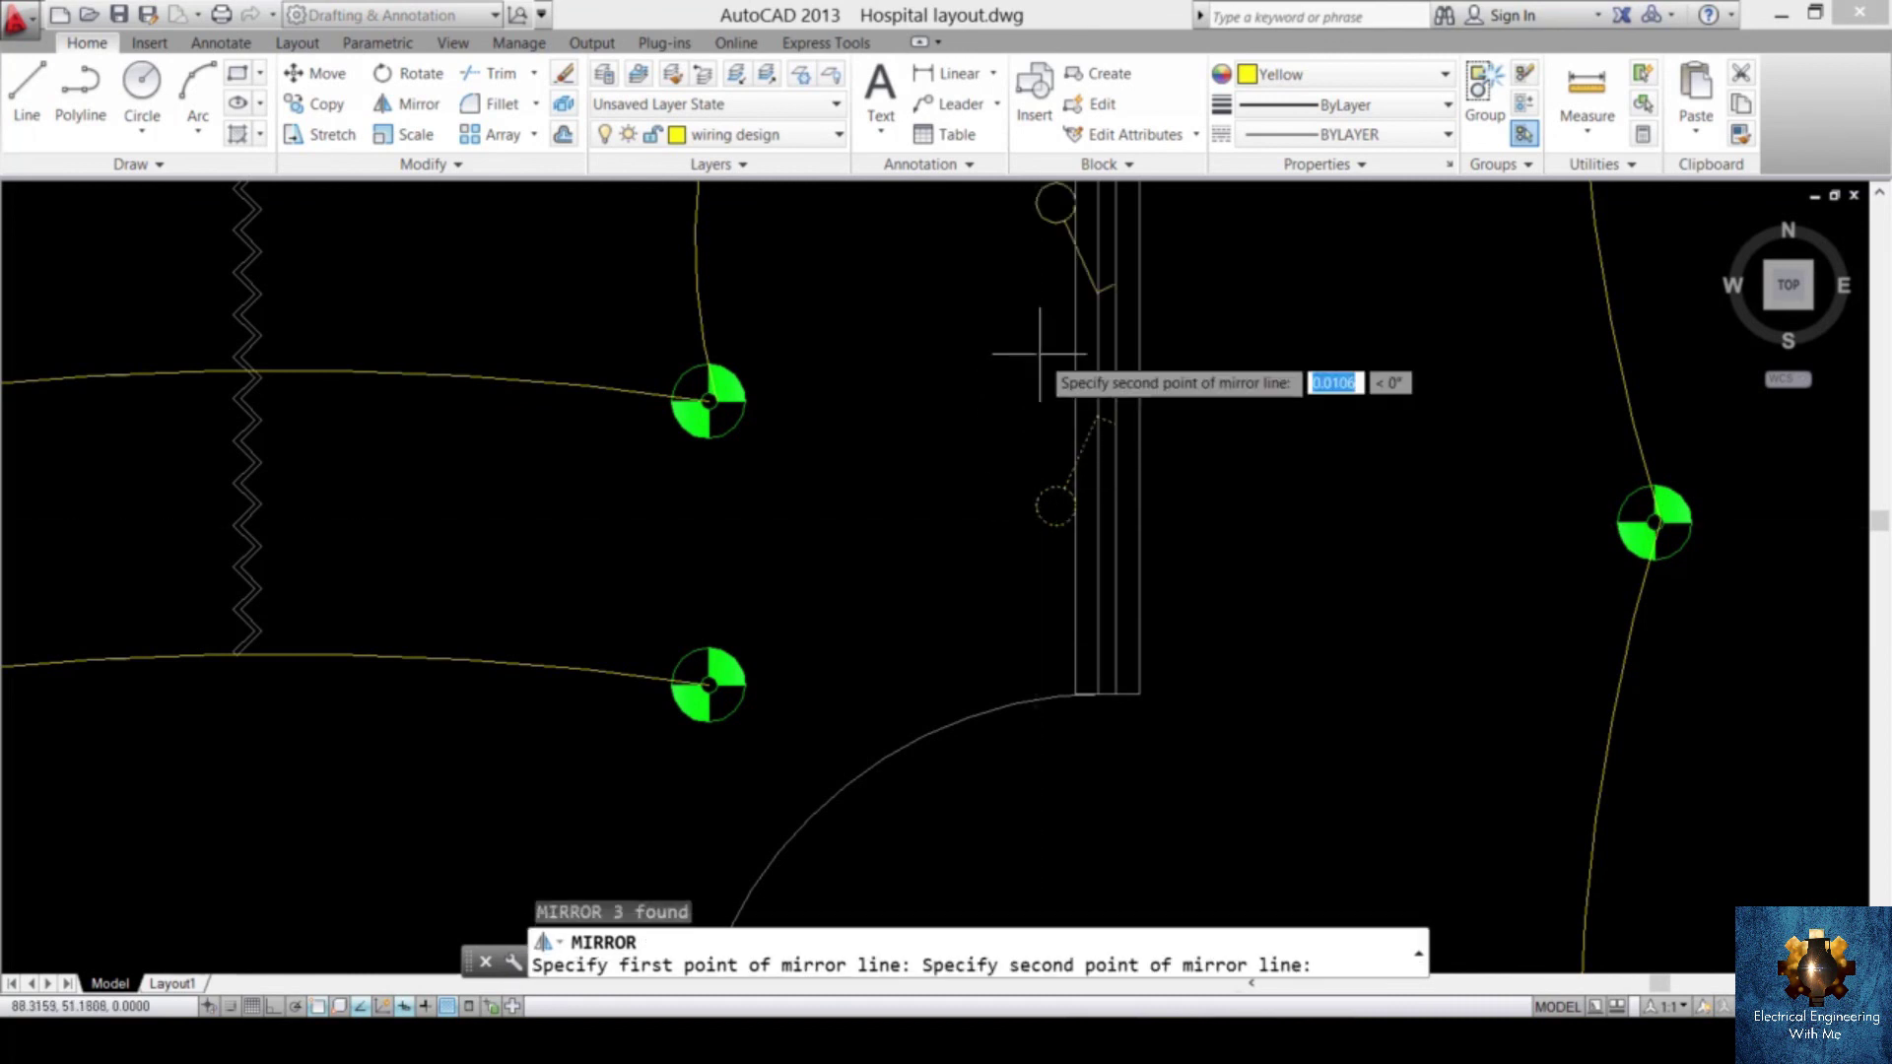
click(1036, 635)
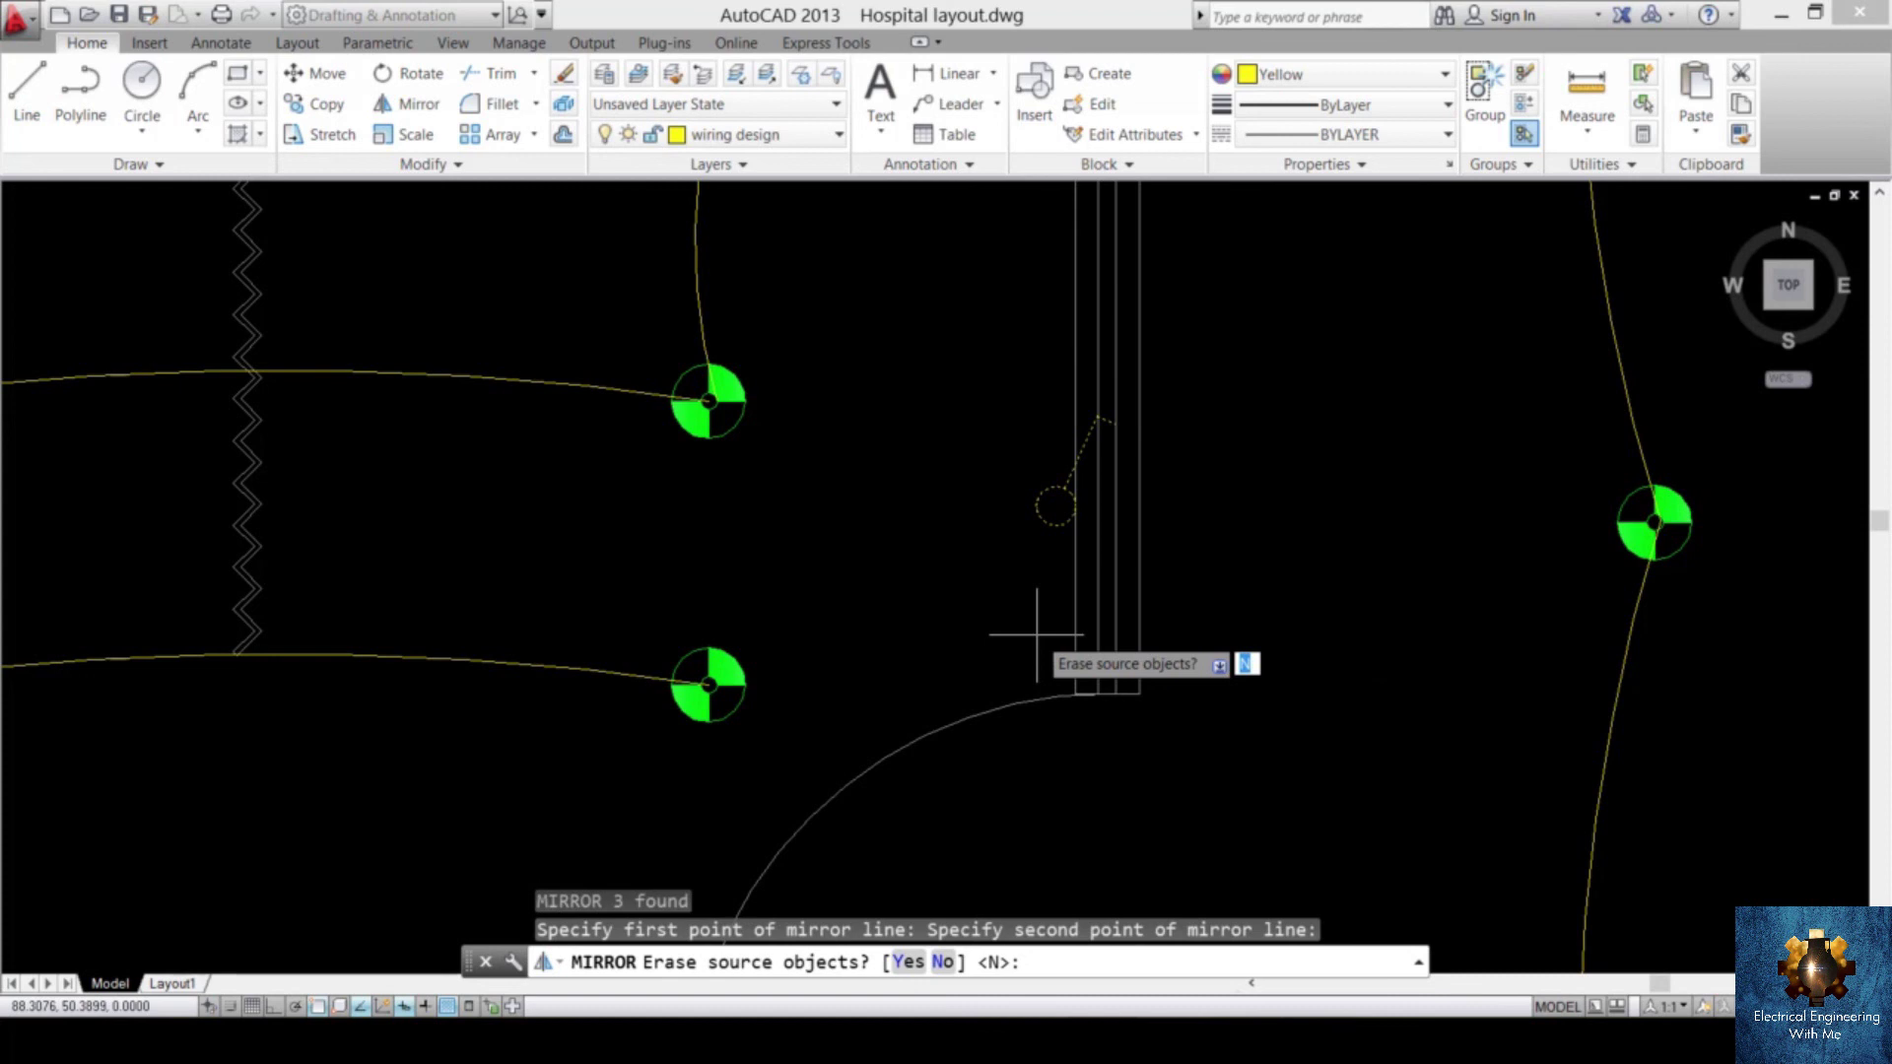
key(Return)
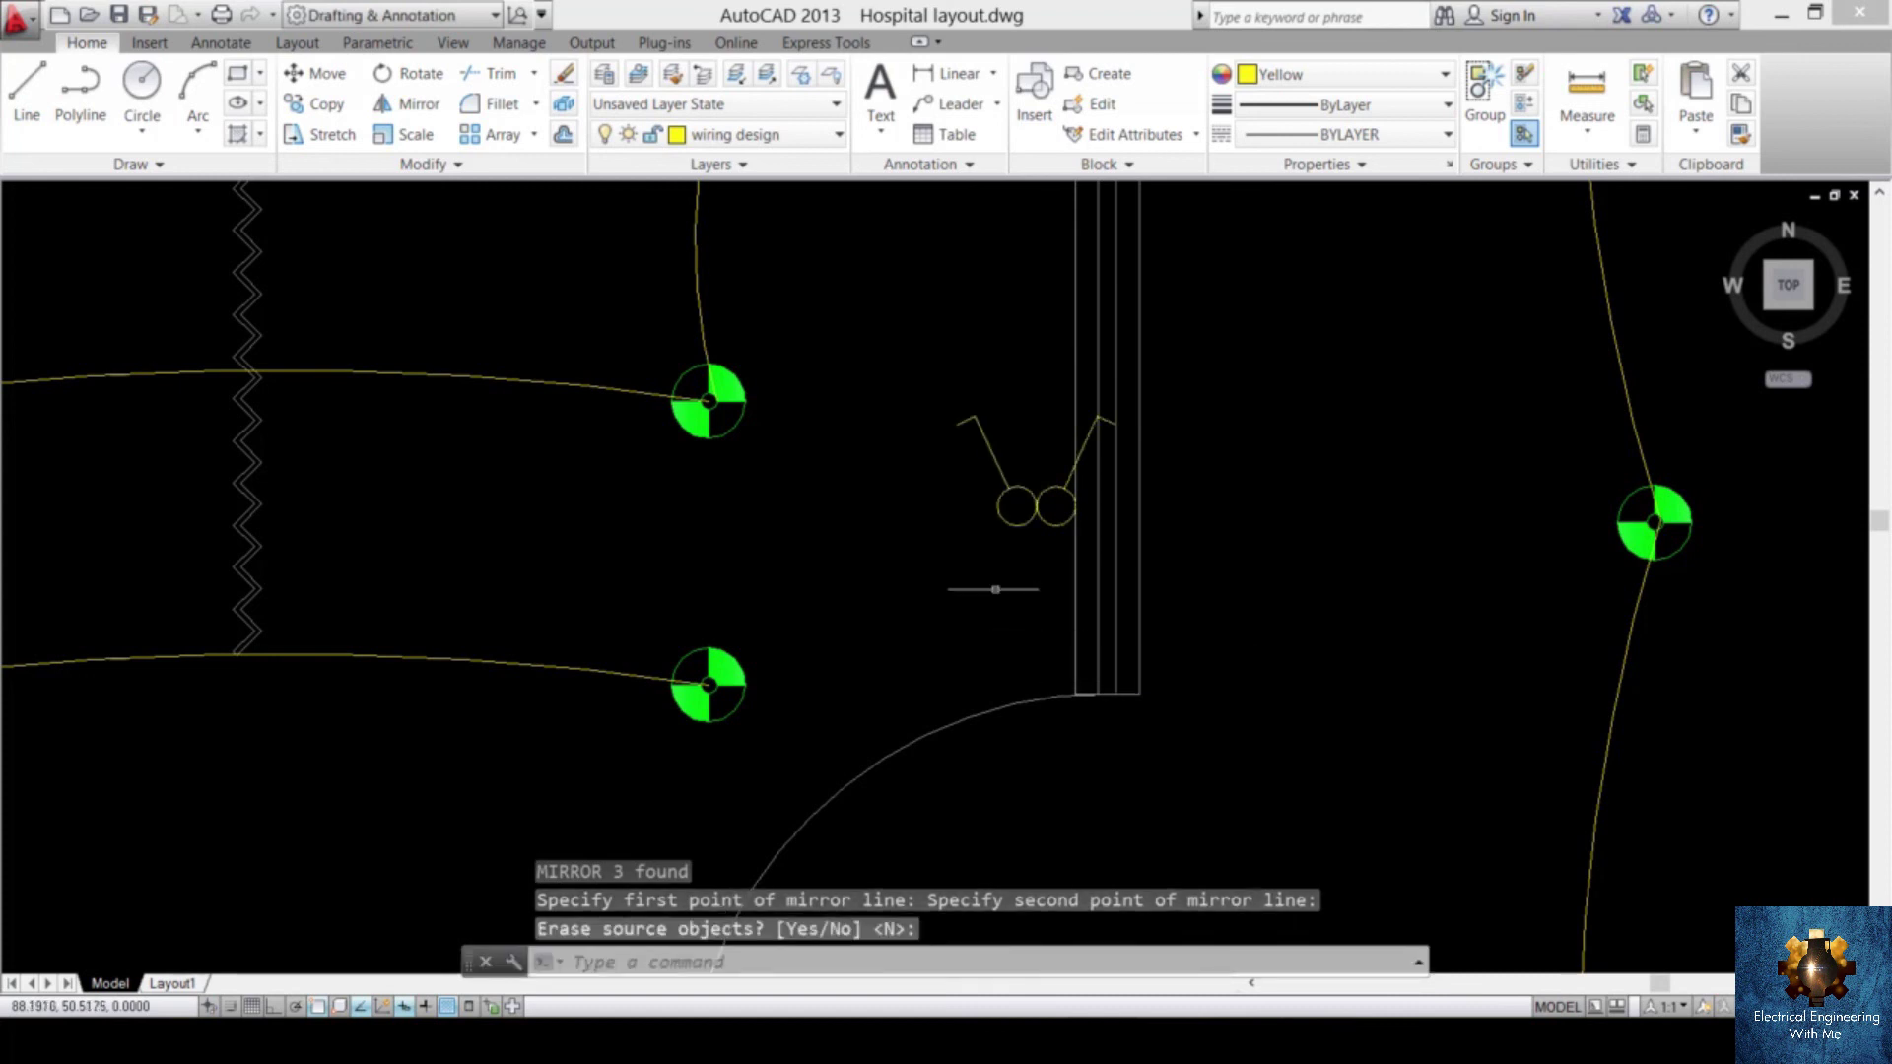
- Delete the lever and circle of the unmirrored switch overlapping the wall, leaving only the mirrored symbol
scroll(1074, 477, up, 4)
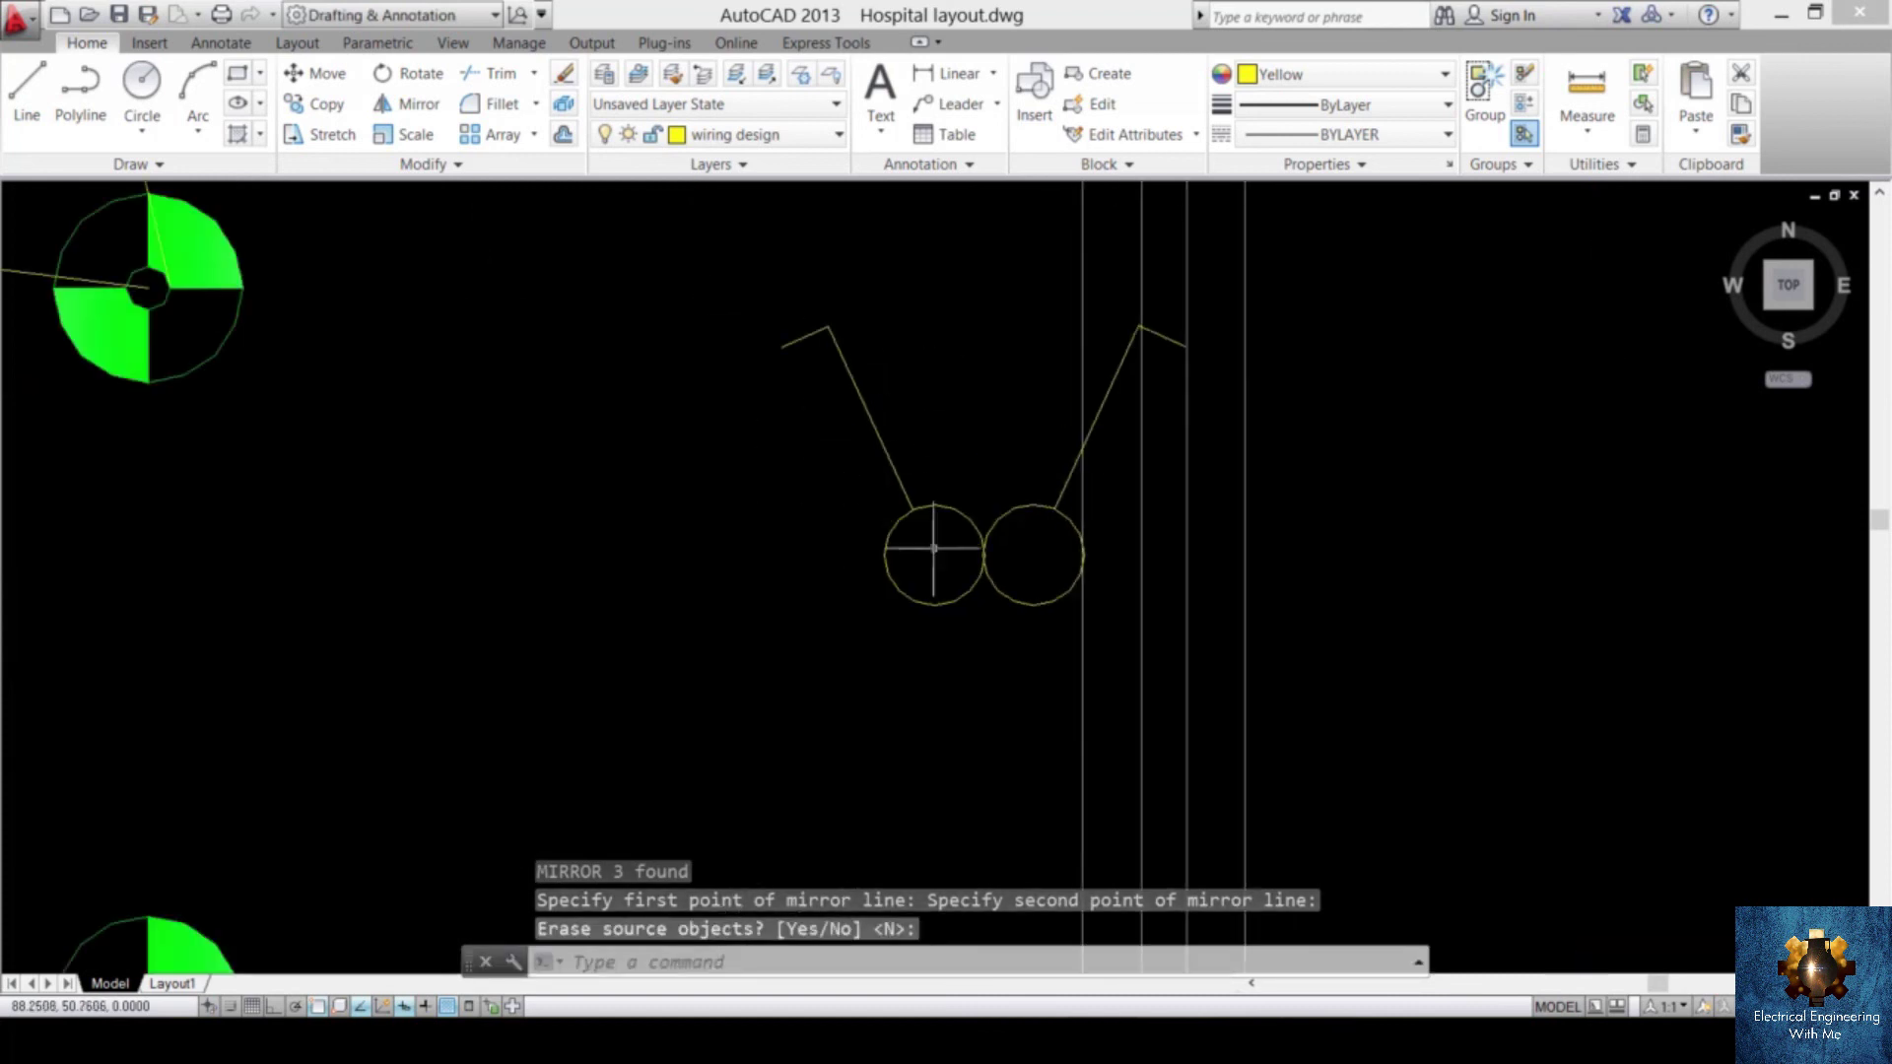
scroll(1025, 443, down, 4)
click(1048, 326)
click(1014, 300)
click(1014, 300)
click(1013, 444)
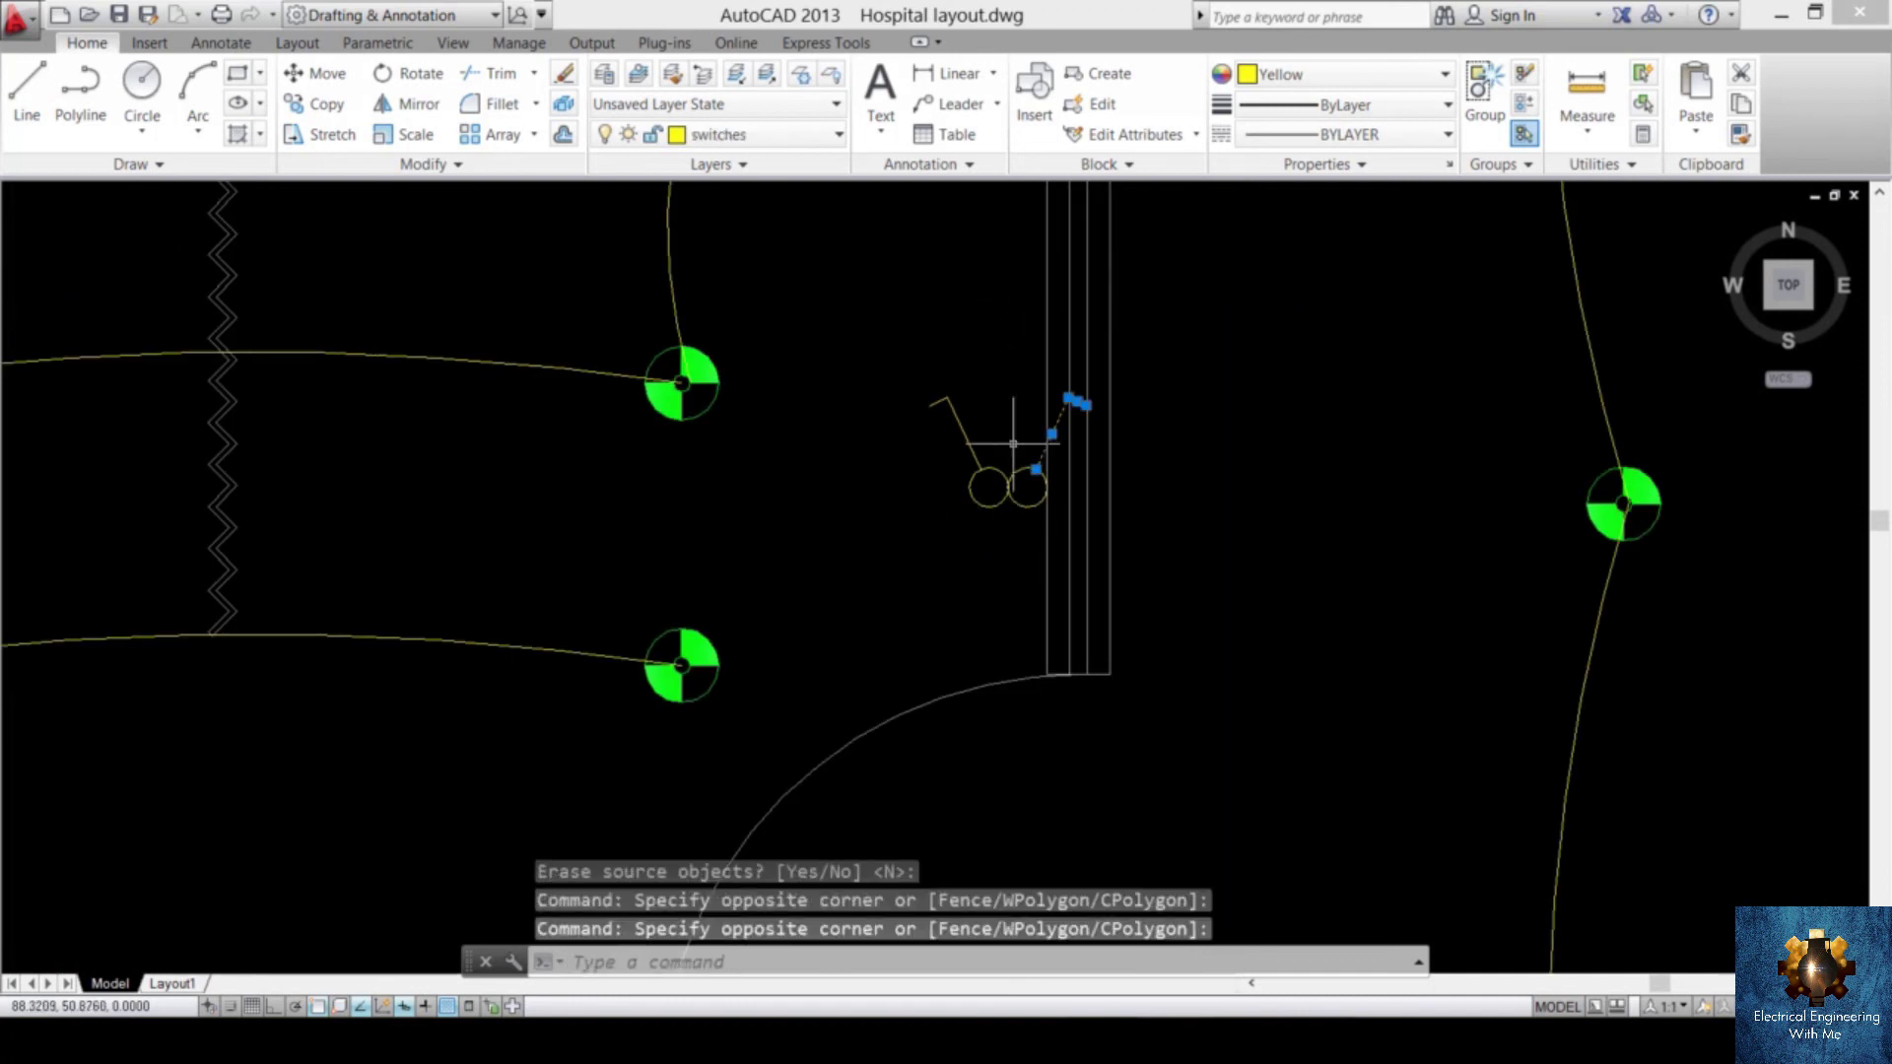
key(Delete)
click(1028, 468)
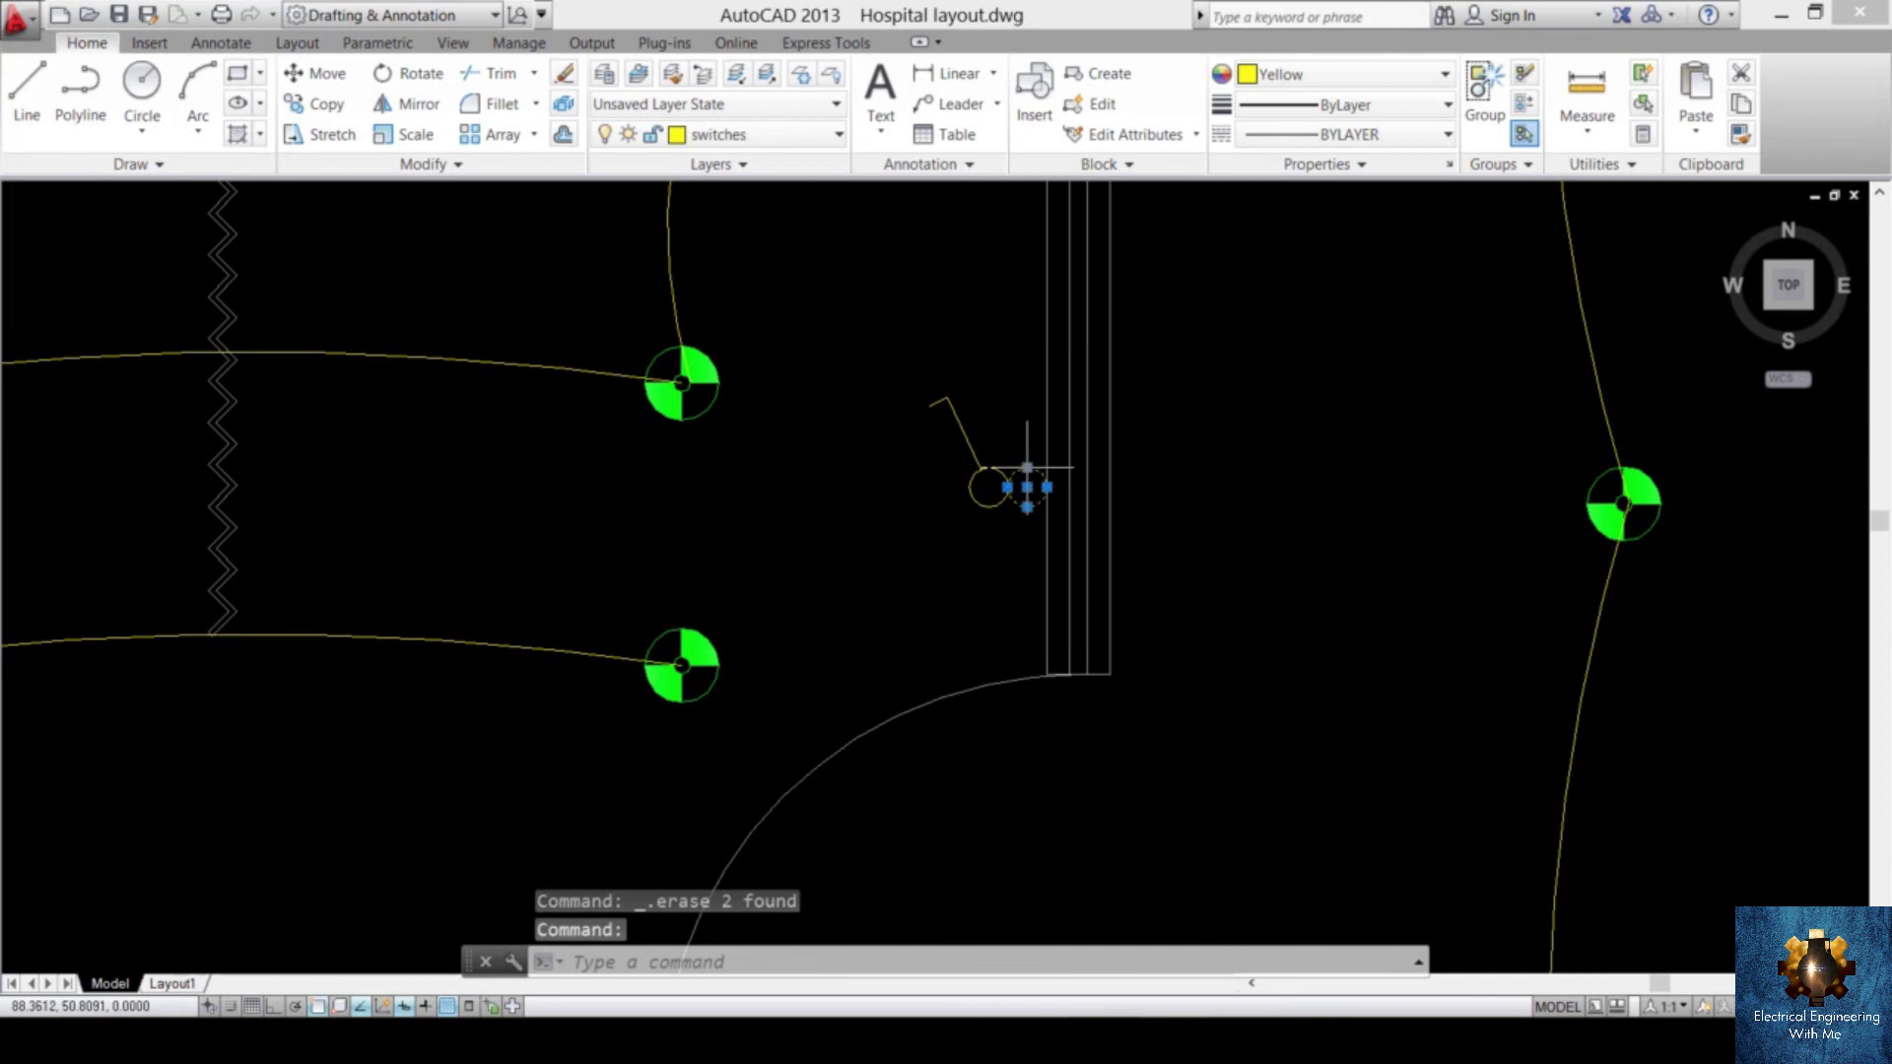
key(Delete)
click(870, 331)
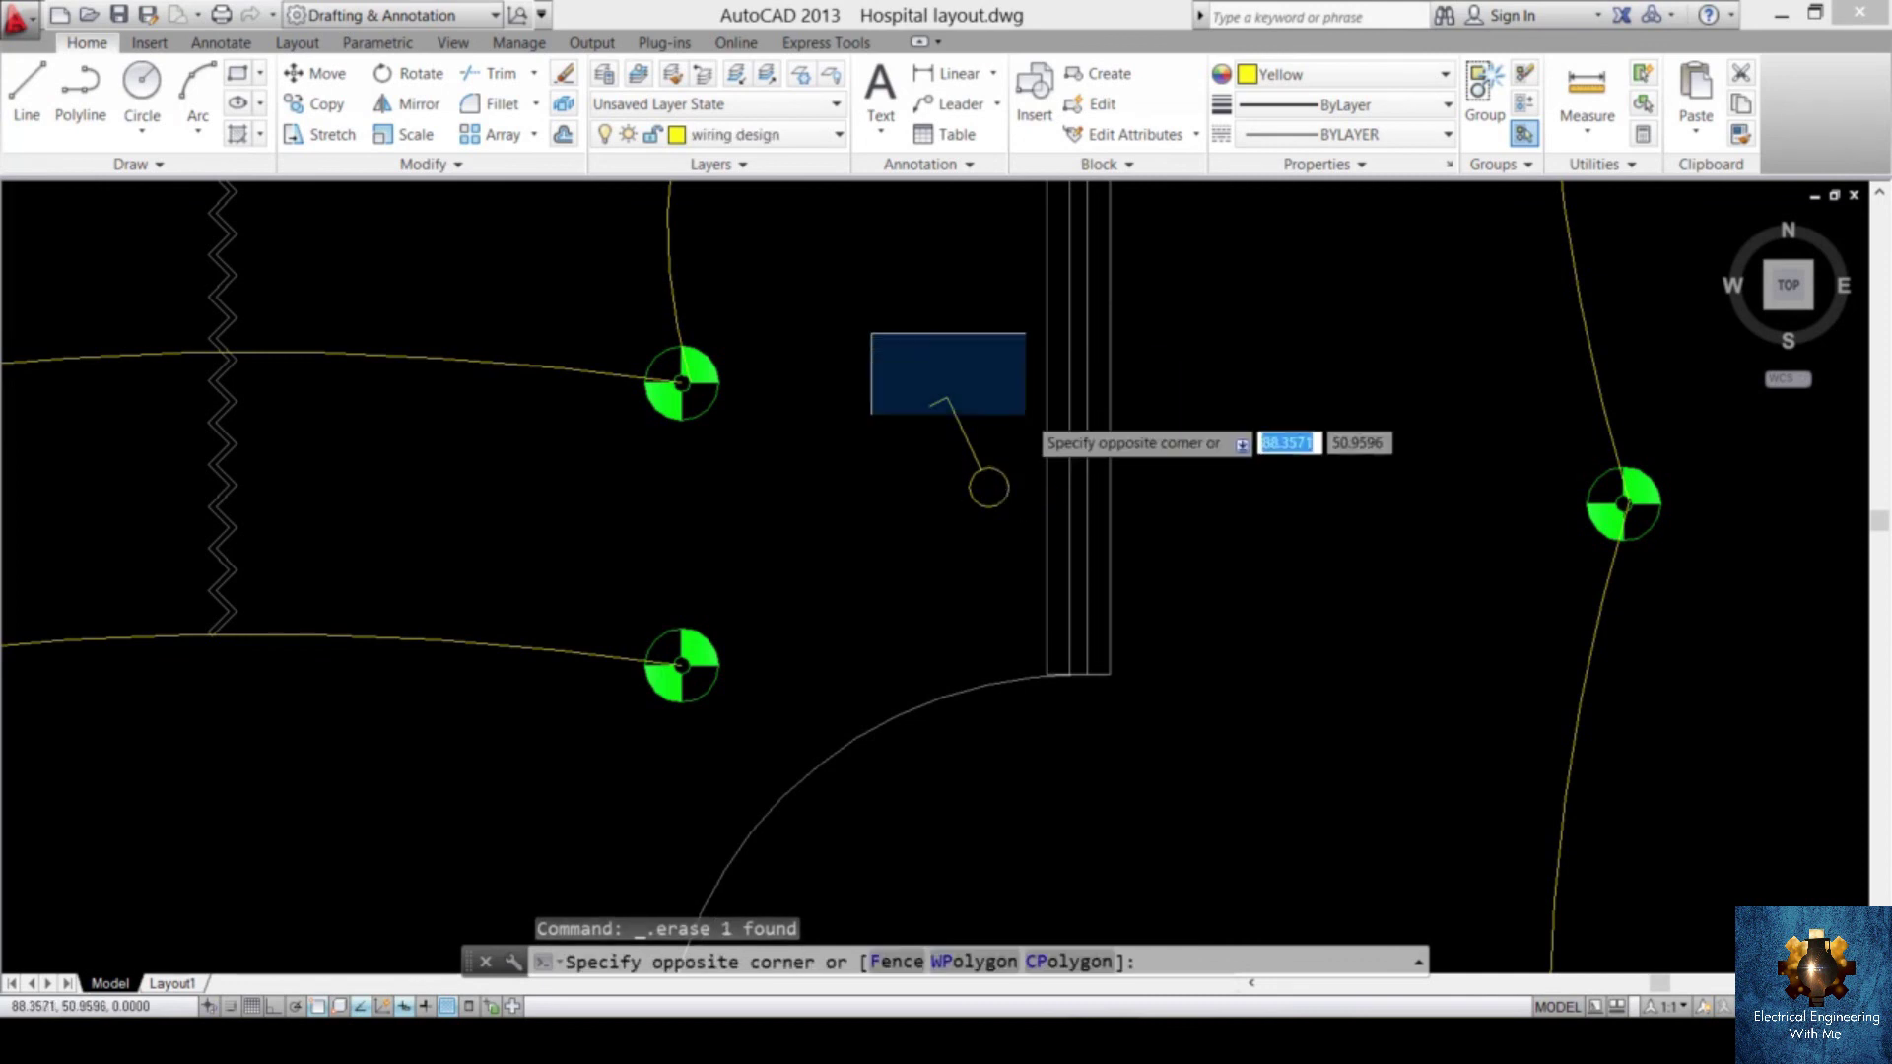
click(1039, 545)
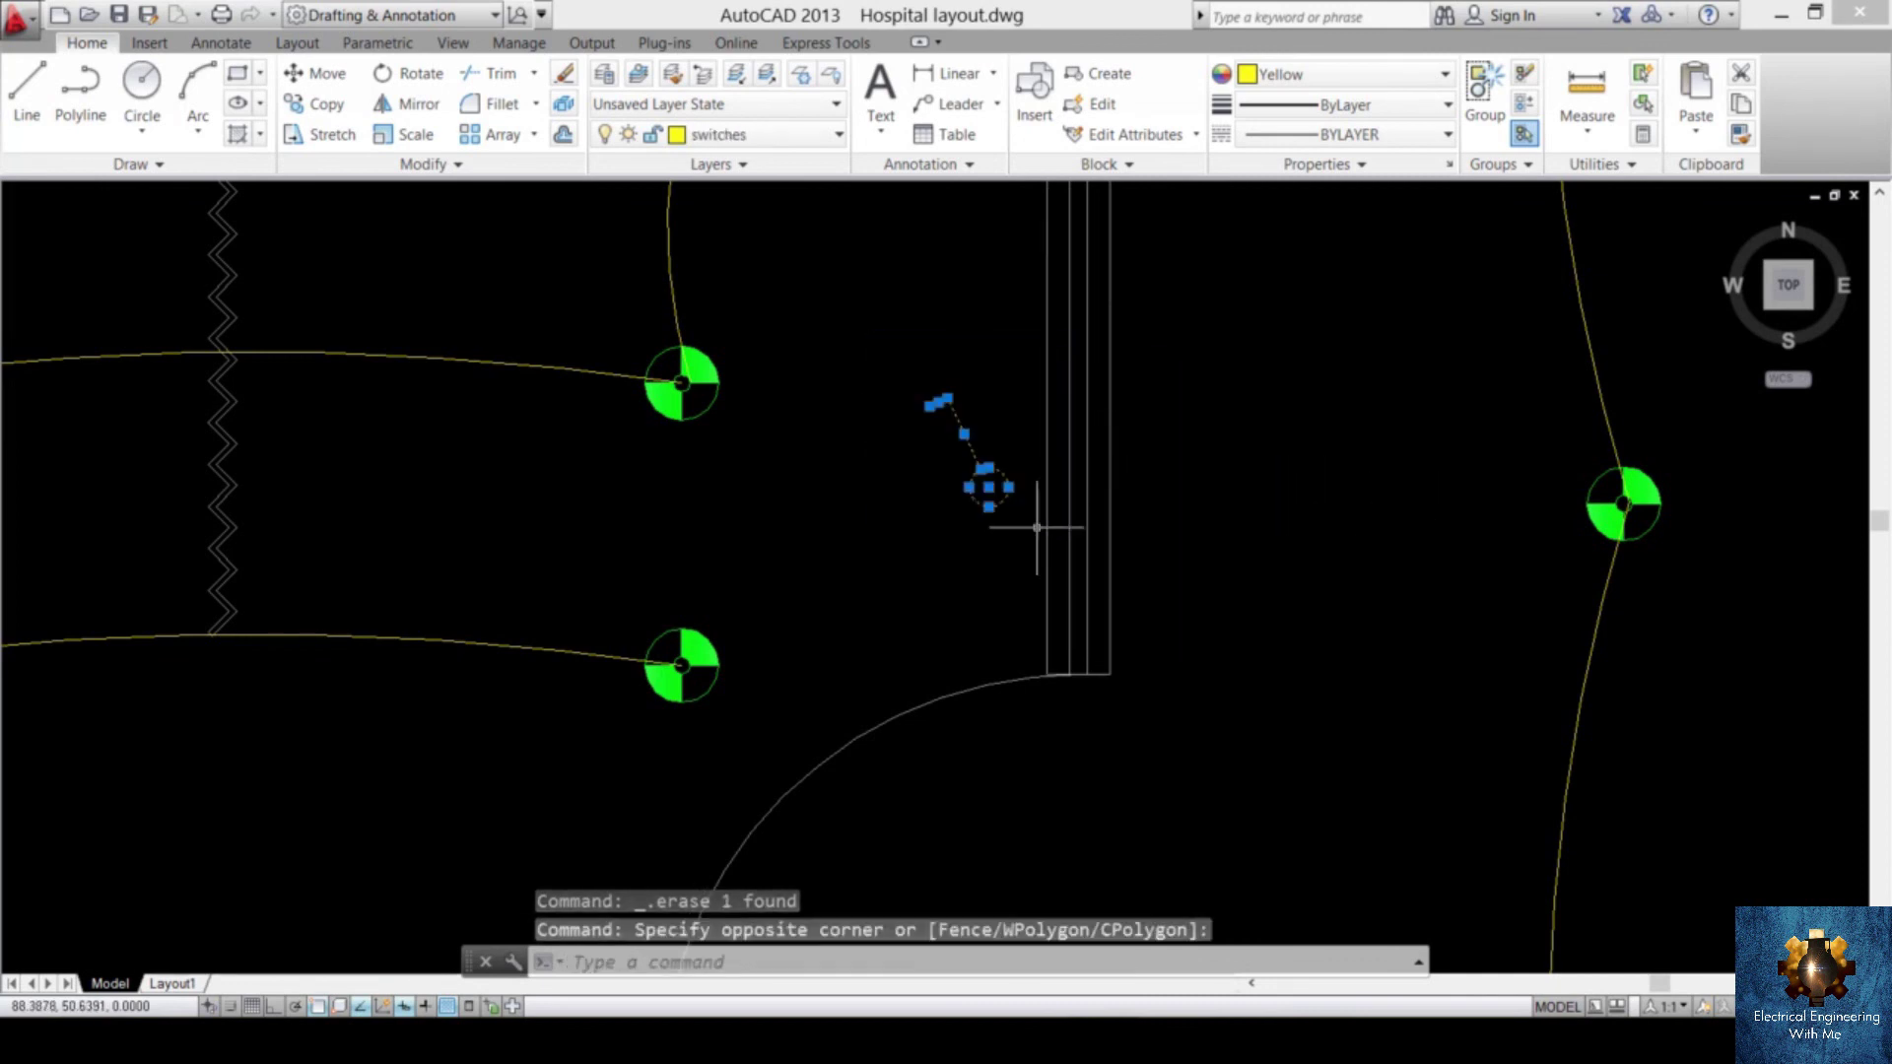
key(Escape)
- Place a vertical linear dimension of about 0.30 from the wall corner at the door up along the inner wall face
scroll(1094, 690, down, 2)
middle_drag(1120, 663, 1161, 559)
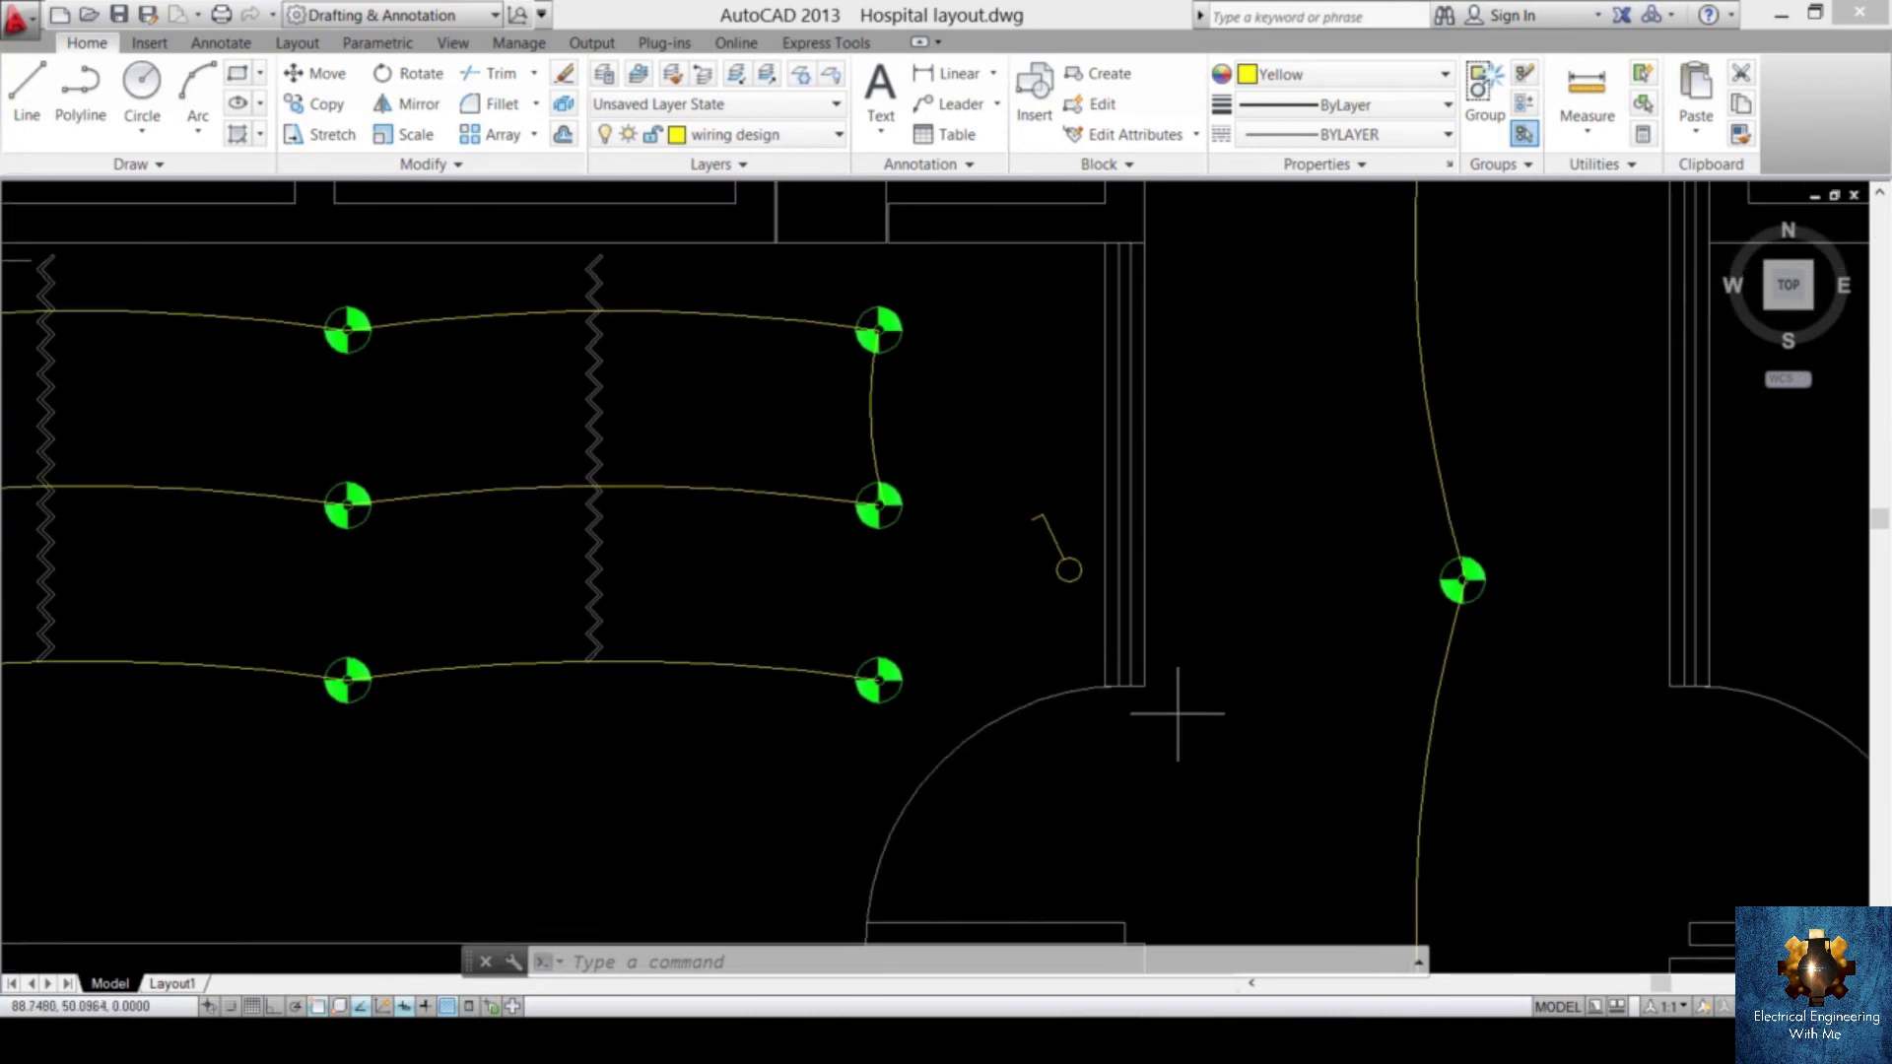
scroll(1124, 680, up, 4)
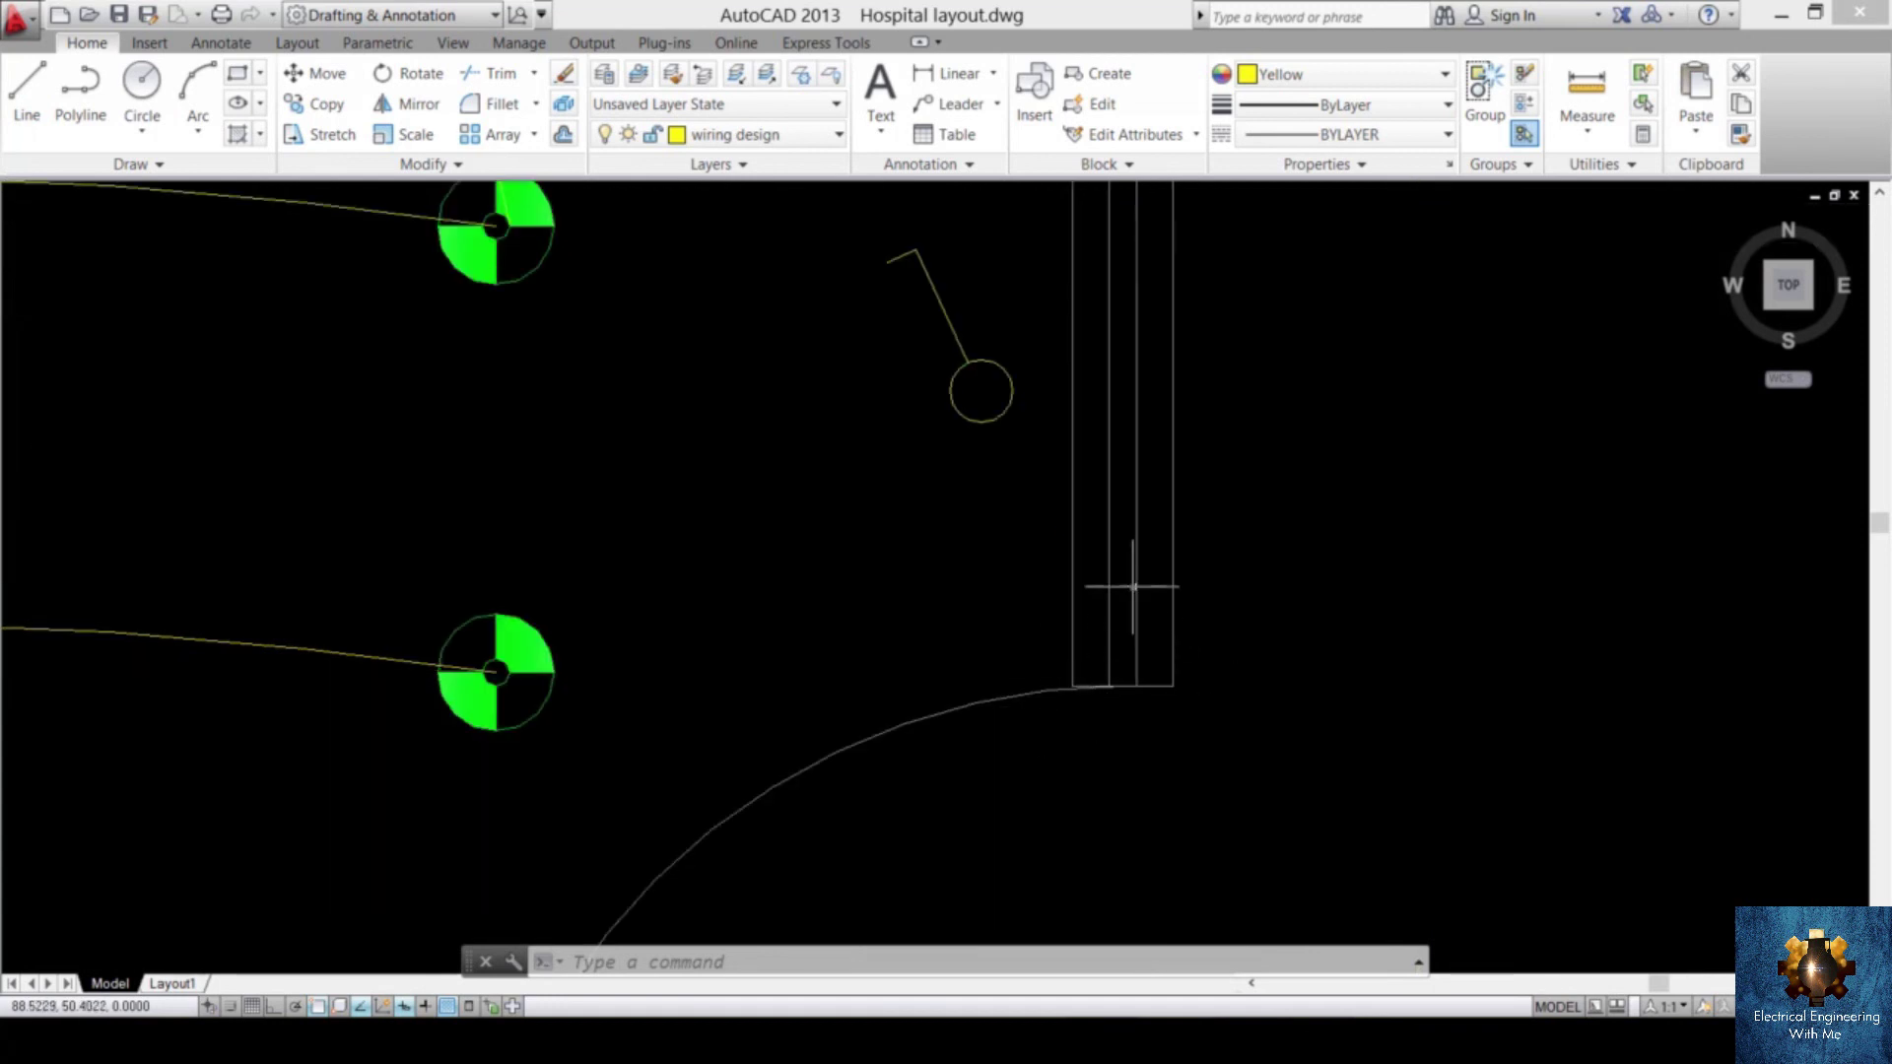
click(954, 73)
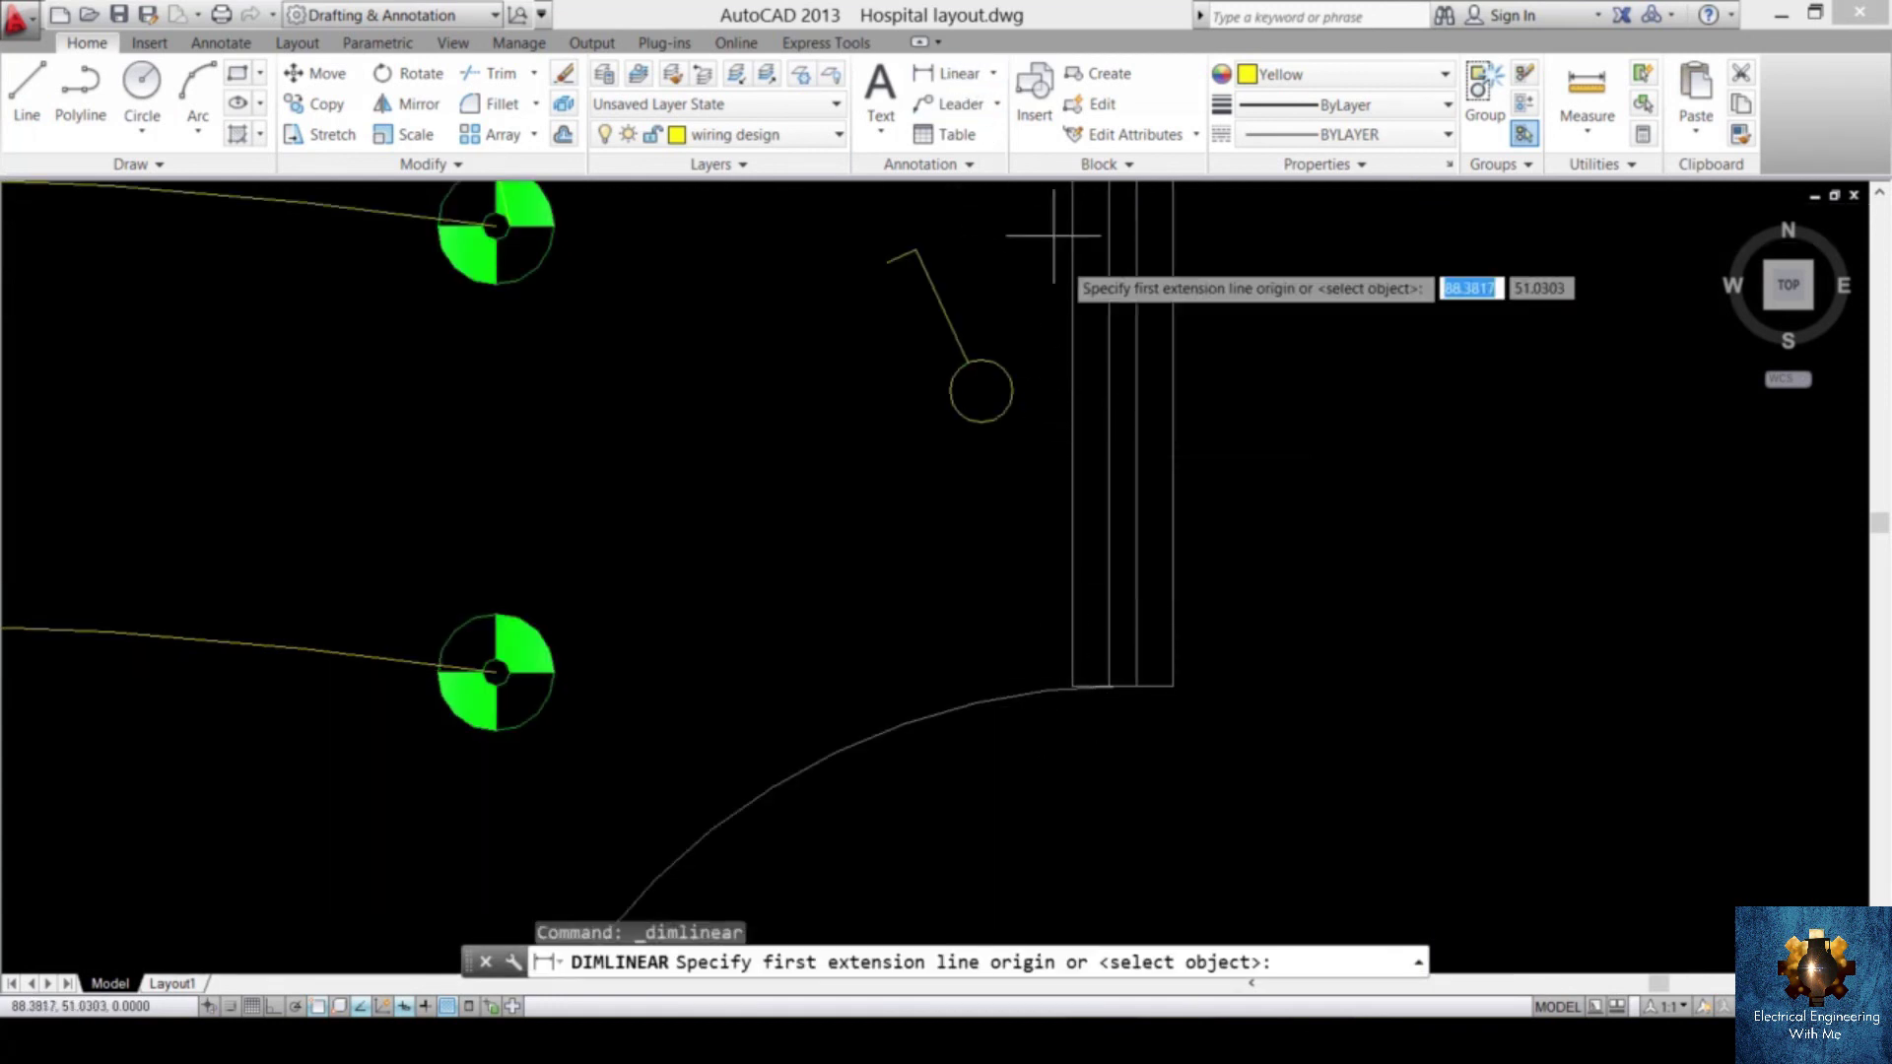
click(1073, 686)
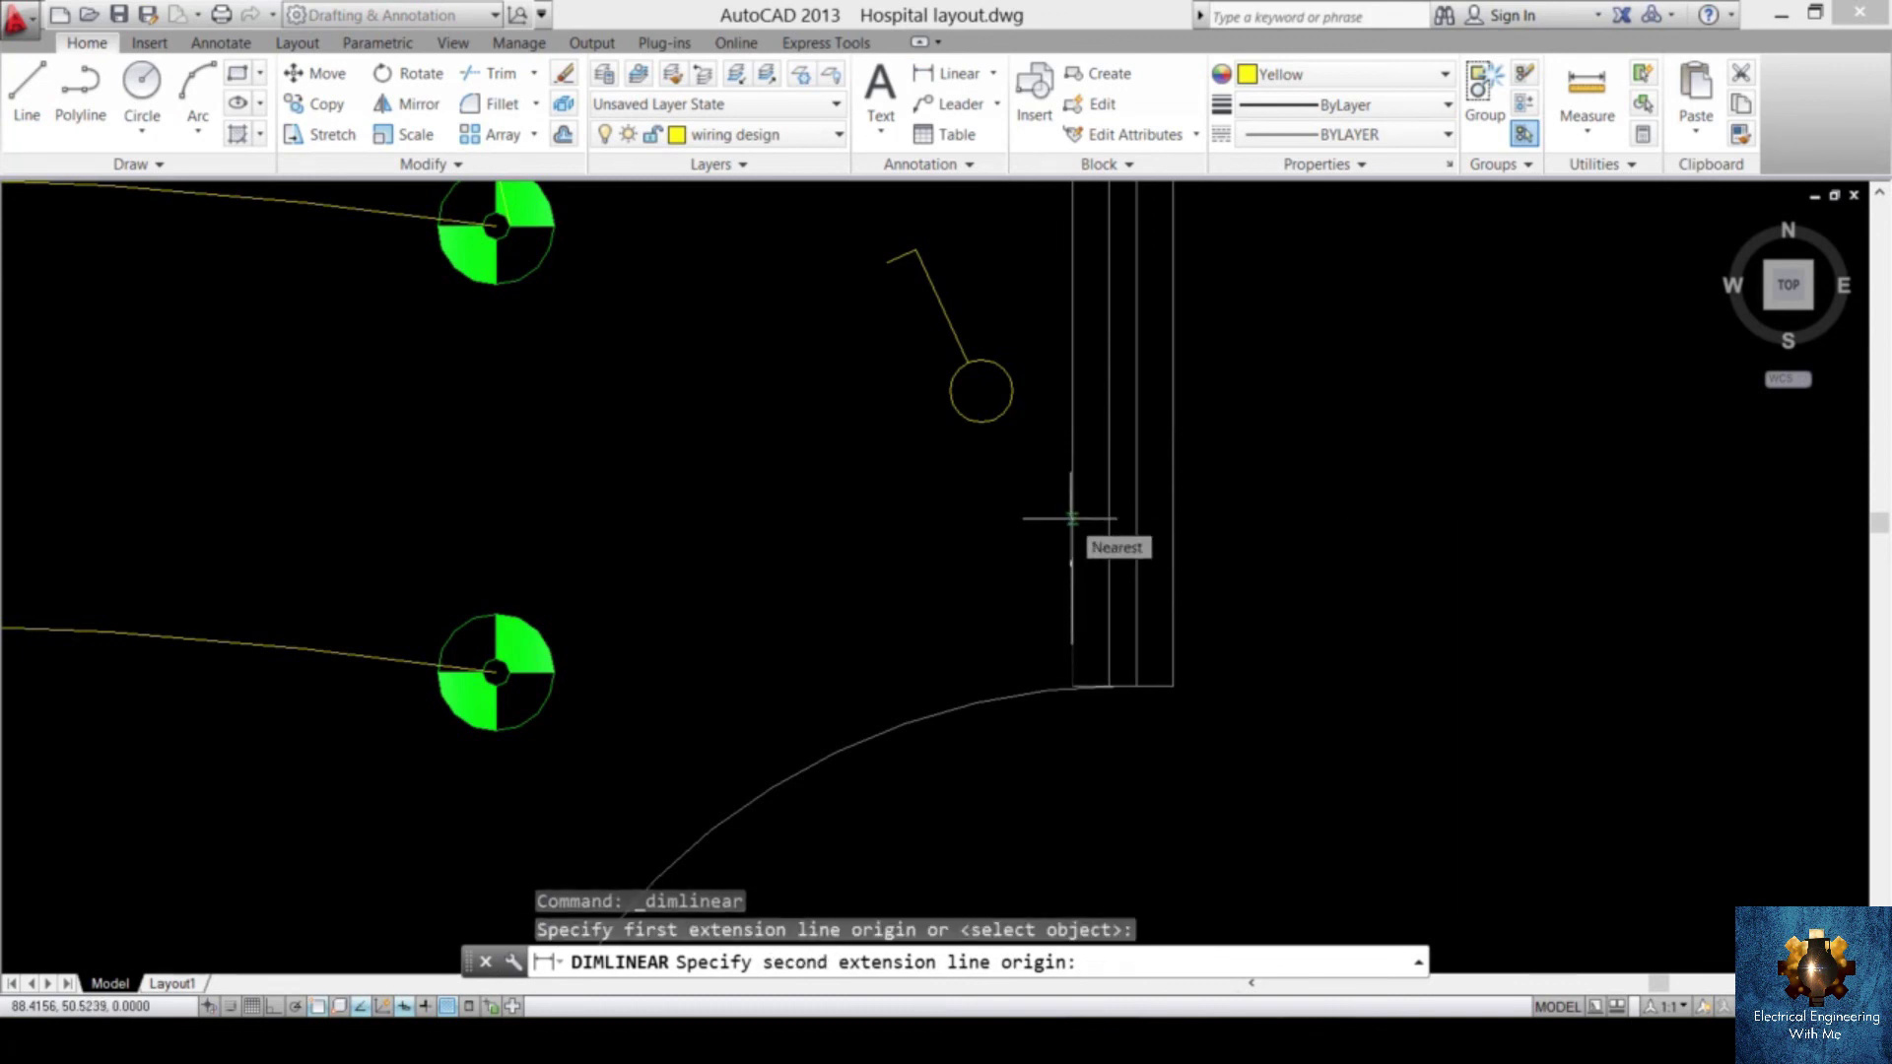
click(1072, 518)
click(955, 543)
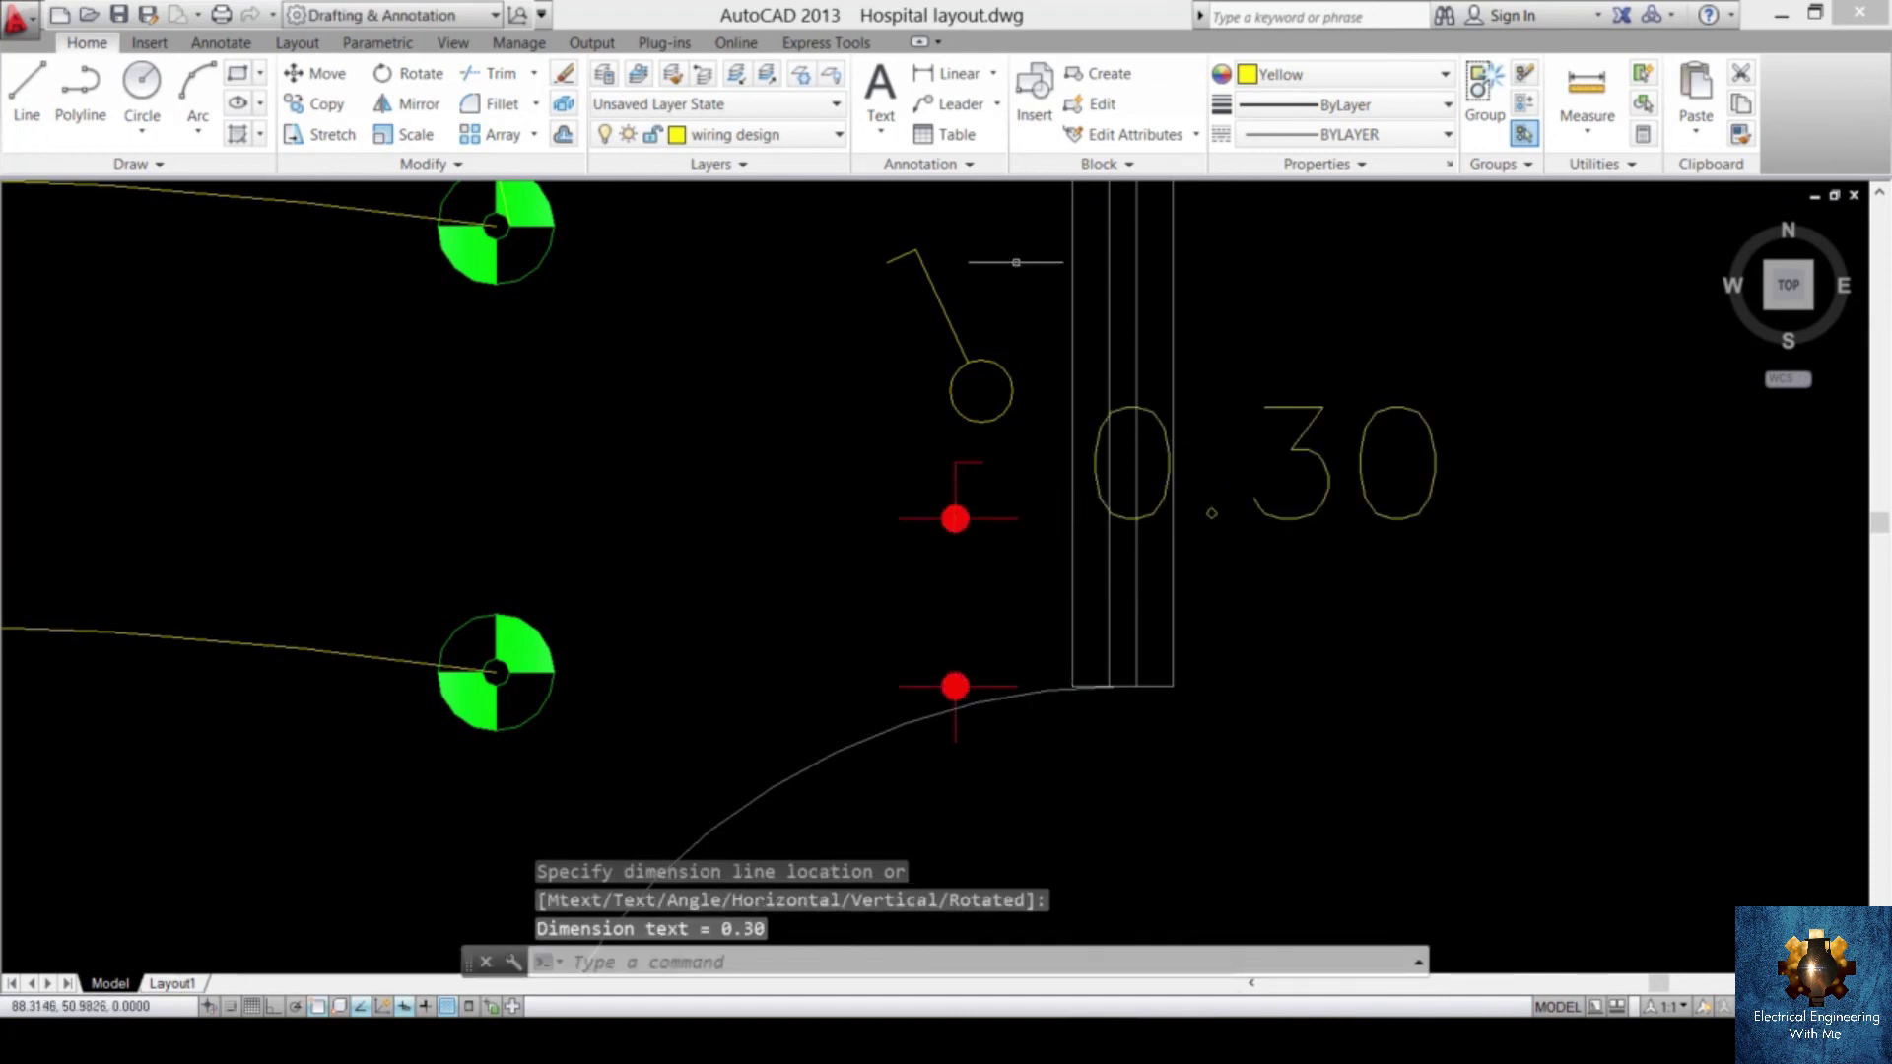
- Move the mirrored switch by its circle's wall-side quadrant to the dimension's upper point on the wall, and delete the dimension
click(1063, 219)
click(817, 439)
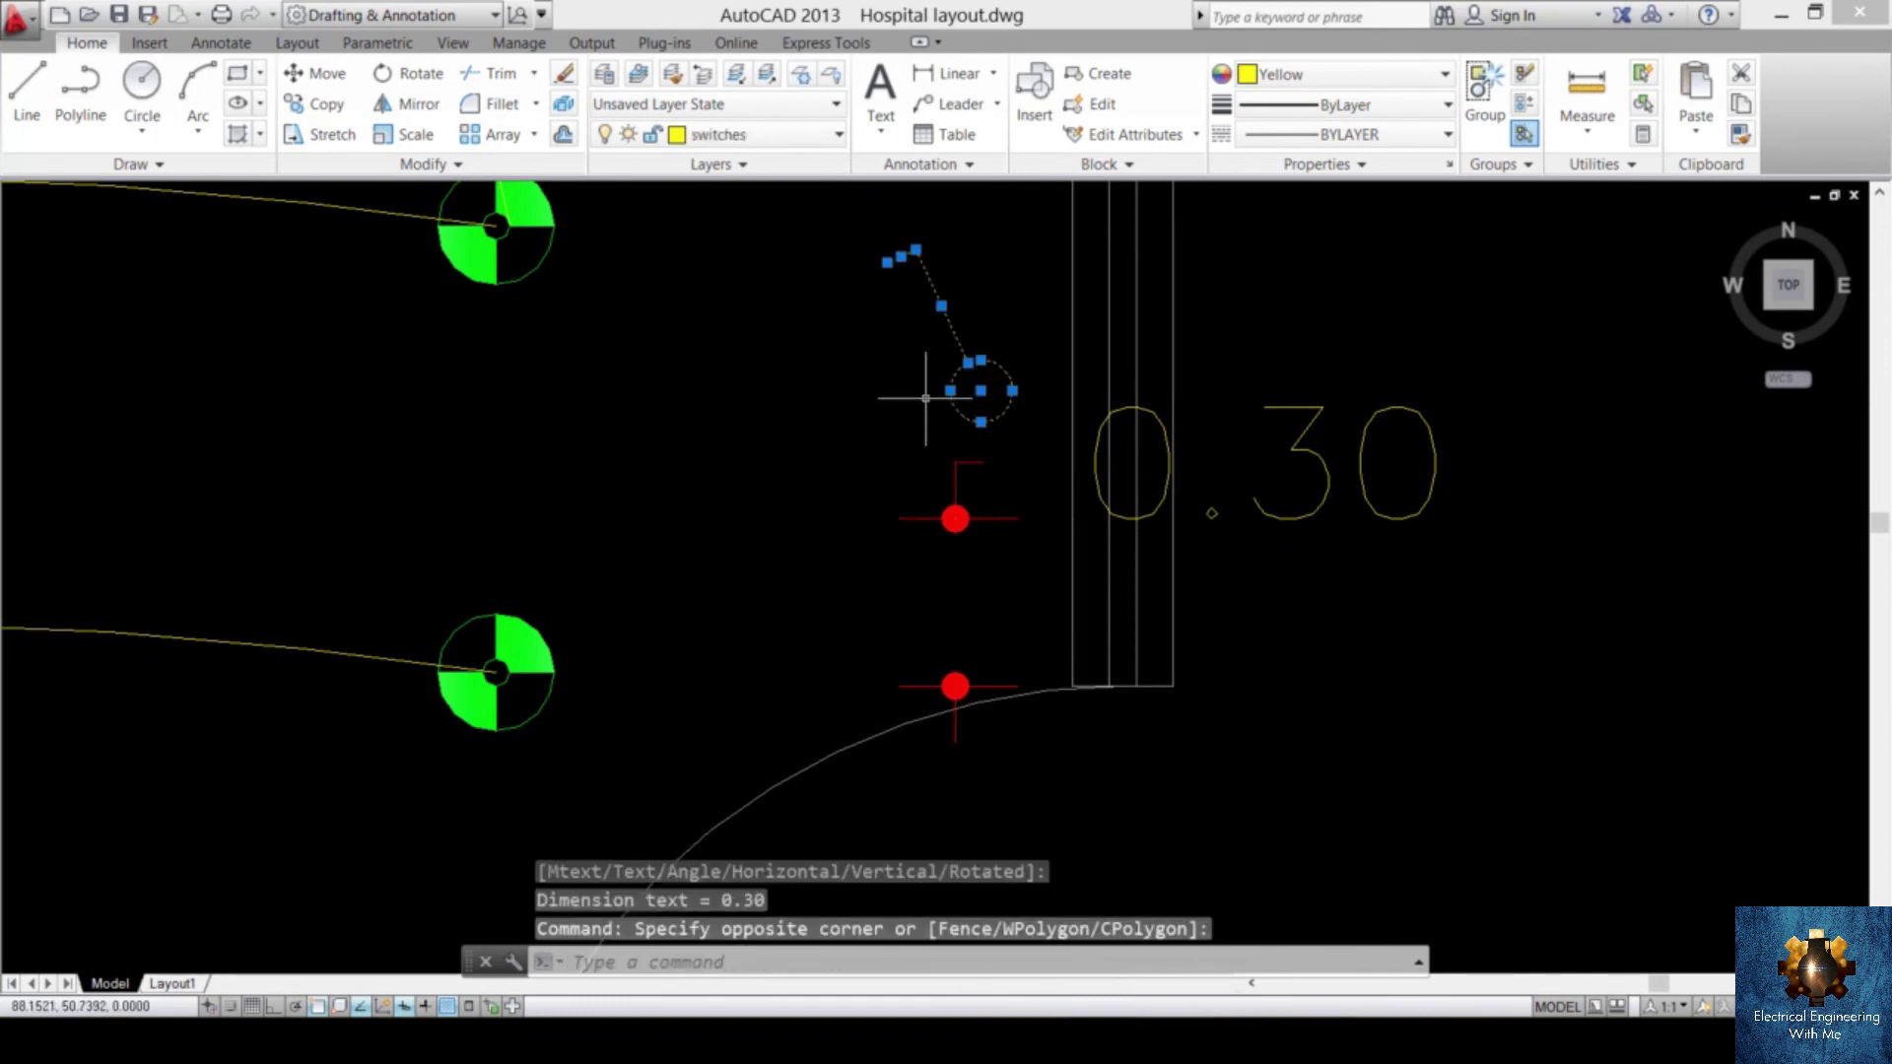
text(m)
key(Return)
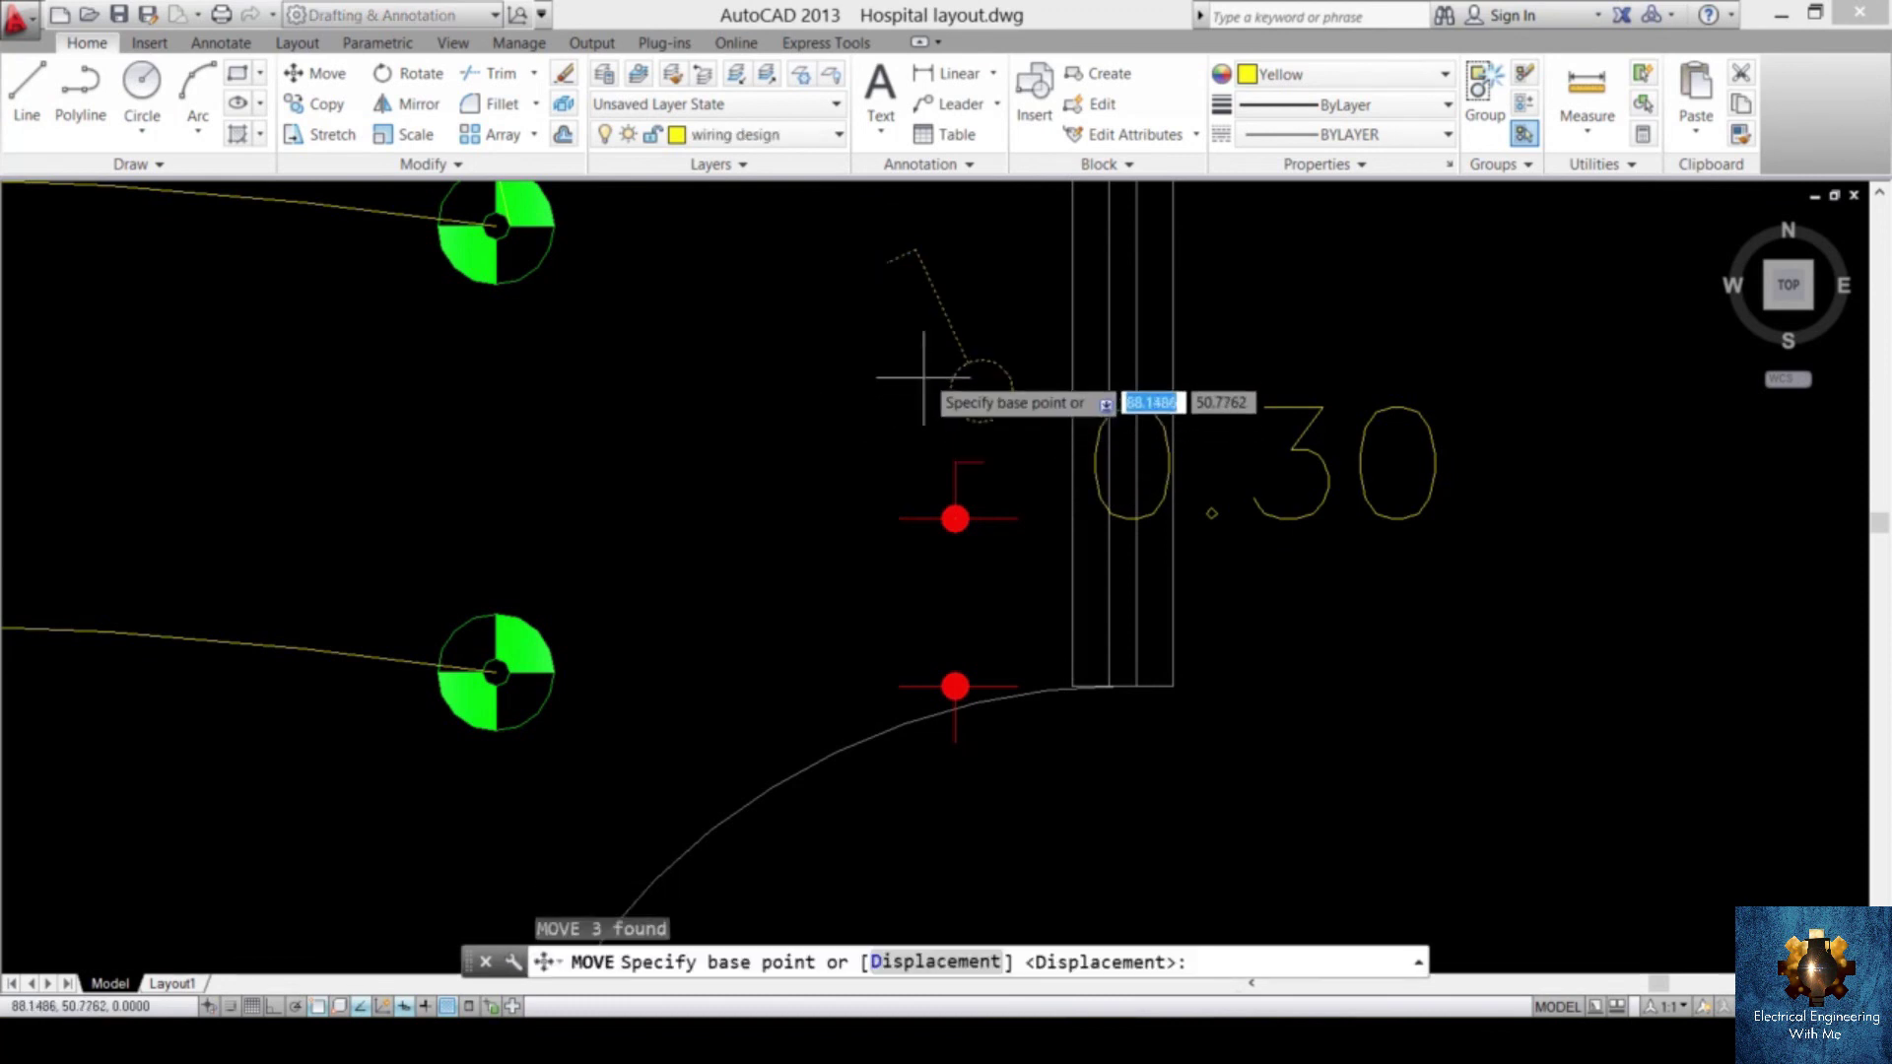
click(1012, 390)
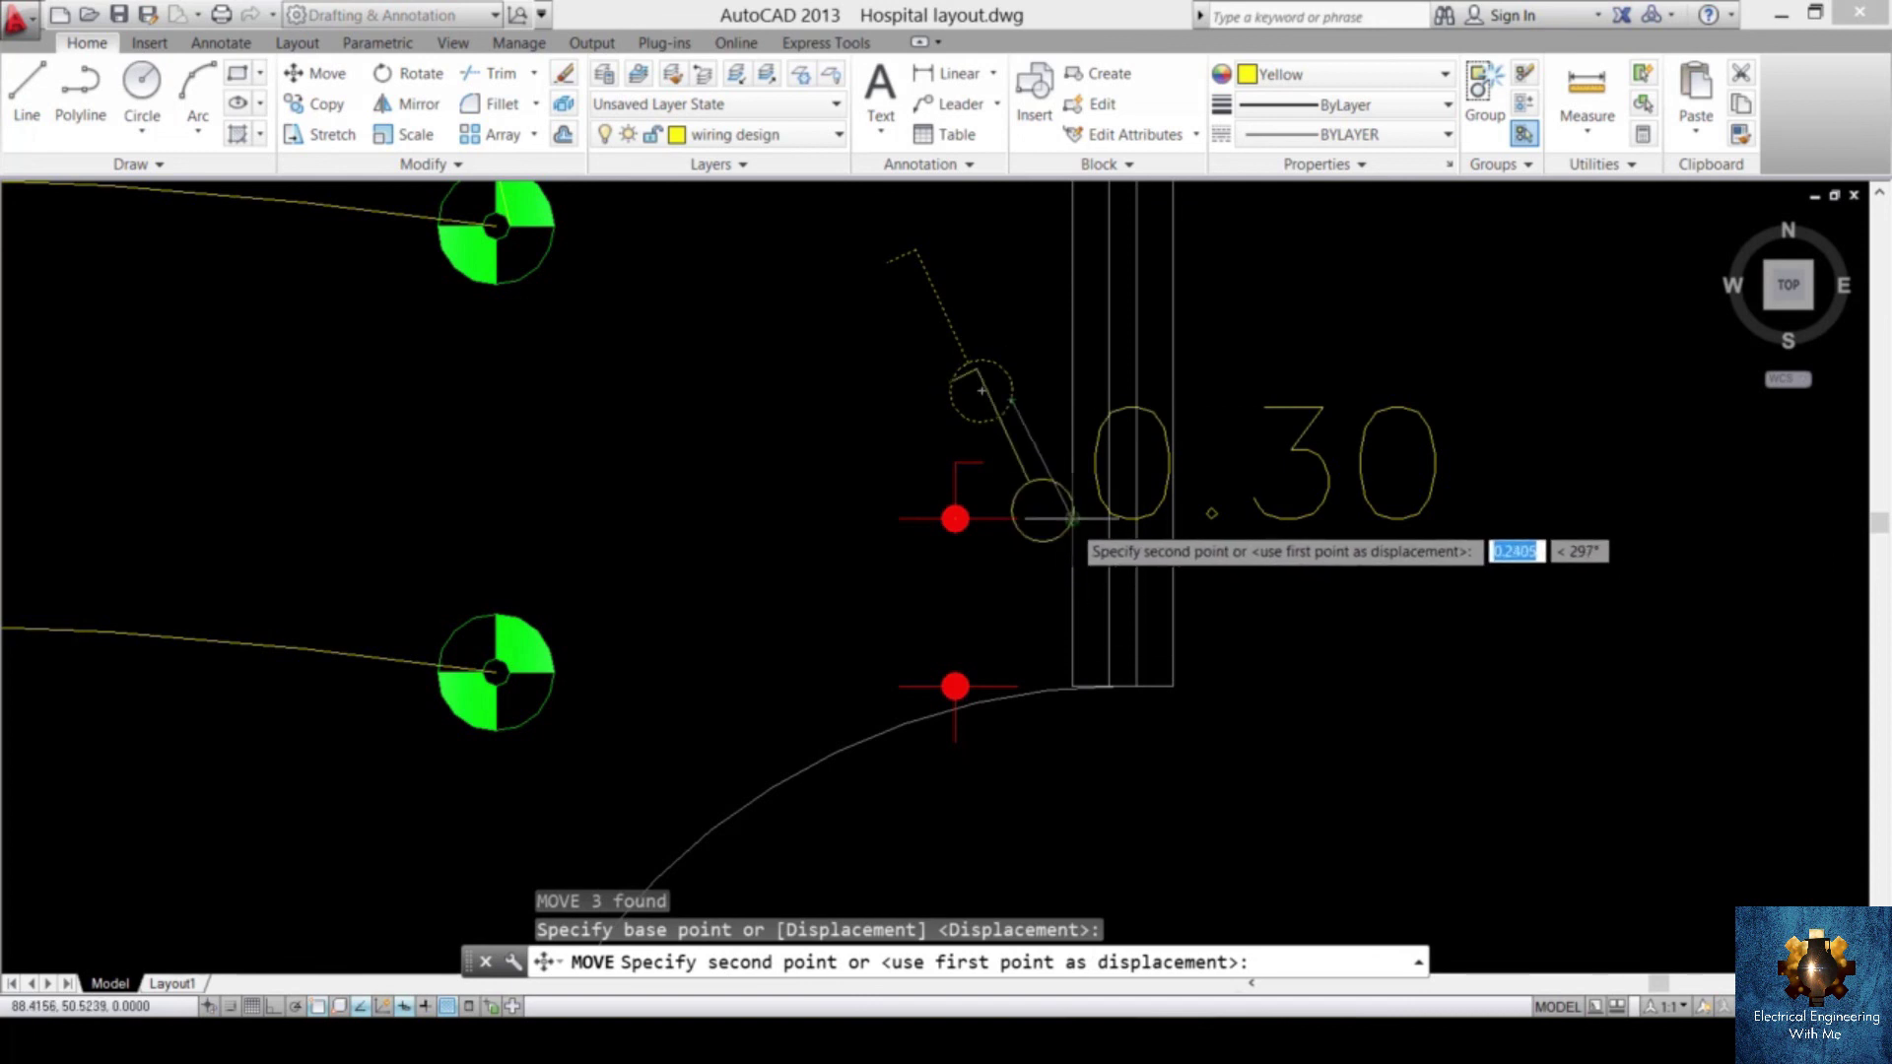
click(978, 392)
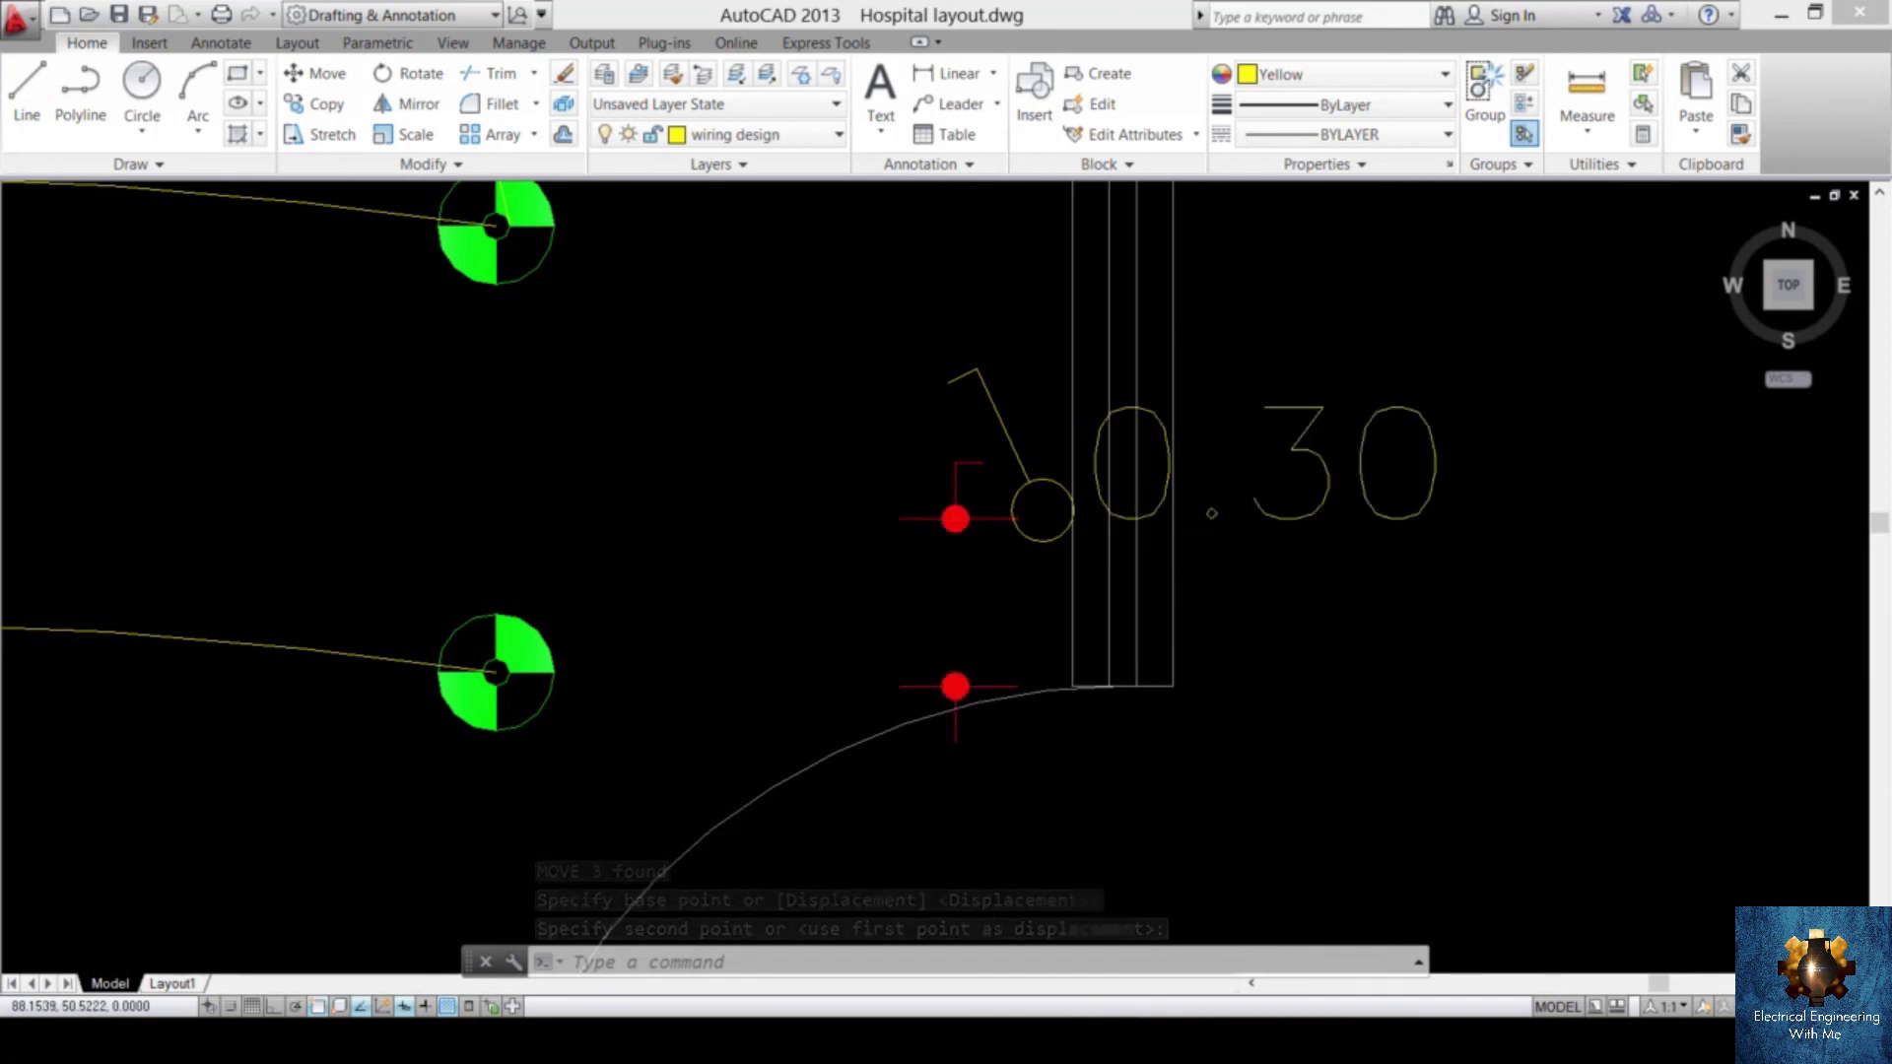
click(943, 535)
key(Delete)
- Draw a three-point arc from the wall switch's lever tip to the centre of the nearest light in the S2-SM/LDP room
scroll(949, 587, down, 4)
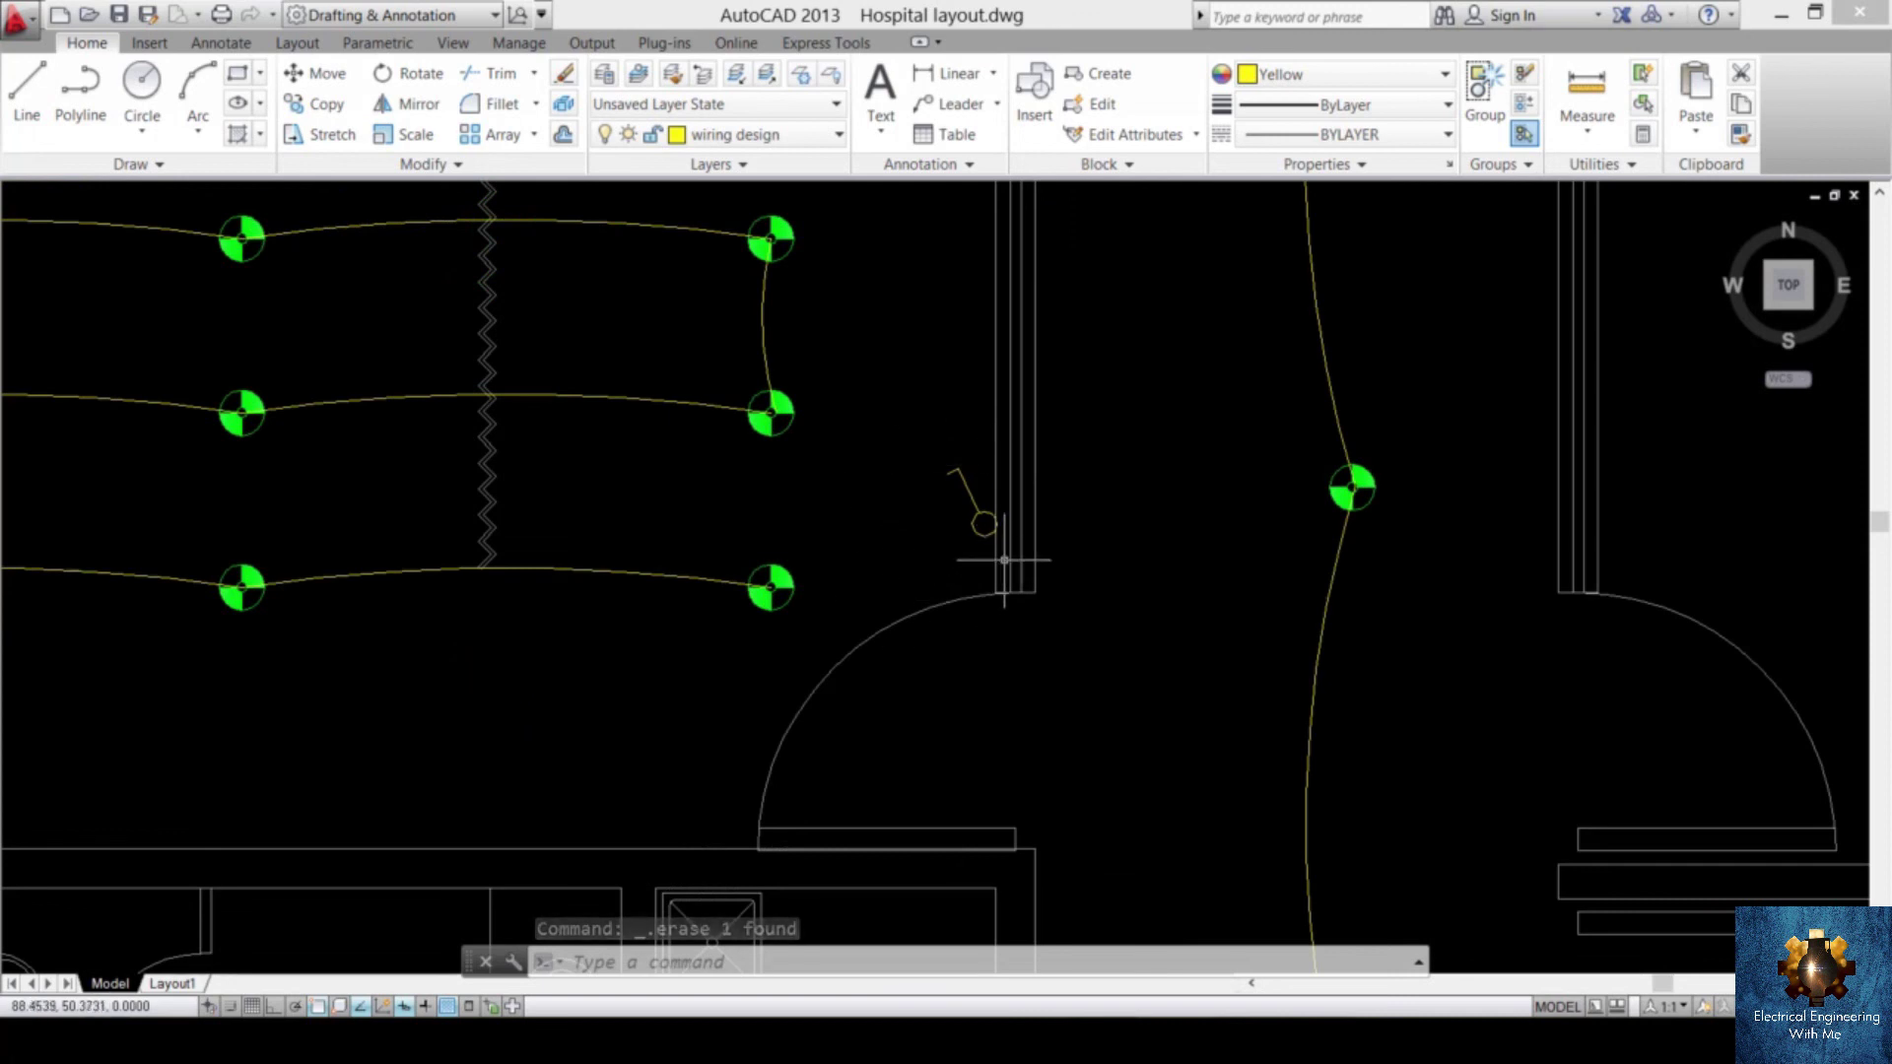
scroll(863, 447, down, 2)
scroll(933, 701, down, 2)
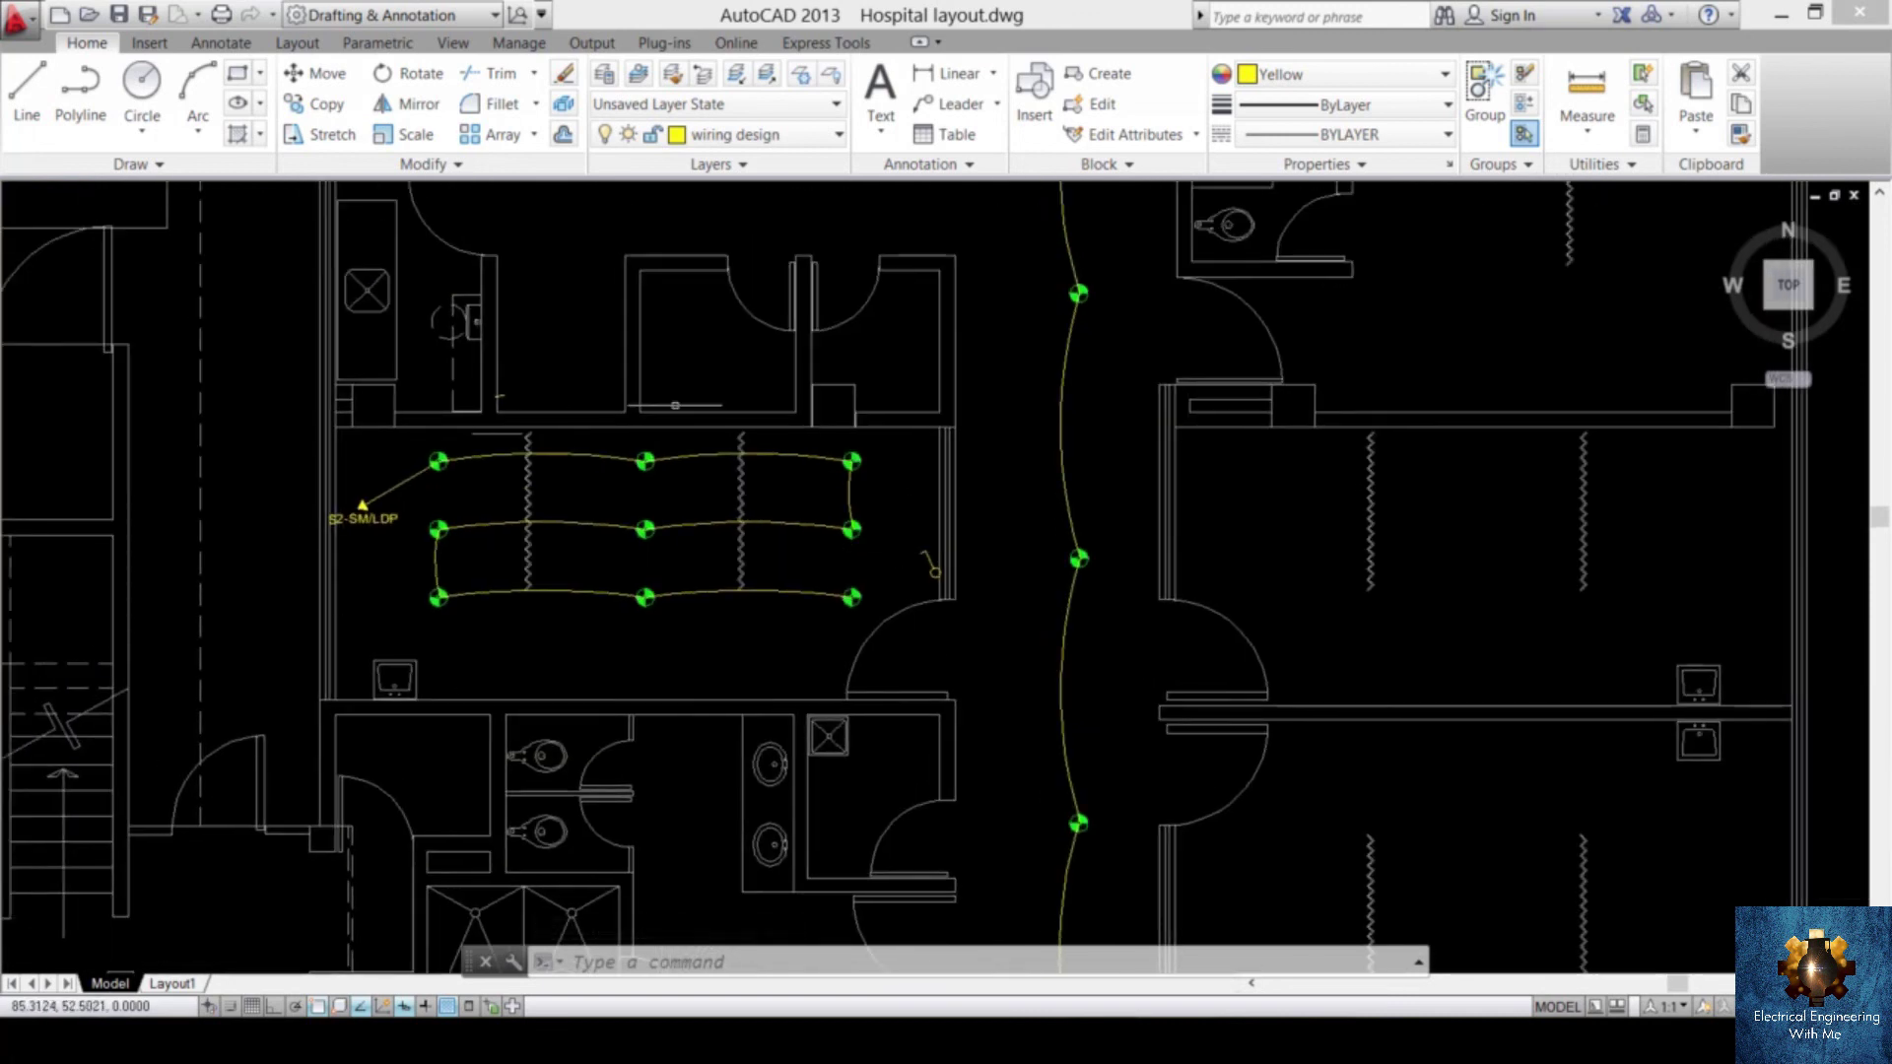
scroll(906, 455, up, 2)
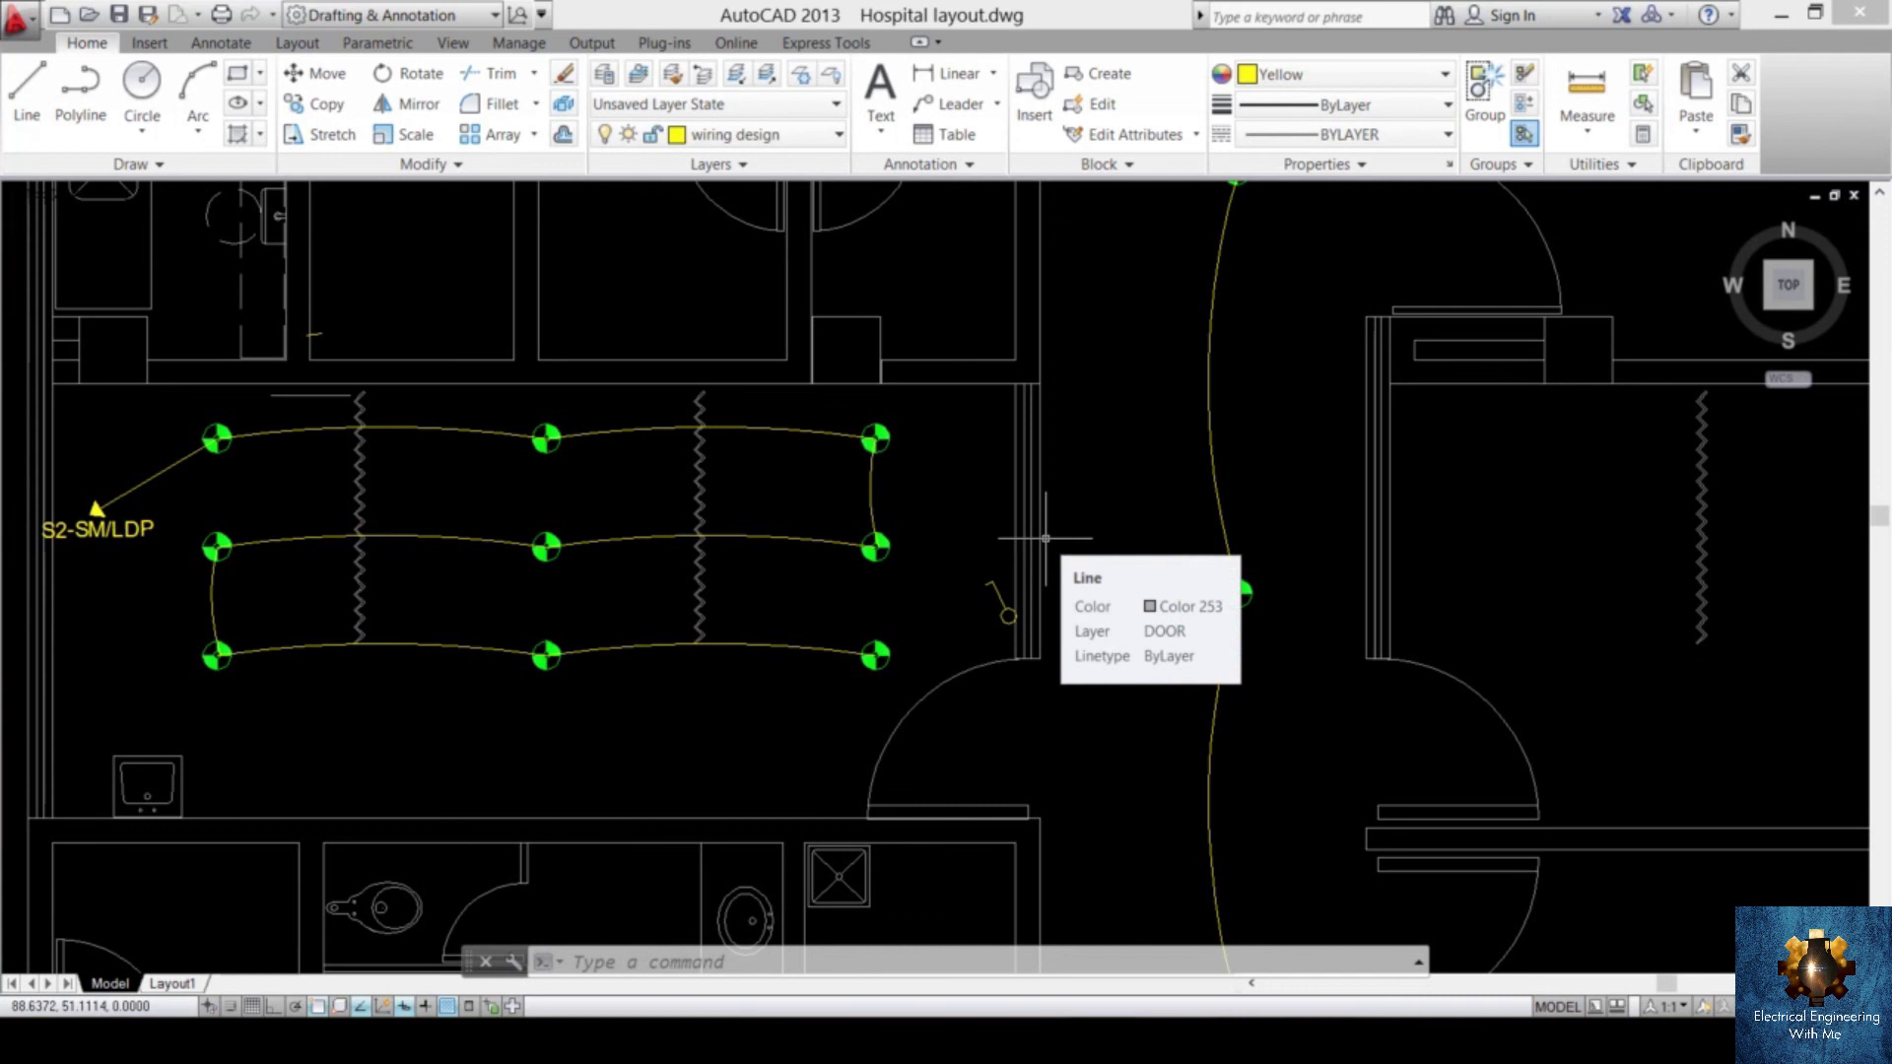
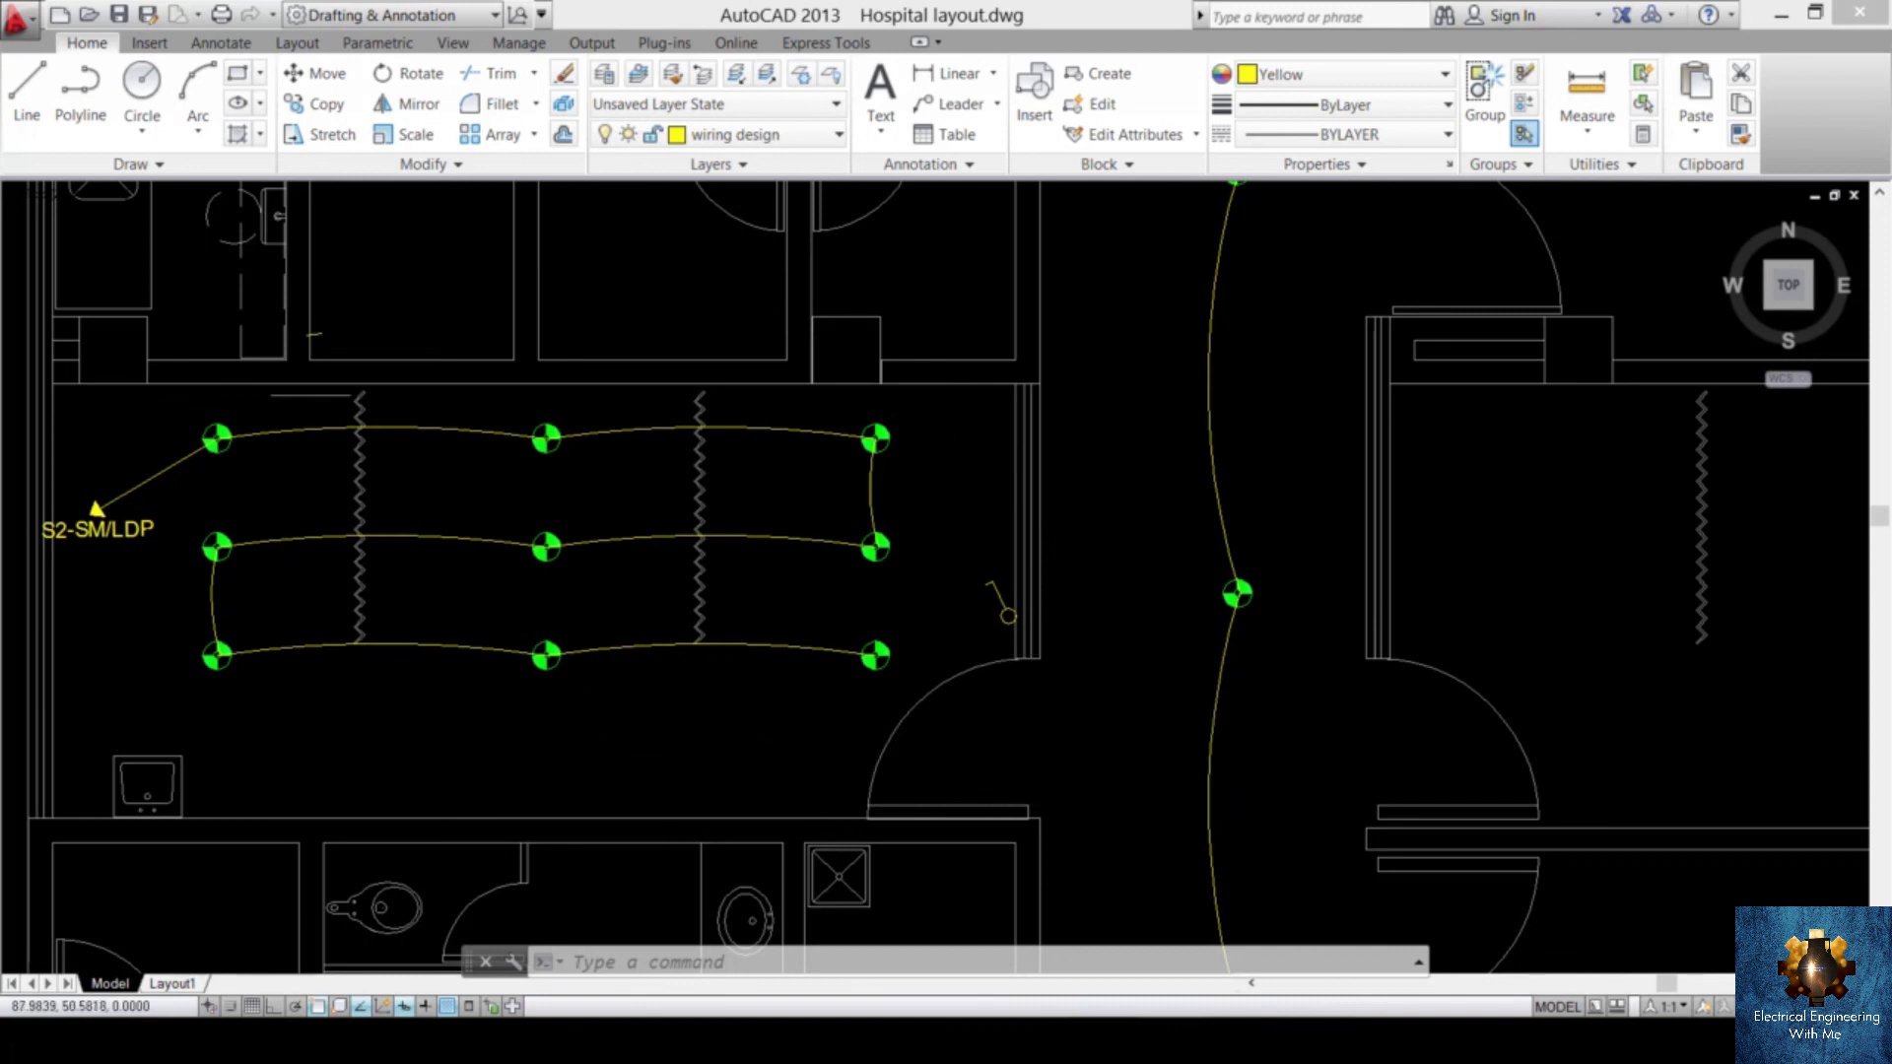
key(Return)
scroll(994, 589, up, 5)
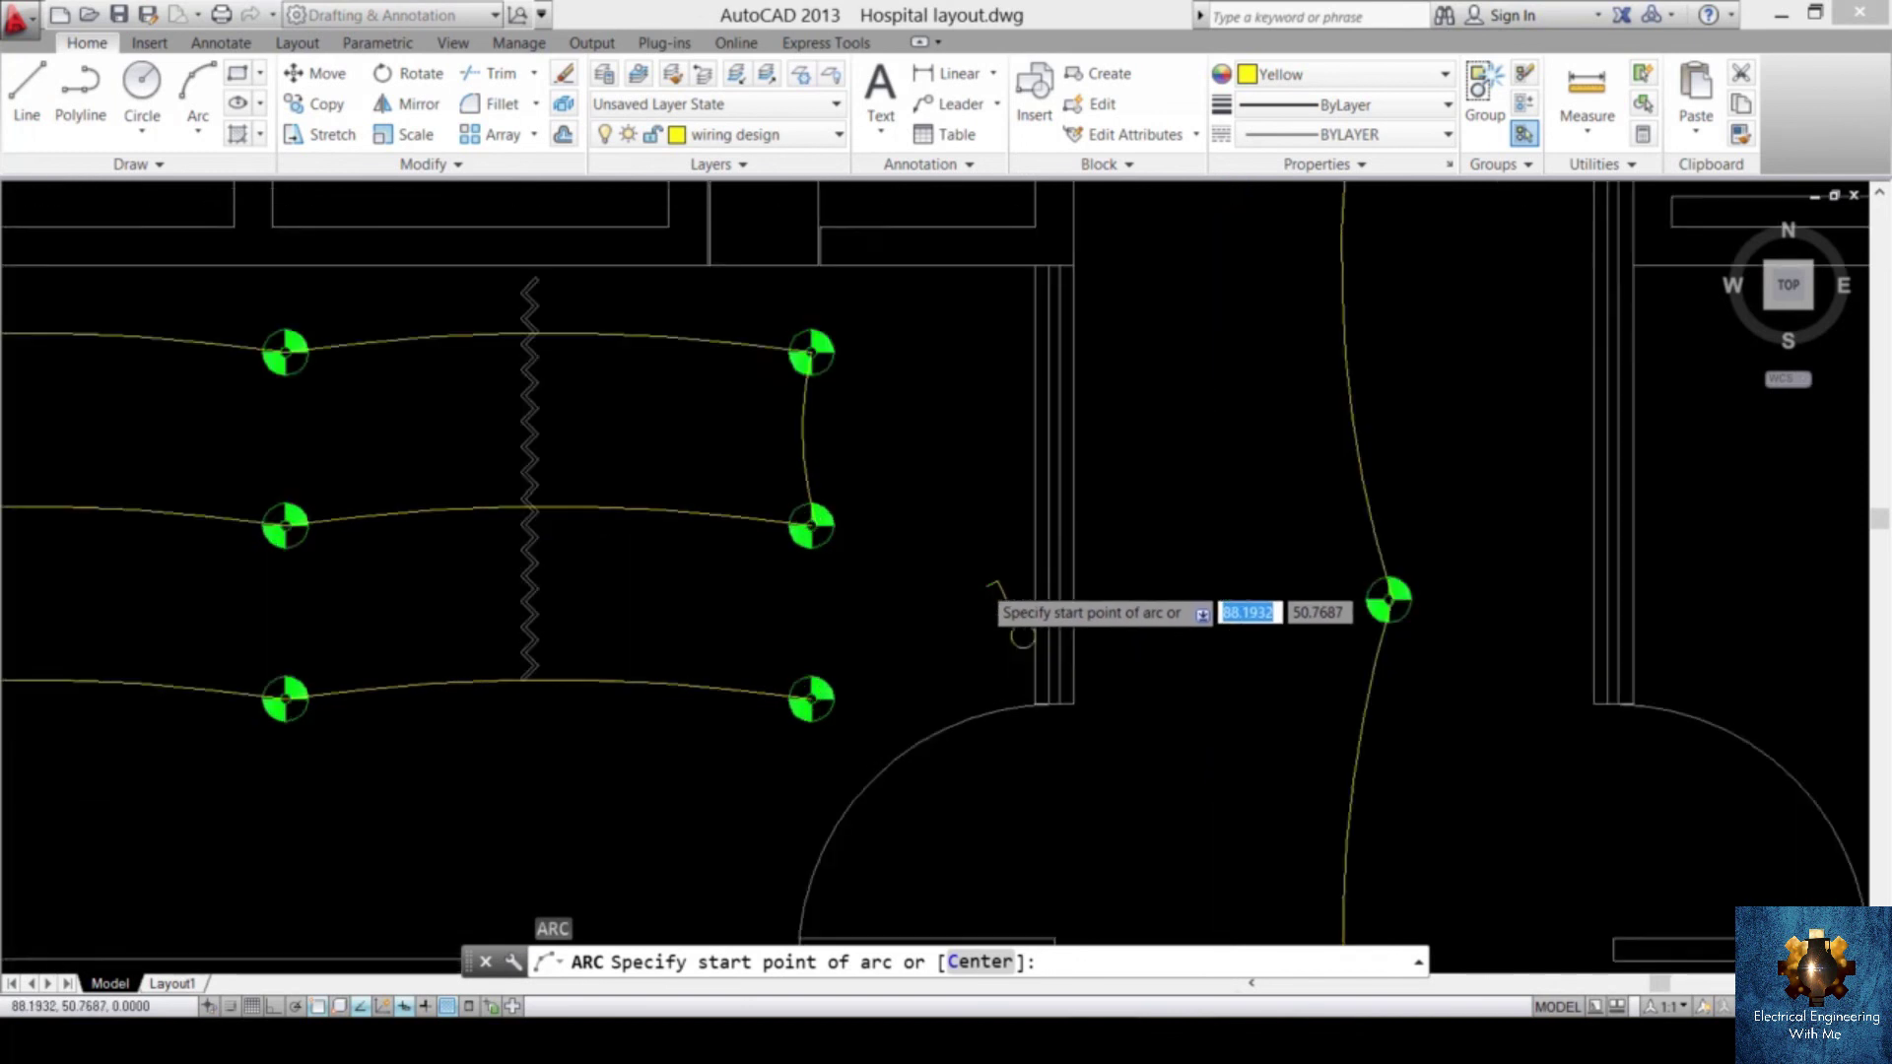
click(995, 587)
scroll(961, 613, down, 4)
scroll(961, 616, down, 5)
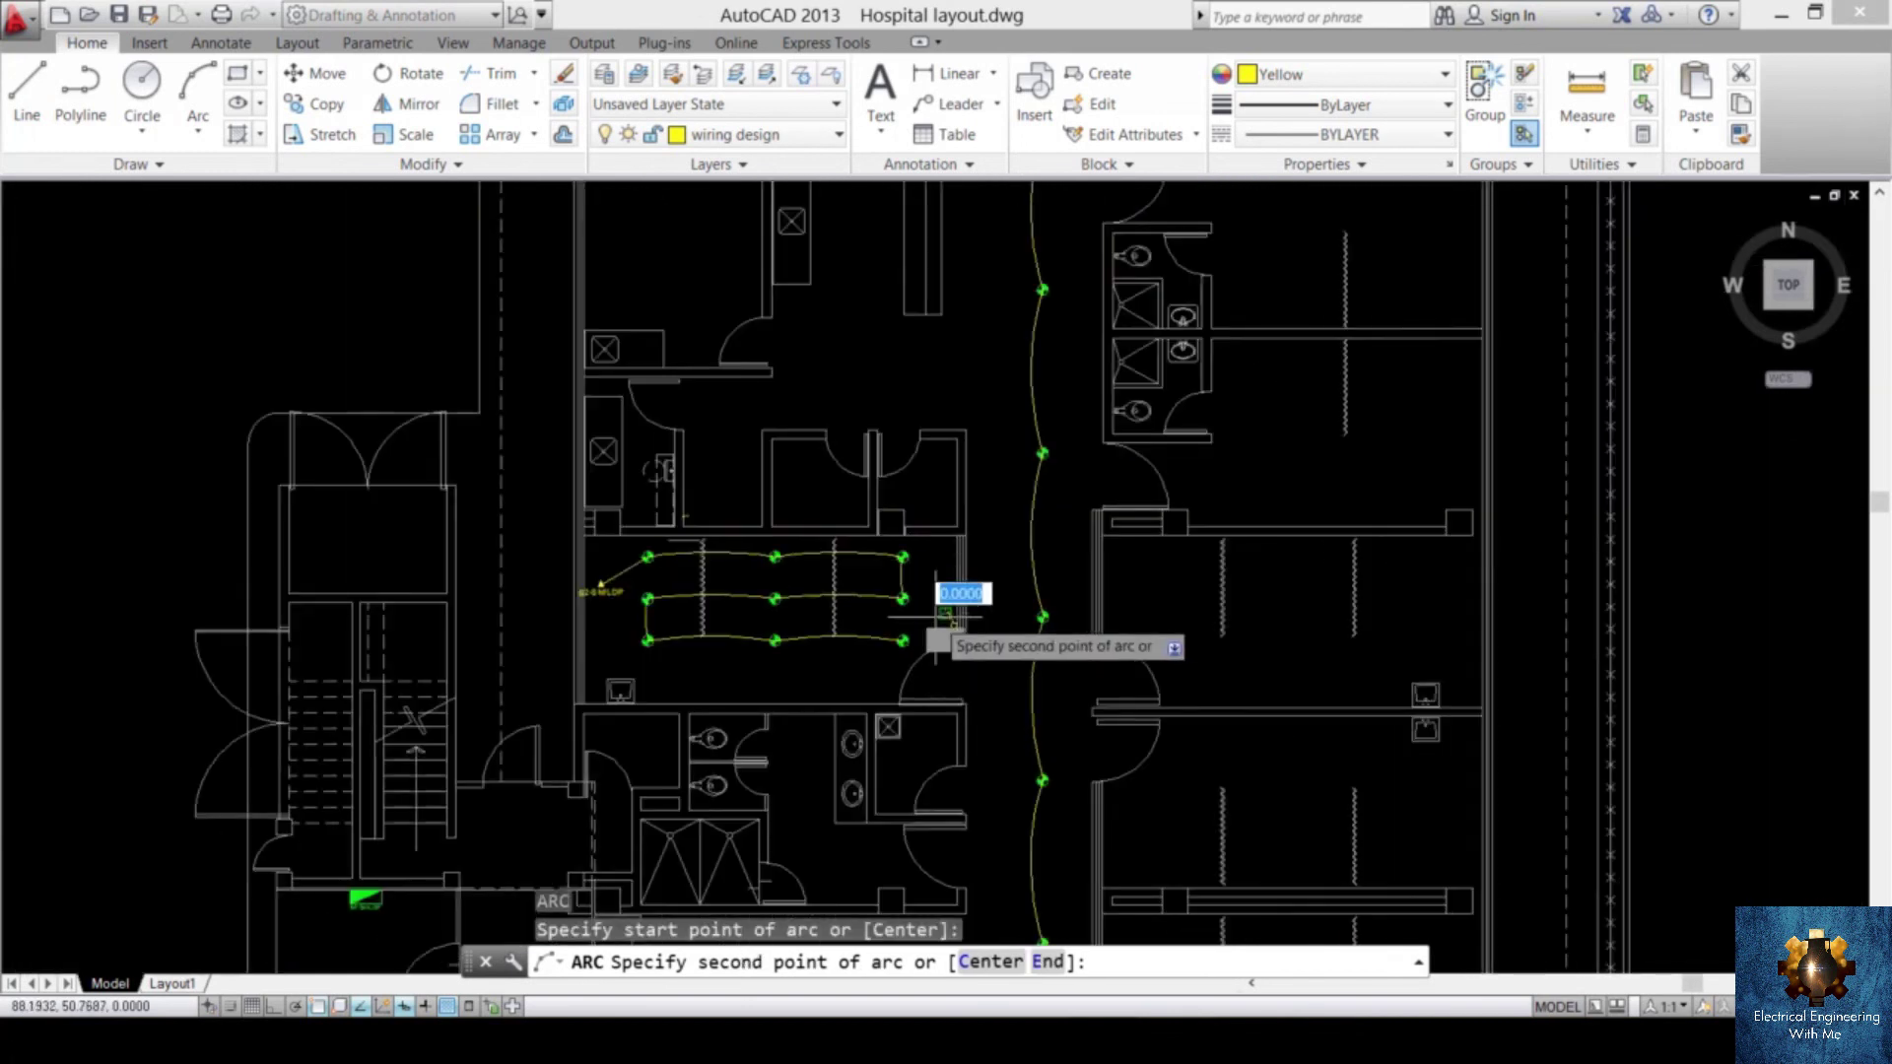
scroll(922, 619, up, 5)
click(900, 621)
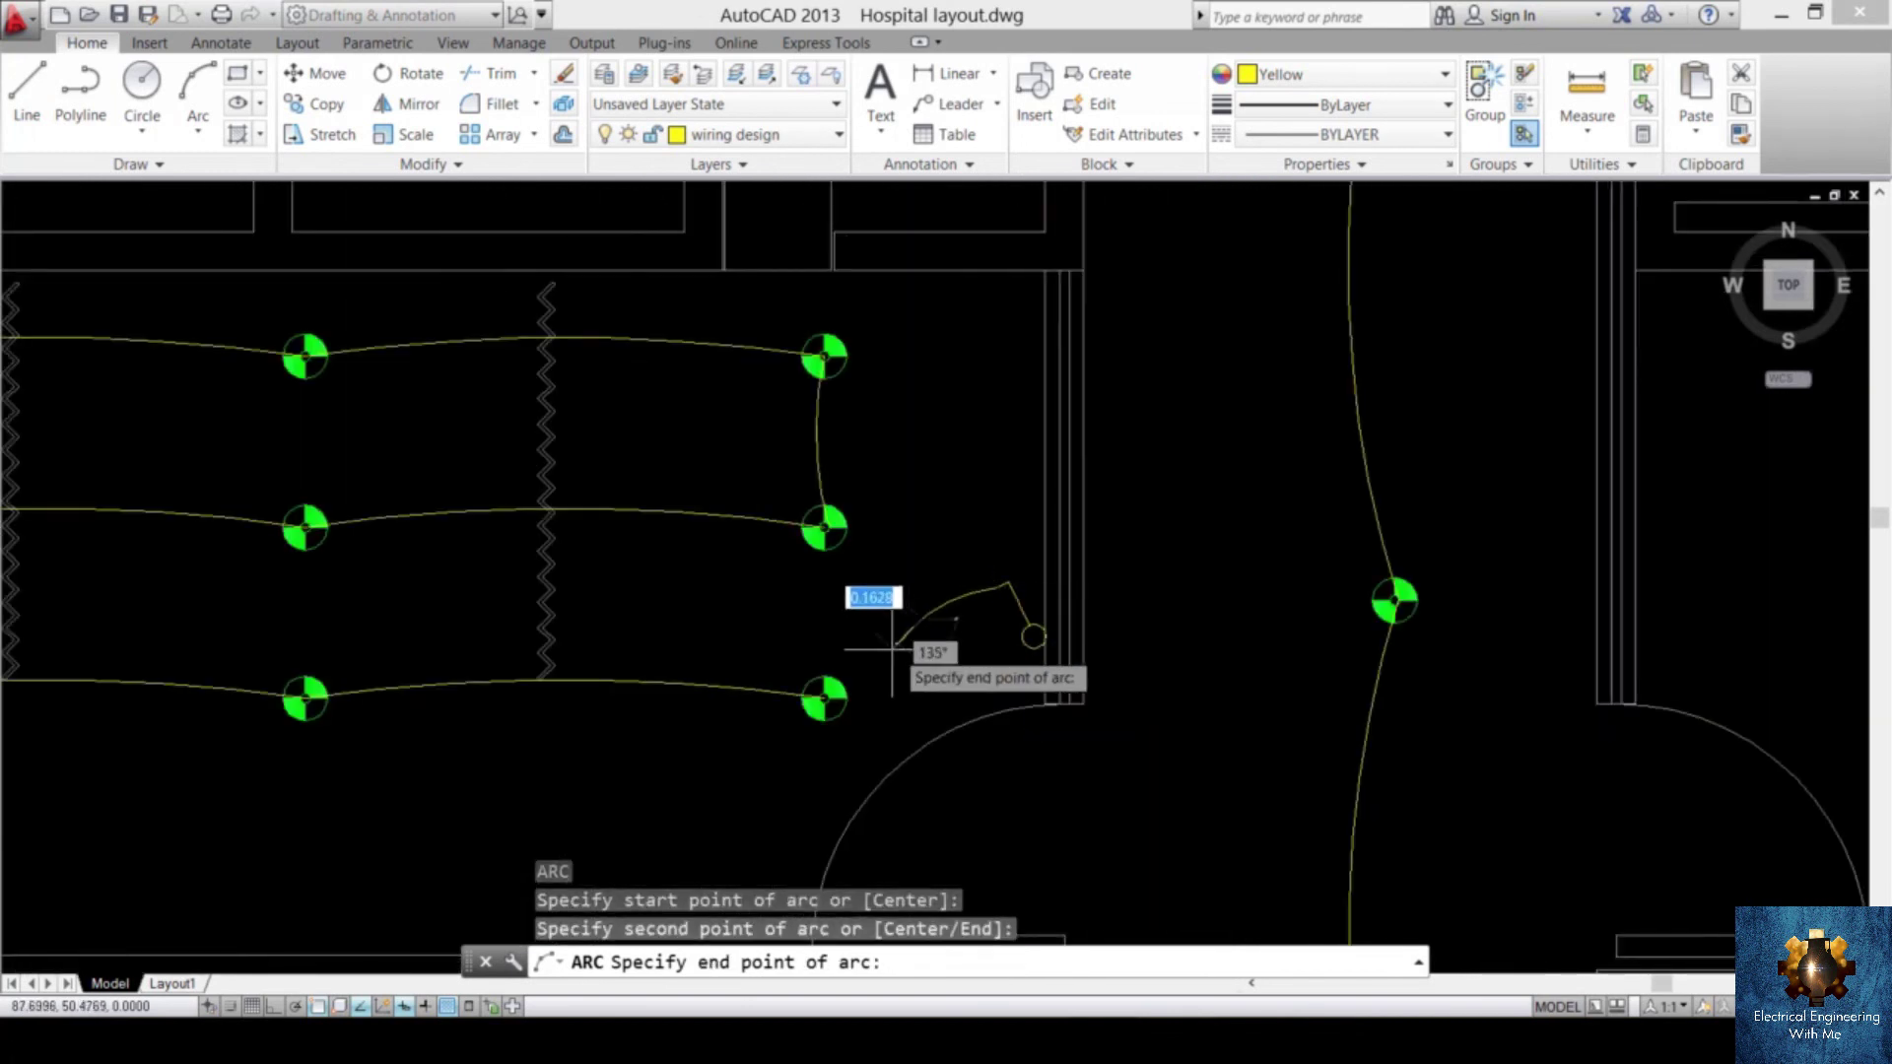
scroll(826, 696, up, 2)
scroll(826, 698, up, 8)
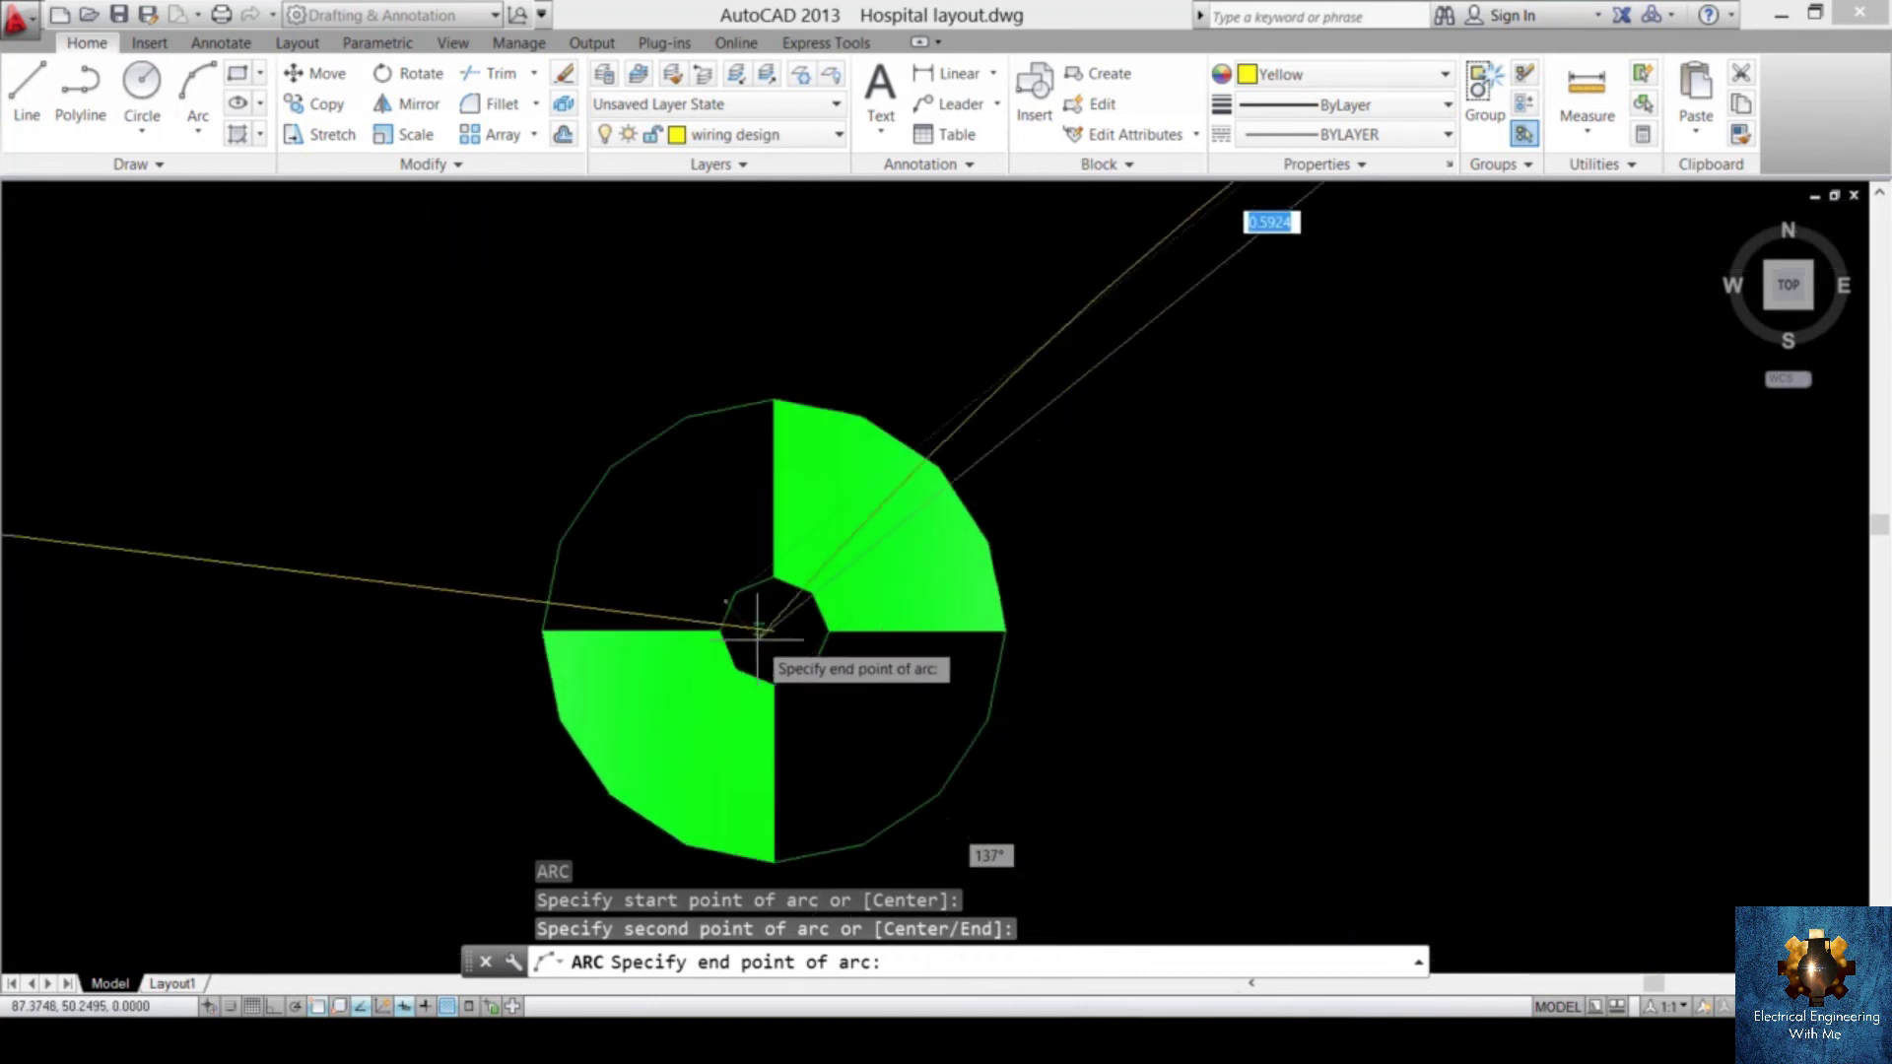
click(773, 631)
scroll(986, 592, down, 8)
middle_drag(1132, 499, 1201, 526)
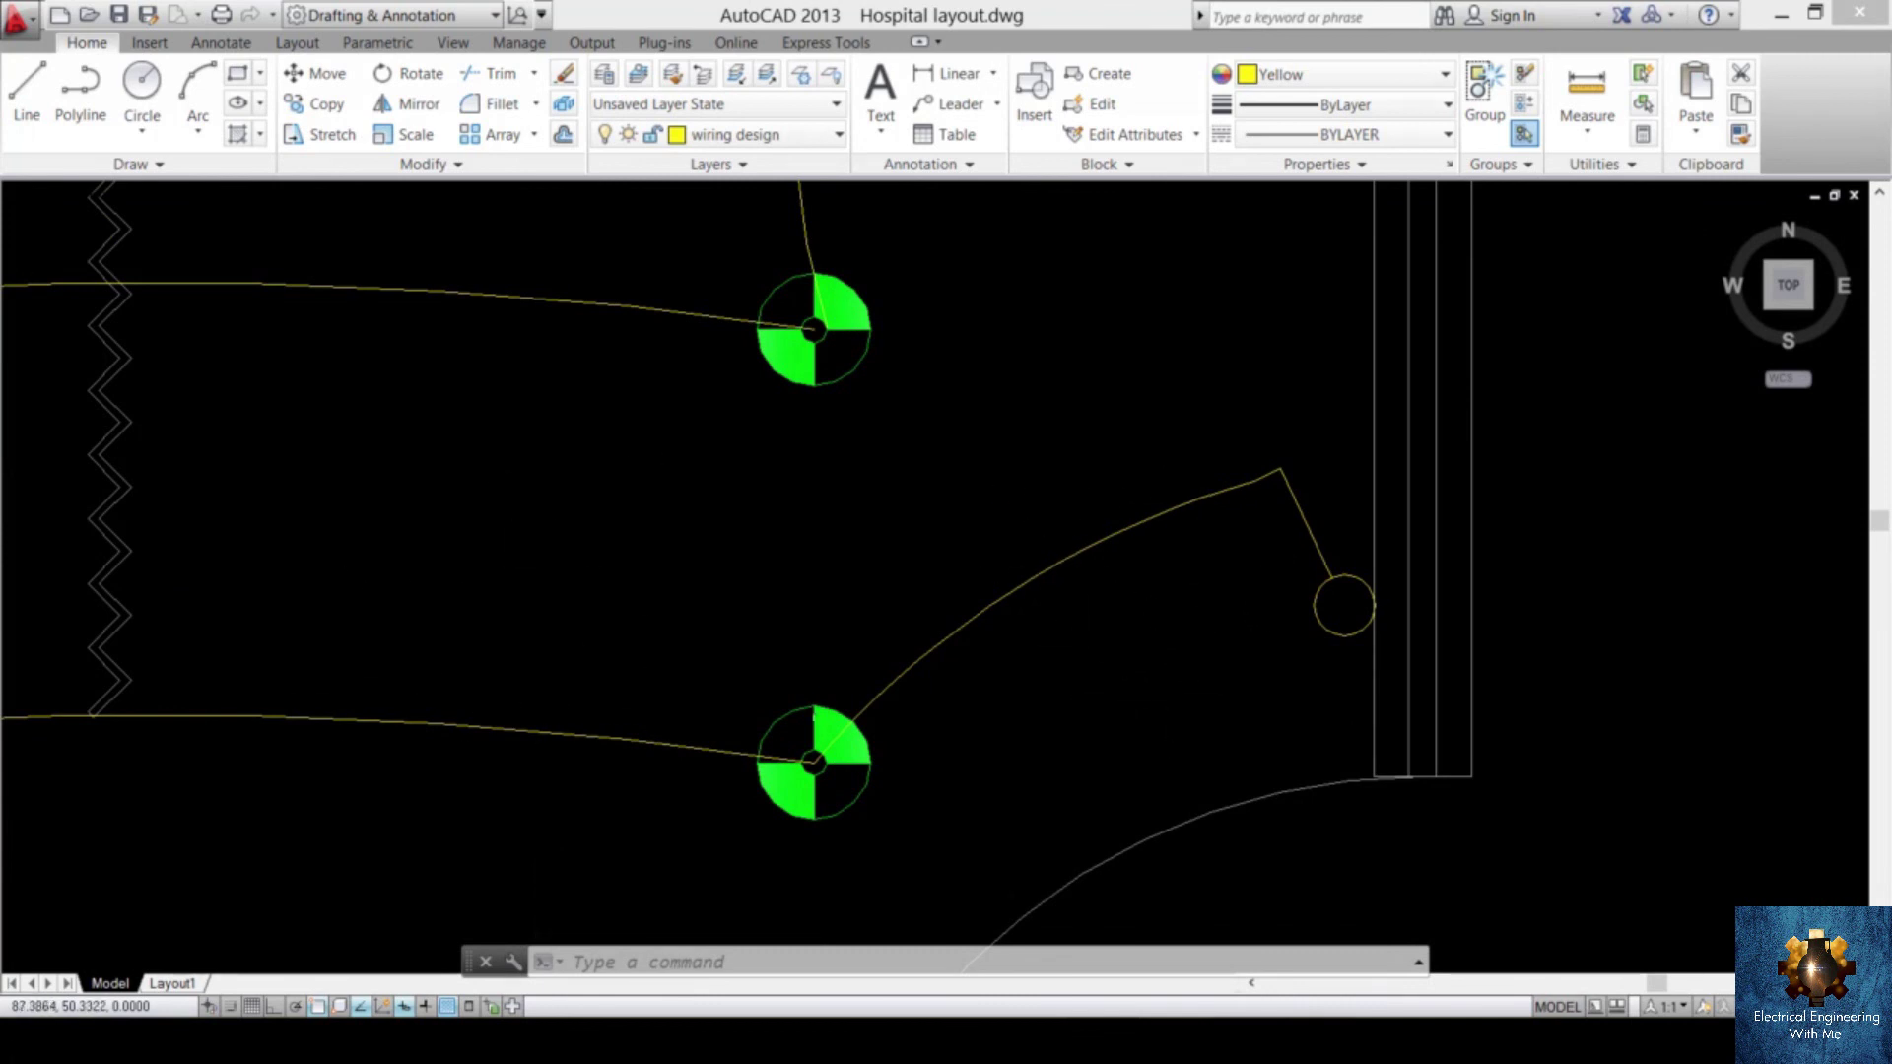
- Set the linetype of the arc between the switch and the light to HIDDEN
scroll(1154, 529, down, 6)
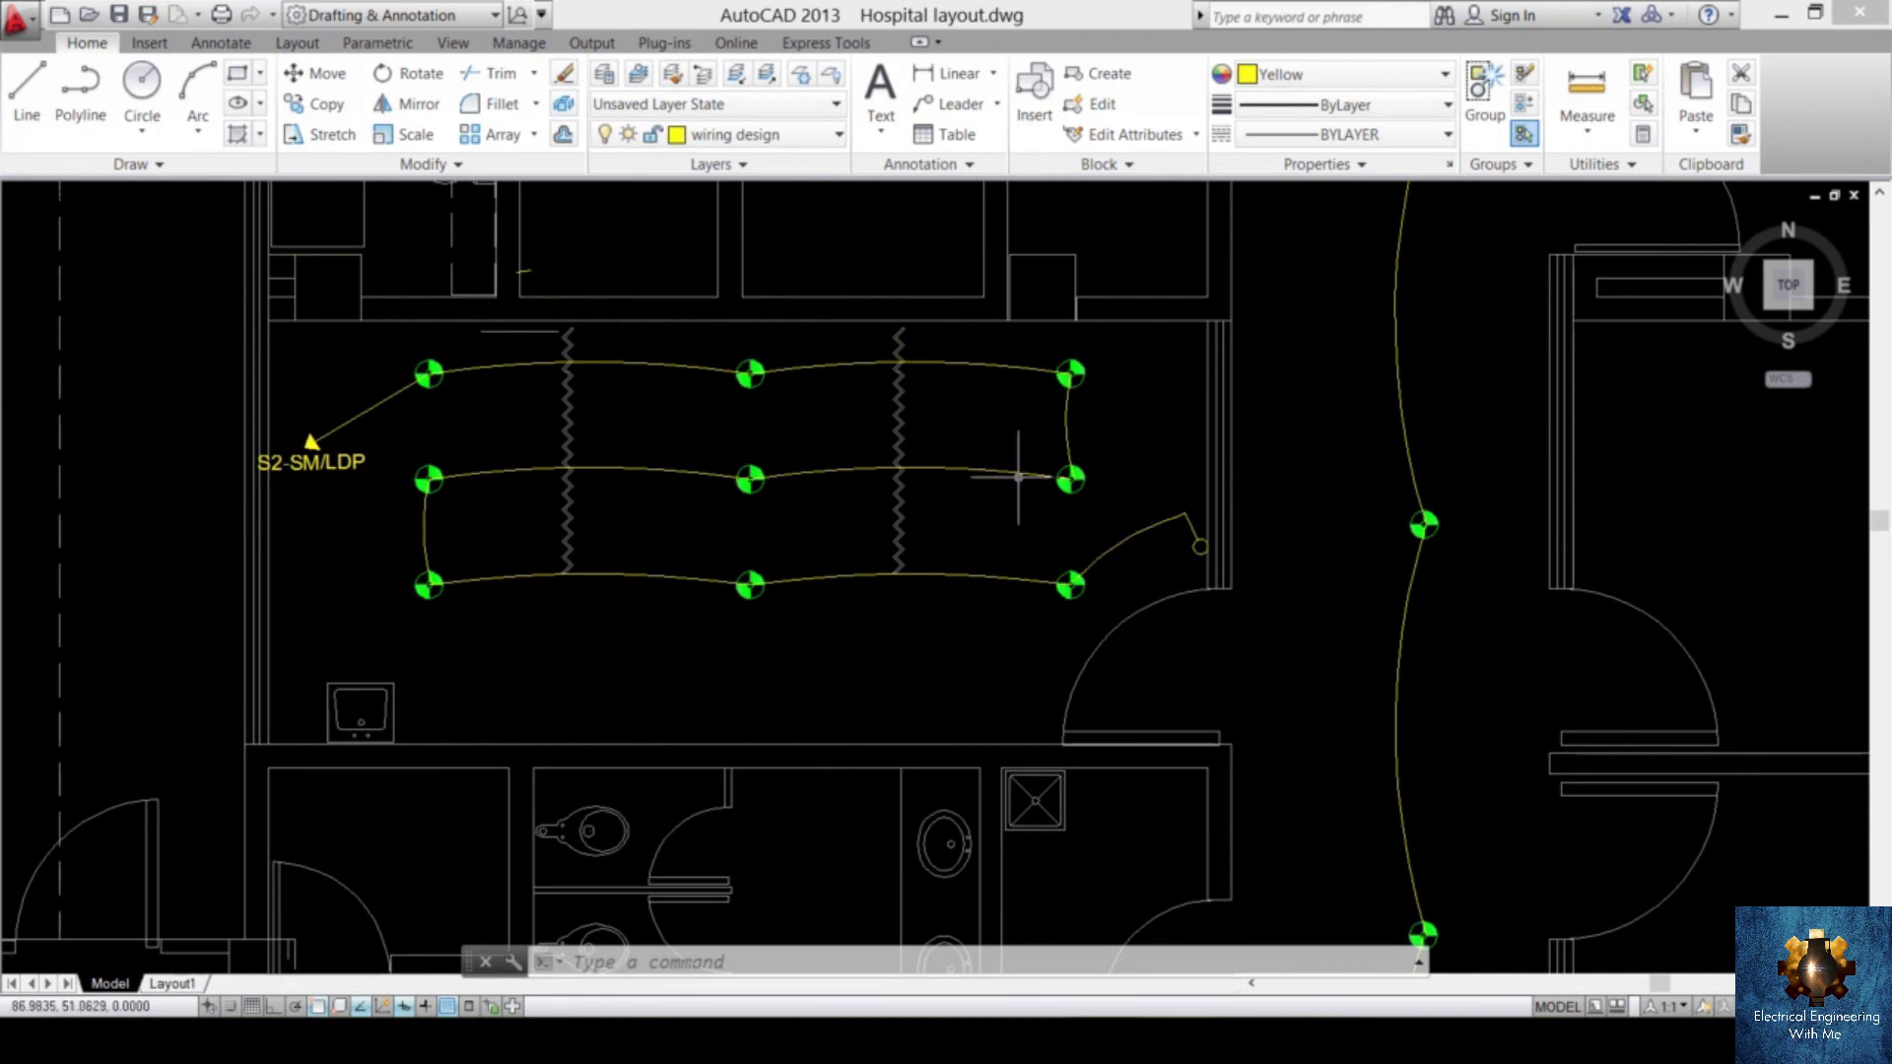
click(1178, 497)
click(1239, 737)
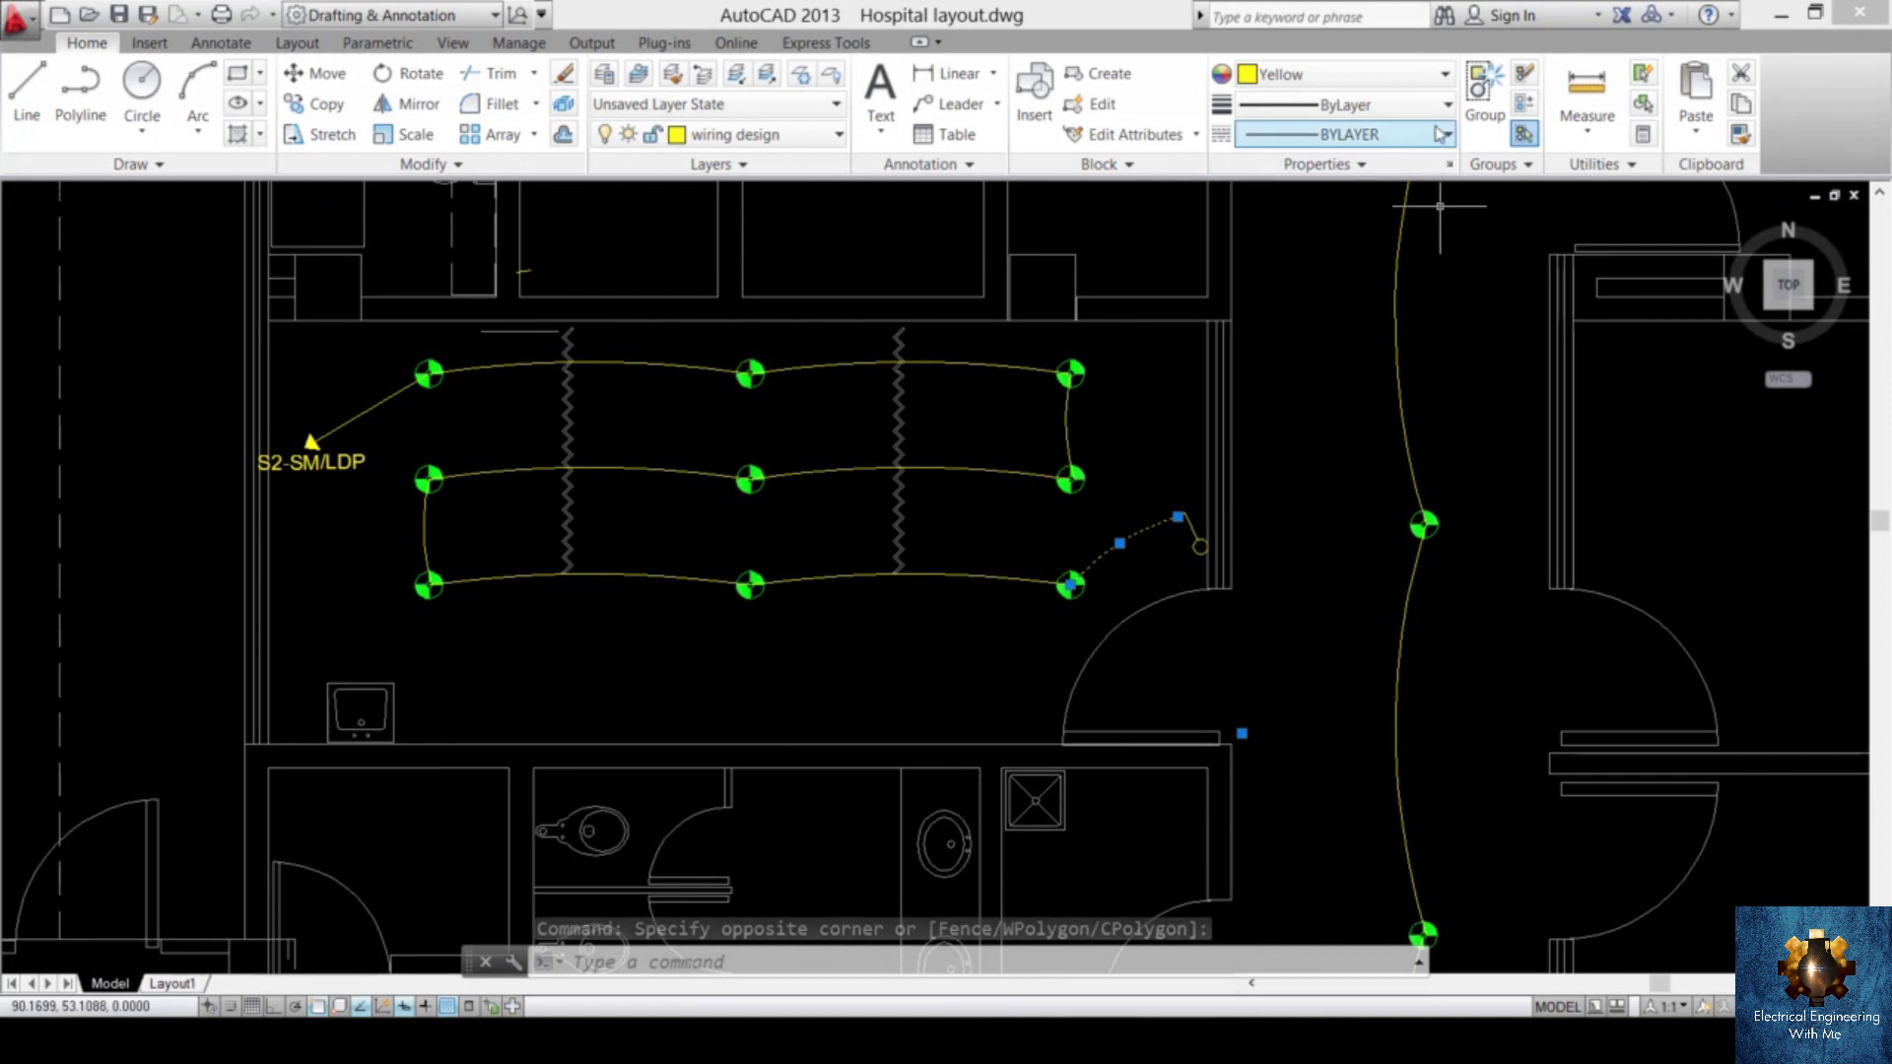
click(1399, 134)
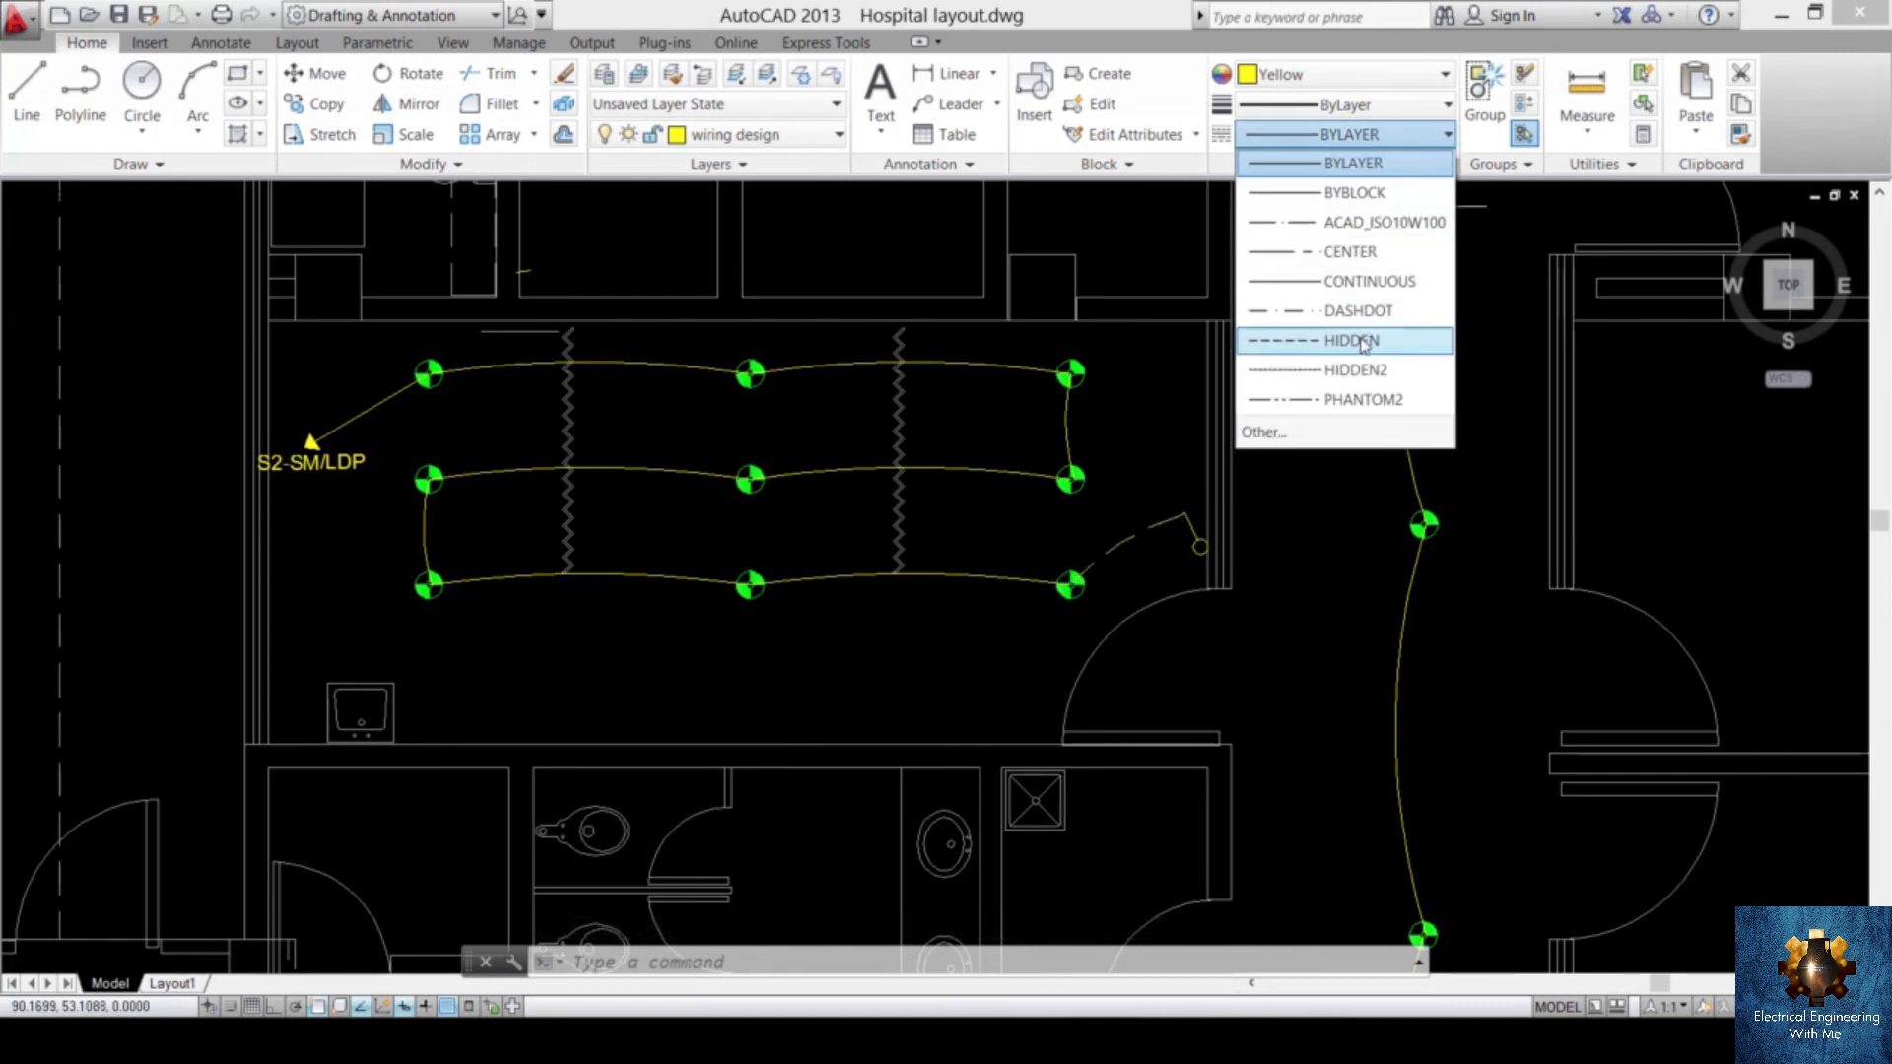
click(1363, 343)
scroll(1120, 541, up, 4)
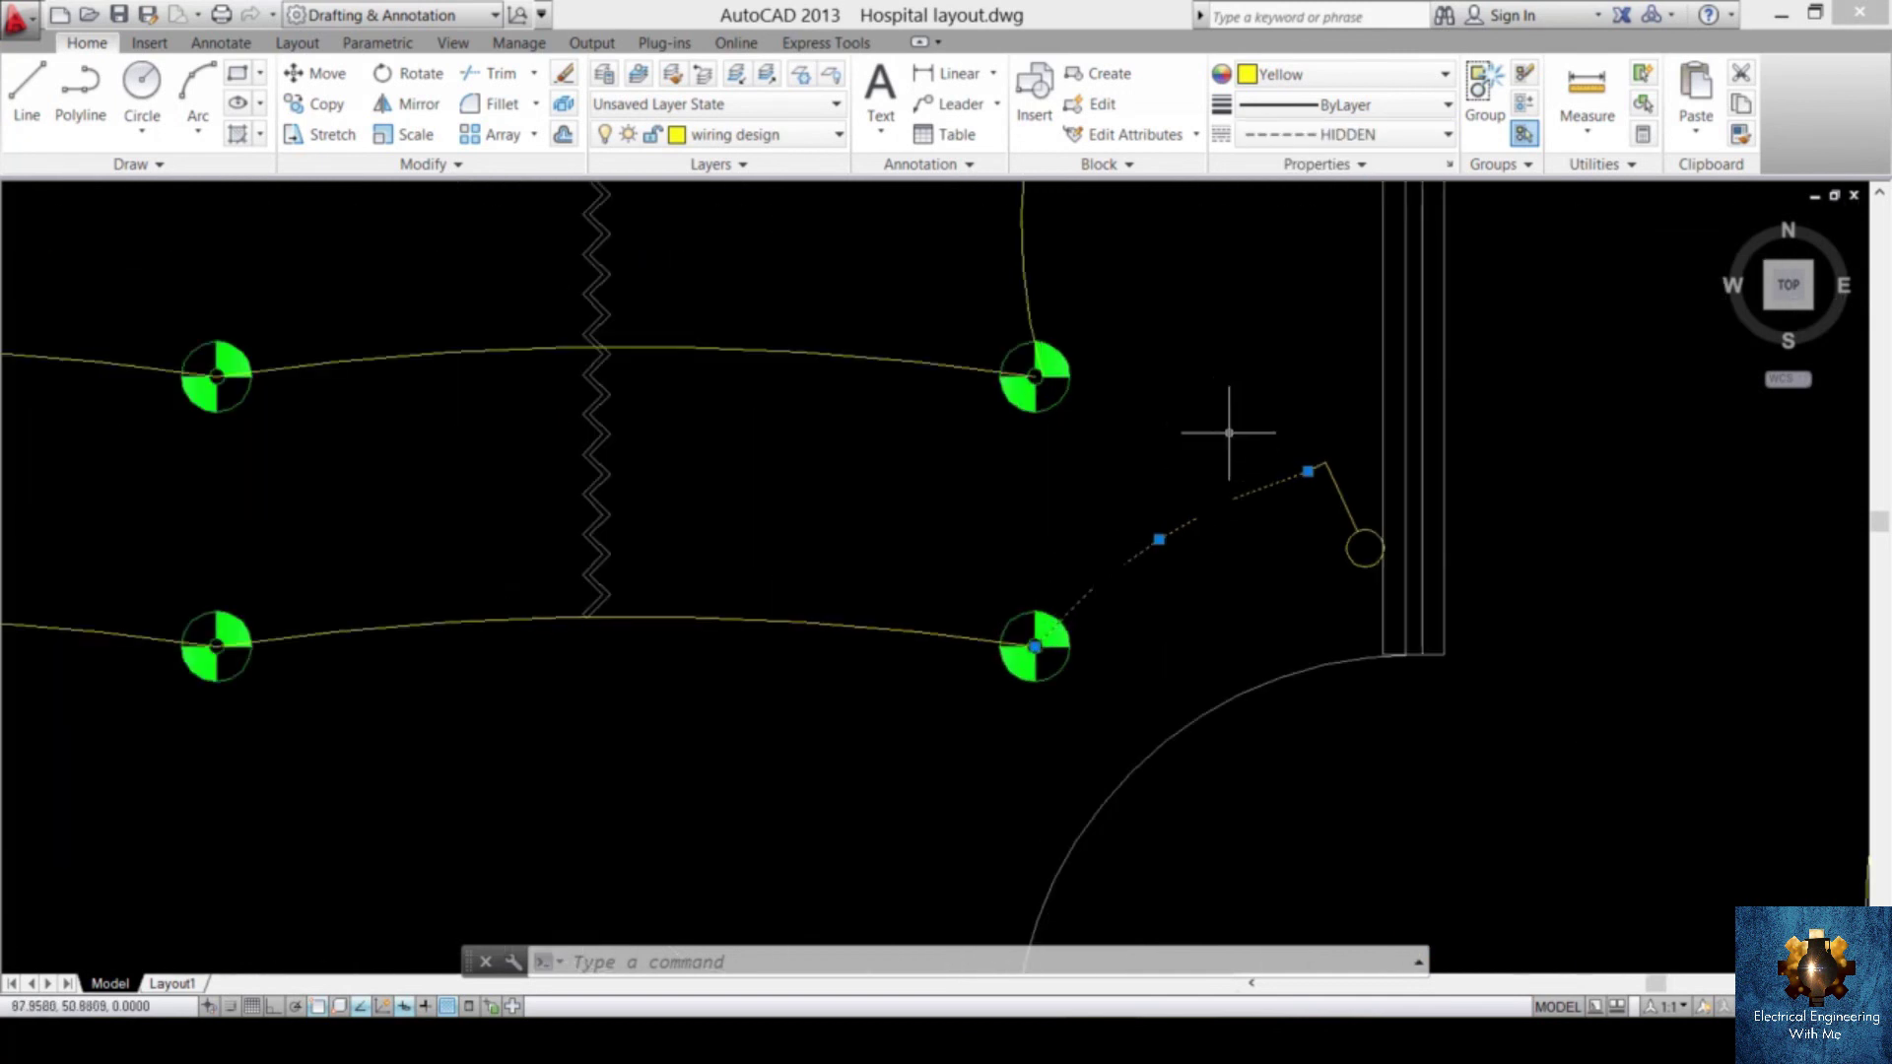
key(Escape)
scroll(1212, 419, down, 4)
scroll(1213, 423, up, 3)
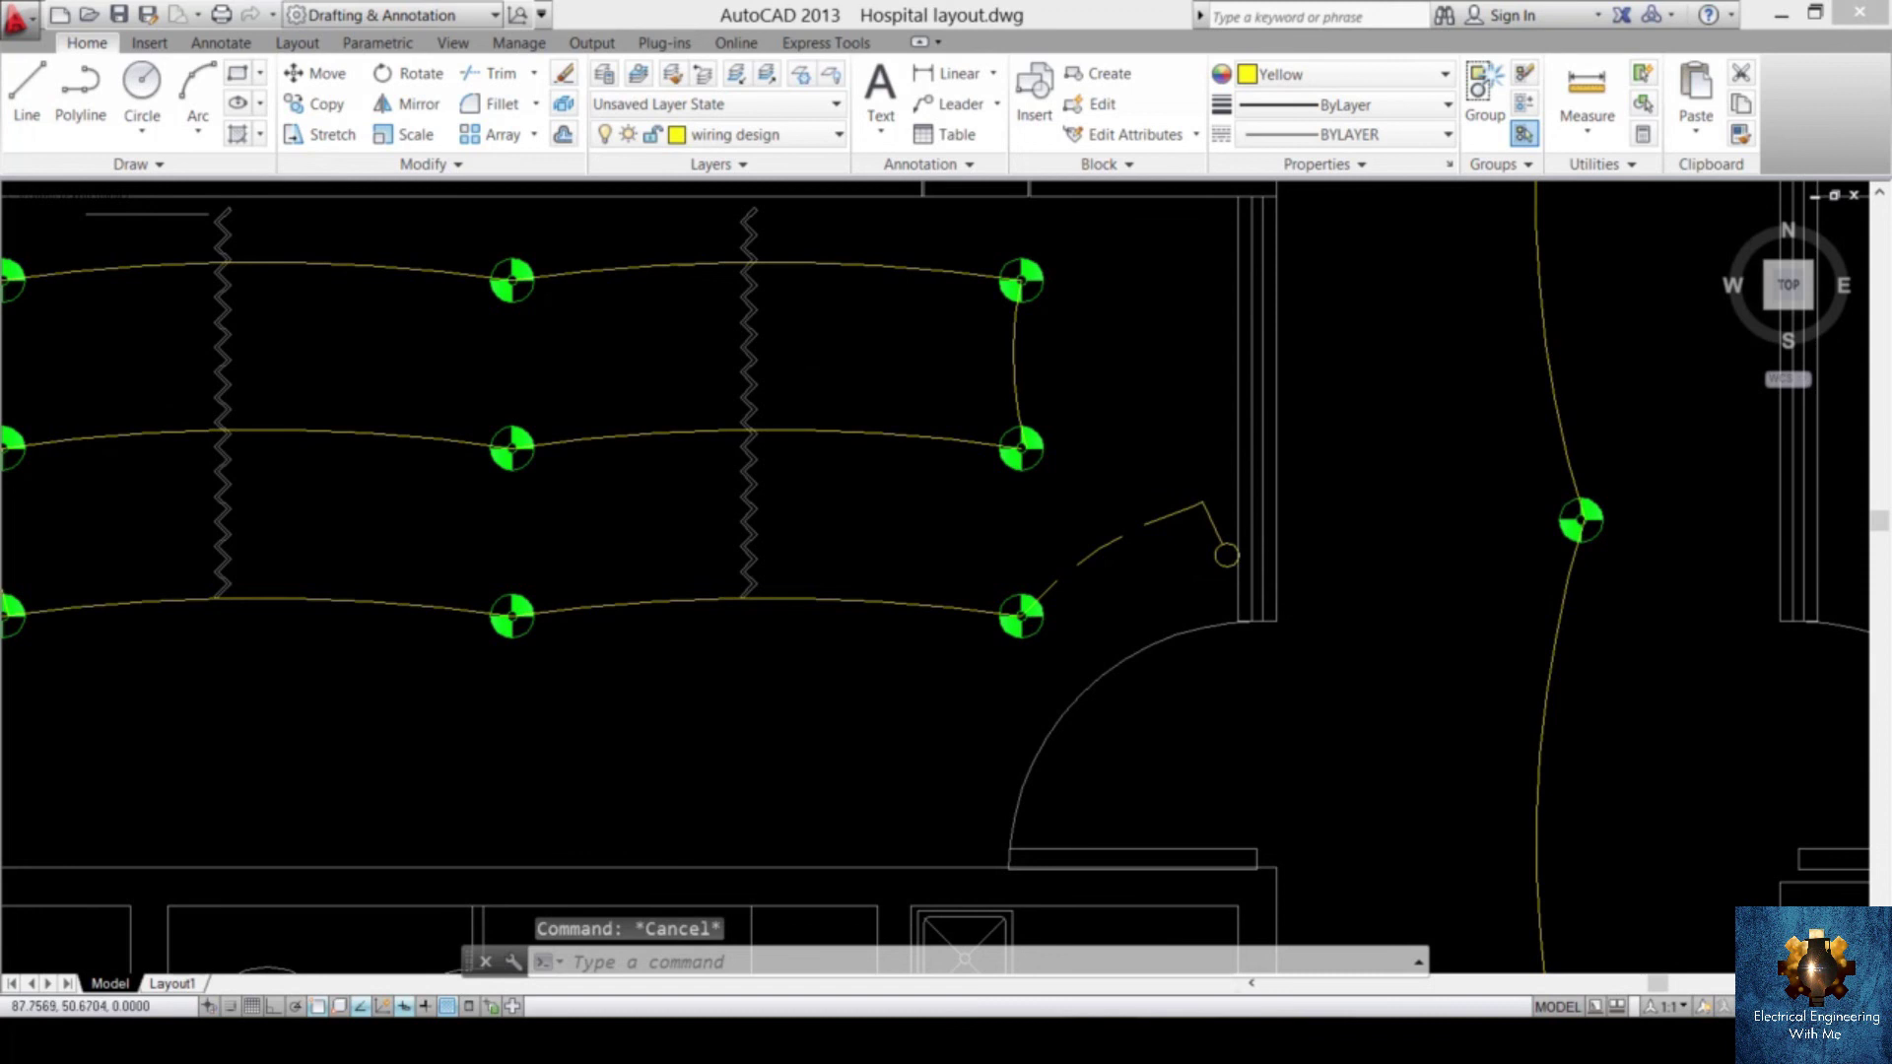
scroll(982, 595, down, 2)
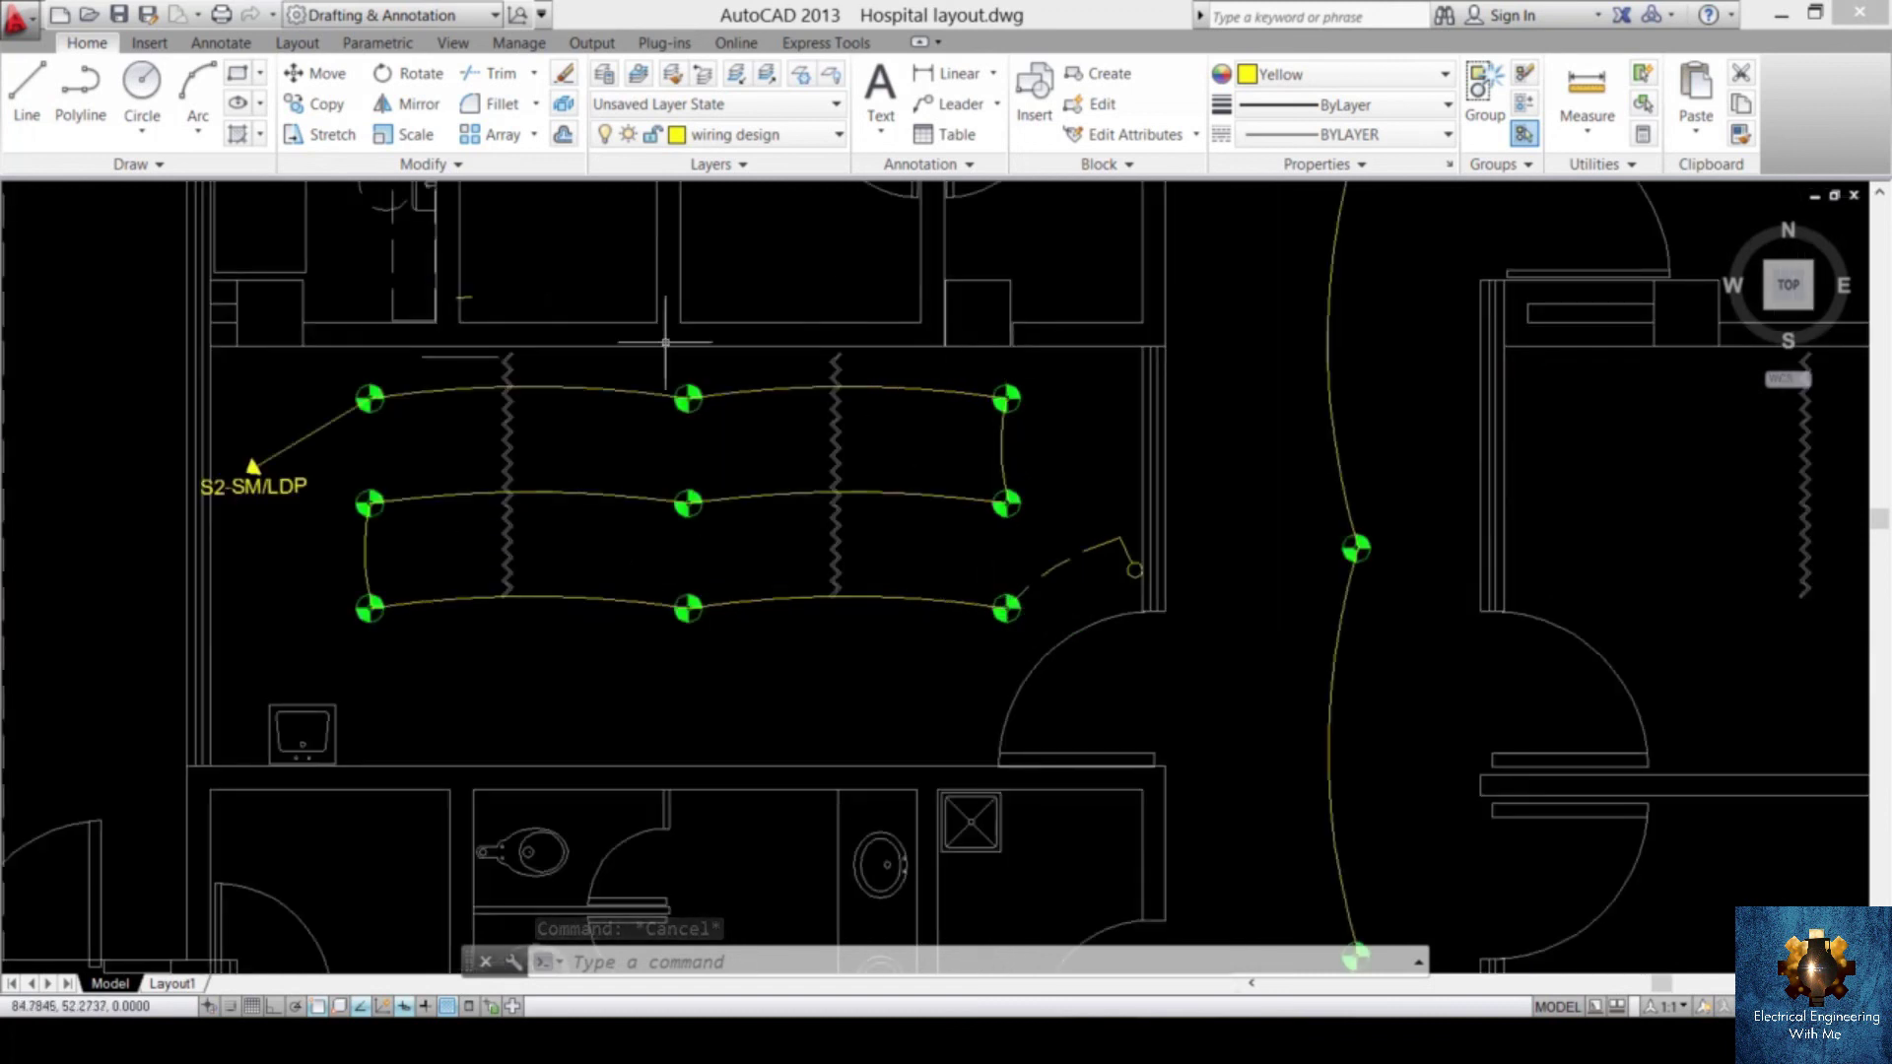
scroll(1094, 573, up, 4)
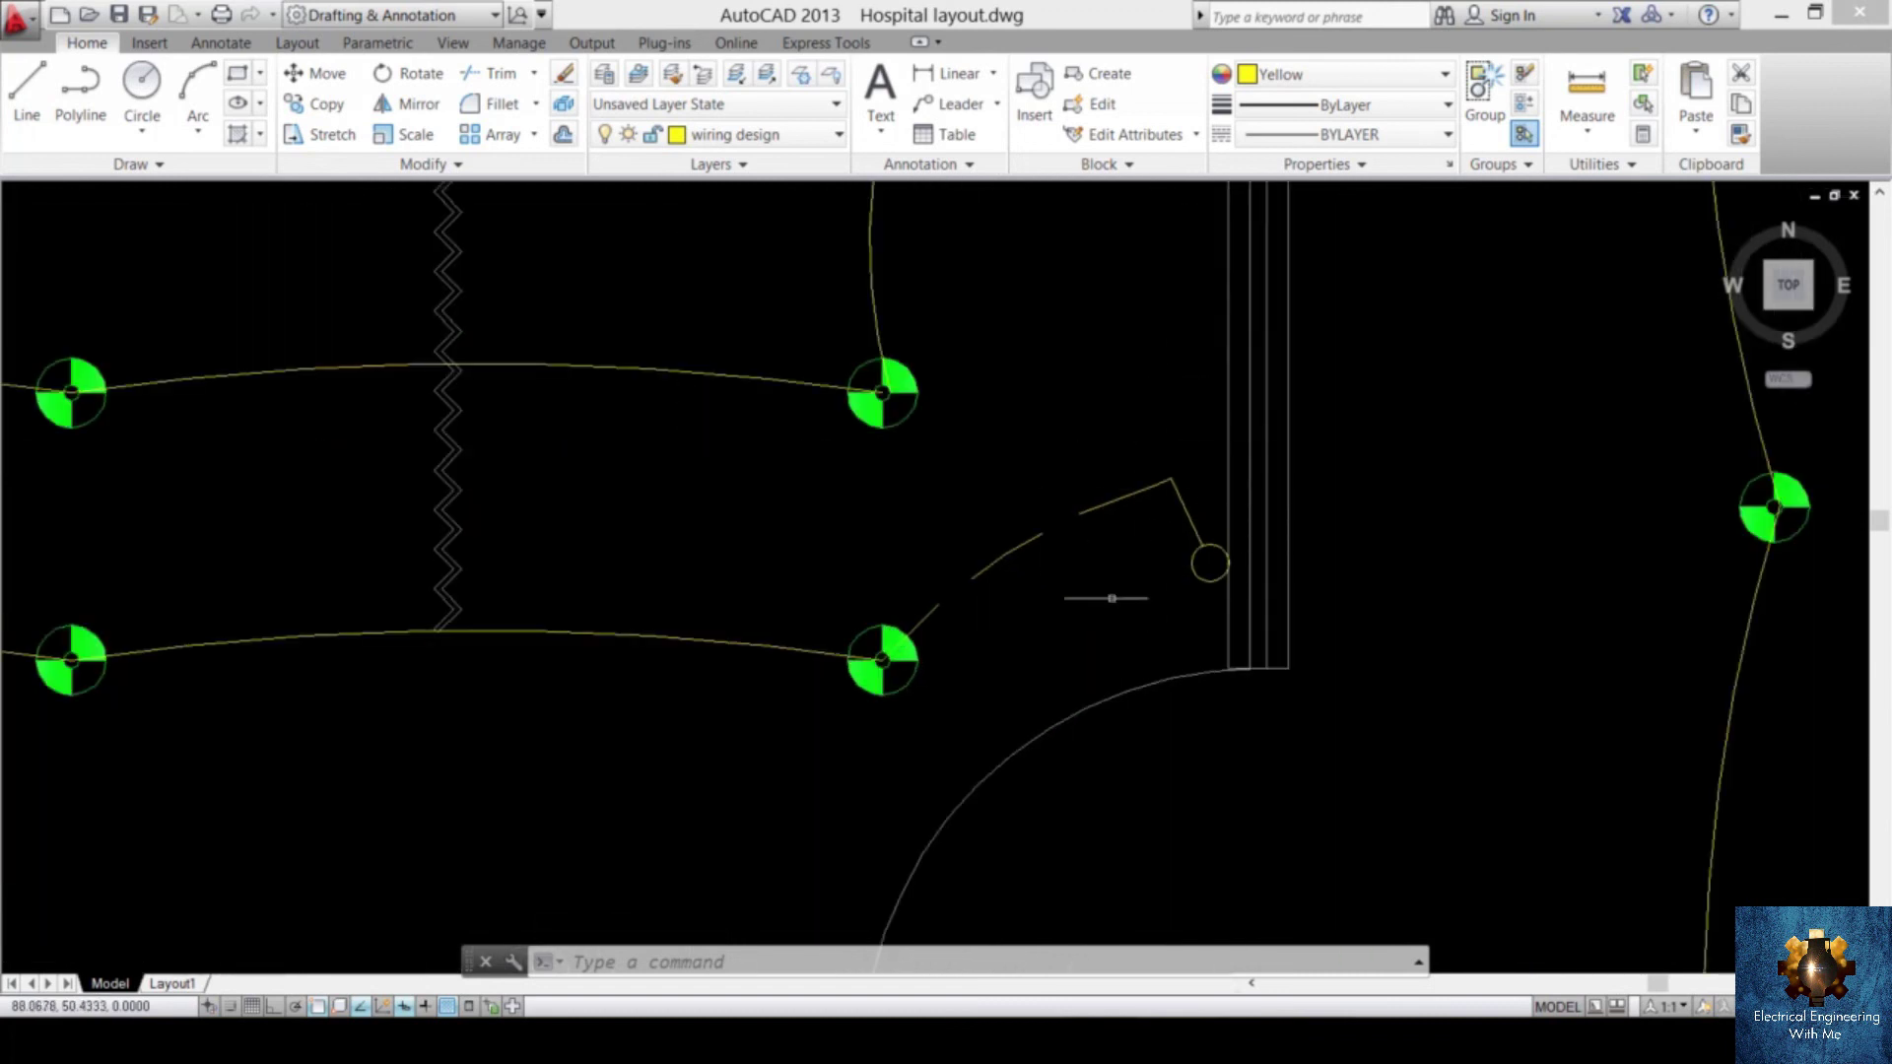
scroll(874, 579, down, 4)
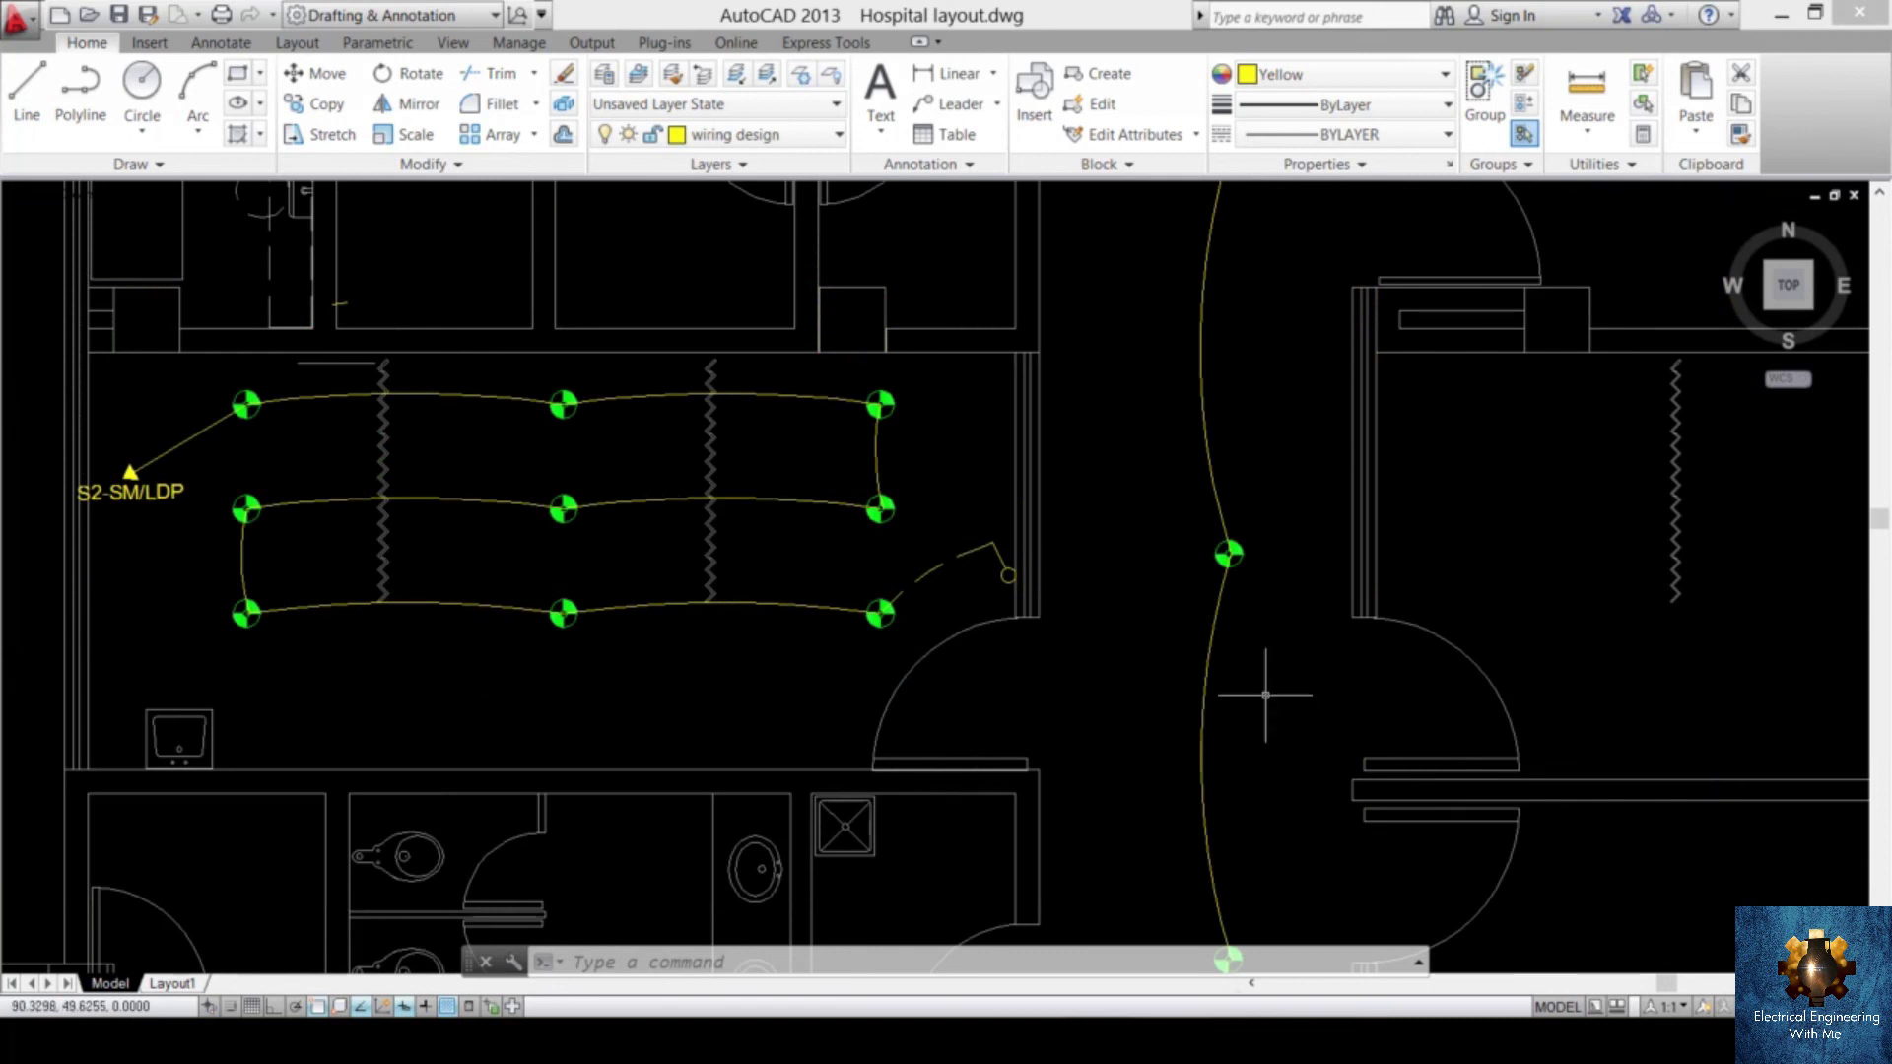
- Mirror the single-tick and double-tick switch symbols outside the building about a vertical line on their lever-free side, keeping the source objects
scroll(1267, 676, down, 5)
scroll(1199, 750, up, 5)
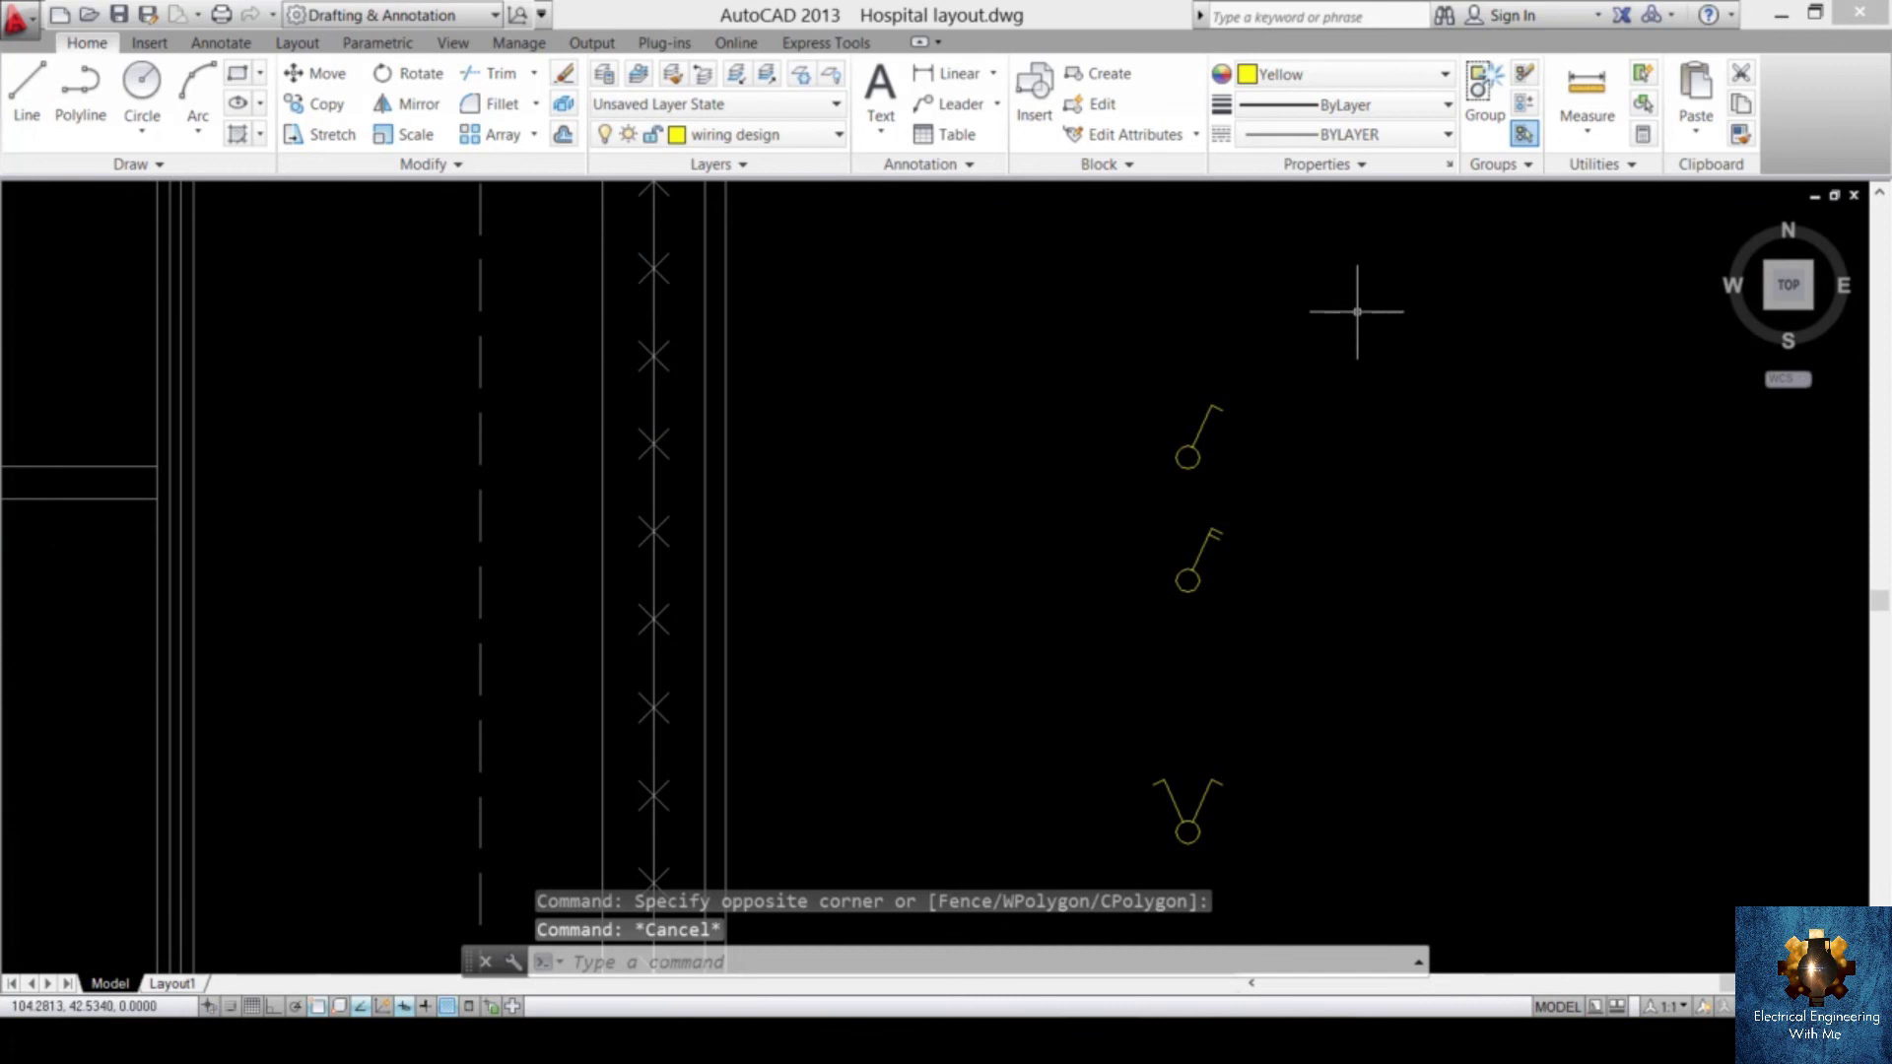
click(1357, 312)
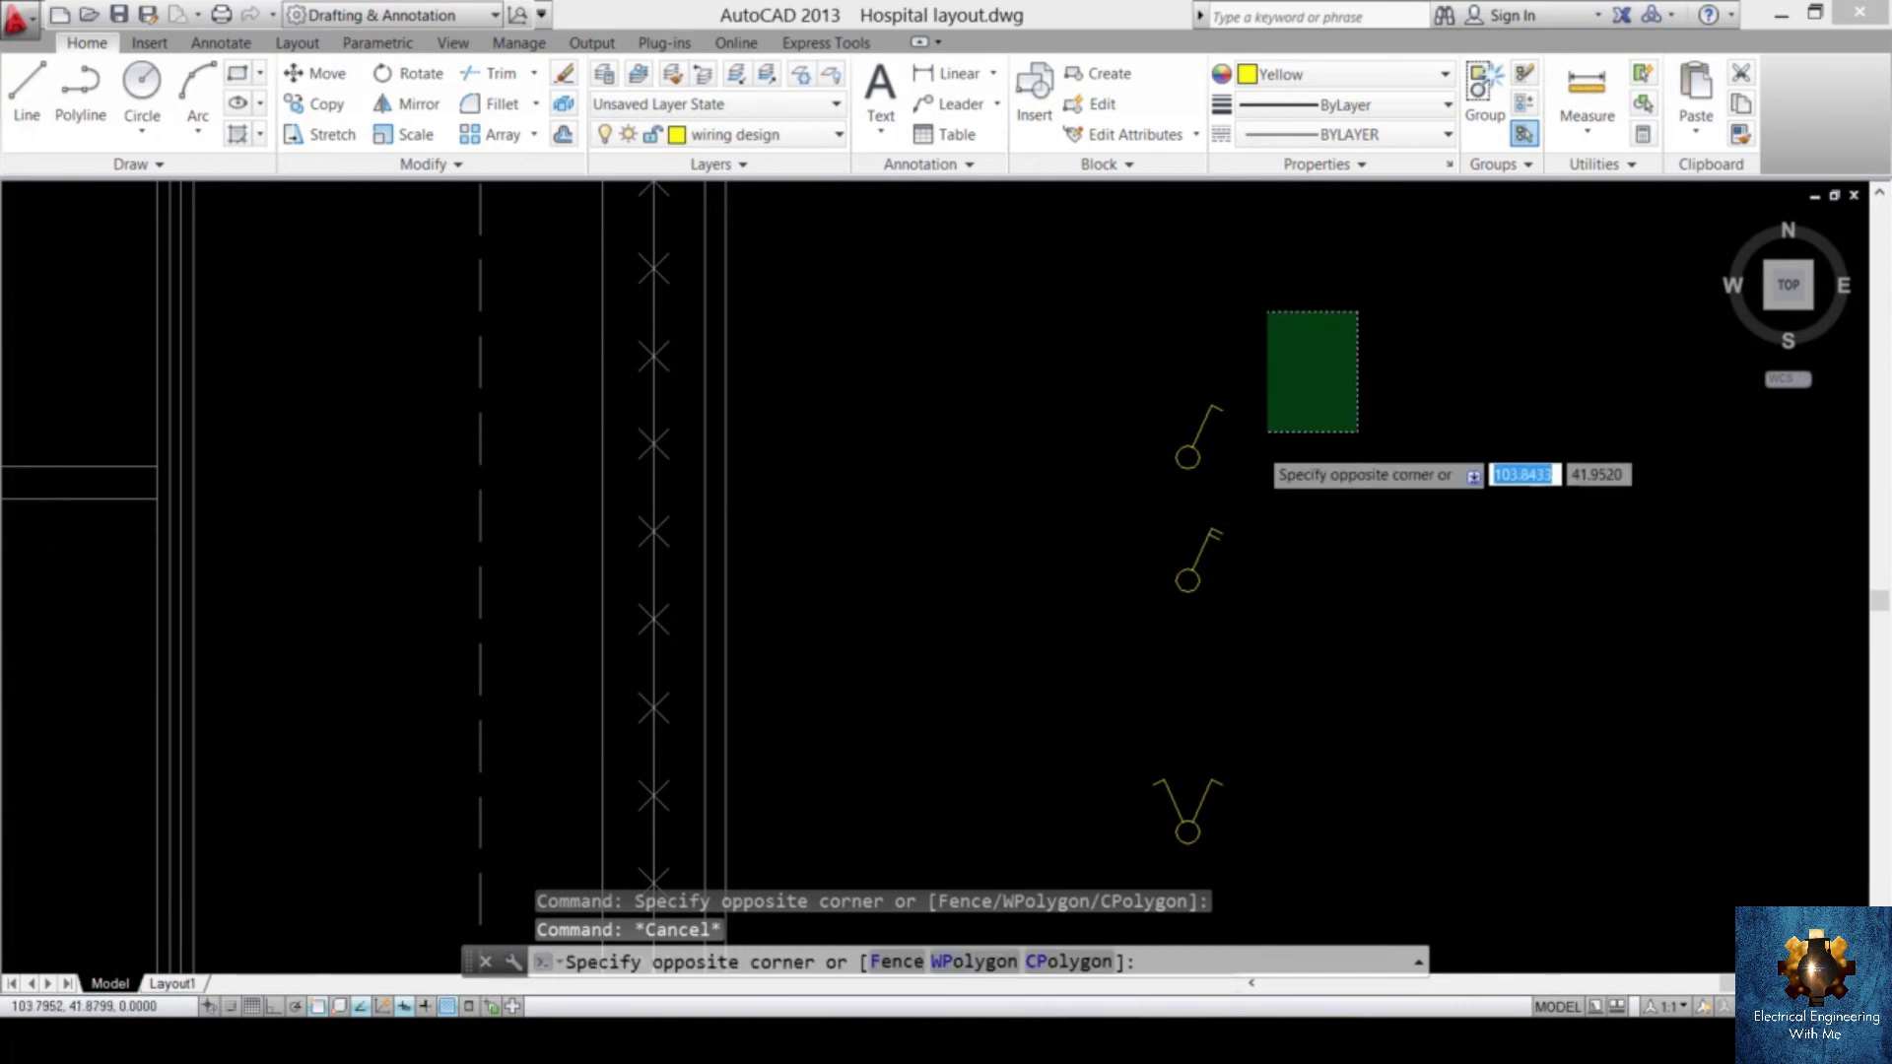
click(1042, 672)
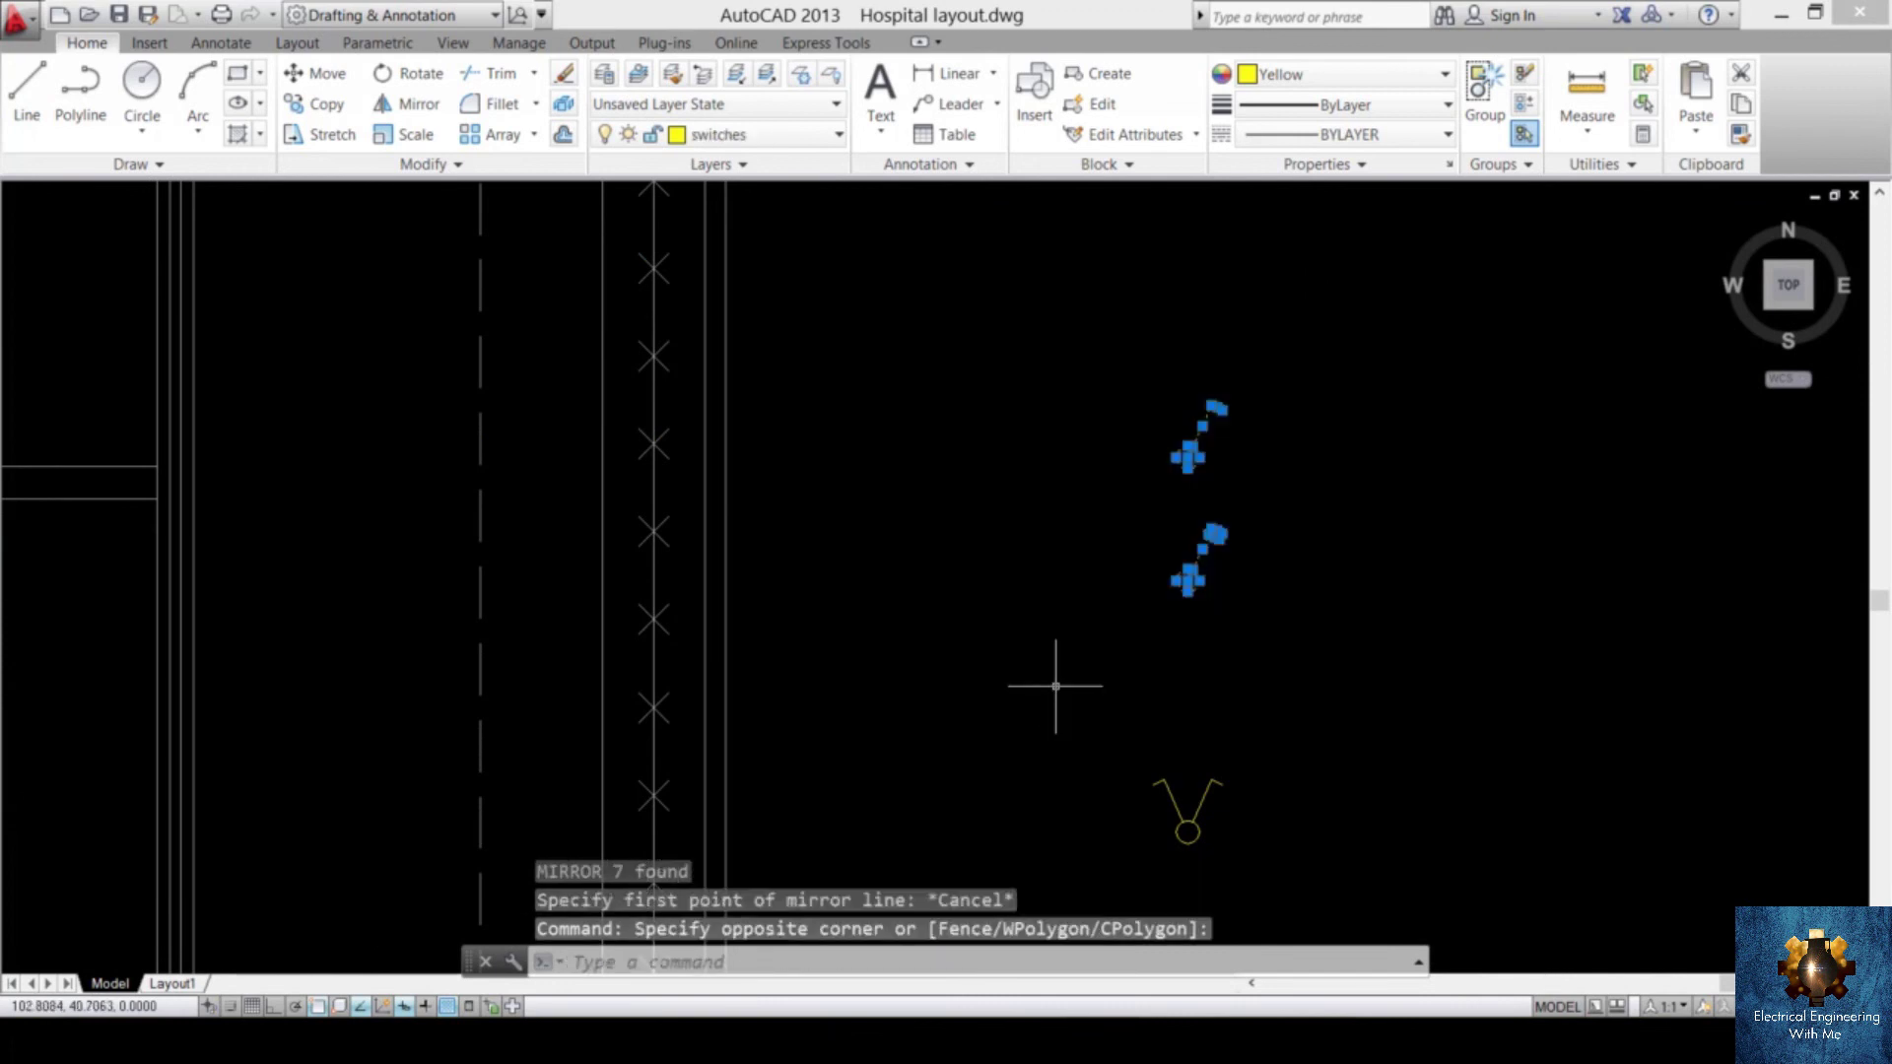
key(Return)
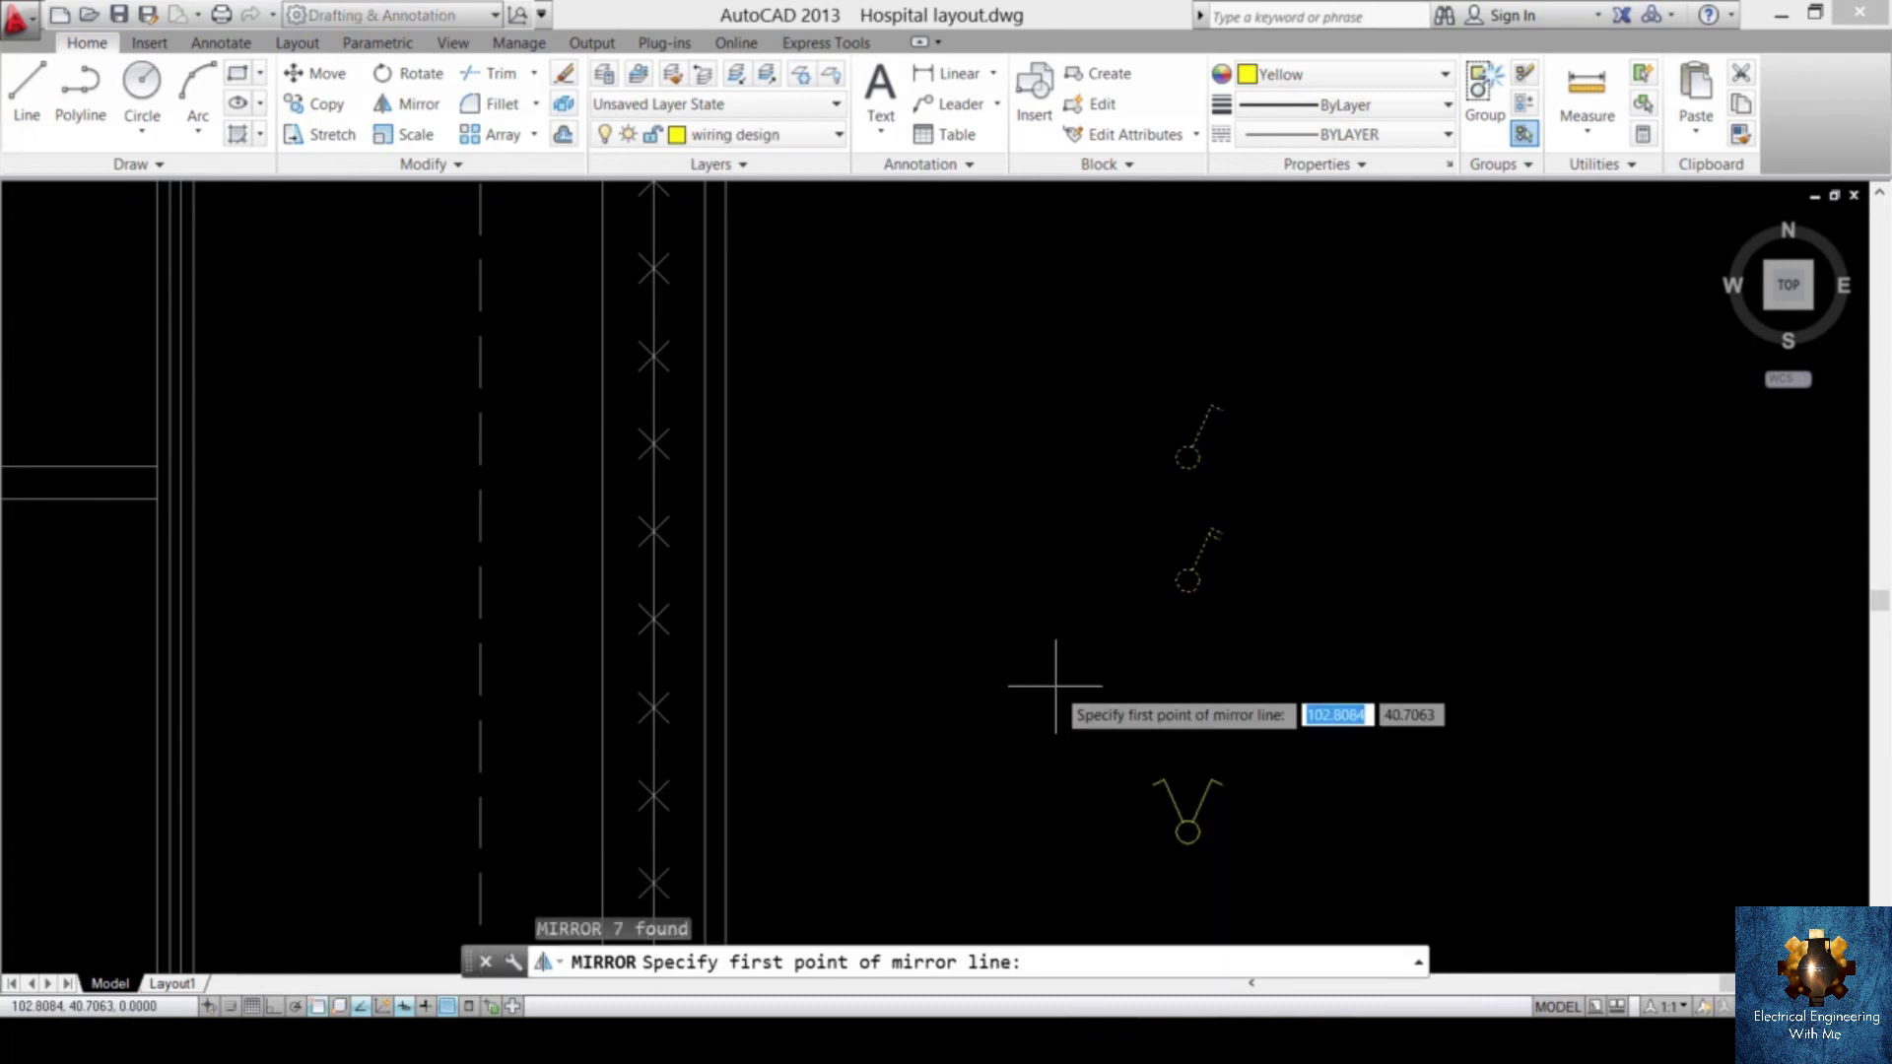
click(1137, 412)
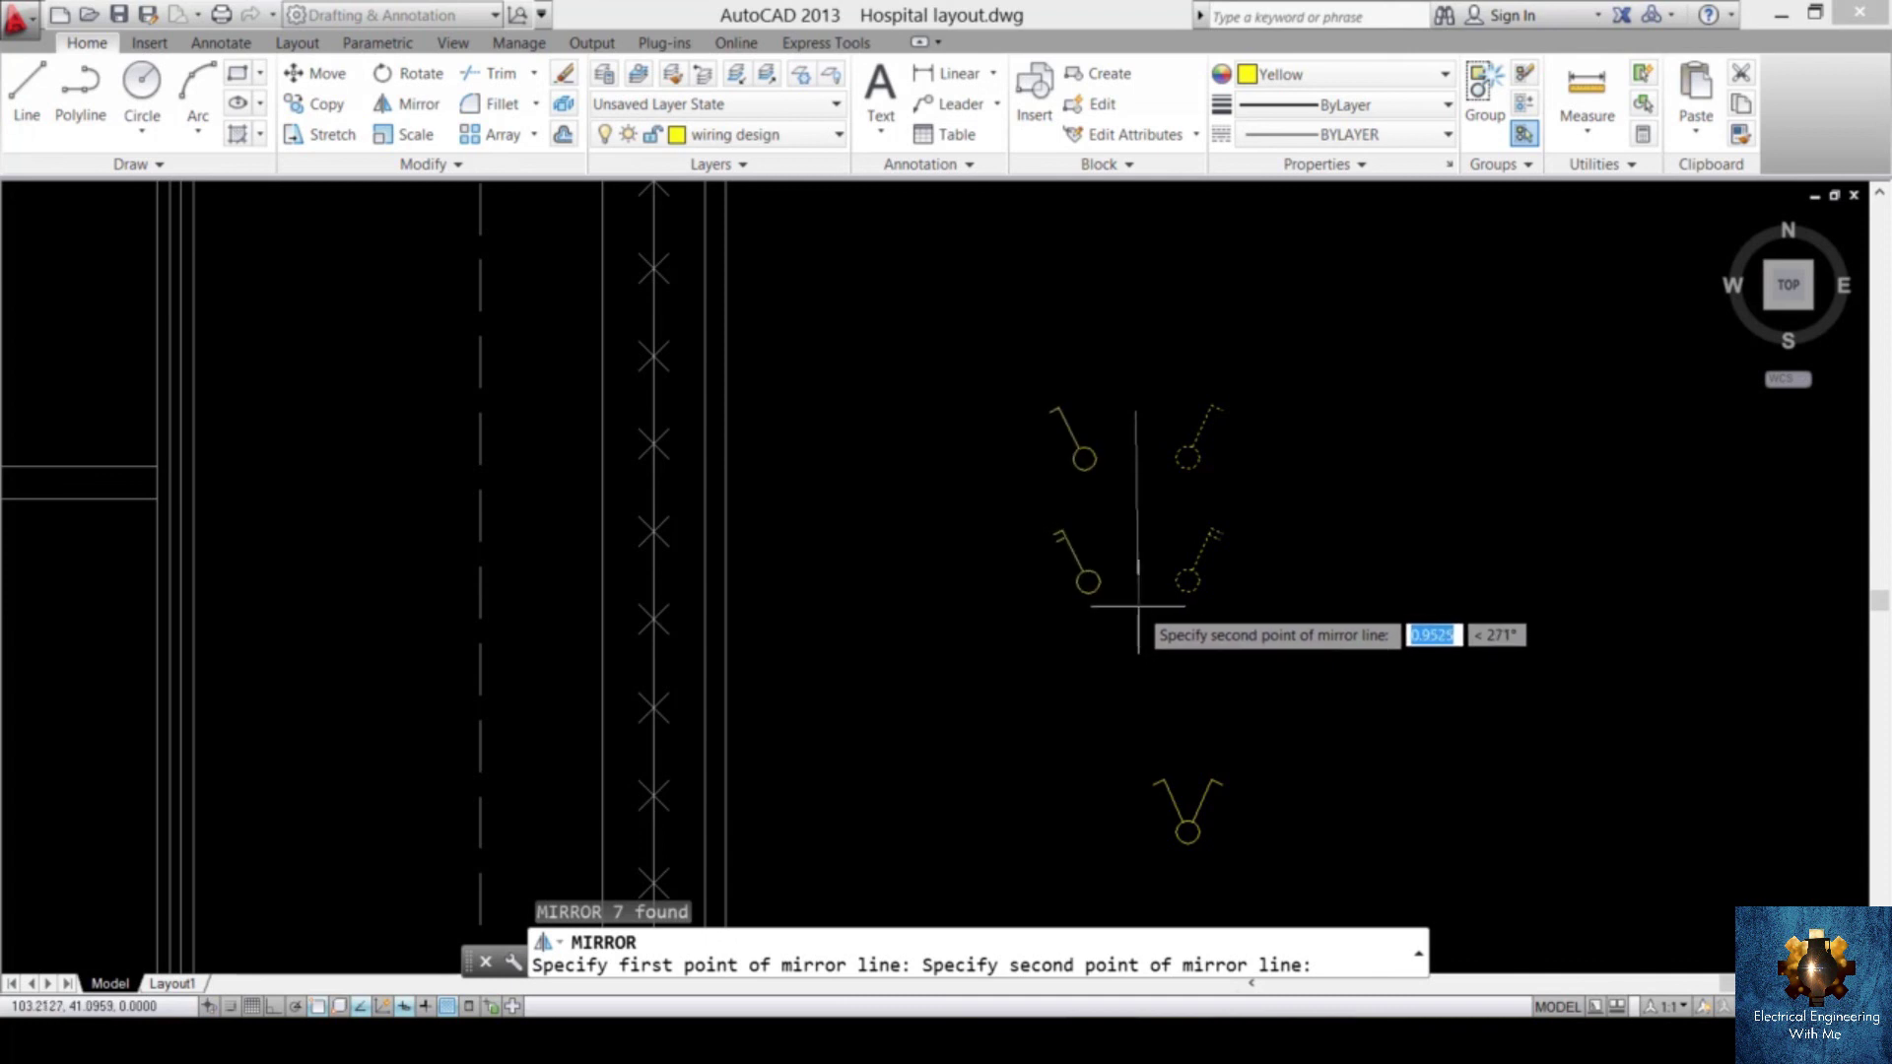
click(1135, 607)
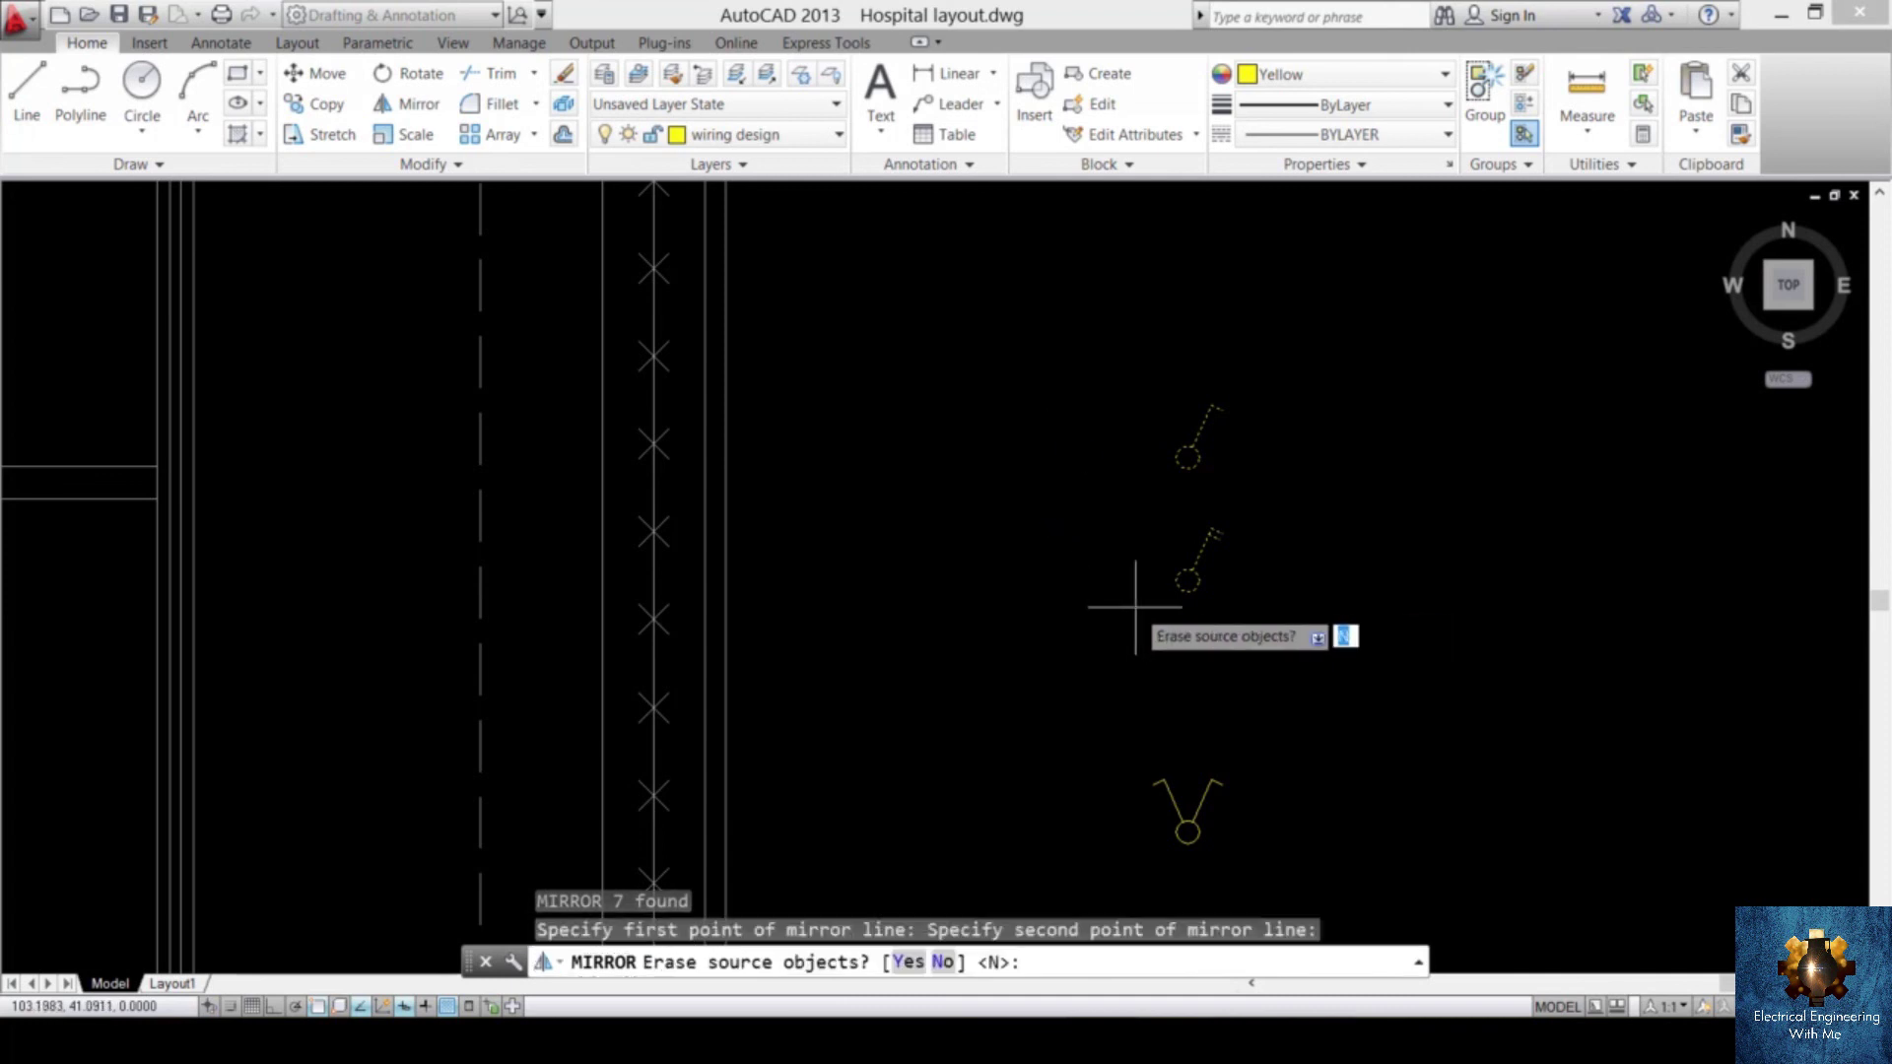
key(Return)
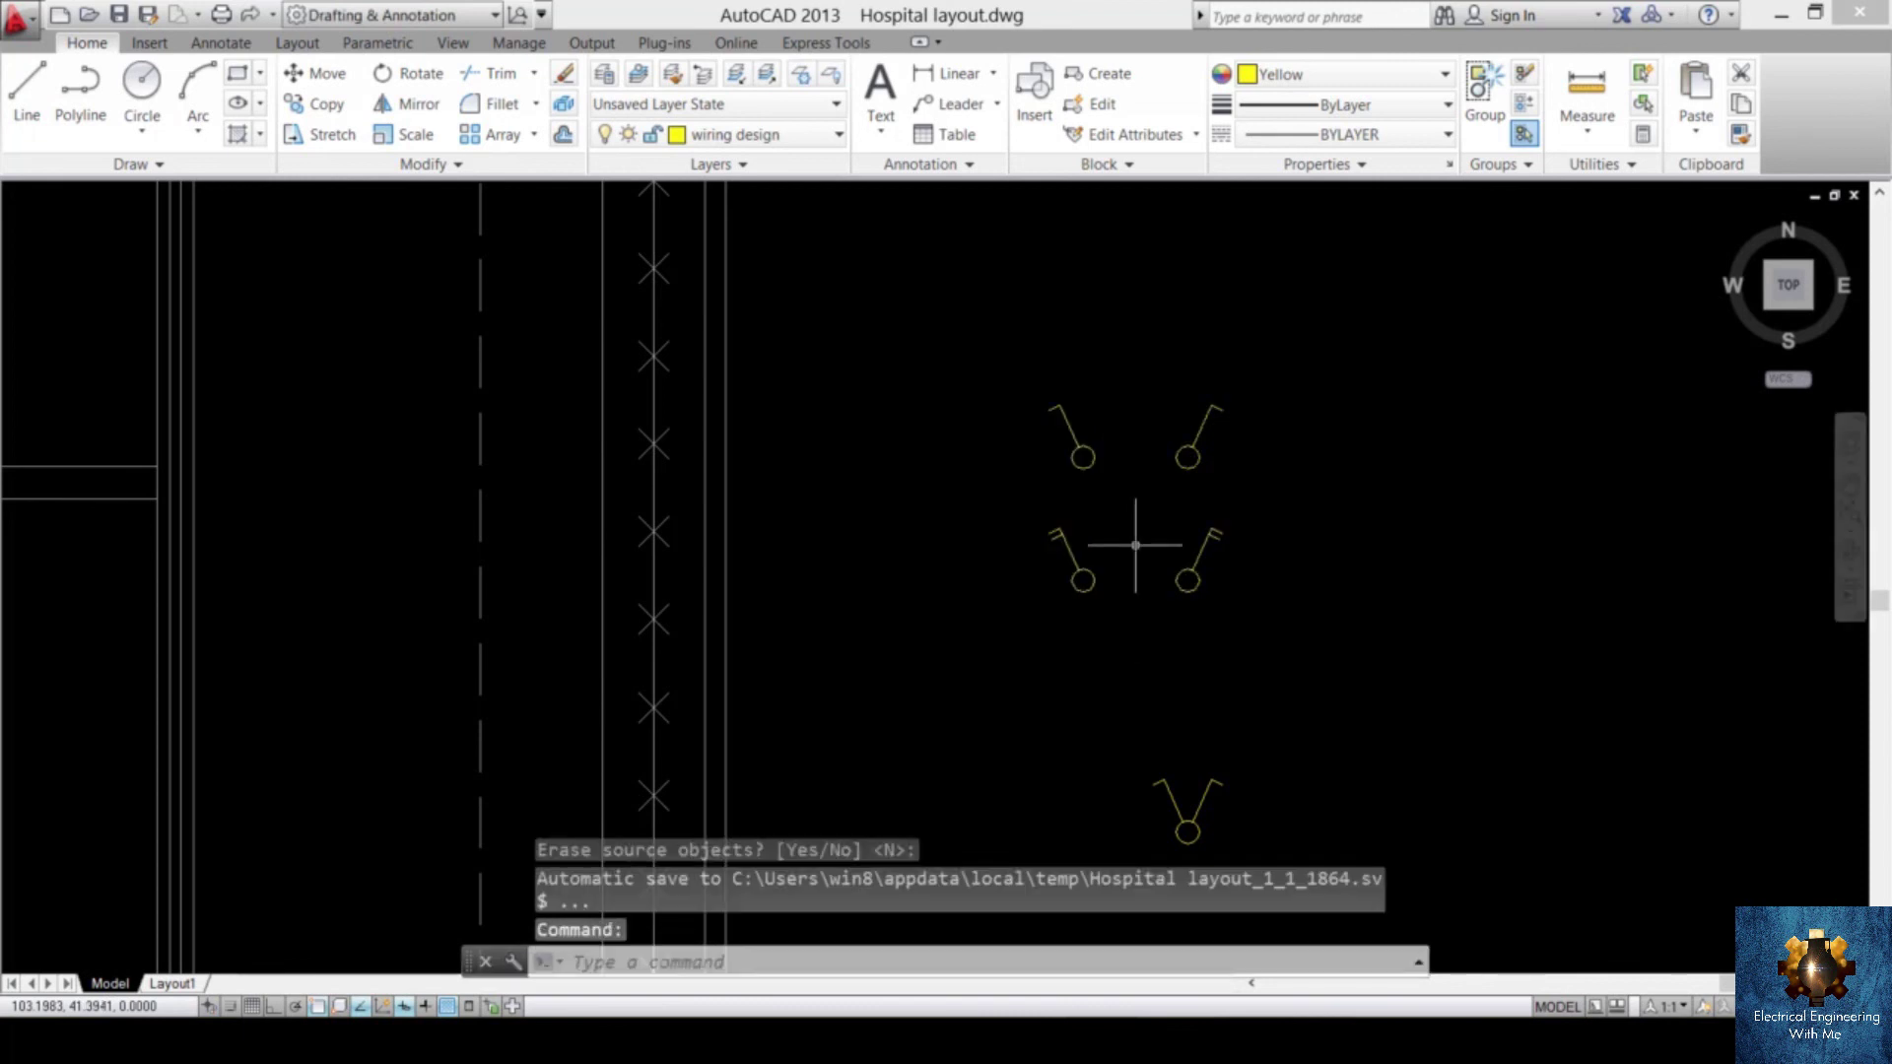
- Copy the mirrored double-tick switch by its circle's outer quadrant to the inner wall face beside the door of the S4-SM/LDP room
click(1128, 507)
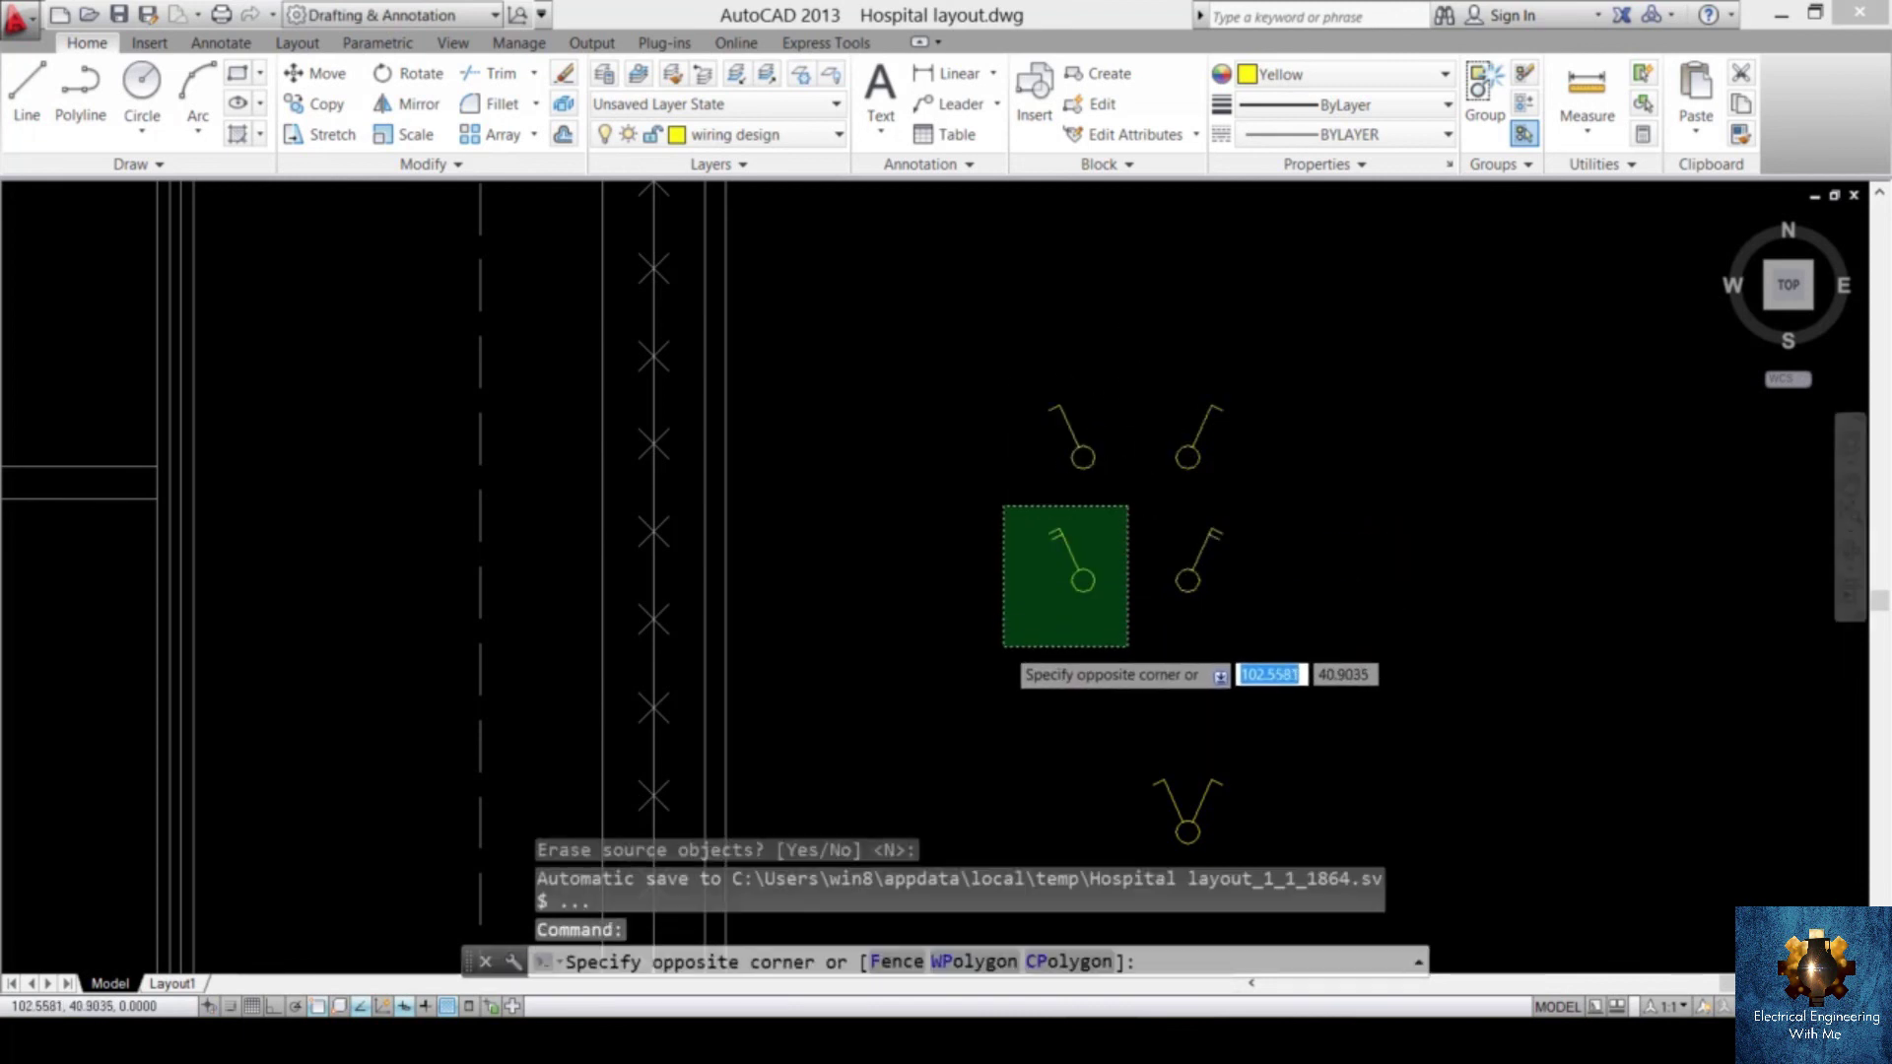
click(1004, 647)
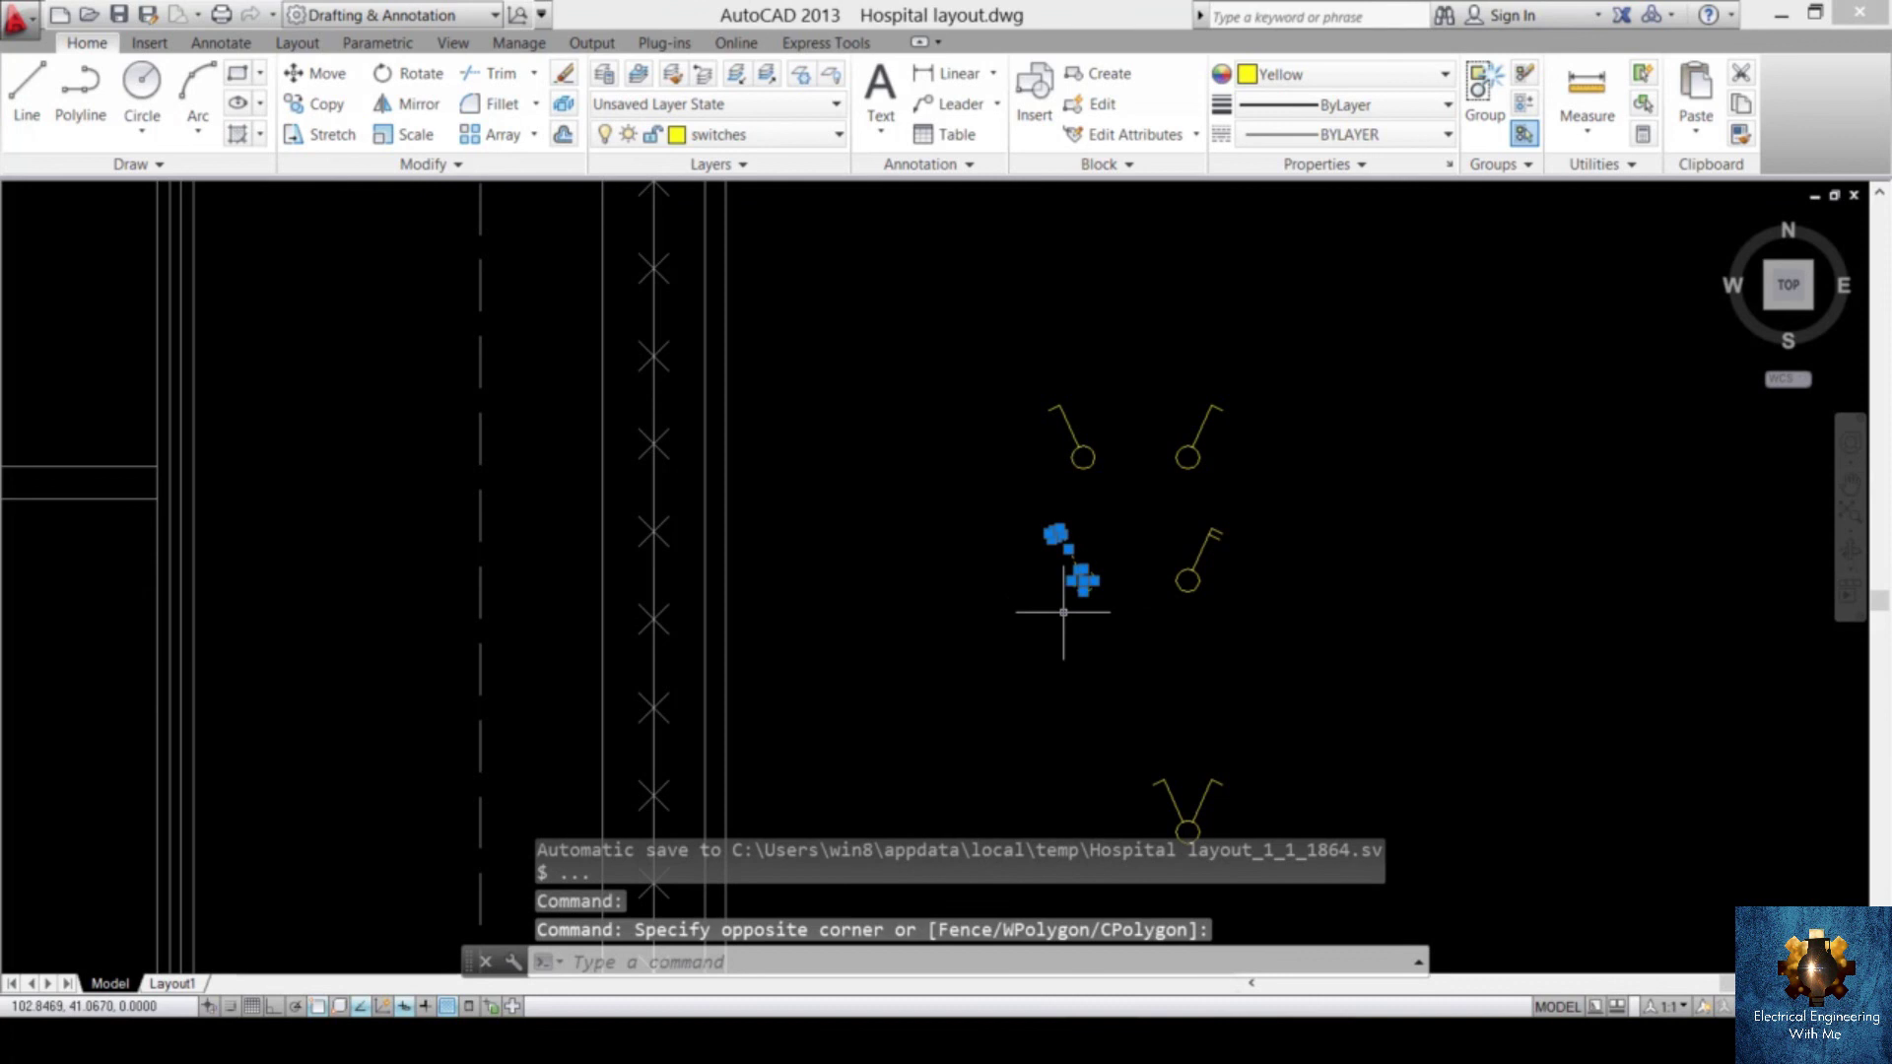
text(co)
key(Return)
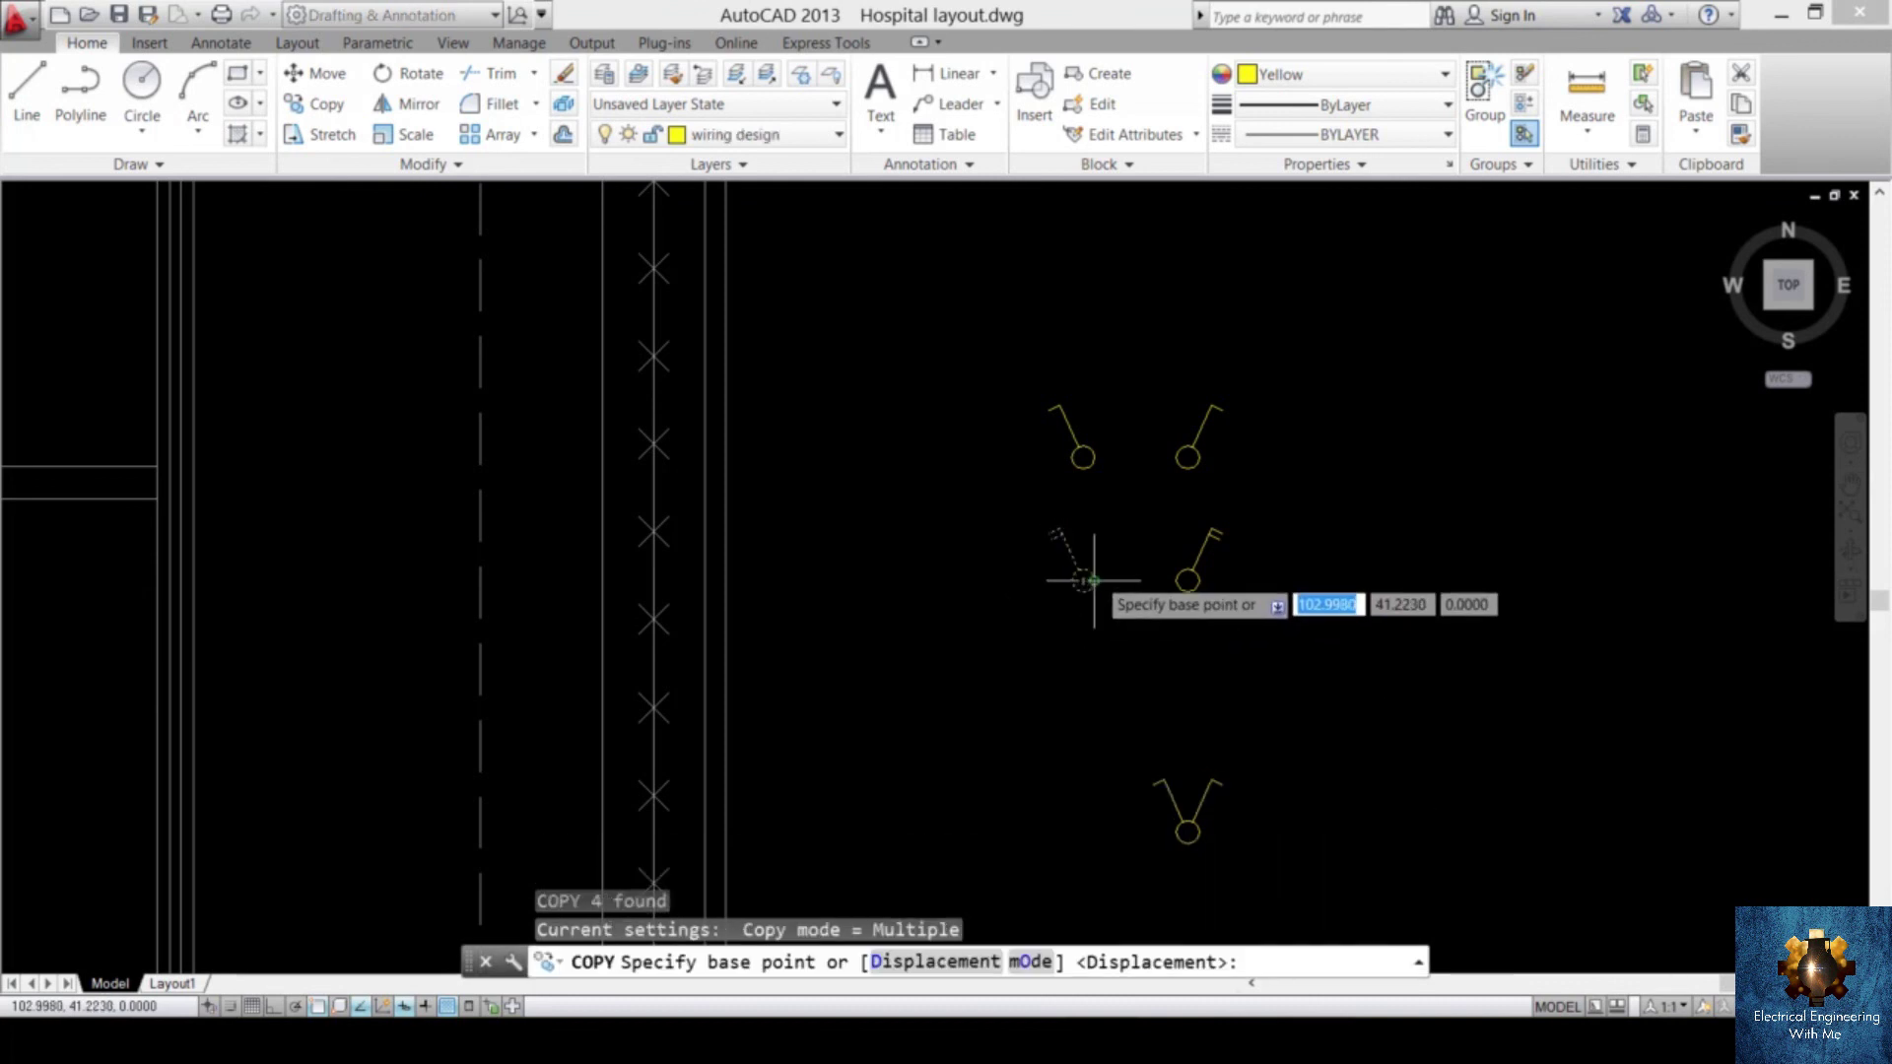
click(1090, 578)
scroll(1044, 647, down, 6)
scroll(1183, 621, up, 8)
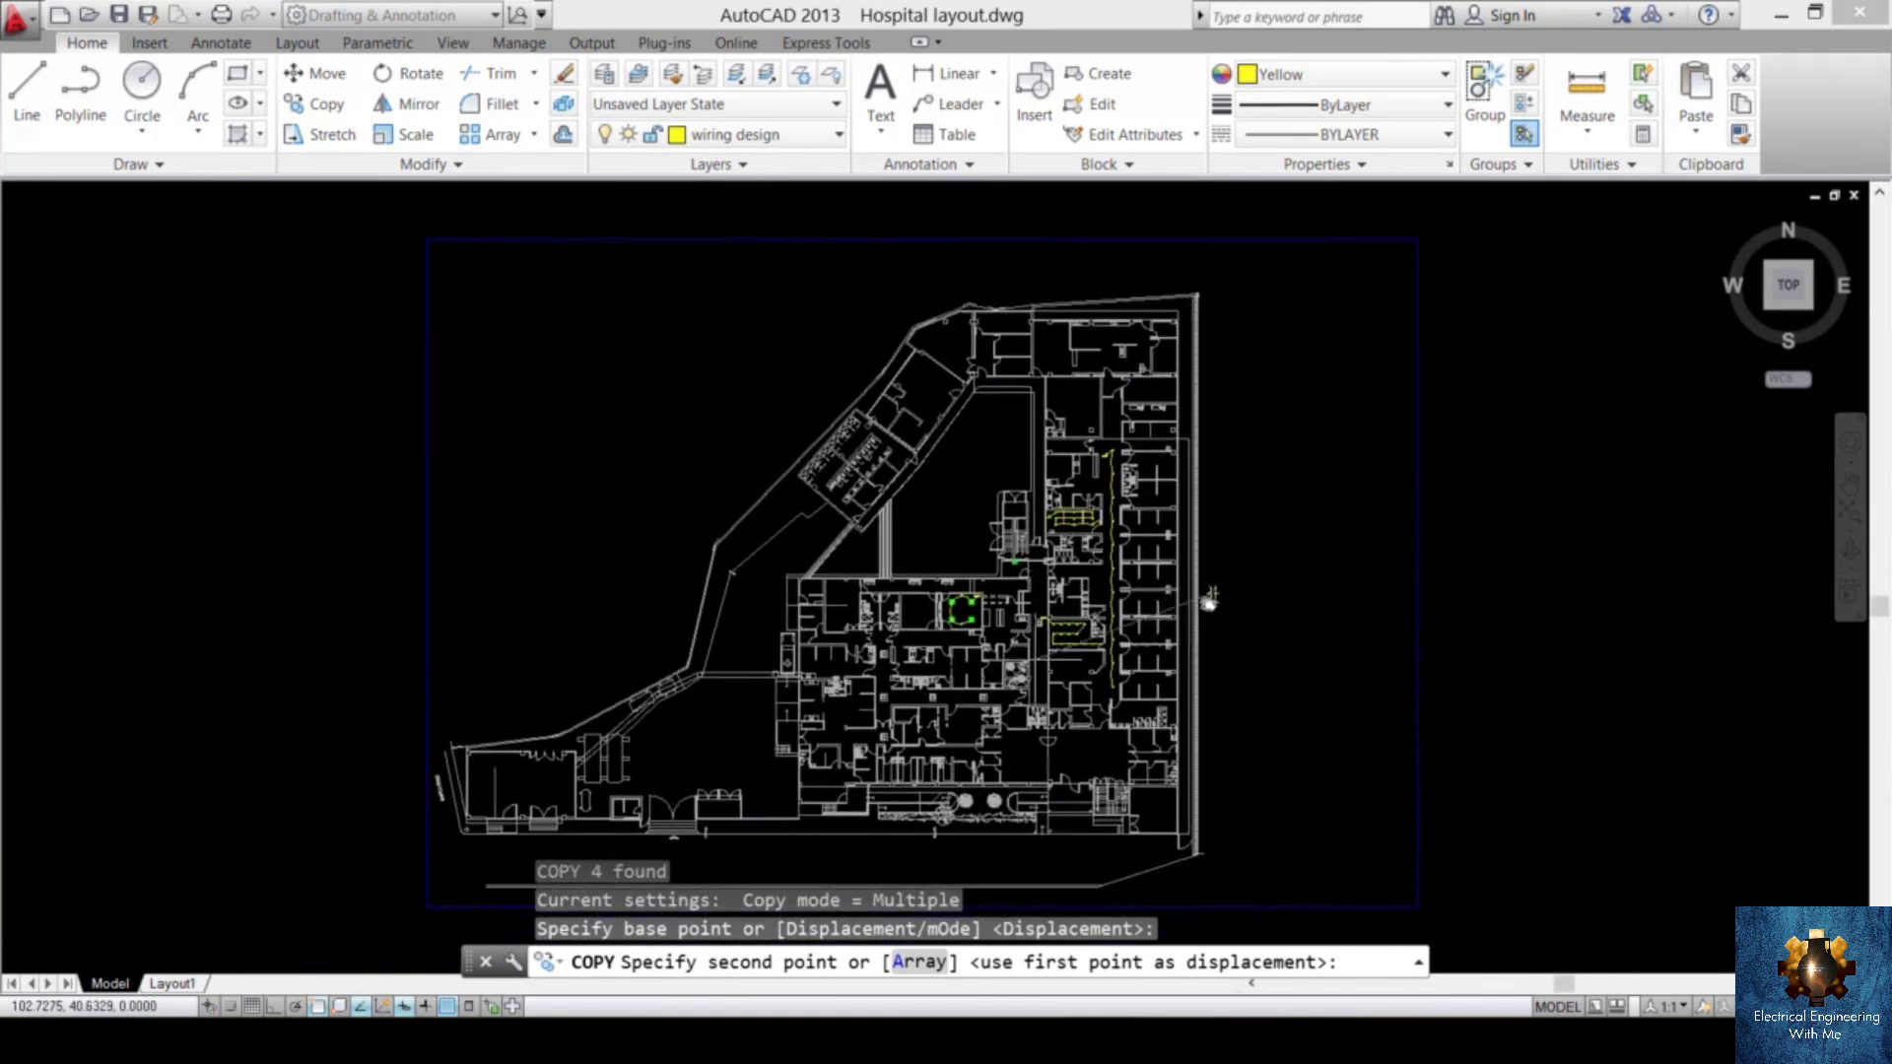
scroll(1187, 717, up, 8)
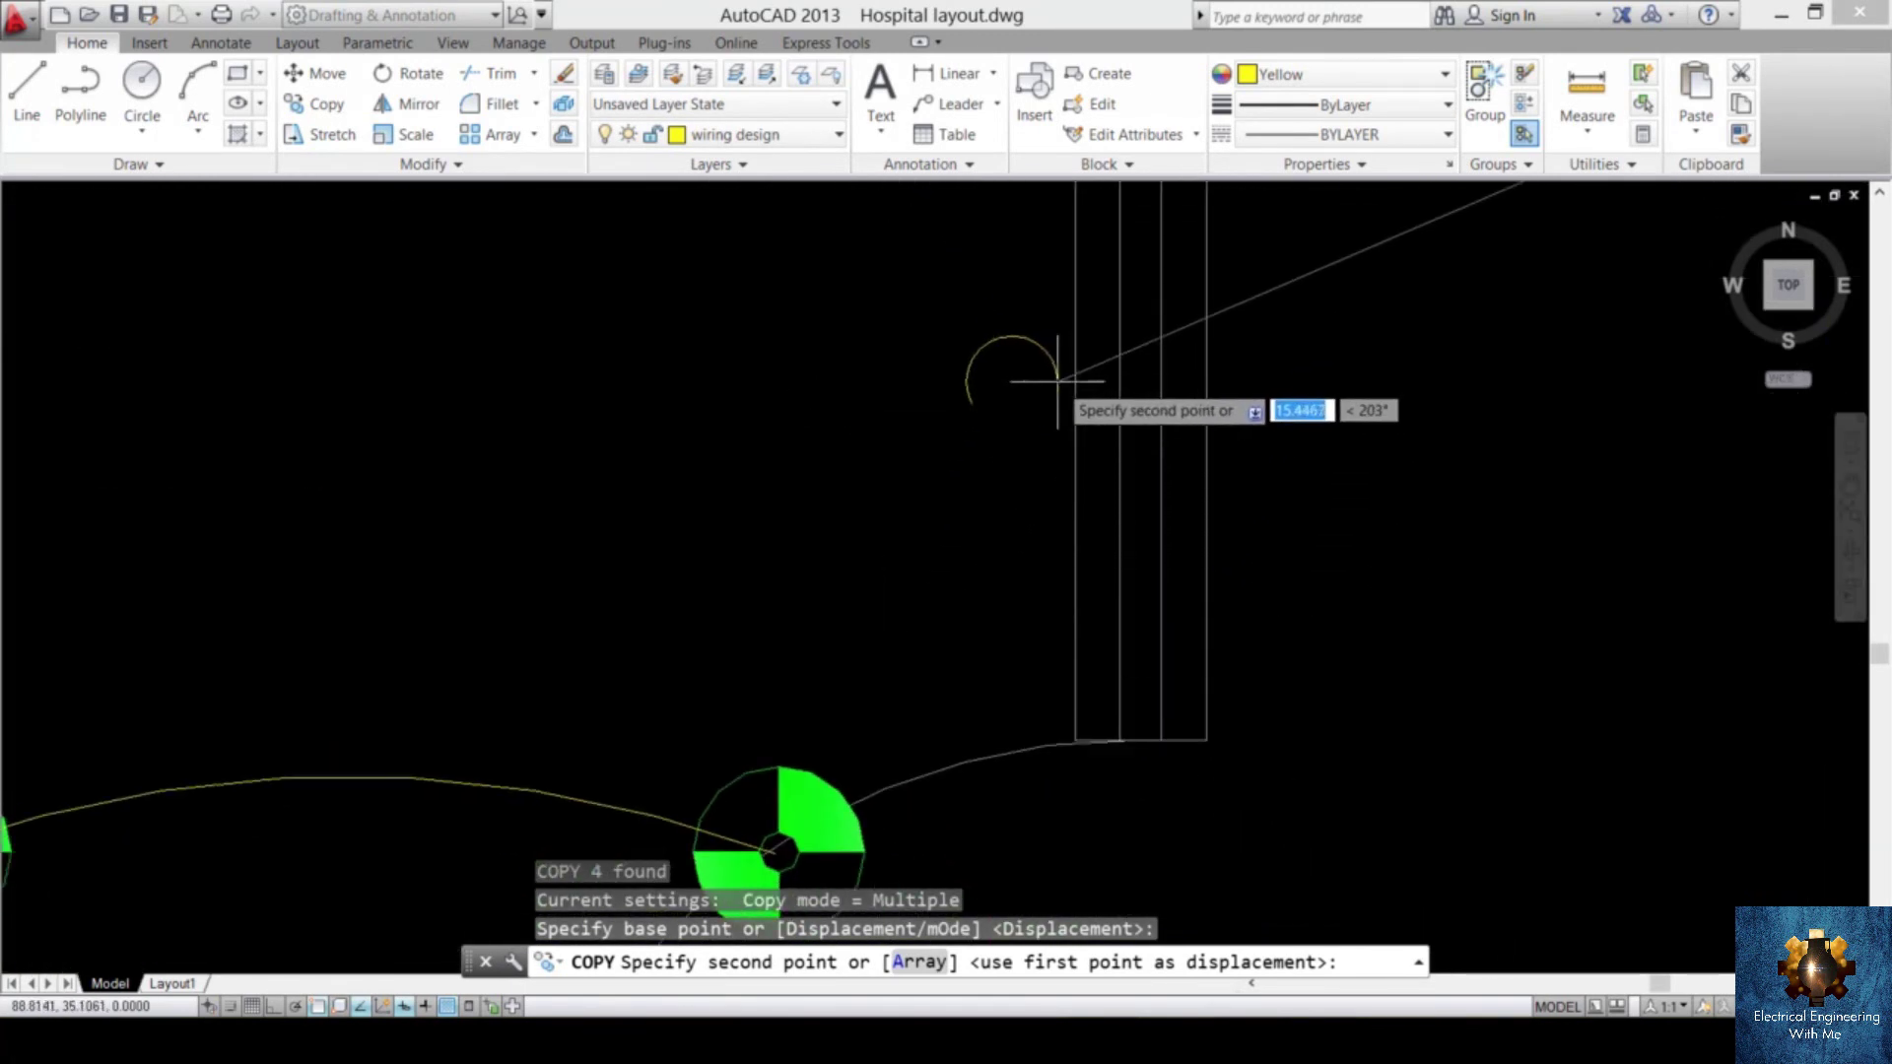
click(1014, 399)
scroll(874, 469, down, 5)
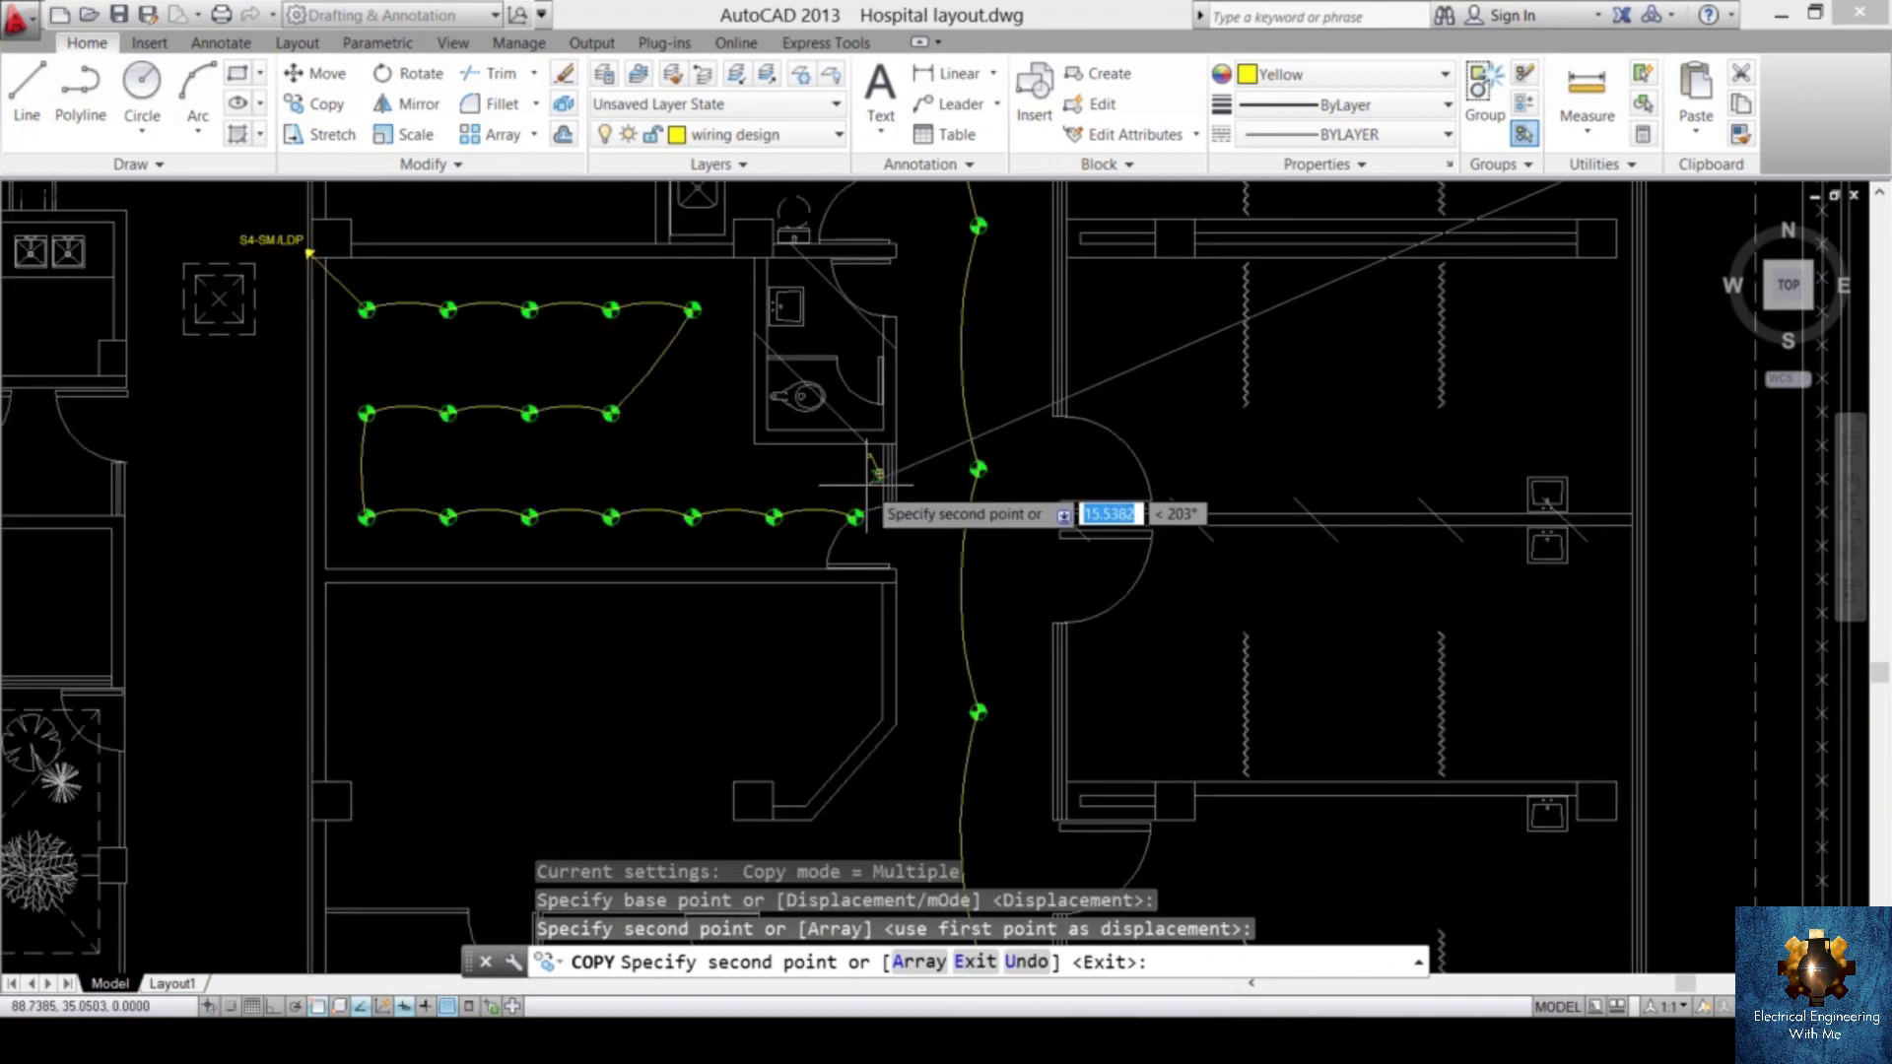
scroll(972, 549, up, 2)
key(Escape)
- Place a vertical linear dimension of about 0.31 from the wall corner at the door up along the inner wall face
scroll(866, 646, up, 6)
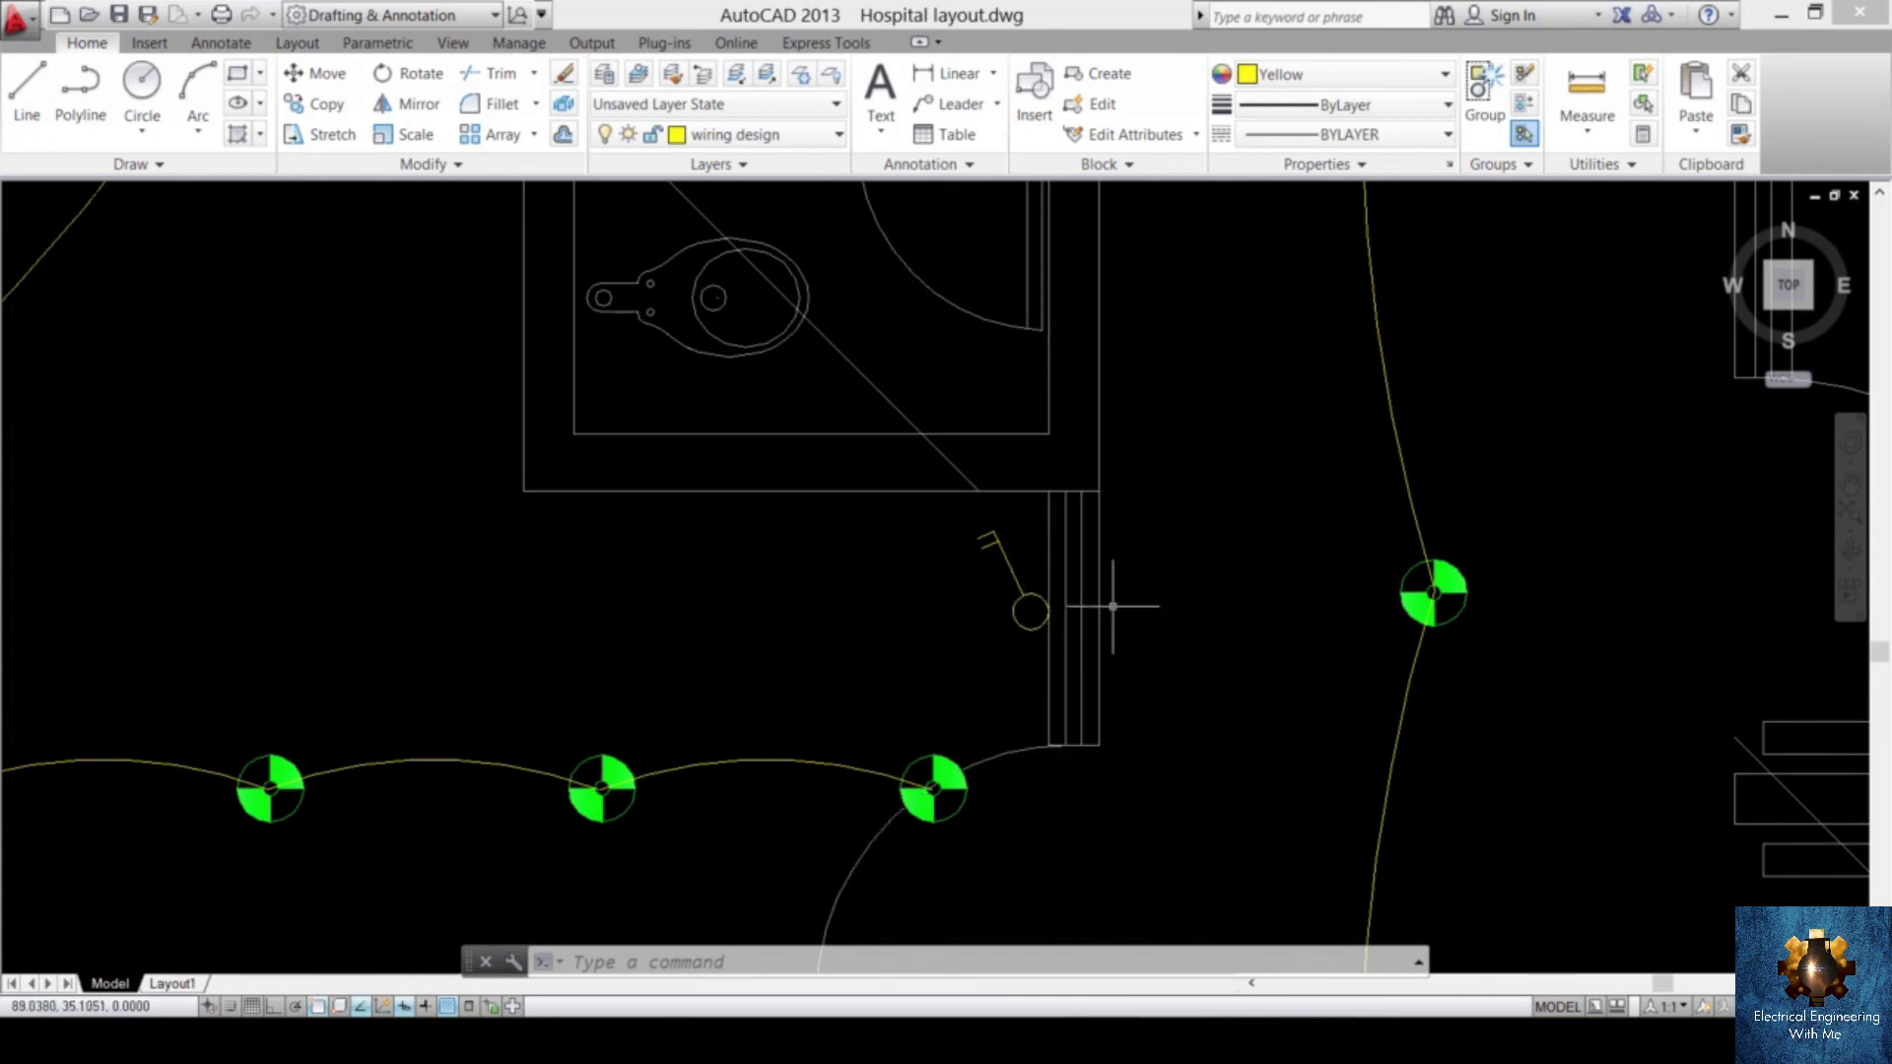
click(952, 72)
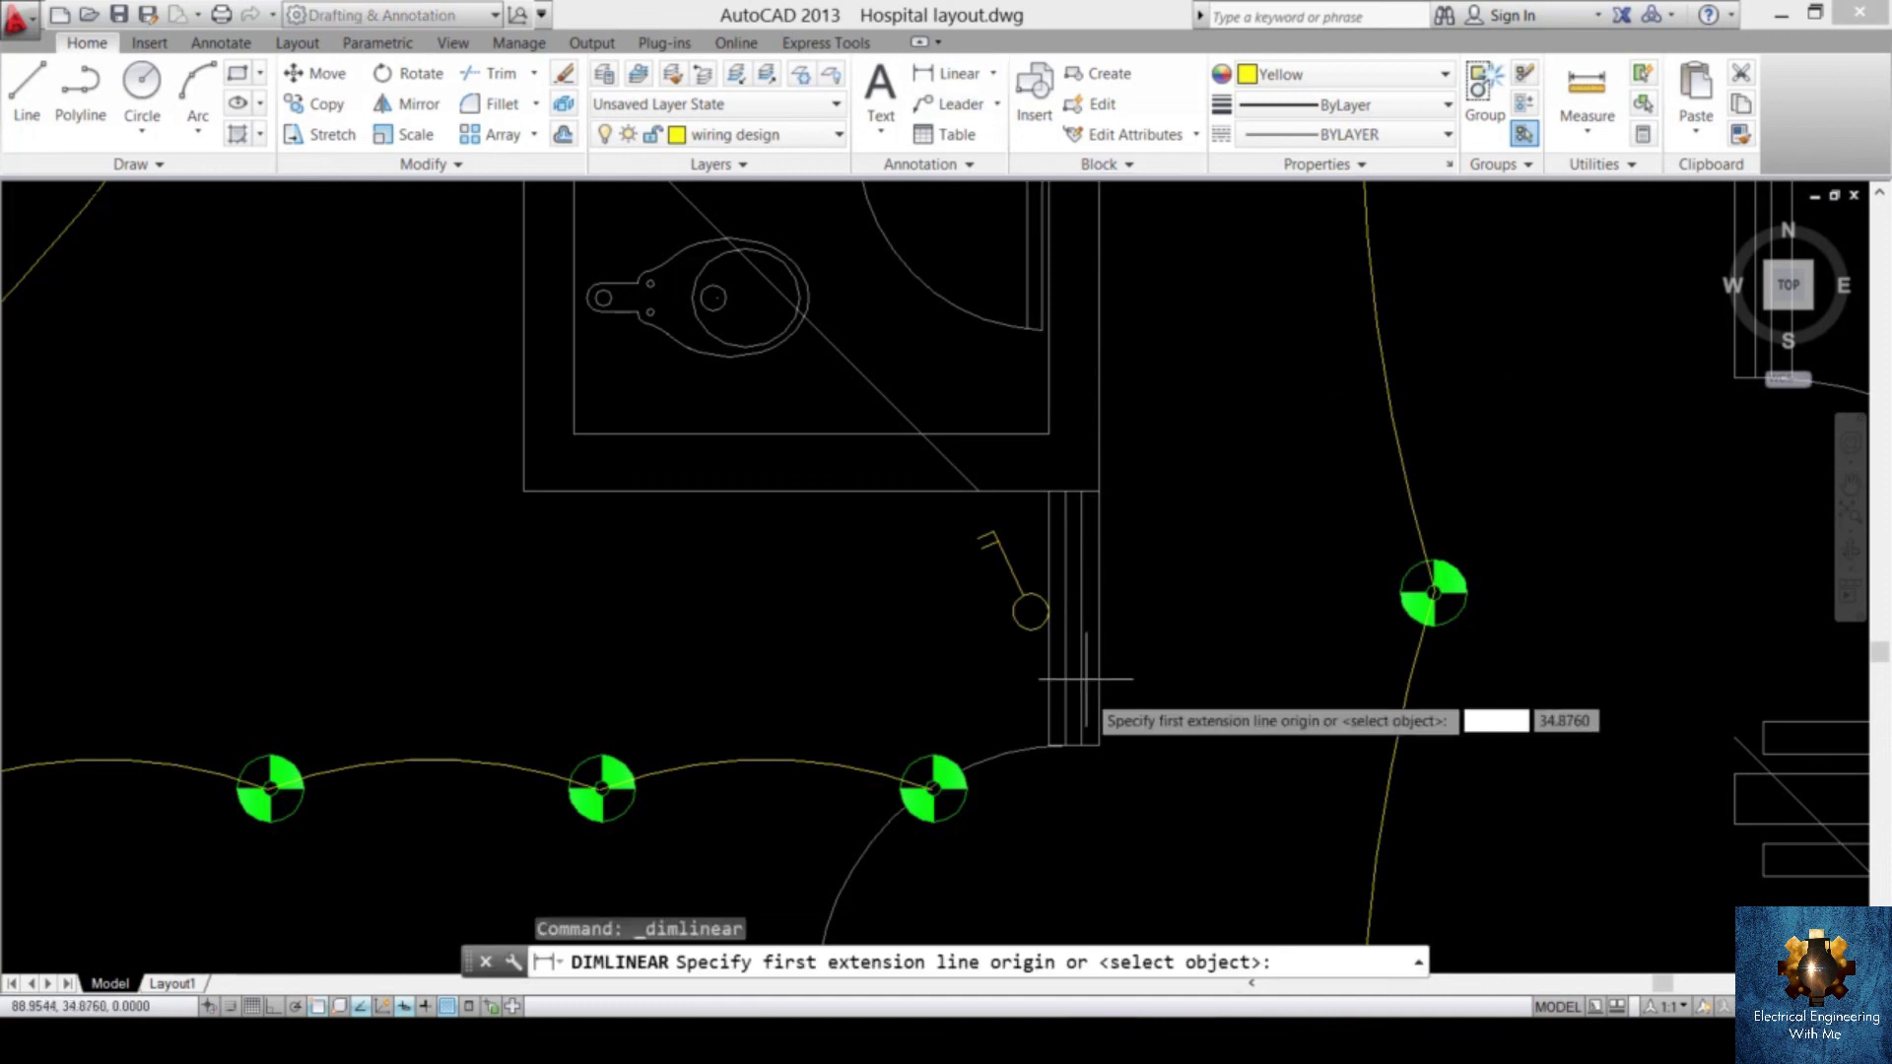
click(1051, 678)
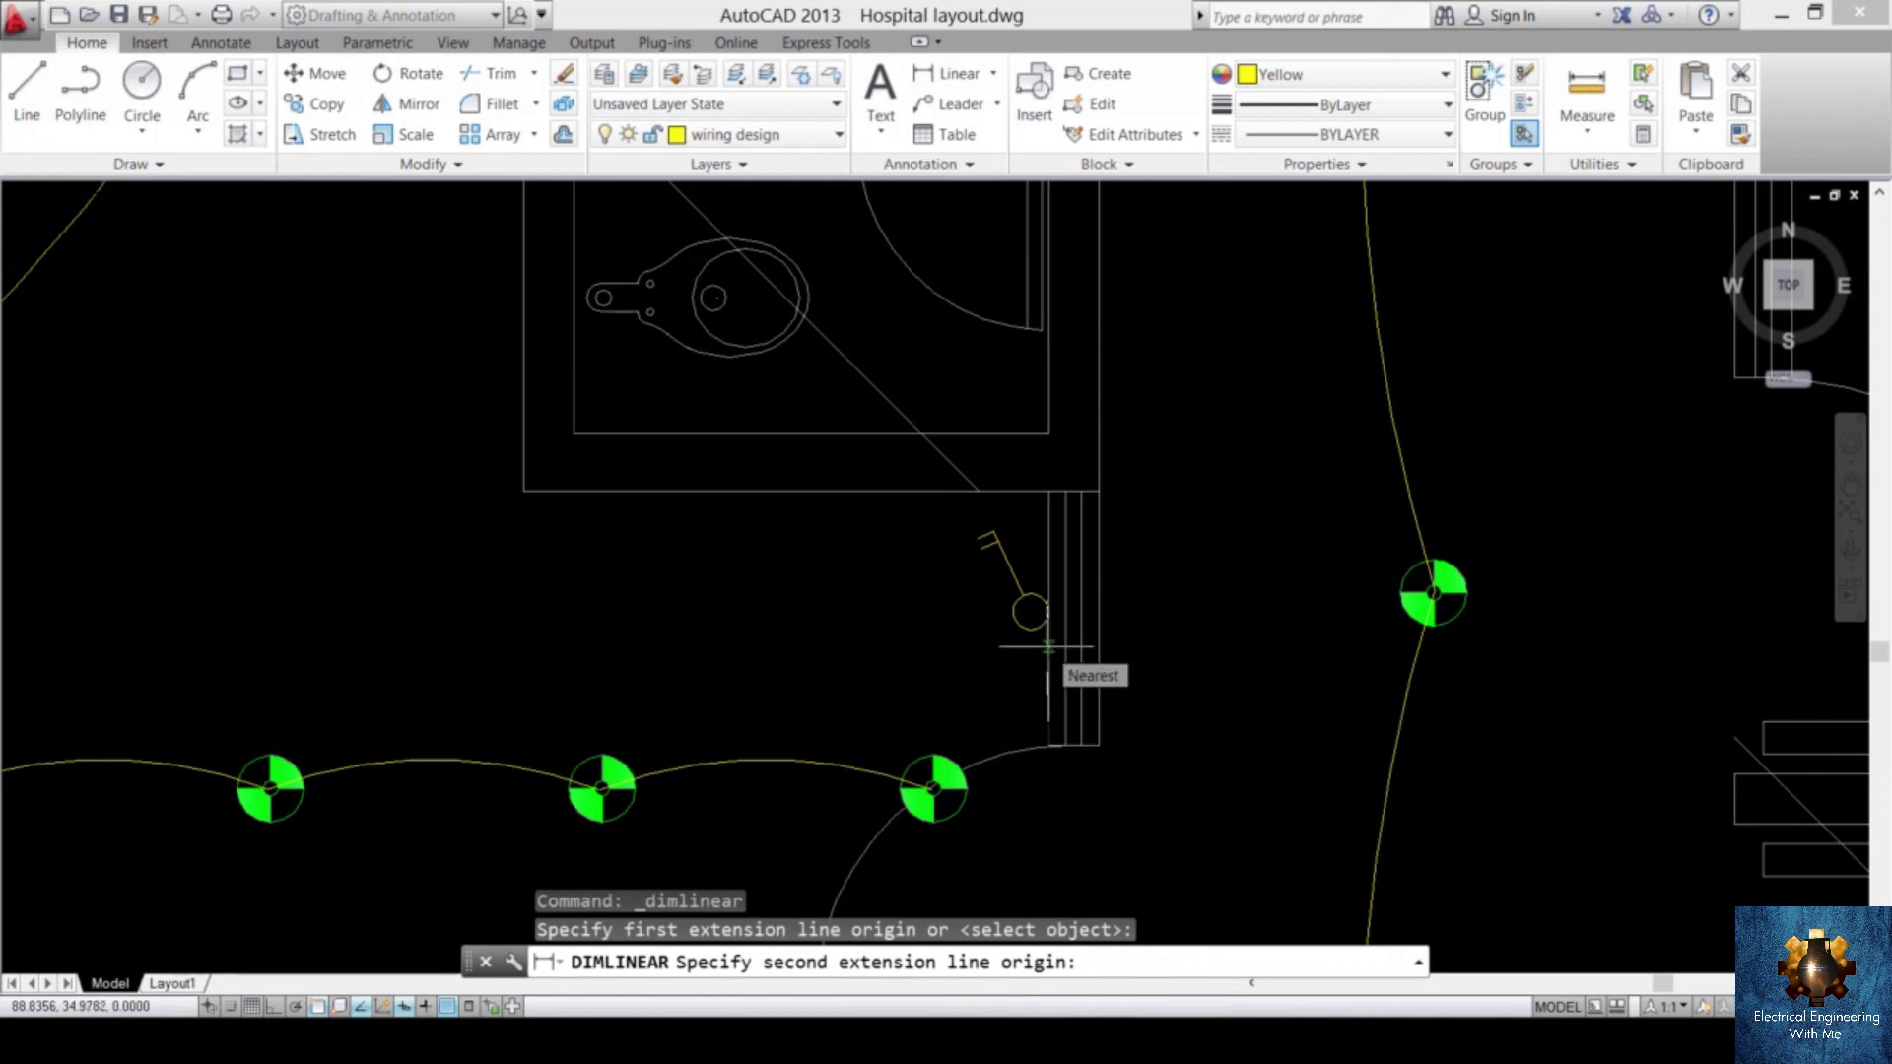
click(997, 648)
click(997, 667)
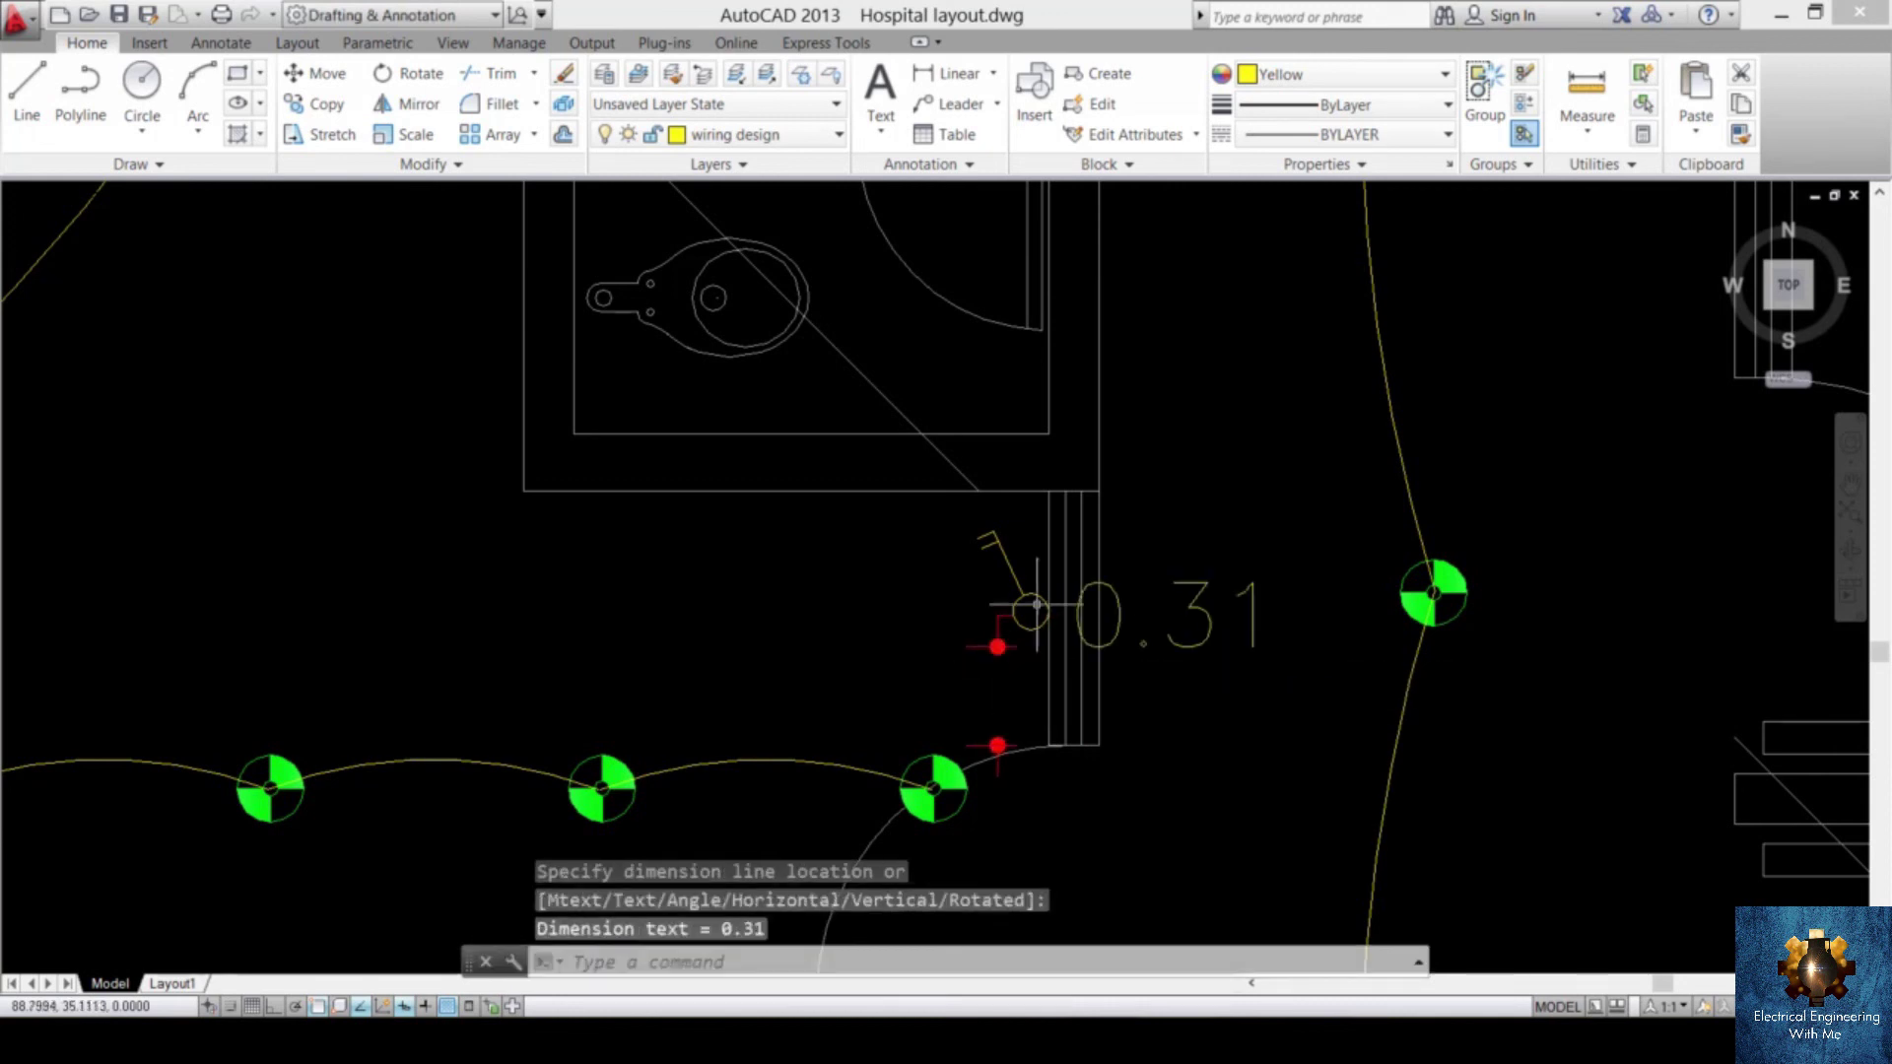
- Move the double-tick switch down along the inner wall face so its circle's outer quadrant meets the upper end of the 0.31 dimension
click(955, 520)
click(1075, 639)
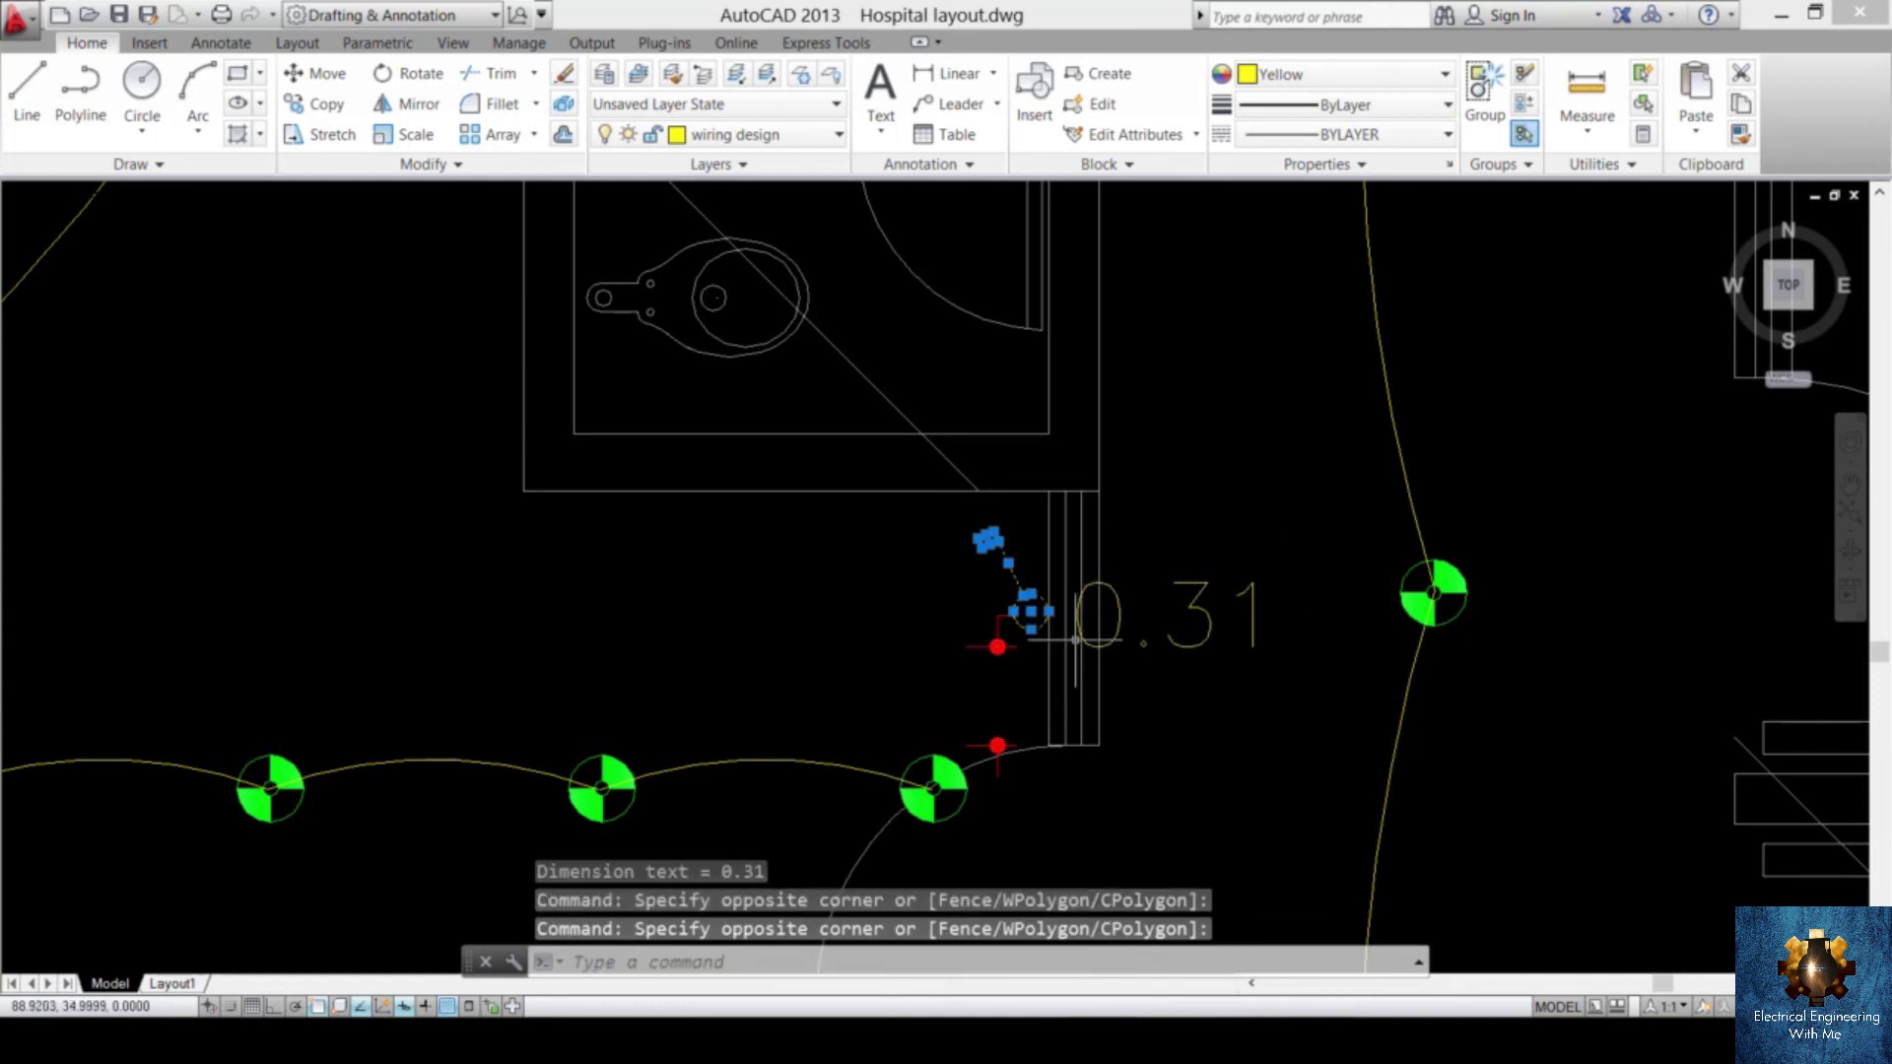
text(m)
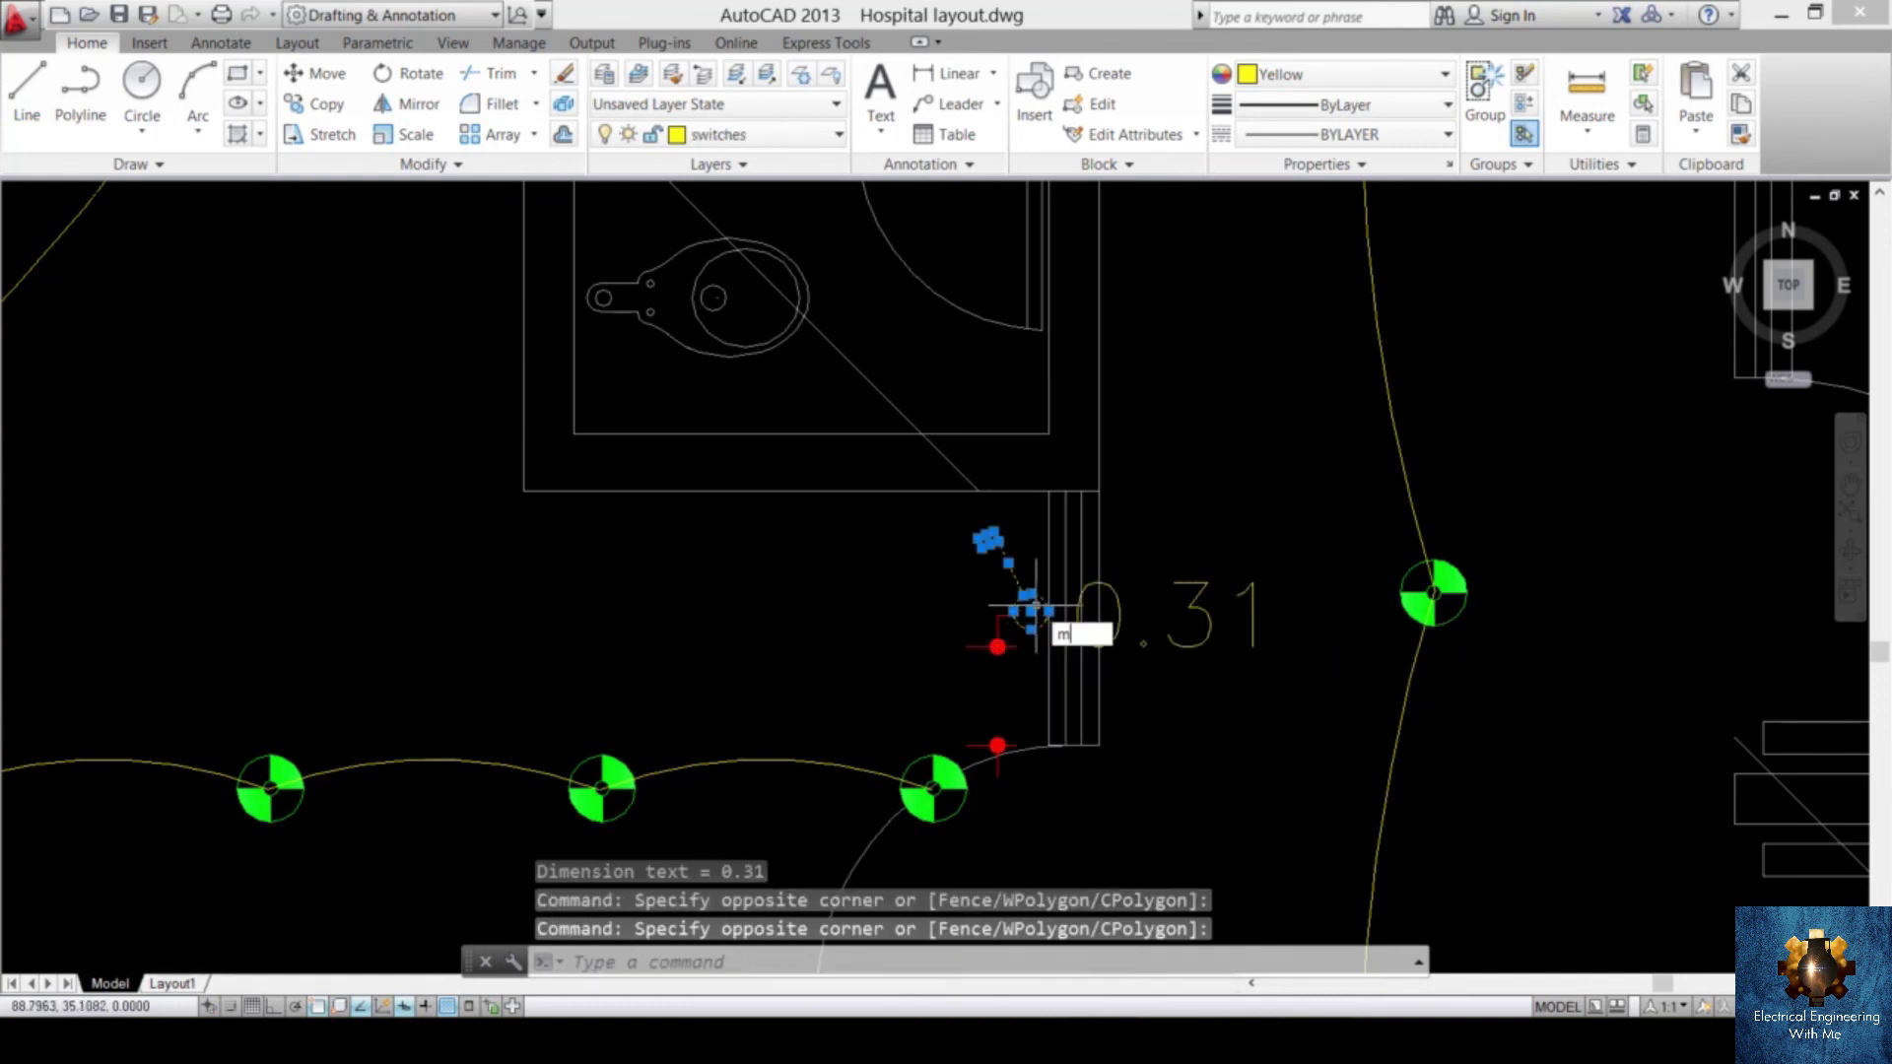
key(Return)
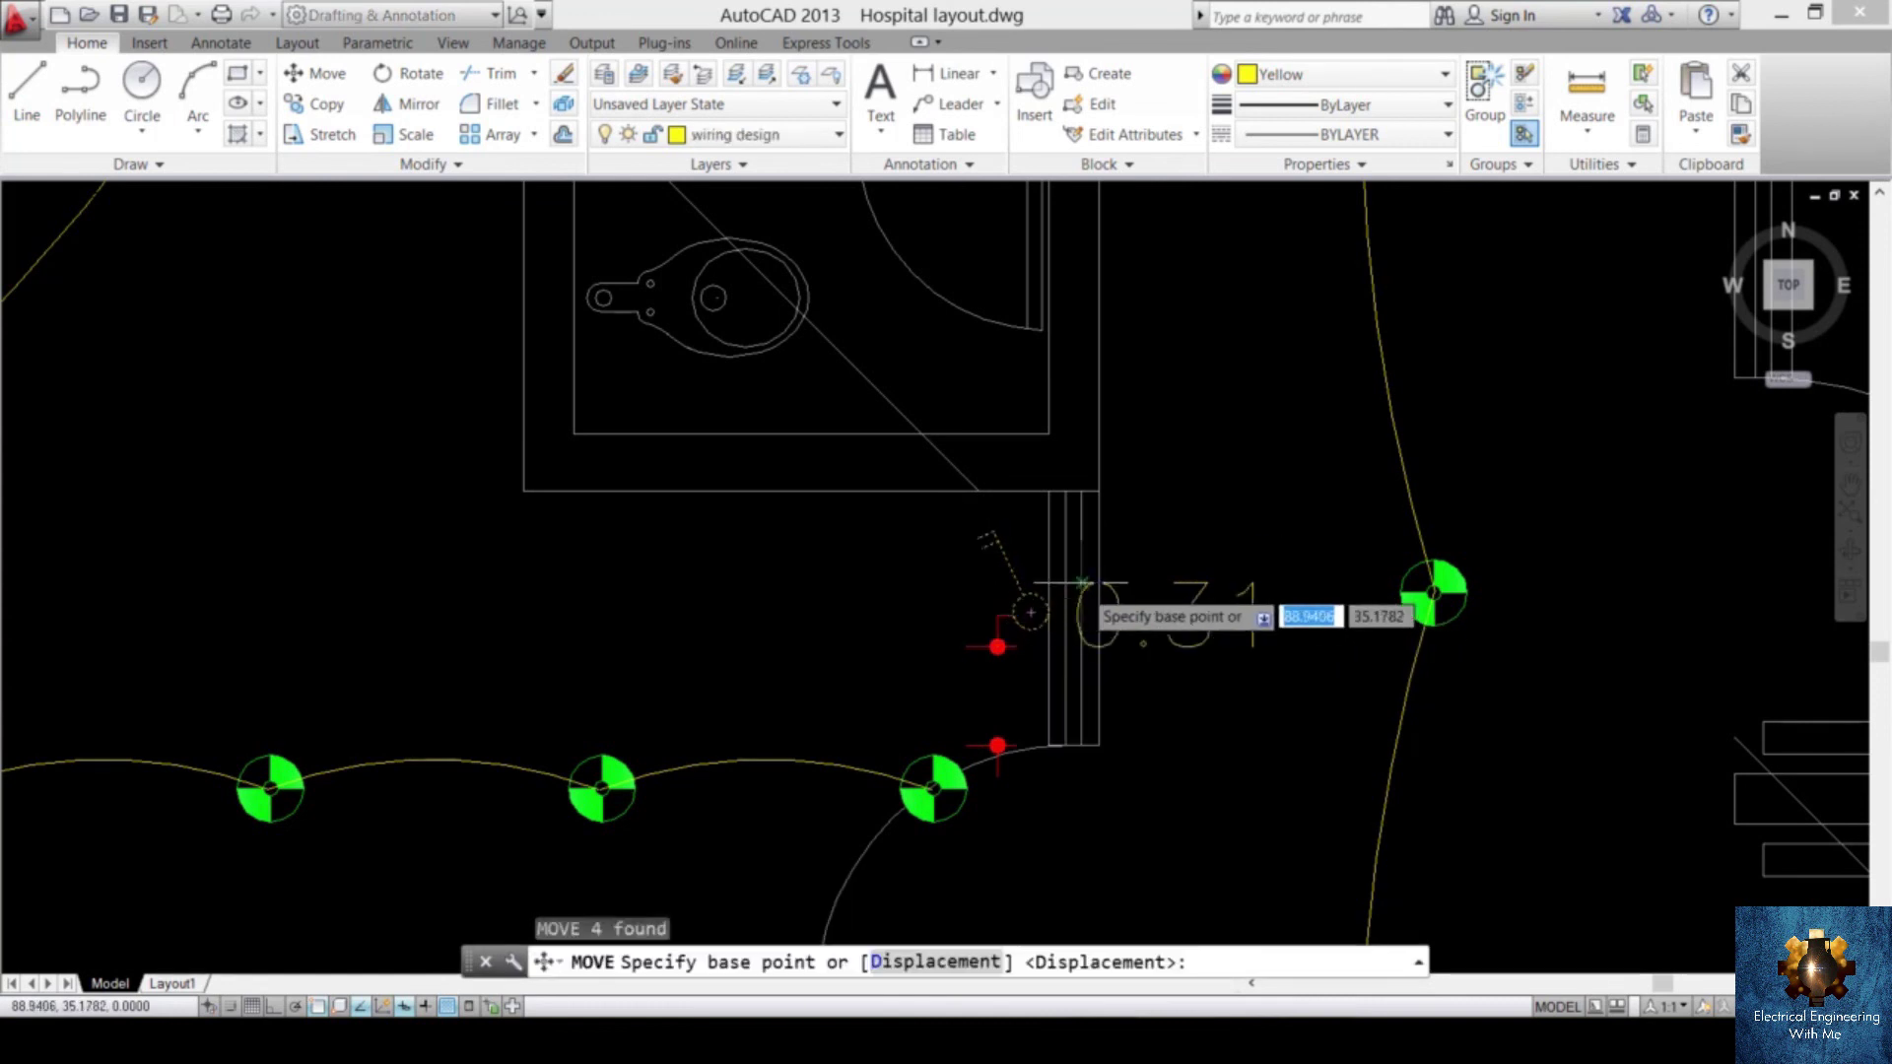
click(1030, 612)
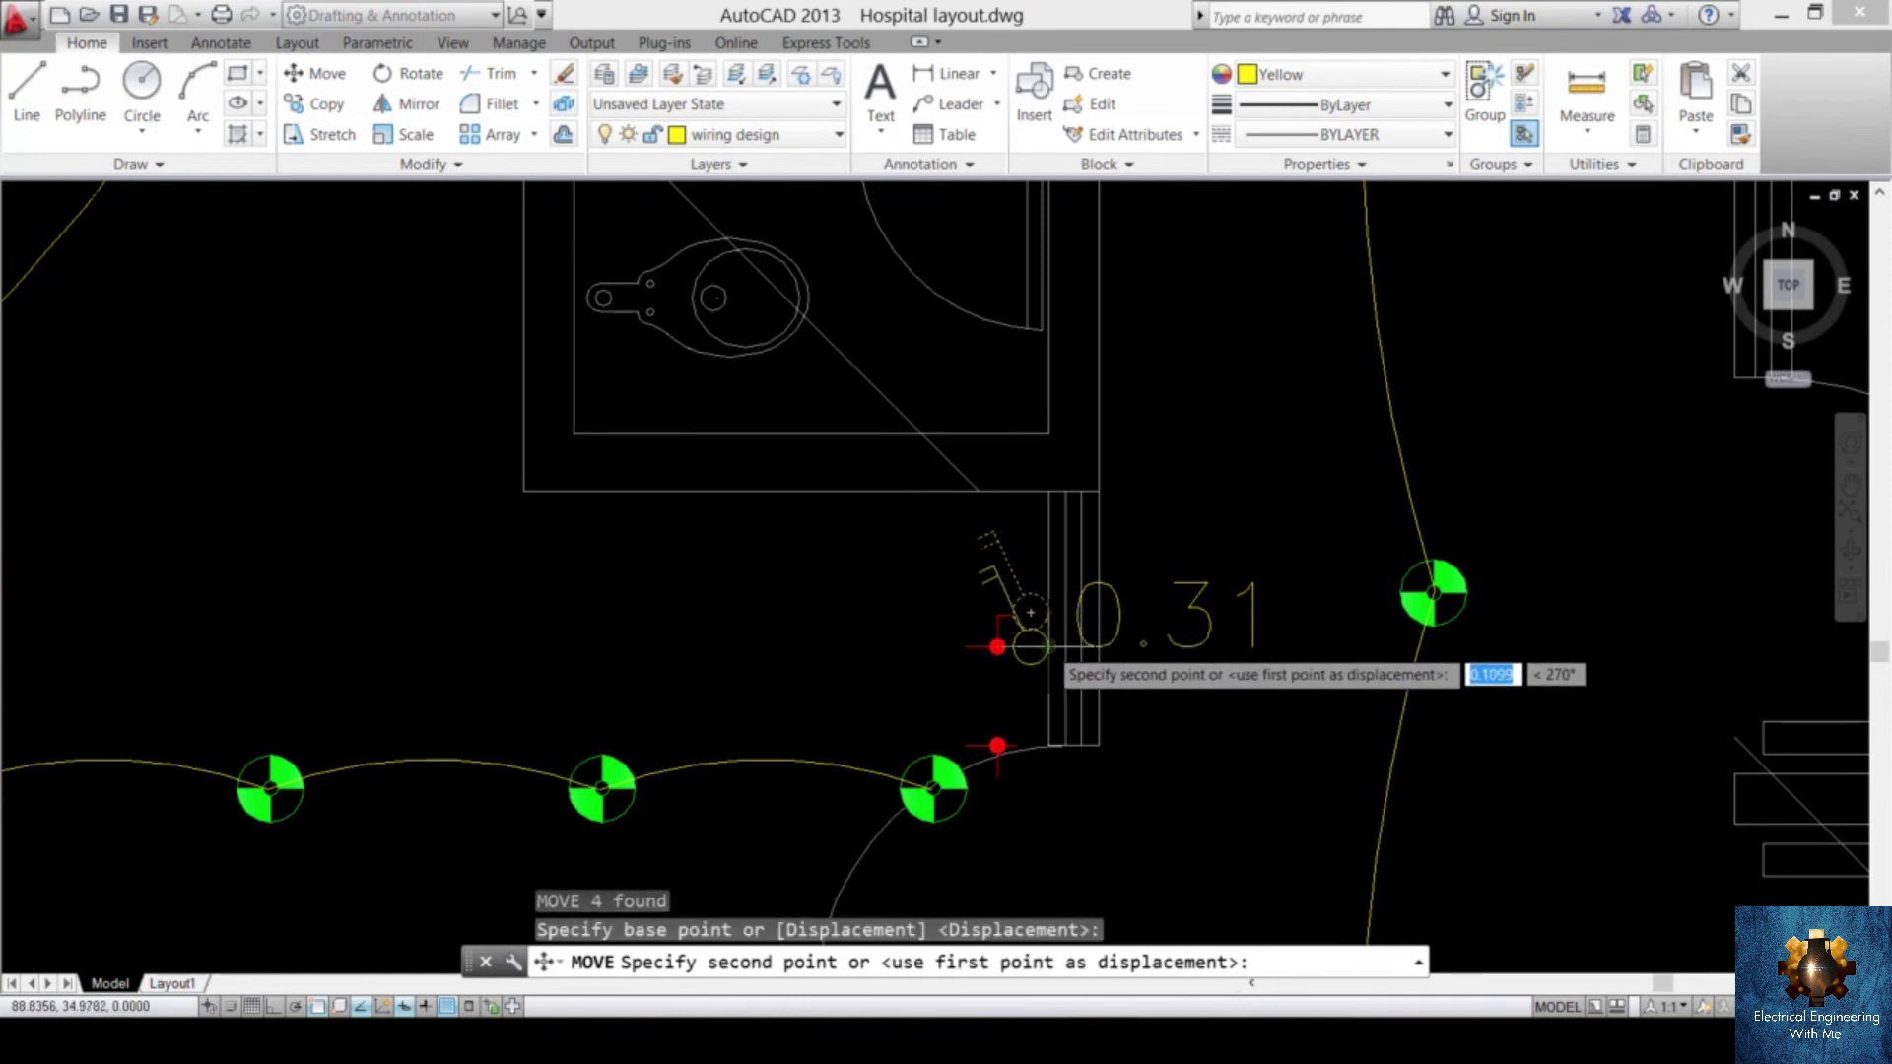
click(1069, 639)
- Erase the 0.31 dimension beside the door of the S4-SM/LDP room
click(1326, 507)
click(1155, 713)
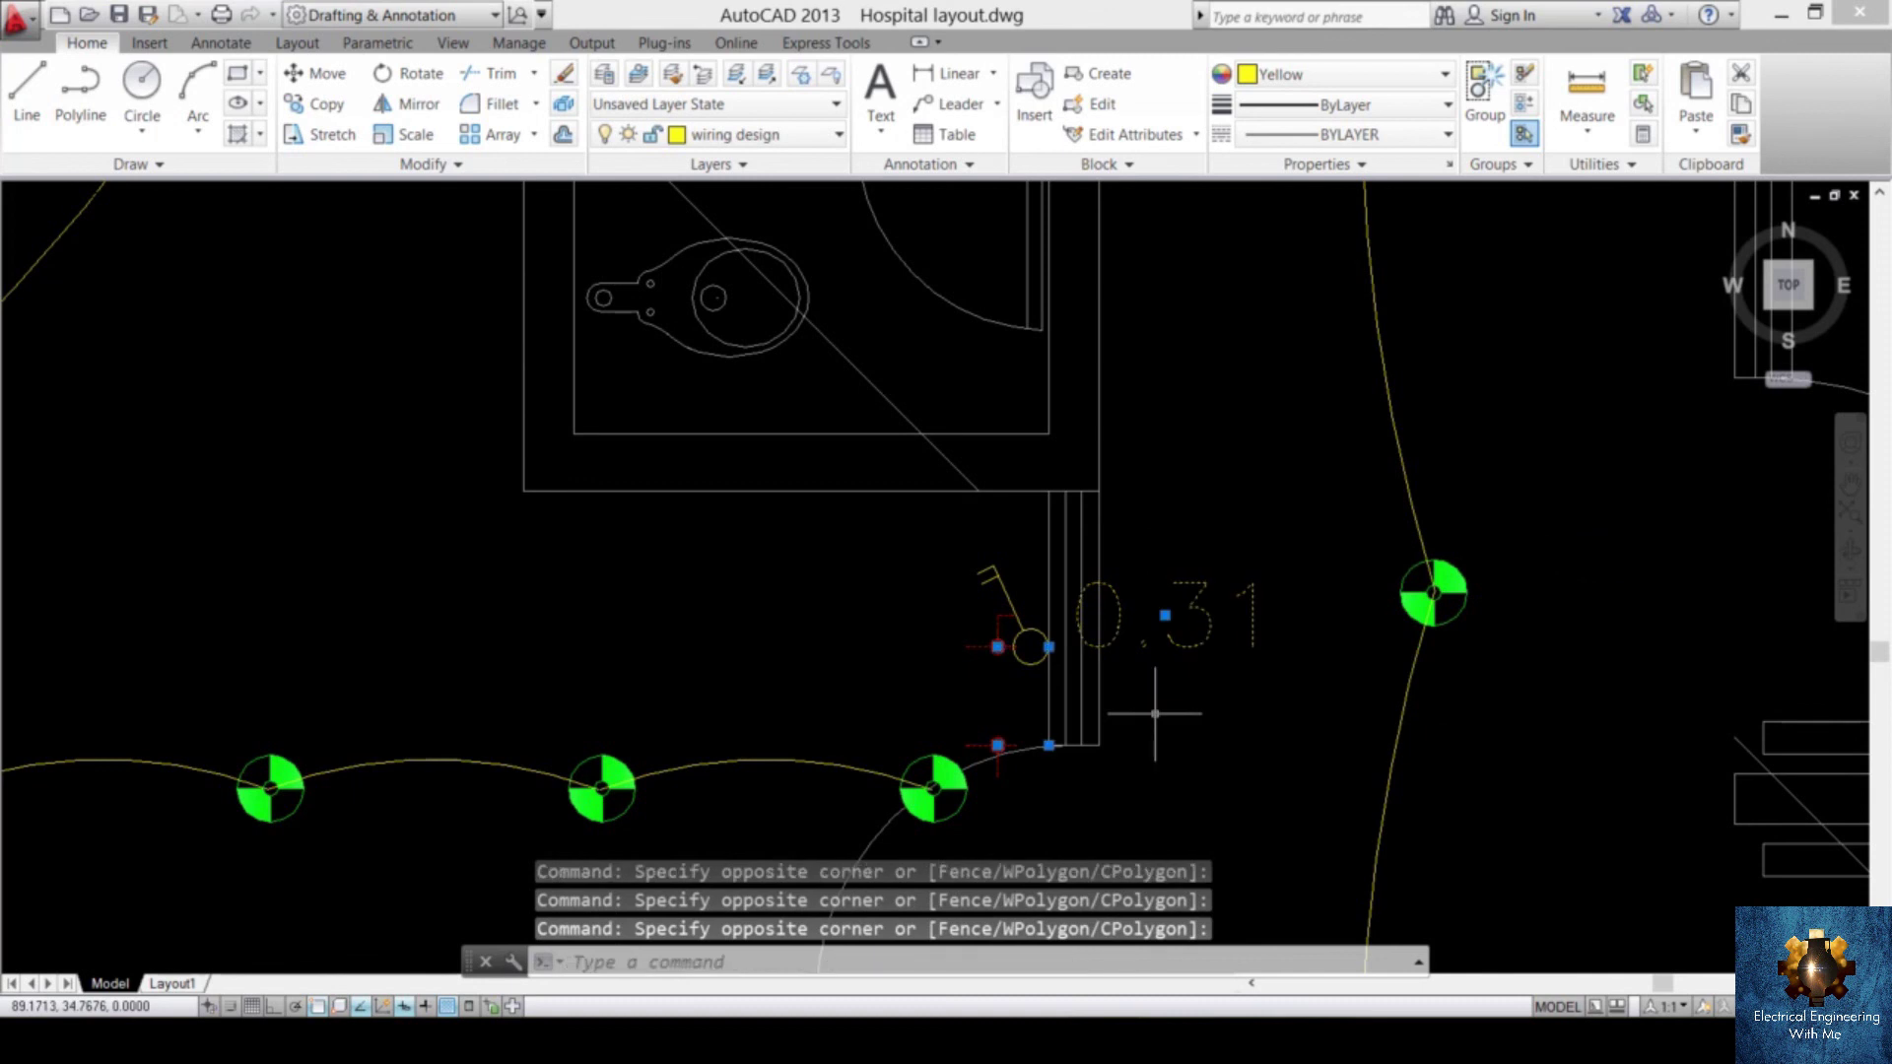
key(Delete)
- Examine the double-tick switch symbol beside the door and its two ticks up close and against the room's lights
scroll(1153, 602, down, 4)
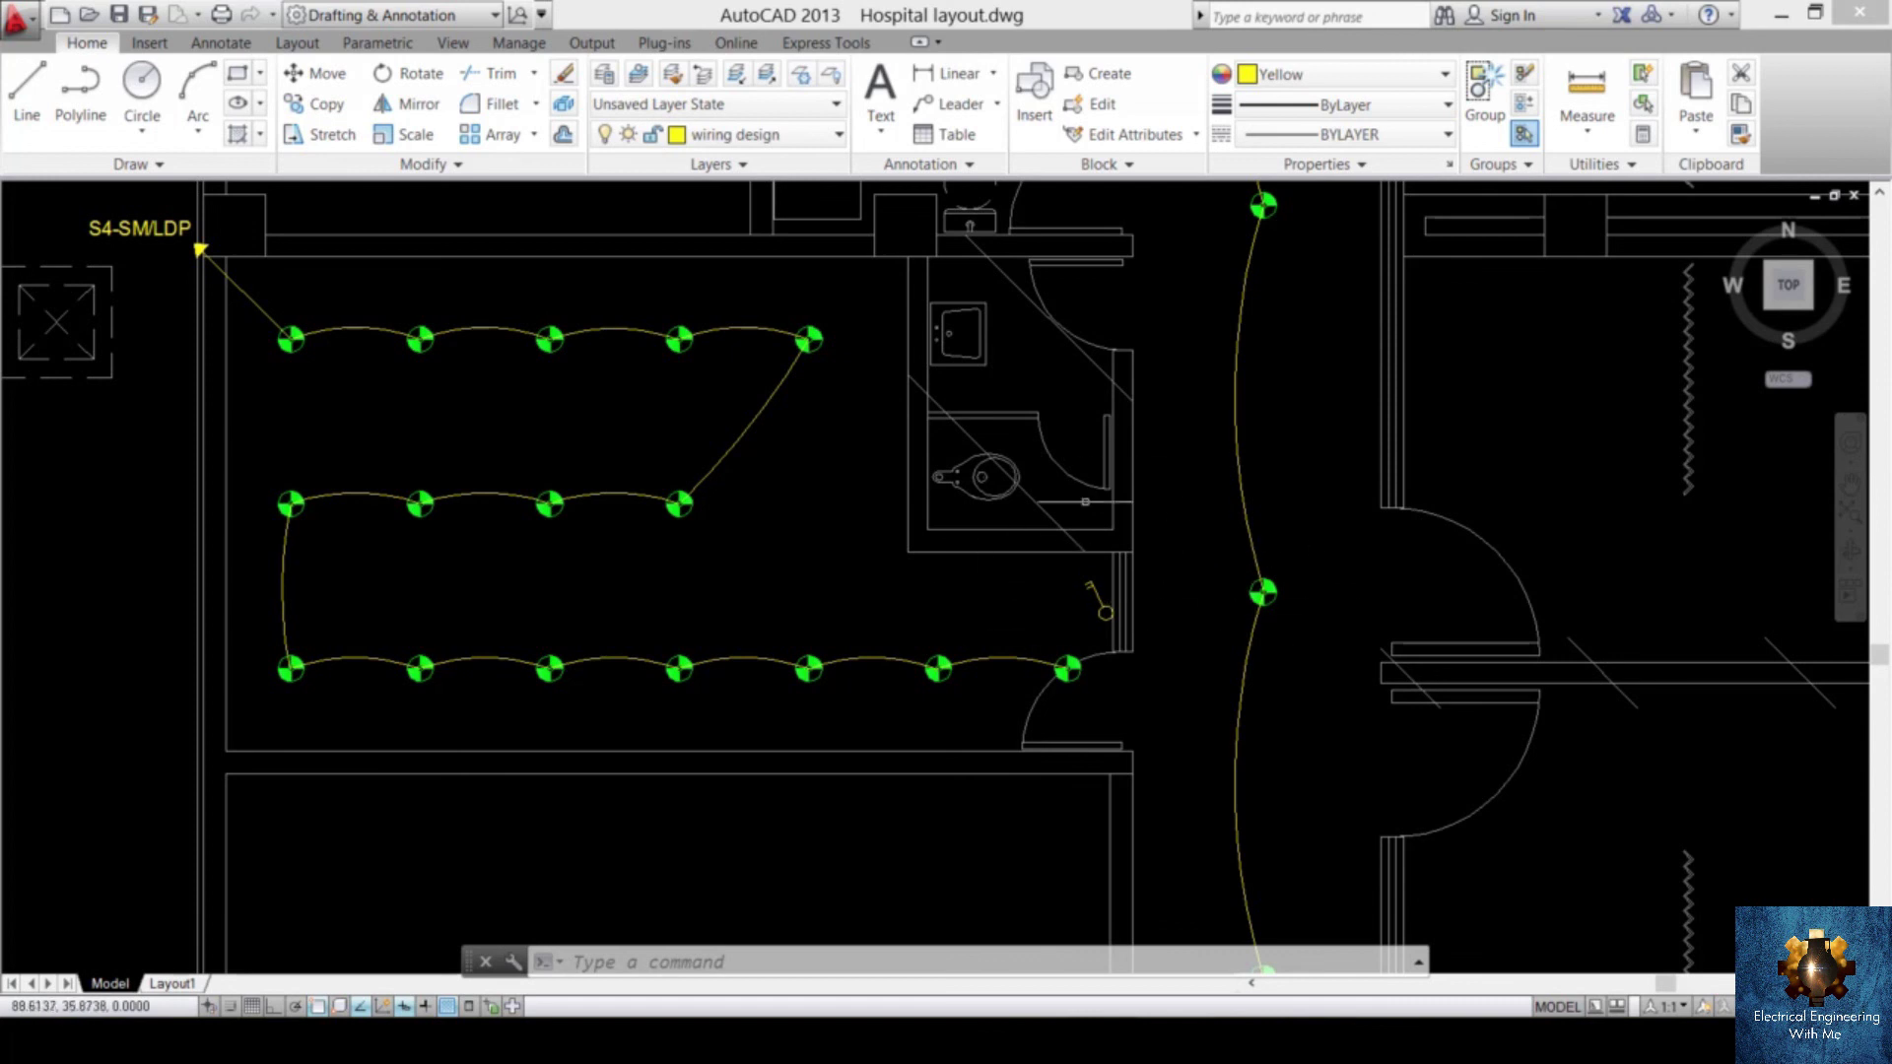
scroll(1092, 594, up, 10)
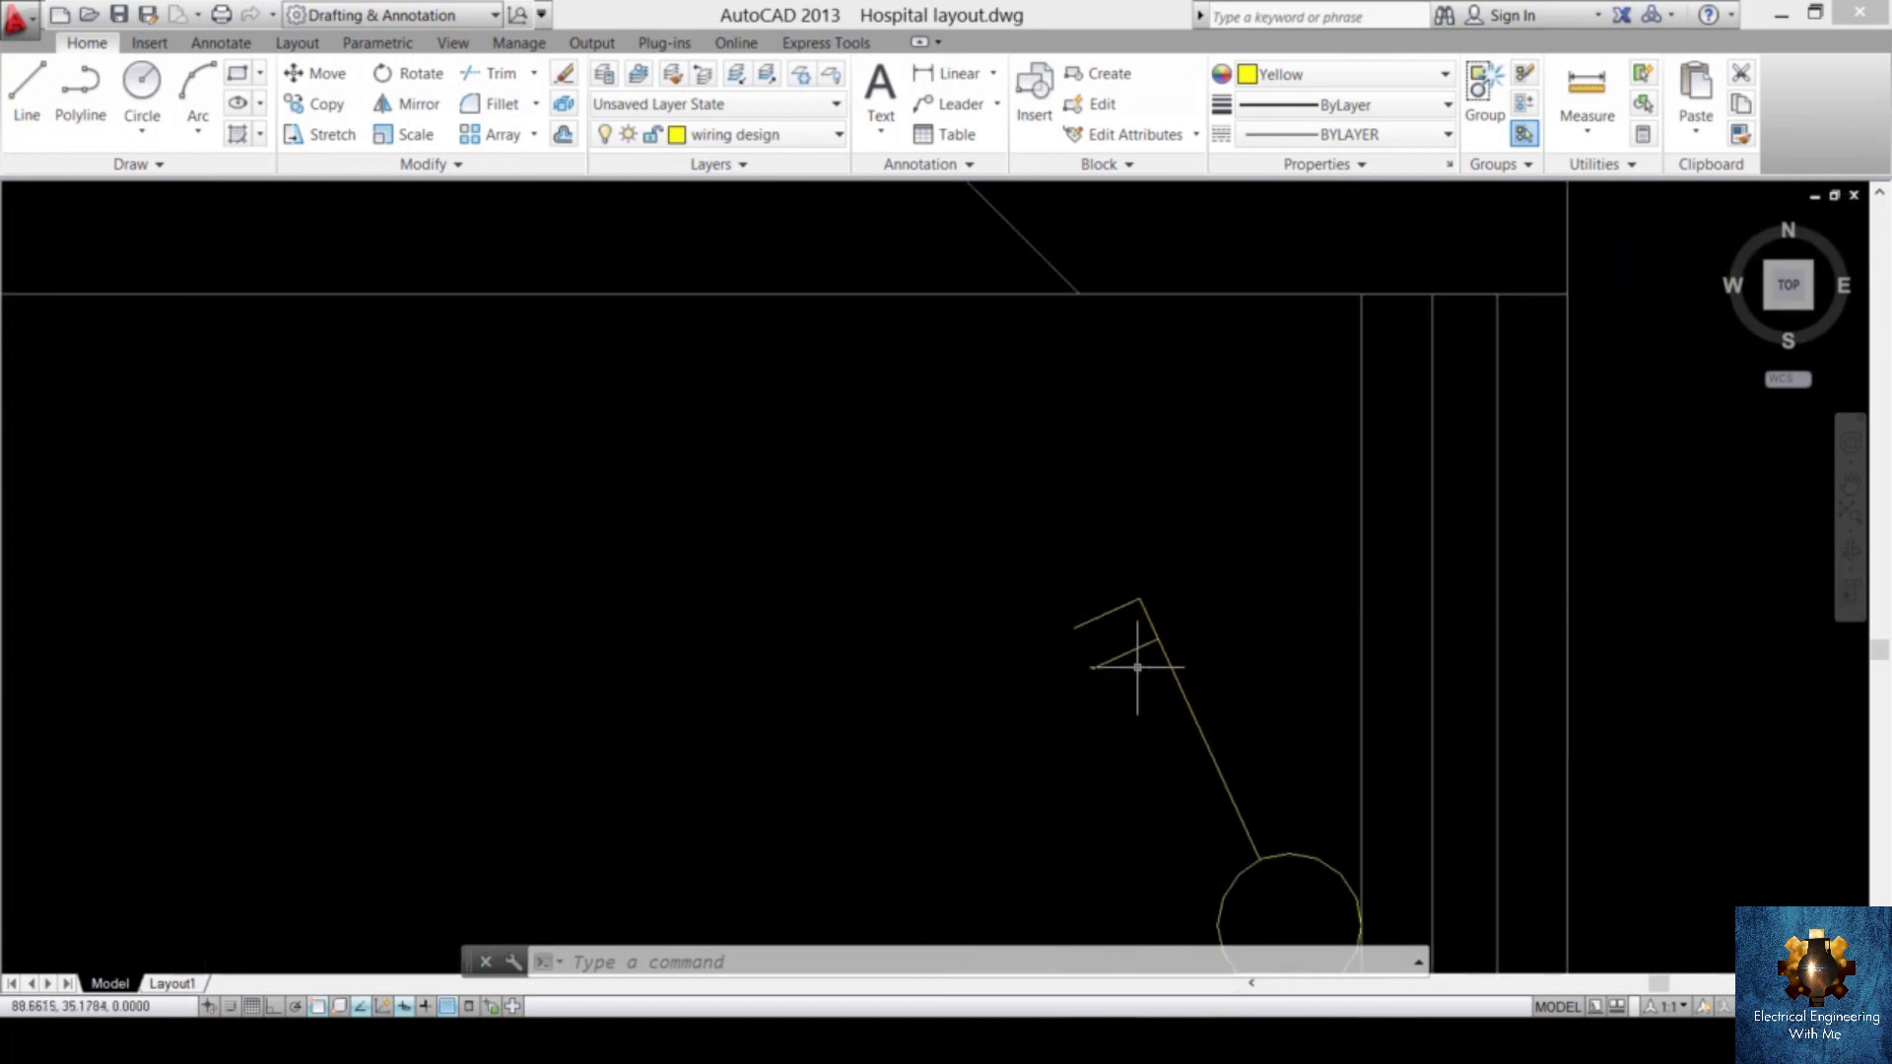
scroll(1138, 667, down, 5)
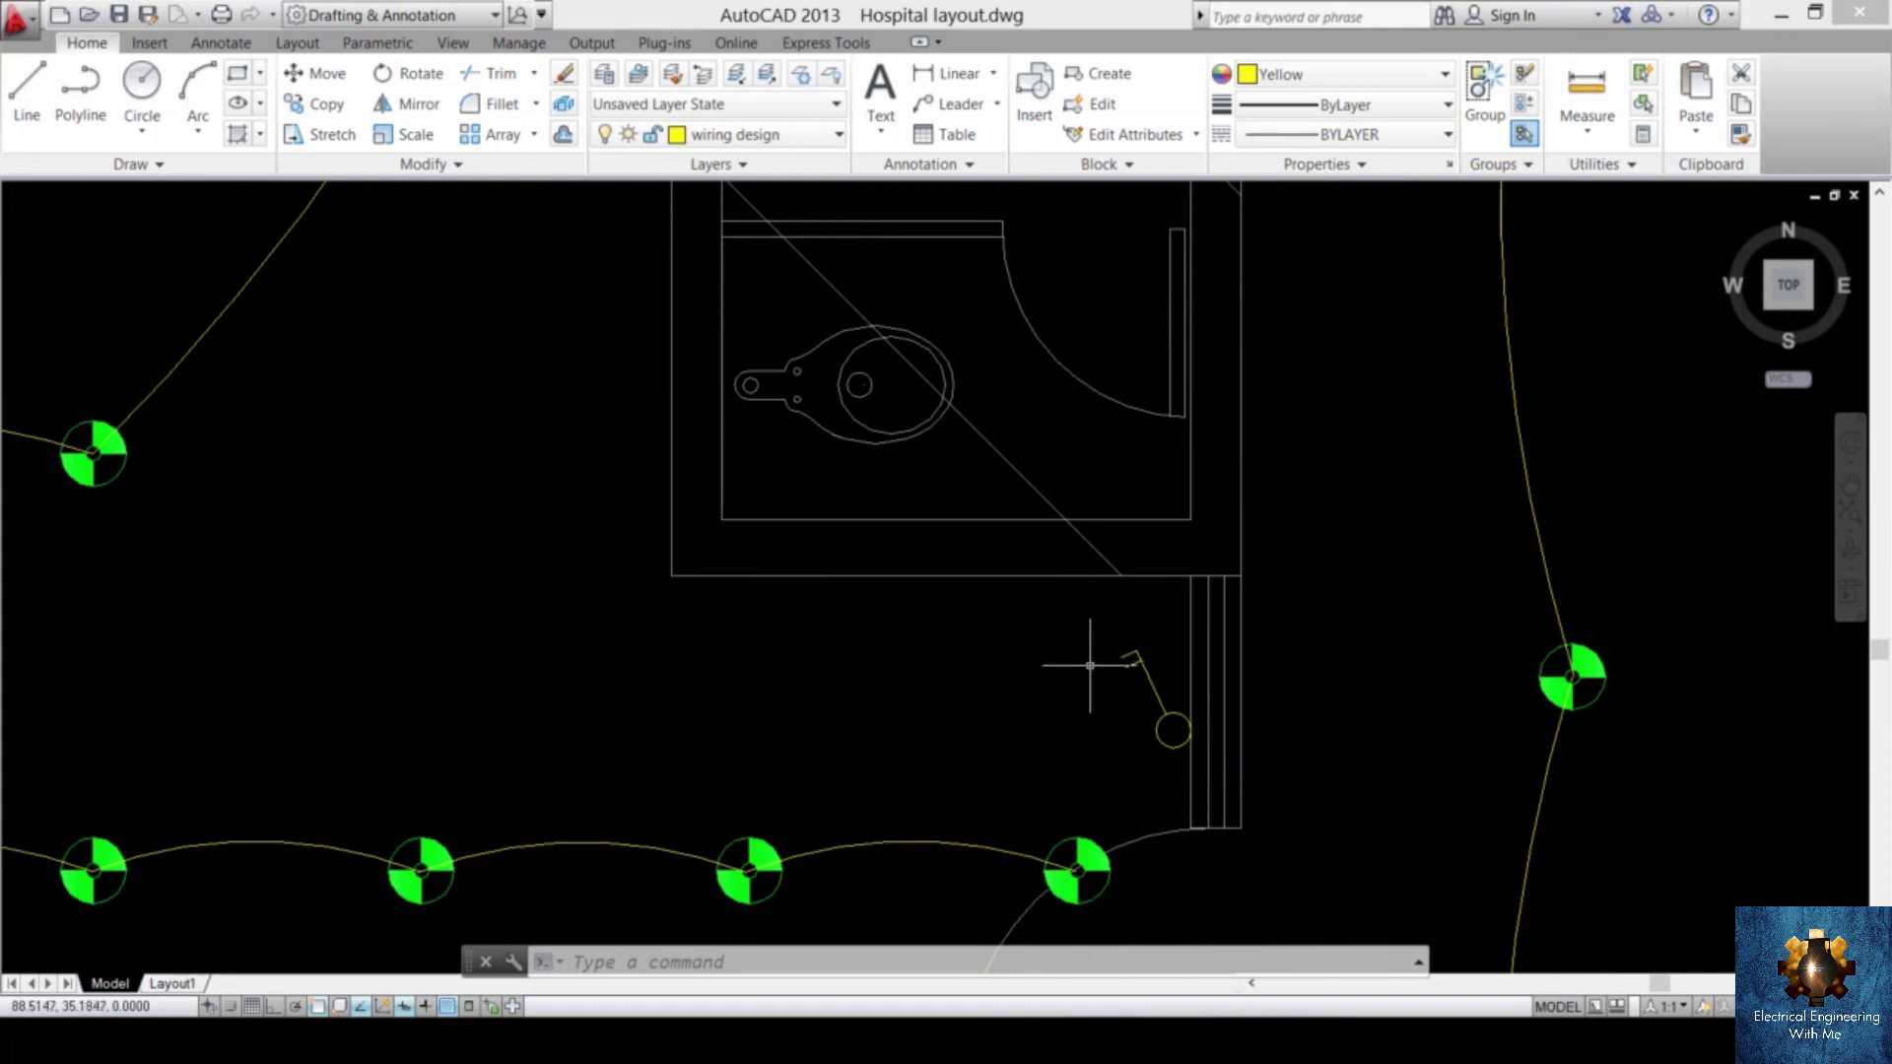
scroll(1090, 665, up, 6)
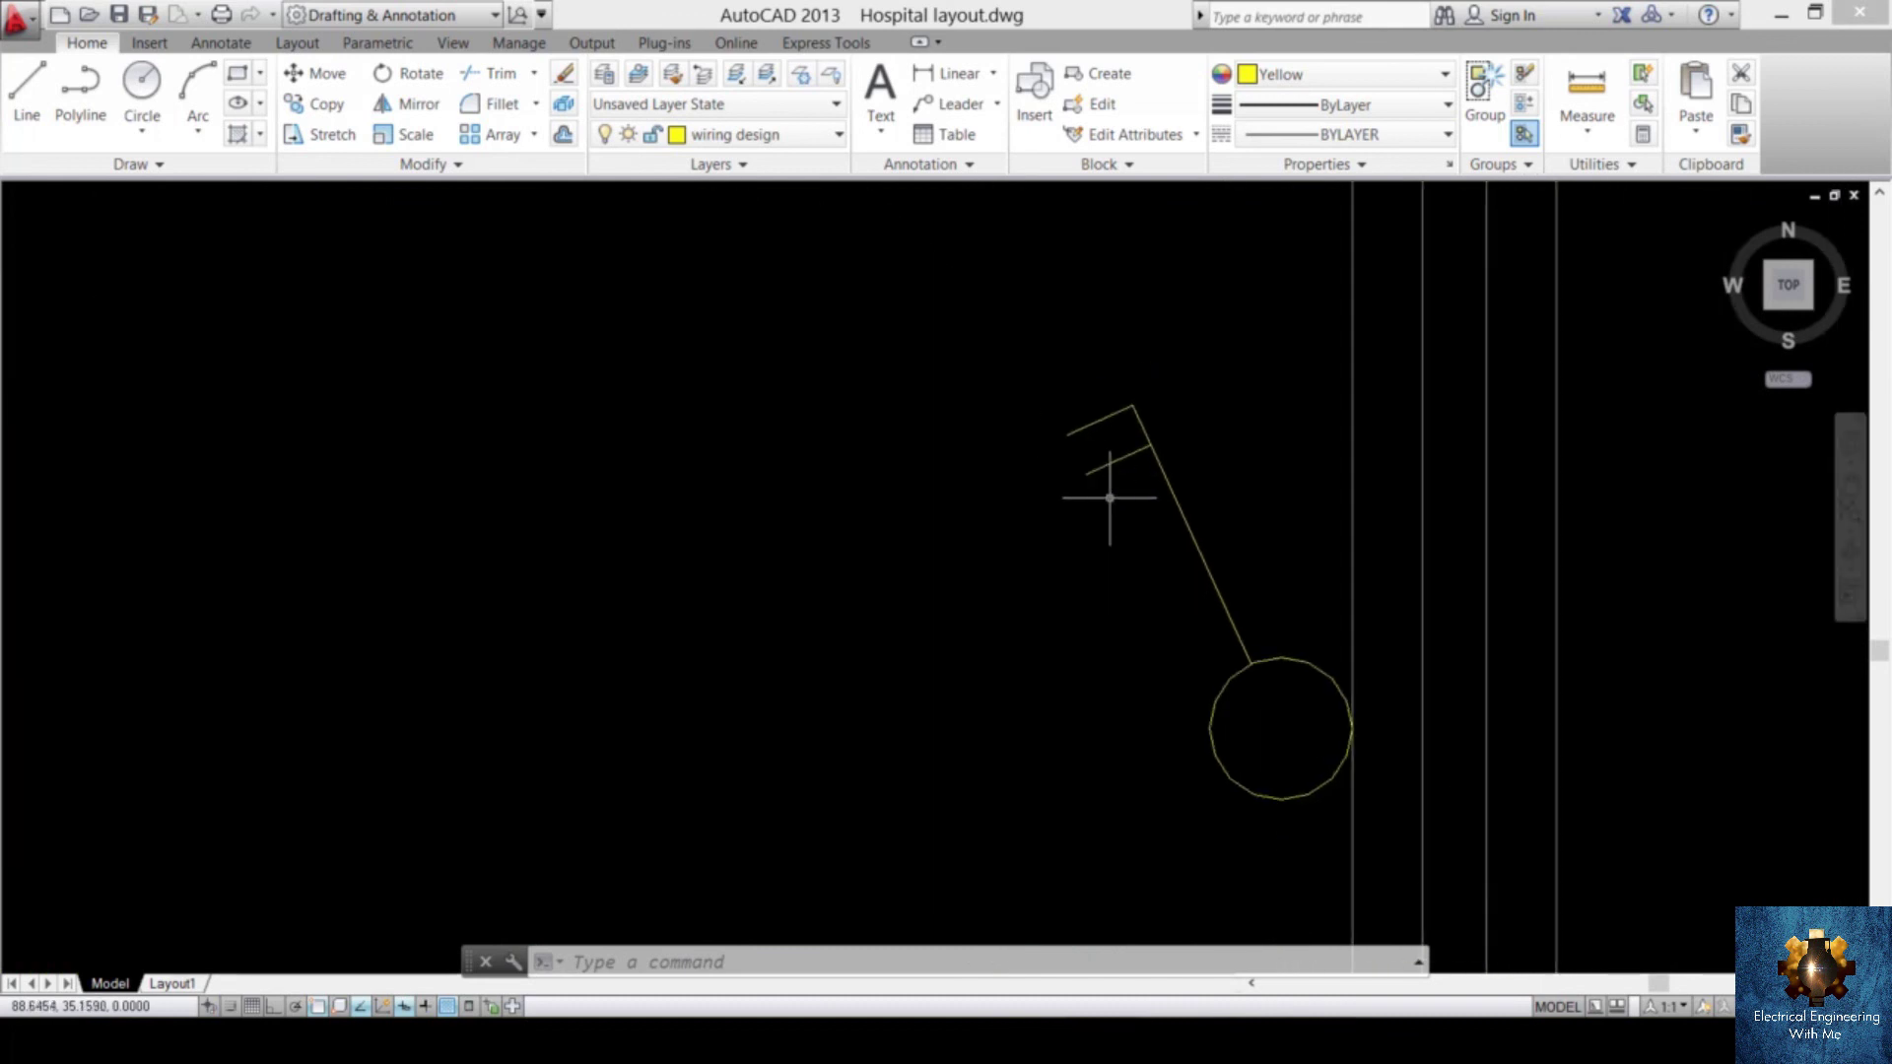
scroll(1110, 493, down, 4)
scroll(1095, 577, down, 4)
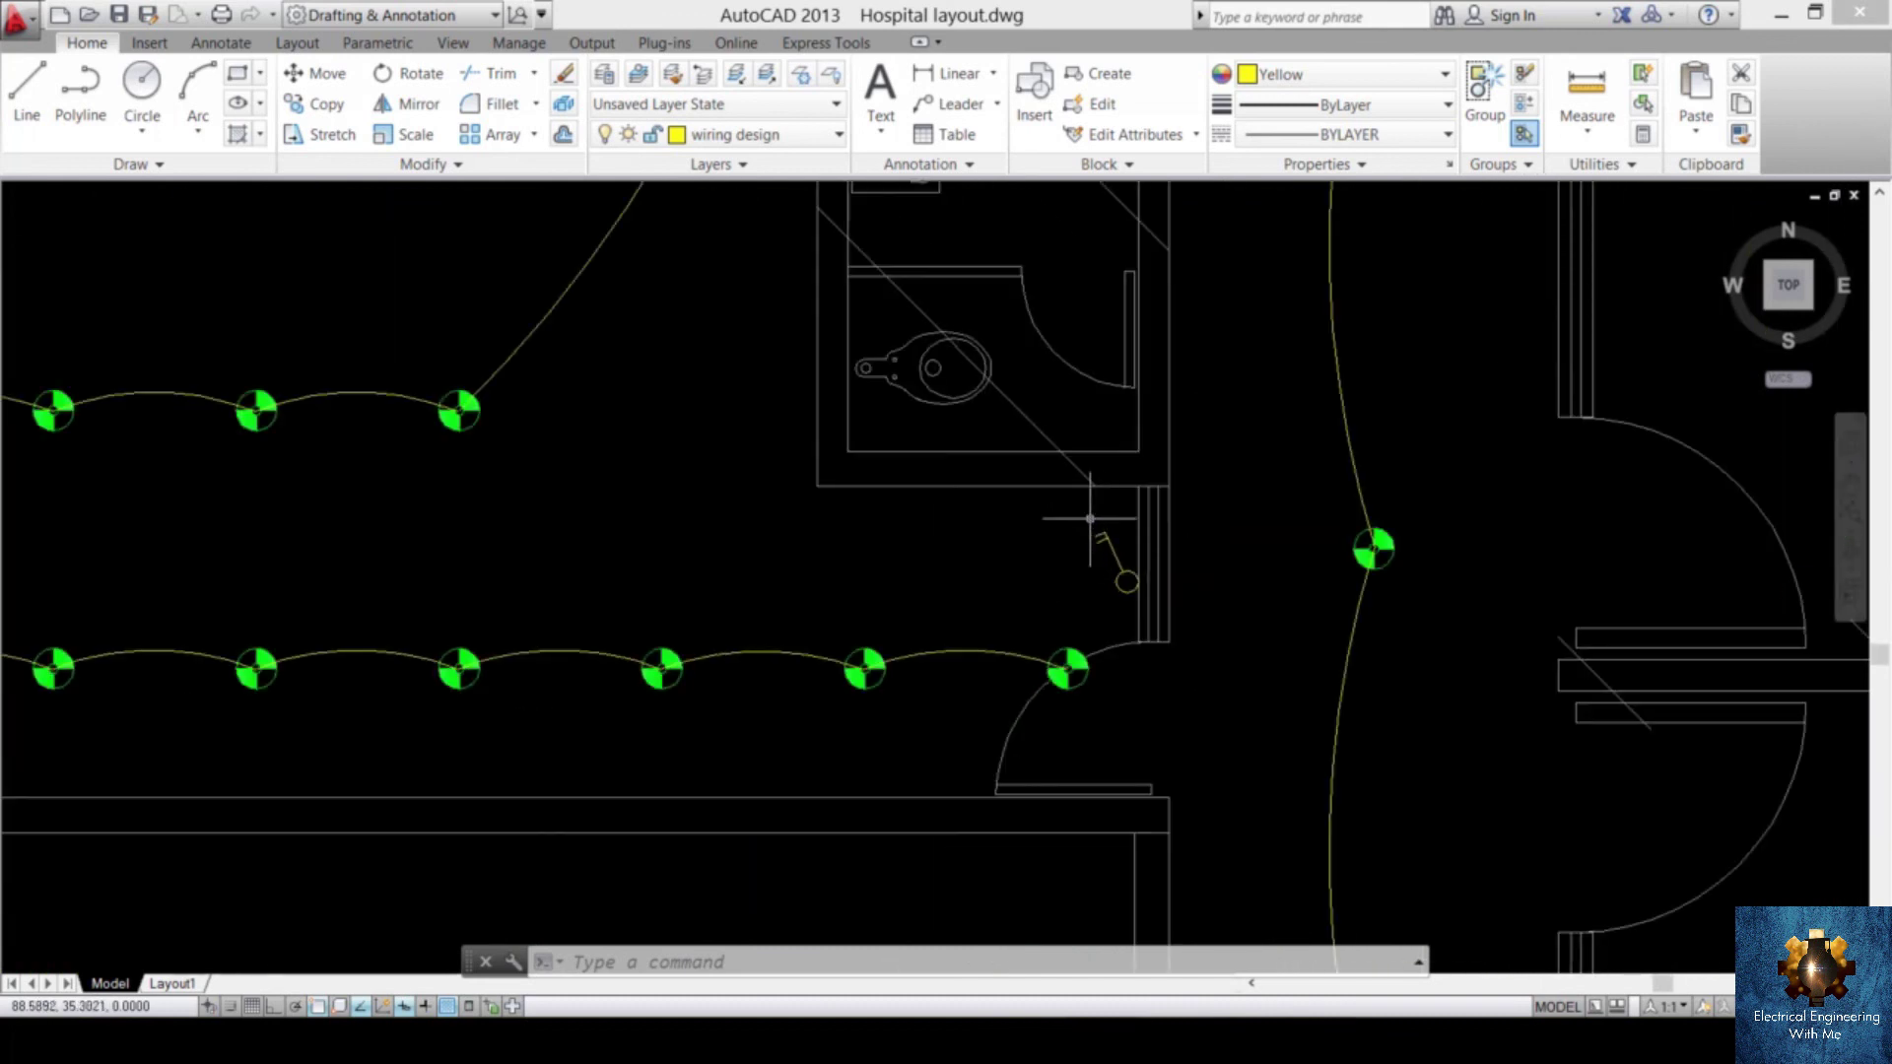
scroll(1125, 576, up, 5)
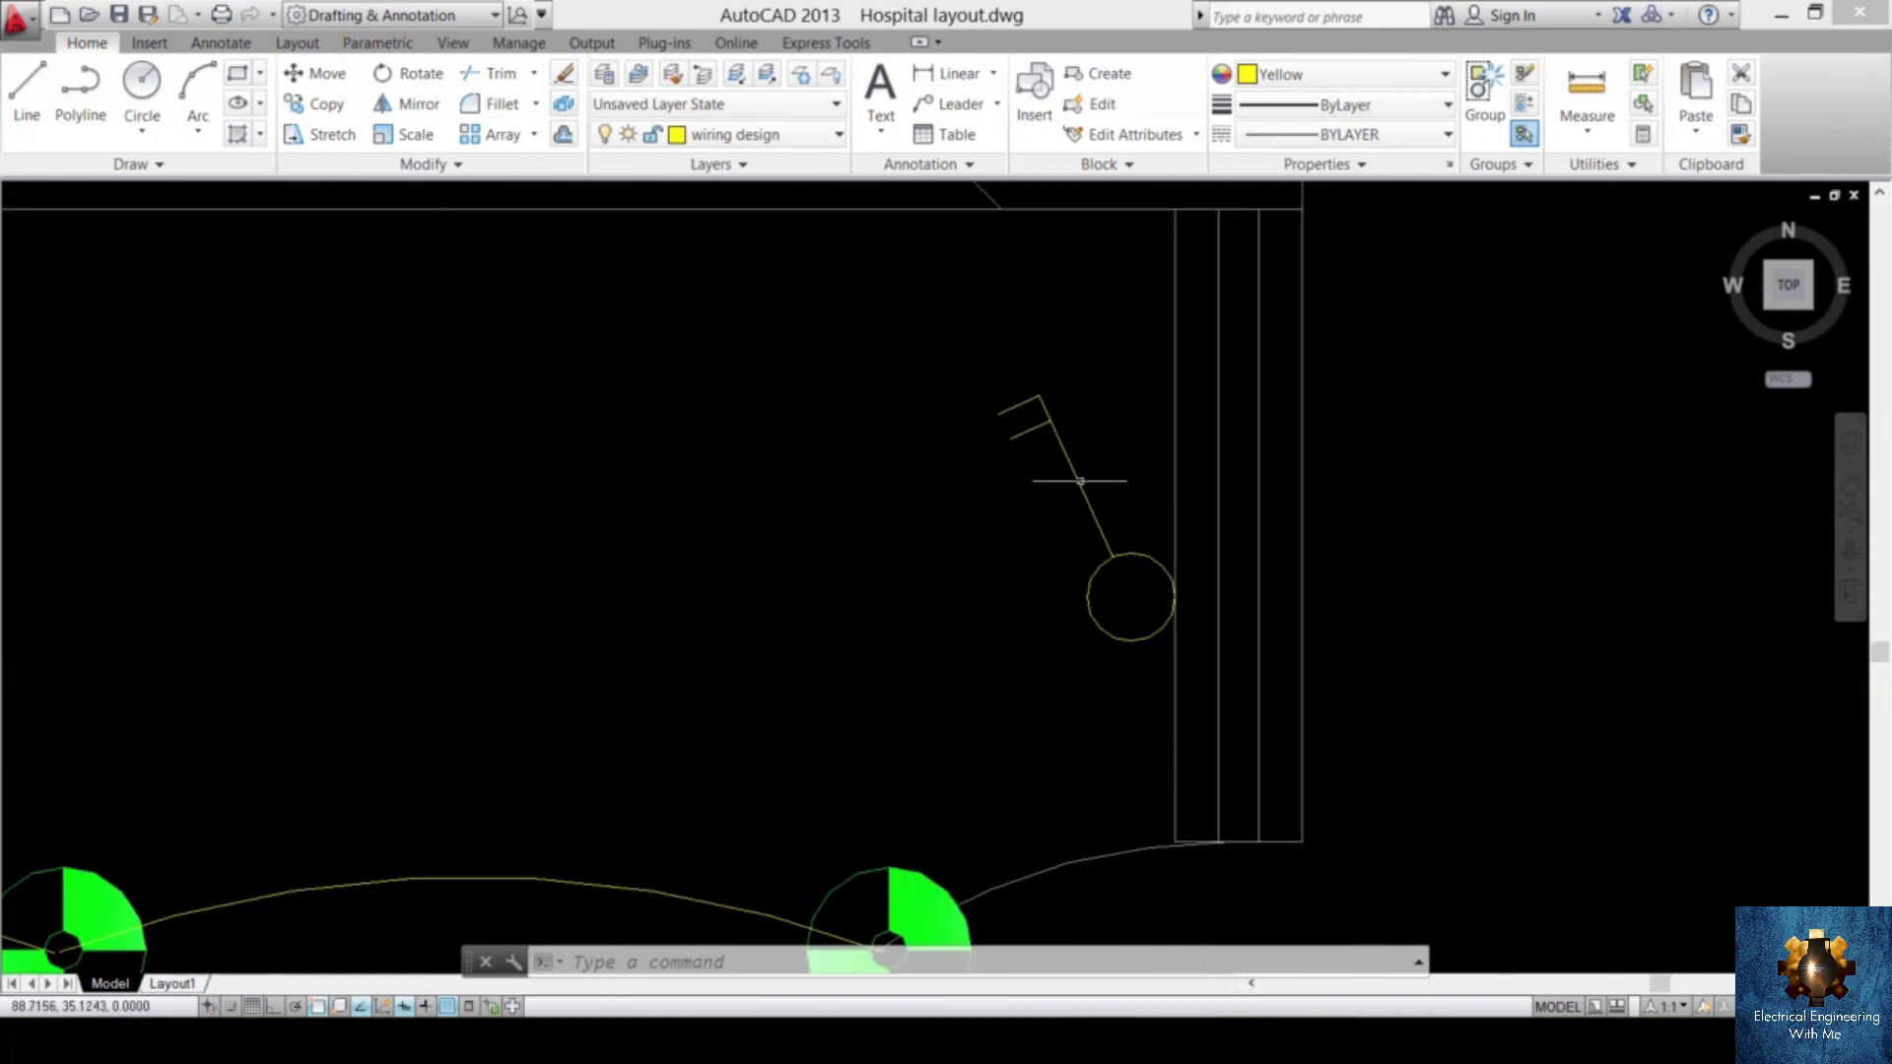
scroll(1044, 492, down, 5)
- Draw a three-point arc from the end of the switch's outer tick to the centre of the middle row's light nearest the door
text(a)
key(Return)
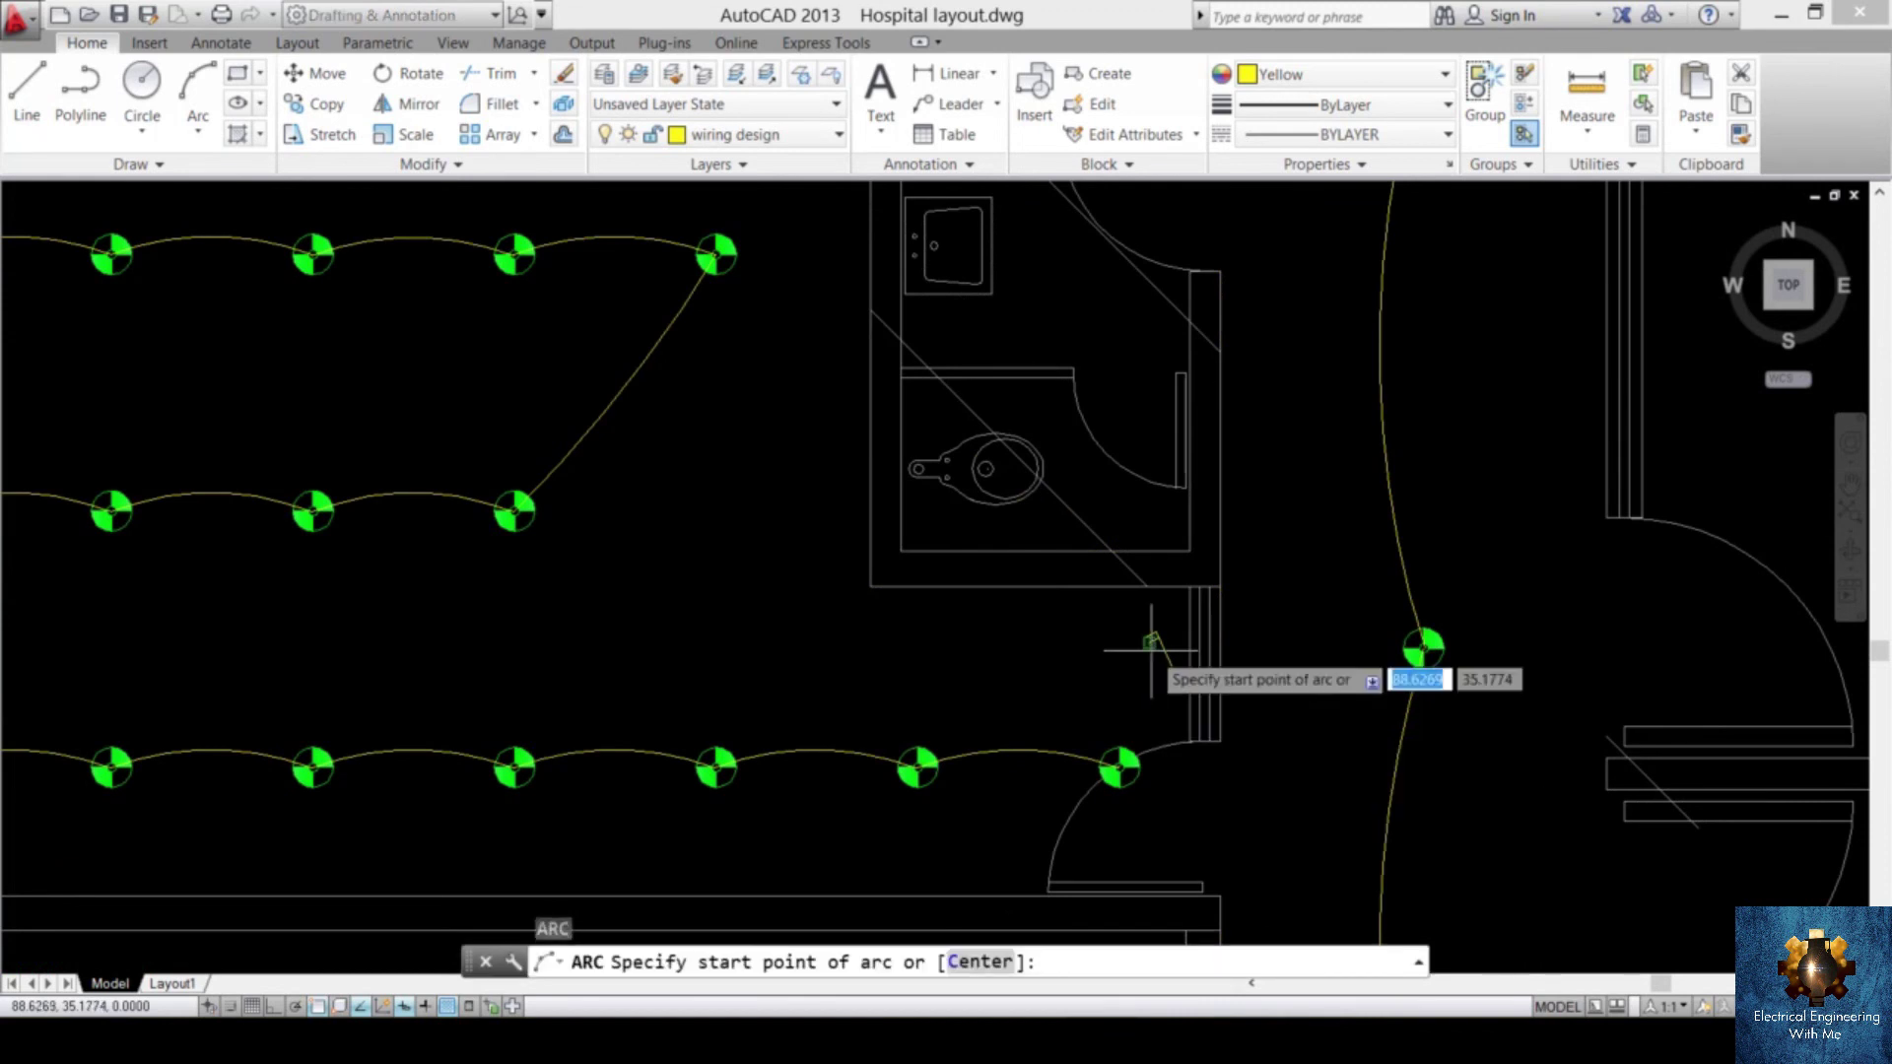
scroll(1148, 645, up, 5)
click(1153, 625)
scroll(1153, 623, down, 5)
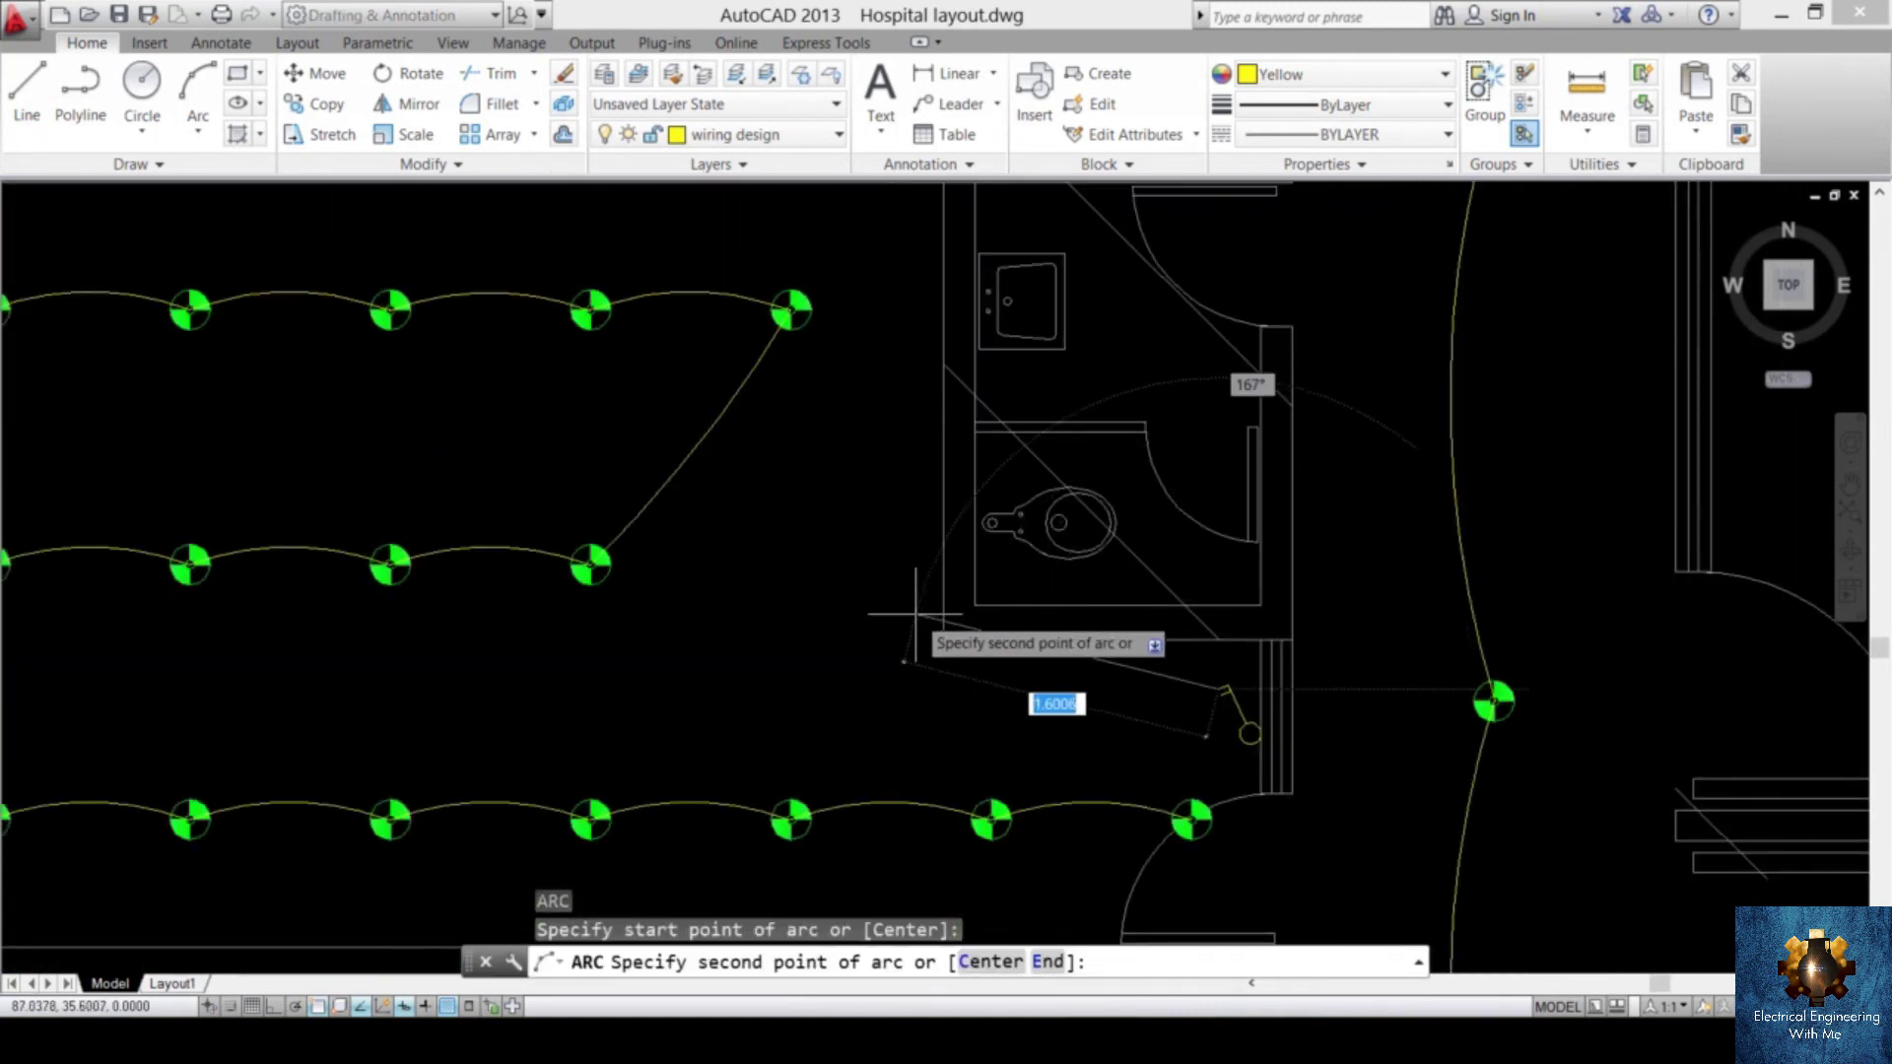
click(915, 619)
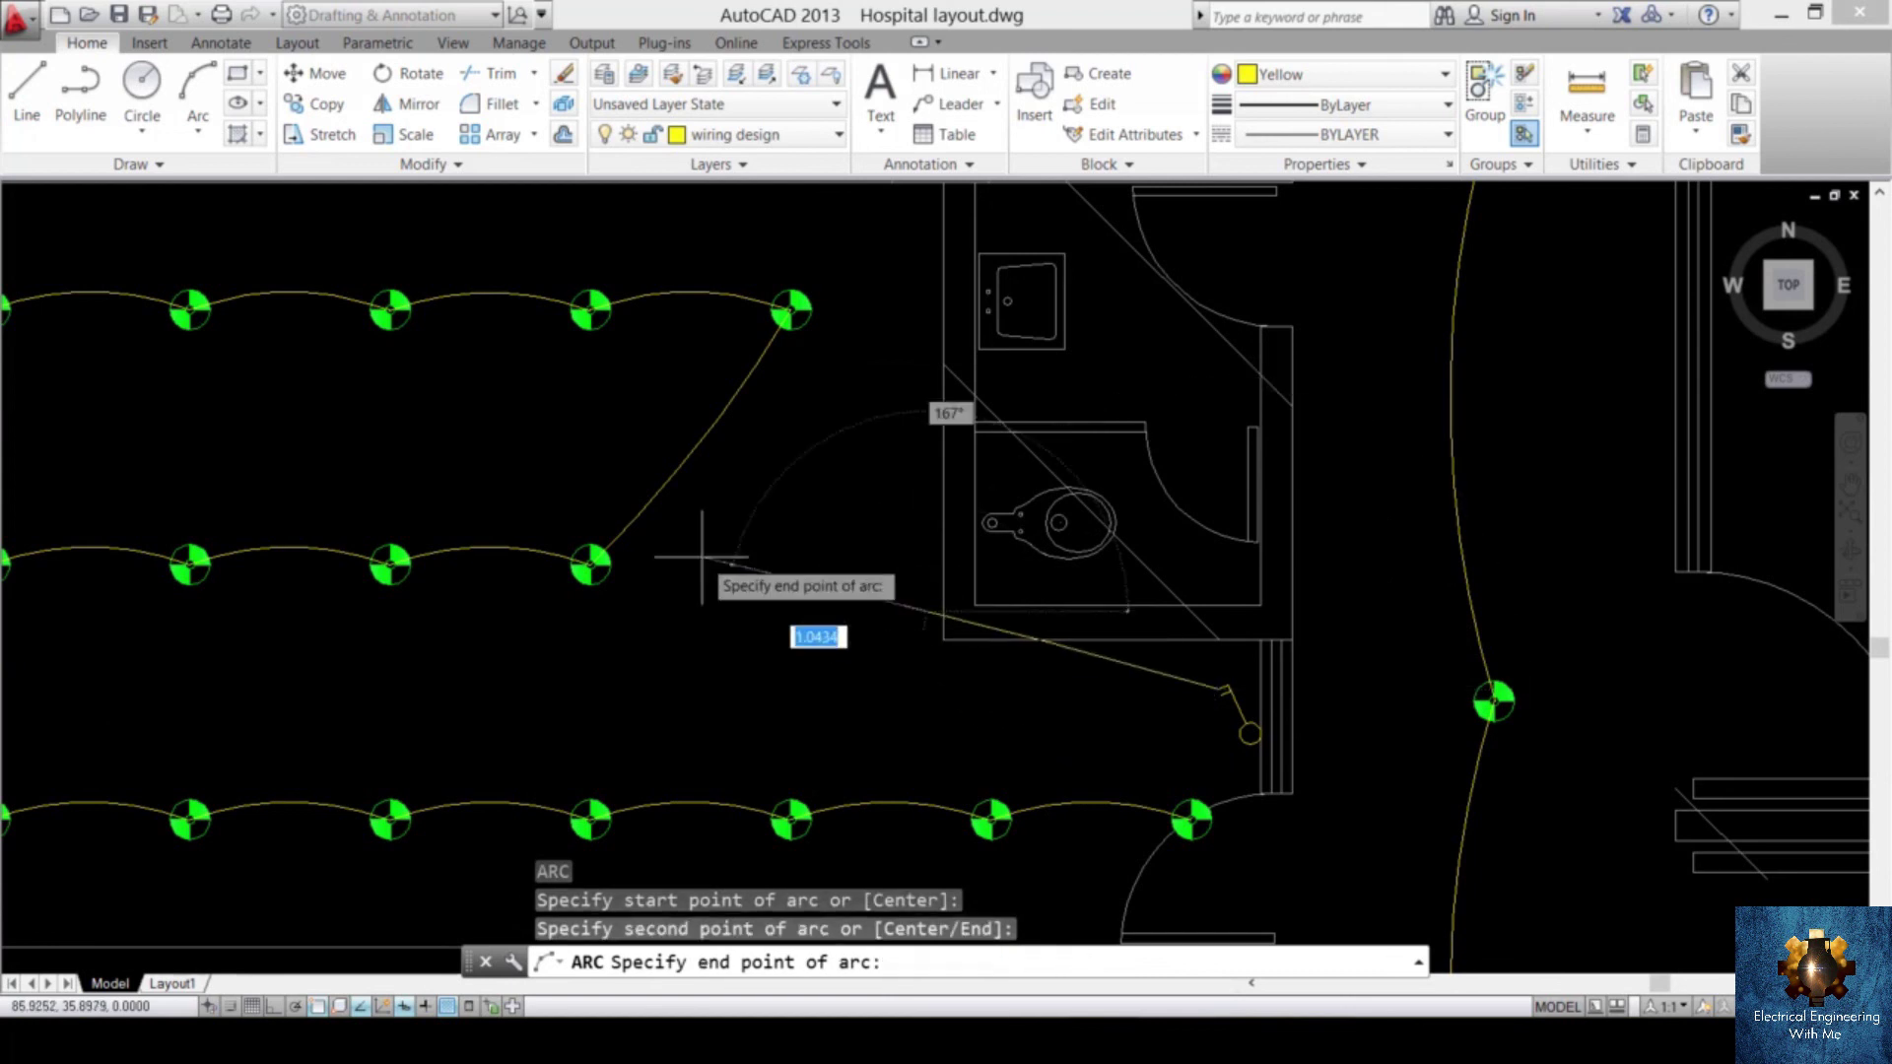
scroll(634, 541, up, 3)
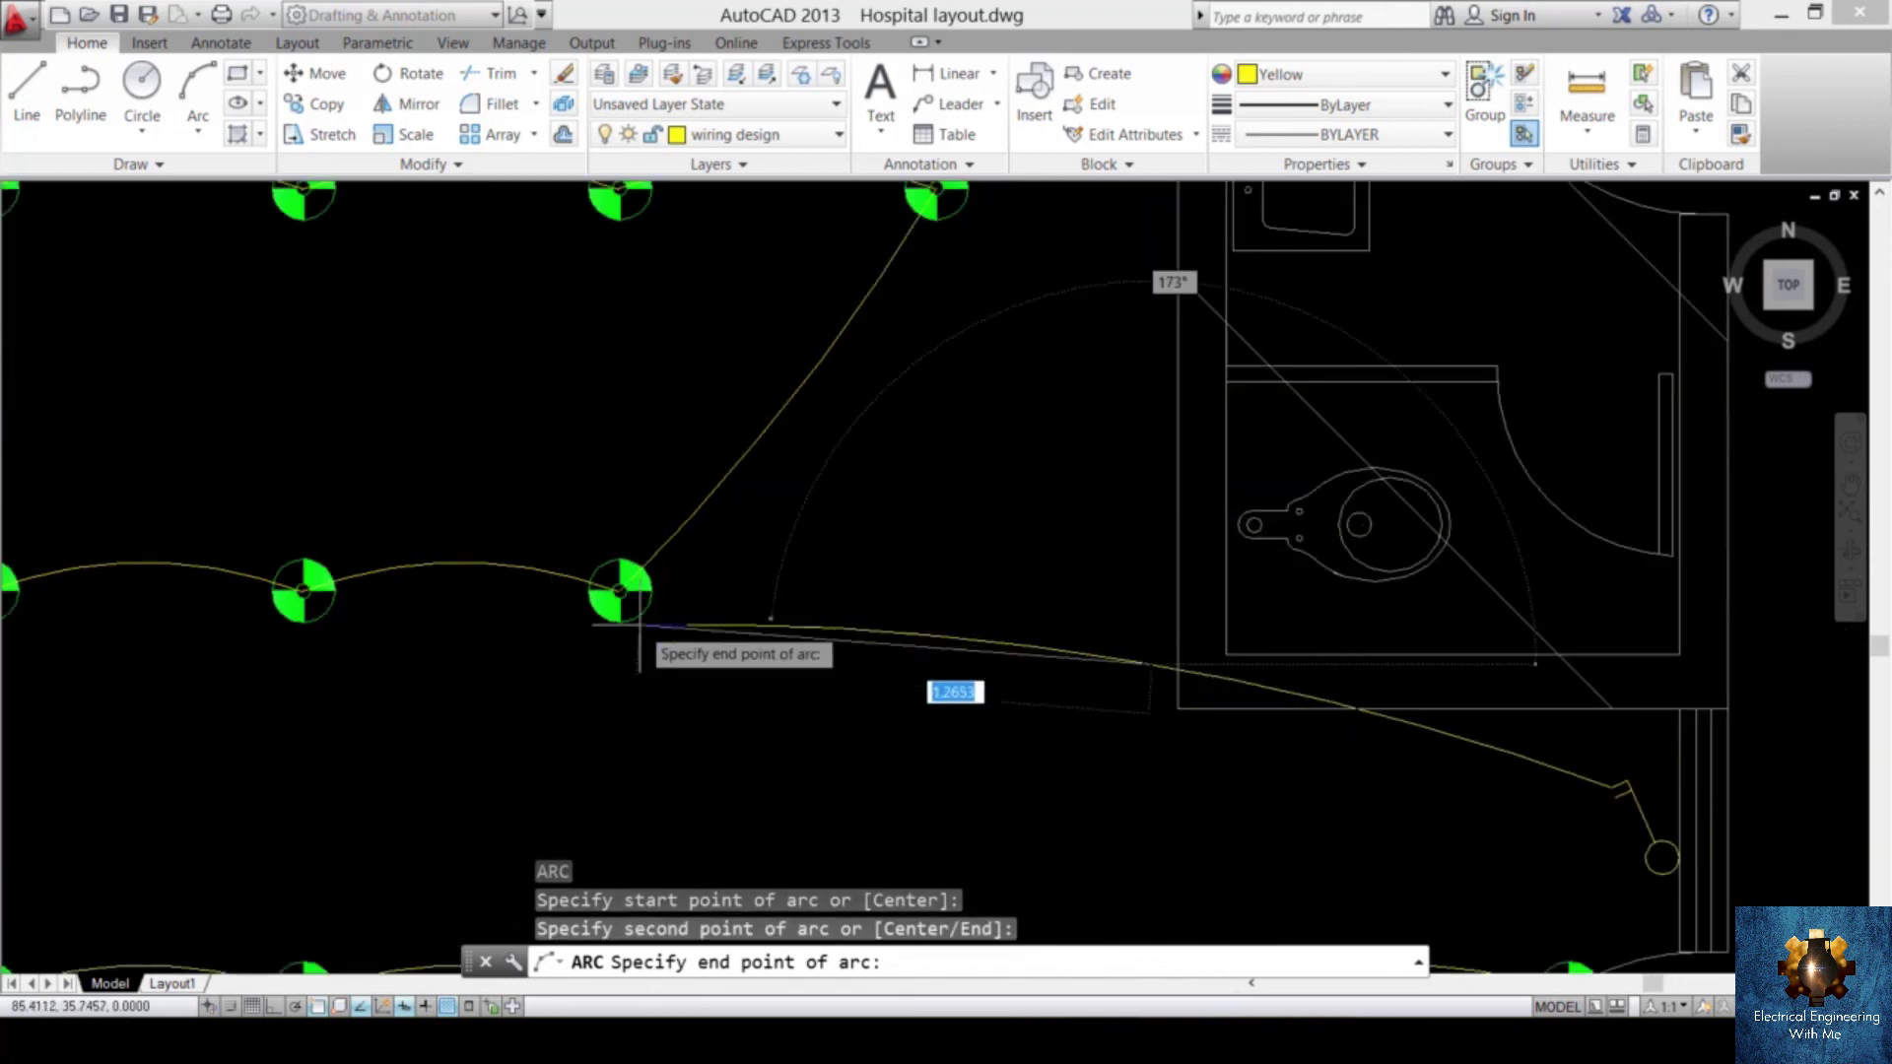
scroll(617, 590, up, 4)
scroll(608, 571, up, 2)
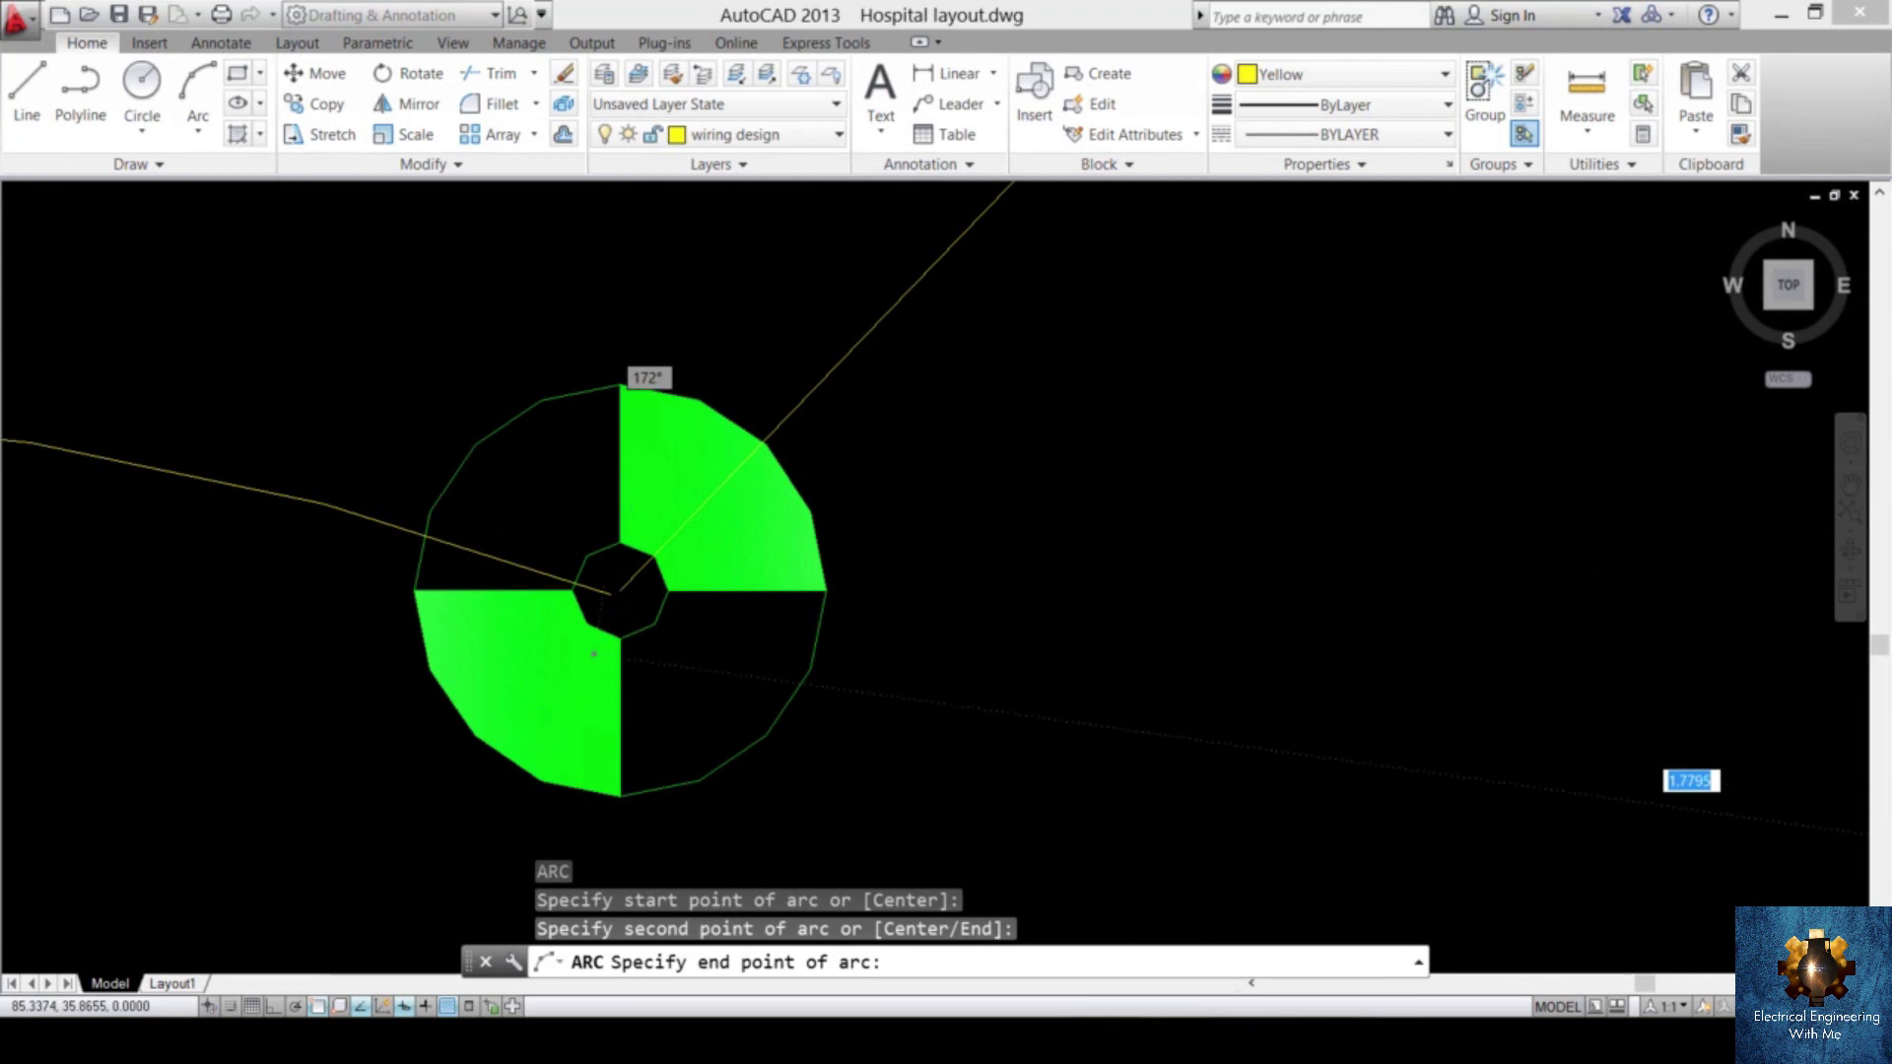
click(628, 589)
scroll(1246, 600, down, 6)
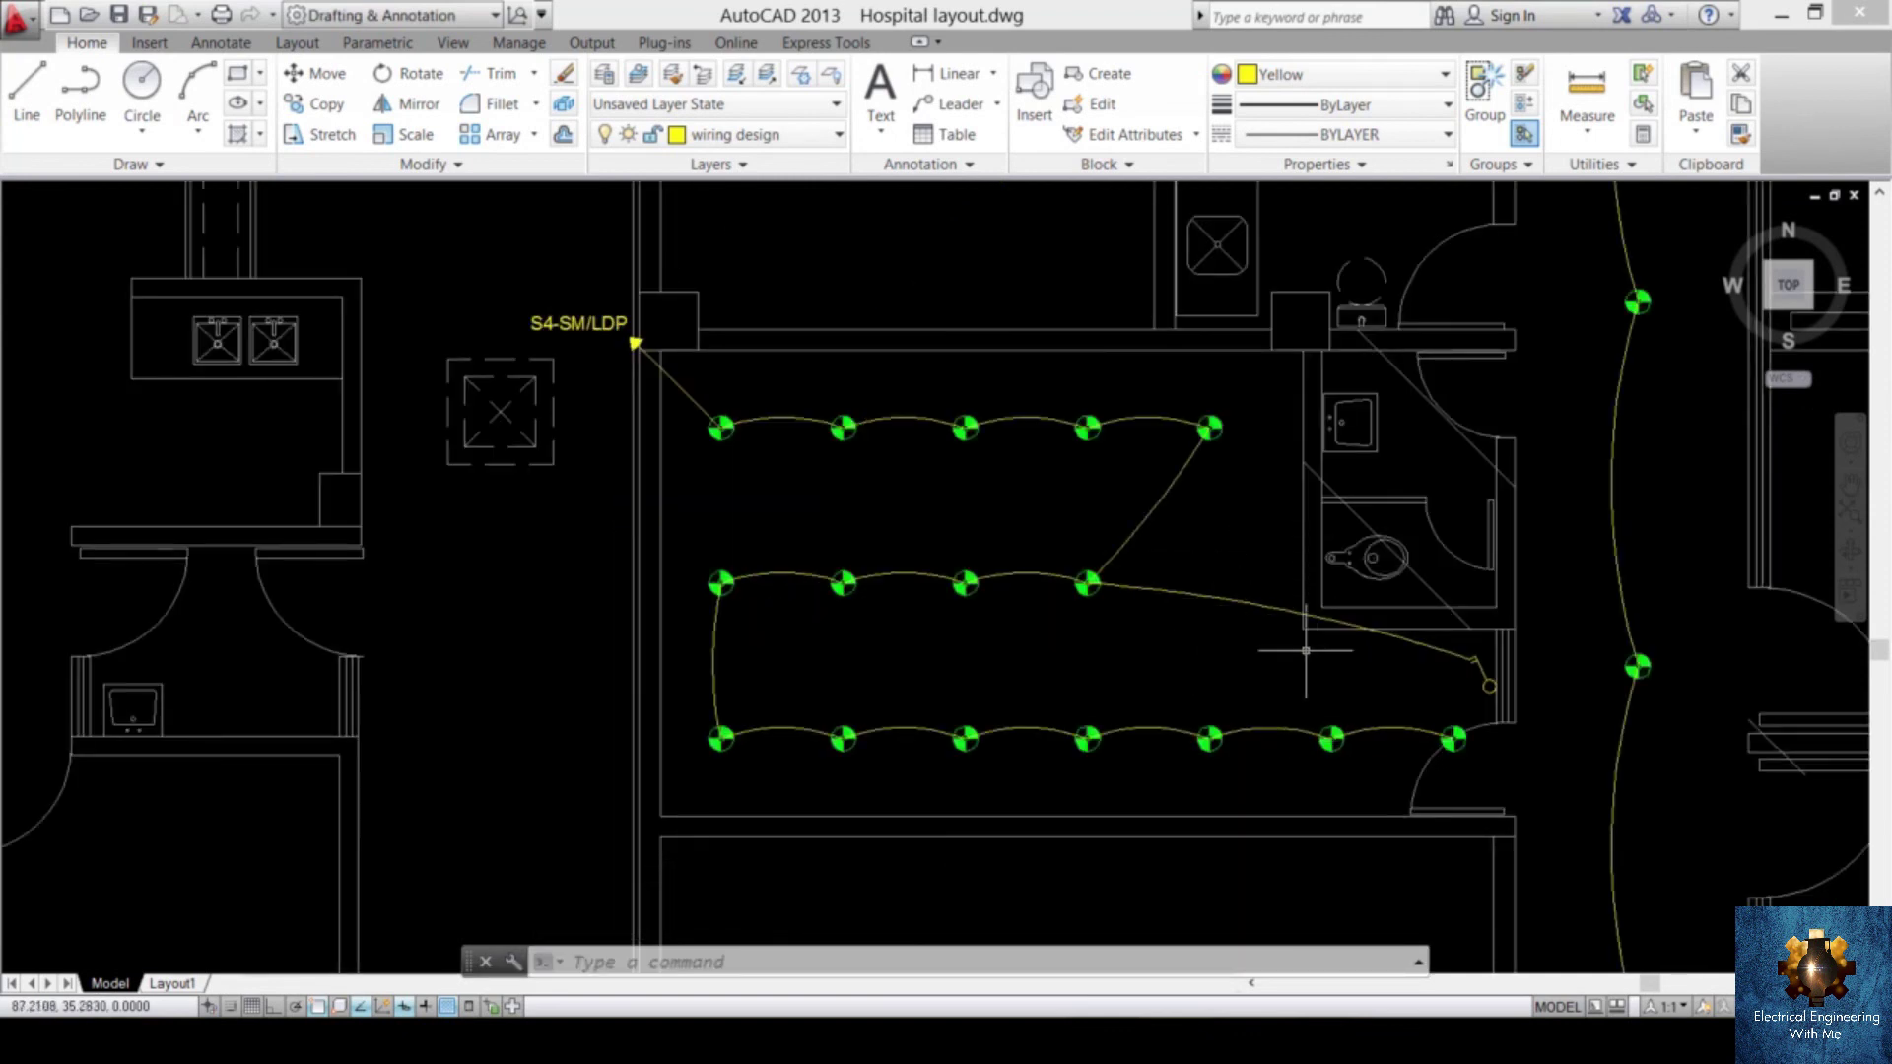
- Draw a three-point arc from the end of the switch's inner tick to the centre of the bottom row's light at the door
middle_drag(1306, 651, 1195, 604)
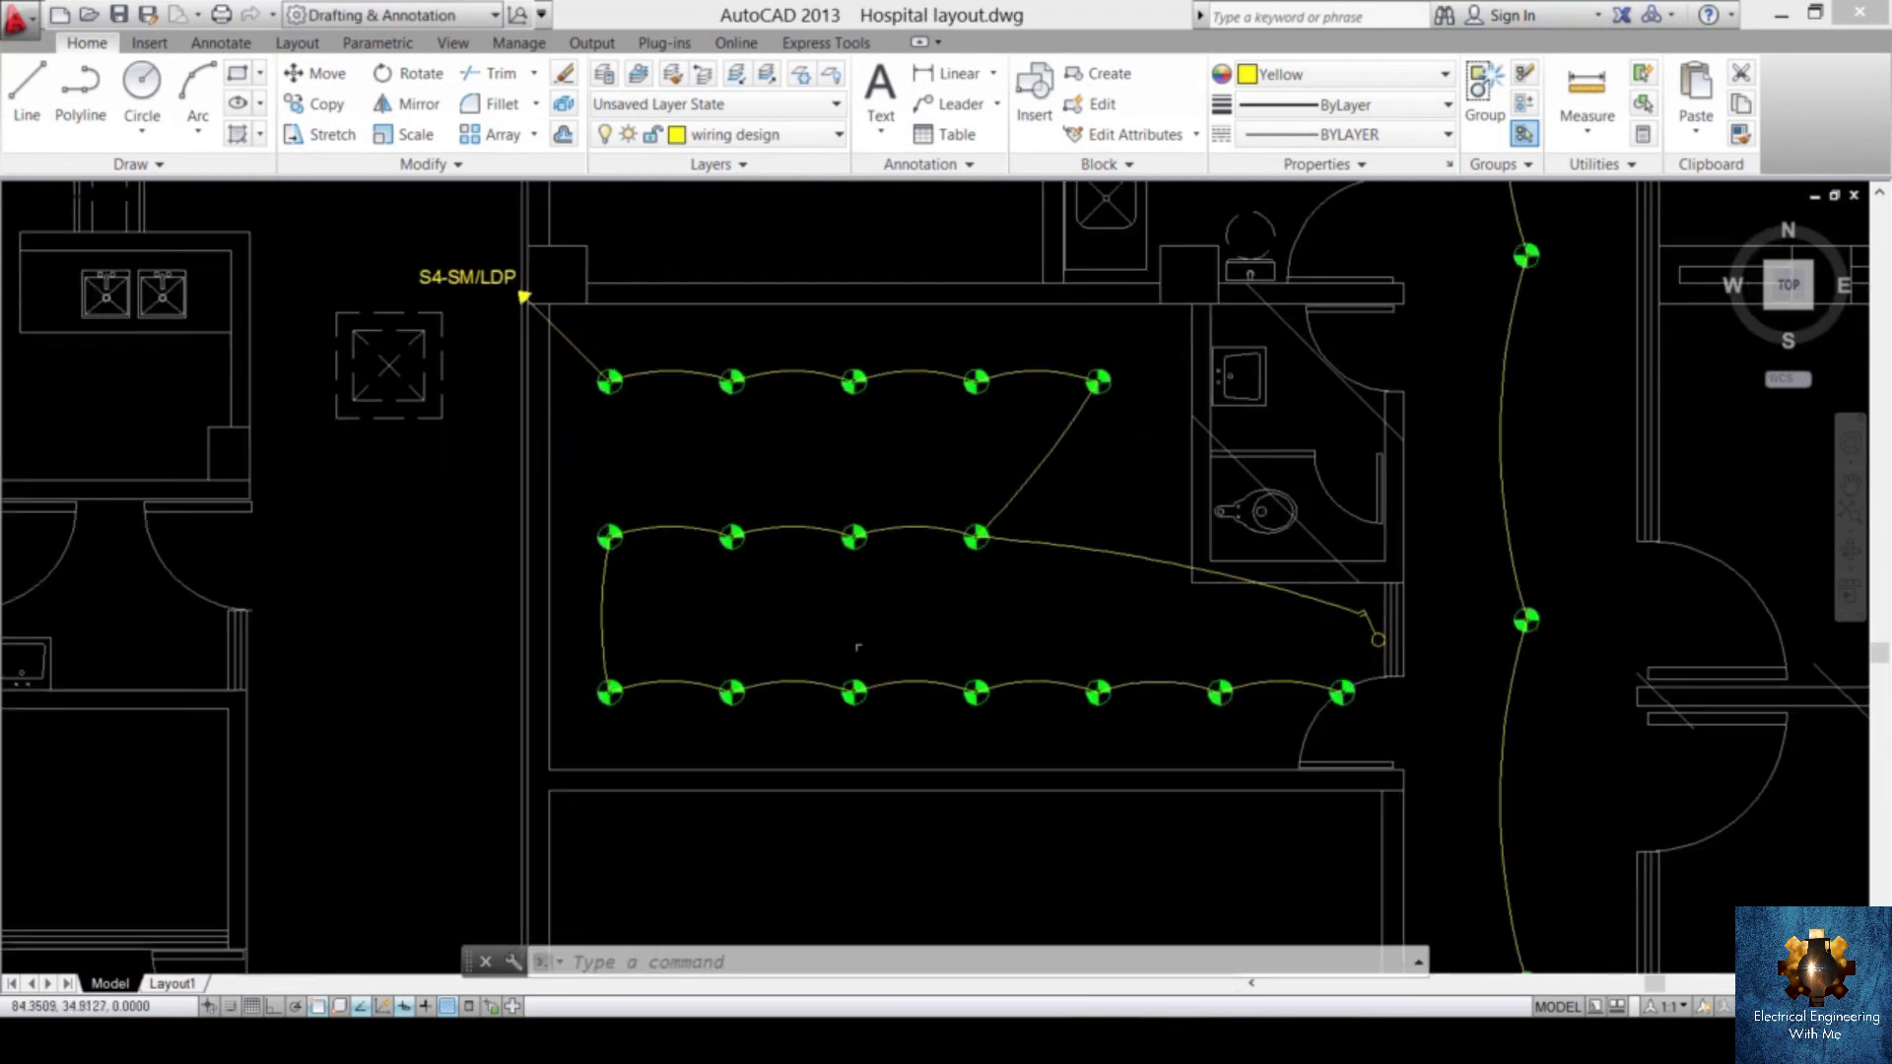
scroll(1400, 619, up, 6)
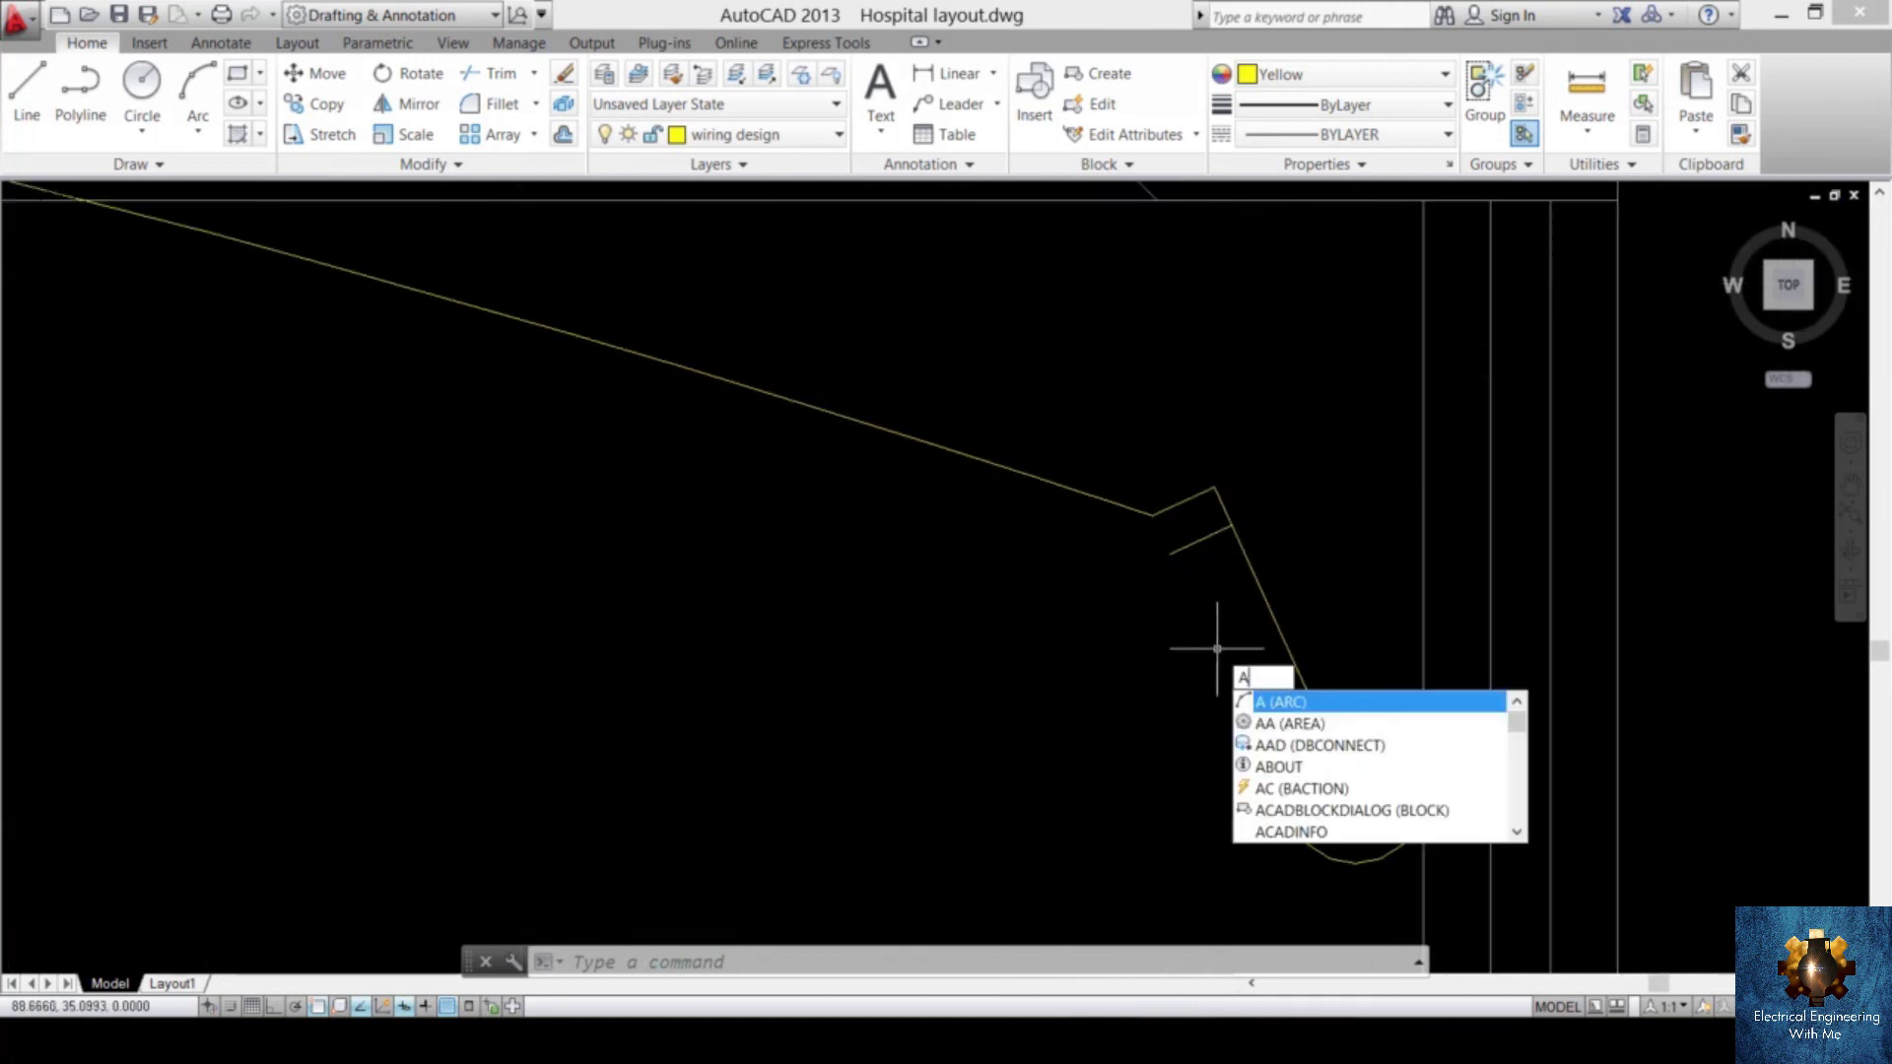
key(Return)
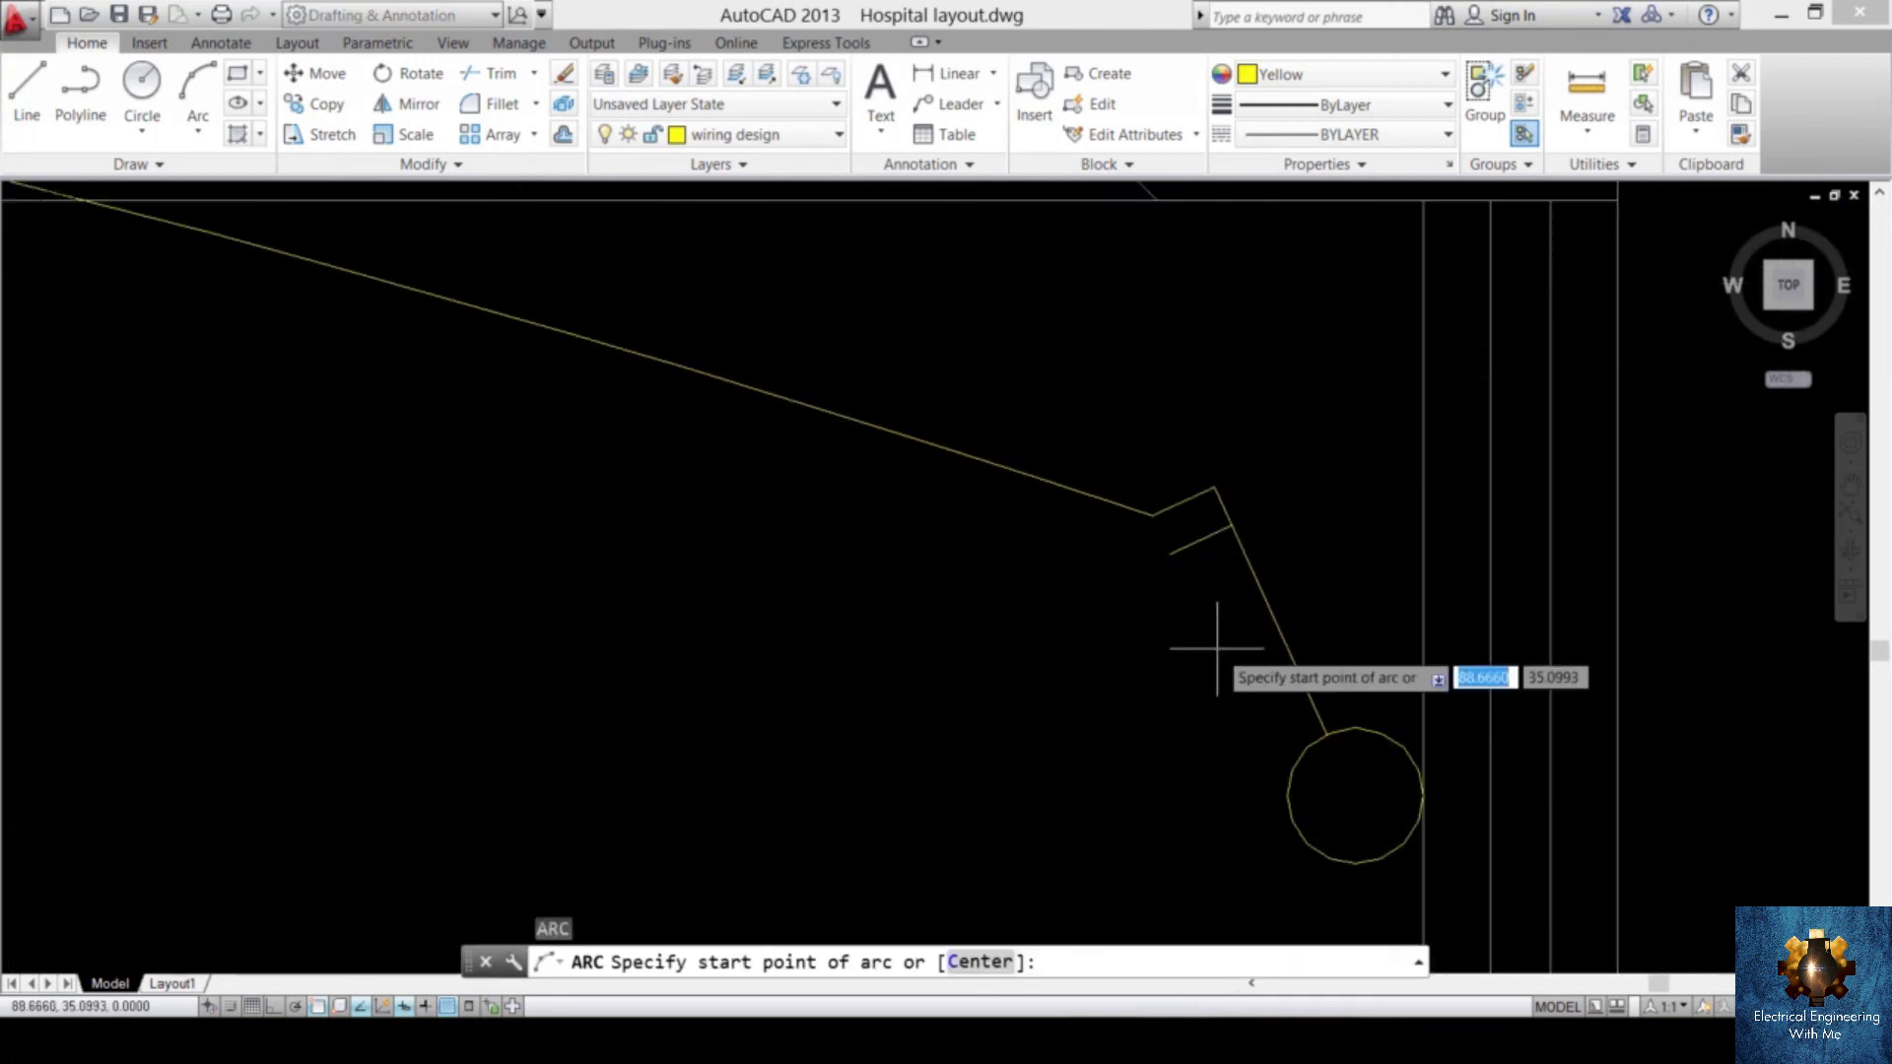
click(1169, 553)
scroll(1170, 553, down, 4)
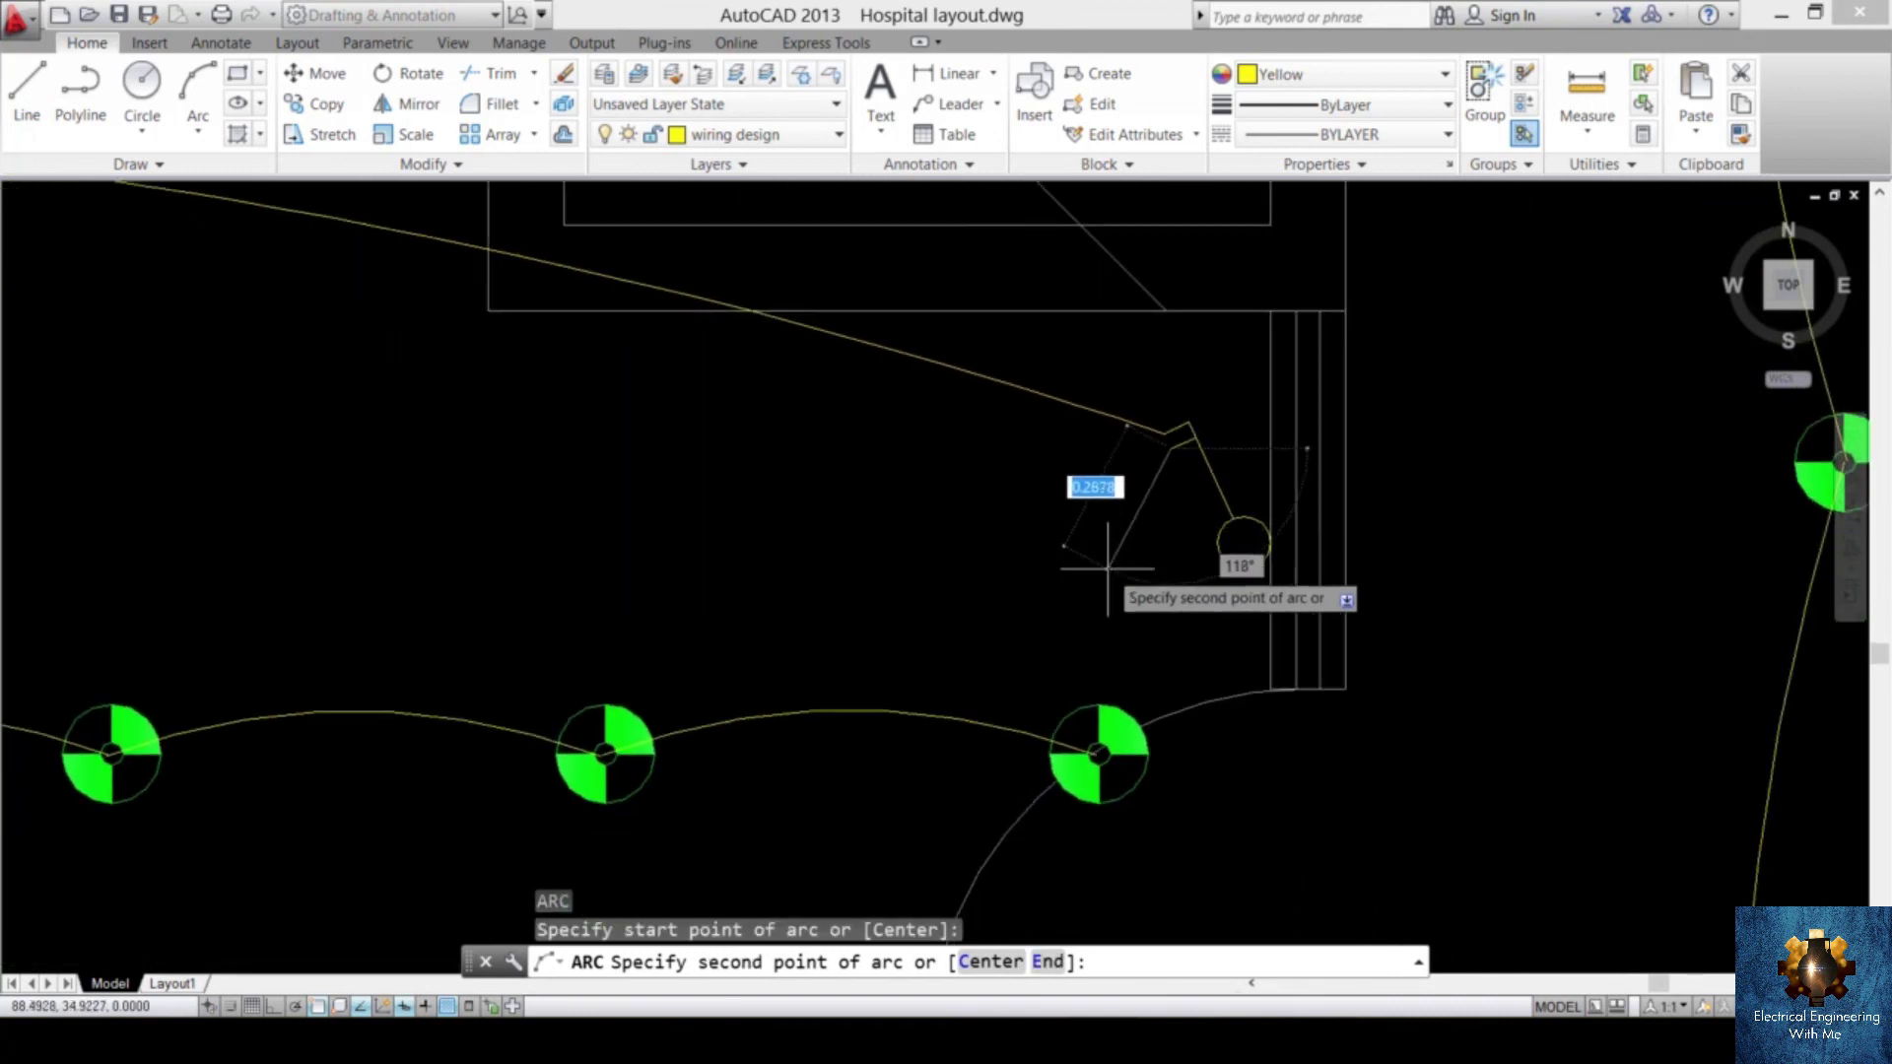
click(1108, 569)
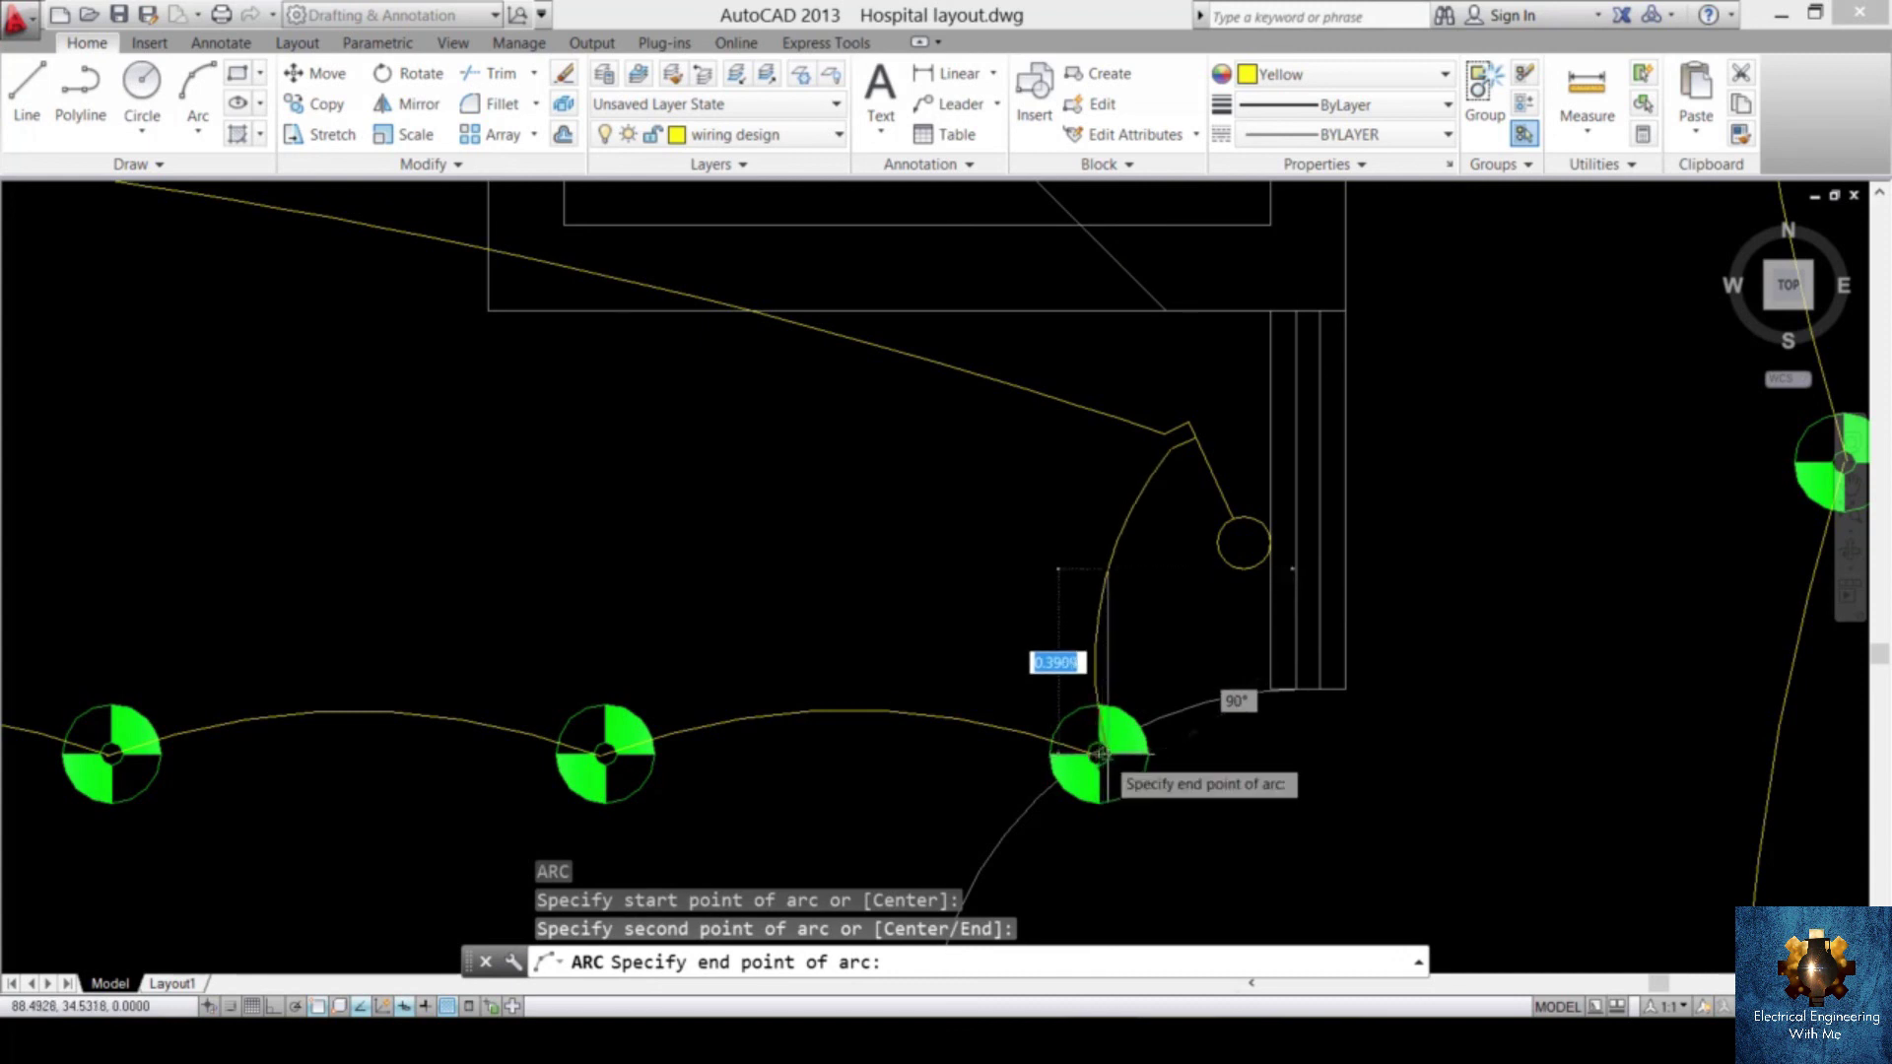
click(1097, 753)
key(Escape)
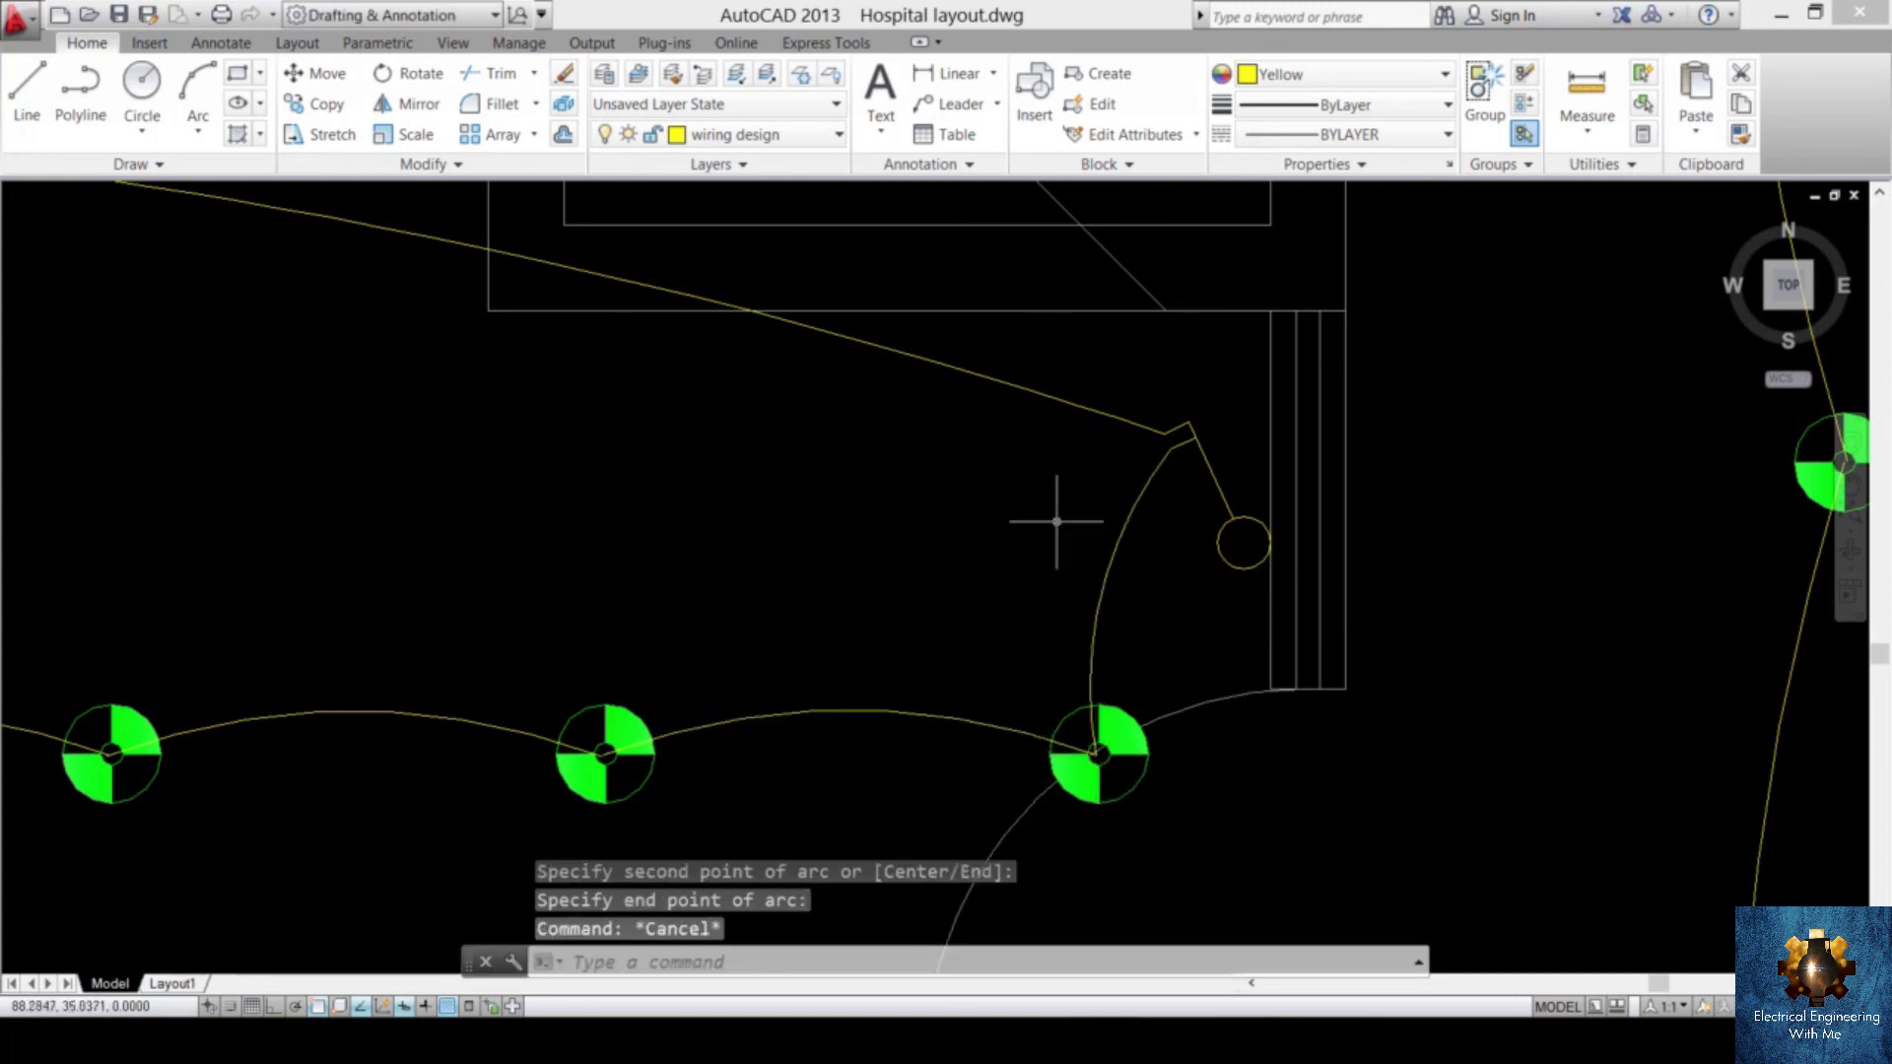
- Set the linetype of both arcs between the double-tick switch and the lights to HIDDEN
scroll(1048, 520, down, 5)
scroll(926, 543, up, 2)
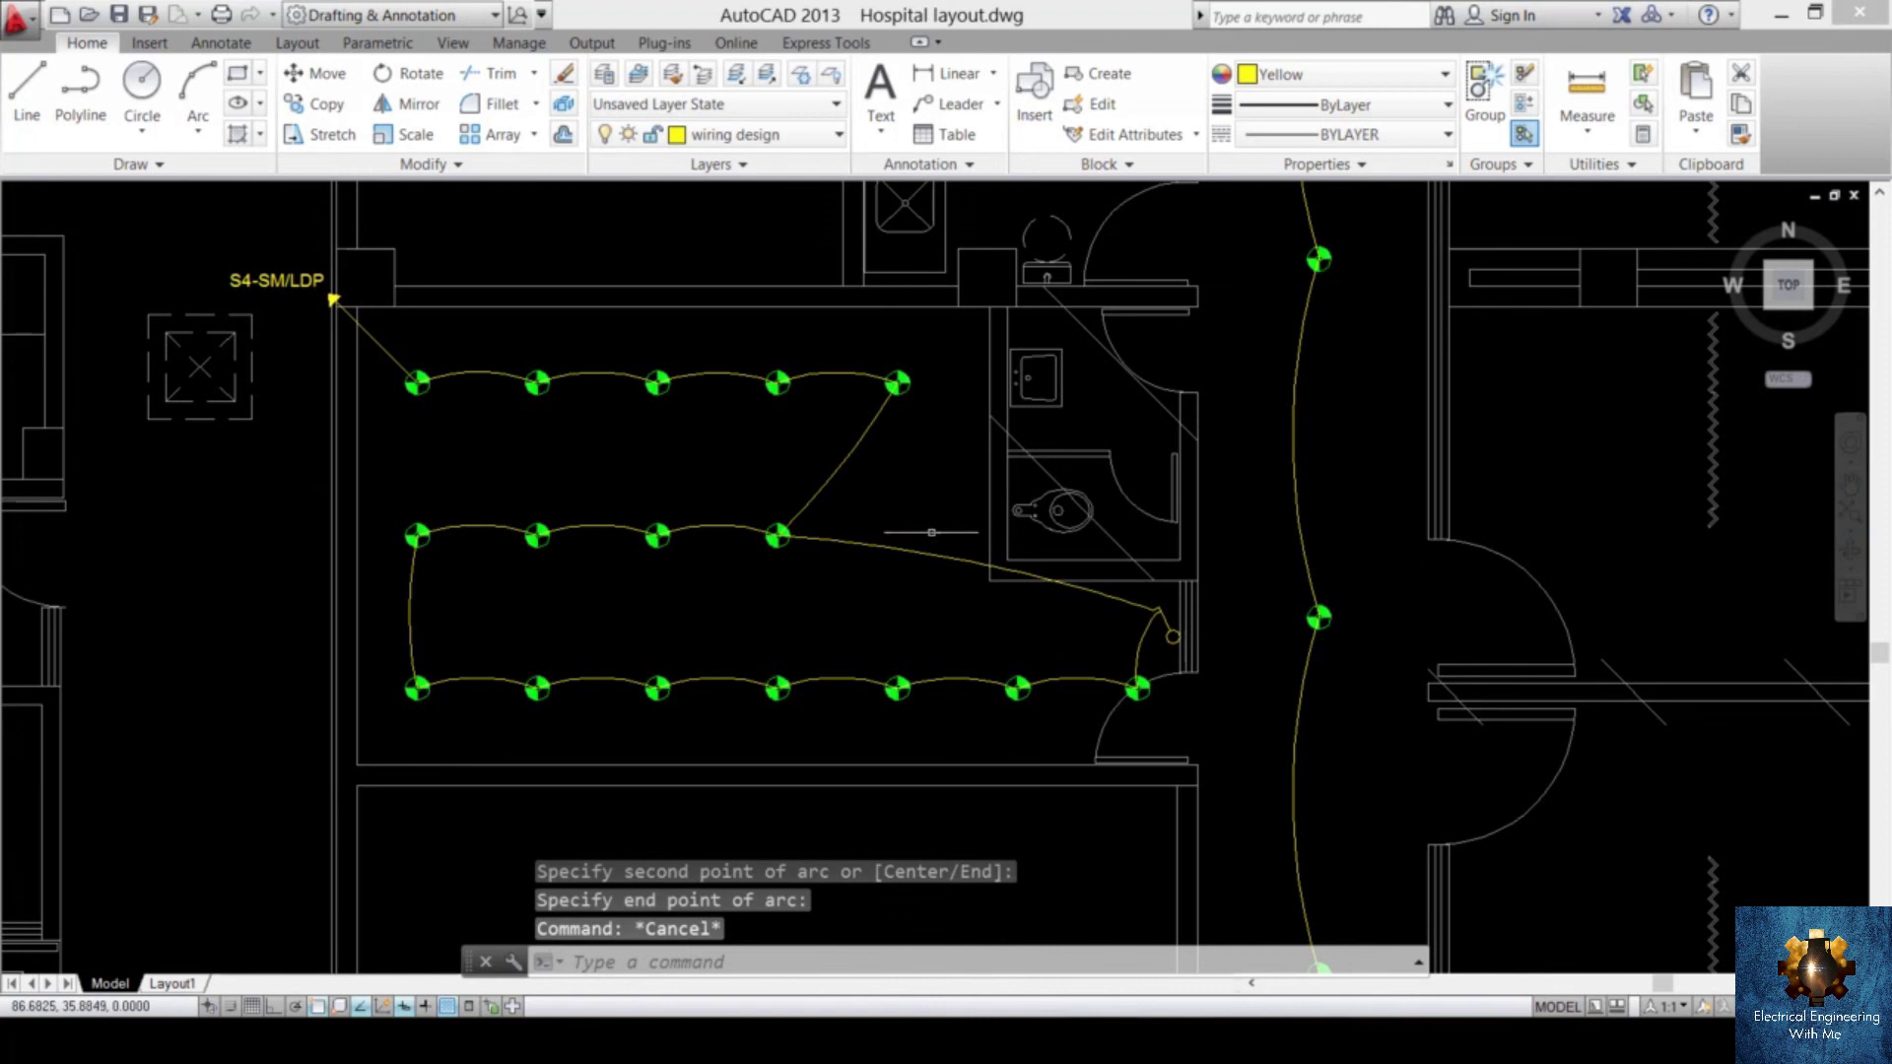
click(1266, 601)
click(866, 571)
scroll(1145, 625, up, 4)
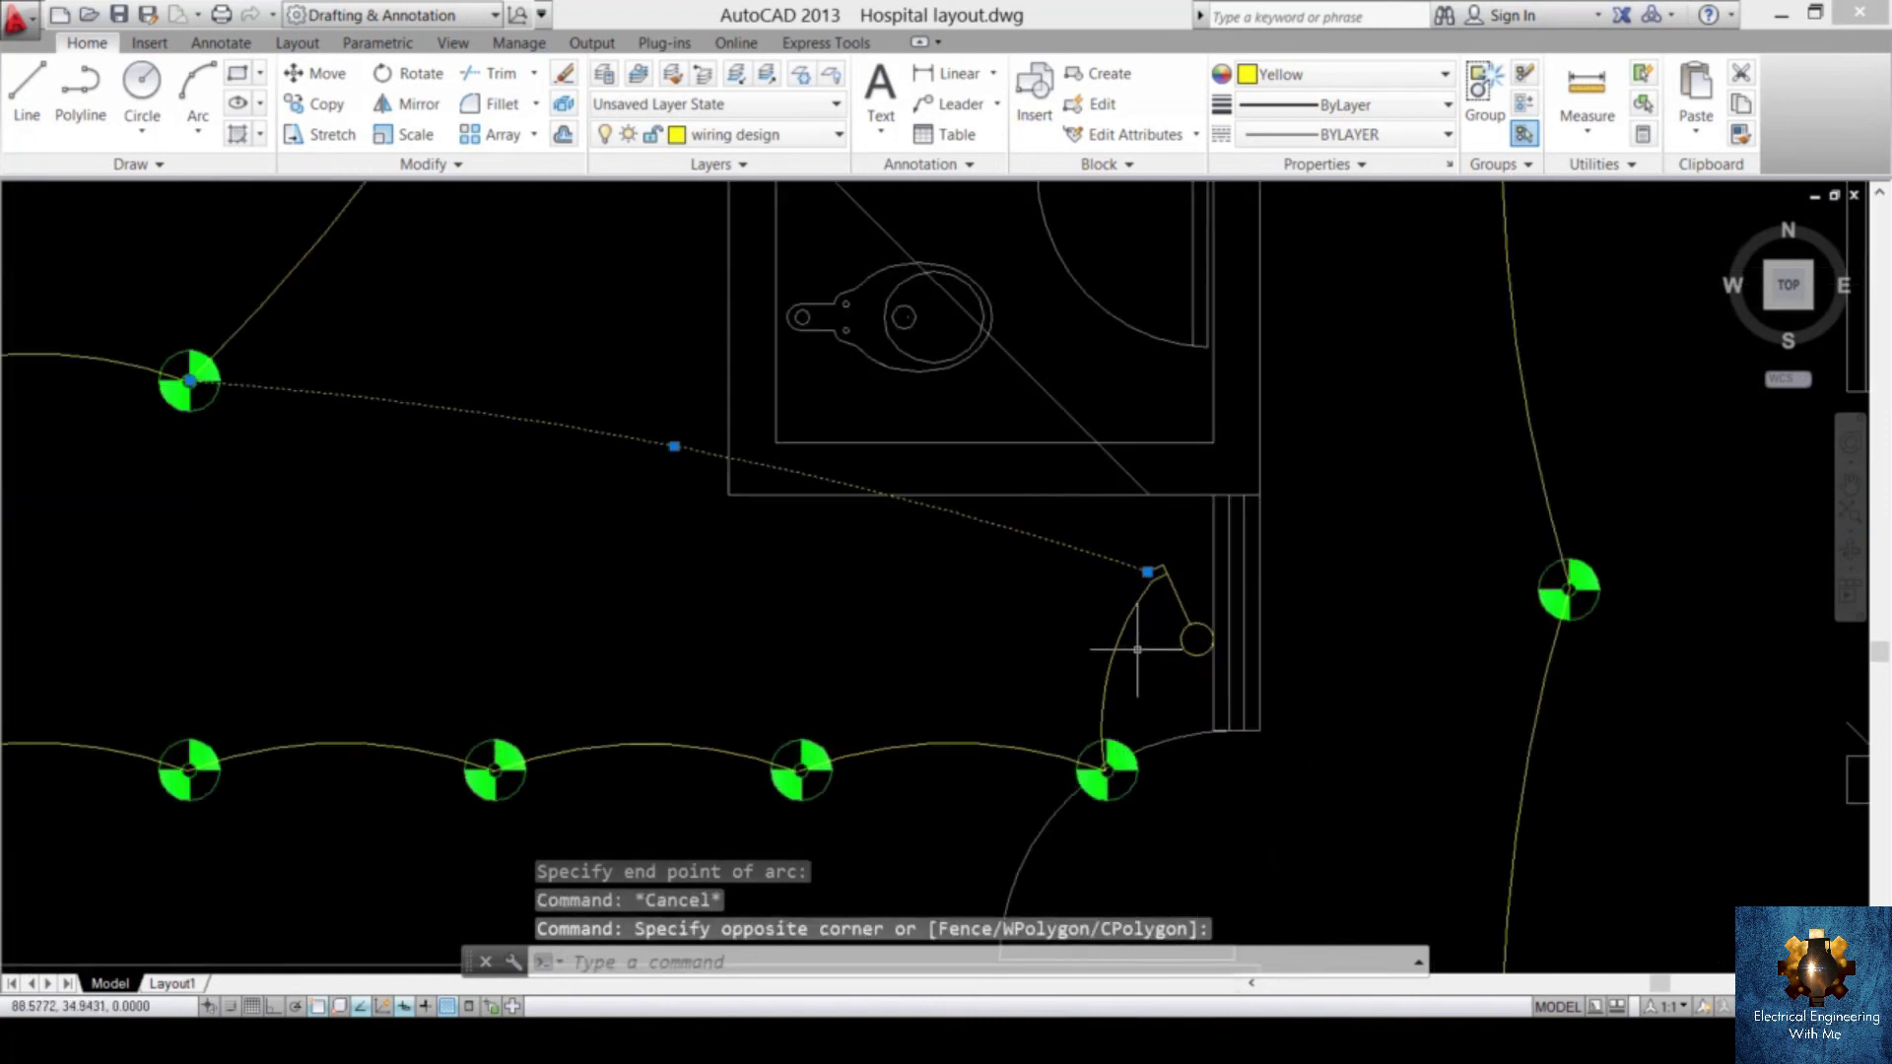
click(1133, 641)
click(1051, 701)
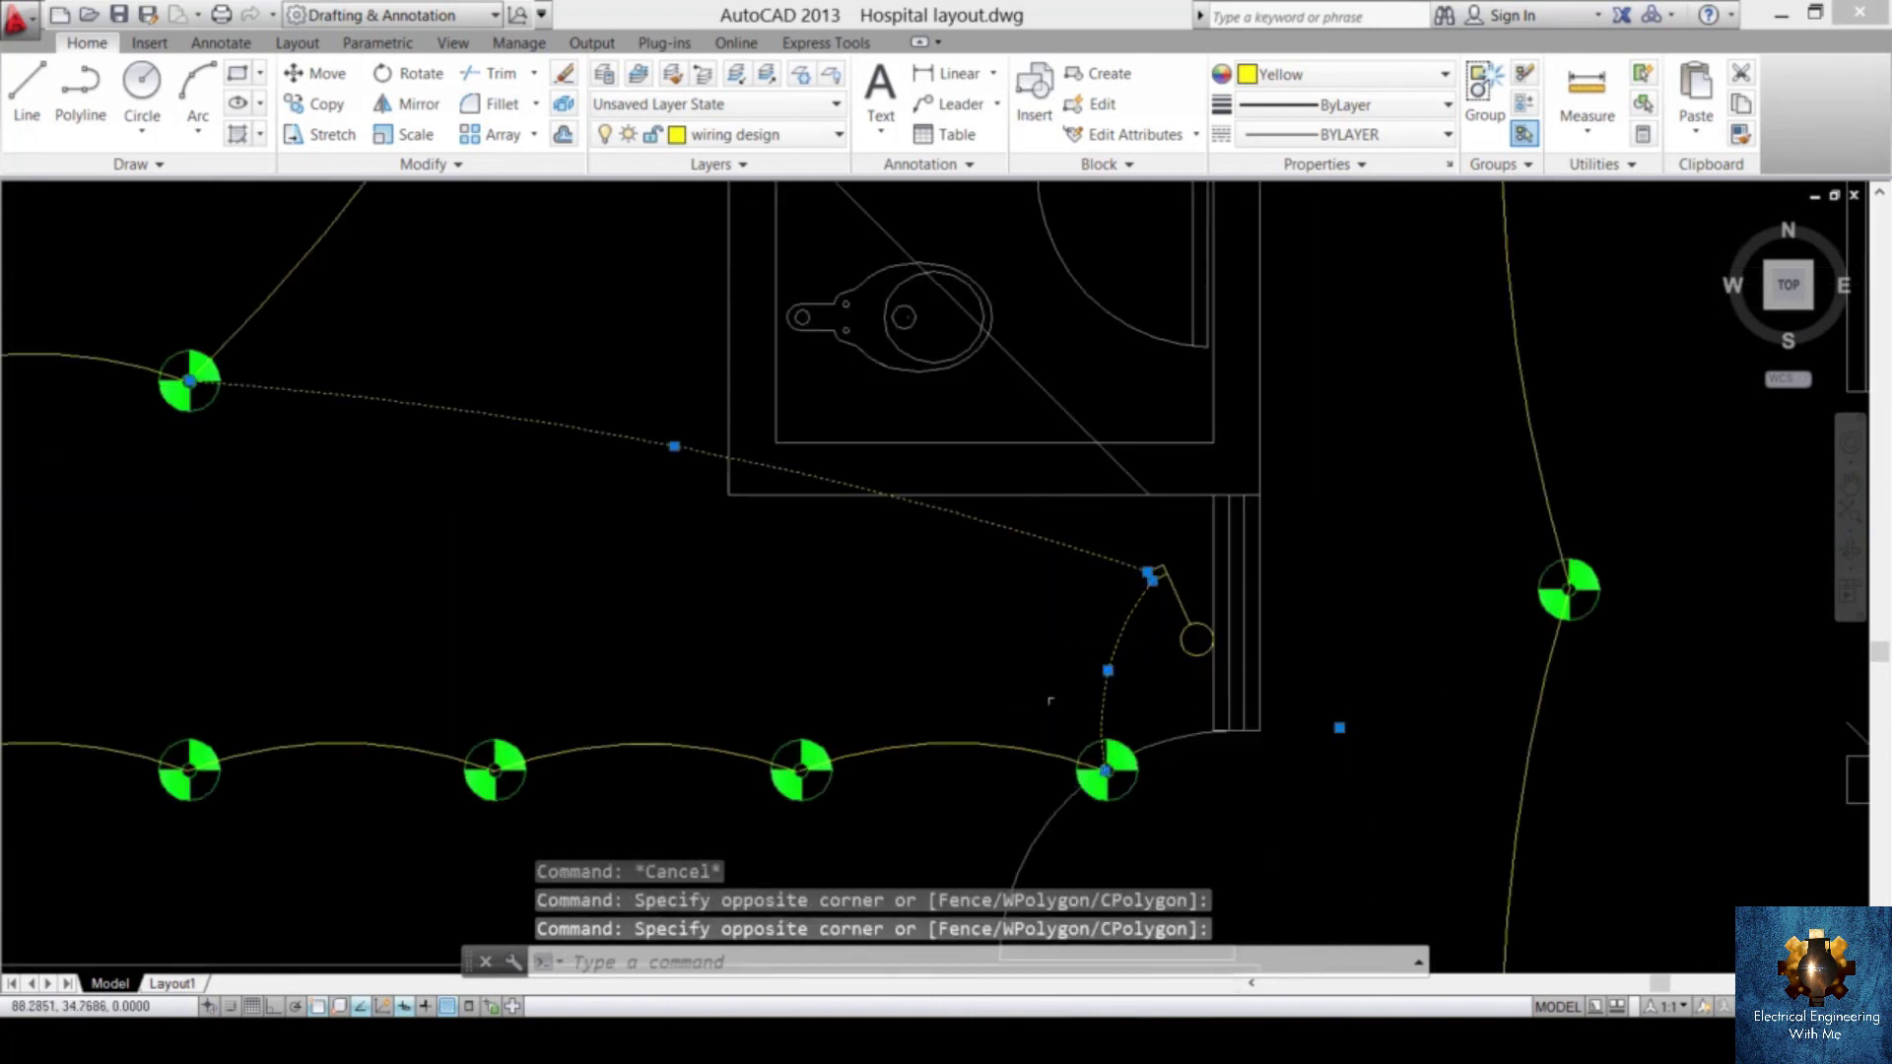
click(1406, 139)
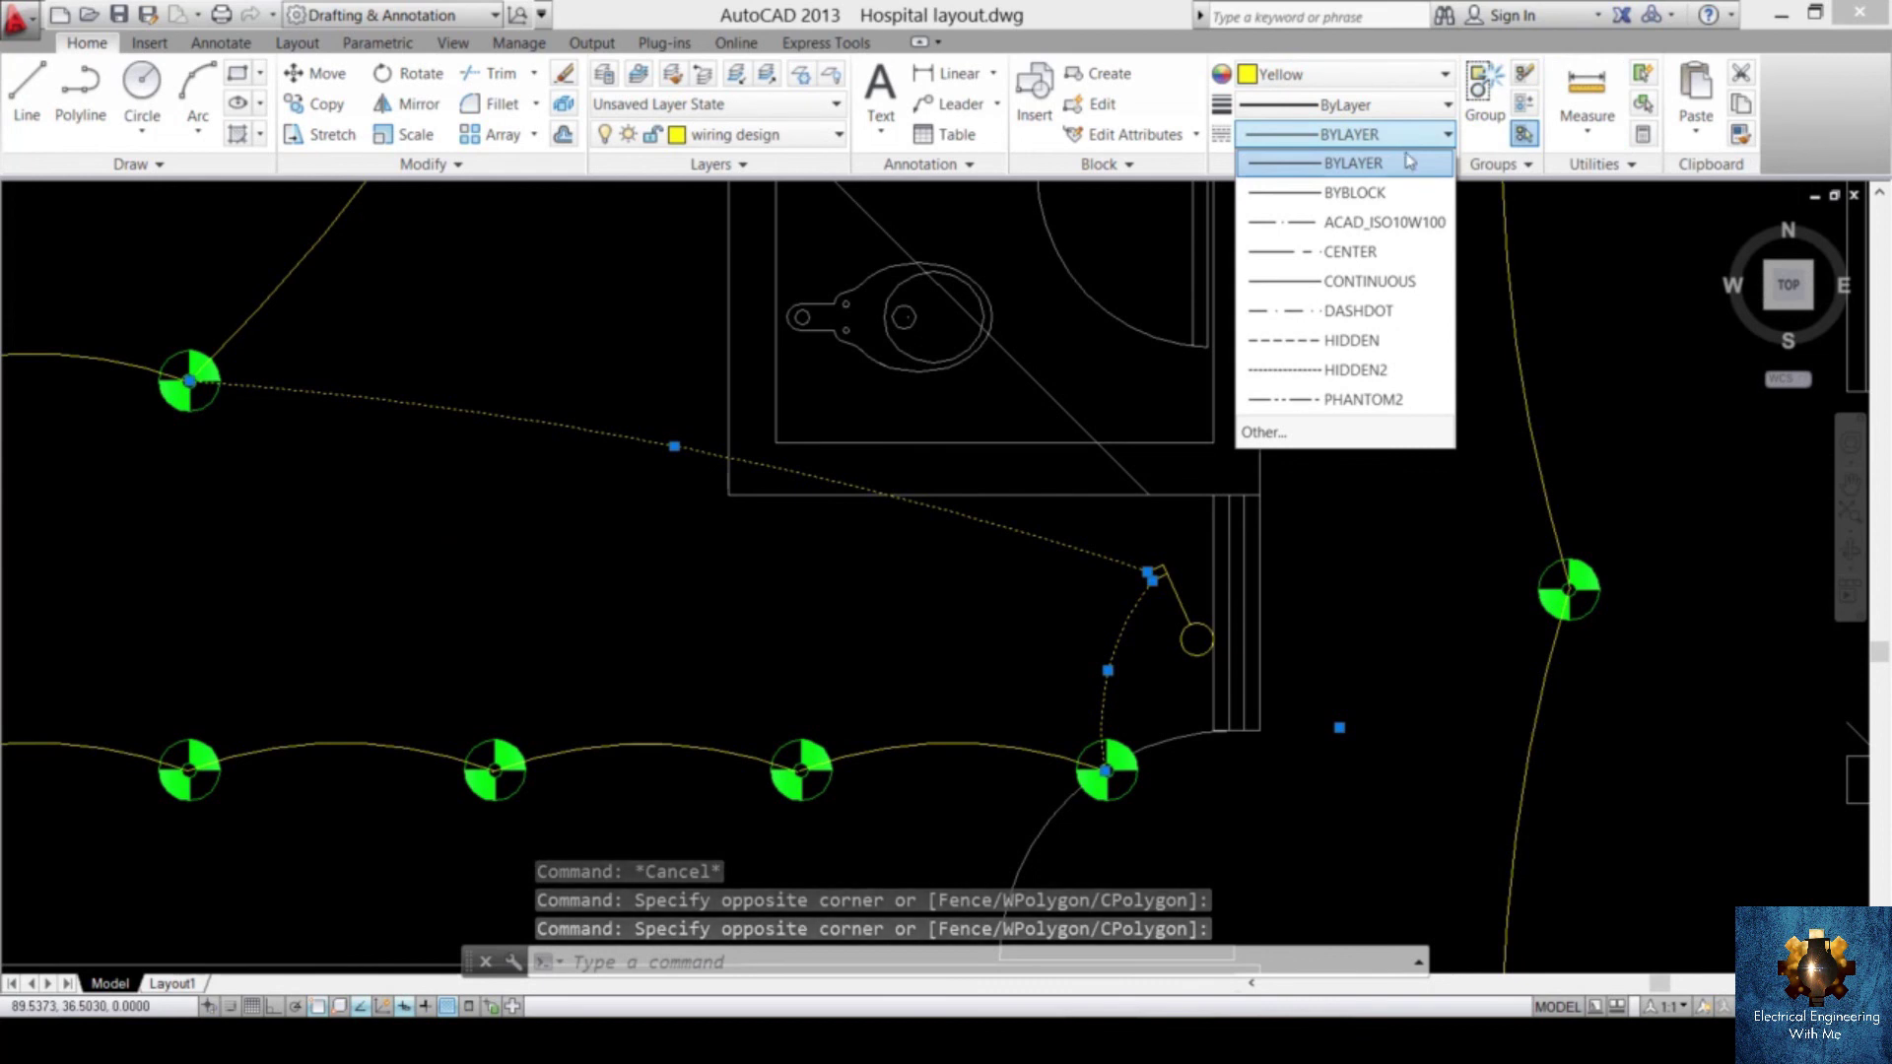
click(1360, 340)
key(Escape)
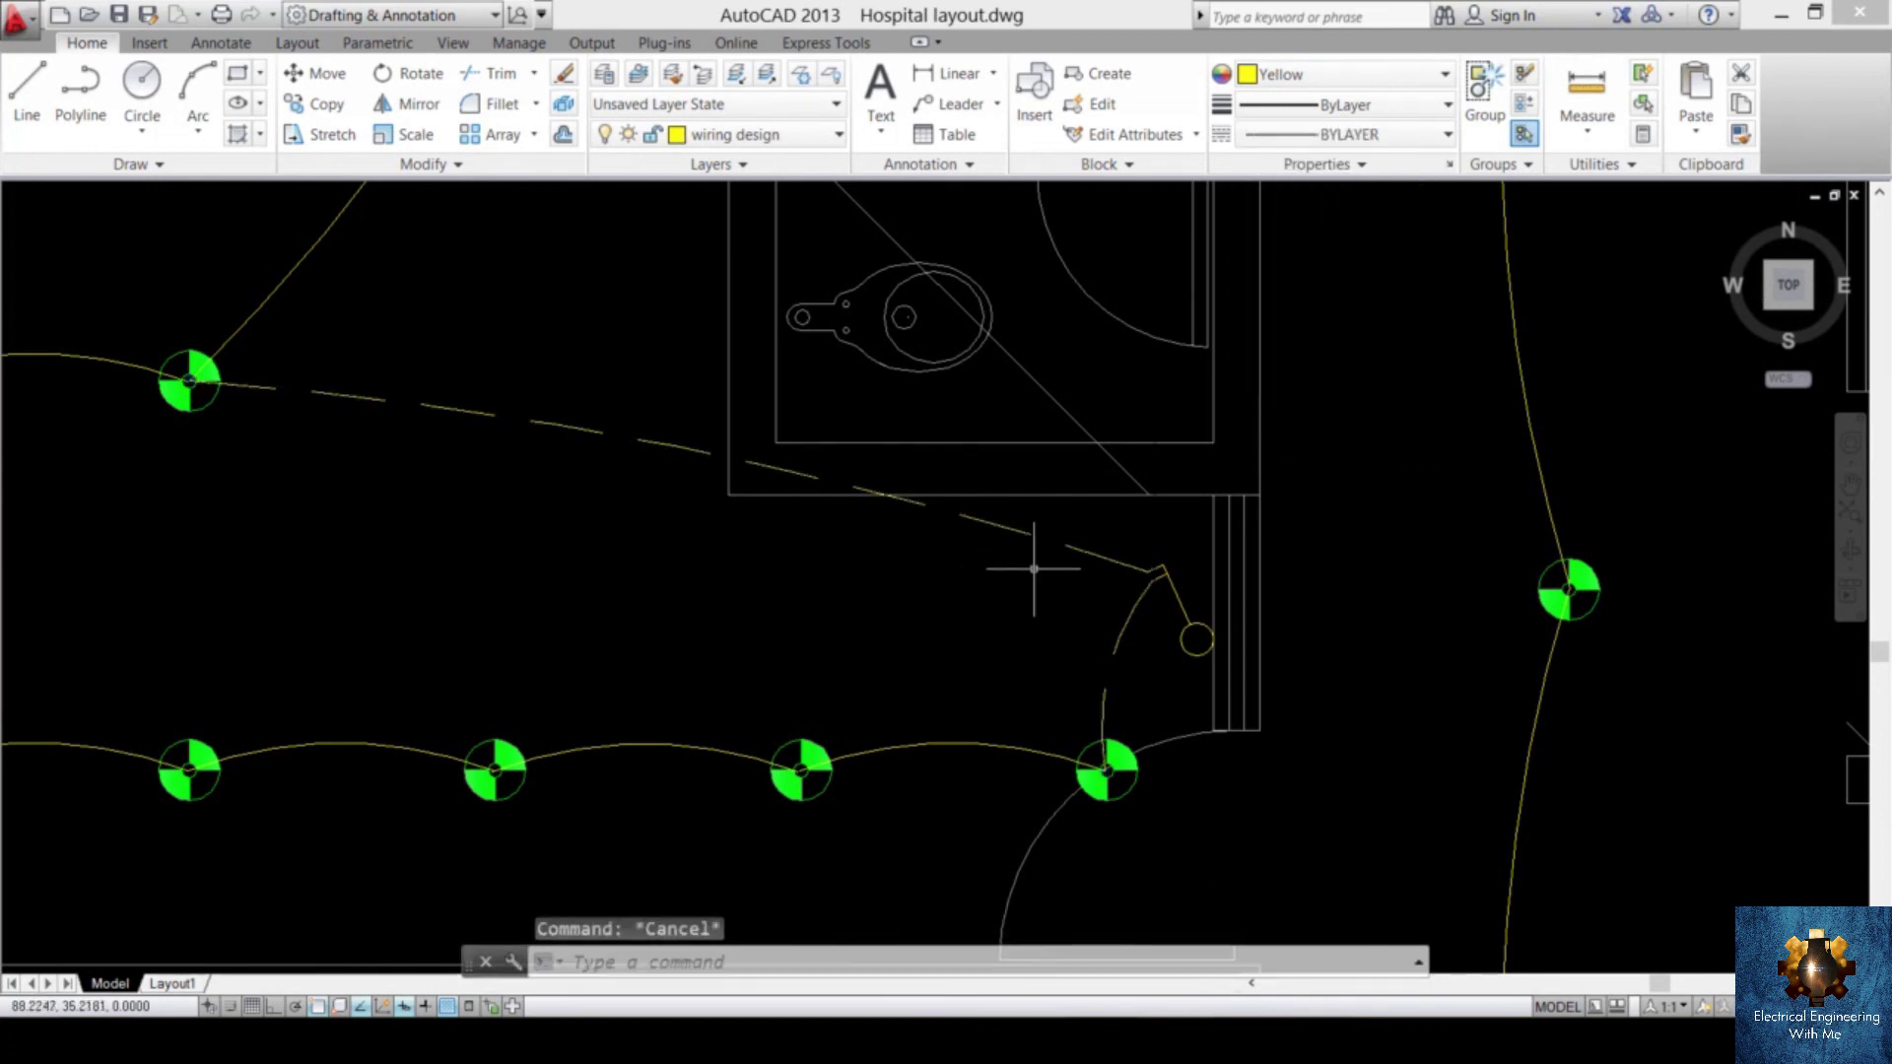
- Examine how the two dashed arcs connect the double-tick switch to the middle and bottom rows of the S4-SM/LDP room's lights
scroll(1026, 549, down, 4)
middle_drag(1014, 549, 1119, 578)
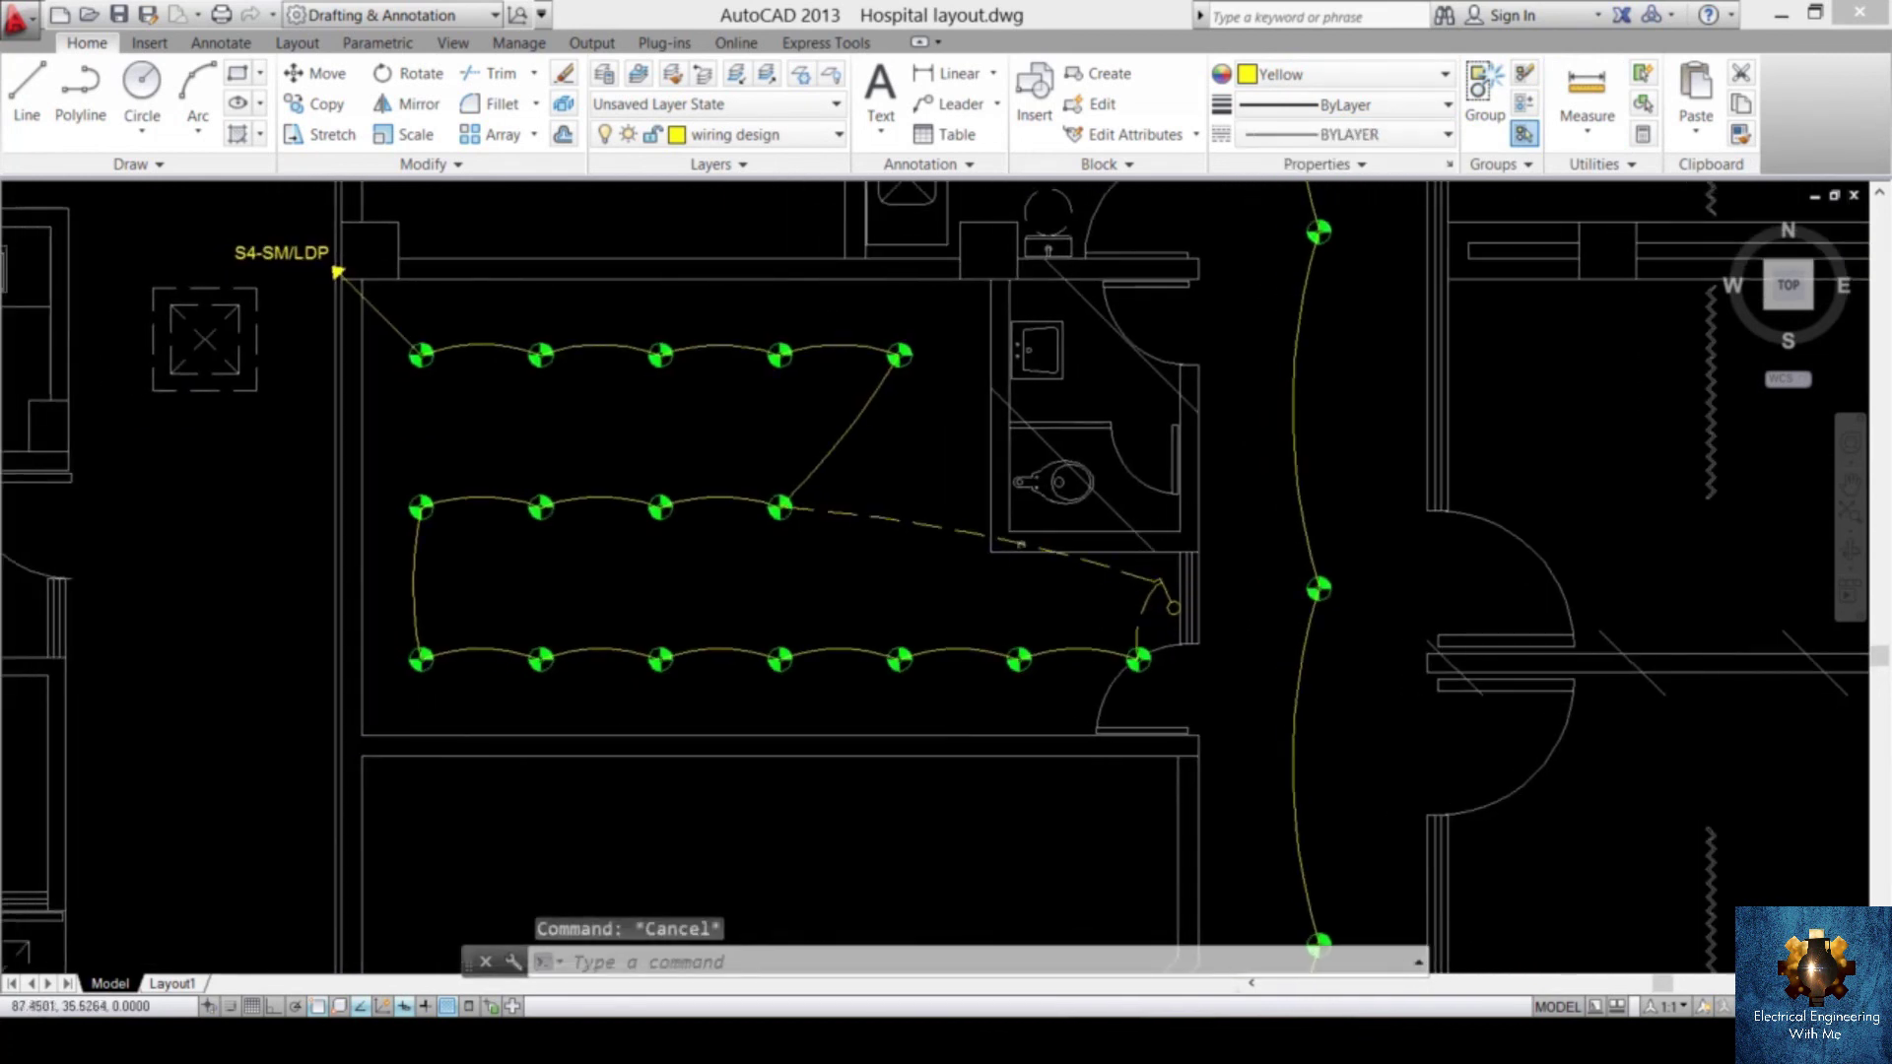
scroll(1144, 602, up, 6)
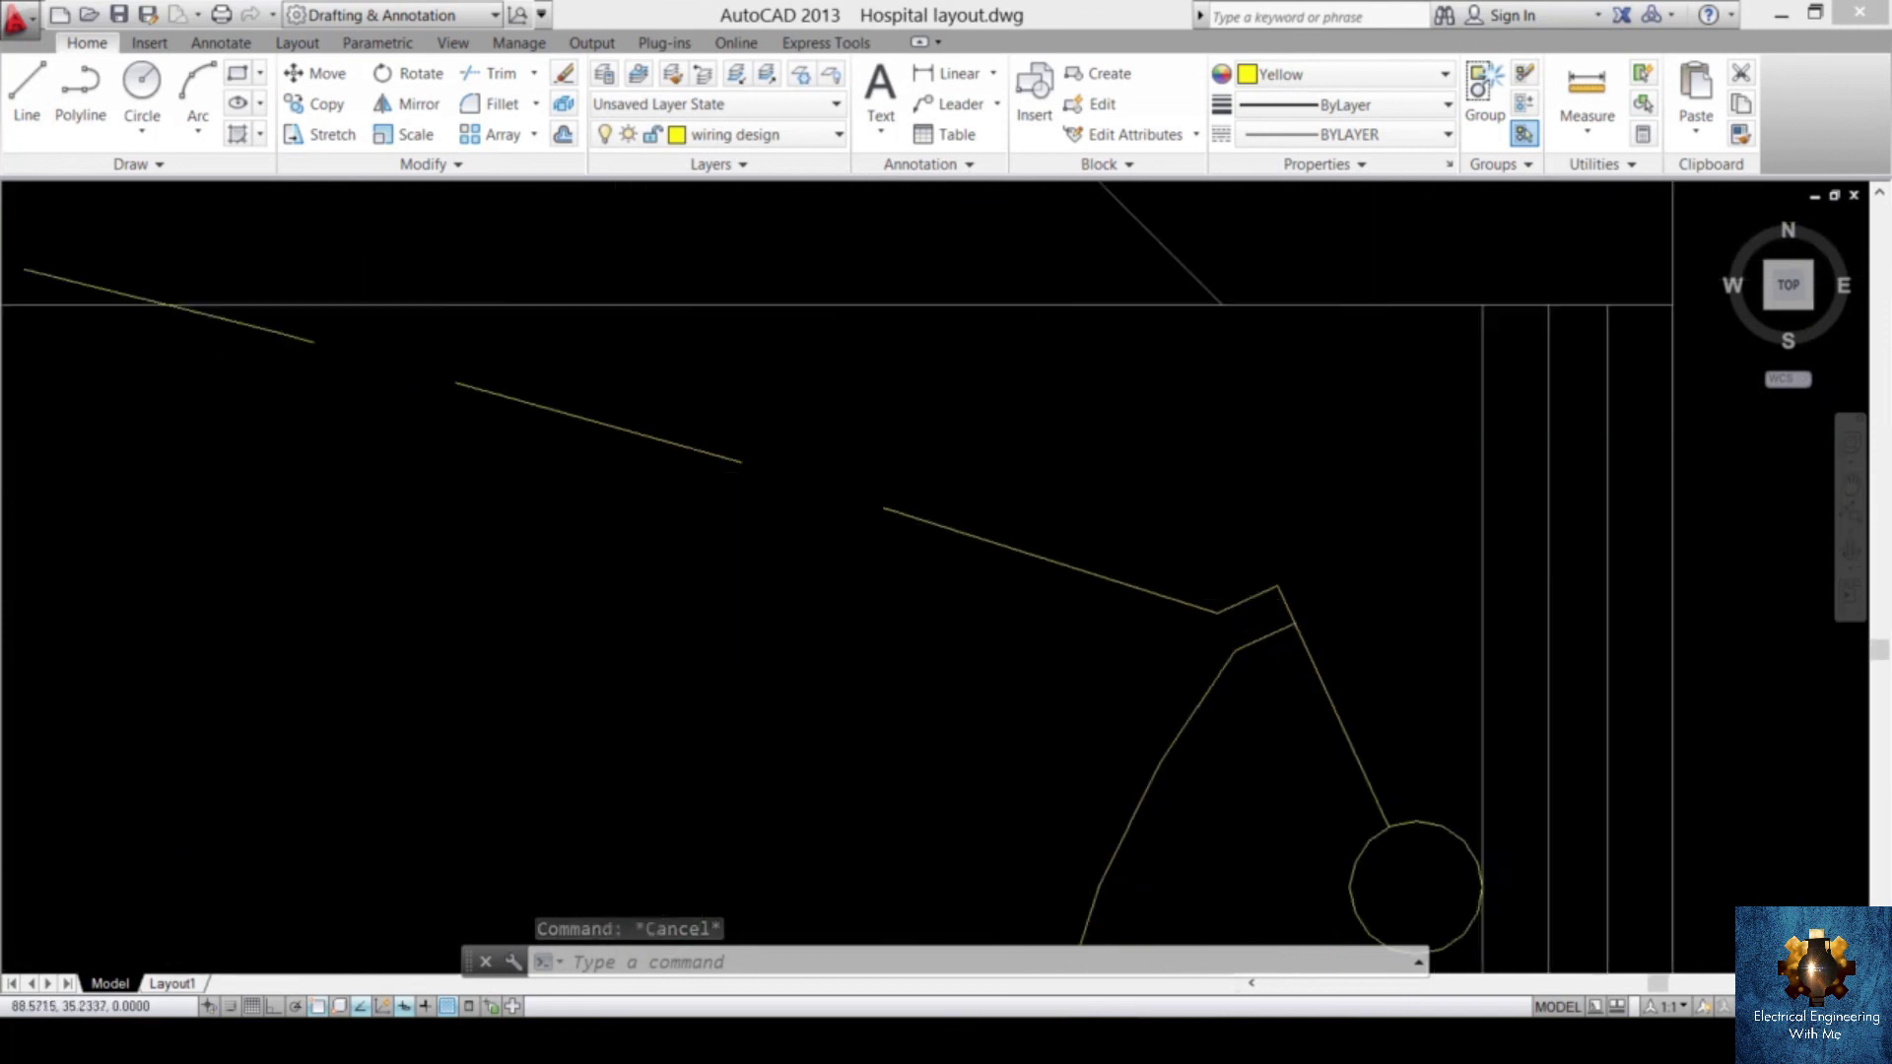
scroll(1290, 587, down, 5)
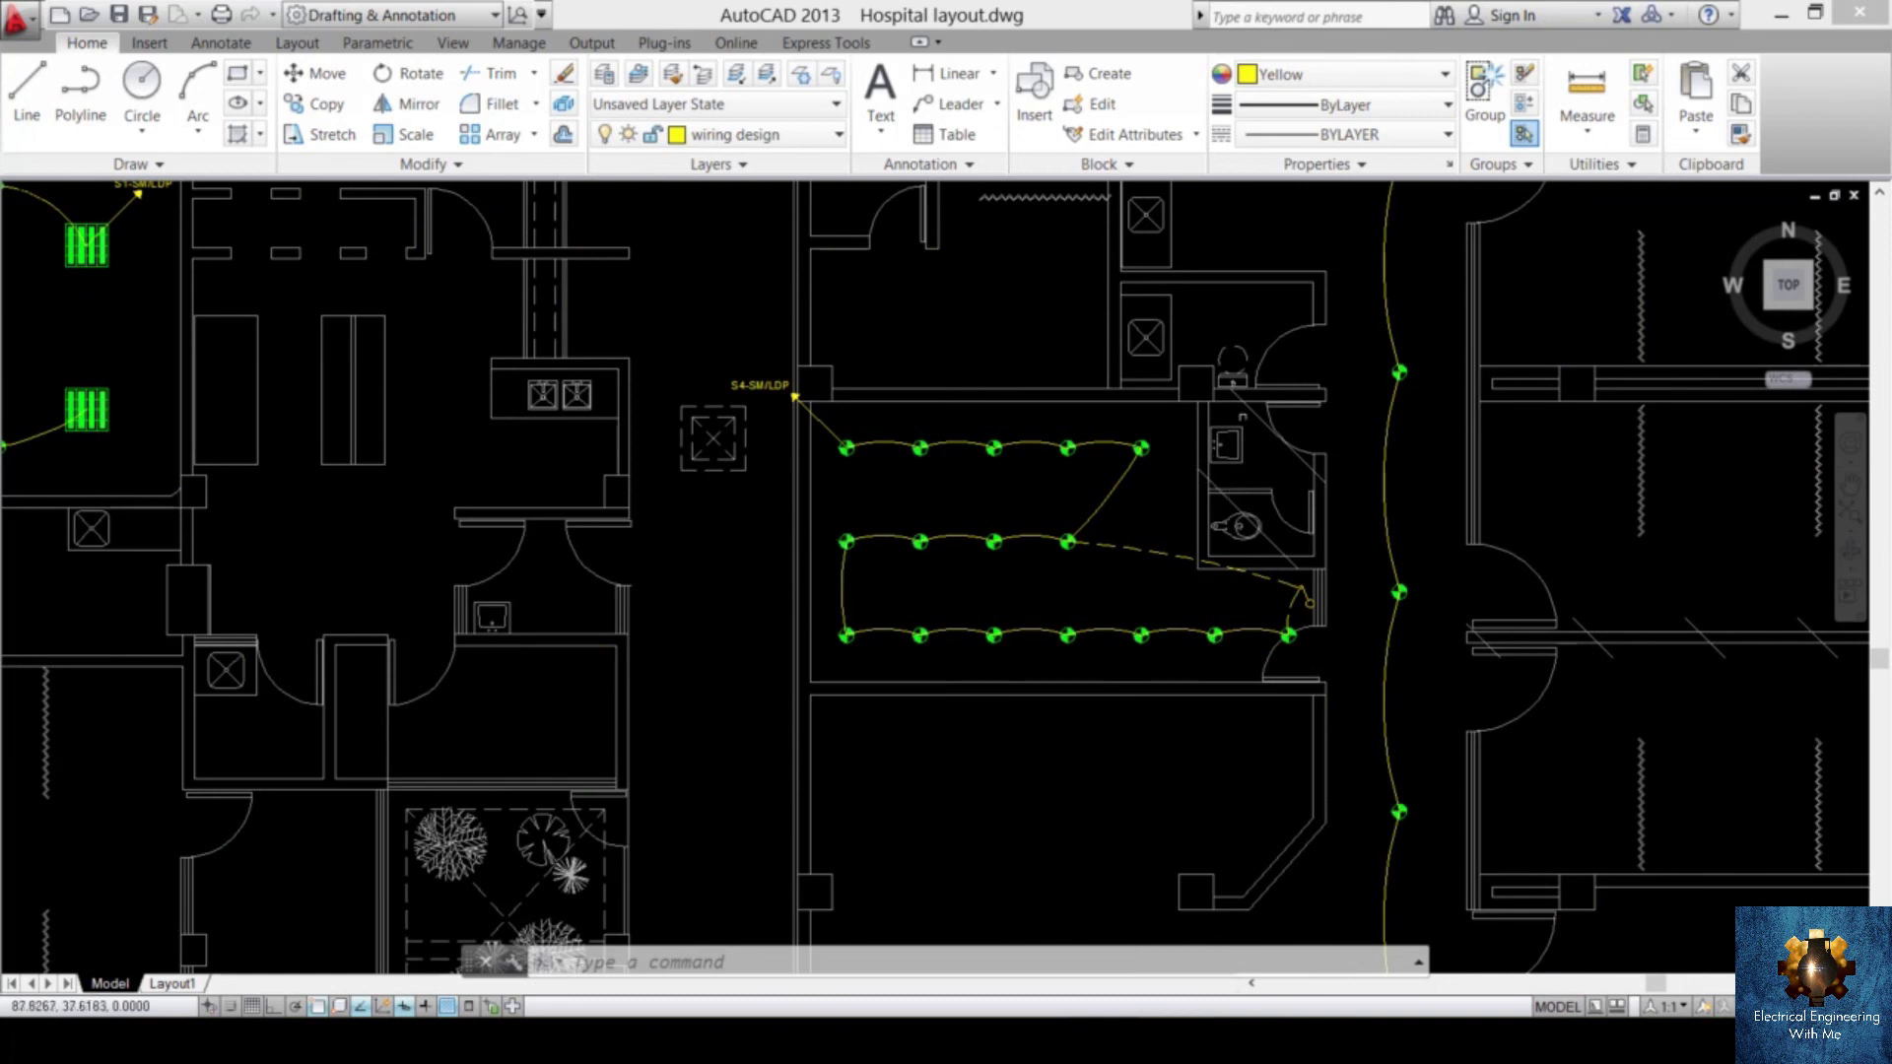
scroll(1252, 534, up, 8)
scroll(1310, 440, up, 4)
scroll(1322, 436, down, 7)
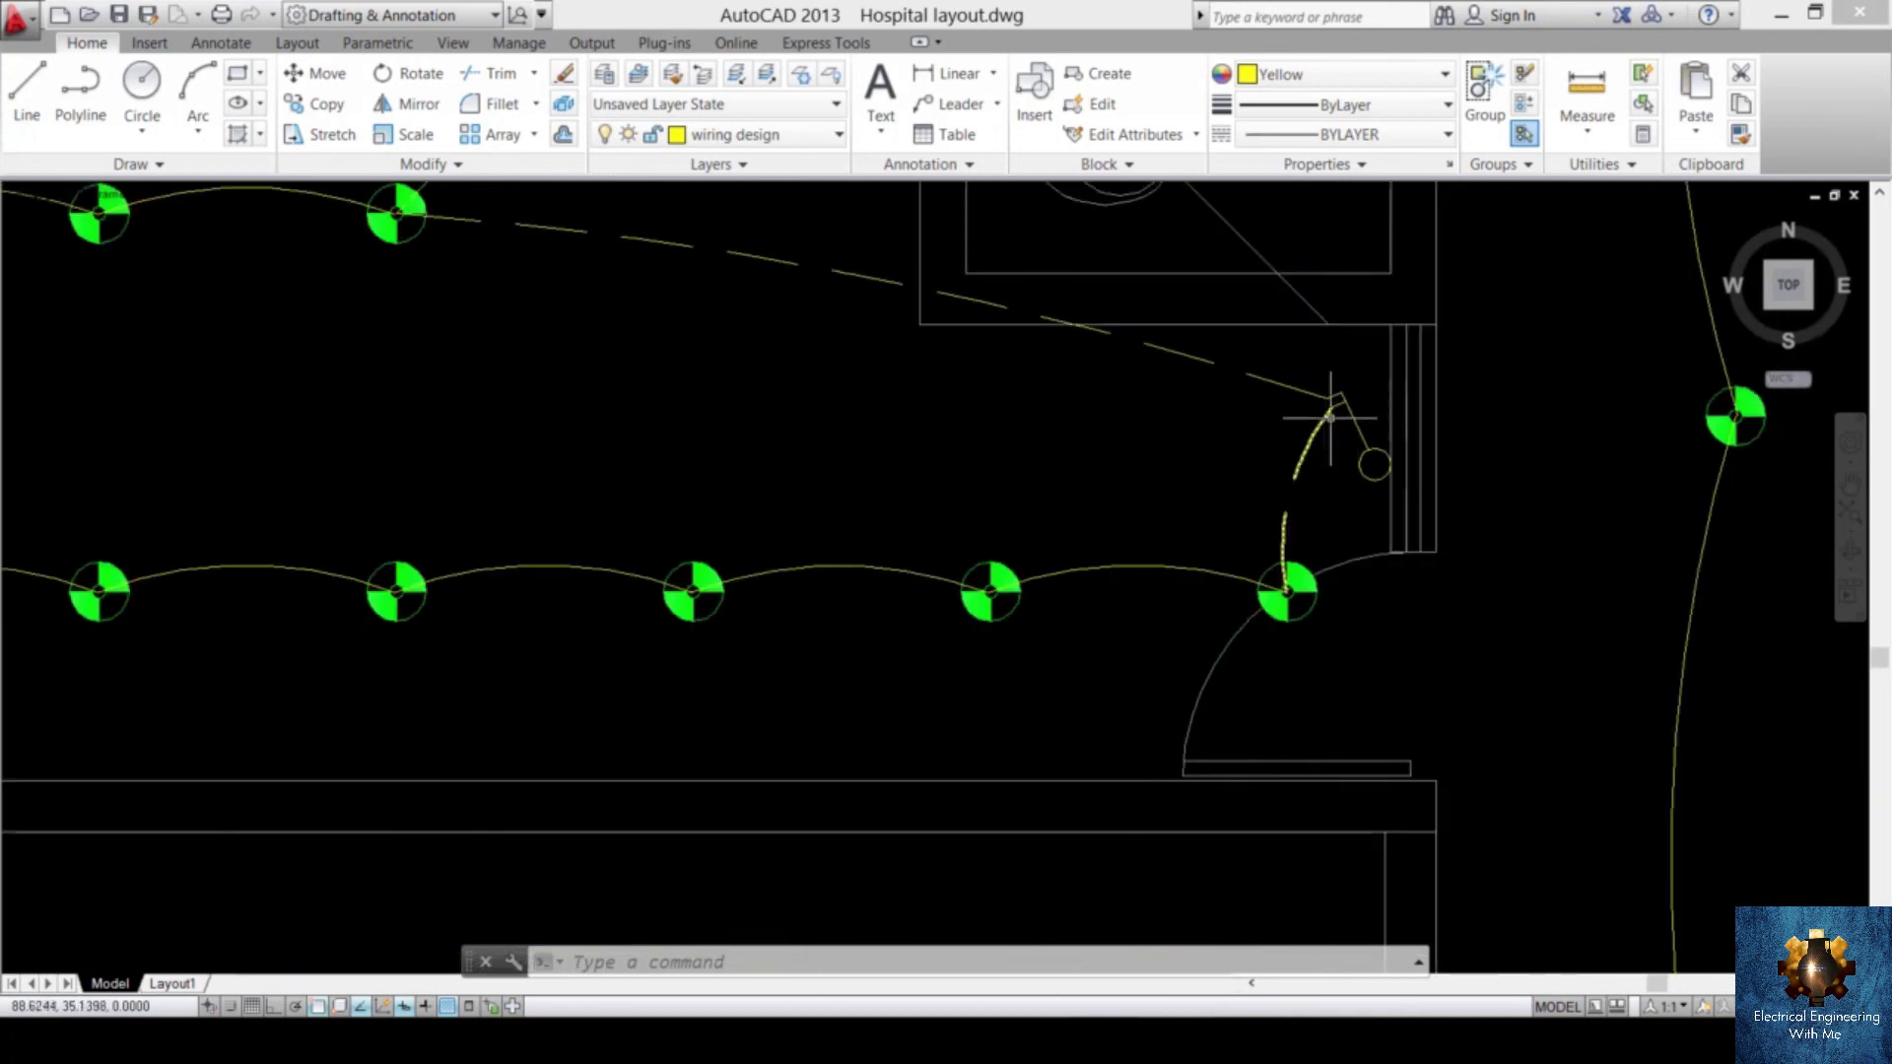
scroll(1327, 389, up, 5)
scroll(1315, 392, down, 6)
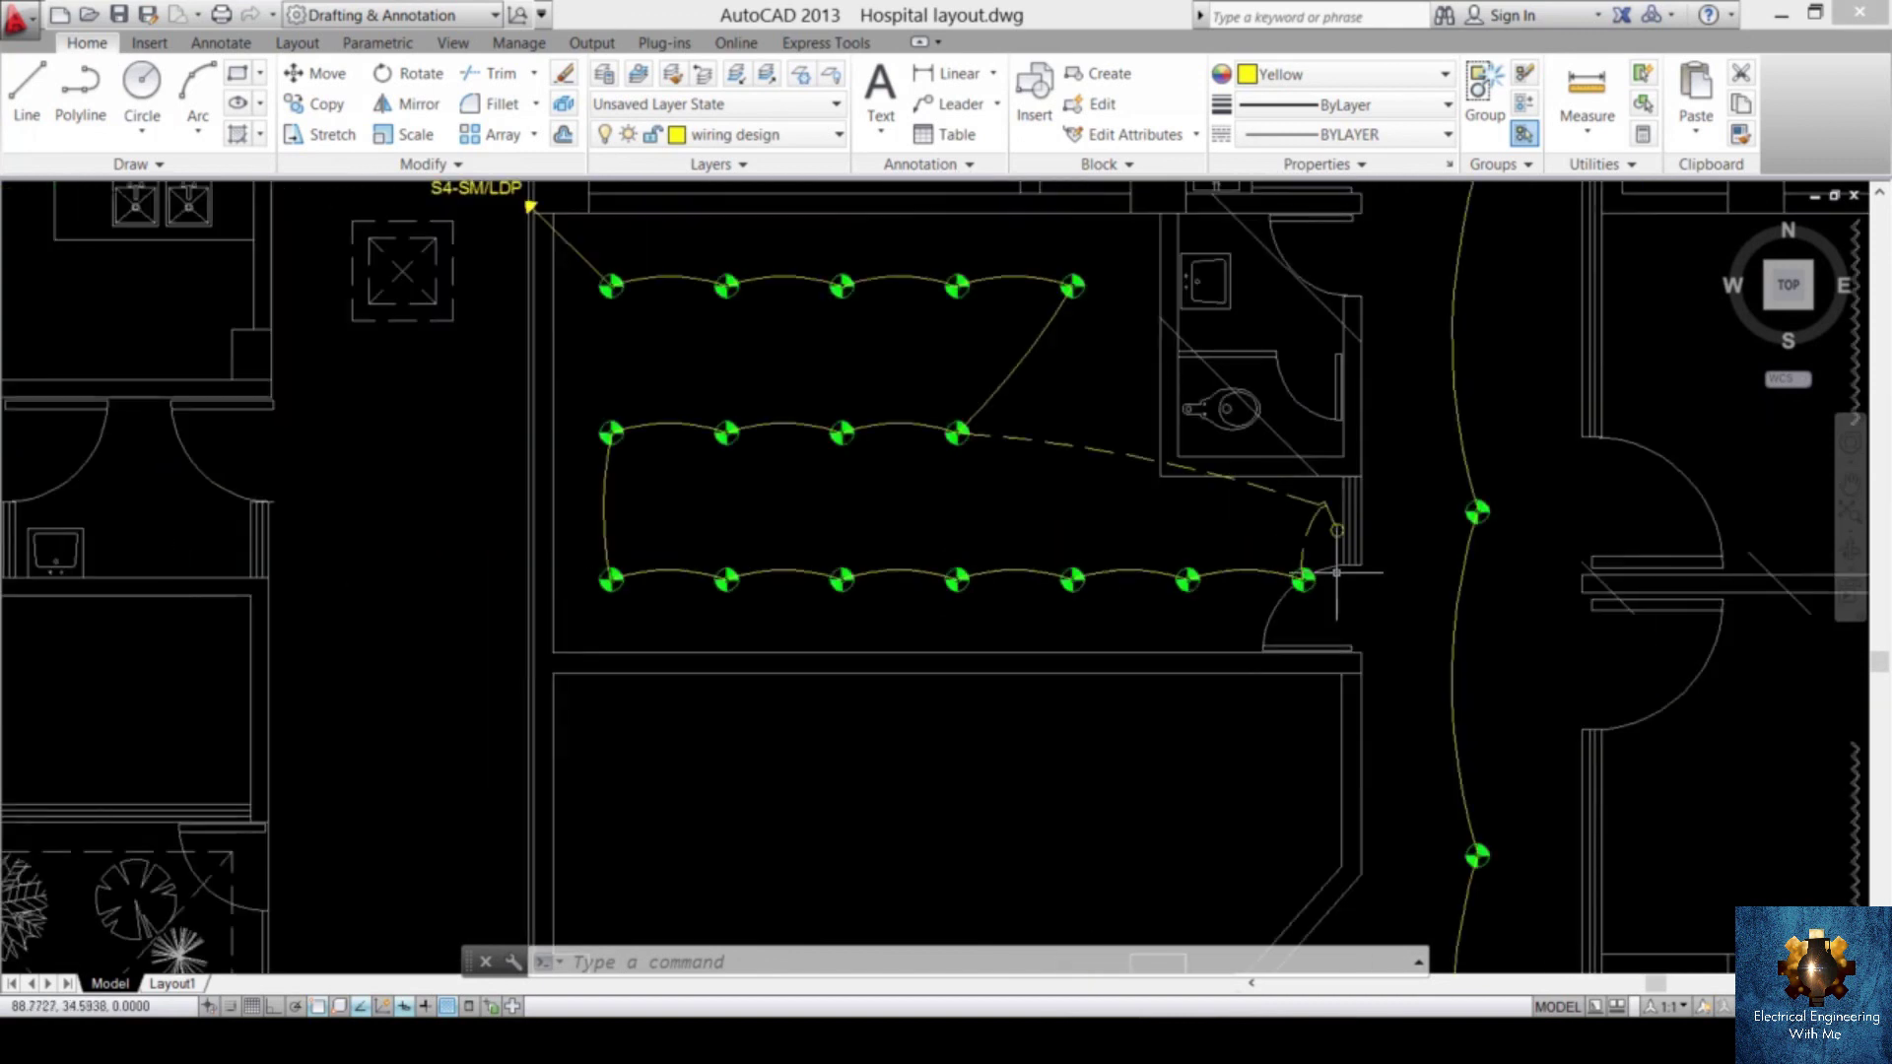
scroll(1257, 544, up, 4)
mouse_move(1344, 541)
middle_down()
mouse_move(1141, 622)
mouse_move(1164, 605)
middle_up()
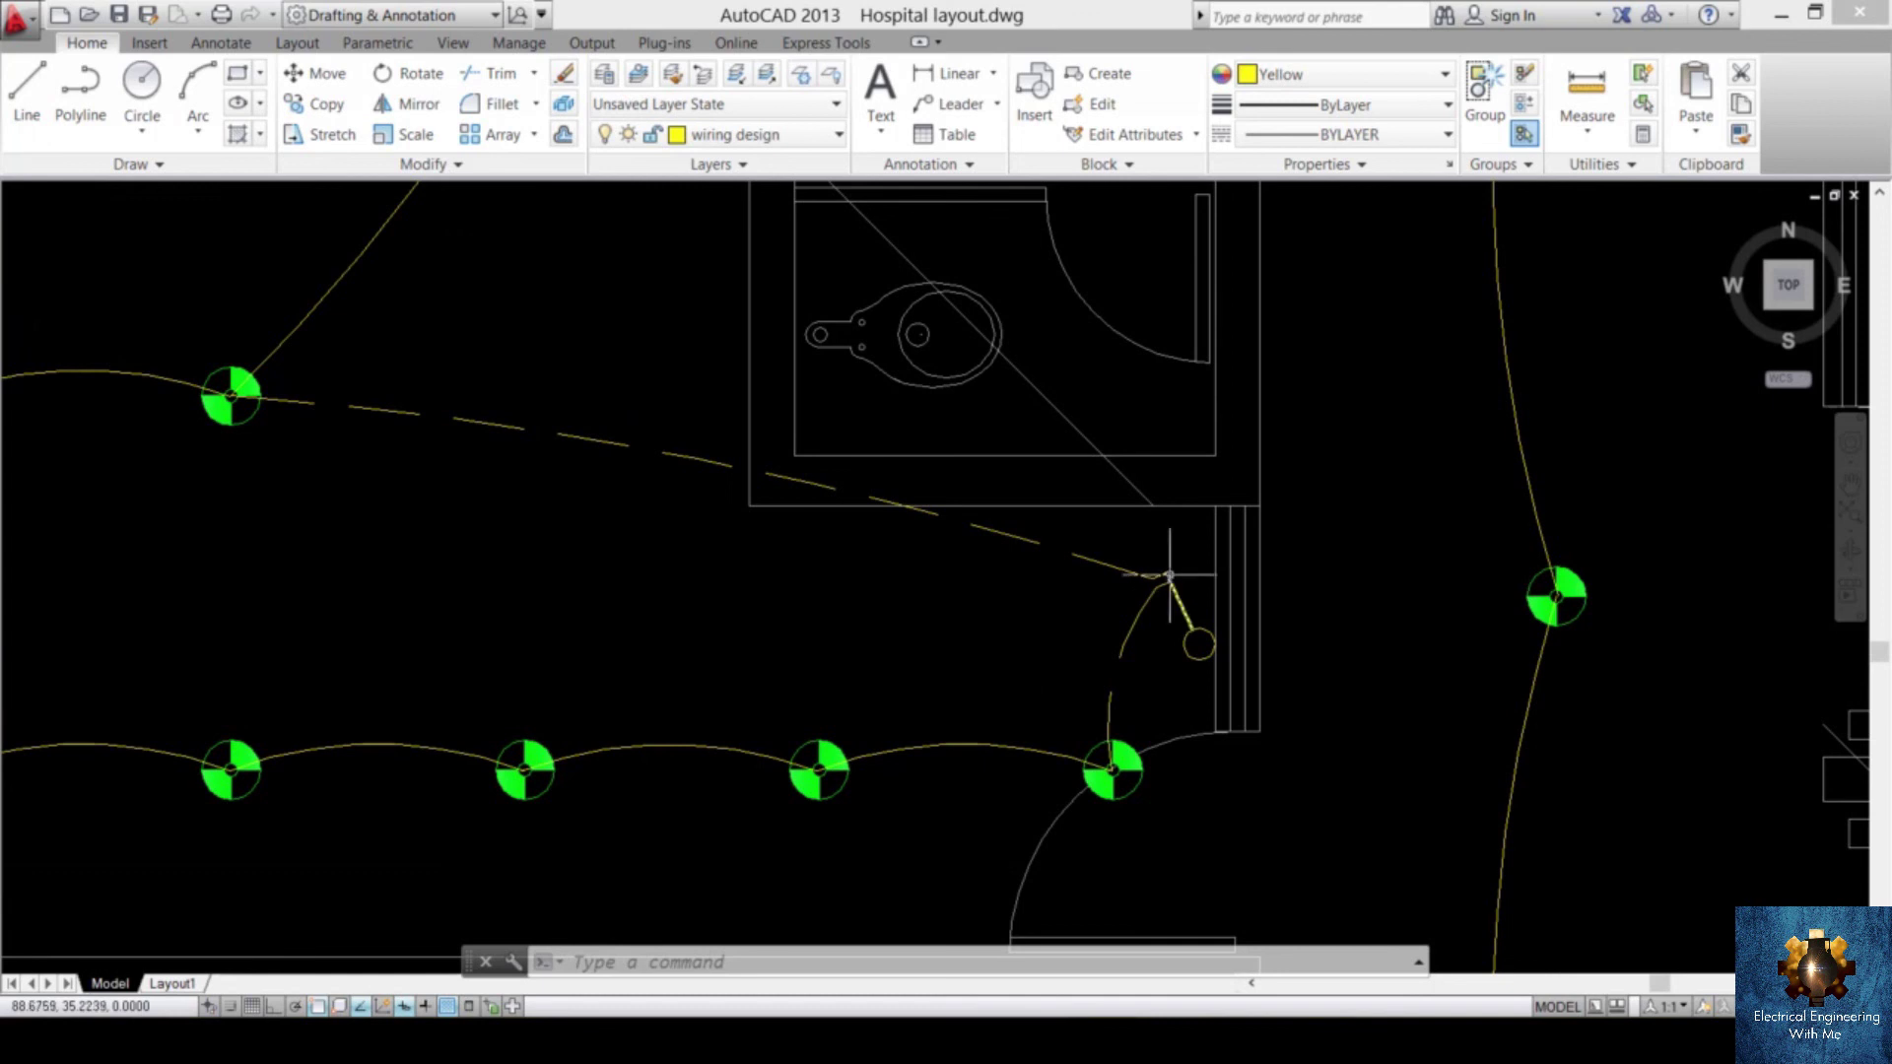
scroll(1155, 563, down, 2)
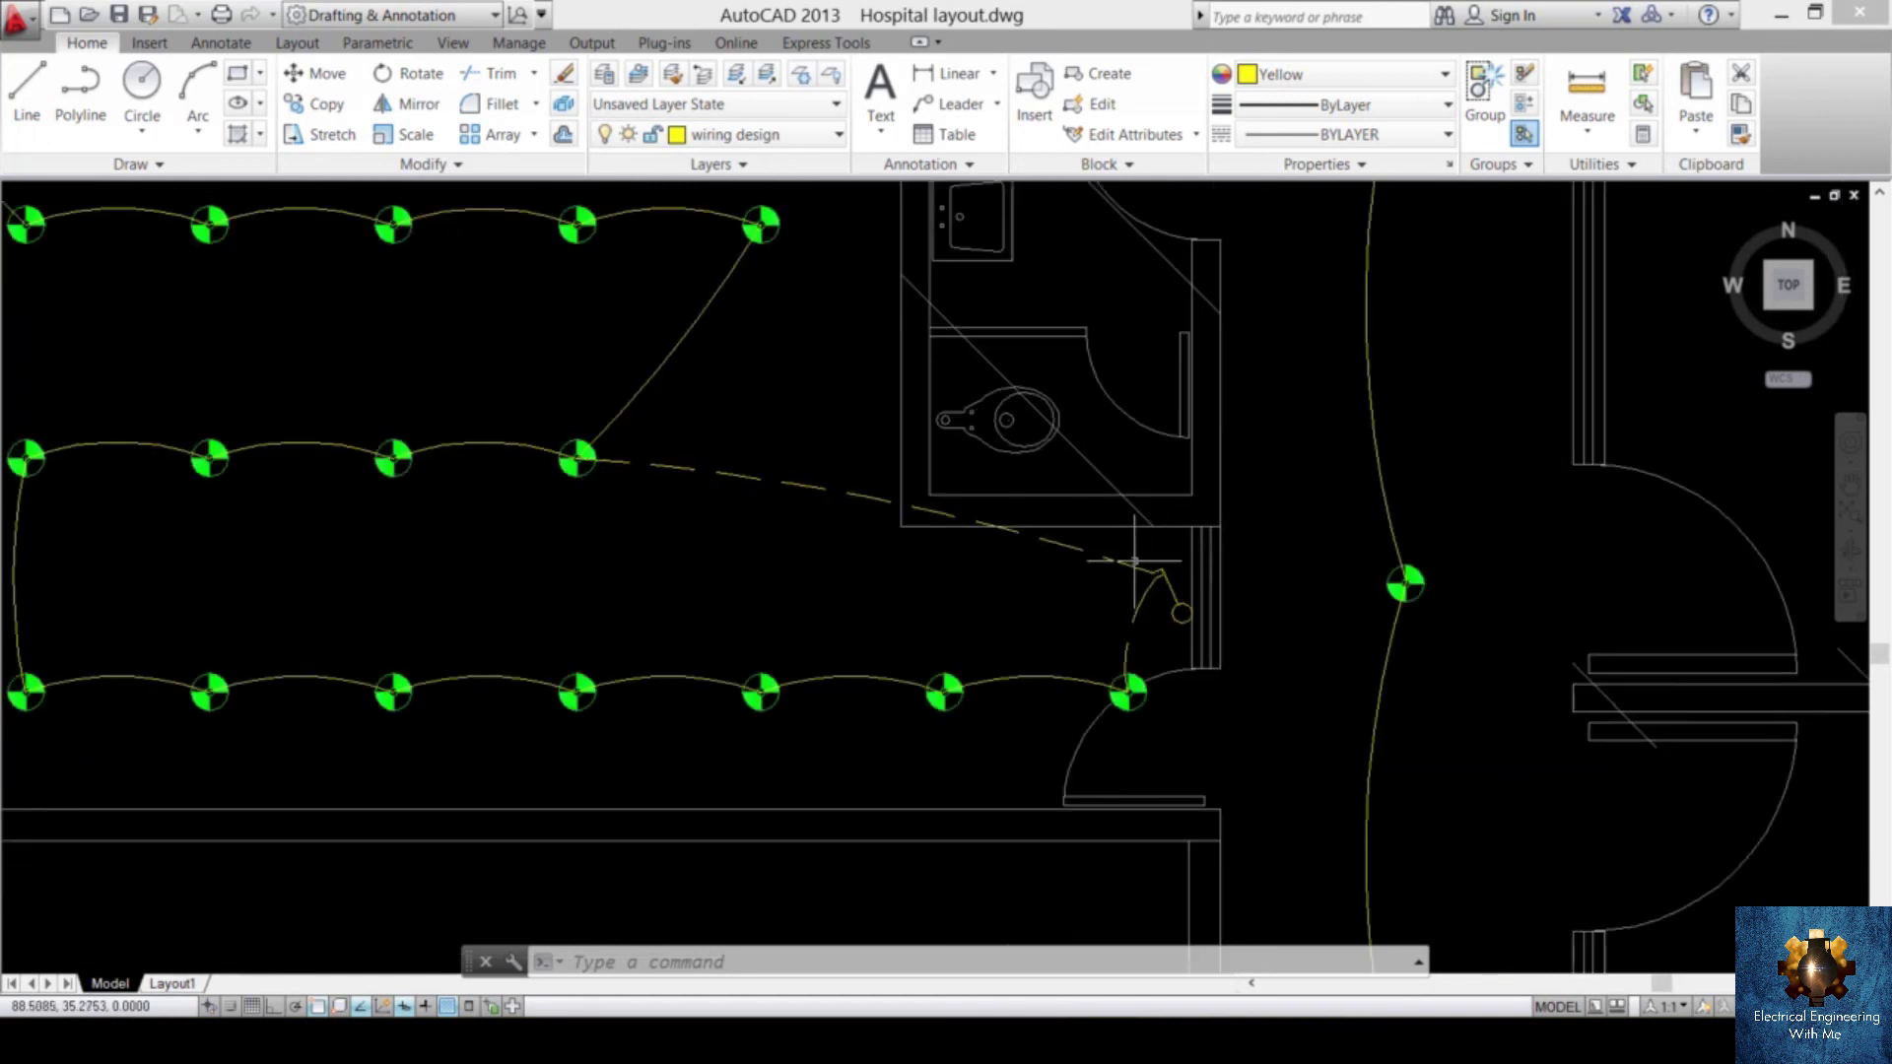
- Add the multiline text "a" in the open space between the two dashed arcs near the double-tick switch
scroll(1134, 566, down, 2)
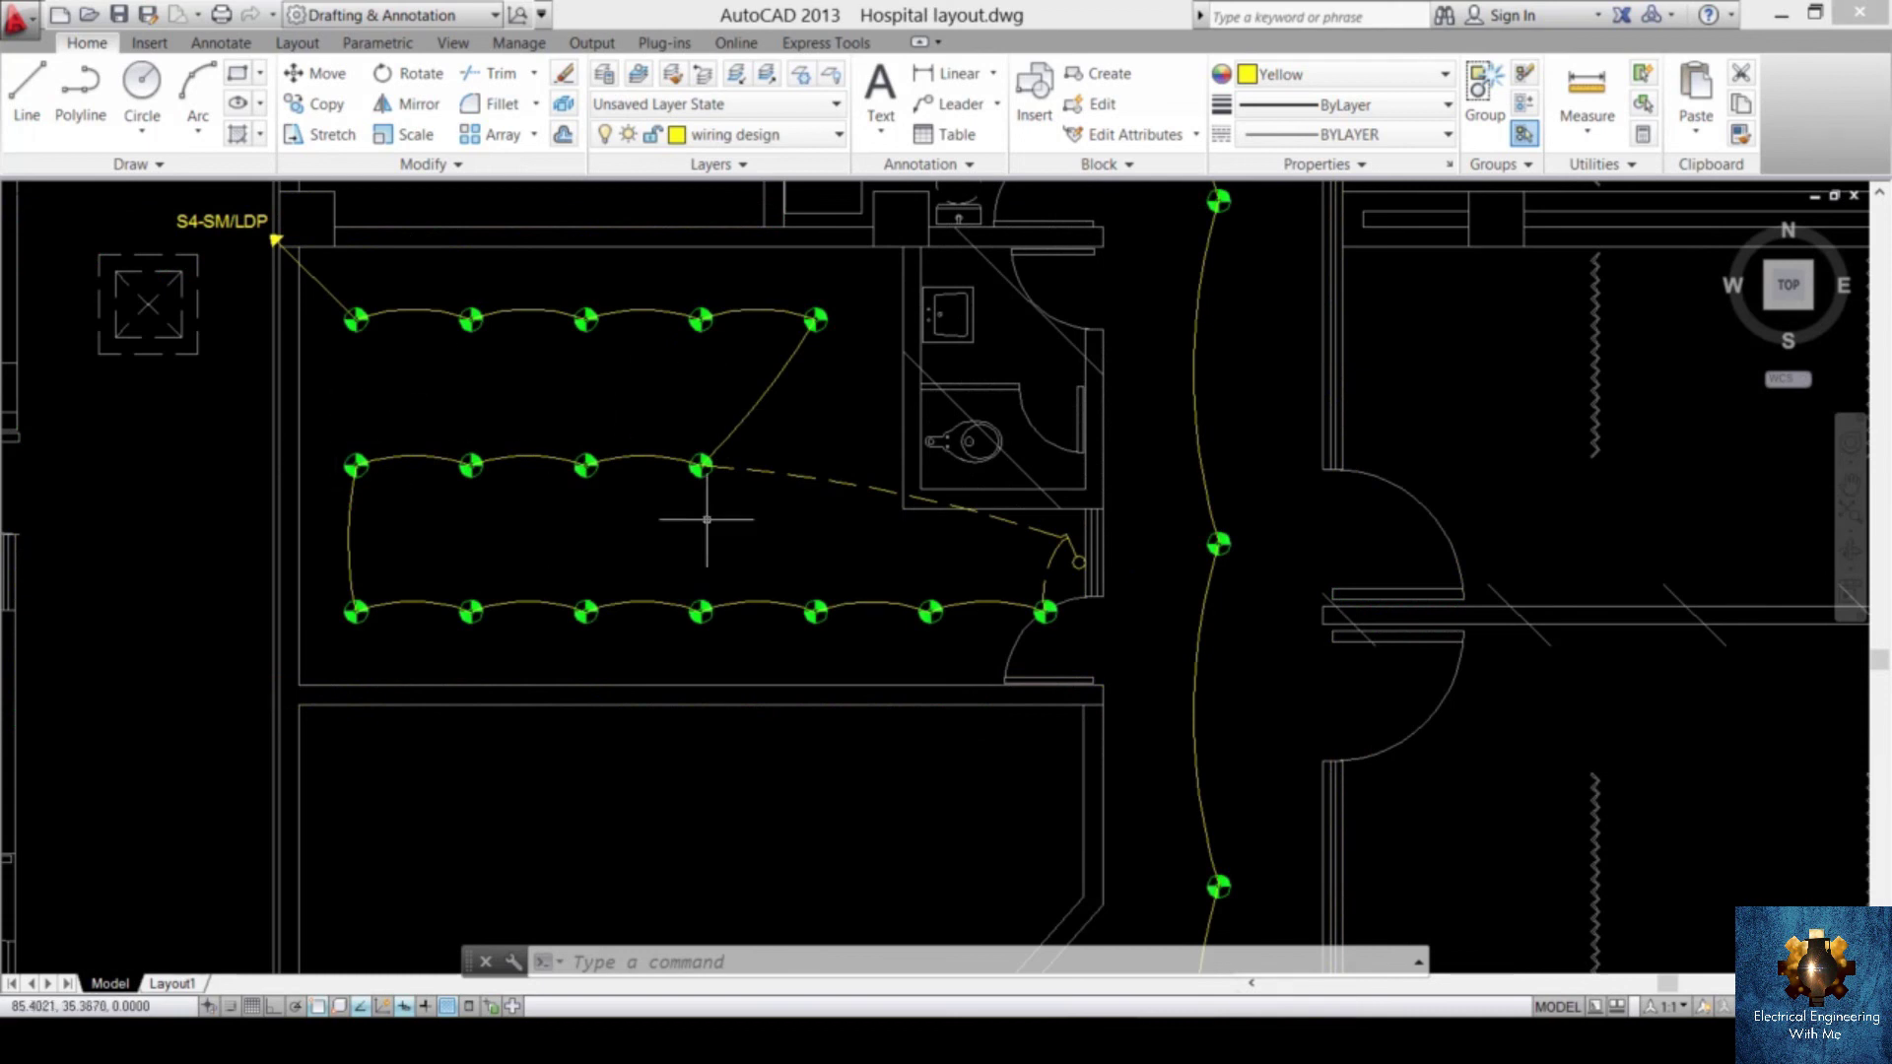
scroll(936, 512, up, 3)
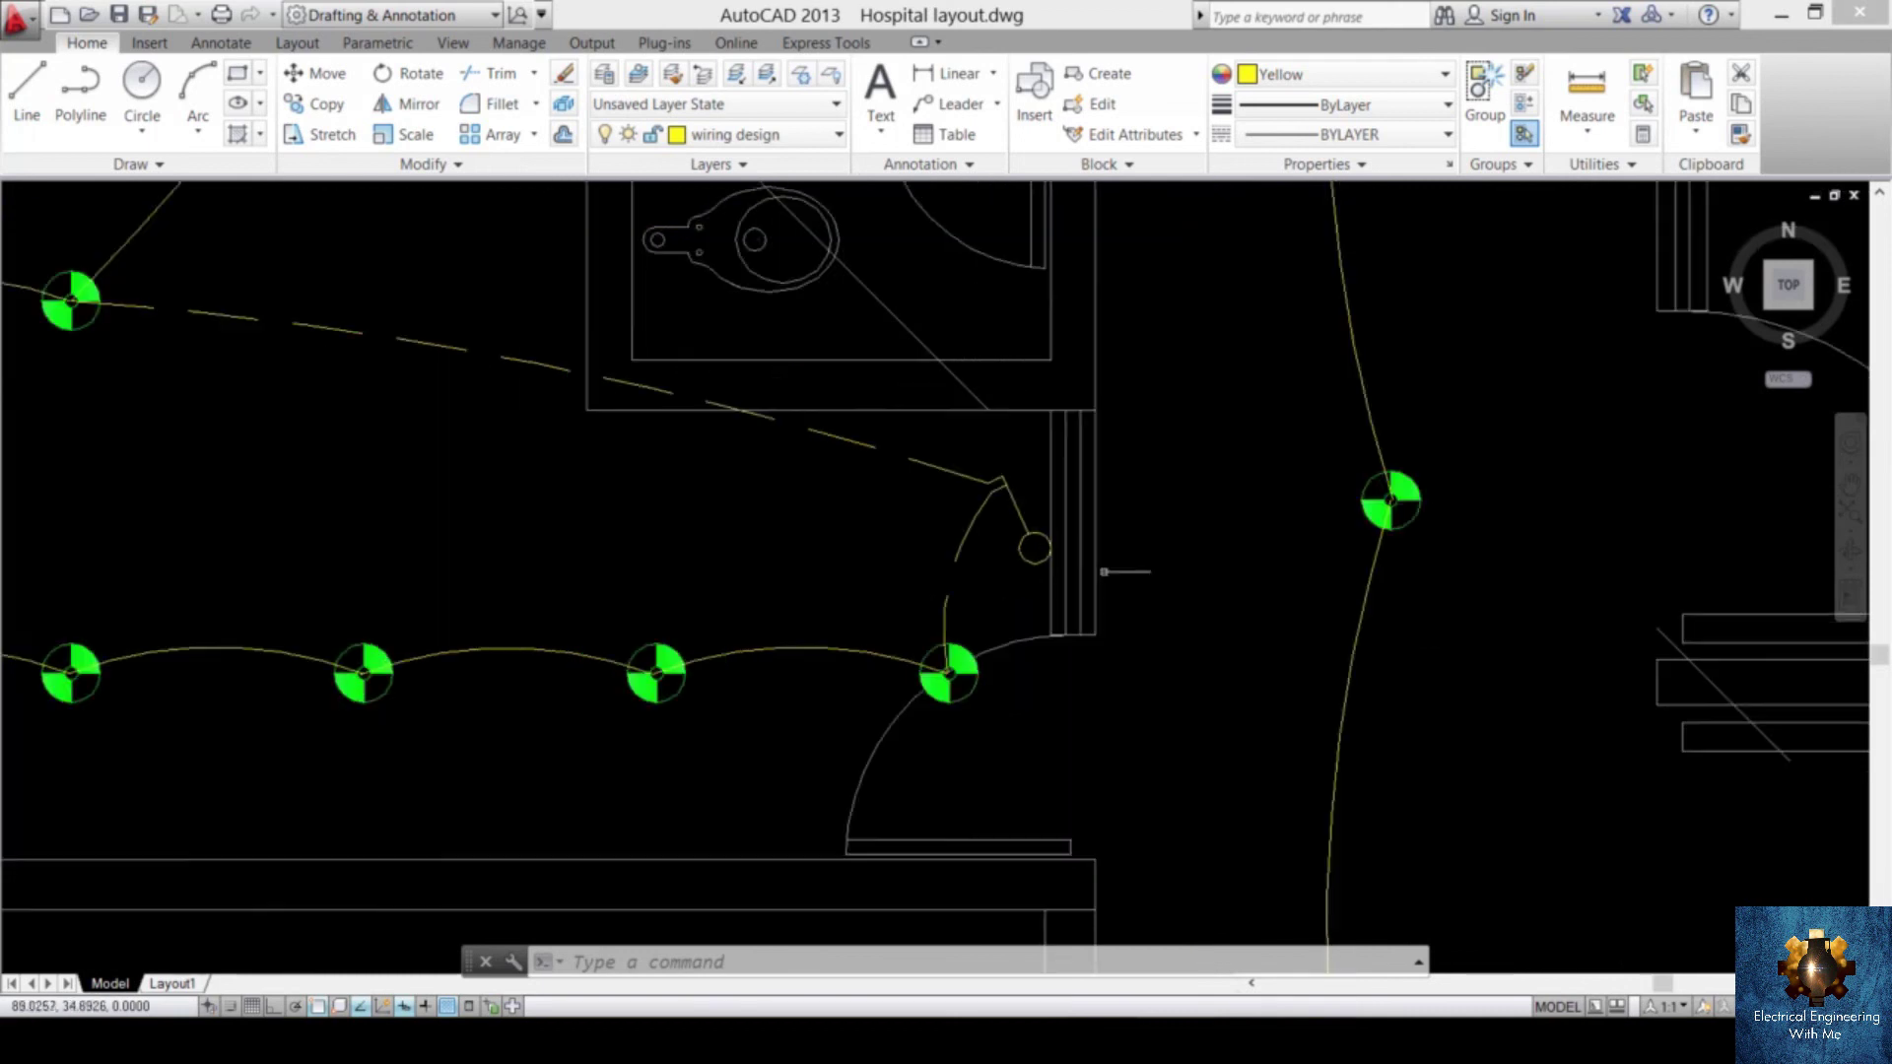
scroll(1019, 495, up, 3)
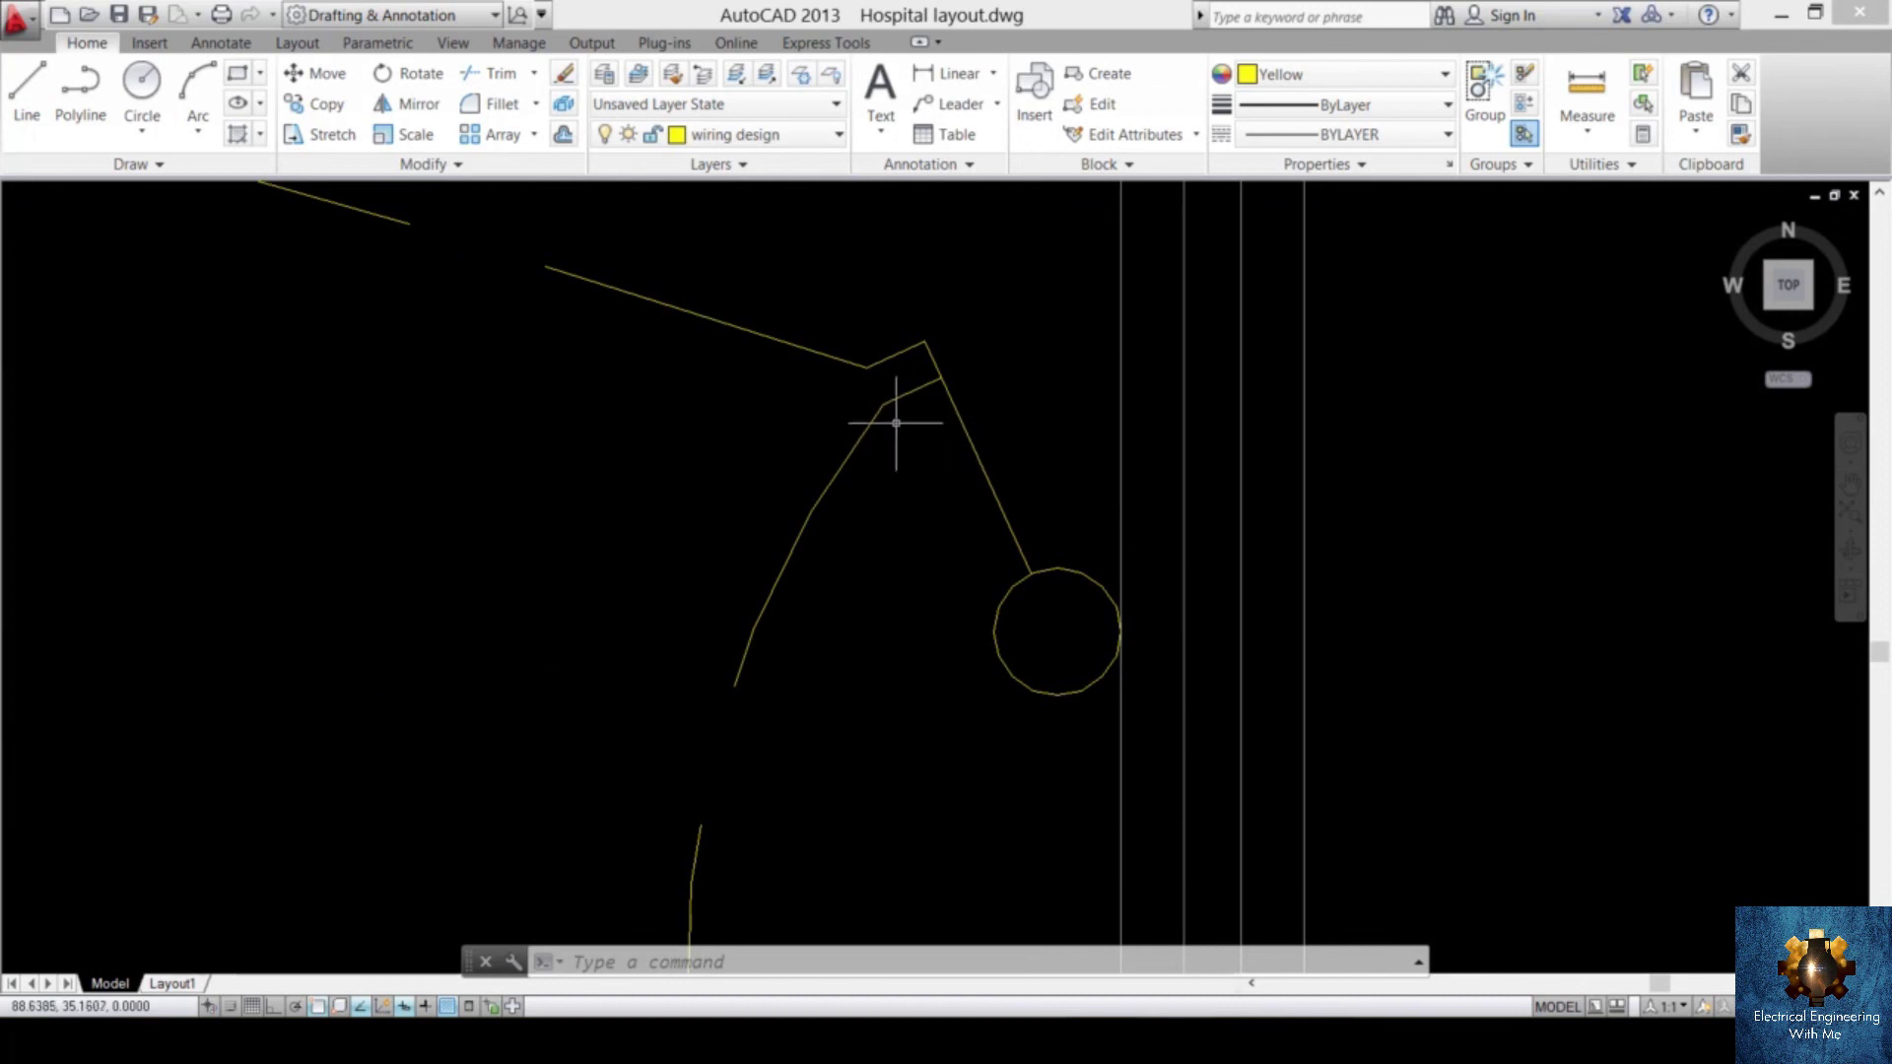
scroll(908, 497, down, 5)
scroll(1281, 493, up, 3)
scroll(1283, 575, down, 3)
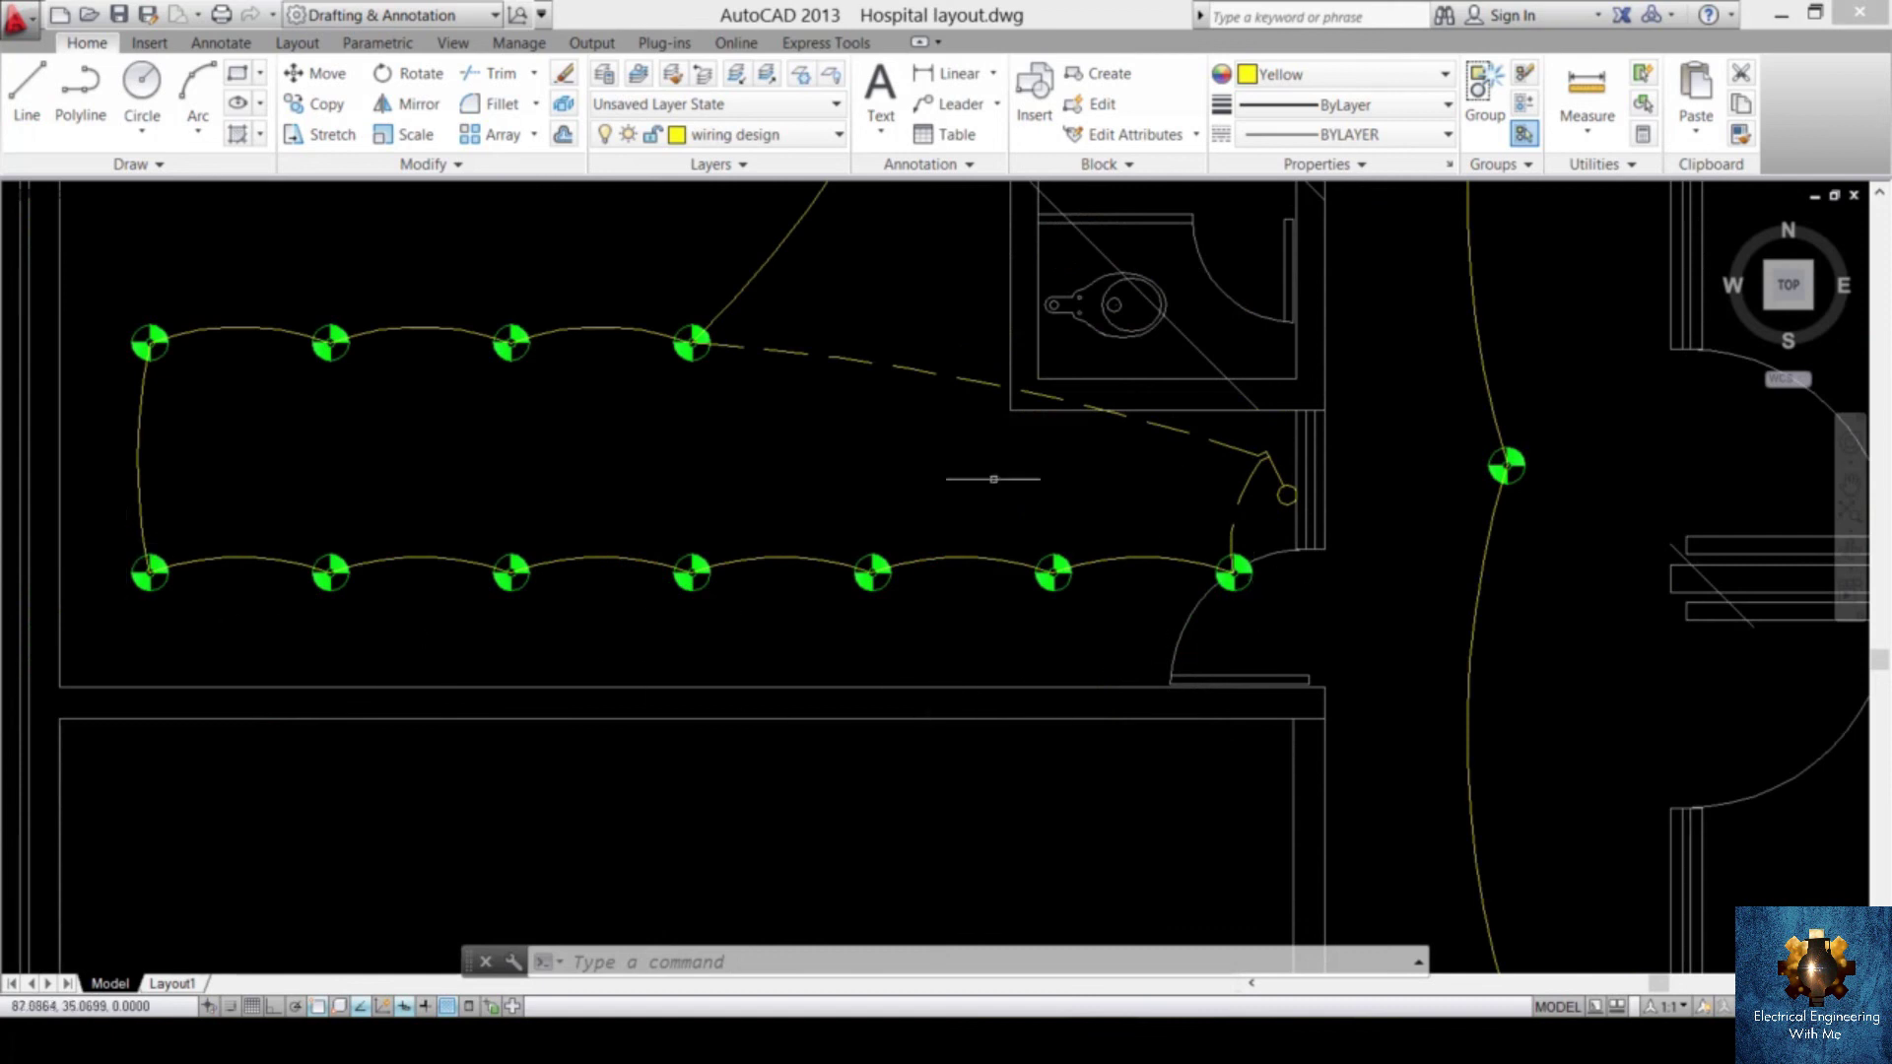
scroll(1414, 533, up, 4)
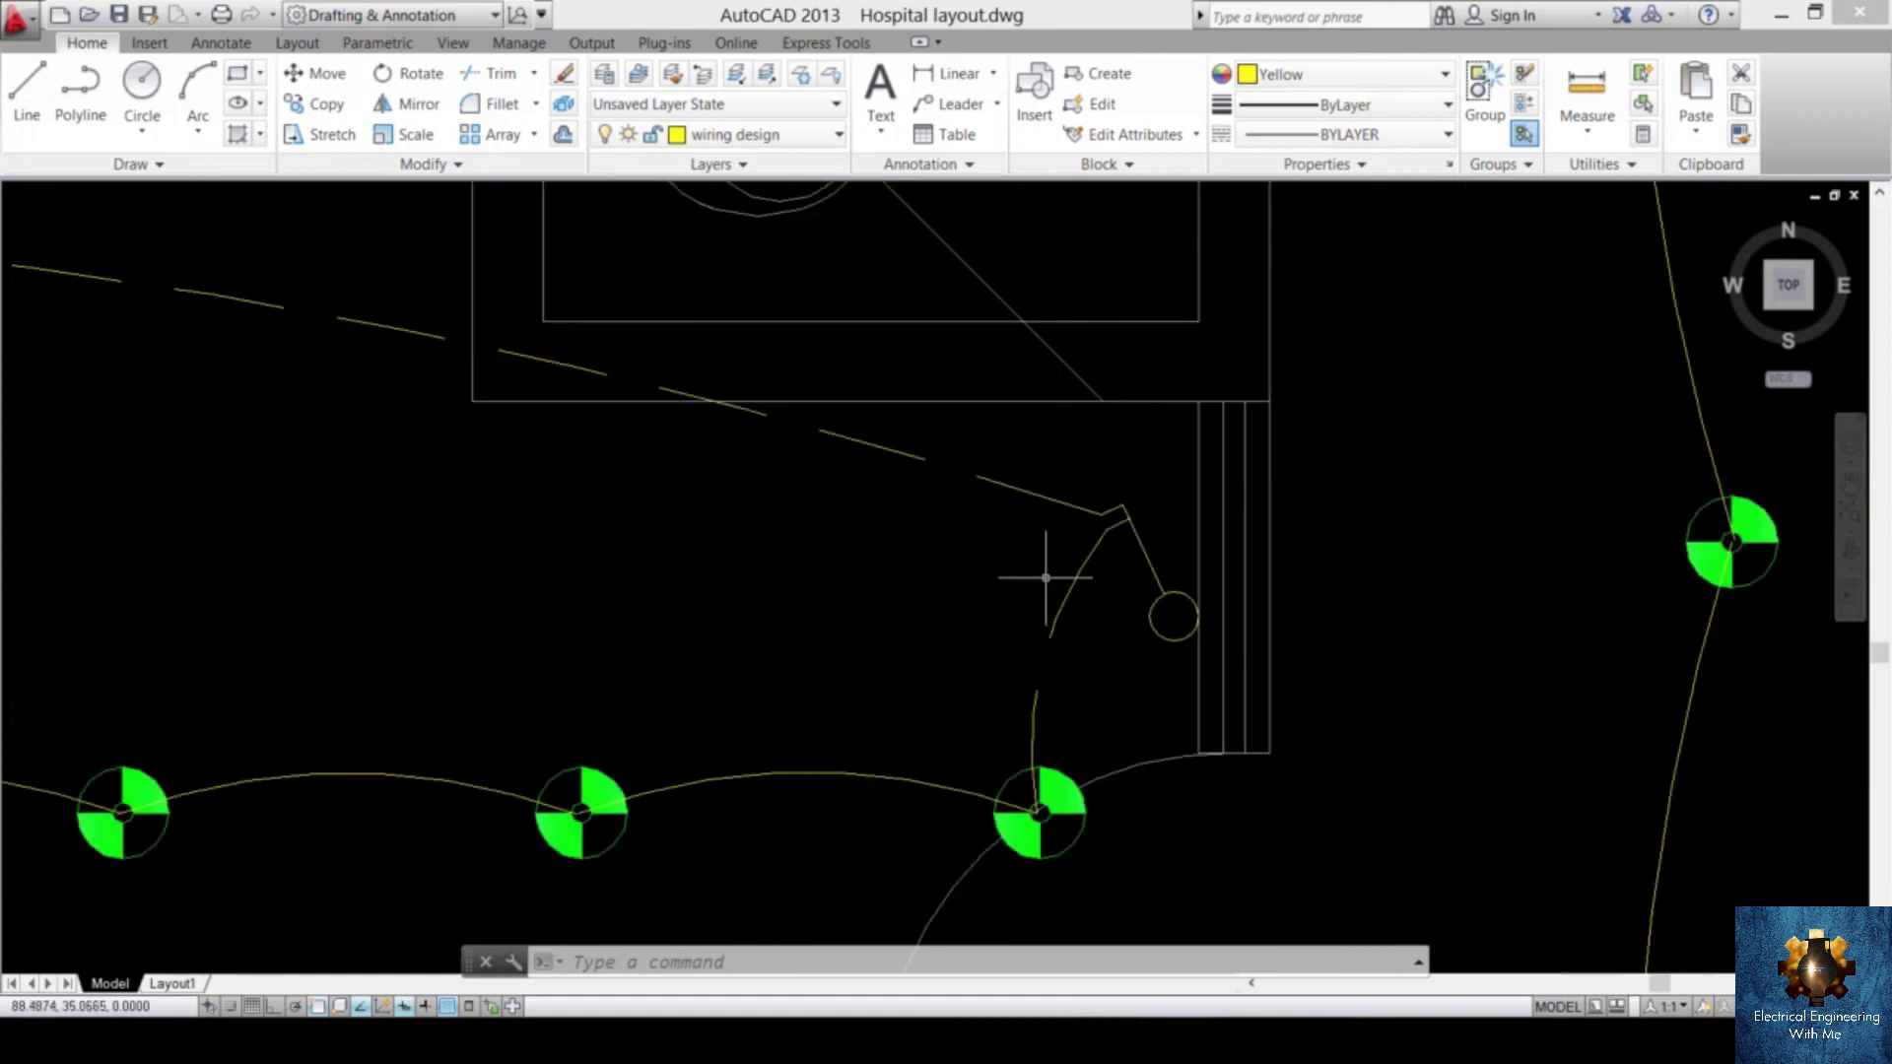
key(Return)
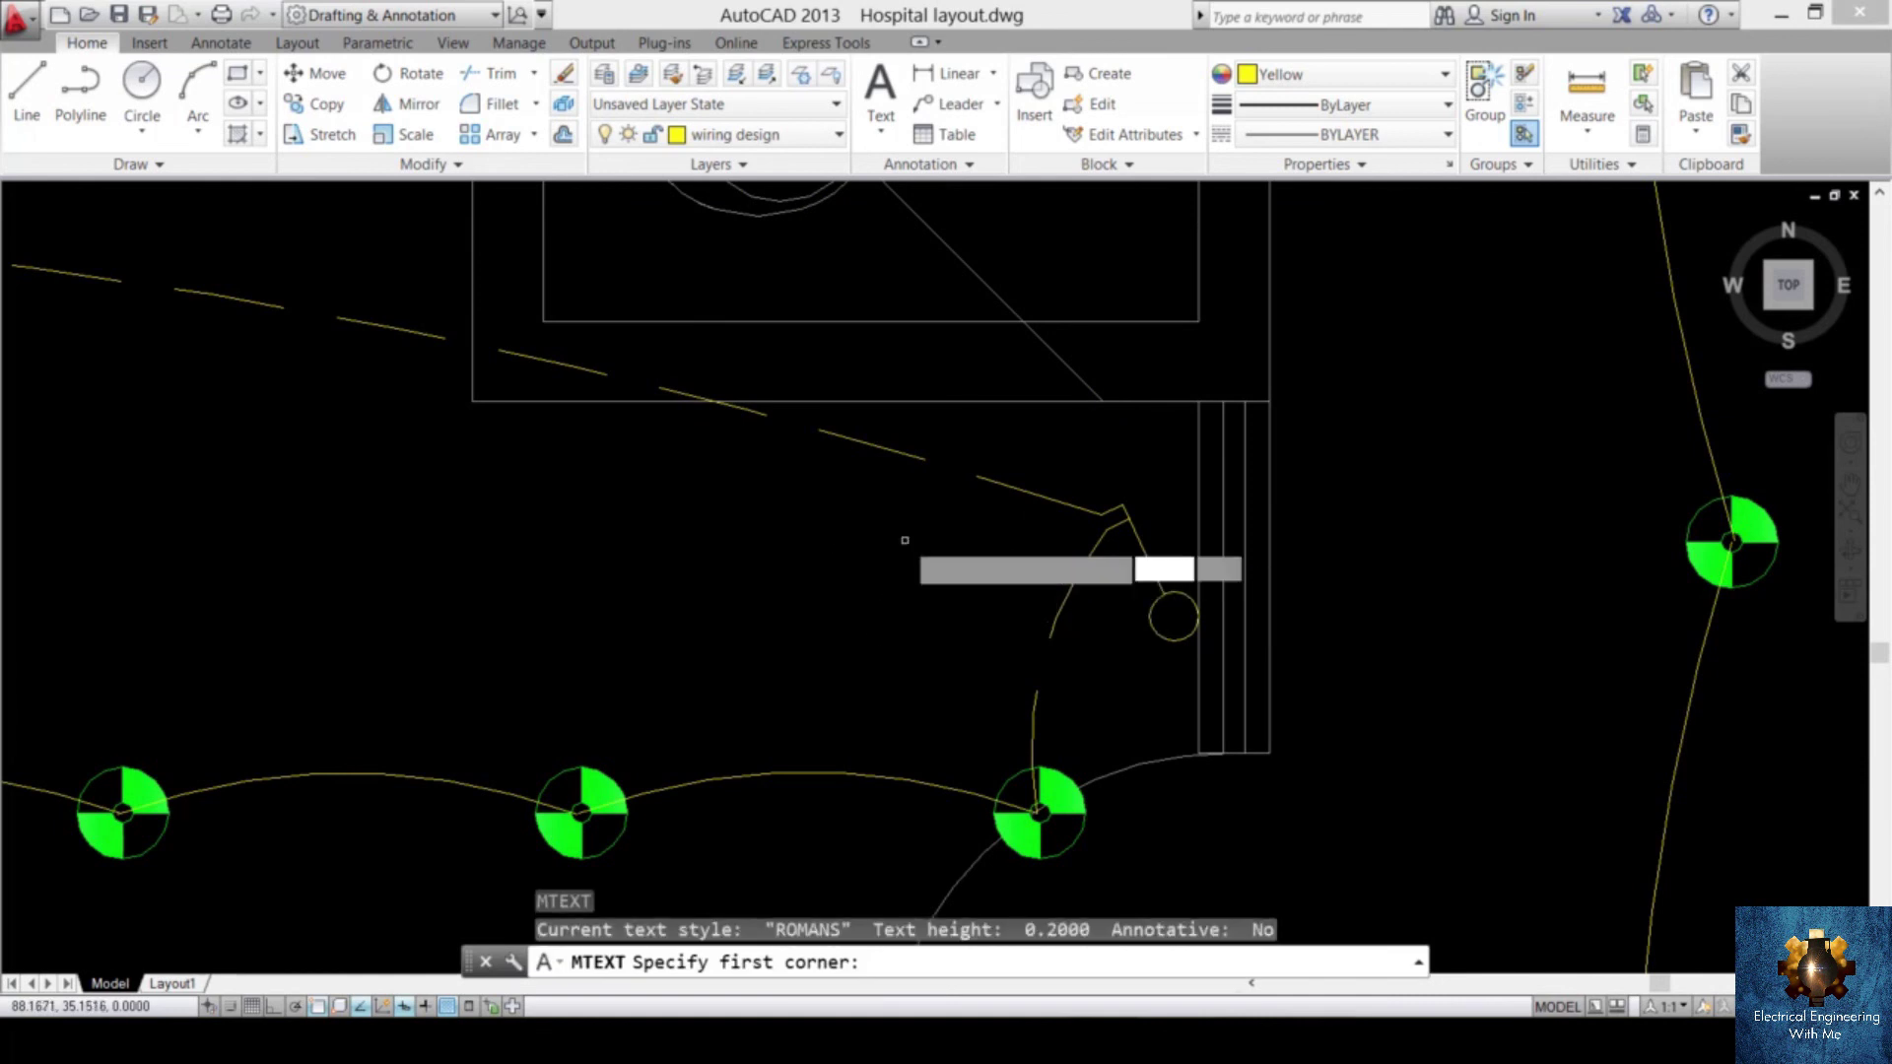
click(782, 598)
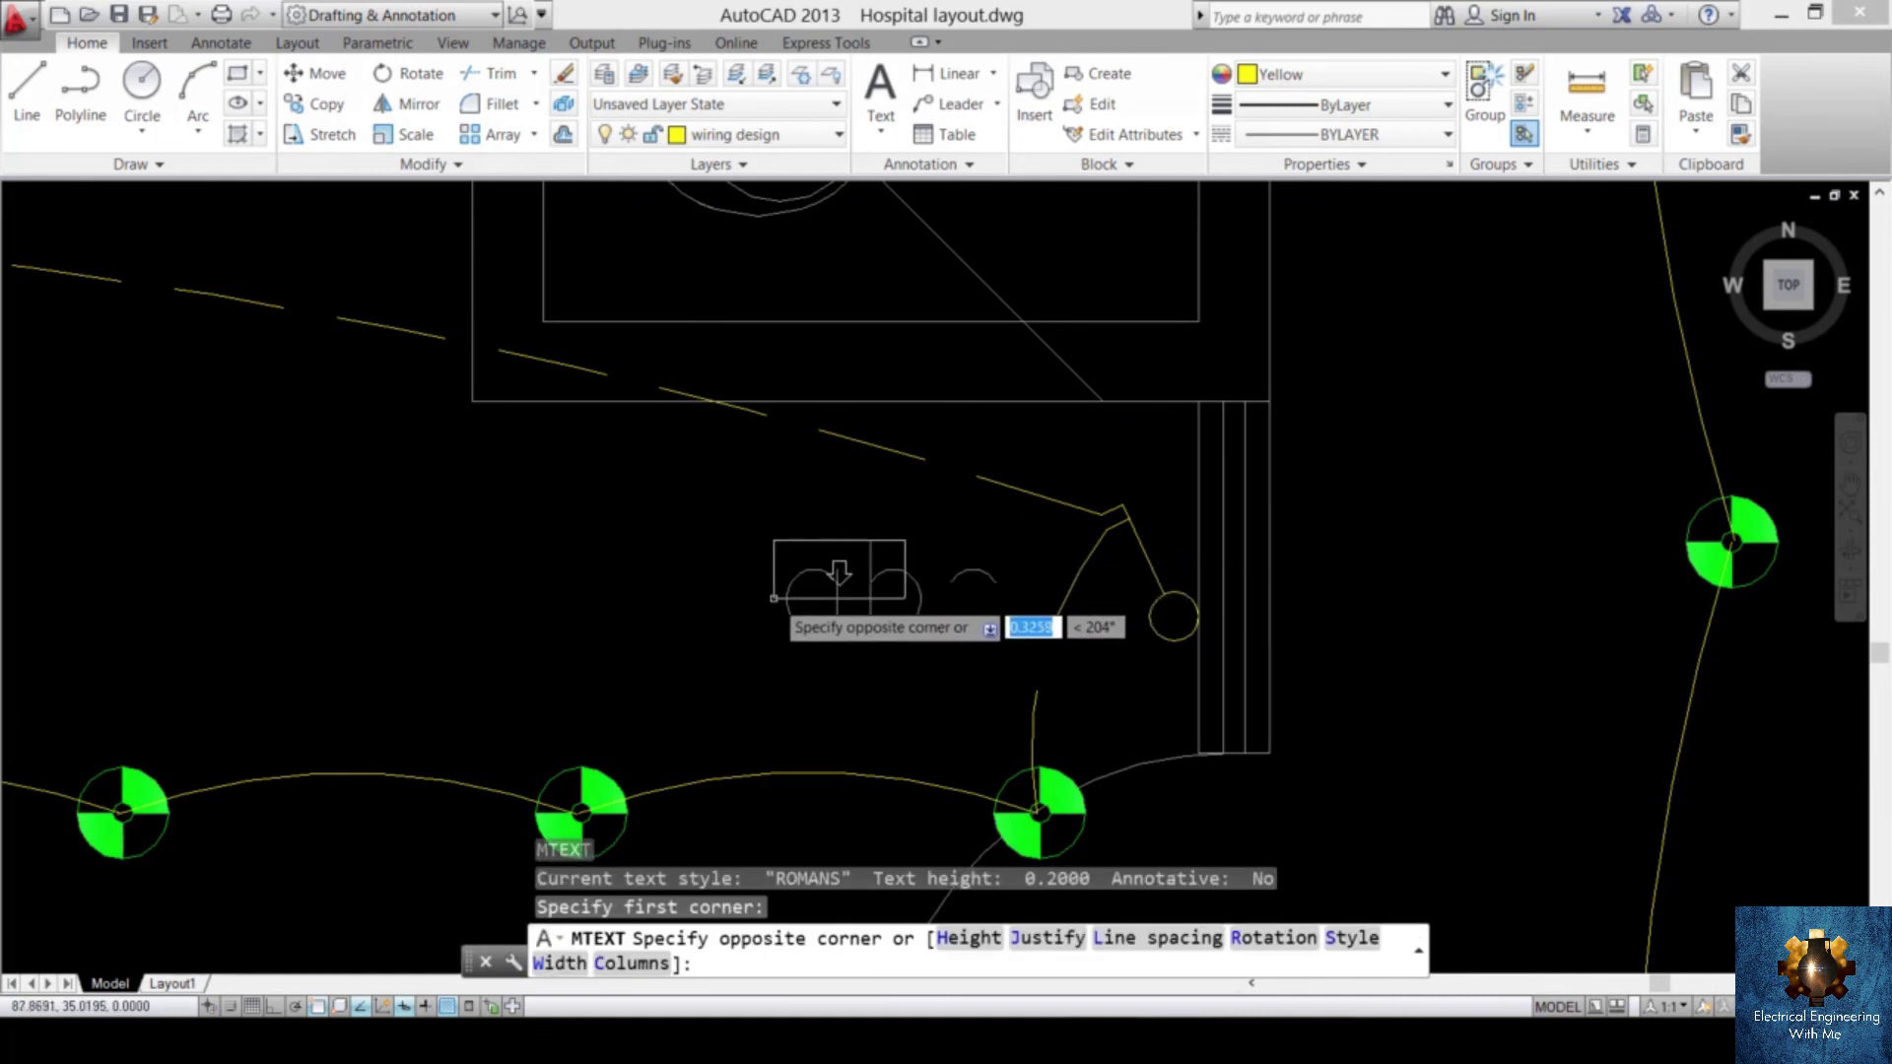
click(907, 689)
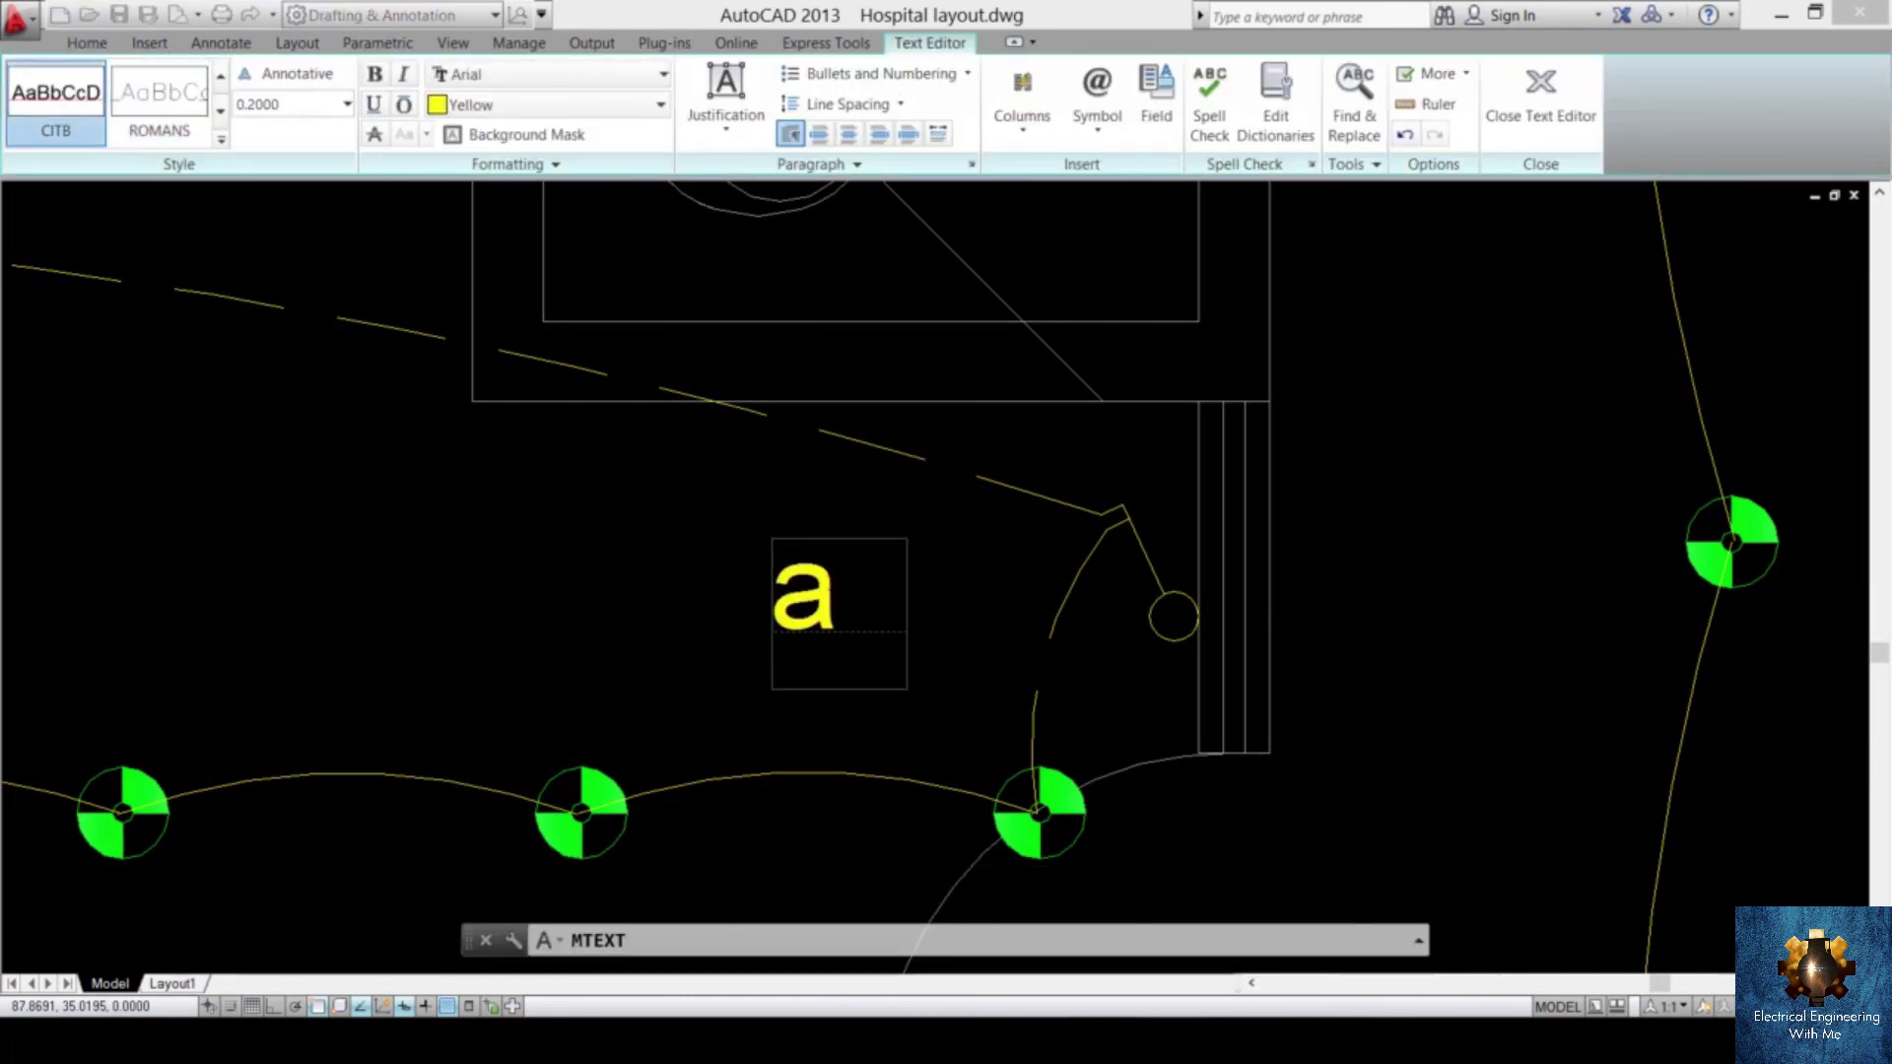
click(1535, 97)
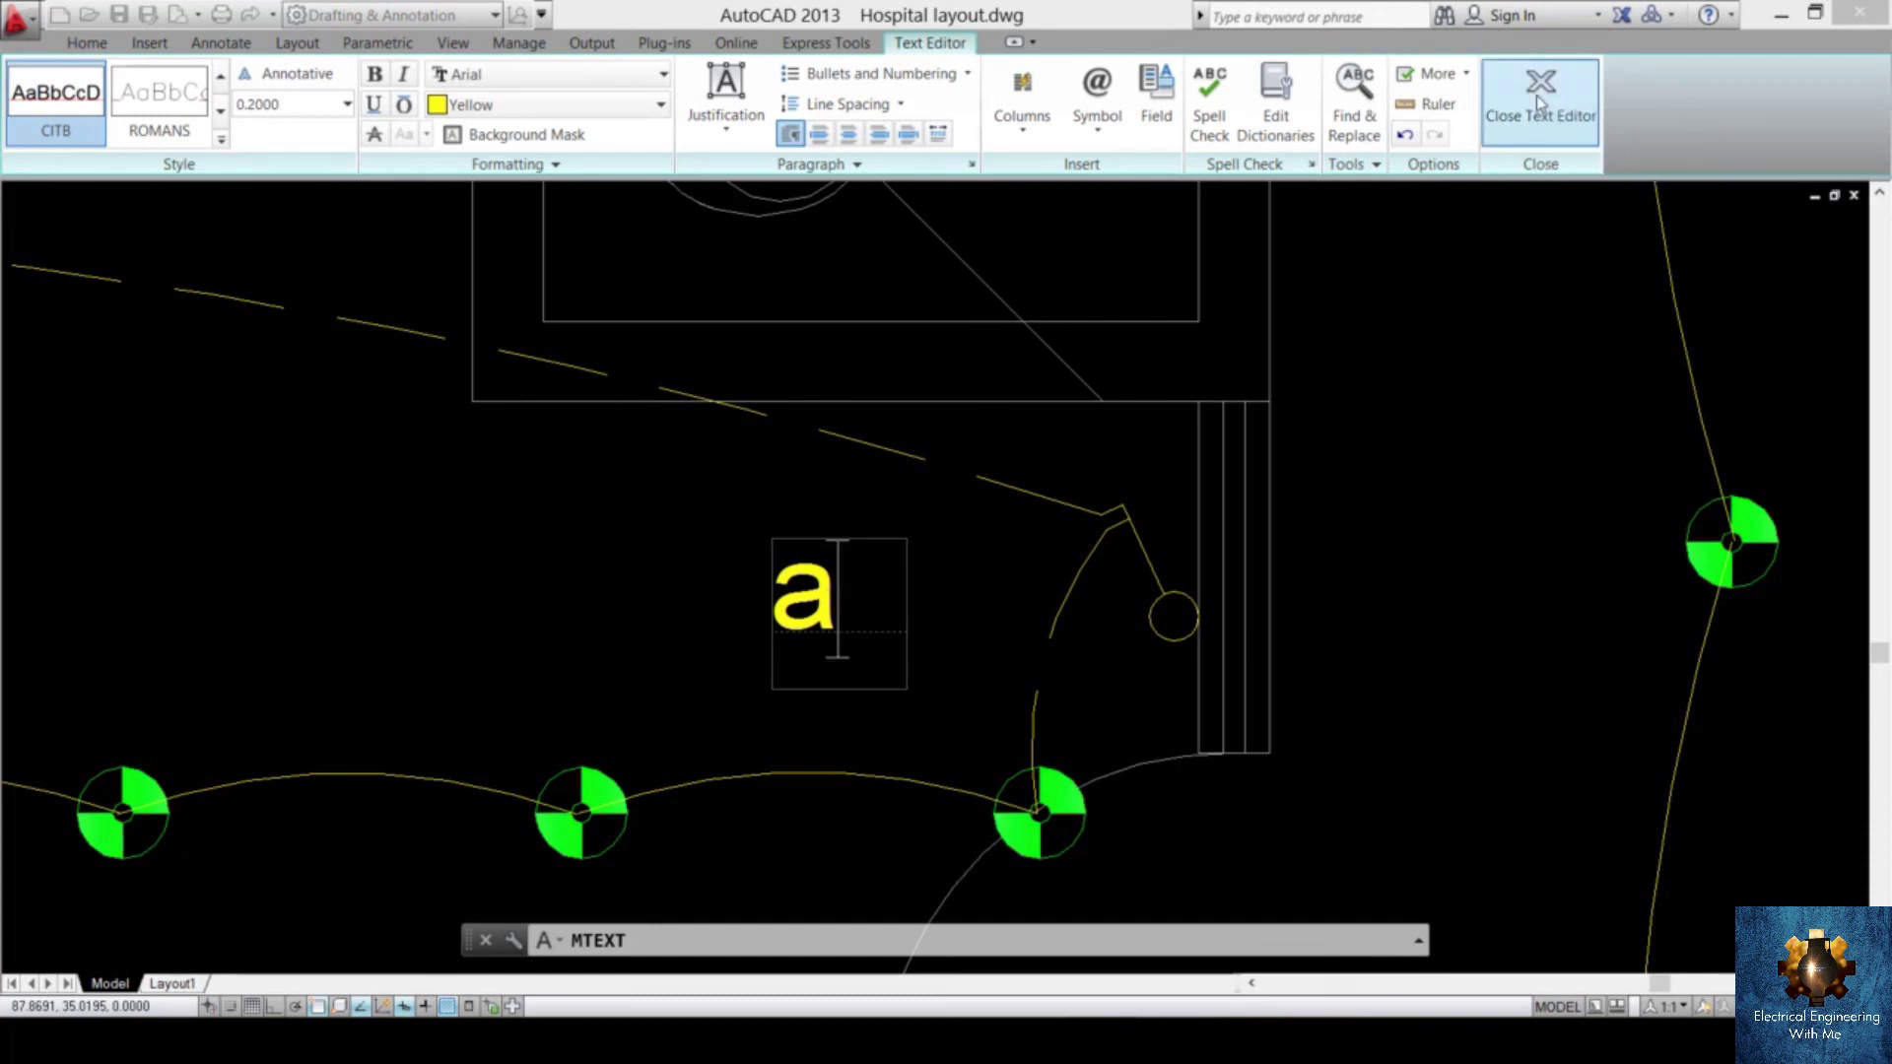
- Scale the "a" down about a point on the letter to a text height of about 0.065
click(837, 621)
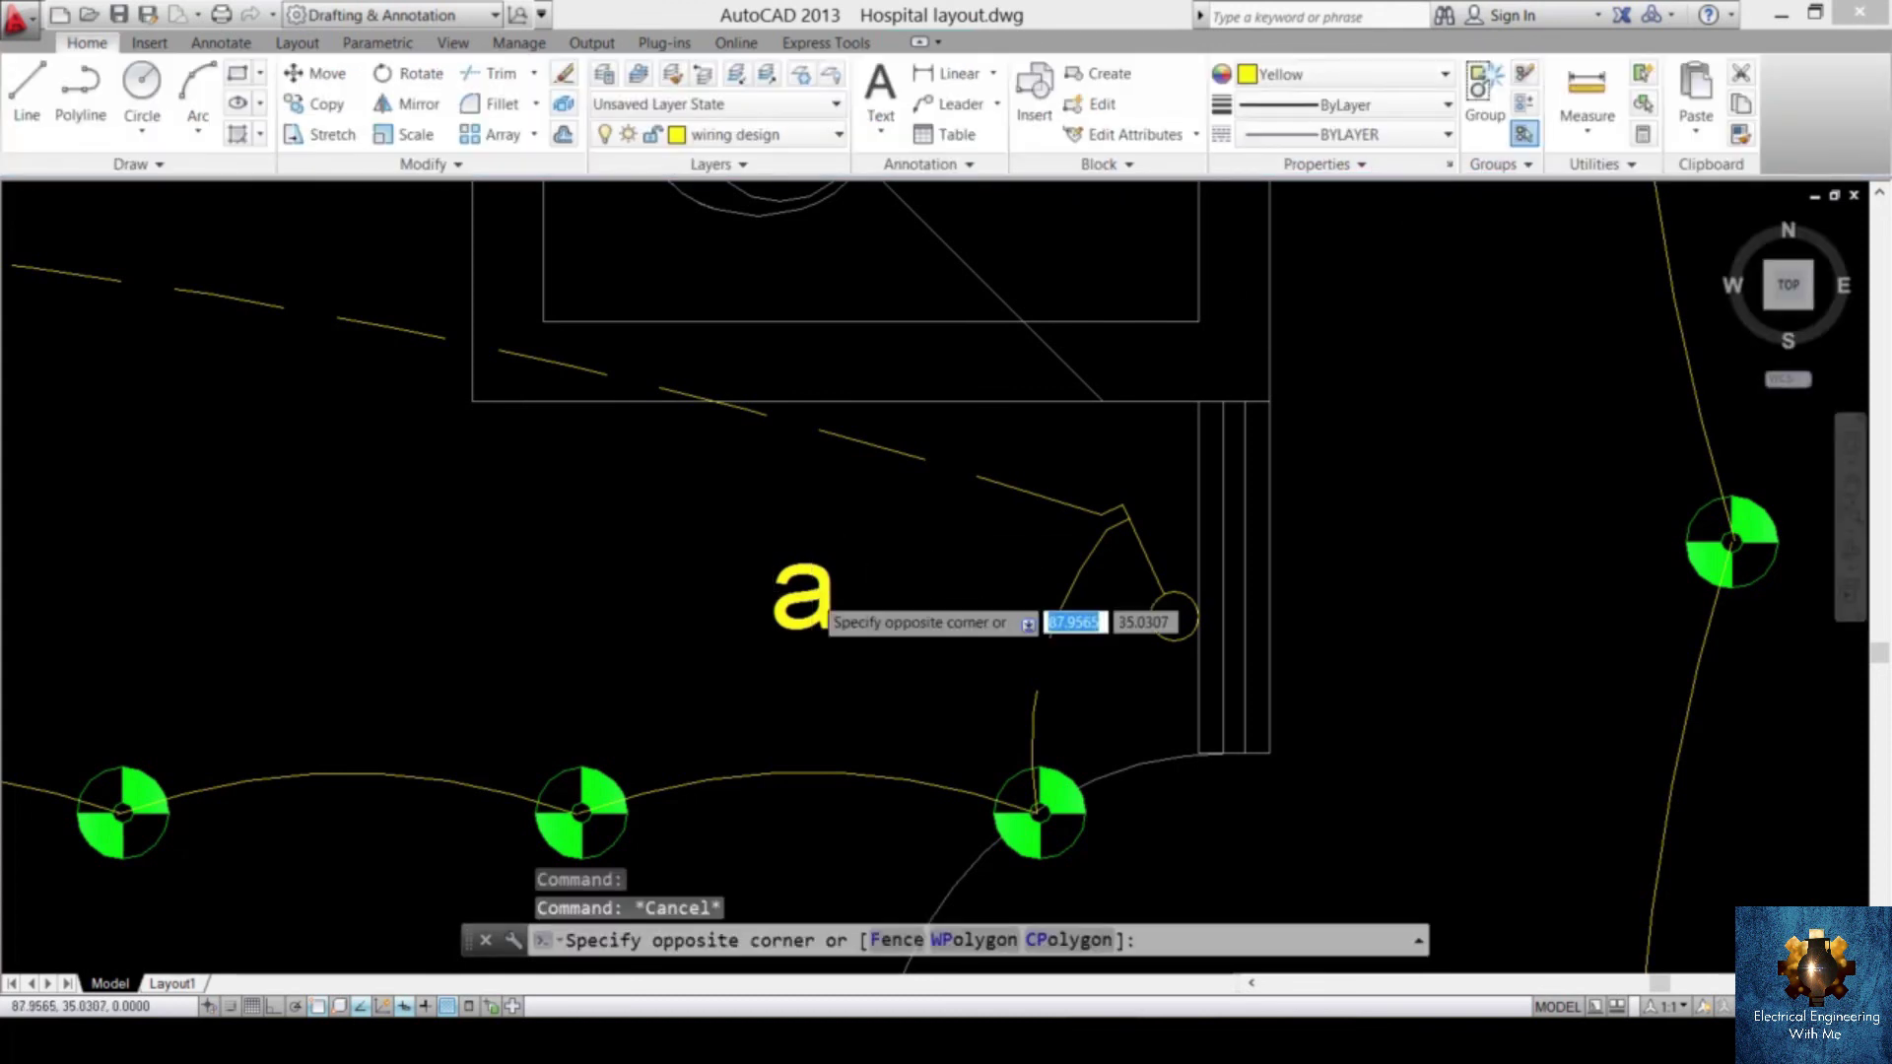
click(794, 607)
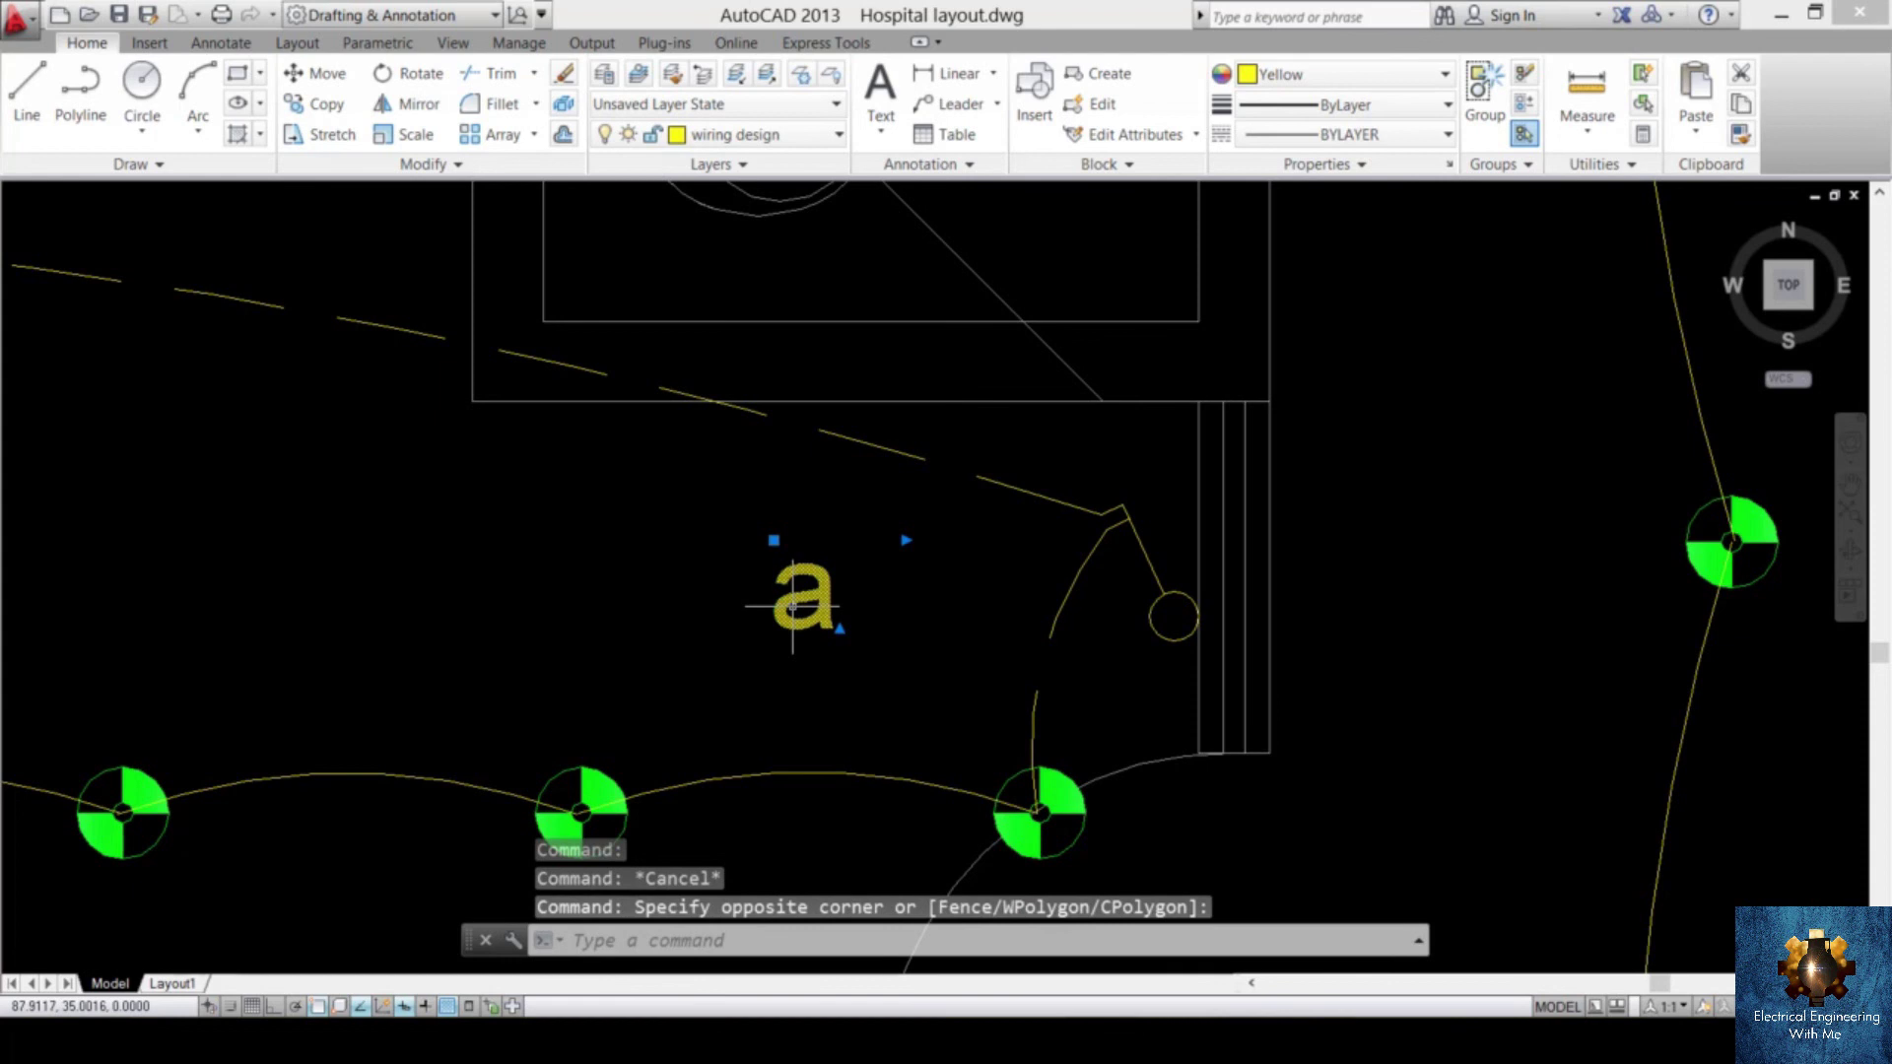
text(sc)
key(Return)
click(793, 607)
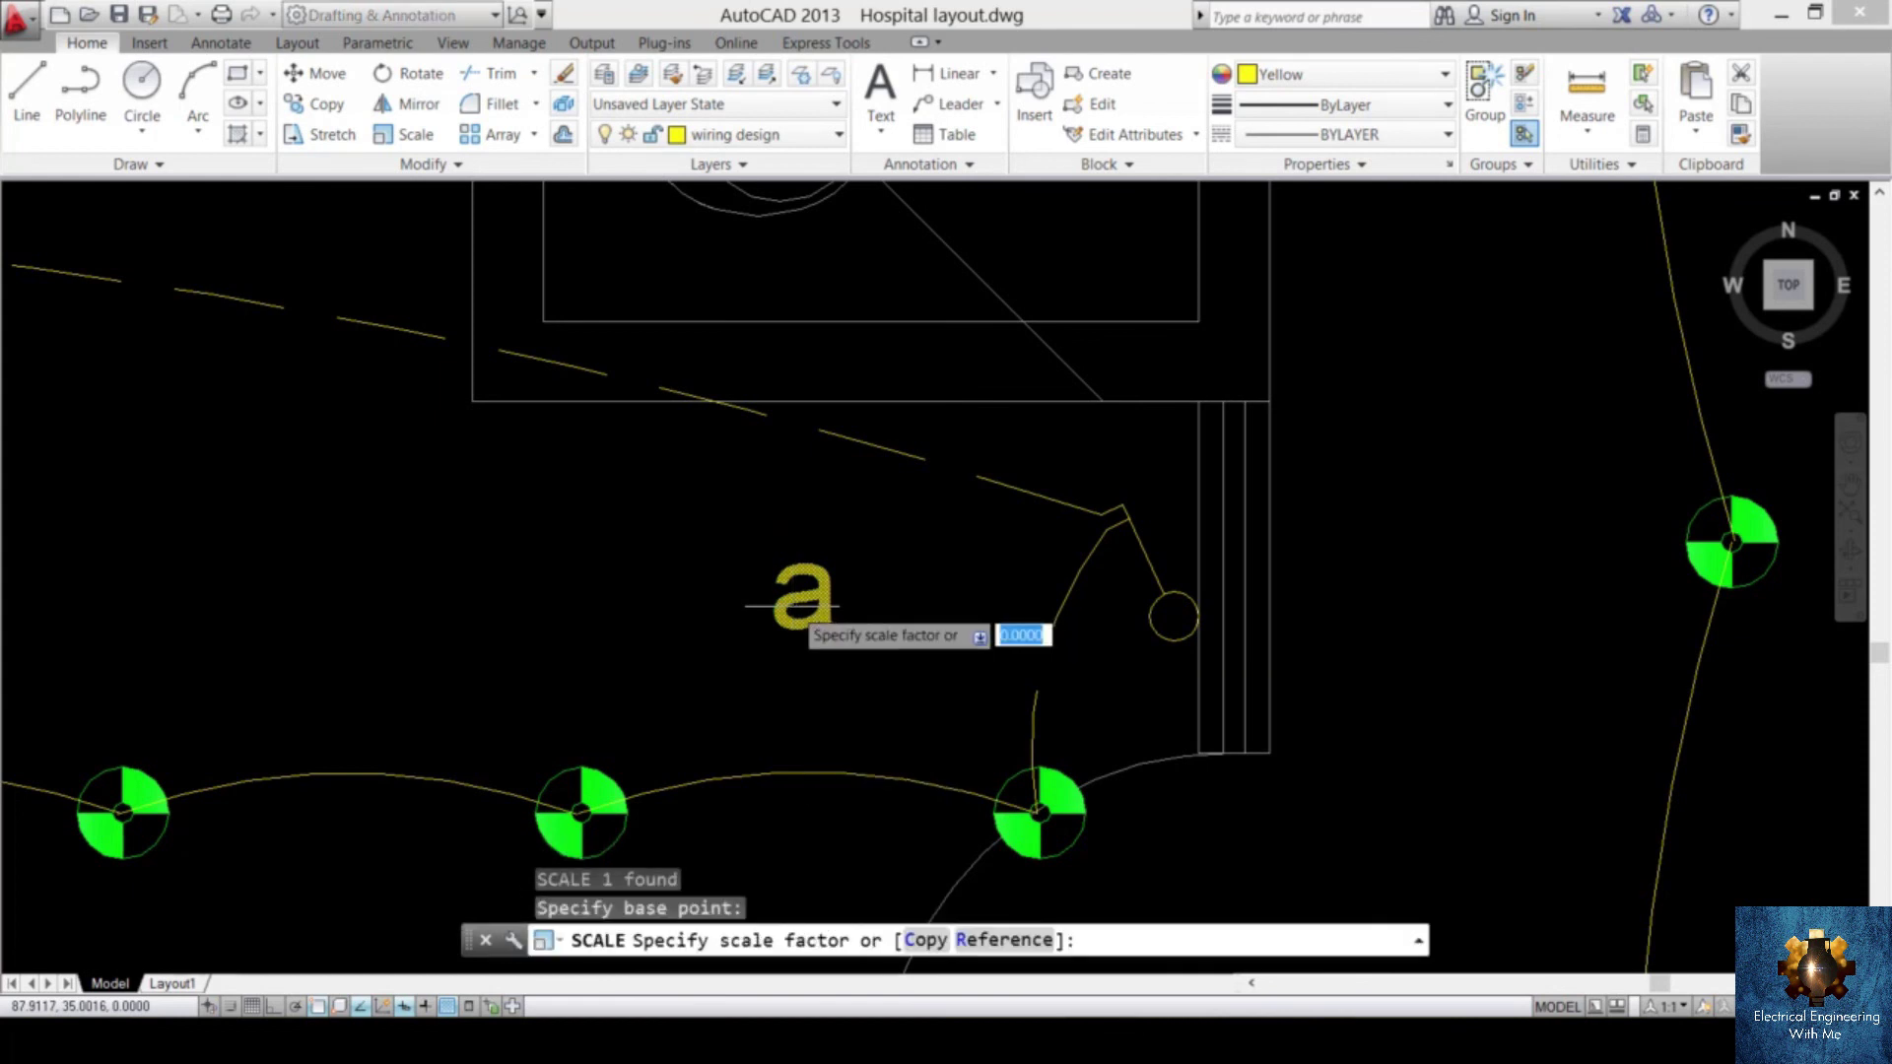
click(884, 715)
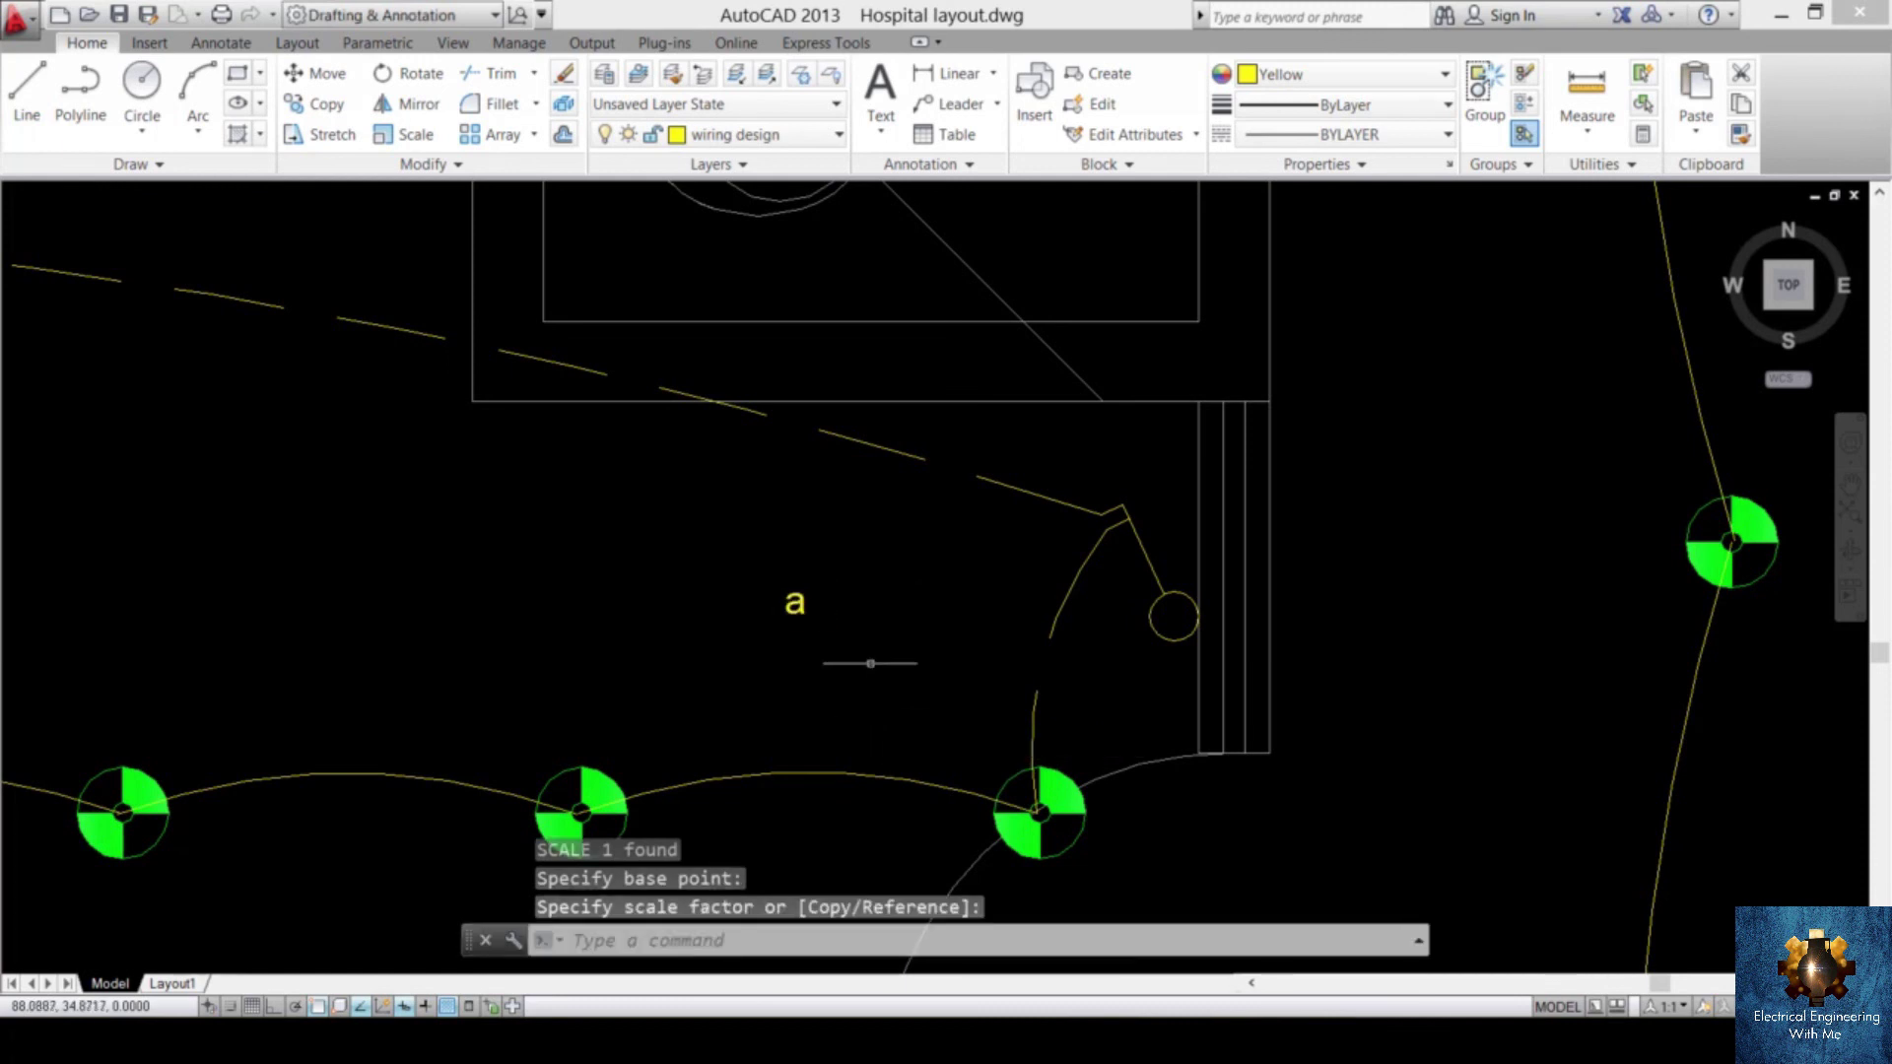
- Copy the small "a" a short distance toward the double-tick switch
click(802, 611)
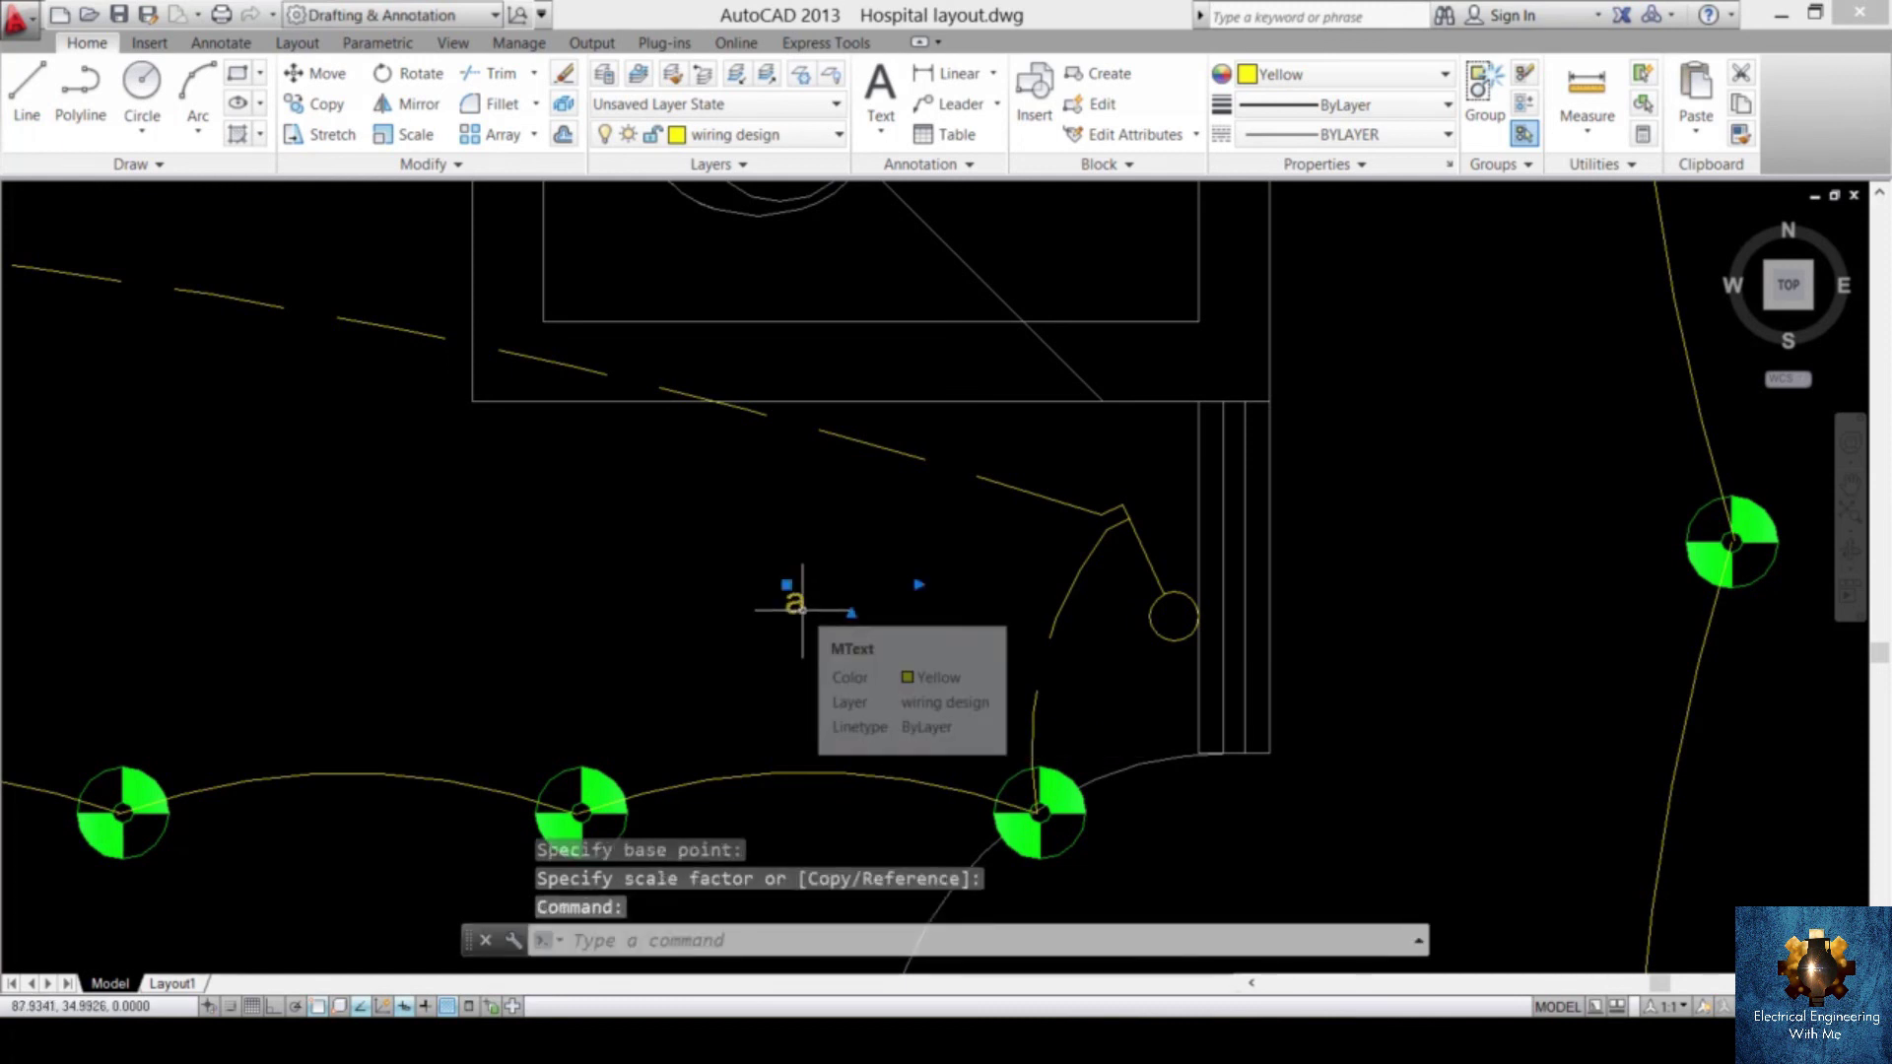
text(co)
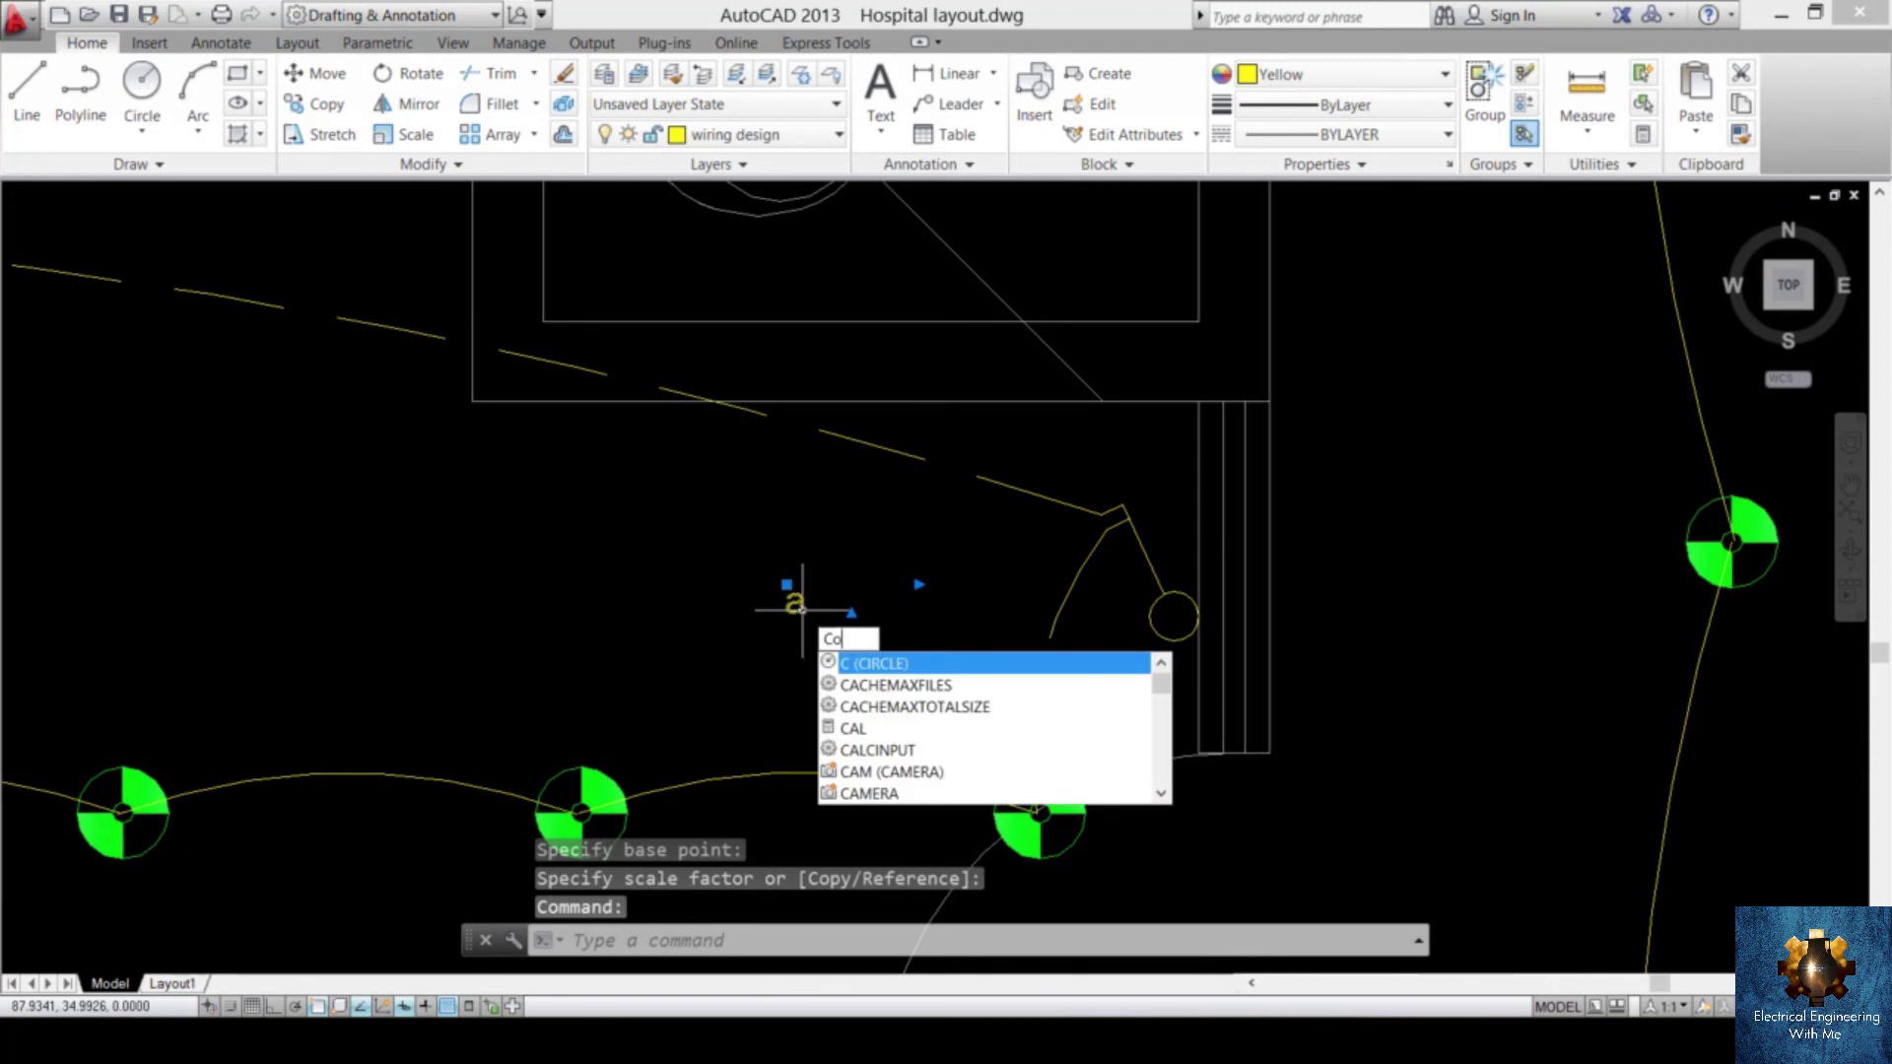
key(Return)
click(803, 610)
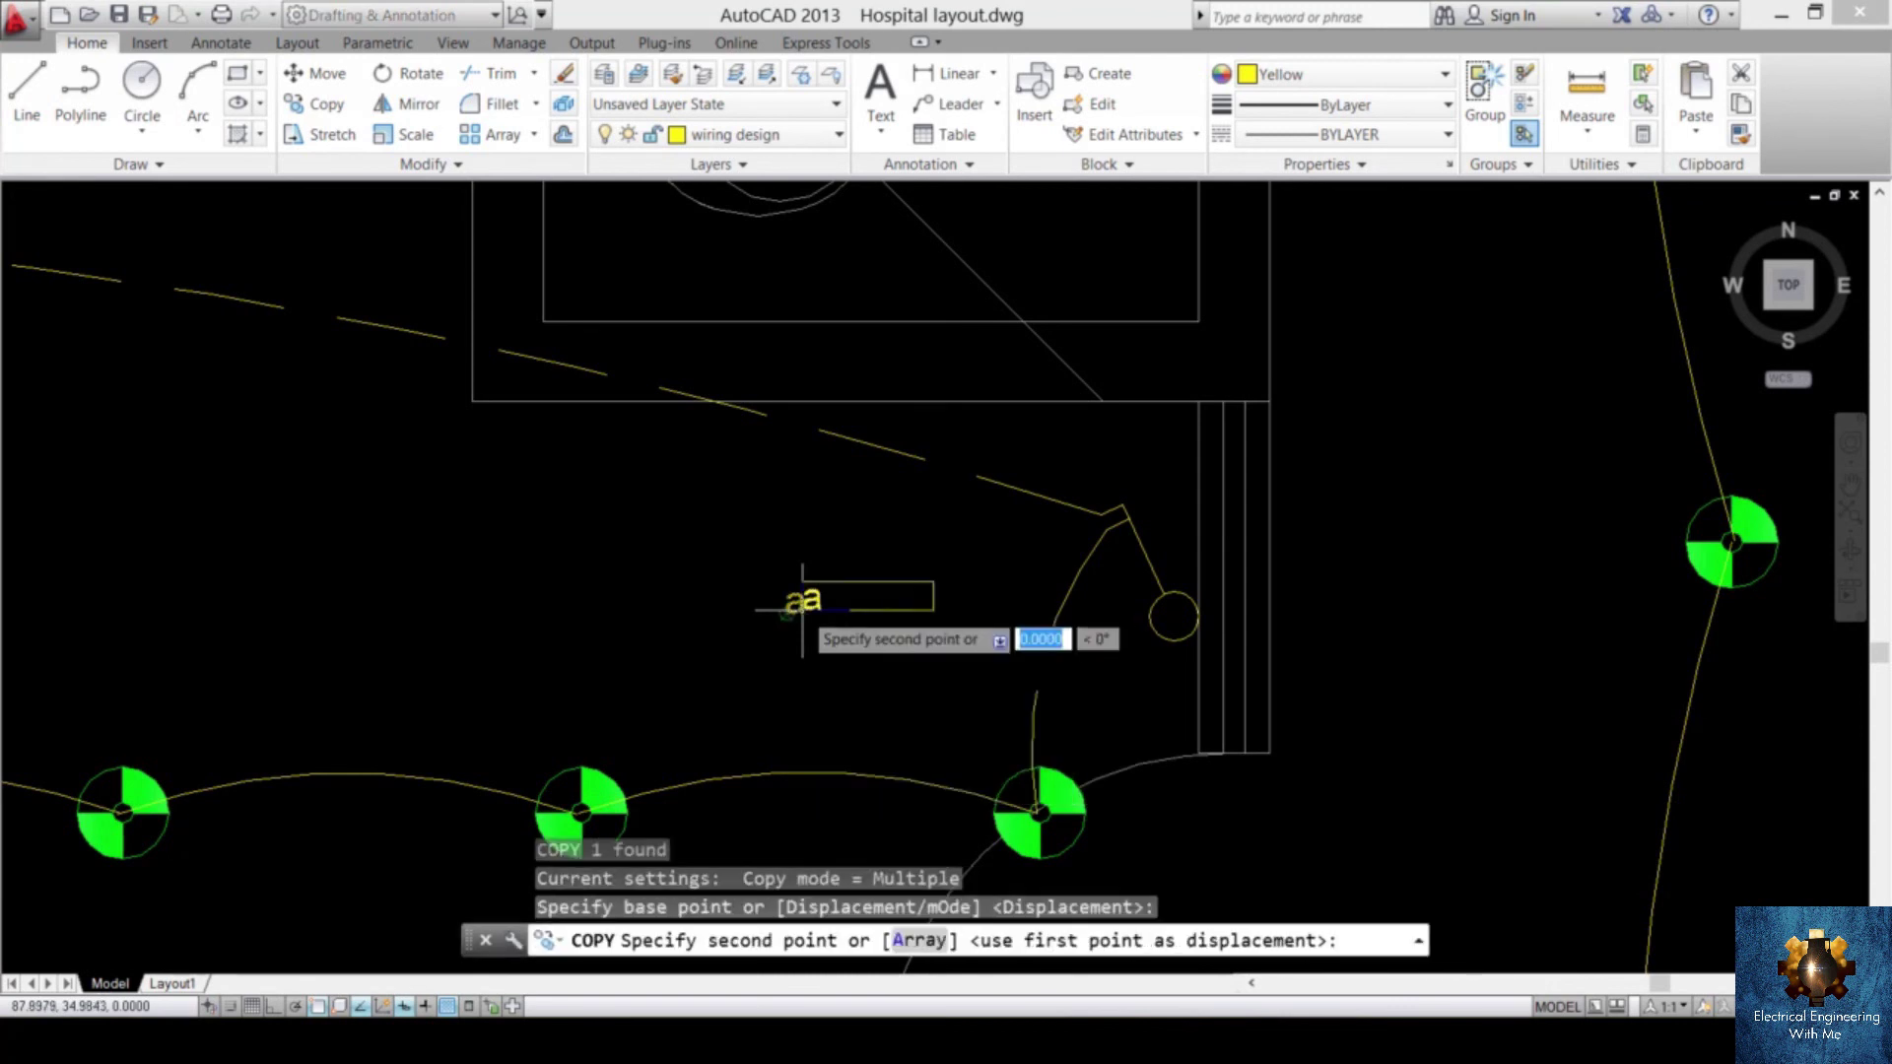
click(869, 611)
key(Escape)
- Change the text of the copied letter nearer the switch to "b" and save the text changes
click(864, 605)
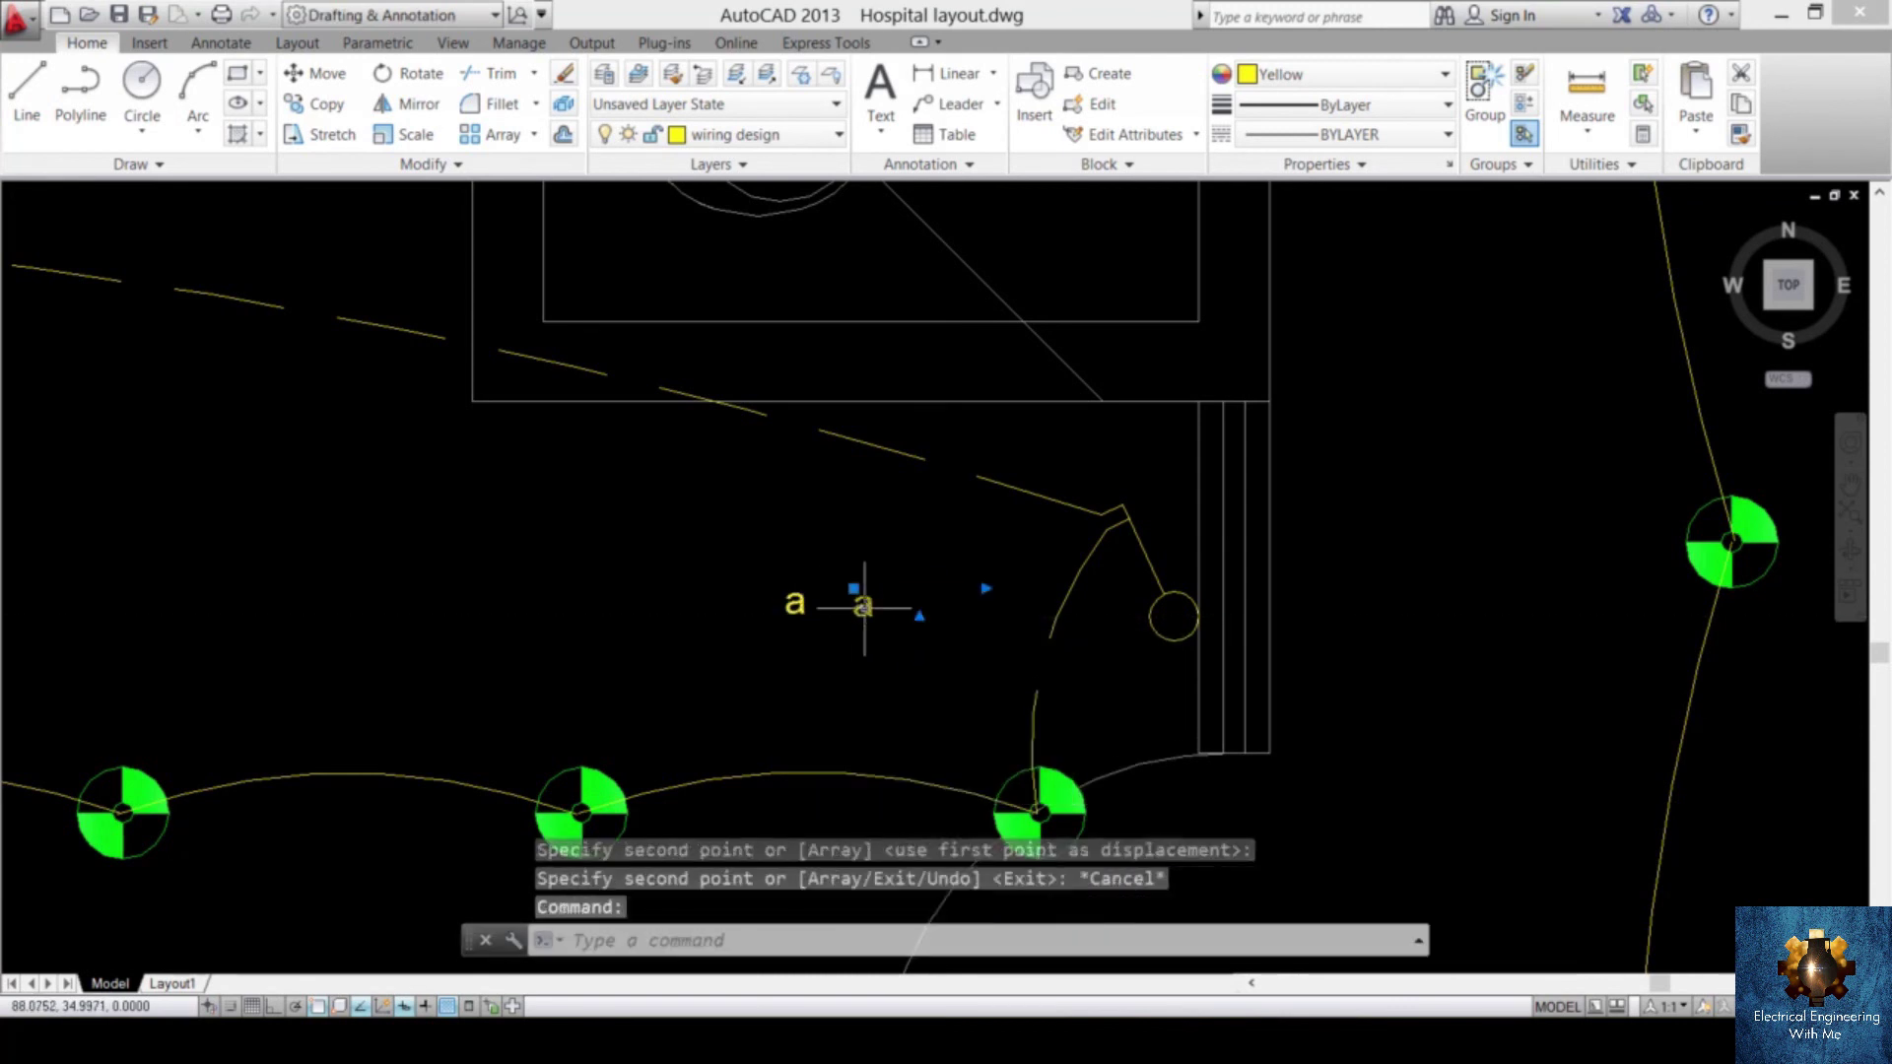
double_click(865, 605)
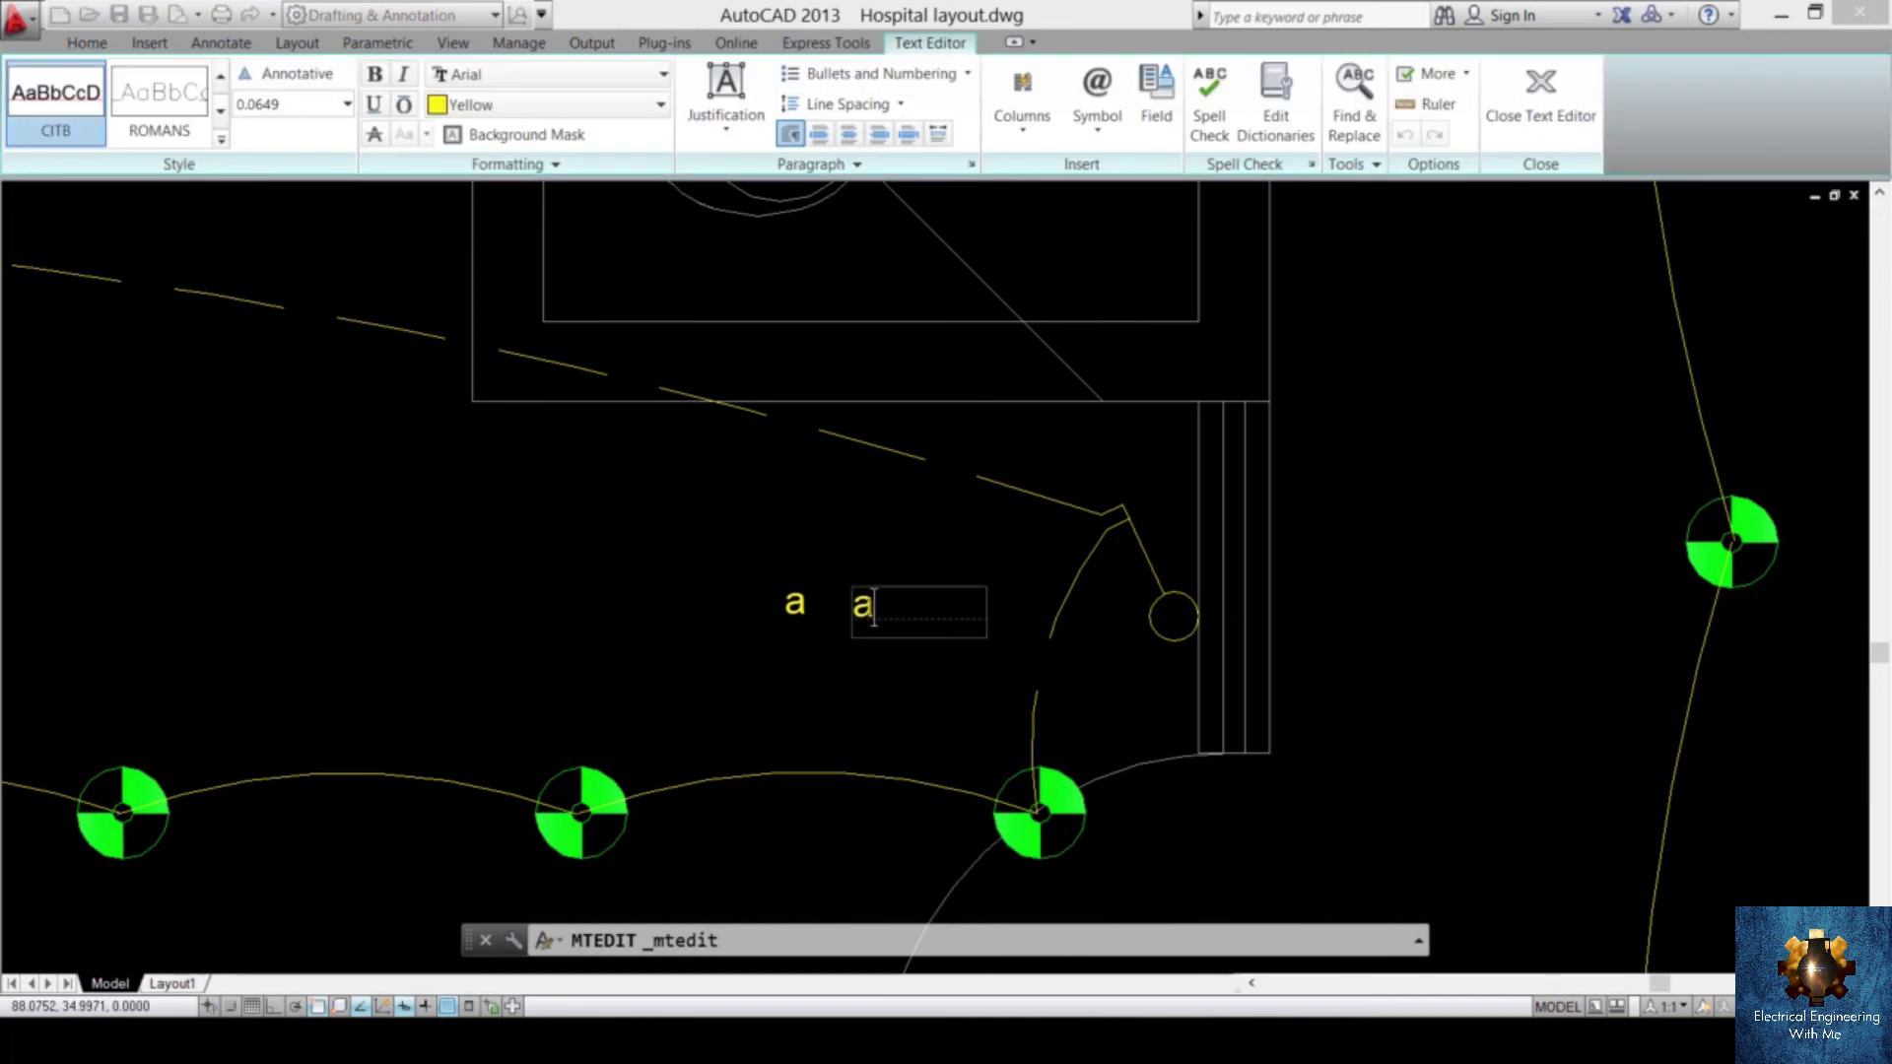
text(b)
key(Escape)
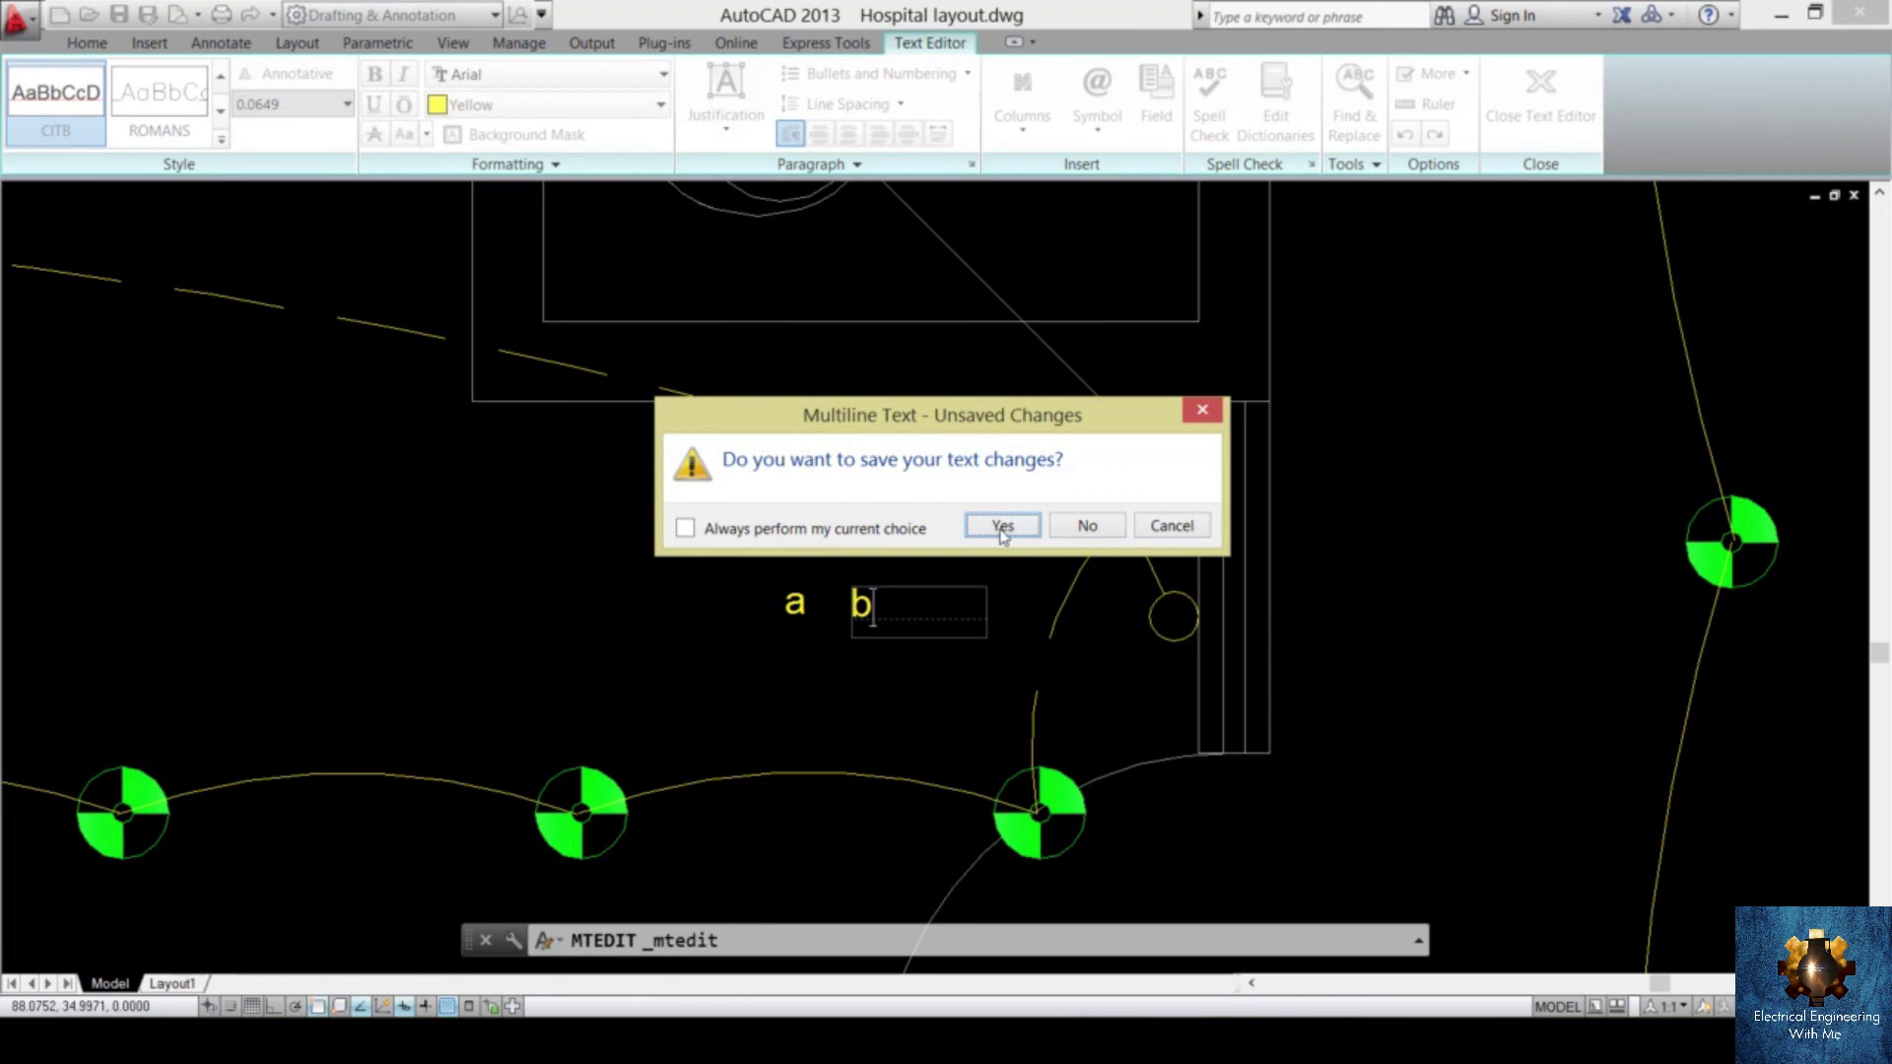
click(1002, 528)
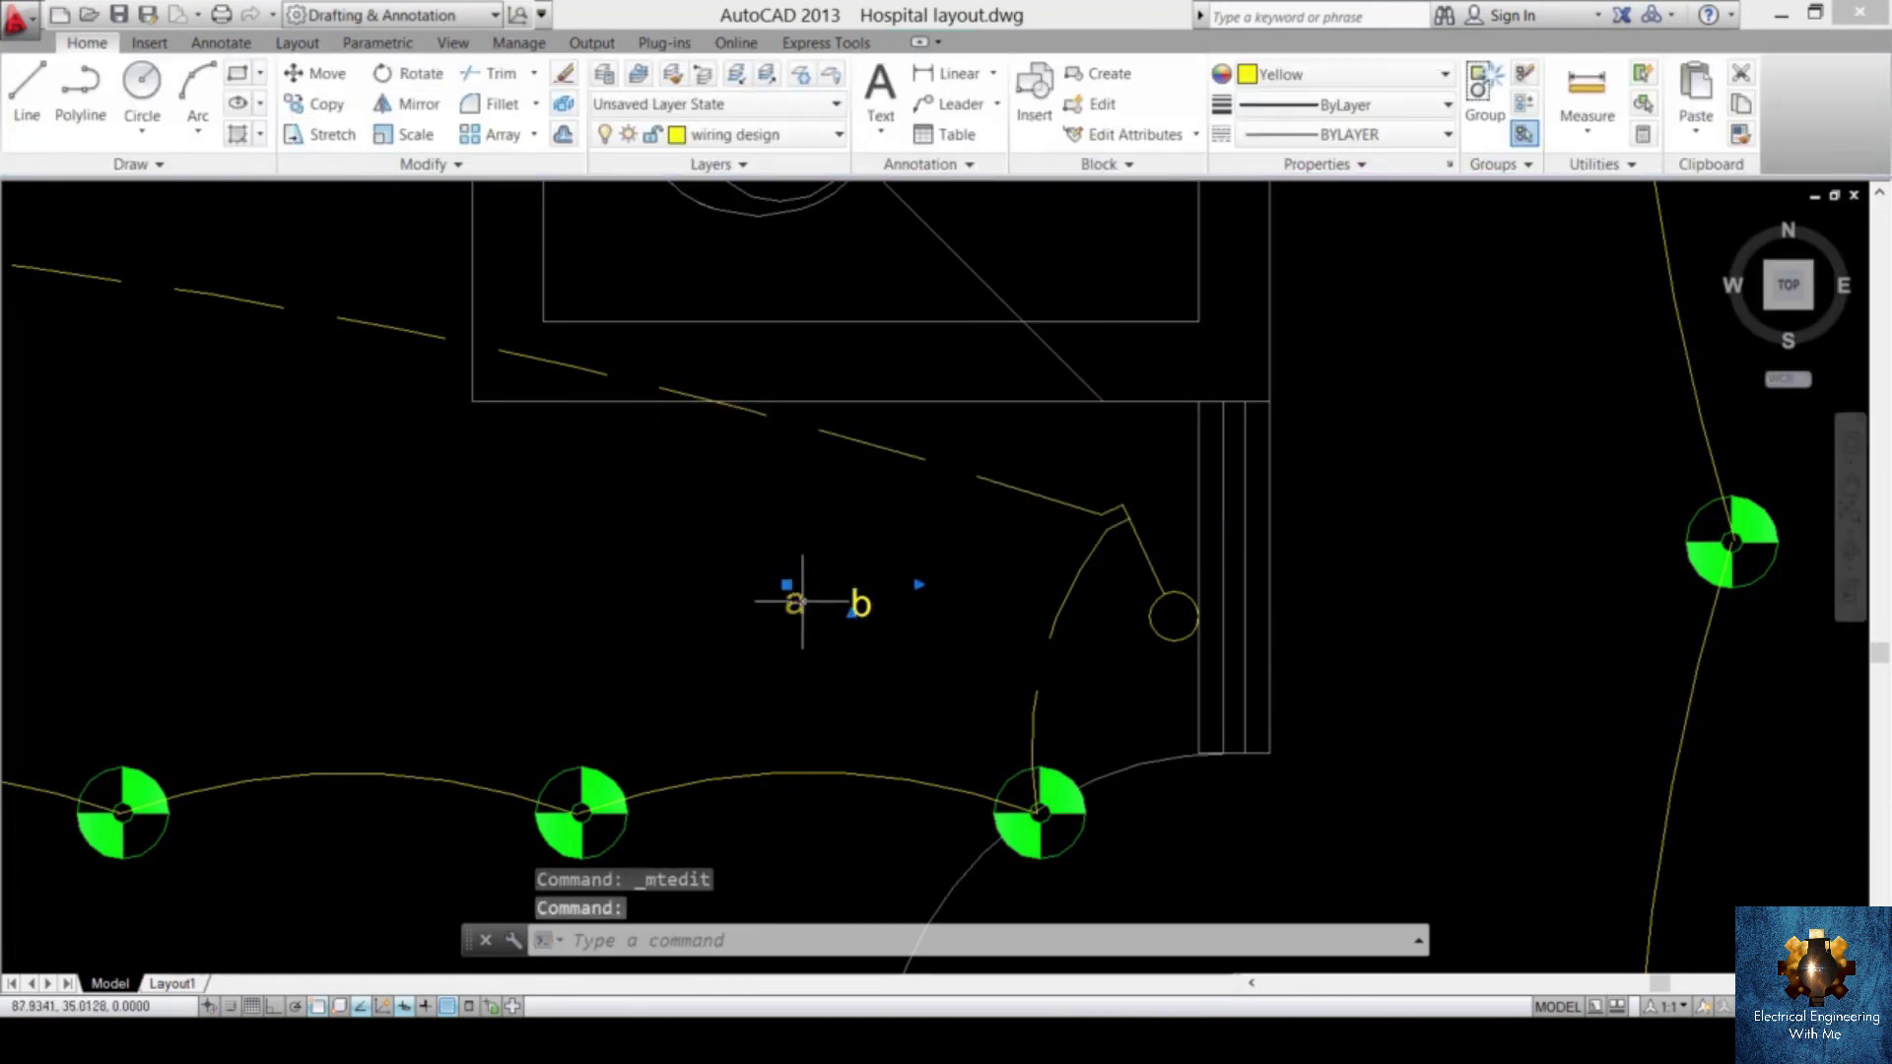
- Copy the "a" to just above the double-tick switch's outer tick, where the middle row's dashed arc ends
text(Co)
key(Return)
click(789, 603)
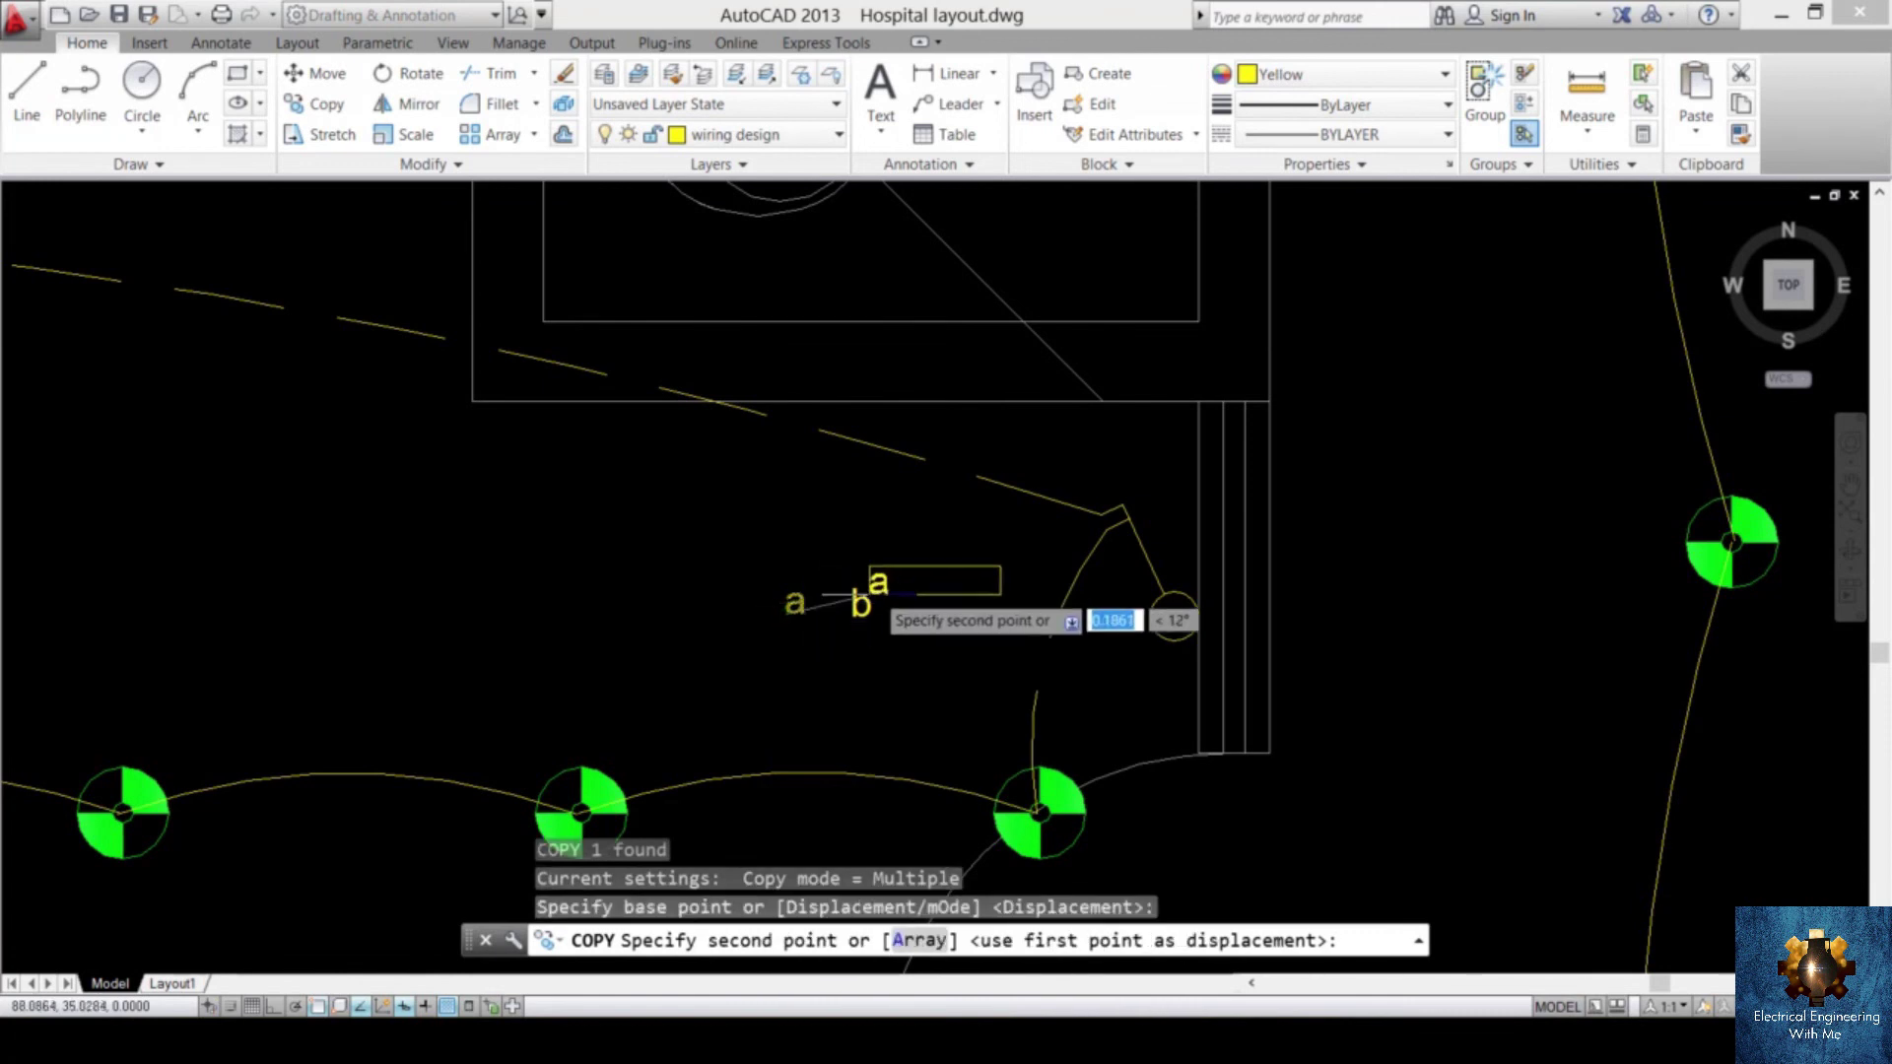
scroll(1121, 493, up, 10)
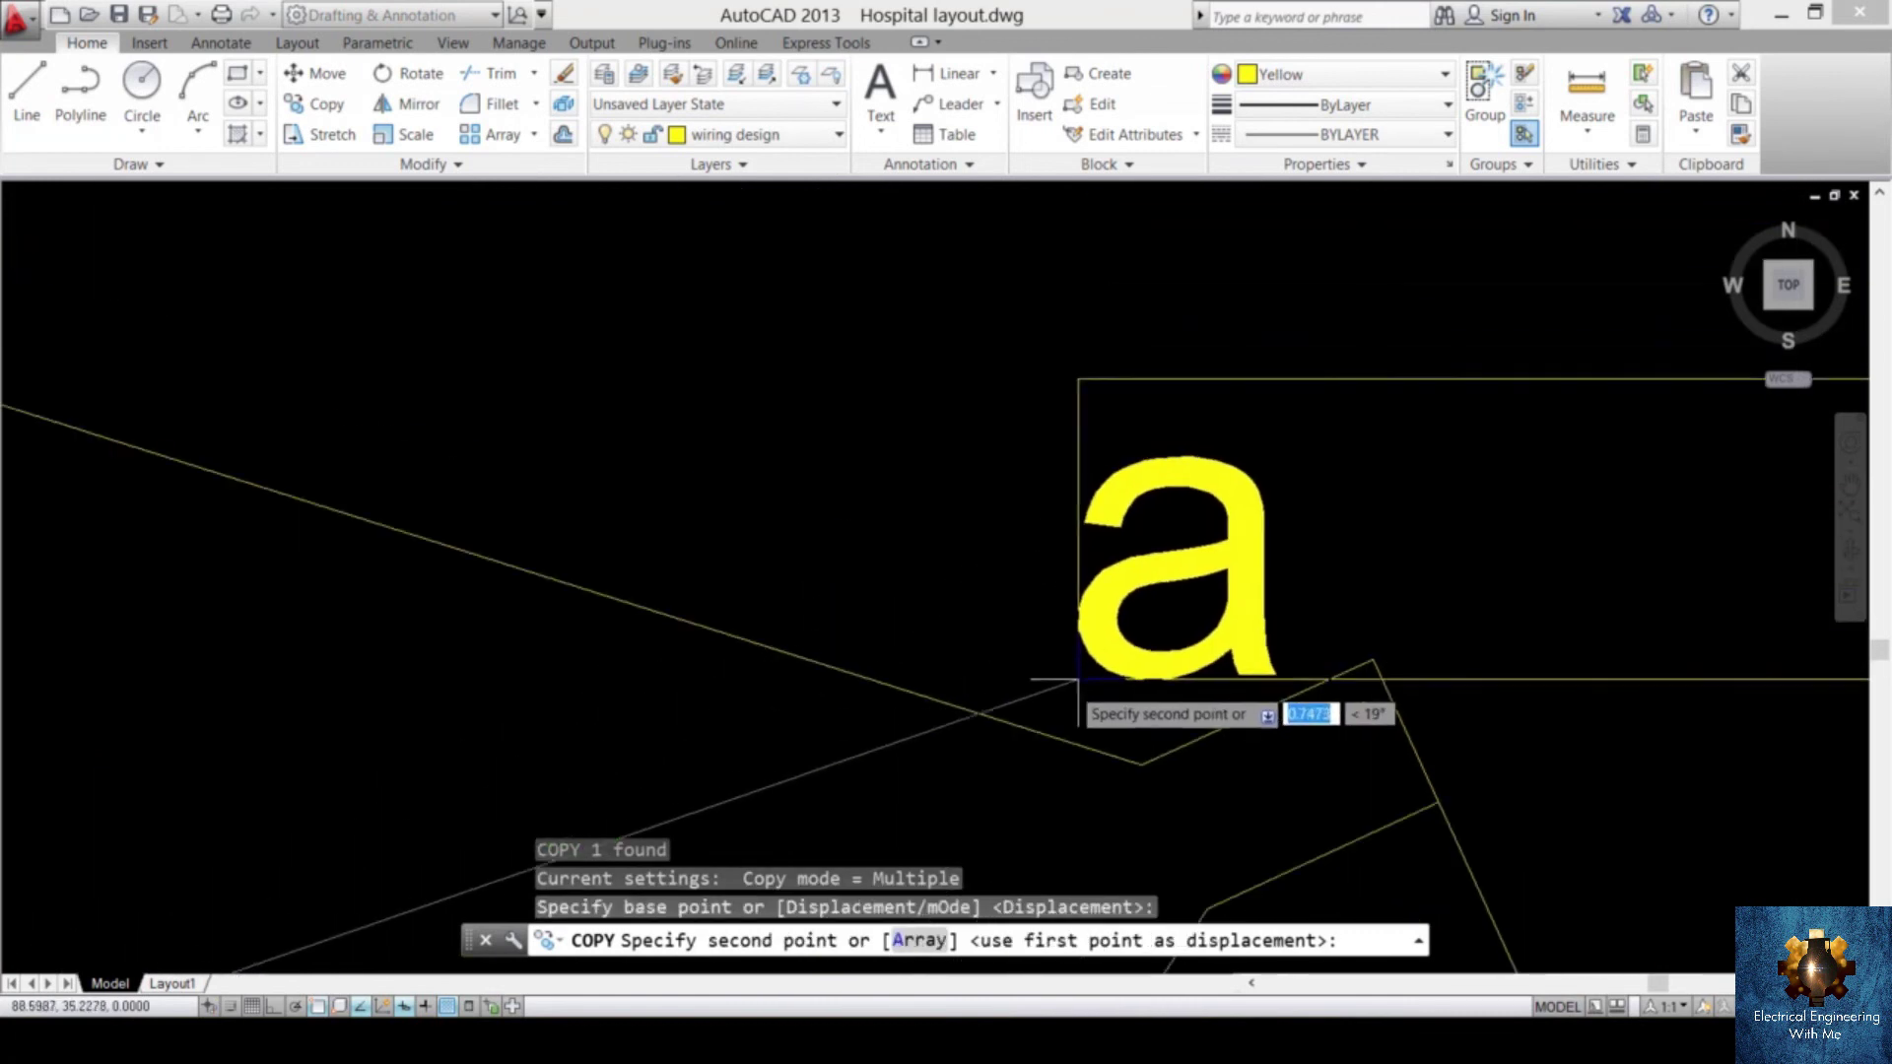
click(1049, 690)
- Place copies of the "a" above each of the four lights in the S4-SM/LDP room's middle row
scroll(986, 592, down, 10)
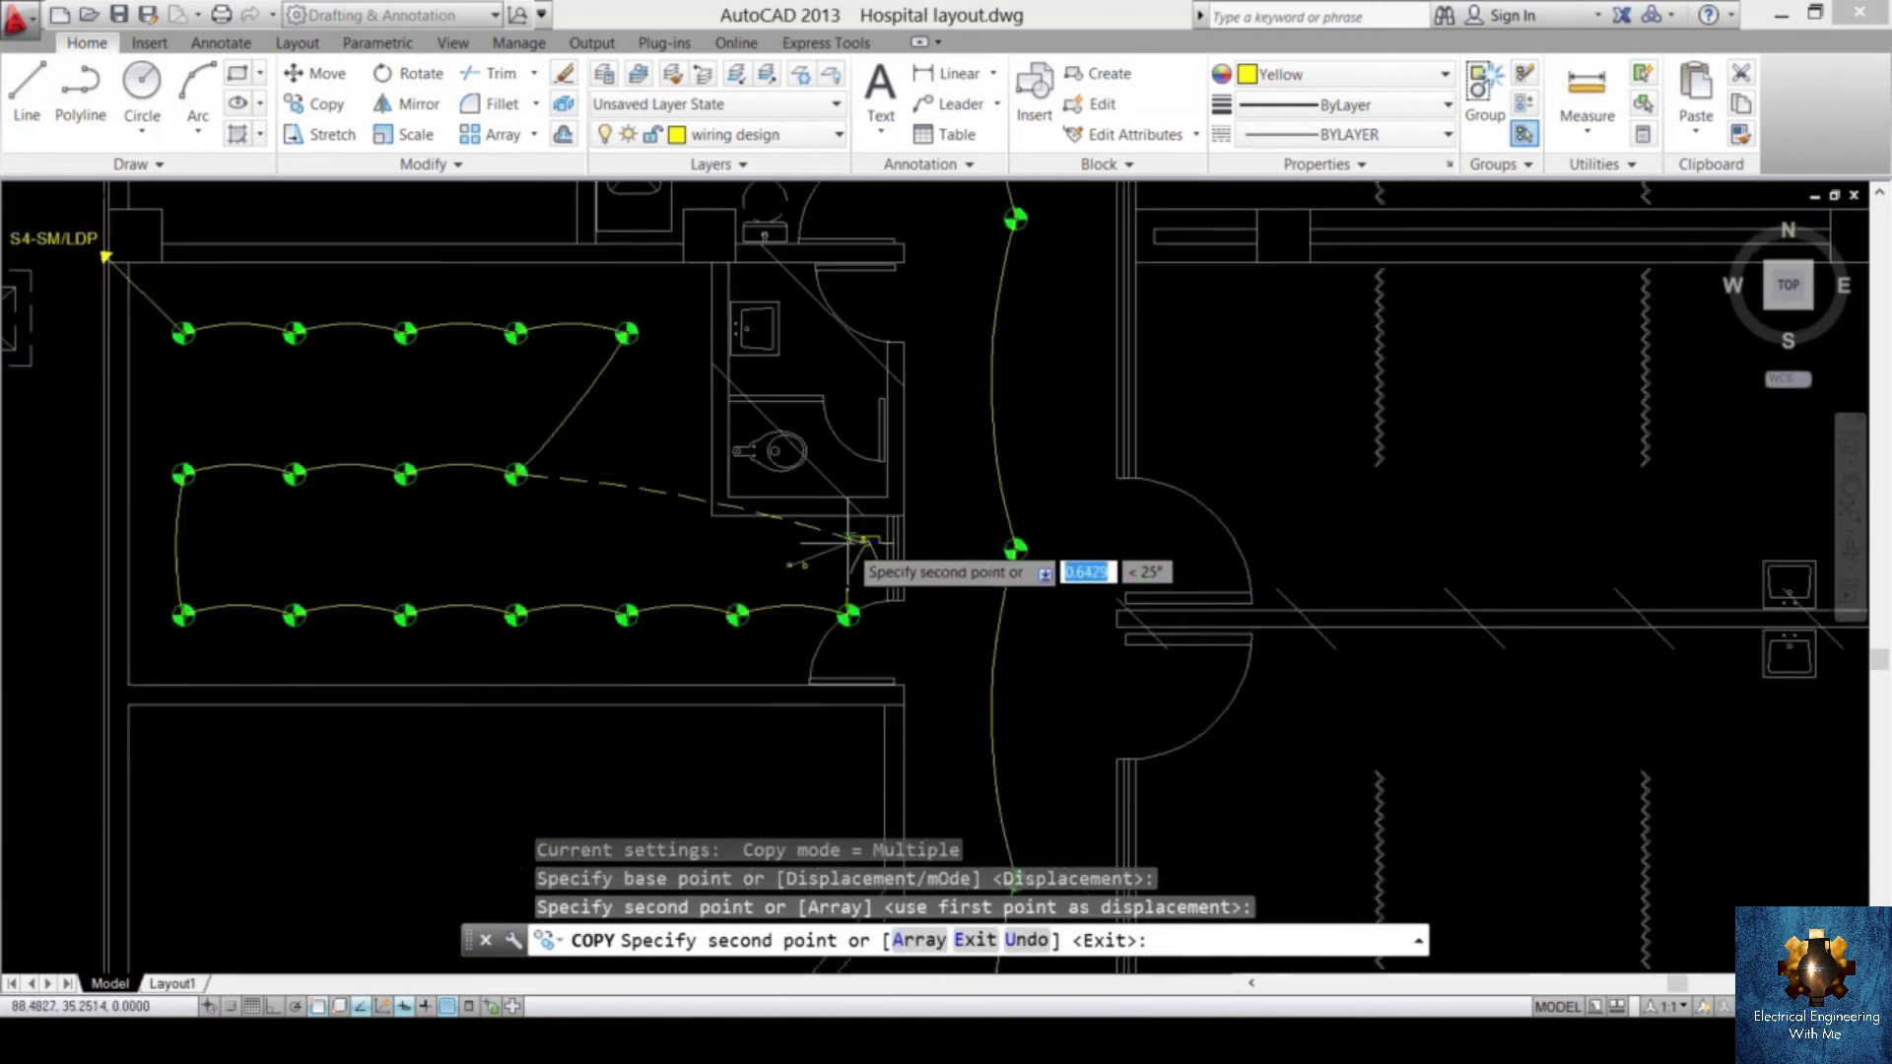
scroll(394, 503, up, 3)
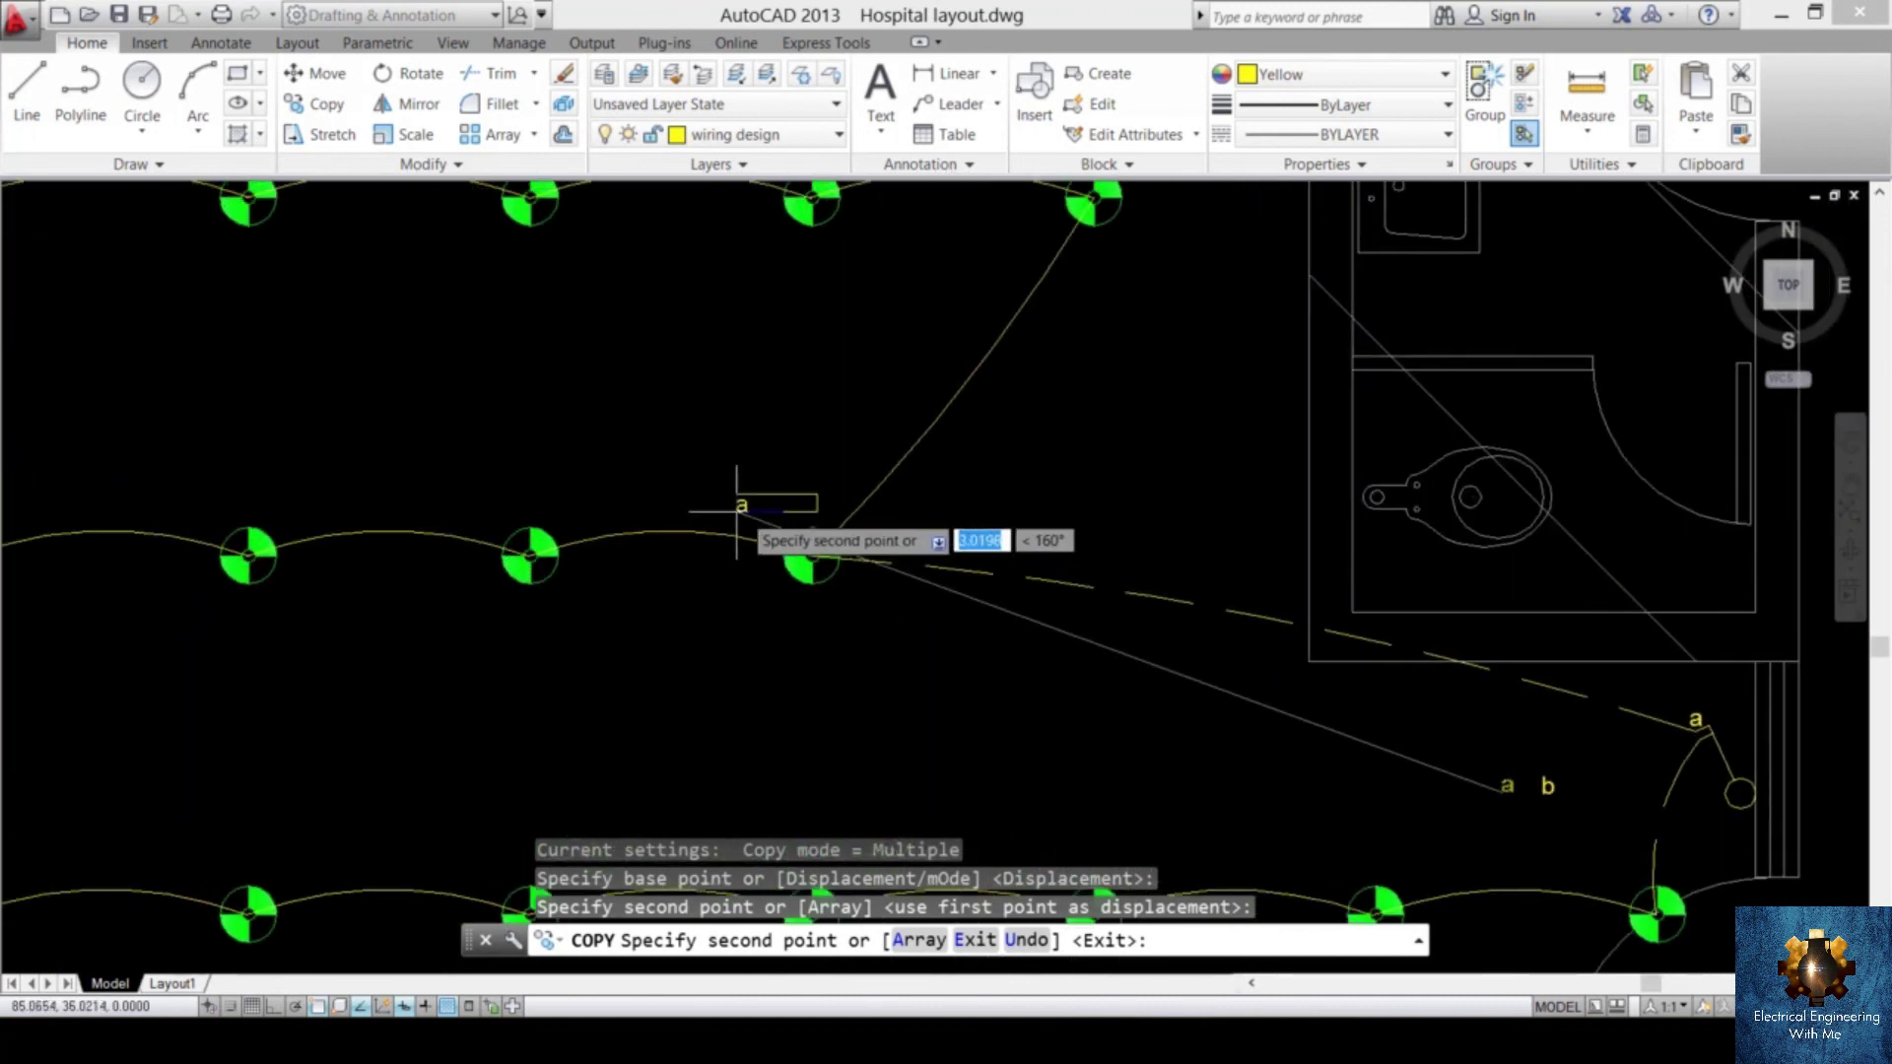
click(810, 511)
click(524, 514)
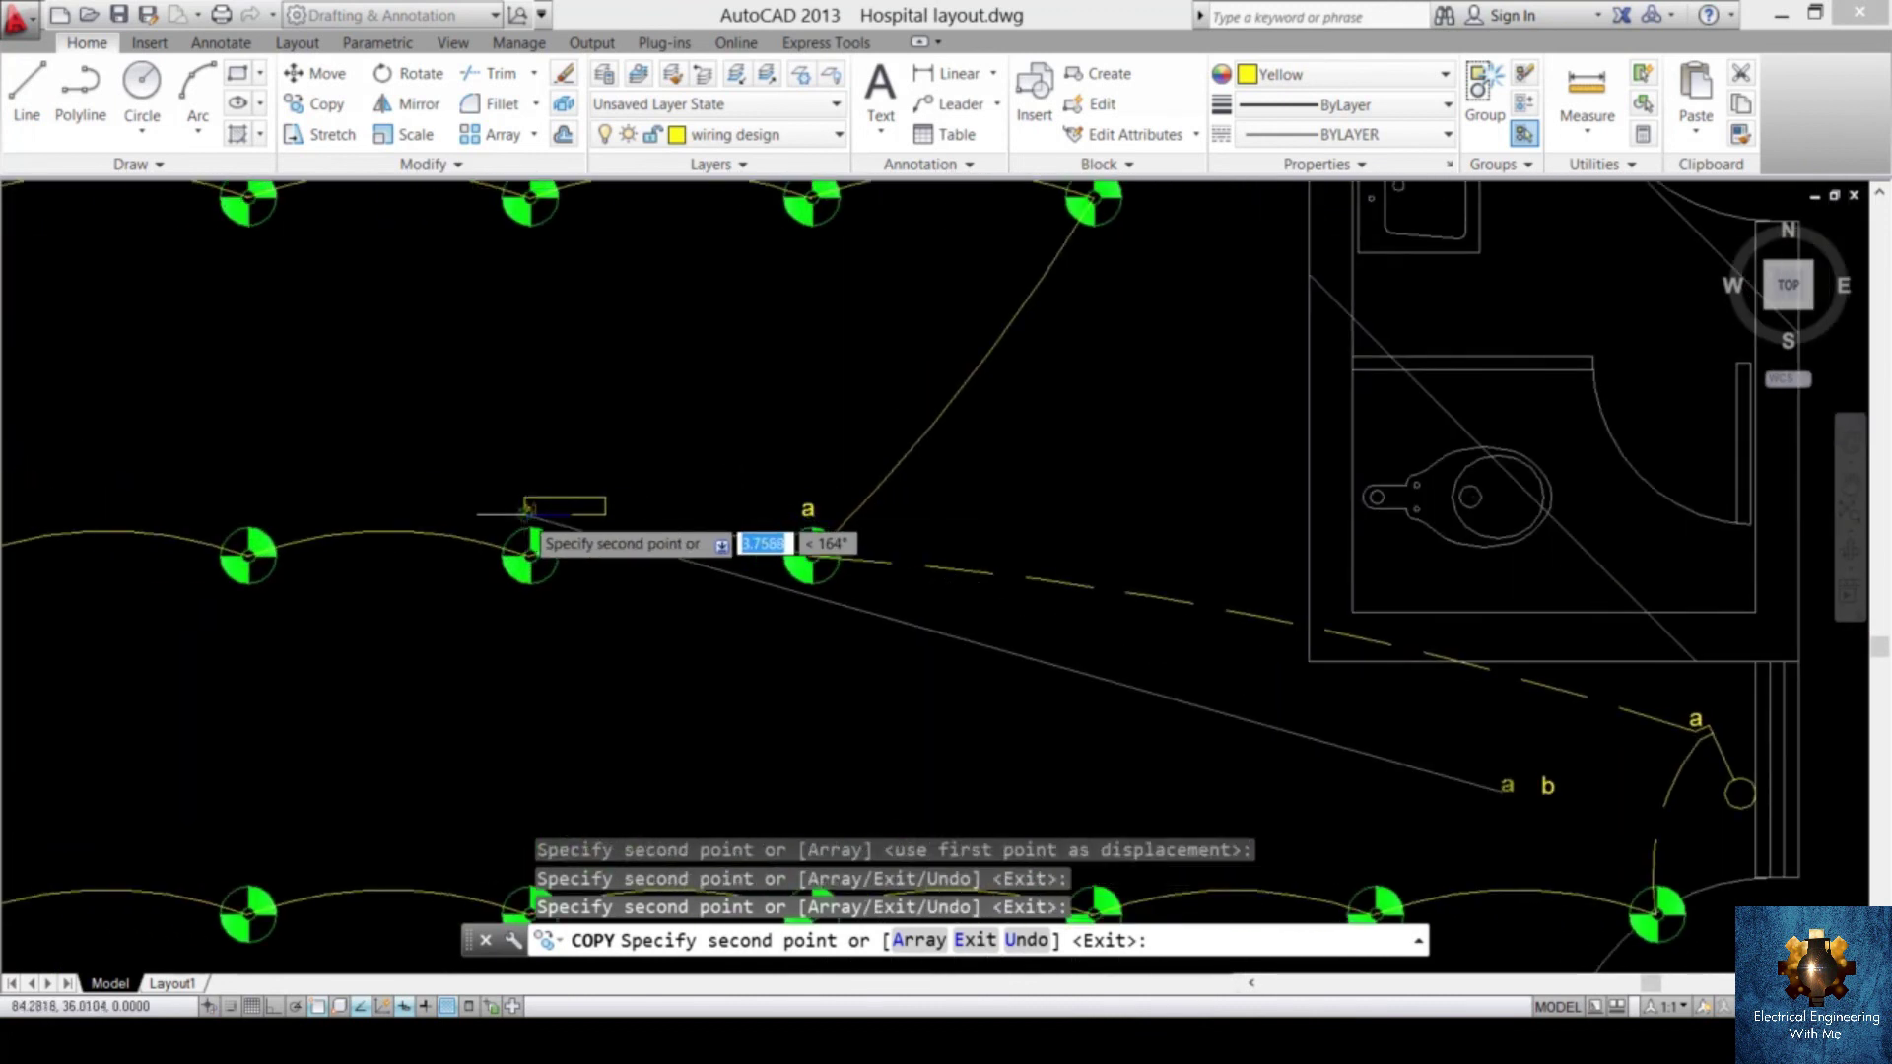
middle_drag(649, 552, 760, 562)
scroll(773, 634, up, 4)
scroll(908, 621, down, 2)
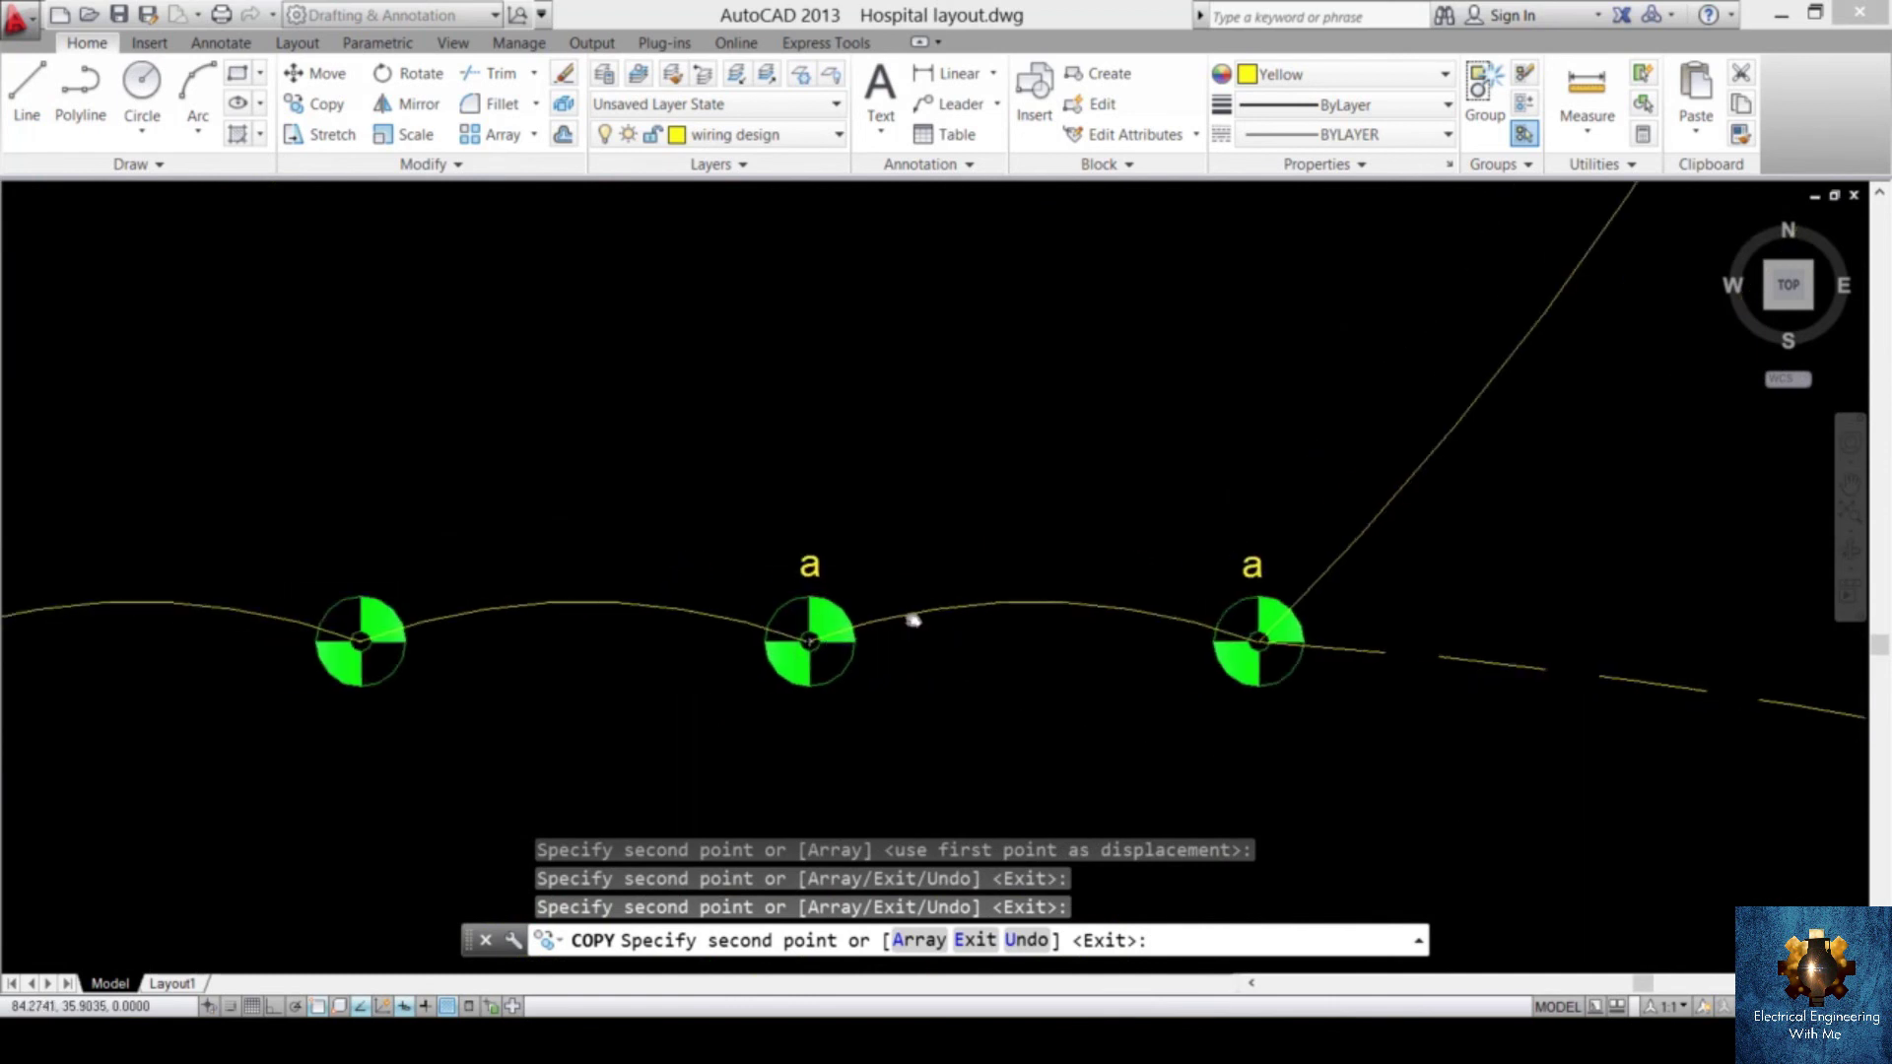
middle_drag(908, 621, 783, 577)
click(682, 554)
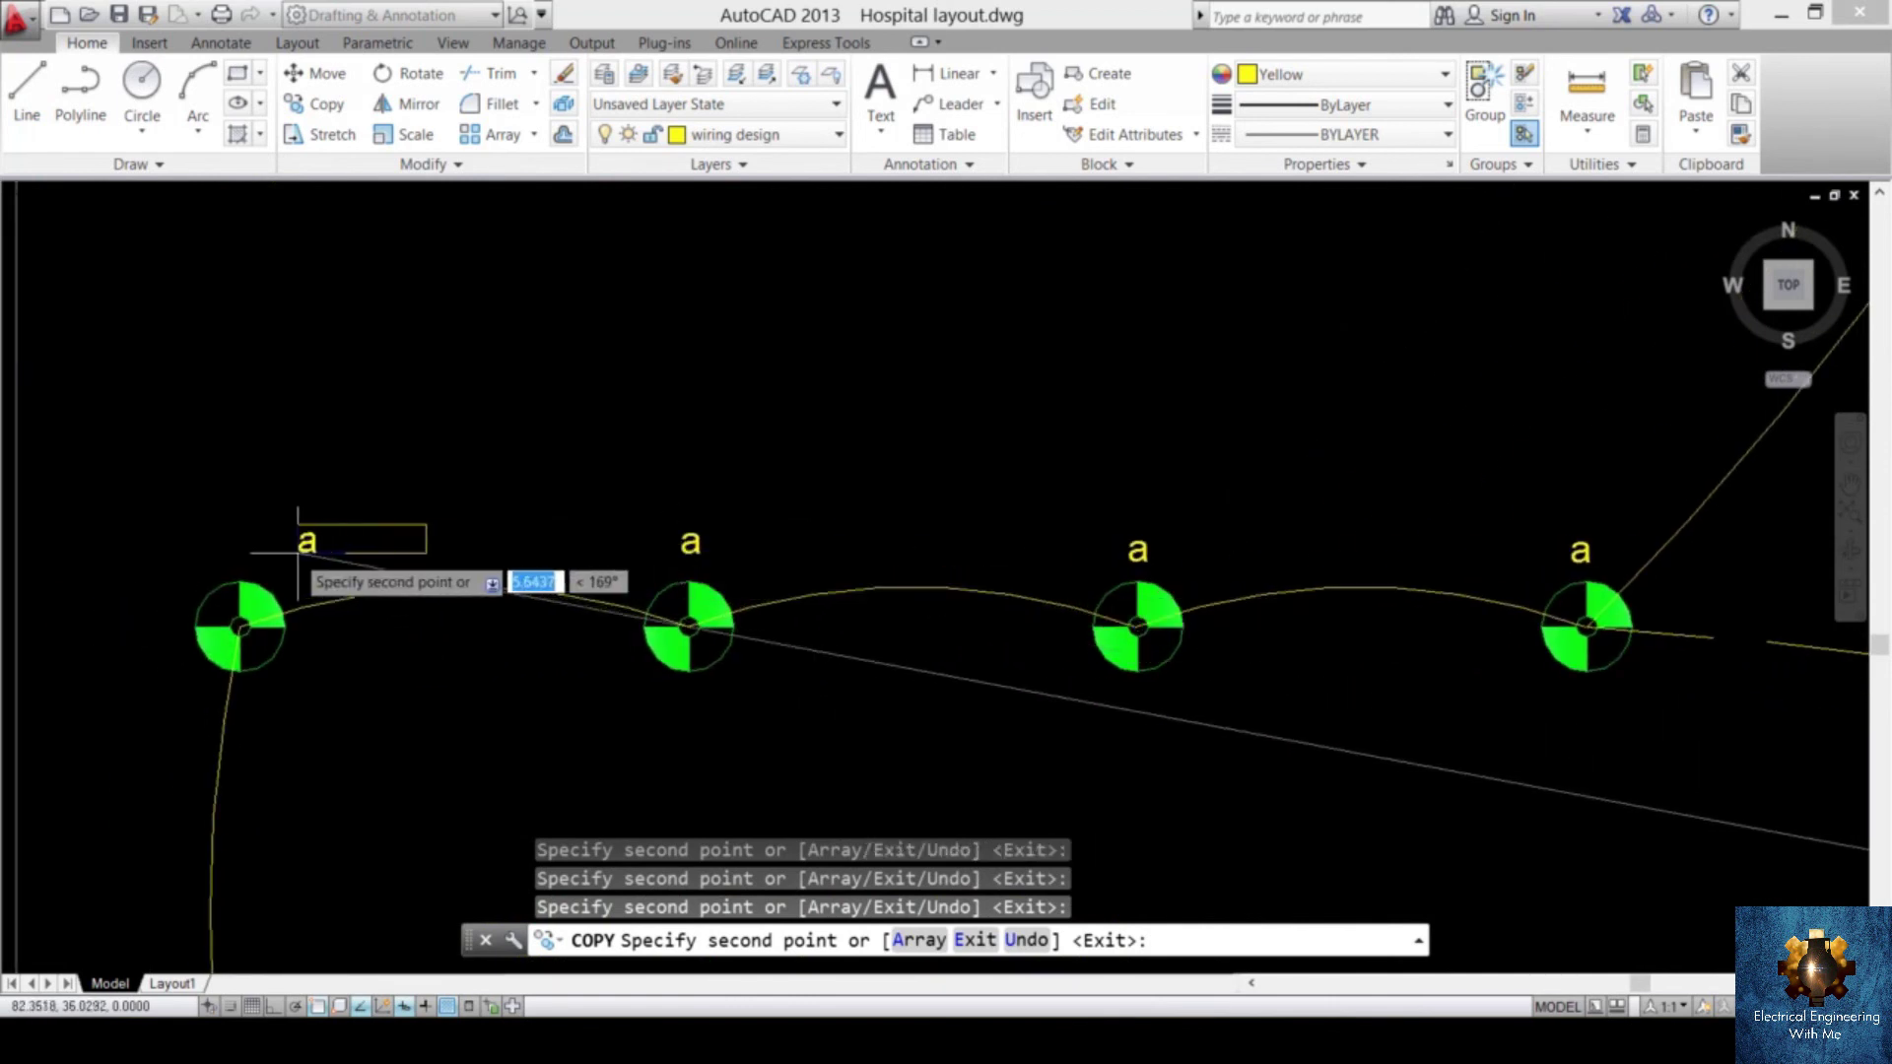
- Place copies of the "a" above each of the five lights in the S4-SM/LDP room's top row
scroll(233, 555, down, 3)
middle_drag(486, 439, 592, 587)
scroll(296, 611, up, 3)
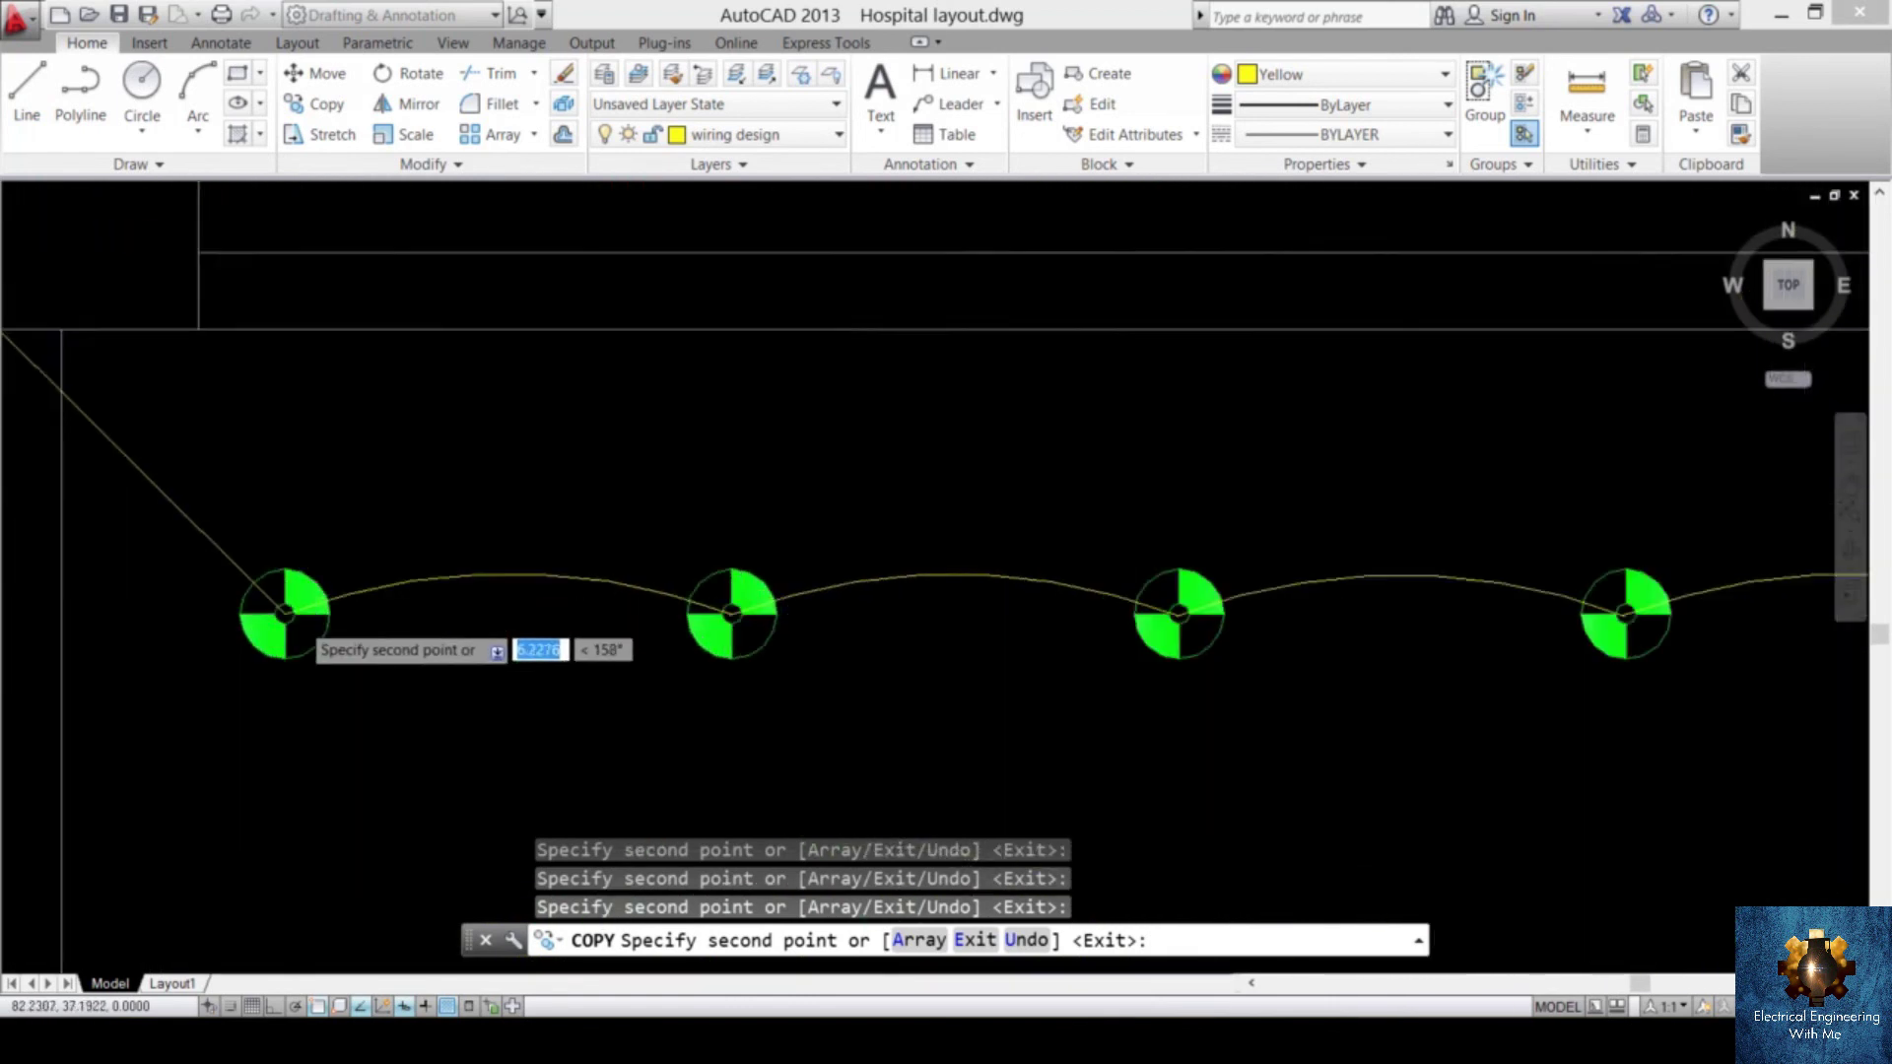
scroll(262, 525, up, 2)
click(262, 525)
click(983, 505)
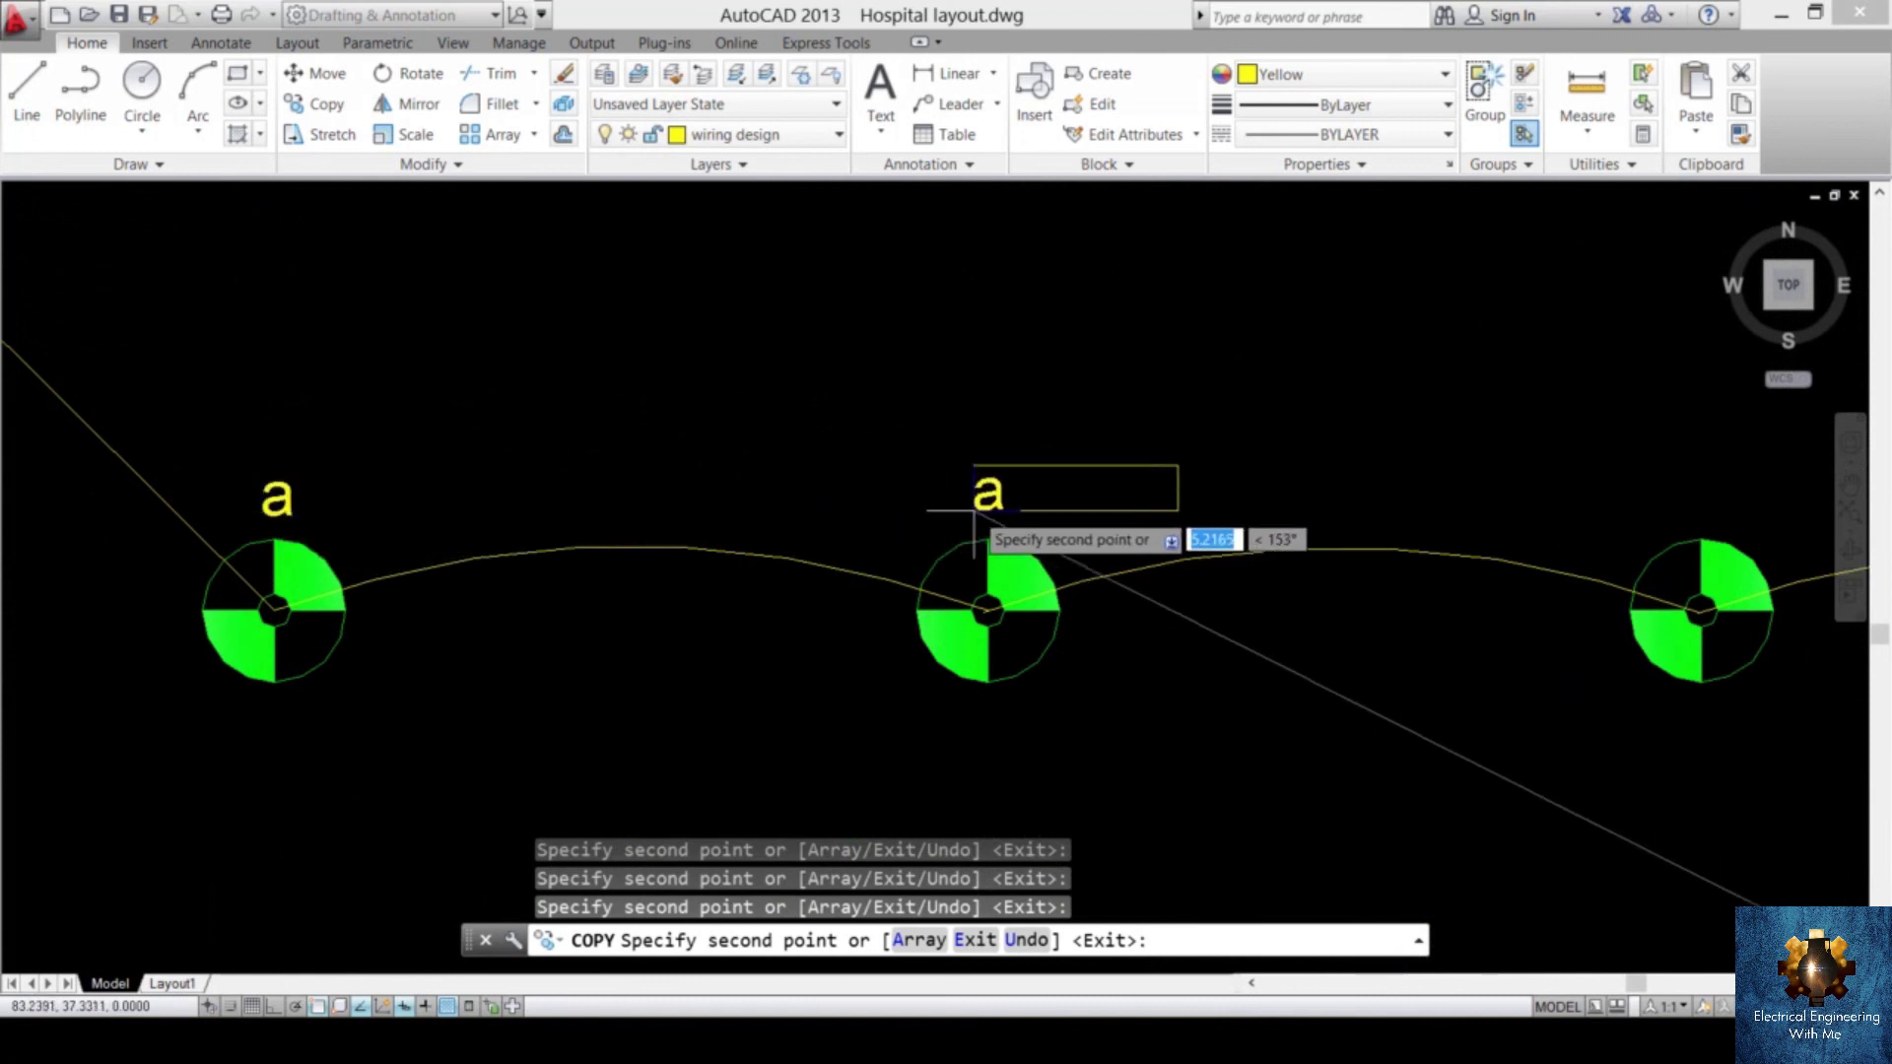
scroll(1126, 505, down, 6)
scroll(995, 552, up, 3)
click(984, 573)
click(1277, 562)
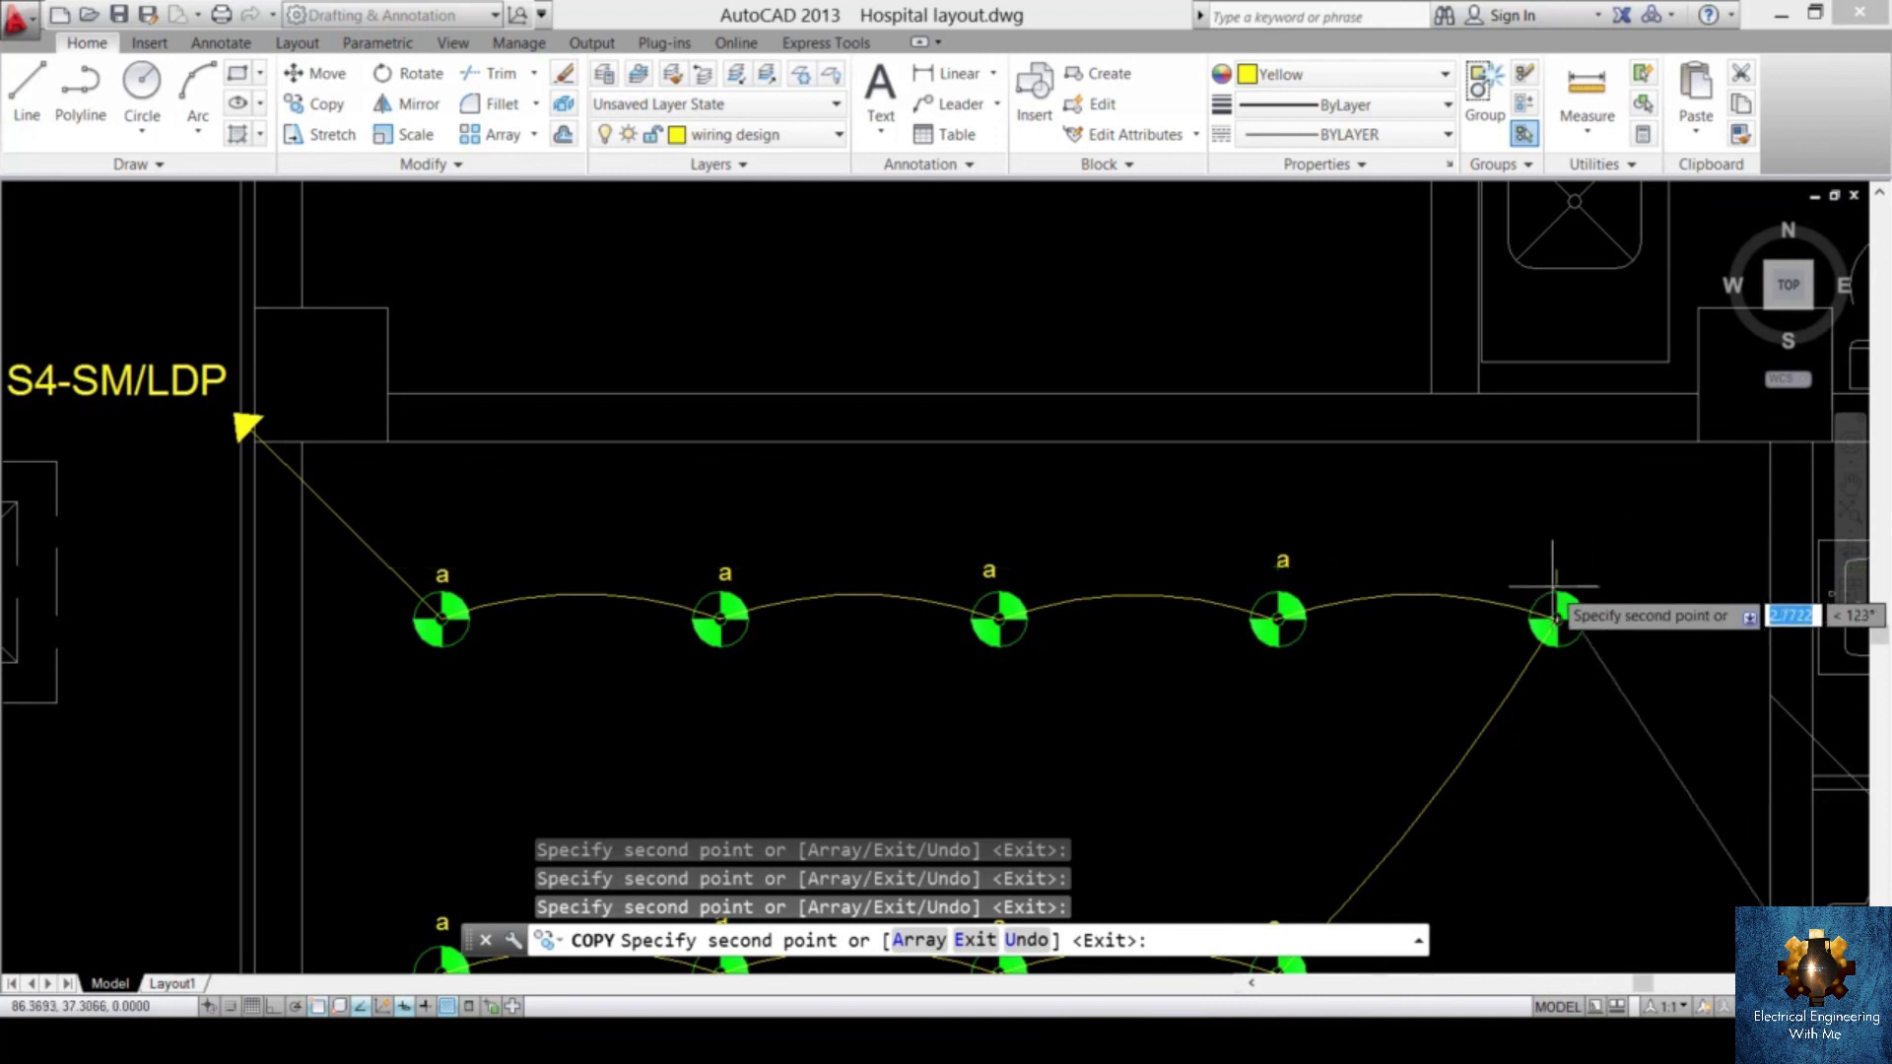
click(1555, 562)
- End the copying and delete the original "a" left in the open space next to the "b"
scroll(1557, 562, down, 5)
scroll(1311, 552, up, 5)
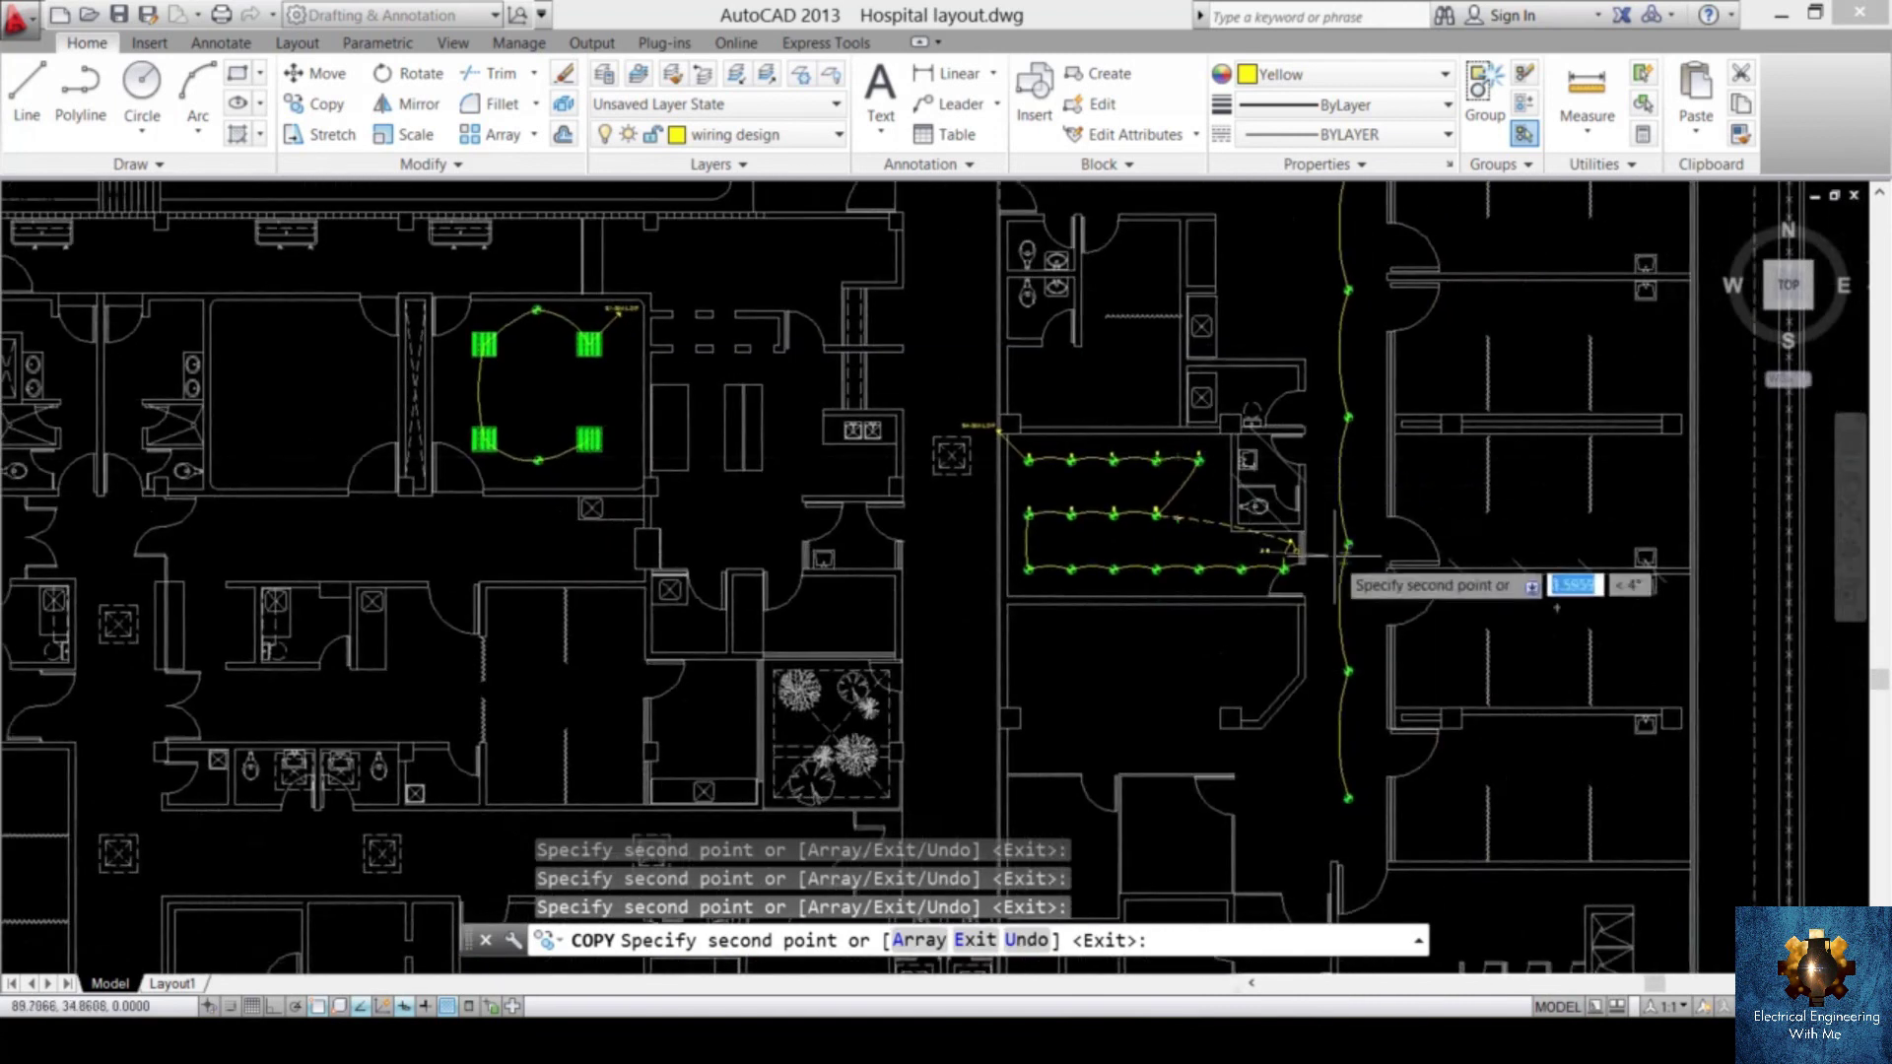
scroll(1060, 592, up, 4)
key(Escape)
key(Escape)
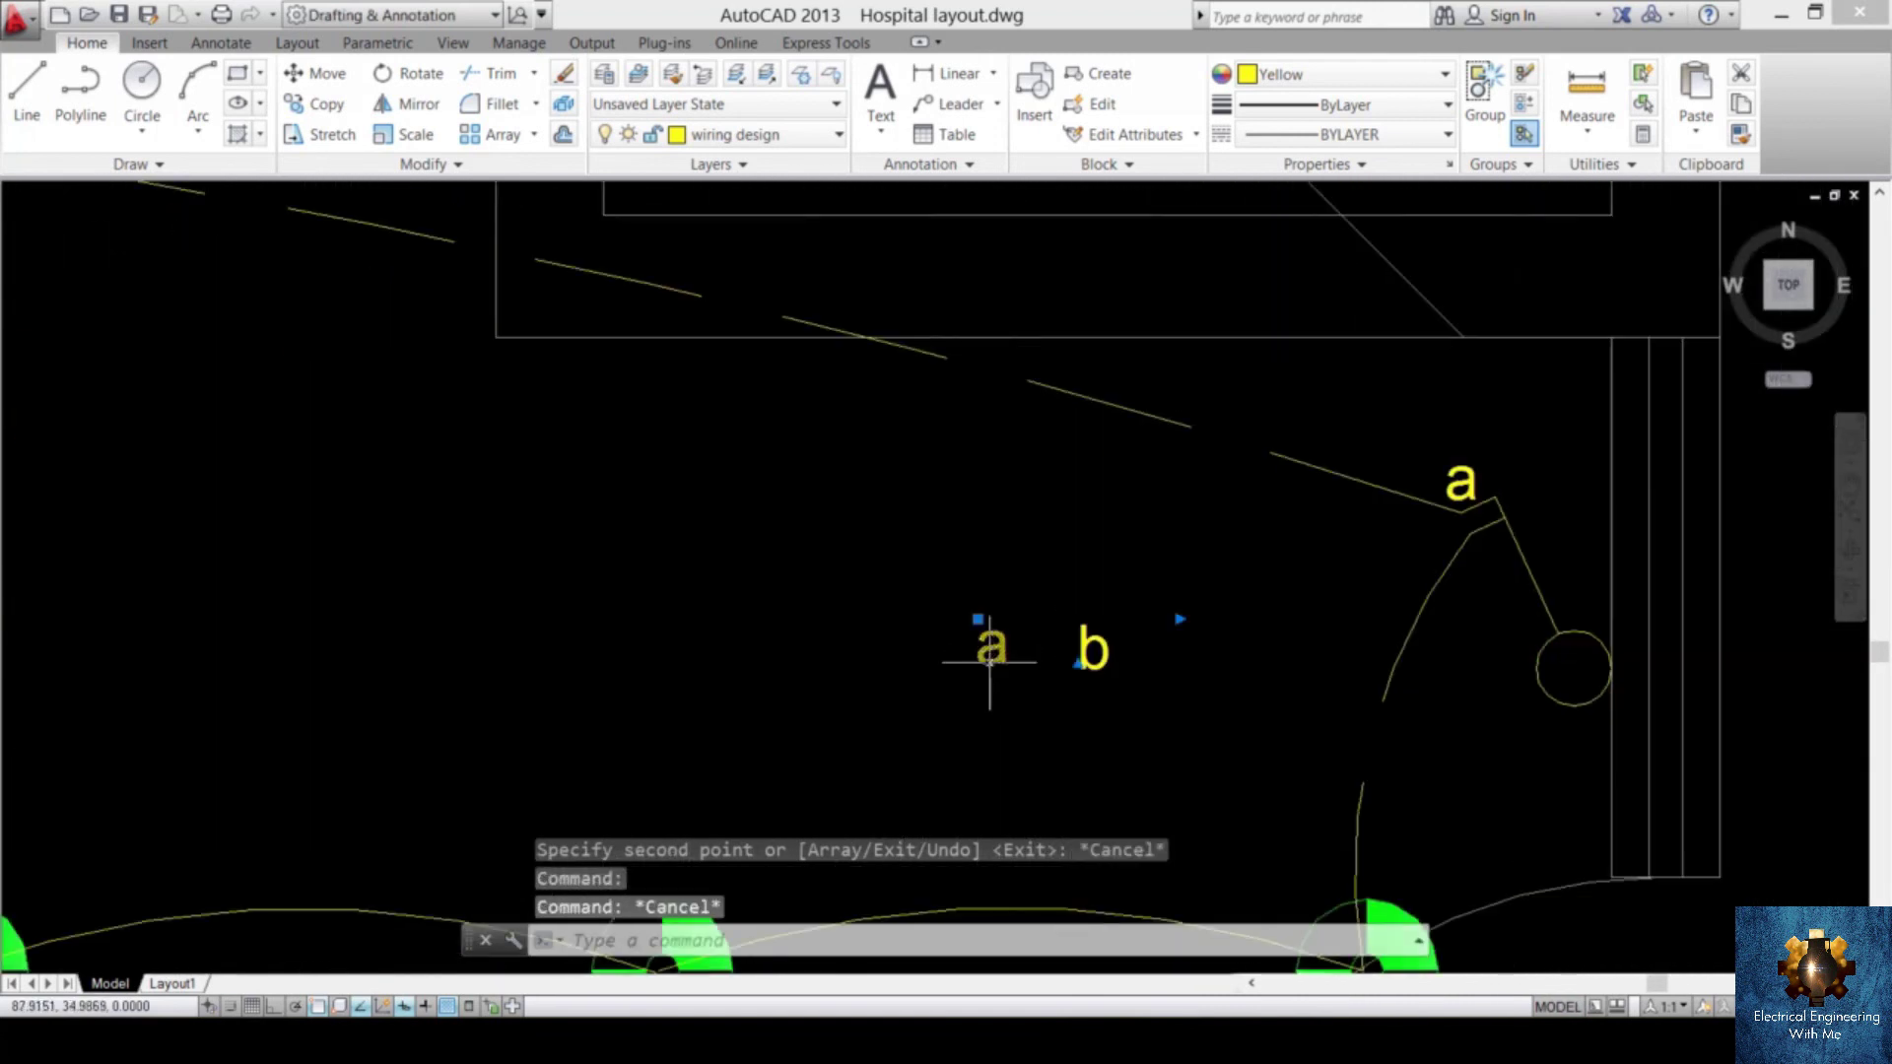
key(Delete)
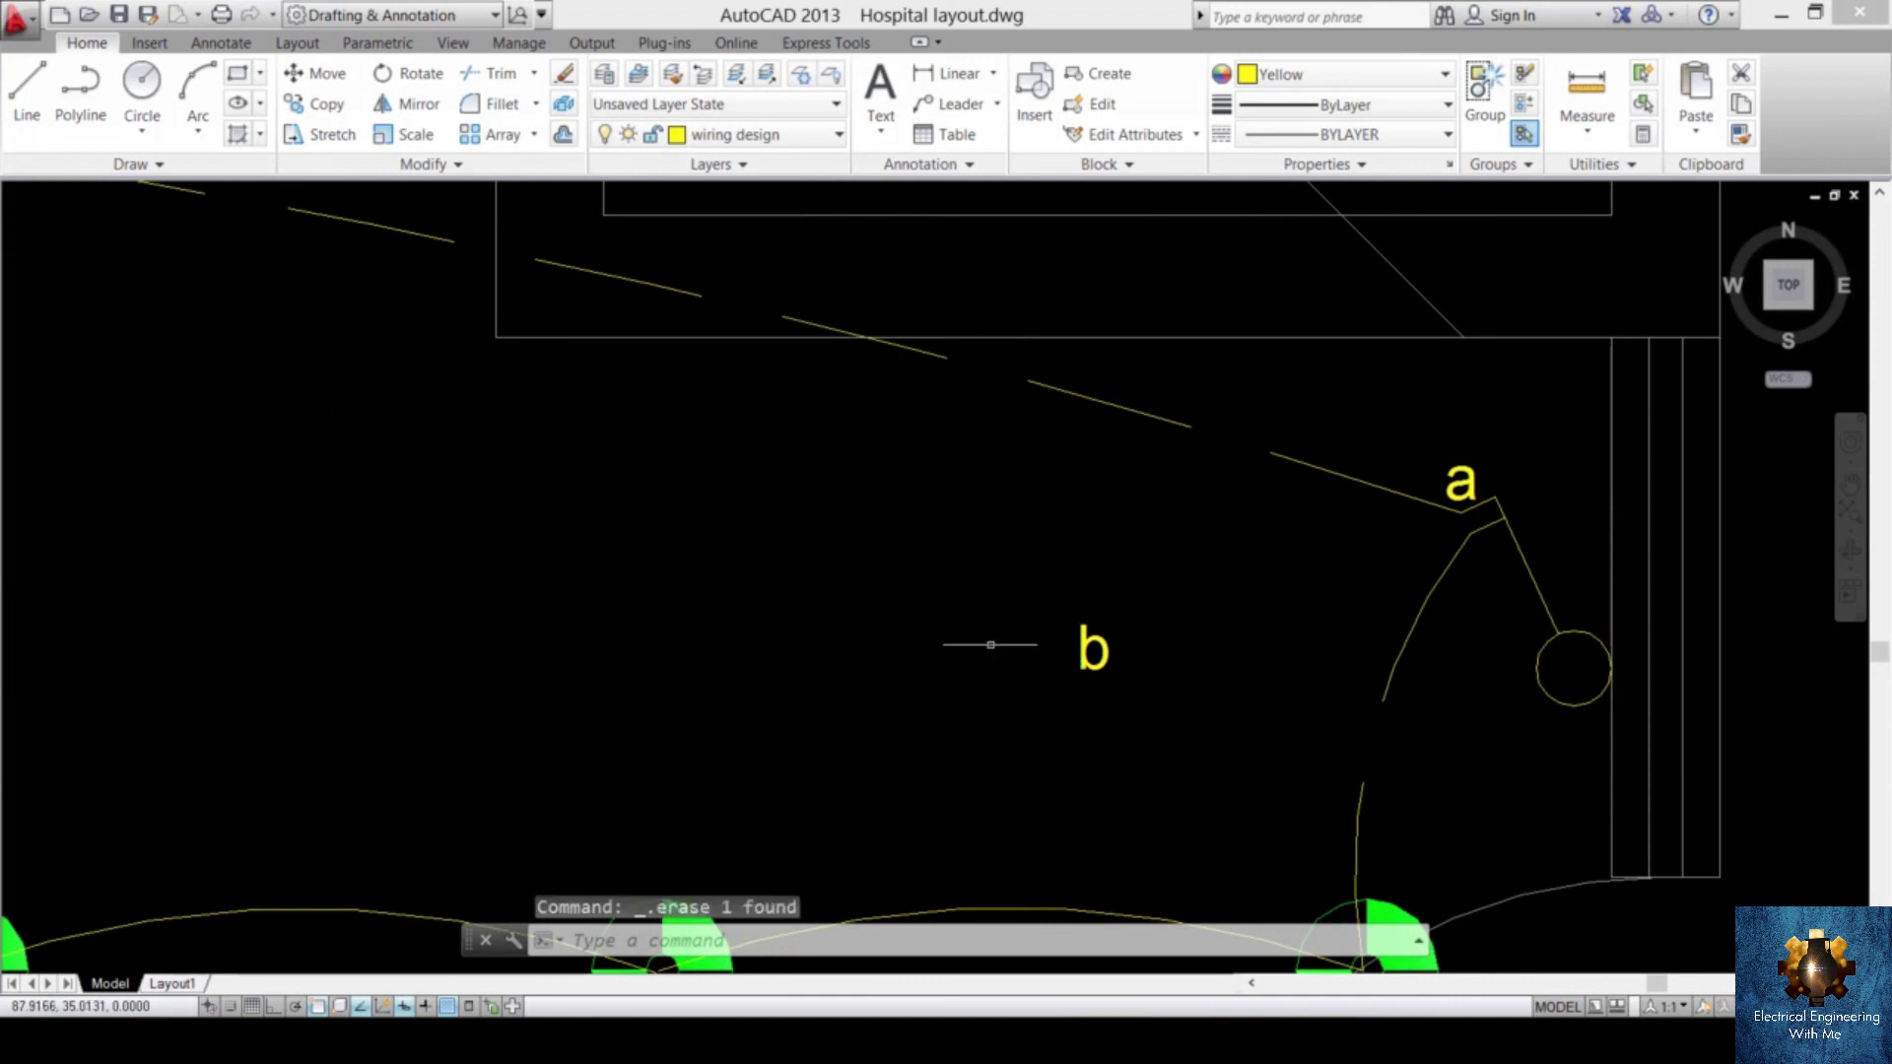
- Copy the "b" to just below the double-tick switch's inner tick, where the bottom row's dashed arc ends
click(1044, 709)
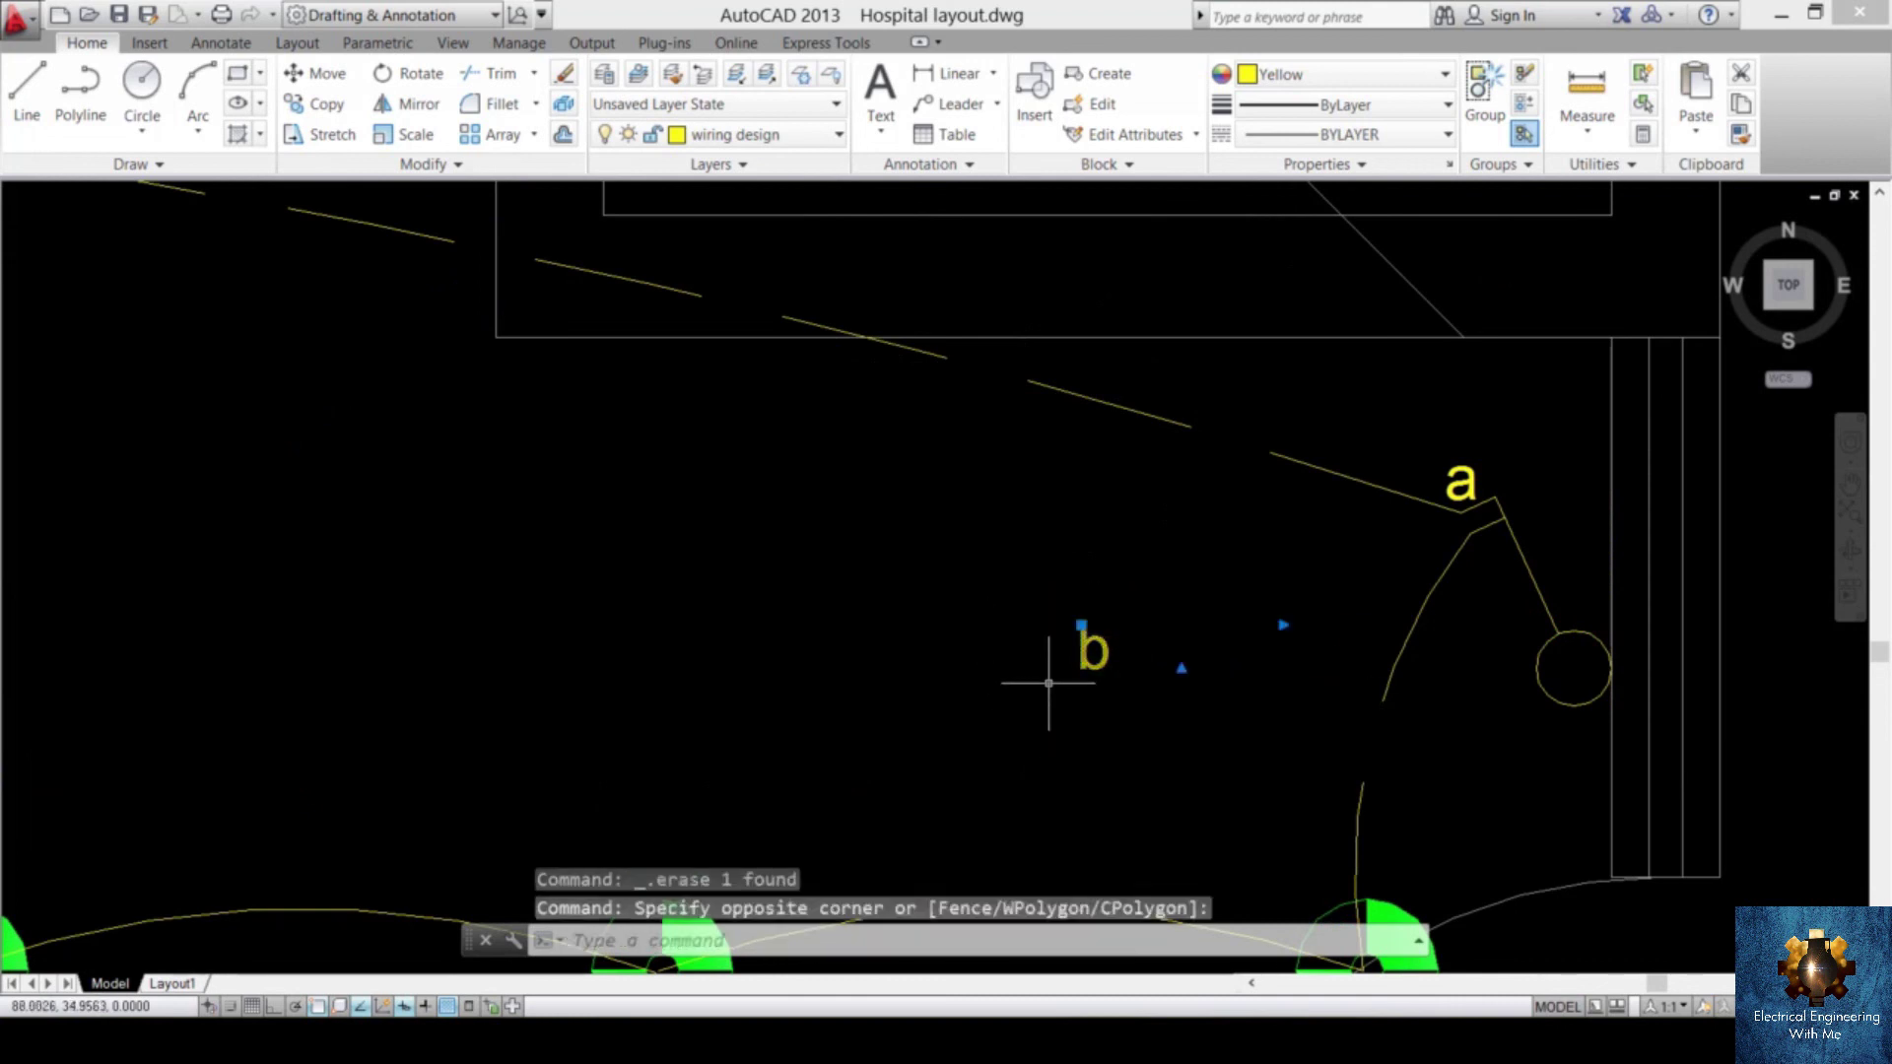
text(o)
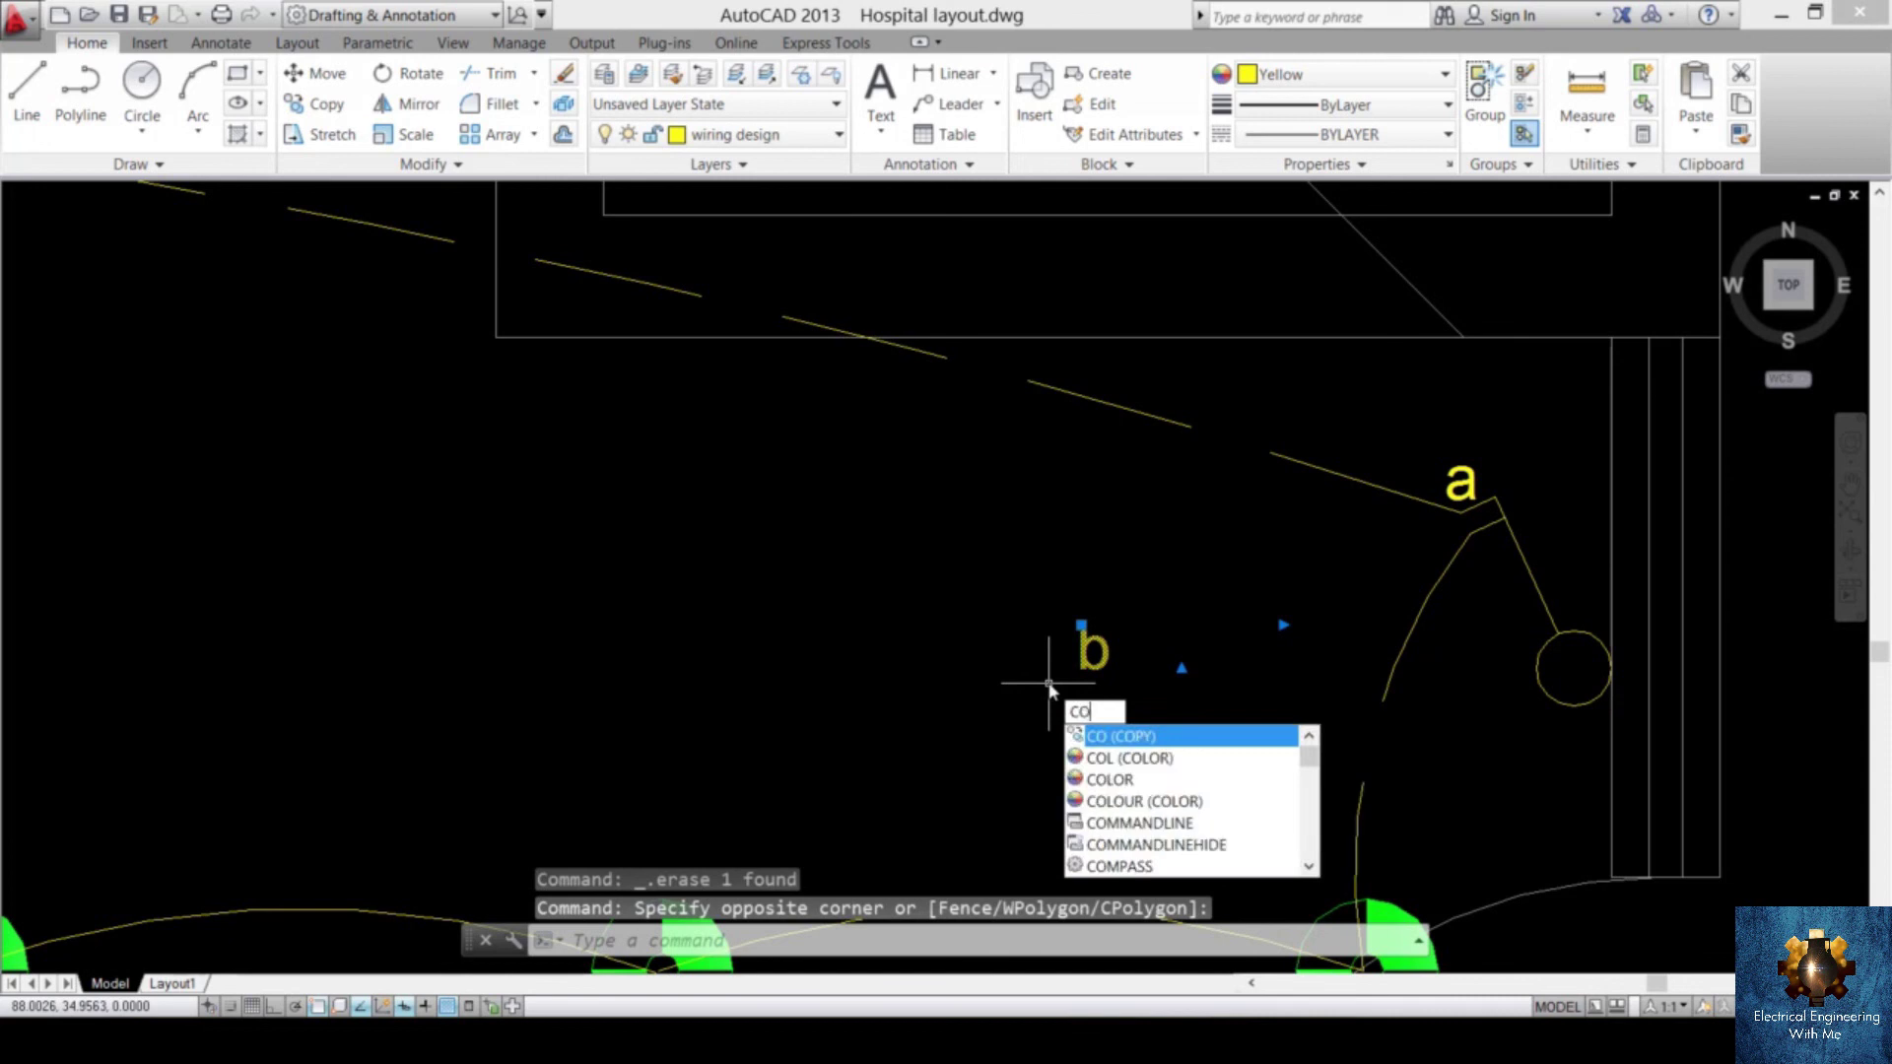
key(Return)
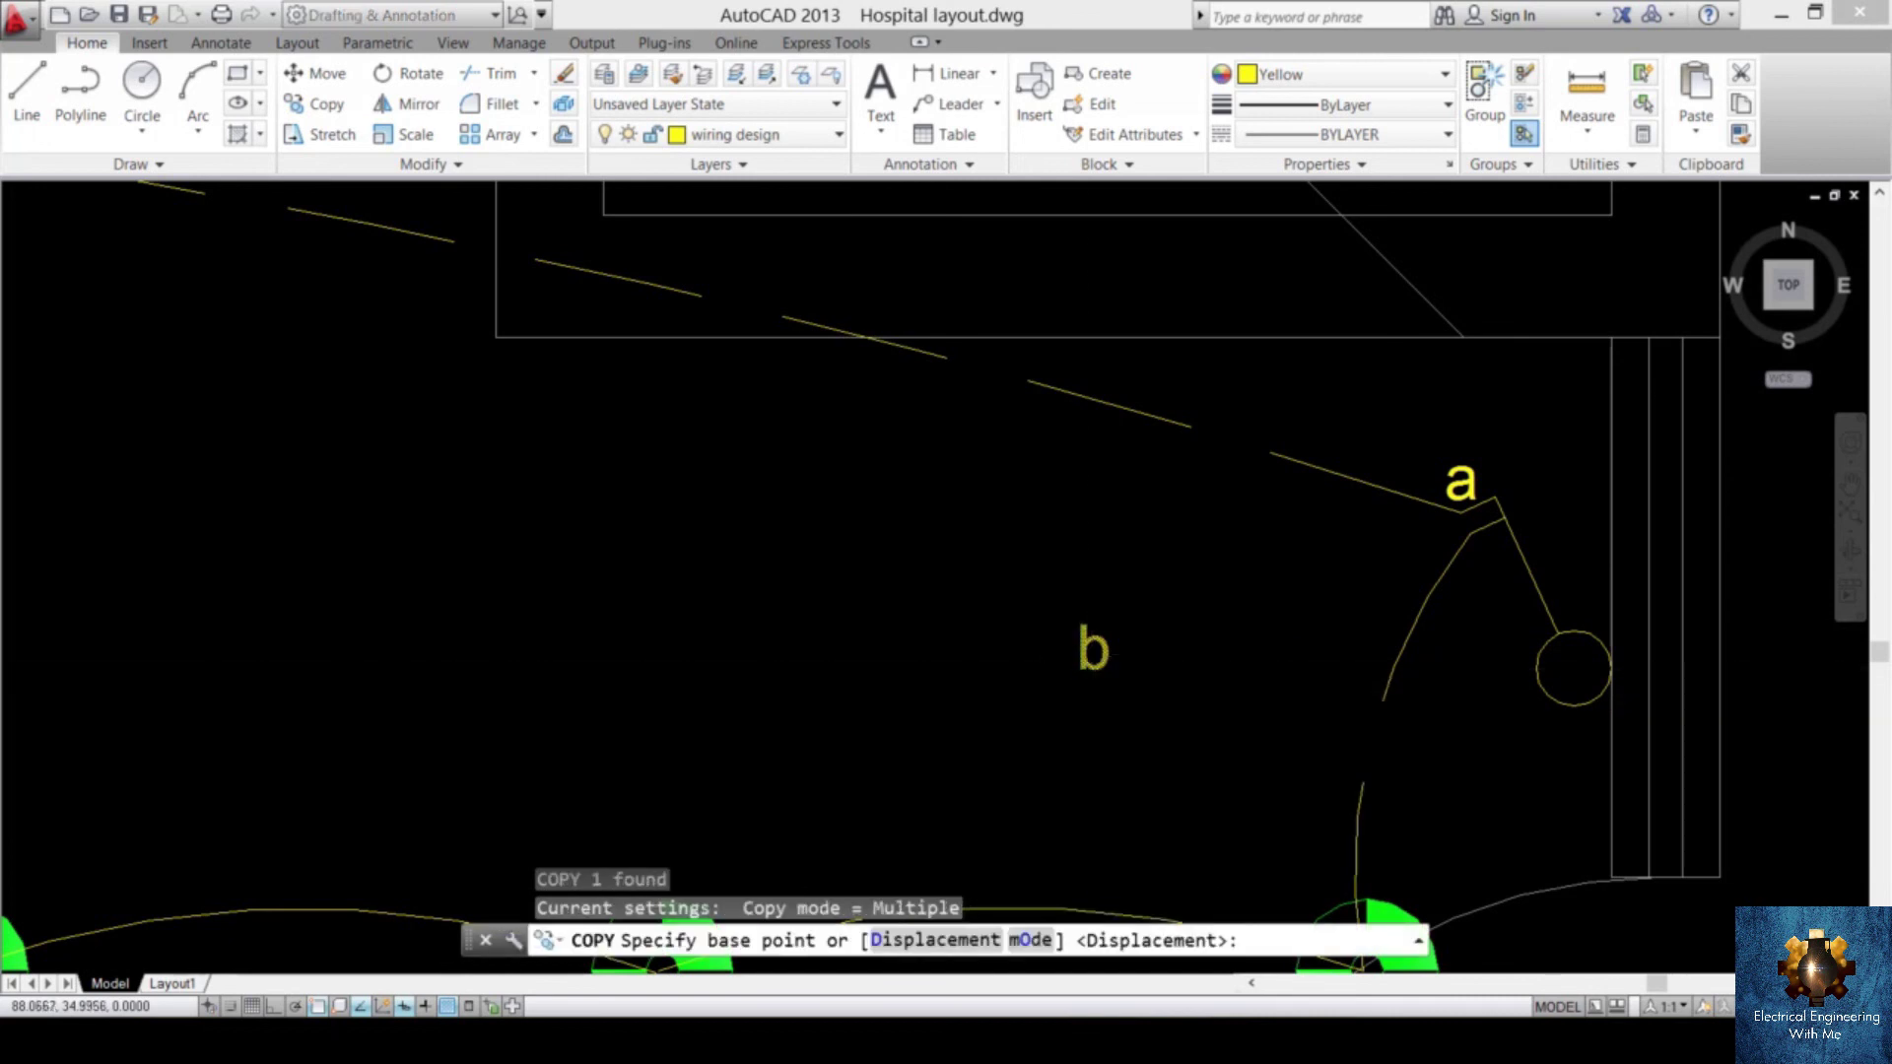
click(1109, 650)
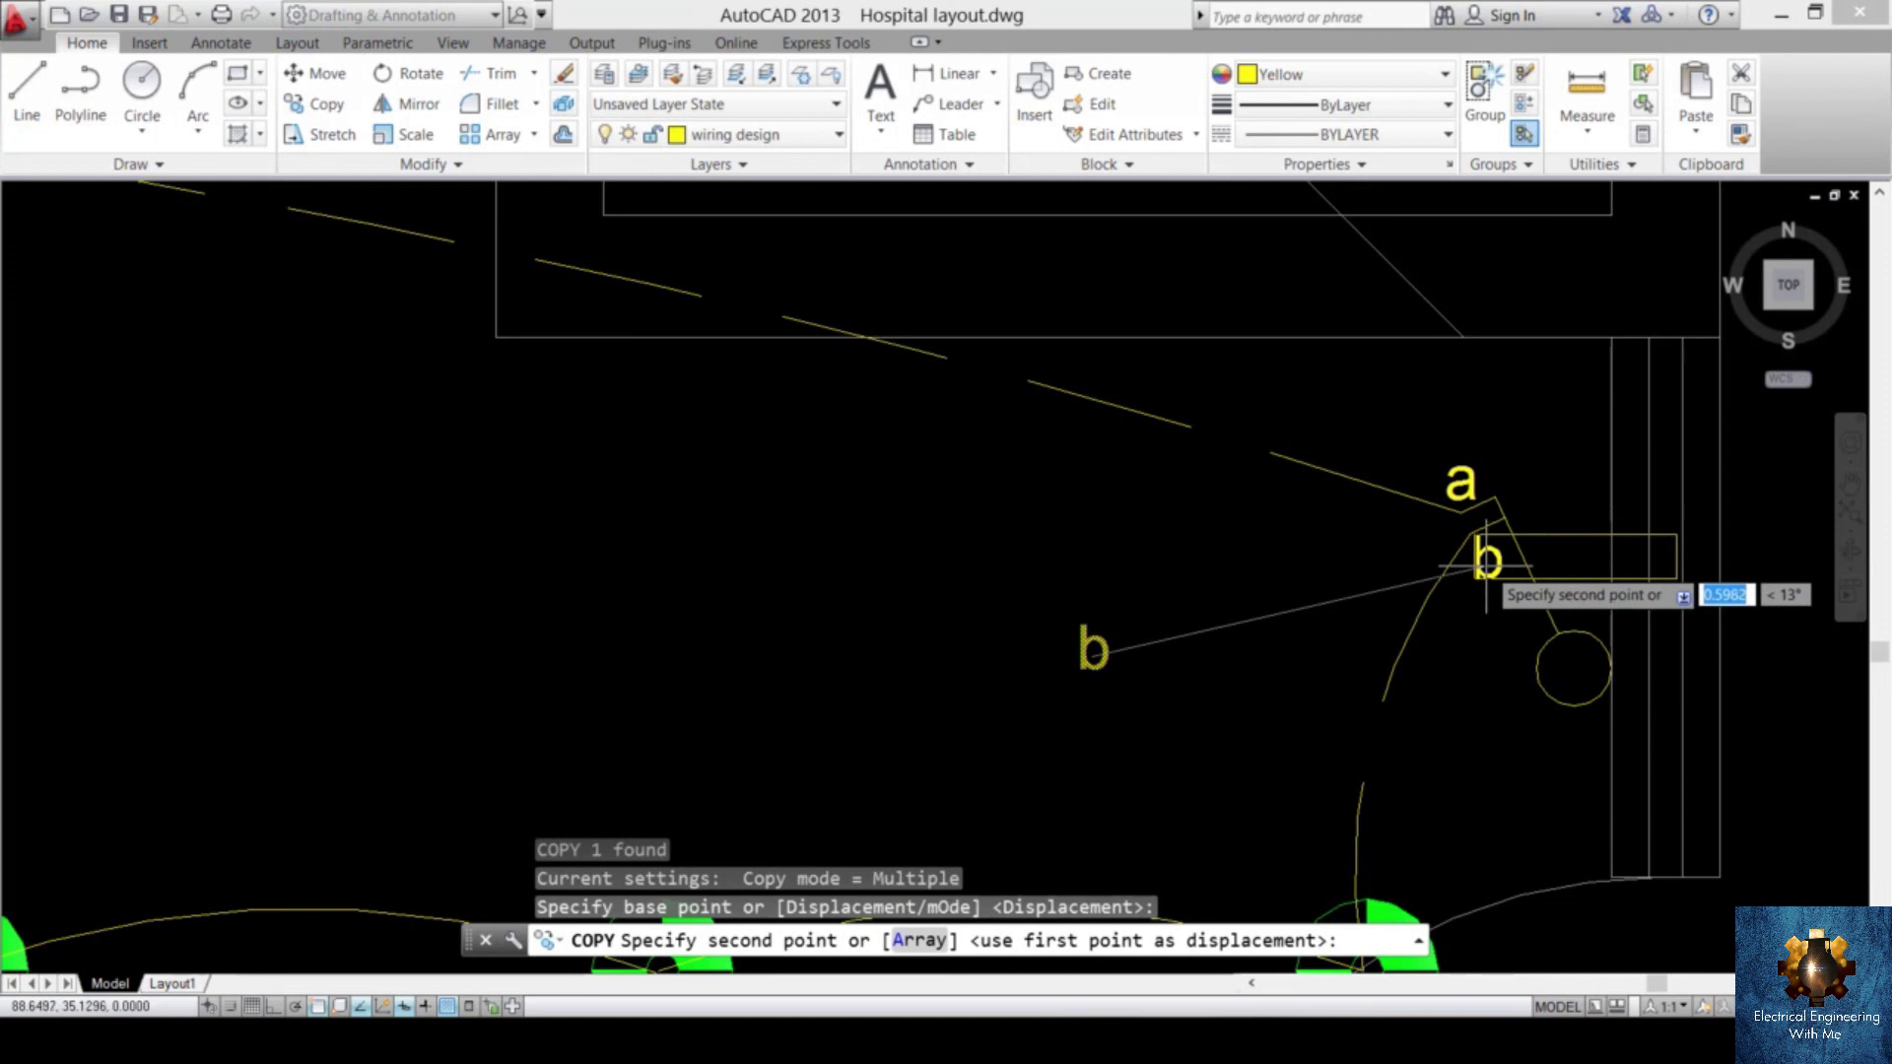
click(1473, 560)
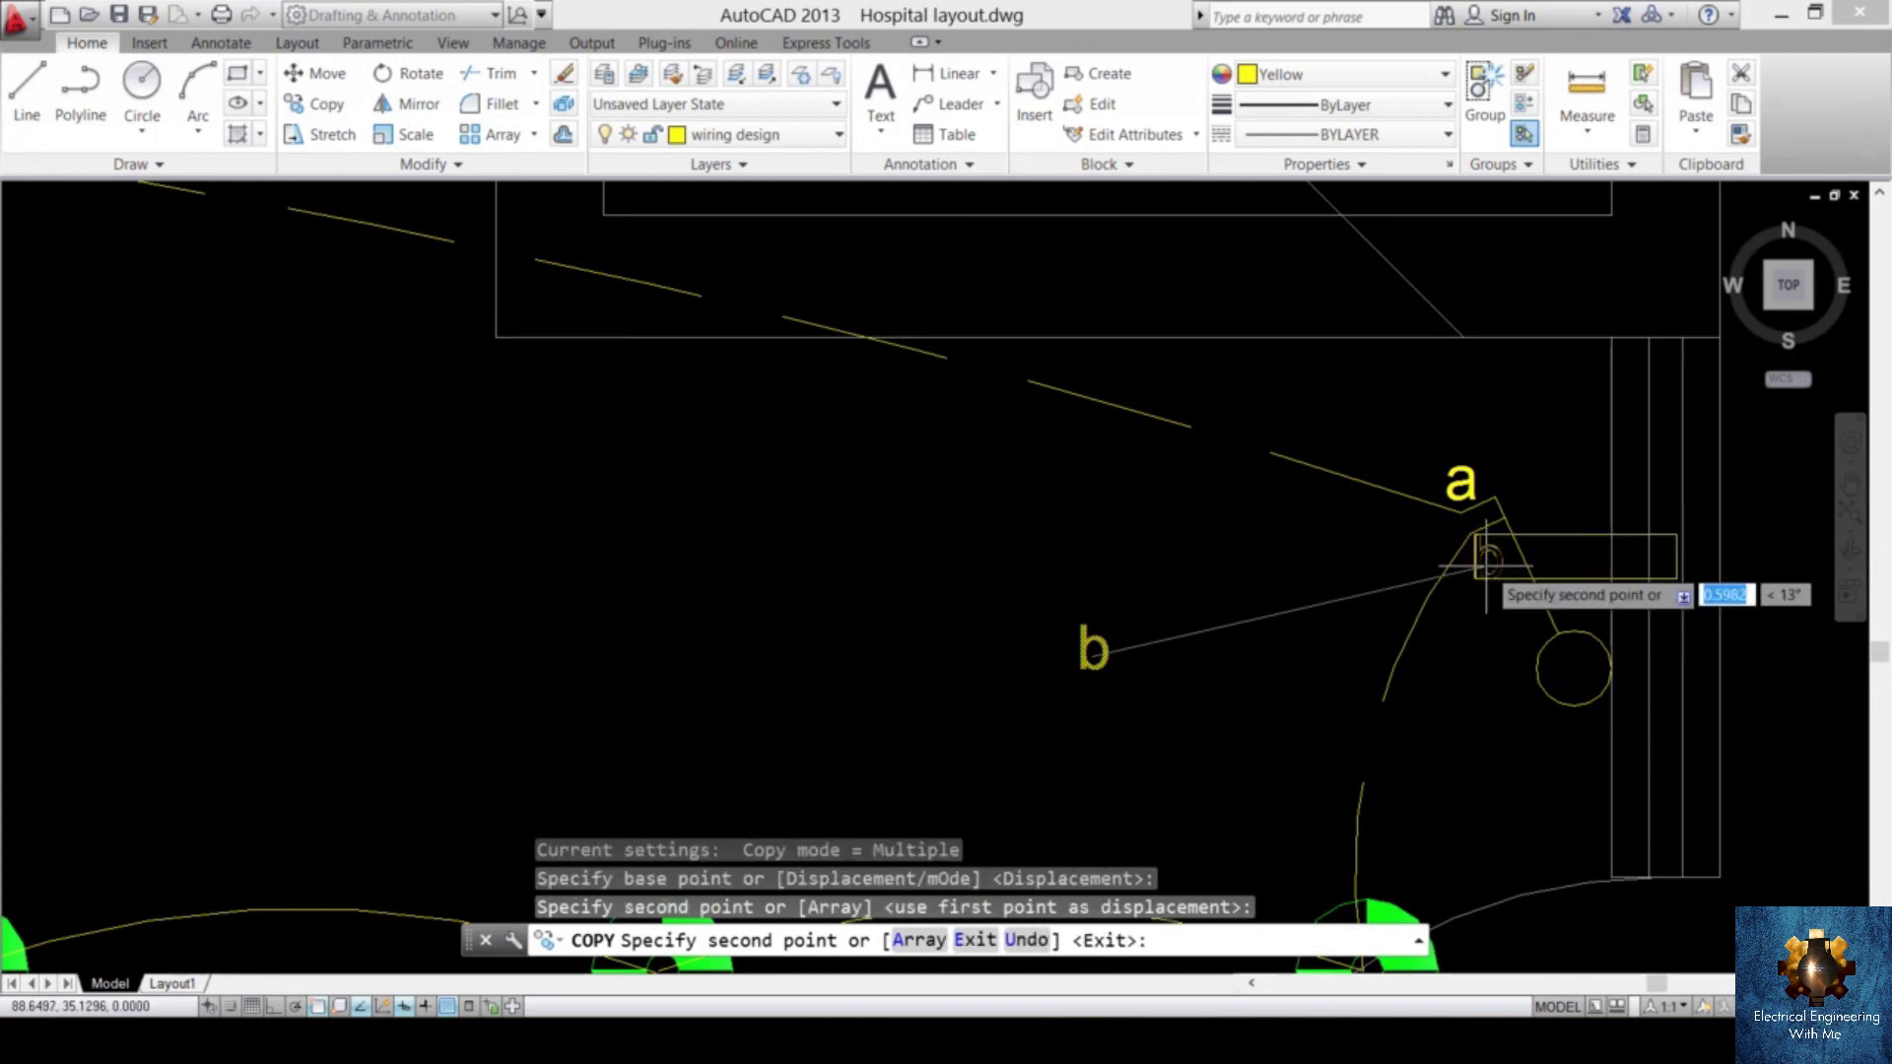
- Place copies of the "b" above each of the seven lights in the S4-SM/LDP room's bottom row
middle_drag(1451, 745, 1586, 521)
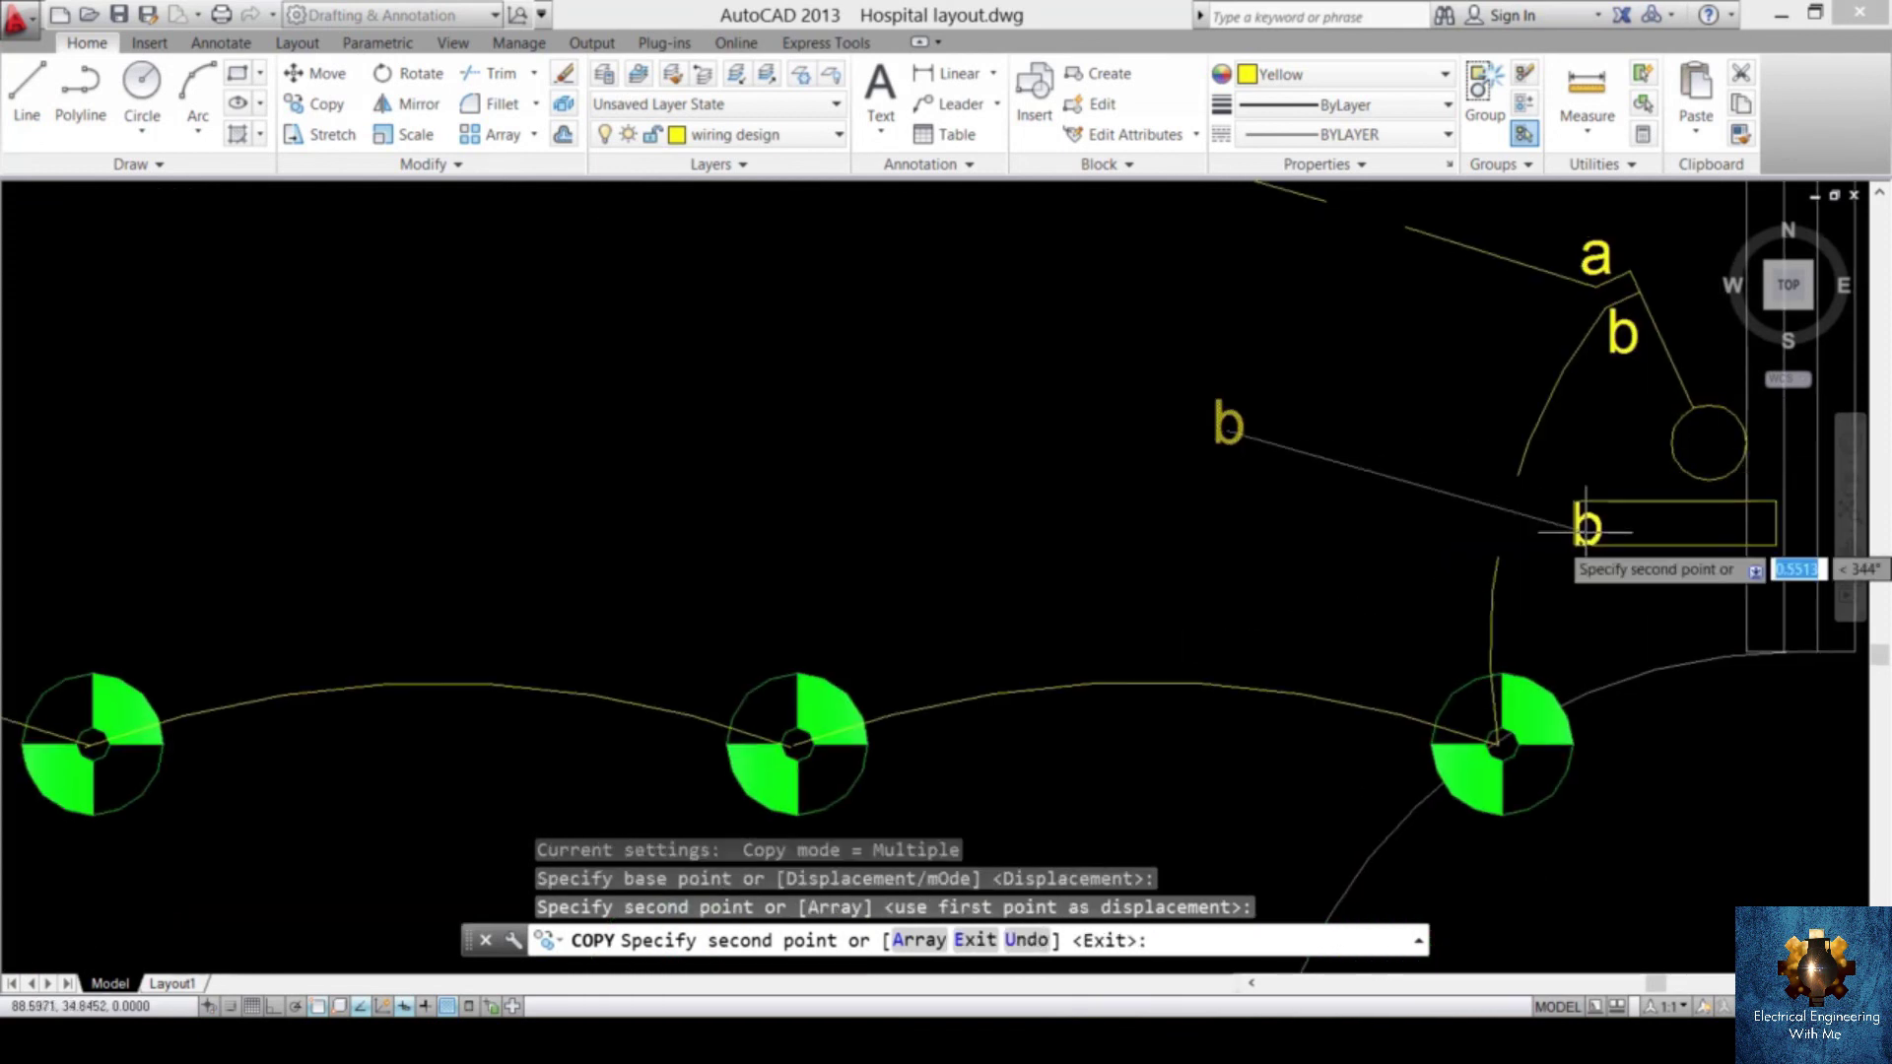
click(1521, 647)
click(802, 642)
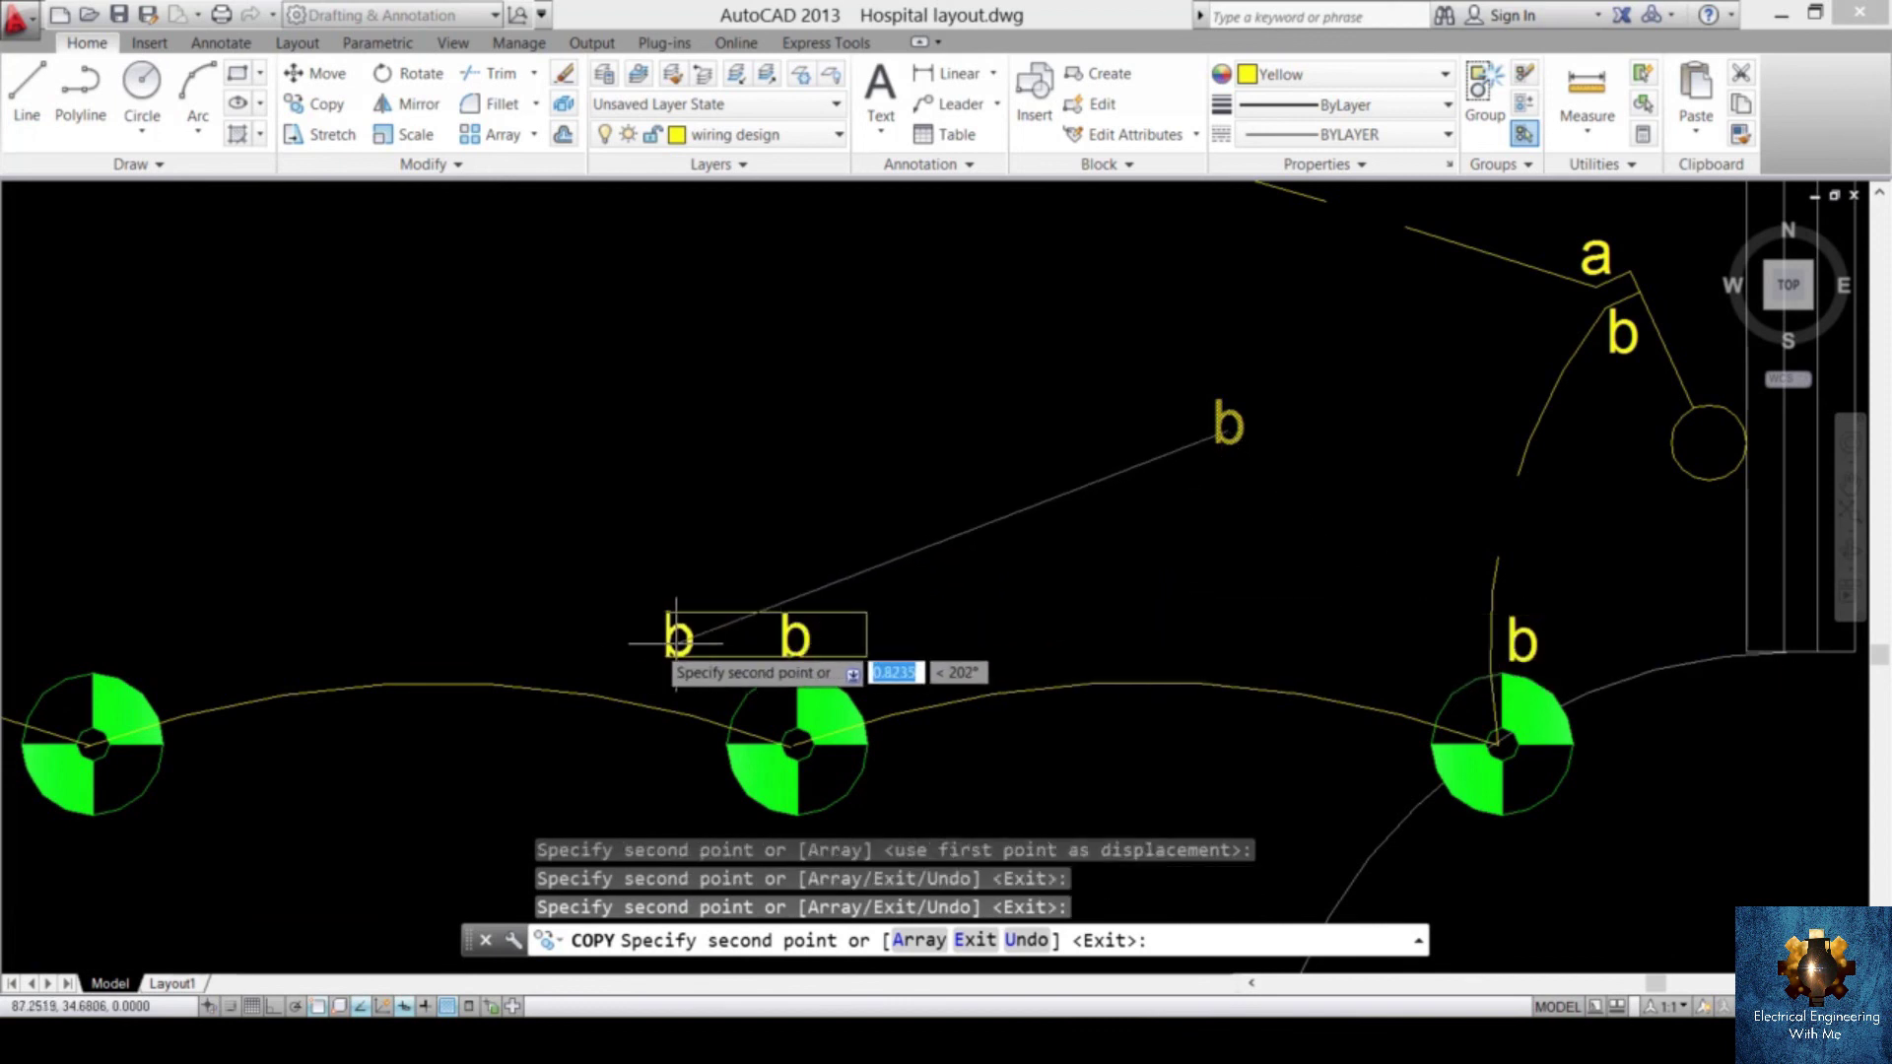
scroll(789, 641, down, 2)
middle_drag(789, 641, 1301, 645)
scroll(1321, 646, up, 2)
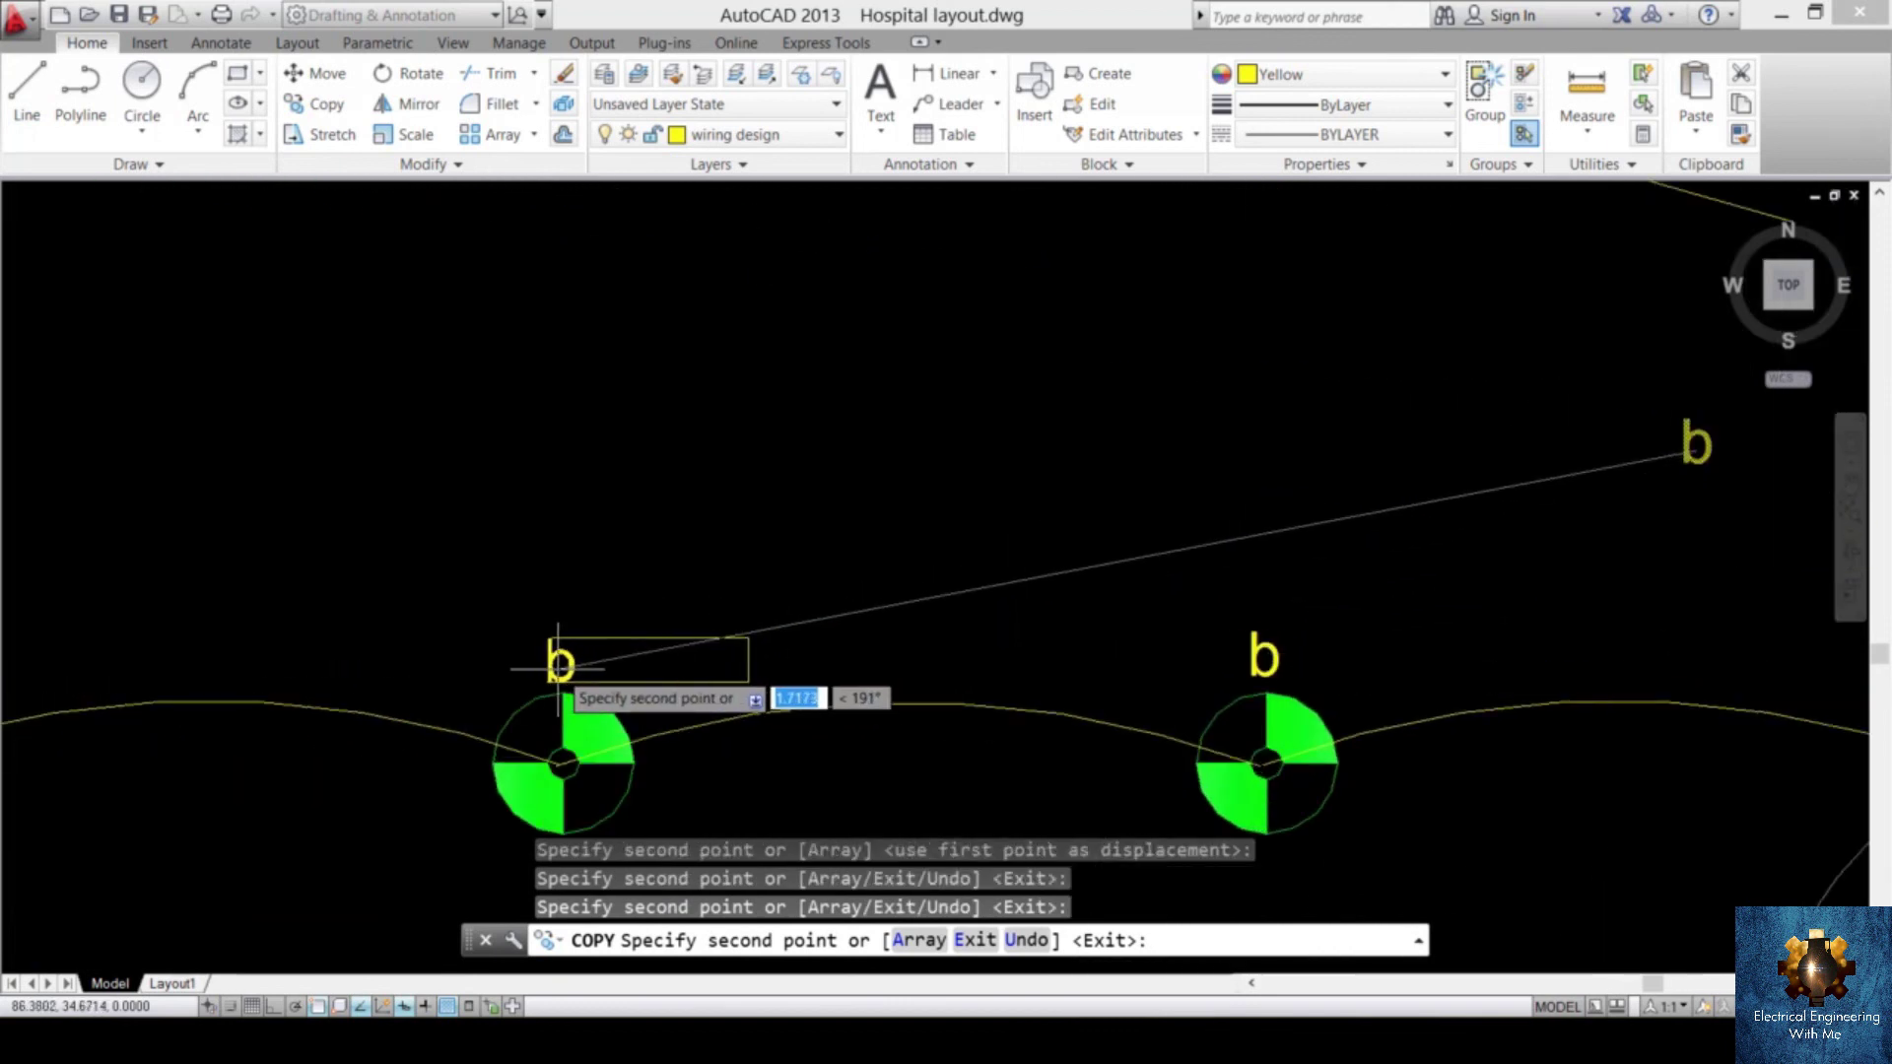
click(569, 655)
scroll(569, 655, down, 3)
middle_drag(1051, 634, 957, 654)
click(887, 653)
click(65, 658)
key(Escape)
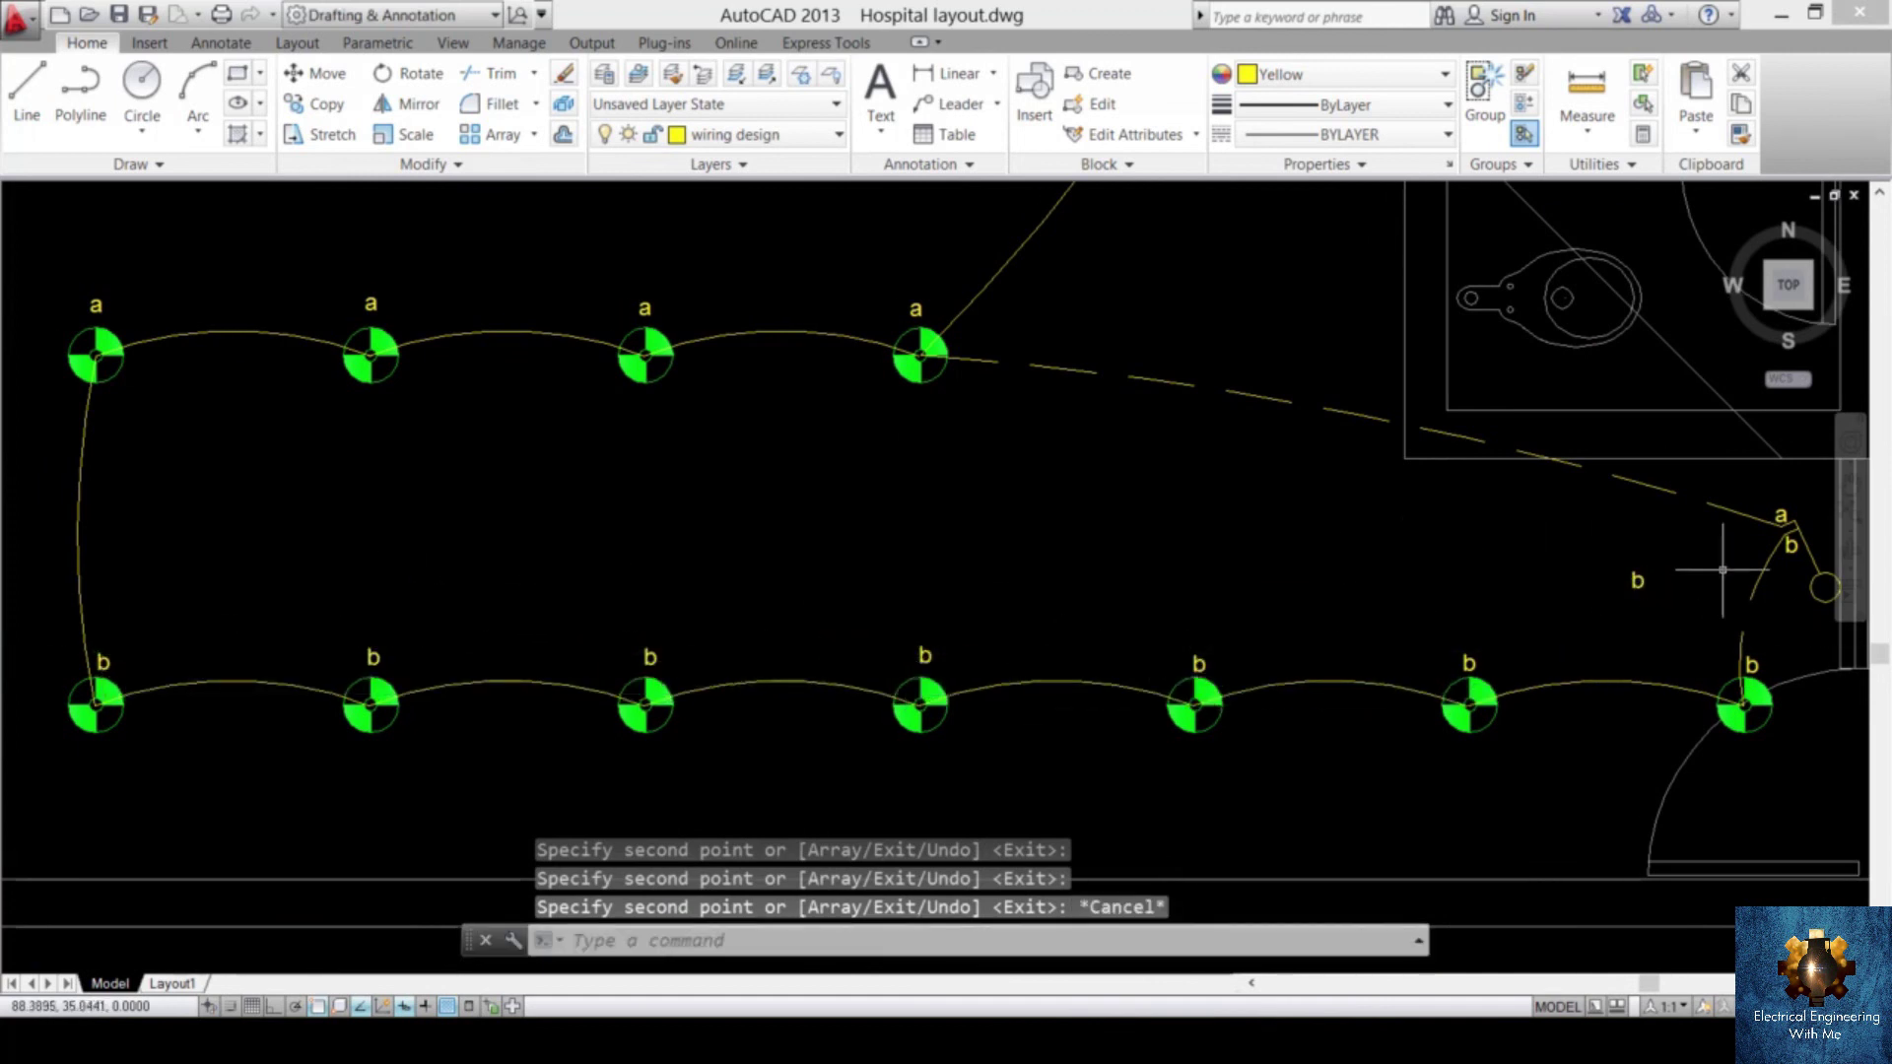
- Delete the original "b" left in the open space beside the double-tick switch
click(1679, 541)
click(1551, 646)
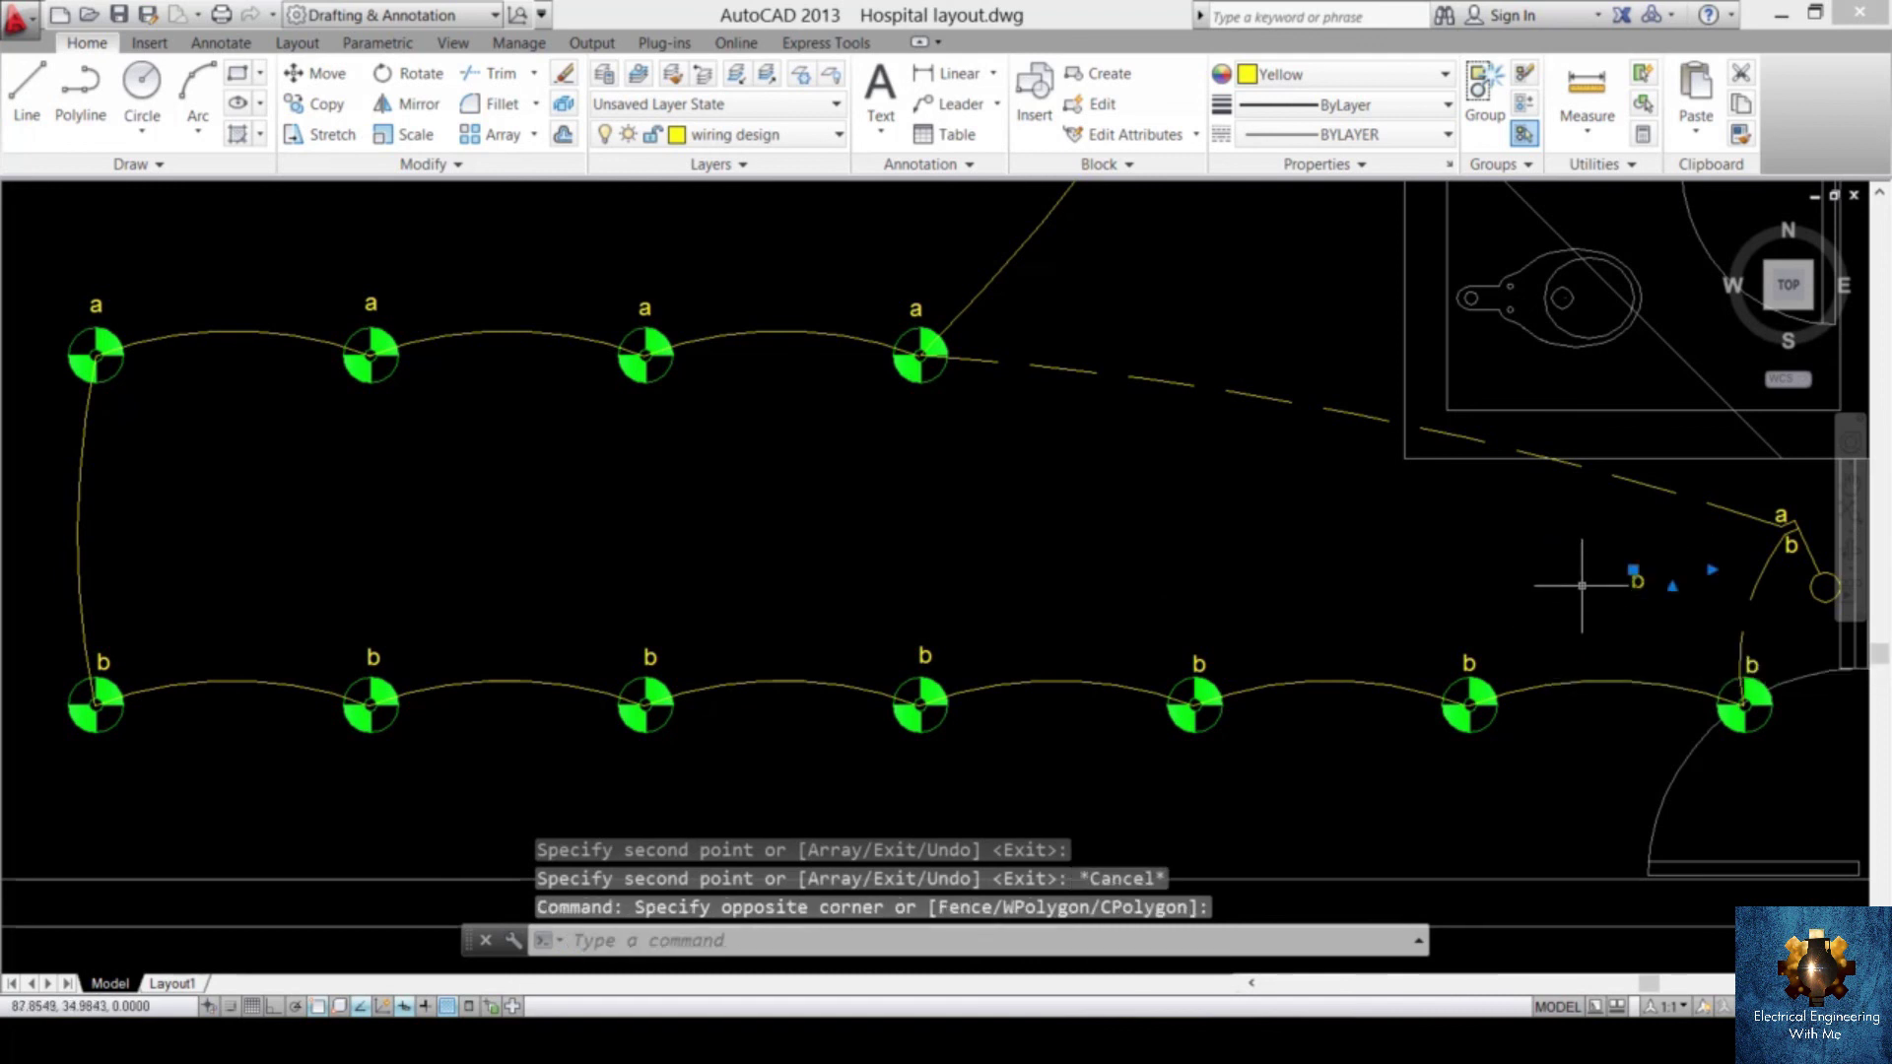
key(Delete)
- Examine the a/b labels on the S4-SM/LDP room's switch ticks and its three rows of lights
scroll(1584, 582, down, 2)
scroll(1399, 729, up, 4)
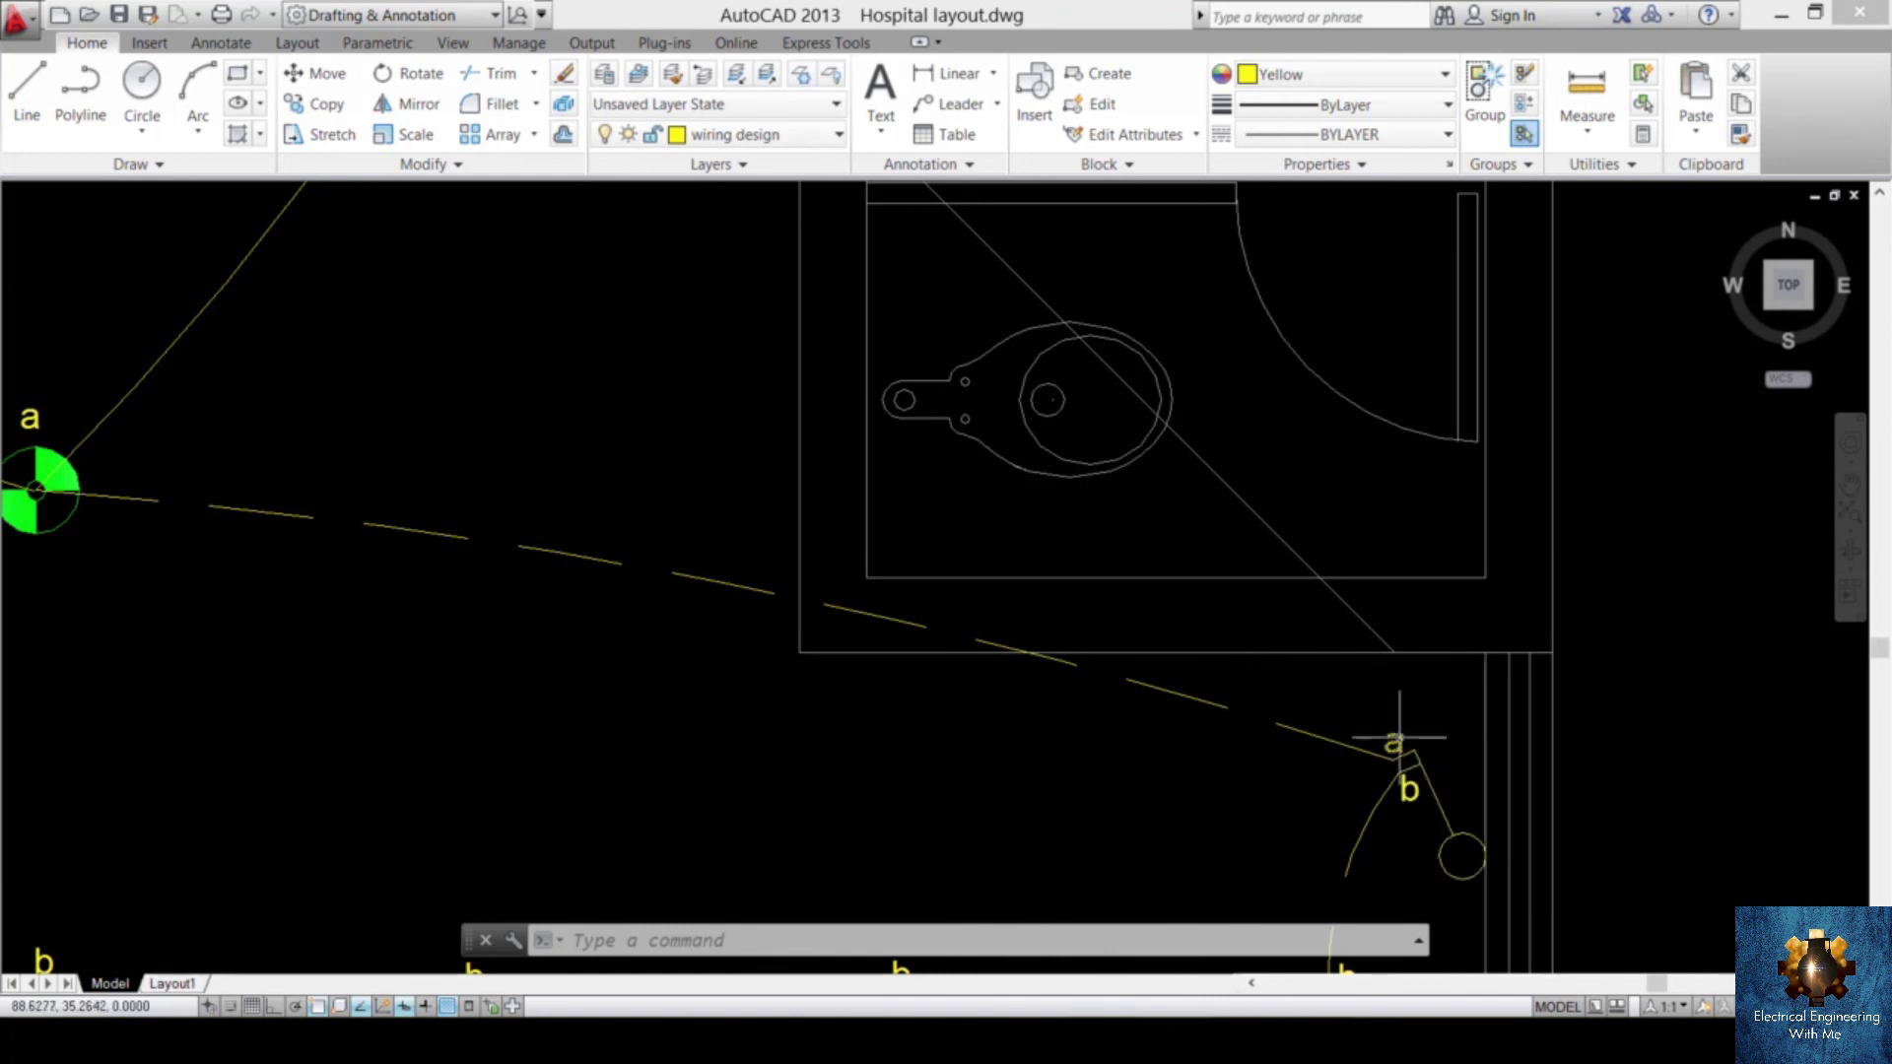
scroll(1399, 759, up, 5)
scroll(1351, 648, down, 5)
scroll(1288, 612, up, 1)
scroll(1429, 621, down, 6)
scroll(1247, 463, up, 5)
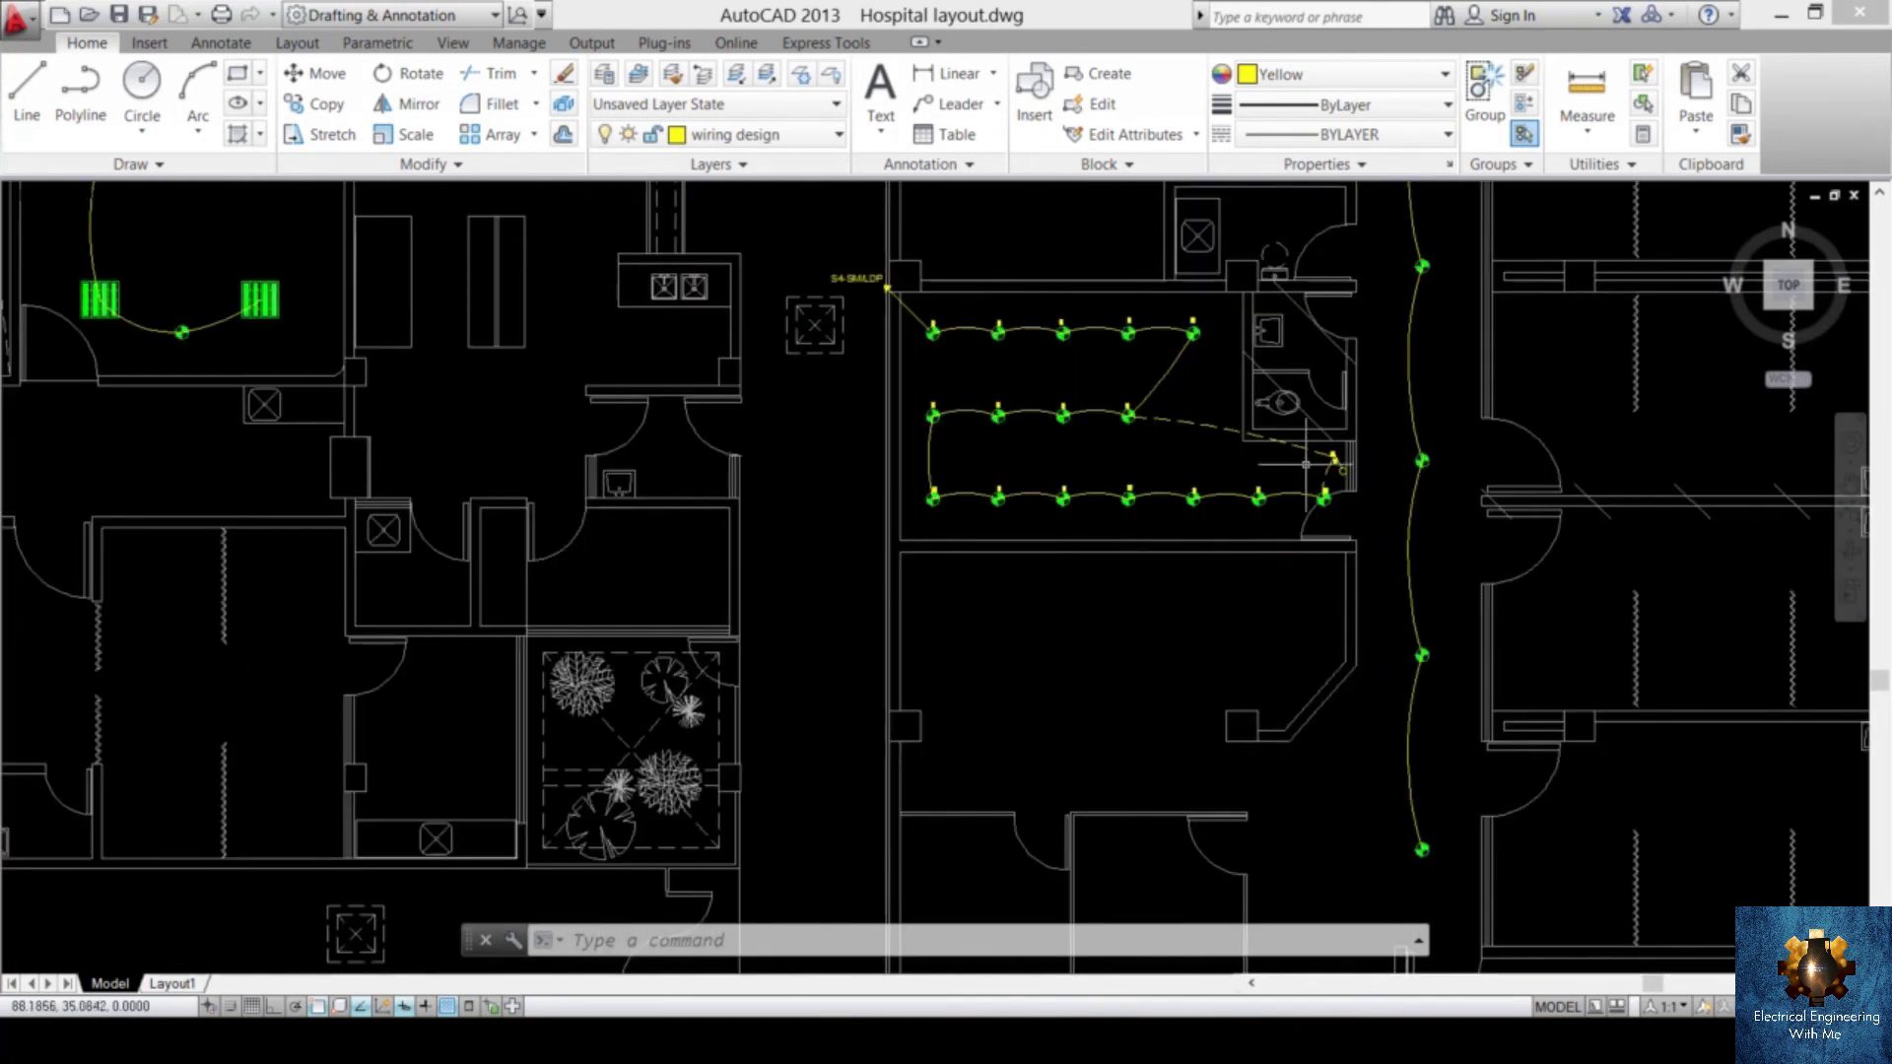
scroll(1383, 483, up, 2)
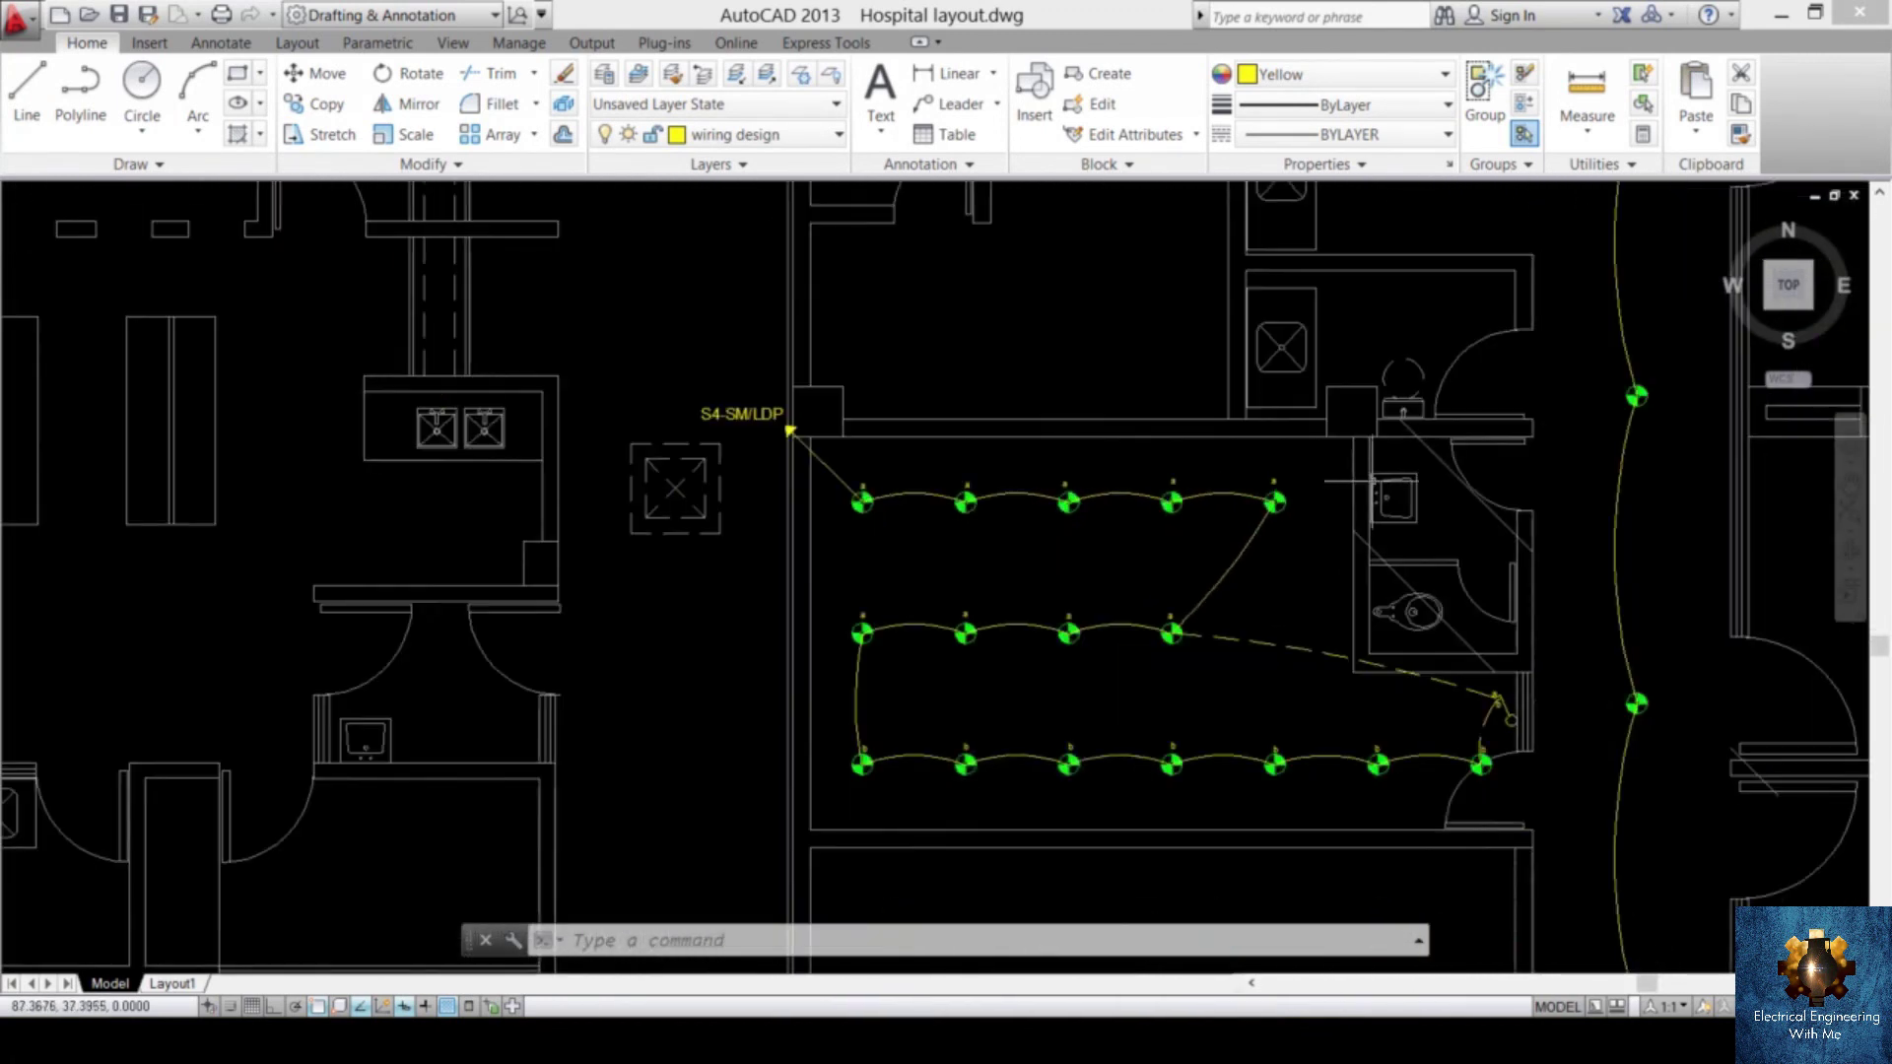
scroll(1503, 705, up, 4)
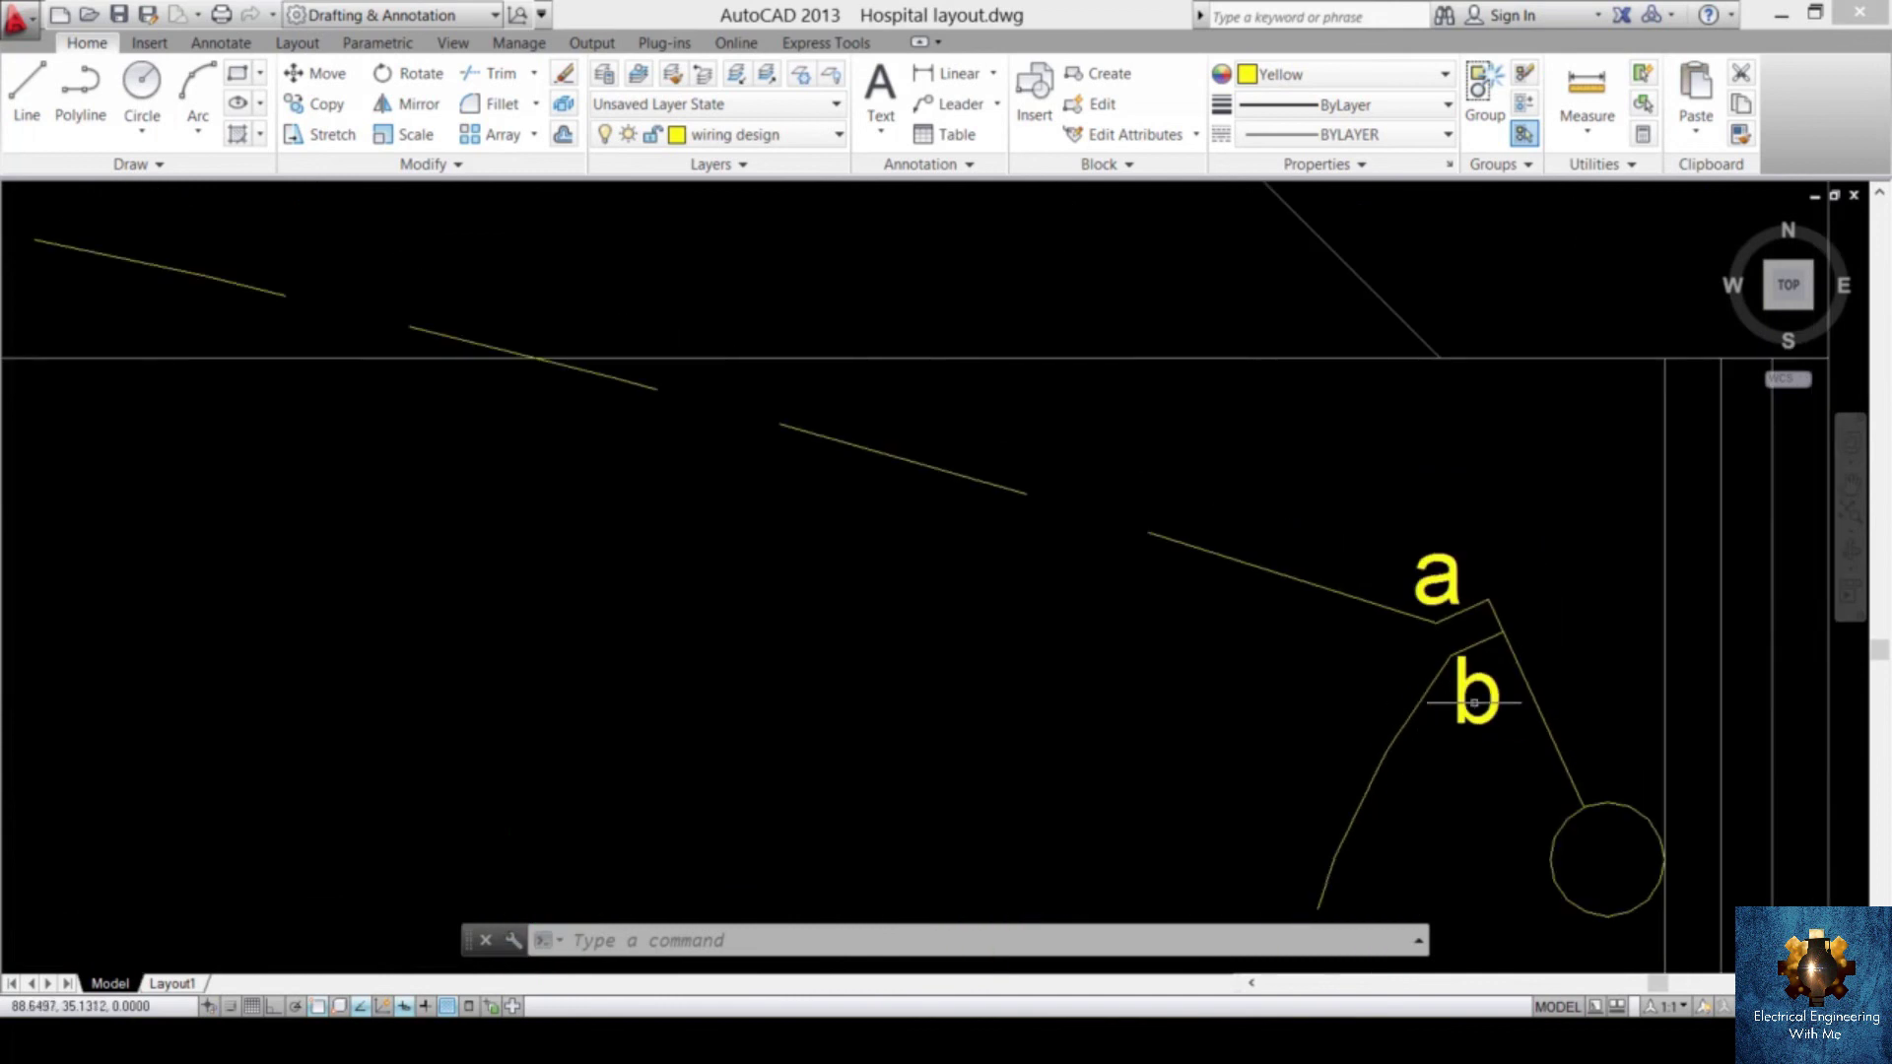
scroll(1457, 700, down, 5)
scroll(1537, 577, up, 3)
scroll(1563, 611, down, 2)
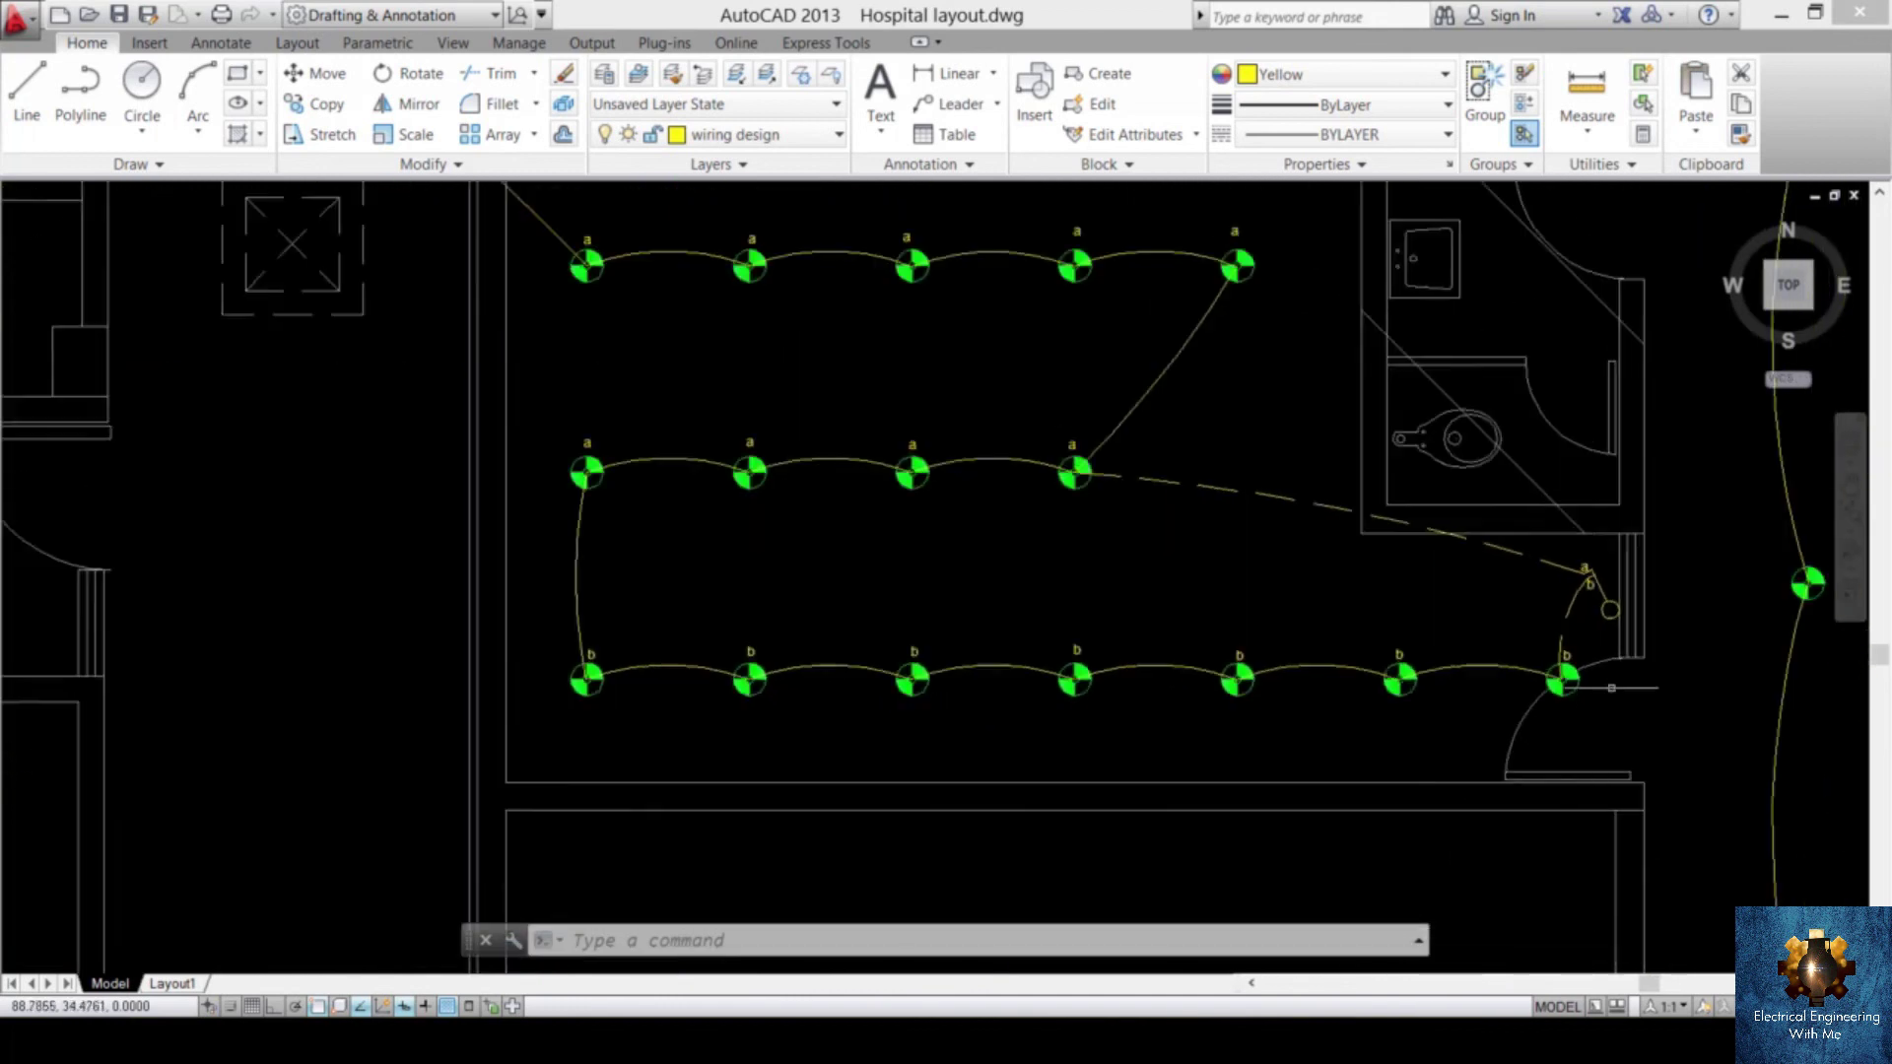
scroll(1567, 552, up, 2)
scroll(264, 529, down, 3)
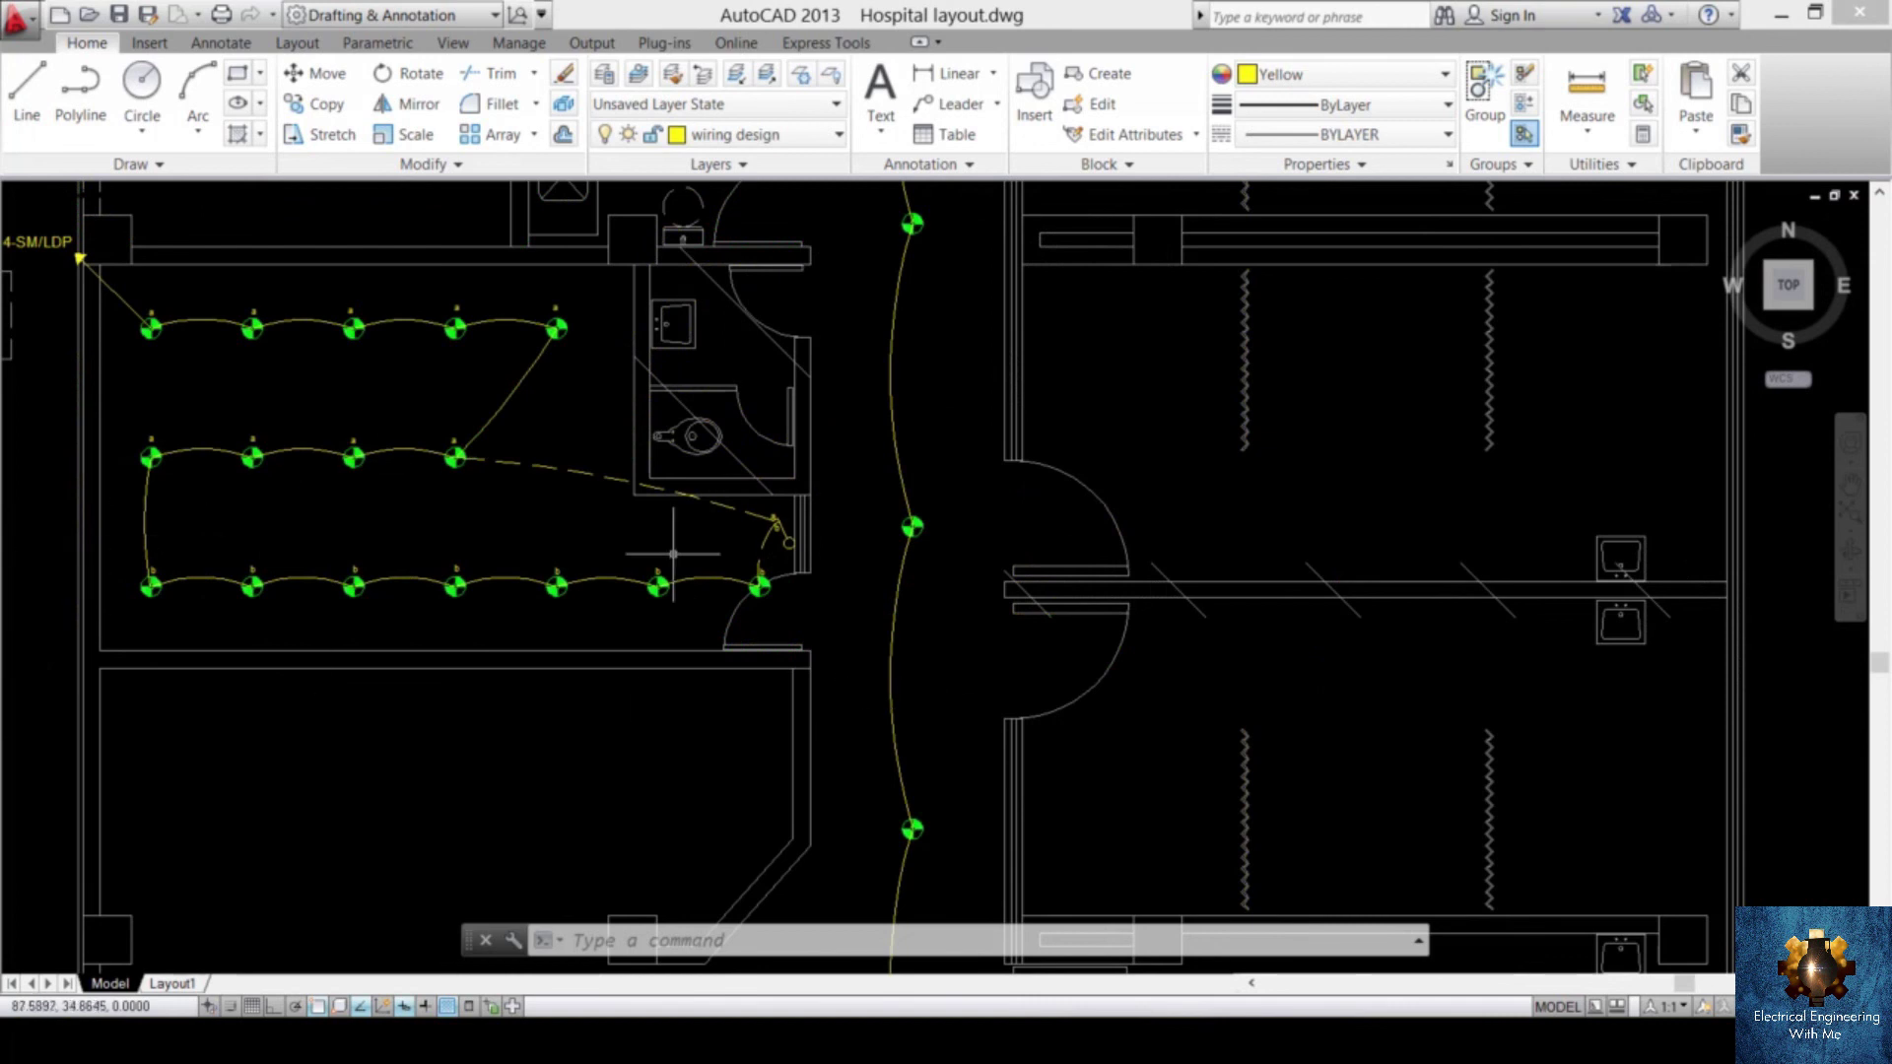
scroll(680, 552, down, 4)
scroll(678, 542, up, 4)
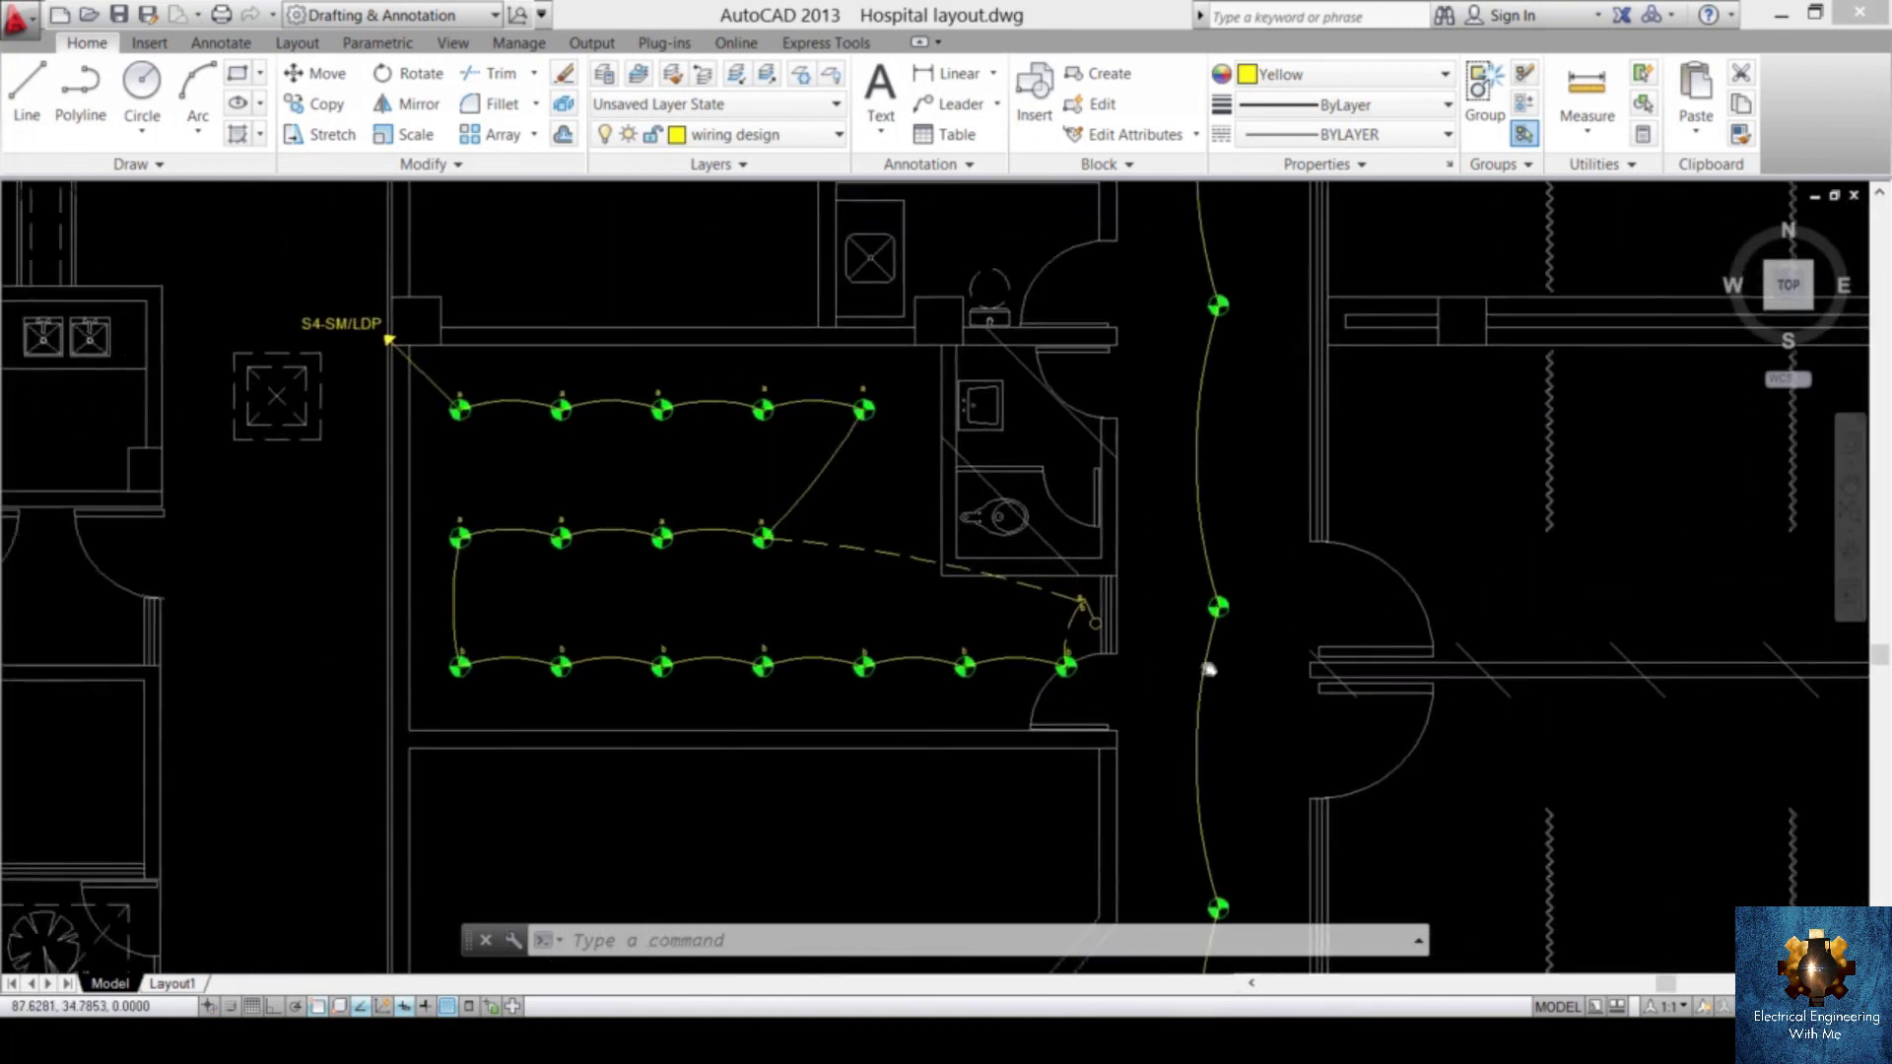
- Inspect the S1-SM/LDP room's lighting loop and its position relative to the S4-SM/LDP room
middle_drag(678, 542, 1072, 564)
scroll(1072, 564, down, 3)
middle_drag(1118, 654, 1562, 822)
scroll(1055, 625, up, 3)
scroll(1058, 622, up, 3)
middle_drag(1059, 622, 1260, 520)
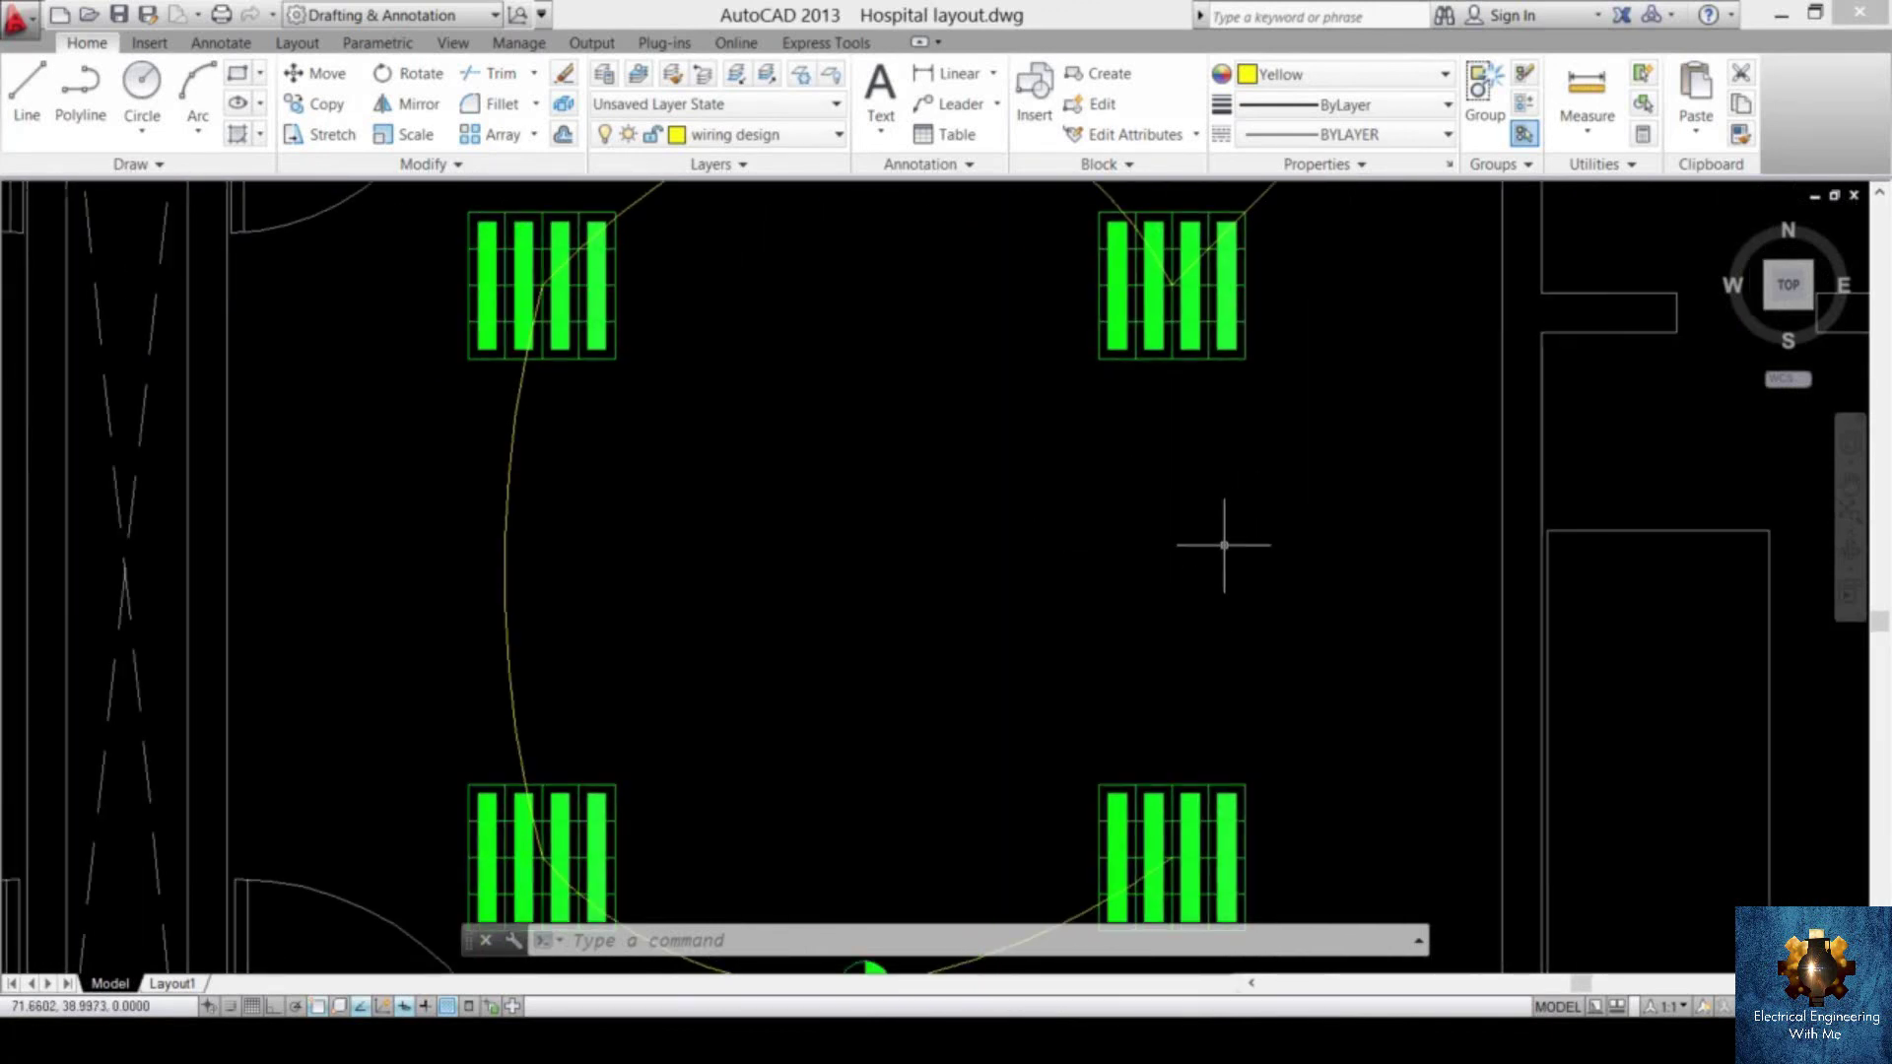
scroll(1237, 564, down, 3)
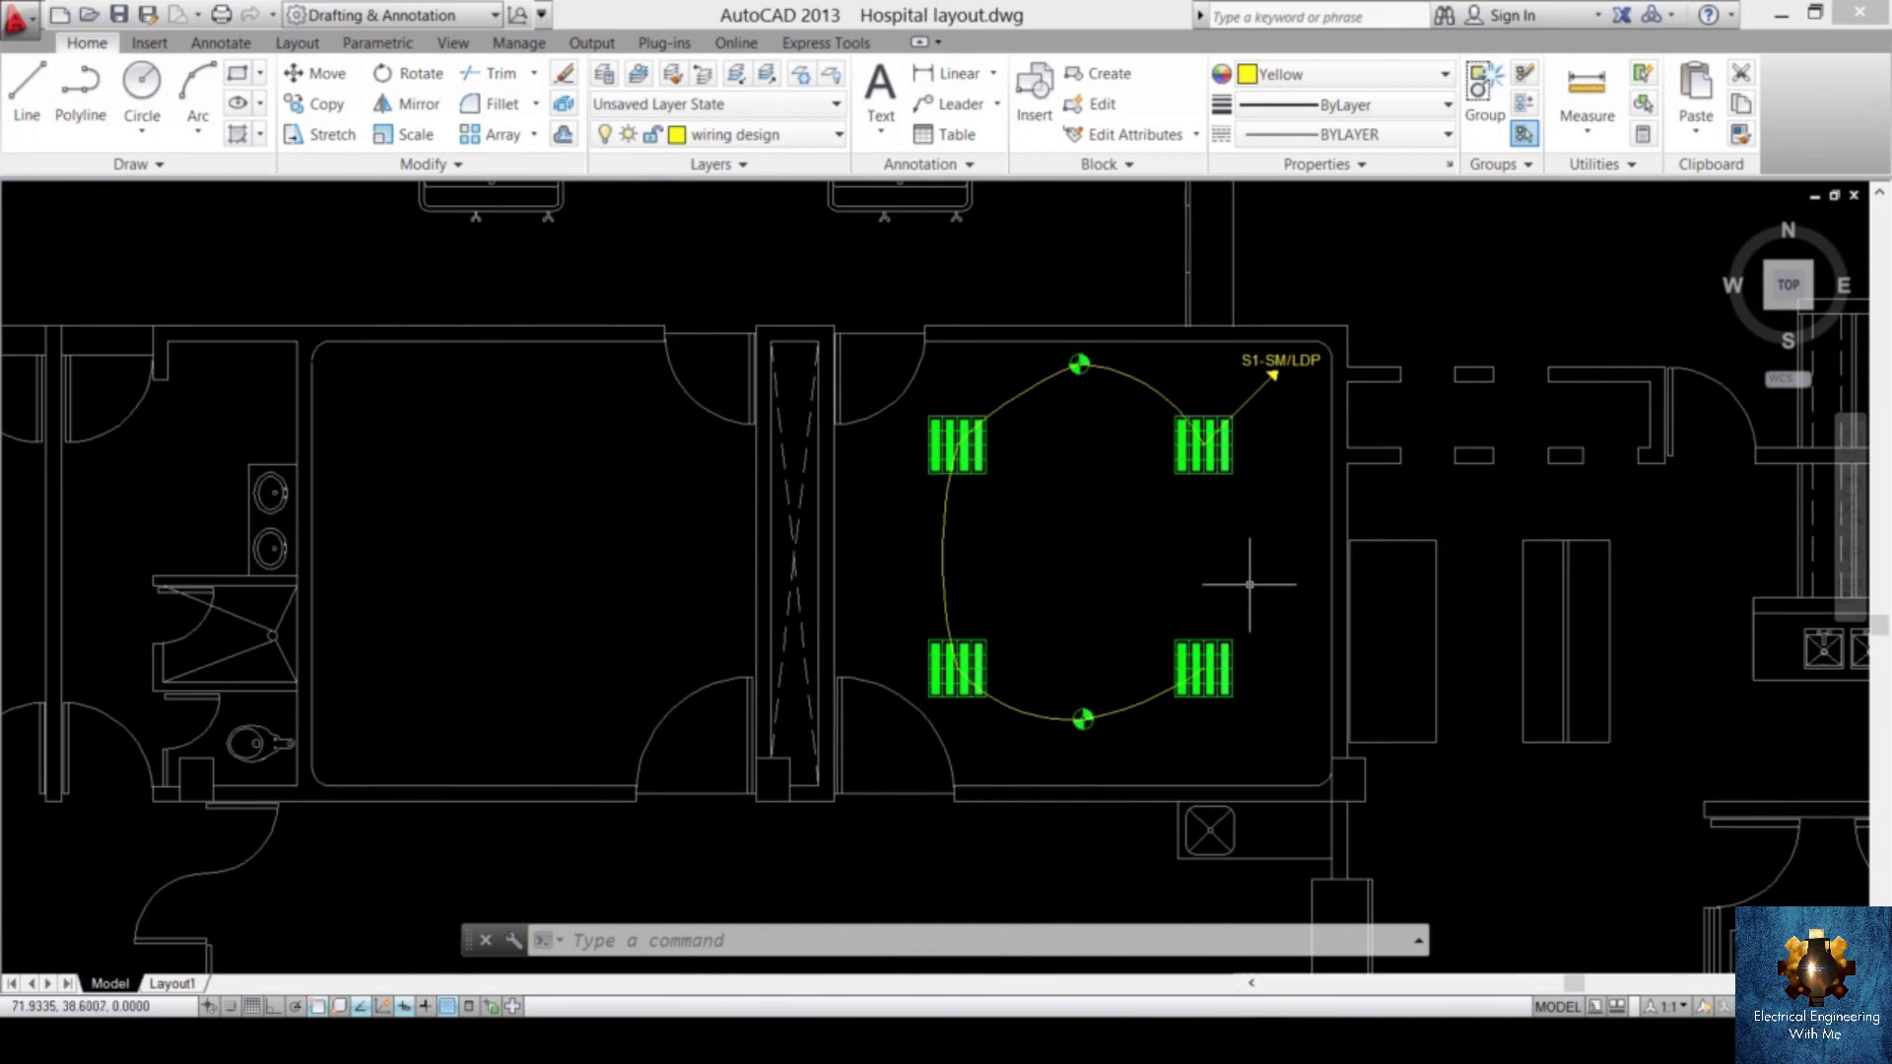
scroll(1250, 586, down, 5)
middle_drag(1250, 587, 857, 592)
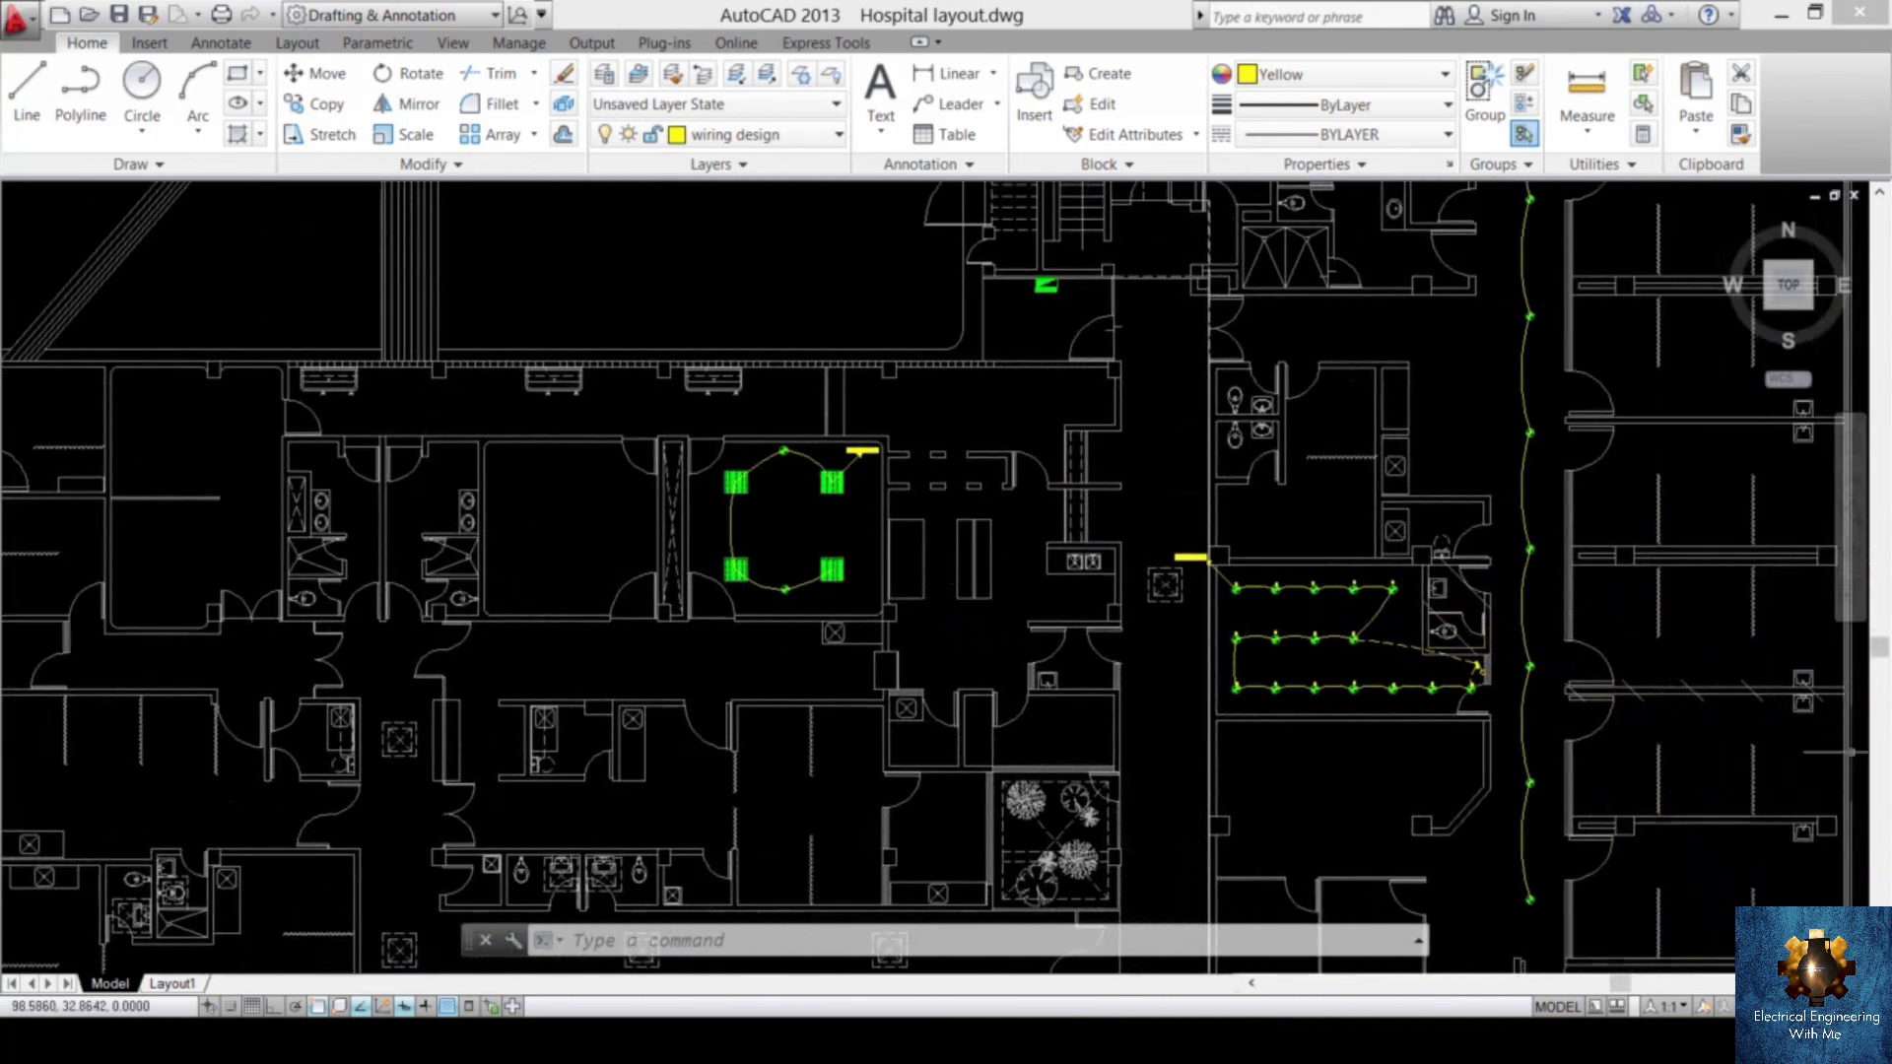
- Copy the double-tick switch with its "a" and "b" labels to the S1-SM/LDP room's lower wall, just beside the door
scroll(1270, 708, up, 10)
scroll(1270, 708, down, 3)
scroll(867, 317, up, 4)
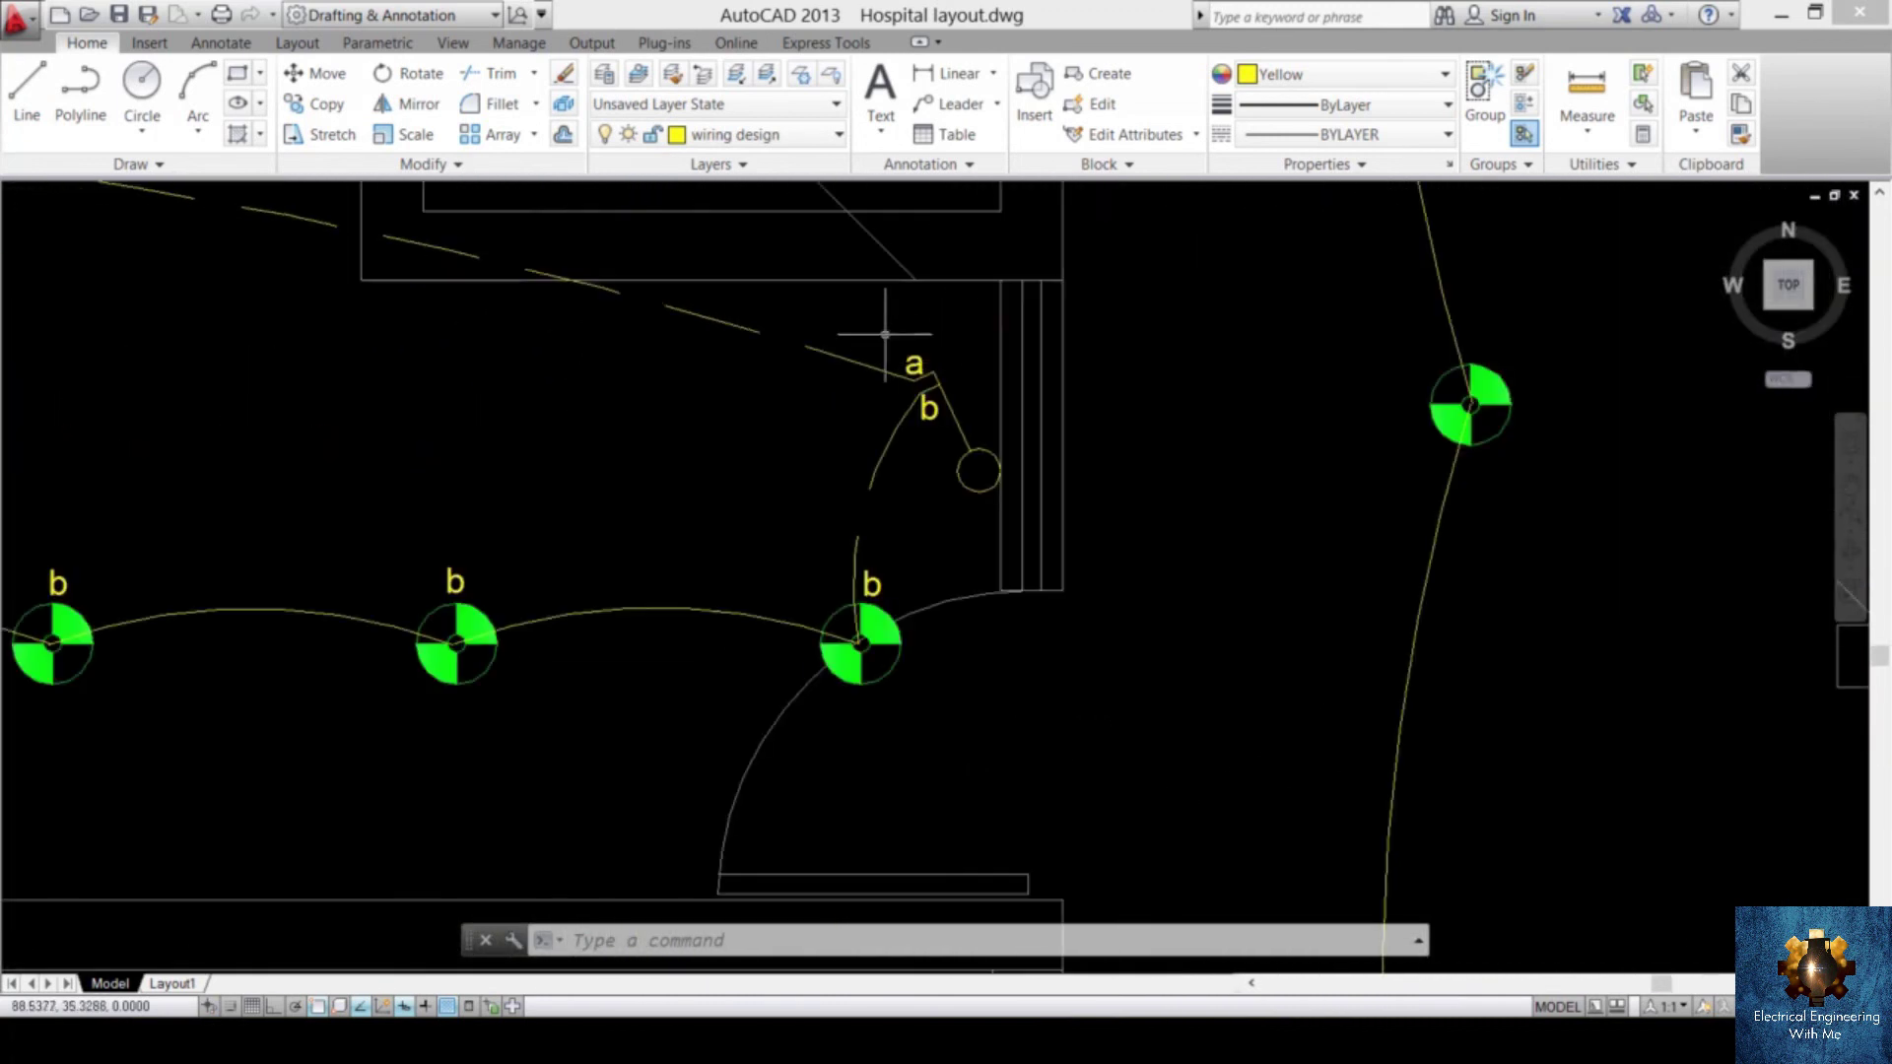
click(885, 336)
click(1040, 525)
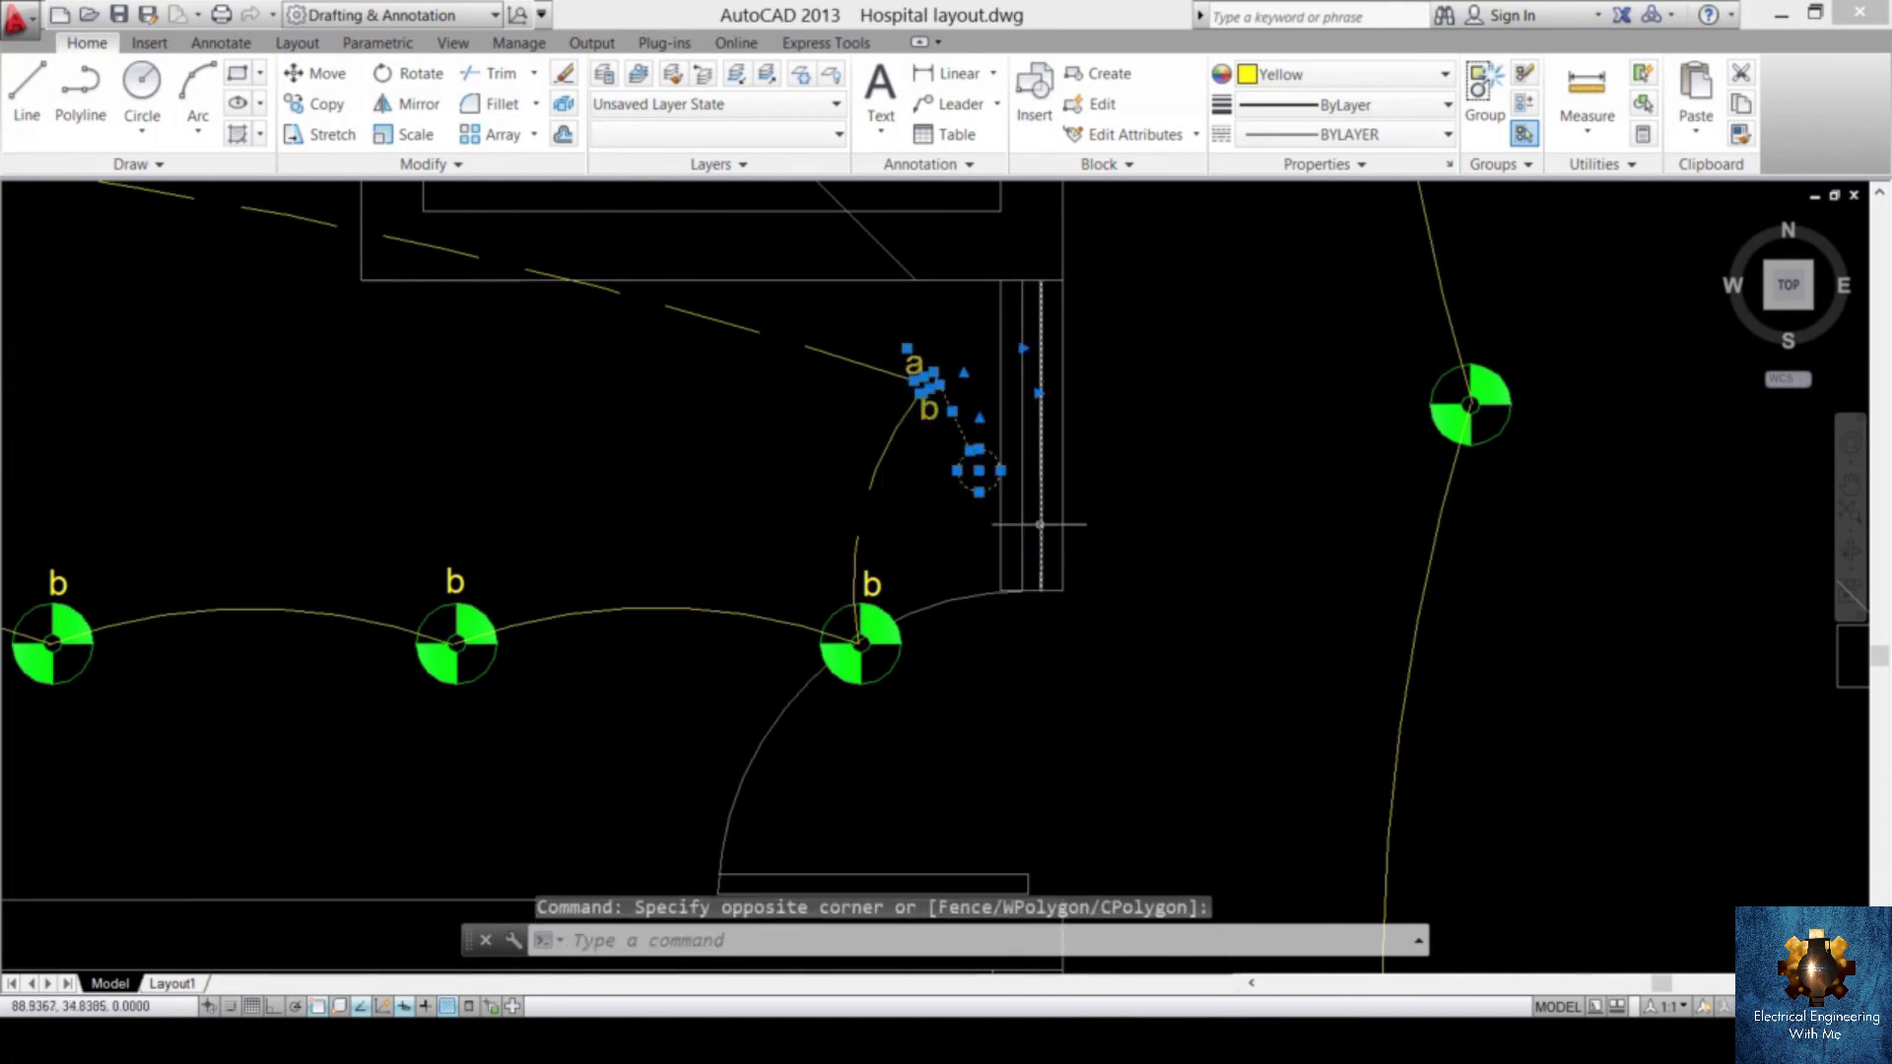
text(co)
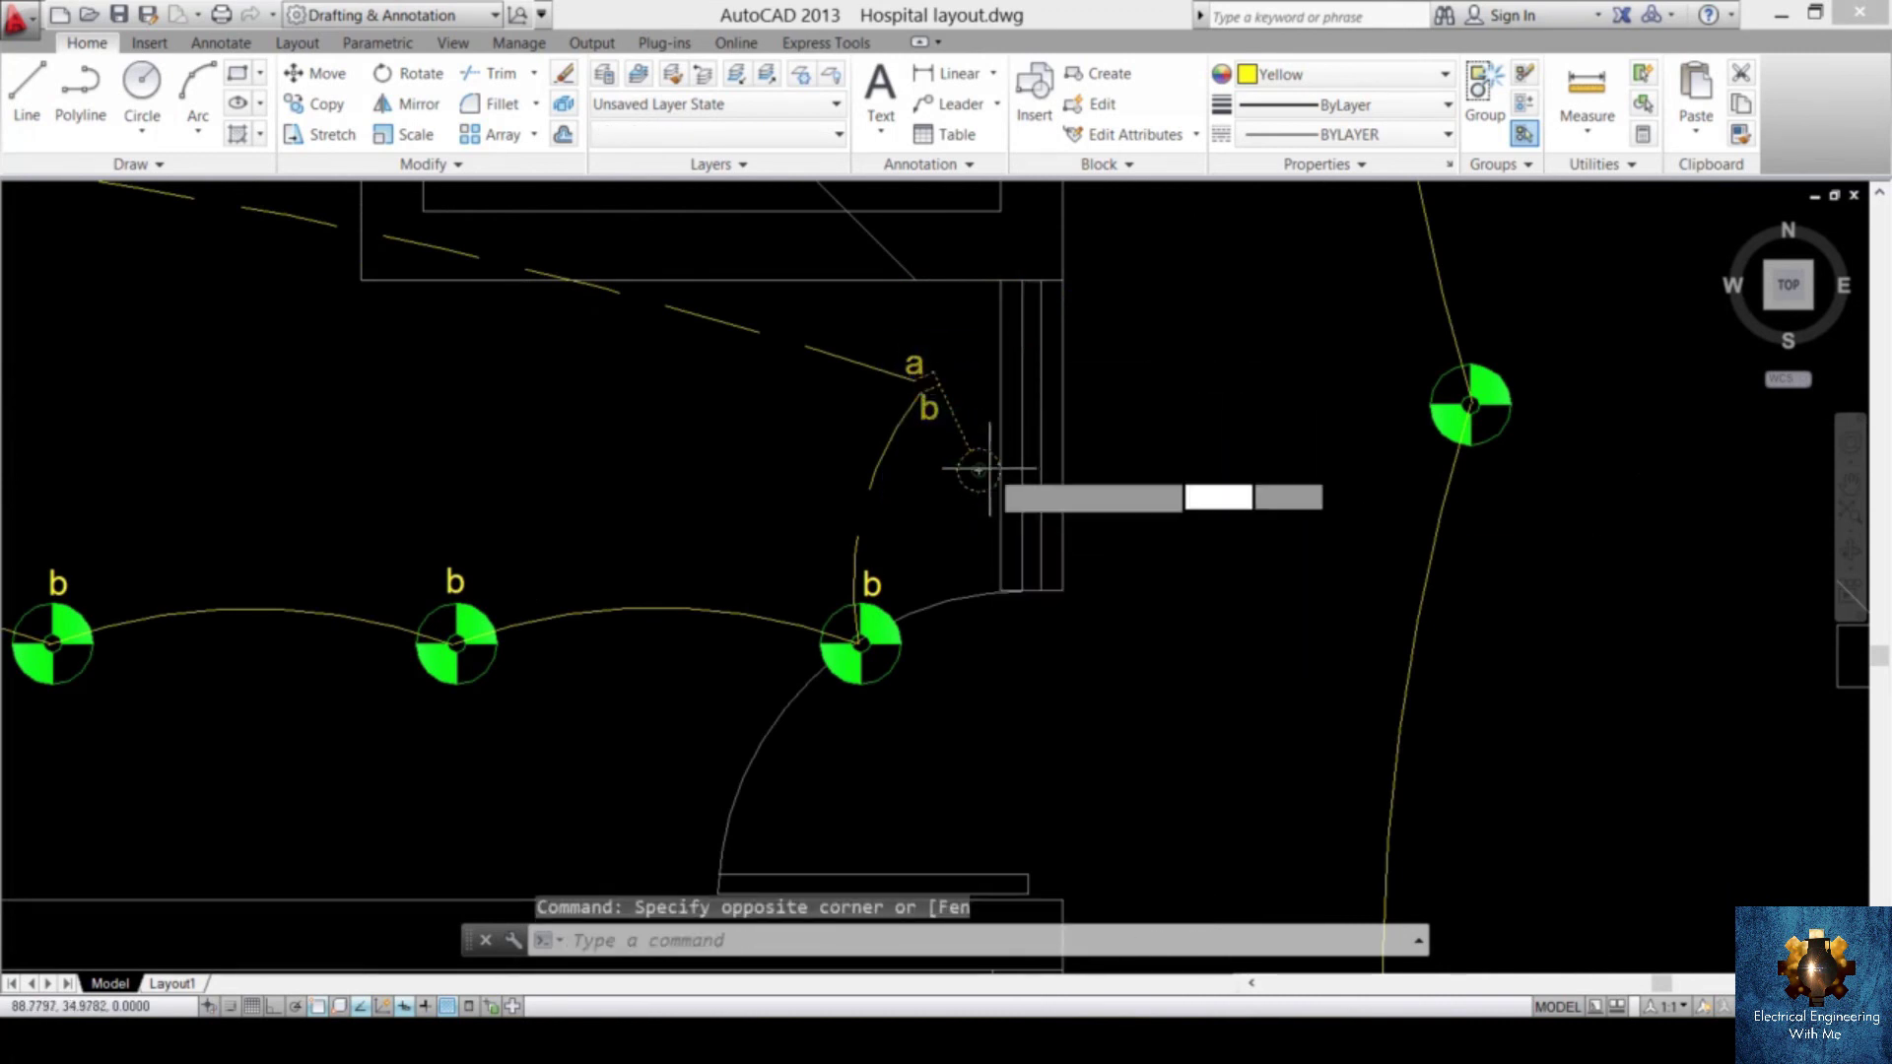
key(Return)
click(979, 471)
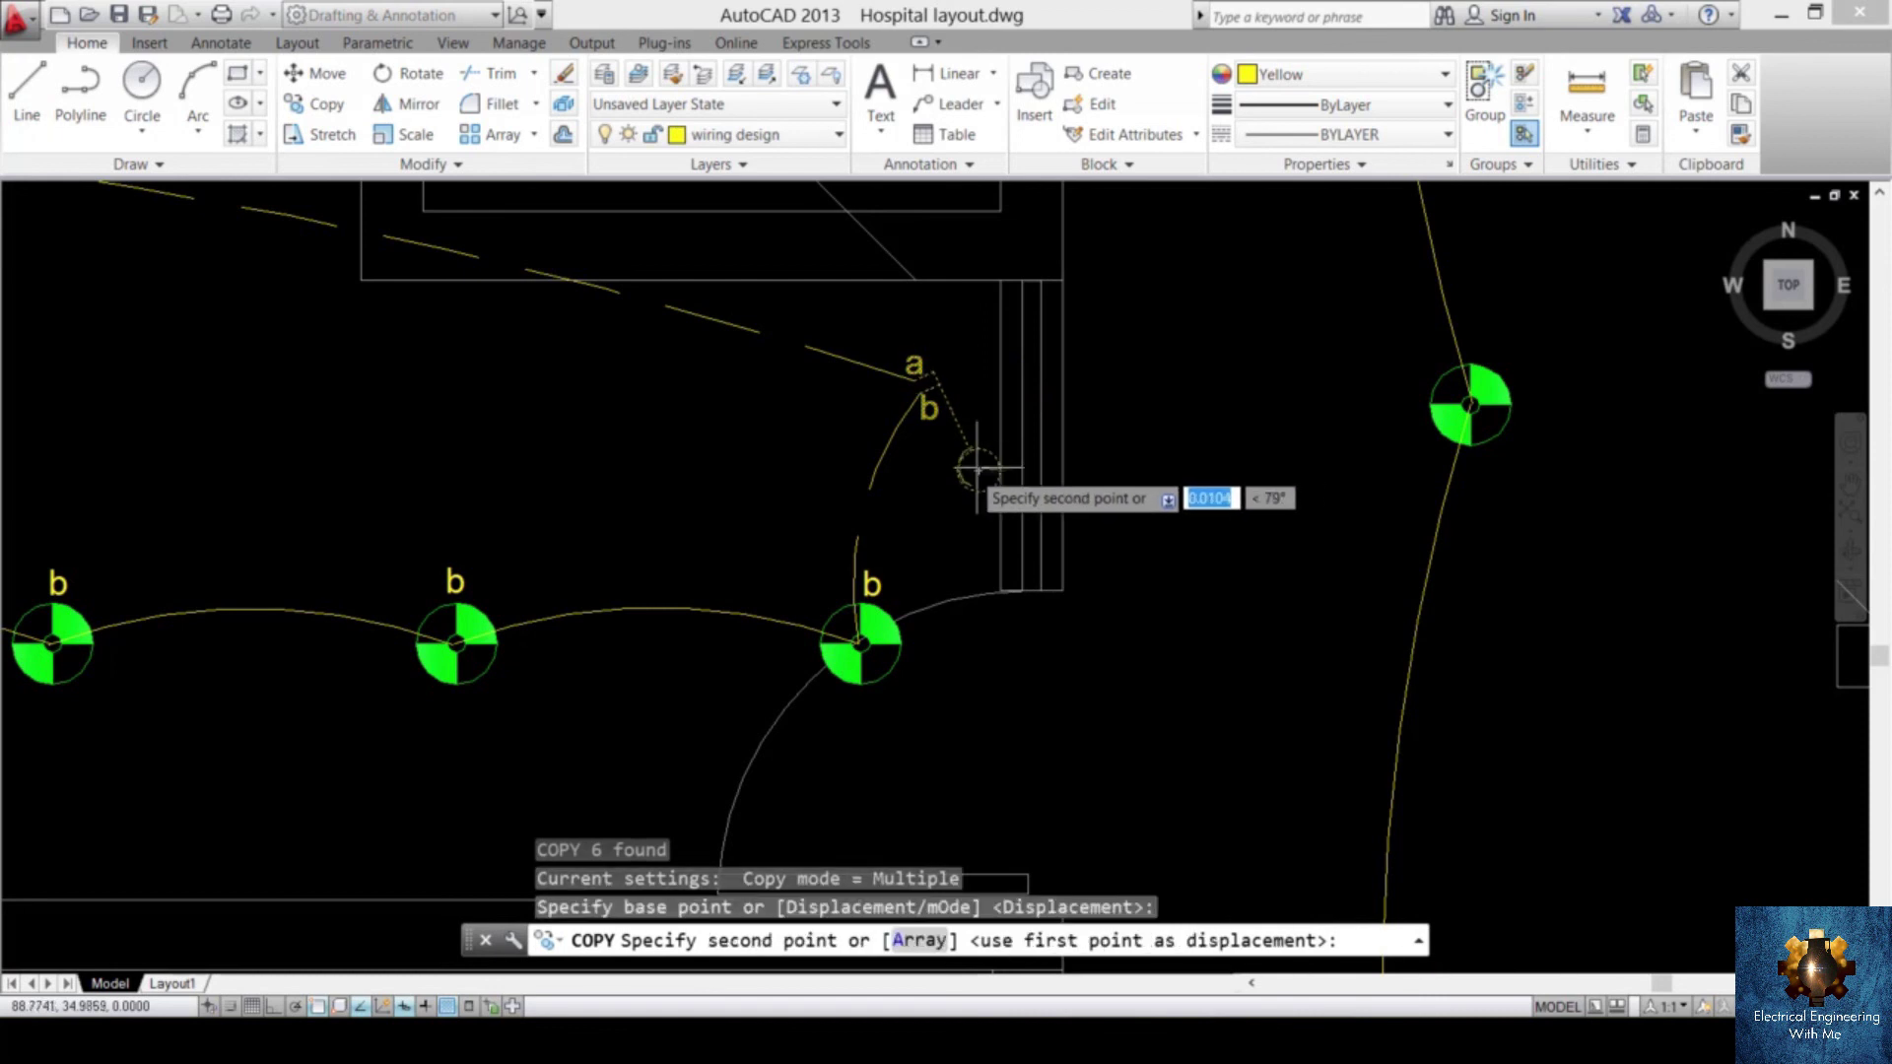
scroll(971, 478, down, 5)
scroll(397, 478, up, 3)
middle_drag(483, 473, 743, 549)
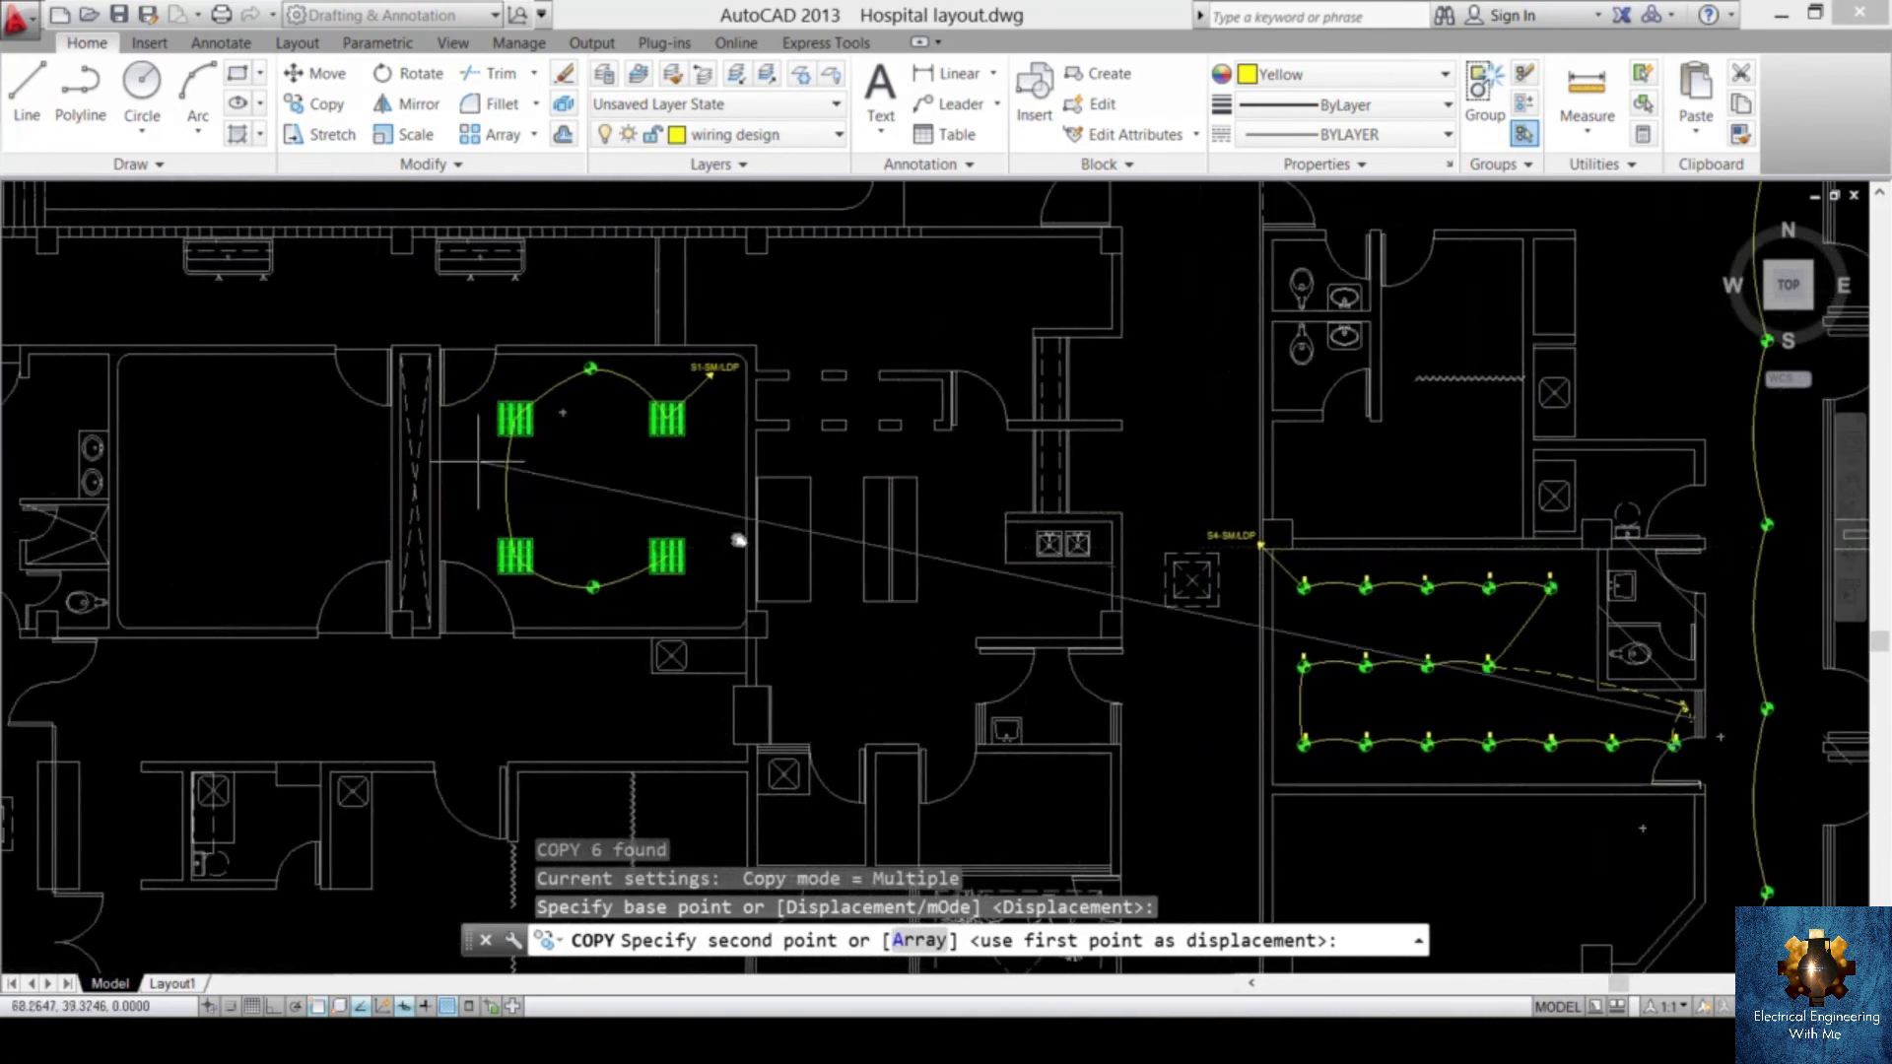
scroll(529, 631, up, 5)
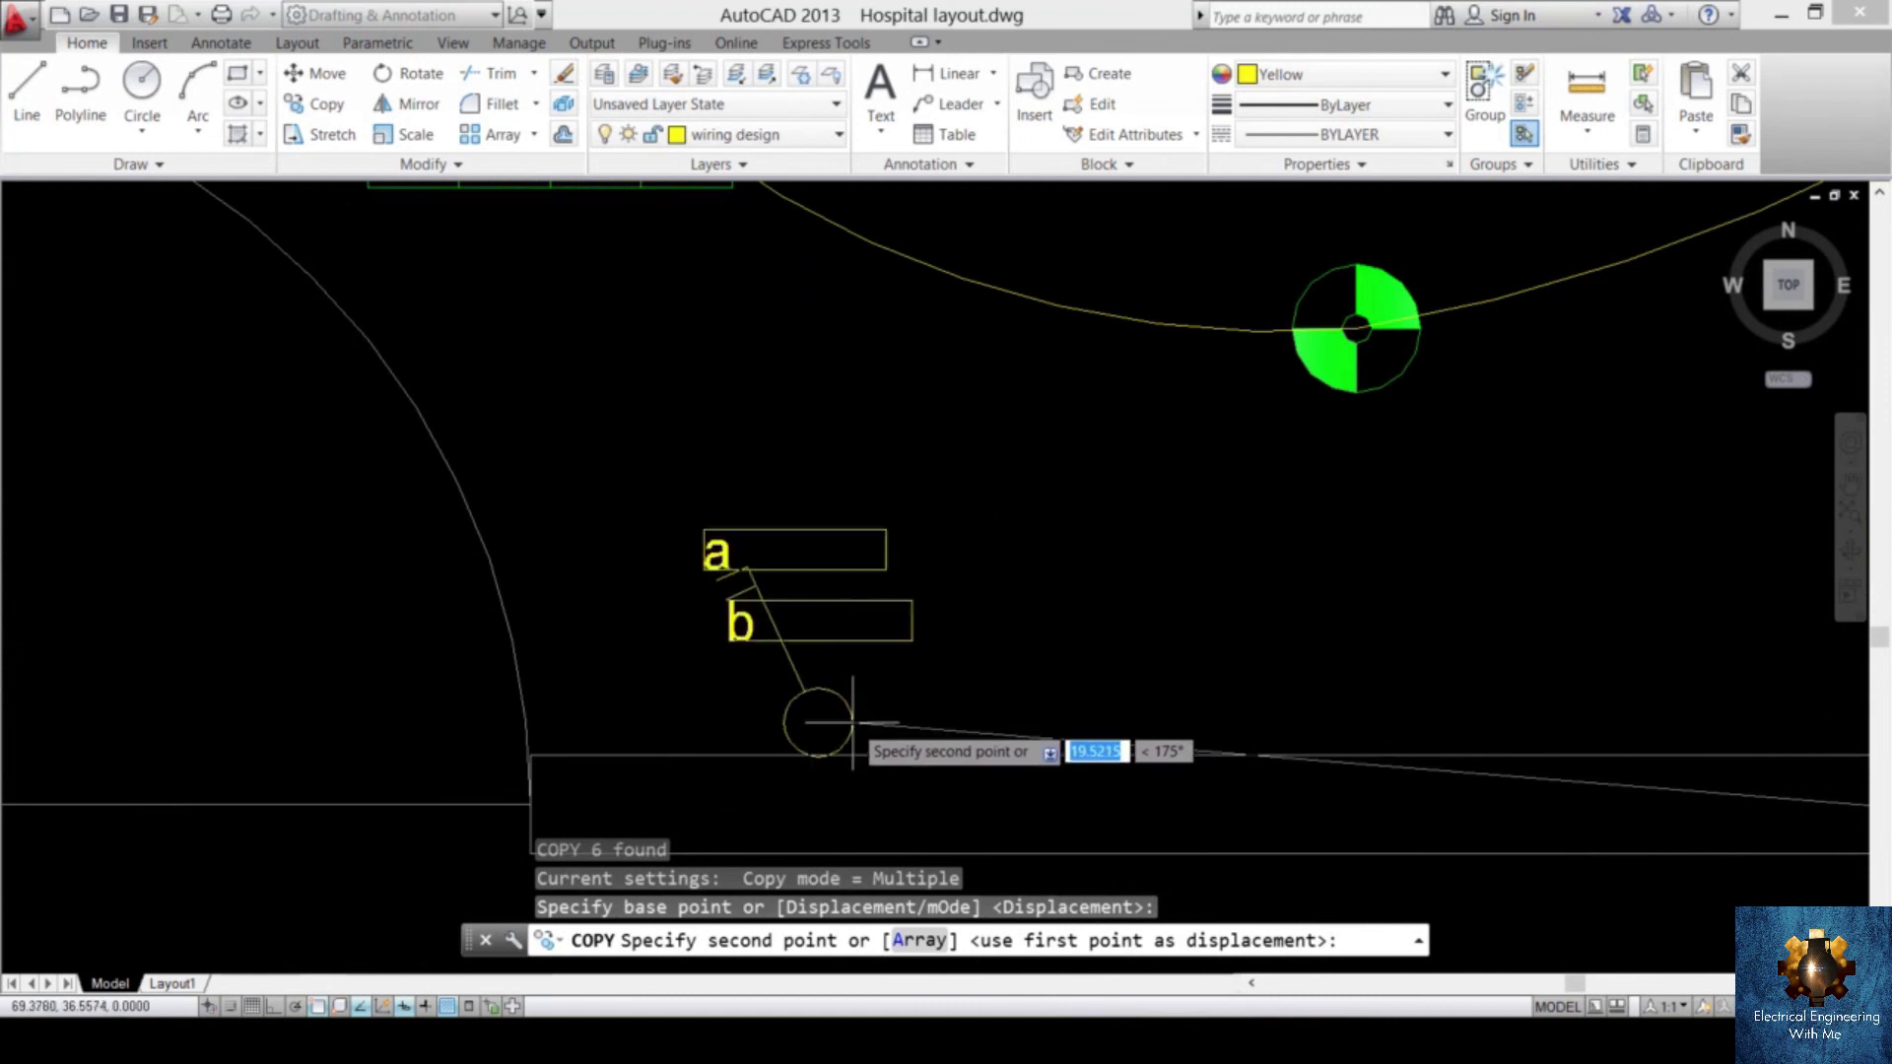
click(849, 721)
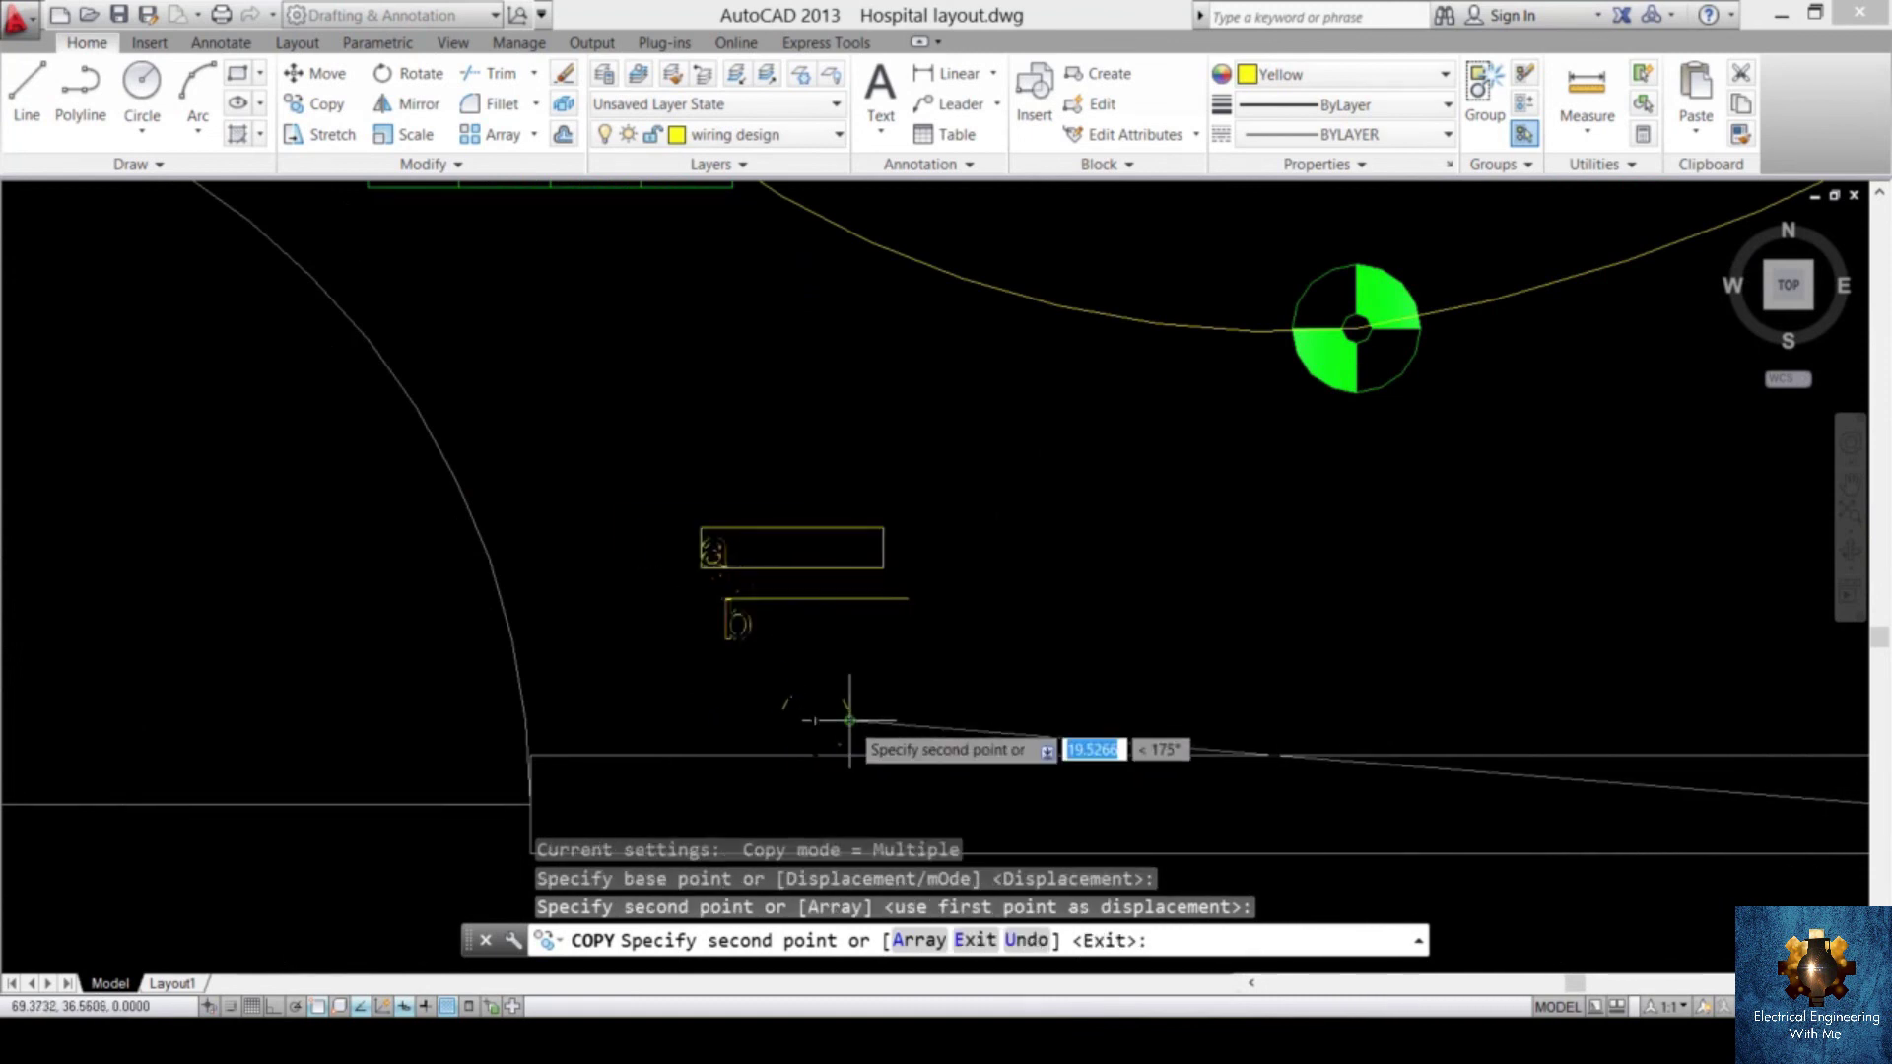
key(Escape)
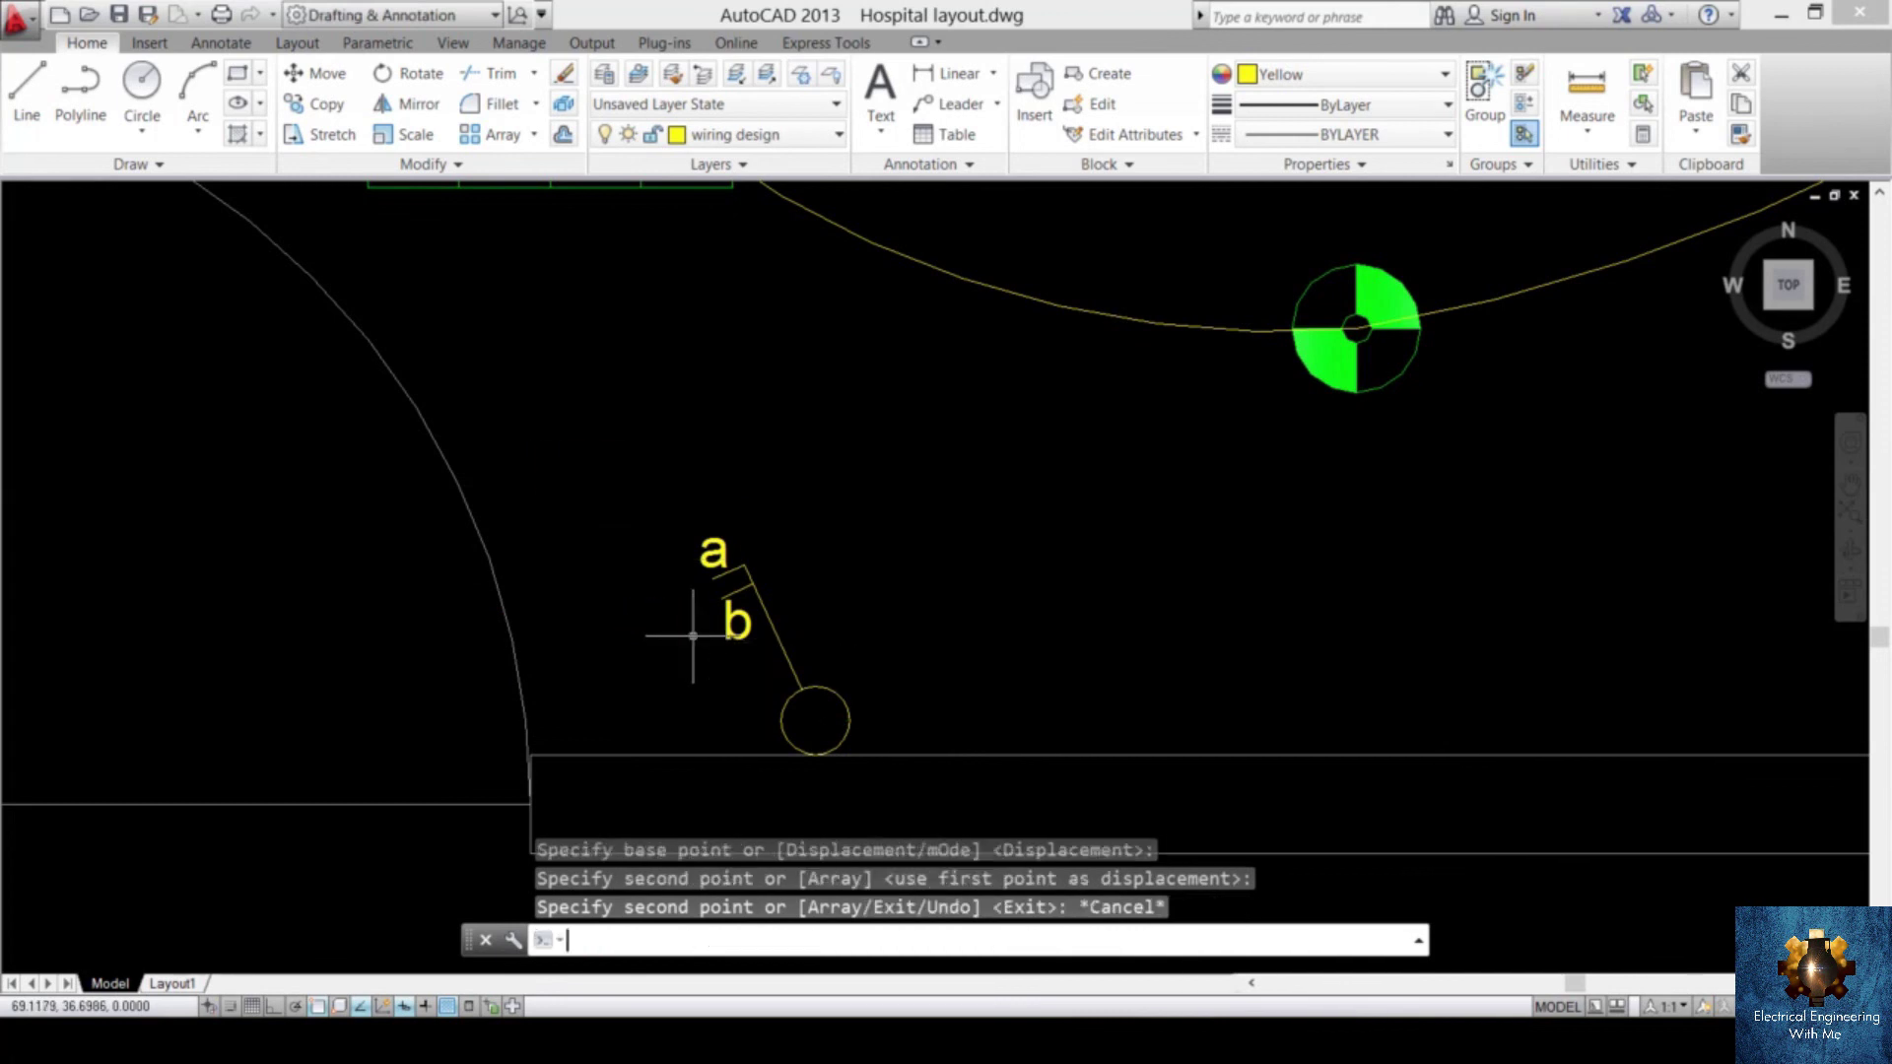
- Draw a three-point arc from the copied switch's outer "a" tick to the centre of the S1-SM/LDP loop's lower round light
scroll(816, 589, down, 4)
scroll(816, 589, down, 2)
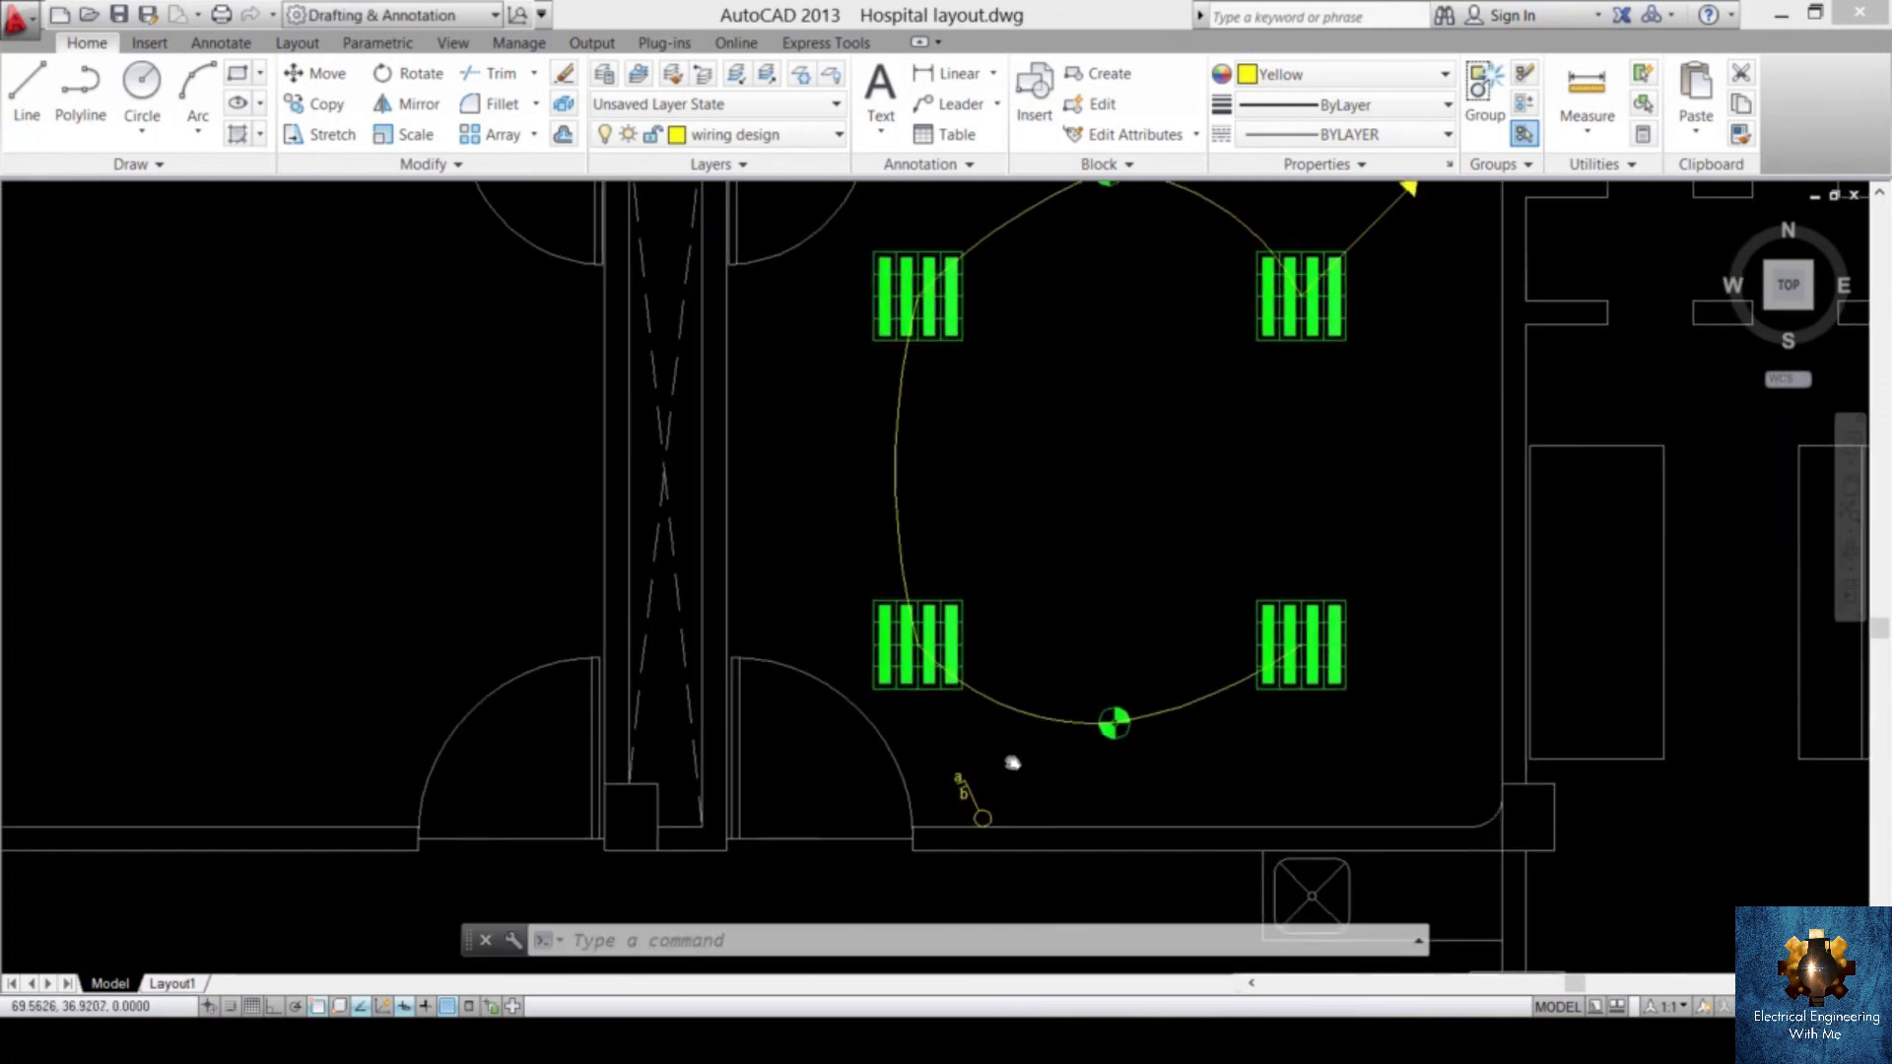
middle_drag(1014, 765, 937, 748)
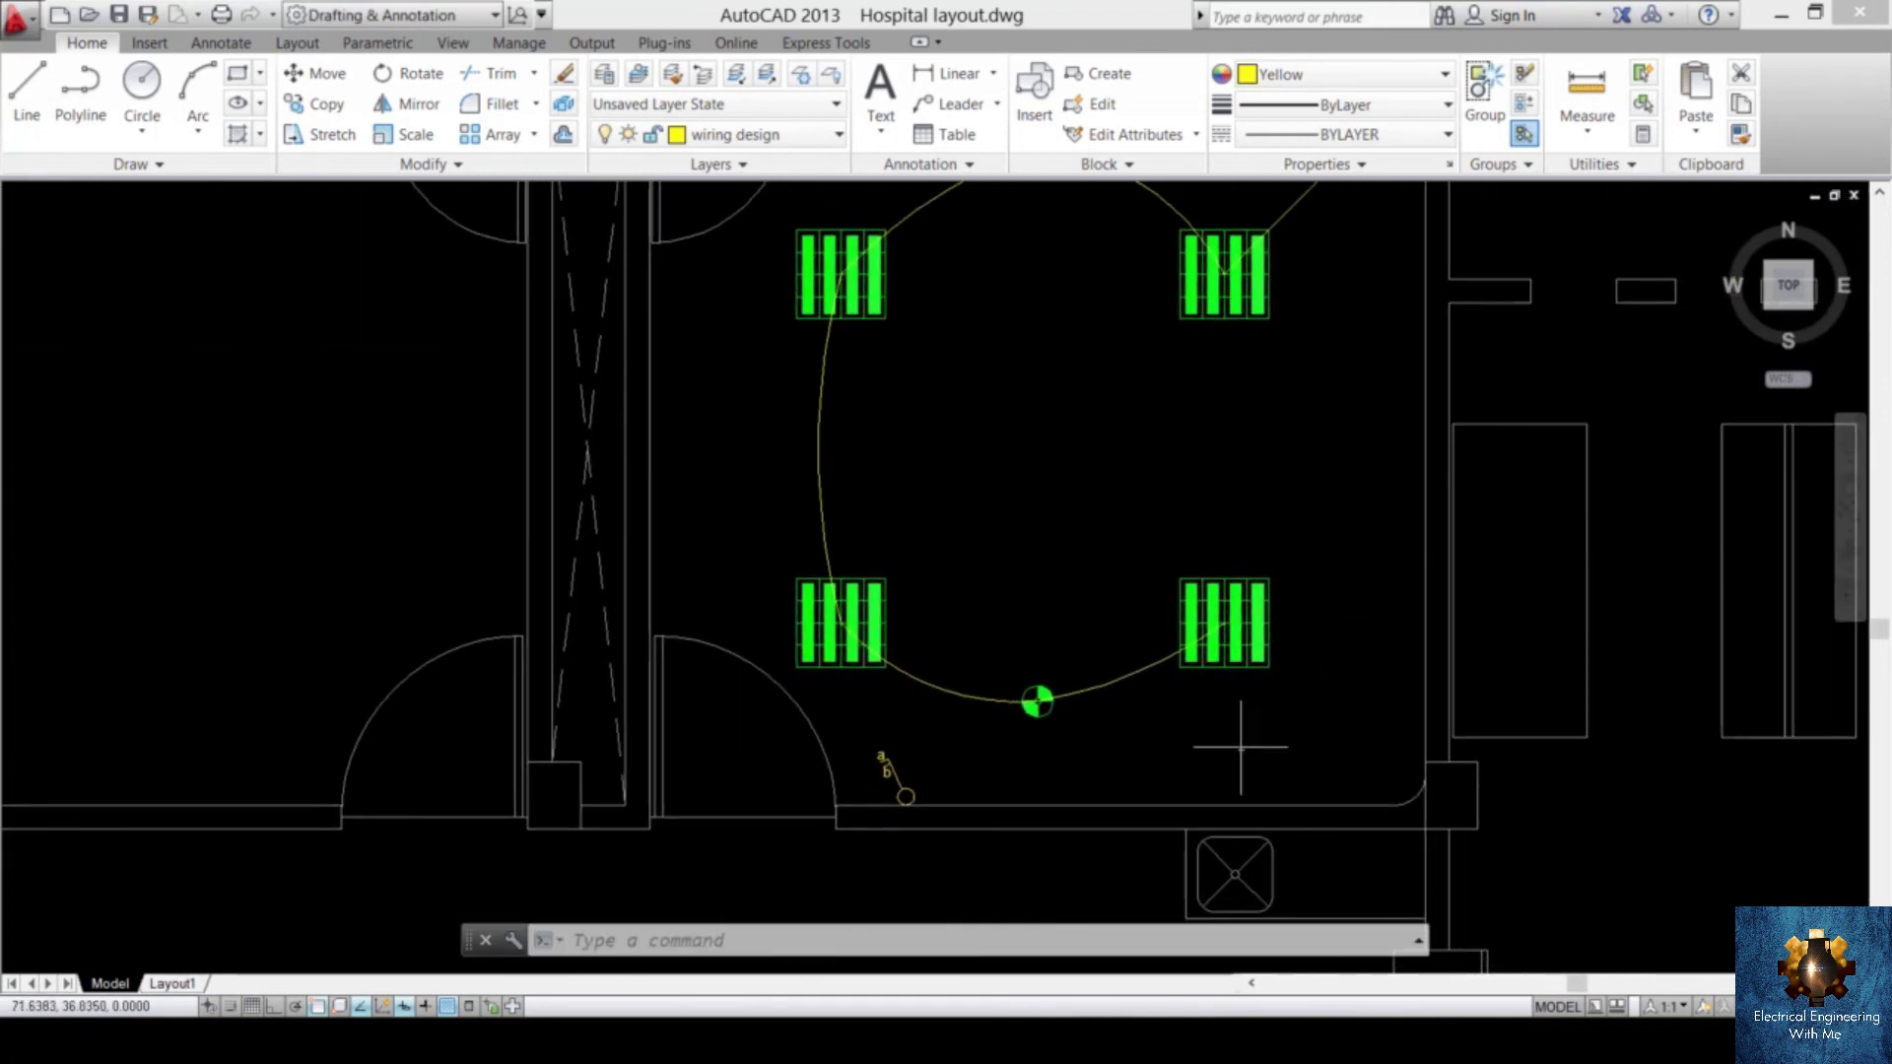
scroll(921, 752, up, 6)
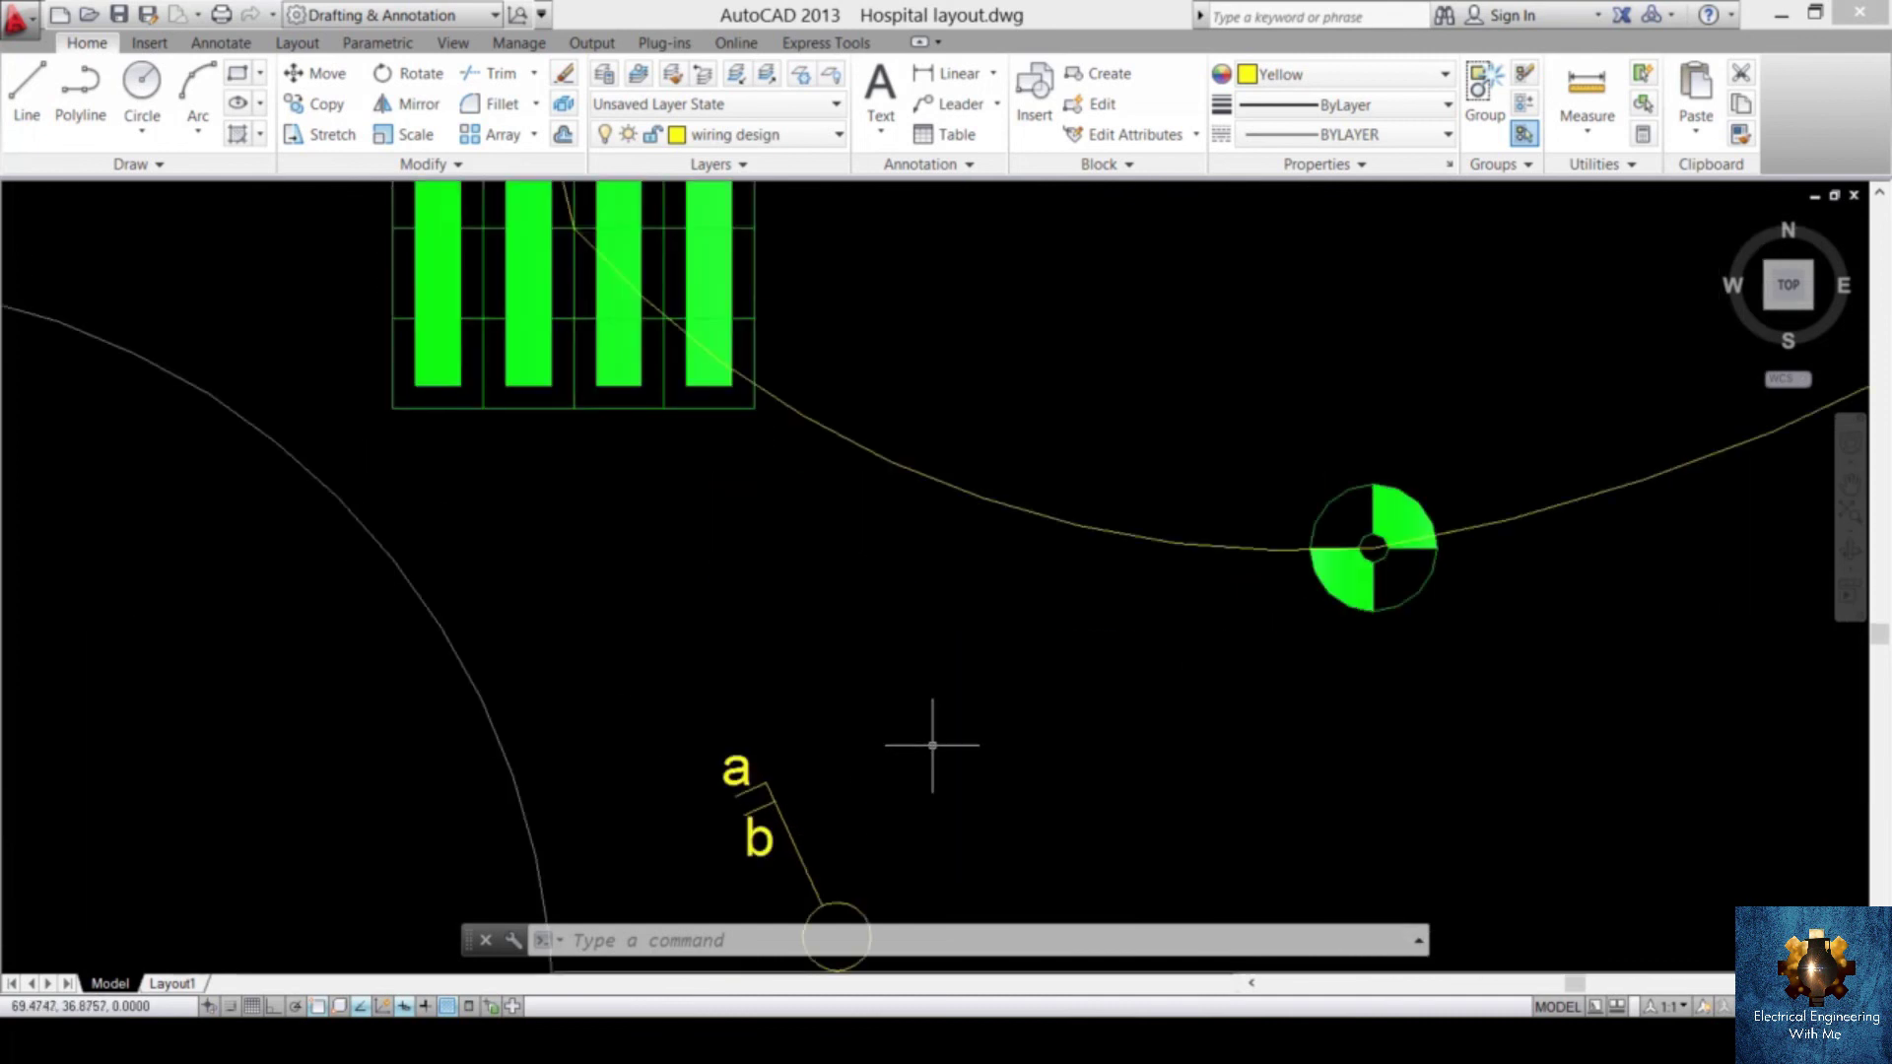
text(a)
key(Return)
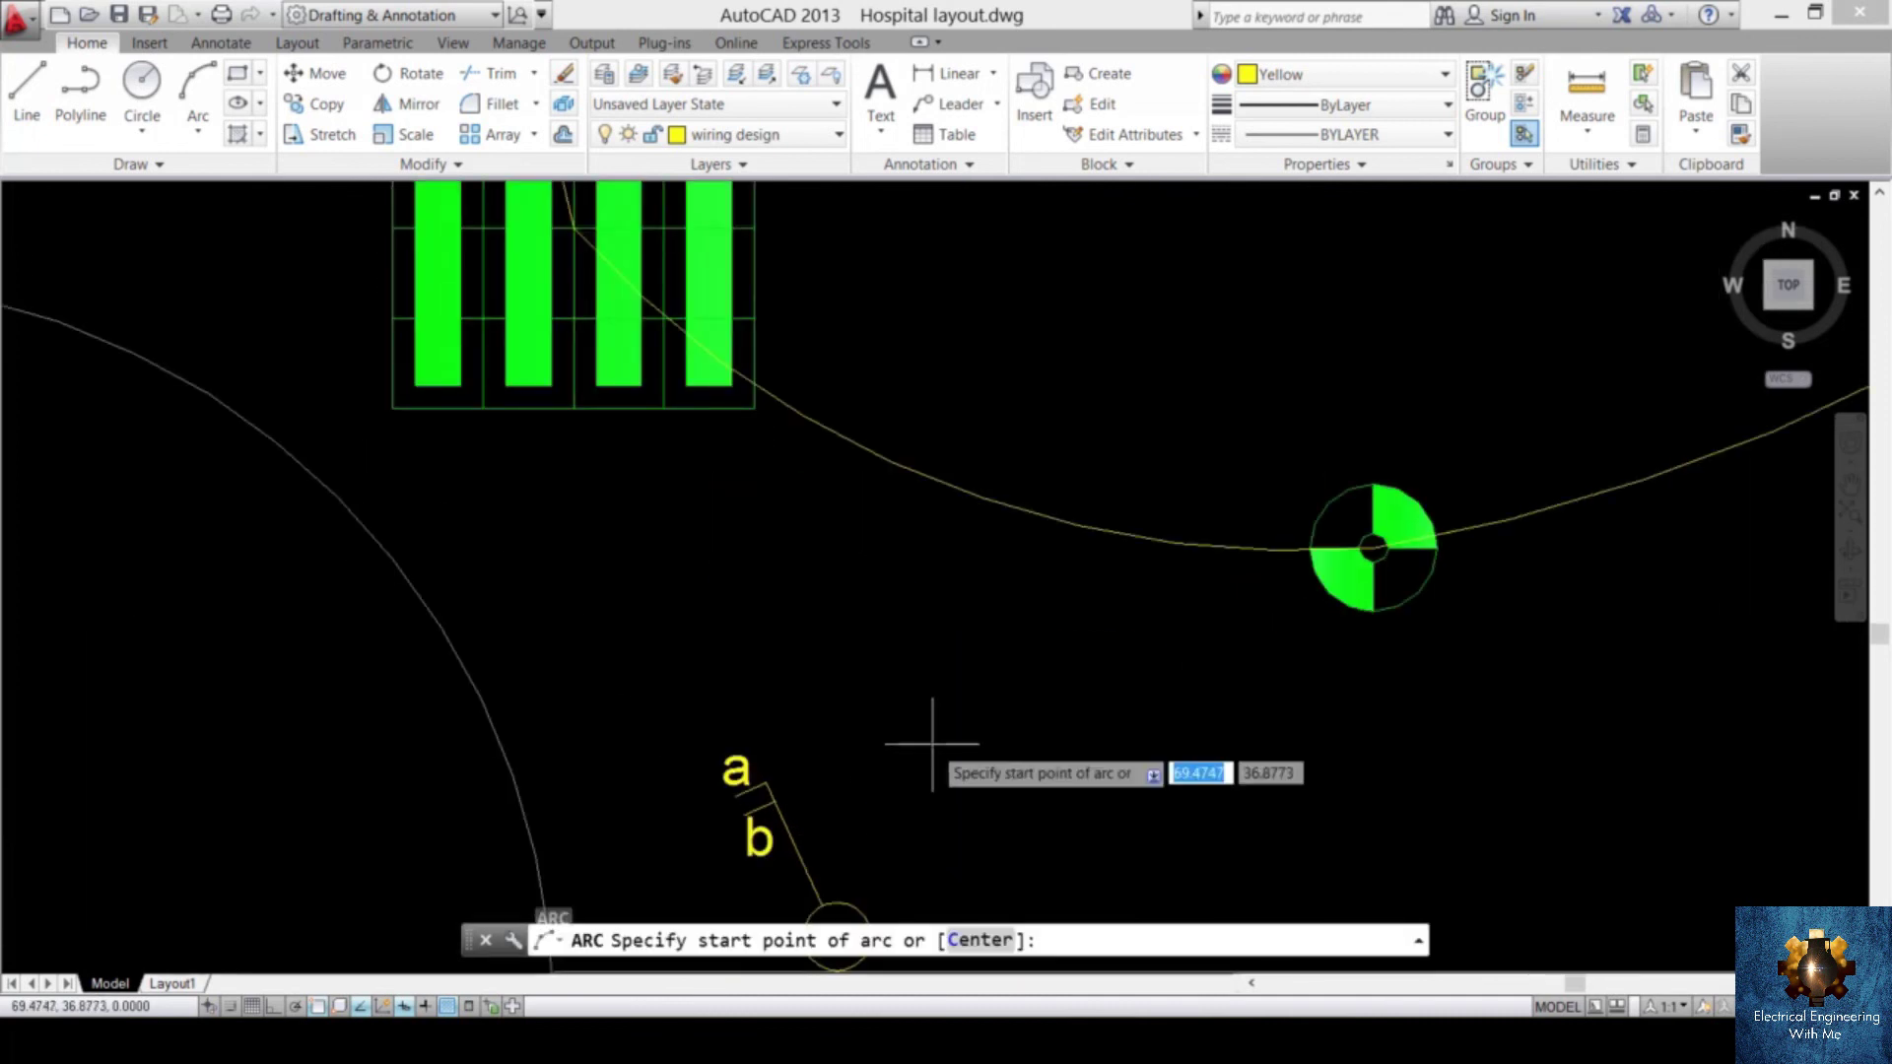
click(735, 796)
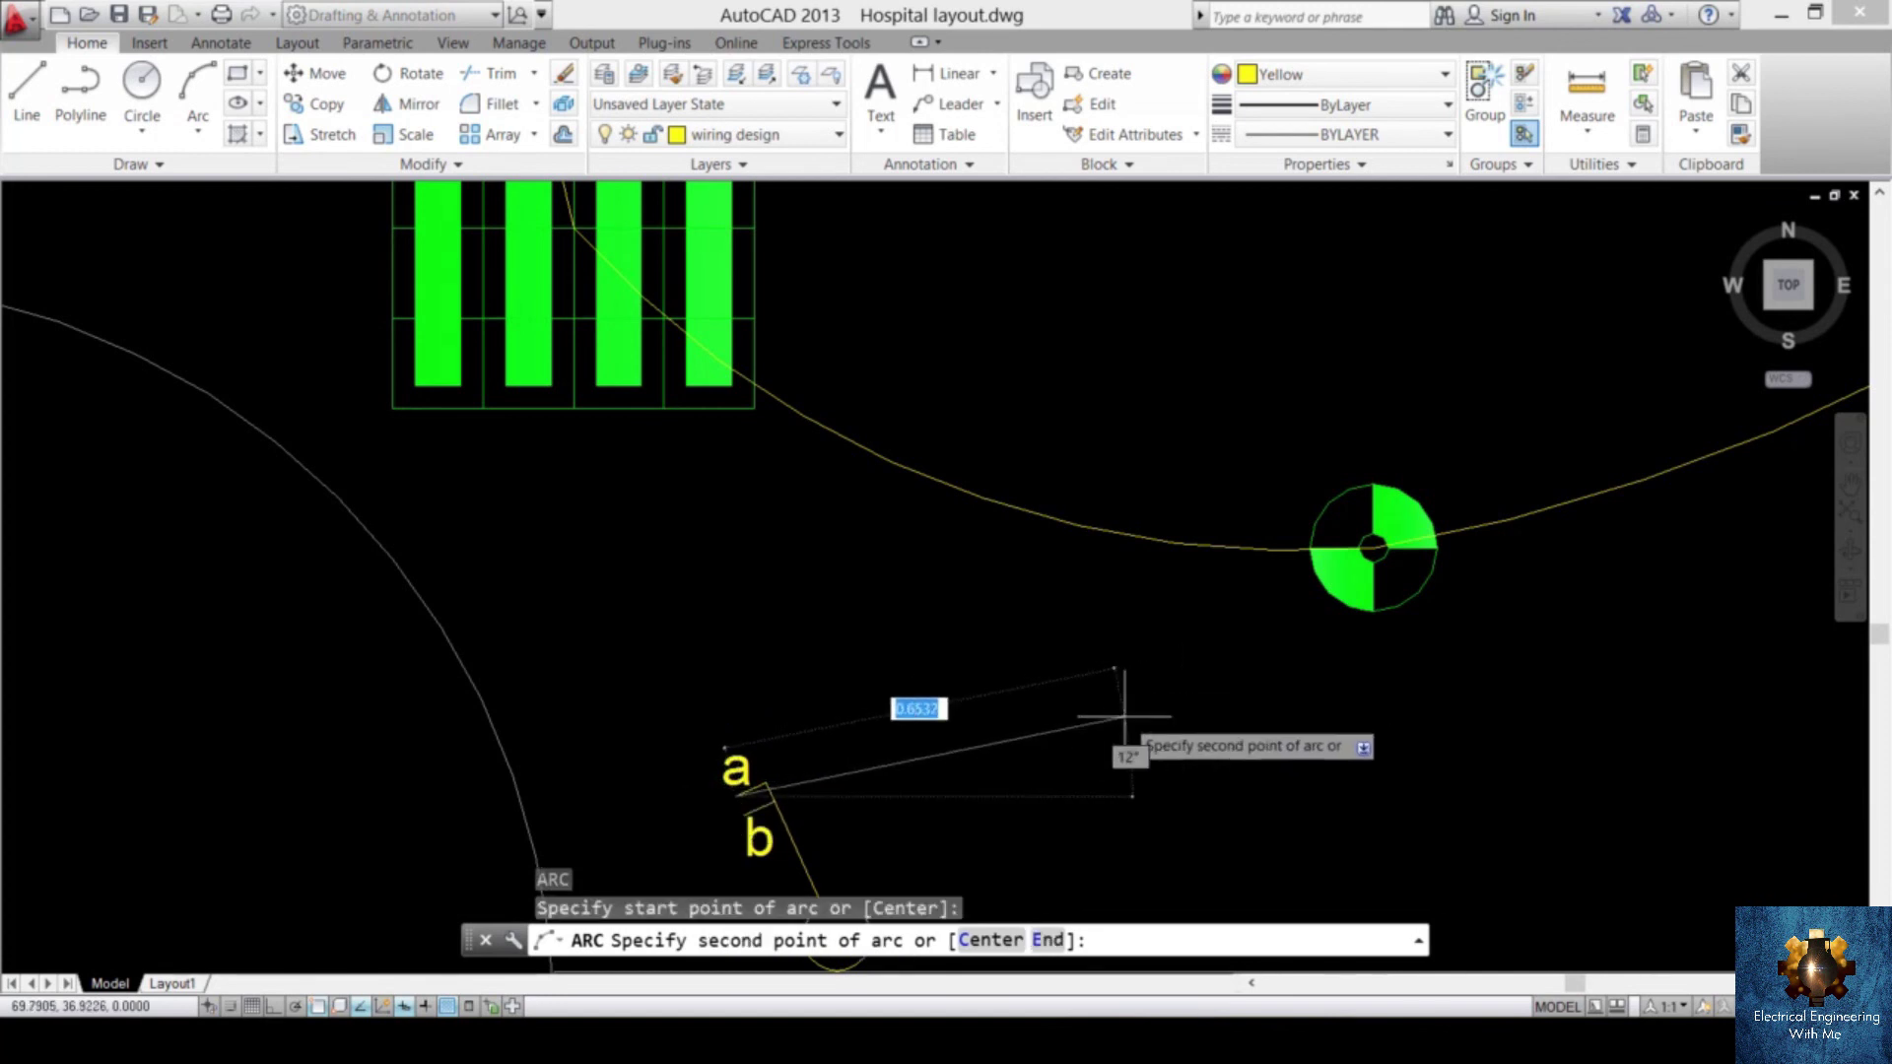
click(1124, 716)
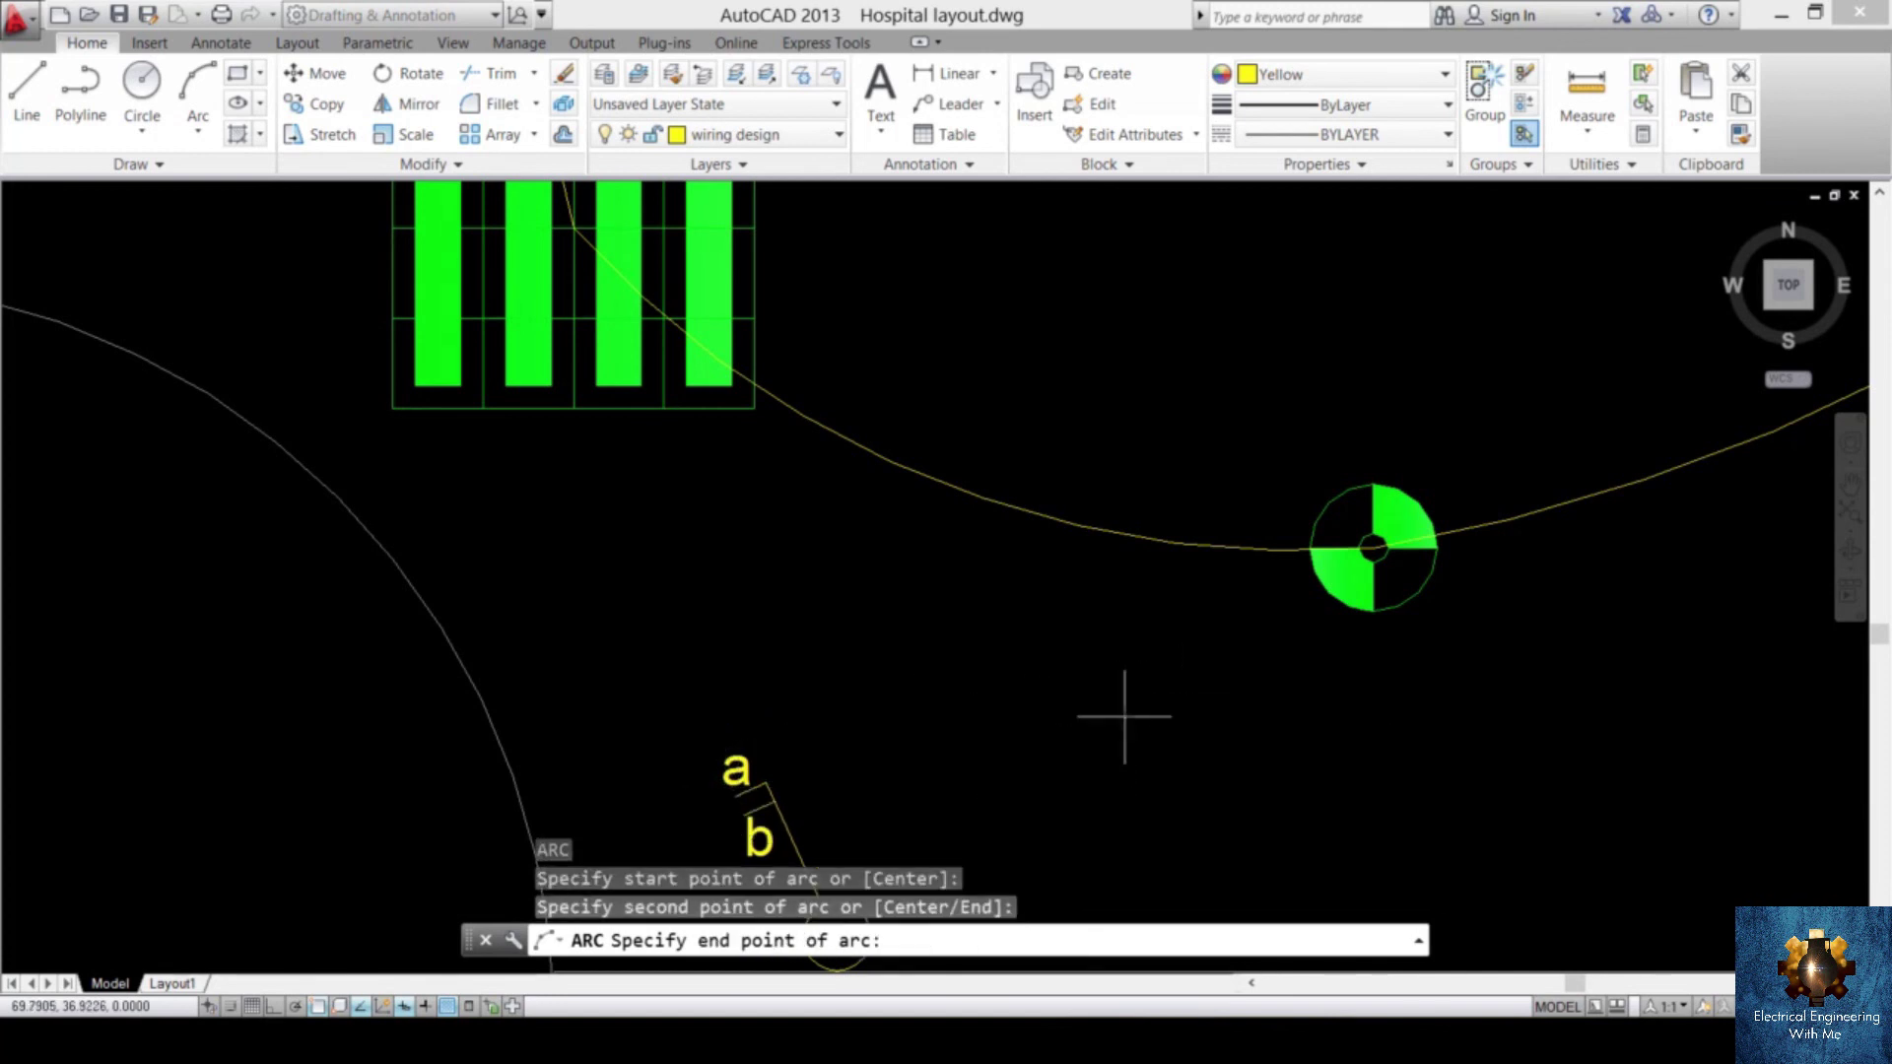
click(1370, 545)
mouse_move(932, 782)
middle_down()
mouse_move(824, 731)
mouse_move(725, 755)
middle_up()
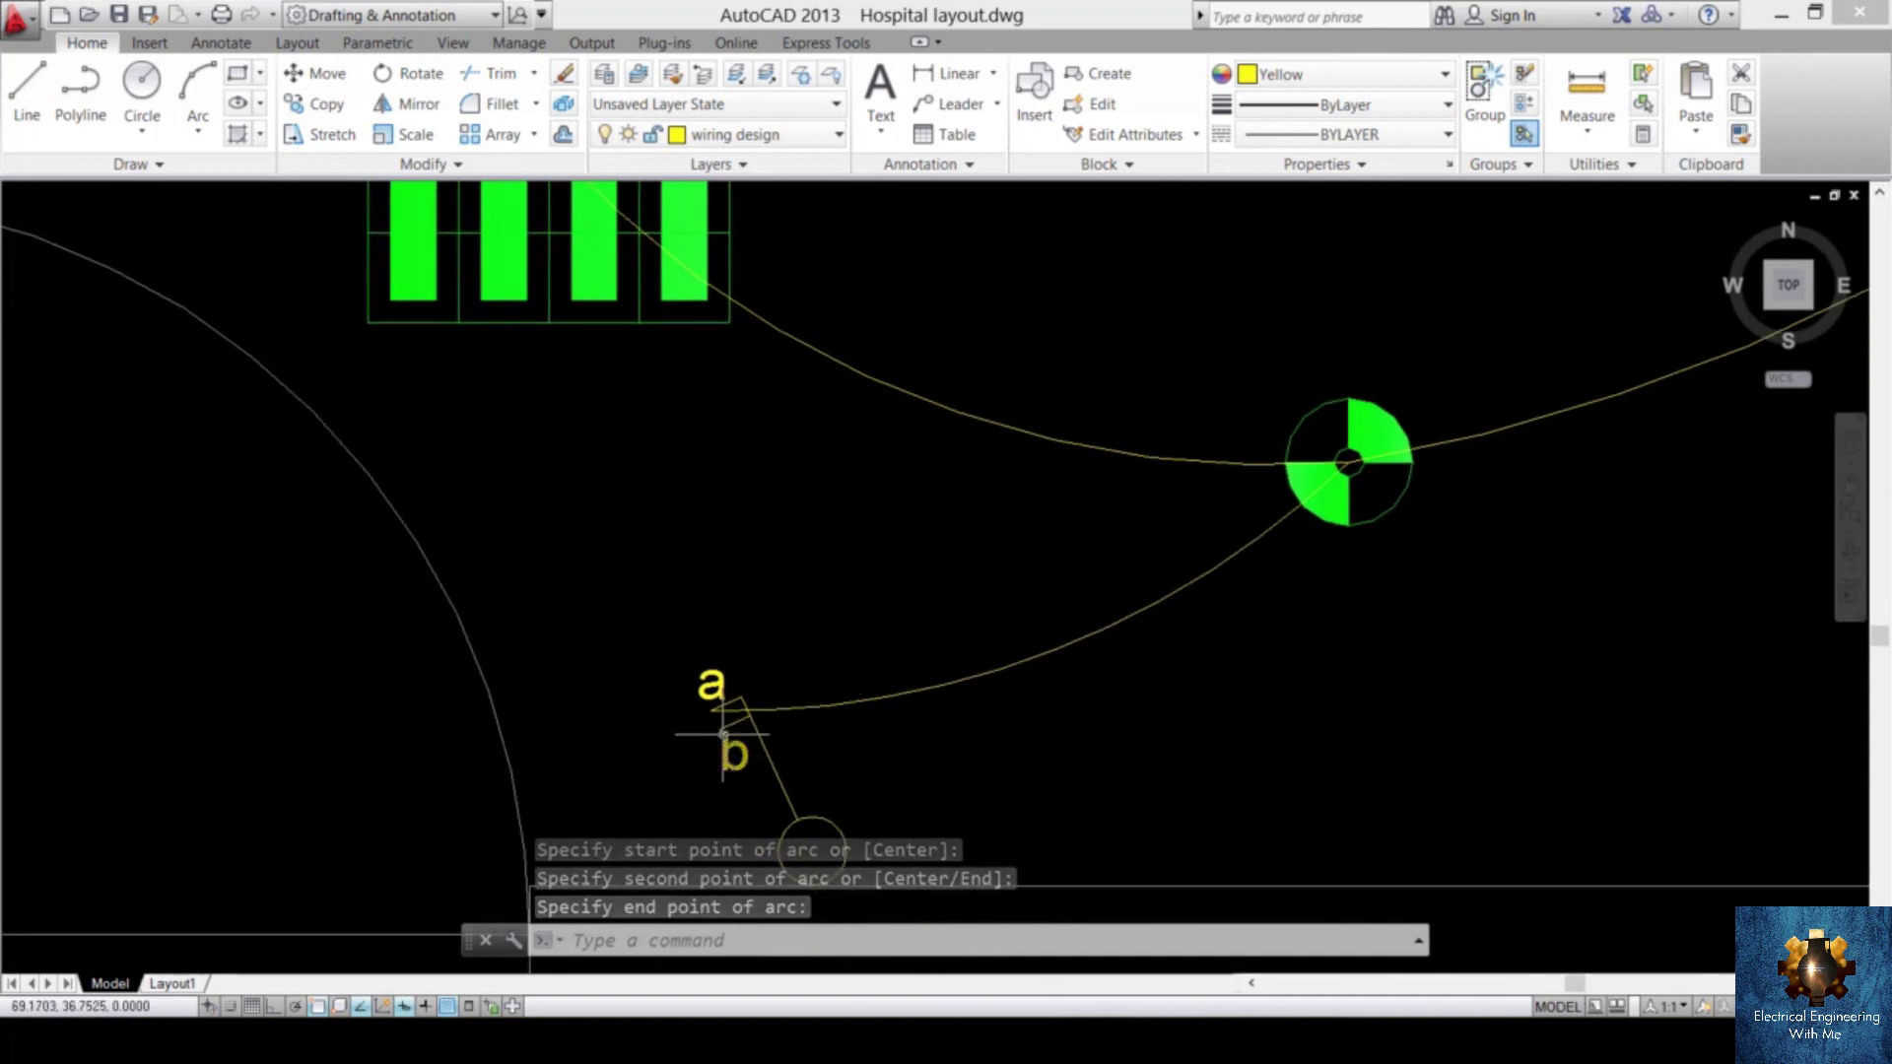
- Draw a three-point arc from the switch's "b" tick, bulging below the round light, to the centre of the lower-right square light
text(arc)
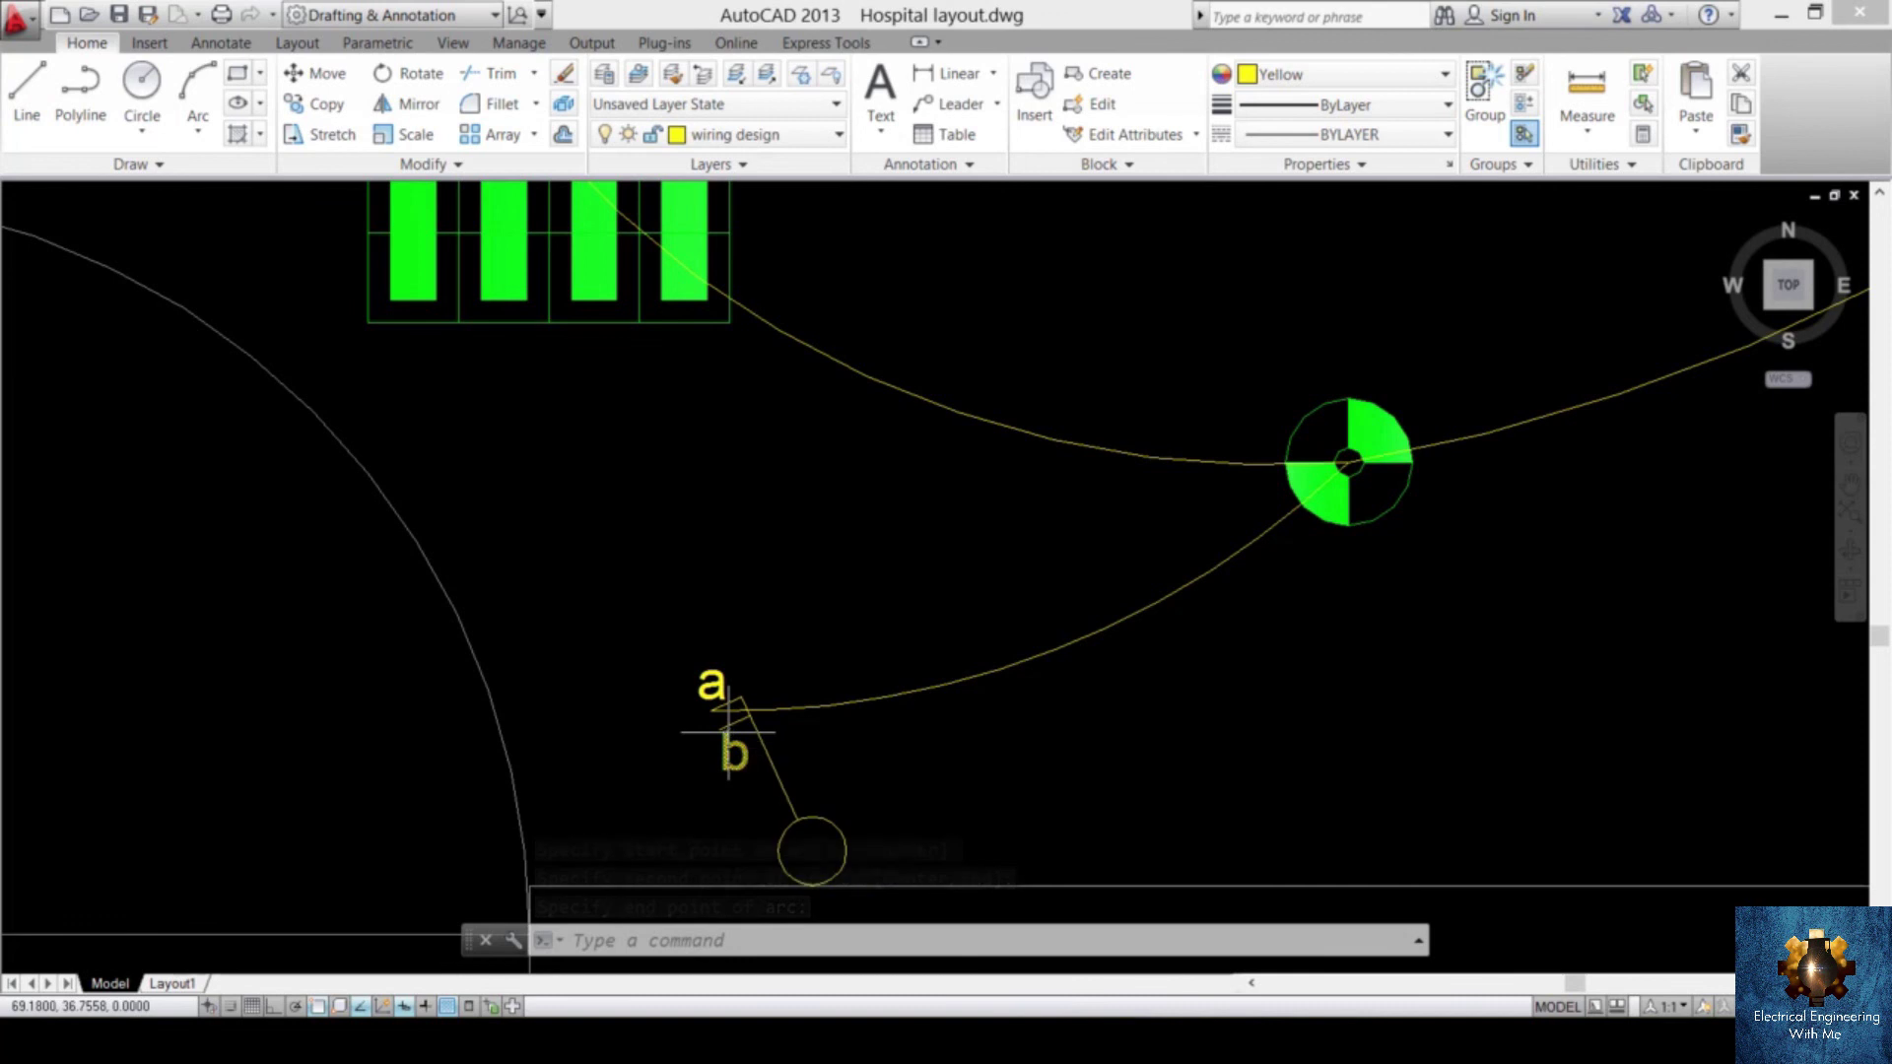
key(Return)
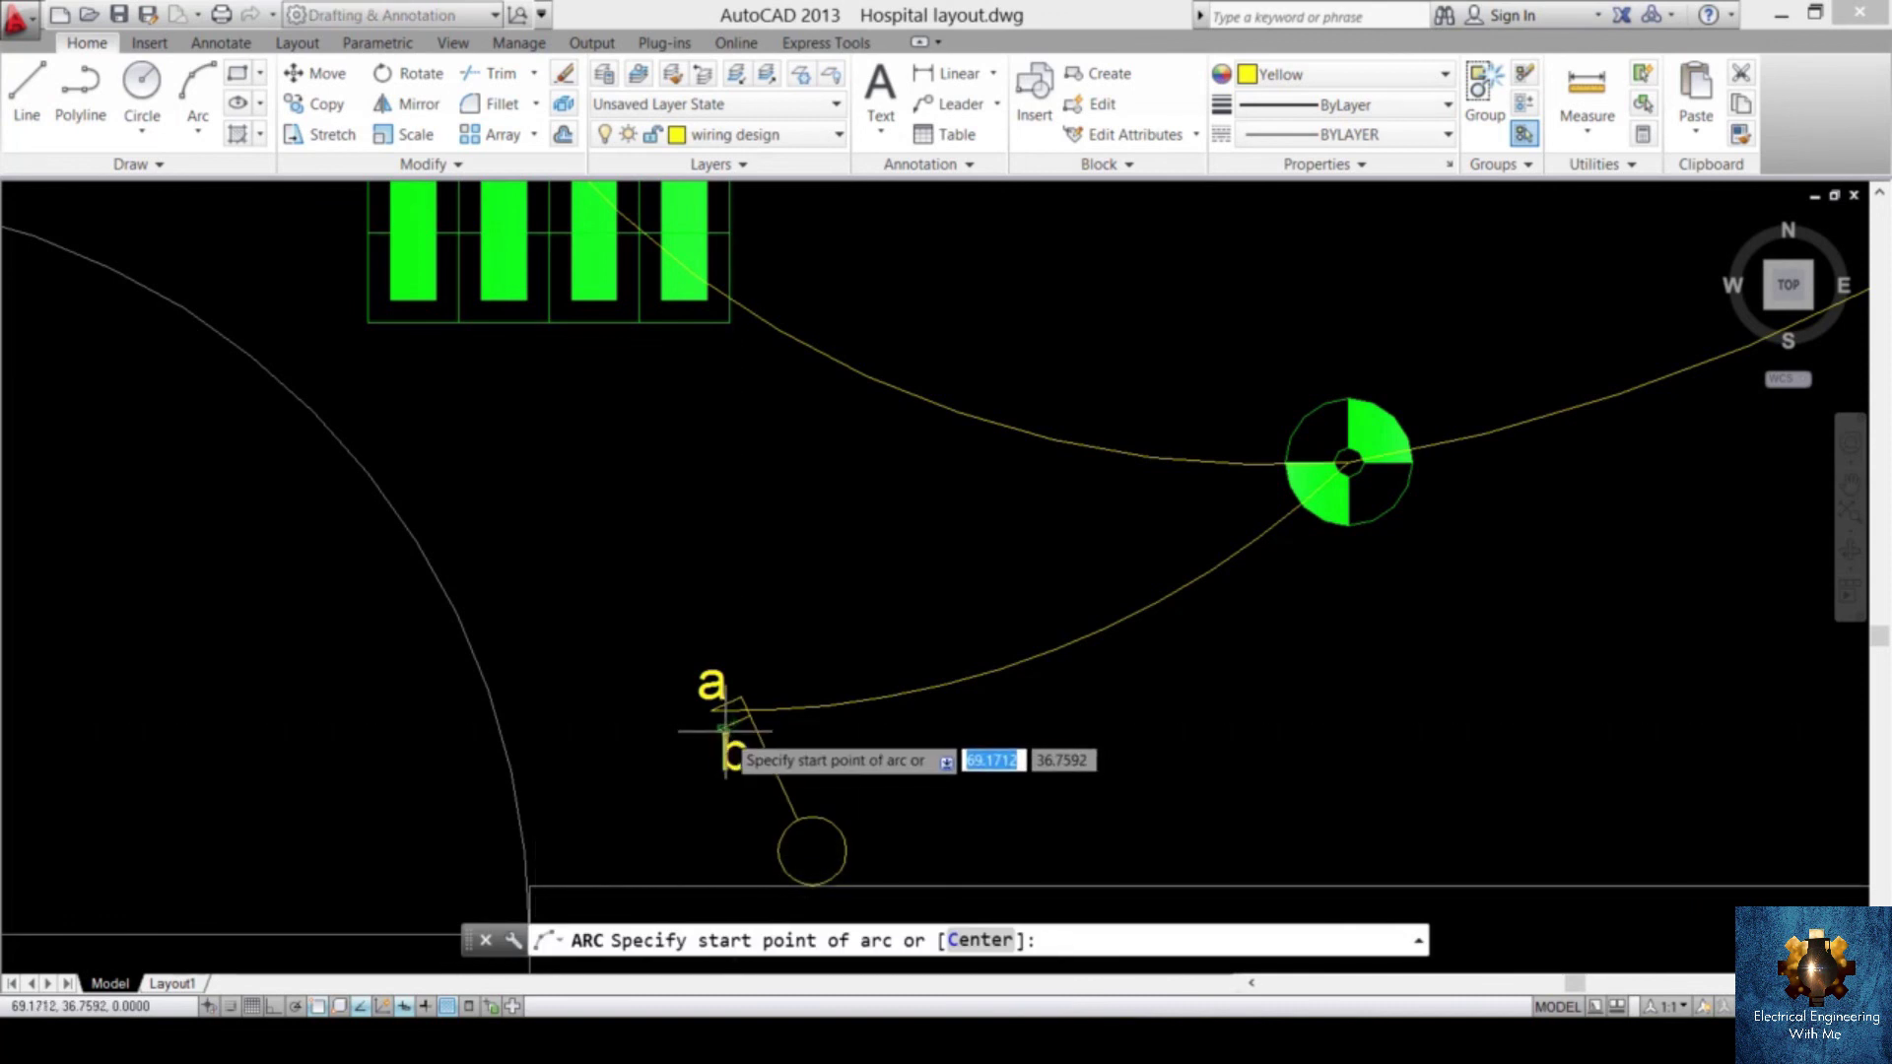
scroll(724, 732, up, 5)
click(693, 729)
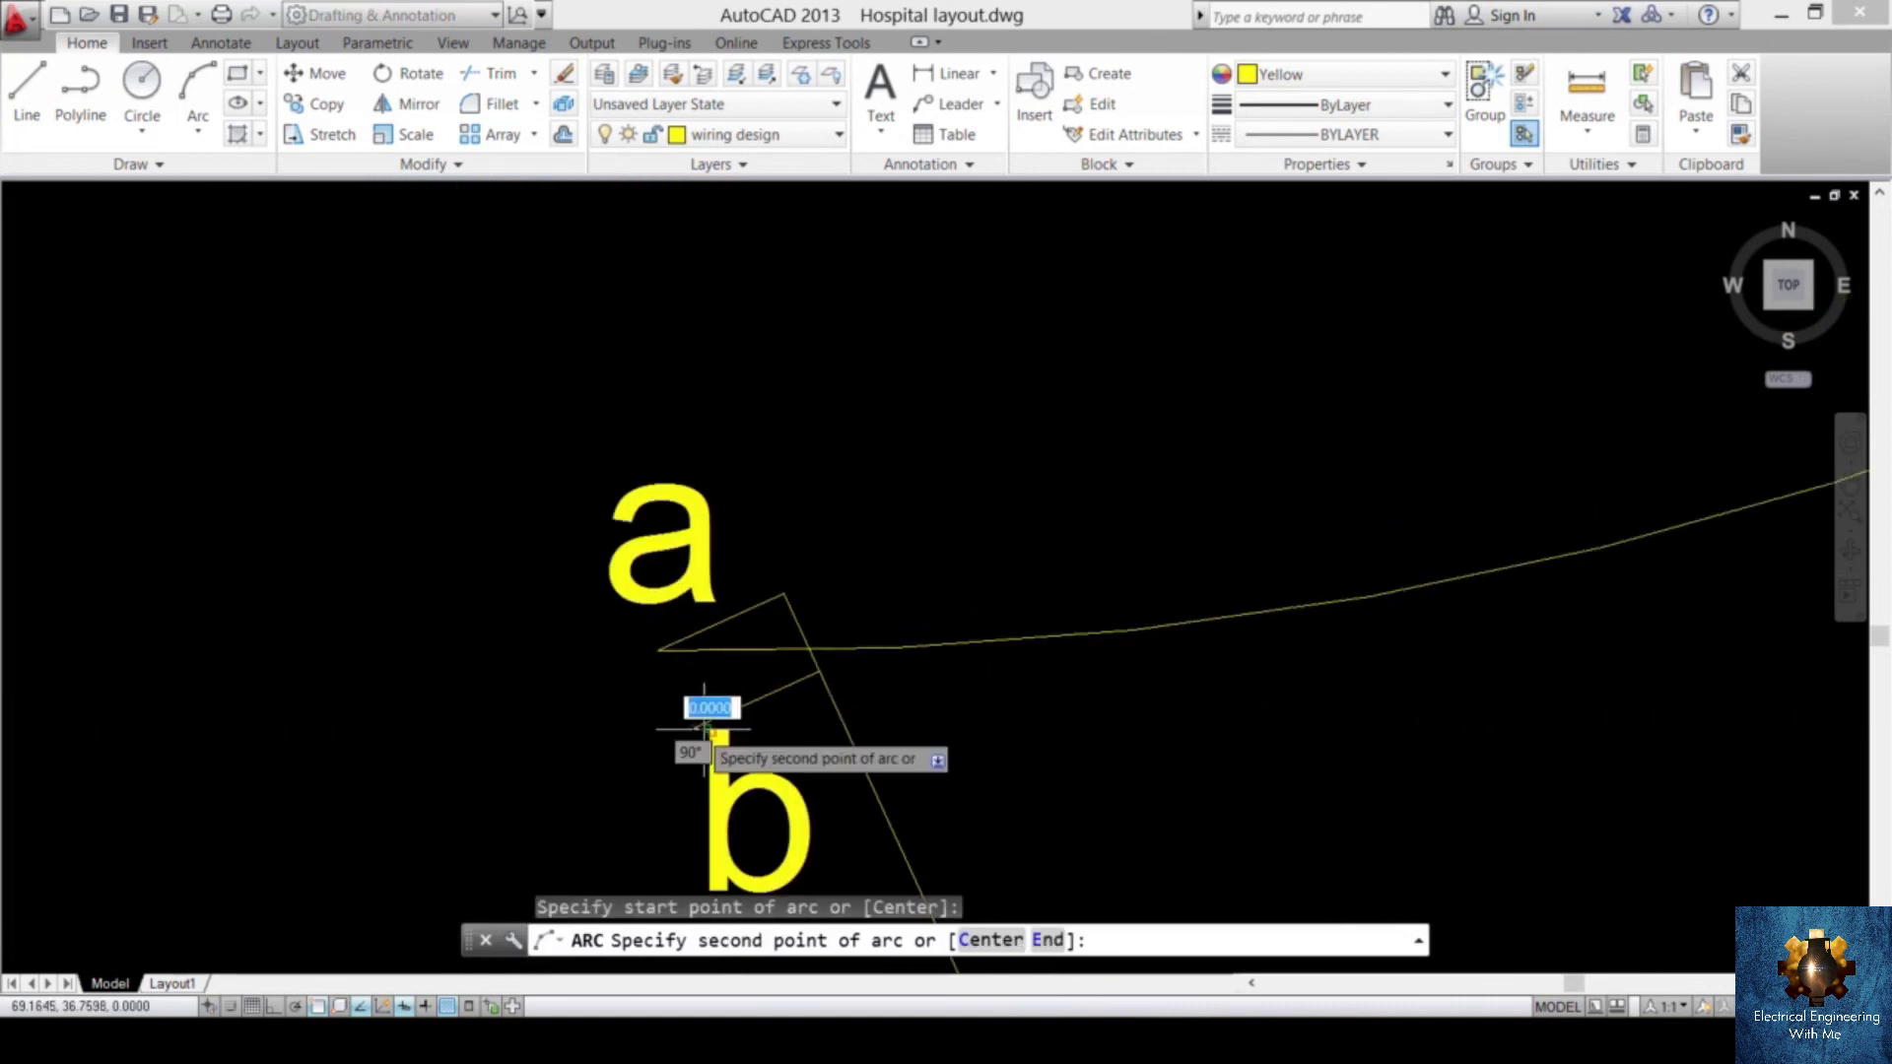
scroll(695, 724, down, 5)
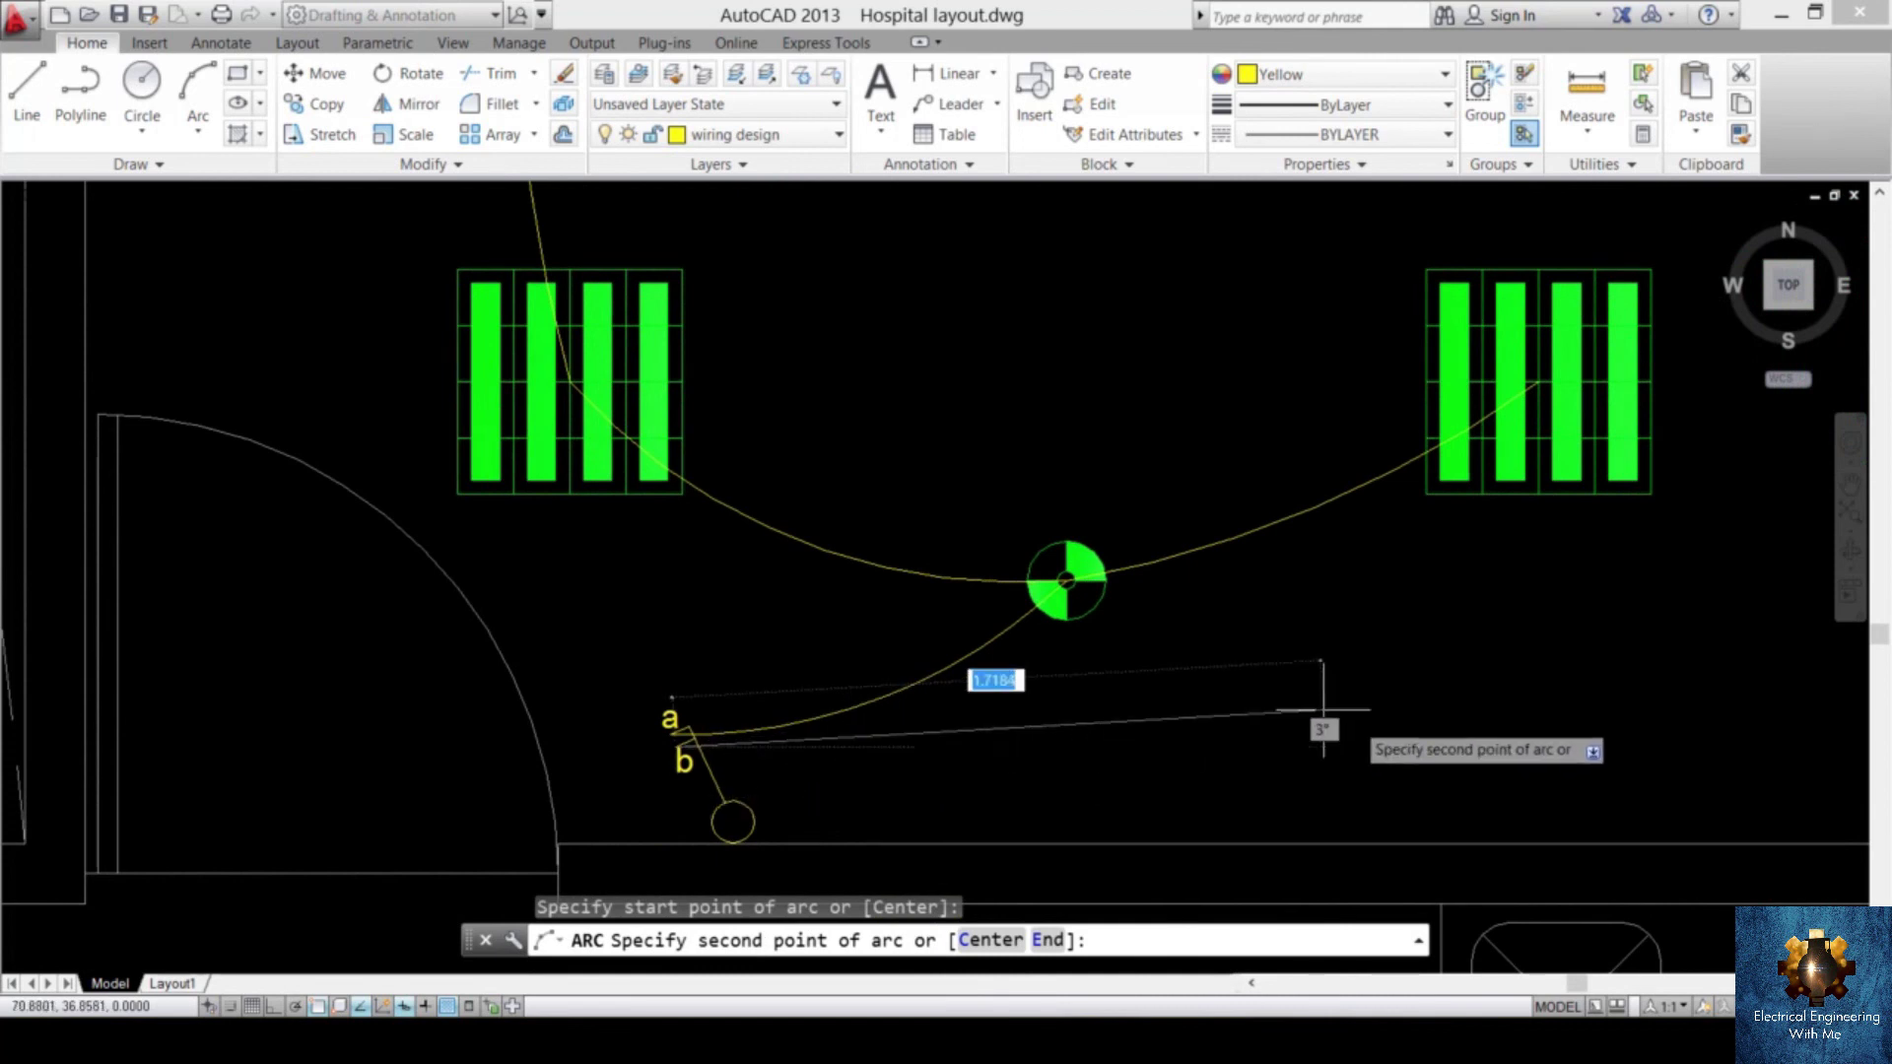
click(1356, 720)
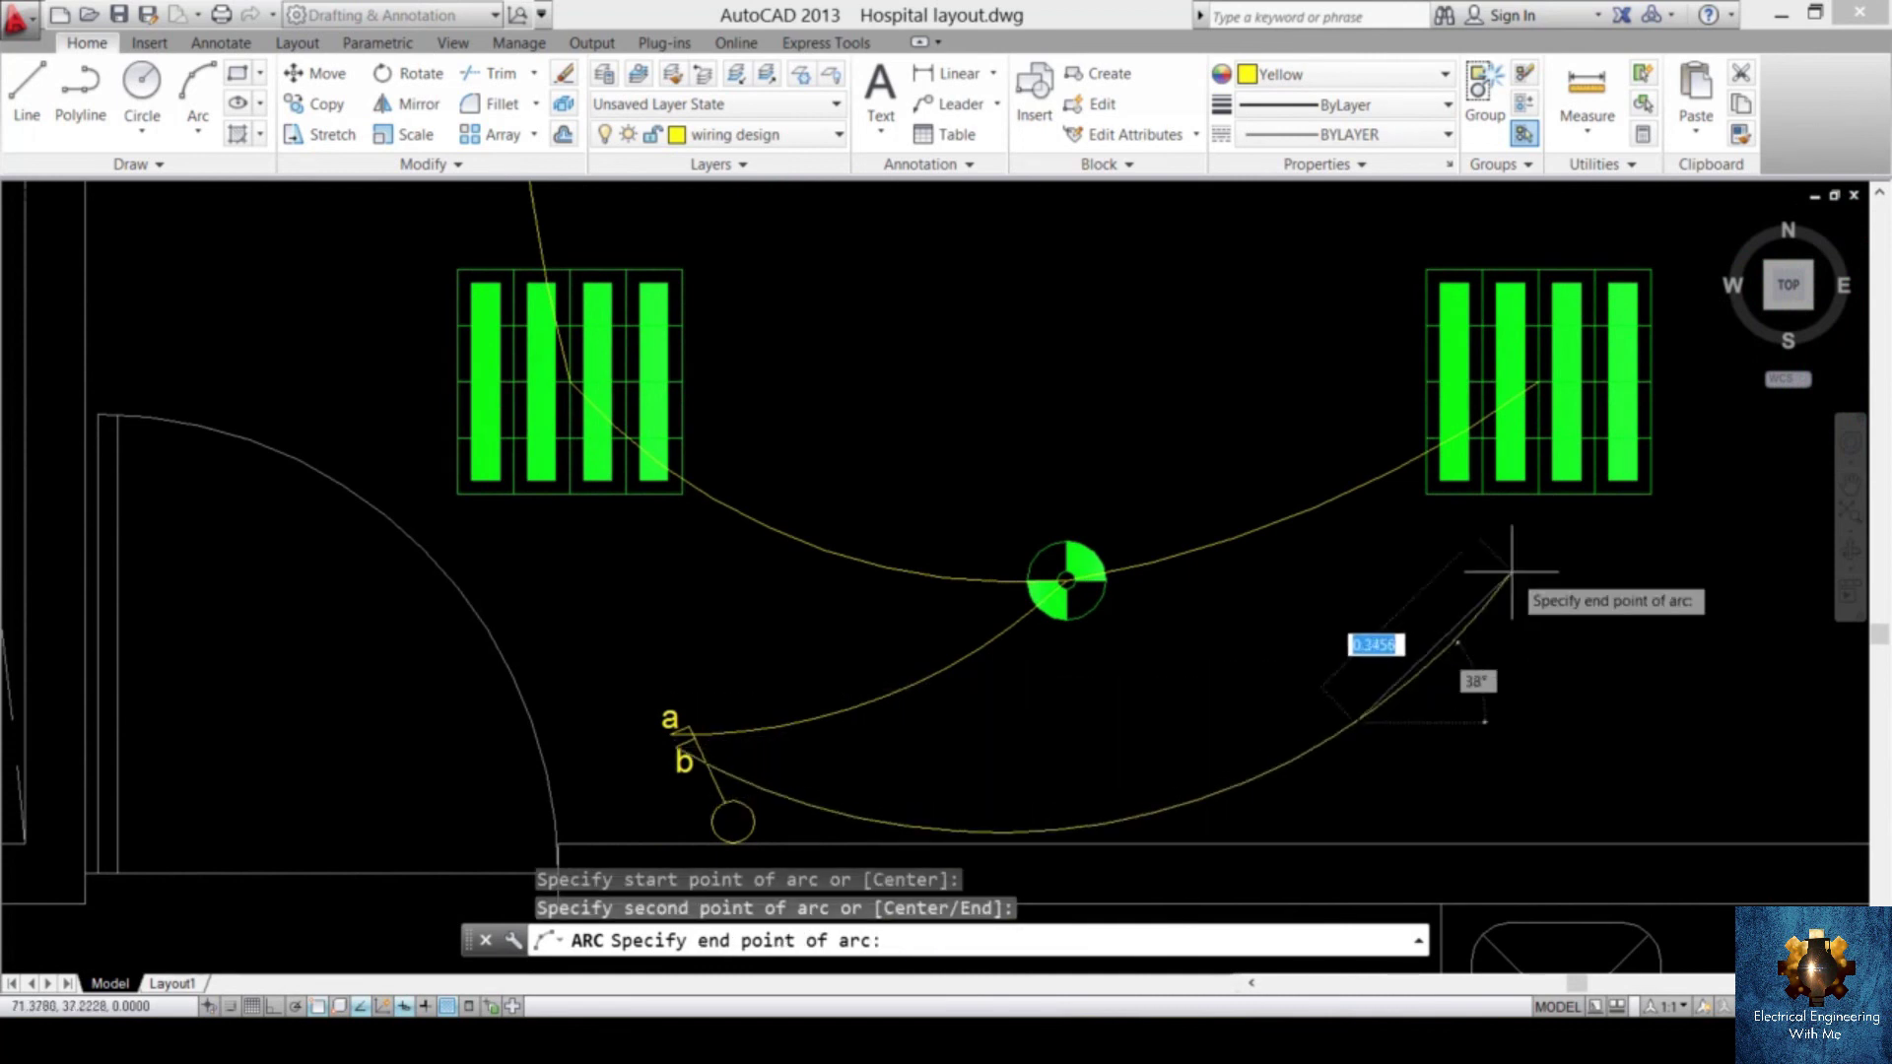
click(1540, 384)
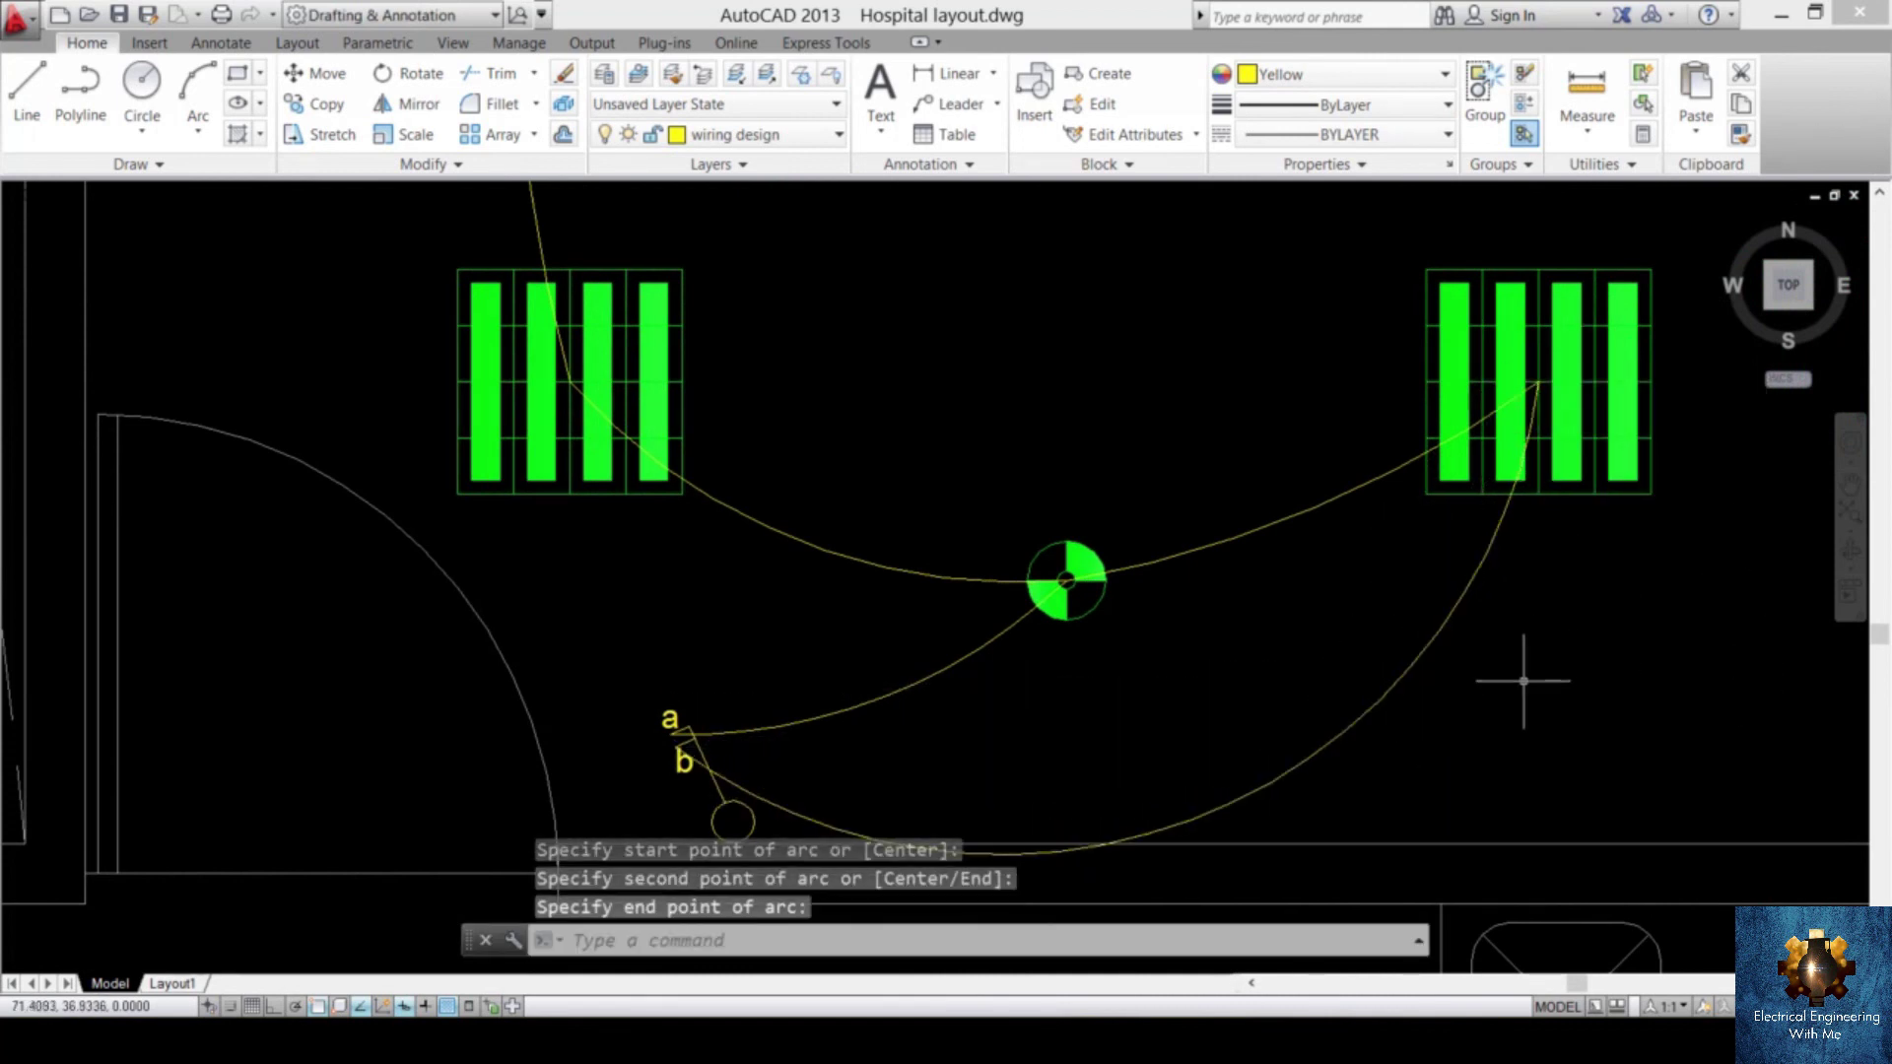
- Set the linetype of both switch arcs in the S1-SM/LDP room to HIDDEN
click(1567, 618)
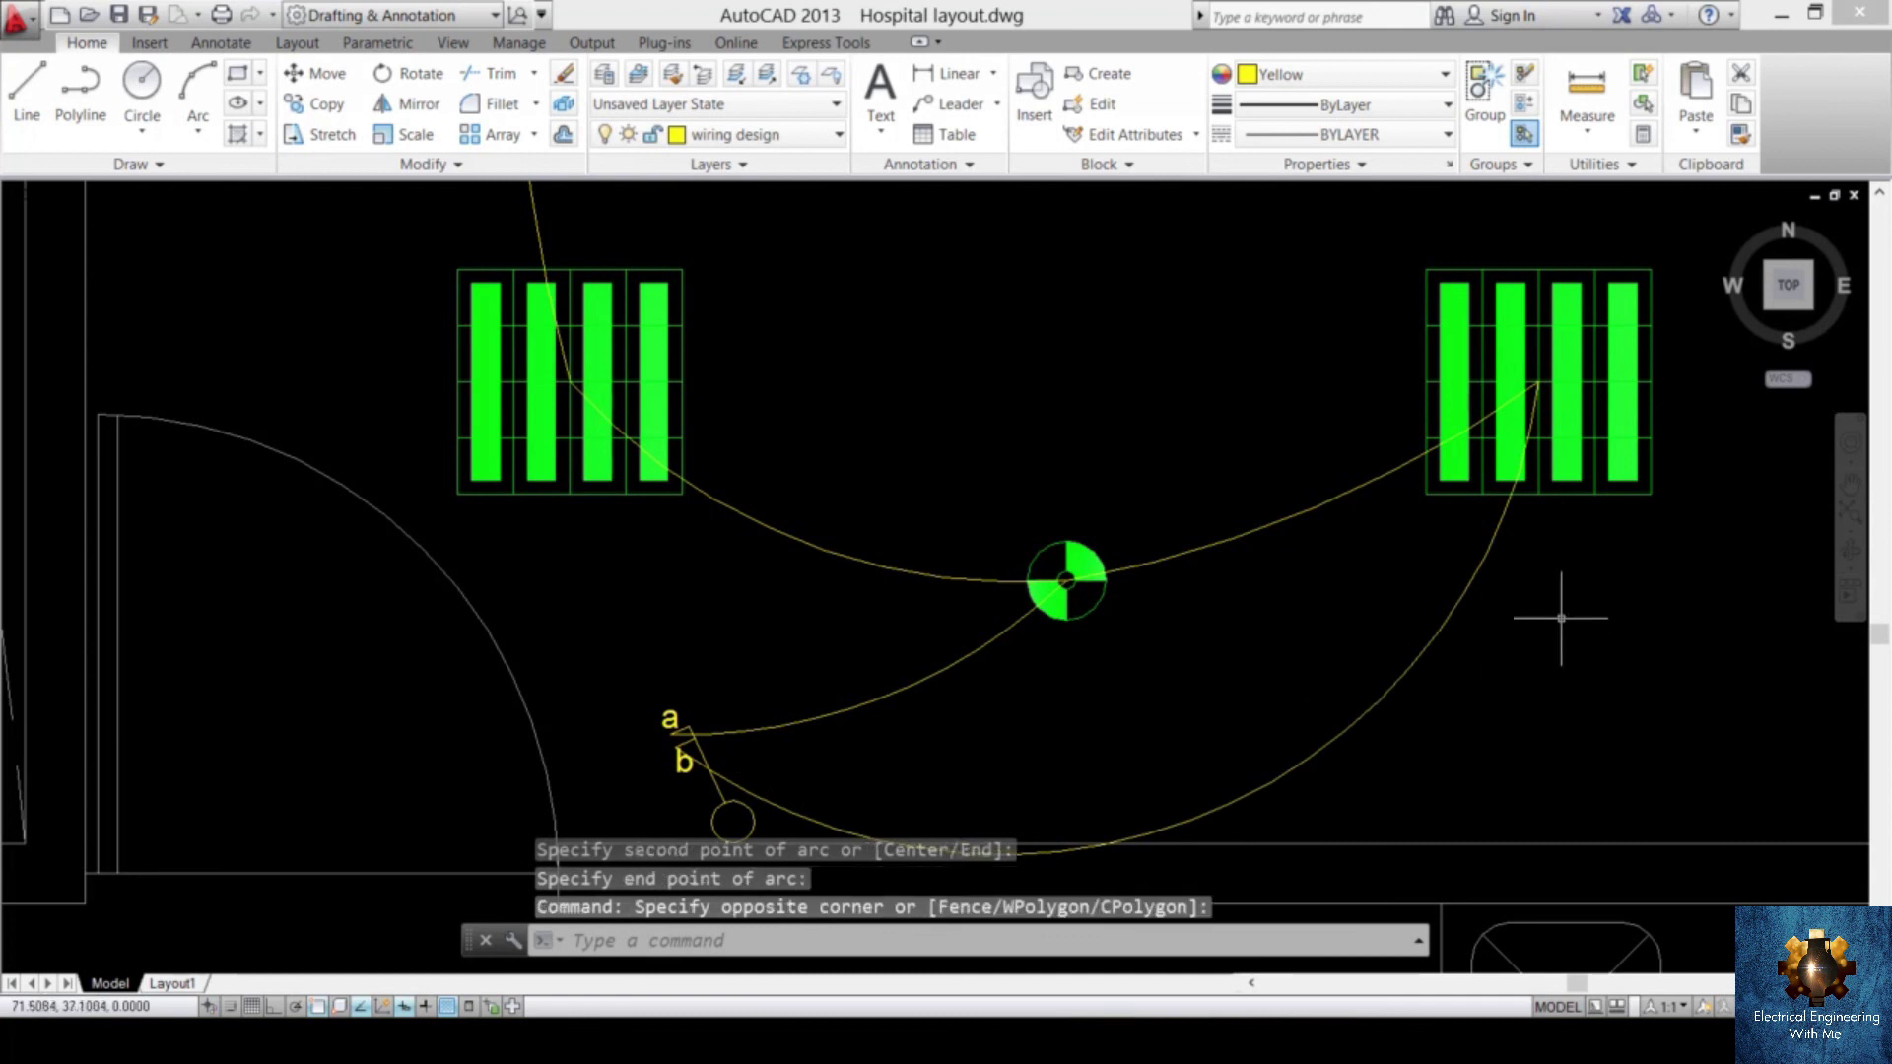
click(1321, 748)
click(933, 719)
click(895, 716)
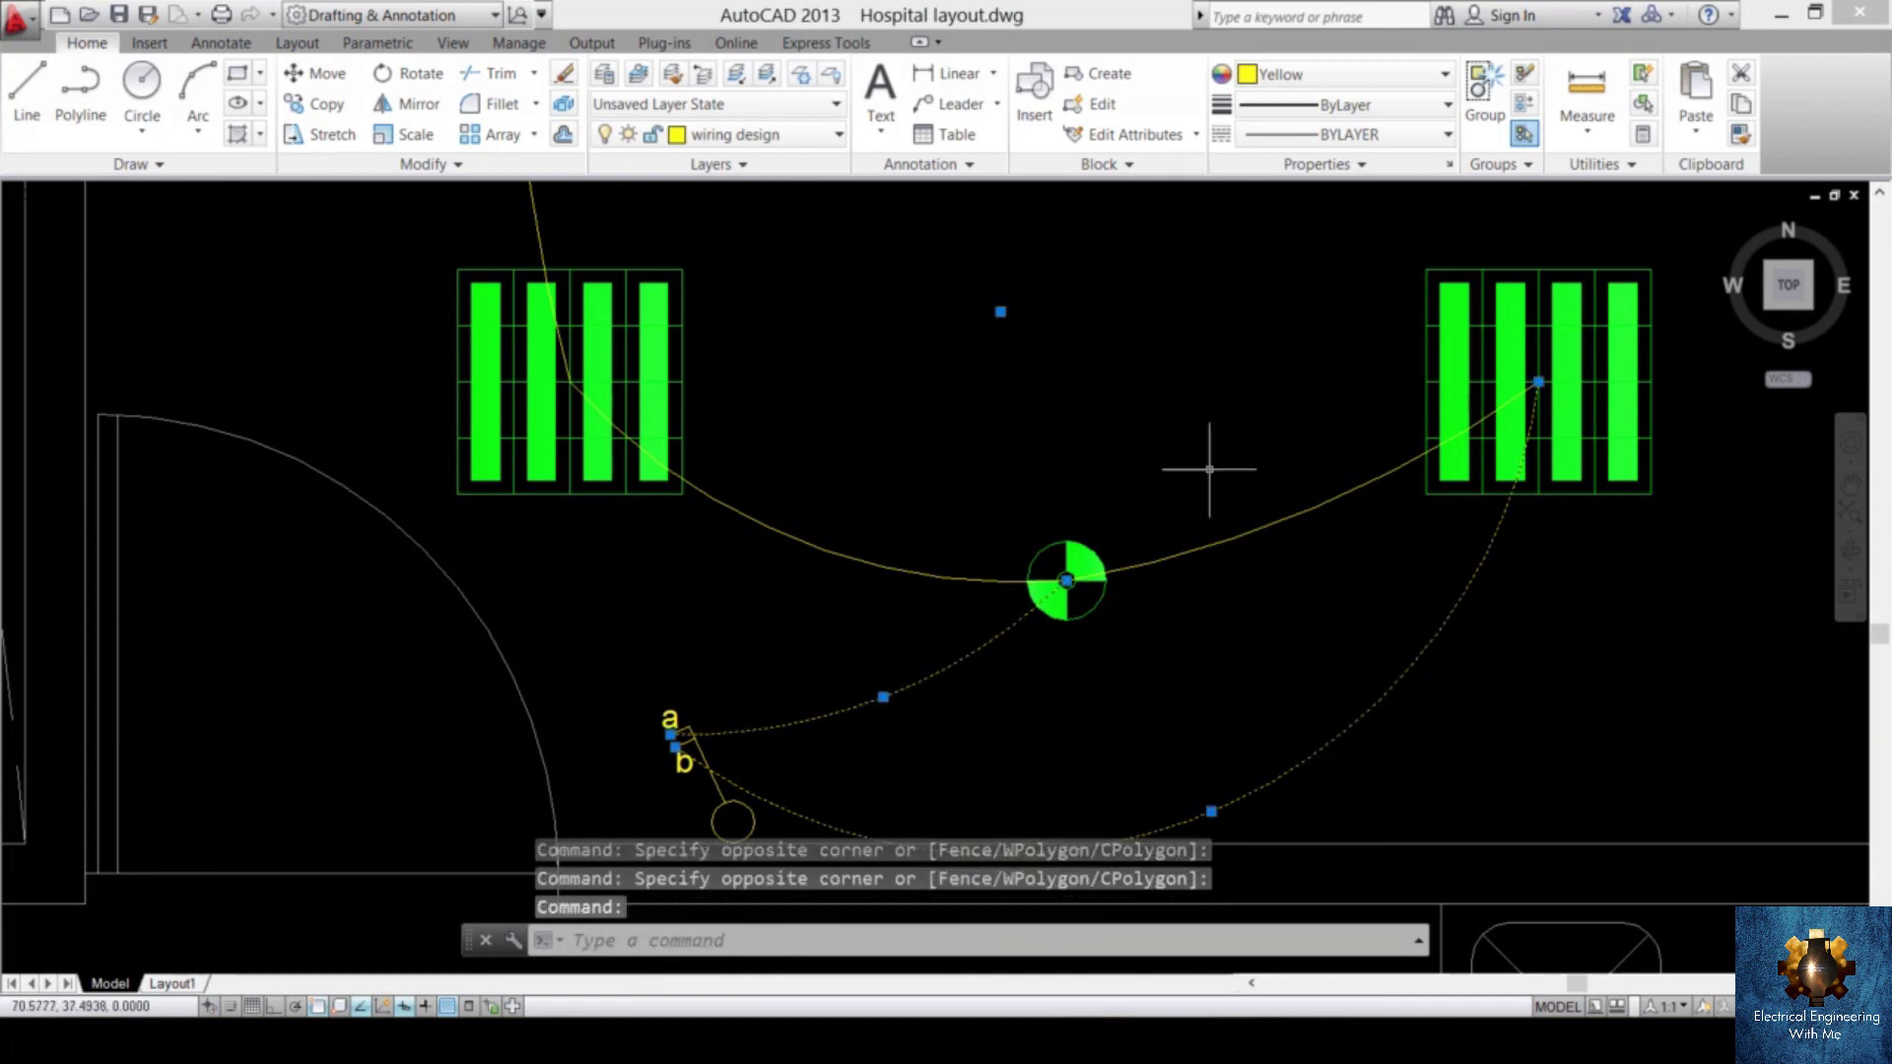
click(1385, 135)
click(1356, 138)
click(1355, 138)
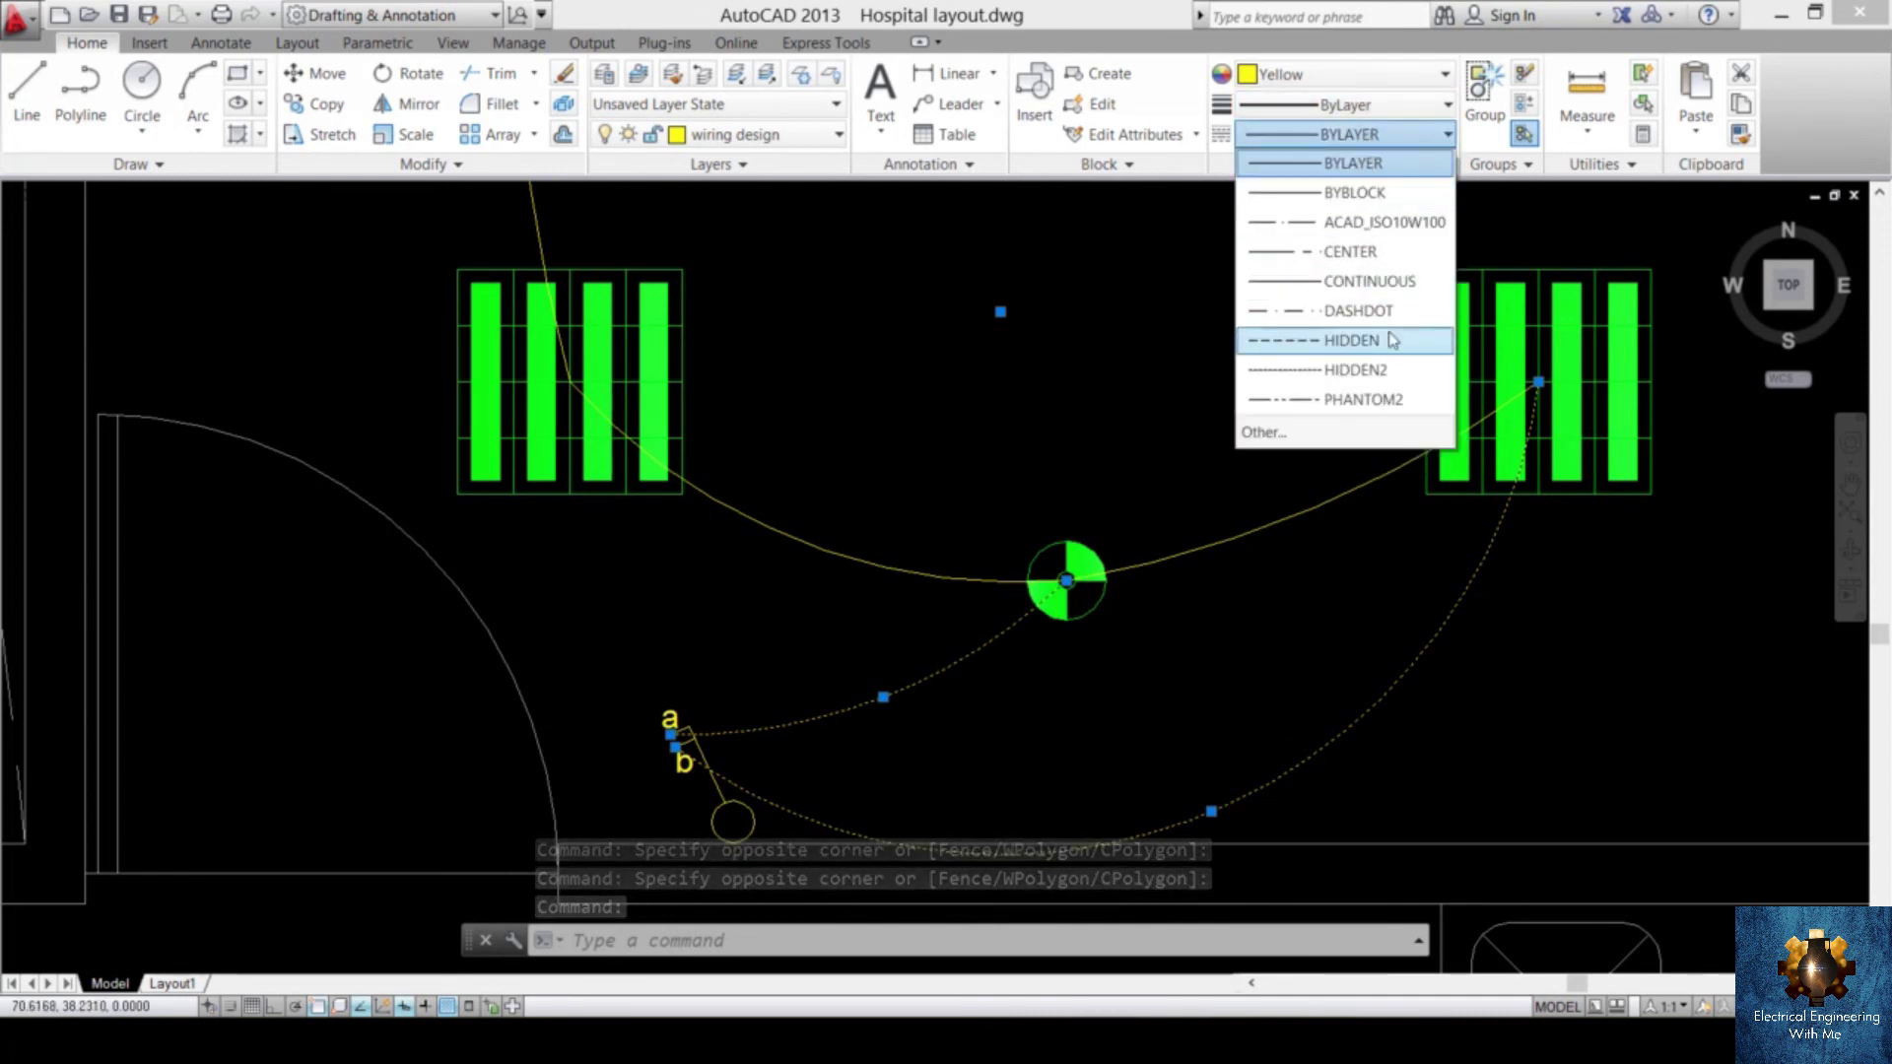
click(1381, 342)
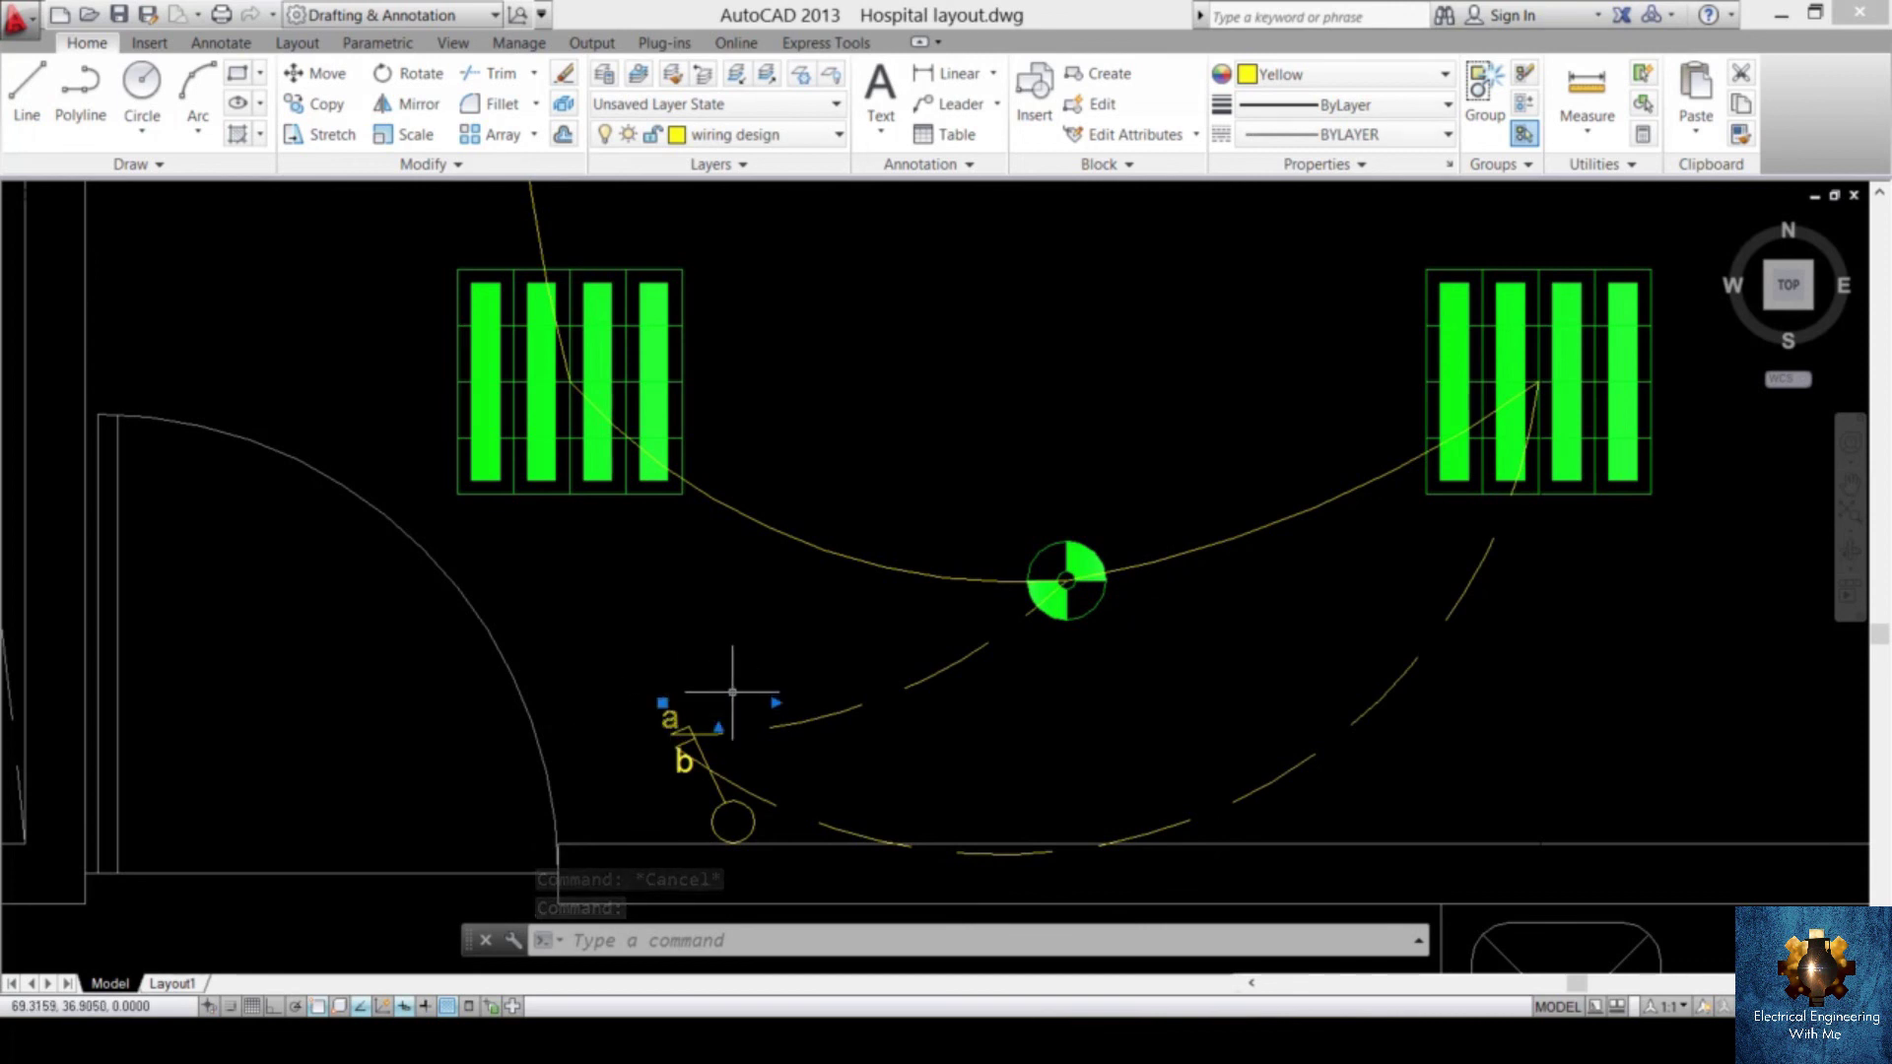
- Copy the switch's "a" label to just above the lower and upper round lights of the S1-SM/LDP loop
text(co)
key(Return)
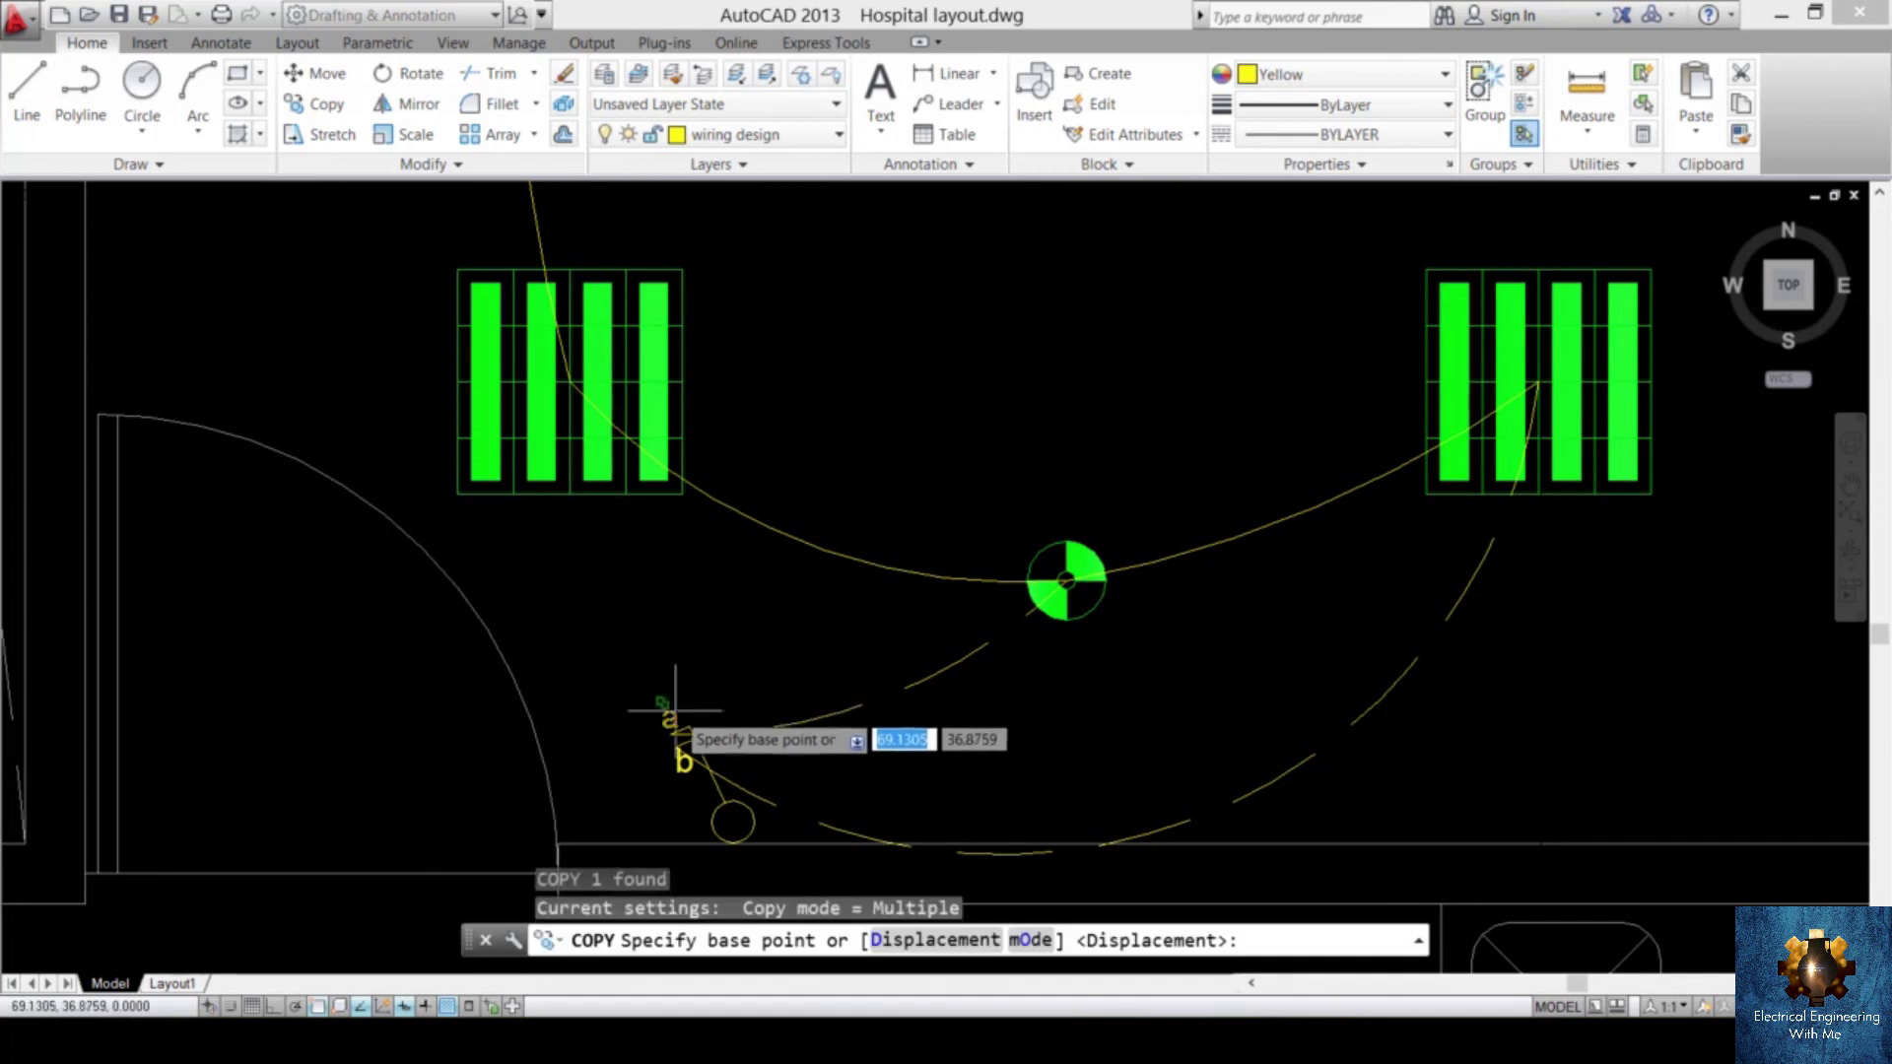
click(669, 721)
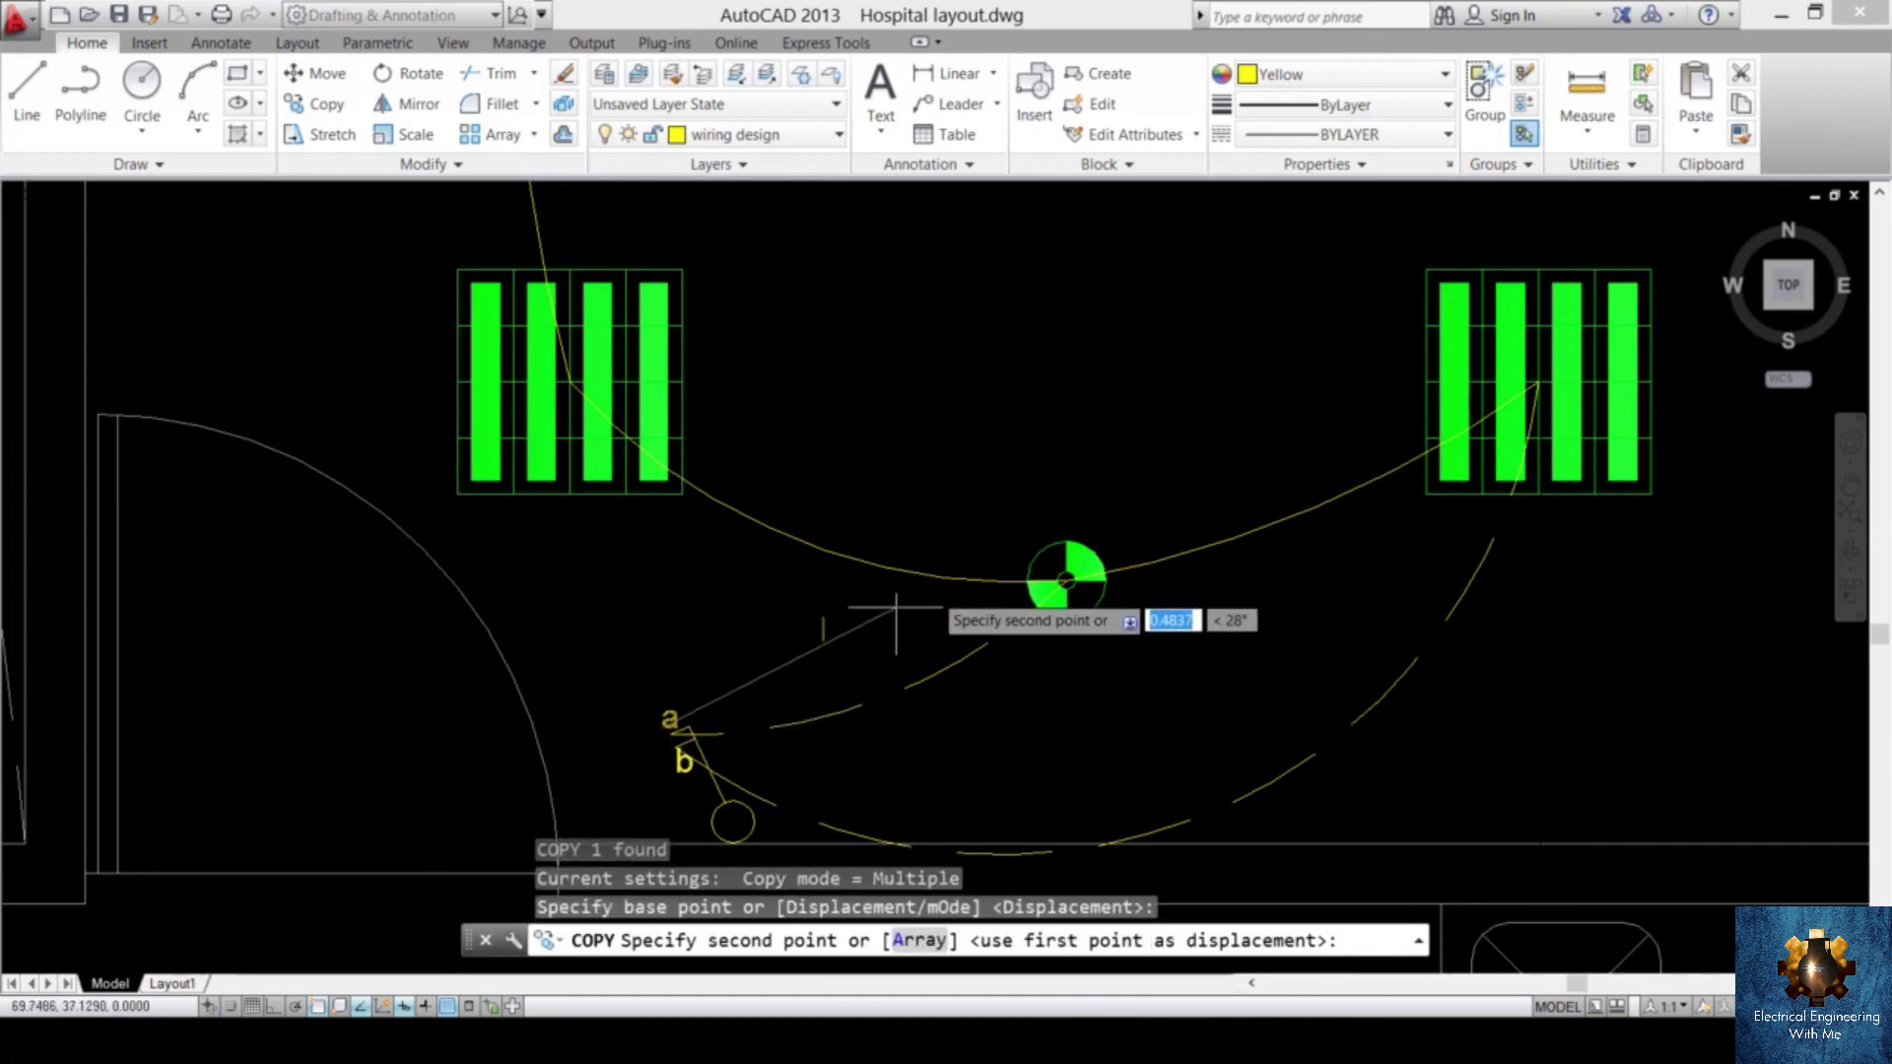
click(1063, 538)
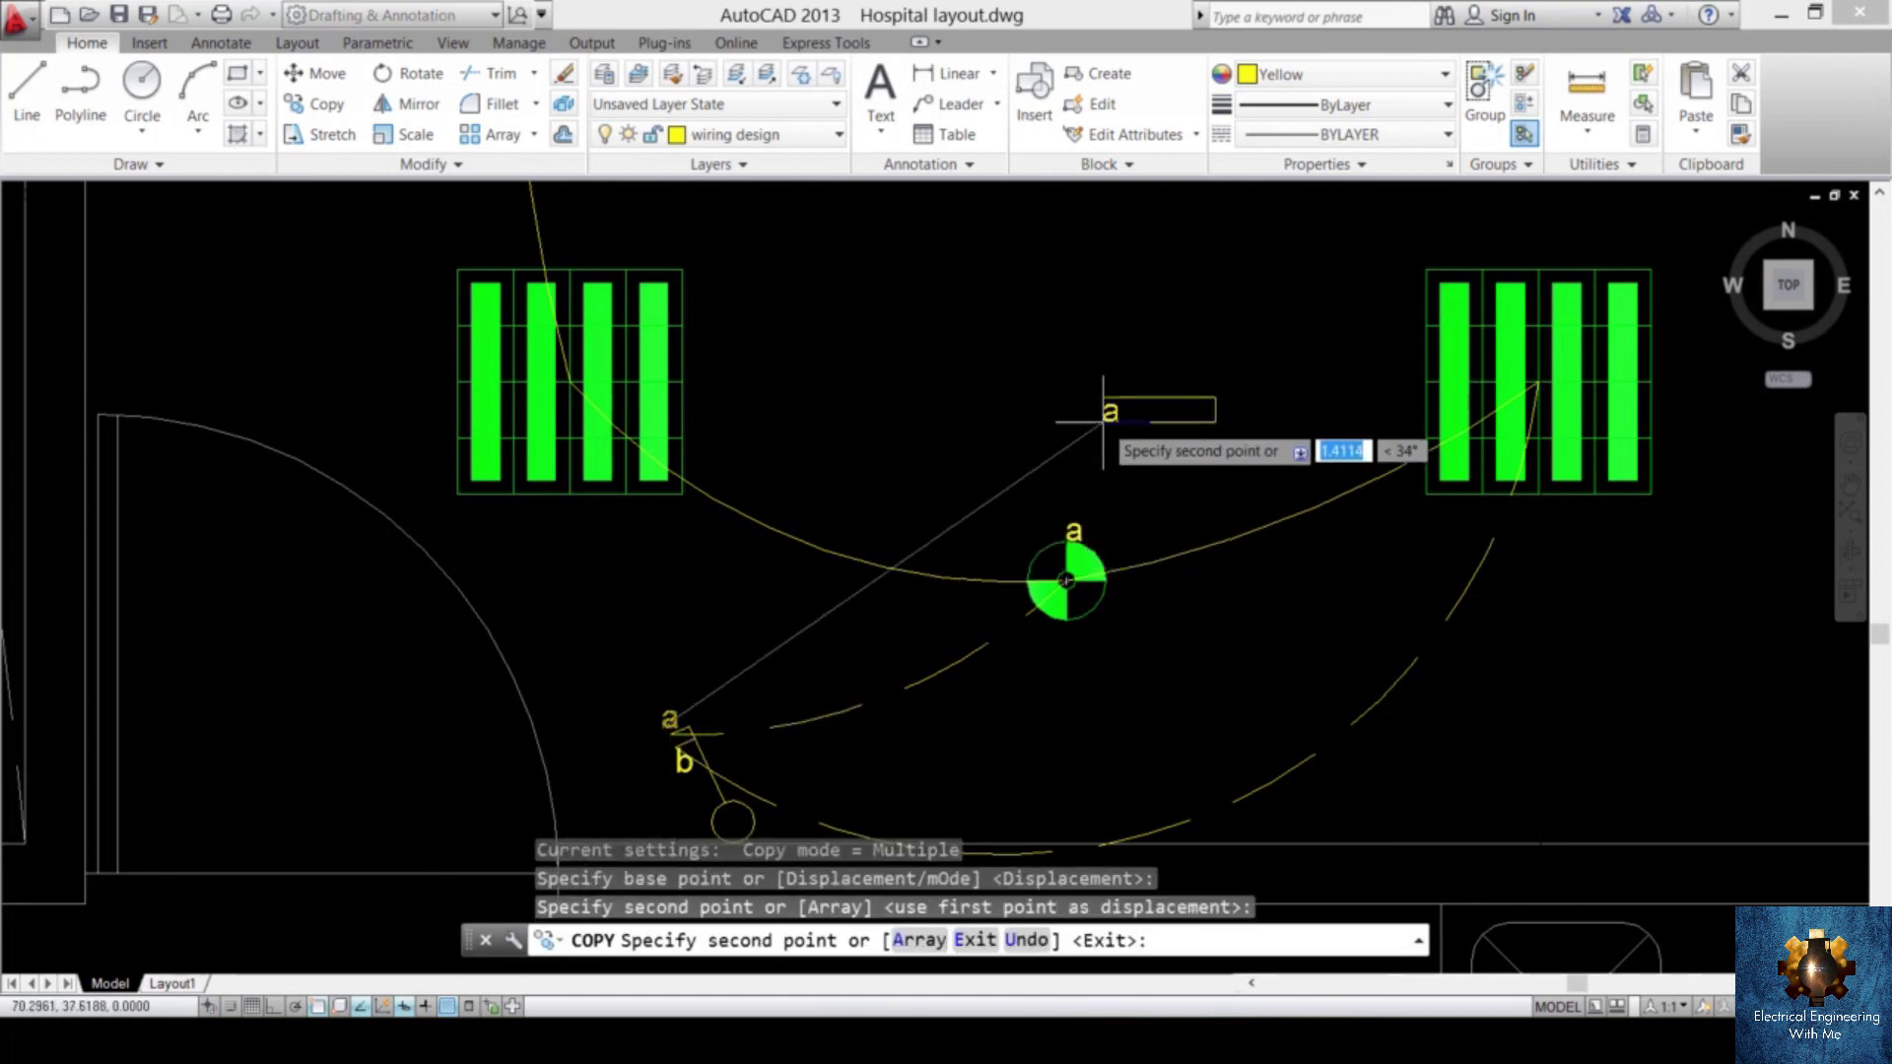
scroll(1084, 419, down, 5)
scroll(1064, 281, up, 1)
middle_drag(1065, 281, 1035, 634)
scroll(969, 638, up, 5)
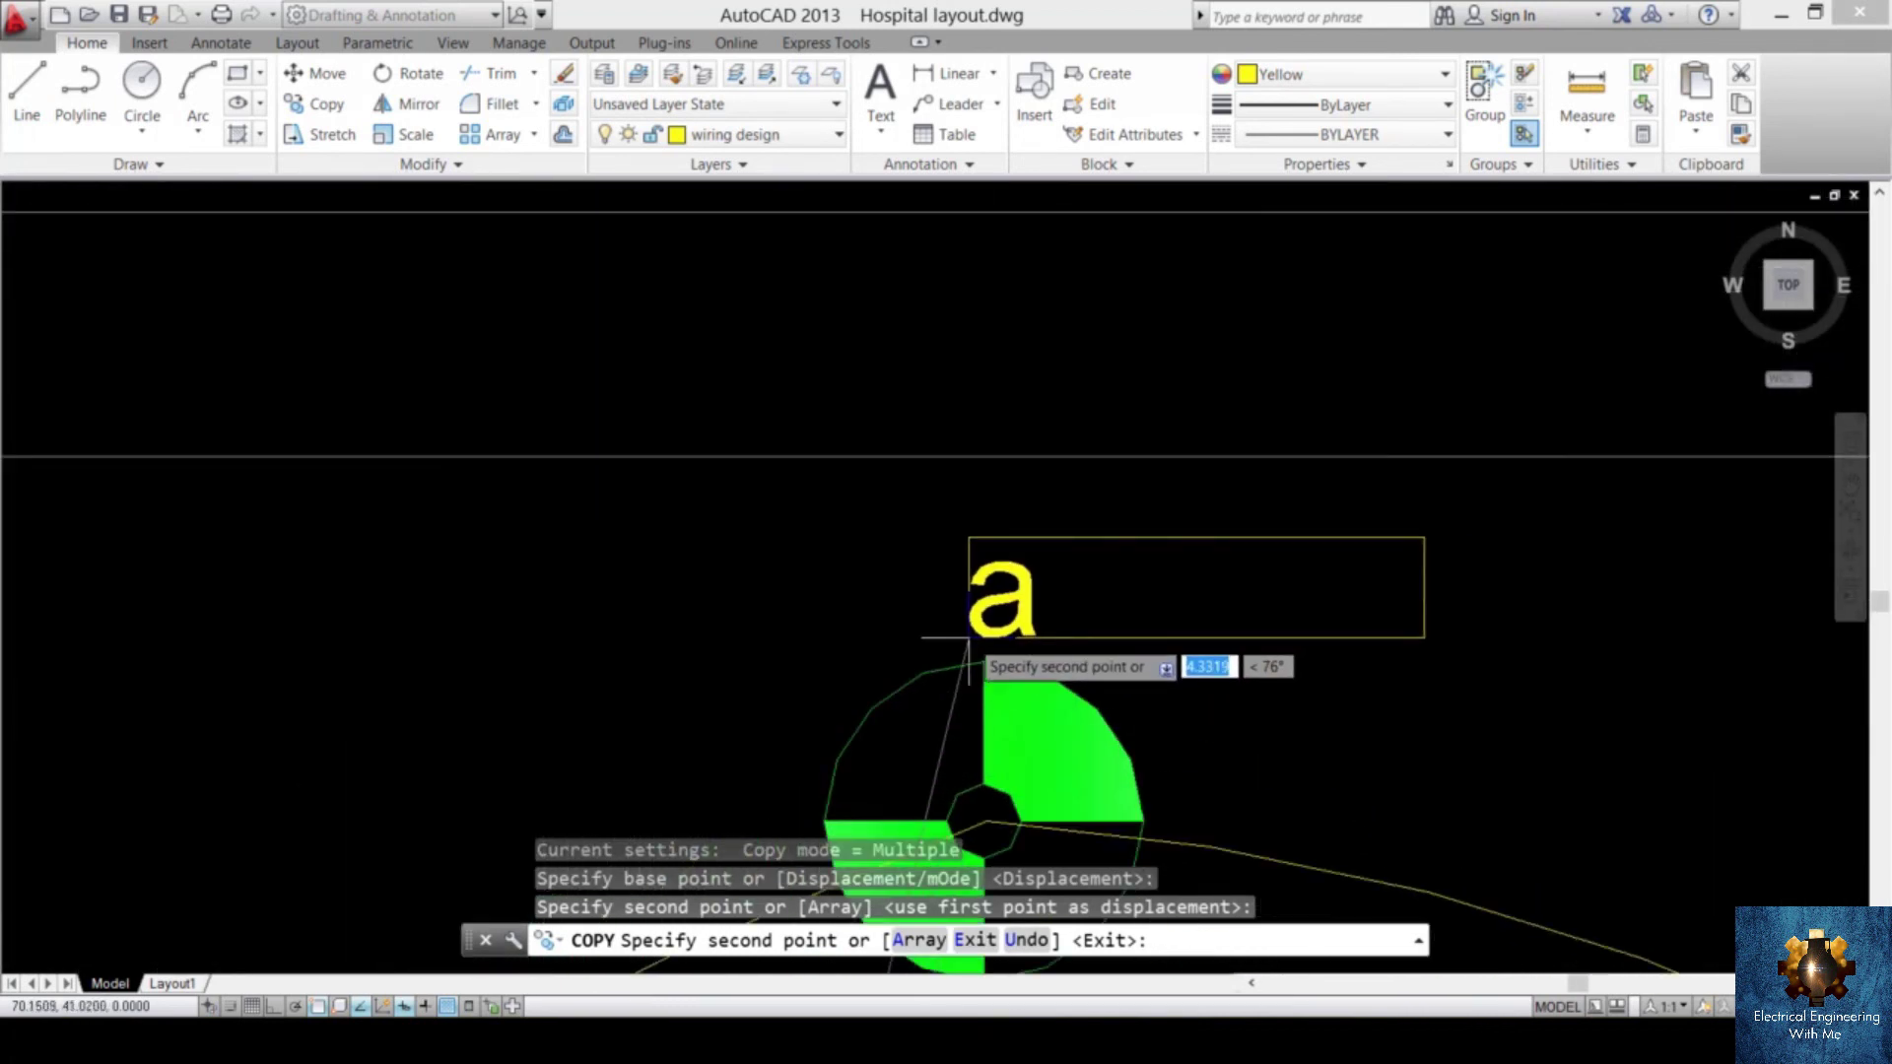
click(969, 638)
scroll(985, 641, down, 5)
middle_drag(996, 651, 996, 375)
key(Escape)
- Copy the switch's "b" label to just above each of the two lower square lights in the S1-SM/LDP room
scroll(946, 414, up, 3)
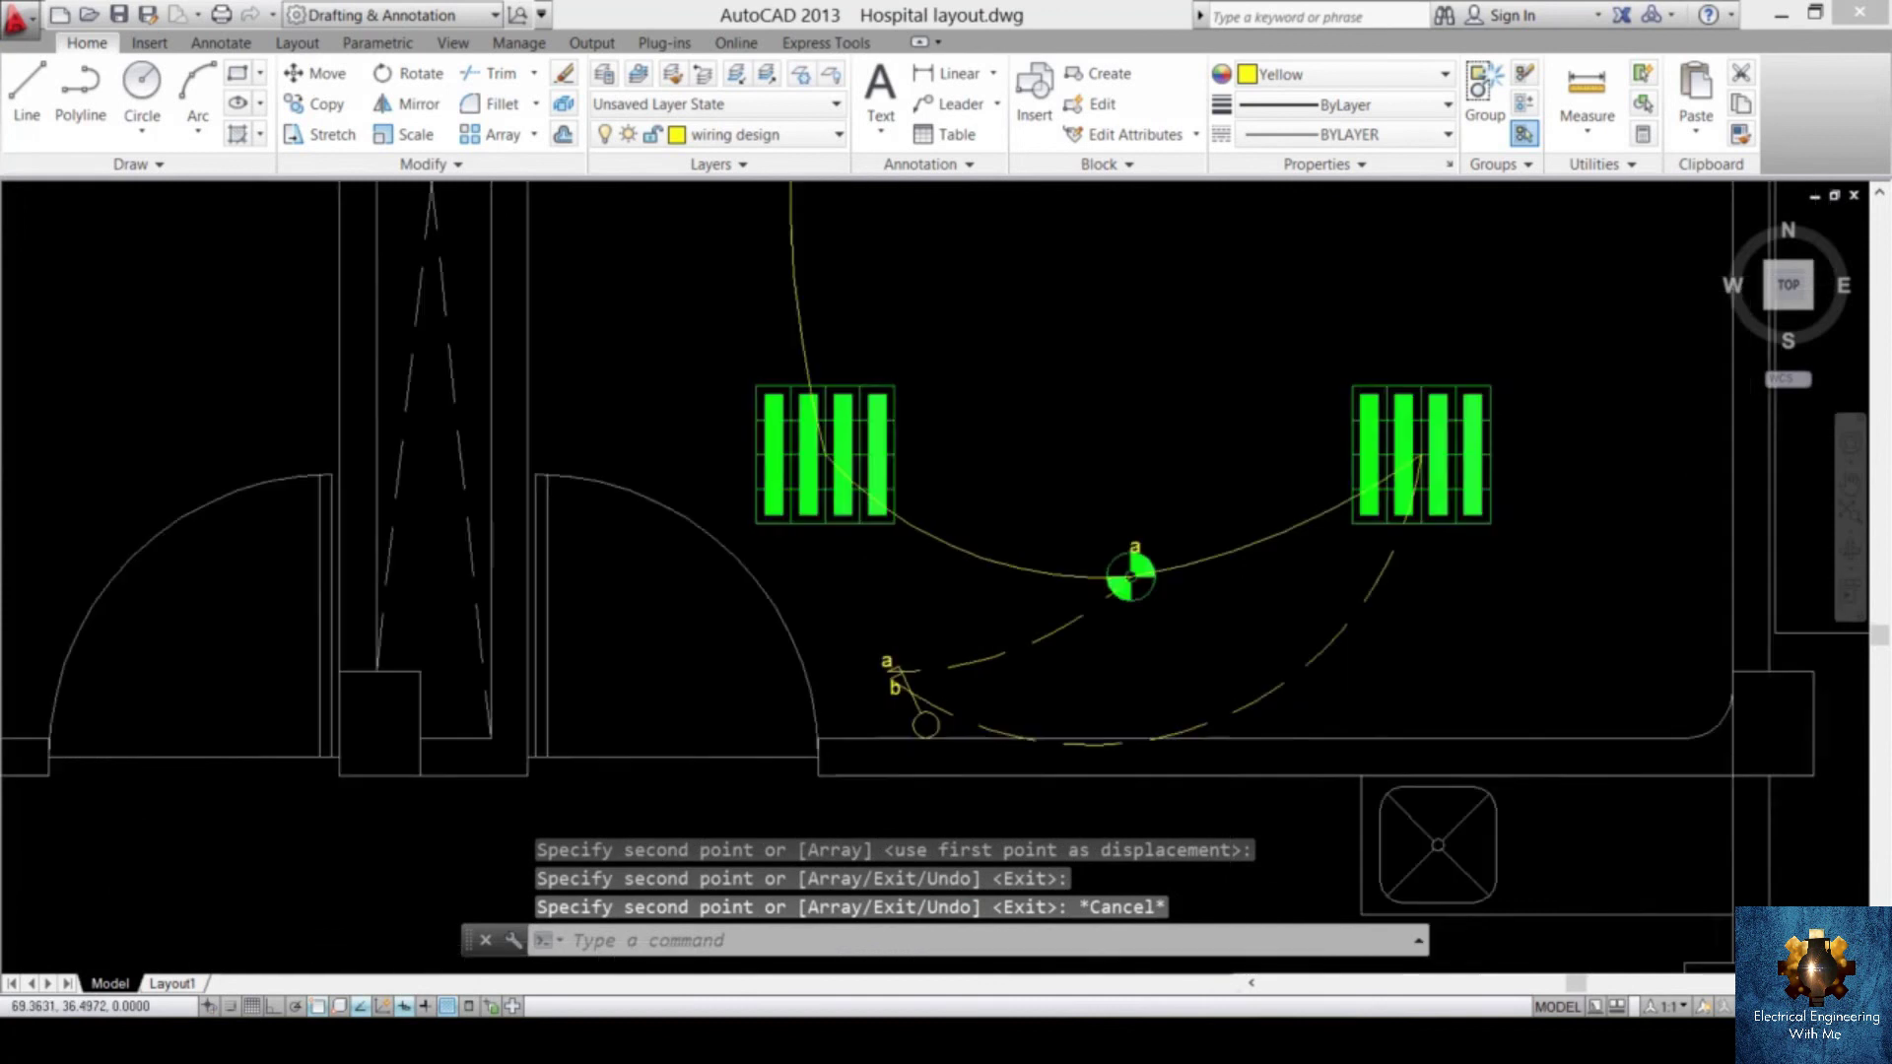
scroll(892, 678, up, 6)
text(co)
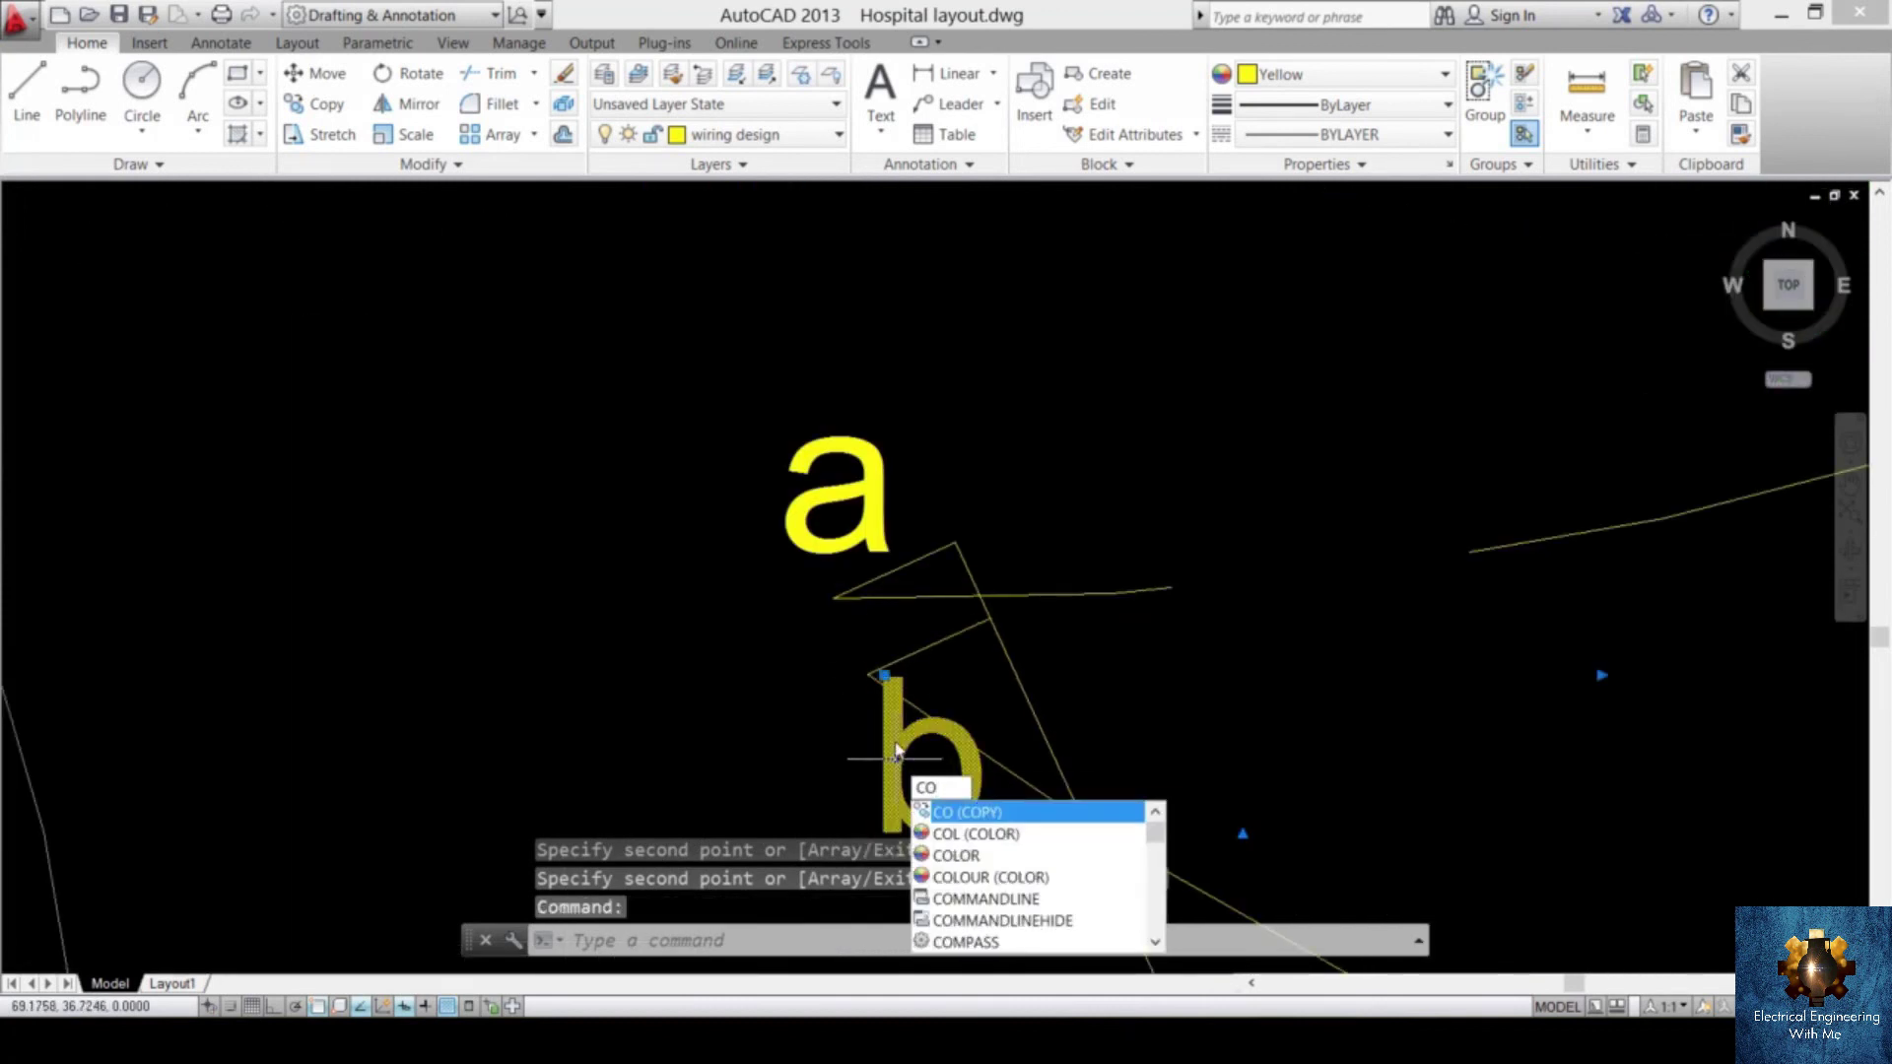
key(Return)
click(895, 754)
scroll(929, 412, down, 3)
scroll(1001, 643, up, 8)
click(949, 433)
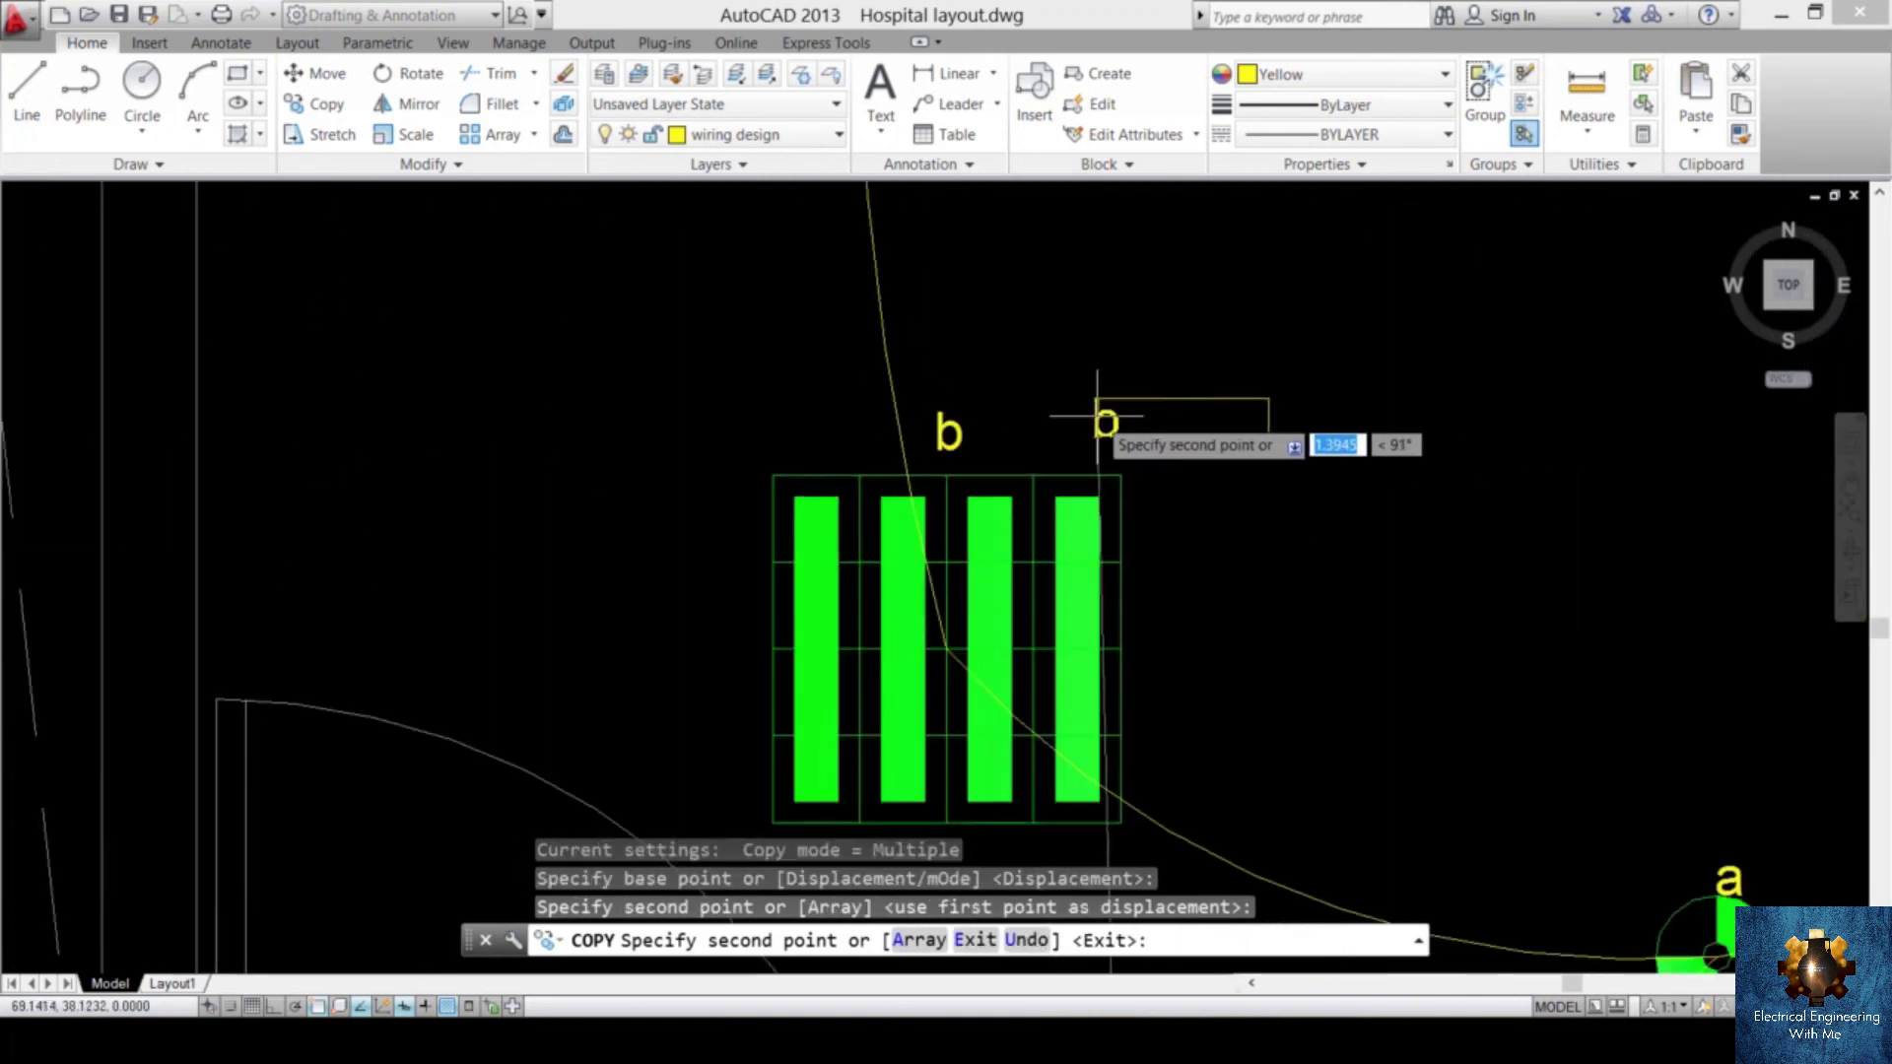
scroll(1099, 434, down, 3)
scroll(1119, 486, up, 4)
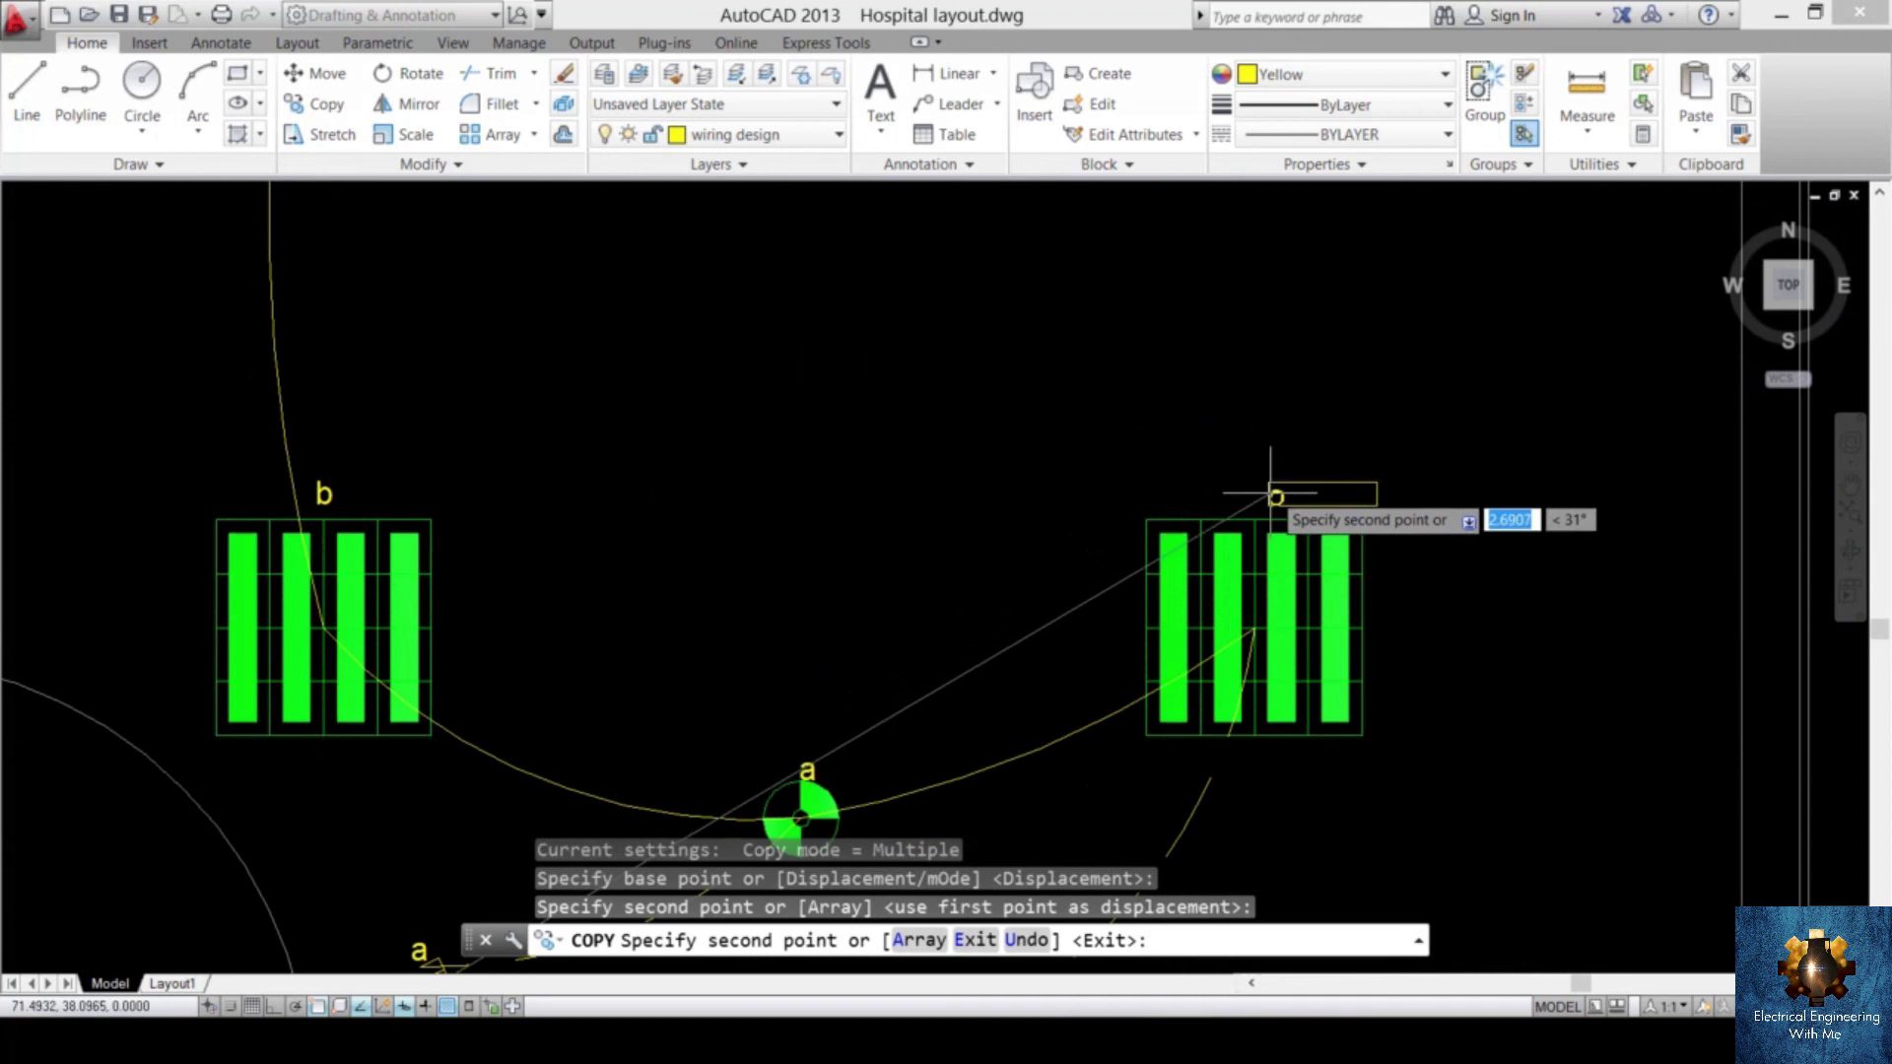
click(1265, 483)
- Place further copies of the "b" label just above the two upper square lights, finishing the copy
scroll(1173, 458, down, 5)
scroll(1173, 459, up, 5)
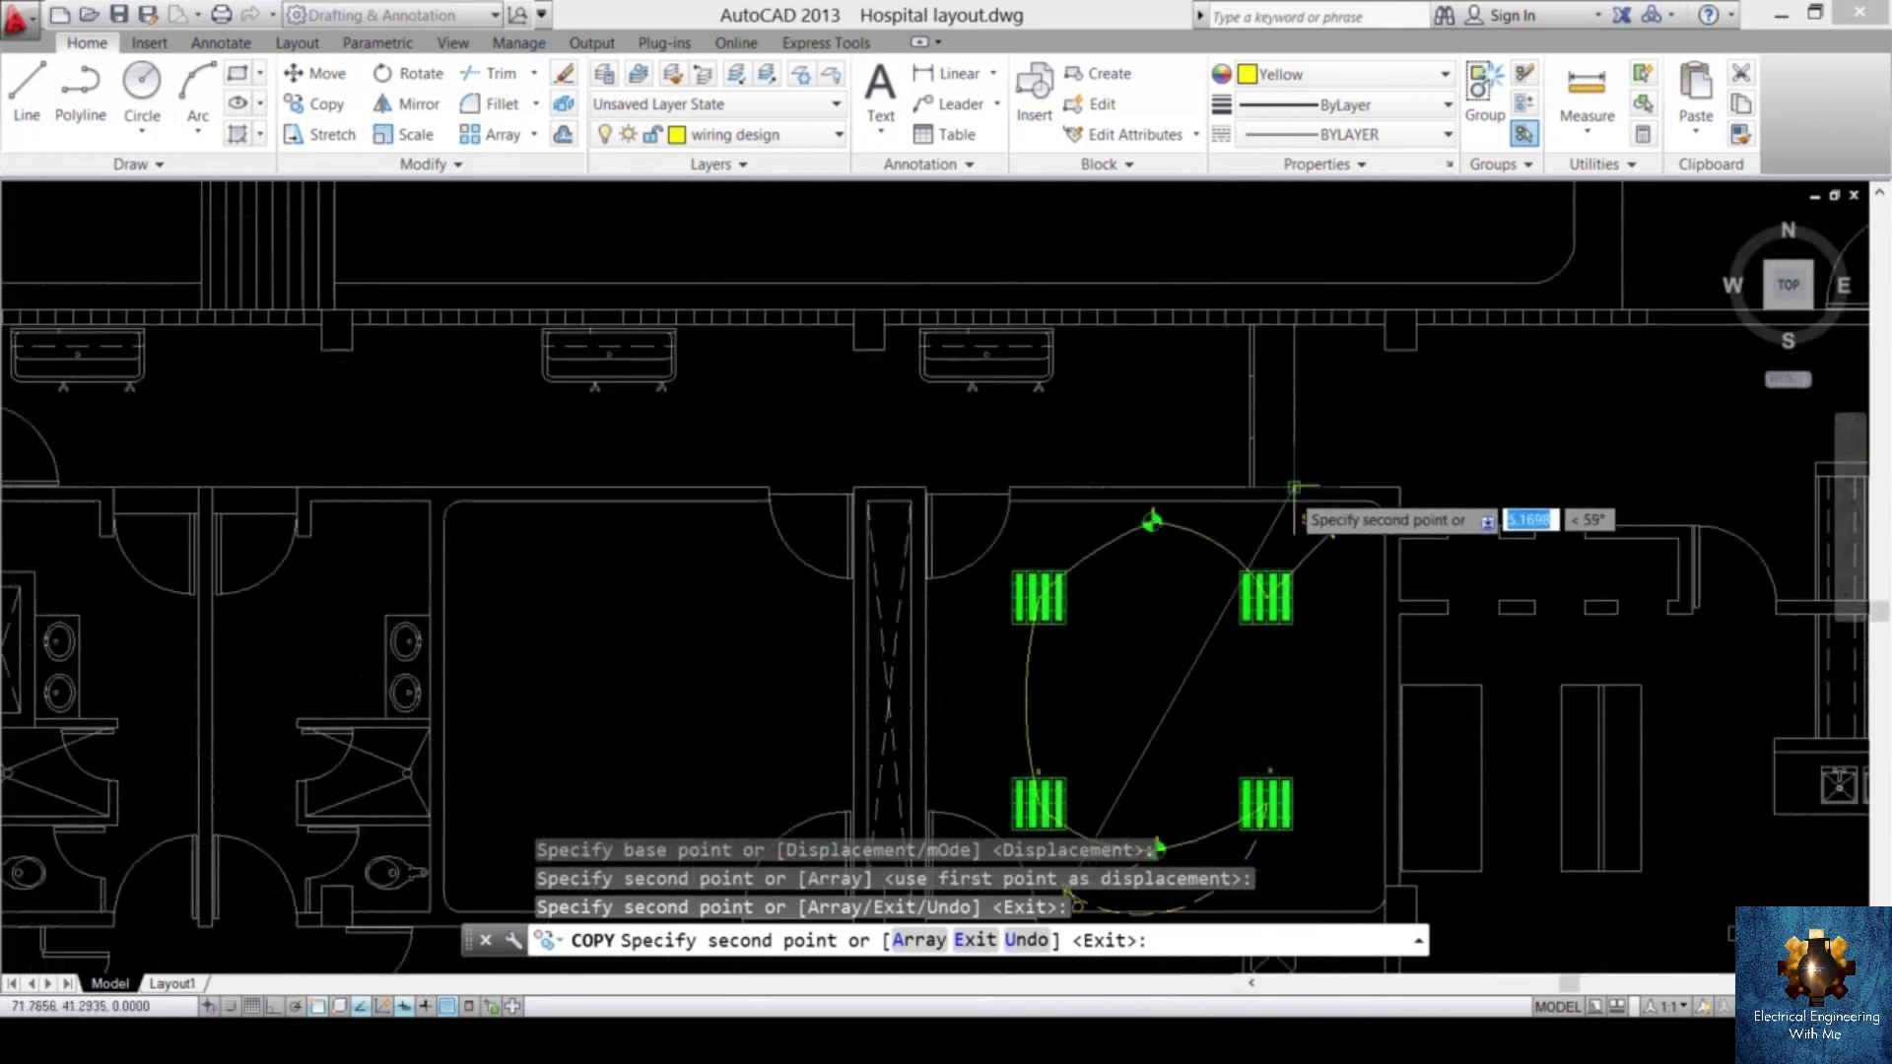
click(1326, 496)
scroll(1281, 552, down, 5)
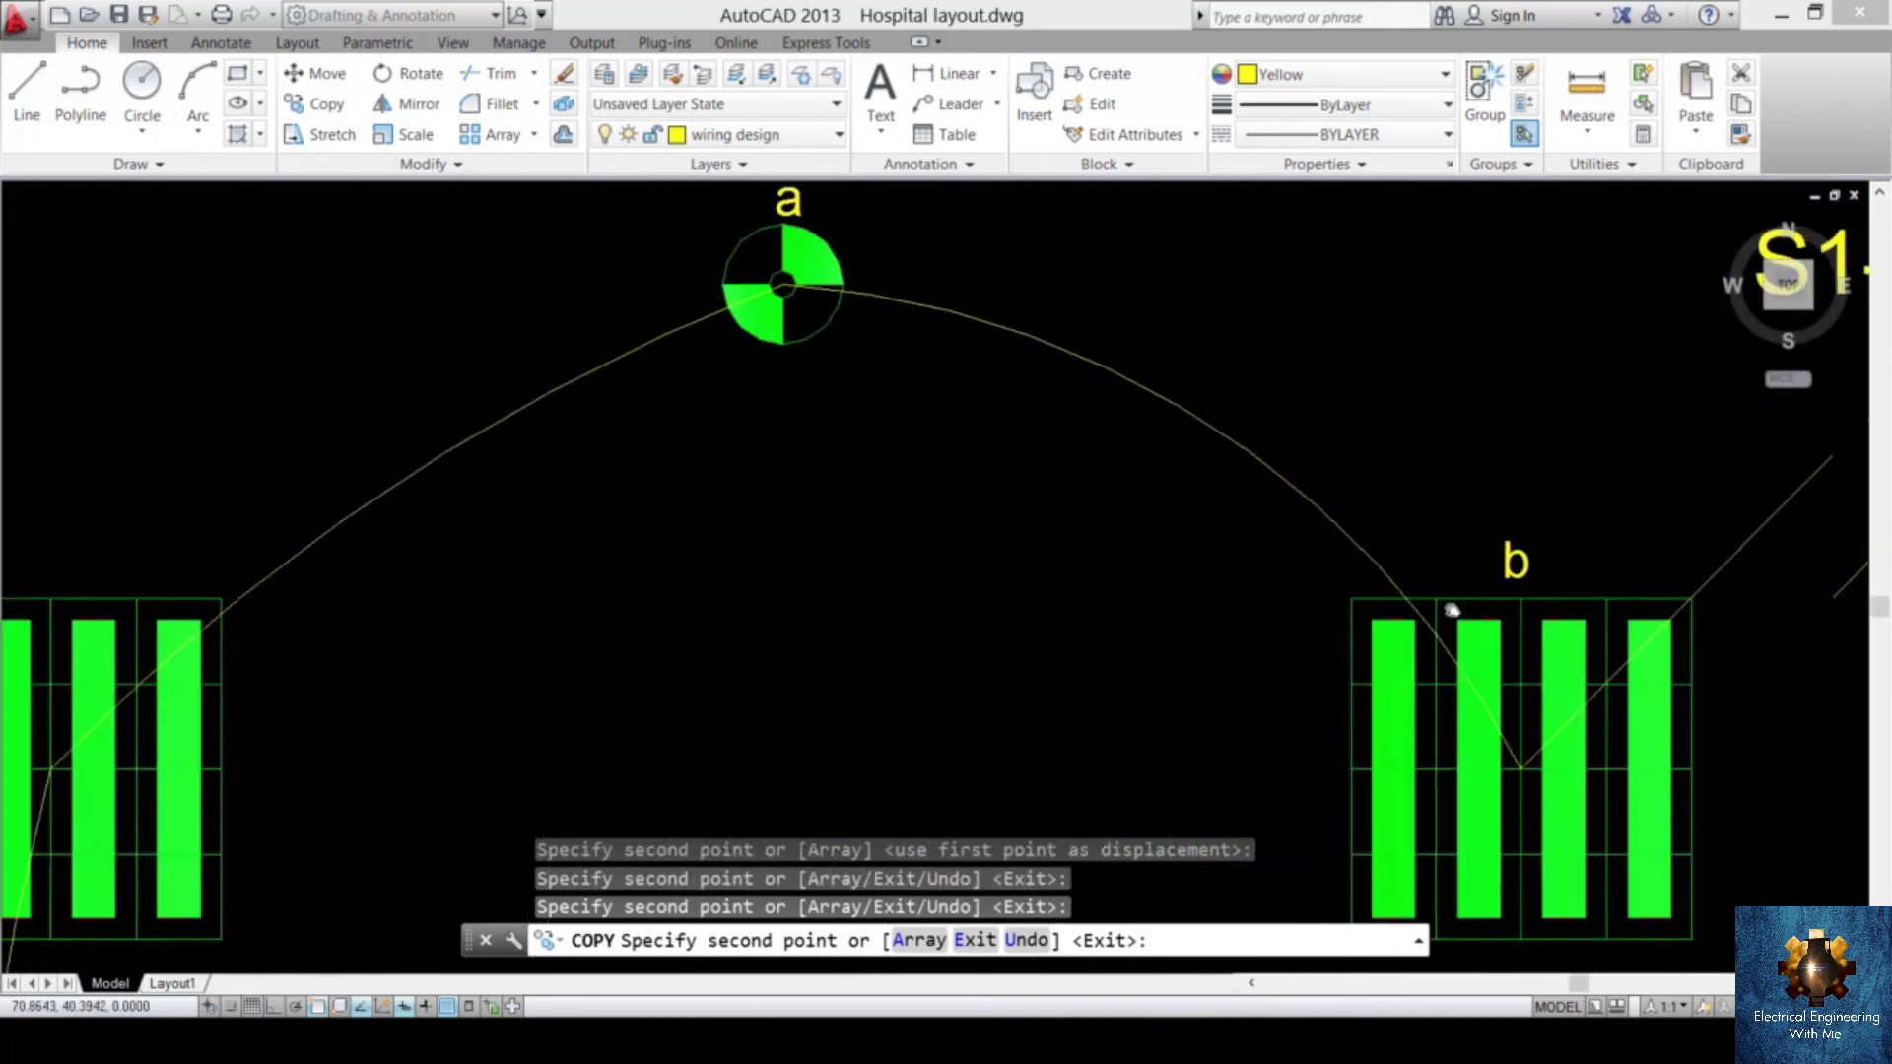
scroll(513, 592, up, 4)
click(296, 583)
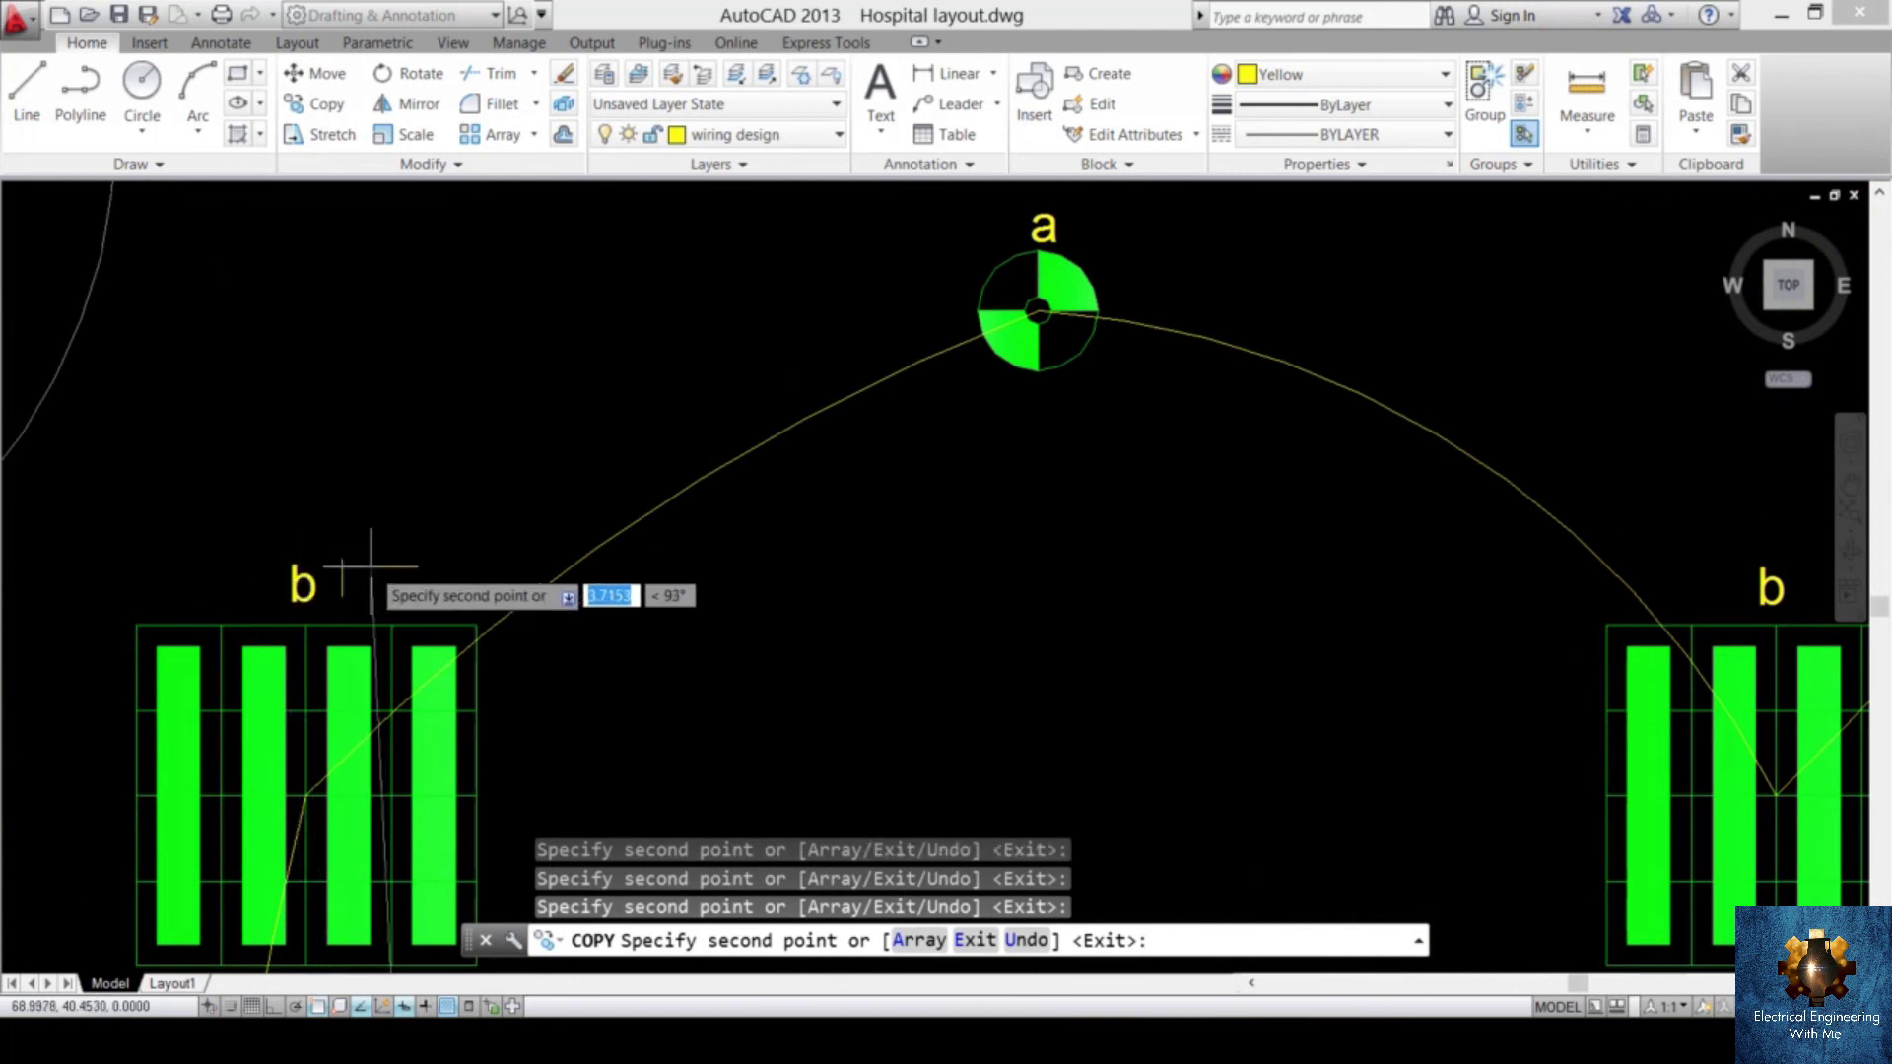
scroll(633, 579, down, 5)
key(Escape)
- Examine the S1-SM/LDP room's switch ticks, dashed arcs and the a/b labels on its round and square lights
scroll(887, 710, up, 5)
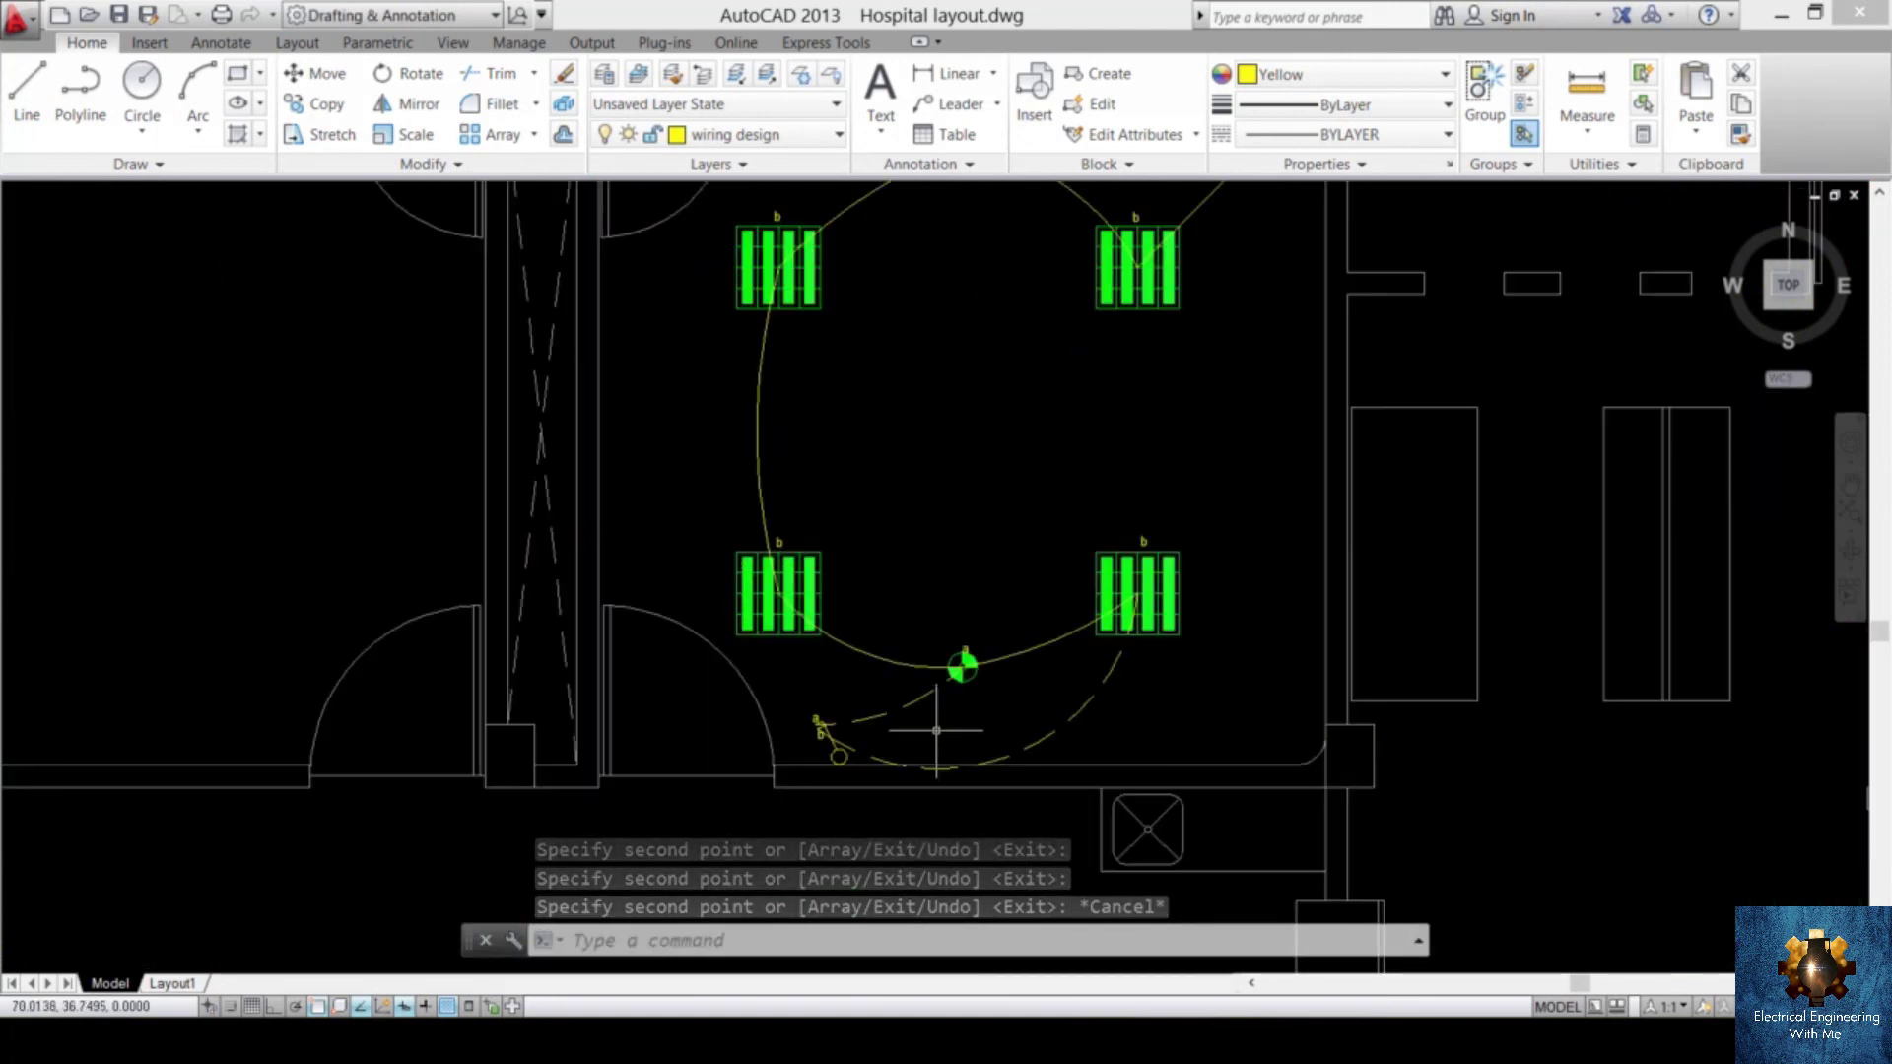
scroll(937, 730, up, 6)
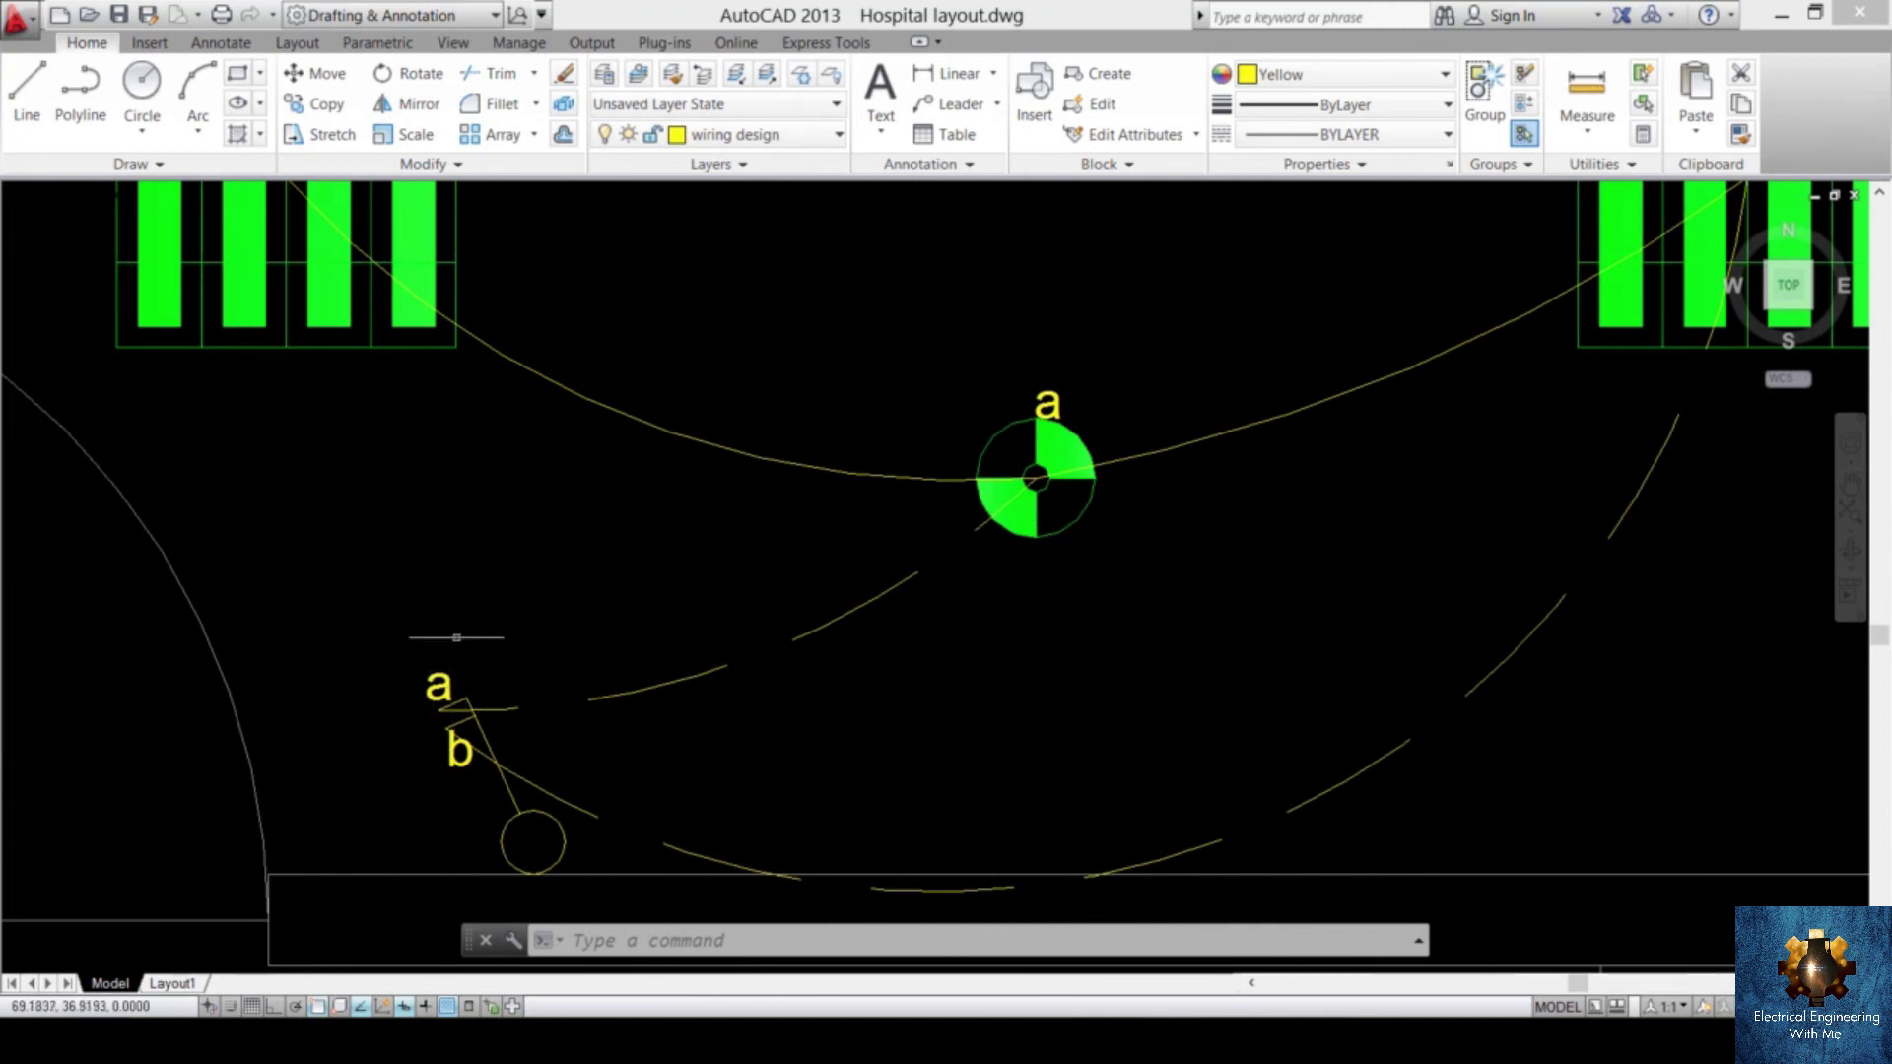
scroll(456, 637, down, 4)
middle_drag(676, 562, 815, 857)
scroll(1056, 760, up, 5)
scroll(1055, 760, down, 5)
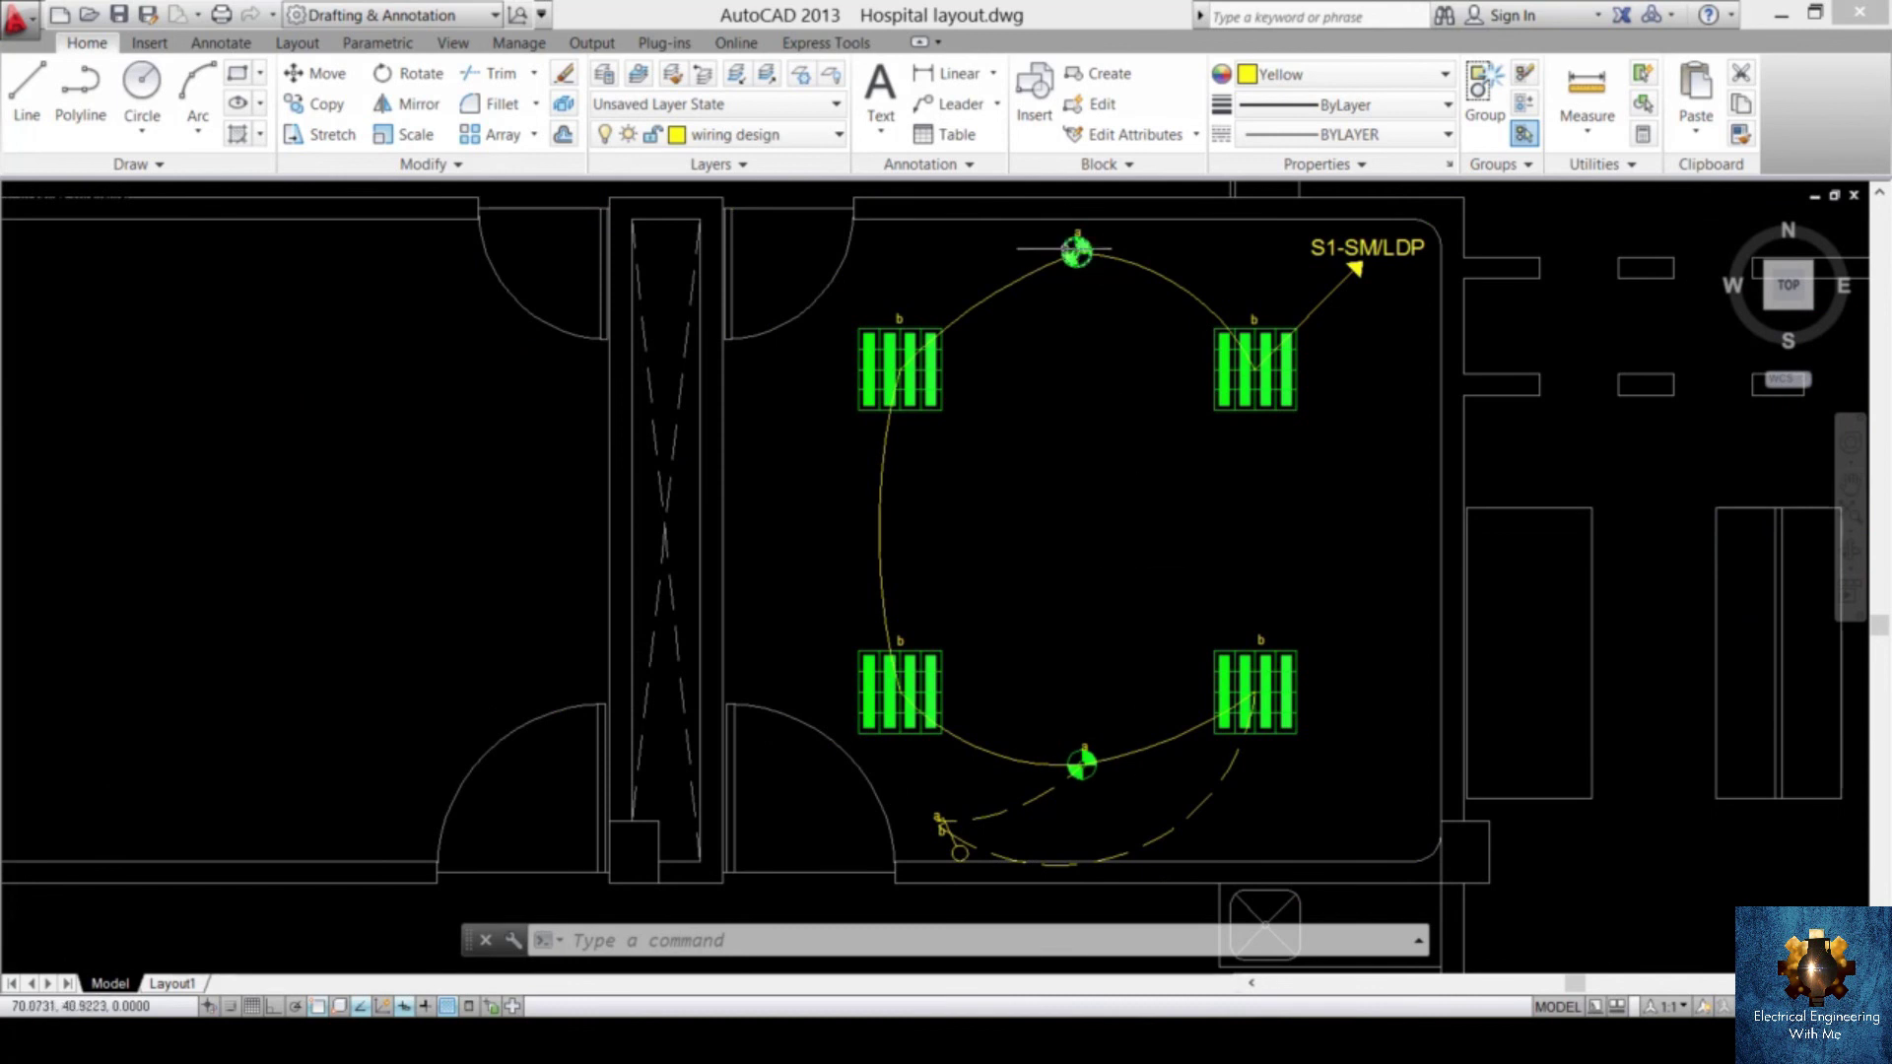
scroll(971, 837, up, 4)
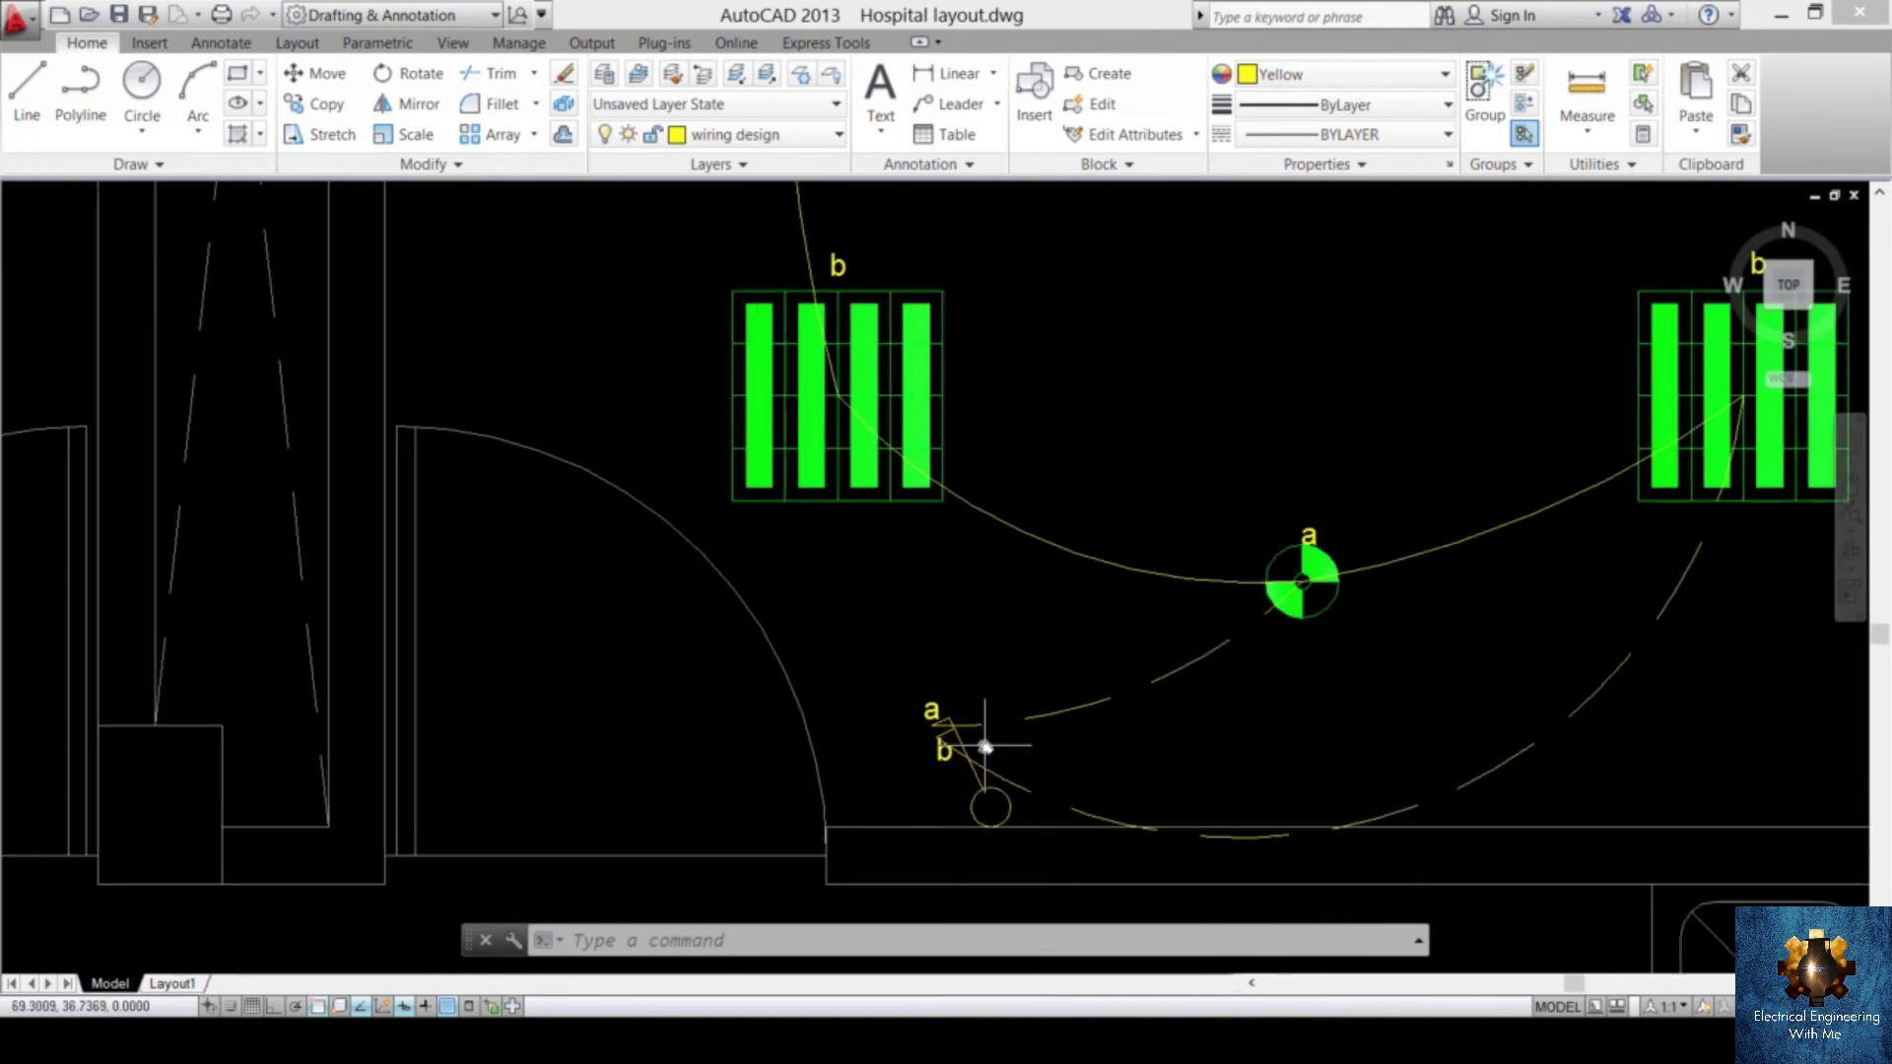
scroll(985, 746, up, 5)
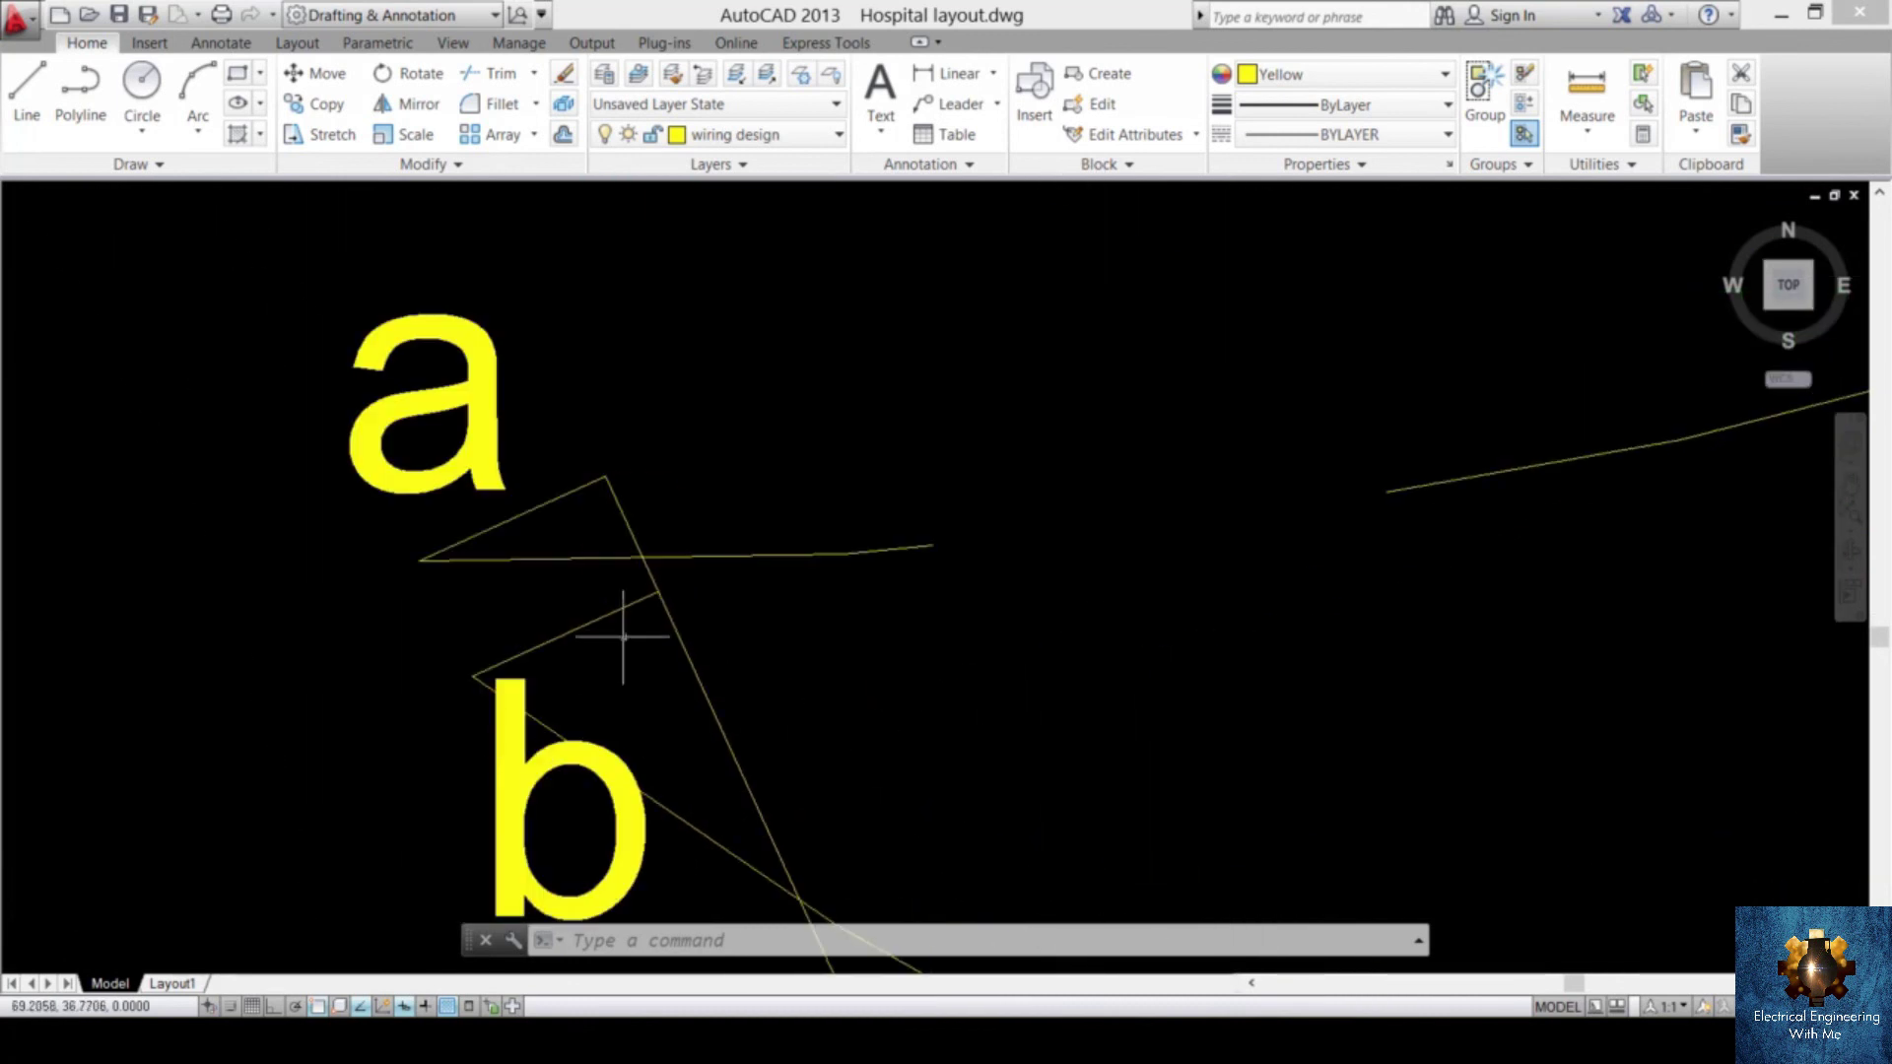
scroll(865, 591, down, 6)
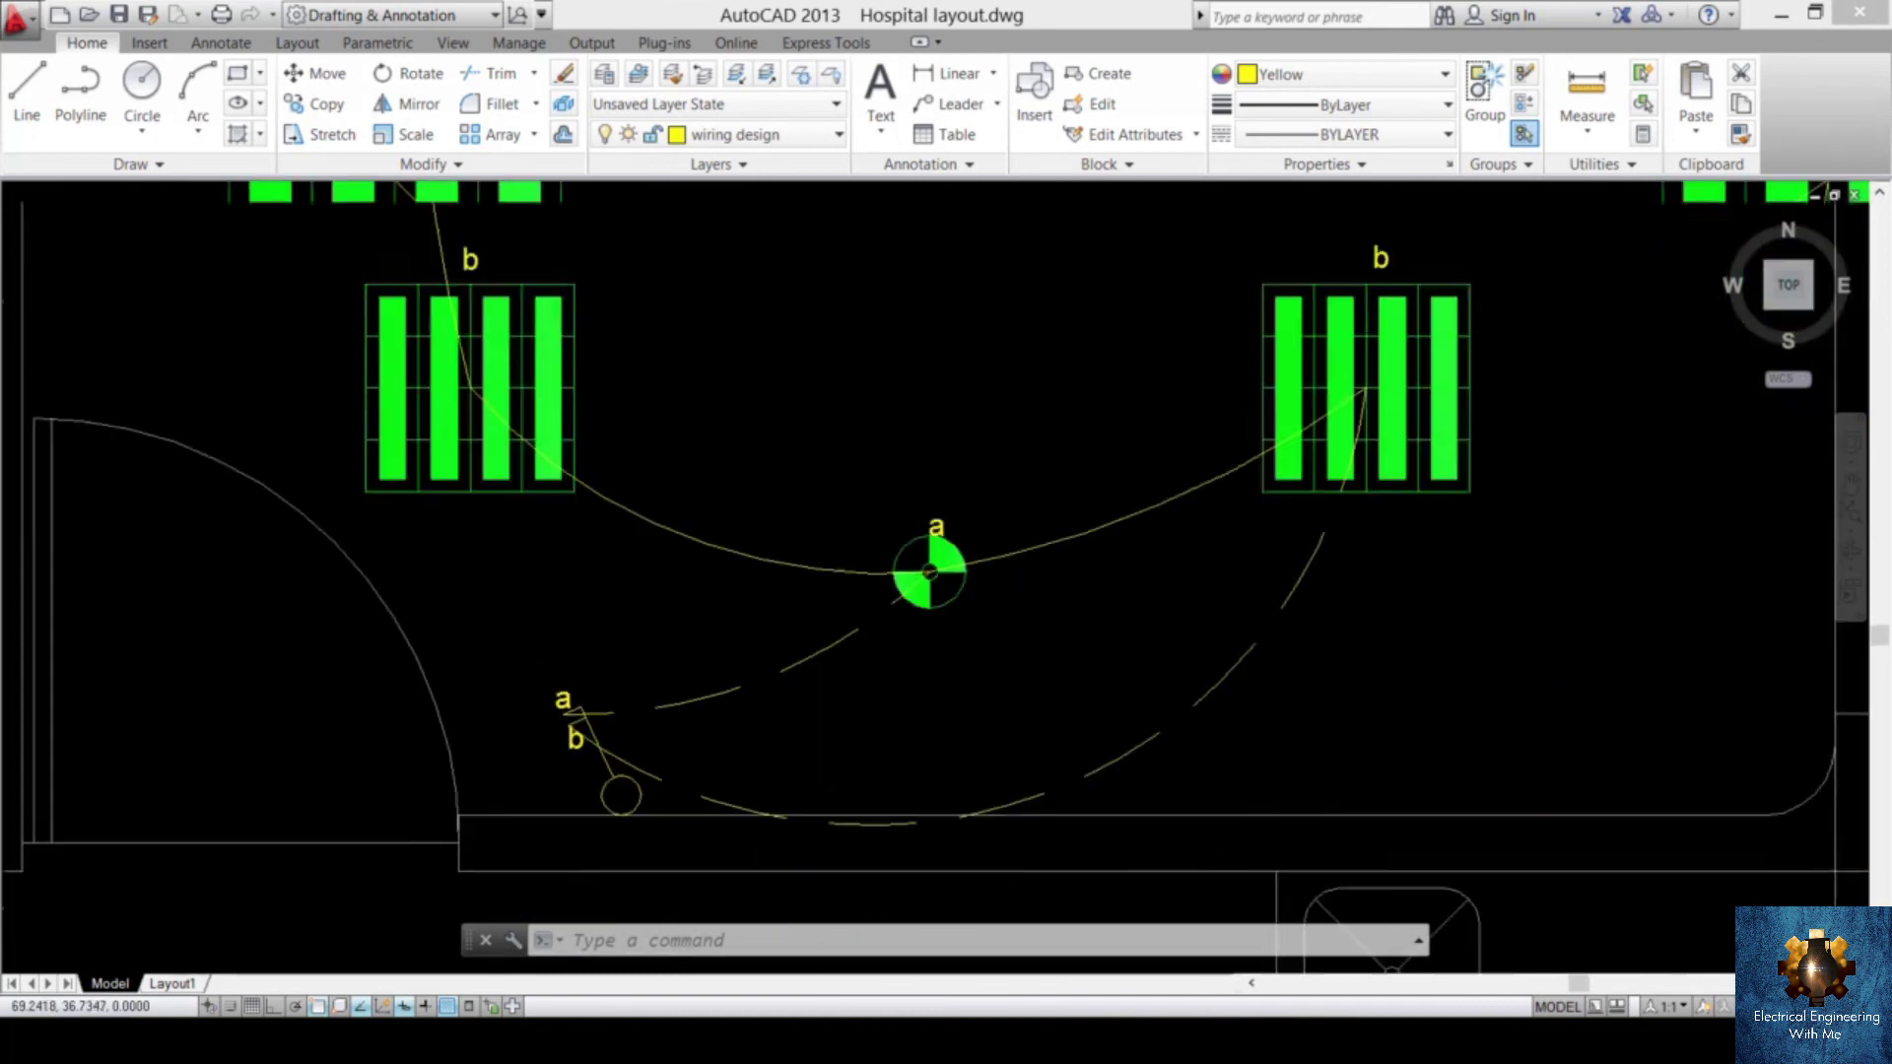
middle_drag(866, 592, 1048, 824)
scroll(1224, 696, down, 2)
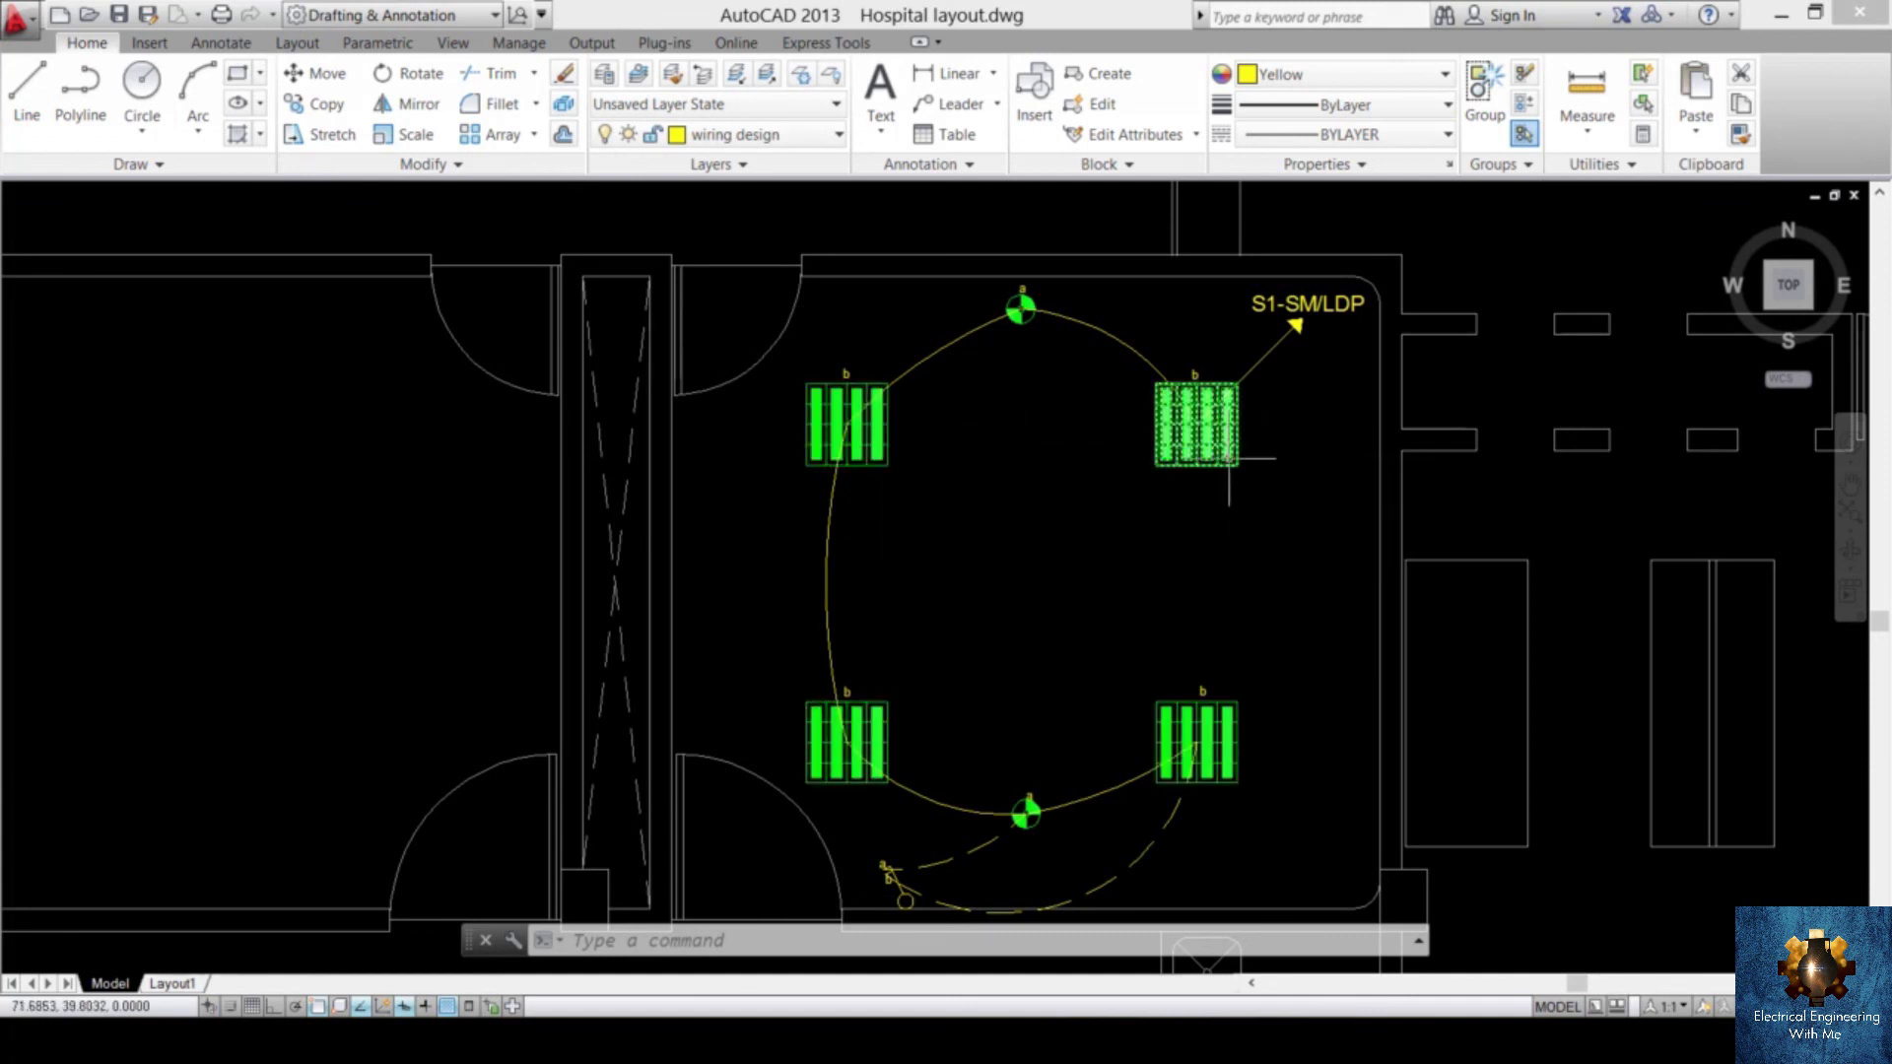
- Inspect the two-way switch symbol beside the floor plan and the long corridor lighting circuit
scroll(1252, 615, down, 5)
middle_drag(1316, 632, 670, 545)
middle_drag(1271, 483, 1208, 759)
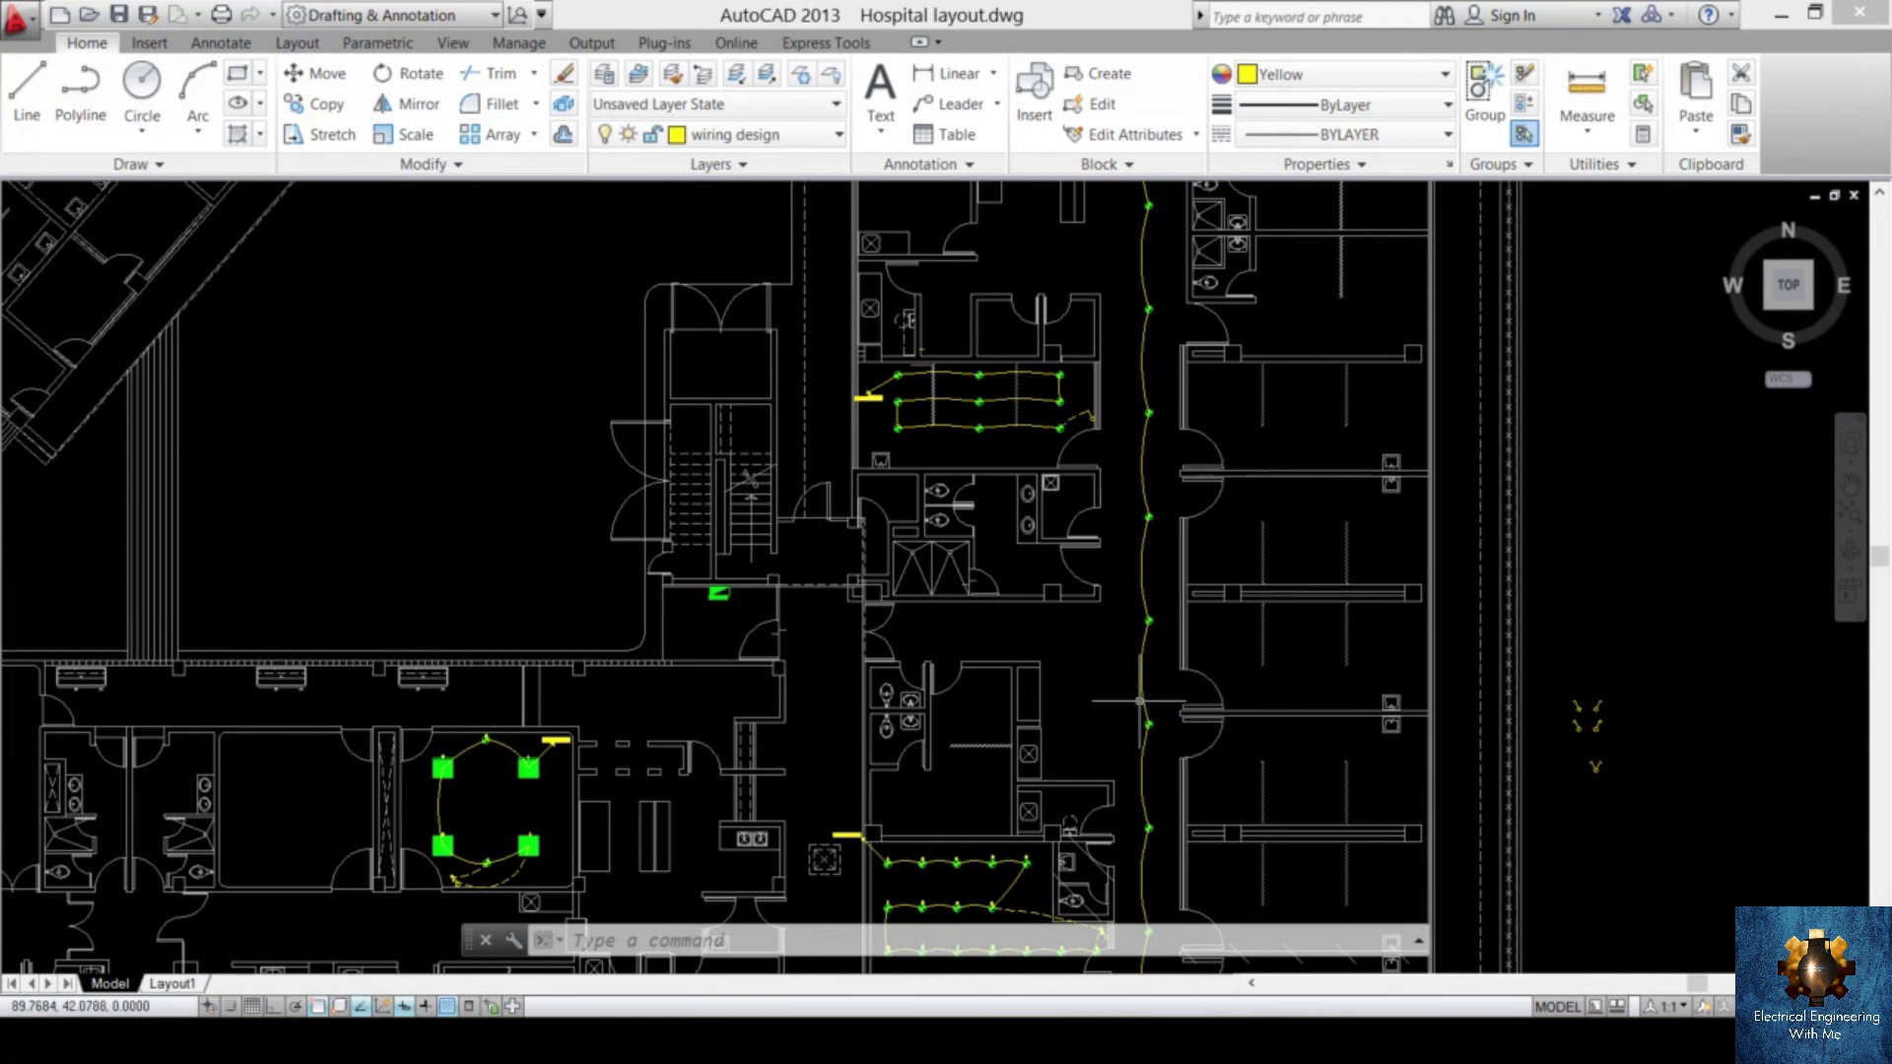
scroll(1643, 800, up, 6)
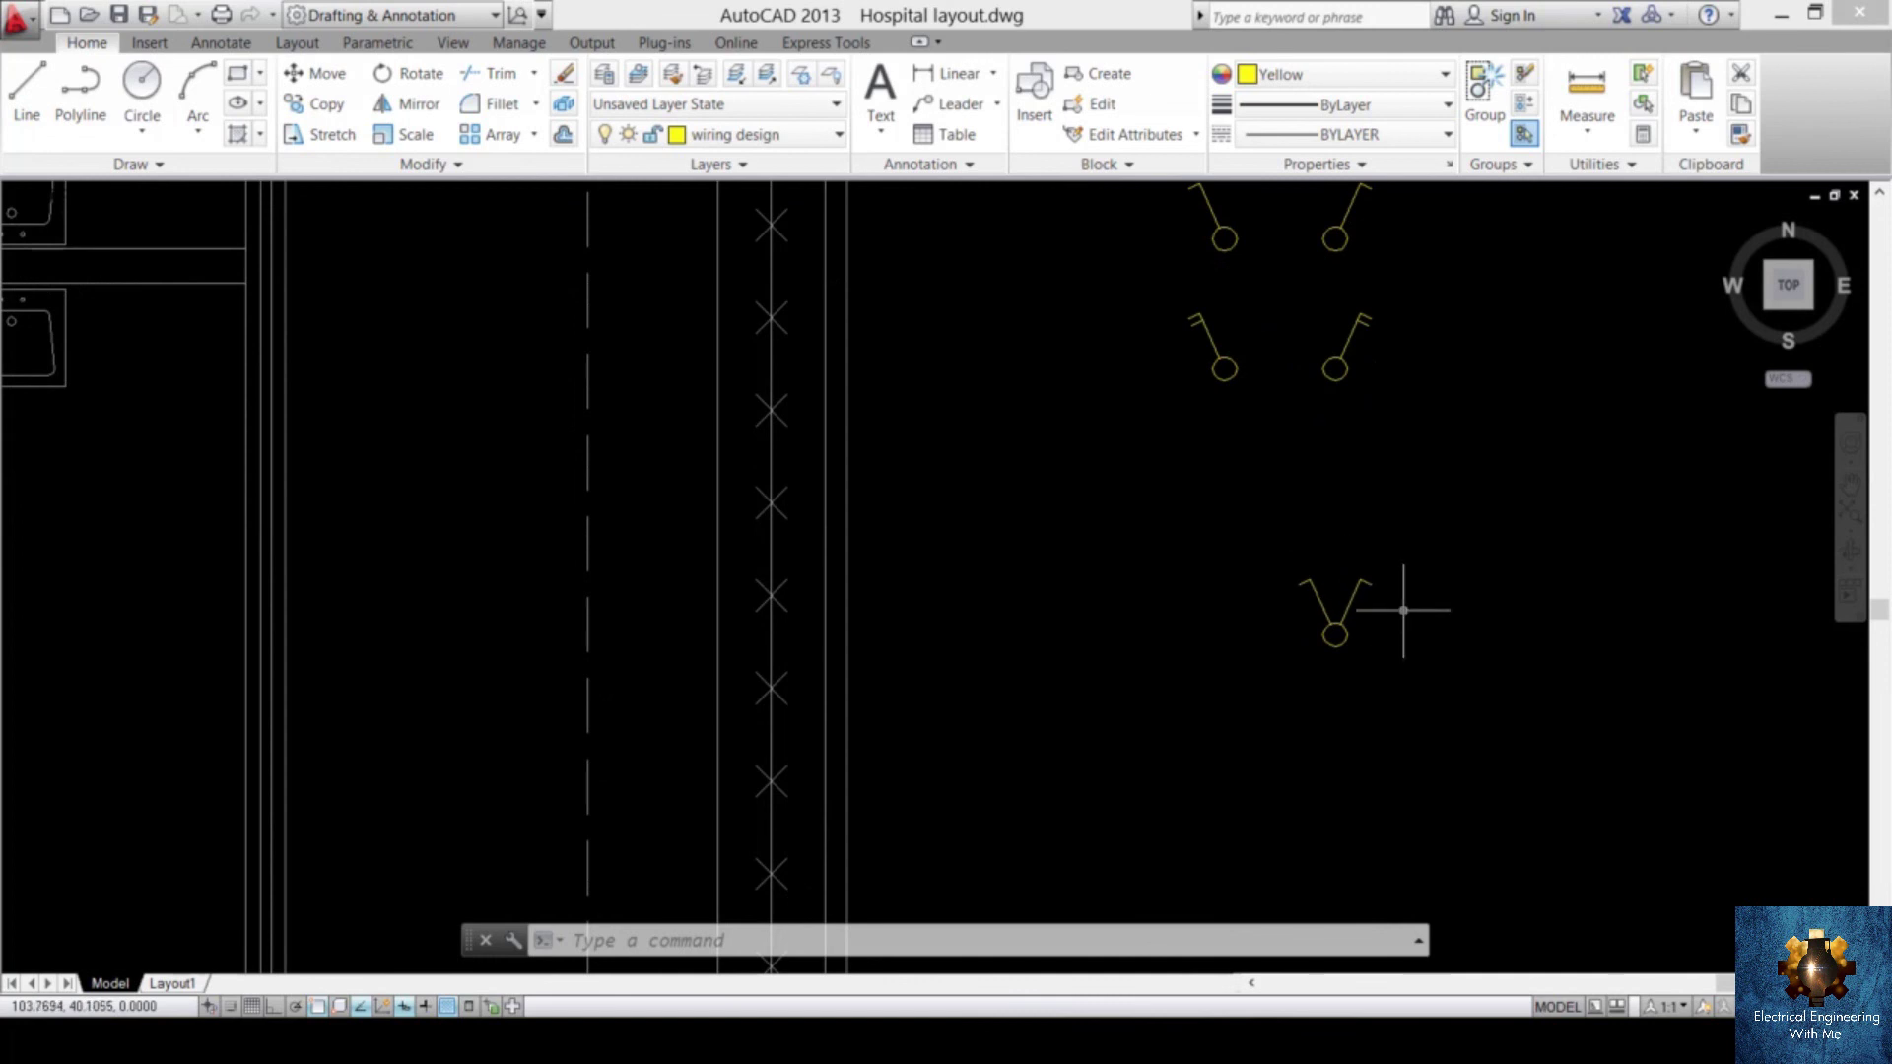
scroll(1403, 610, down, 6)
middle_drag(1403, 610, 1002, 557)
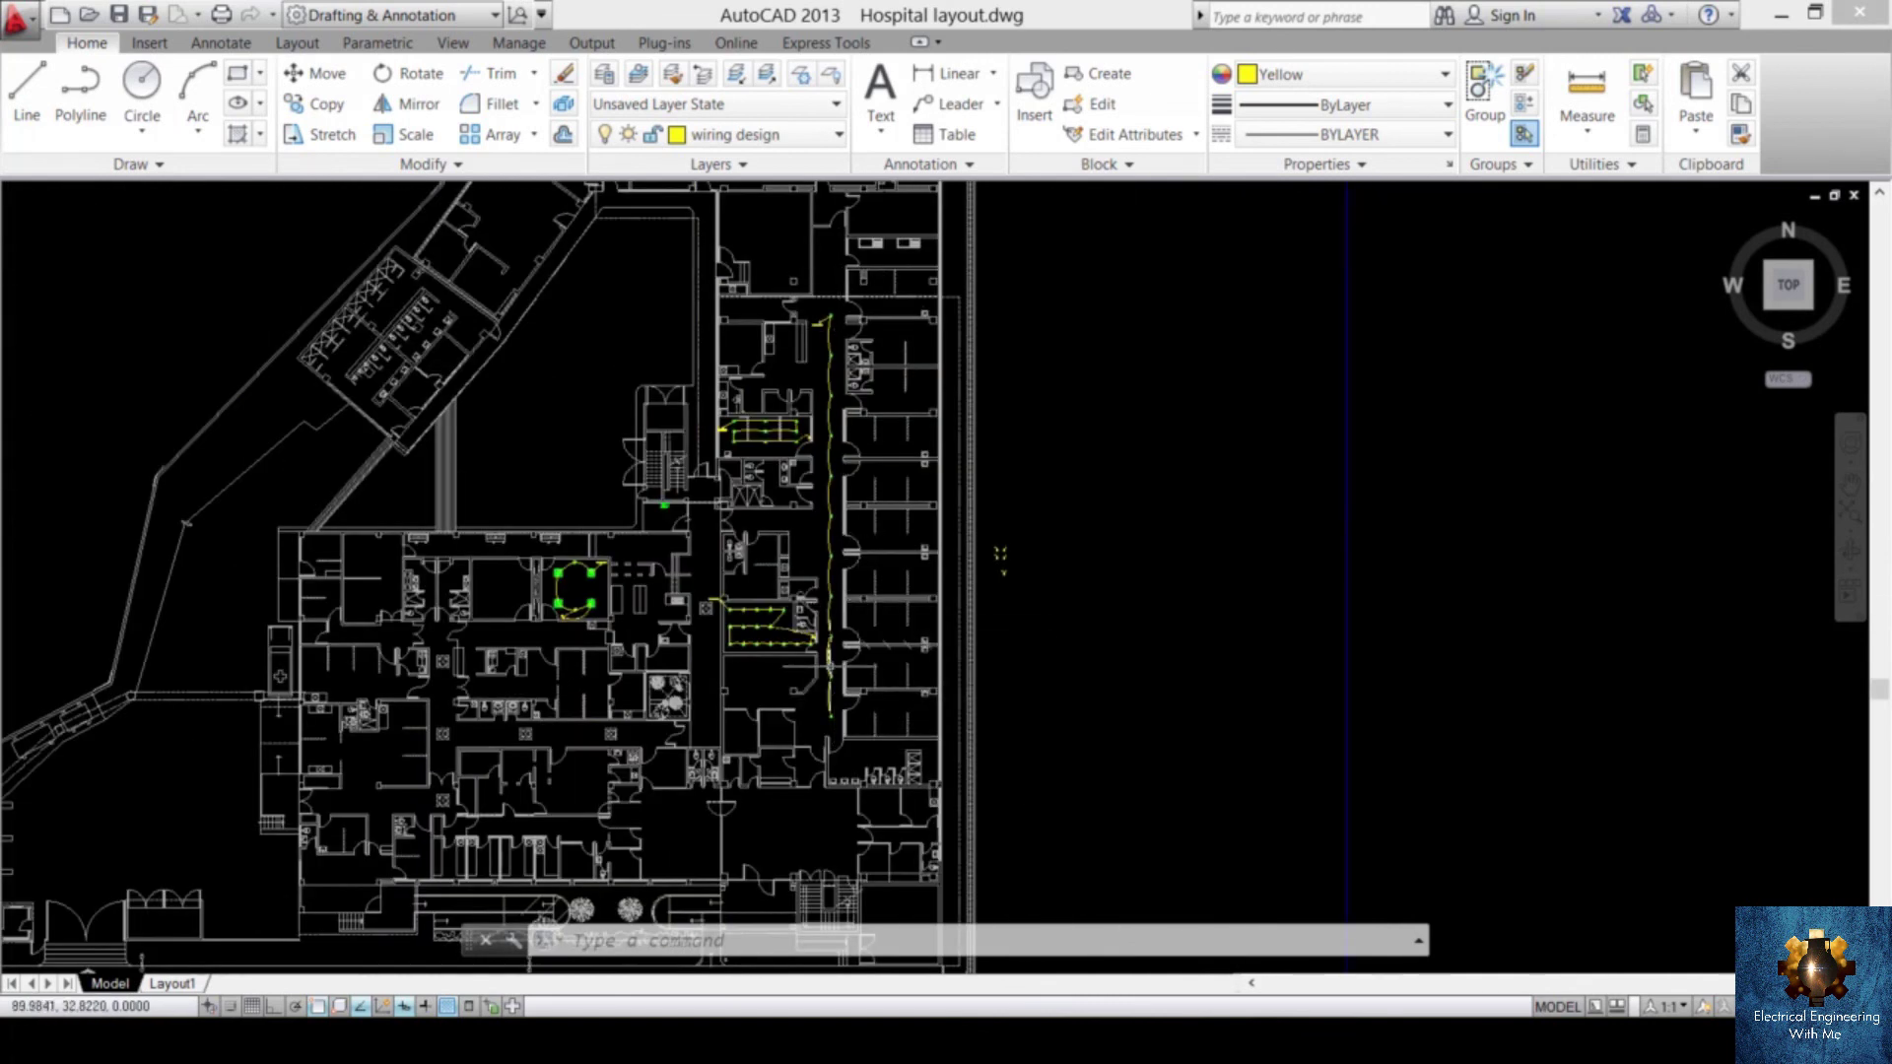
scroll(1013, 573, up, 3)
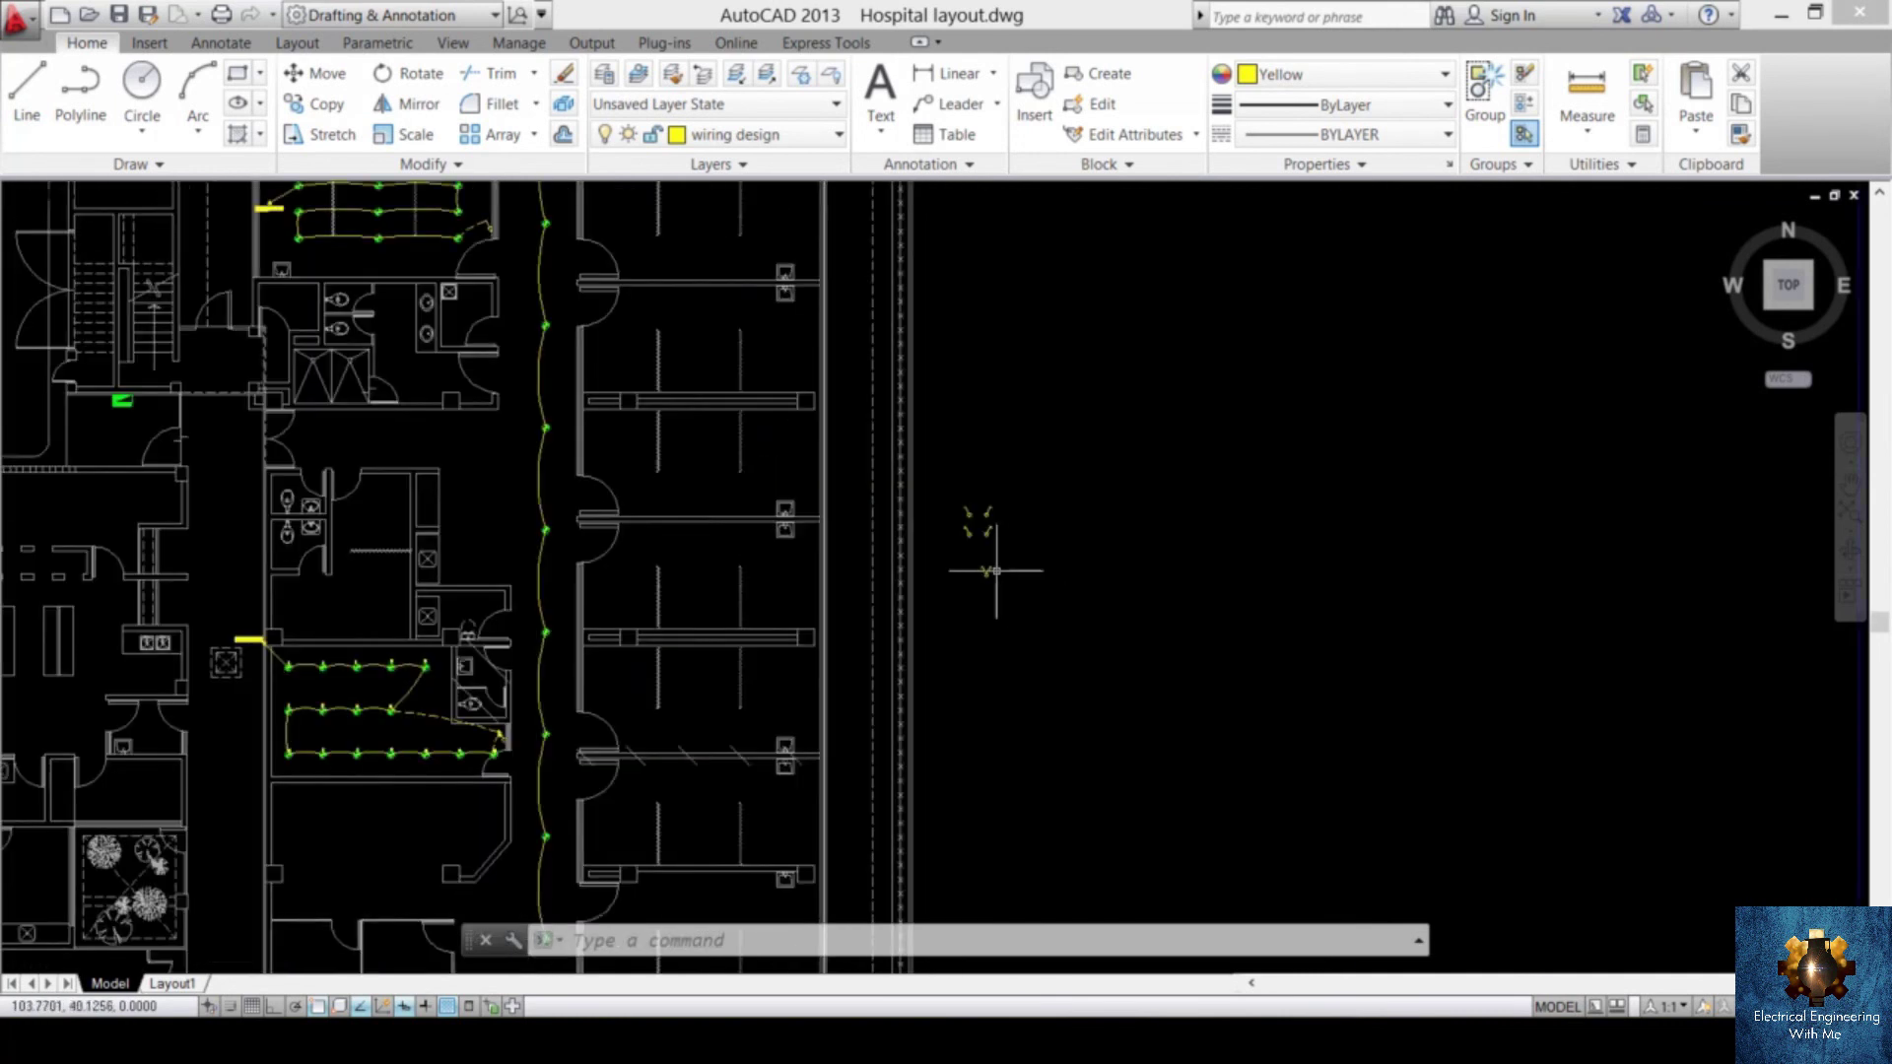
scroll(864, 680, down, 3)
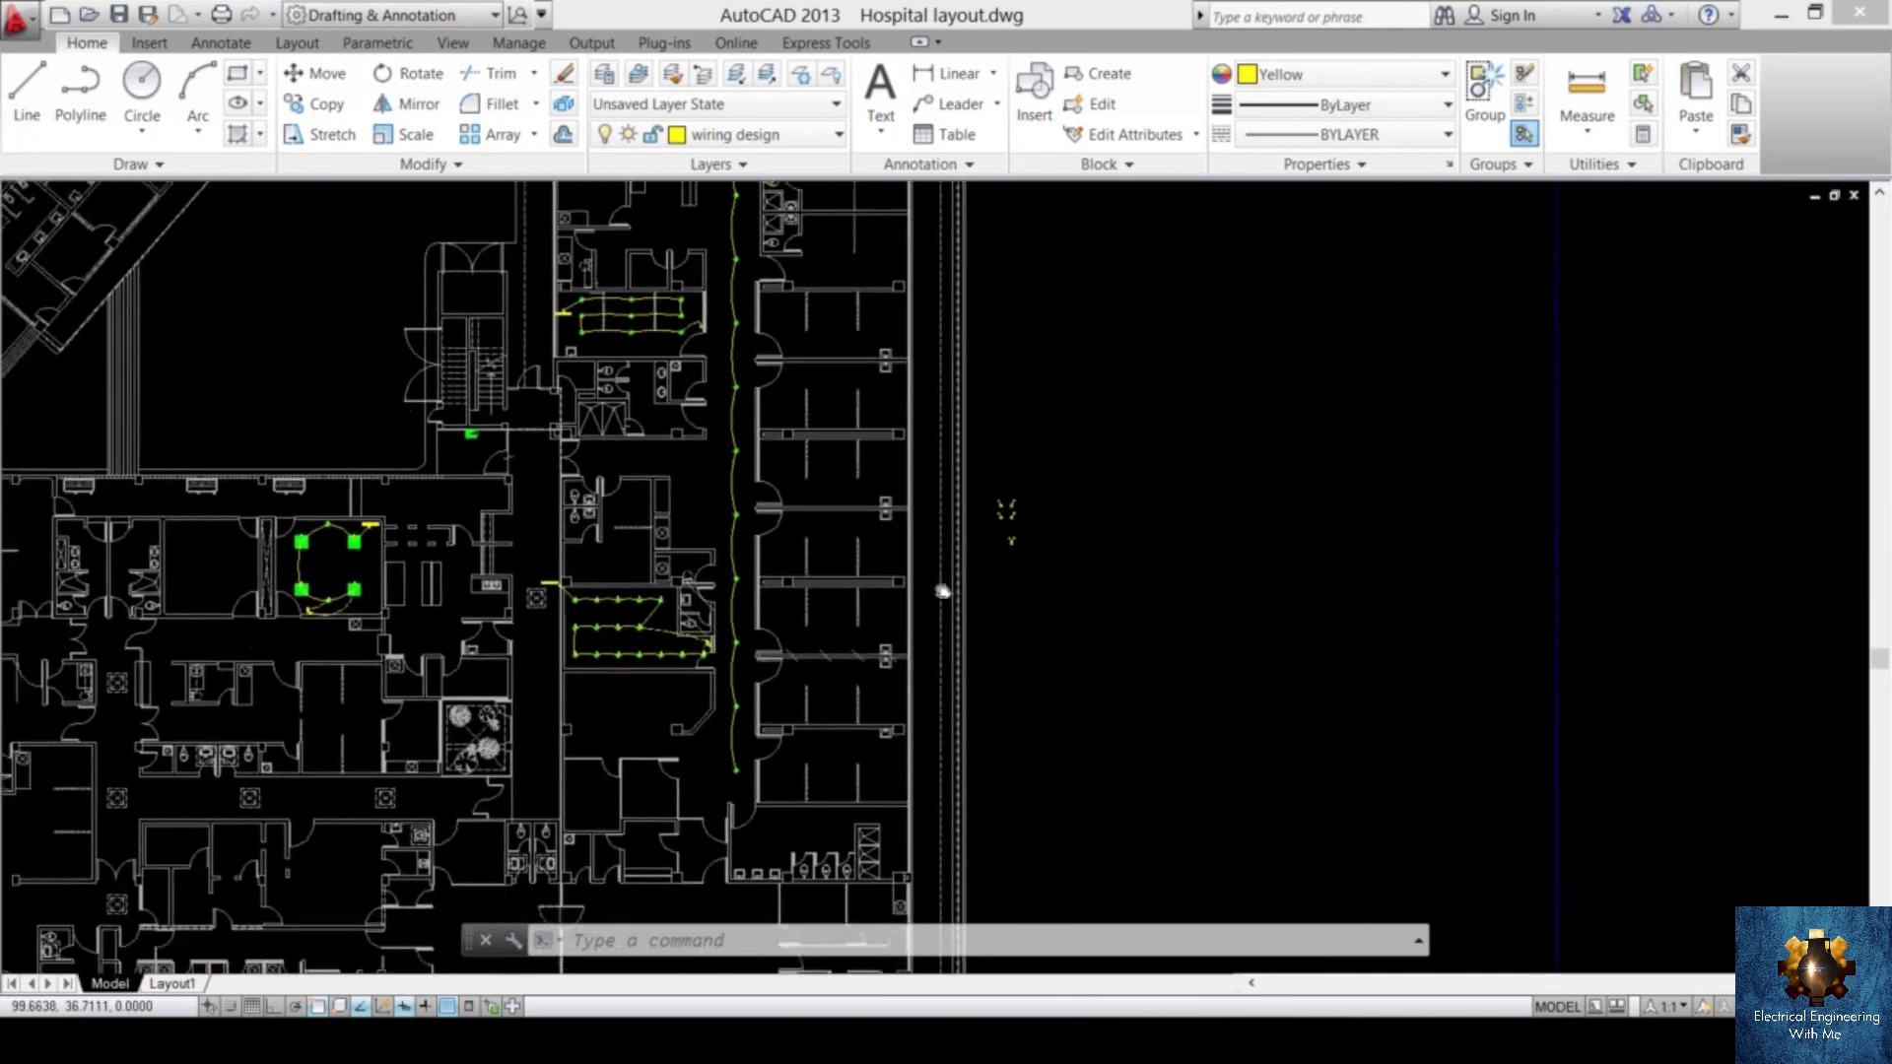
scroll(938, 591, up, 1)
scroll(1098, 633, up, 3)
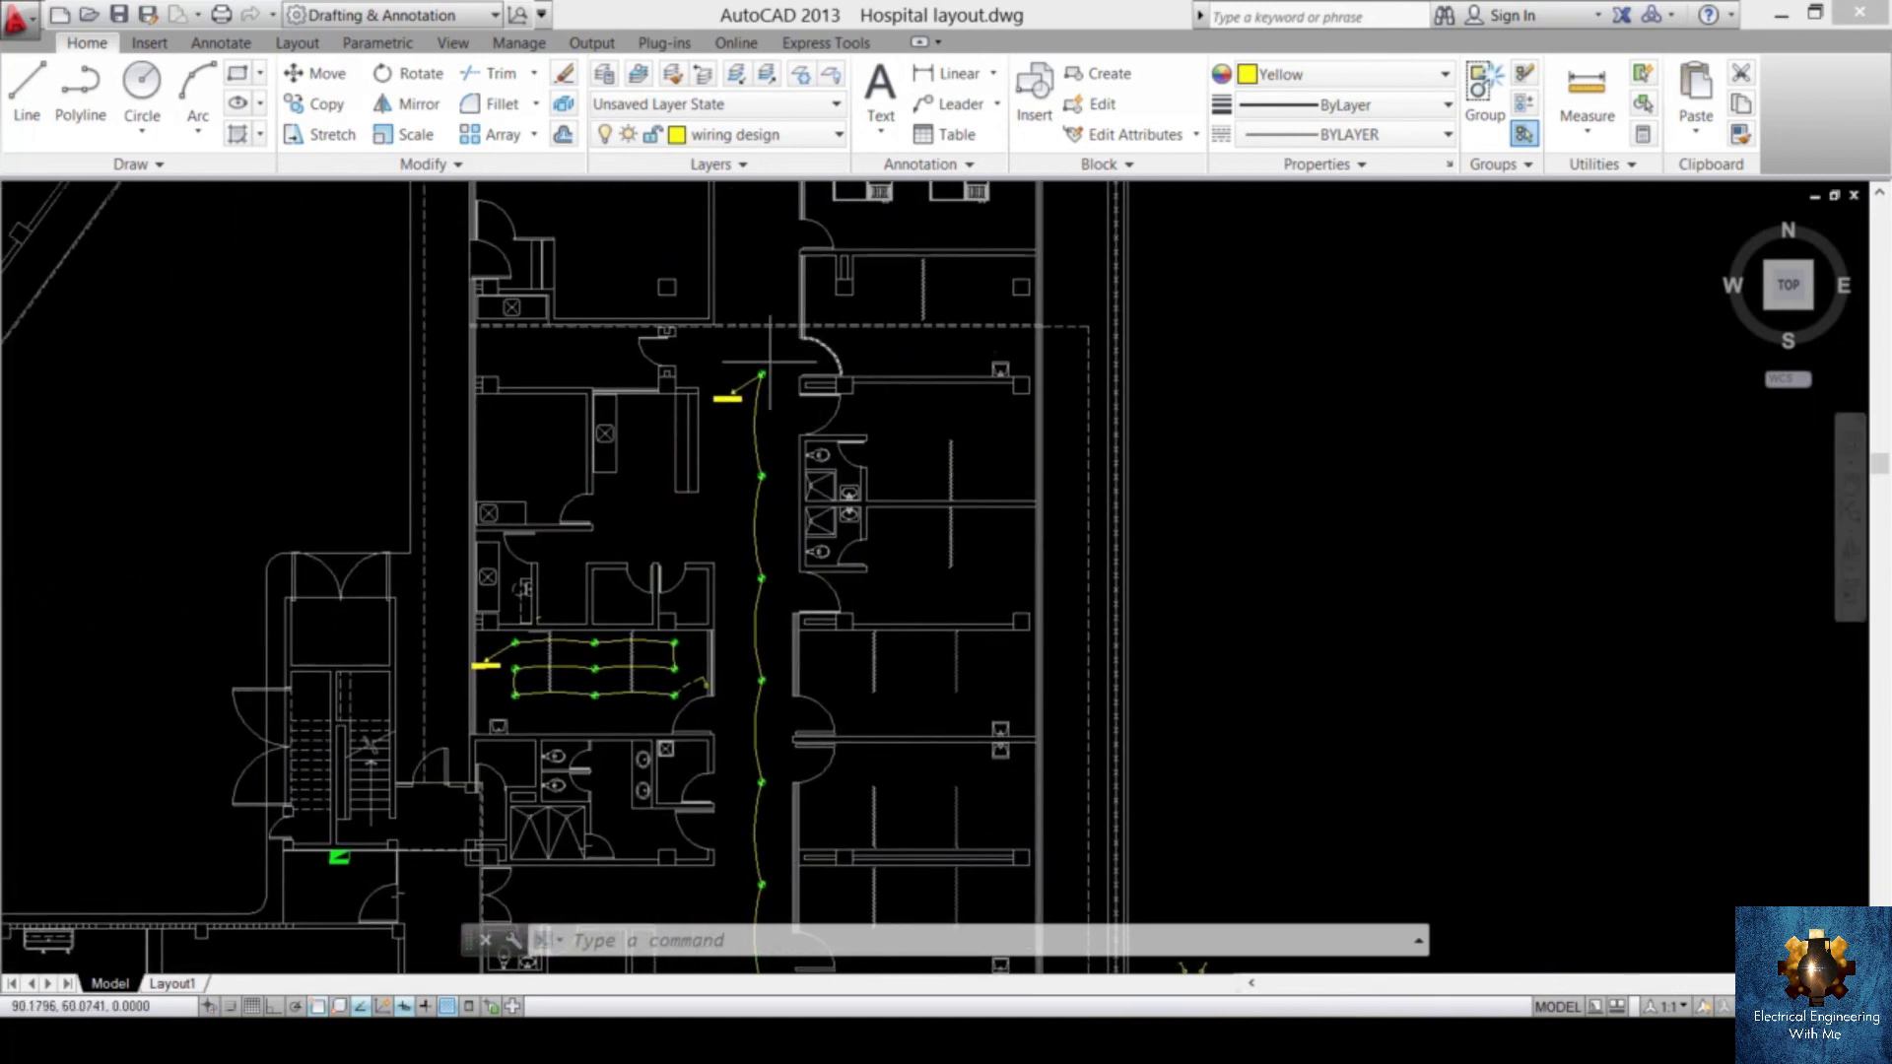
scroll(1100, 636, up, 5)
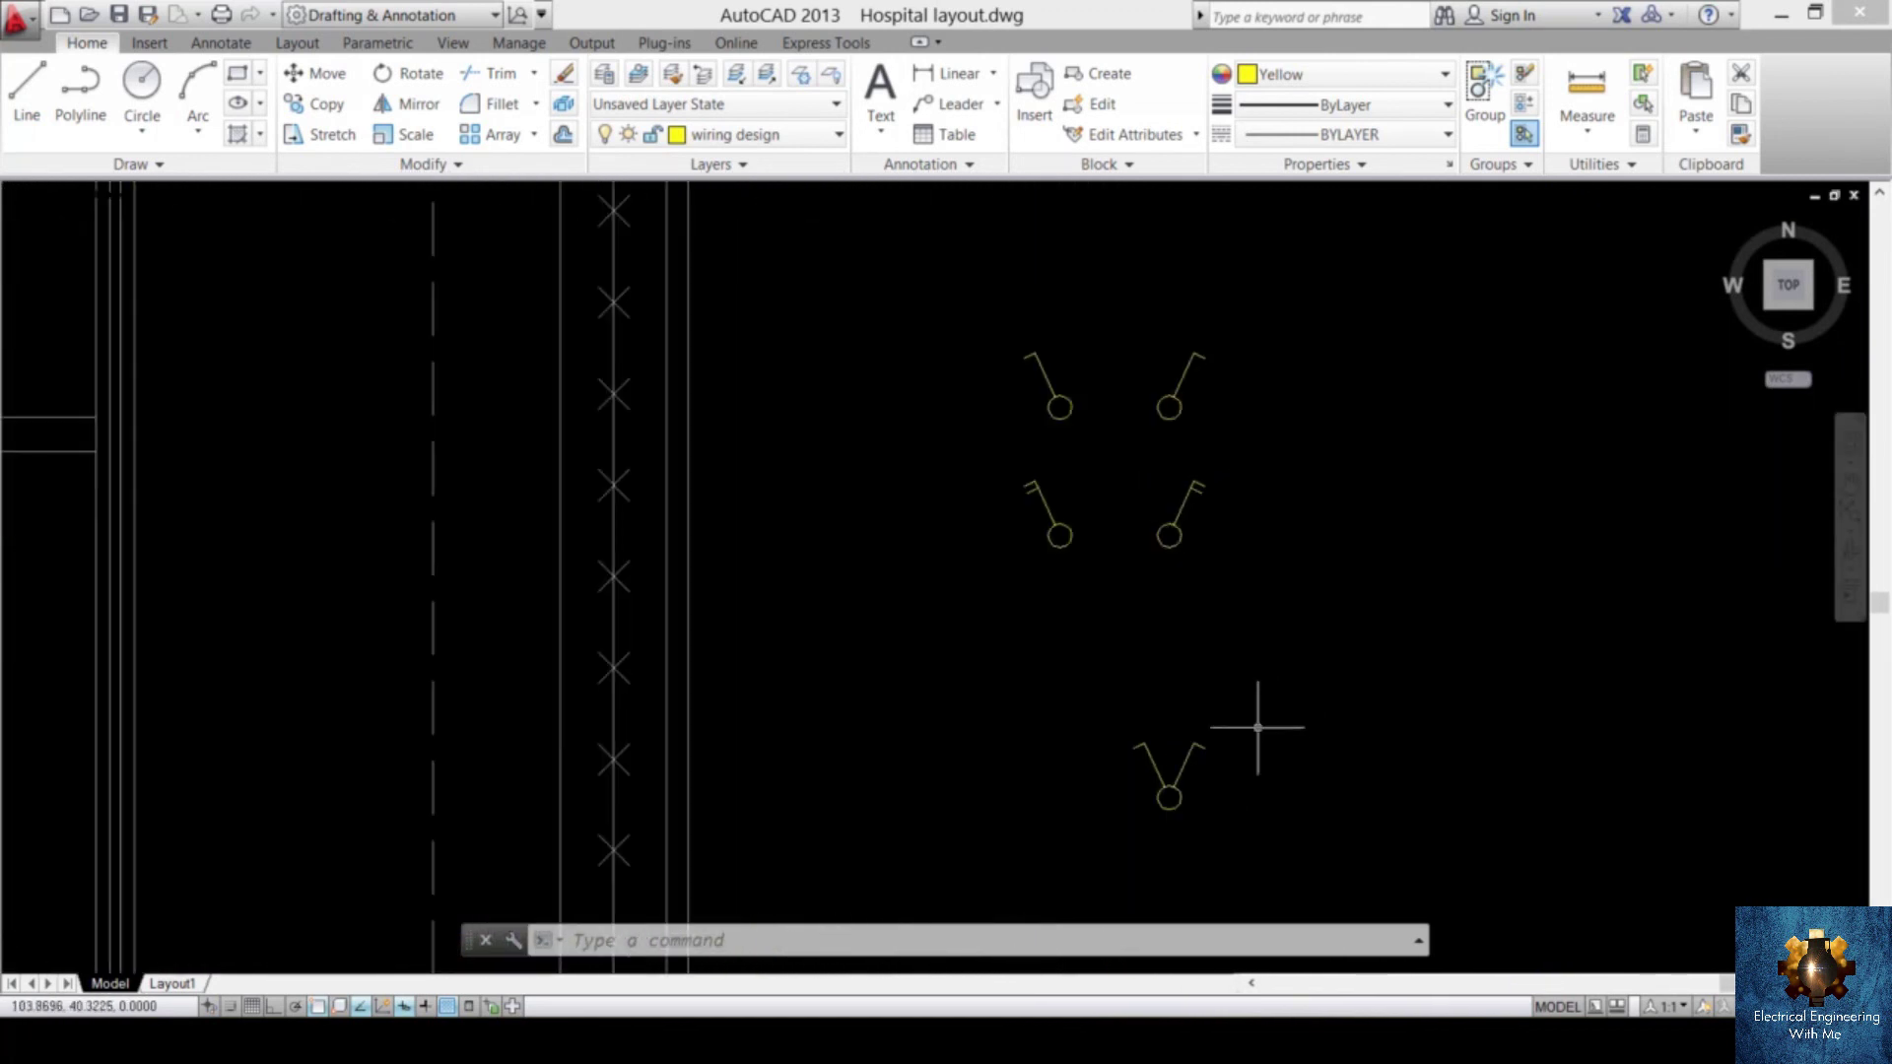
- Copy the two-way switch symbol from beside the plan to the corridor's right wall, near the lowest light of the corridor circuit
click(1294, 672)
click(1112, 880)
text(c)
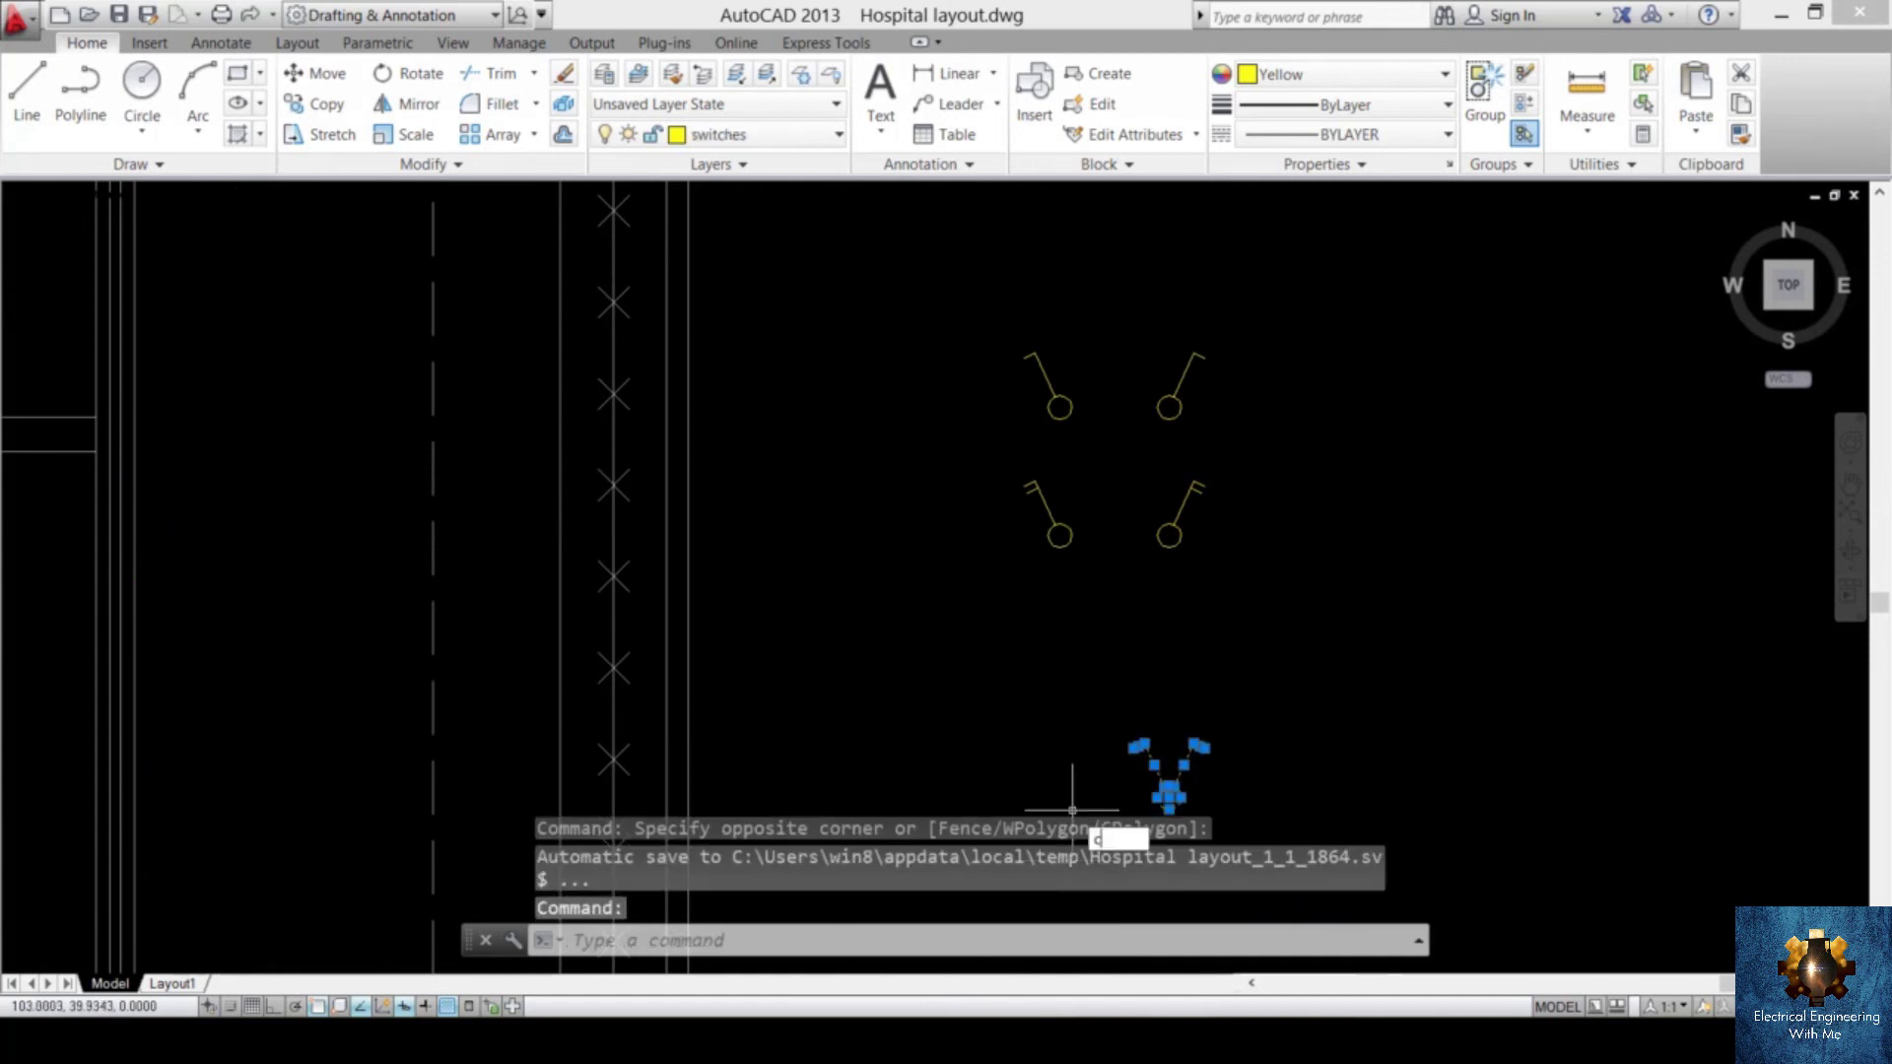
text(o)
key(Return)
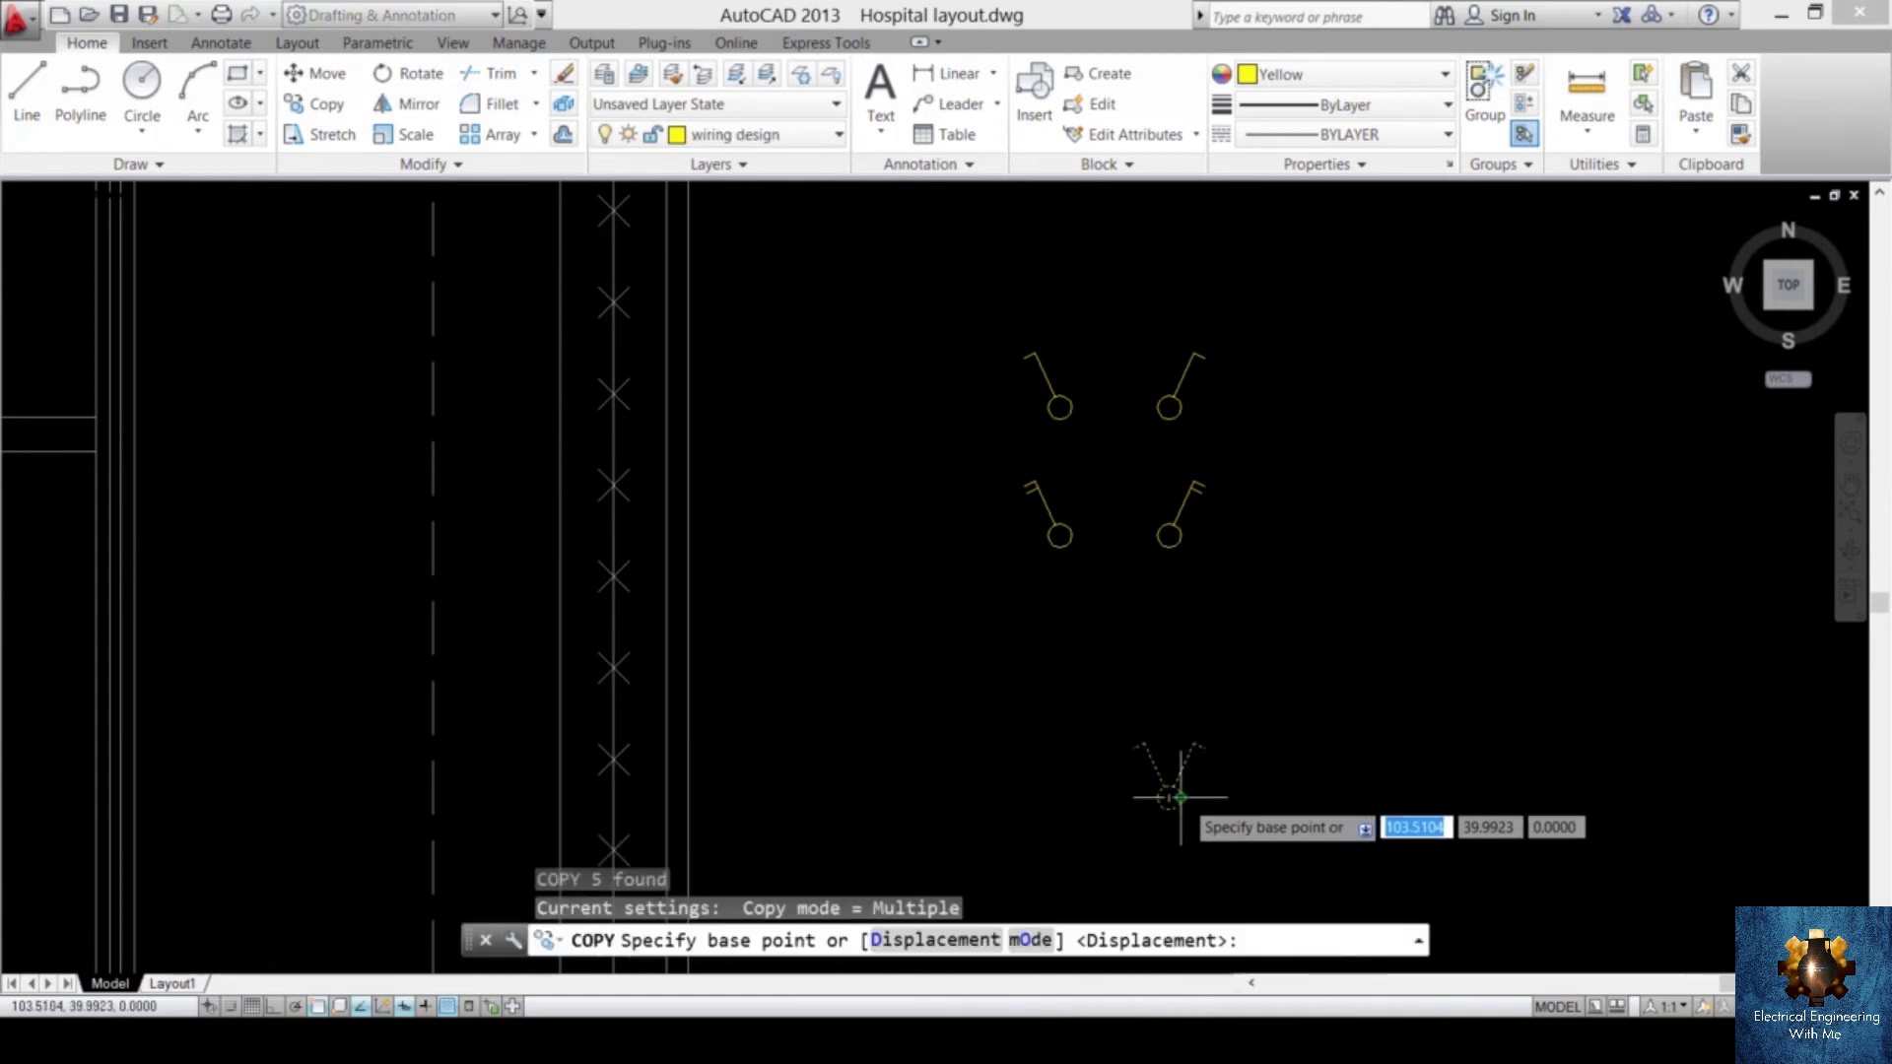
click(1180, 796)
scroll(949, 690, down, 5)
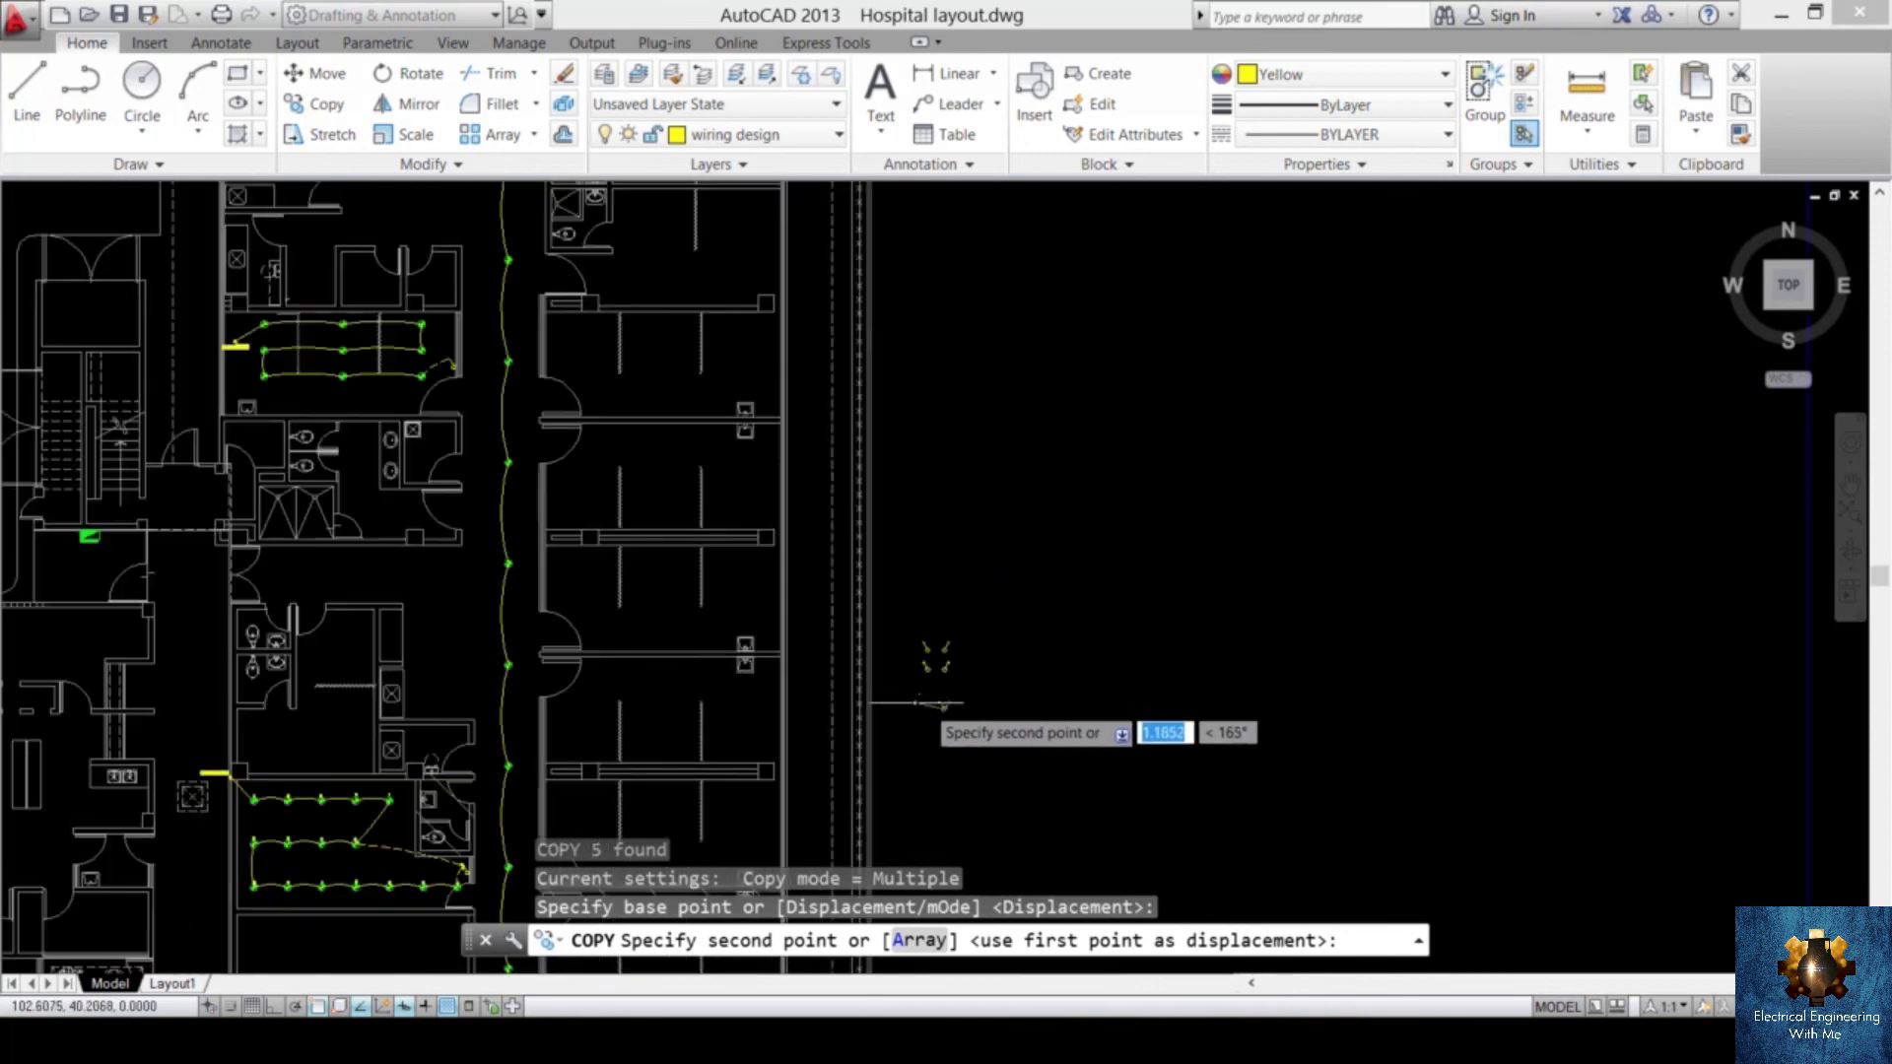
scroll(944, 702, up, 2)
scroll(1013, 591, up, 6)
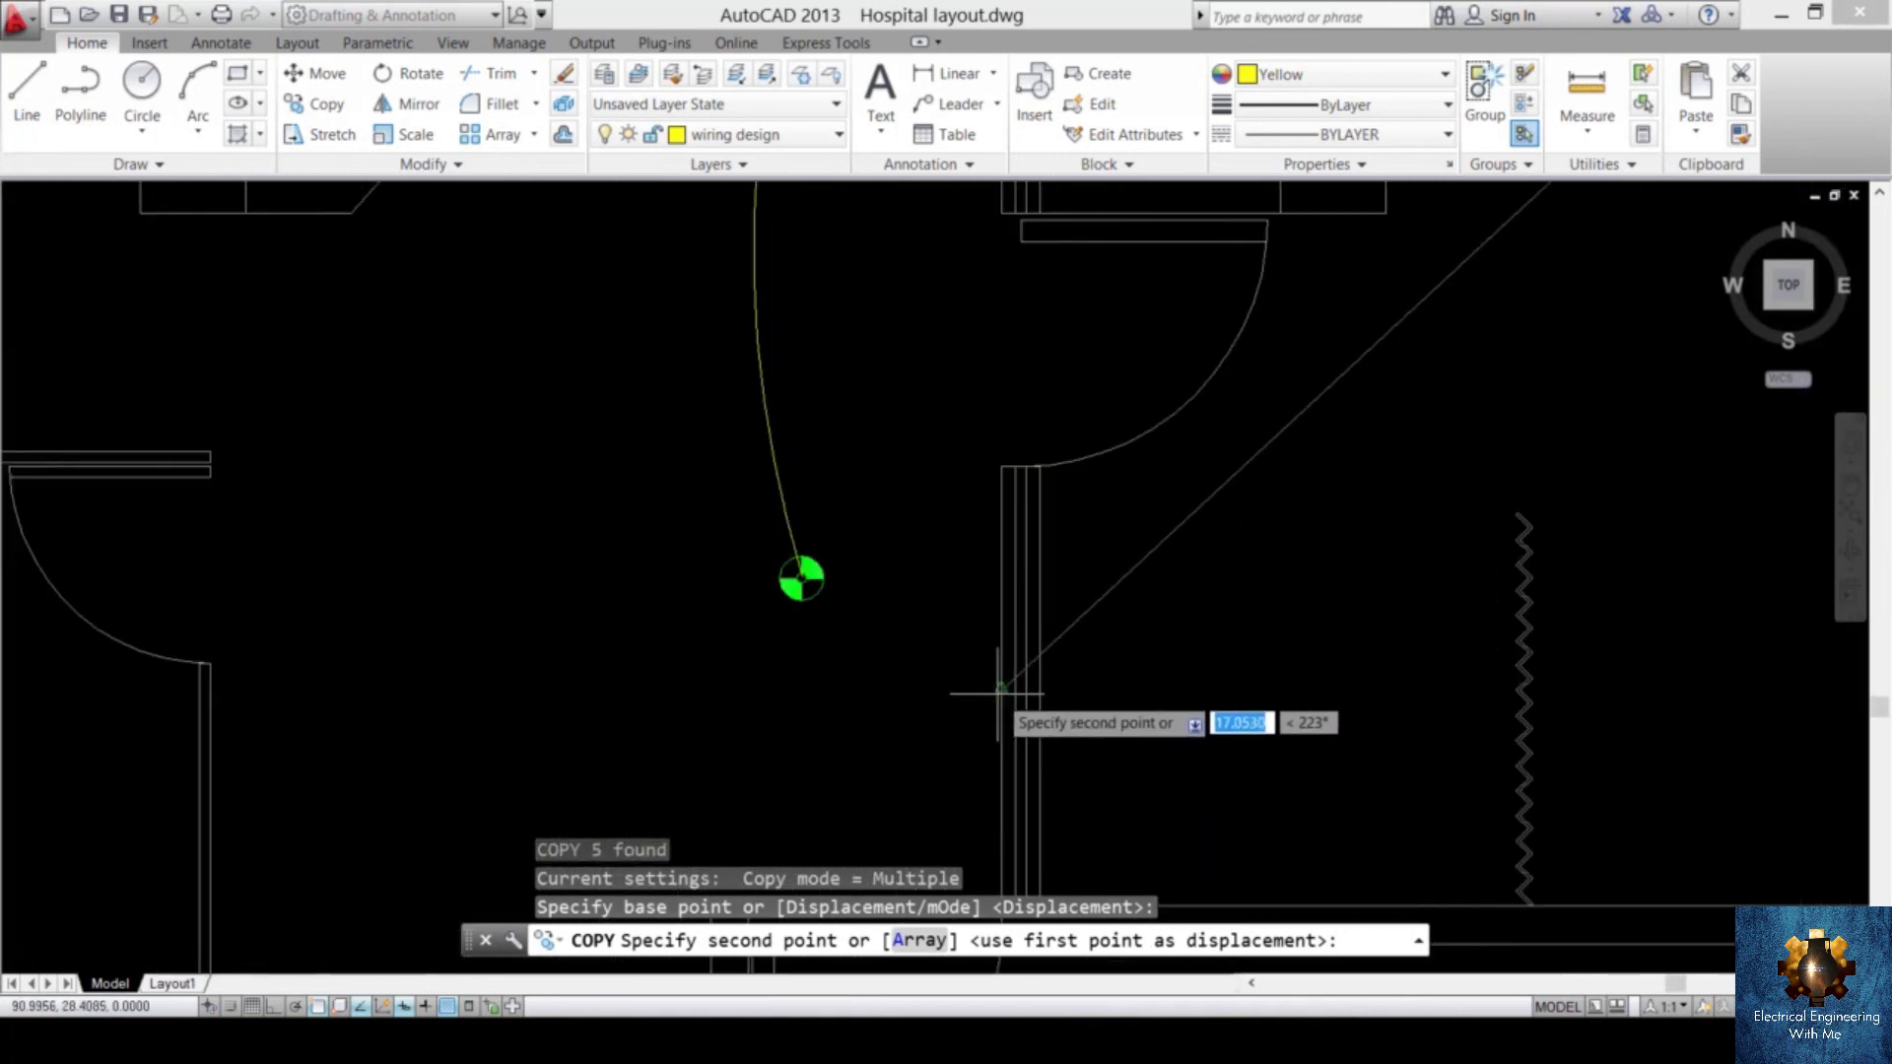
click(997, 693)
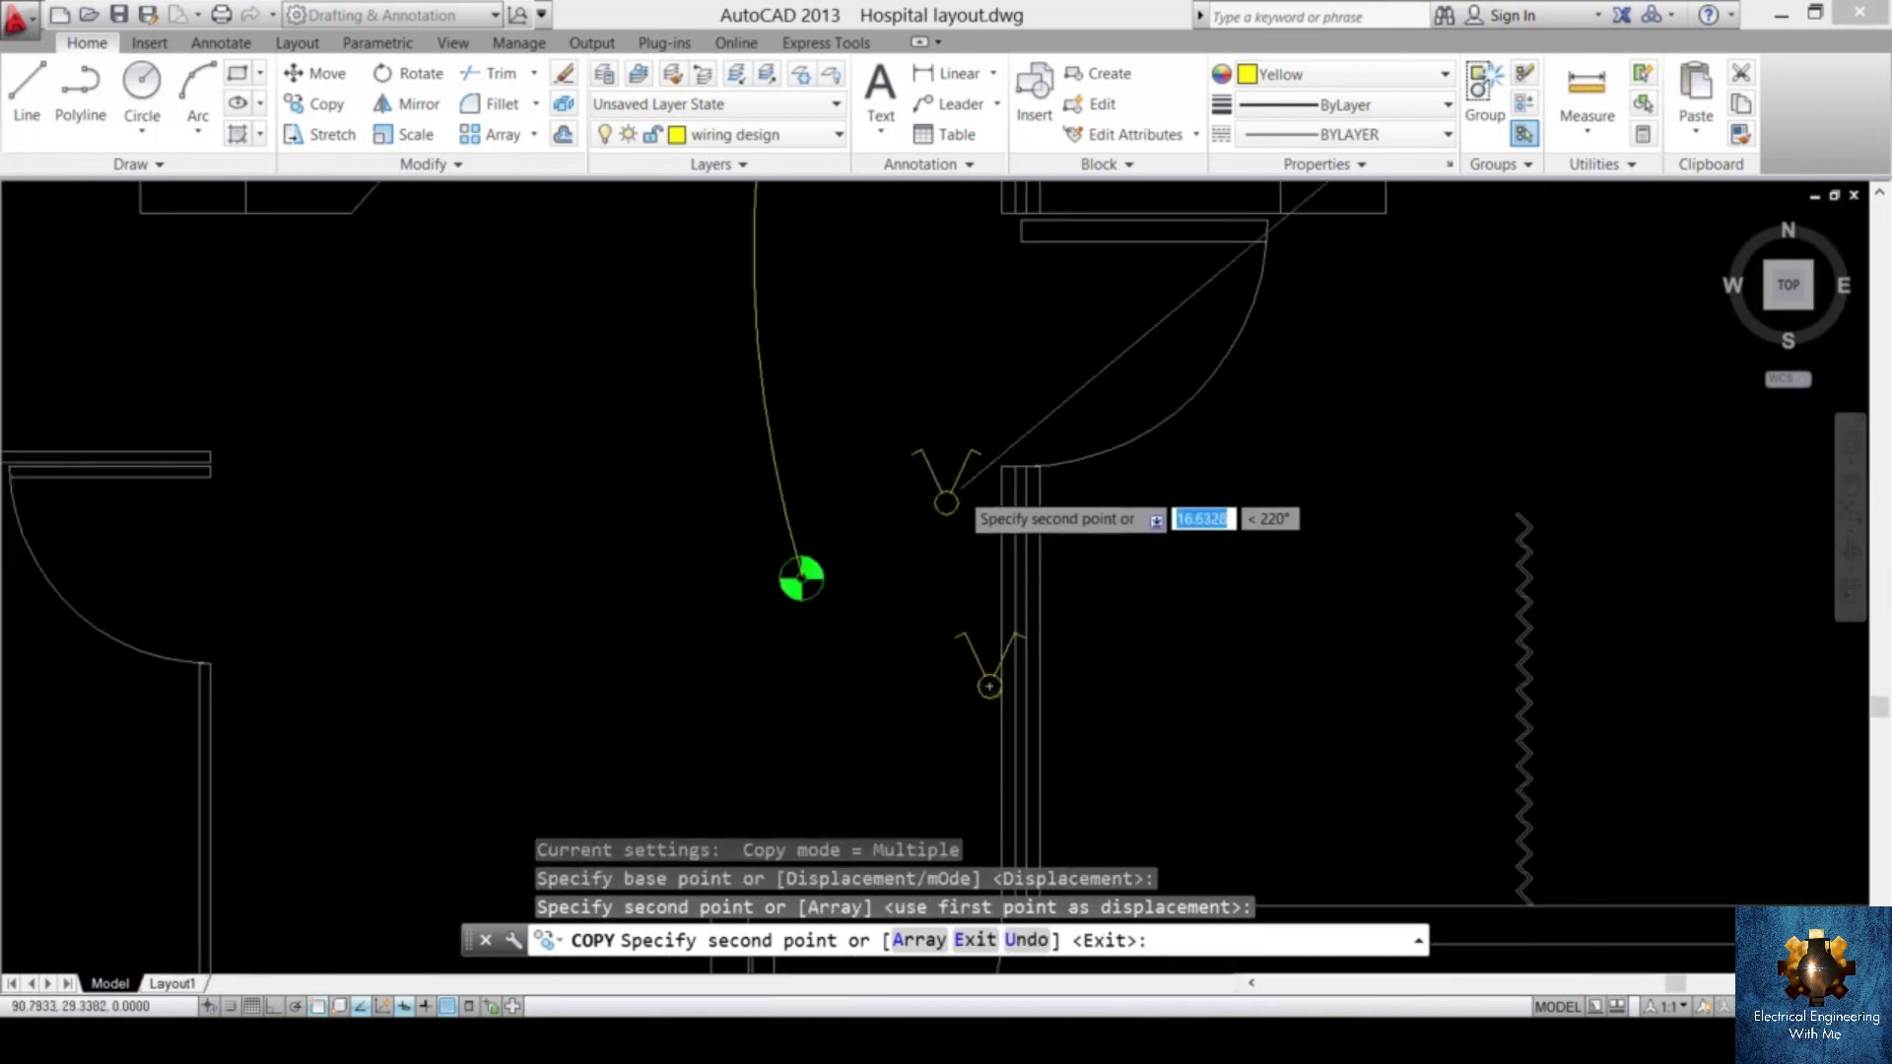
- Place a second two-way switch copy on the corridor wall beside the toilets near the S3-SM/LDP end, finishing the copy
scroll(961, 508, down, 3)
scroll(976, 523, up, 2)
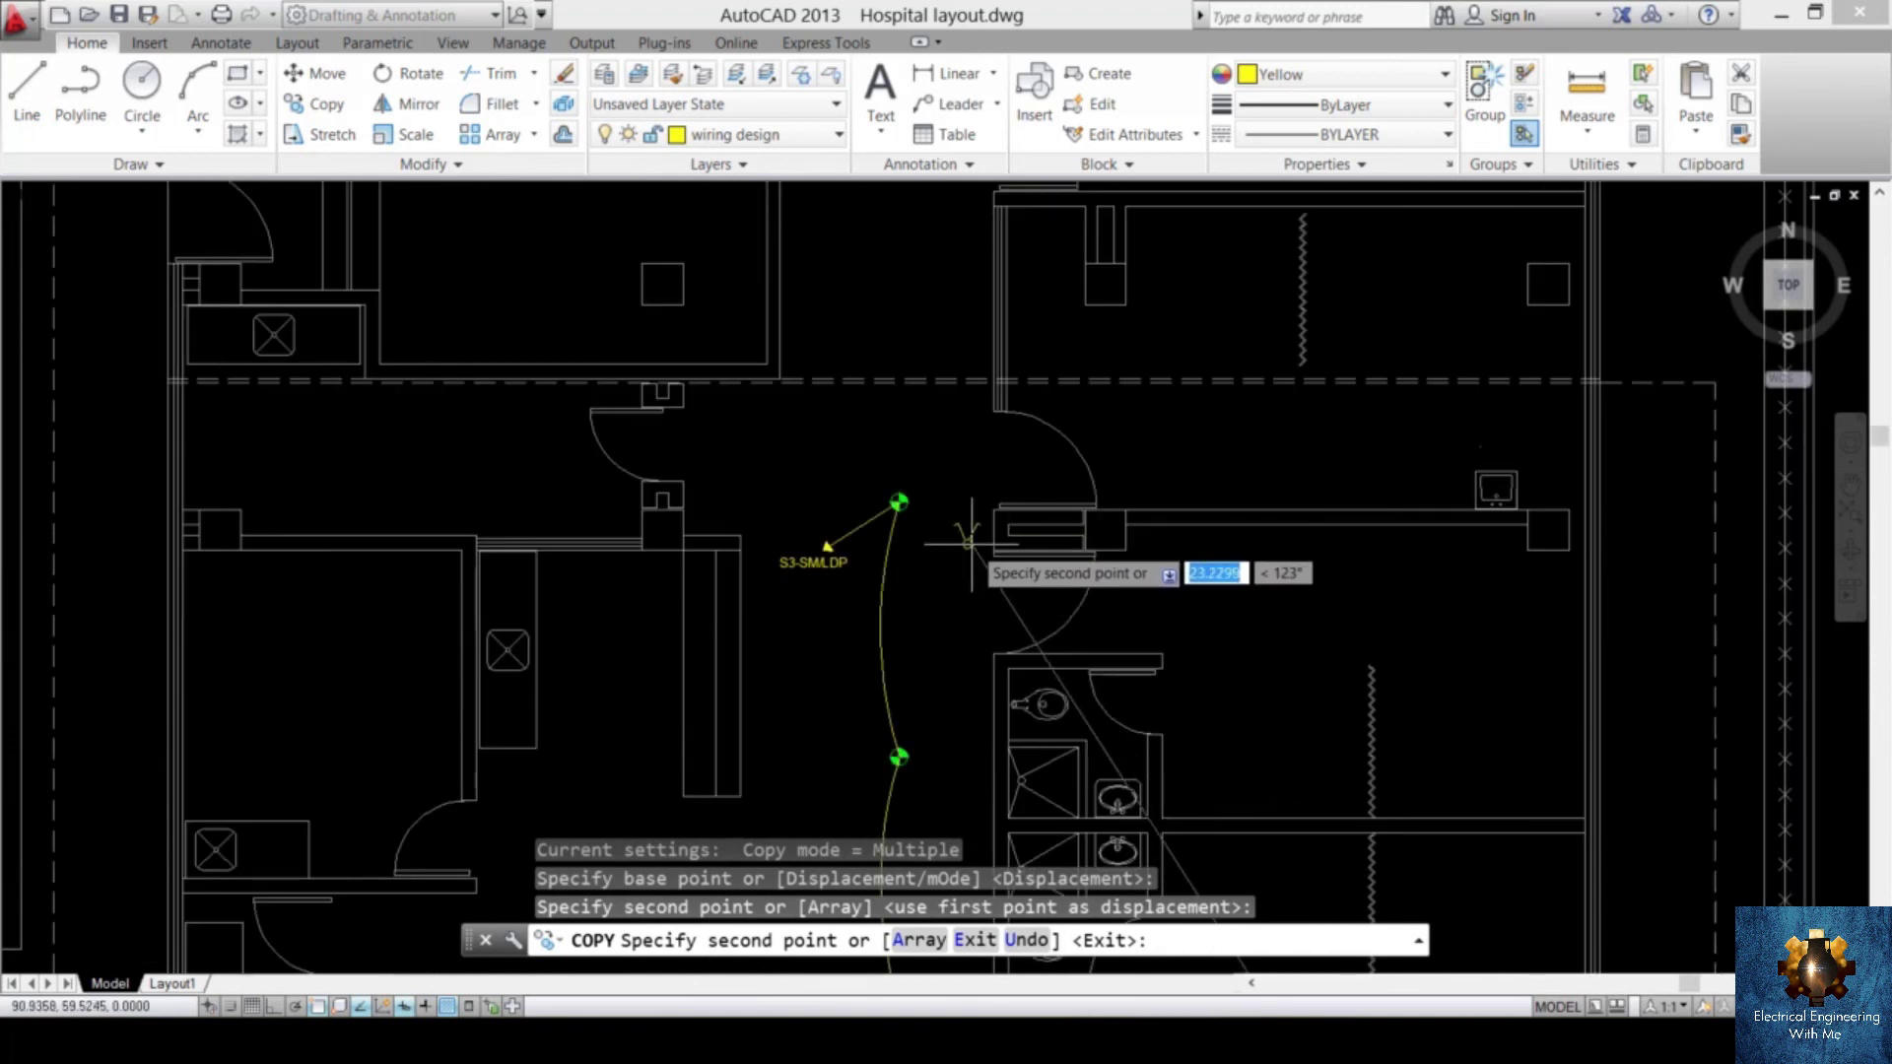
middle_drag(996, 616, 989, 448)
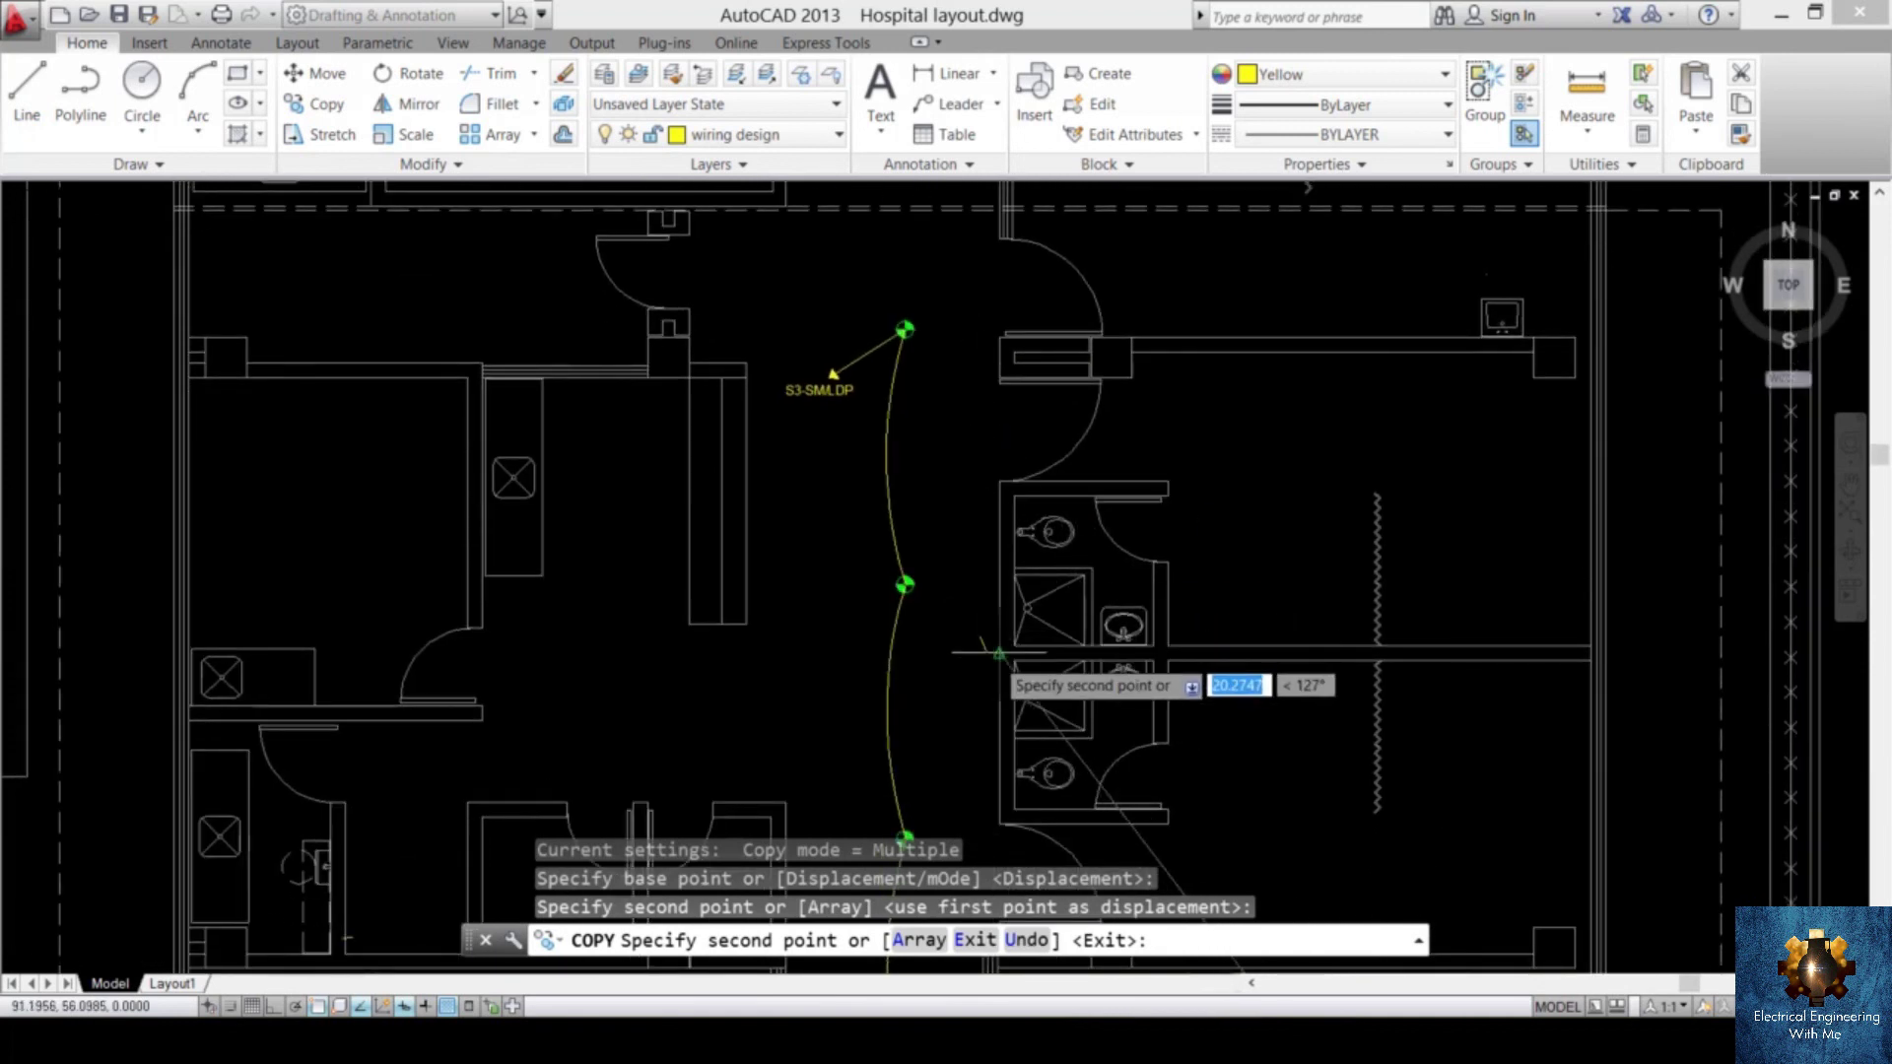
scroll(1001, 660, up, 5)
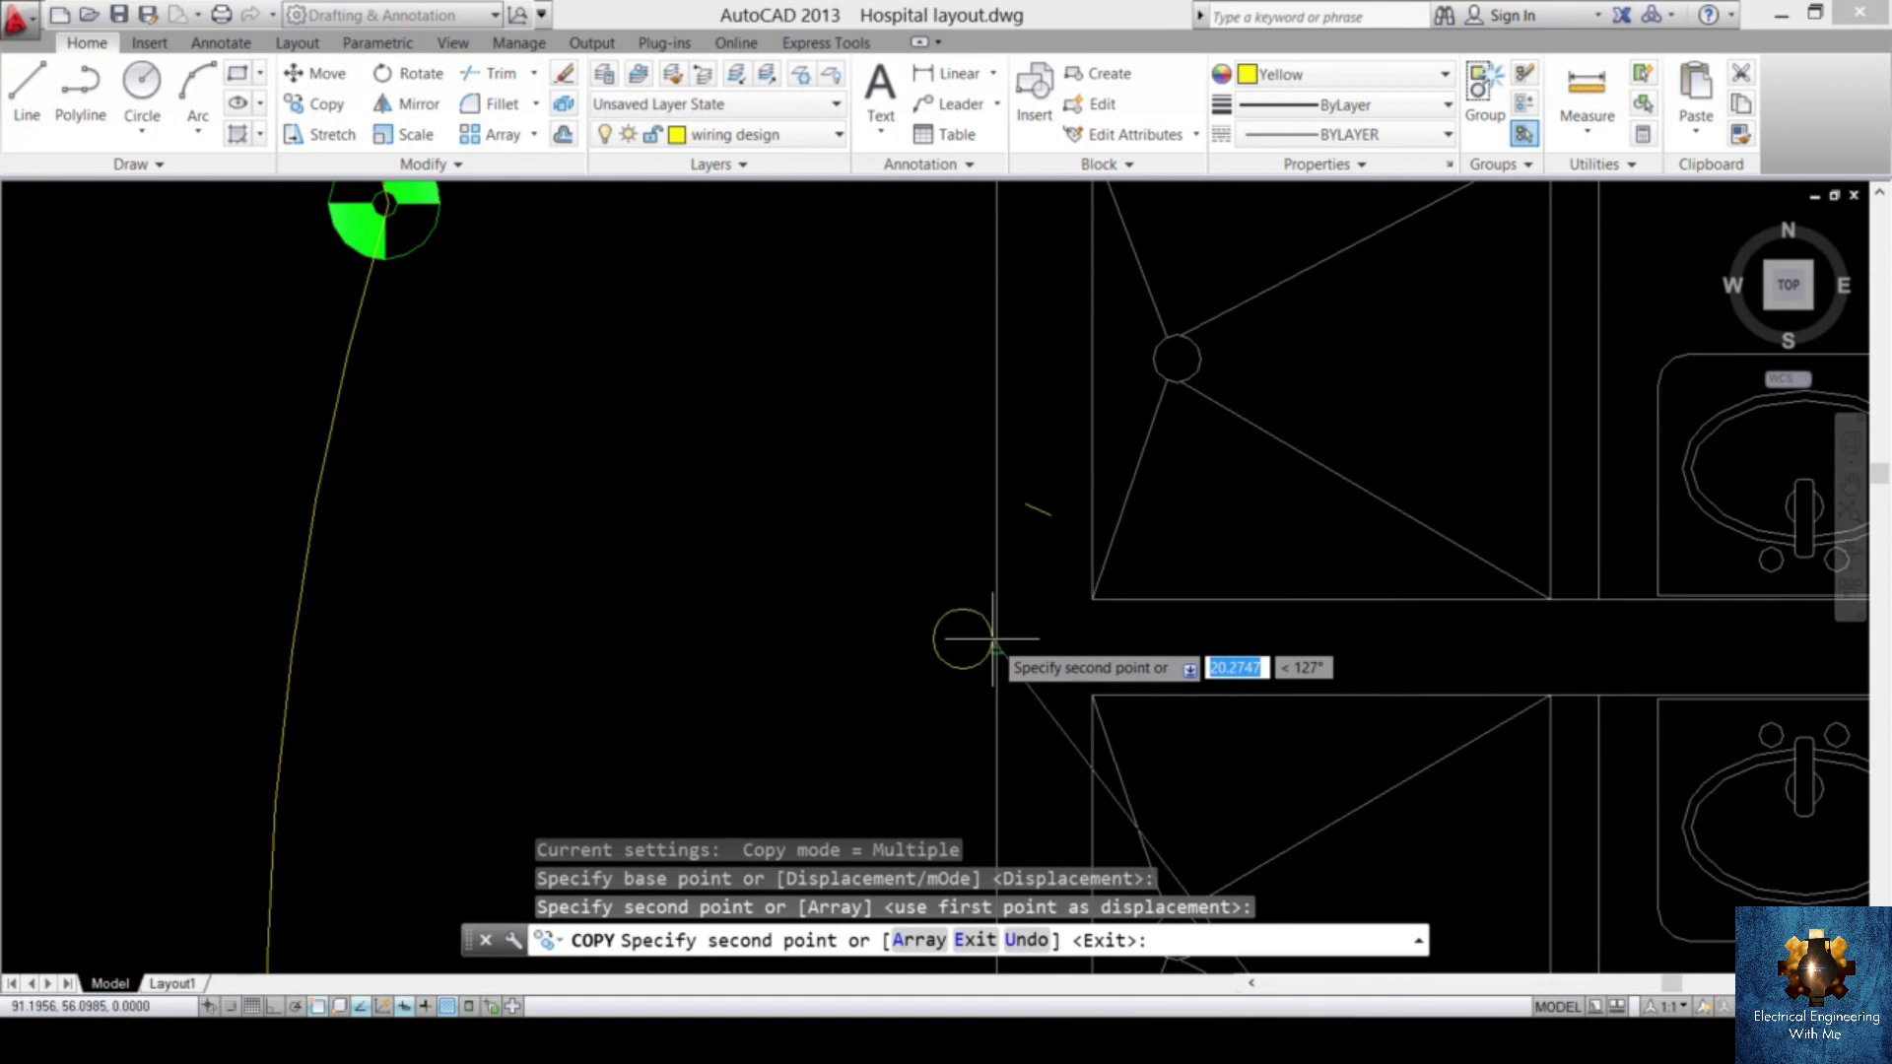
click(992, 638)
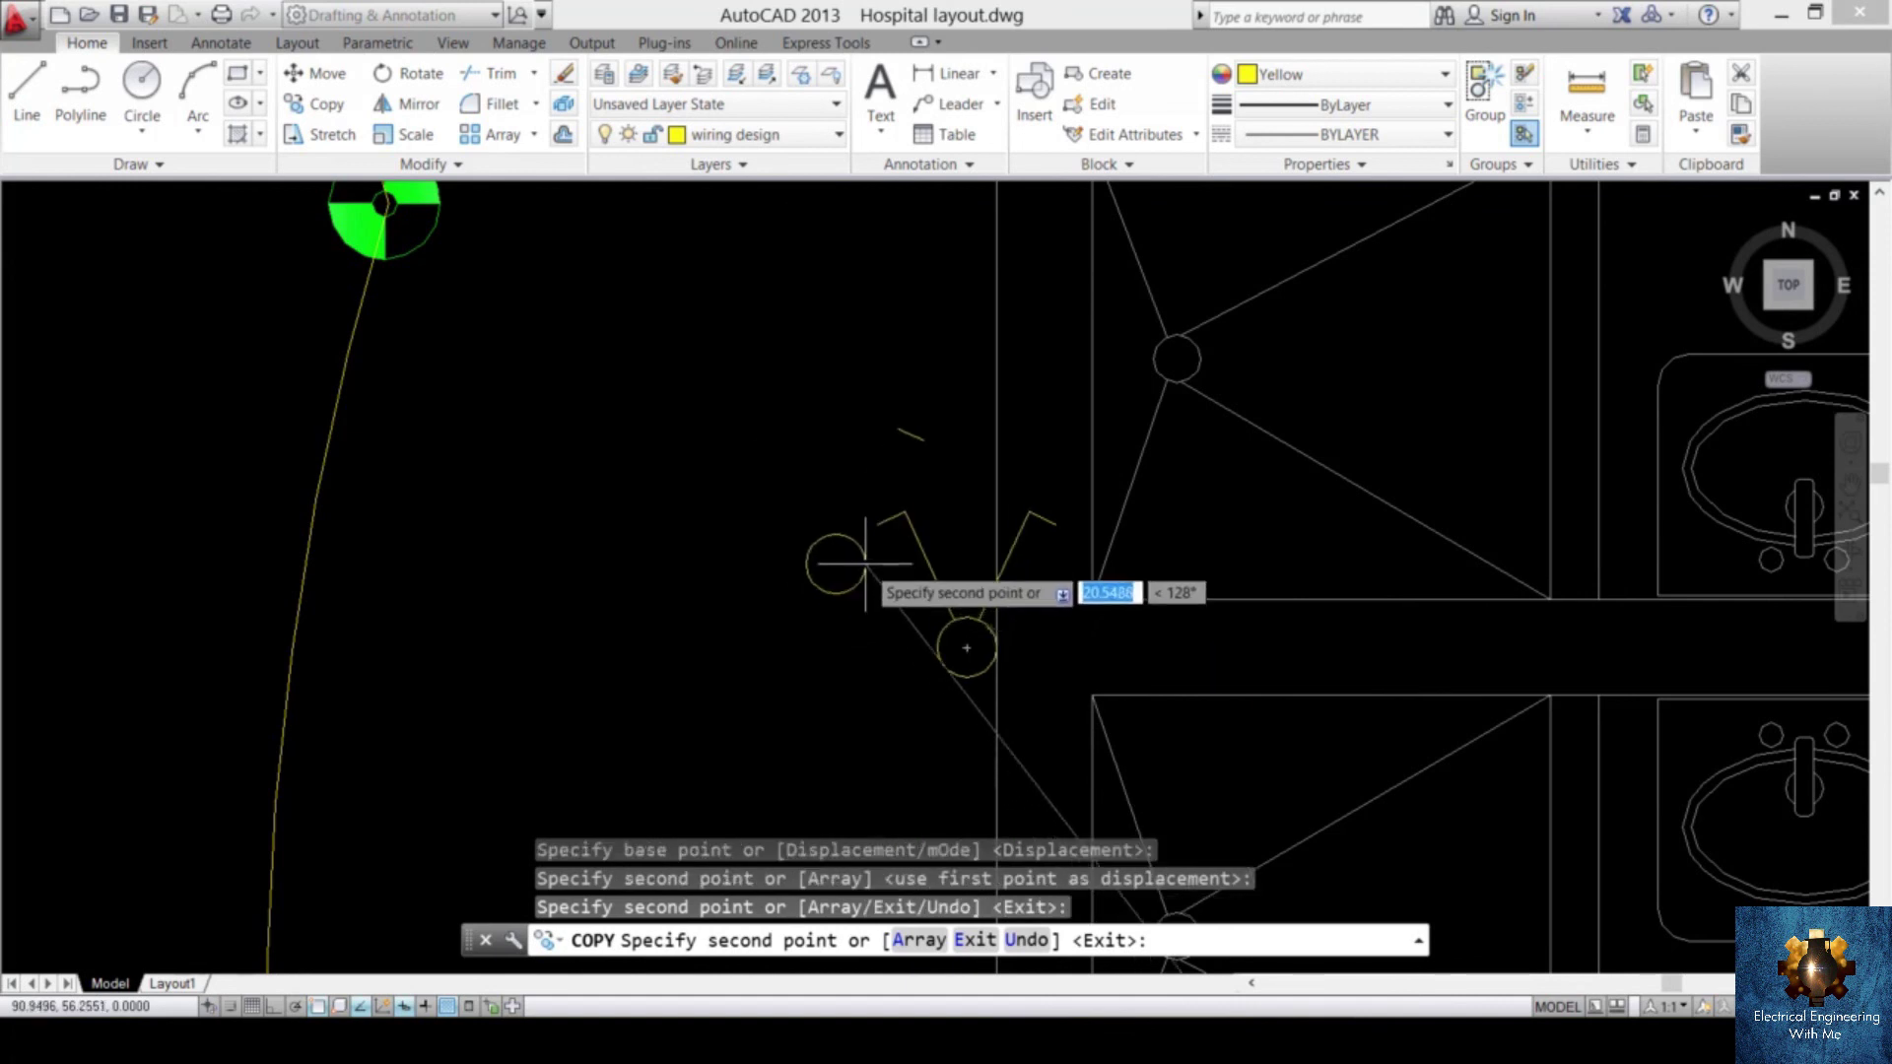
key(Escape)
- Rotate the upper corridor switch 90 degrees about its circle so its ticks point into the corridor
click(777, 438)
click(1152, 656)
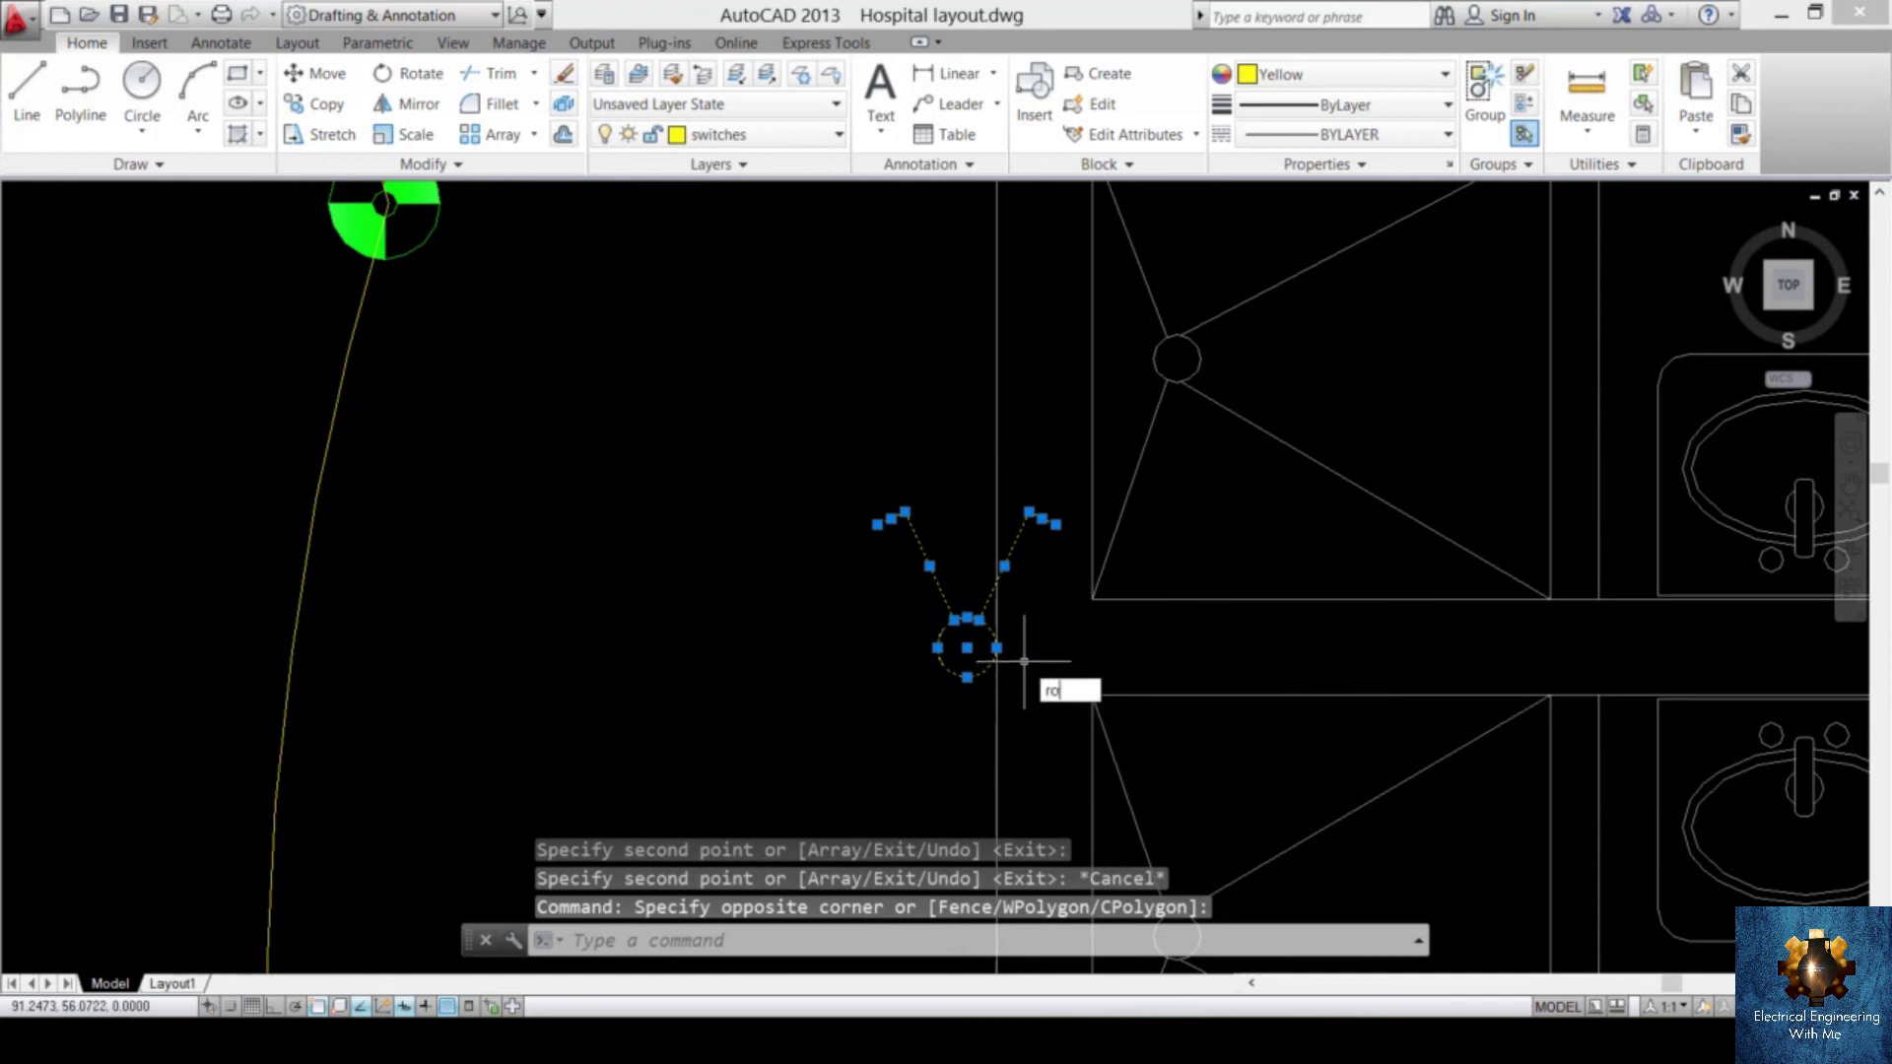
text(ro)
key(Return)
click(999, 648)
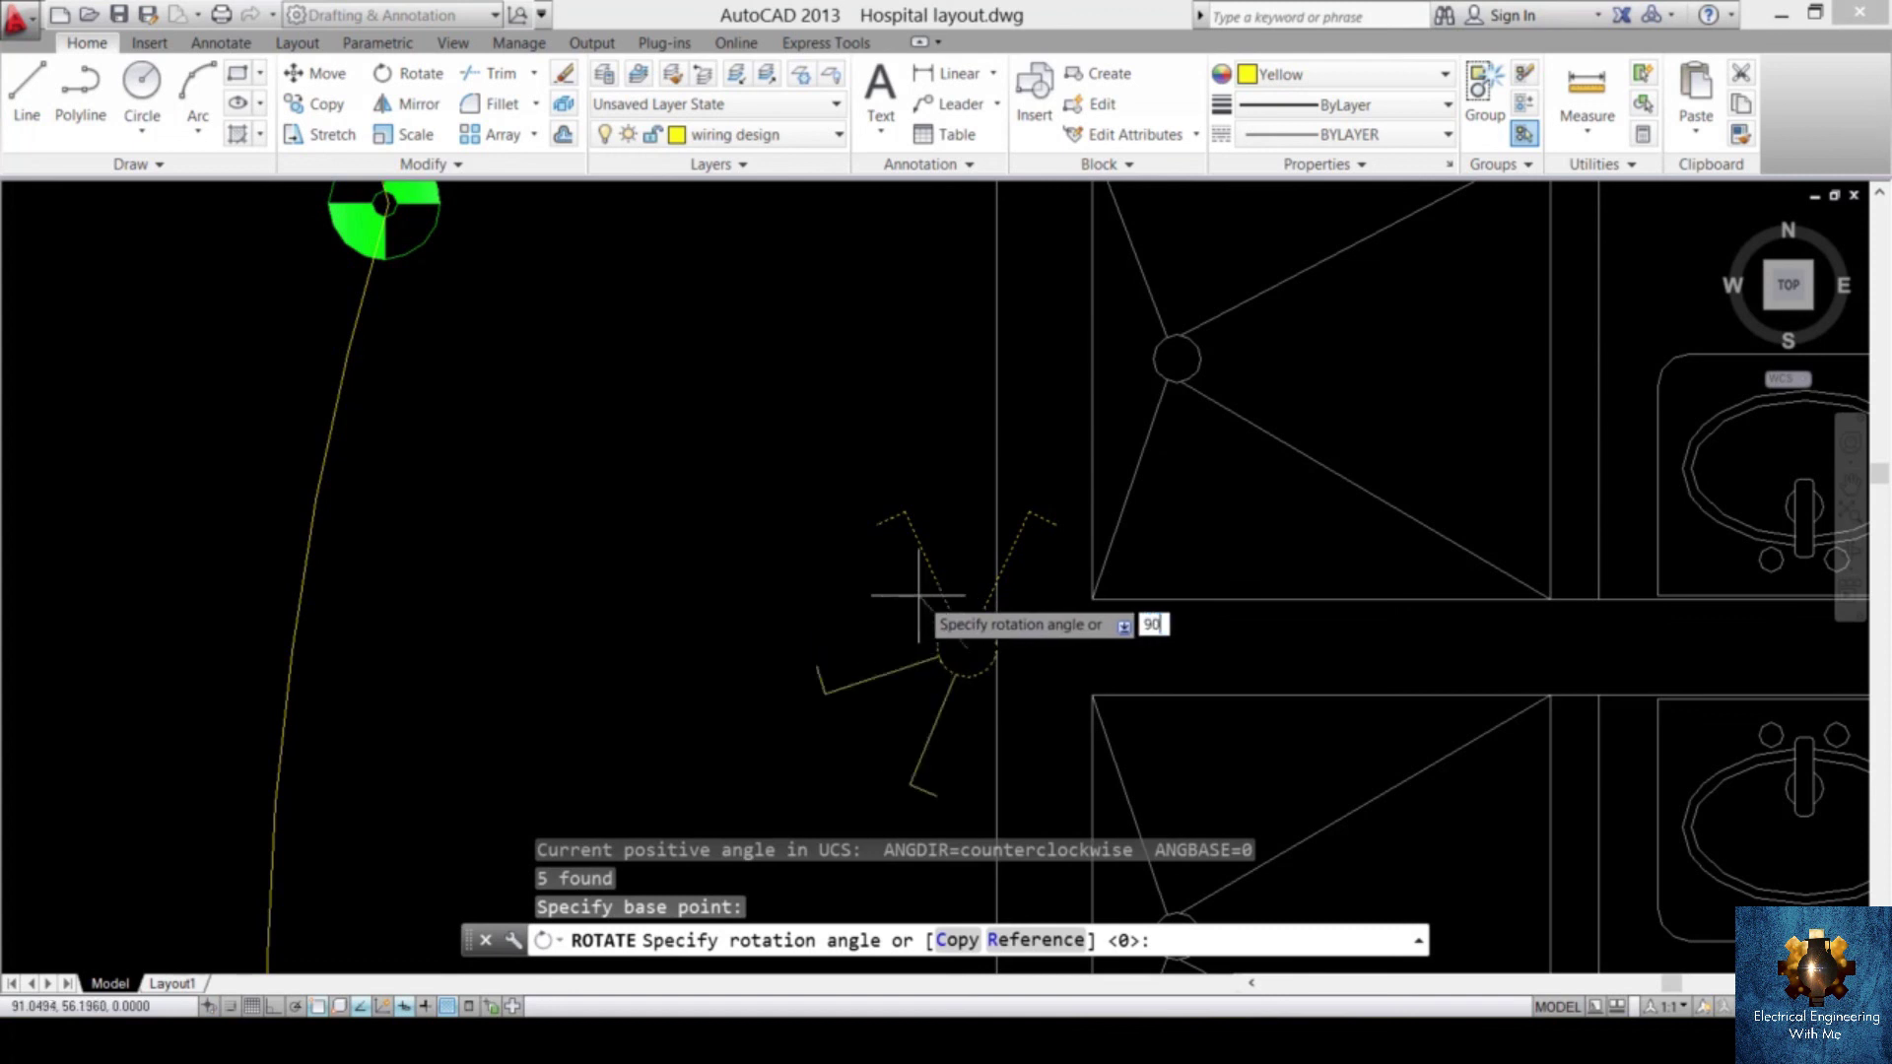
text(90)
key(Return)
scroll(871, 674, down, 2)
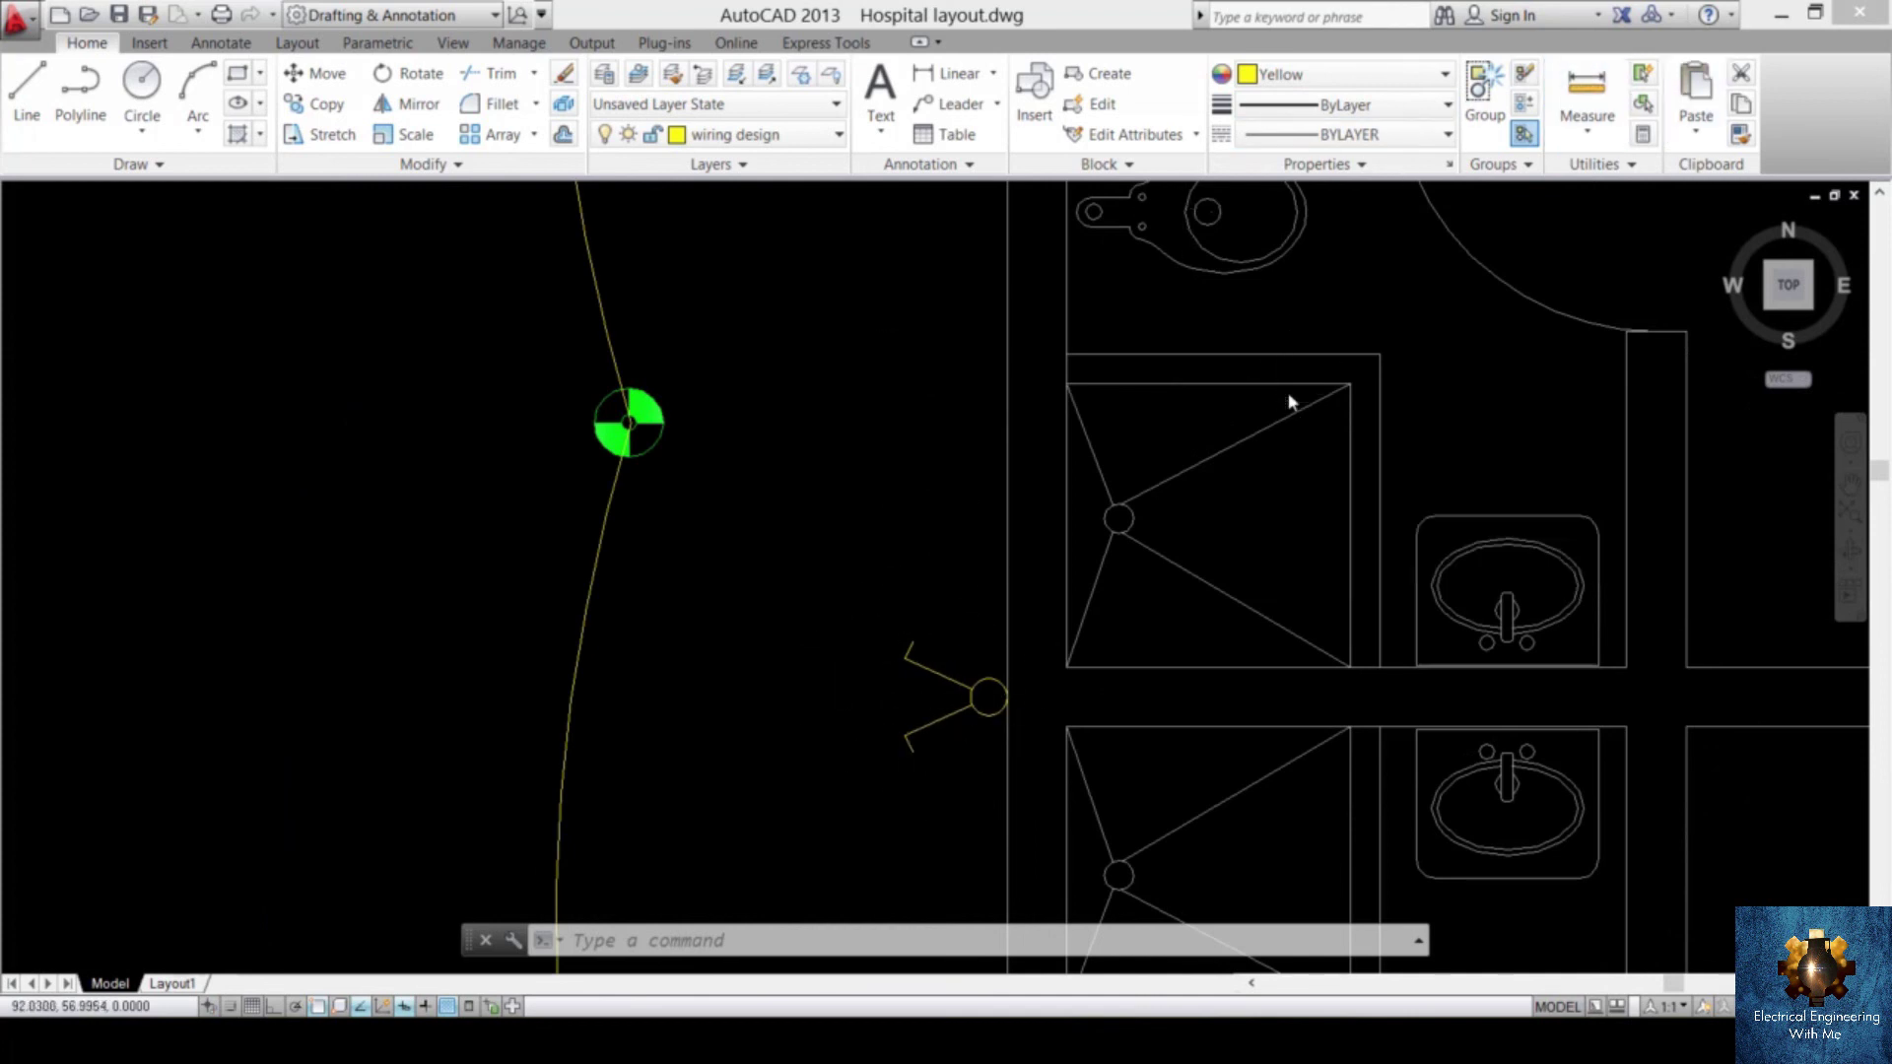
- Draw an arc from the upper corridor switch's upper tick to the topmost corridor light beside the S3-SM/LDP label
text(arc)
key(Return)
click(908, 645)
mouse_move(899, 424)
middle_down()
mouse_move(1043, 779)
mouse_move(955, 689)
middle_up()
click(946, 688)
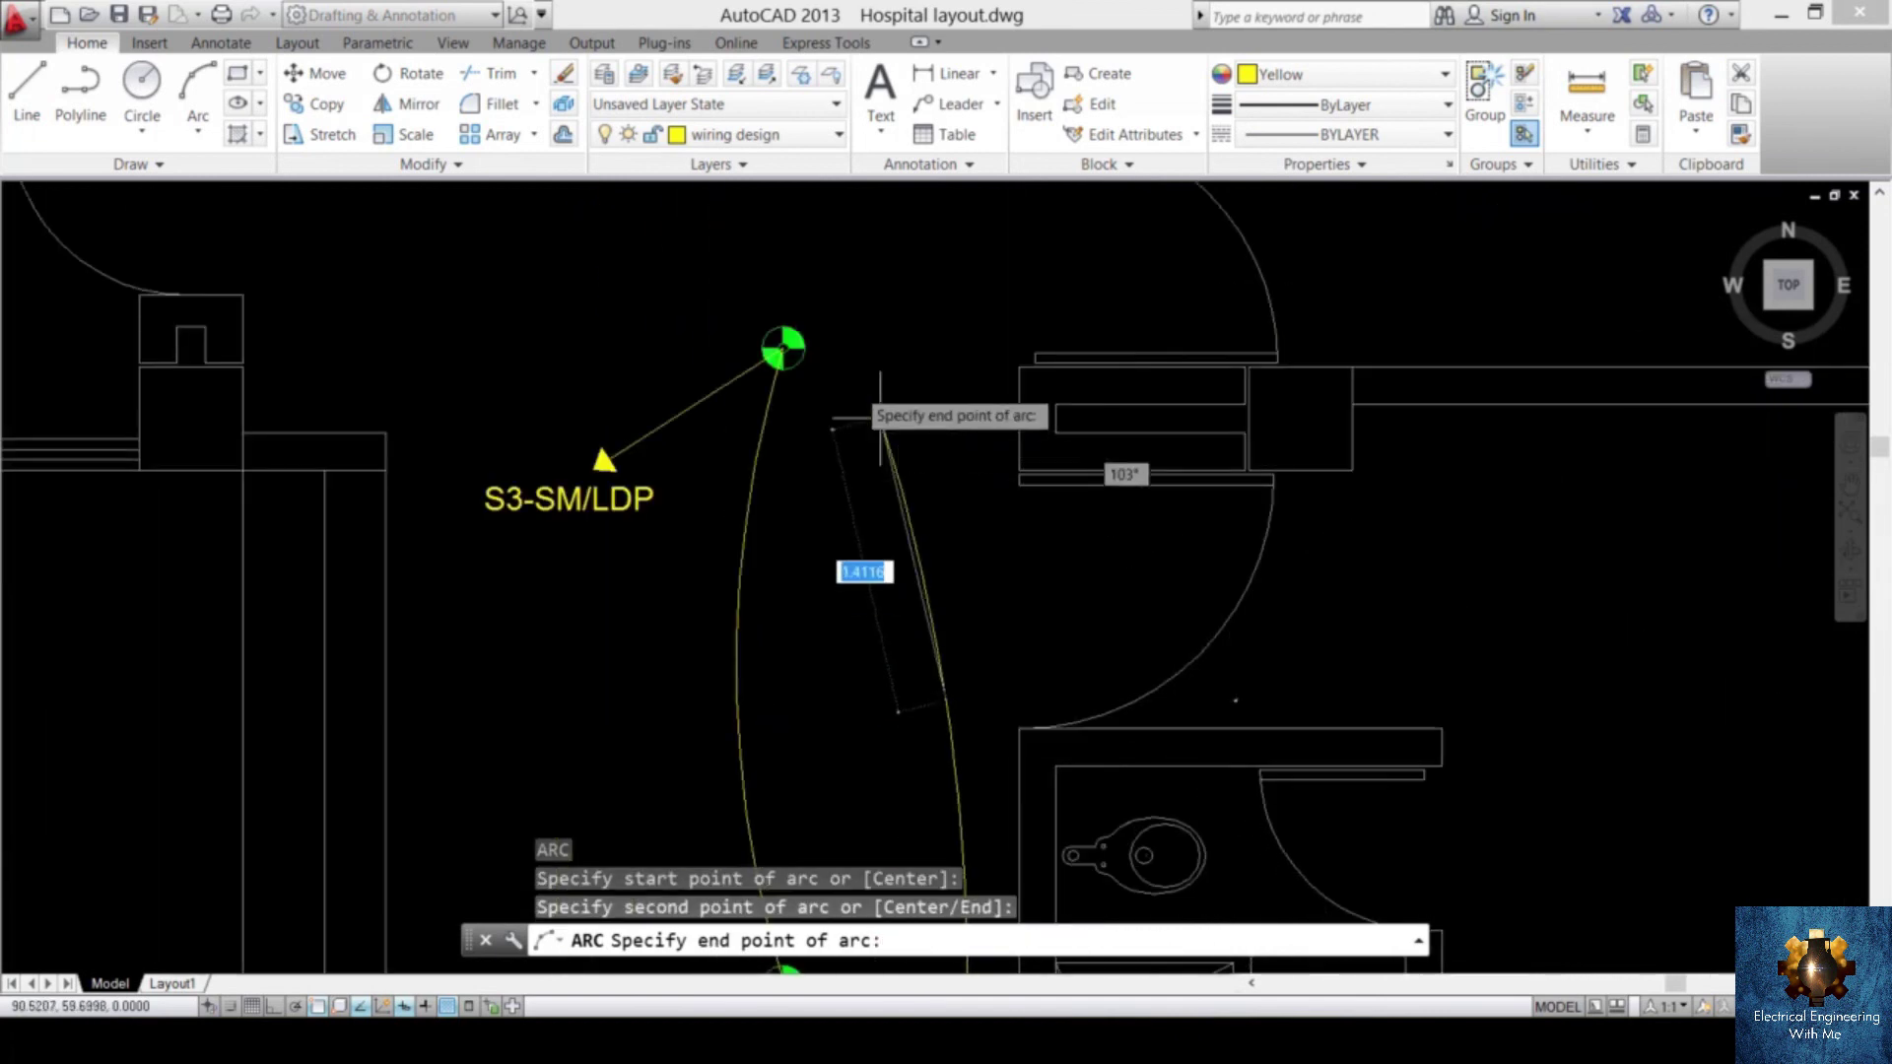
click(781, 345)
scroll(948, 517, down, 5)
scroll(937, 689, up, 3)
middle_drag(938, 689, 959, 731)
scroll(921, 458, up, 2)
scroll(858, 462, down, 4)
scroll(847, 390, up, 4)
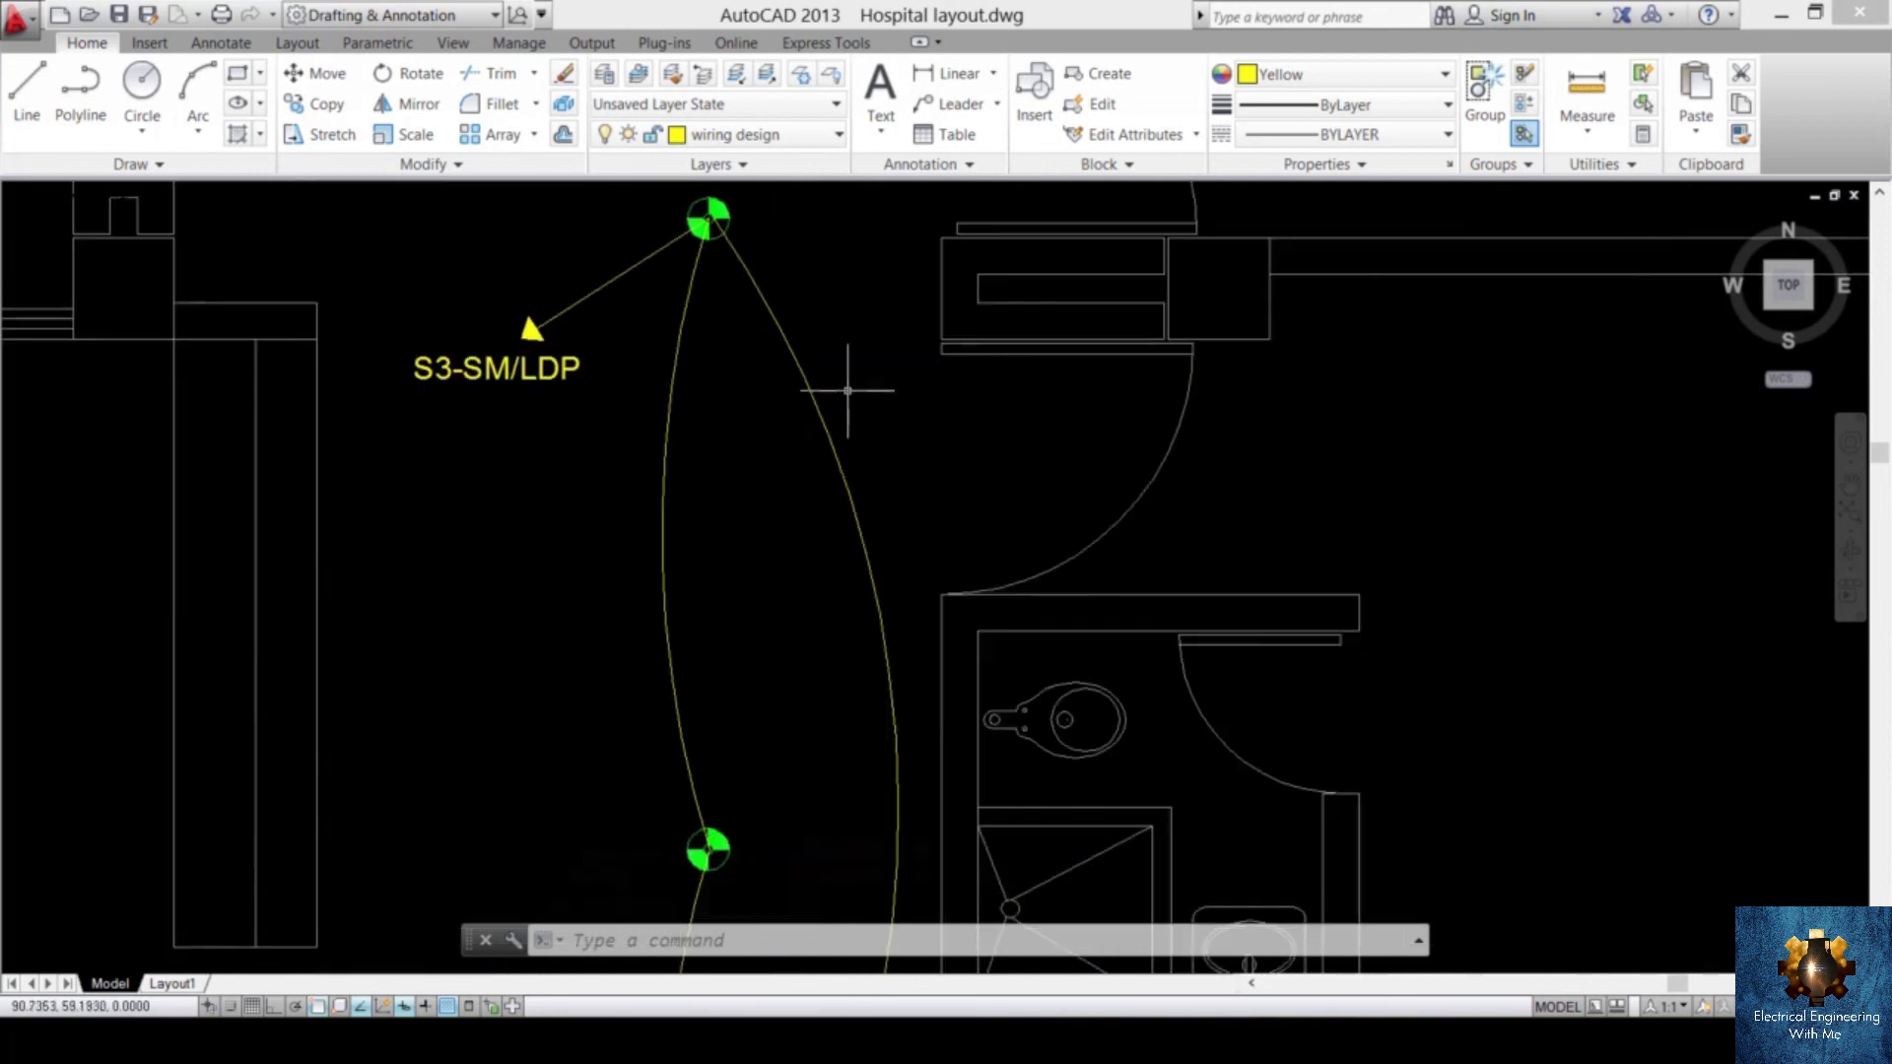
- Change the upper switch's arc to the HIDDEN linetype
click(880, 400)
click(831, 552)
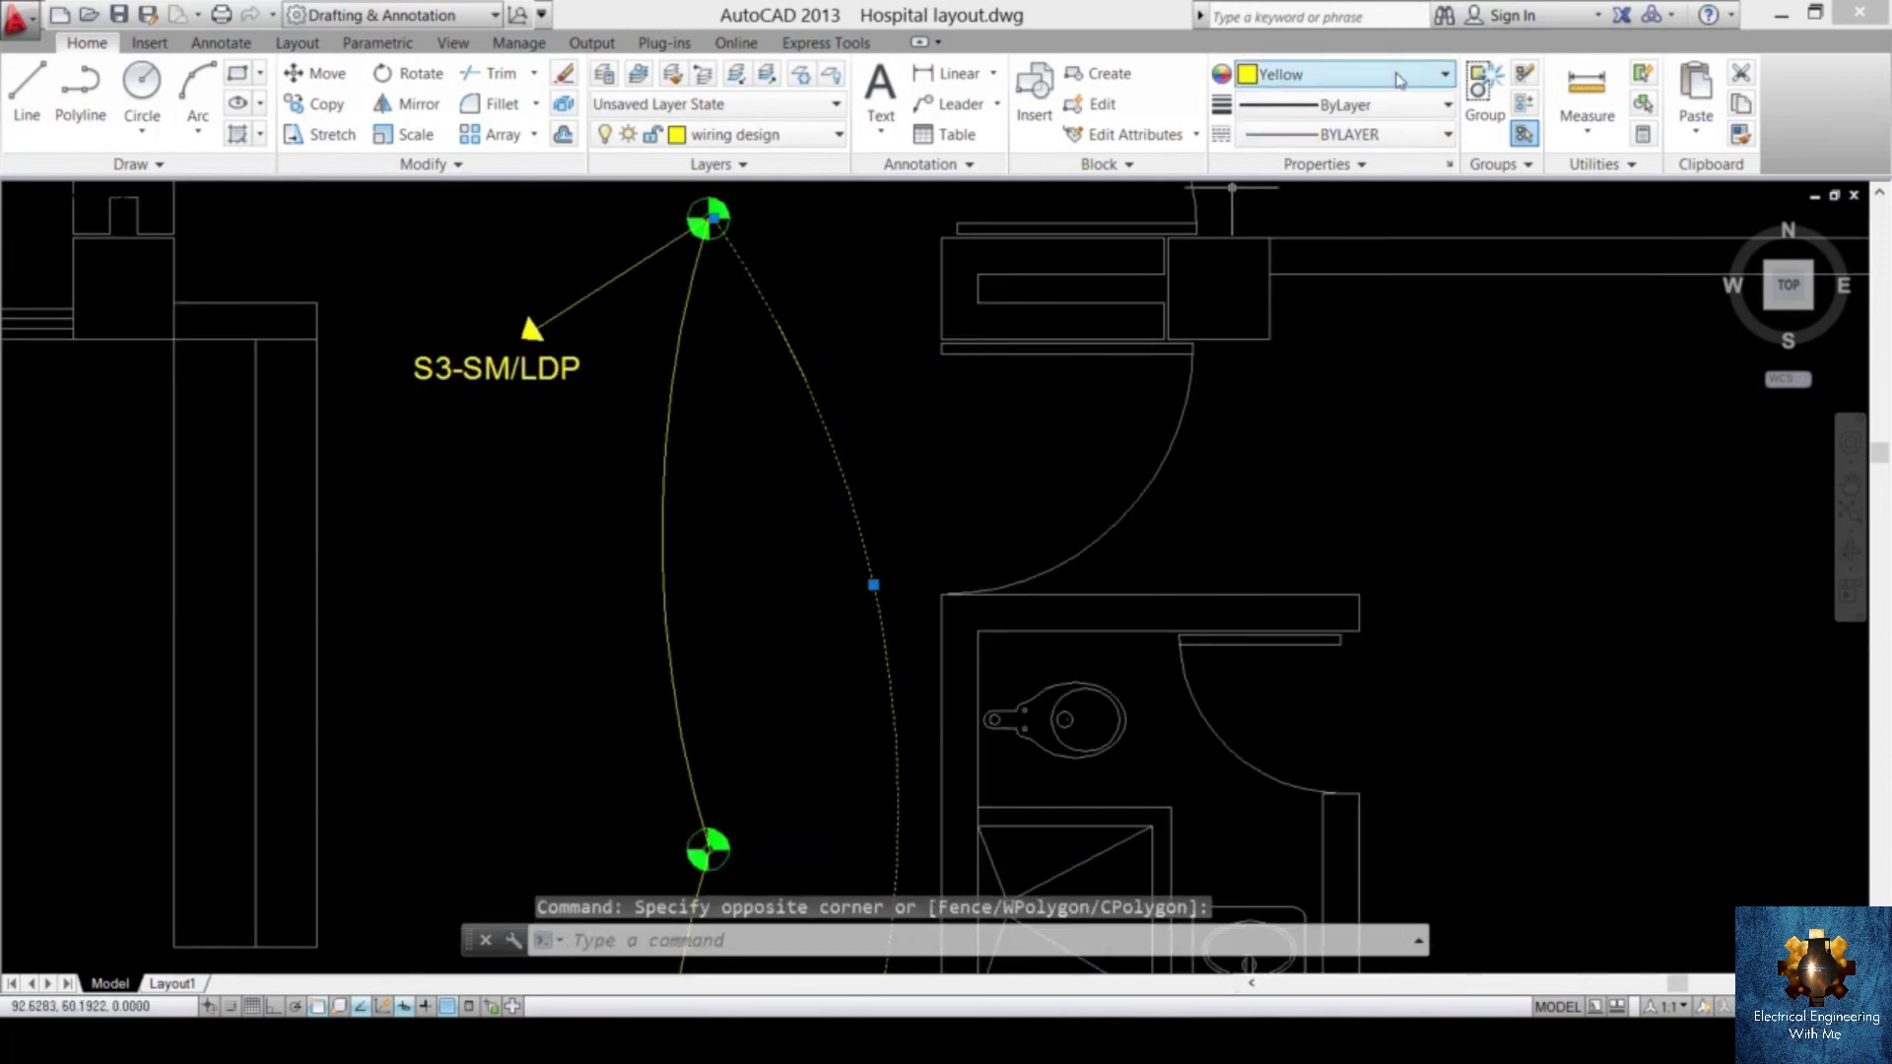
click(1358, 135)
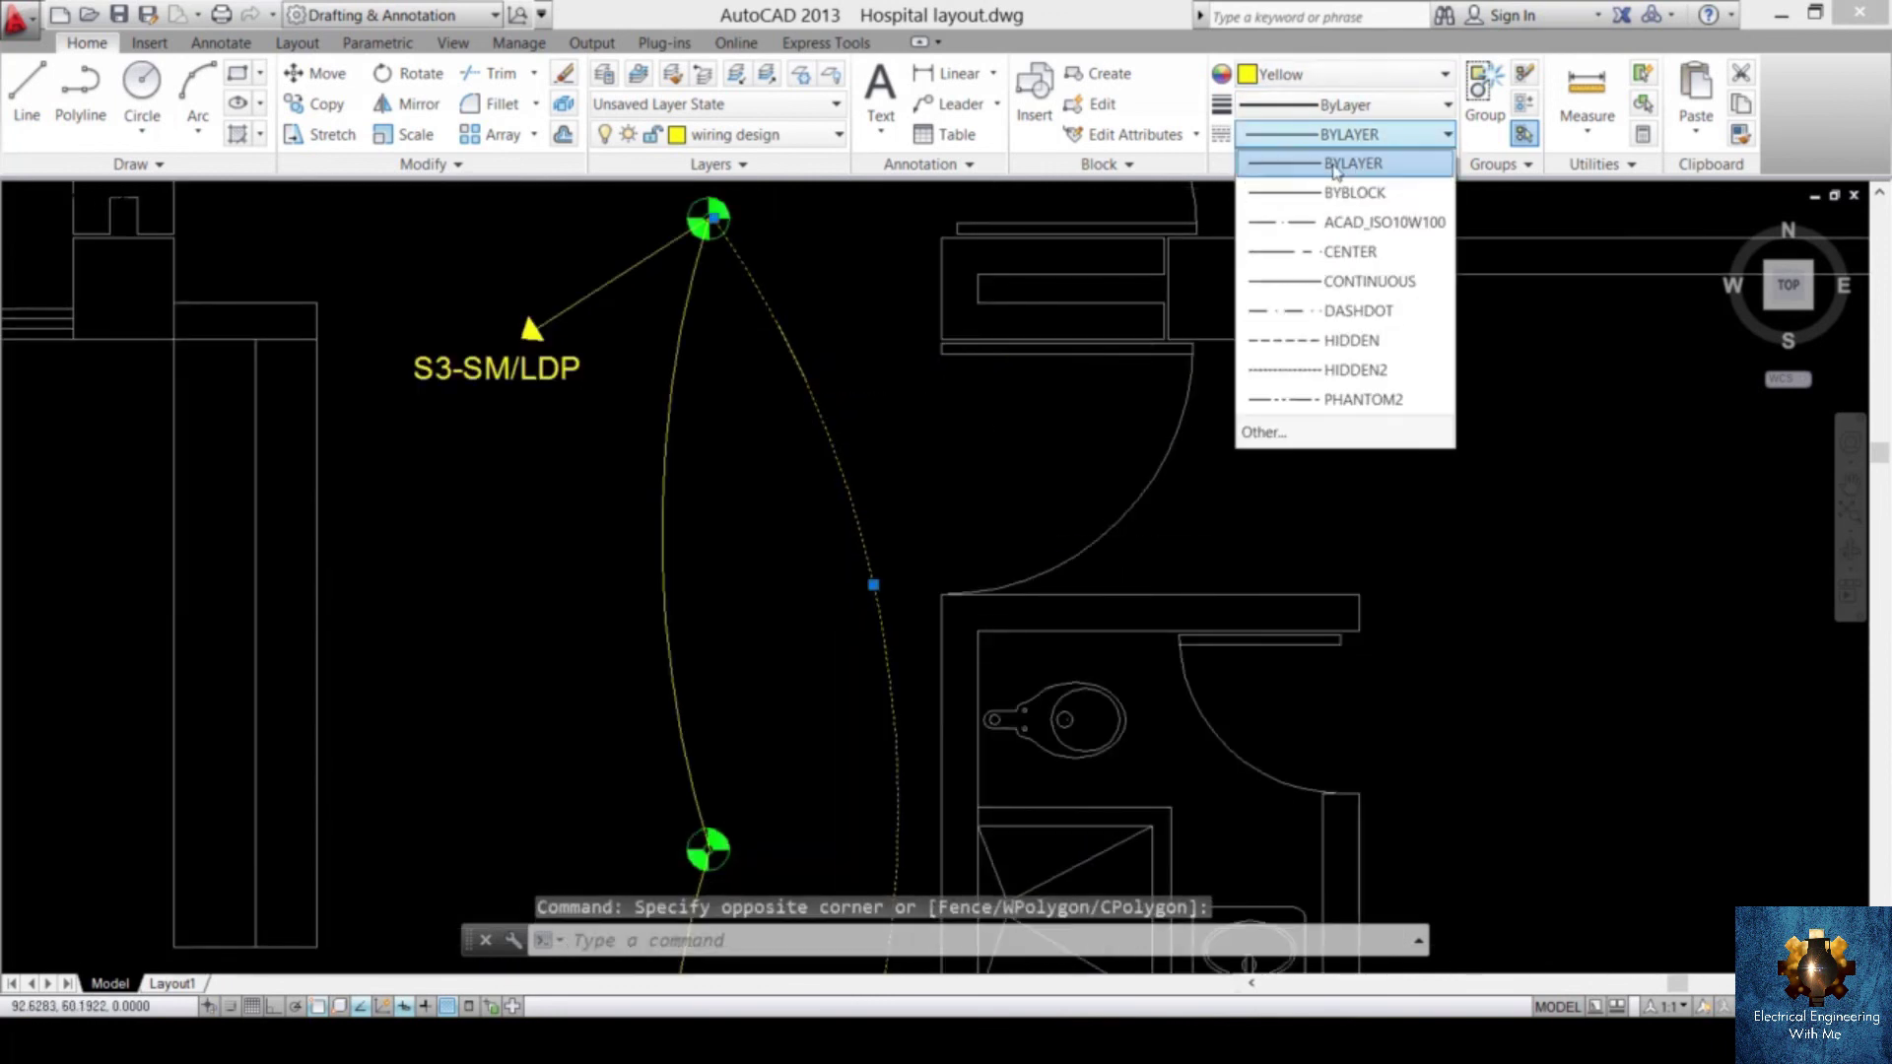
click(1323, 340)
scroll(936, 571, down, 10)
key(Escape)
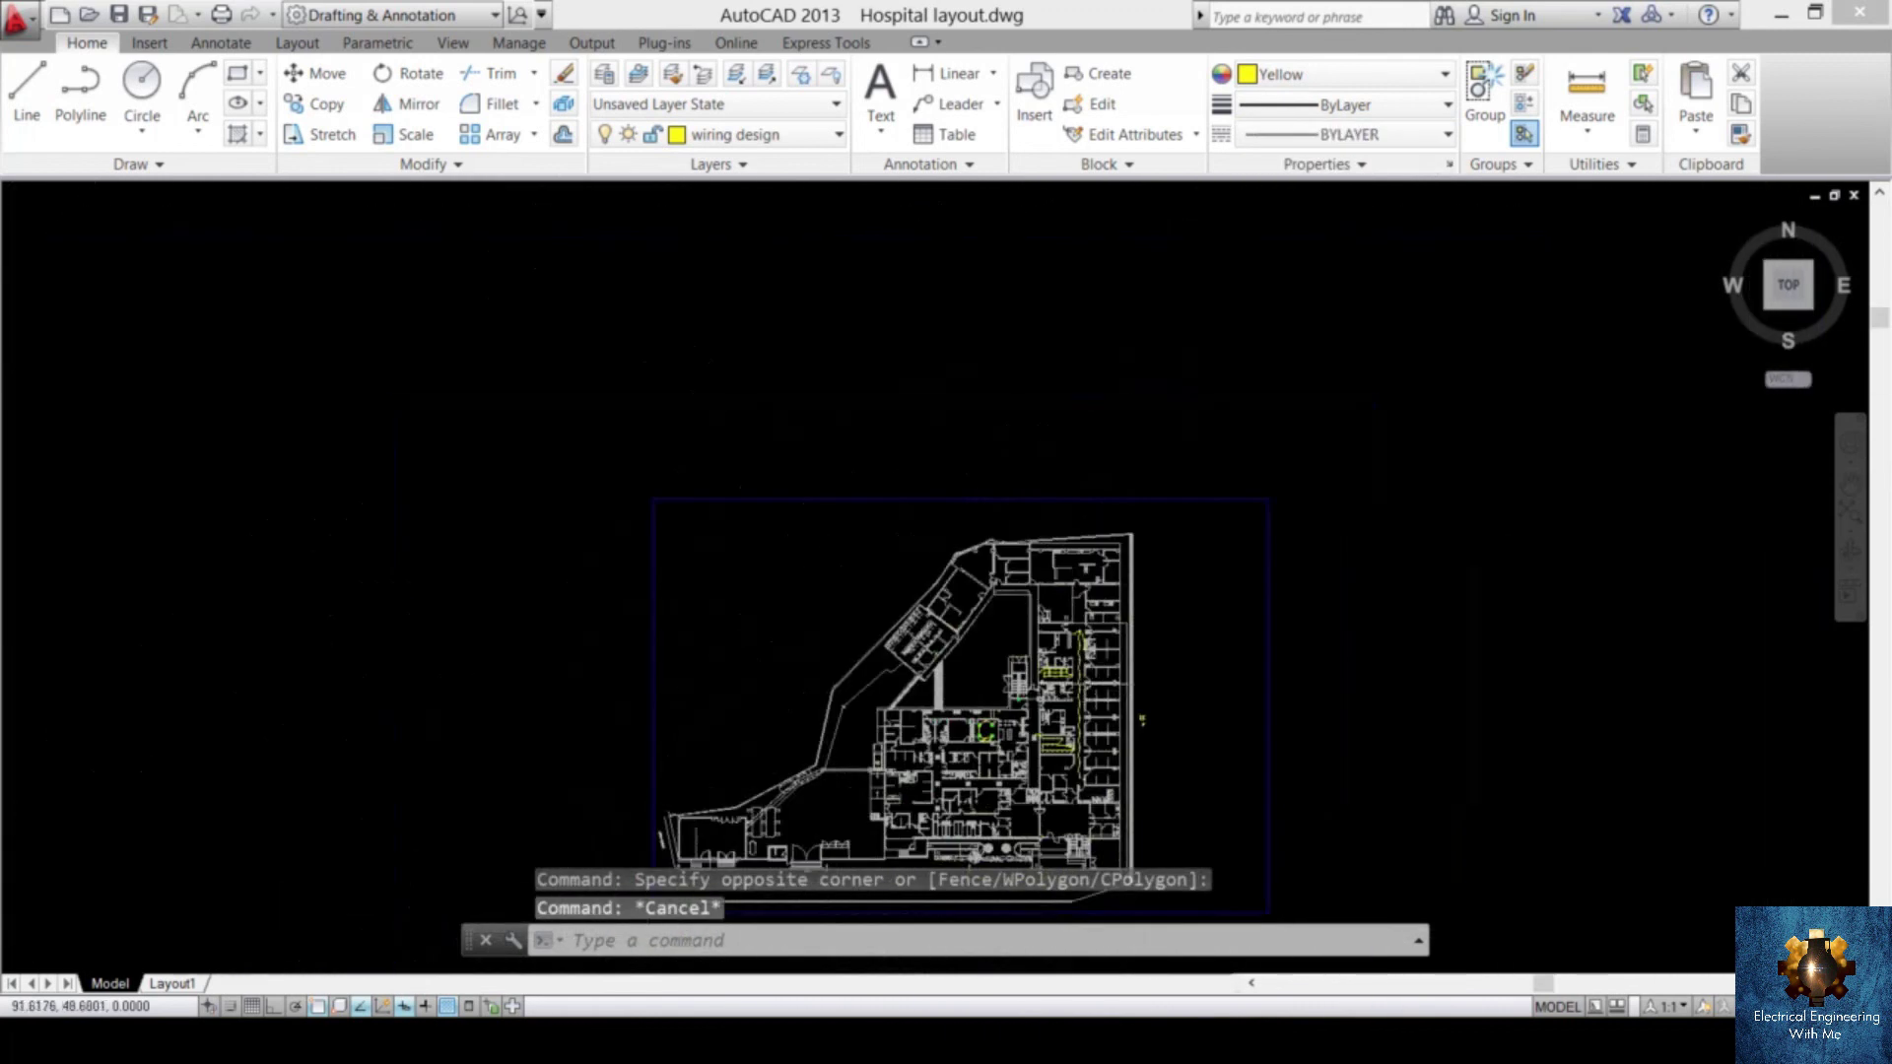
- Rotate the lower corridor switch 90 degrees about its circle's centre so its ticks point into the corridor
middle_drag(926, 749, 927, 493)
scroll(927, 493, up, 10)
scroll(927, 492, up, 5)
click(806, 492)
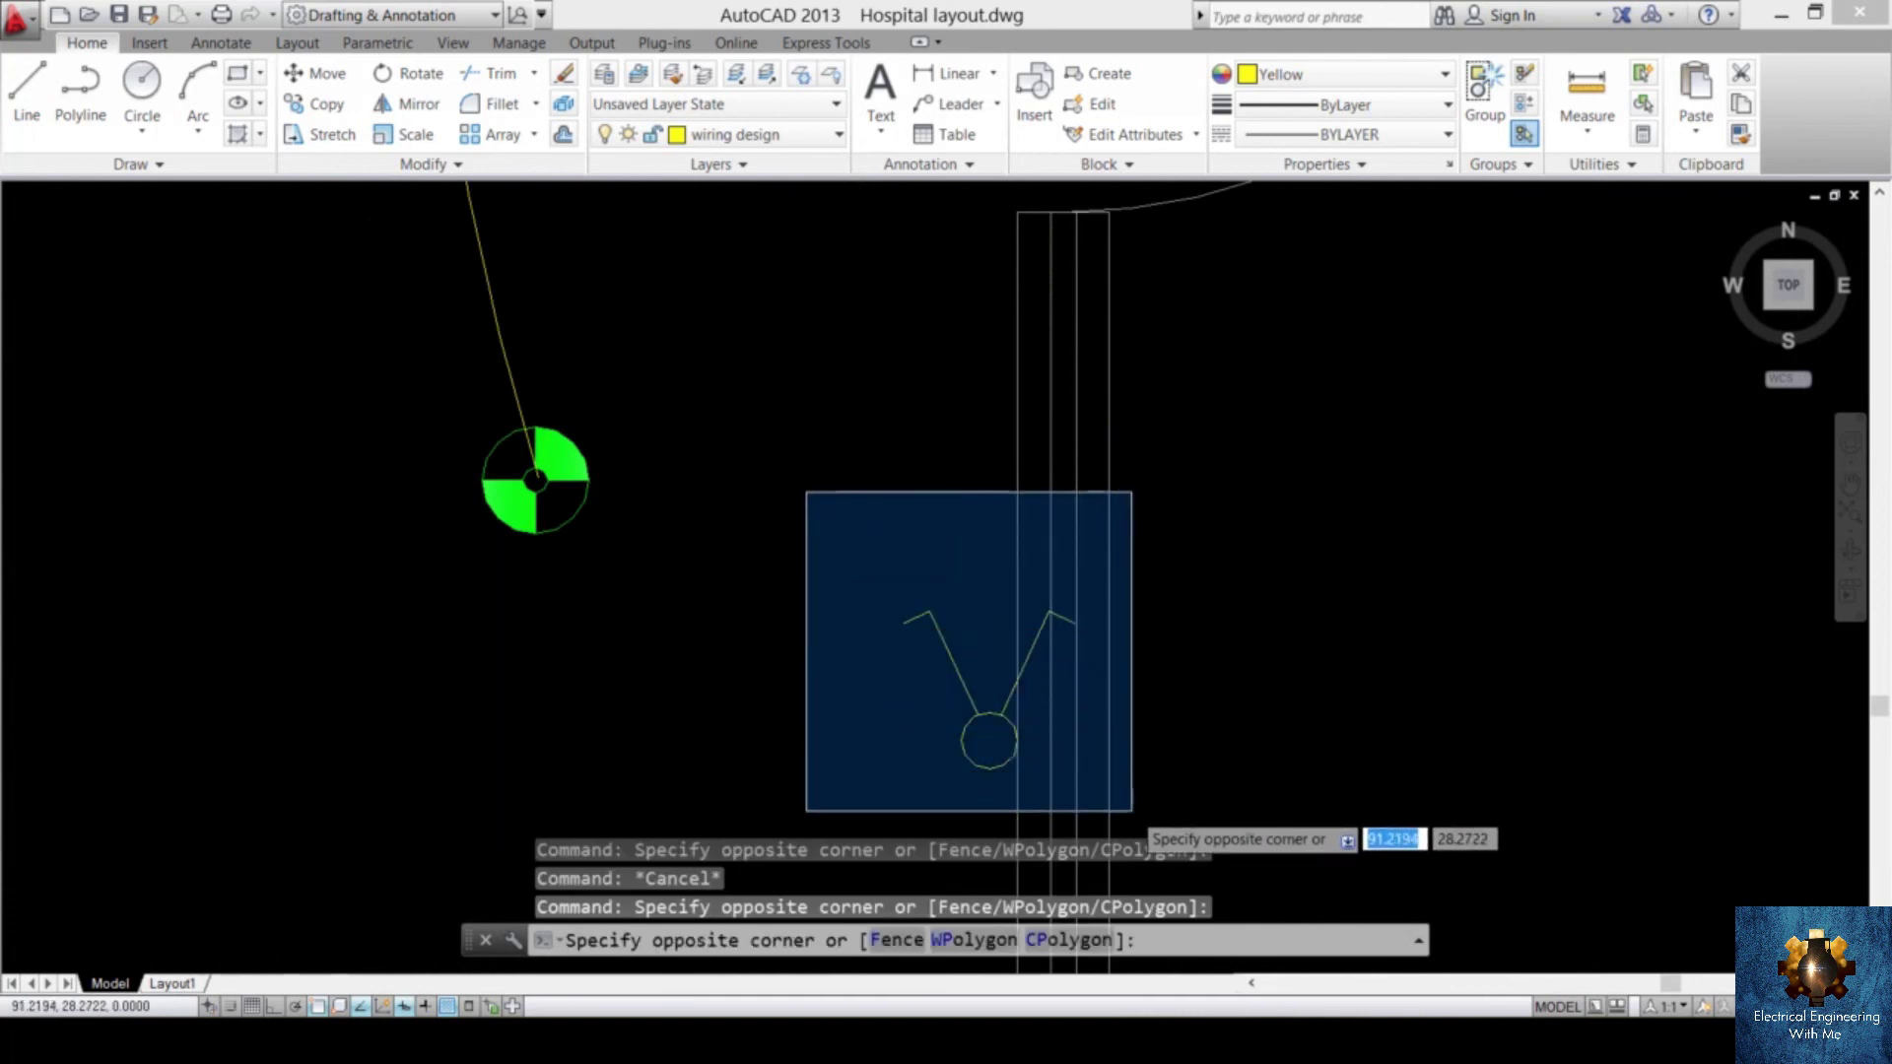
click(1131, 811)
text(ro)
key(Return)
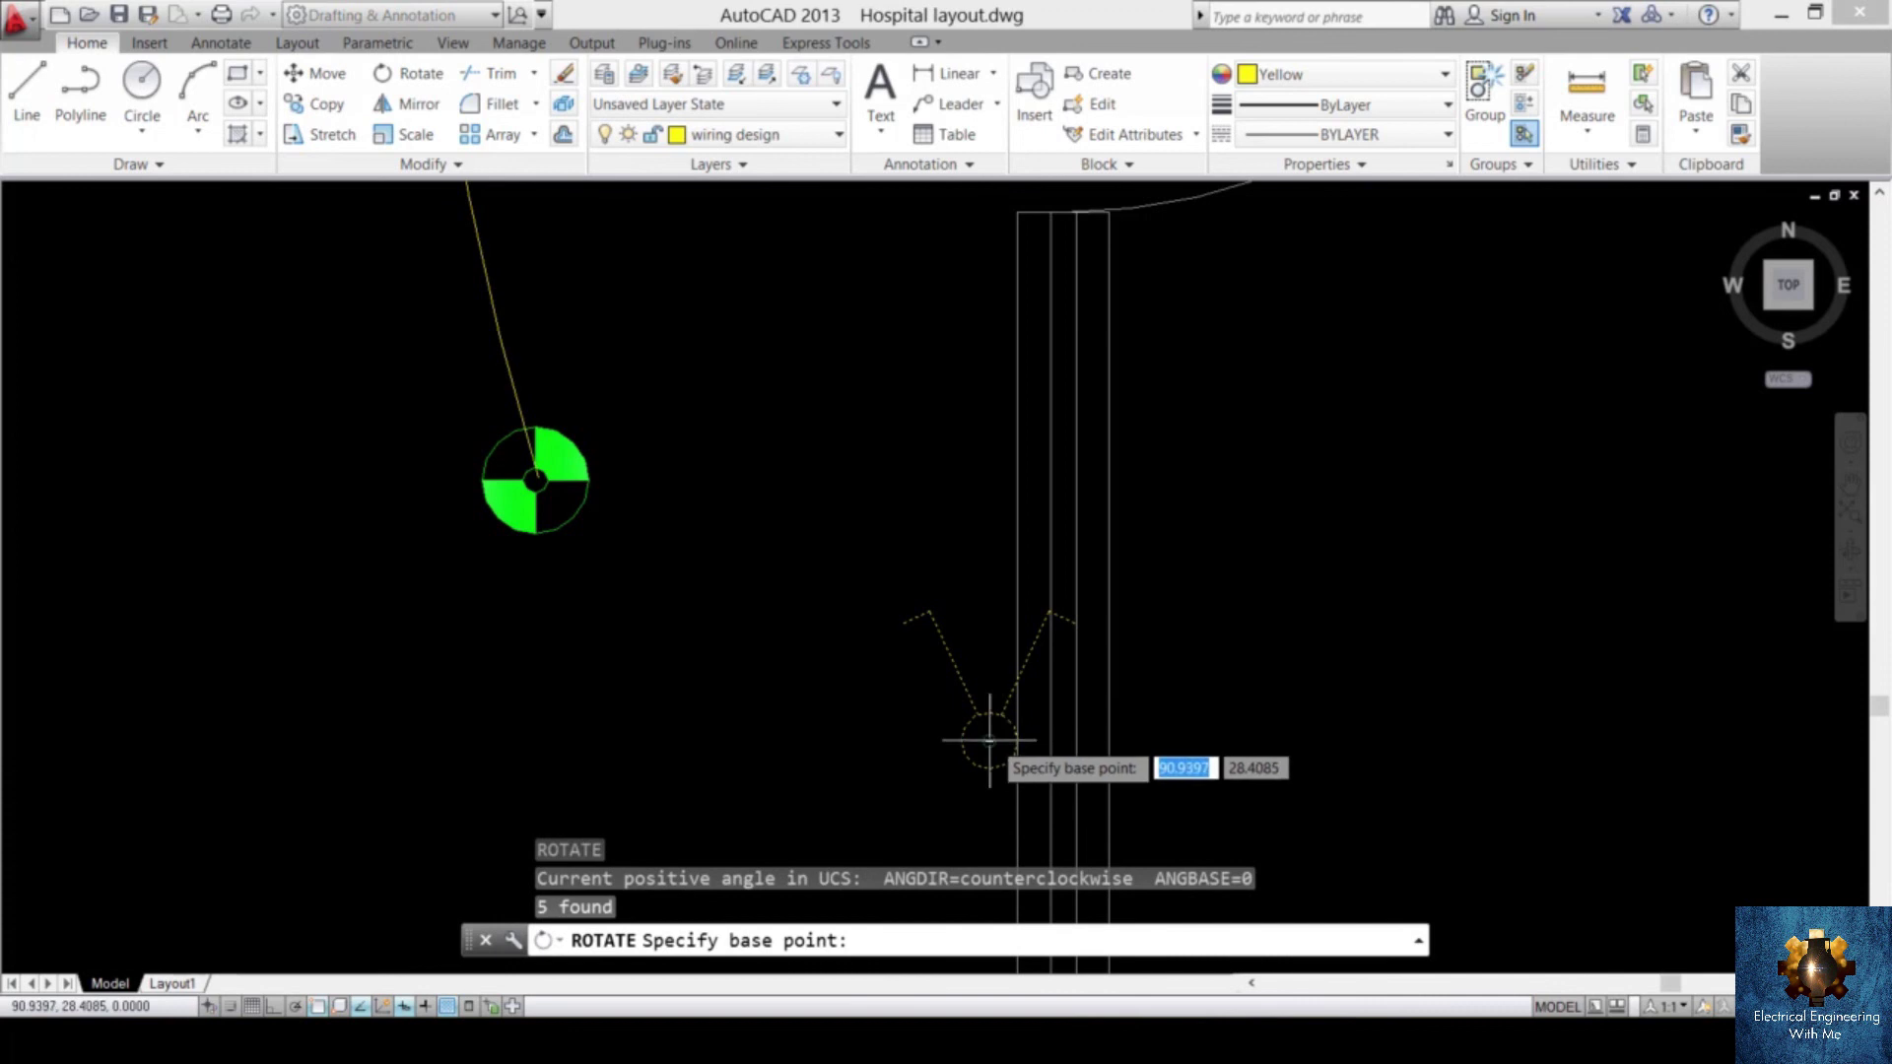
click(990, 740)
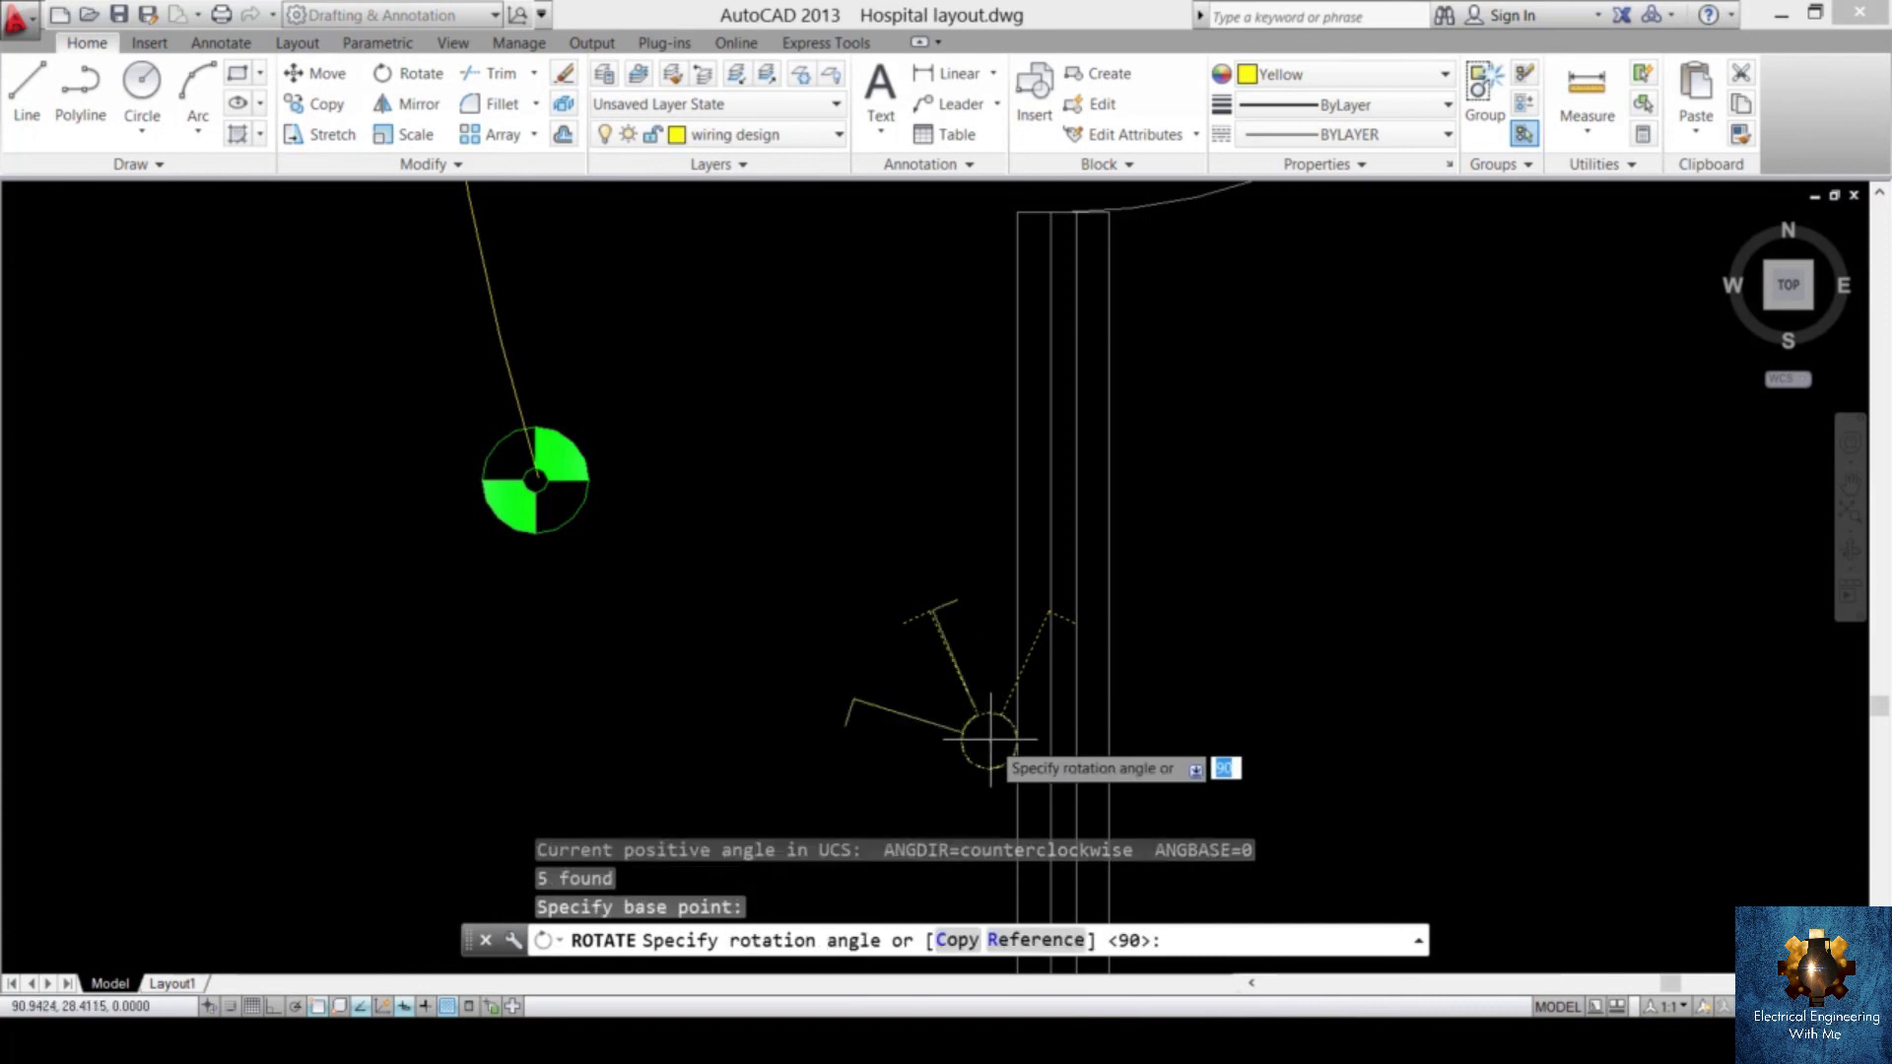
key(Return)
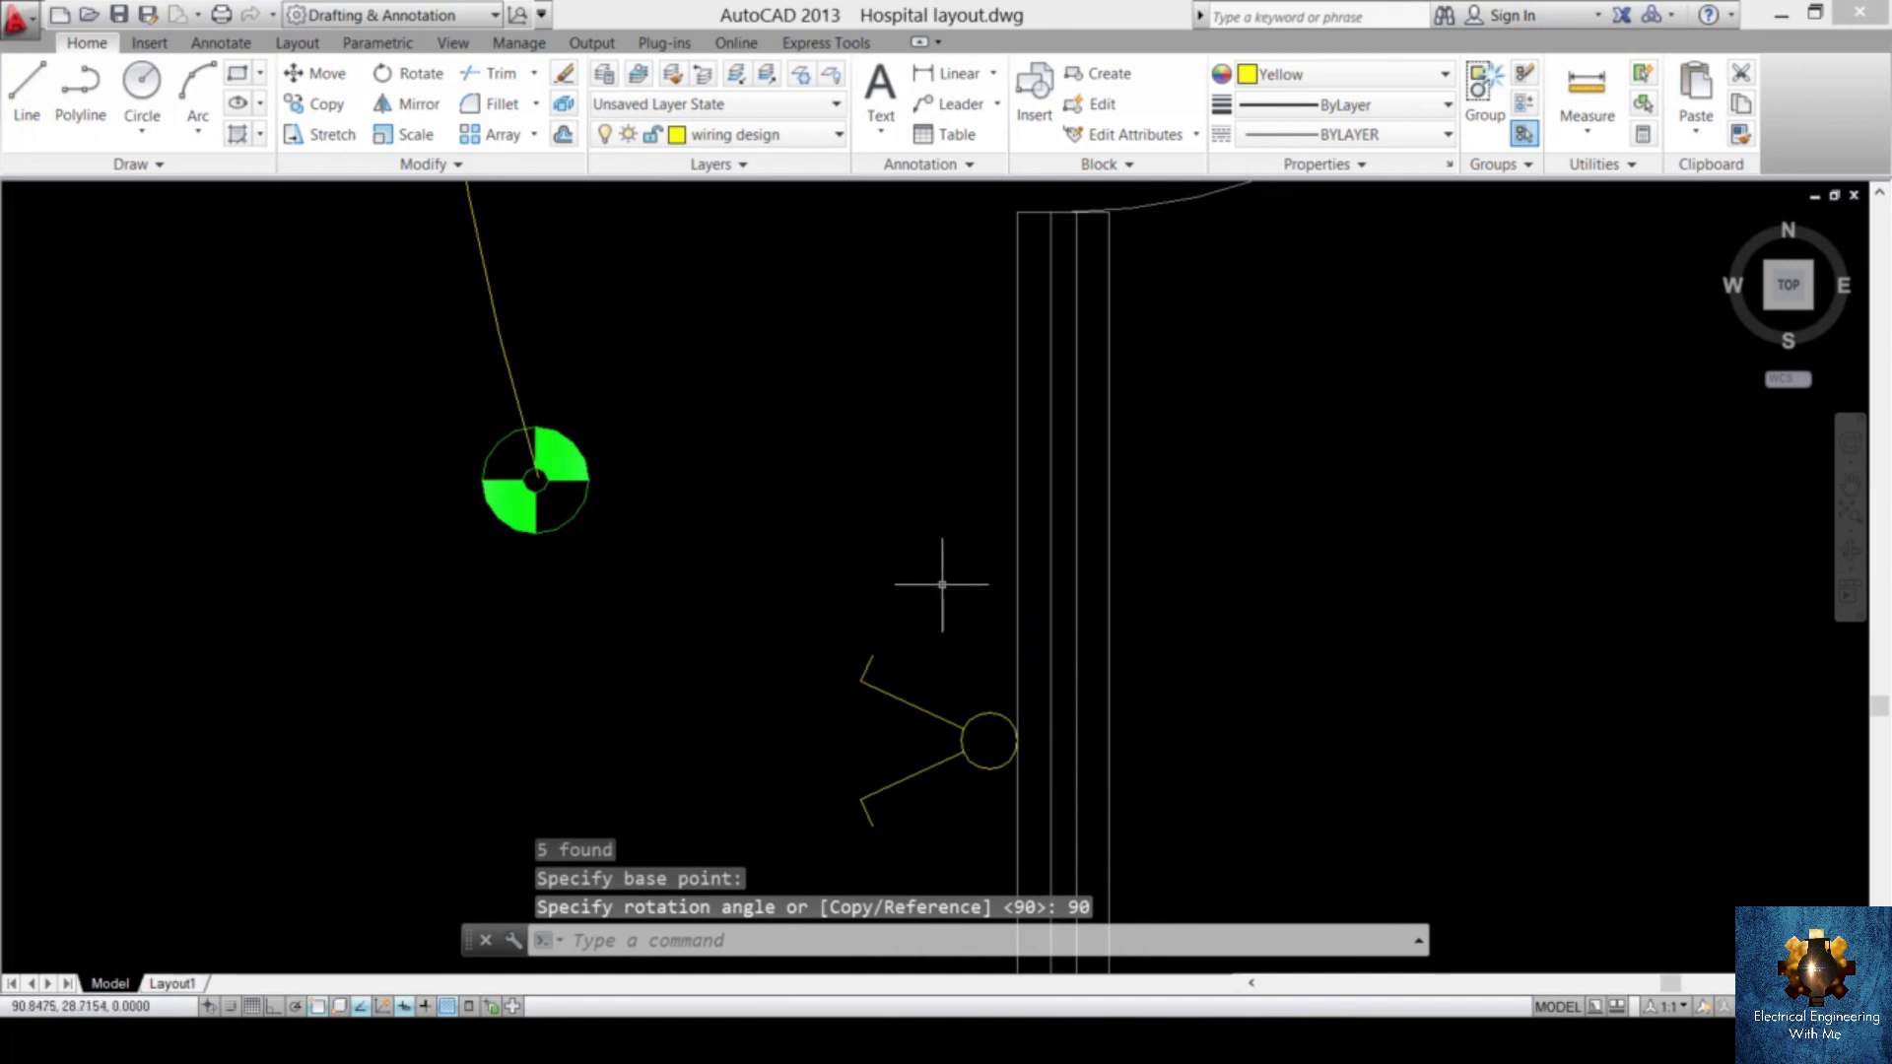
- Draw an arc from the lower corridor switch's upper tick to the centre of the lowest corridor light
text(a)
key(Return)
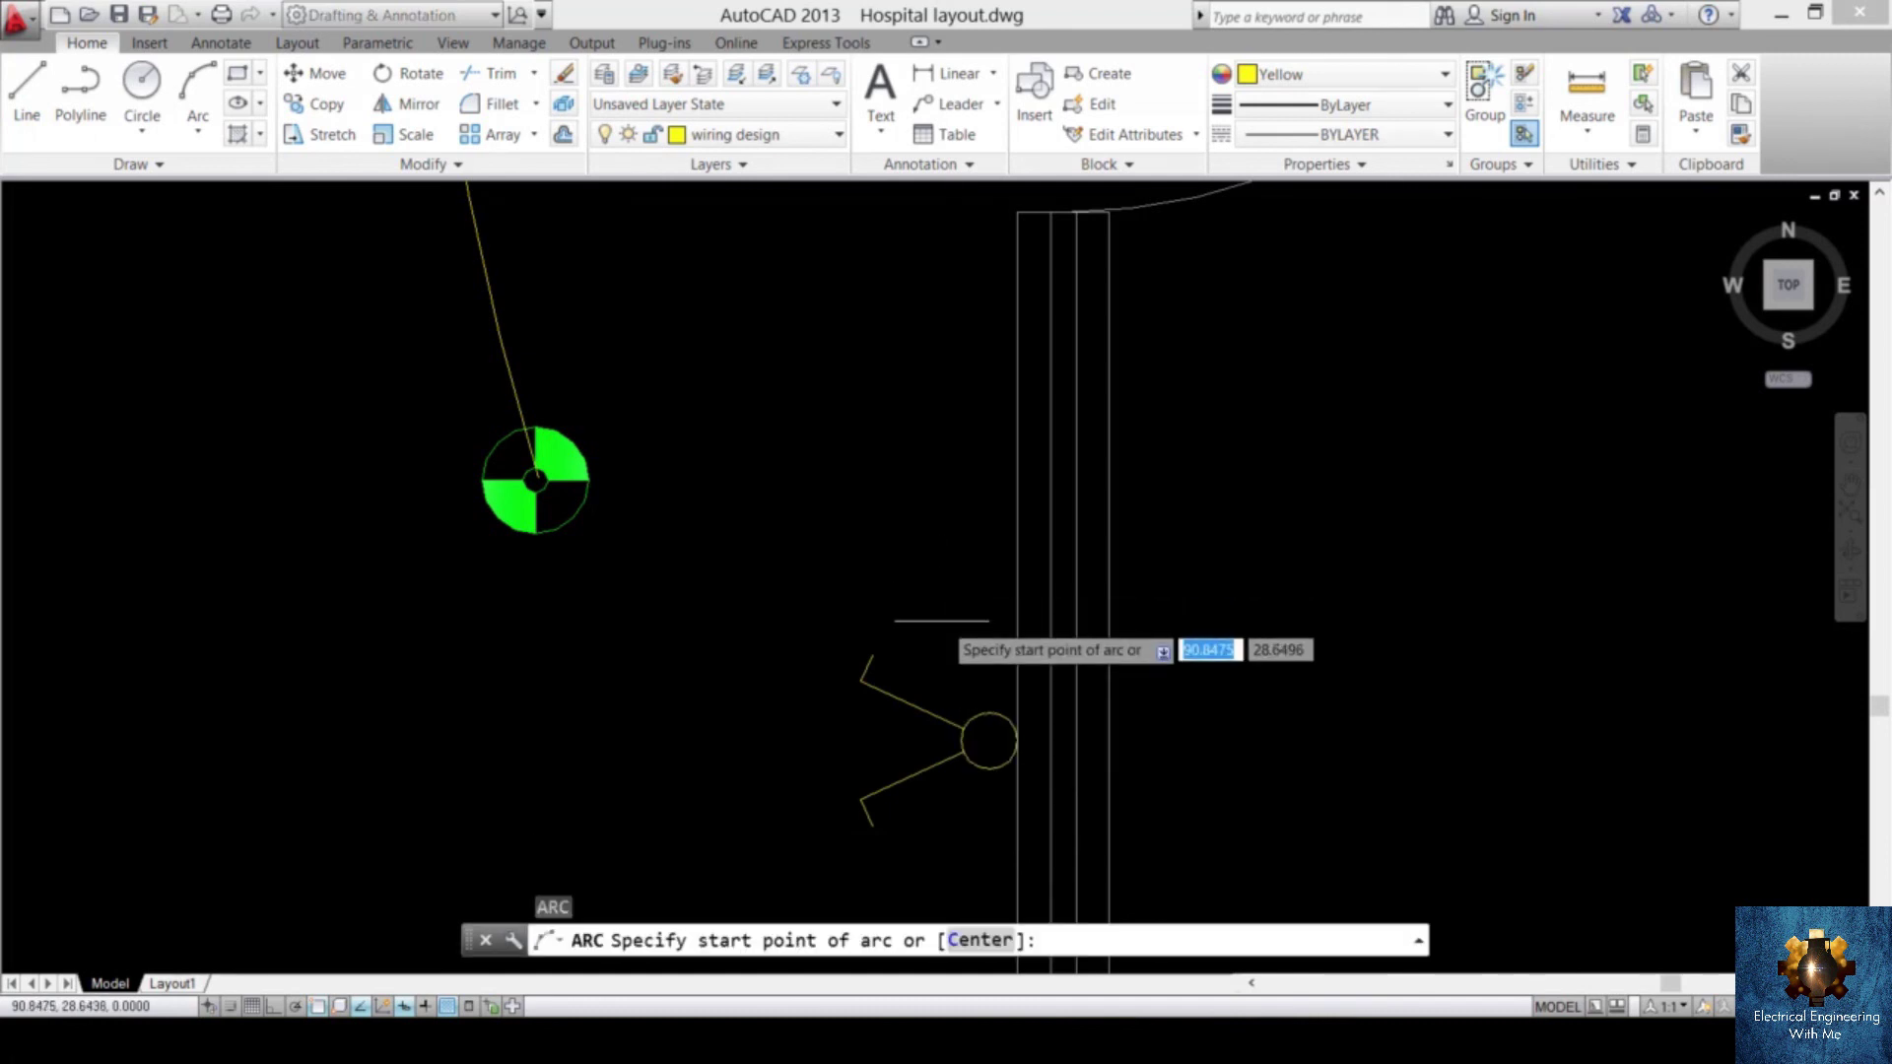
click(858, 681)
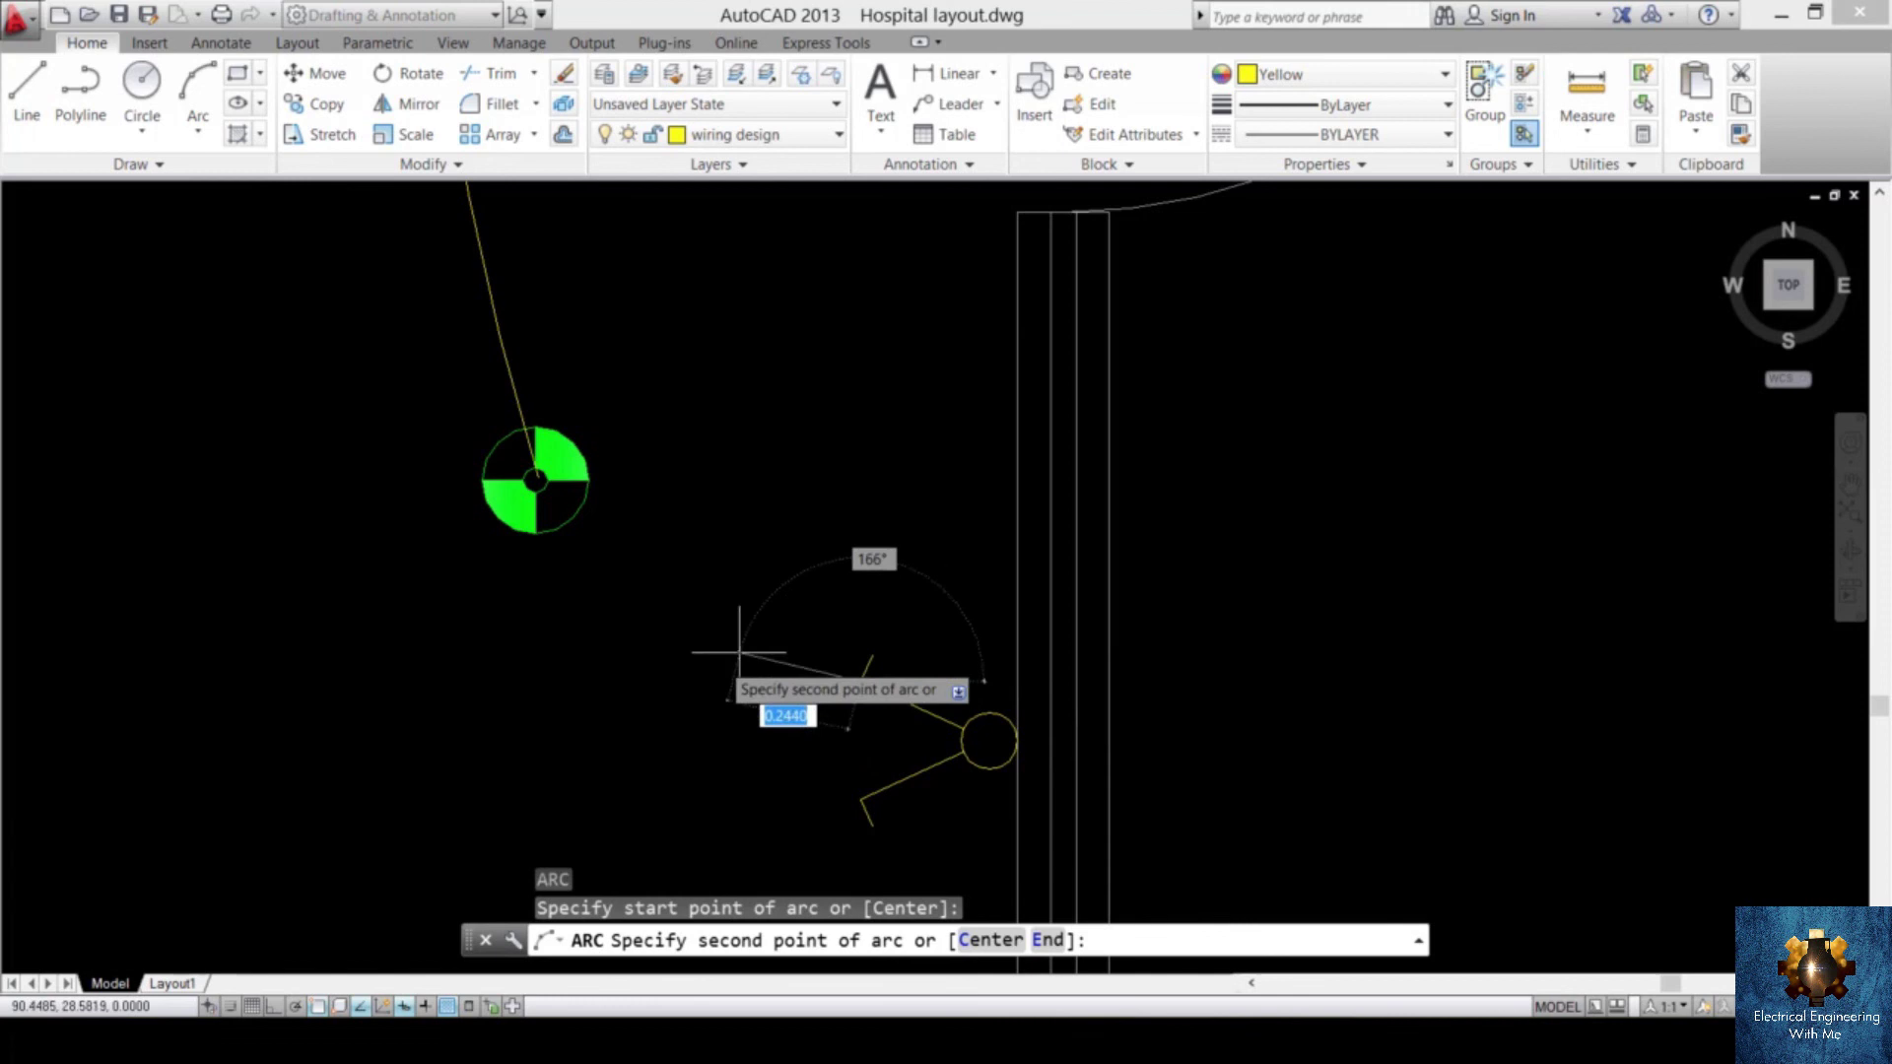
click(643, 589)
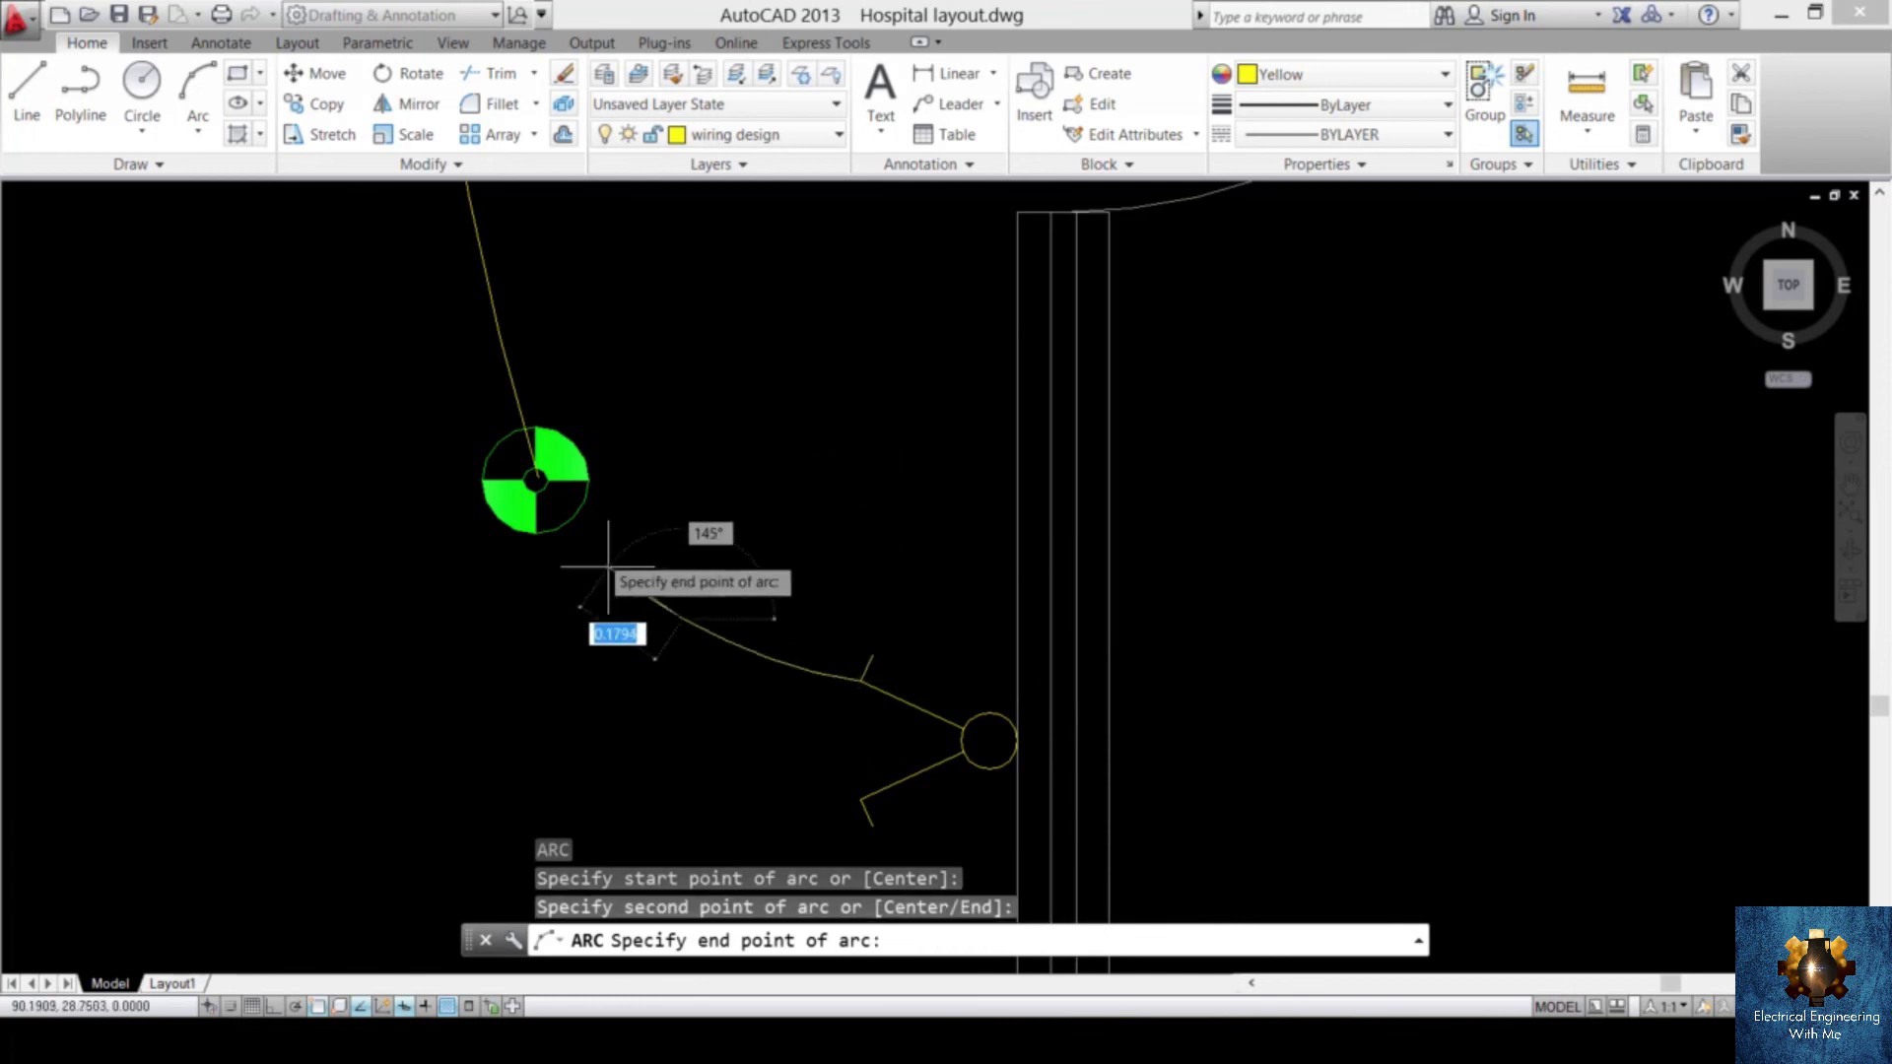
click(535, 480)
- Change the lower switch's arc to a dashed linetype
click(798, 549)
click(647, 739)
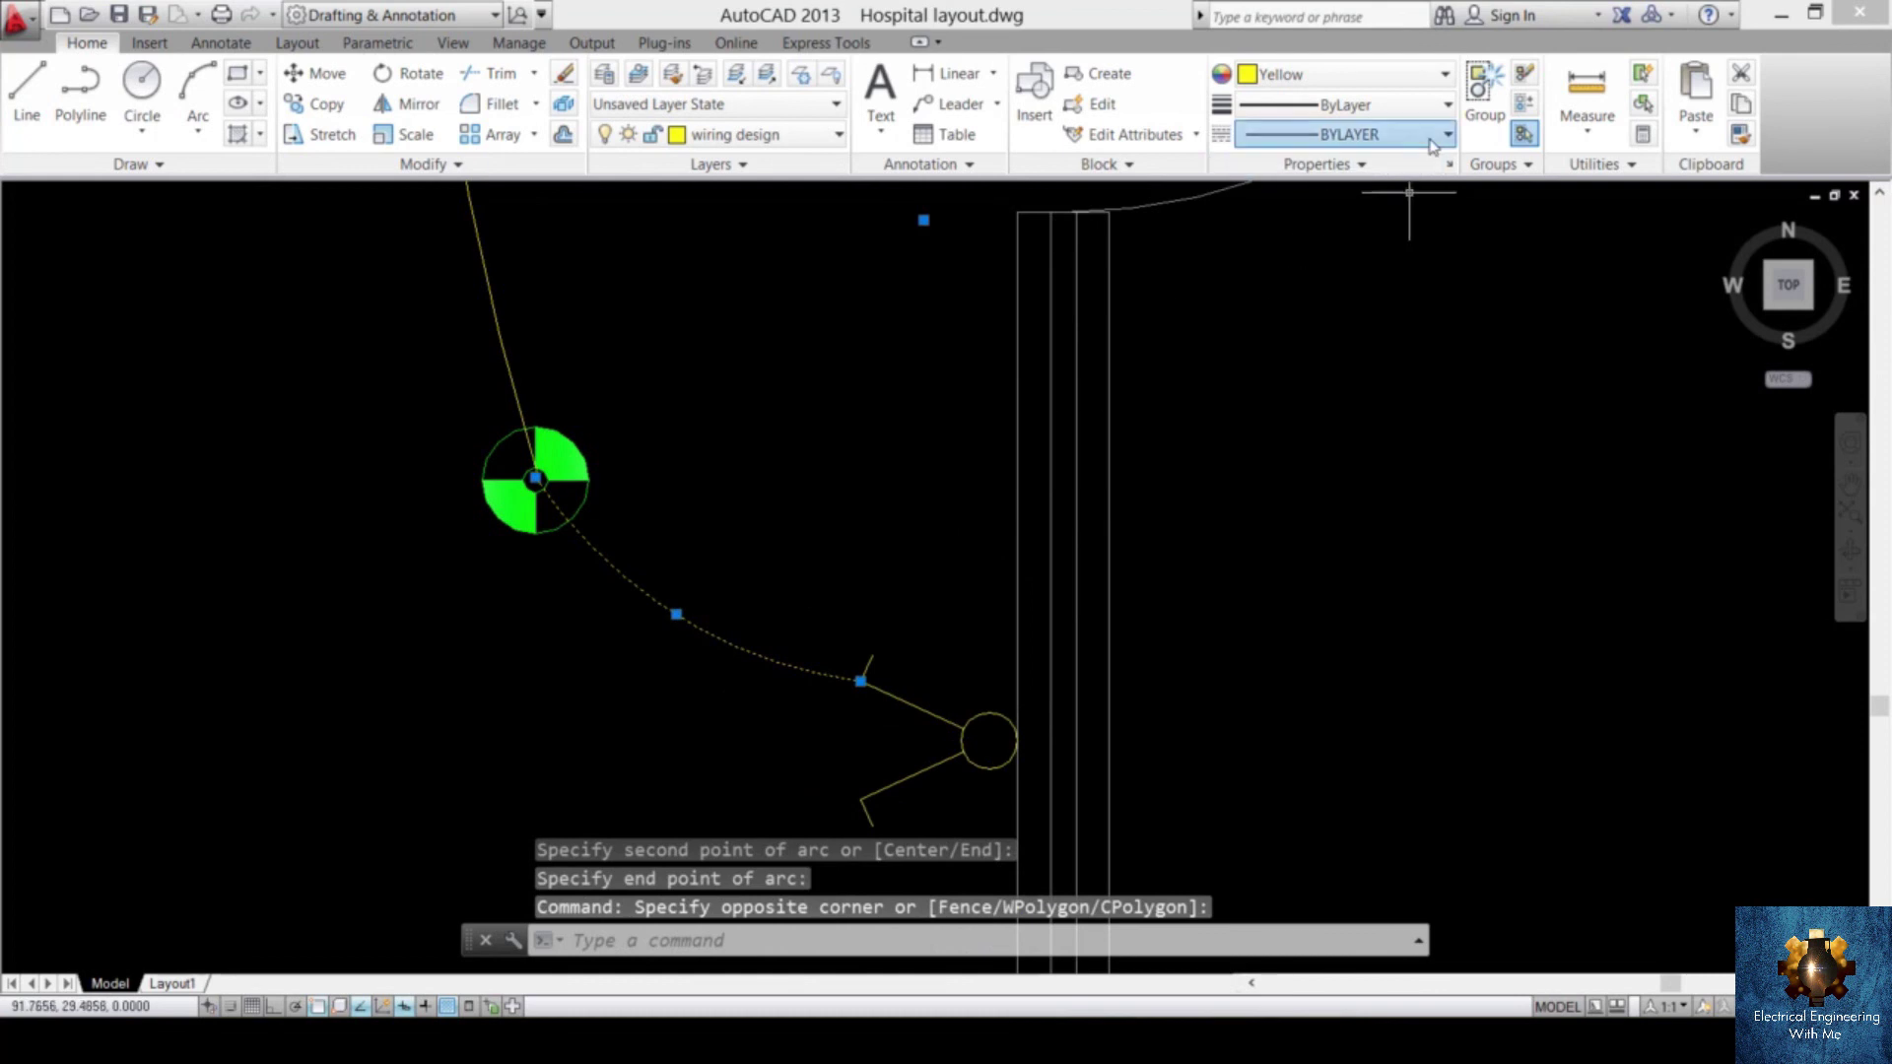
click(1380, 134)
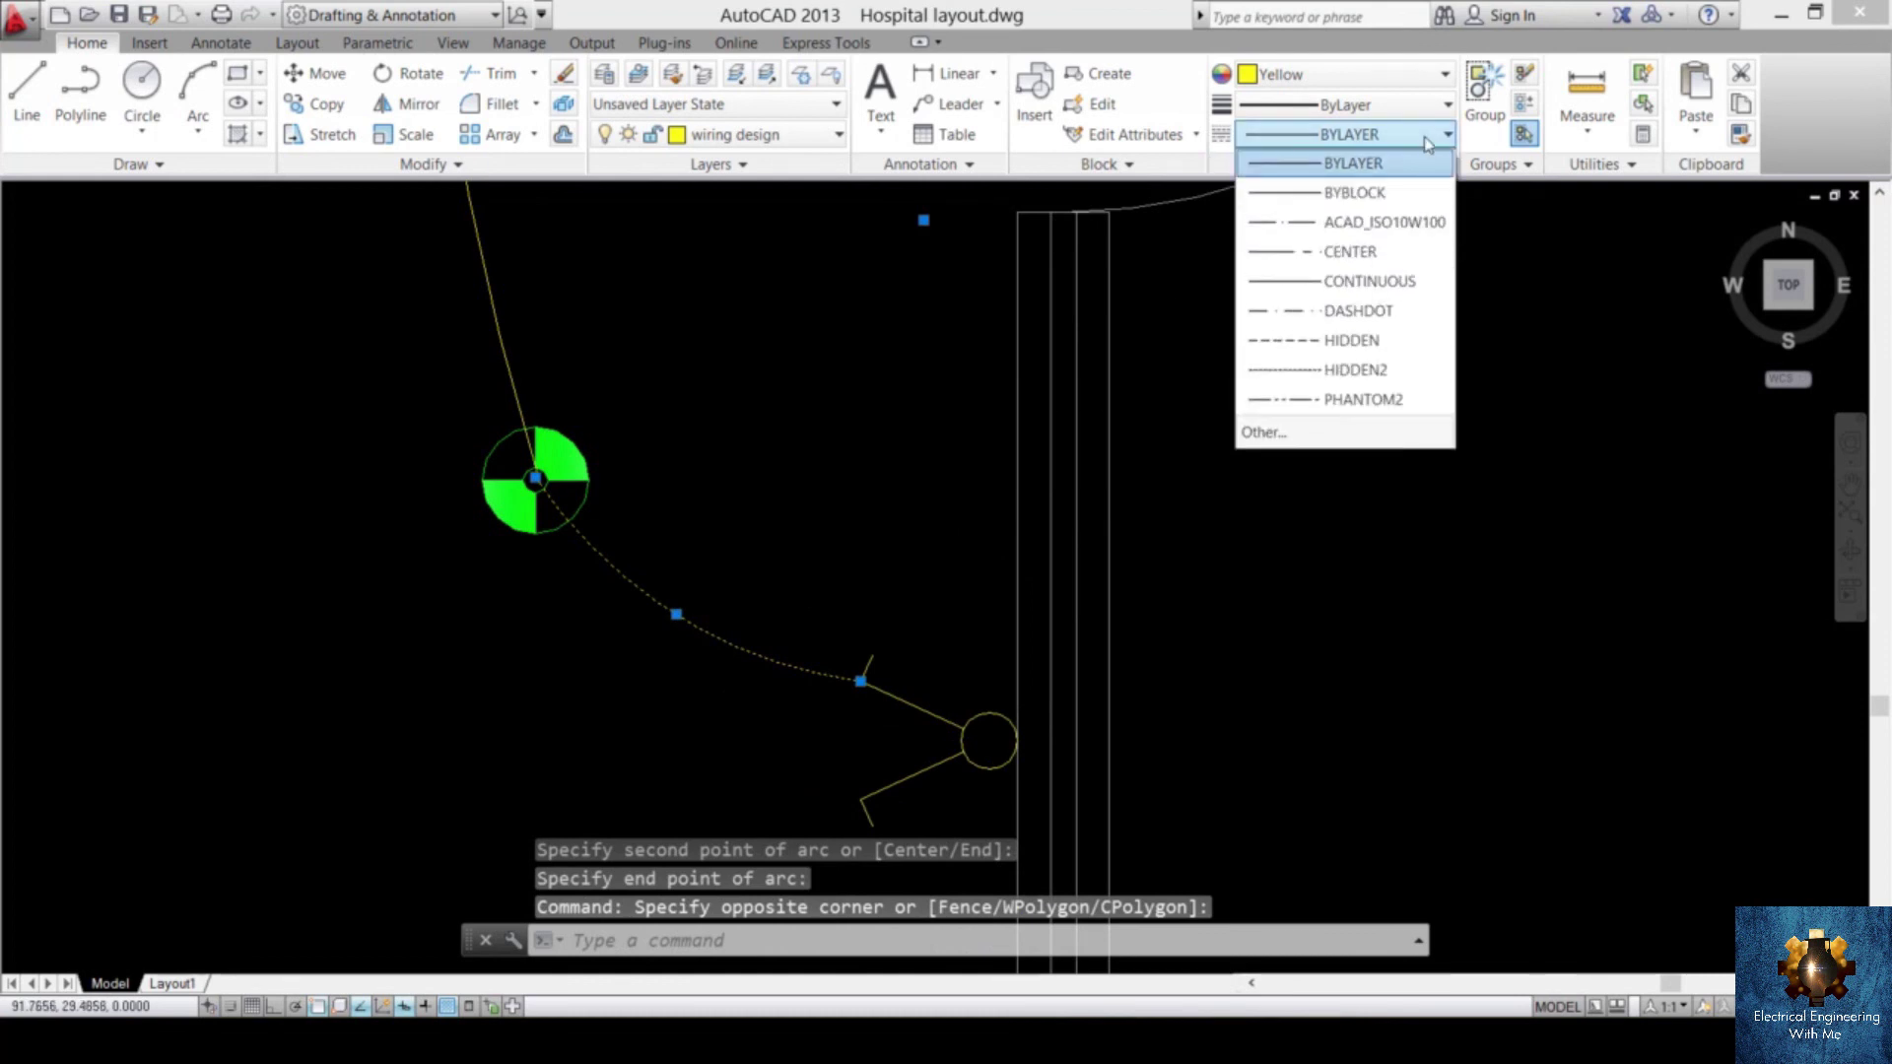
click(1341, 311)
scroll(887, 611, down, 5)
scroll(875, 562, up, 2)
key(Escape)
- Examine the long corridor circuit and the switch wiring and a/b labels in the S4-SM/LDP, square-light and S2-SM/LDP rooms
scroll(881, 571, down, 5)
middle_drag(881, 581, 884, 768)
scroll(903, 662, down, 4)
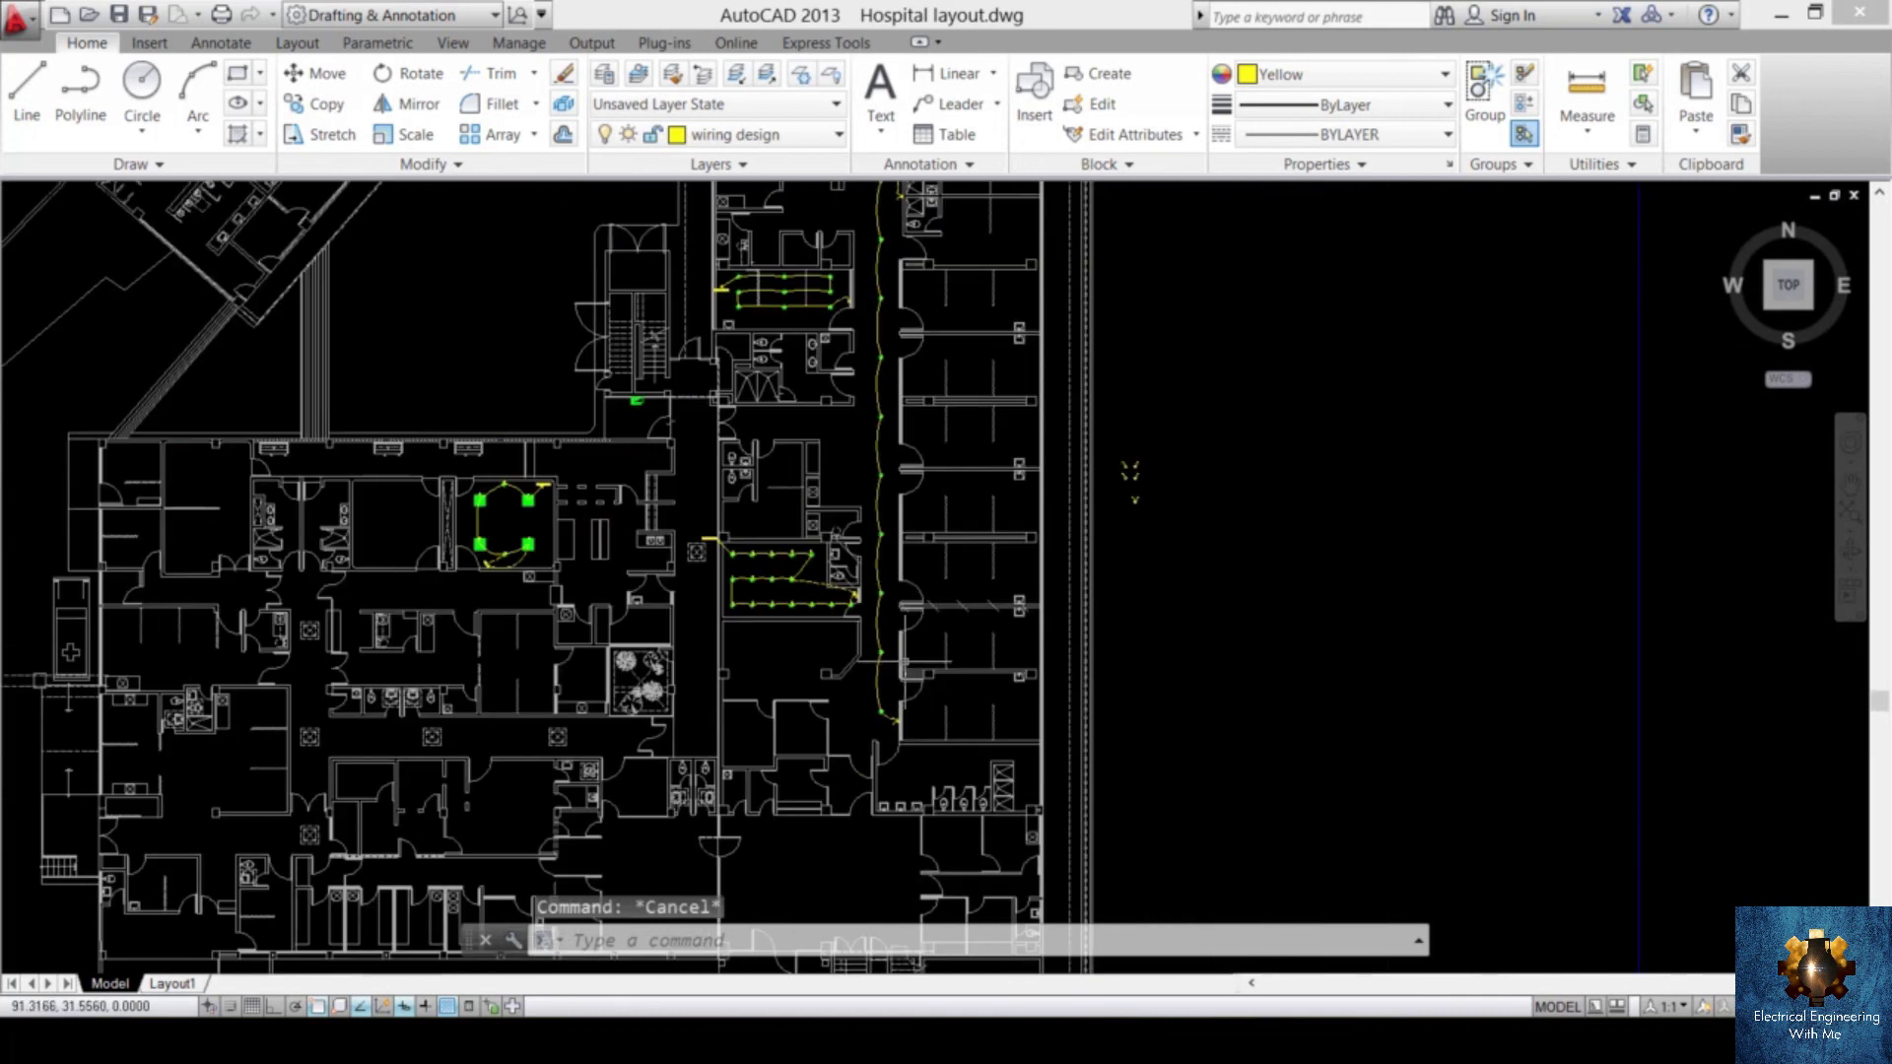
middle_drag(902, 662, 899, 735)
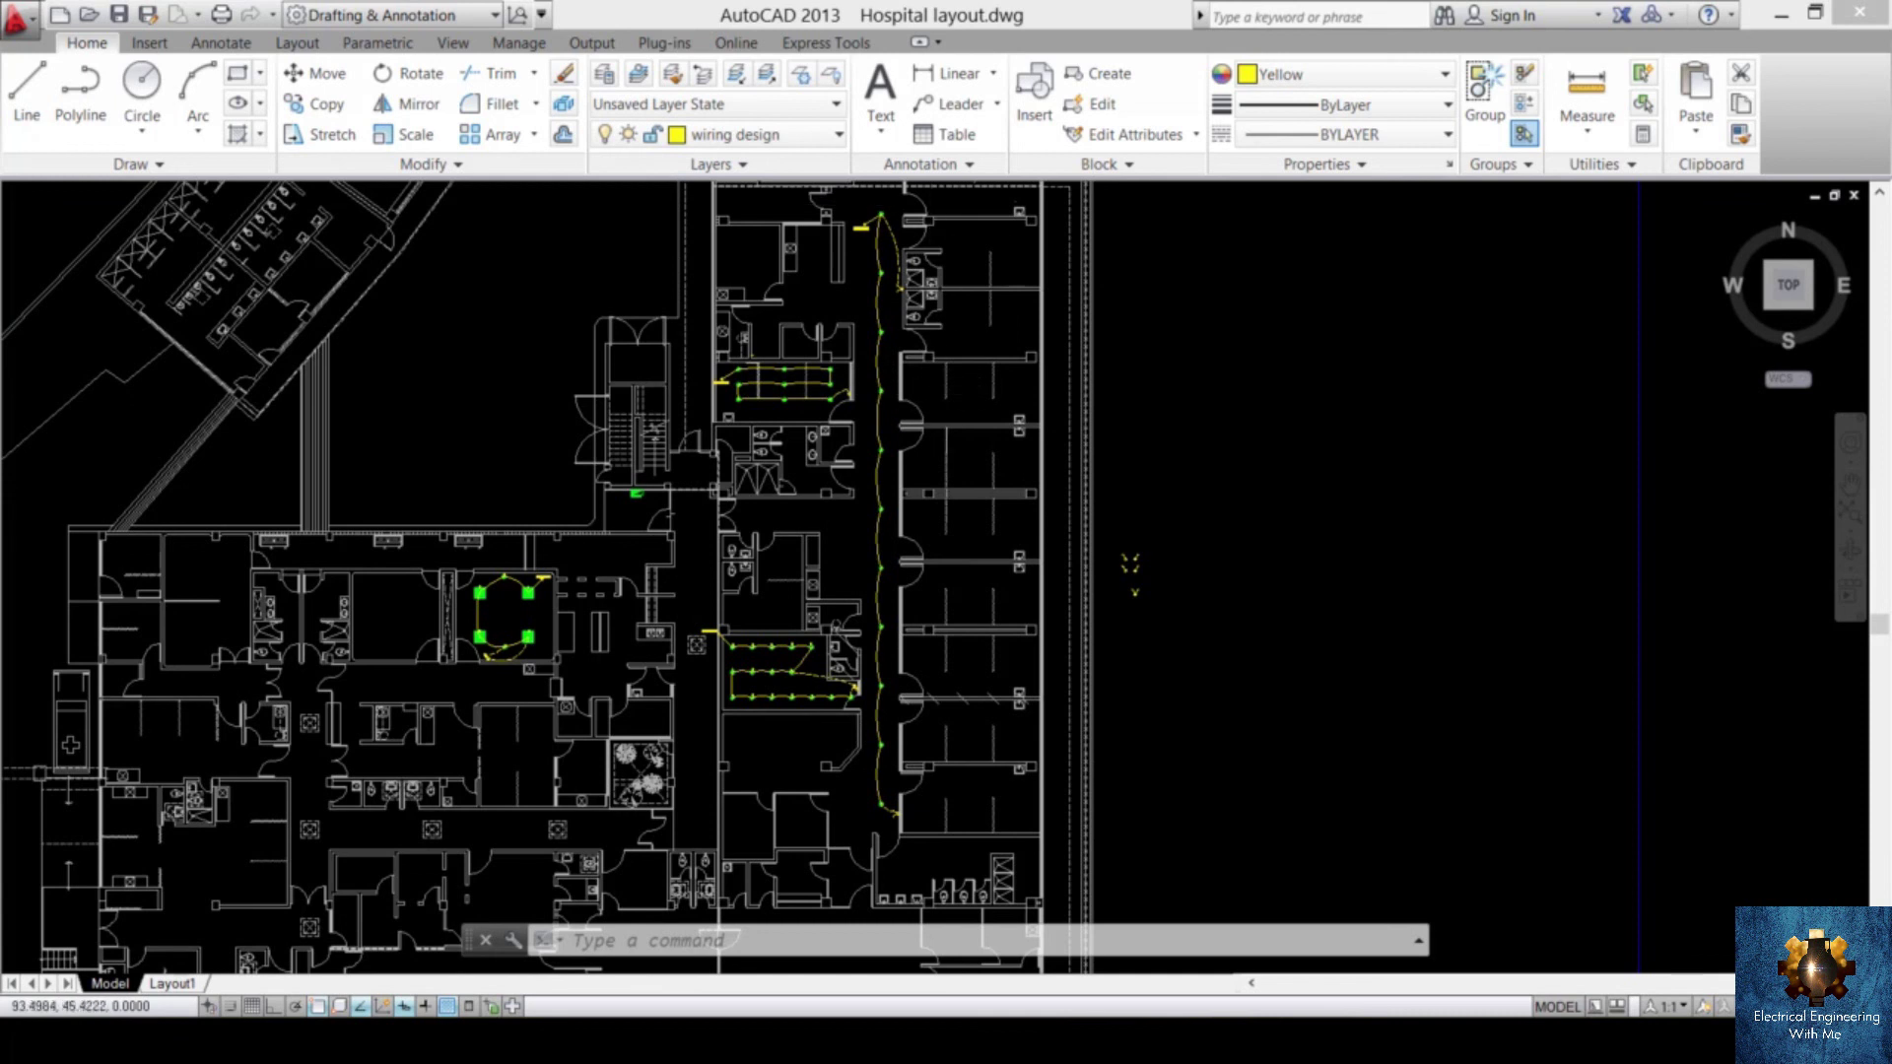
scroll(1030, 676, up, 2)
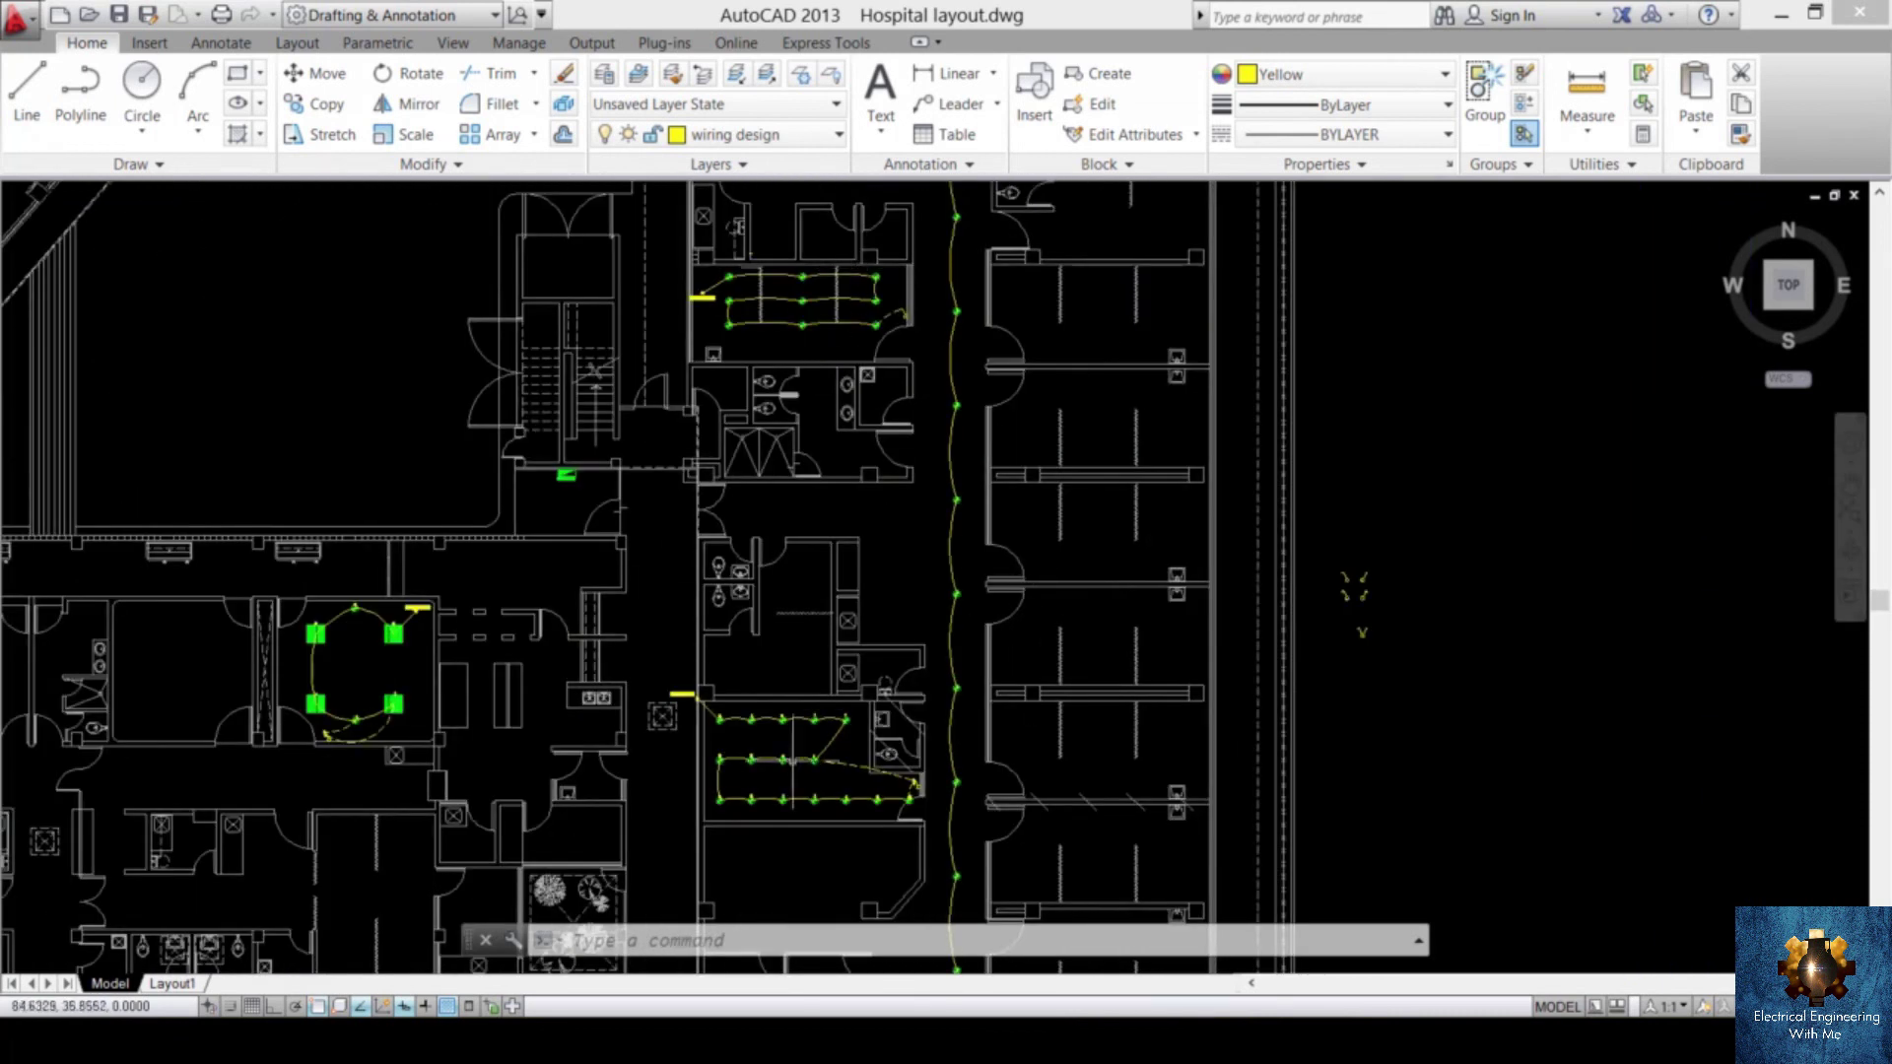
scroll(784, 754, up, 5)
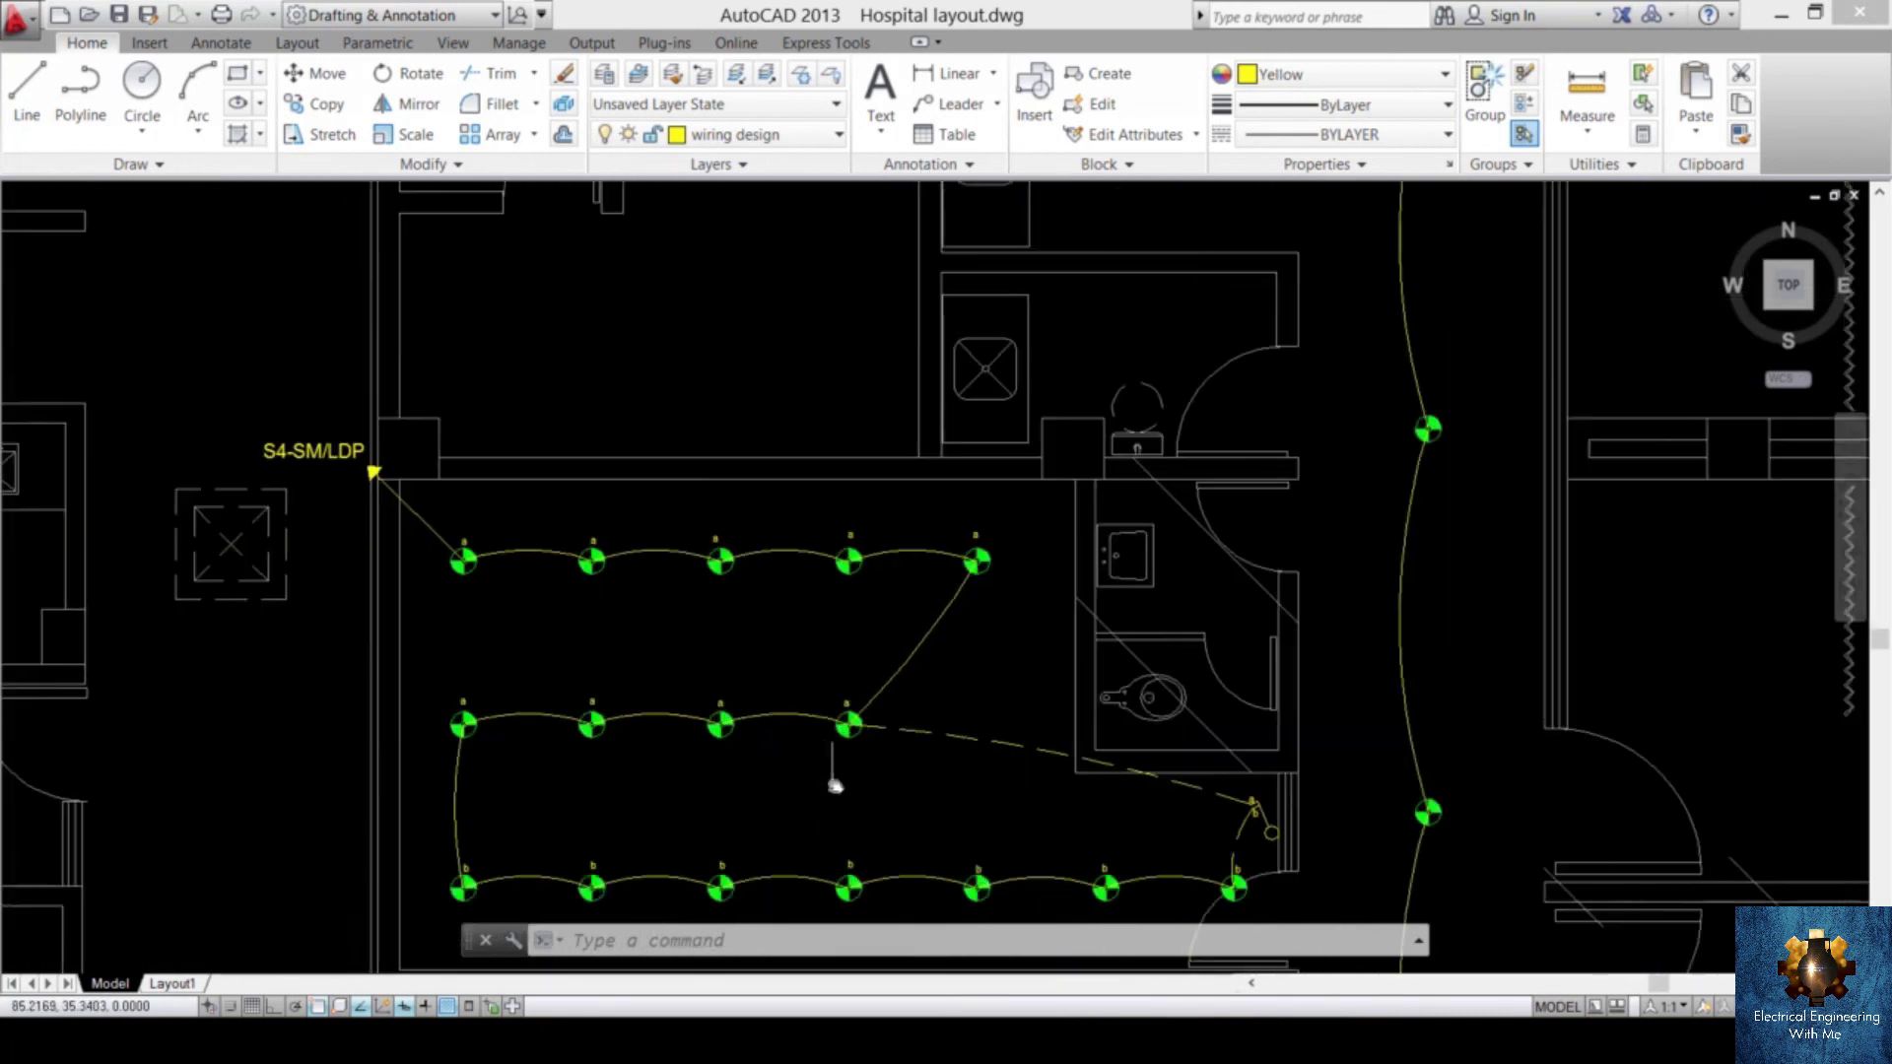
scroll(1369, 769, down, 5)
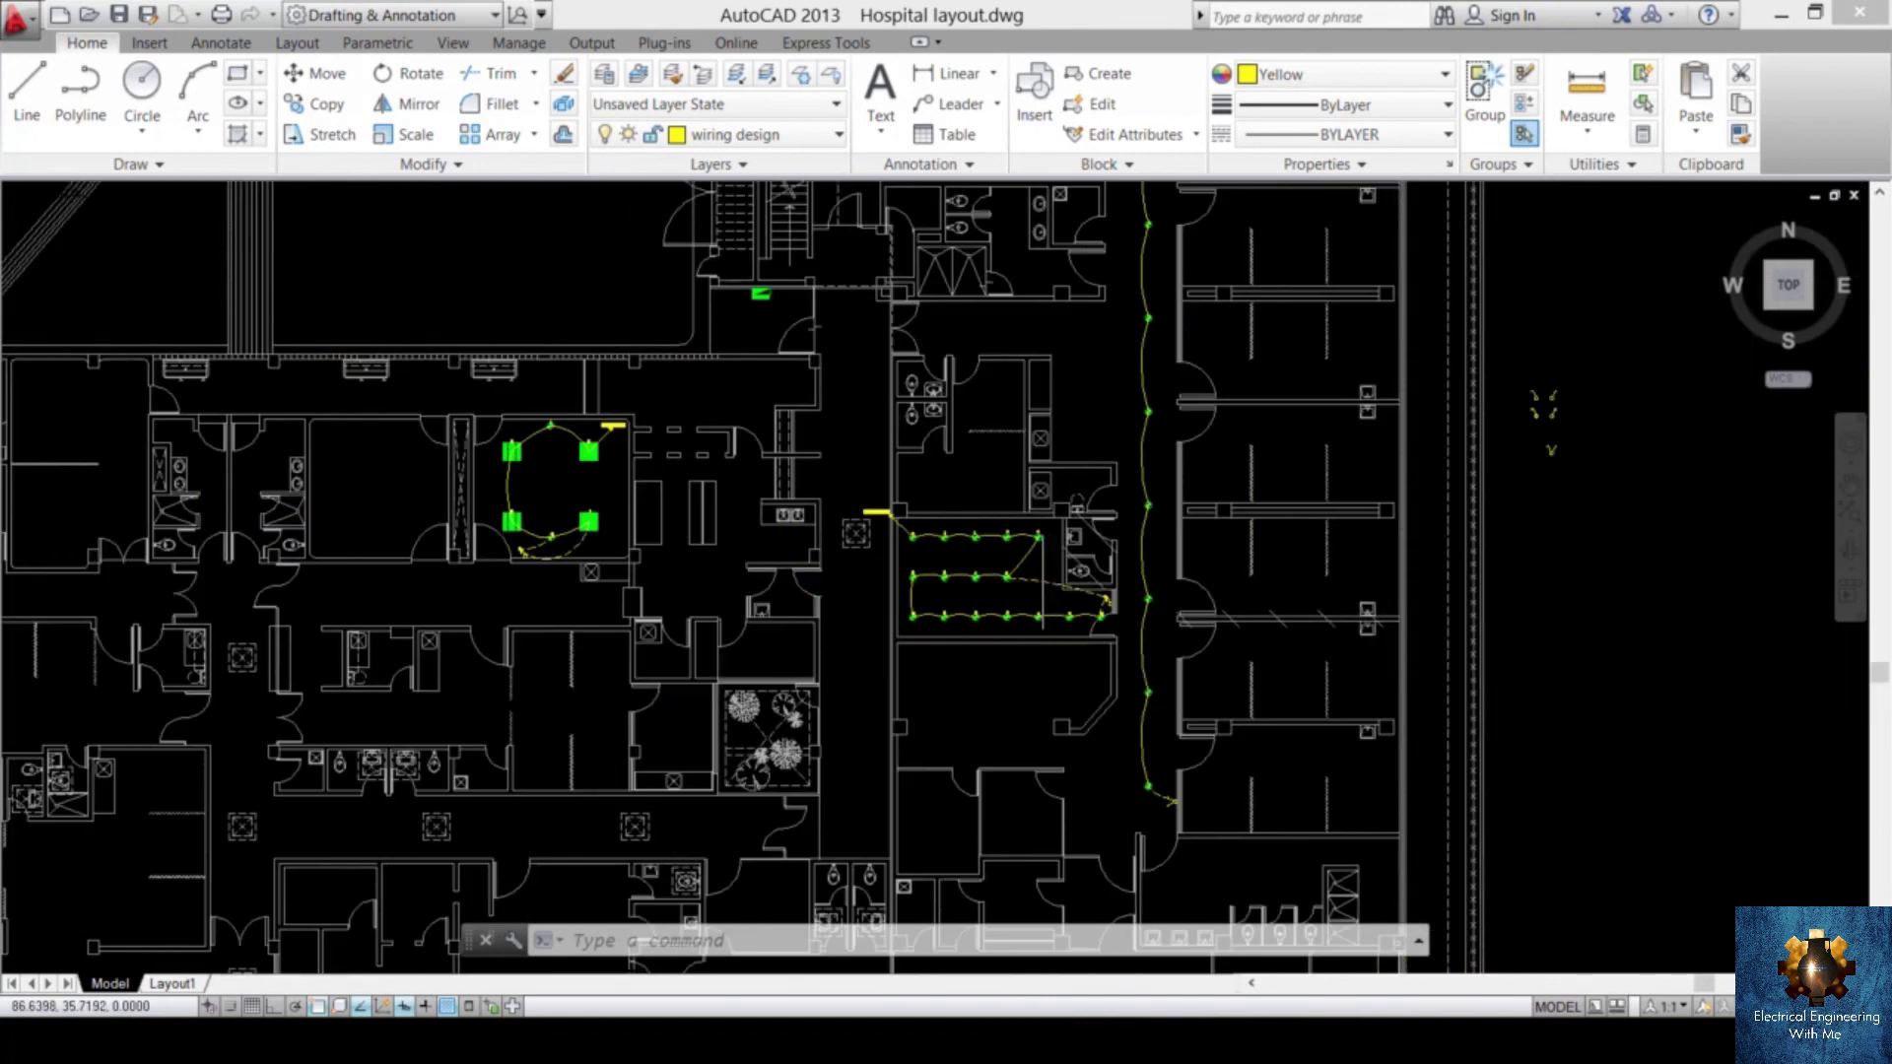
scroll(819, 653, up, 8)
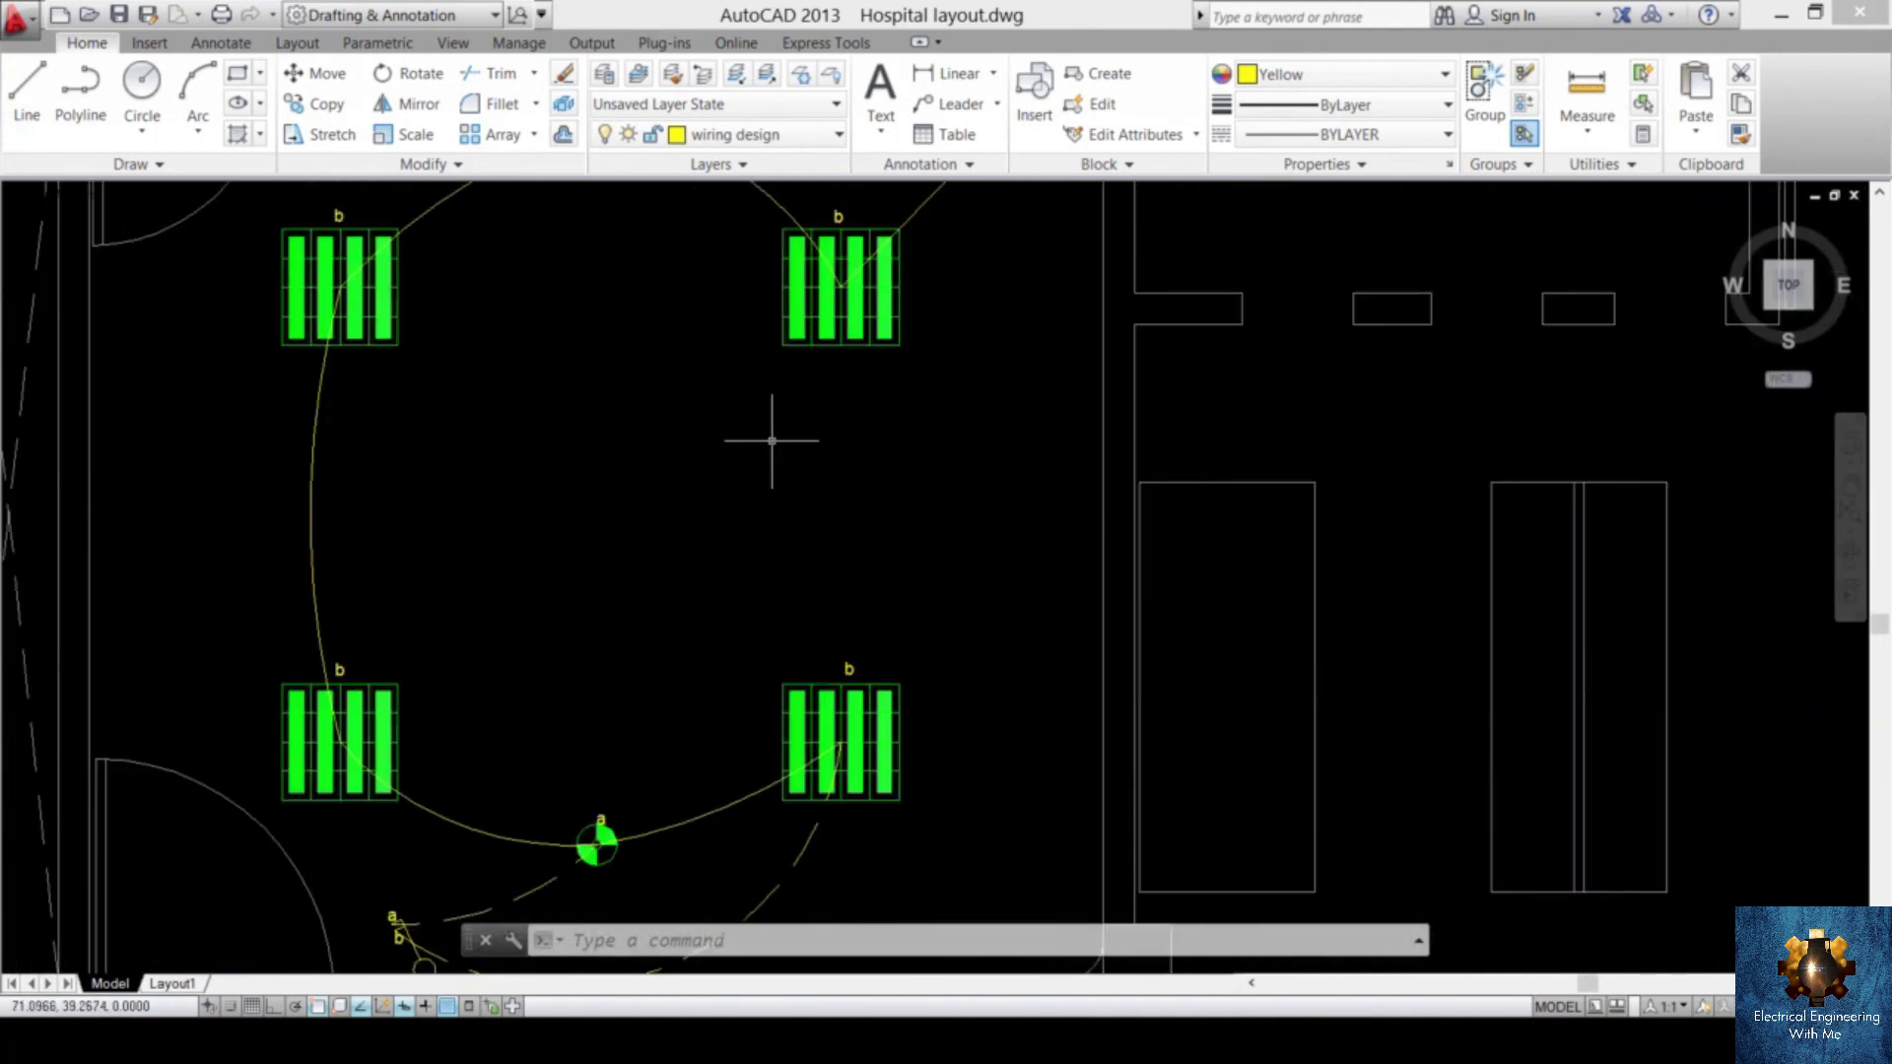
scroll(773, 434, down, 7)
scroll(704, 667, up, 1)
scroll(704, 666, down, 4)
scroll(1094, 513, up, 6)
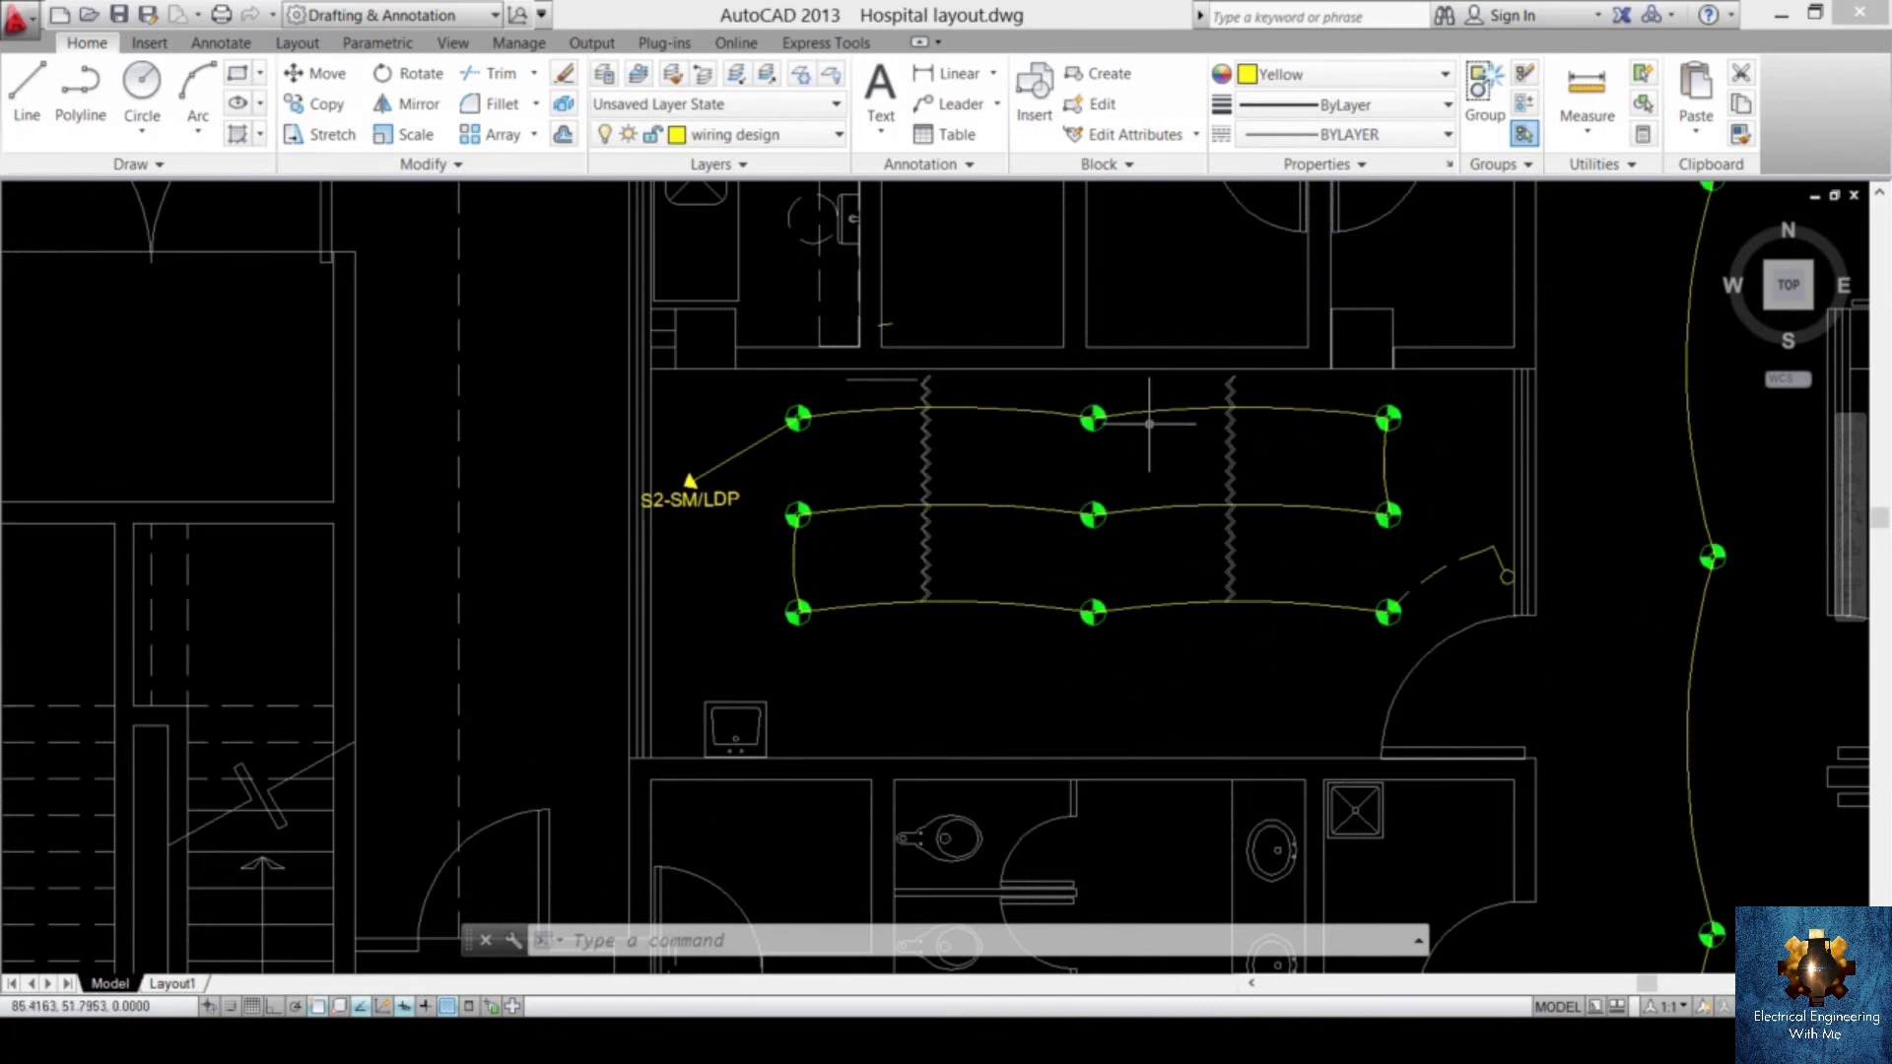
scroll(1006, 774, down, 6)
mouse_move(1692, 564)
middle_down()
mouse_move(1628, 466)
mouse_move(1561, 467)
middle_up()
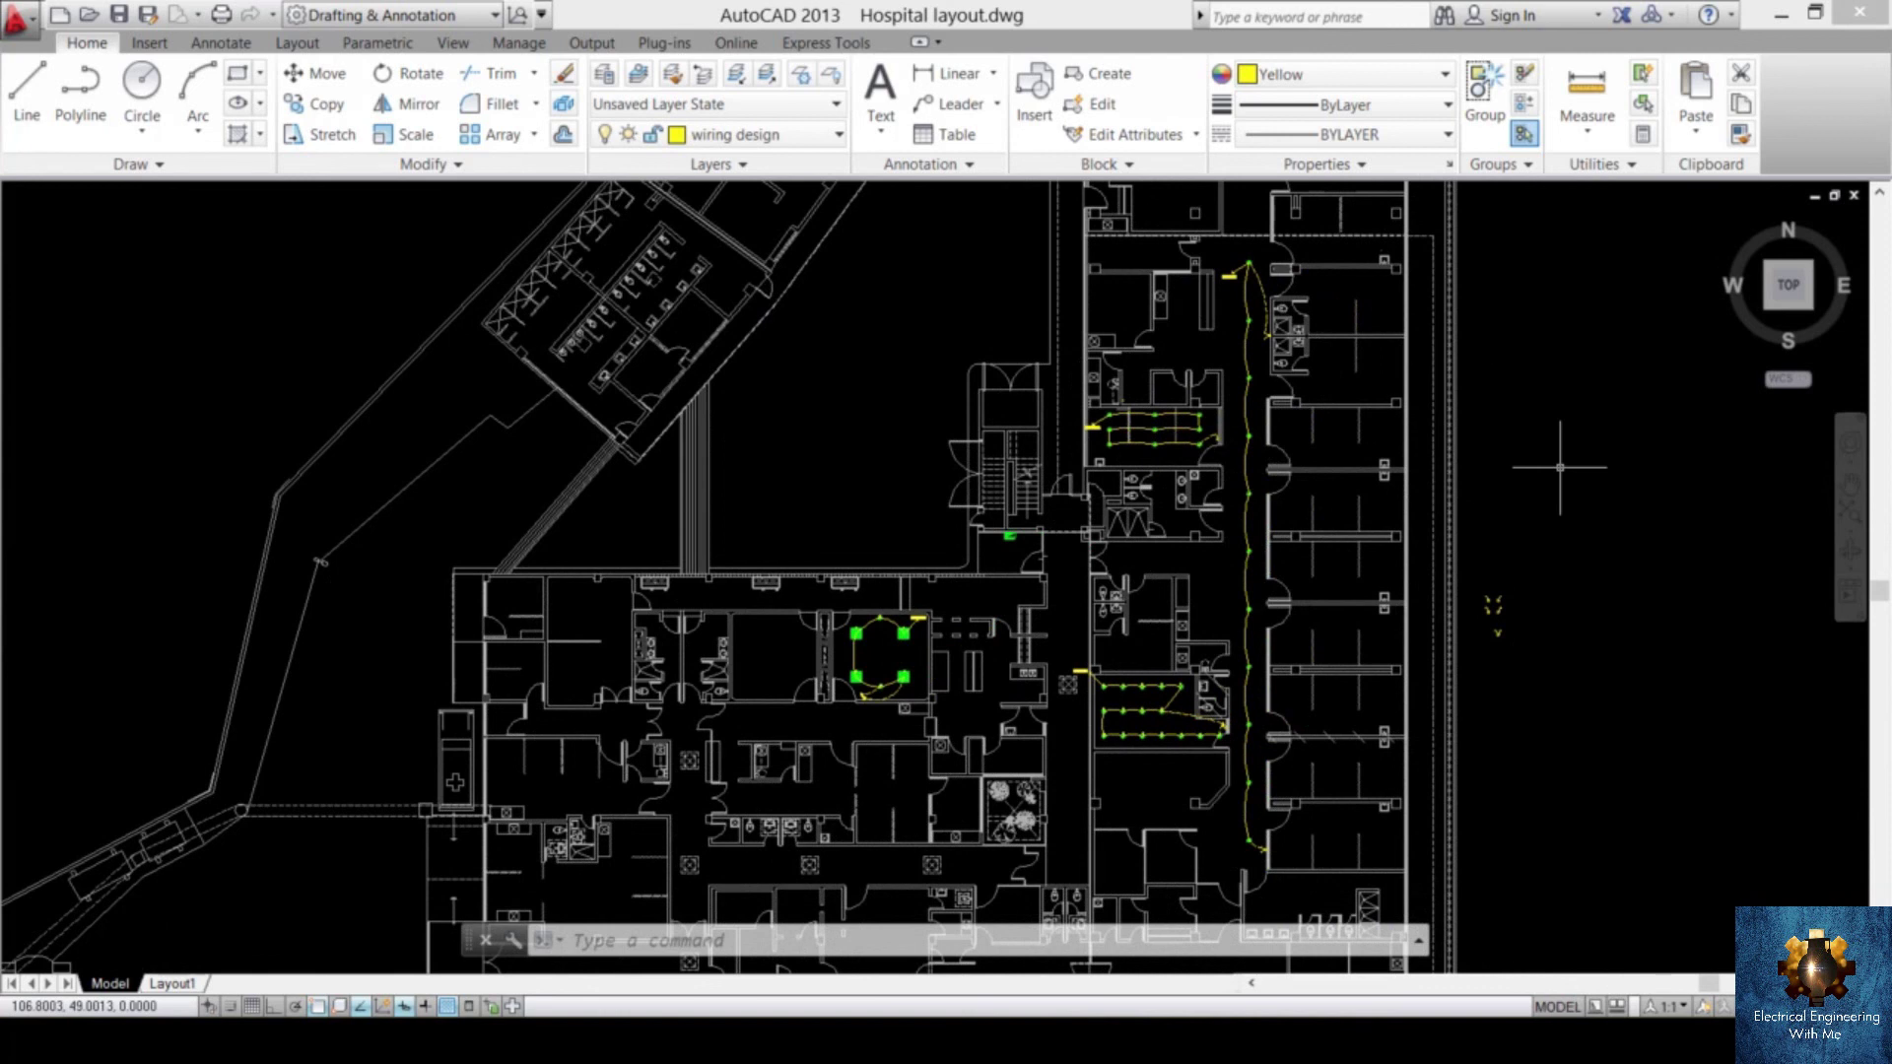